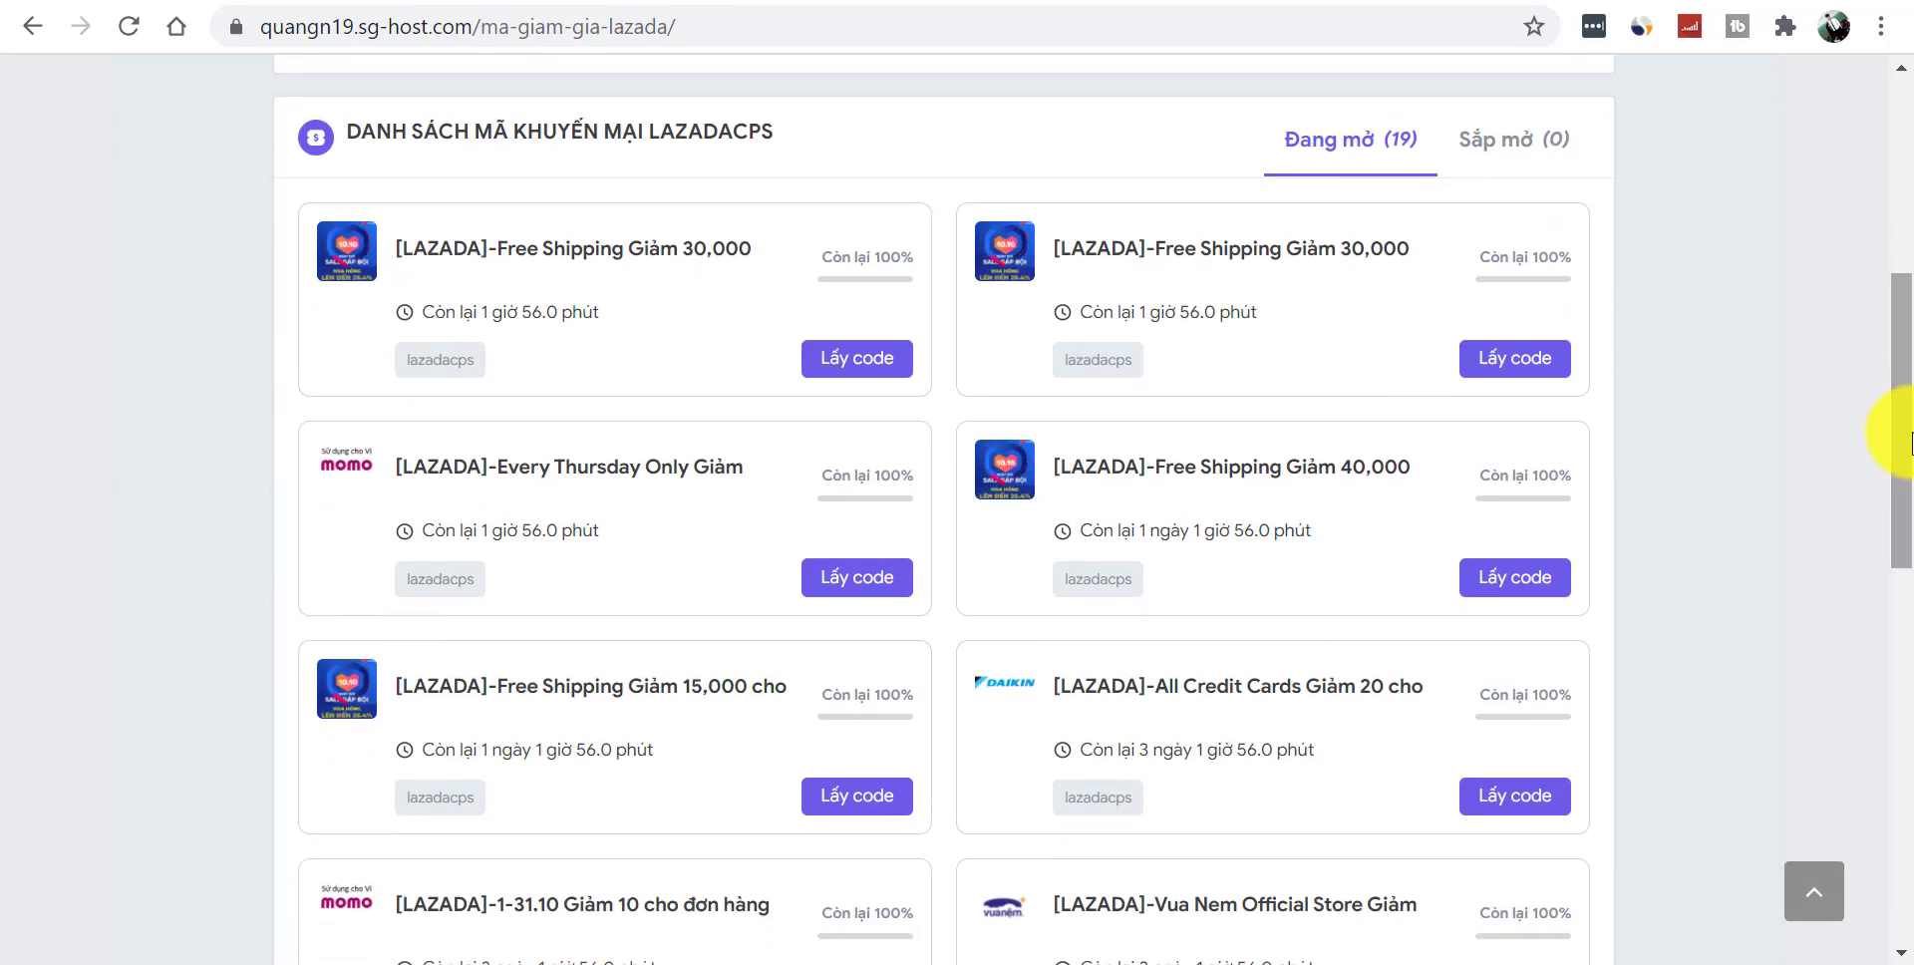
- Open the GoPro Hero 9 Black product page on Tiki
left_click_drag(1907, 439, 1910, 214)
mouse_move(1205, 128)
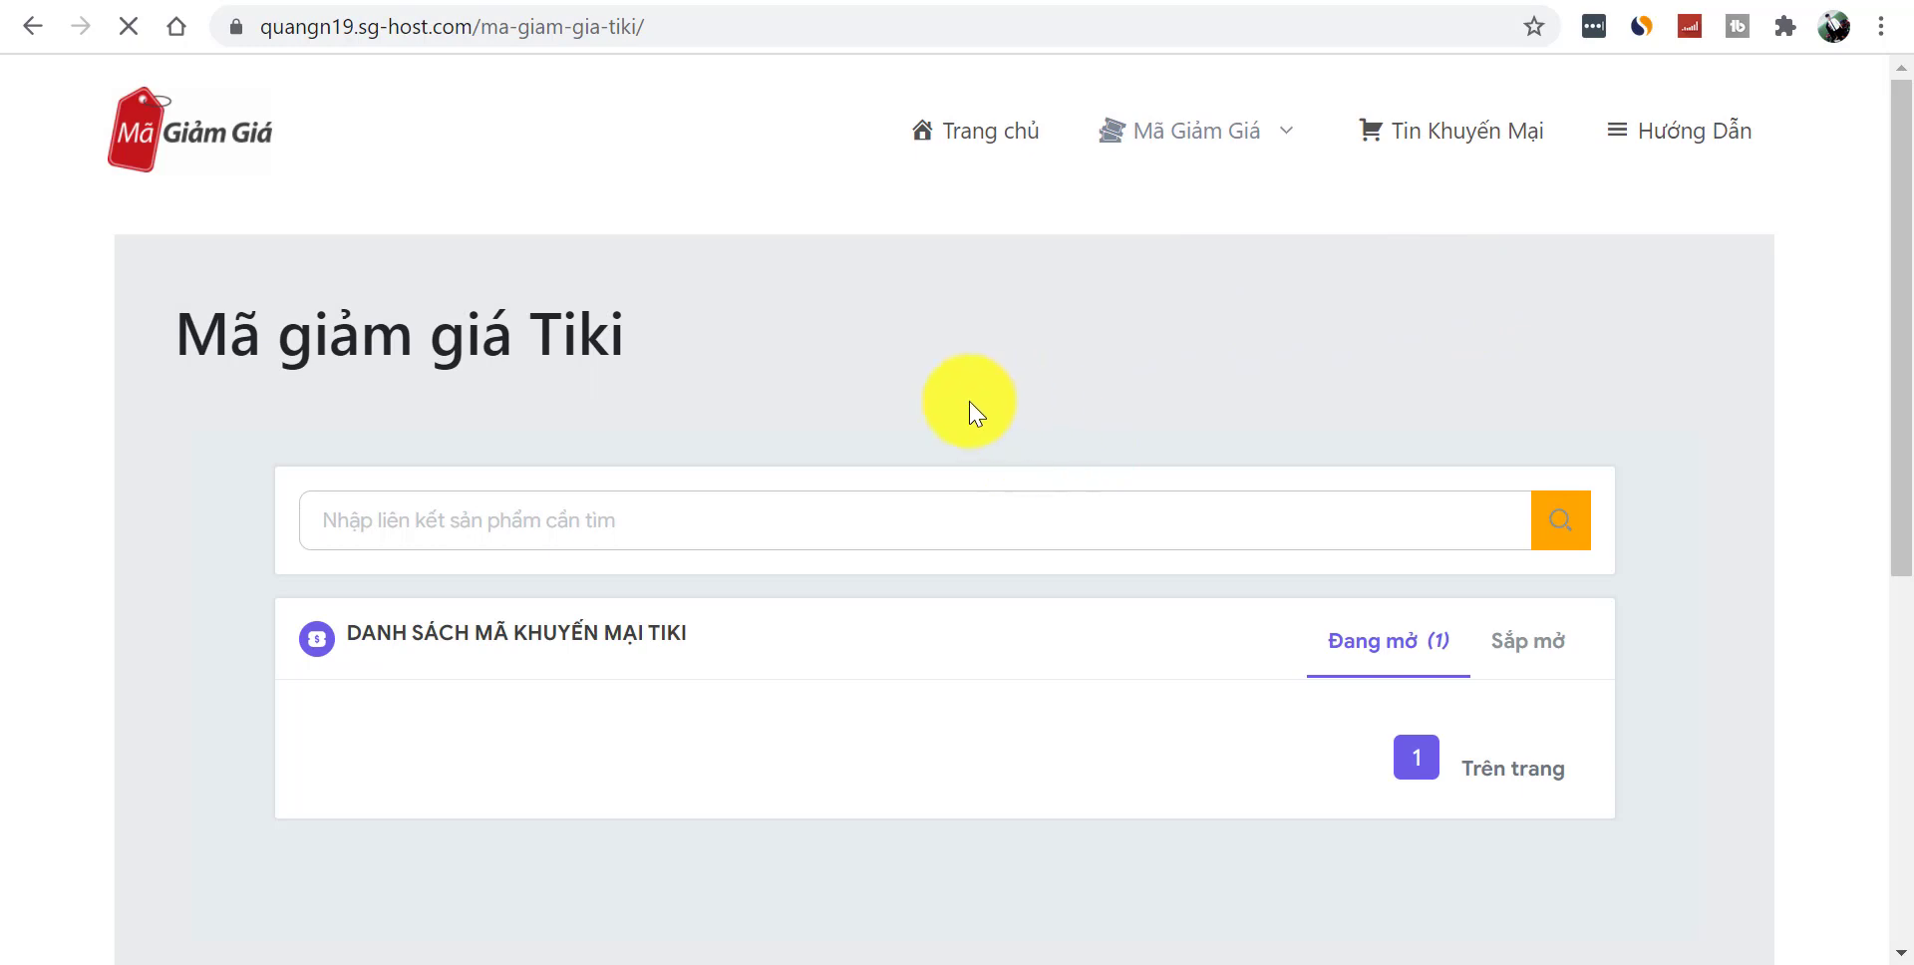
scroll(1887, 334, "down", 1)
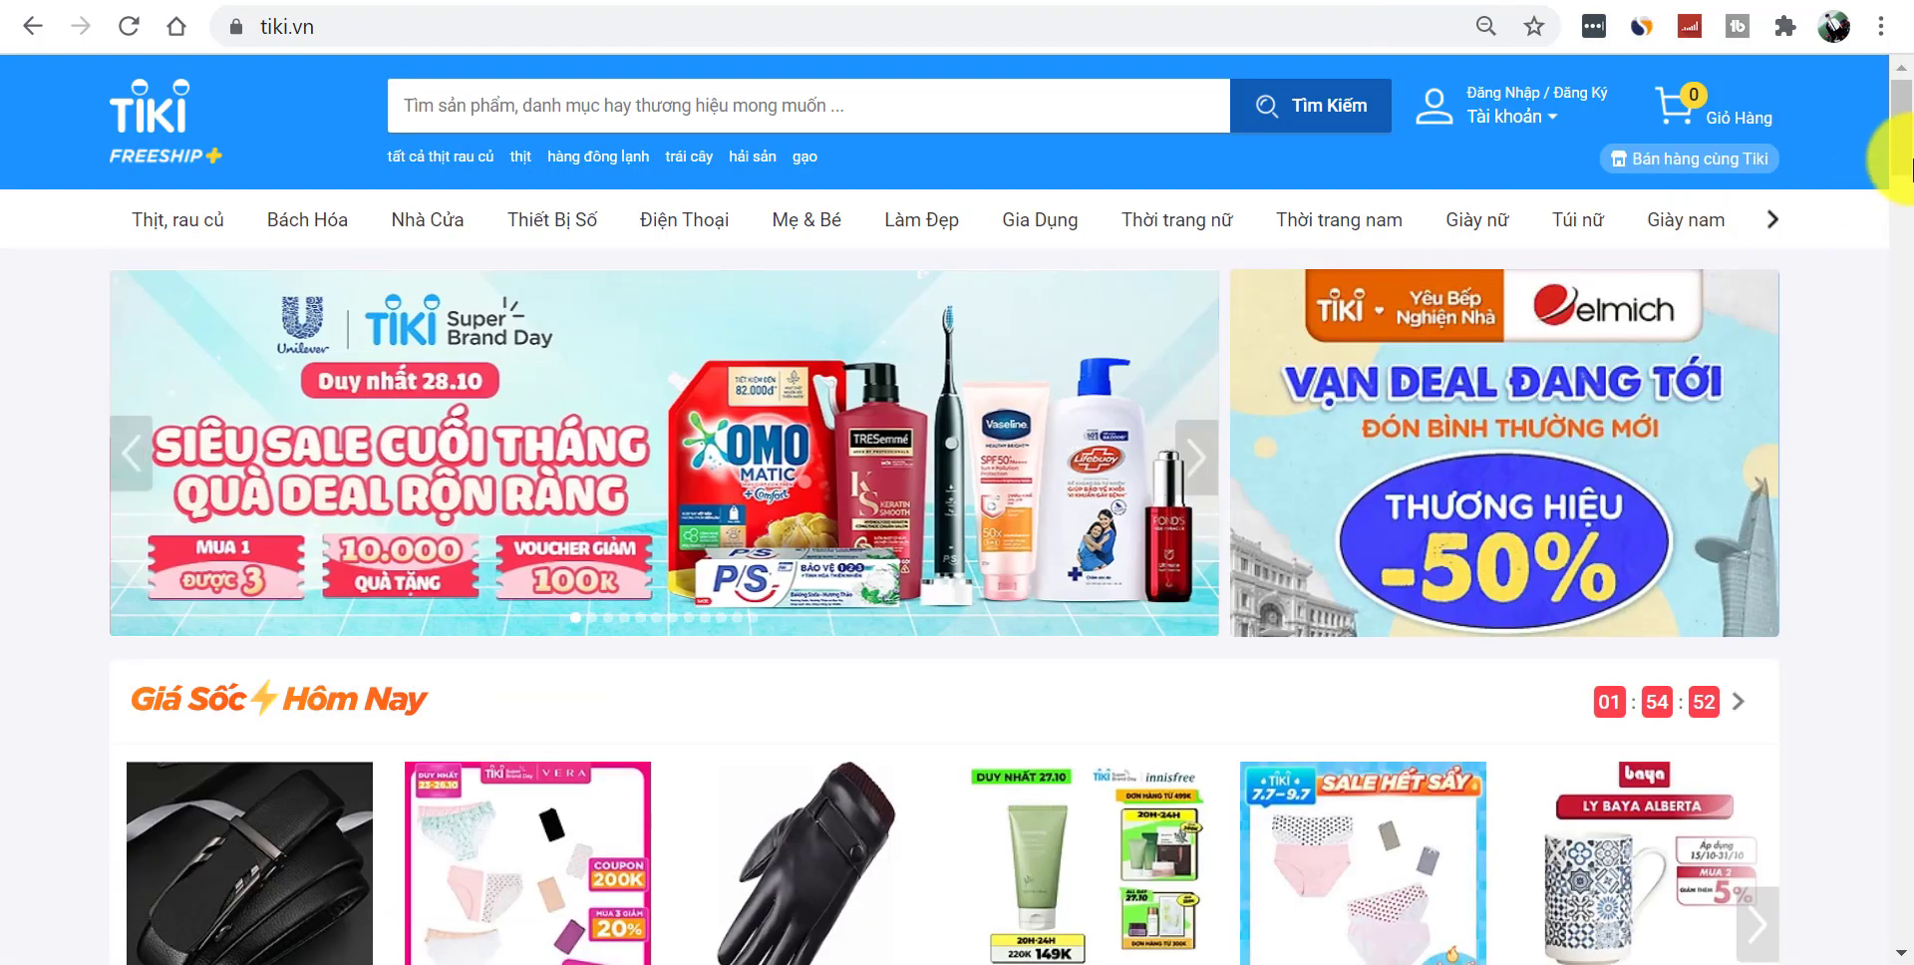
scroll(1913, 200, "down", 1)
scroll(1913, 199, "down", 5)
left_click_drag(1913, 214, 1913, 504)
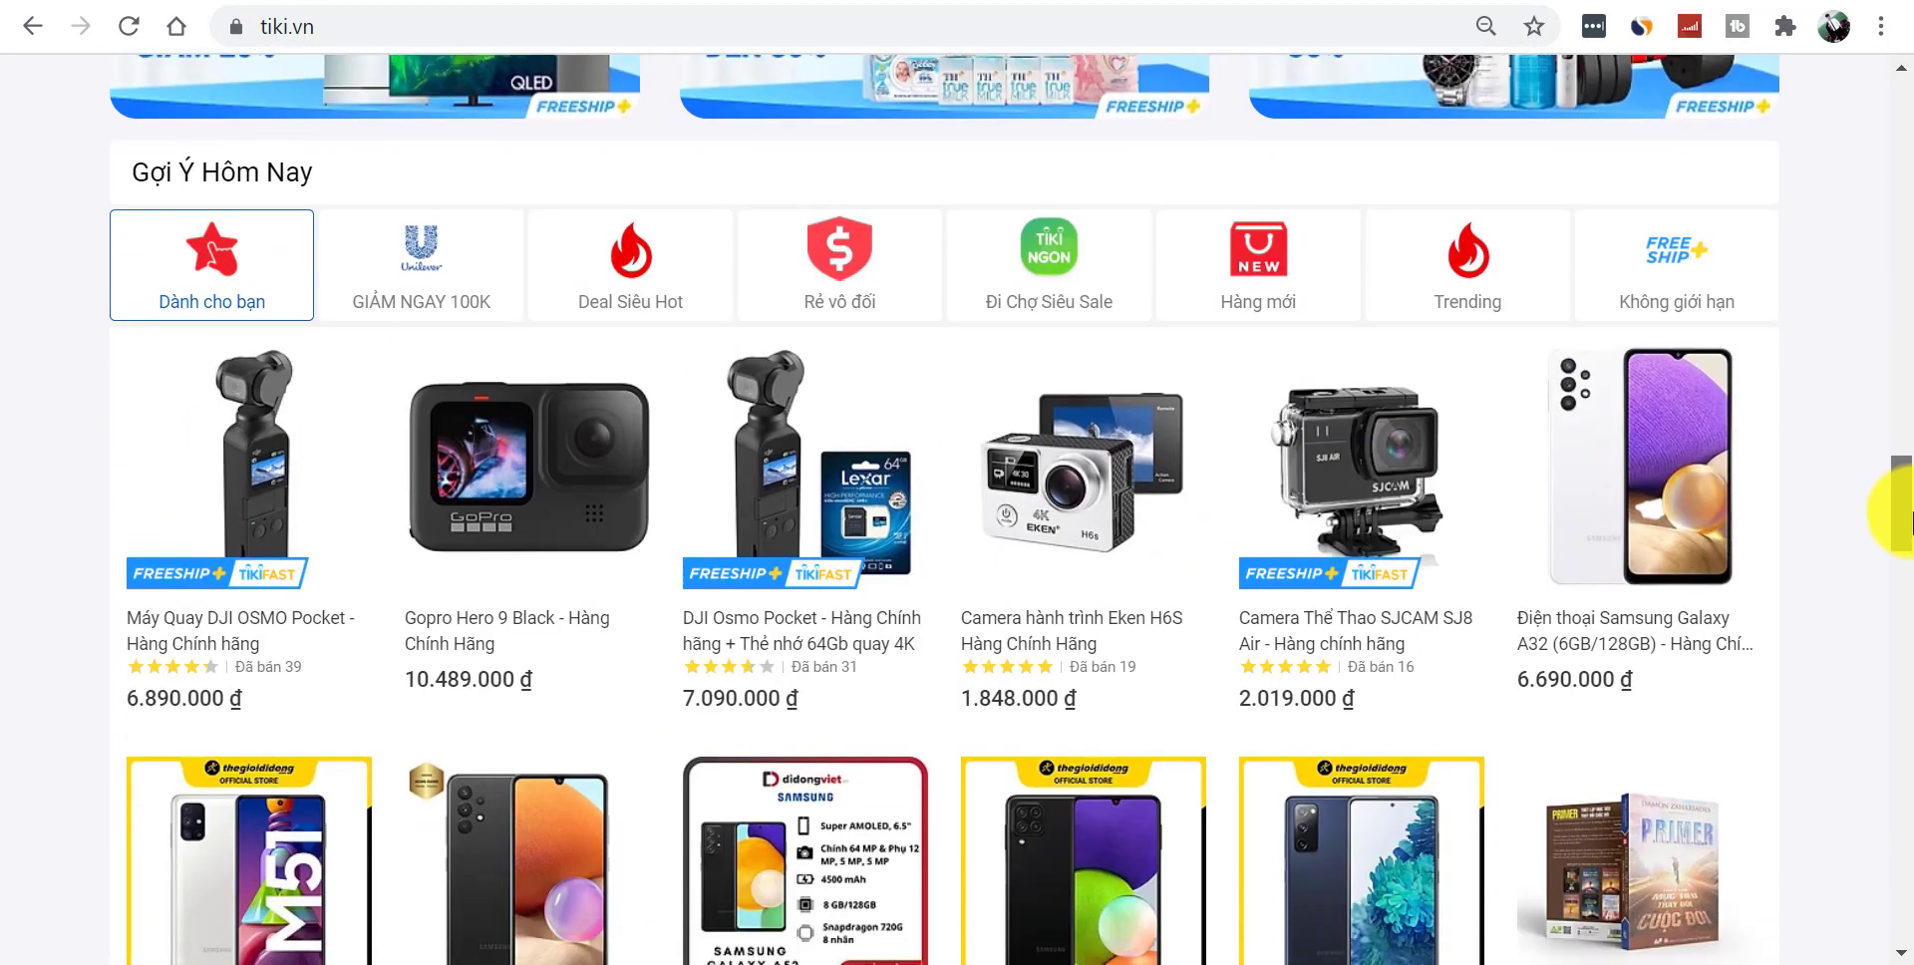
left_click(548, 503)
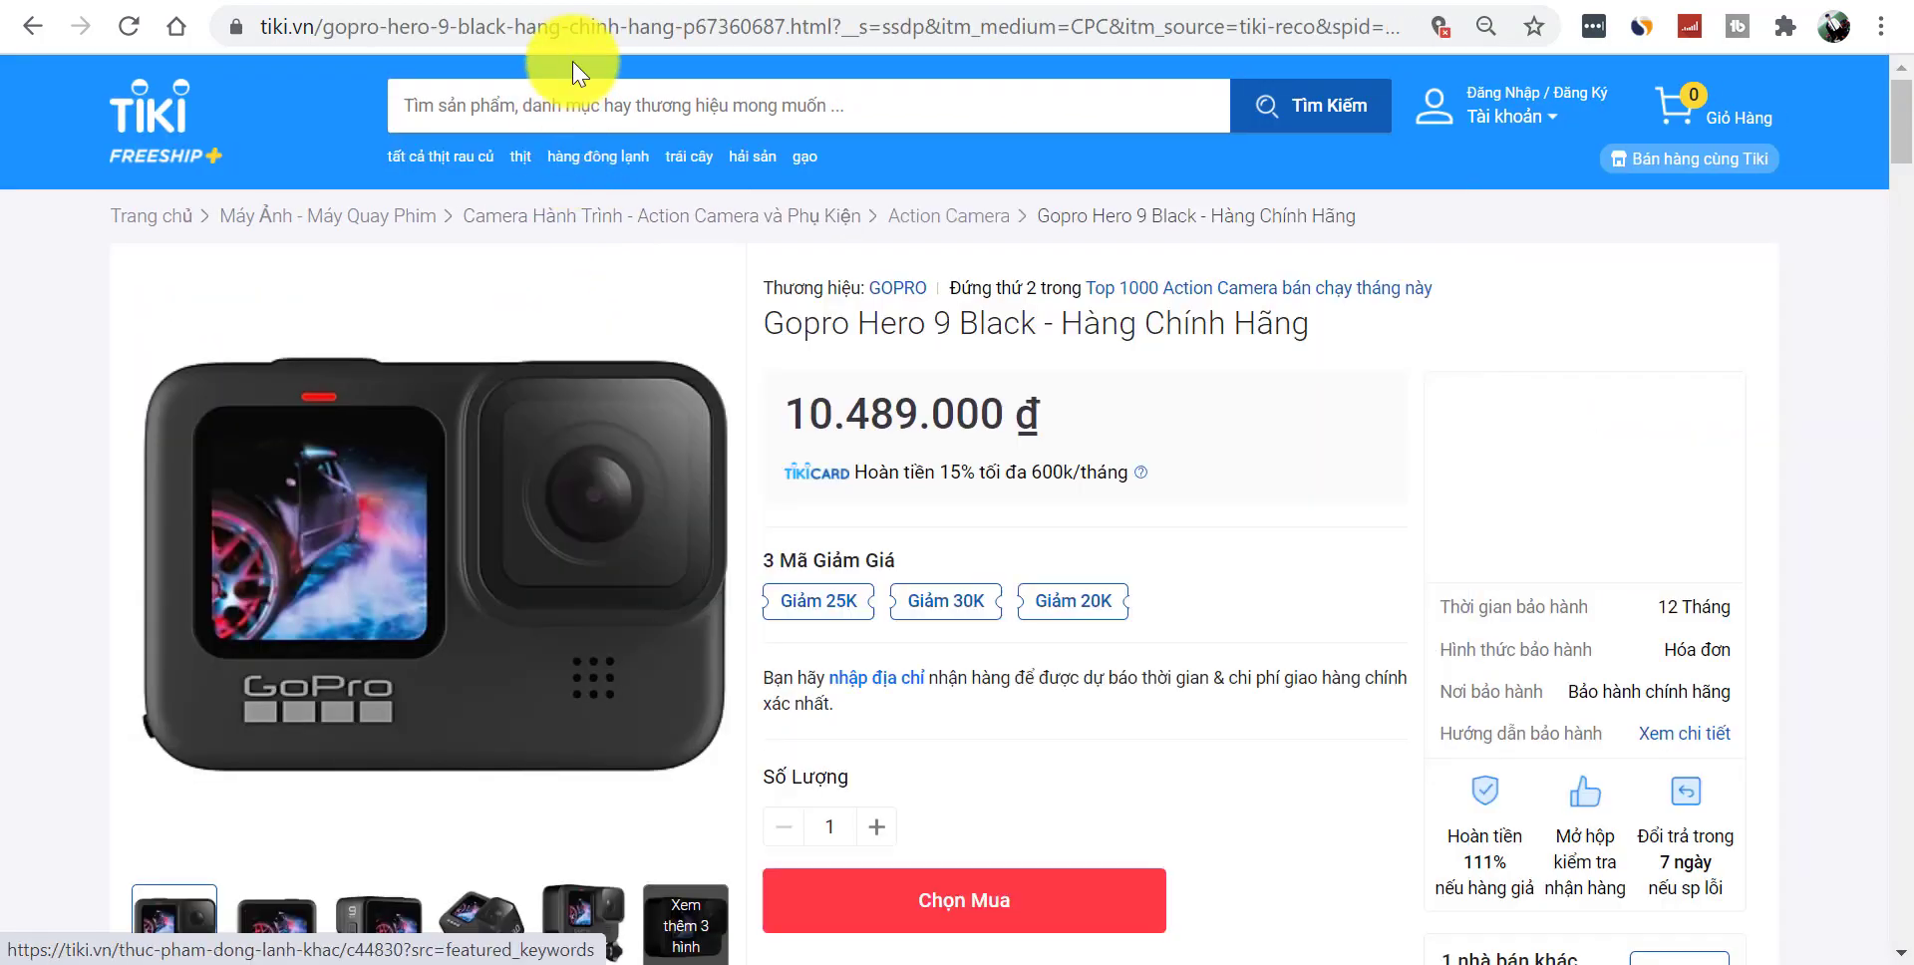
- Search Tiki coupons on the coupon site using the copied GoPro Hero 9 Black link
left_click(586, 38)
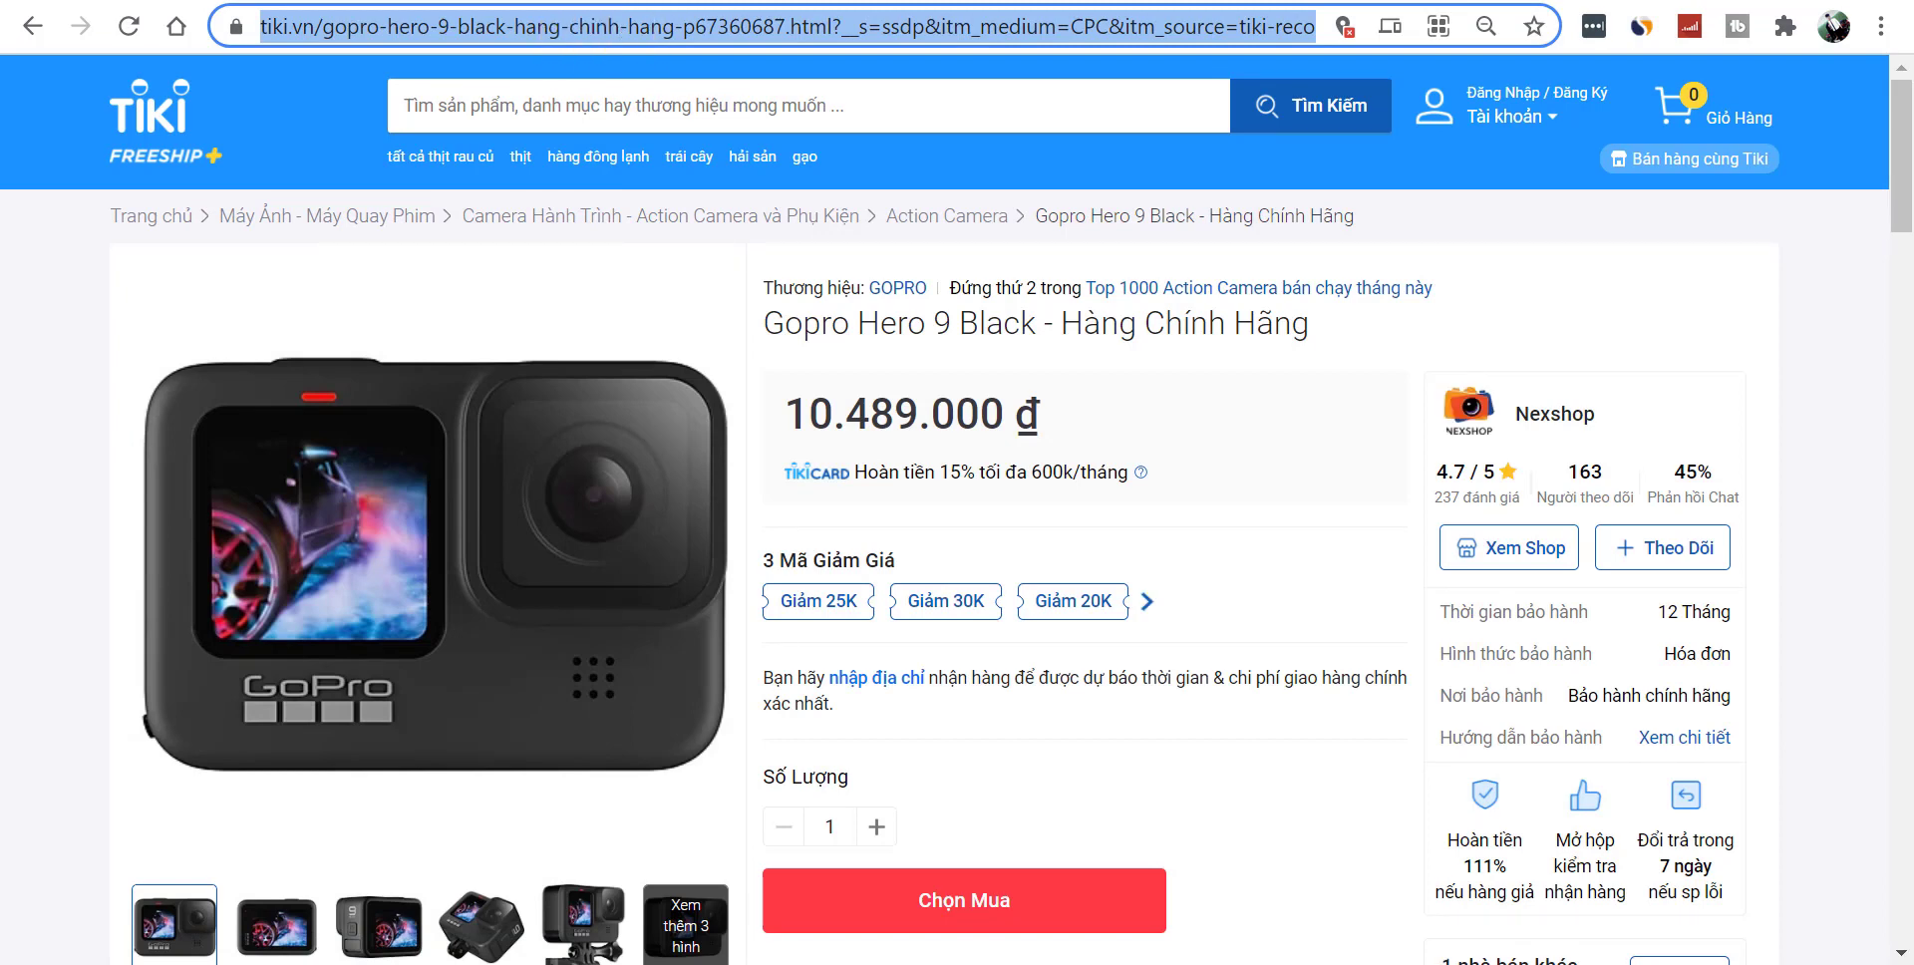
left_click(578, 0)
left_click(844, 456)
key("ctrl+v")
left_click(1564, 450)
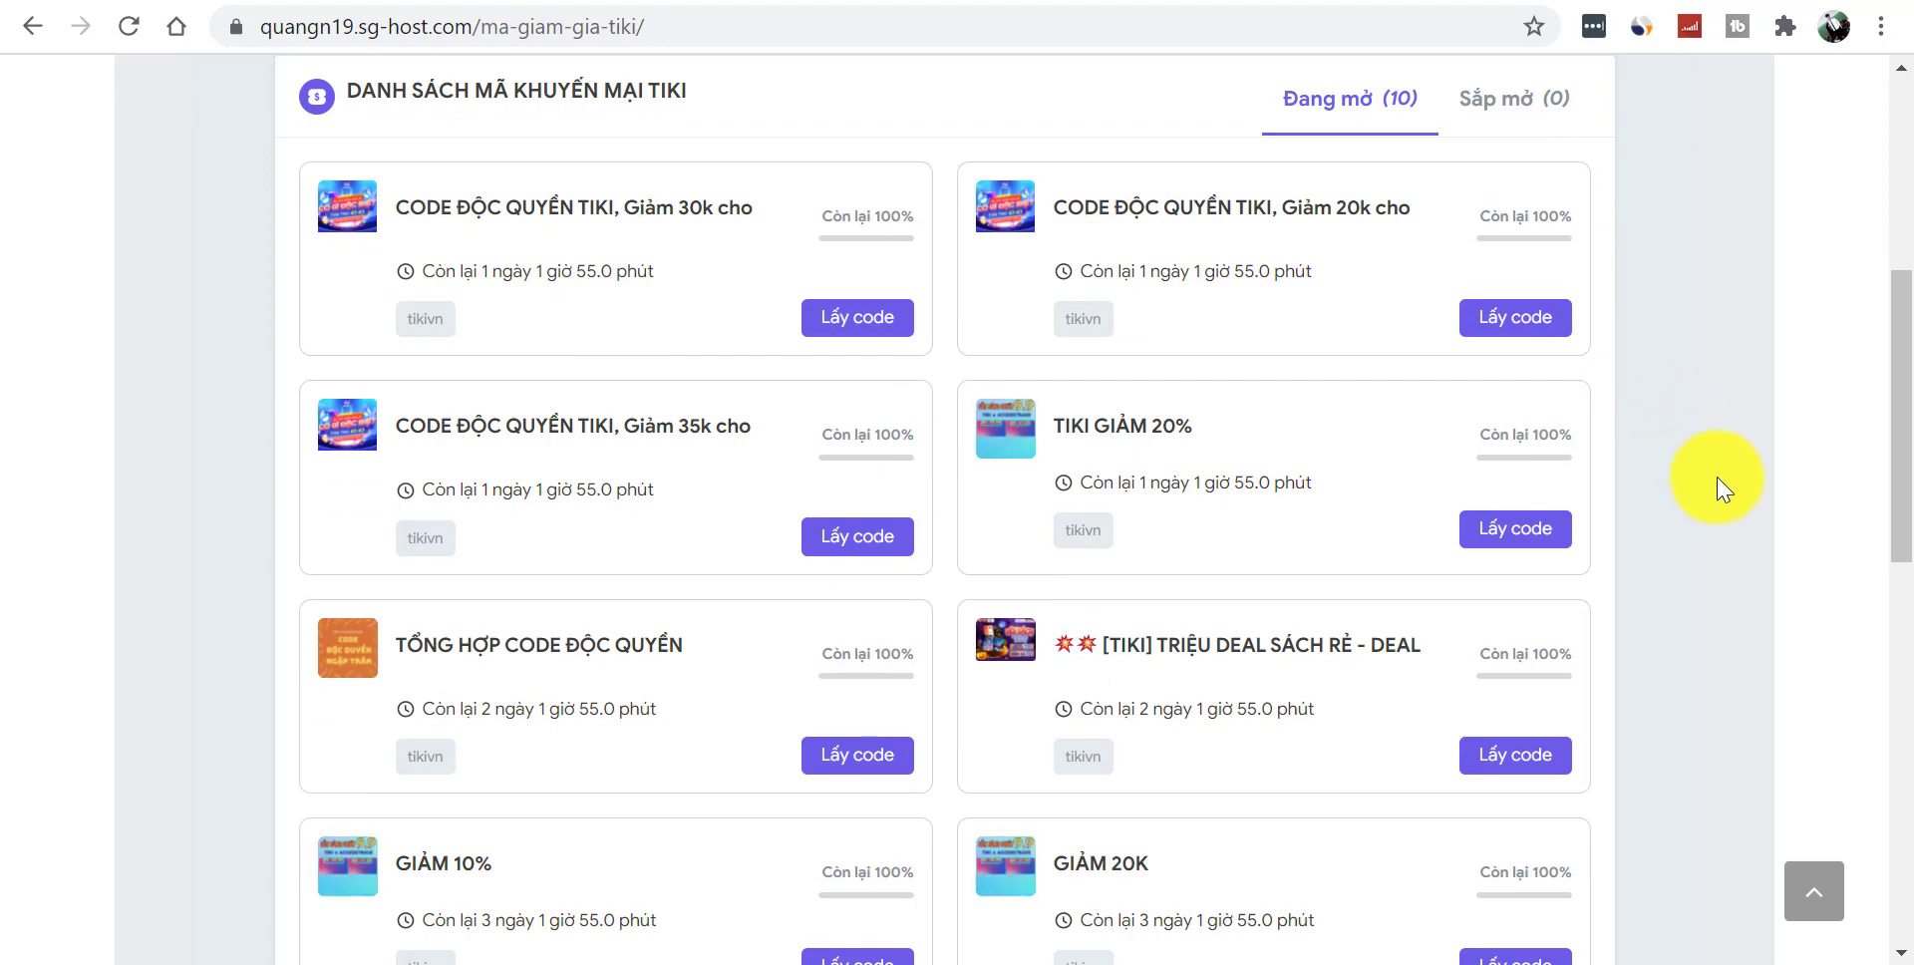
- Reveal the TIKI GIẢM 20% coupon code BTINGIAM20, then close its window
mouse_move(1906, 431)
left_mouse_down()
mouse_move(1907, 342)
mouse_move(1909, 458)
left_mouse_up()
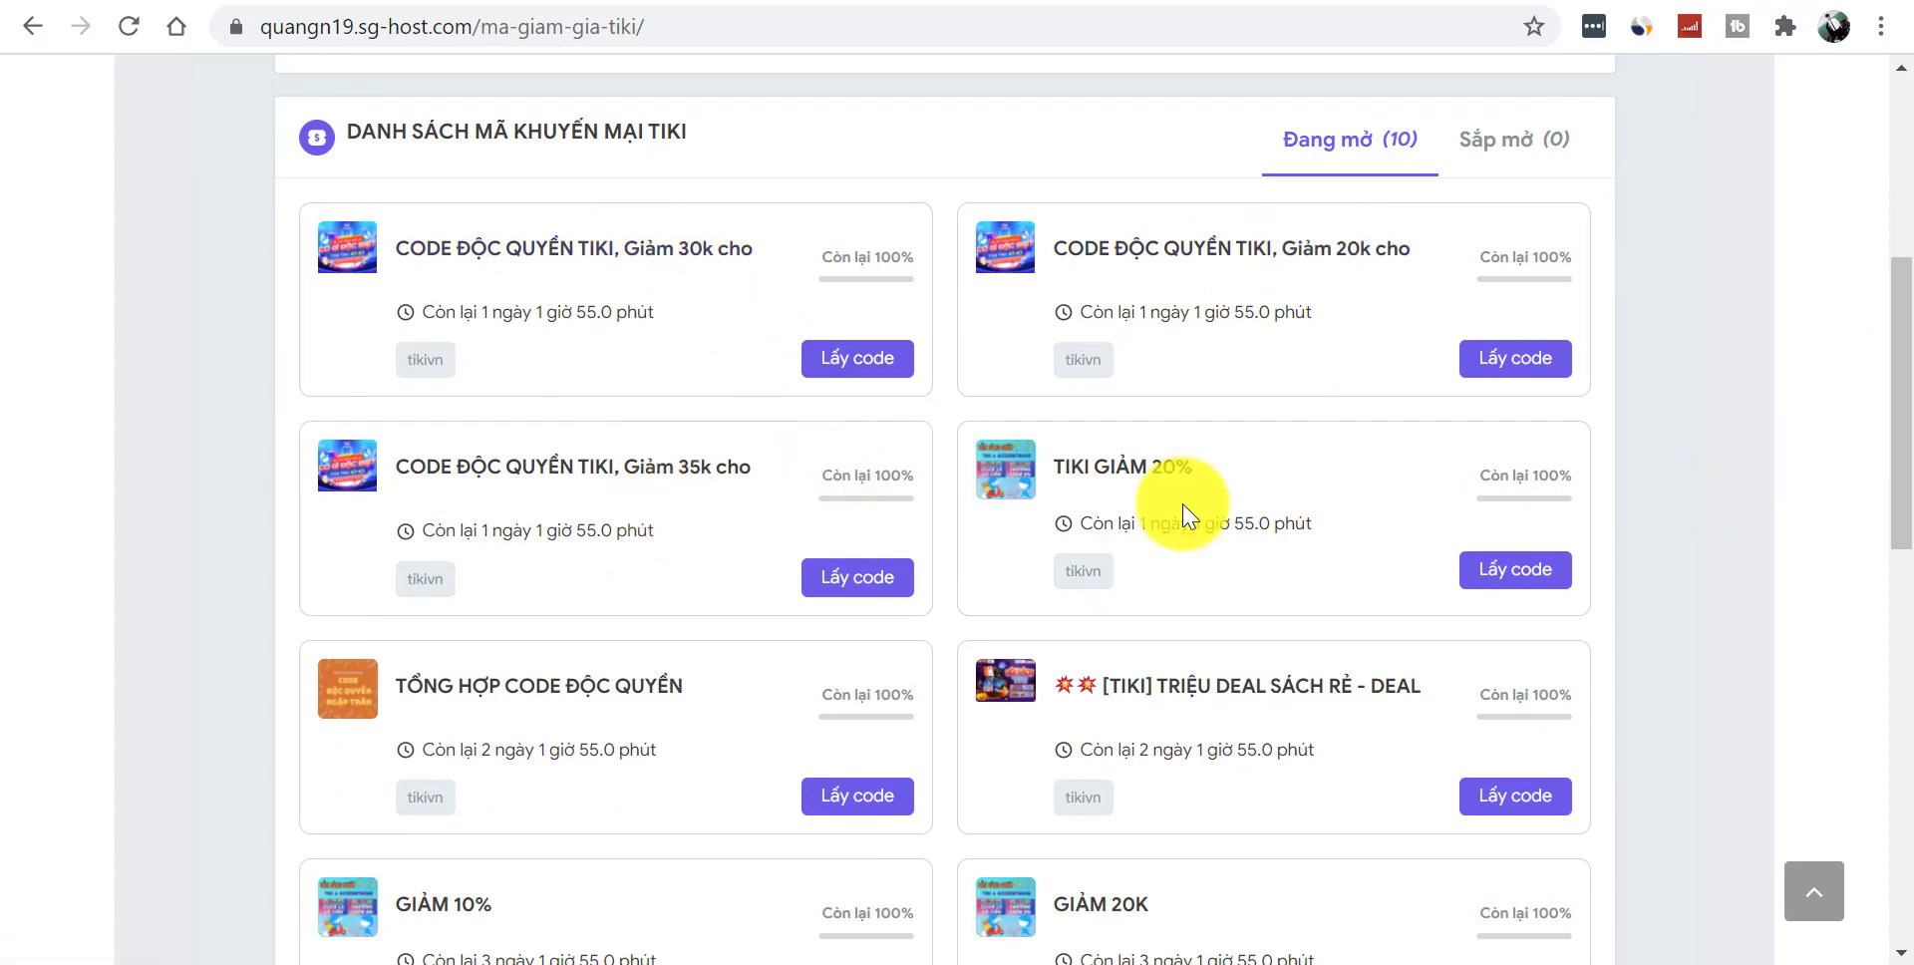
left_click(1502, 576)
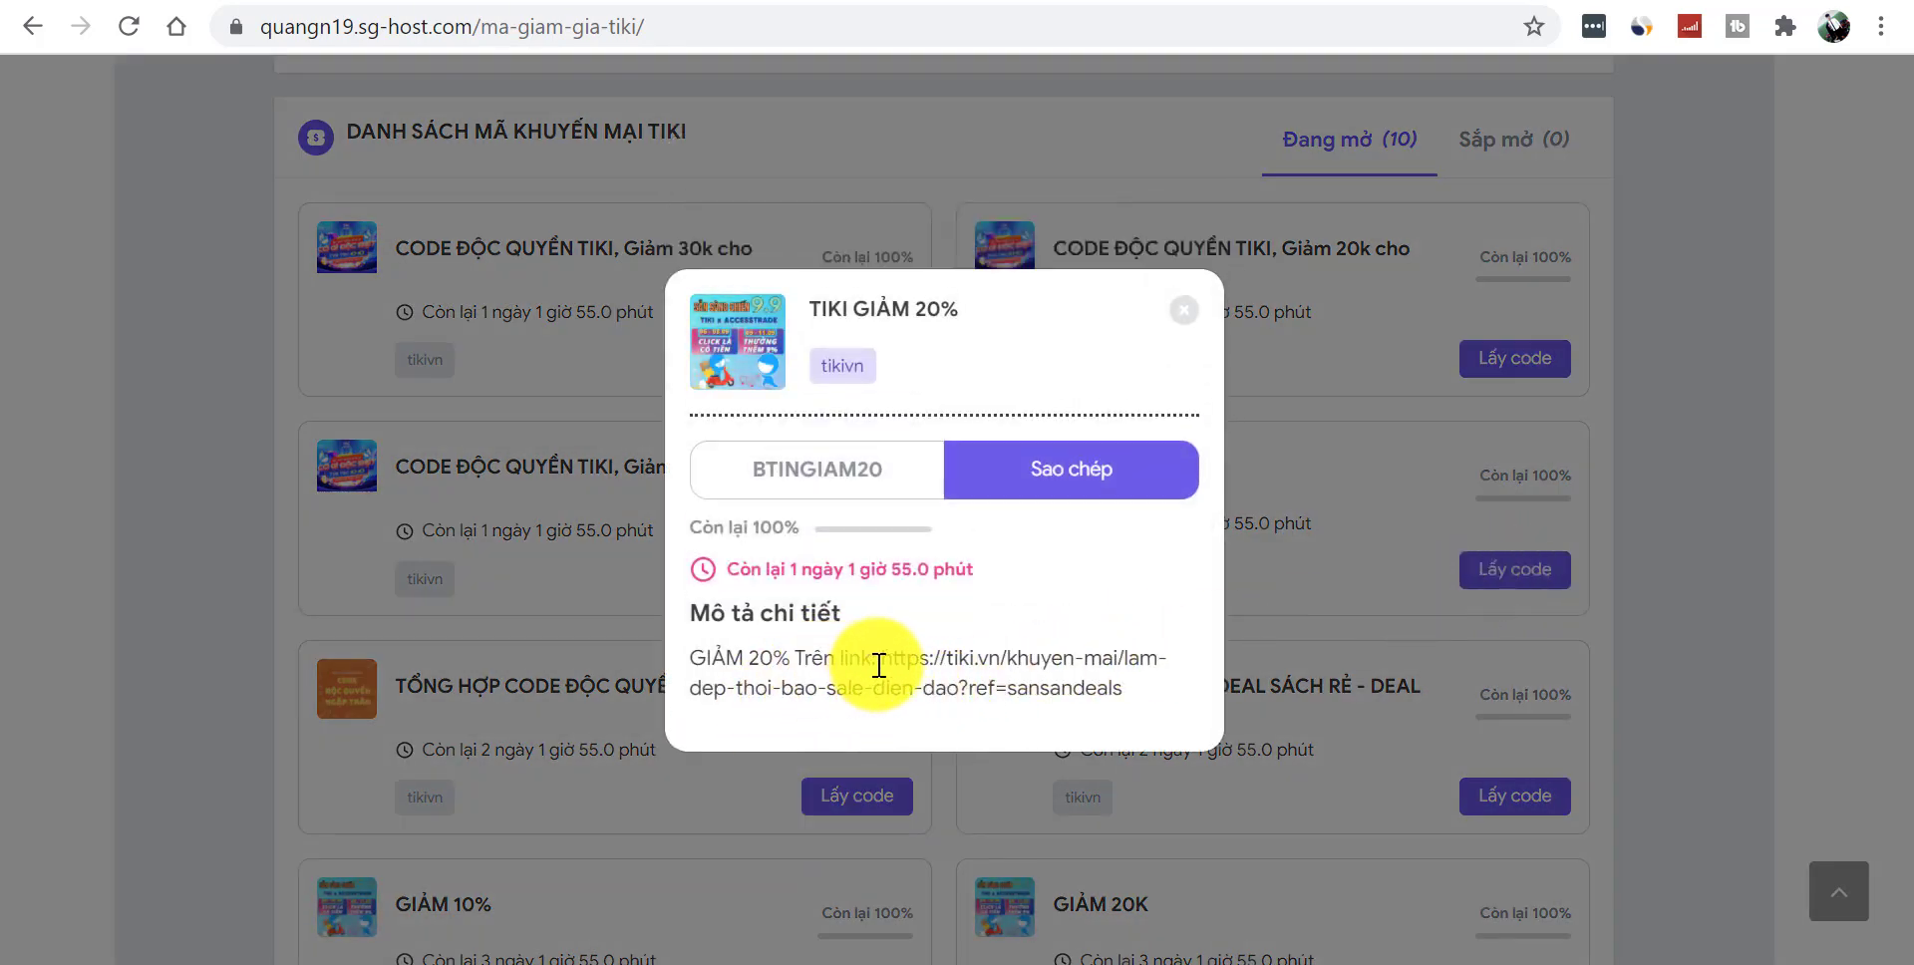
left_click(1191, 319)
- Switch over to the shopee.vn tab
mouse_move(1909, 430)
left_mouse_down()
mouse_move(1909, 585)
mouse_move(1899, 432)
left_mouse_up()
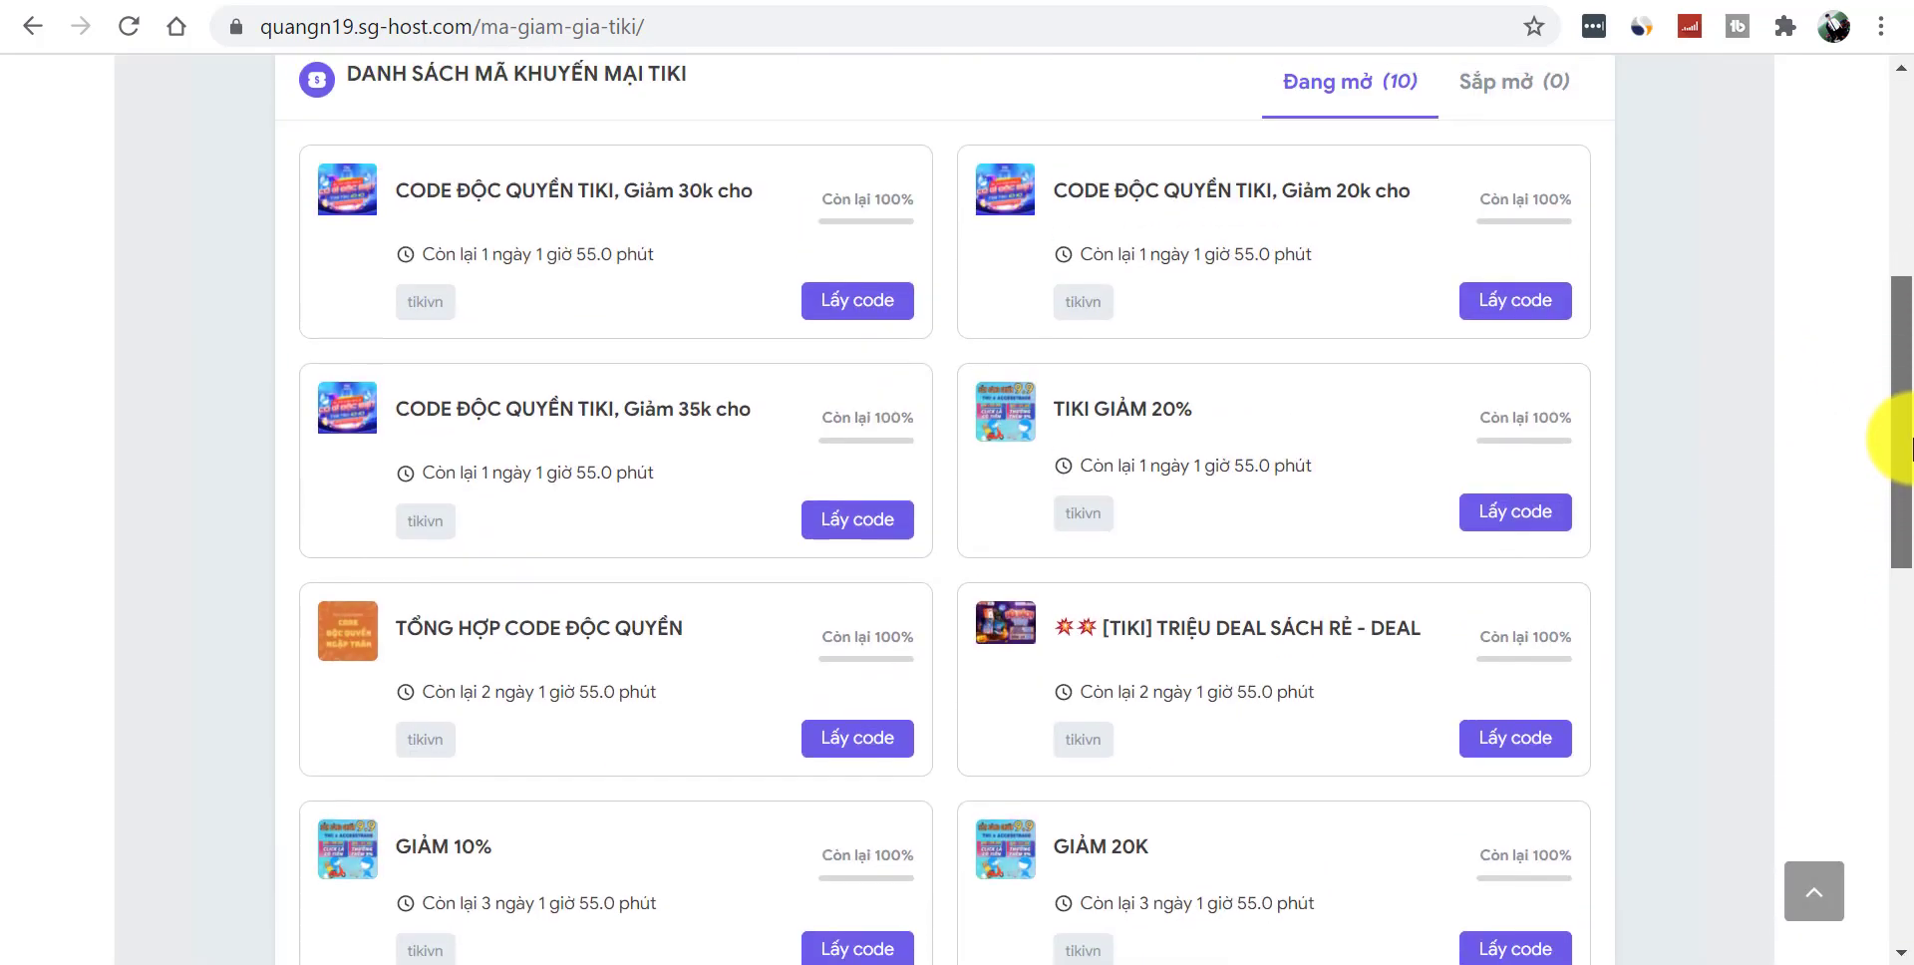
key("ctrl+Tab")
left_click_drag(1902, 214, 1909, 872)
- Open the L'Oreal Paris 3-in-1 makeup remover two-pack on Shopee and copy its link
scroll(1895, 875, "down", 1)
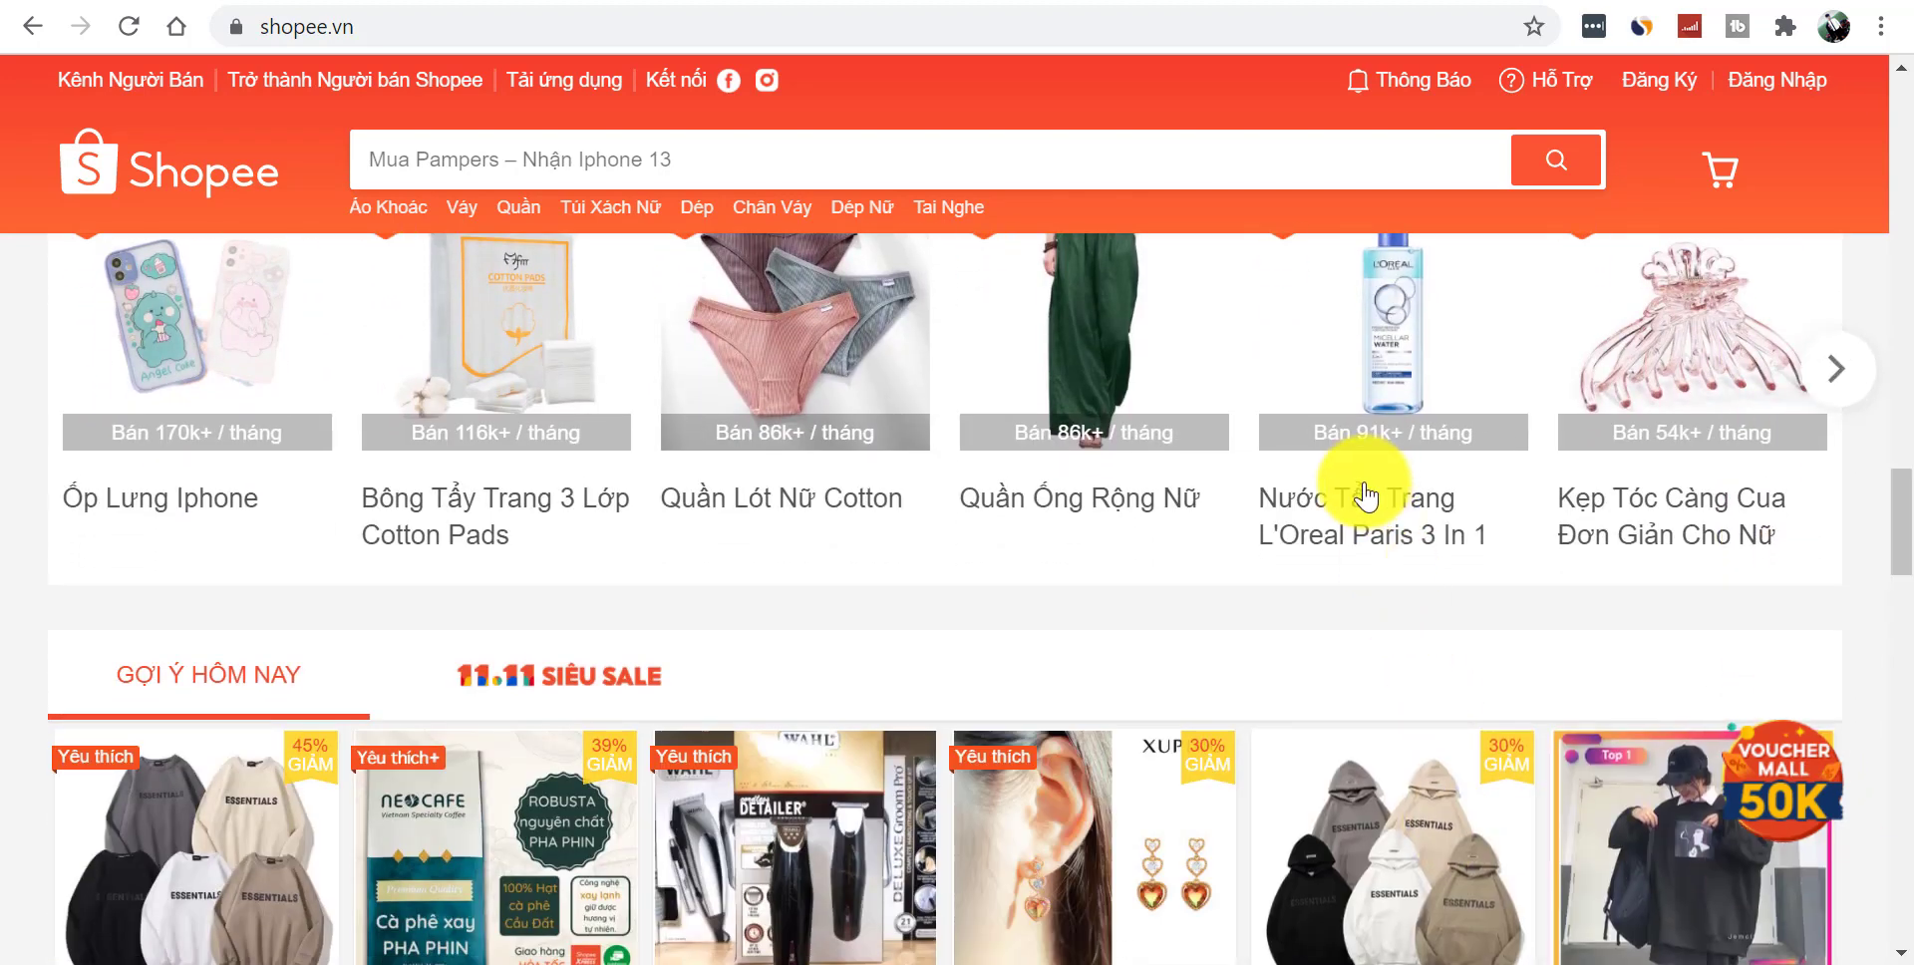
left_click(1359, 495)
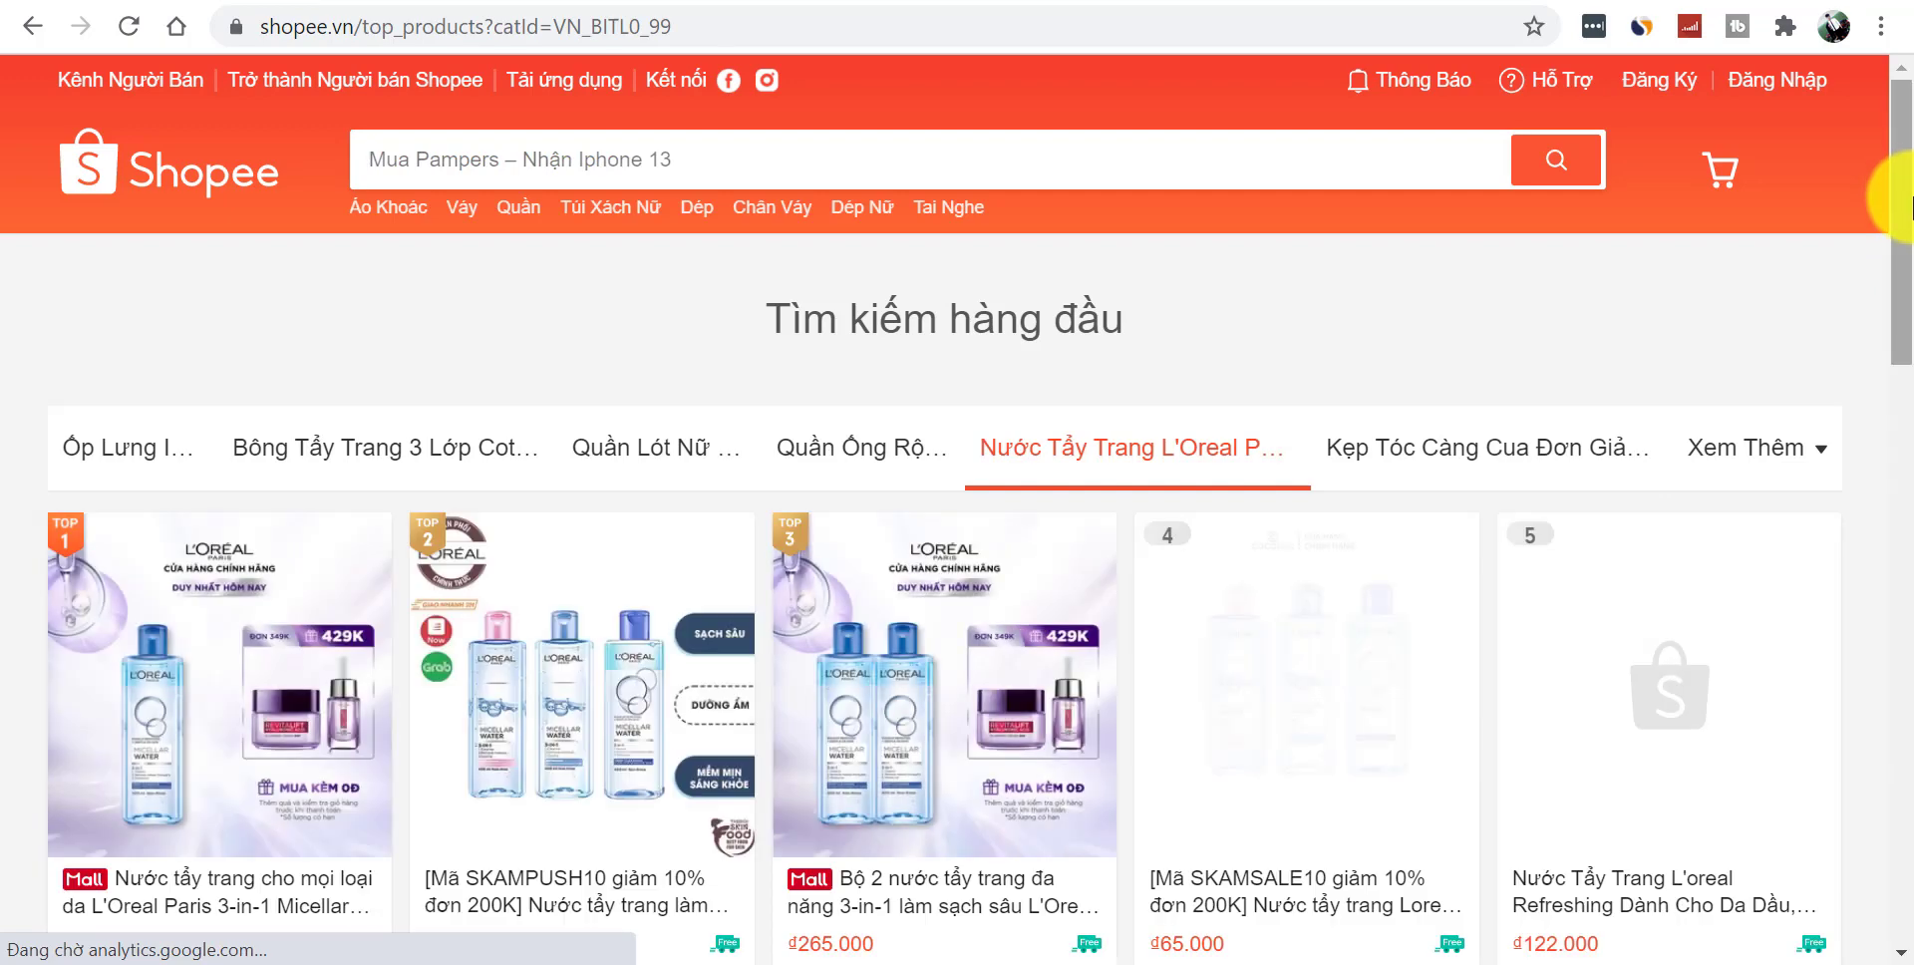
left_click_drag(1895, 235, 1894, 311)
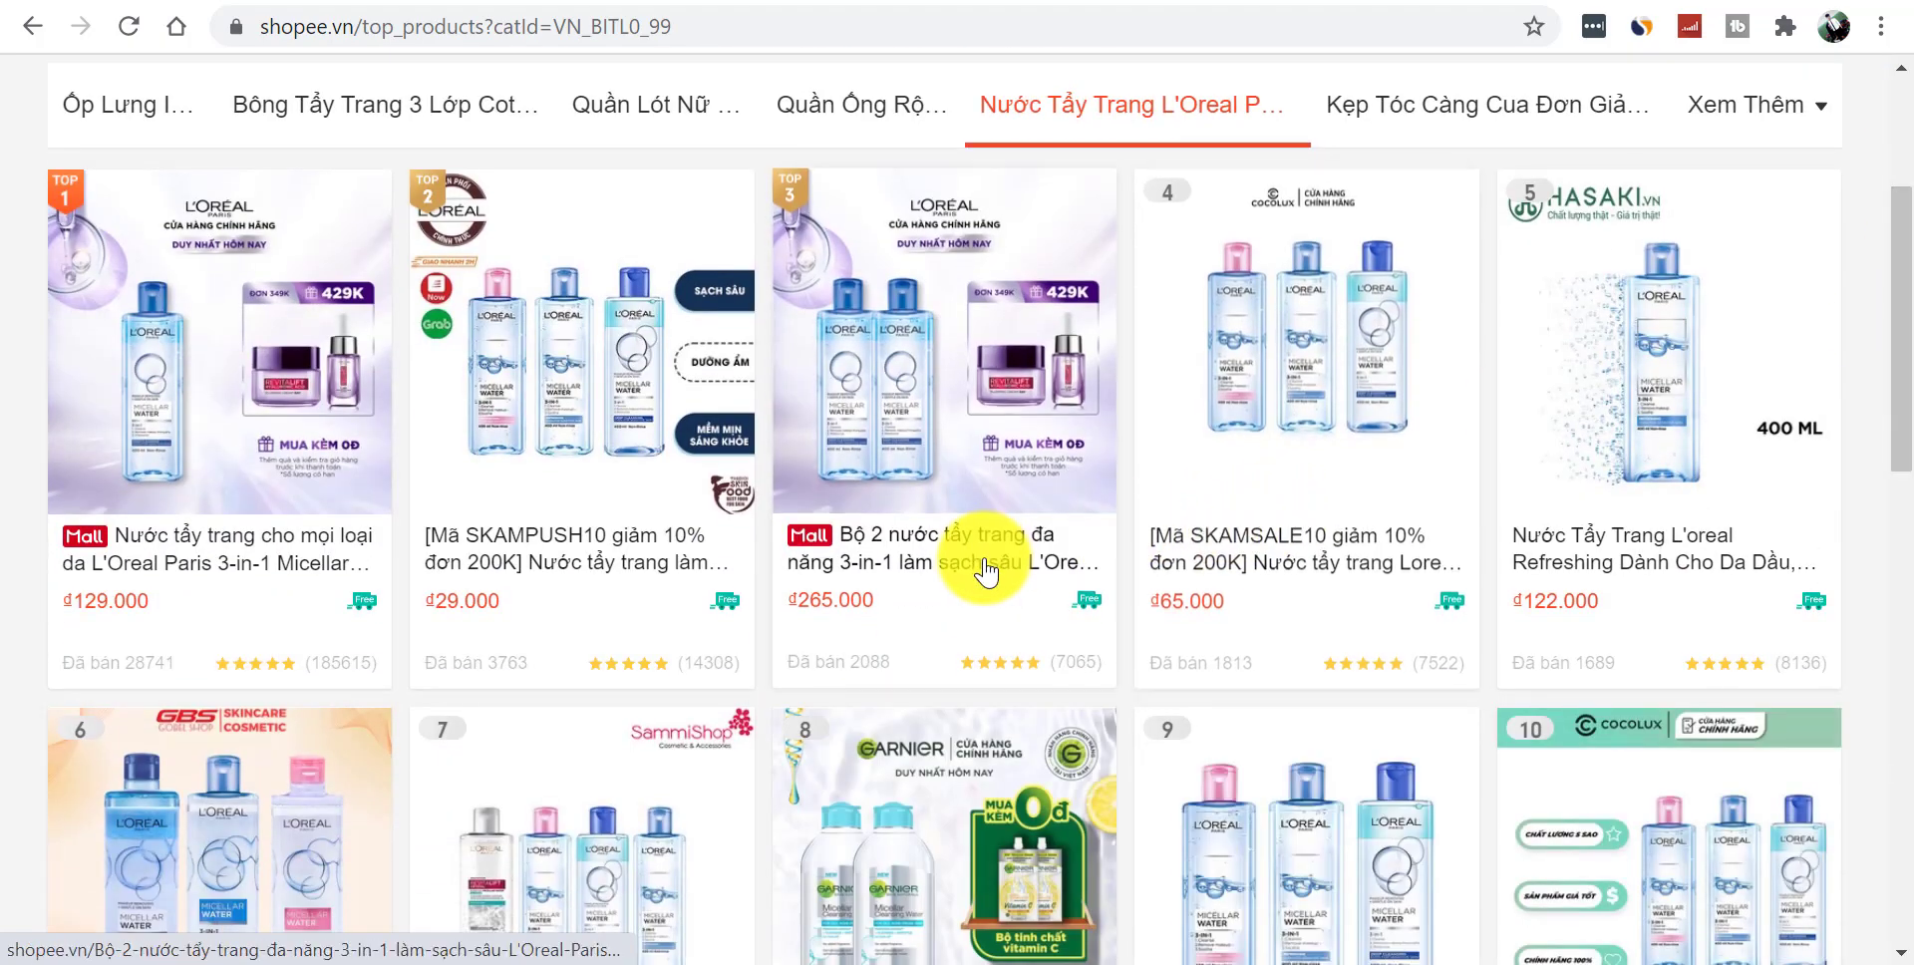
left_click(978, 563)
left_click(631, 21)
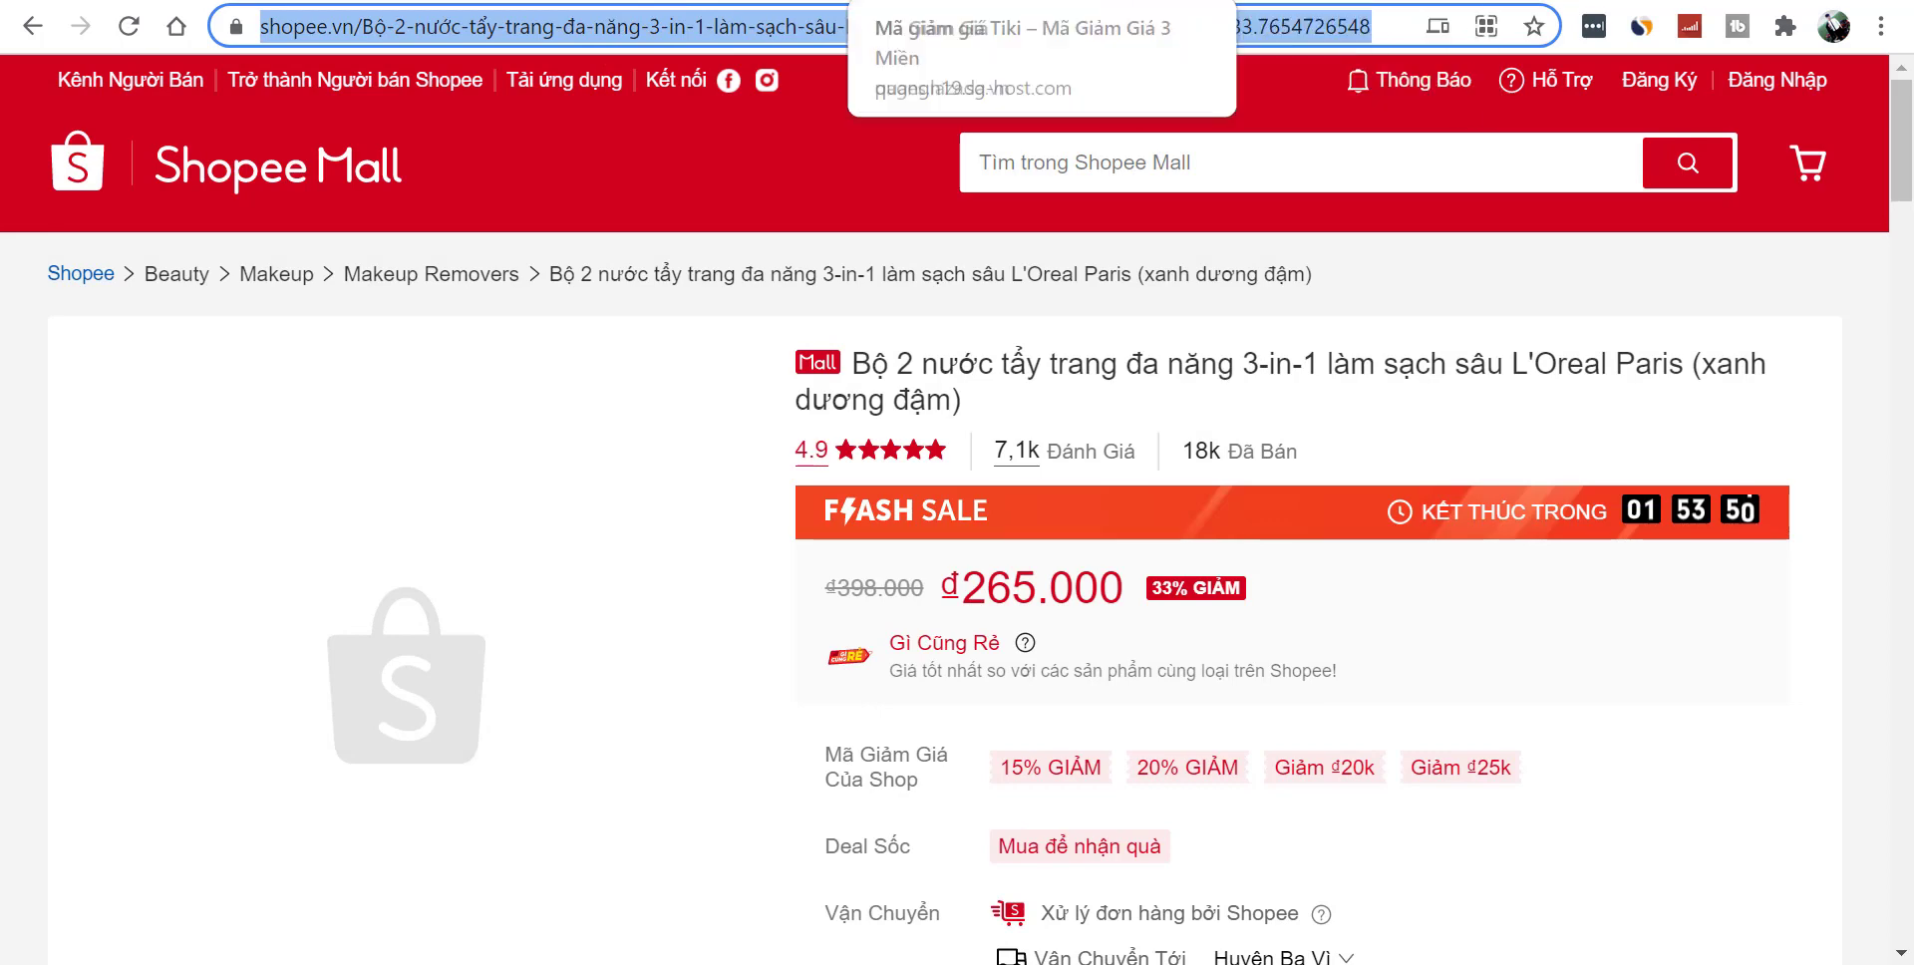
- Go to the coupon site's Mã giảm giá Shopee page listing Shopee promo codes
left_click(1146, 2)
scroll(1906, 379, "up", 1)
scroll(1900, 379, "up", 5)
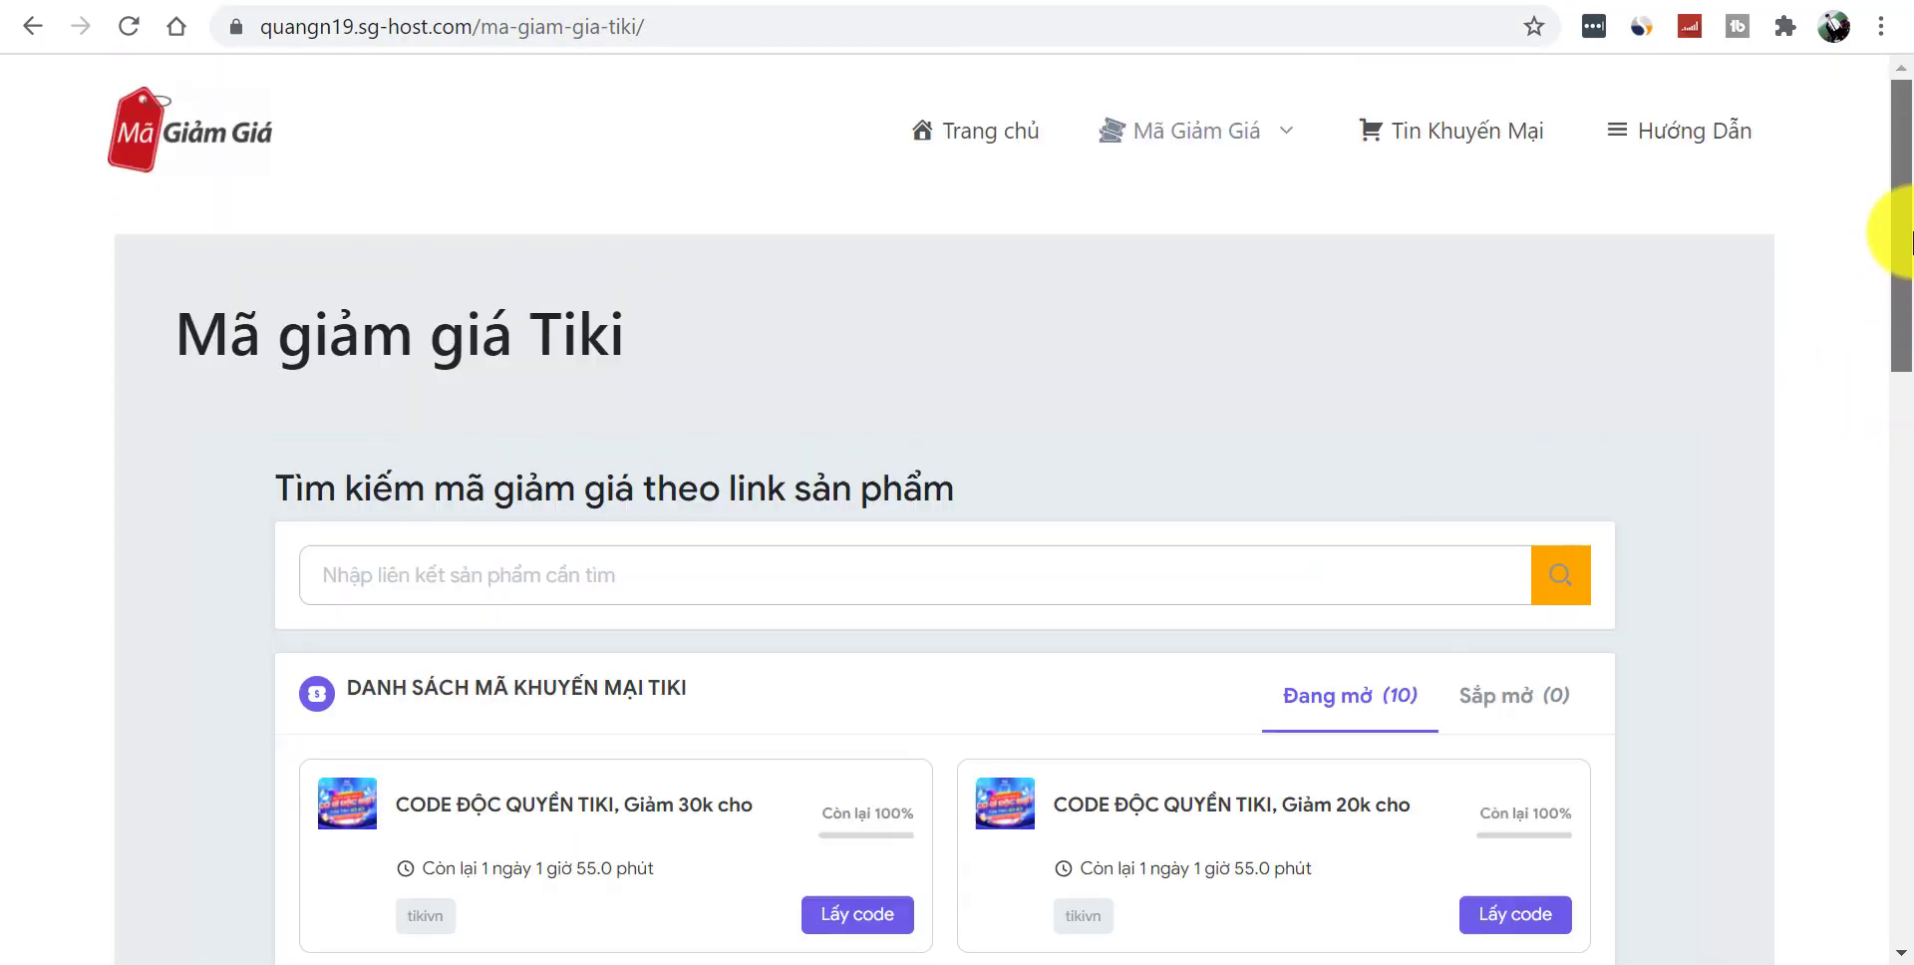
mouse_move(1177, 145)
left_click(1251, 269)
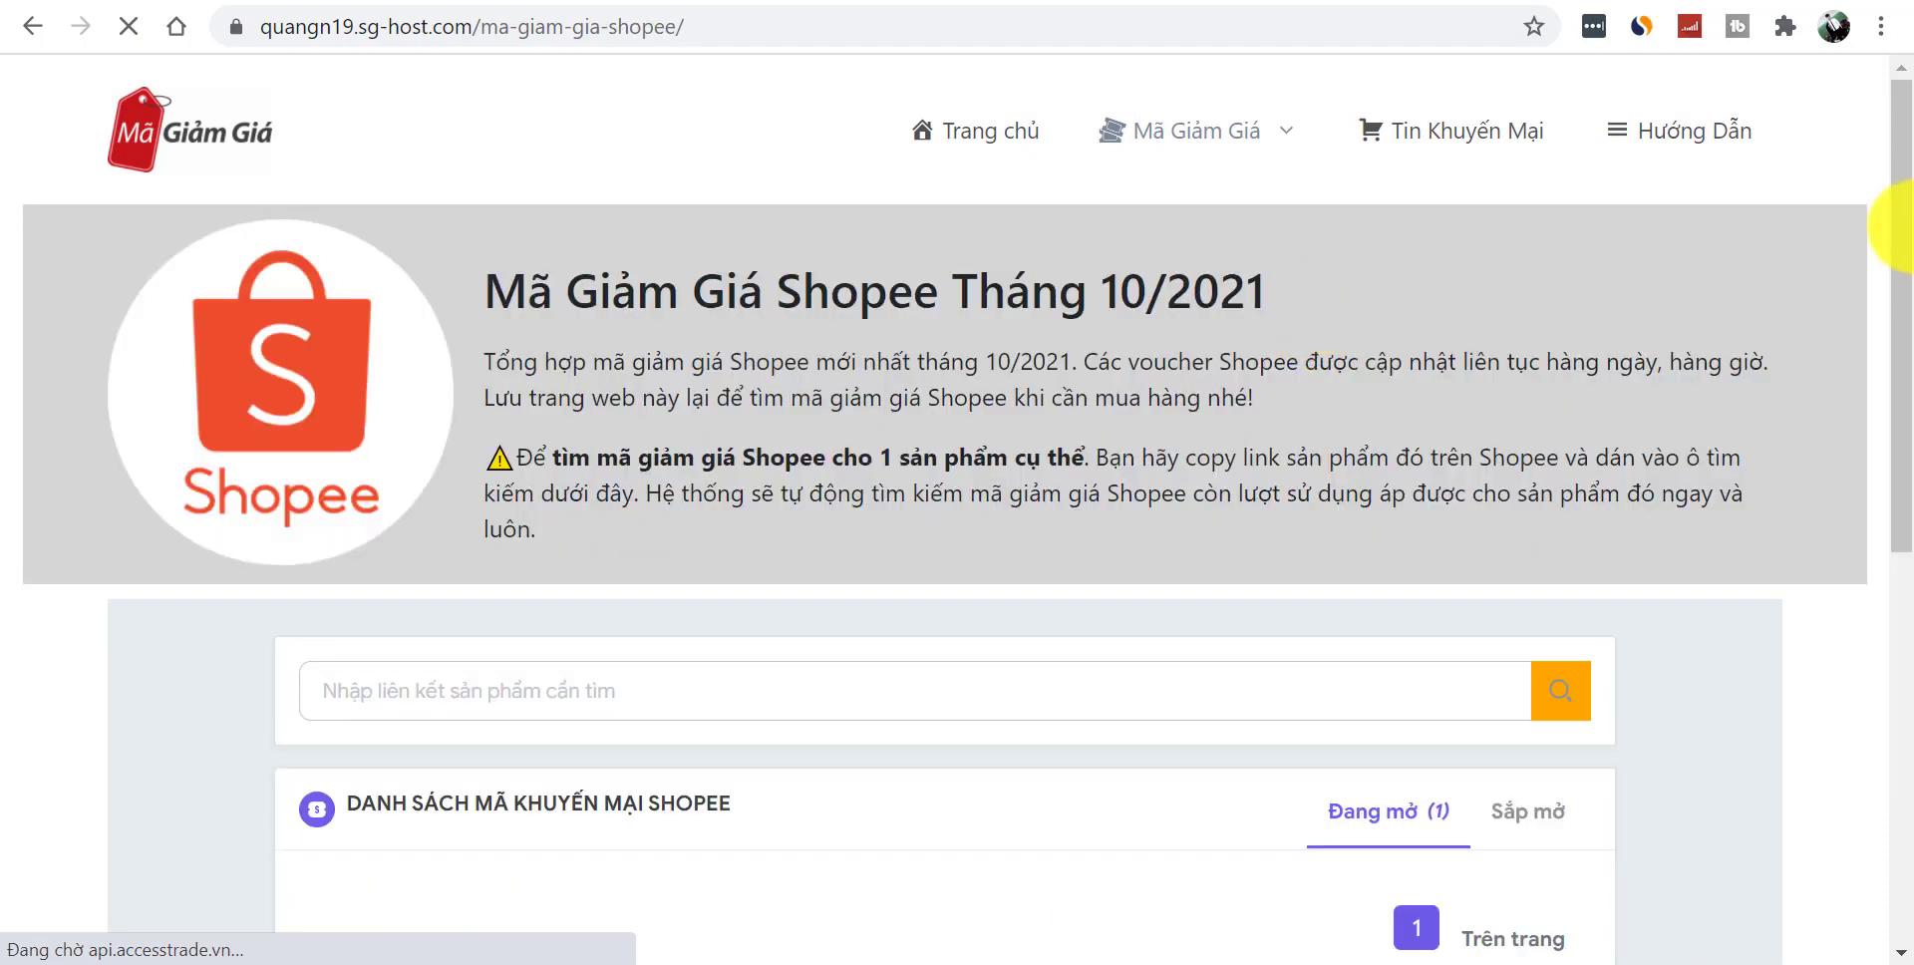
left_click_drag(1902, 226, 1906, 354)
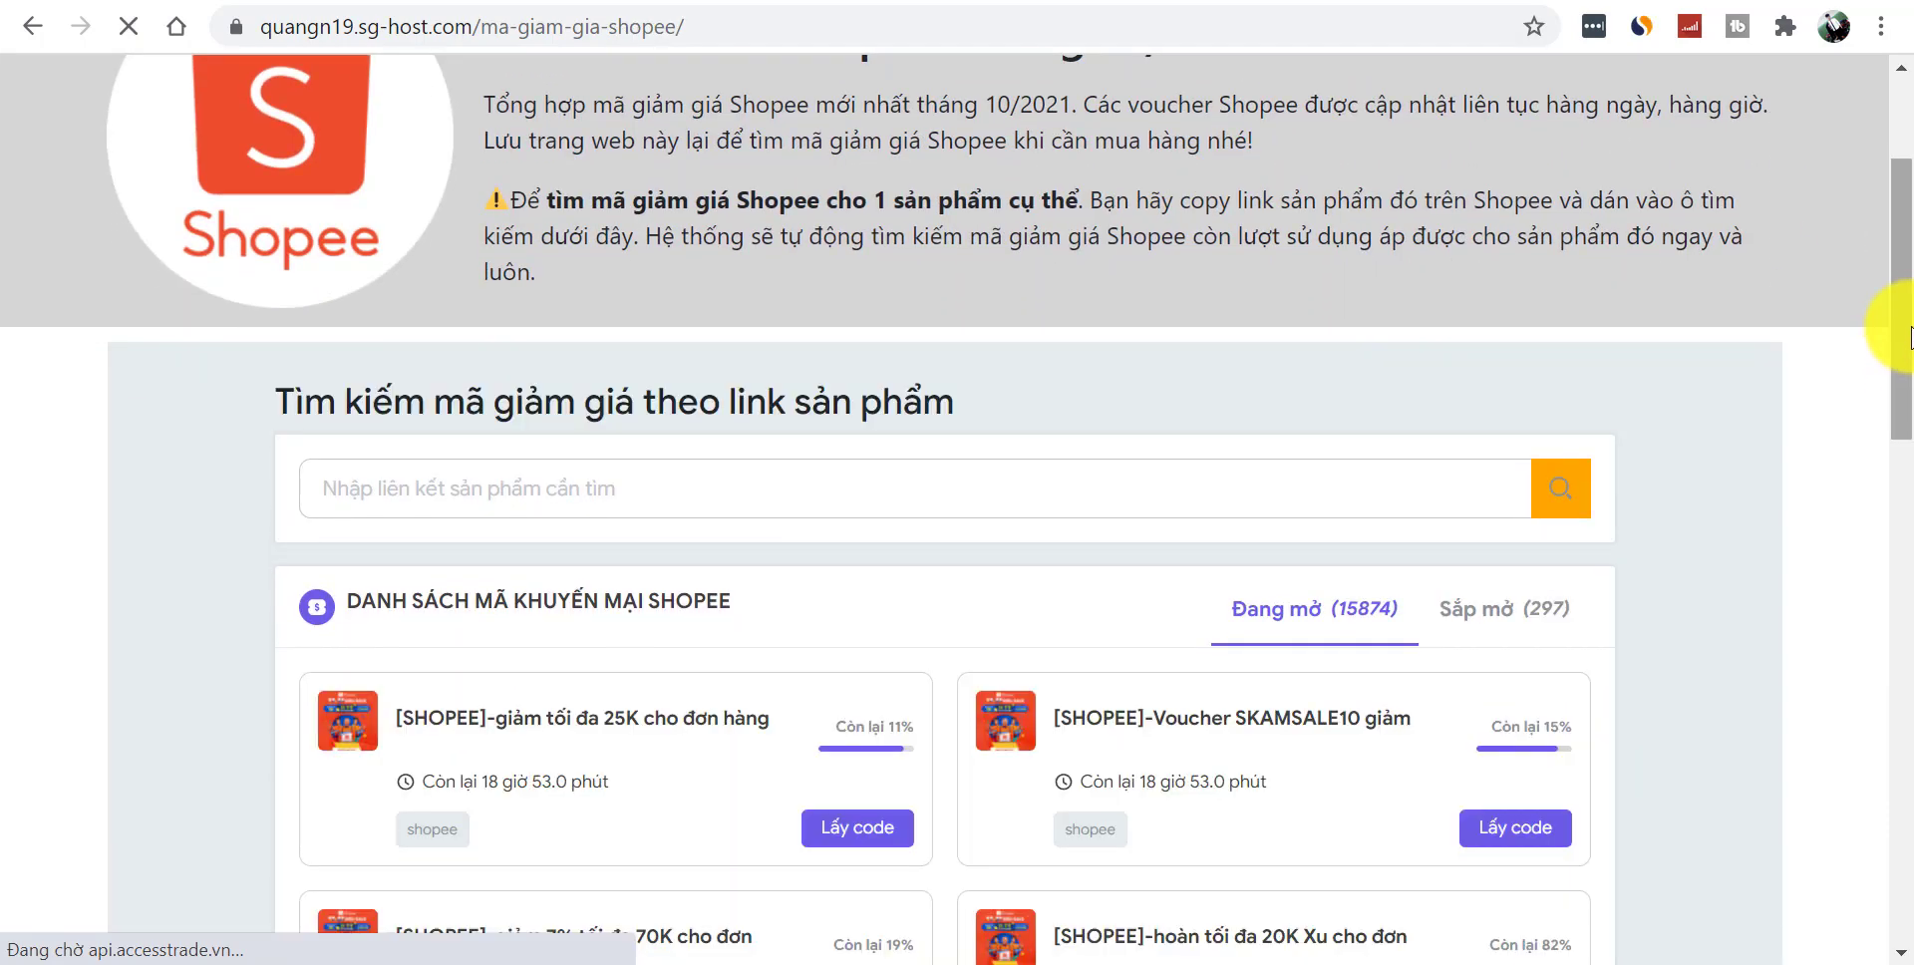
scroll(1907, 339, "down", 3)
scroll(1910, 384, "up", 1)
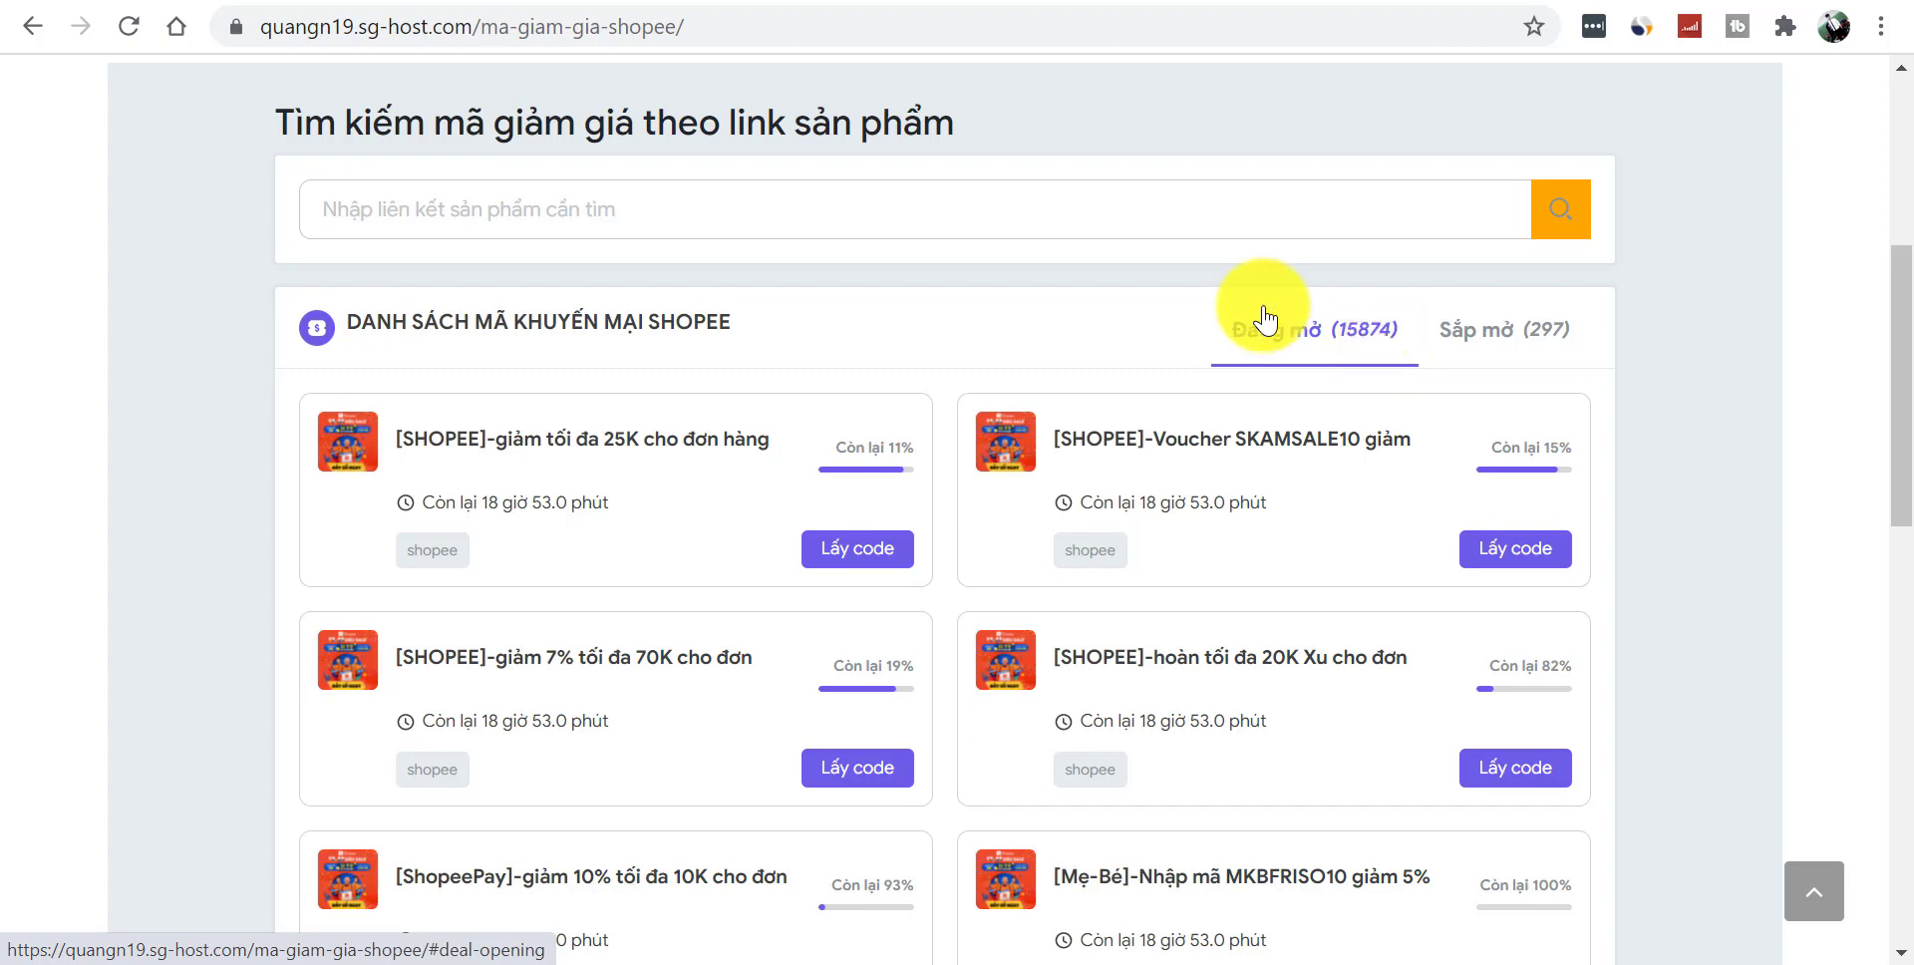
- Search Shopee vouchers with the pasted L'Oreal makeup remover product link
left_click(975, 200)
key("ctrl+v")
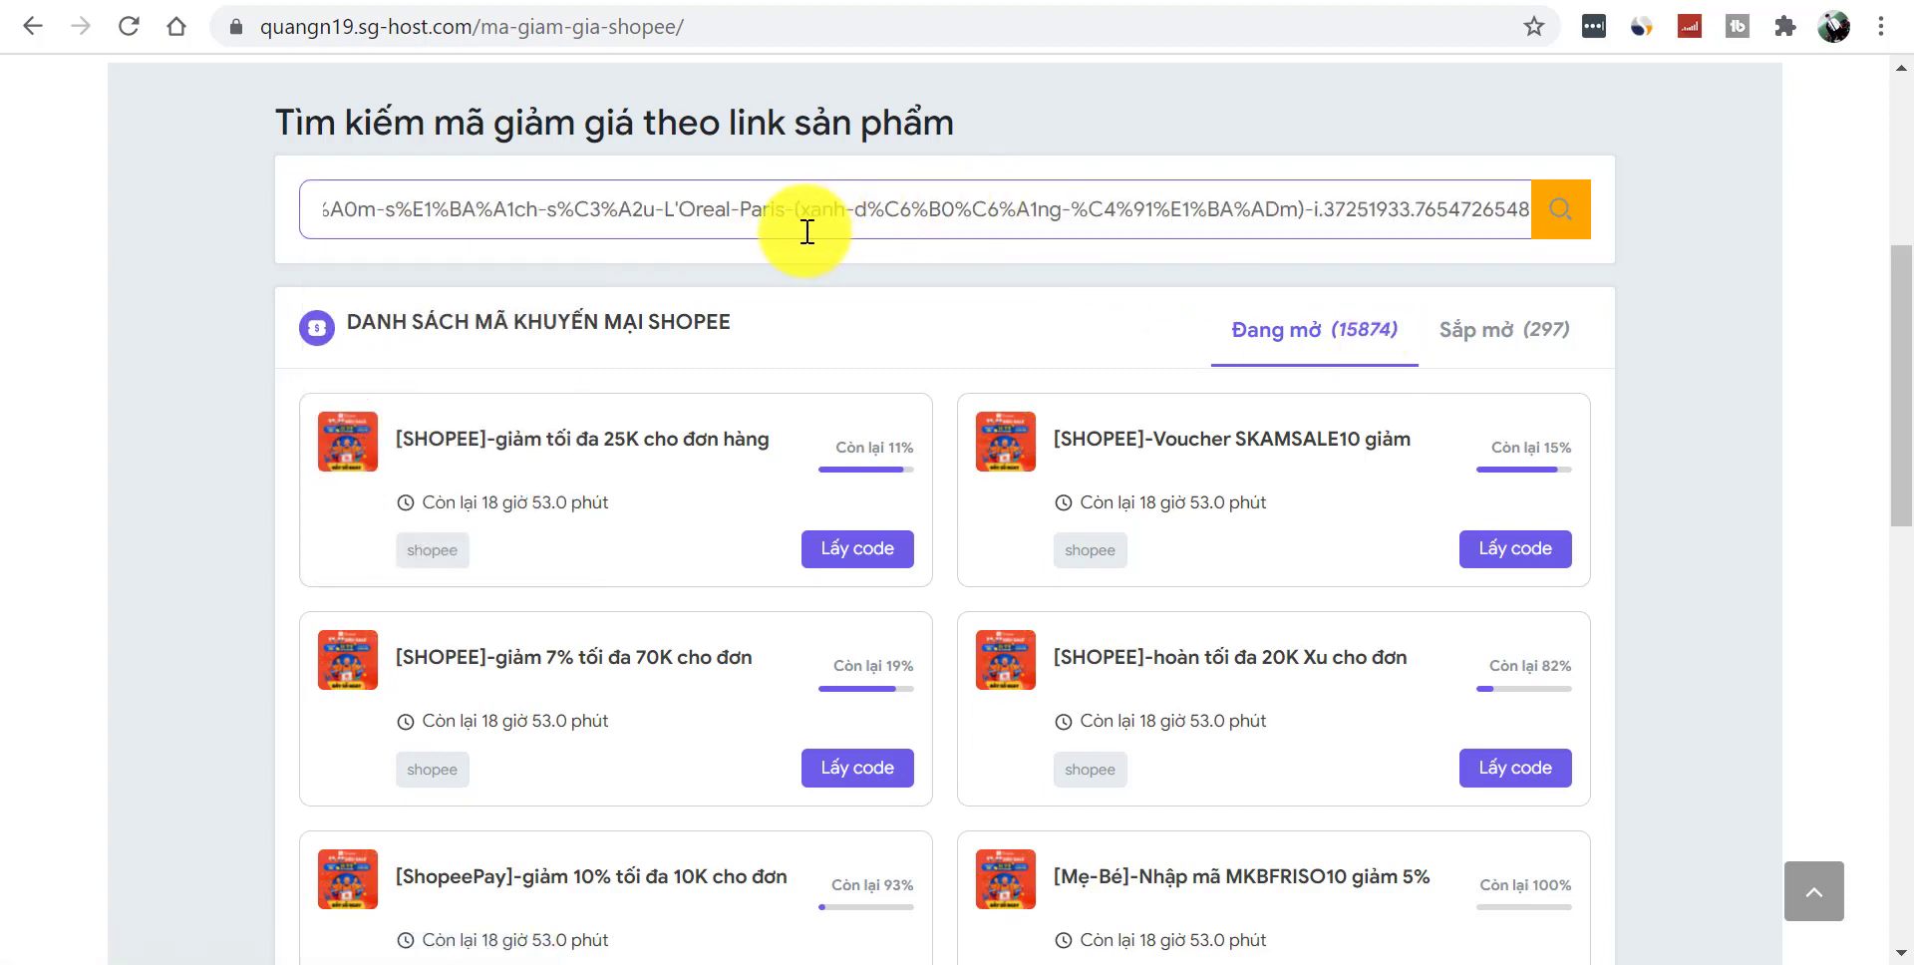
left_click(1563, 212)
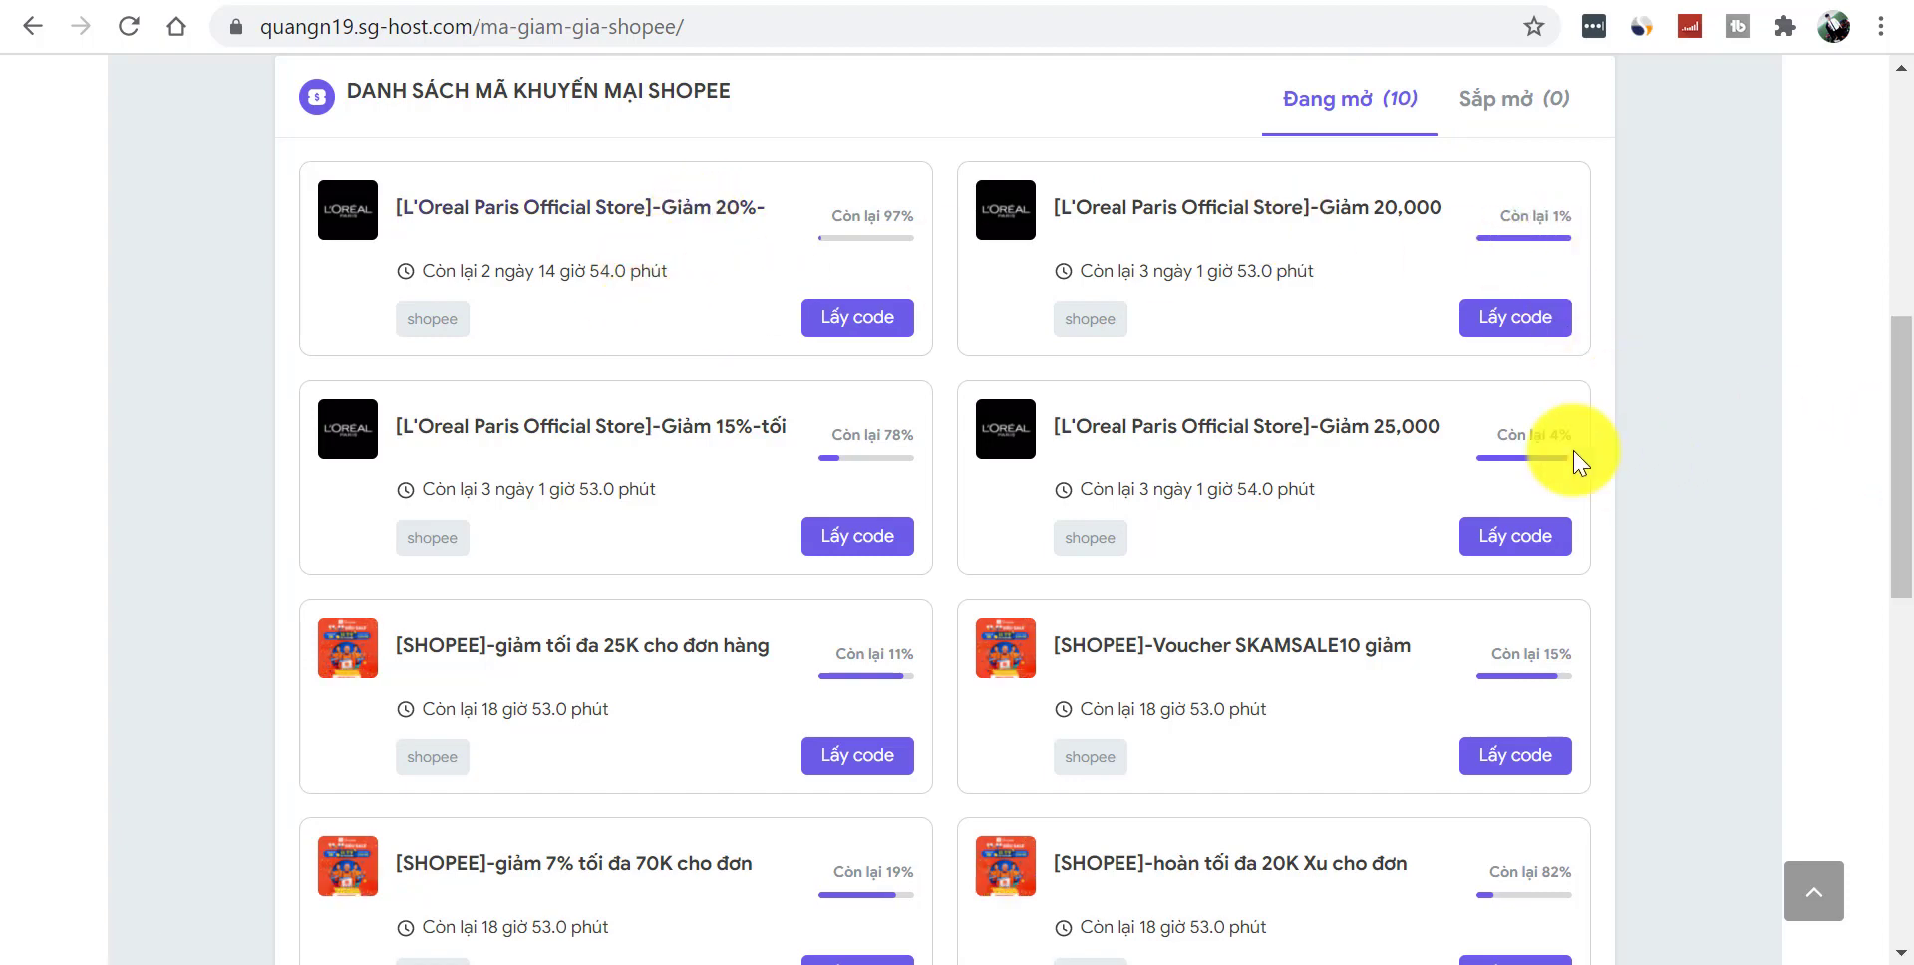
left_click_drag(1894, 426, 1910, 147)
- Return to the coupon site's home page, dismiss the Shopee group popup, and browse it
left_click(219, 147)
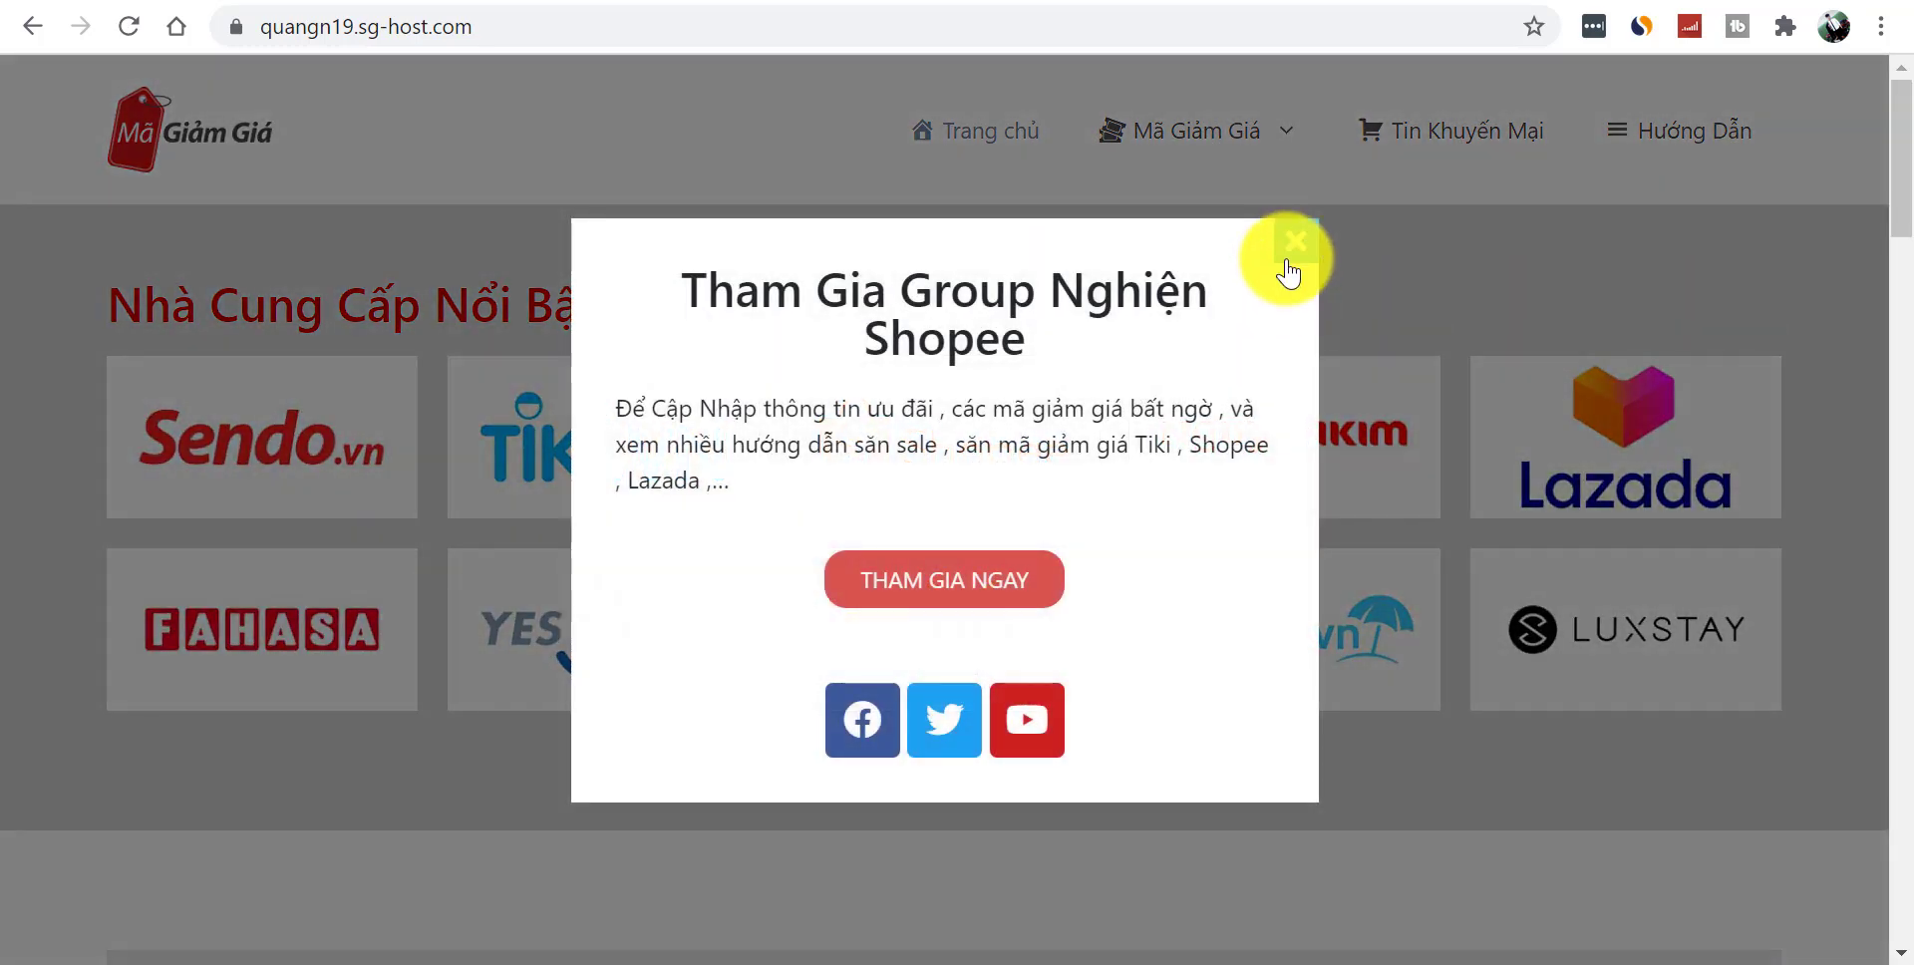
left_click(1292, 243)
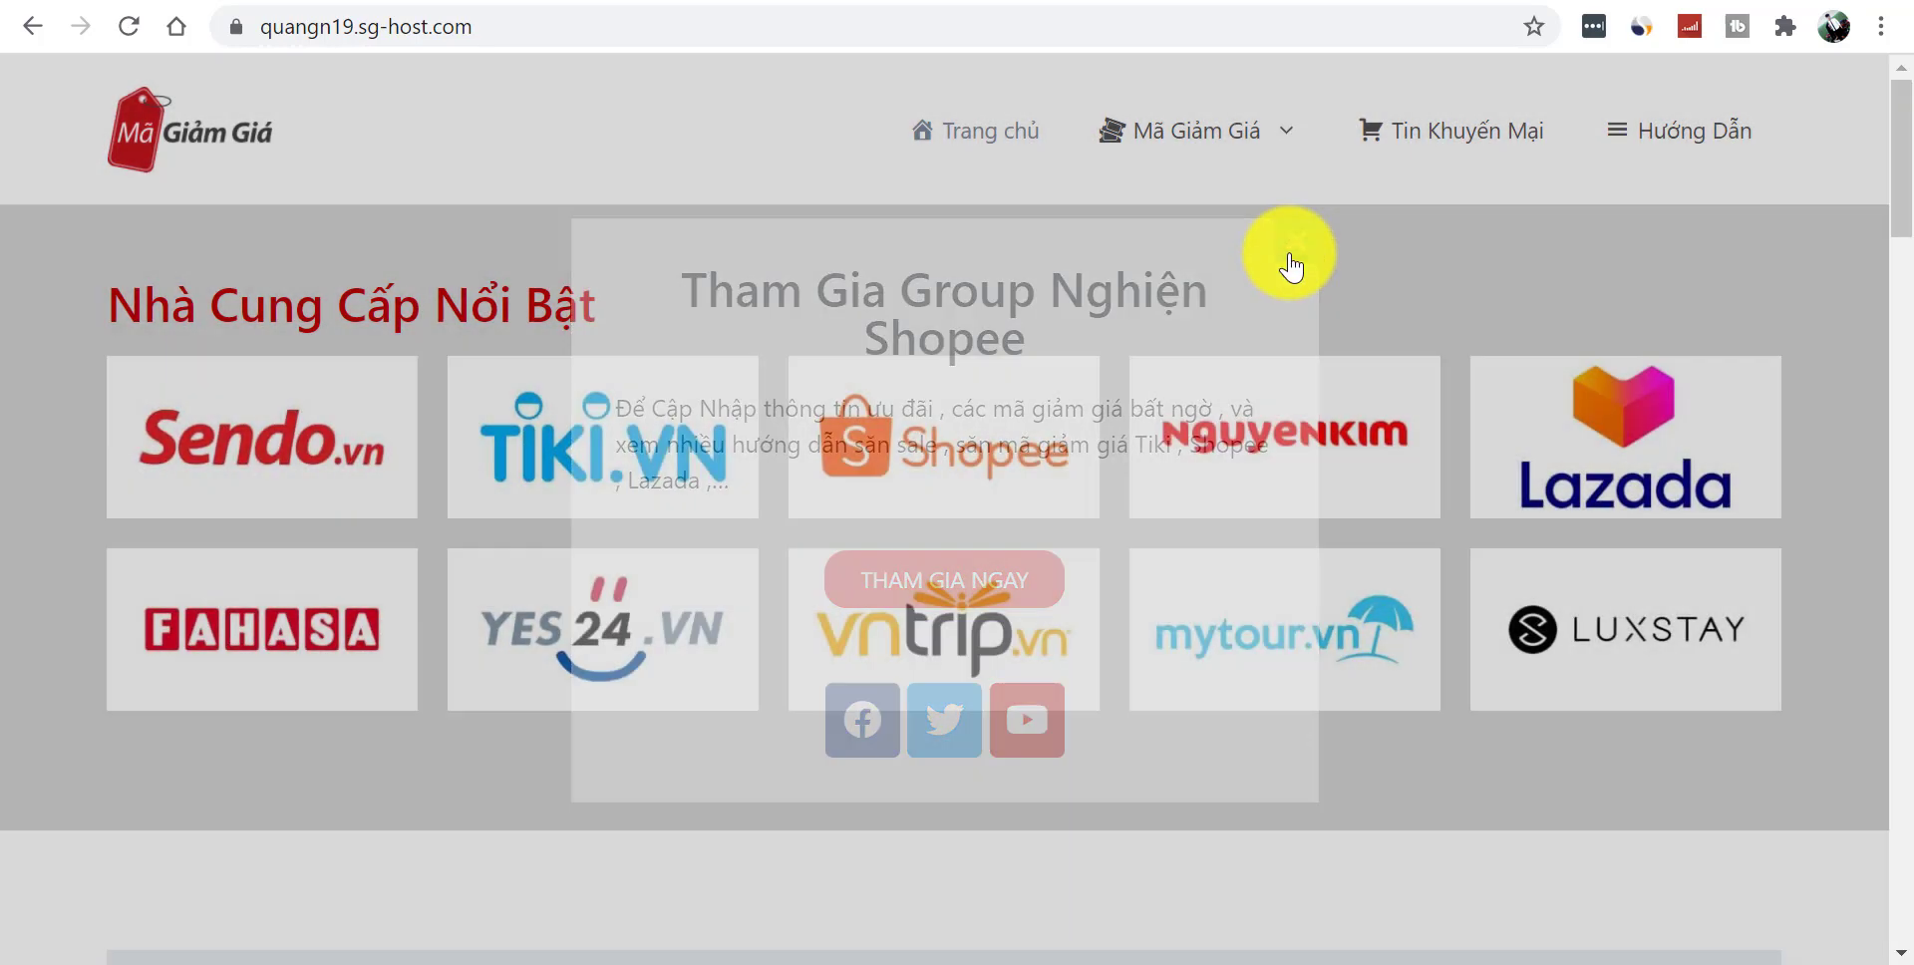
scroll(1899, 128, "down", 10)
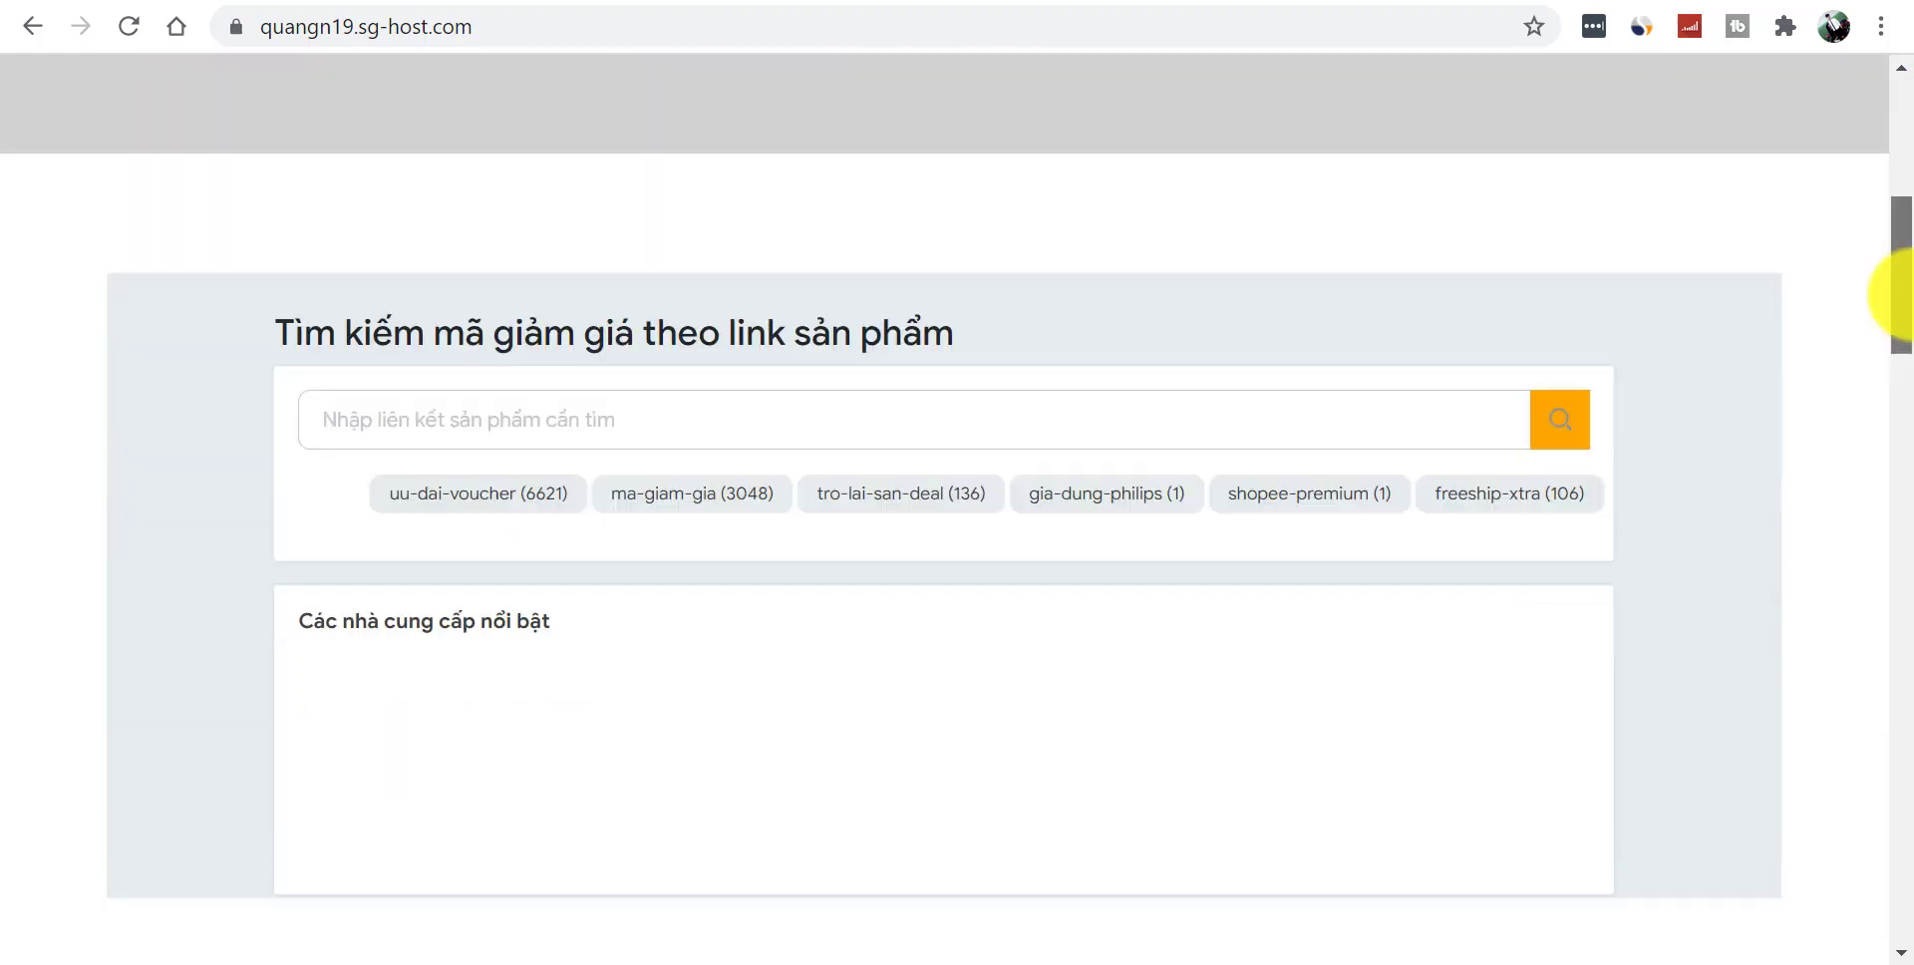
mouse_move(1907, 351)
left_mouse_down()
mouse_move(1906, 164)
mouse_move(1907, 333)
left_mouse_up()
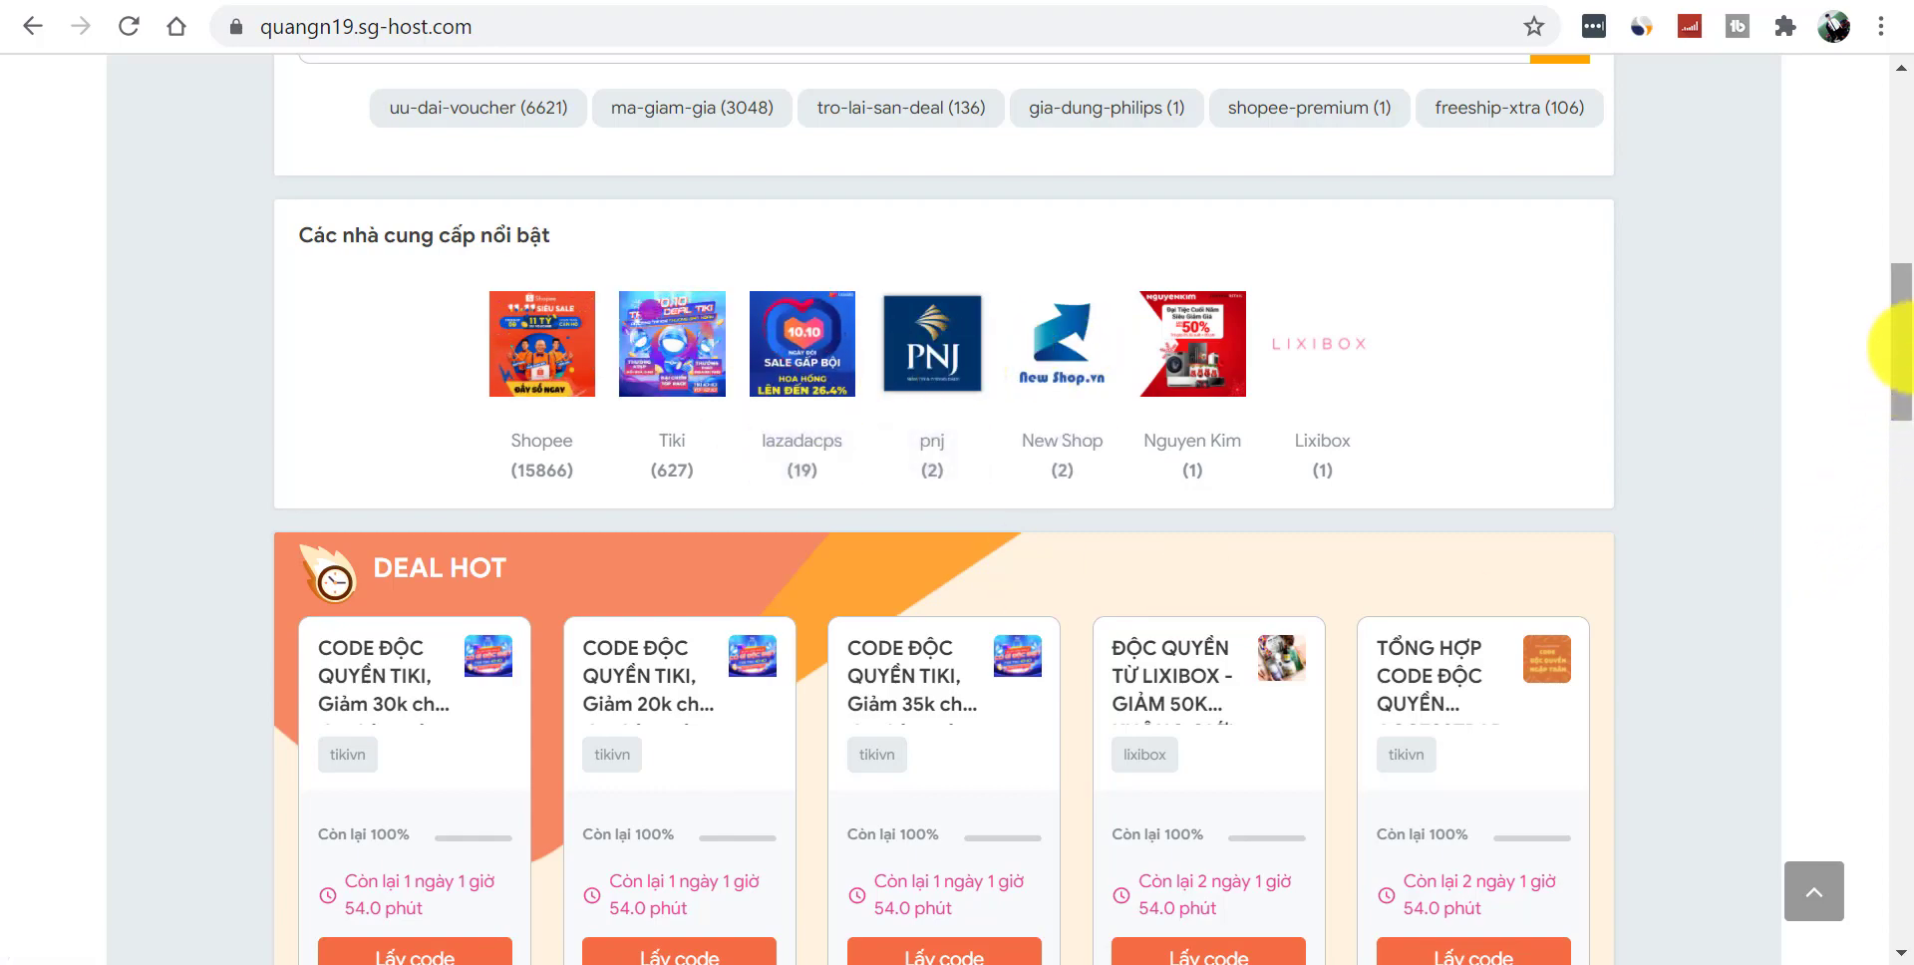
left_click_drag(1902, 354, 1901, 150)
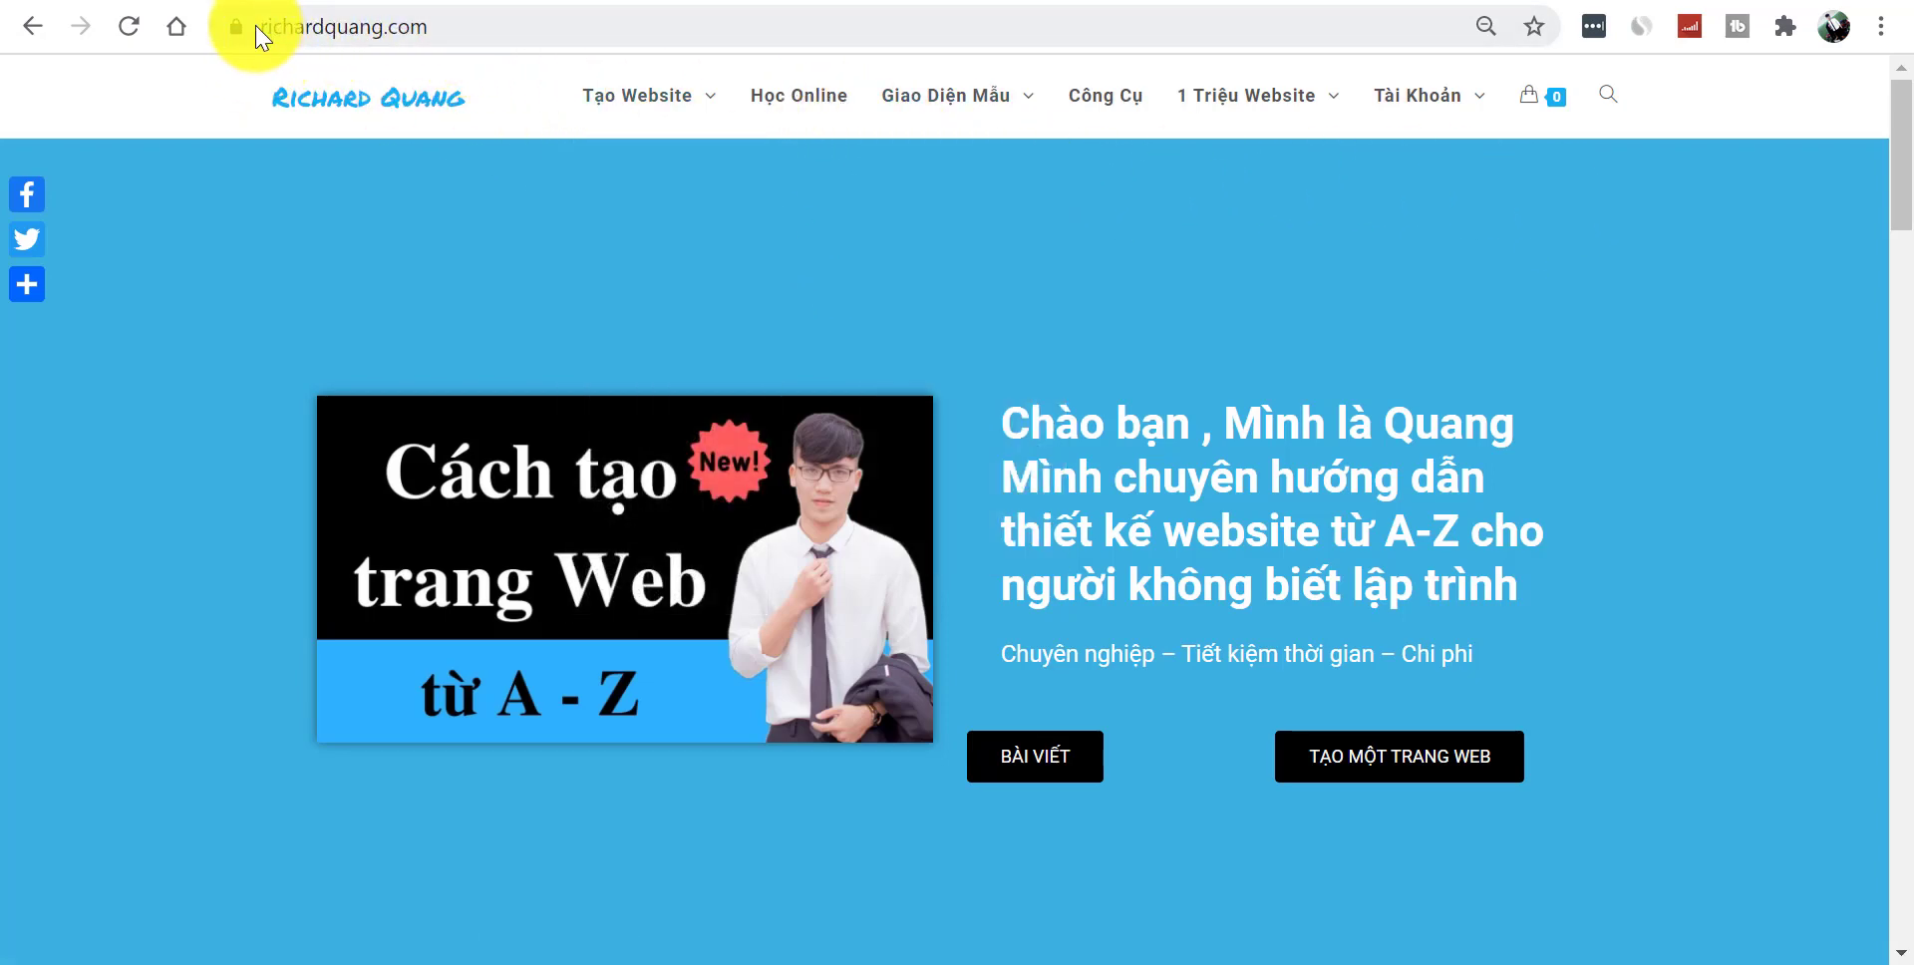
- Close richardquang.com's newsletter signup popup and scroll through the tutorials
left_click(383, 26)
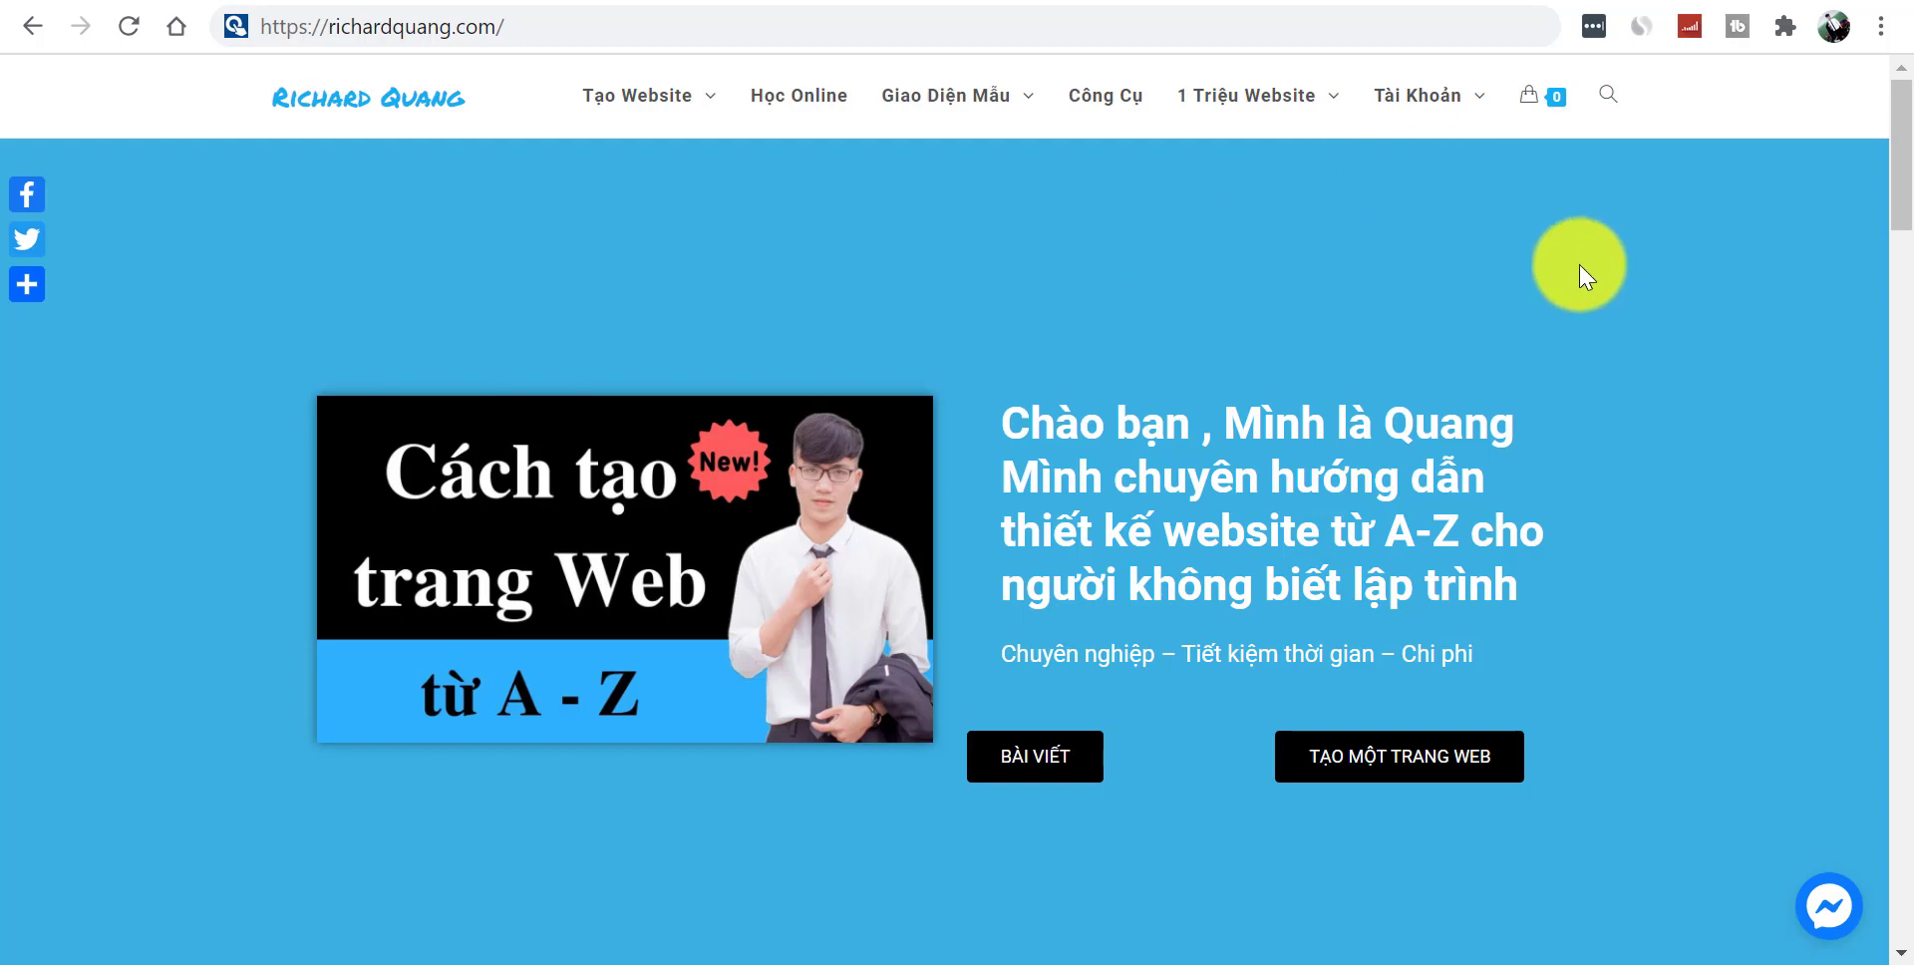
scroll(1900, 222, "down", 7)
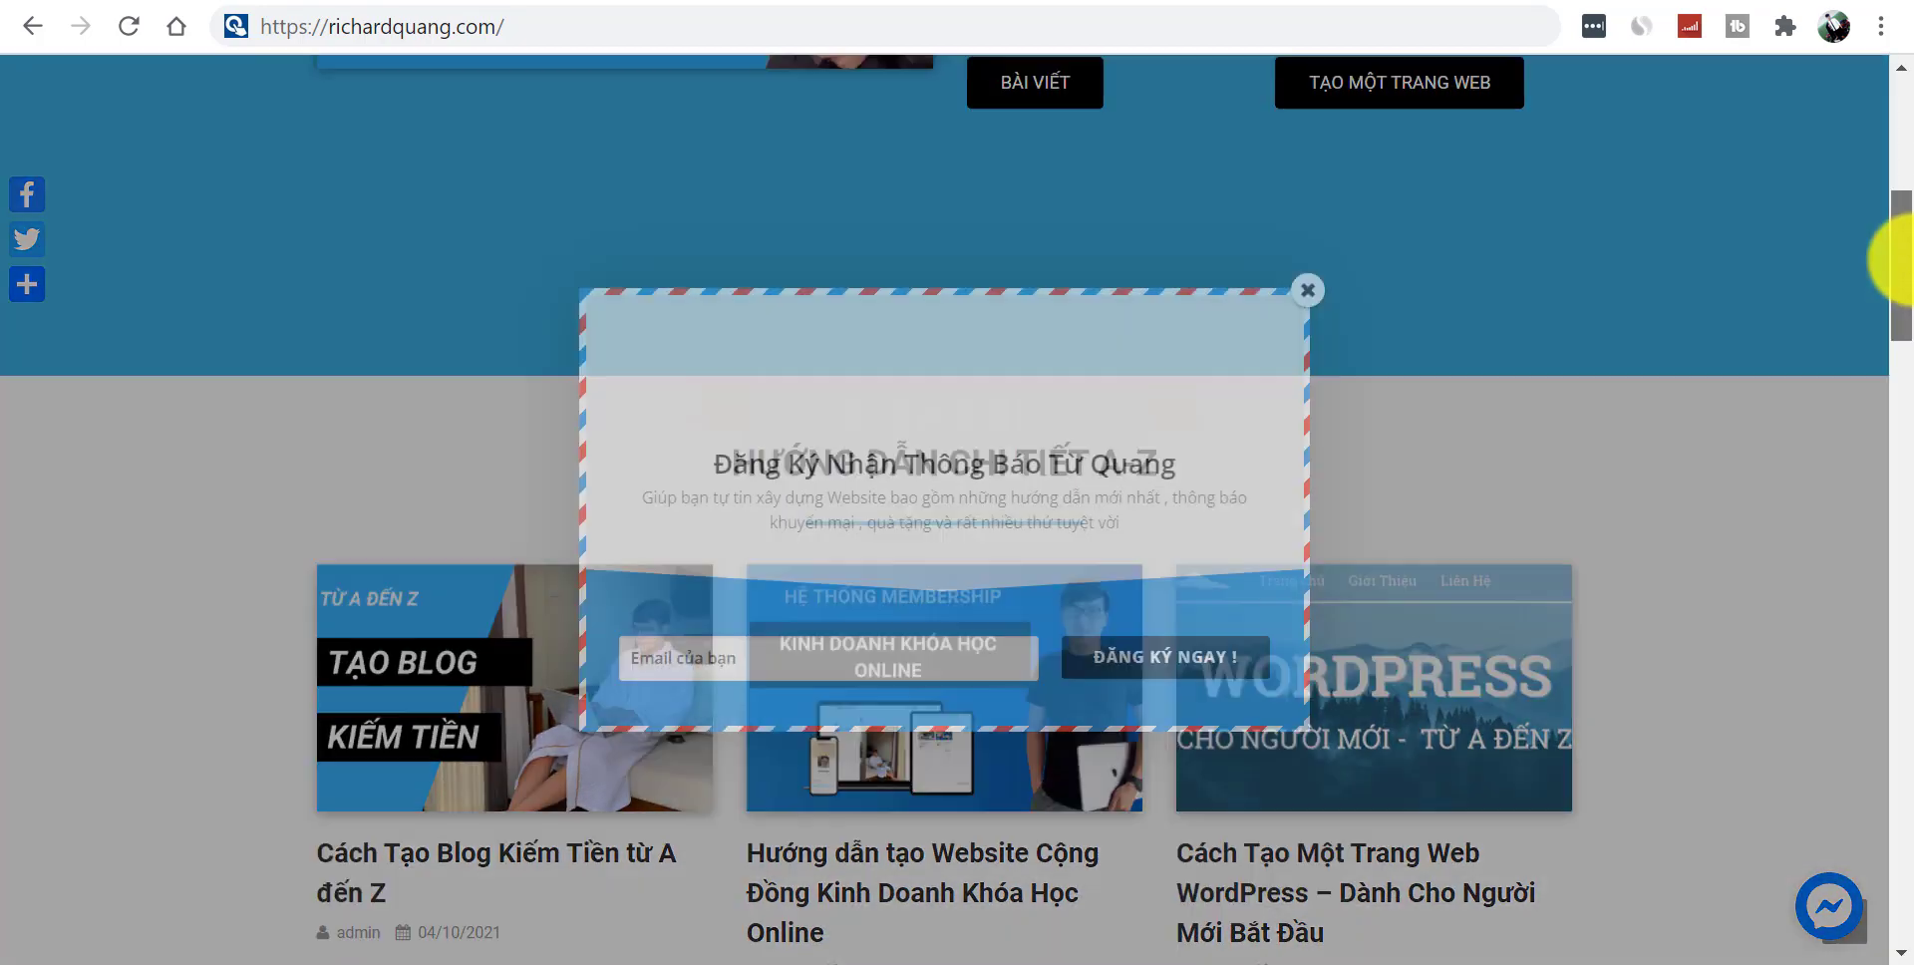
left_click_drag(1900, 260, 1885, 141)
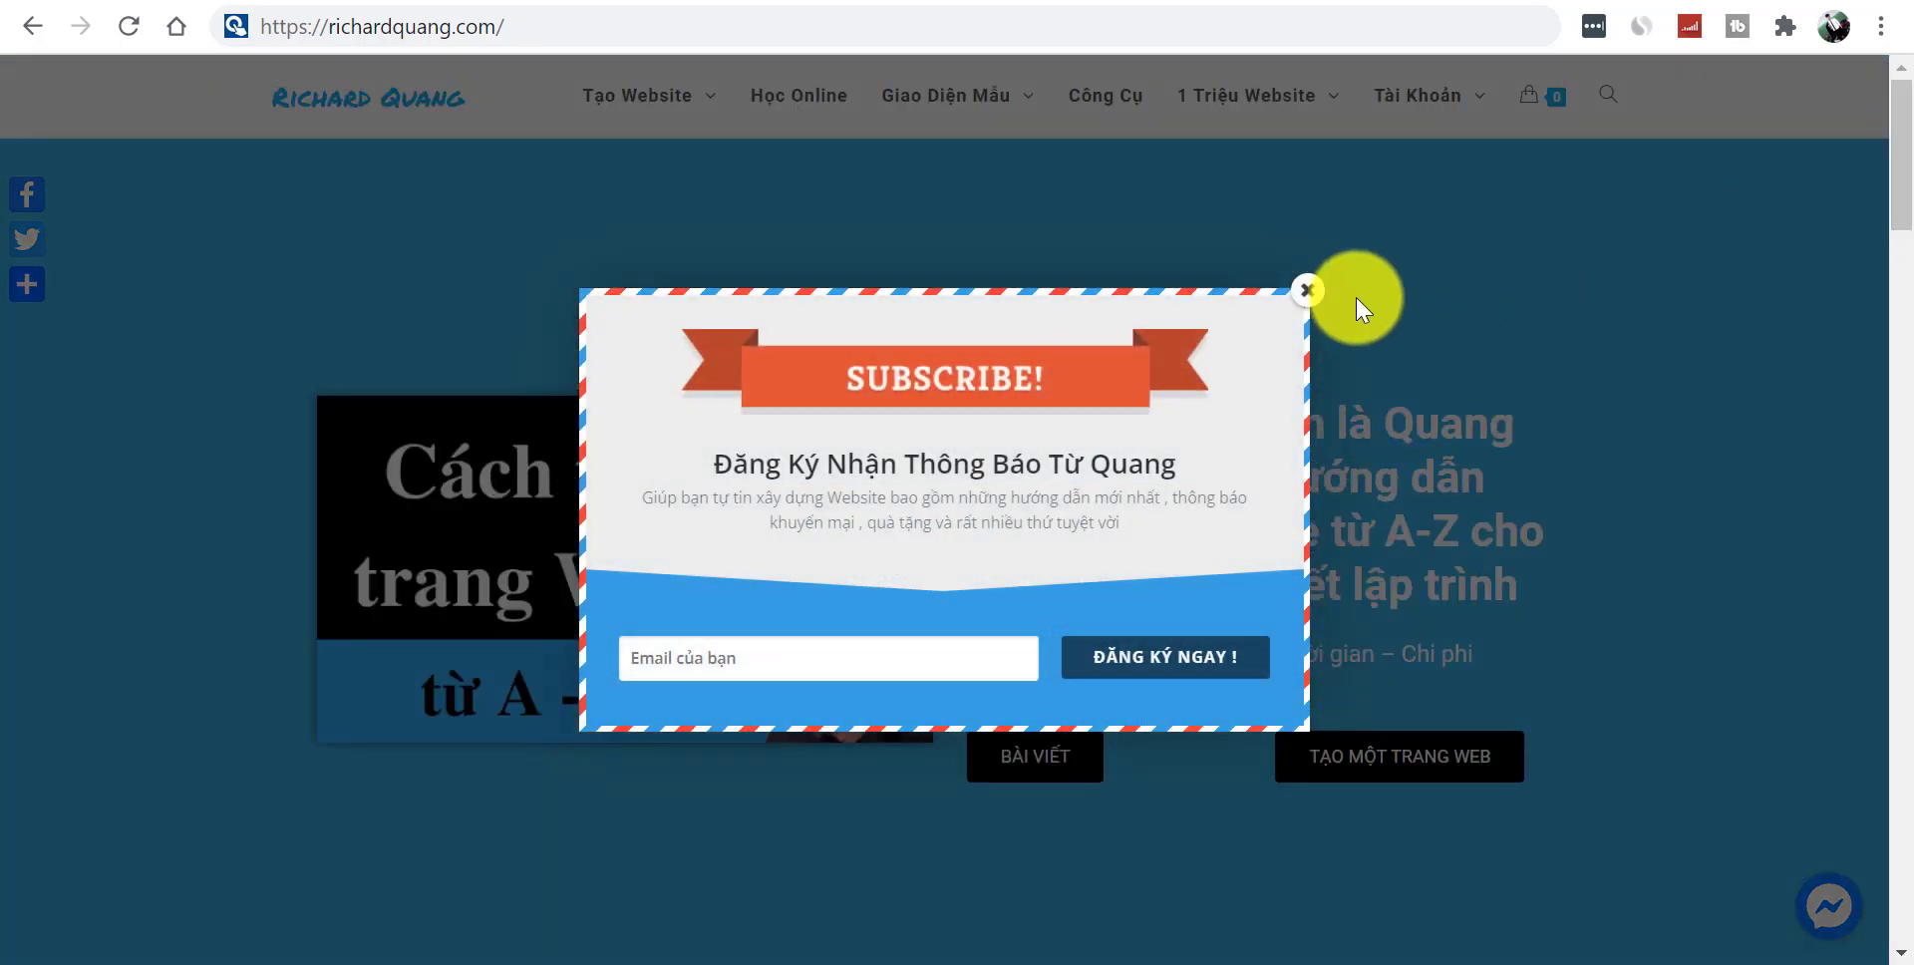
left_click(1307, 291)
left_click_drag(1898, 128, 1907, 90)
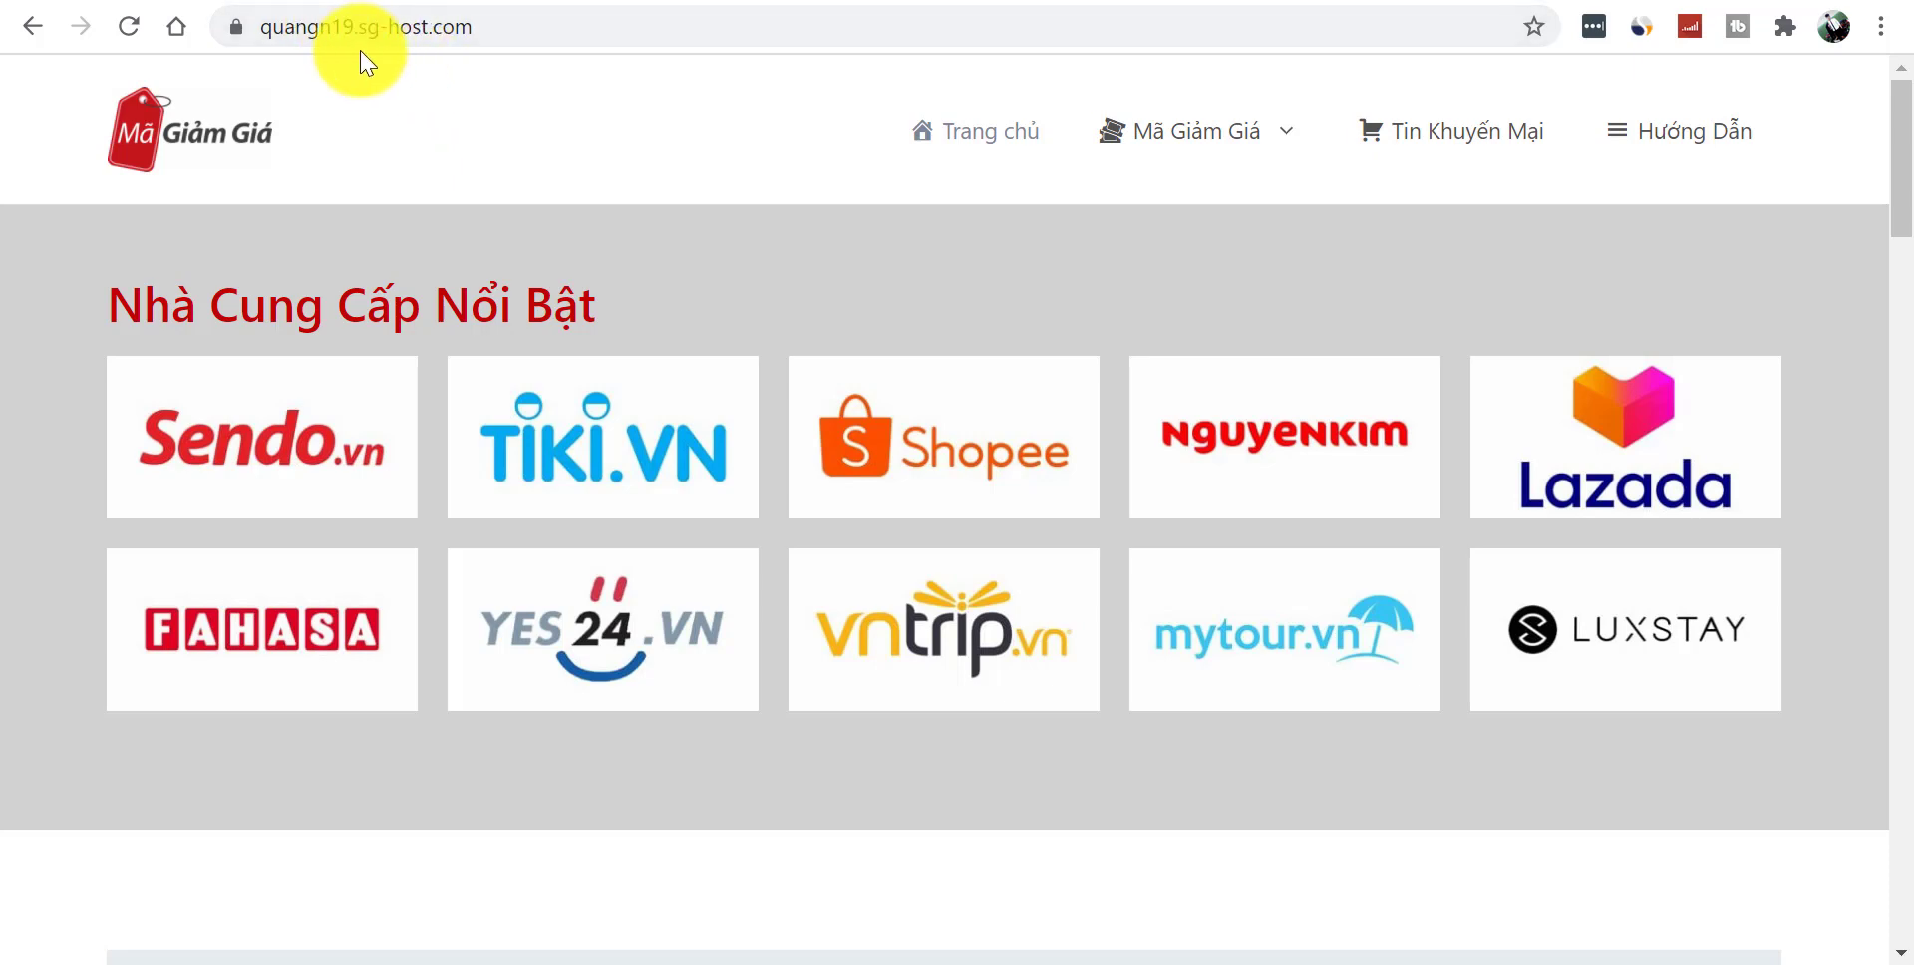
- Scroll further down the coupon site's home page
mouse_move(1900, 204)
left_mouse_down()
mouse_move(1885, 290)
mouse_move(1909, 359)
mouse_move(1905, 796)
mouse_move(1884, 299)
mouse_move(1907, 172)
left_mouse_up()
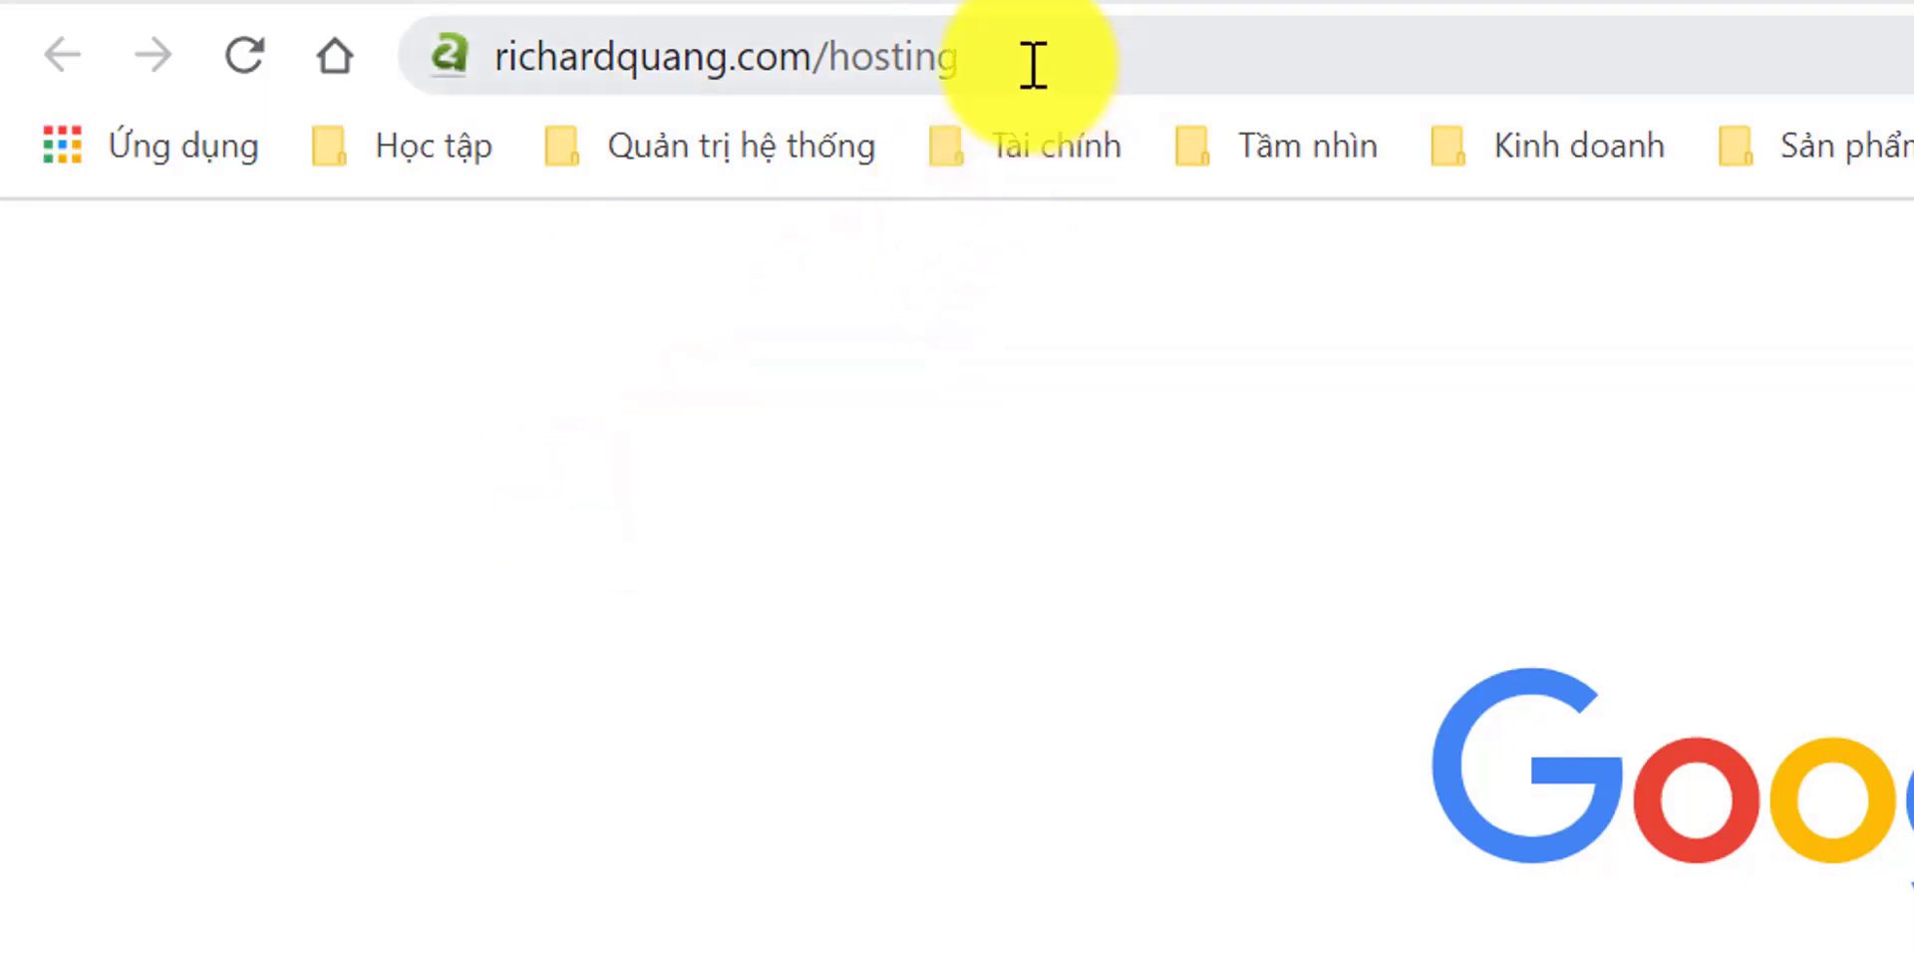
- Load richardquang.com/hosting and view a2hosting.com's SimilarWeb traffic rank and monthly visits
left_click(1032, 67)
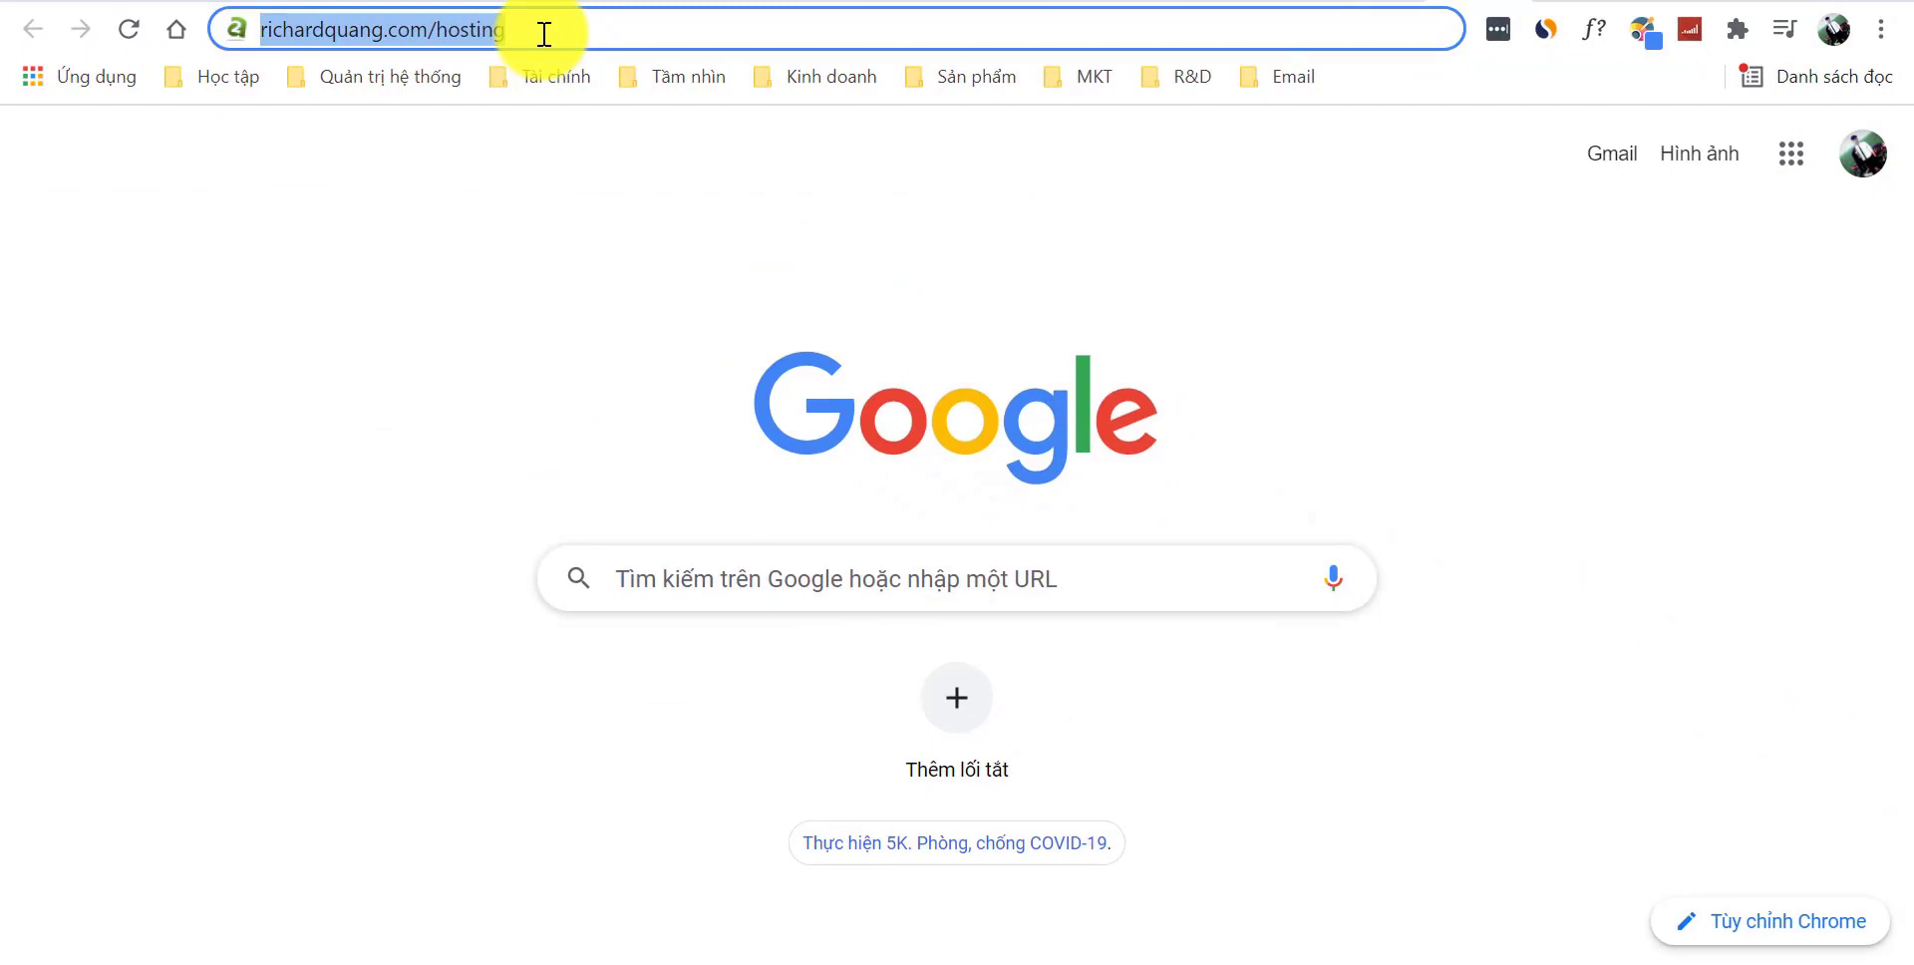
key("Return")
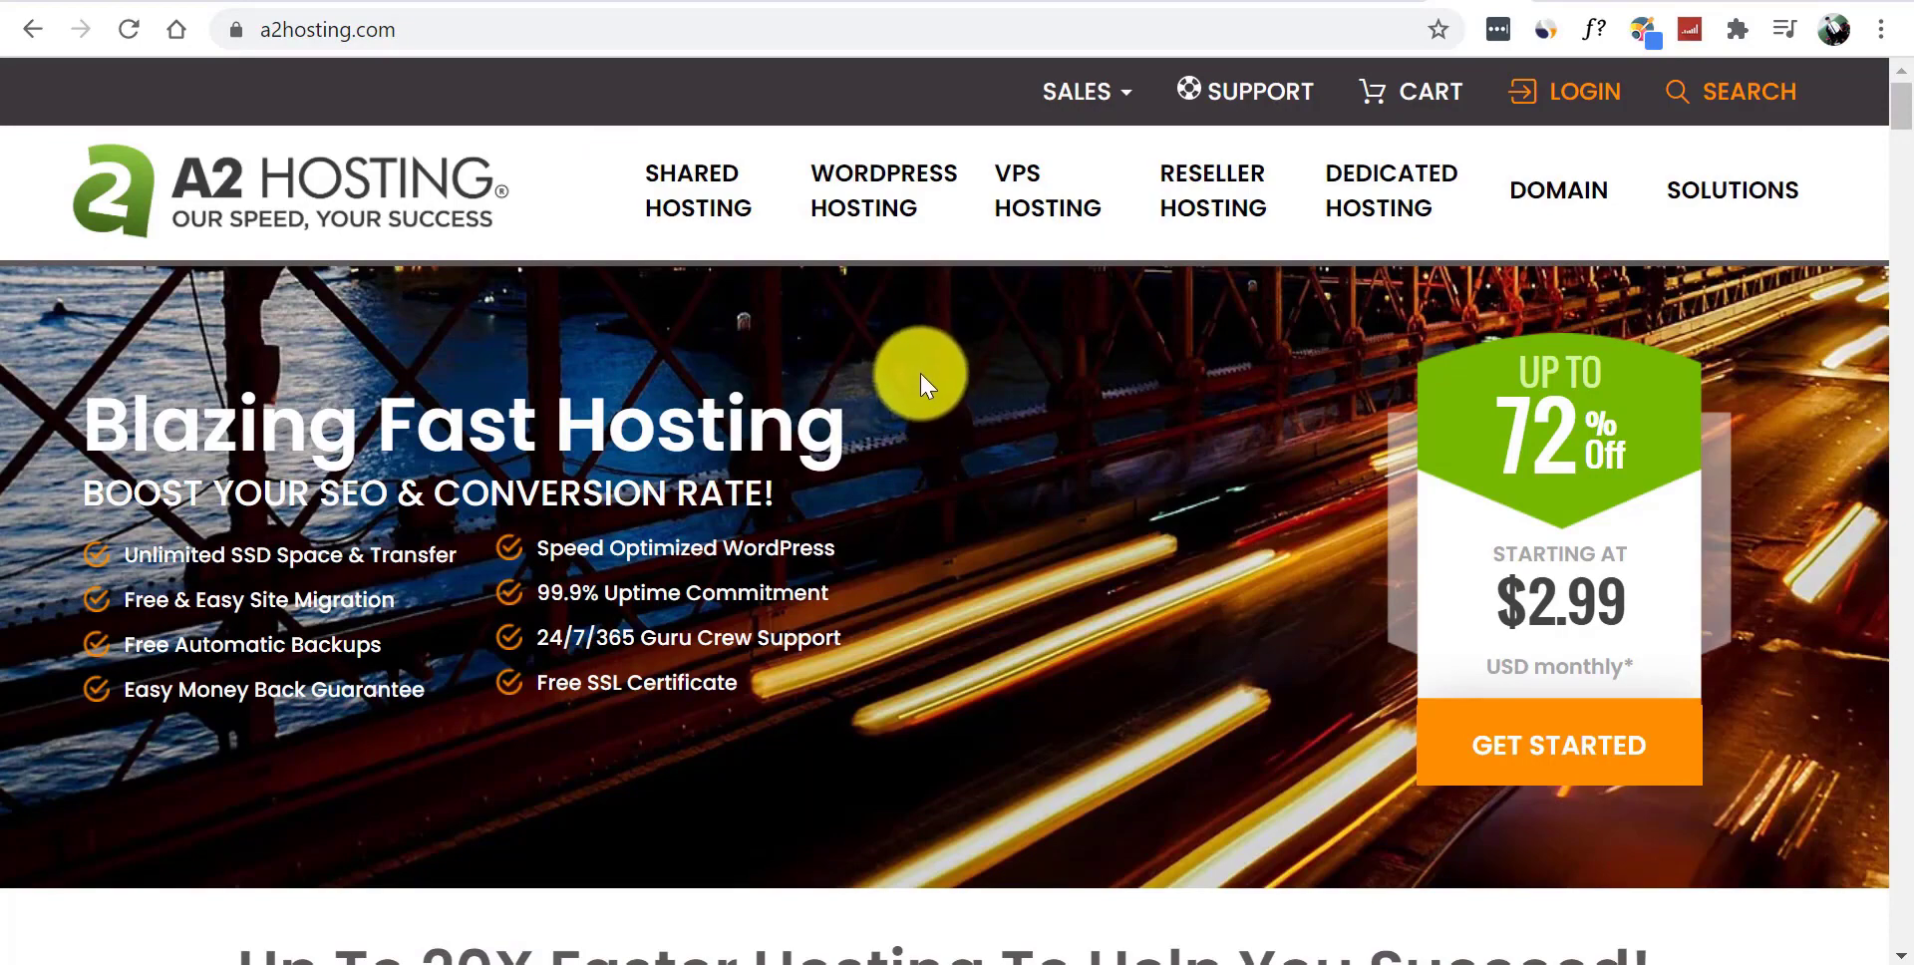
left_click(1545, 31)
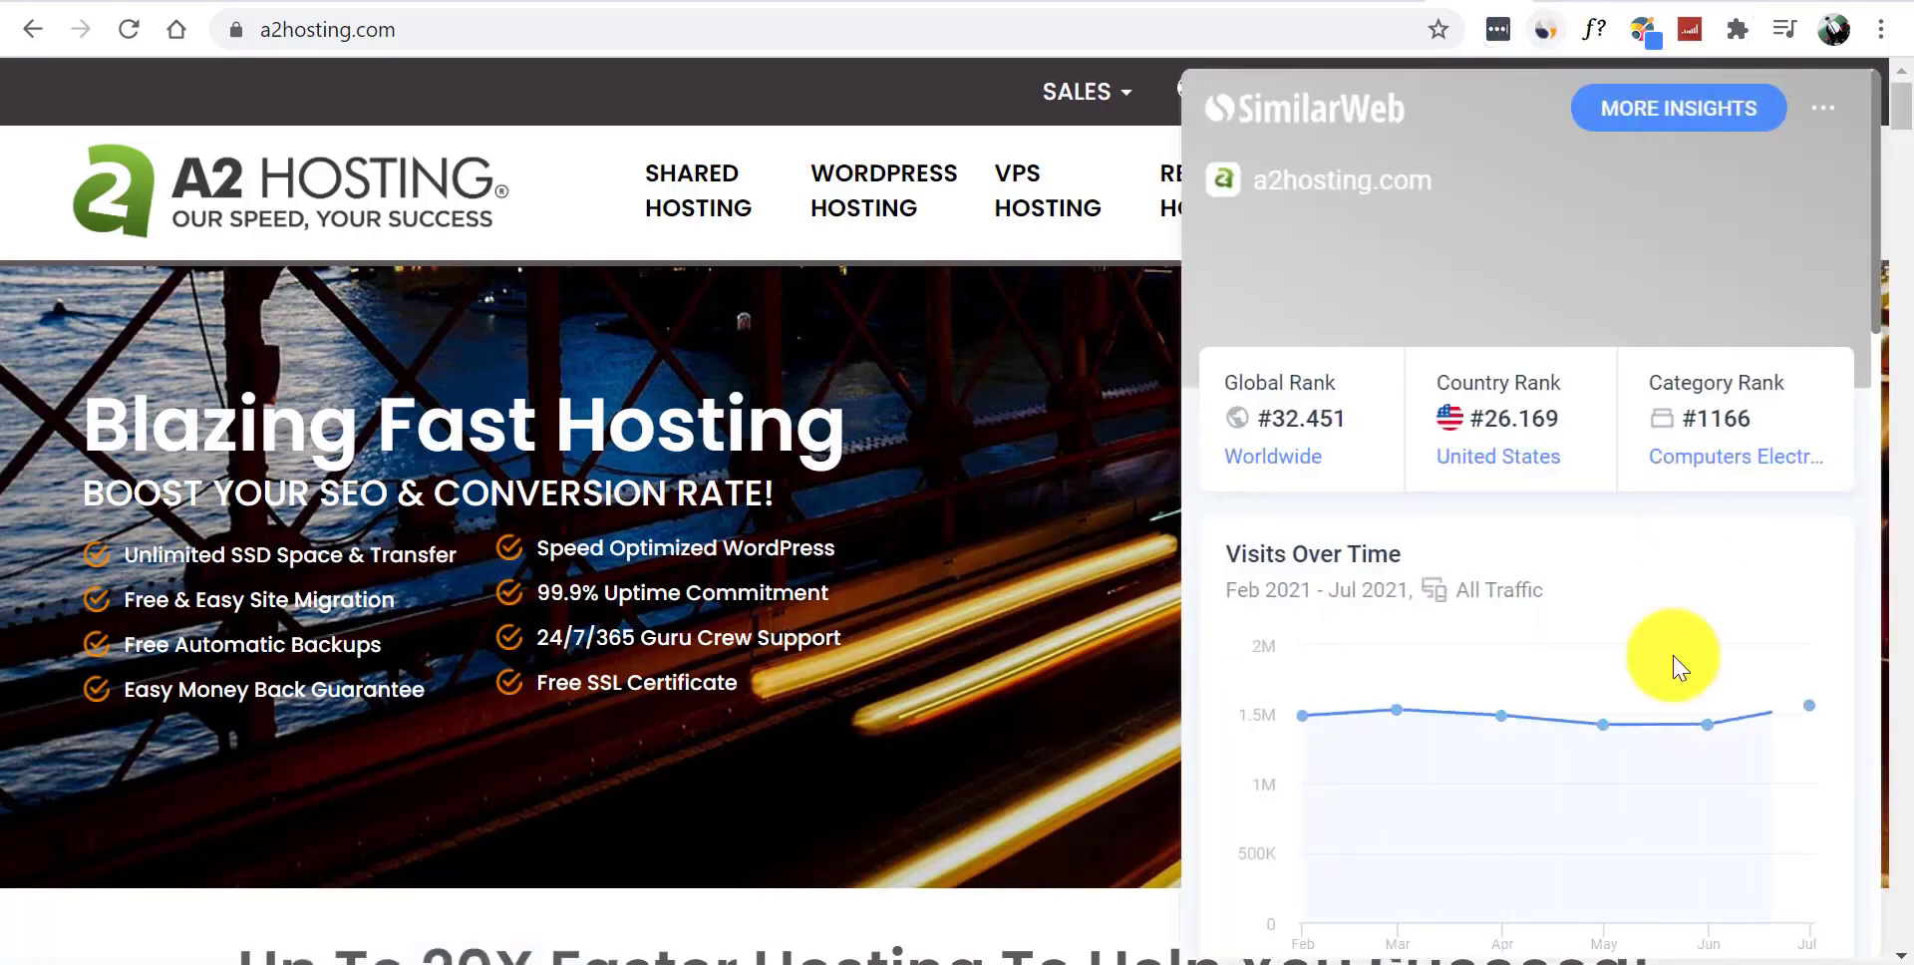
mouse_move(1423, 714)
mouse_move(1792, 720)
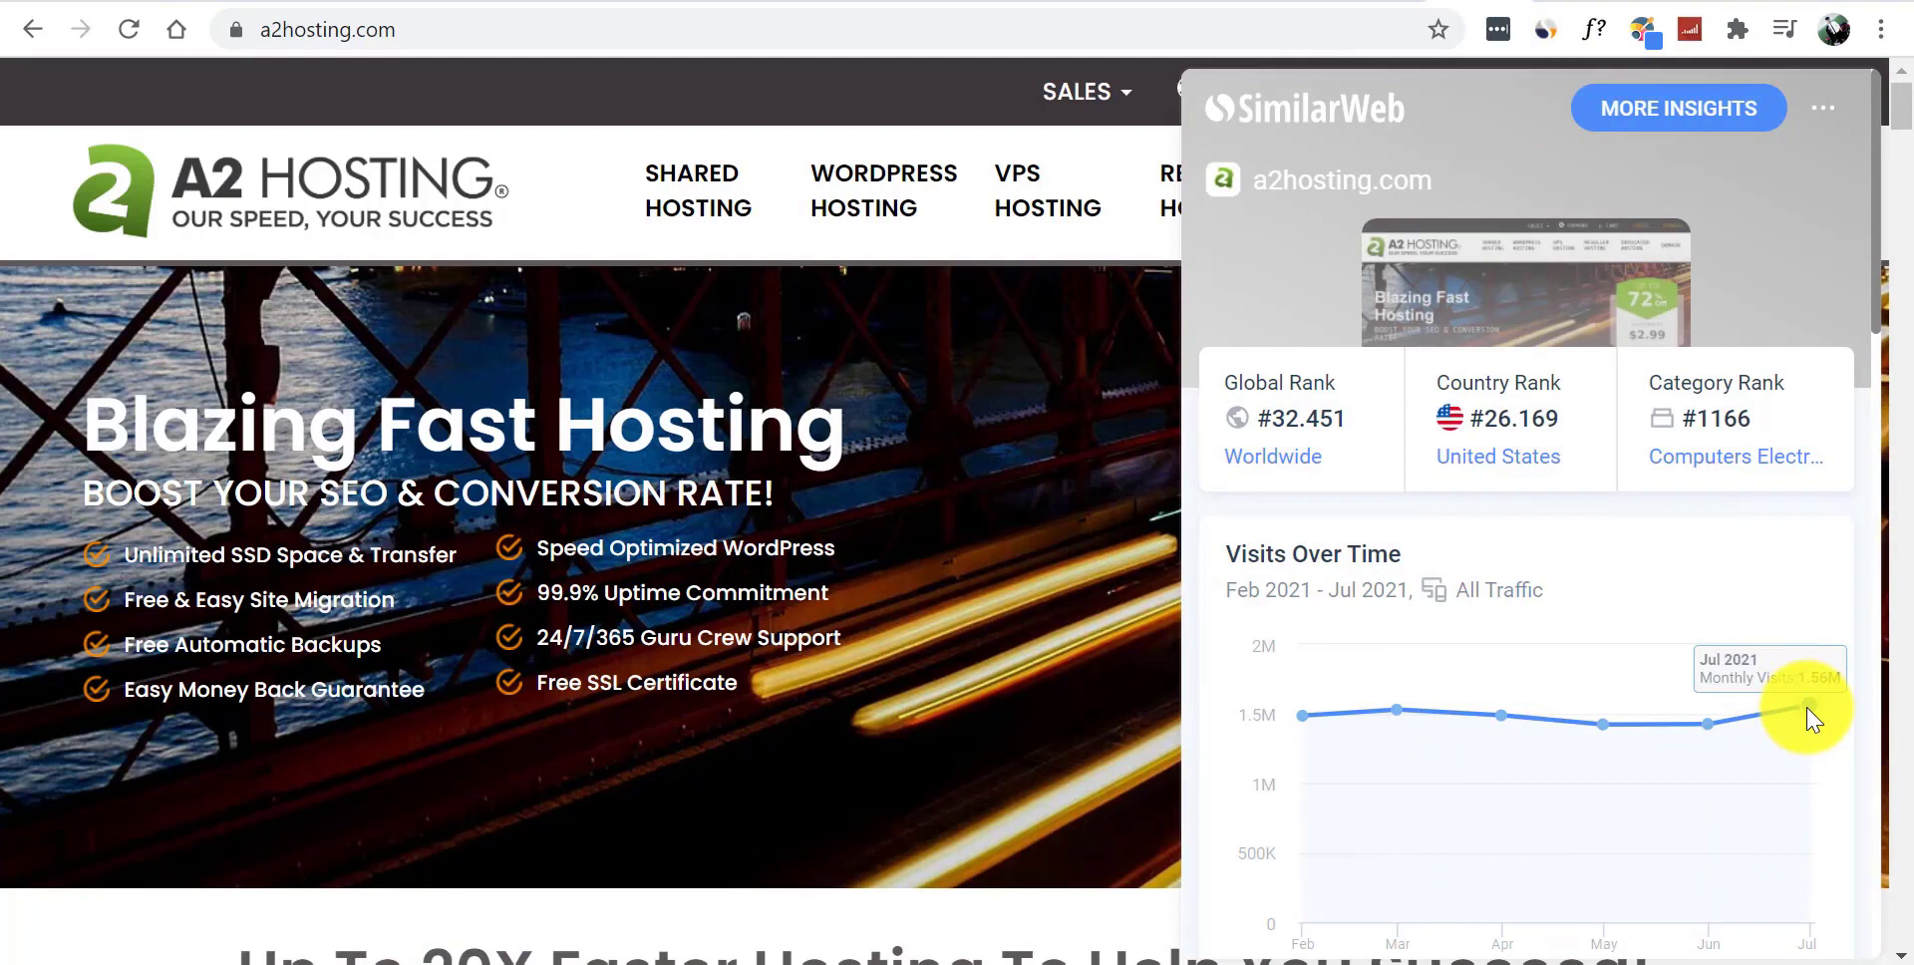
left_click(1535, 32)
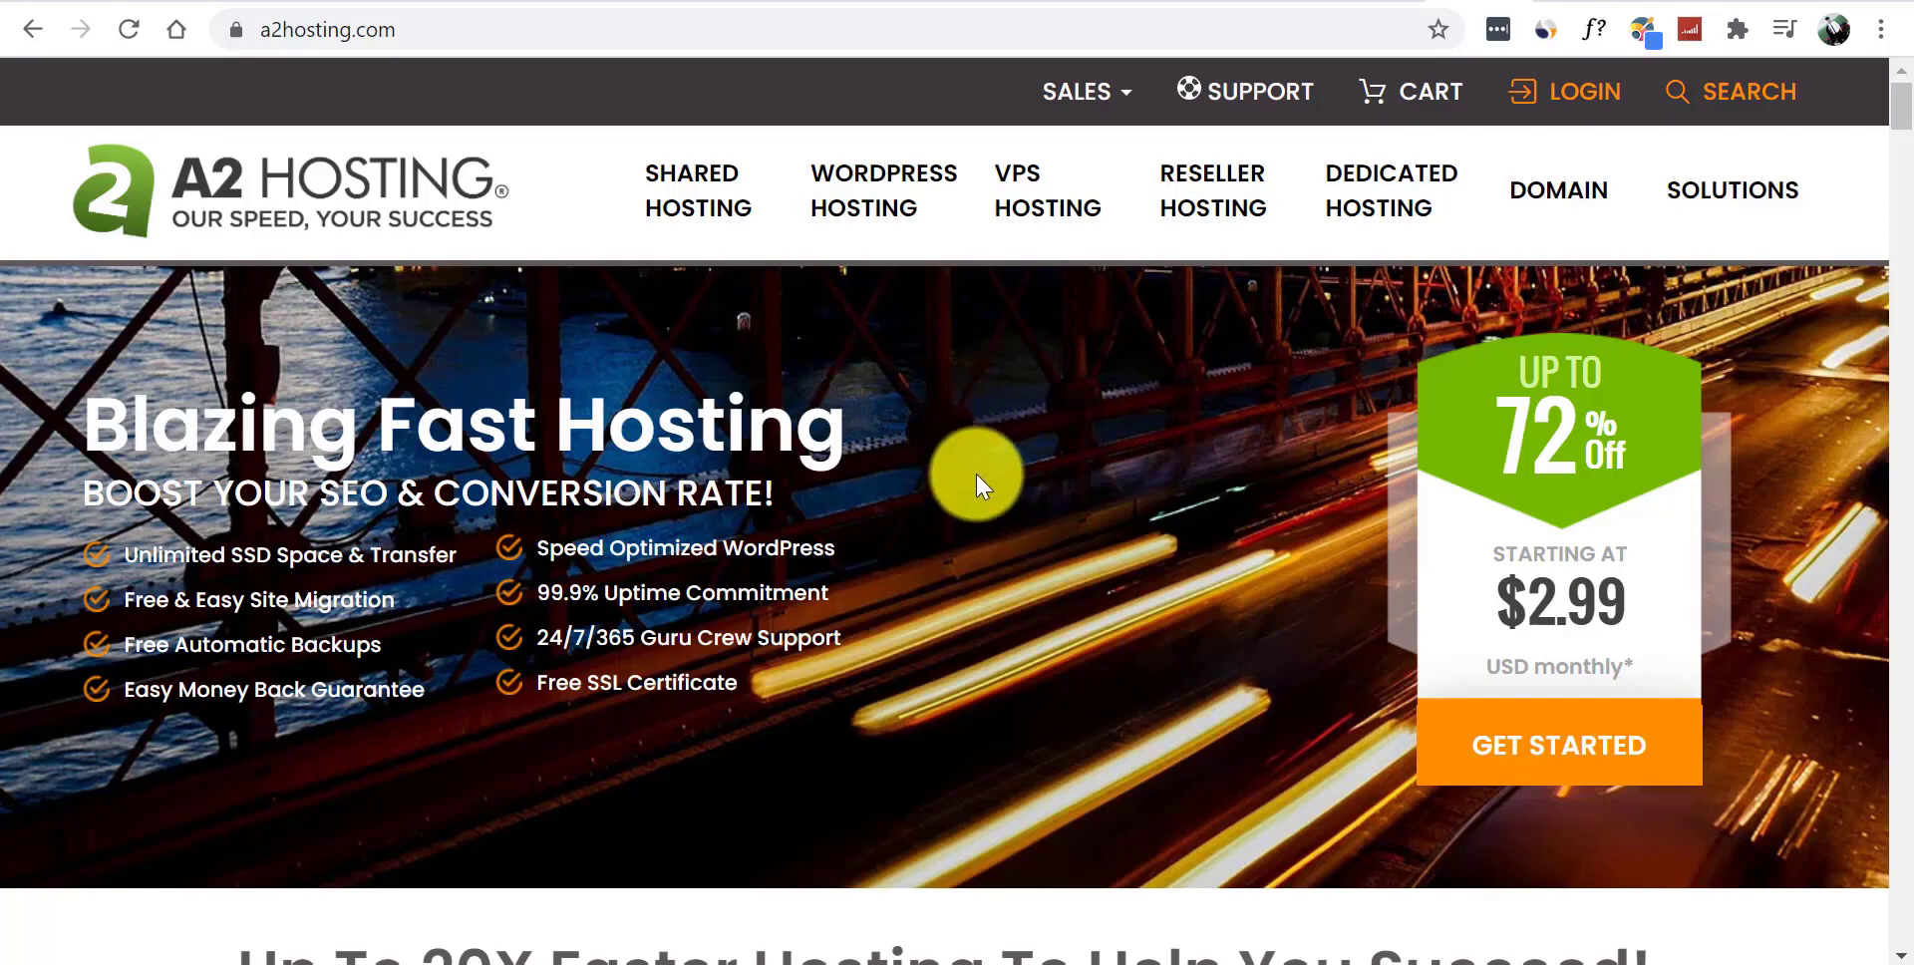
- Open WordPress Hosting and scroll through the four plans, Startup $2.99 to Turbo Max $14.99
left_click(849, 211)
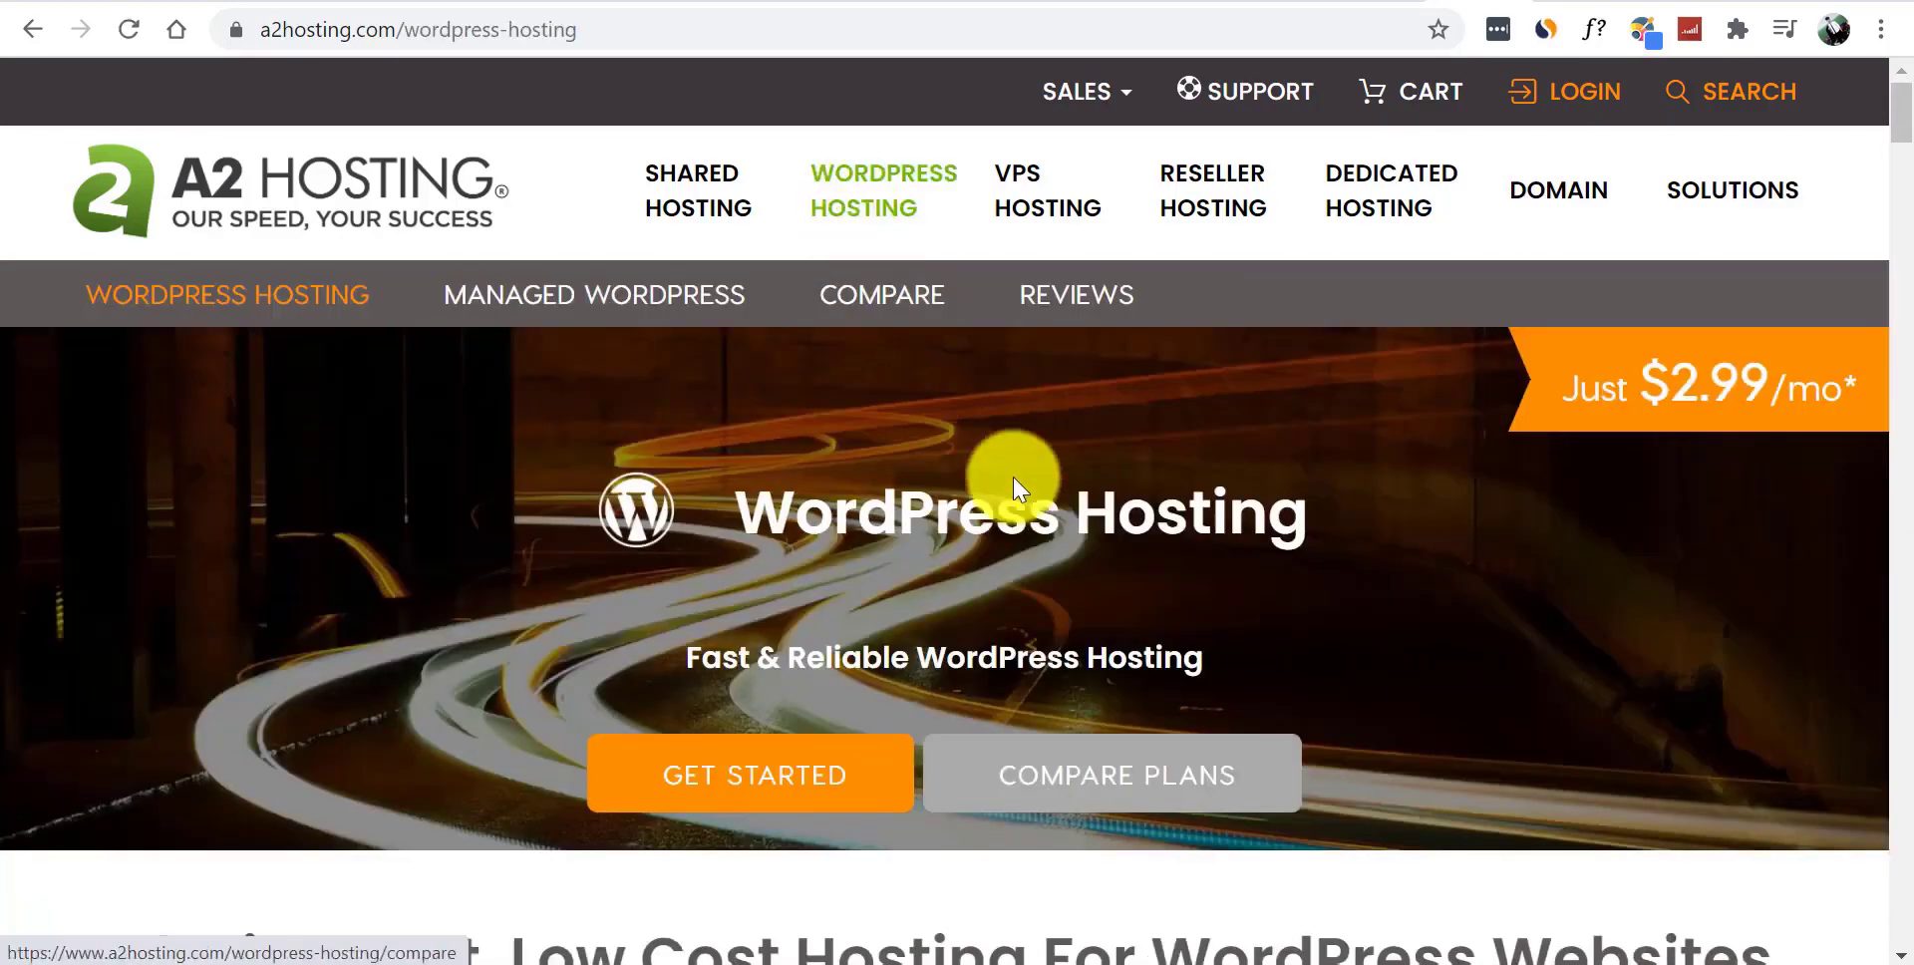
left_click_drag(1898, 122, 1906, 187)
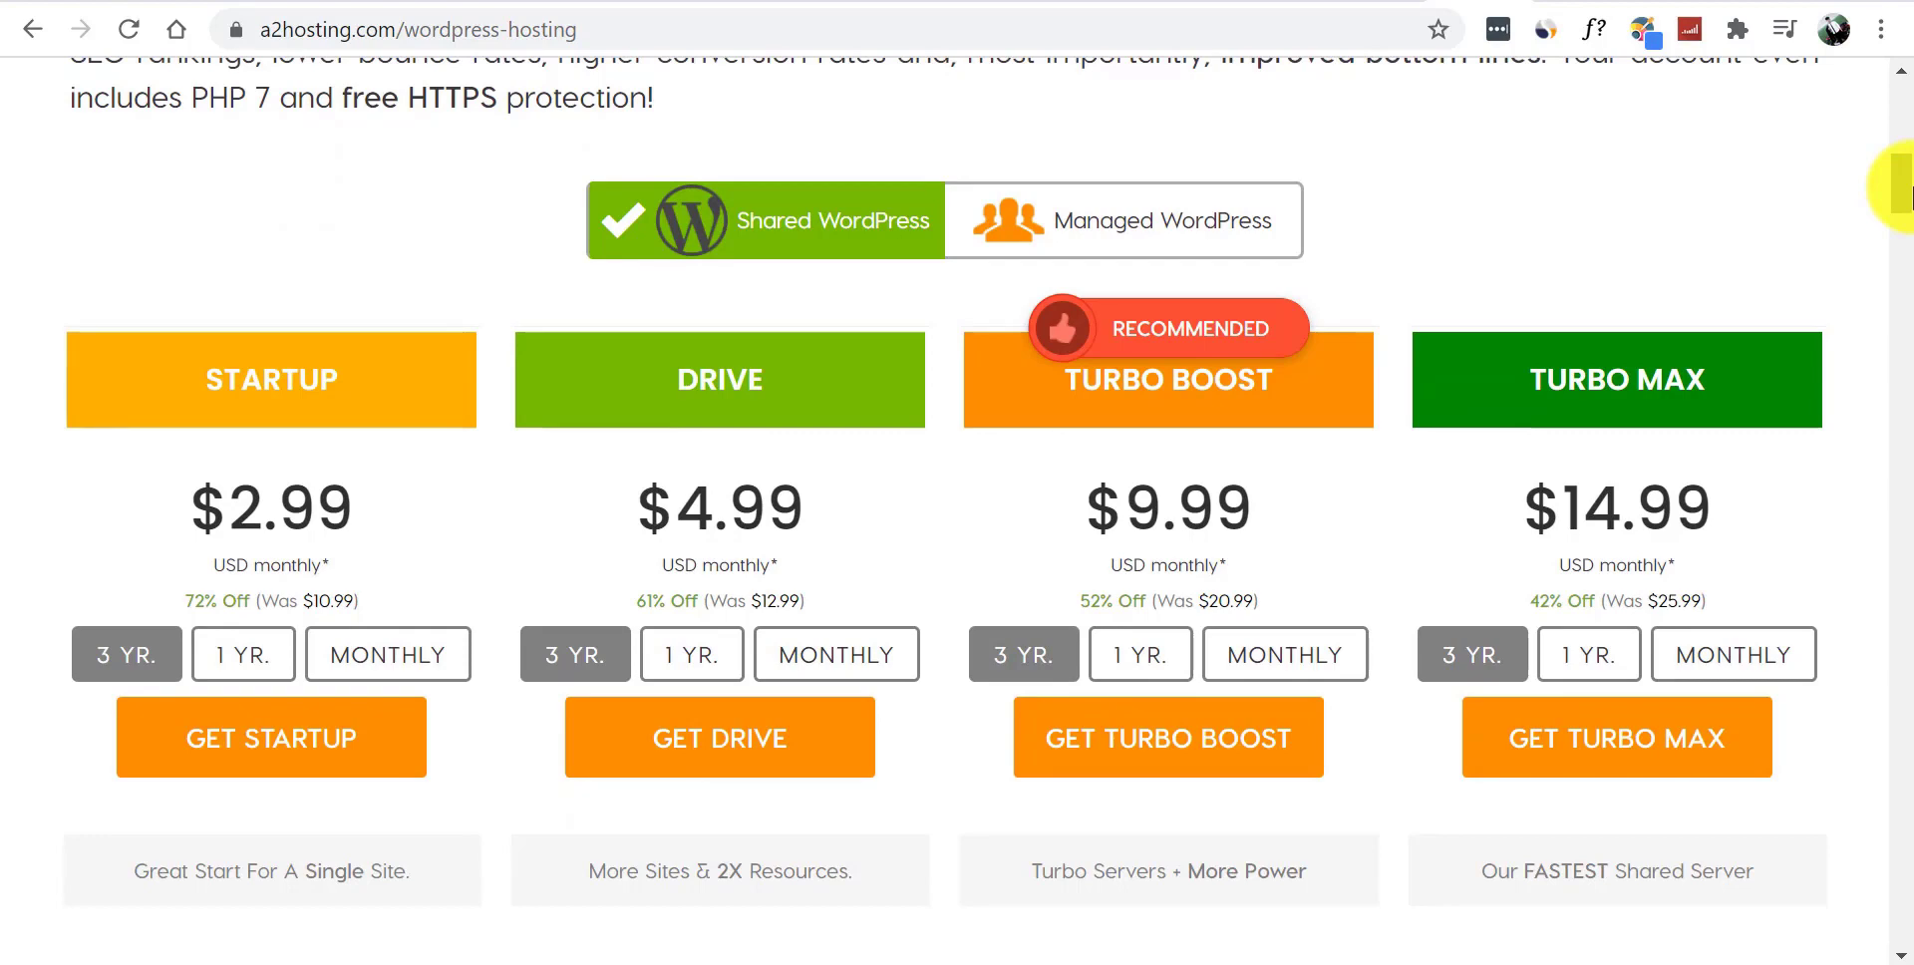
scroll(1900, 189, "down", 1)
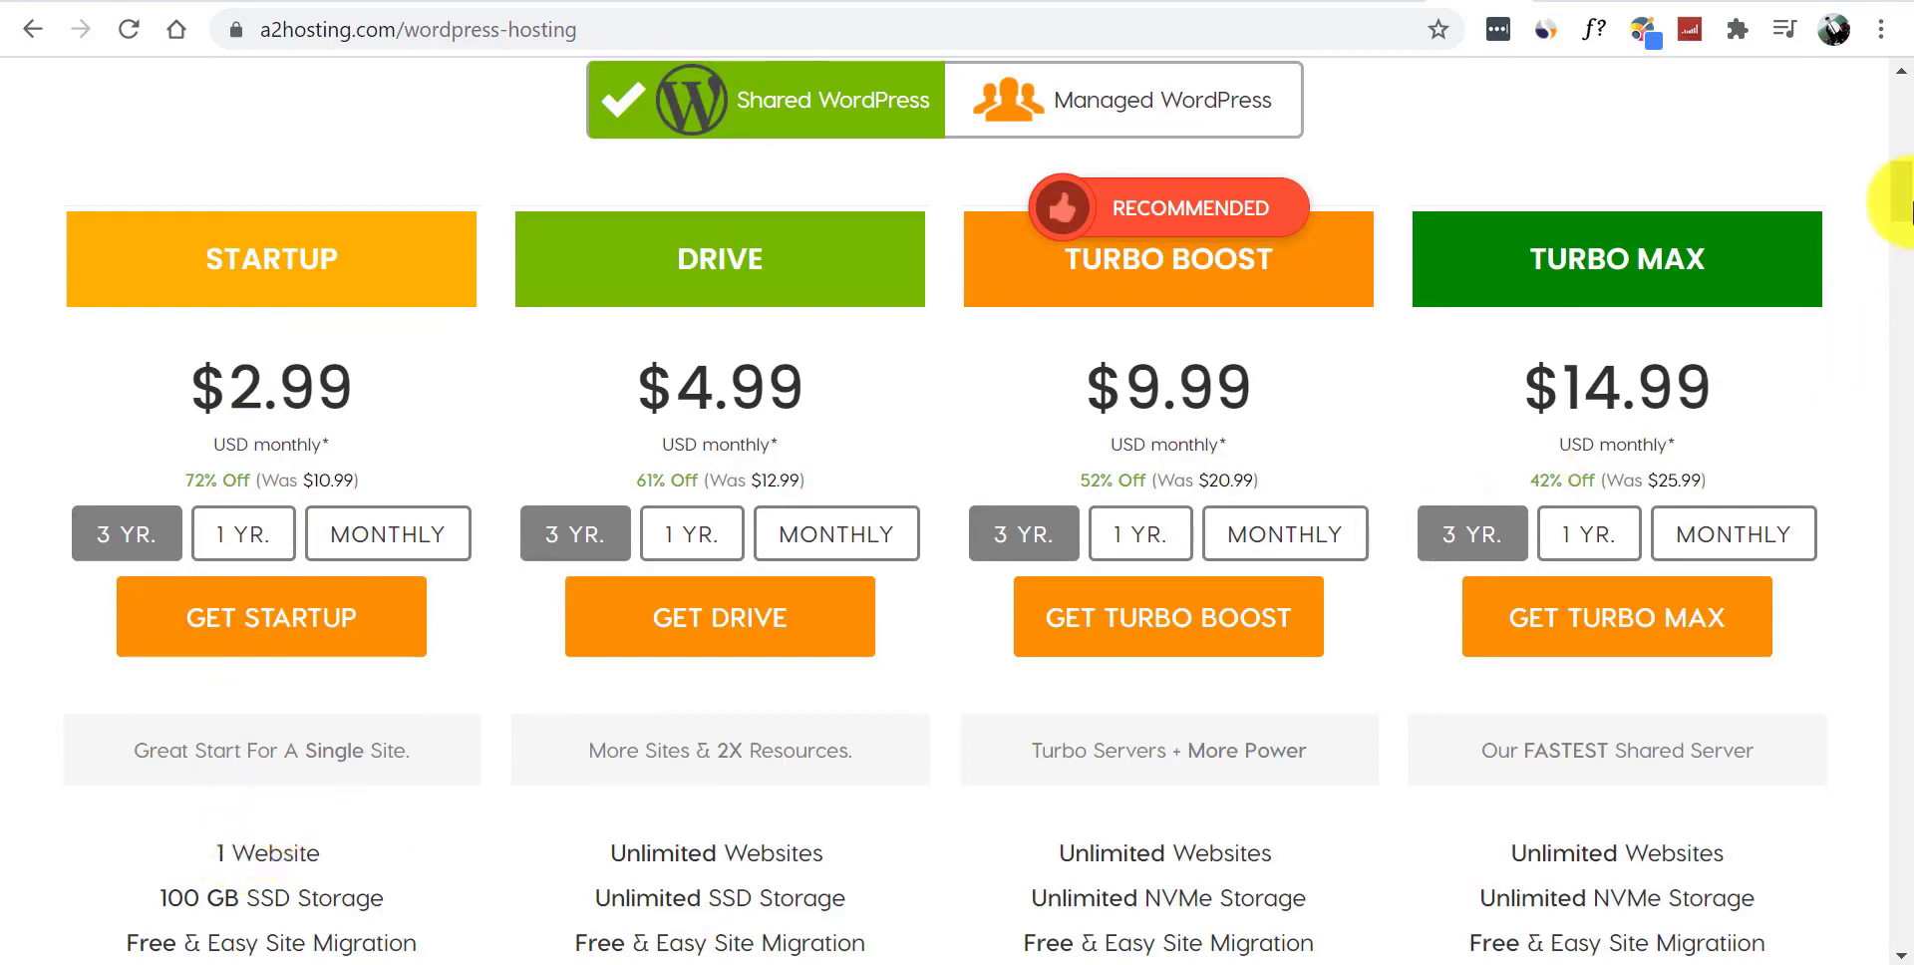
scroll(1906, 211, "down", 2)
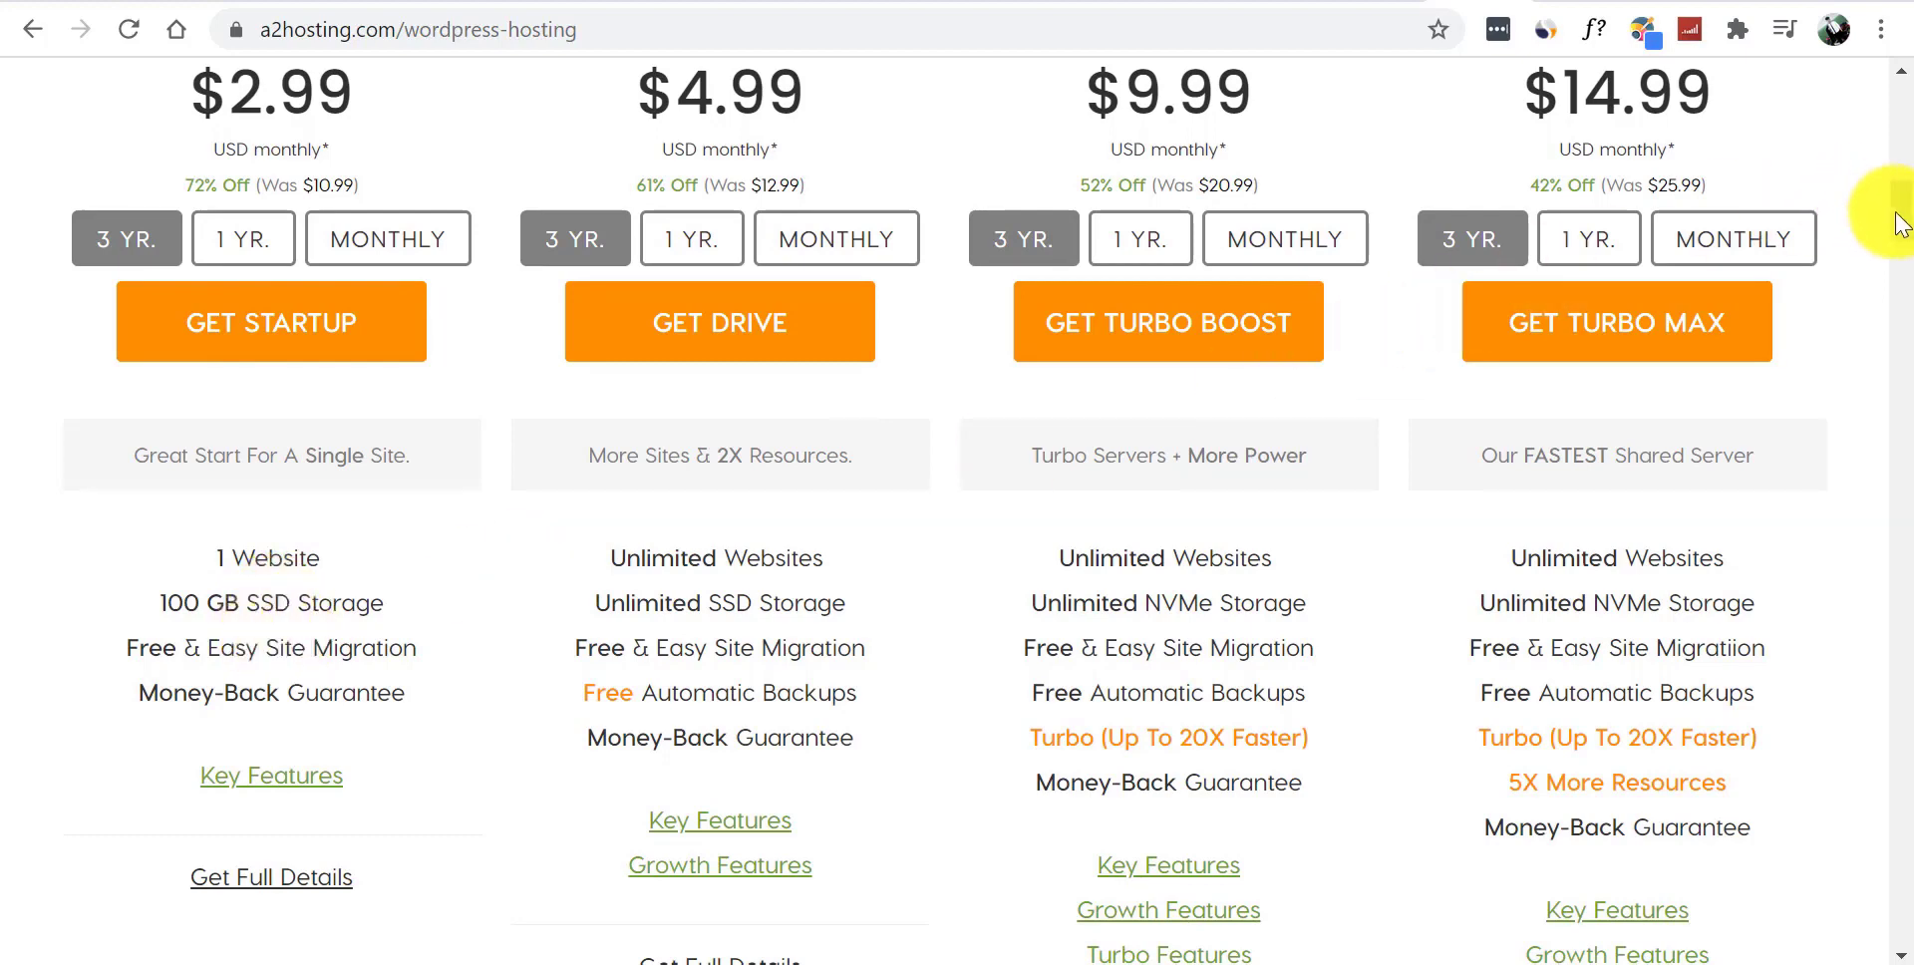
scroll(1892, 217, "up", 4)
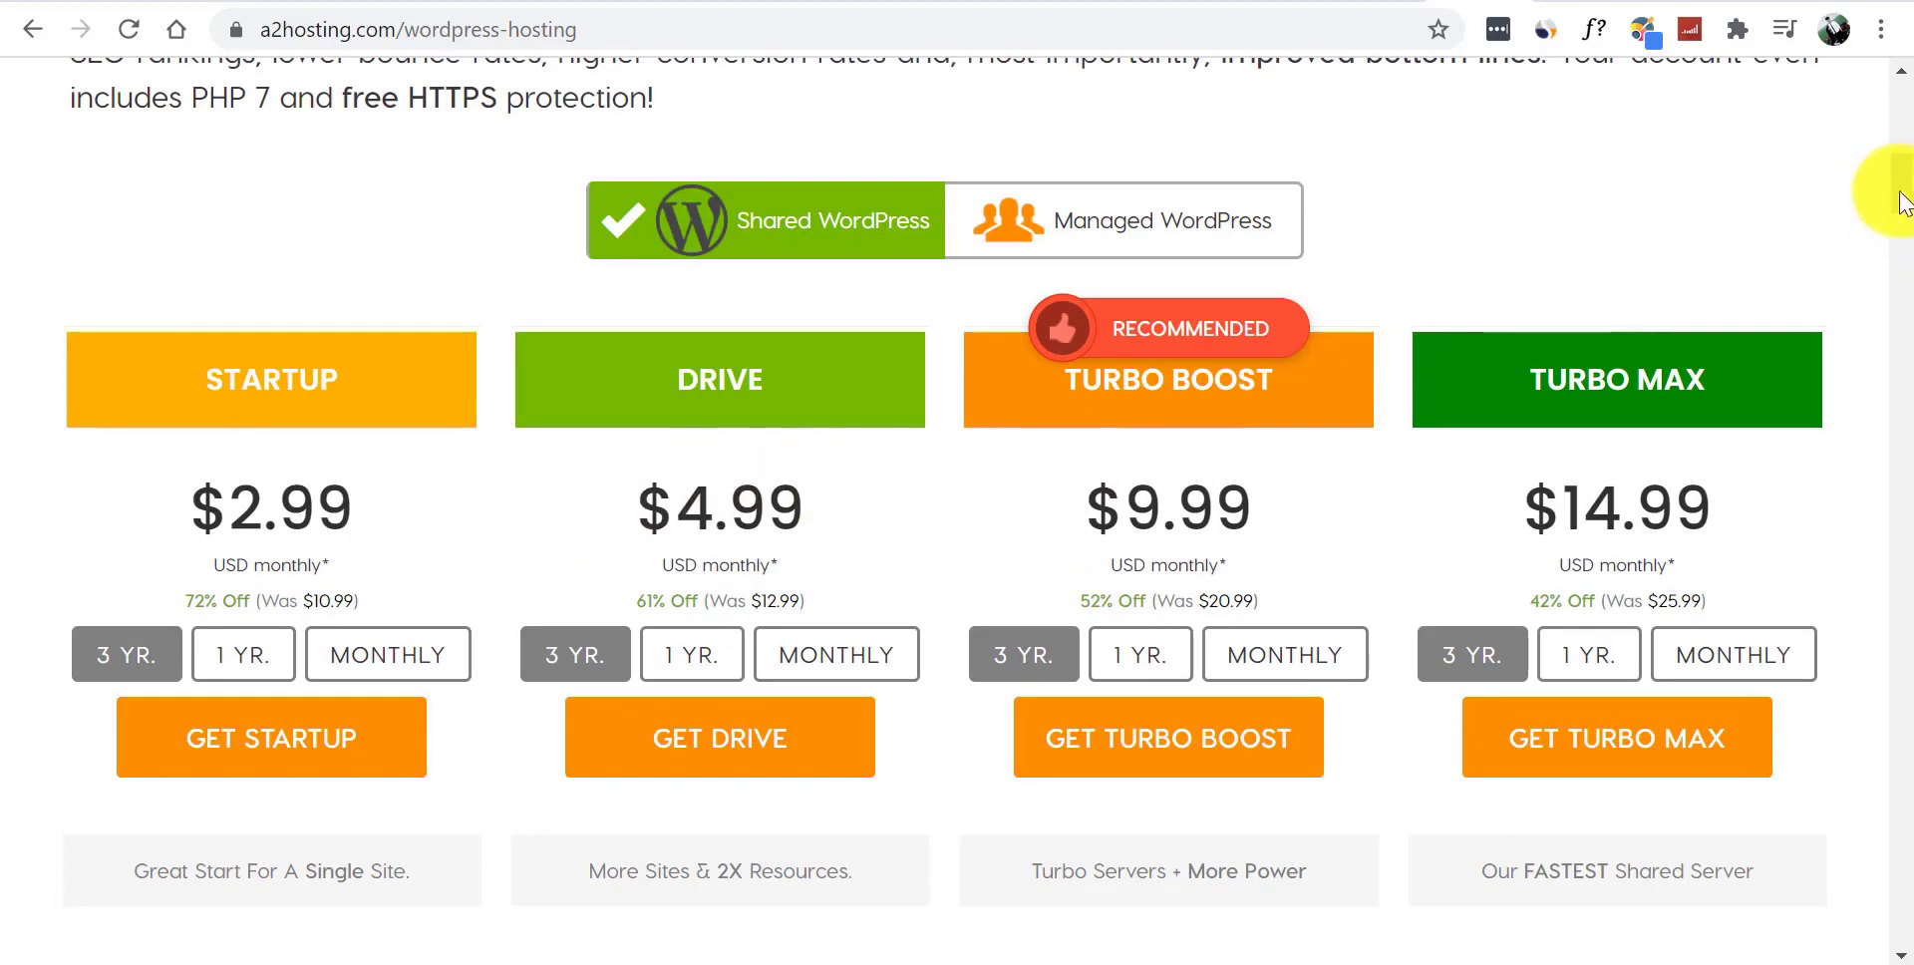
scroll(1892, 209, "down", 5)
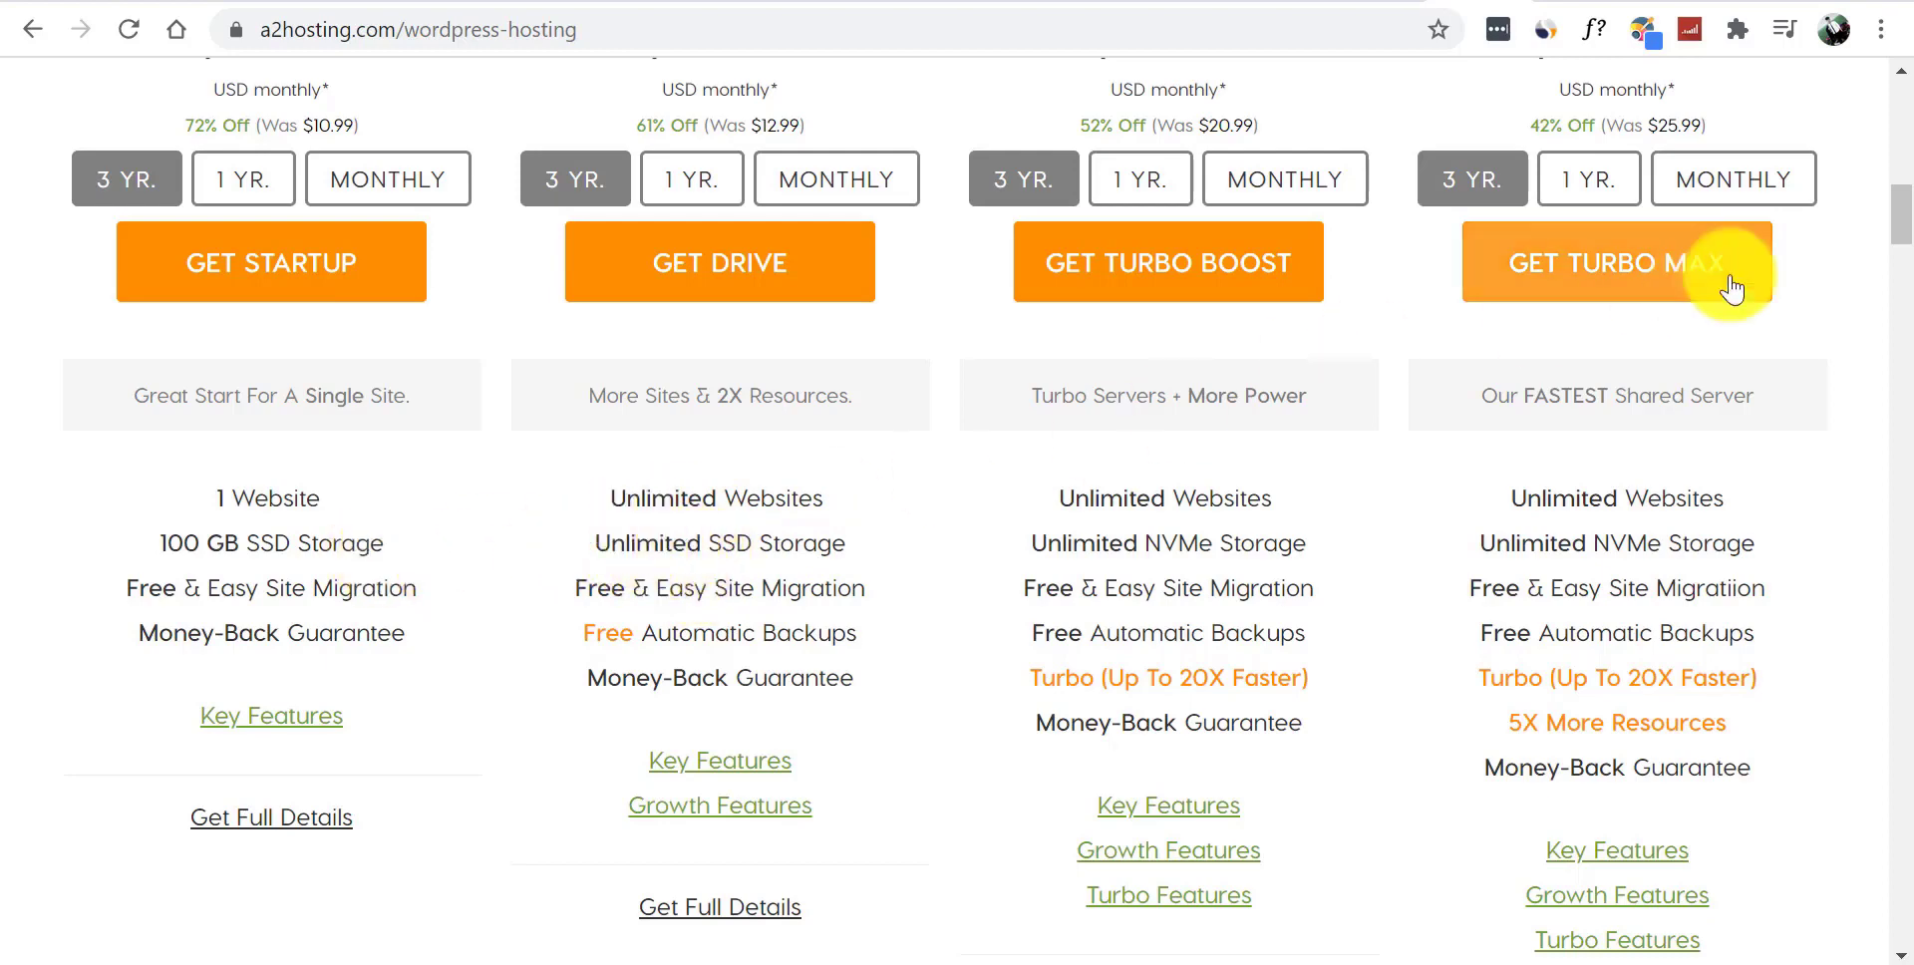
scroll(1906, 220, "up", 3)
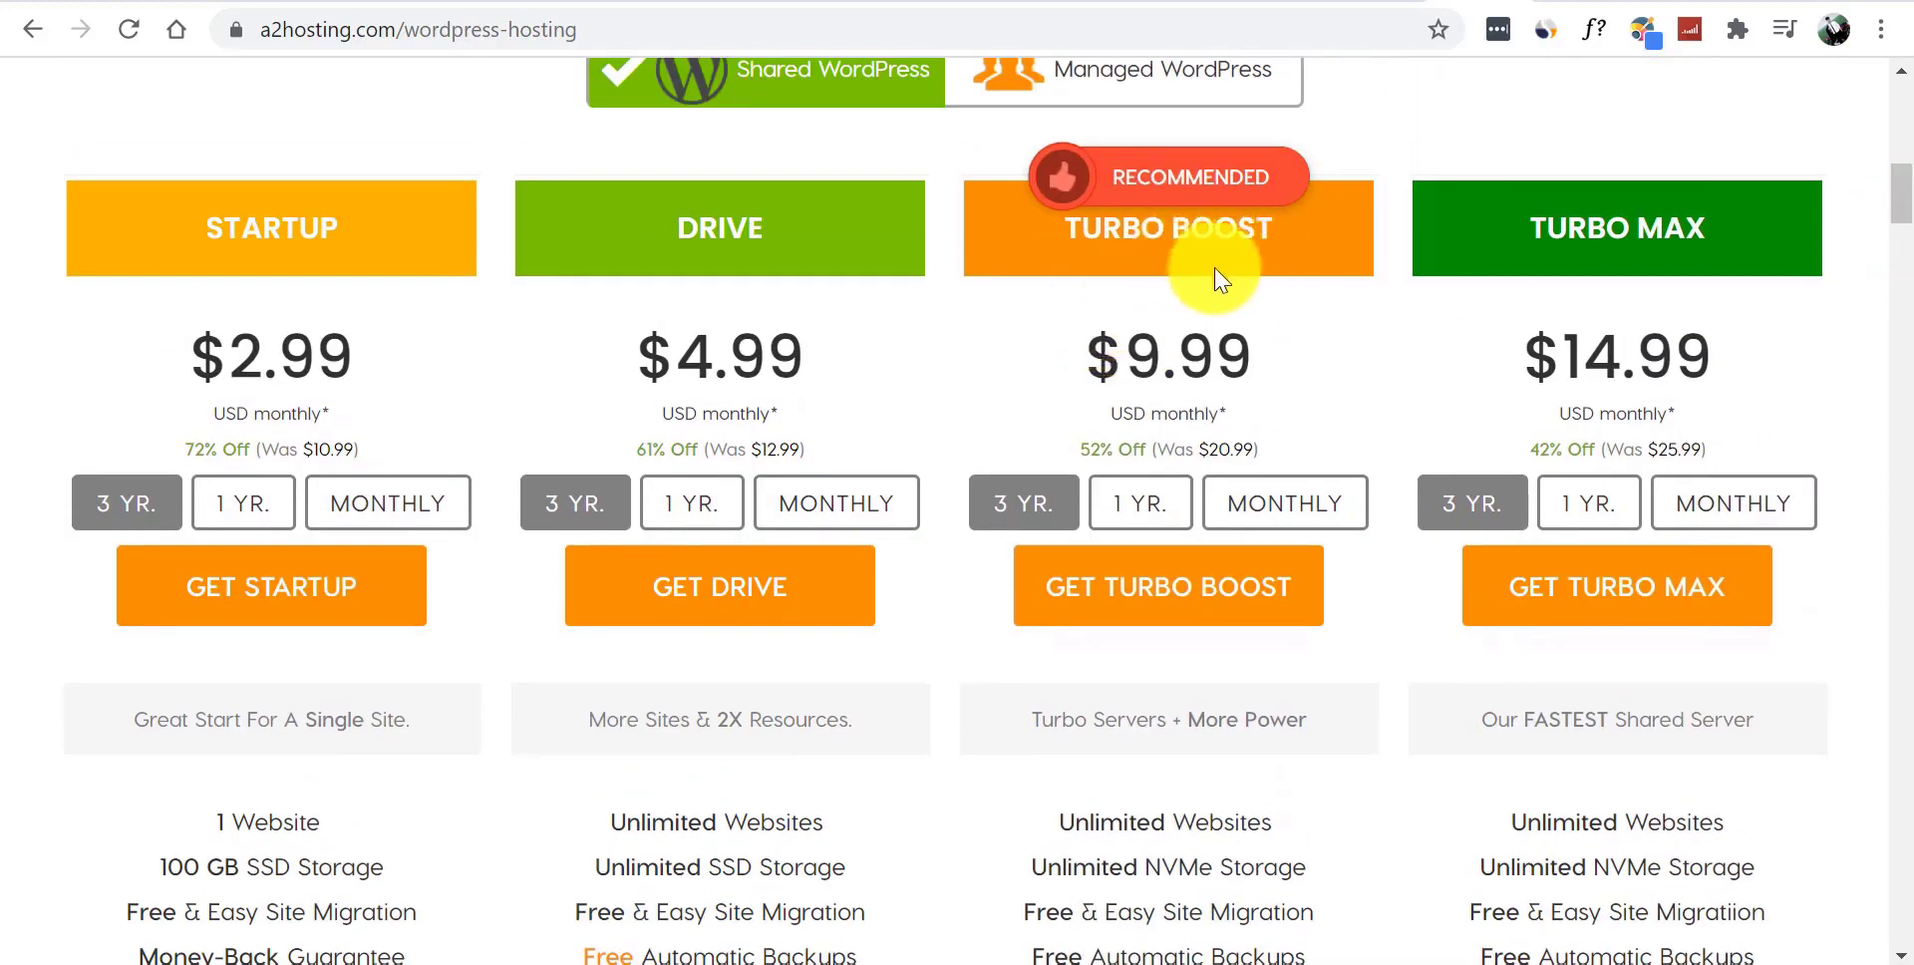
scroll(1906, 199, "down", 1)
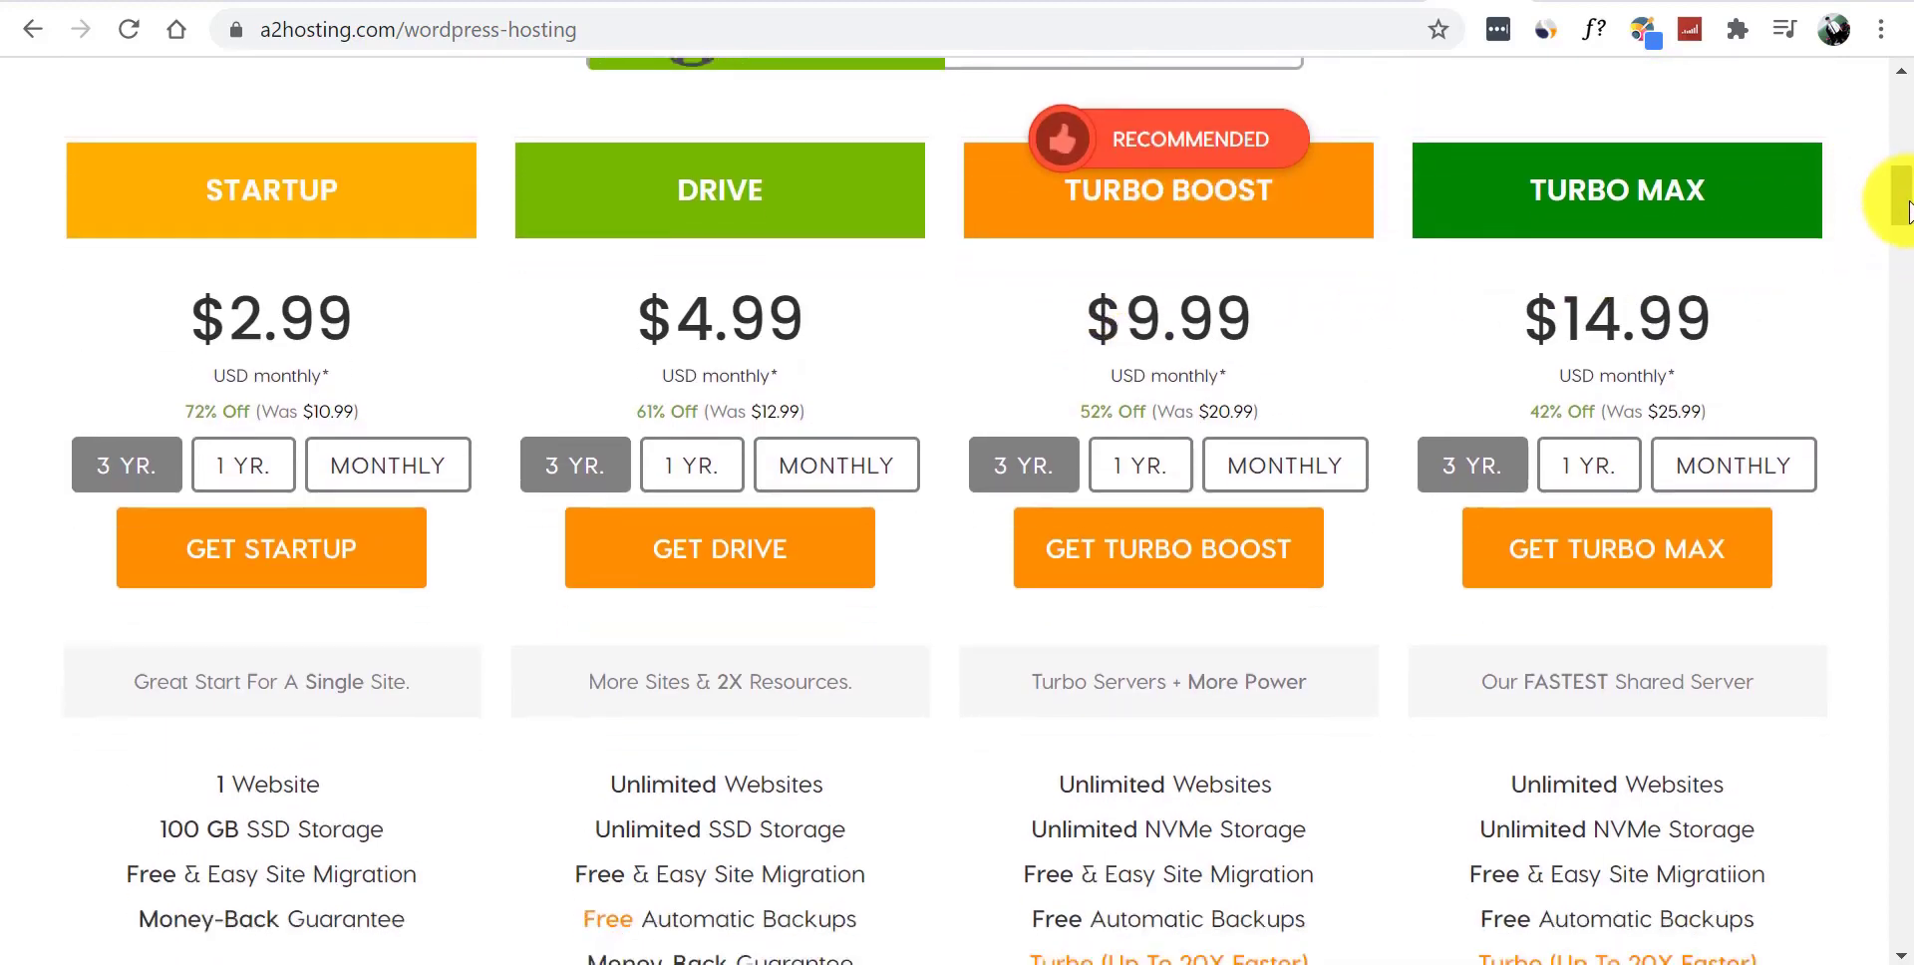
scroll(1907, 212, "down", 3)
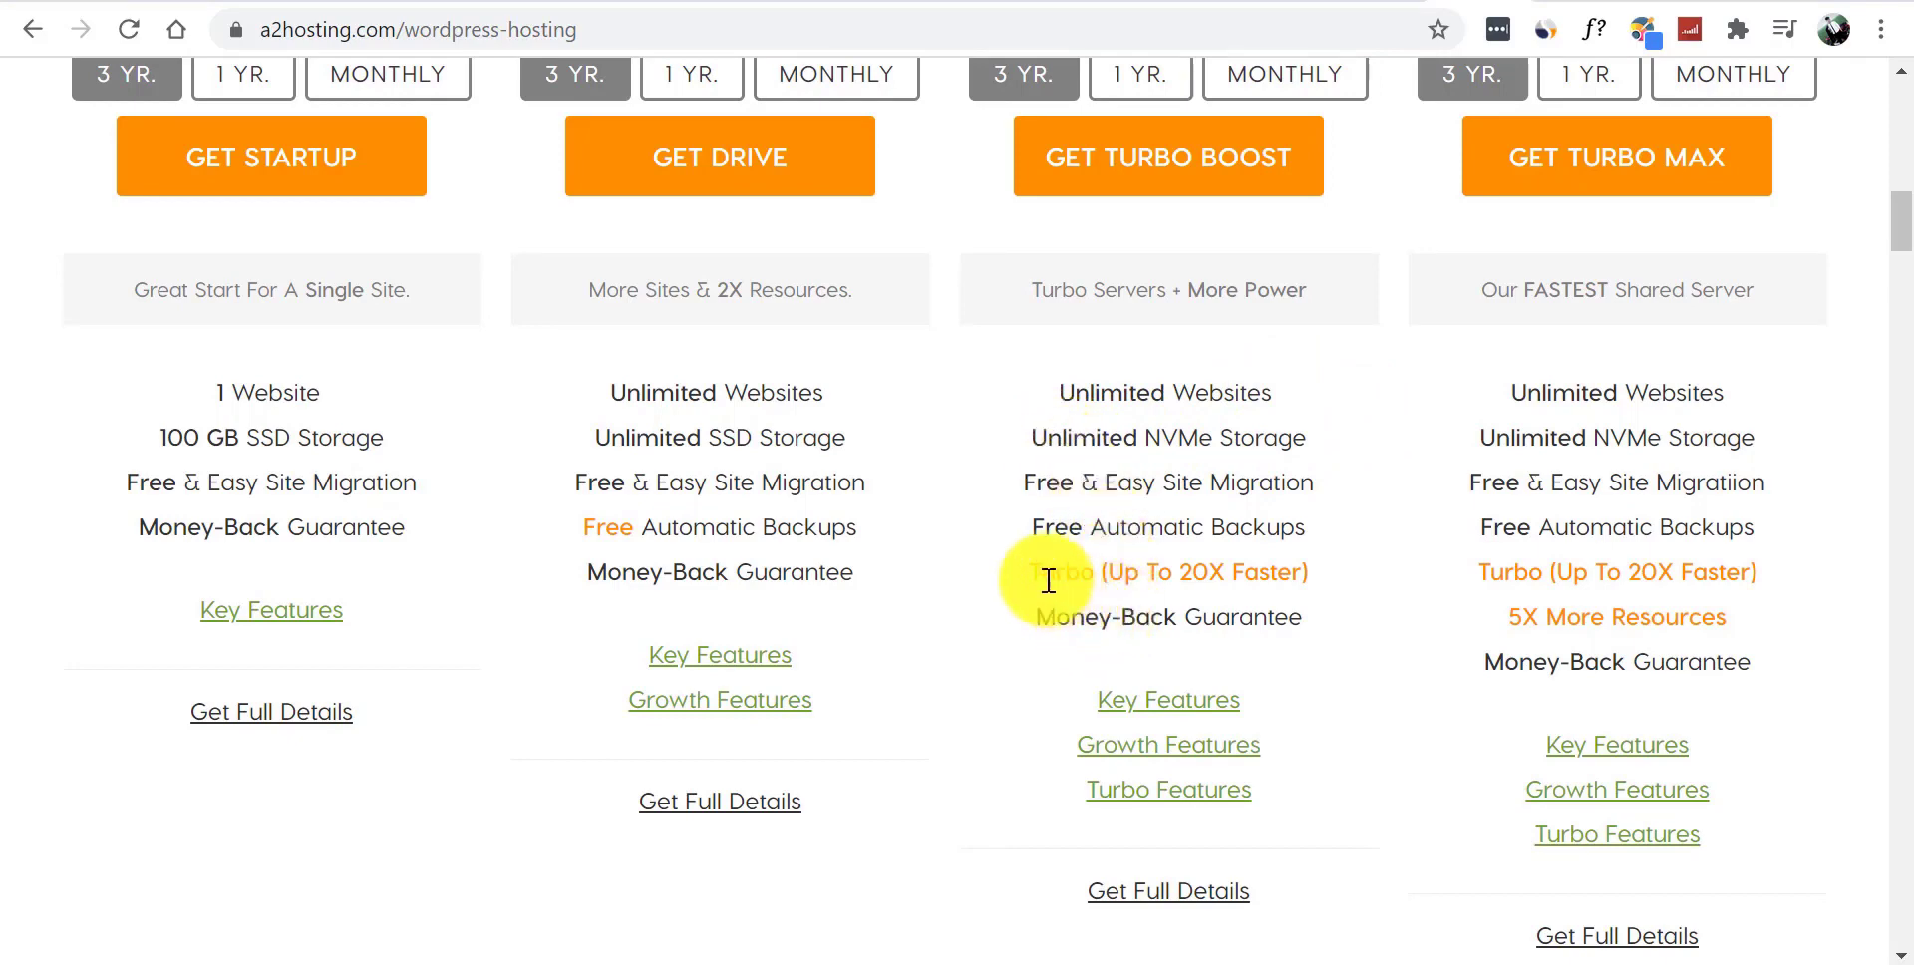
- Highlight the Turbo (Up To 20X Faster) feature line and the TURBO MAX heading
left_click_drag(1033, 574, 1303, 581)
left_click(1346, 598)
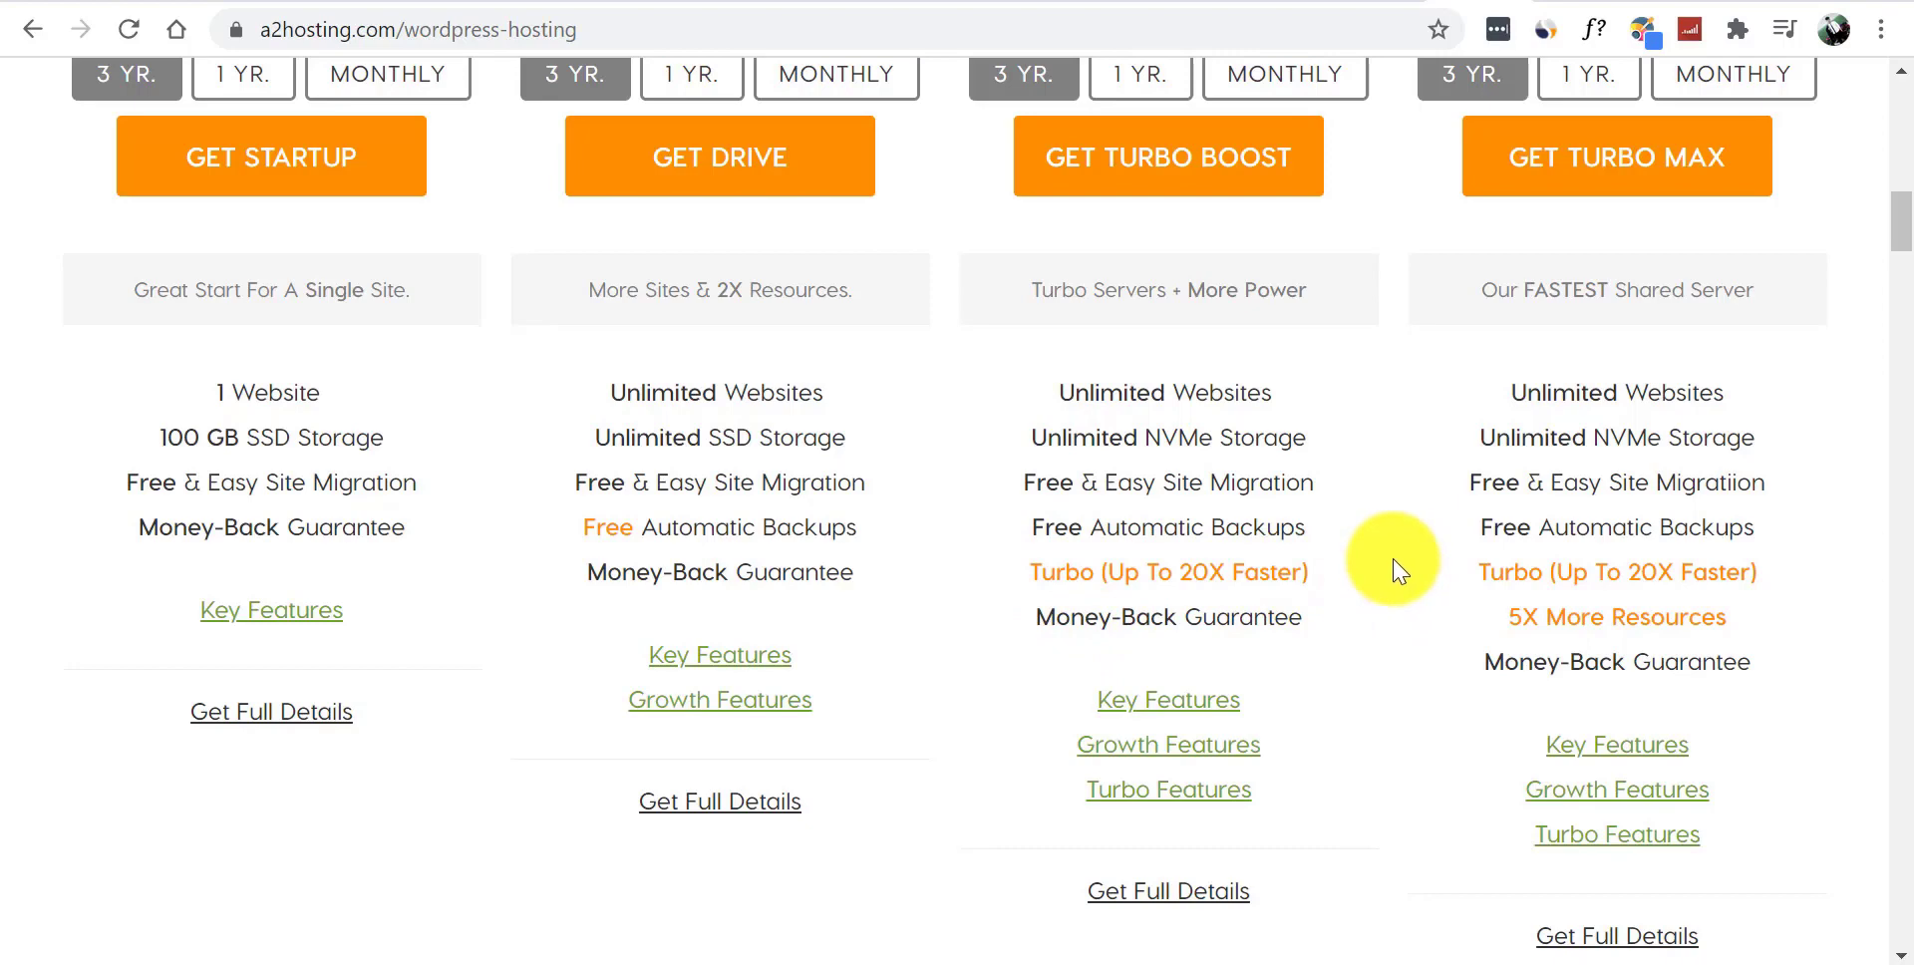
left_click_drag(1909, 244, 1909, 232)
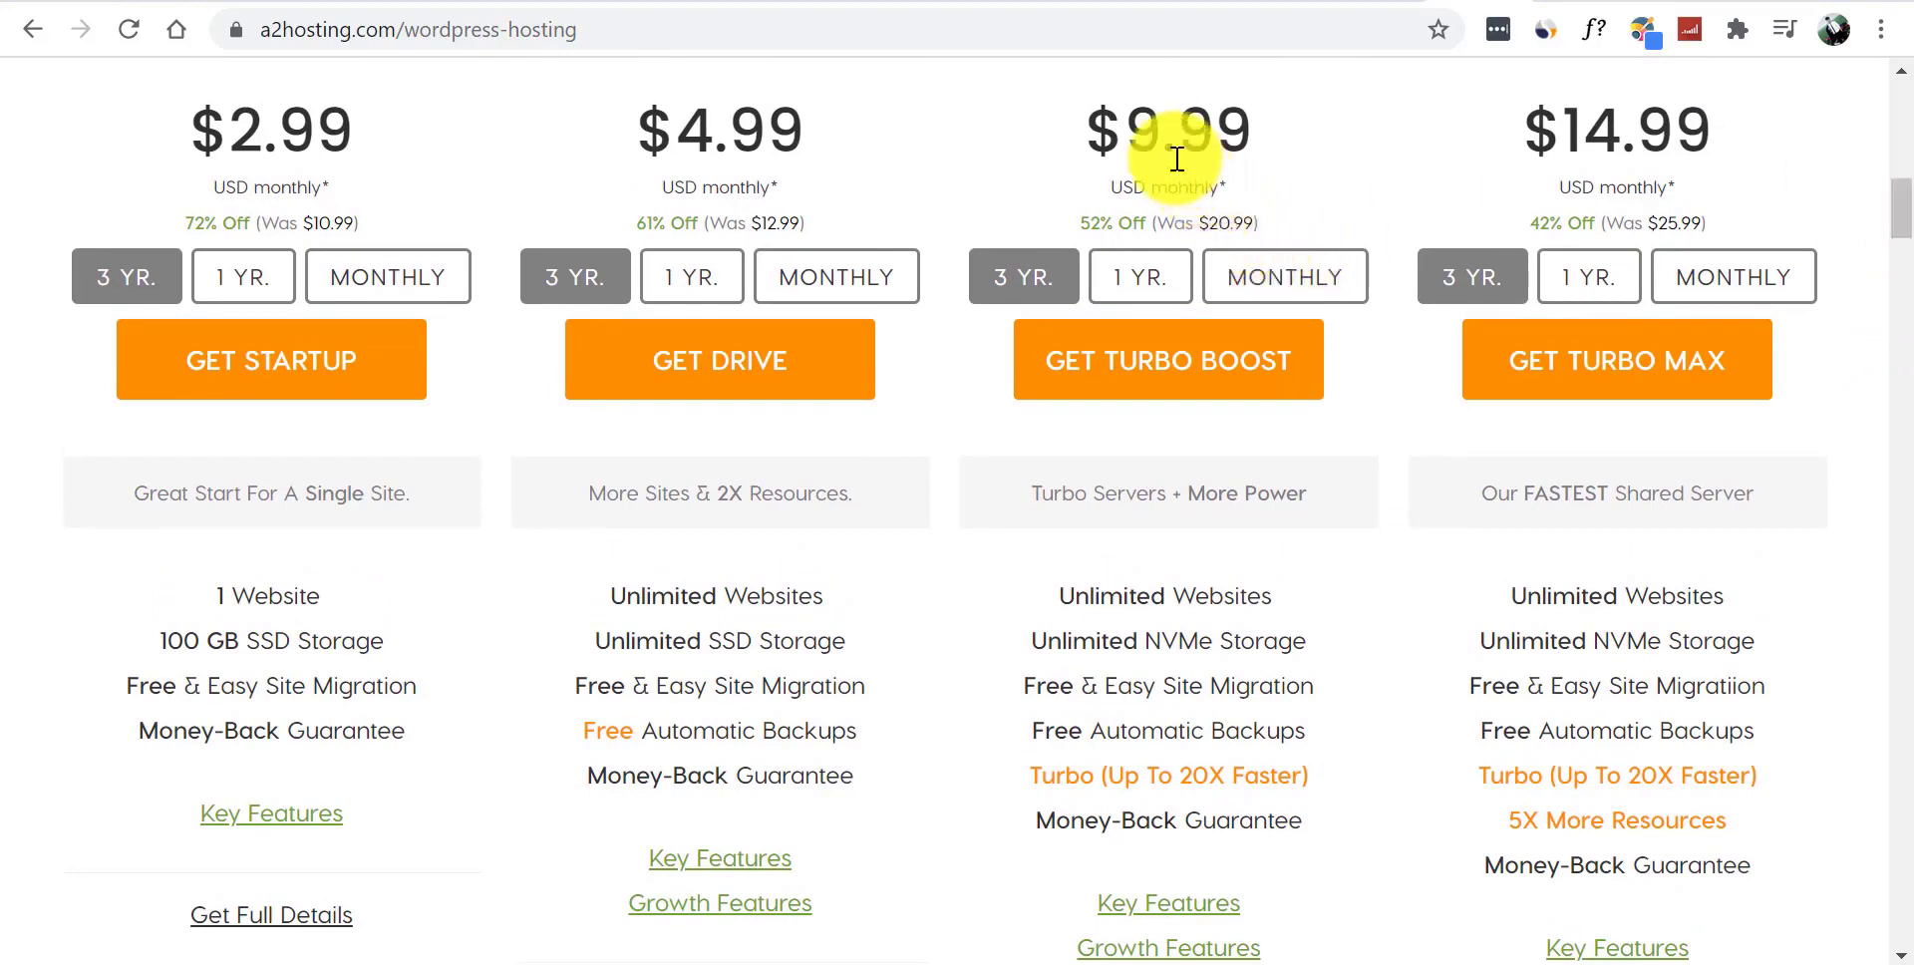
scroll(1890, 194, "up", 3)
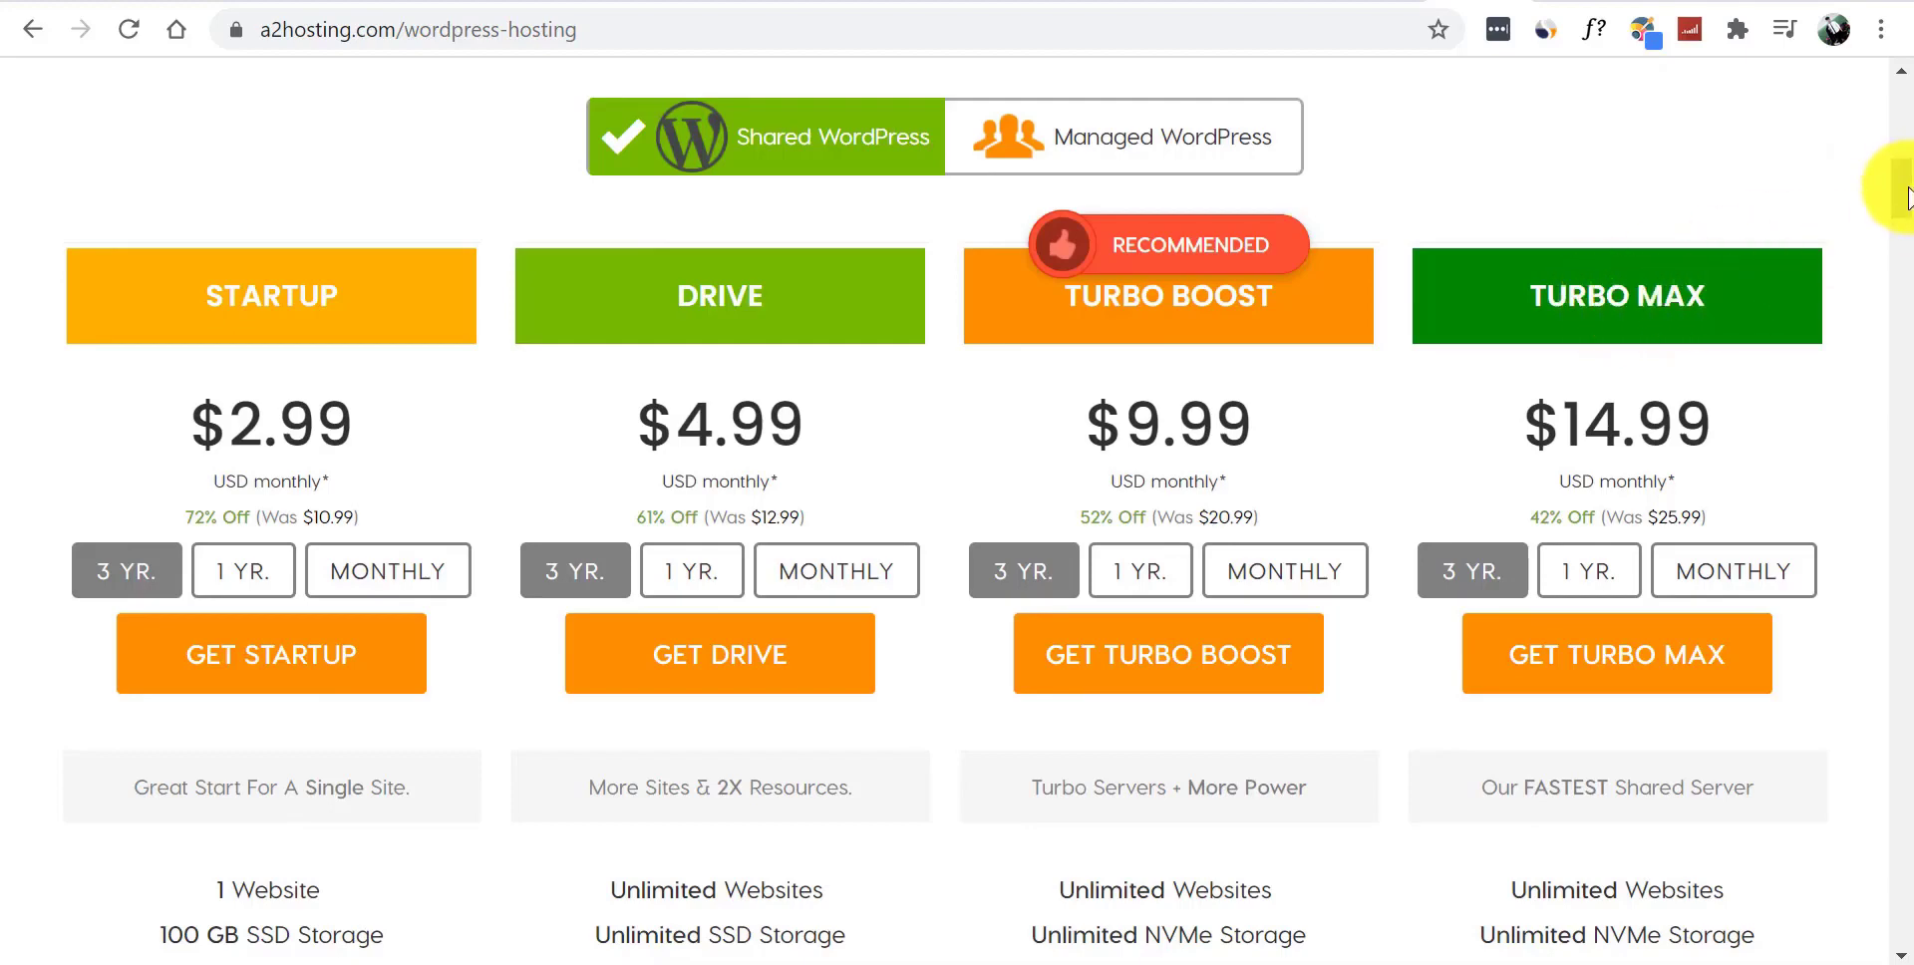
left_click_drag(1538, 290, 1728, 321)
left_click(1737, 308)
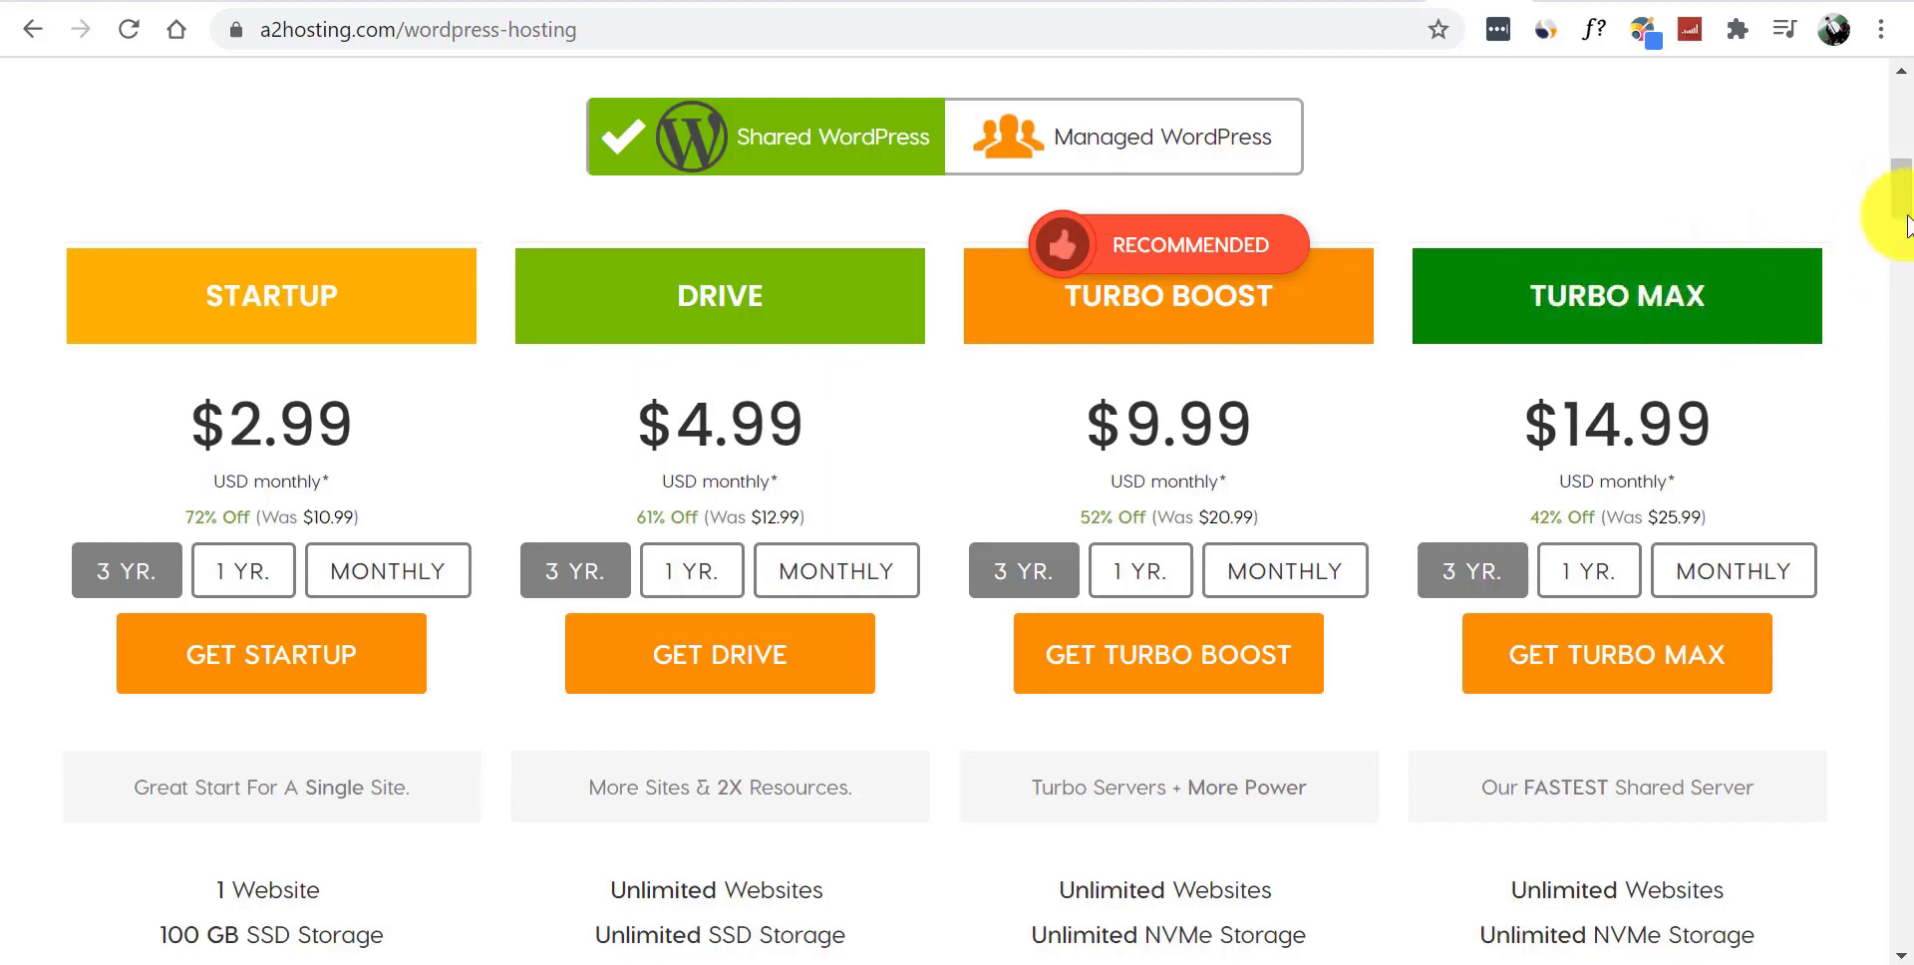
- Highlight Turbo Max's Unlimited NVMe Storage, Turbo speed and 5X More Resources features
scroll(1880, 214, "down", 2)
scroll(1900, 209, "down", 1)
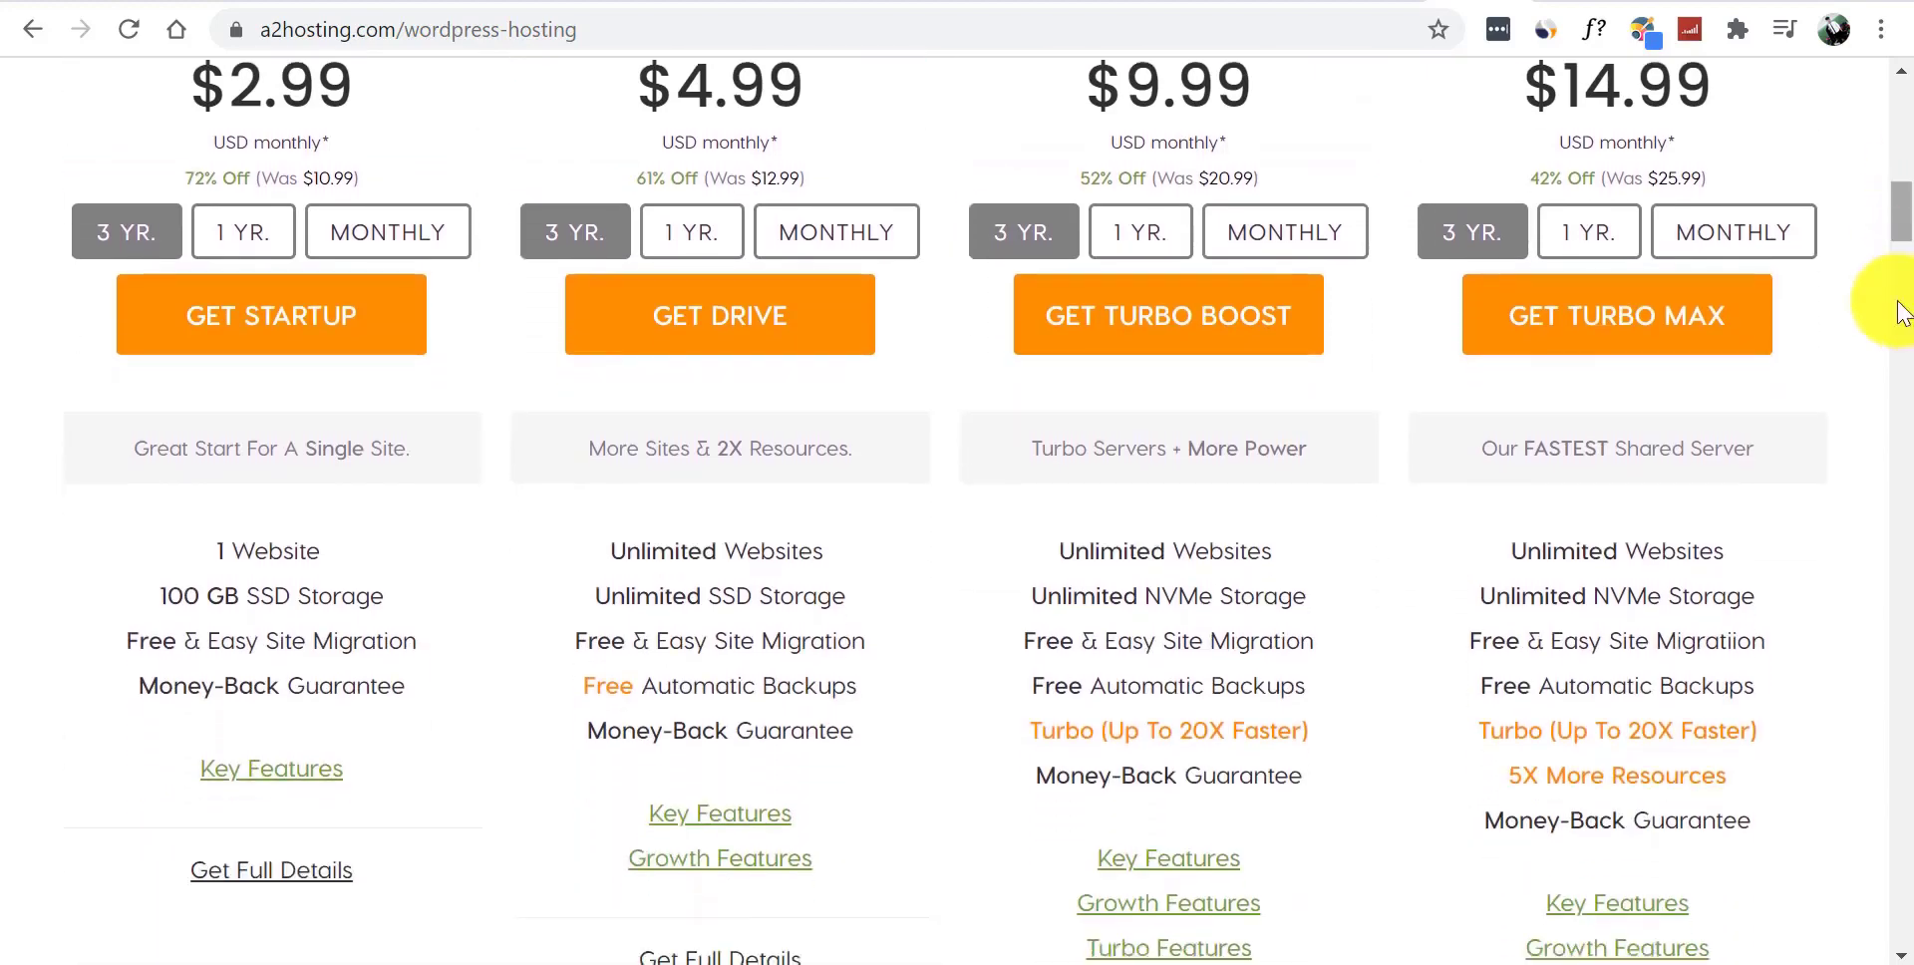
left_click_drag(1489, 604, 1752, 610)
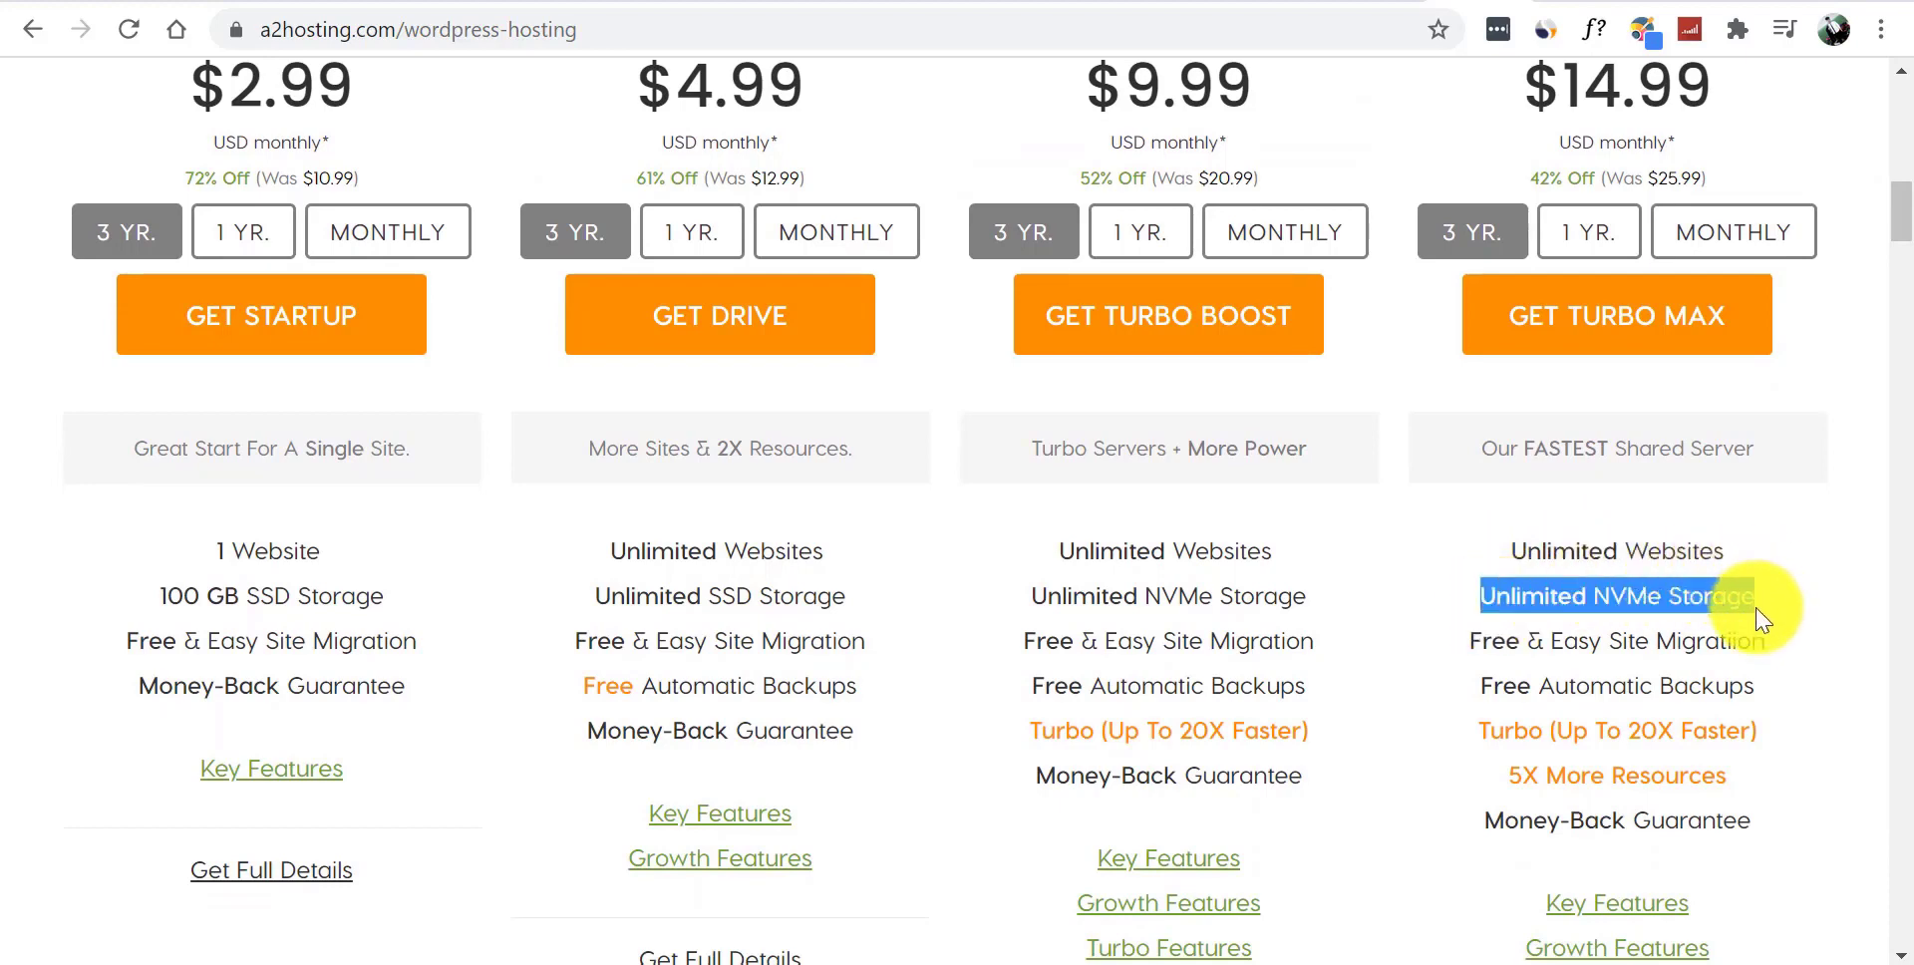
left_click(1735, 617)
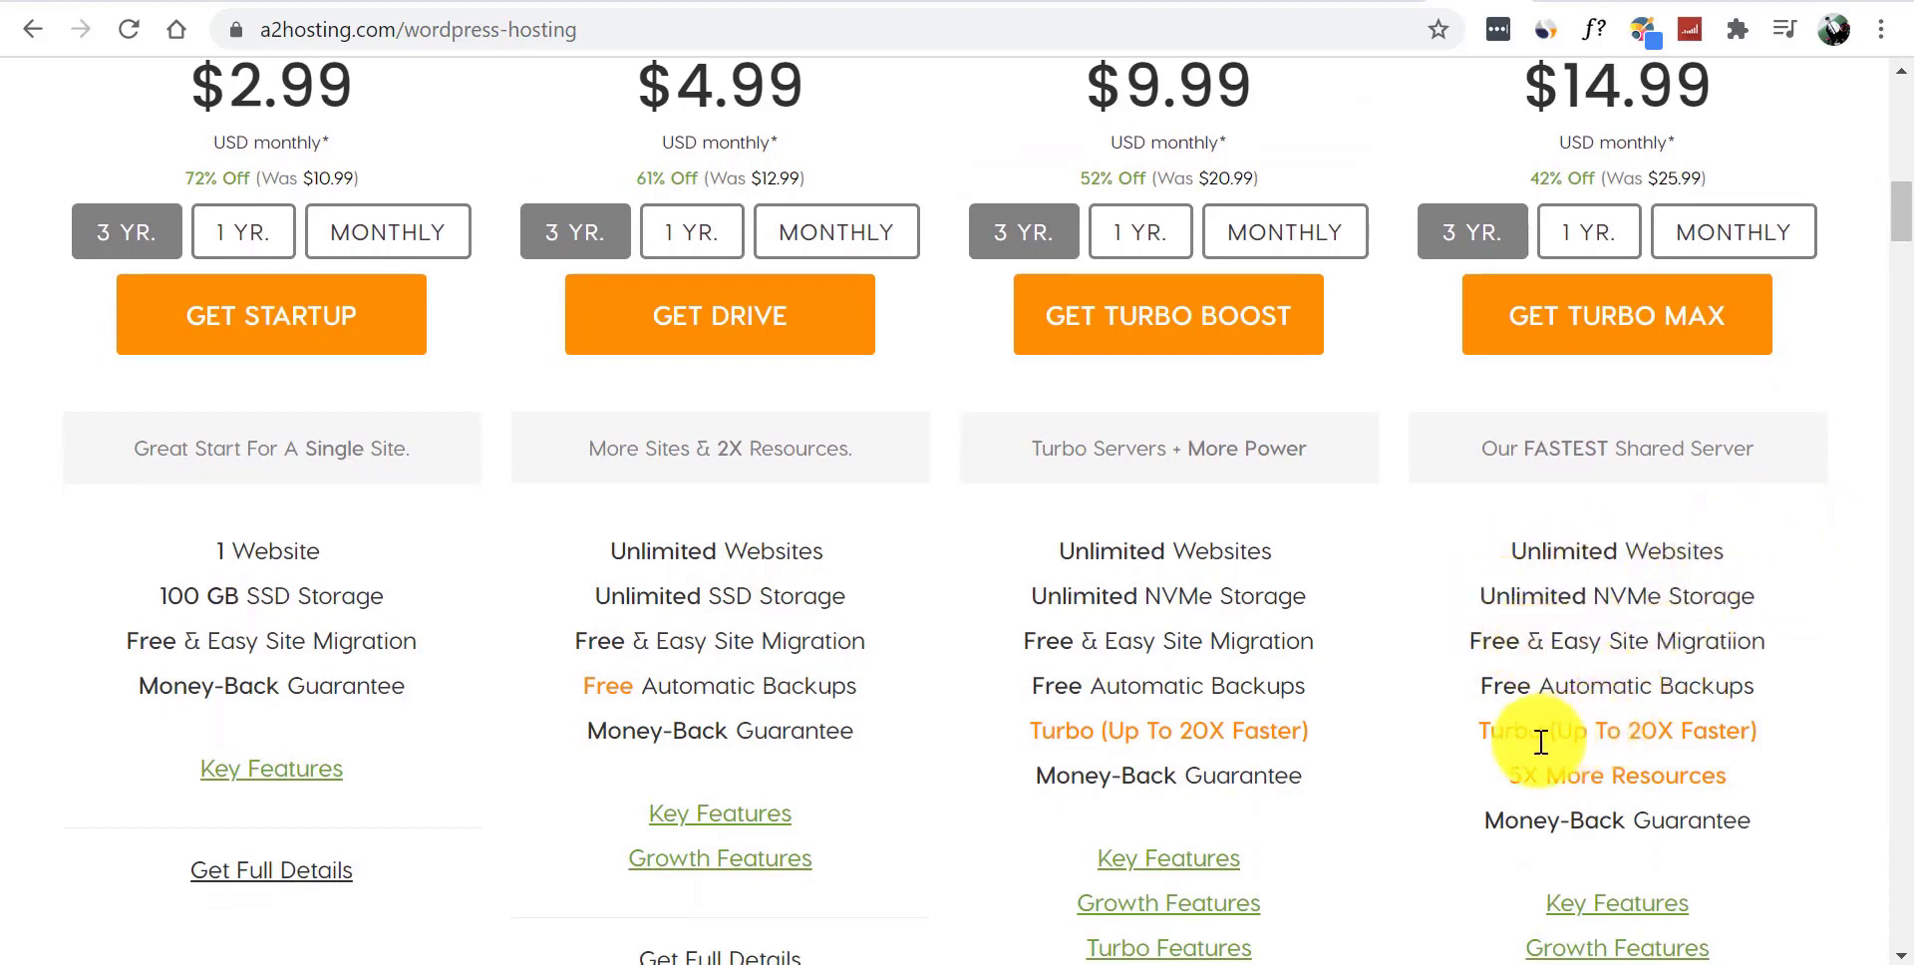
left_click_drag(1489, 731, 1732, 729)
left_click(1572, 774)
left_click_drag(1511, 775, 1770, 797)
left_click(1770, 797)
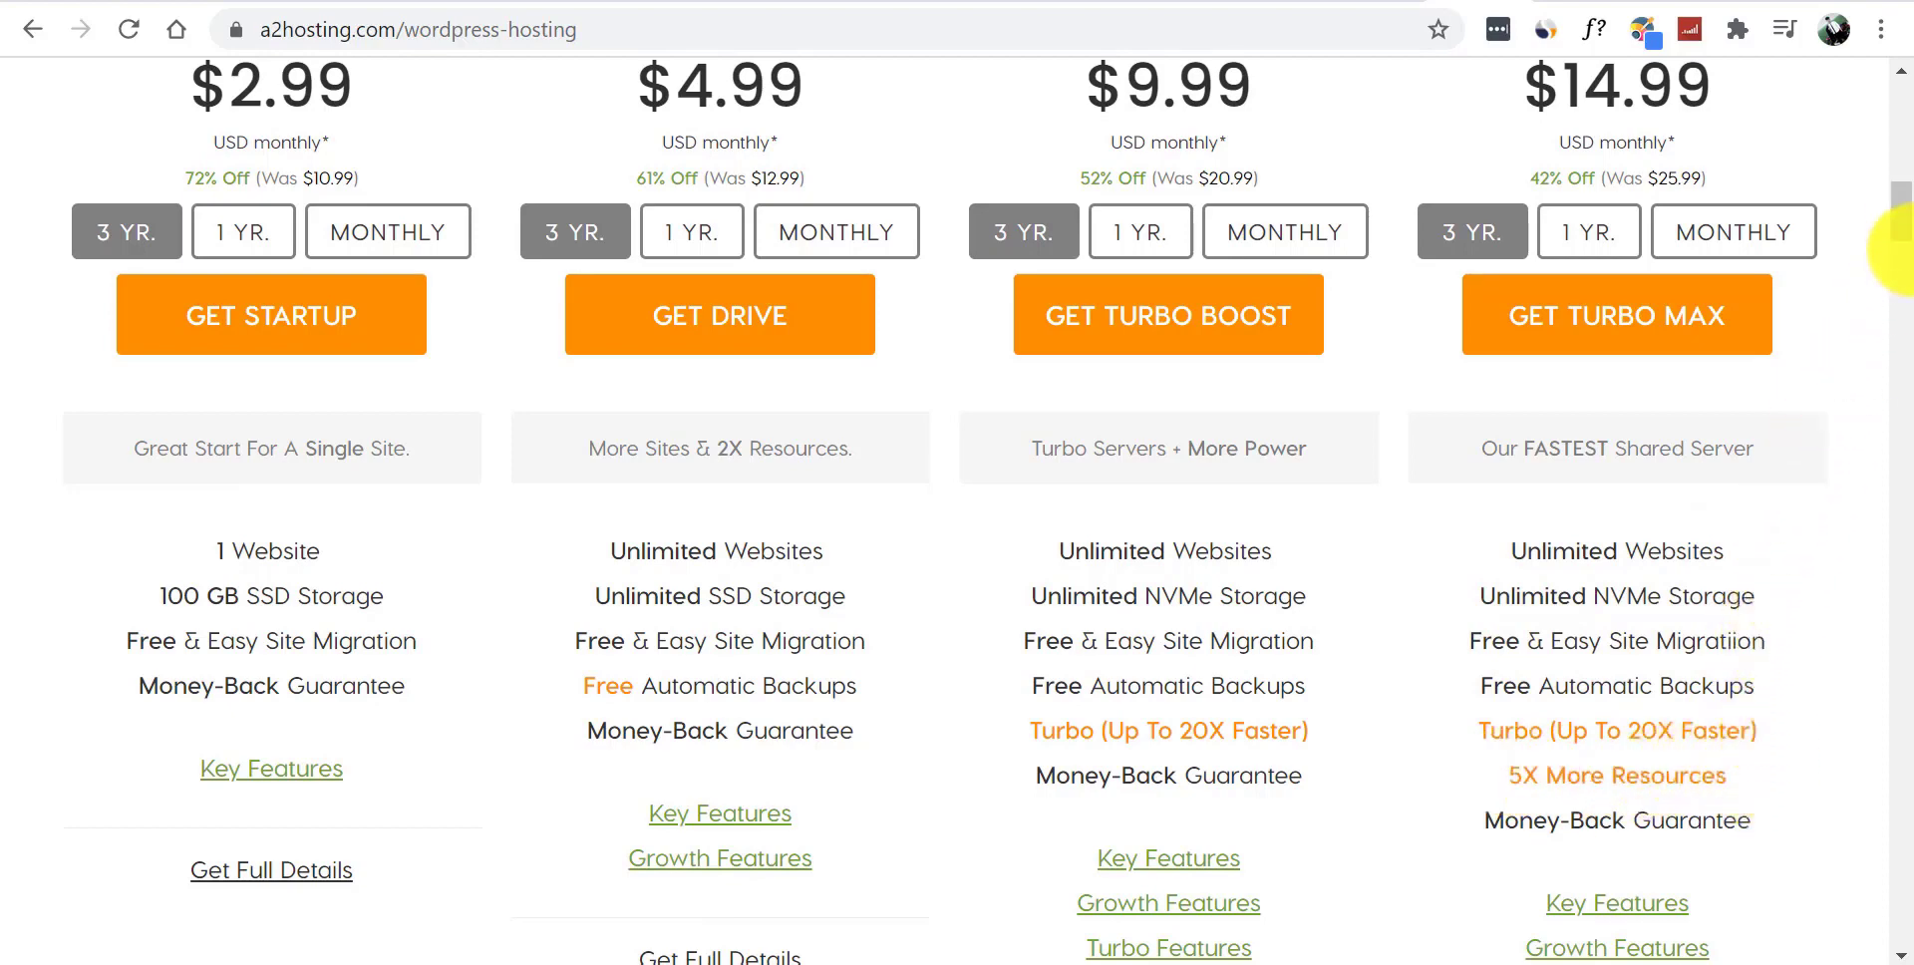
left_click_drag(1900, 236, 1909, 244)
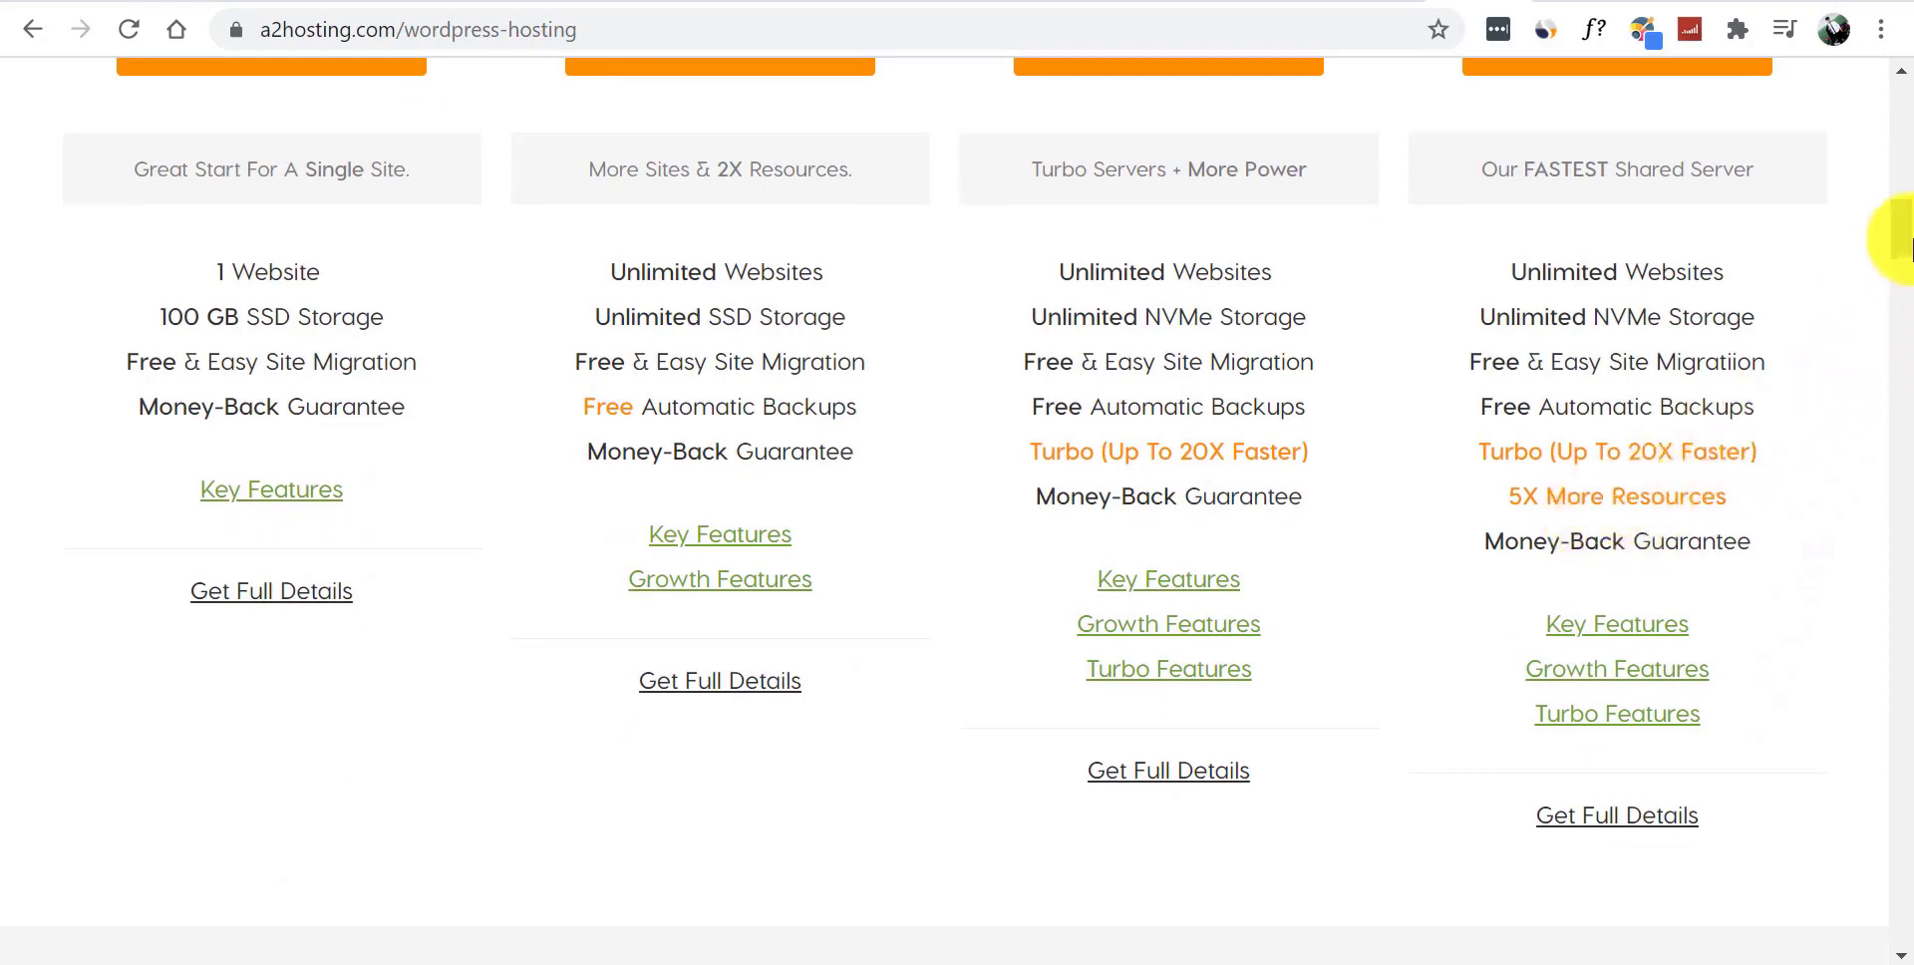
left_click_drag(1911, 244, 1910, 207)
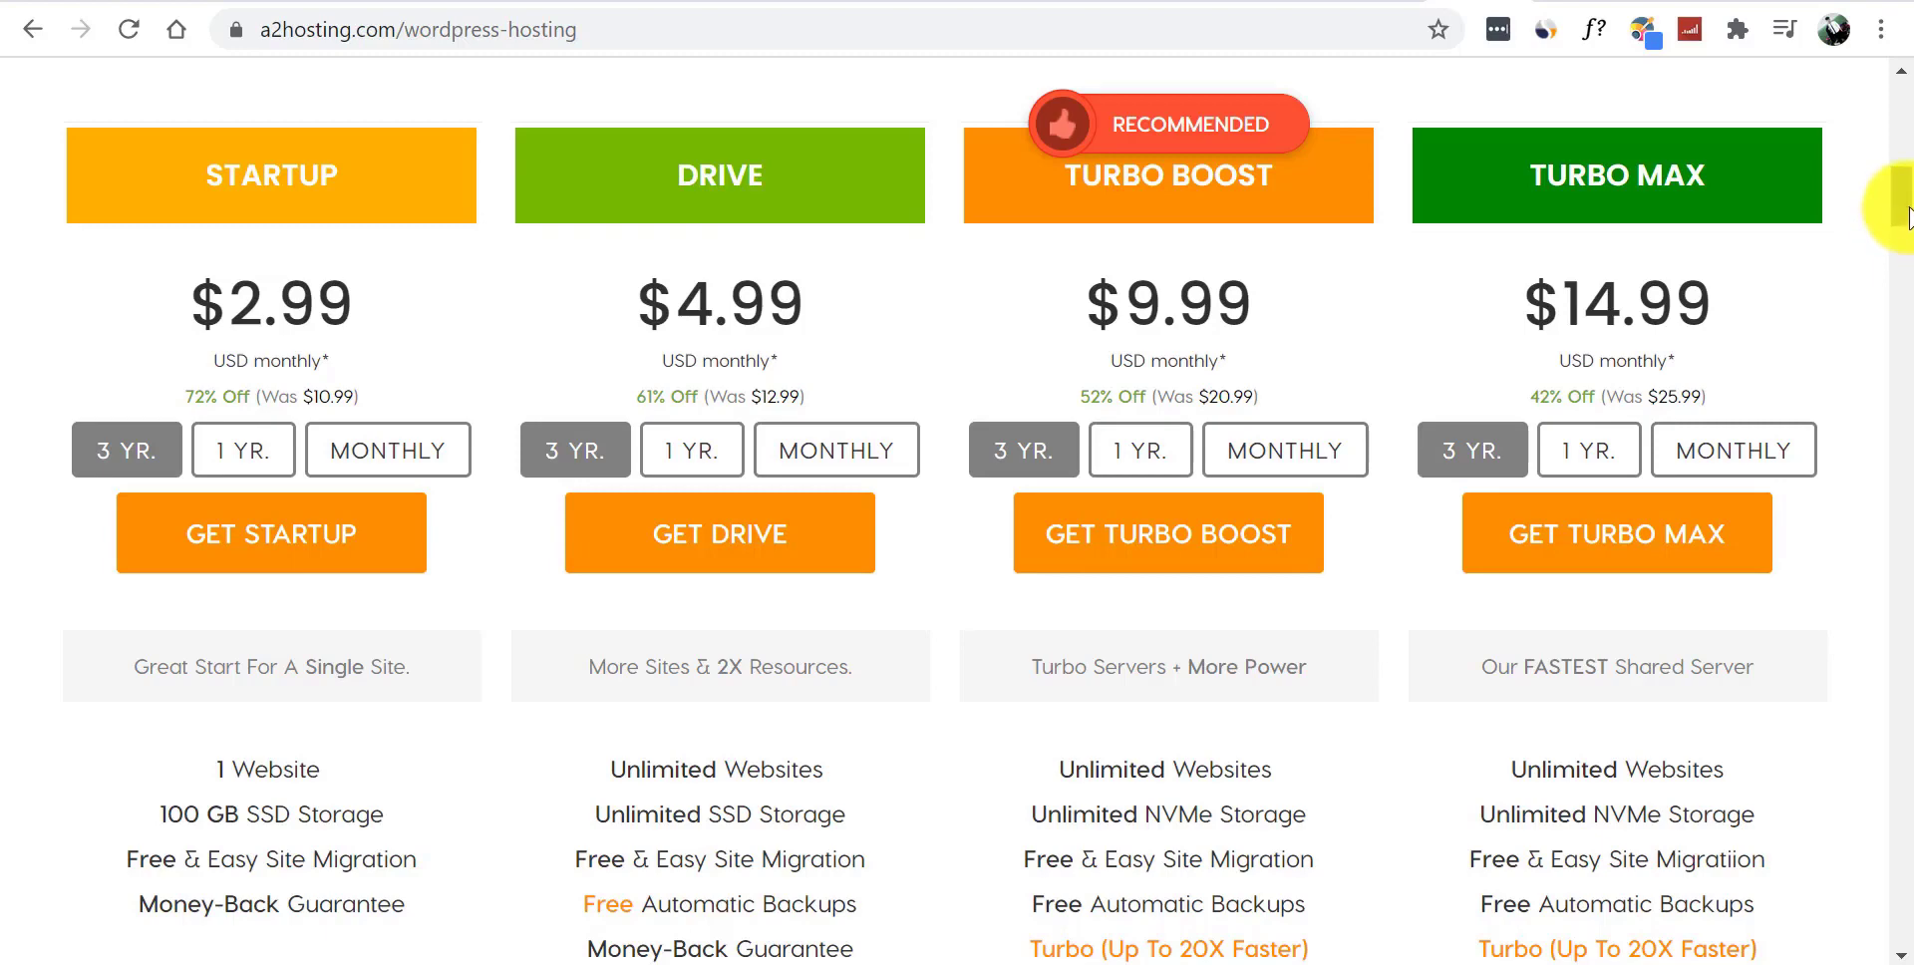
left_click_drag(1911, 213, 1911, 196)
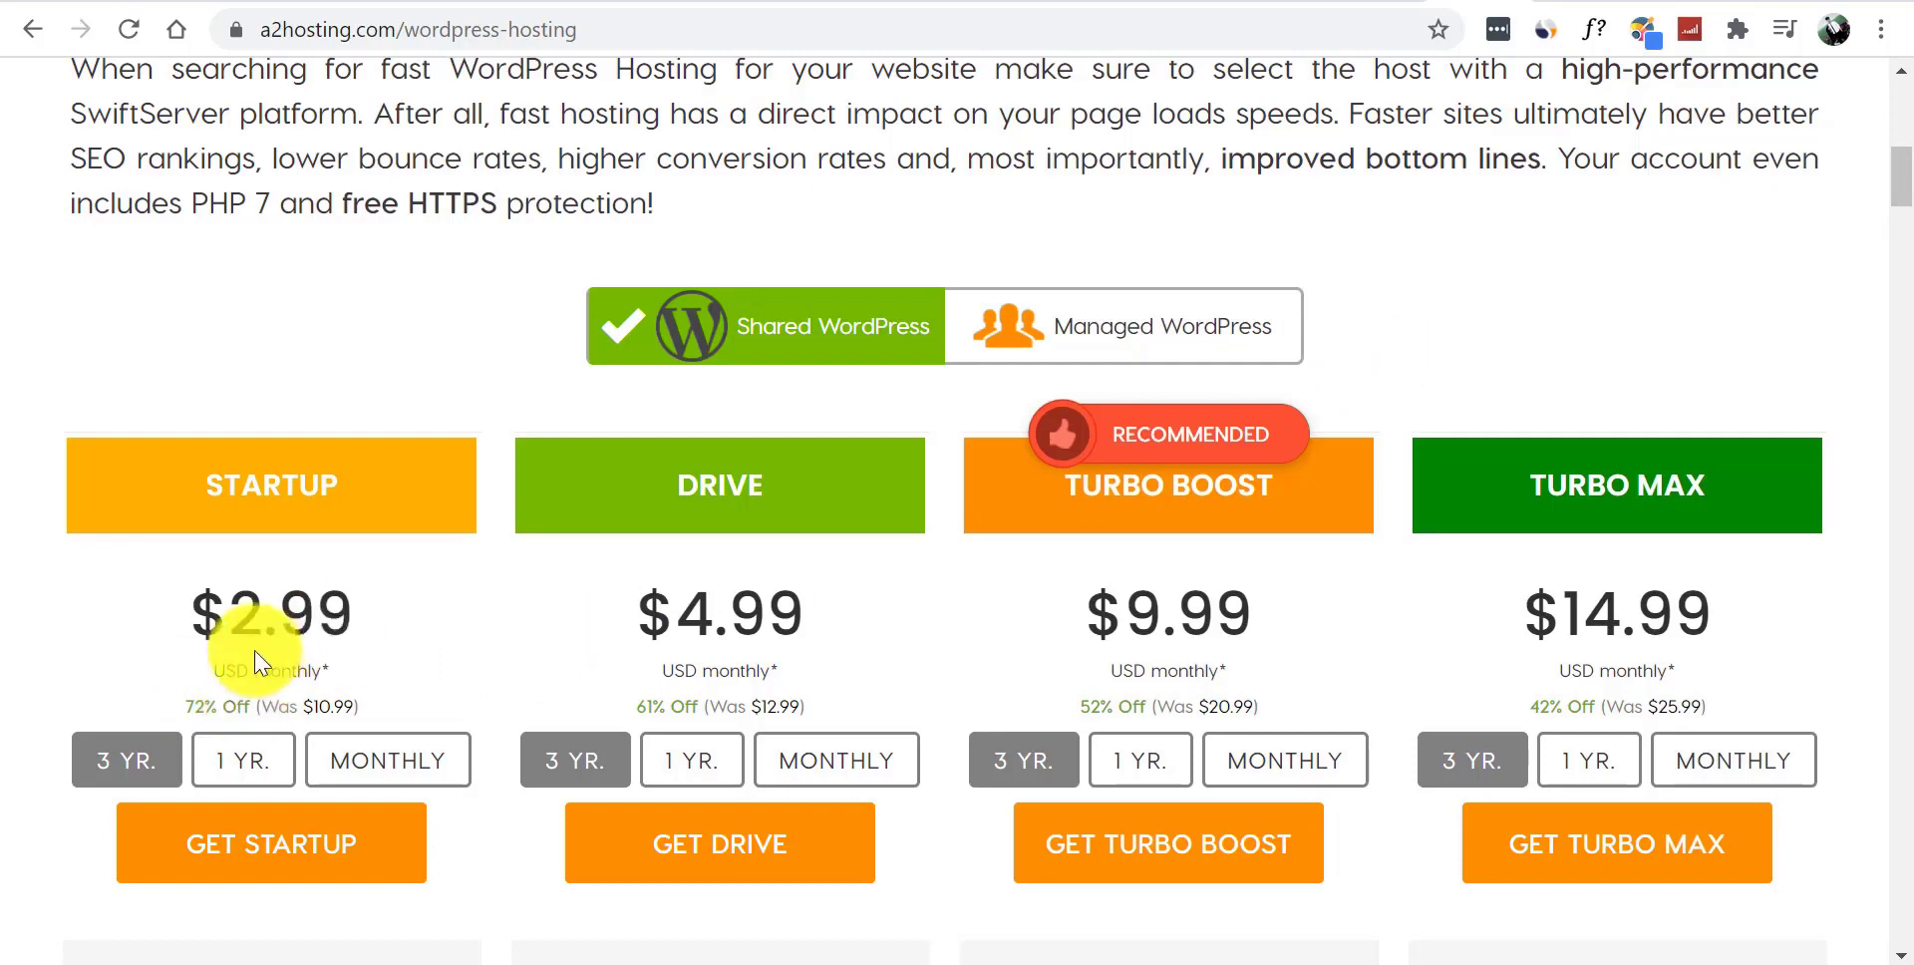
- Highlight the 3-year prices: Startup $2.99, Drive $4.99 and Turbo Boost $9.99
double_click(385, 640)
left_click(440, 640)
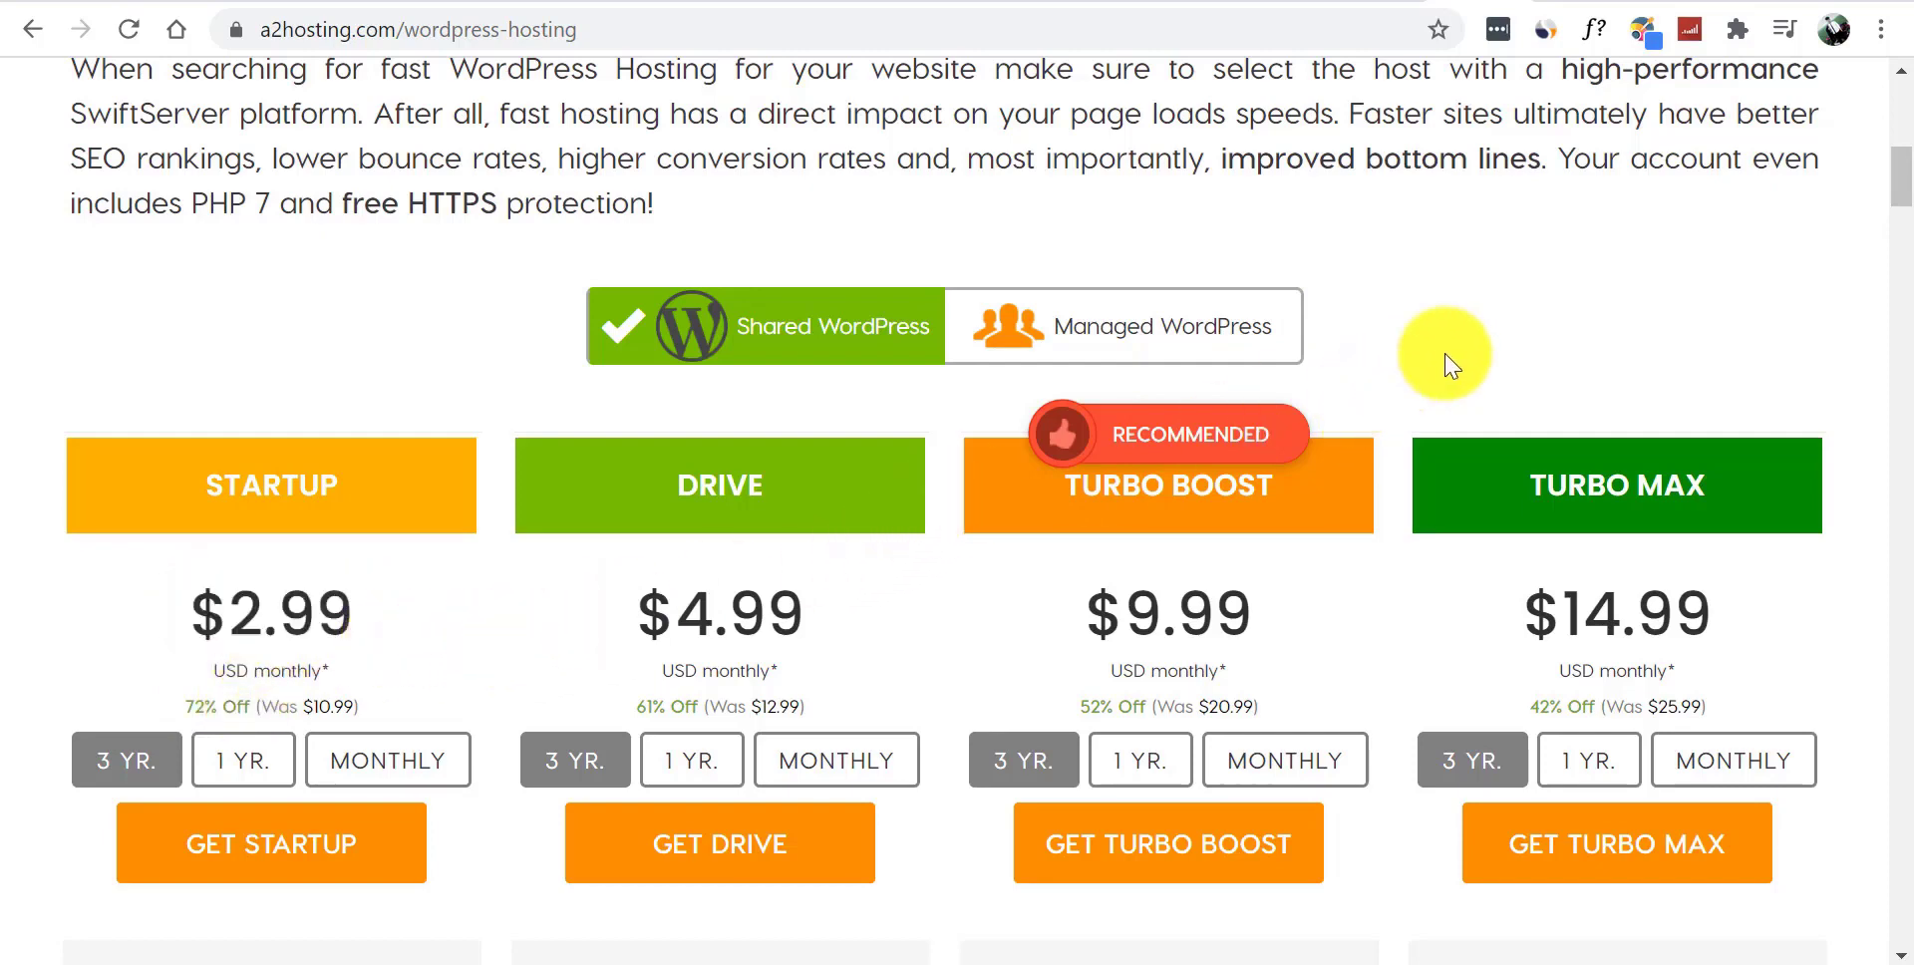
left_click_drag(1902, 172, 1906, 190)
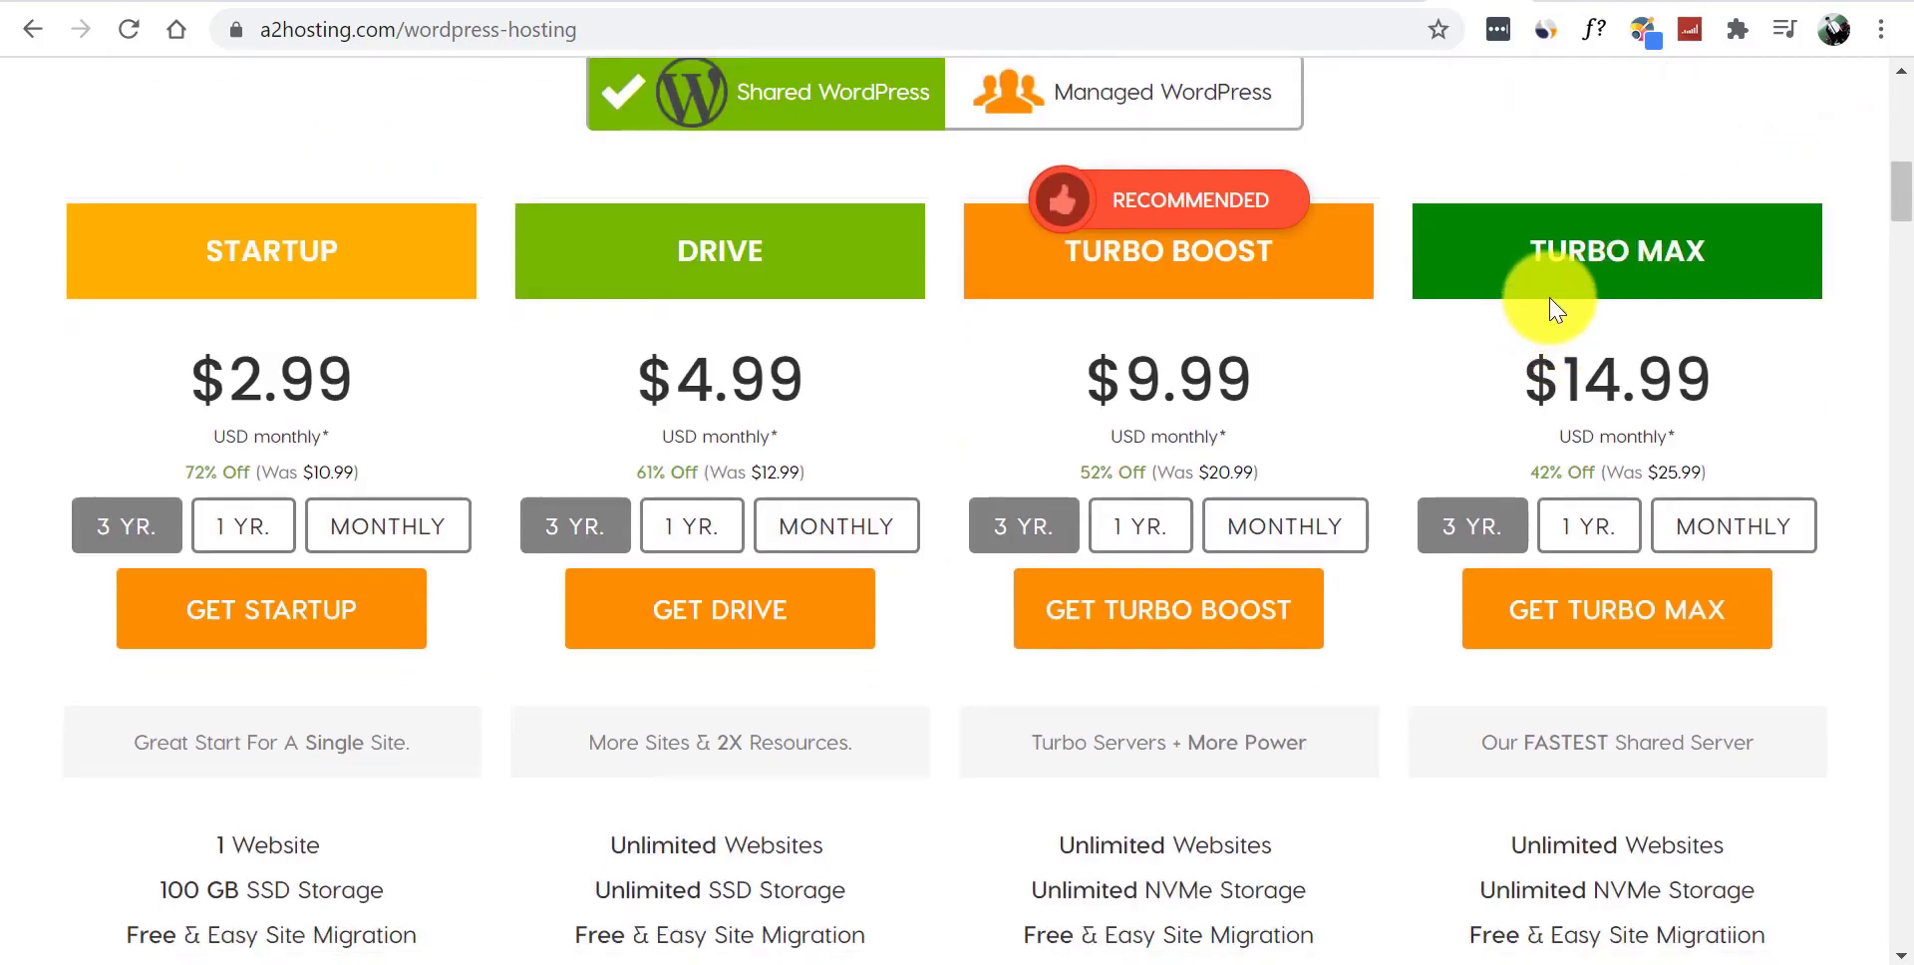
left_click_drag(663, 383, 854, 419)
left_click(805, 406)
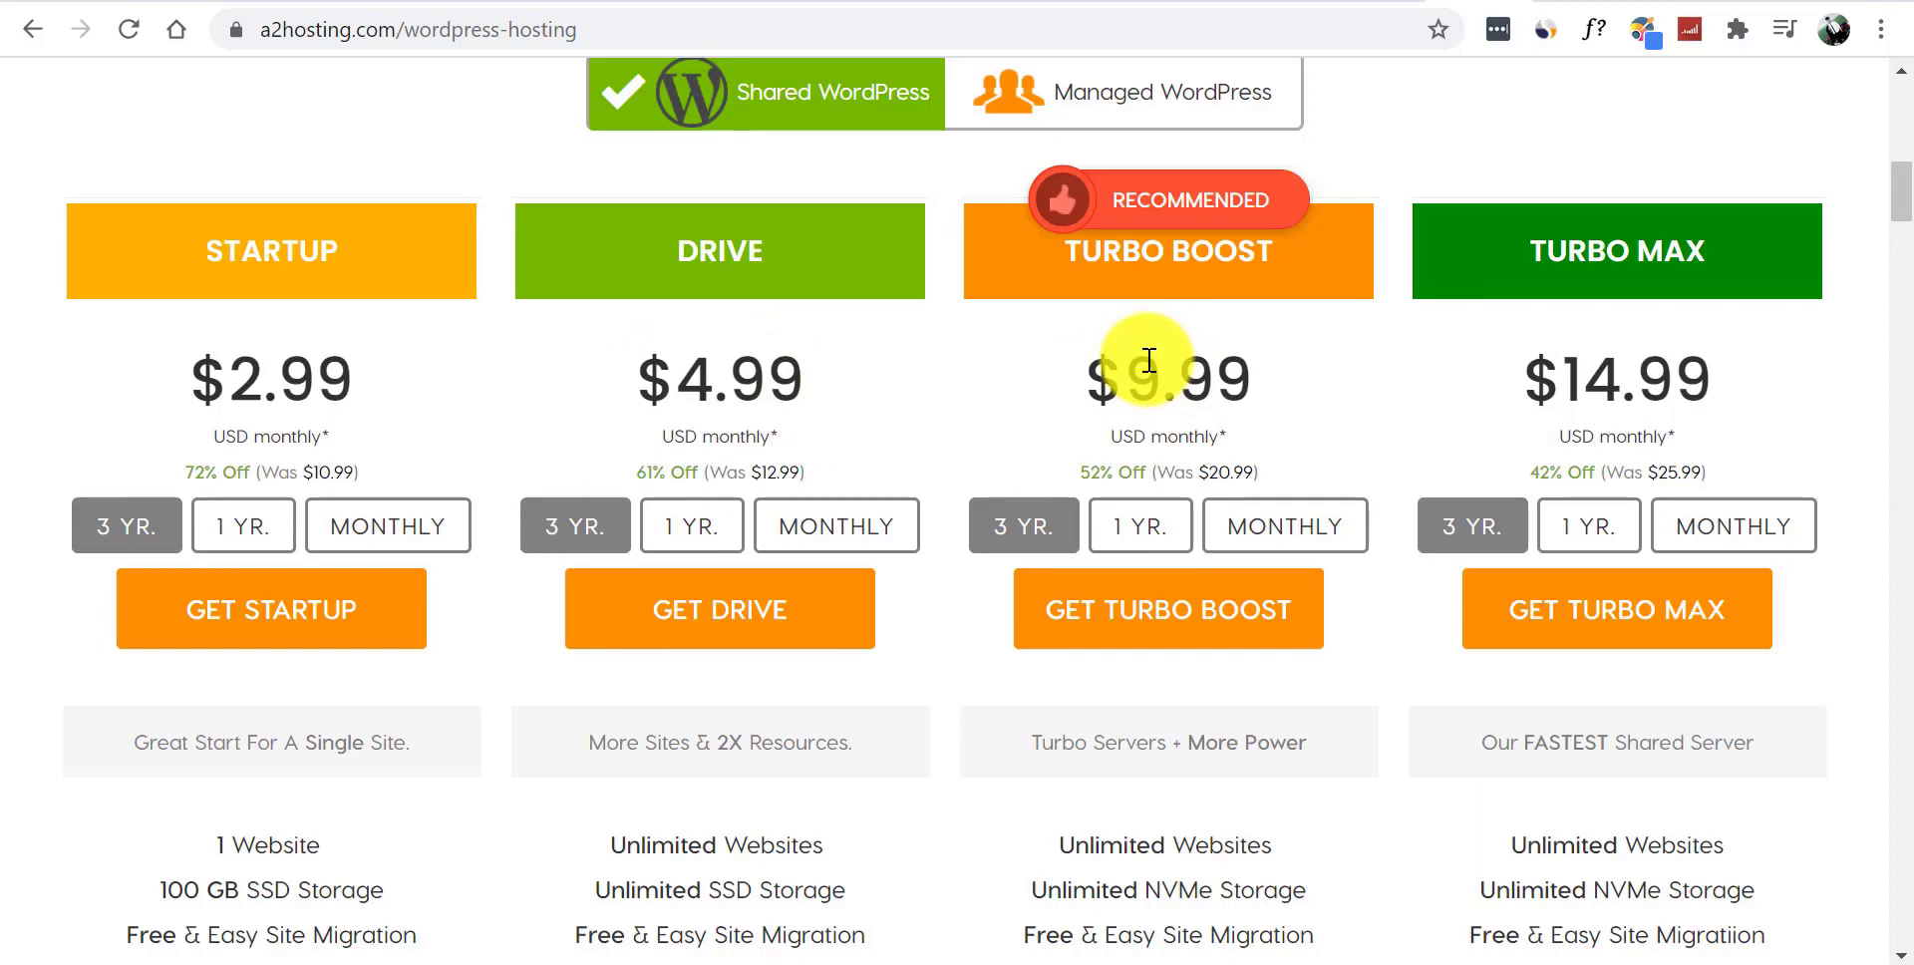
left_click_drag(1092, 377, 1307, 389)
left_click(1307, 389)
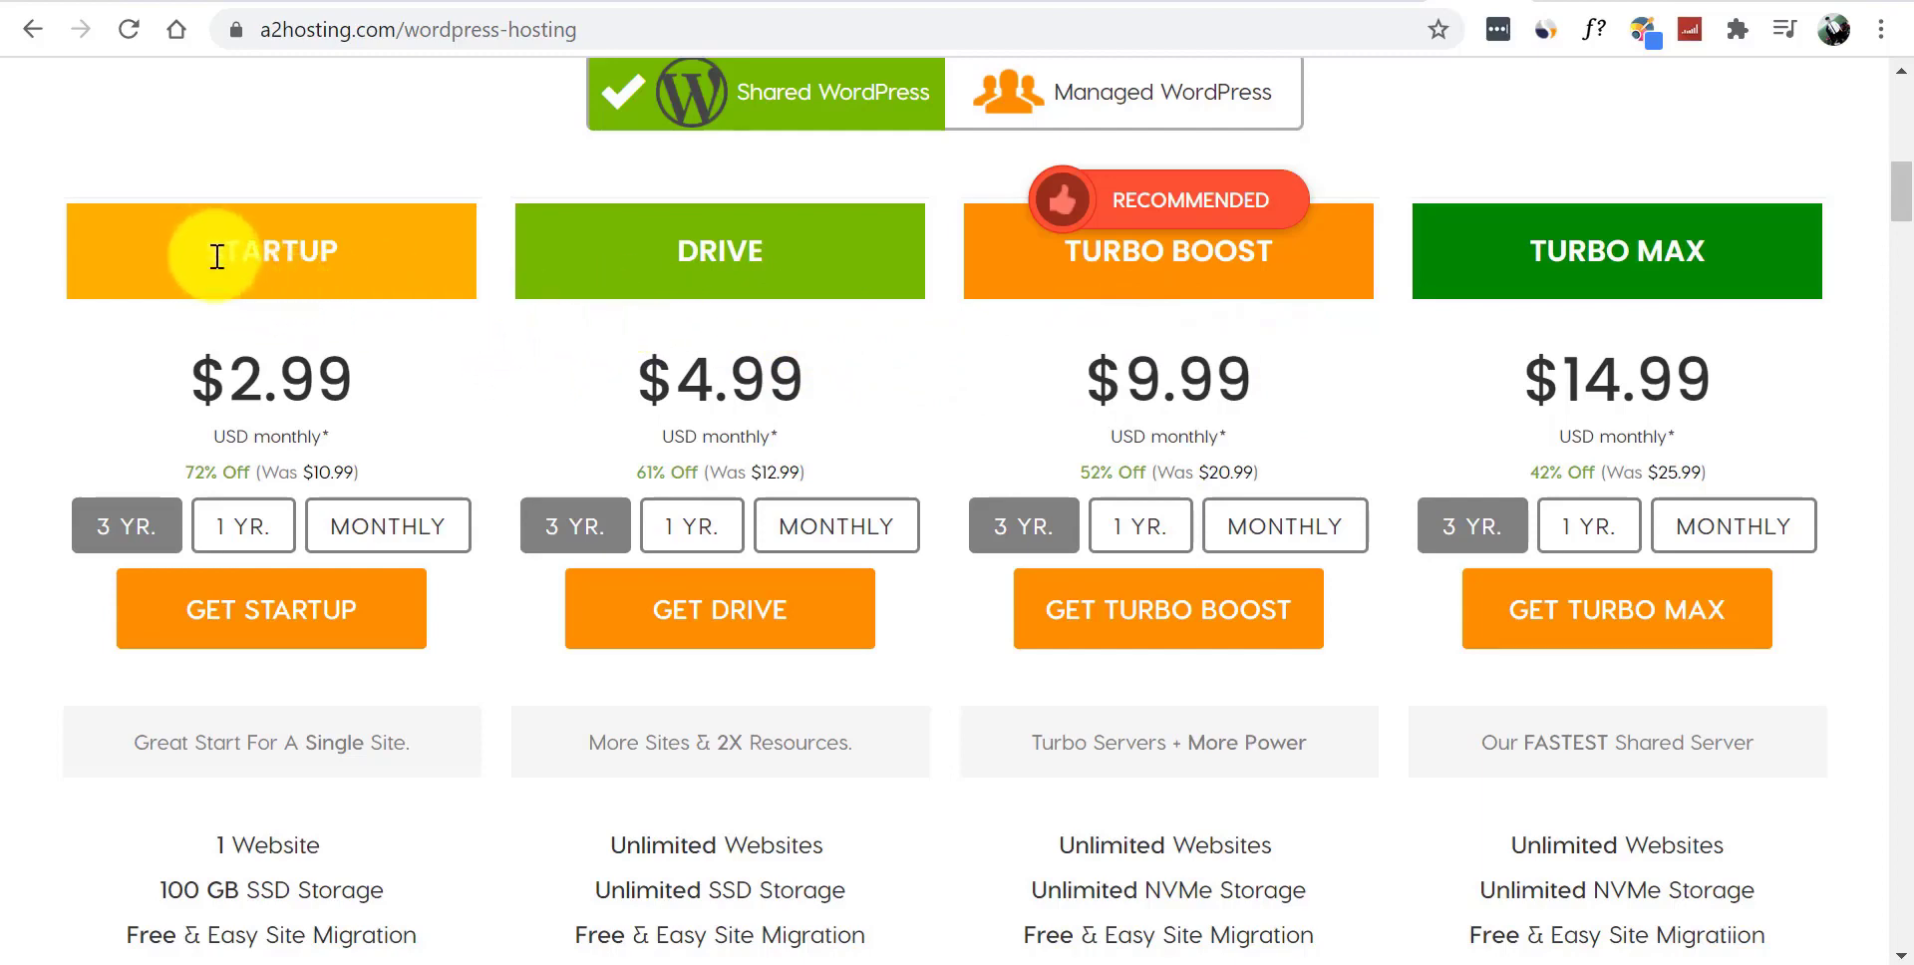
- Highlight the Turbo Boost and Drive prices again, then the TURBO BOOST plan heading
left_click_drag(1056, 355, 1283, 403)
left_click(1284, 403)
left_click_drag(628, 361, 812, 384)
left_click(906, 440)
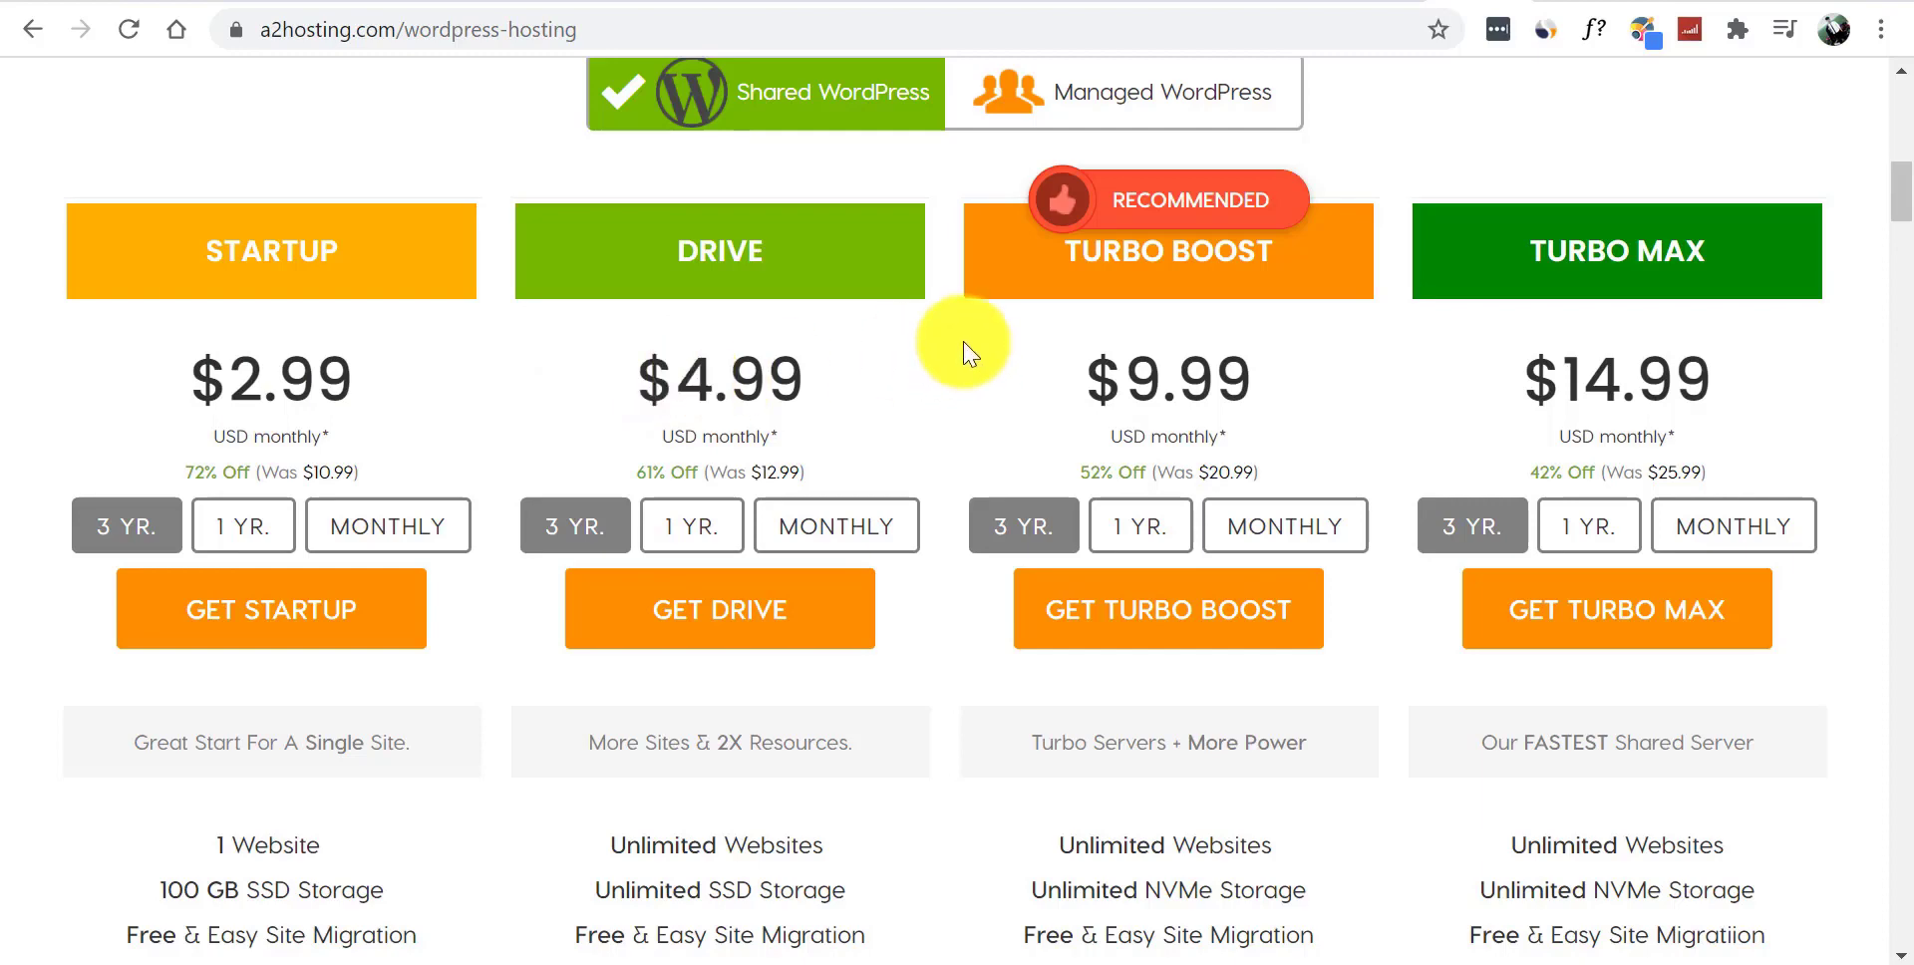
left_click_drag(1047, 243, 1289, 249)
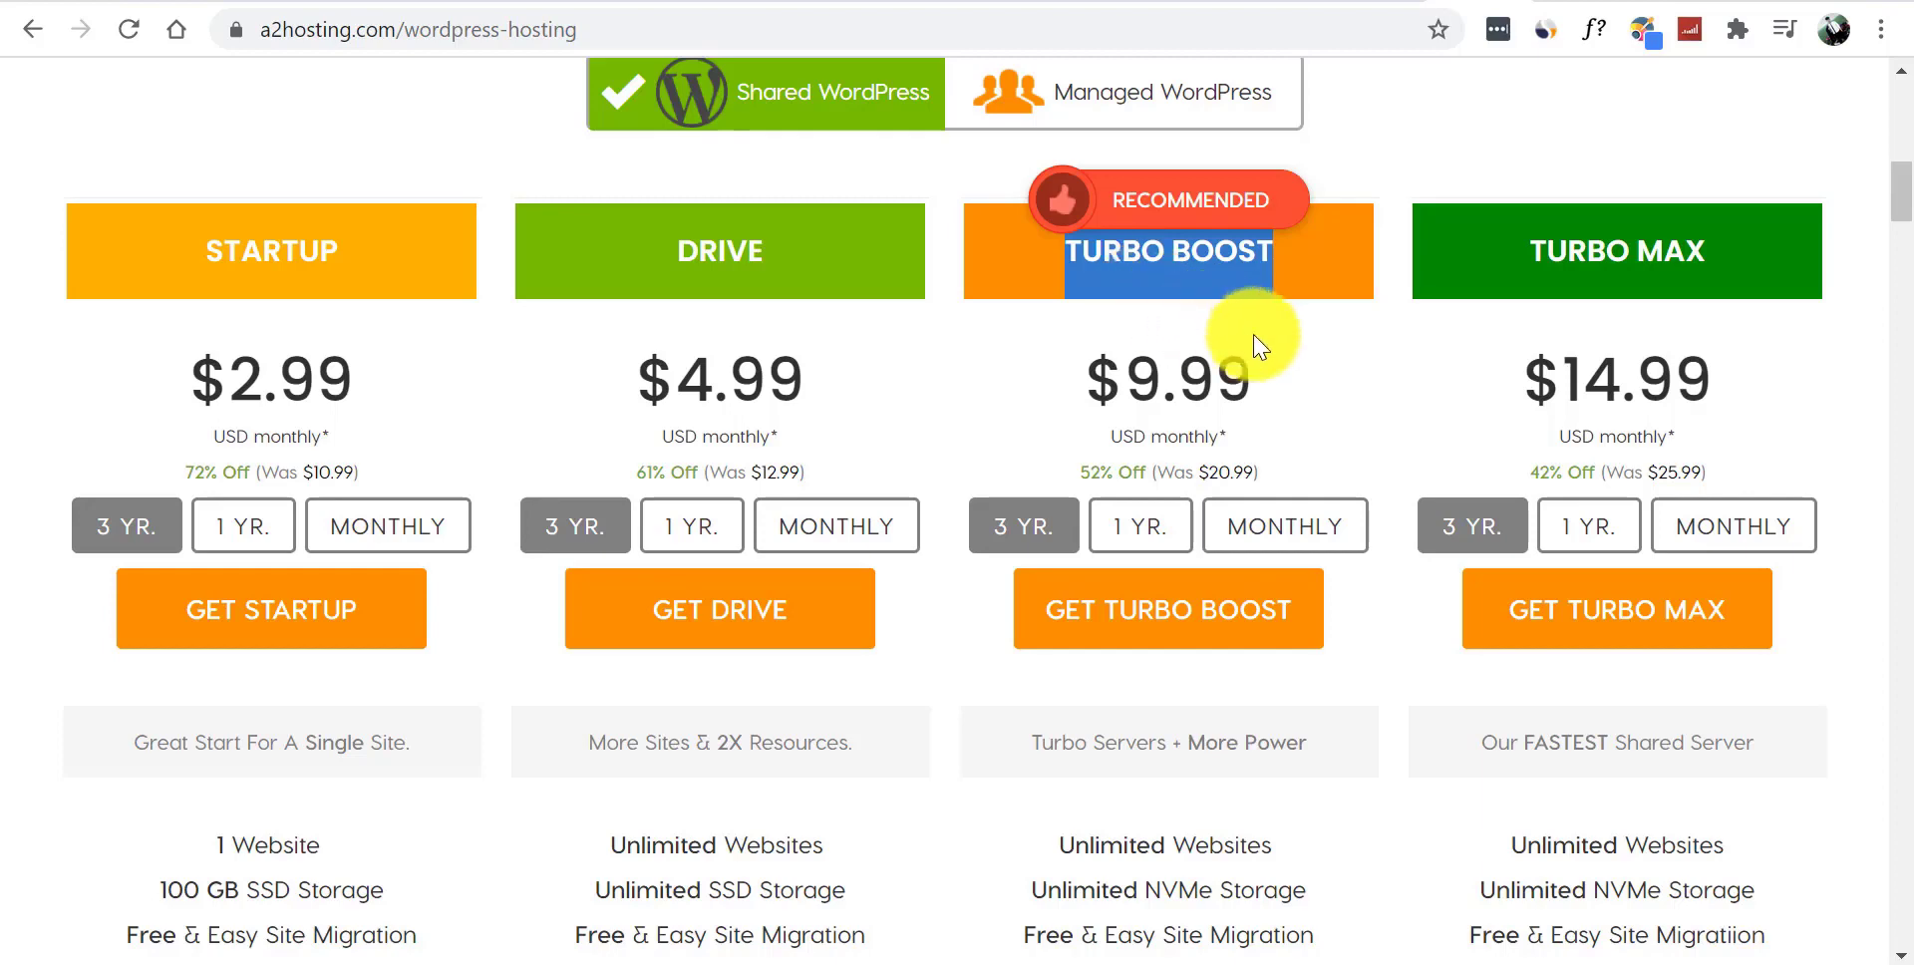
left_click(1270, 363)
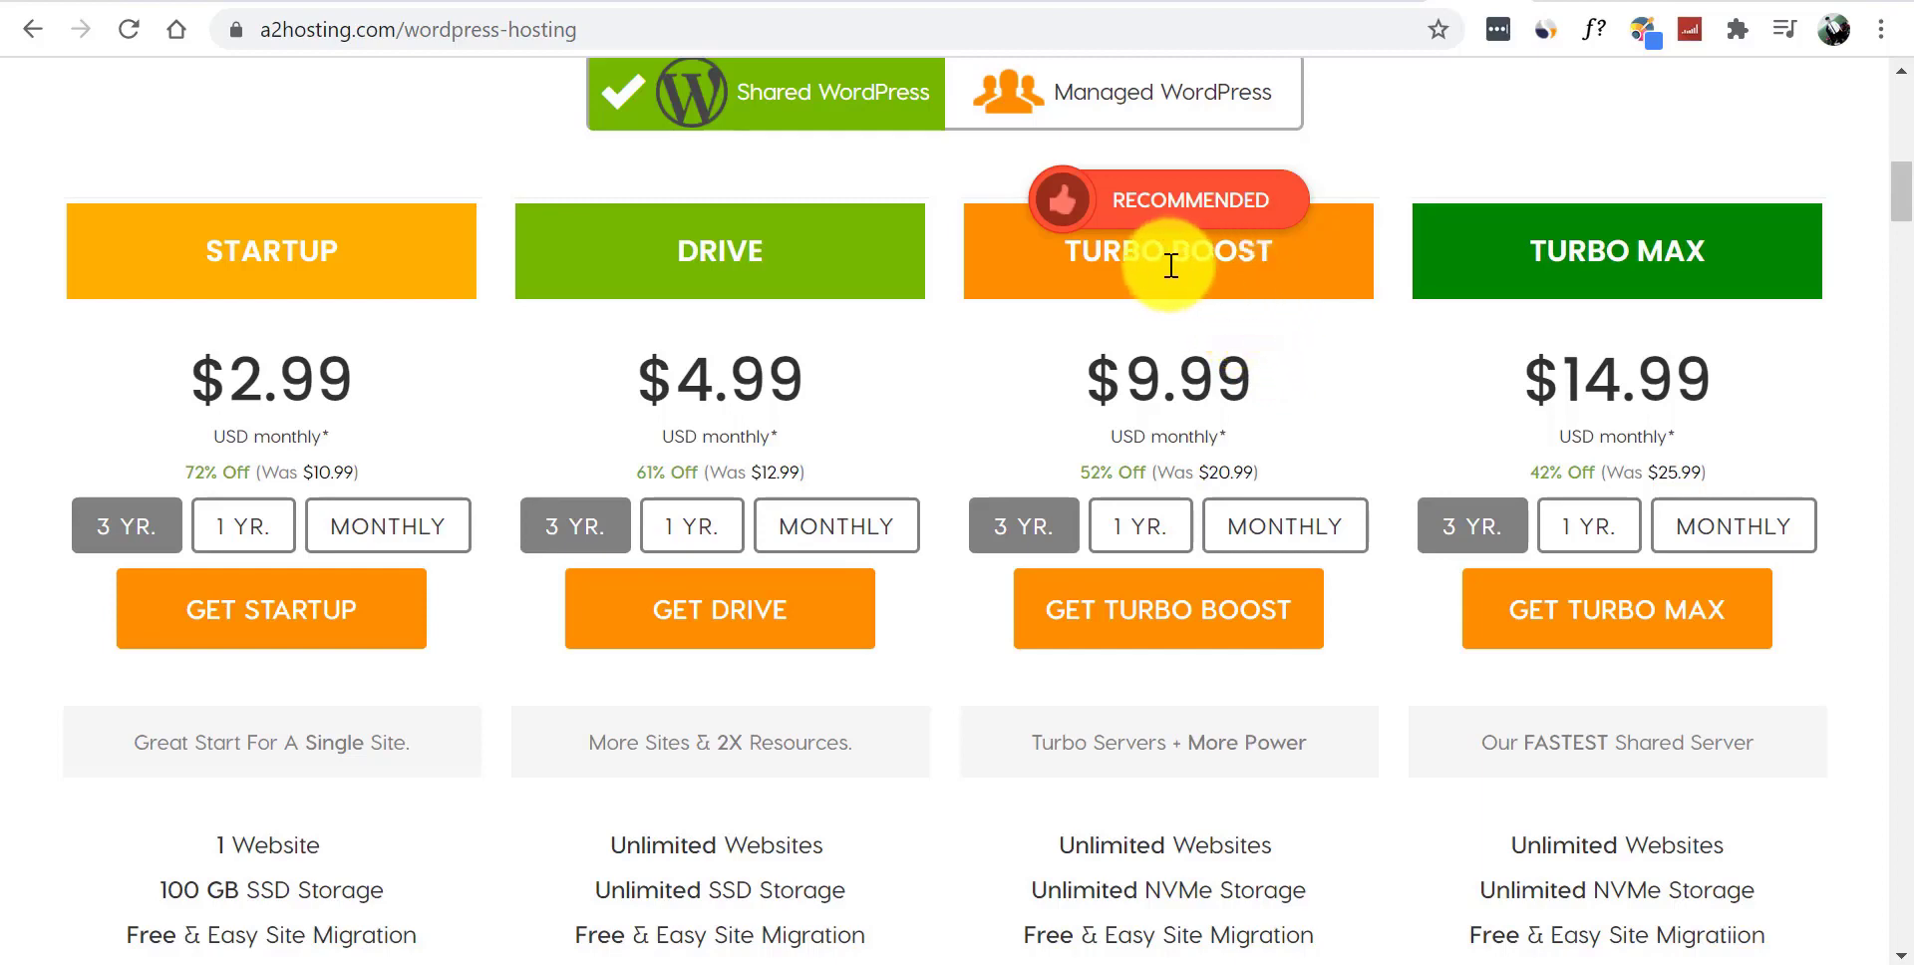
- Order the Startup plan on the 3-year term, trying the existing-domain option before reverting to a new domain
left_click(286, 624)
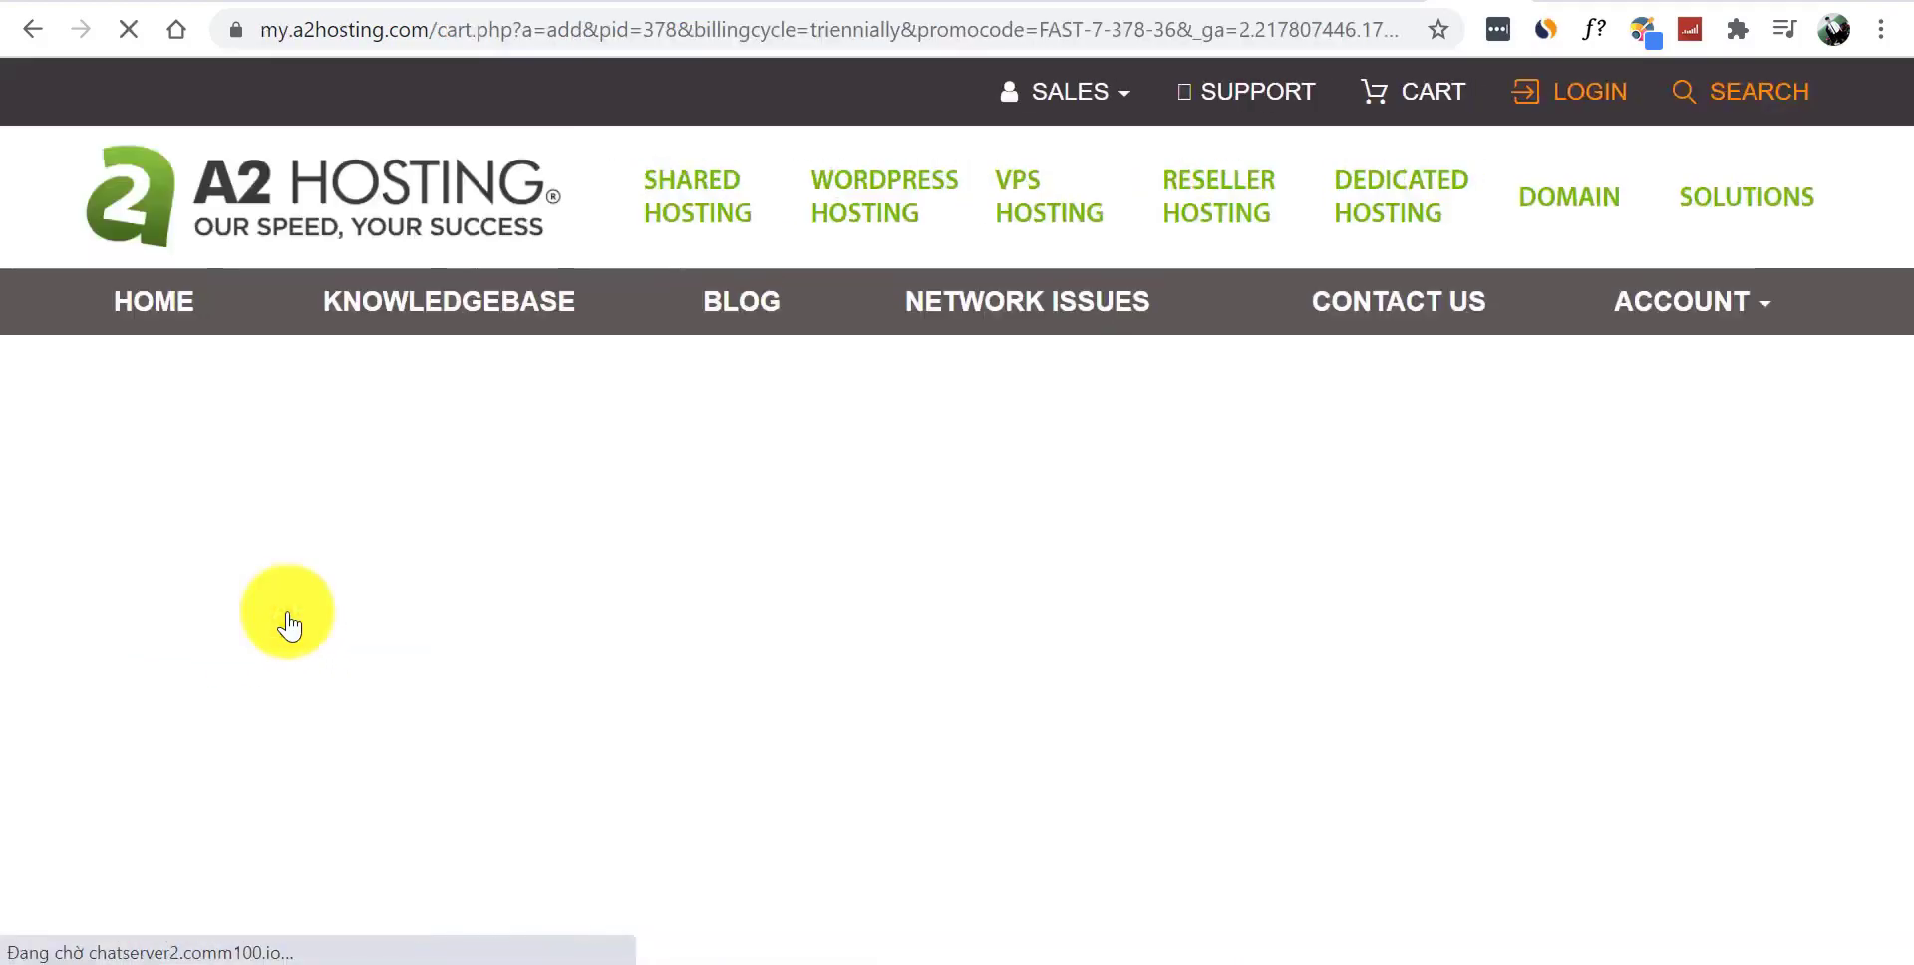
scroll(1897, 226, "down", 2)
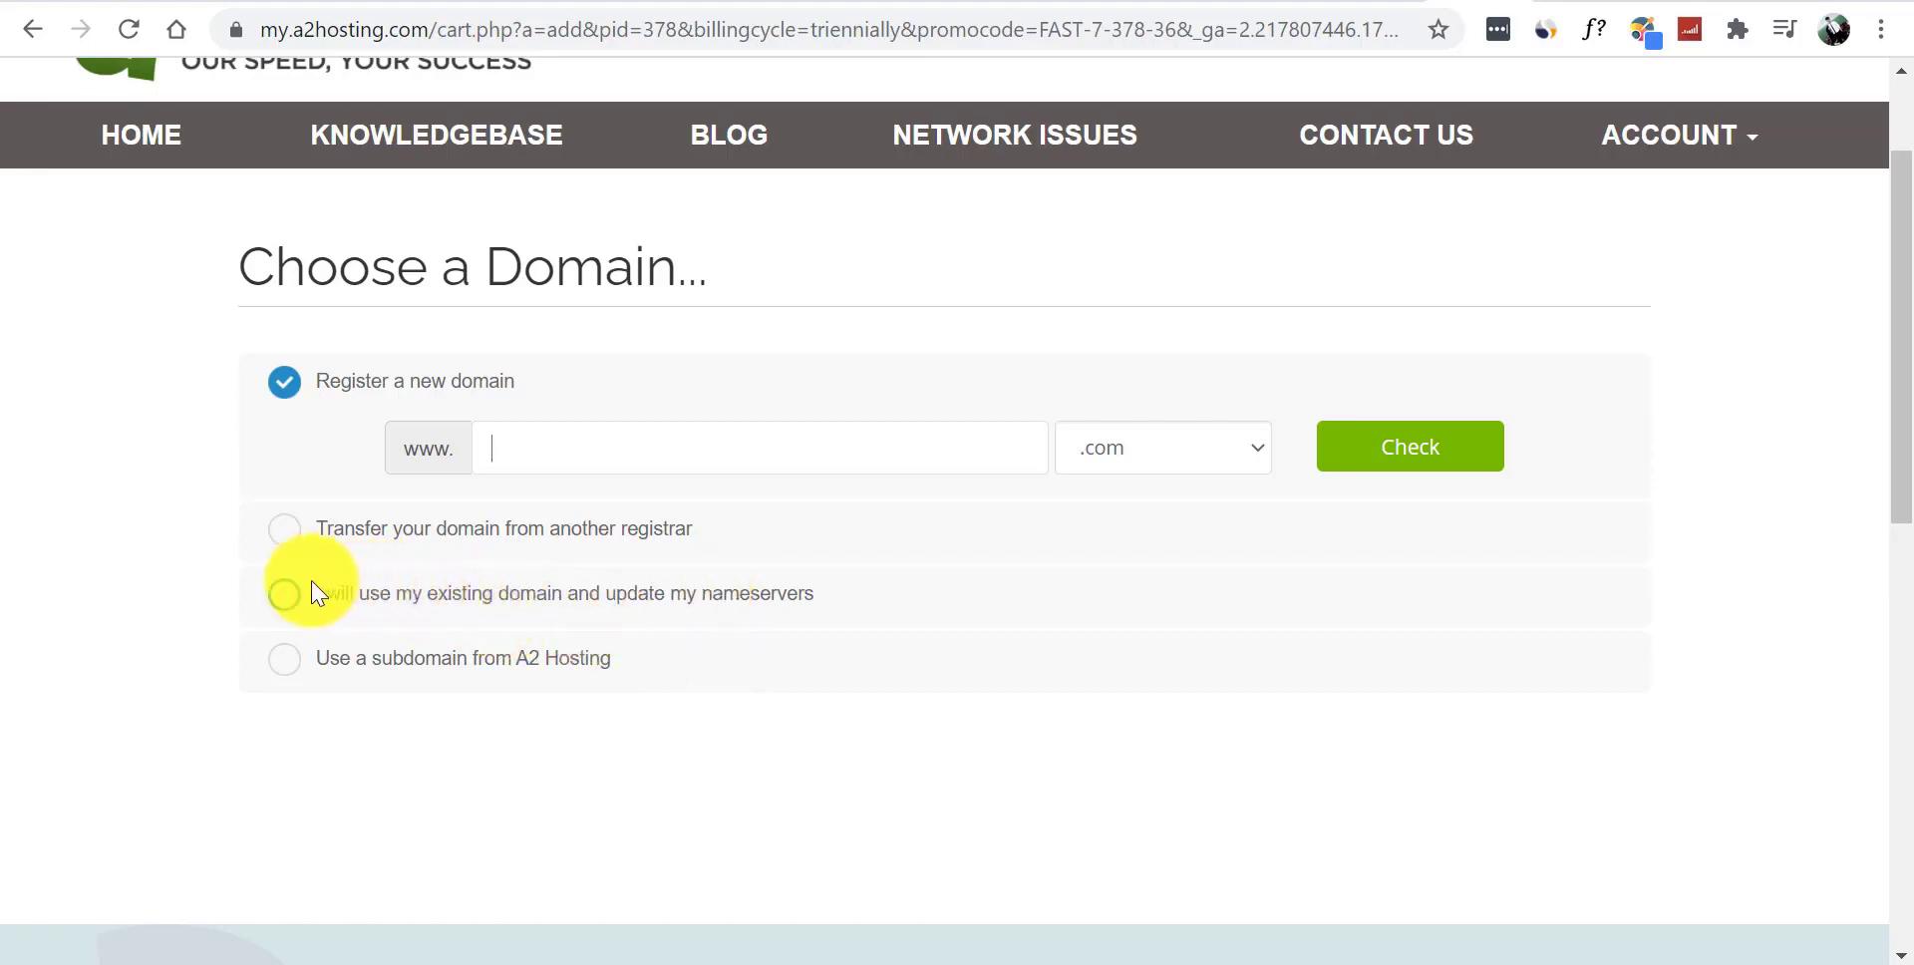
left_click(282, 597)
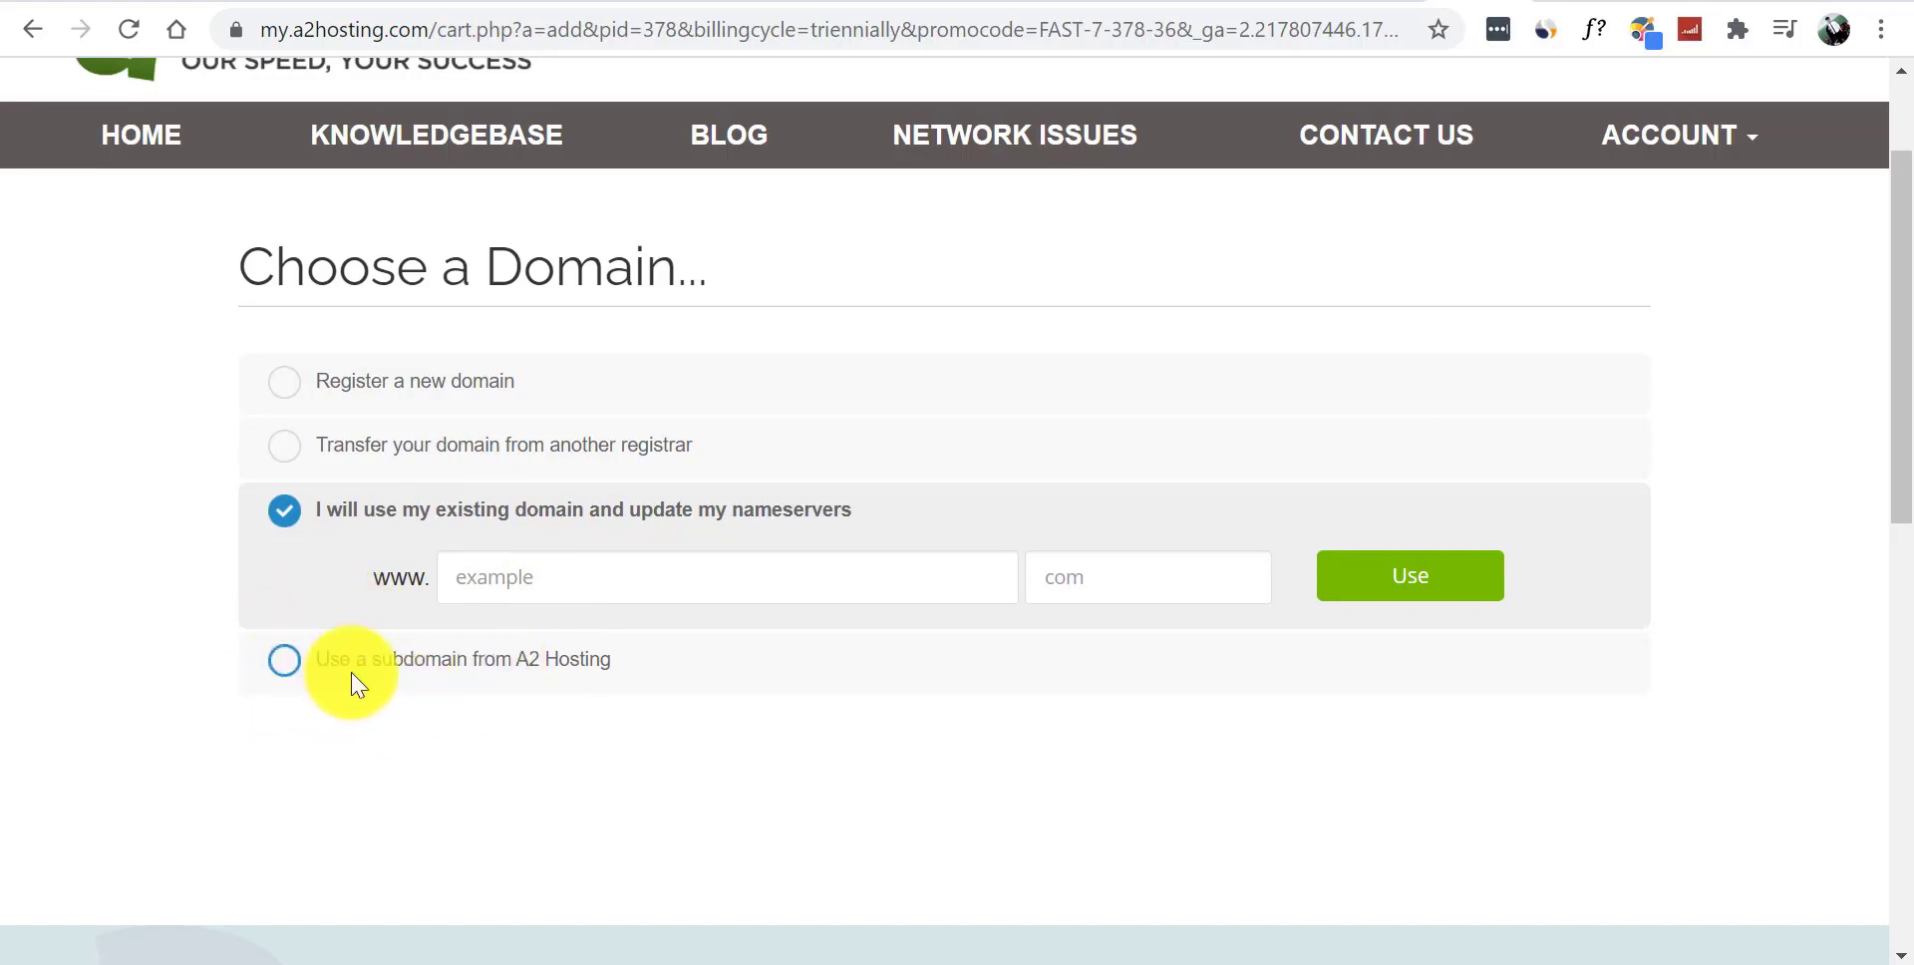
left_click(286, 383)
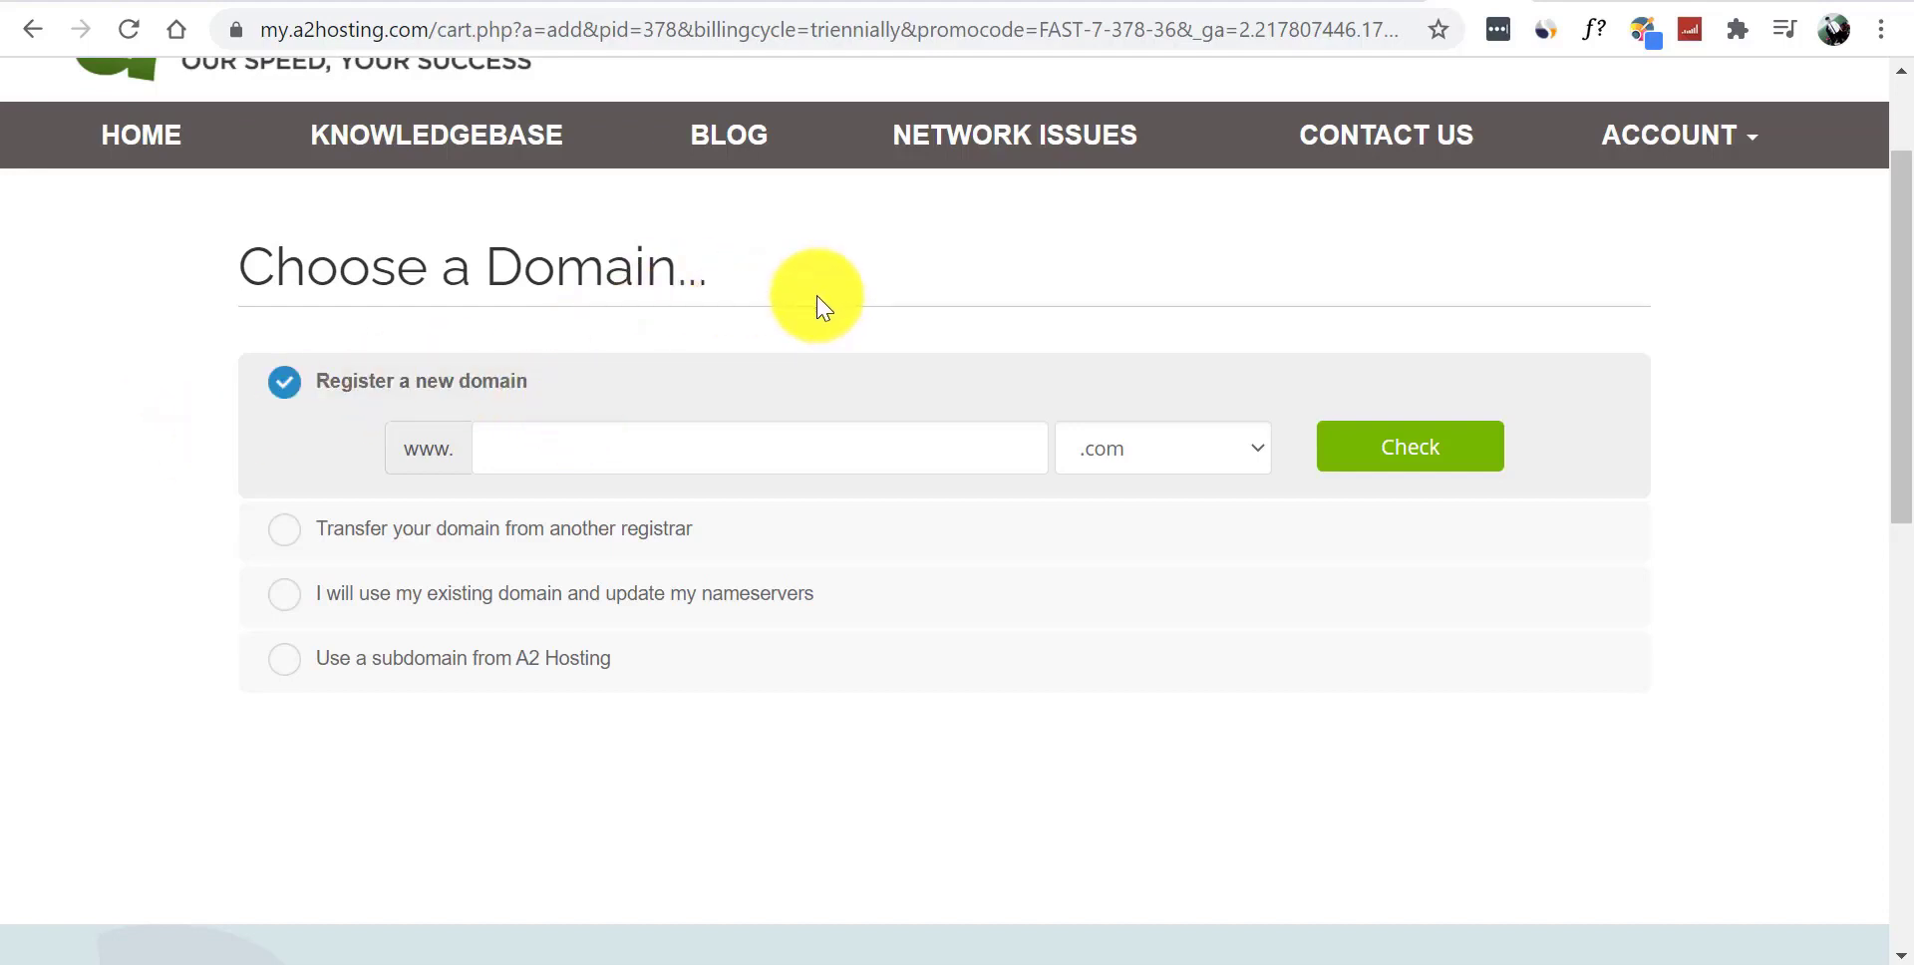
- Check that thoitrang3mien.com is available to register for $14.95 USD
left_click(820, 439)
type("thoitrang3mien")
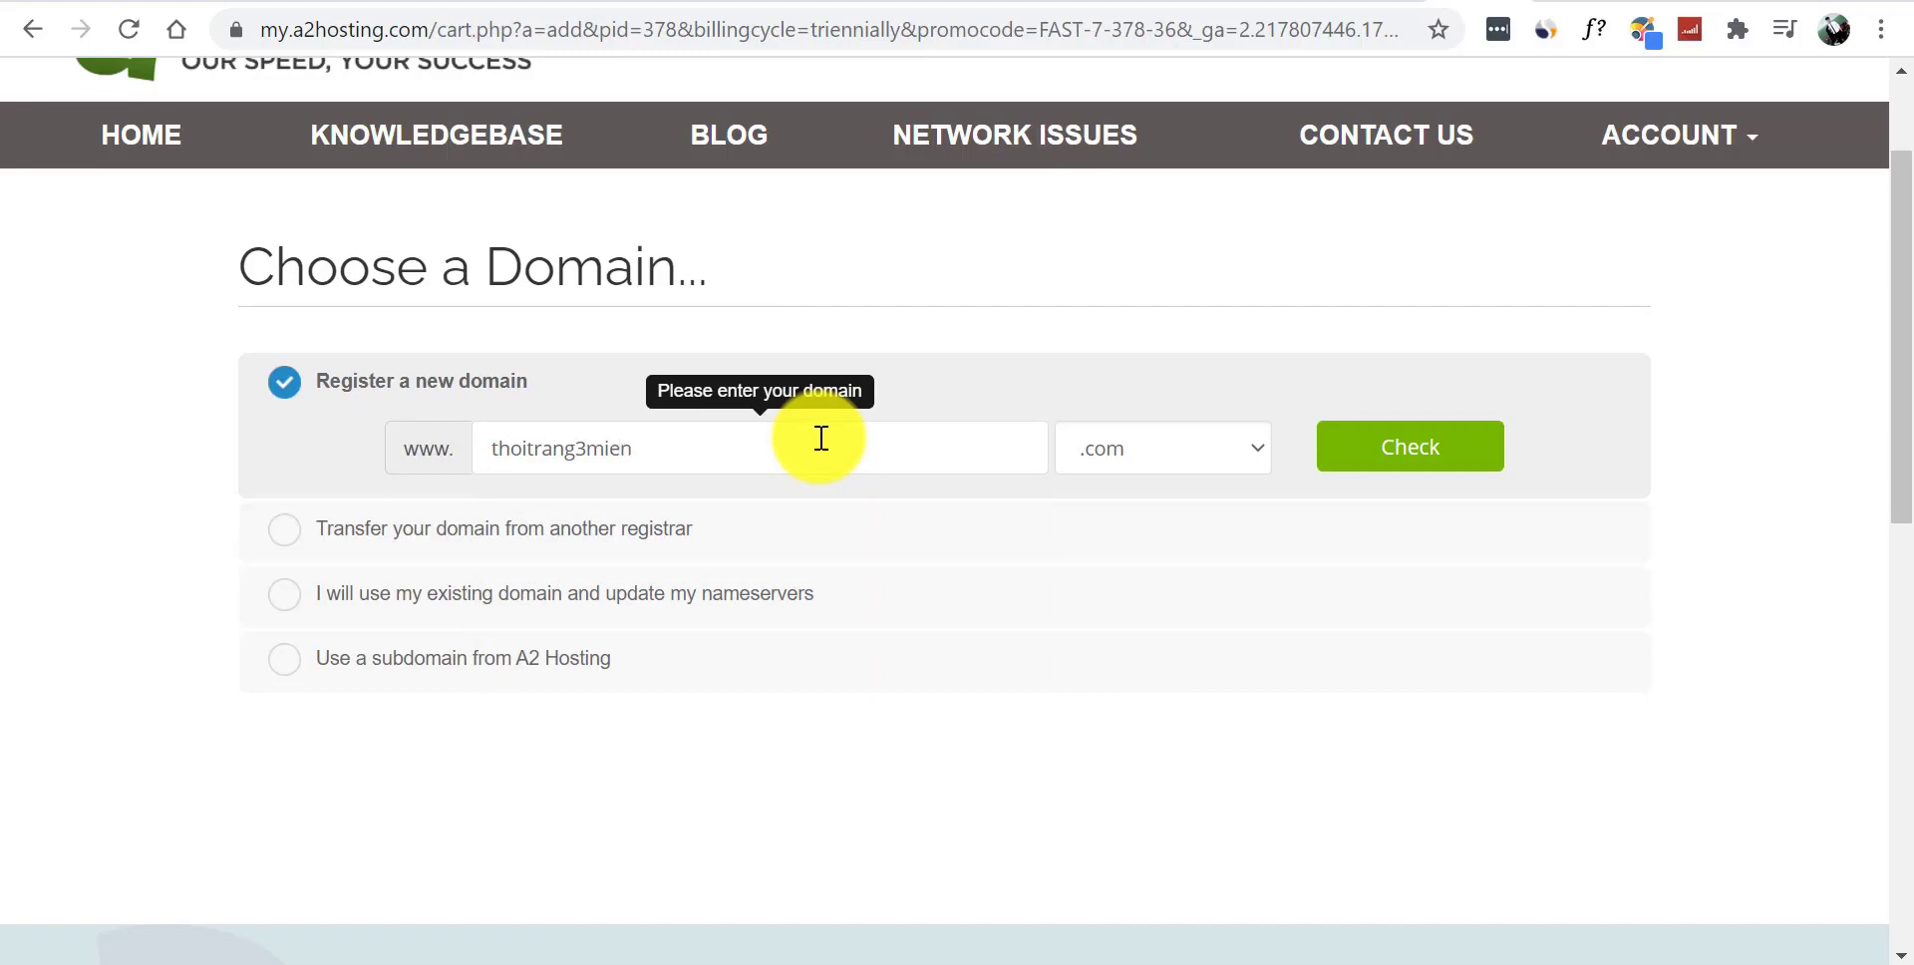
left_click(1396, 464)
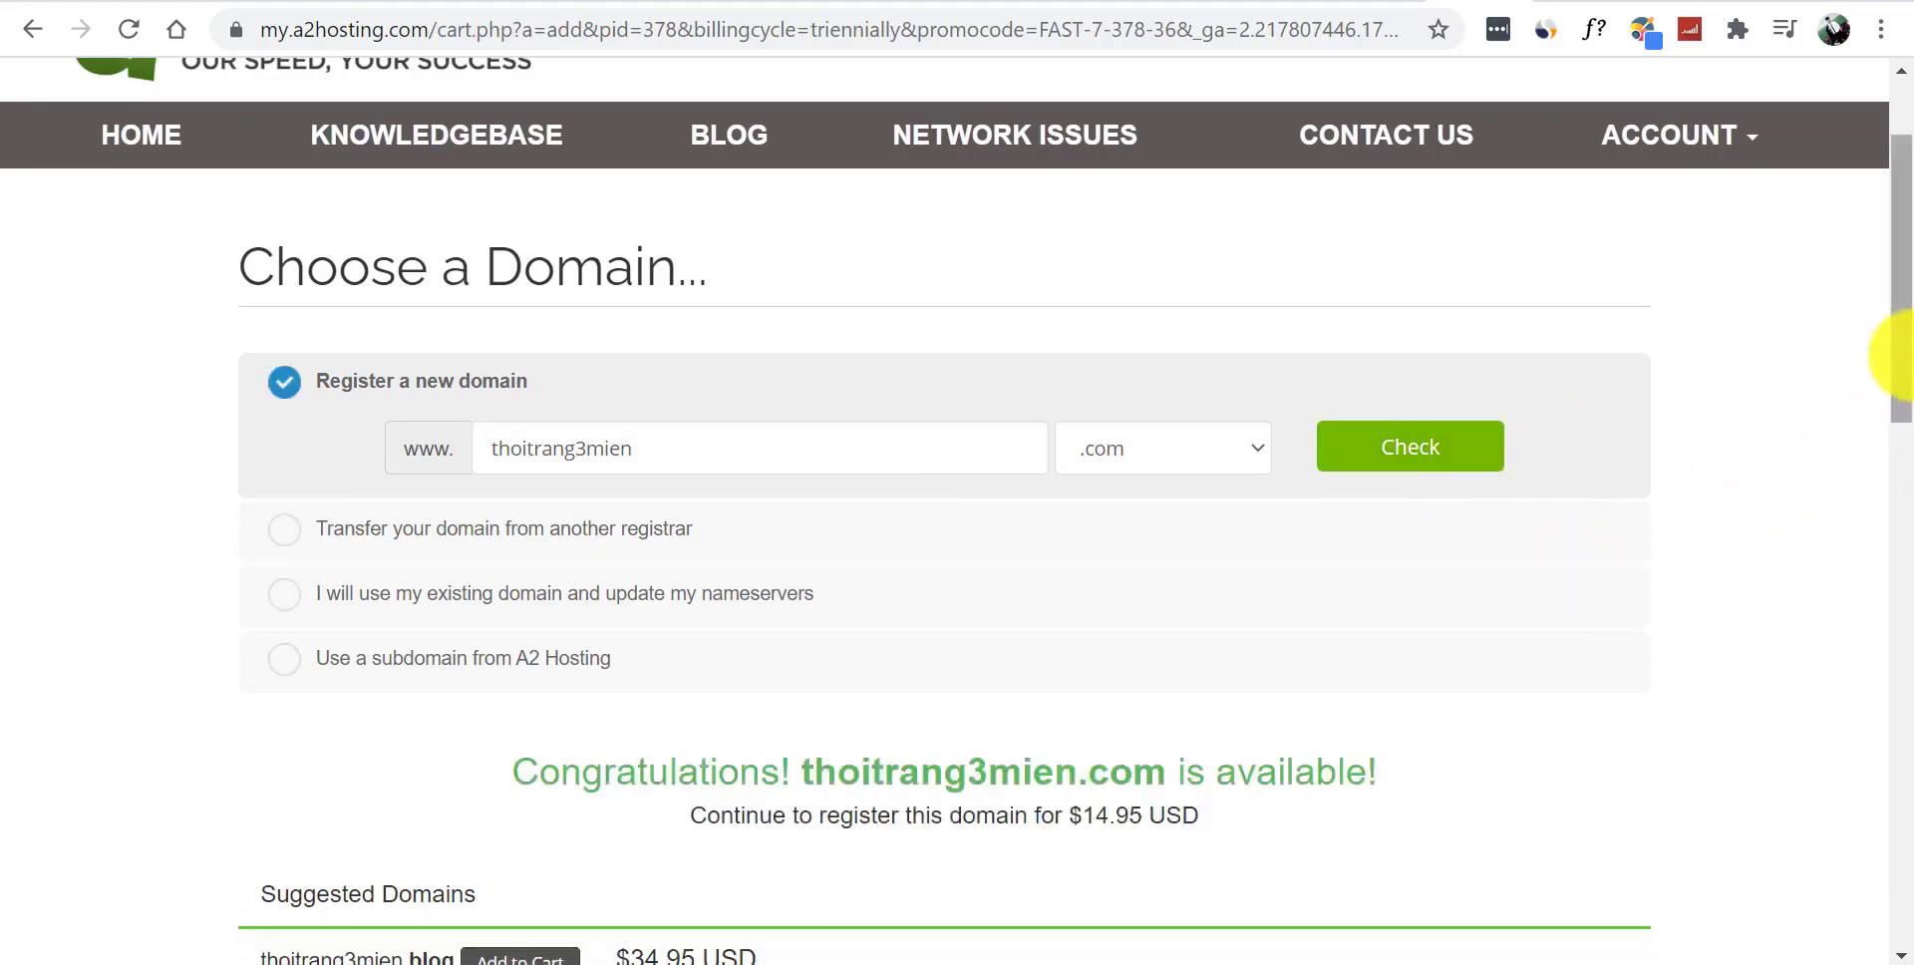
scroll(1872, 350, "down", 1)
left_click_drag(509, 674, 1547, 703)
left_click(1555, 713)
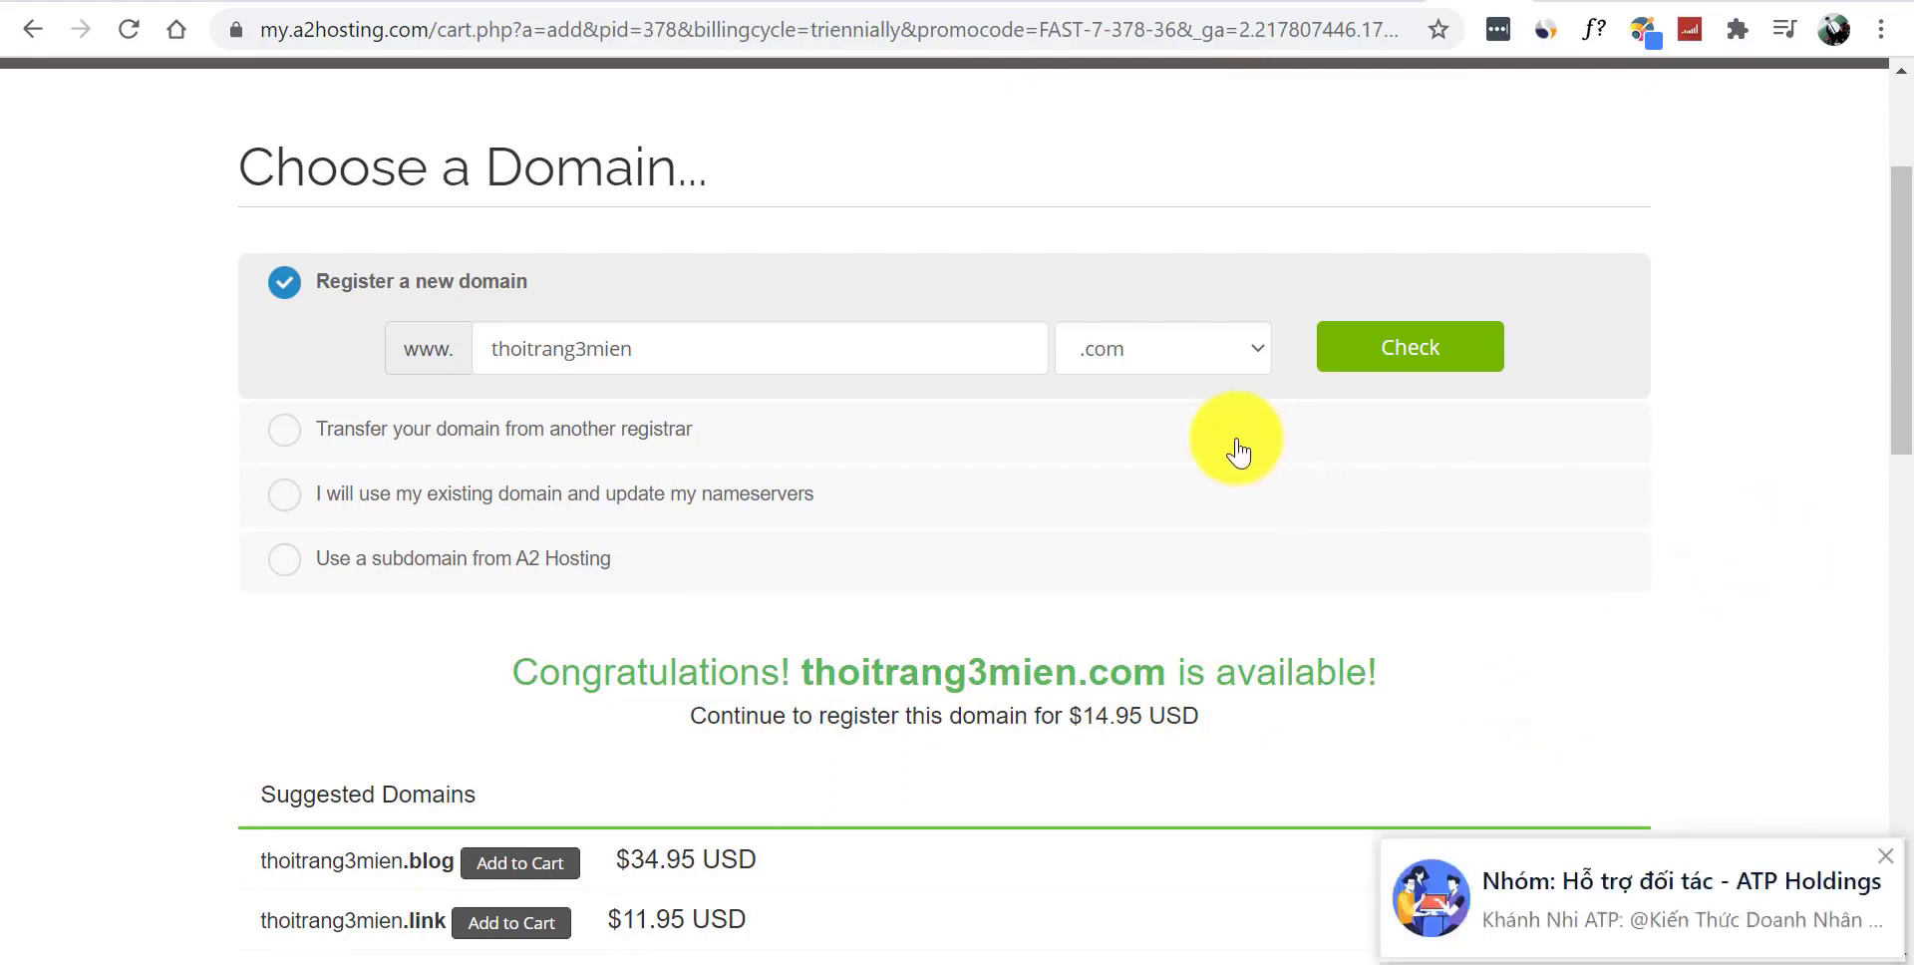
- Dismiss the chat popup and continue with the domain to the order configuration
left_click(1884, 858)
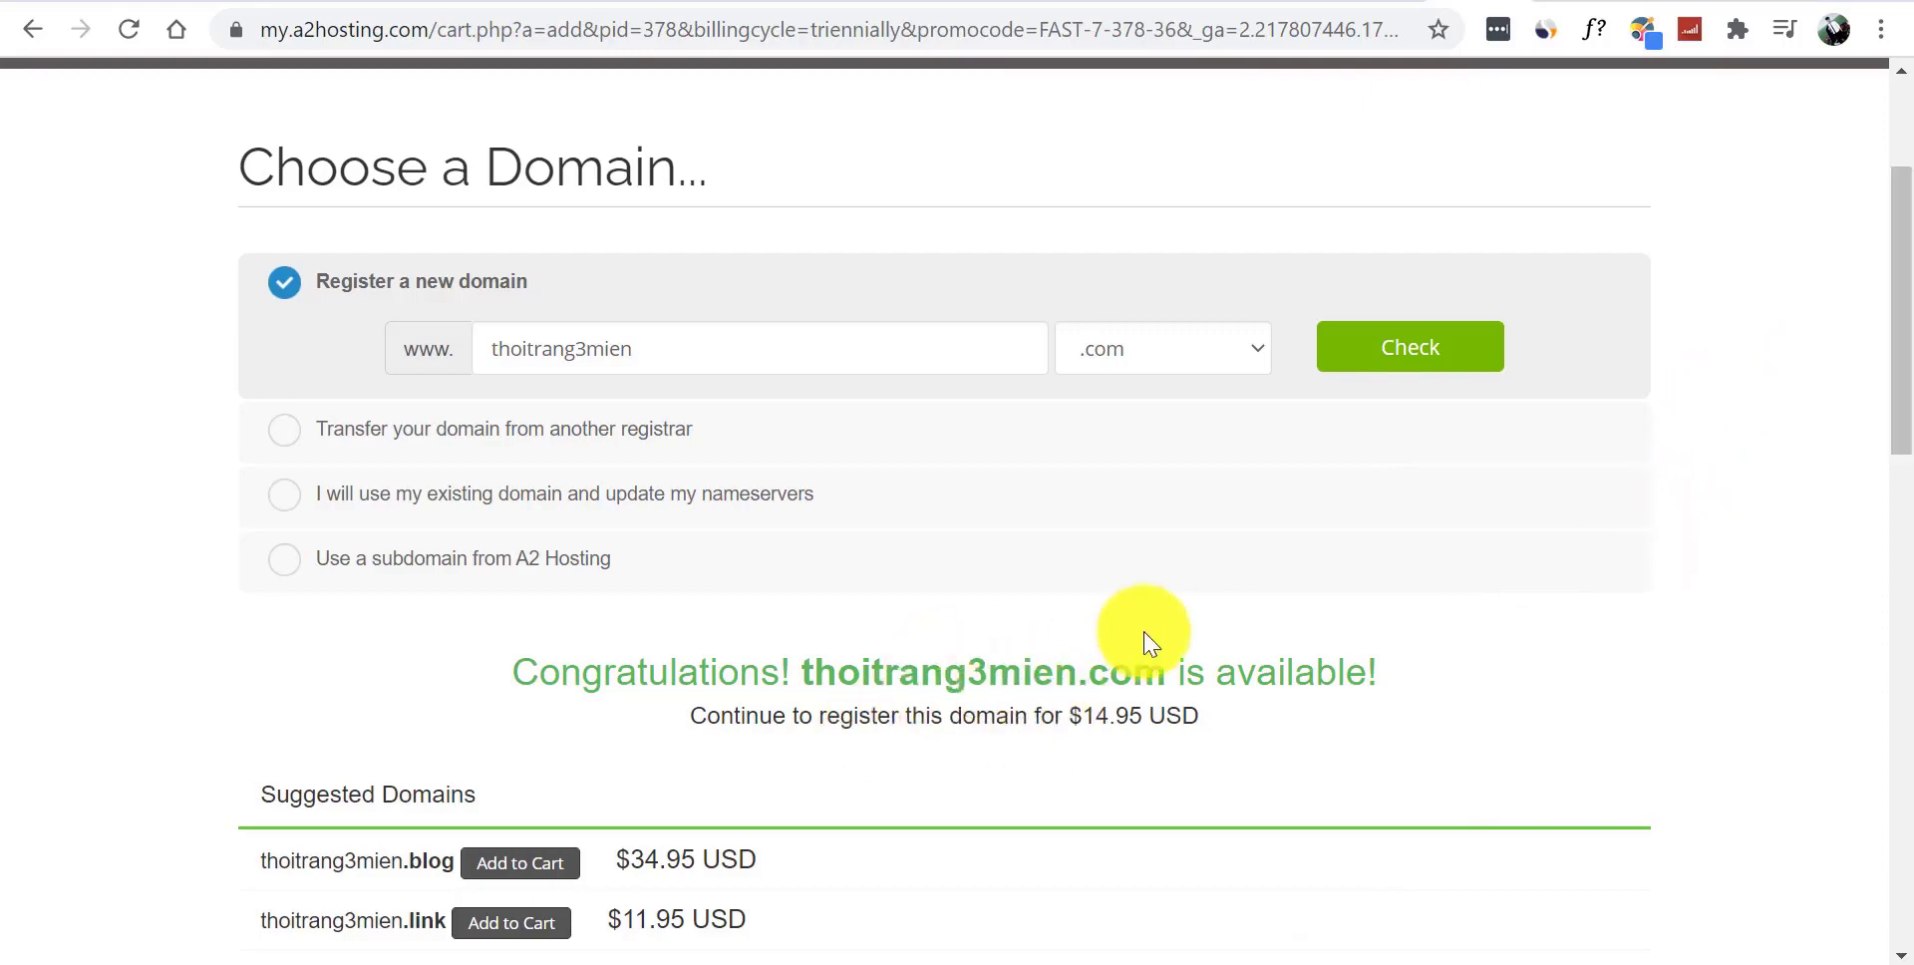
left_click_drag(1897, 349, 1907, 527)
left_click(961, 621)
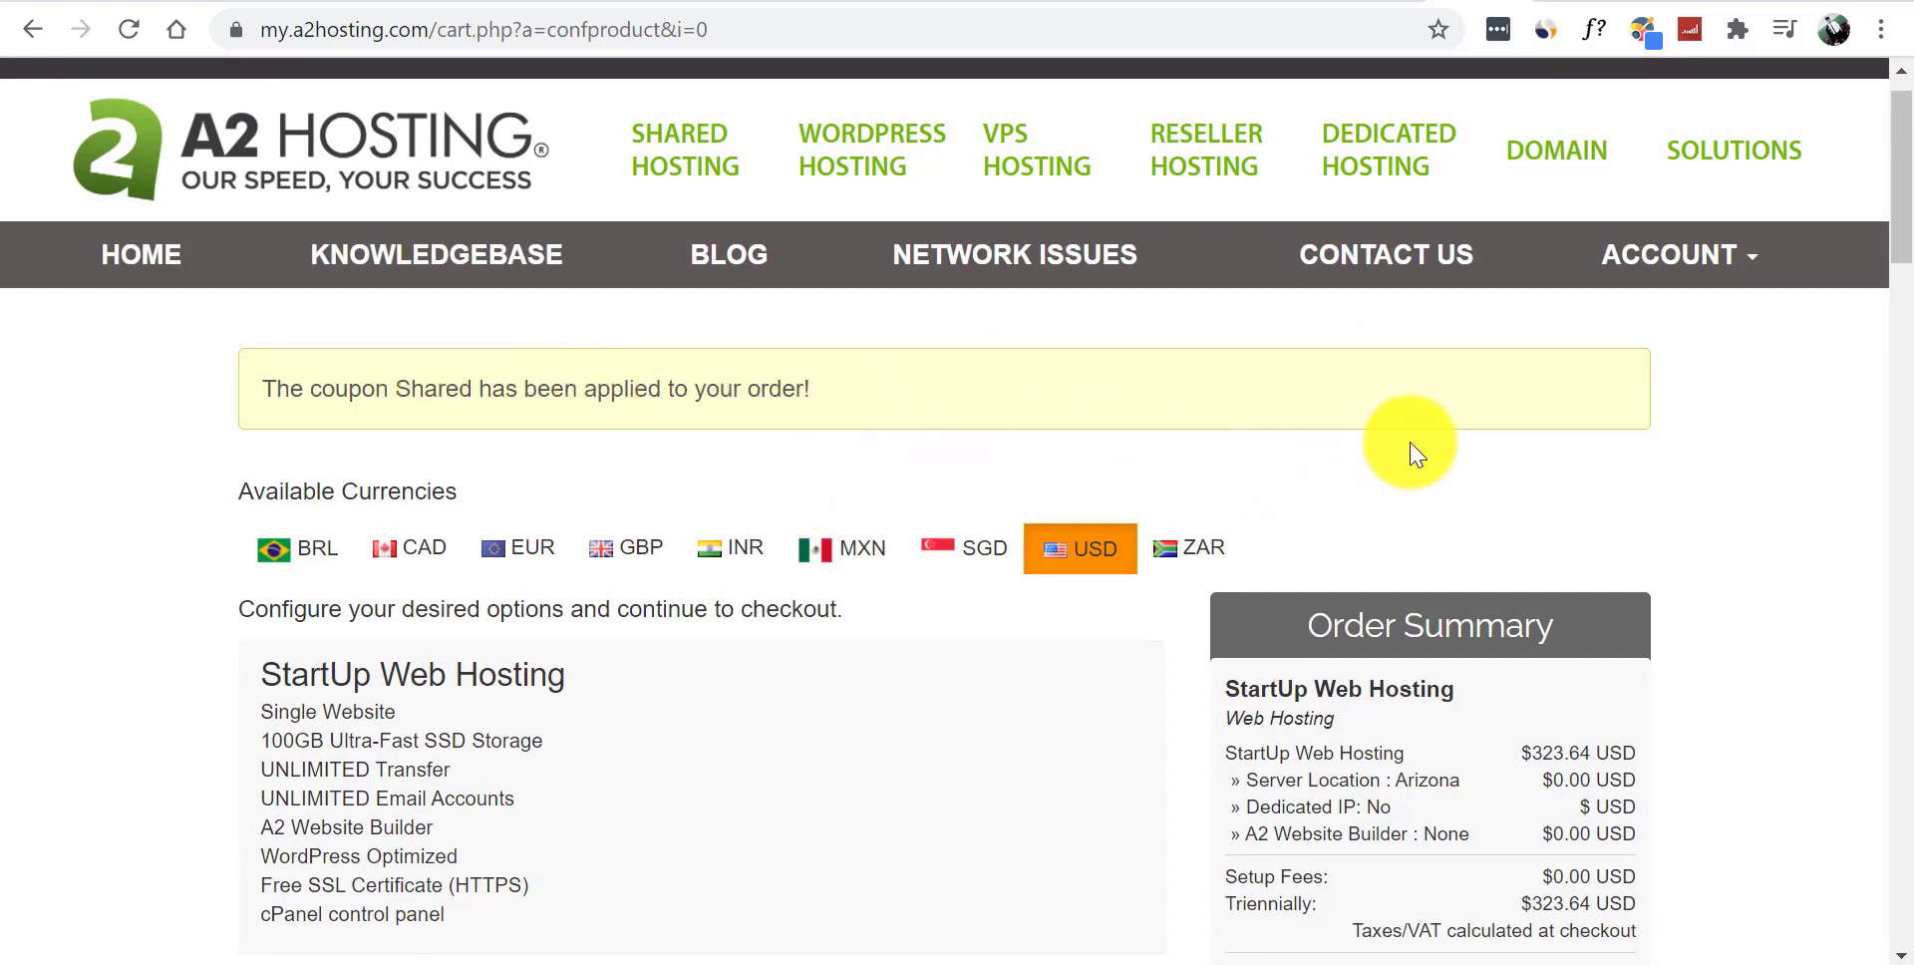
- Review the Single Website, 100GB storage, UNLIMITED Transfer and UNLIMITED Email Accounts features
left_click_drag(1899, 212, 1899, 245)
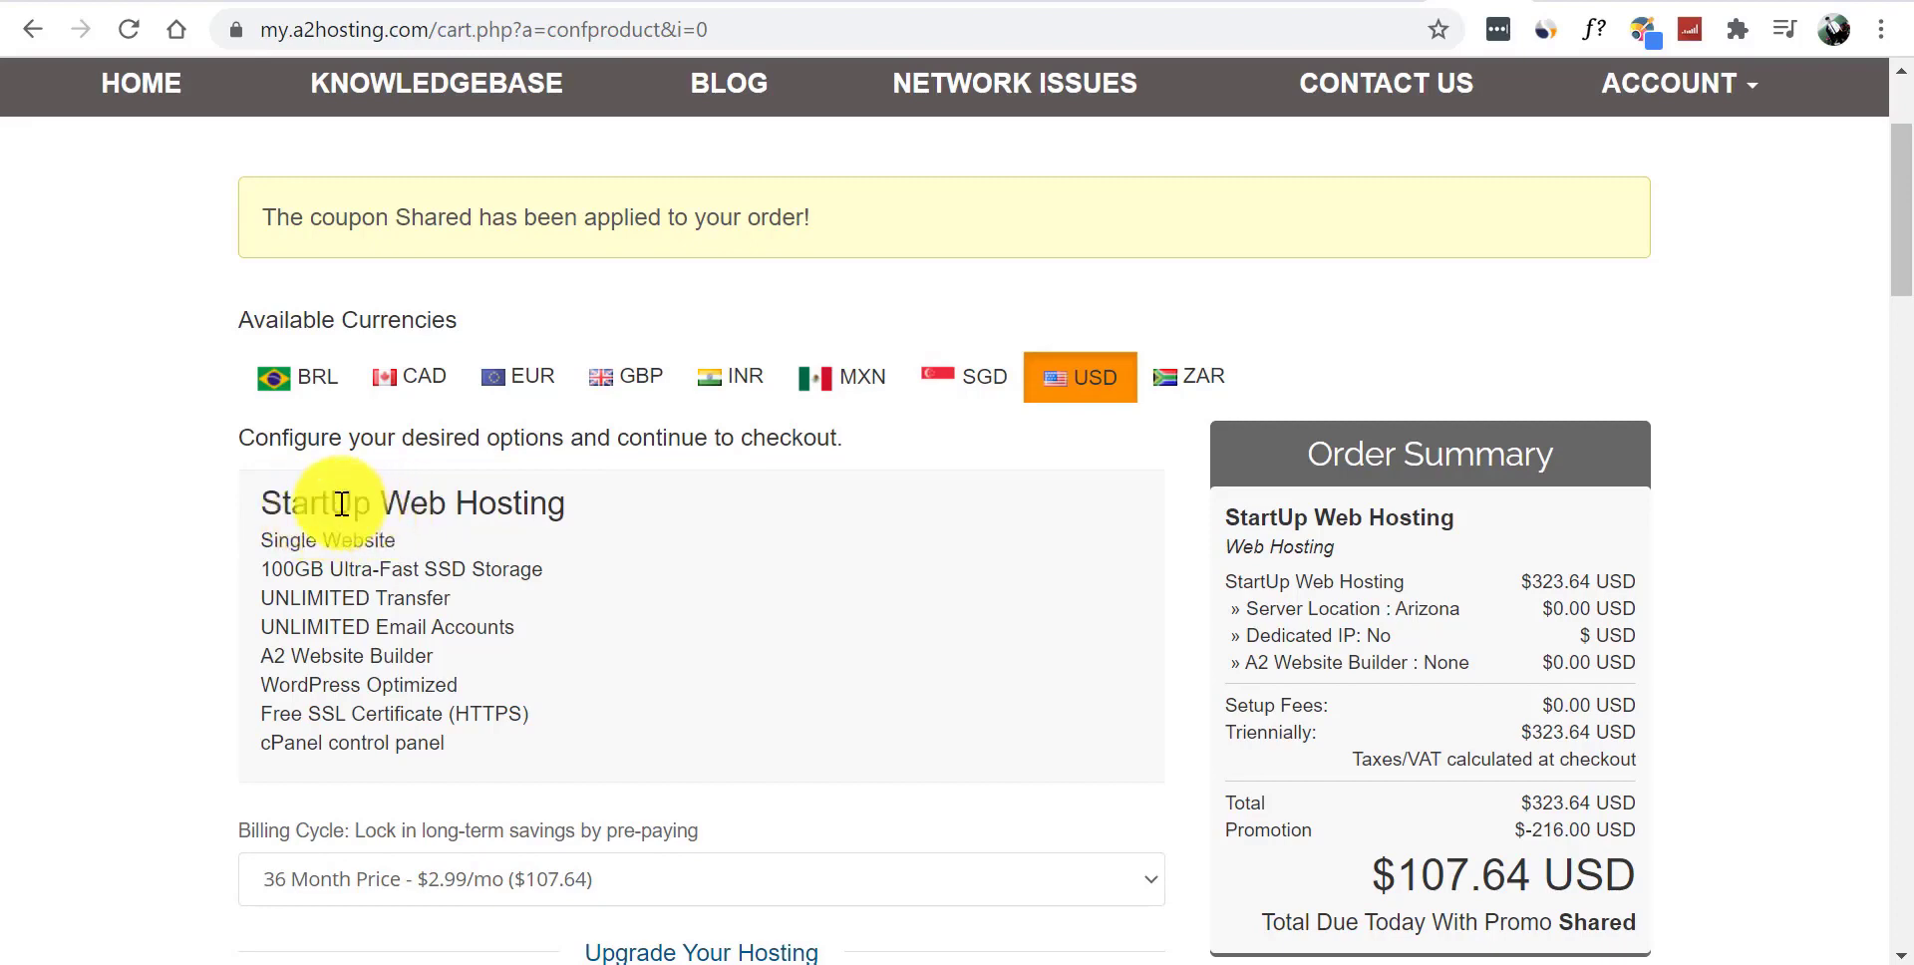
left_click_drag(257, 551, 389, 537)
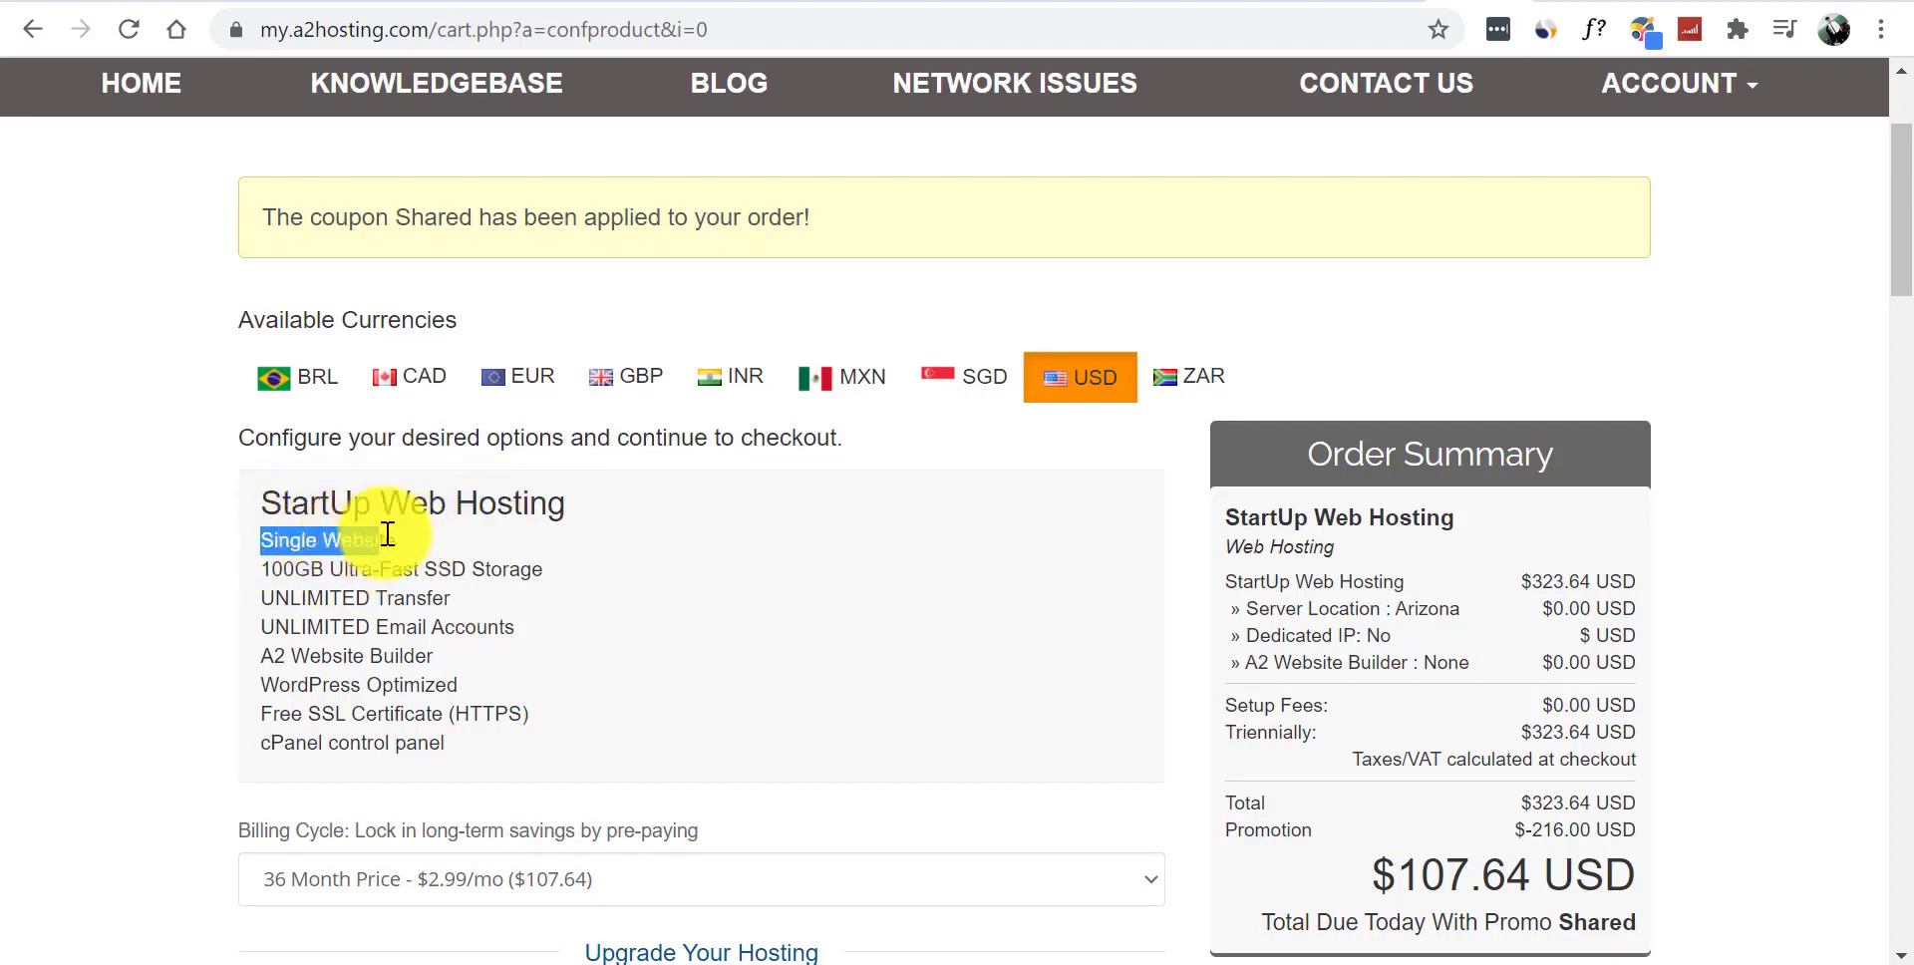
left_click(439, 550)
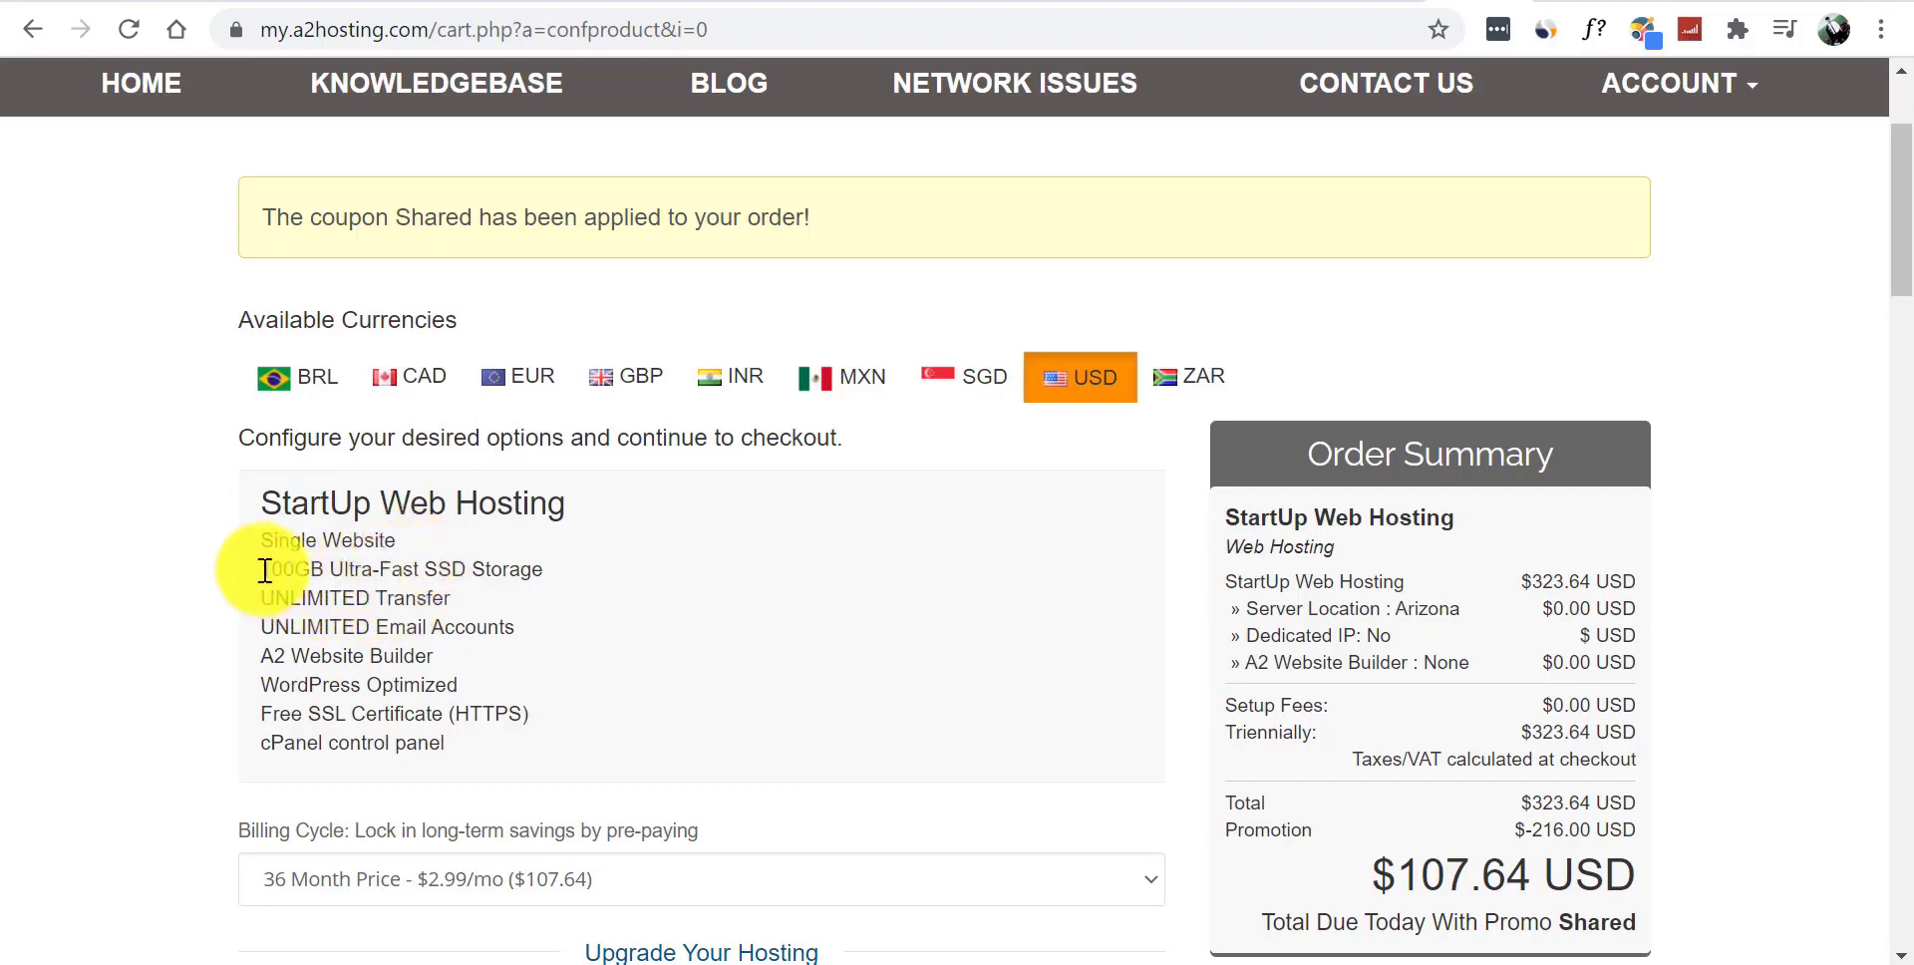
left_click_drag(259, 573, 345, 571)
left_click(346, 569)
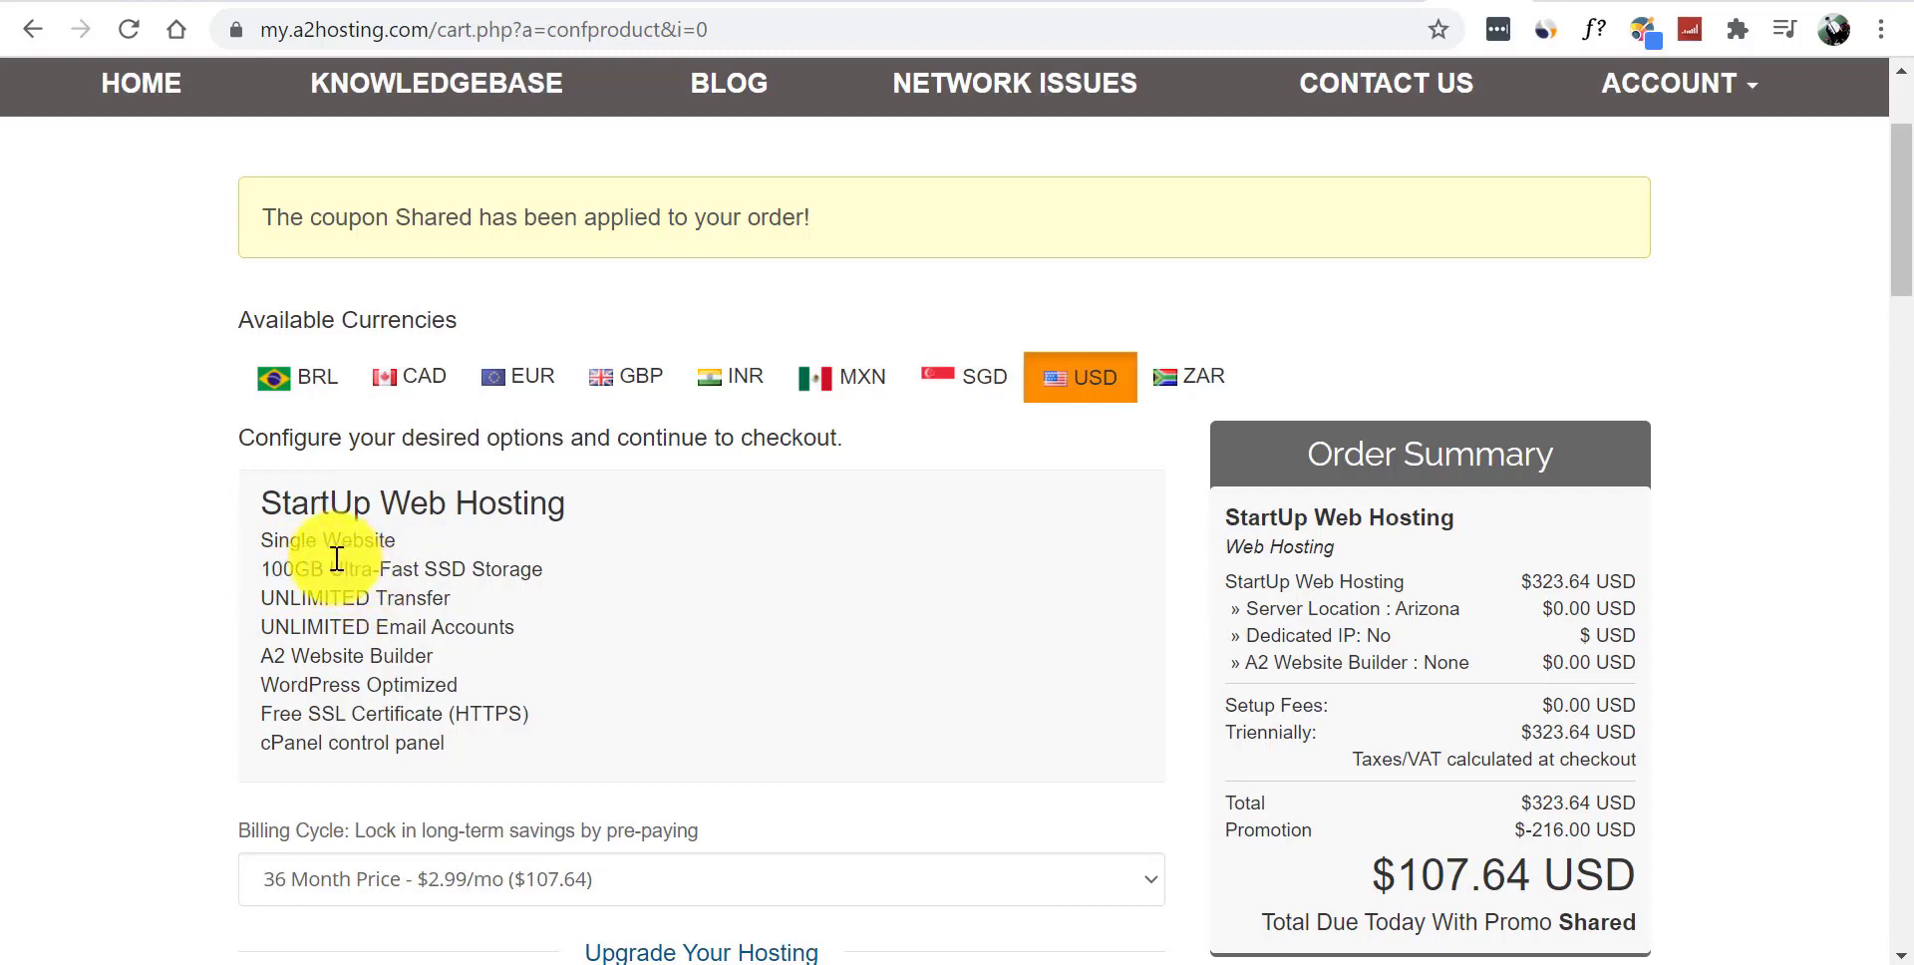
triple_click(379, 566)
left_click(393, 577)
triple_click(404, 575)
left_click(412, 596)
triple_click(412, 597)
left_click(453, 624)
triple_click(450, 625)
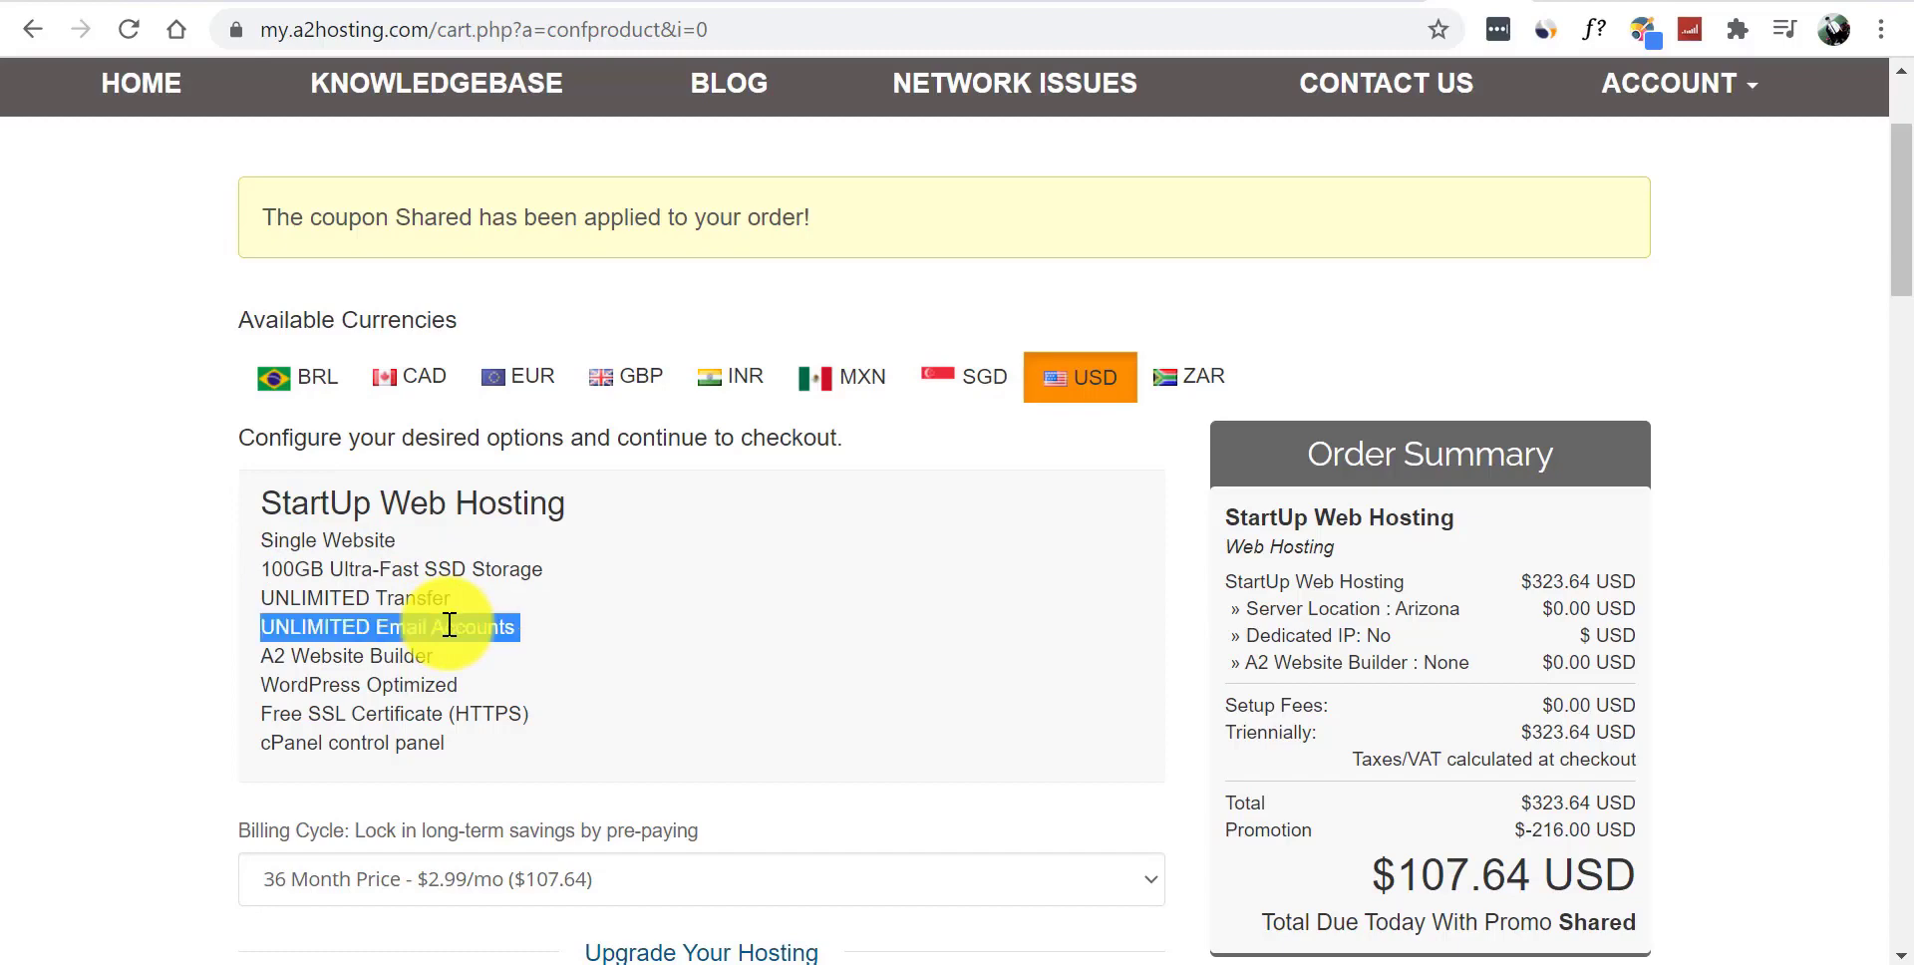
left_click(390, 623)
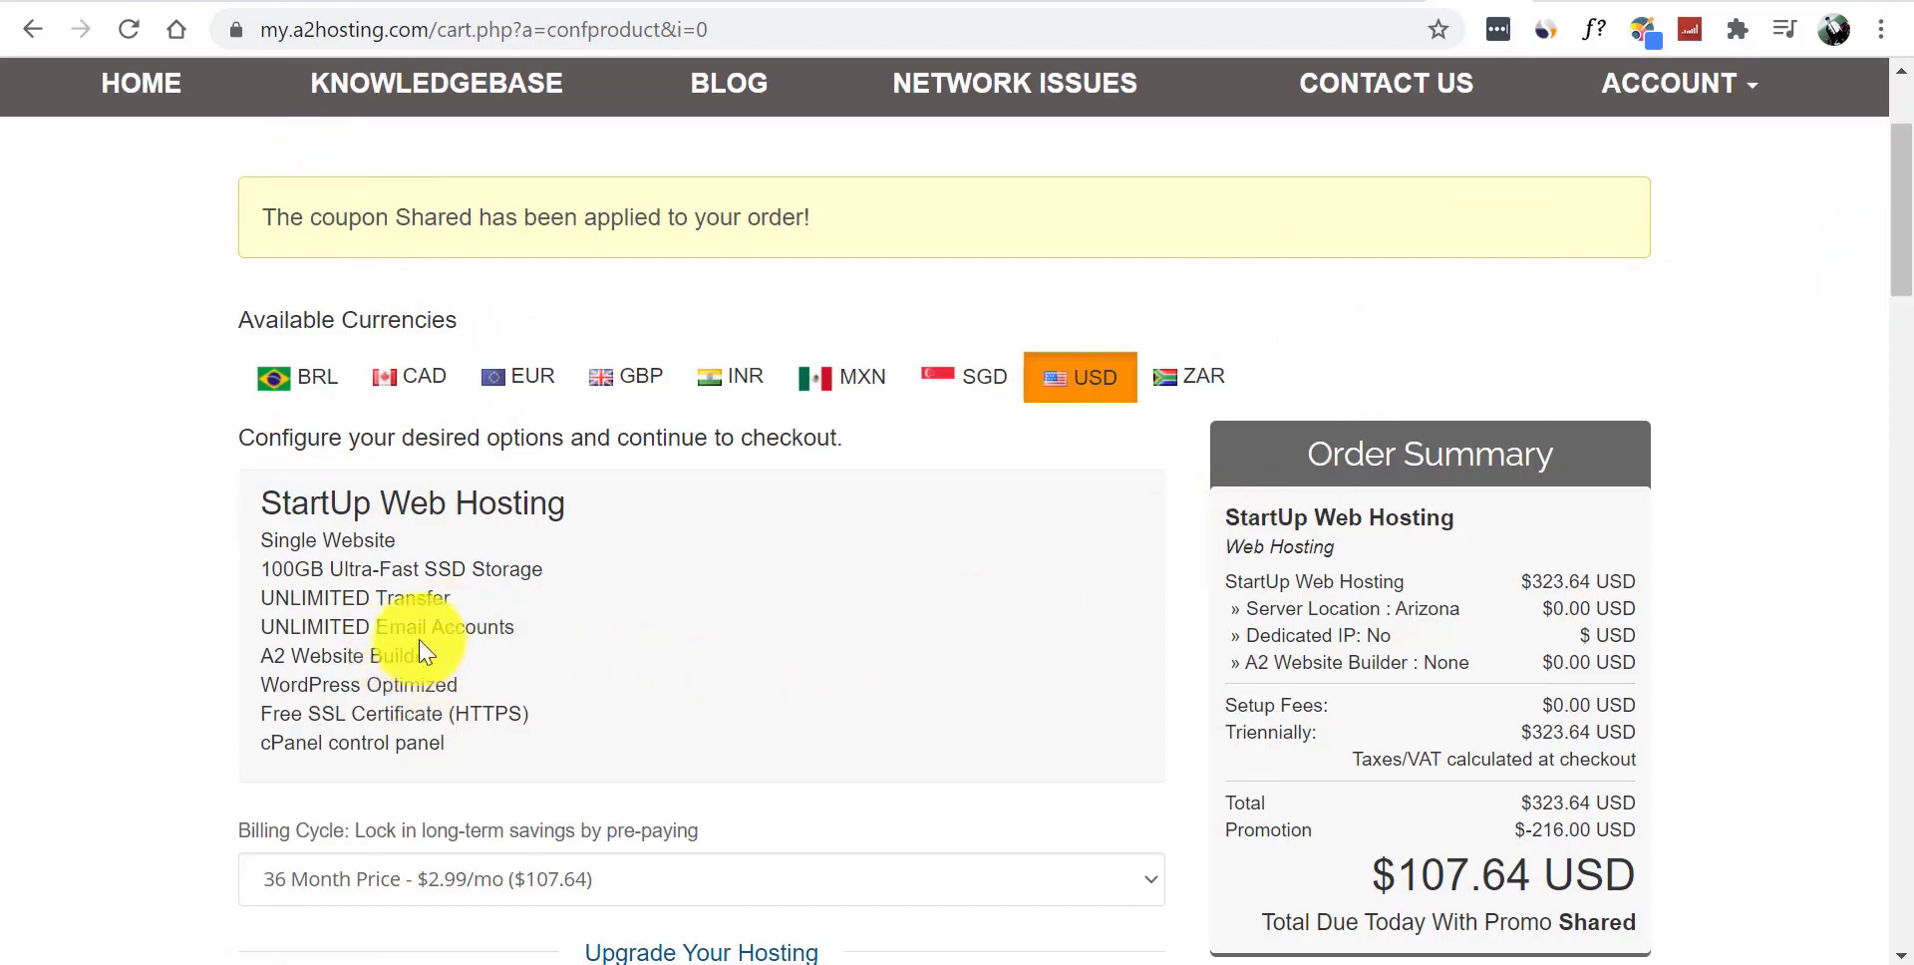
- Review the Free SSL Certificate and cPanel features, then bring up the Billing Cycle choices
triple_click(398, 709)
left_click(376, 716)
left_click_drag(279, 714, 418, 713)
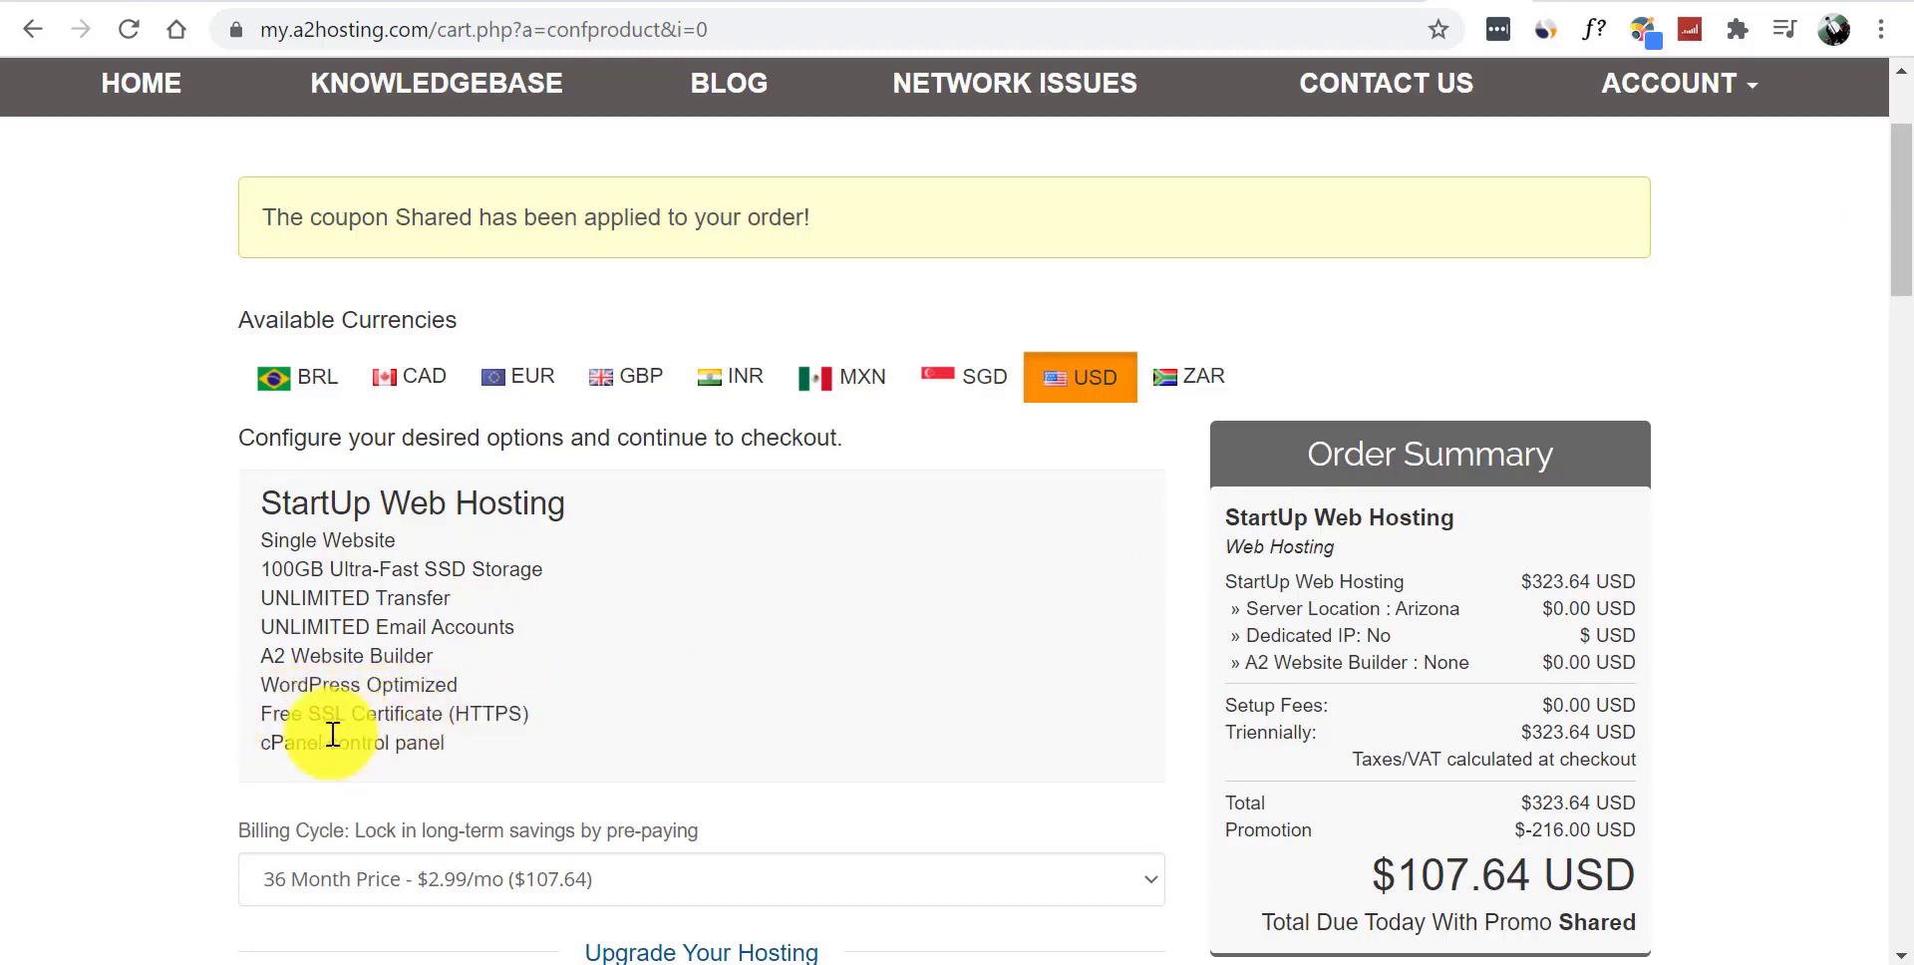
left_click_drag(263, 746, 445, 744)
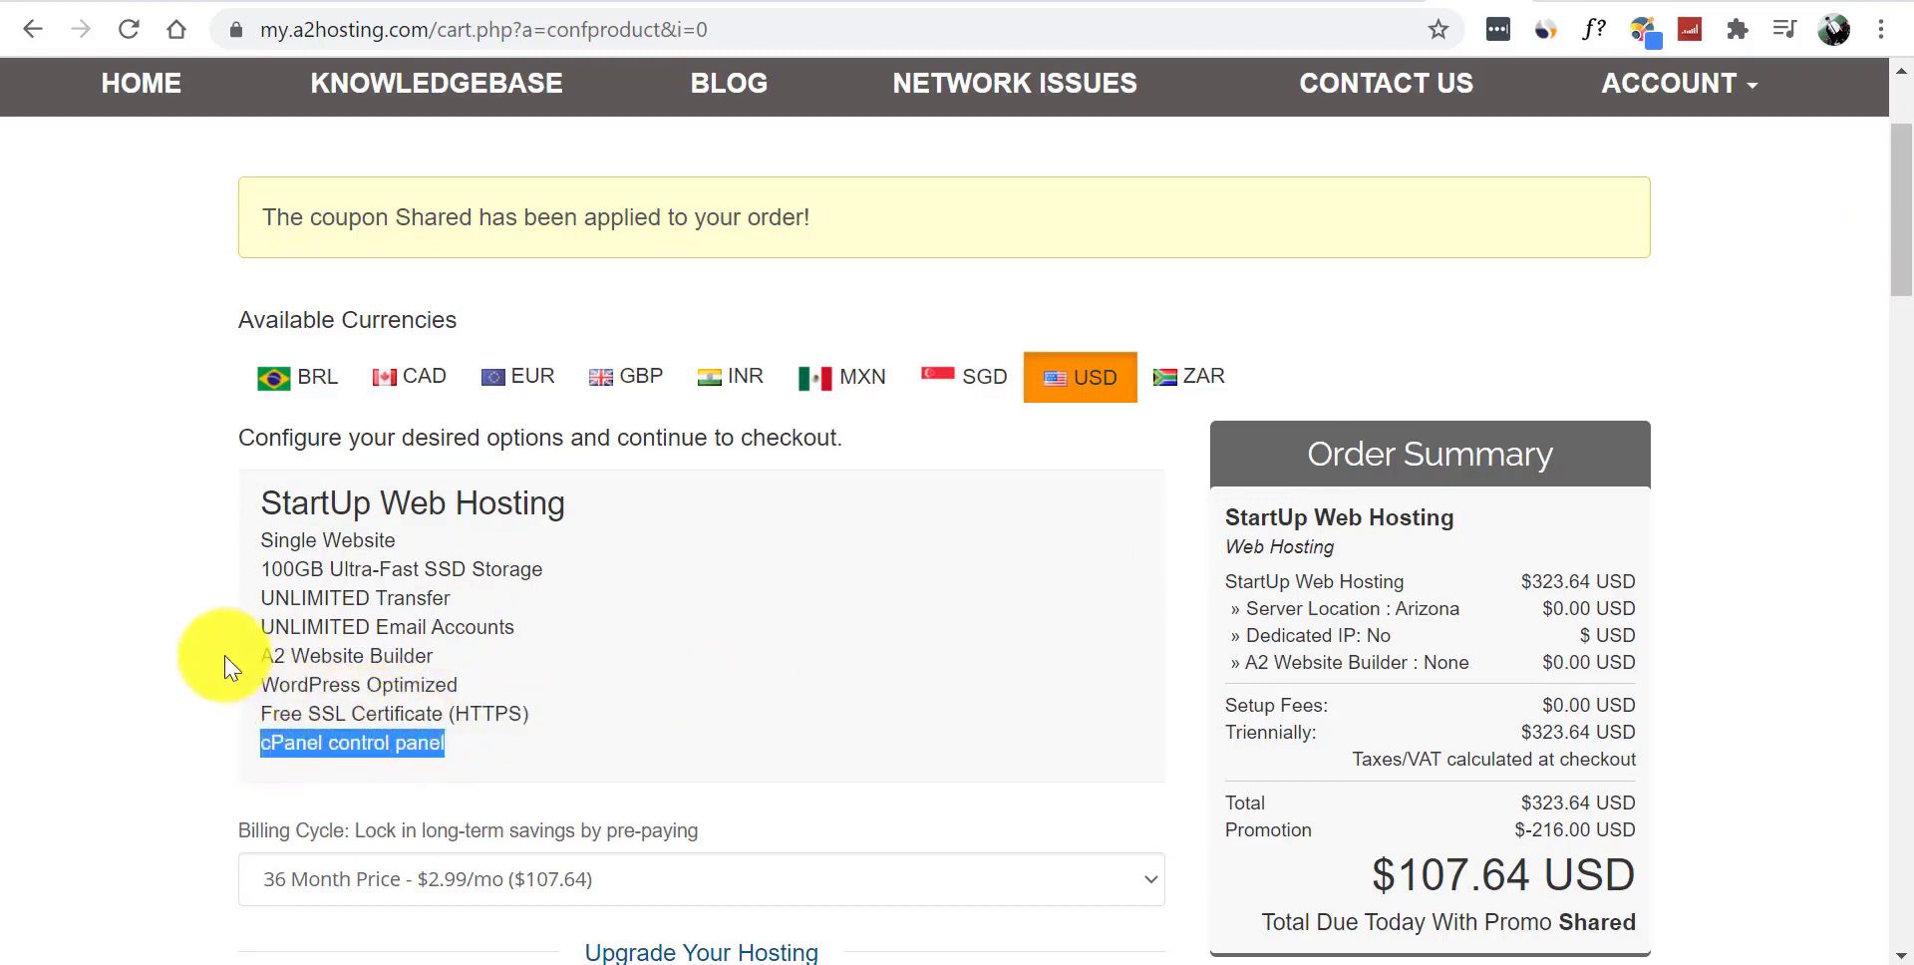
left_click(160, 624)
left_click_drag(1905, 257, 1904, 339)
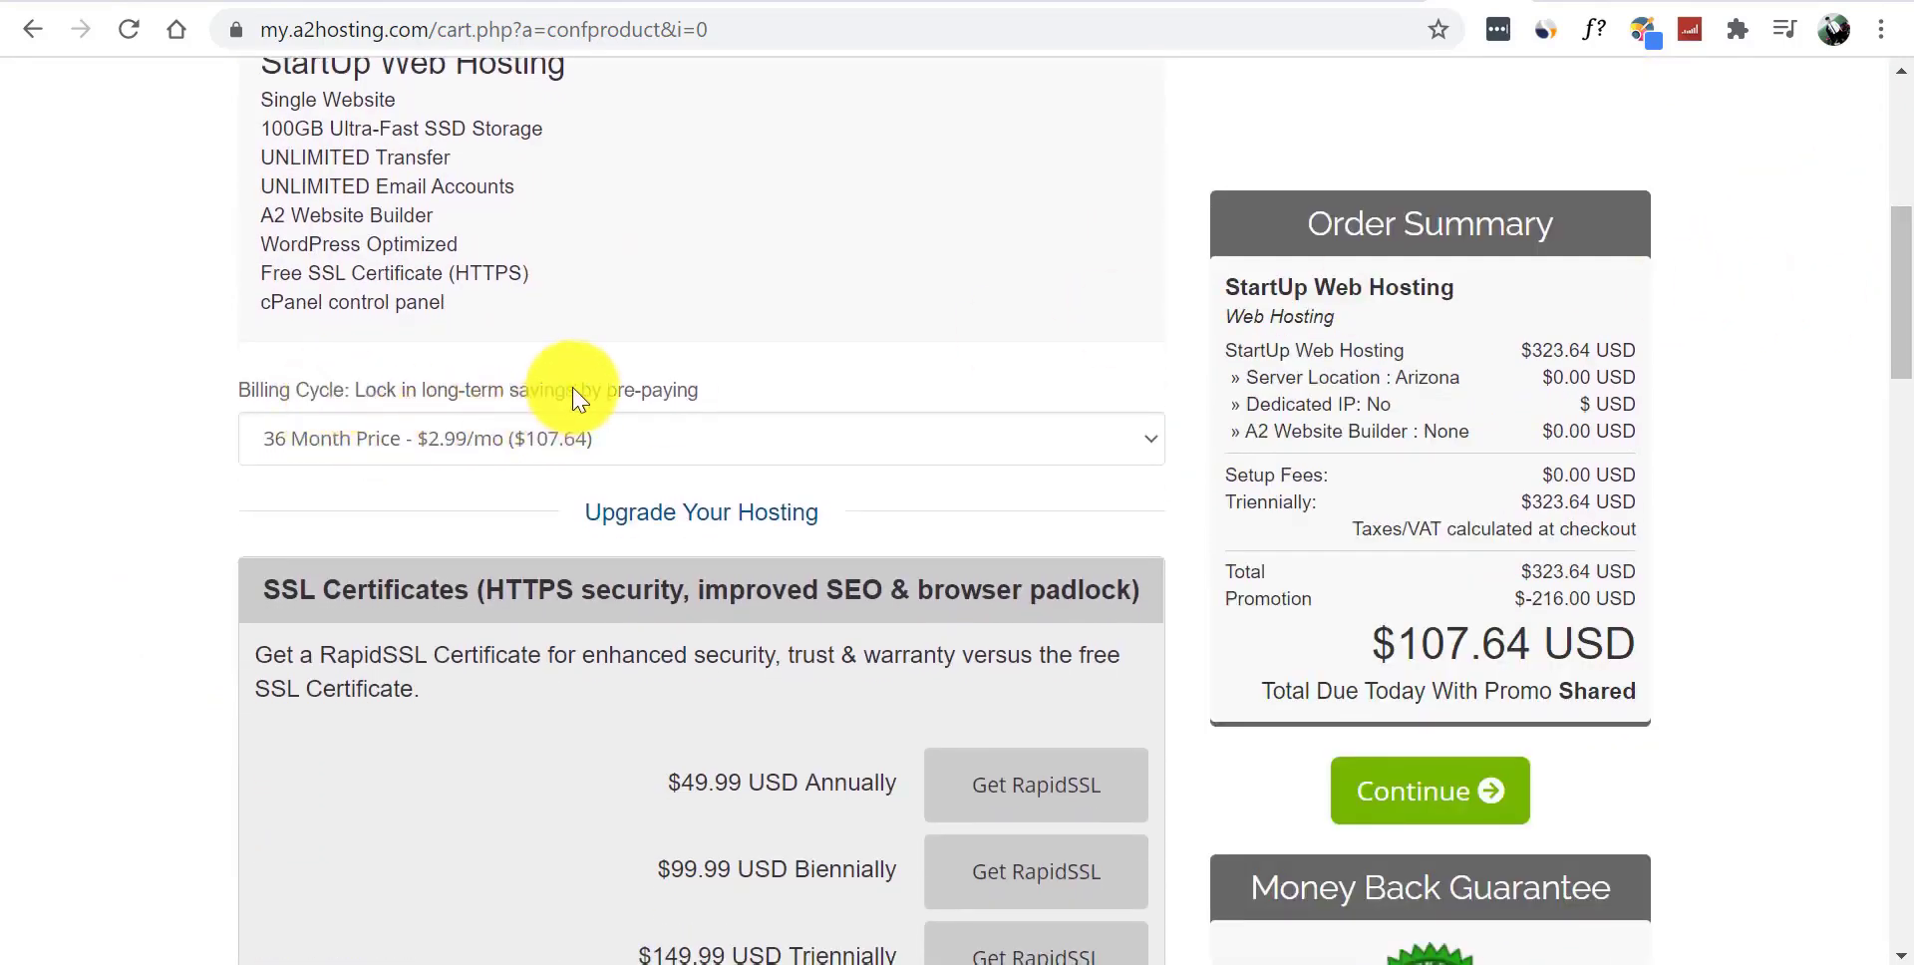
left_click(538, 439)
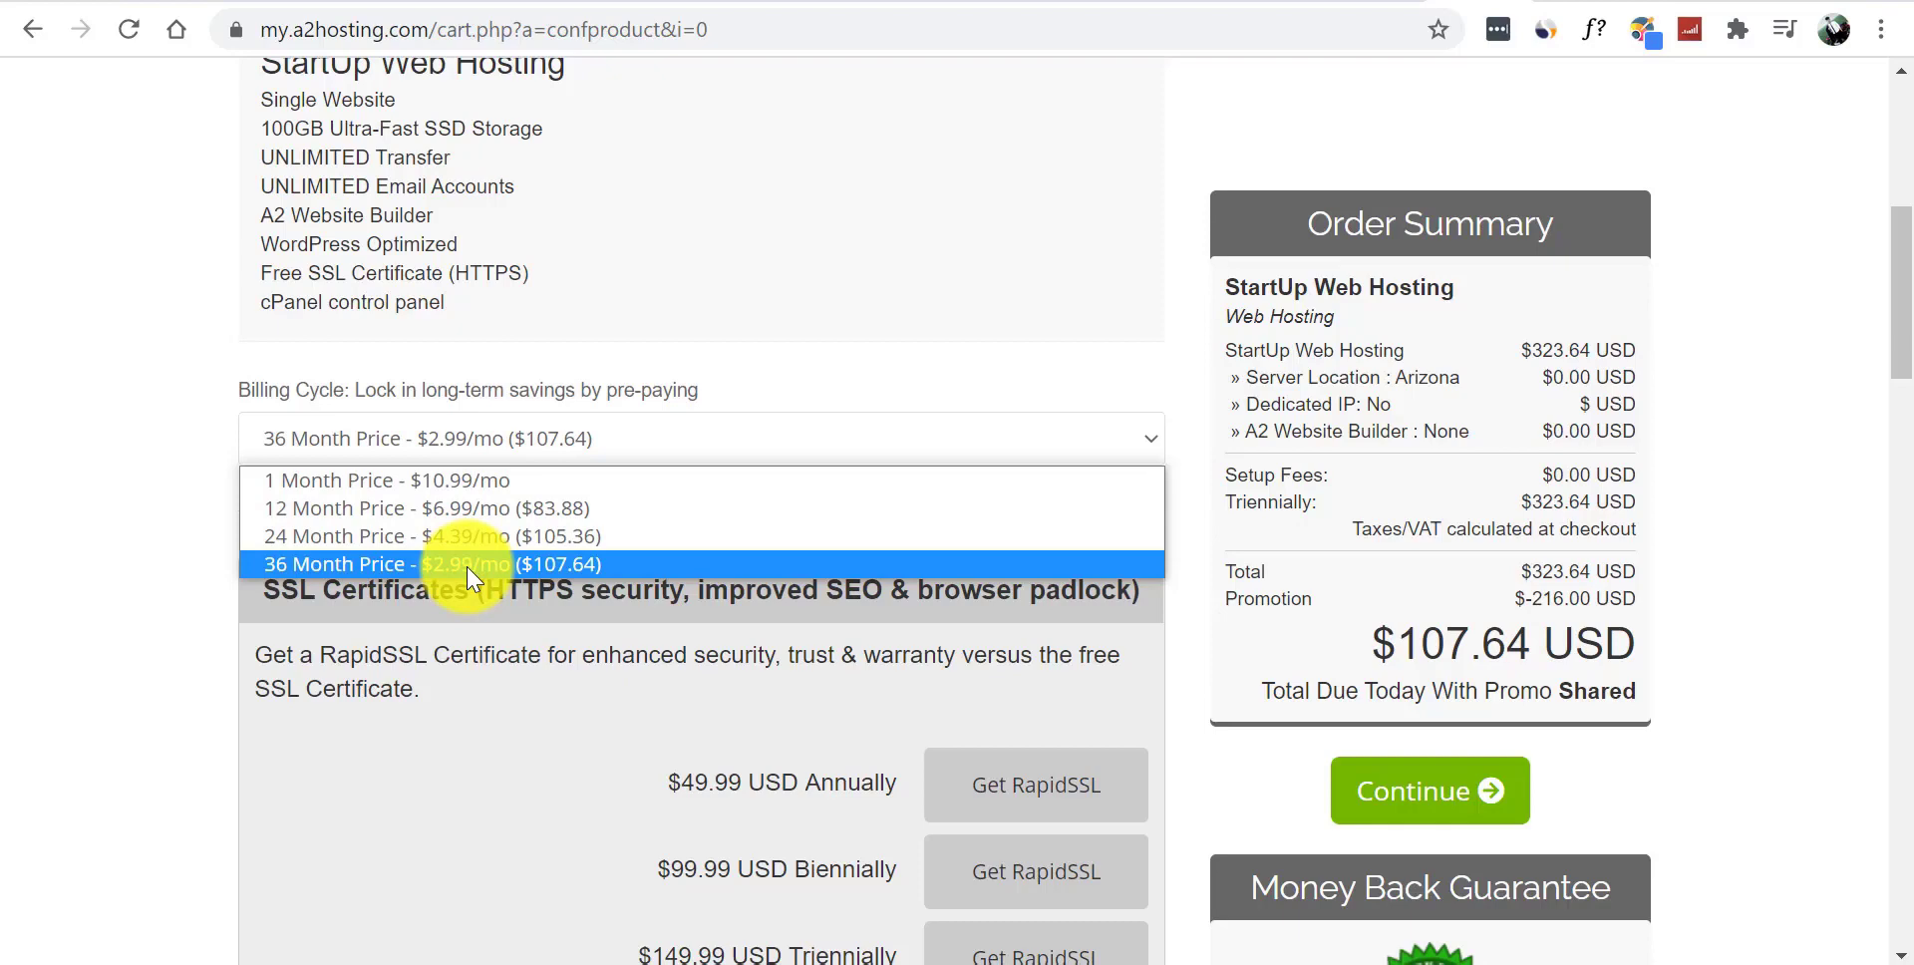
- Keep the 36 Month Price of $2.99/mo and check the $107.64 USD due today
left_click(568, 566)
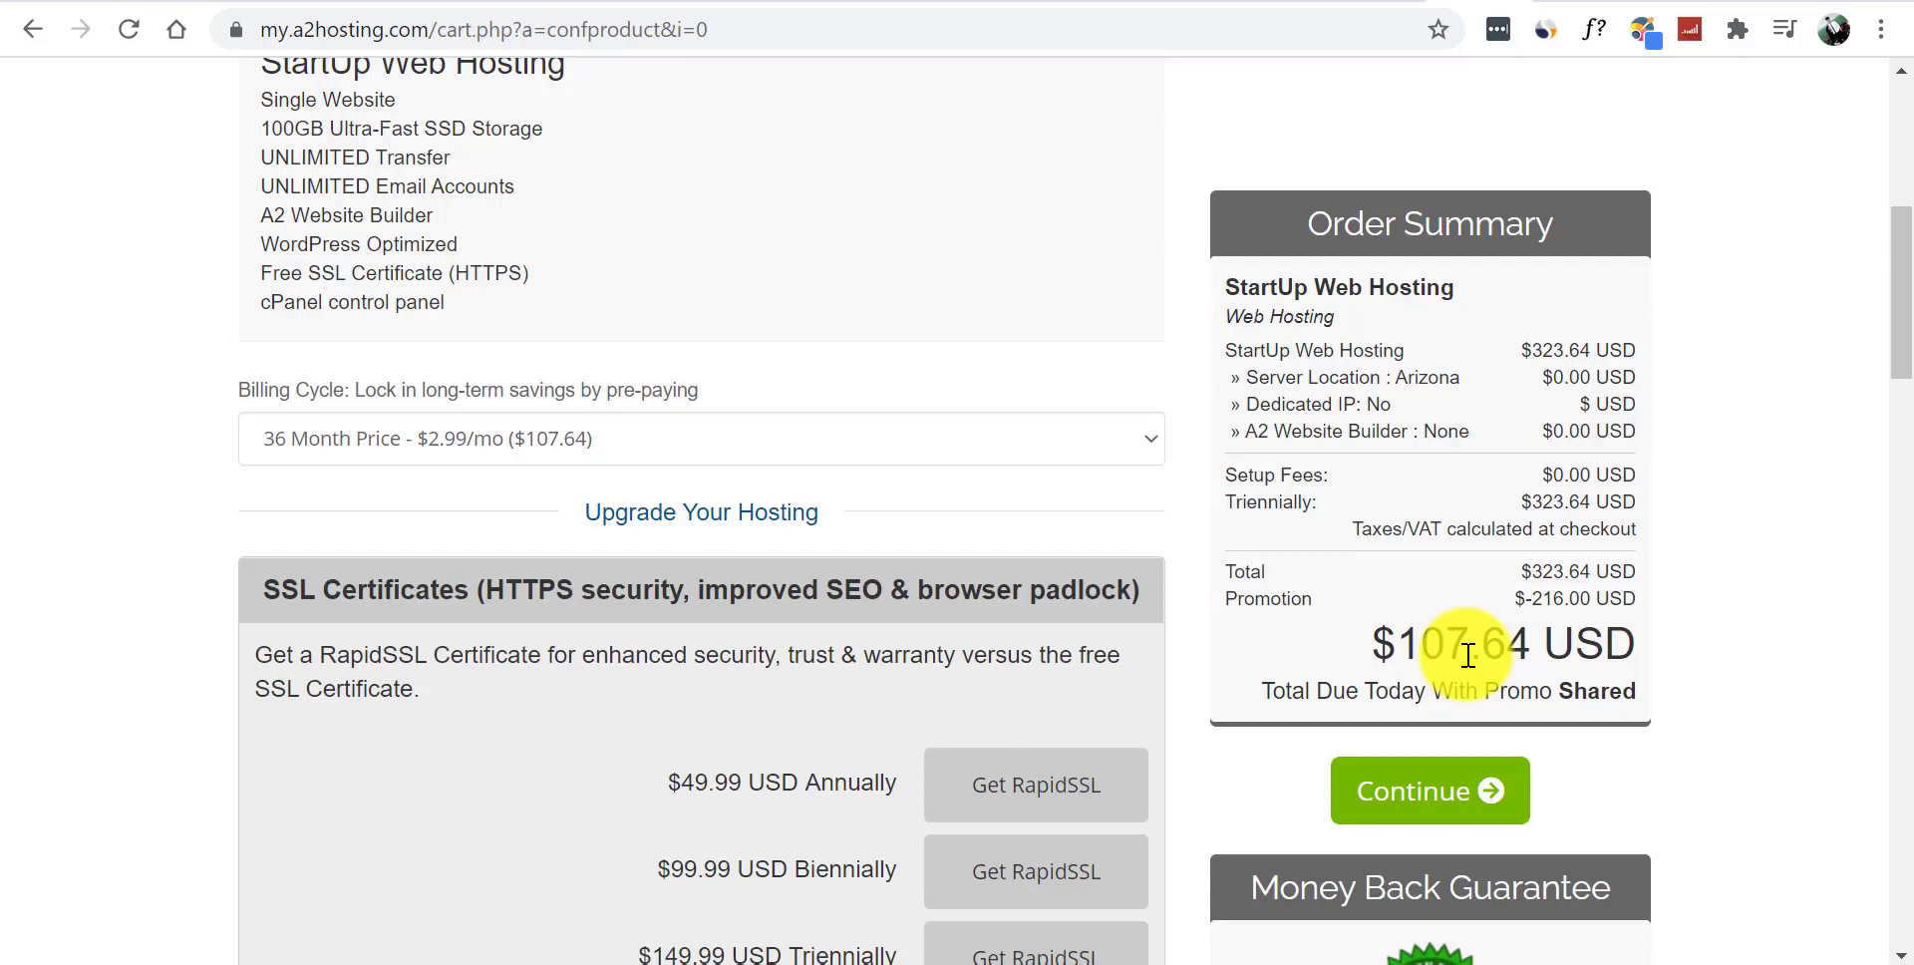
left_click_drag(1371, 646, 1505, 648)
- Change the Server Location under Customize Your Hosting from Arizona to Singapore (Asia/India)
left_click(1505, 648)
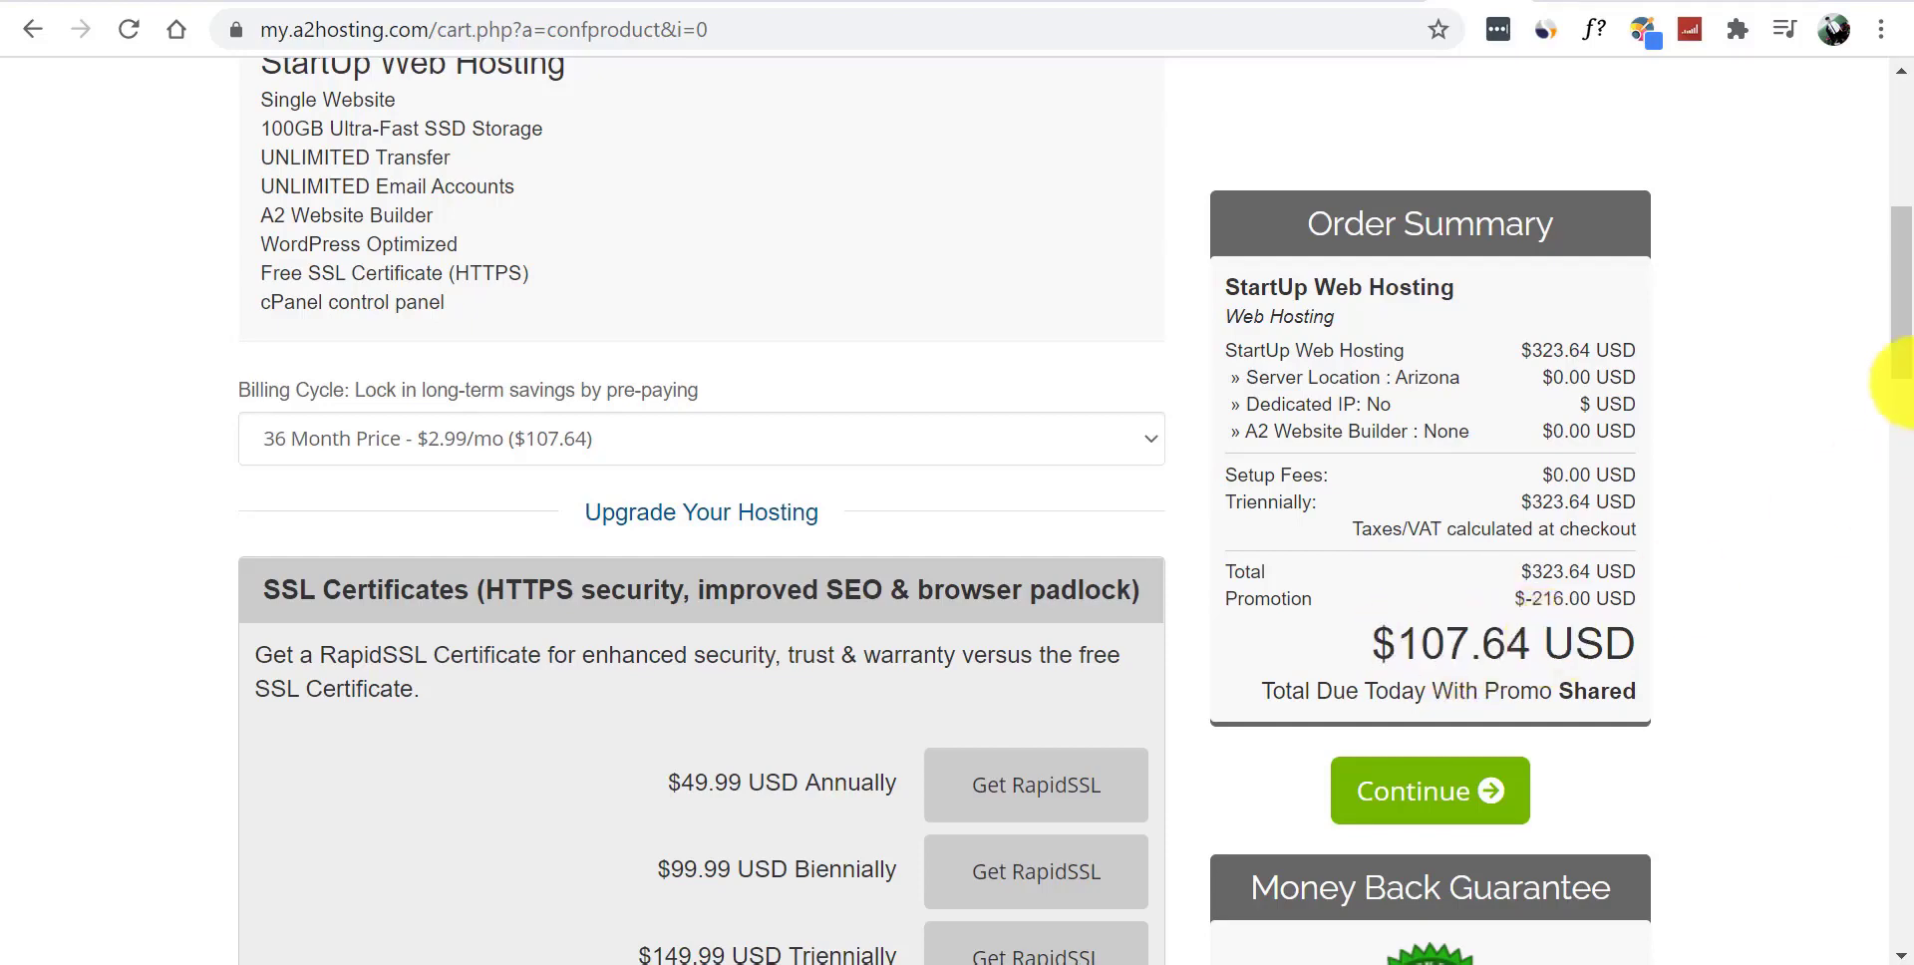
left_click_drag(1906, 337, 1907, 422)
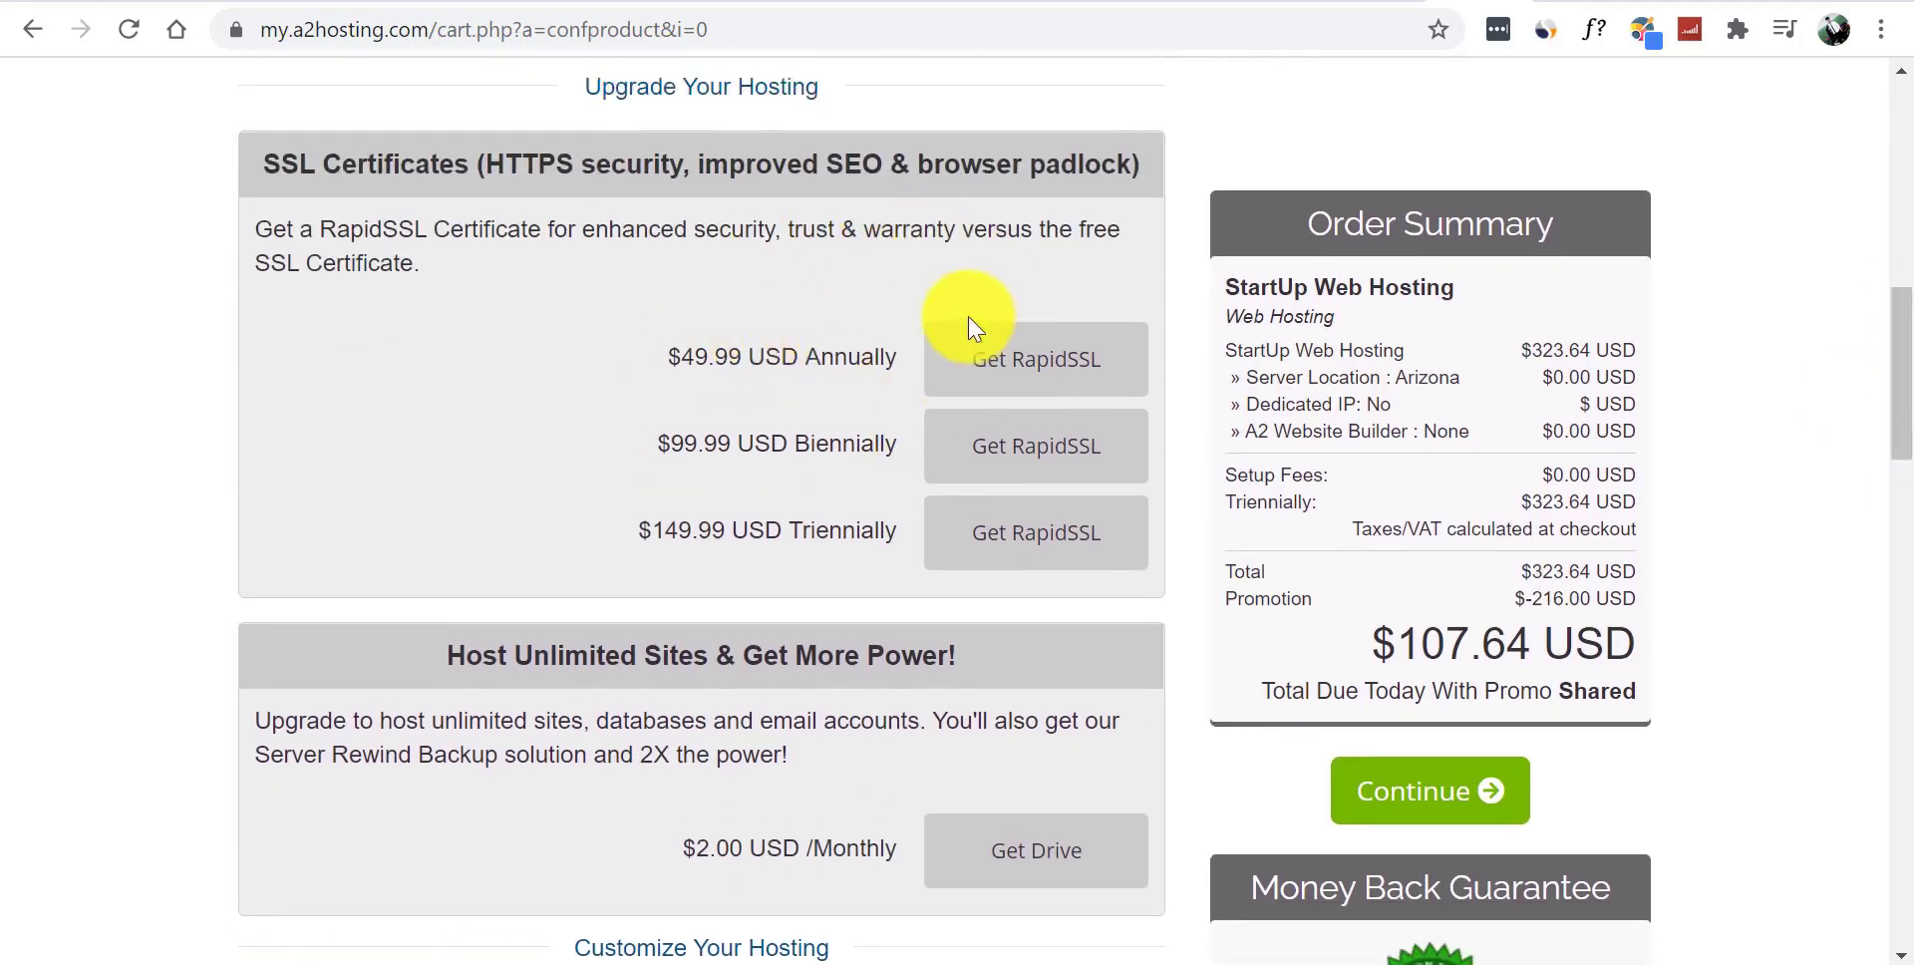
left_click_drag(1905, 385, 1907, 491)
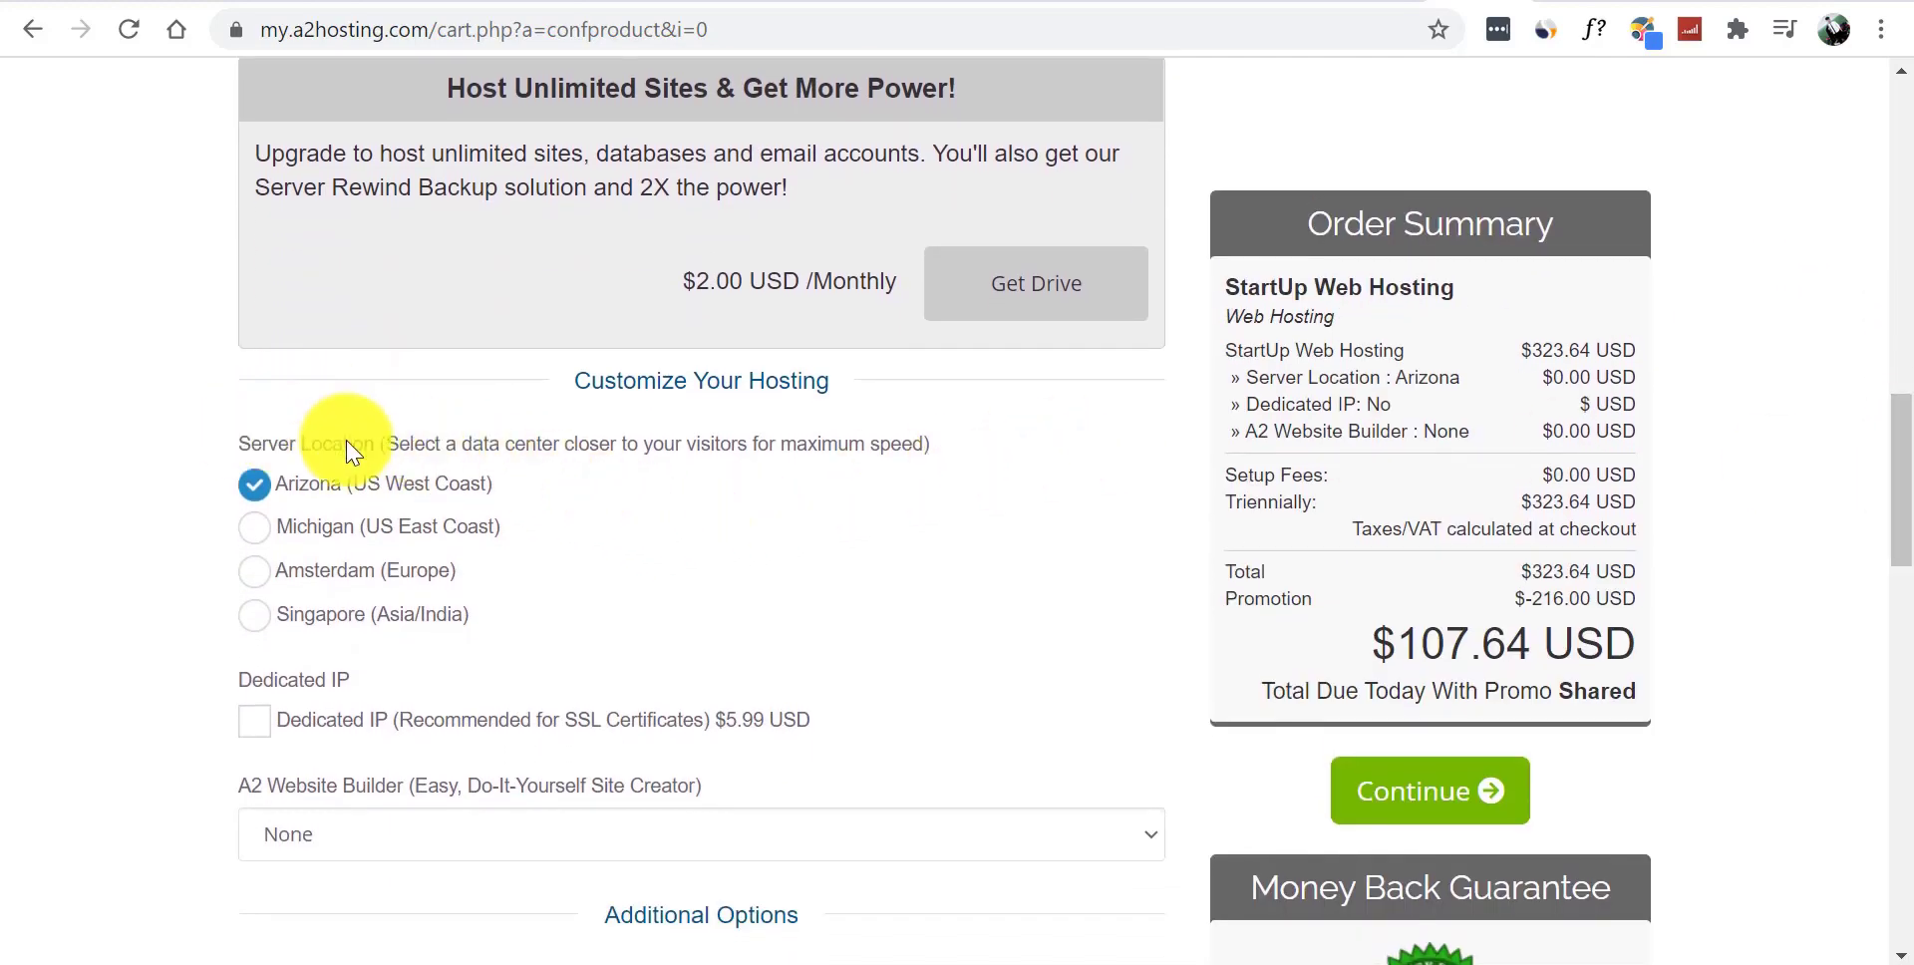
left_click_drag(342, 414, 492, 427)
left_click(541, 461)
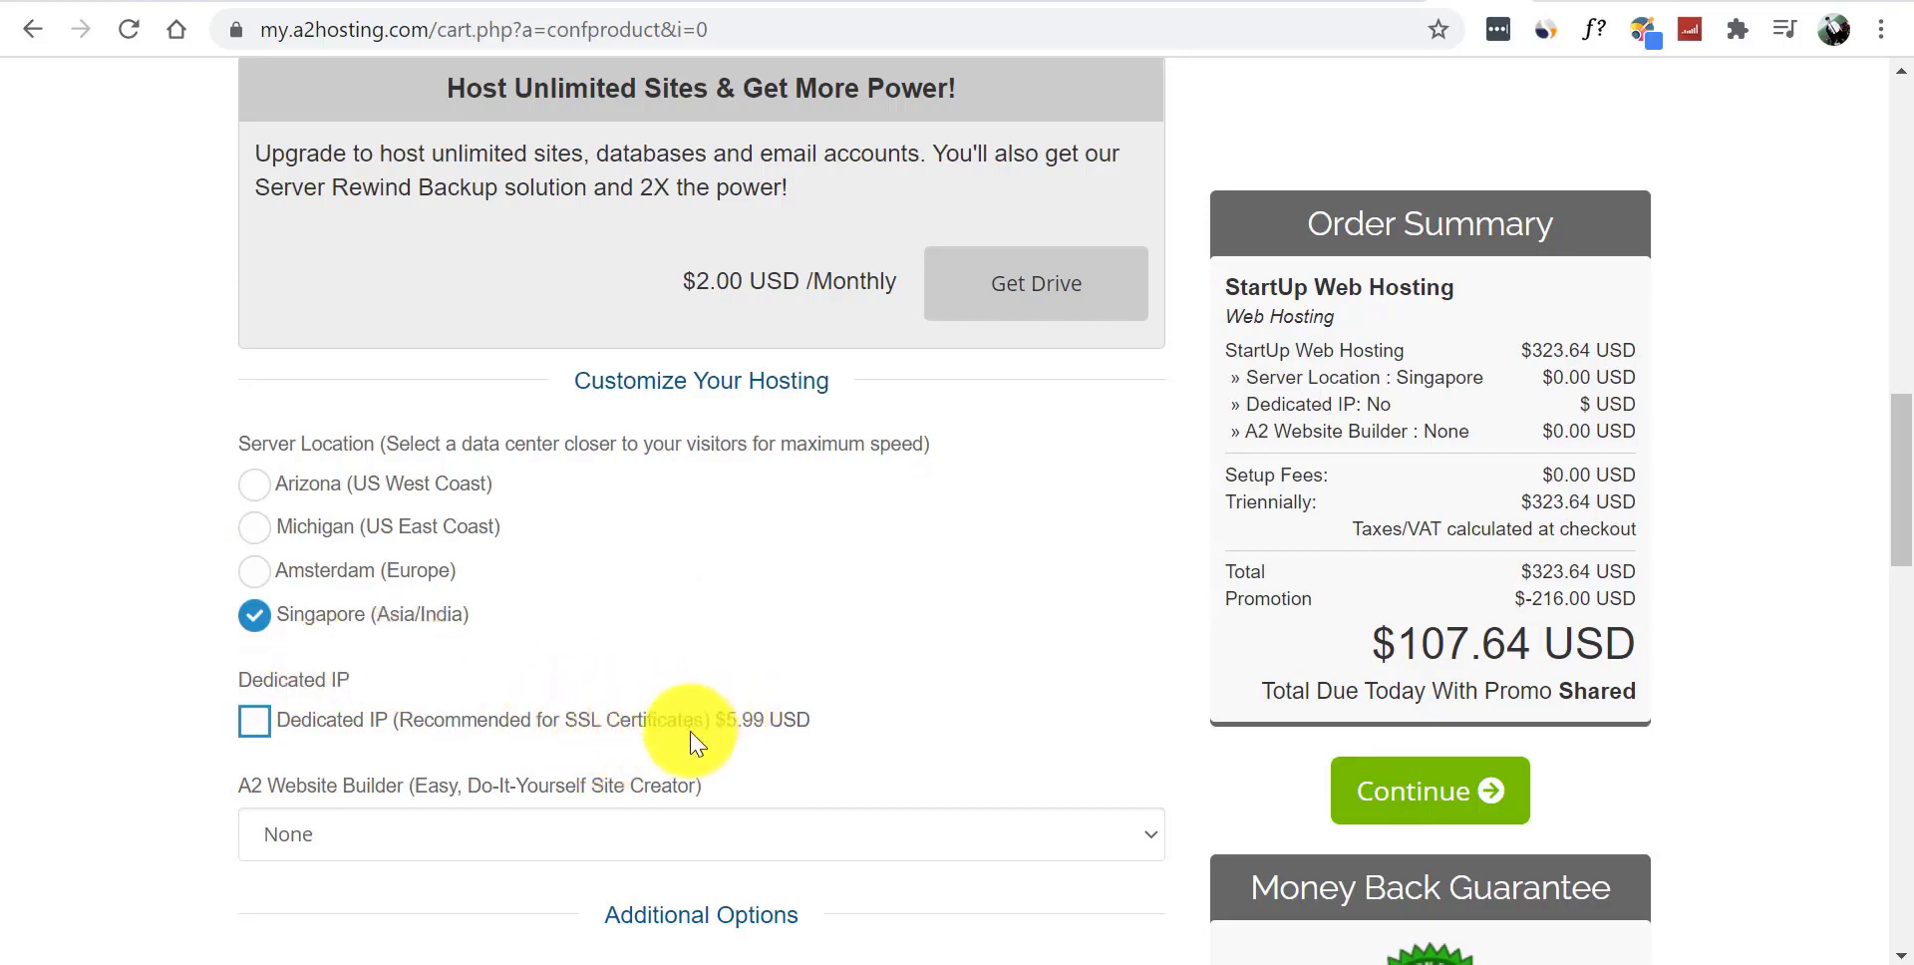
- Check the $107.64 total and submit the Singapore-located StartUp configuration to reach Domains Configuration
scroll(1894, 398, "down", 2)
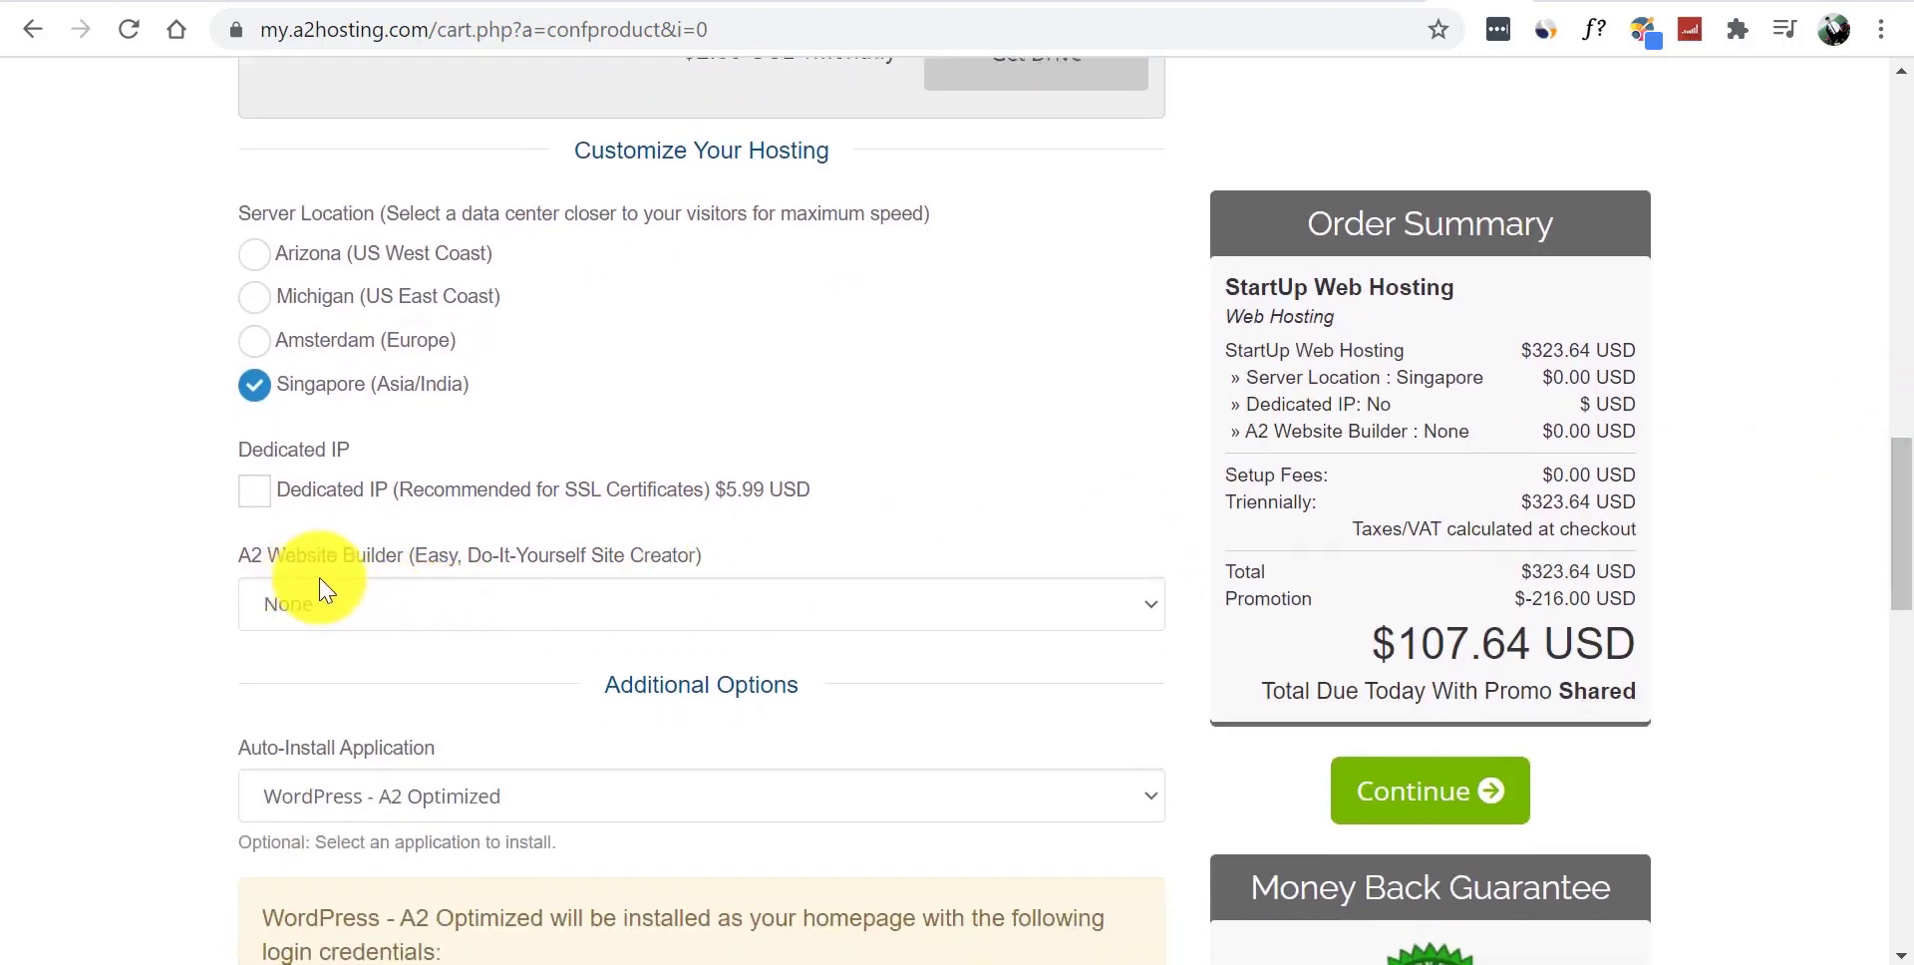
scroll(1904, 549, "down", 1)
scroll(1899, 549, "down", 1)
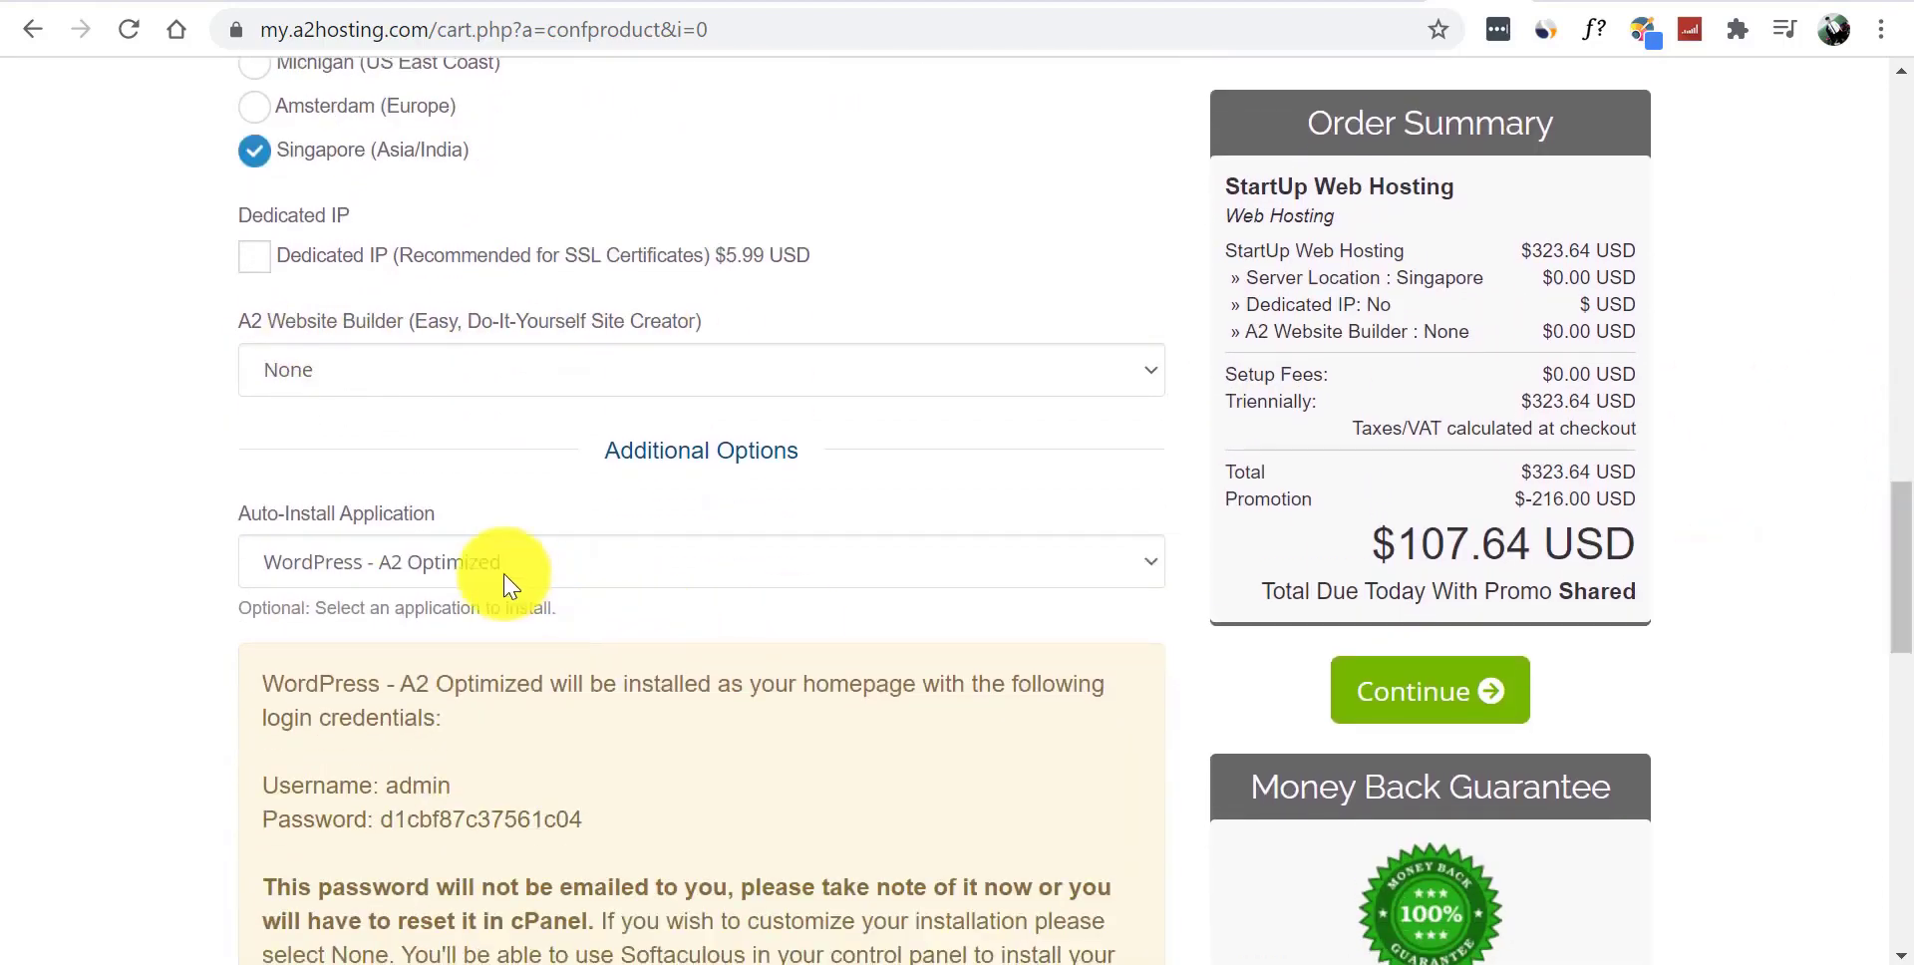
left_click_drag(1905, 594, 1910, 467)
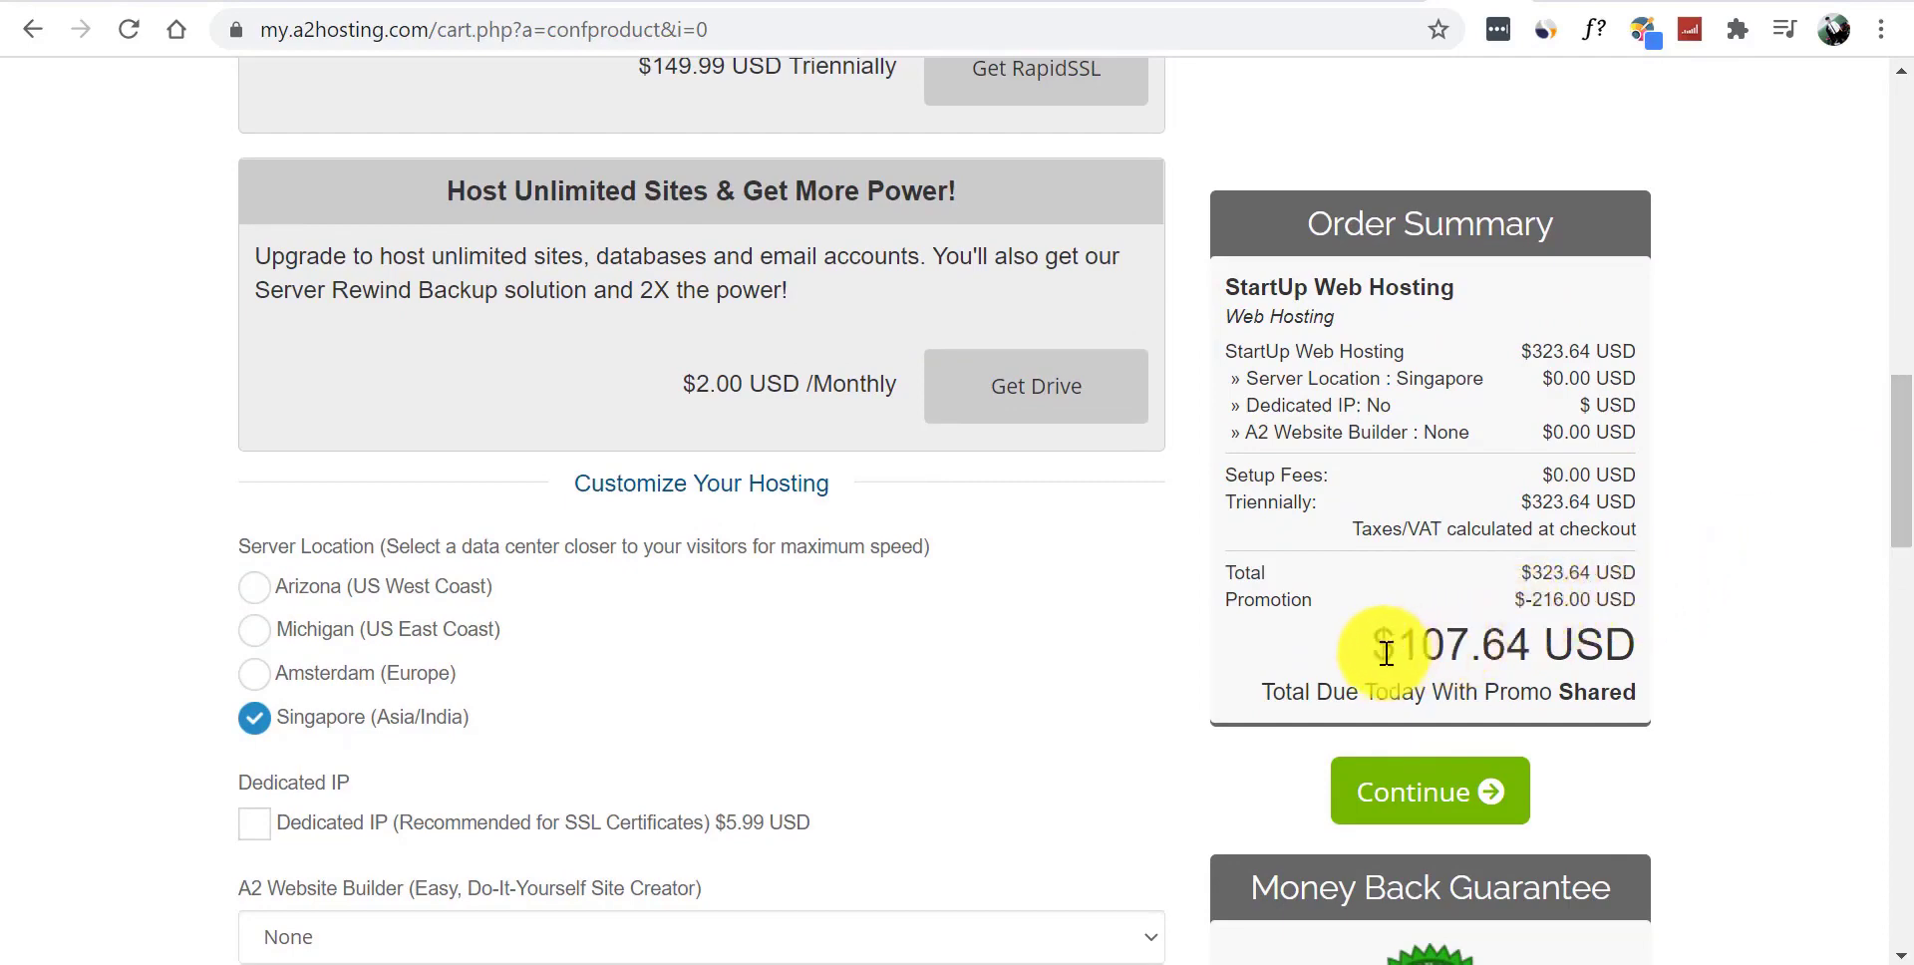
left_click_drag(1381, 646, 1478, 651)
left_click(1788, 613)
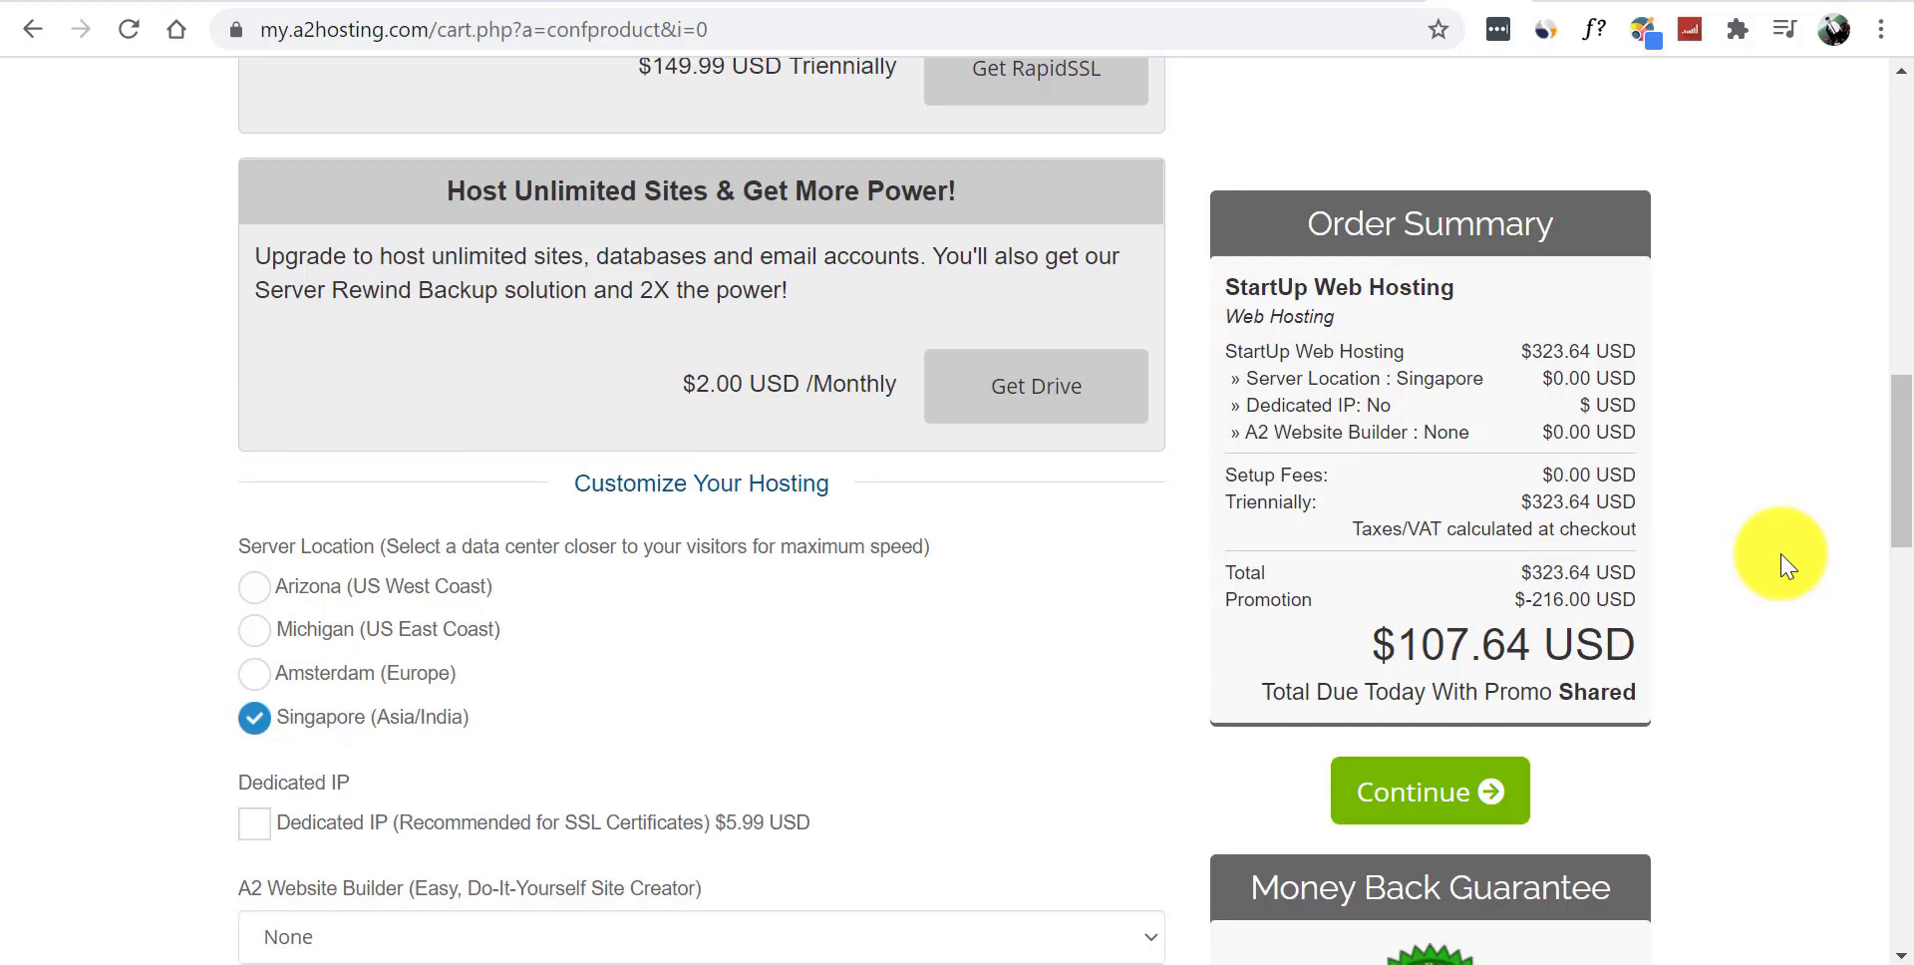
left_click(1401, 820)
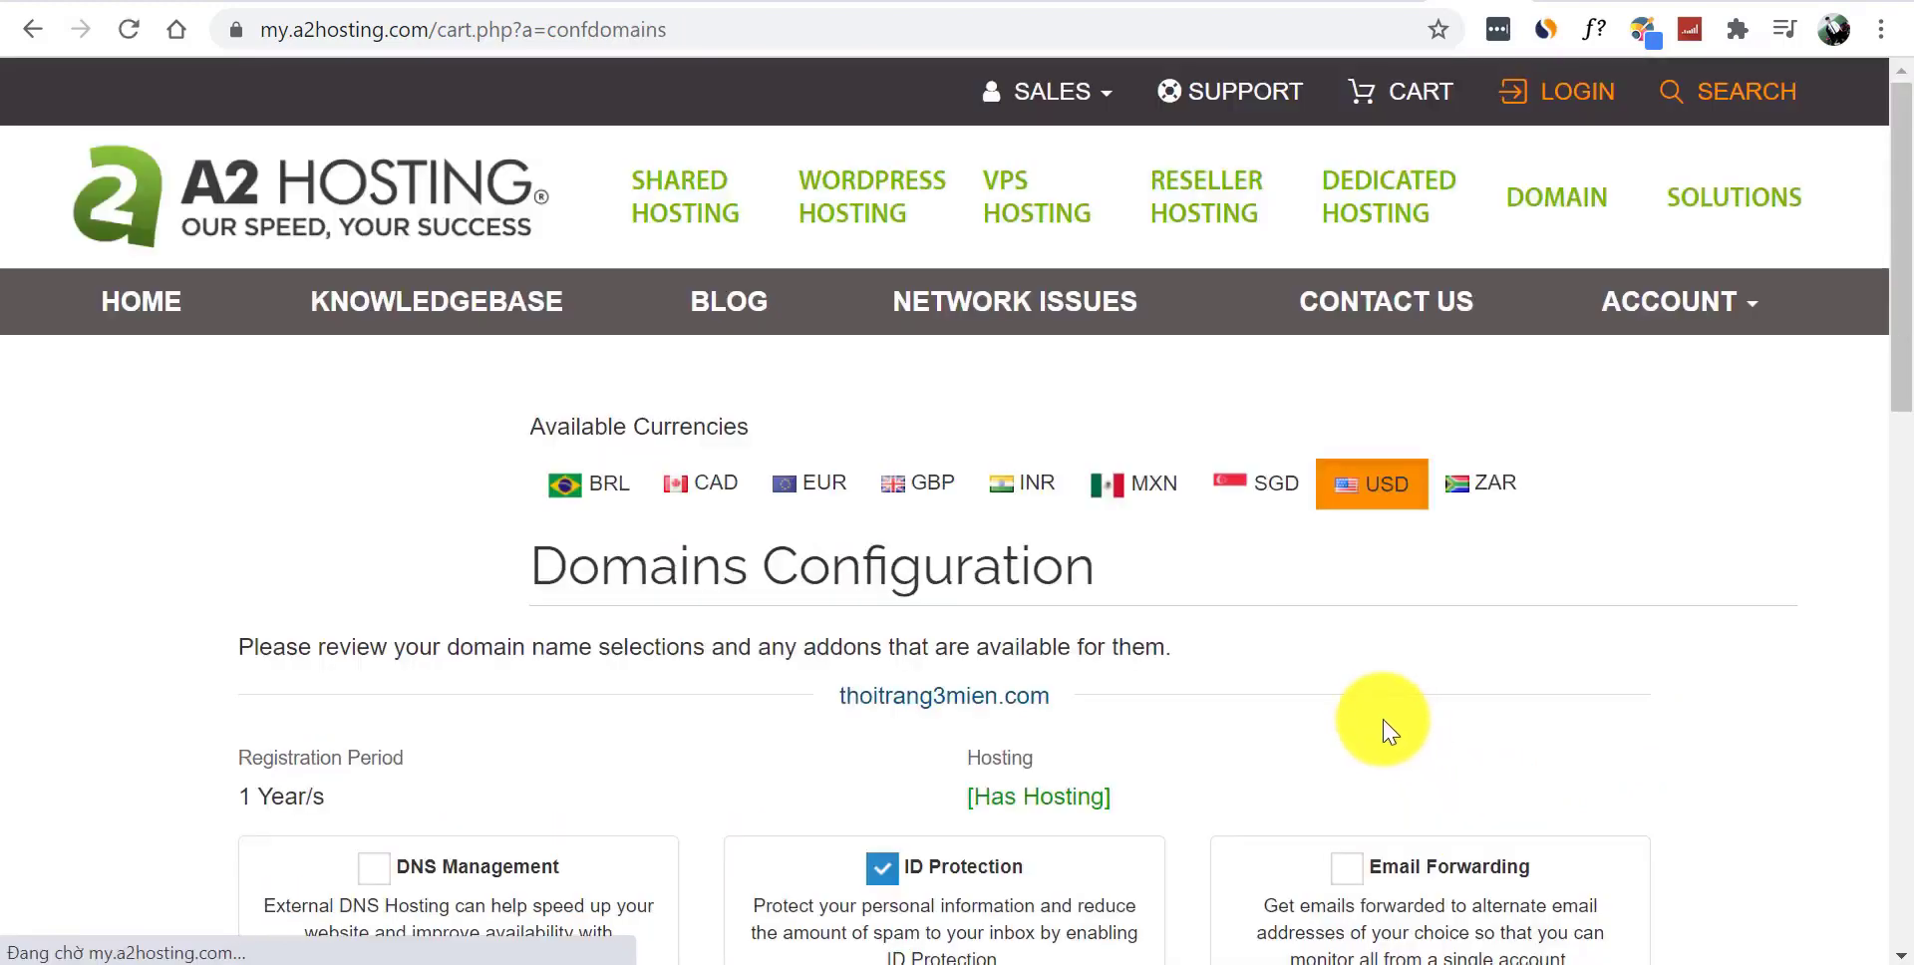
- Untick ID Protection for thoitrang3mien.com and continue to the cart review
left_click_drag(1903, 290, 1909, 406)
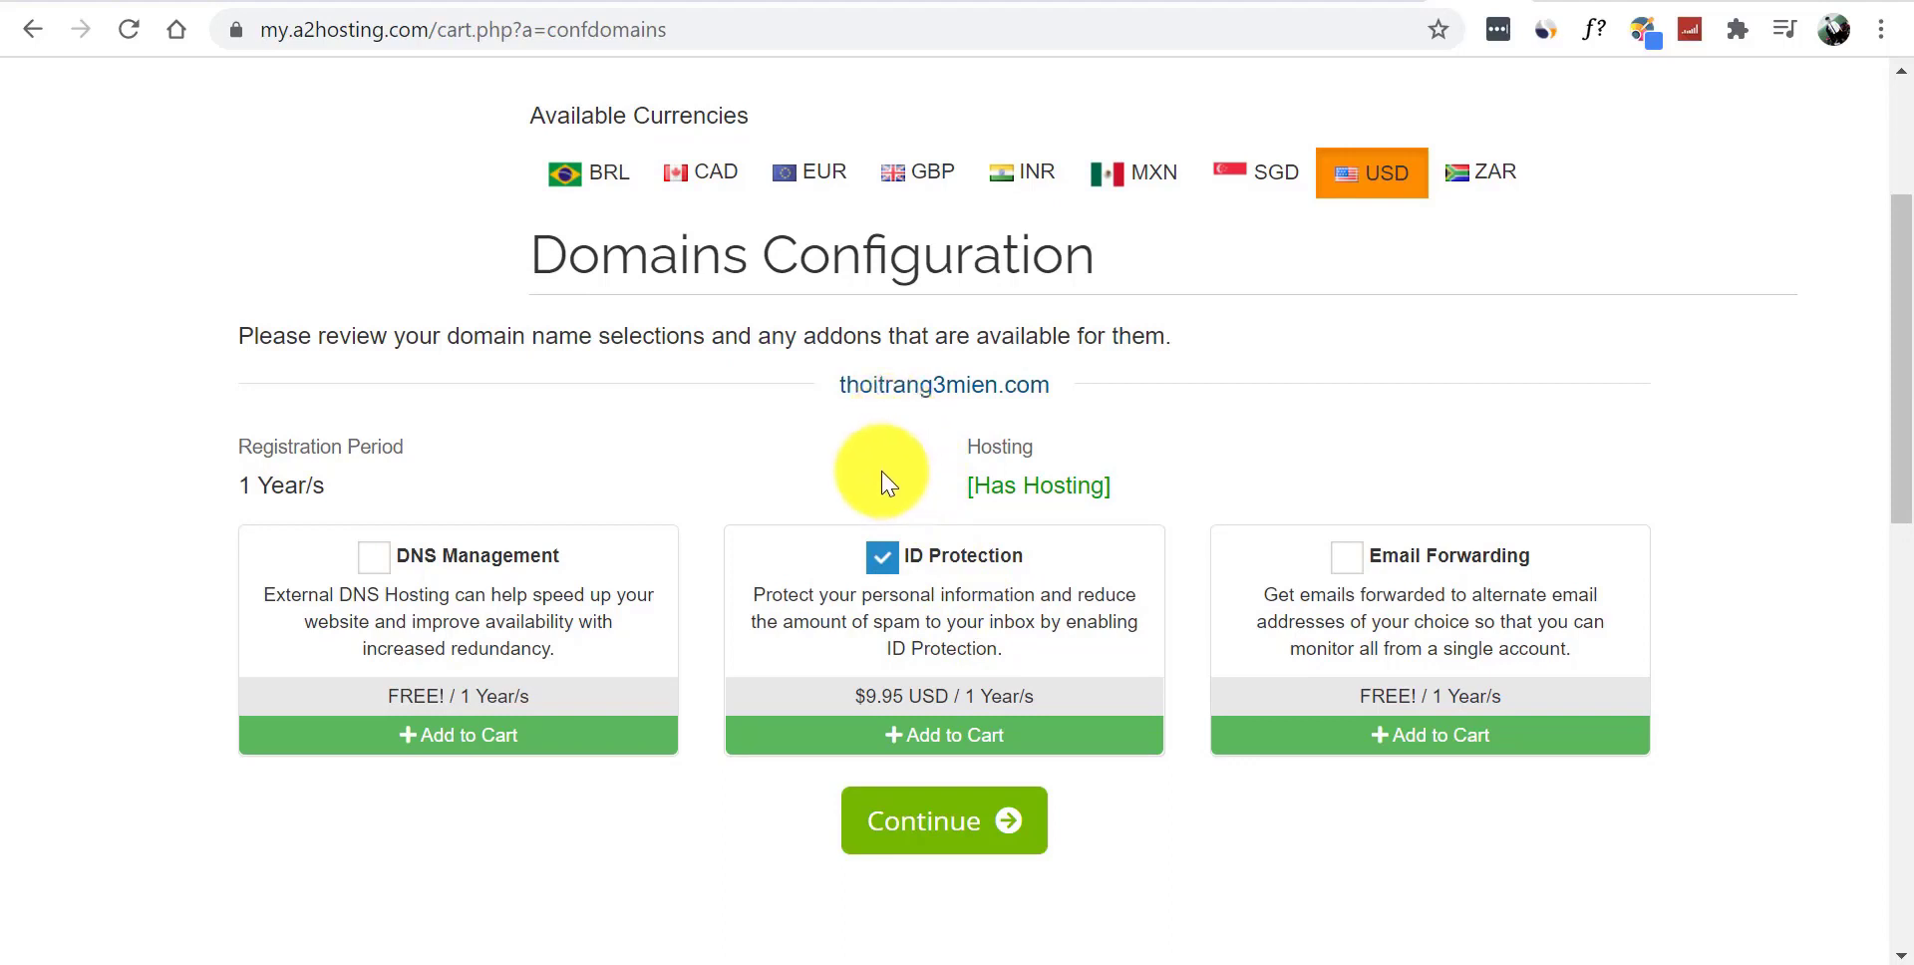
left_click_drag(835, 386, 1103, 414)
left_click(1117, 417)
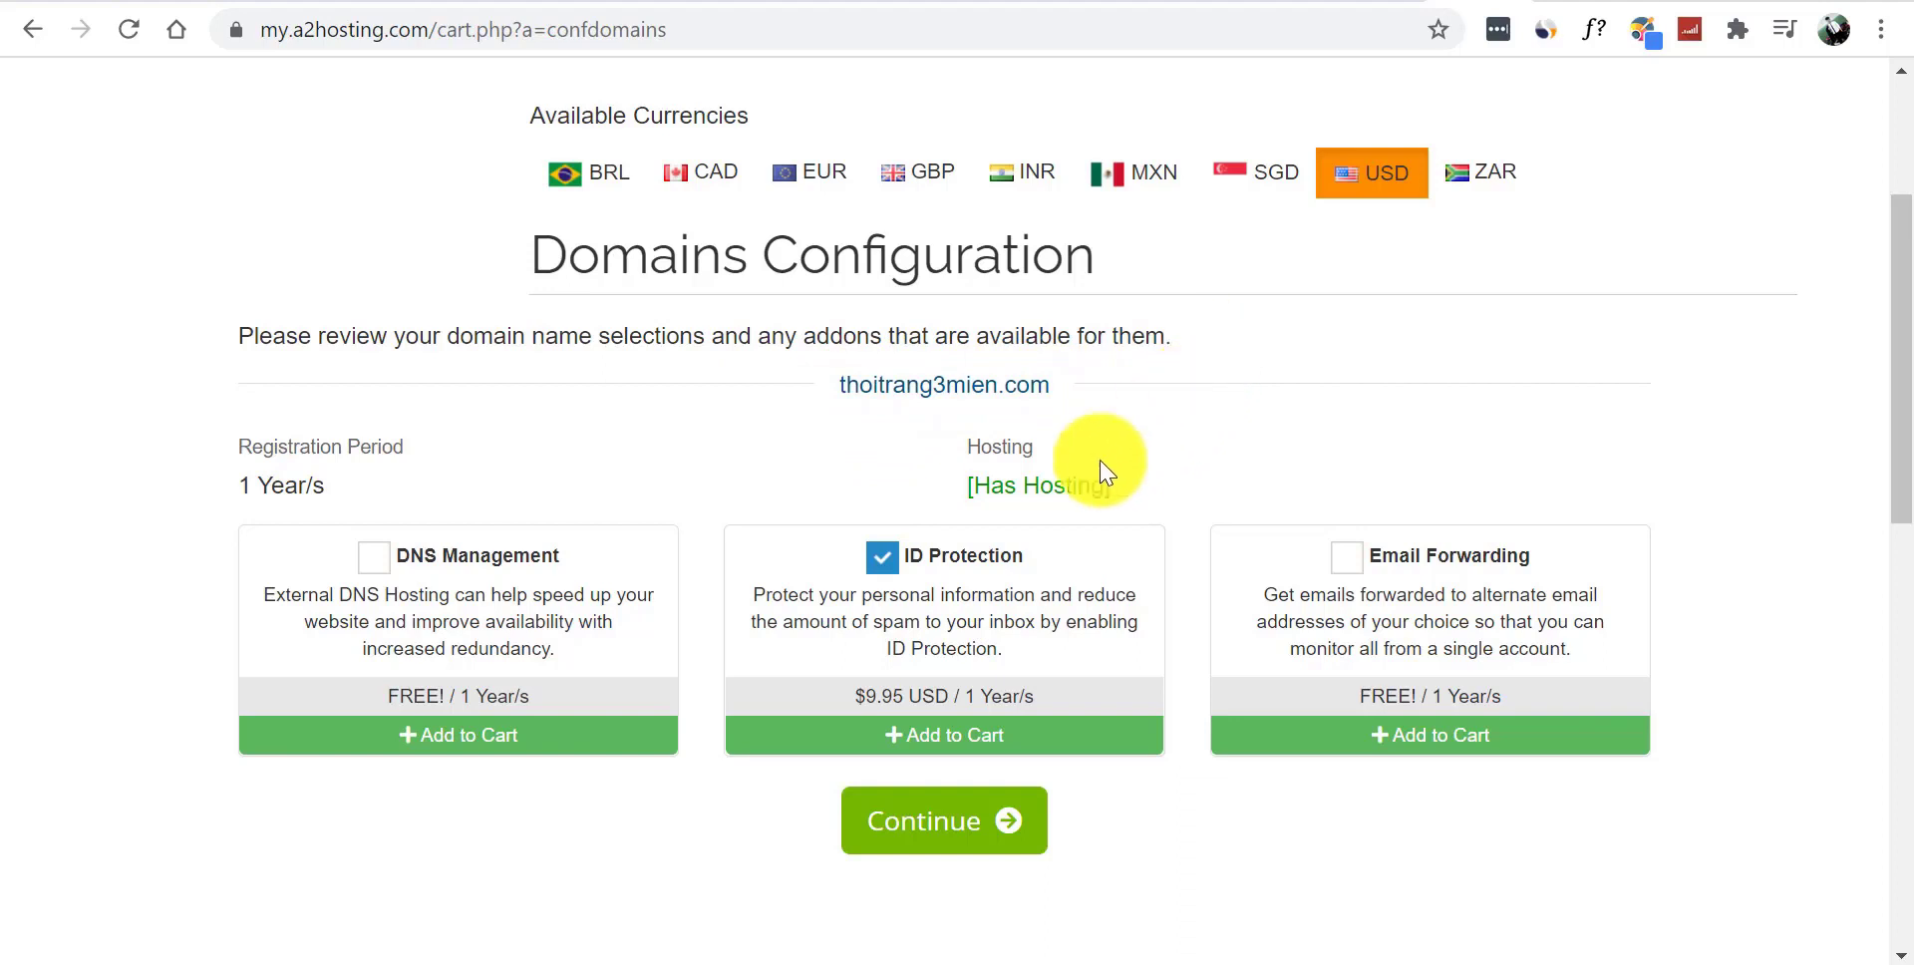
left_click(882, 560)
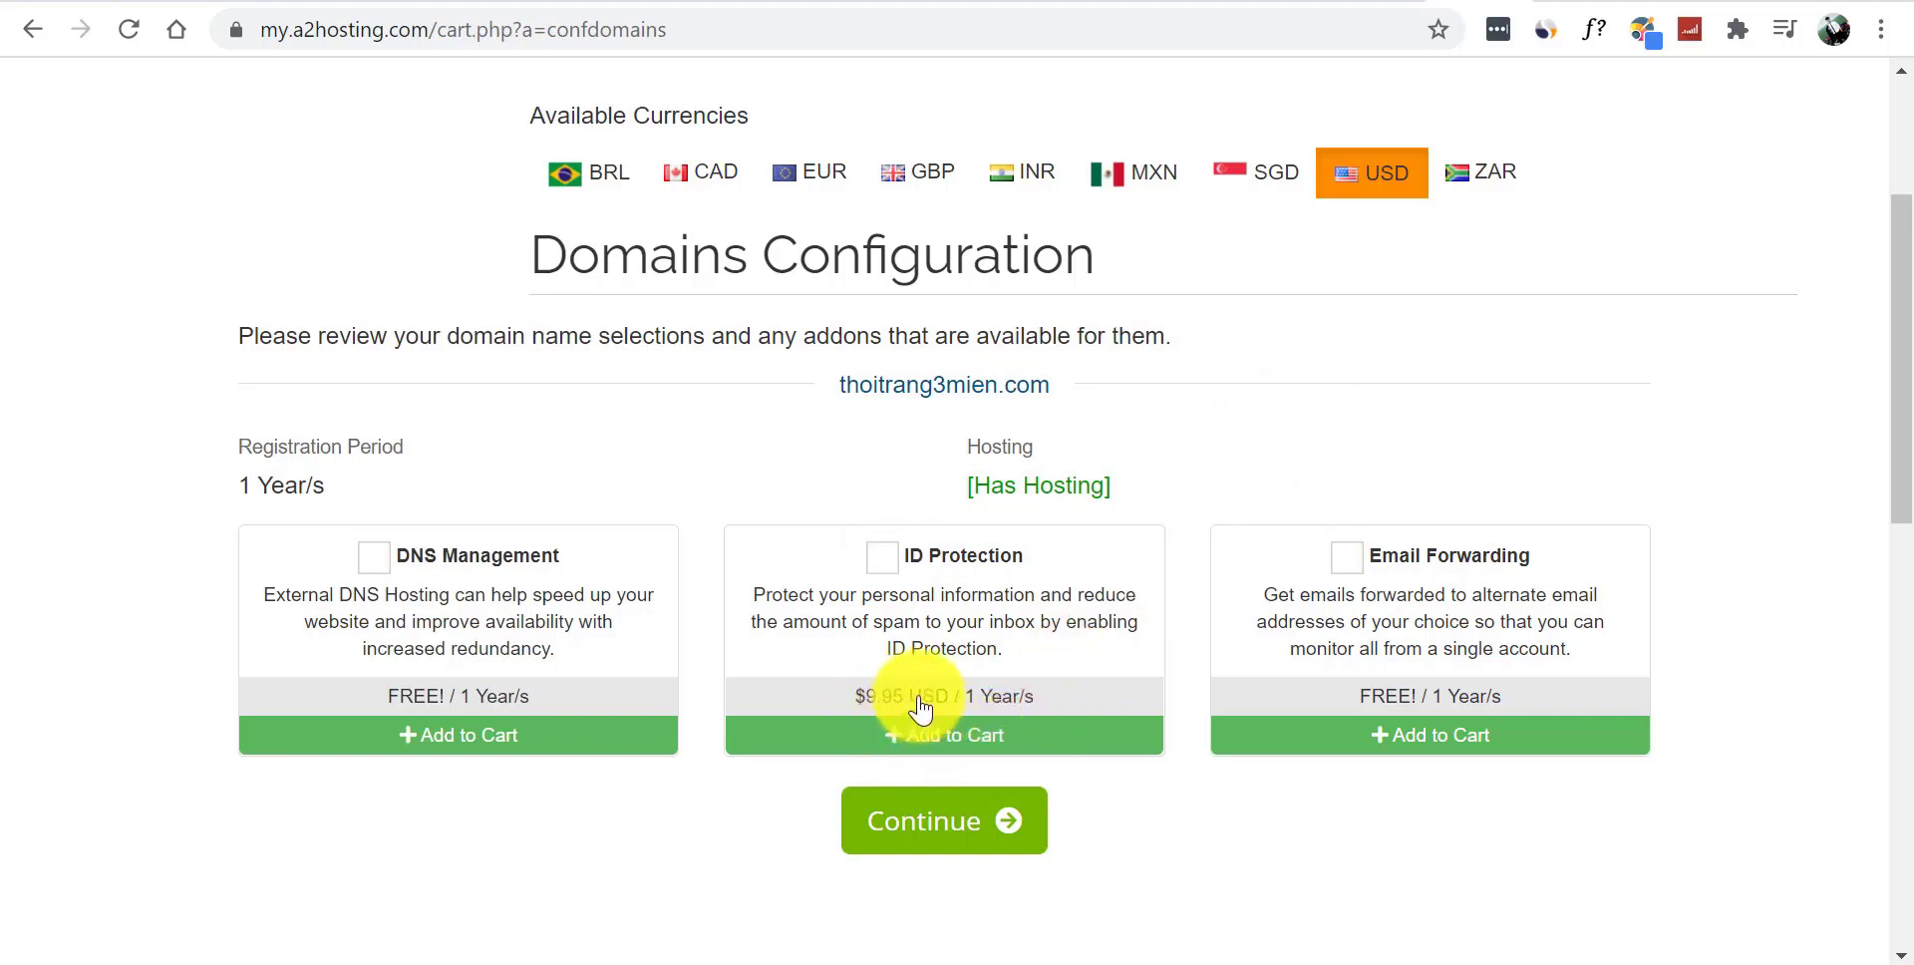
left_click(941, 835)
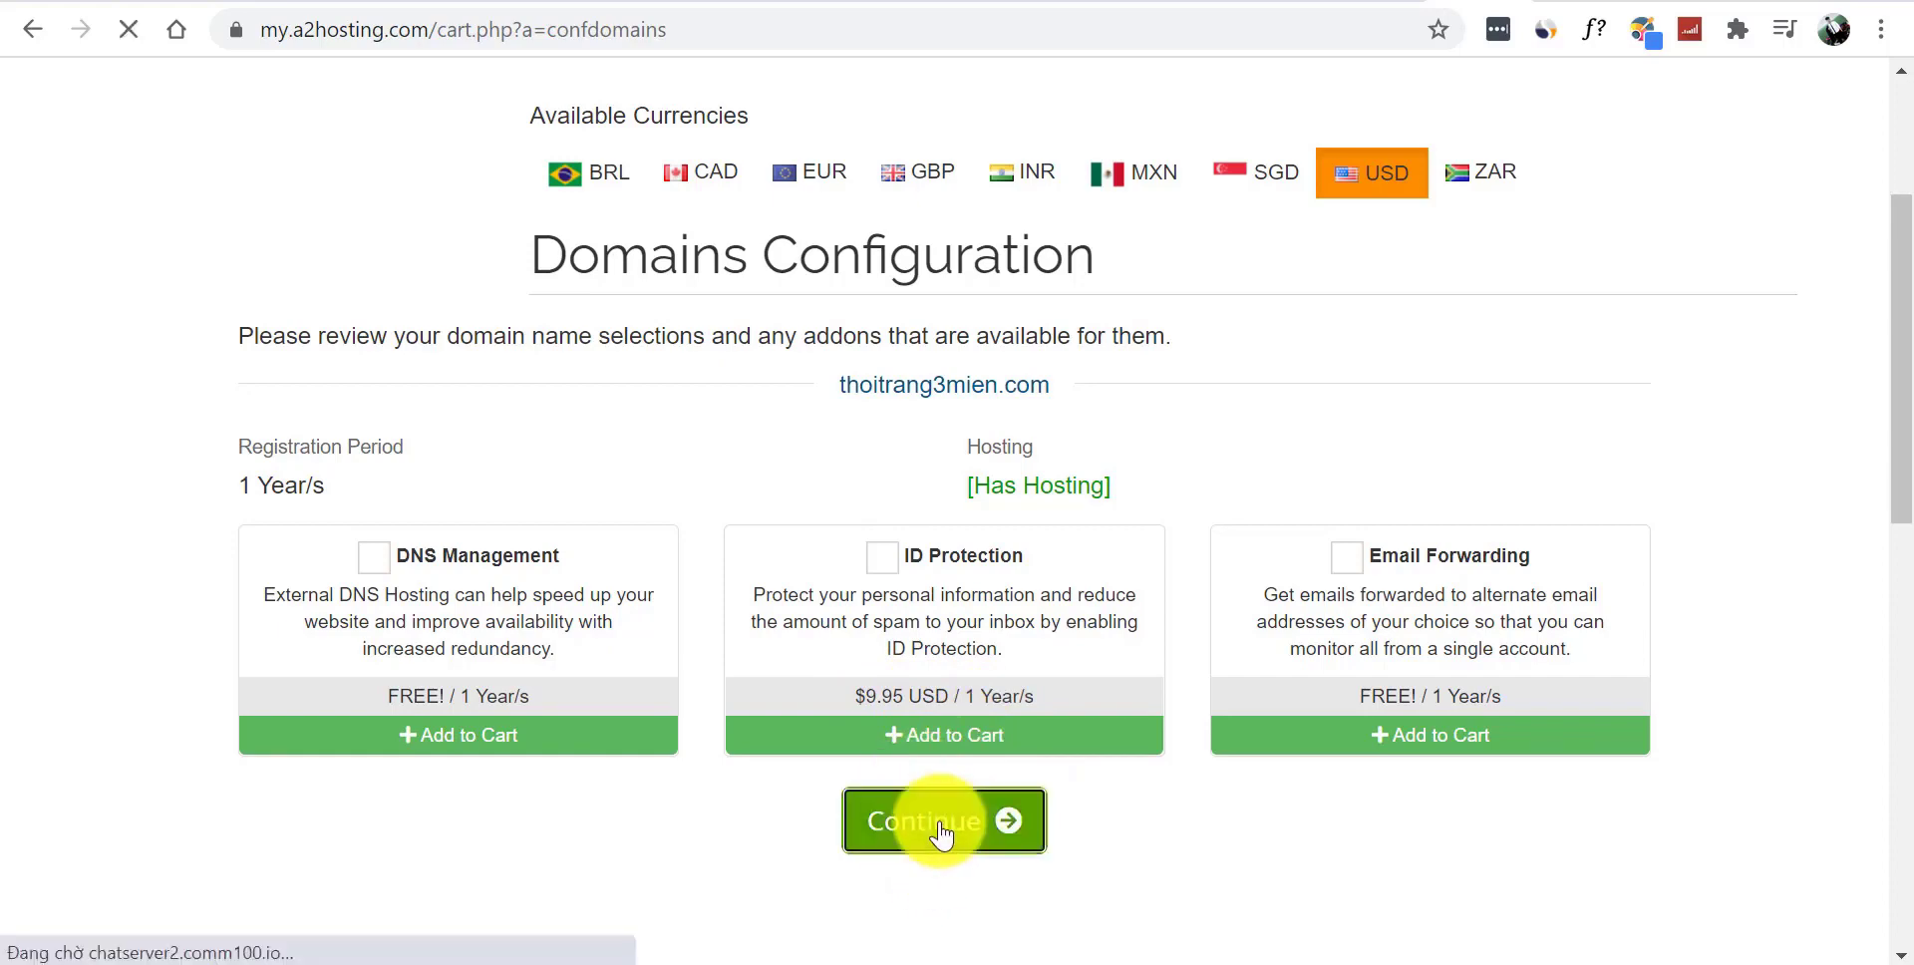
- Scroll through the cart and confirm $122.59 USD due today after the $216.00 discount
scroll(1890, 409, "down", 4)
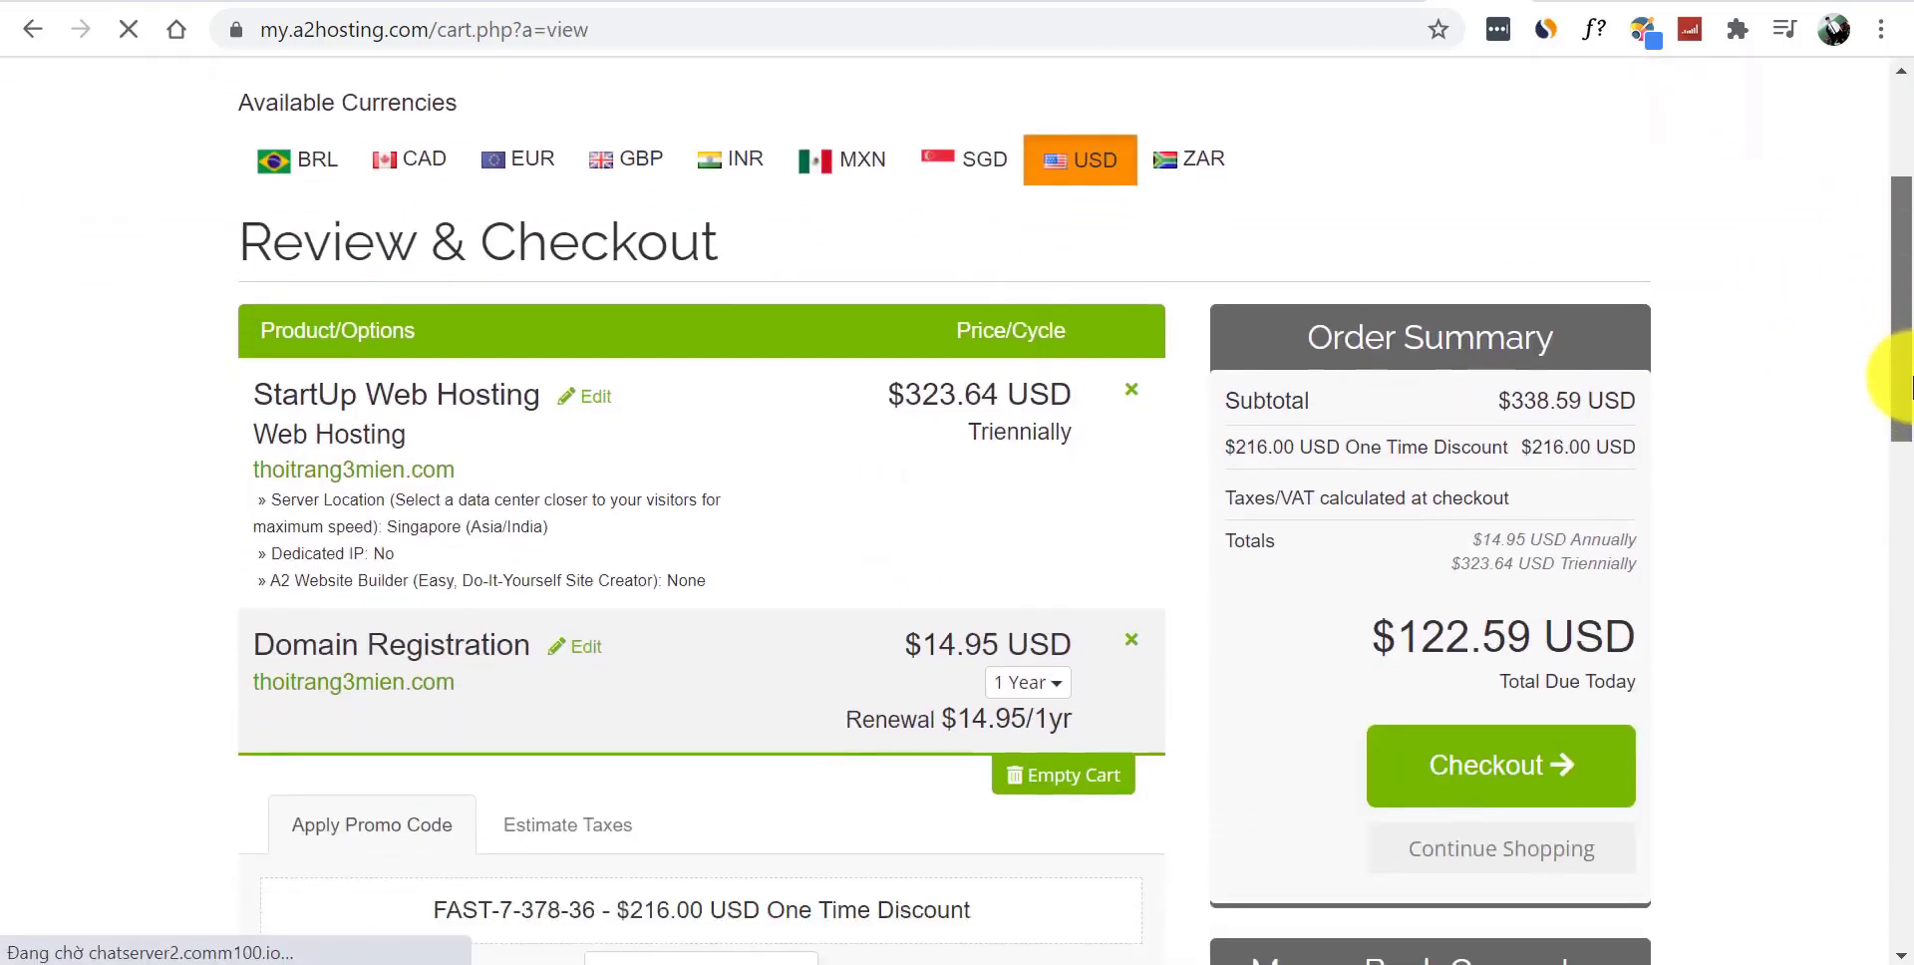
scroll(1910, 409, "down", 1)
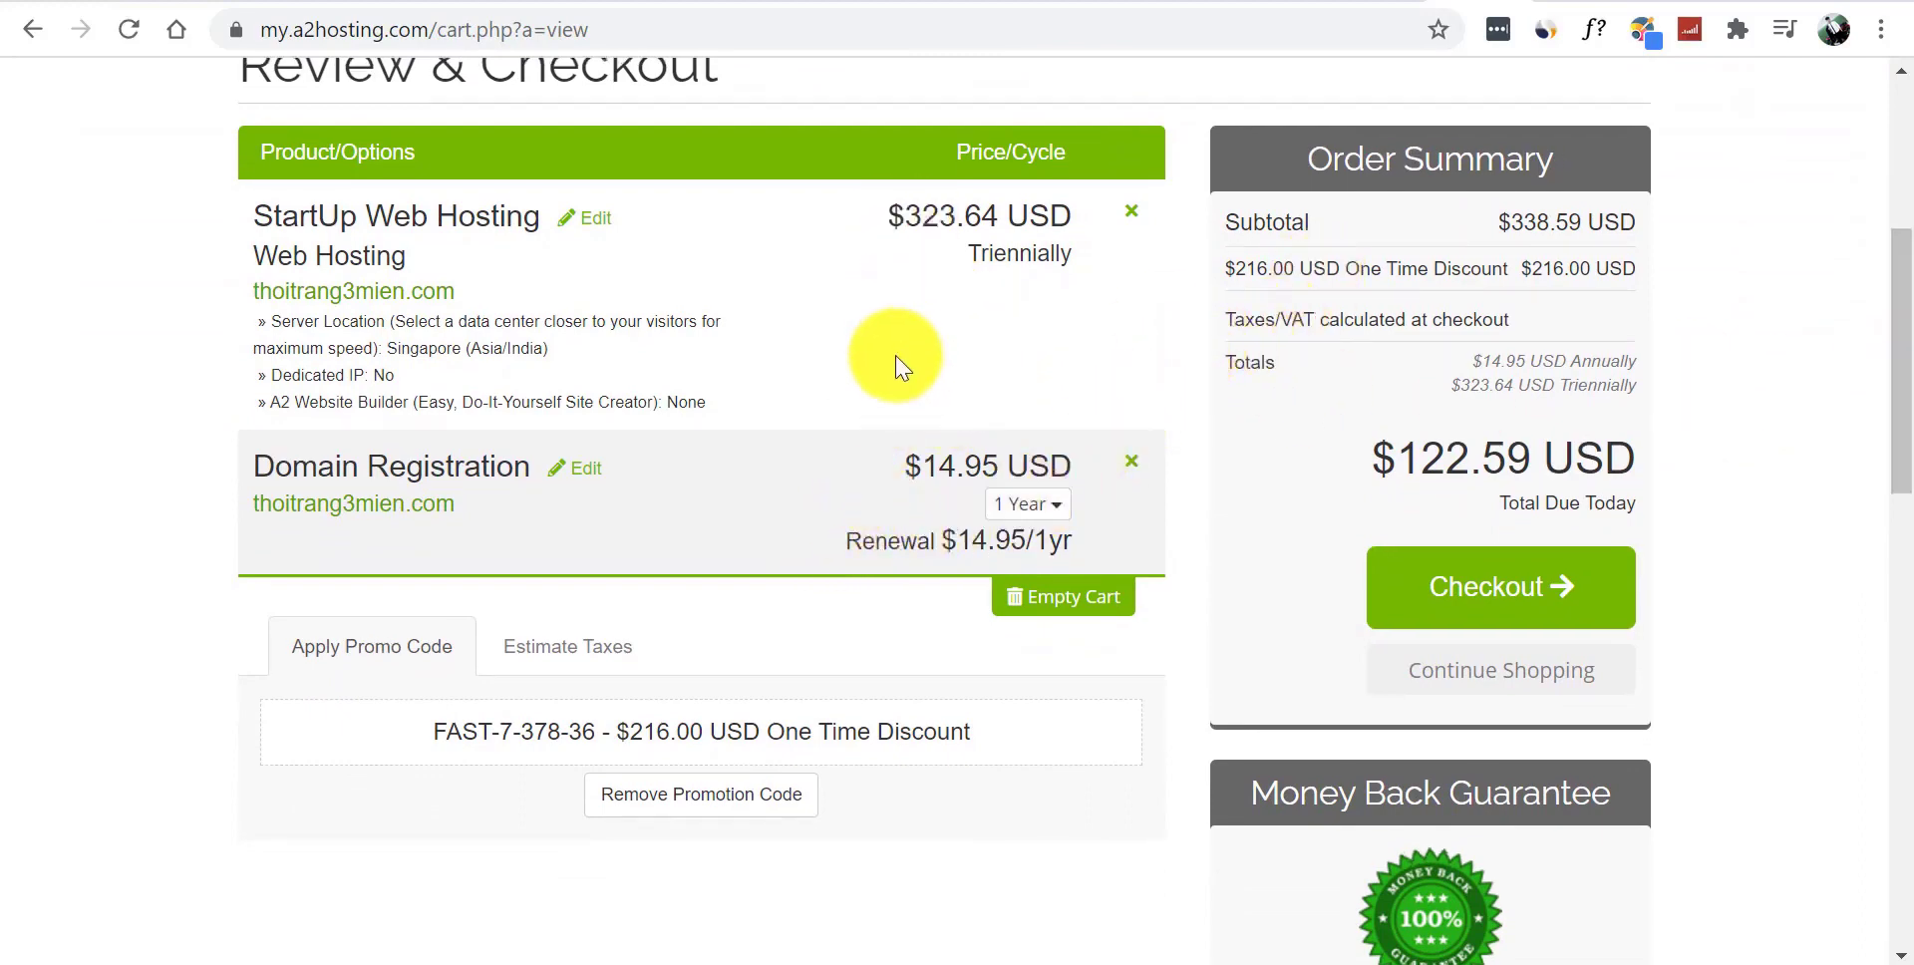
left_click_drag(1393, 455, 1489, 448)
left_click(1733, 401)
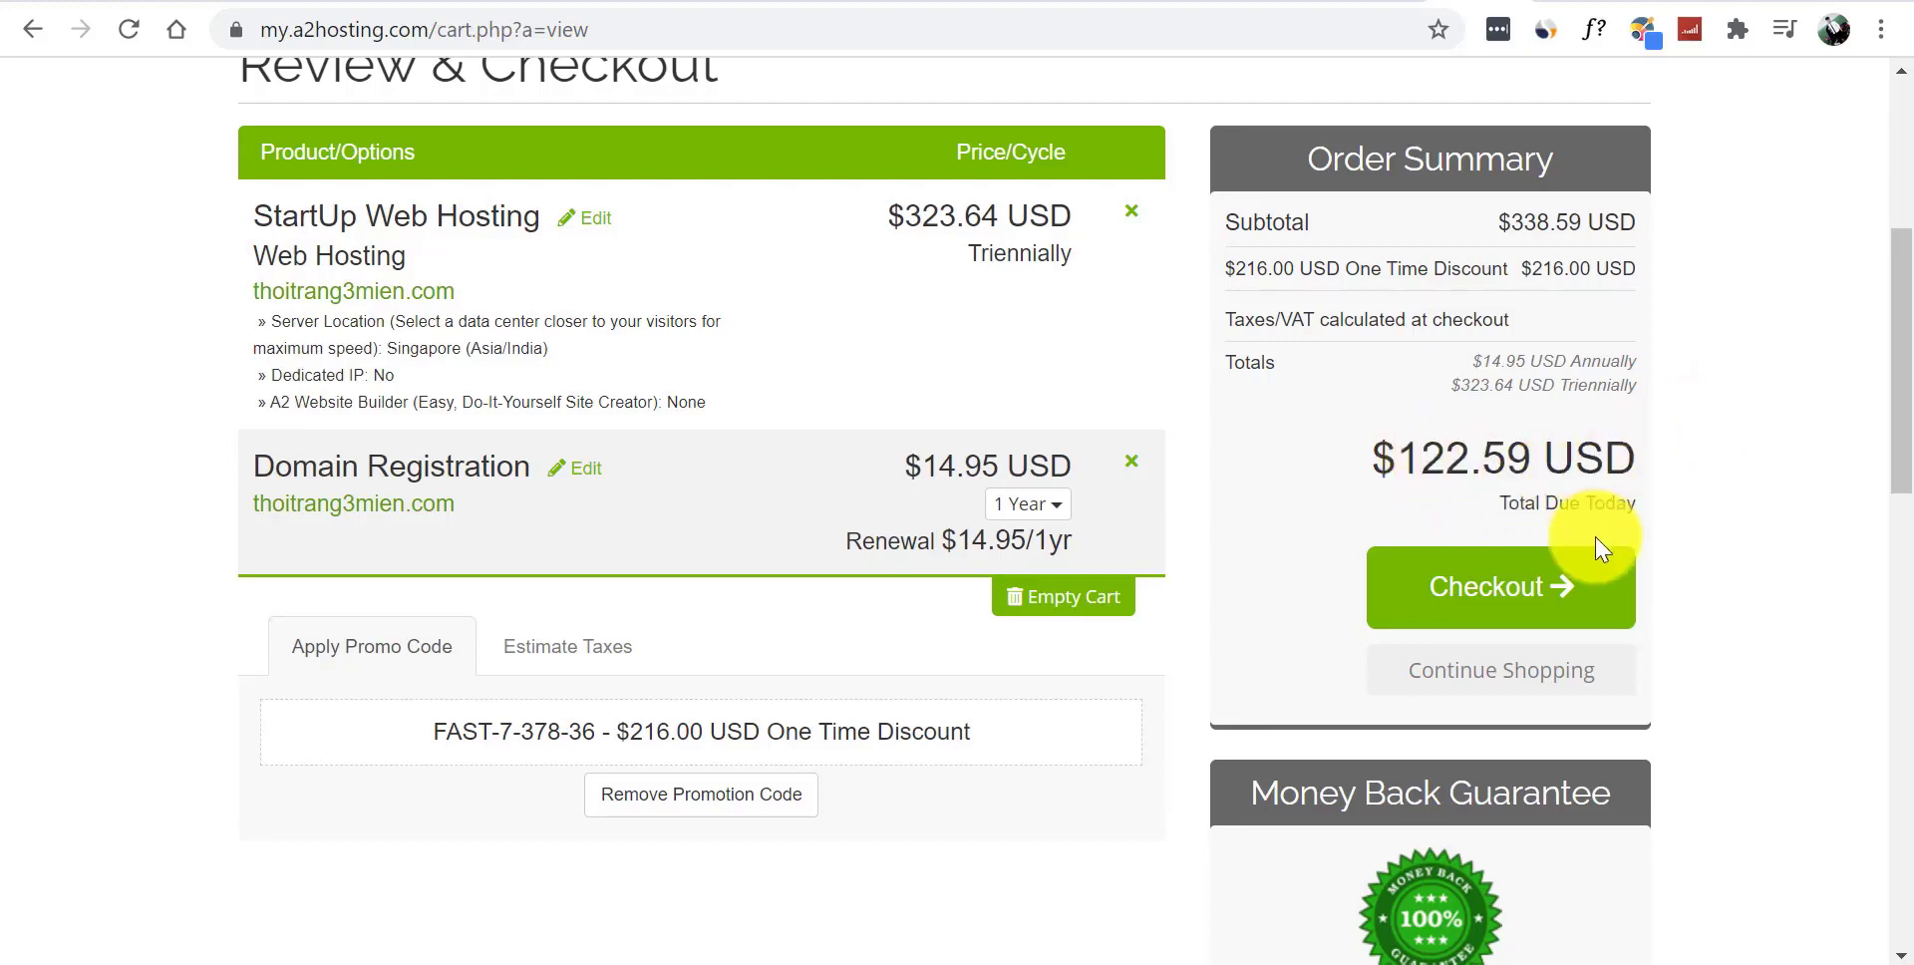
scroll(1900, 498, "down", 3)
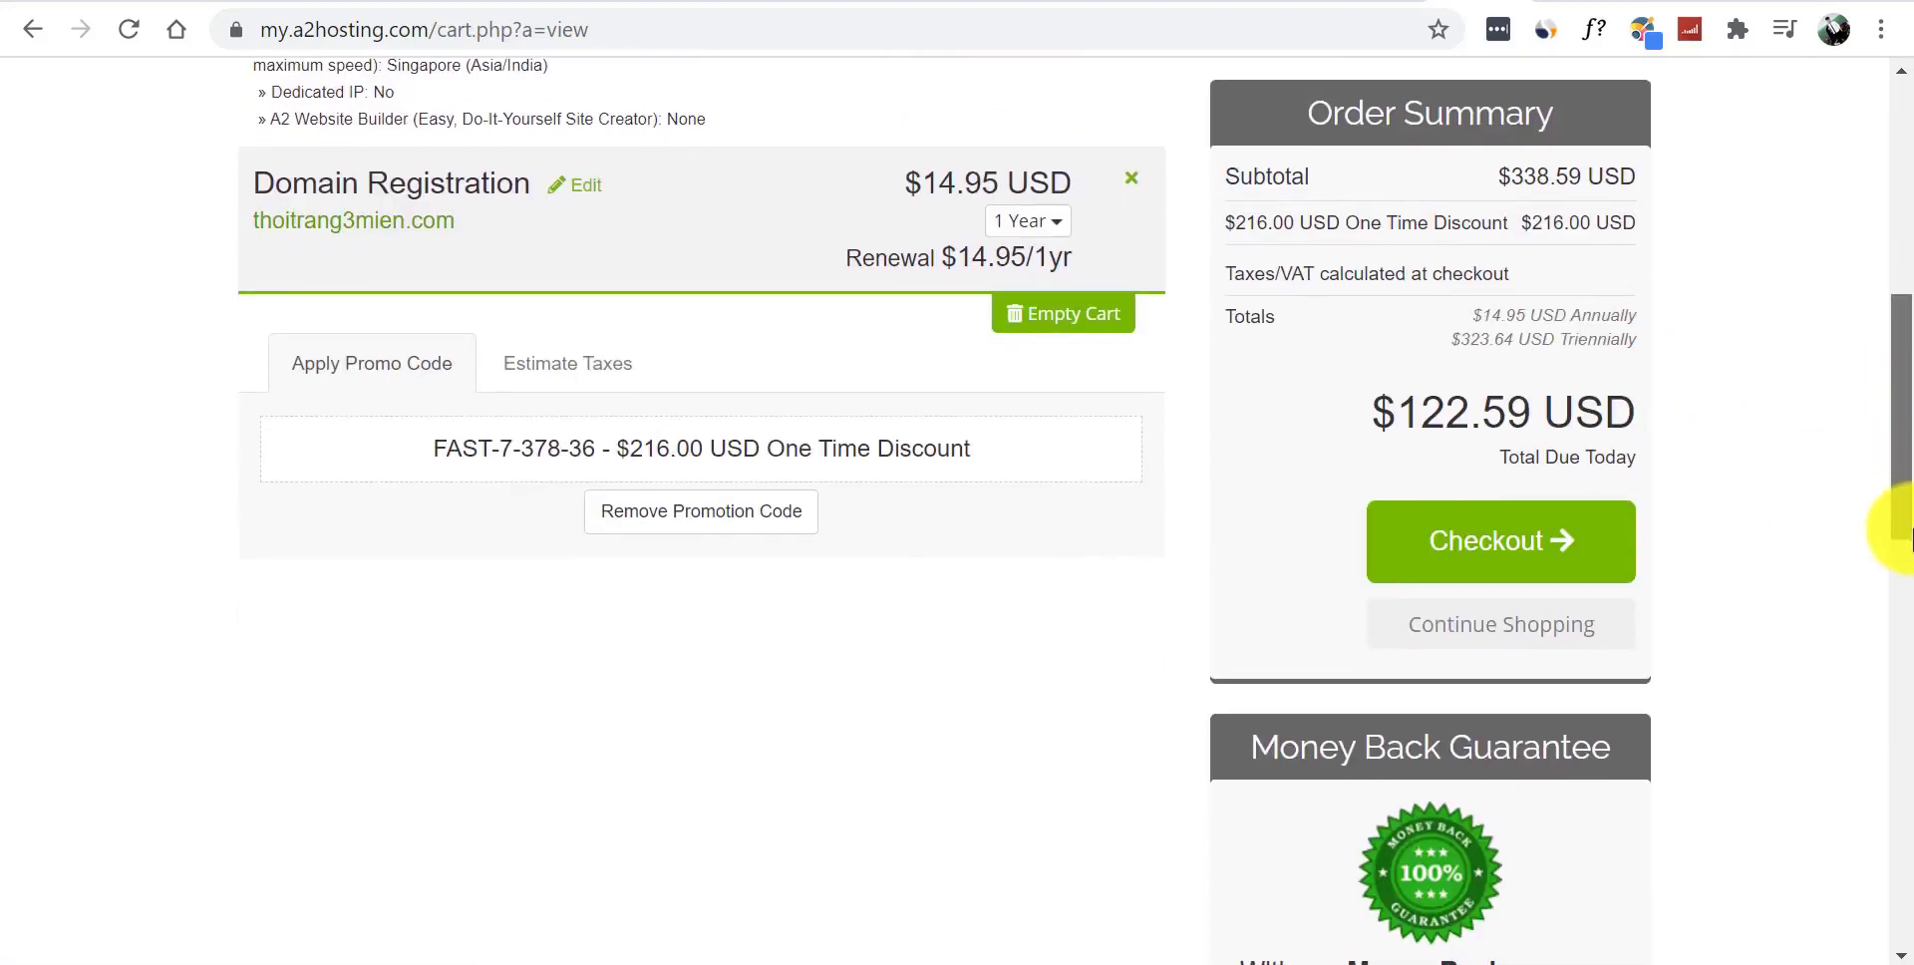
scroll(1900, 538, "down", 2)
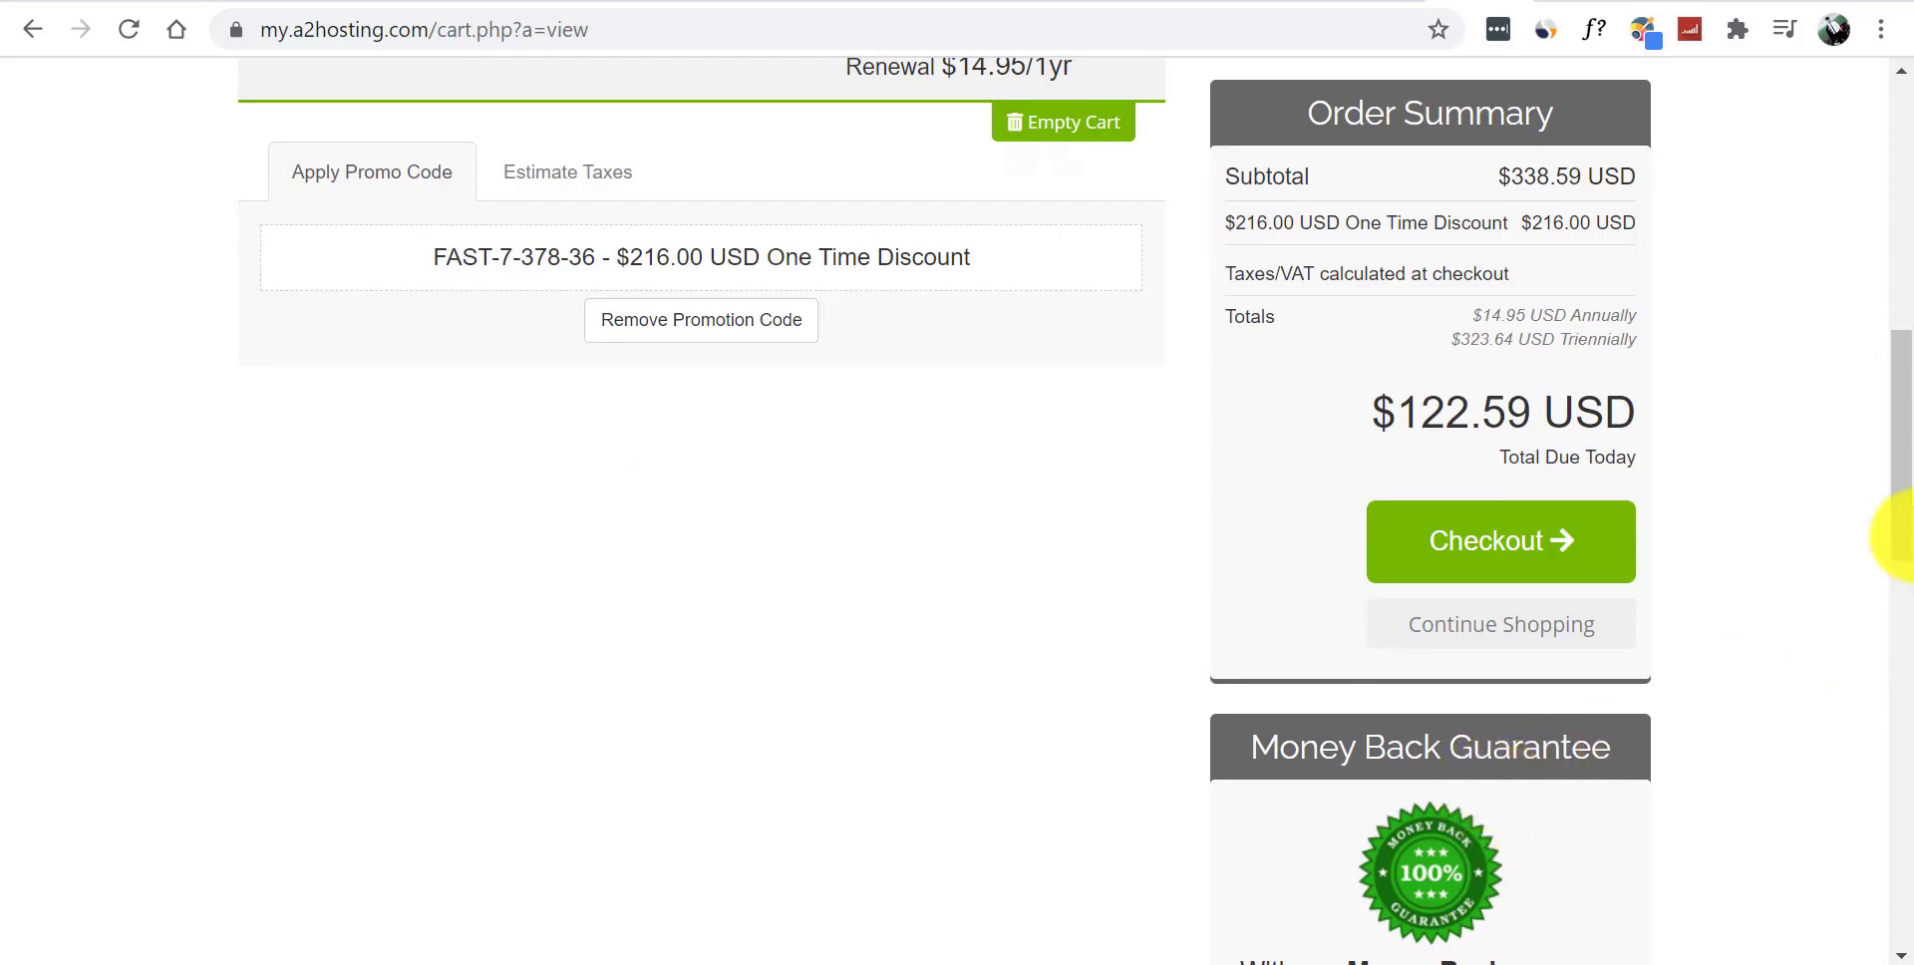
scroll(1894, 449, "up", 2)
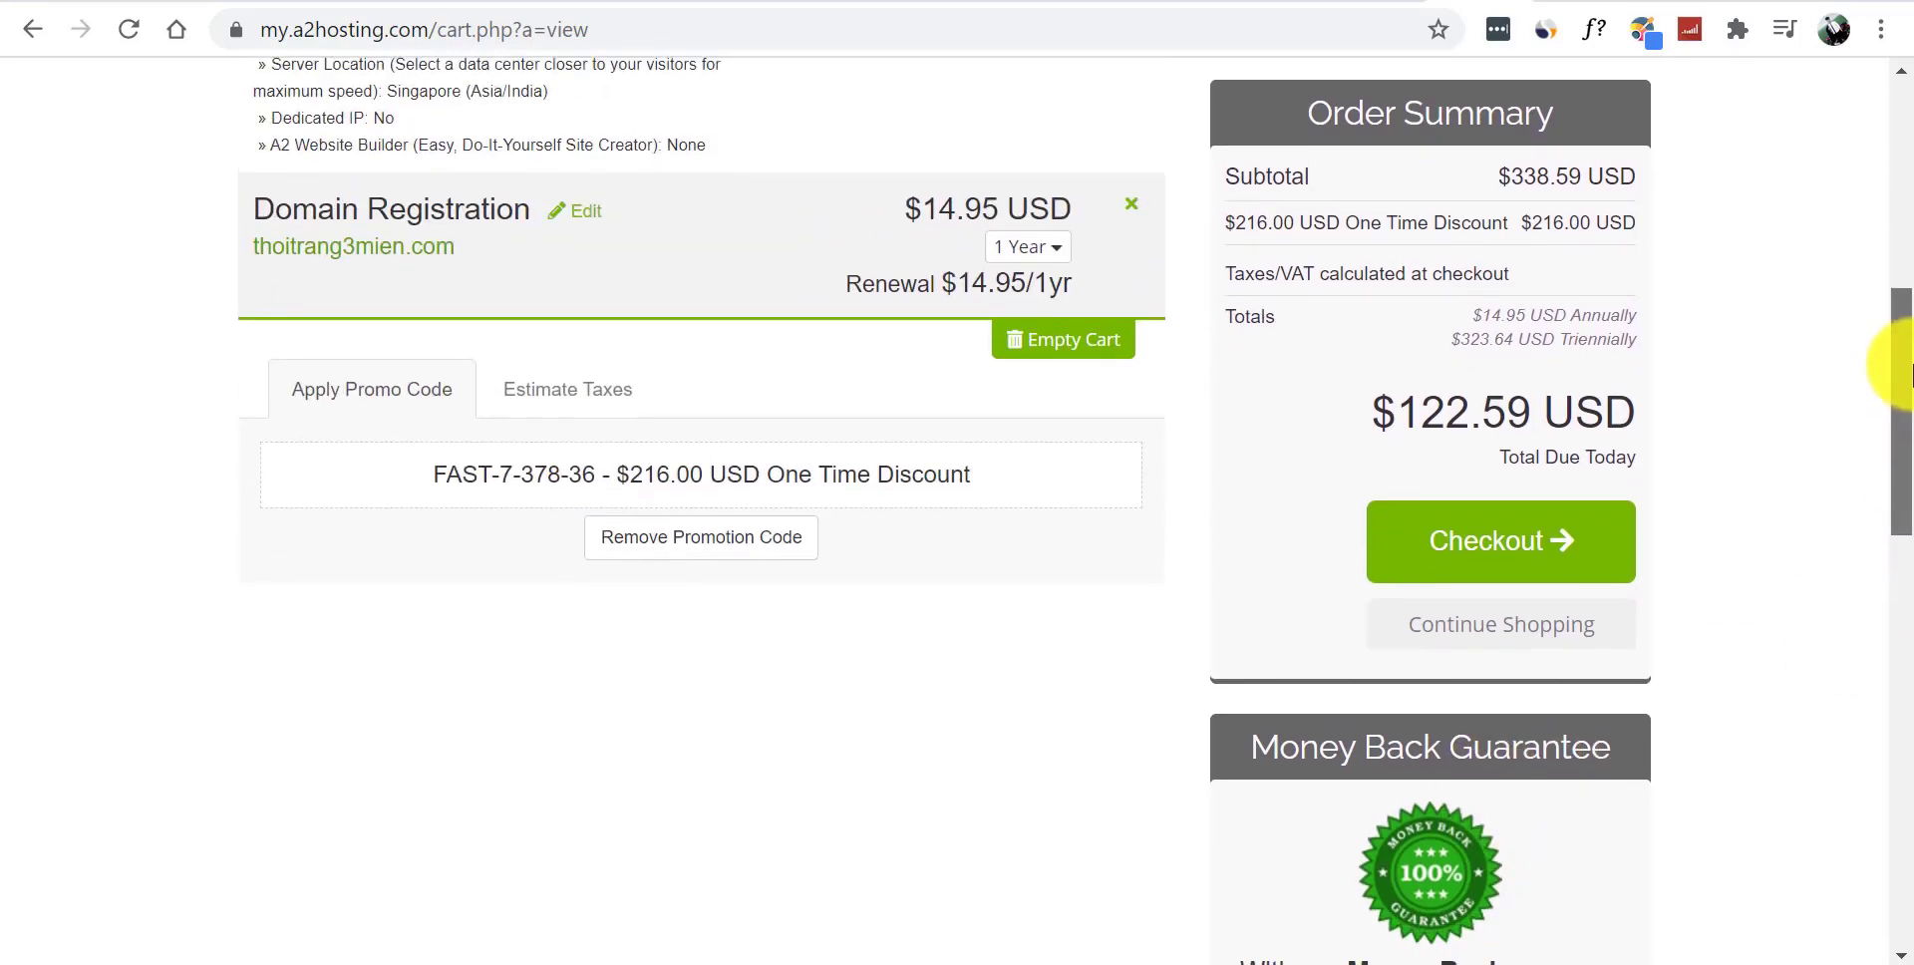
scroll(1904, 359, "up", 1)
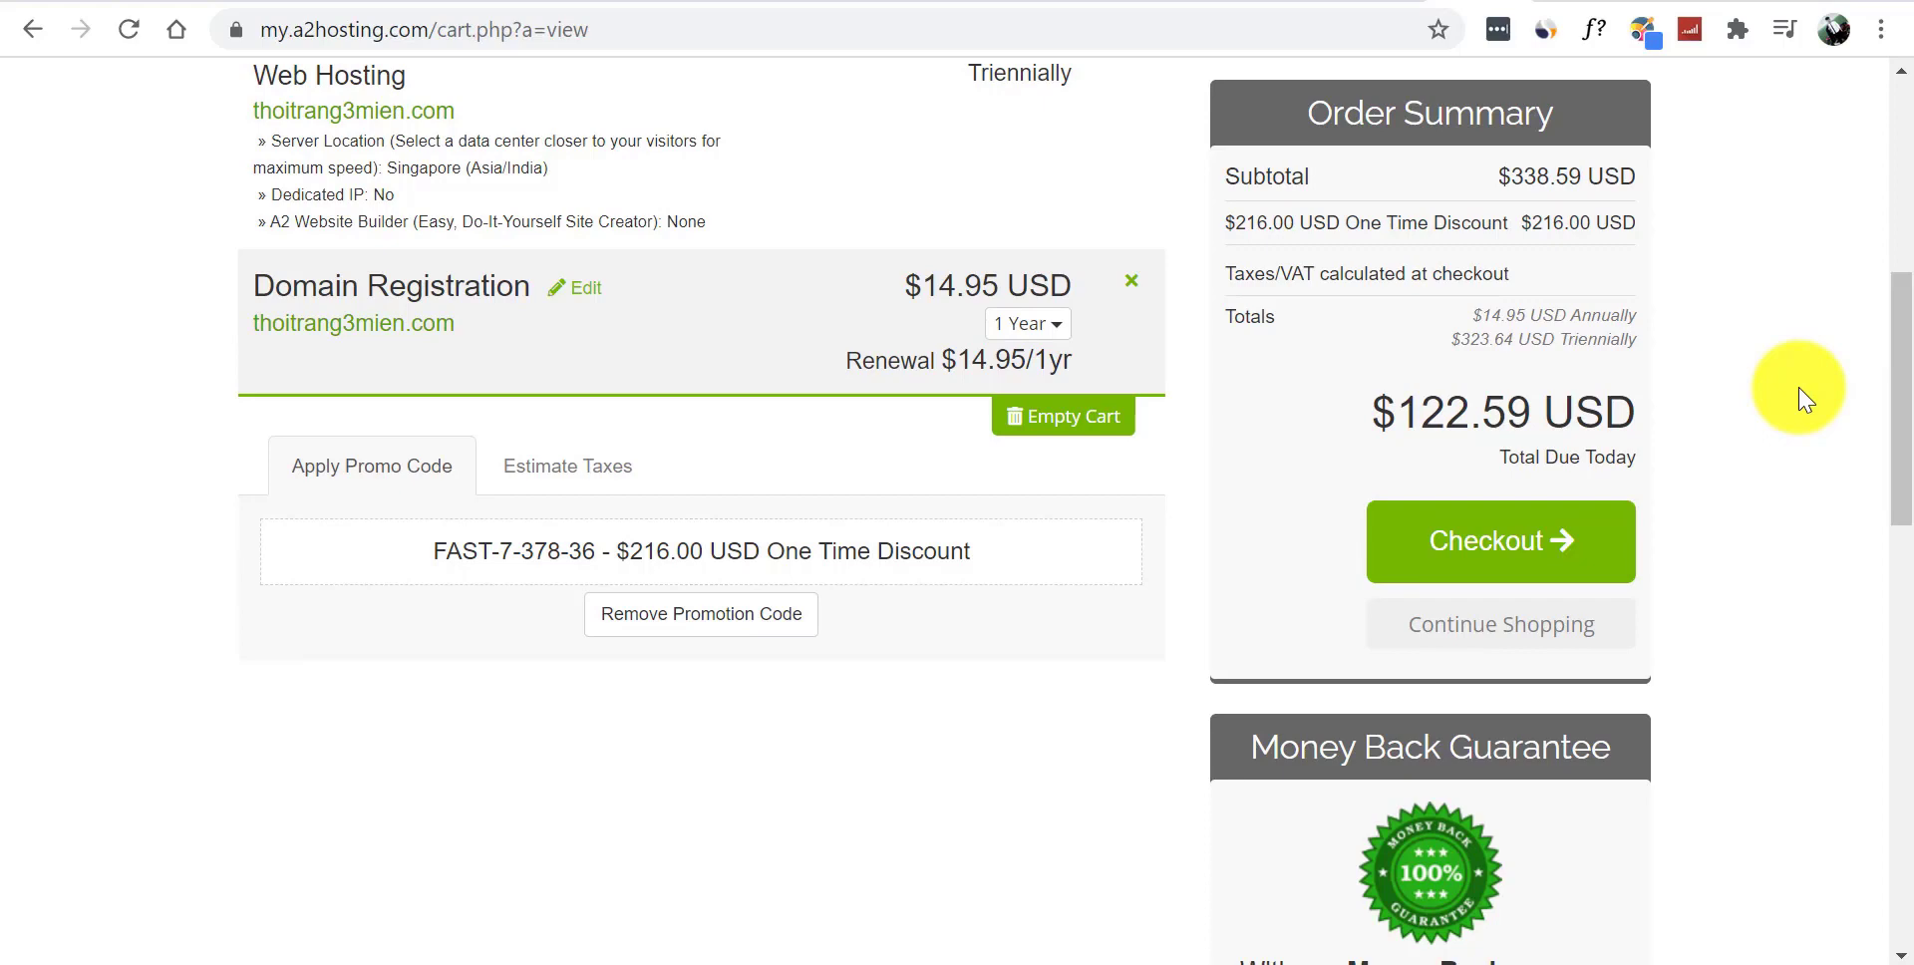
- Go to Checkout and click into the empty First Name and Last Name fields
left_click(1510, 566)
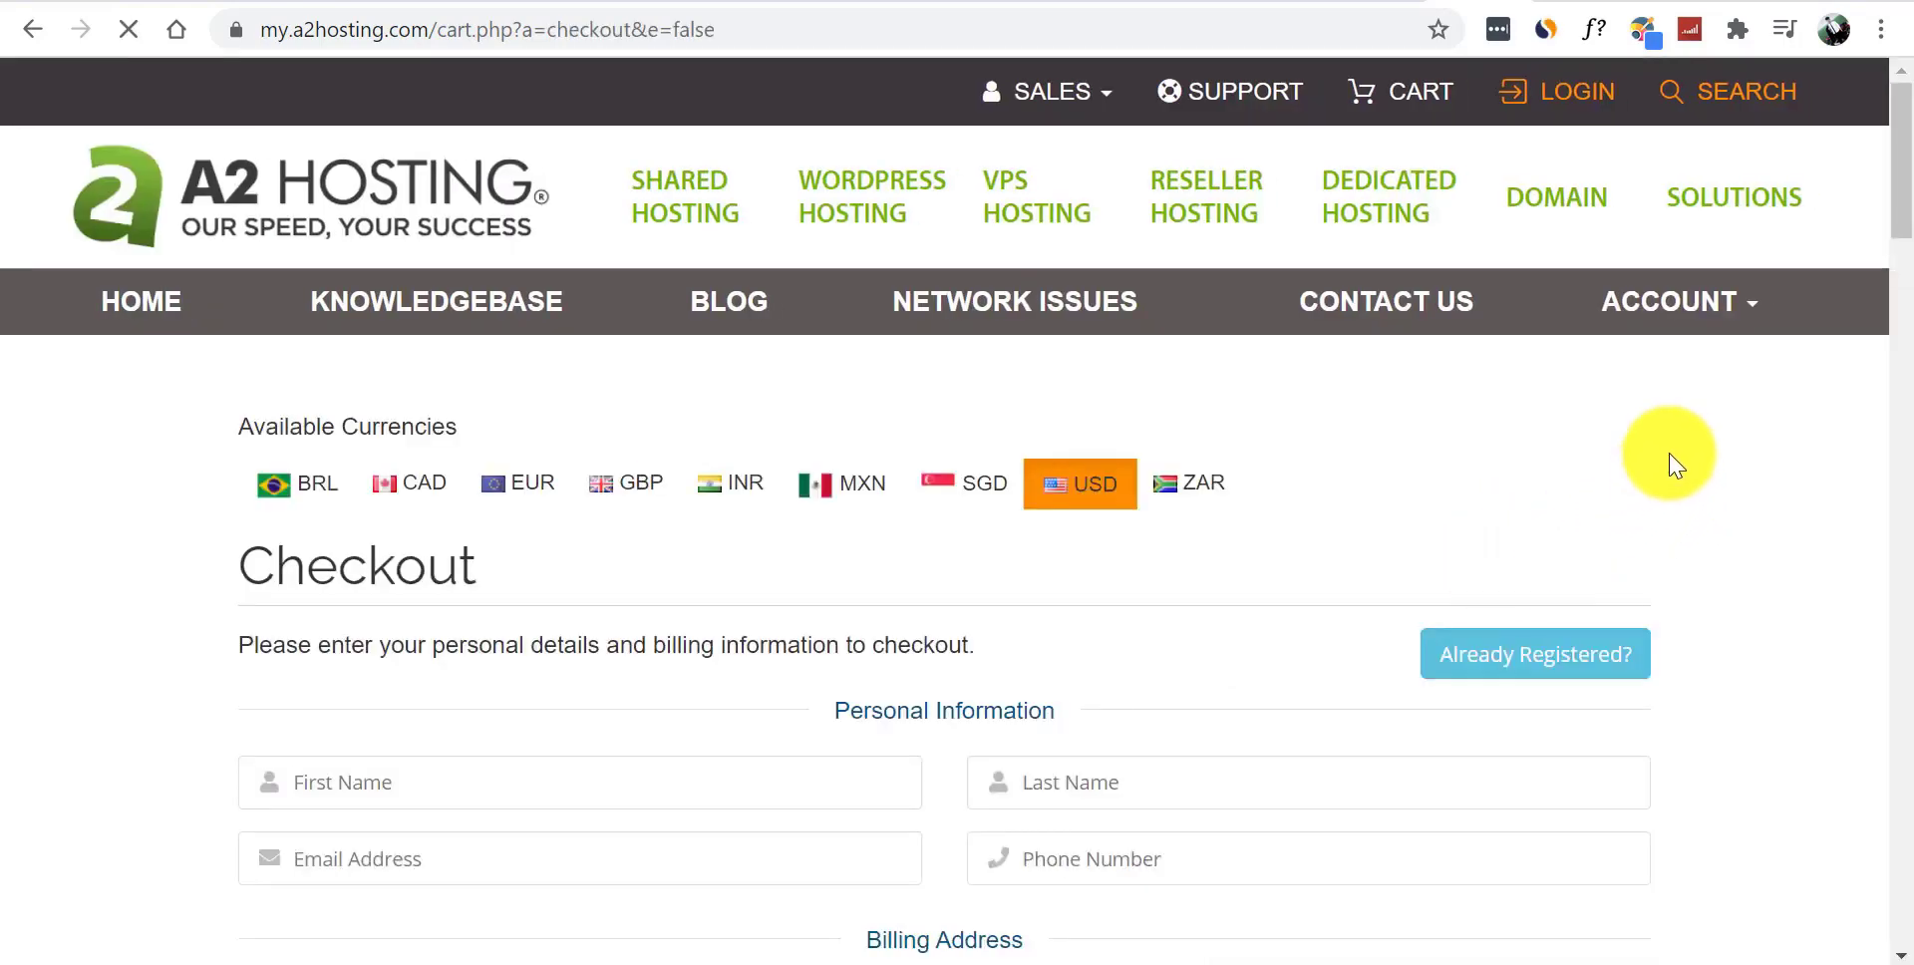
left_click_drag(1900, 194, 1909, 251)
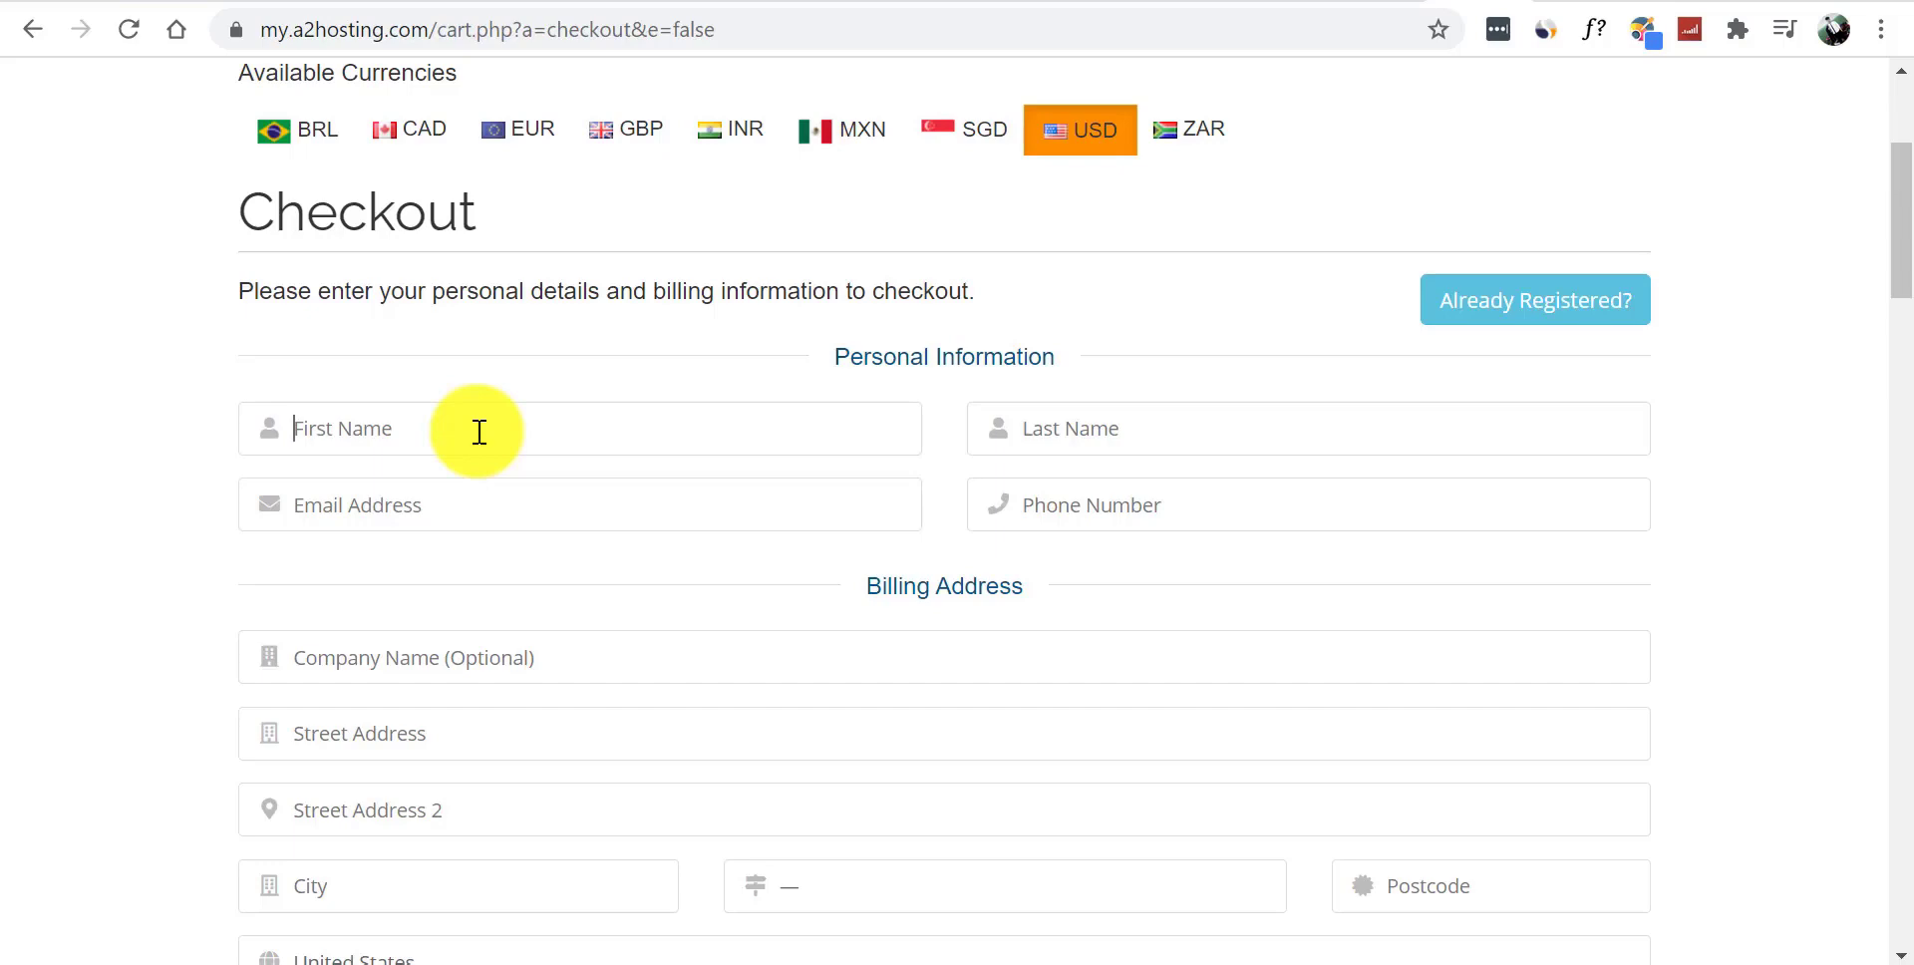
left_click(1077, 426)
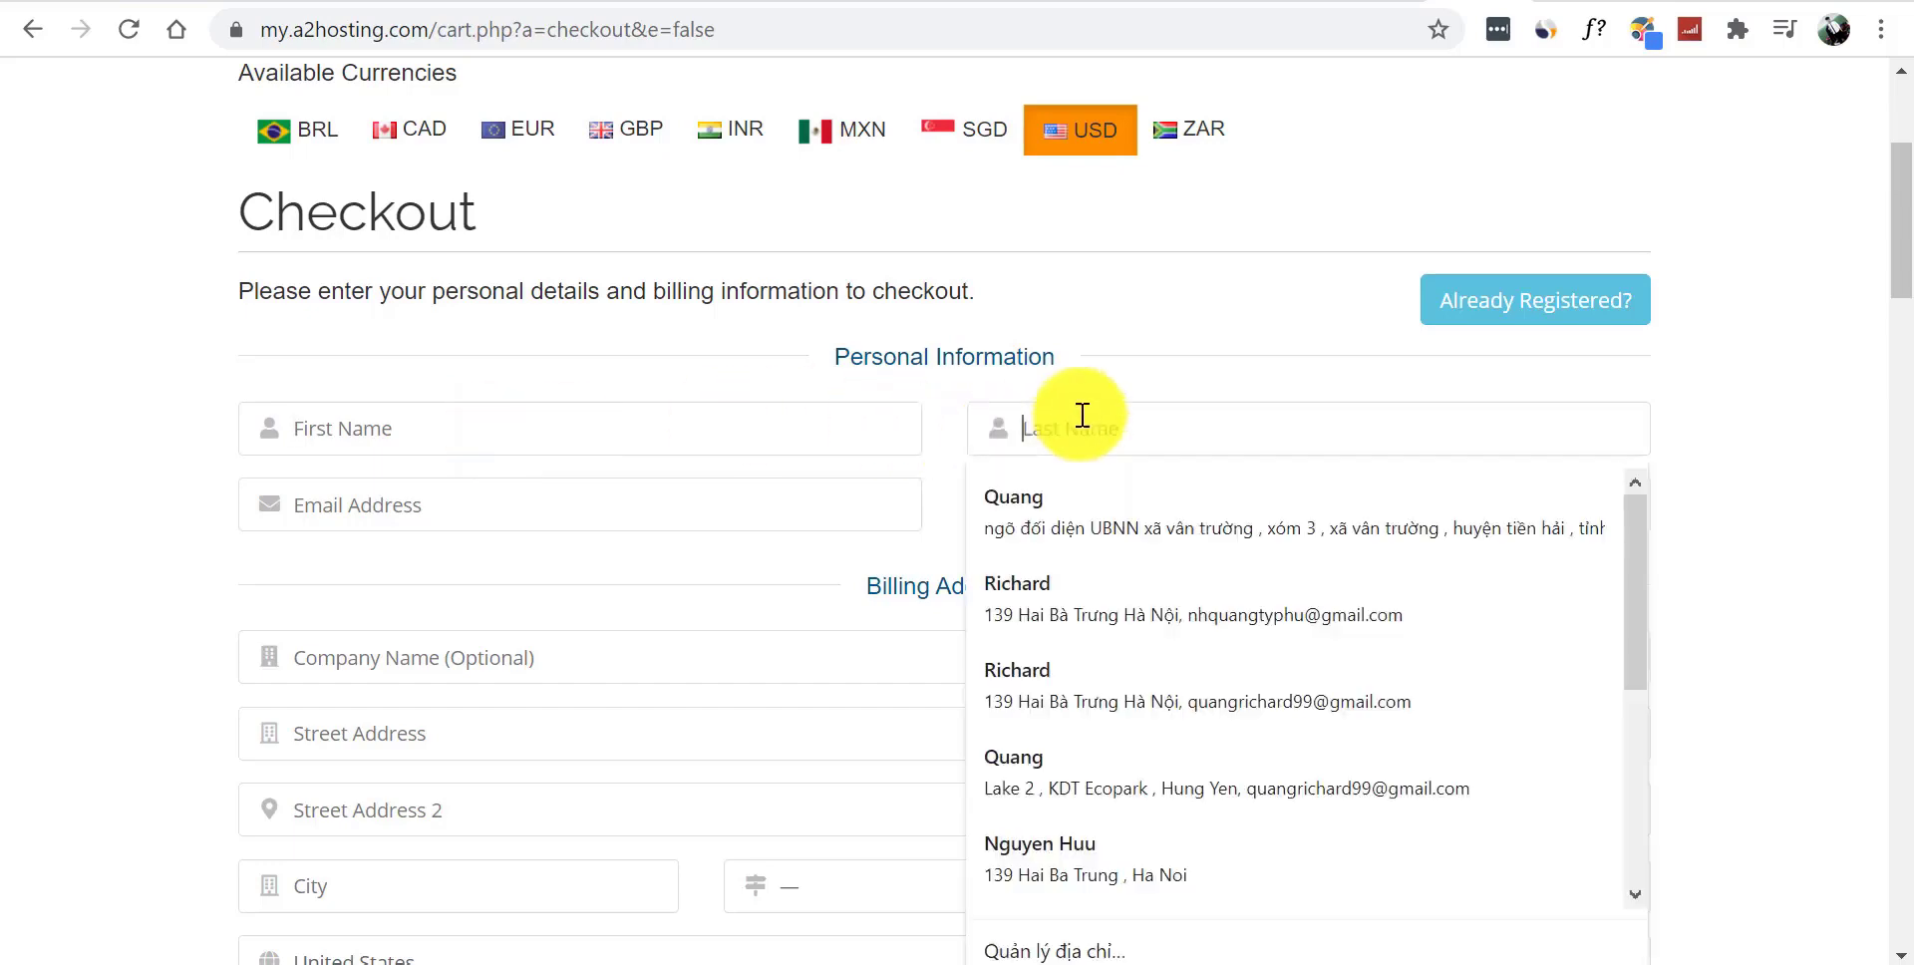
left_click(1213, 339)
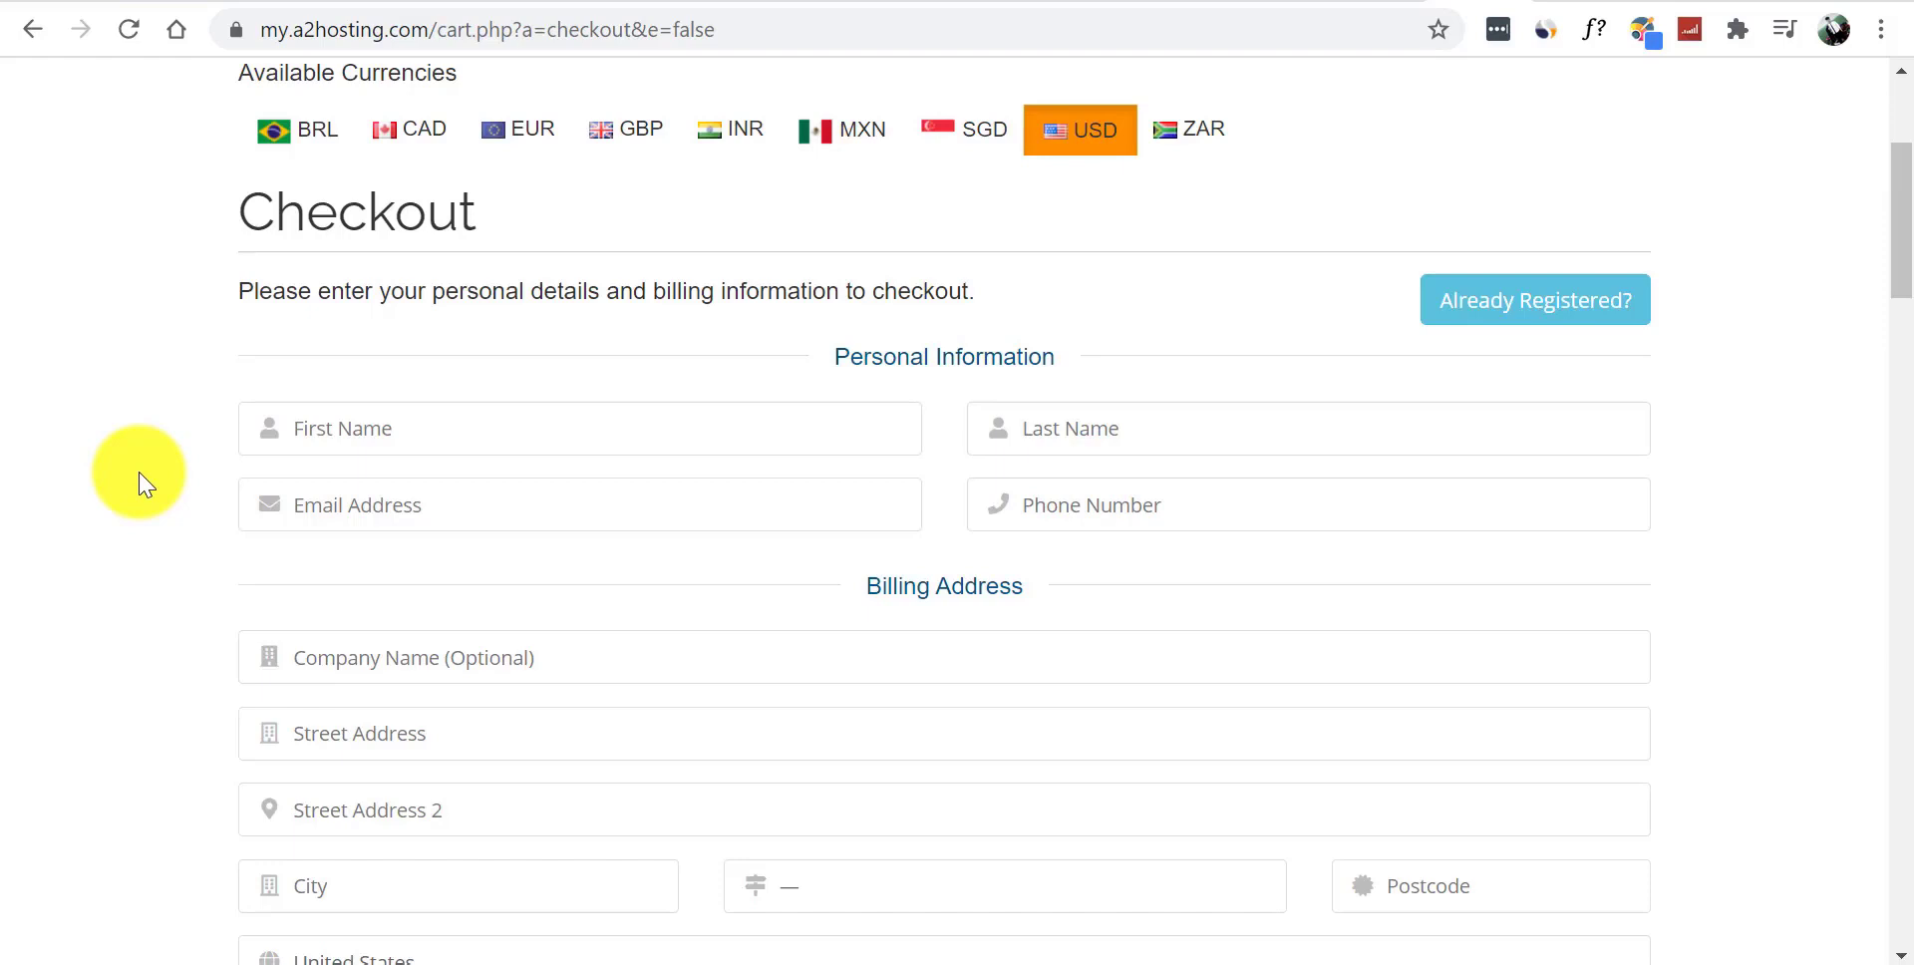
- Jot the contact's phone number into the browser address bar as scratch text
left_click(388, 38)
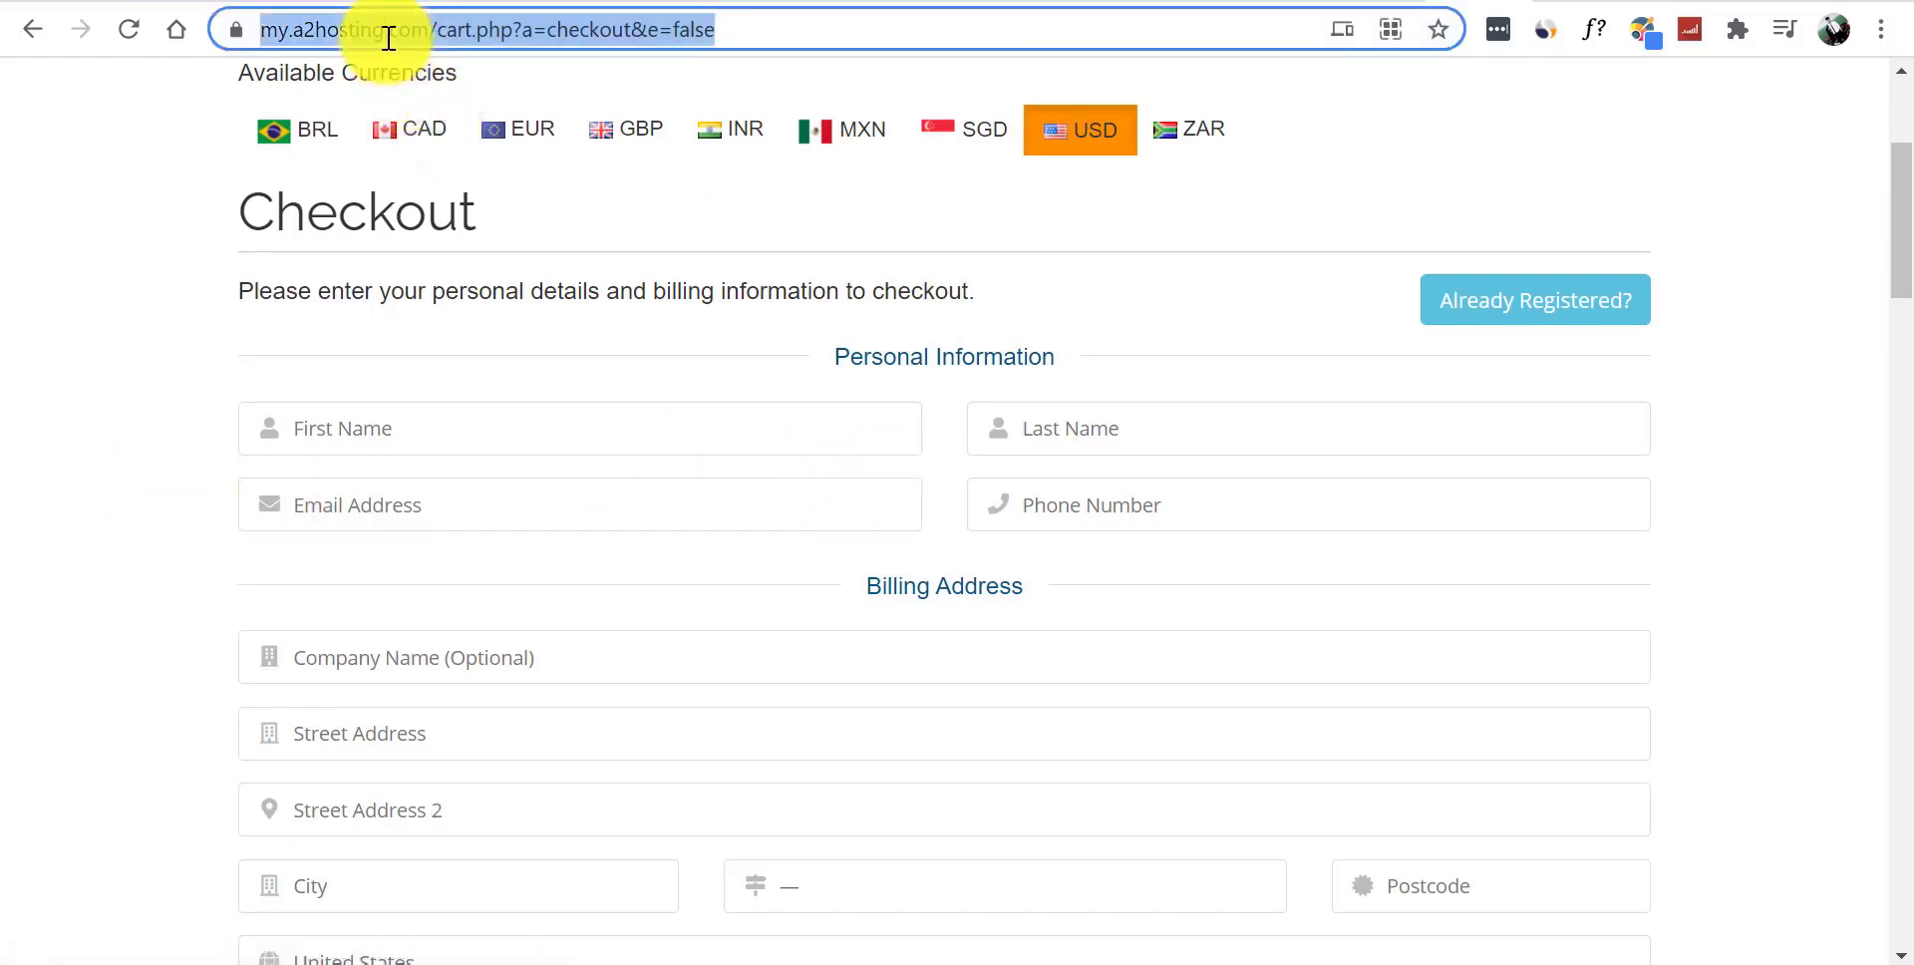
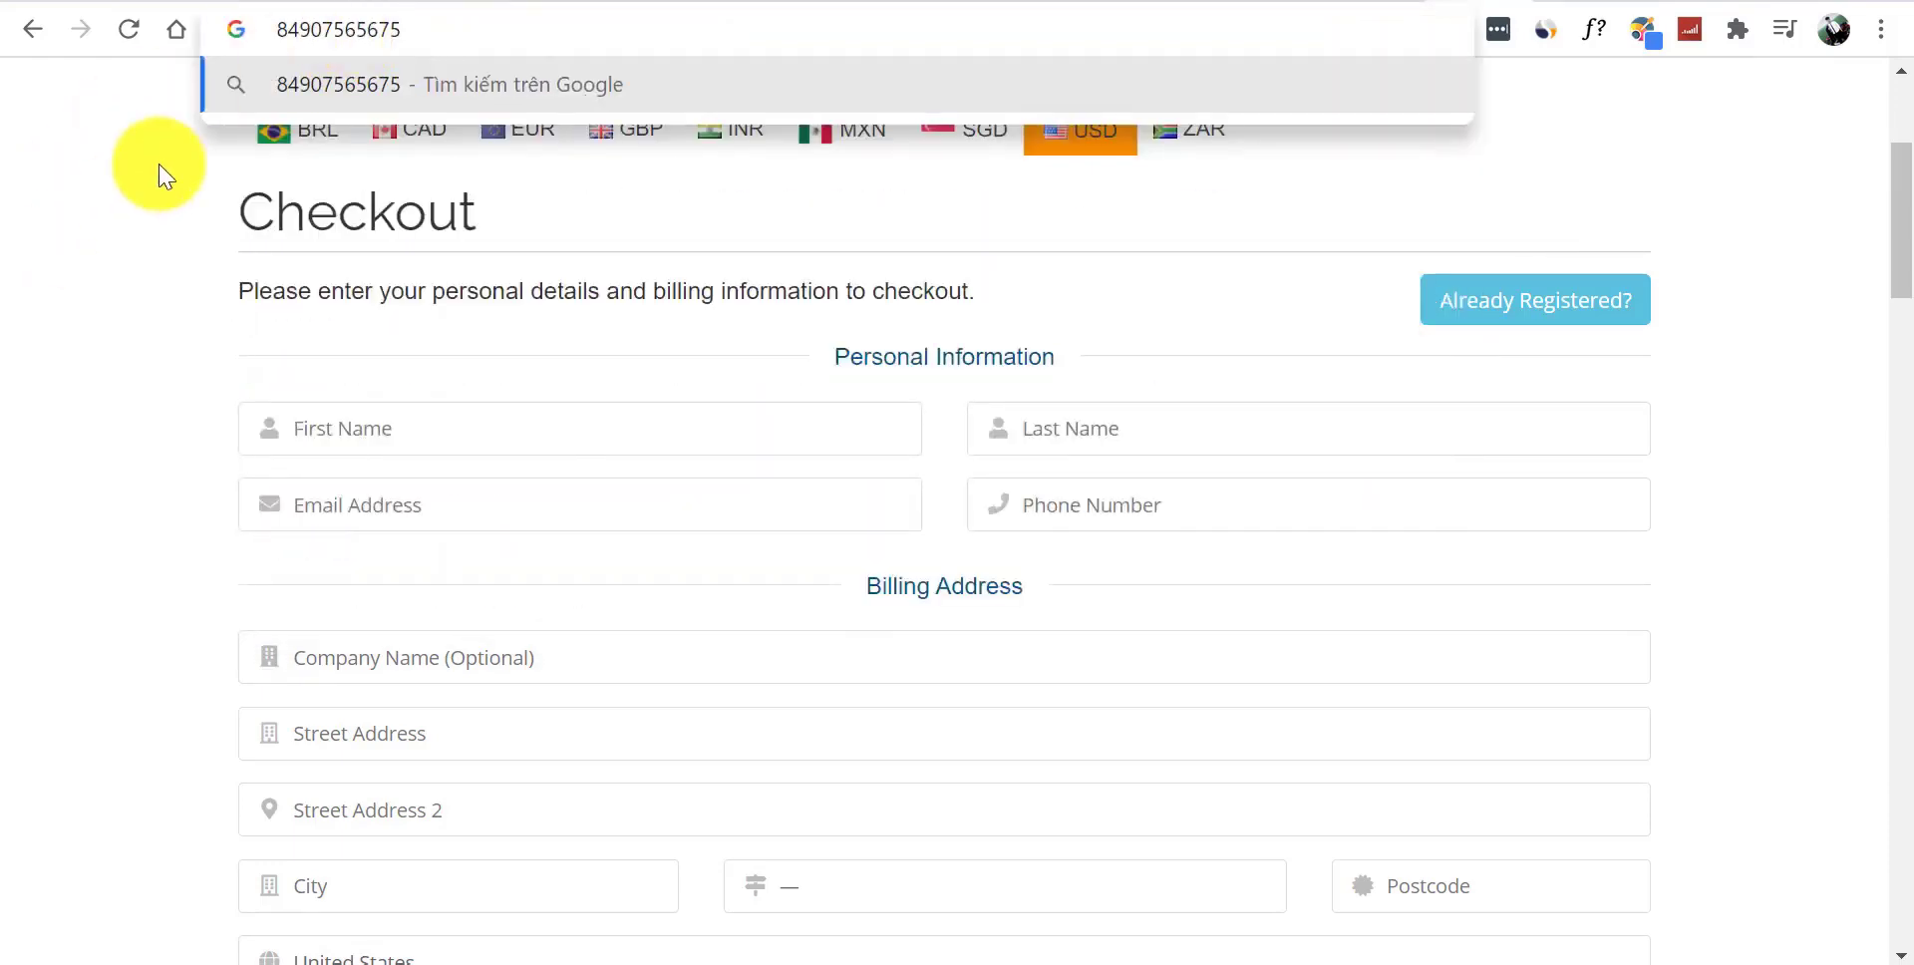
left_click(3, 329)
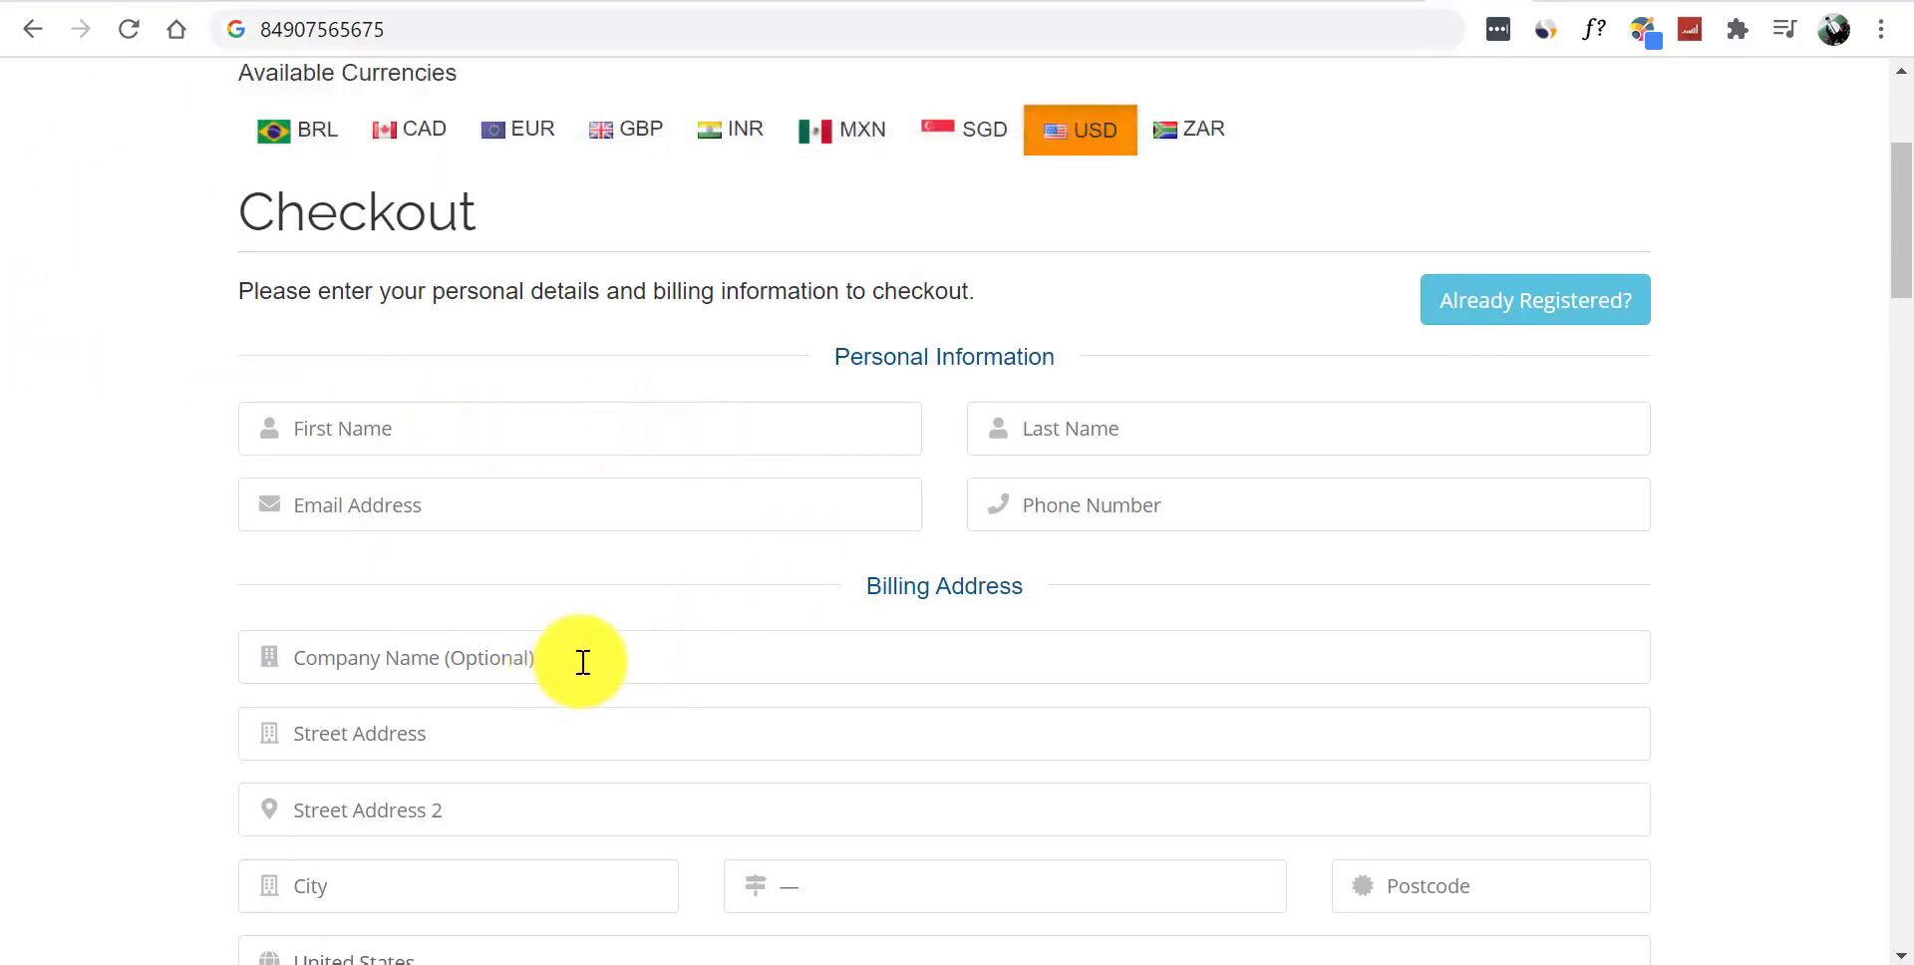
scroll(1889, 264, "down", 3)
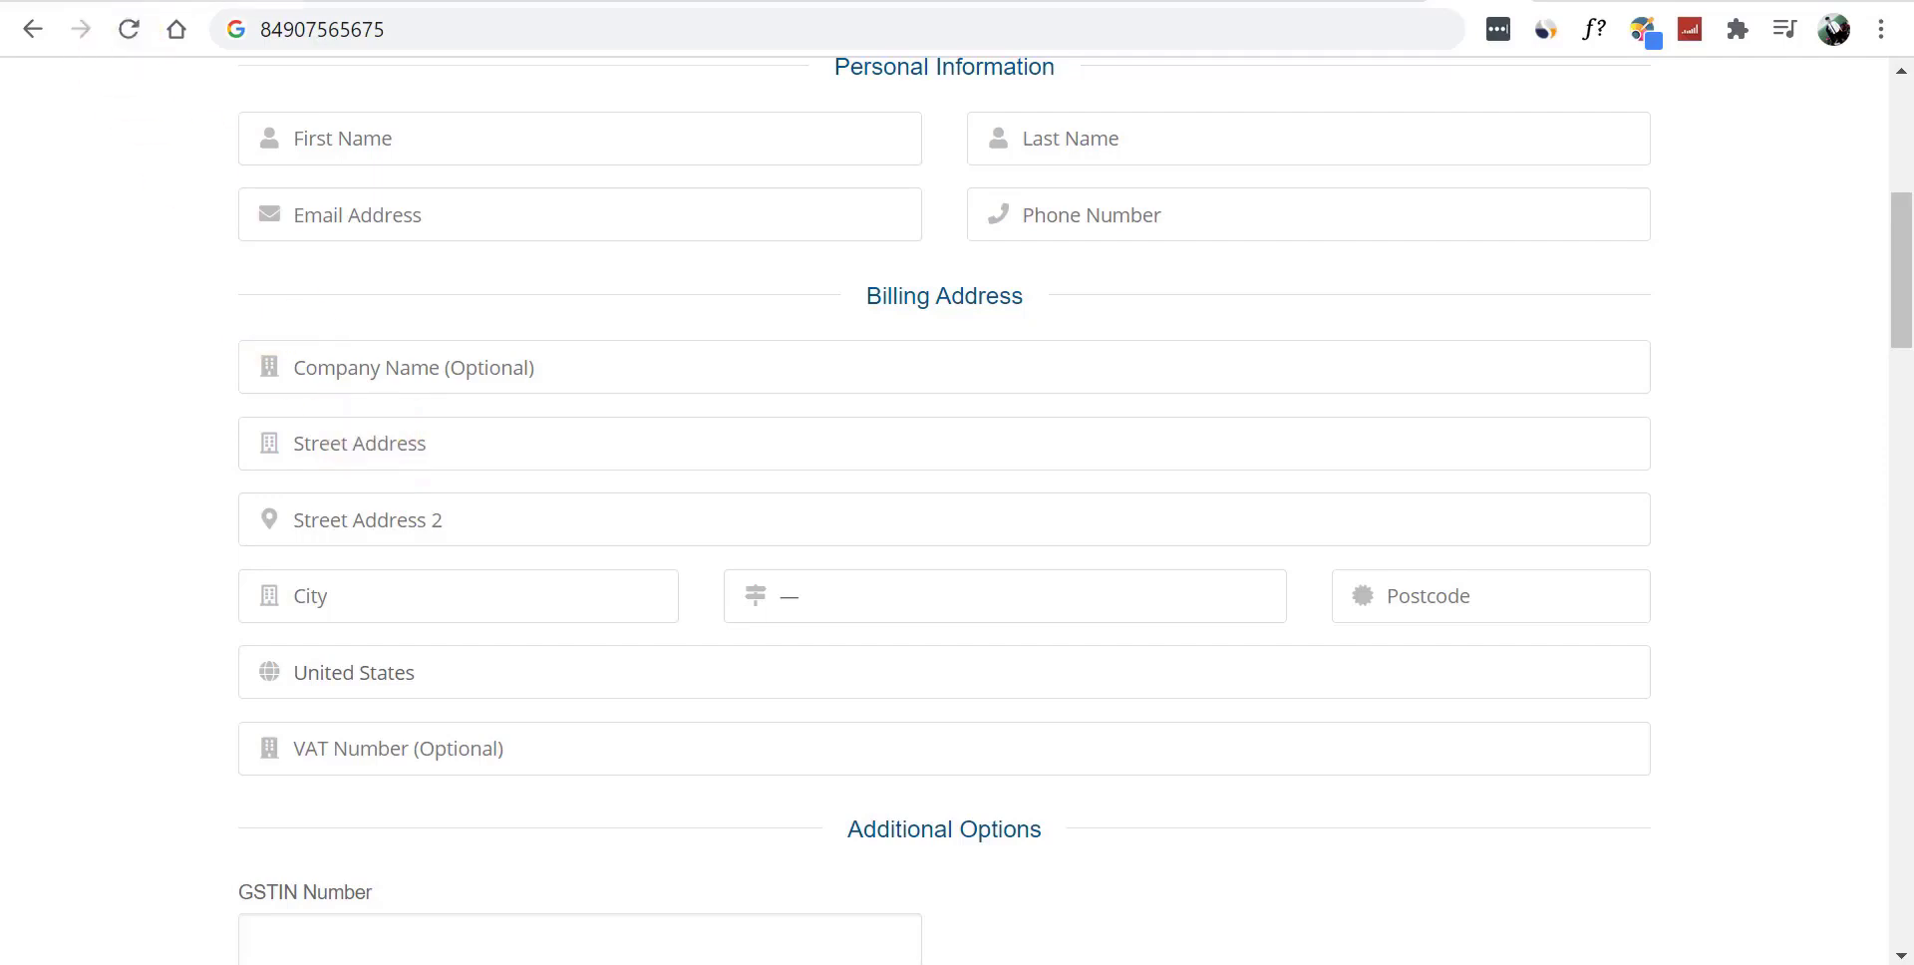
- Jot the start of the contact's street address into the address bar as scratch text
left_click(380, 37)
type("x")
type("o")
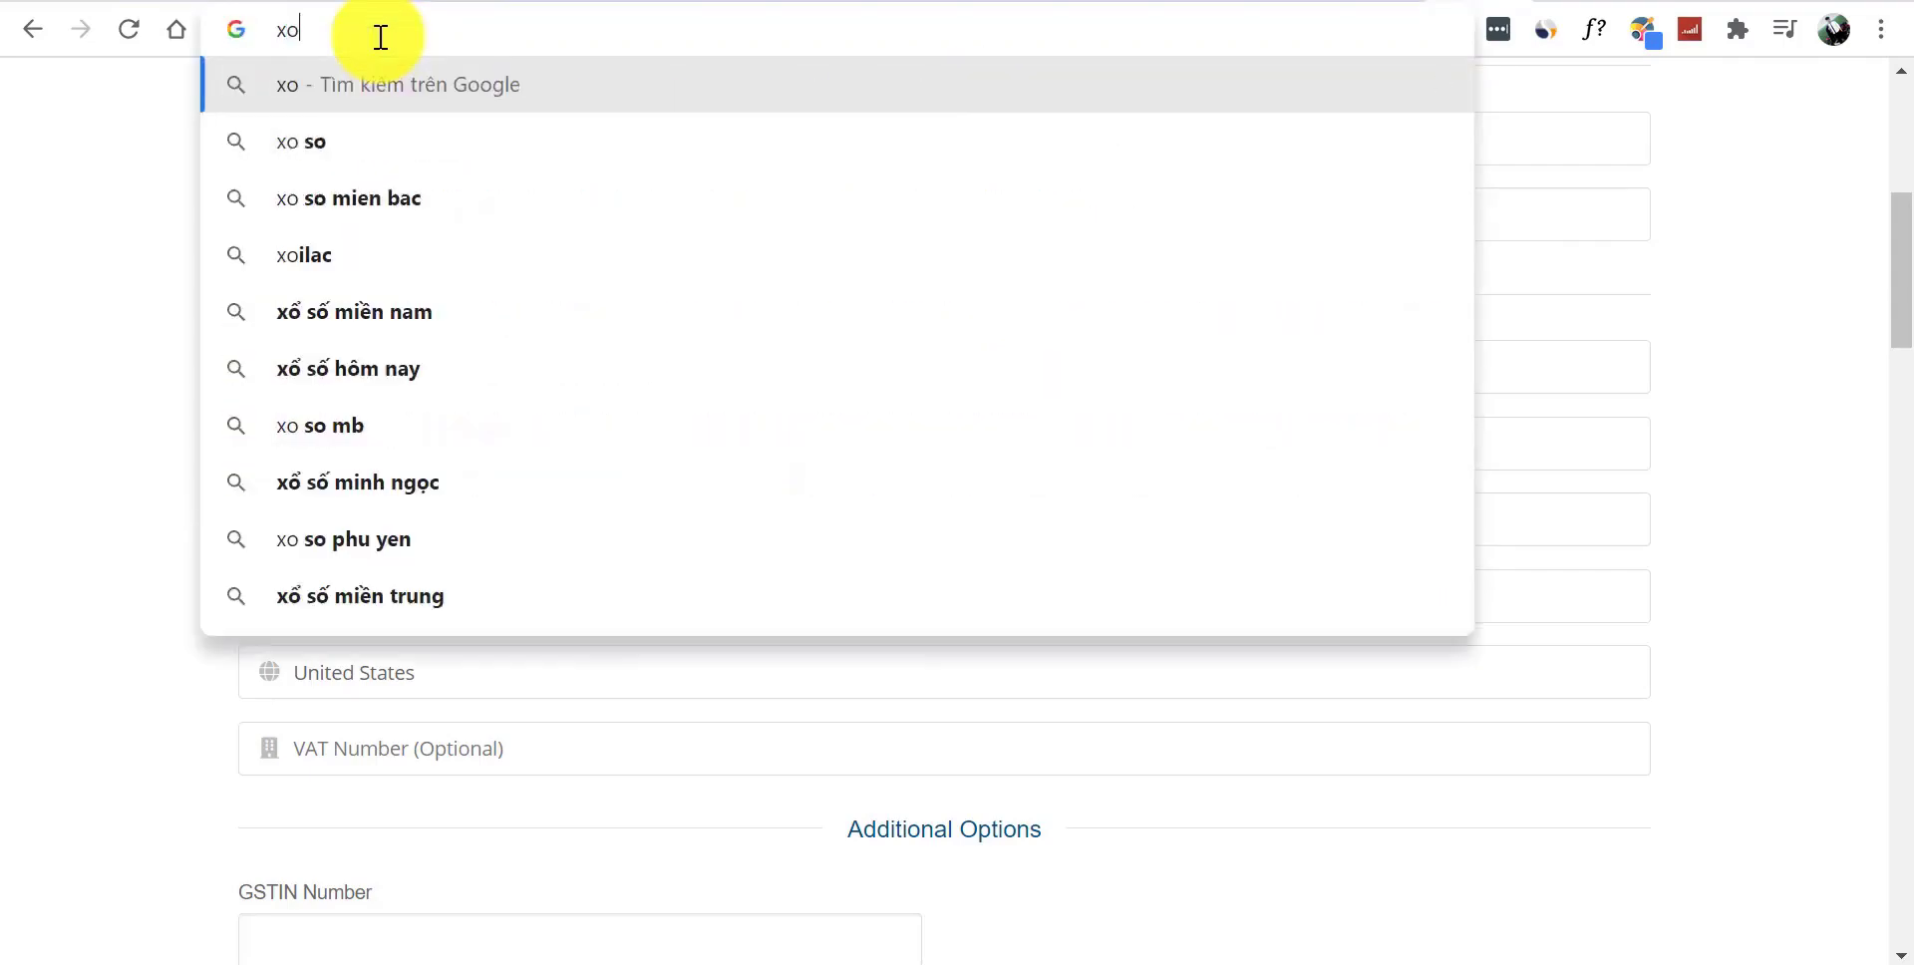
type("m 4")
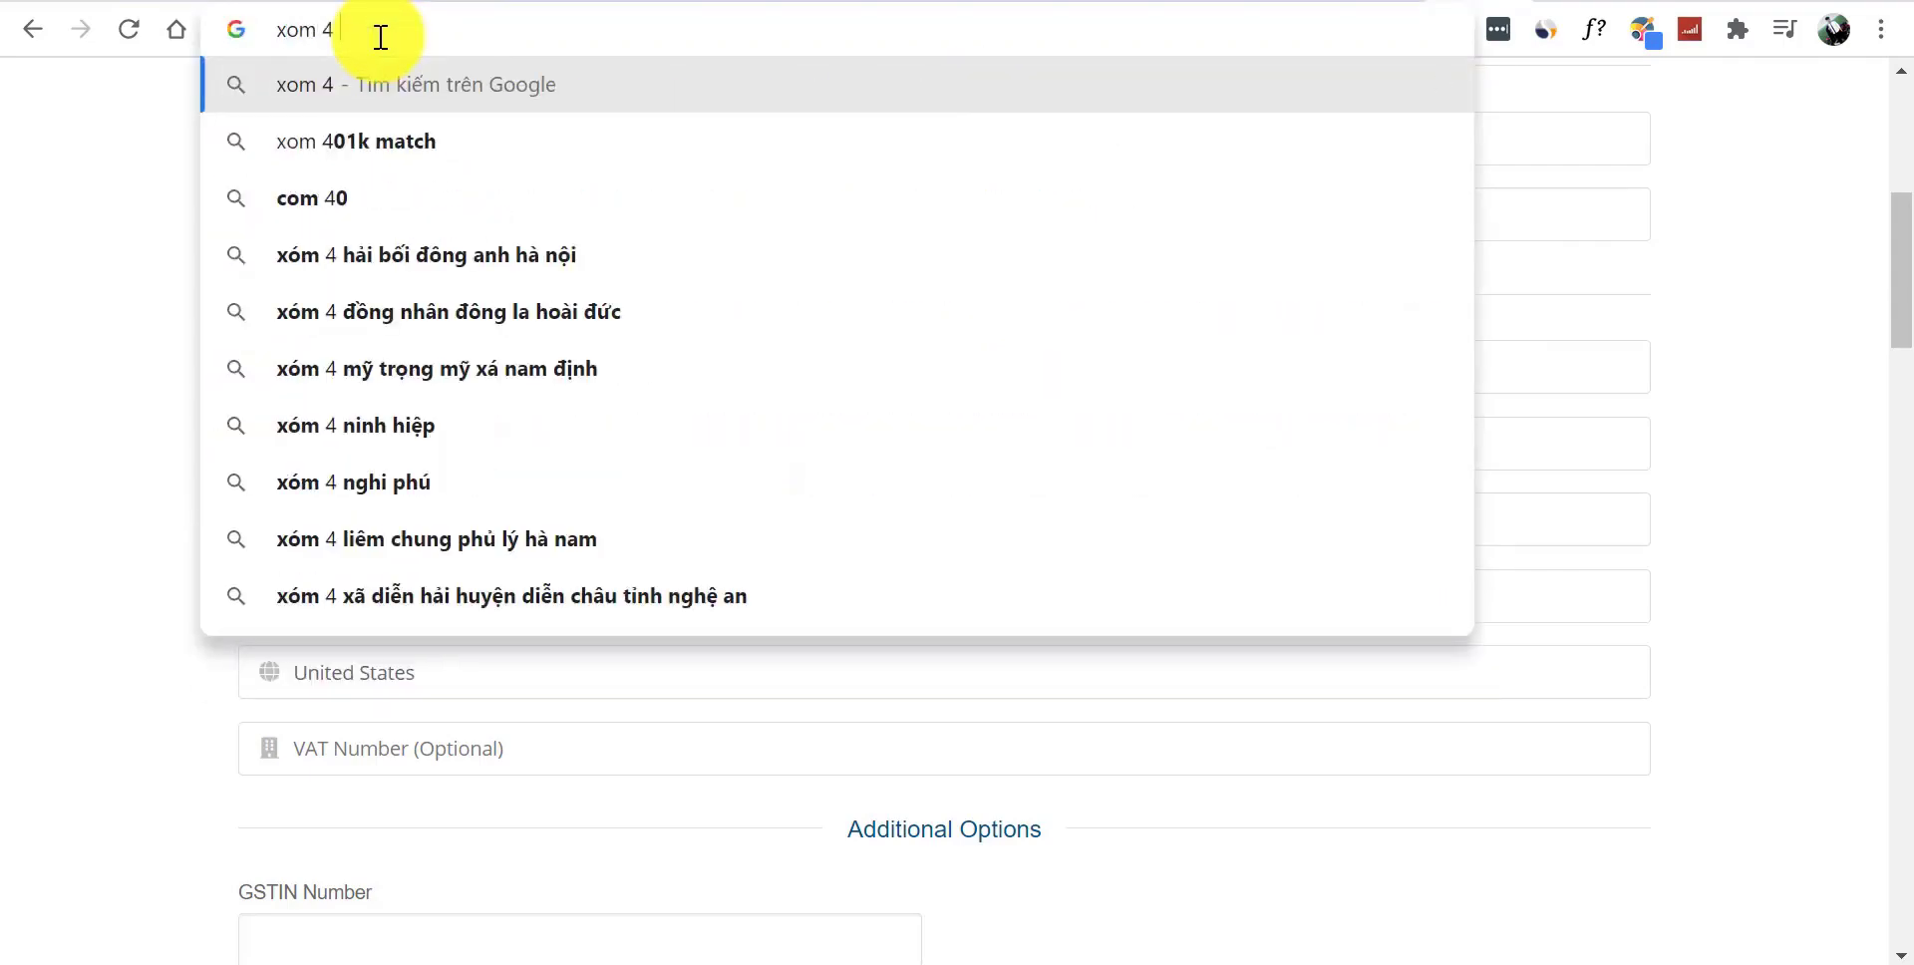
type(" ,")
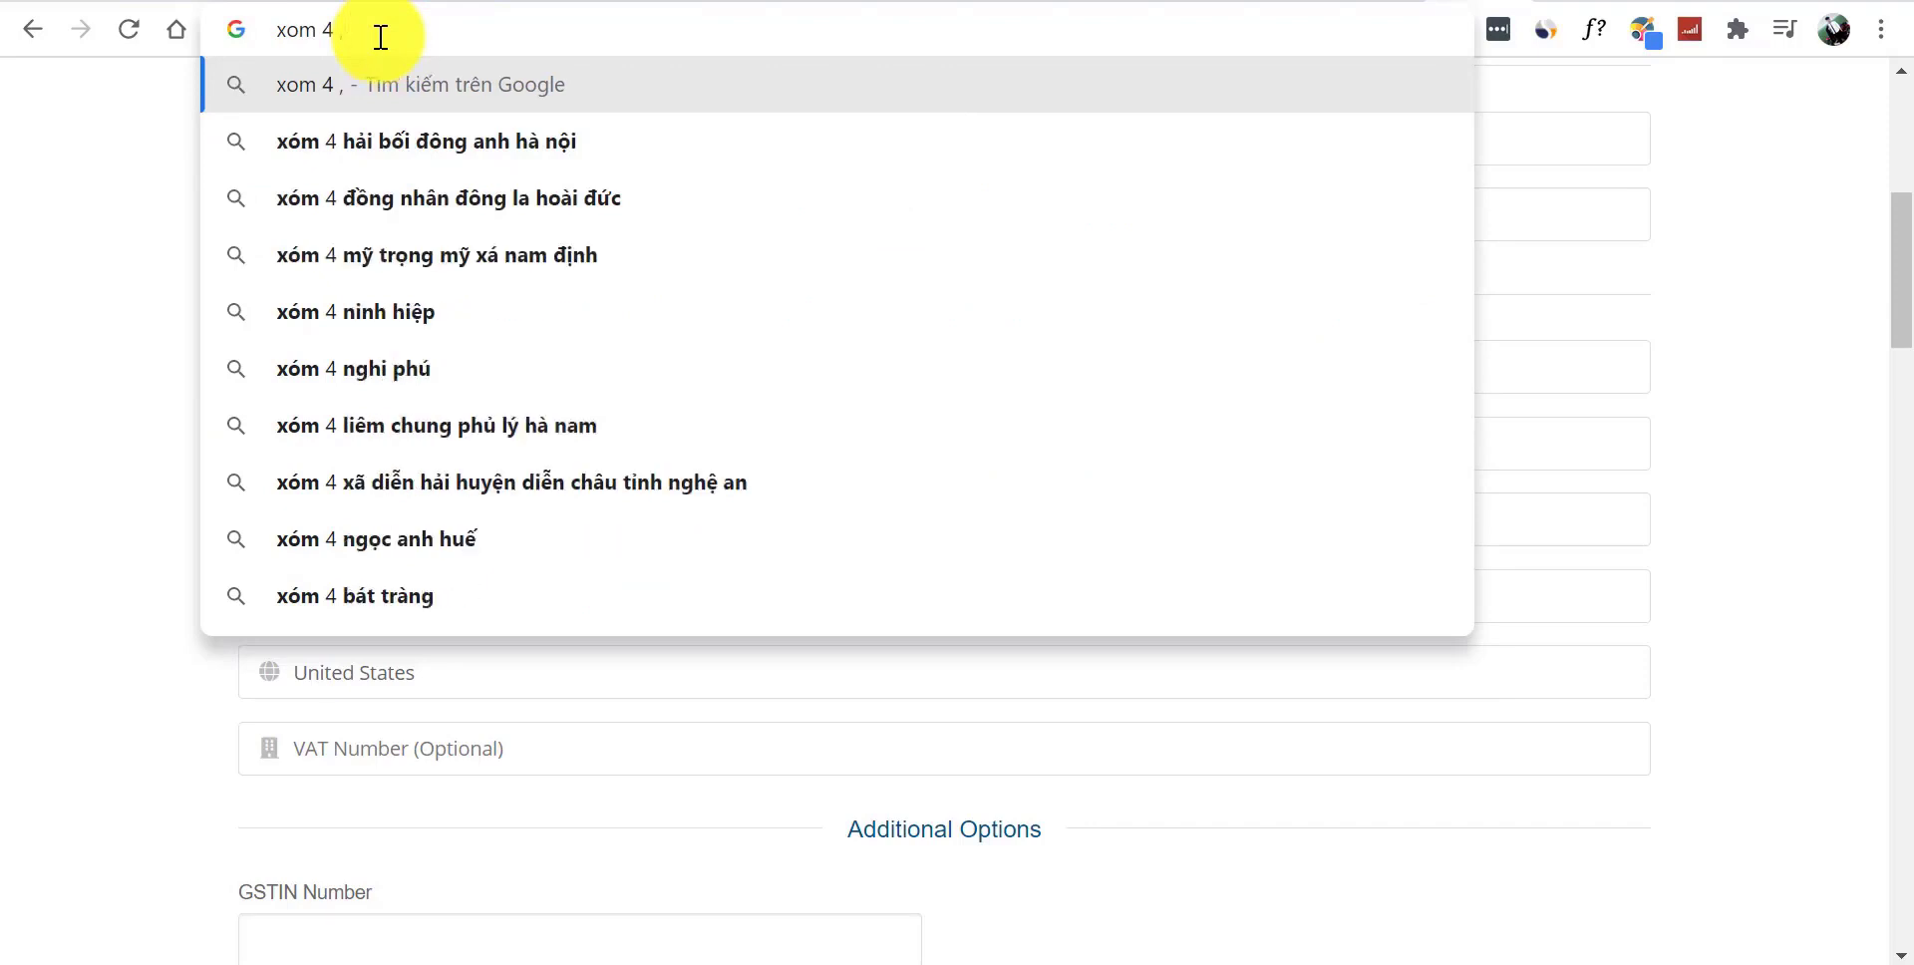
type(" xa")
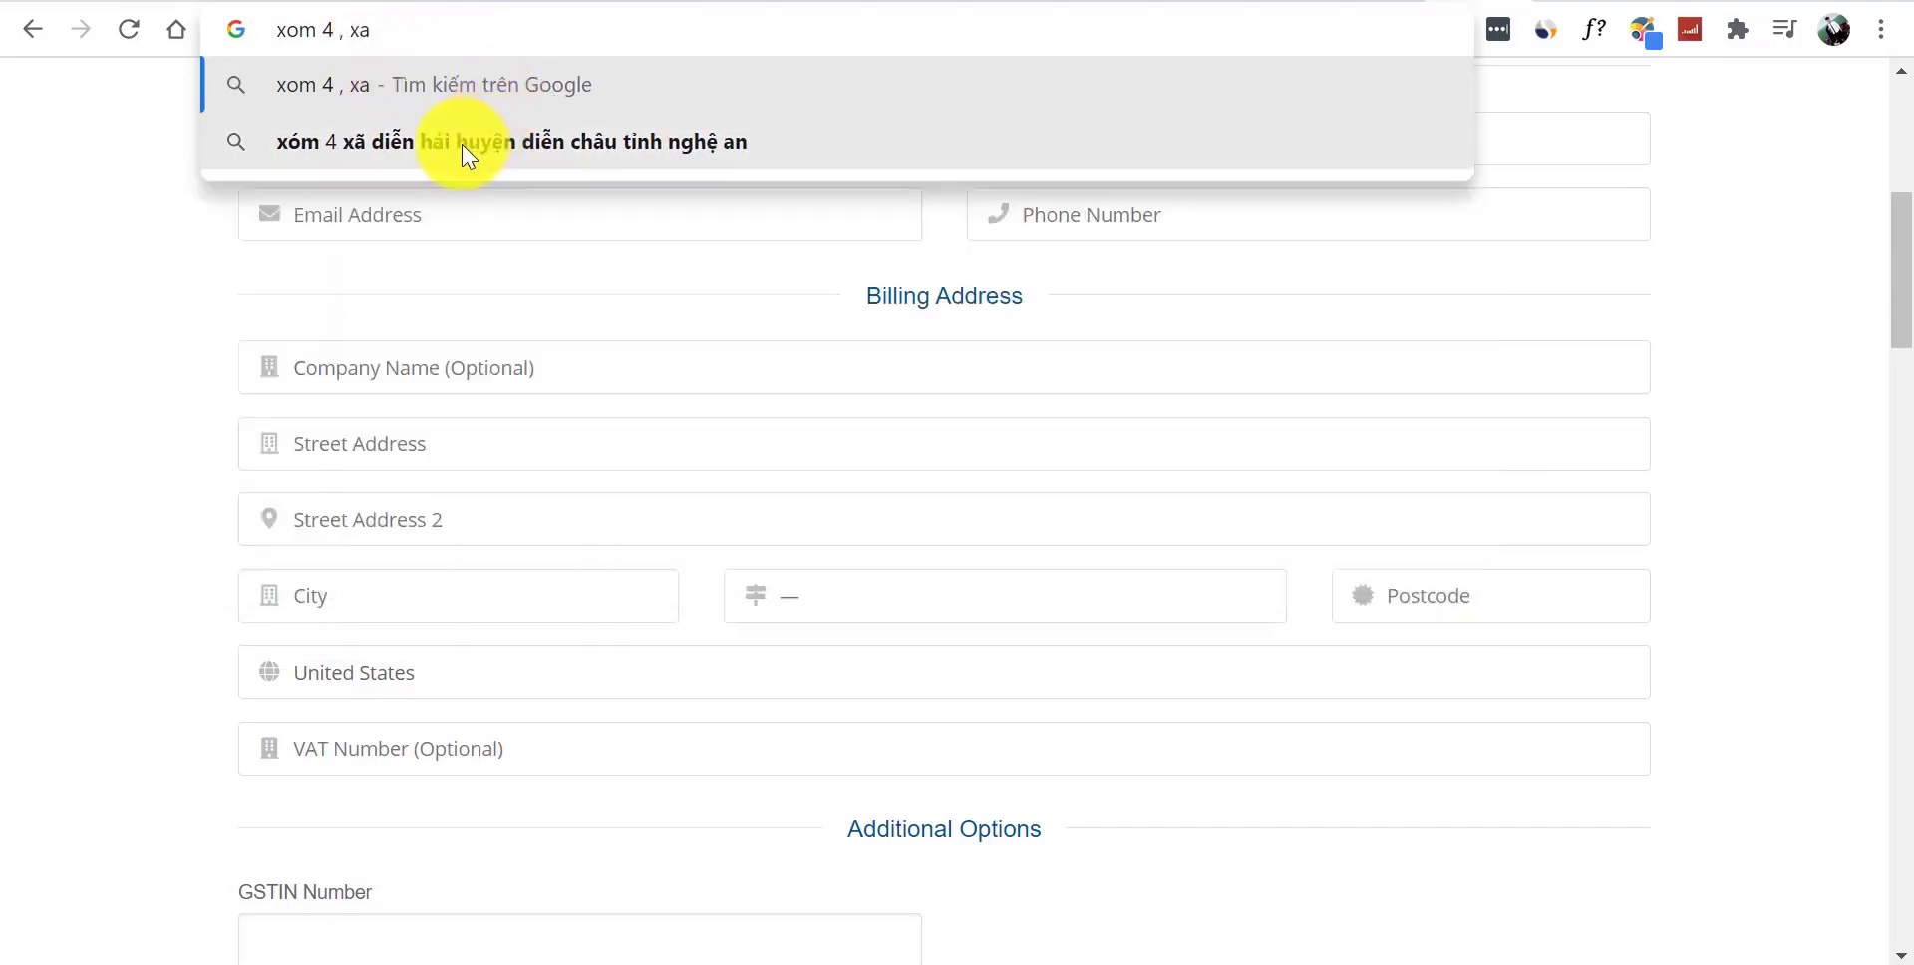
left_click(10, 399)
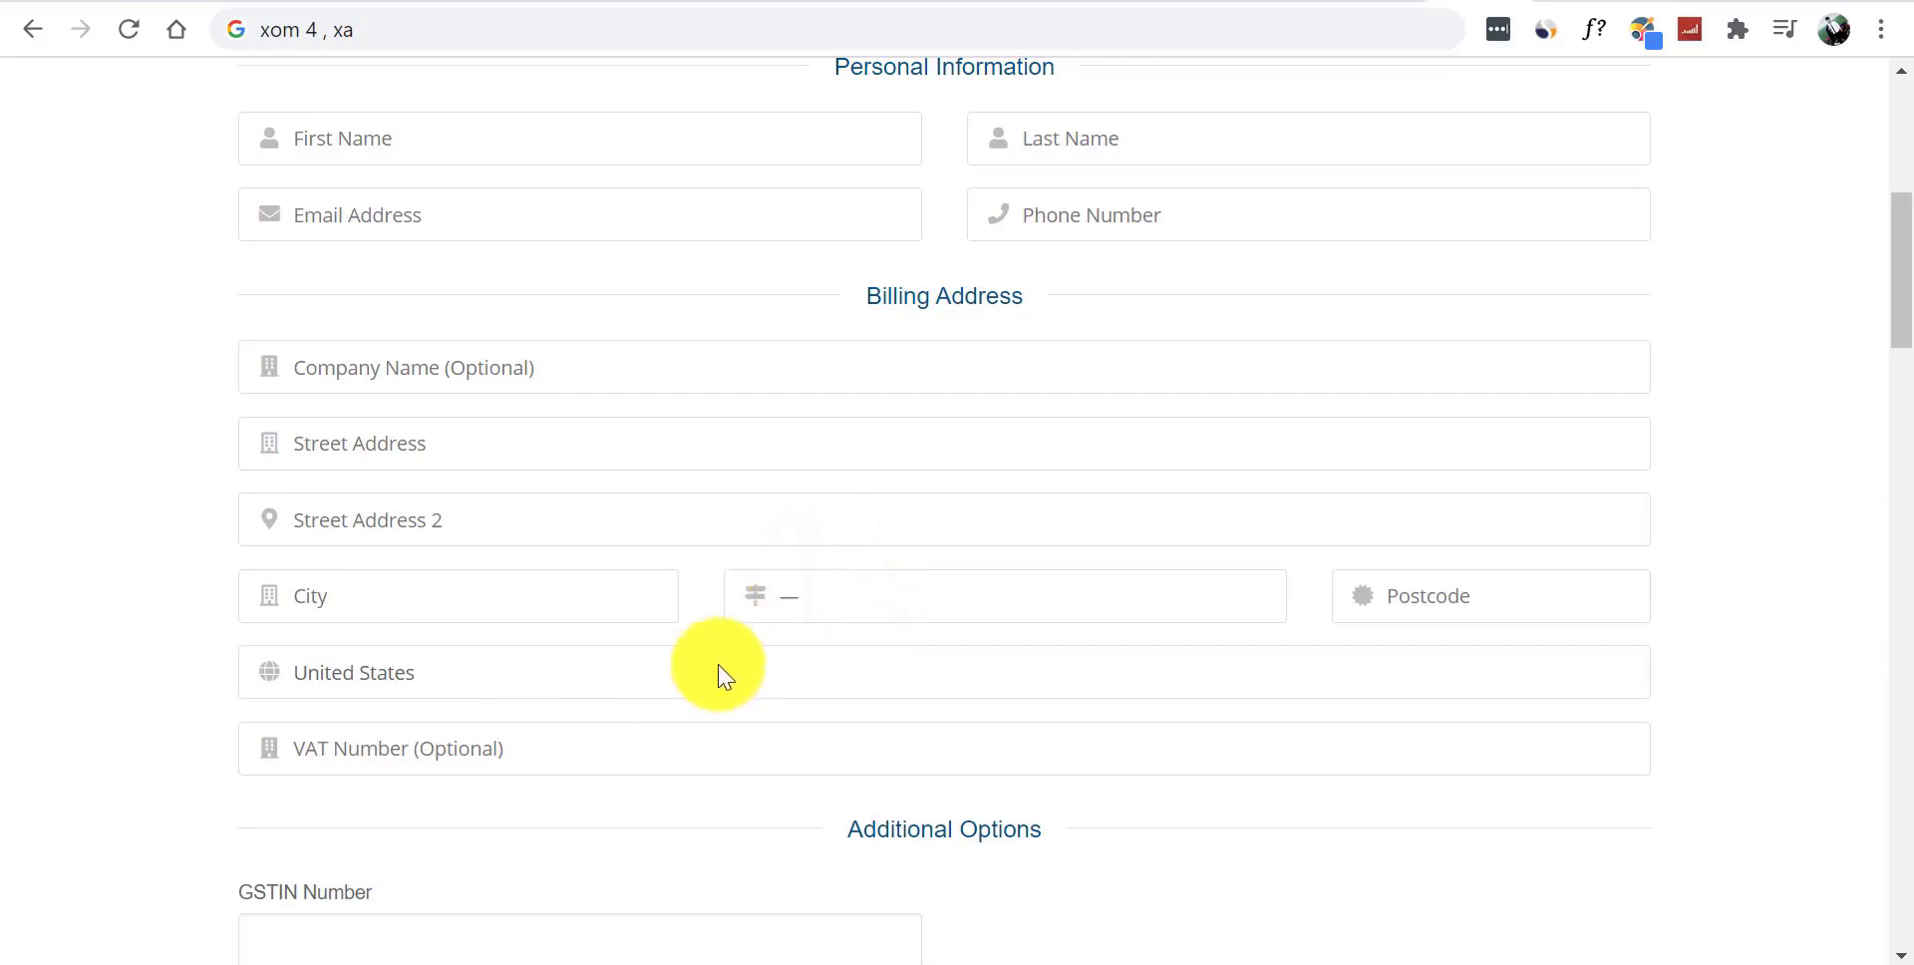
- Choose Viet Nam from the country list in the checkout's Billing Address section
left_click(389, 682)
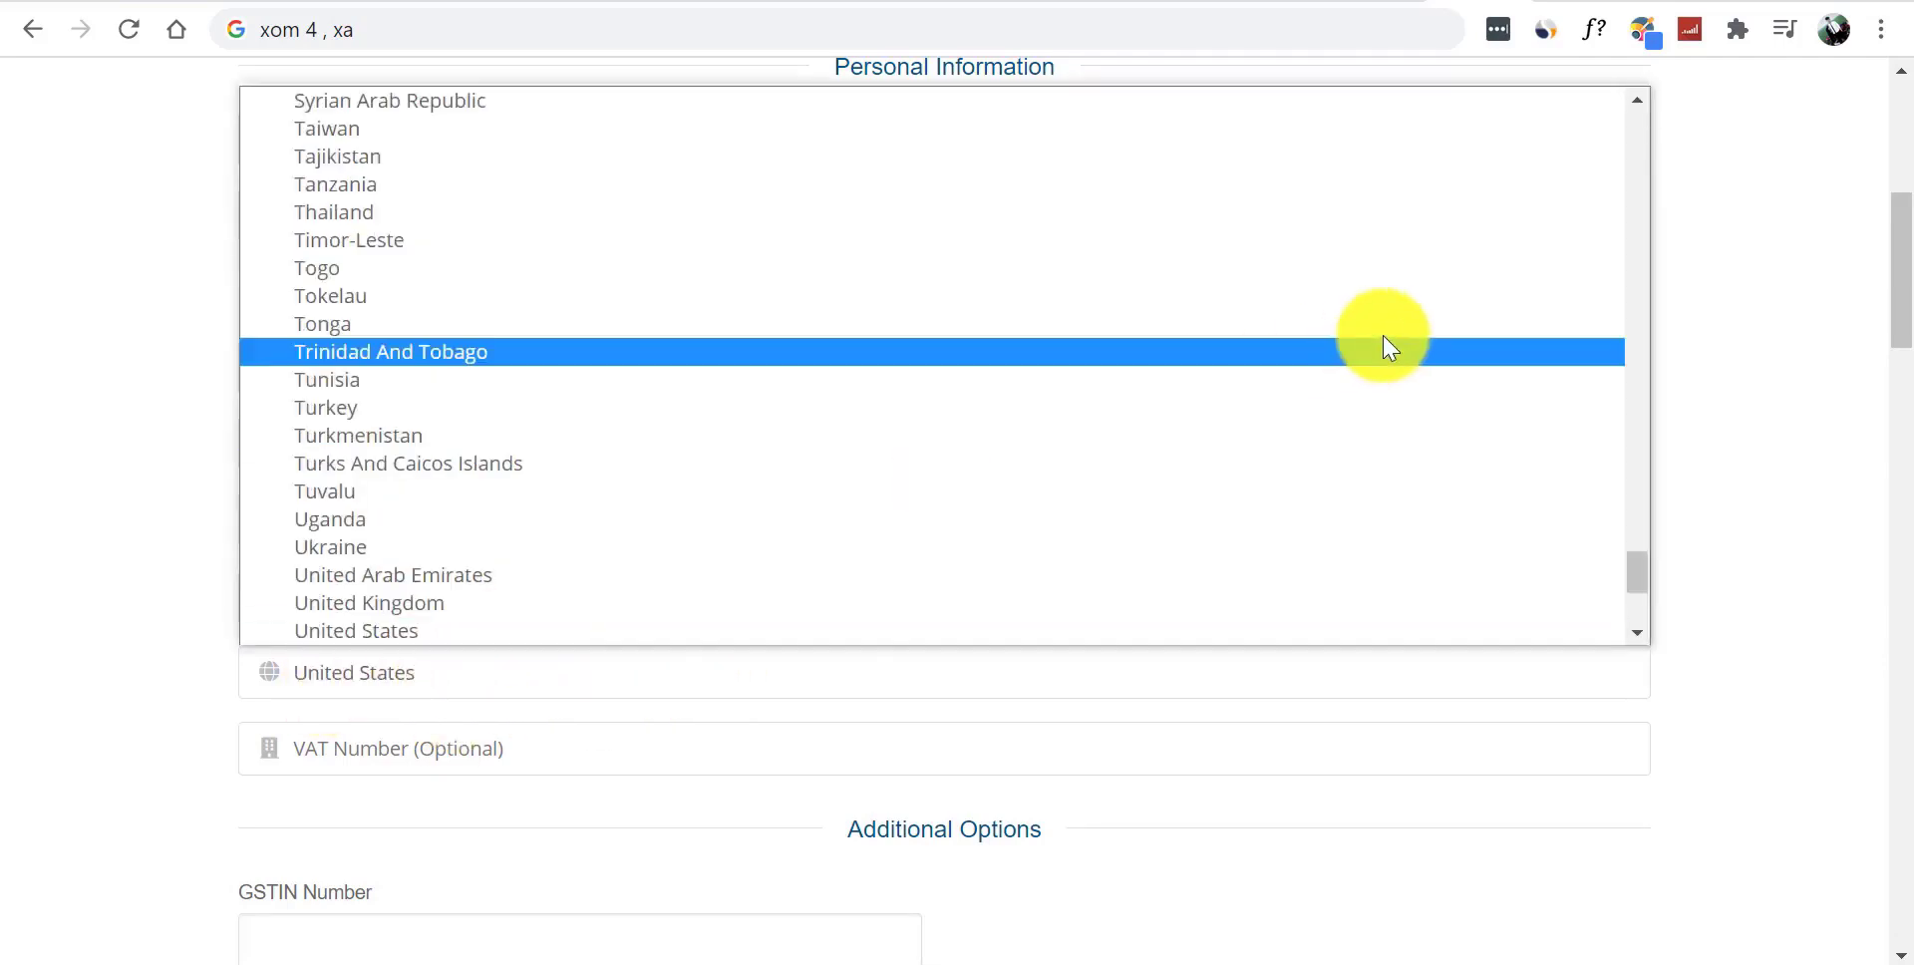
scroll(1637, 598, "down", 4)
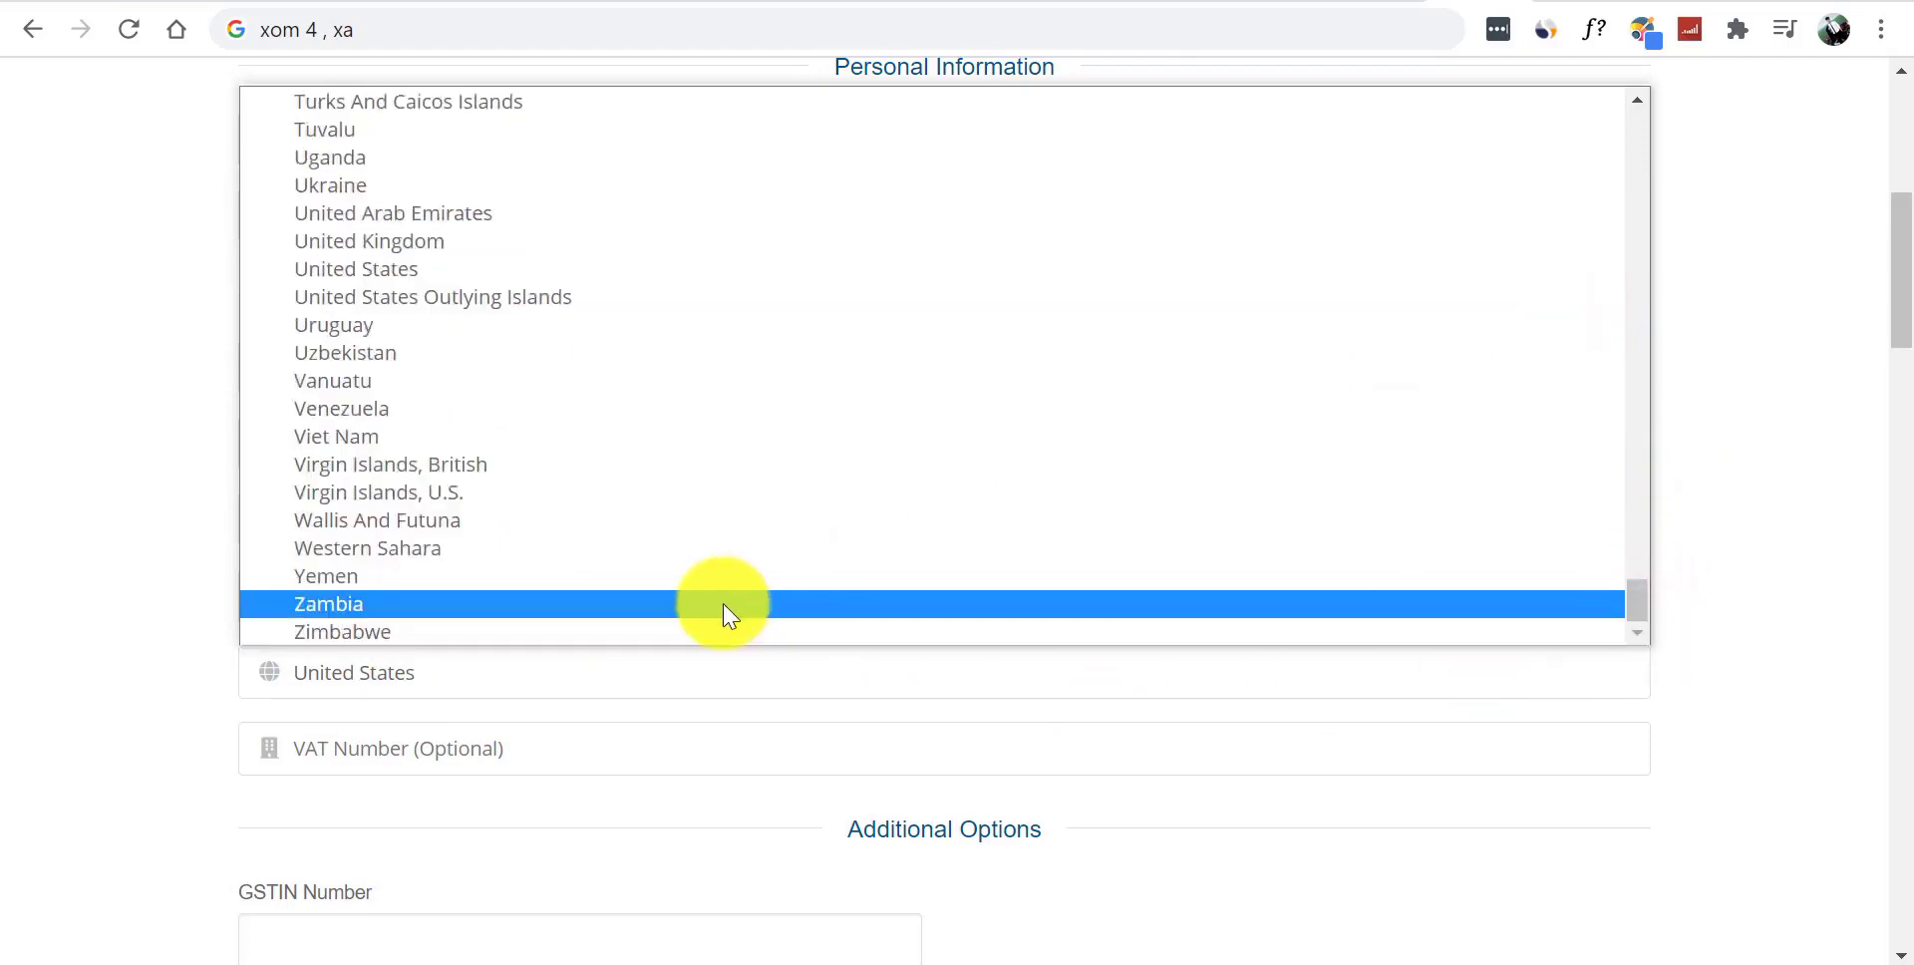
left_click(364, 439)
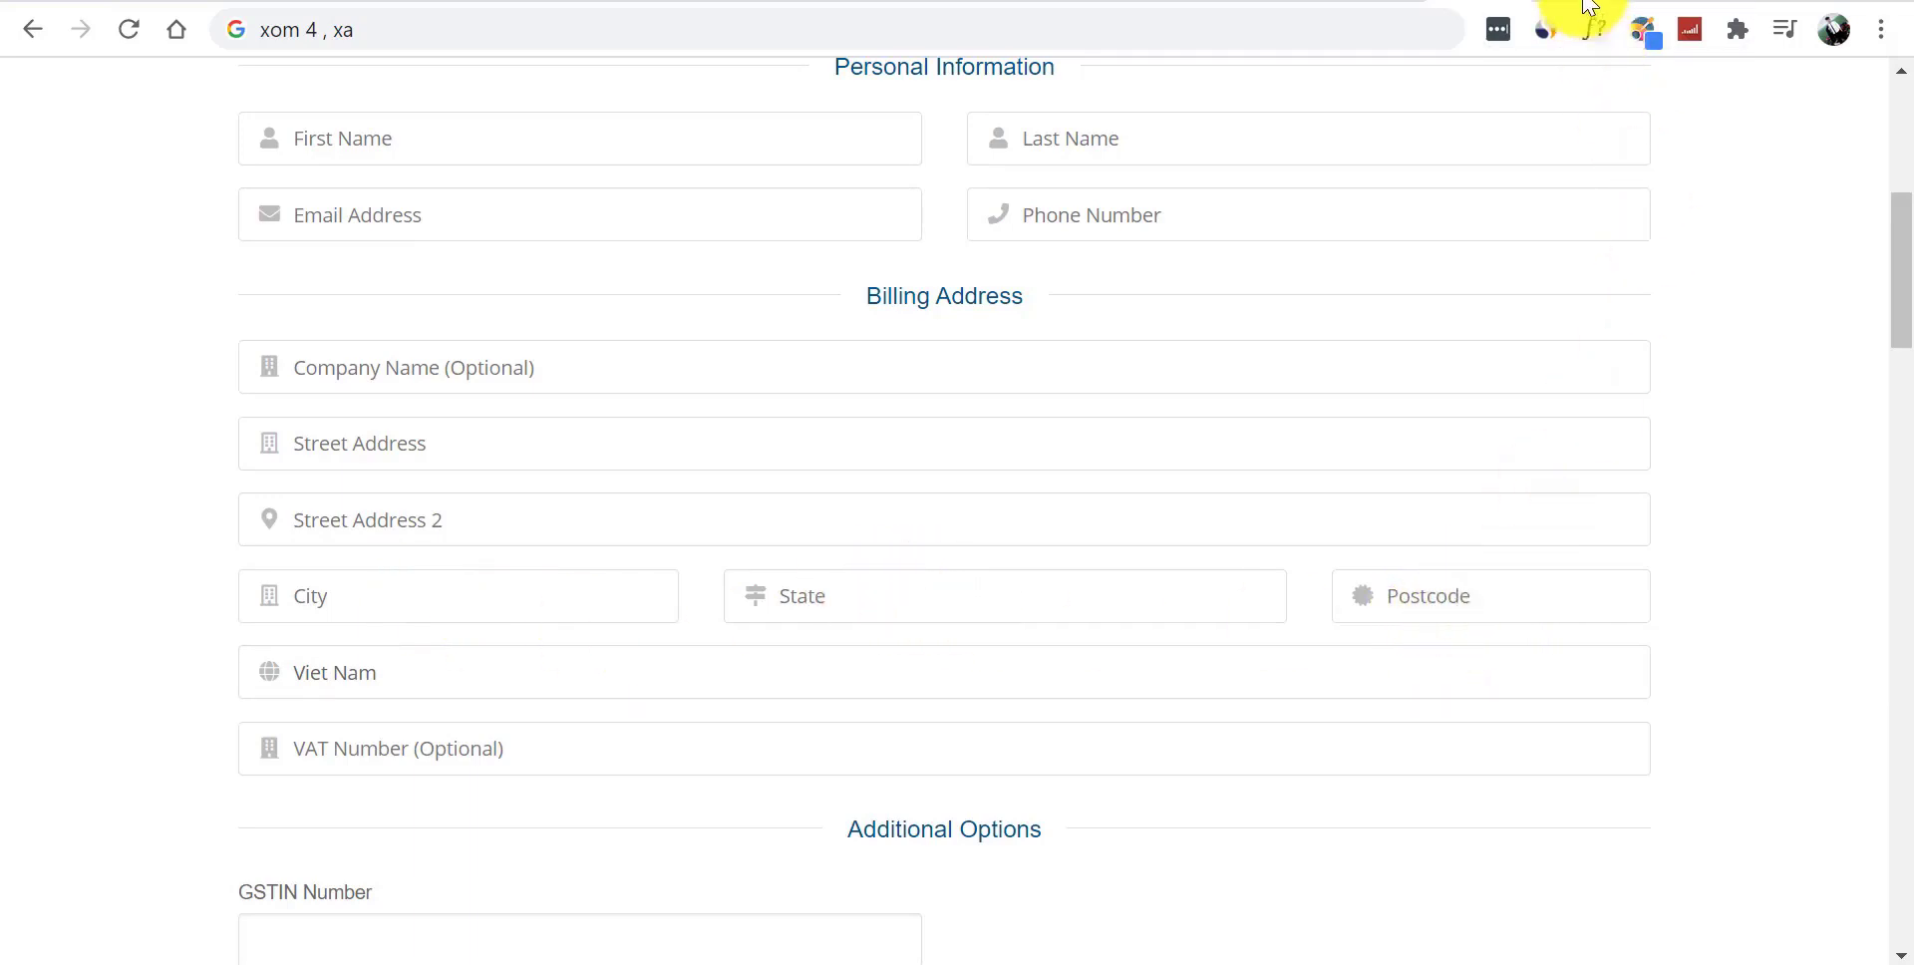
- Search Google in a new tab for the Thái Bình zip code, noting 410000, then return to checkout
key("ctrl+t")
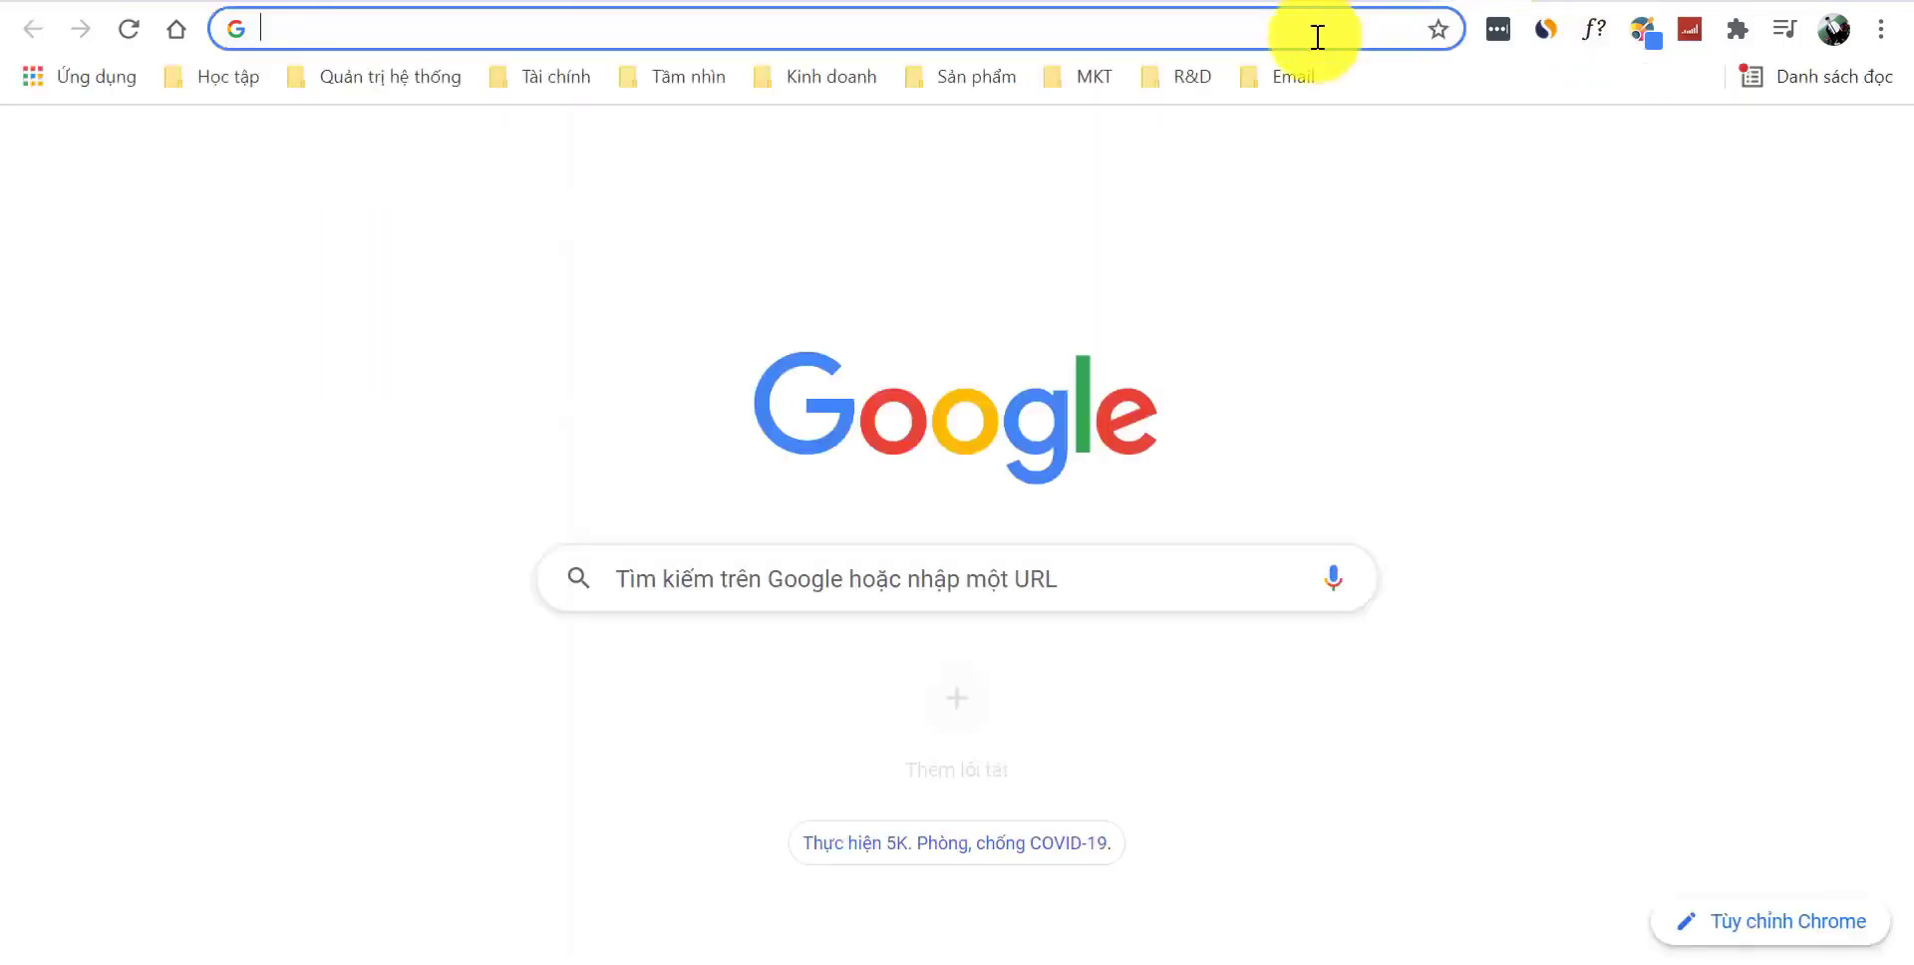
type("maă cod")
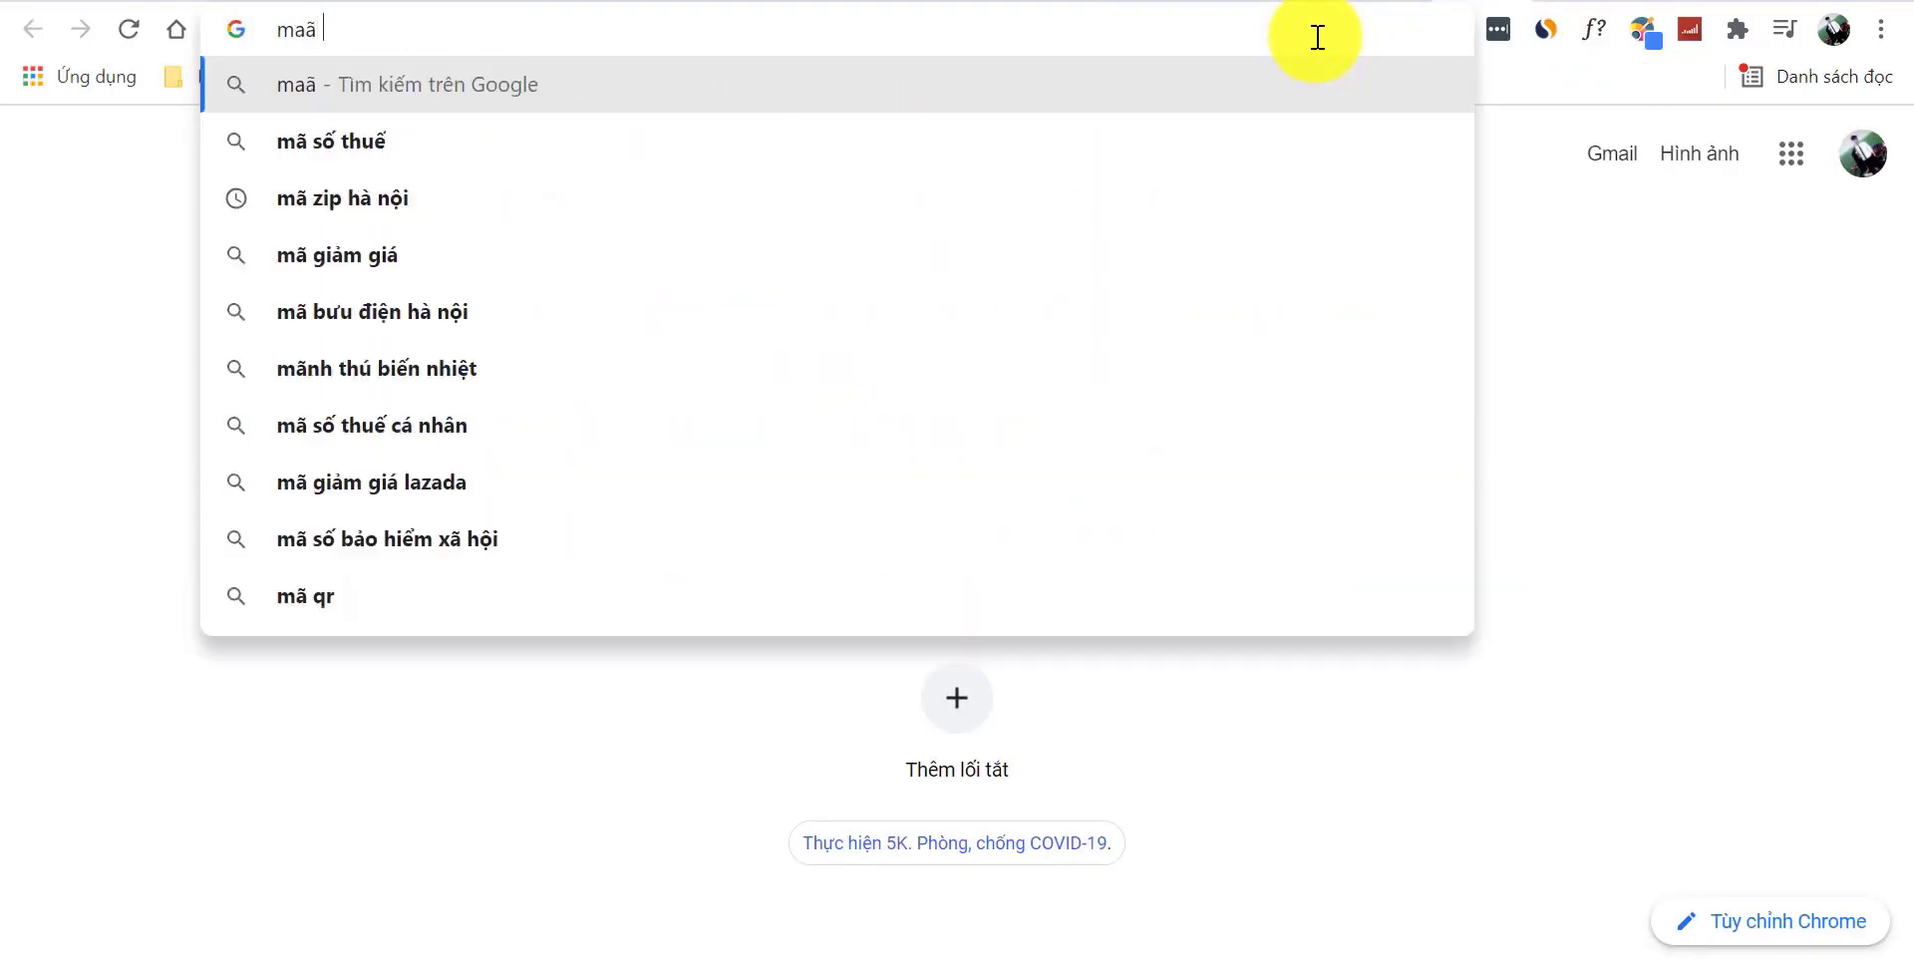
type("e")
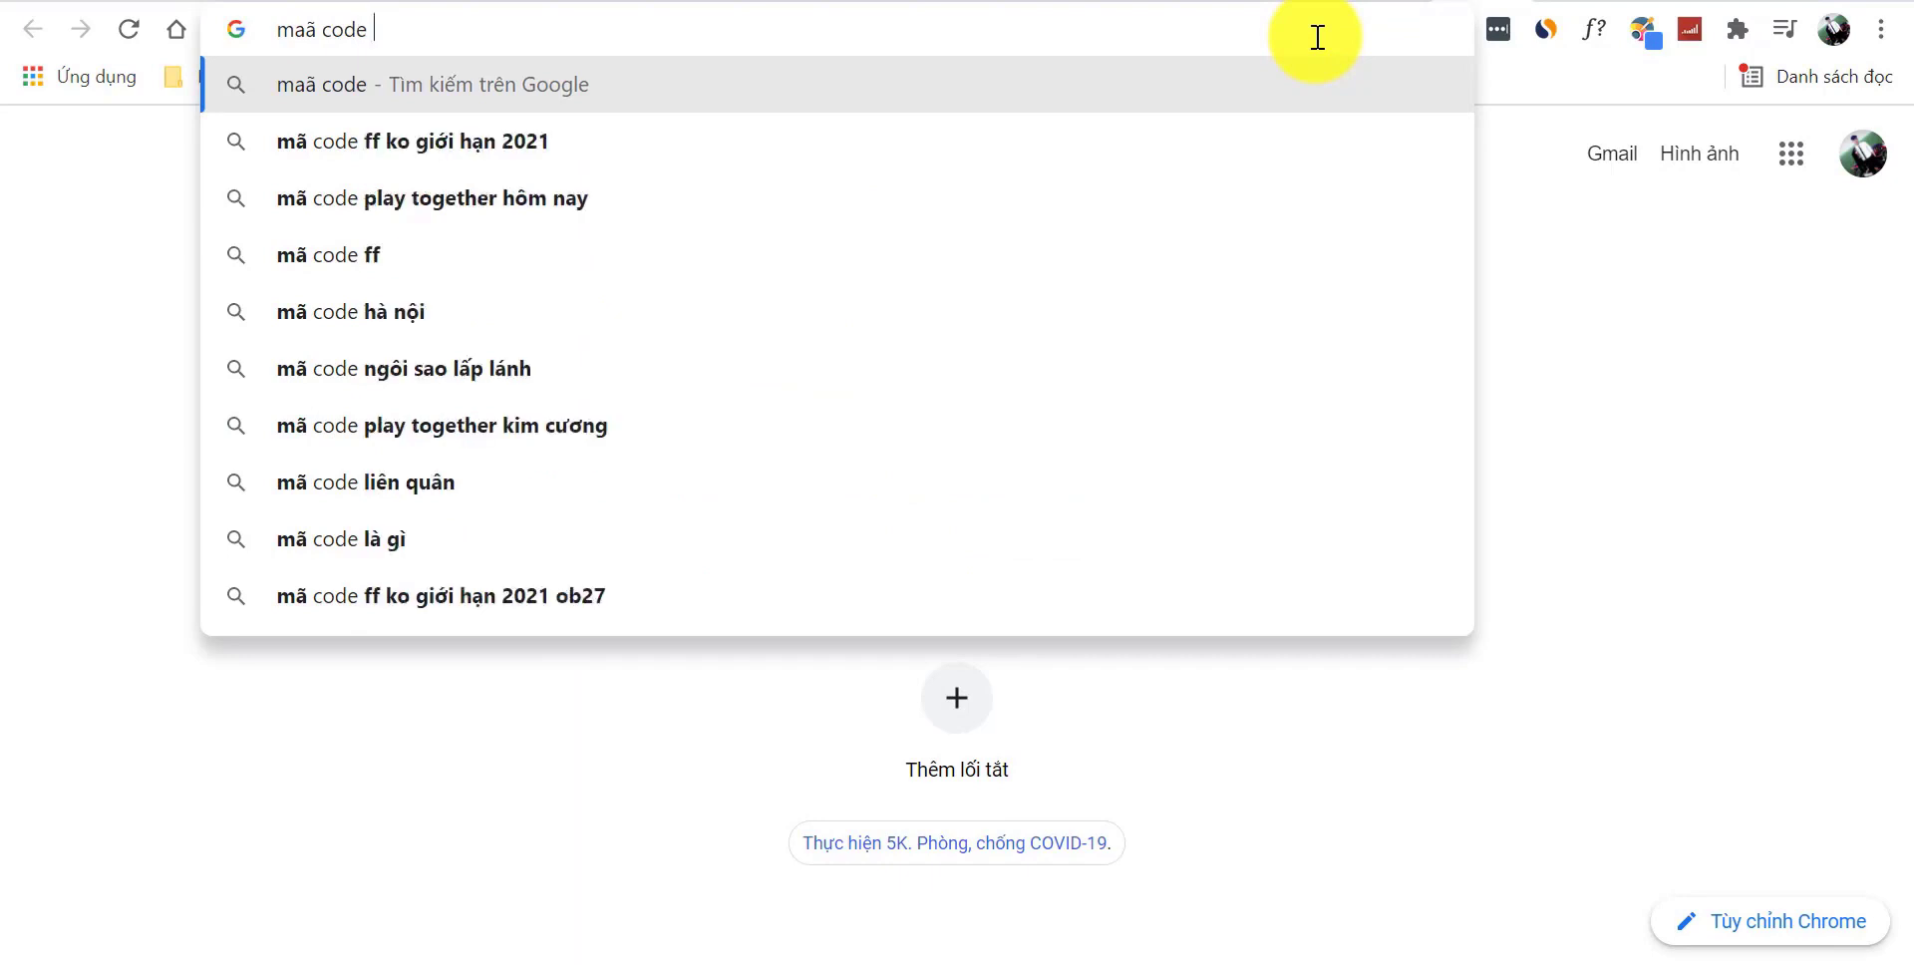
type(" thái ")
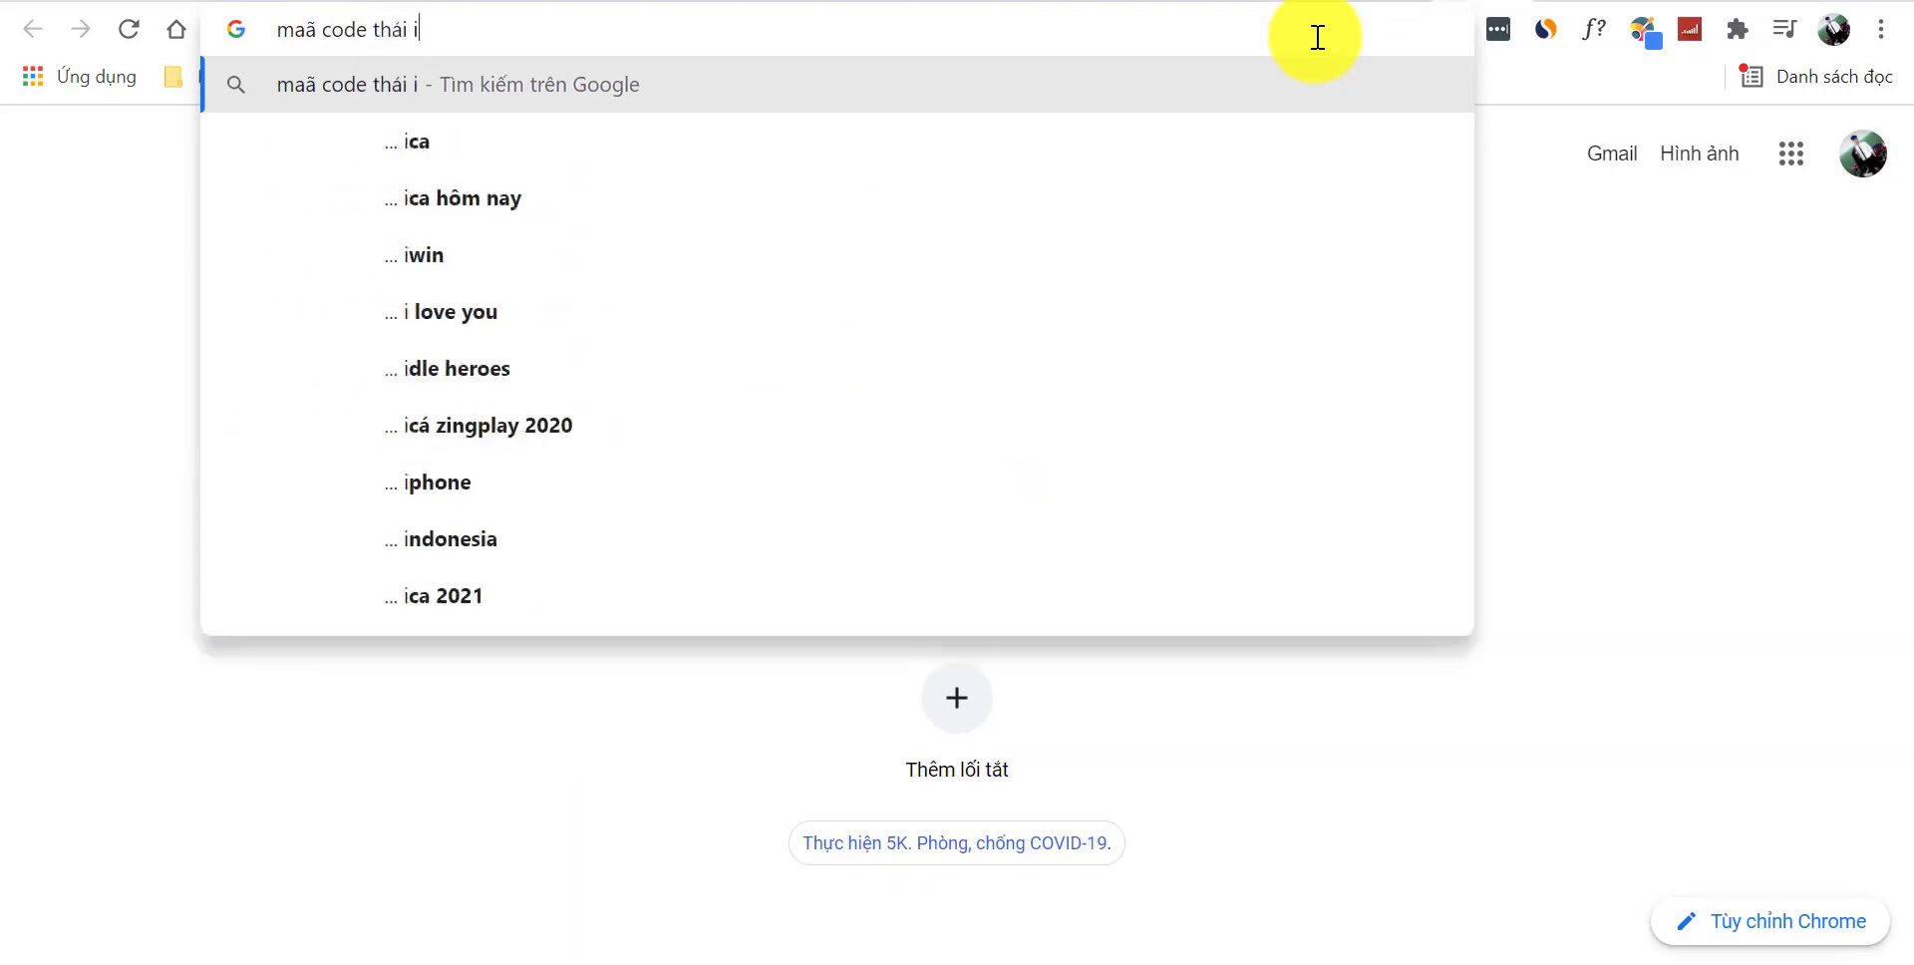
type("bình")
key("Return")
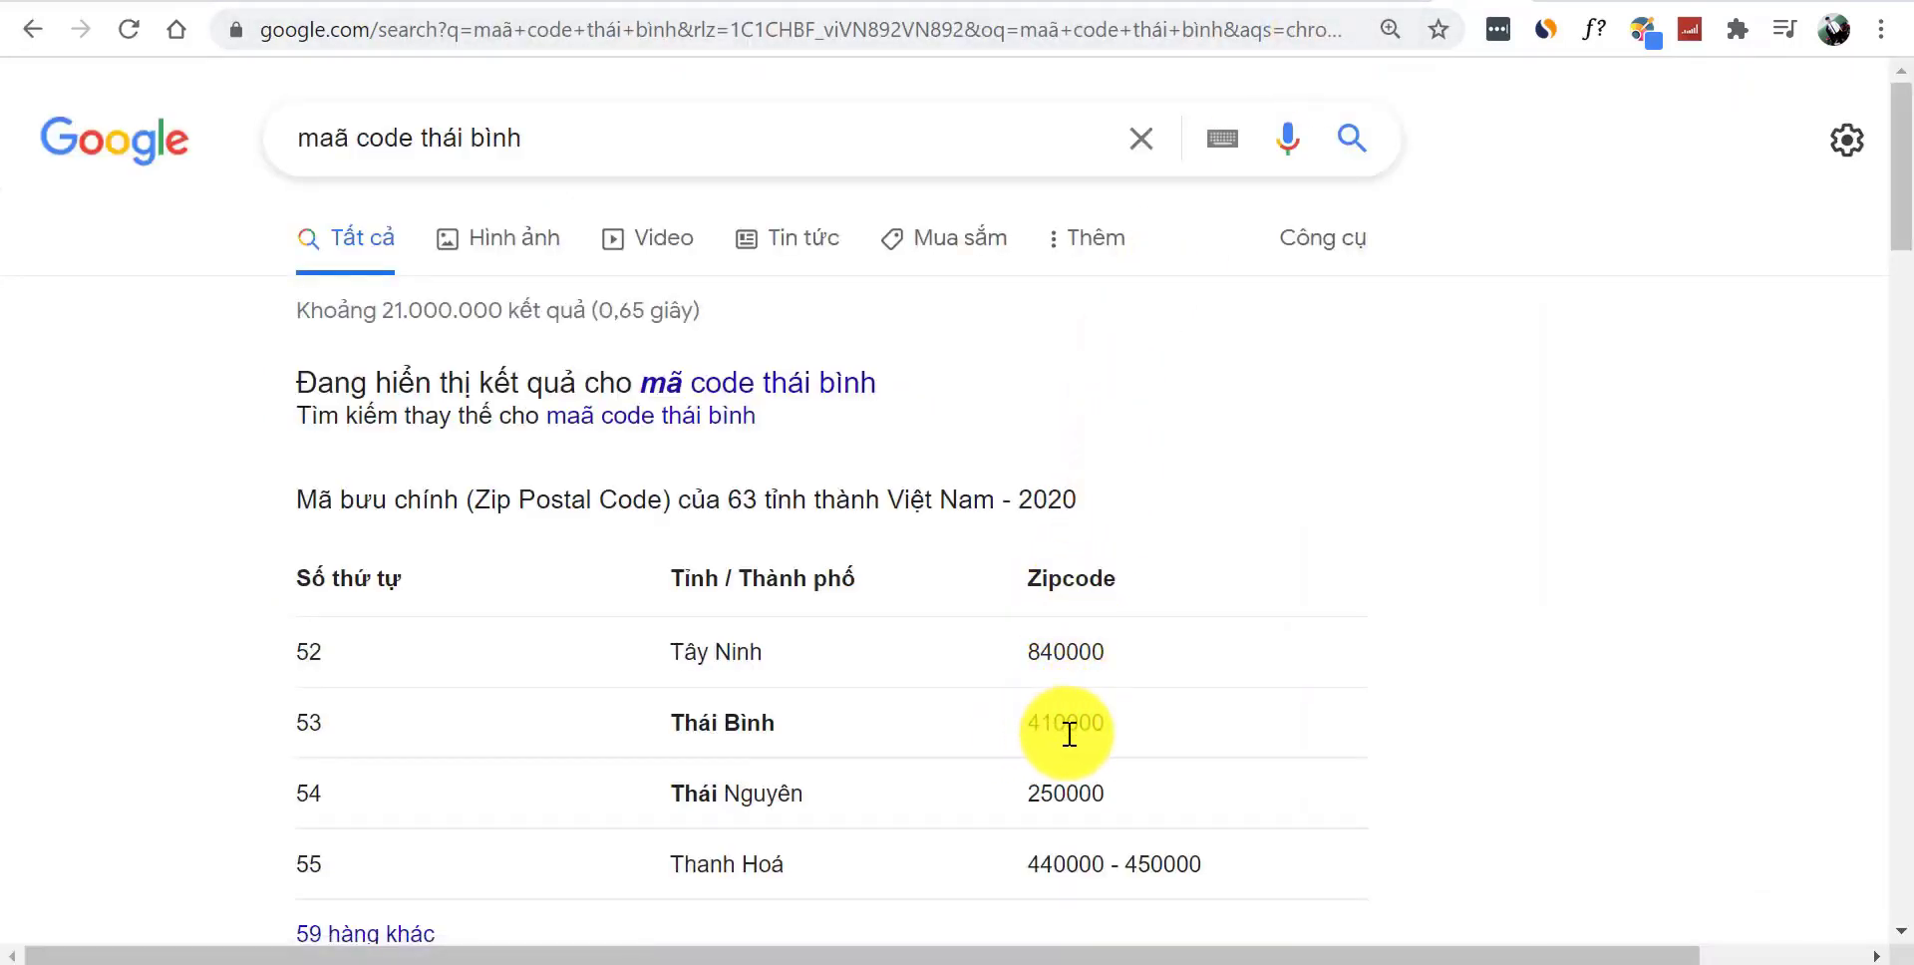
left_click_drag(1070, 733, 1137, 731)
left_click(1068, 726)
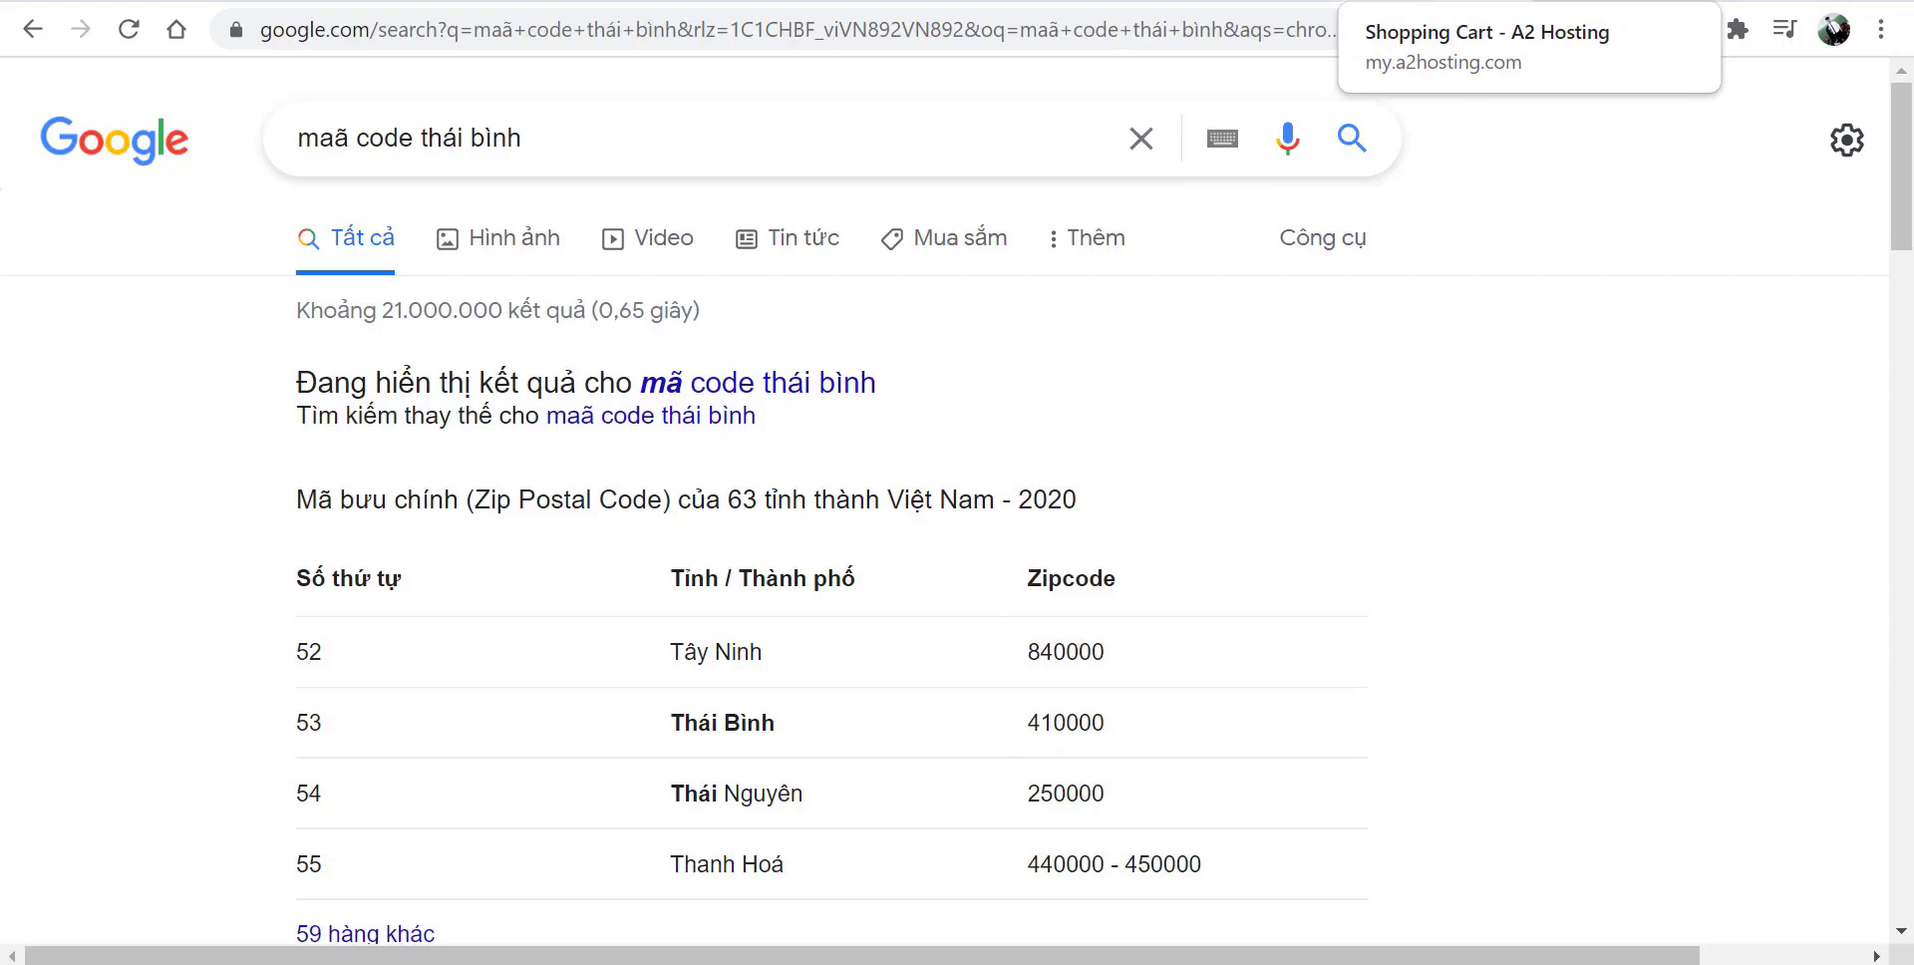
left_click(1366, 2)
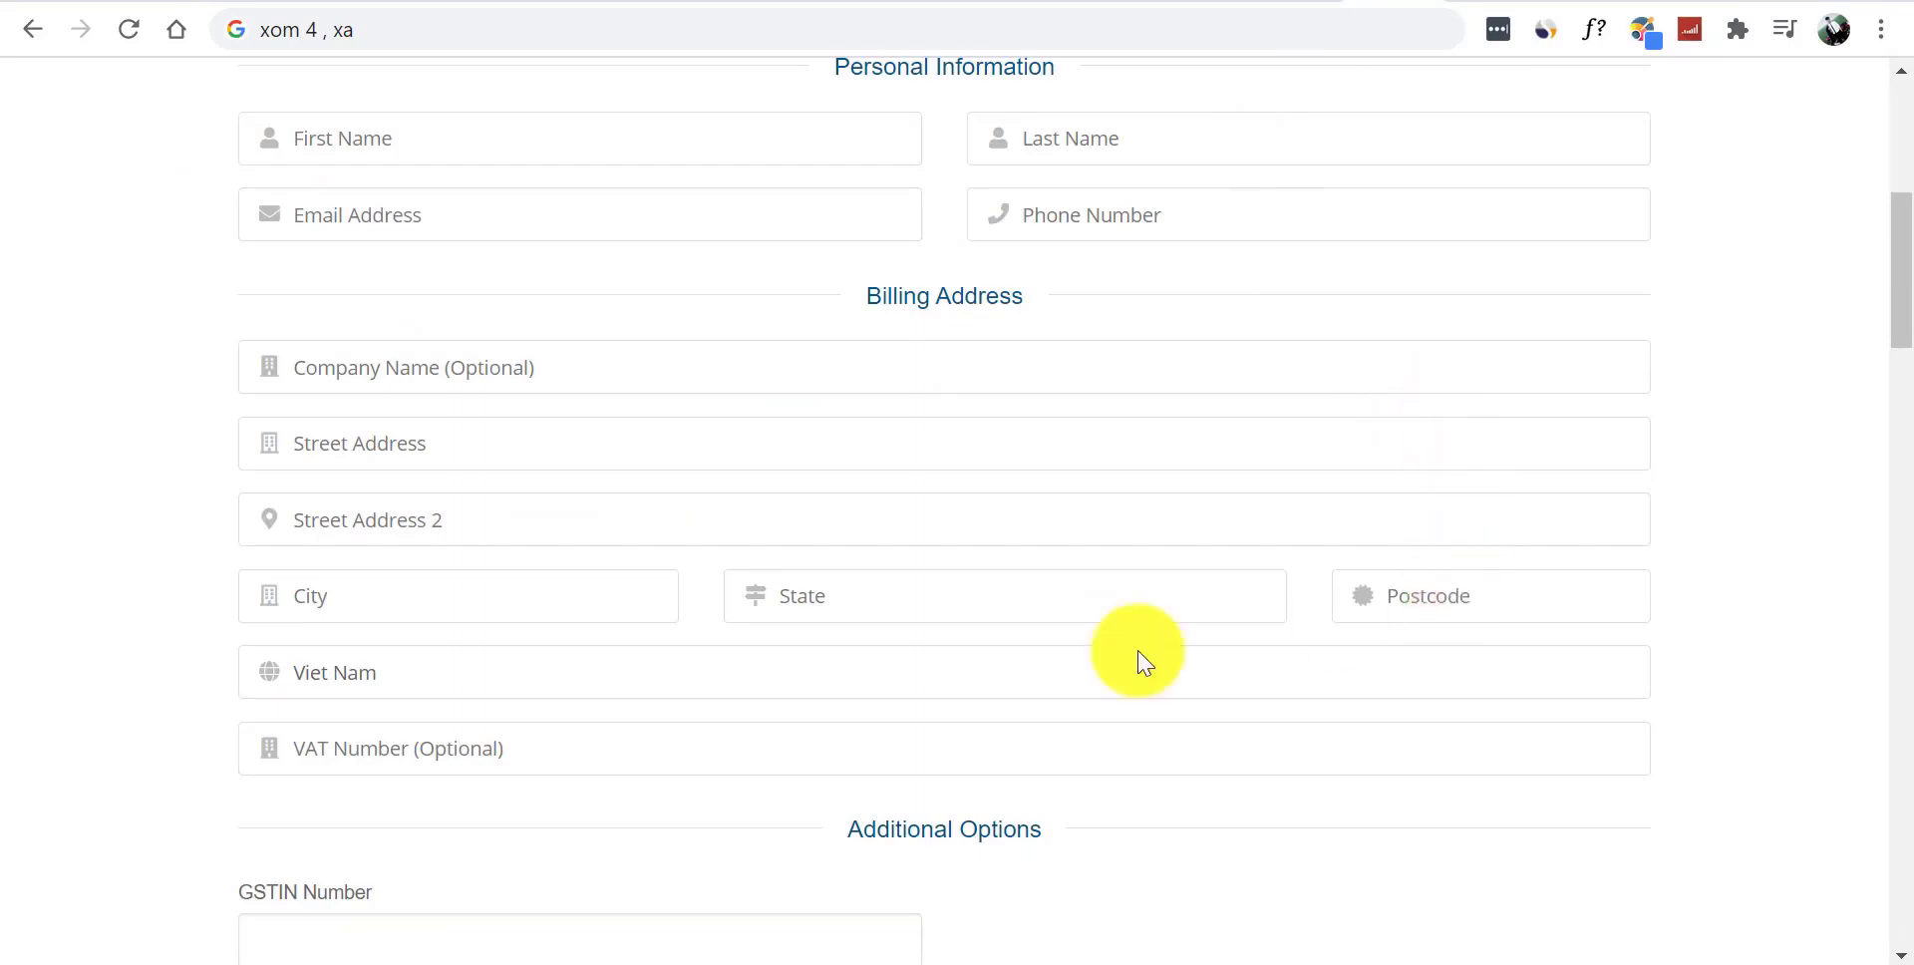
- Enter the account password and its confirmation, declining the suggested password, for an 85% Strong rating
scroll(1893, 342, "down", 5)
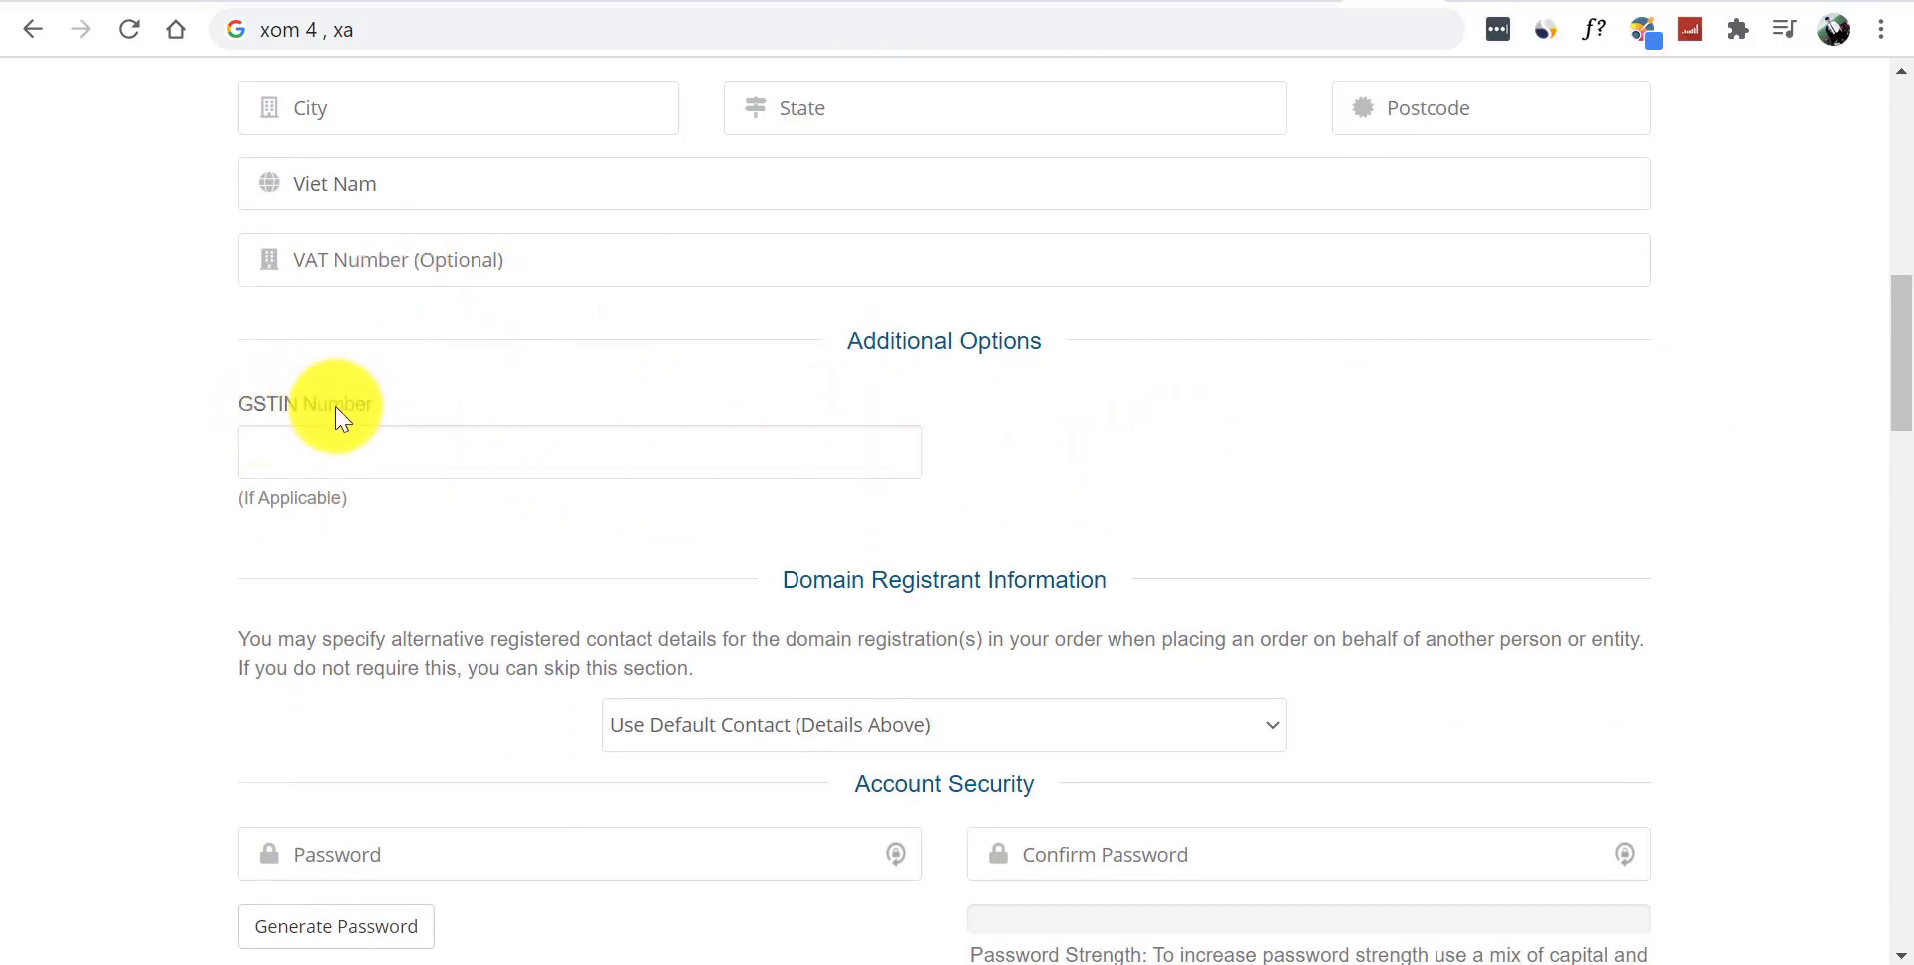
scroll(1892, 379, "down", 3)
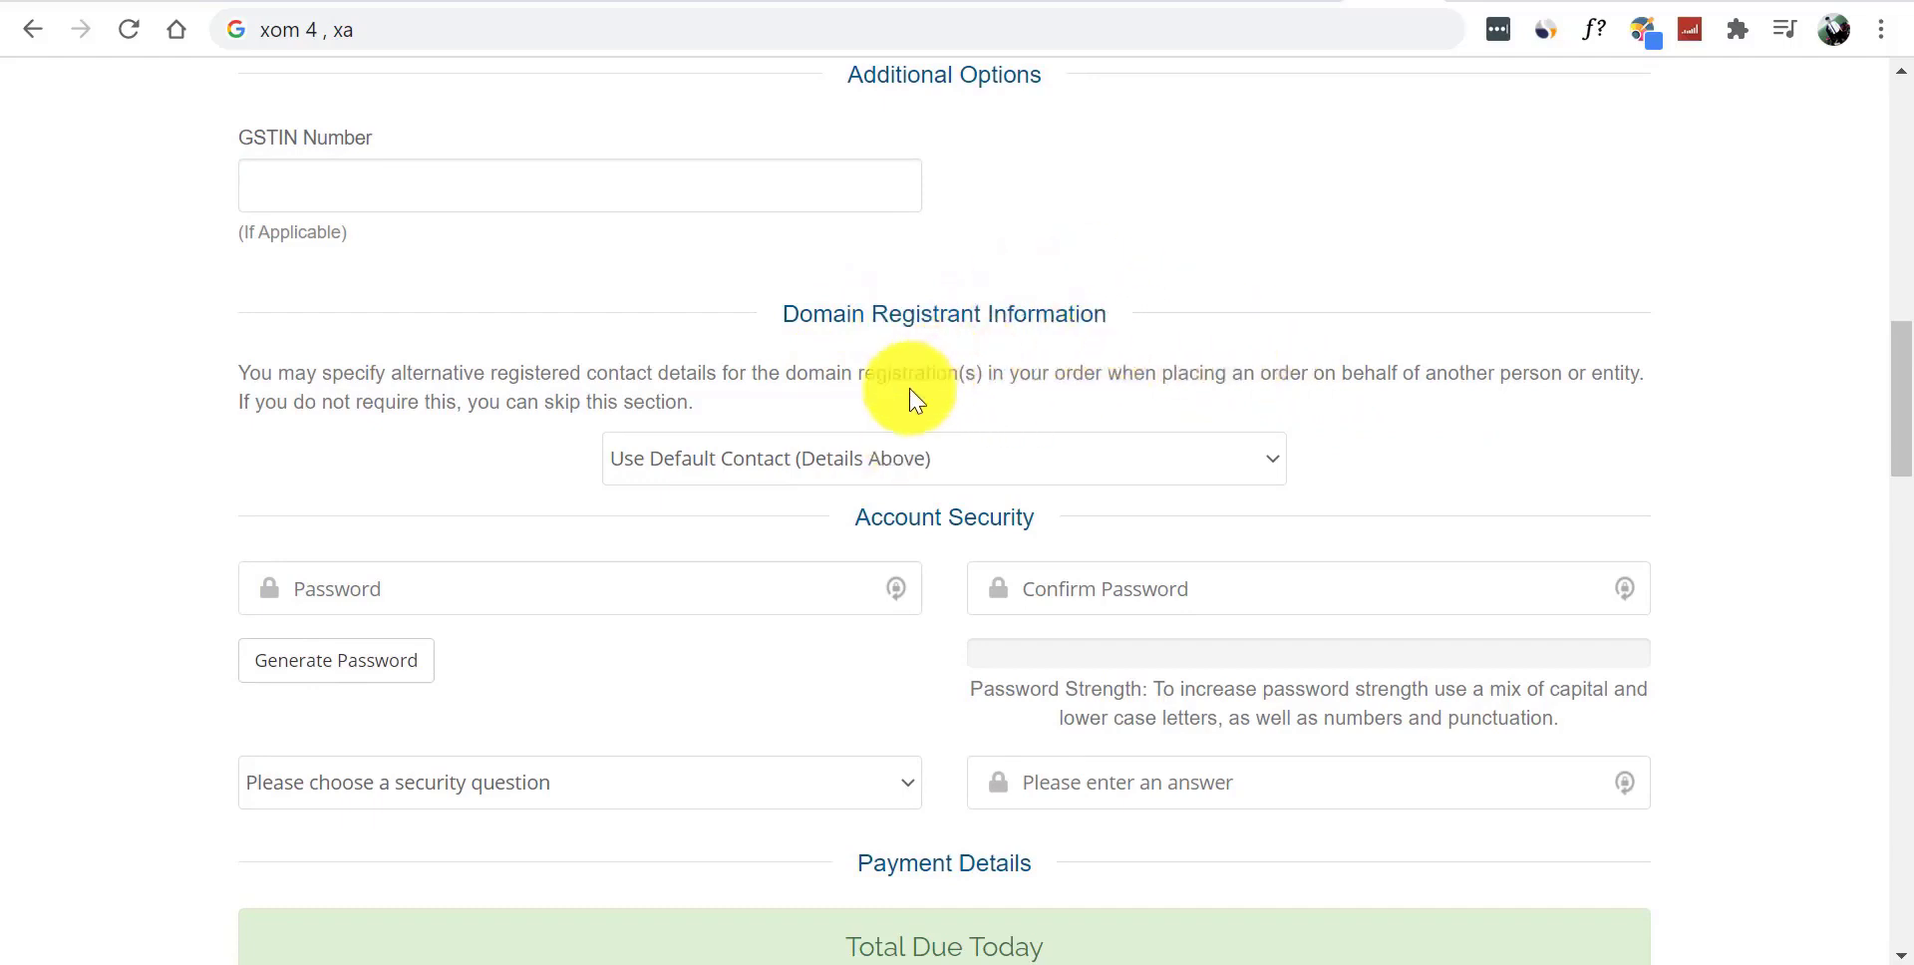
scroll(1900, 344, "down", 1)
left_click(454, 530)
left_click(137, 461)
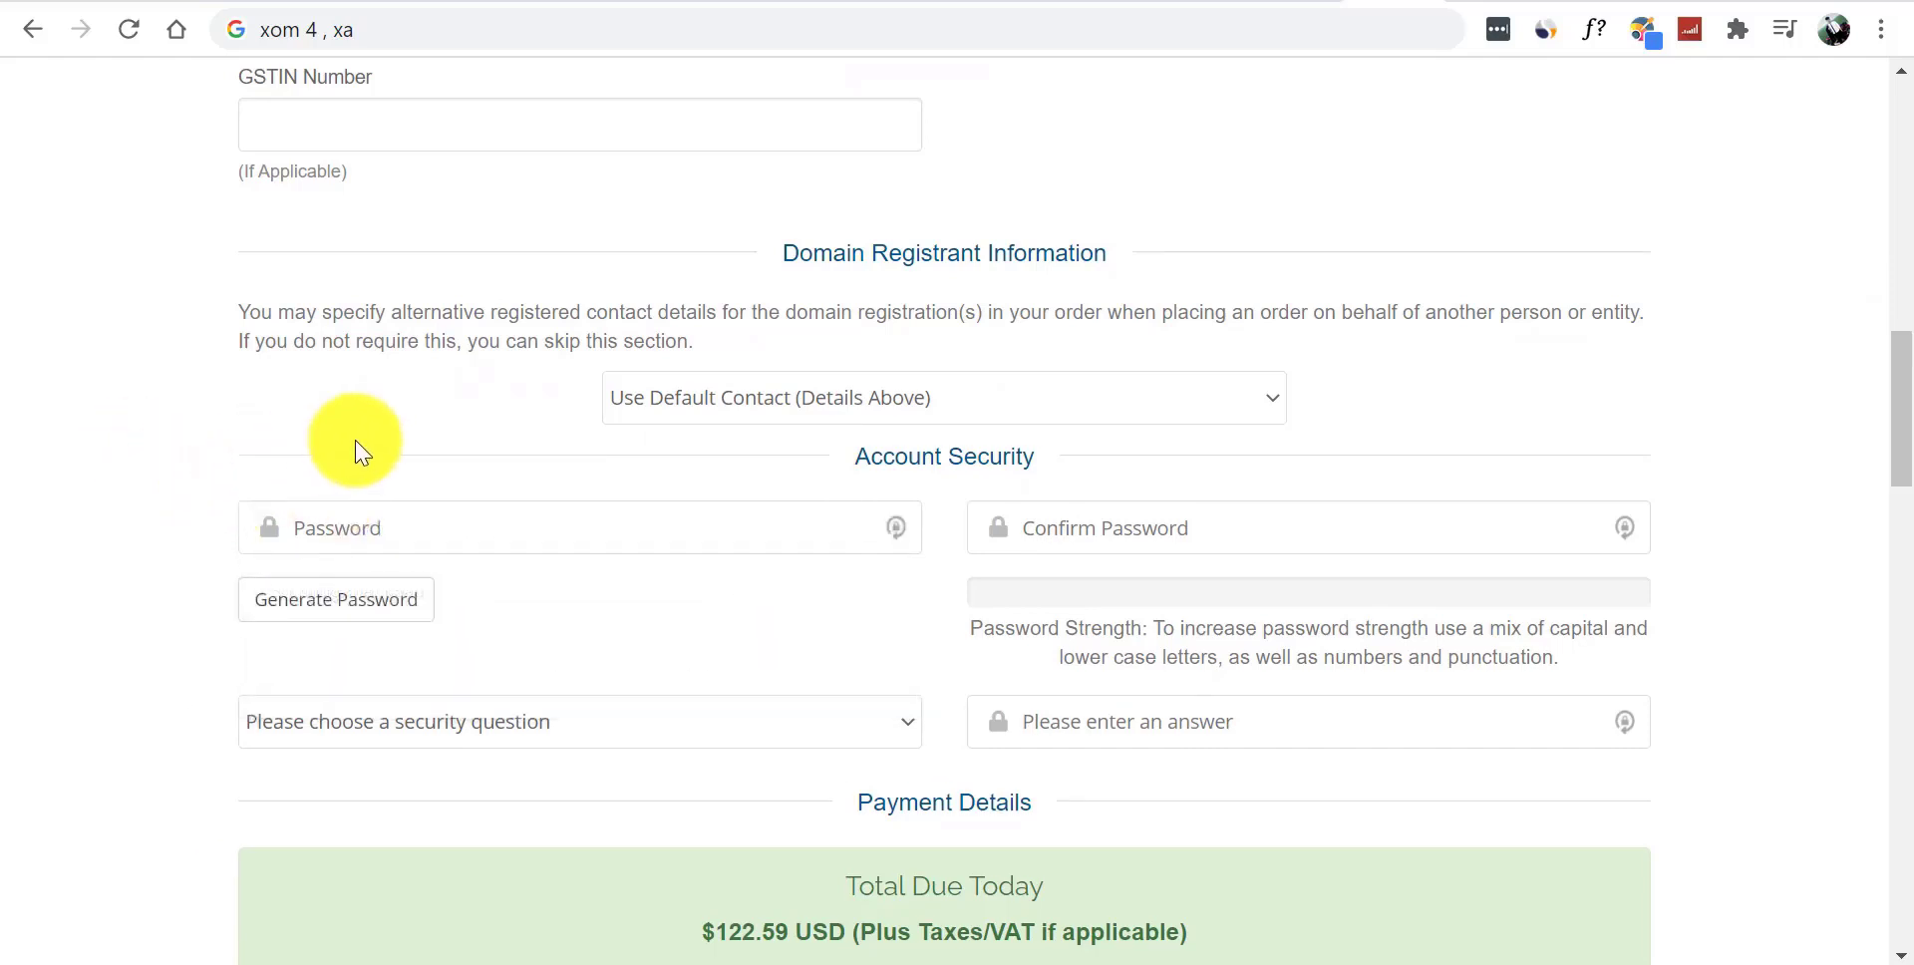
left_click(443, 515)
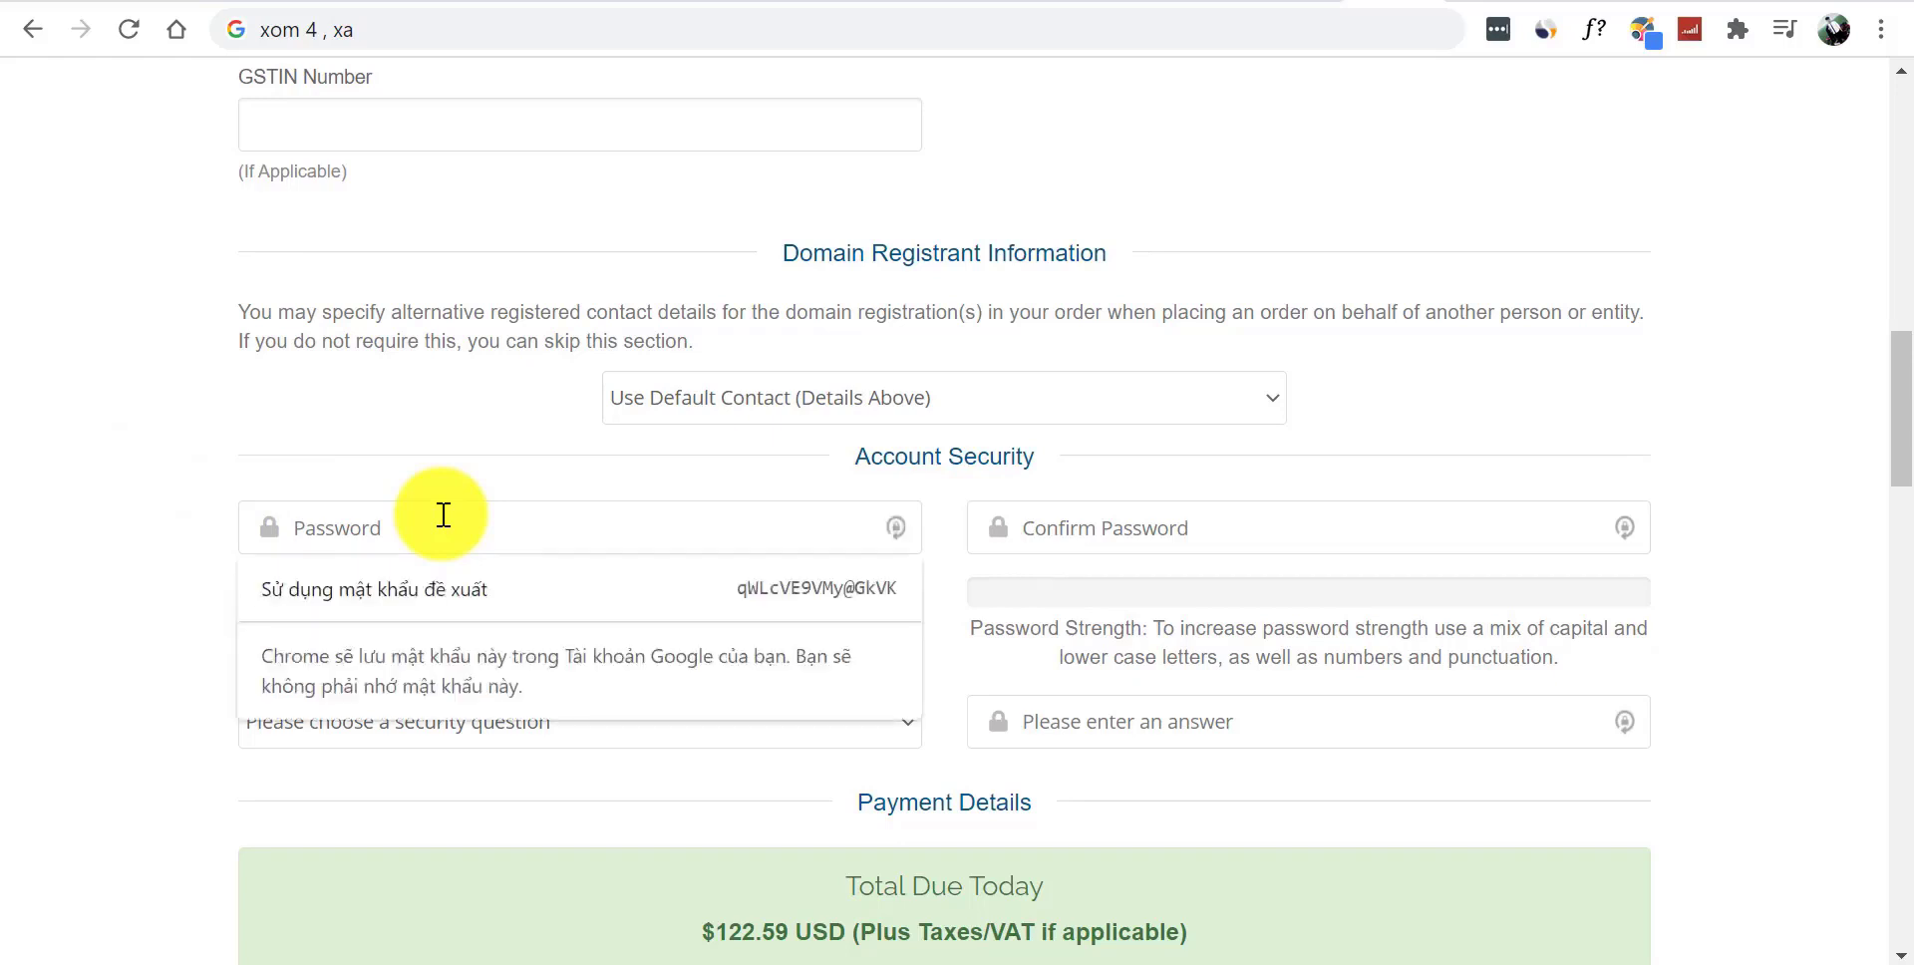
type("•••••••••••••")
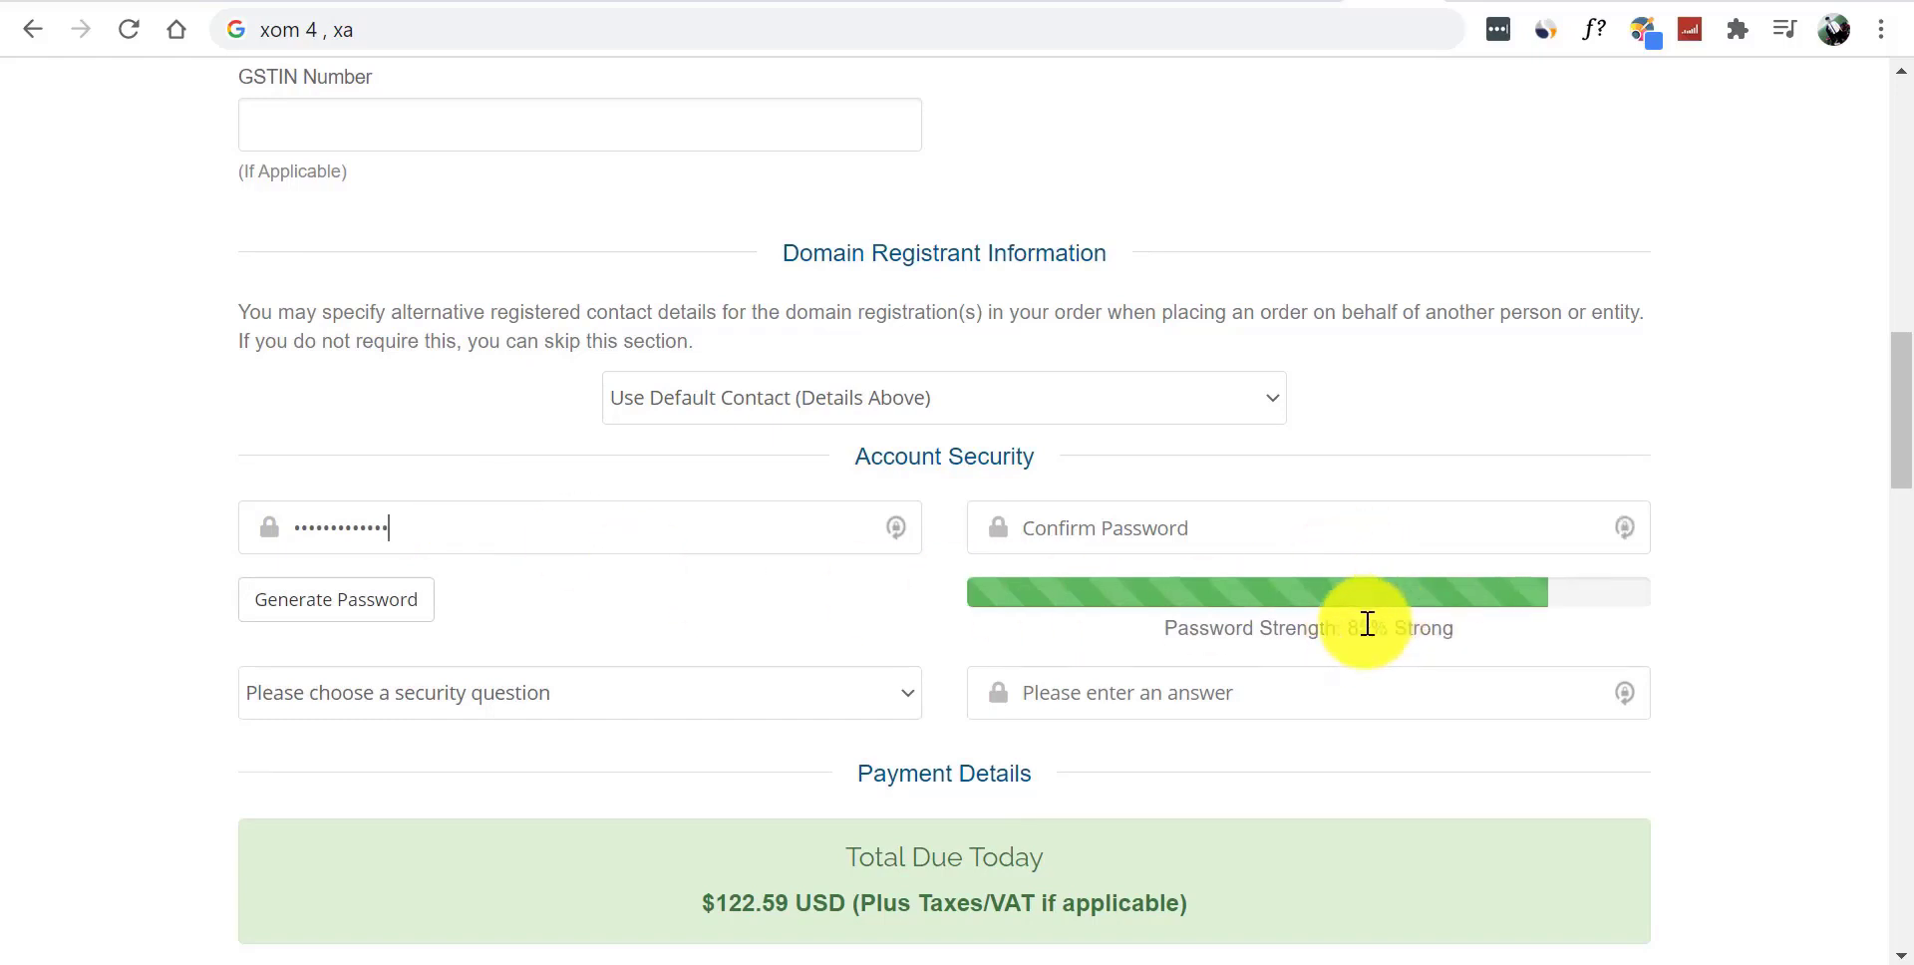
left_click(1258, 543)
type("•••••••••••")
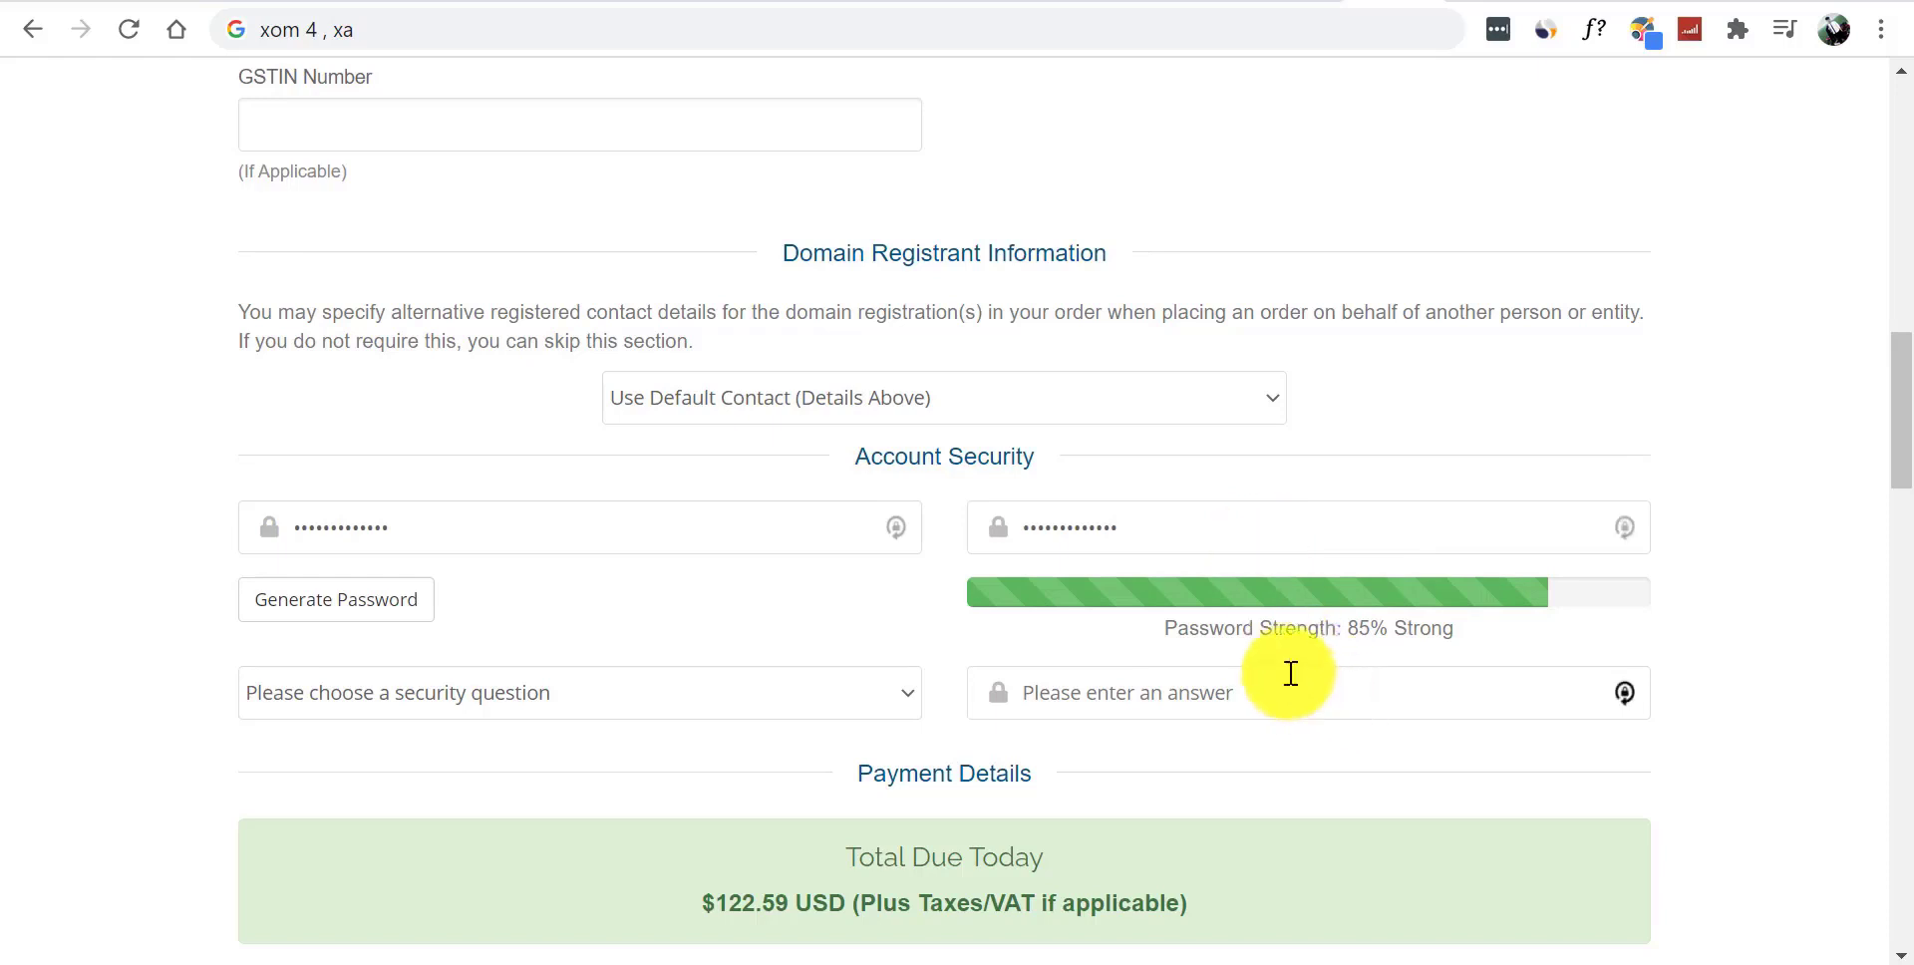
left_click(1765, 619)
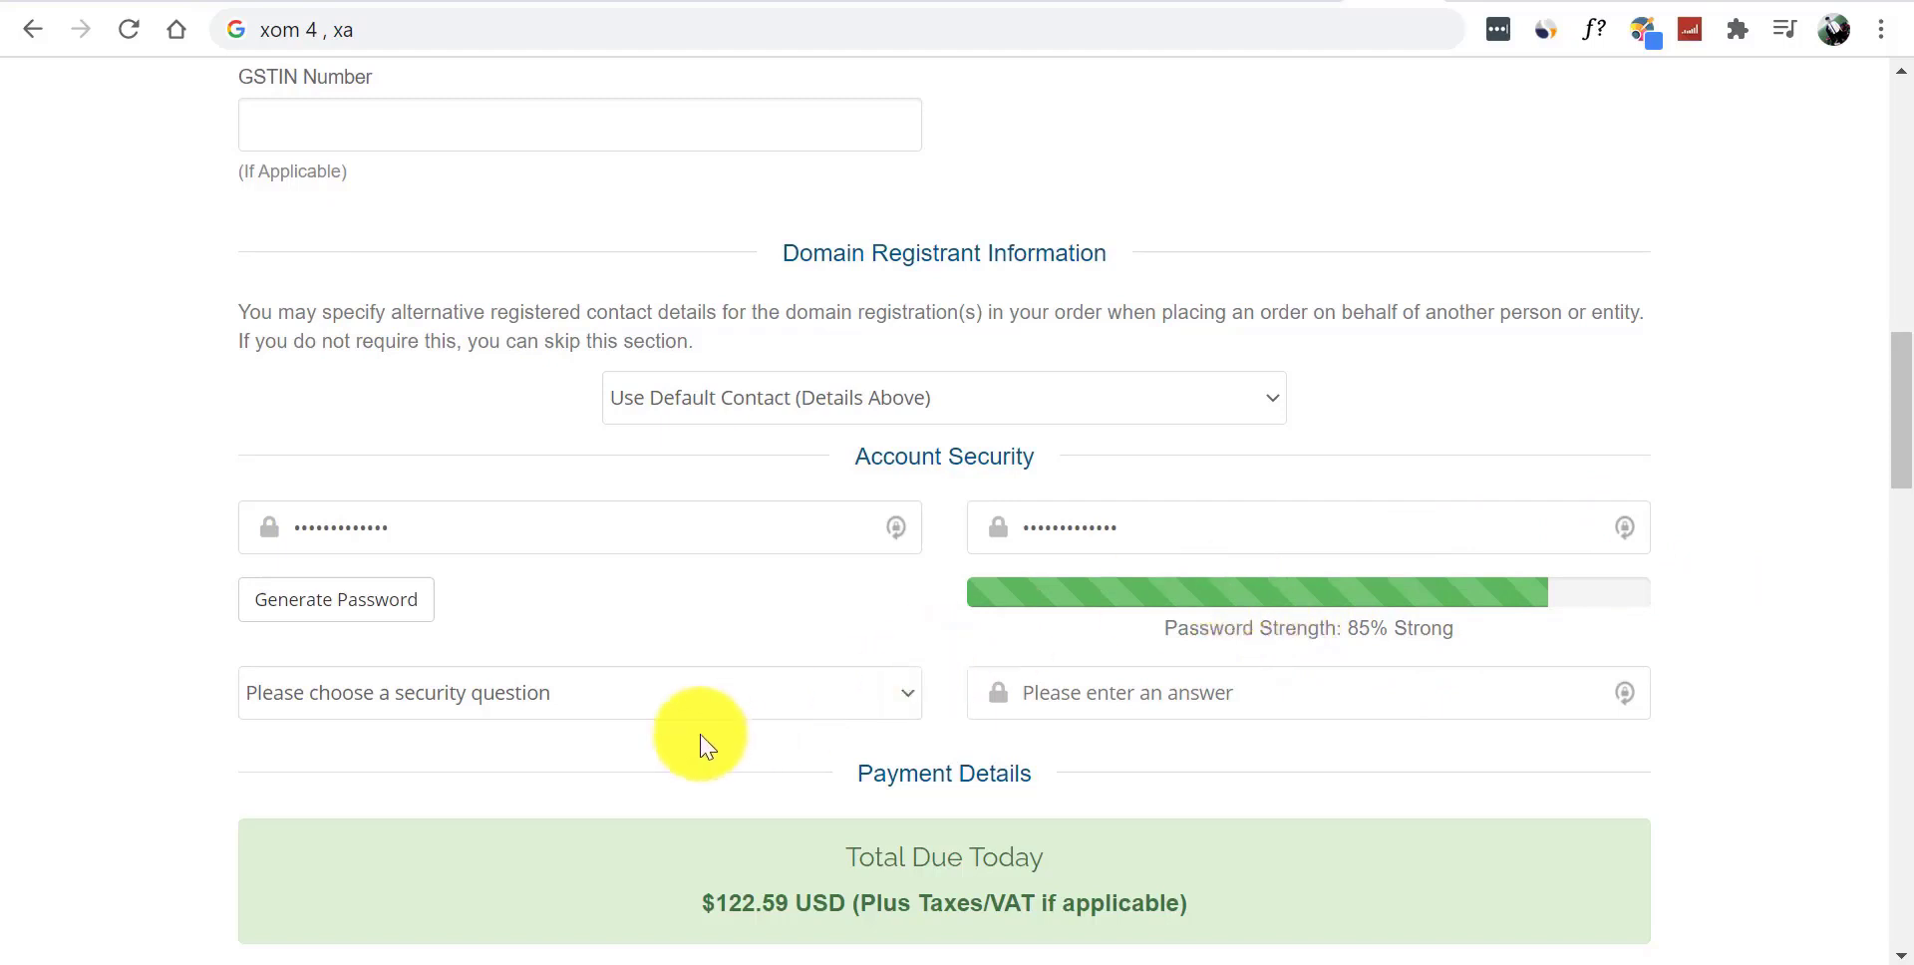
left_click_drag(1900, 444, 1893, 478)
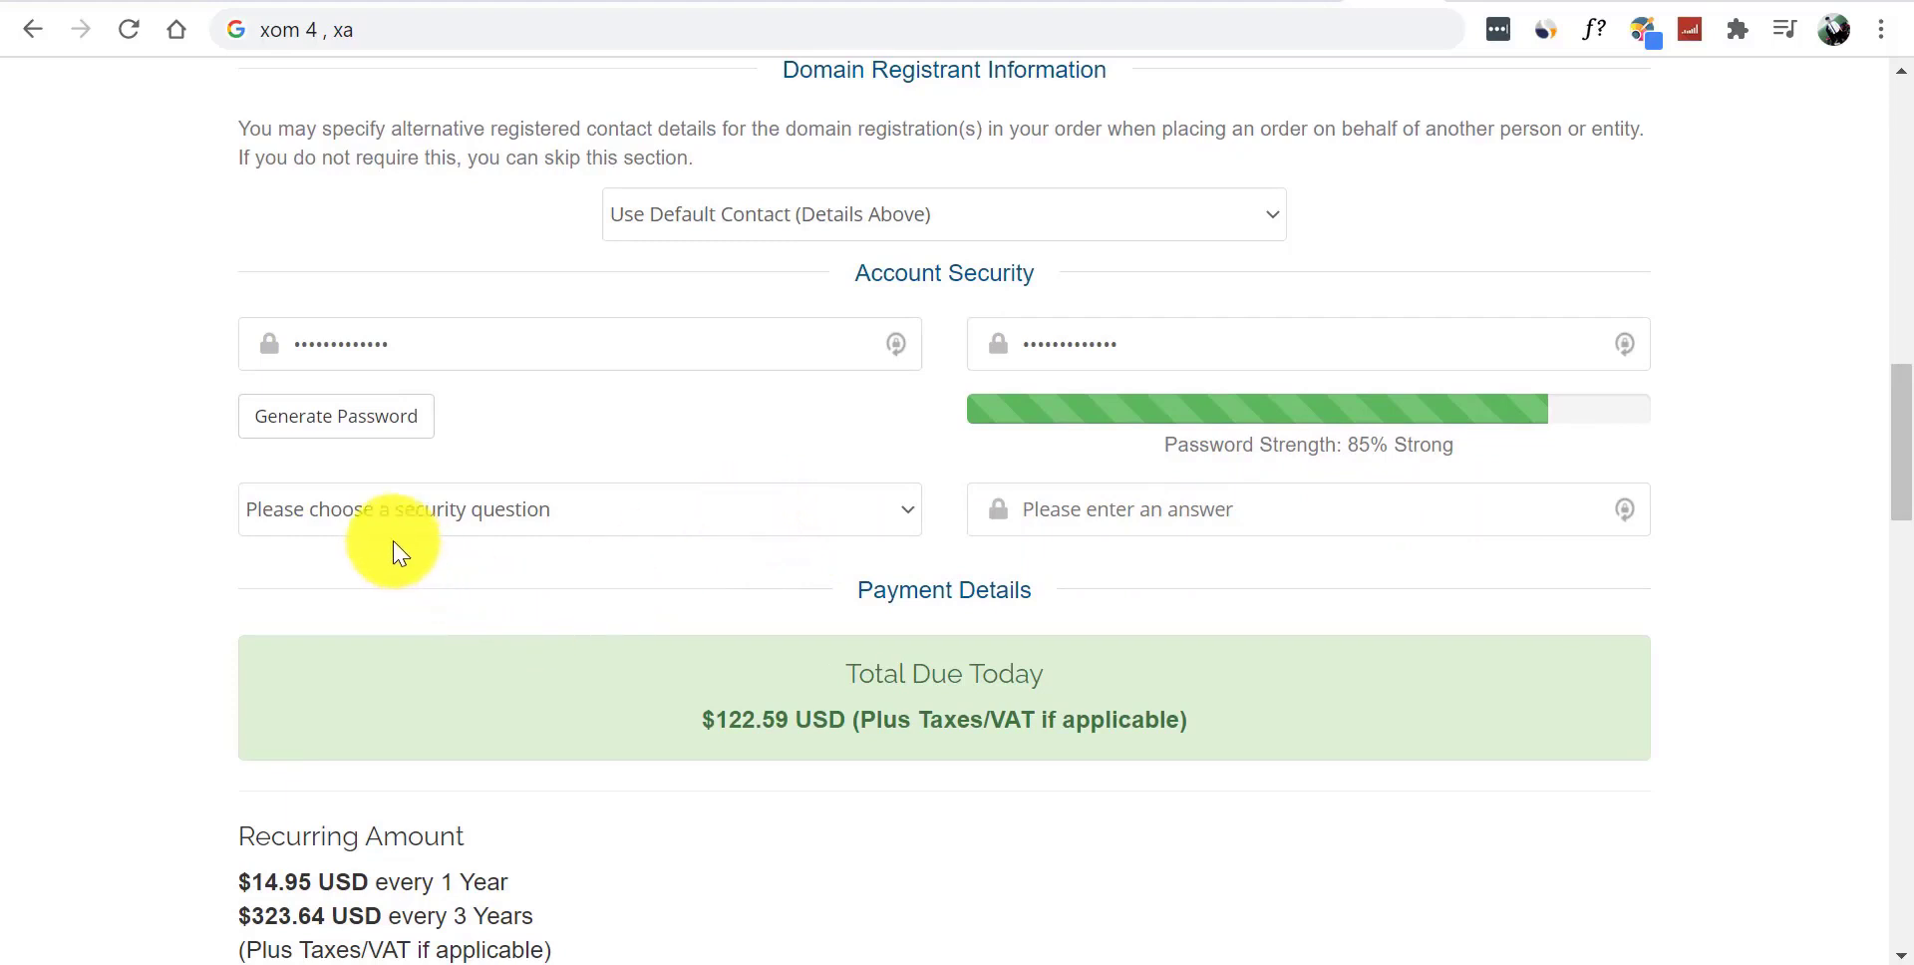
- Select 'What is your best friend's name?' as the security question and scroll down the form
left_click(524, 515)
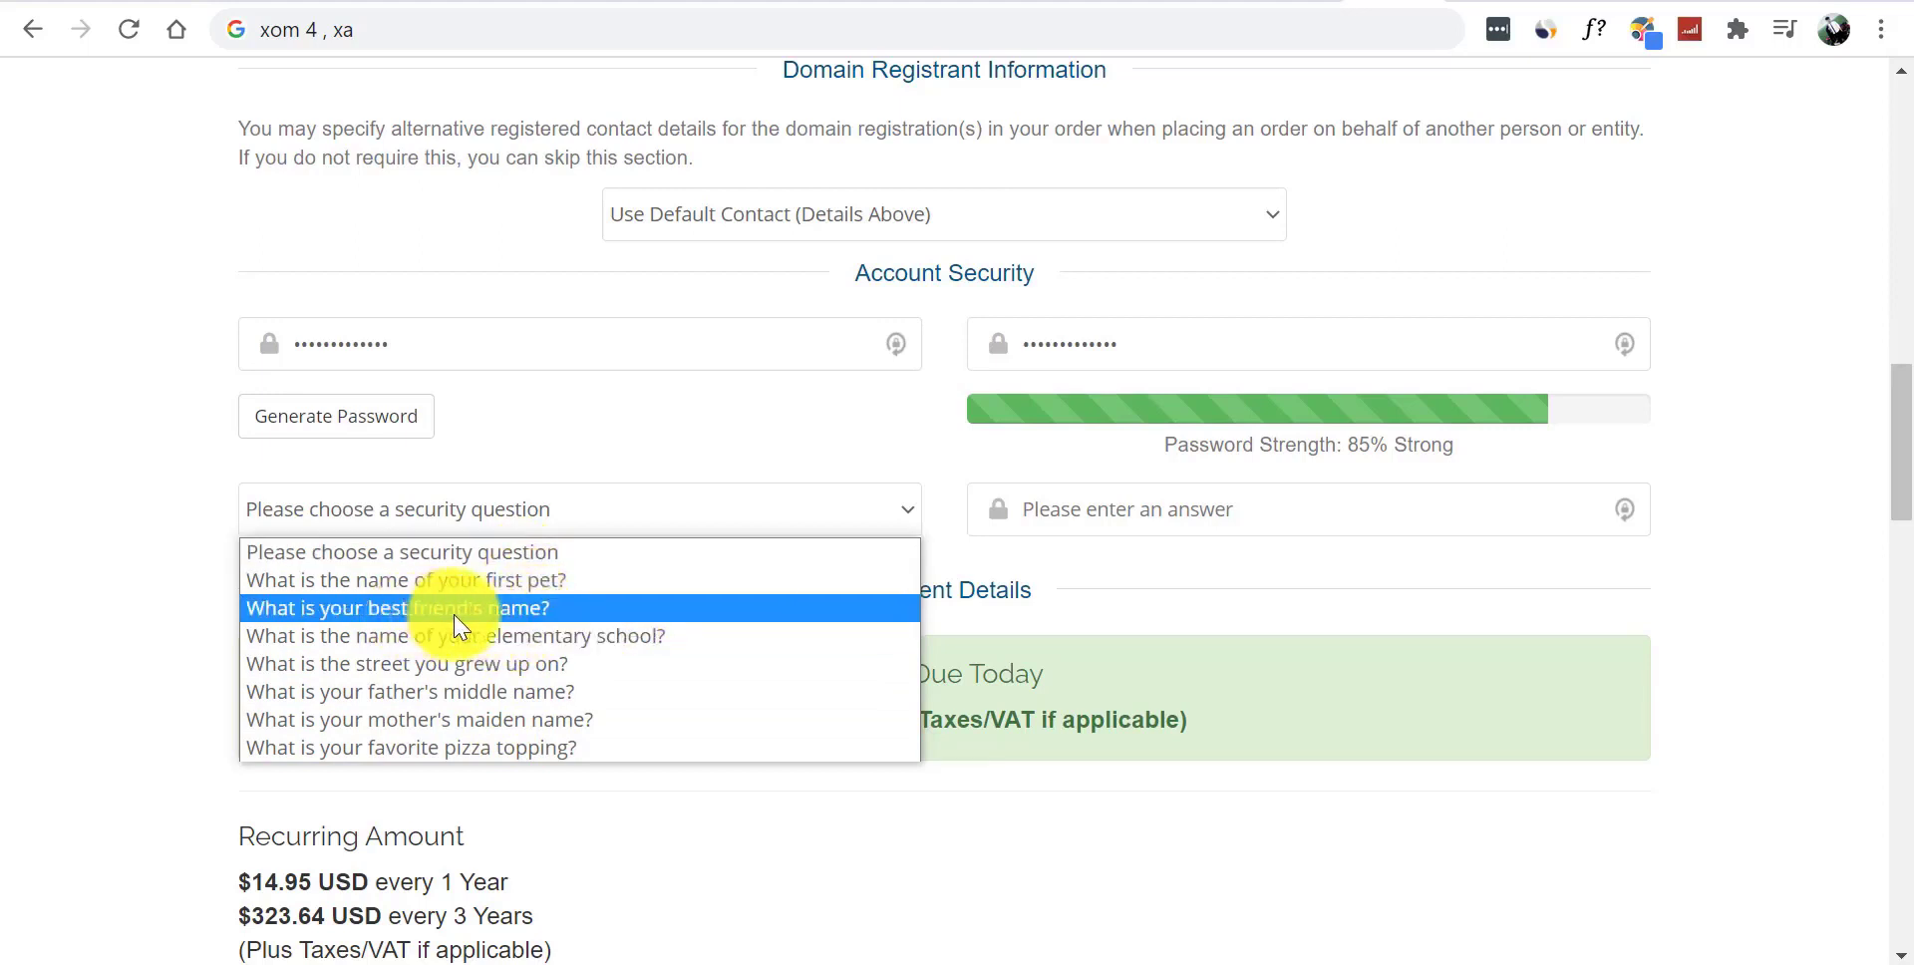
left_click(409, 617)
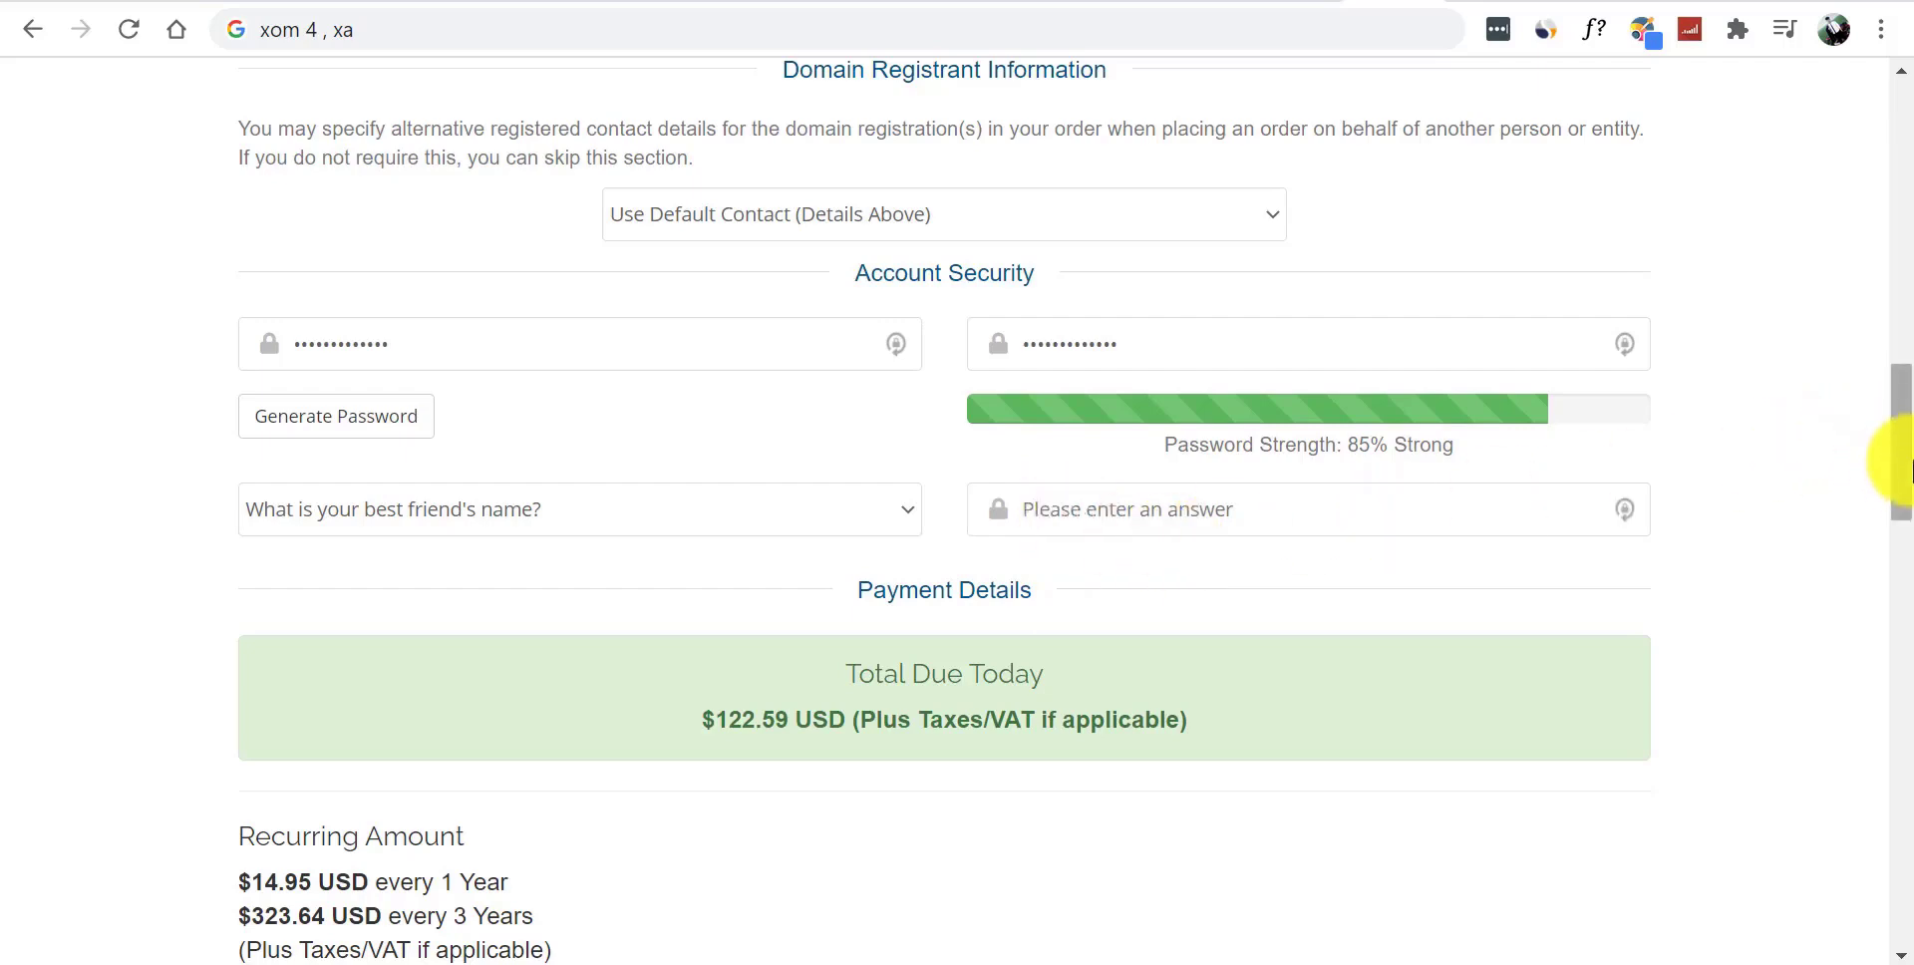
left_click_drag(1909, 464, 1909, 614)
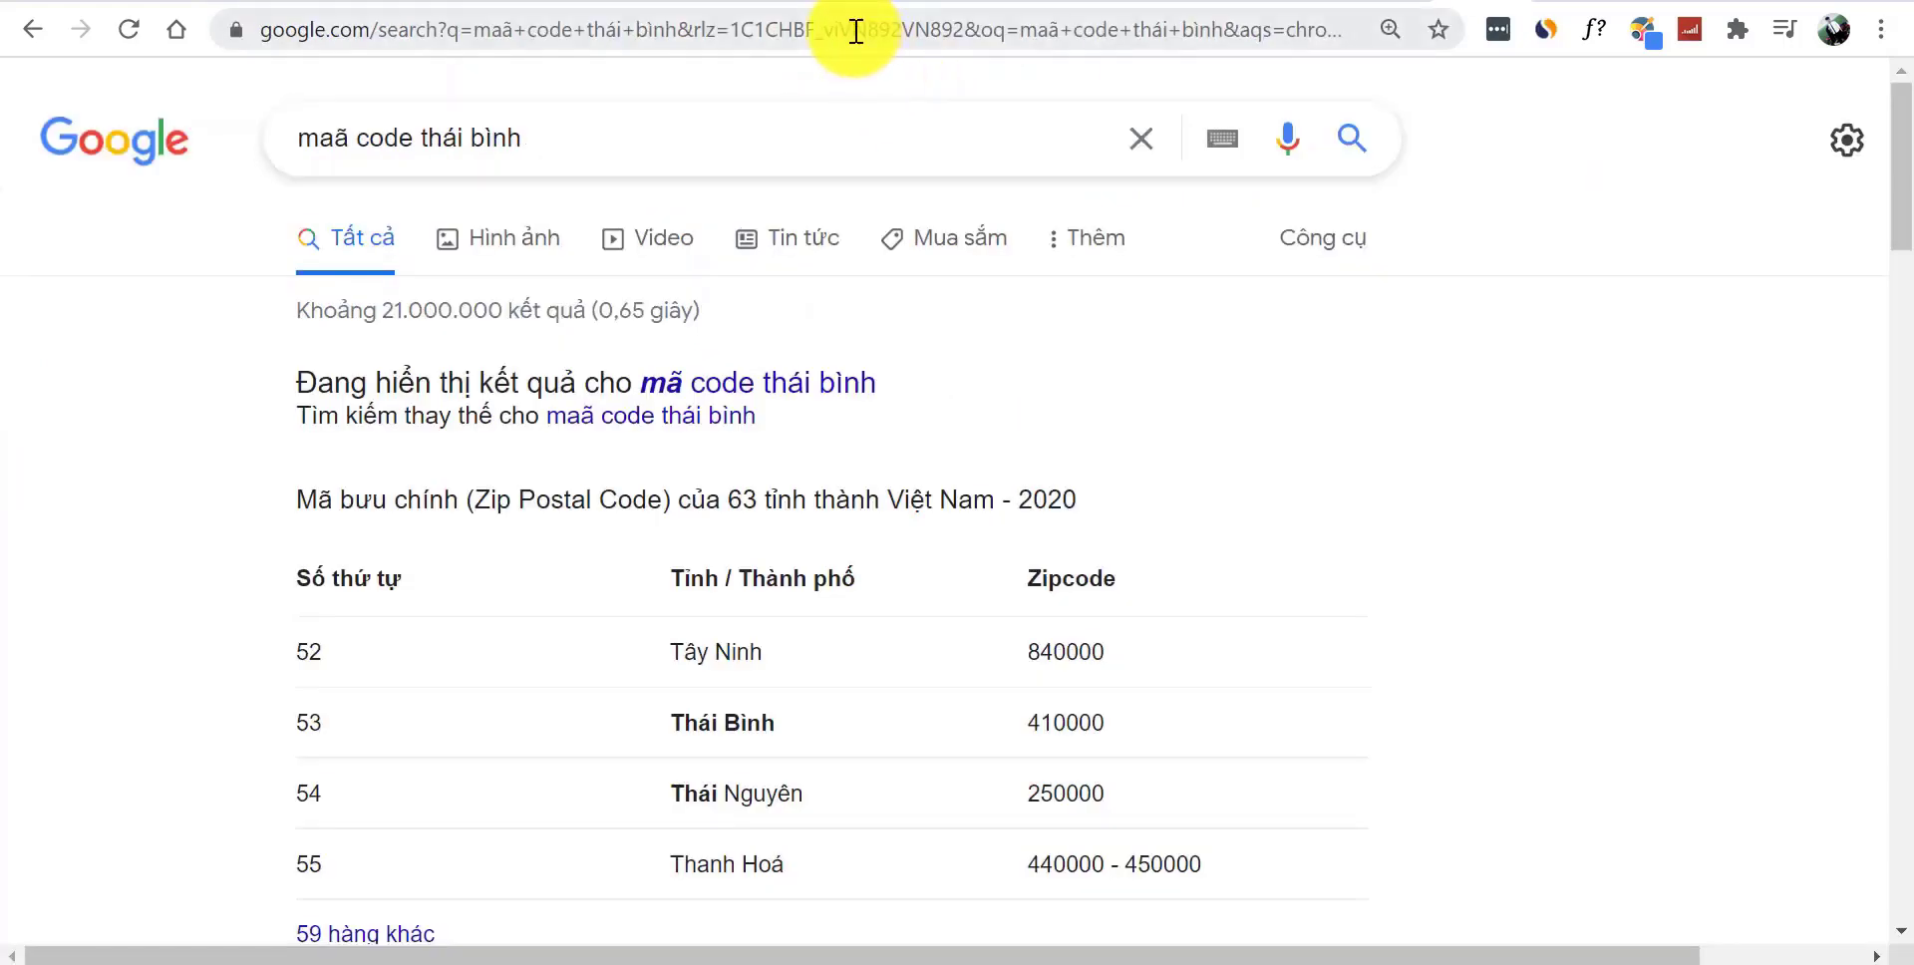
- Search Google Images for '2 măt thẻ thanh toán abc' and preview the ACB card's front and back
left_click(856, 31)
type("2 mă")
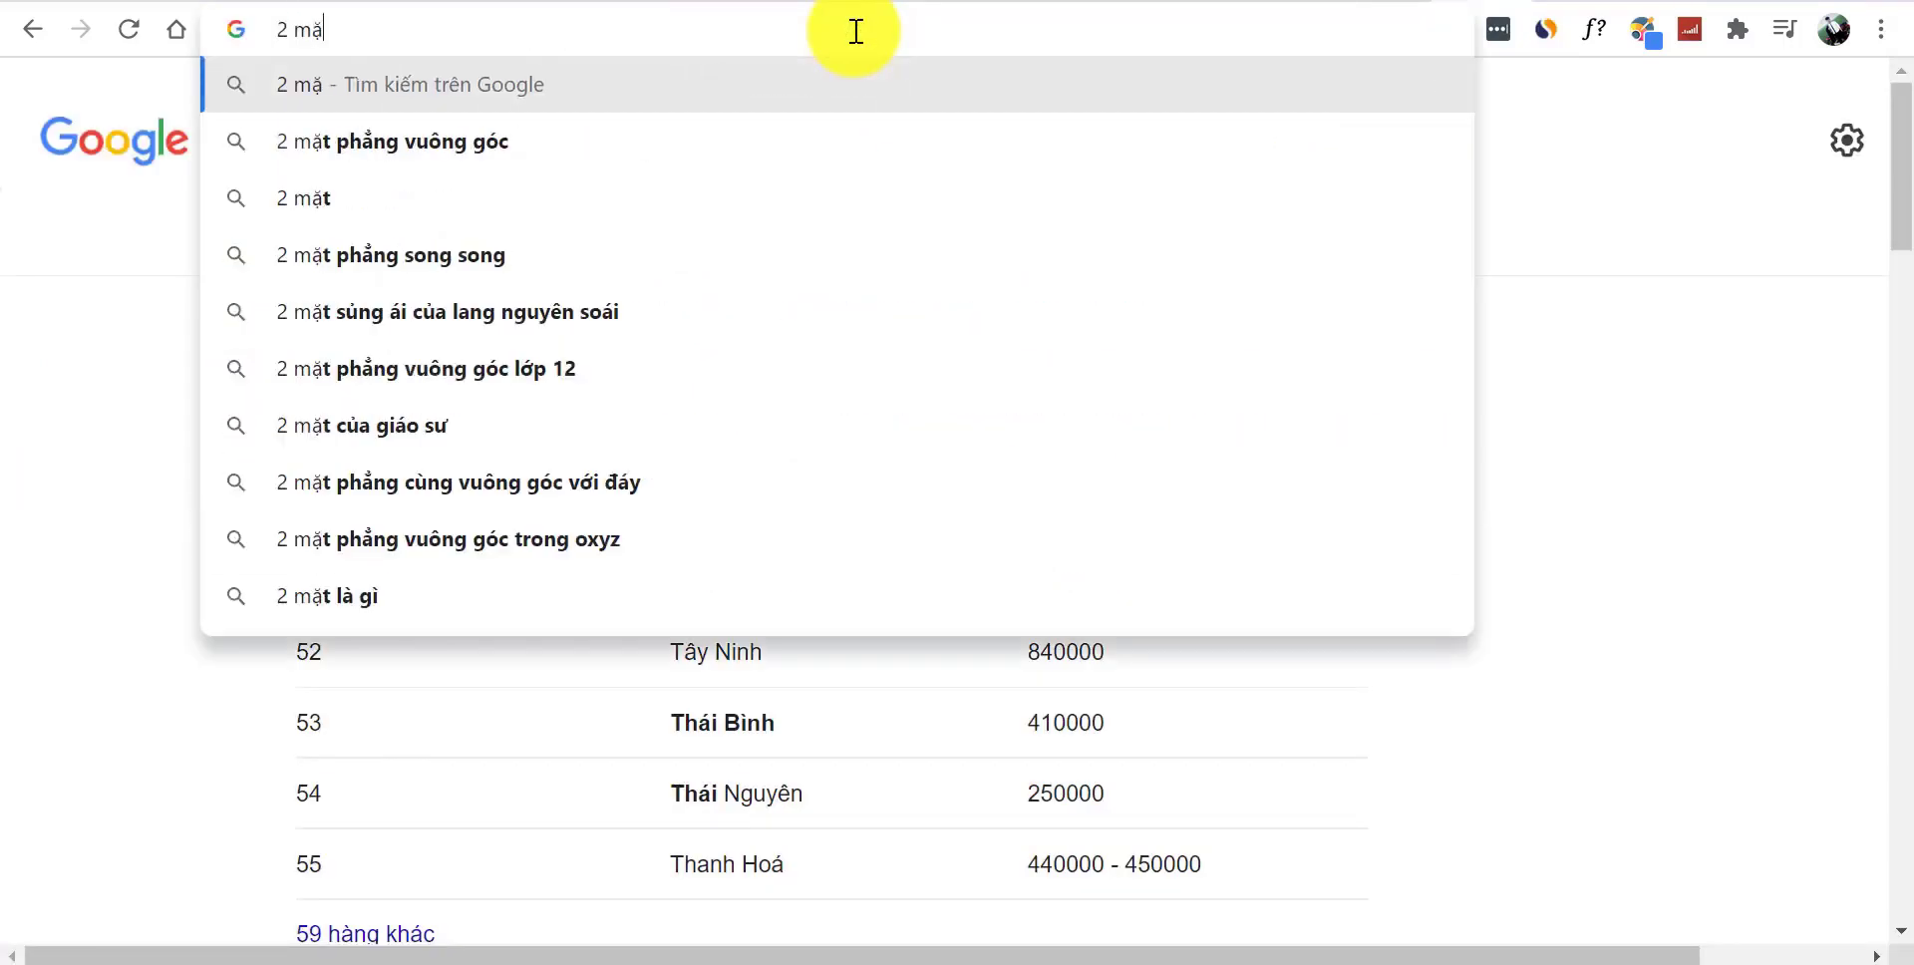
type("t th")
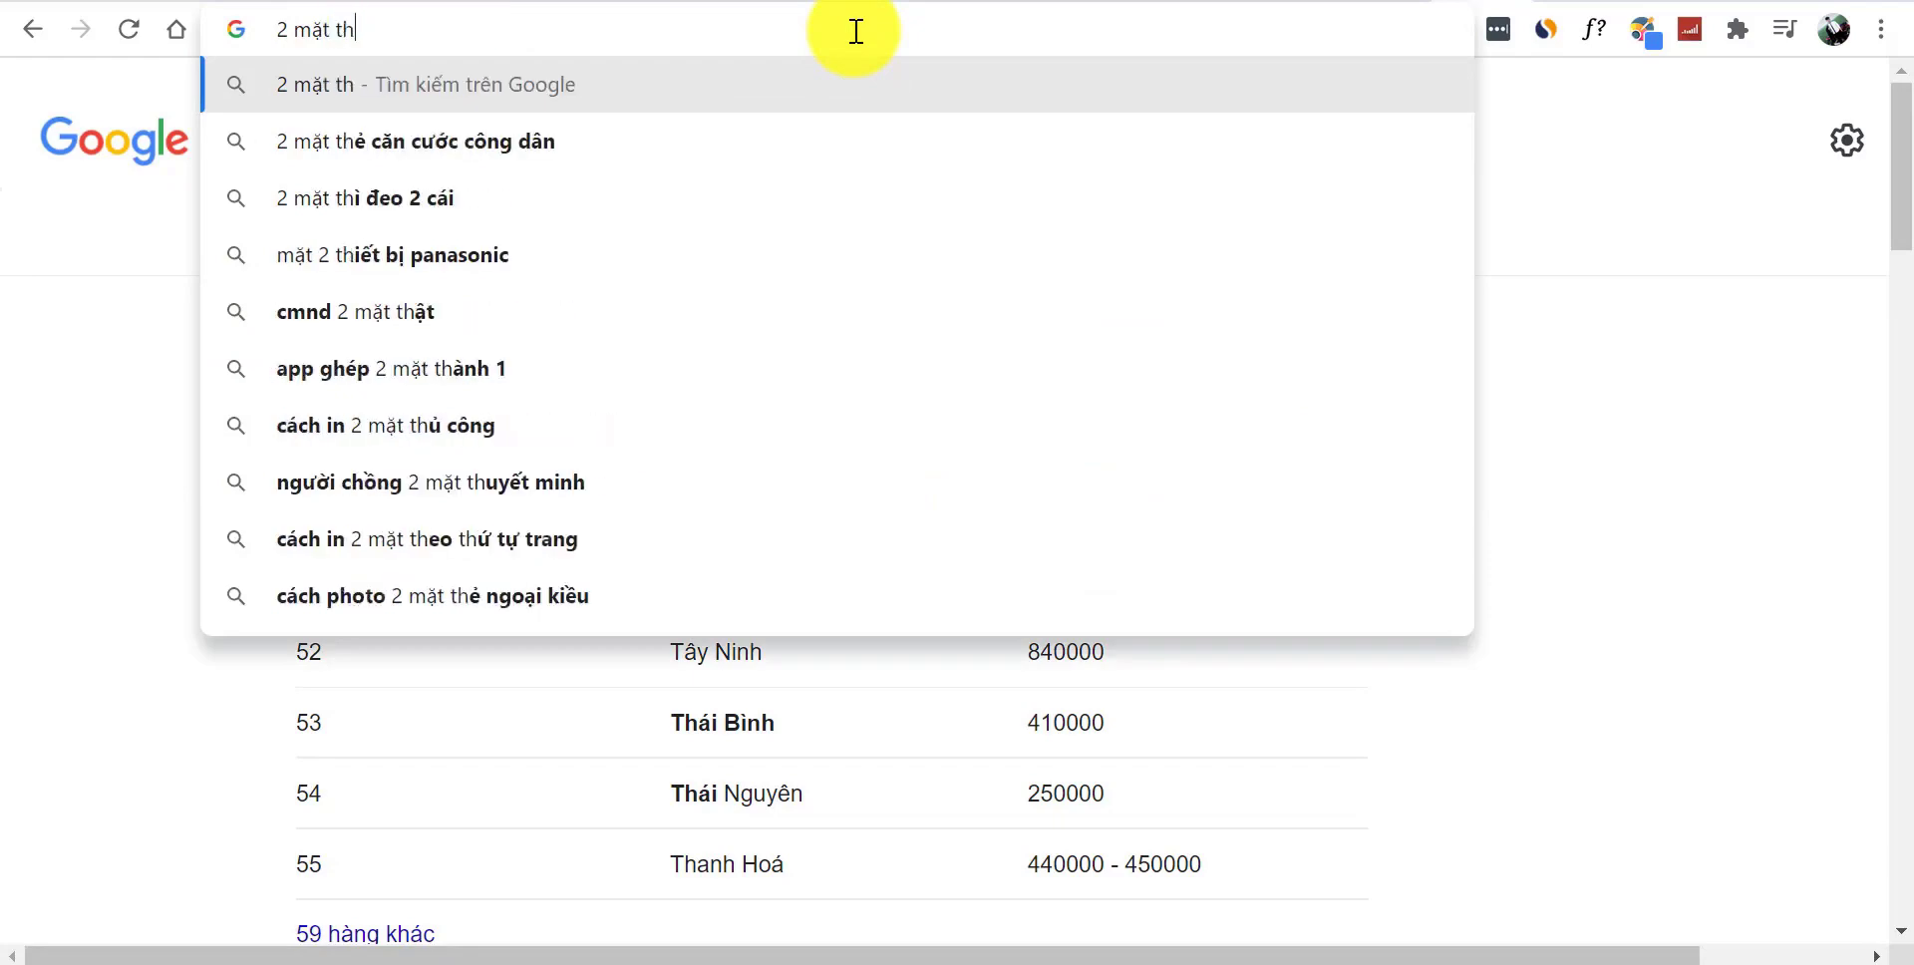
type("ẻ thanh toán")
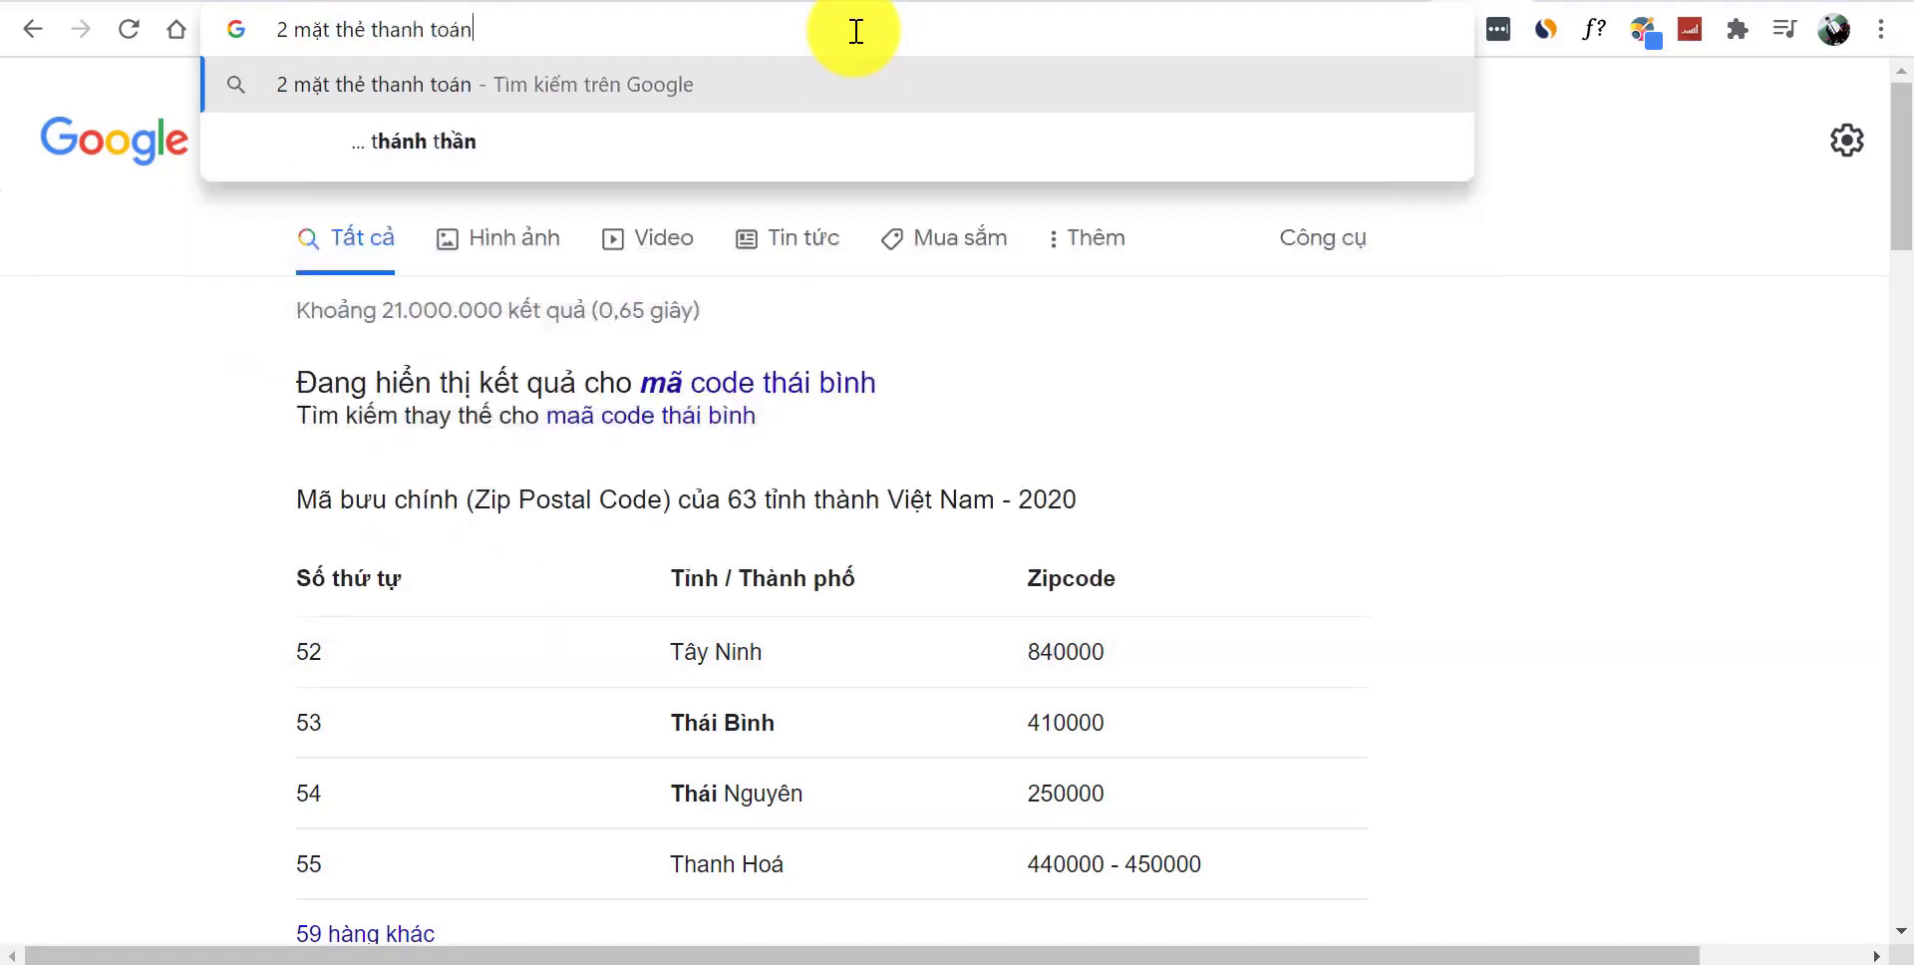
type(" abc")
key("Return")
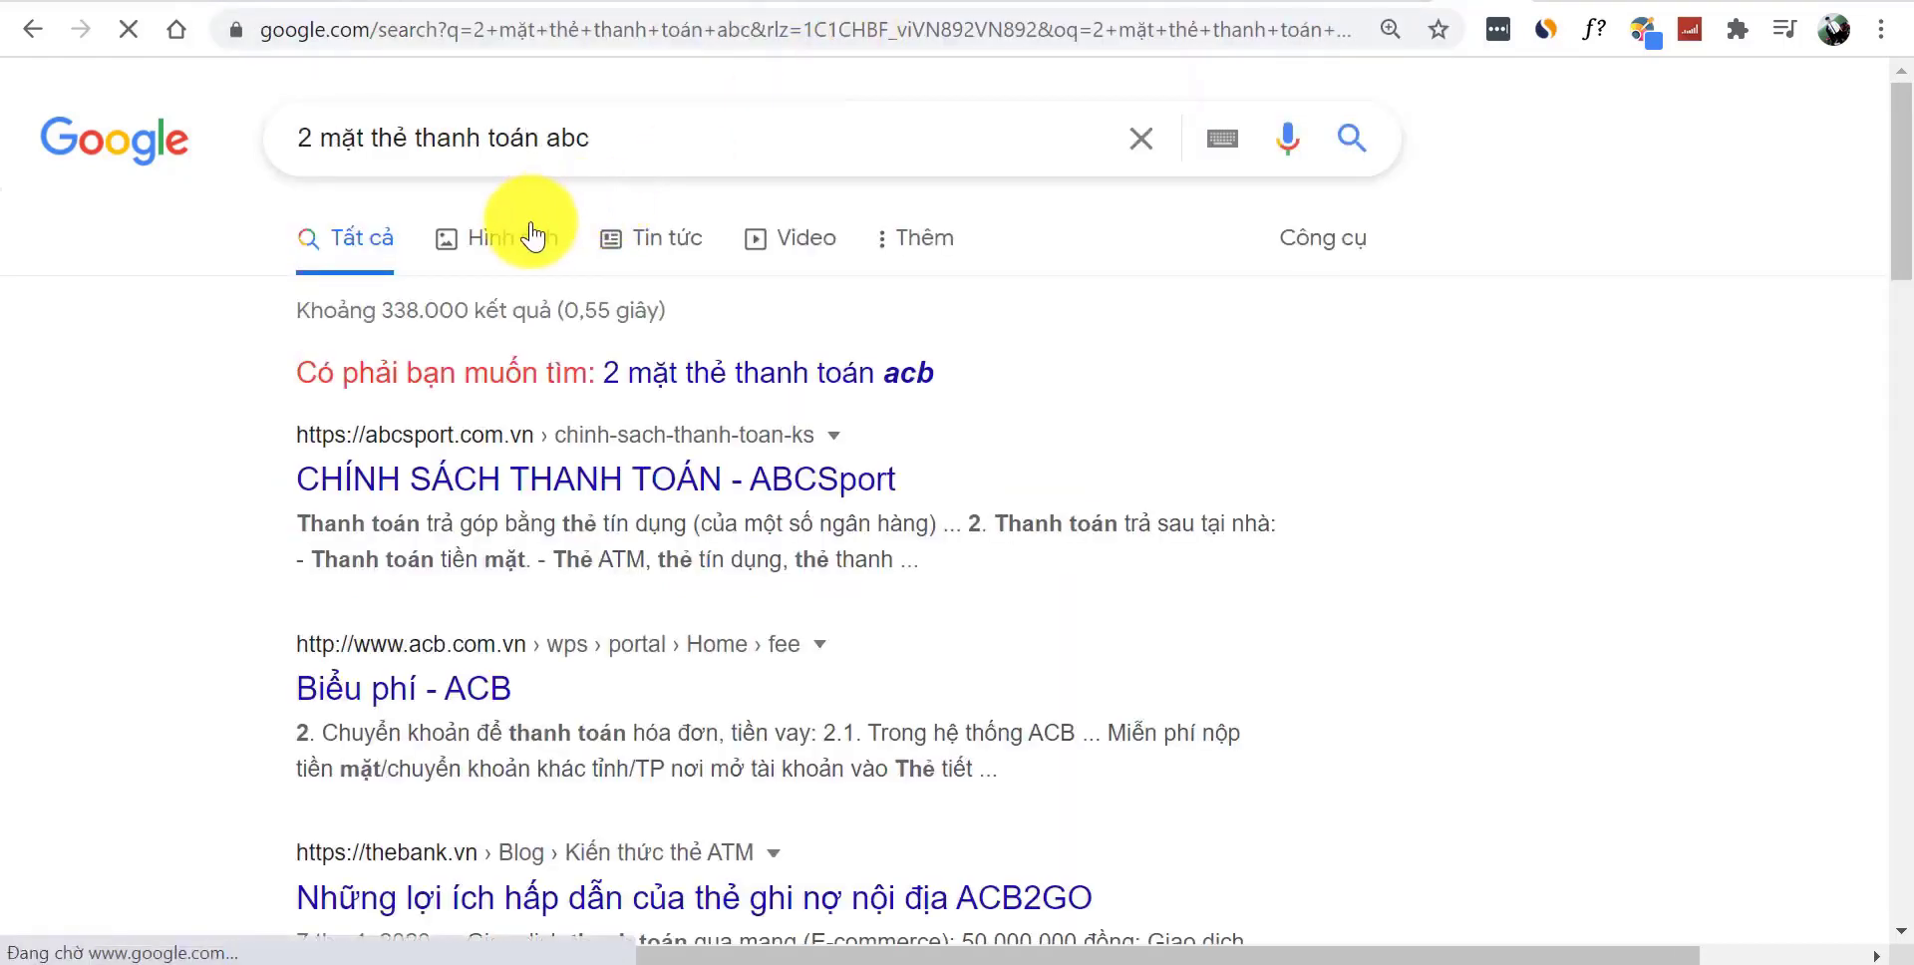
left_click(526, 237)
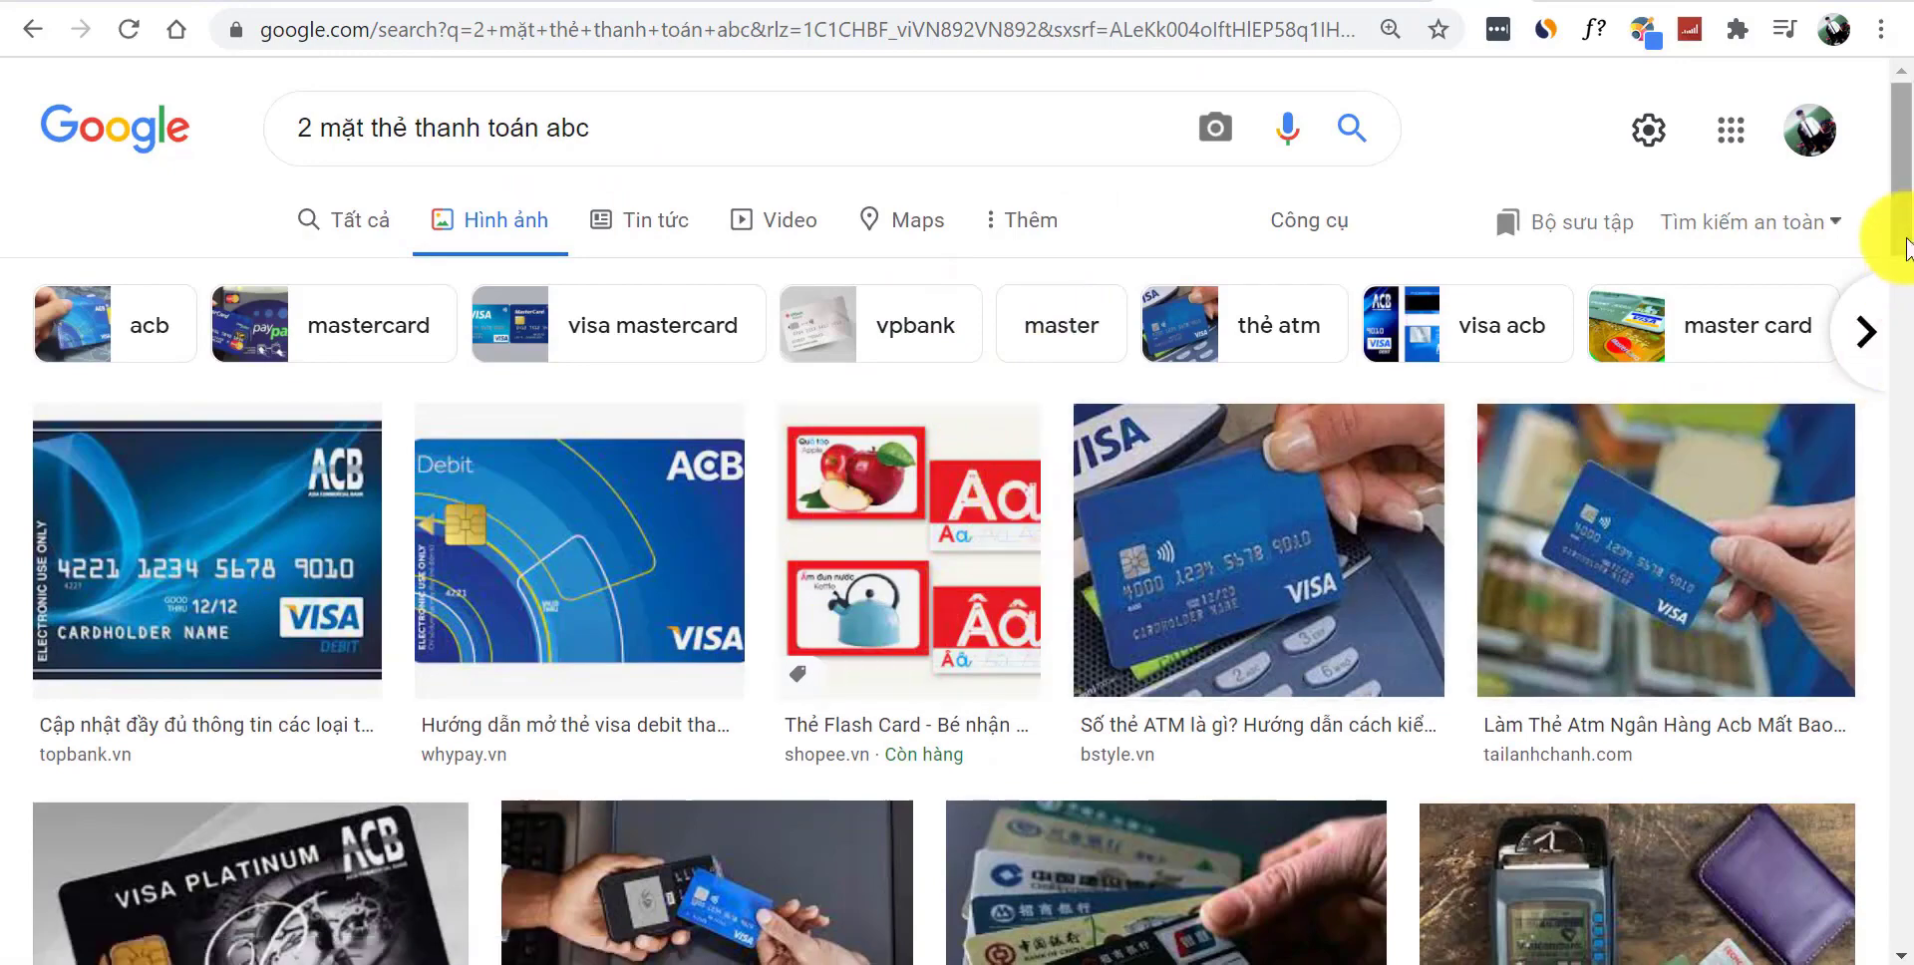
scroll(1906, 234, "down", 2)
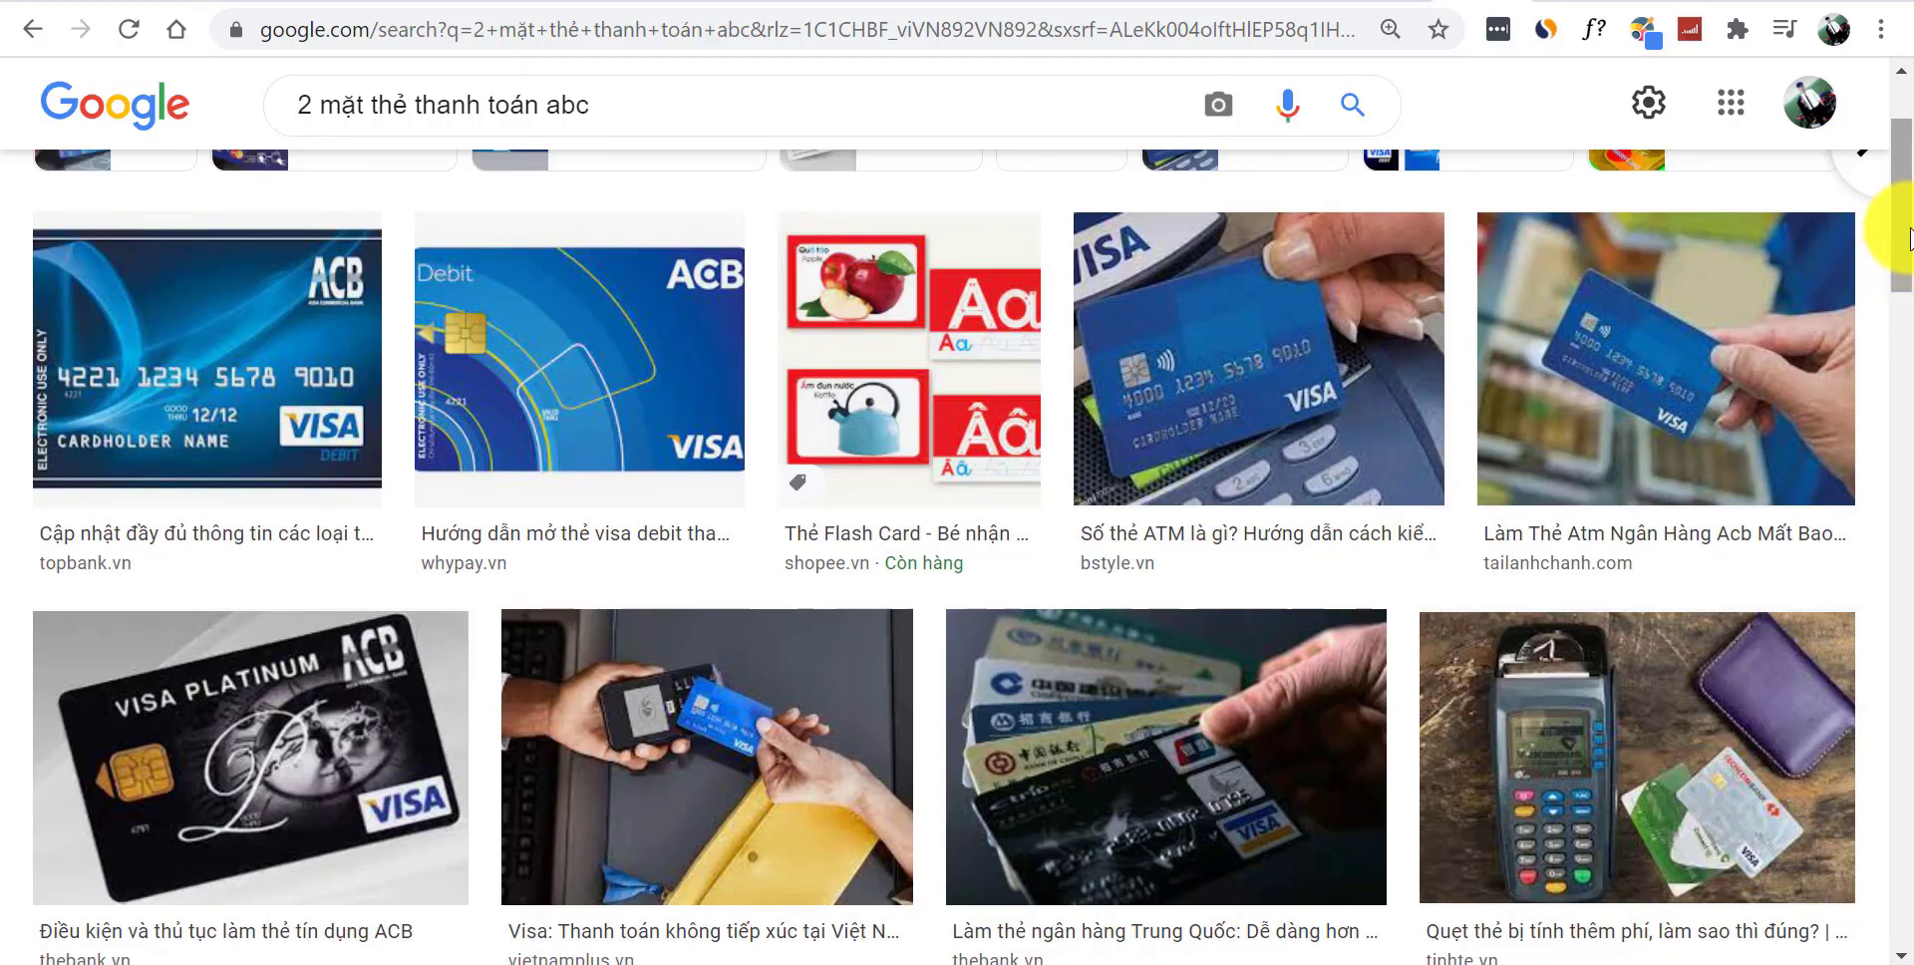
left_click_drag(1911, 250, 1911, 371)
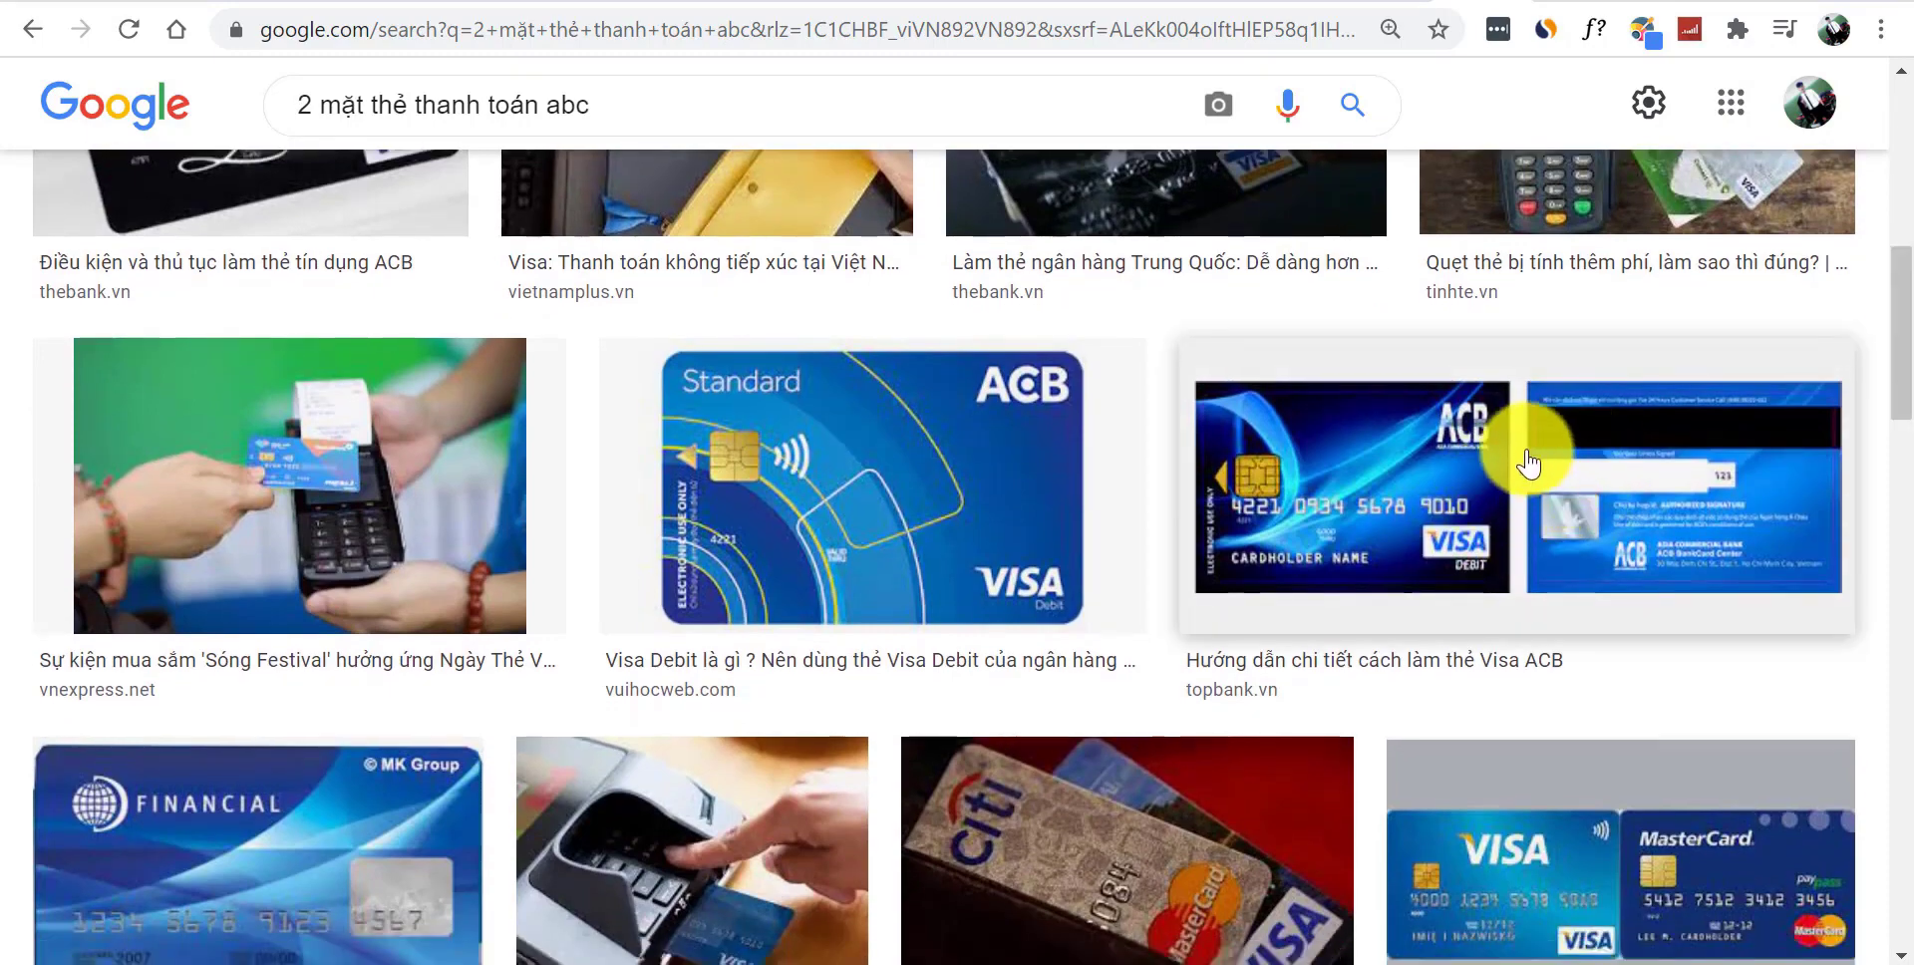
left_click(1562, 516)
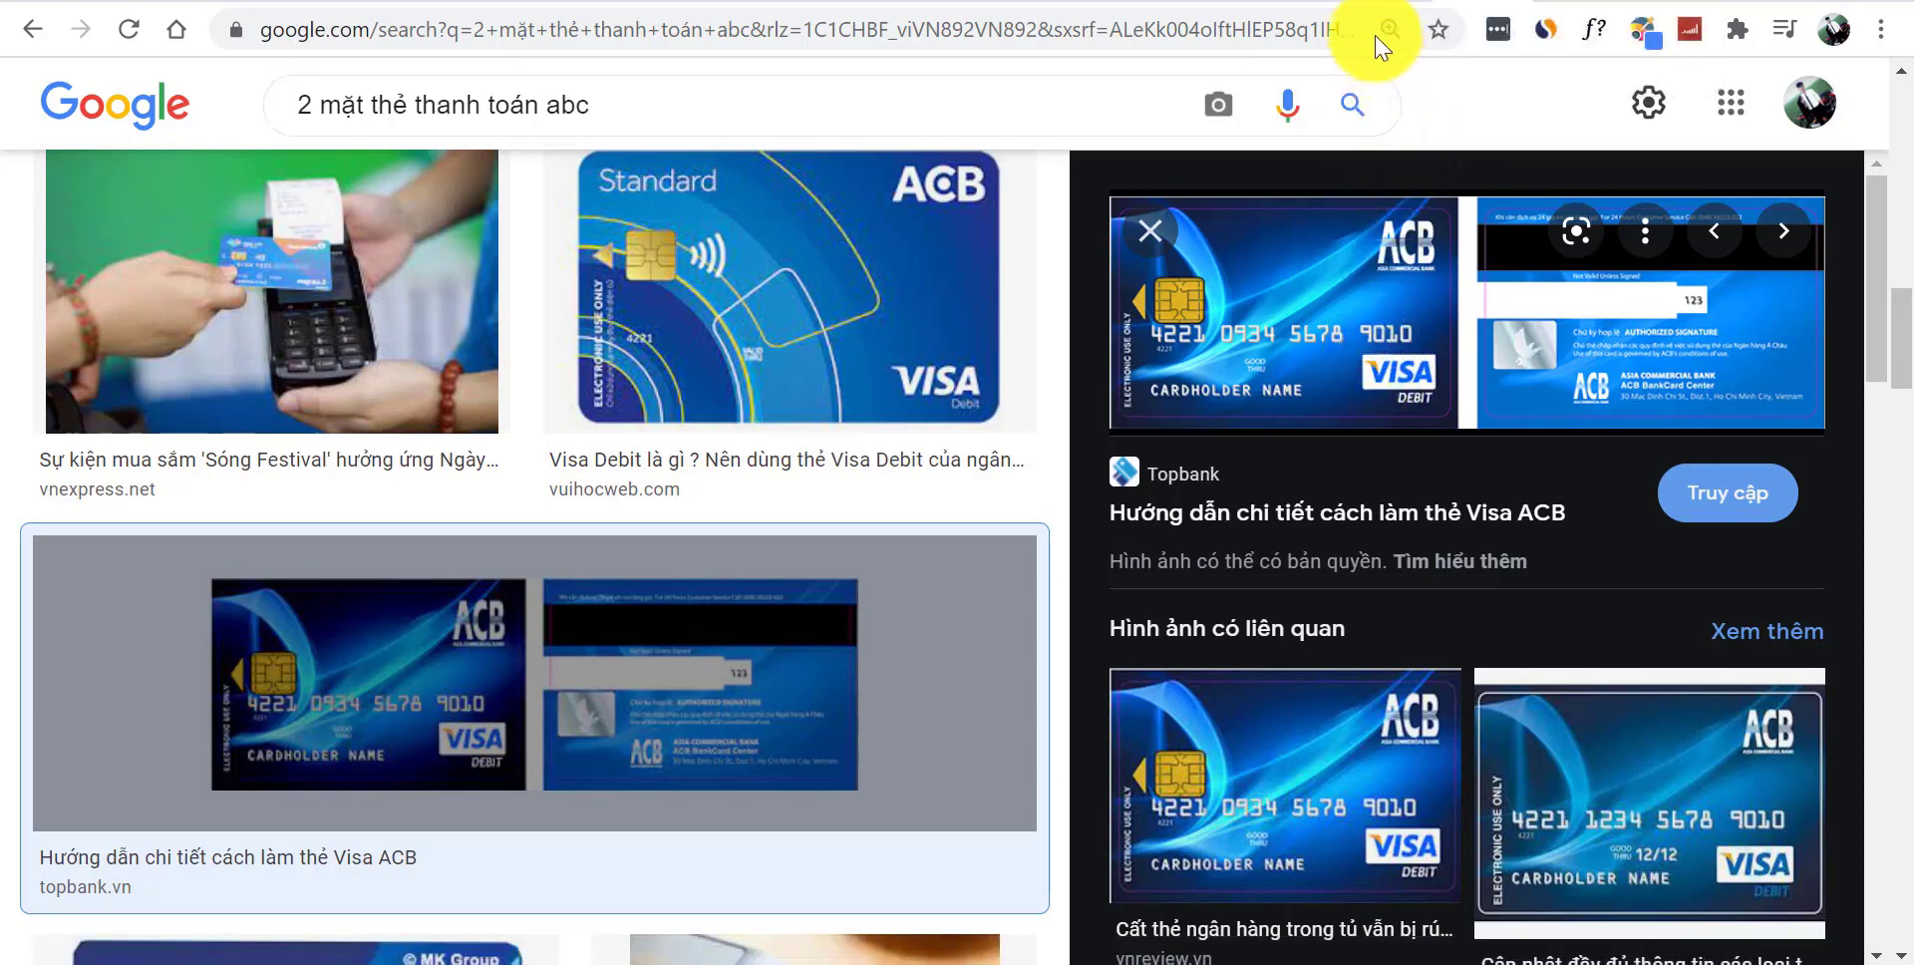
left_click(1396, 4)
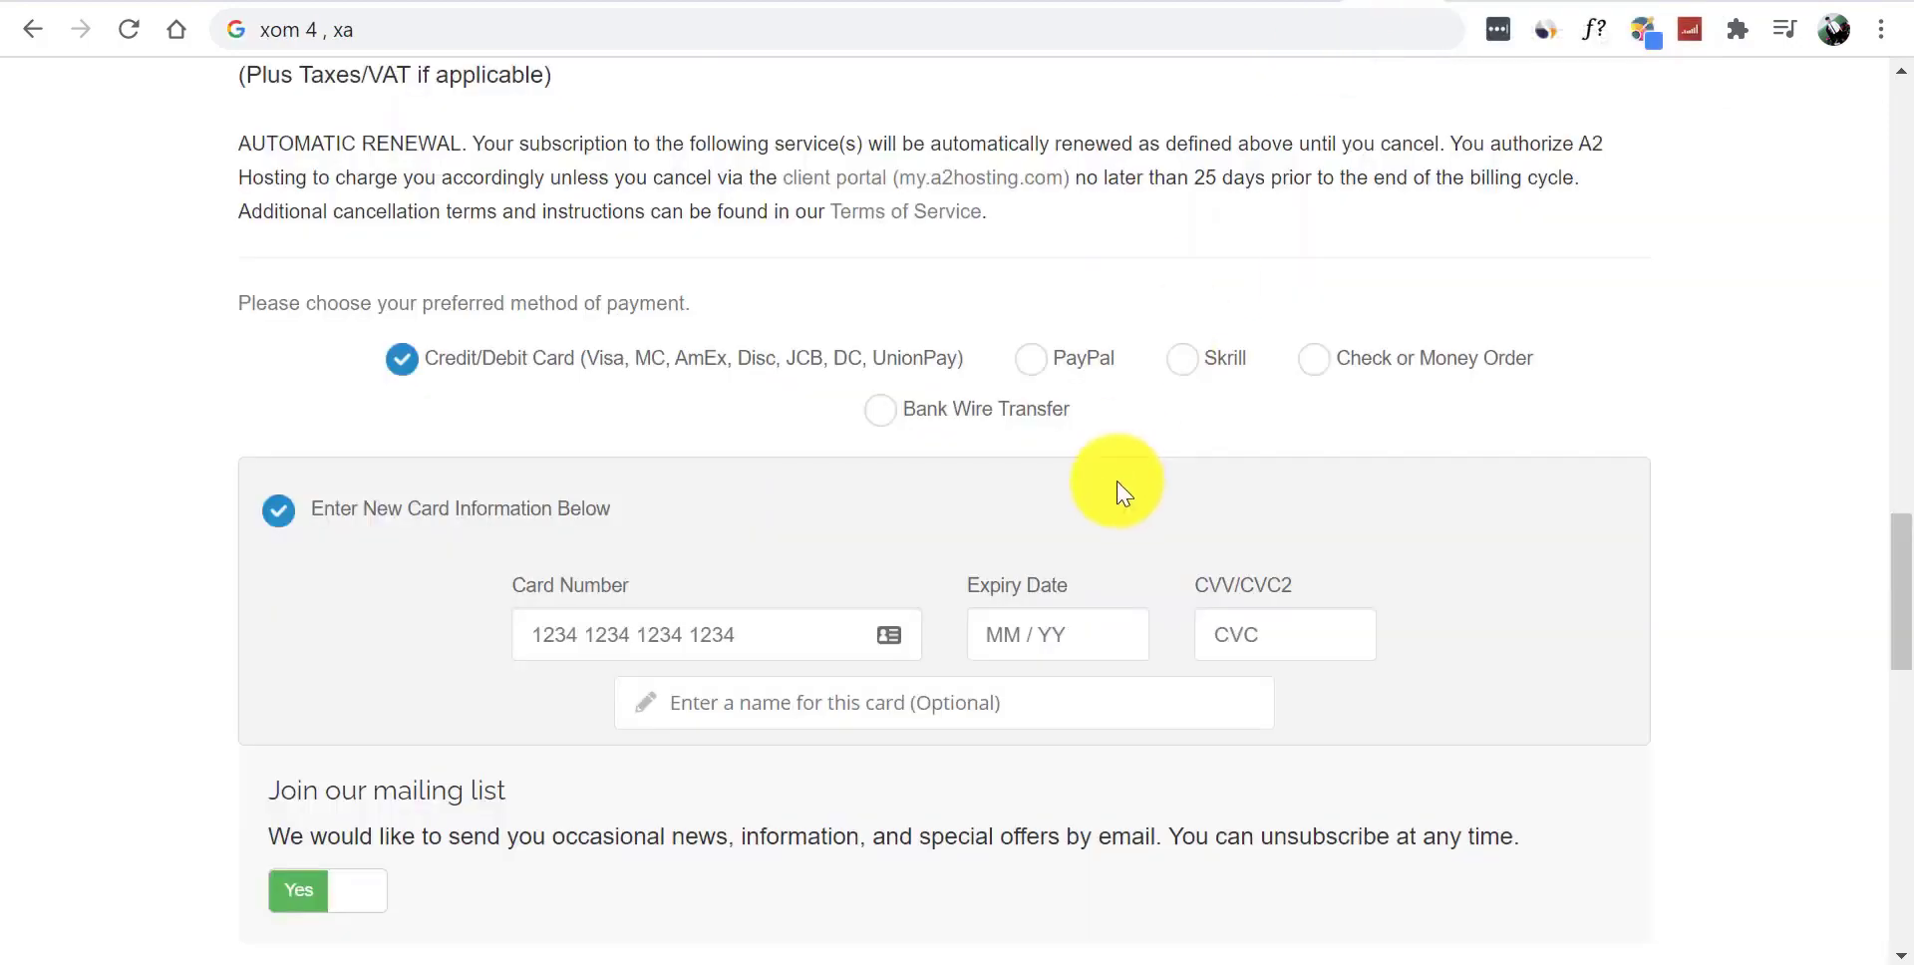
- Select and copy the 122 from the $122.59 Total Due Today, then open a new tab
left_click_drag(1903, 583, 1893, 470)
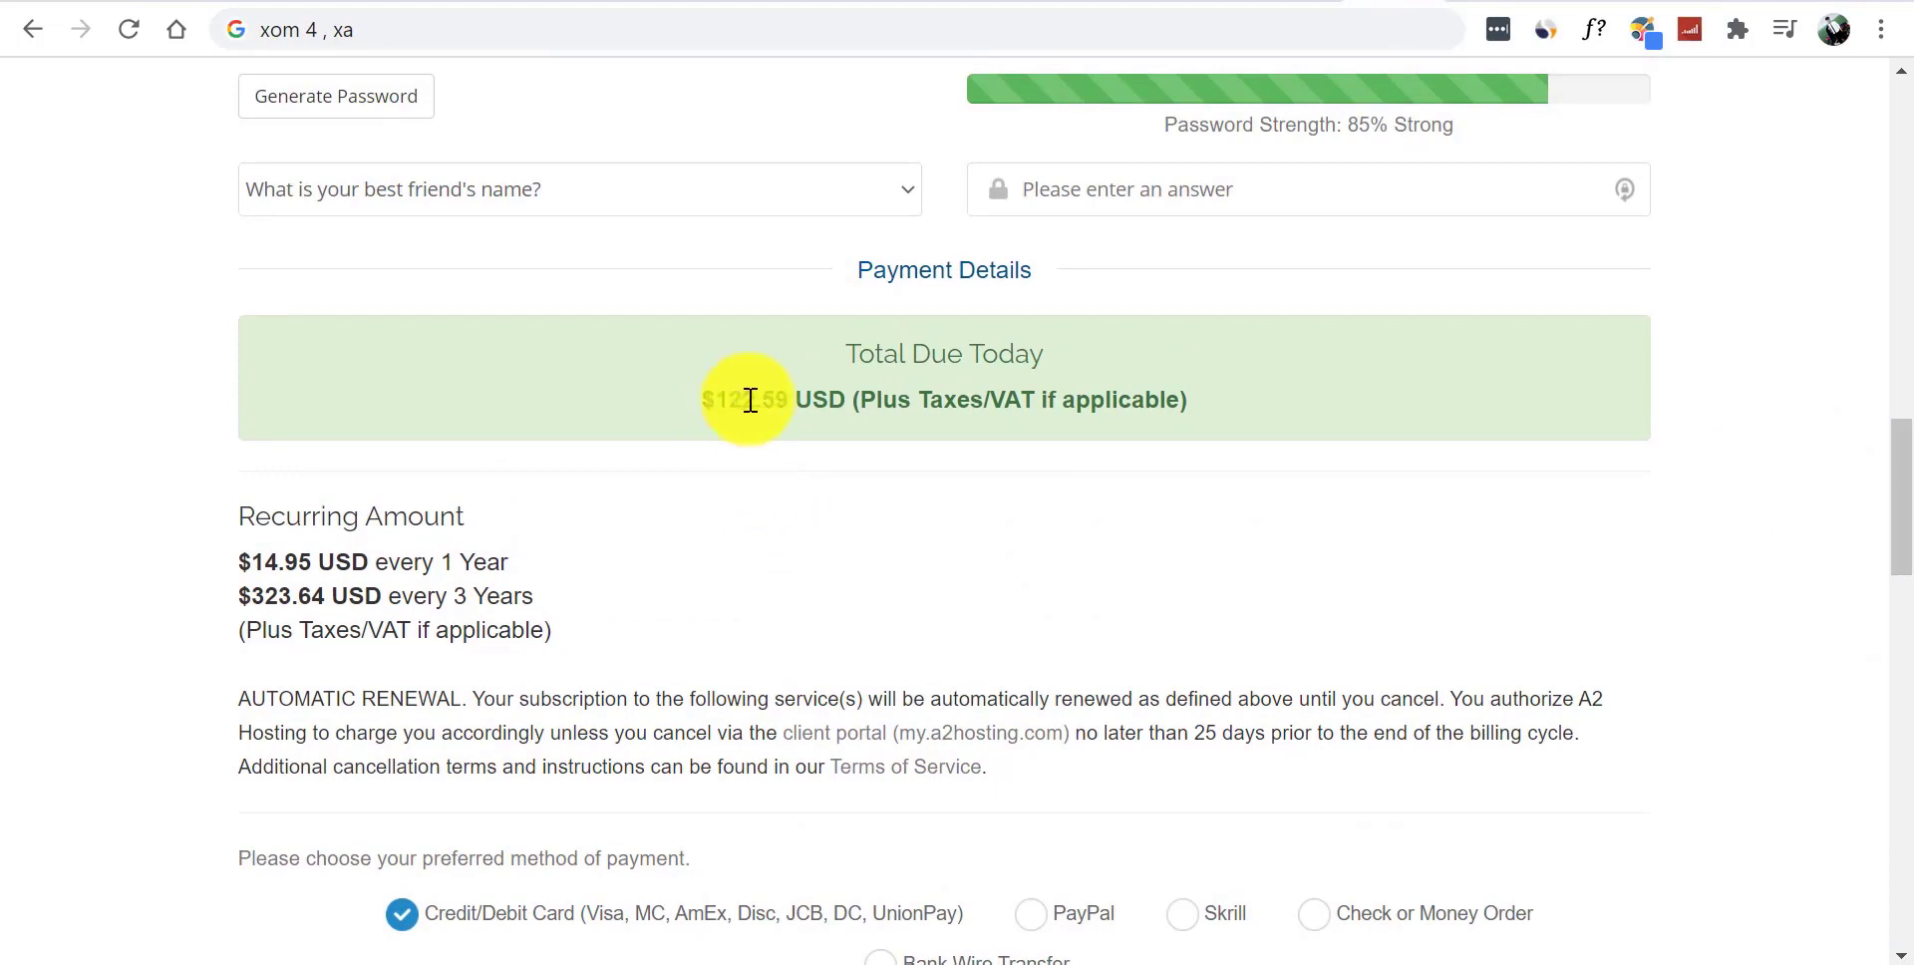
left_click_drag(723, 394, 768, 400)
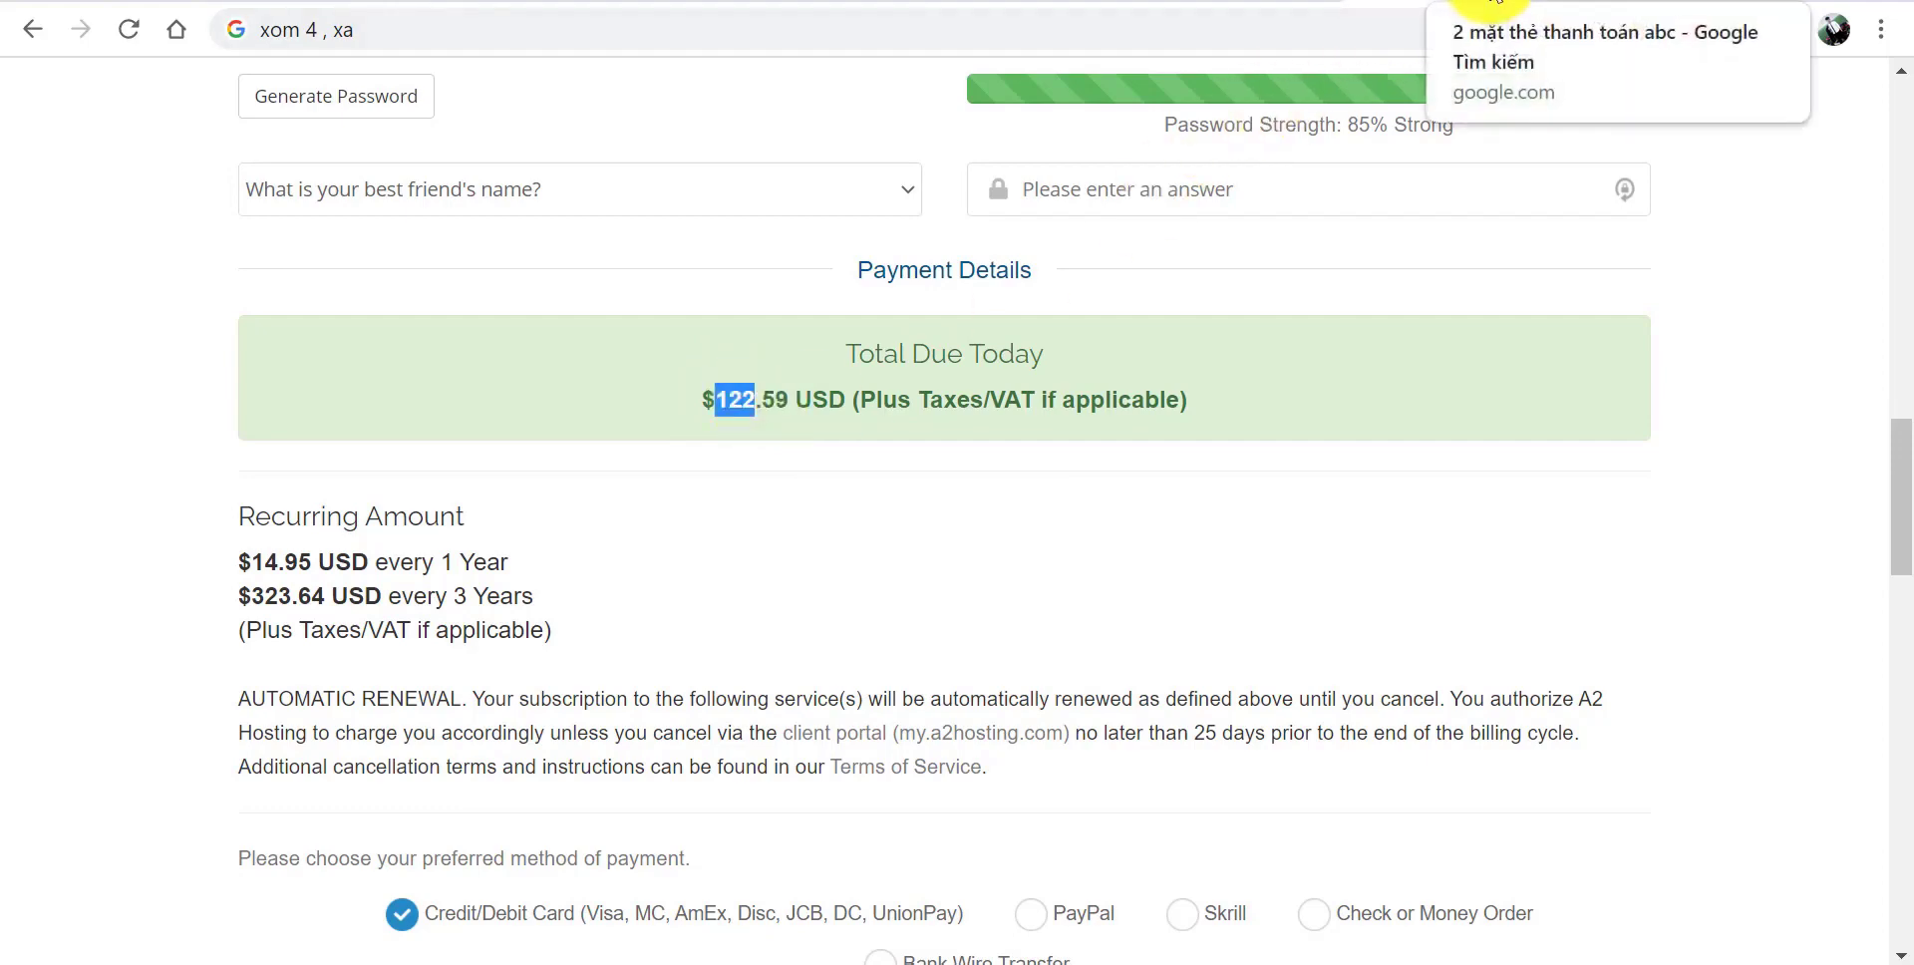
key("ctrl+t")
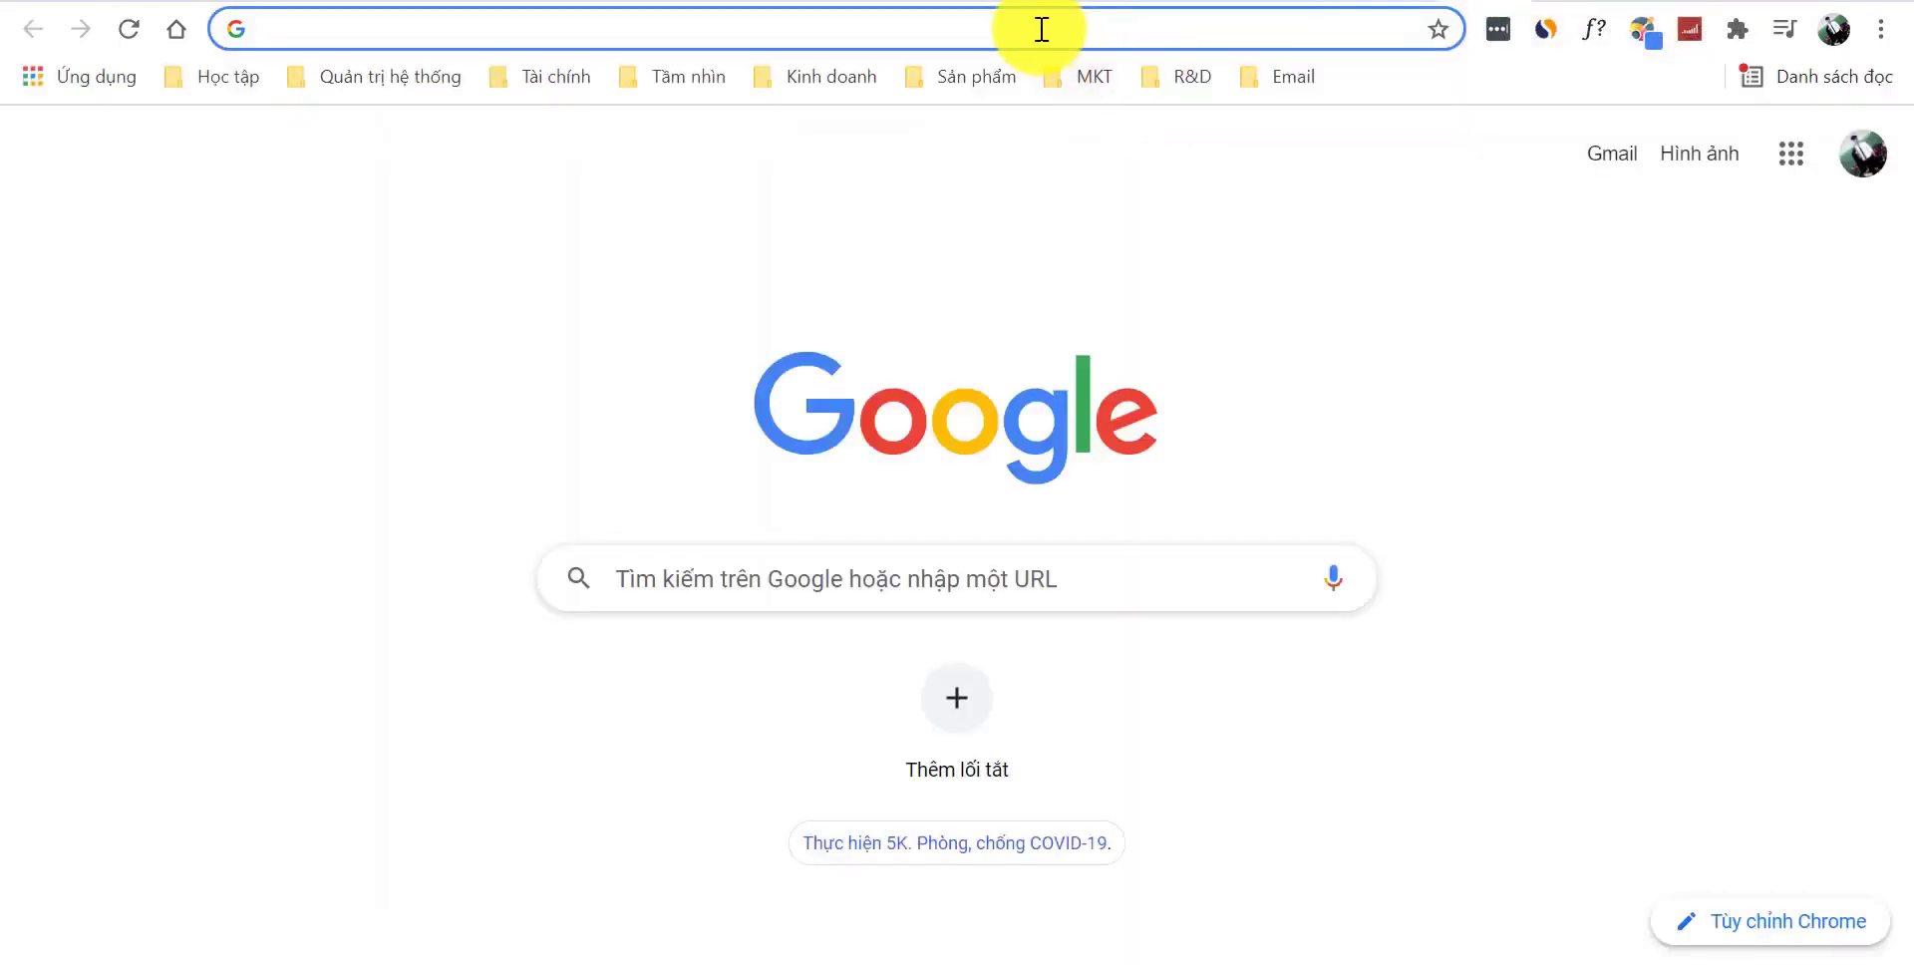
- Convert 122 USD to VND on Google, getting 2.786.236,00 Đồng, then return to the cart
type("122")
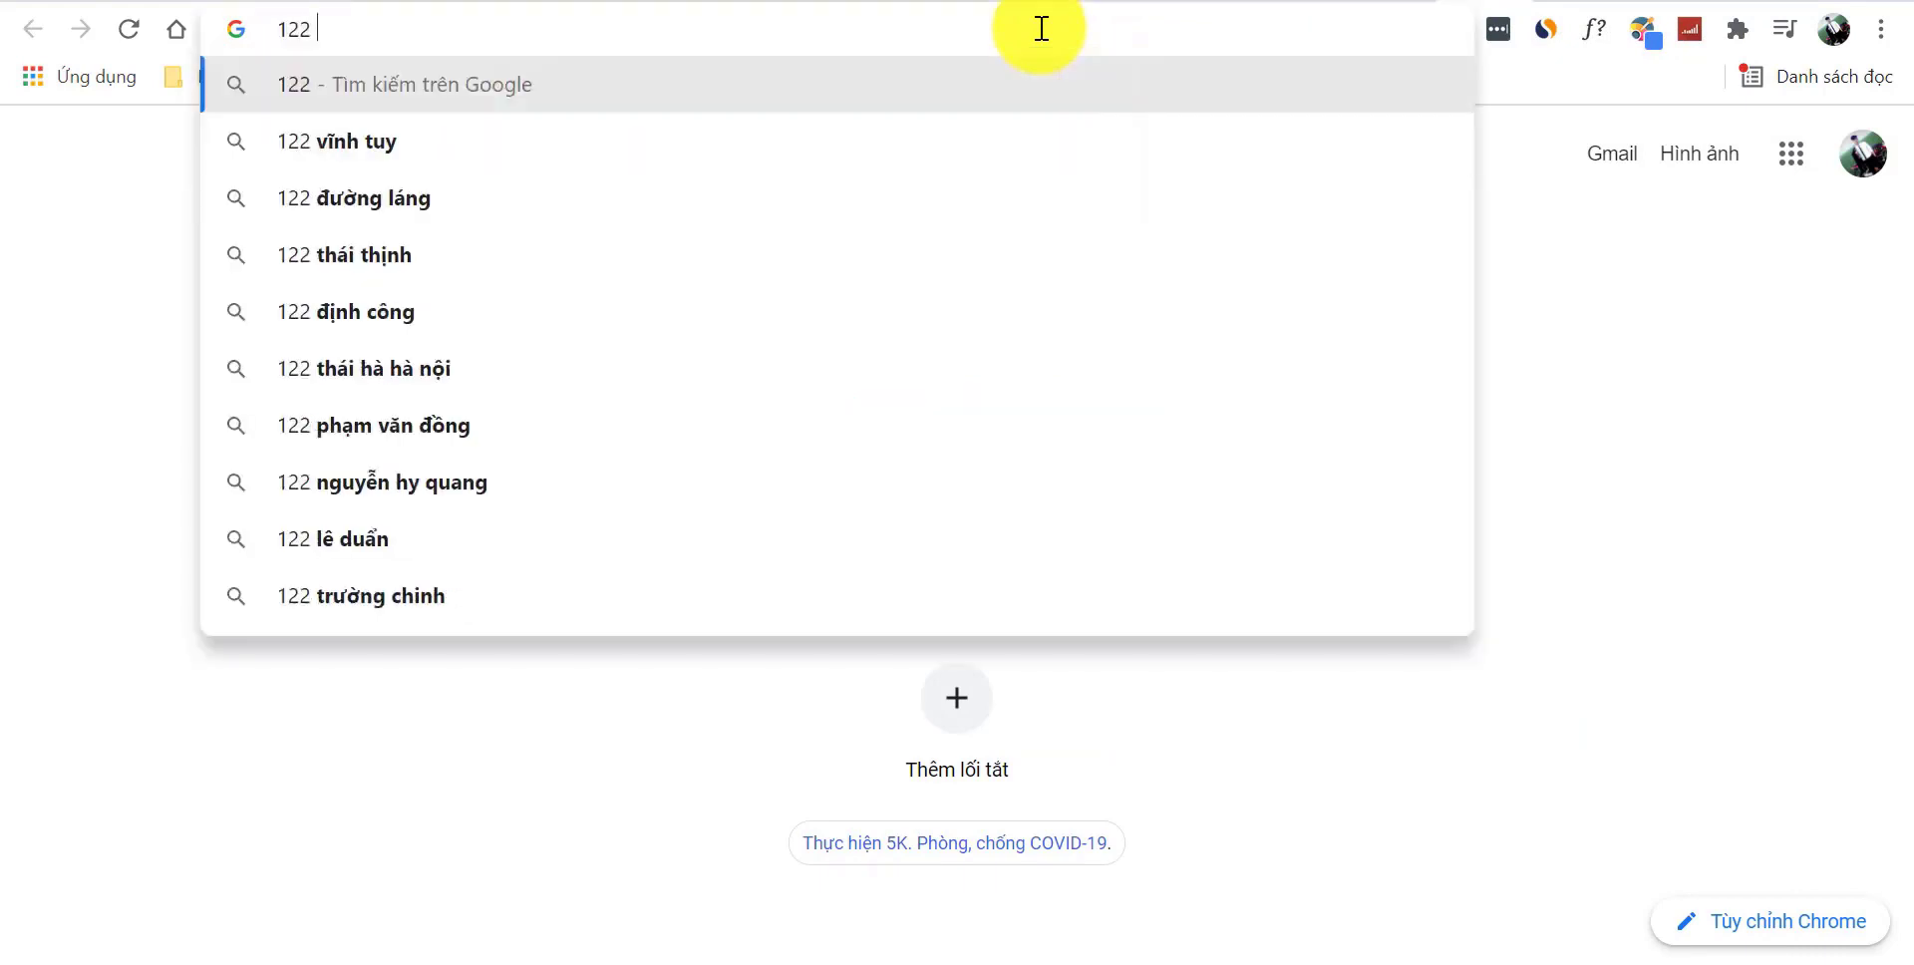
type("$ to ")
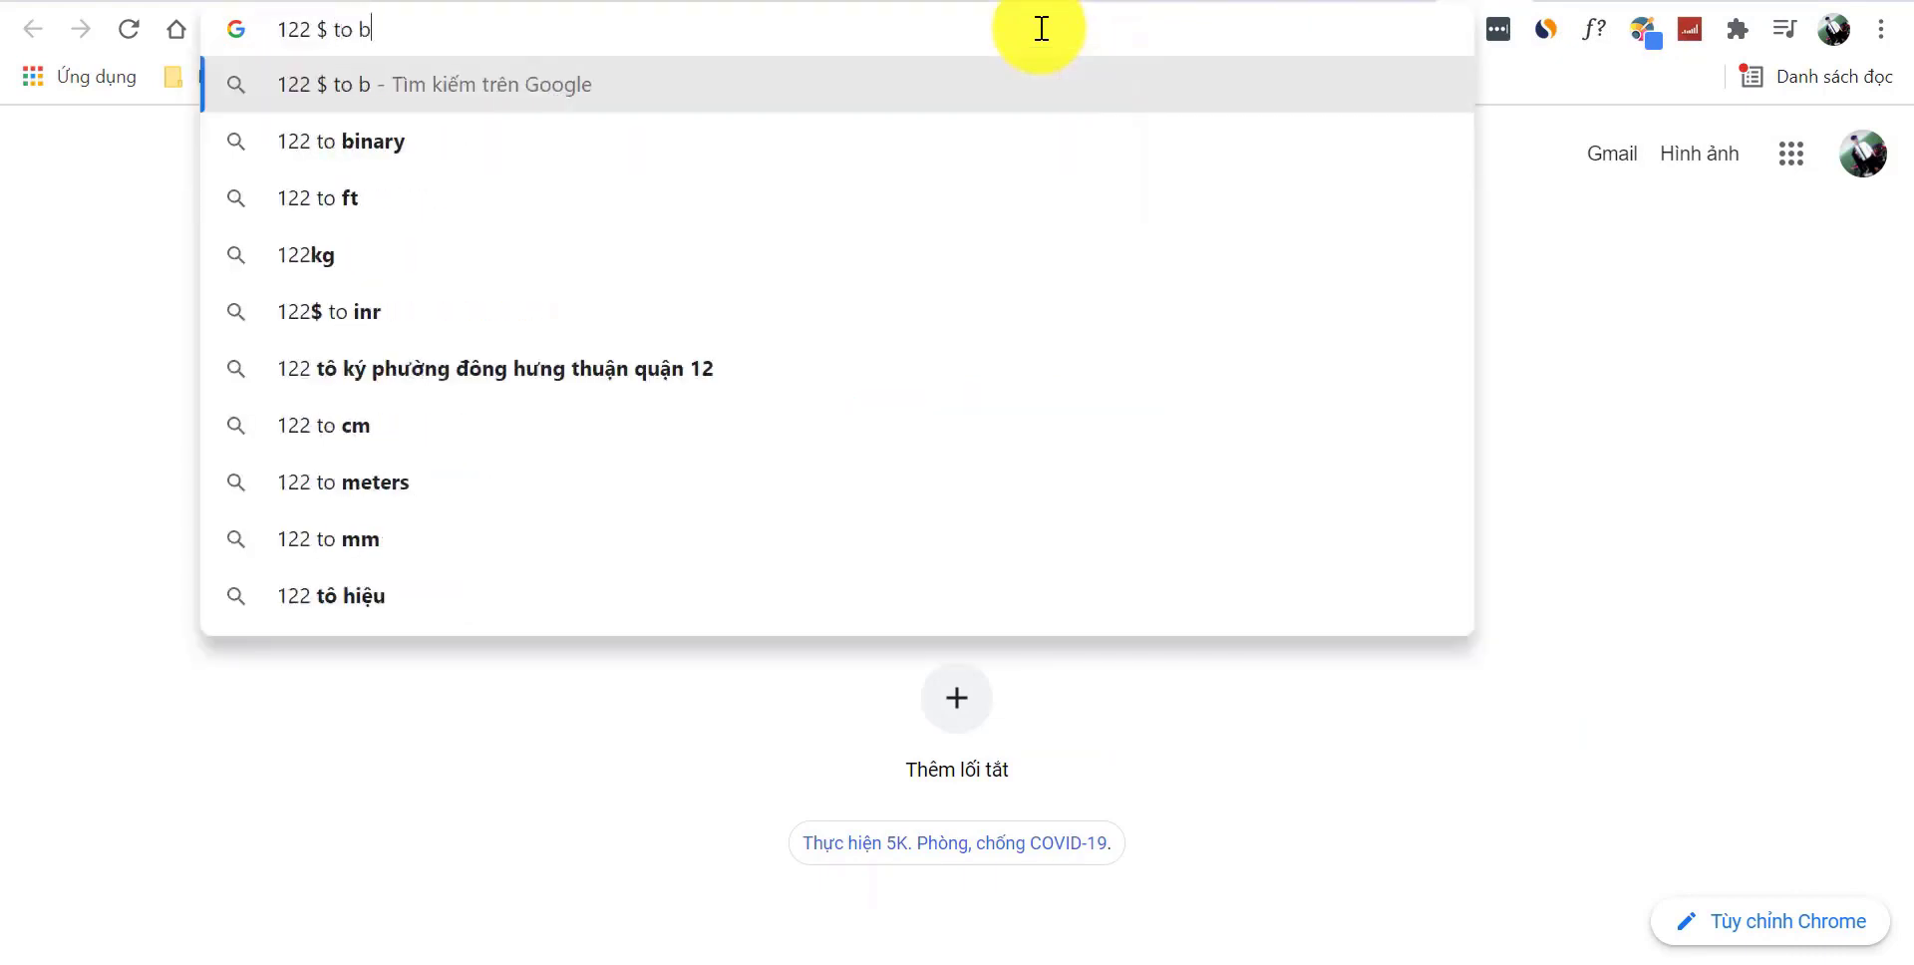
type("vn")
key("Down")
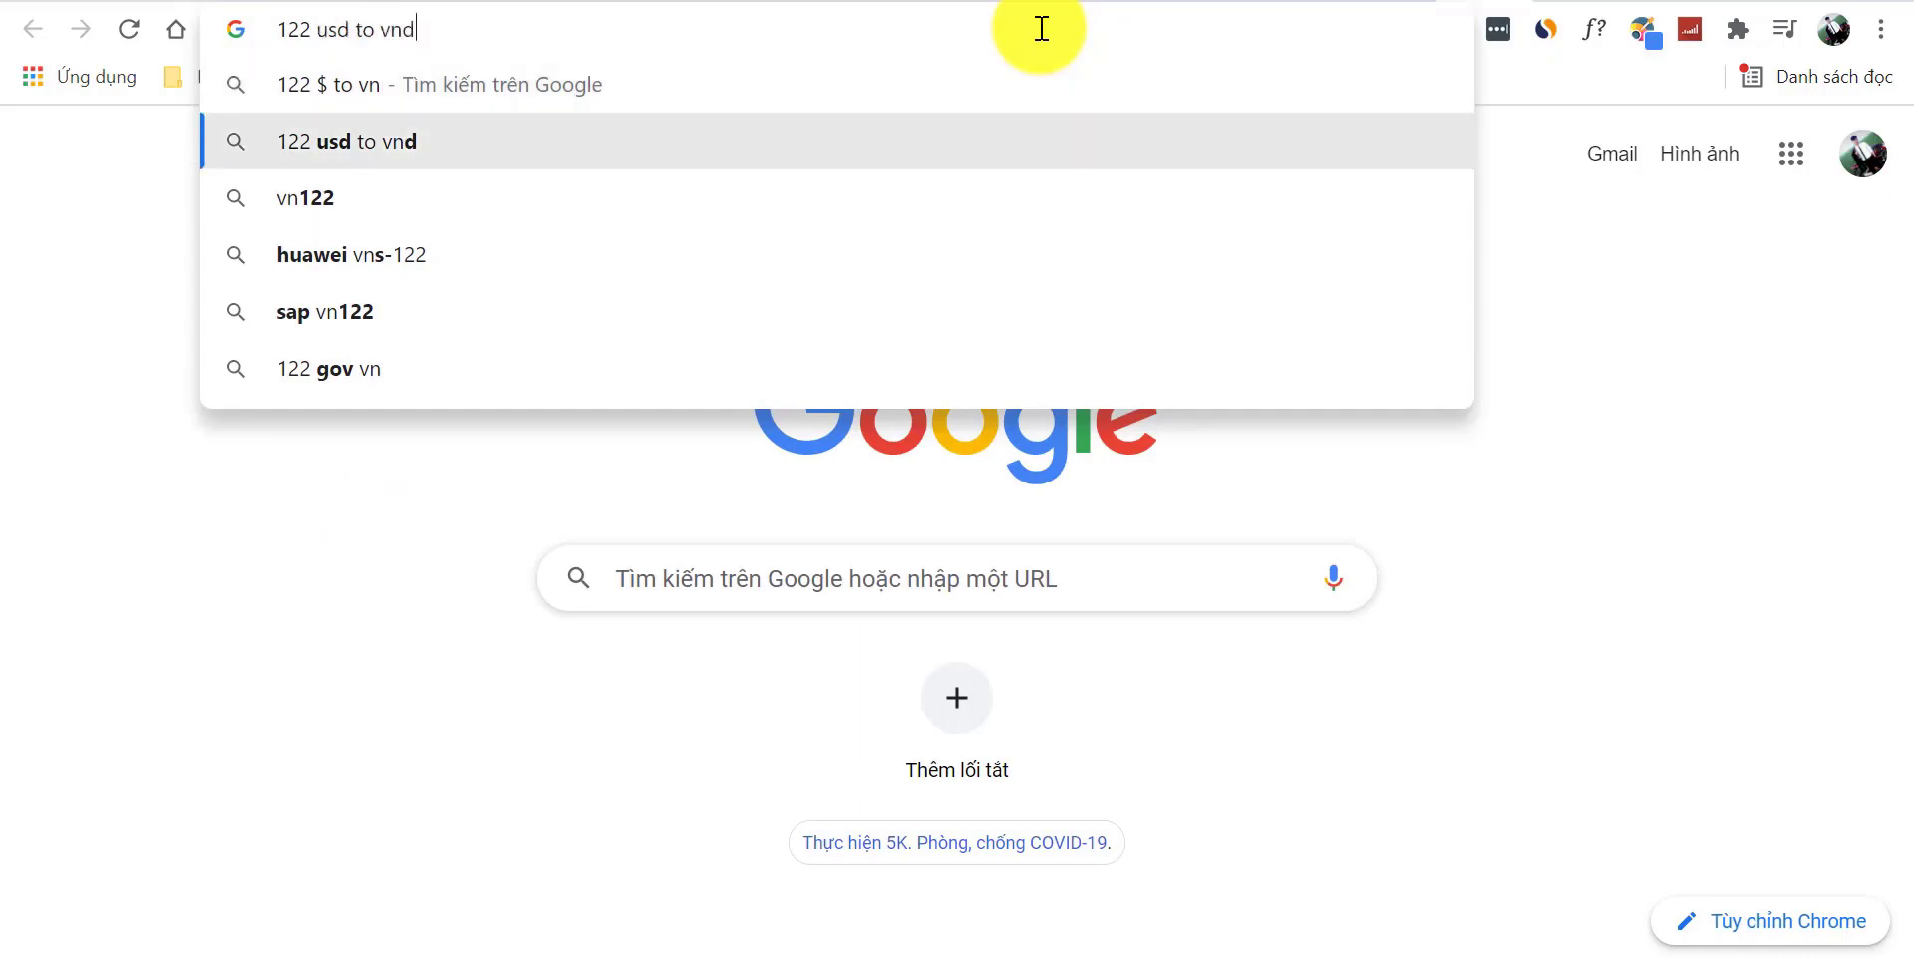
key("Return")
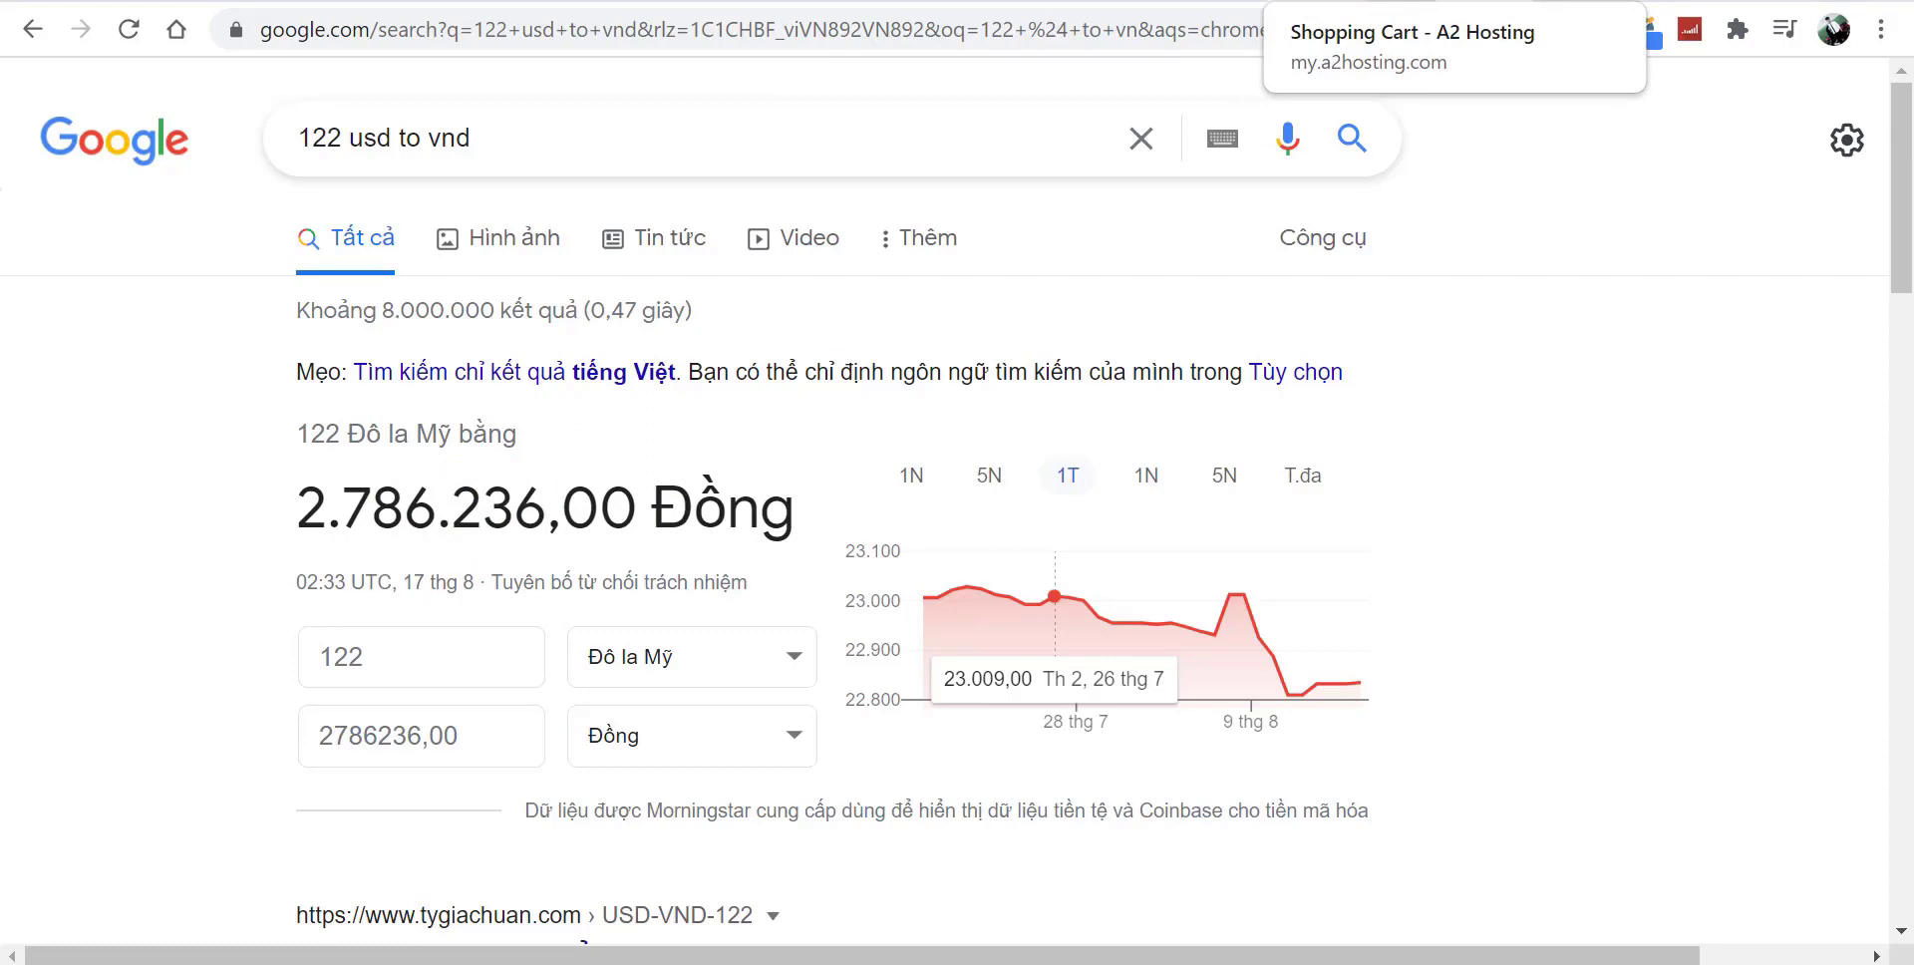
left_click(1326, 0)
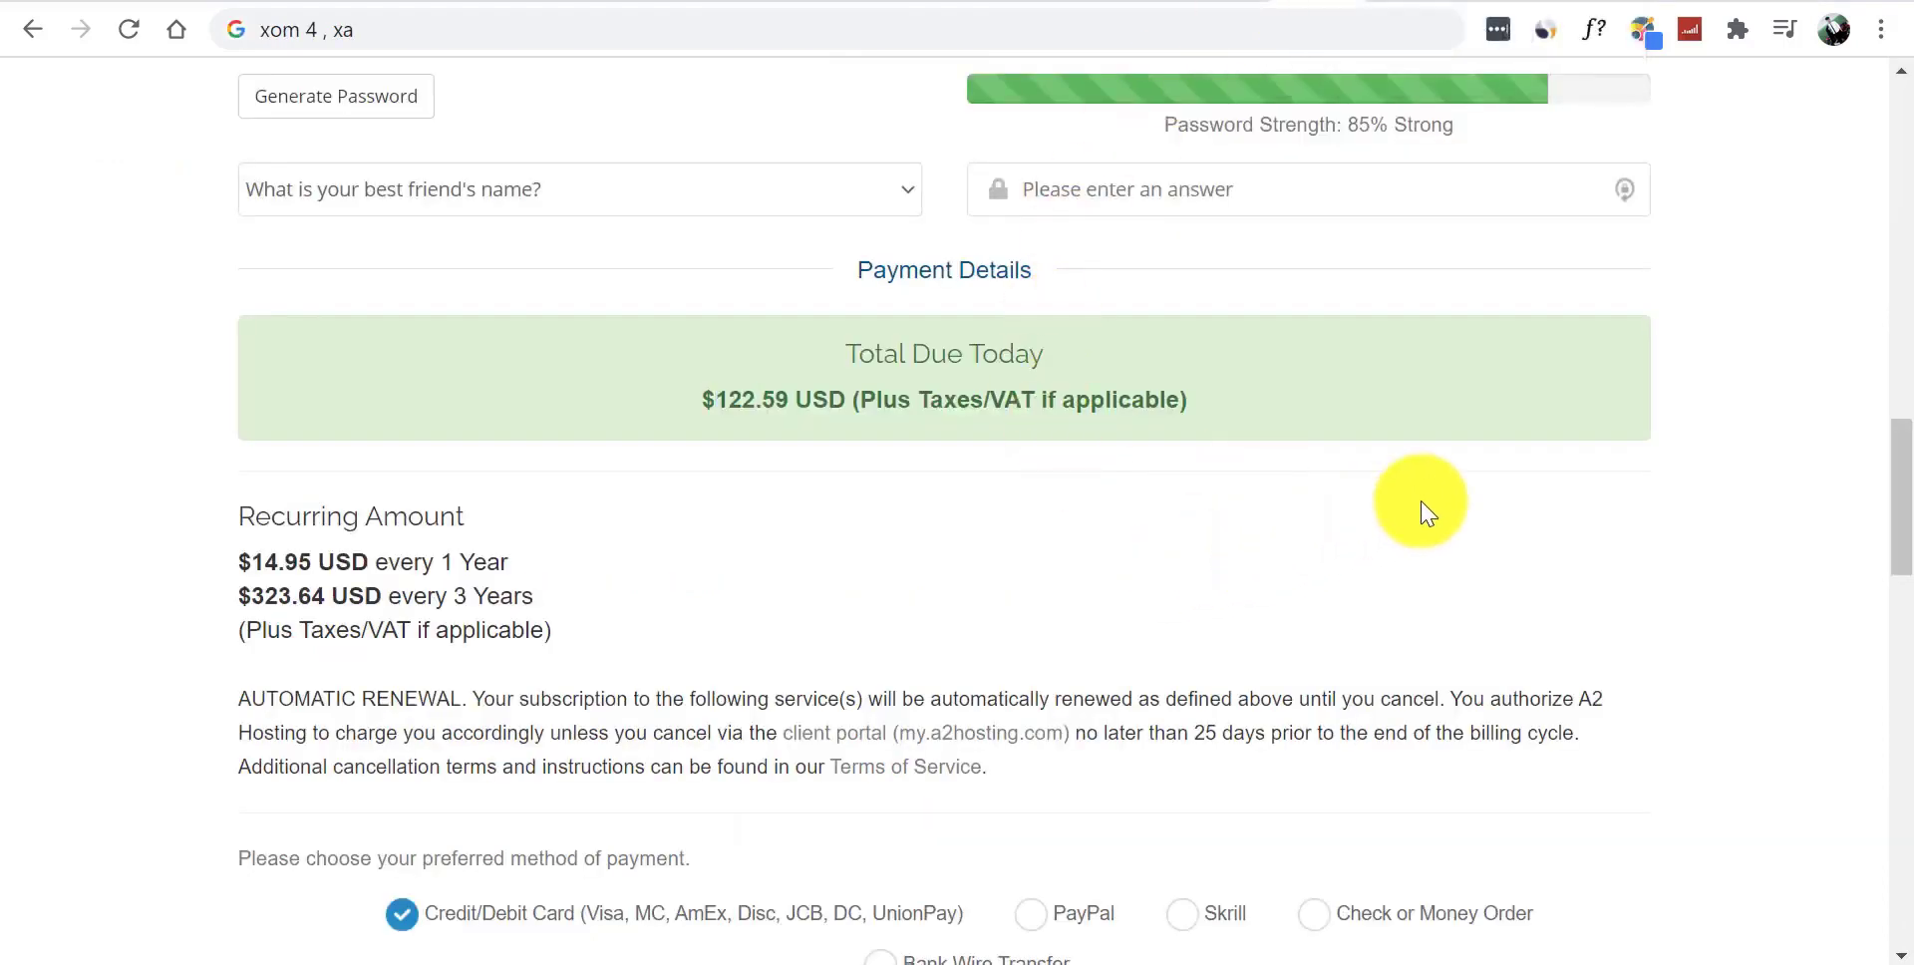
- Compare the checkout card fields against the sample ACB card images
left_click_drag(1894, 504, 1895, 662)
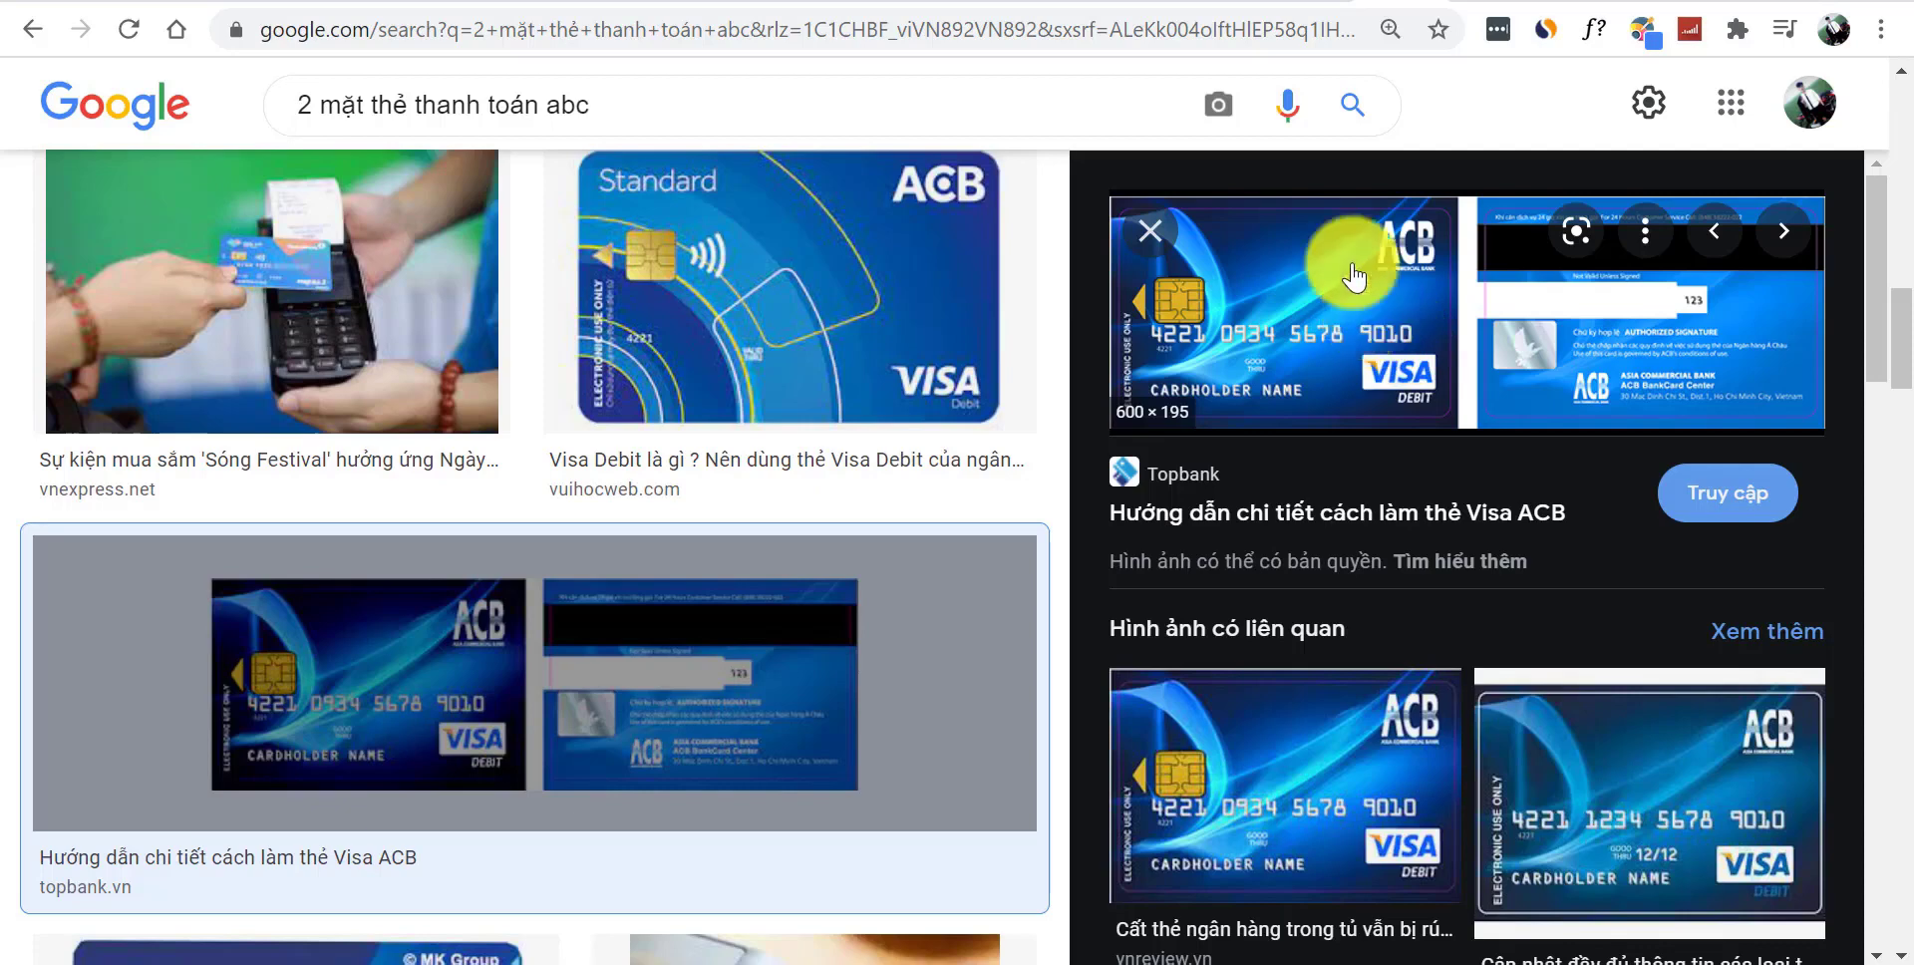
left_click(1376, 2)
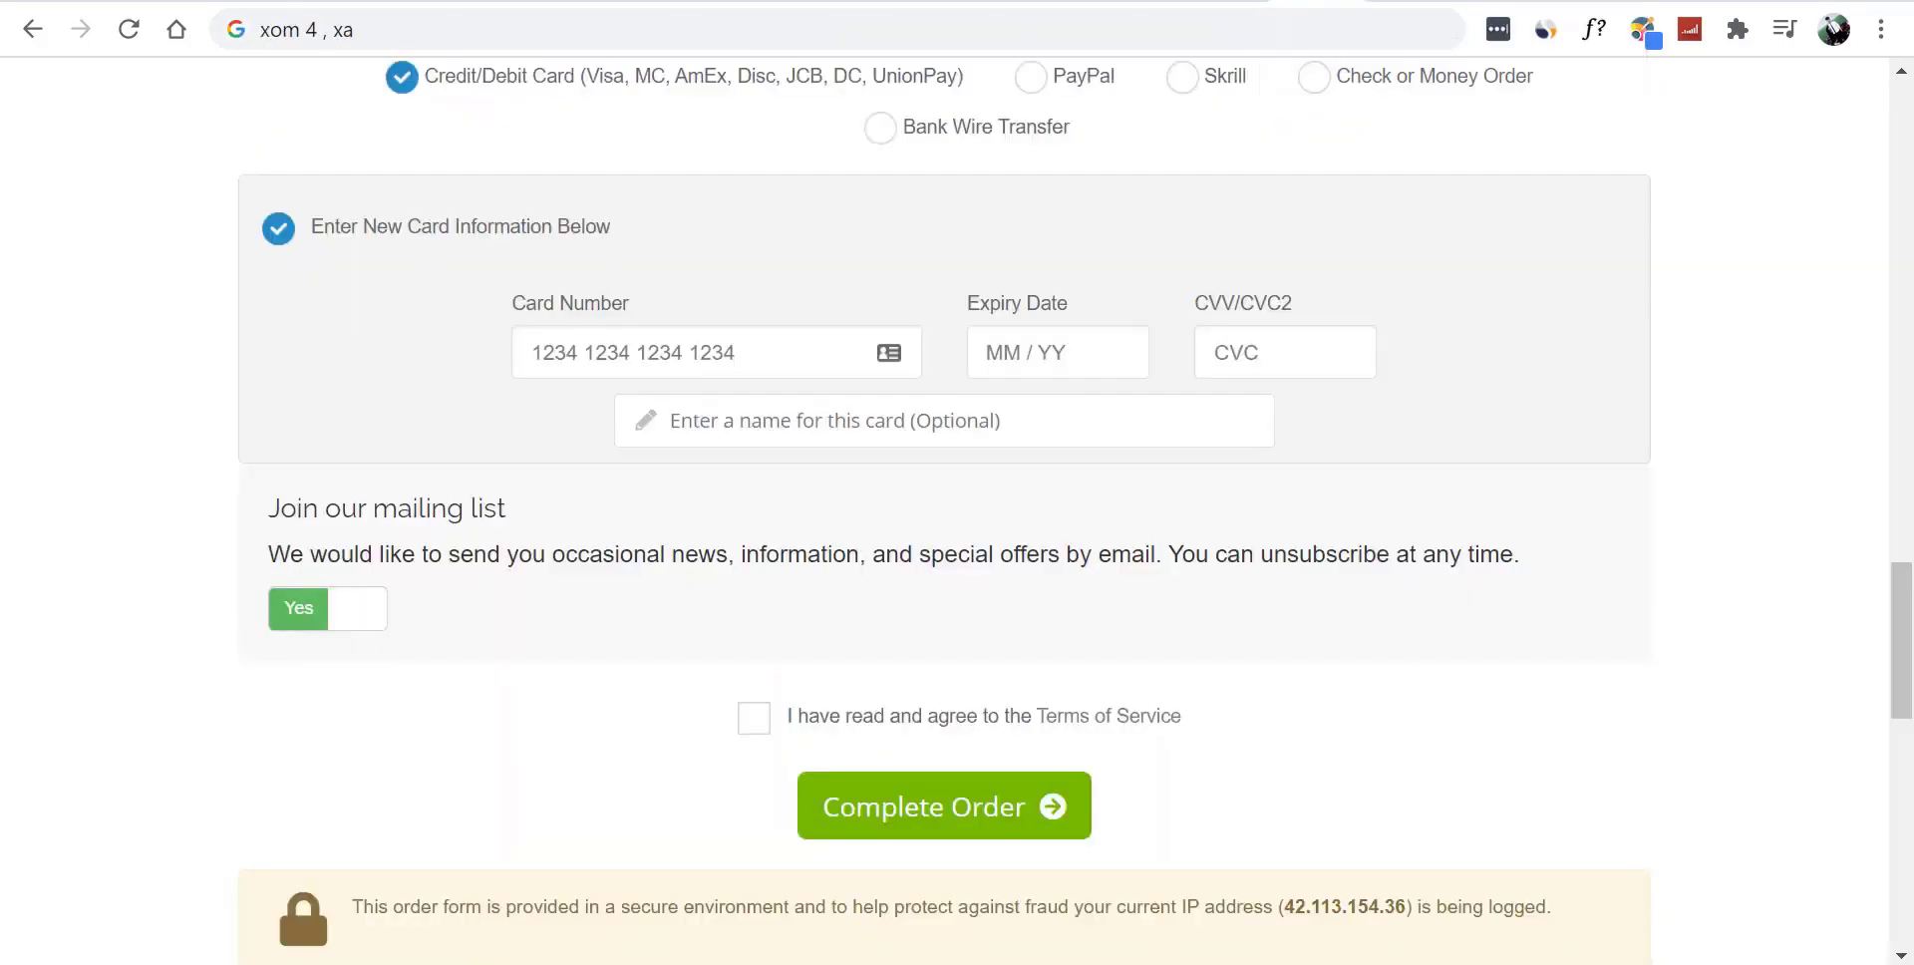
left_click_drag(972, 304, 1126, 270)
left_click(1126, 269)
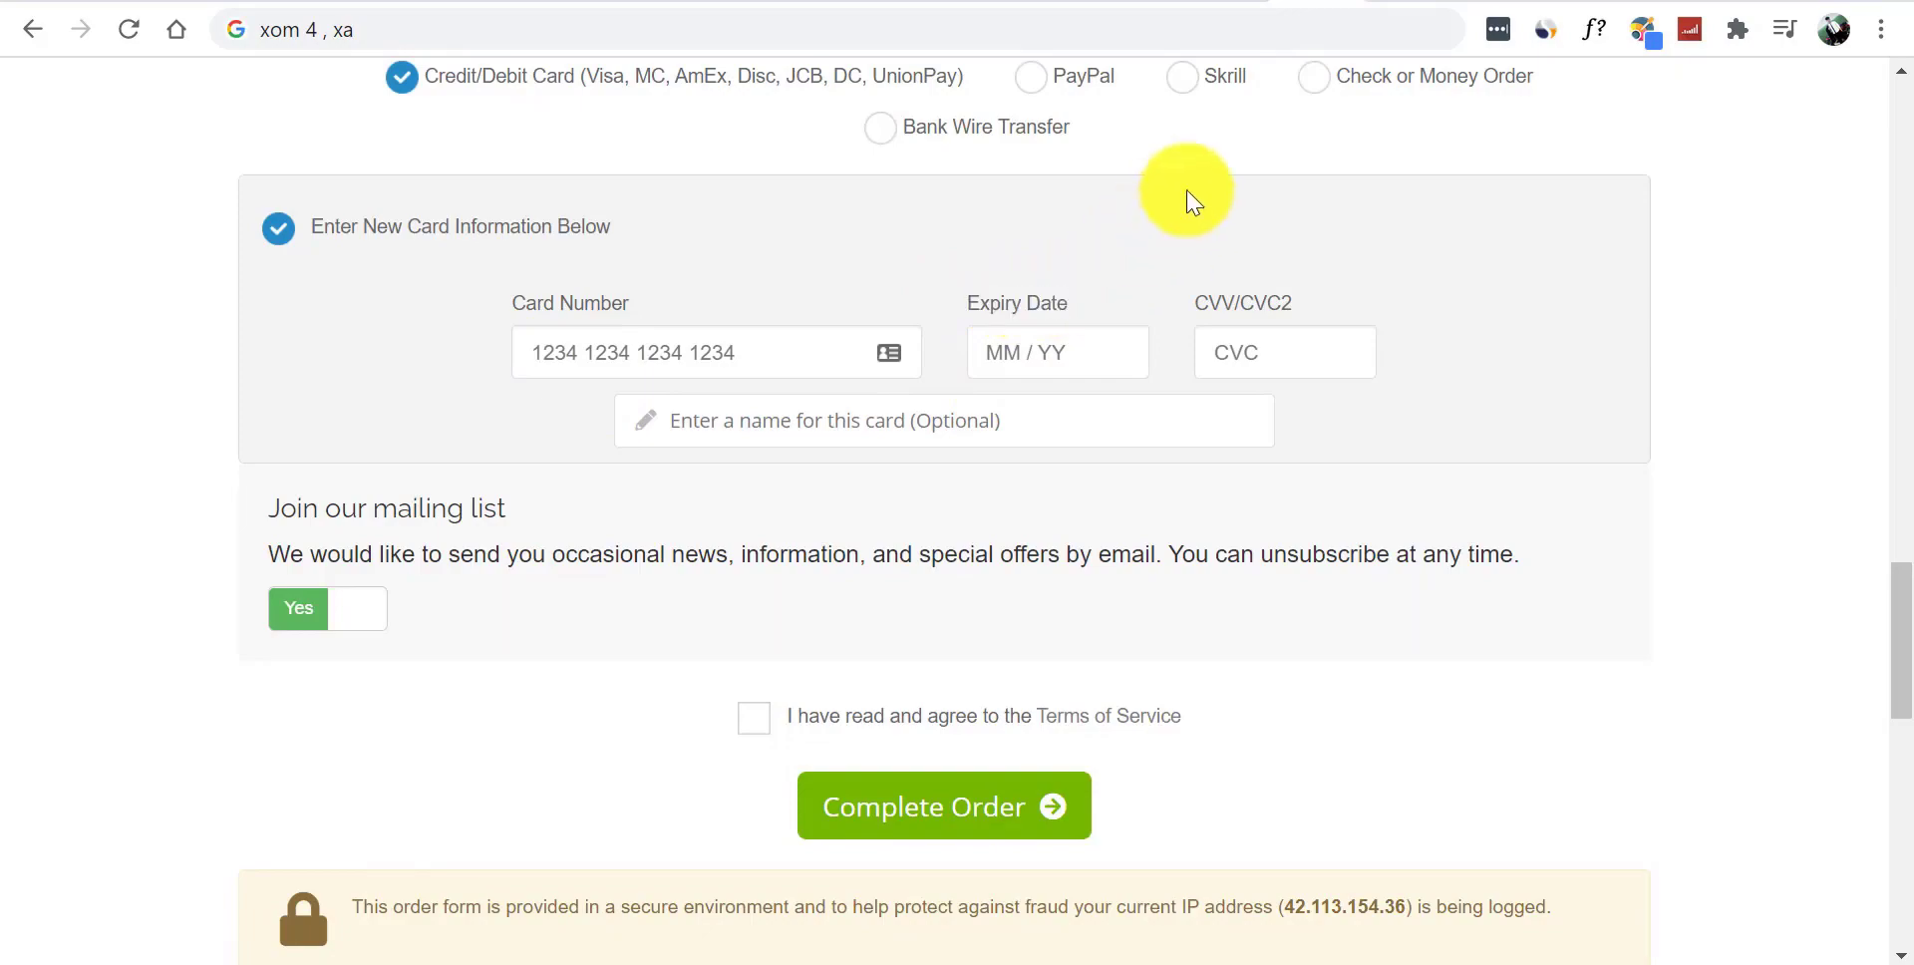
left_click(1296, 2)
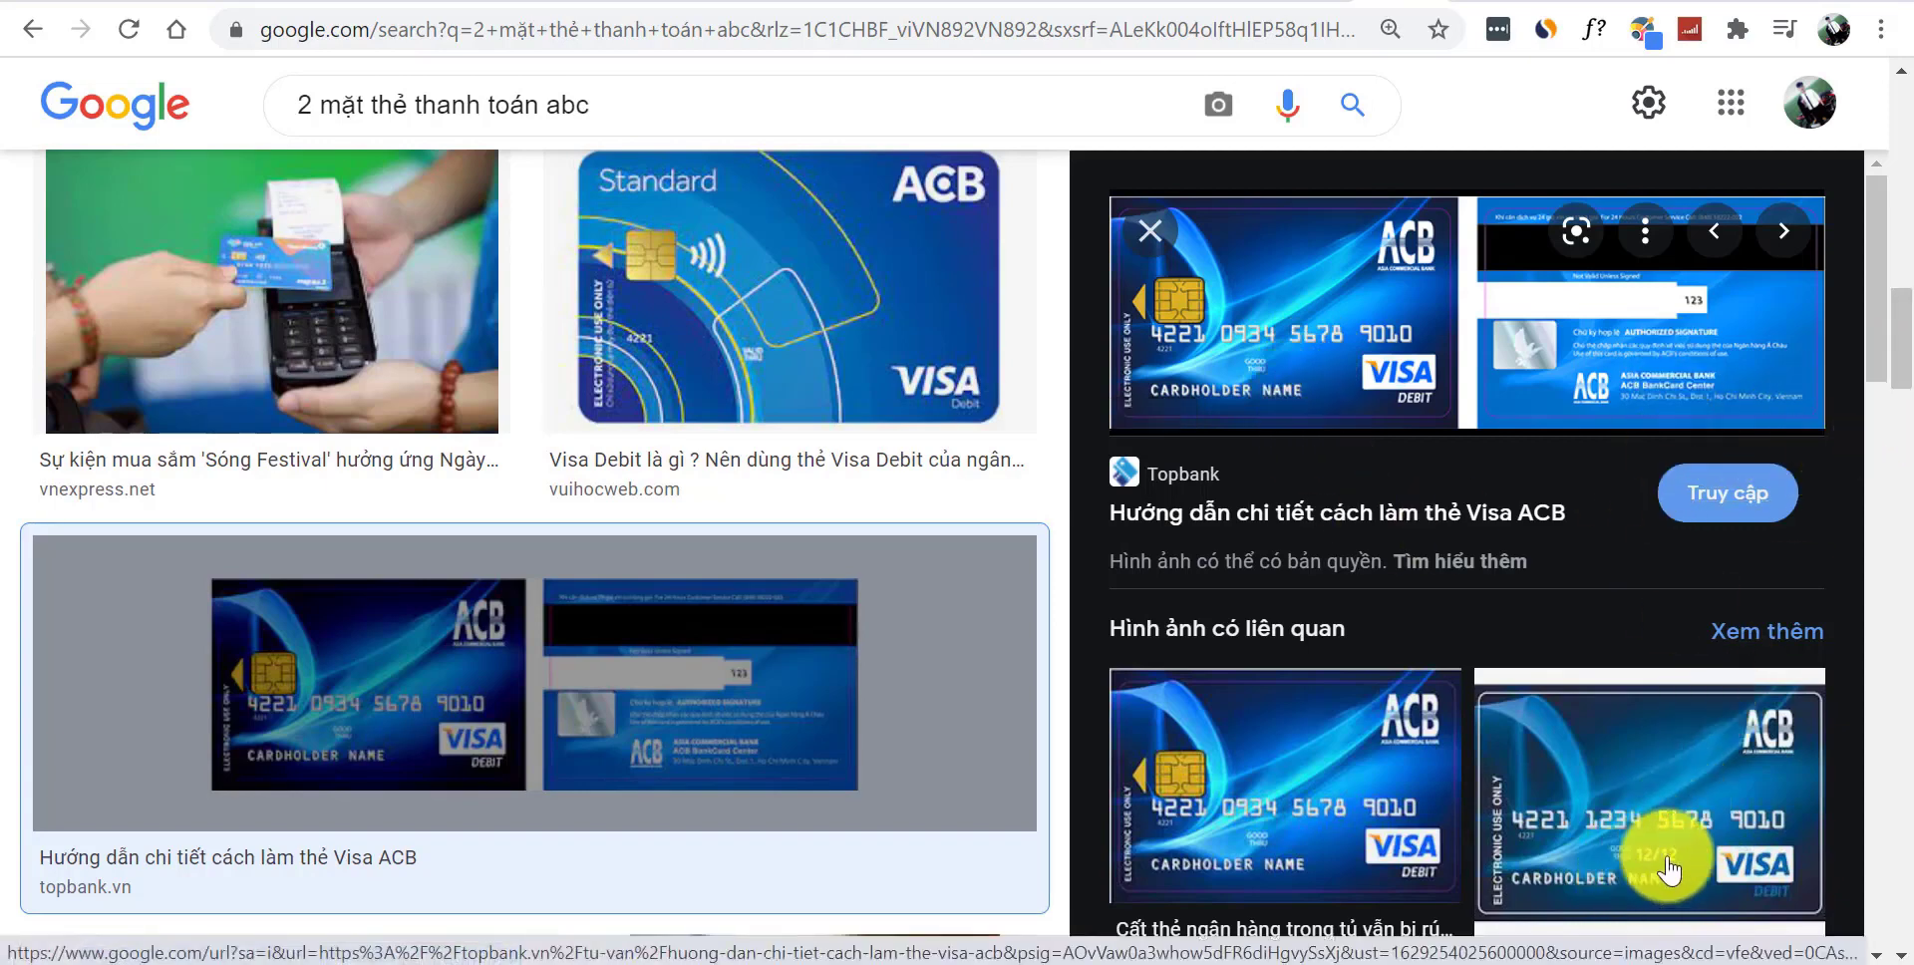
- Enter the card's expiry date on the checkout form, then return to the card images
left_click_drag(1881, 333, 1898, 556)
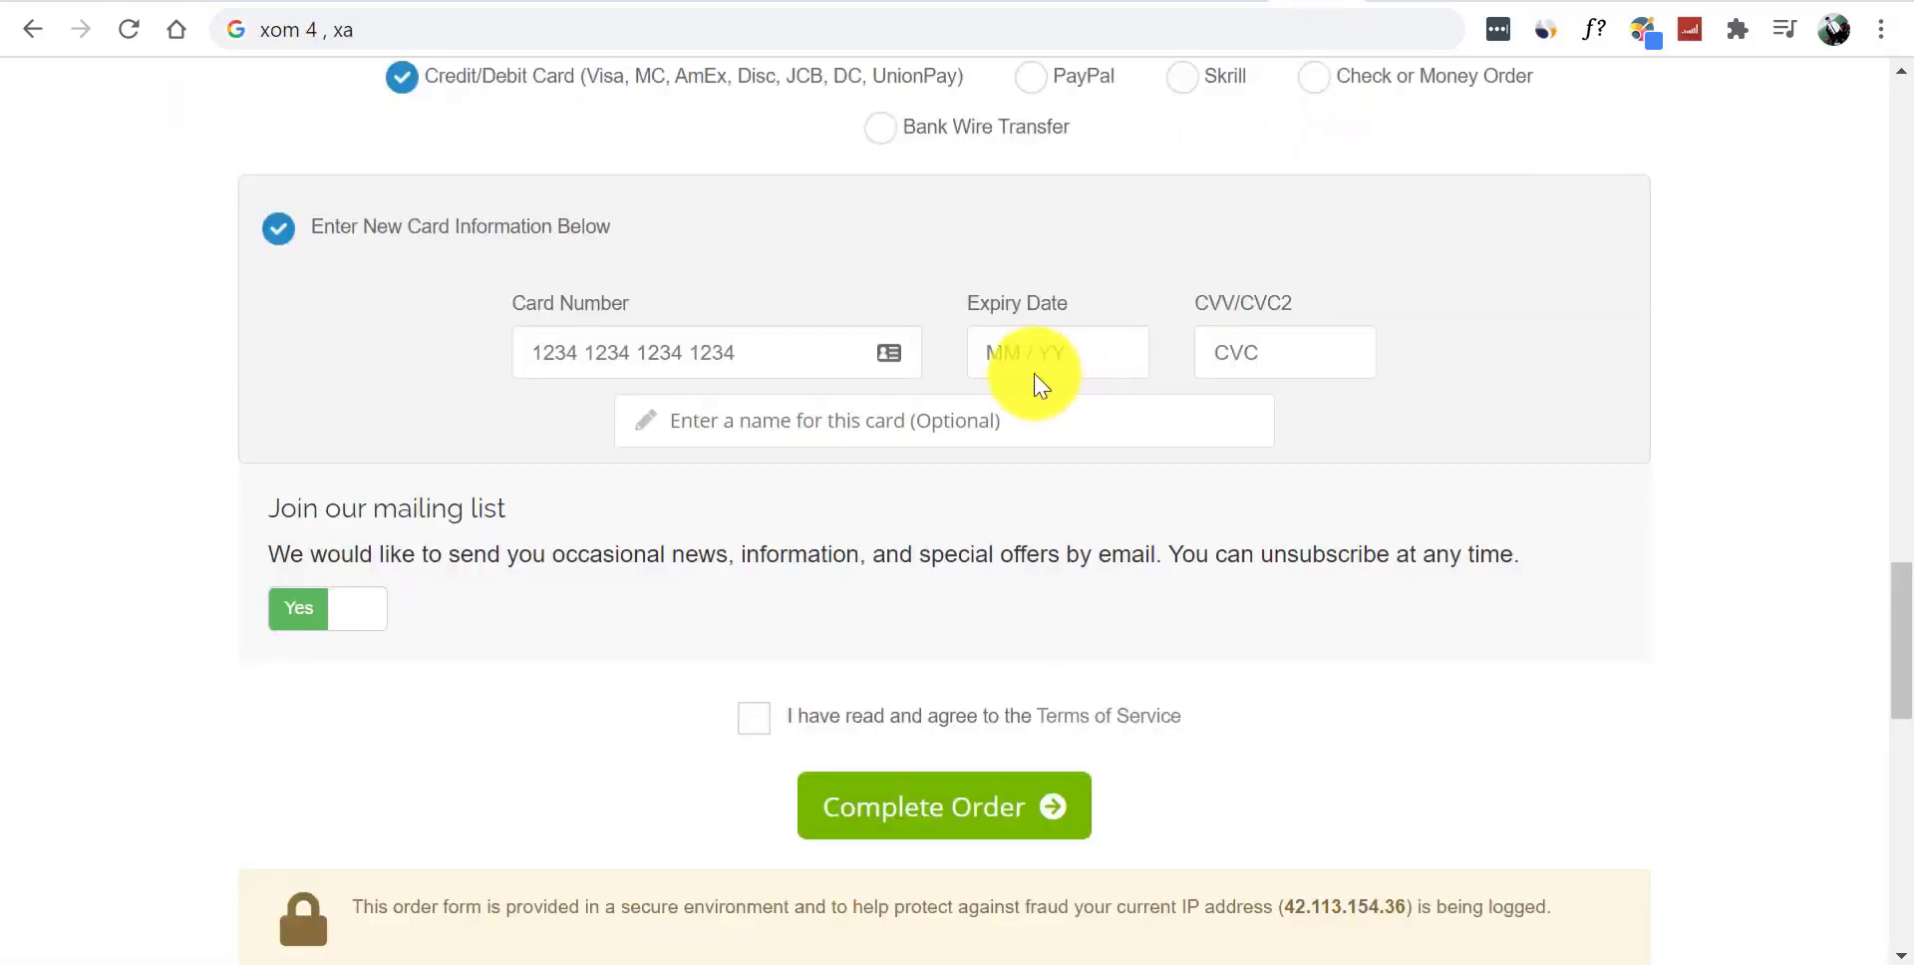
left_click(1003, 355)
type("11 / 21")
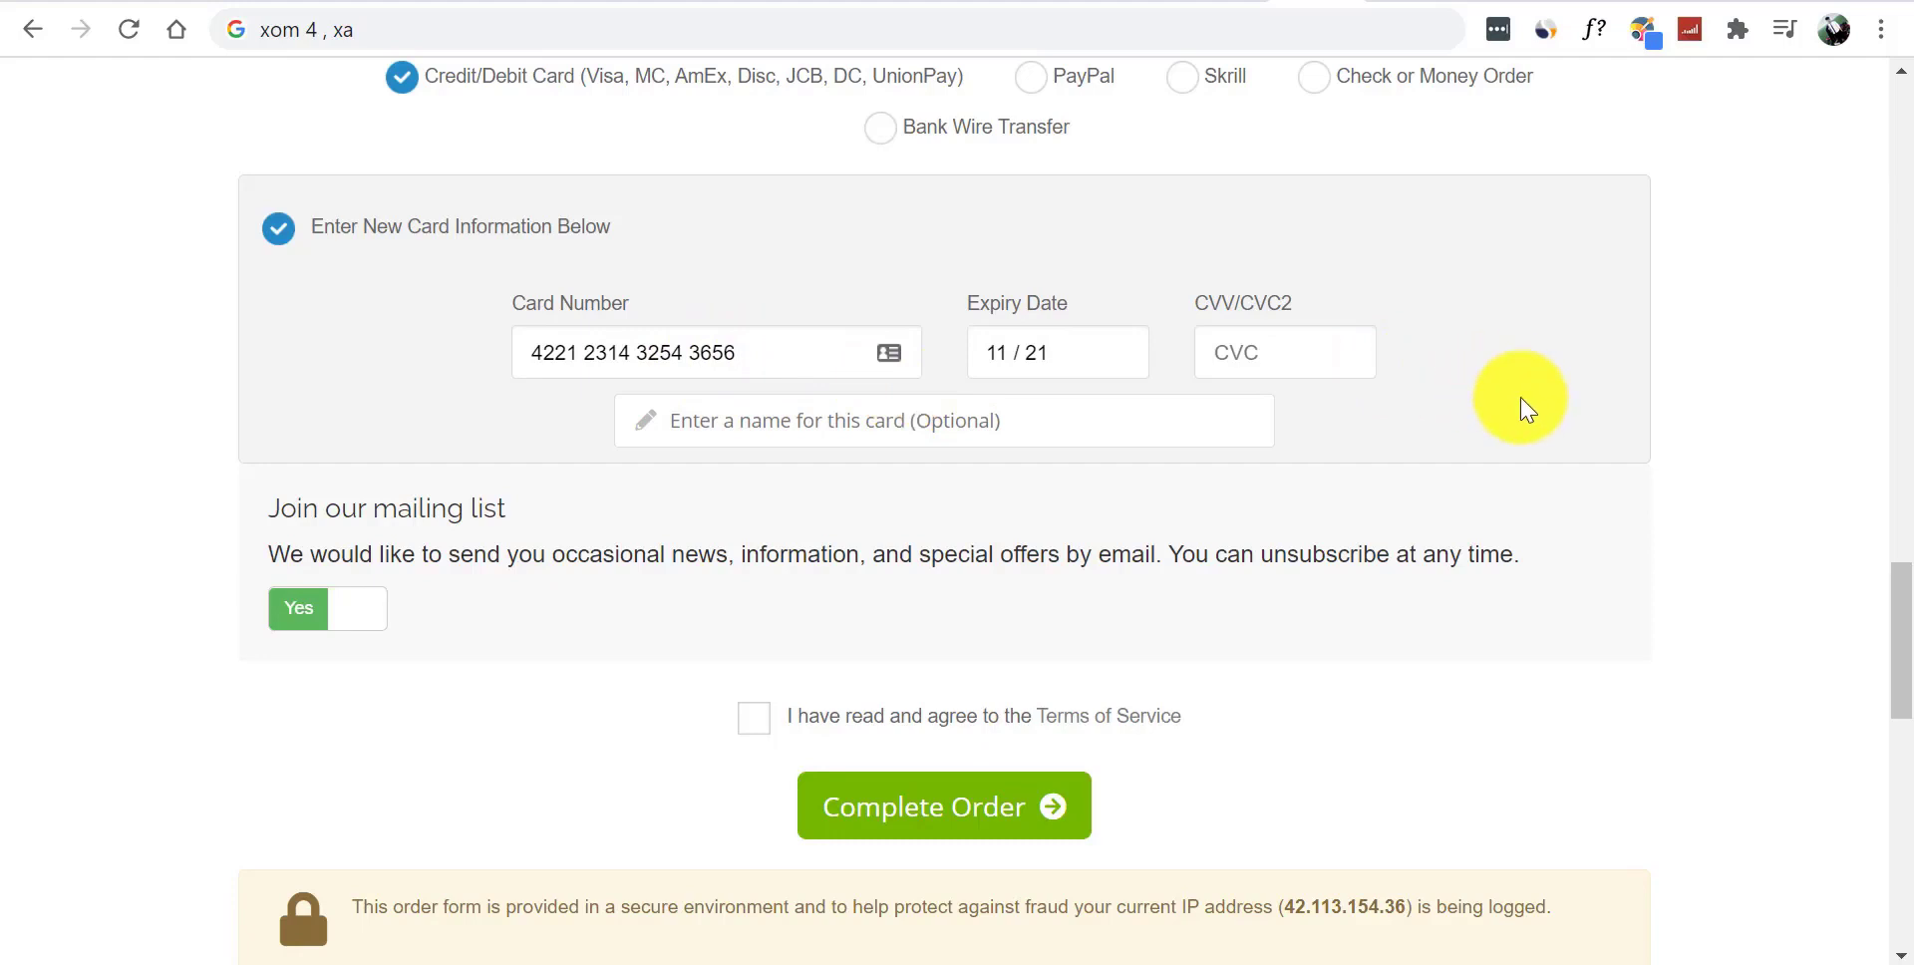
left_click_drag(1190, 305, 1282, 312)
left_click(1222, 315)
left_click(1338, 290)
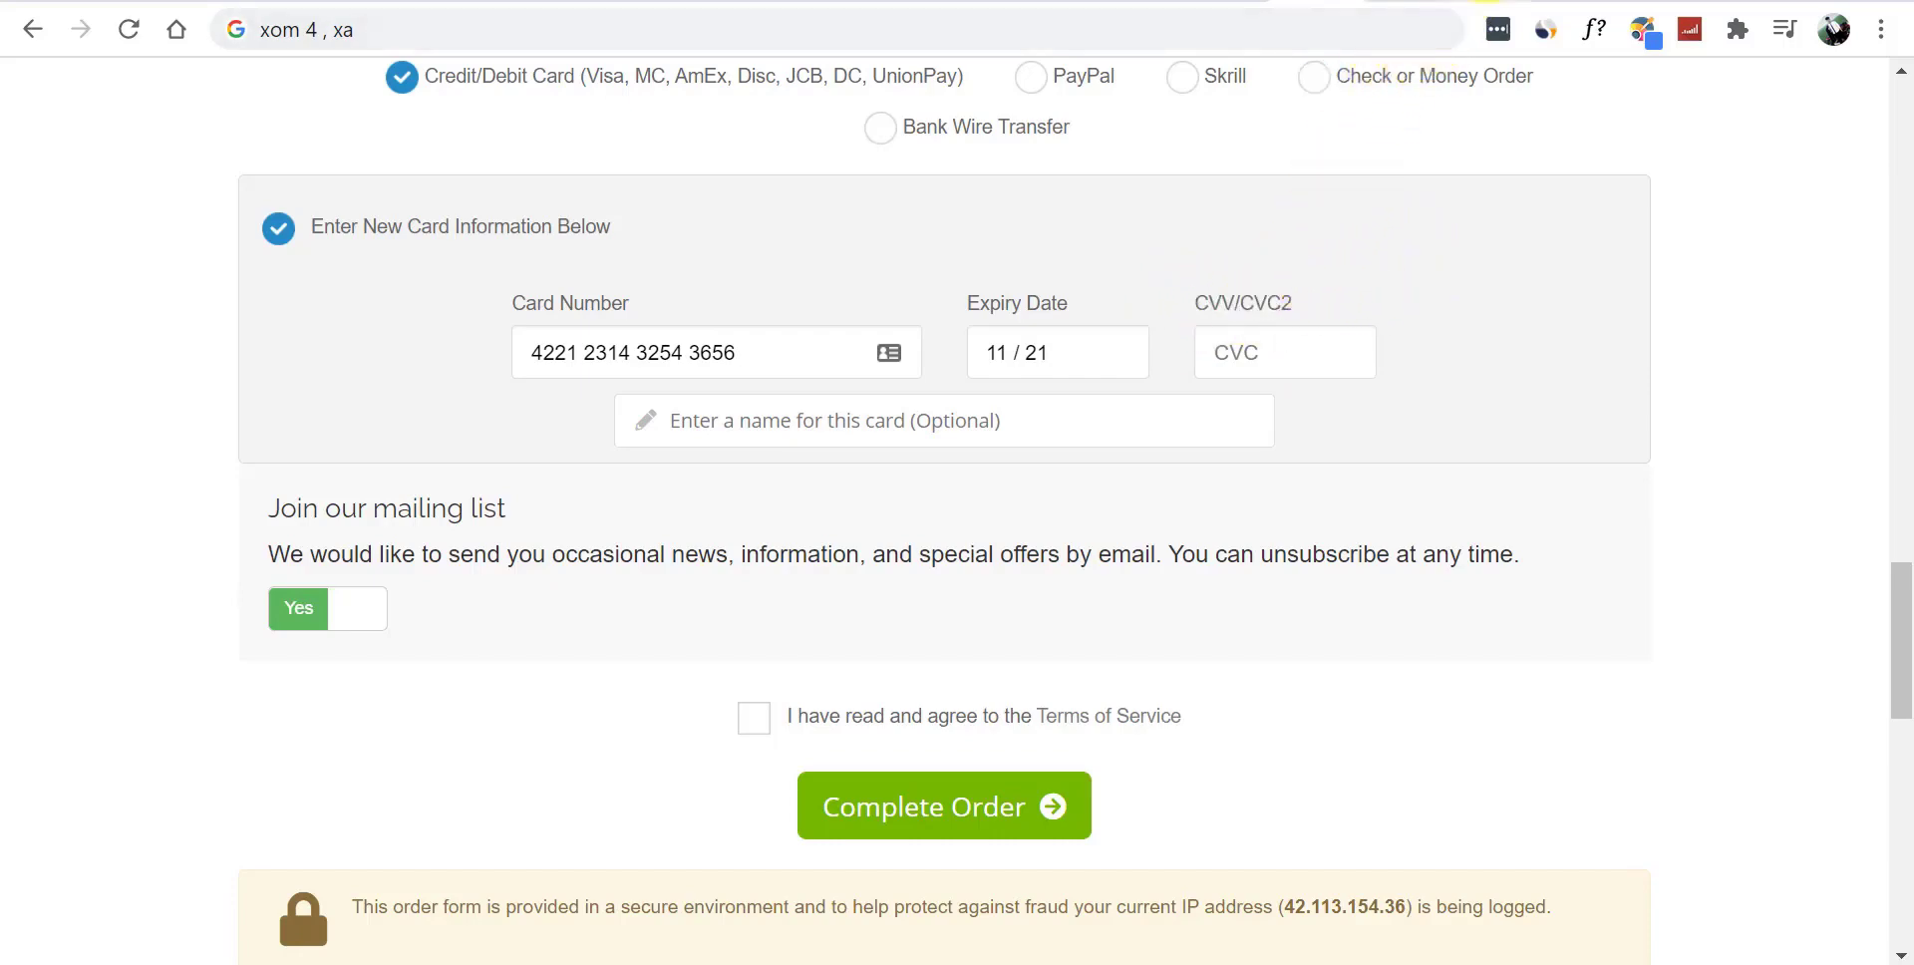
left_click(1396, 2)
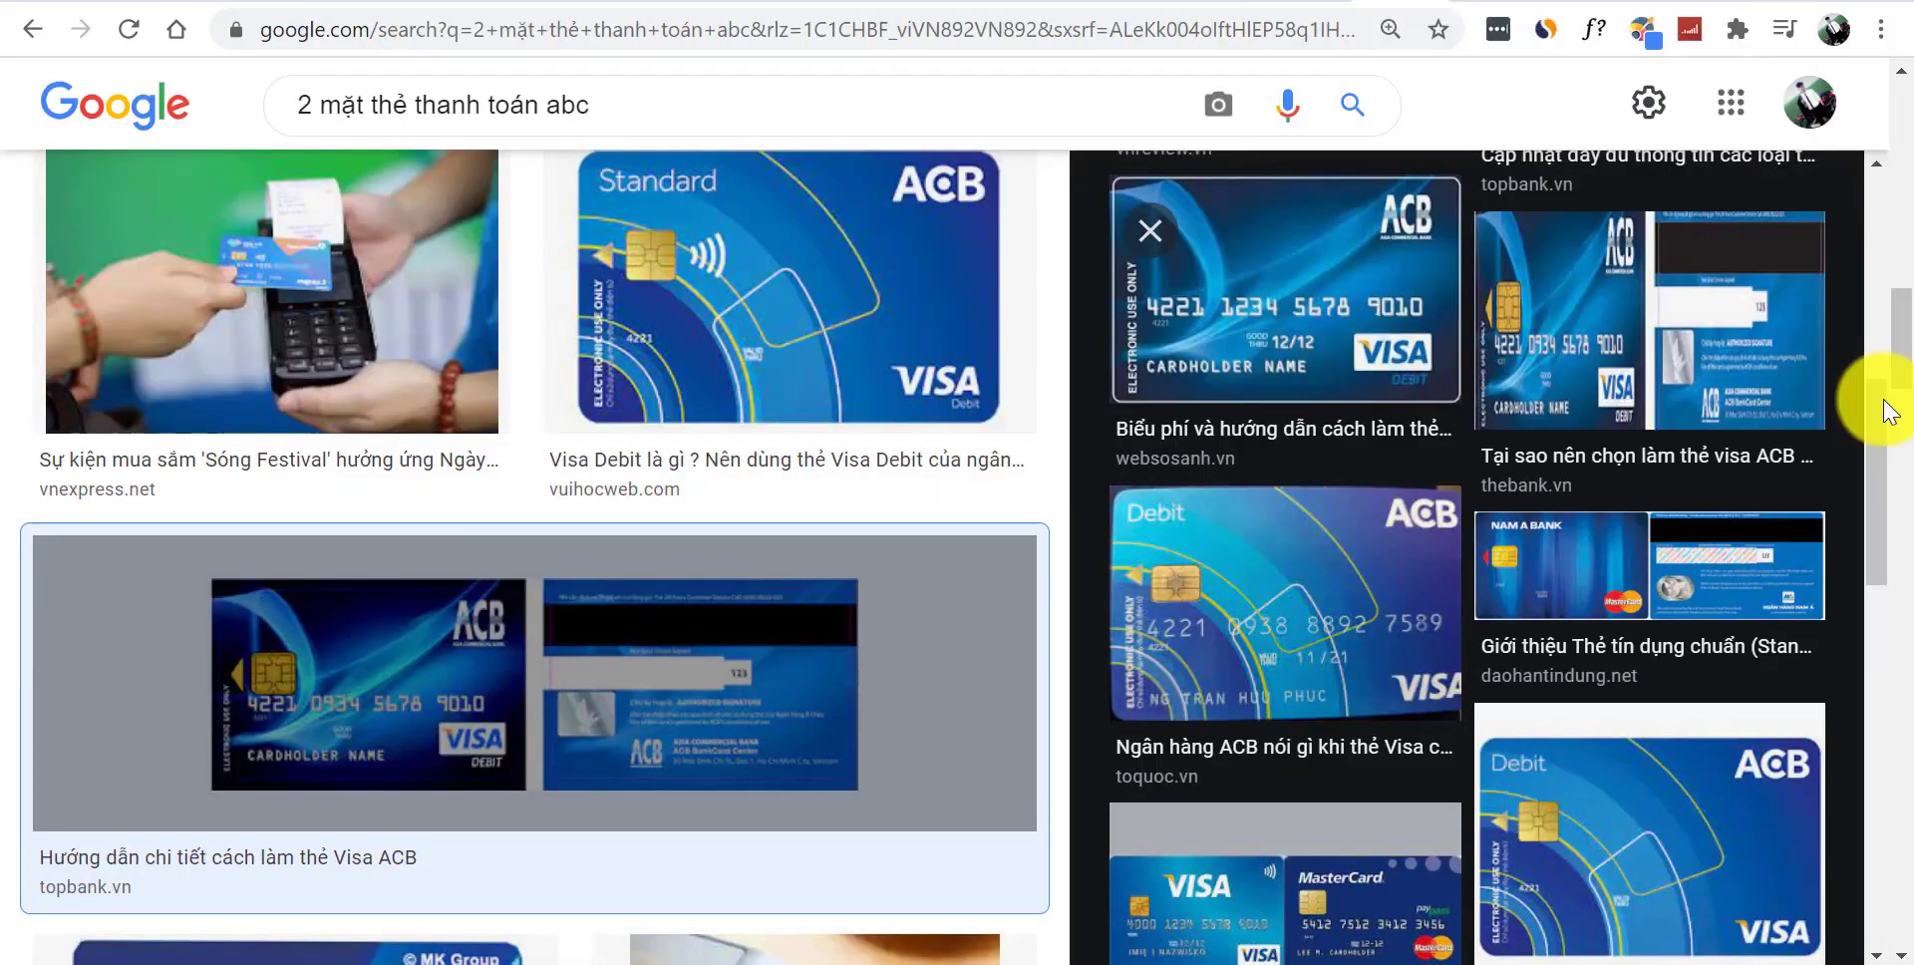
- Check the sample card's back, then fill in the CVV/CVC2 code and cardholder name on checkout
left_click_drag(1885, 429, 1880, 205)
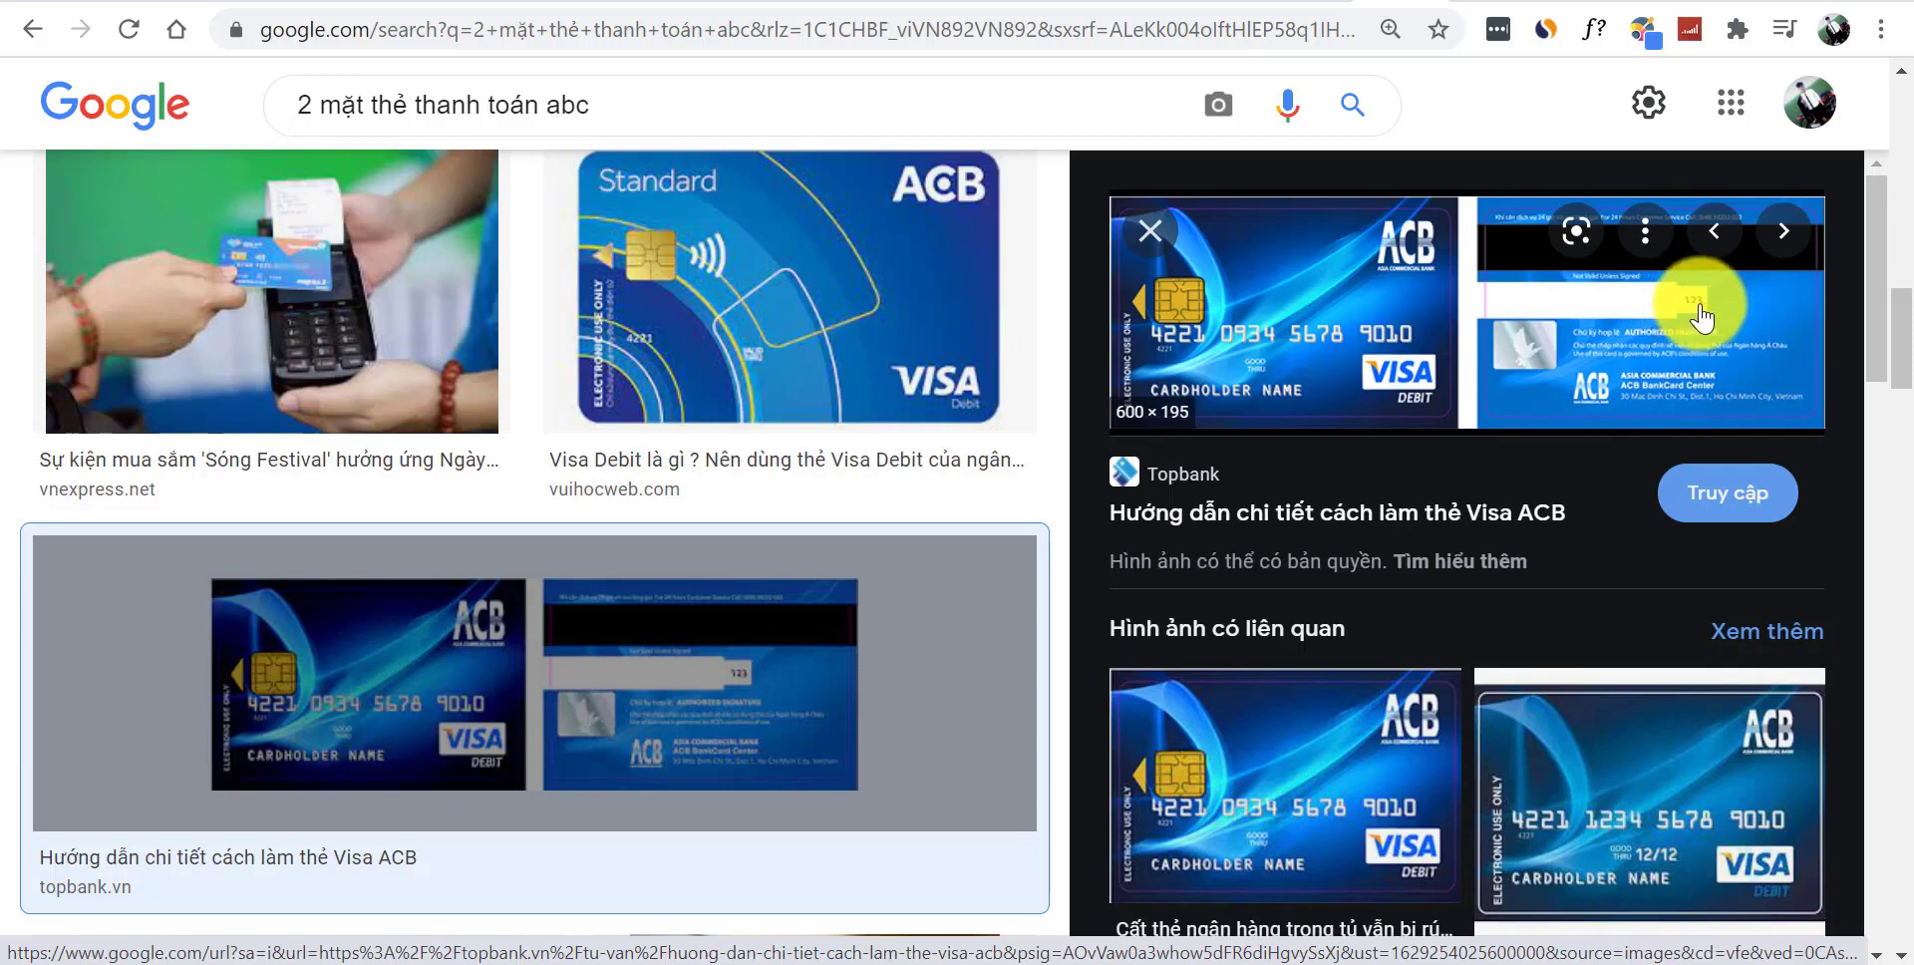
left_click(1358, 5)
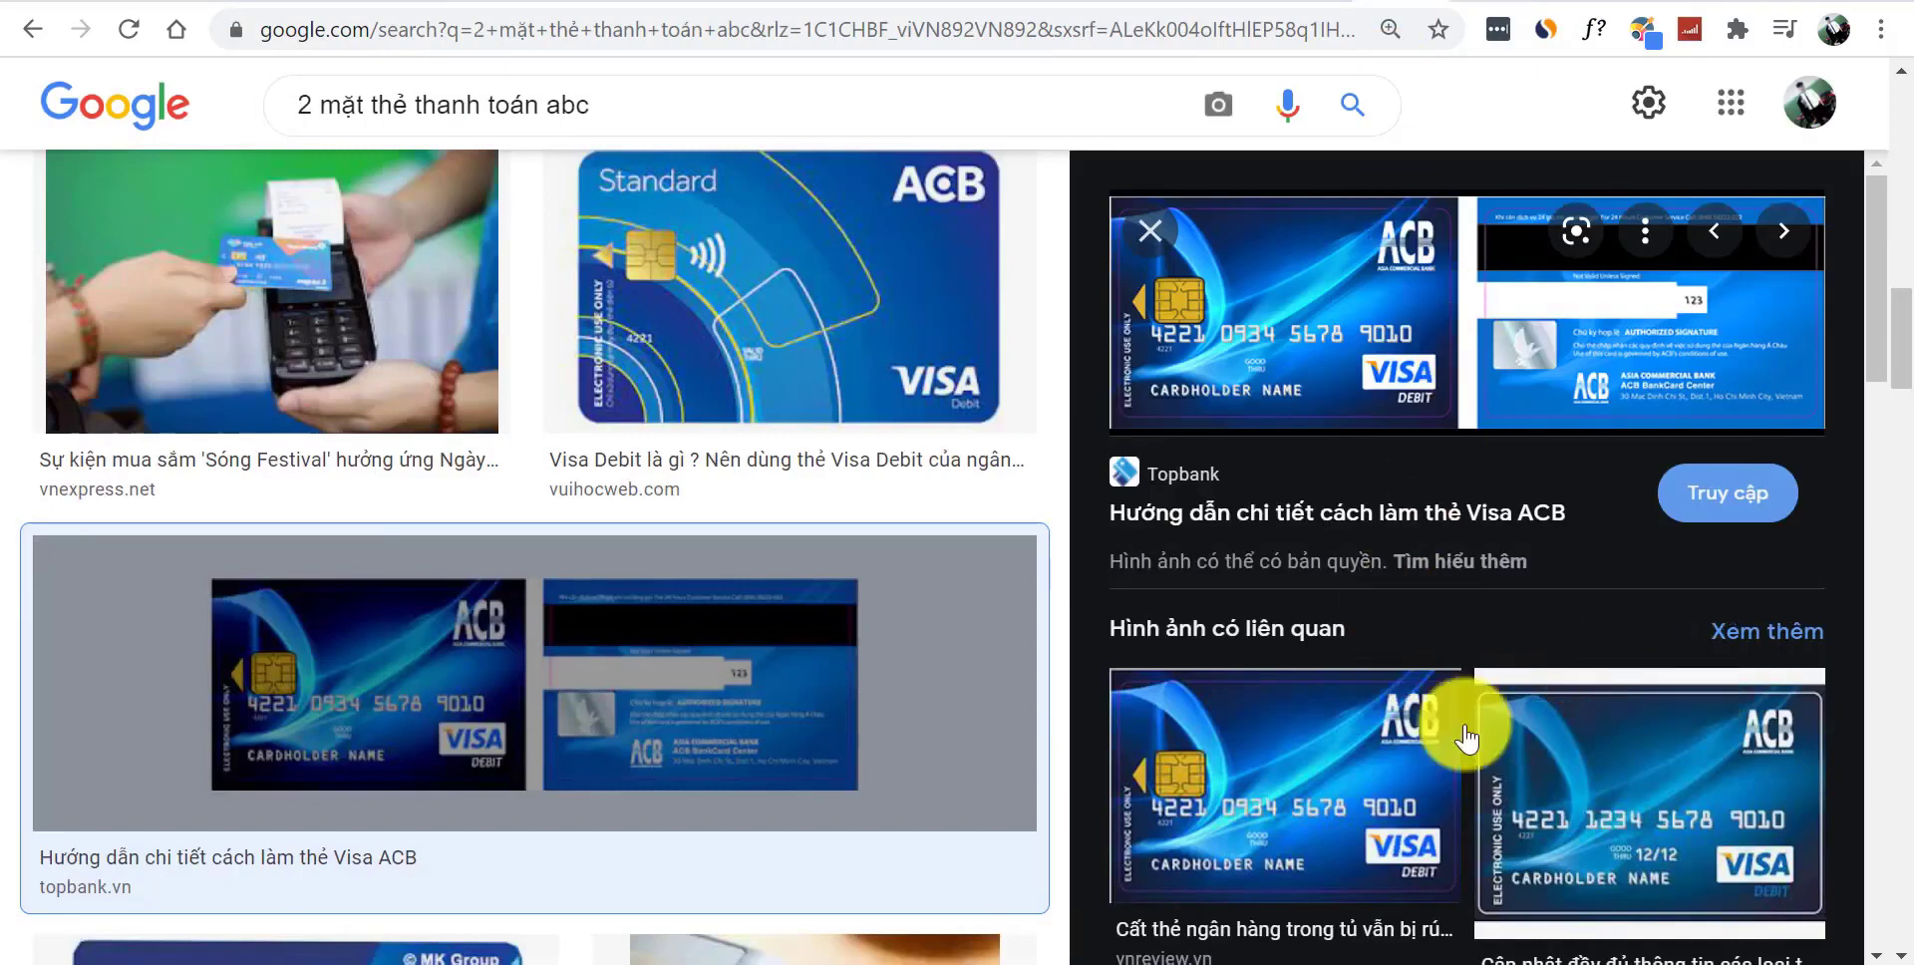
left_click_drag(1909, 269, 1910, 533)
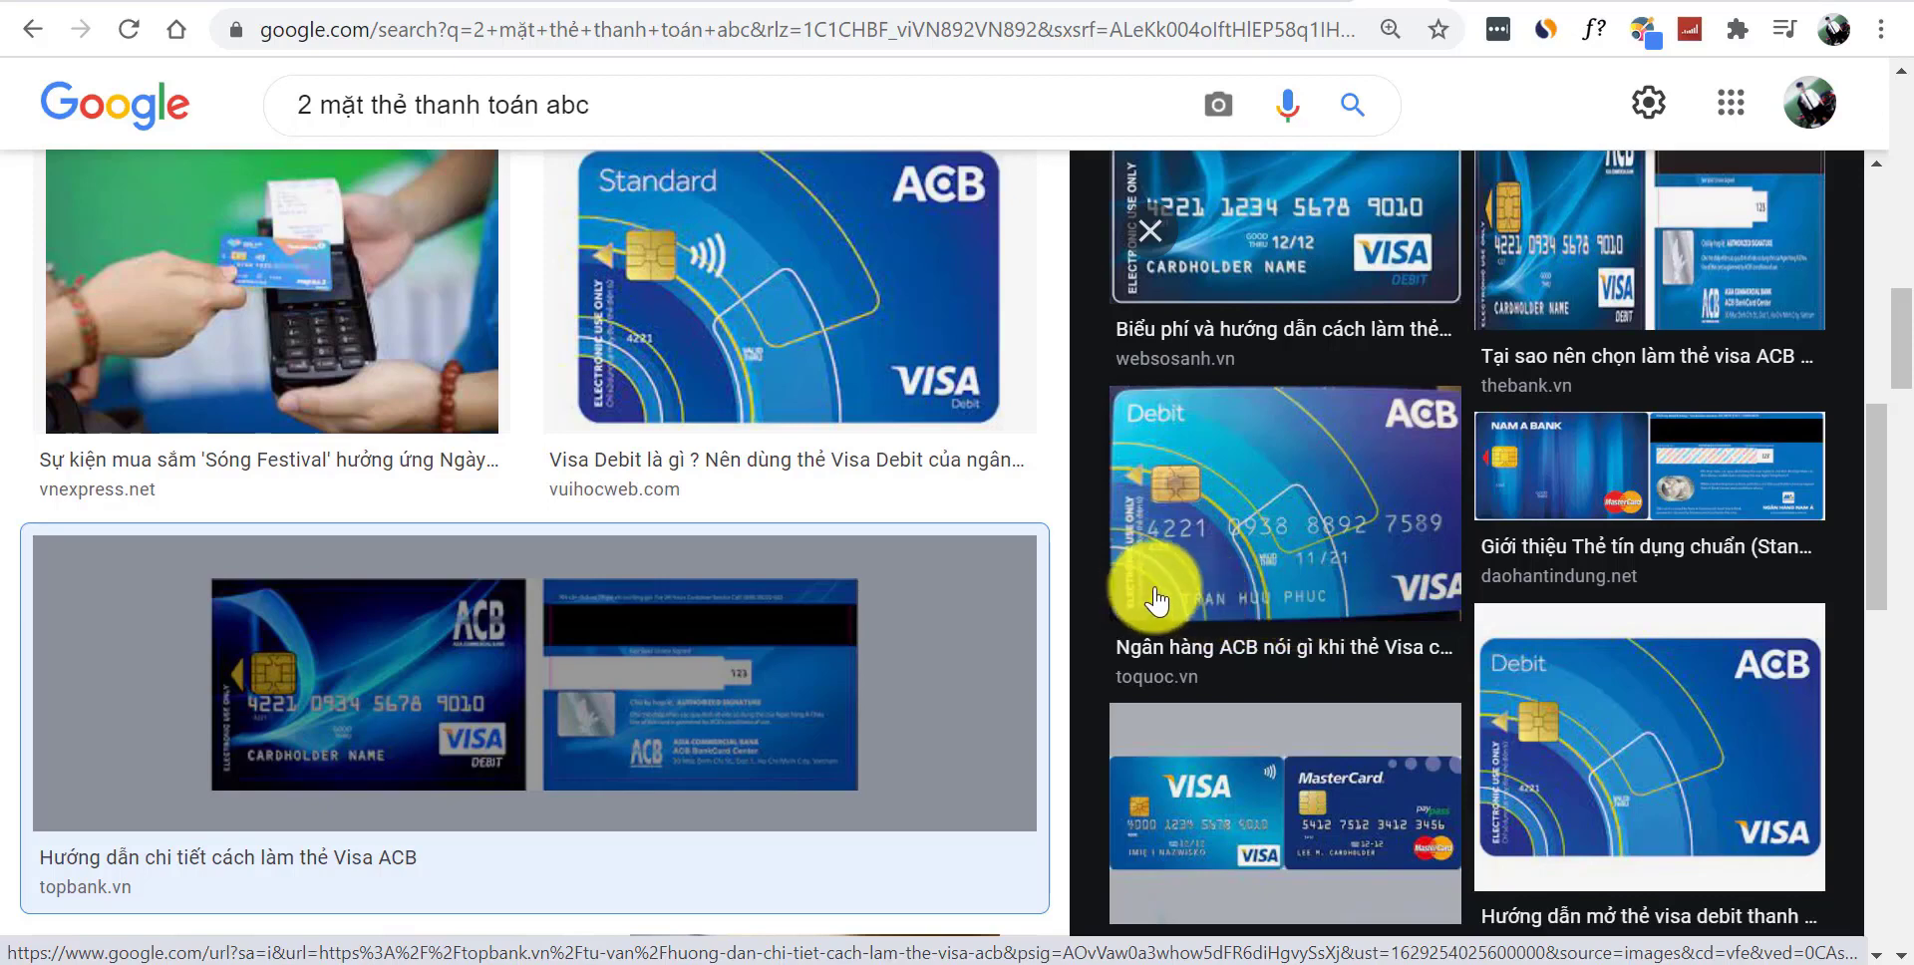
left_click_drag(1879, 488, 1892, 619)
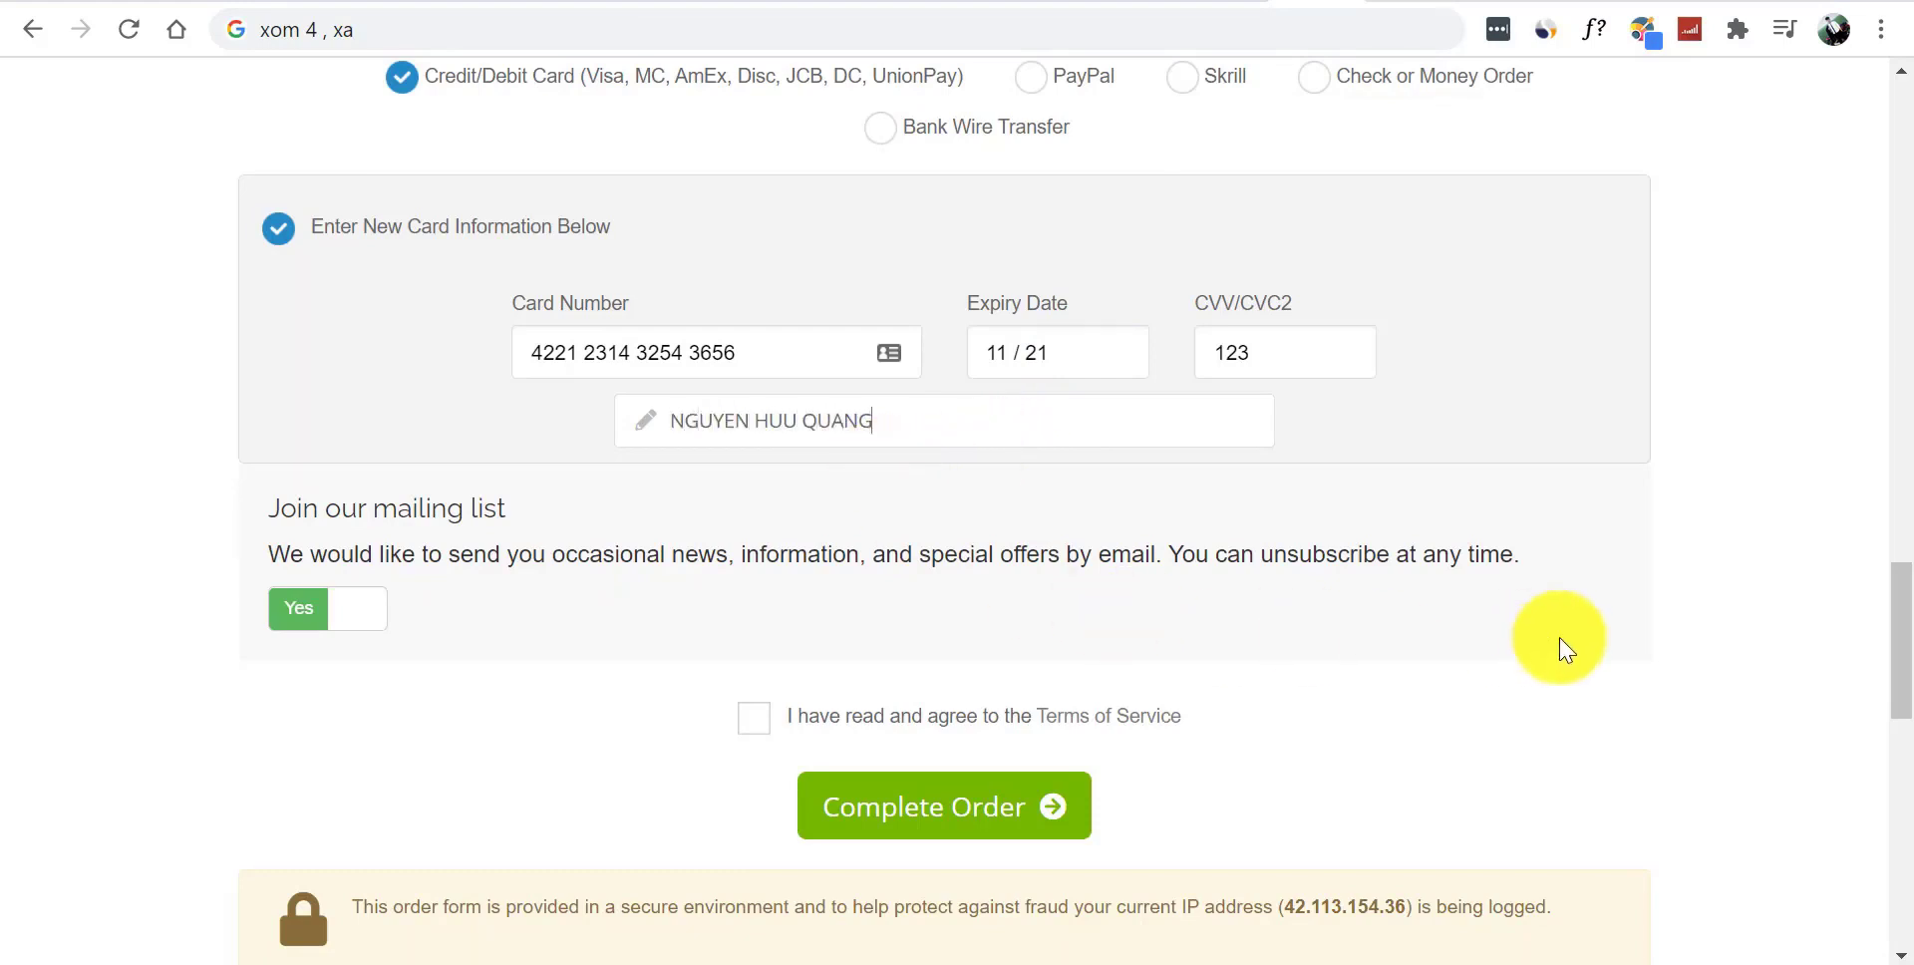
- Agree to the Terms of Service, choose PayPal as payment, and complete the order
scroll(1893, 675, "down", 3)
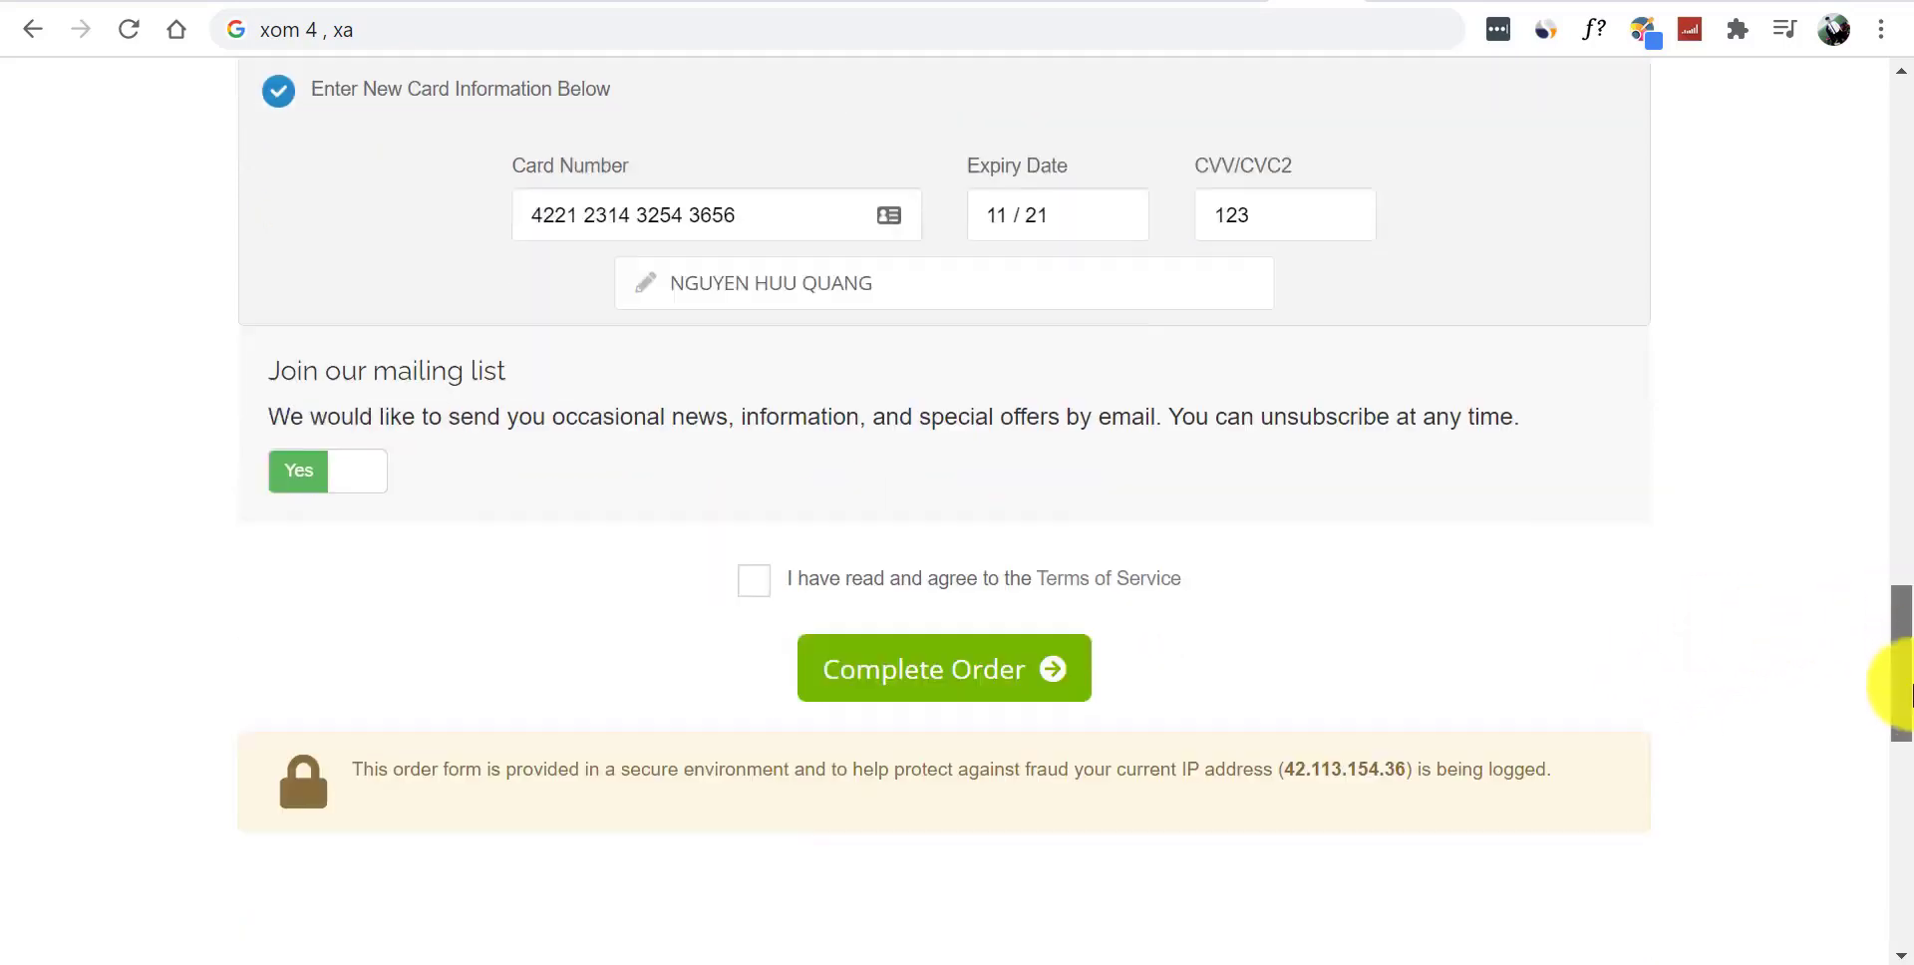
left_click(749, 468)
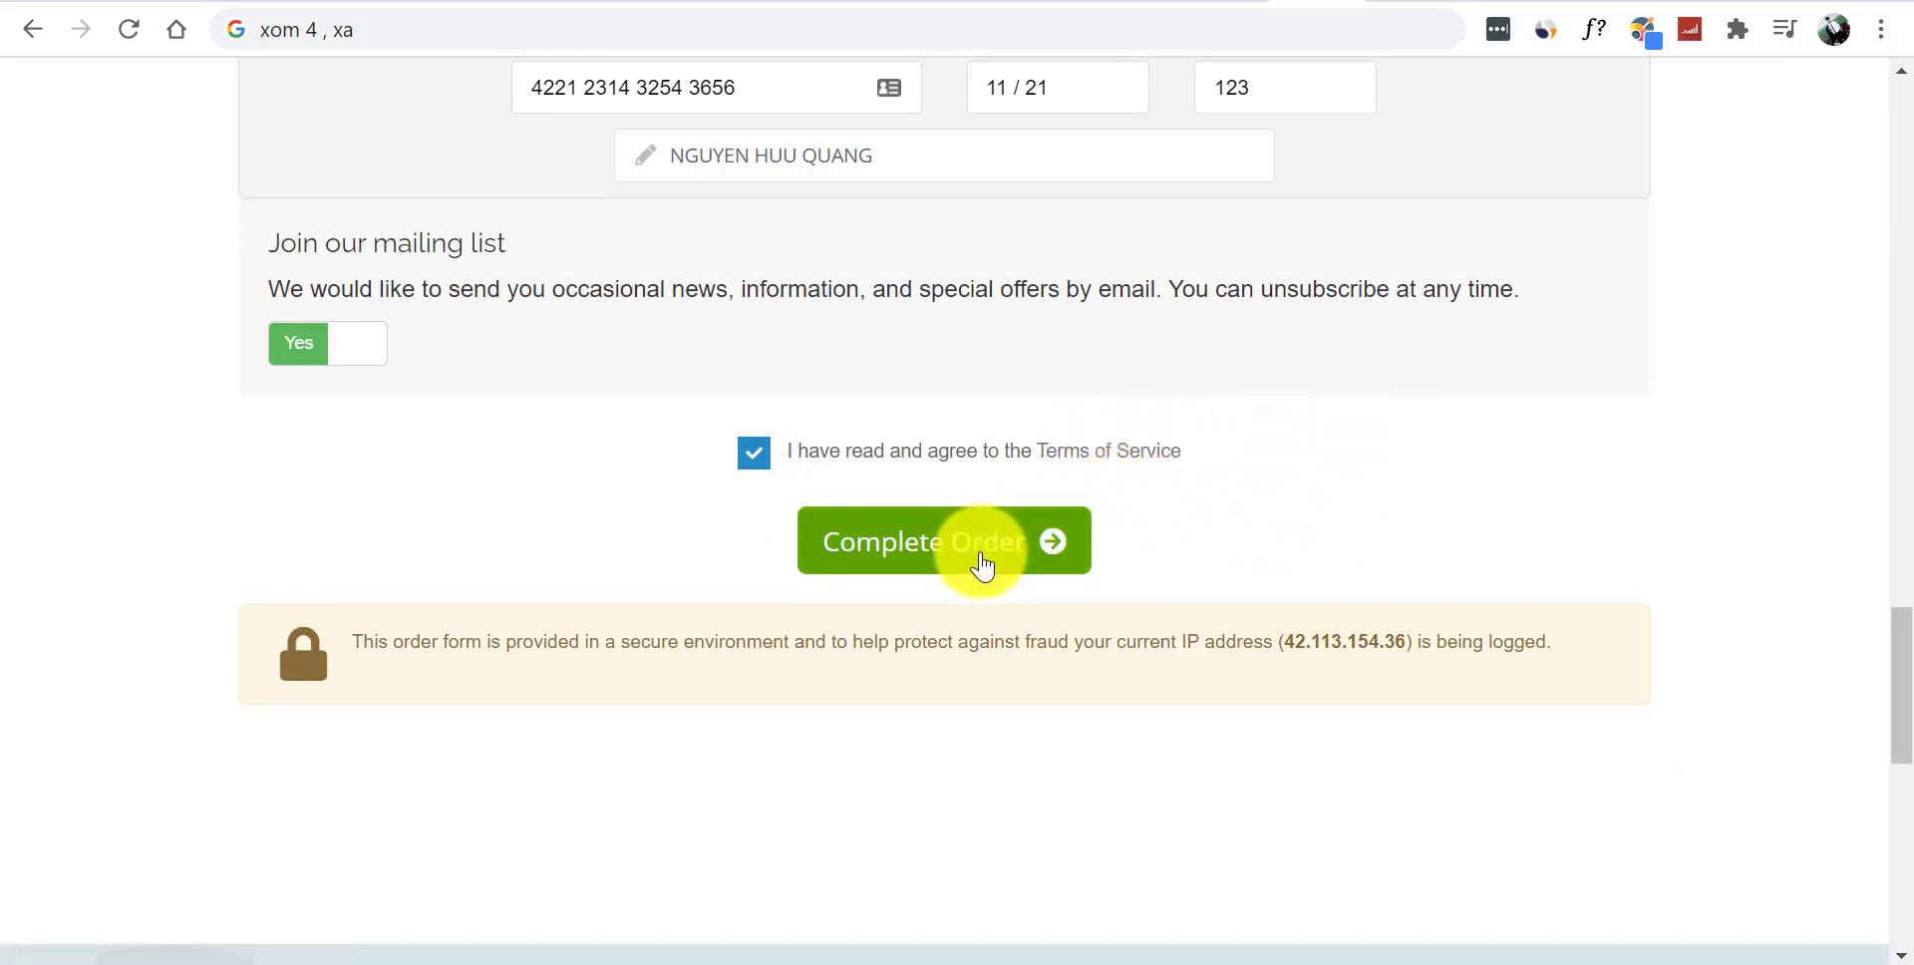
scroll(1898, 683, "up", 4)
scroll(1894, 551, "up", 1)
scroll(1894, 549, "up", 1)
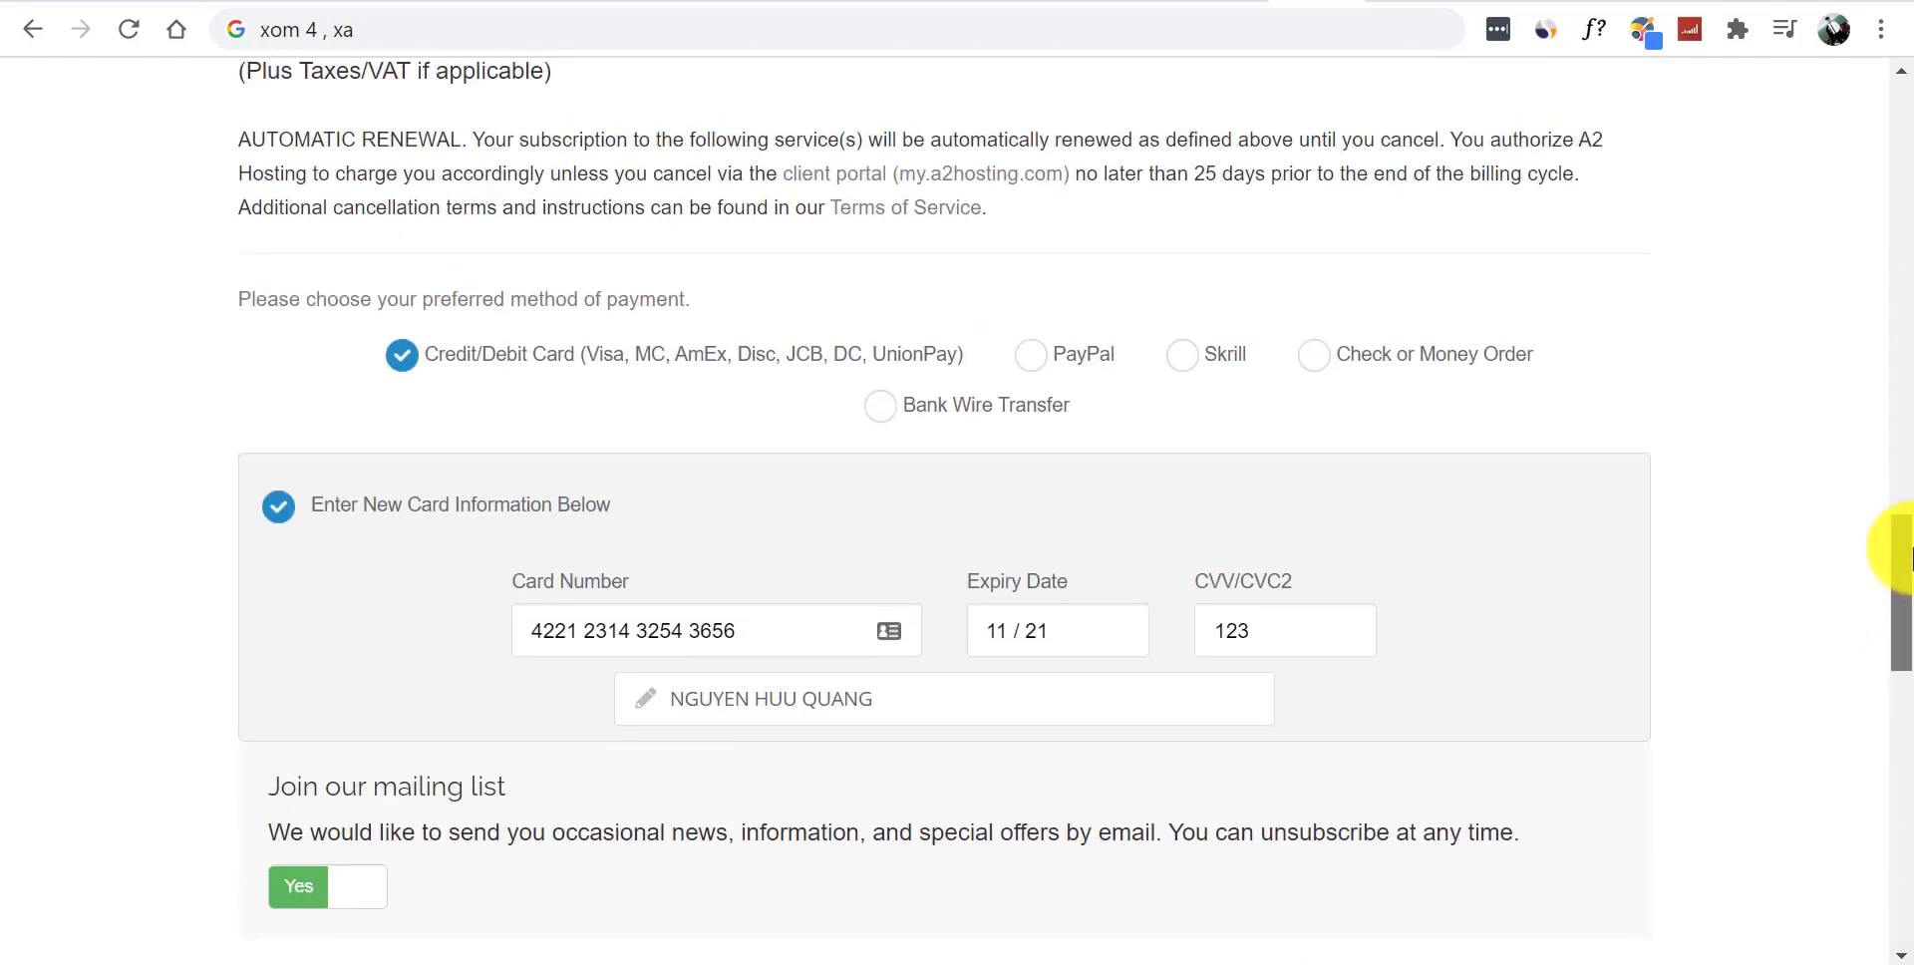
left_click(1035, 355)
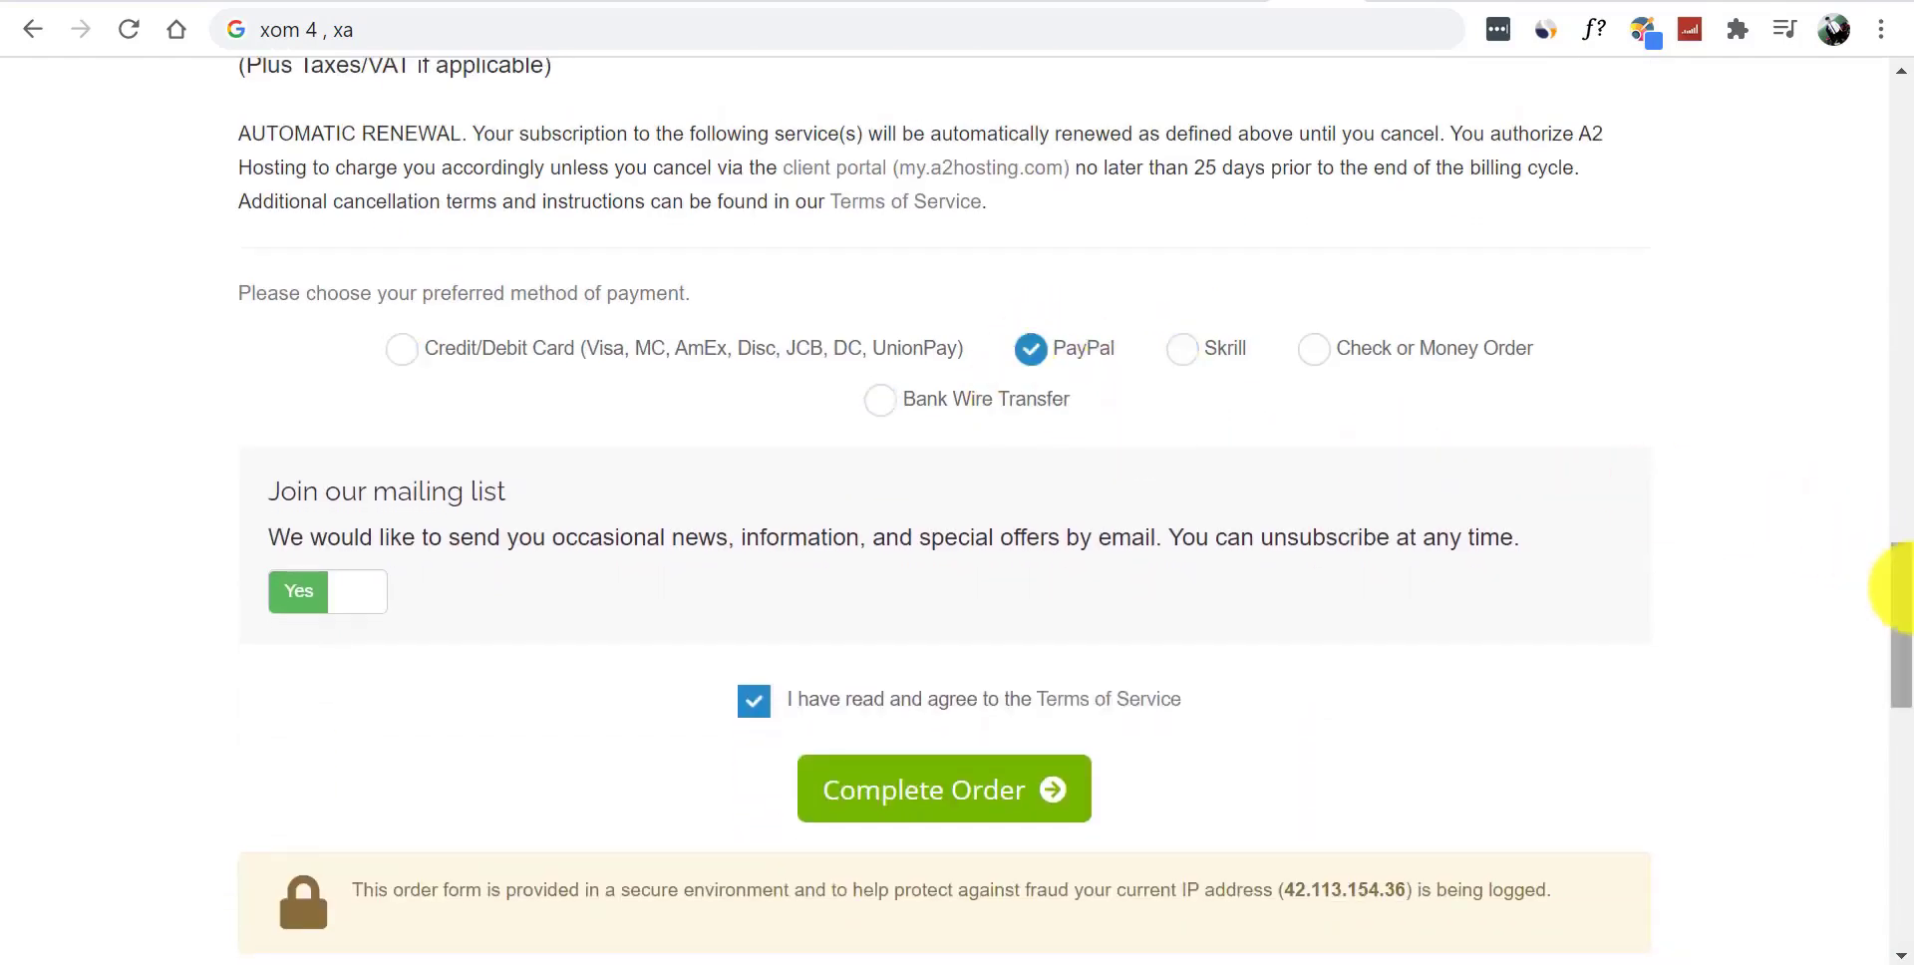
left_click_drag(1903, 556, 1910, 633)
left_click(947, 613)
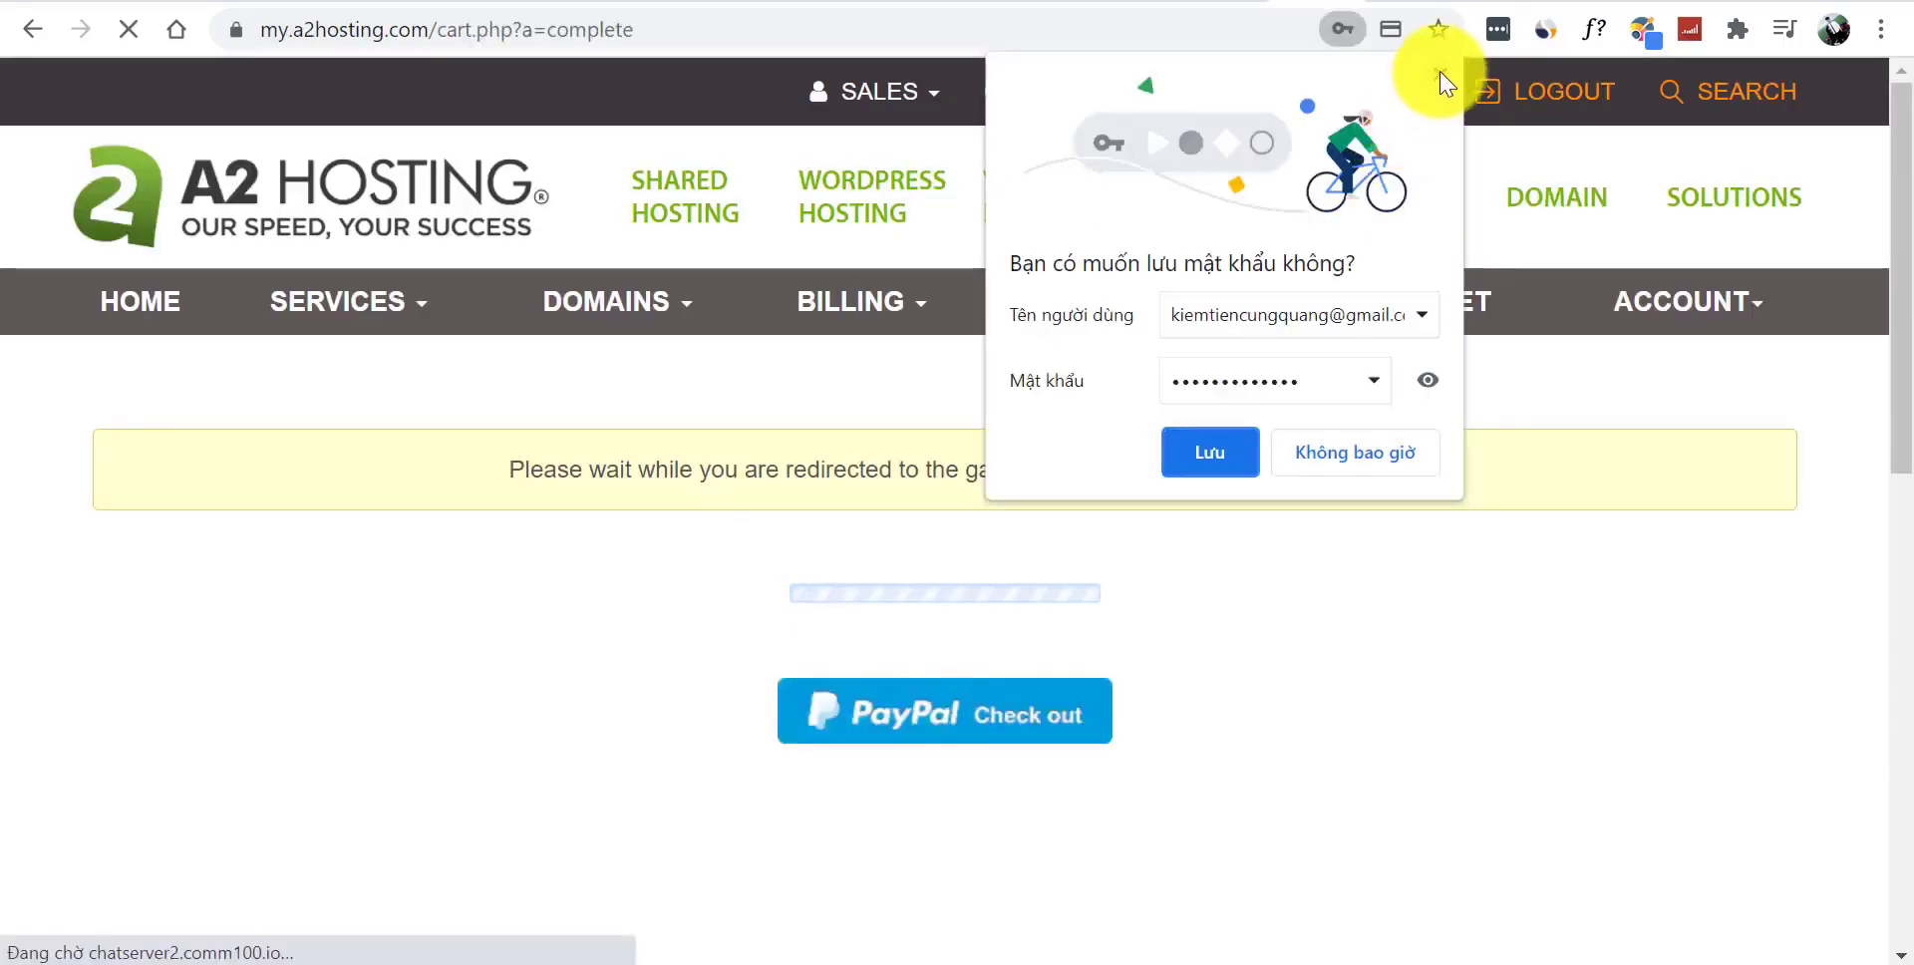
- Dismiss the save-password prompt and approve the $122.59 A2 Hosting billing agreement in PayPal
left_click(1442, 76)
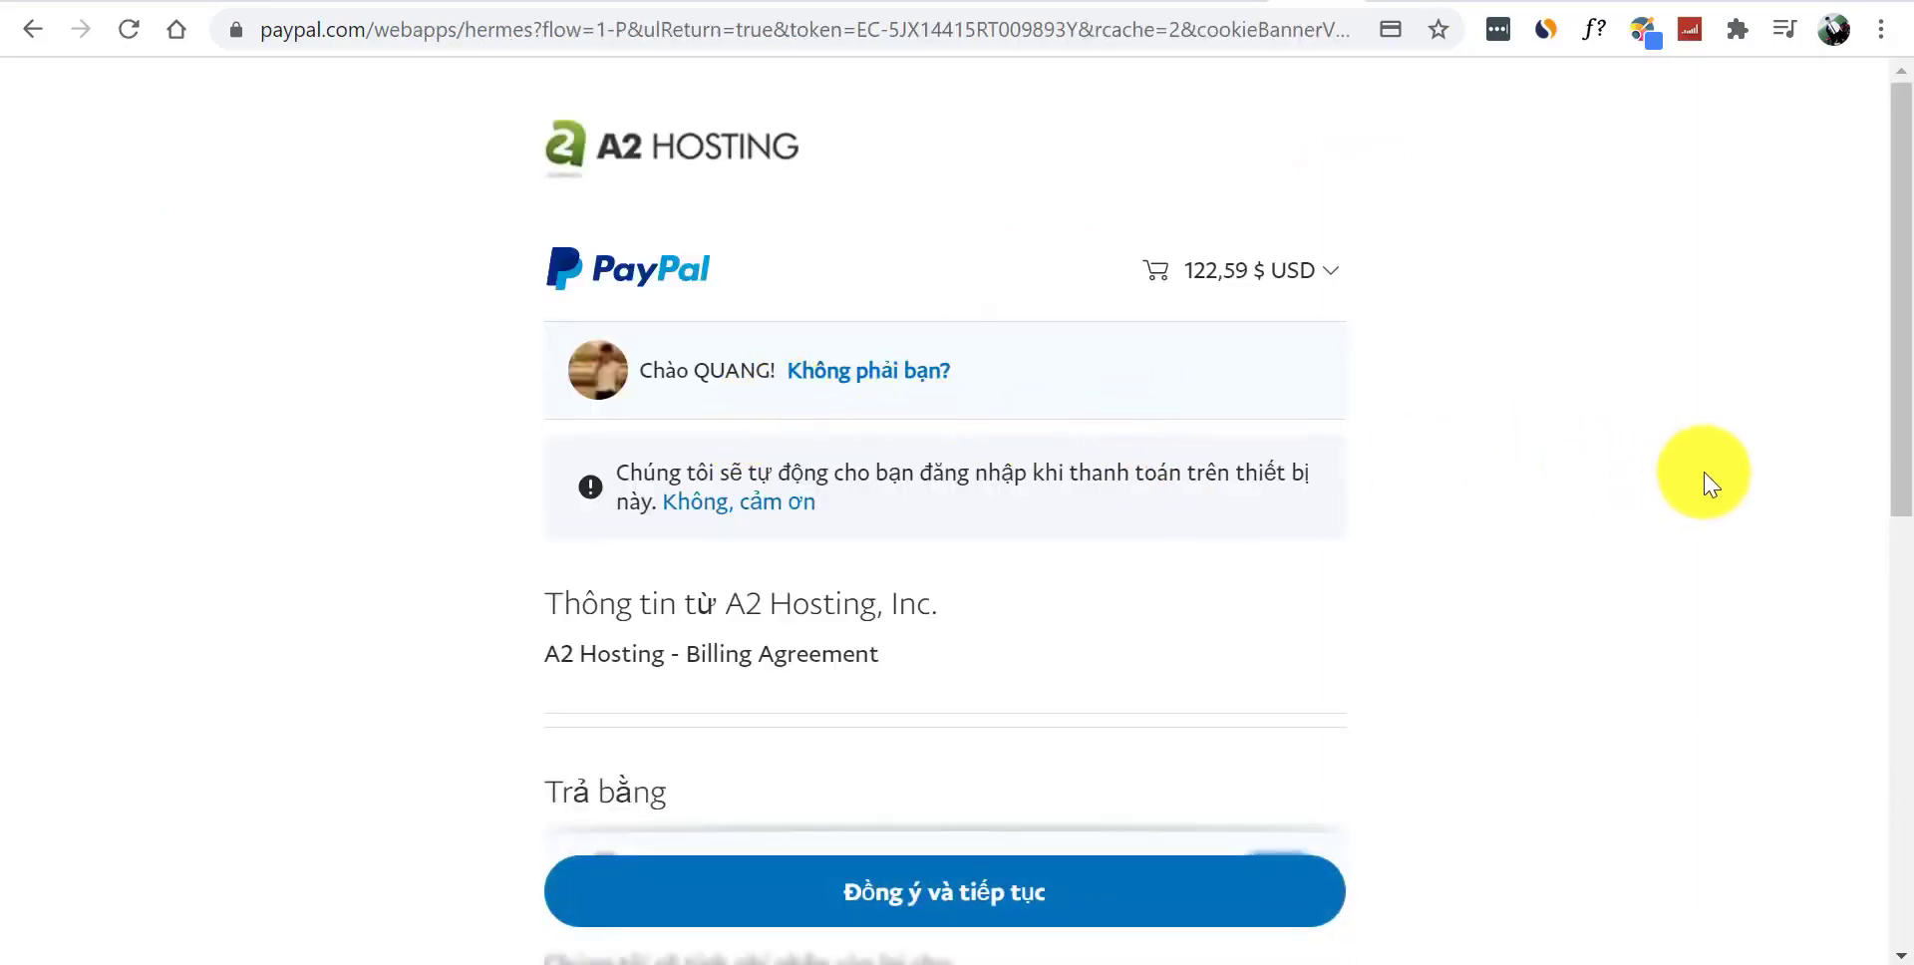
scroll(1894, 468, "down", 2)
left_click_drag(1908, 439, 1908, 299)
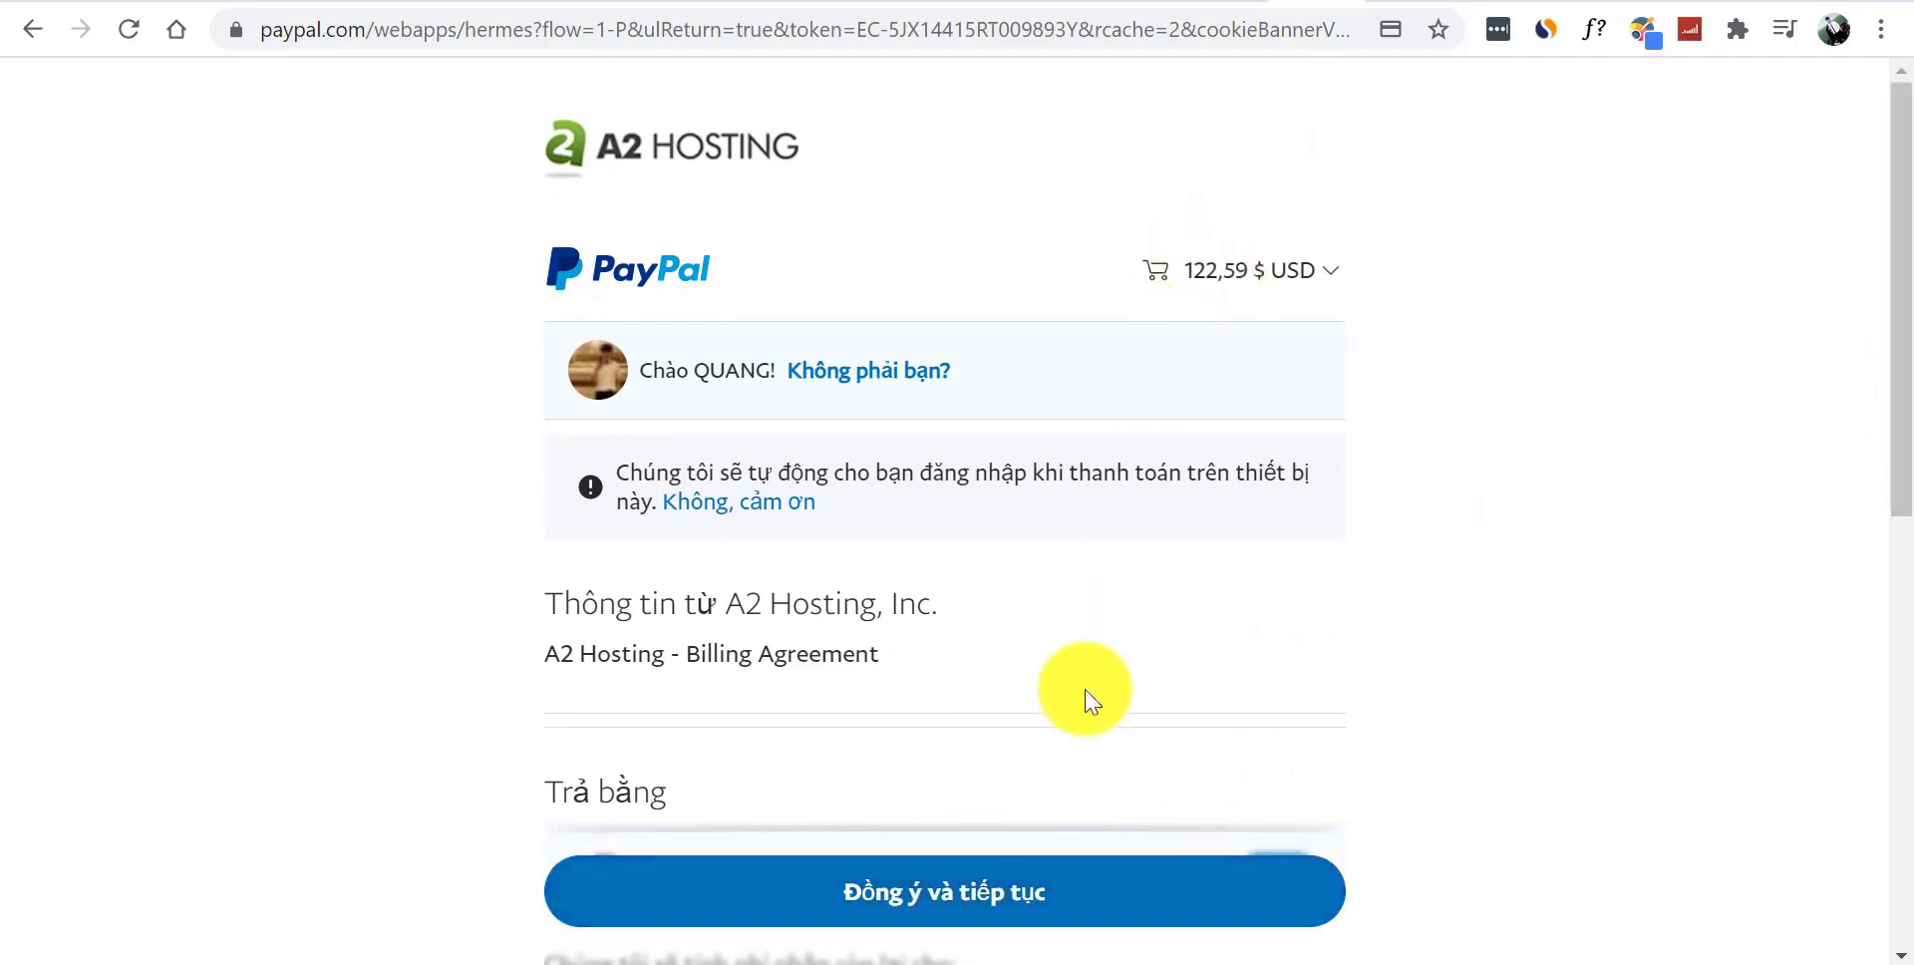
left_click(1005, 881)
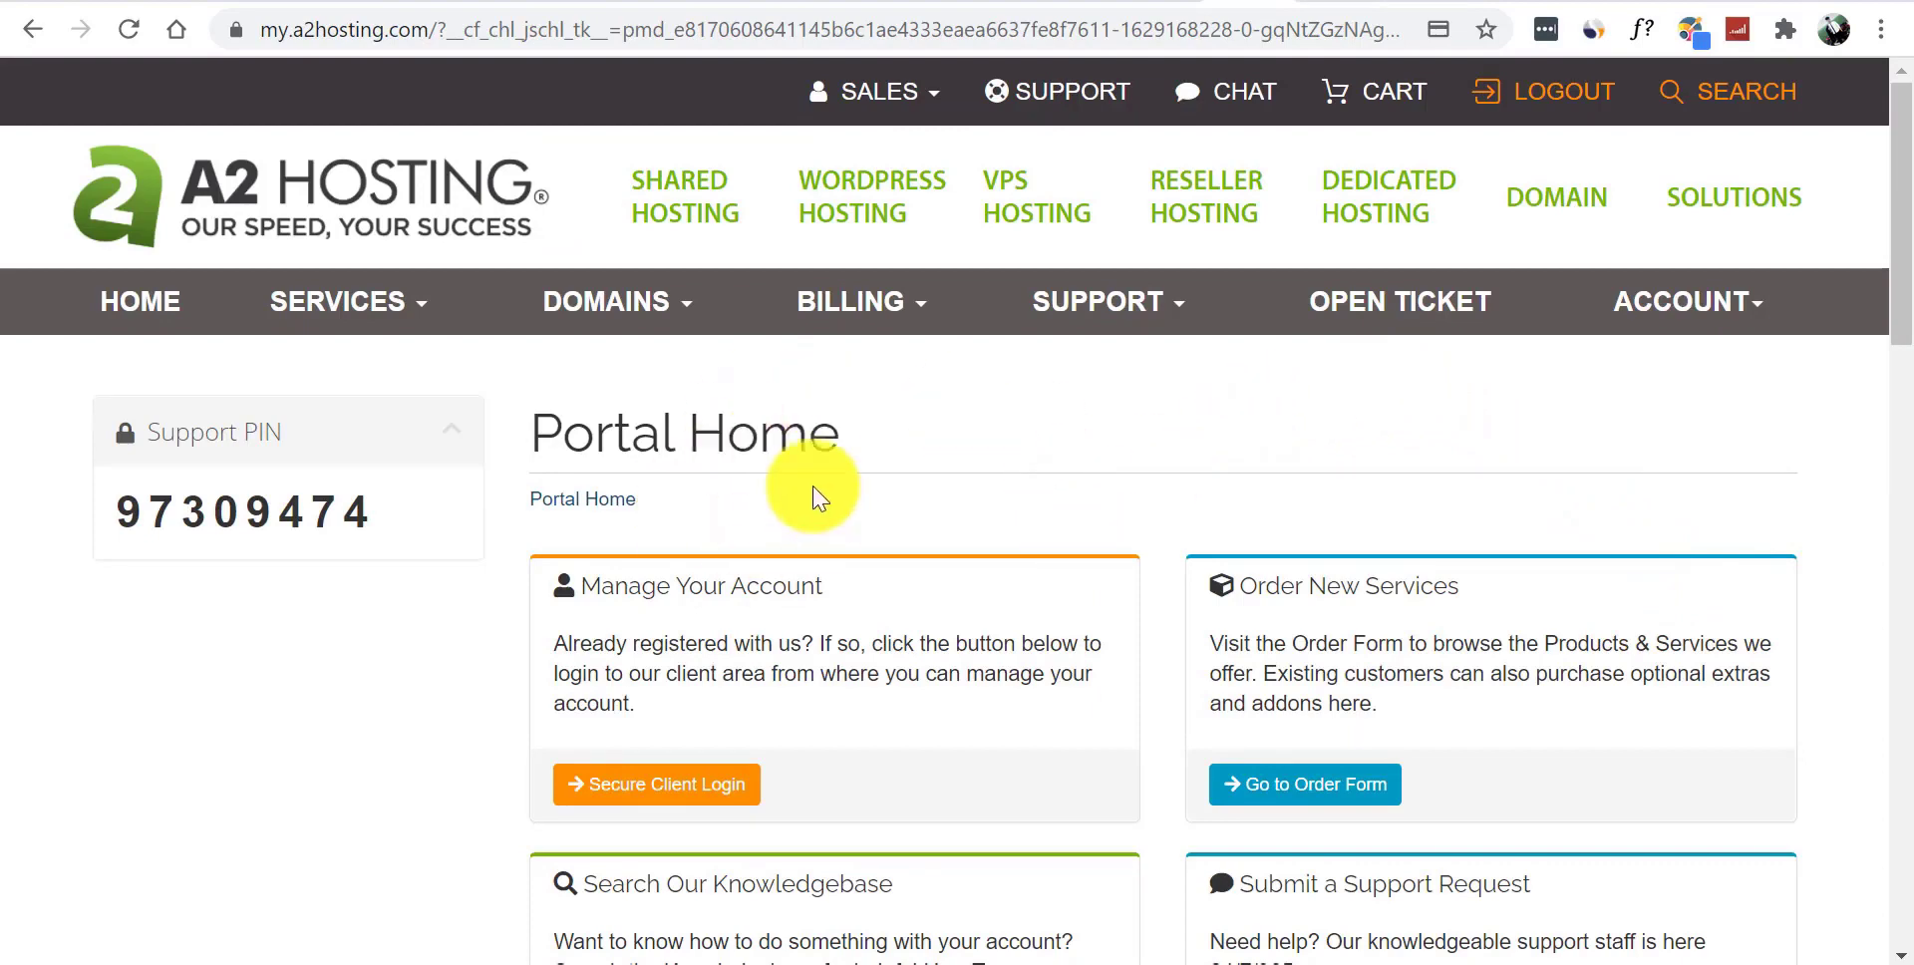
- Check the active StartUp hosting service, then list My Domains showing thoitrang3mien.com with auto-renew
left_click(376, 302)
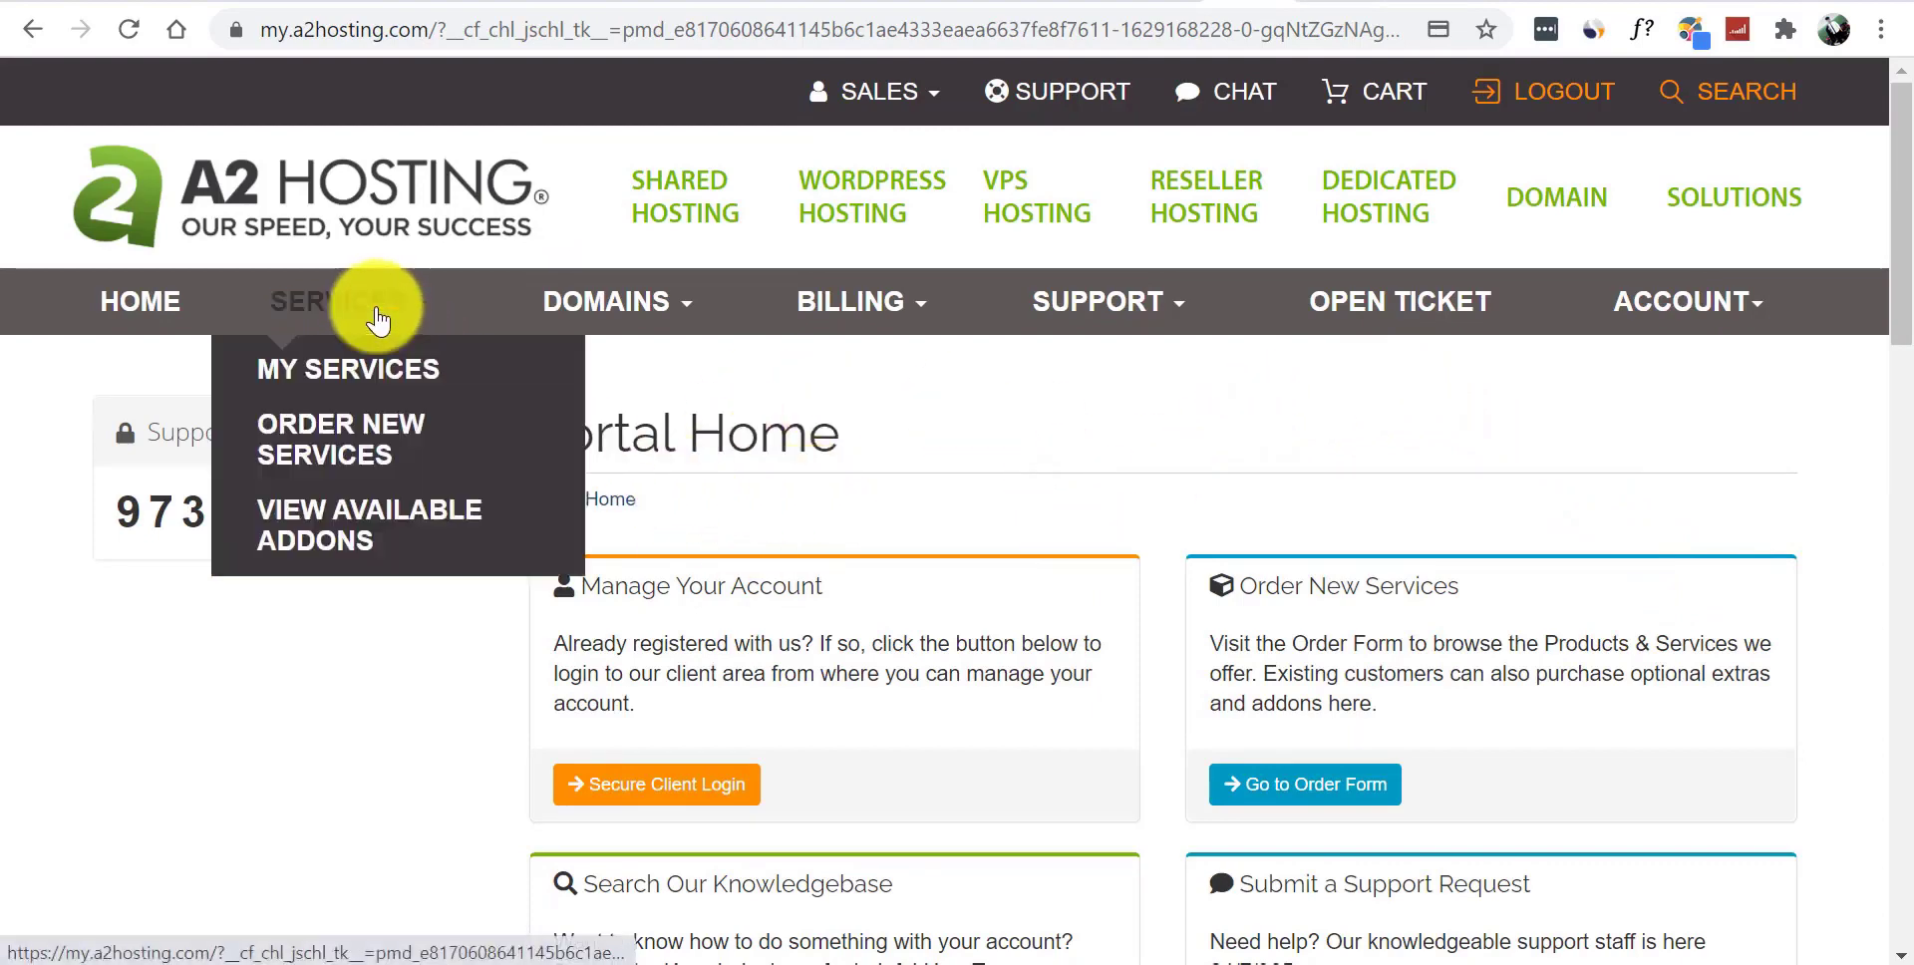
left_click(352, 390)
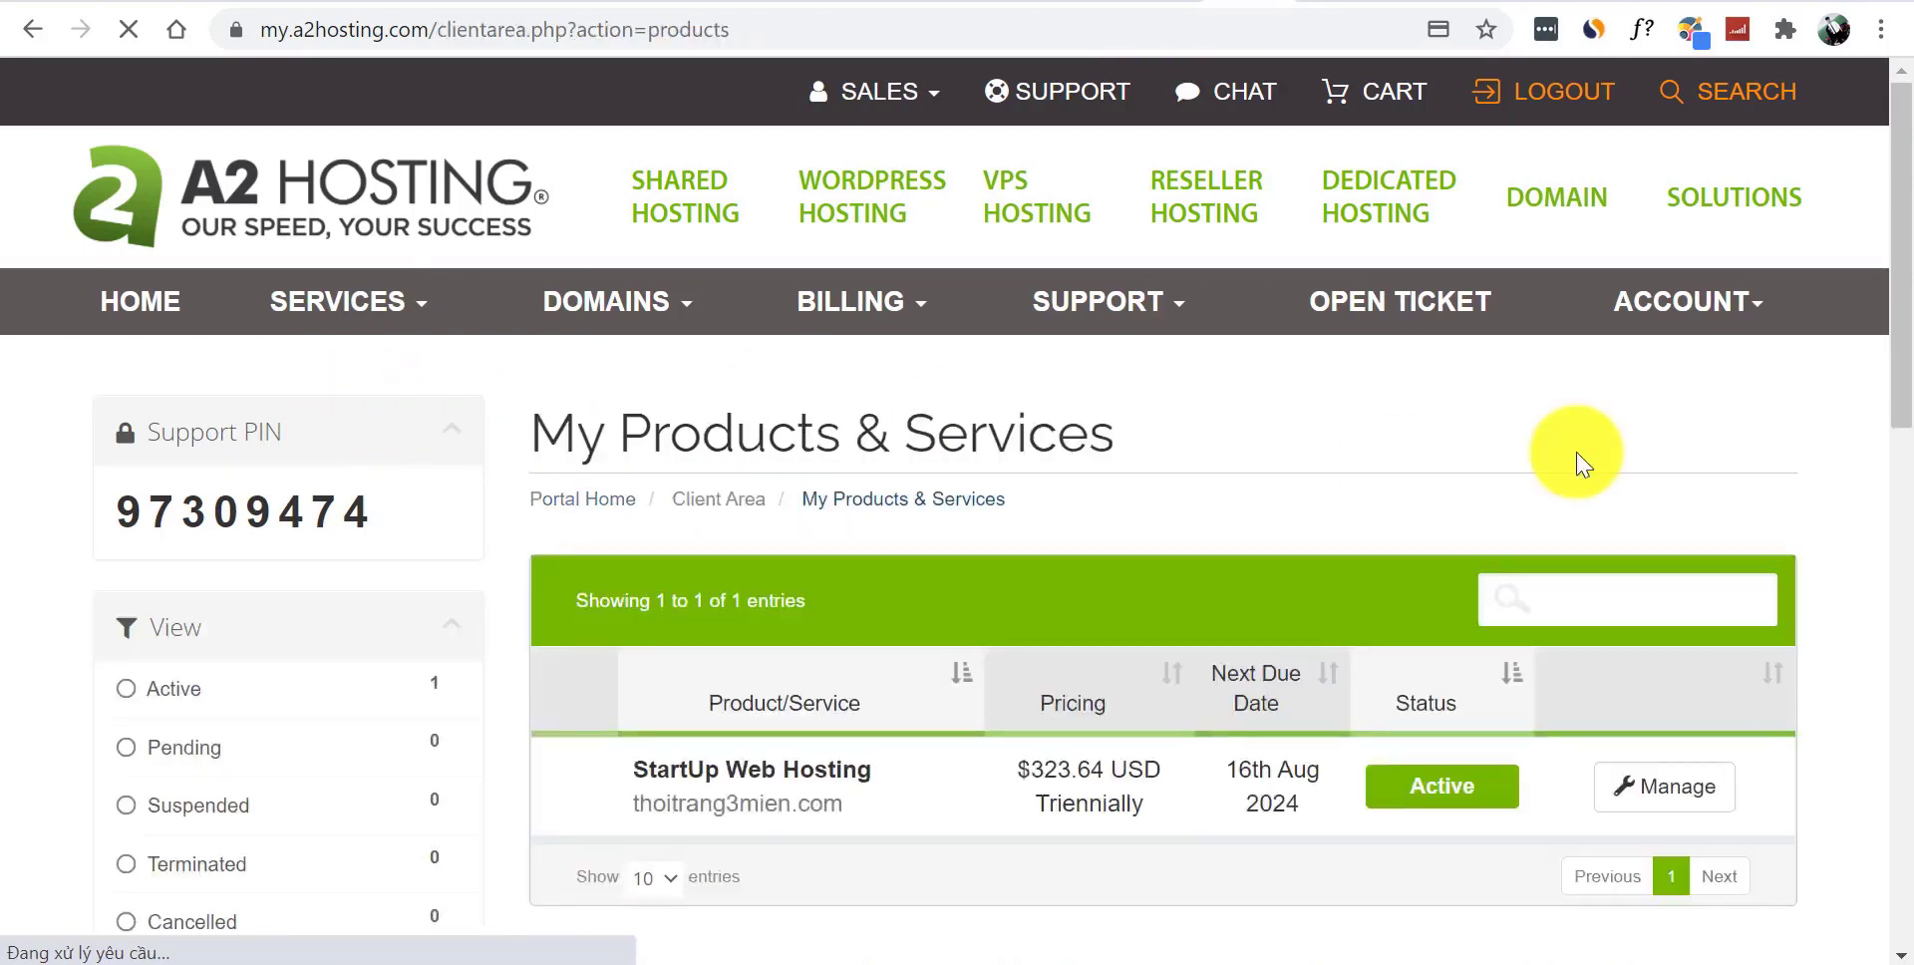
left_click_drag(1893, 282, 1894, 407)
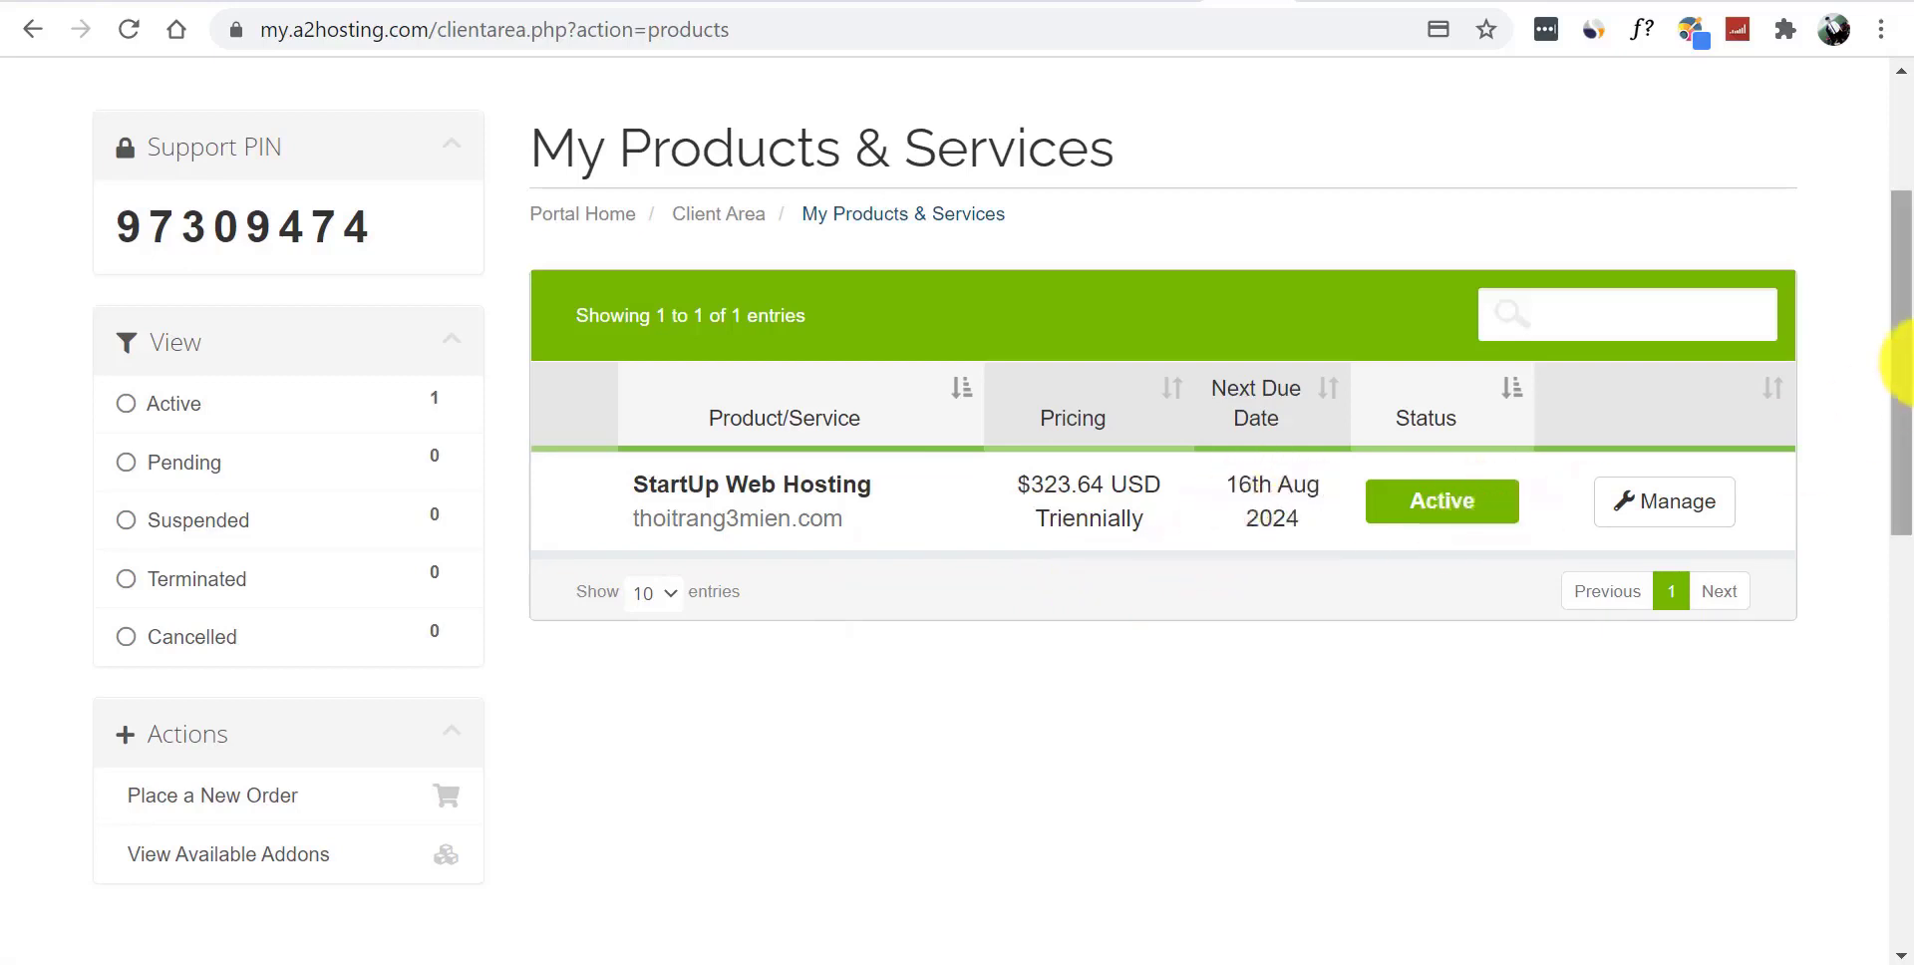
scroll(1894, 299, "up", 2)
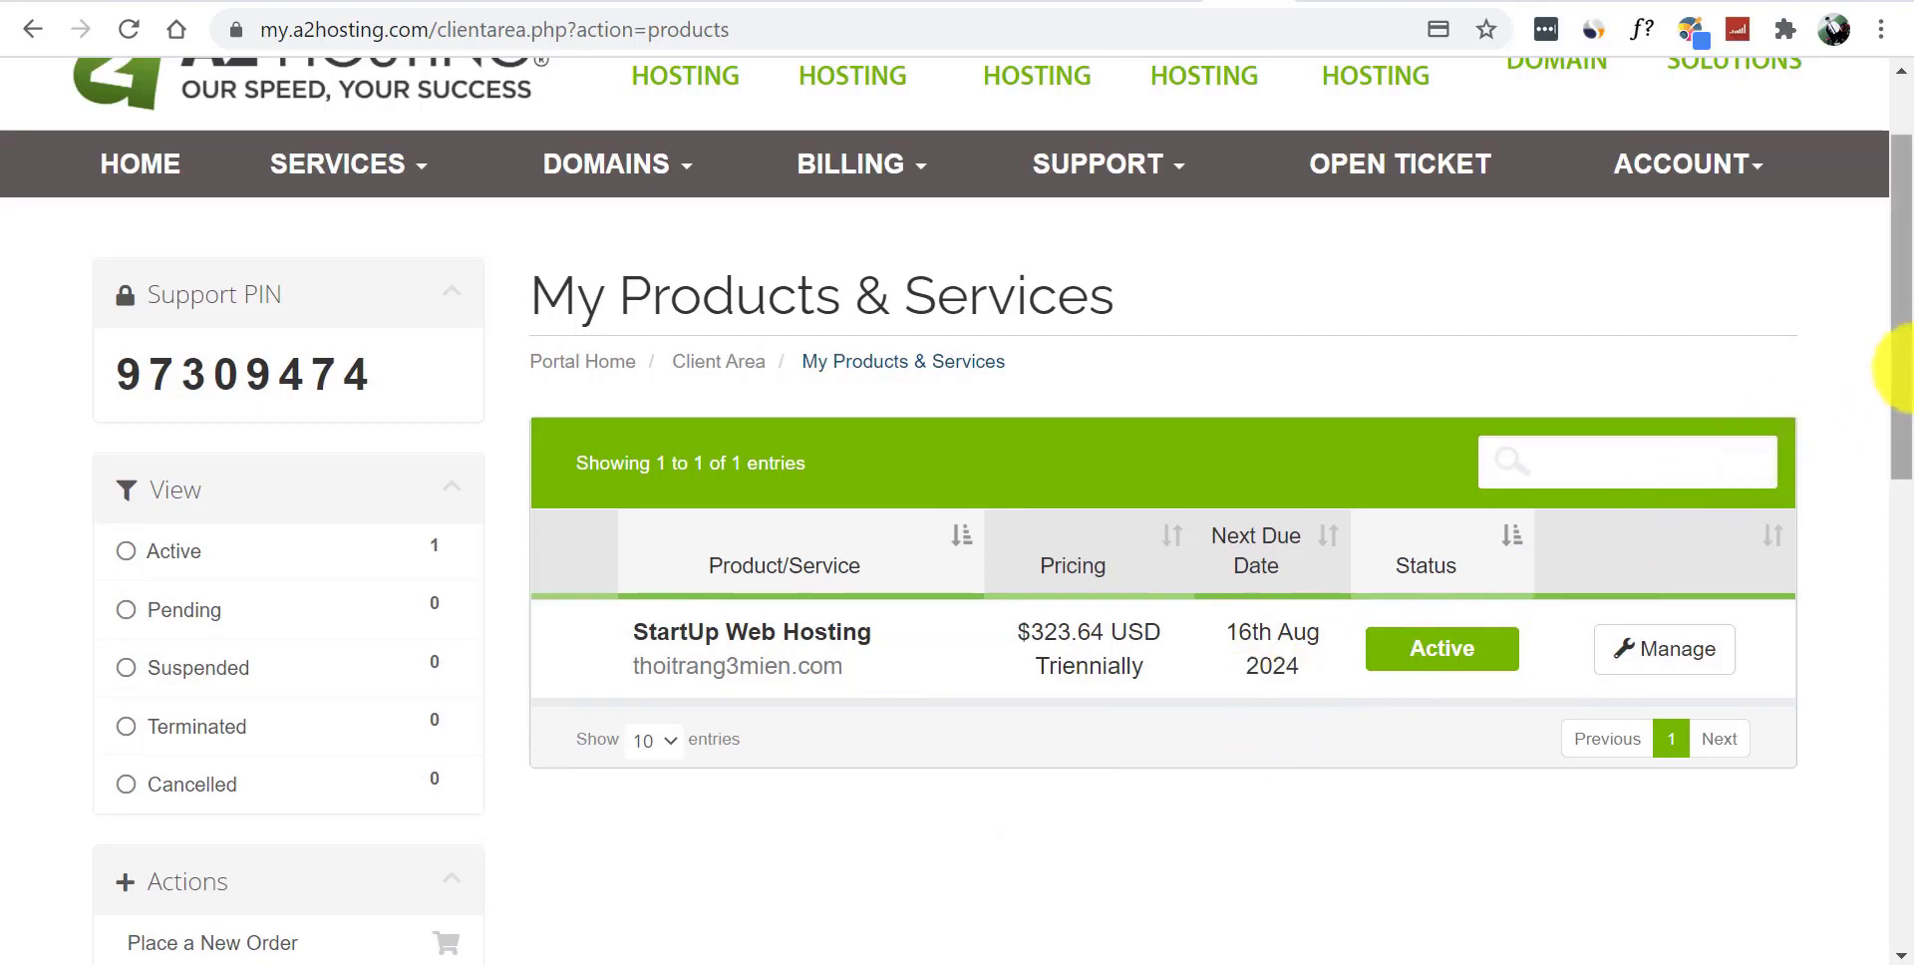
left_click_drag(1899, 299, 1909, 261)
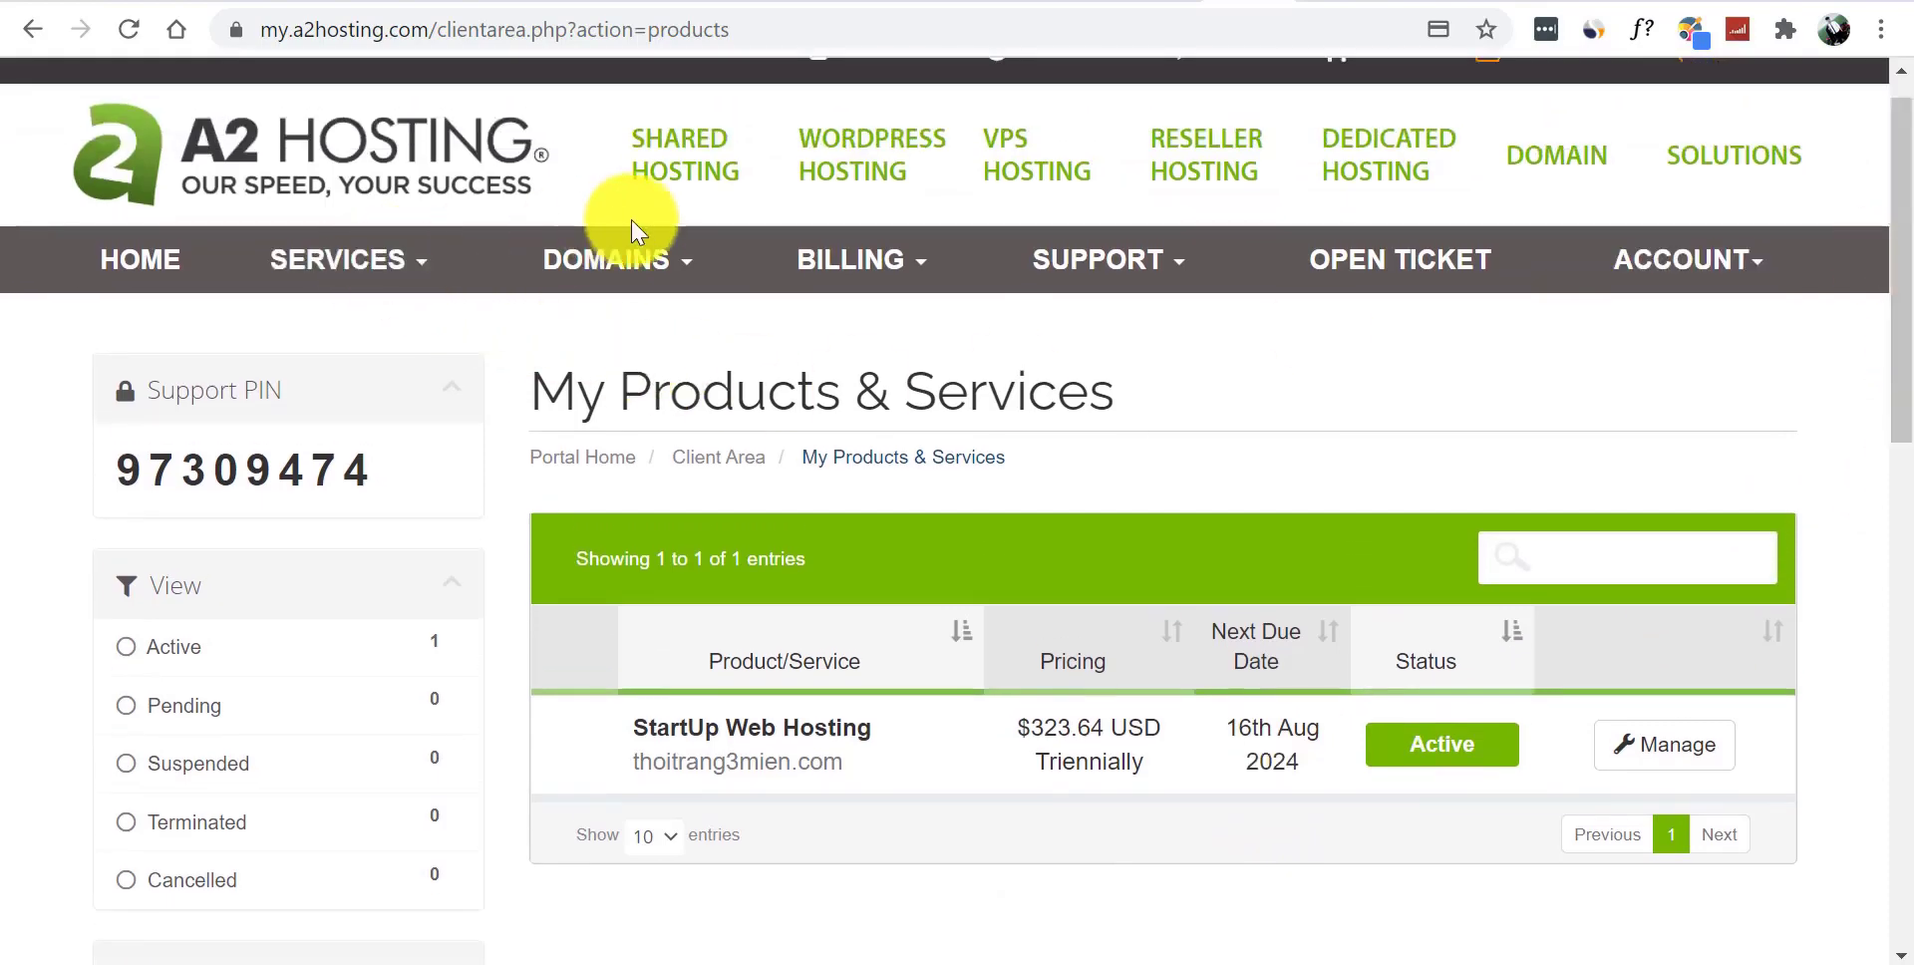
left_click(638, 261)
left_click(646, 326)
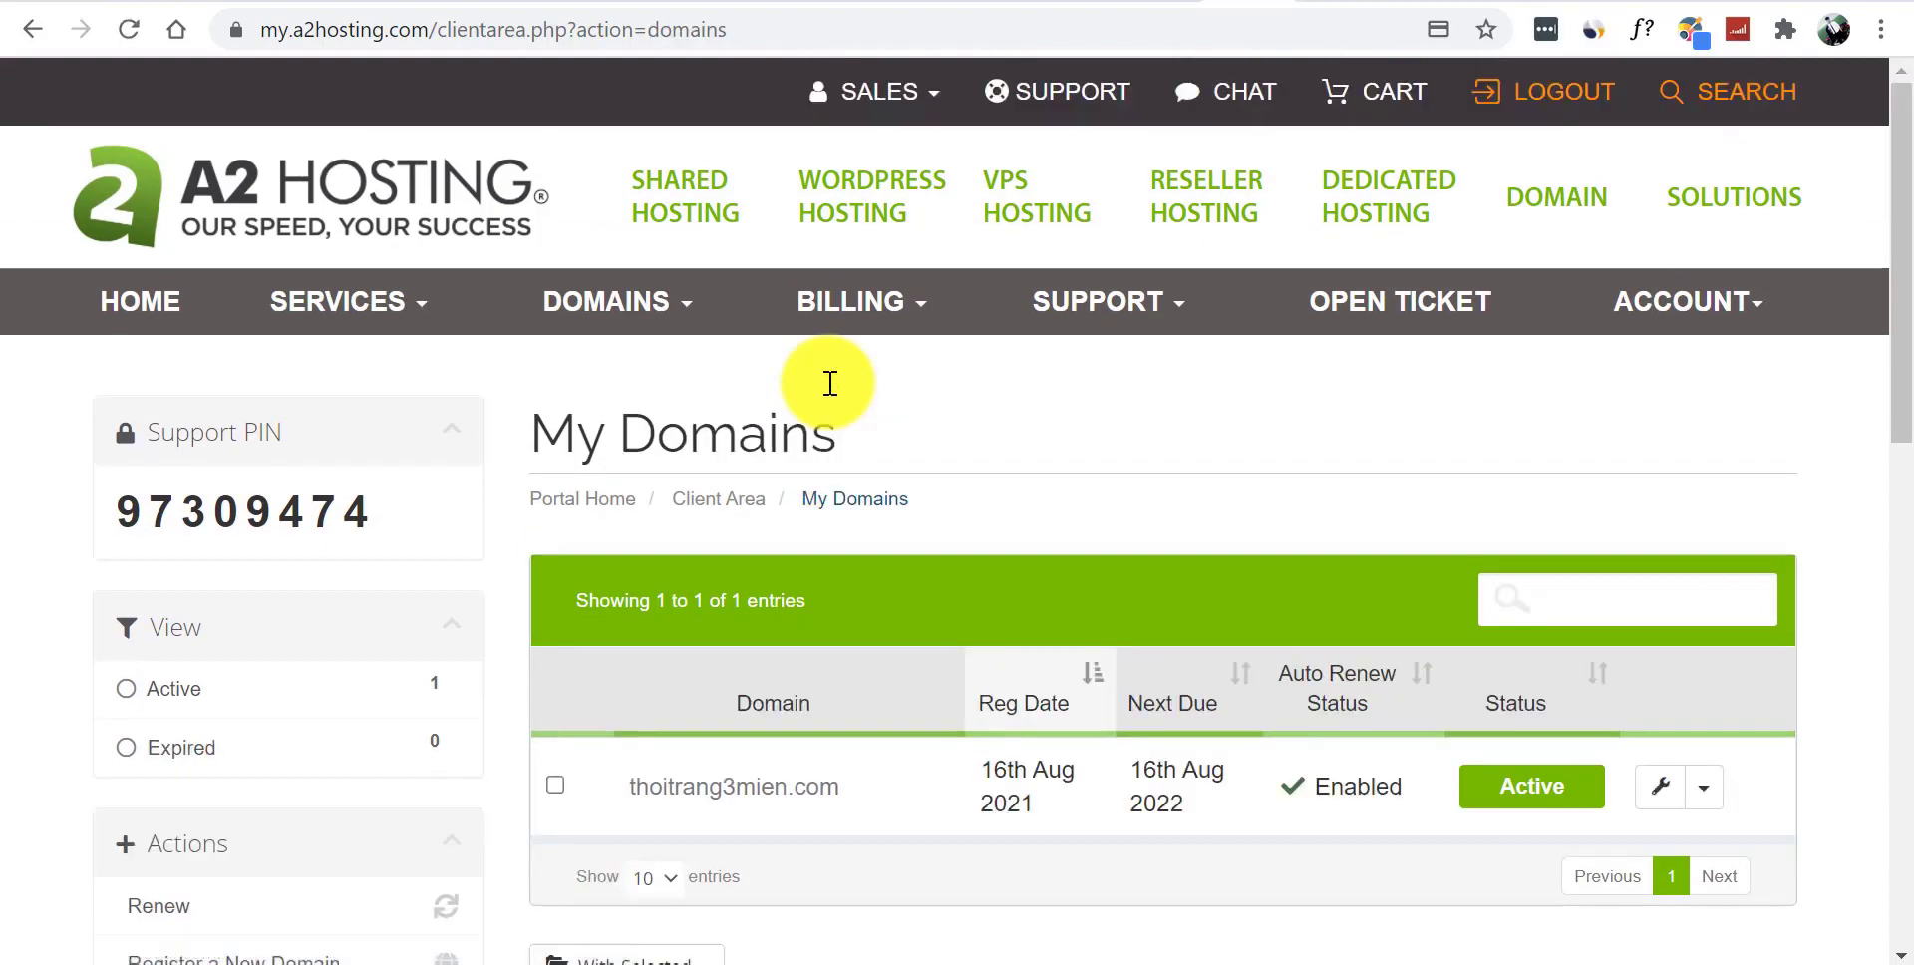
- Visit Order New Services, then open My Invoices showing the $122.59 invoice marked Paid
scroll(1884, 199, "down", 2)
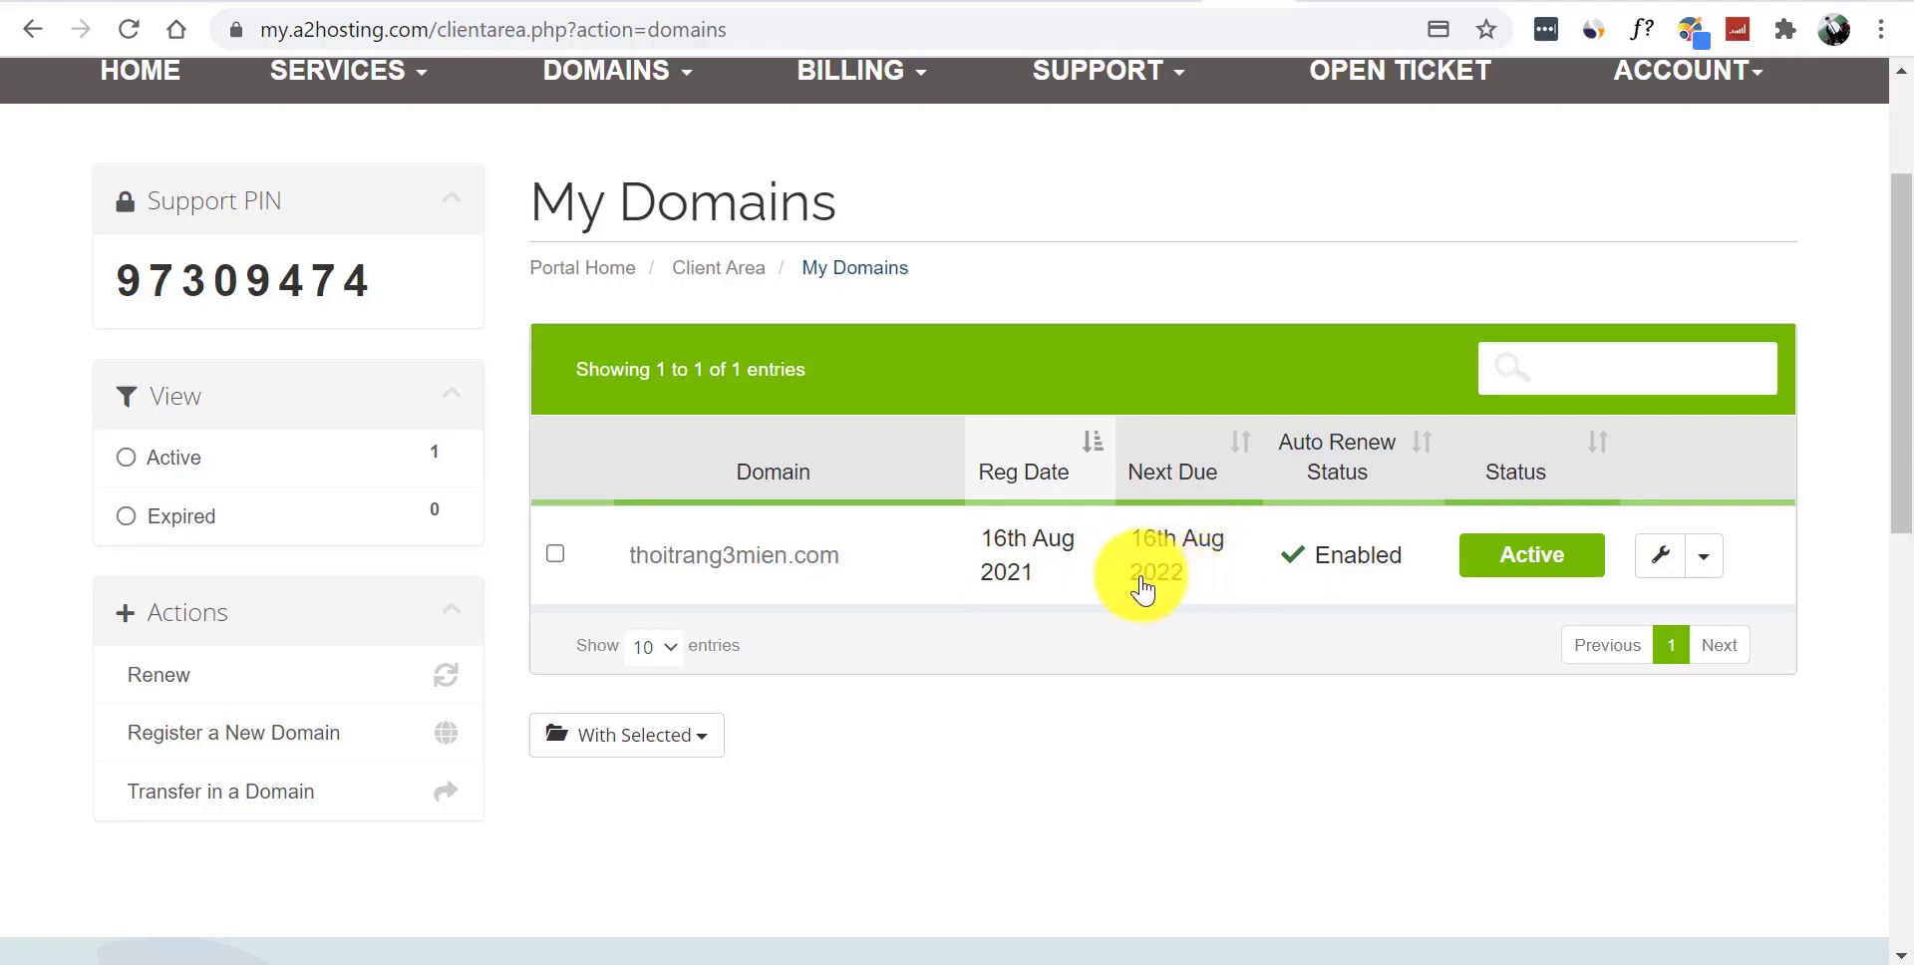
left_click_drag(1893, 277, 1892, 200)
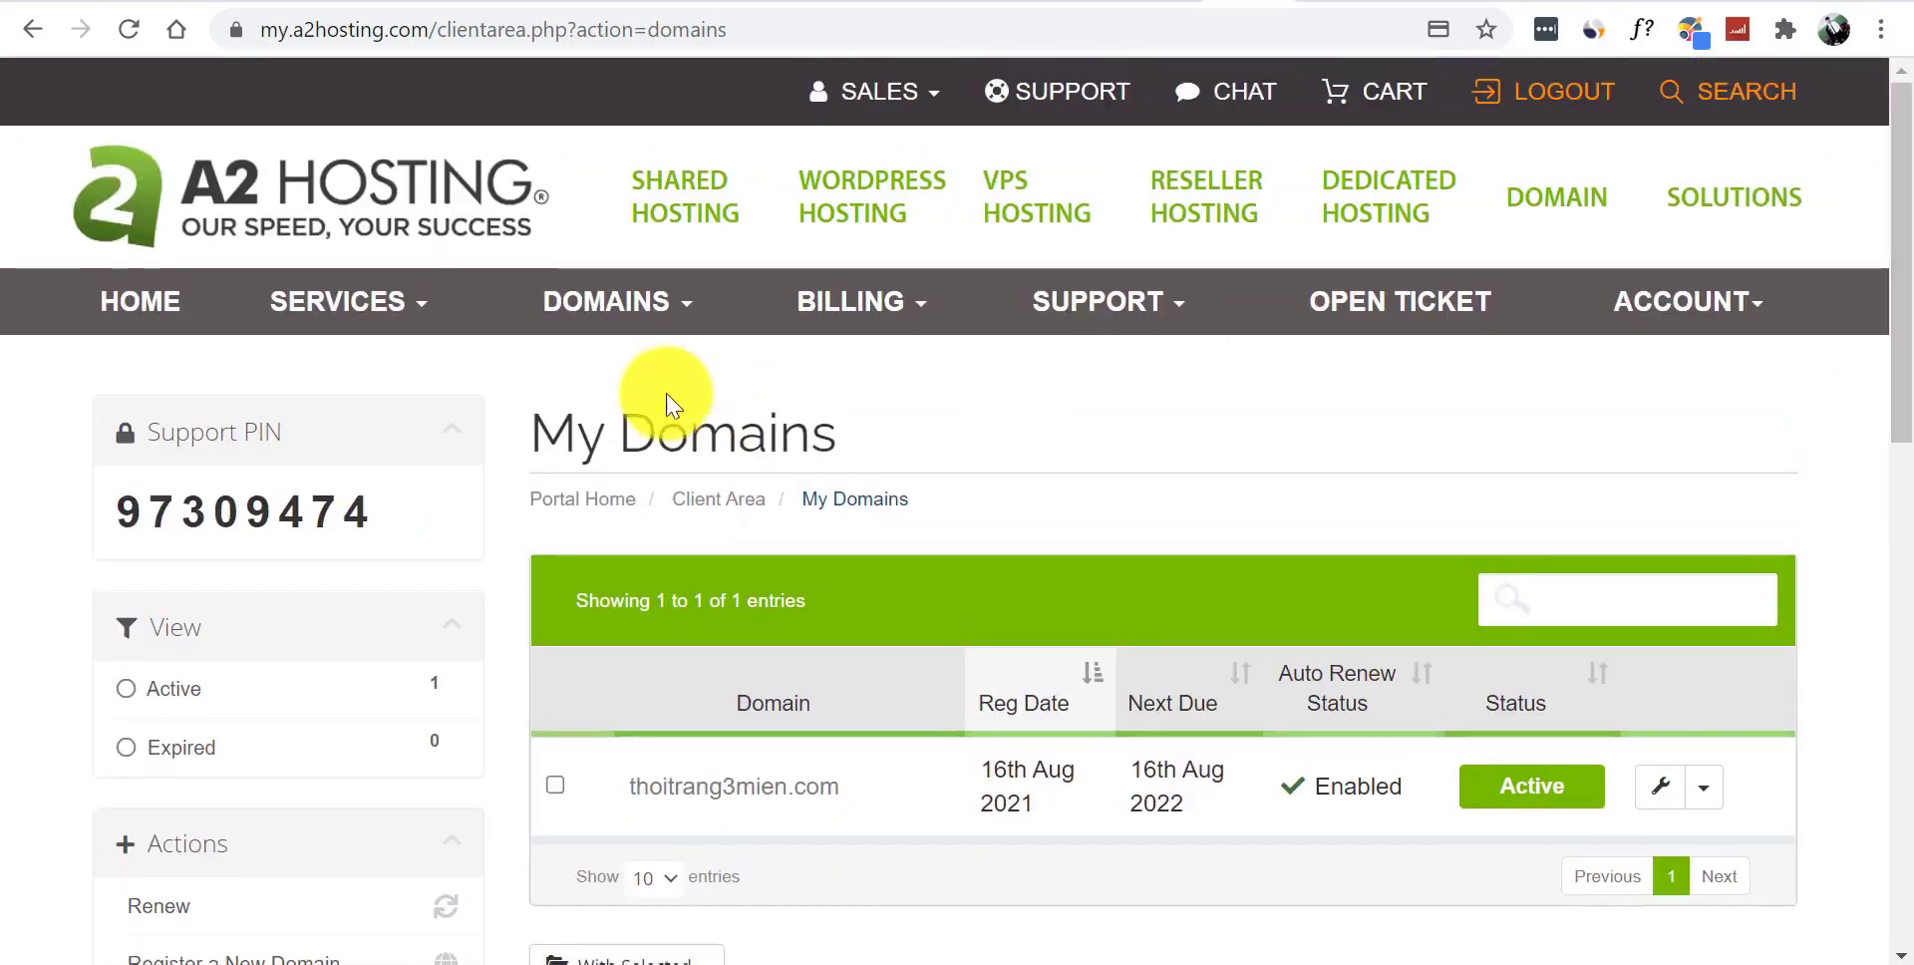
left_click(339, 305)
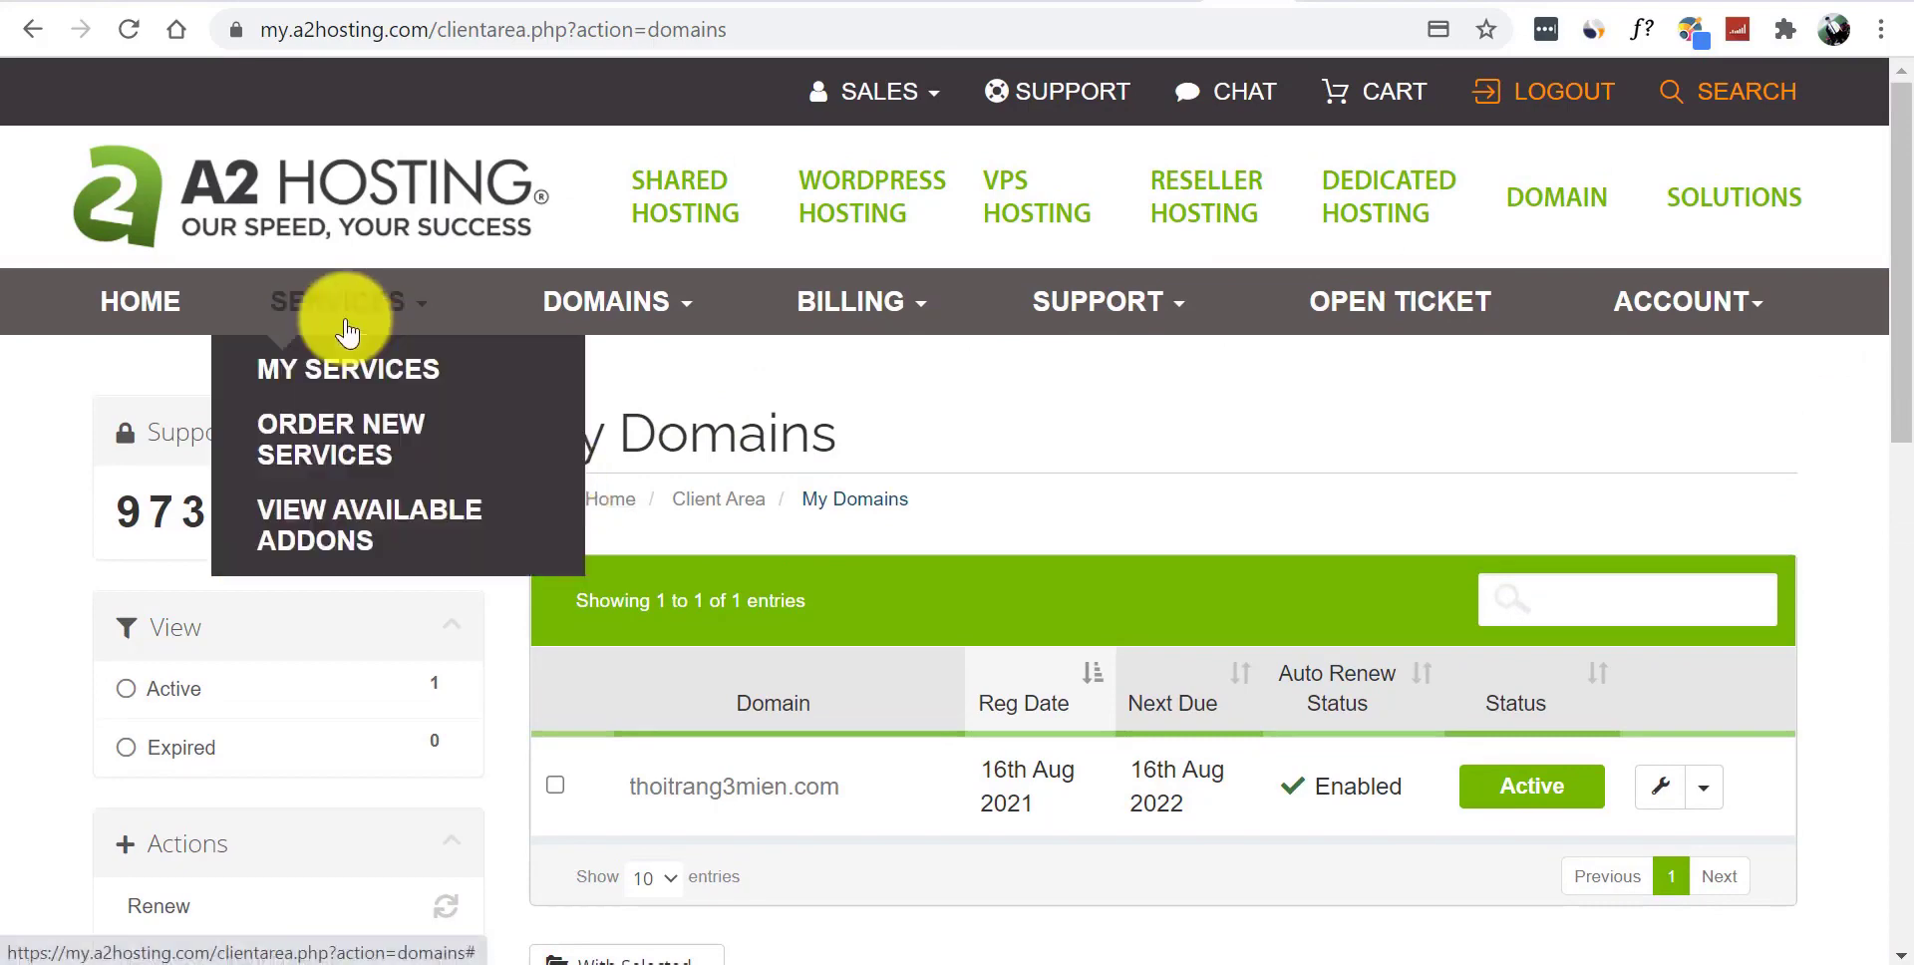
left_click(342, 438)
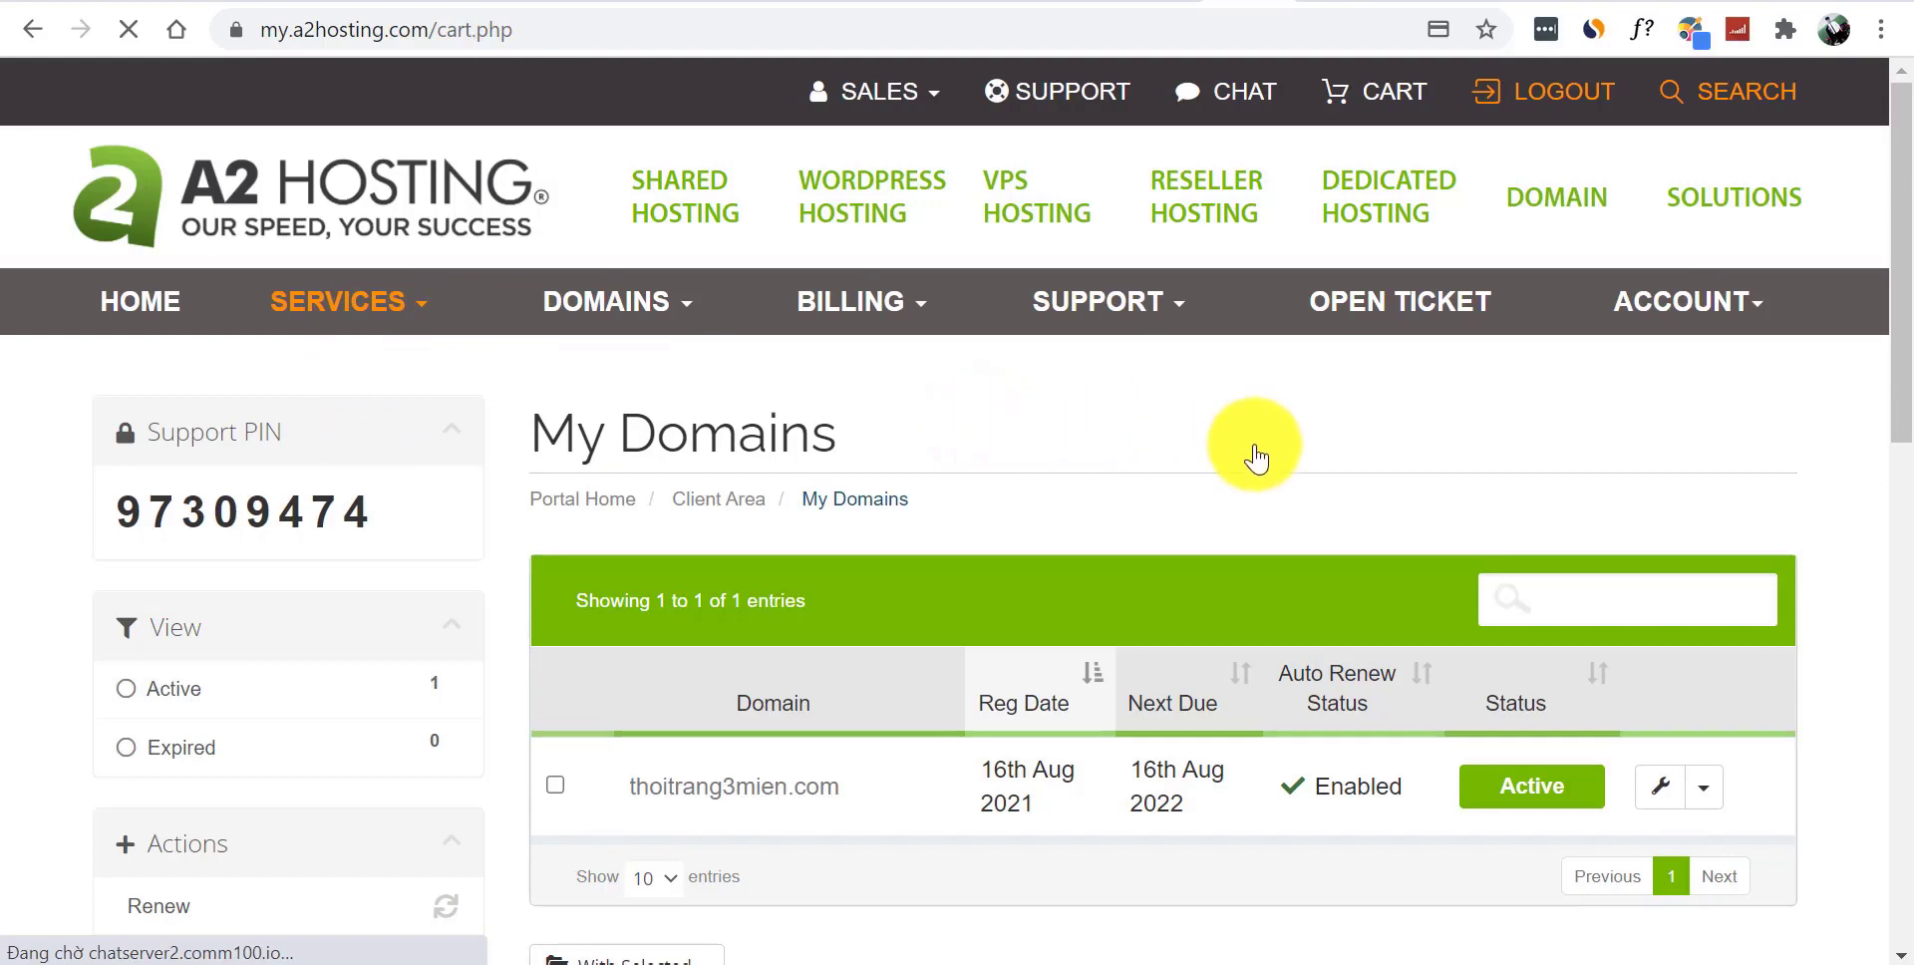
left_click(370, 295)
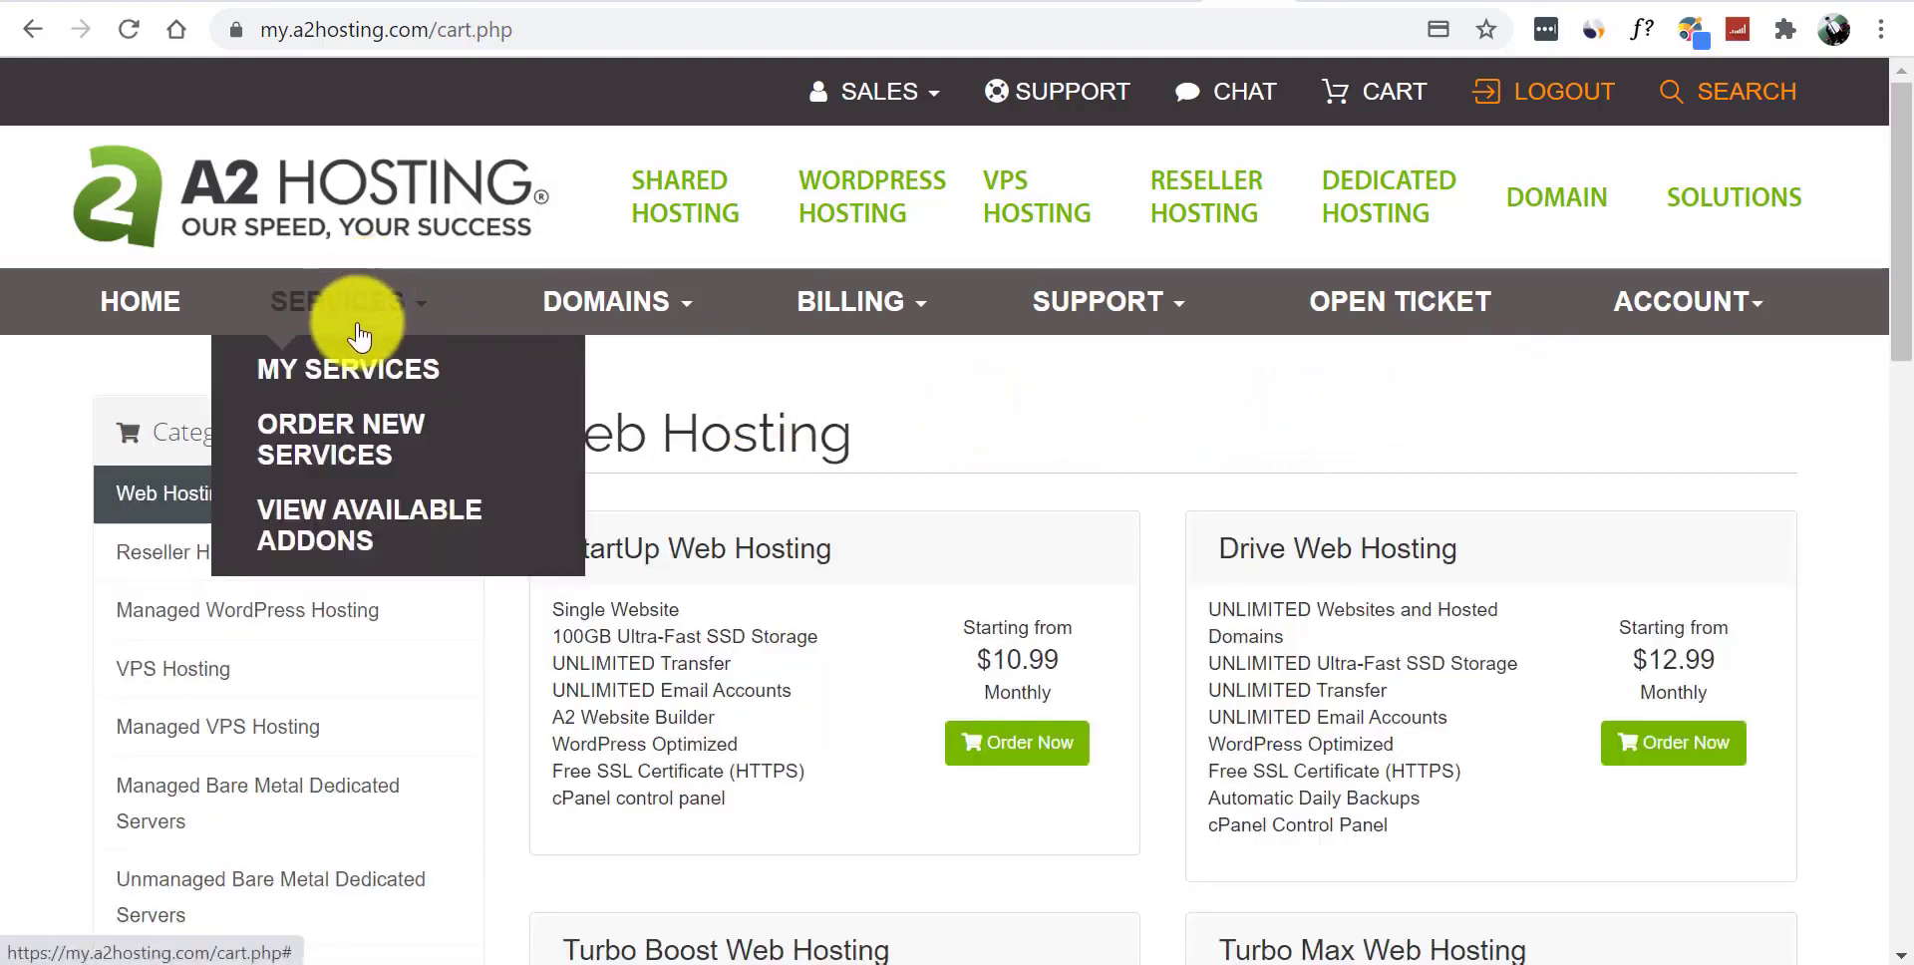
left_click(866, 306)
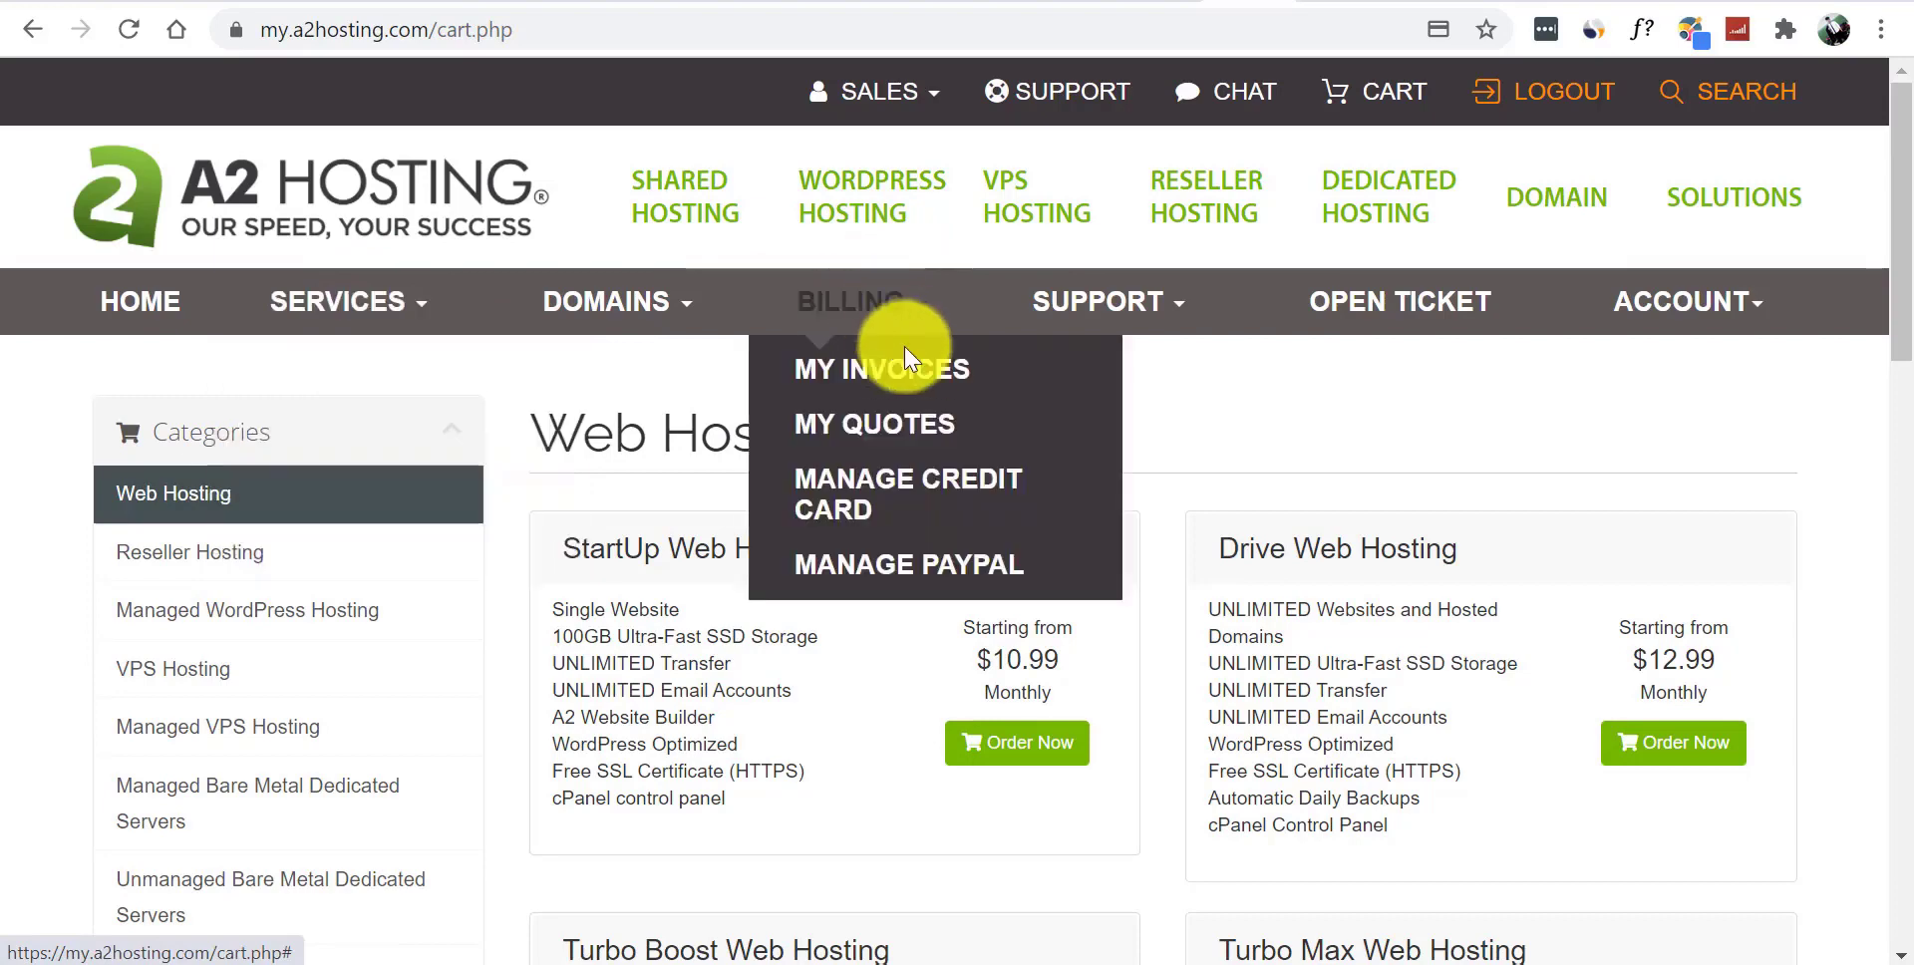
left_click(914, 382)
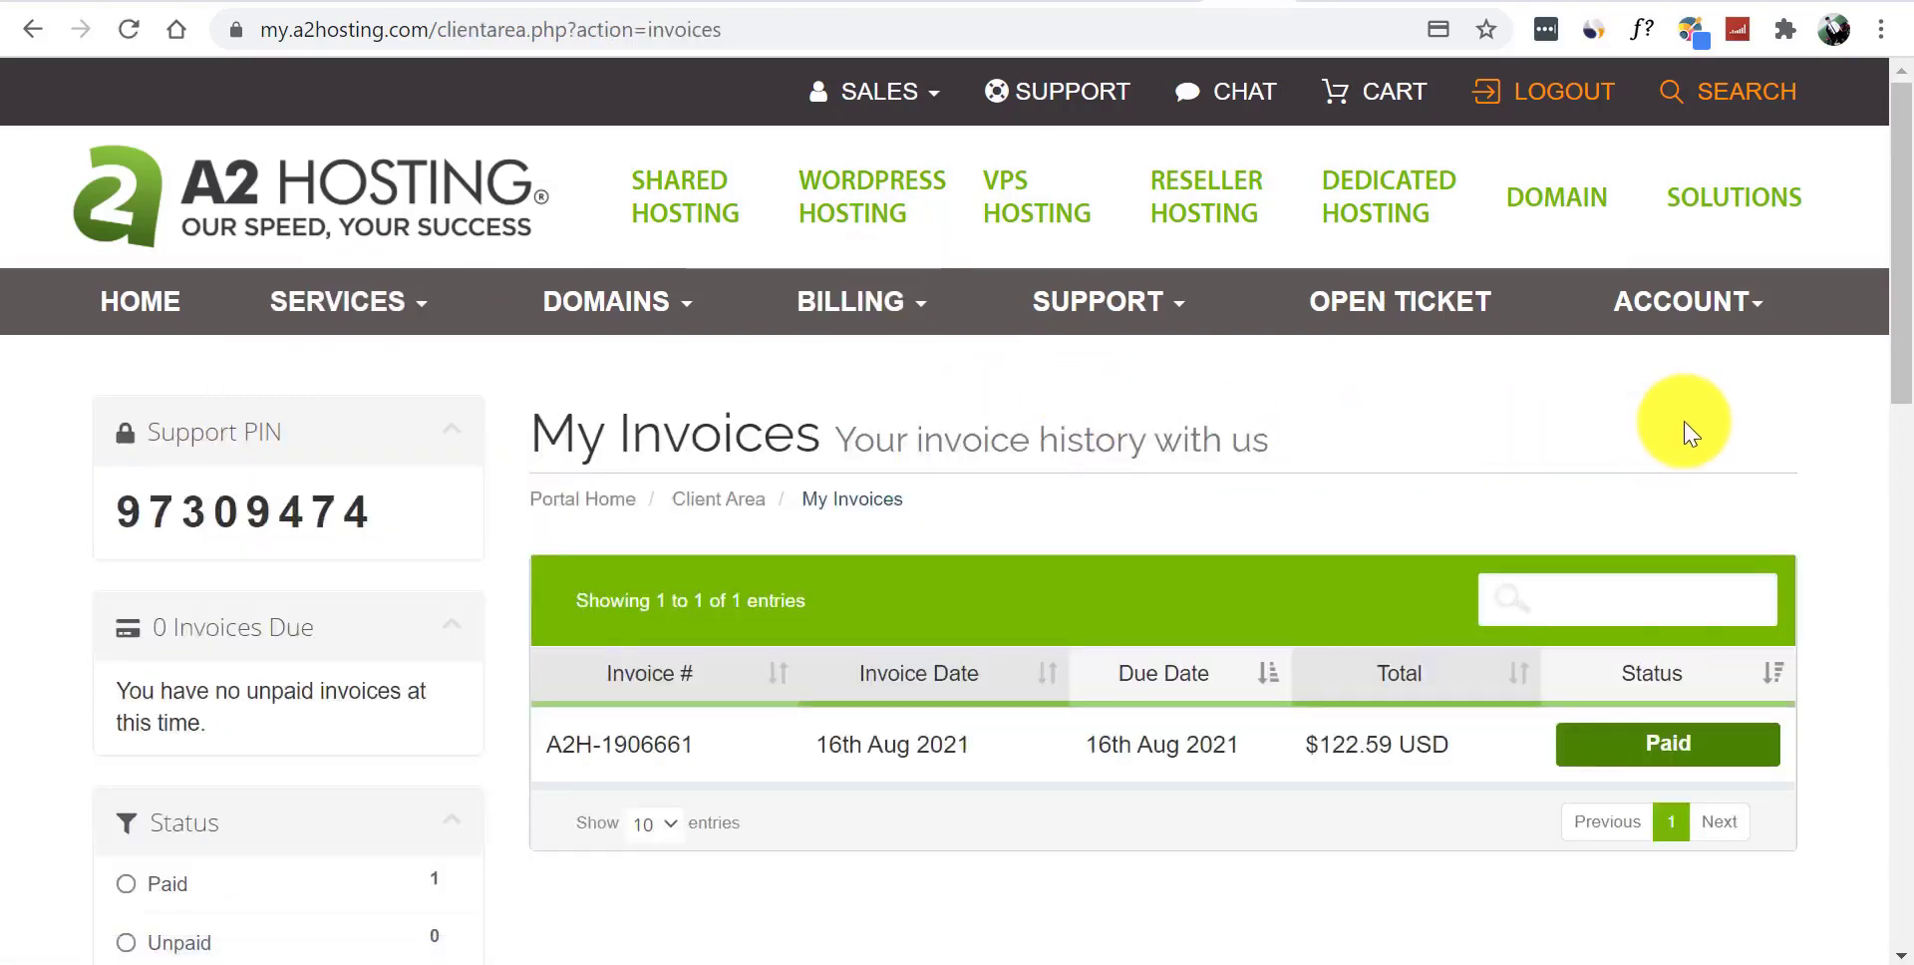
- Scroll the invoice list, then switch to the Gmail tab with the A2 Hosting emails
scroll(1908, 319, "down", 3)
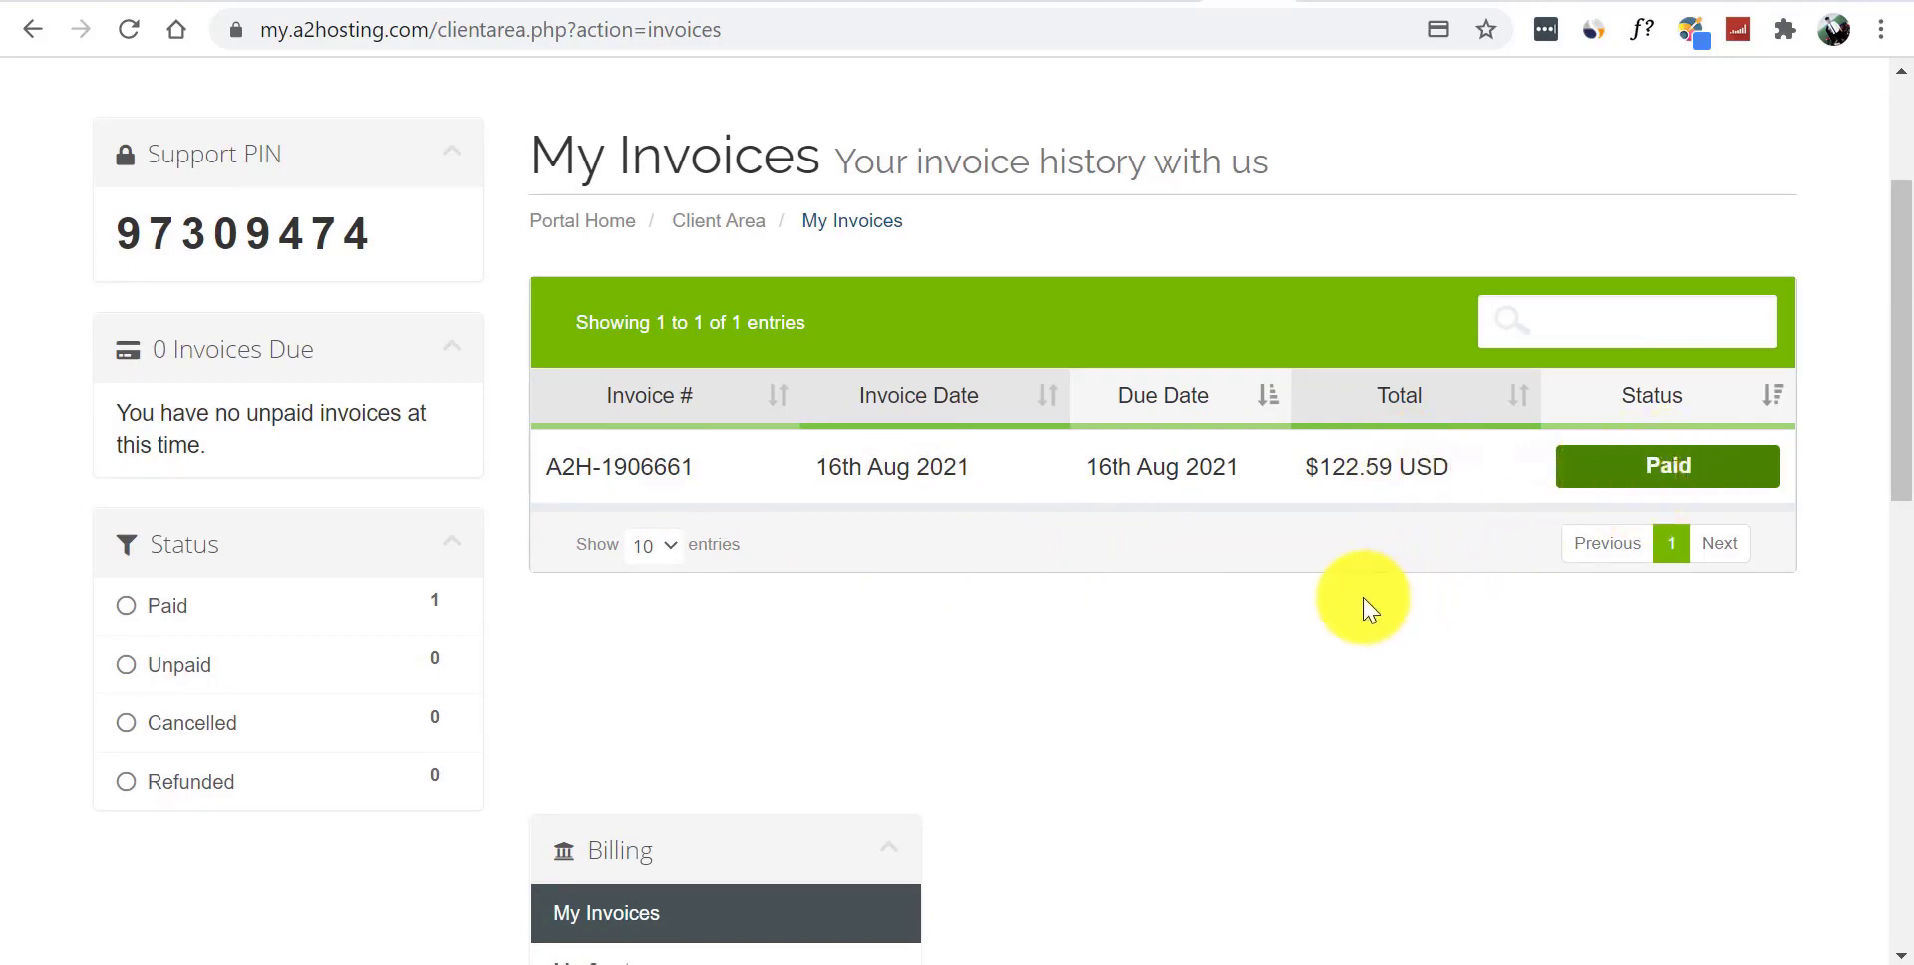
key("ctrl+Tab")
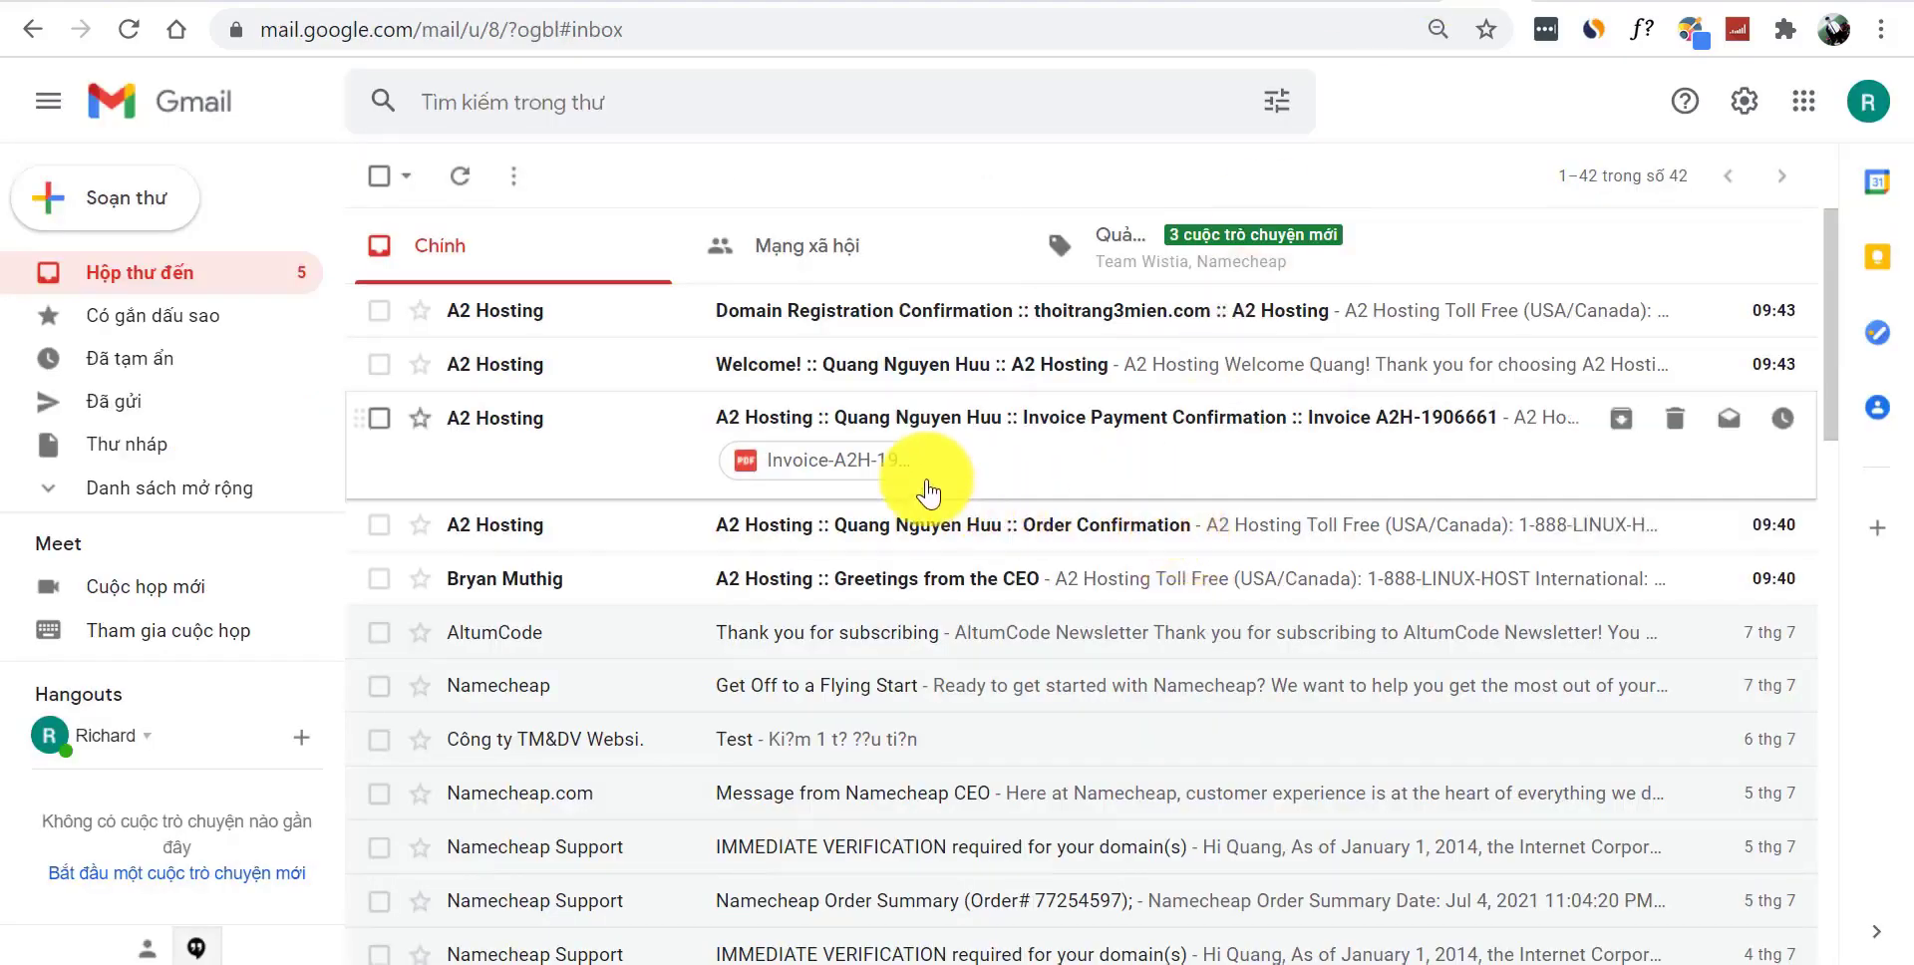
- Open the A2 Hosting Greetings from the CEO email and translate it into Vietnamese
left_click(894, 599)
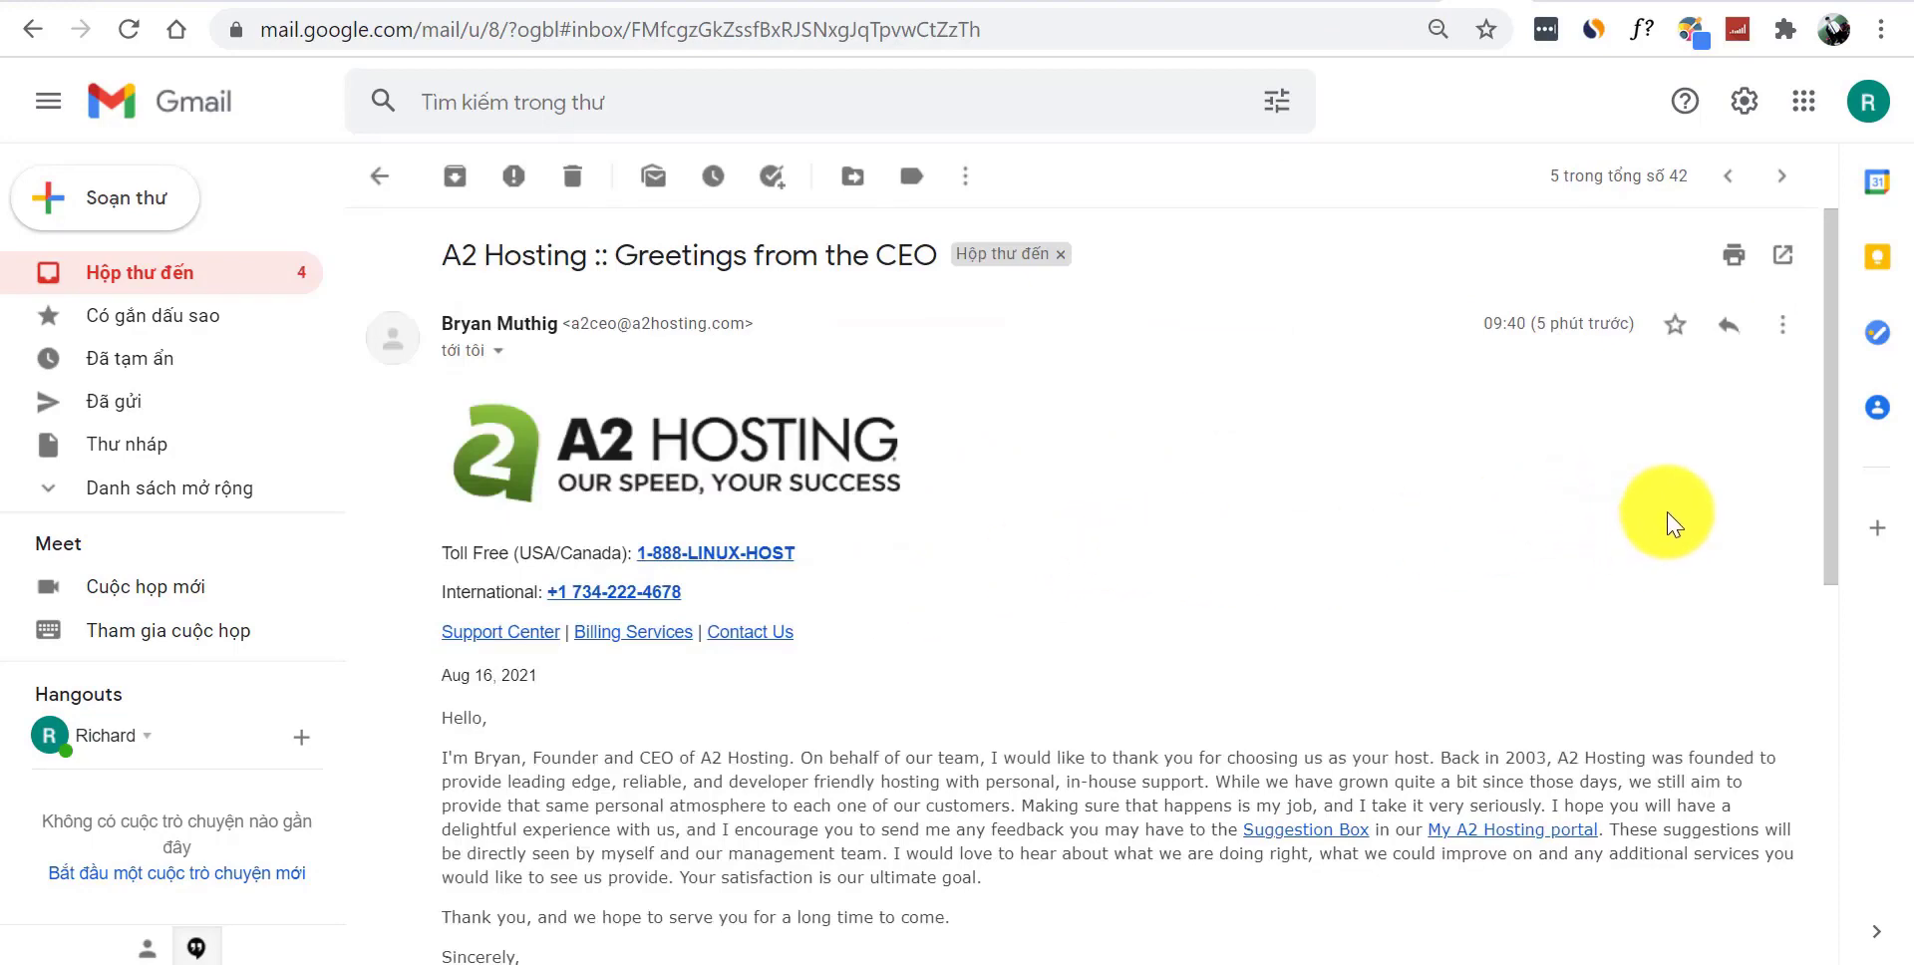
left_click_drag(1842, 445, 1380, 437)
right_click(1192, 458)
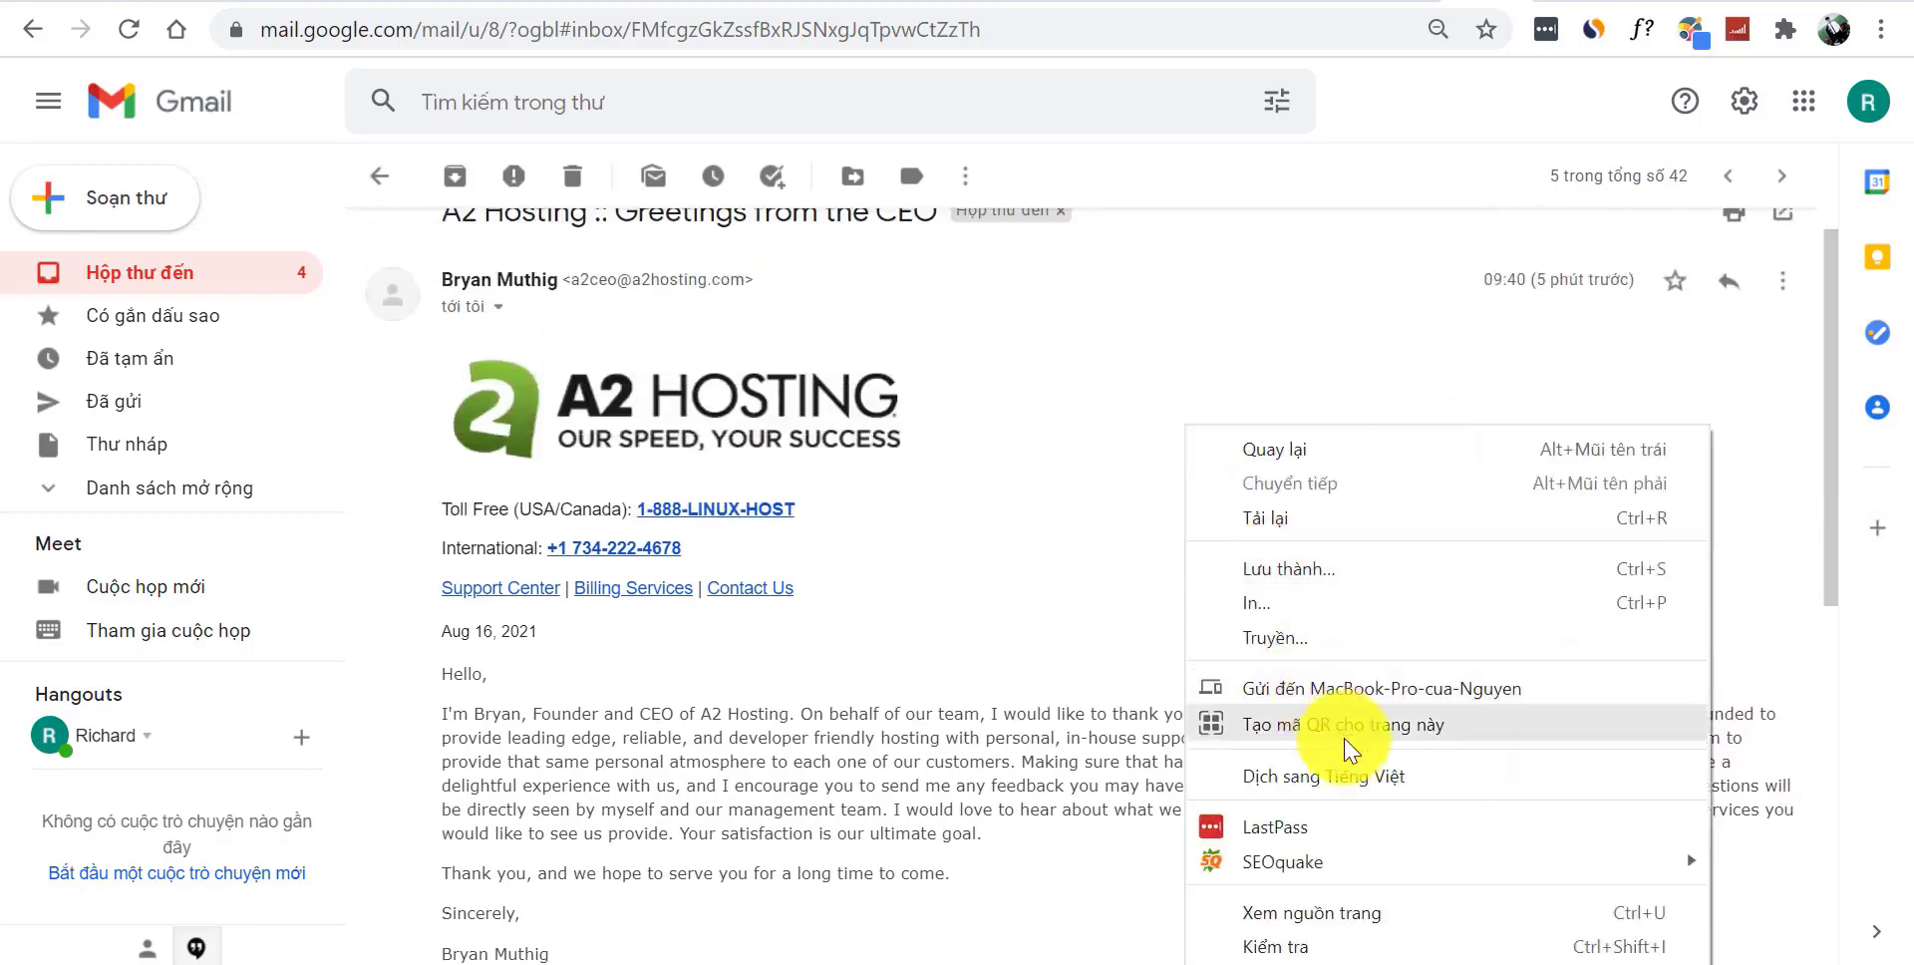
left_click(1358, 773)
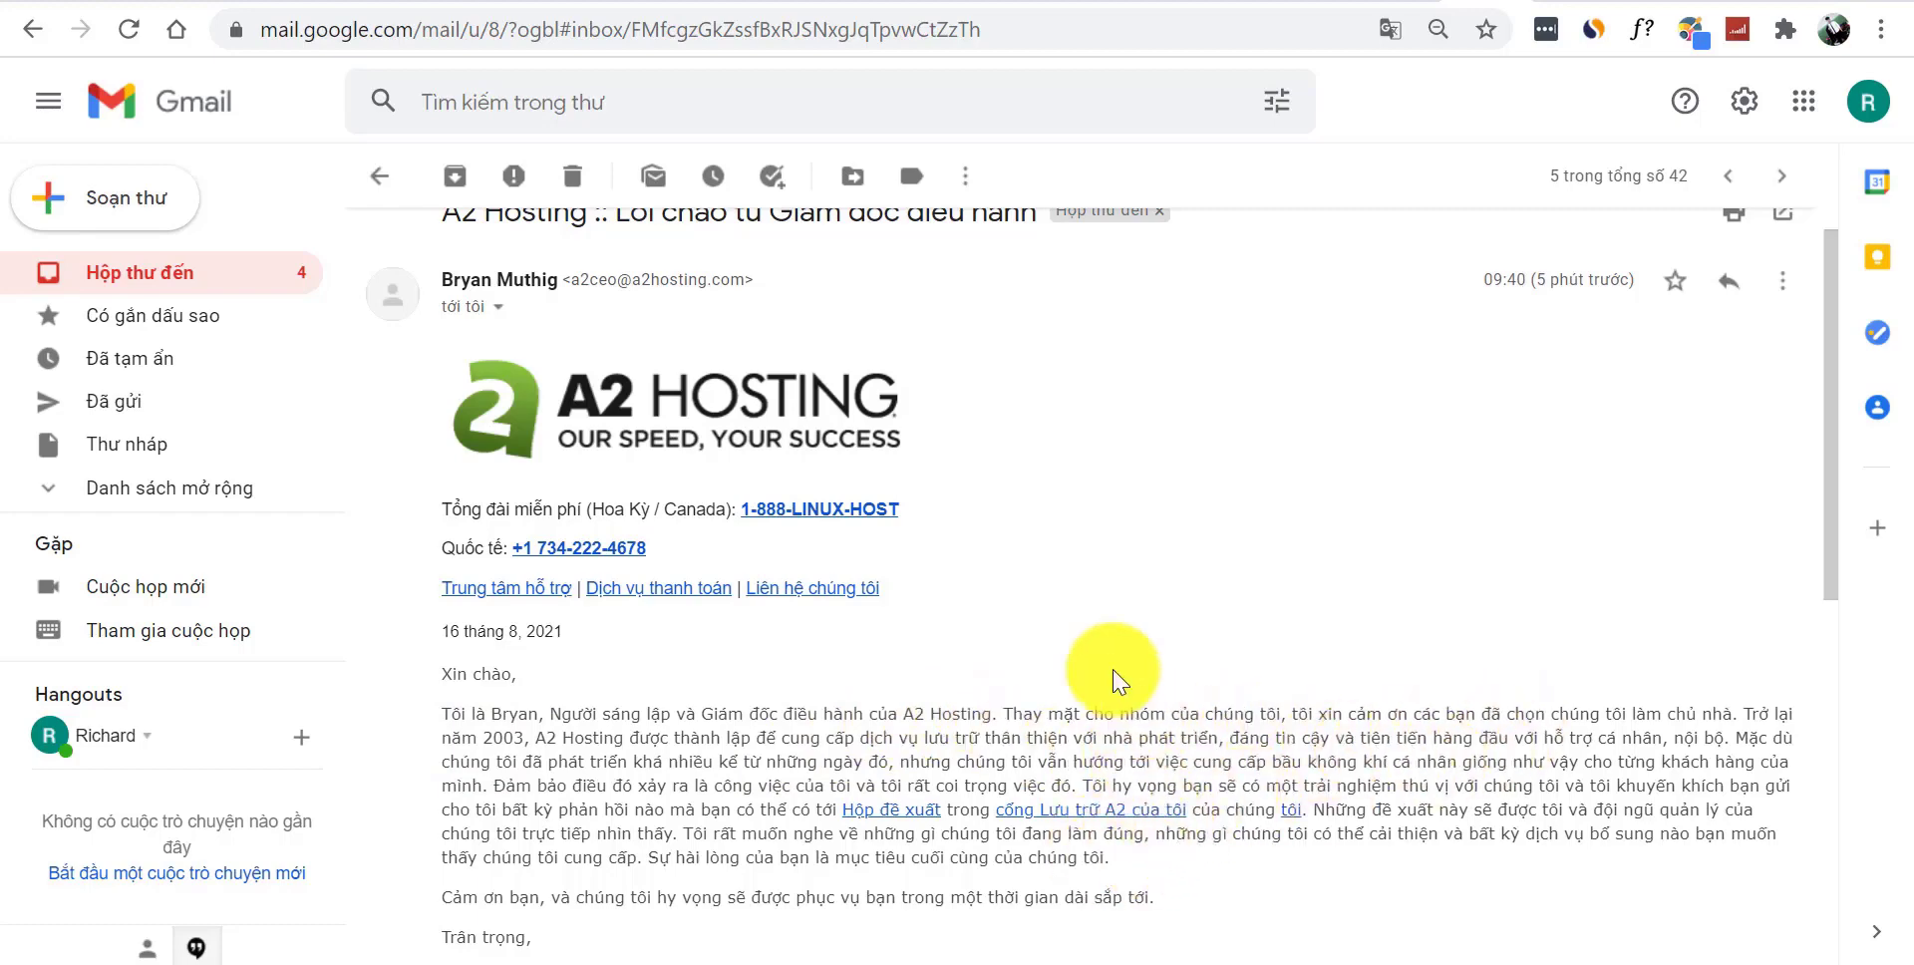
- Open the A2 Hosting Order Confirmation email, read through its body, and return to the inbox
left_click(380, 179)
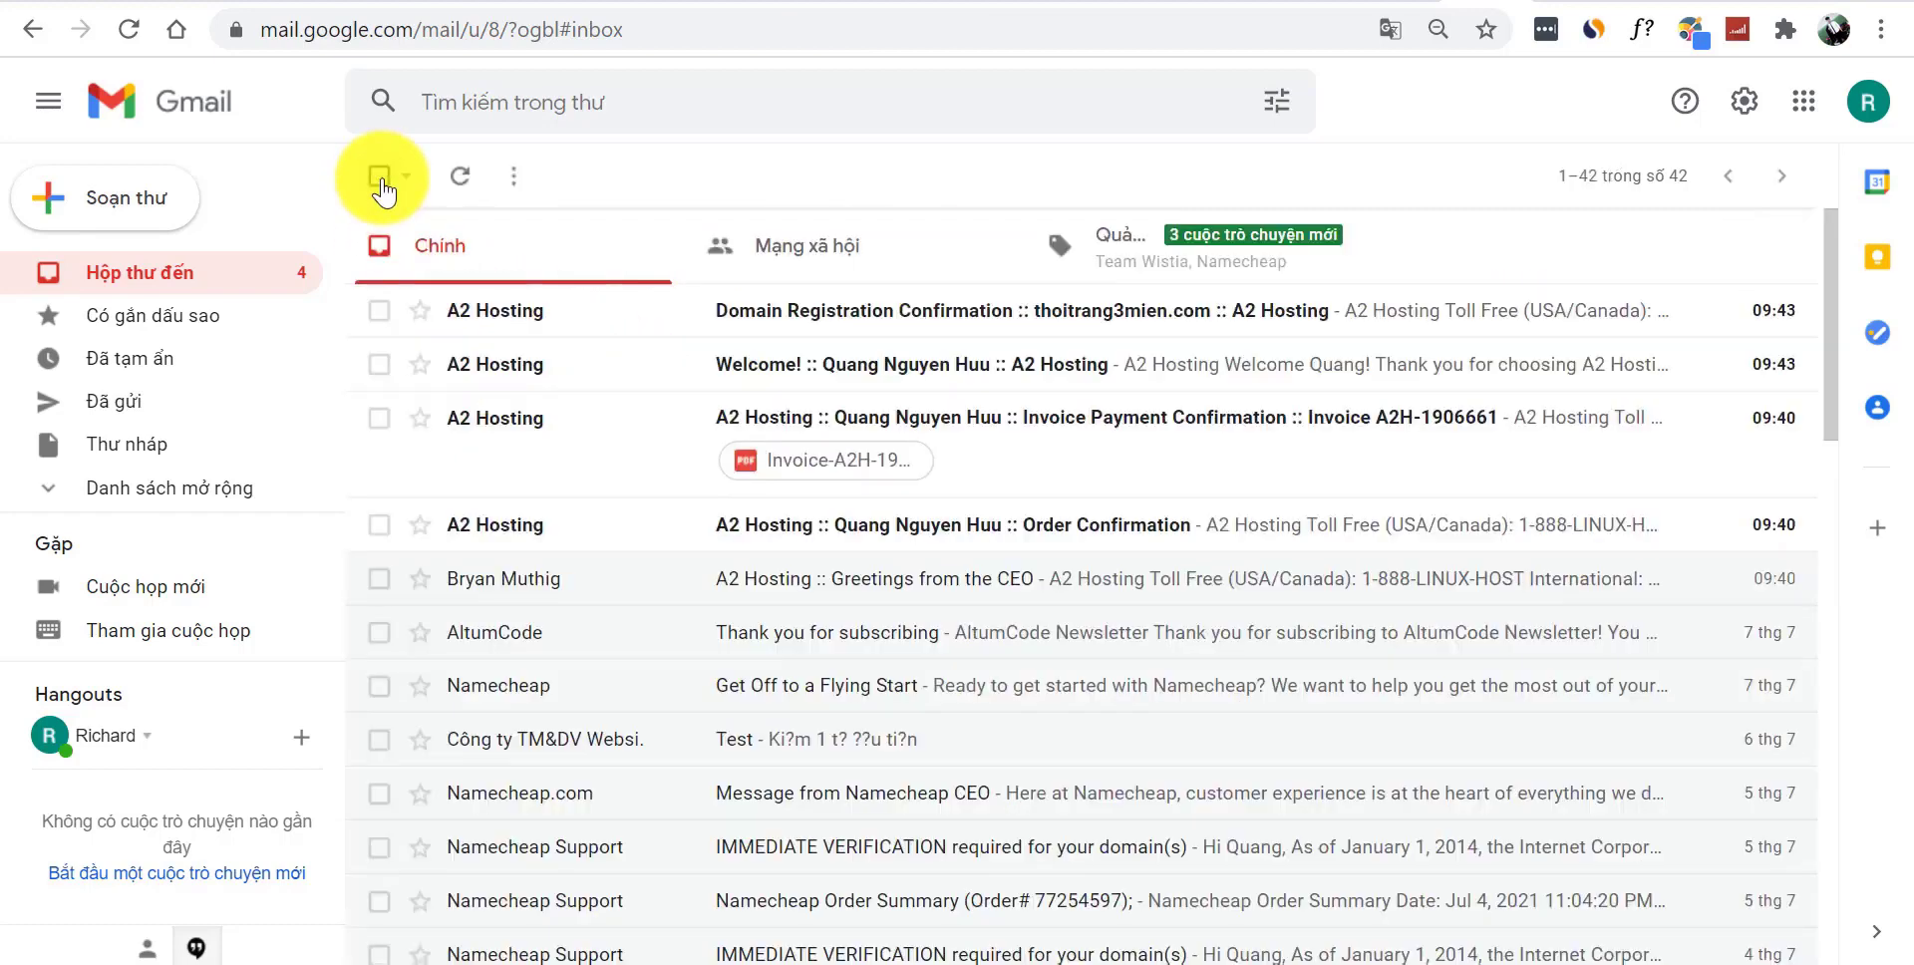
left_click(982, 543)
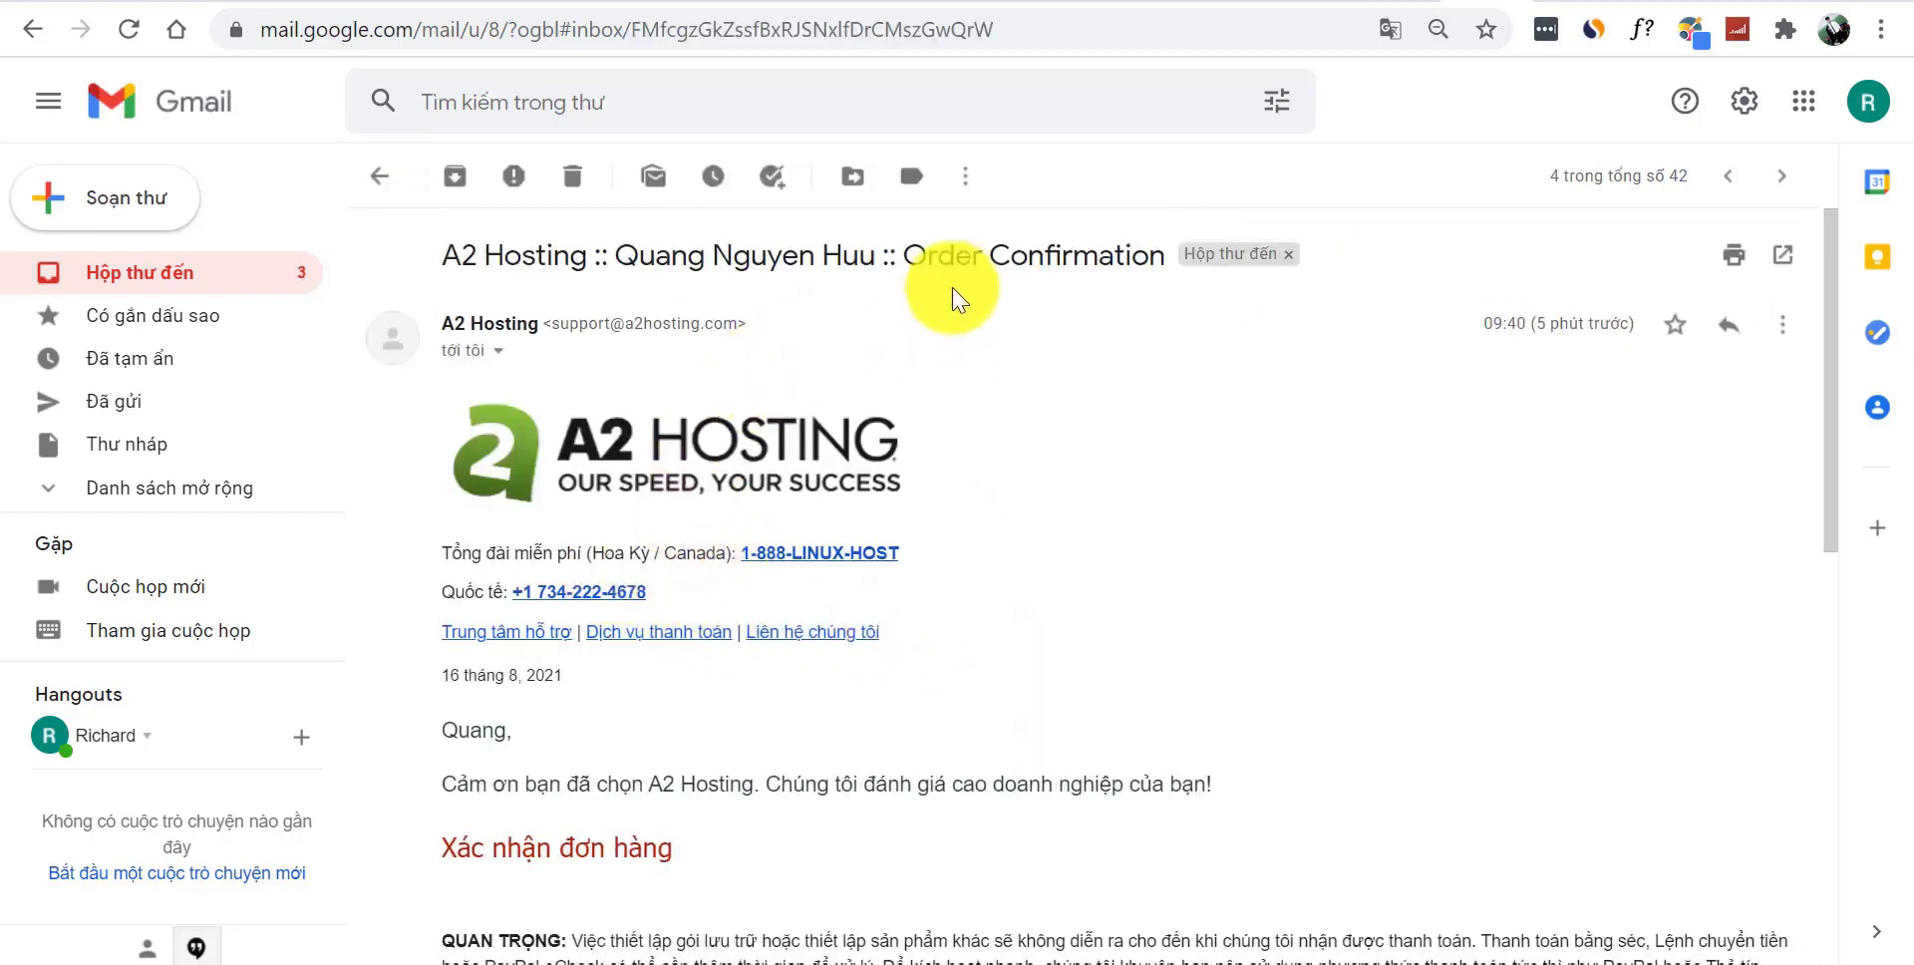
left_click_drag(1826, 405, 1845, 648)
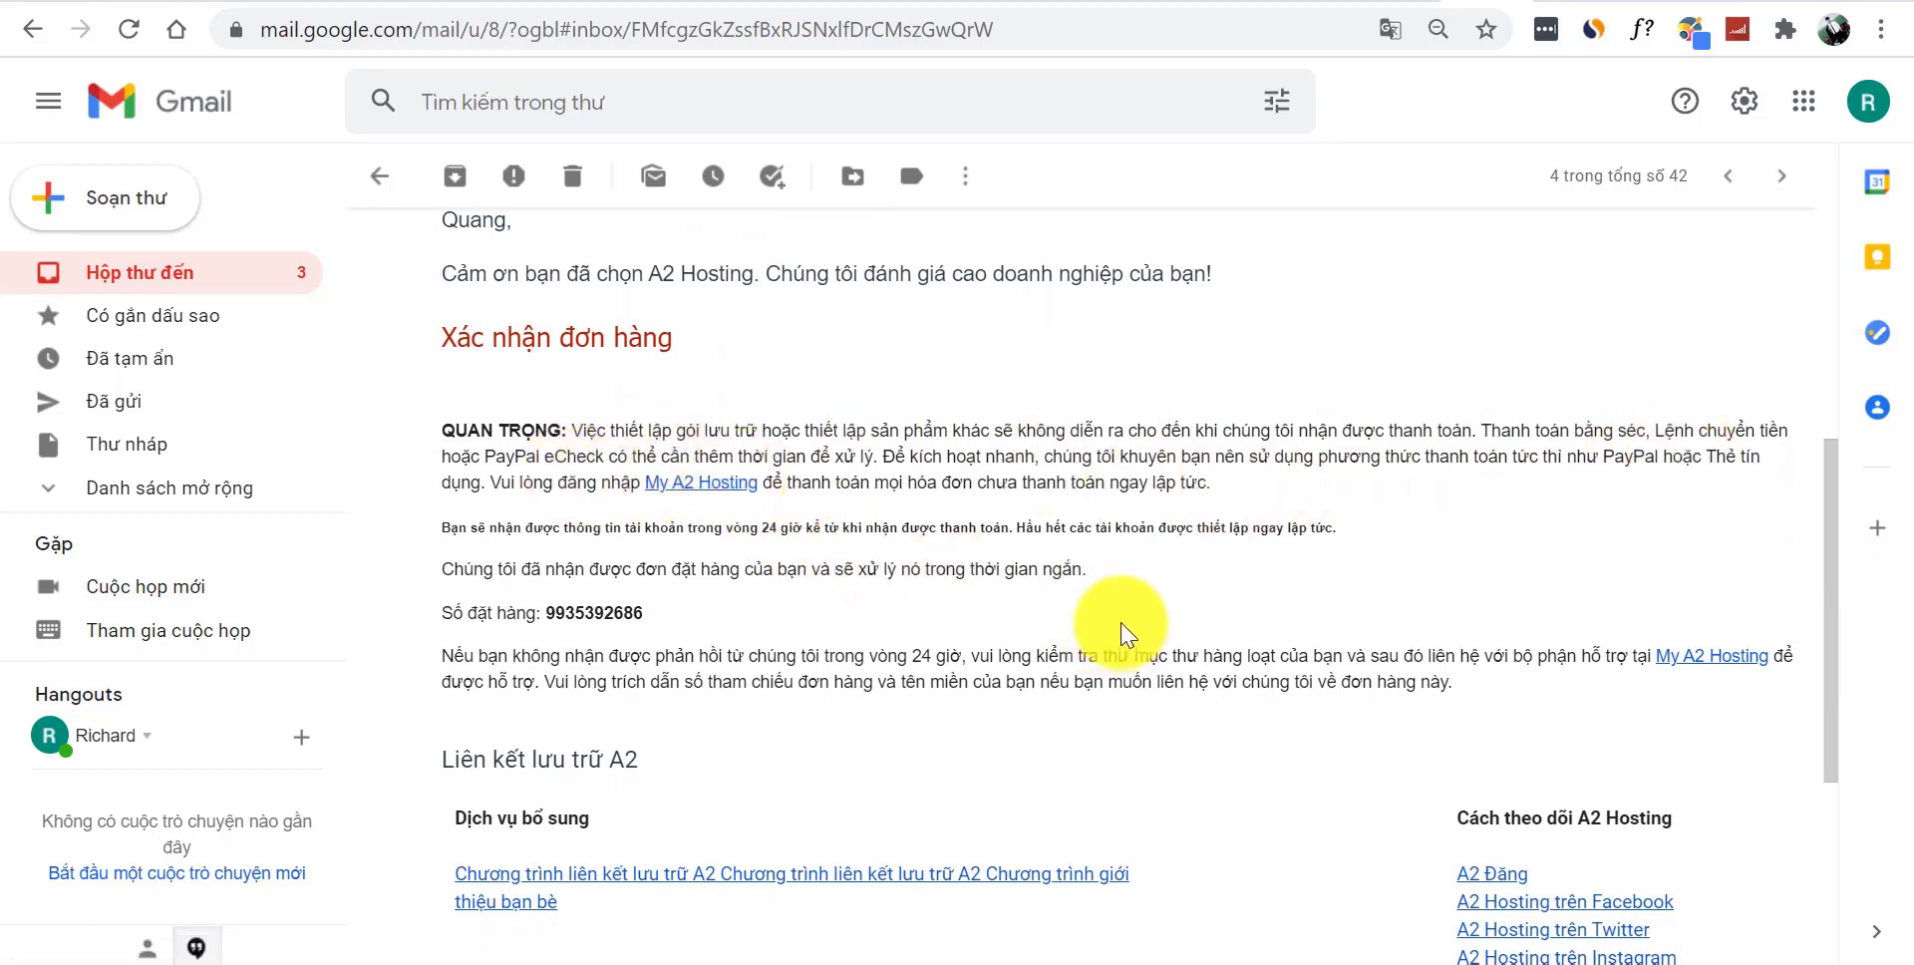
mouse_move(1834, 603)
left_mouse_down()
mouse_move(1845, 684)
mouse_move(1842, 397)
mouse_move(1851, 526)
mouse_move(1867, 456)
mouse_move(1871, 503)
mouse_move(1855, 632)
mouse_move(1851, 608)
left_mouse_up()
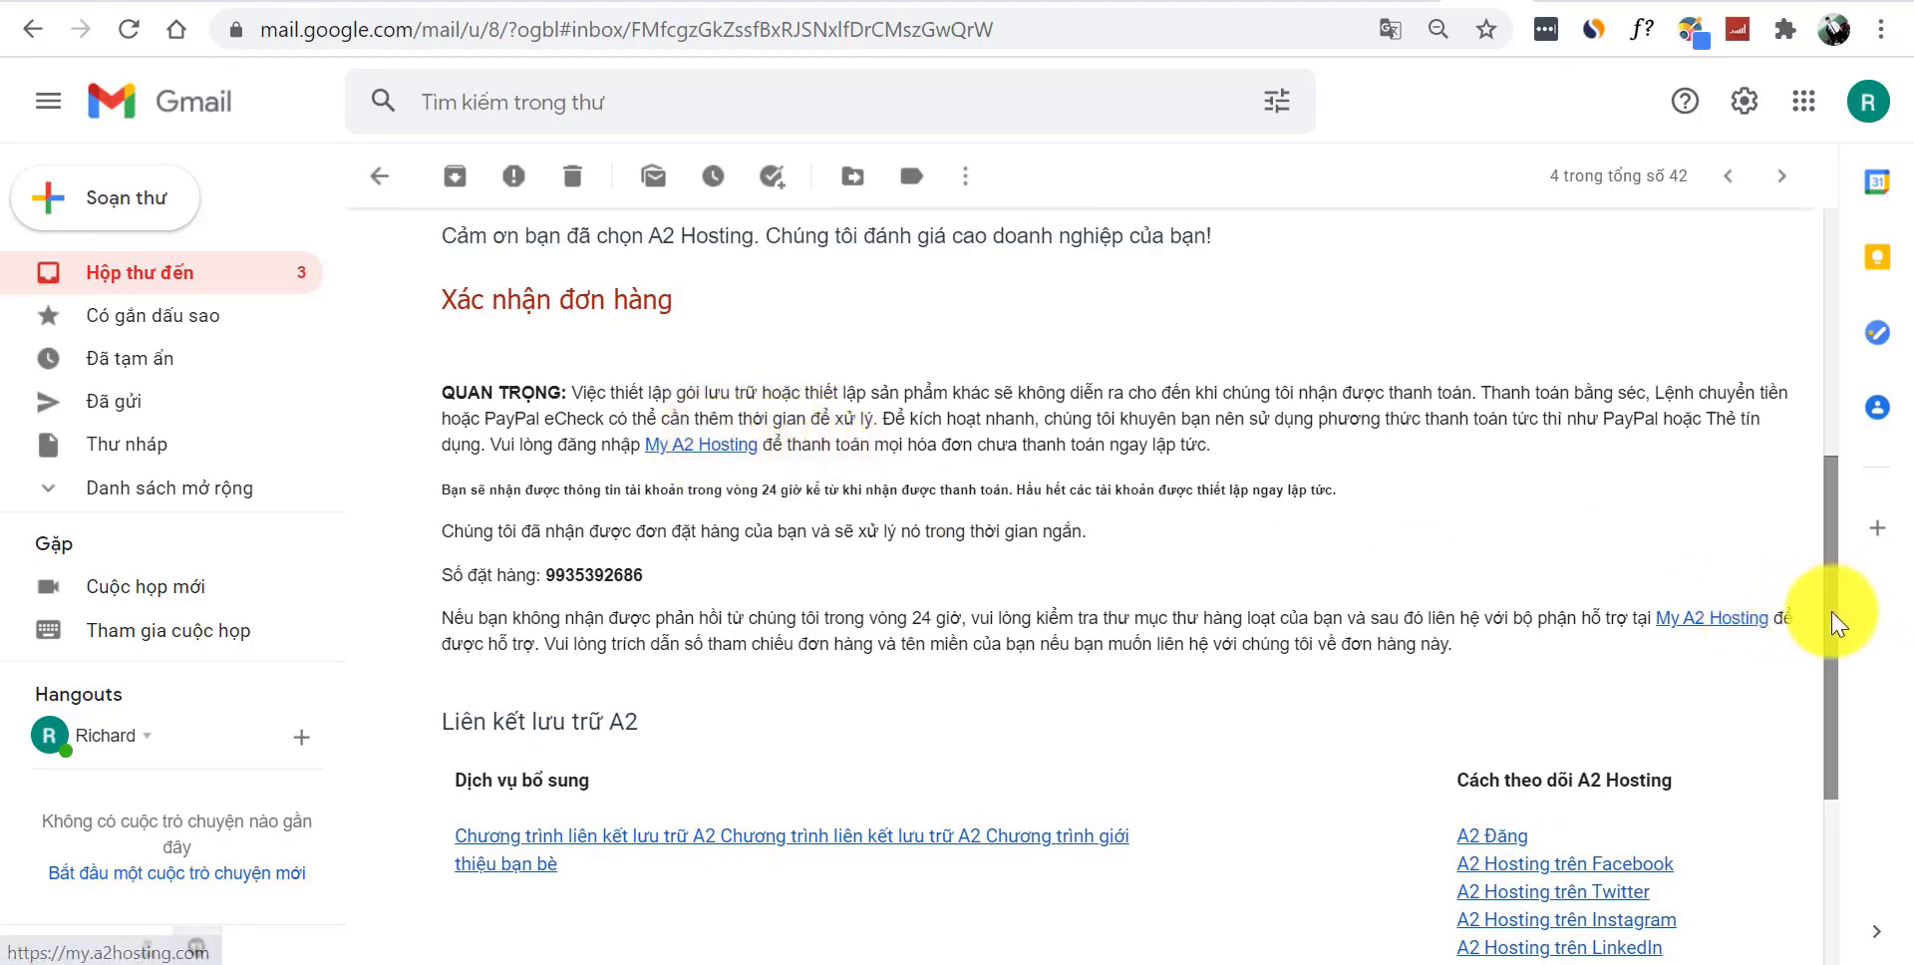
left_click_drag(1835, 617, 1828, 365)
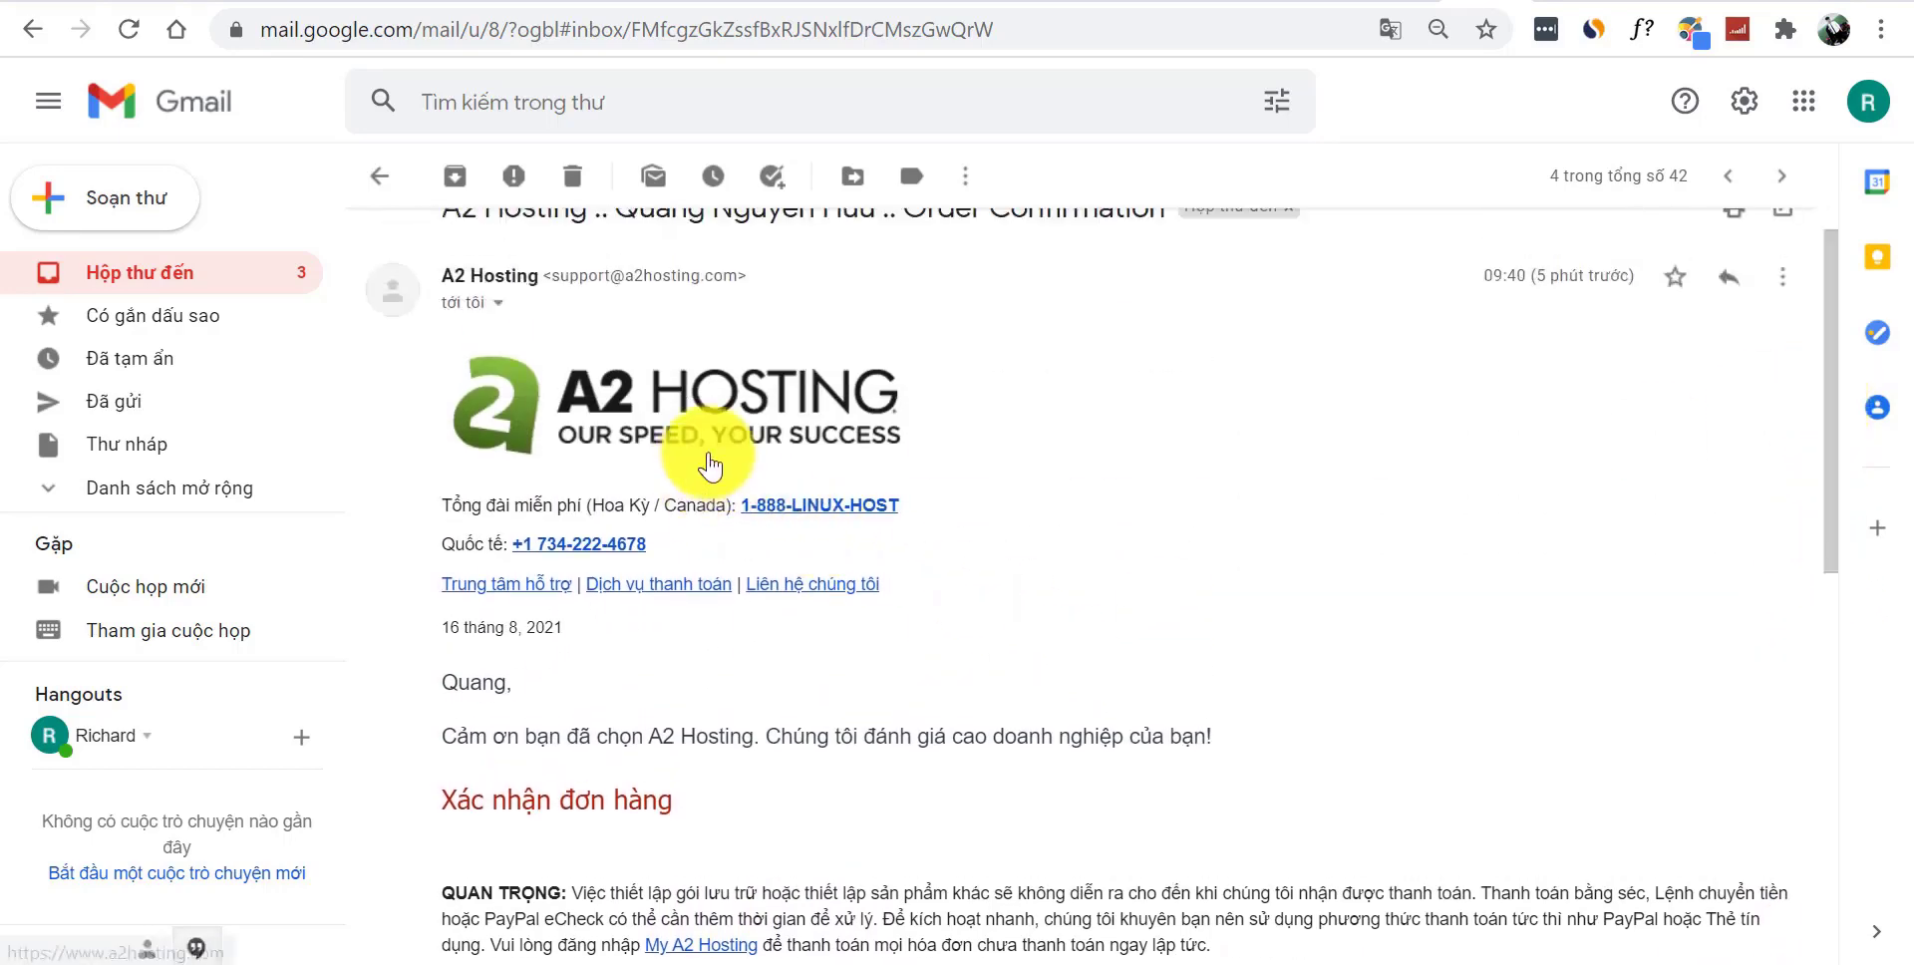
left_click(380, 178)
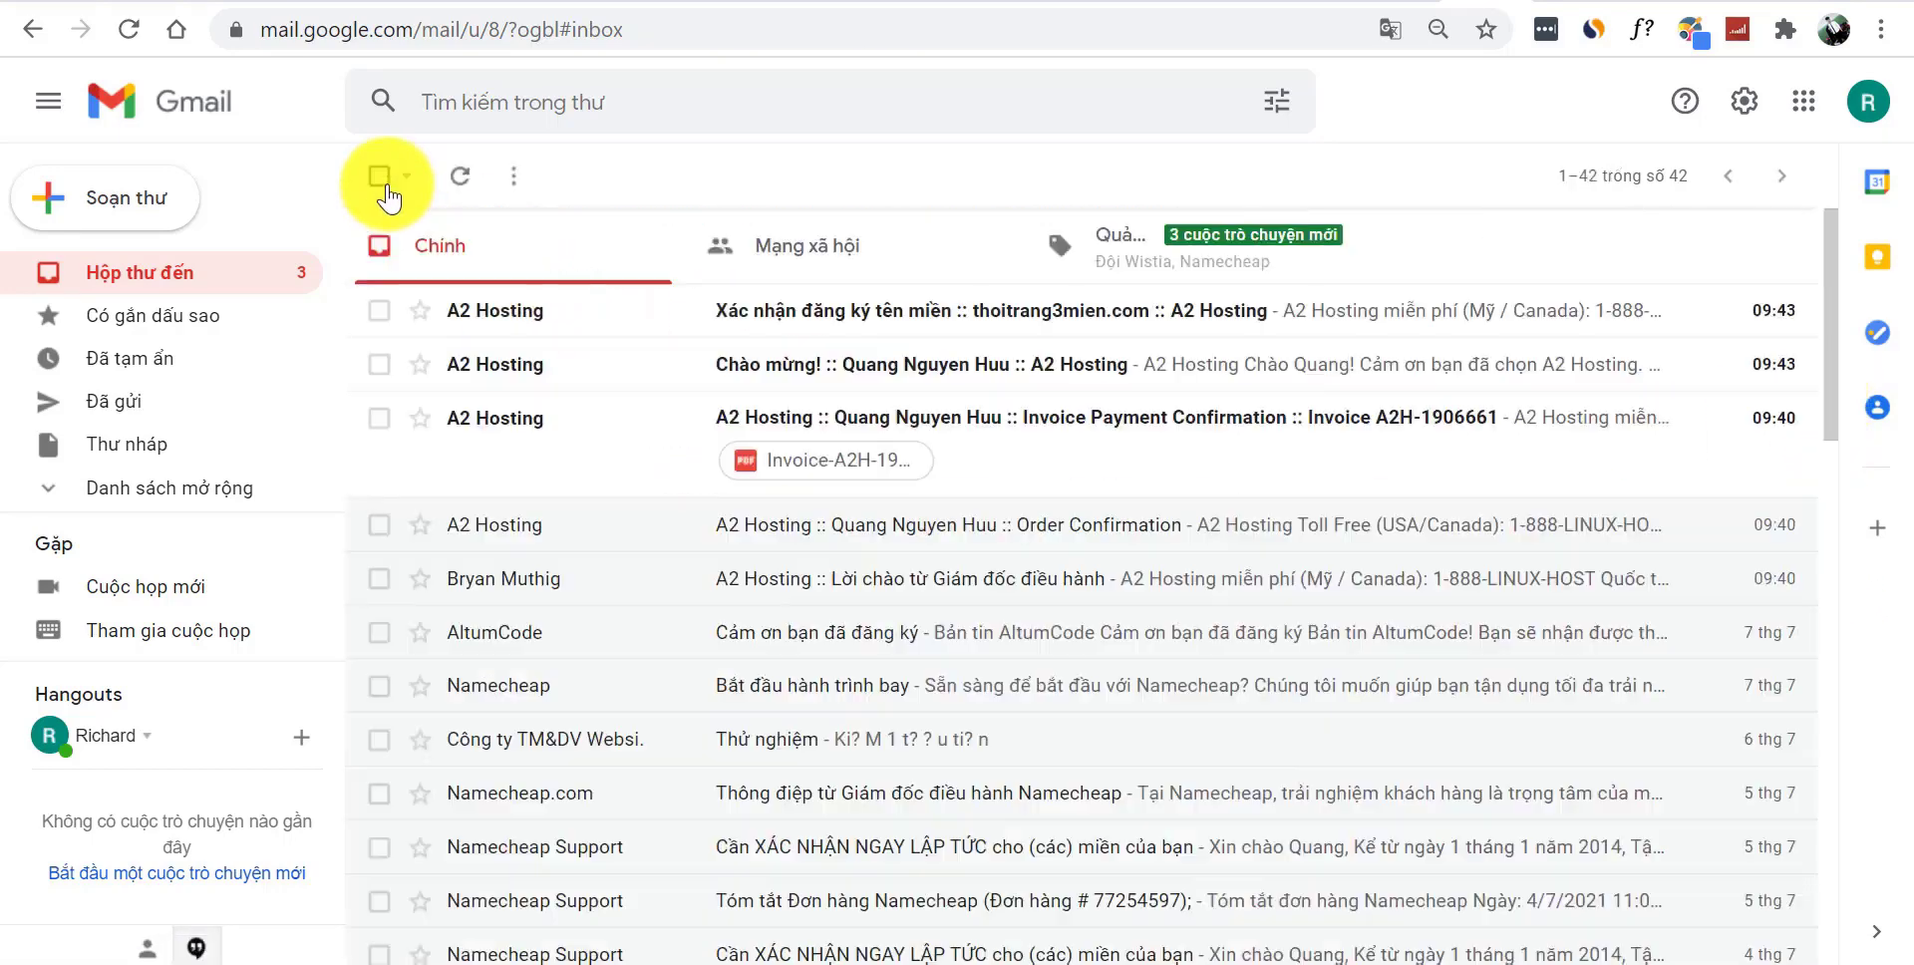
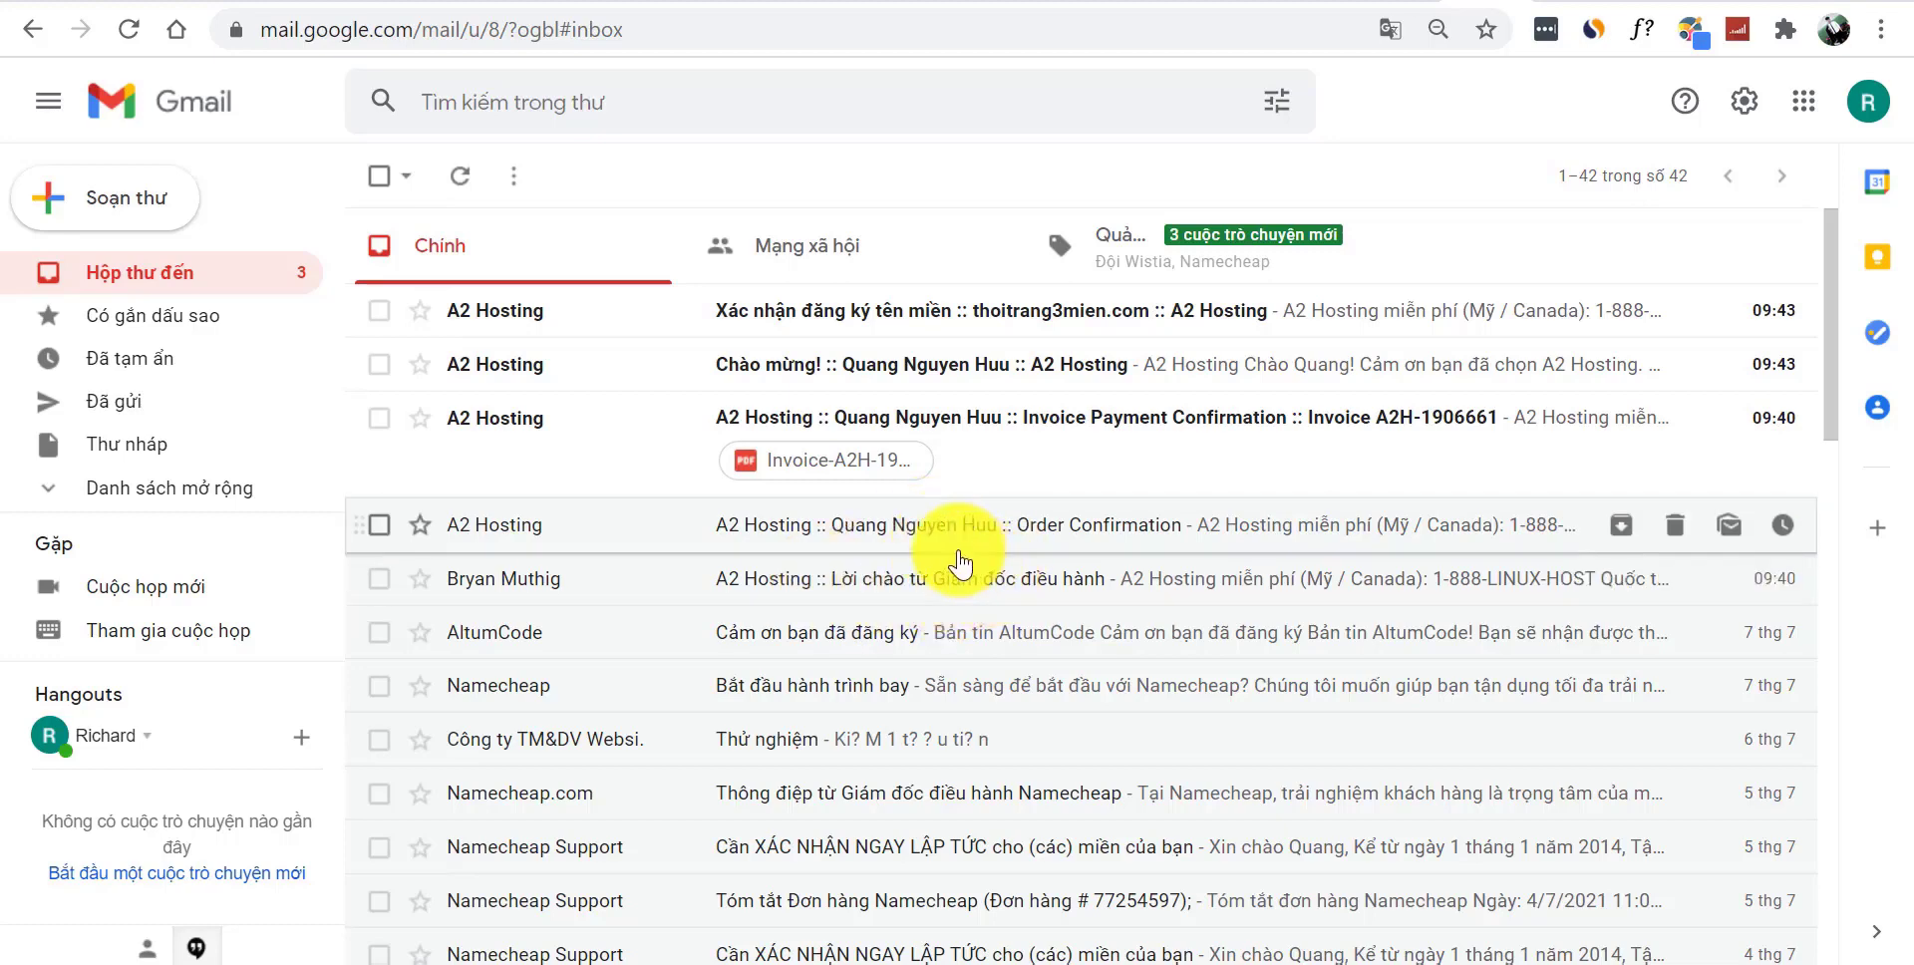
- Open the A2 Hosting order confirmation email and scroll through its contents
left_click(955, 546)
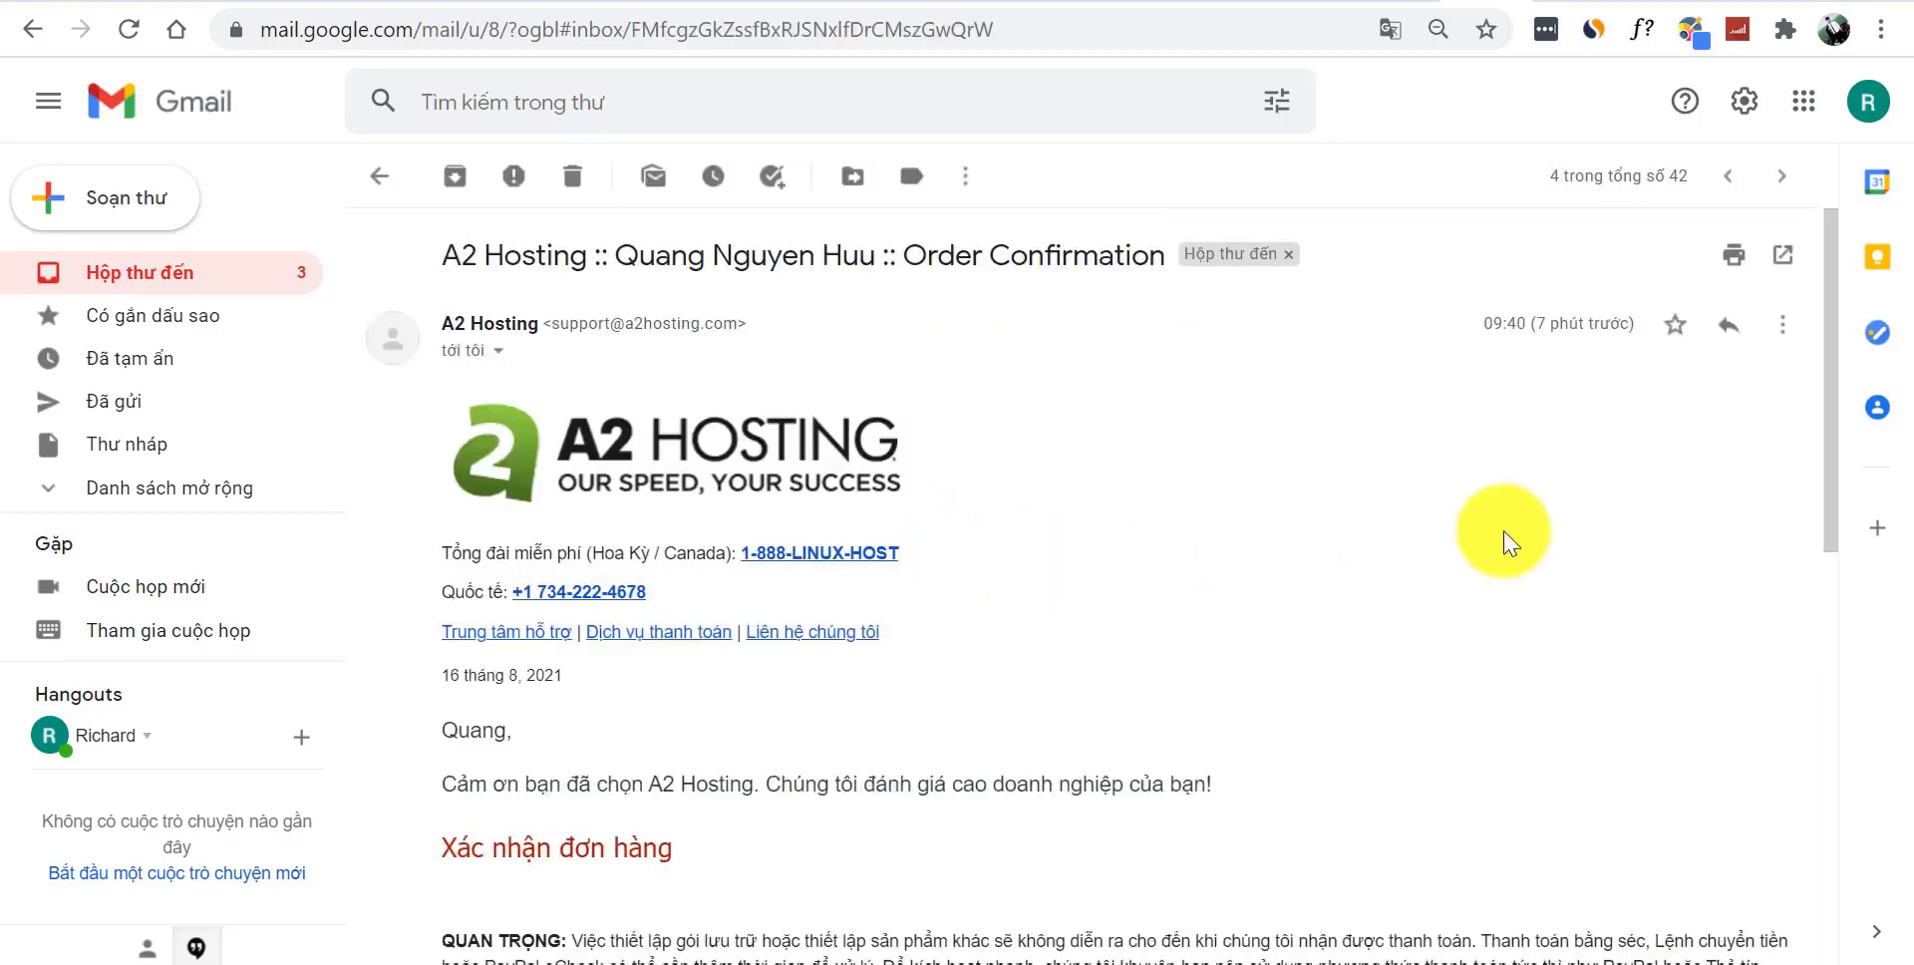
left_click_drag(1831, 350, 1839, 680)
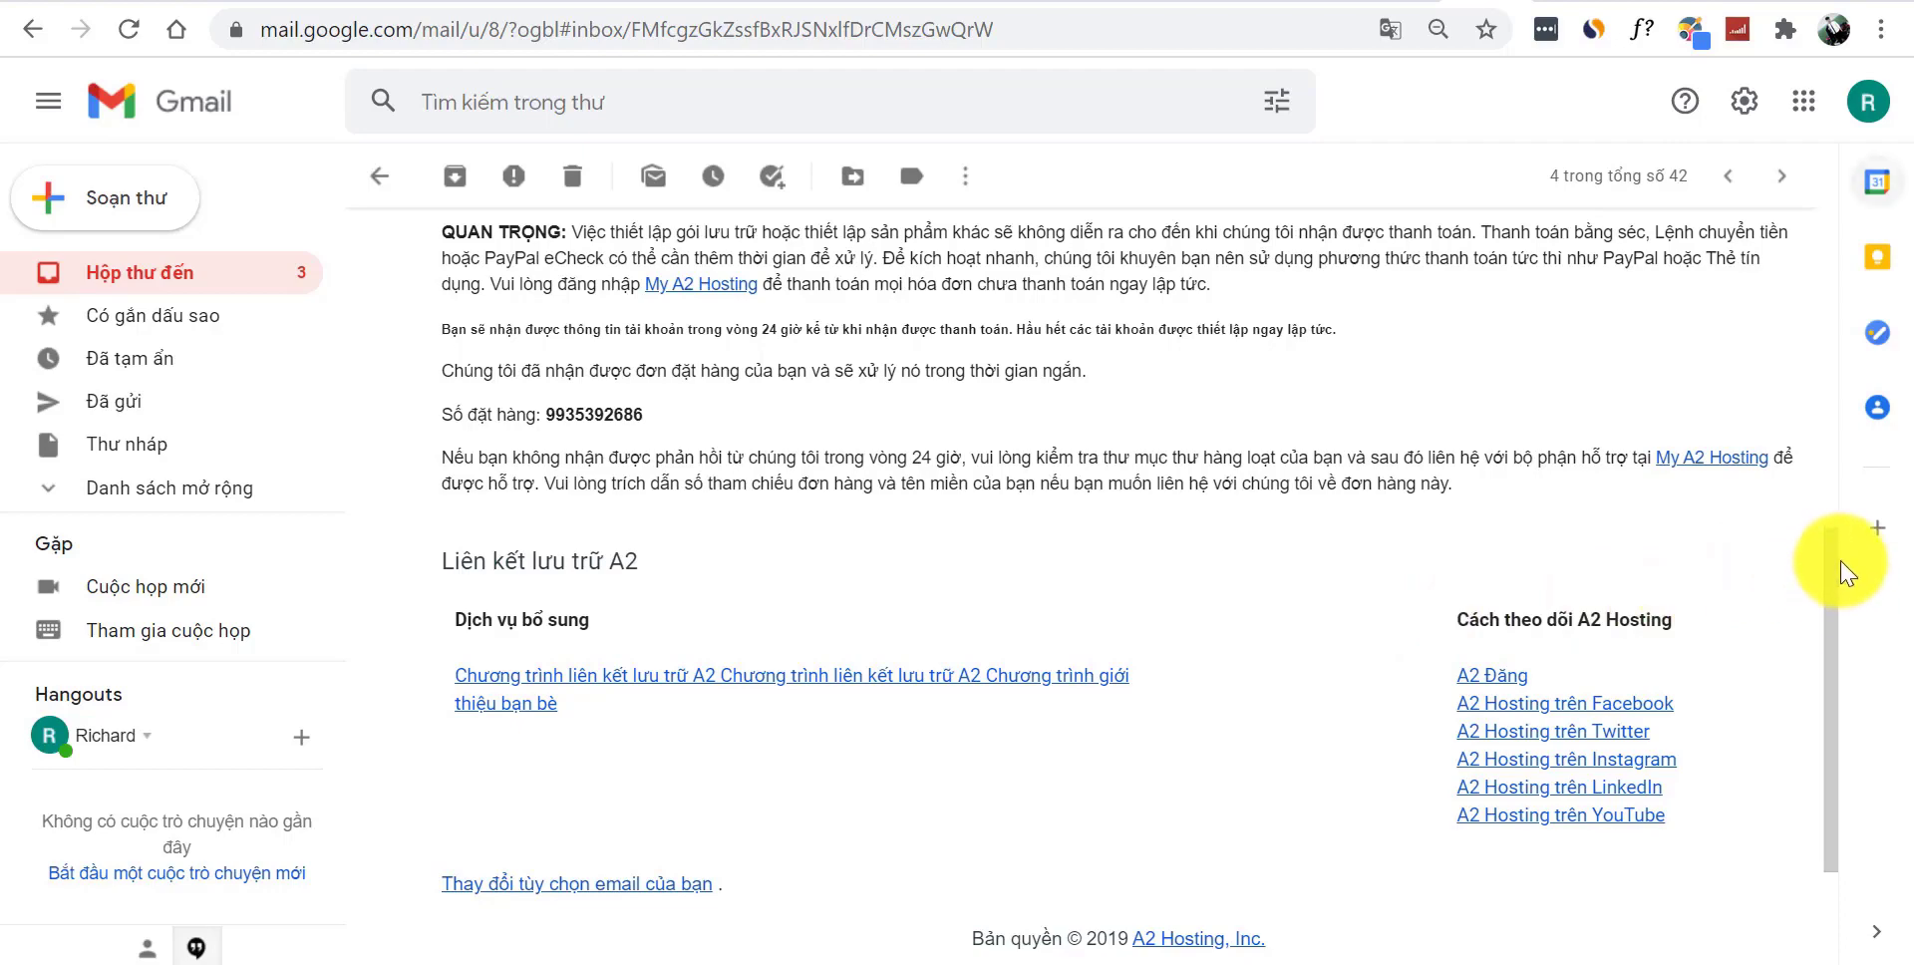
left_click_drag(1838, 570, 1817, 329)
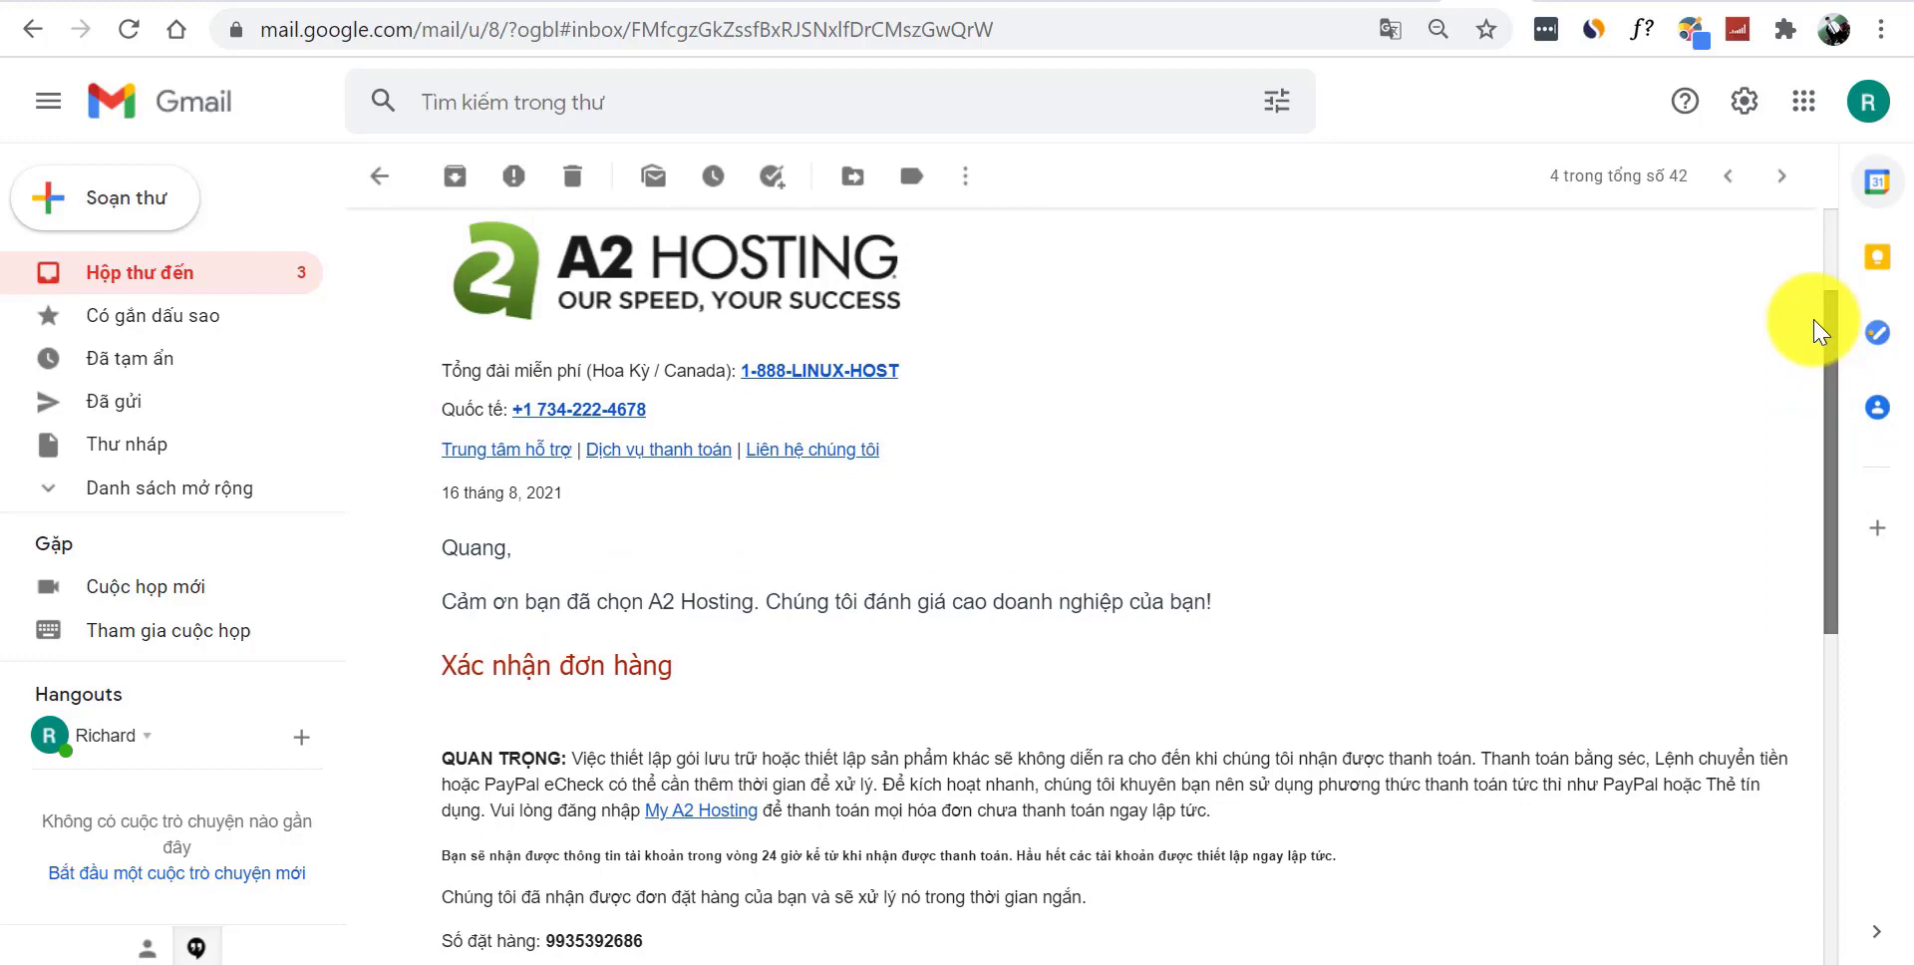
left_click_drag(1817, 332, 1890, 404)
- Finish reading the email and start a blank reply to A2 Hosting
right_click(1522, 295)
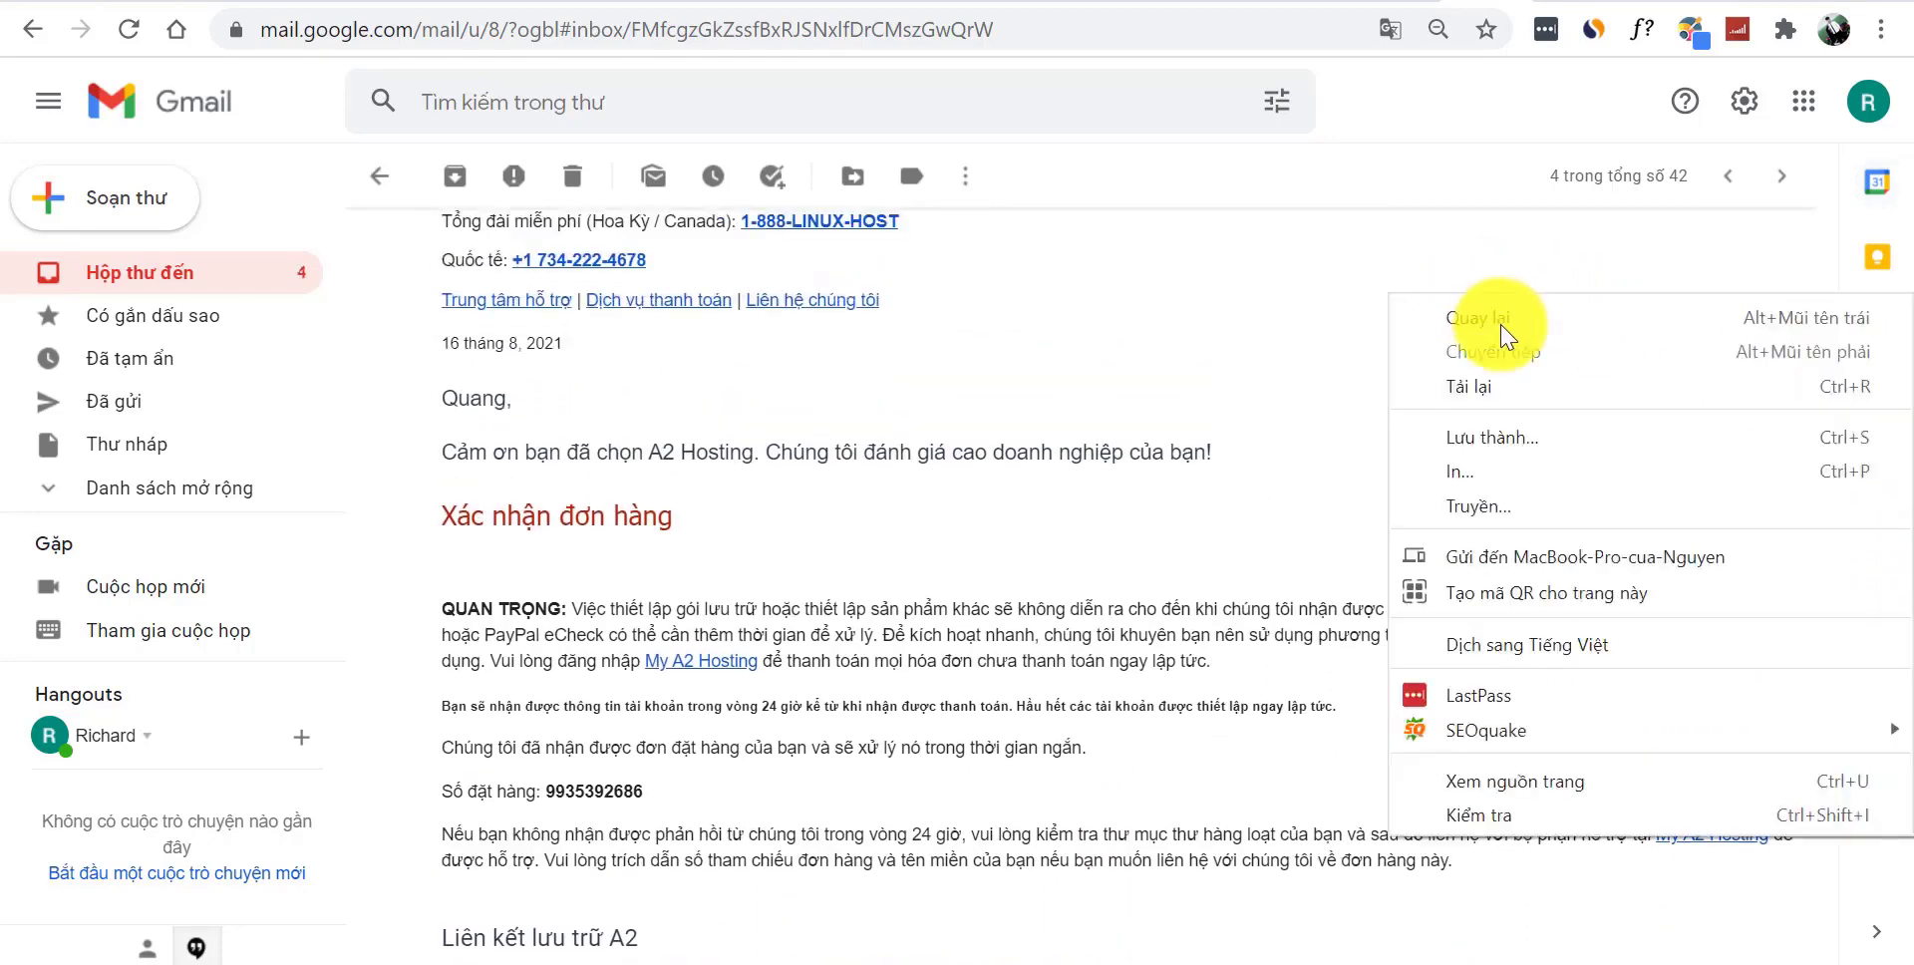
left_click(1579, 638)
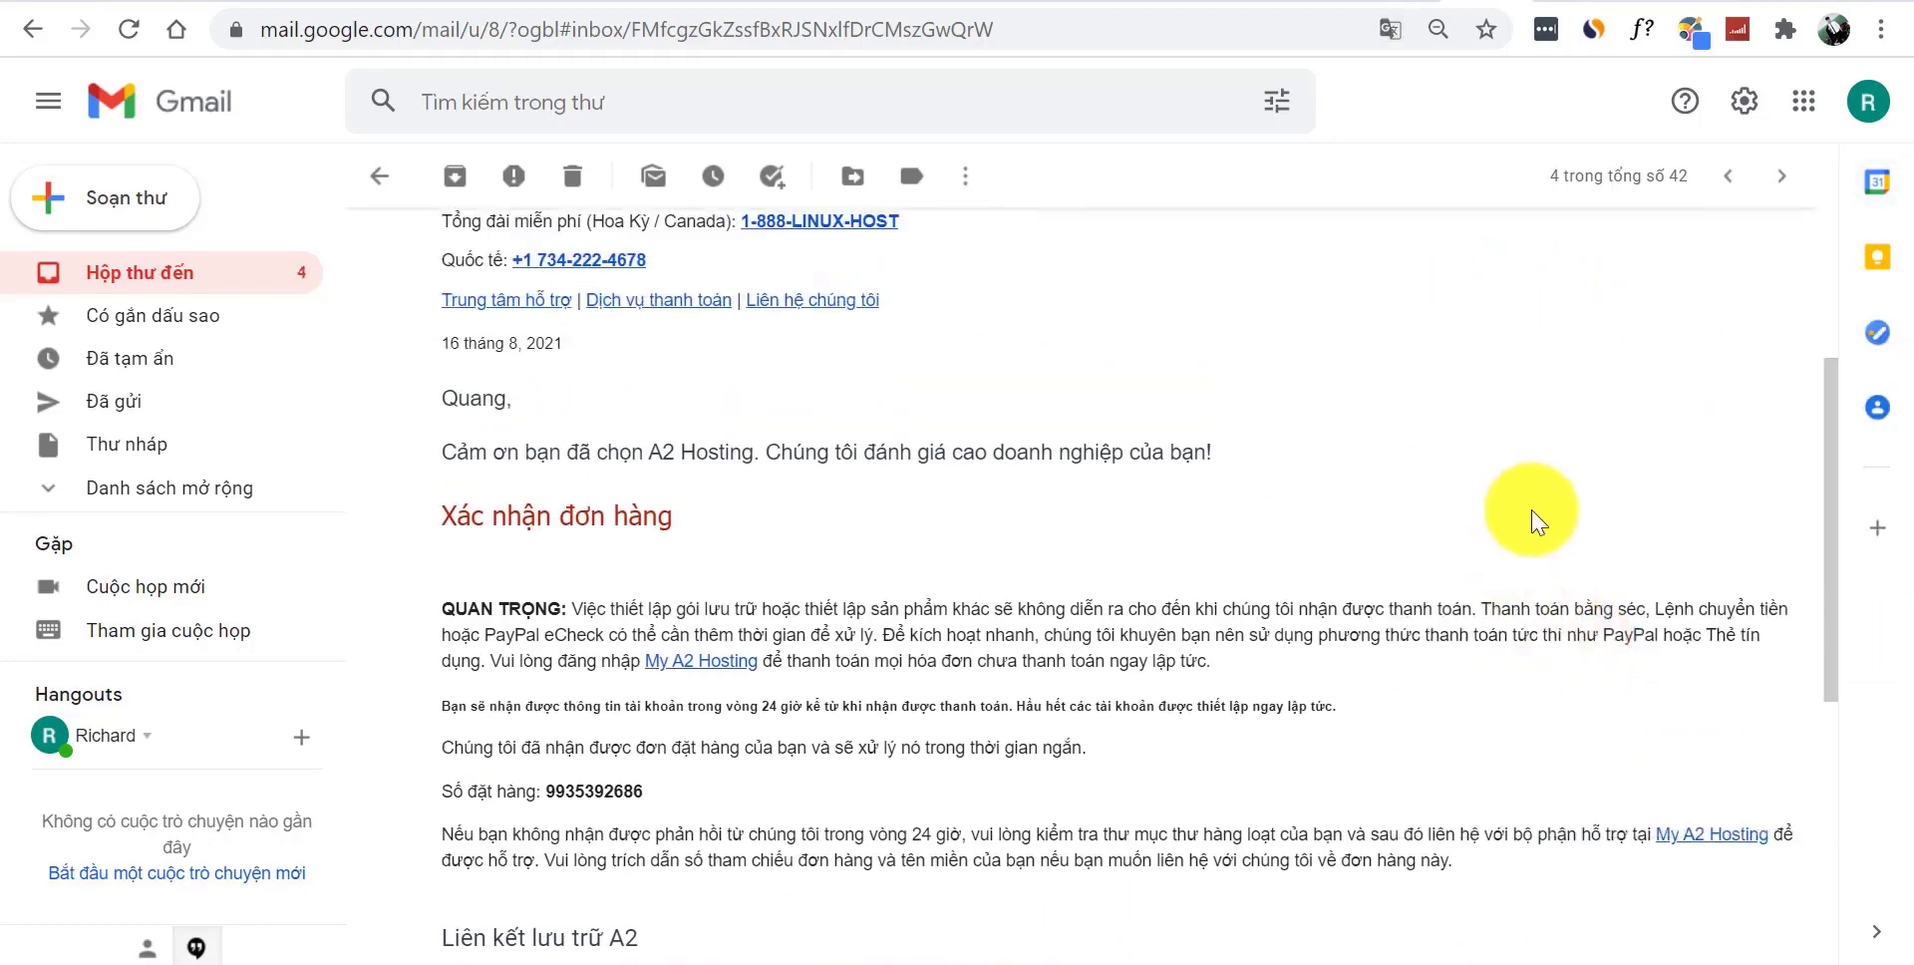
left_click_drag(1842, 415, 1884, 726)
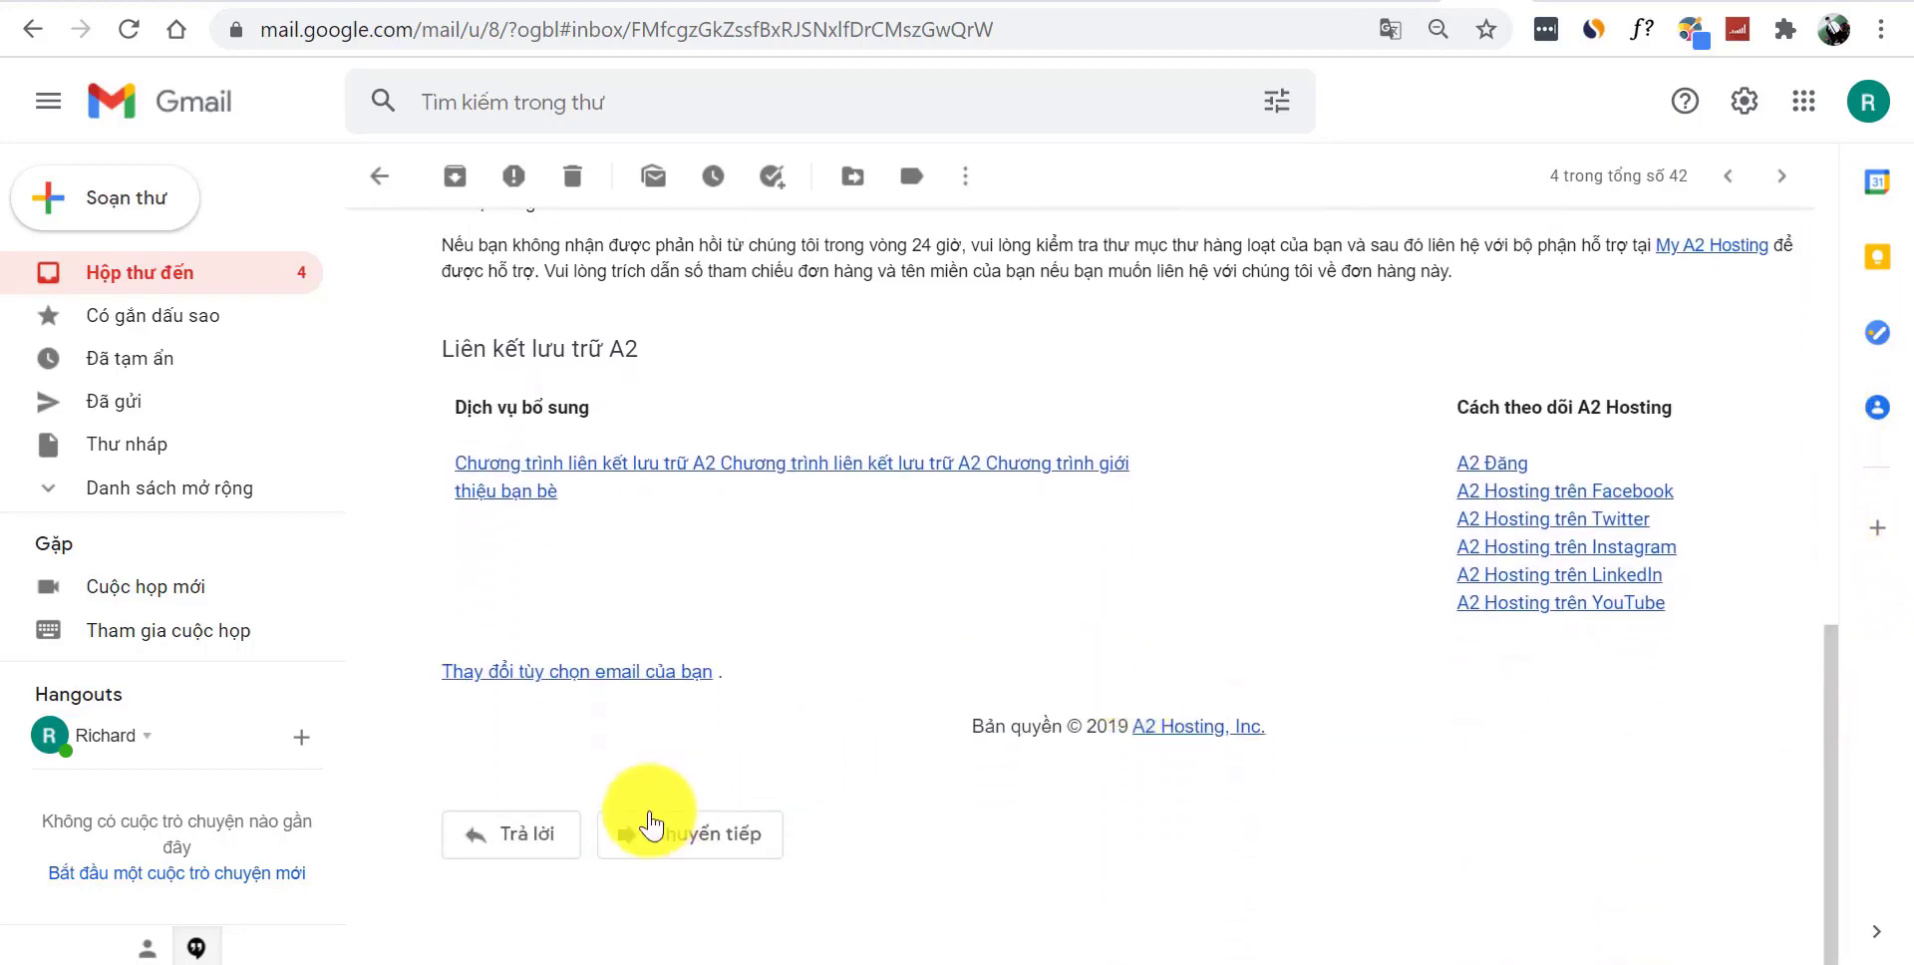
left_click(508, 837)
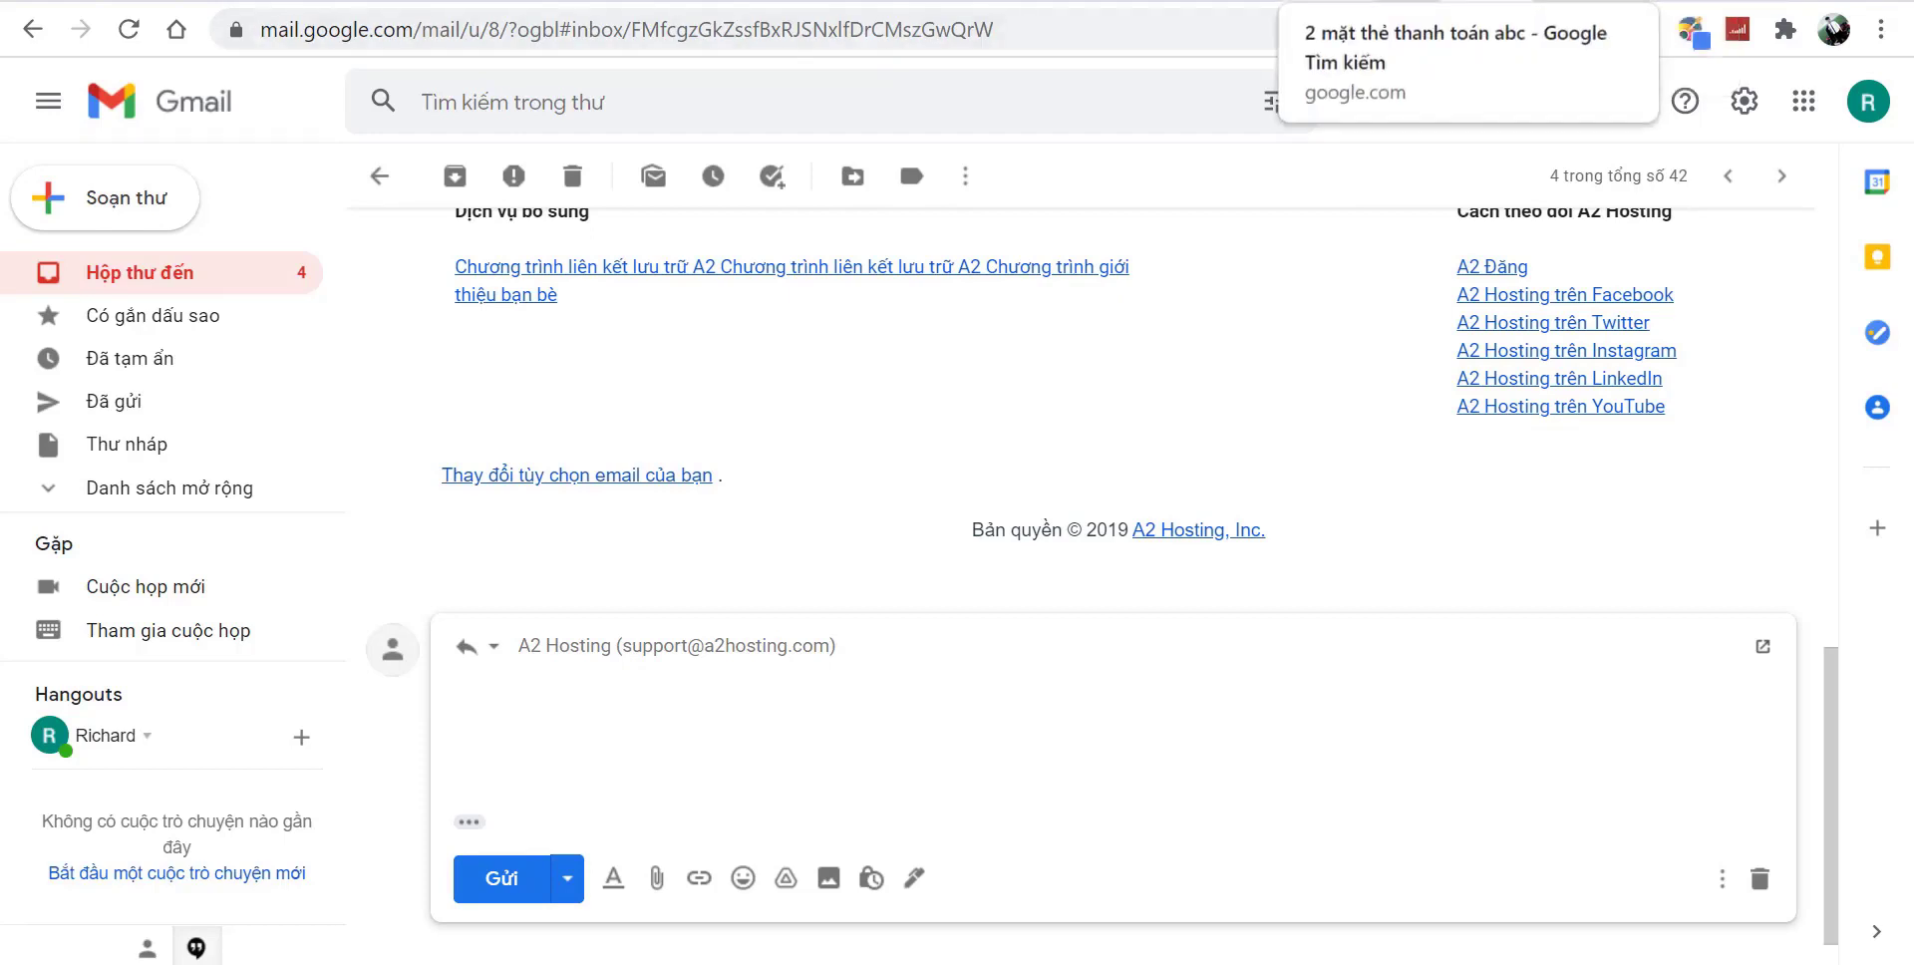
left_click(1396, 2)
- Search 'gg dịch' and set Google Translate to translate Vietnamese into English
left_click(937, 24)
type("gg")
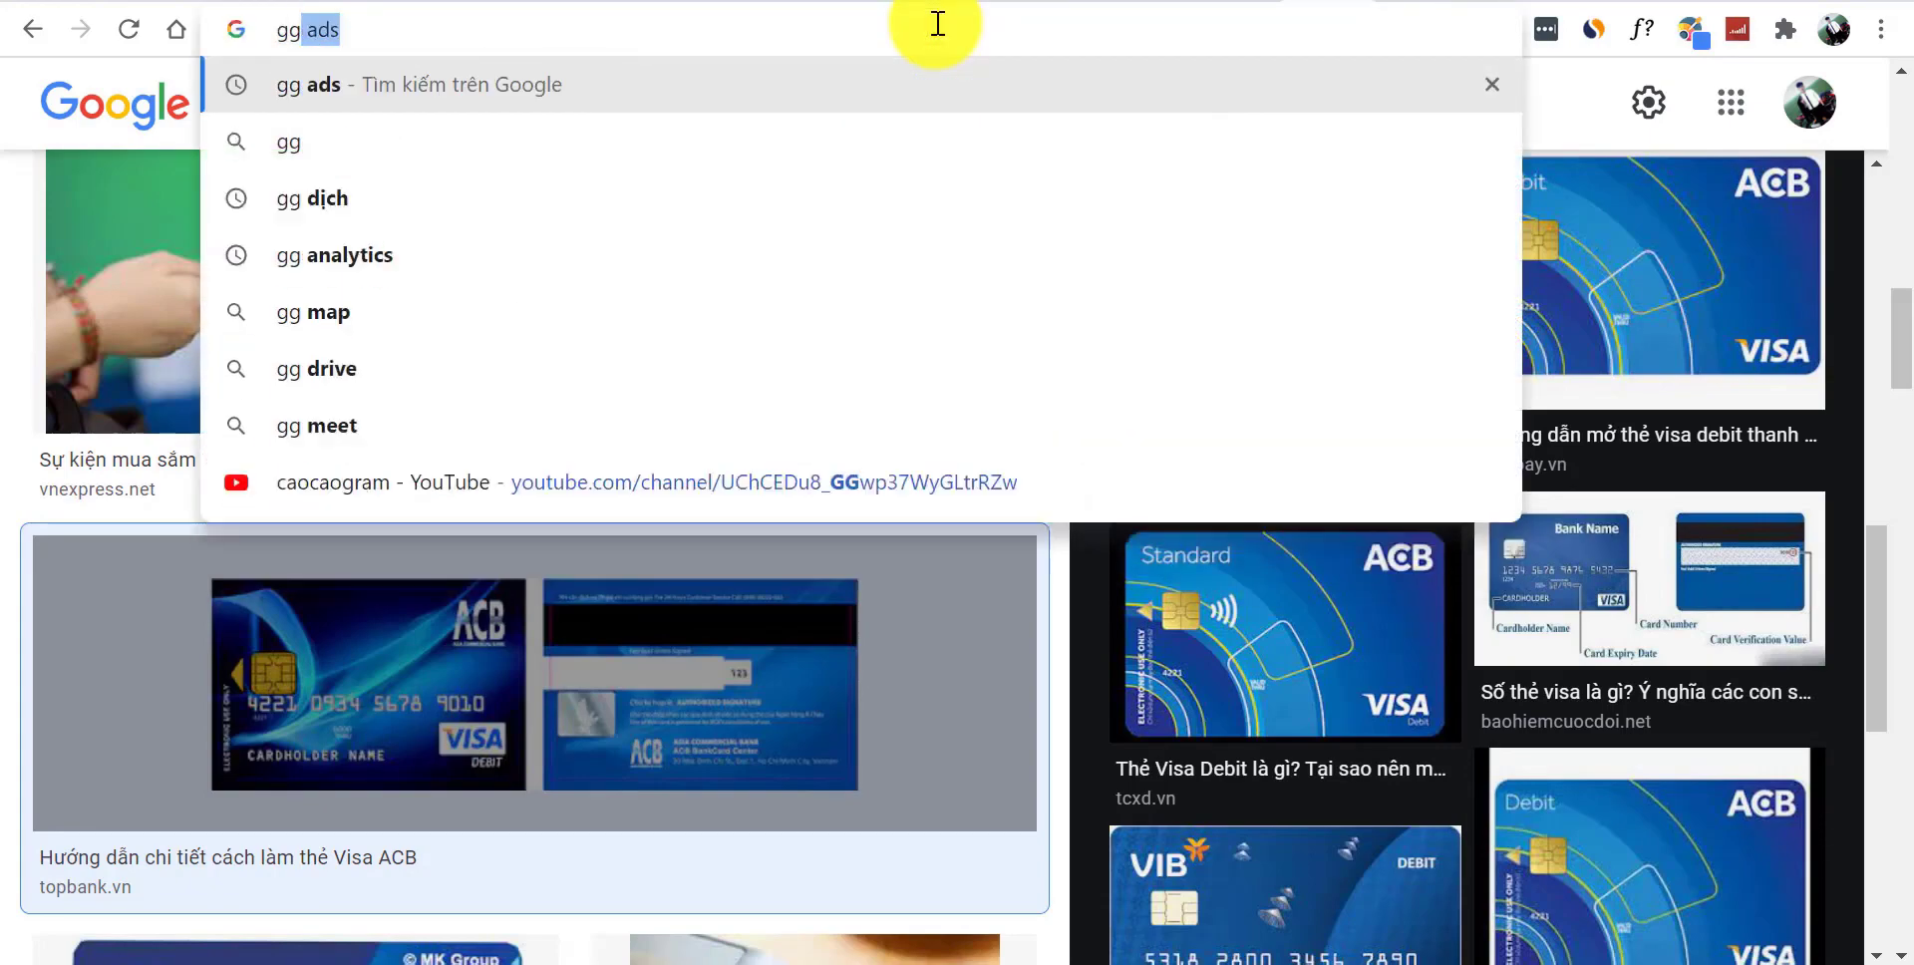
left_click(641, 147)
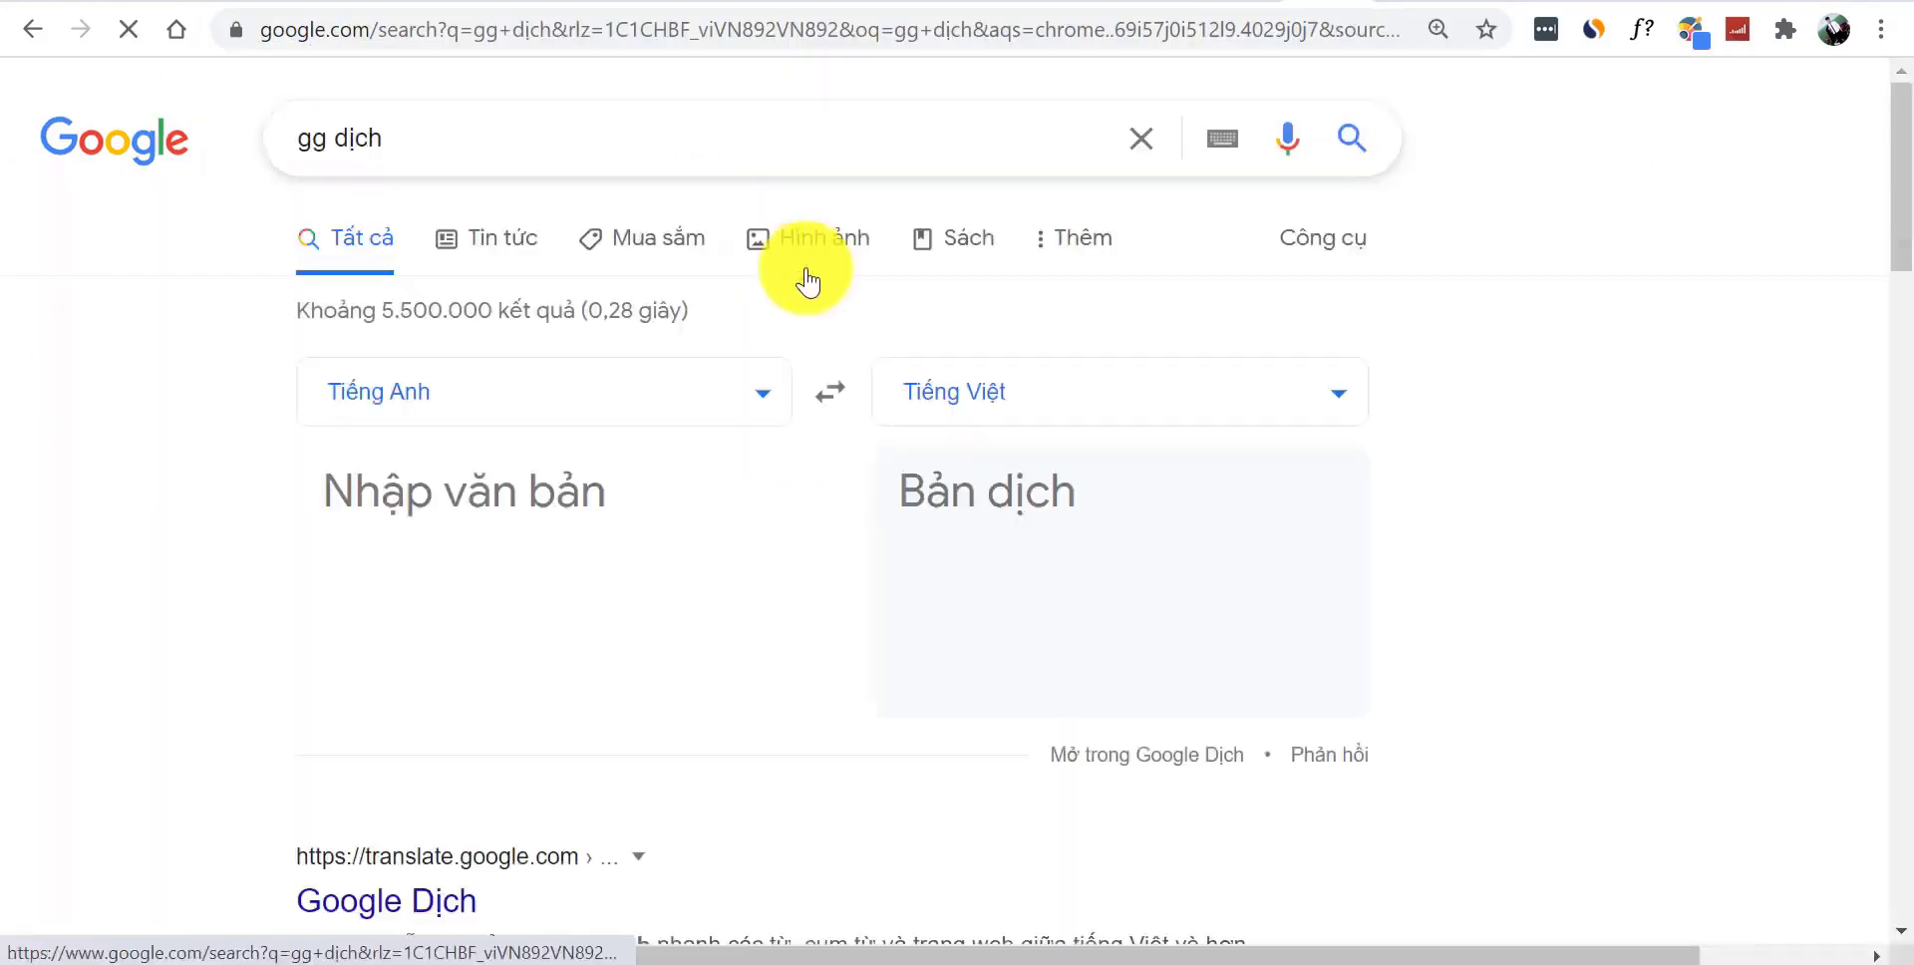
left_click(816, 402)
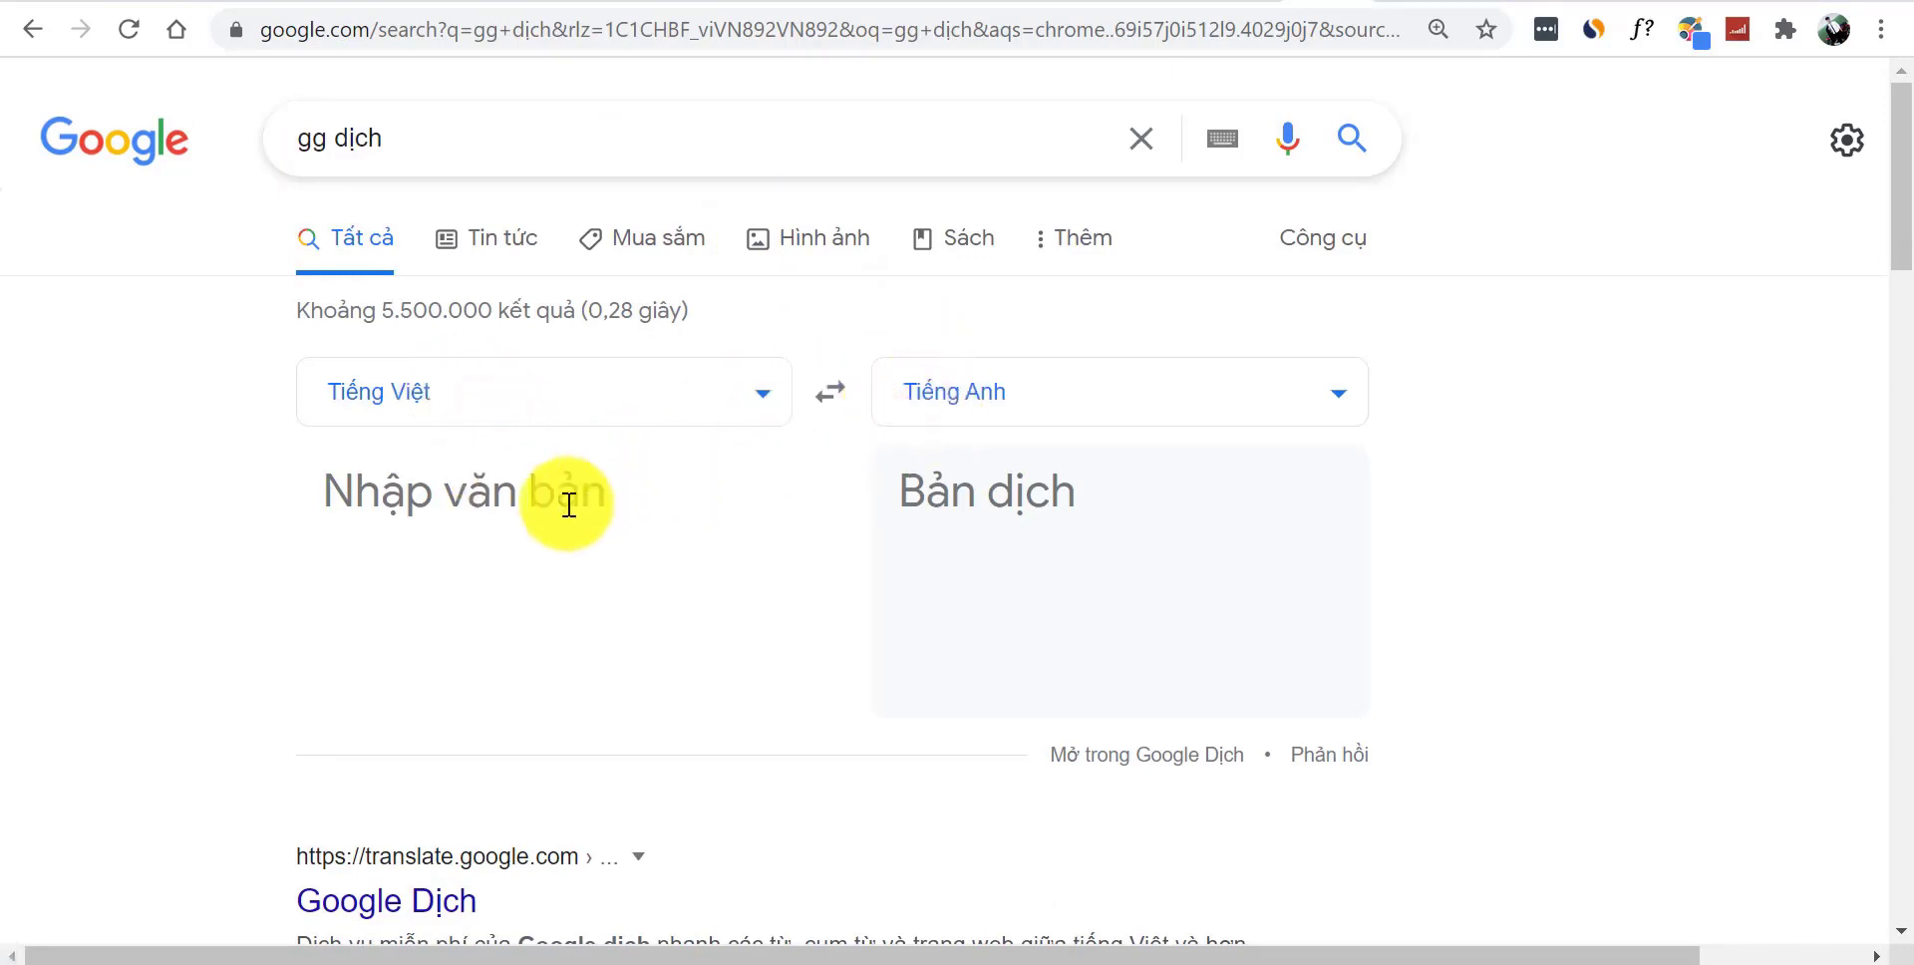
- Type the Vietnamese note 'Đây là thông tin cá nhân đăng ký hosting của tôi' with id and payment card lines
left_click(568, 505)
type("Đây là ")
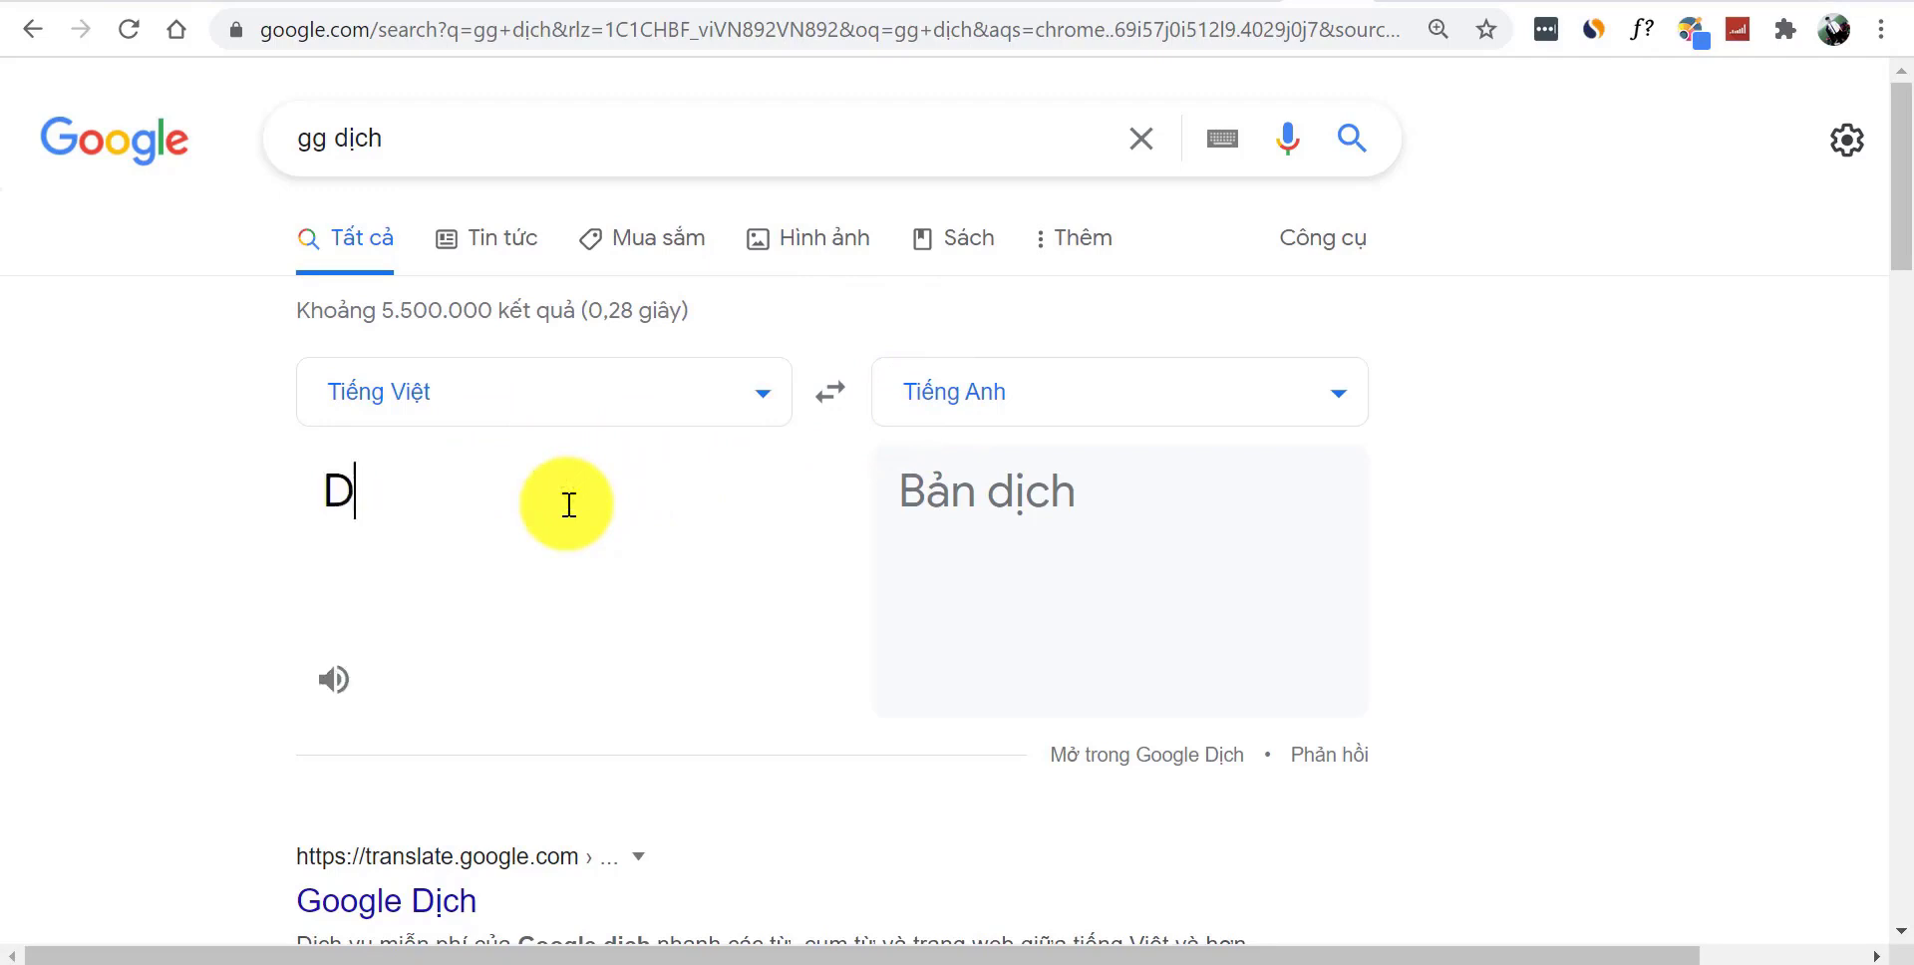
type("thô")
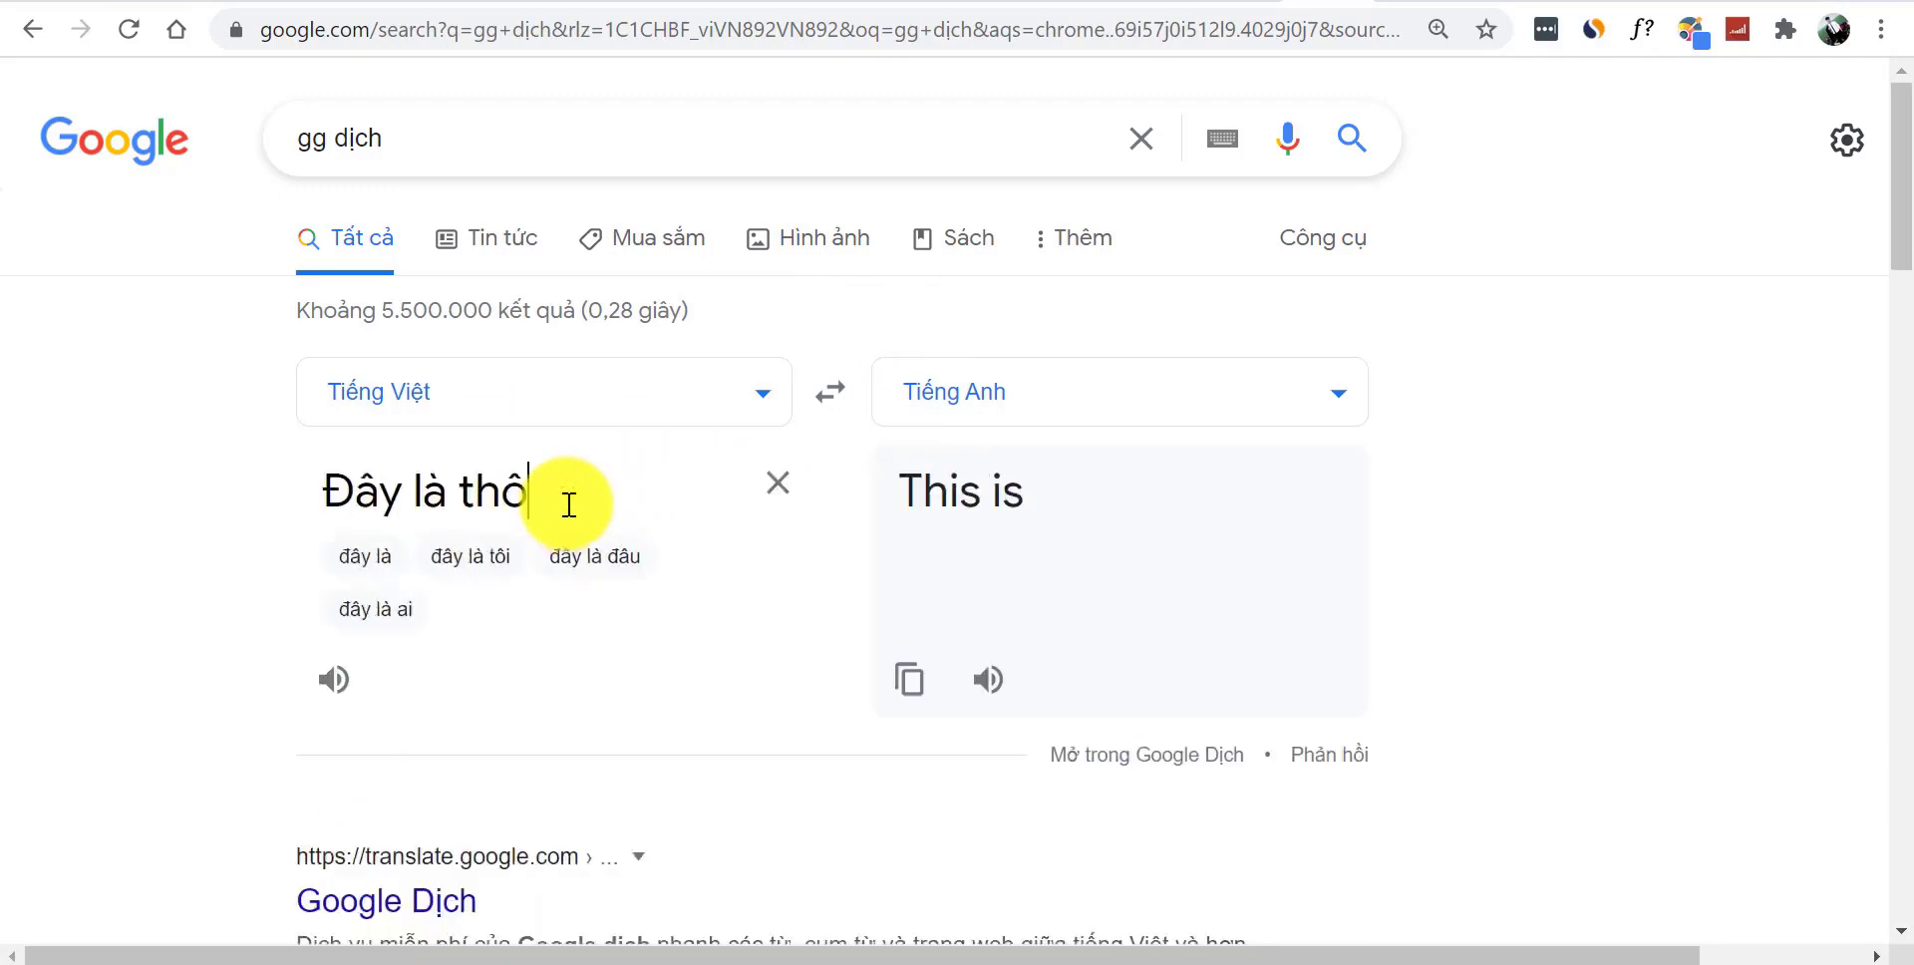
type("ng tin cá nhân đăng y")
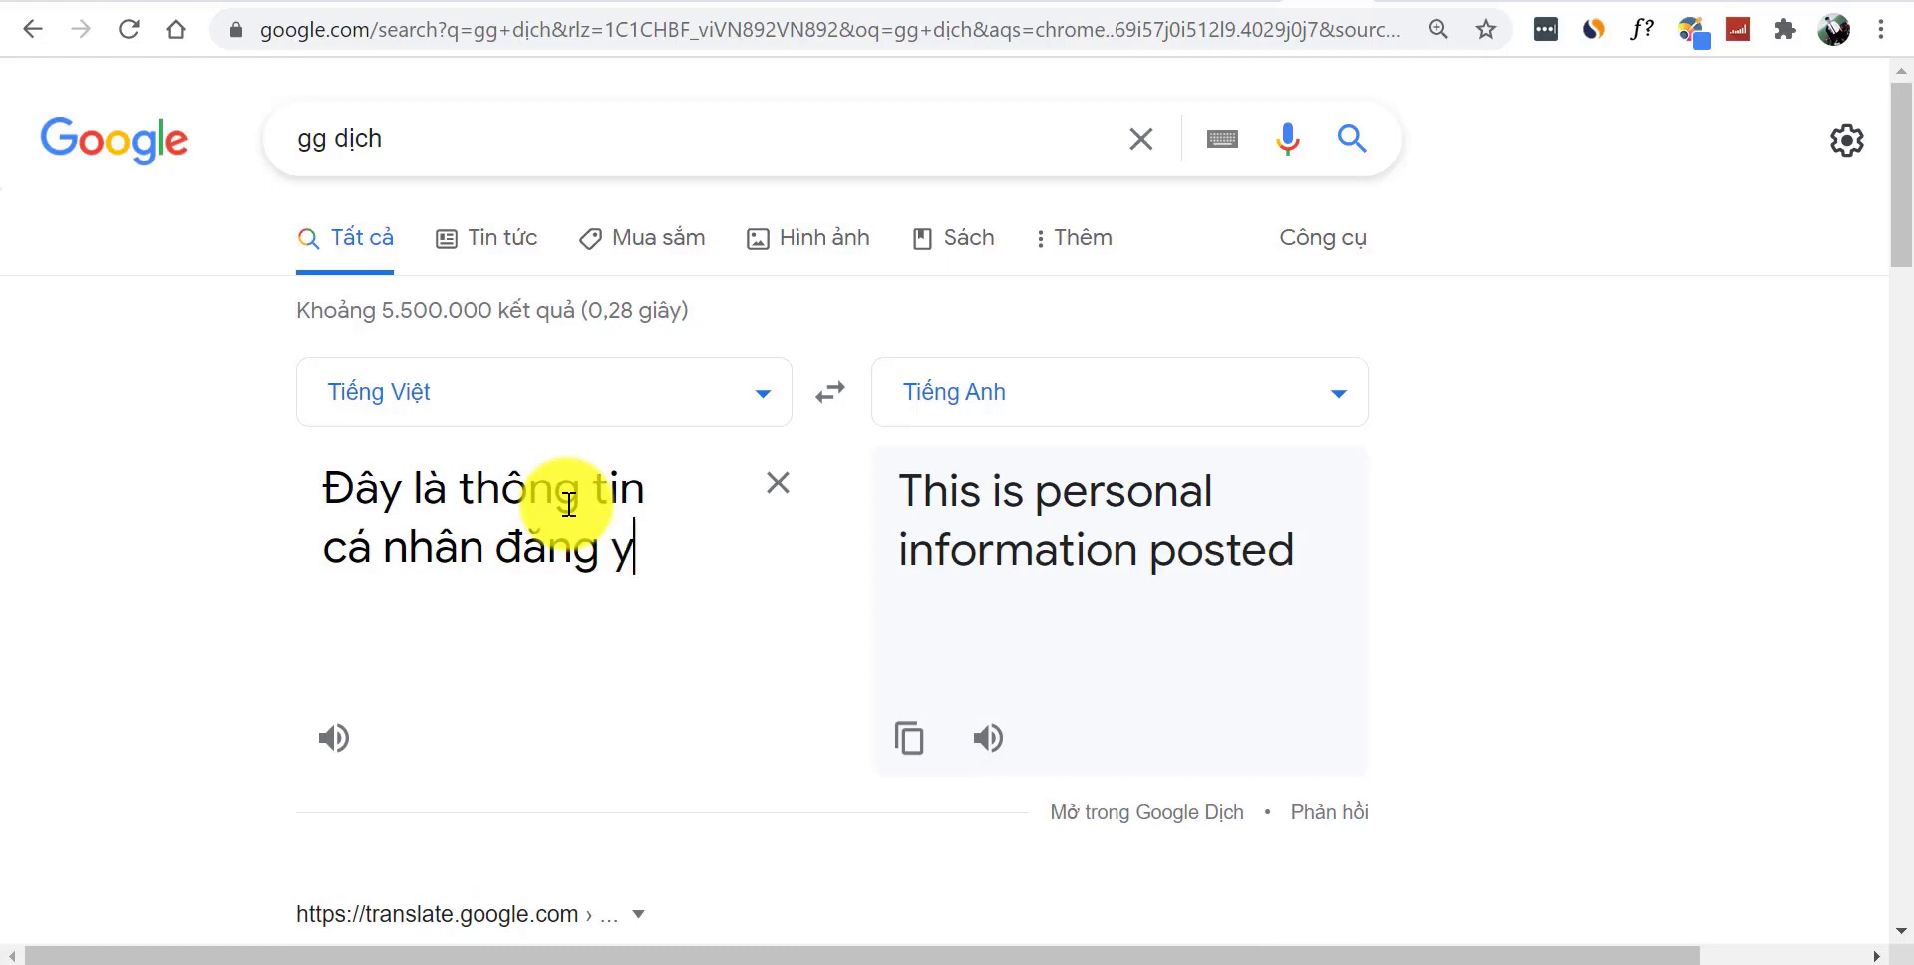
key("BackSpace")
type("ký hosting của ")
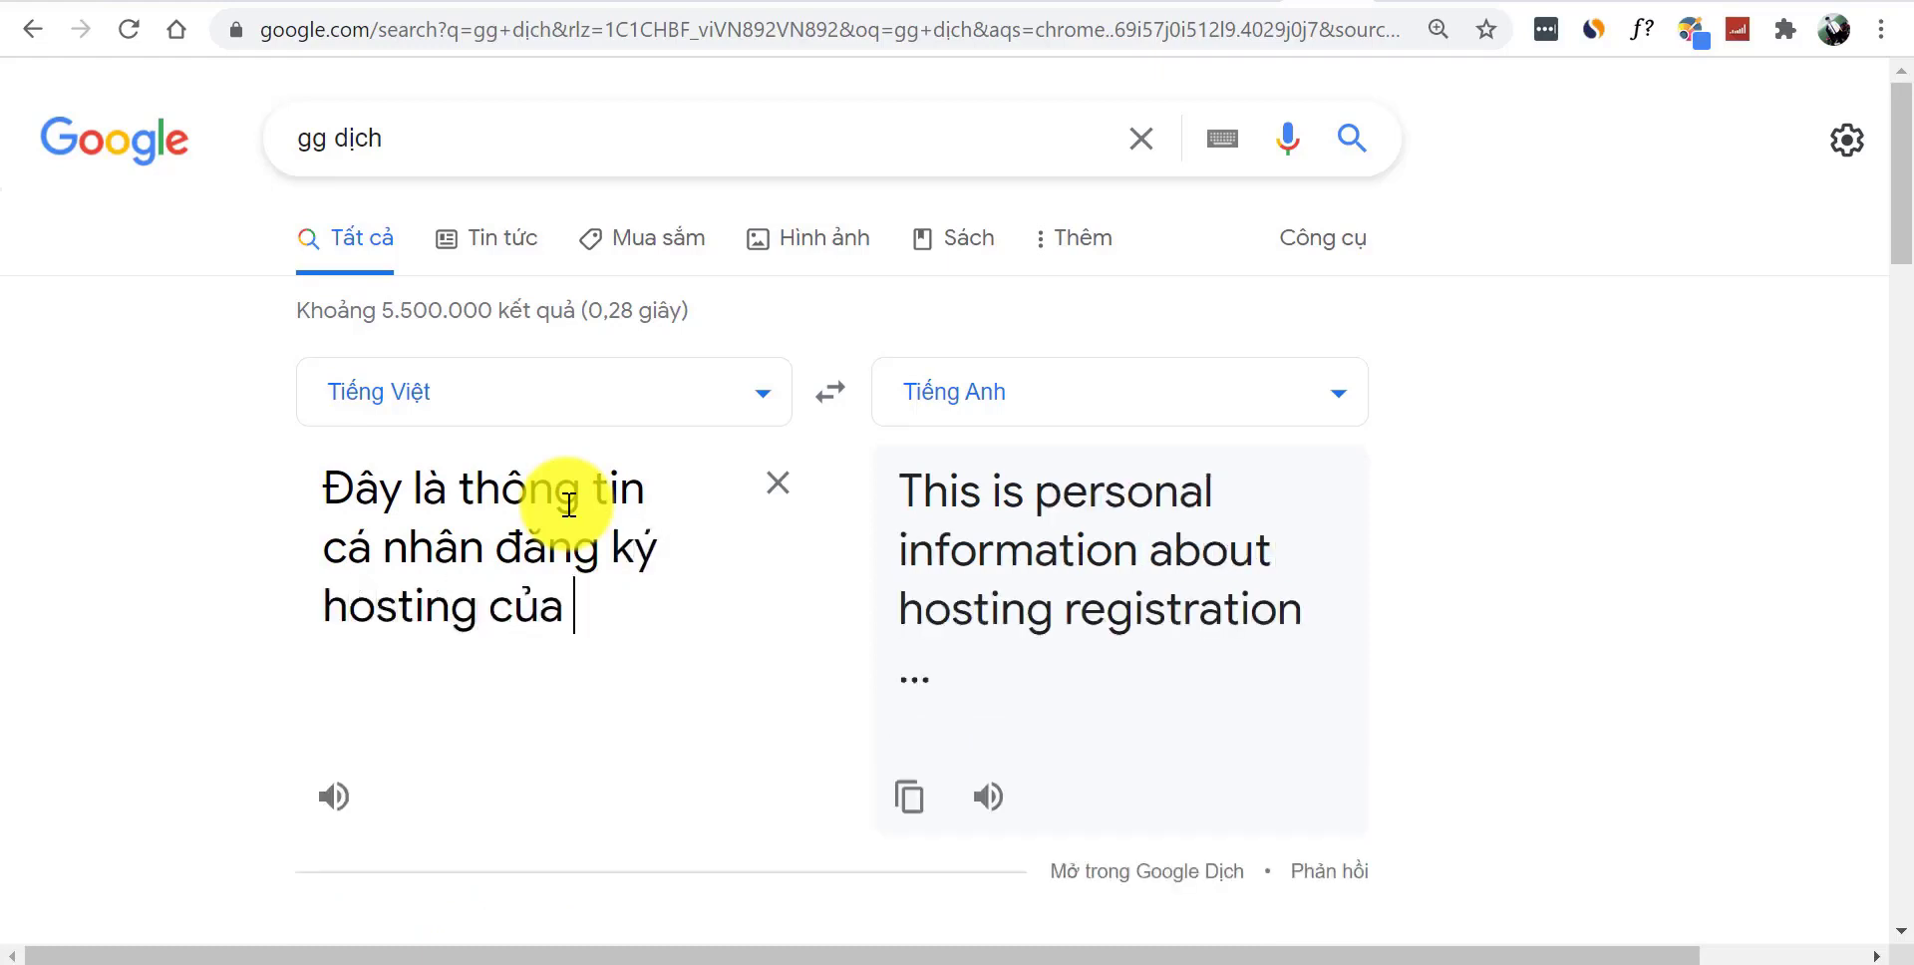
type("tôi :")
key("Return")
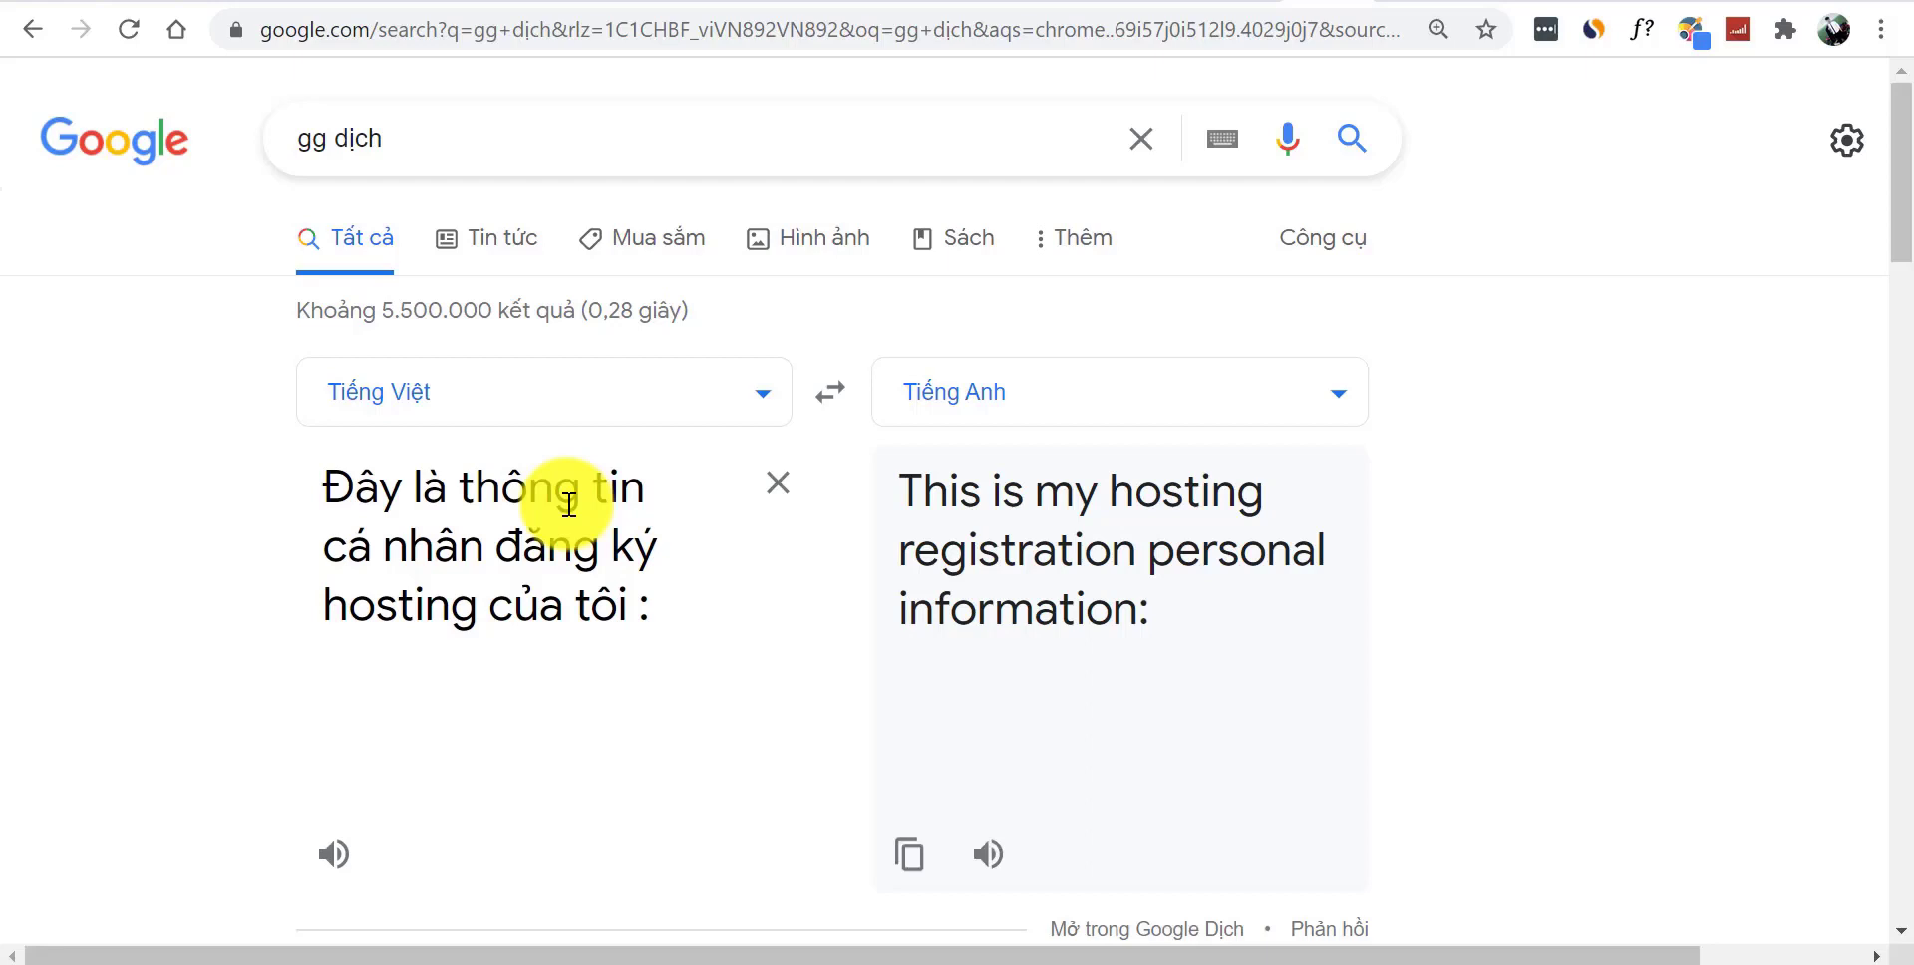
type("id :")
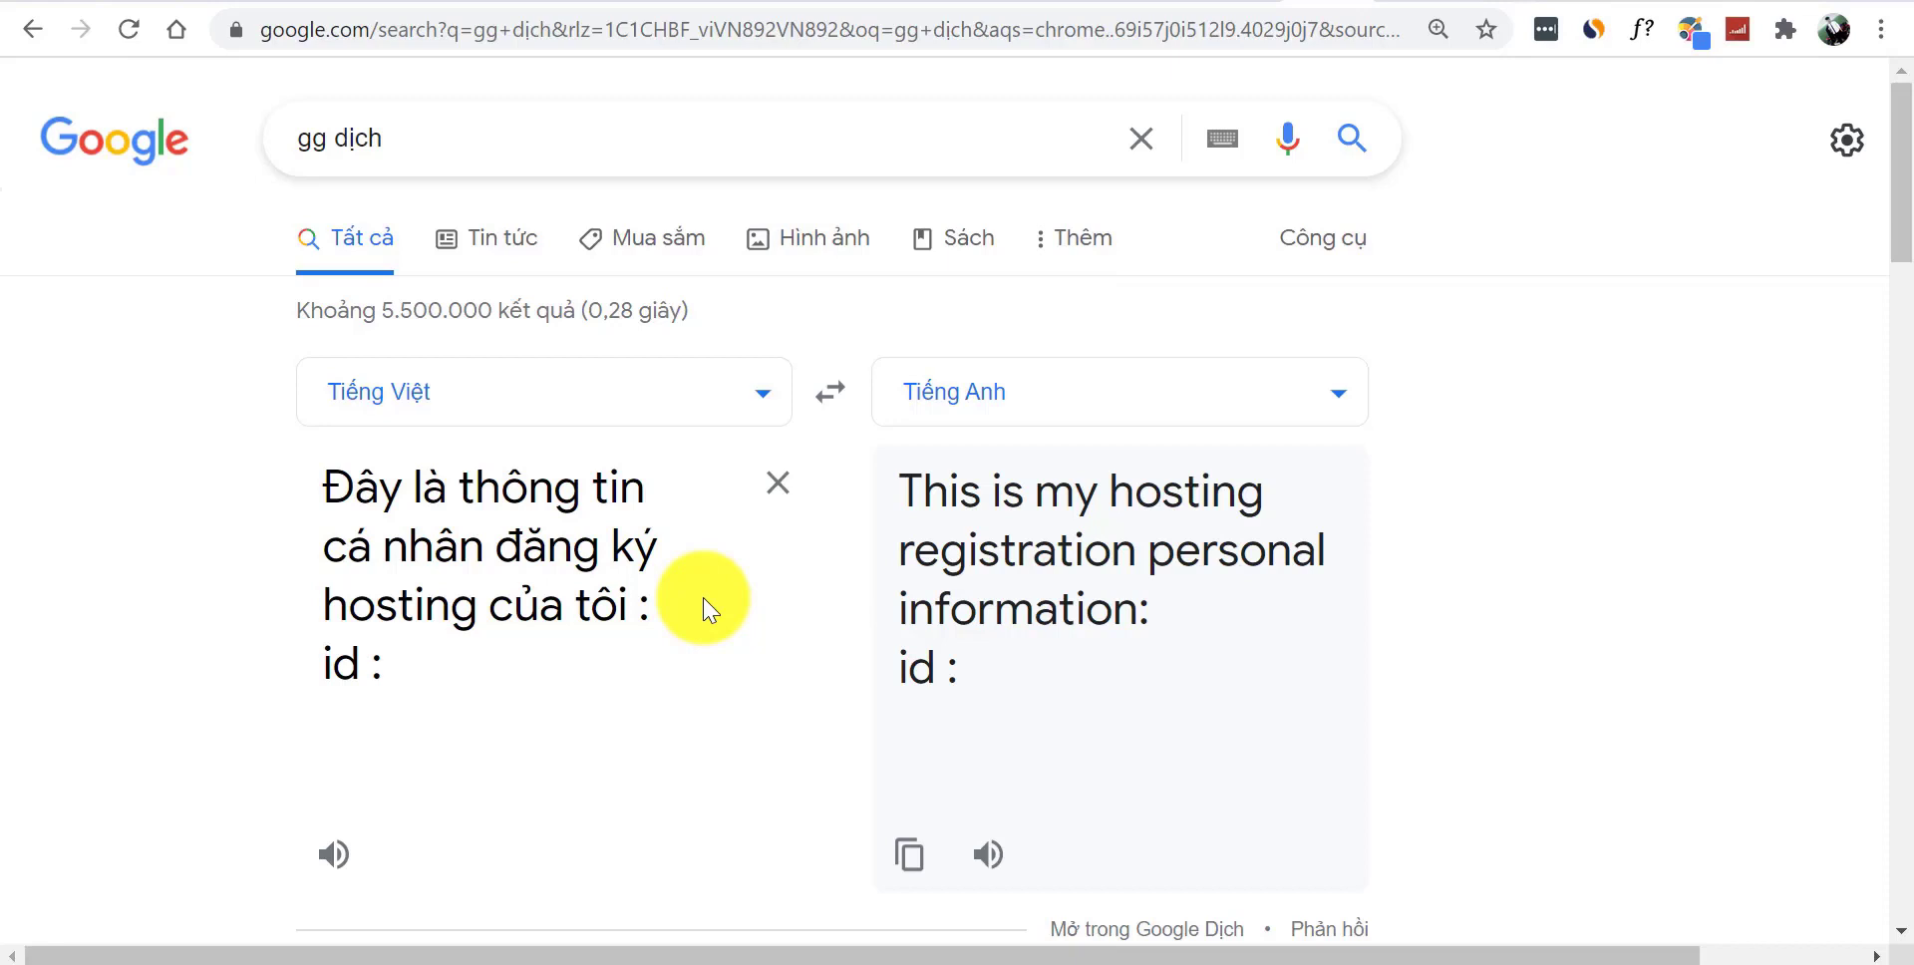
key("Return")
key("Return")
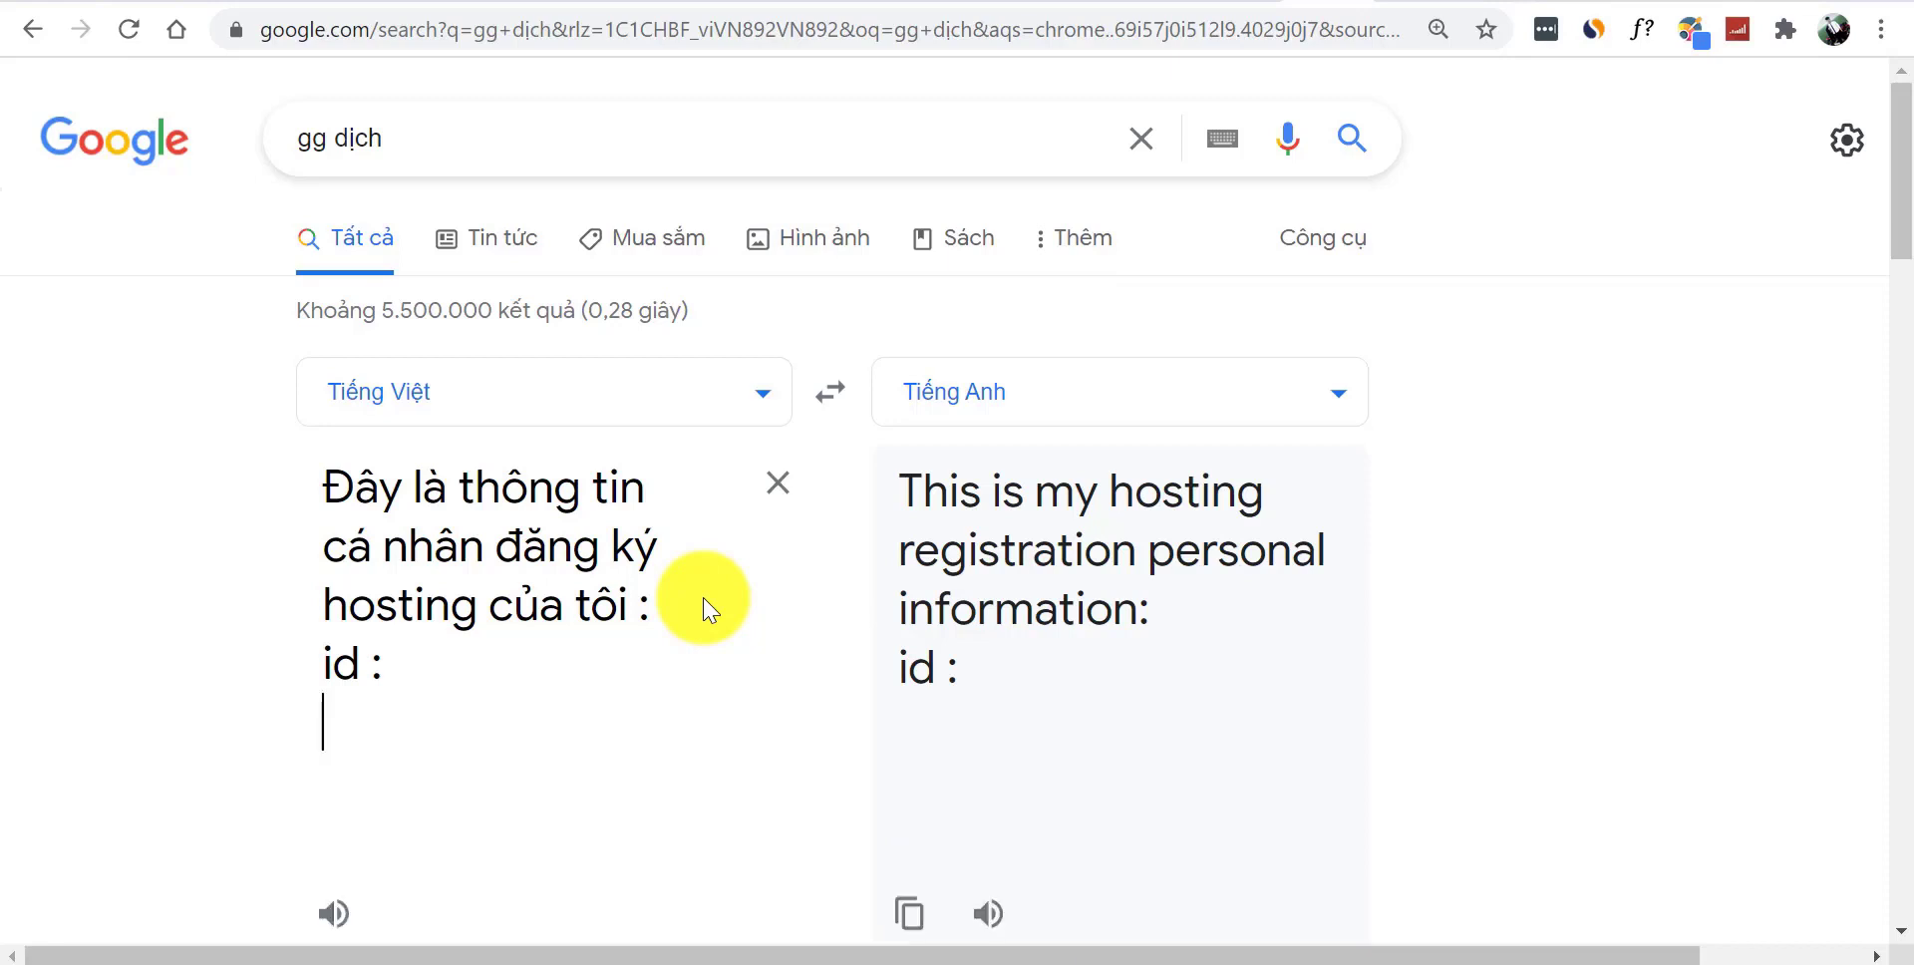
type("thẻ t")
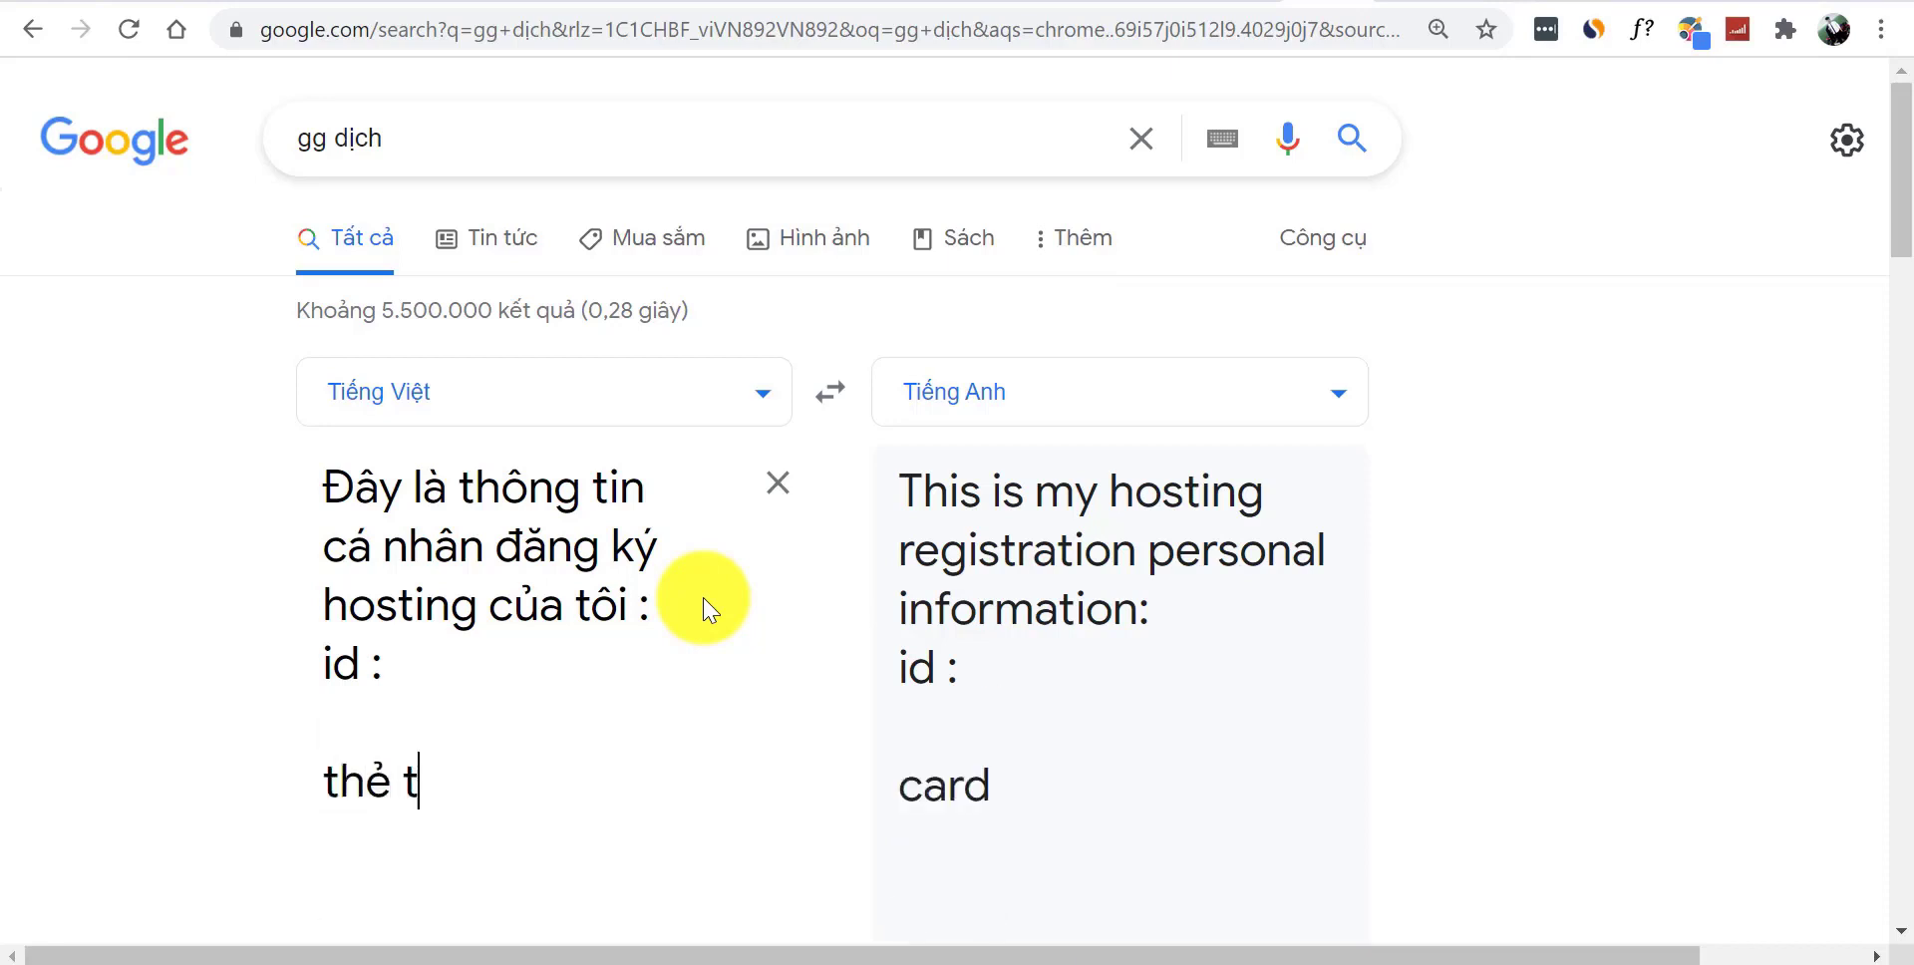
type("hanh toán cua")
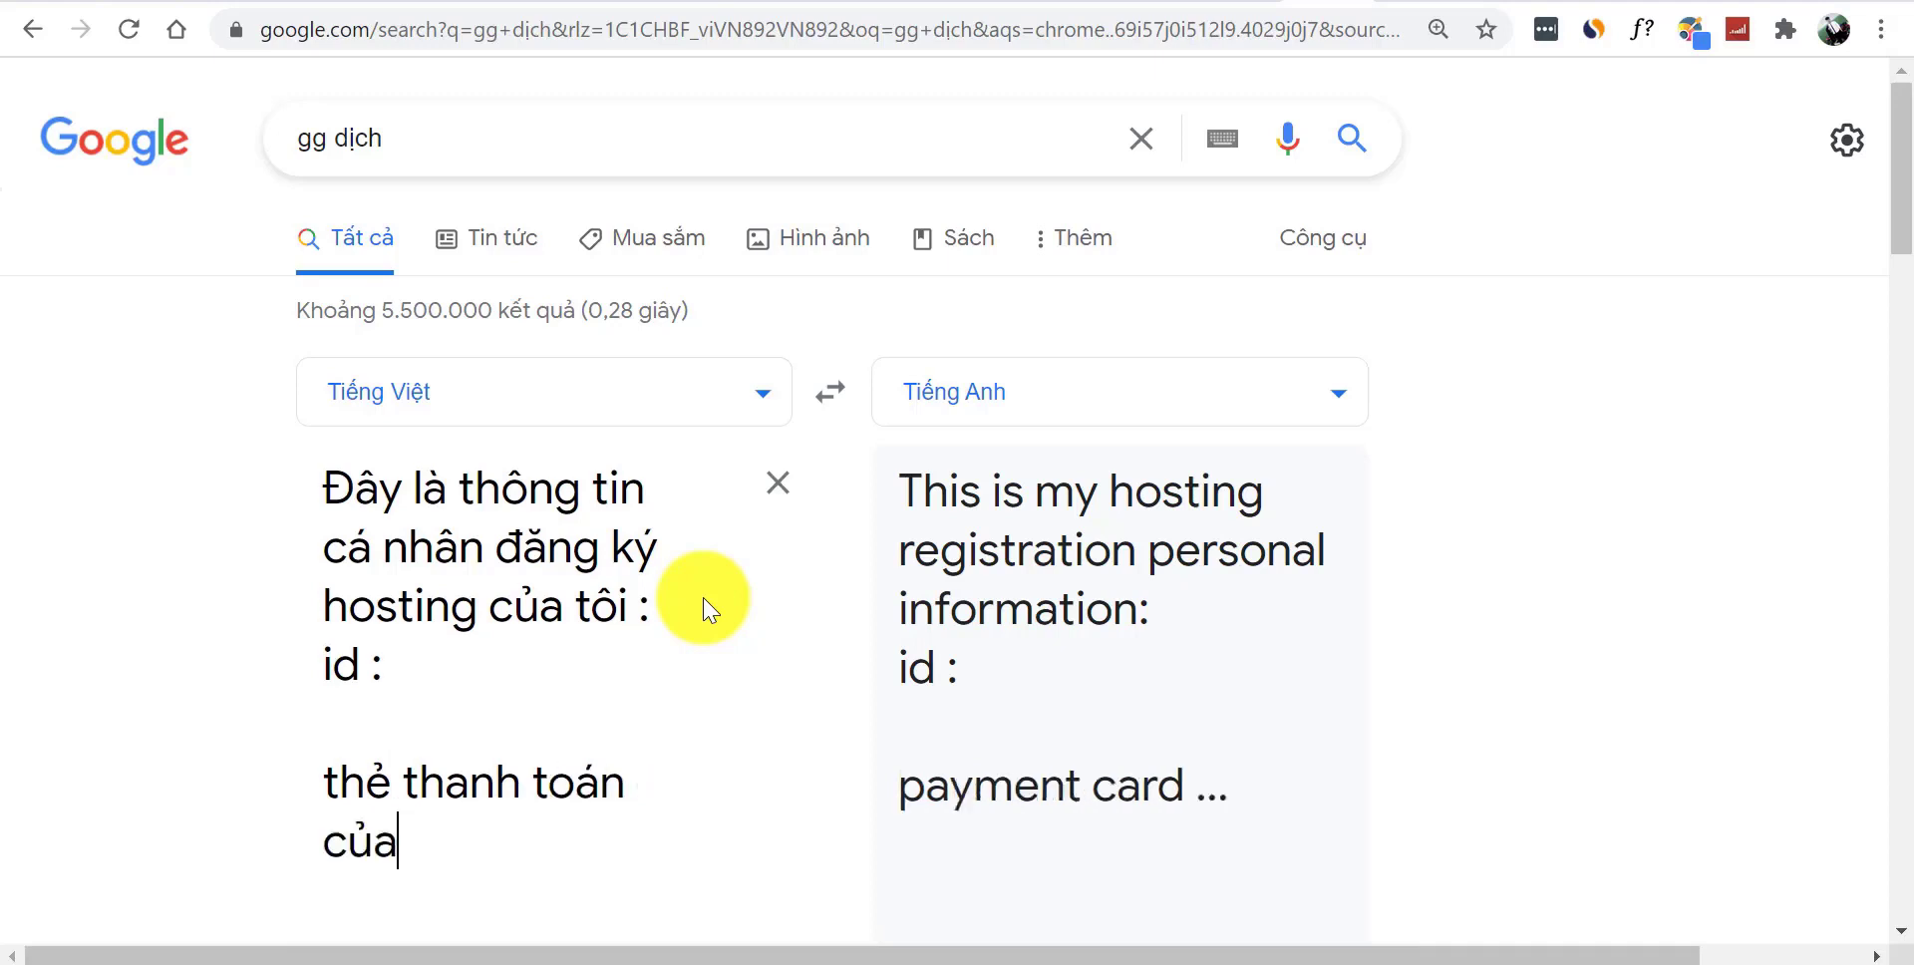
type(" tôi")
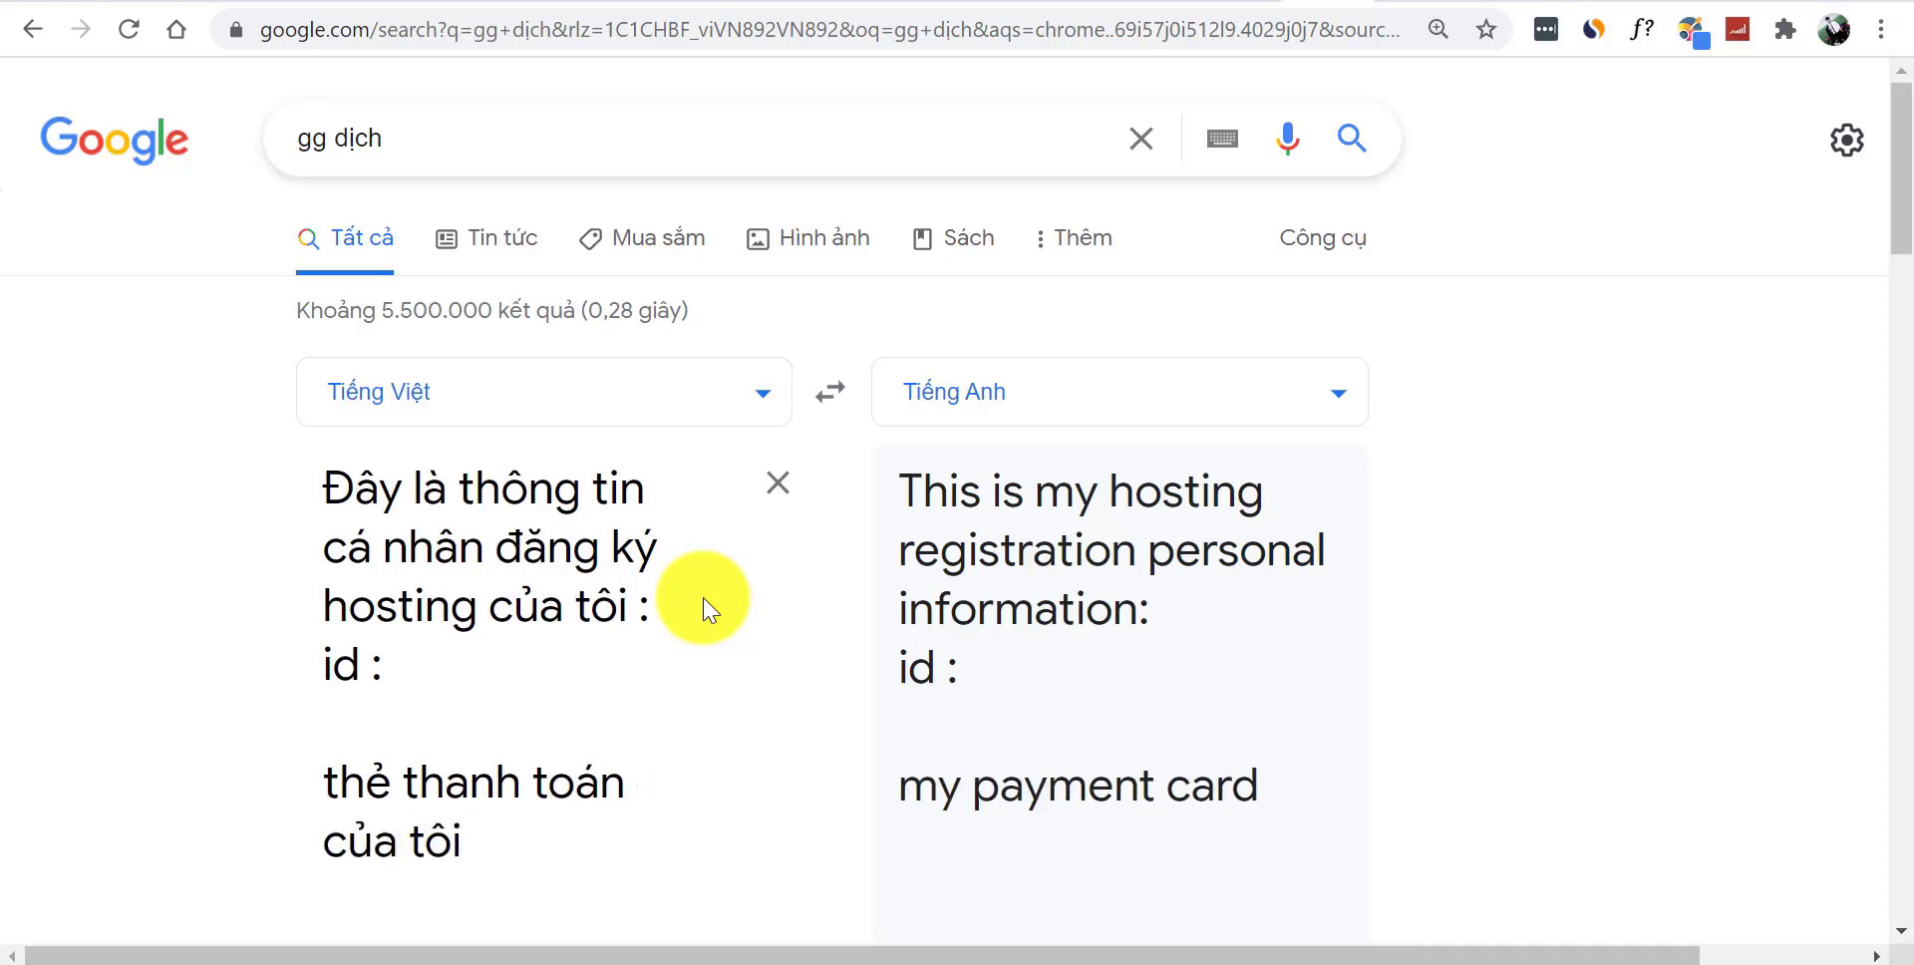
type(":")
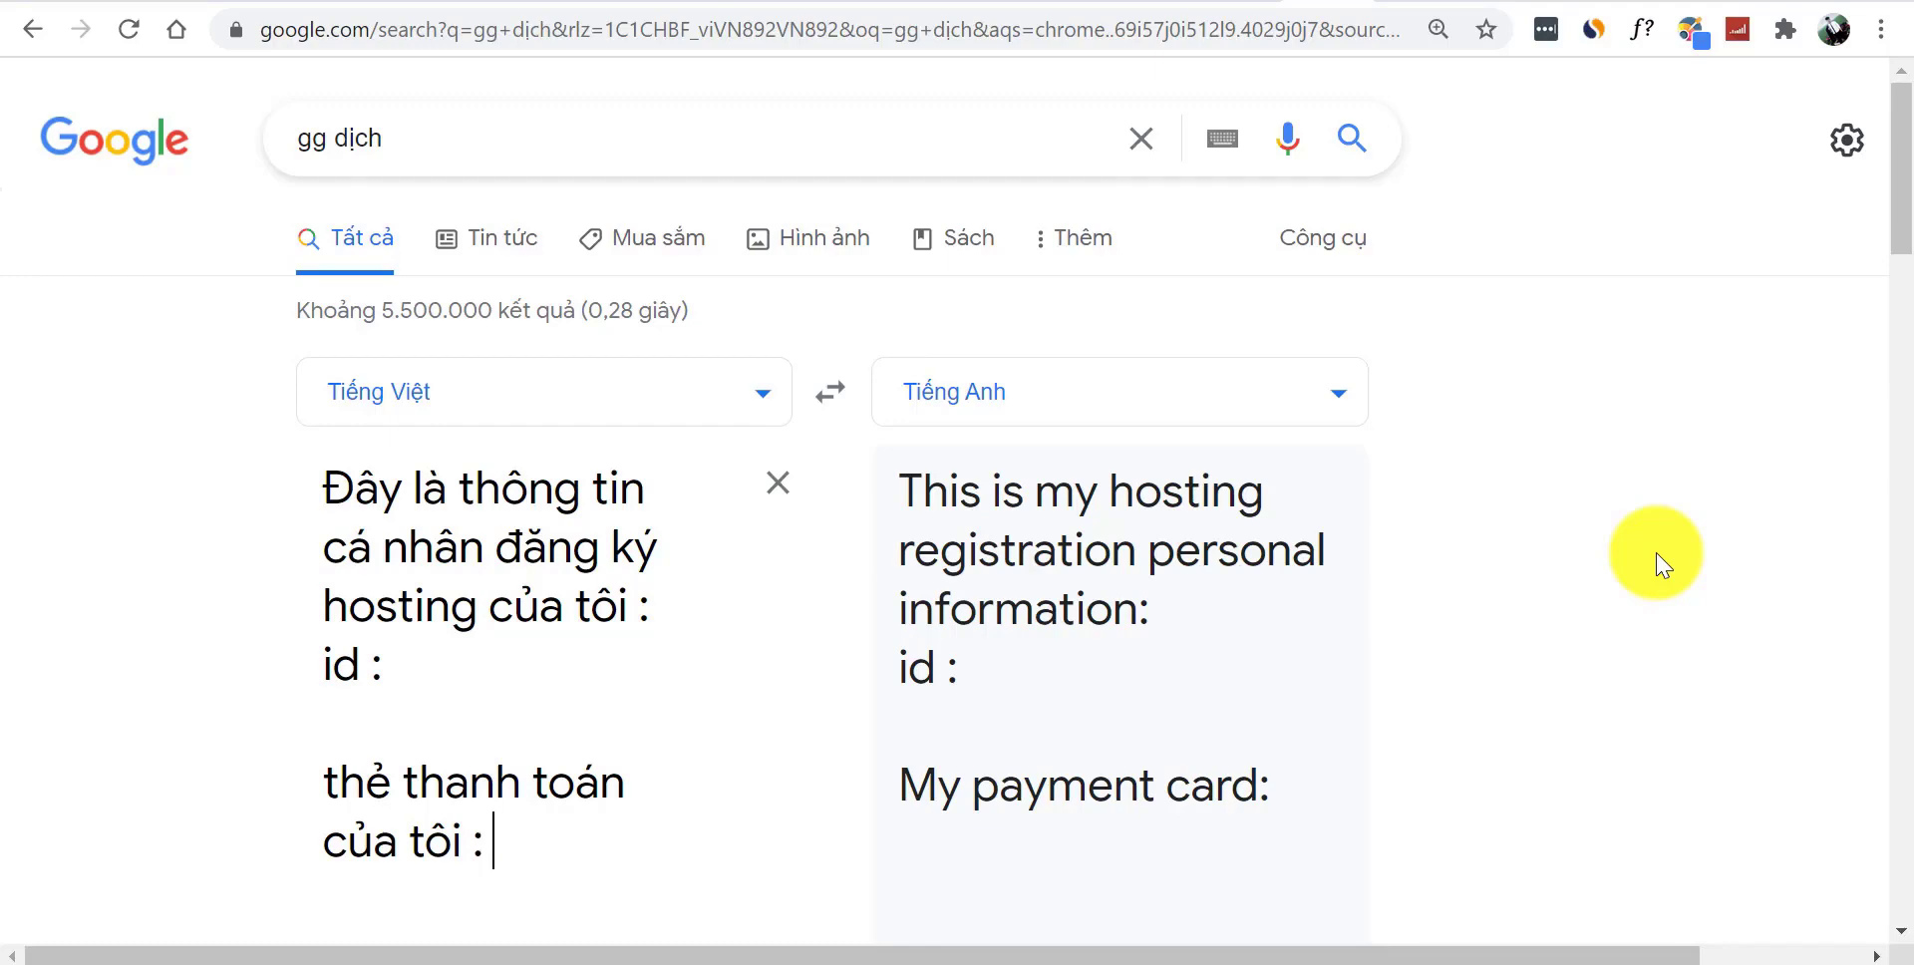
left_click(1485, 8)
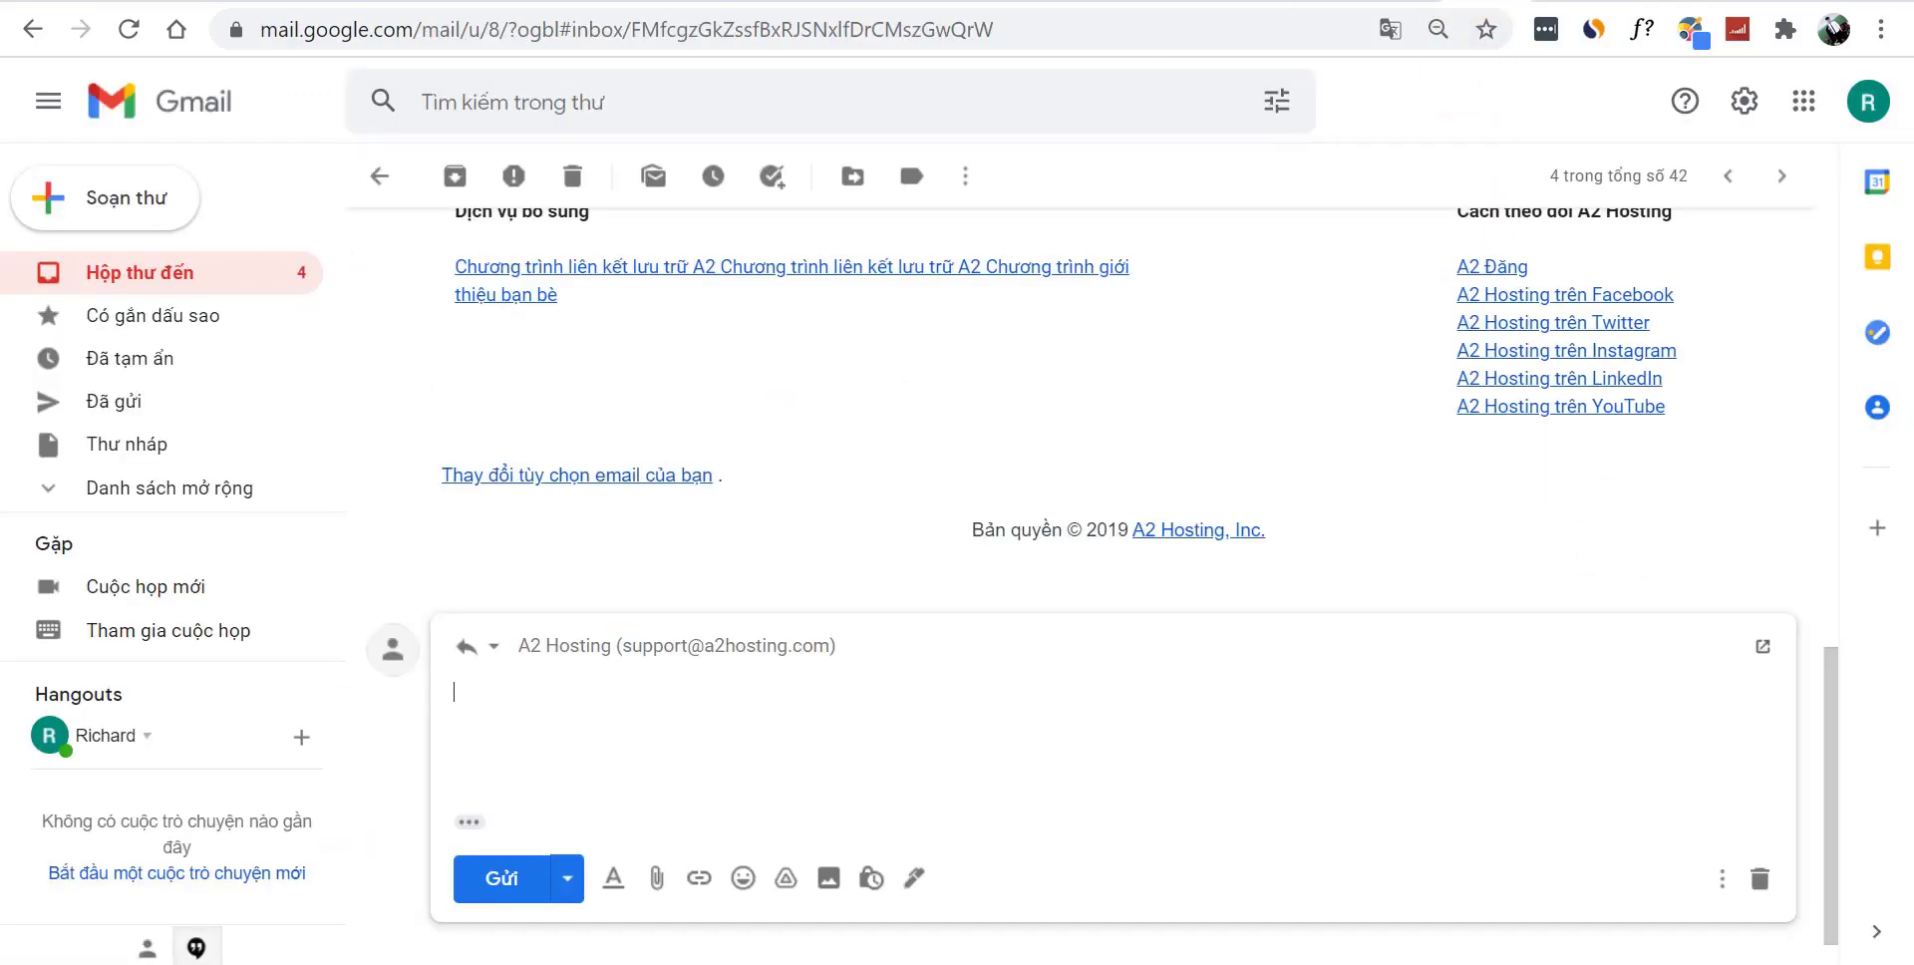
left_click(1351, 30)
- Replace the id and card lines with 'gồm id và thẻ thanh toán tôi có đinh kèm ở dưới'
left_click(1244, 2)
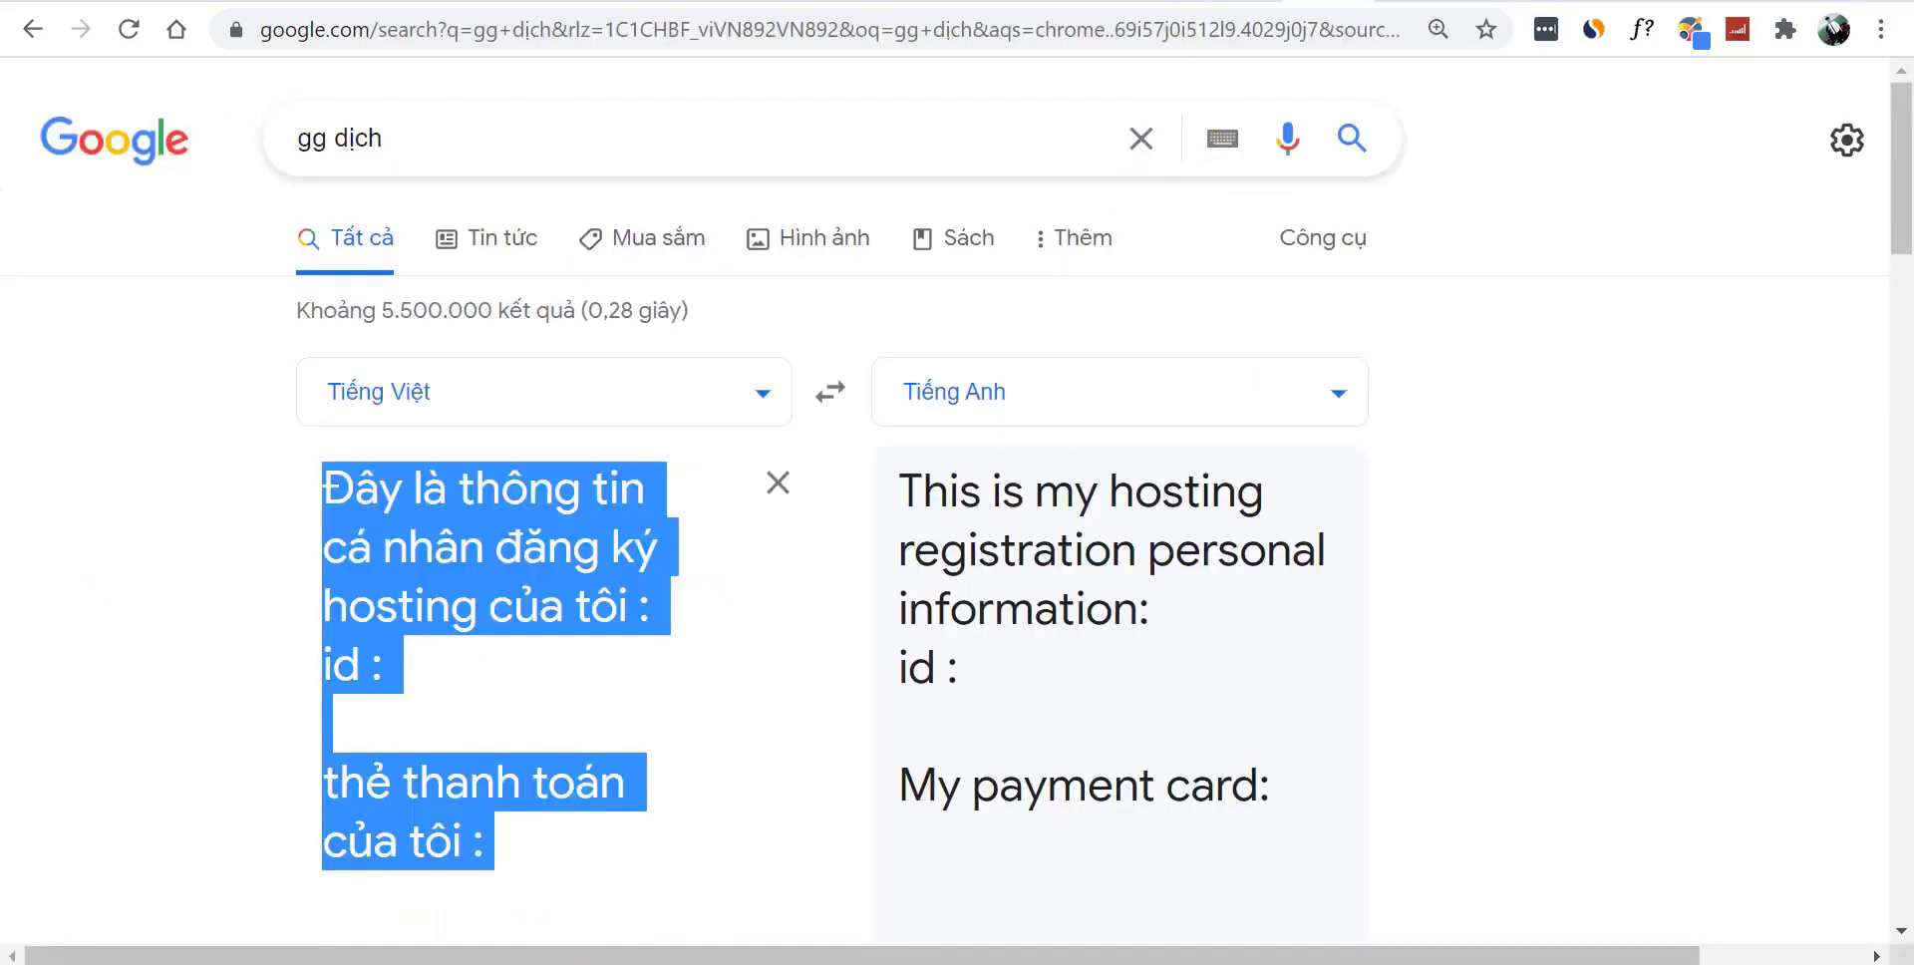
left_click(918, 492)
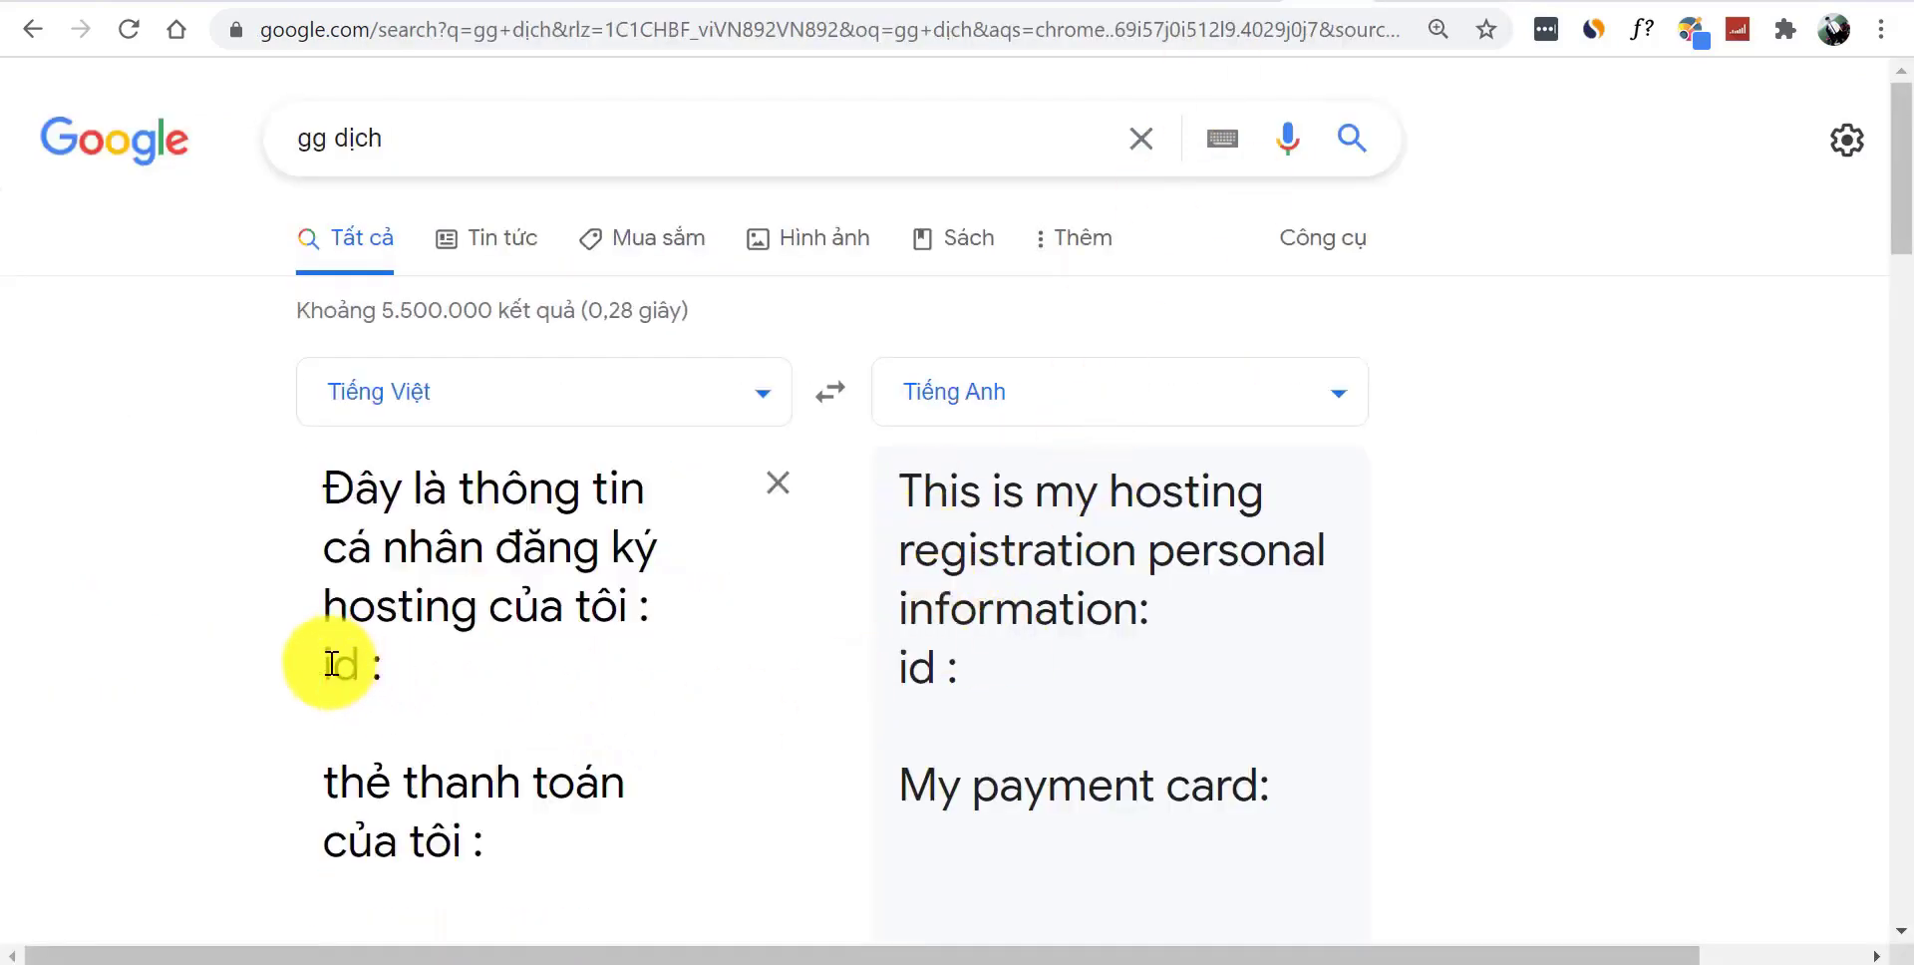
key("ctrl+a")
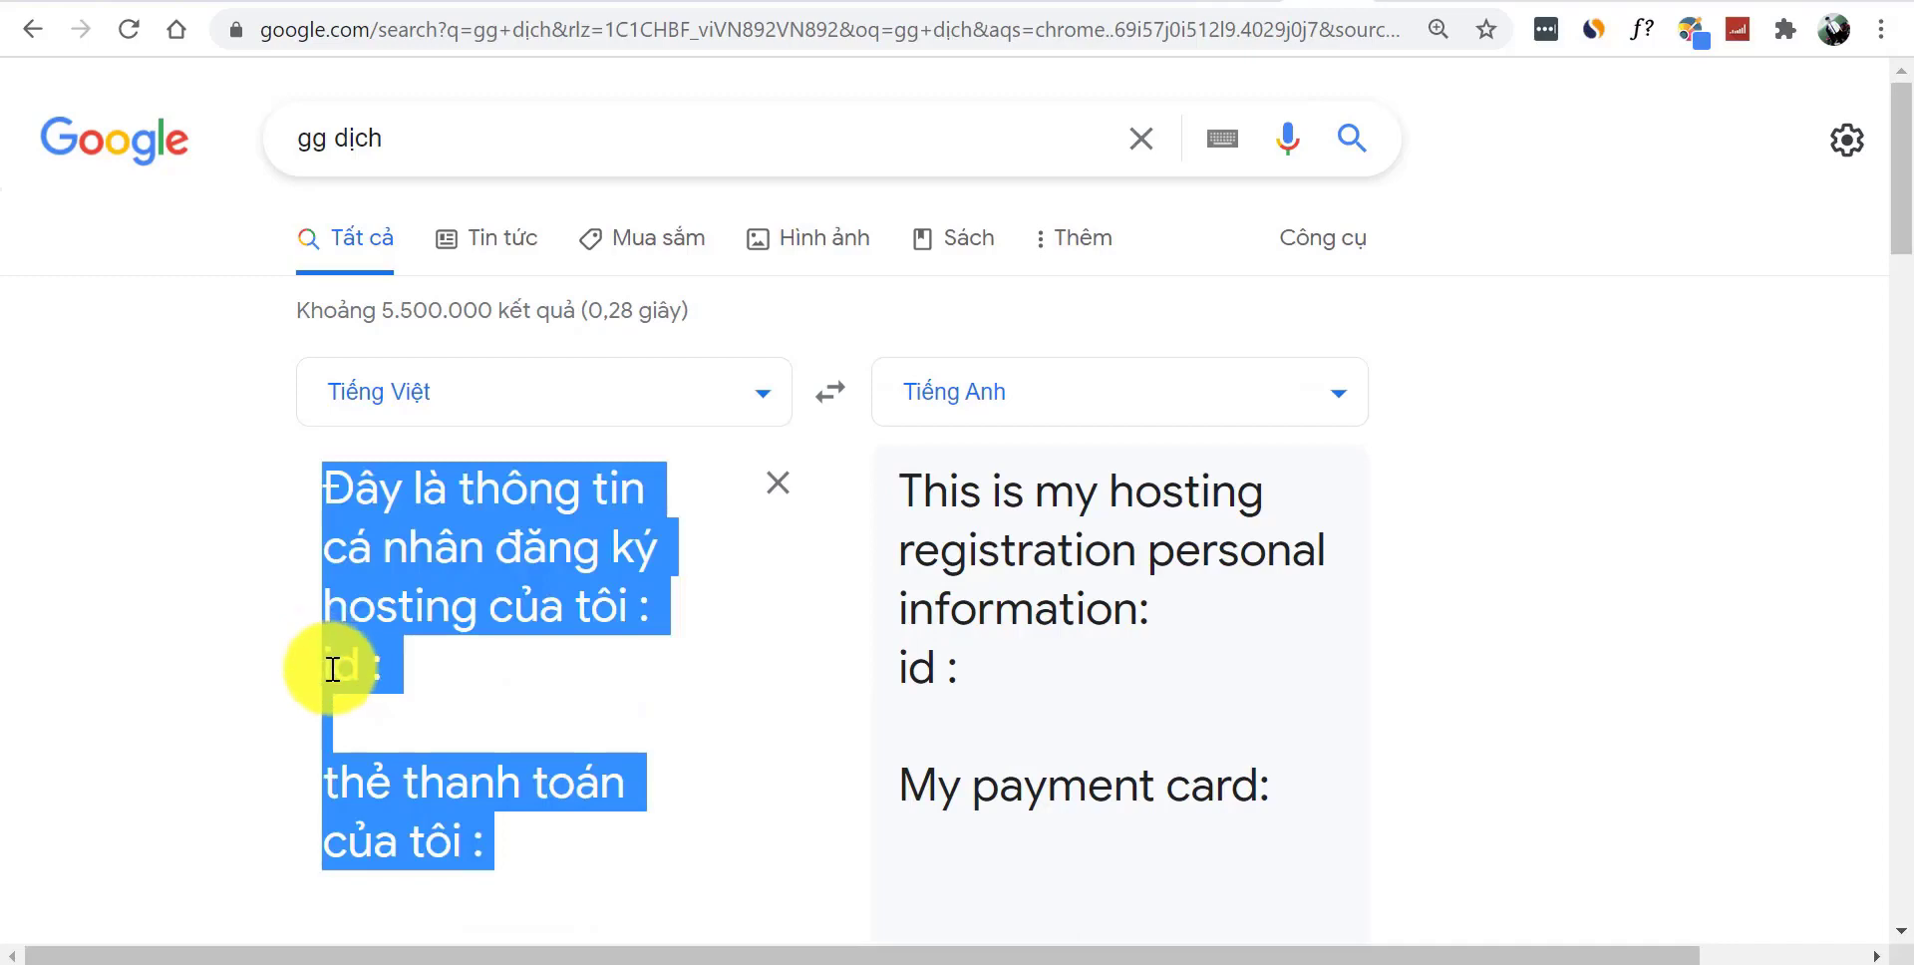
left_click(332, 670)
key("Return")
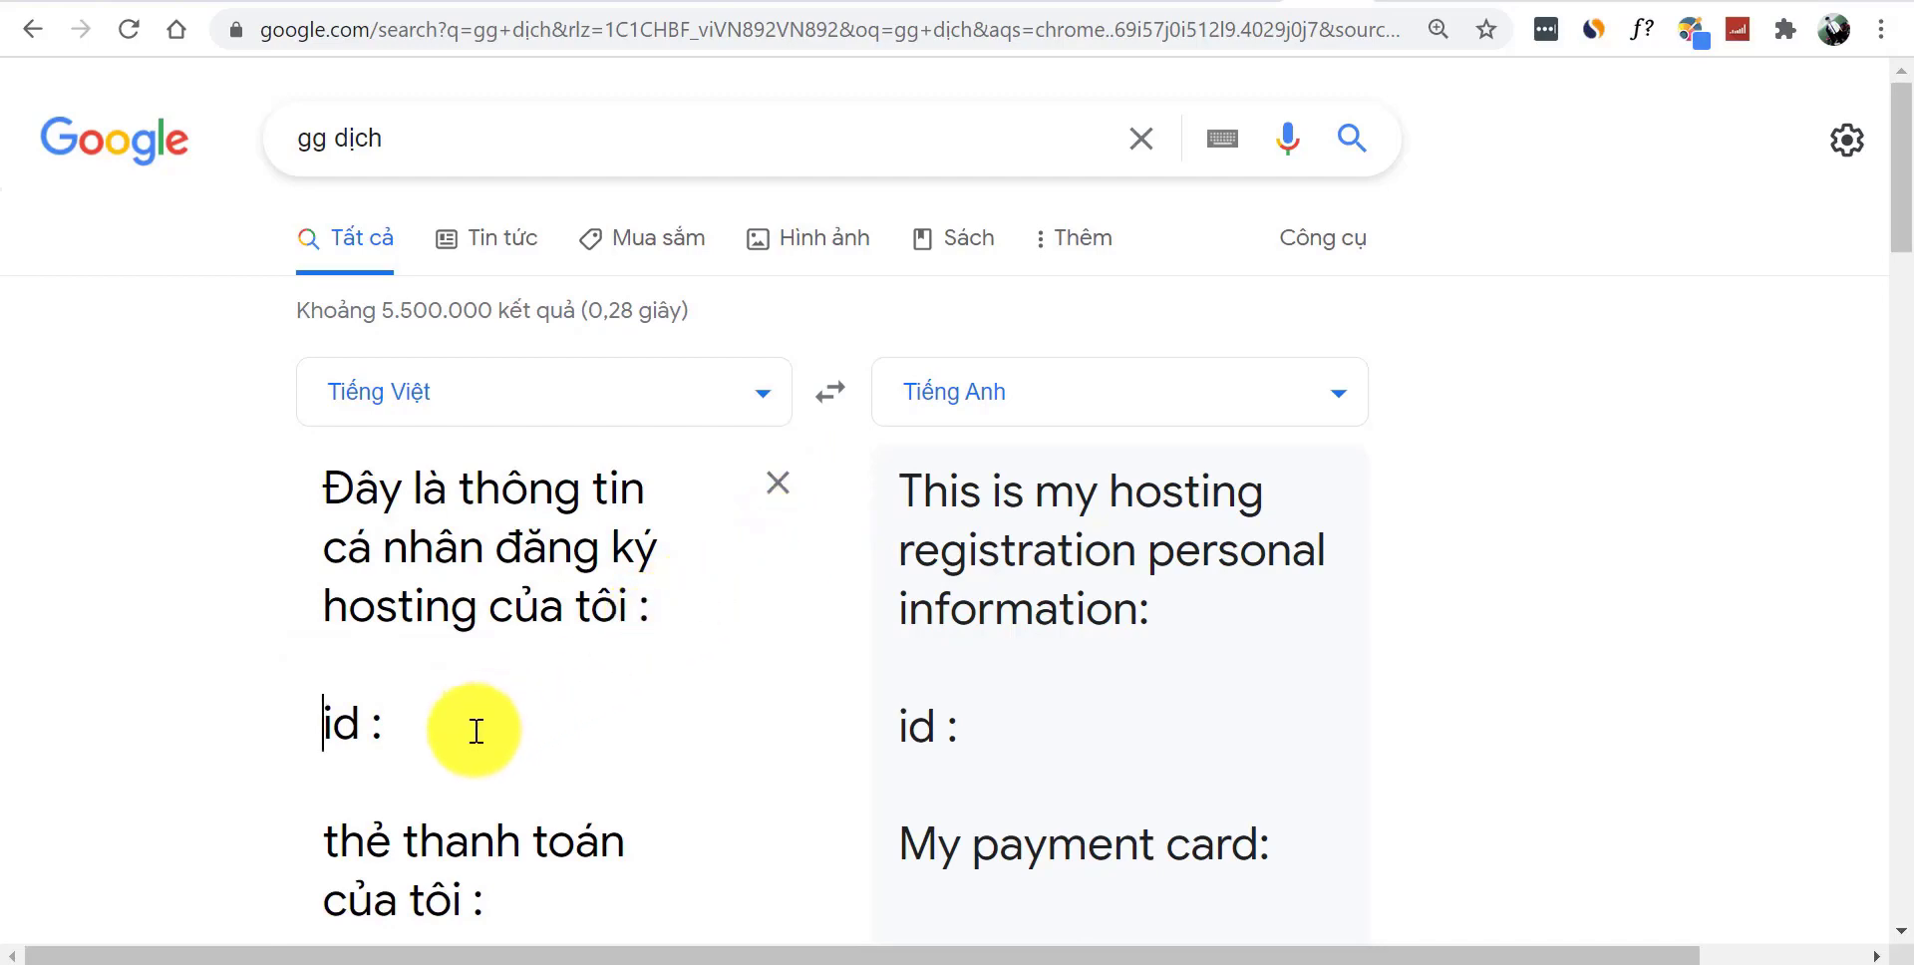
left_click(410, 709)
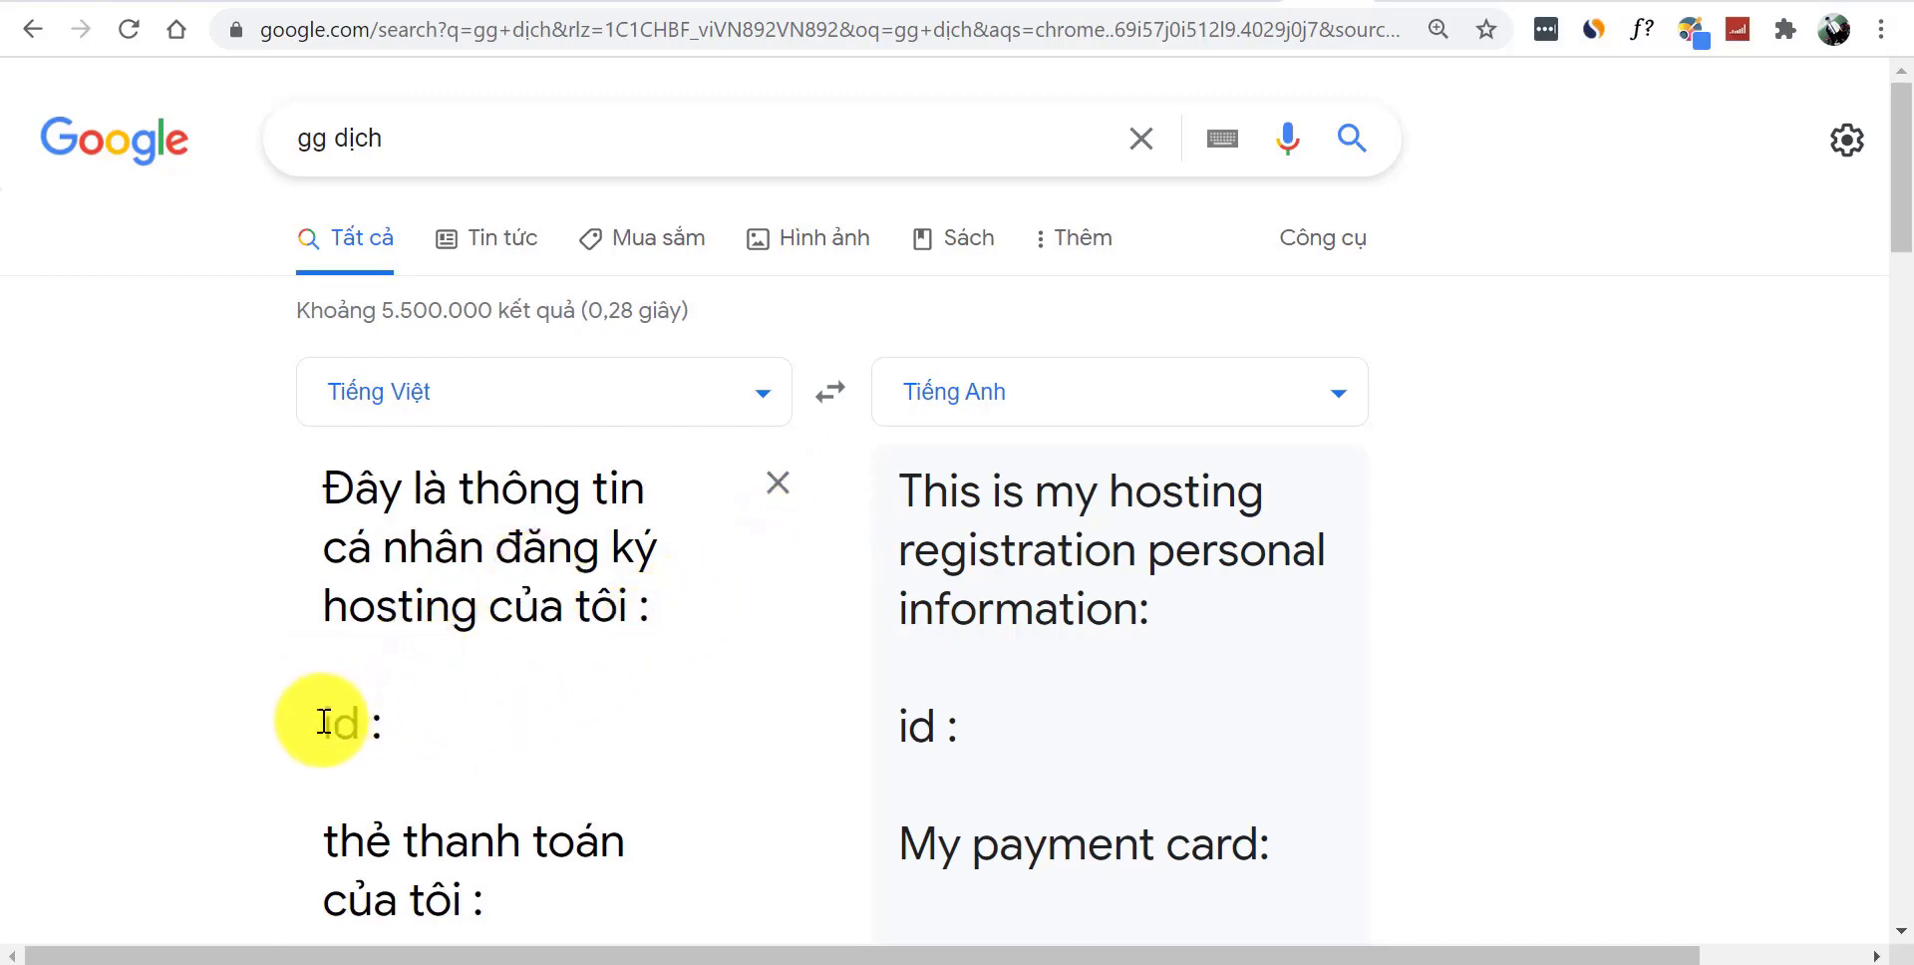
left_click_drag(325, 728, 544, 903)
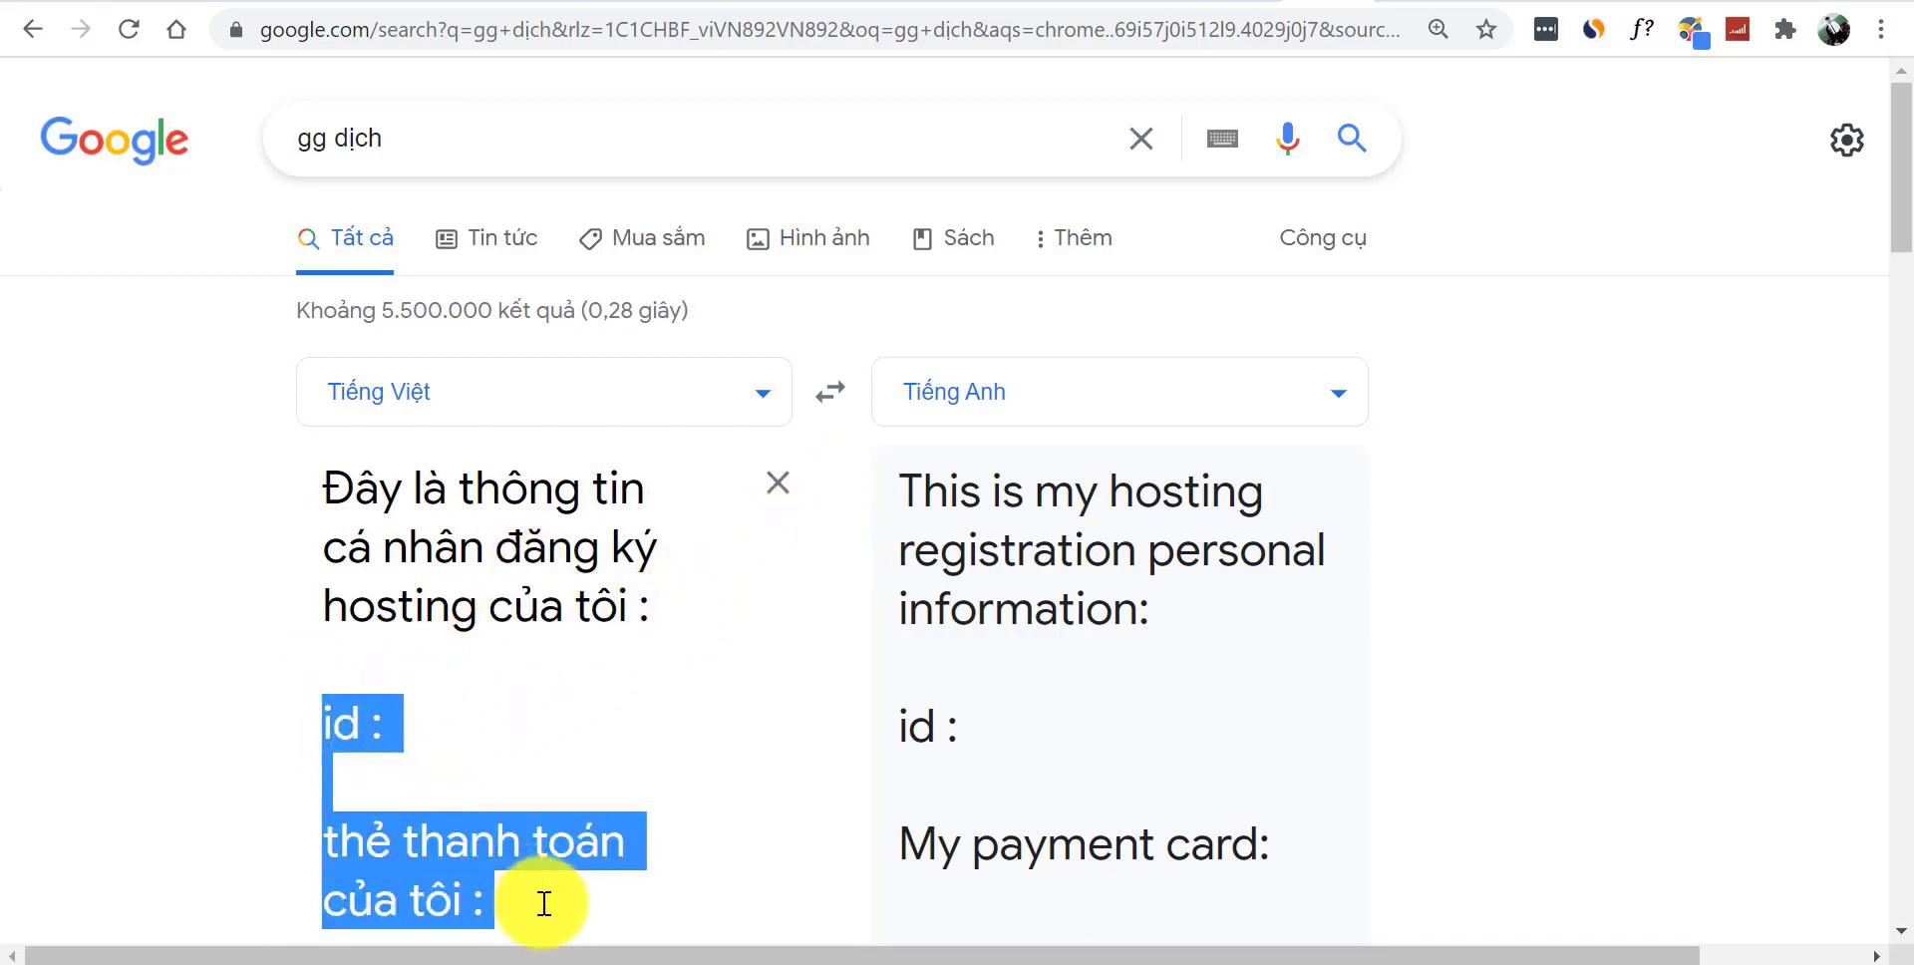
key("BackSpace")
key("BackSpace")
type("g")
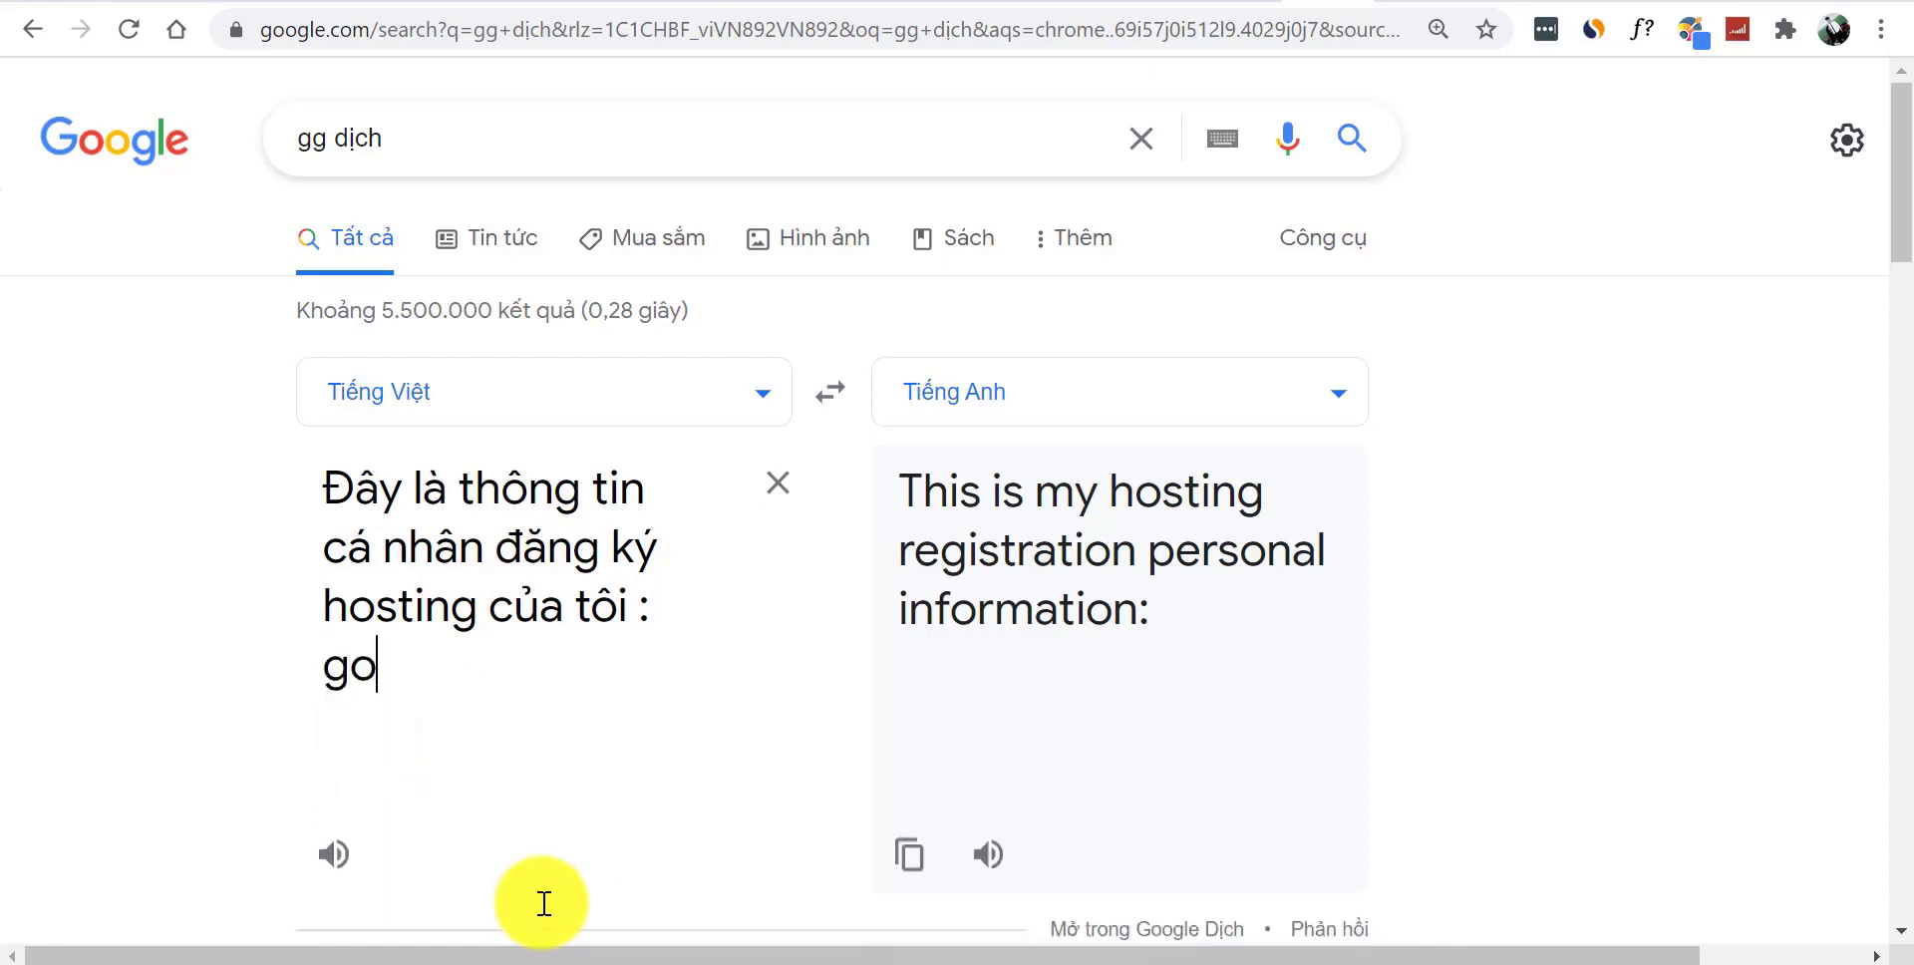
type("ồ")
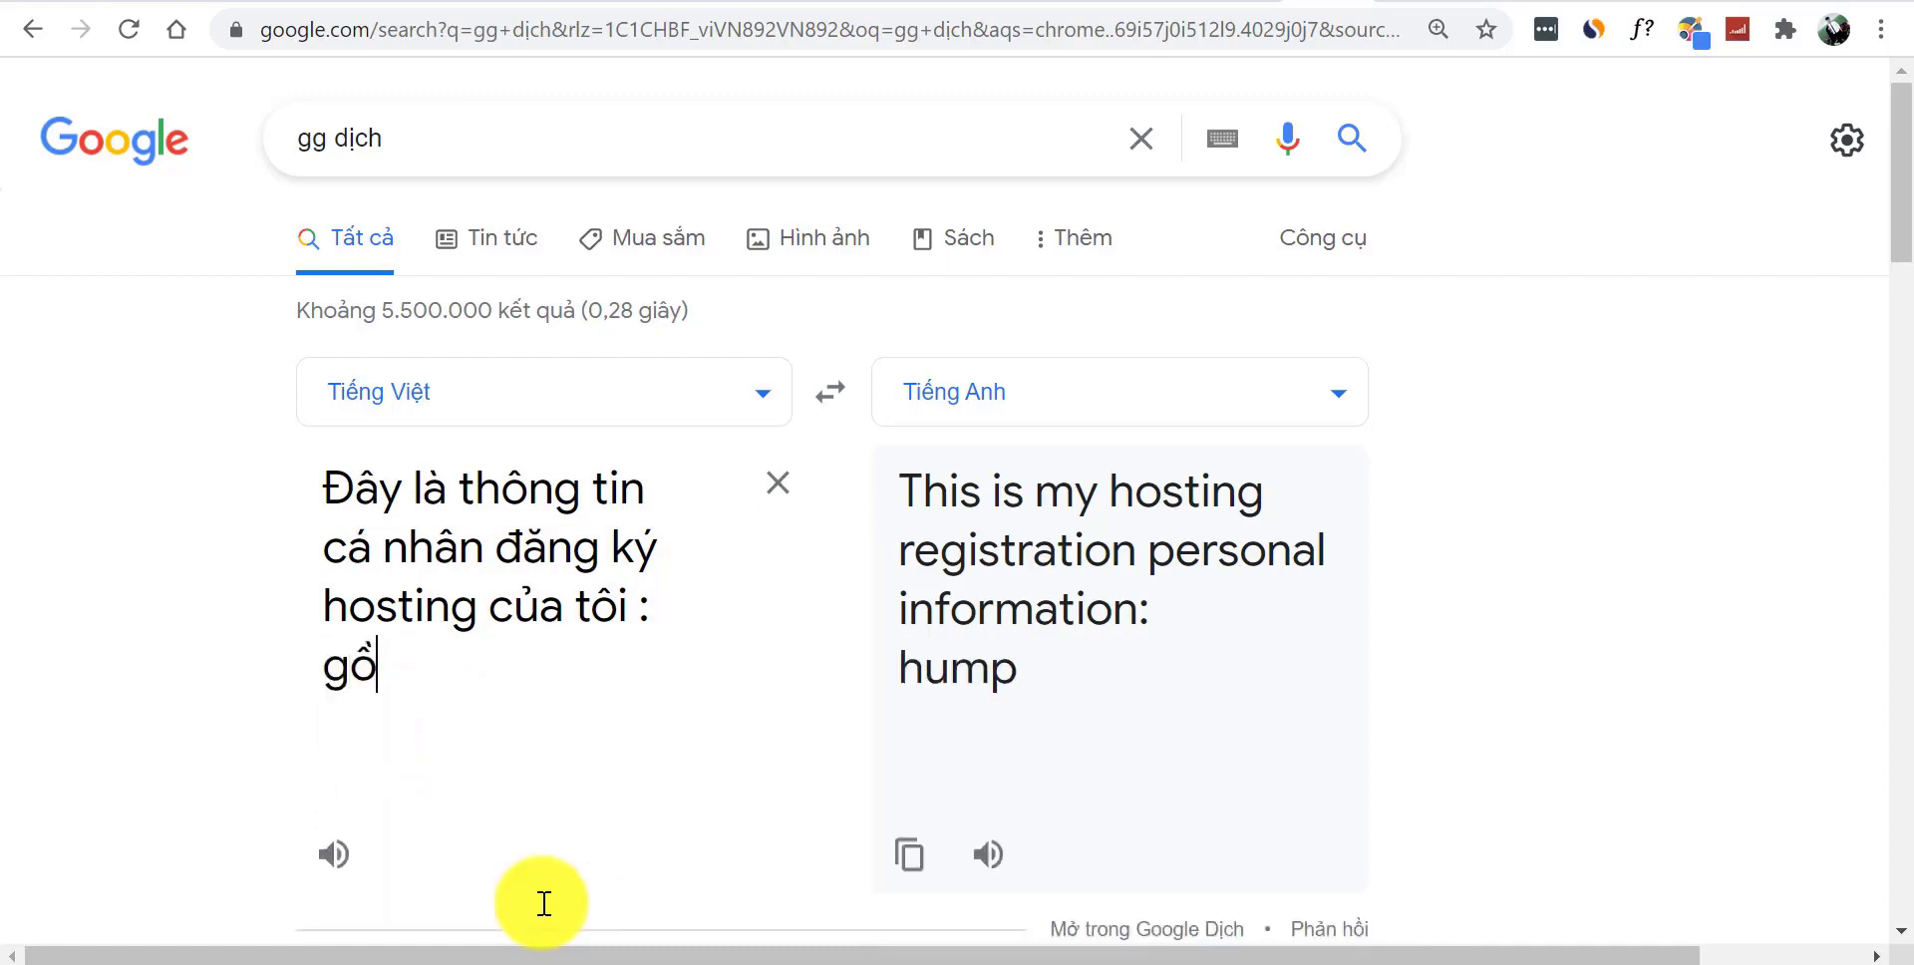
type("m id v")
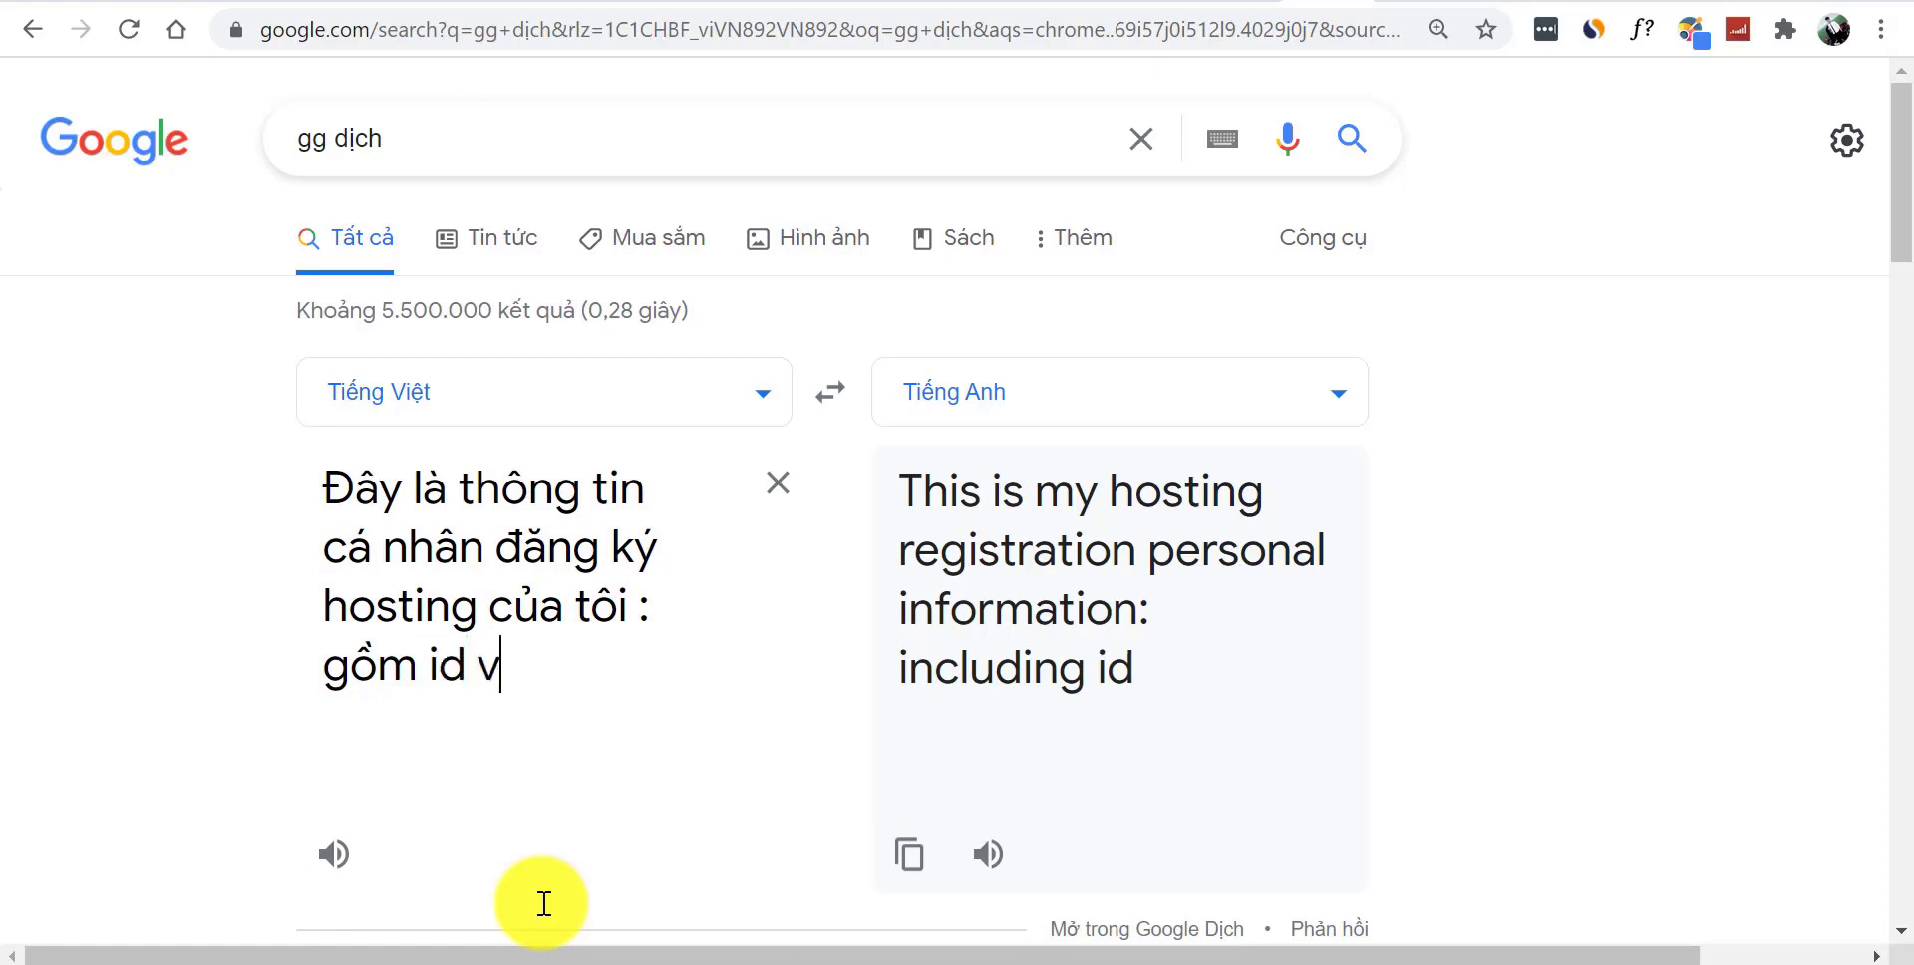
type("à thẻ thanh toán t")
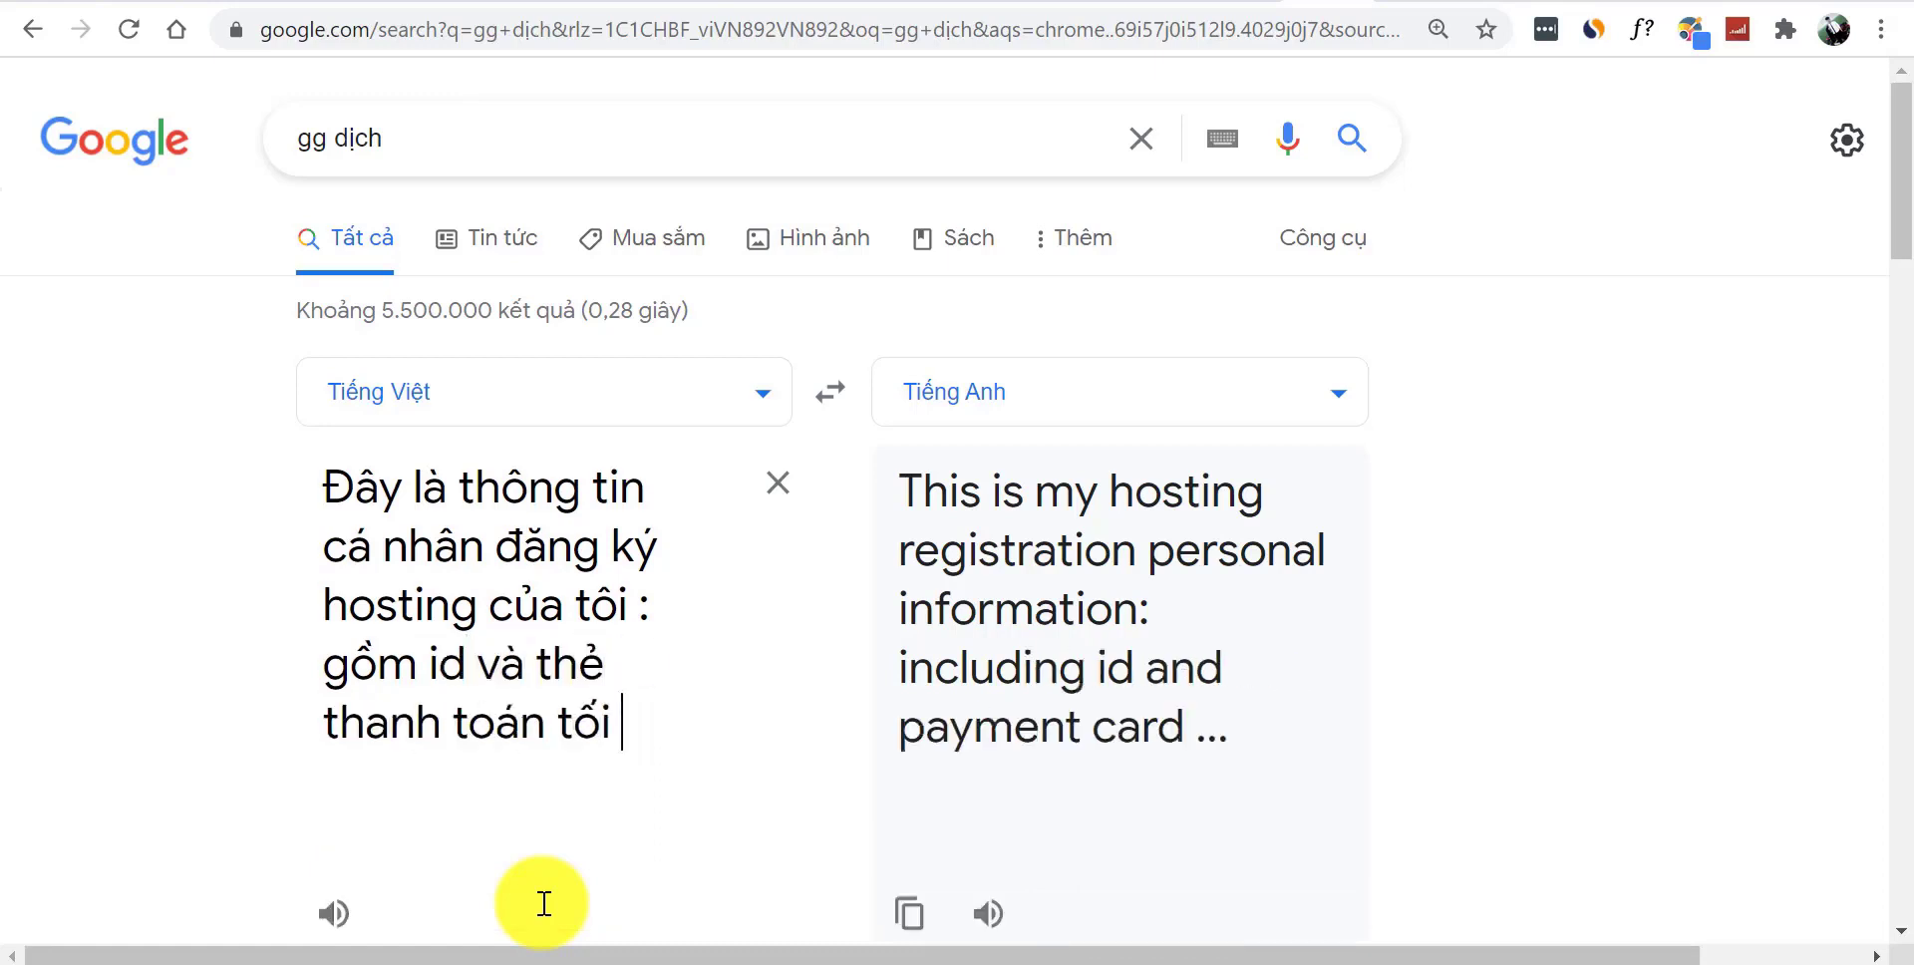
type("ôi có đi")
type("nh kèm")
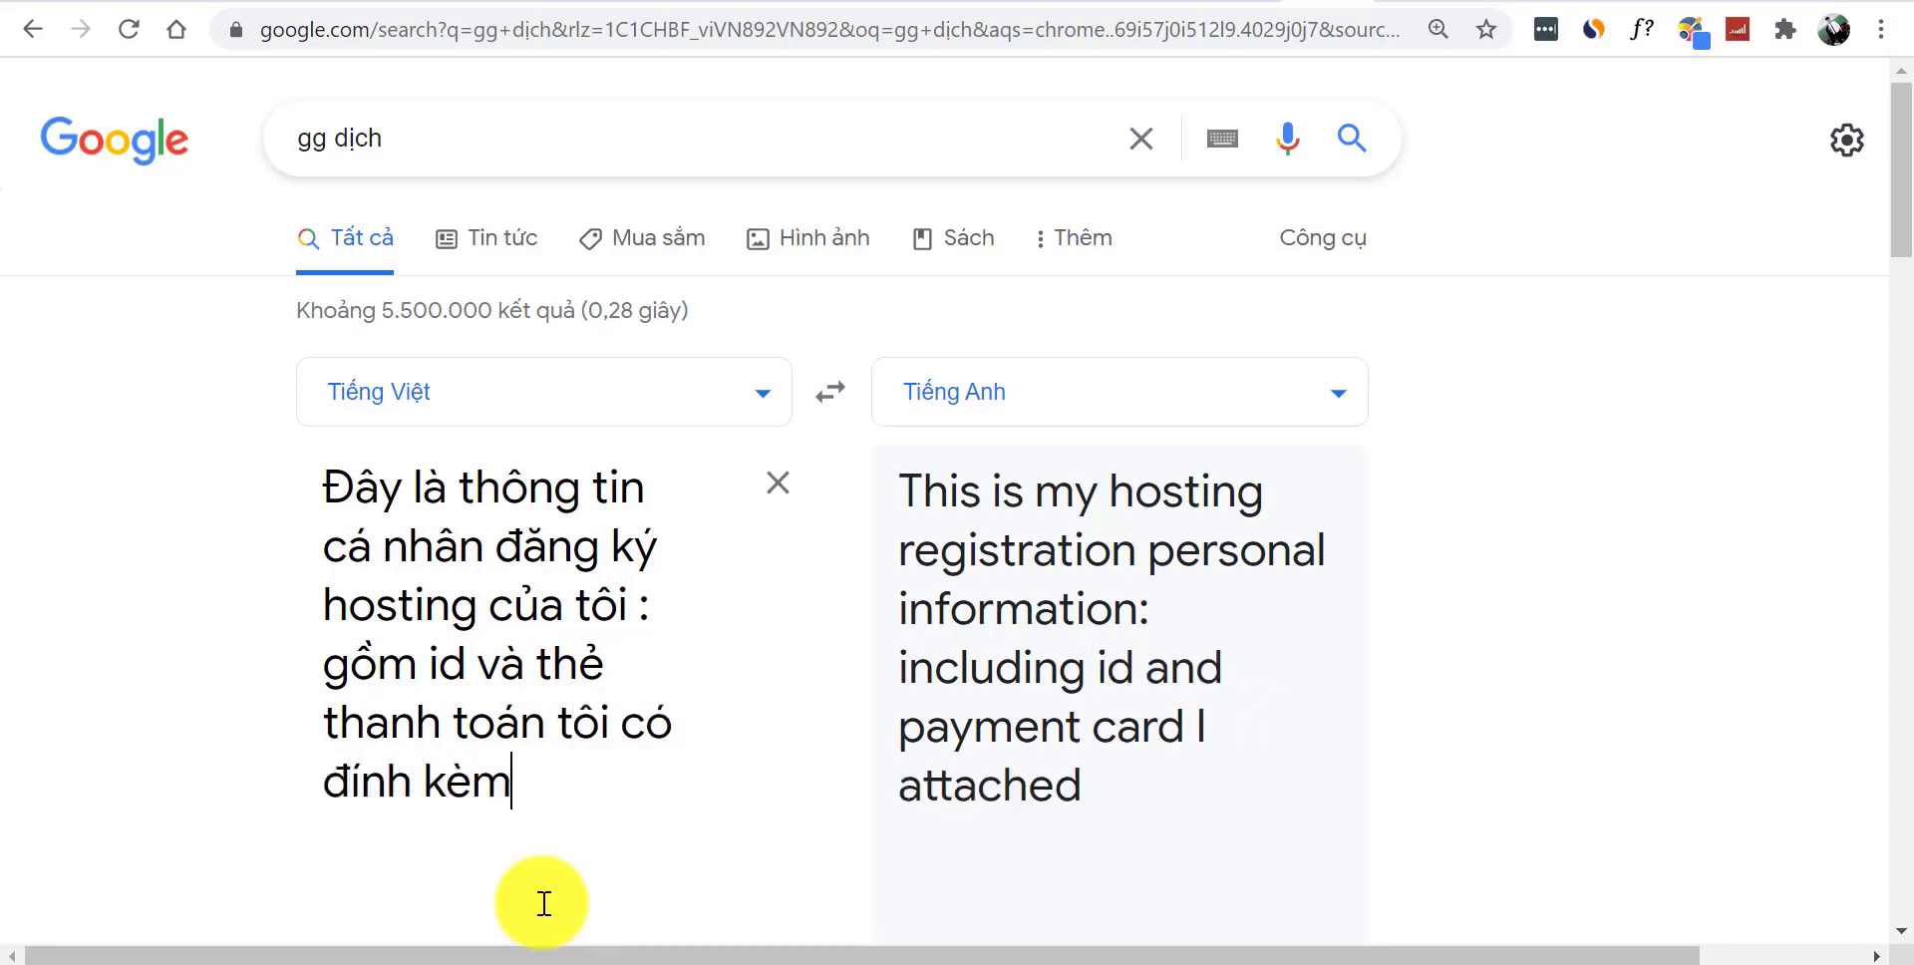
type(" ở duws")
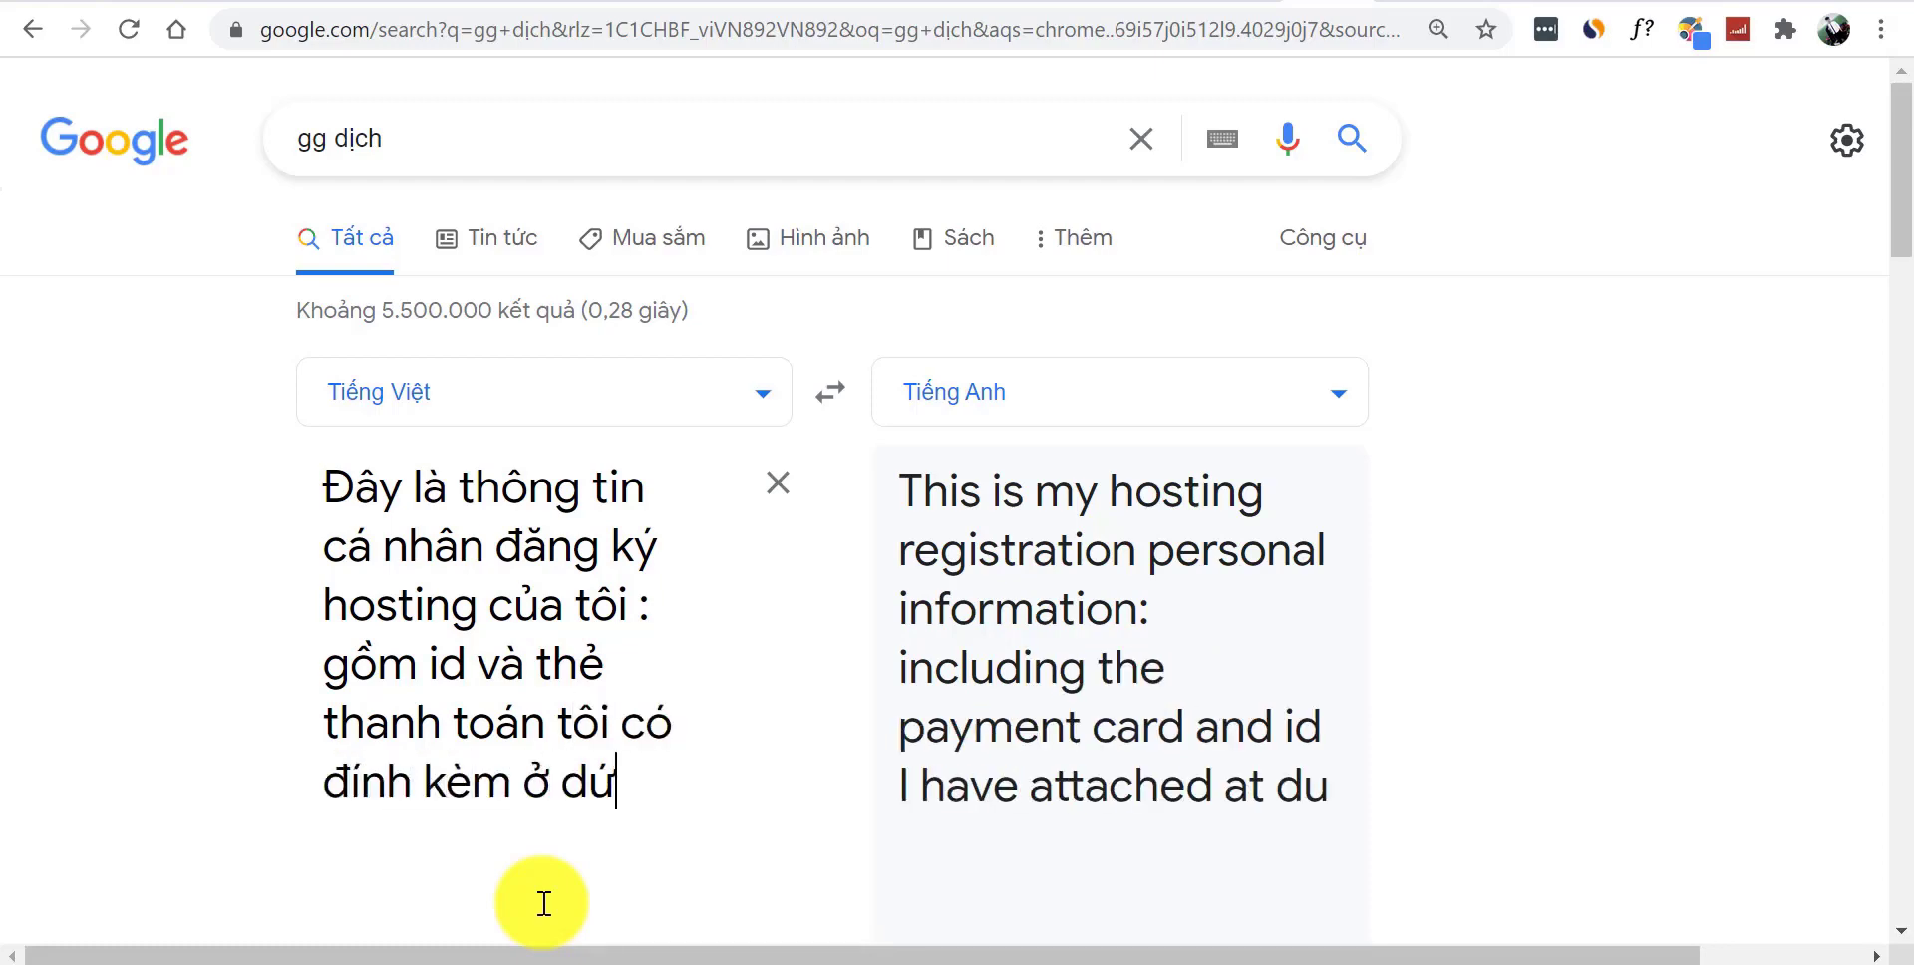
key("BackSpace")
key("BackSpace")
type("ưới")
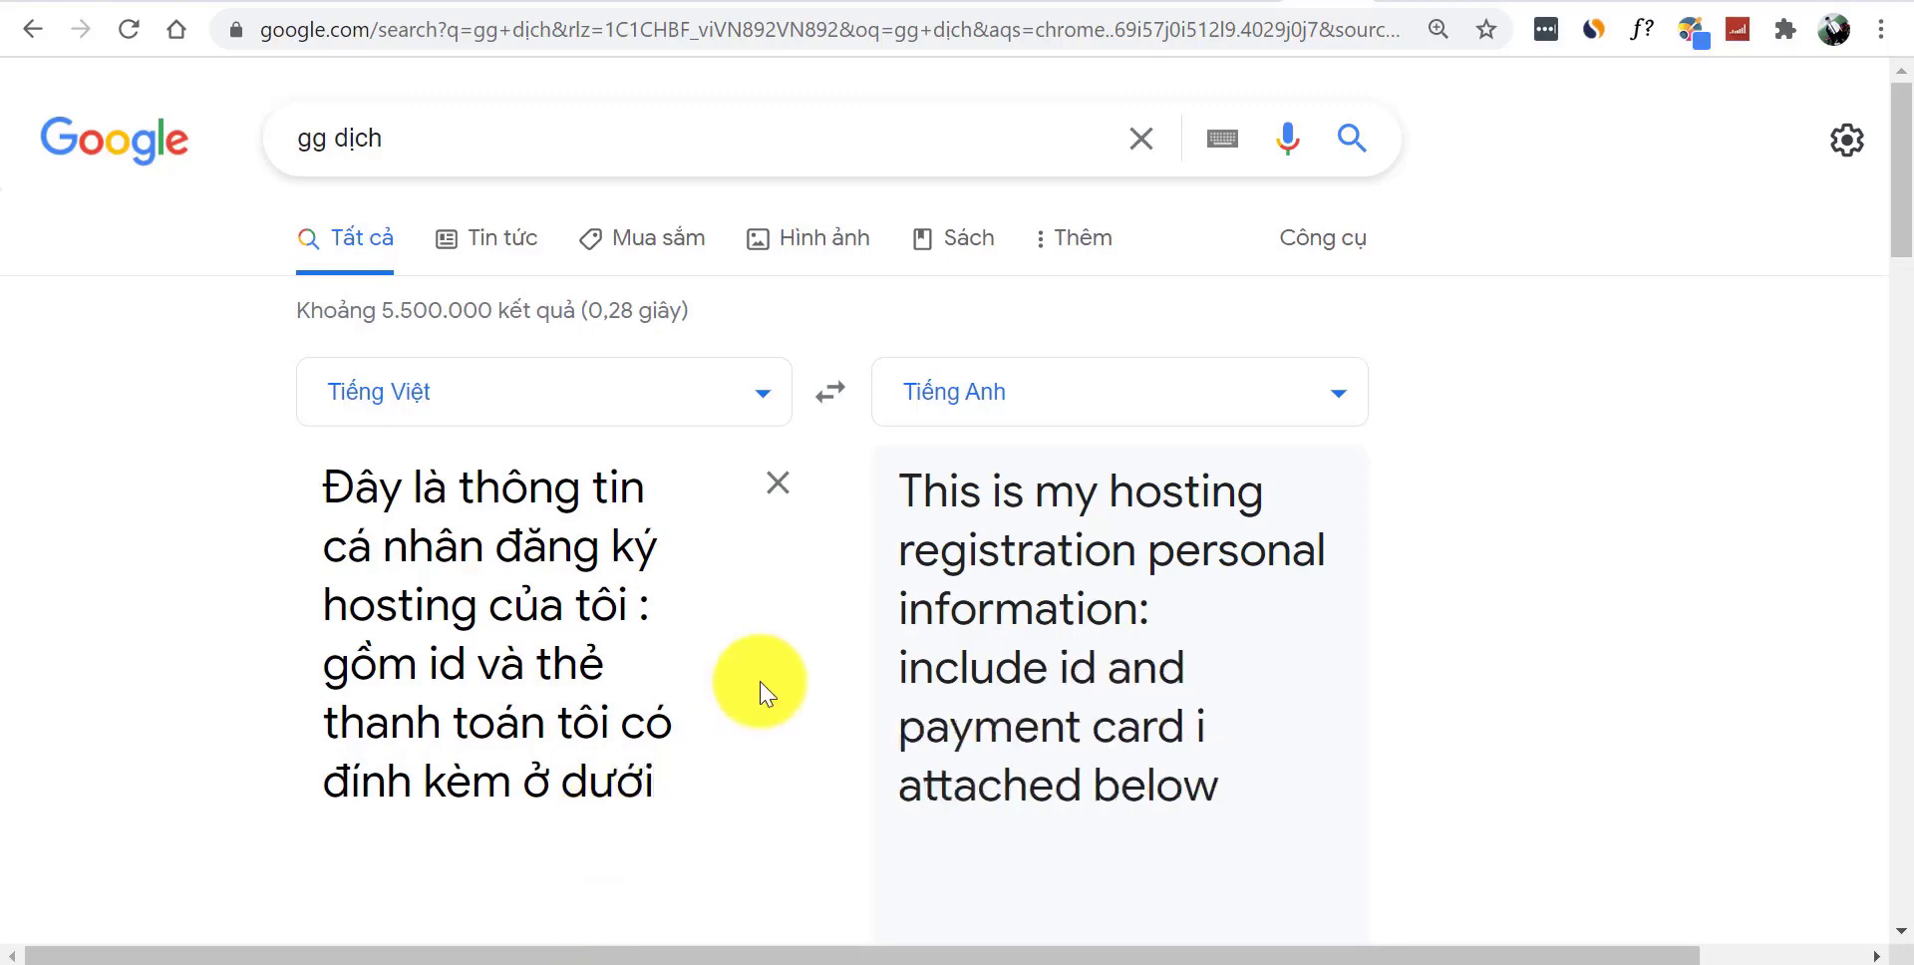
- Swap languages to check the back-translation and copy the English sentence
left_click_drag(1209, 760, 895, 479)
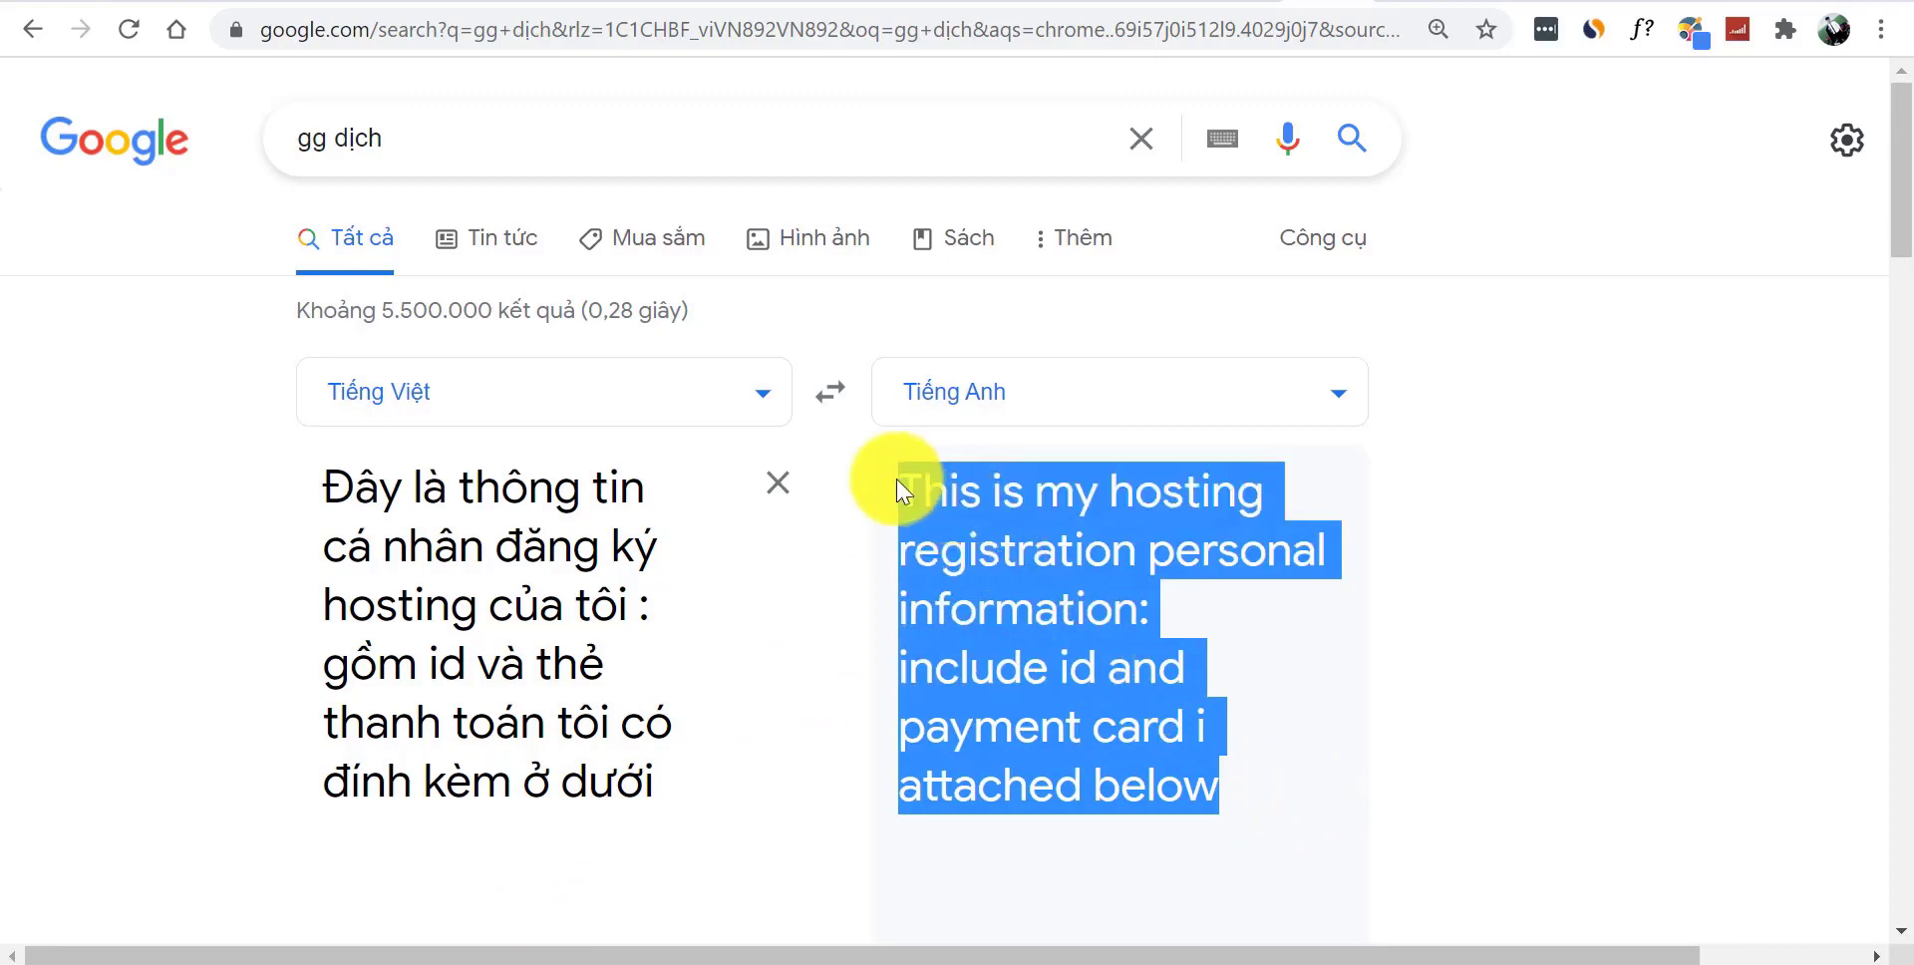
left_click(834, 385)
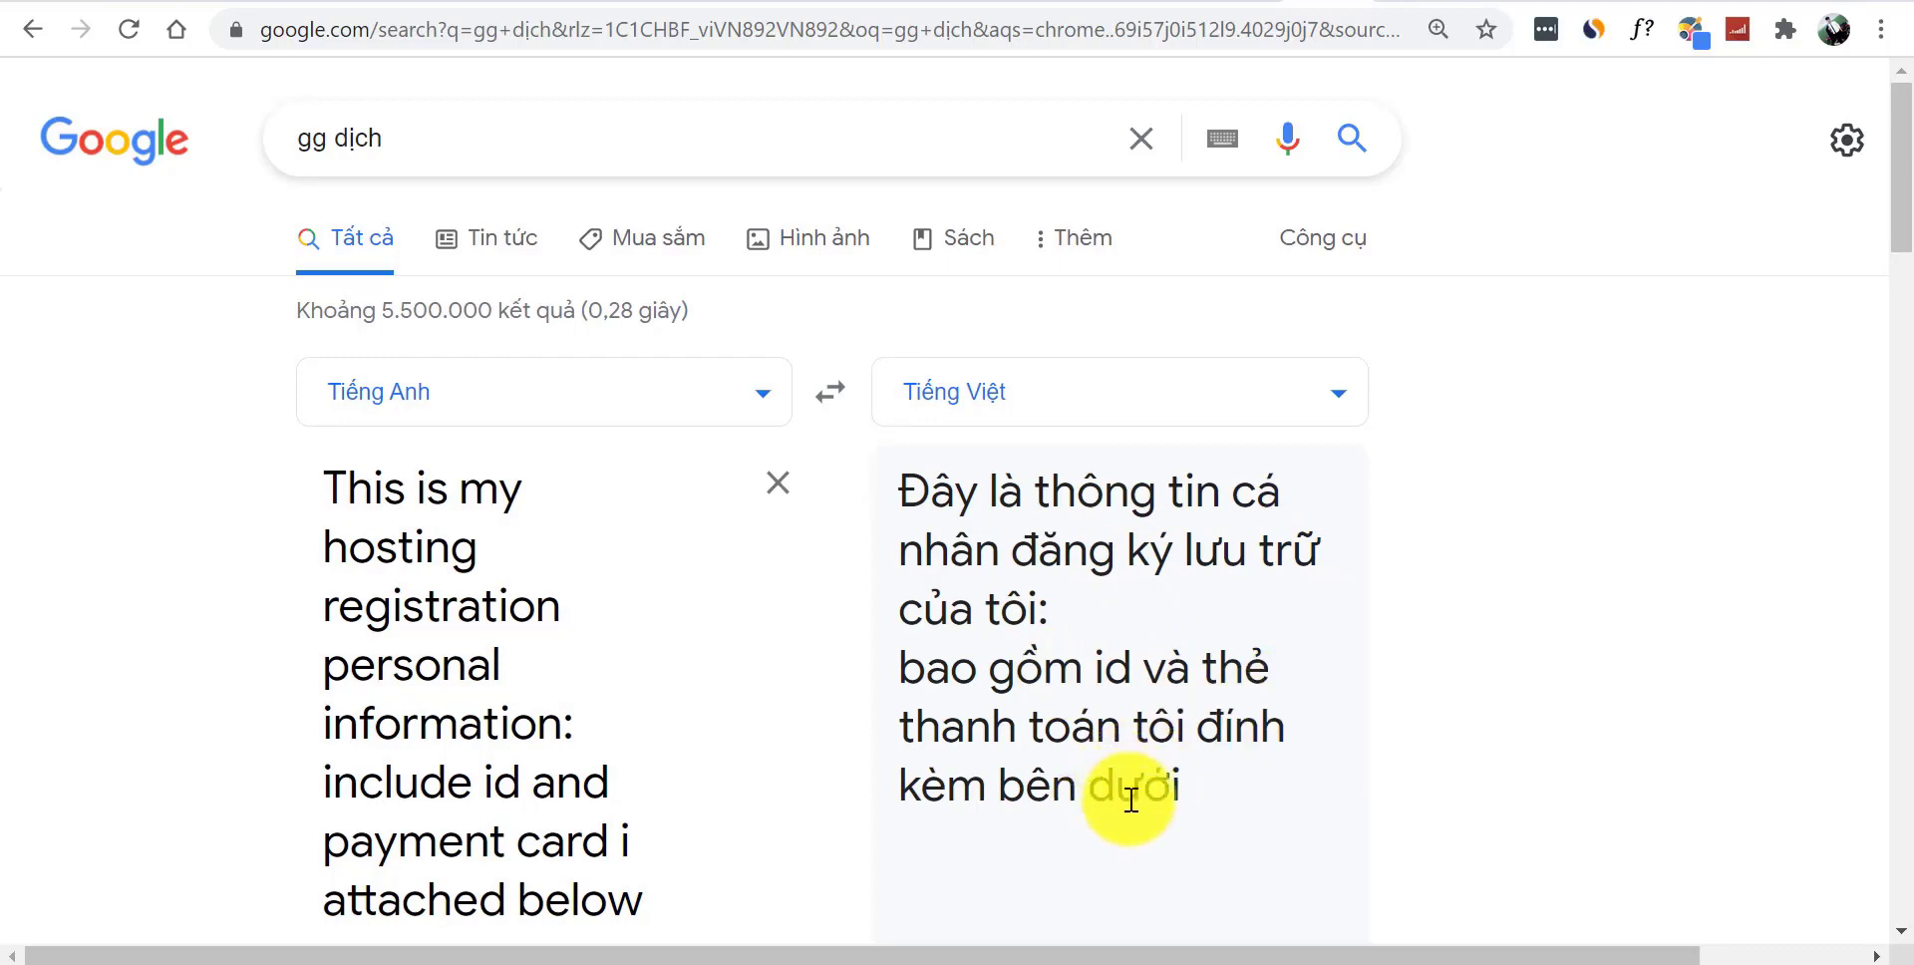
key("ctrl+a")
key("ctrl+c")
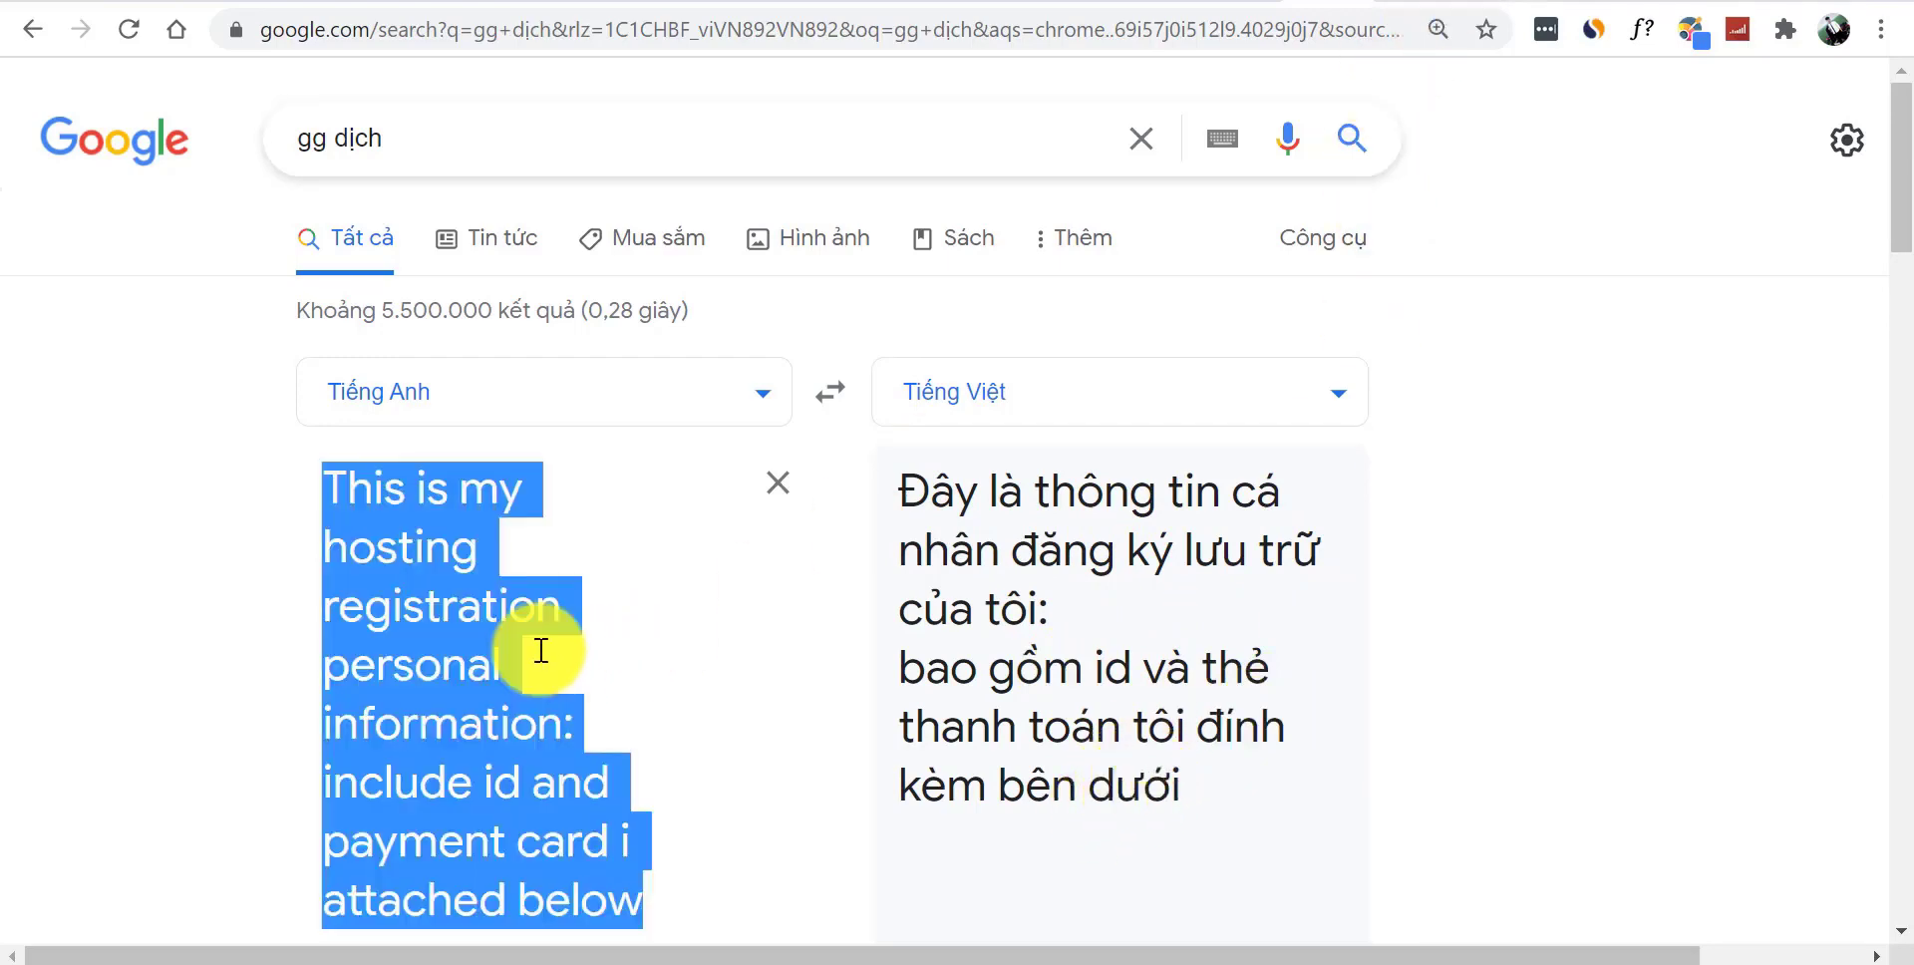
left_click(558, 30)
key("ctrl+v")
key("ctrl+a")
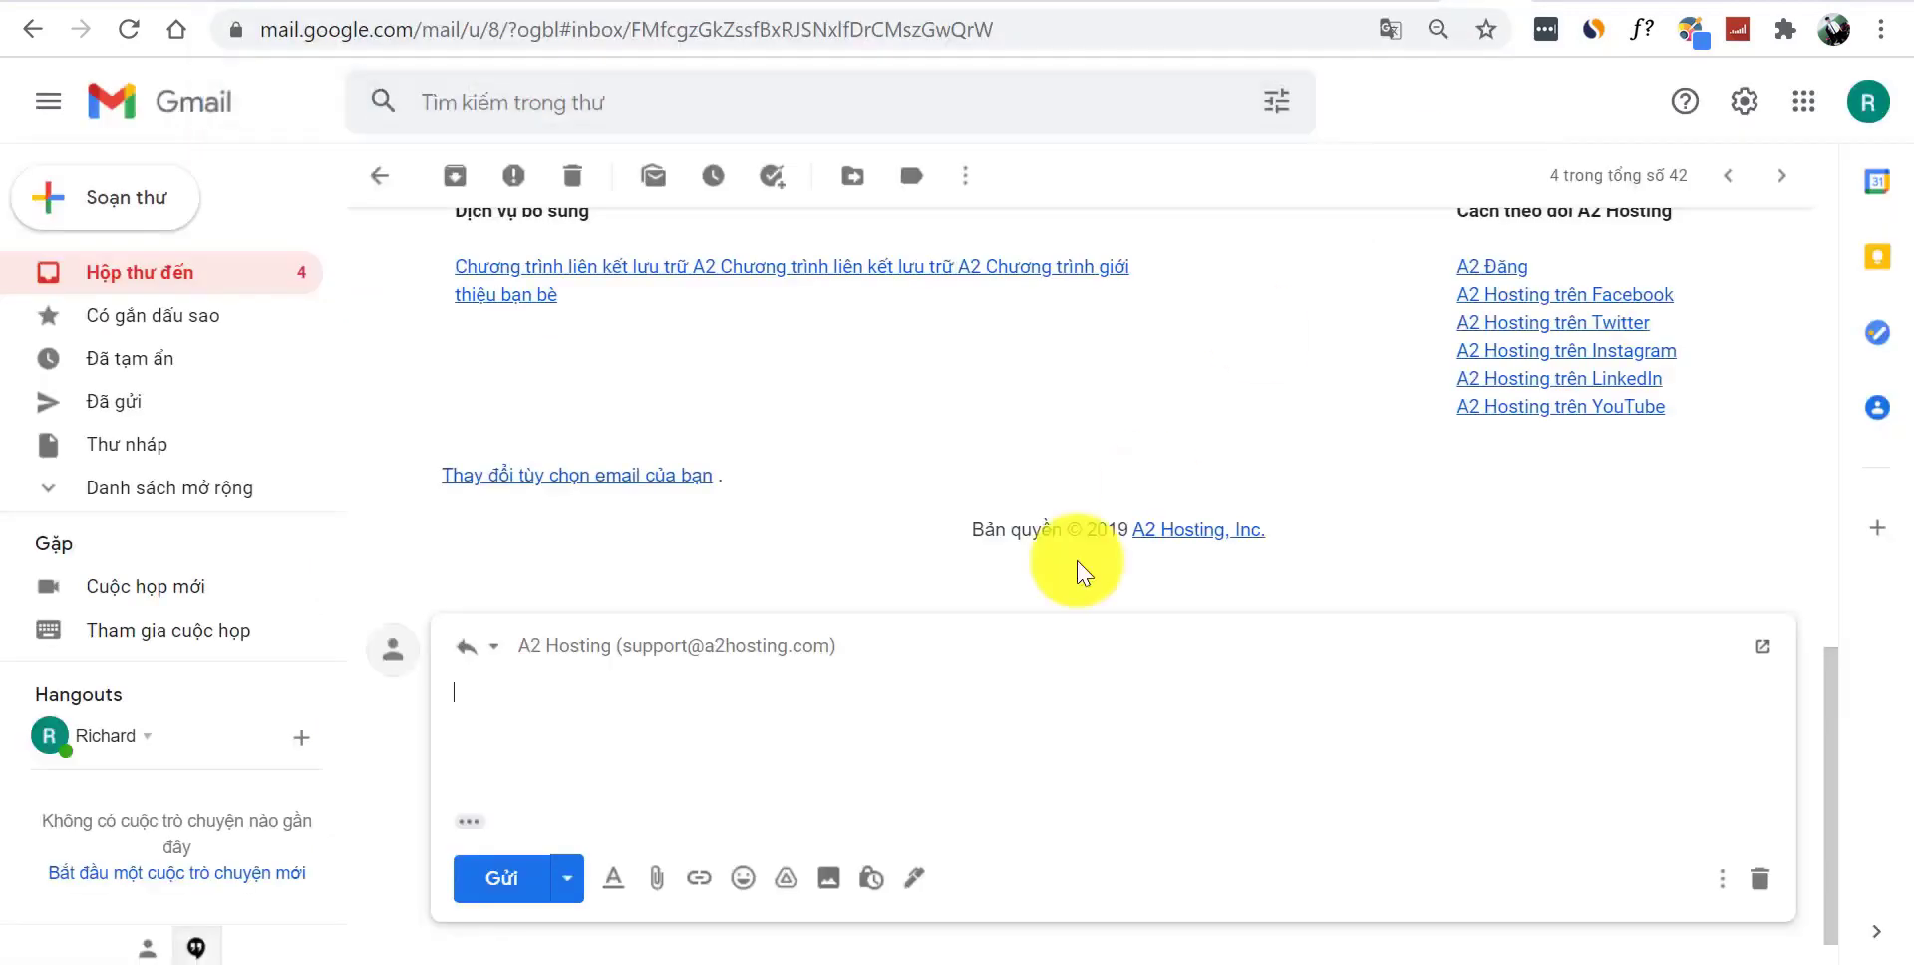
- Paste the English note into the A2 Hosting reply, cancel attaching a file, and return to the inbox
key("ctrl+v")
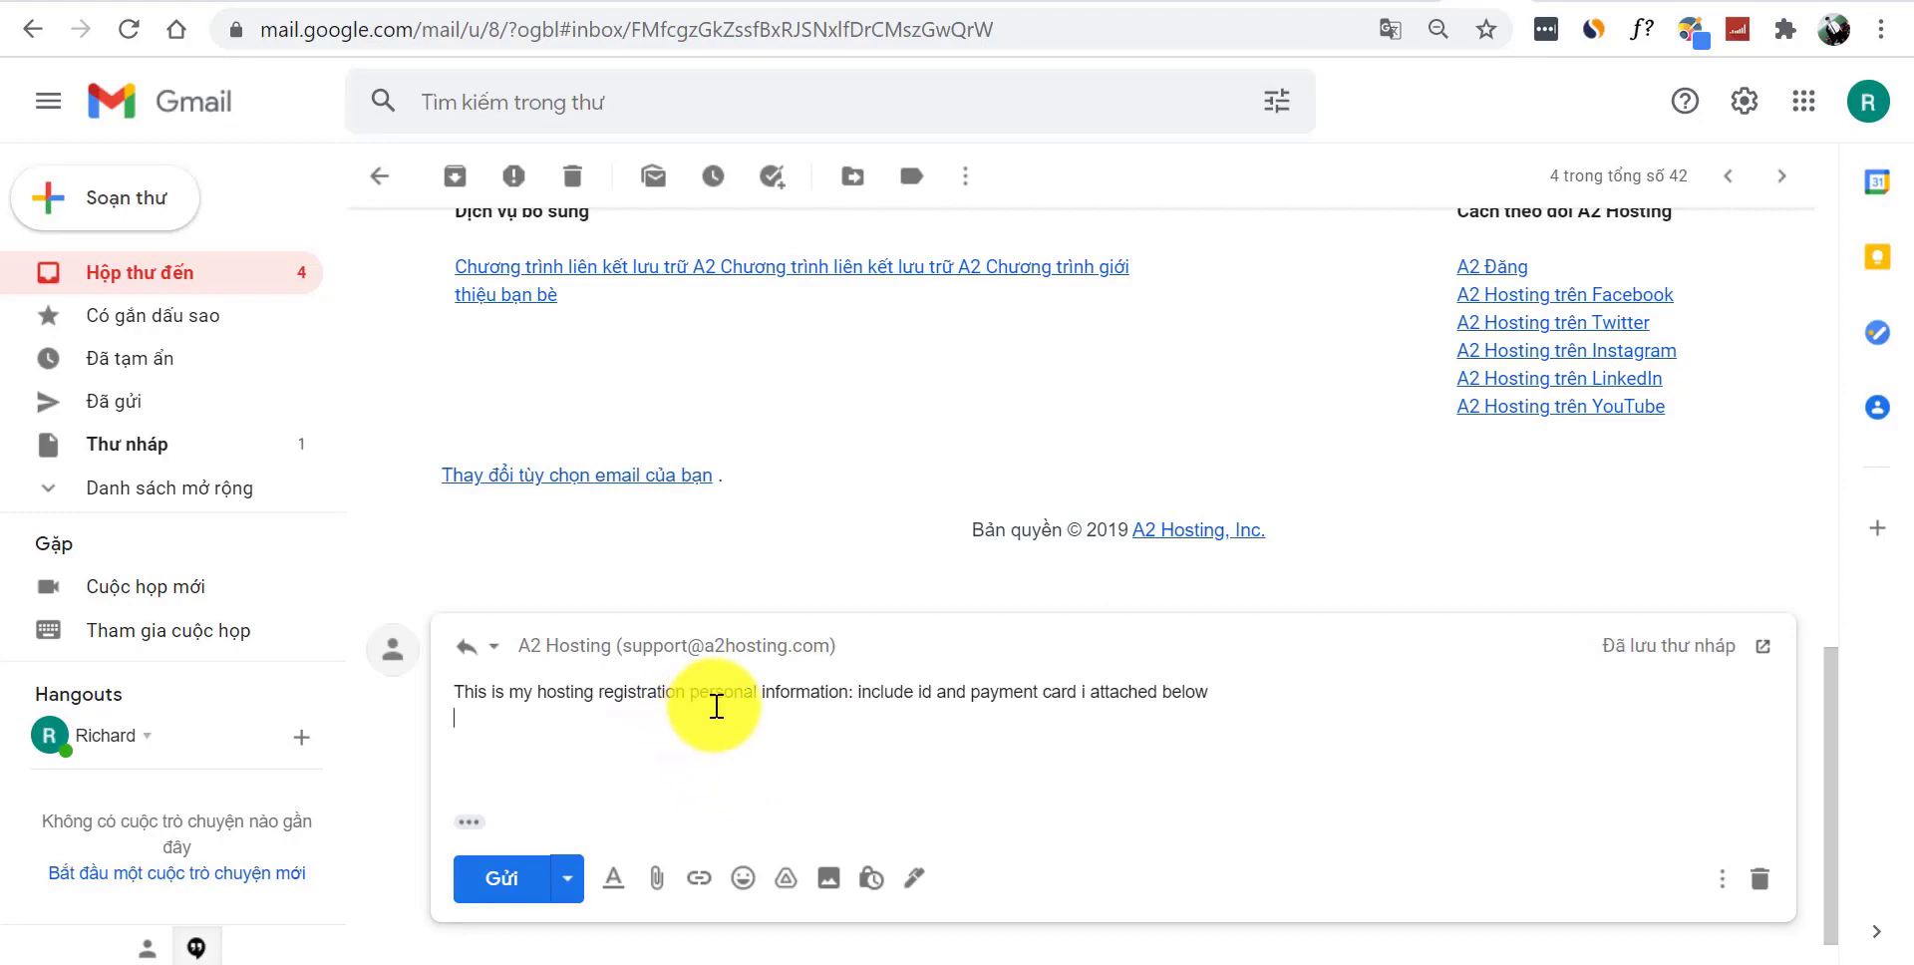
left_click(657, 883)
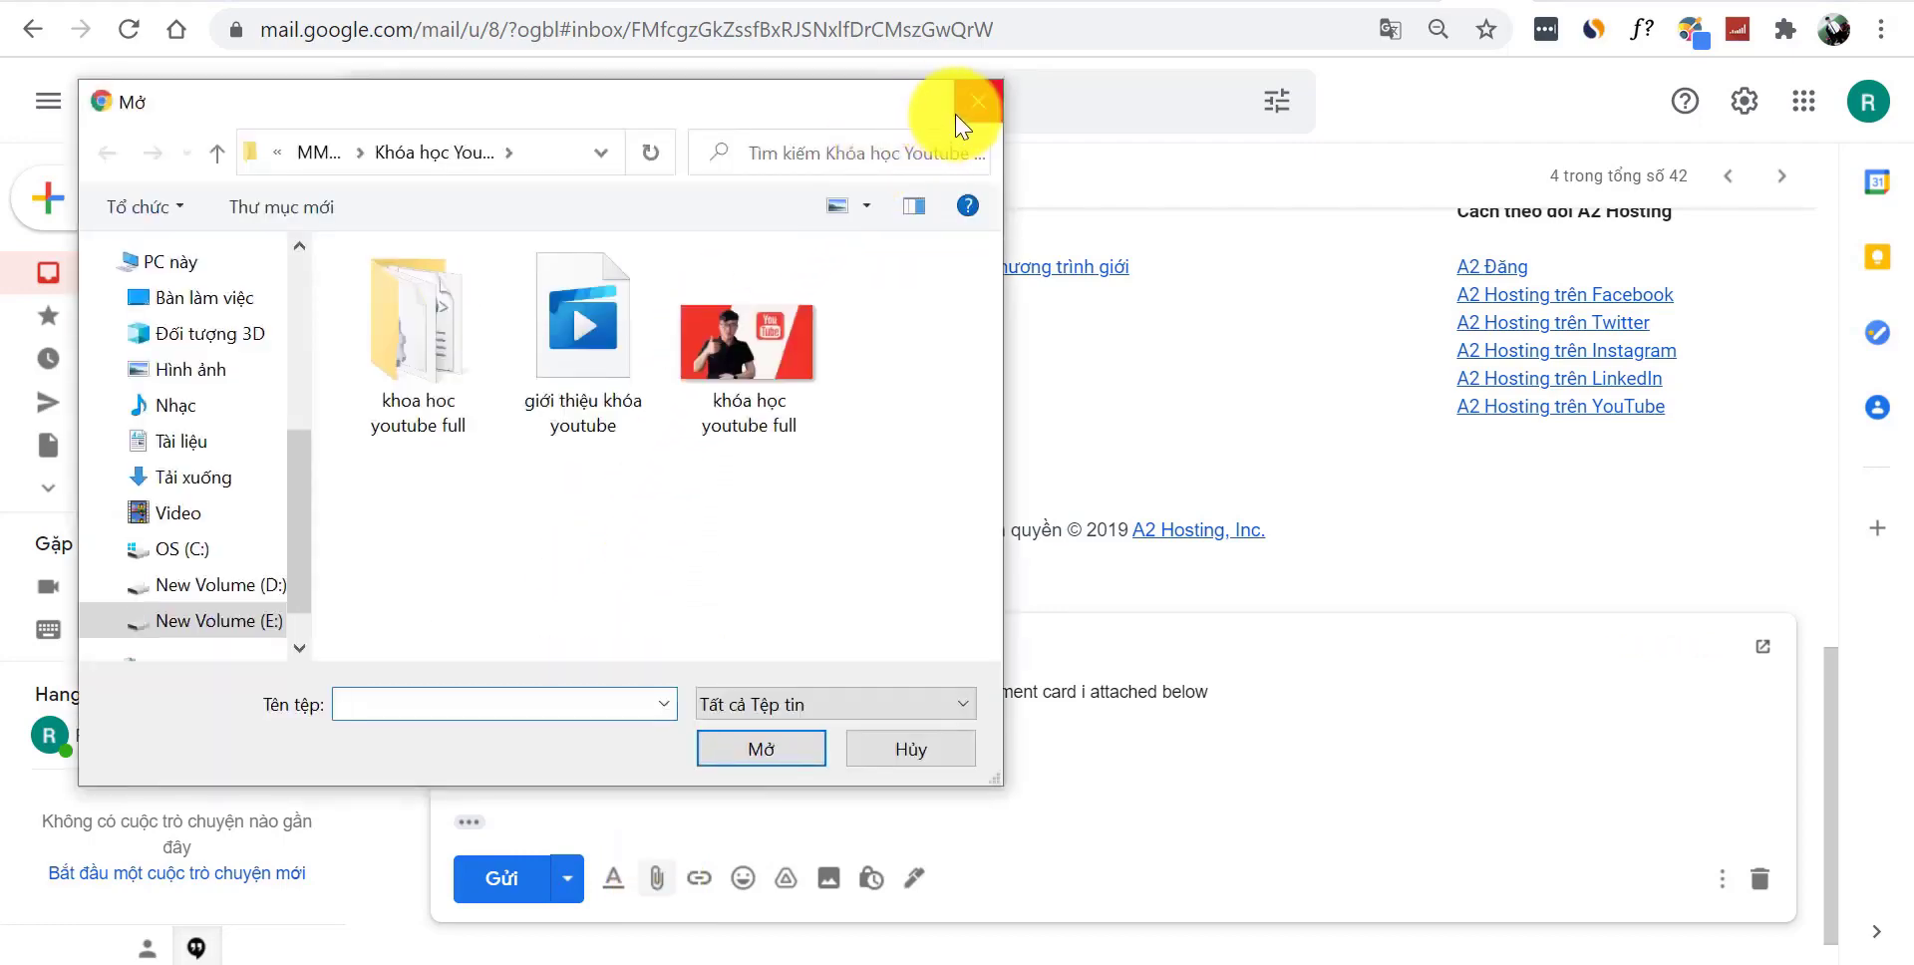
left_click(965, 110)
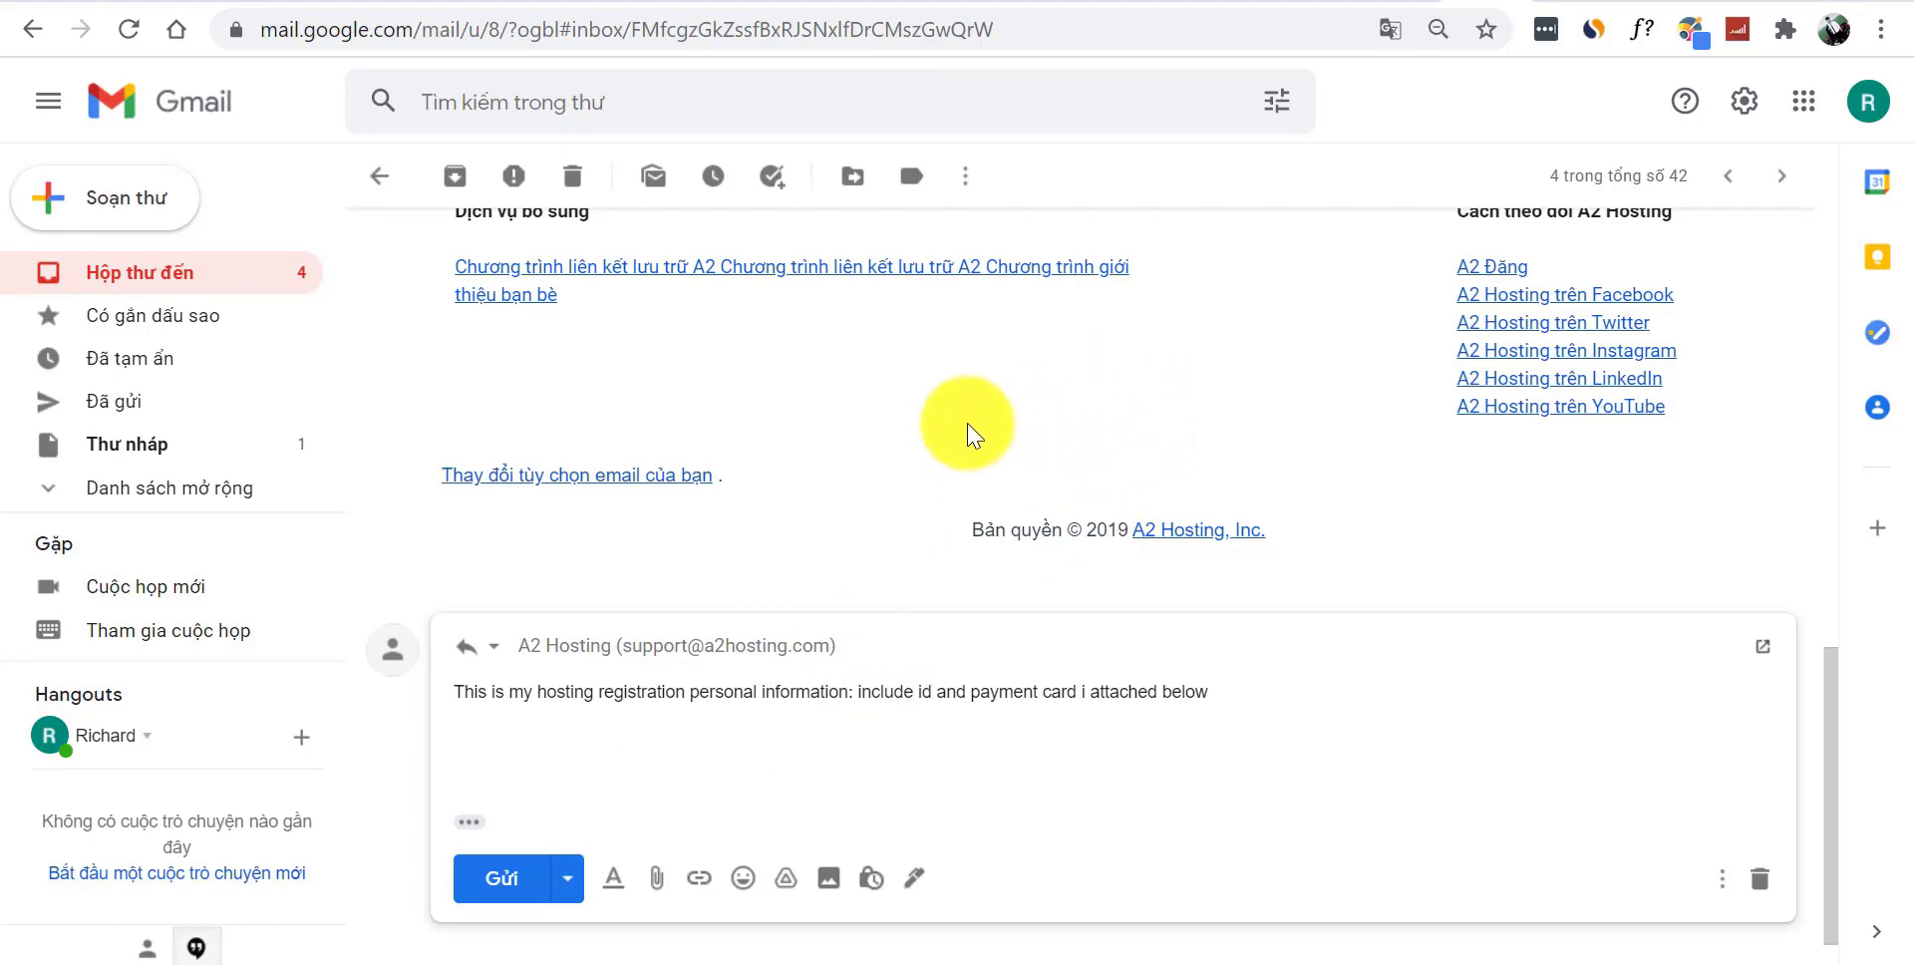
left_click(380, 176)
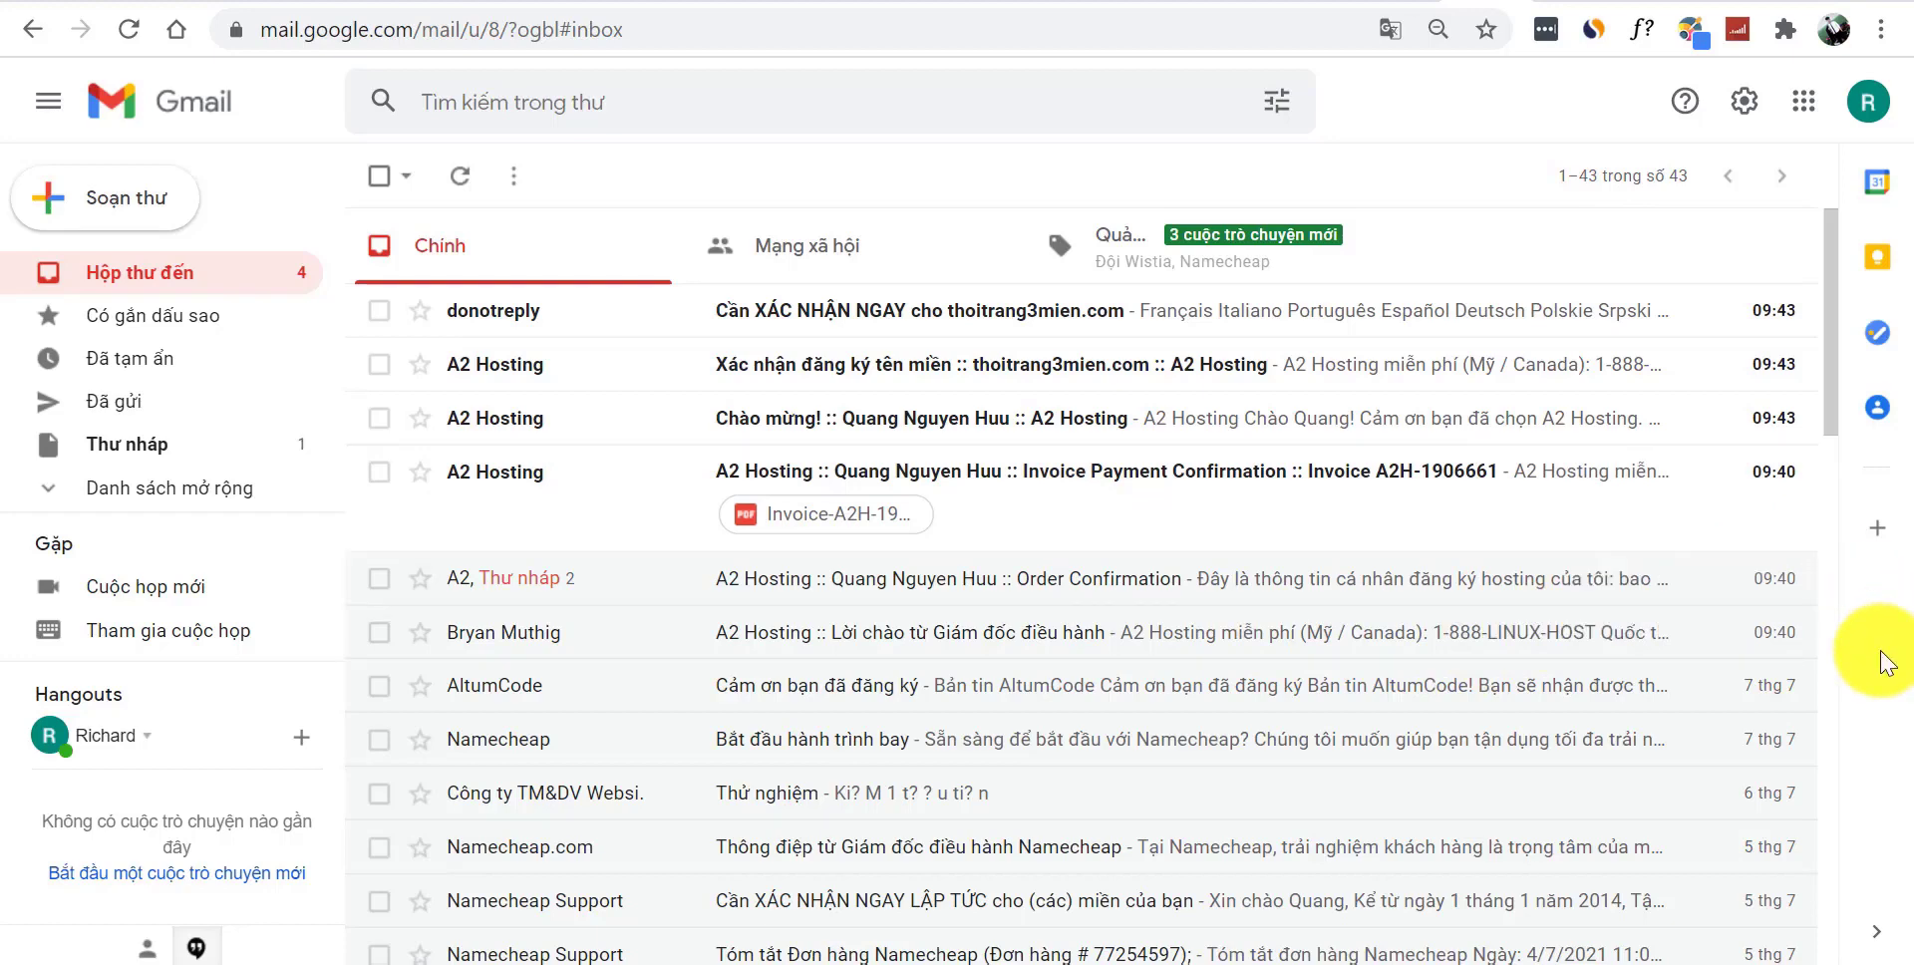
- Open the A2 Hosting Invoice Payment Confirmation email, scroll through it, and go back to the inbox
left_click(1164, 516)
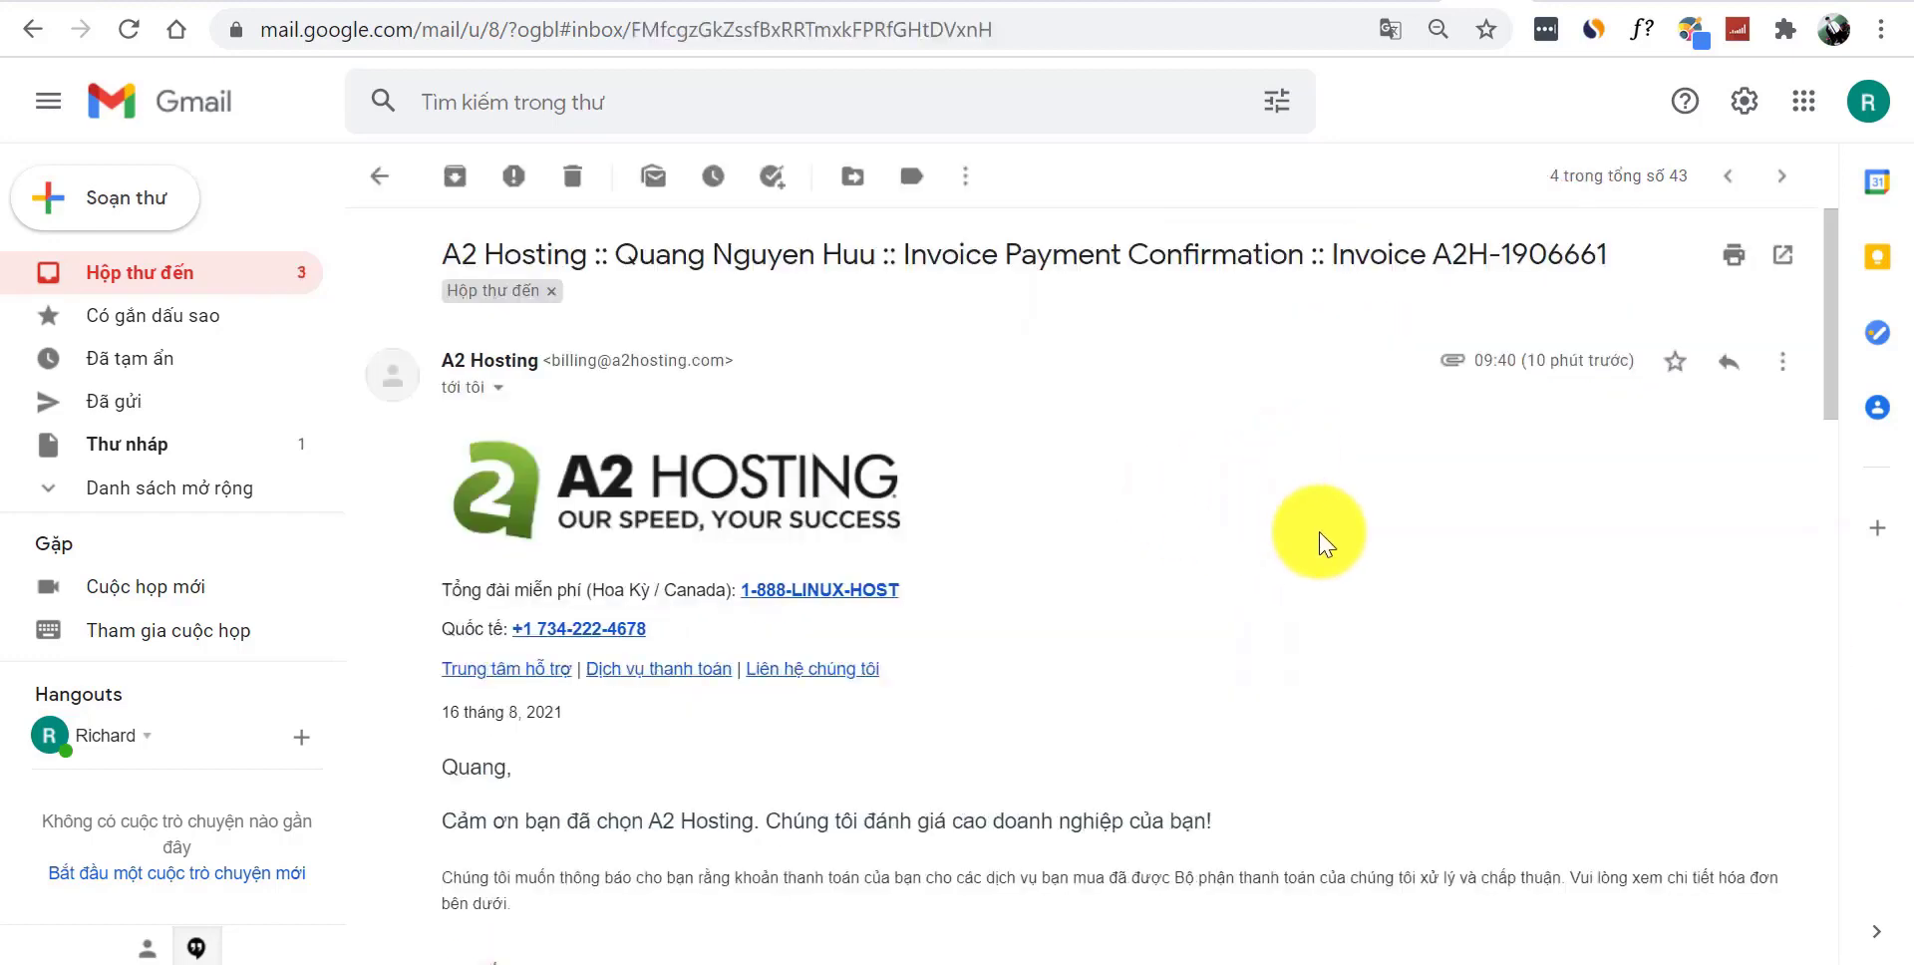
left_click_drag(1828, 335, 1858, 379)
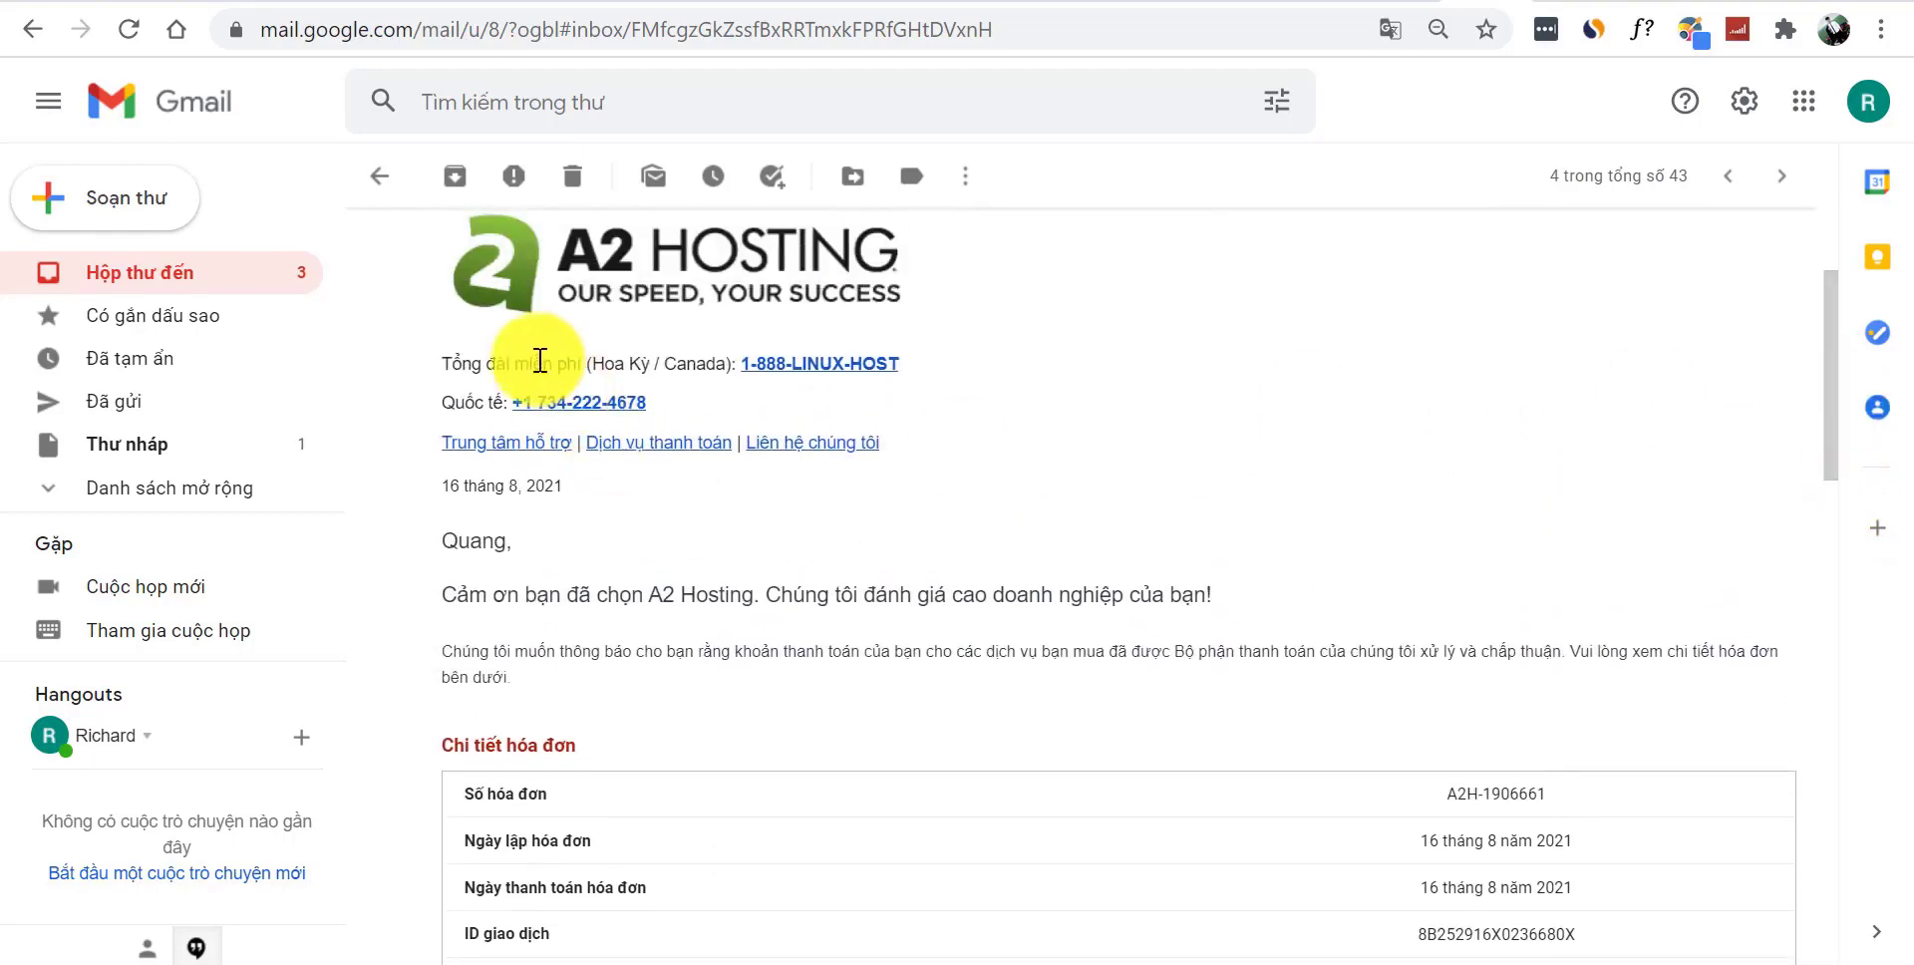
left_click(390, 190)
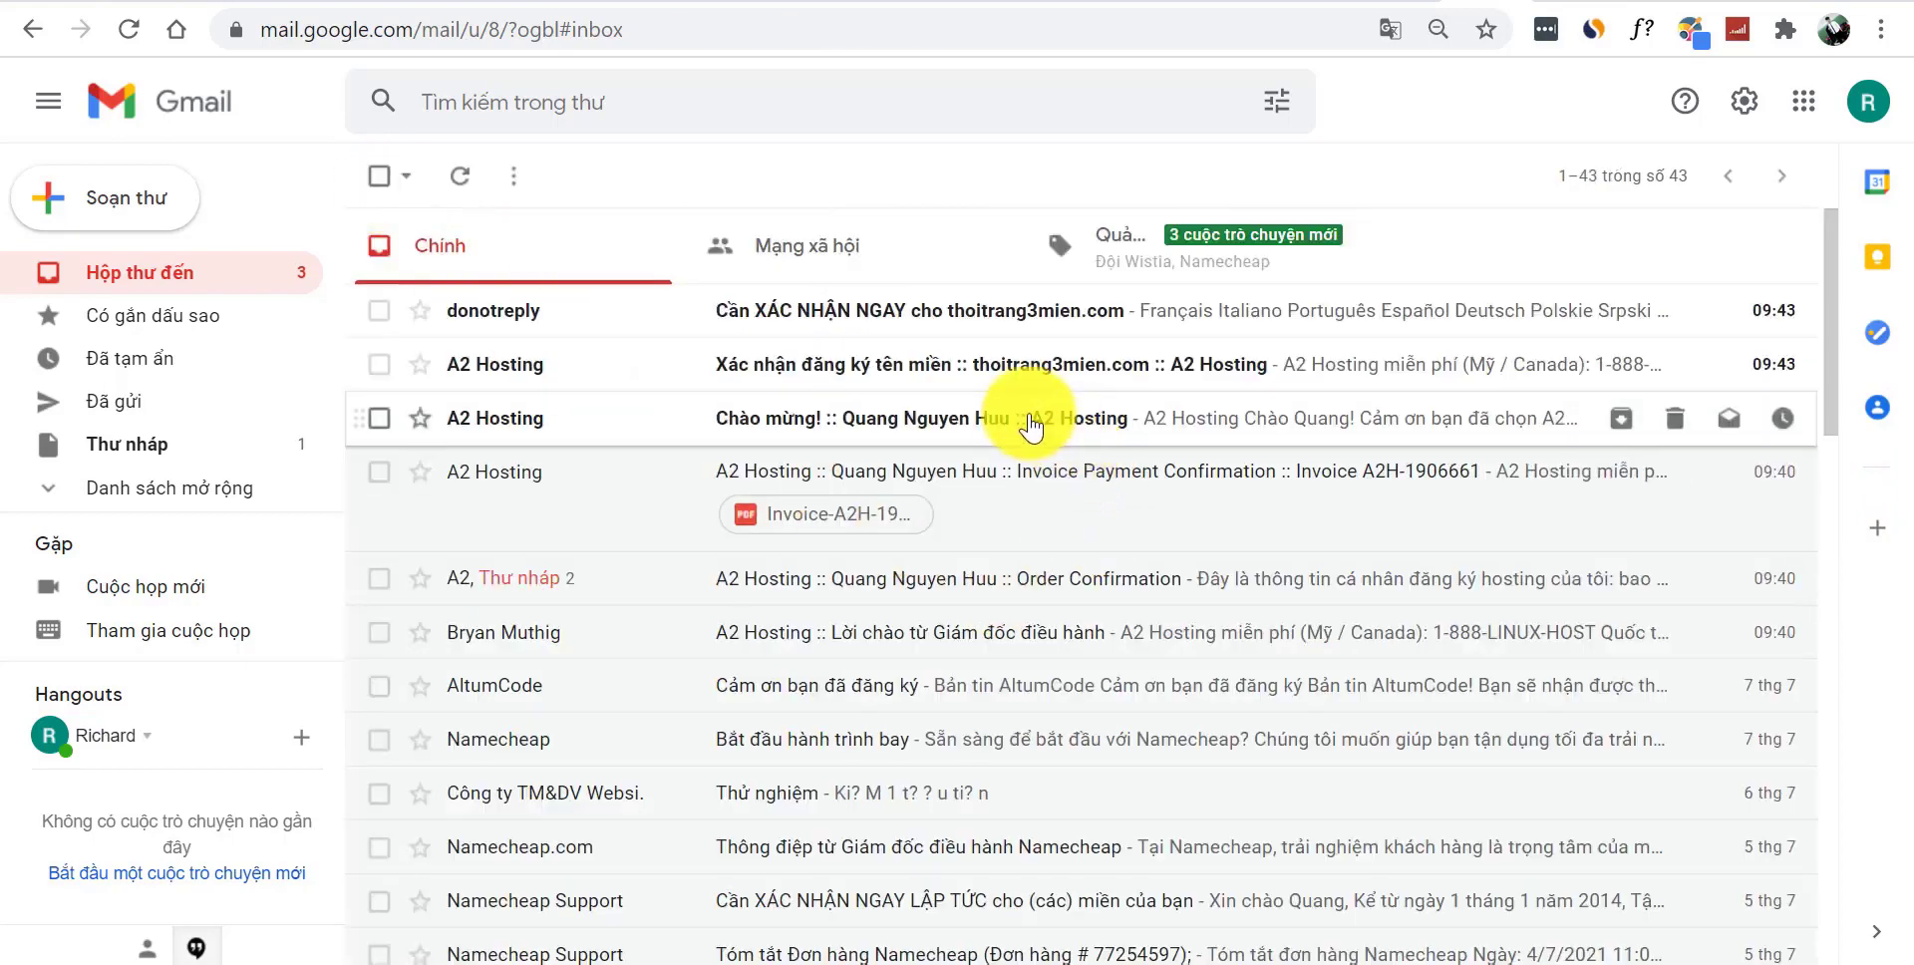
- Open the 'Chào mừng!' A2 Hosting email and scroll through its name servers and login details
left_click(1032, 417)
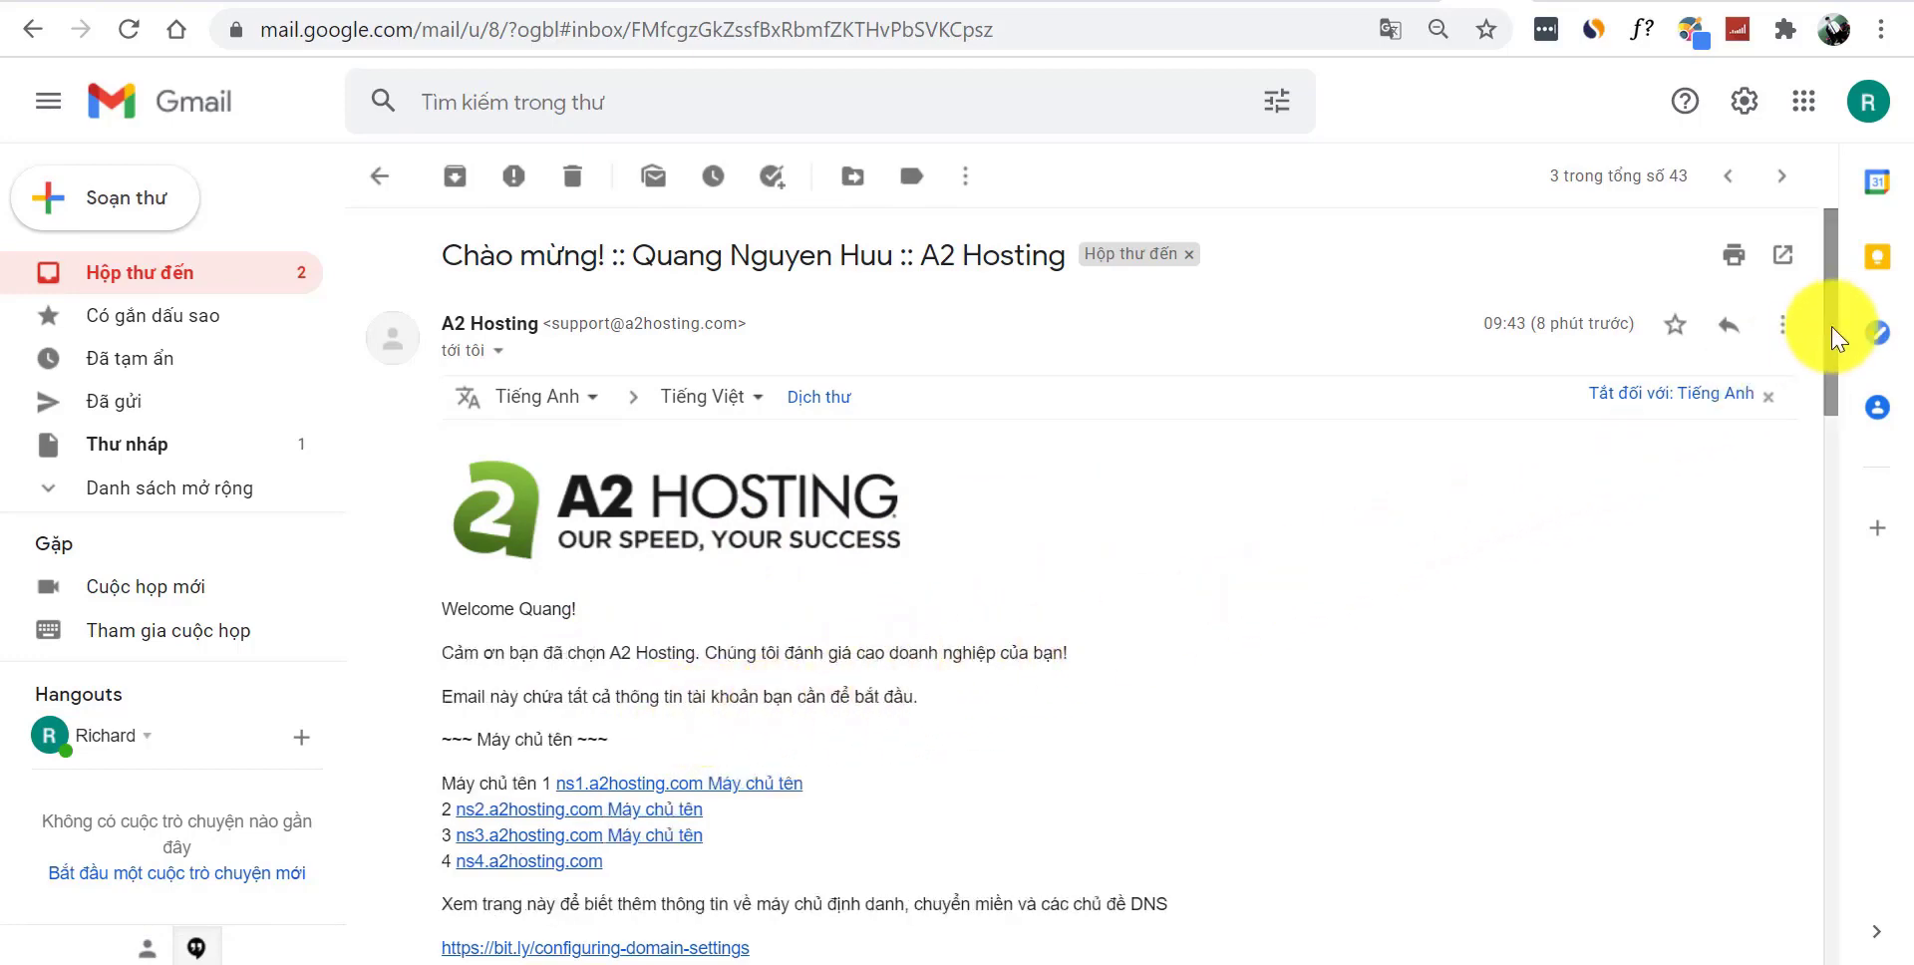
left_click_drag(1836, 321, 1845, 401)
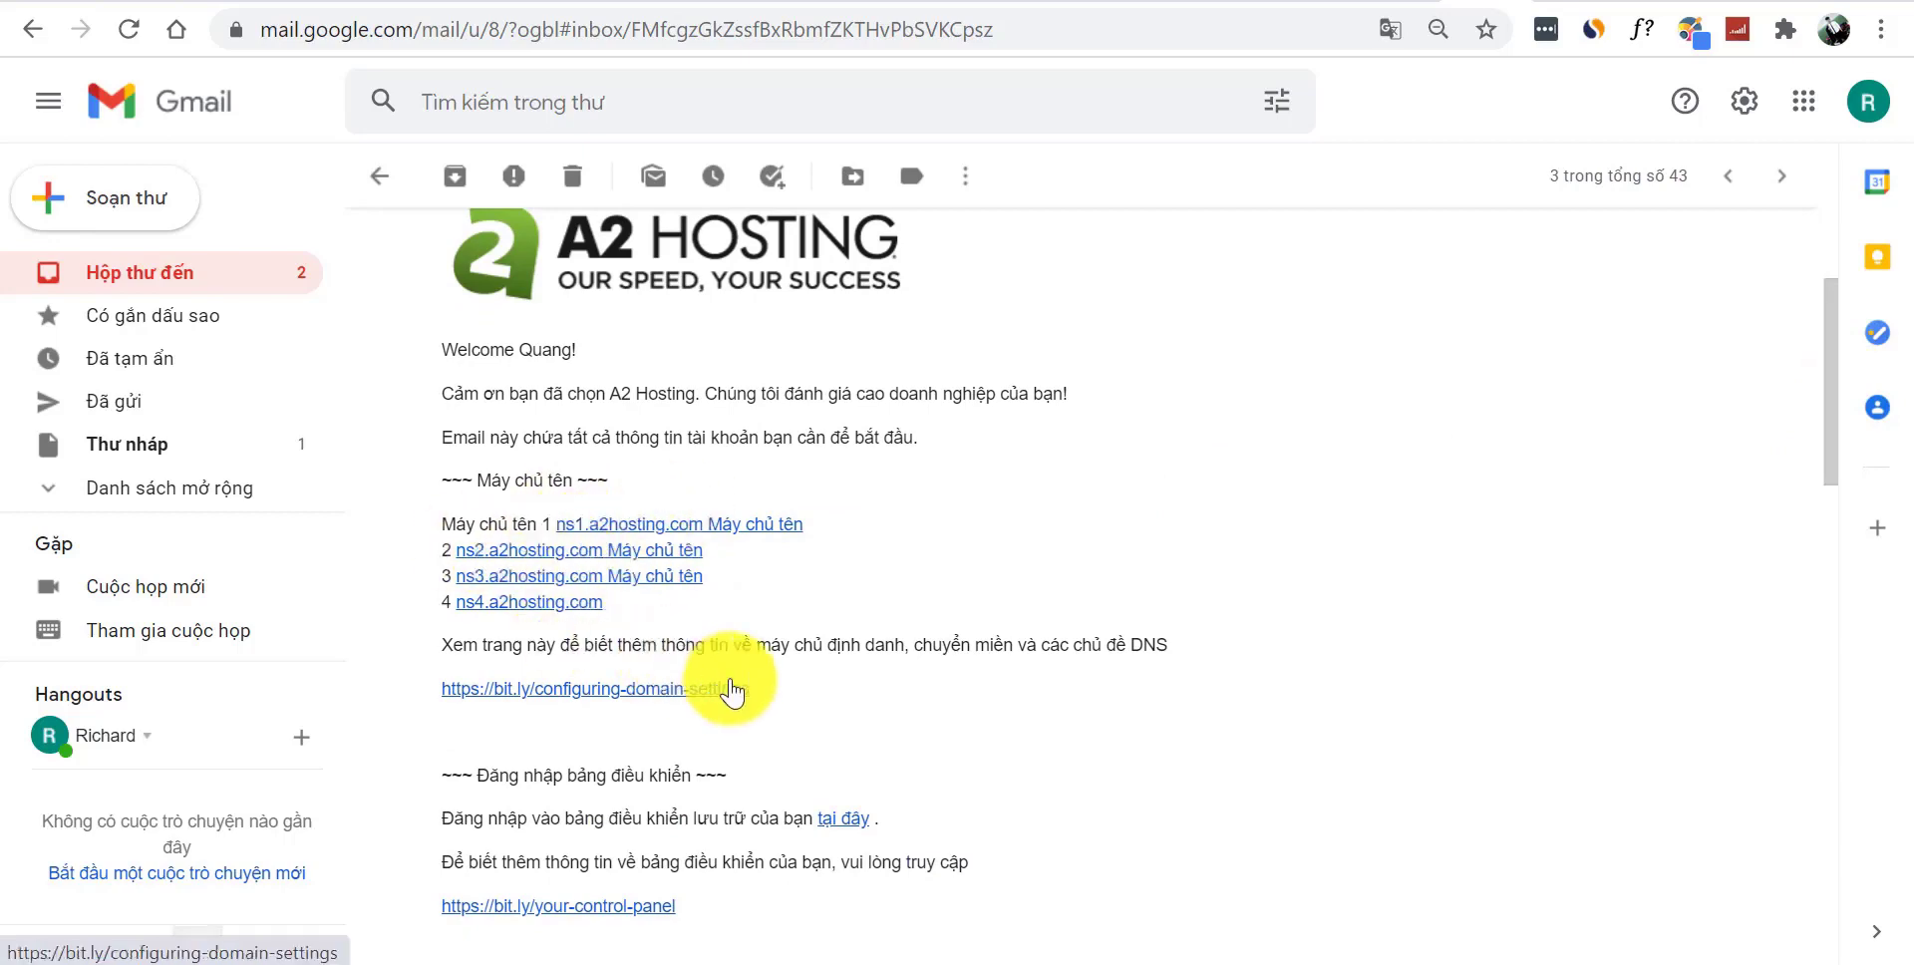
left_click_drag(1828, 421, 1830, 520)
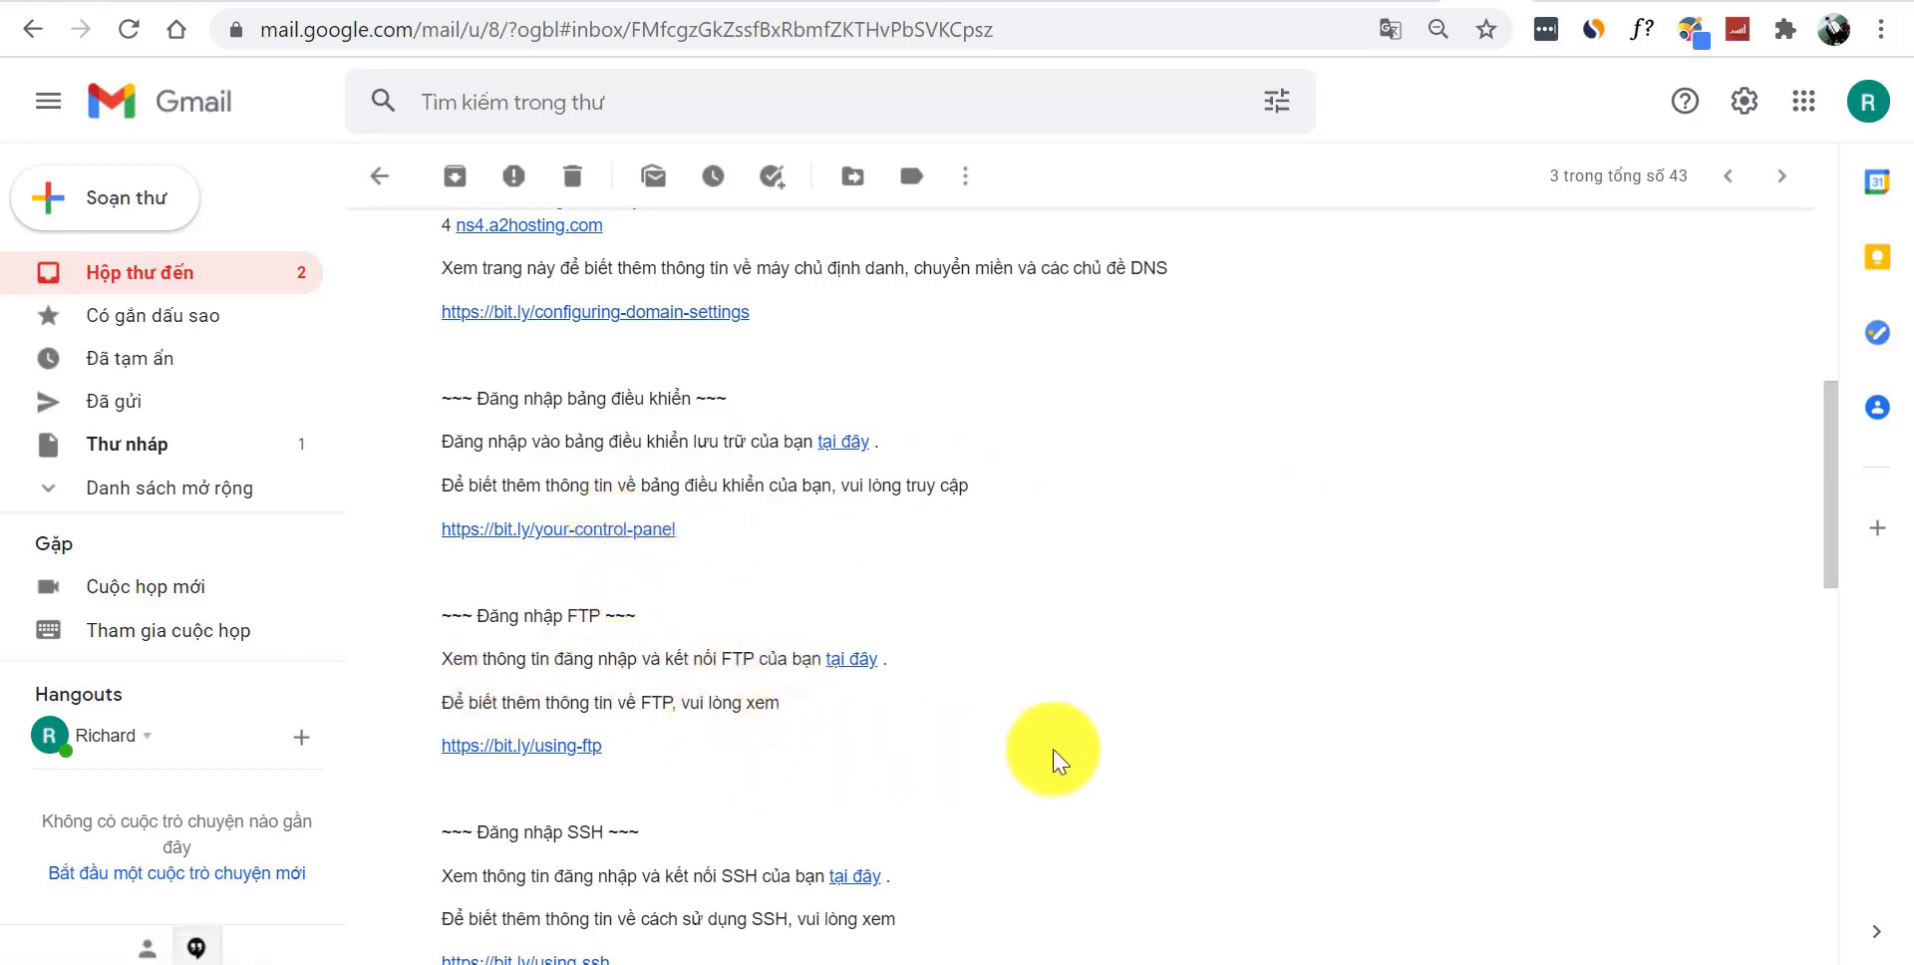
left_click_drag(1831, 510, 1861, 319)
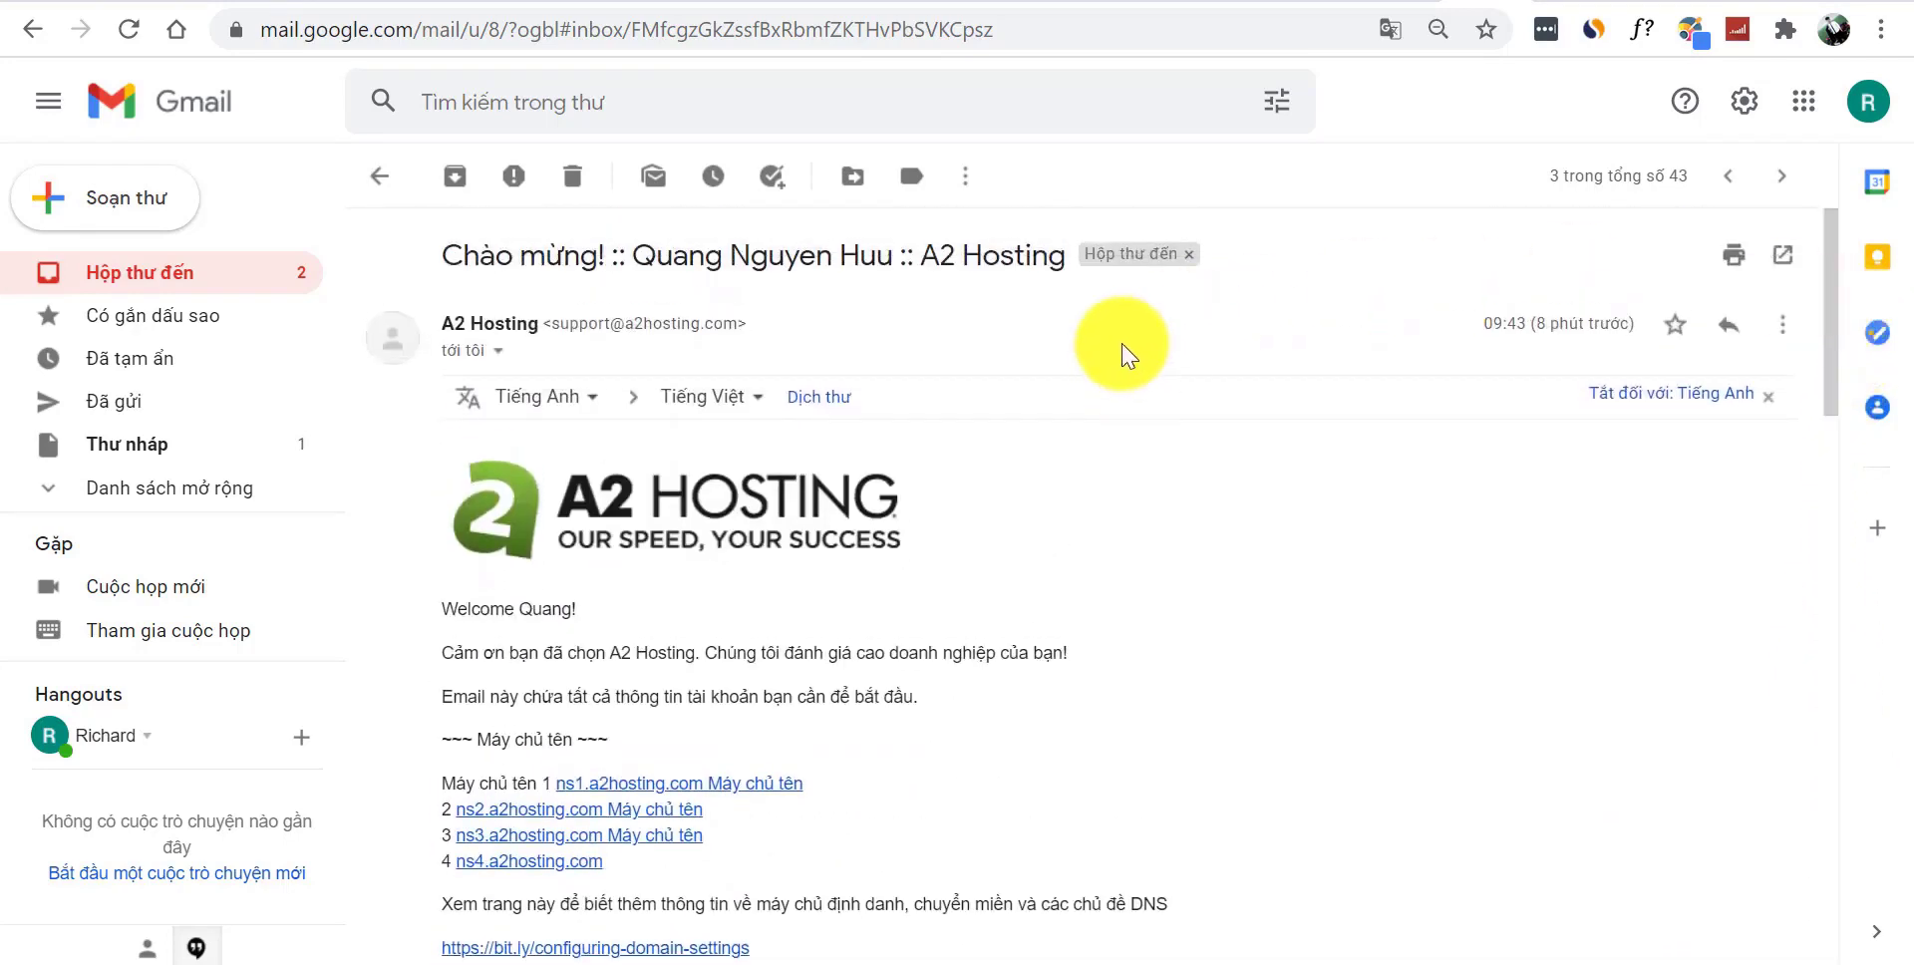
- Look over the domain registration confirmation email and return to the inbox
left_click(377, 184)
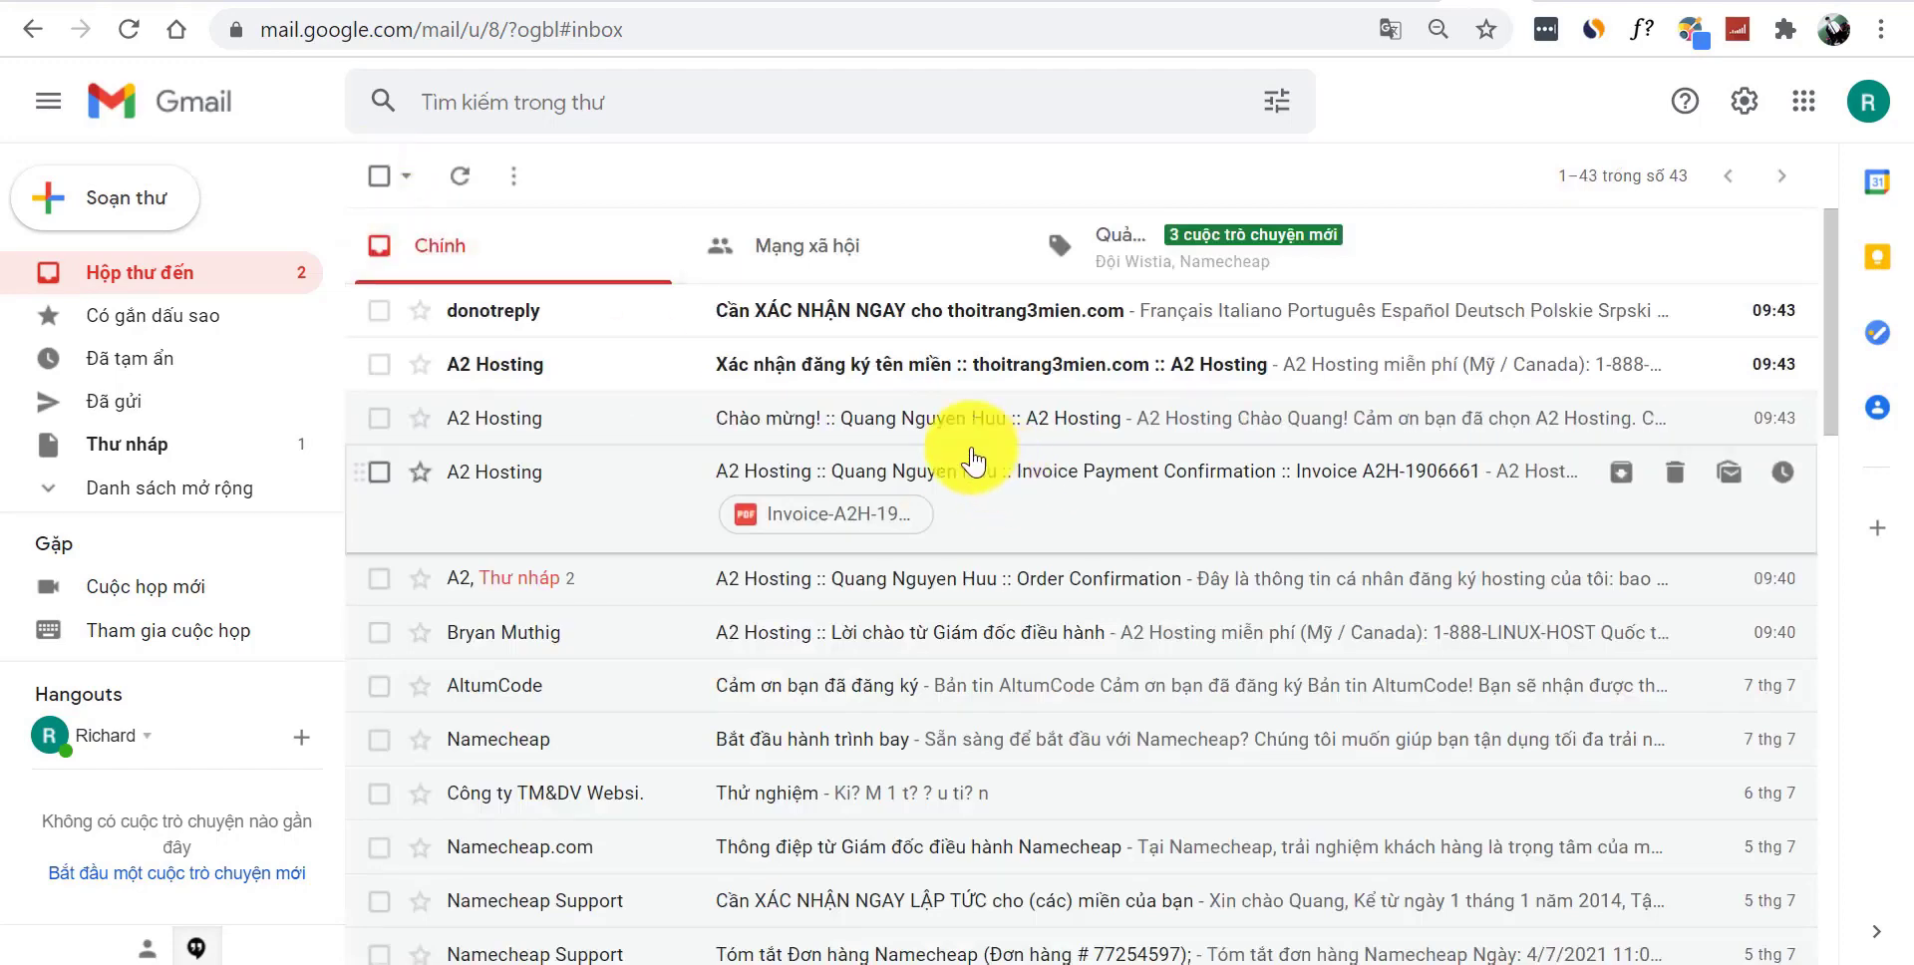
left_click(885, 386)
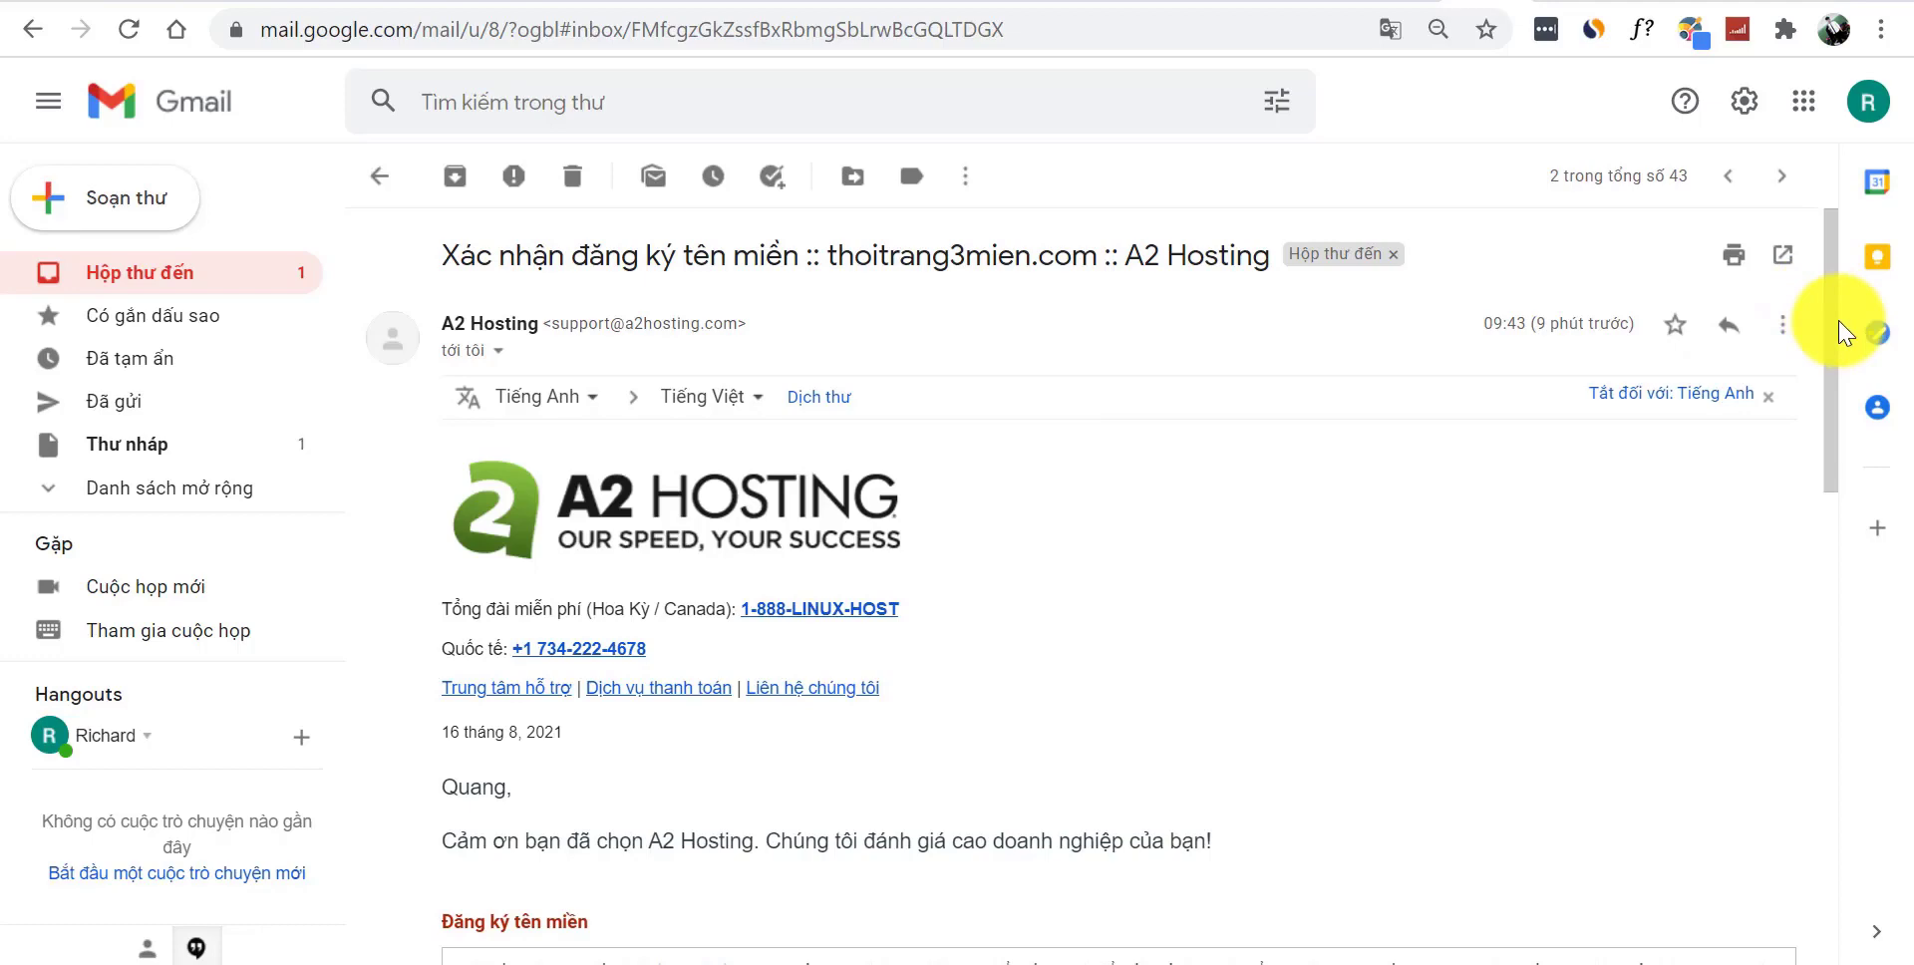
left_click_drag(1839, 329, 1313, 342)
left_click(382, 184)
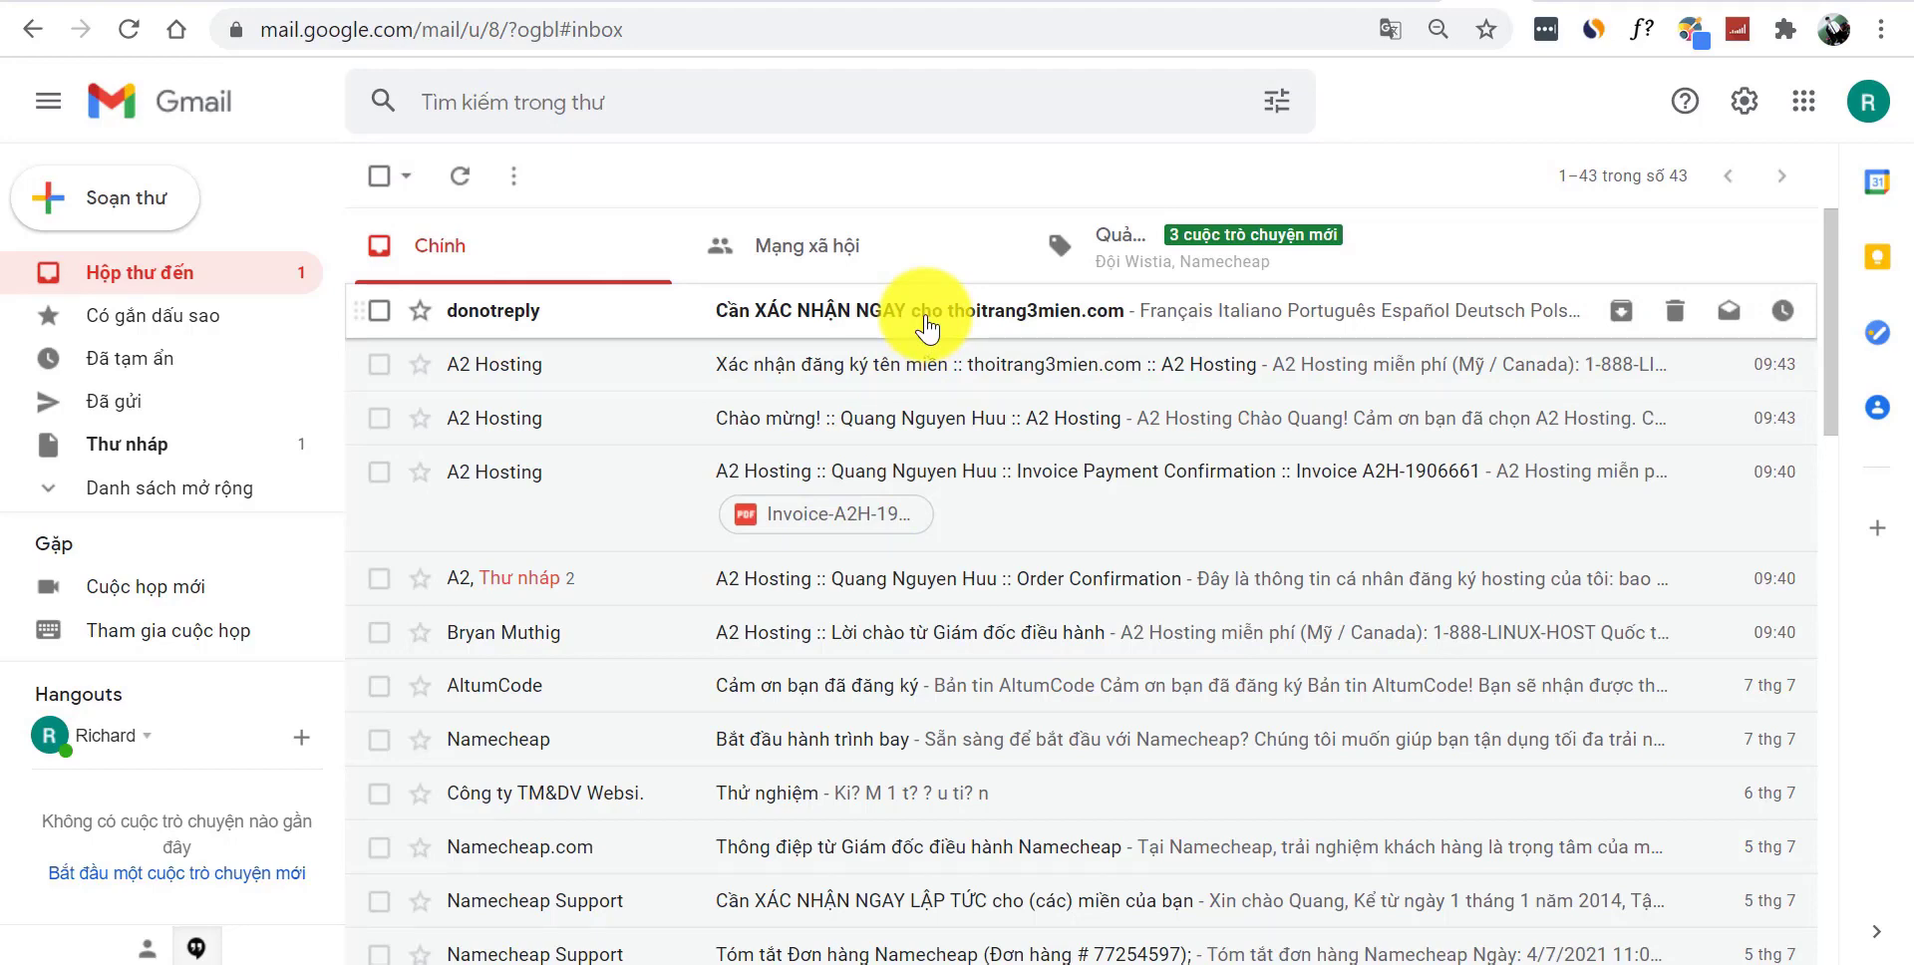
- Open the thoitrang3mien.com verification email and display it in its original English
left_click(927, 326)
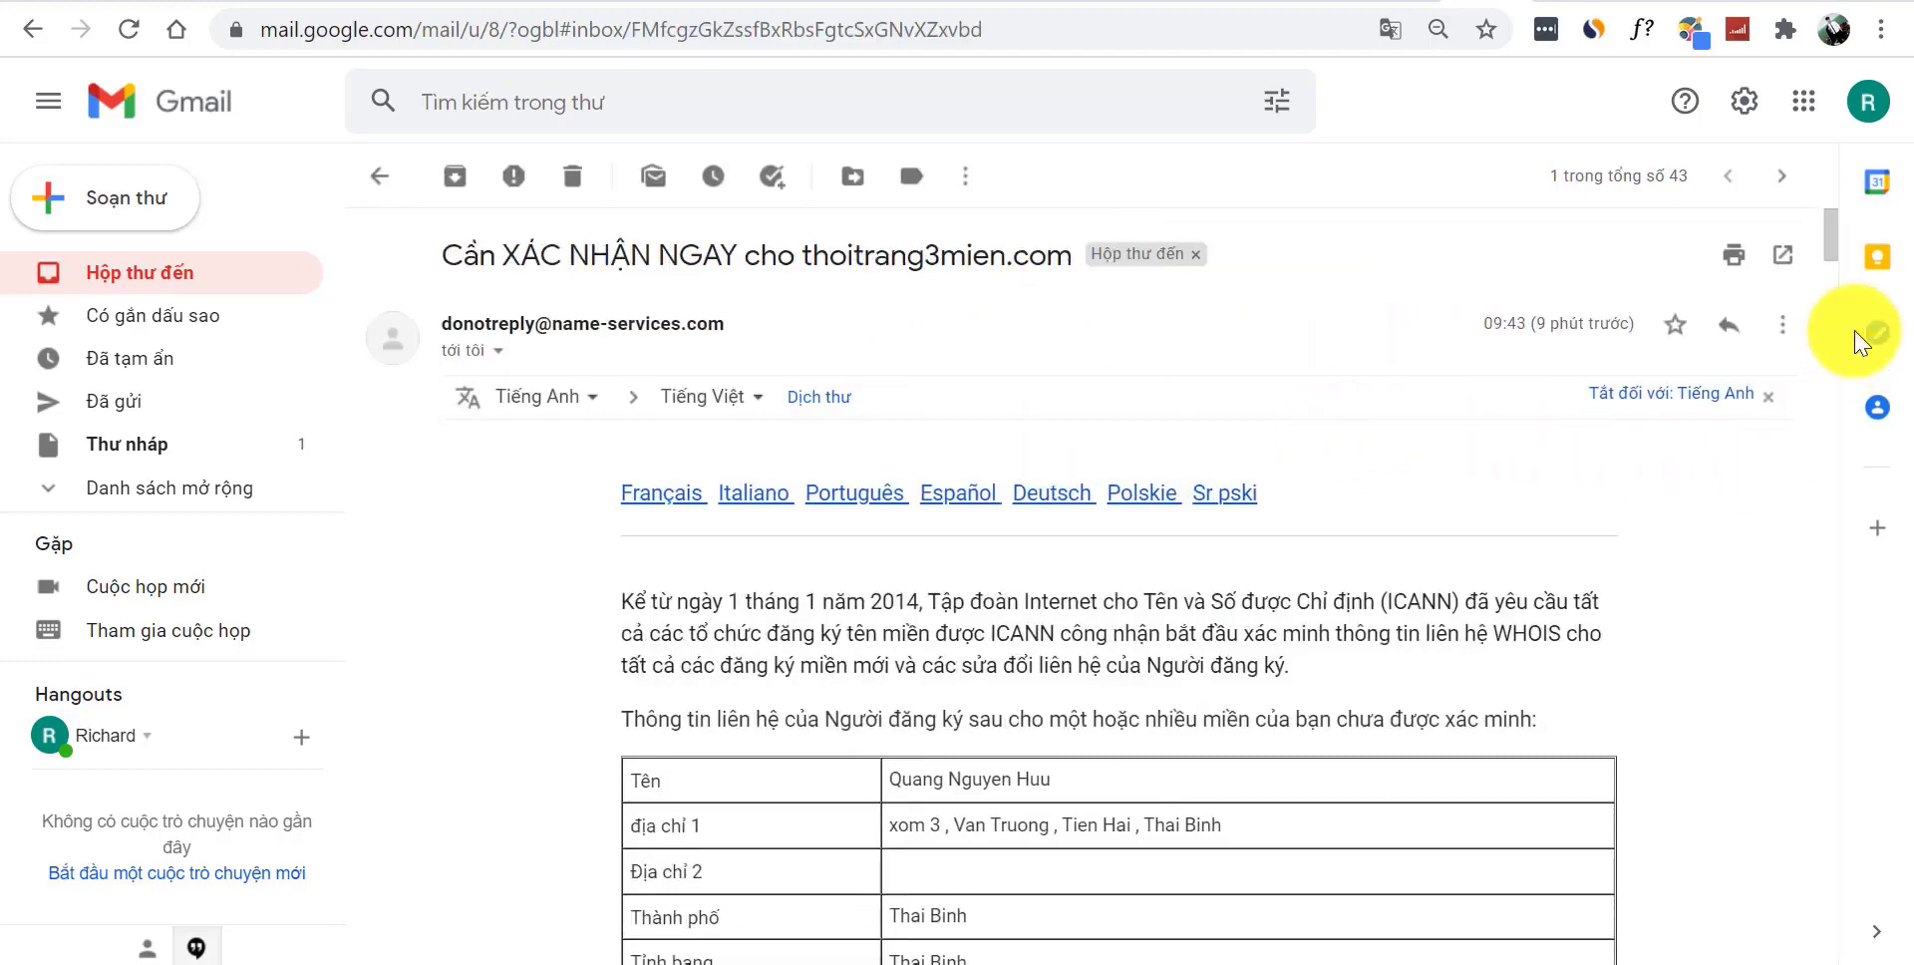
left_click_drag(1831, 263, 1834, 329)
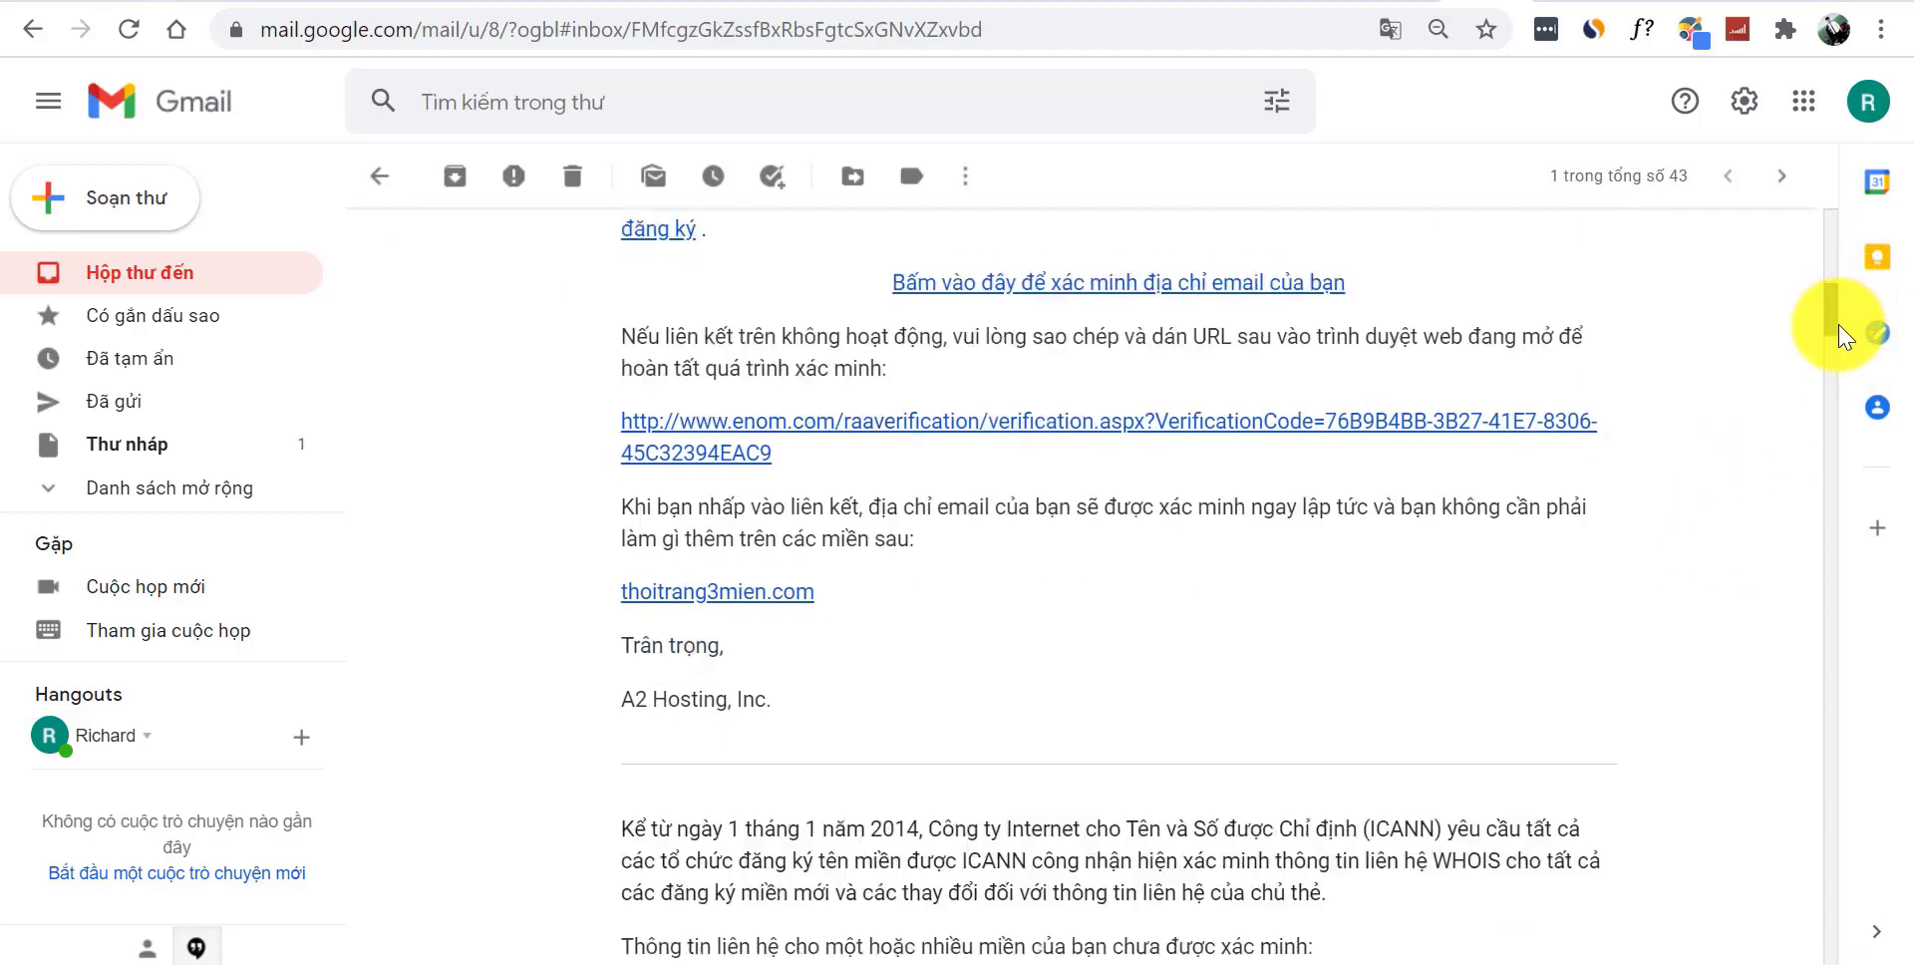
left_click(1392, 30)
left_click(1154, 86)
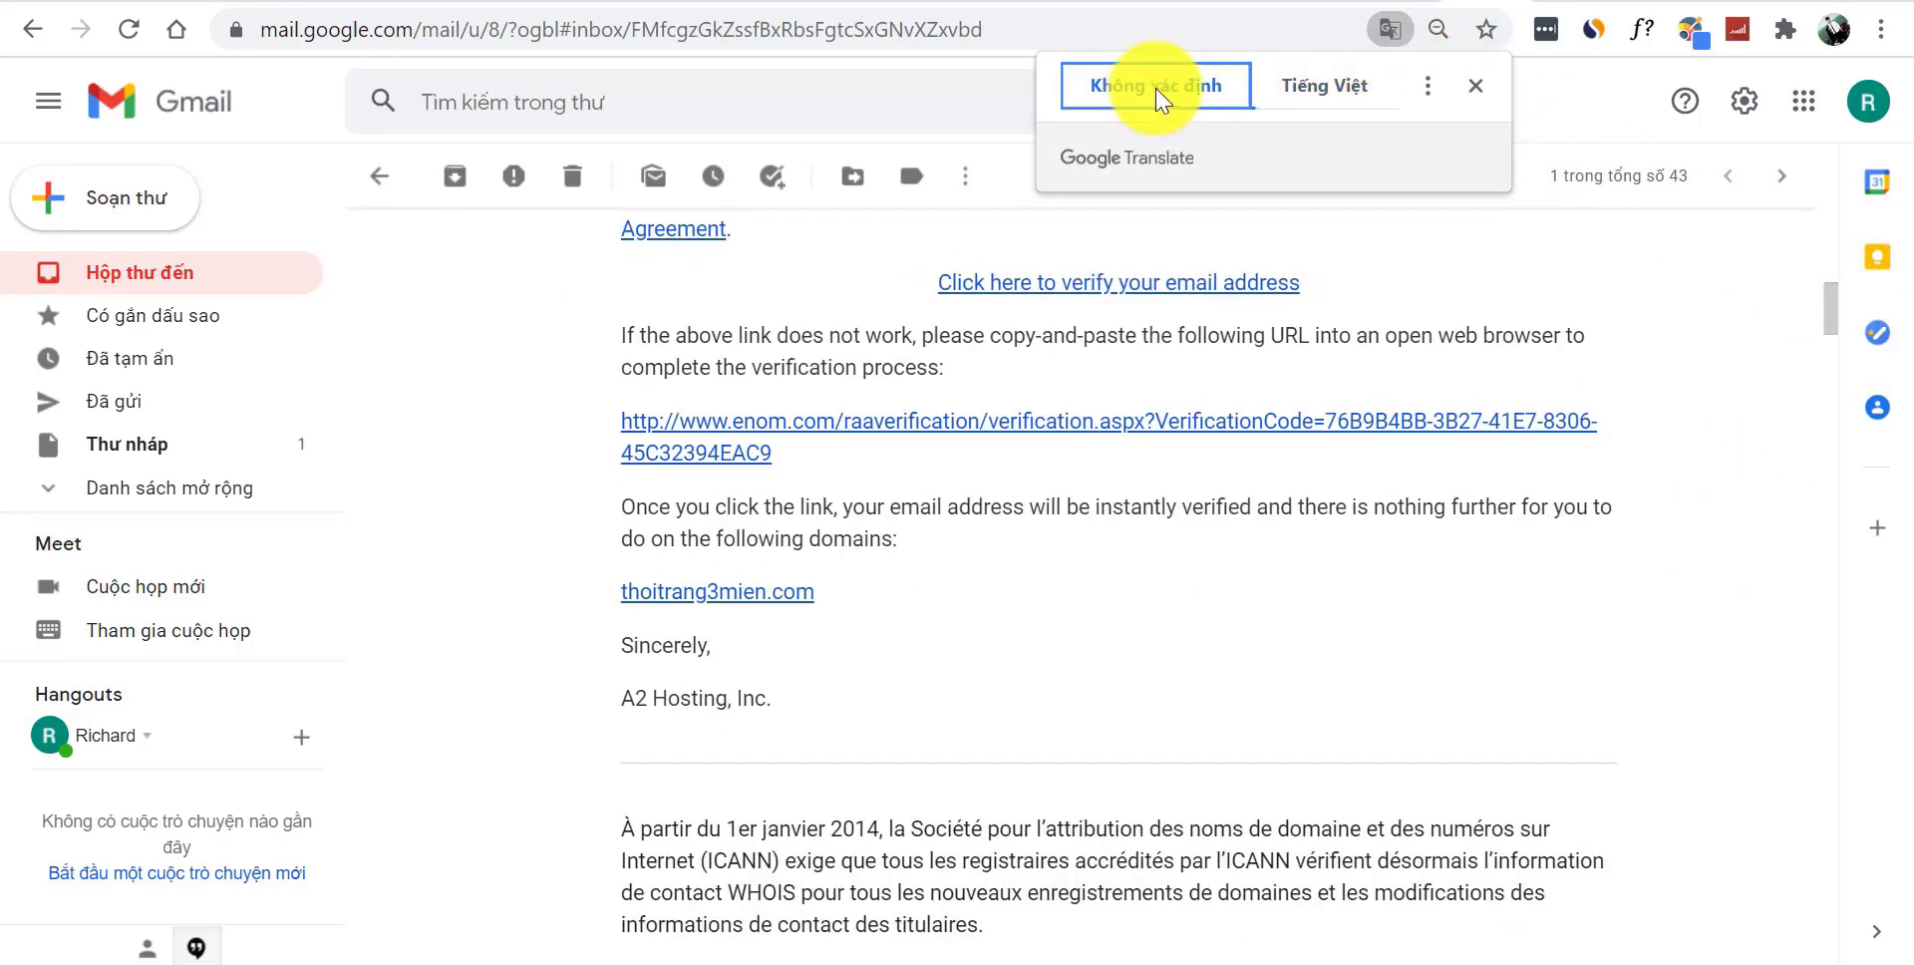
scroll(1835, 305, "up", 1)
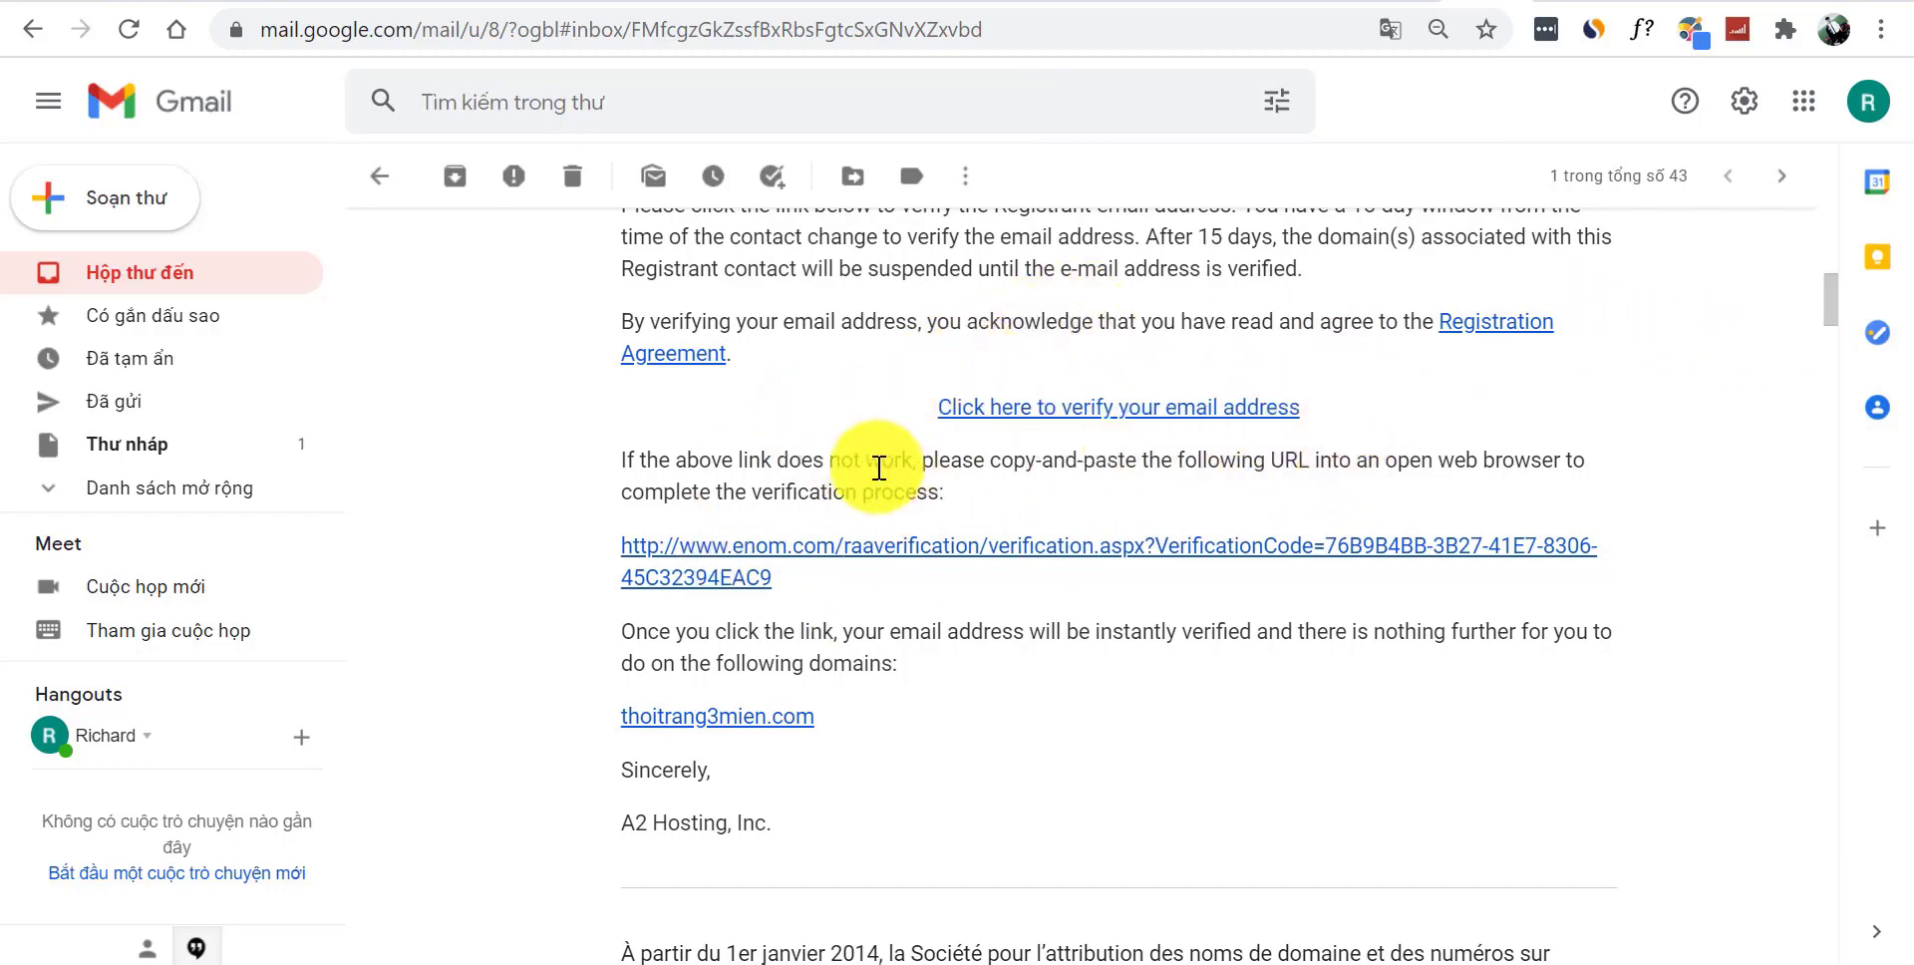
- Verify the registrant email through the link and translate the Enom page into Vietnamese
left_click(1058, 407)
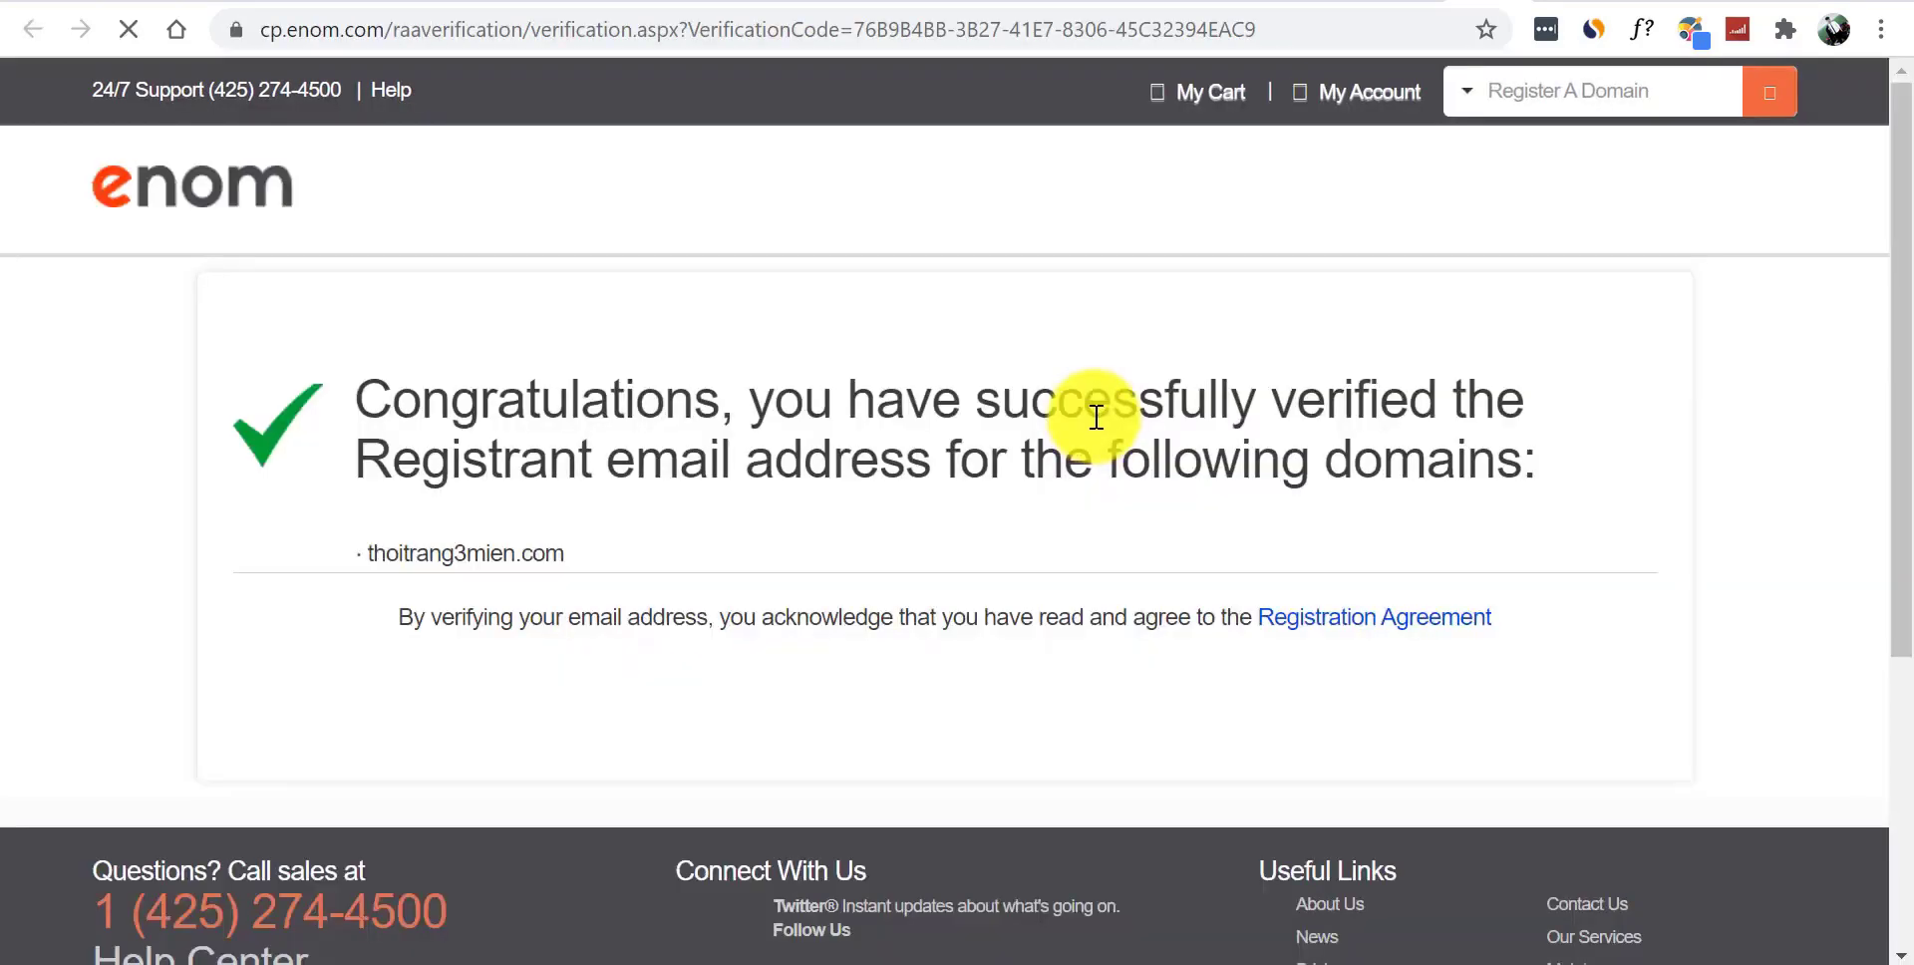
right_click(121, 334)
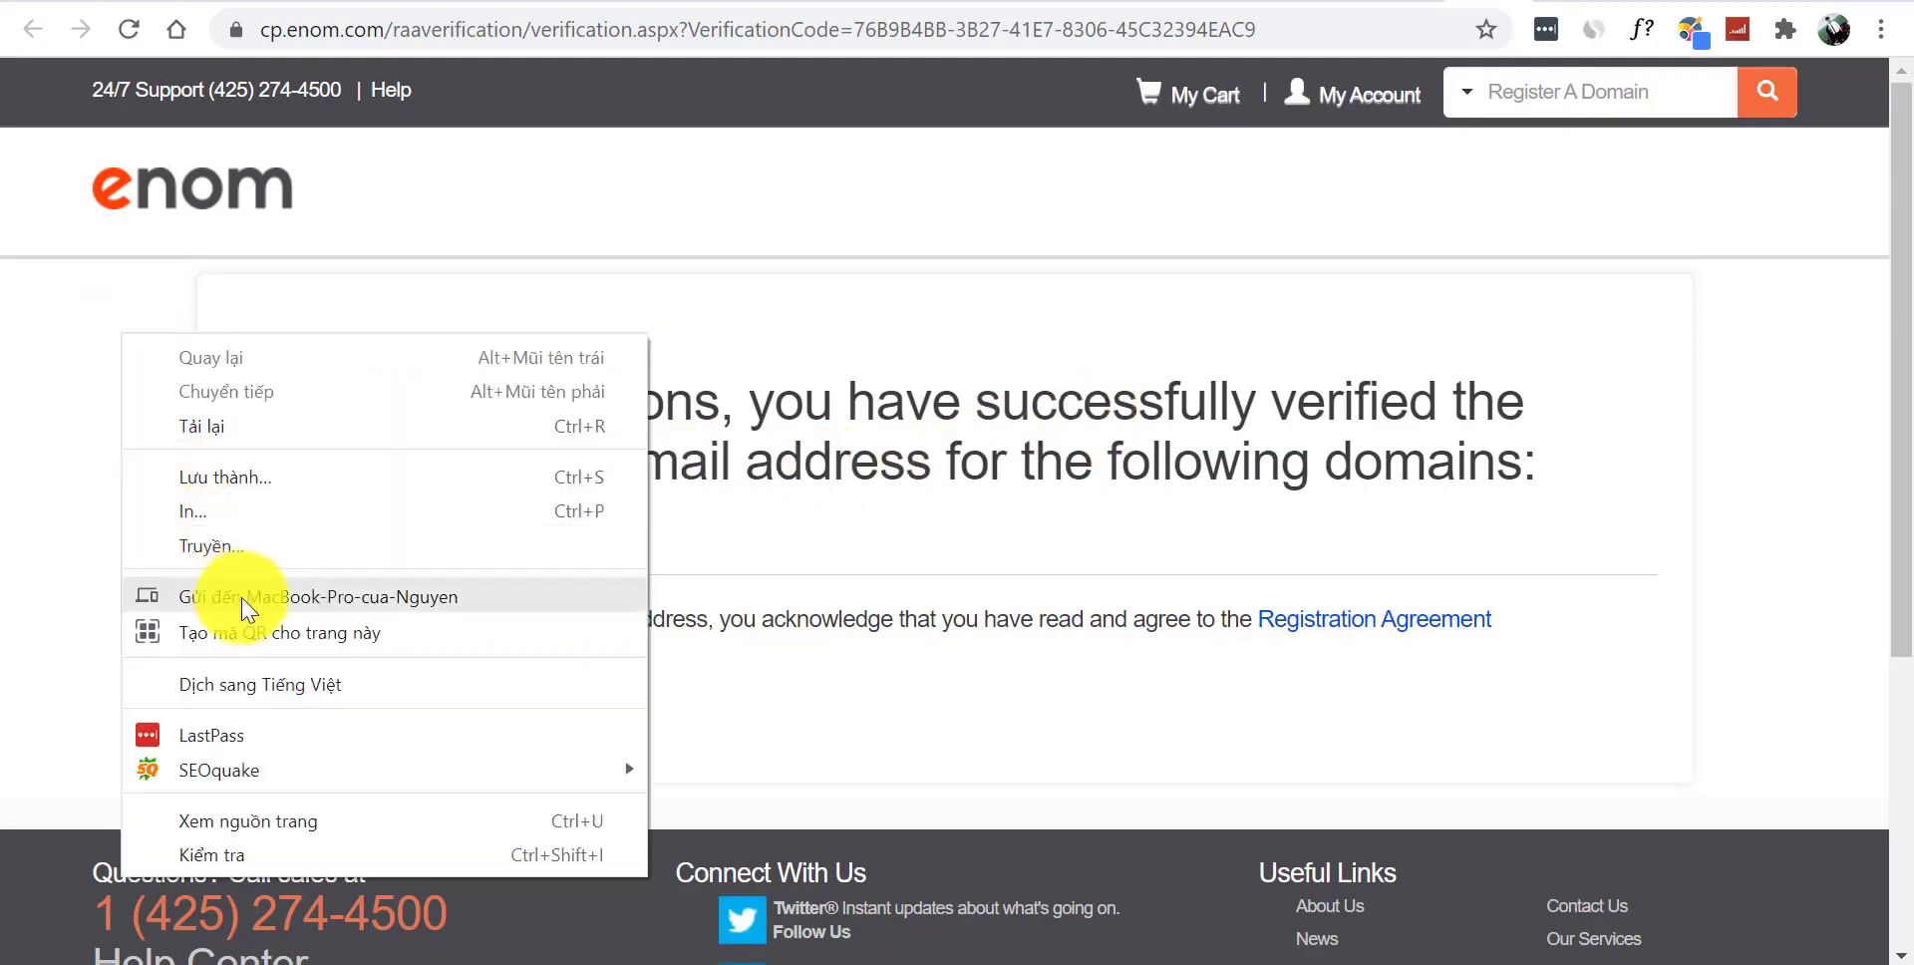
left_click(297, 686)
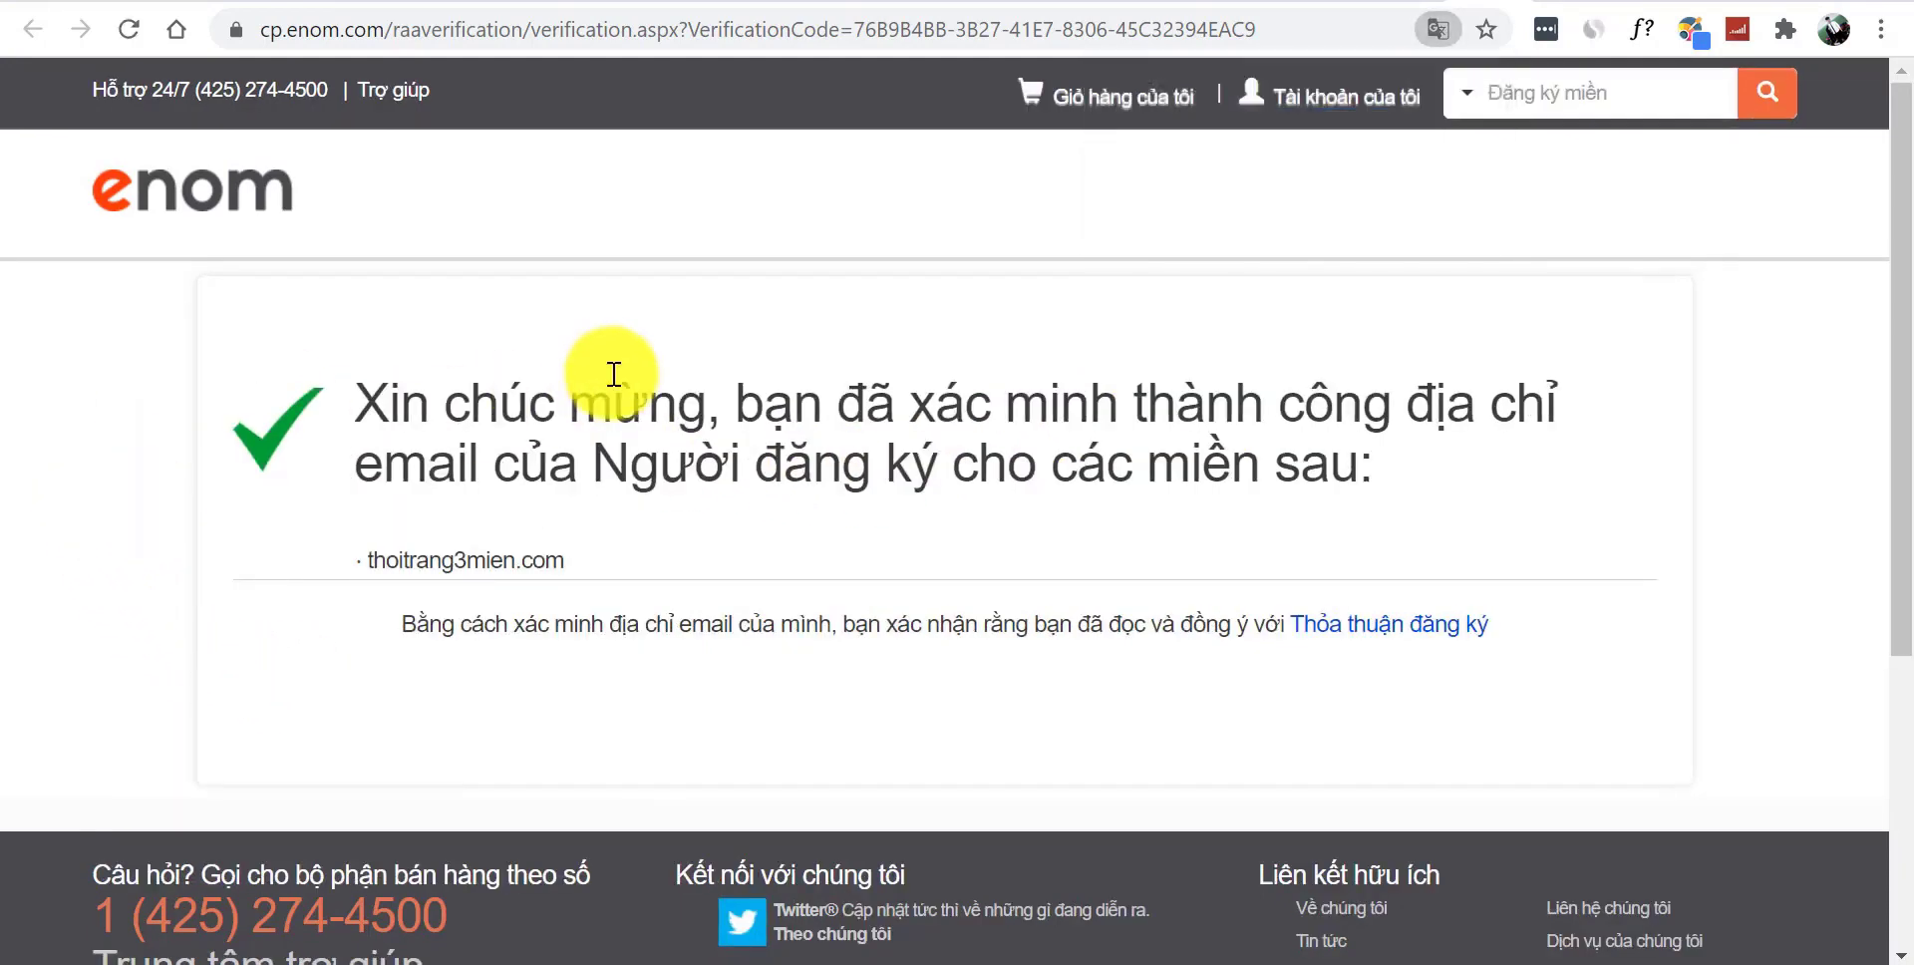
- Select the confirmation heading and verified domain name, then return to the Gmail email
left_click_drag(715, 379, 1457, 491)
left_click(1456, 492)
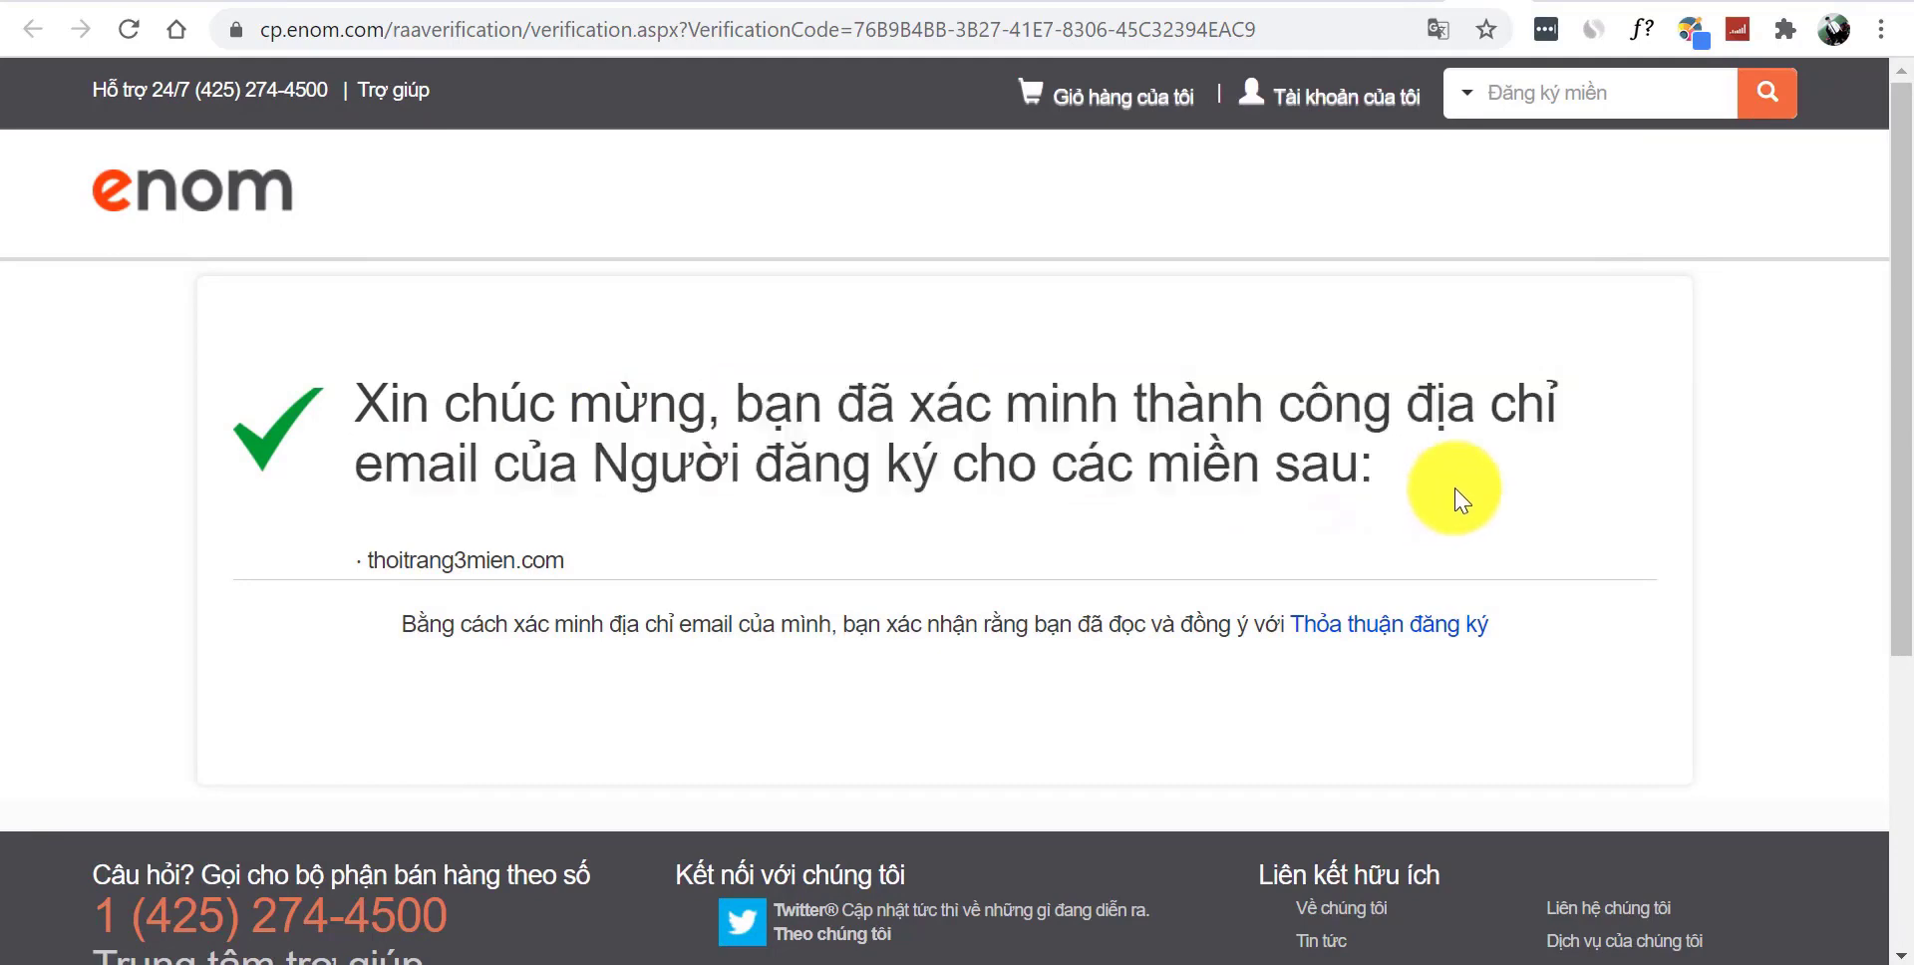
left_click_drag(444, 404, 1474, 511)
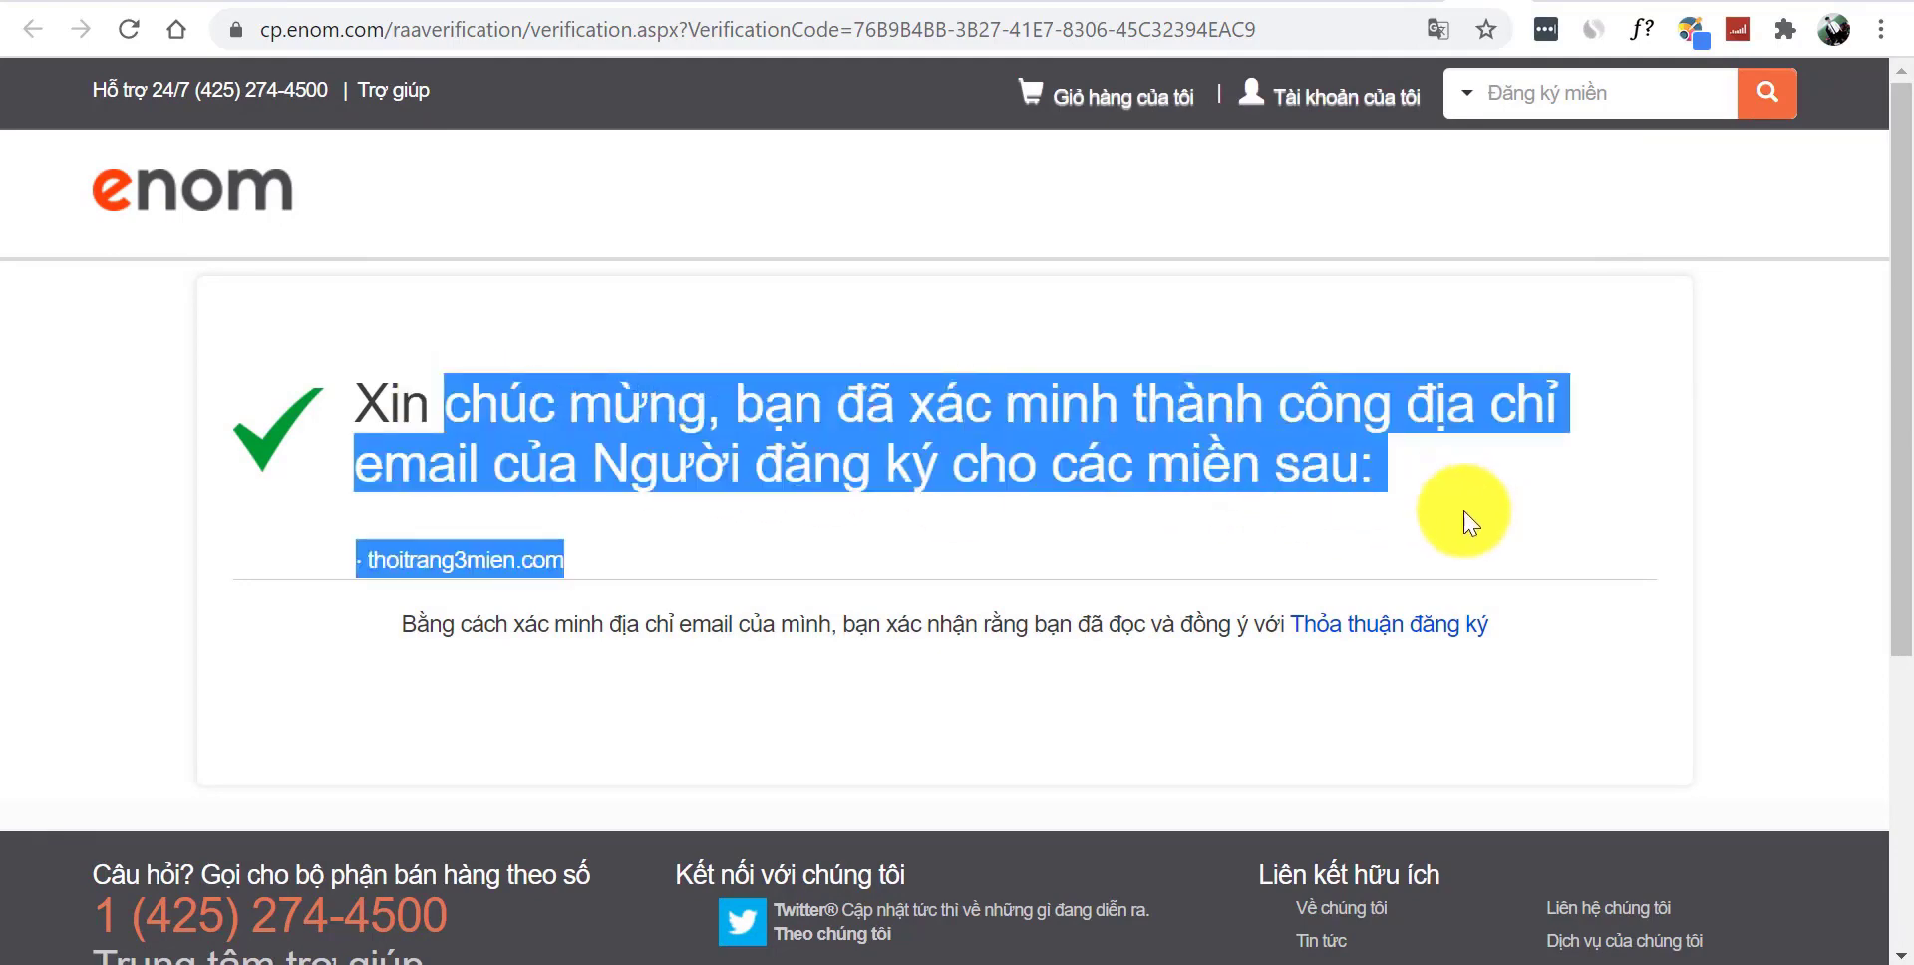
left_click(1458, 510)
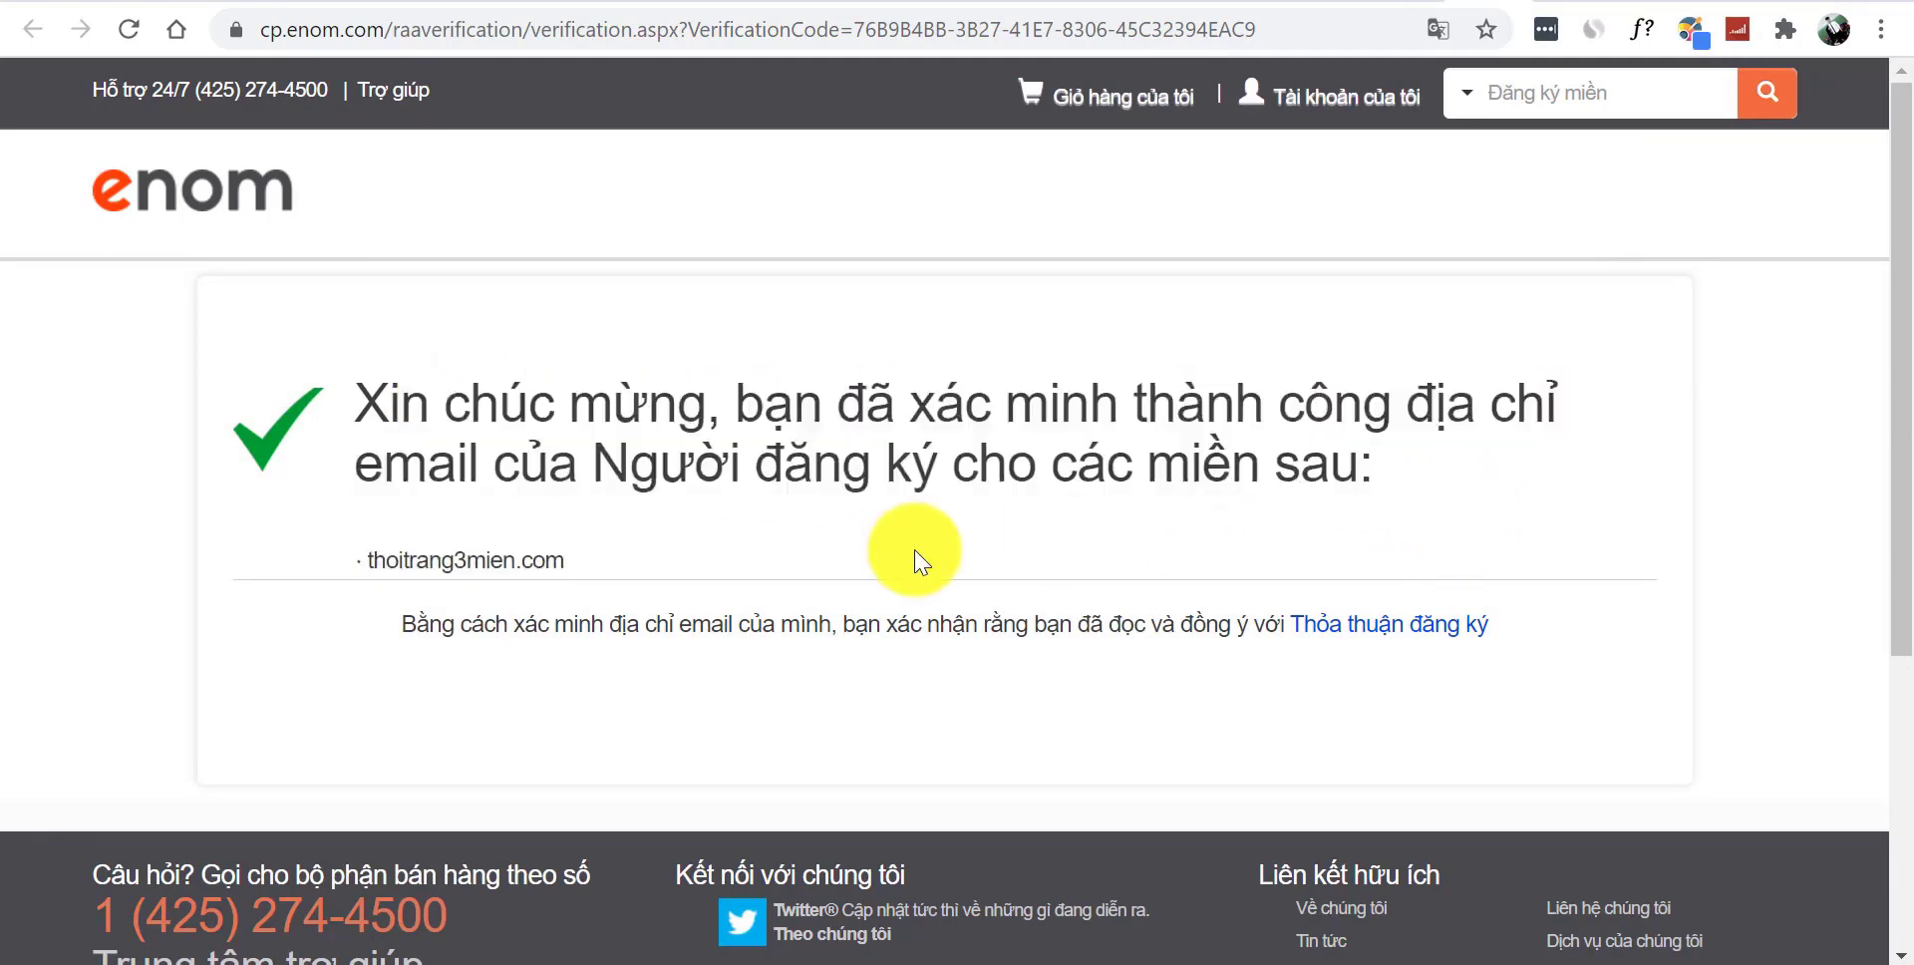
double_click(359, 559)
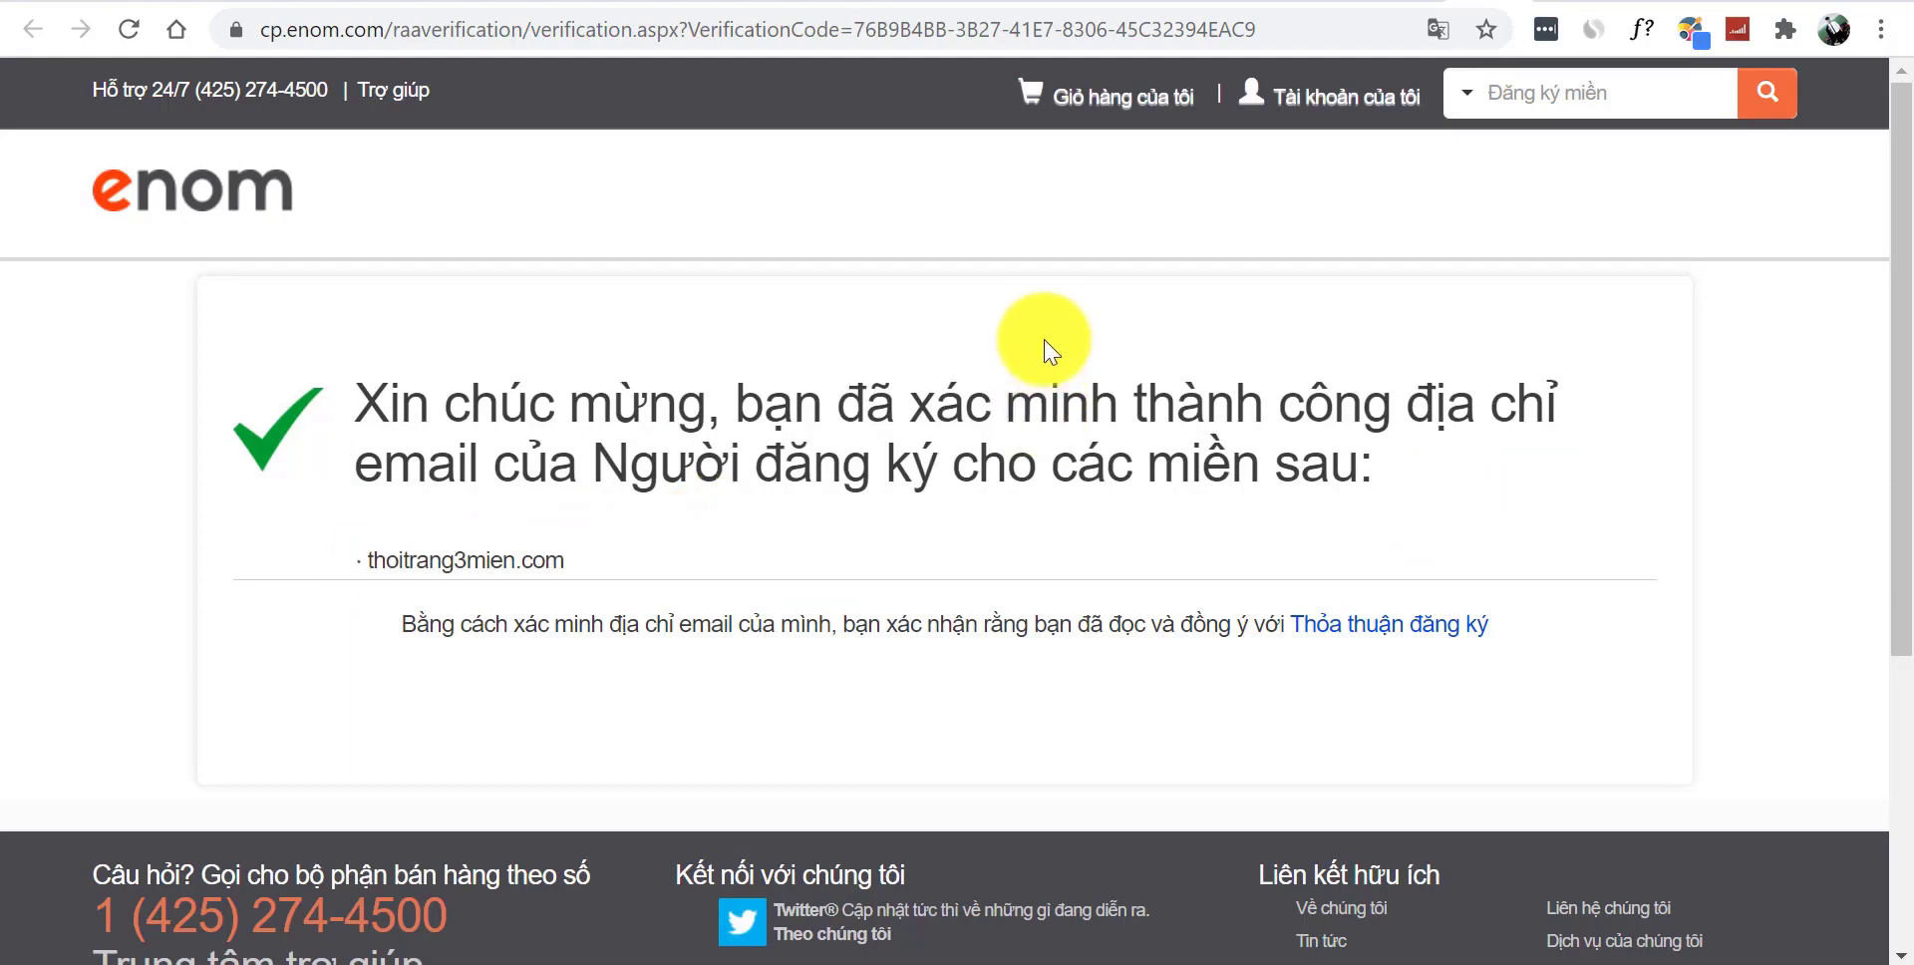
left_click(1386, 3)
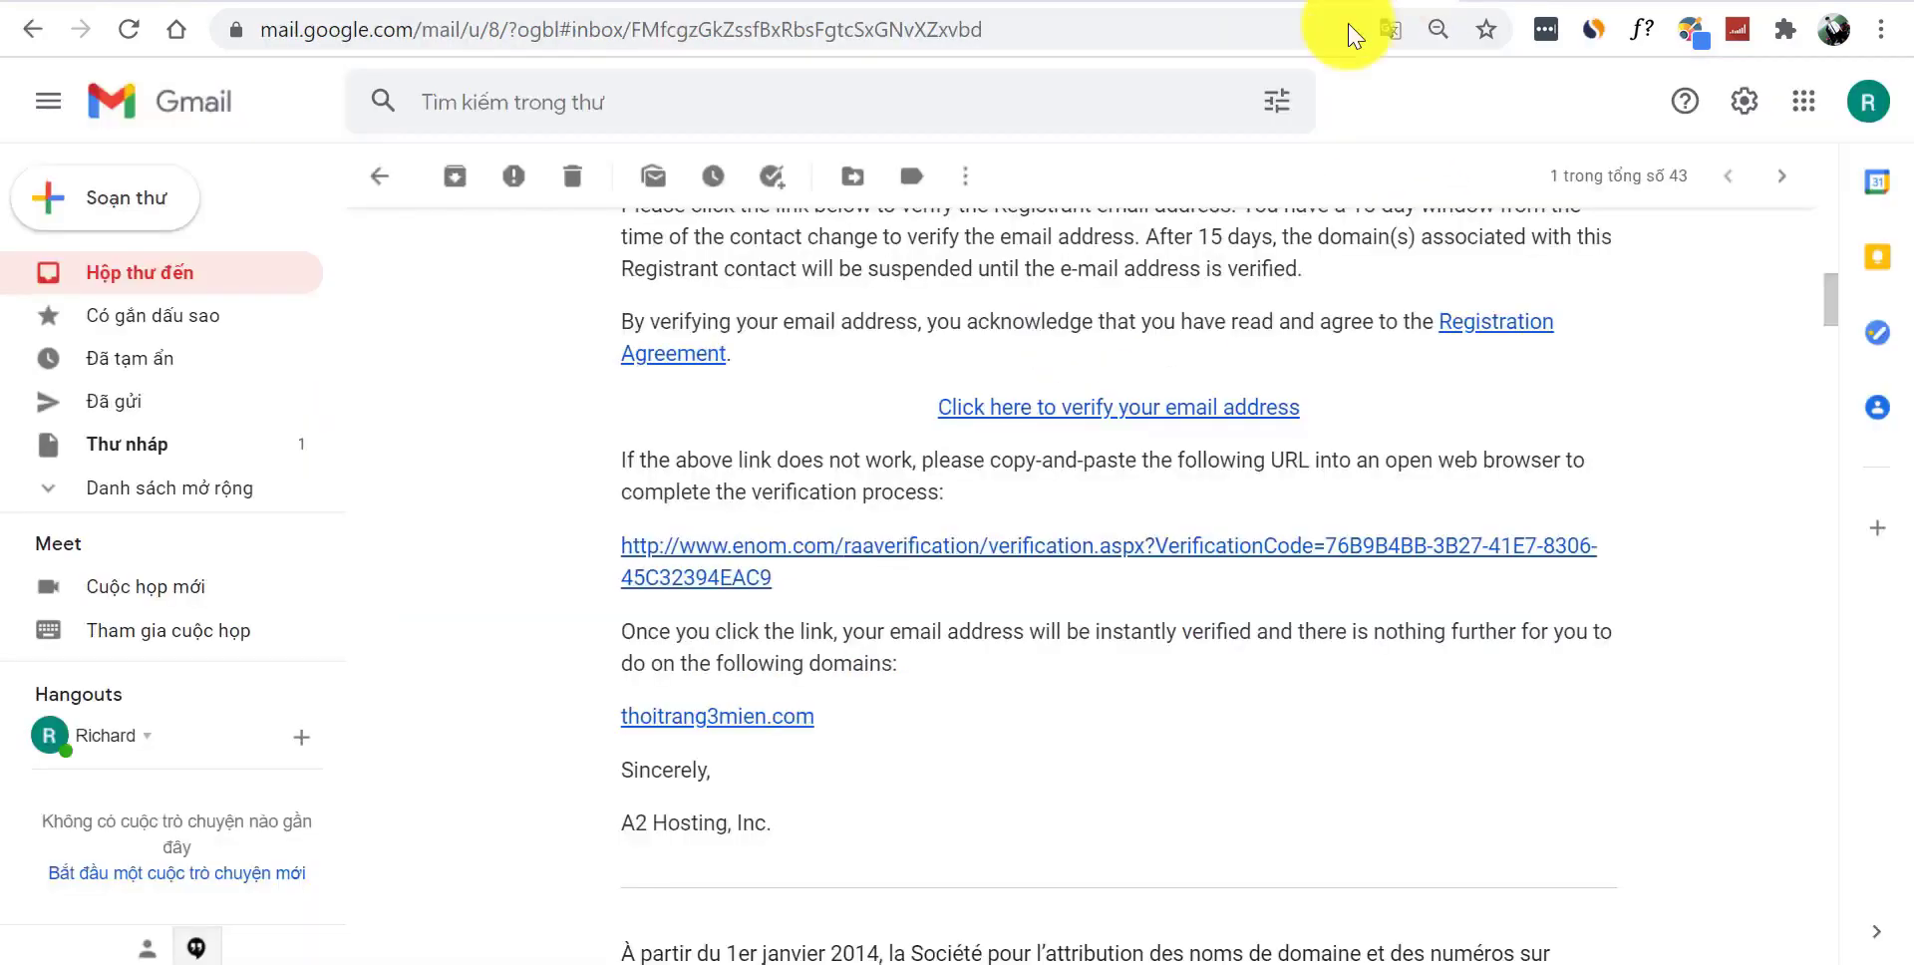
- Go back from the thoitrang3mien.com verification email to the Gmail inbox list
left_click(381, 177)
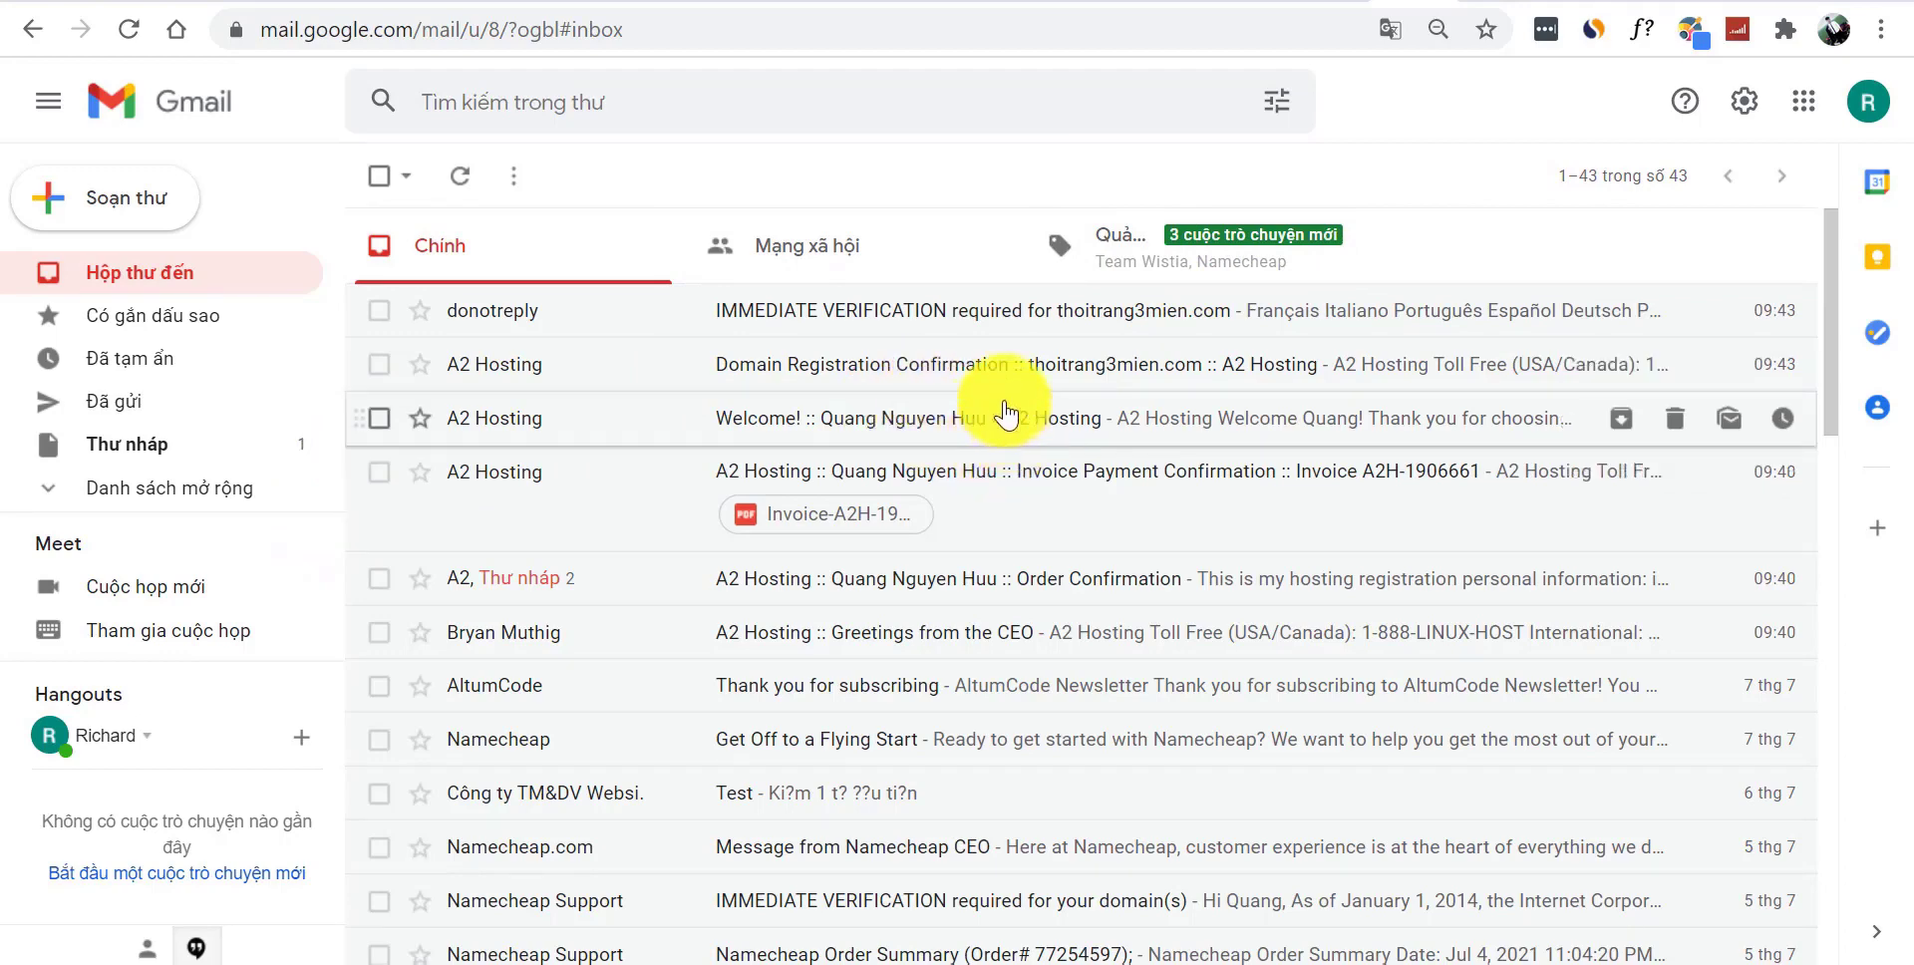
- Switch to the A2 Hosting Client Area and open Services > My Services
left_click(1193, 2)
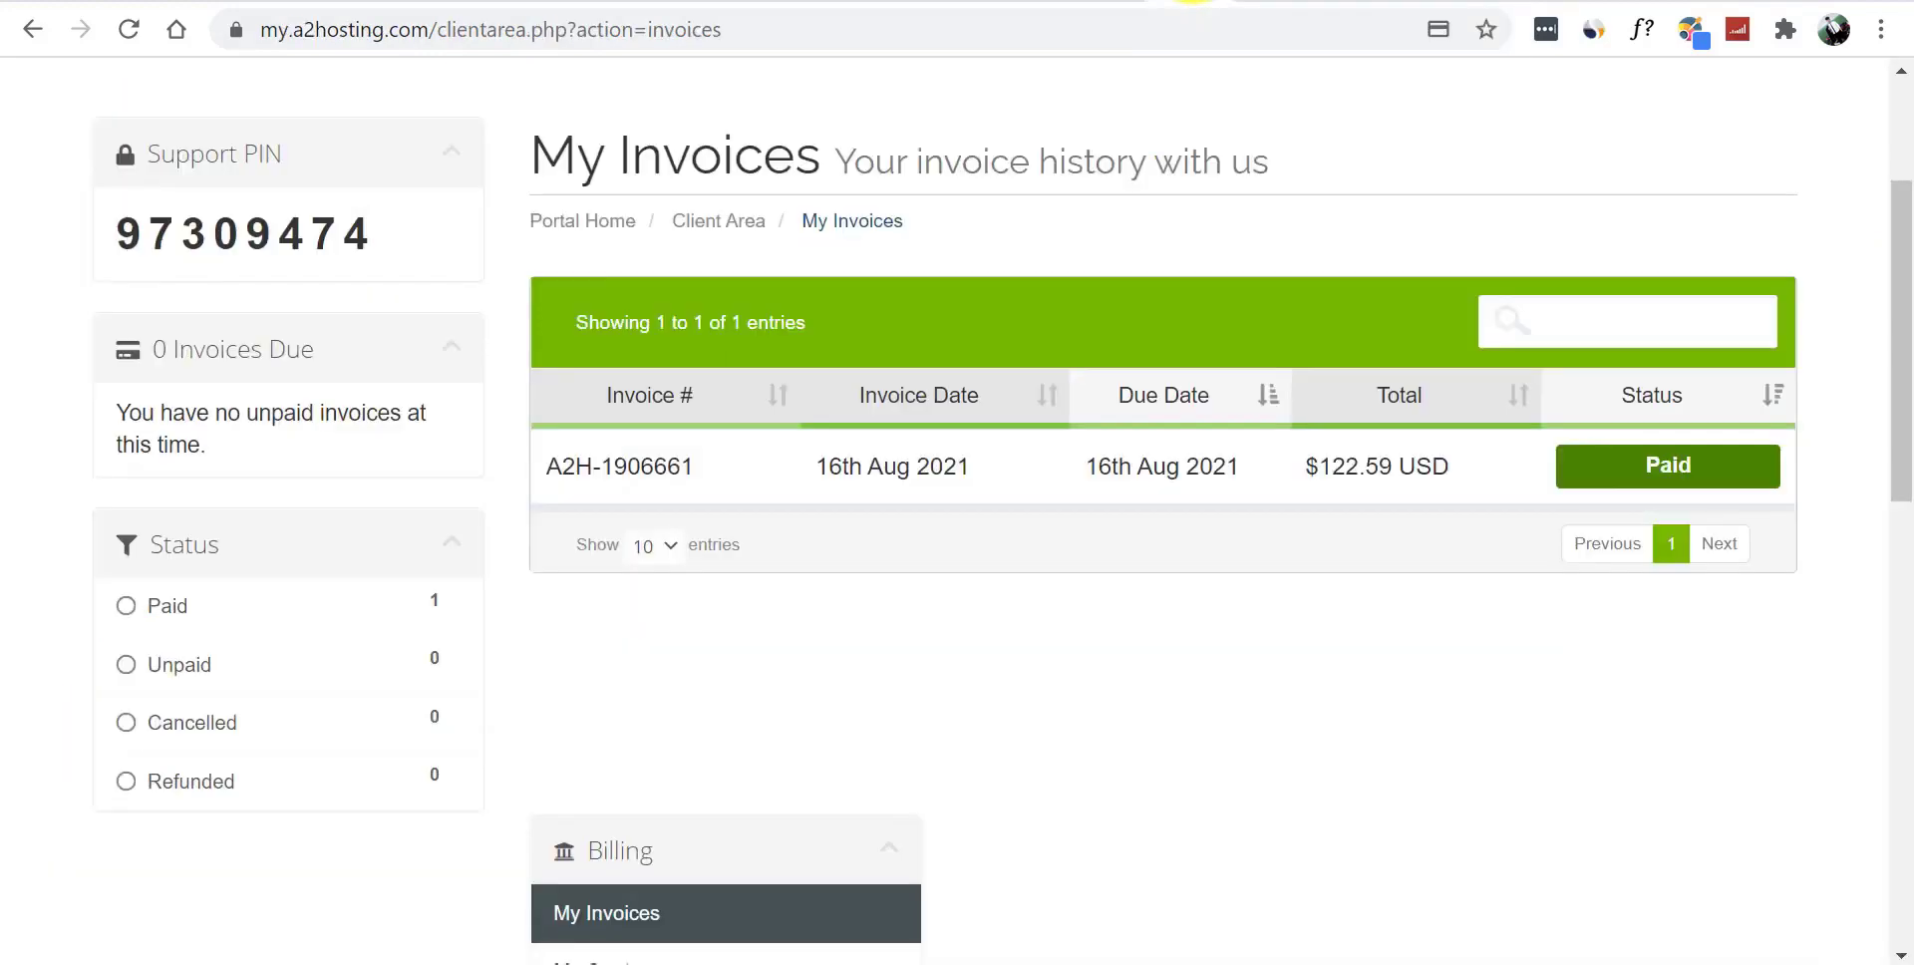
scroll(1900, 254, "up", 3)
scroll(1904, 254, "up", 1)
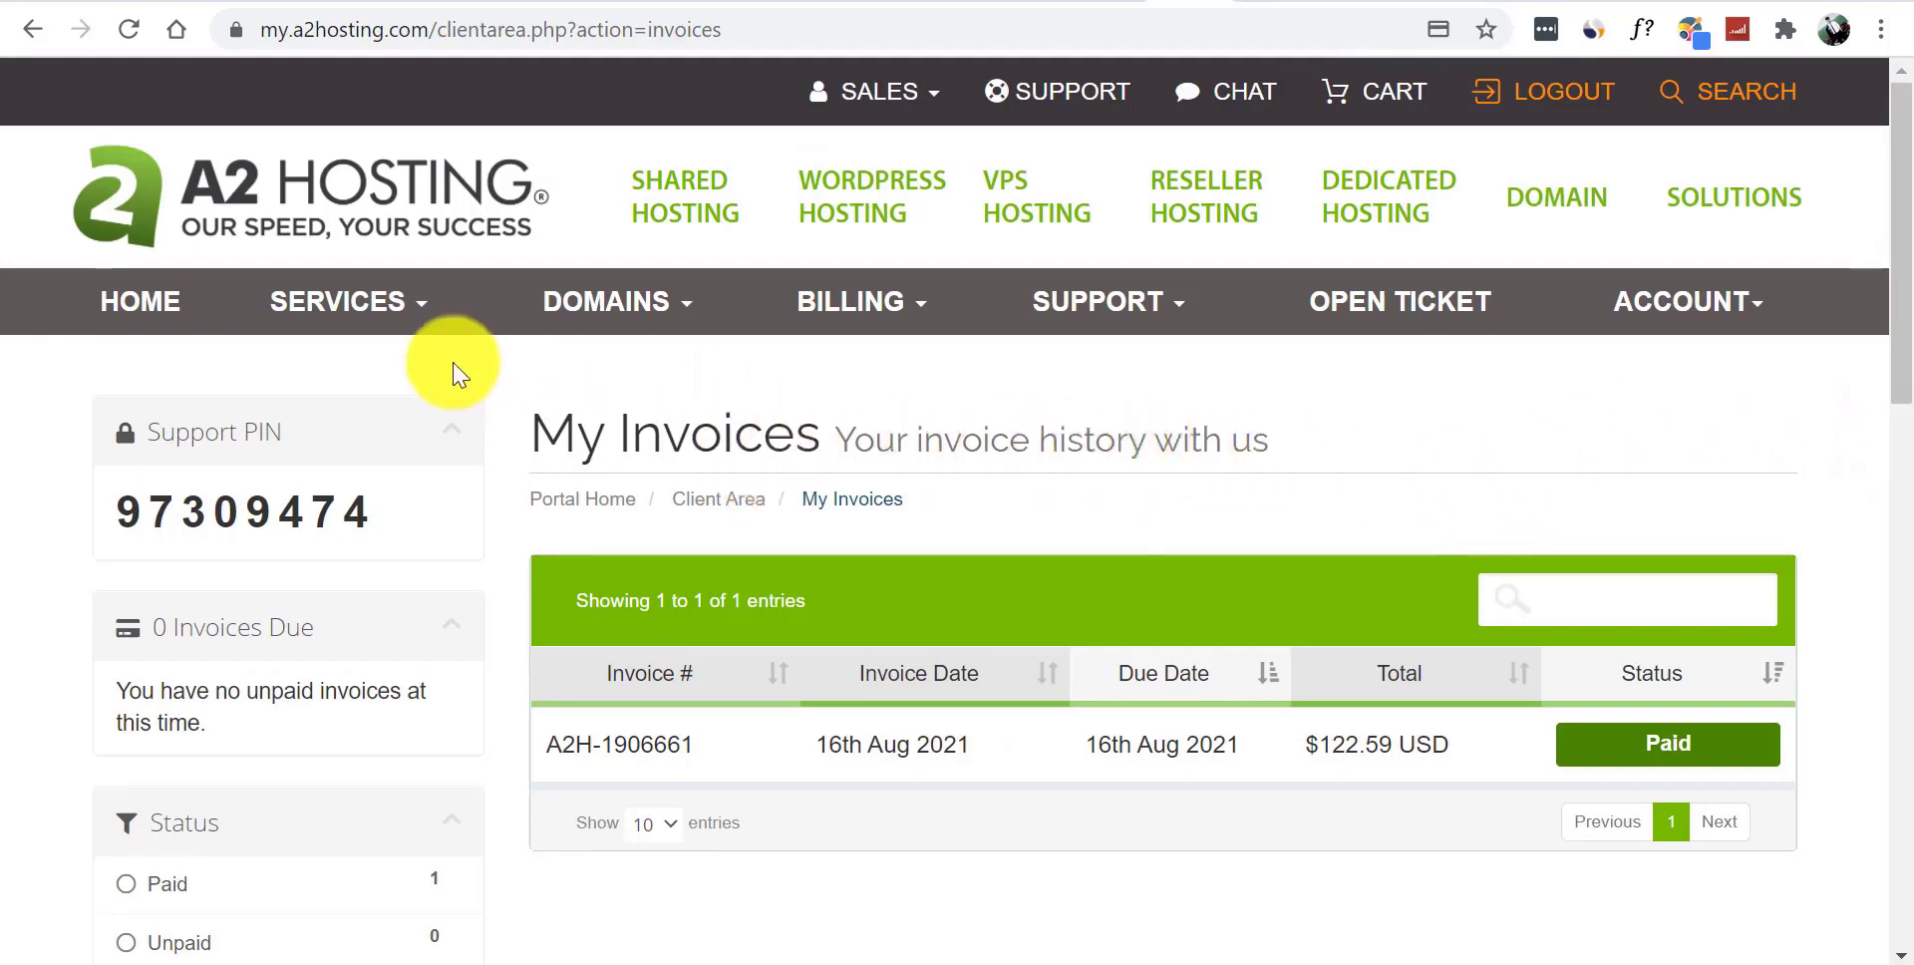
left_click(361, 304)
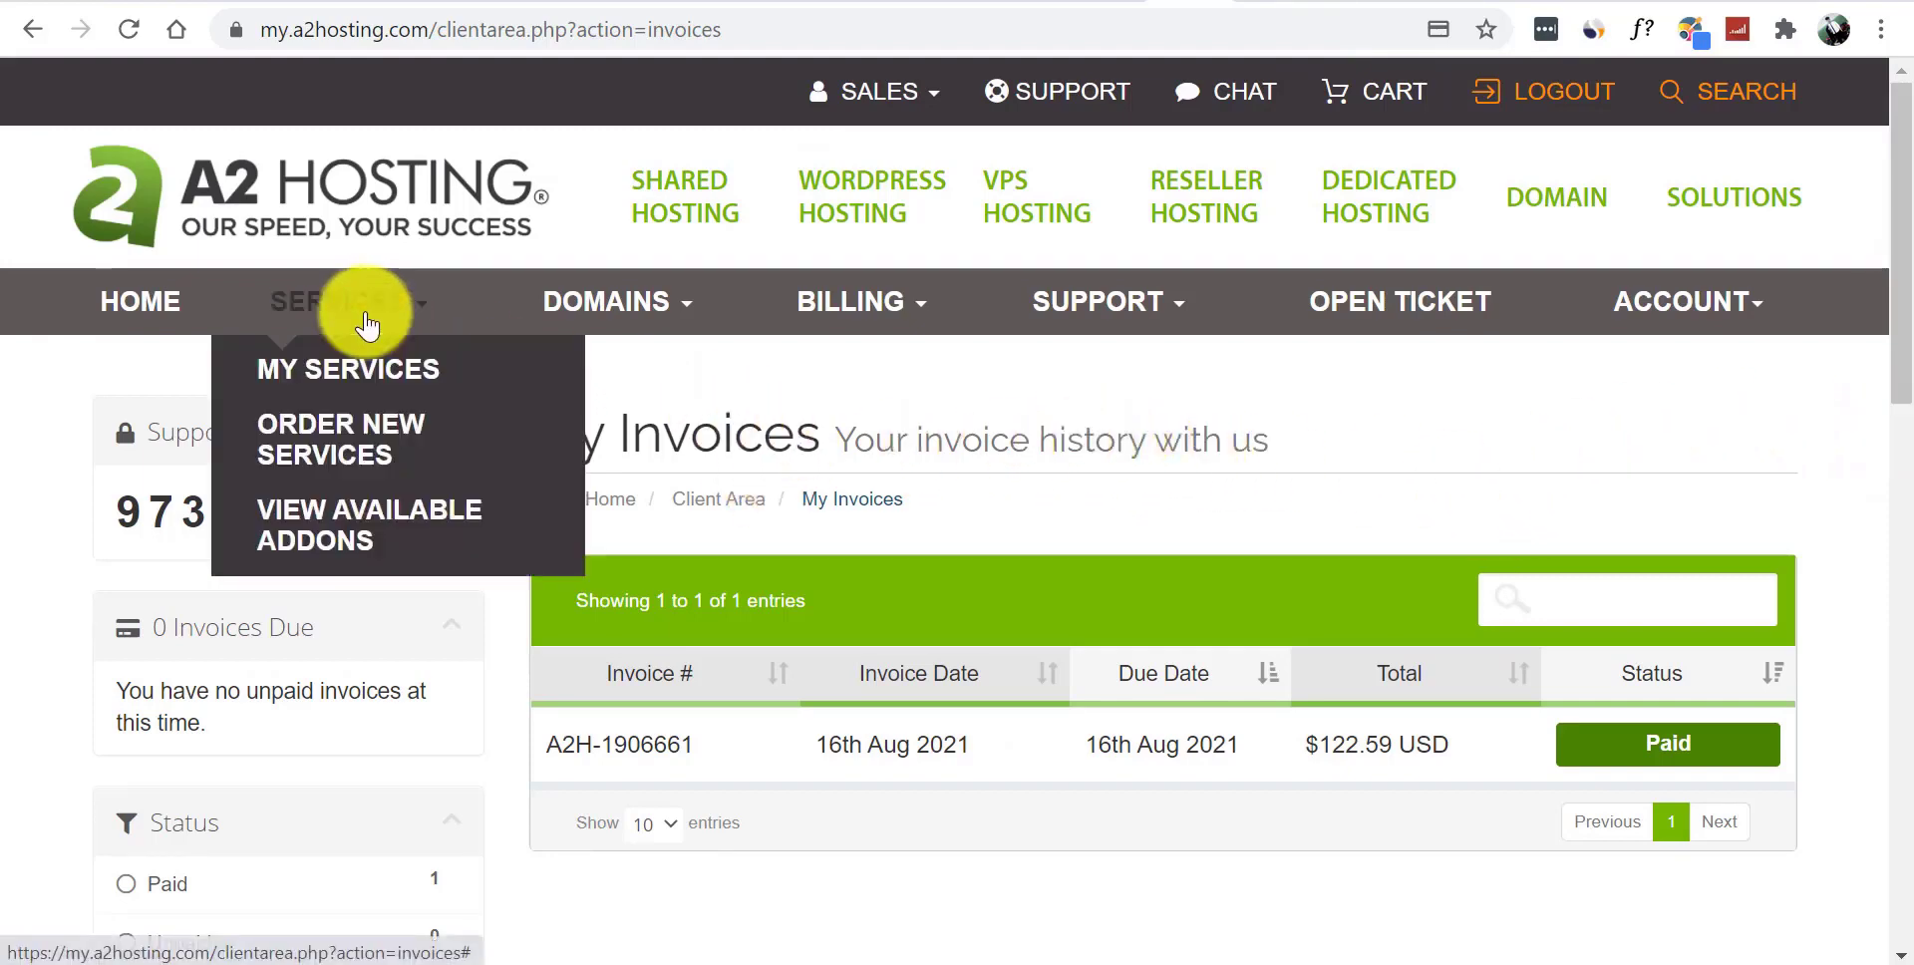
left_click(387, 377)
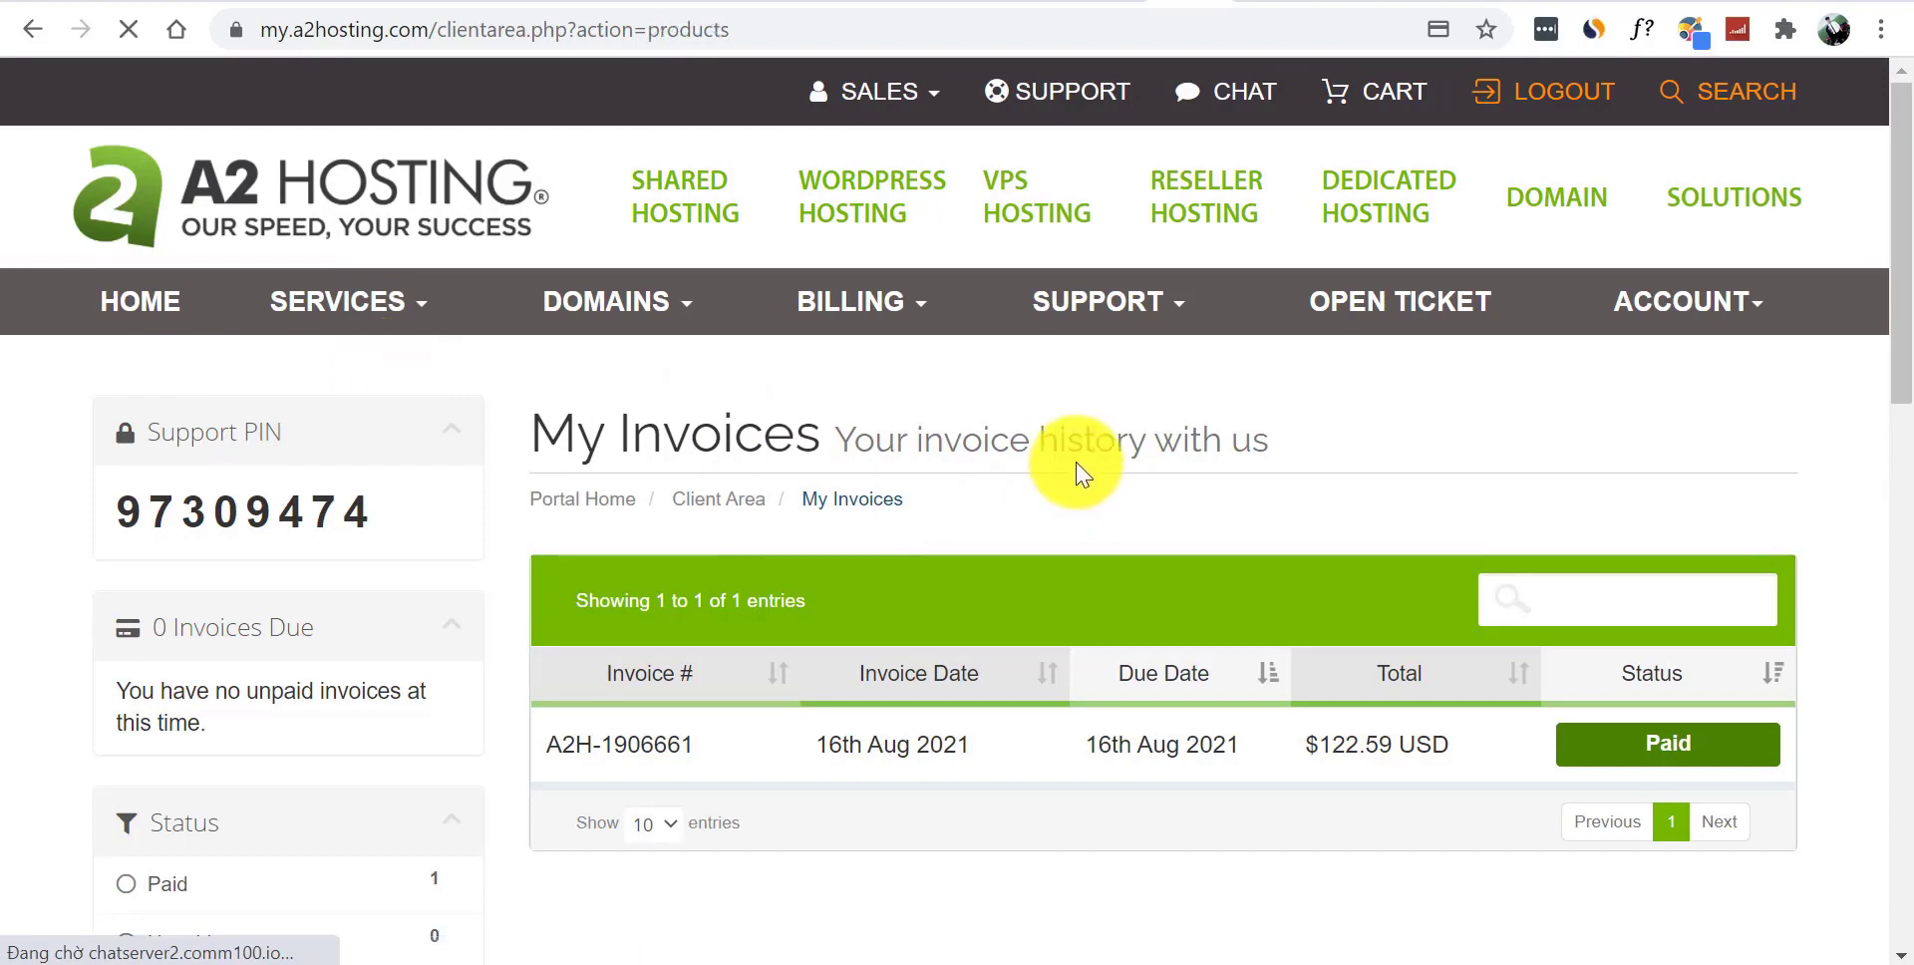
- Scroll to the StartUp Web Hosting plan's connection details and nameservers for Thoitrang3mien.com
scroll(1900, 356, "down", 2)
scroll(1900, 356, "down", 2)
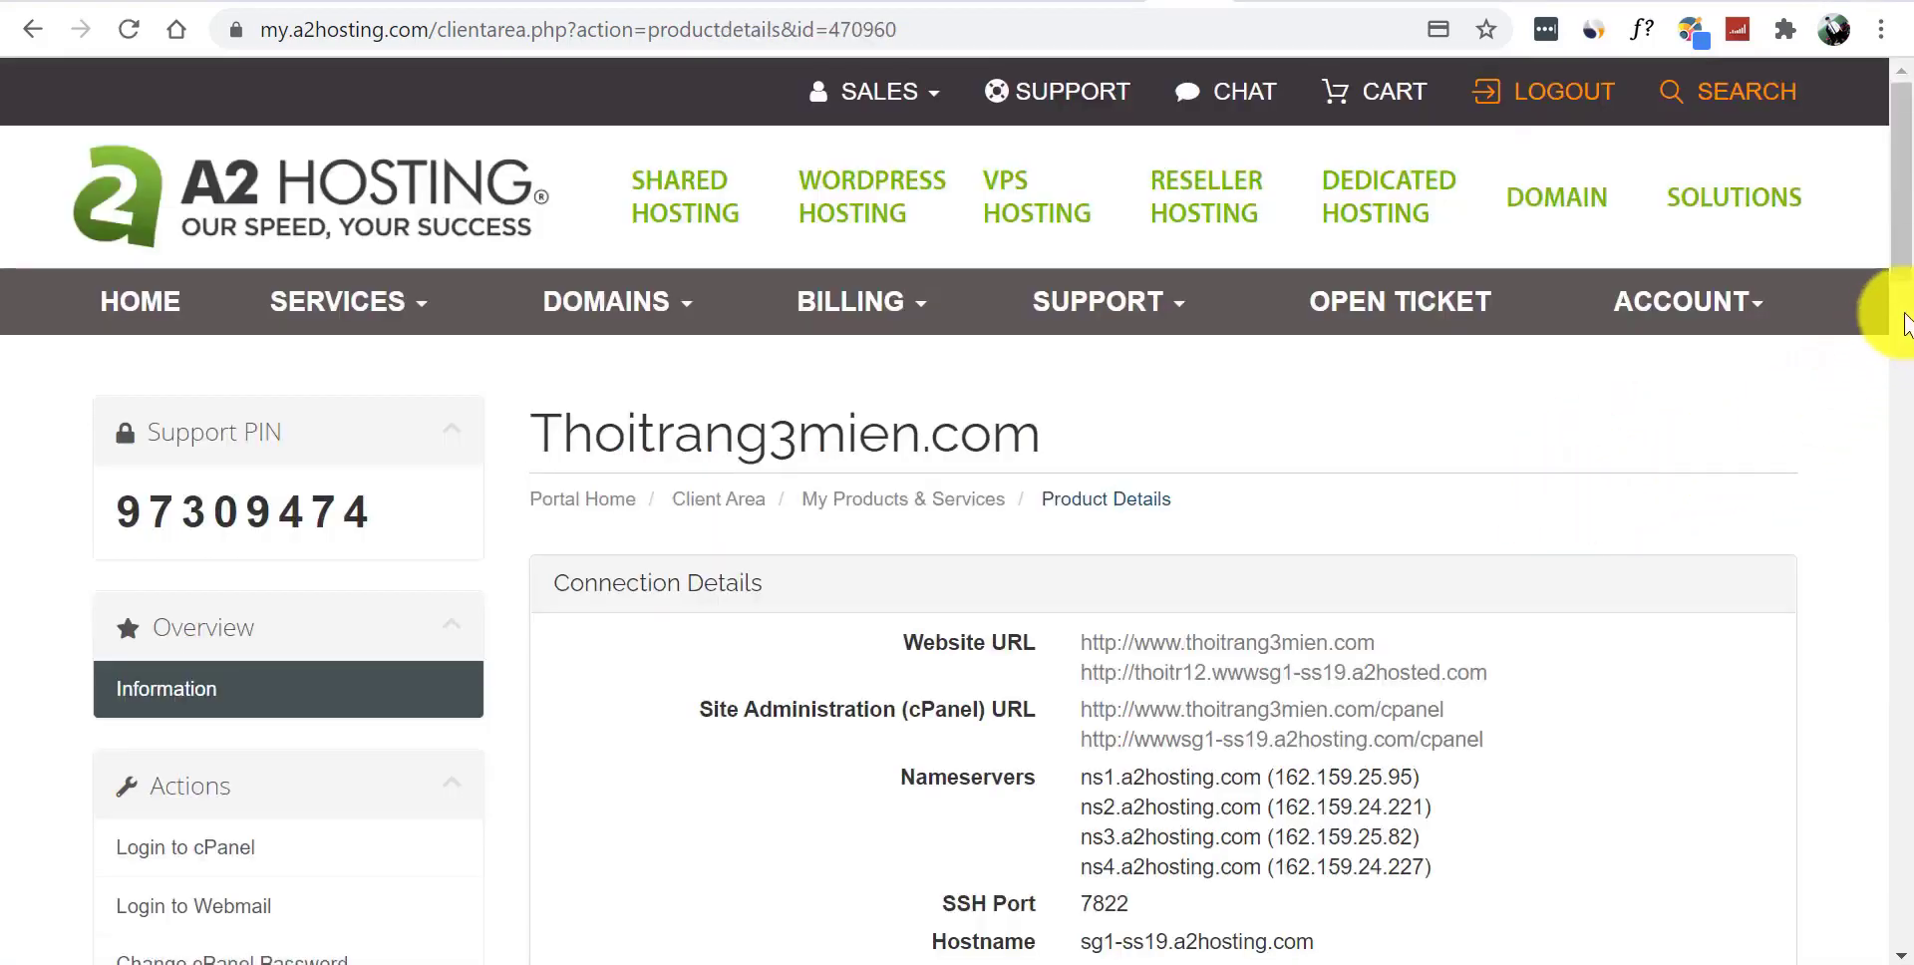
scroll(1900, 349, "down", 4)
scroll(1897, 349, "down", 2)
scroll(1897, 359, "up", 2)
scroll(1900, 319, "up", 1)
scroll(1910, 314, "up", 1)
left_click_drag(1909, 296, 1910, 354)
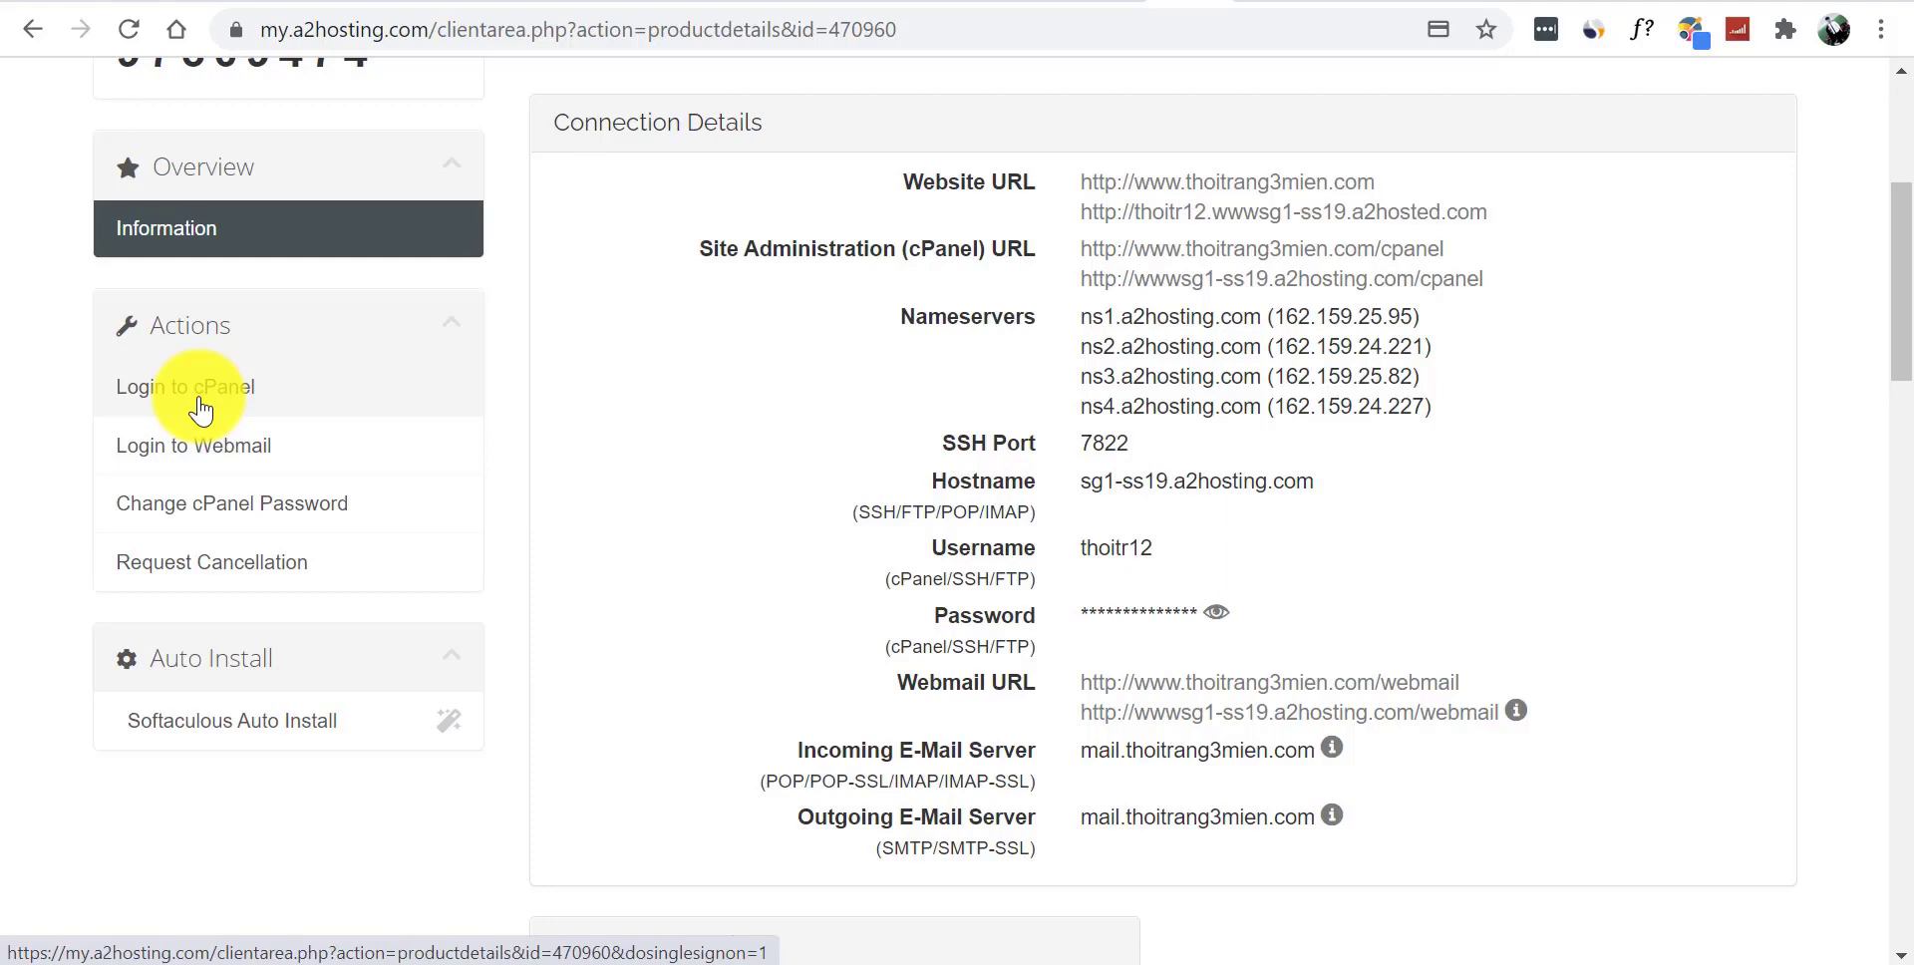
- Log into cPanel, open thoitrang3mien.com showing the default My Blog site, then return to cPanel
left_click(201, 409)
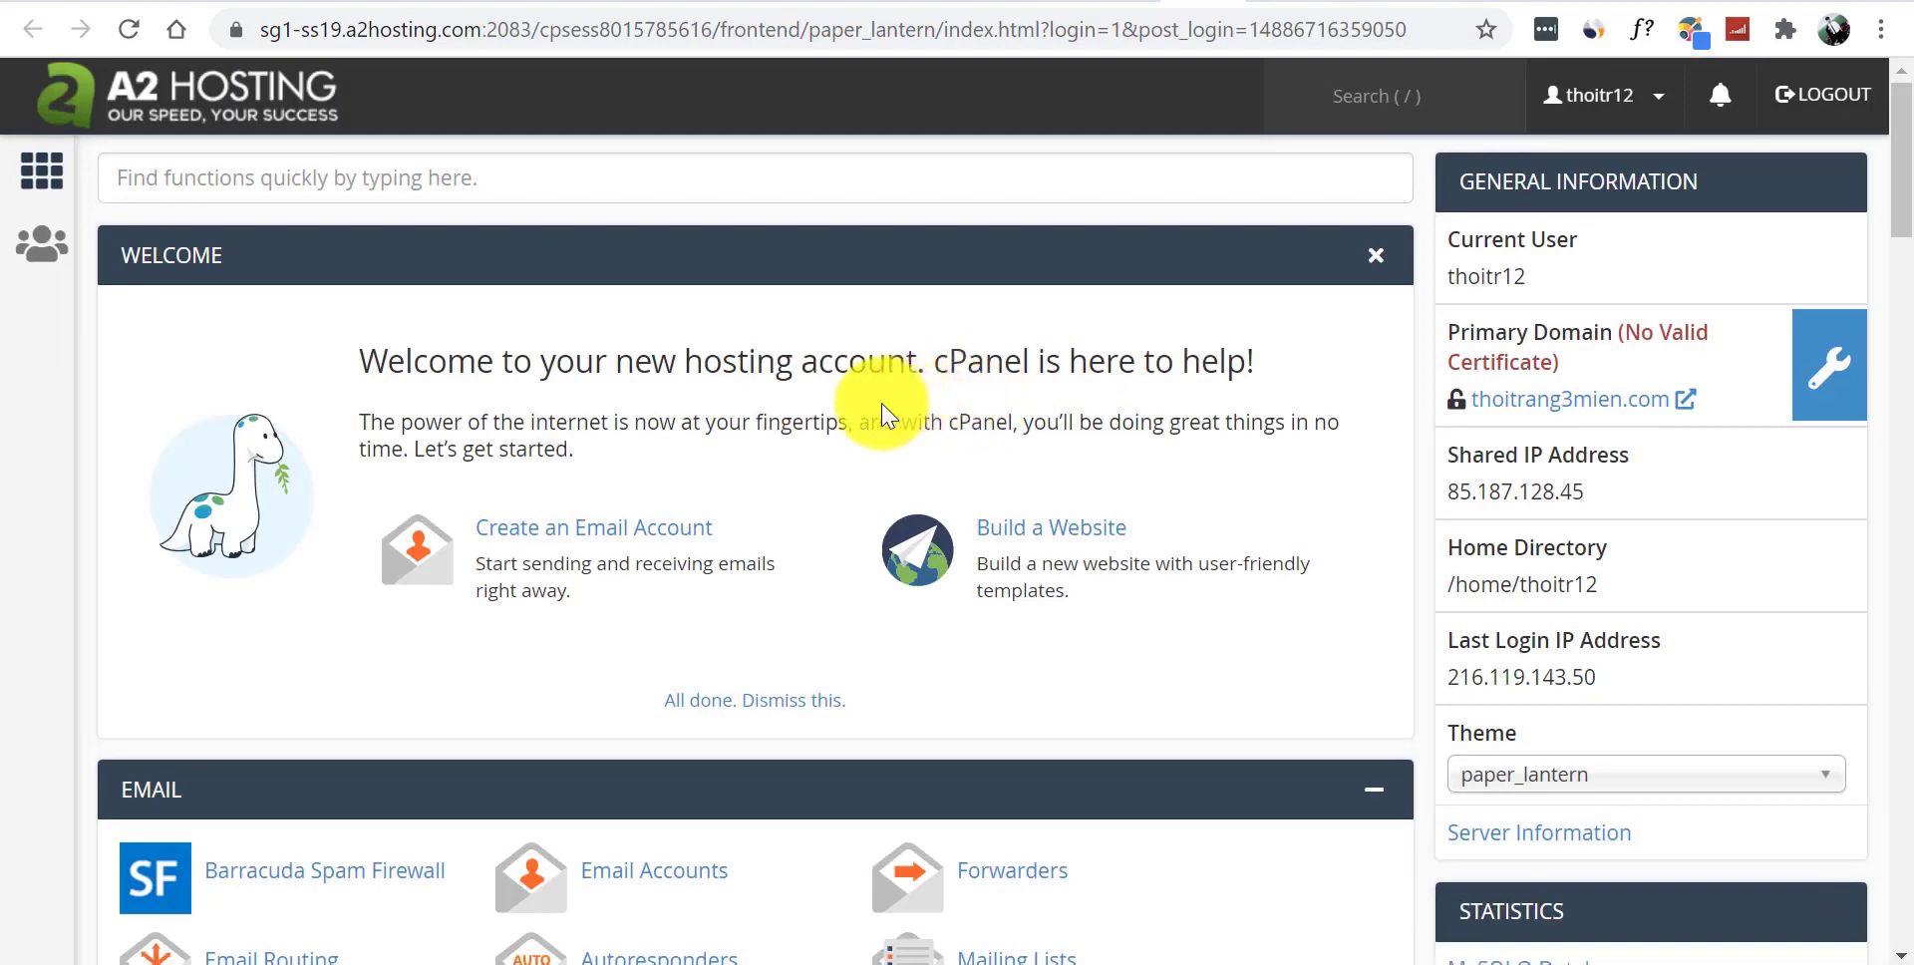
left_click(1521, 404)
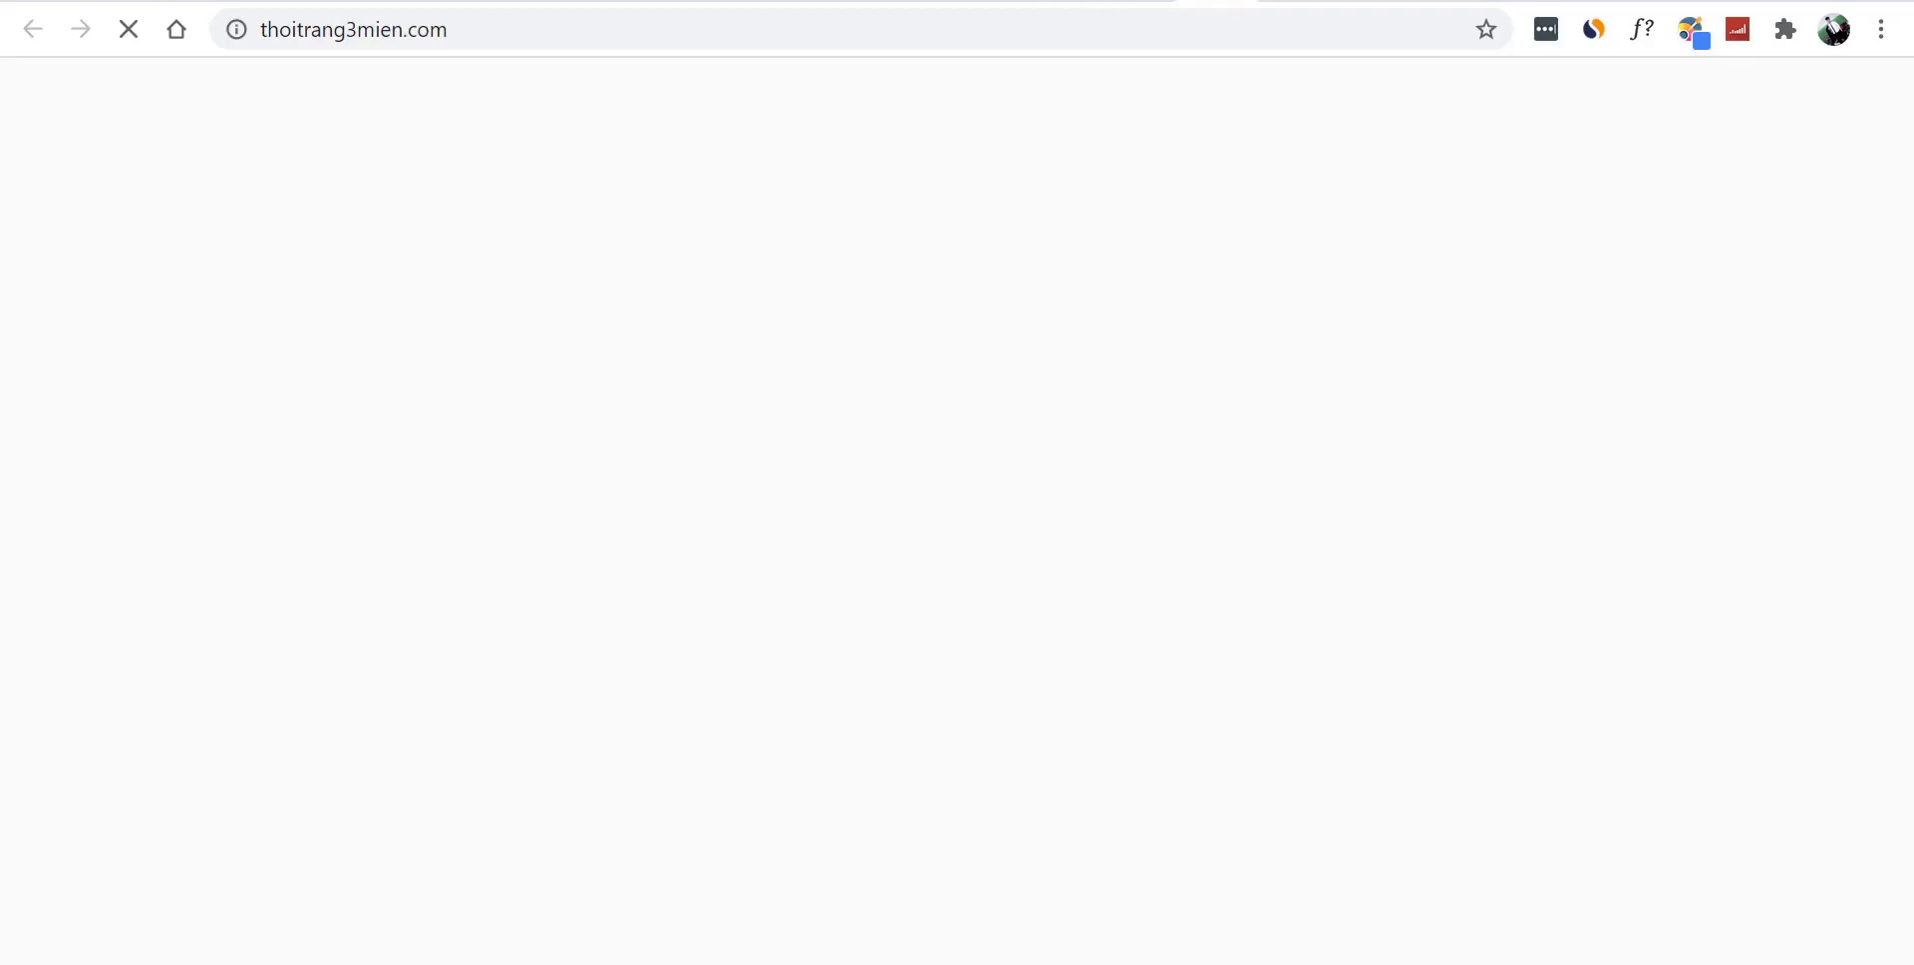
left_click(599, 32)
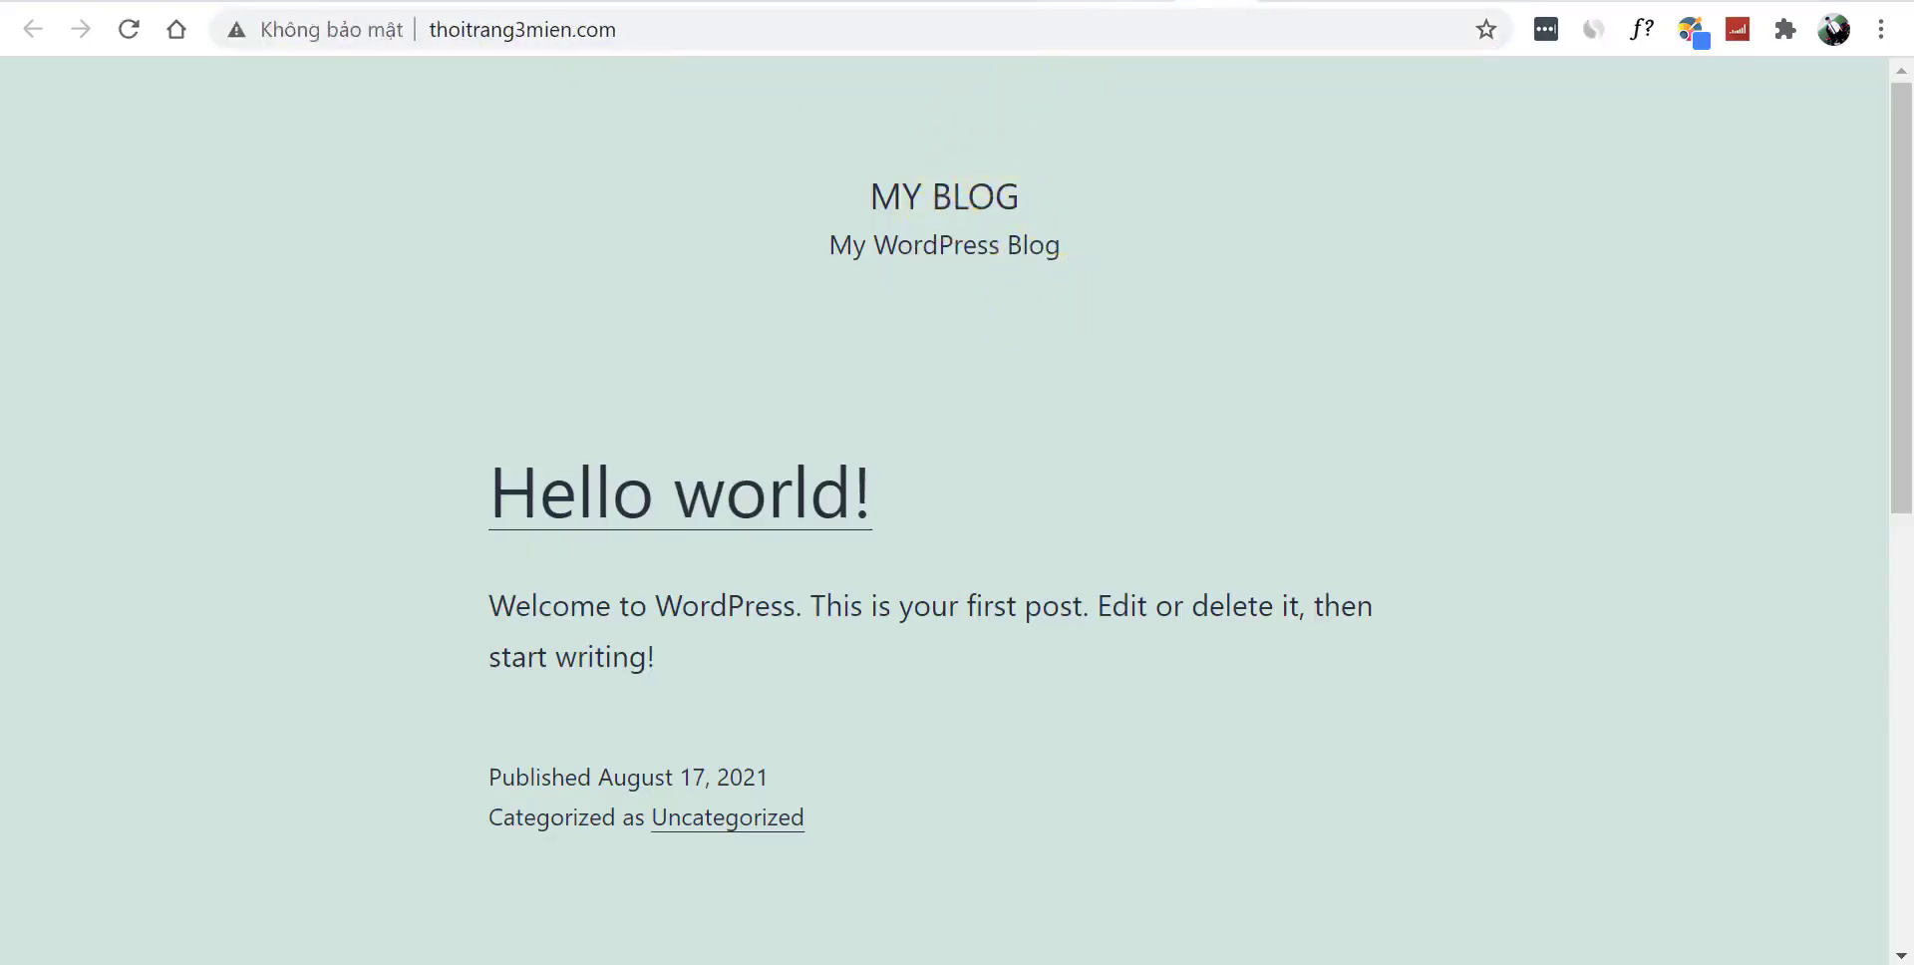
key("ctrl+w")
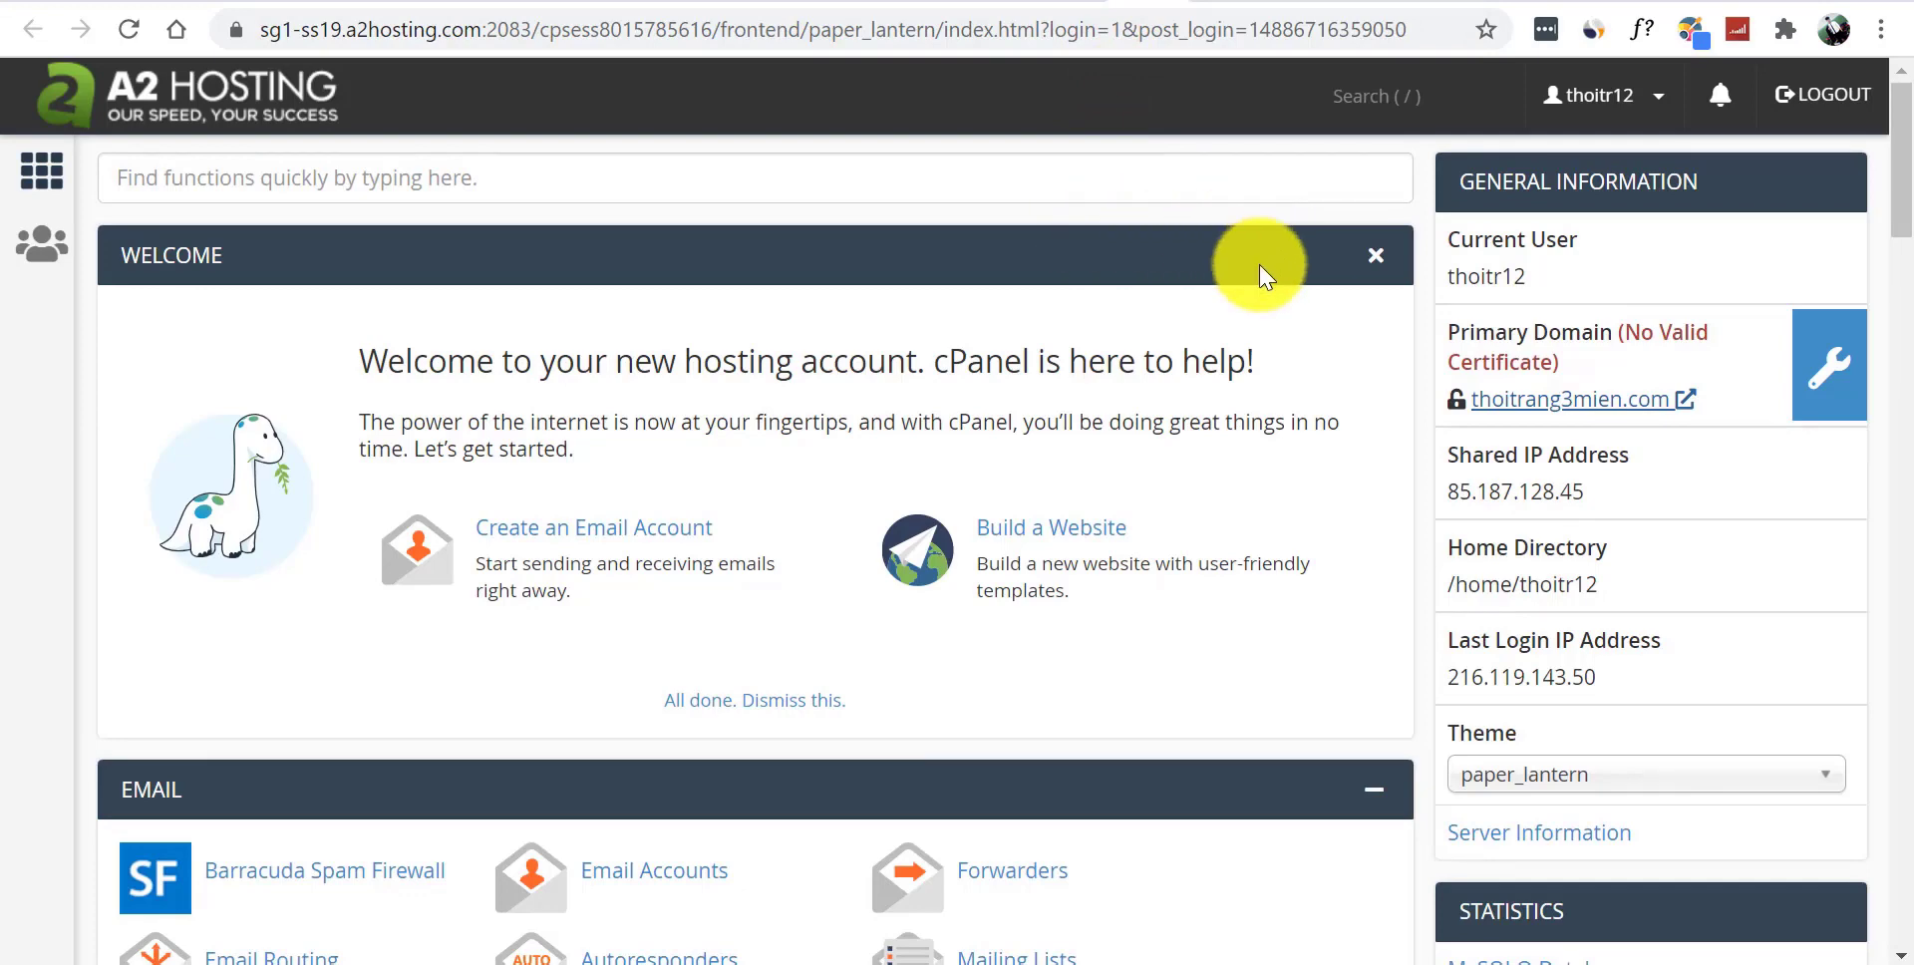
scroll(1879, 125, "down", 6)
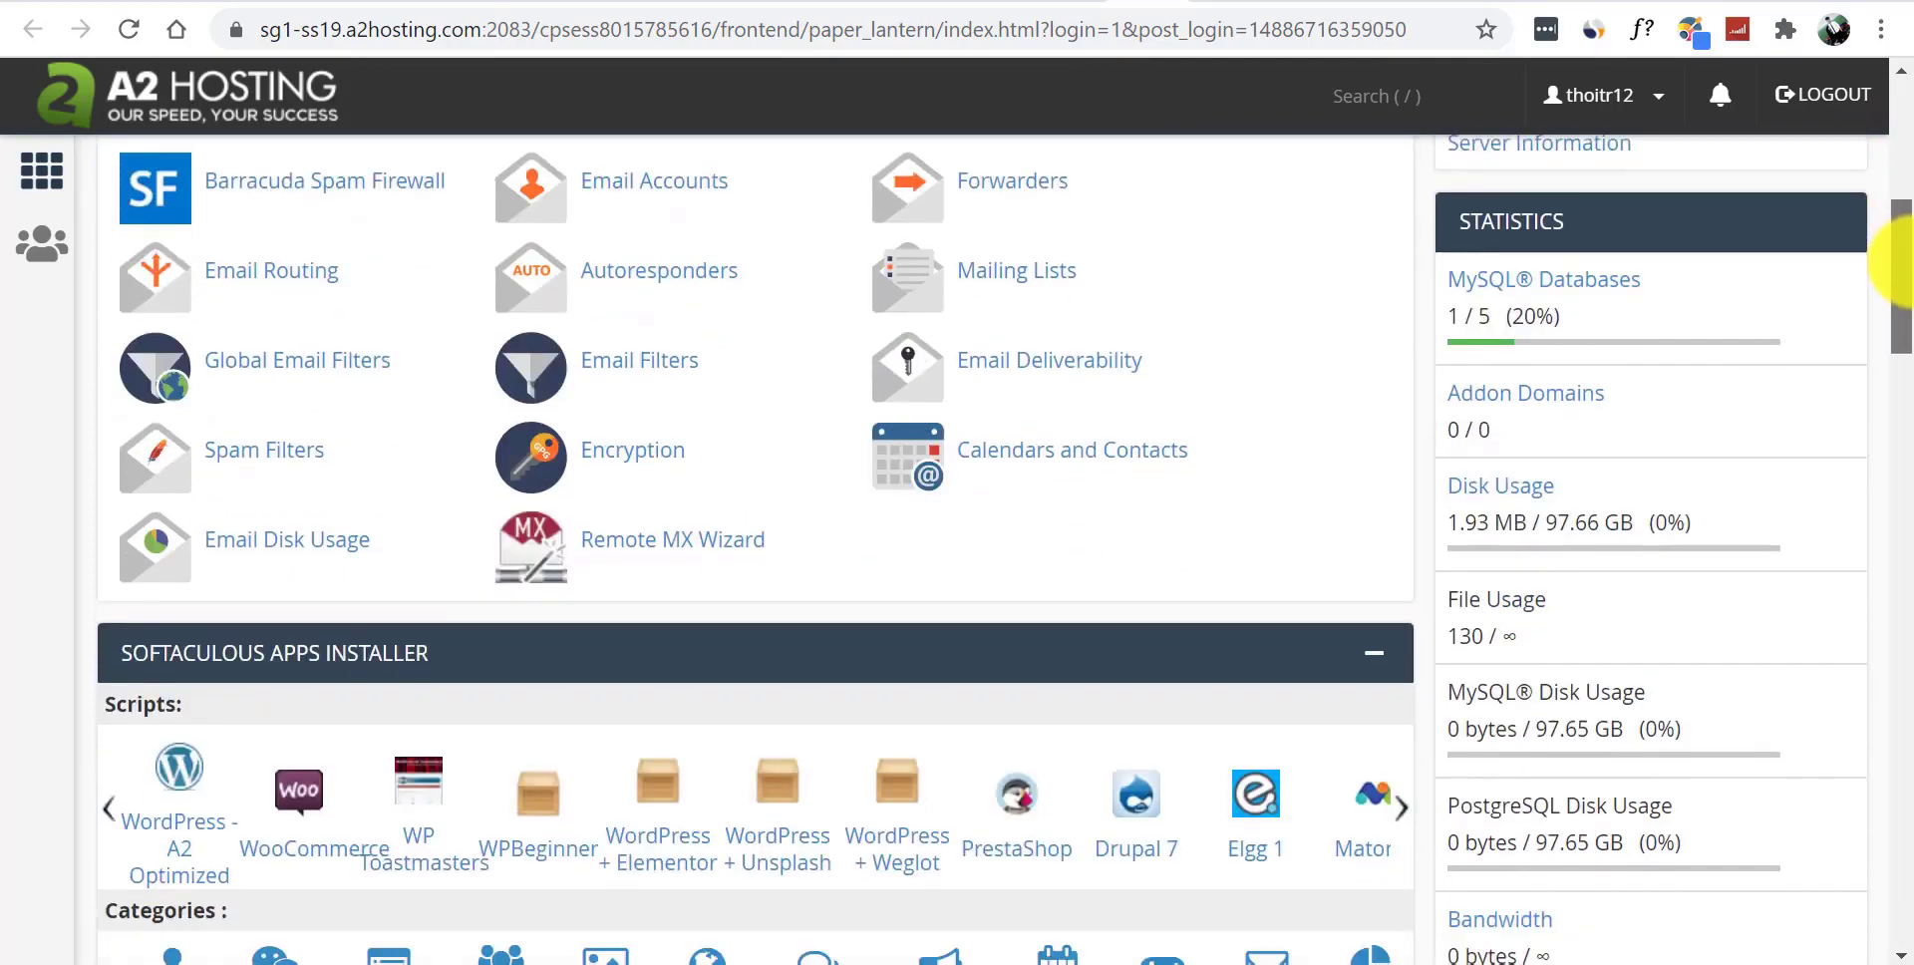
left_click_drag(1902, 264, 1297, 3)
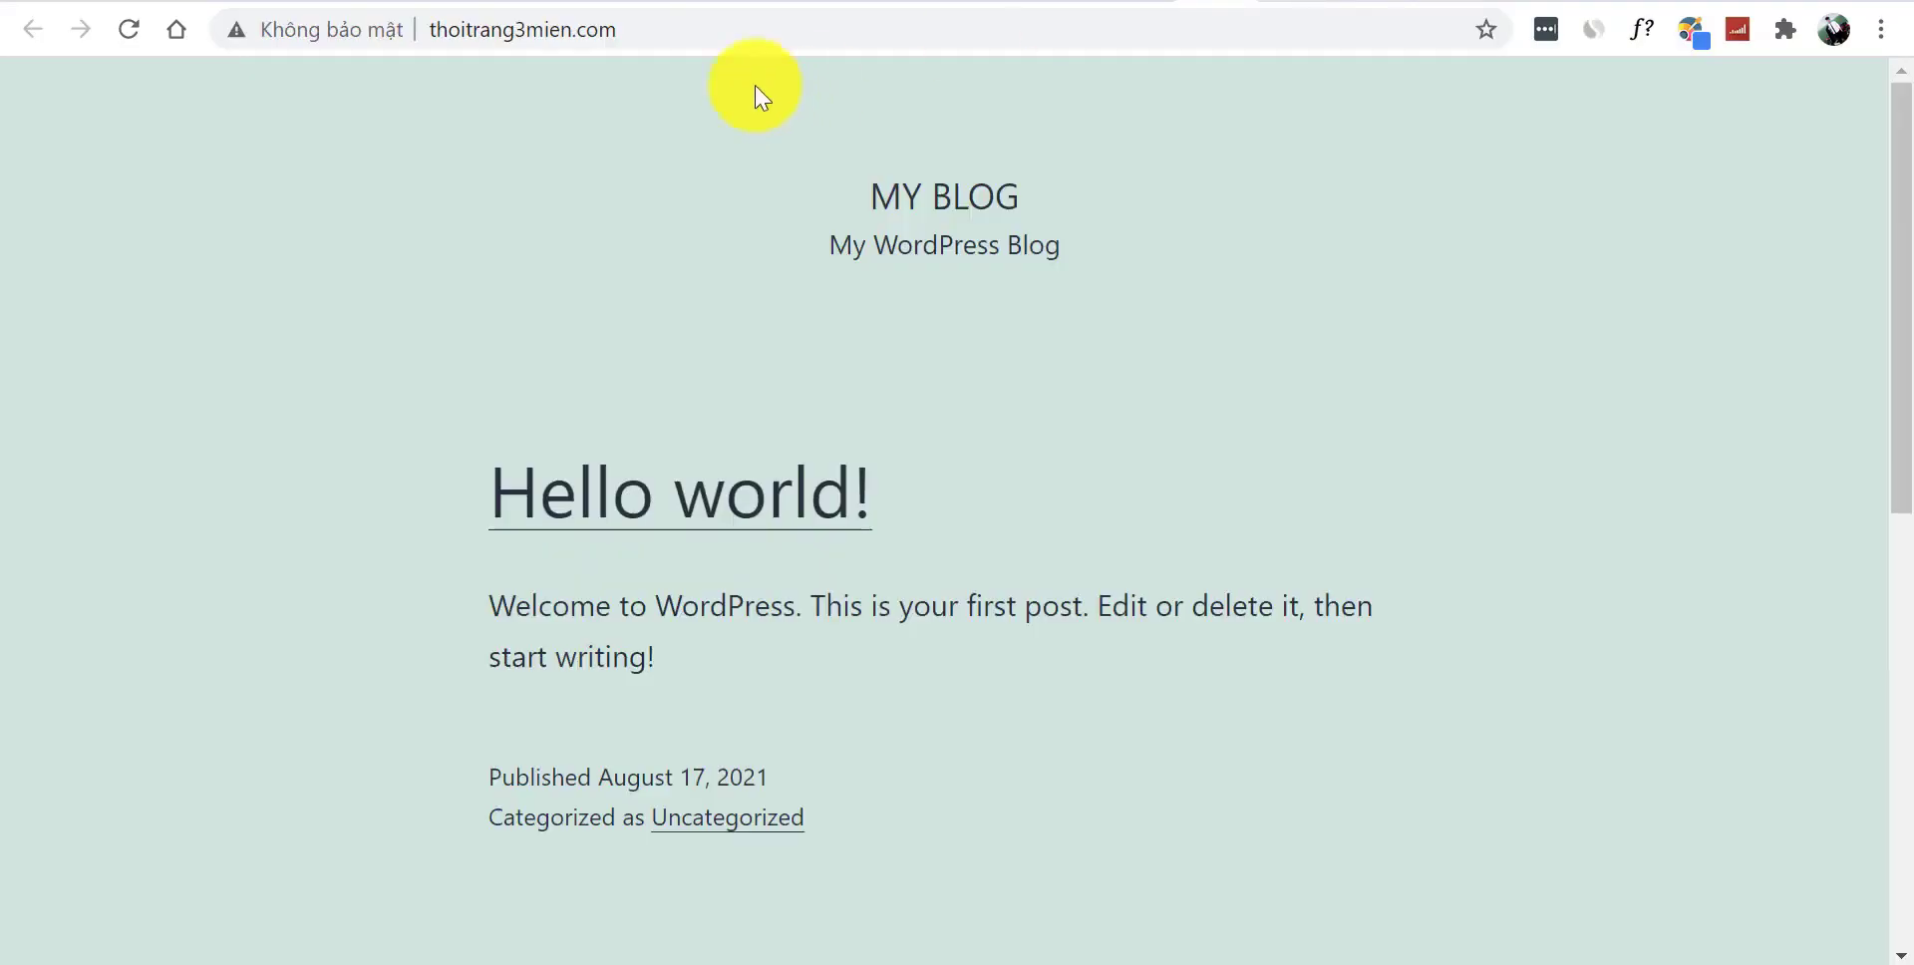
- Reload thoitrang3mien.com and open 'Hello world!' past the certificate warning, getting 404 Not Found
left_click(696, 30)
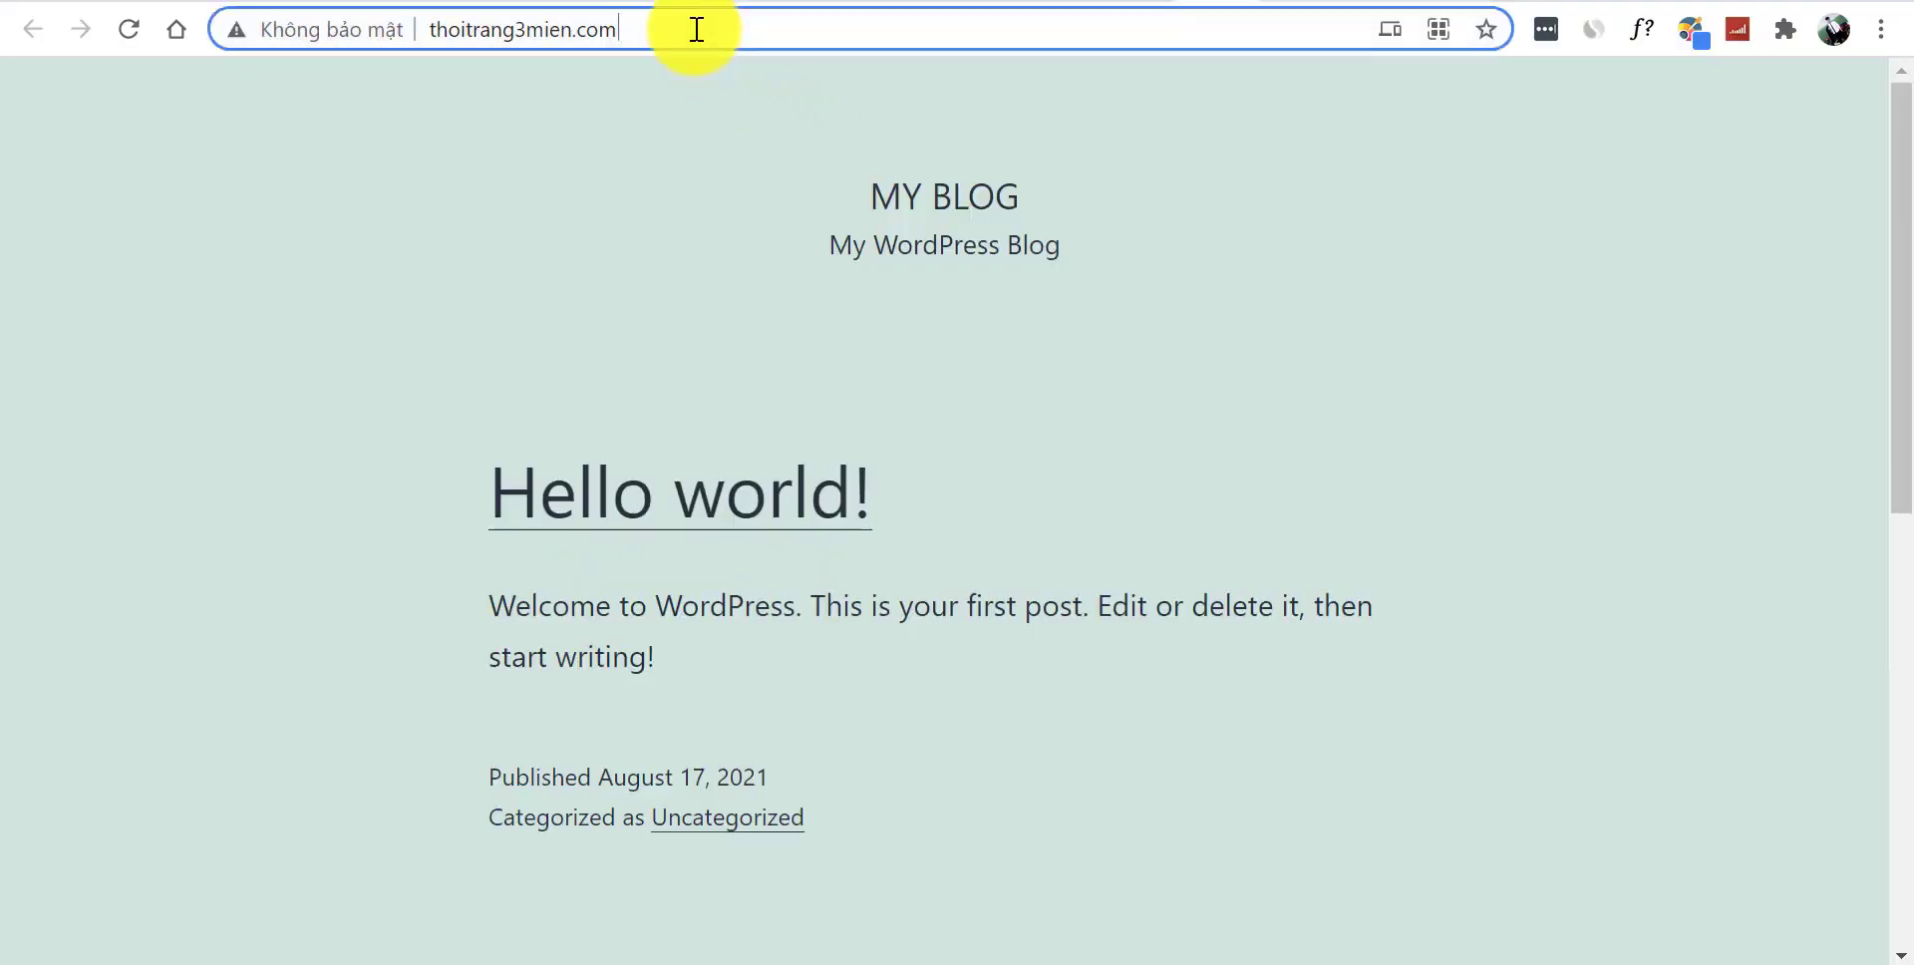
key("Return")
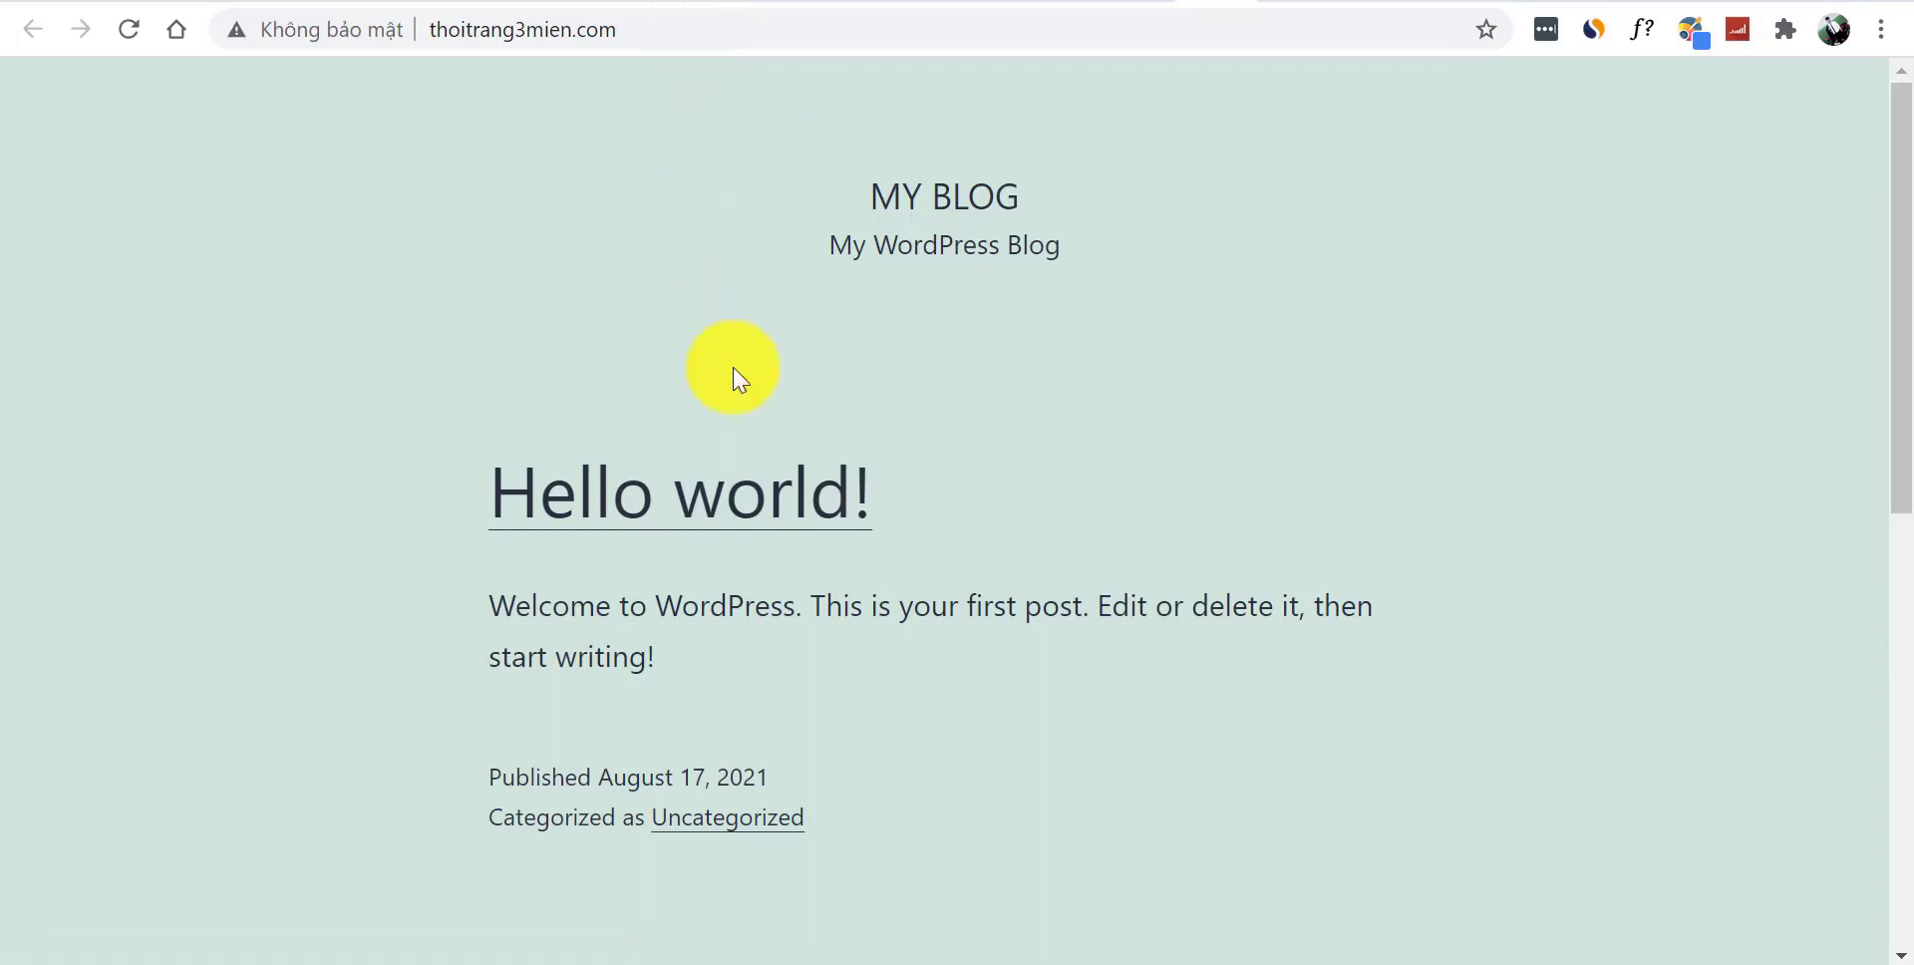
left_click(720, 515)
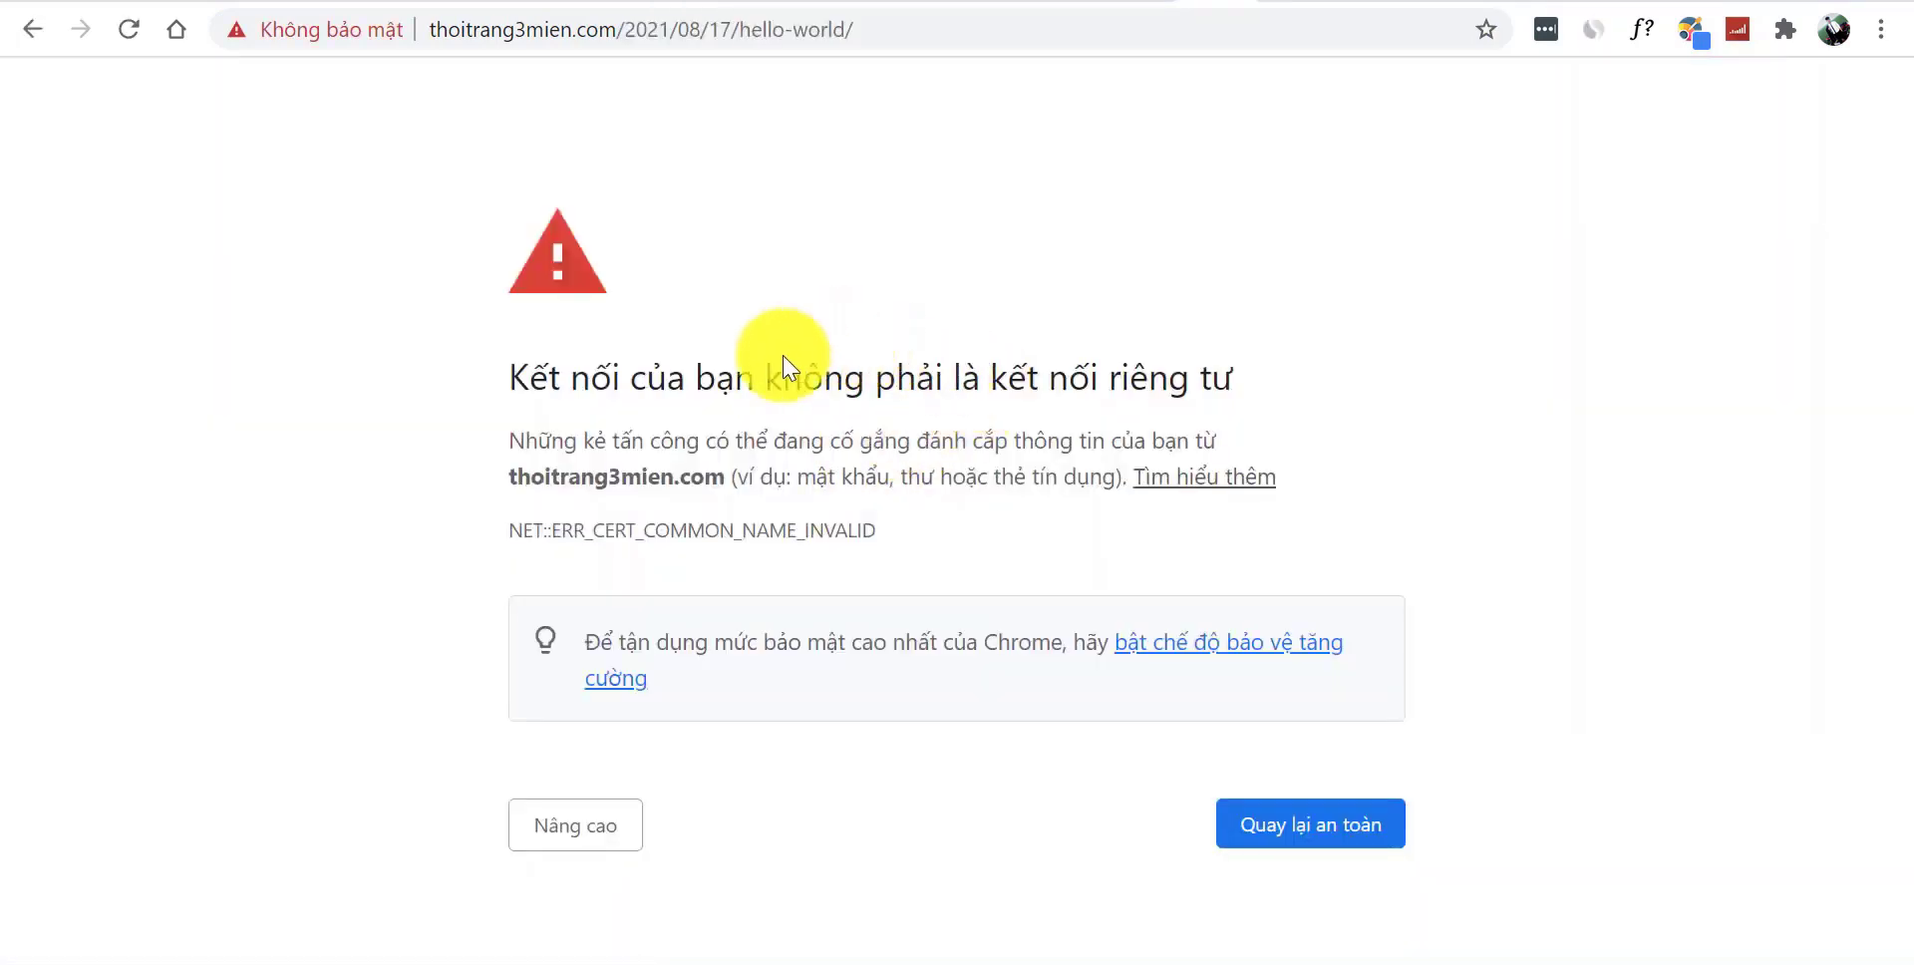
left_click(588, 829)
left_click_drag(1887, 376, 1890, 512)
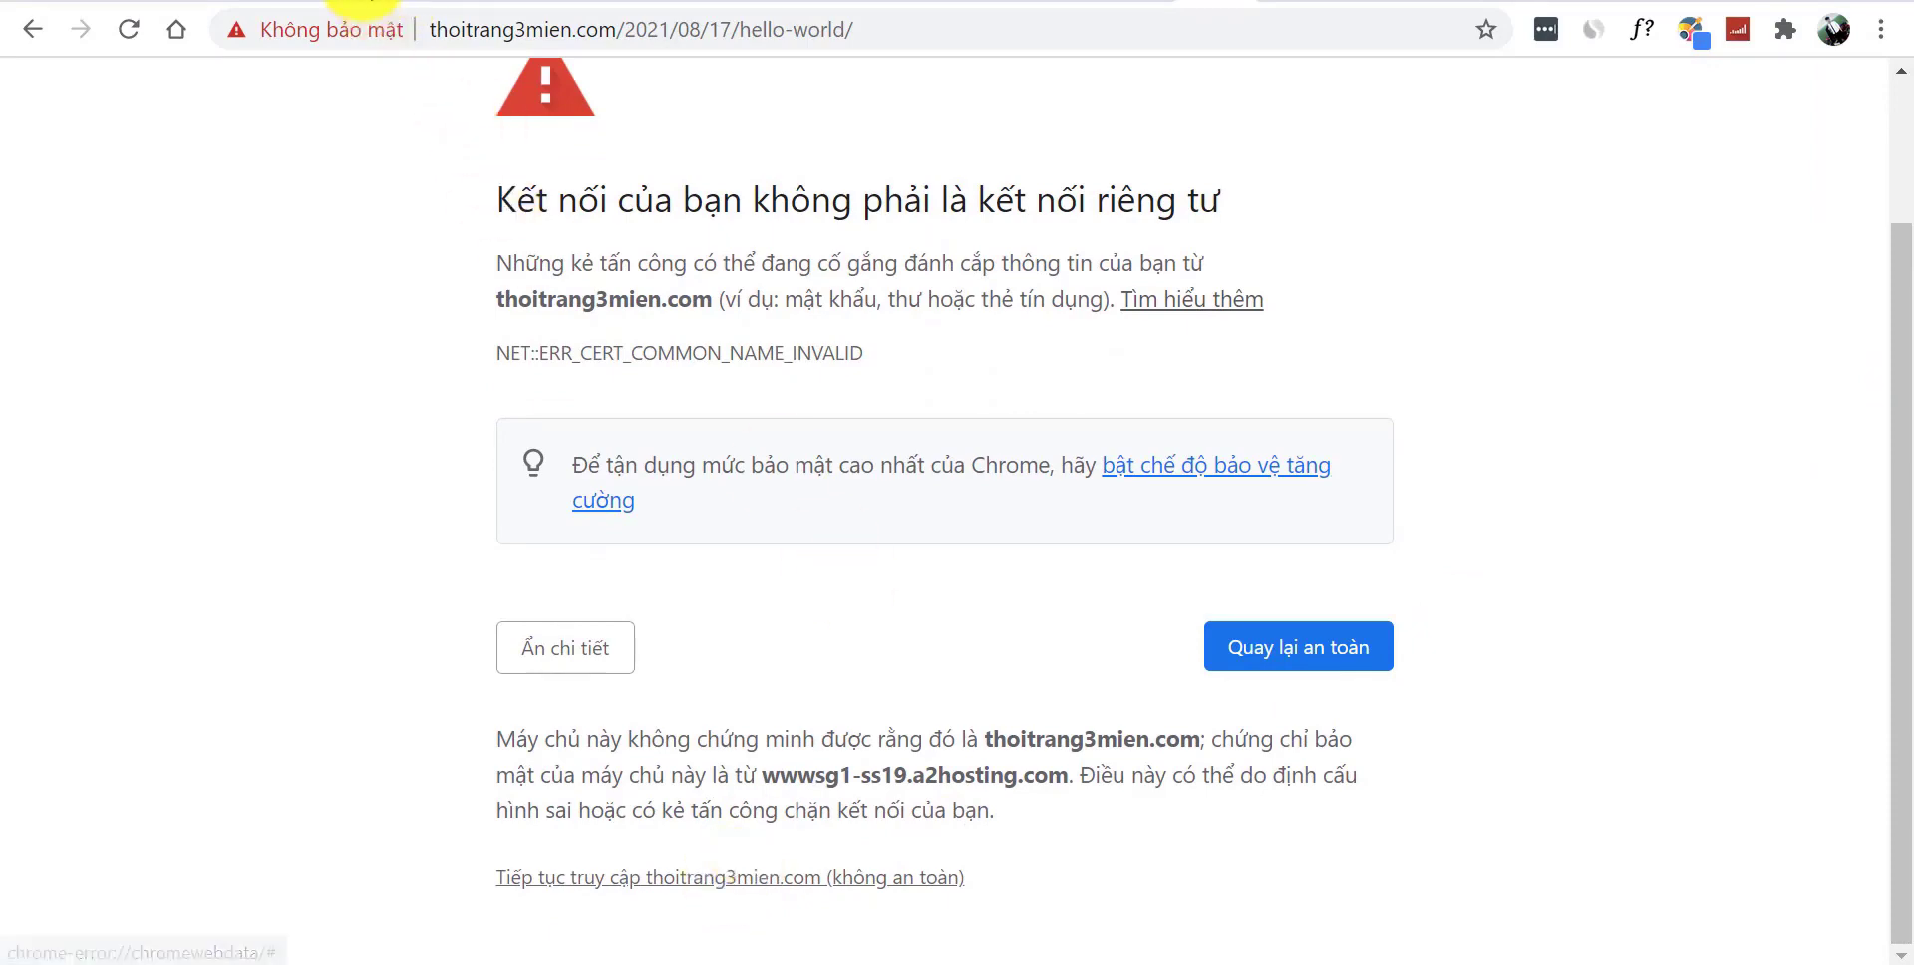
left_click(740, 880)
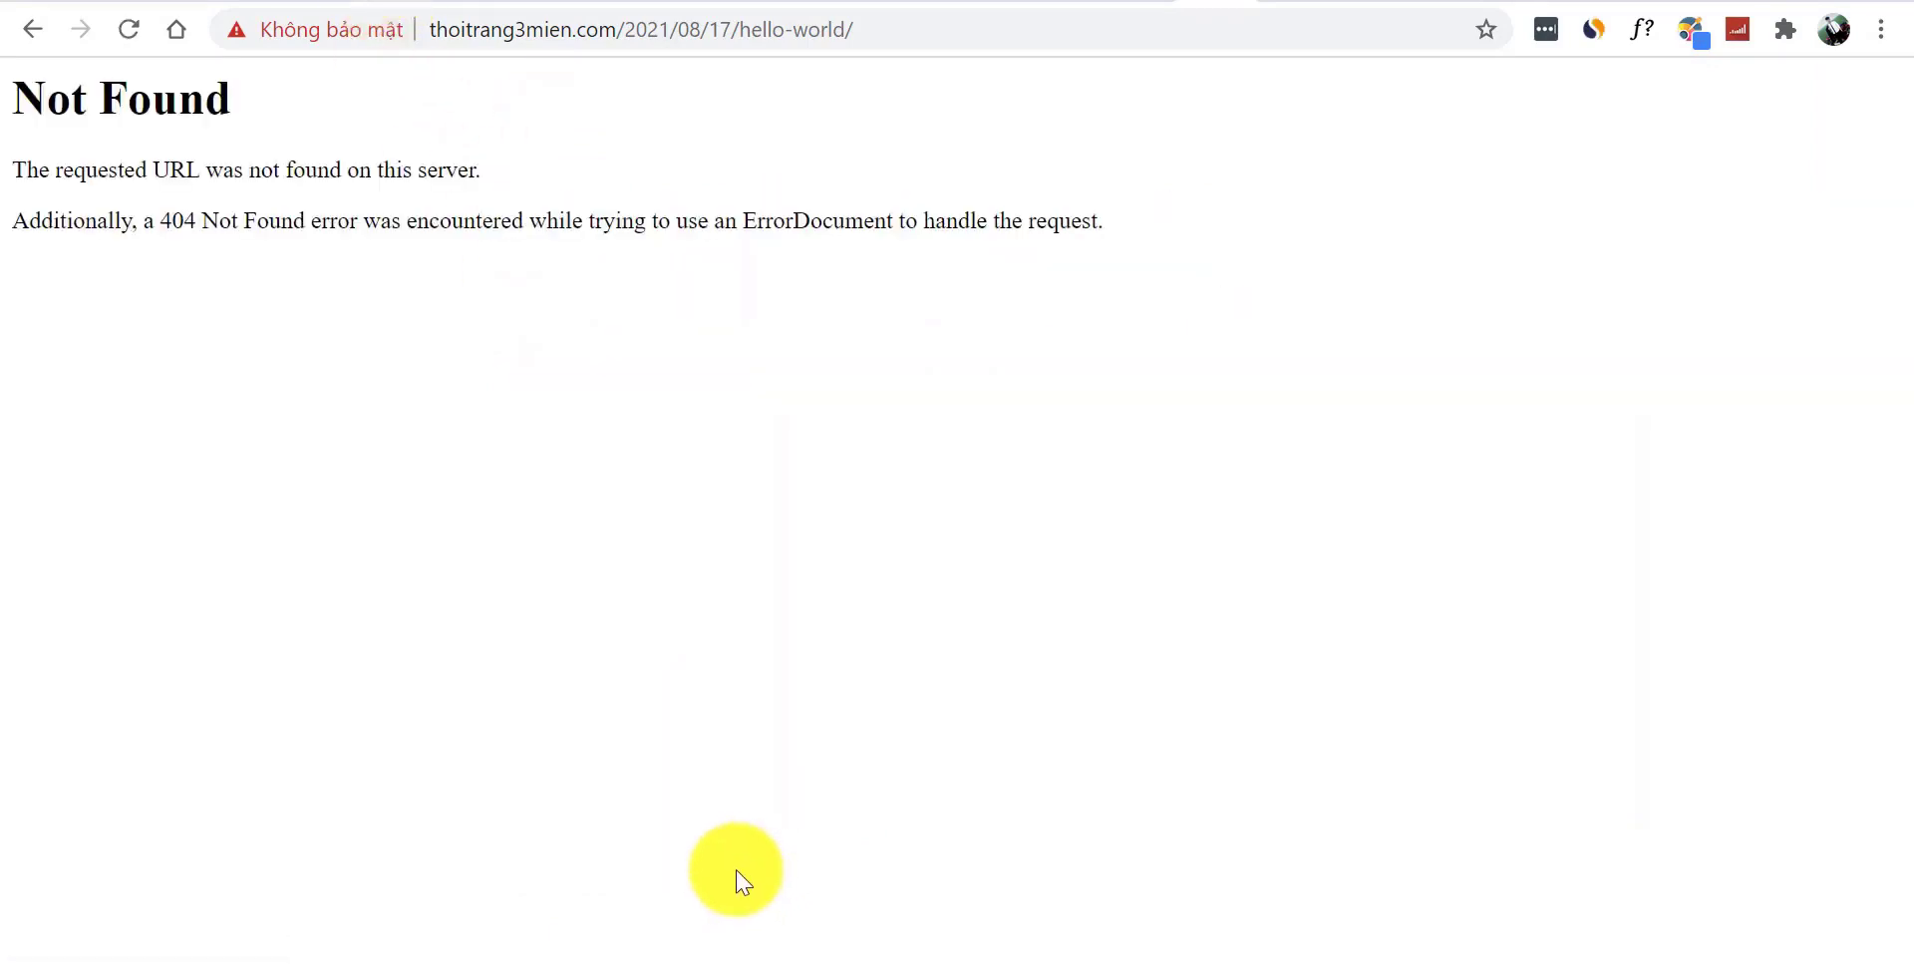
left_click(35, 33)
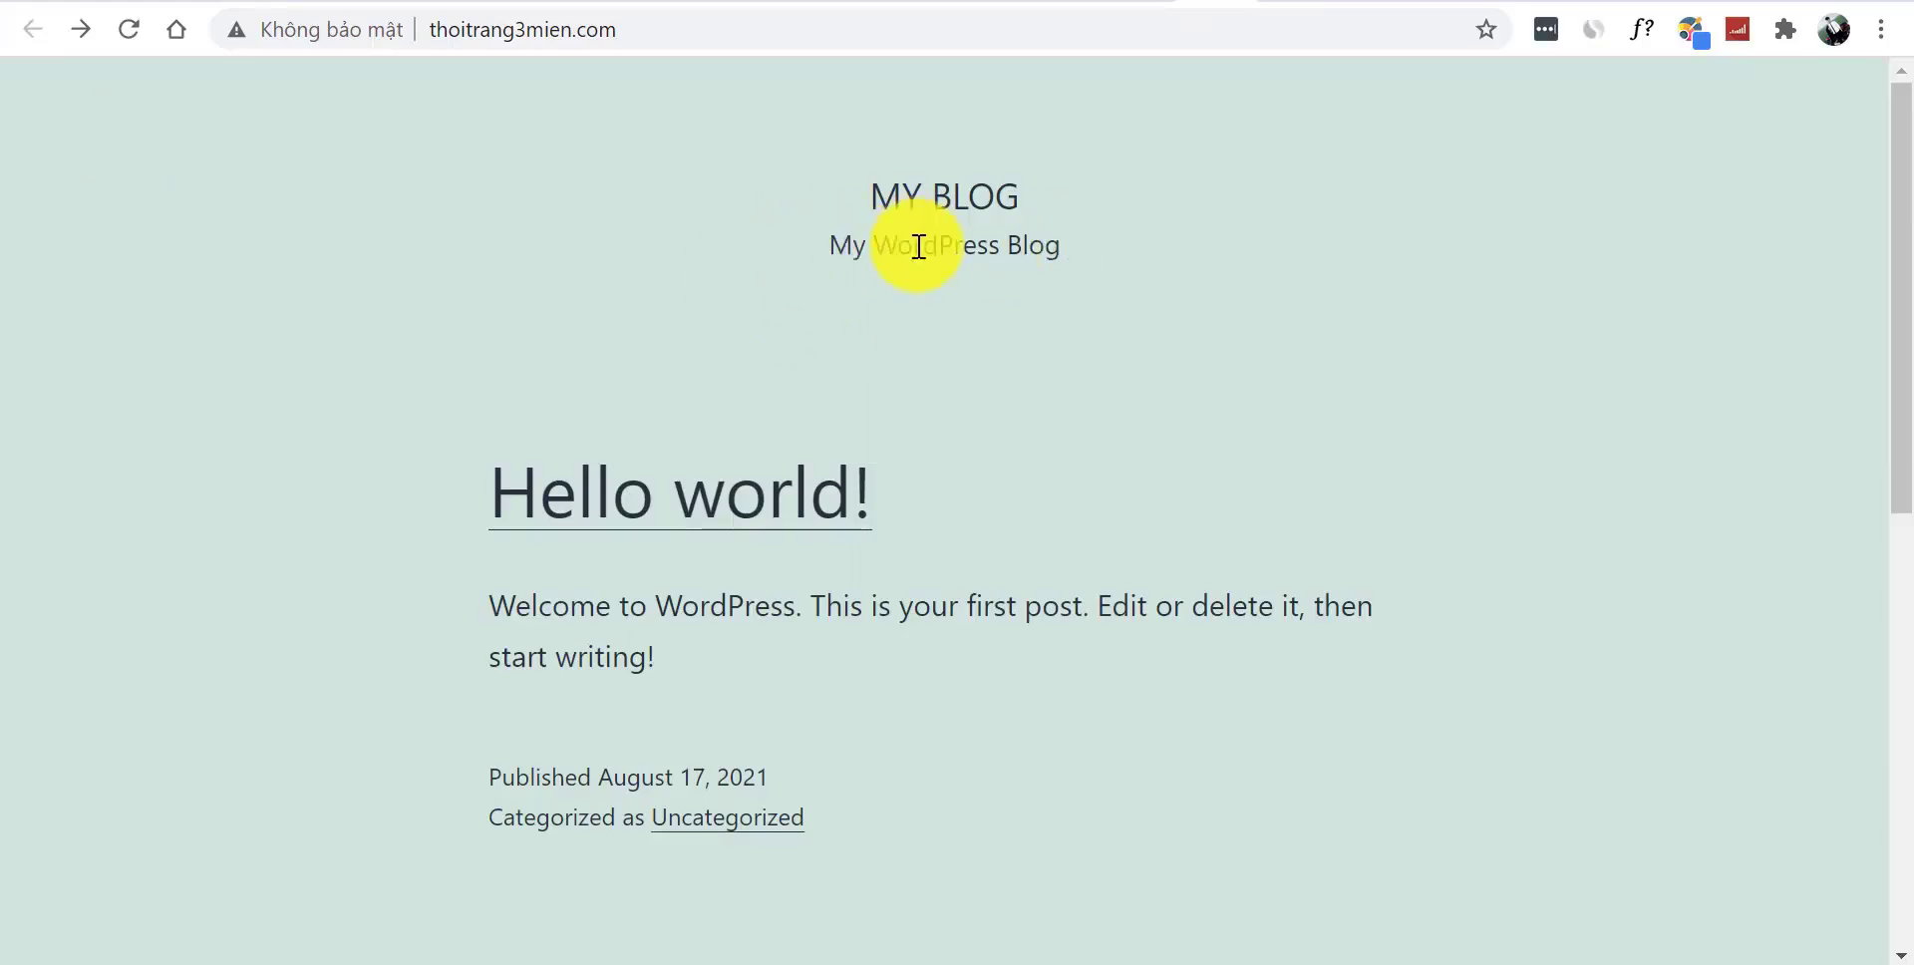
left_click(1177, 2)
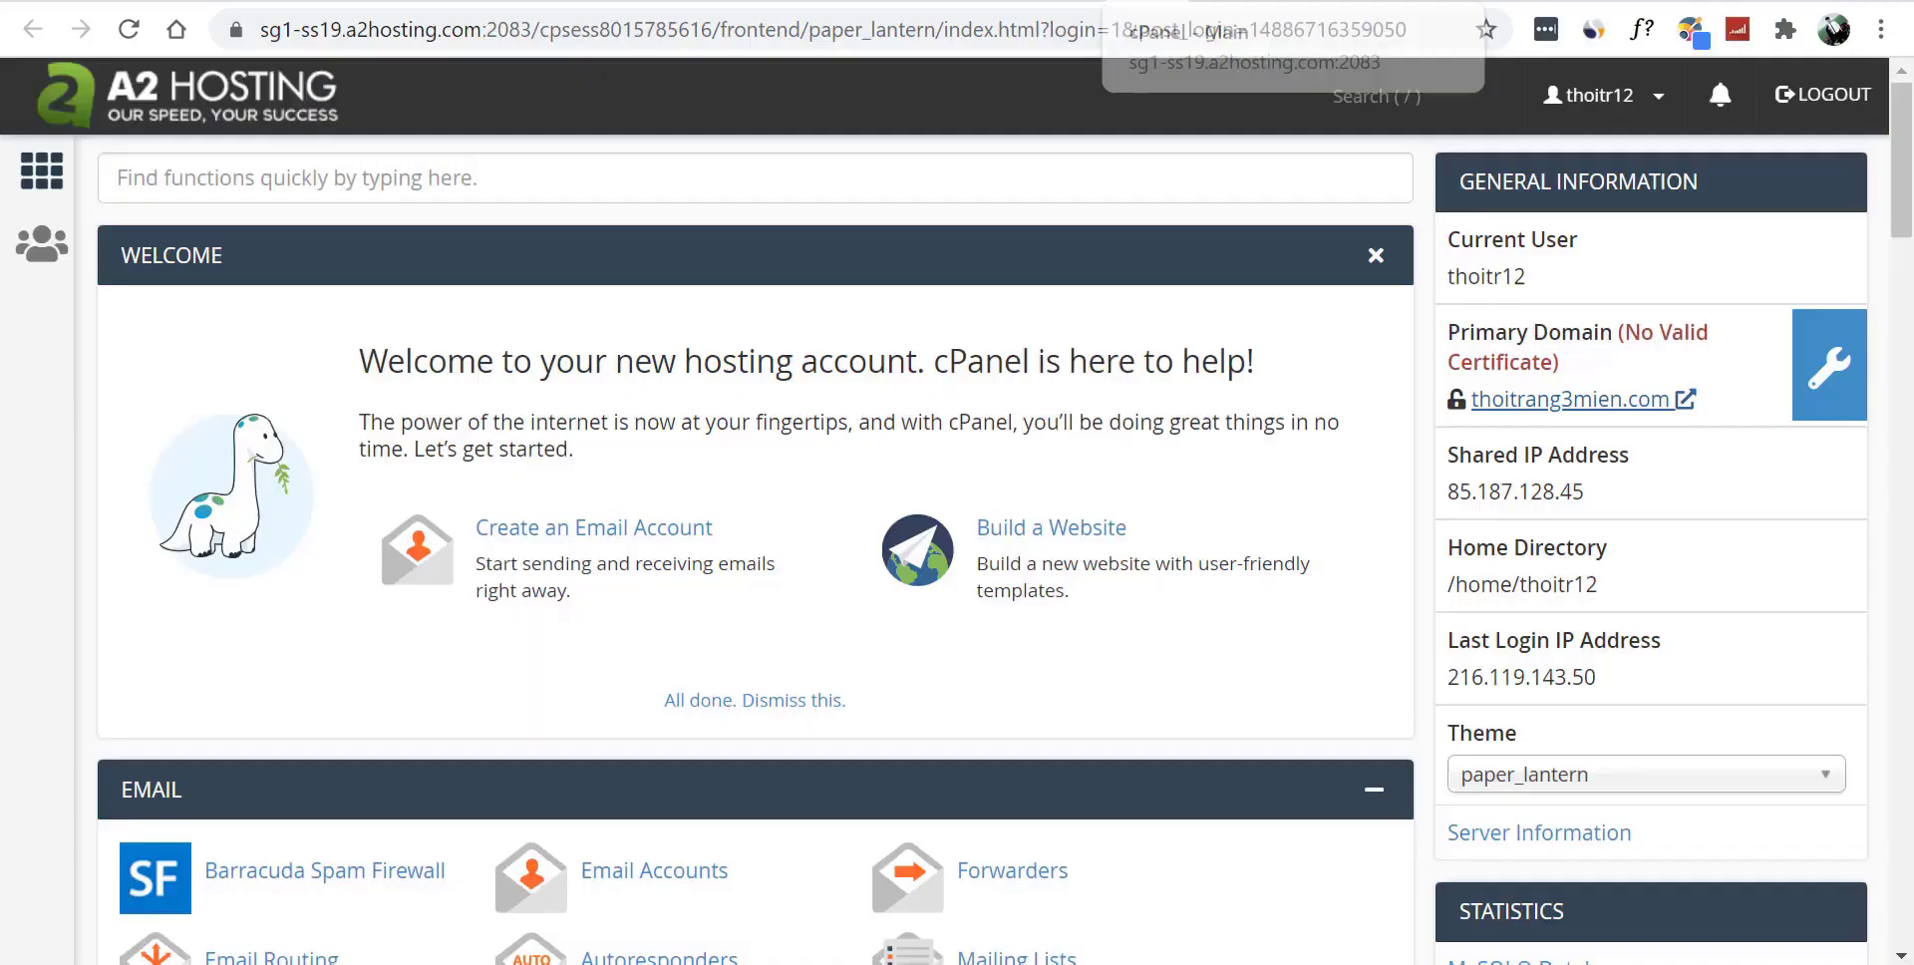
- Open the WordPress - A2 Optimized installer under Softaculous Apps Installer
scroll(1899, 189, "down", 1)
left_click_drag(1910, 189, 1910, 321)
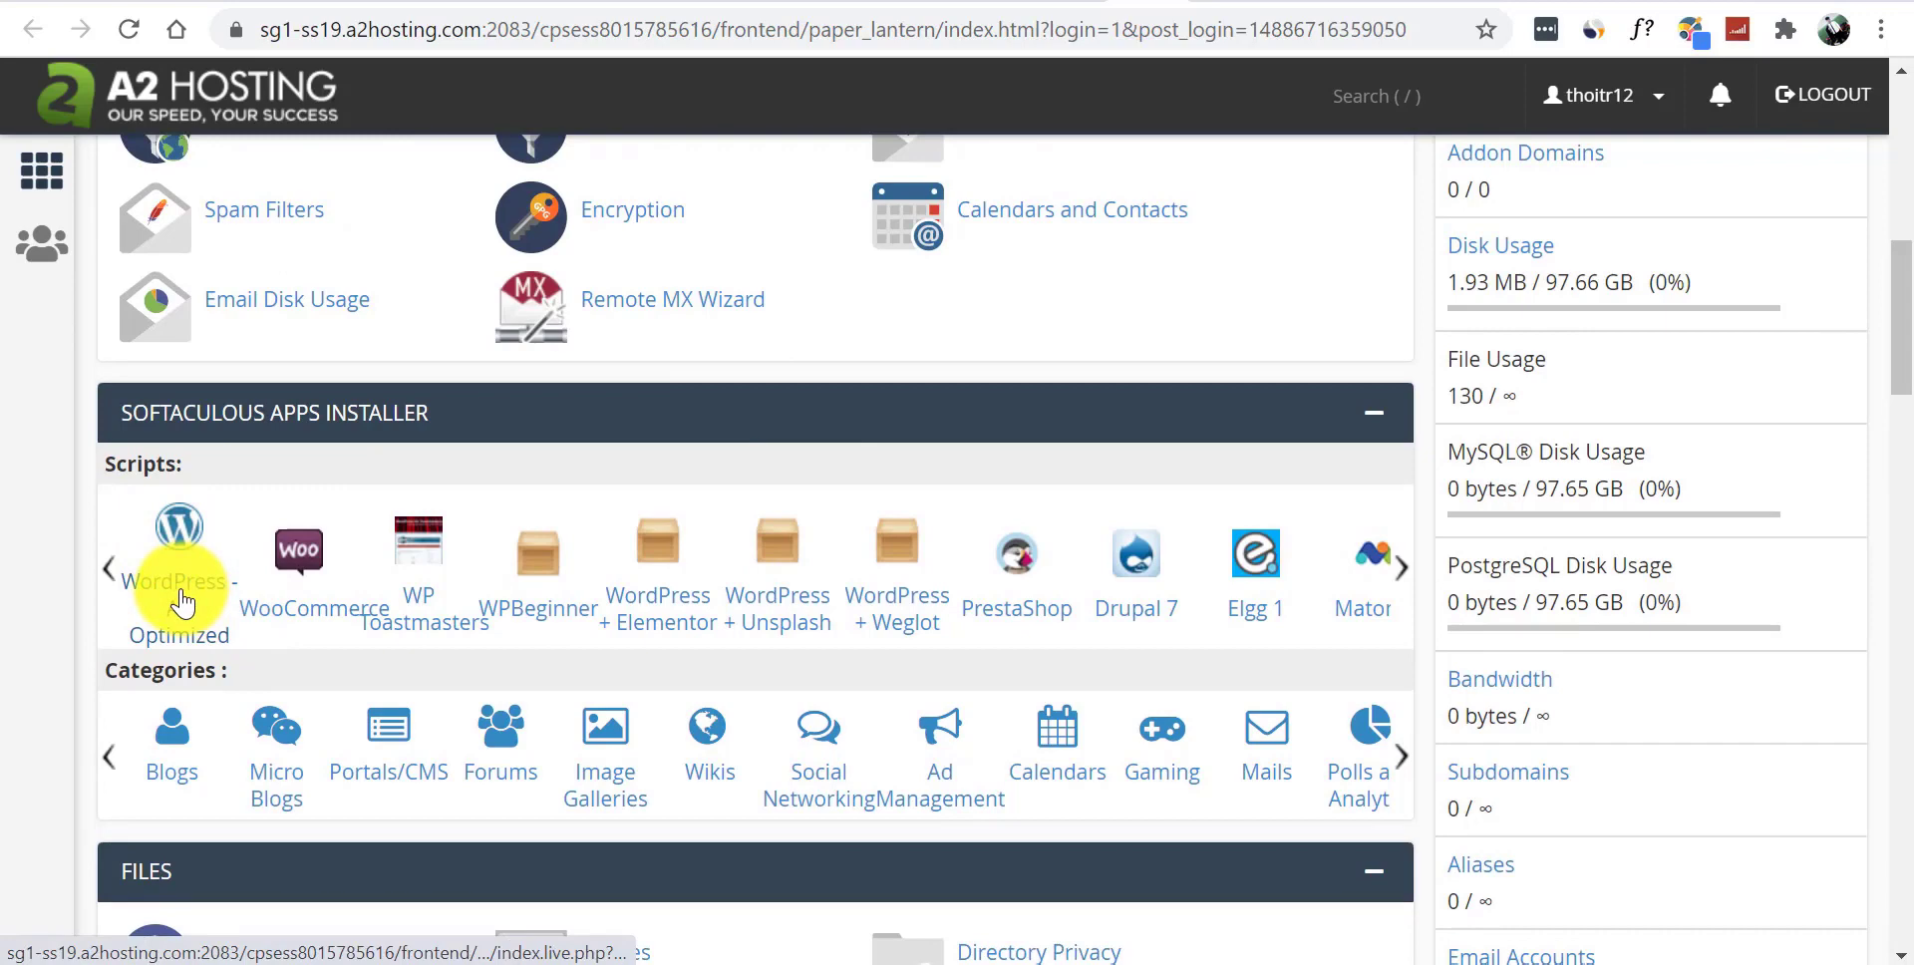
left_click(171, 538)
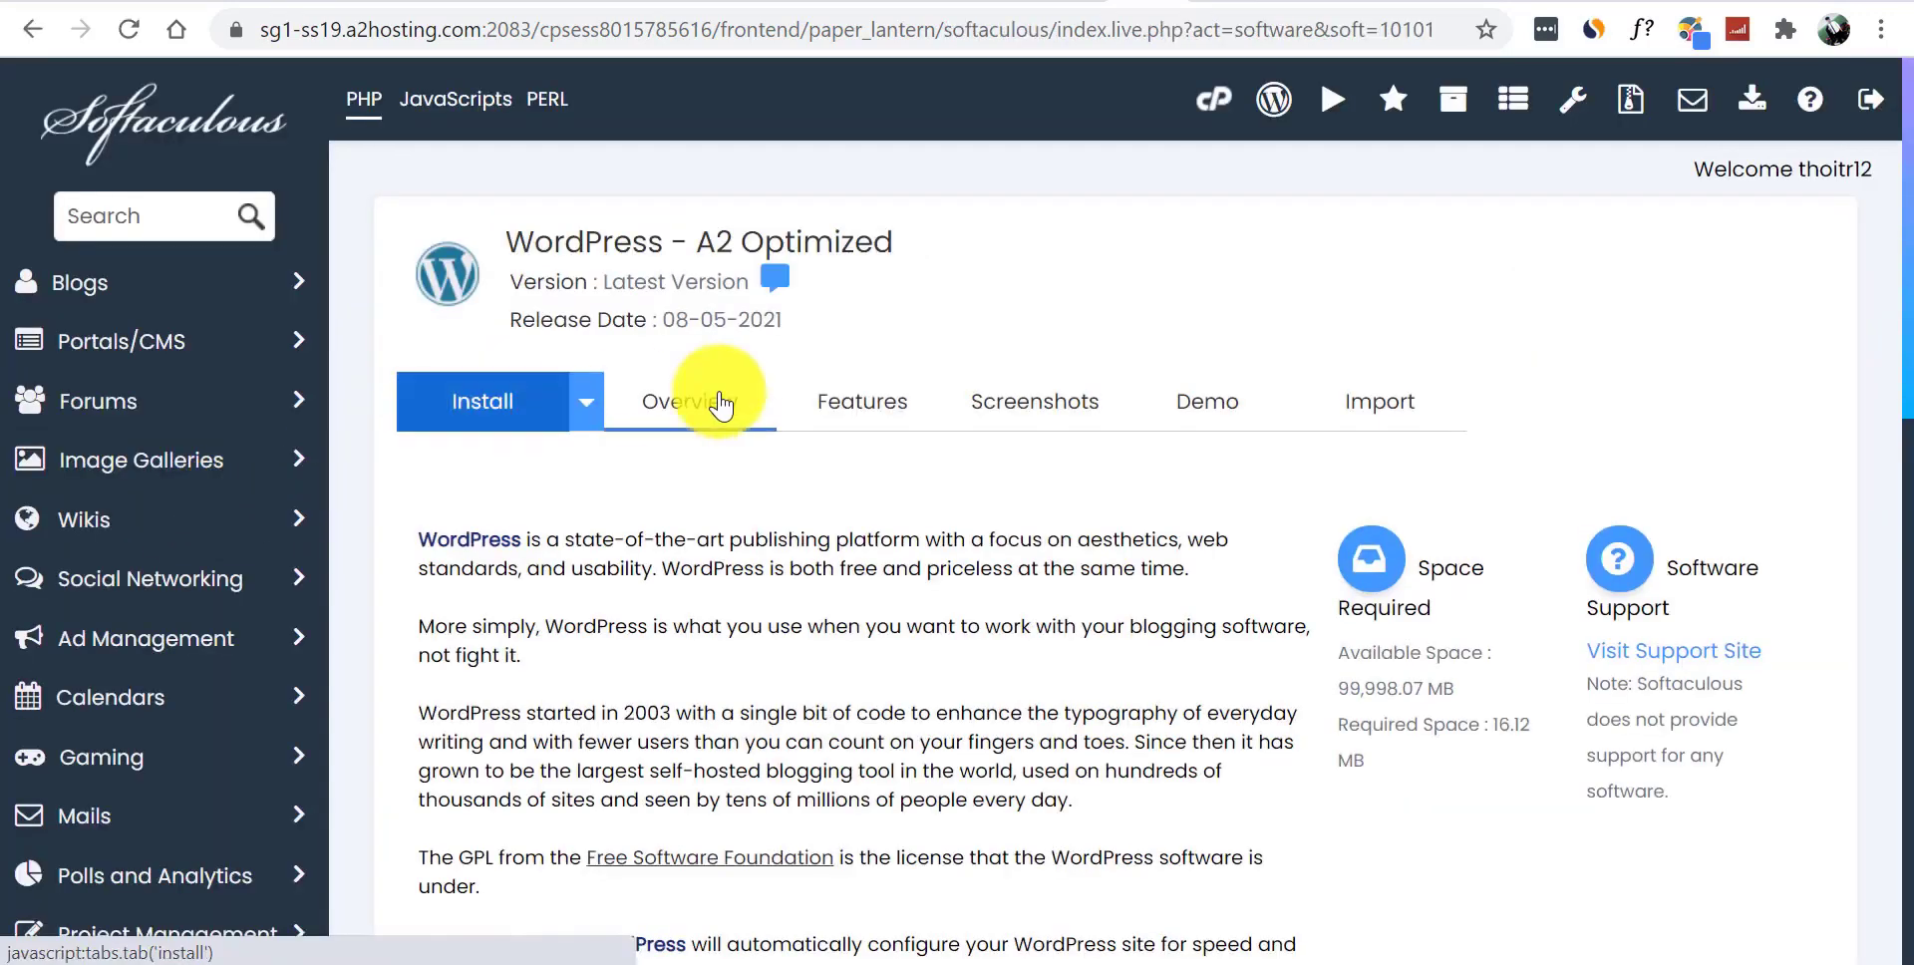
- Remove the old thoitrang3mien.com WordPress installation and confirm the removal
left_click_drag(1906, 209, 1907, 645)
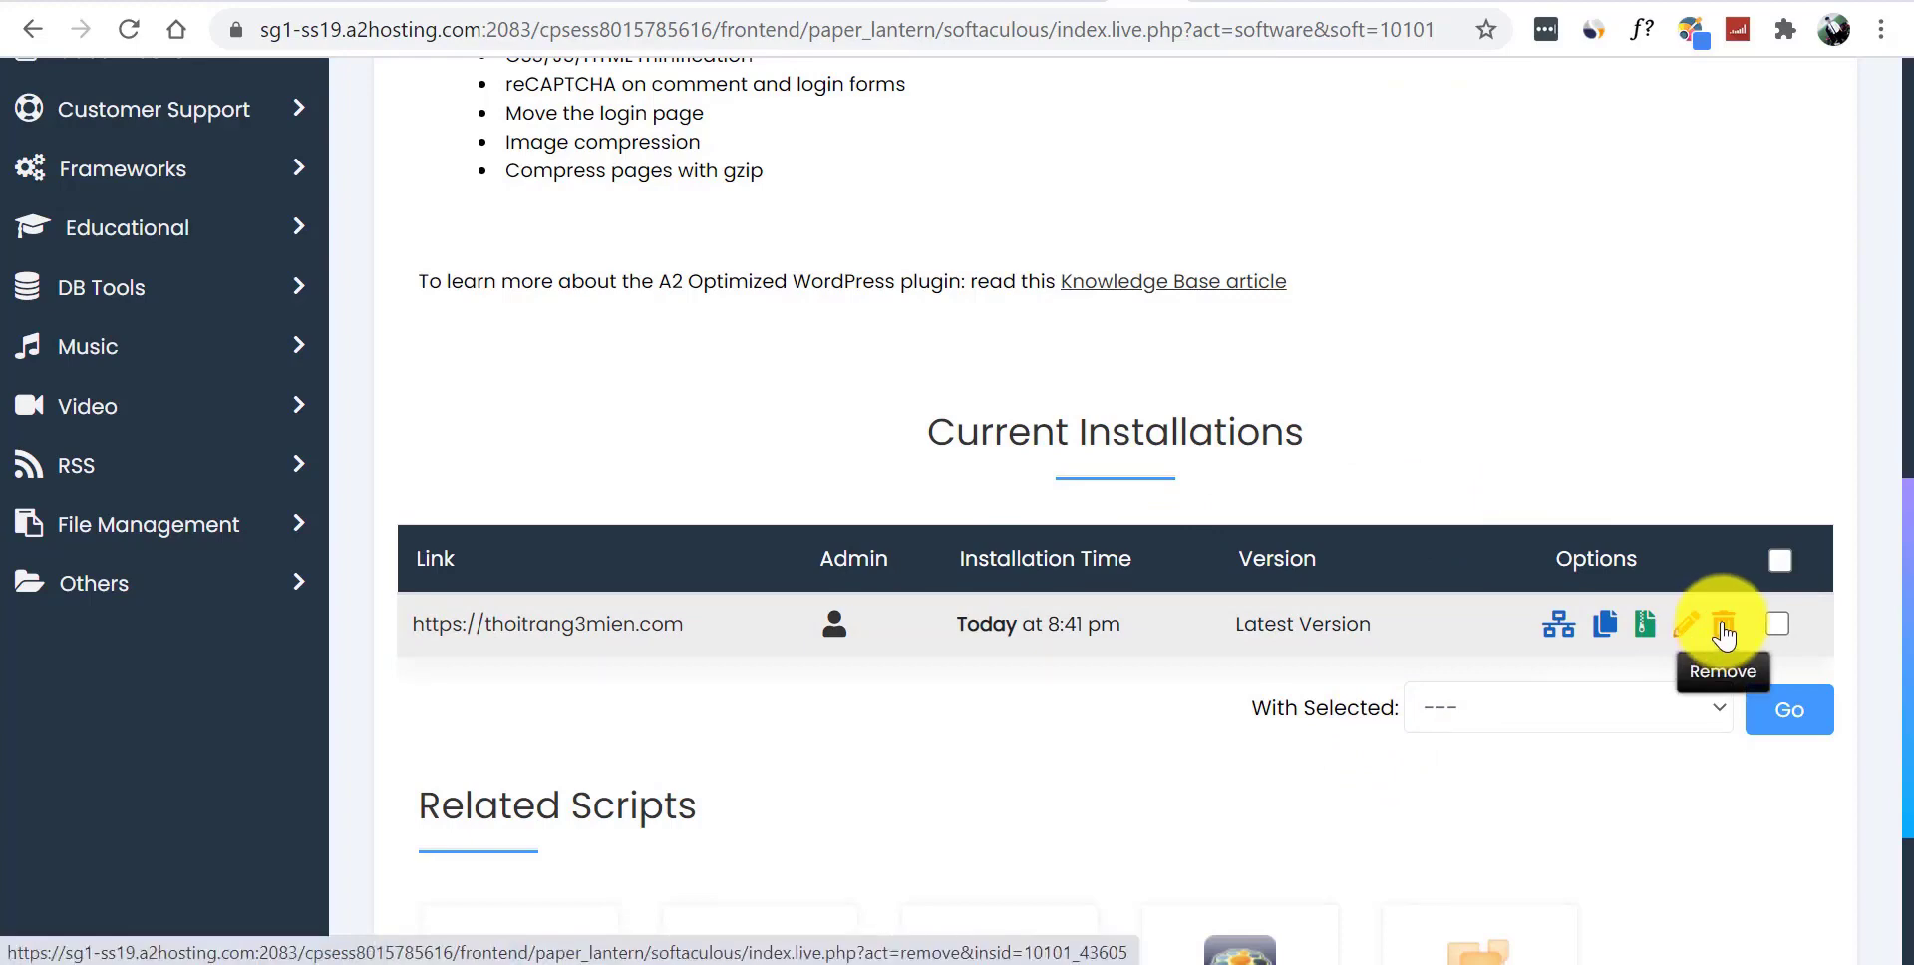
scroll(1880, 522, "down", 6)
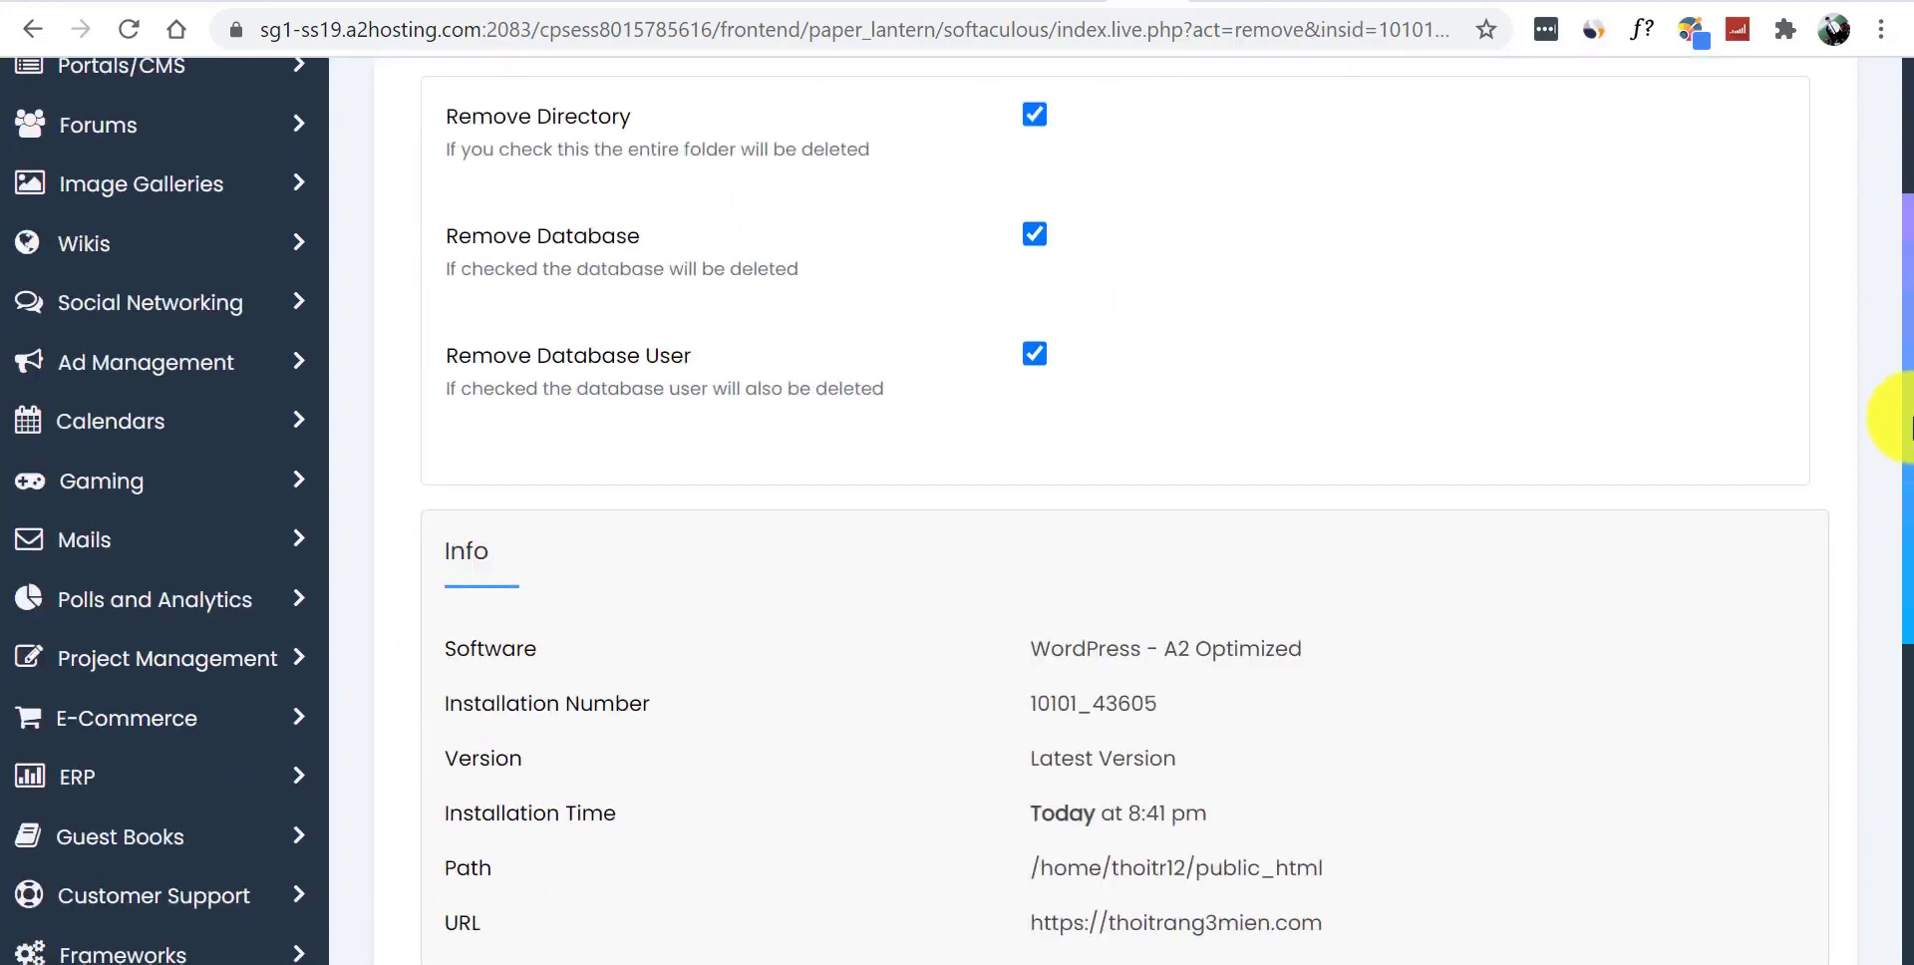
scroll(1893, 596, "down", 2)
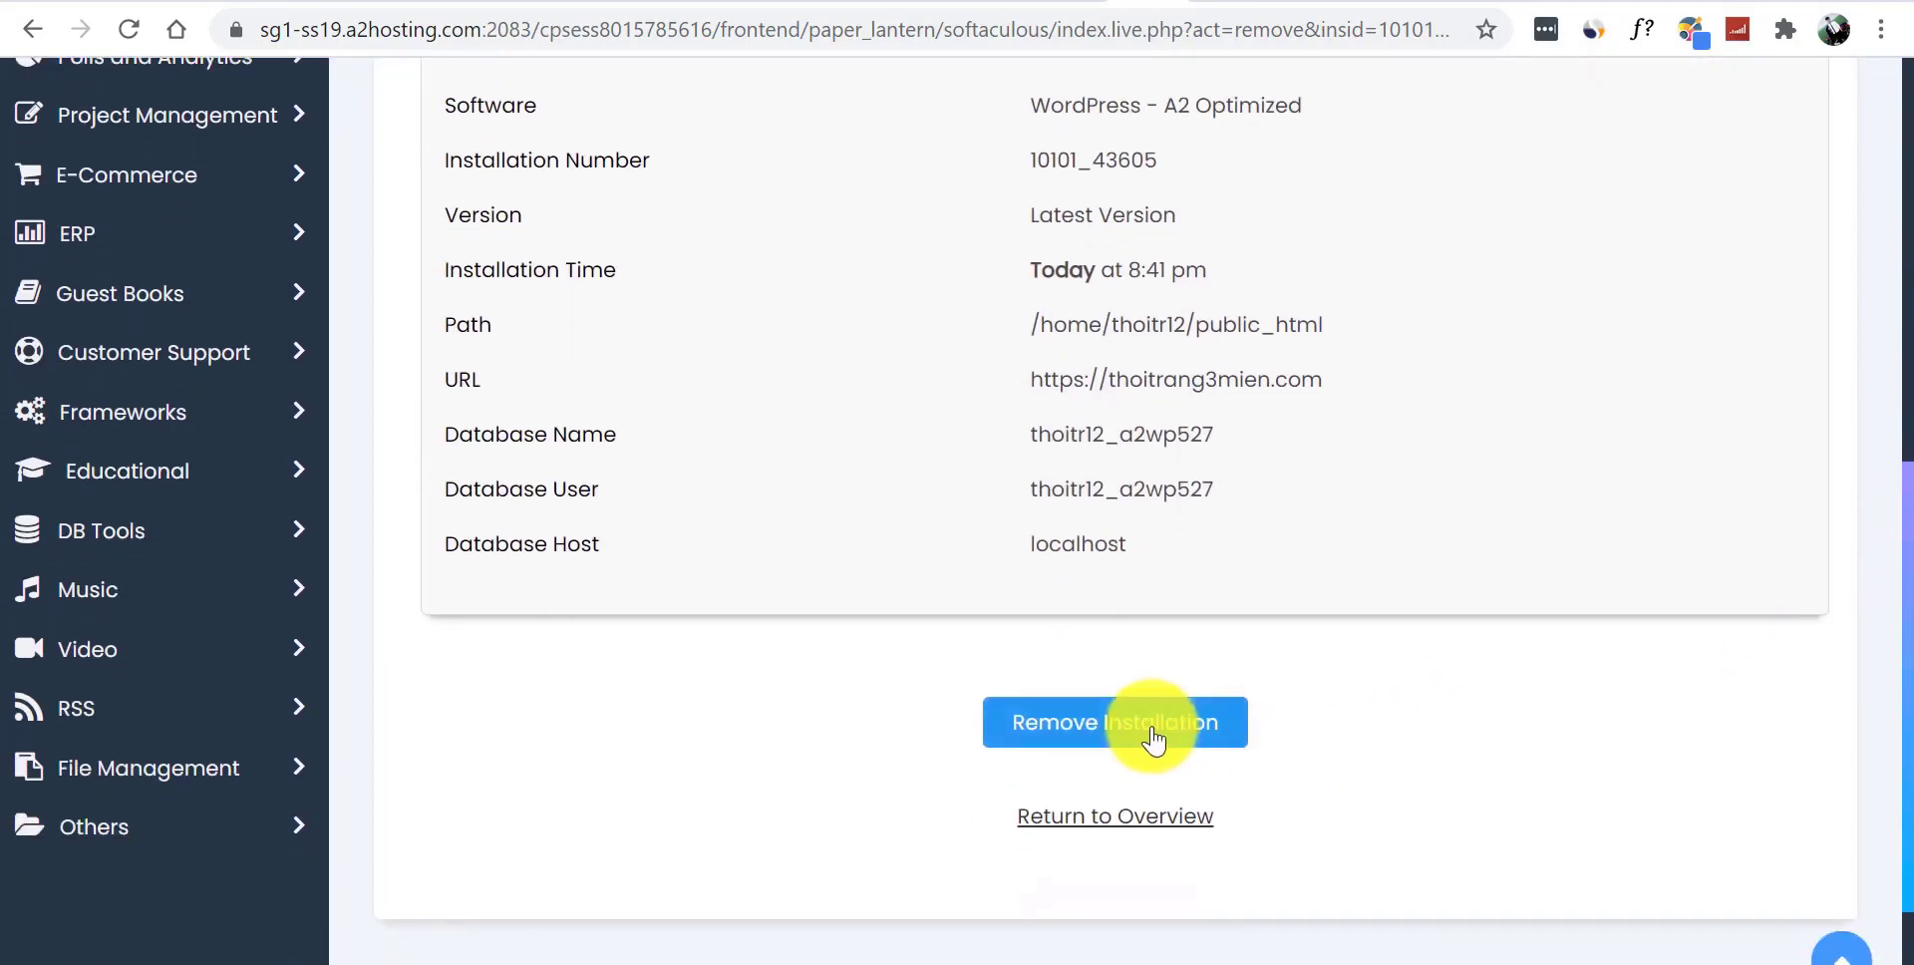
mouse_move(1899, 538)
left_mouse_down()
mouse_move(1899, 264)
mouse_move(1907, 559)
left_mouse_up()
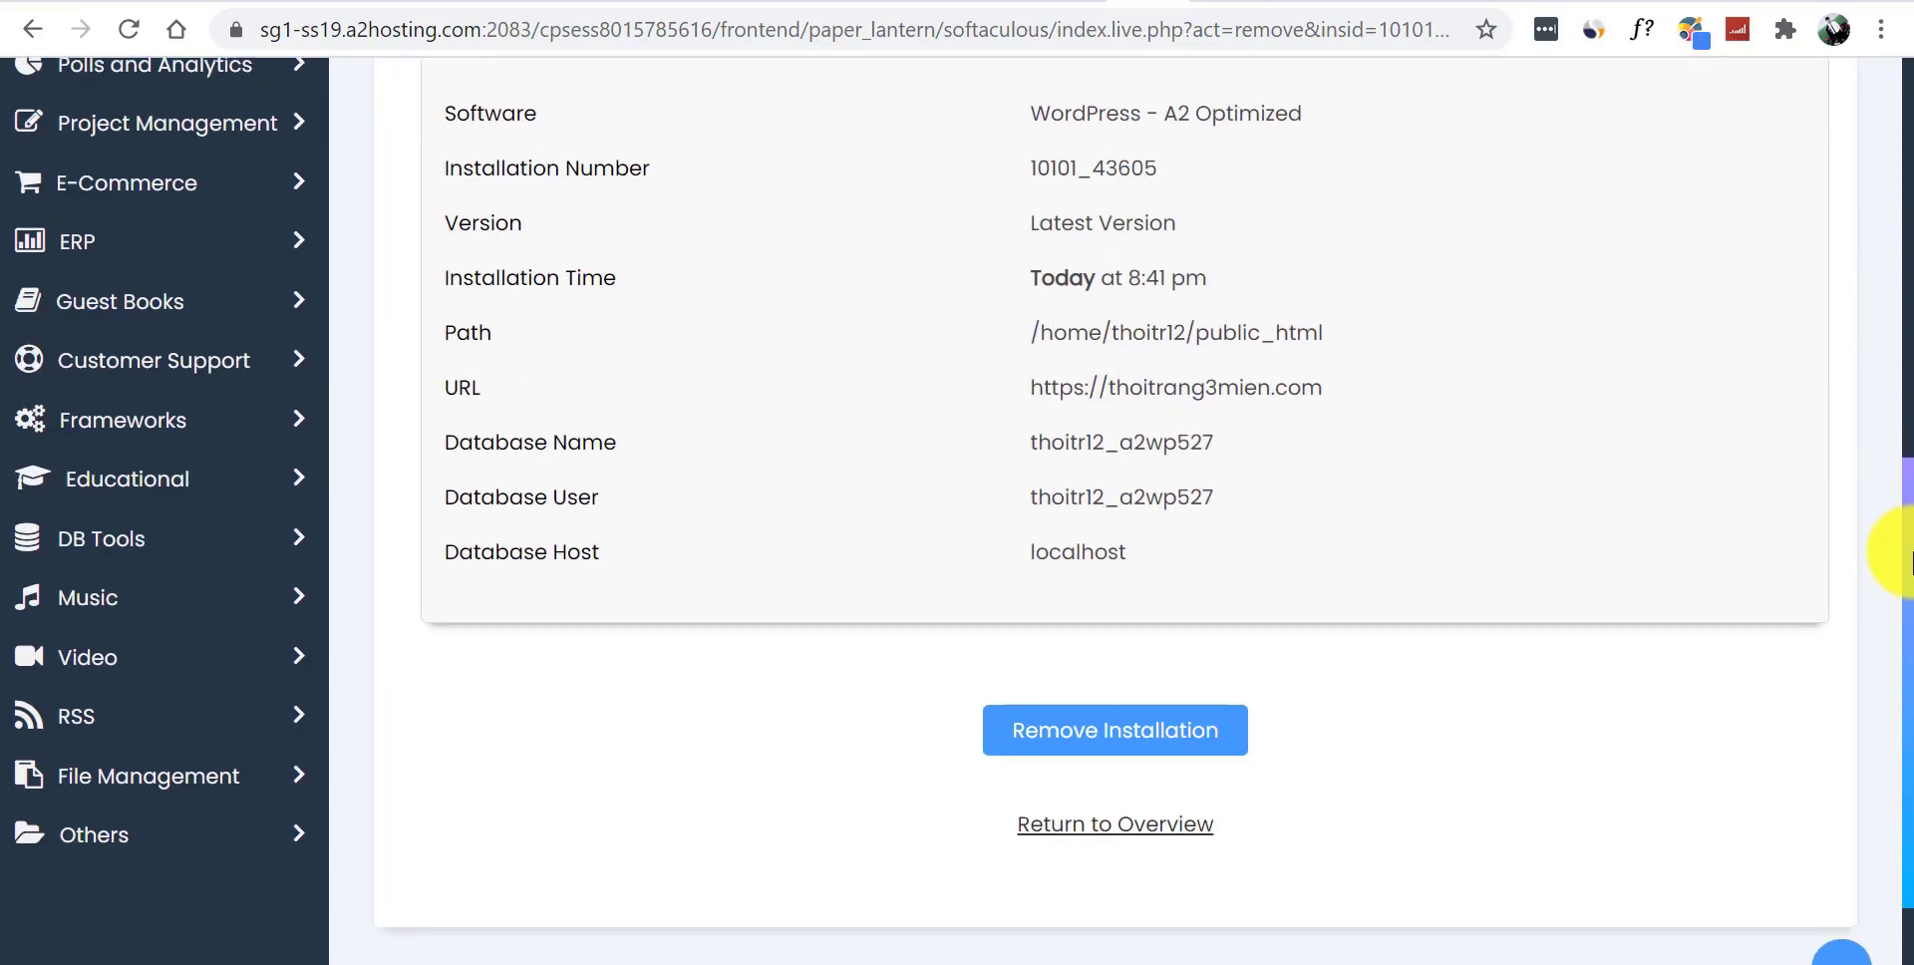
left_click(1114, 736)
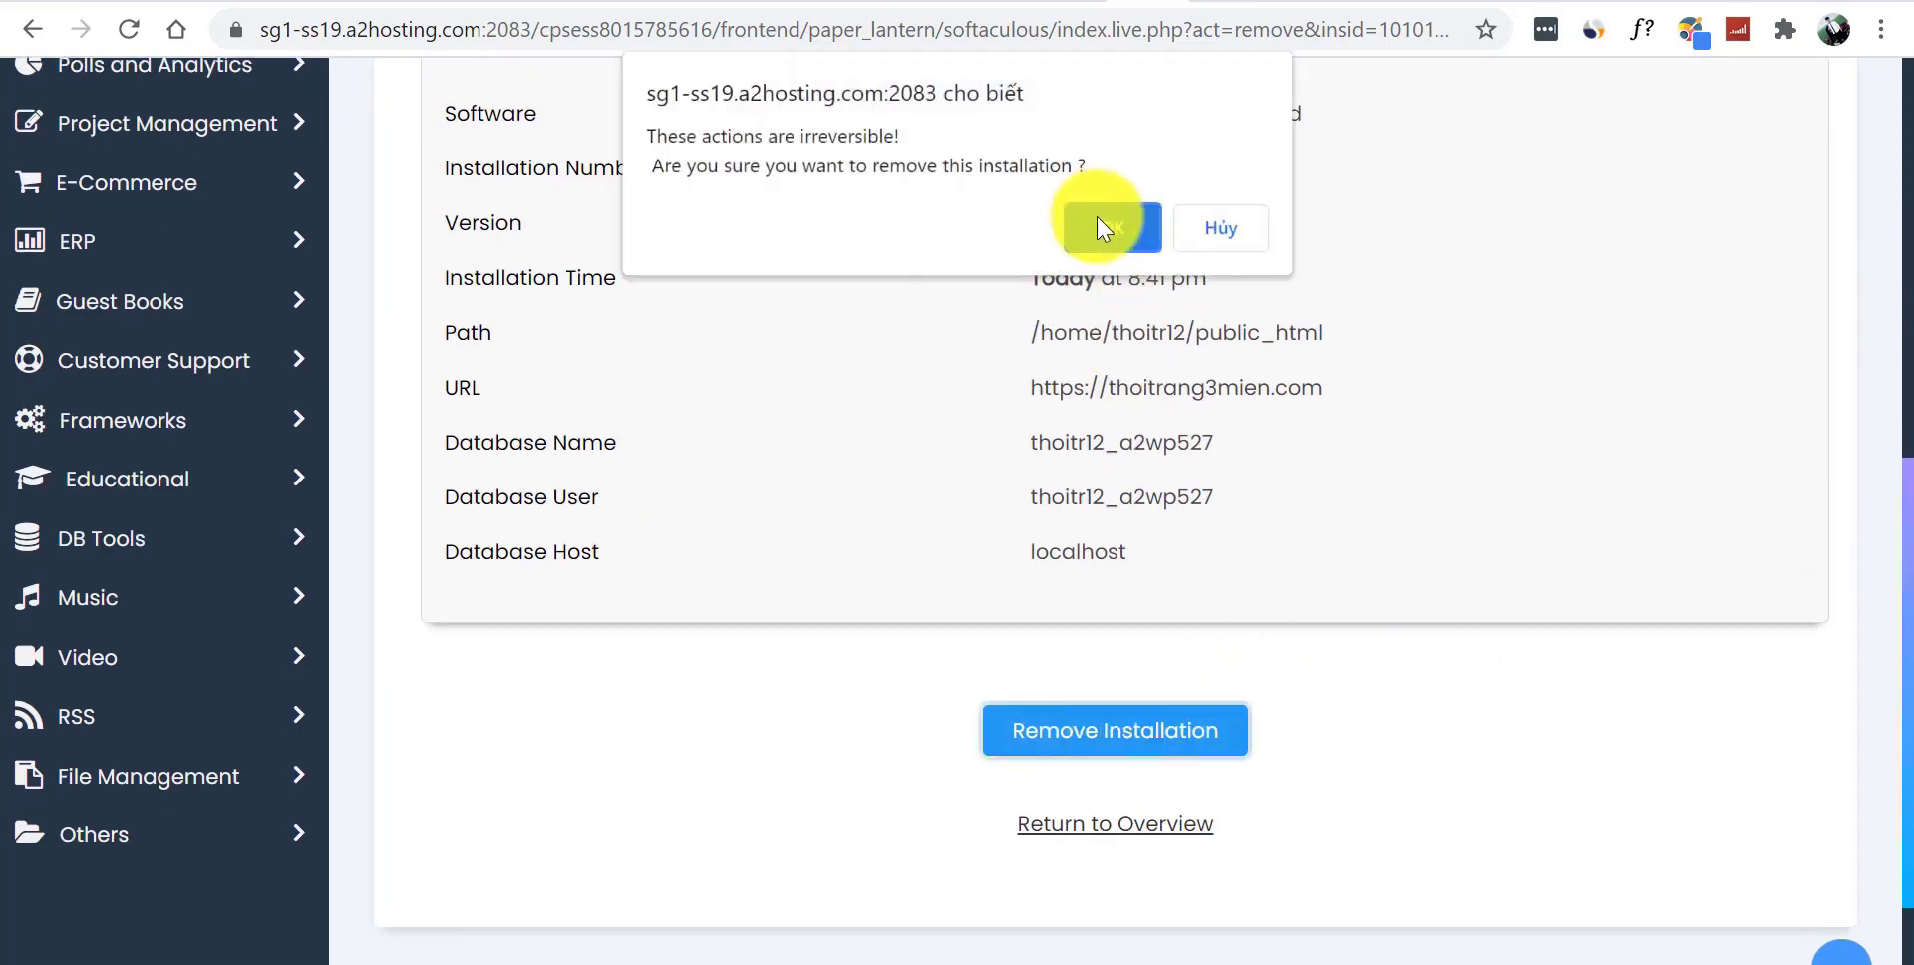
left_click(1097, 220)
left_click_drag(1884, 469, 1899, 162)
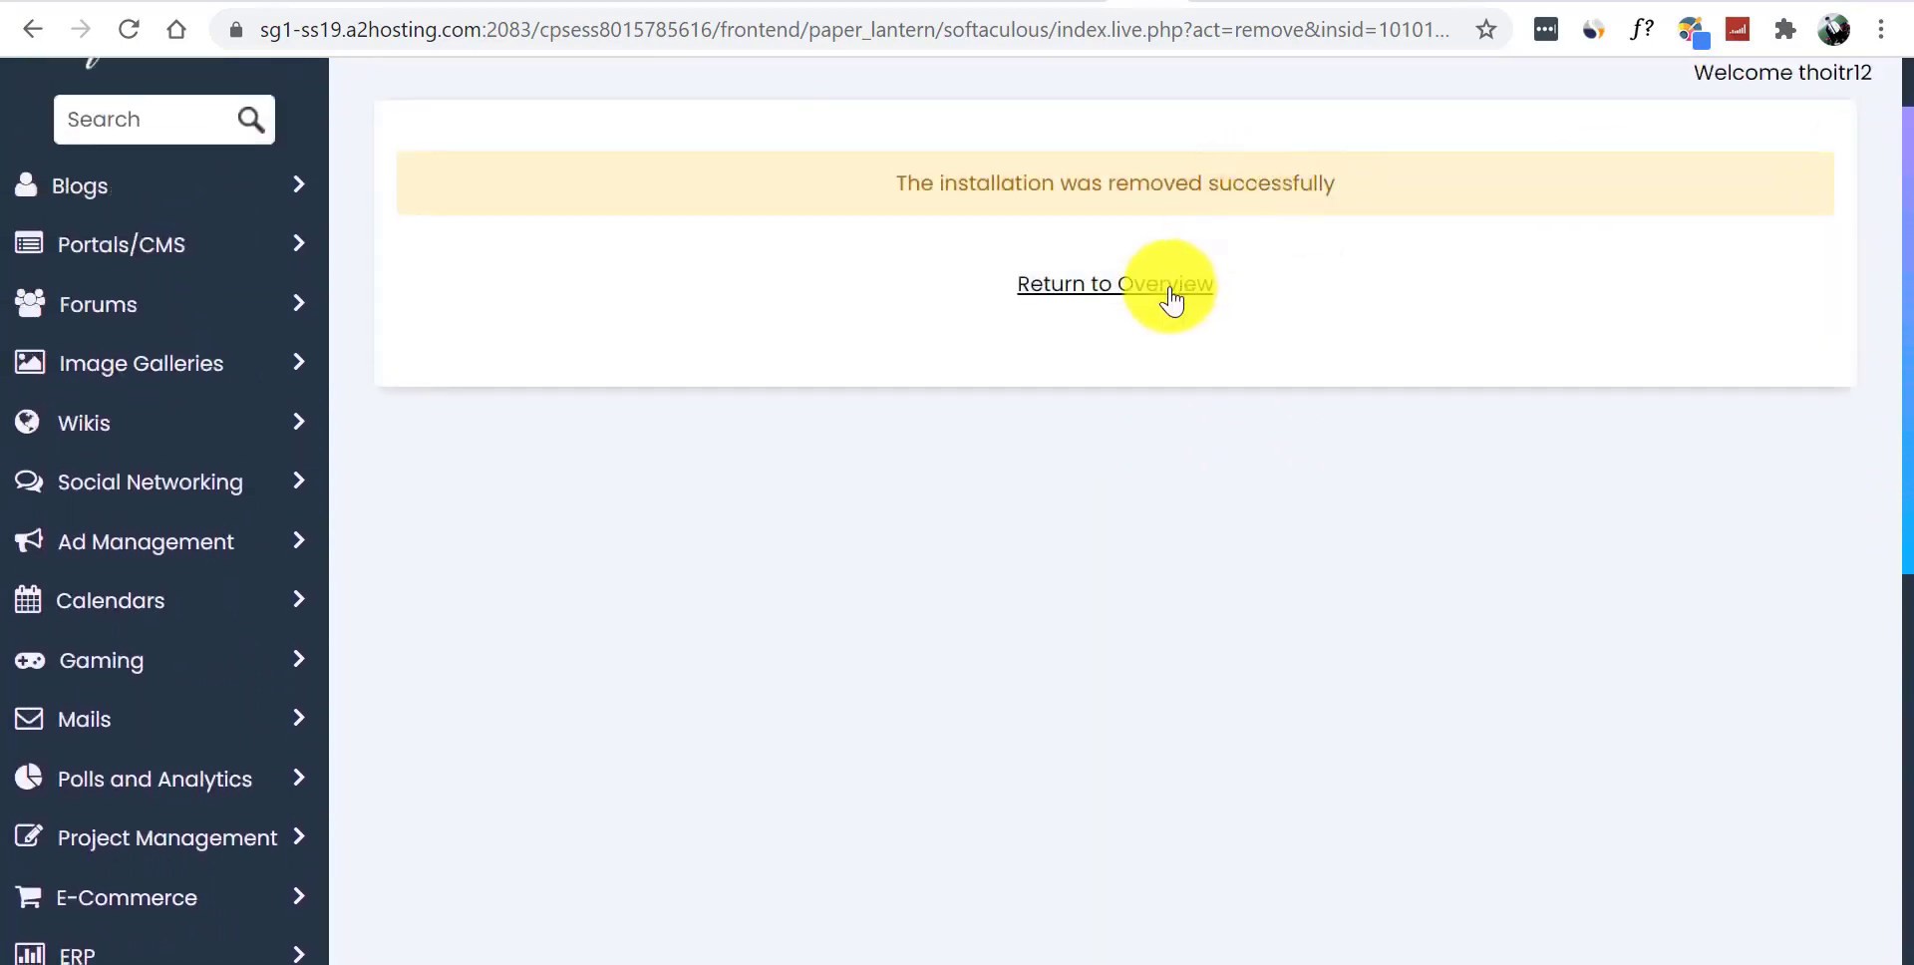
left_click(1169, 291)
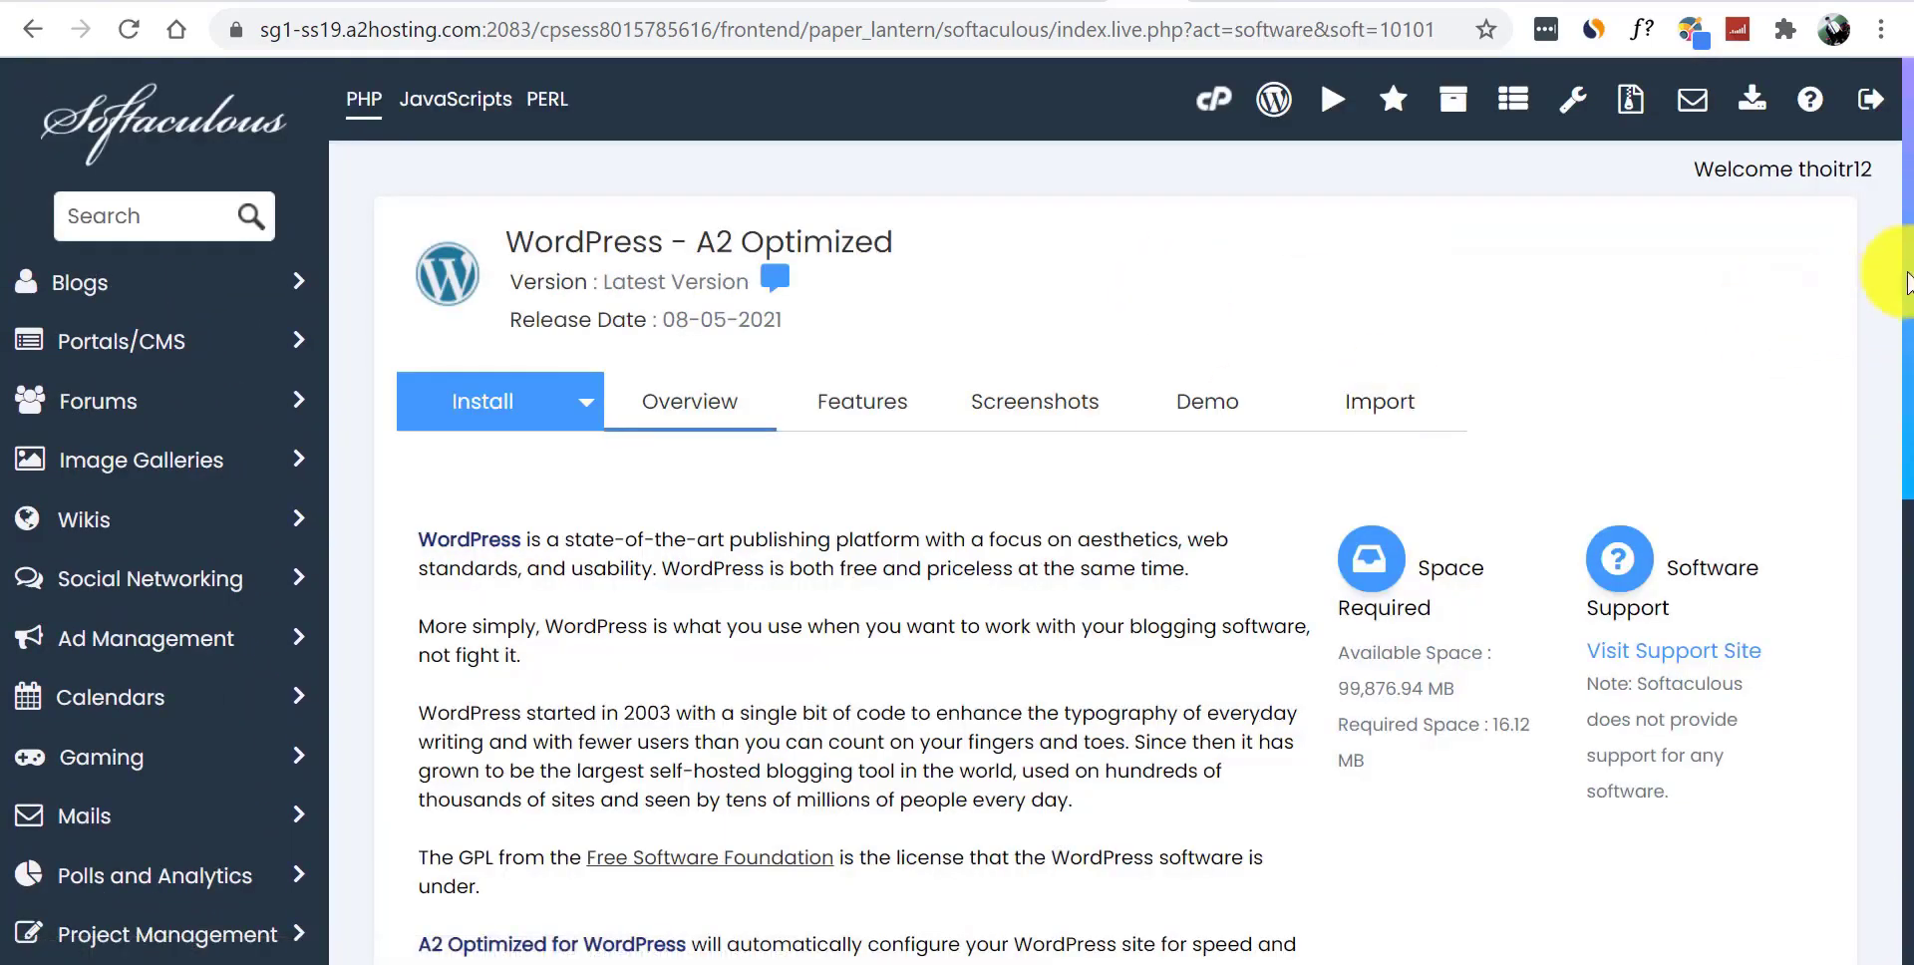
left_click_drag(1904, 406, 1906, 280)
left_click(505, 319)
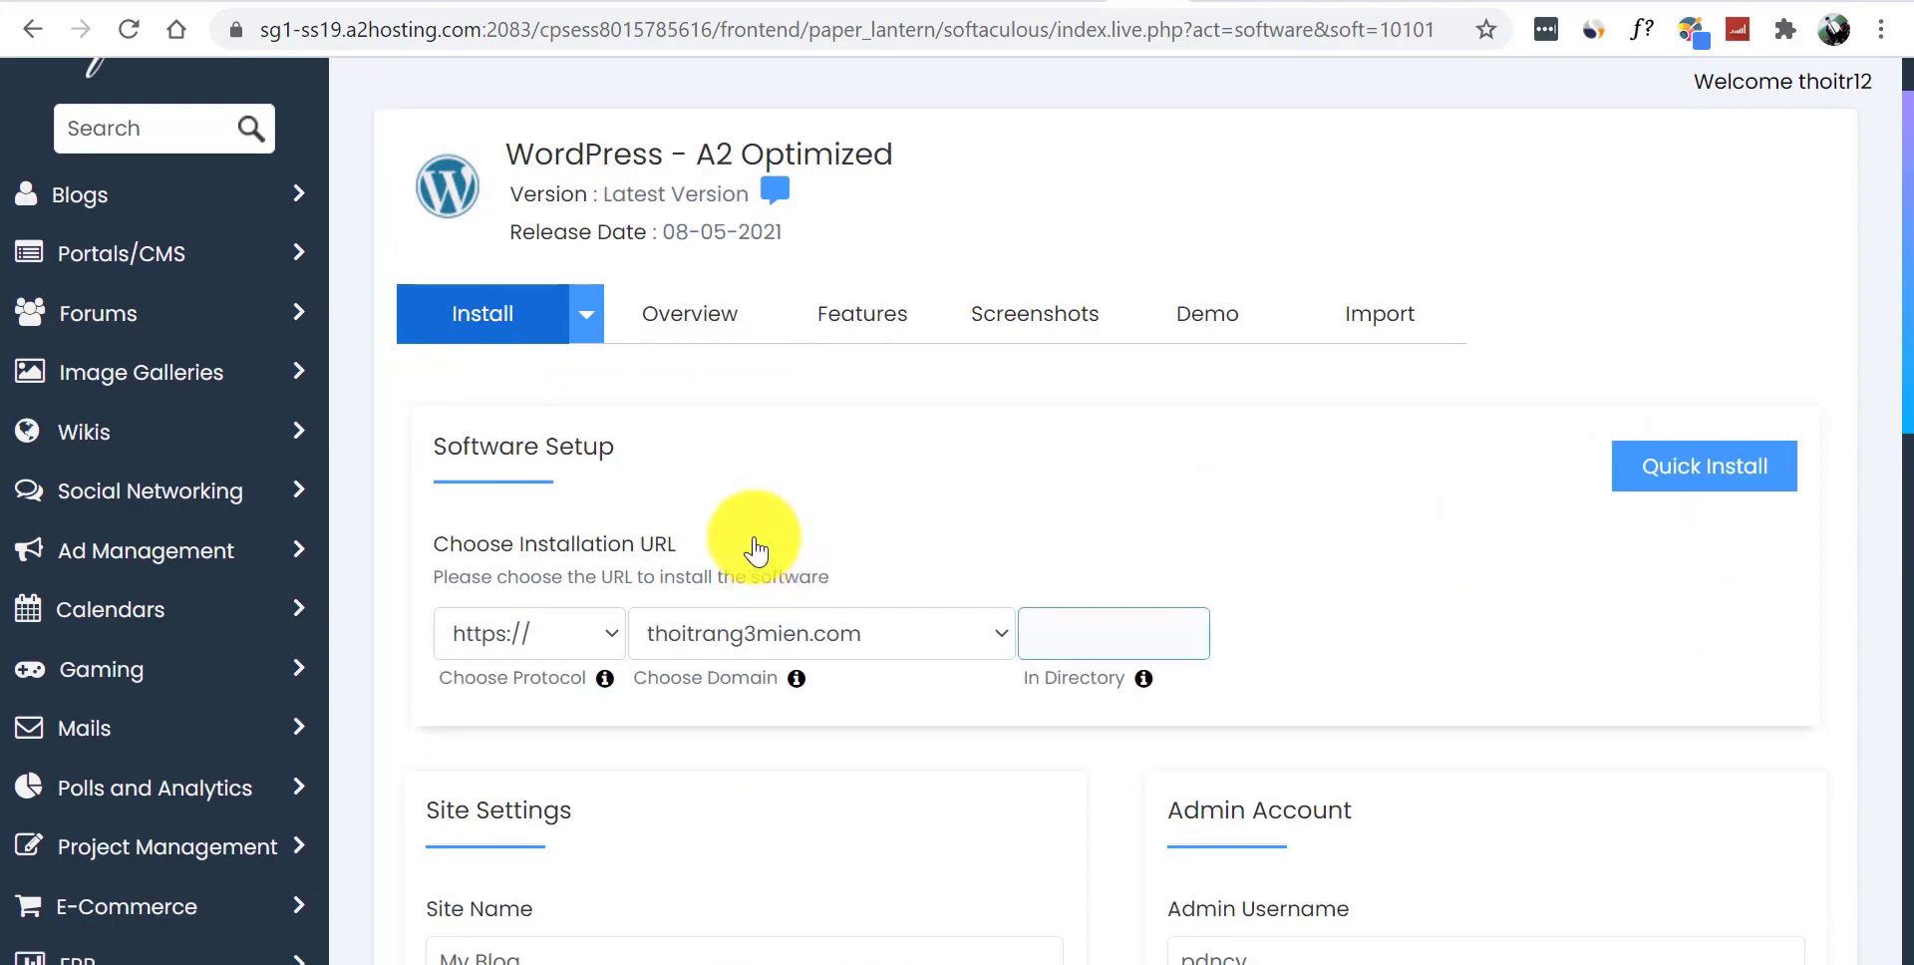
left_click_drag(1907, 199, 1910, 267)
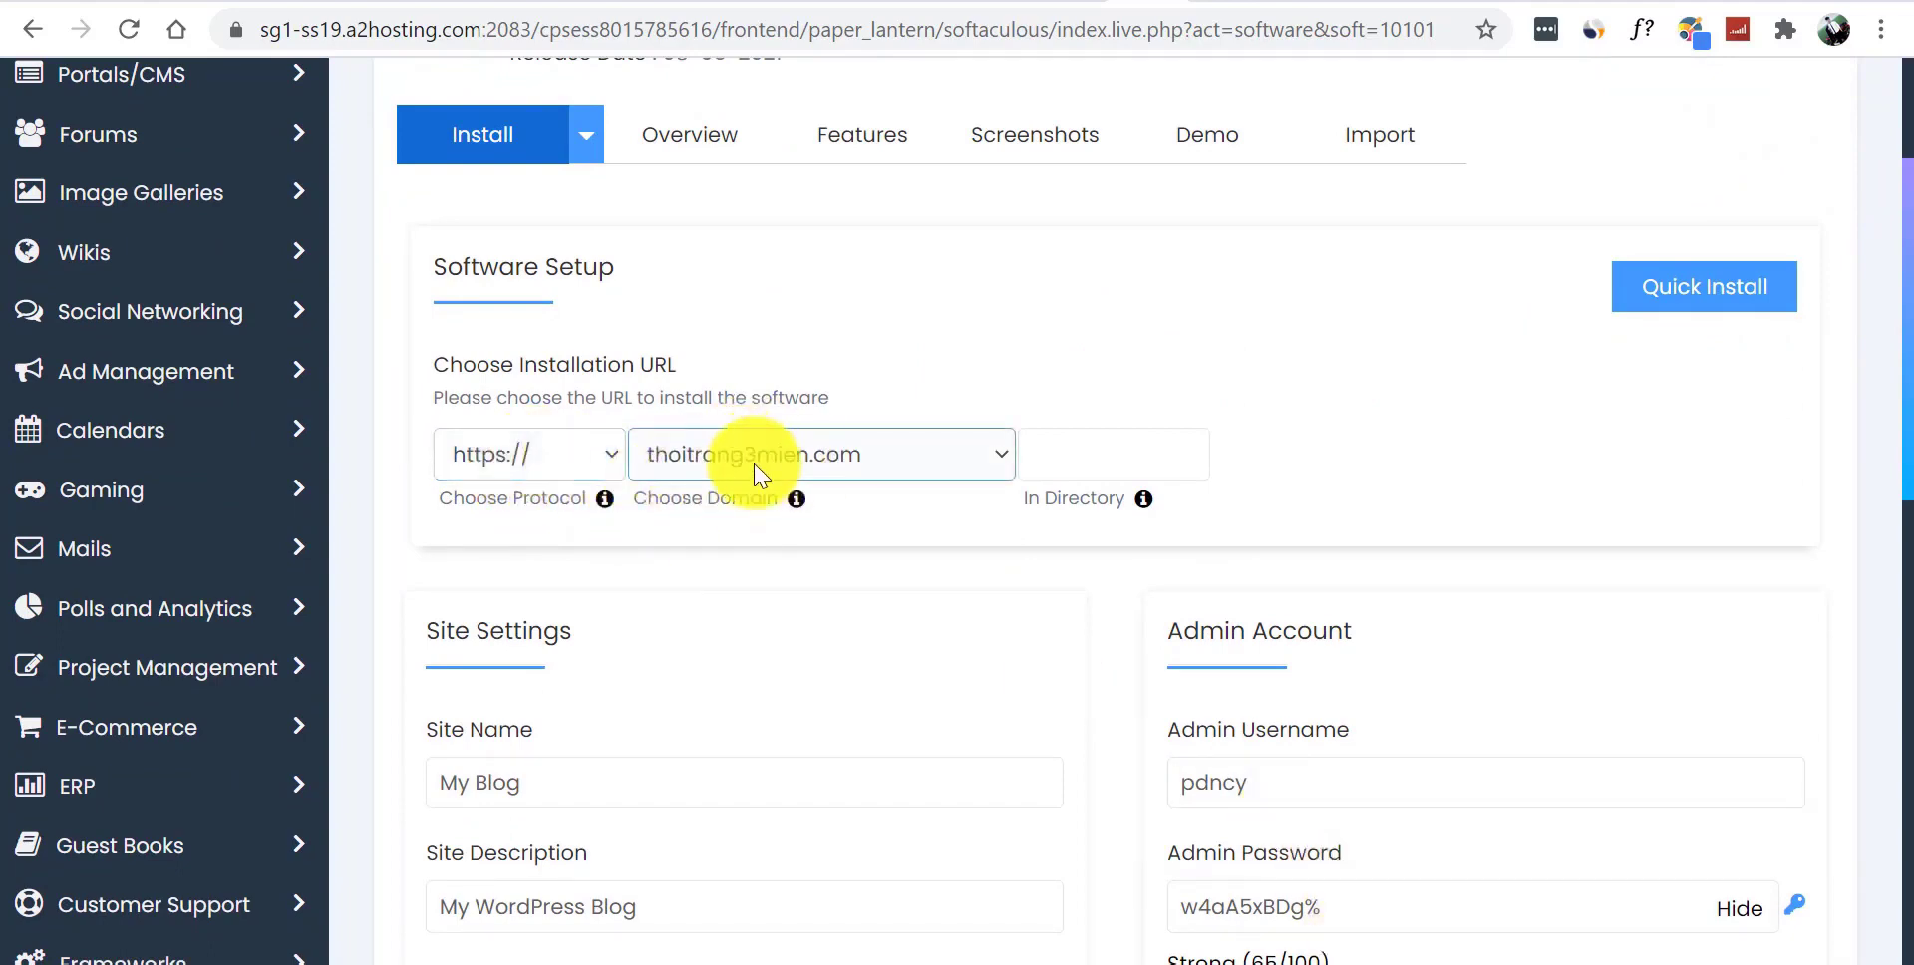
left_click(858, 459)
left_click(812, 485)
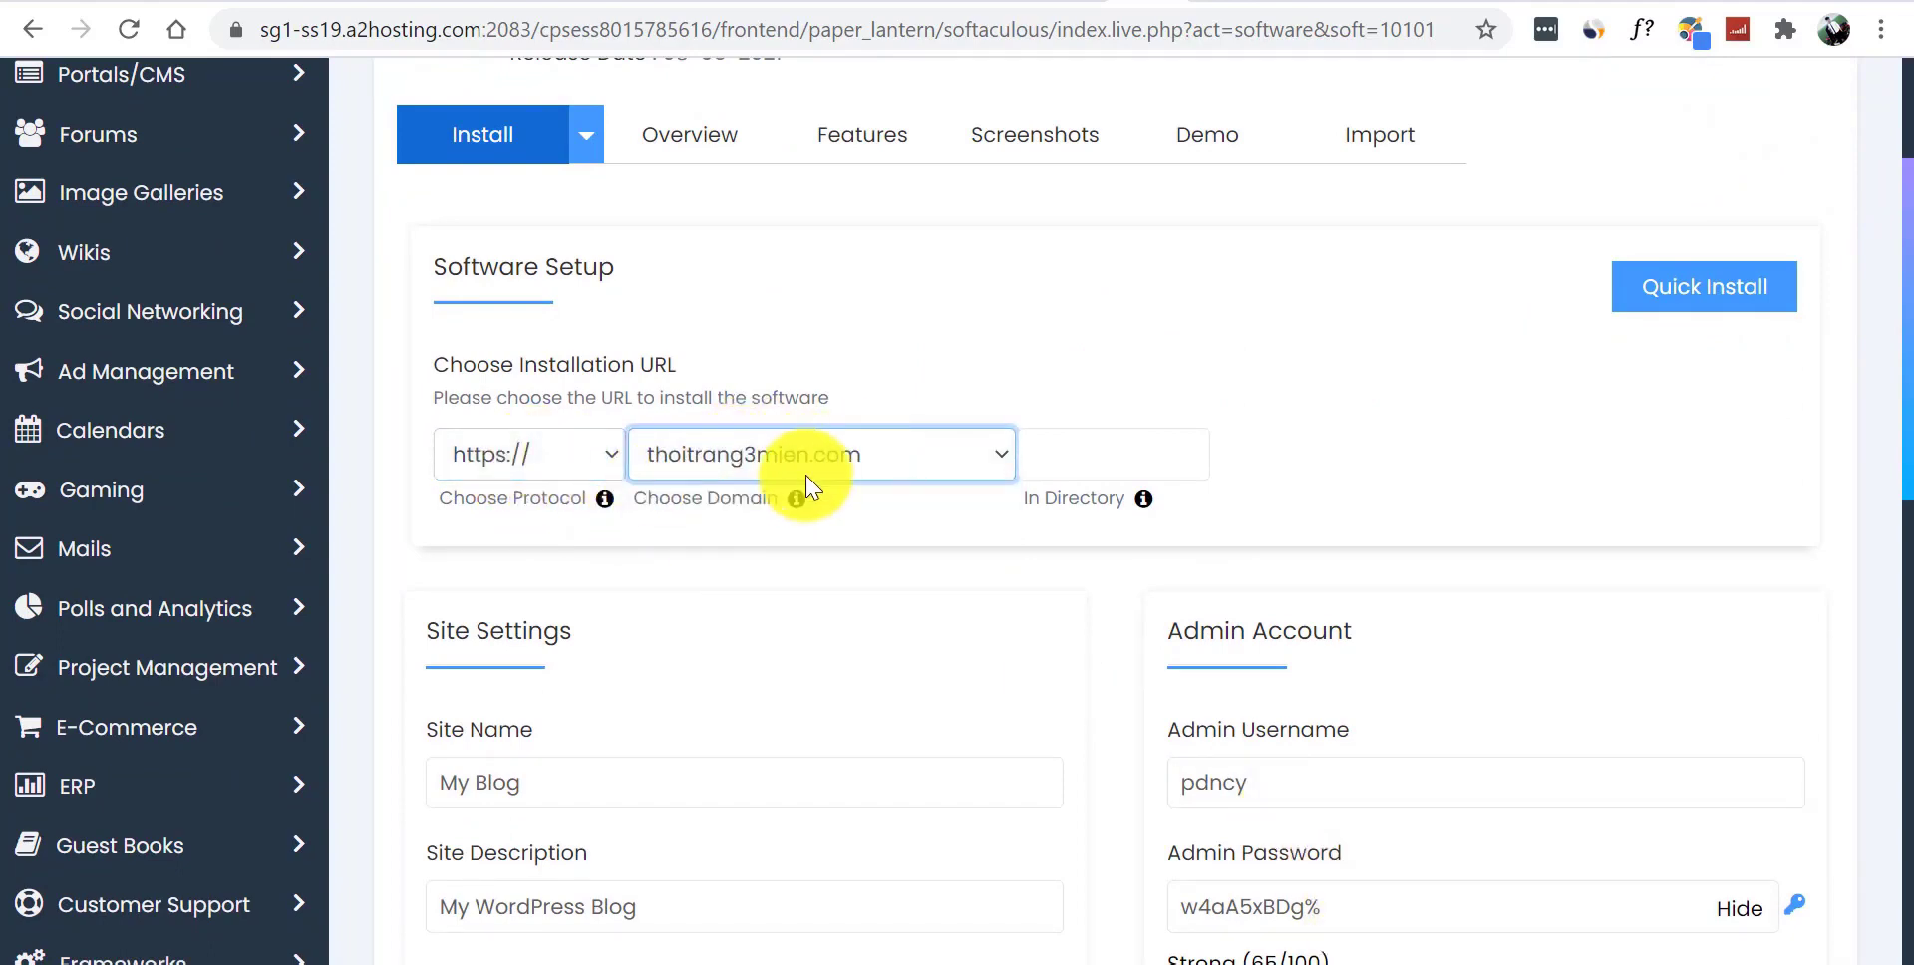
left_click(1086, 459)
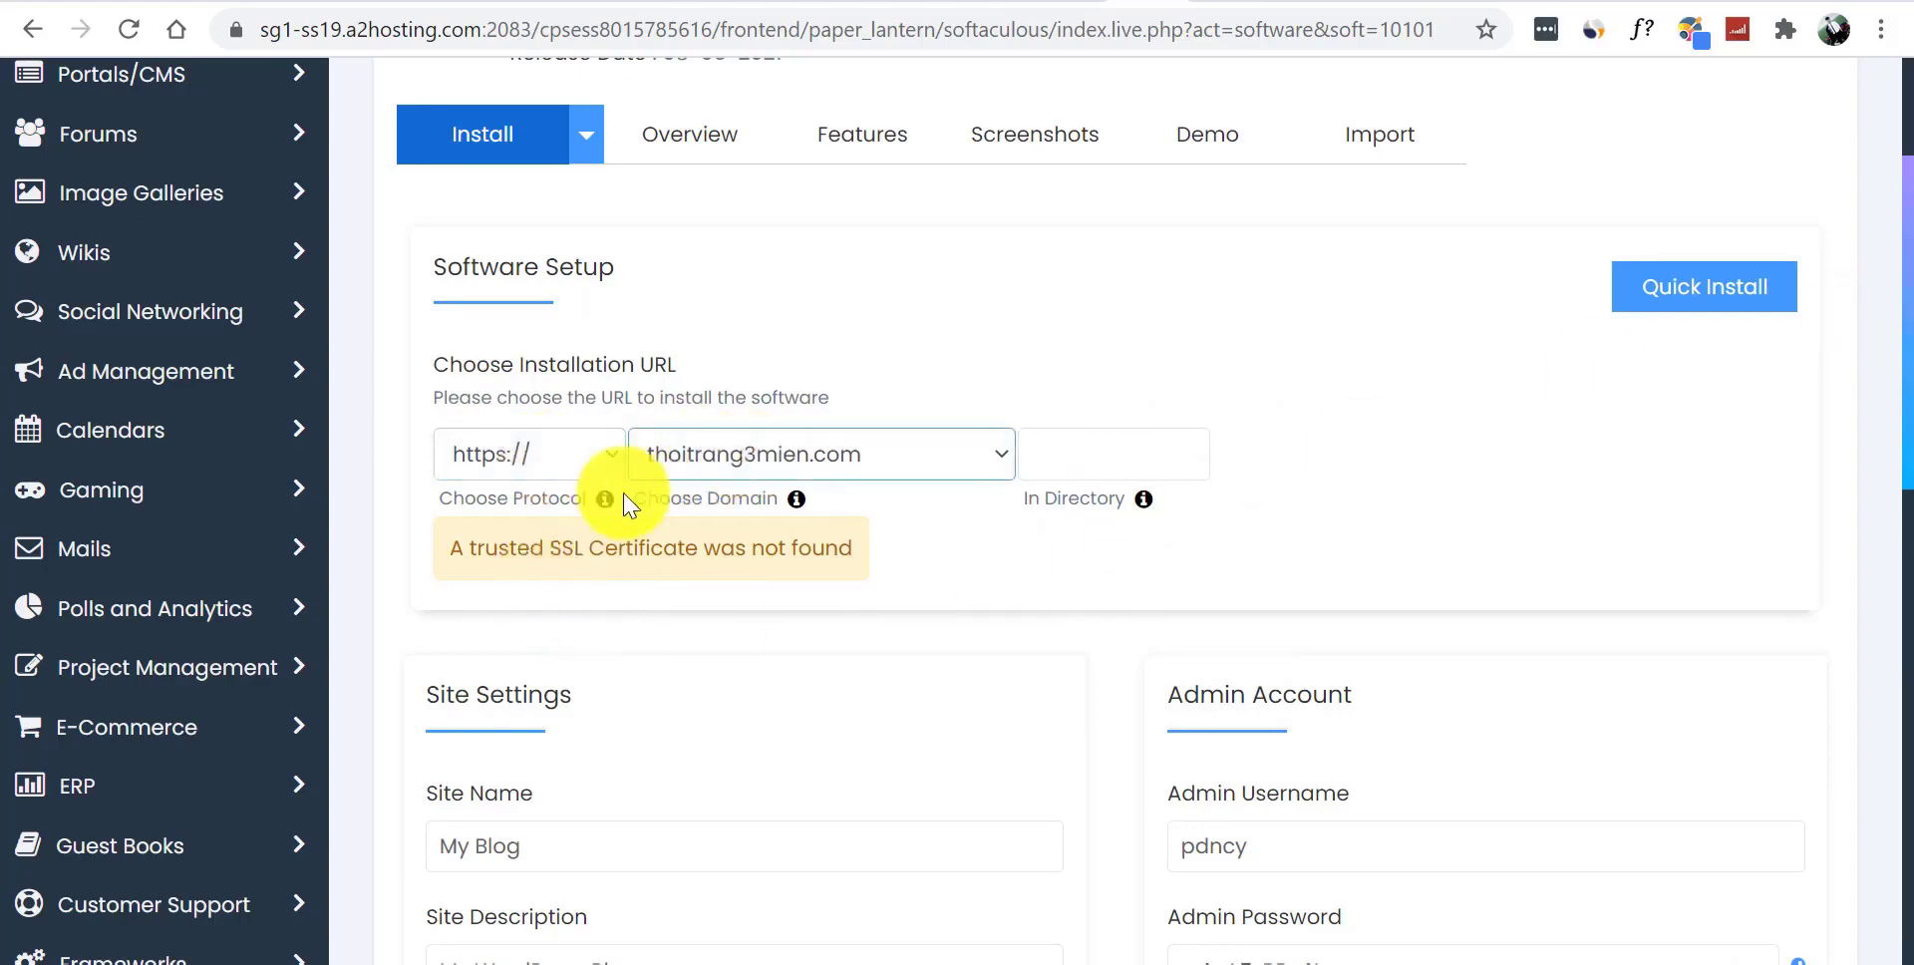
scroll(1885, 419, "down", 4)
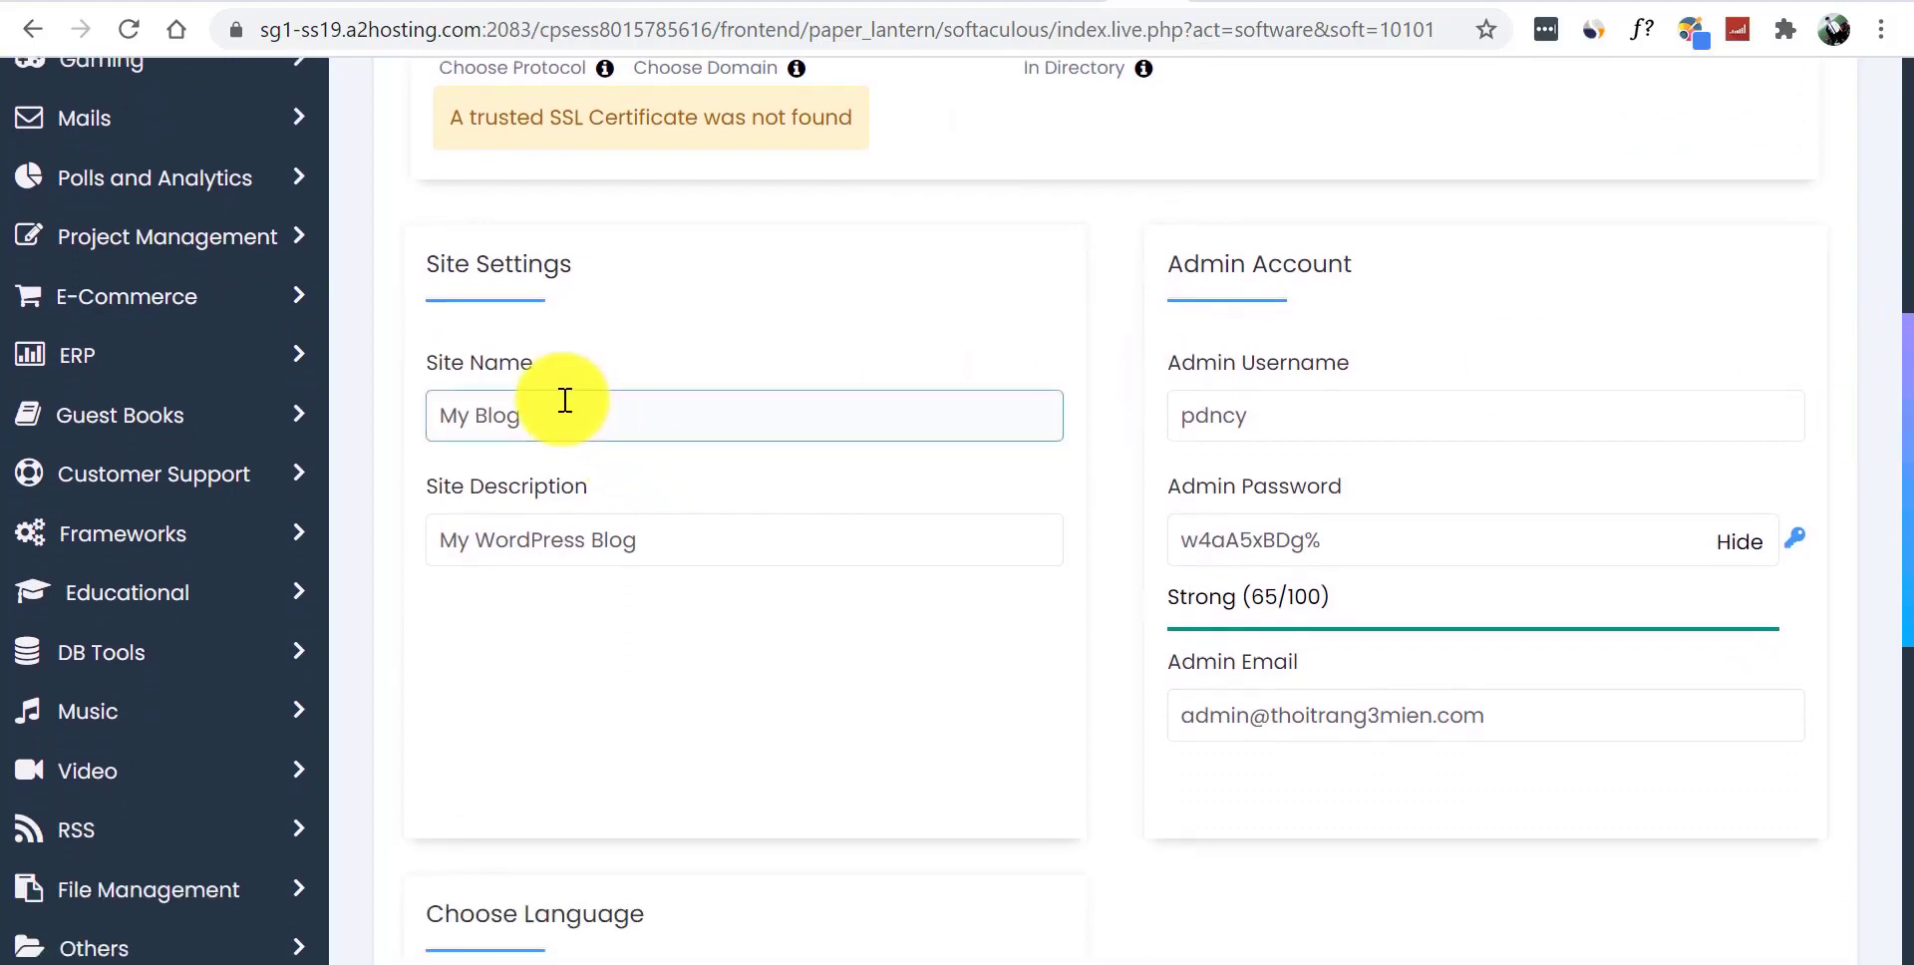
- Name the site 'Thời trang 3 Miền' with description 'Đẹp mọi lúc mọi nơi'
left_click(620, 404)
type("Thò")
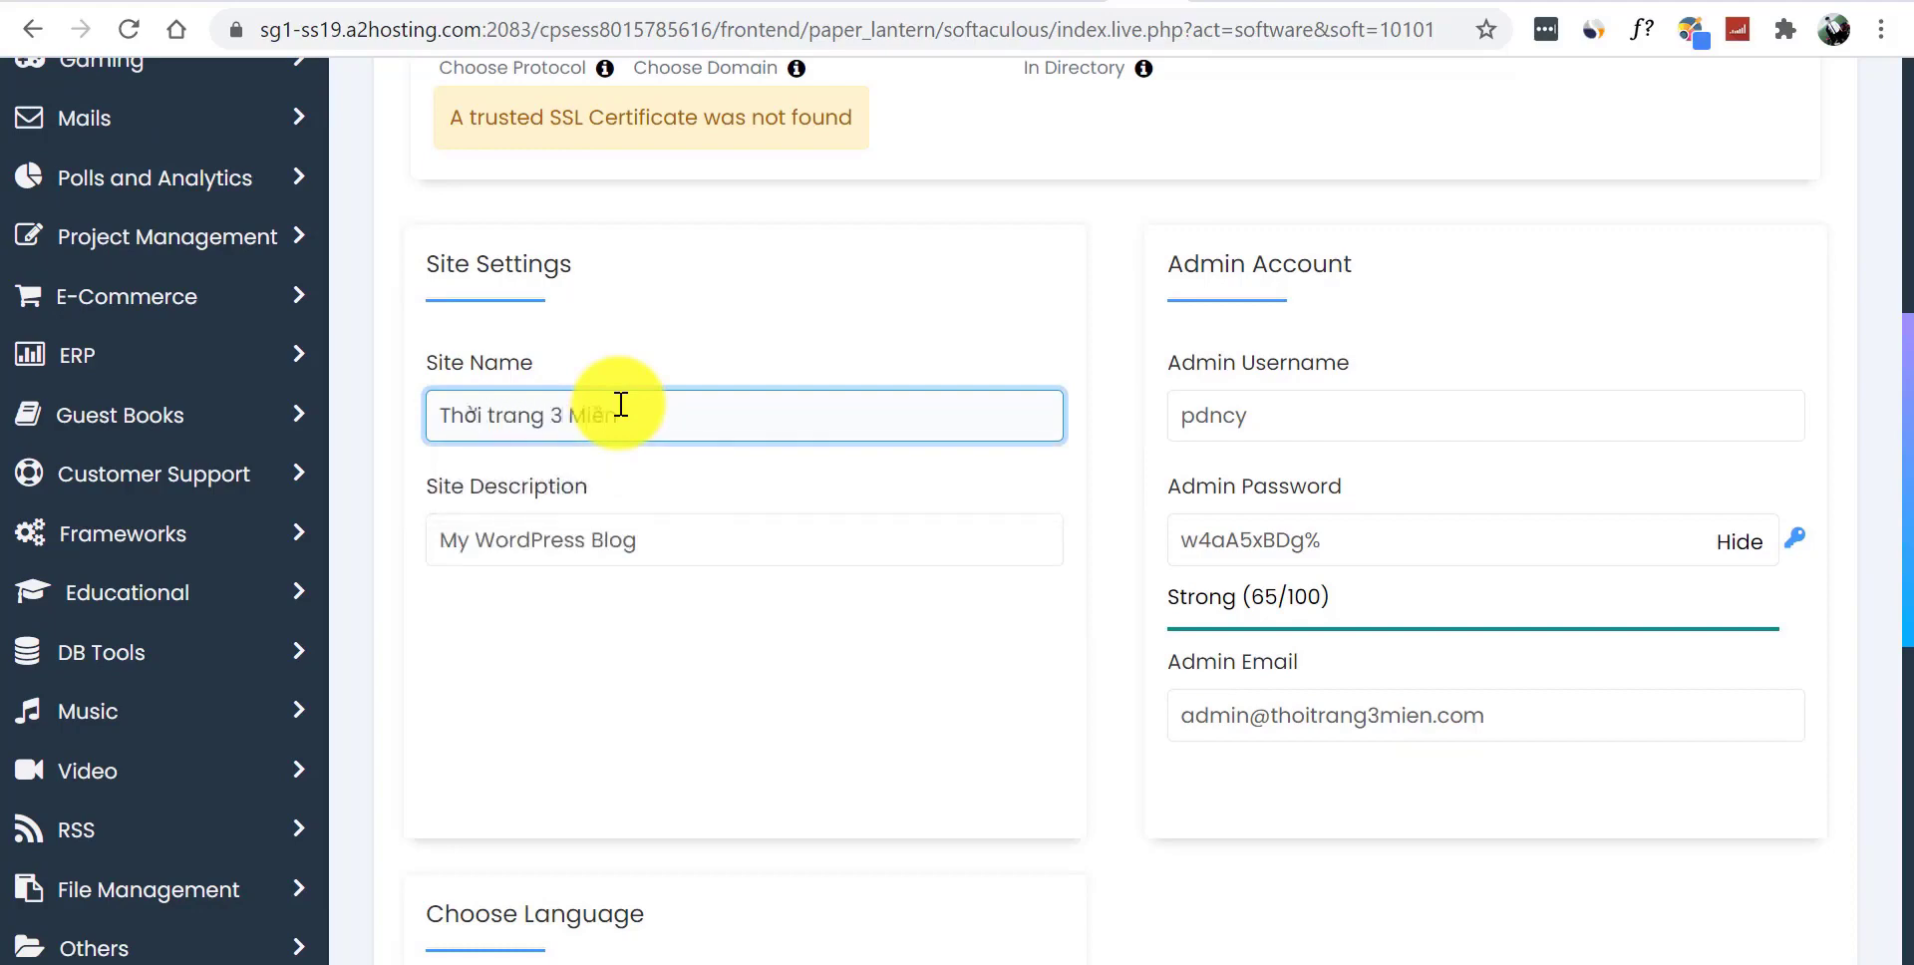
triple_click(669, 557)
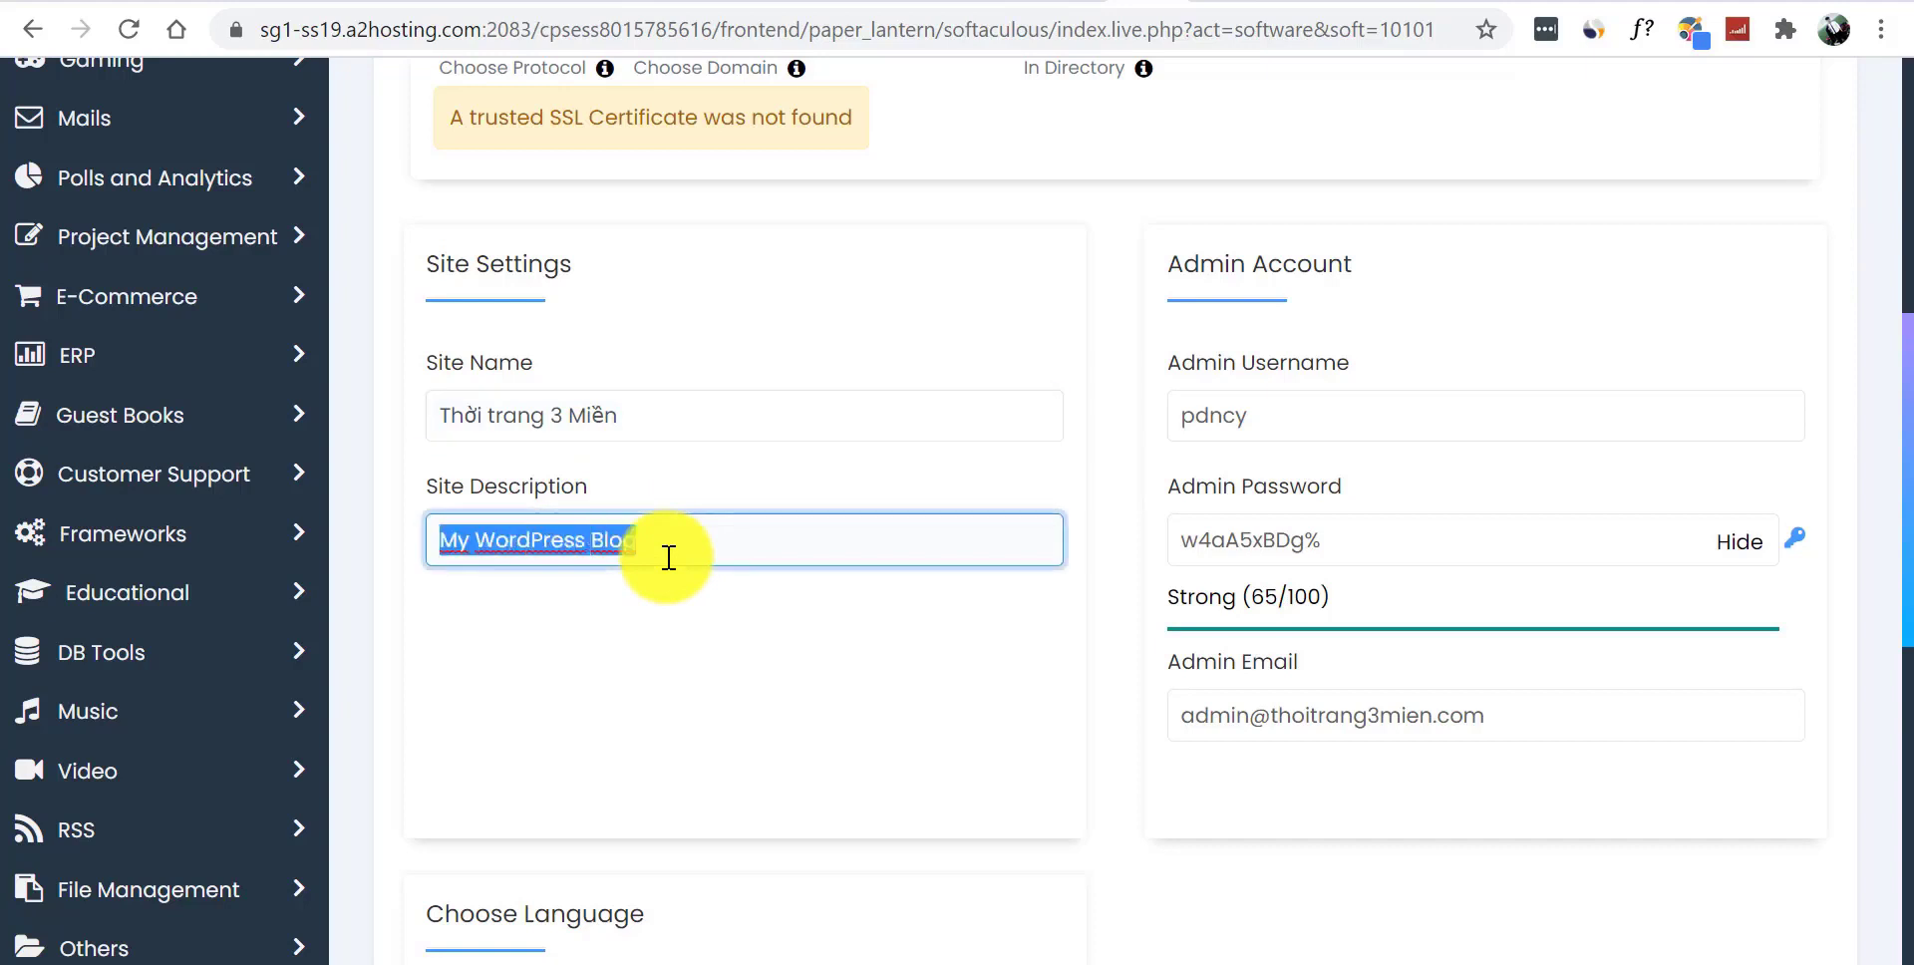
key("BackSpace")
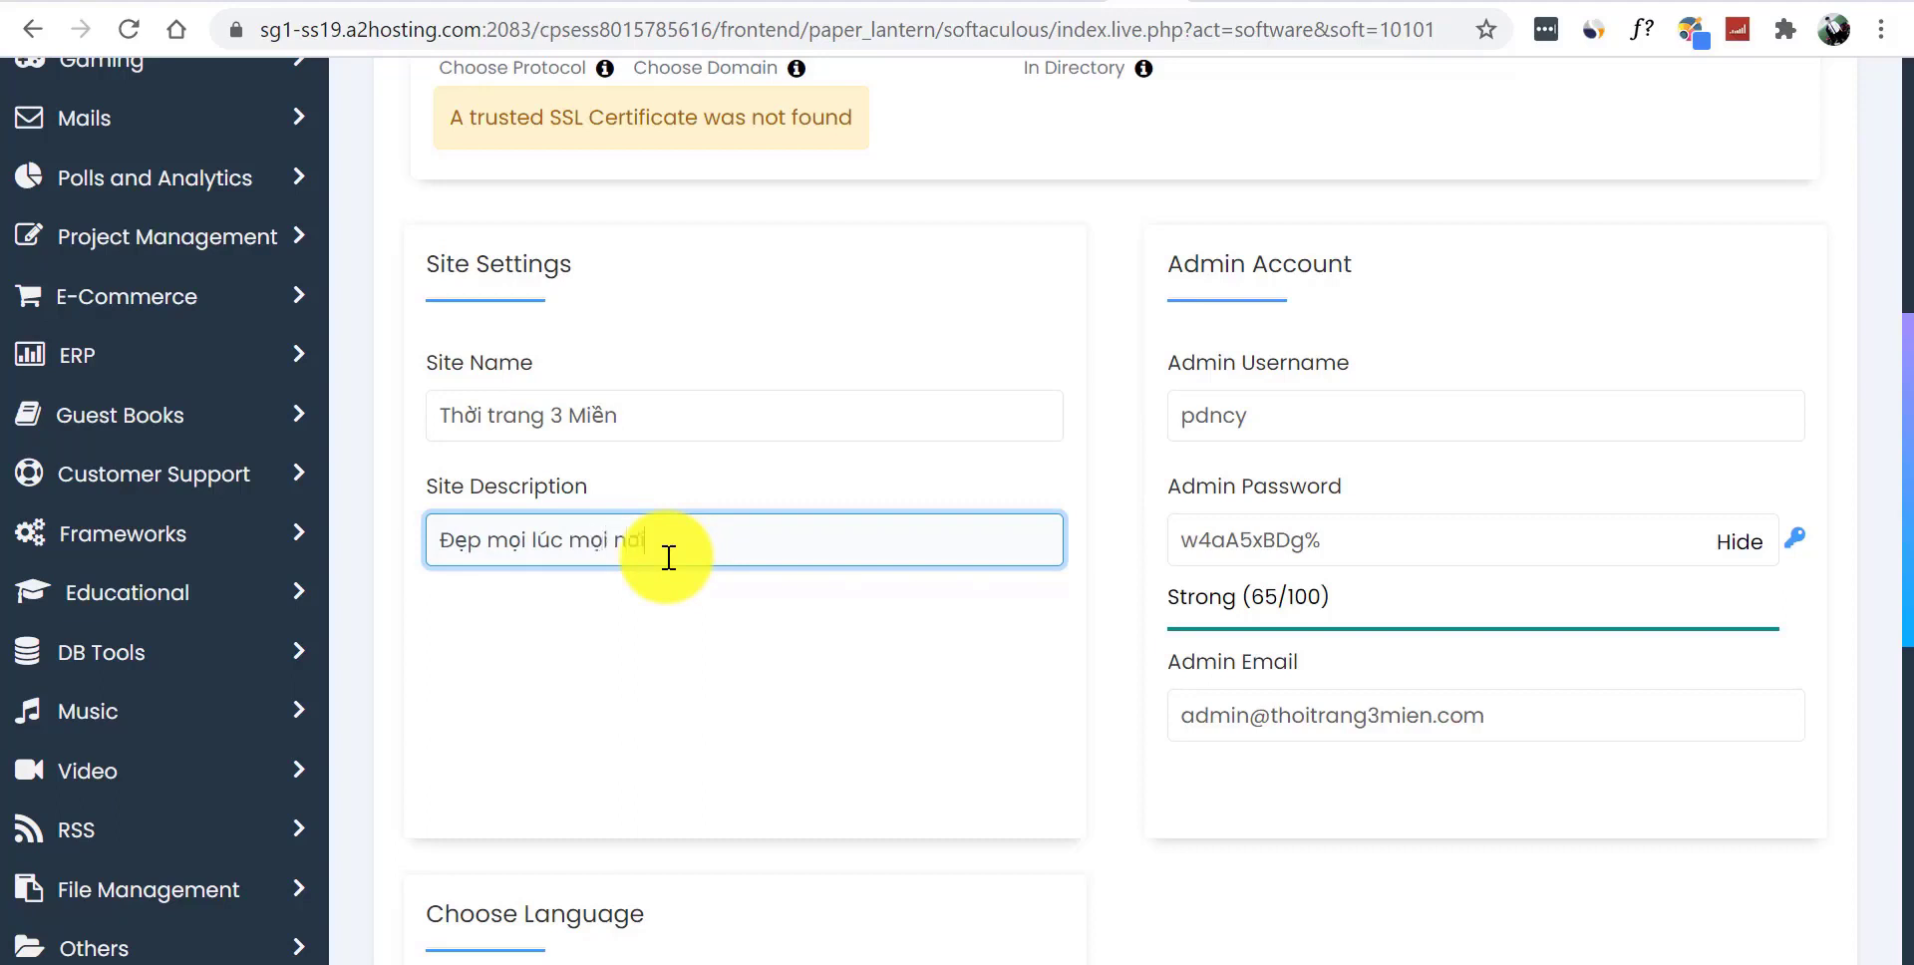
type("Đẹp mọi lúc mọi nơi")
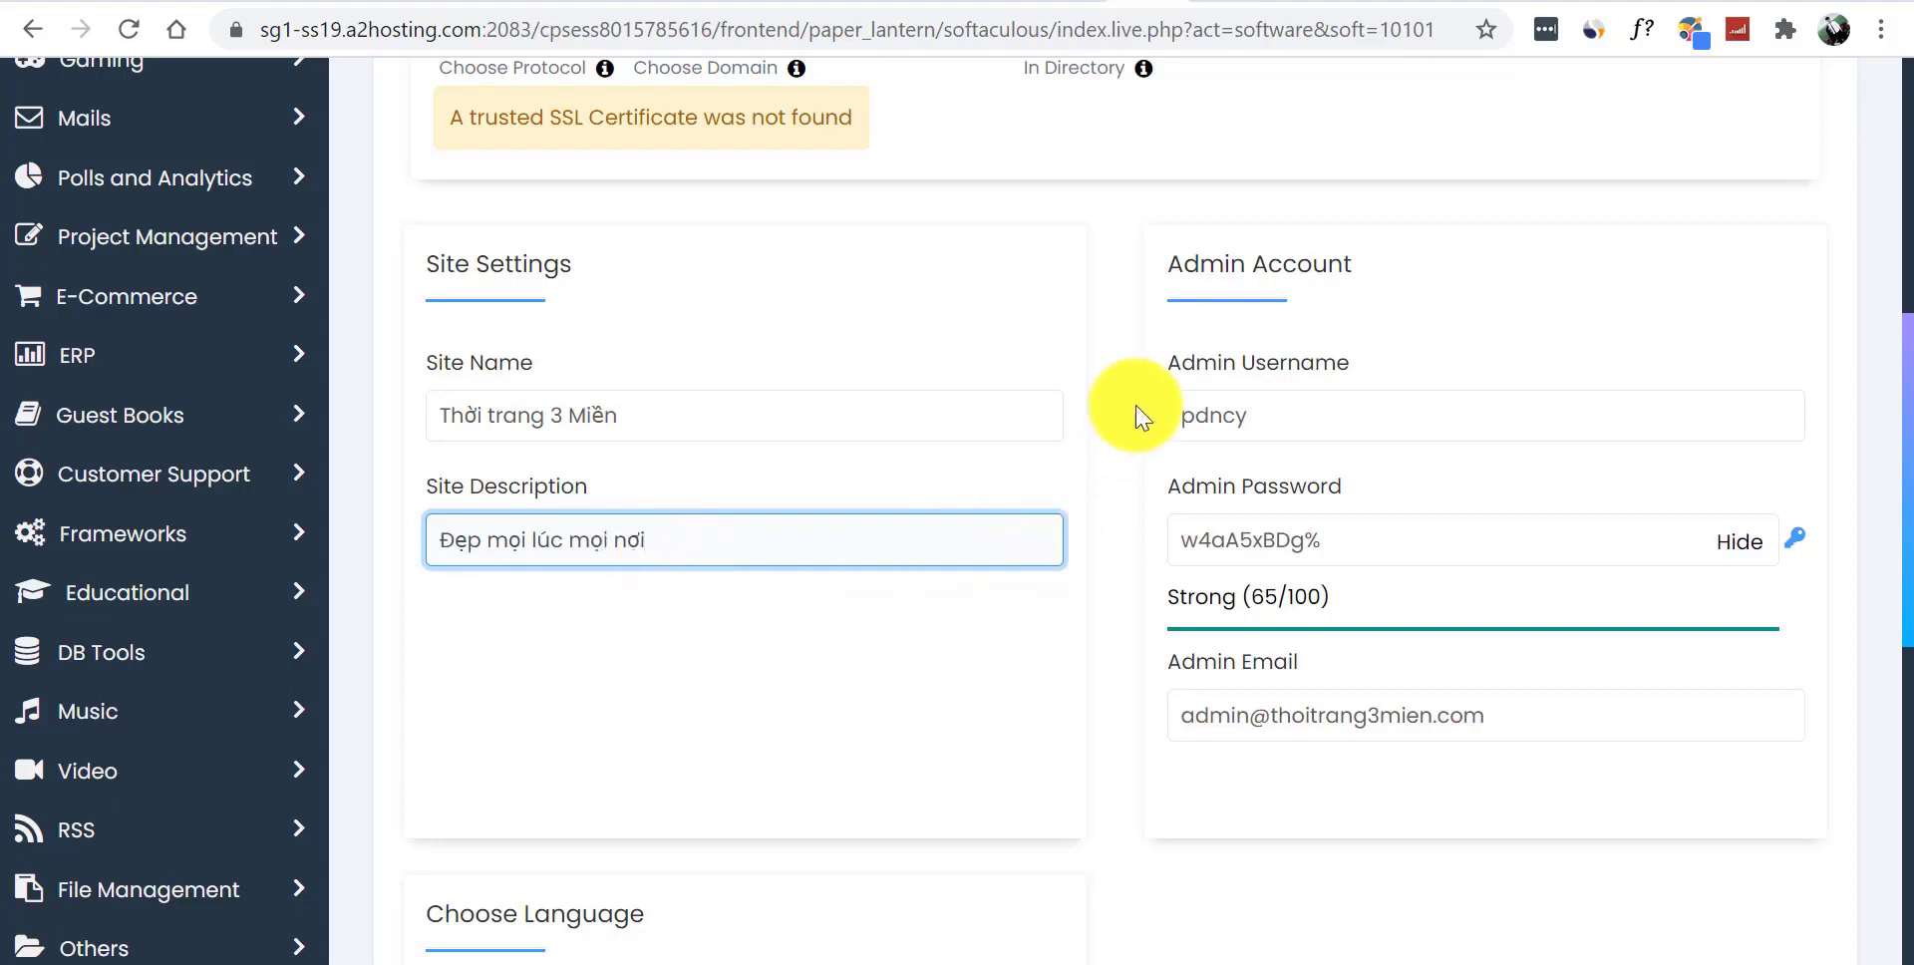
left_click(1129, 364)
- Replace the admin username, set a new admin password, and fill in the admin e-mail
left_click(1236, 370)
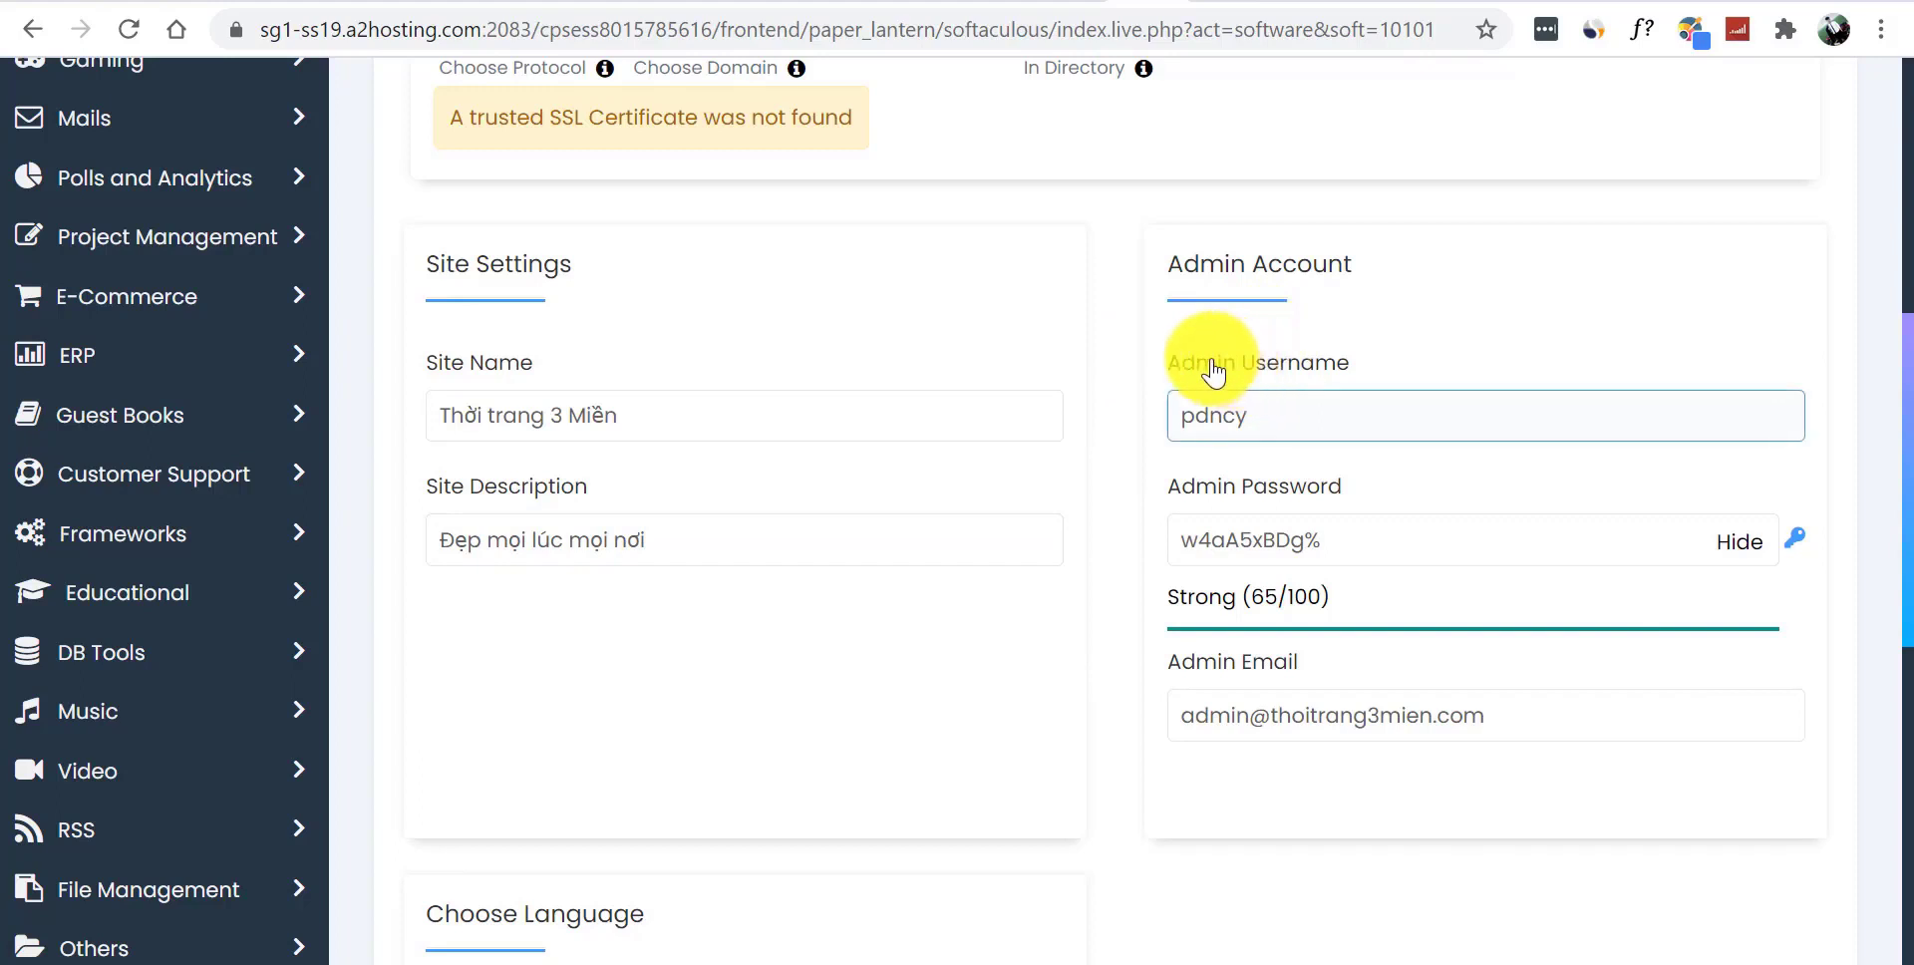
left_click(1272, 346)
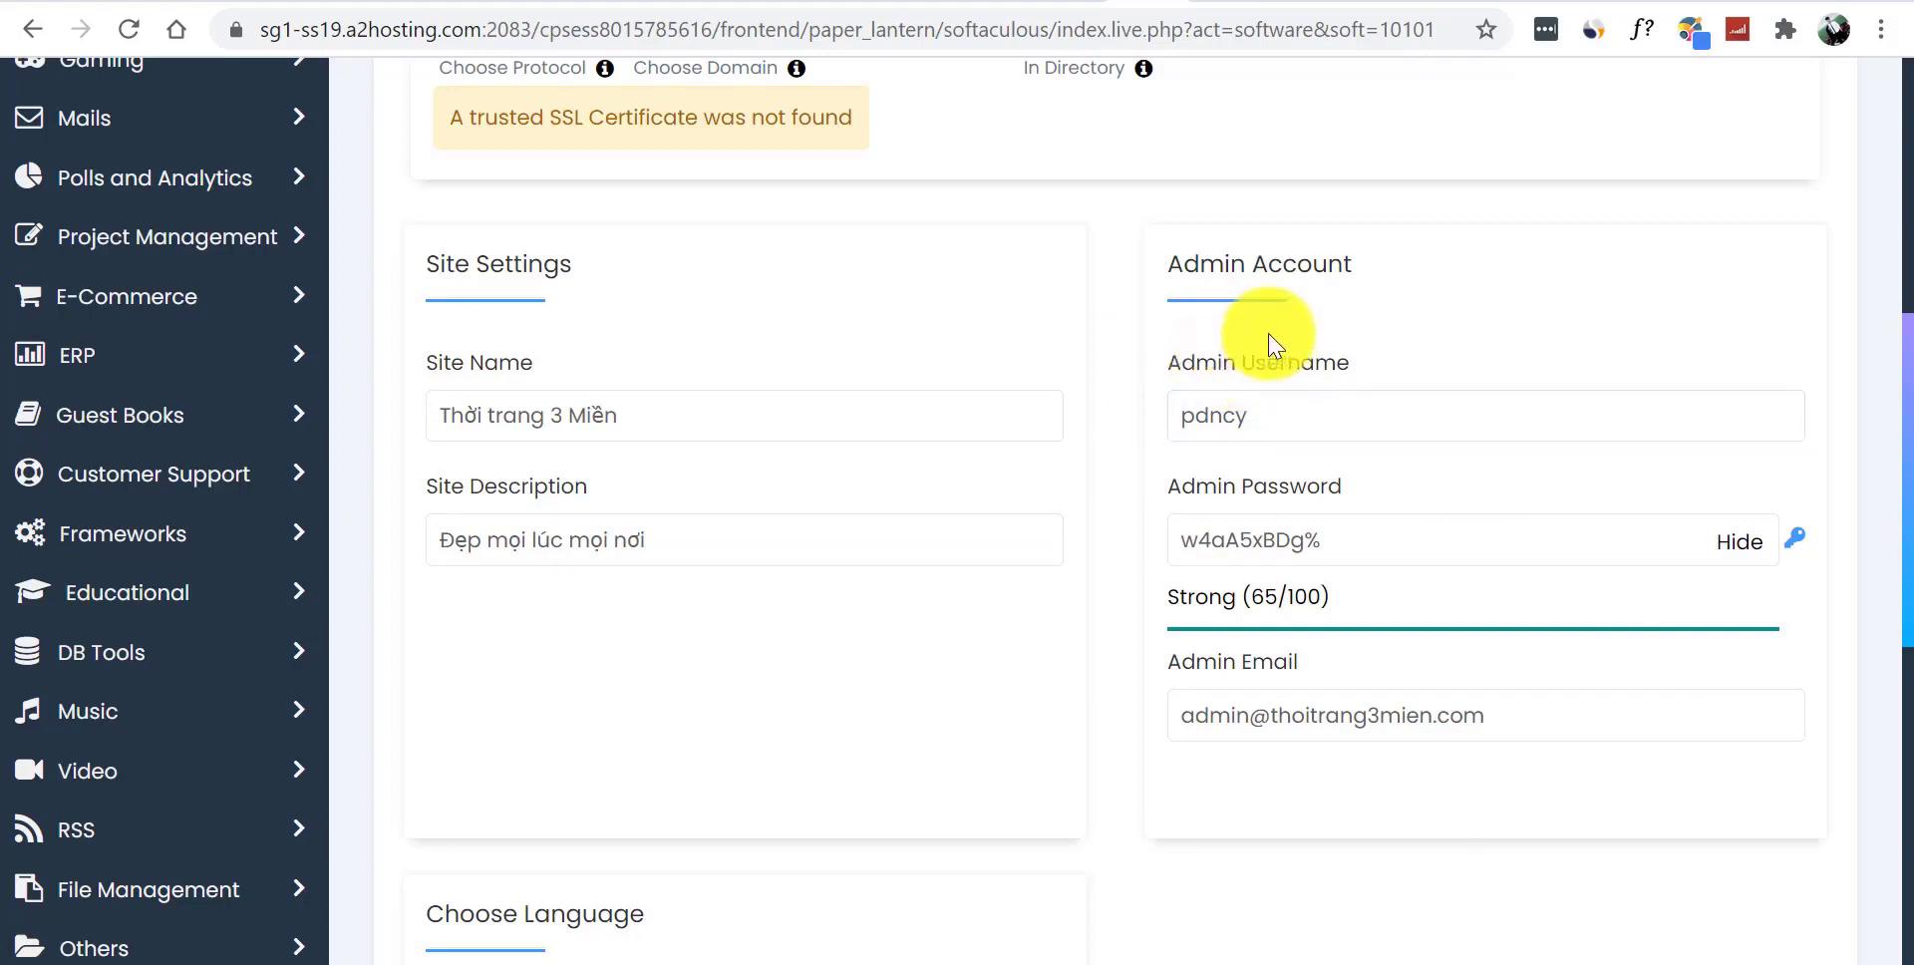
left_click(1289, 409)
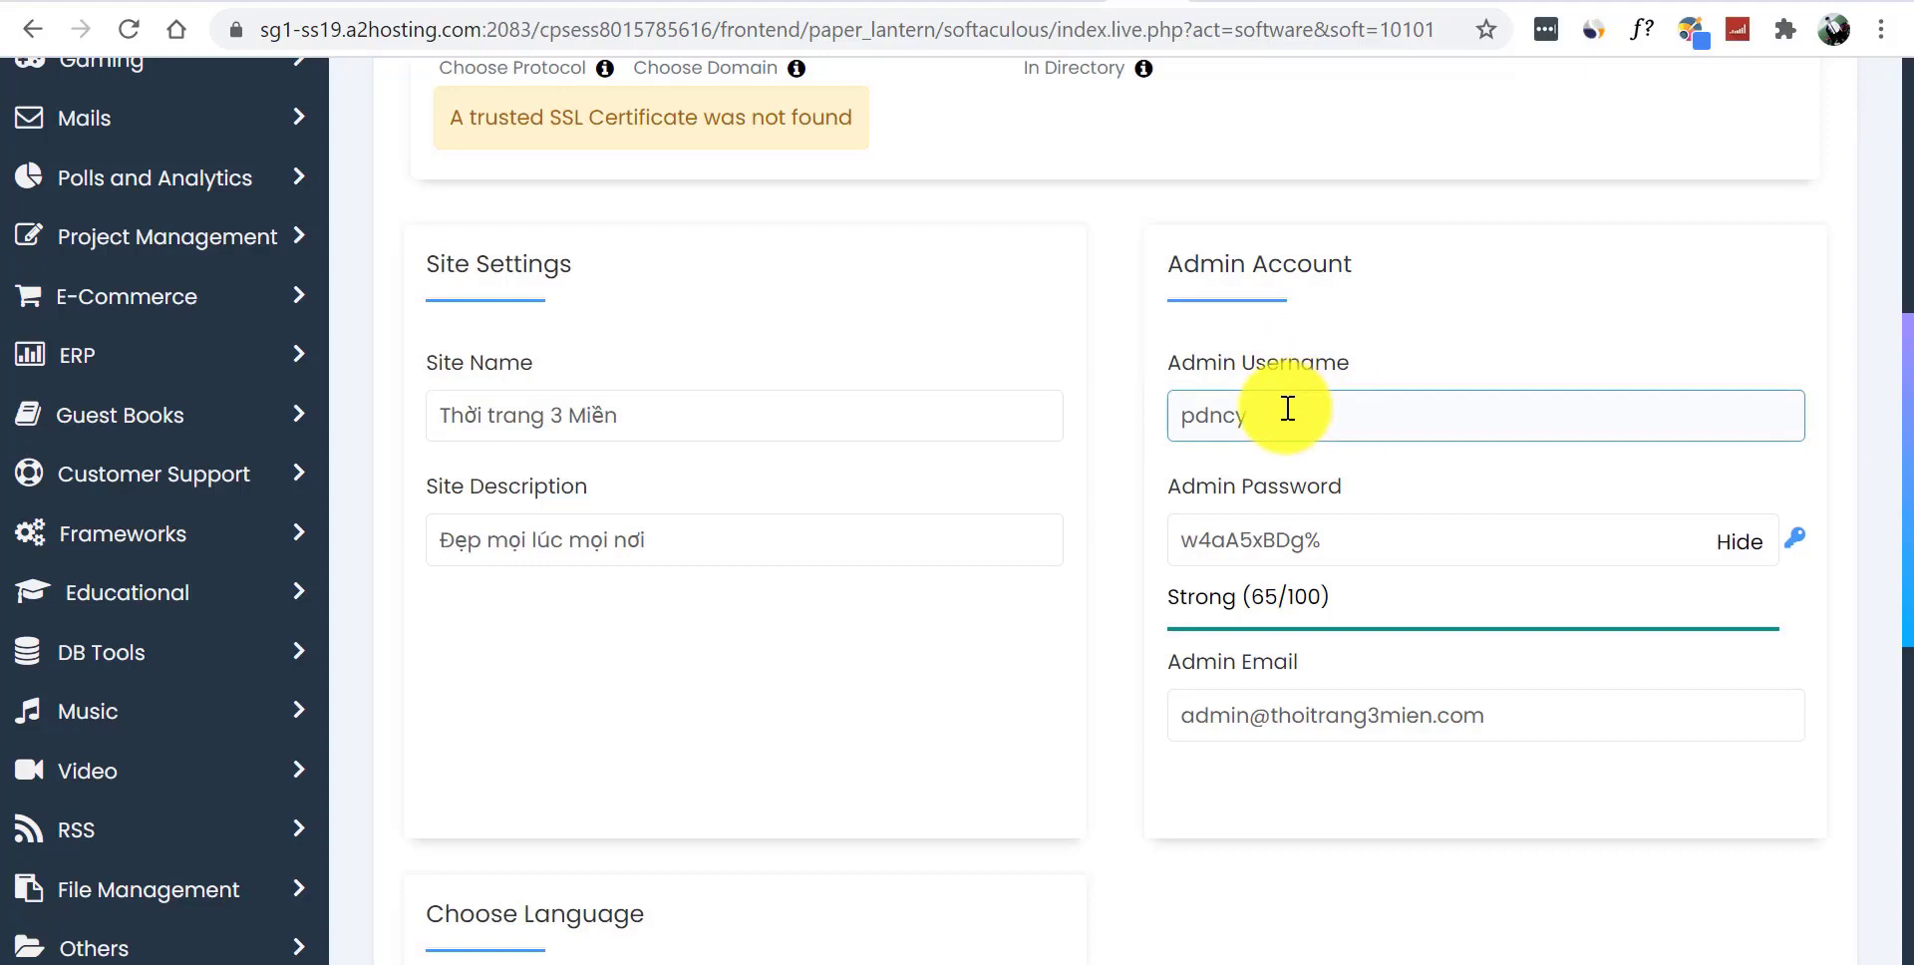
left_click_drag(1289, 409, 1201, 419)
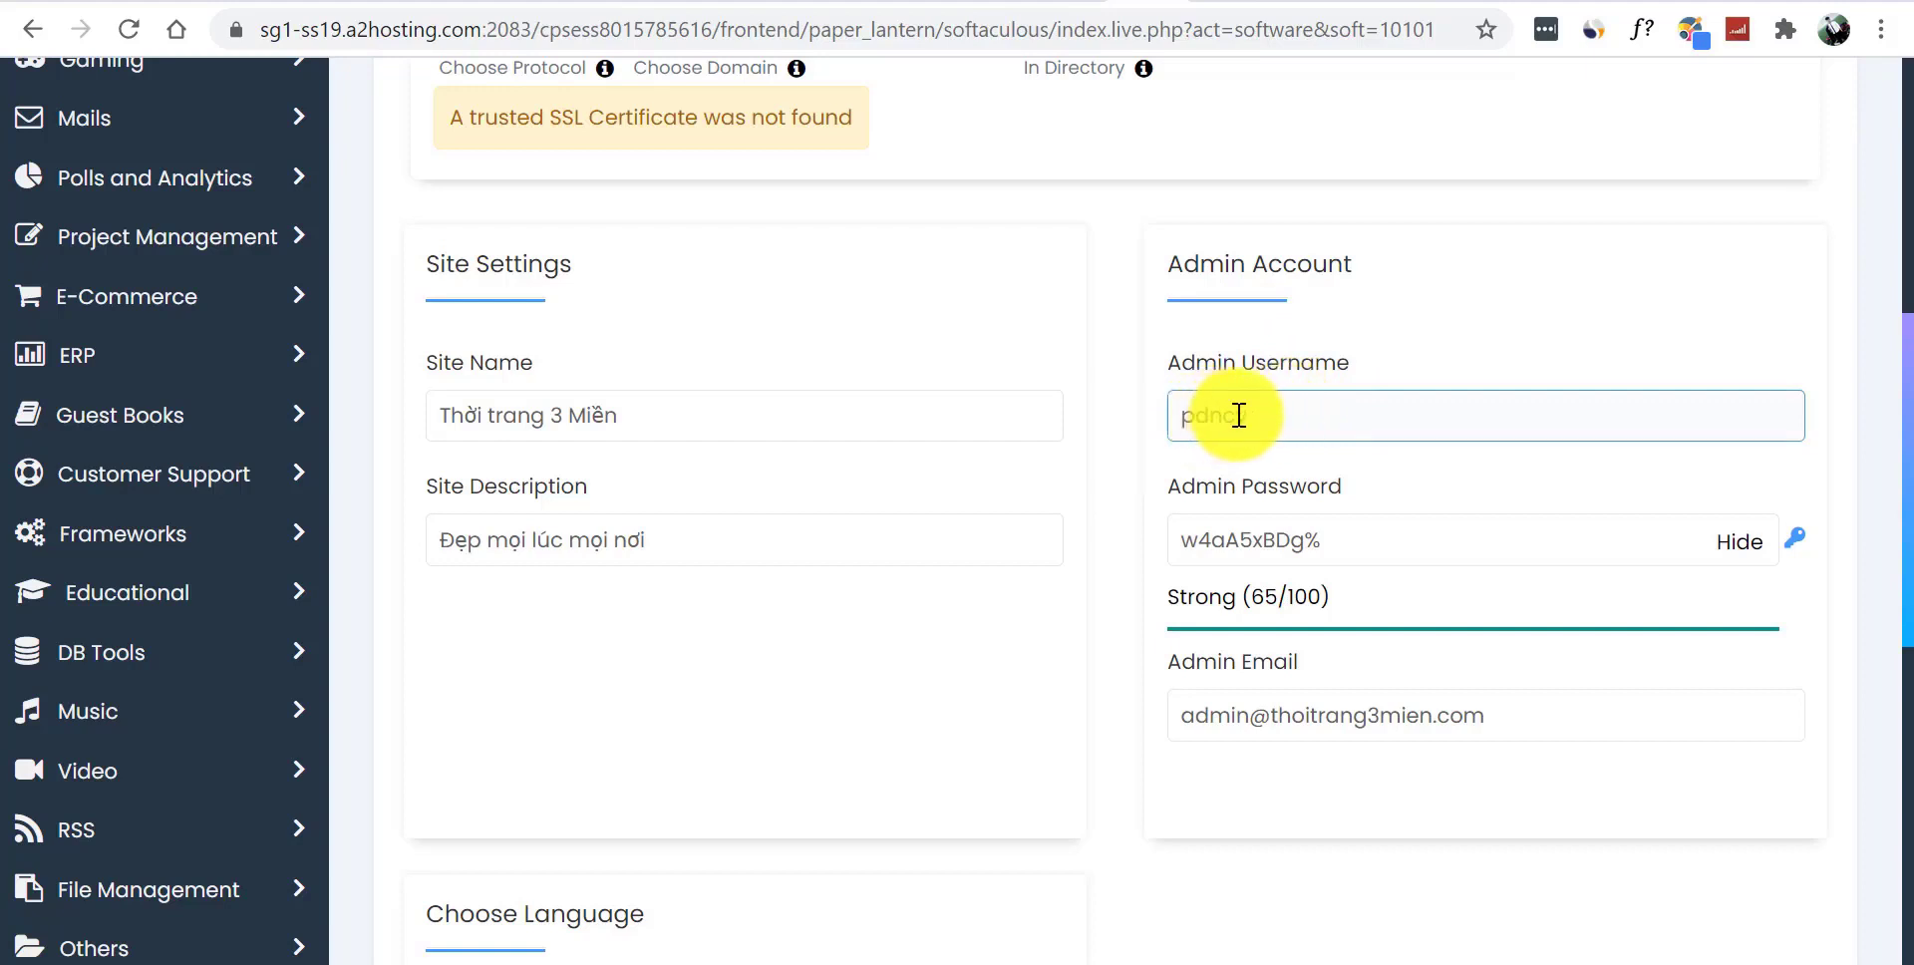
double_click(1238, 415)
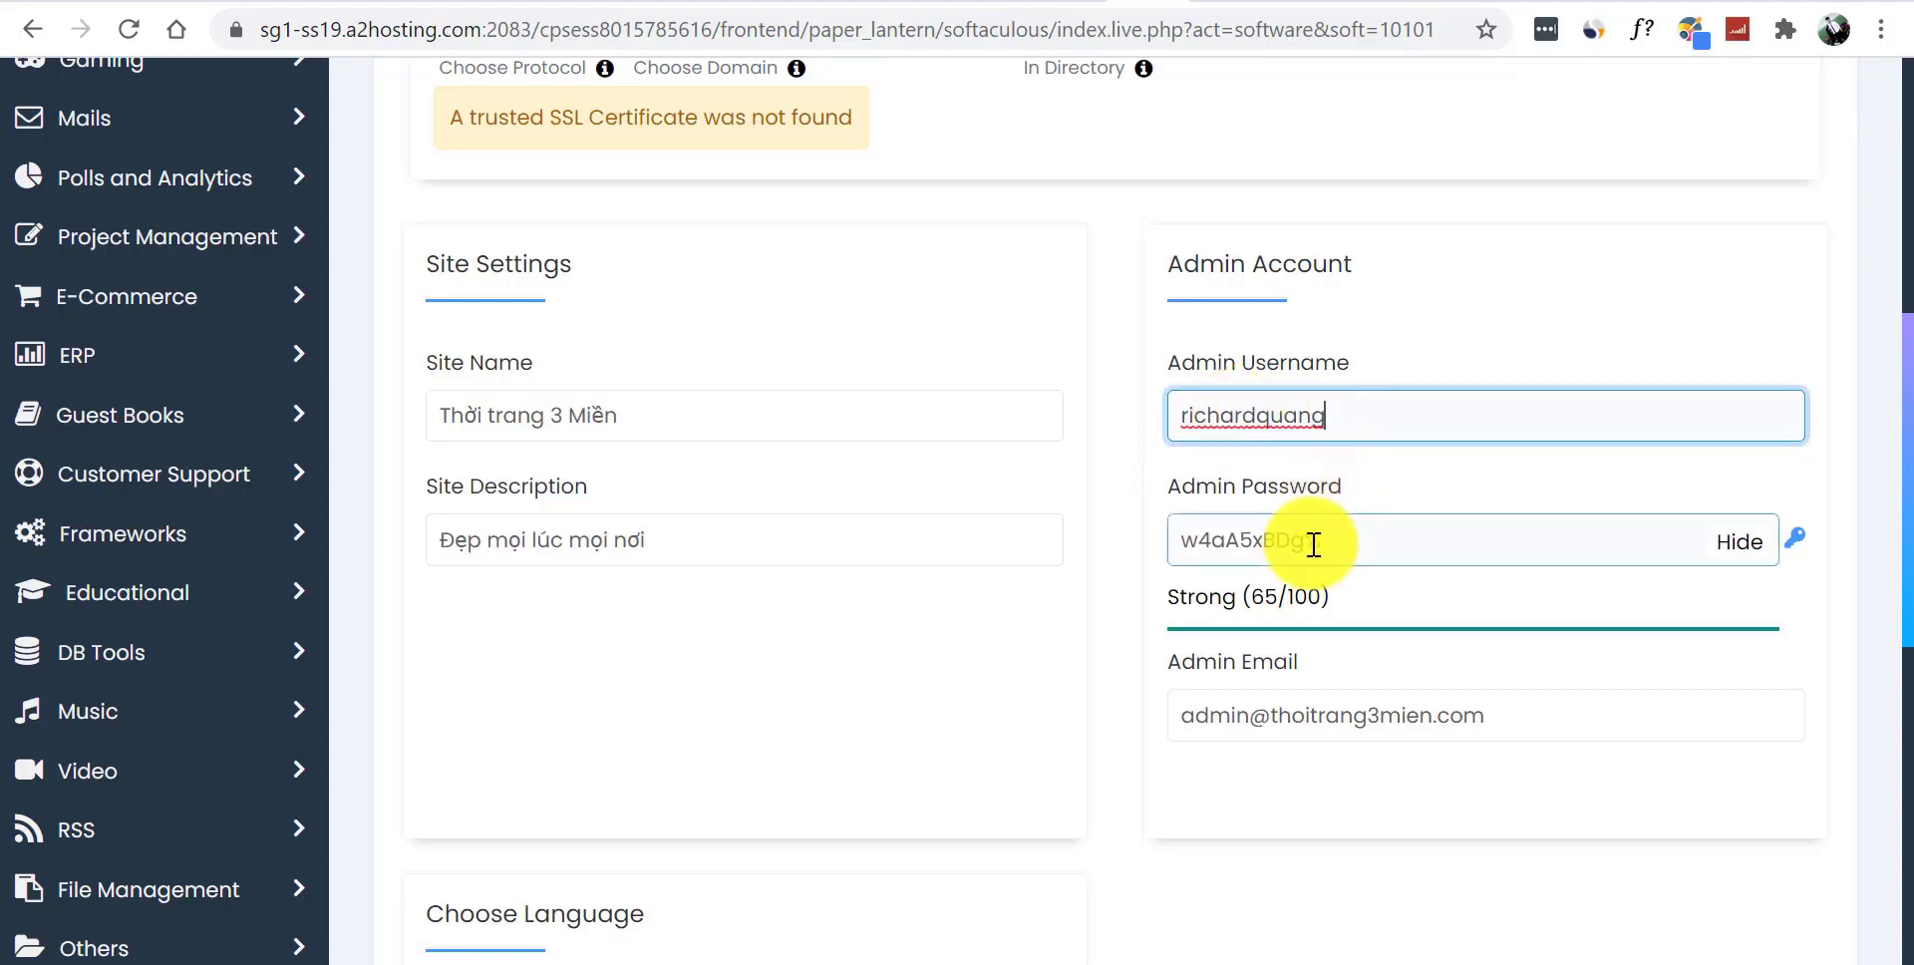
left_click(1735, 542)
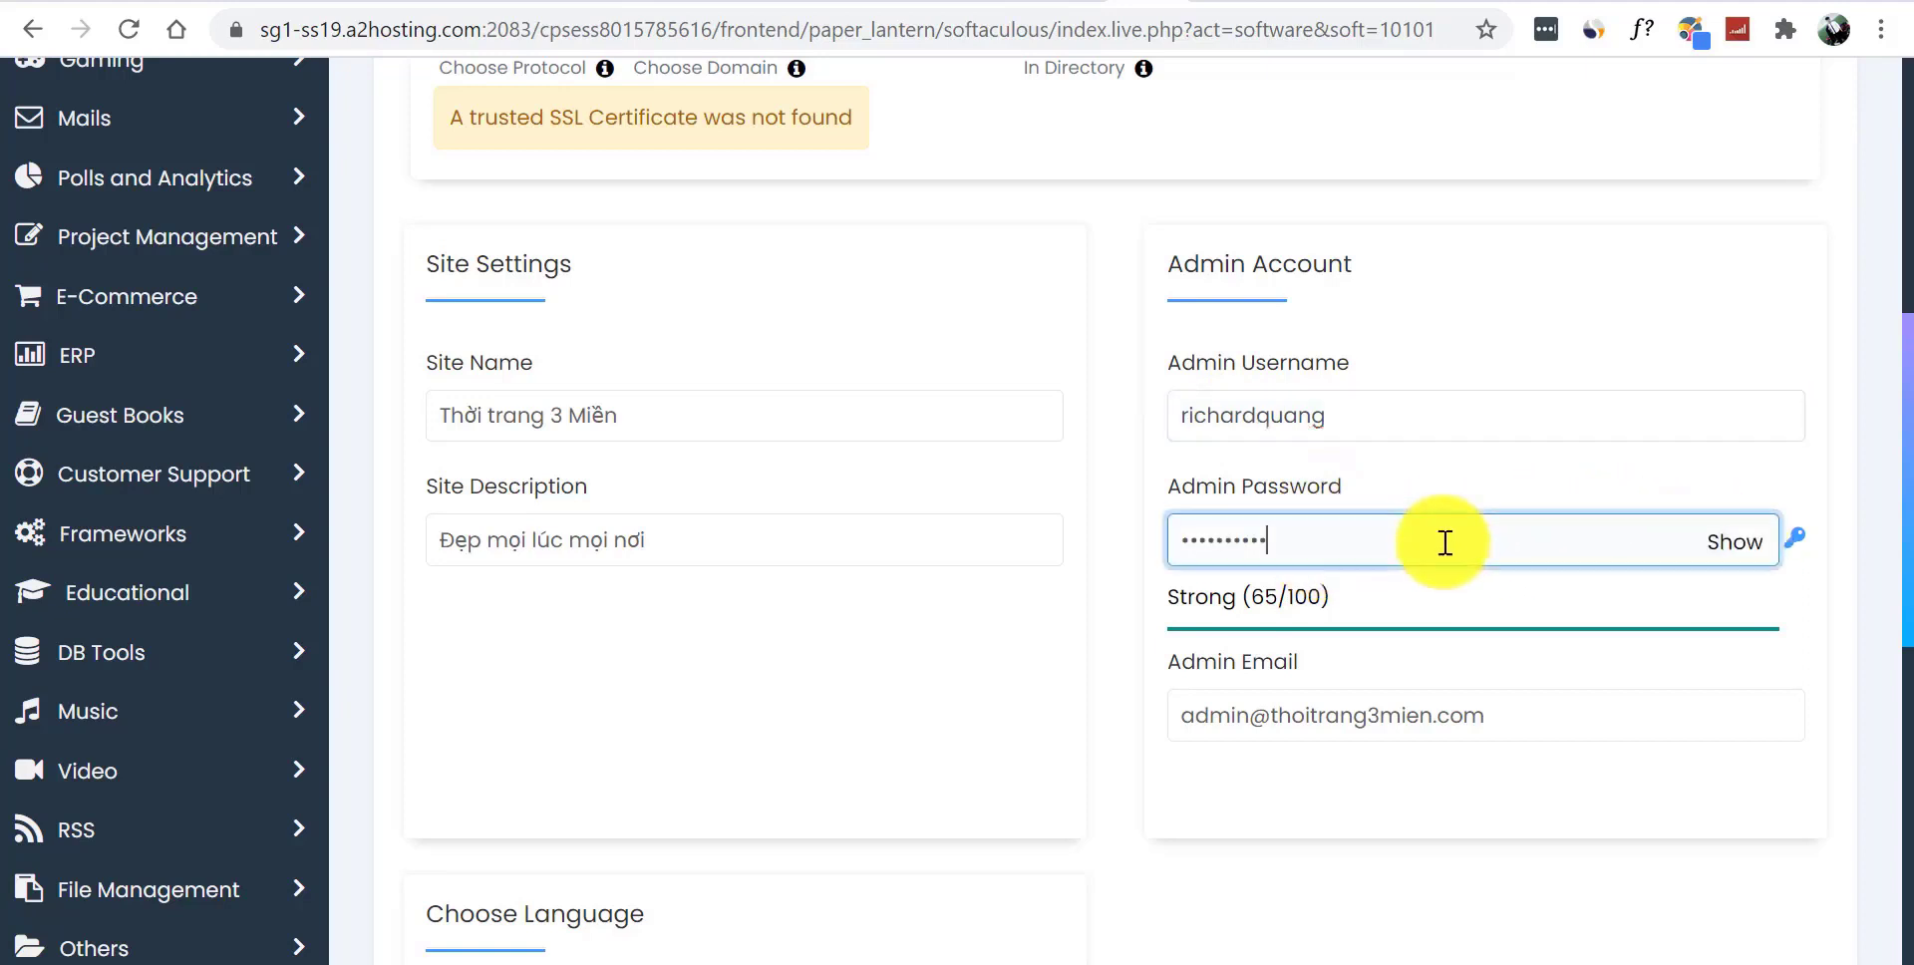
double_click(1445, 543)
type("a************")
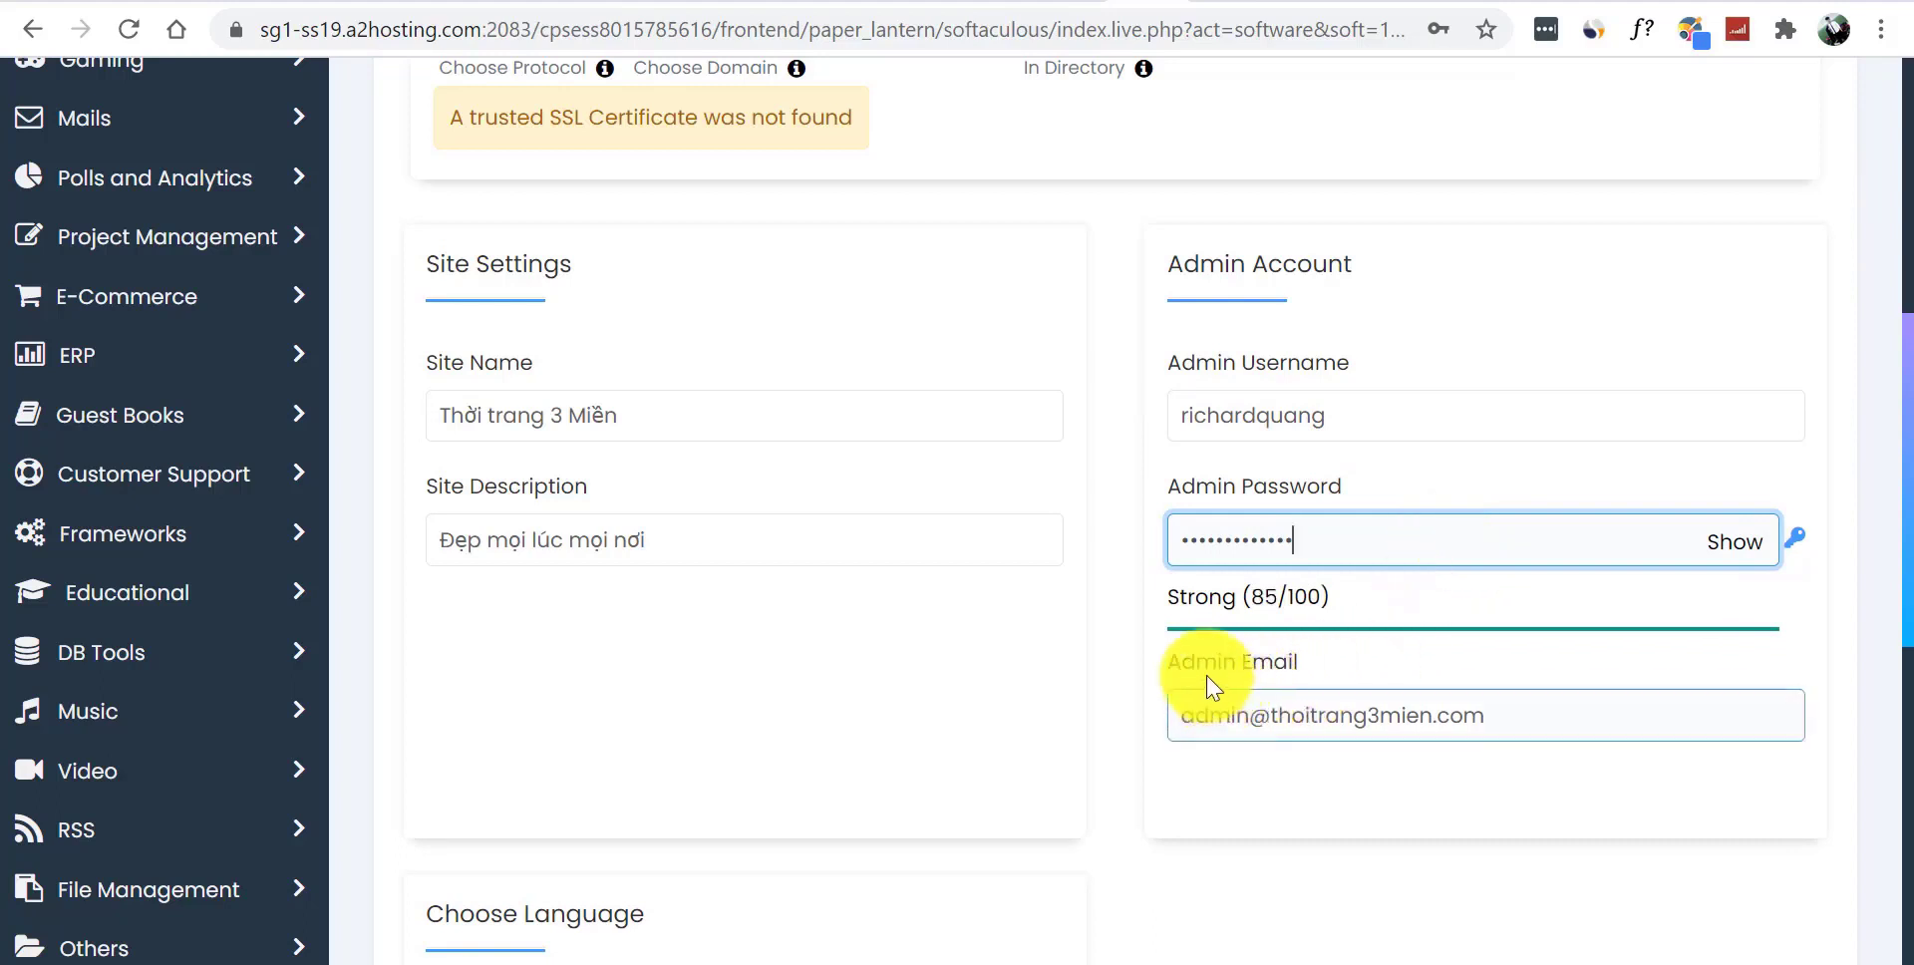
triple_click(1327, 716)
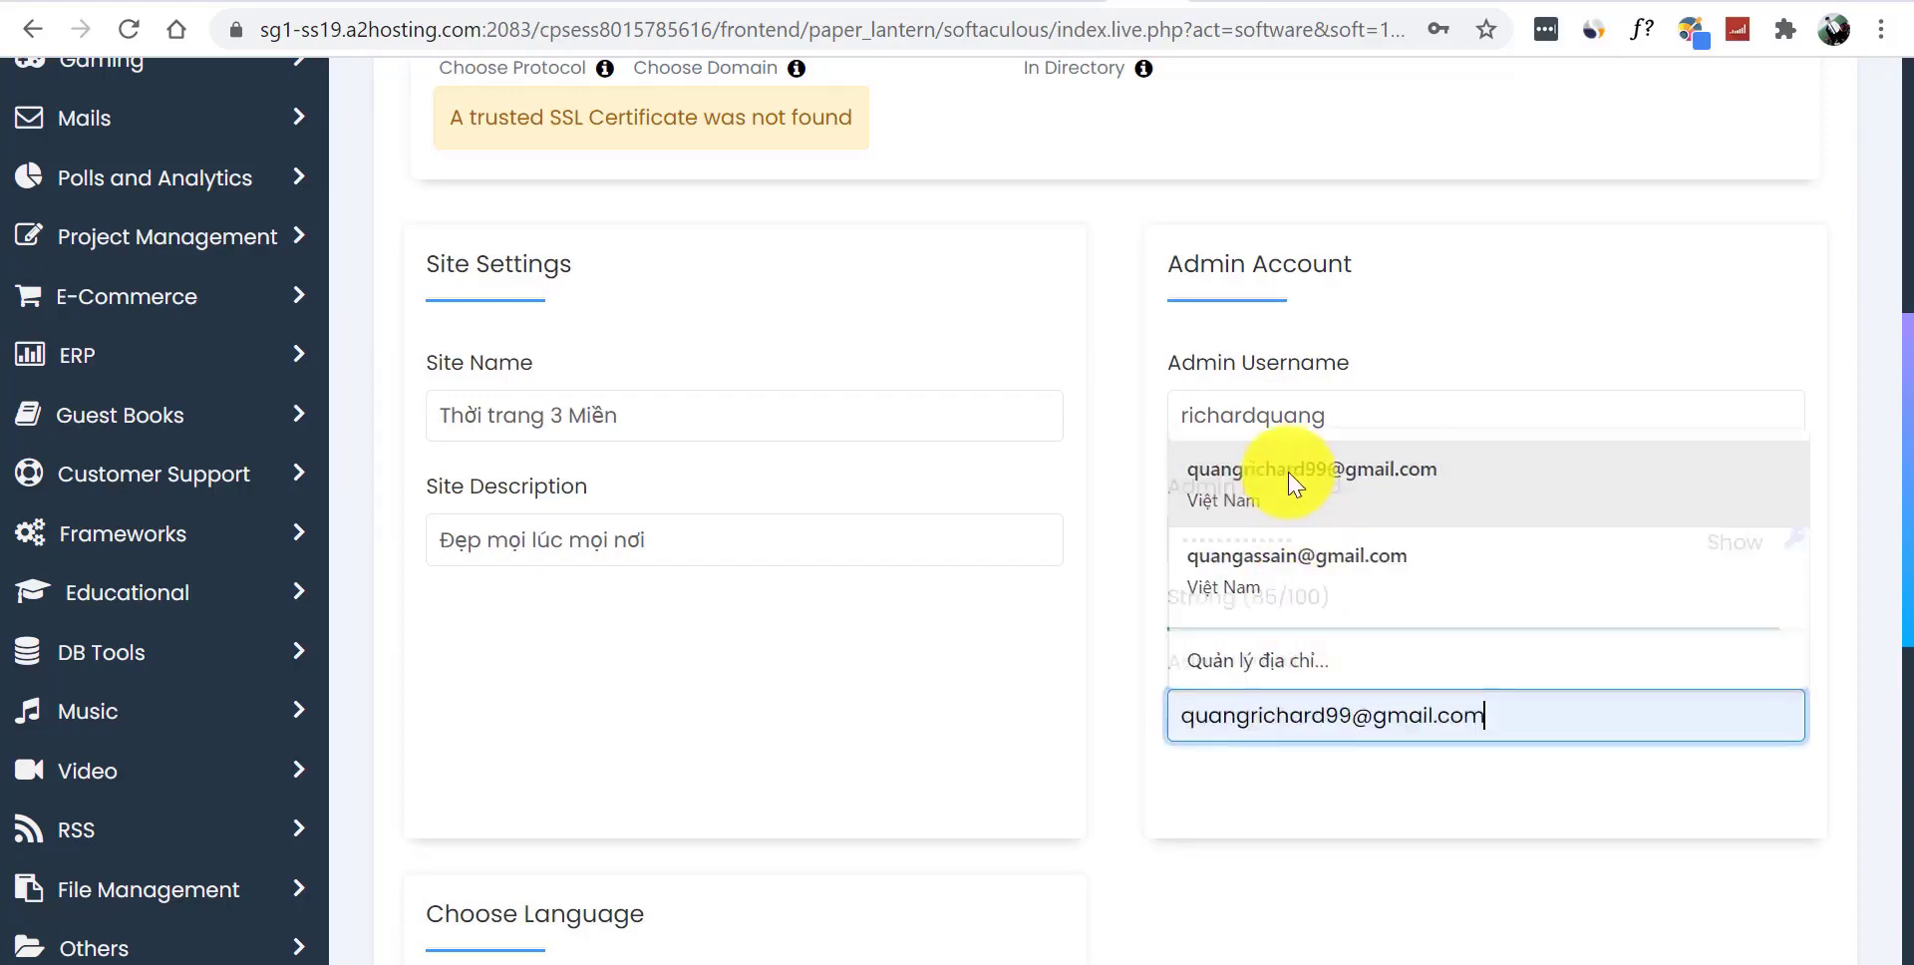
left_click(1295, 483)
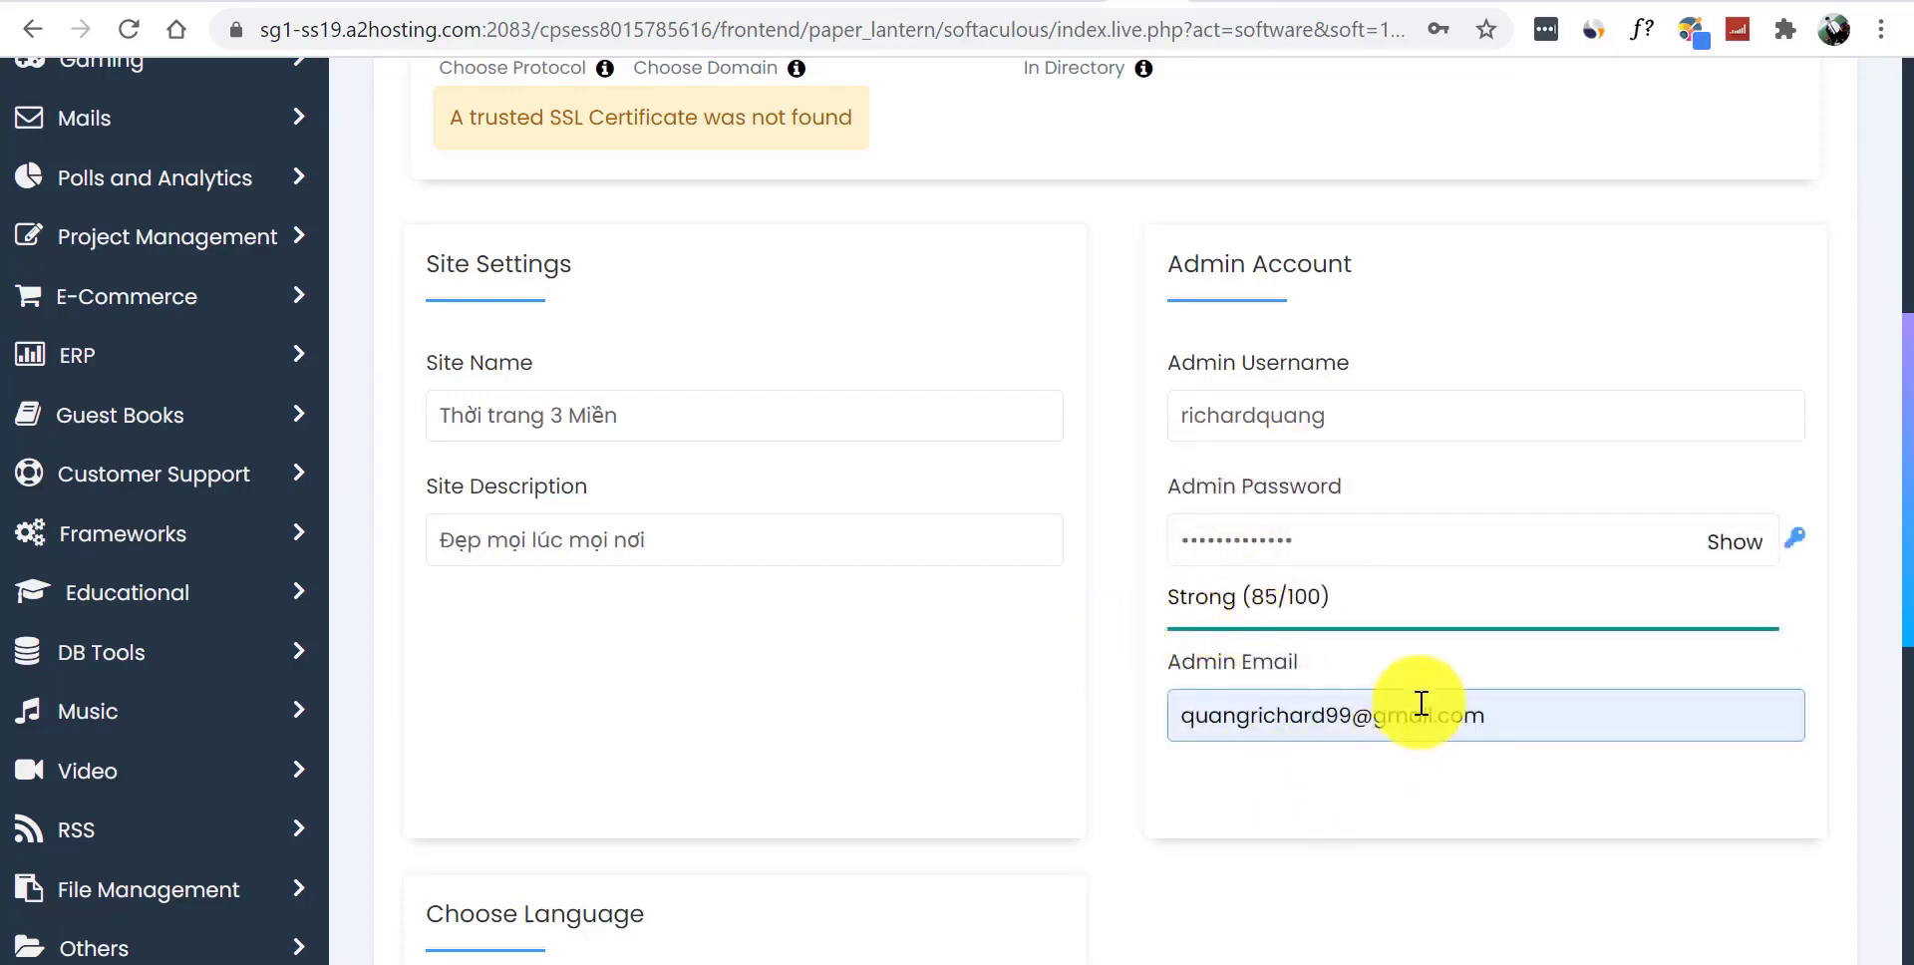
- Keep English as the site language and launch the WordPress installation
scroll(1892, 548, "down", 5)
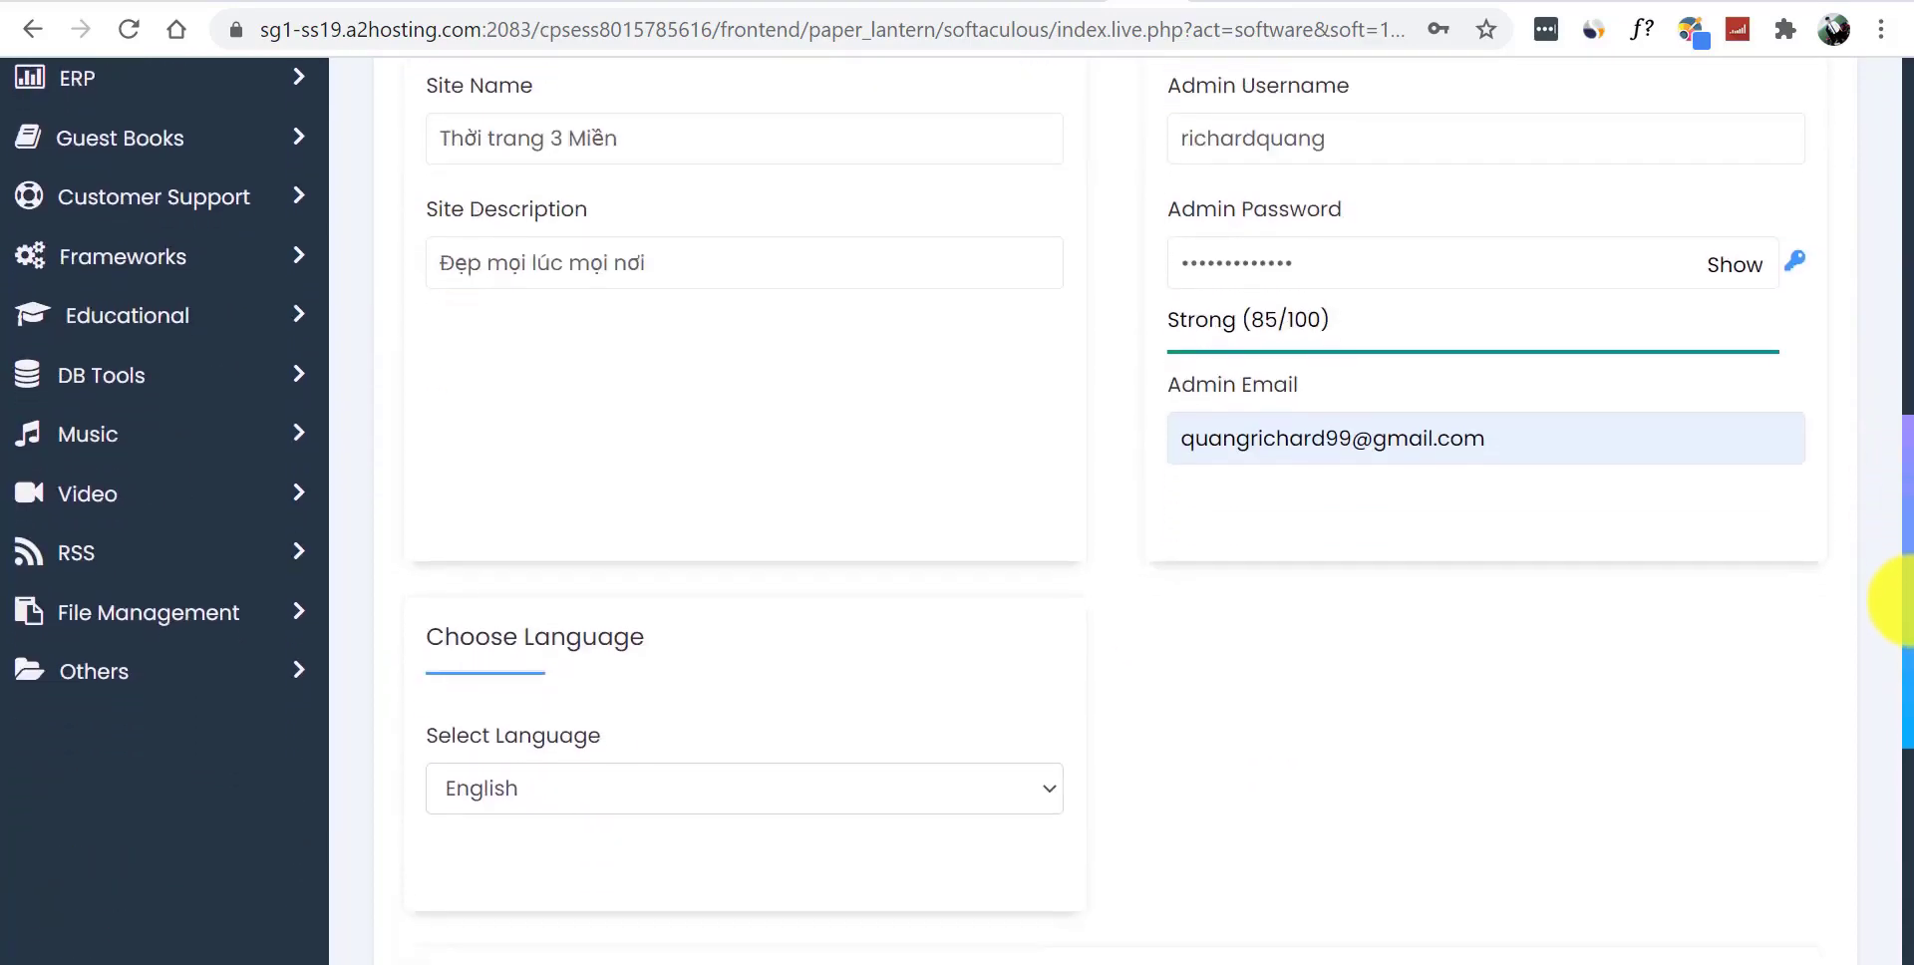
left_click(626, 434)
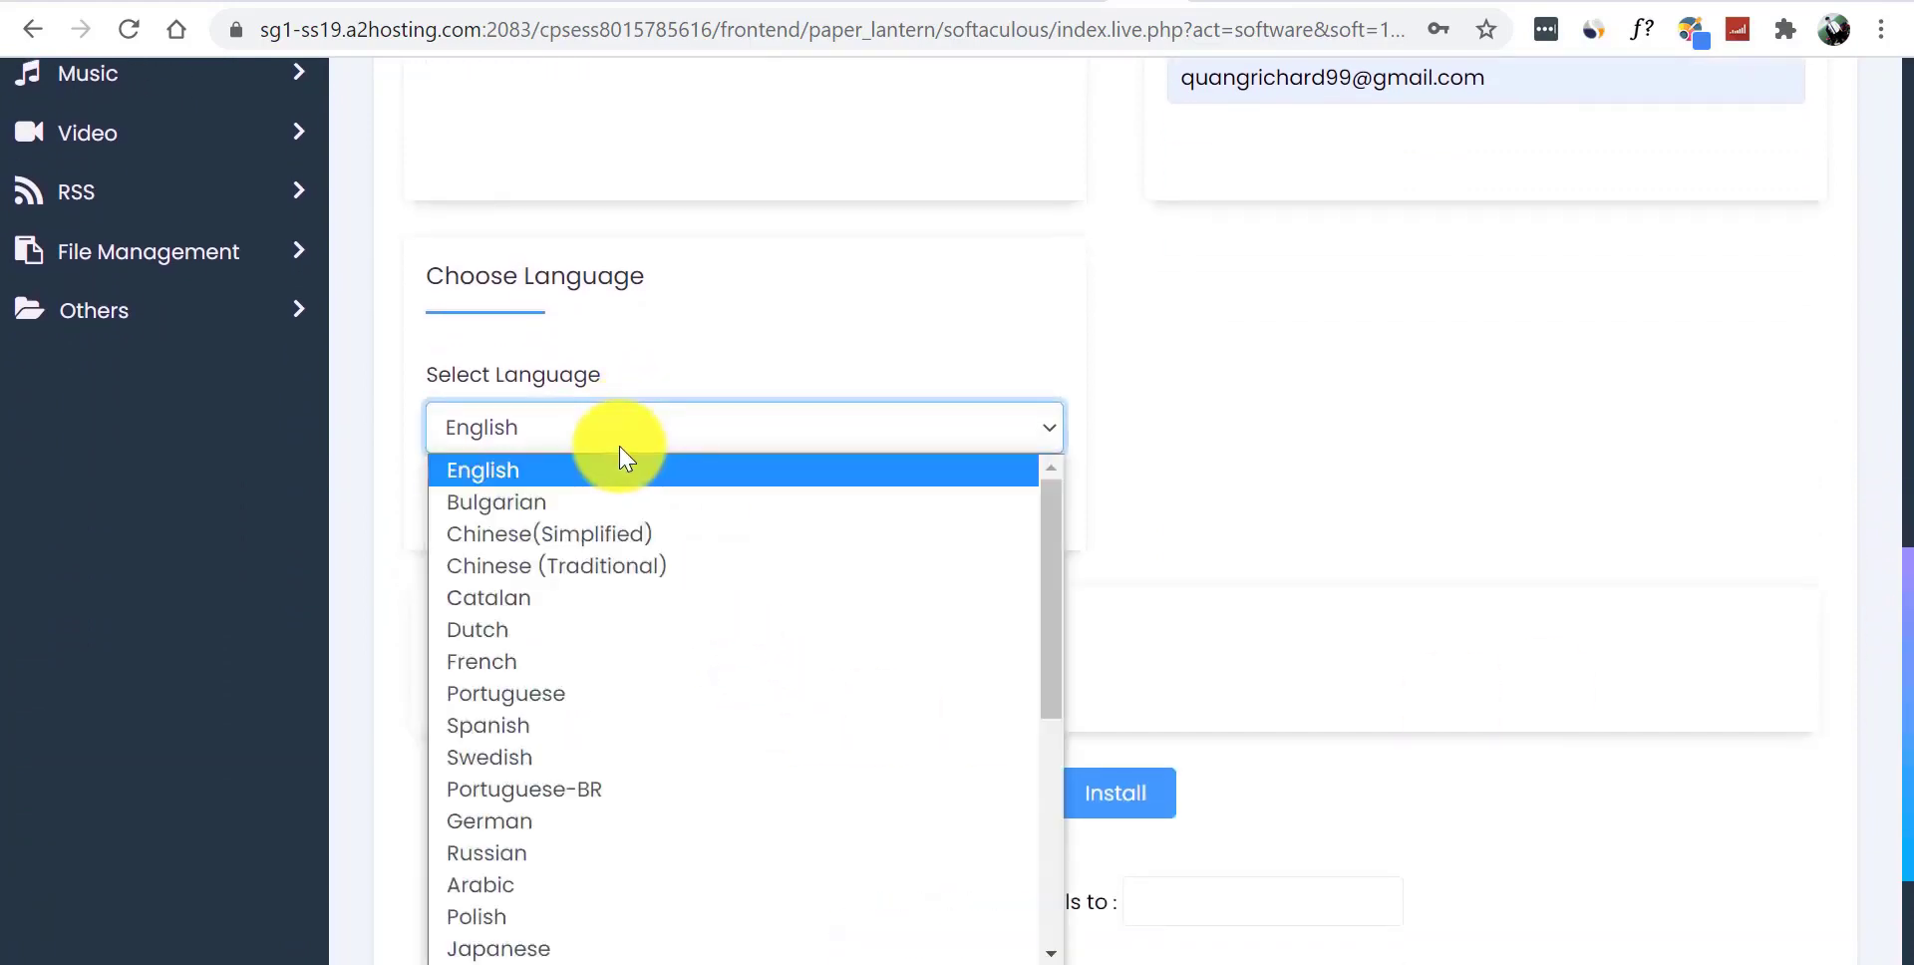
left_click_drag(1052, 588, 1055, 827)
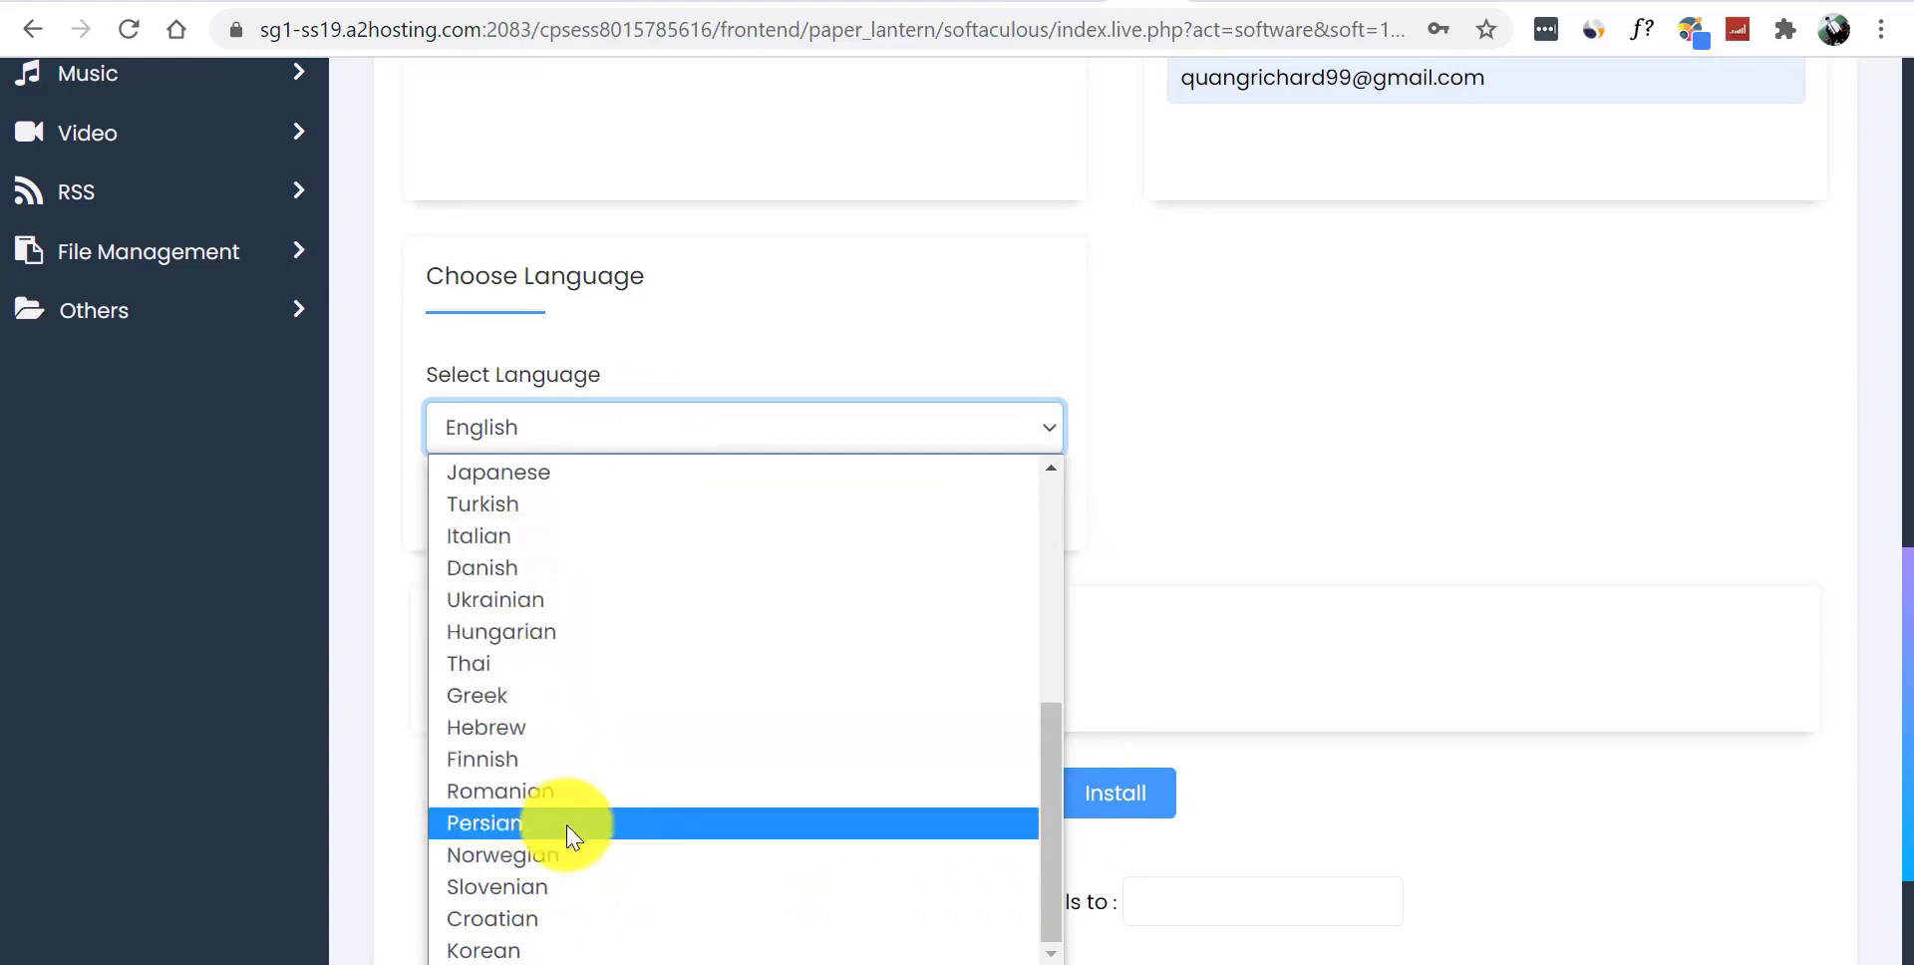
scroll(1027, 787, "up", 5)
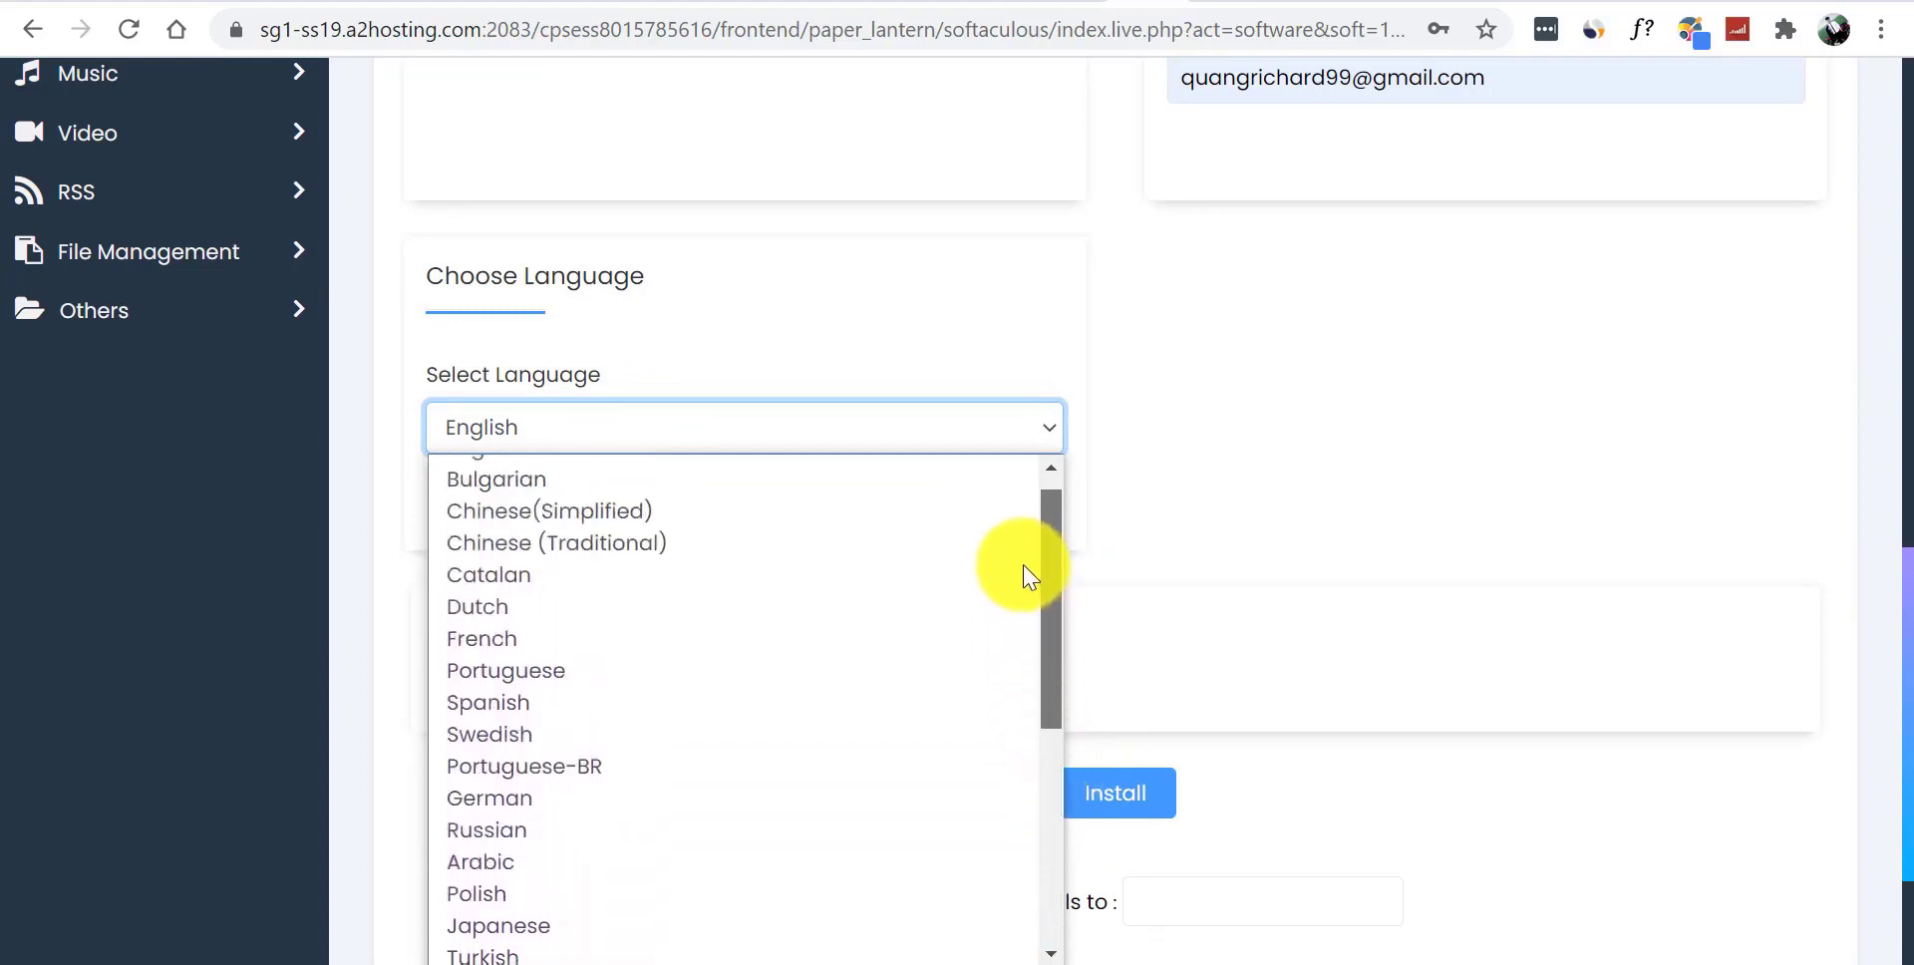
left_click_drag(1047, 570, 1009, 521)
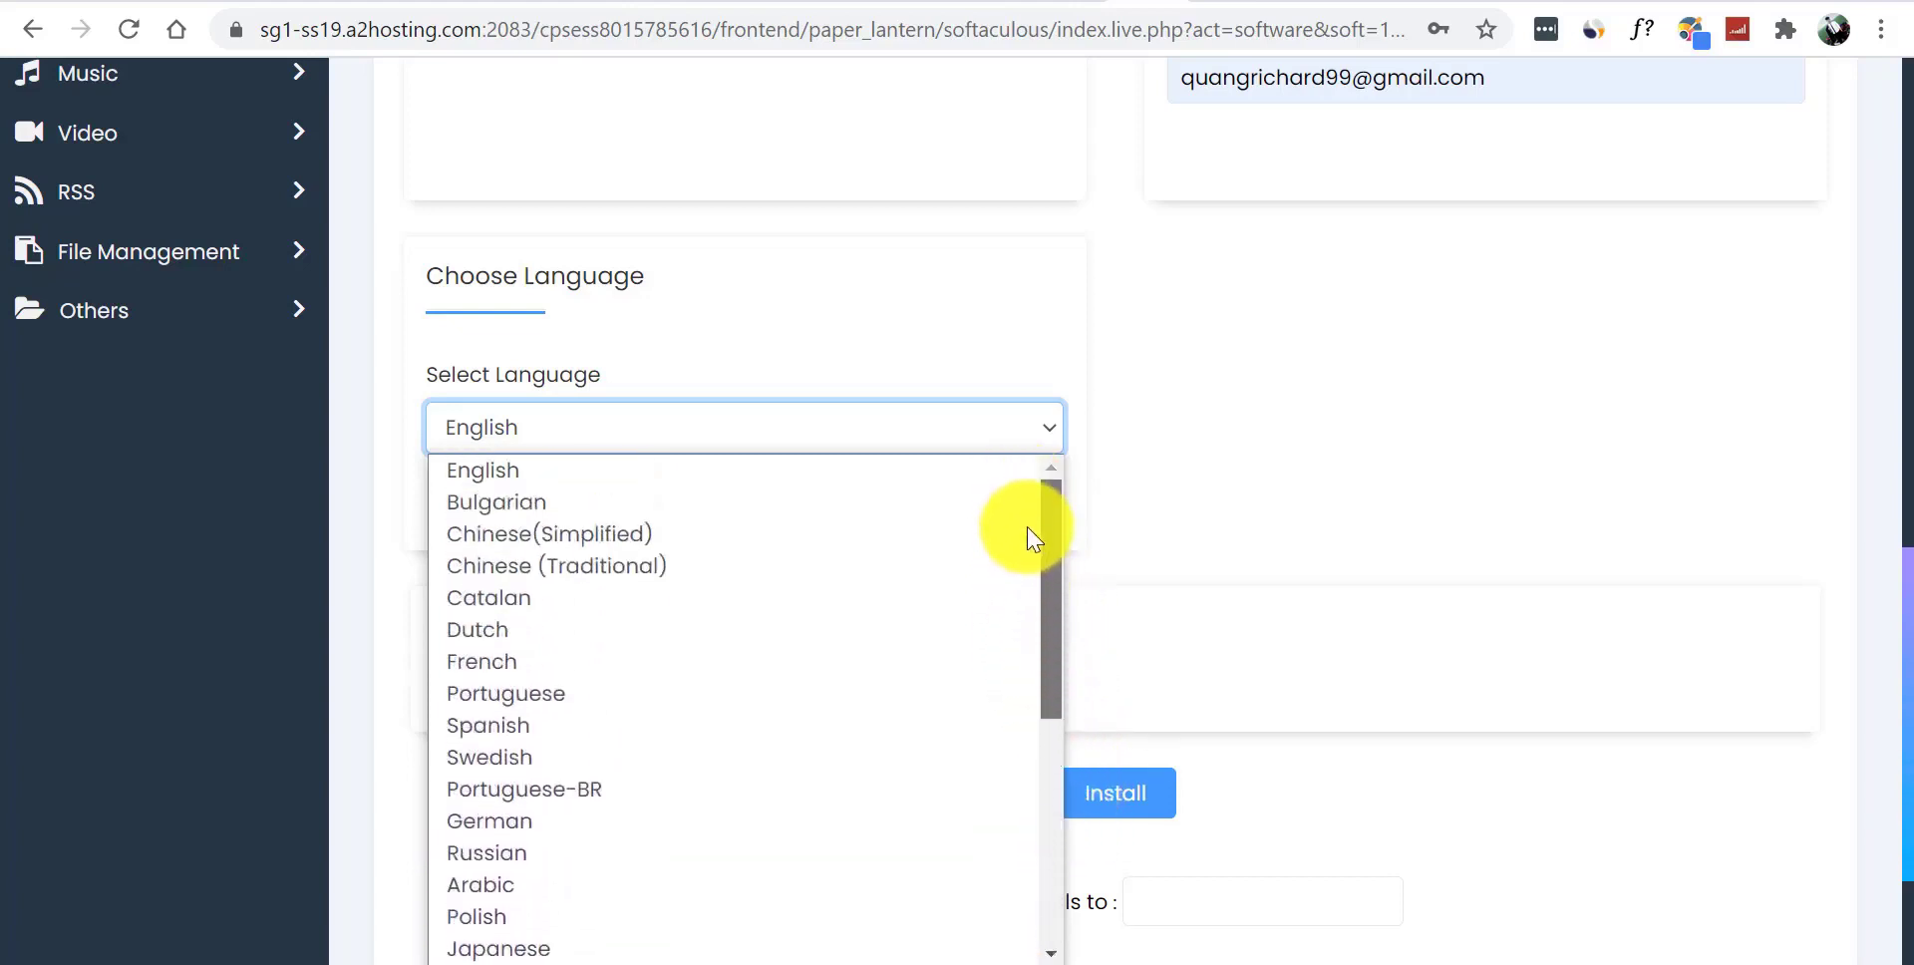
left_click(560, 470)
left_click(1631, 414)
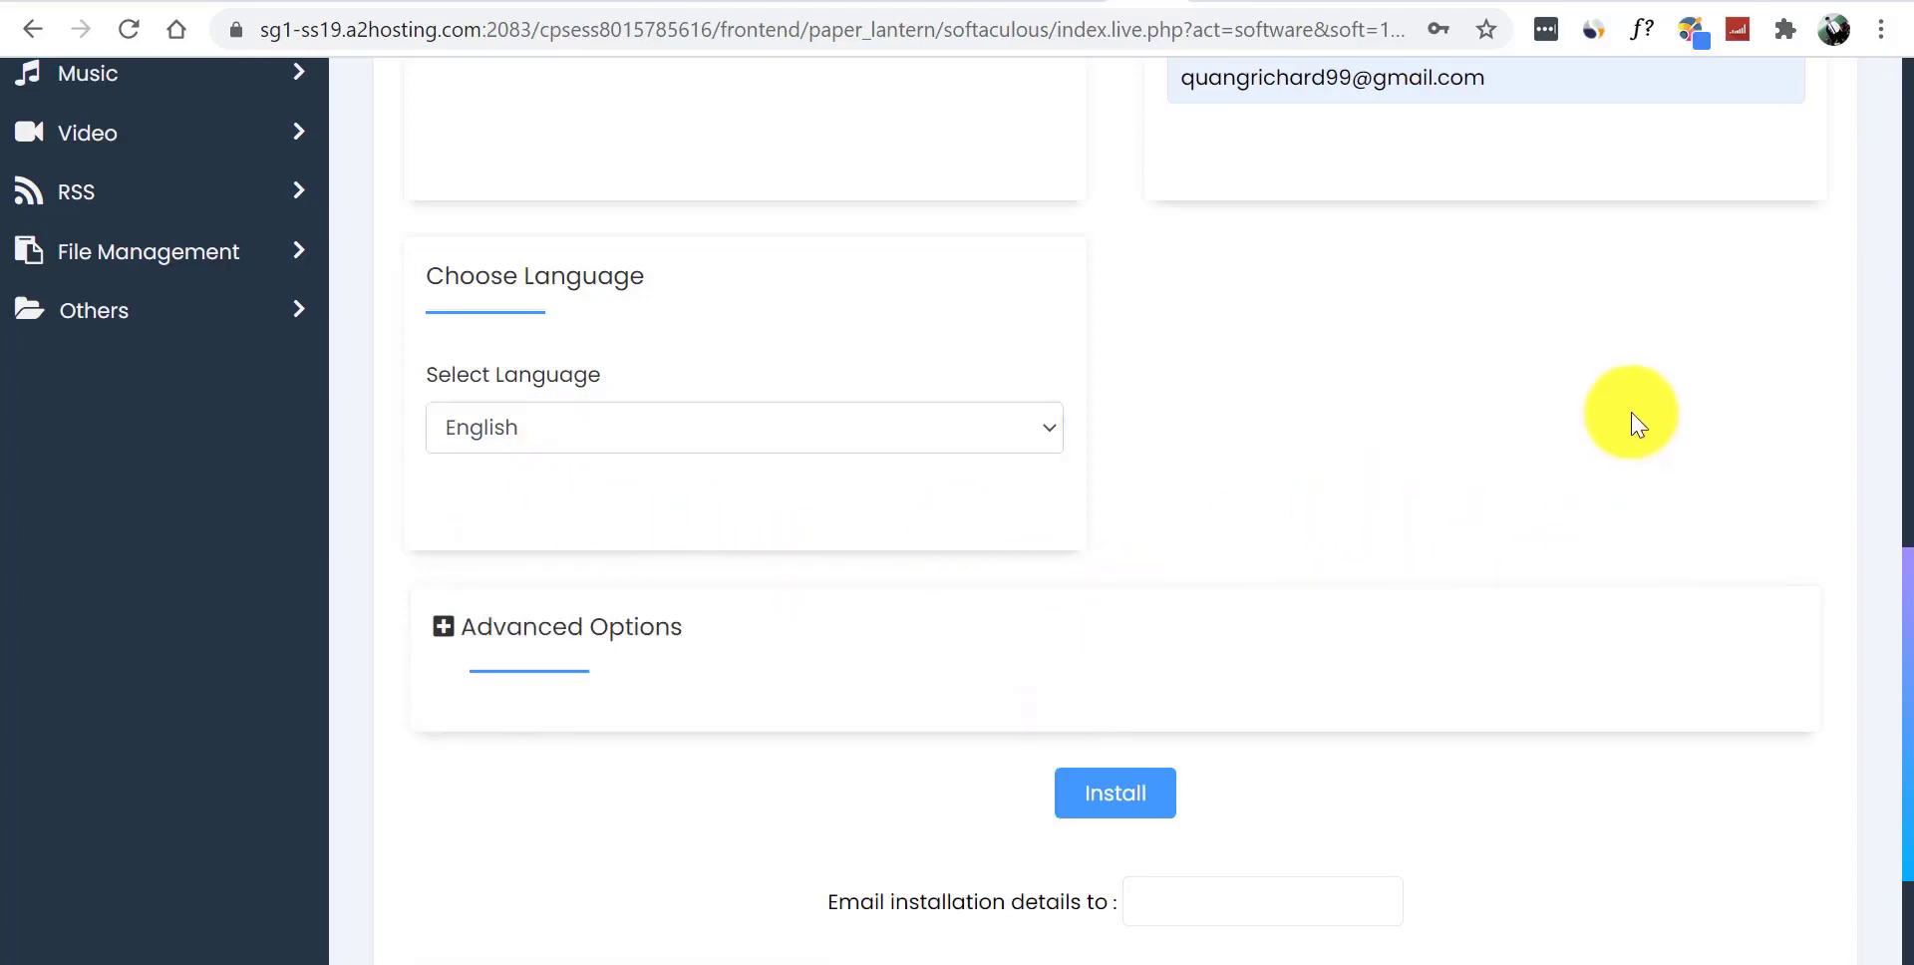
left_click(1137, 793)
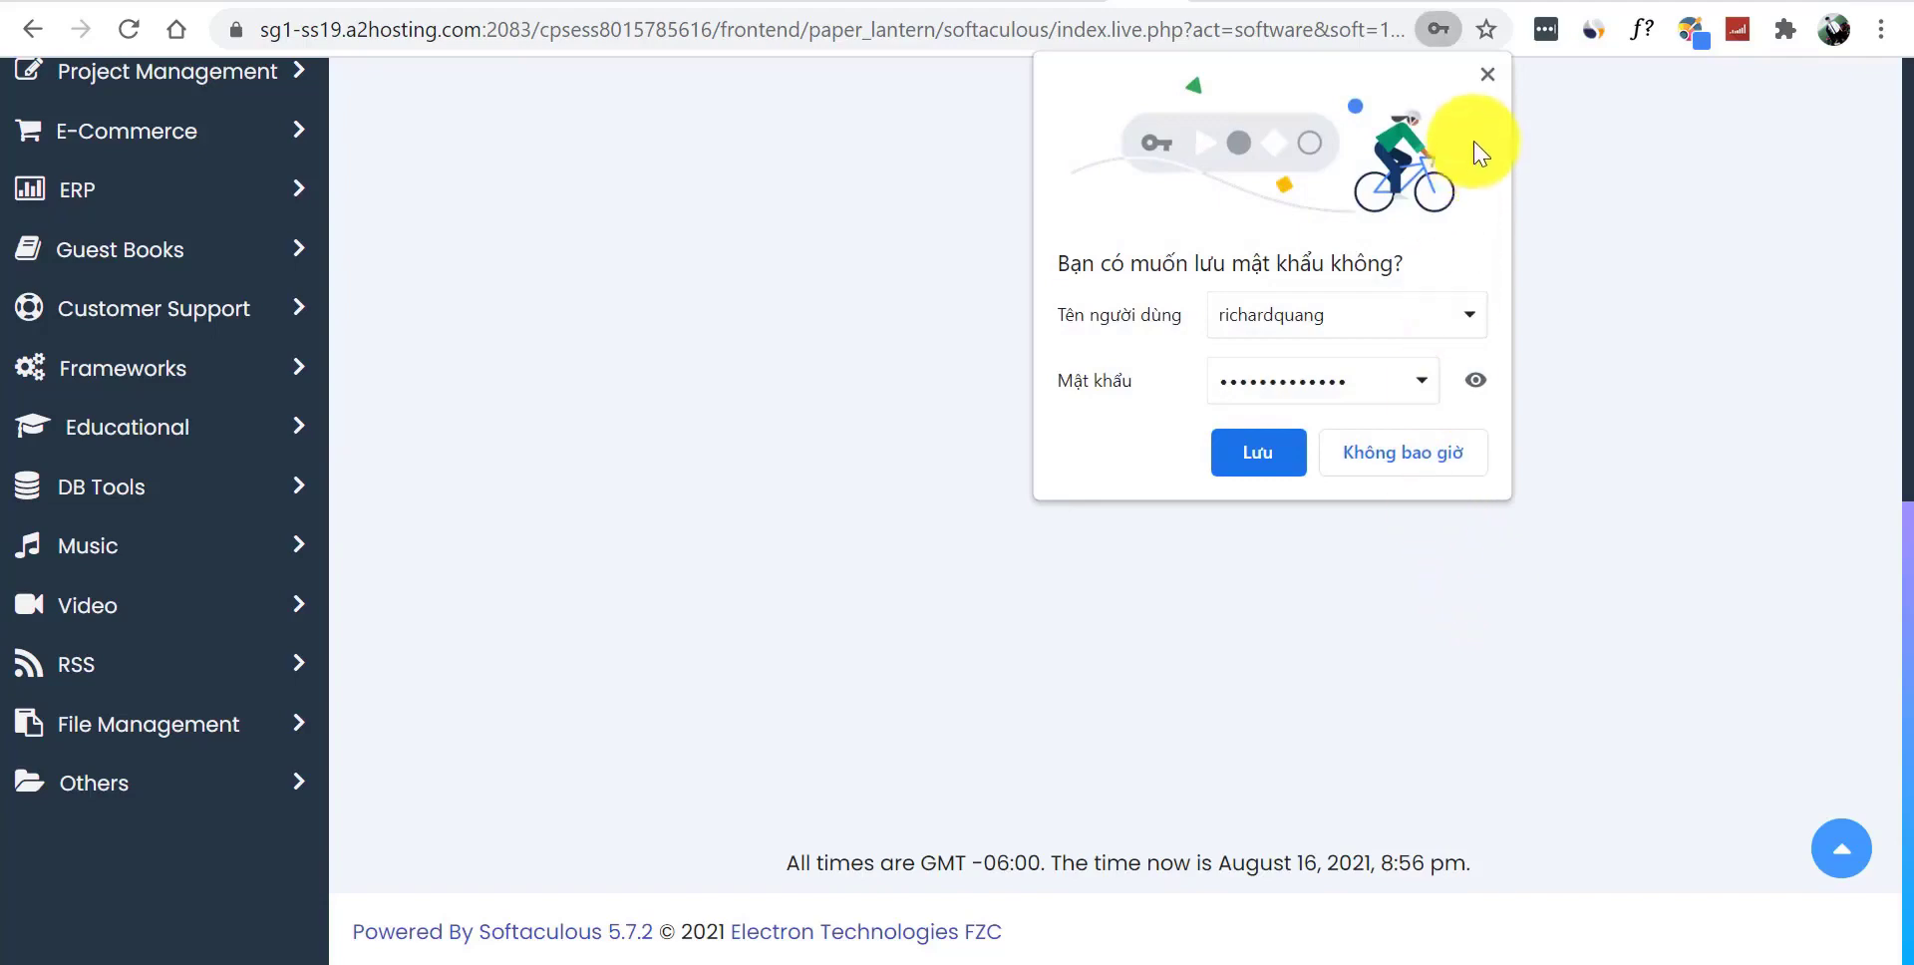
- Dismiss the save-password popup, check the success message, and open the new site
left_click(1487, 75)
scroll(1899, 299, "up", 8)
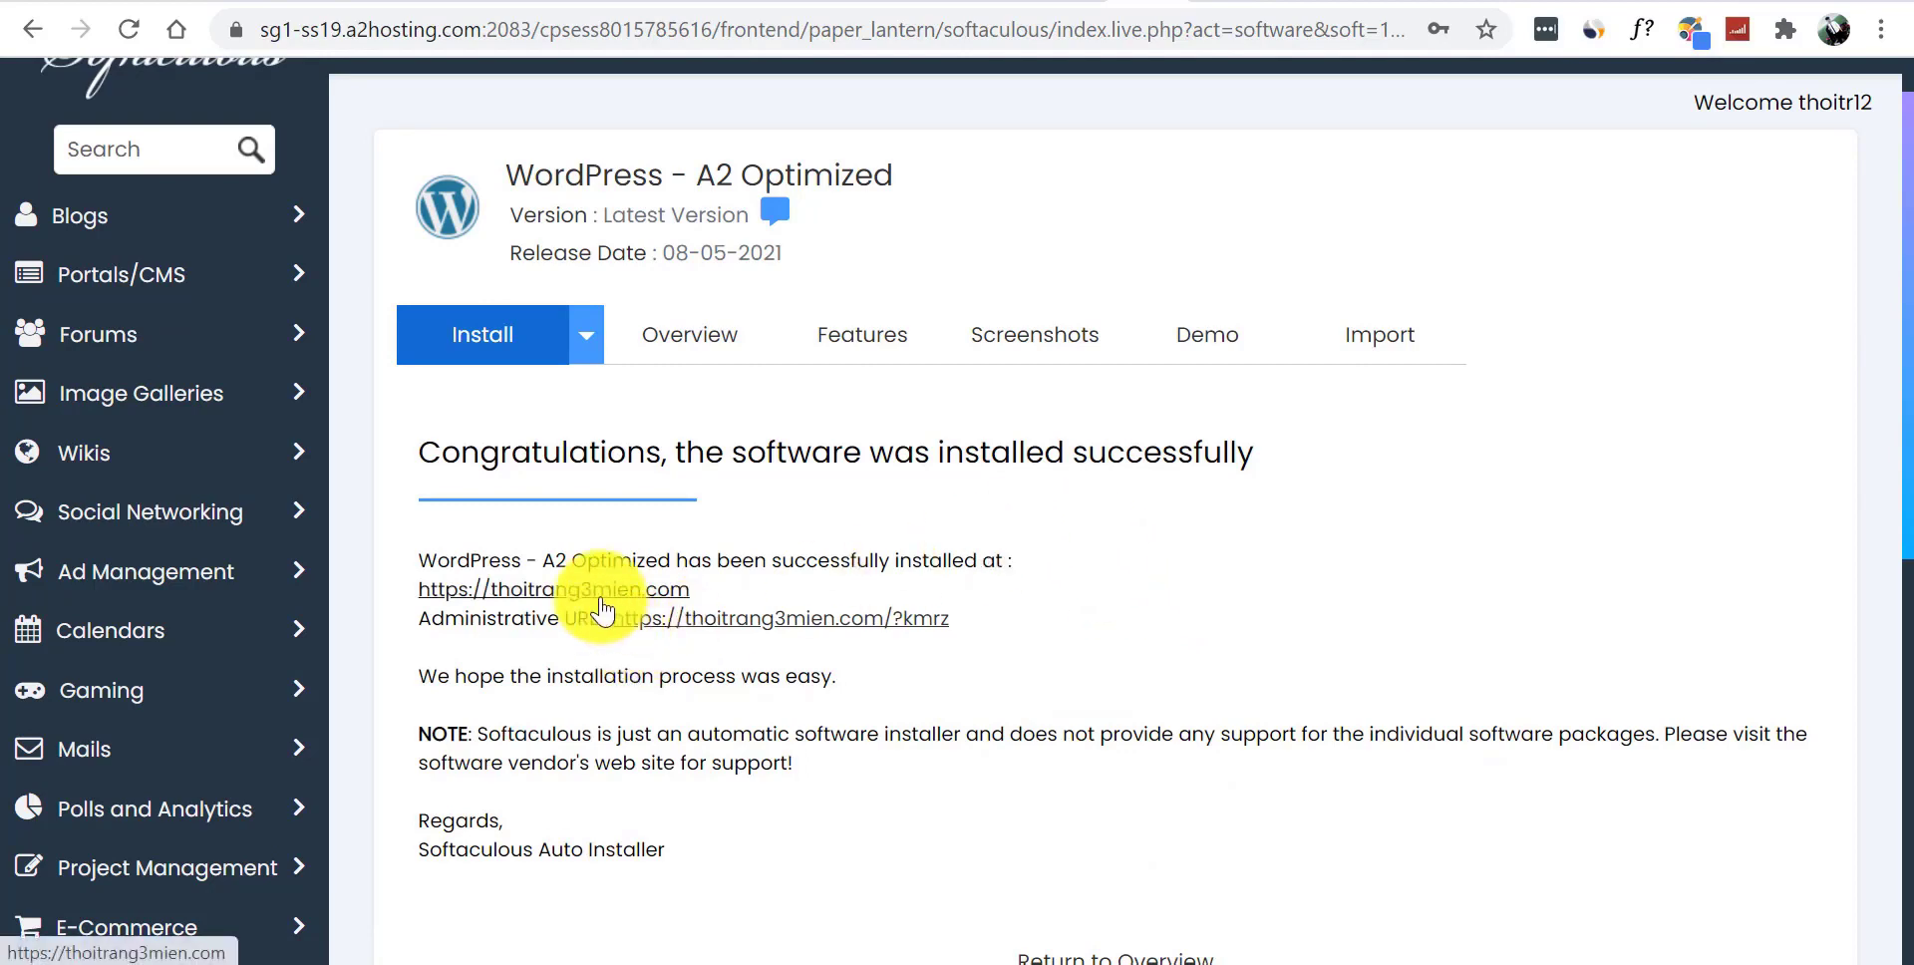
left_click(1159, 8)
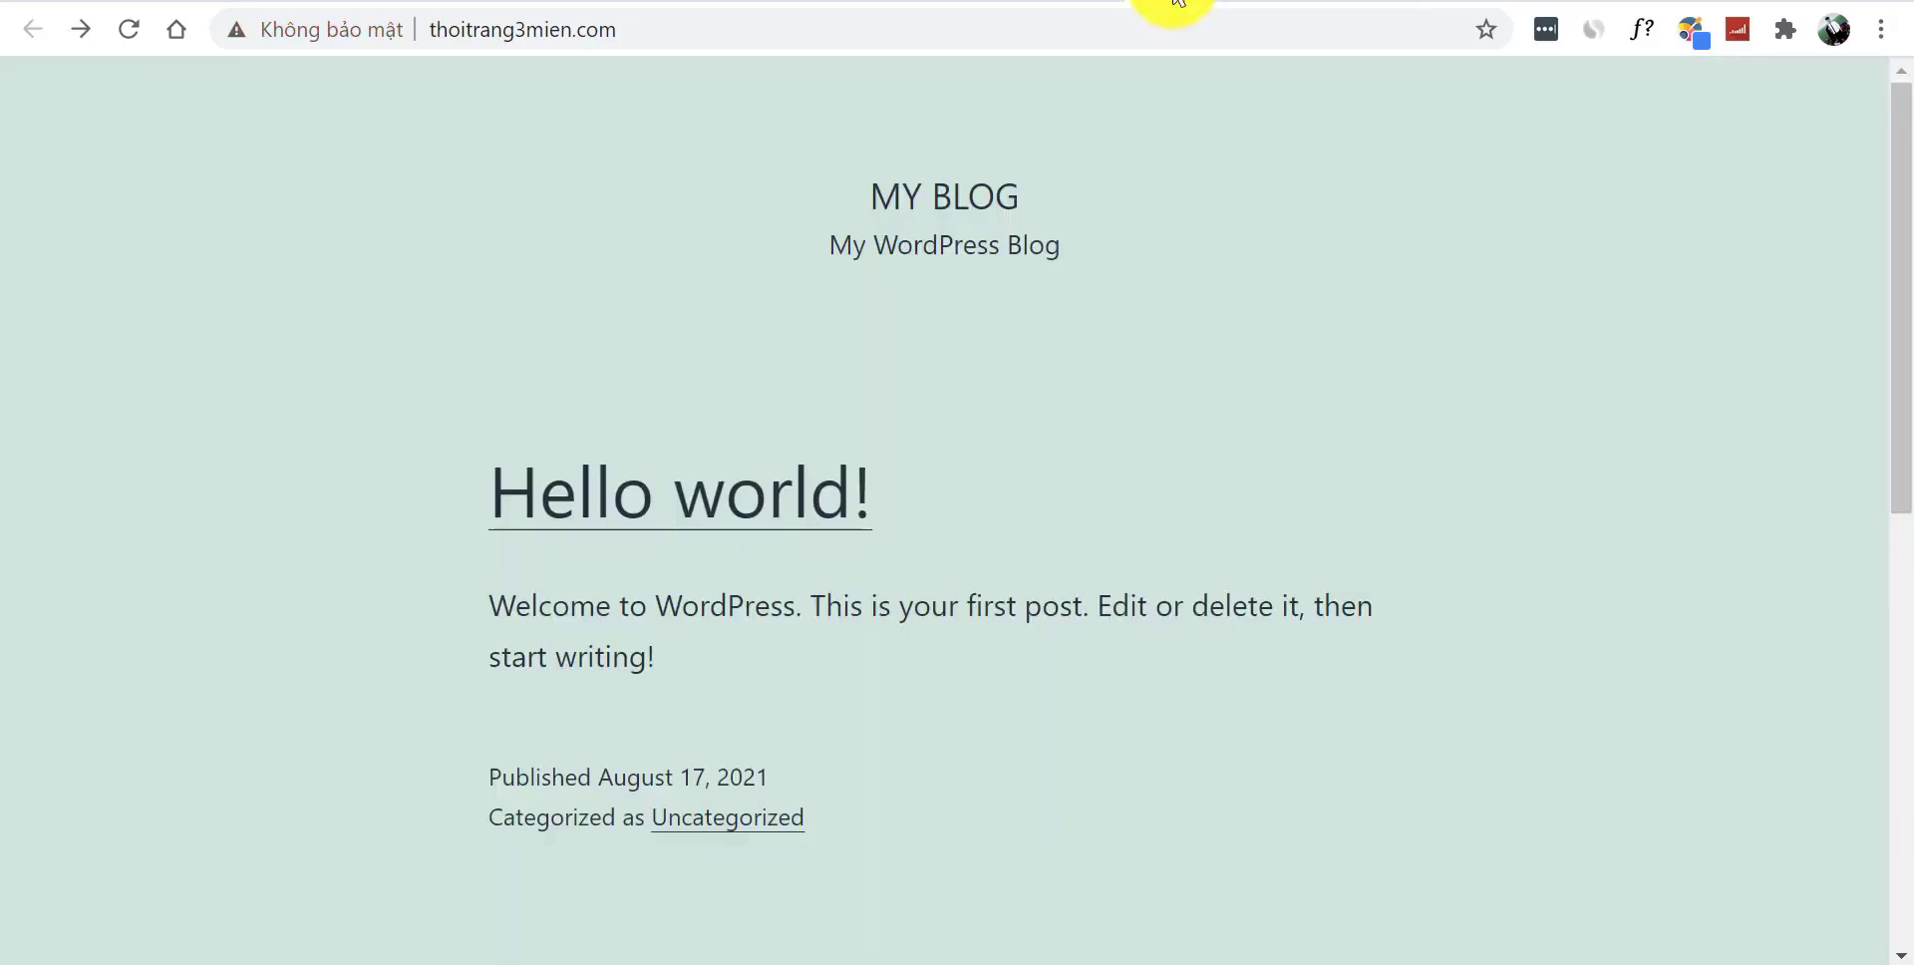
- Switch to the A2 Hosting placeholder tab and reload thoitrang3mien.com
left_click(1177, 2)
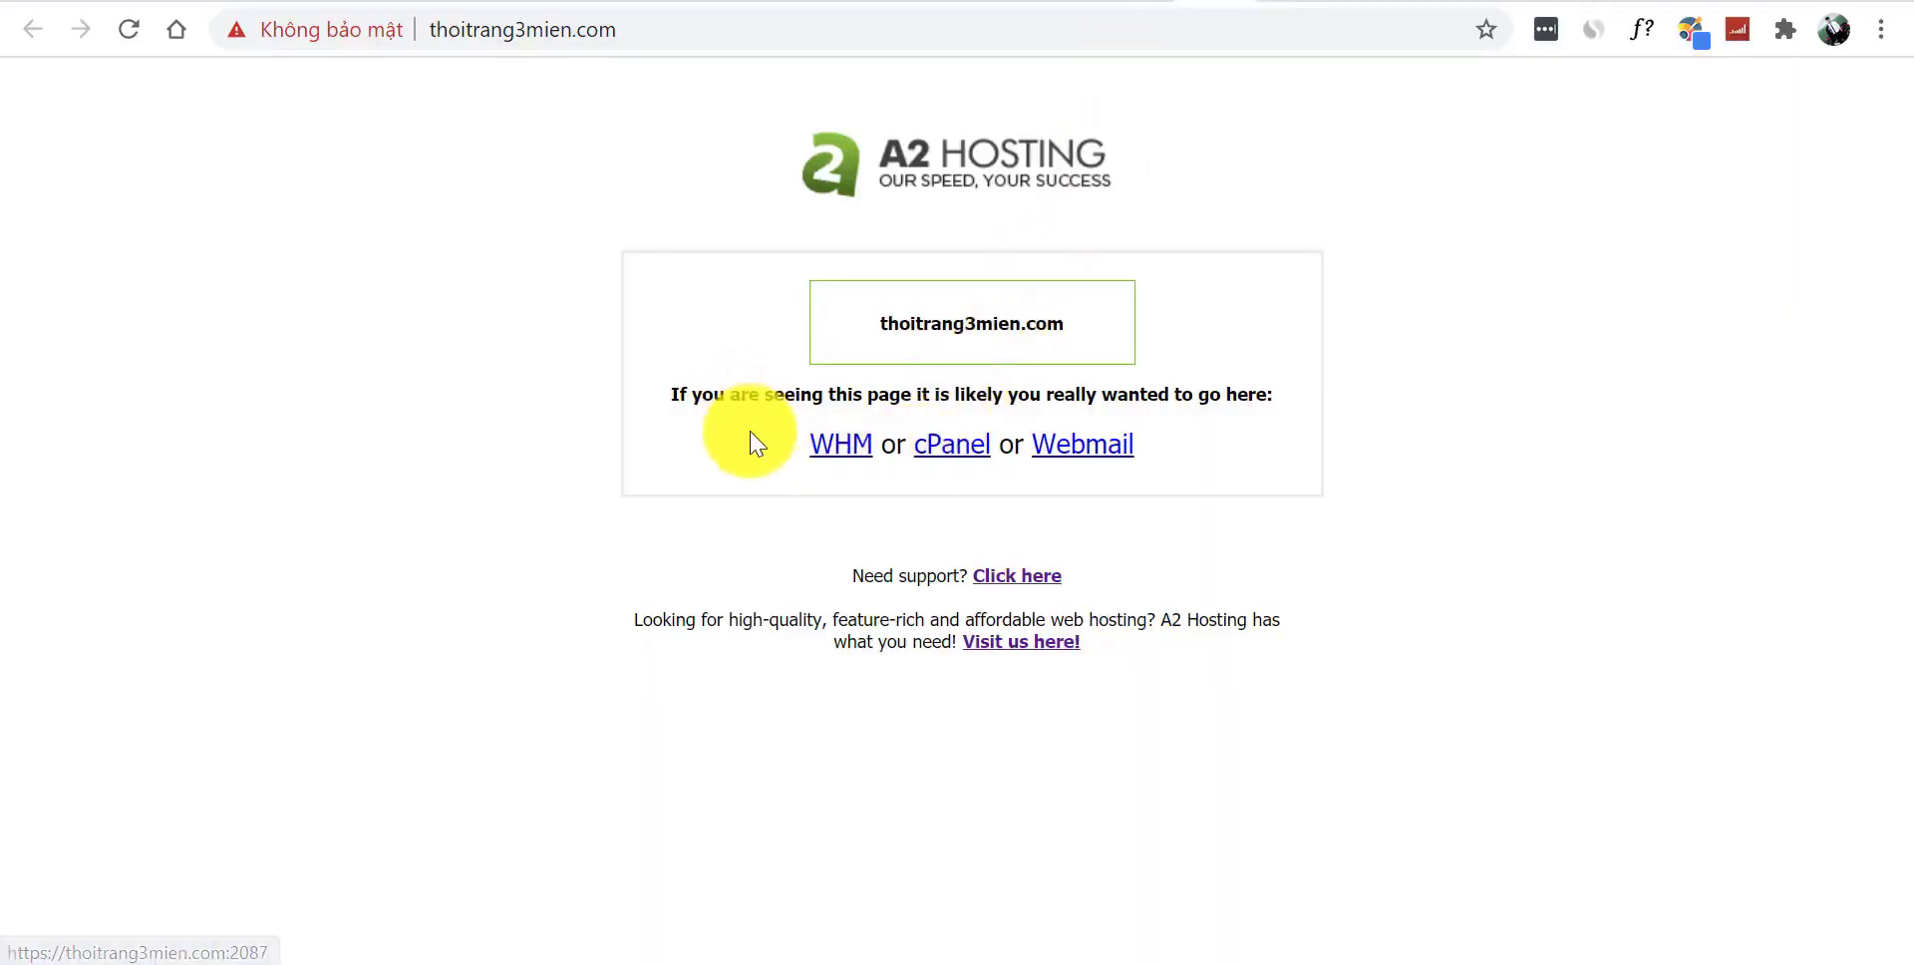
left_click(591, 43)
key("Return")
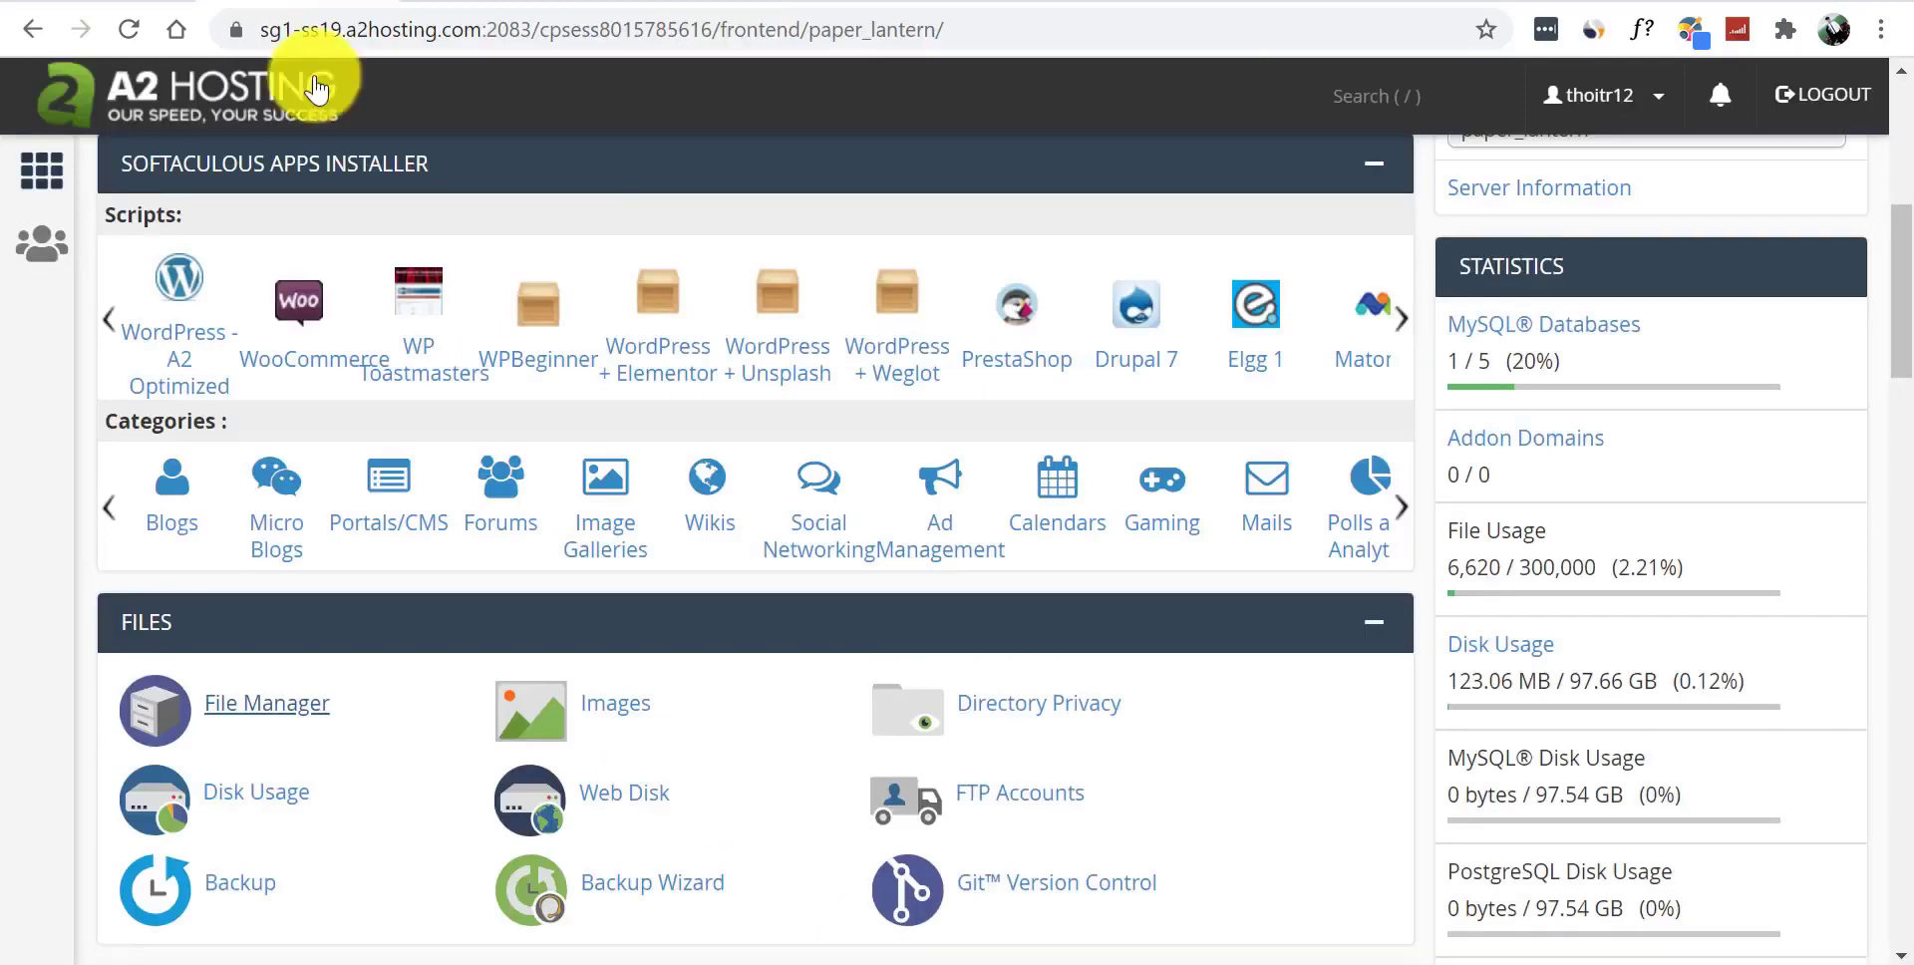
- Search cPanel tools for 'ssl' and open SSL/TLS Status
left_click_drag(1905, 290, 1902, 167)
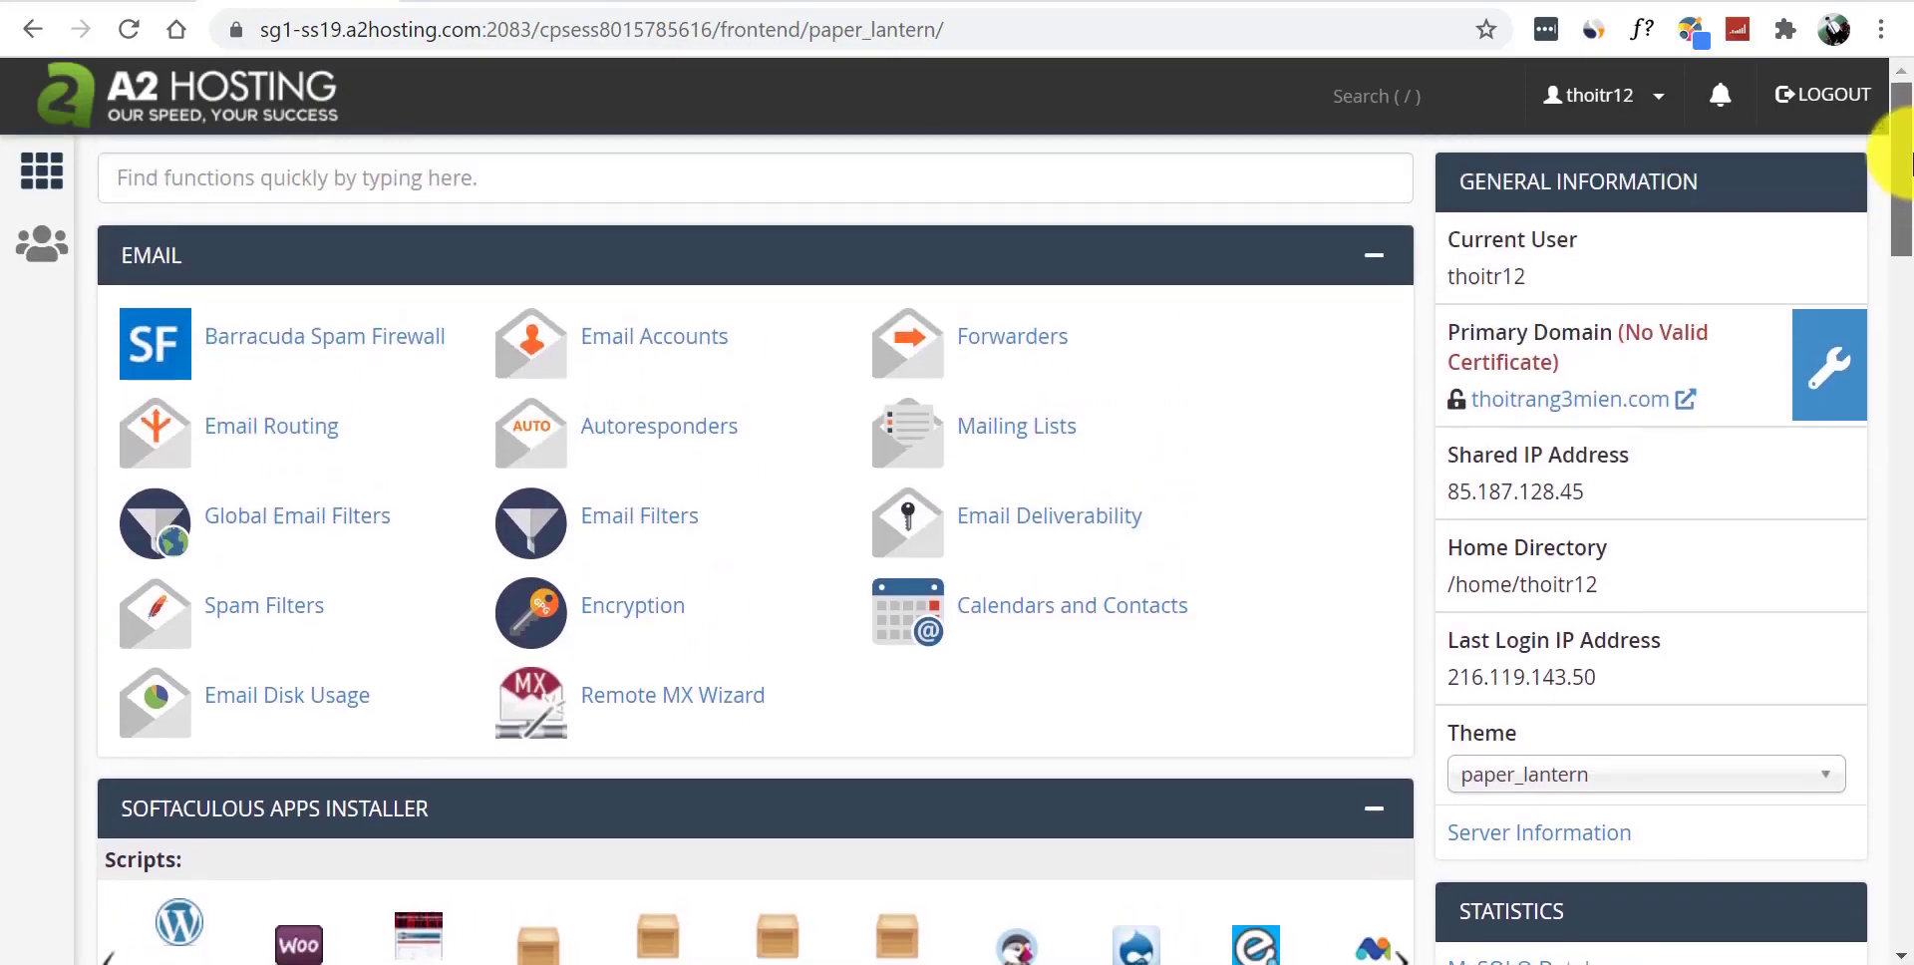
left_click(828, 164)
type("sll")
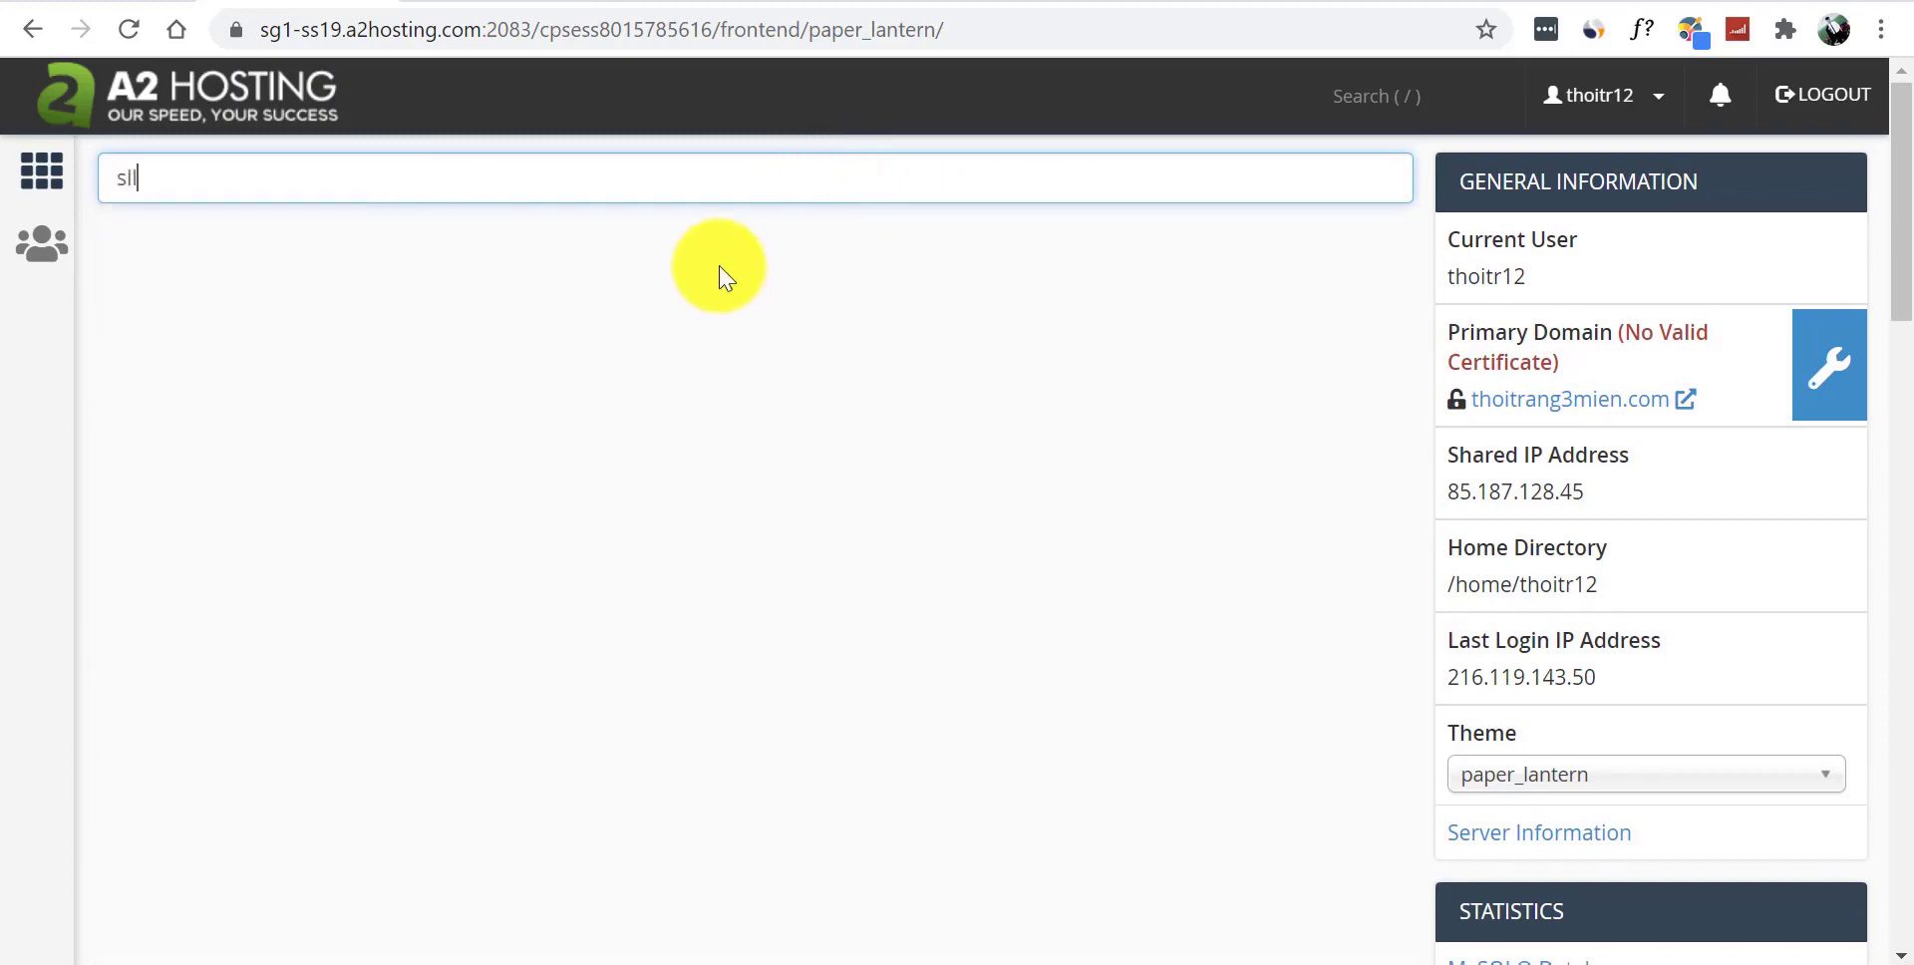
key("BackSpace")
key("BackSpace")
type("s")
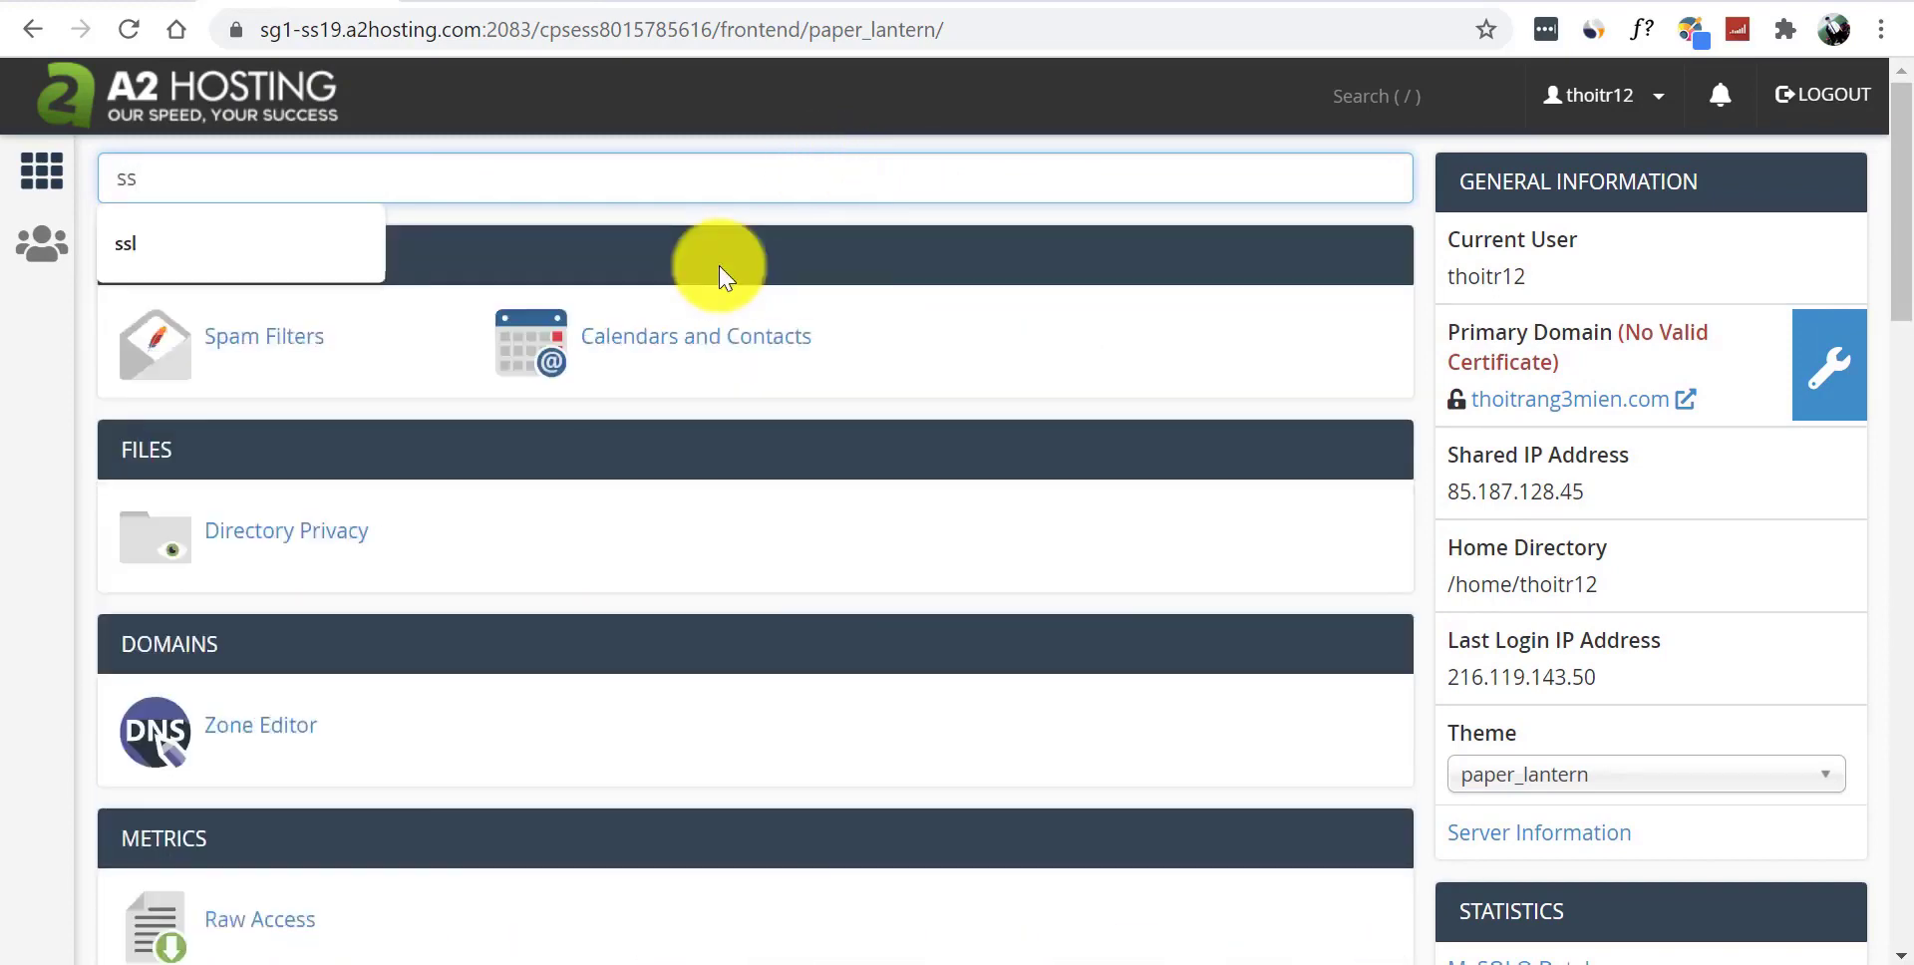
type("l")
left_click(626, 607)
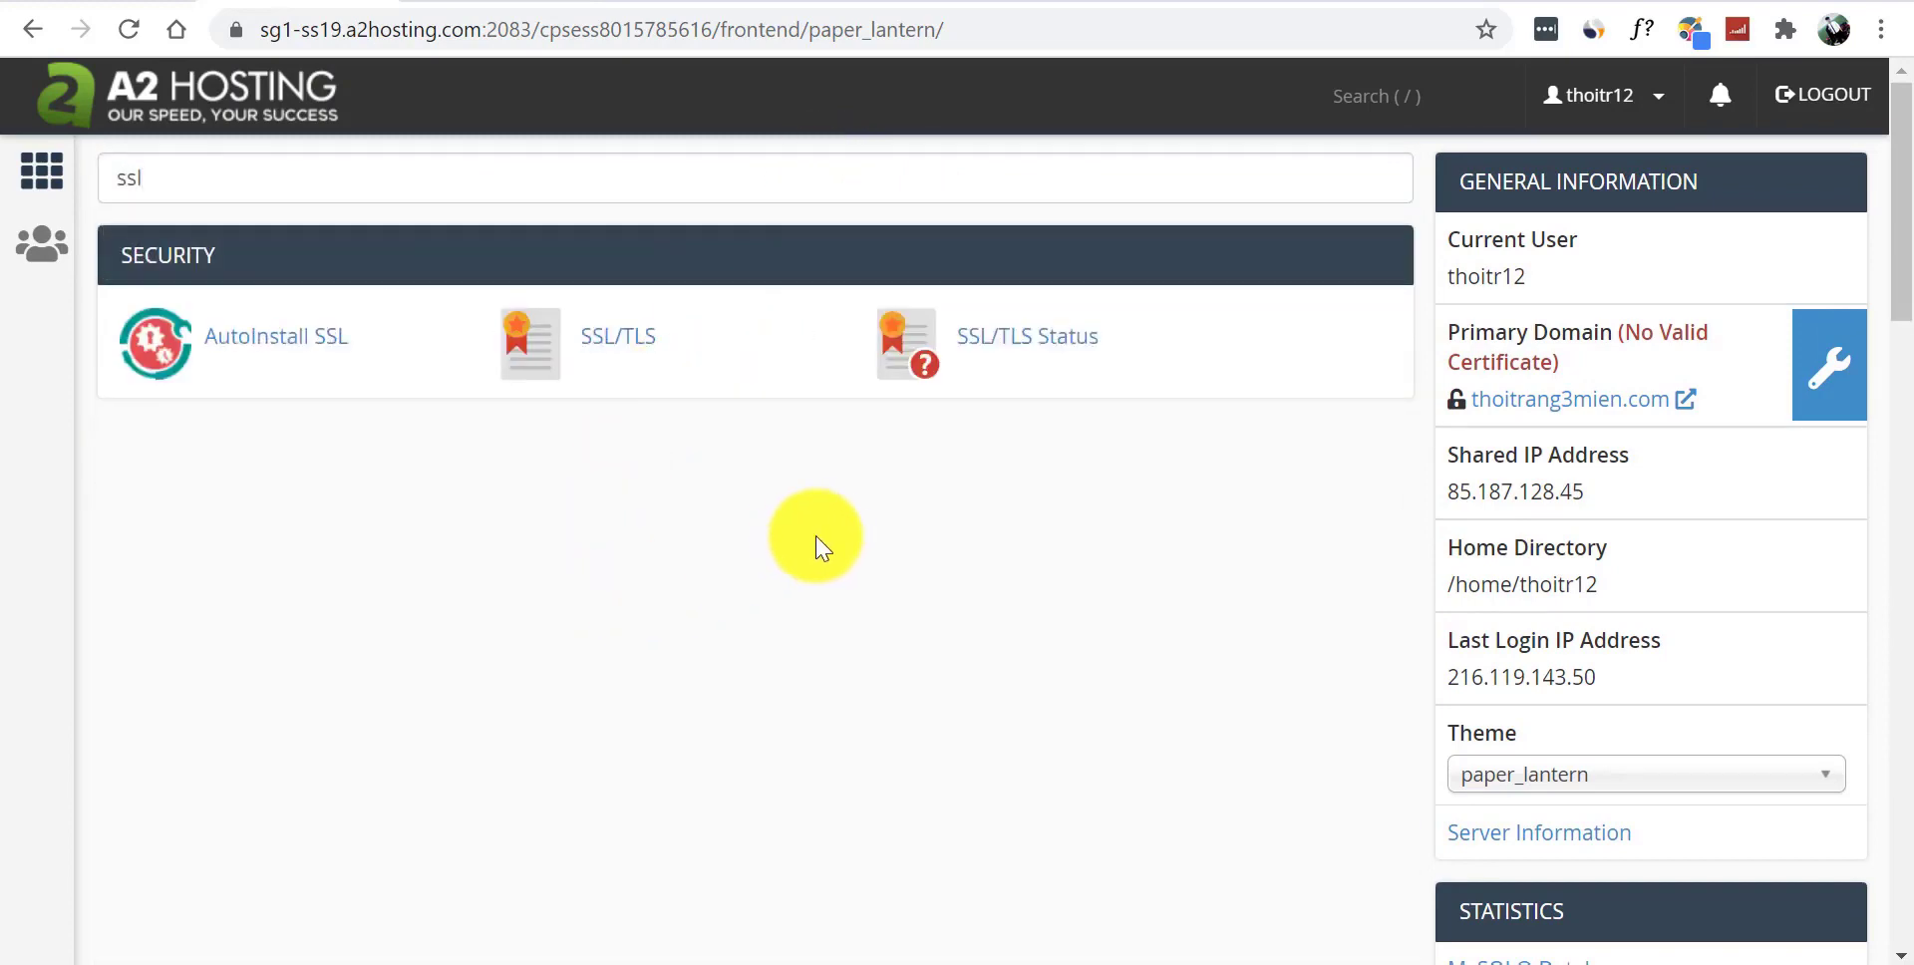
left_click(1019, 342)
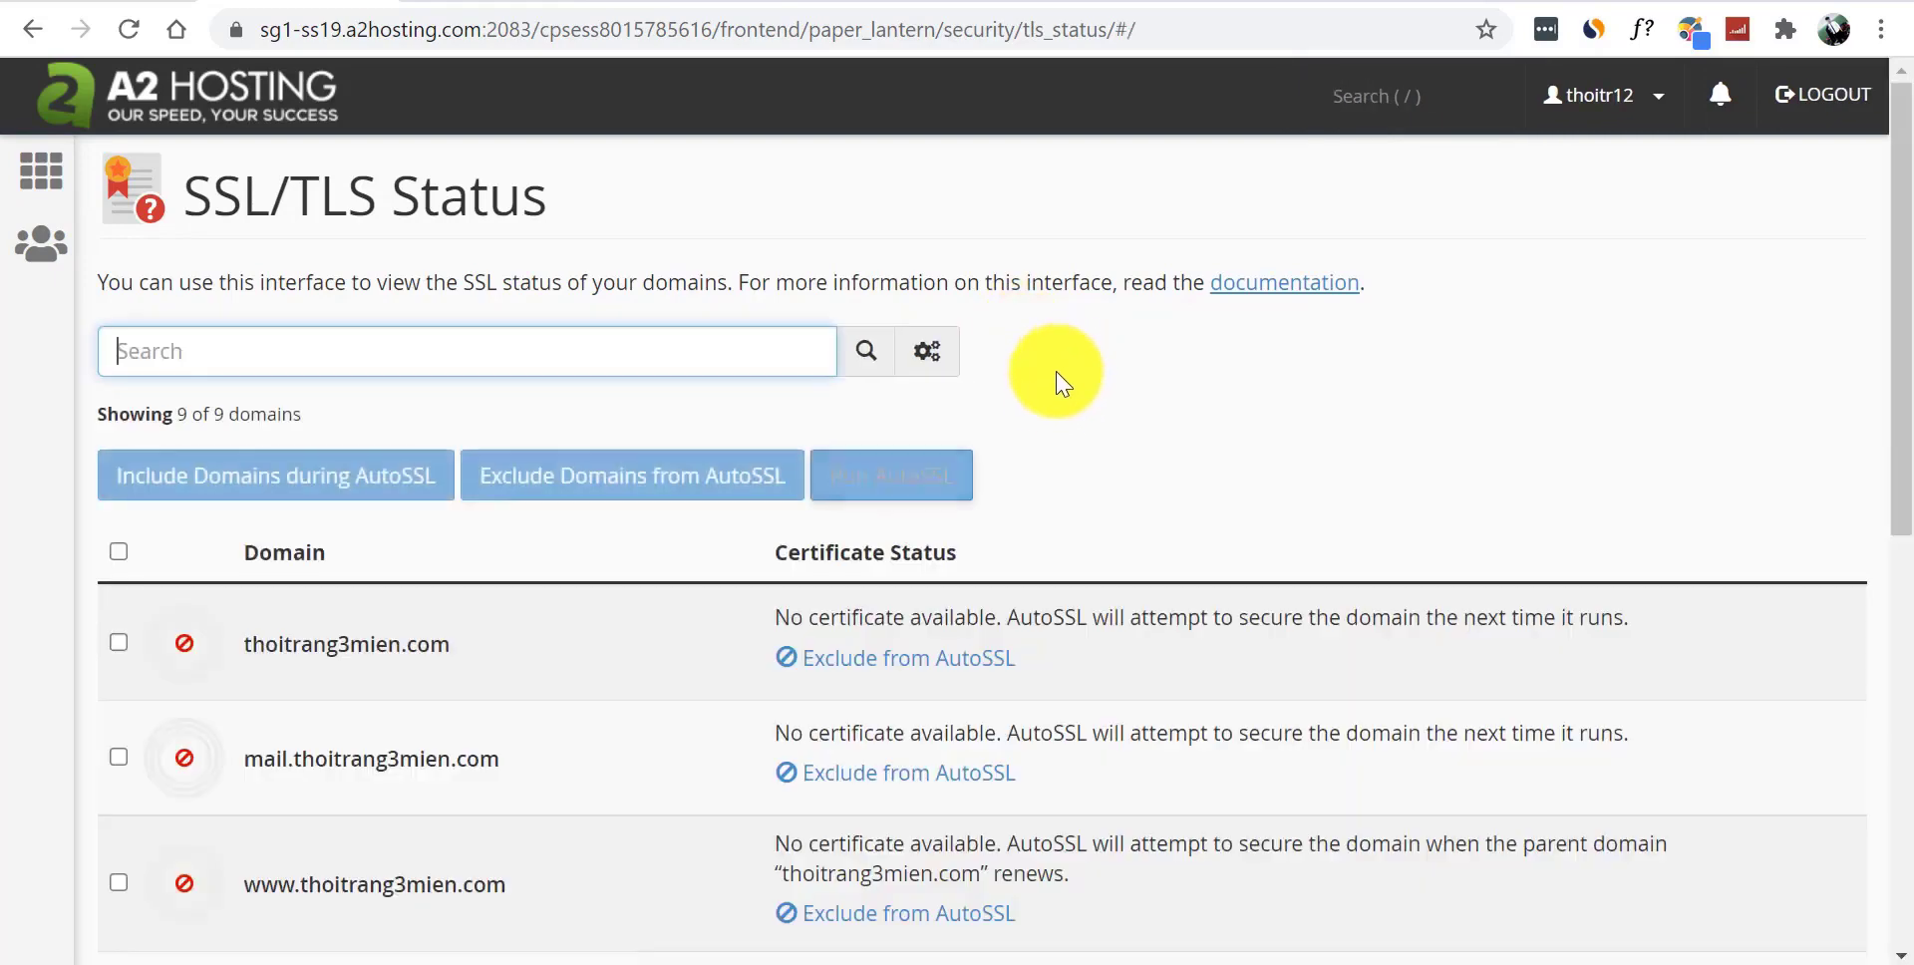
- Select all nine domains and run AutoSSL on them
left_click_drag(1901, 264, 1892, 683)
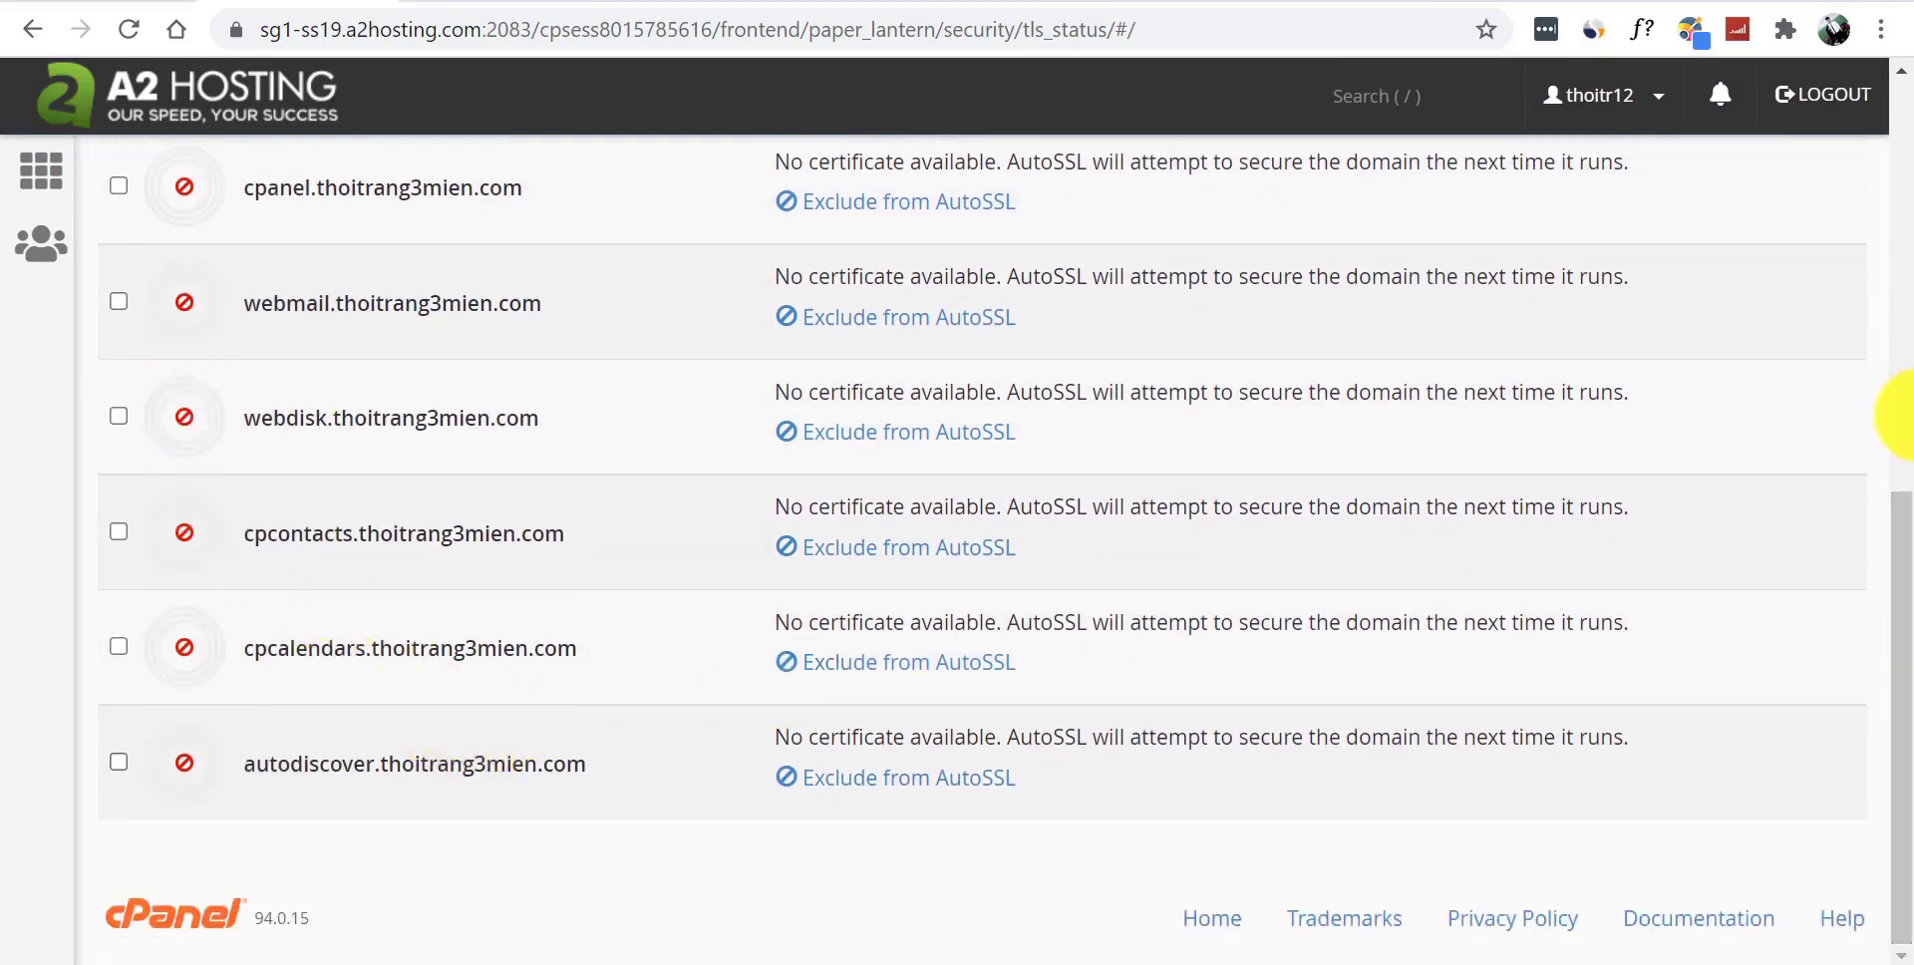
left_click_drag(1892, 504, 1892, 162)
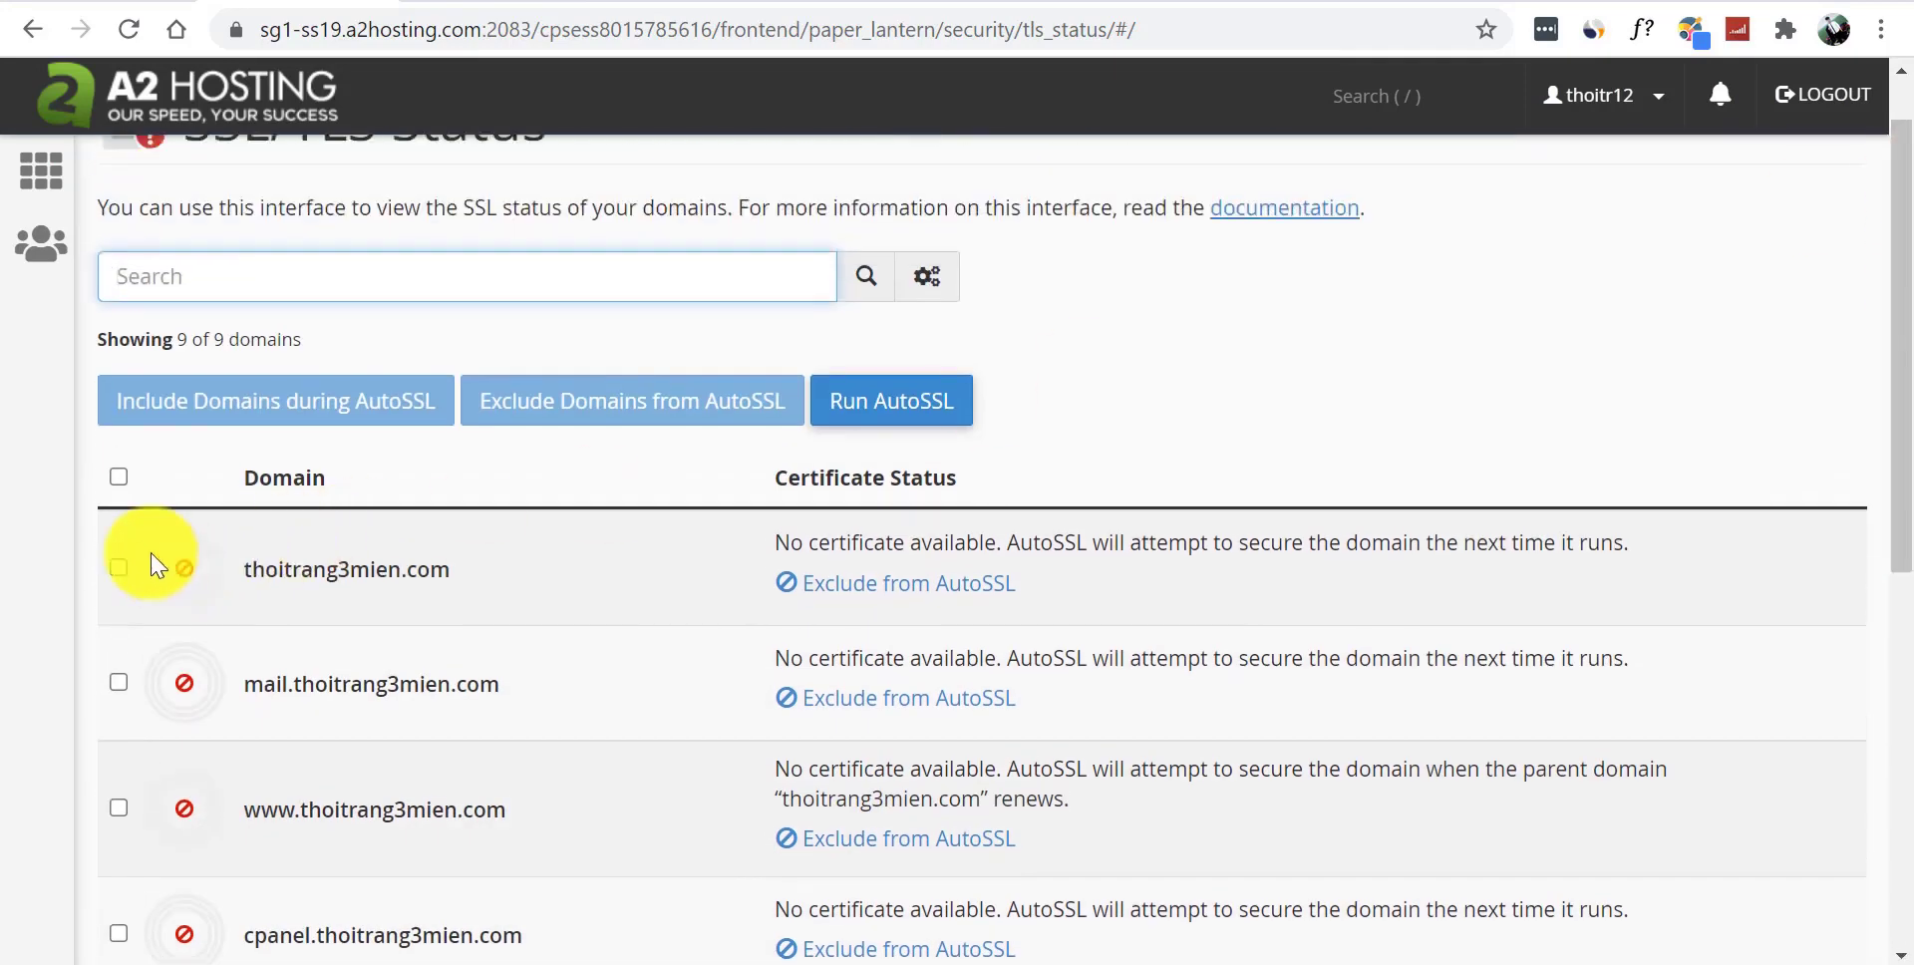
left_click(110, 491)
left_click(119, 478)
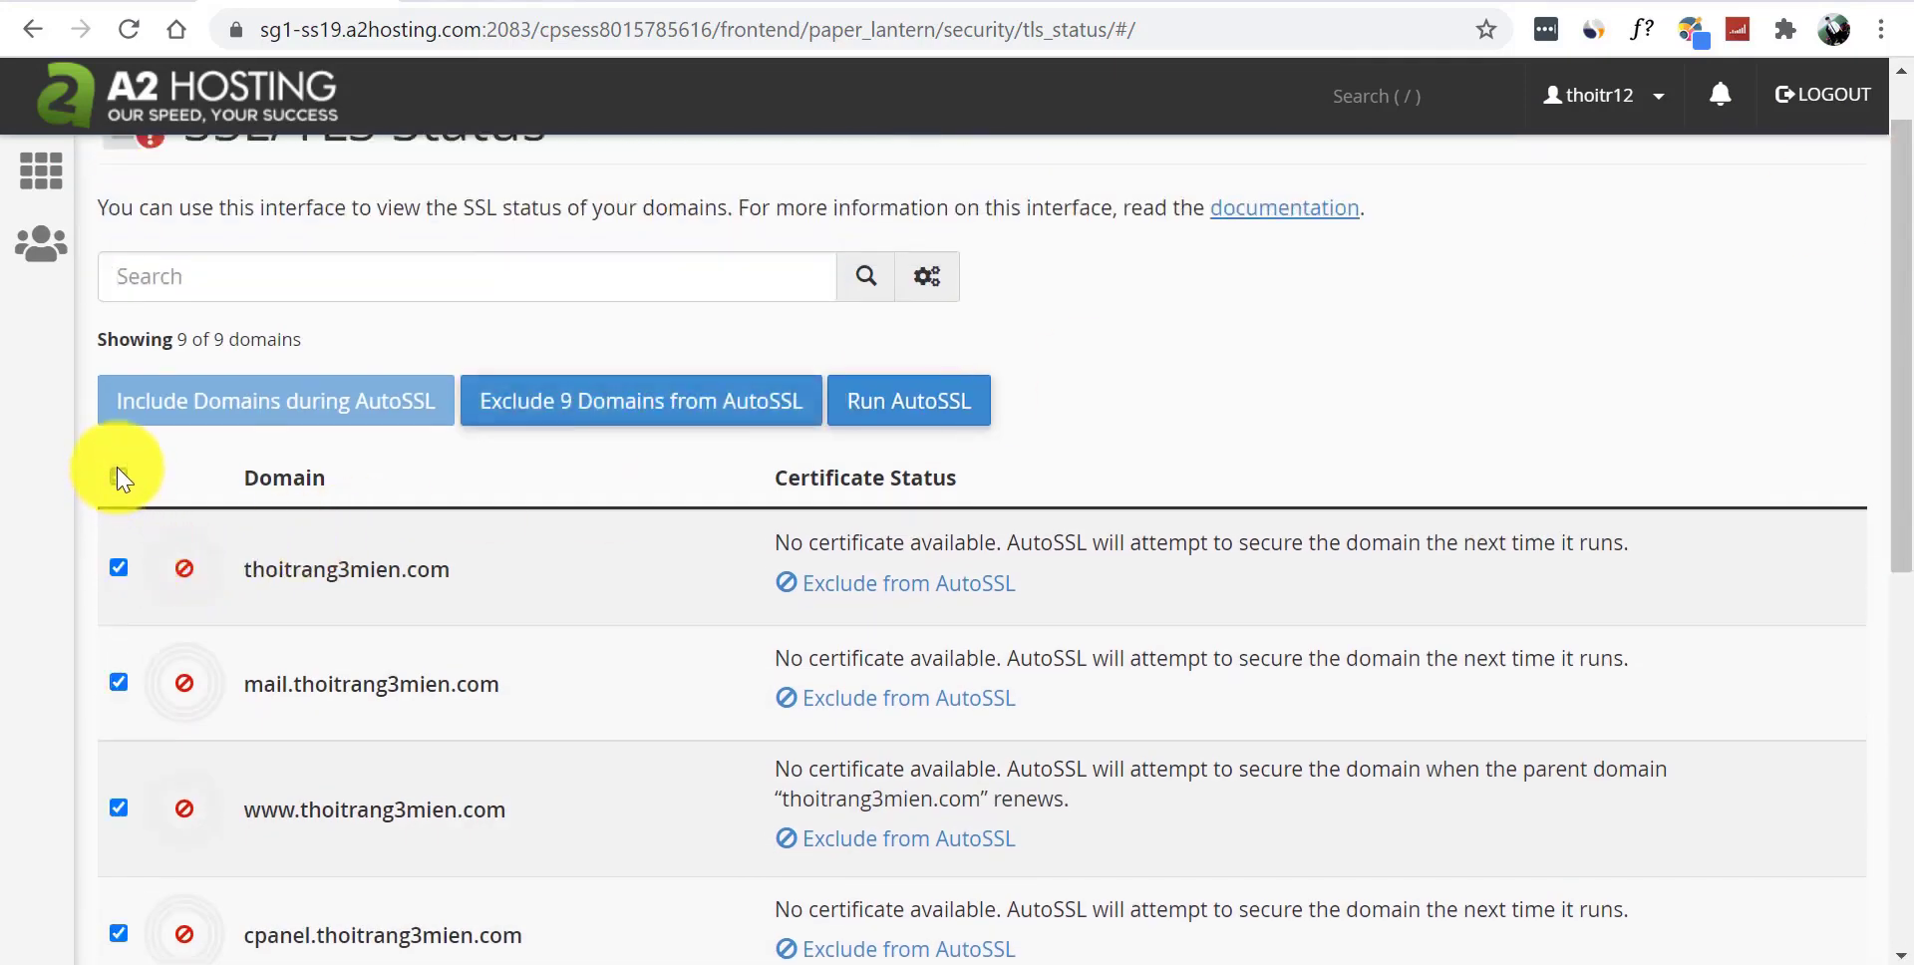
left_click(896, 416)
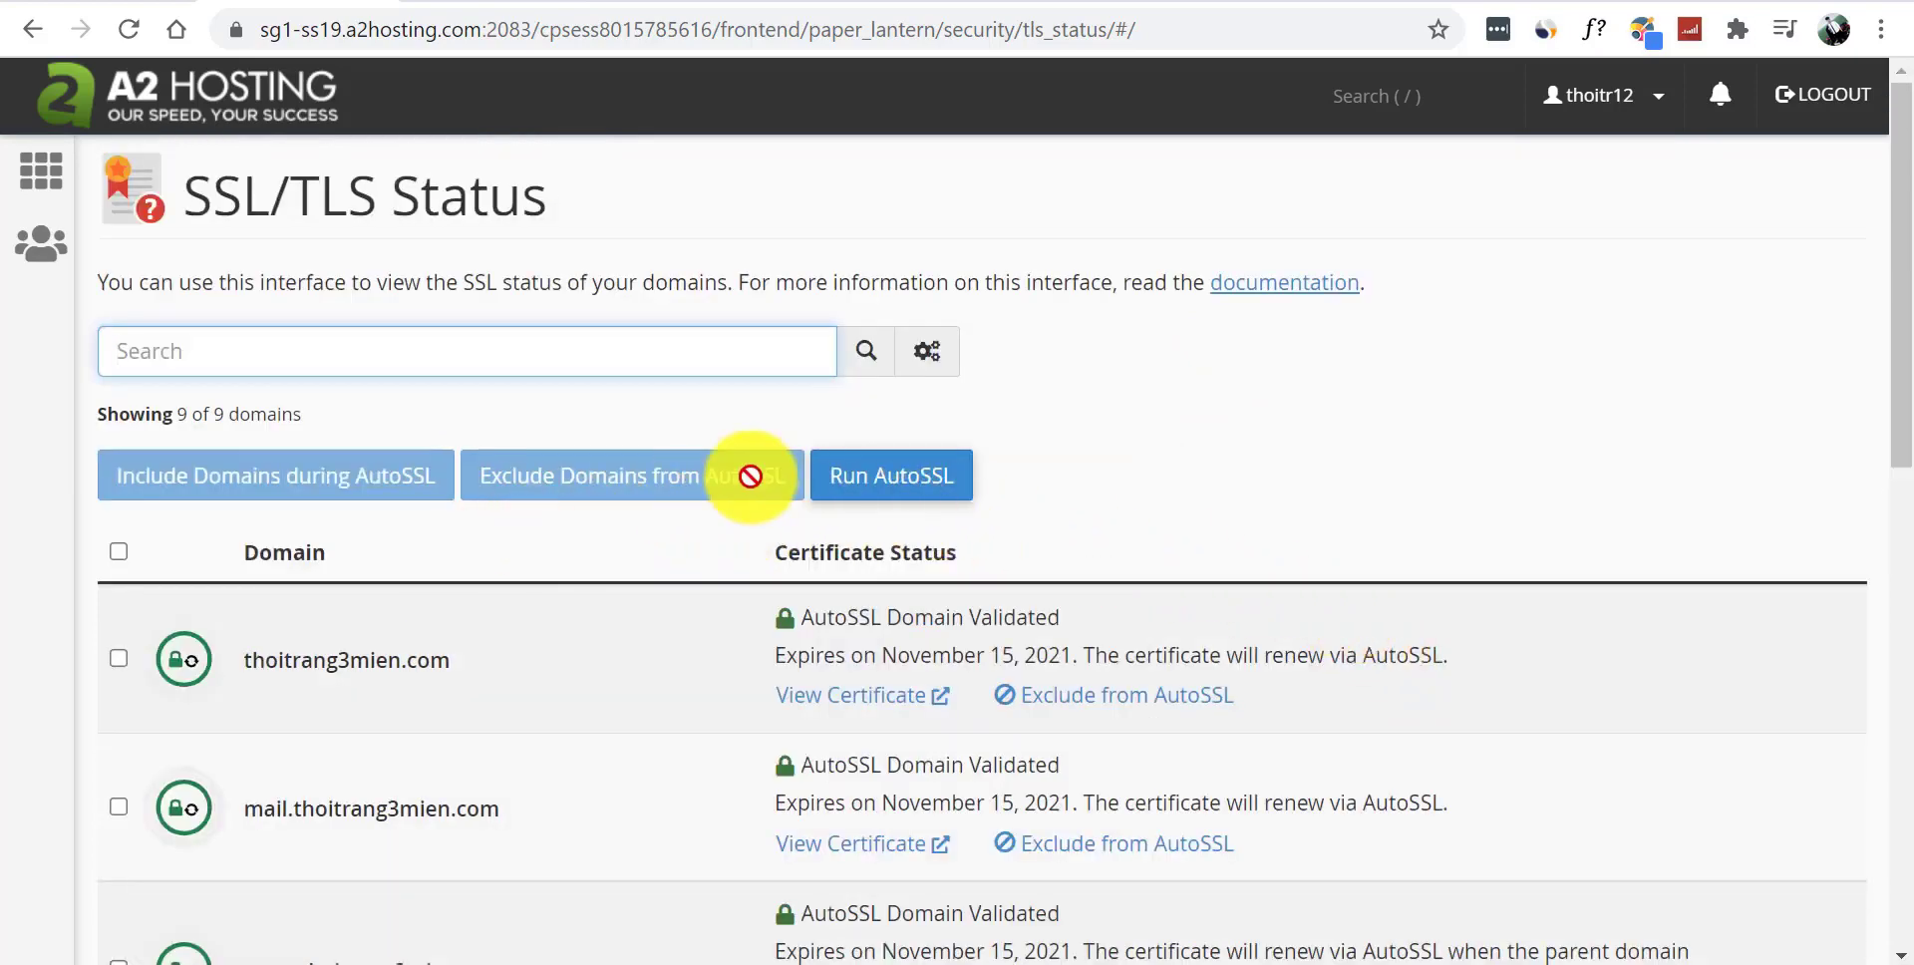
left_click_drag(1894, 299, 1895, 427)
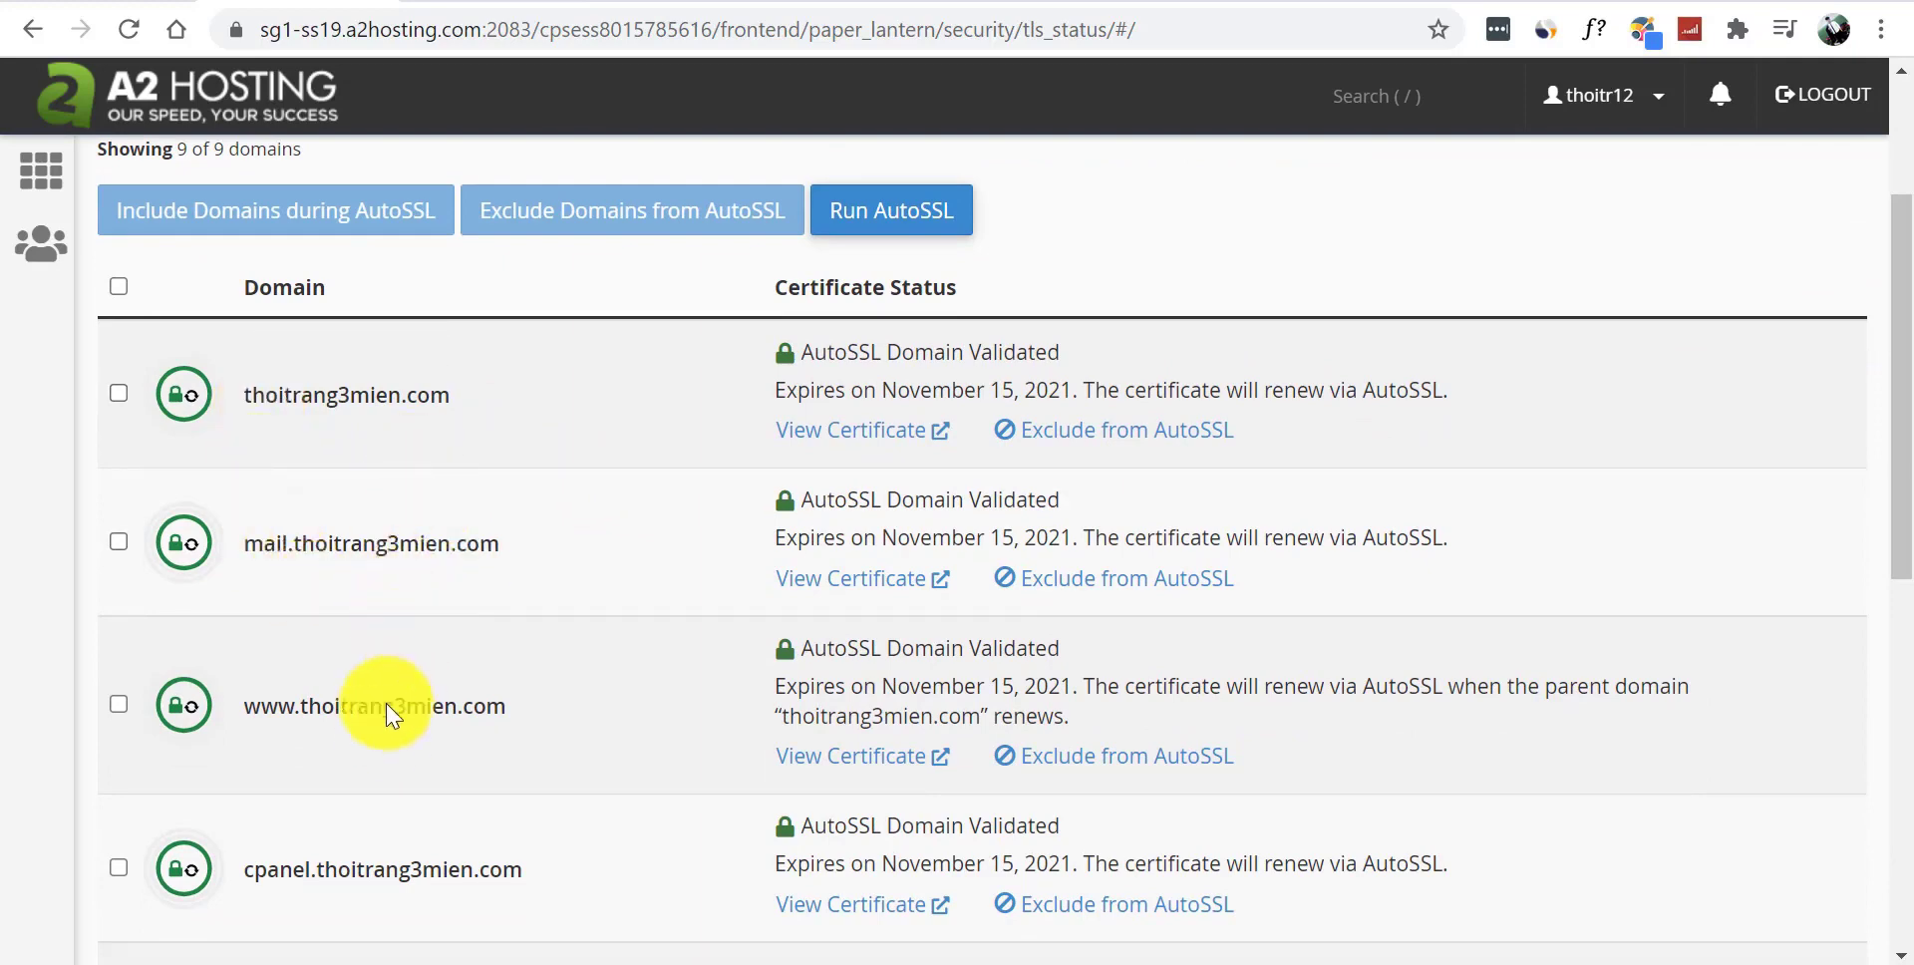
scroll(1894, 392, "down", 4)
scroll(727, 525, "up", 5)
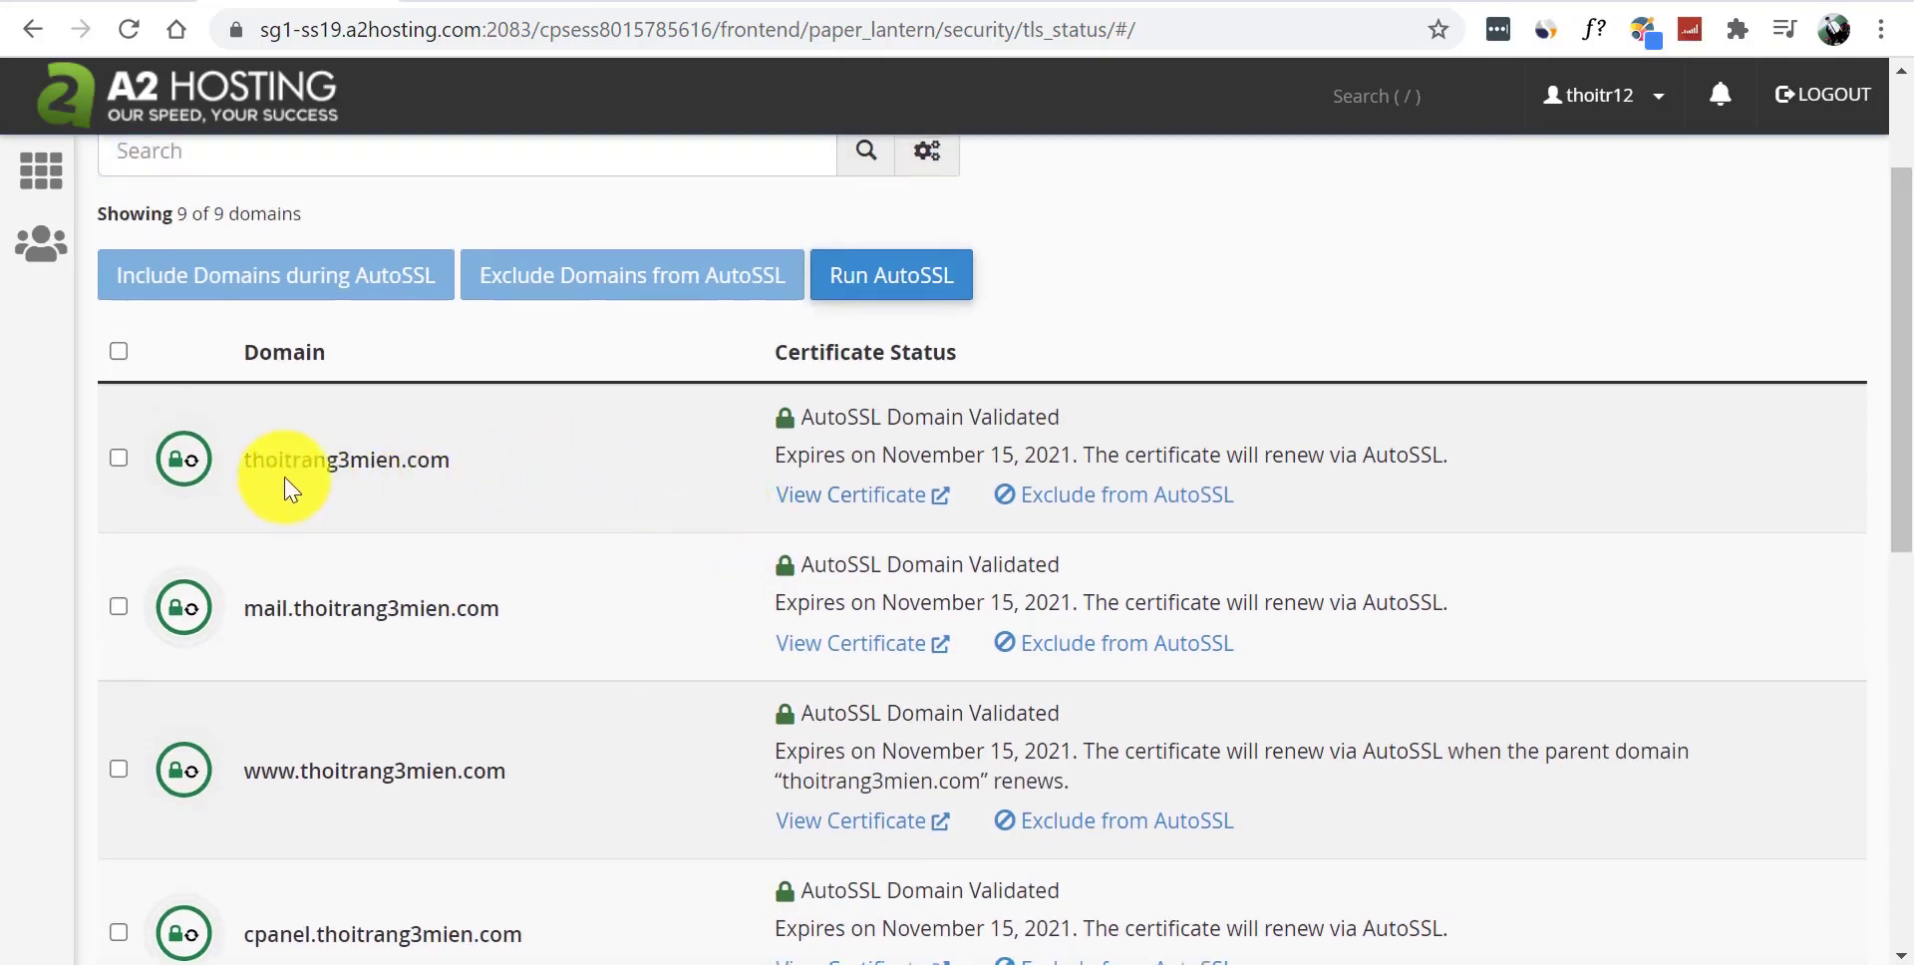
- Copy the domain thoitrang3mien.com and load it in another tab
left_click_drag(461, 457, 239, 478)
key("ctrl+c")
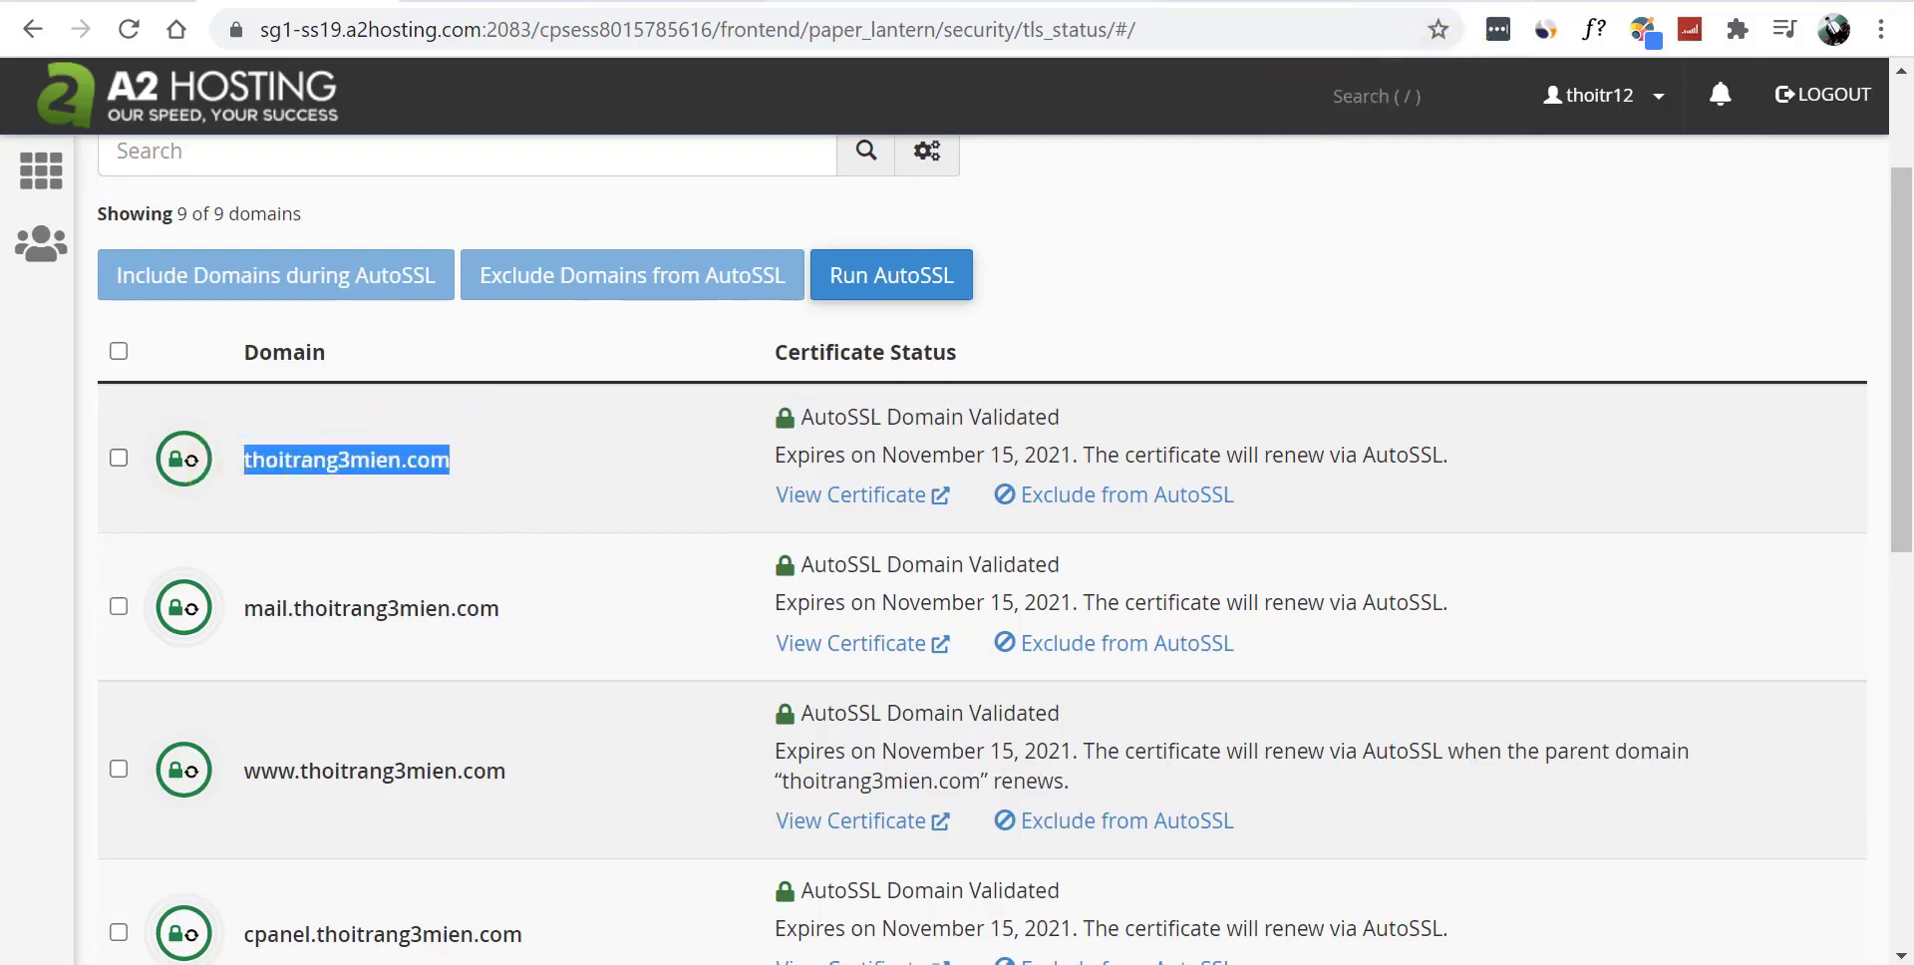
left_click(716, 0)
left_click(688, 35)
key("ctrl+v")
key("Return")
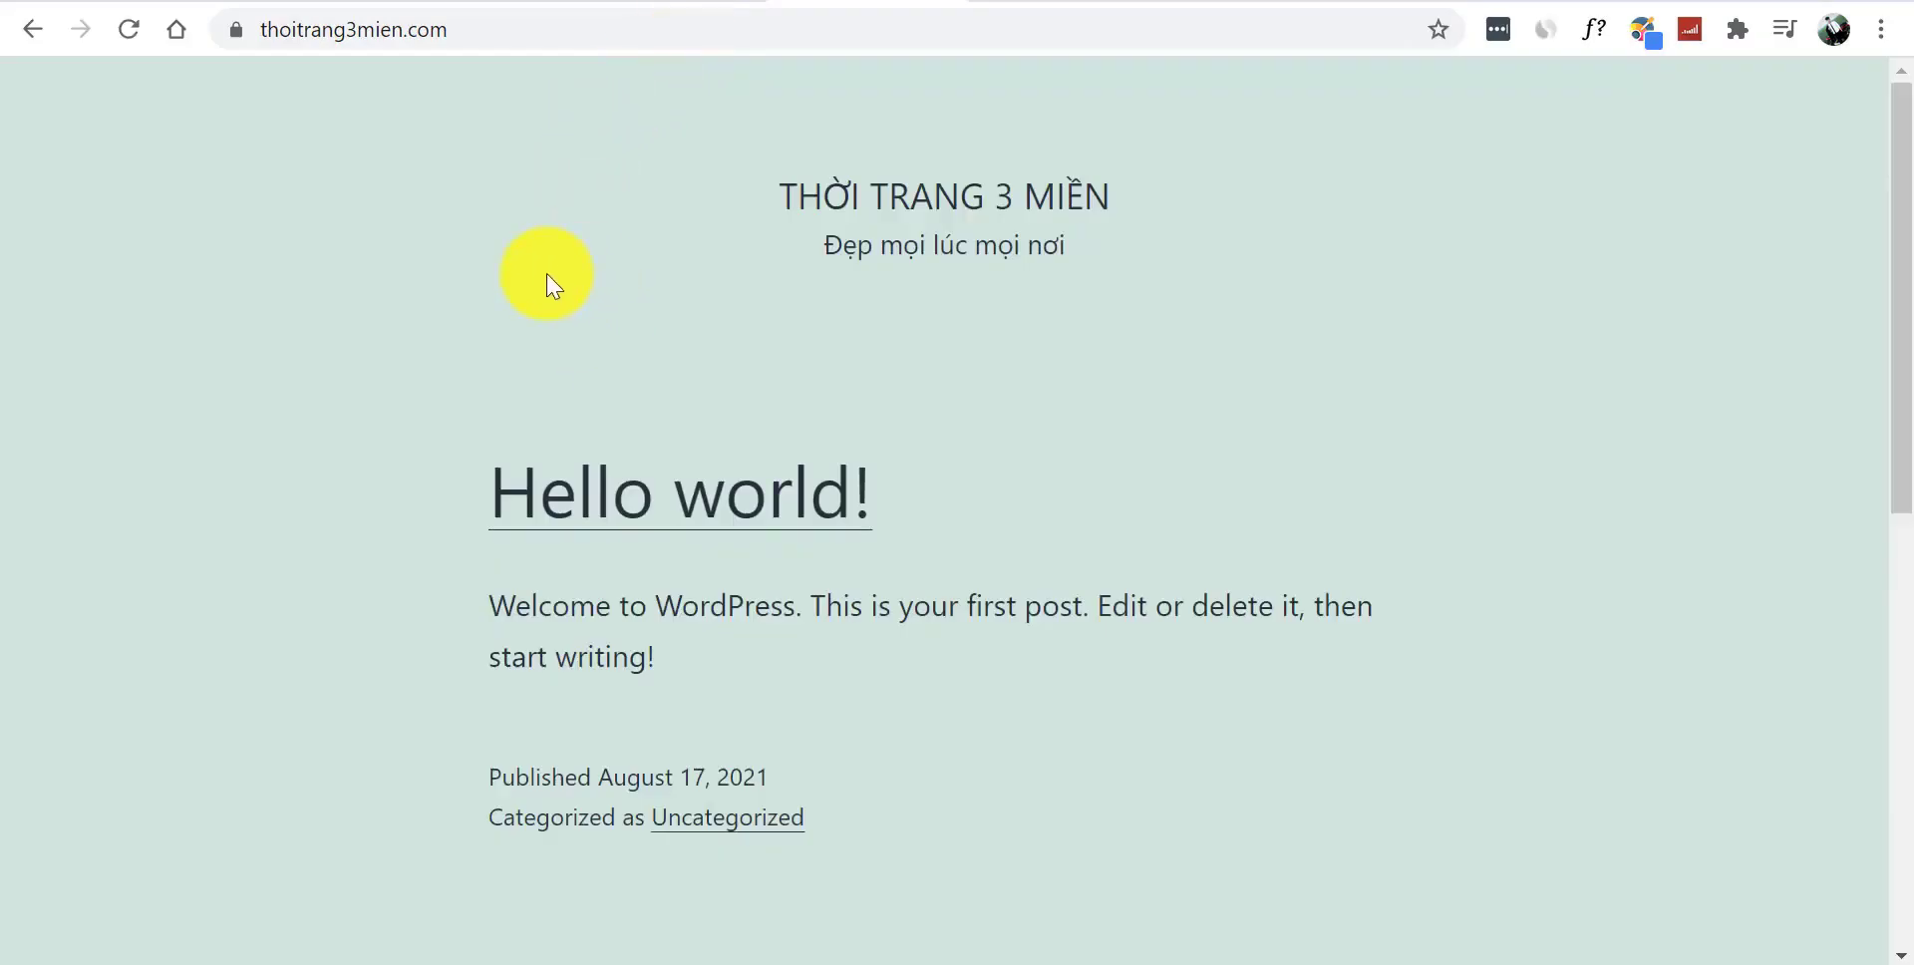
left_click(239, 30)
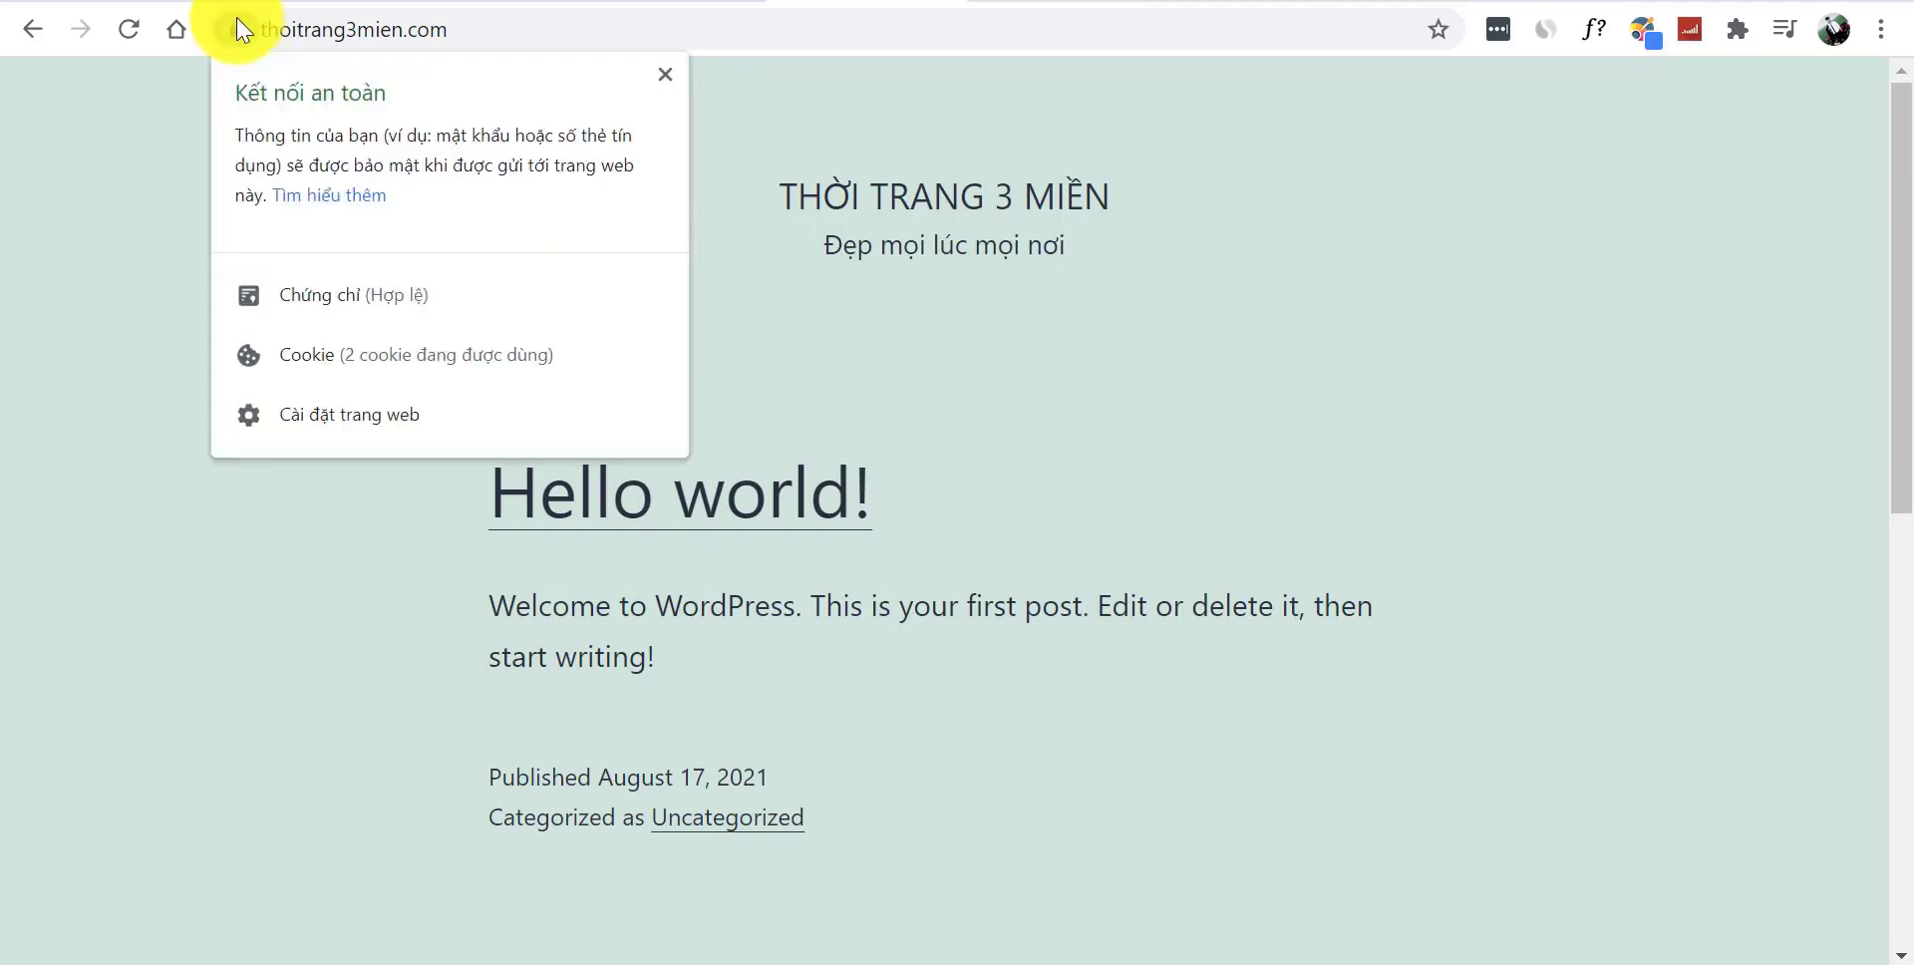
left_click(238, 20)
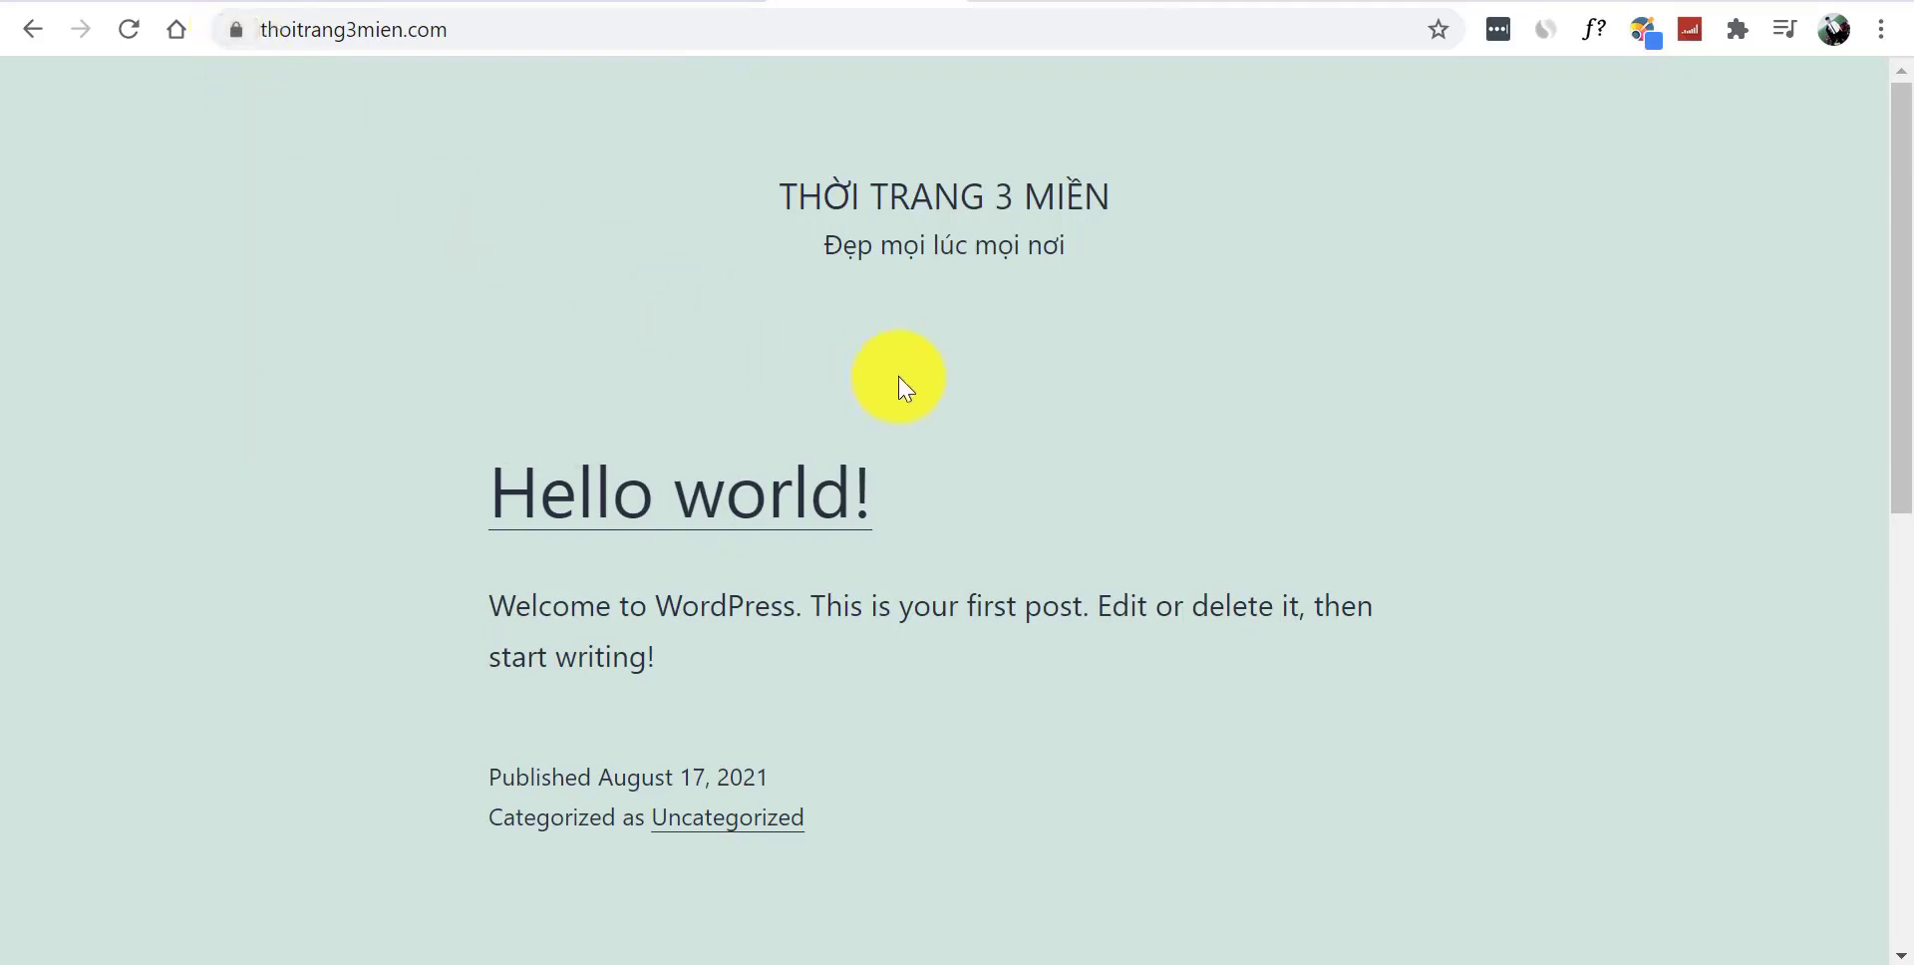
left_click(792, 508)
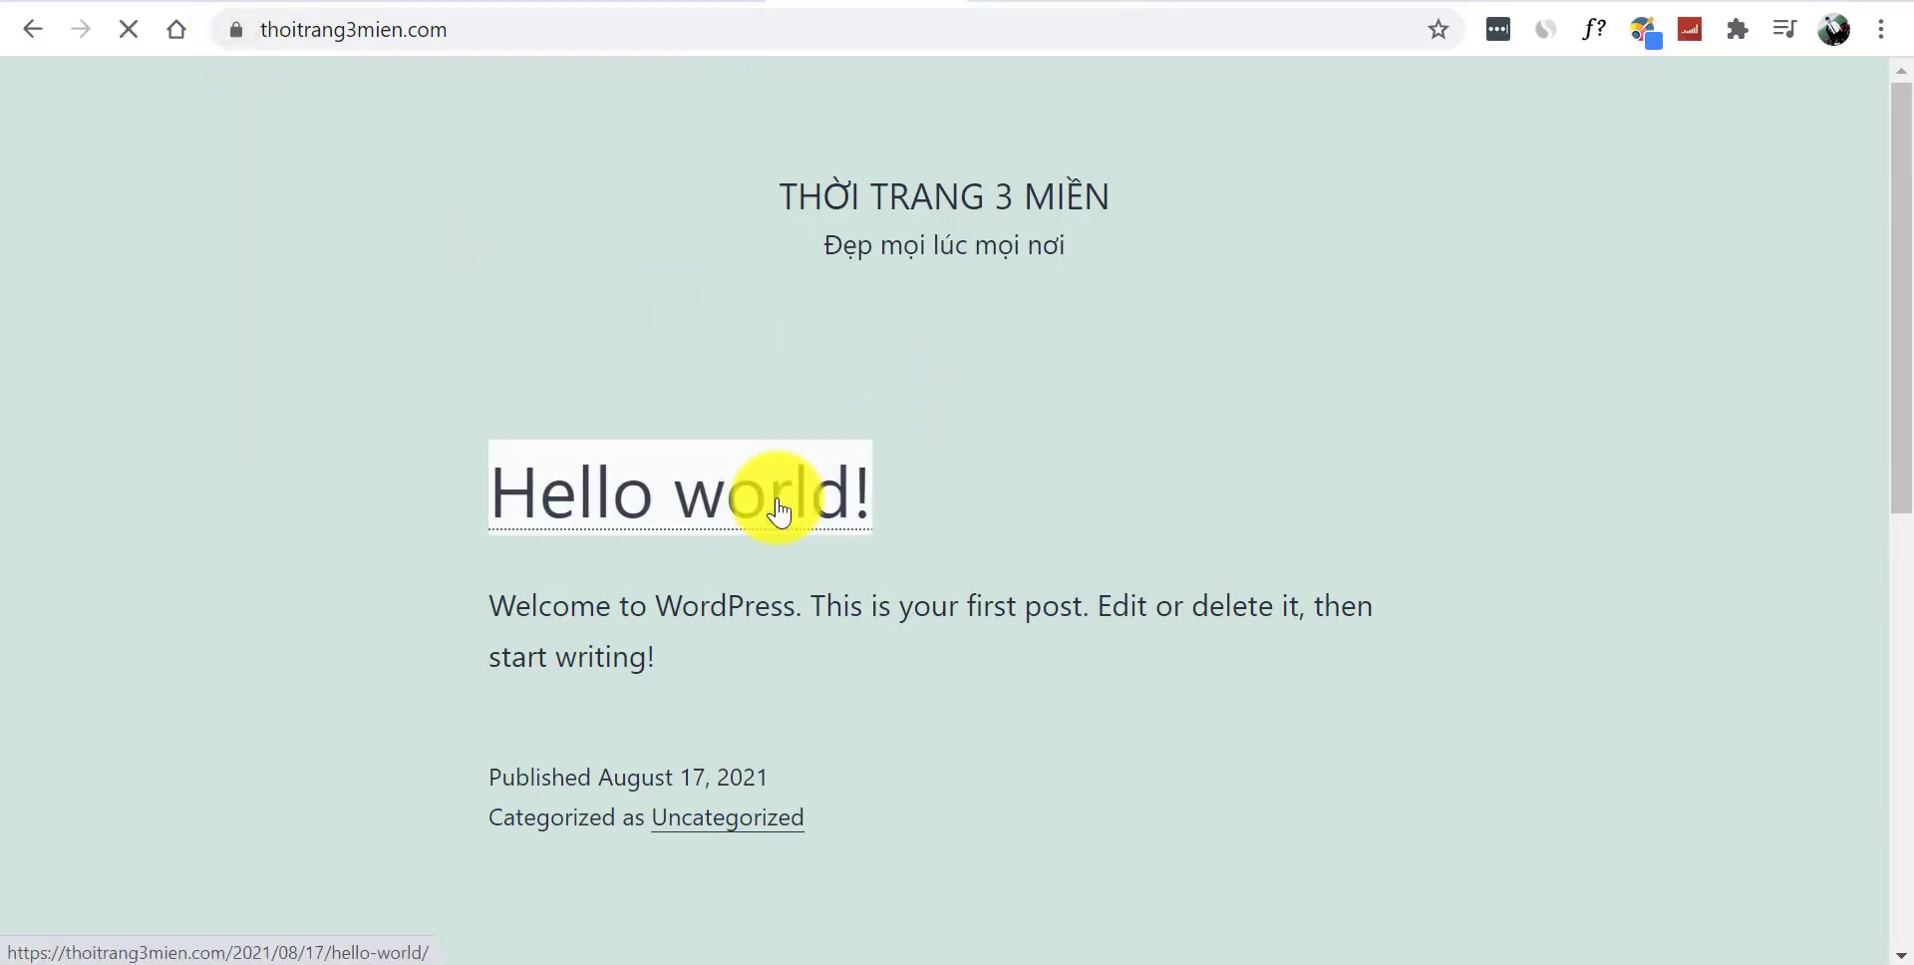
left_click(36, 32)
left_click_drag(1889, 229, 1910, 438)
left_click_drag(1909, 446, 1909, 170)
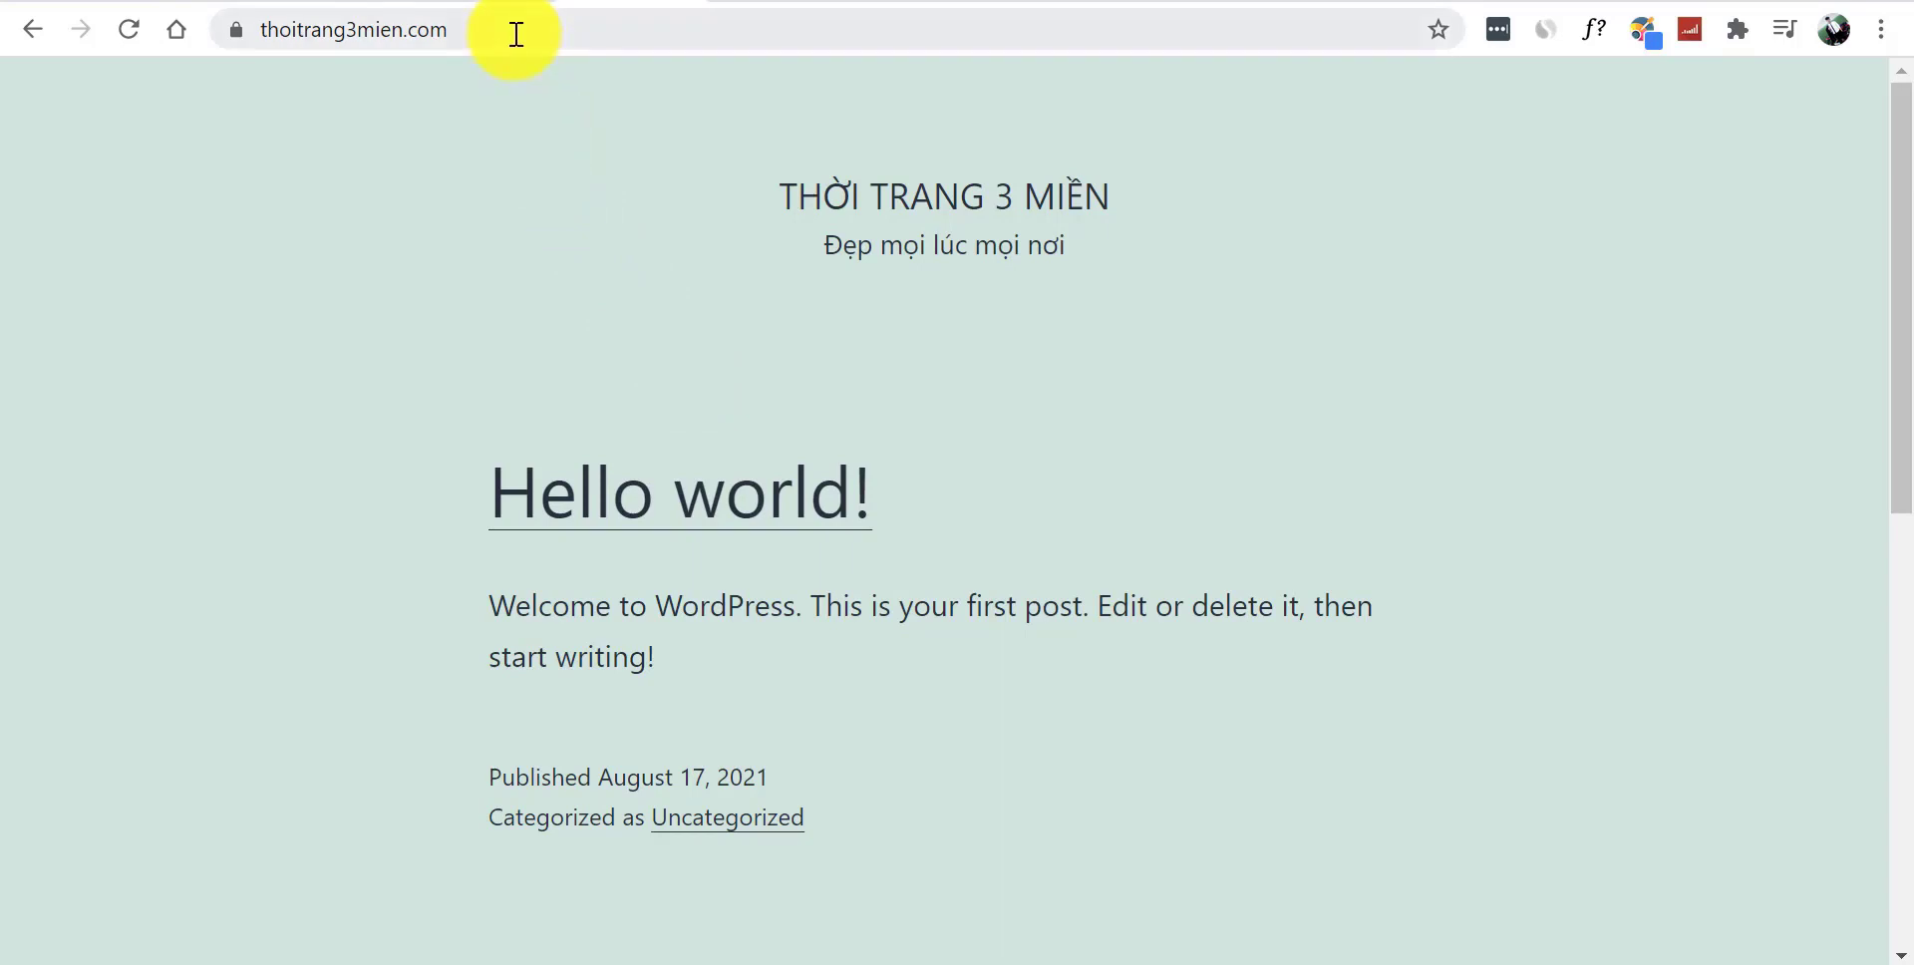
left_click(559, 33)
left_click(611, 38)
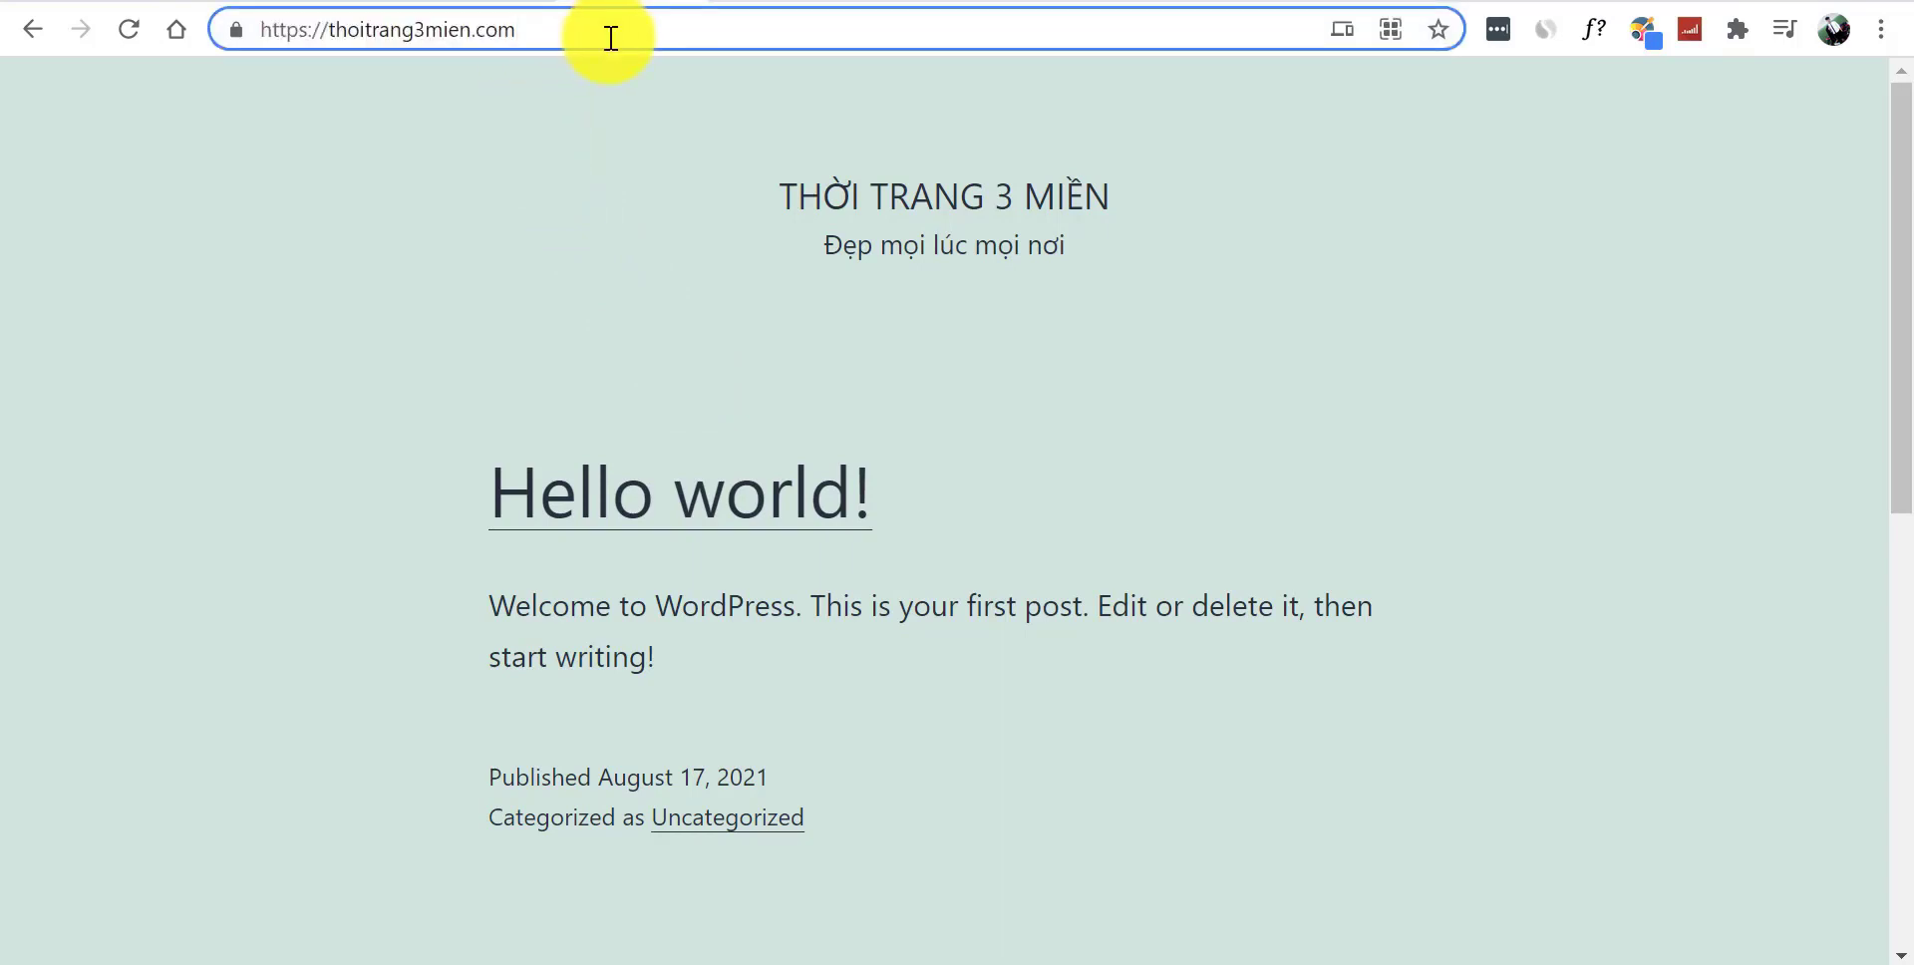
type("/wp-admin")
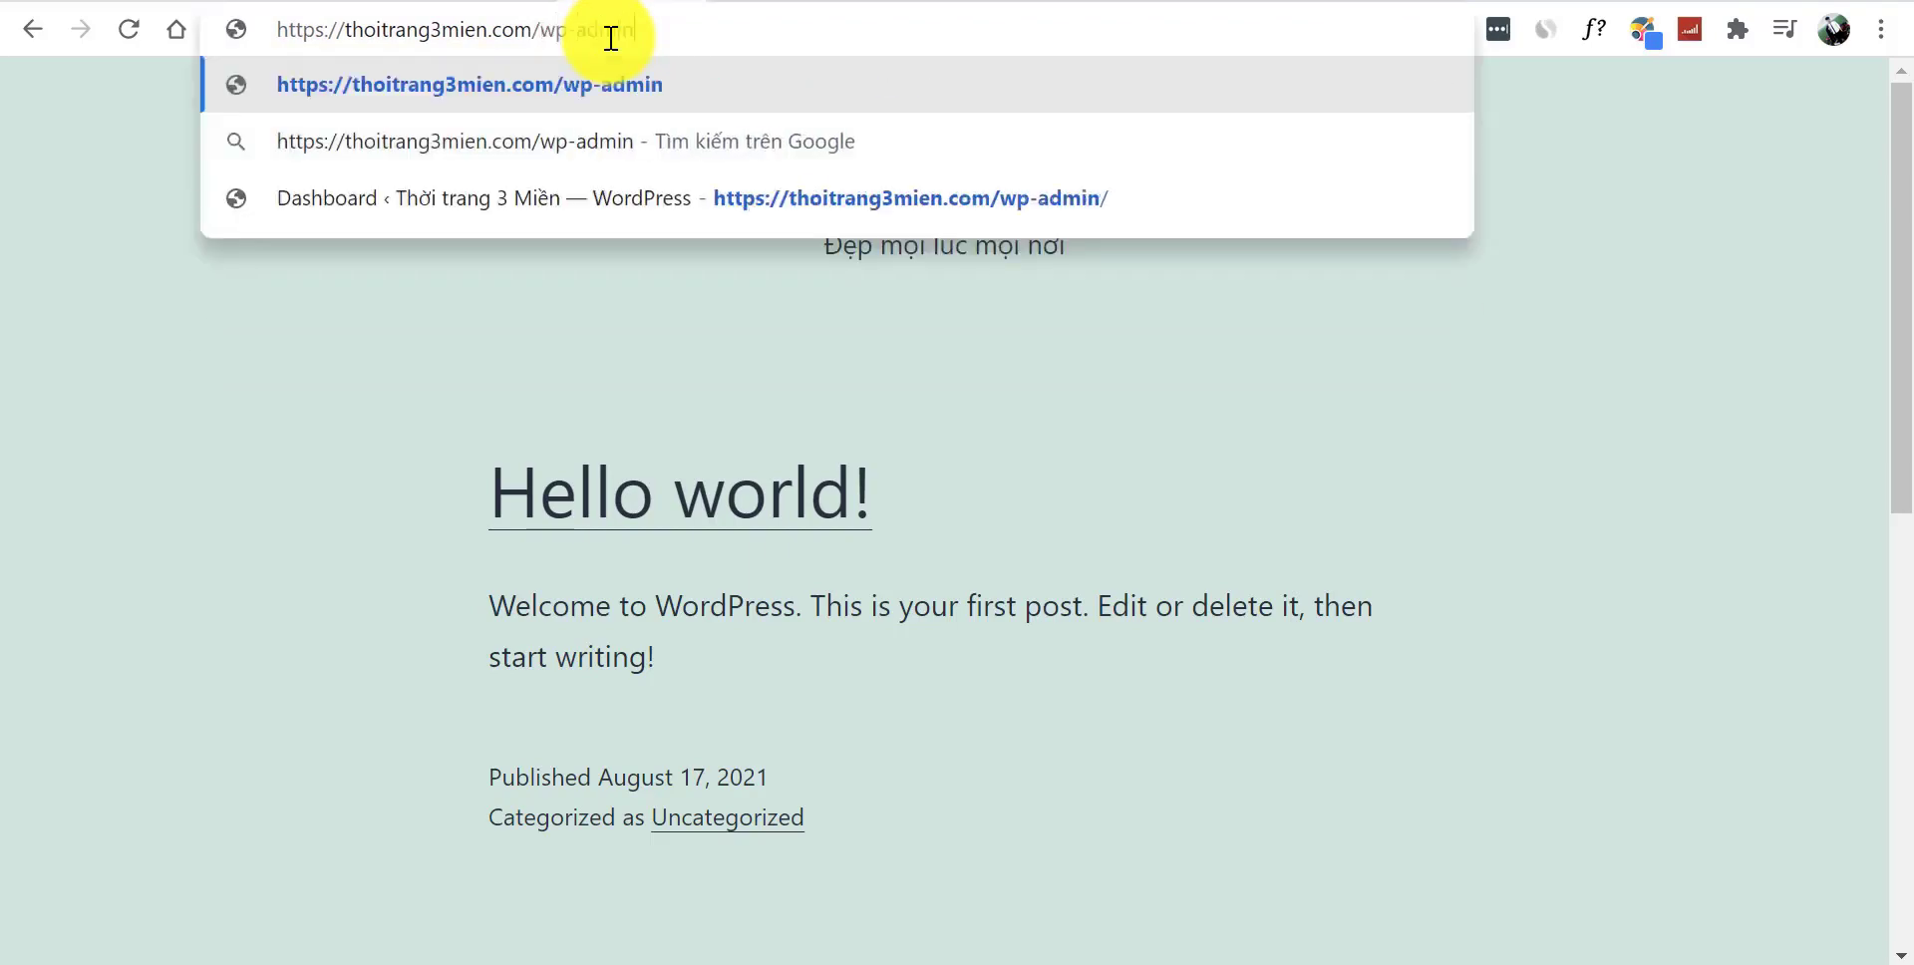
- Load /wp-admin, land on the 404 'Nothing here' page, then reload the home page
key("Return")
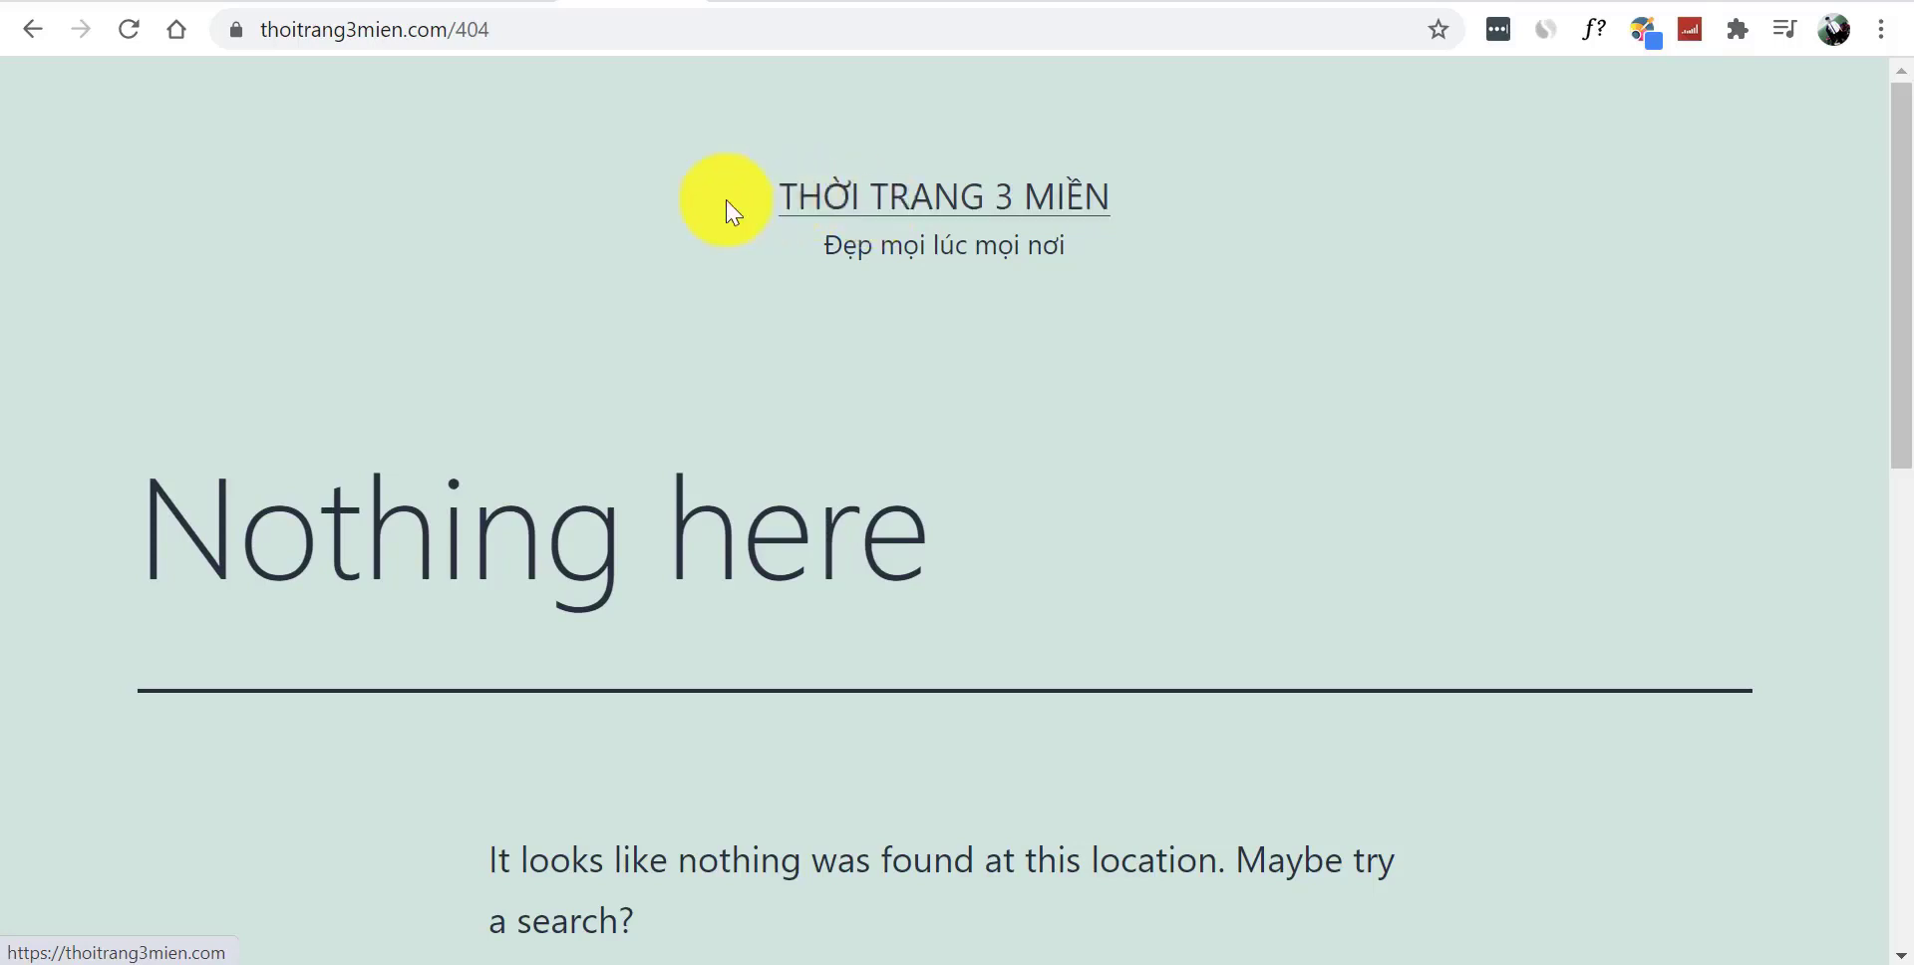
double_click(471, 30)
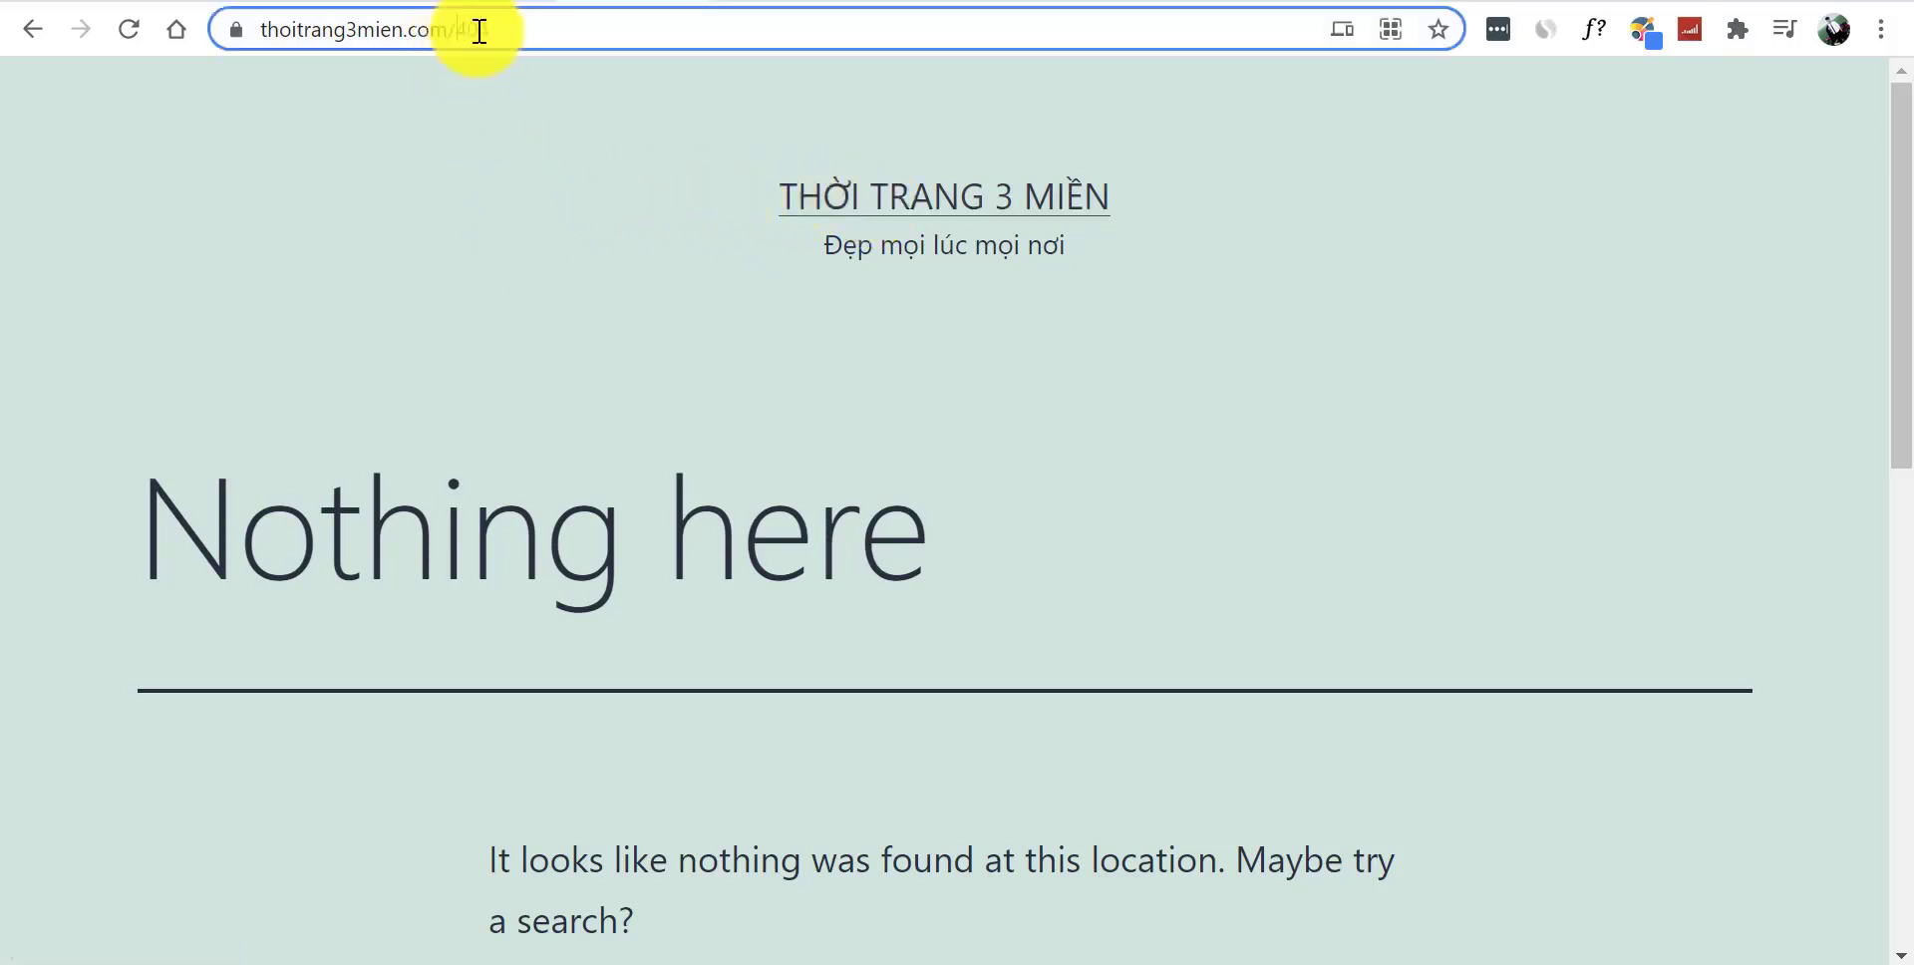
key("BackSpace")
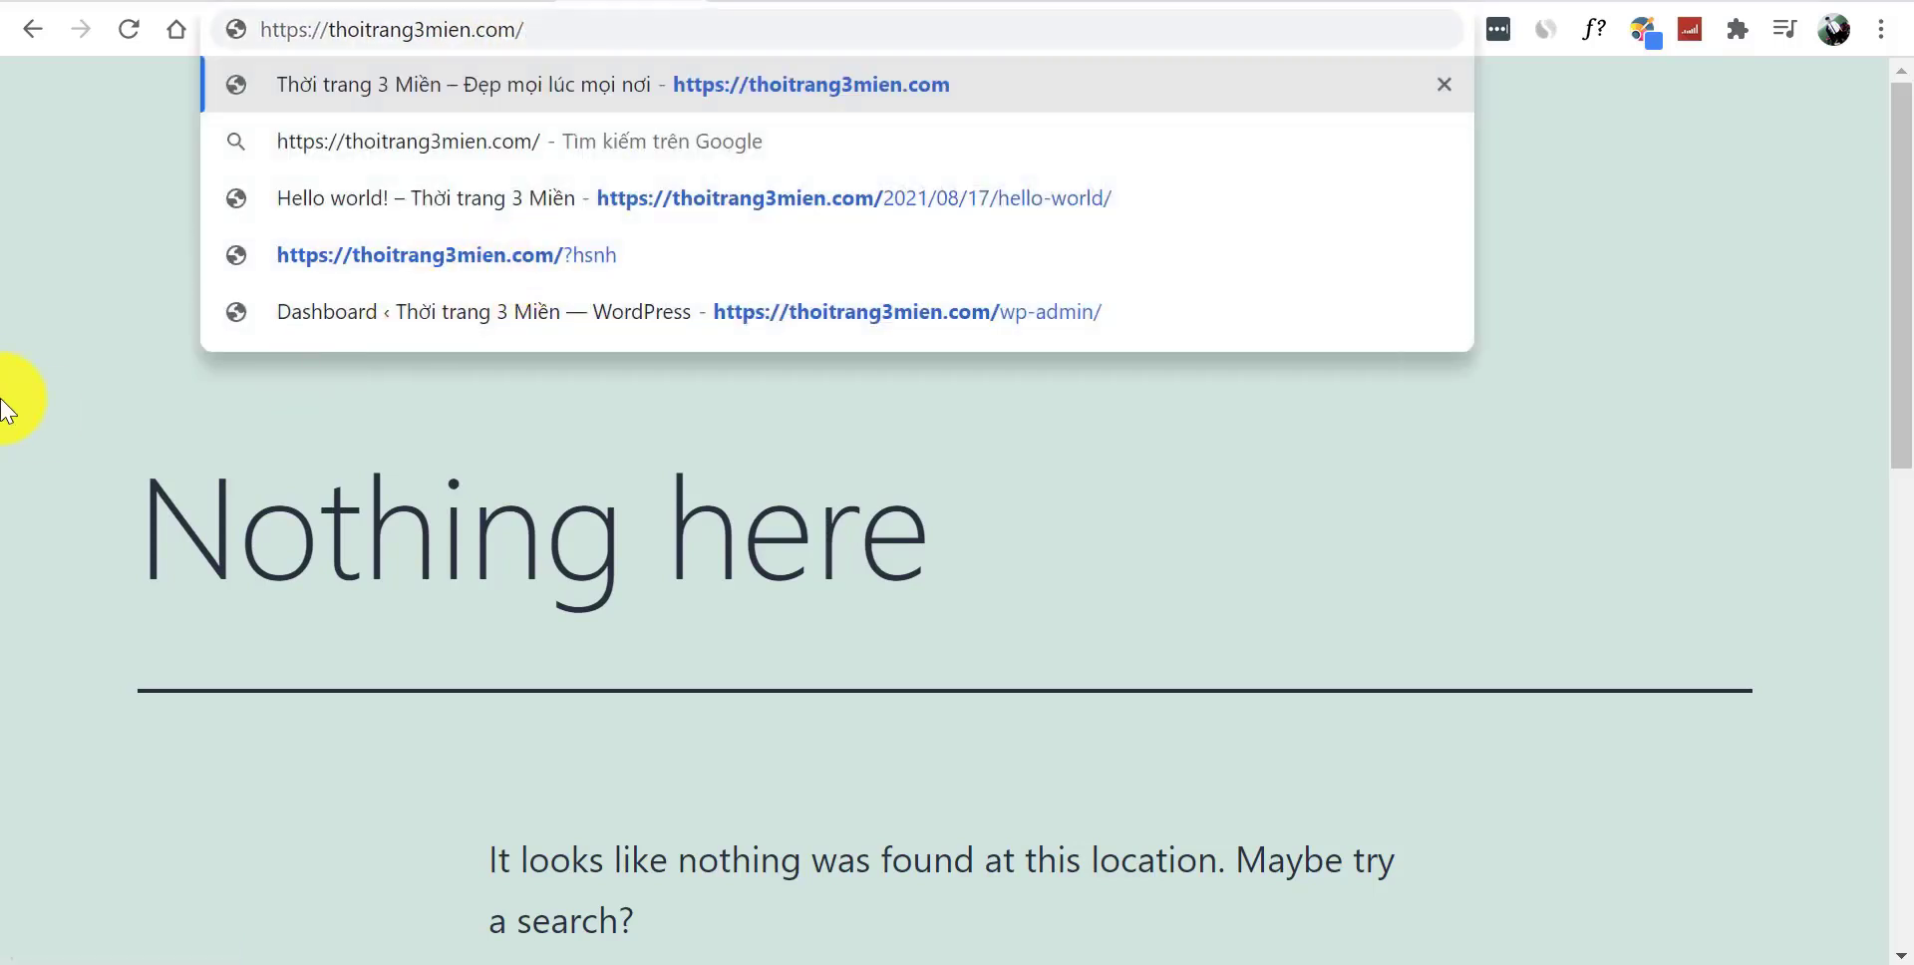
key("Return")
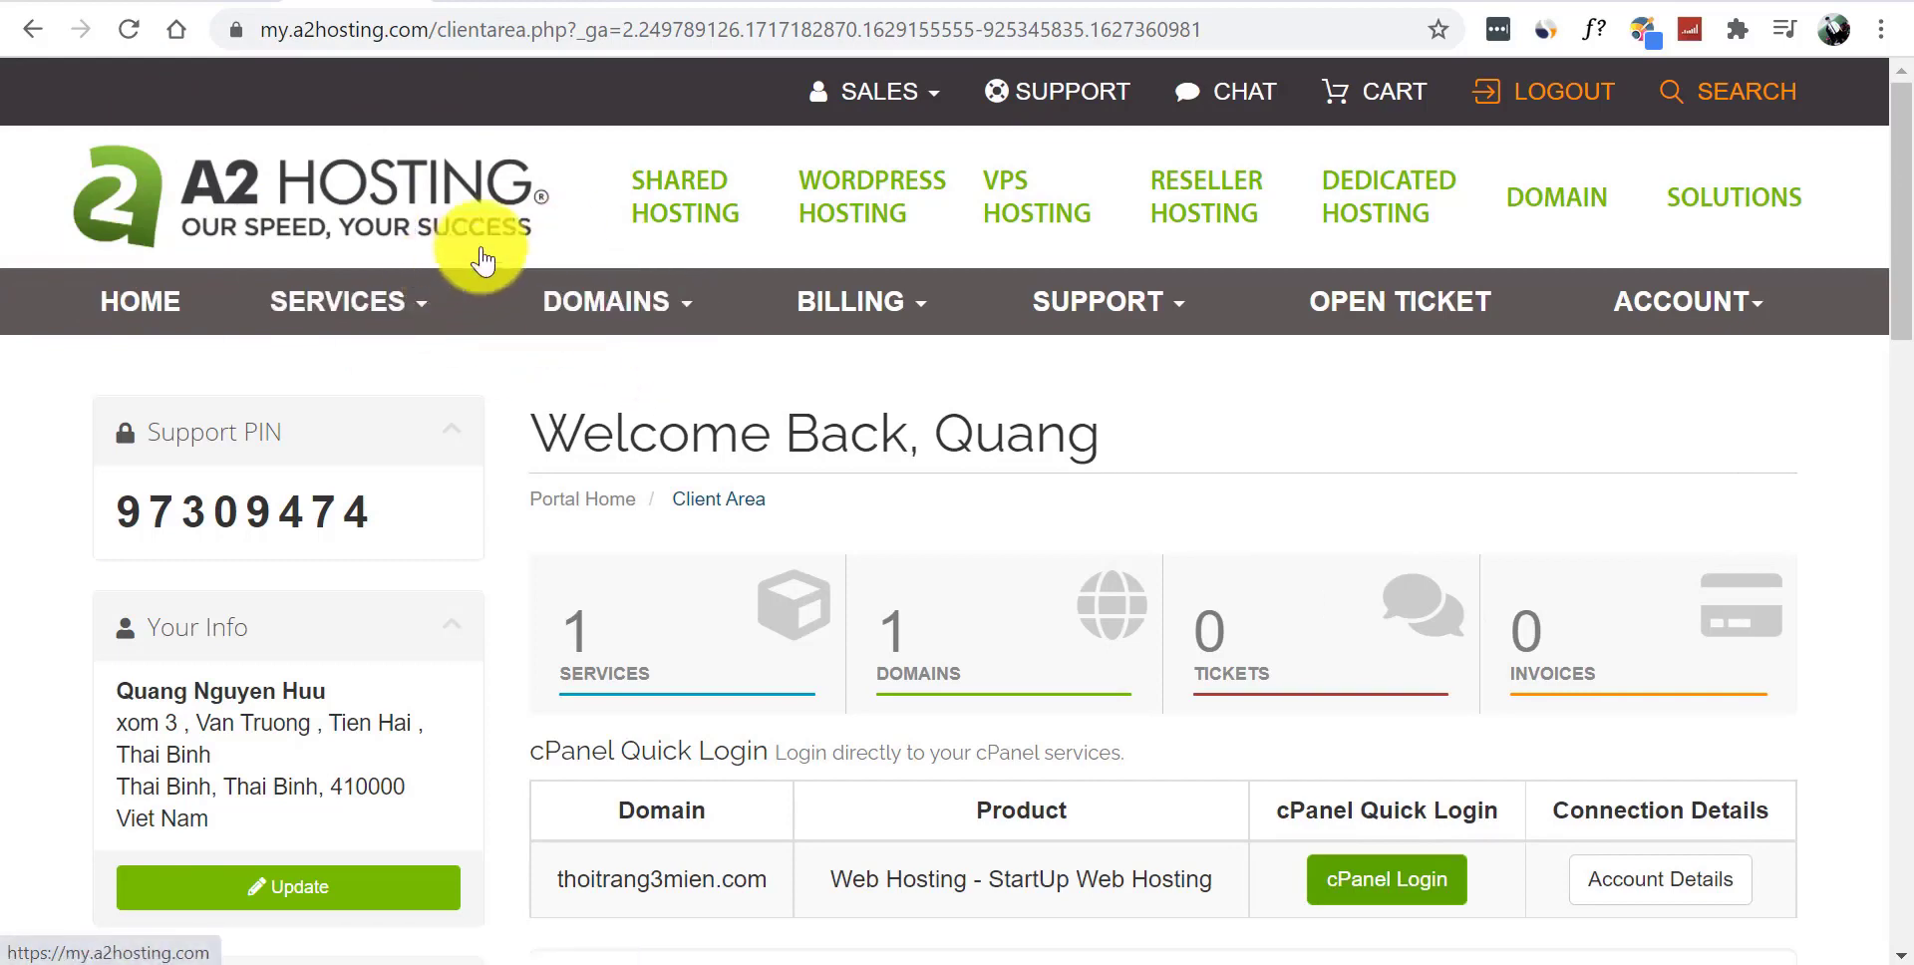
- Log out of the A2 Hosting client area and load the A2 Hosting homepage instead of logout.php
left_click(1513, 100)
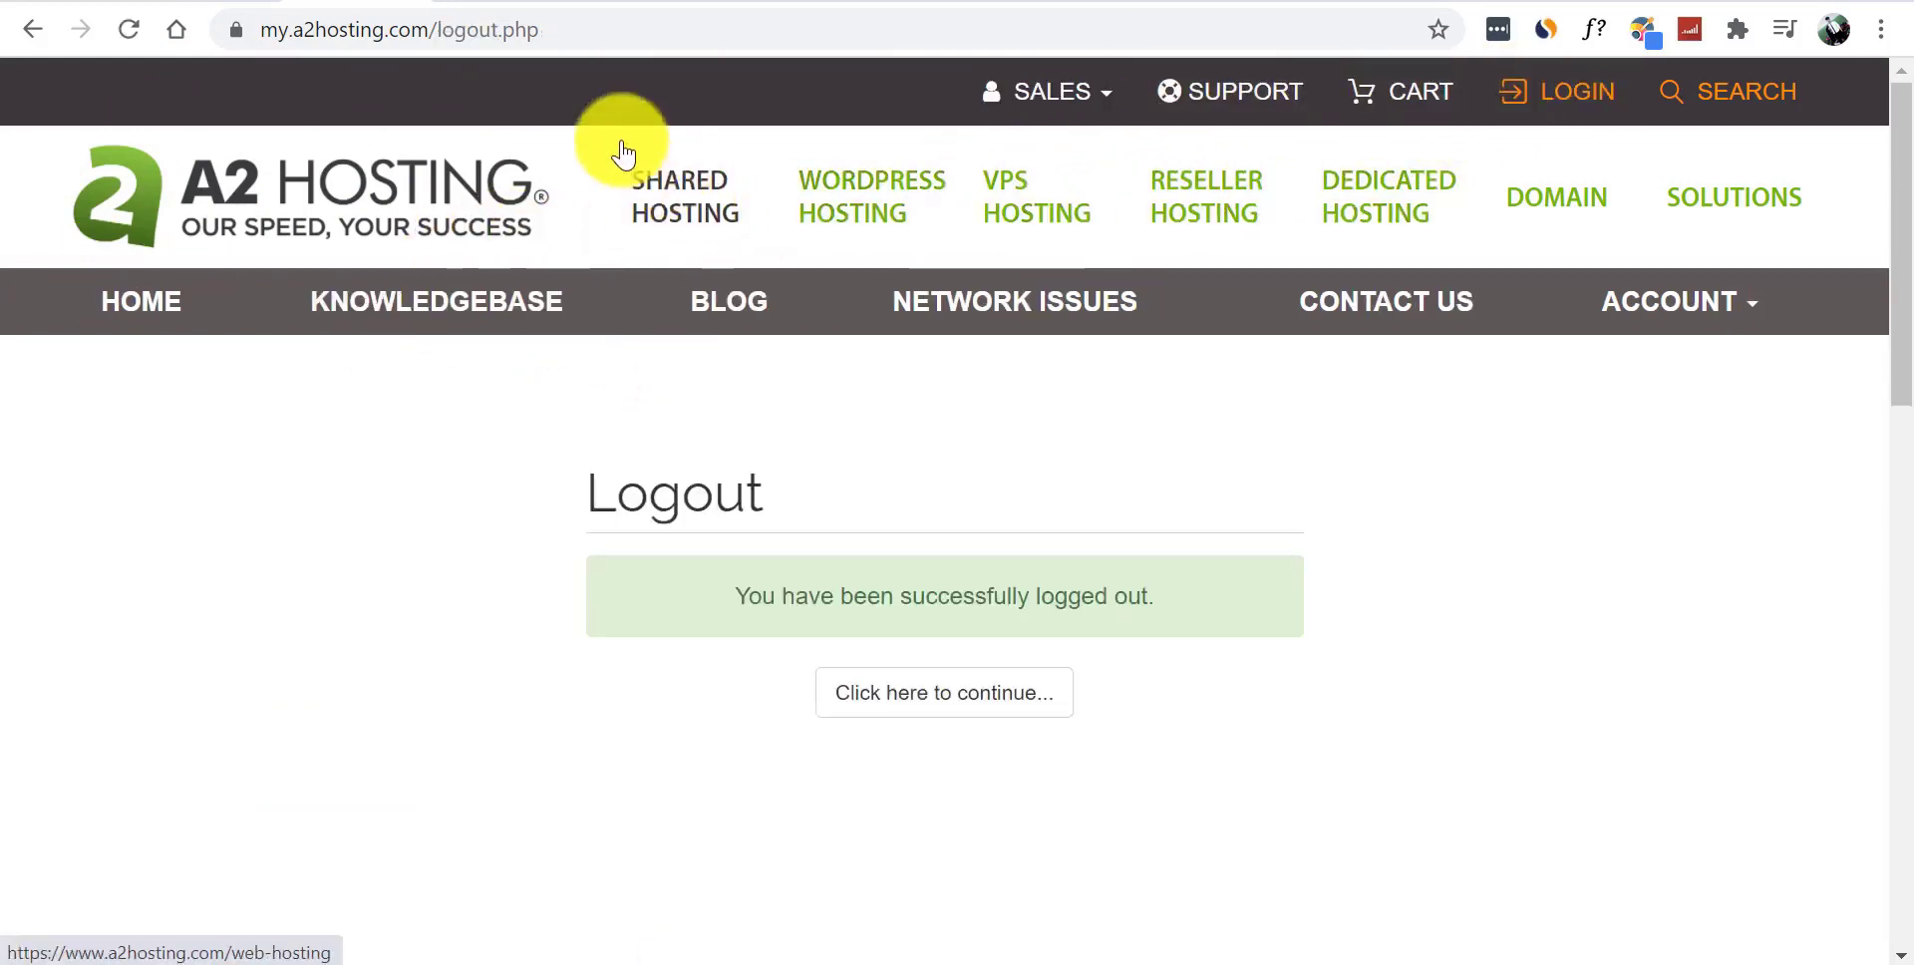
left_click(485, 32)
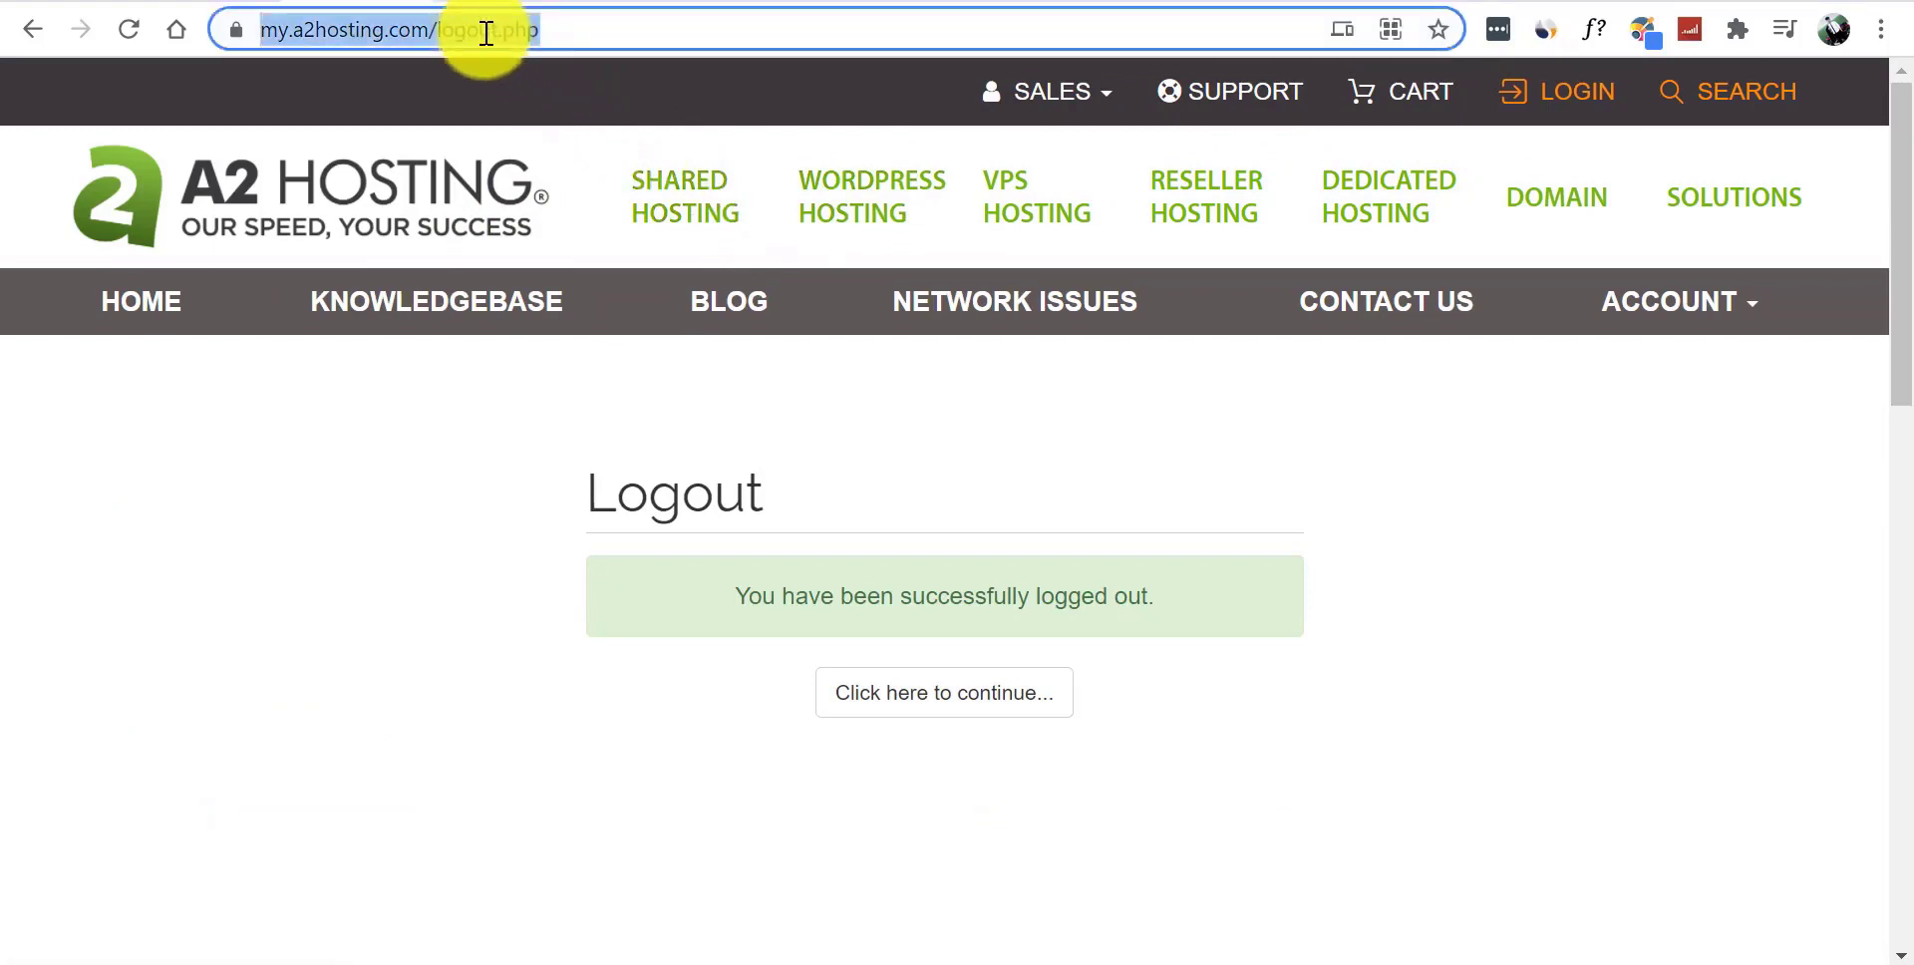
left_click(486, 33)
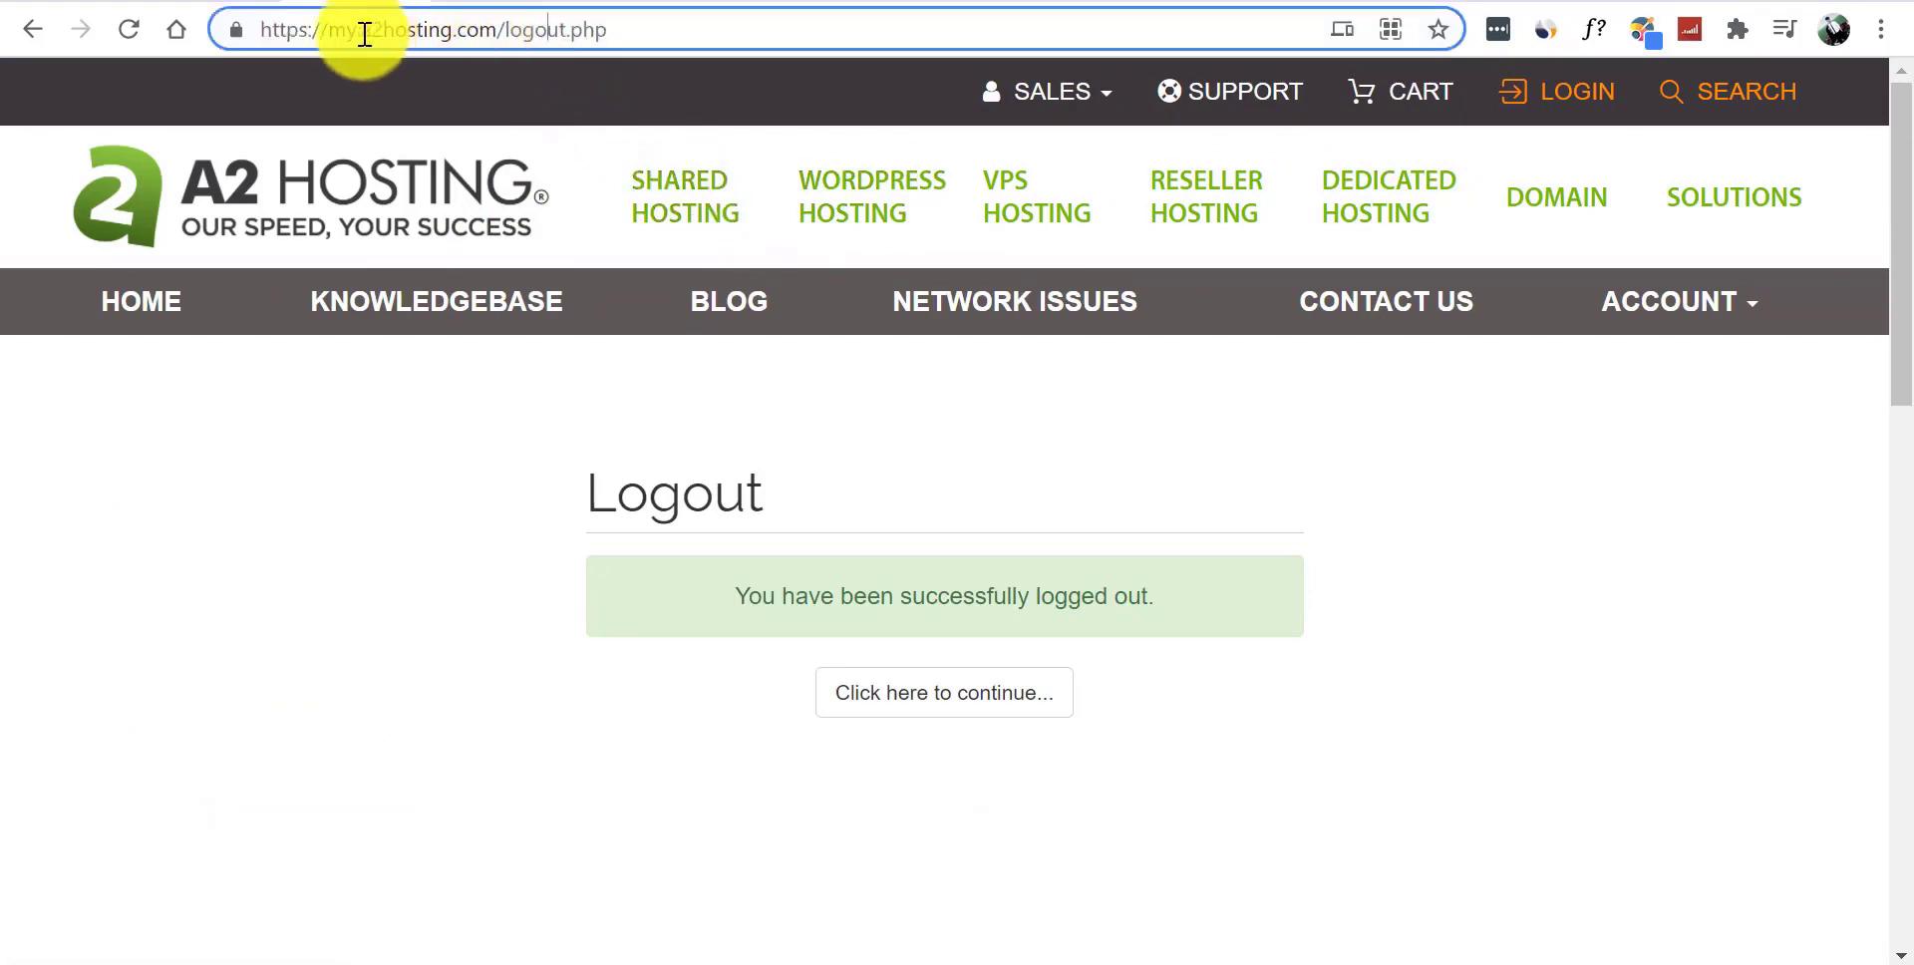
left_click_drag(330, 29, 371, 28)
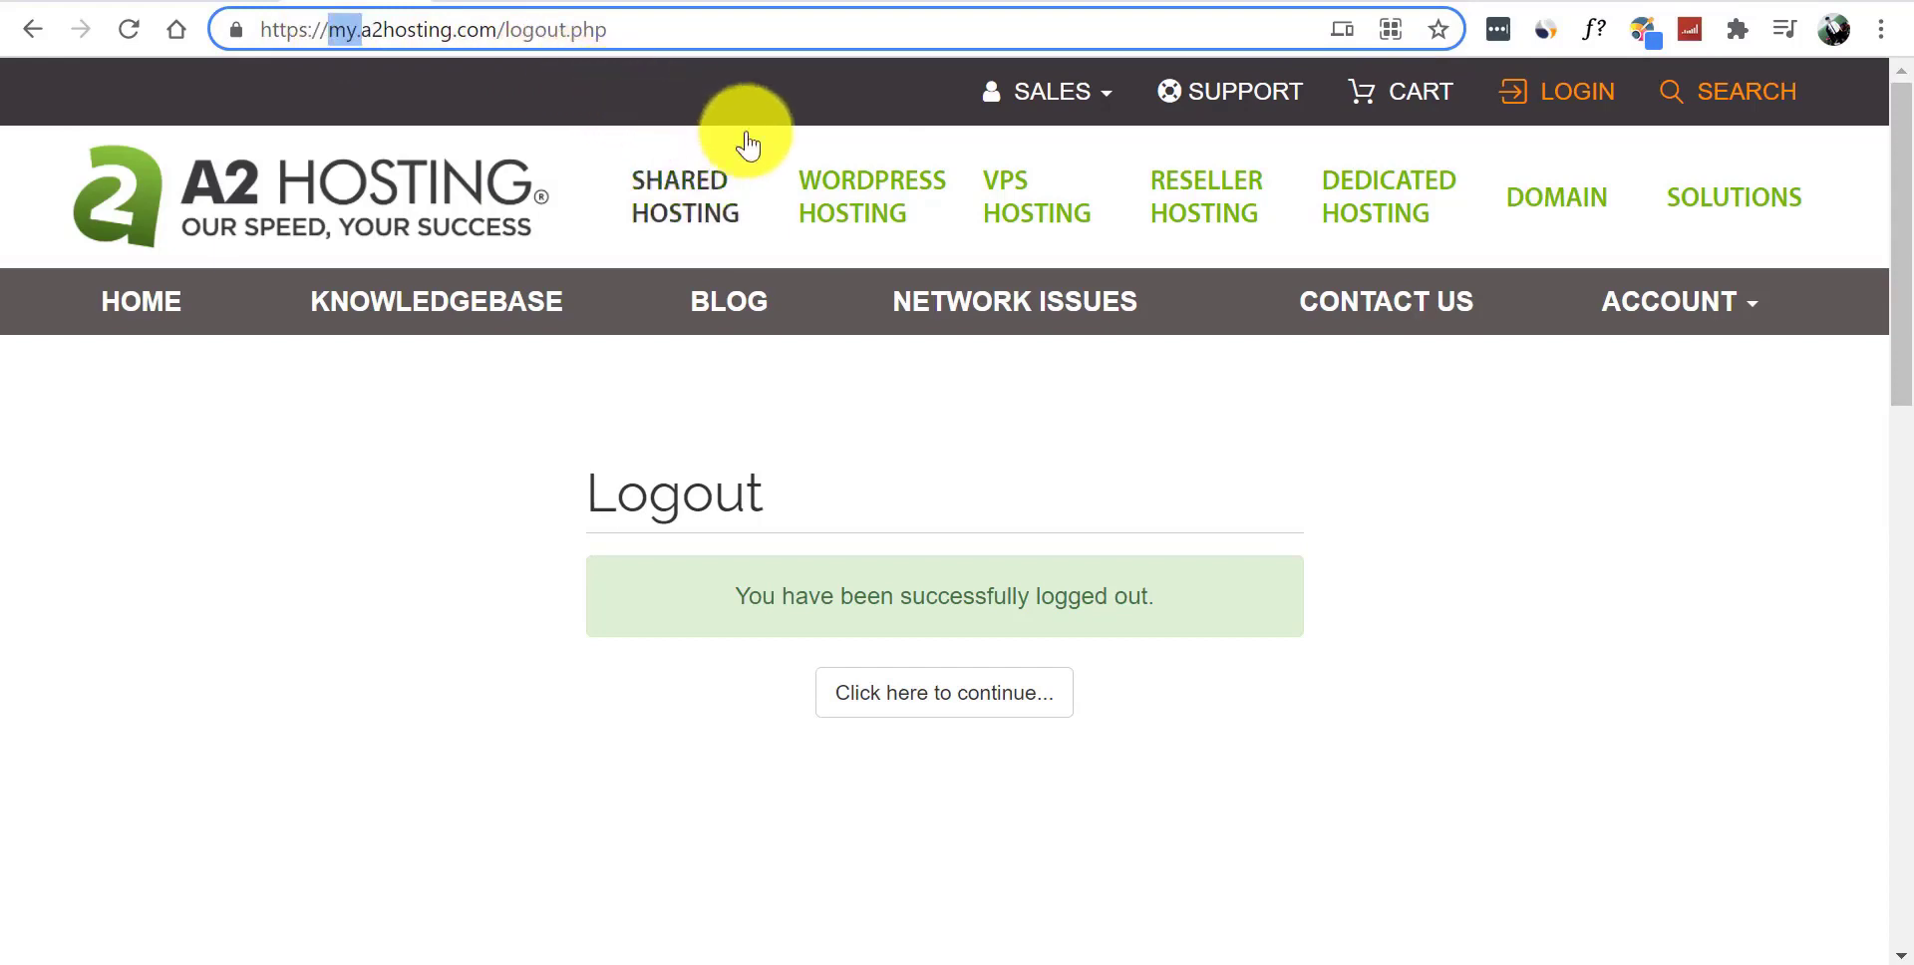
key("BackSpace")
left_click_drag(492, 33, 671, 34)
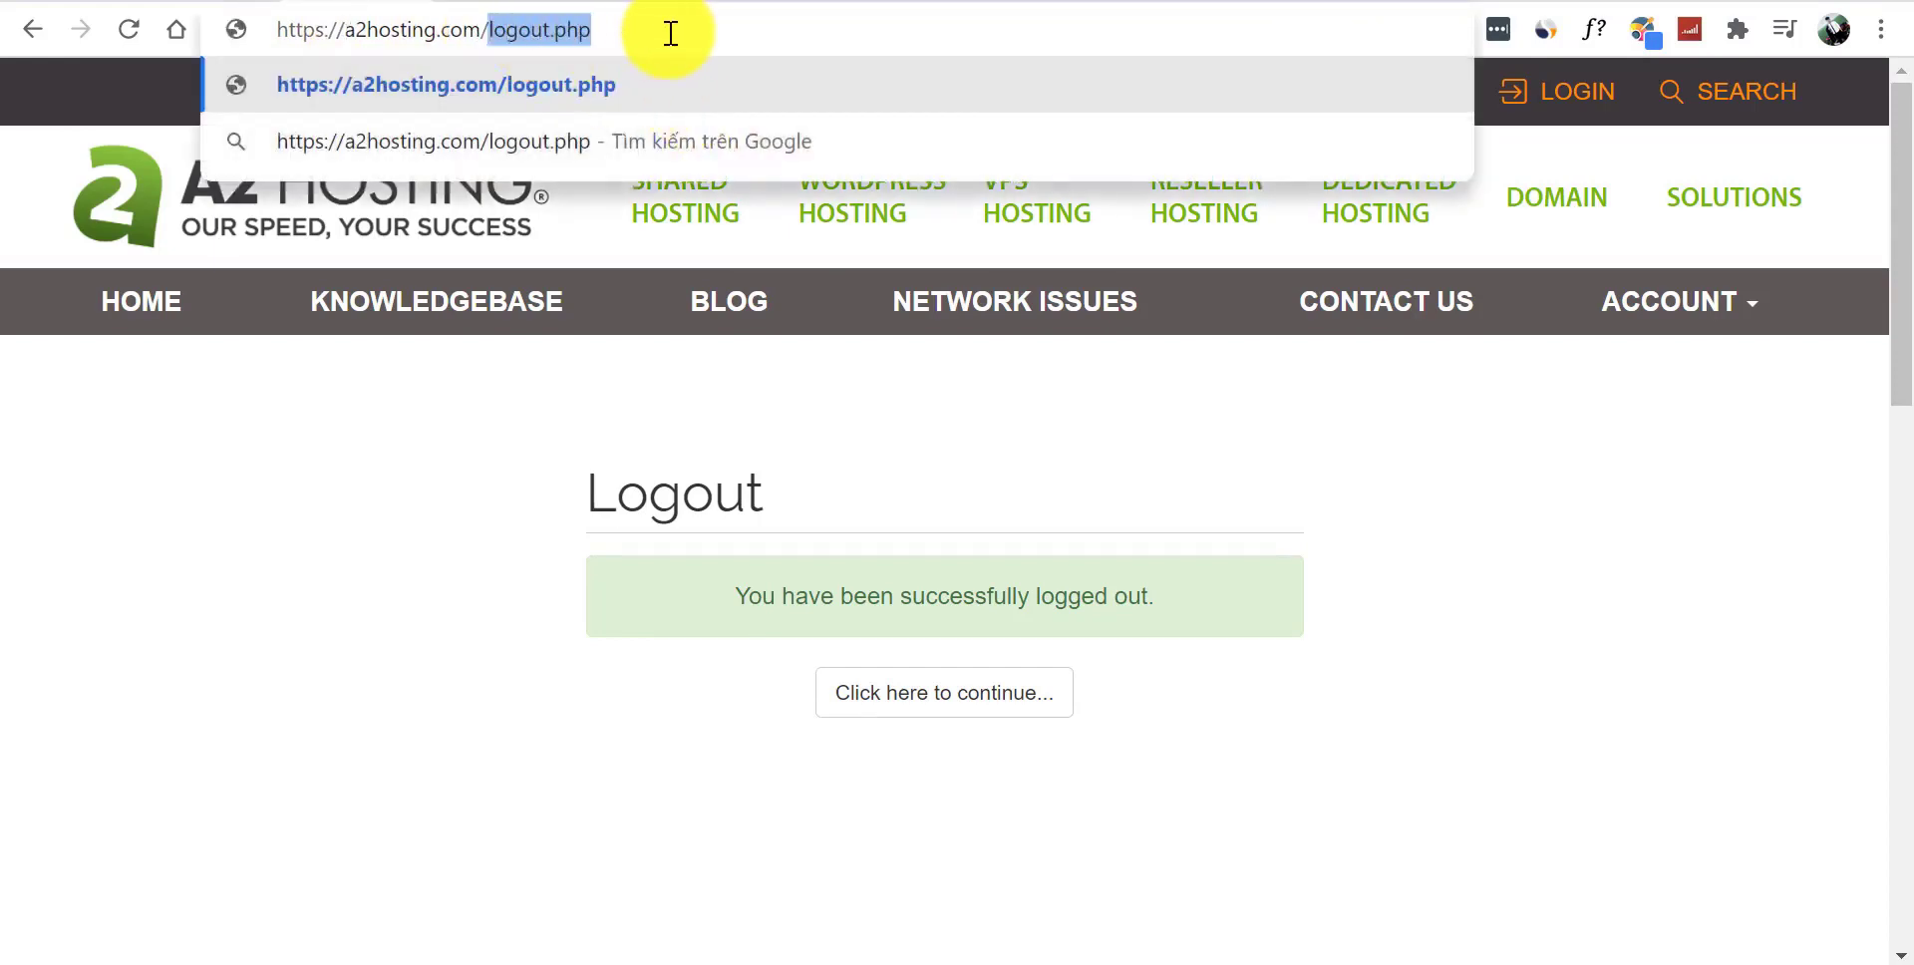
key("BackSpace")
key("Return")
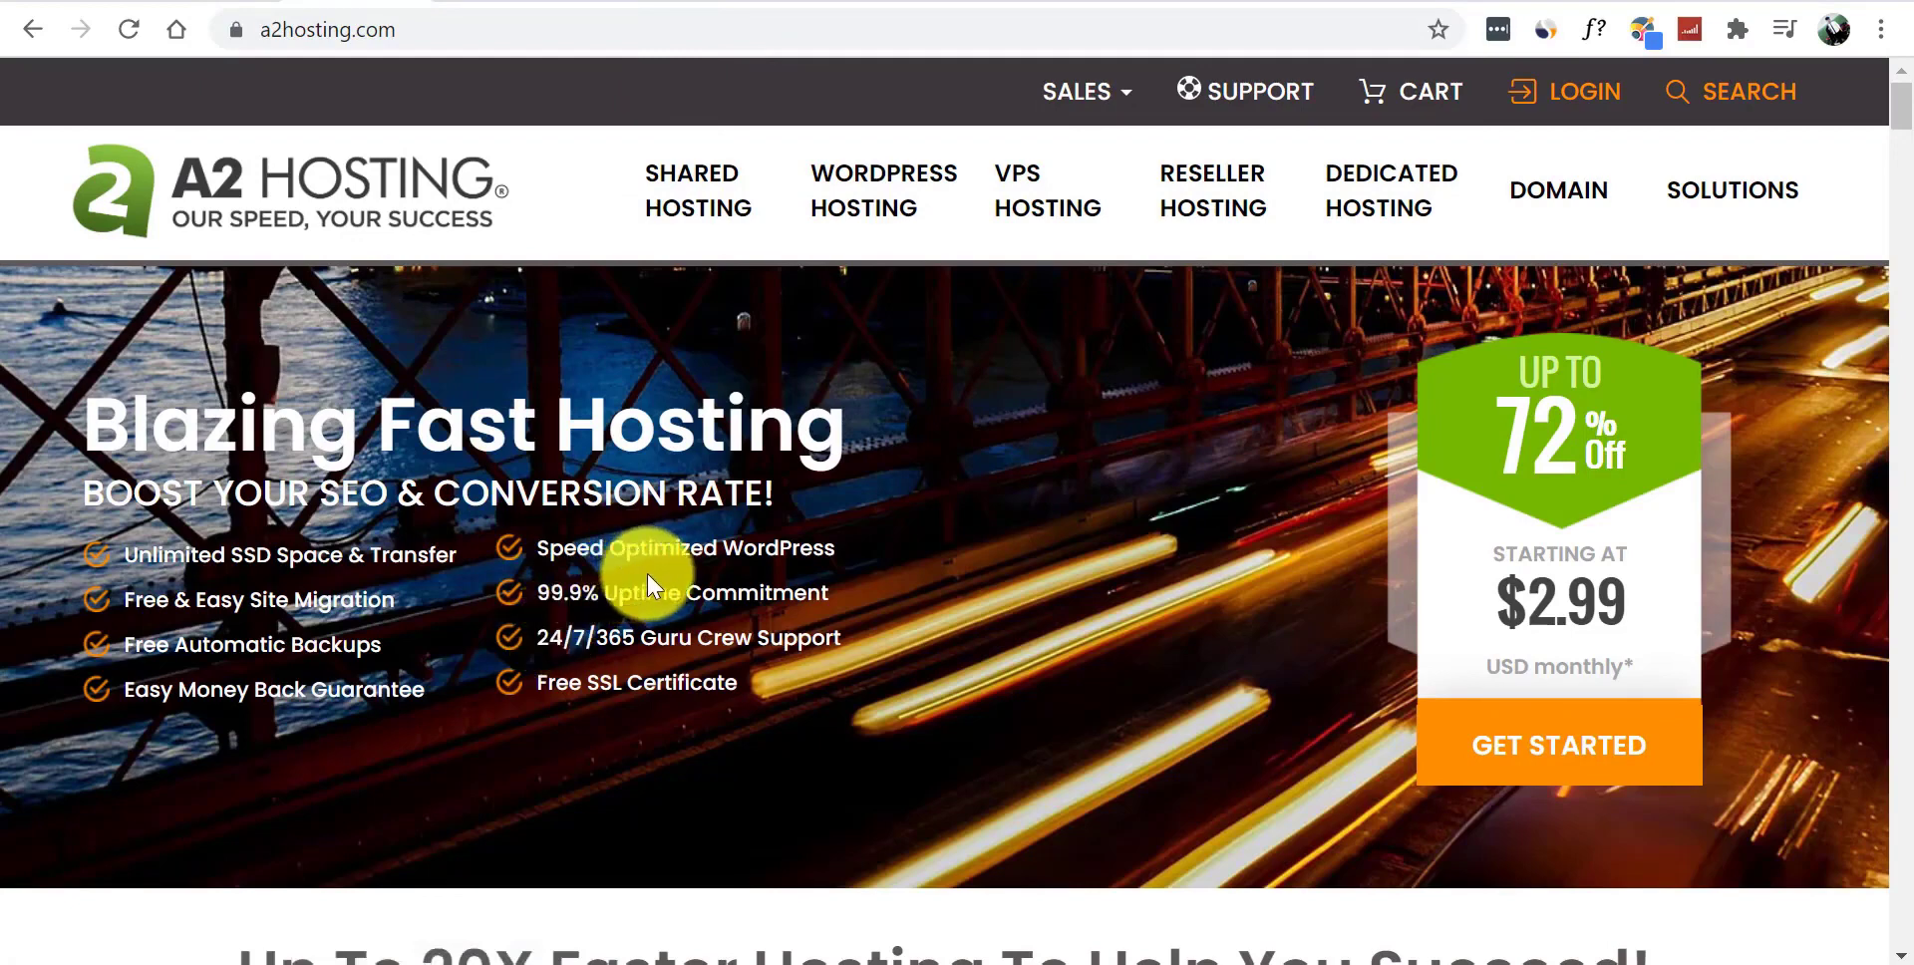
- Bring up the A2 Hosting client login page, then go to the Gmail installation email
left_click(1579, 94)
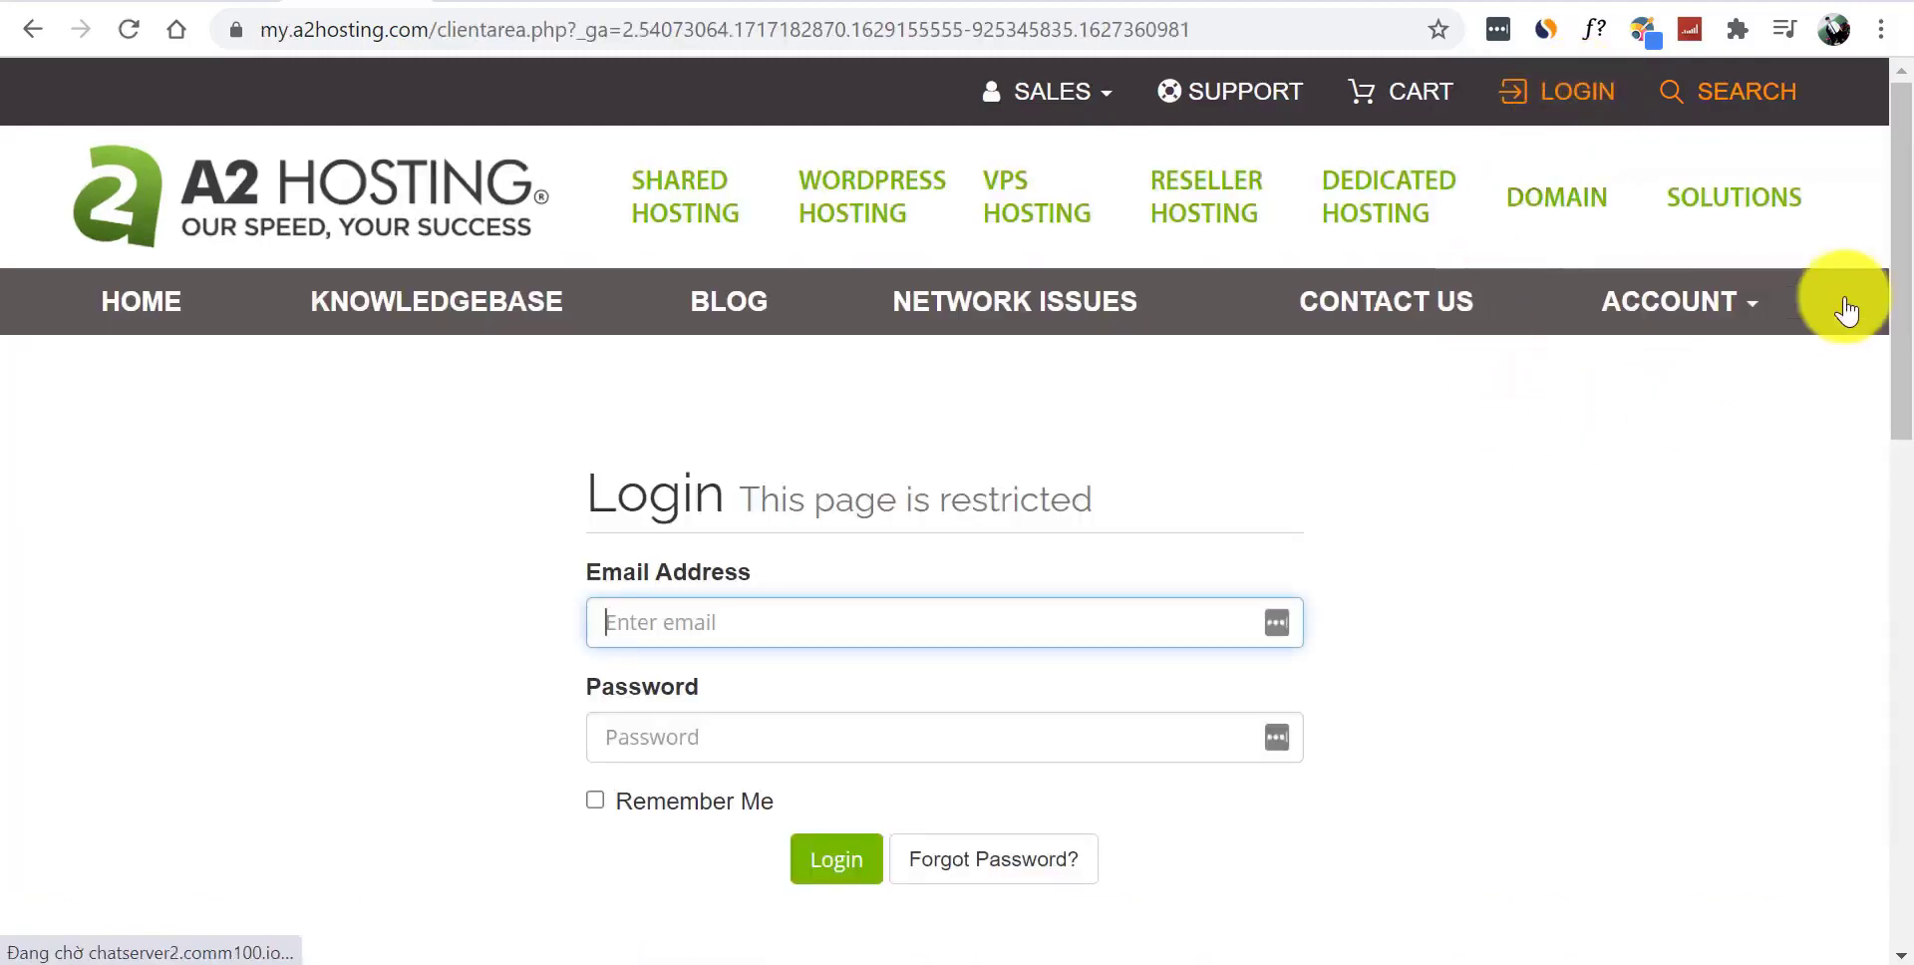
scroll(1880, 269, "down", 2)
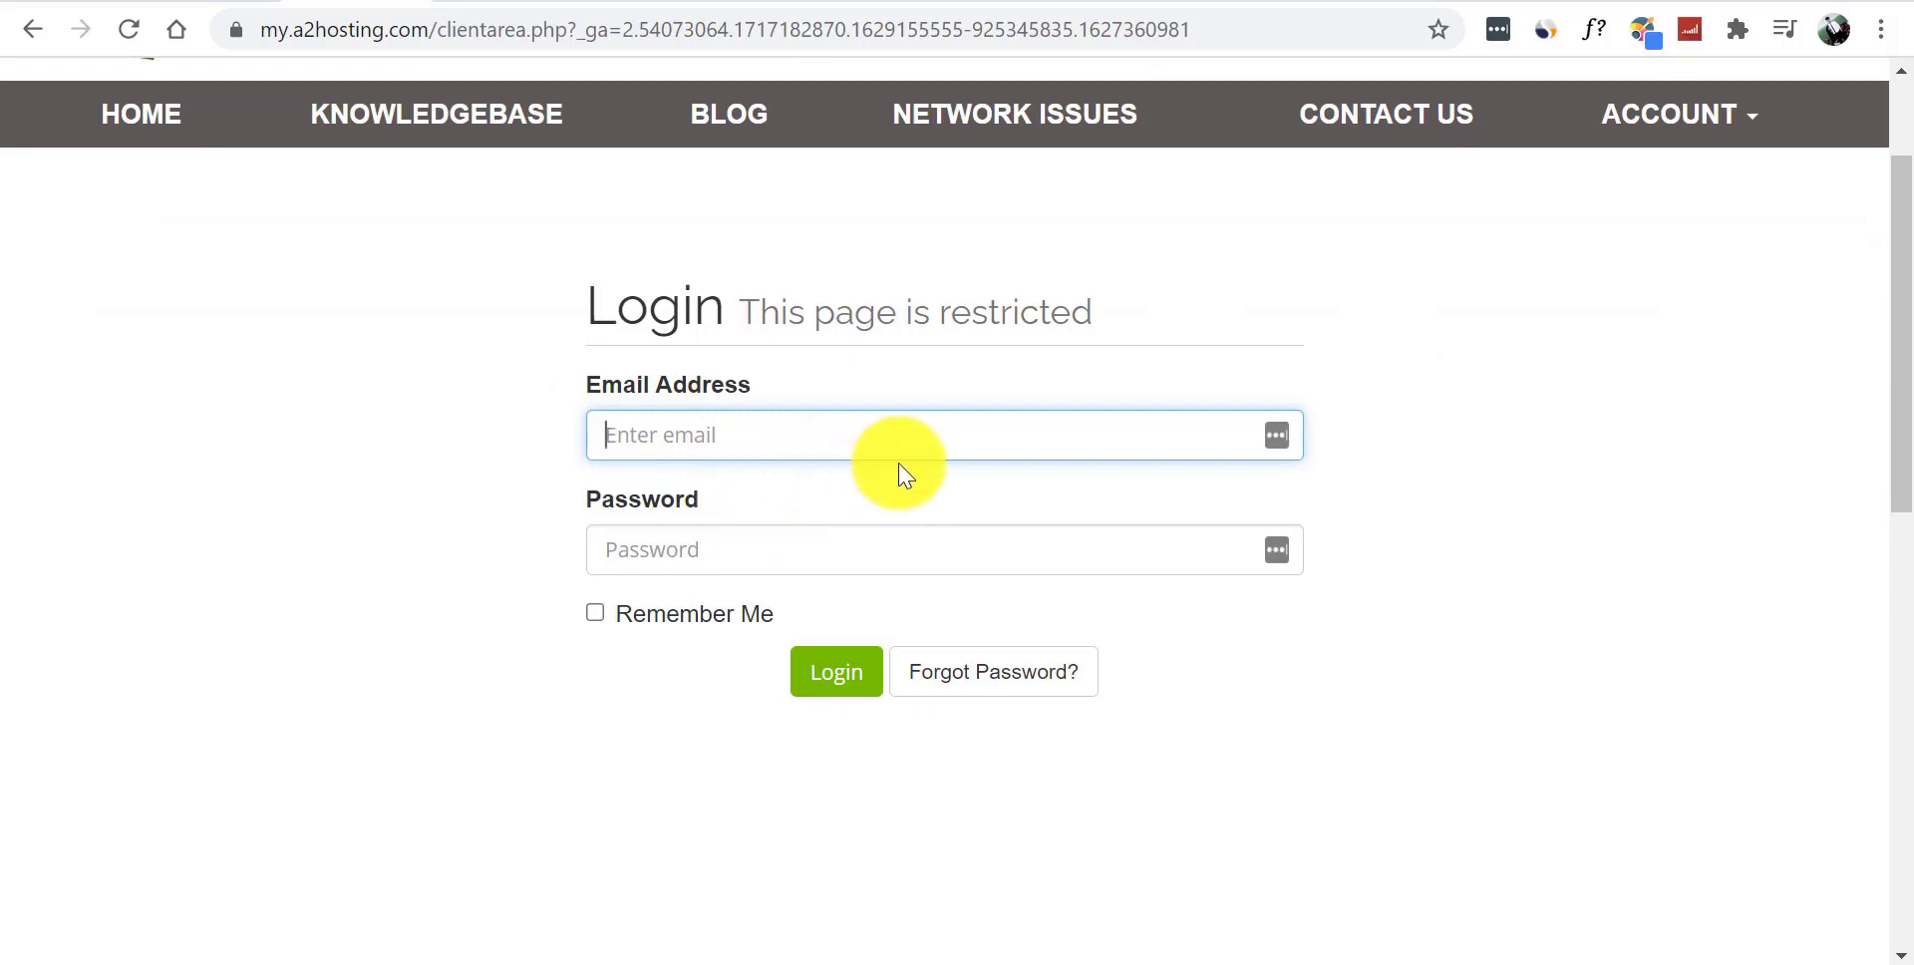
left_click(1068, 3)
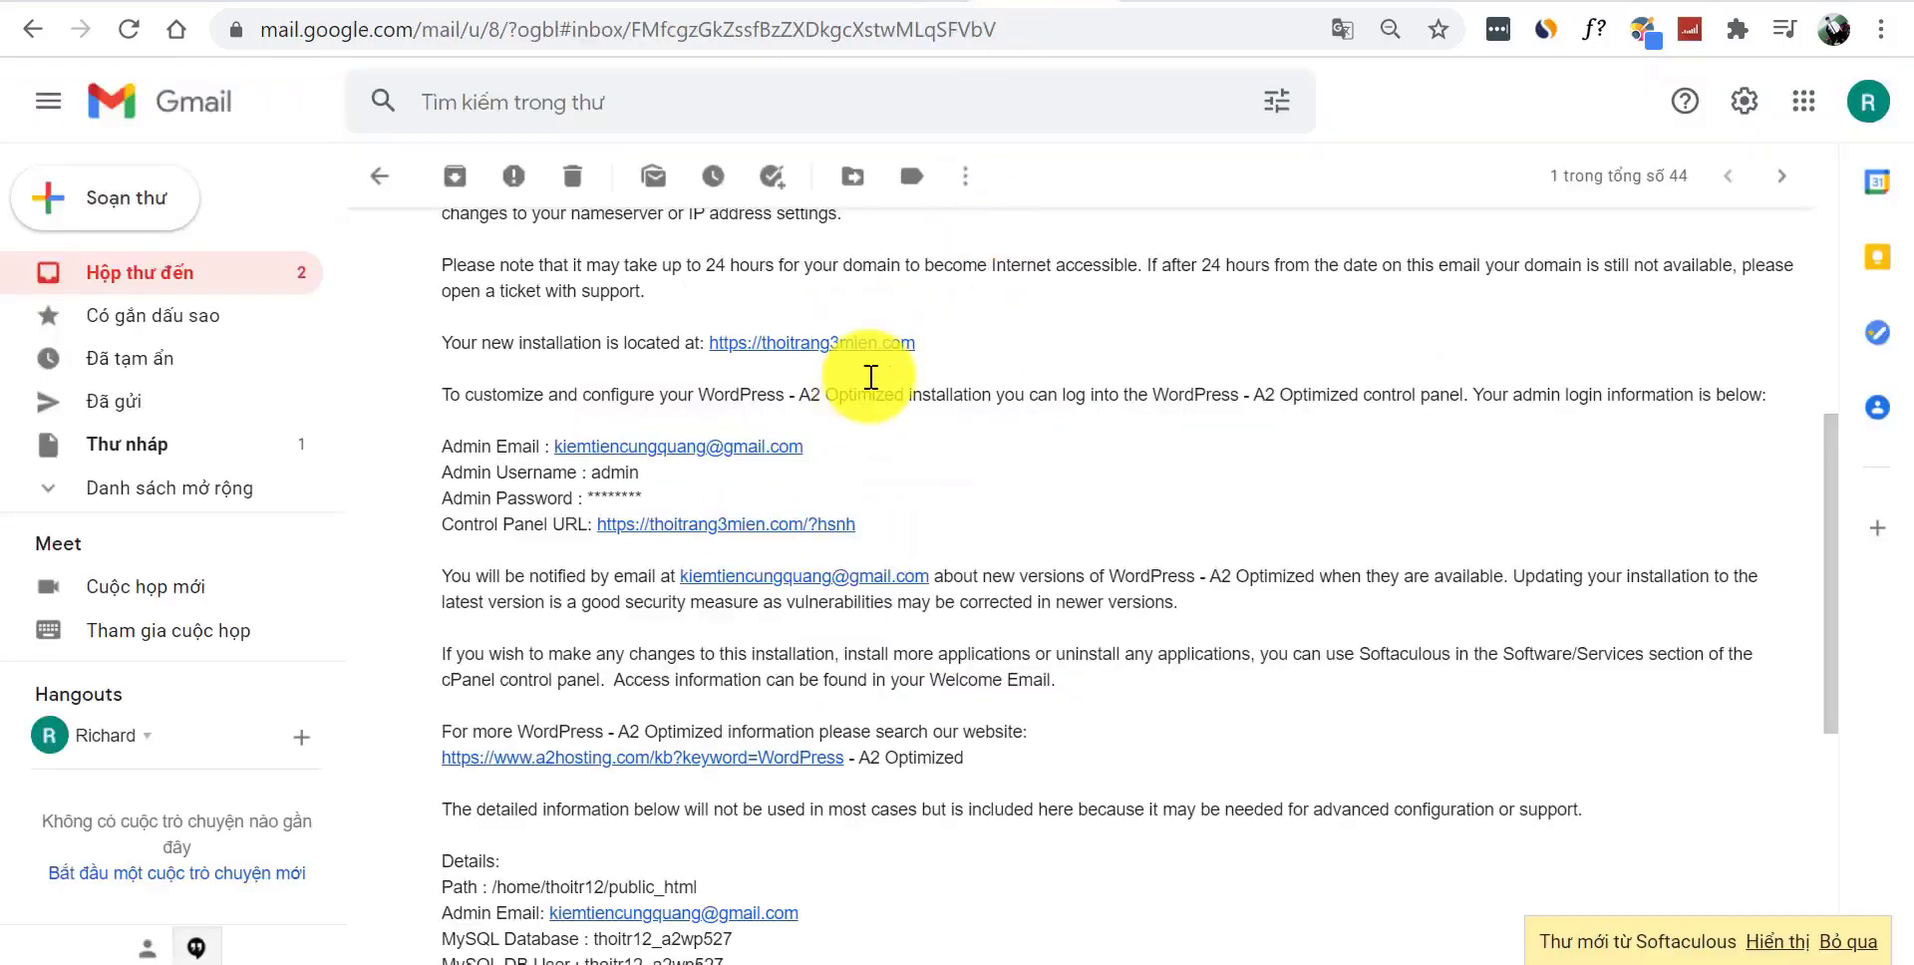
- Back in the inbox, open the newest Softaculous WordPress installation-details email
left_click(379, 176)
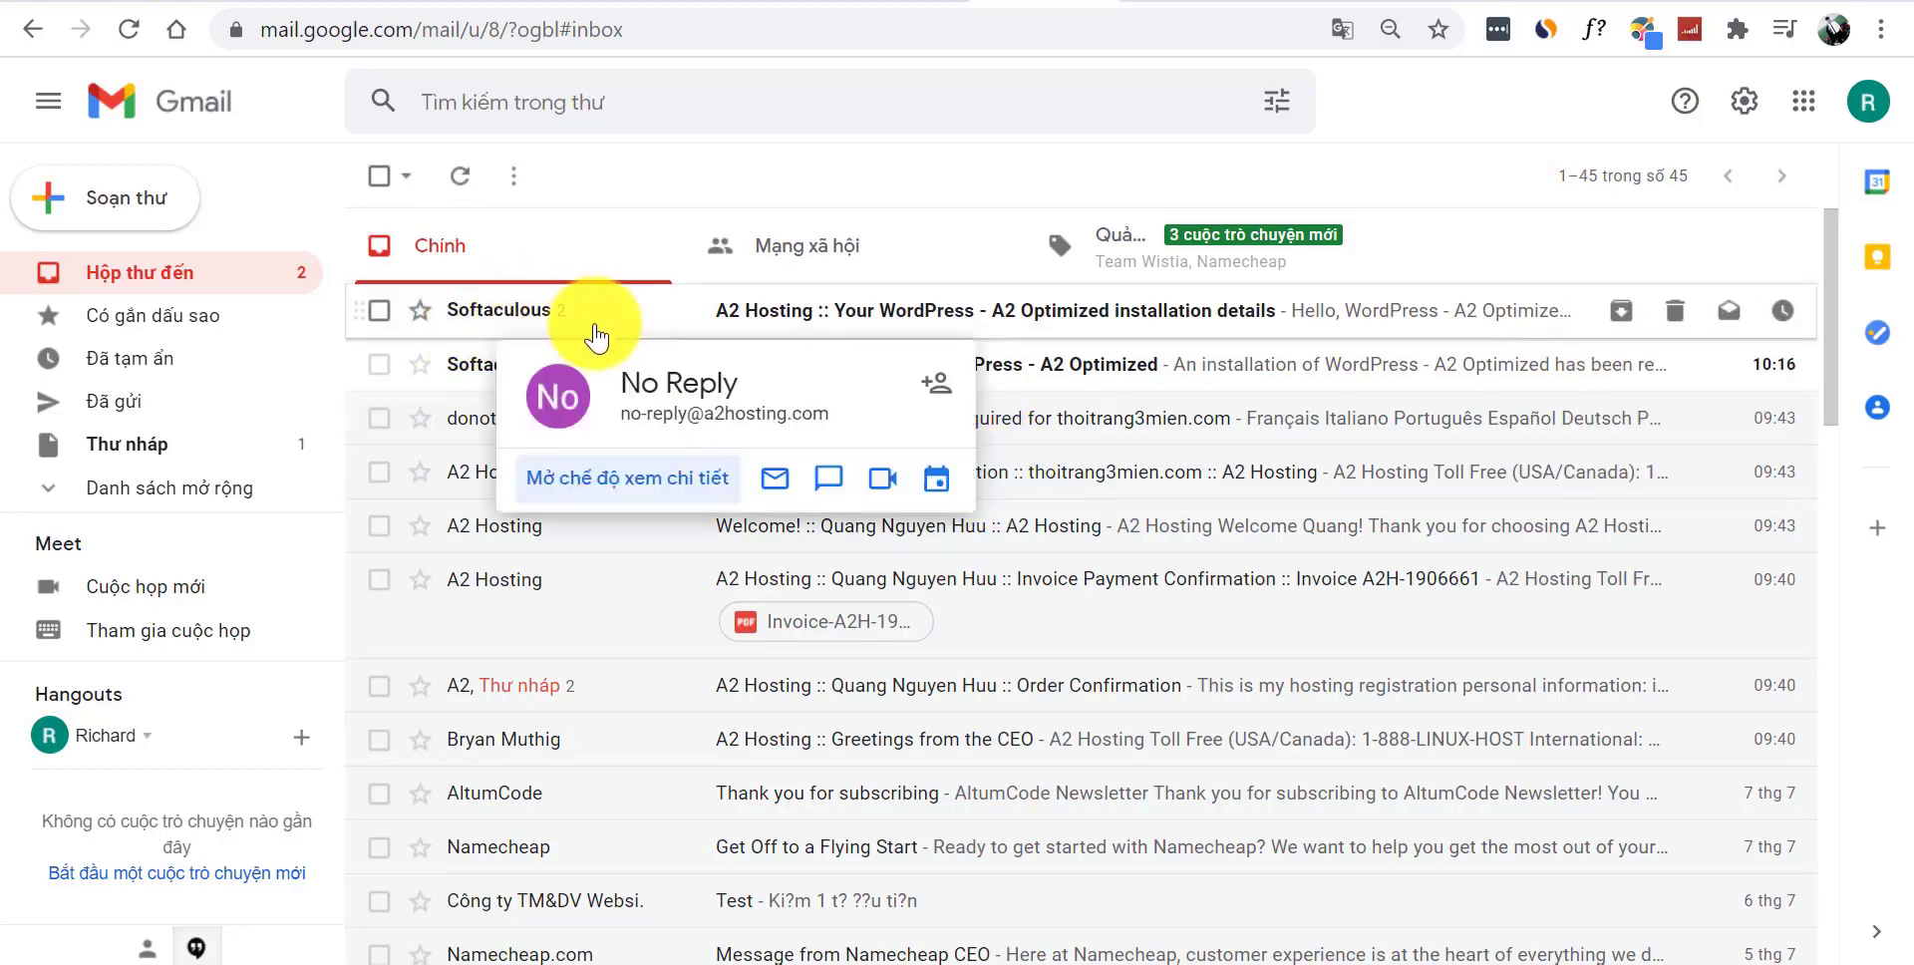
left_click(945, 337)
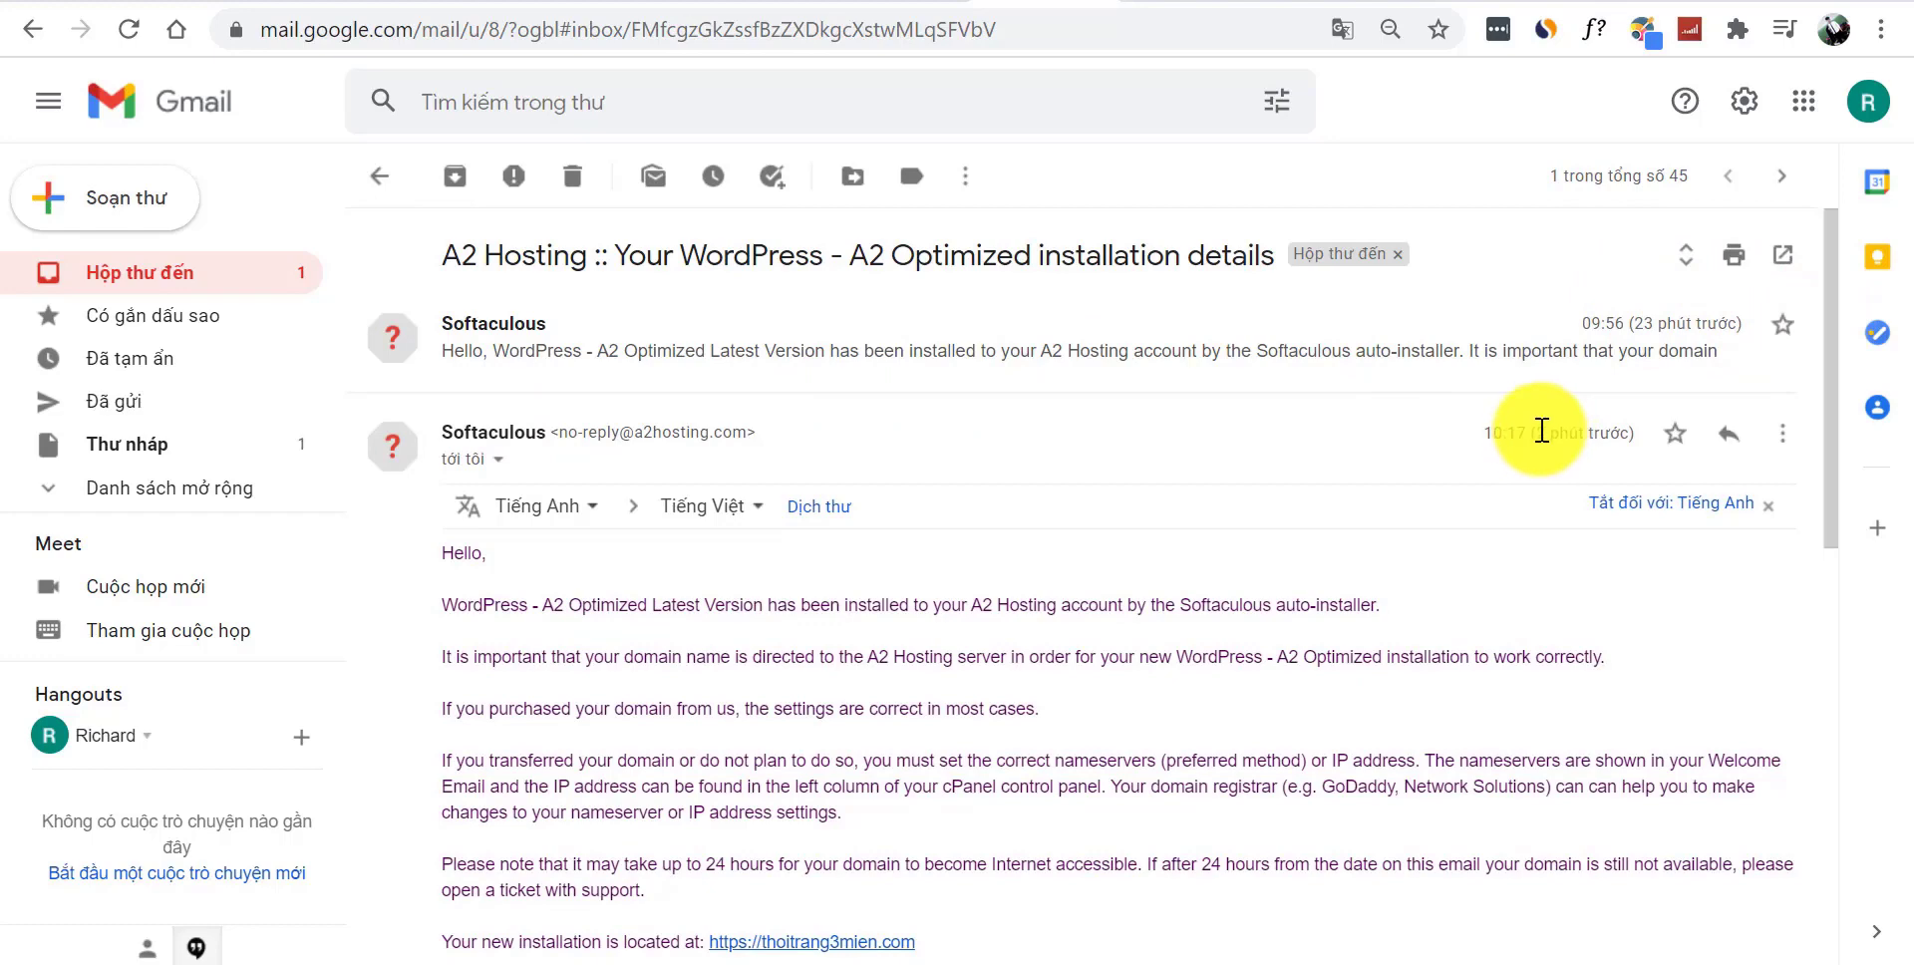
left_click_drag(1539, 430, 1625, 431)
left_click(1416, 464)
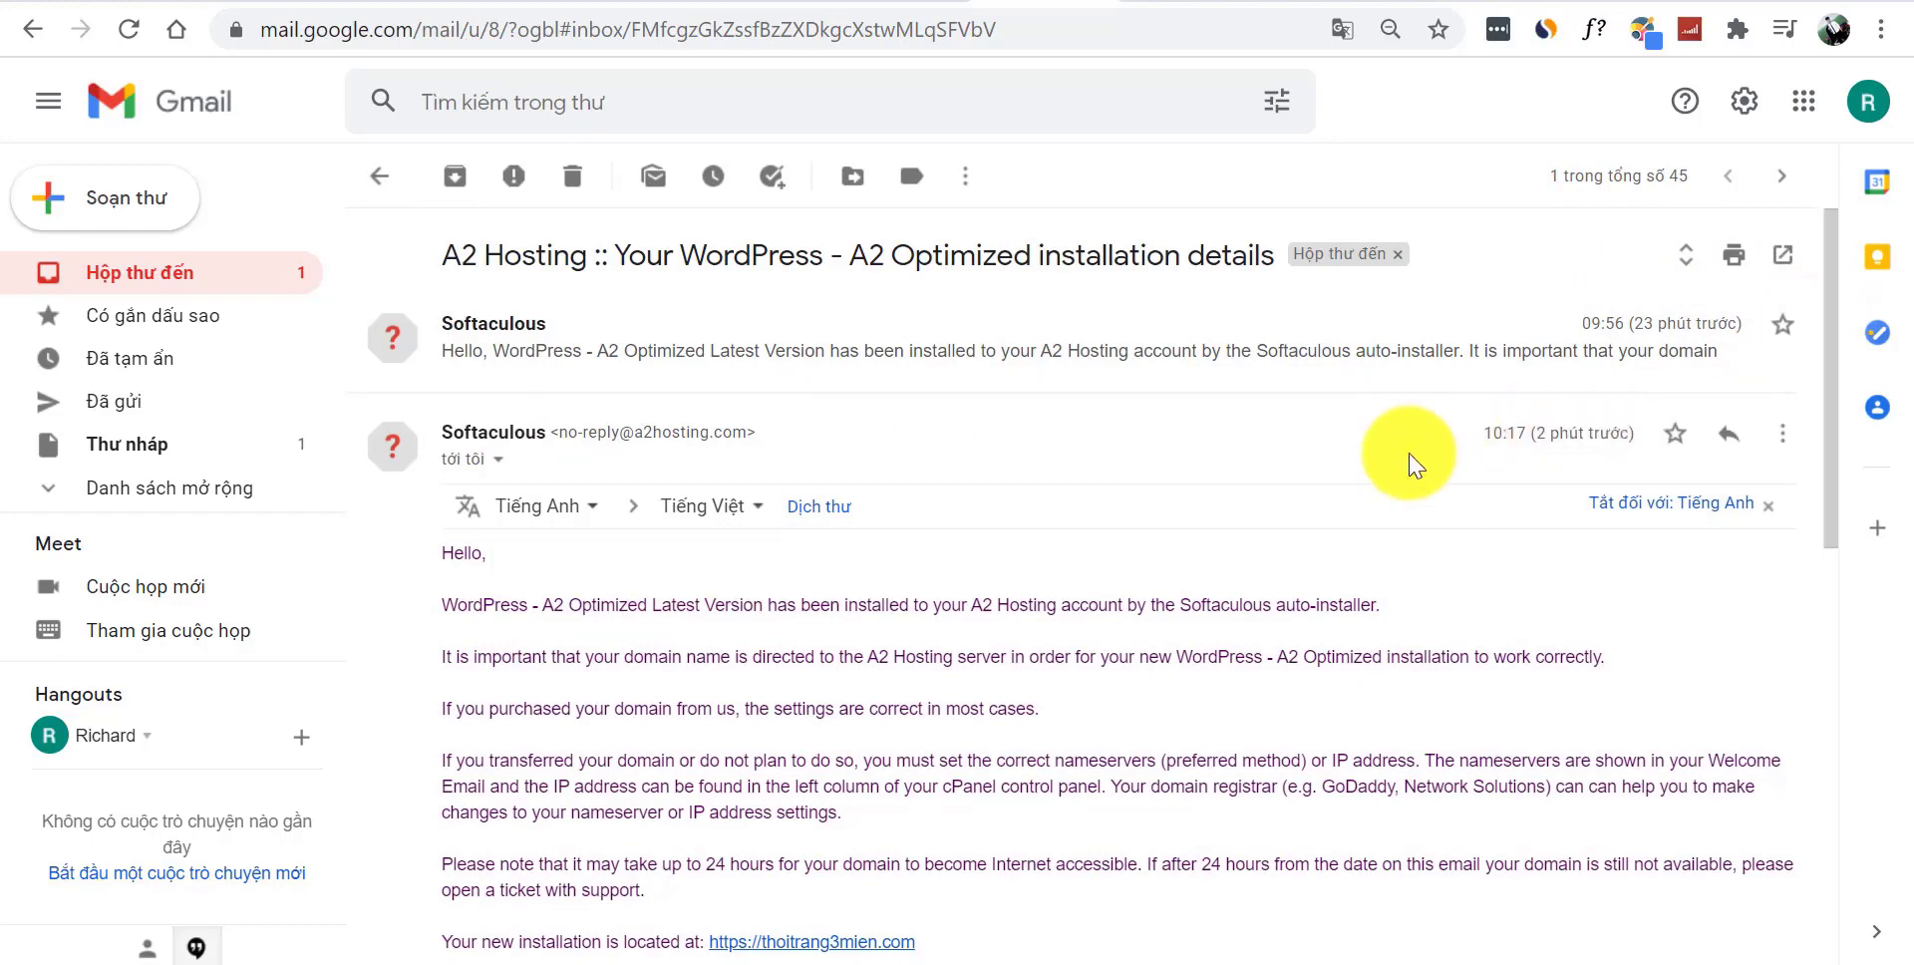
left_click_drag(1532, 432, 1611, 431)
left_click(1450, 466)
- Follow the email's Control Panel URL link to the thoitrang3mien.com login page
left_click_drag(1833, 343, 1853, 578)
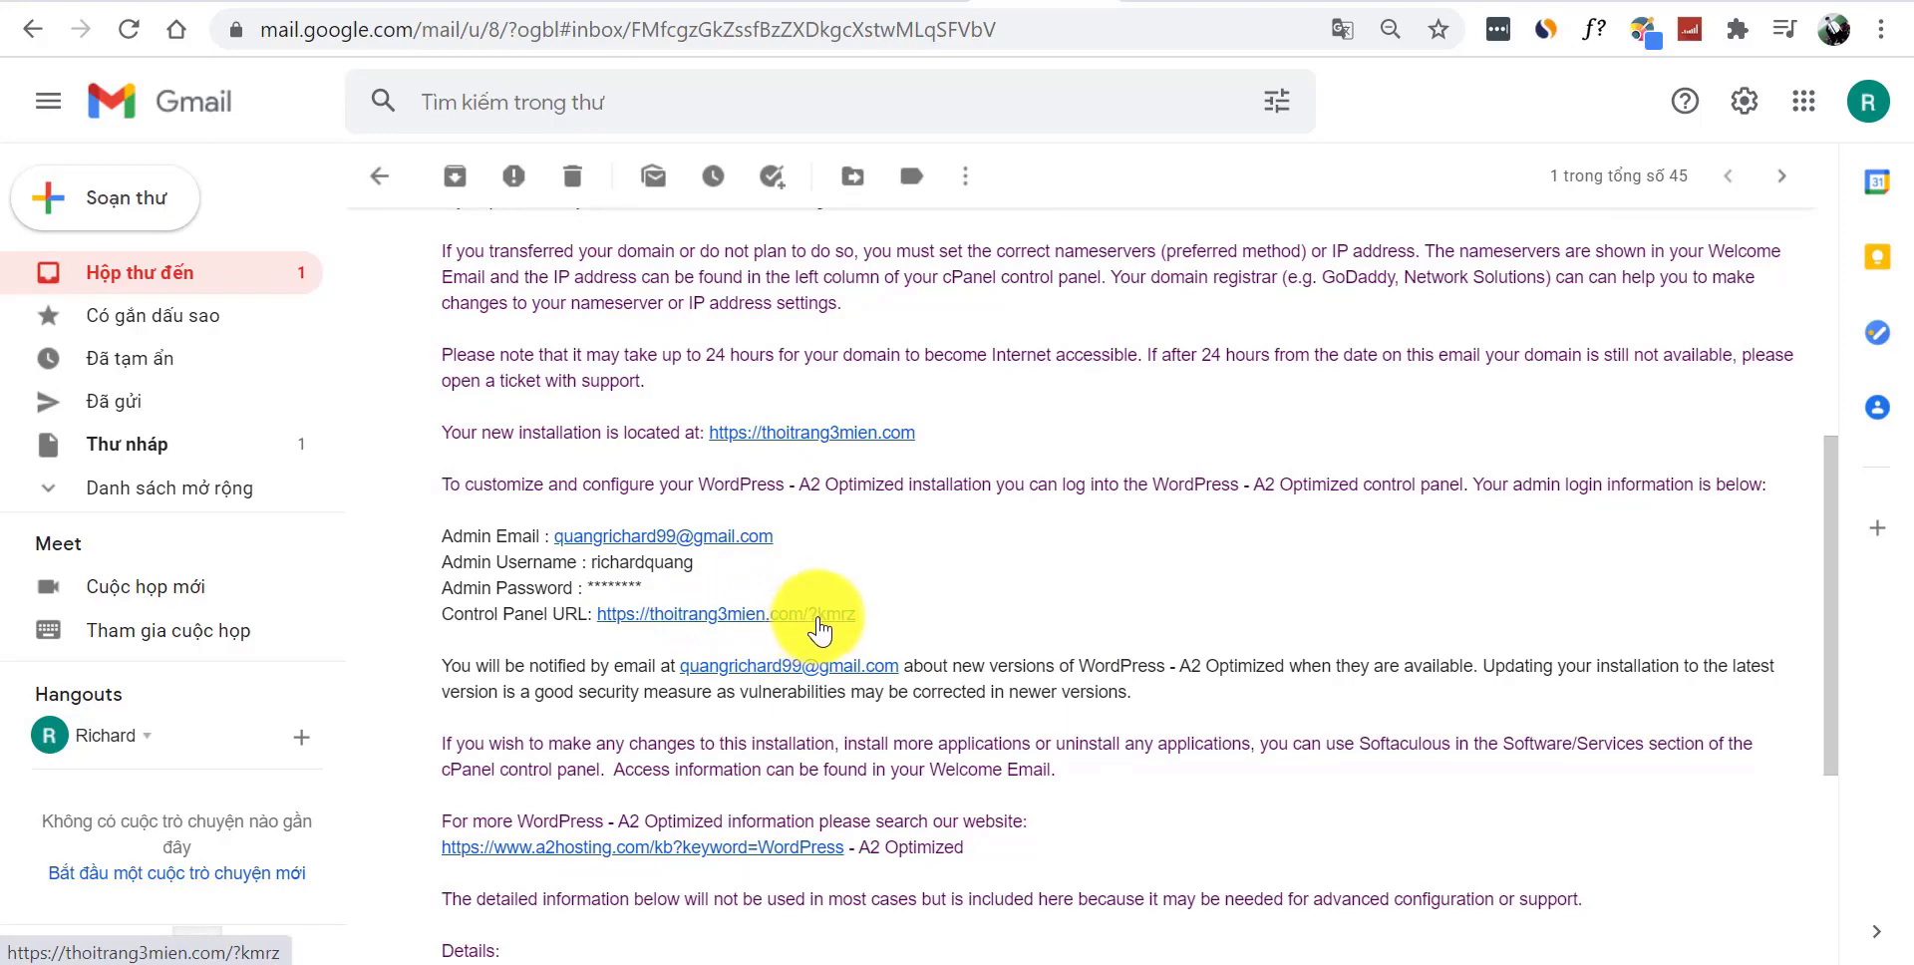
left_click(761, 632)
left_click(1097, 3)
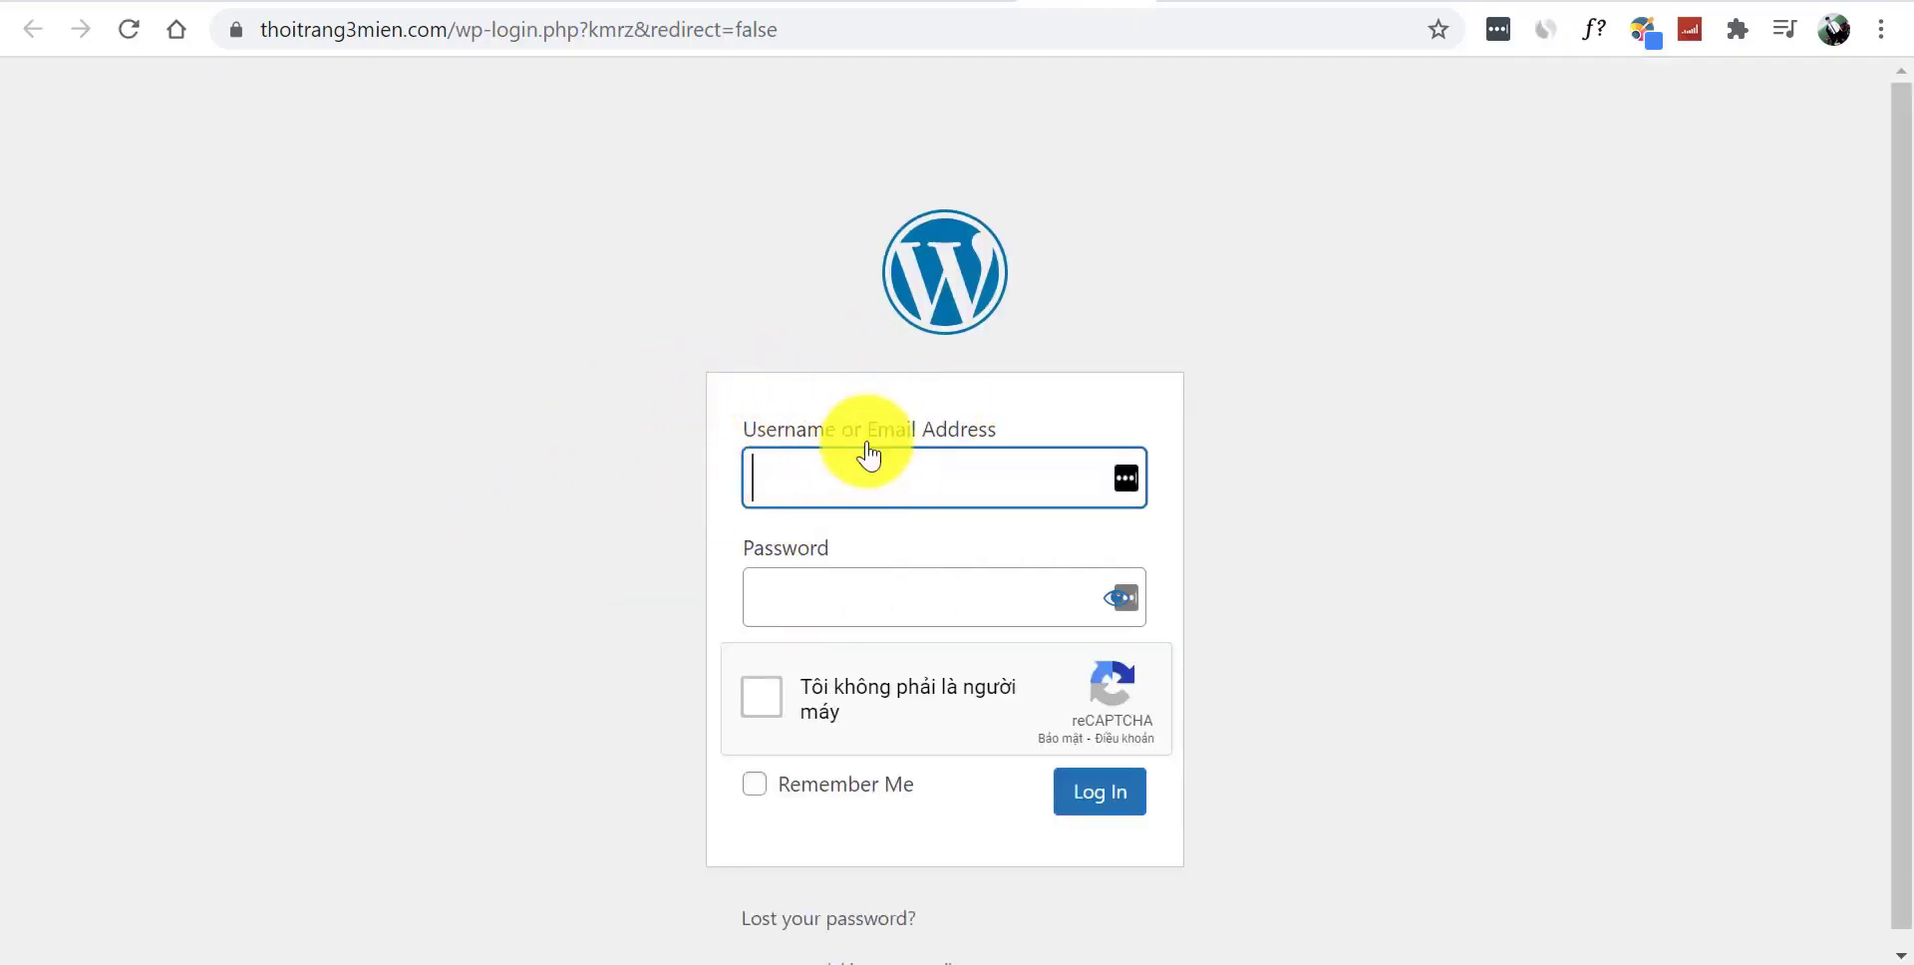
- Log into WordPress with the admin username and password, passing reCAPTCHA and saving the password
type("r")
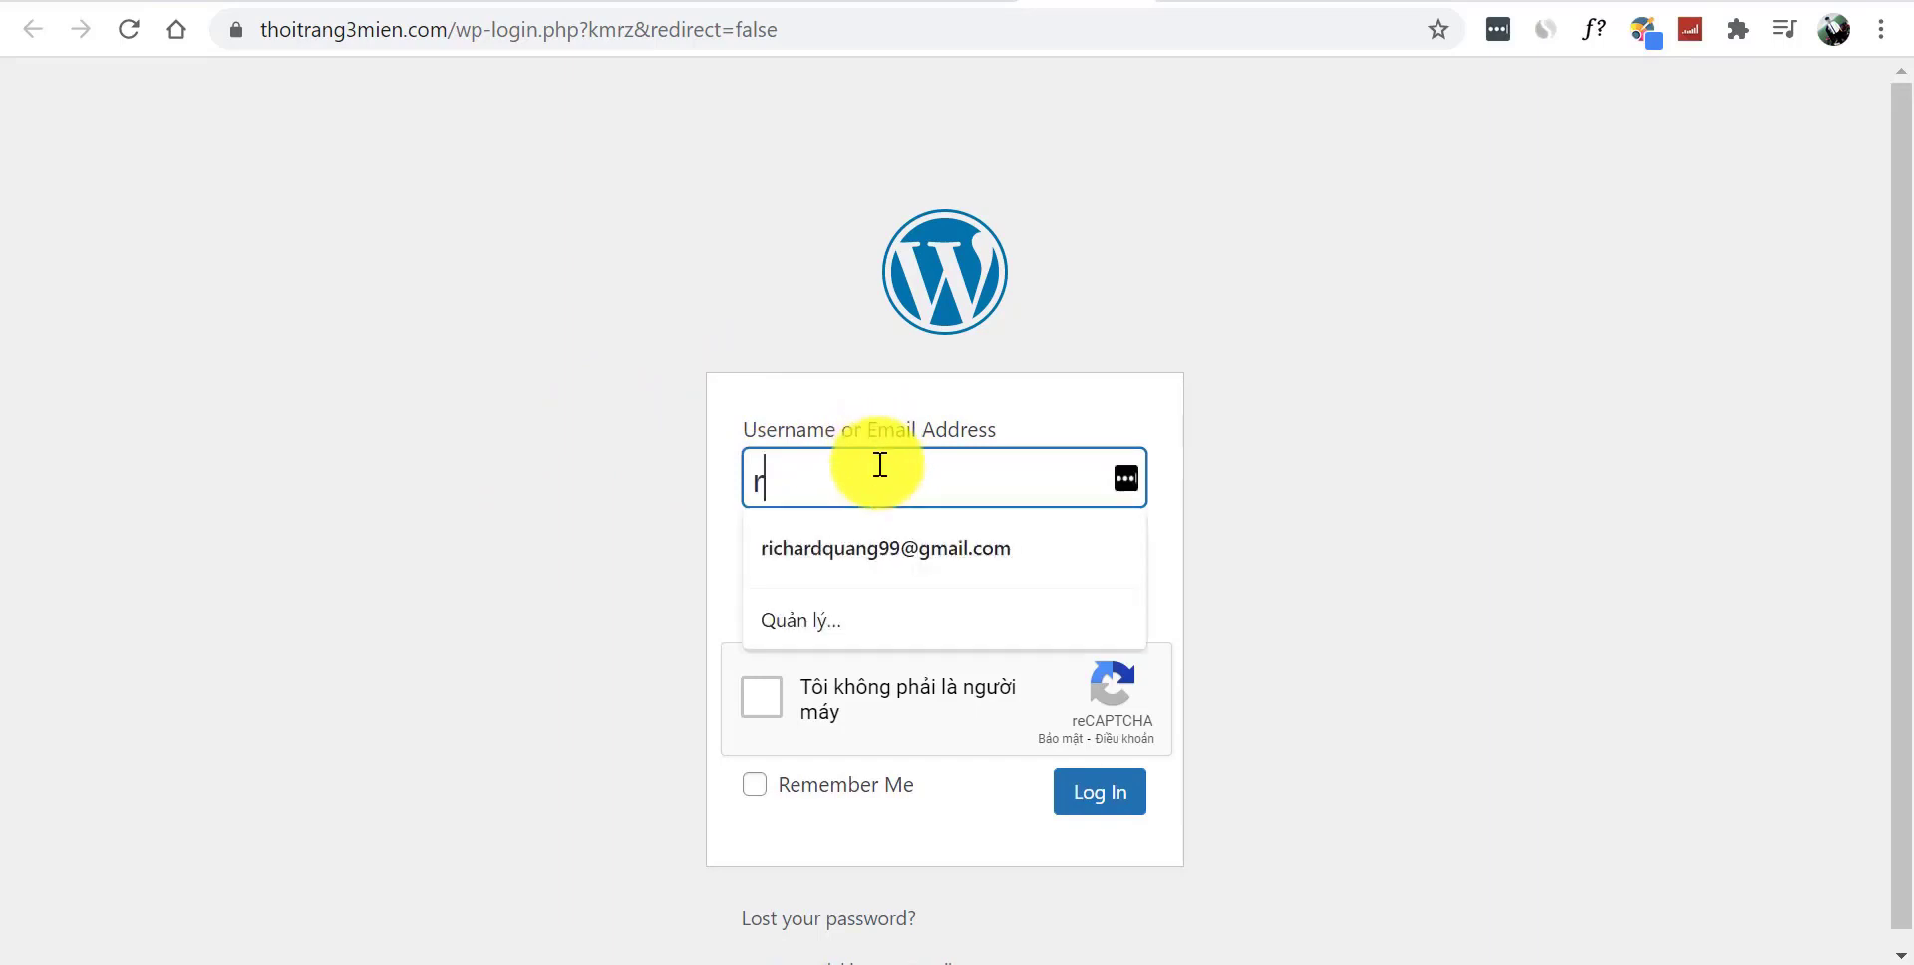
key("Tab")
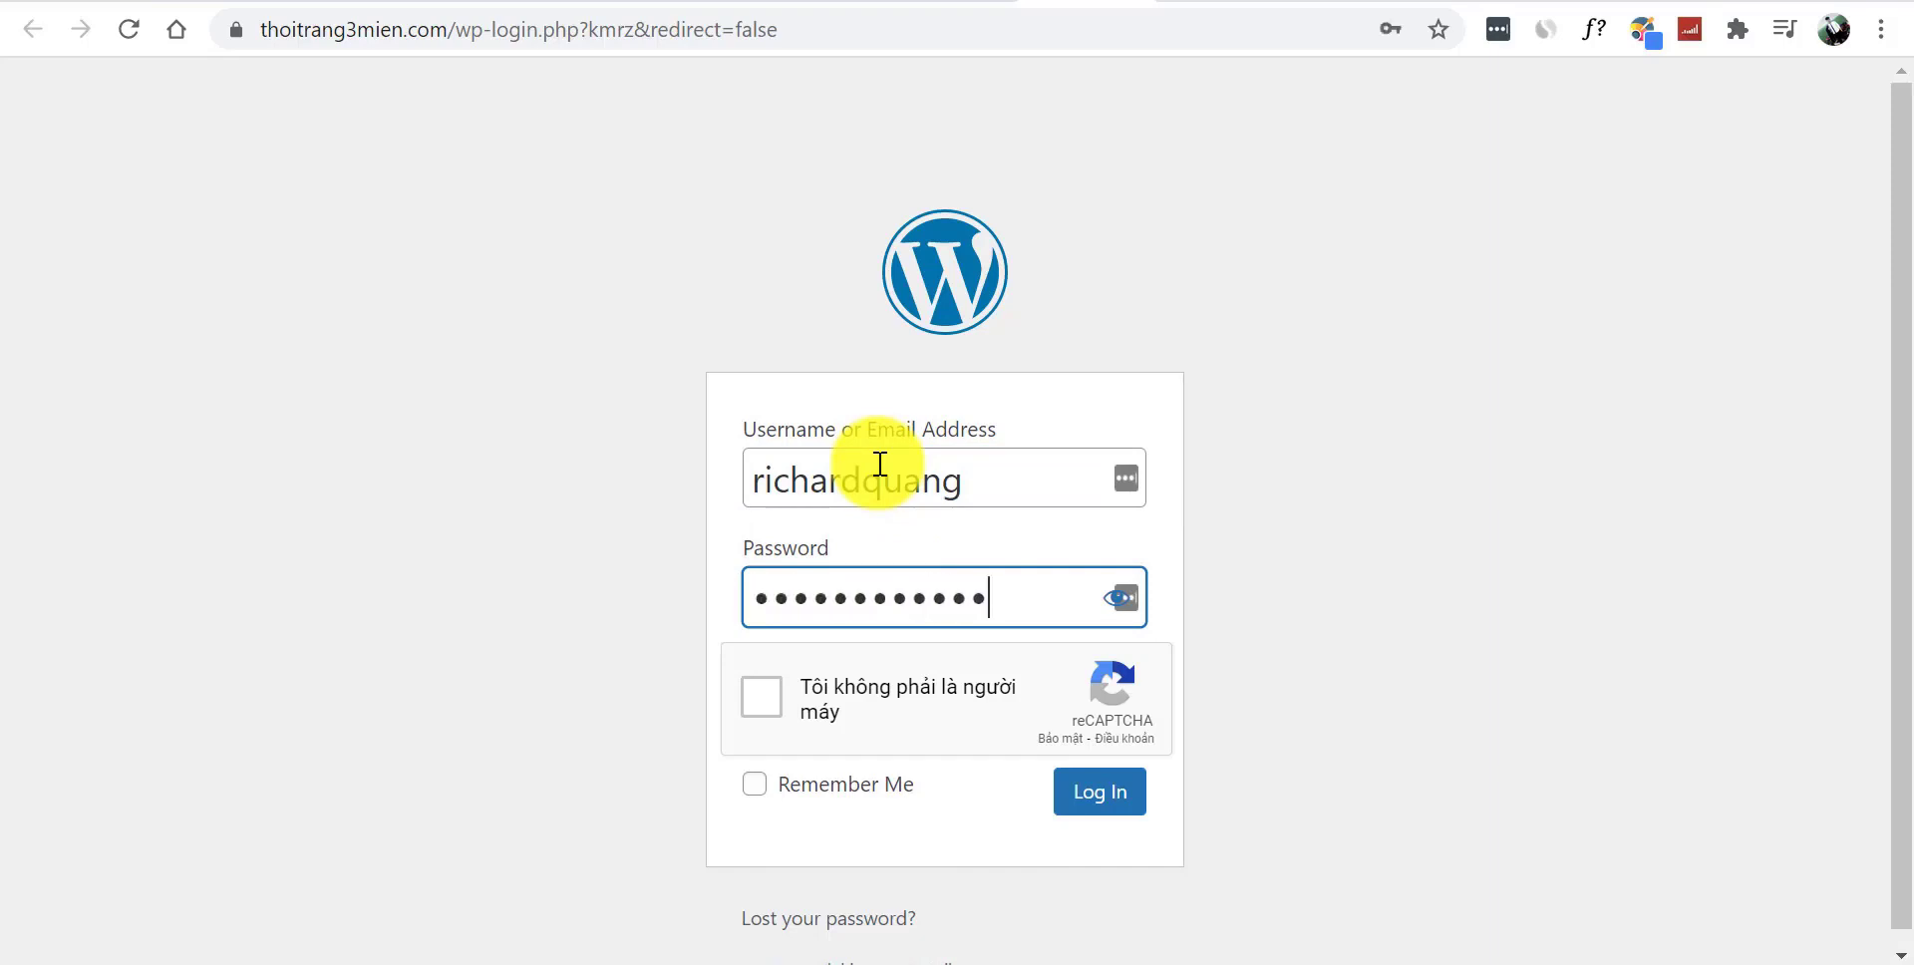
left_click(767, 695)
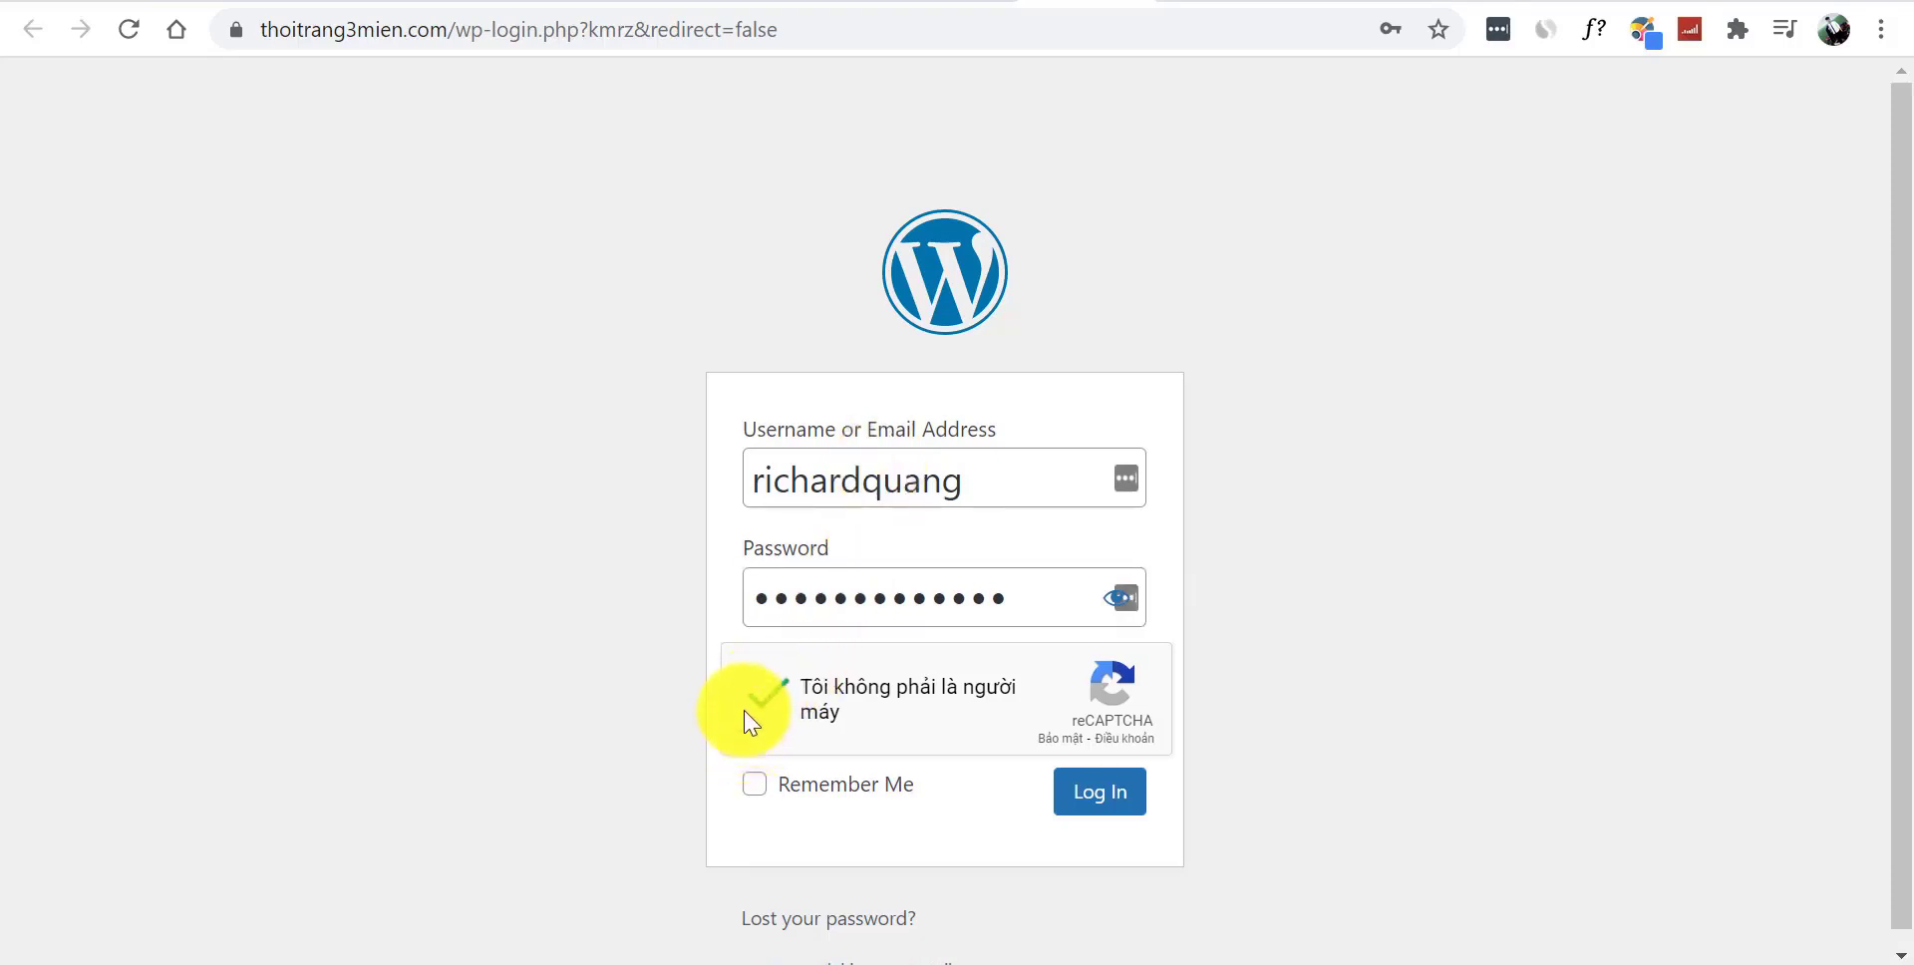
left_click(1096, 803)
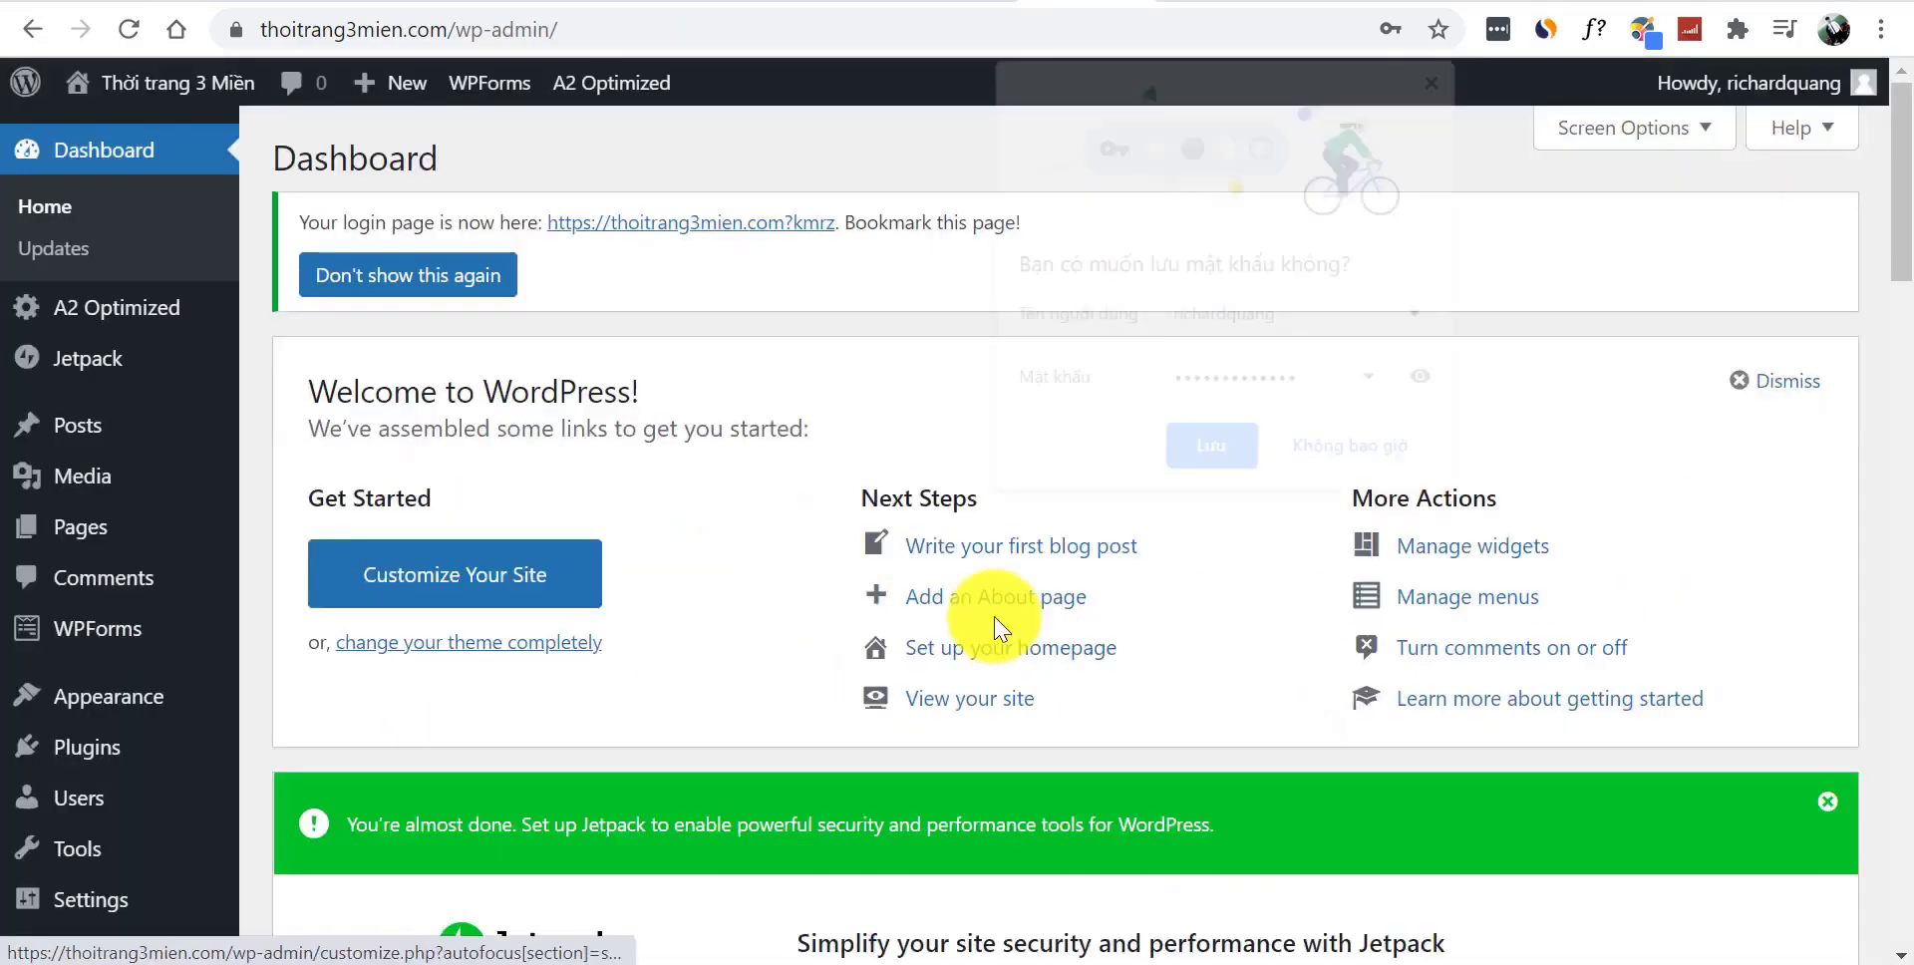
left_click(1210, 456)
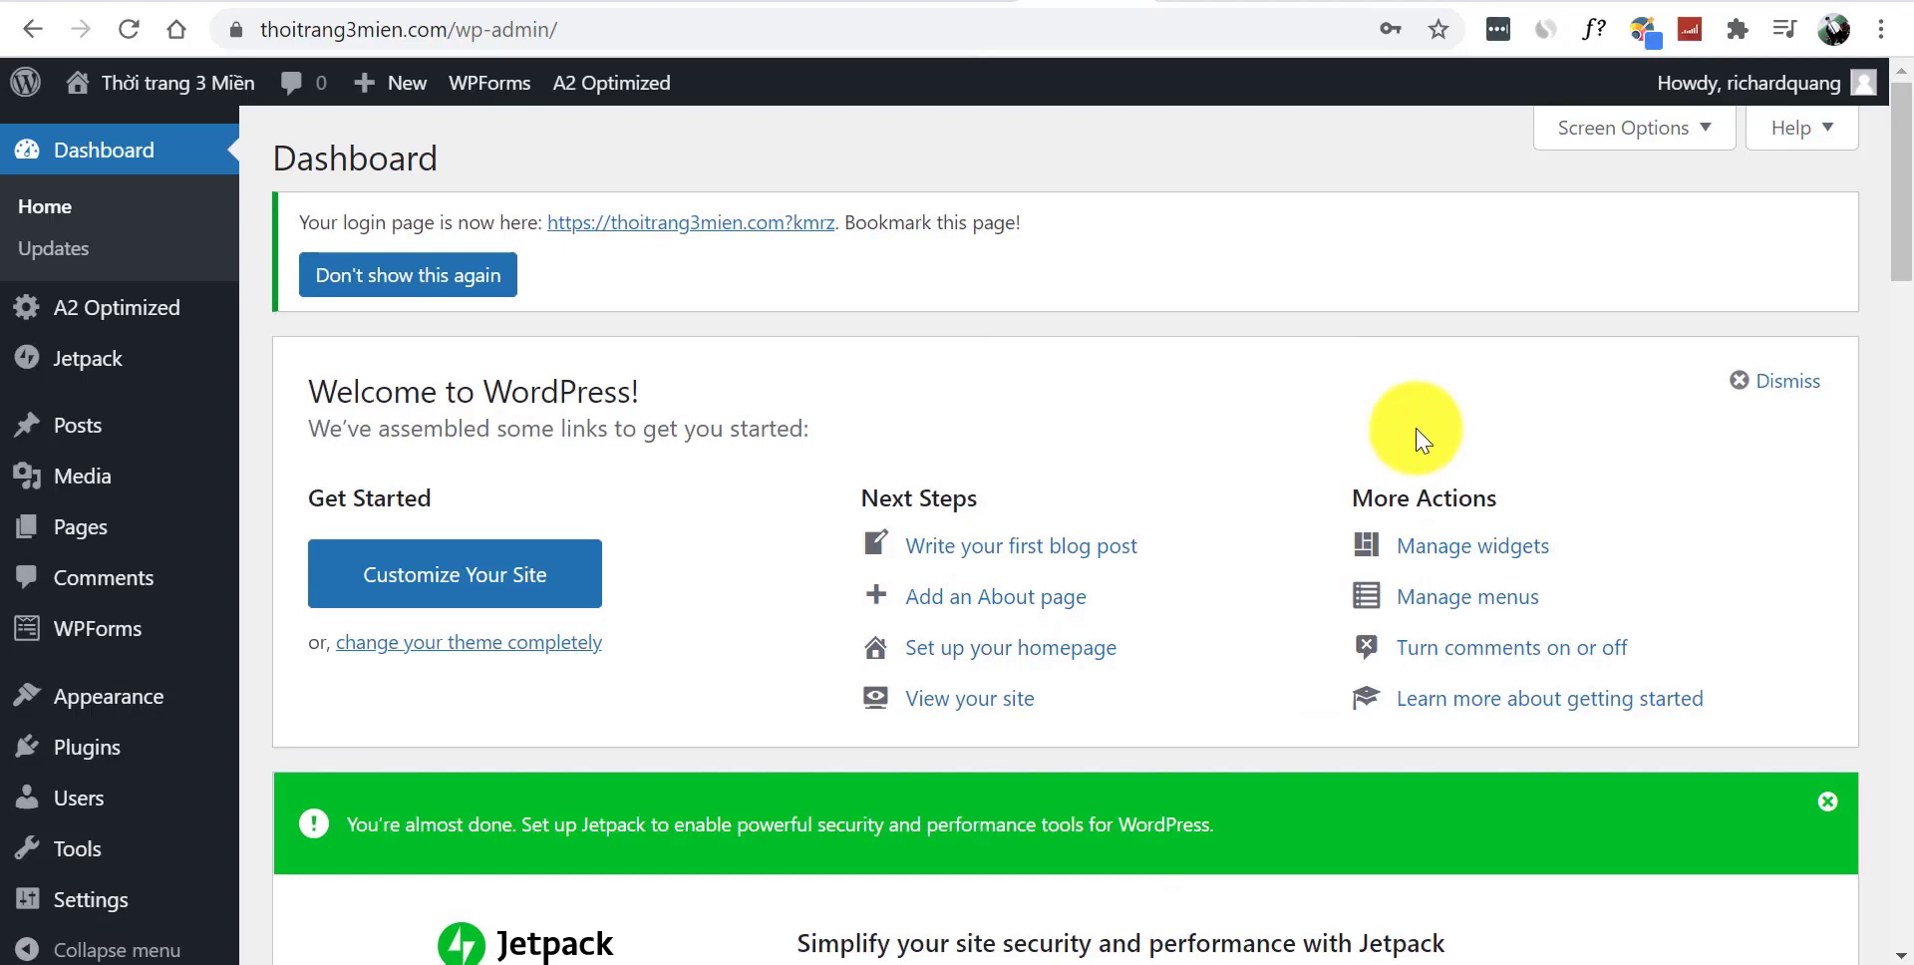
- Dismiss the Welcome to WordPress and Jetpack panels, then return to the A2 Hosting login
left_click(1747, 379)
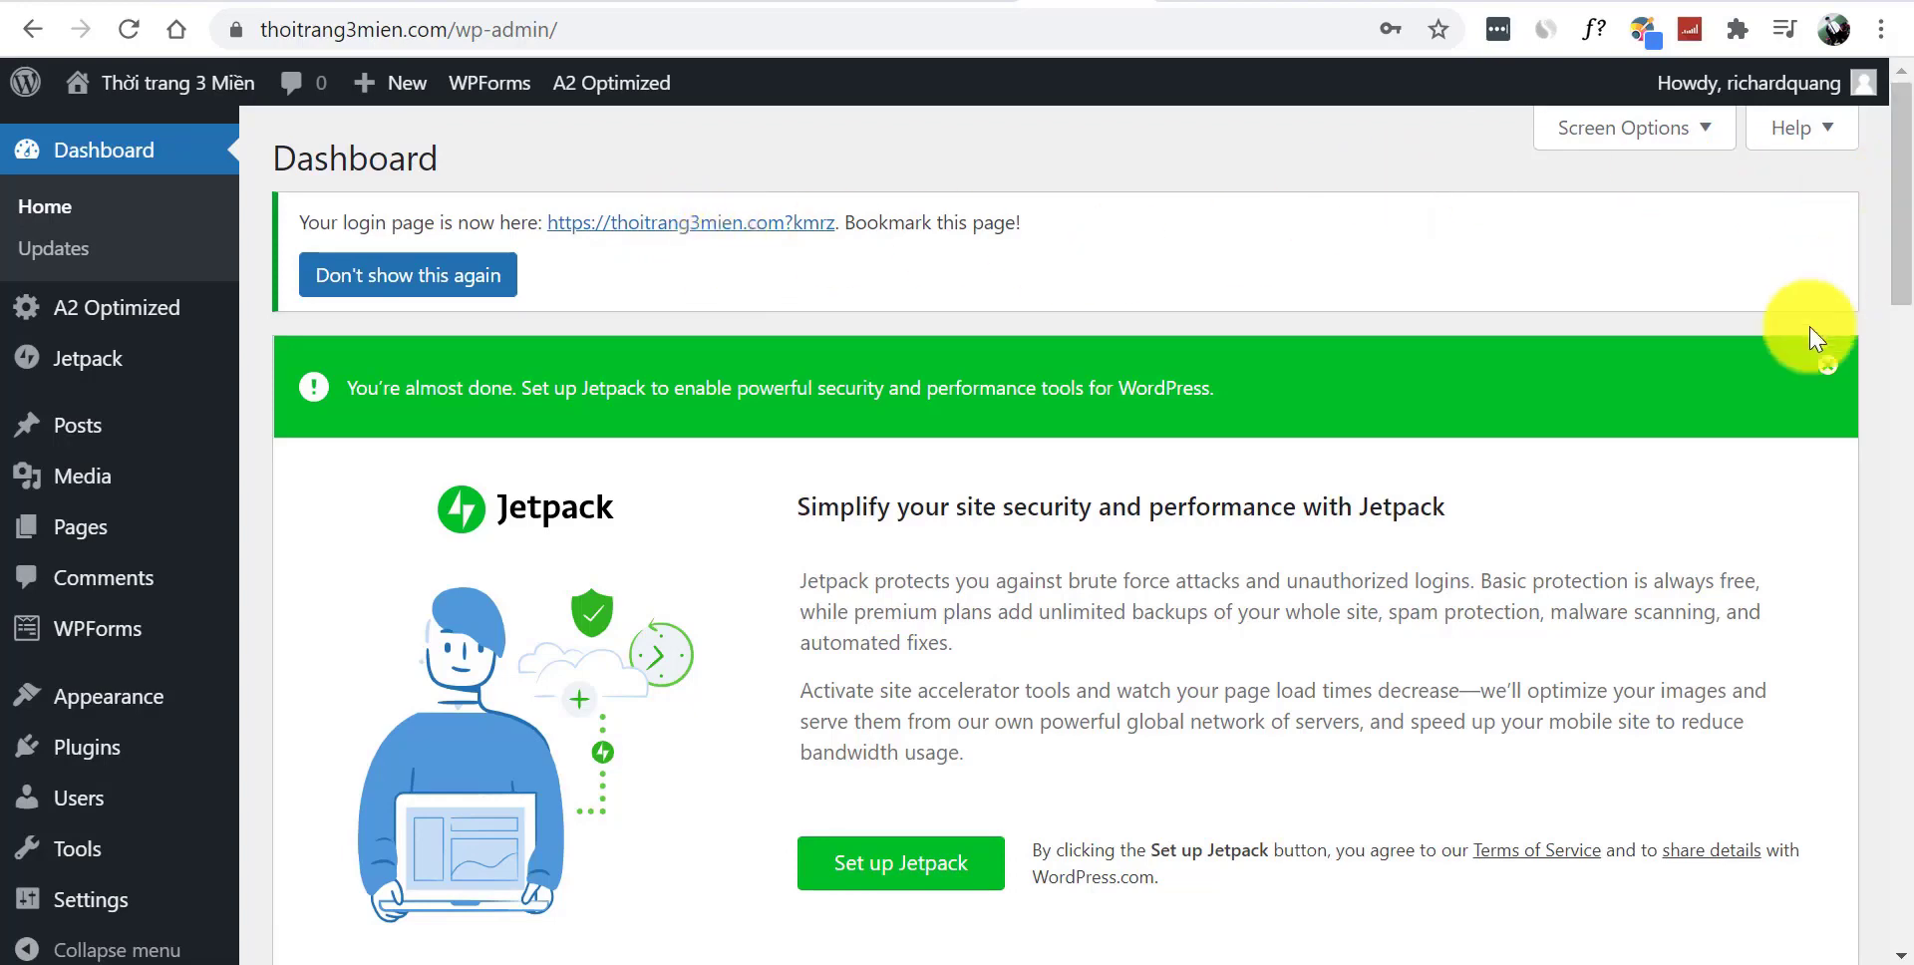
left_click(1827, 366)
mouse_move(1897, 236)
left_mouse_down()
mouse_move(1894, 747)
mouse_move(1888, 222)
left_mouse_up()
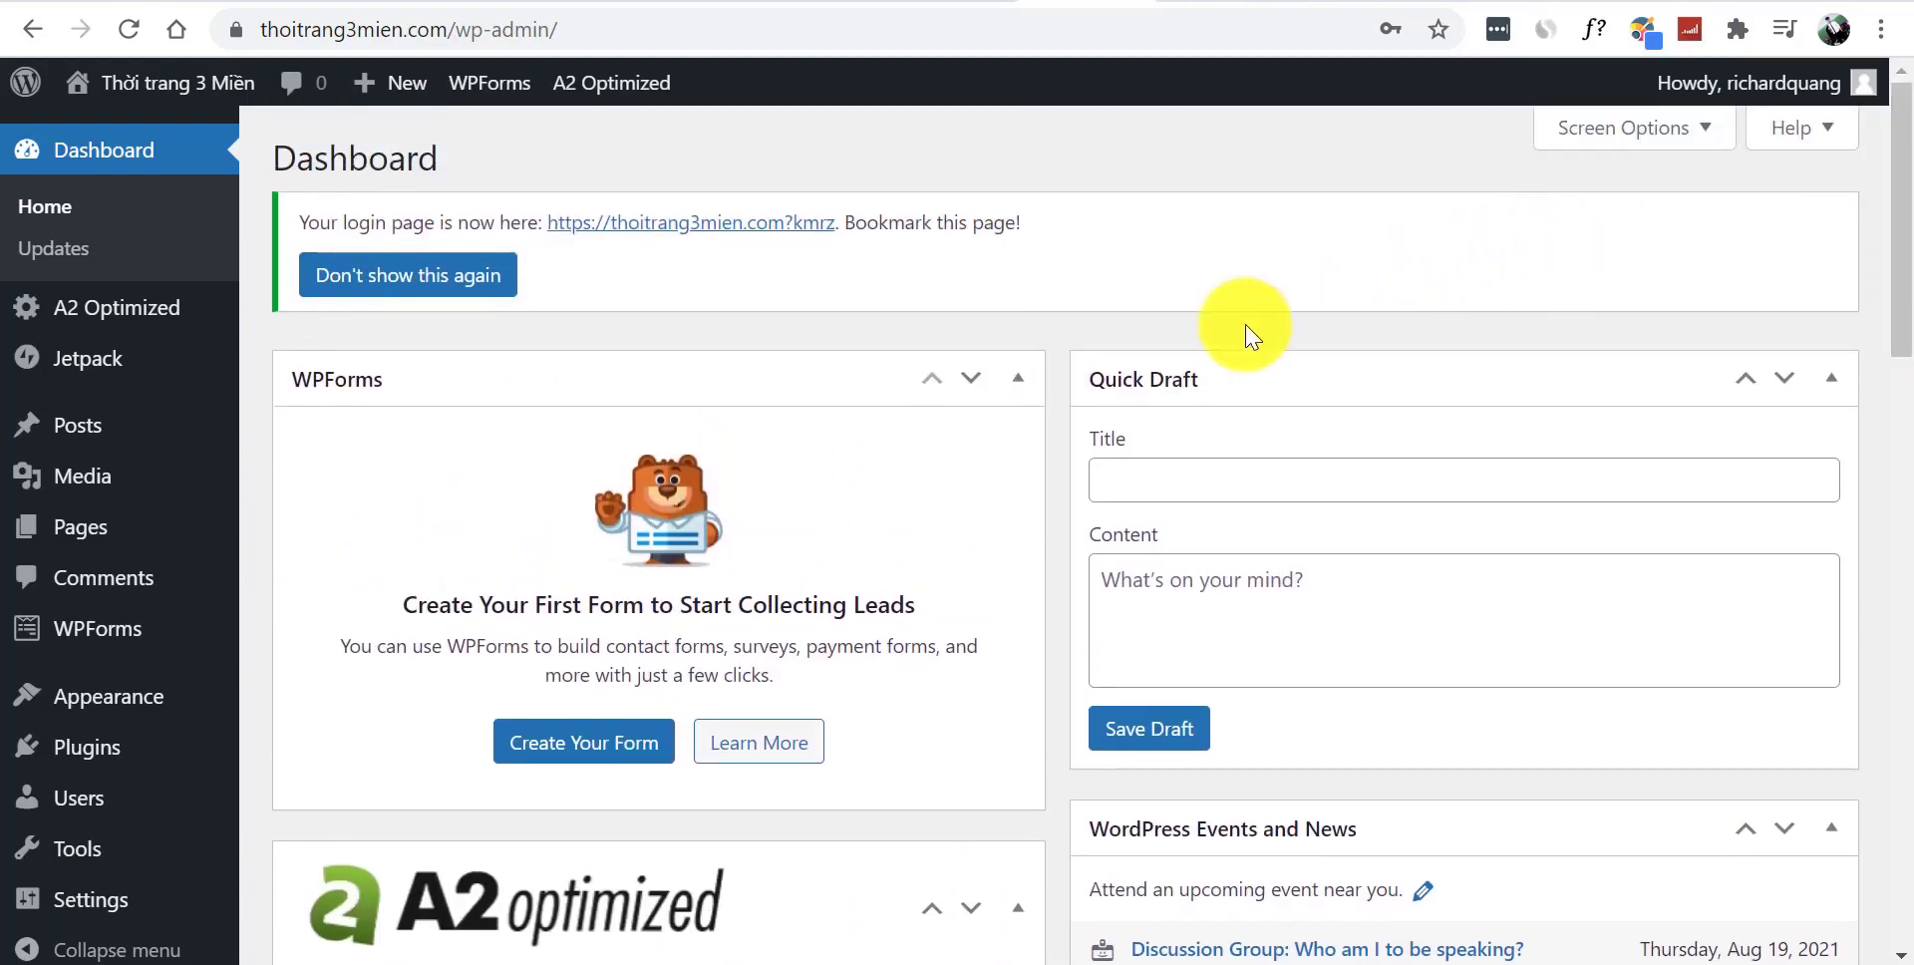
left_click(319, 14)
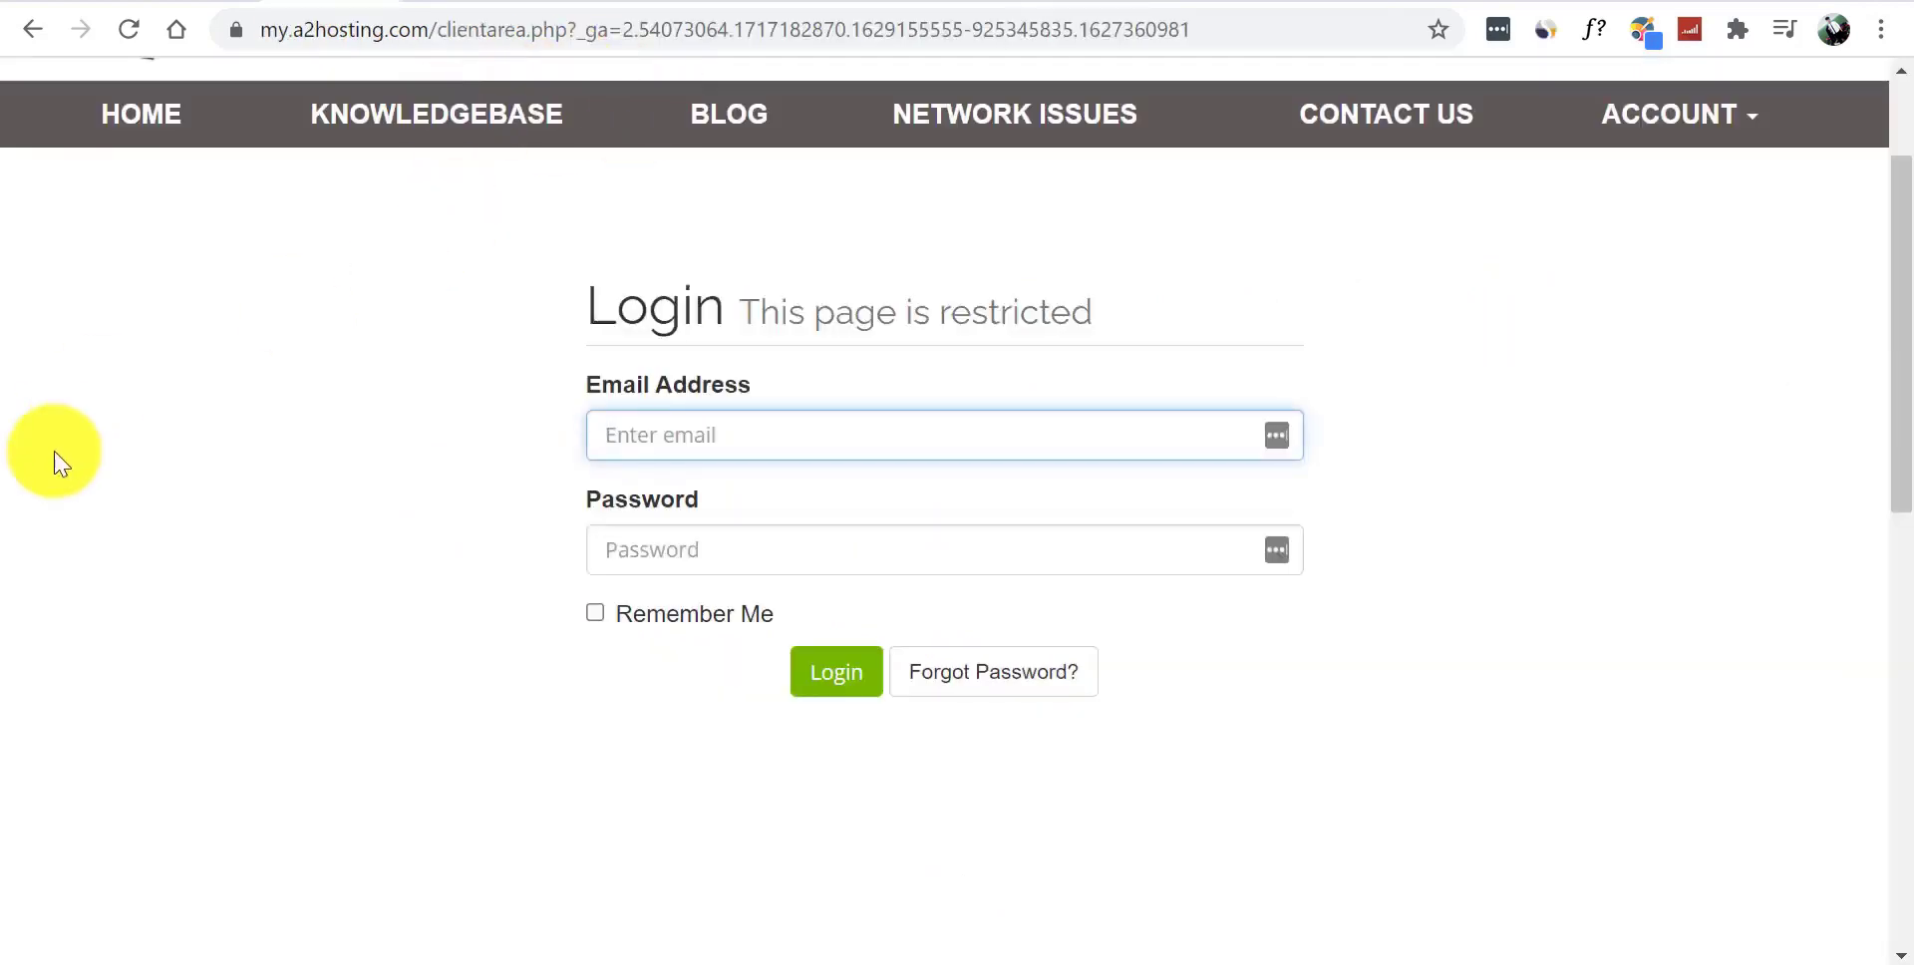
- Sign into the A2 Hosting client area with the saved email and password, saving it in Chrome
scroll(1886, 287, "up", 2)
scroll(1396, 379, "down", 1)
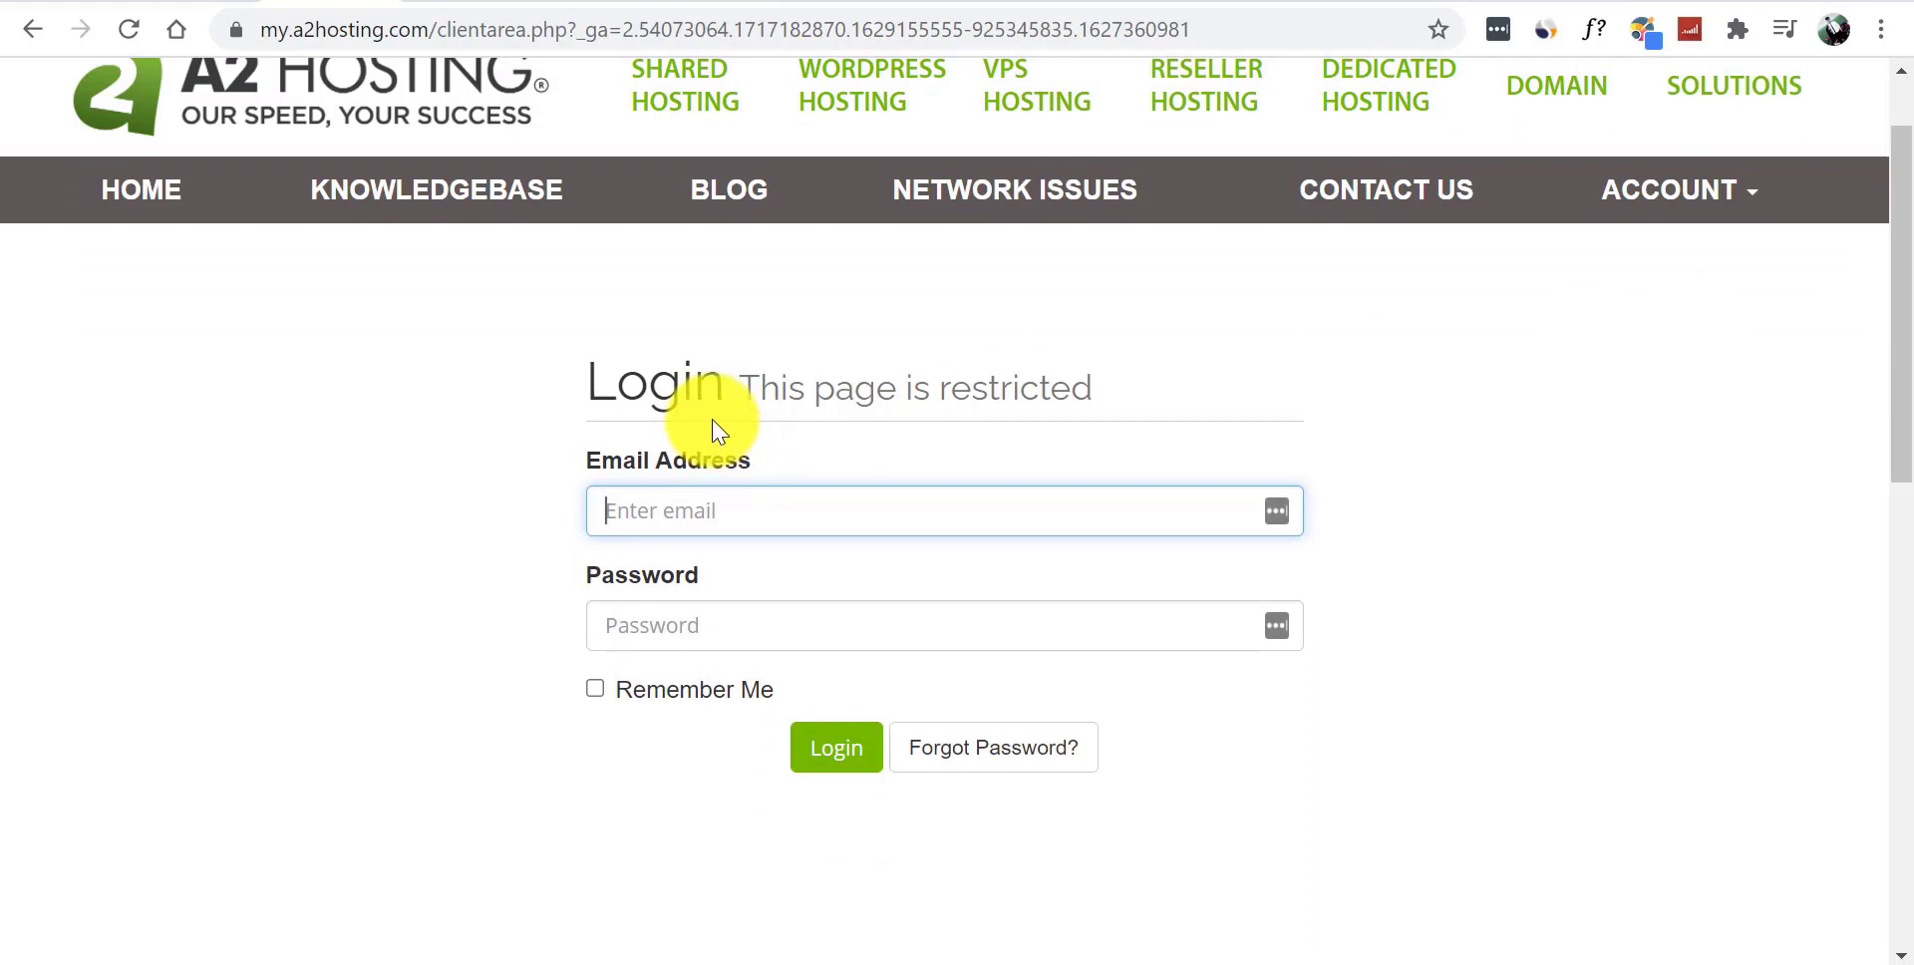
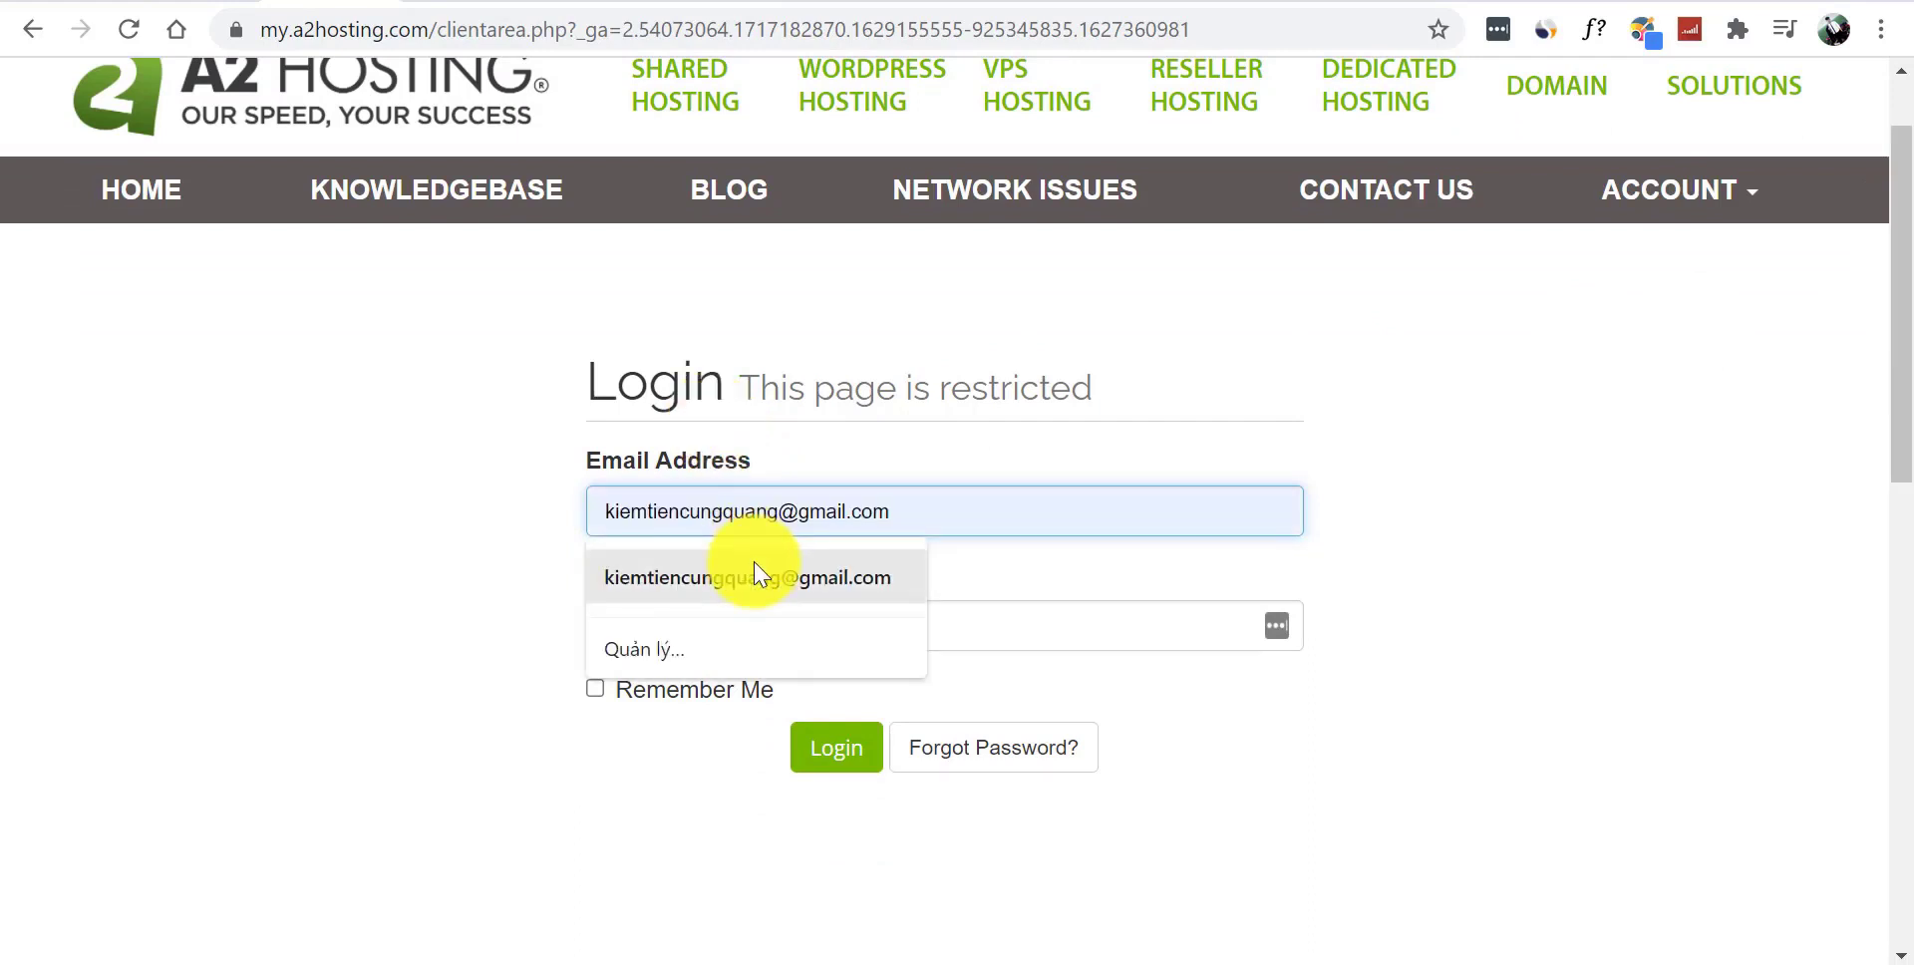
left_click(761, 576)
left_click(813, 619)
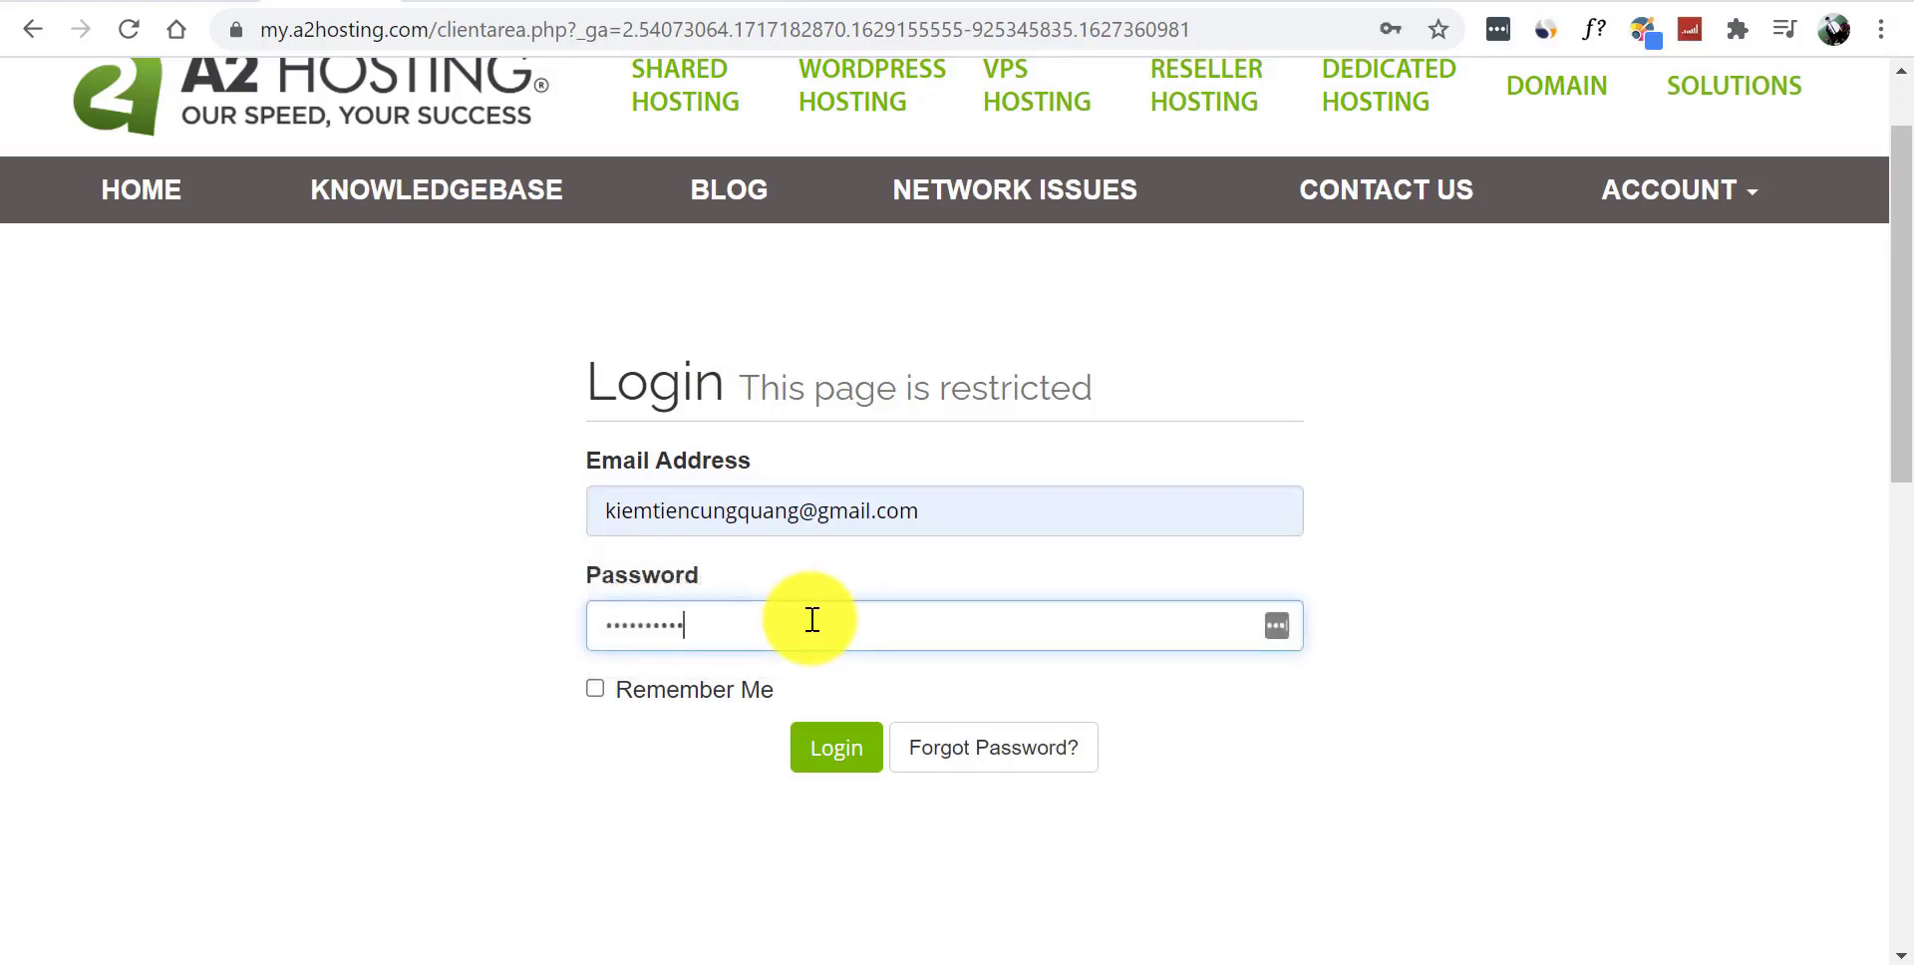
left_click(843, 743)
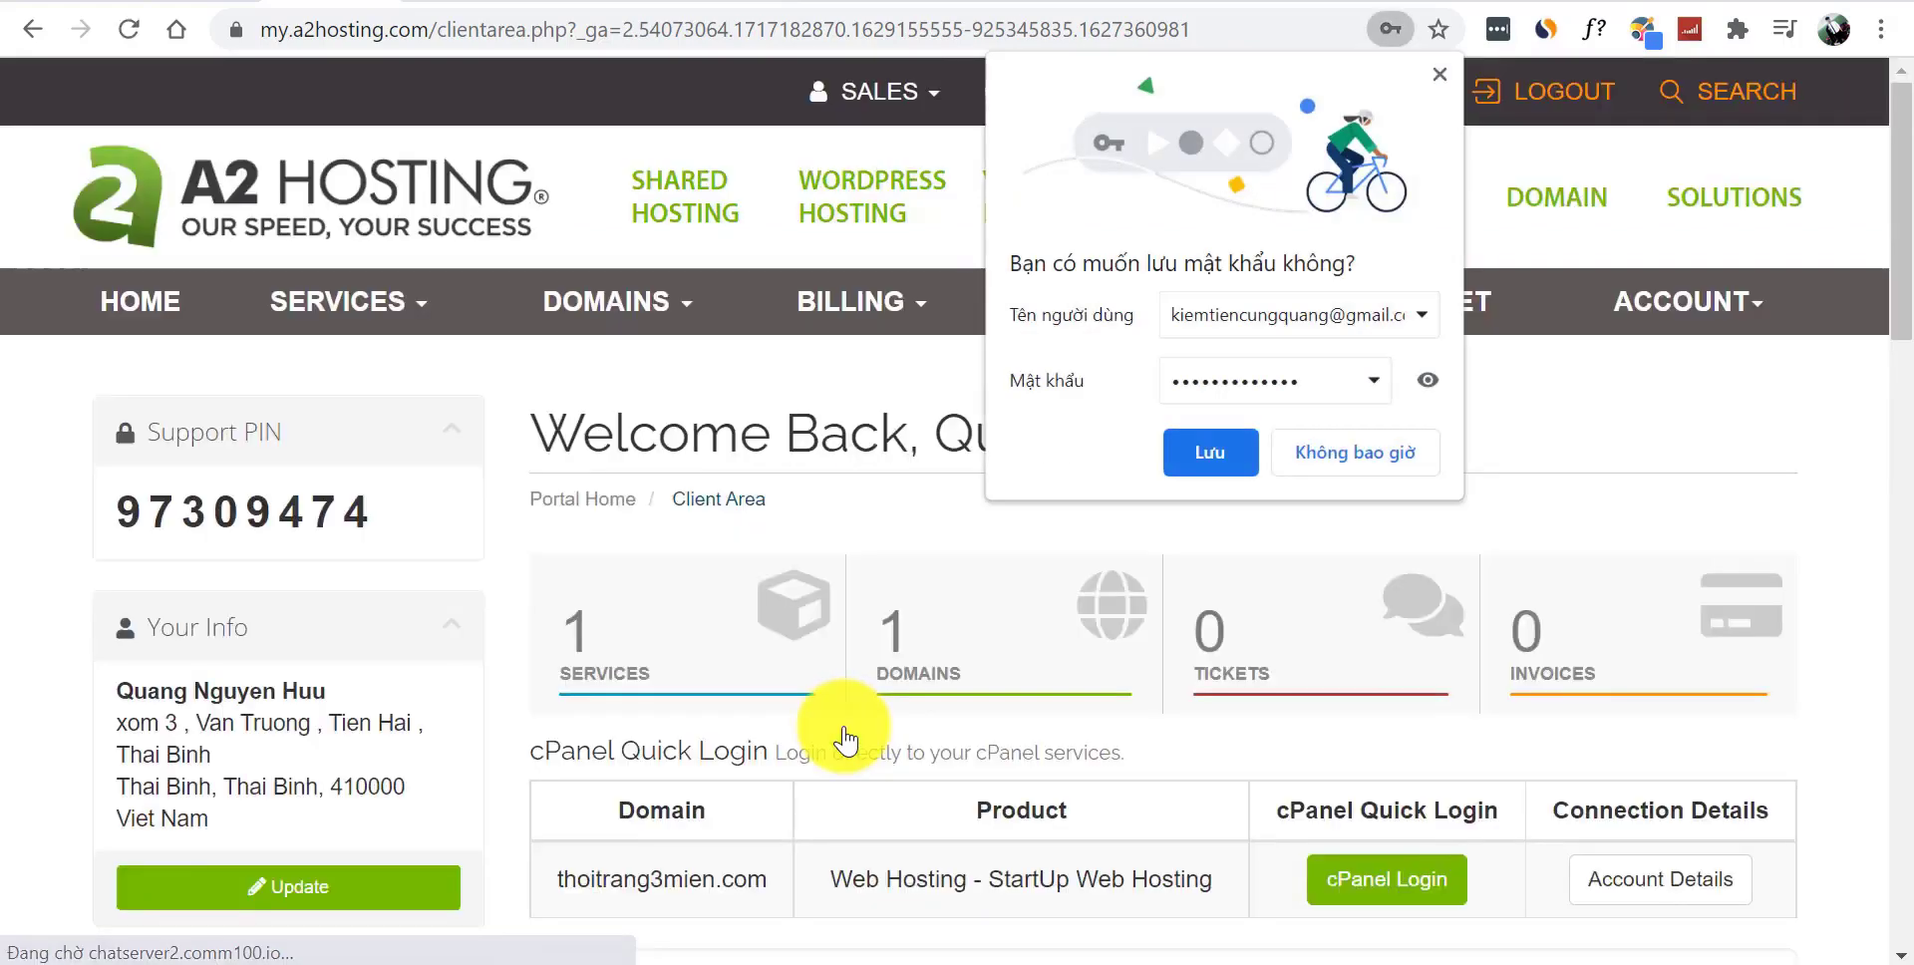
left_click(1200, 447)
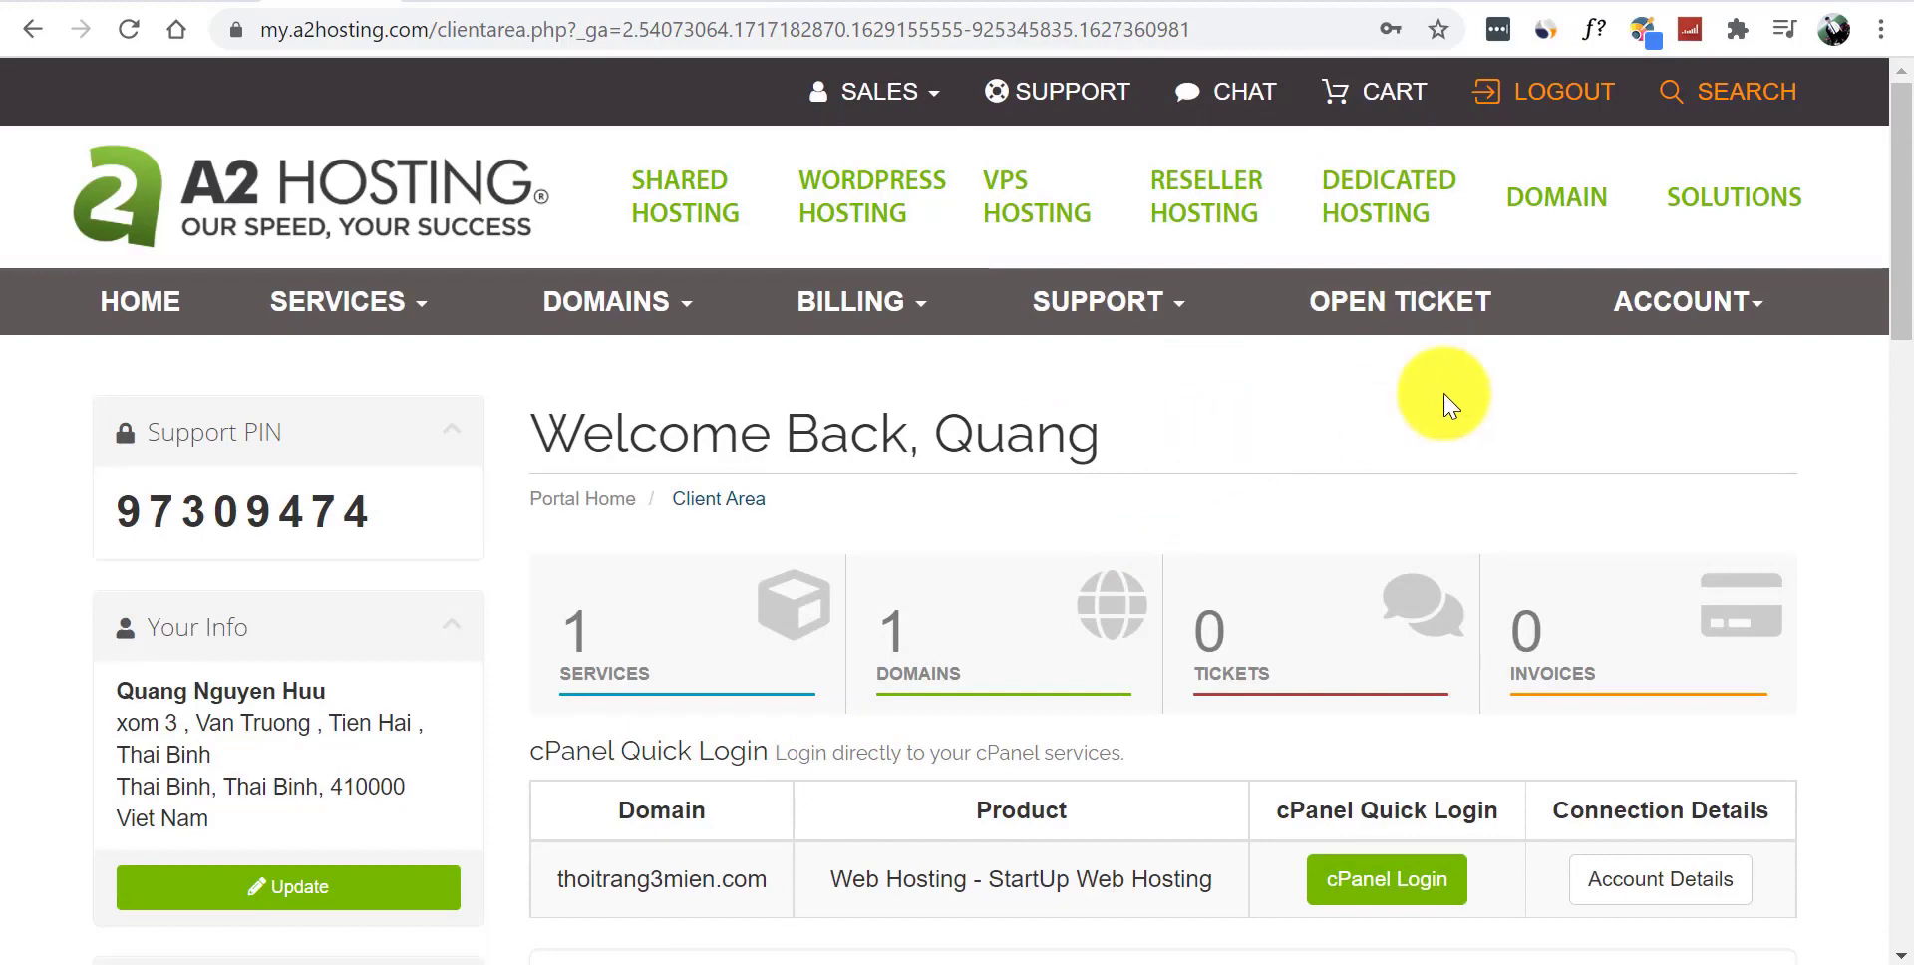
left_click_drag(1900, 200, 1900, 384)
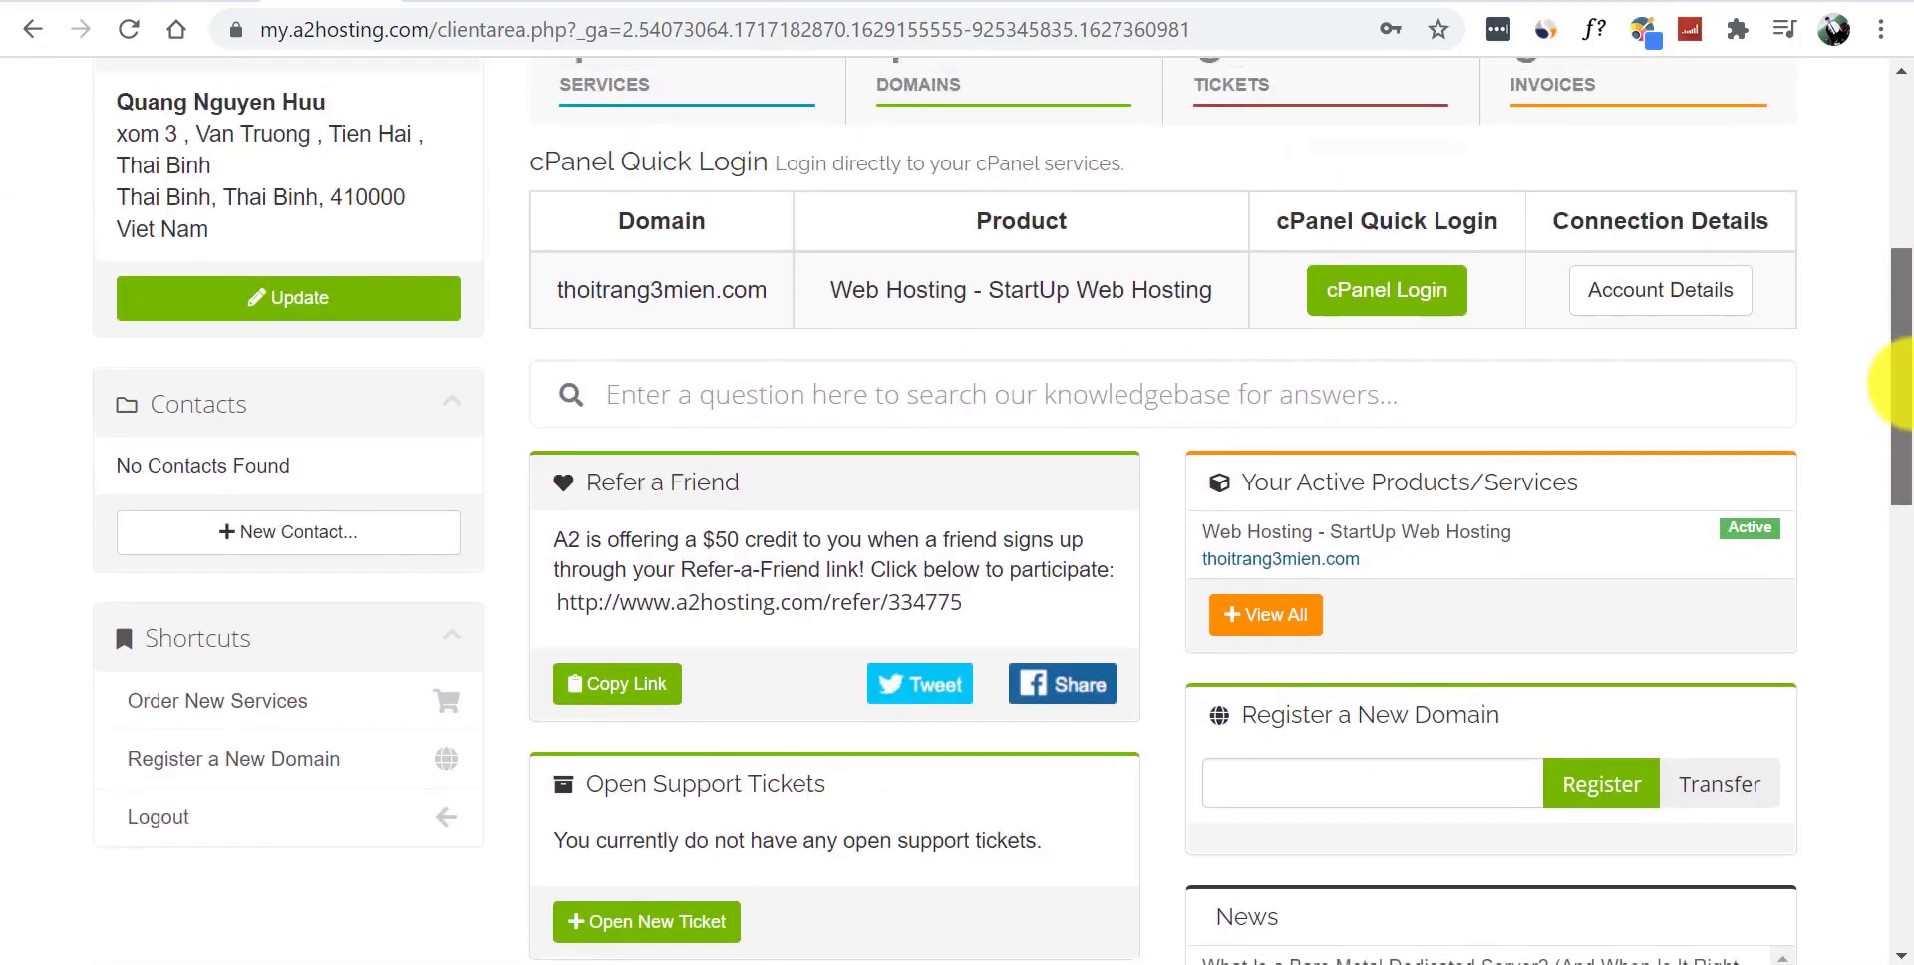
left_click_drag(1911, 391, 1911, 385)
left_click_drag(1909, 377, 1881, 256)
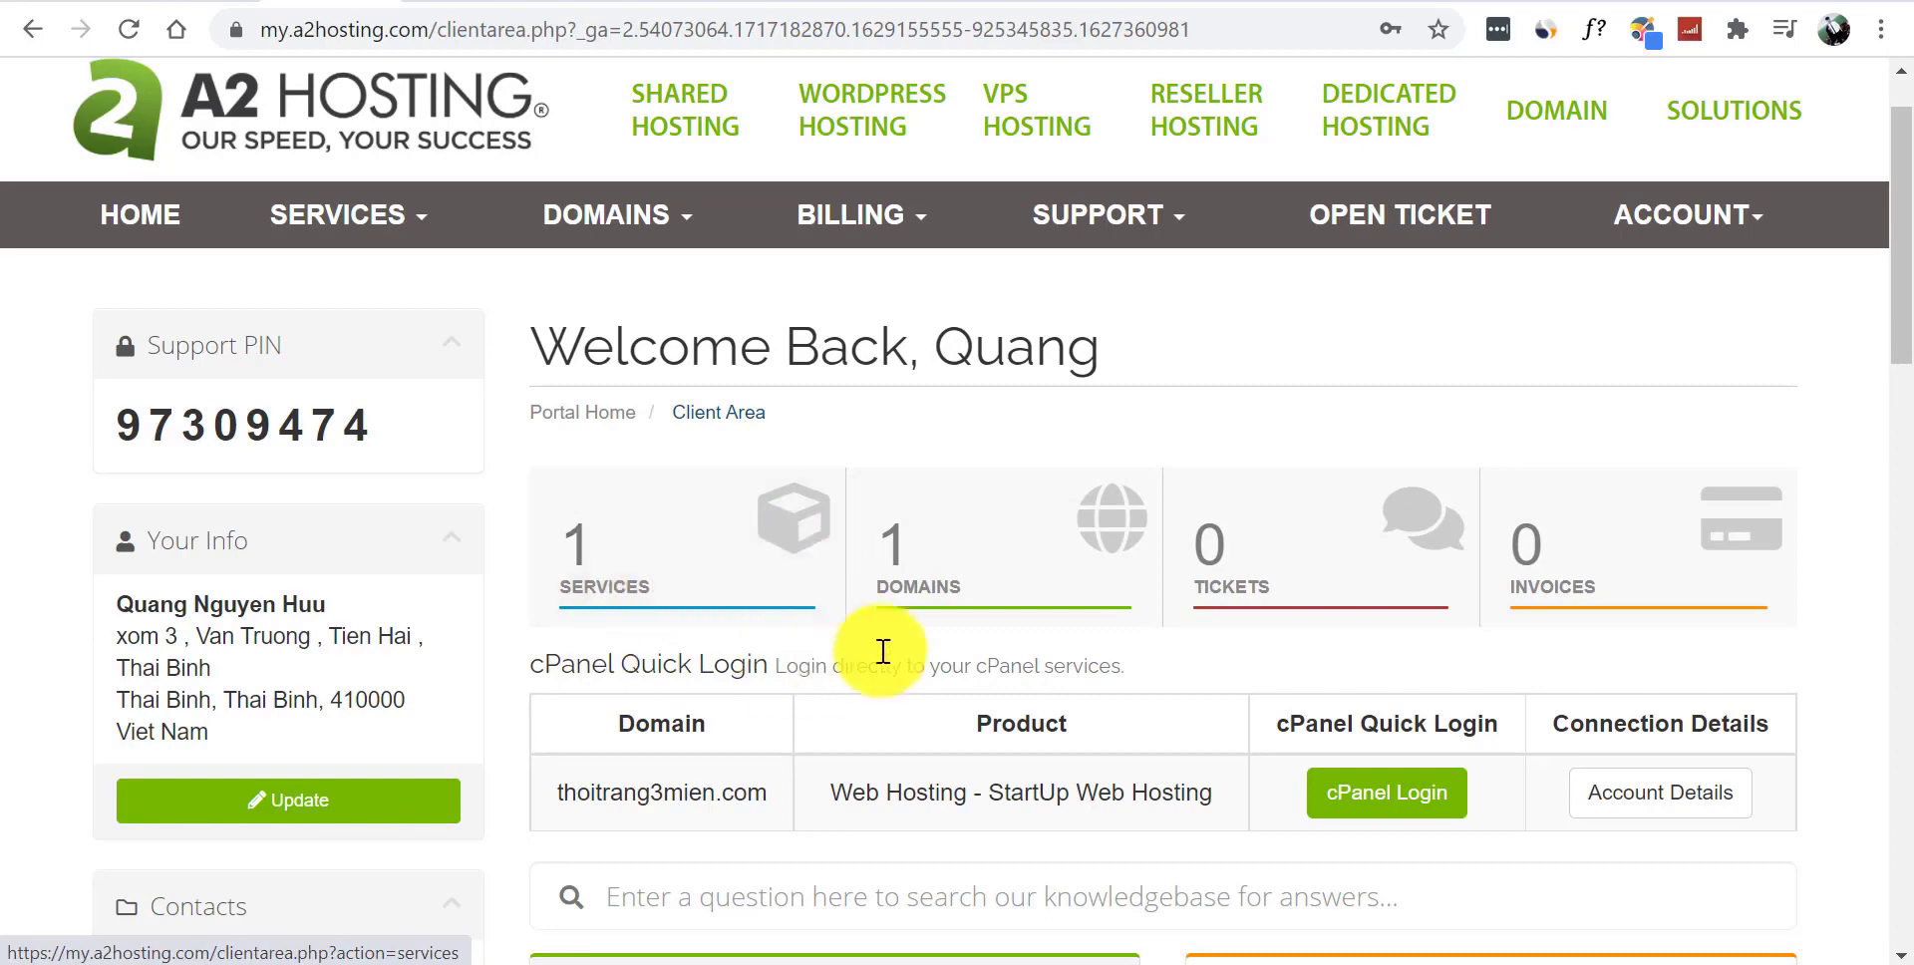
- Log in as admin to thoitrang3mien.com via cPanel's WordPress - A2 Optimized installation list
left_click(1381, 809)
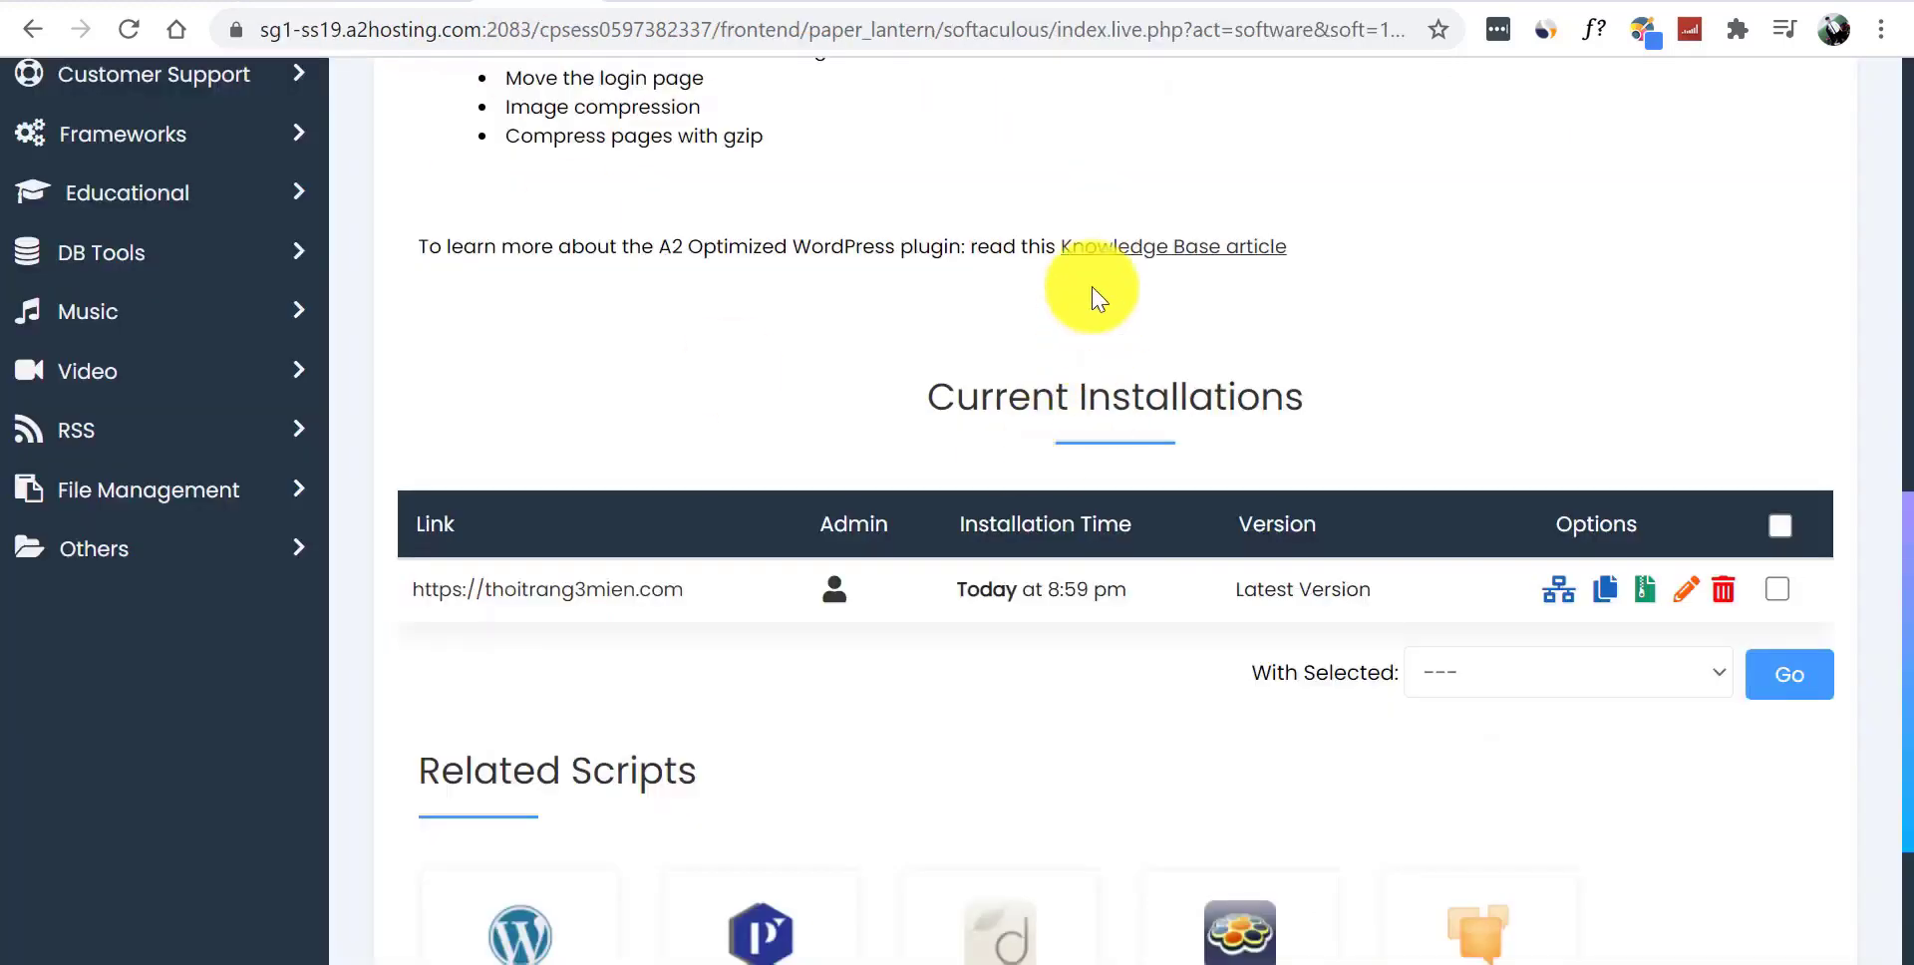
left_click_drag(1905, 512, 1907, 70)
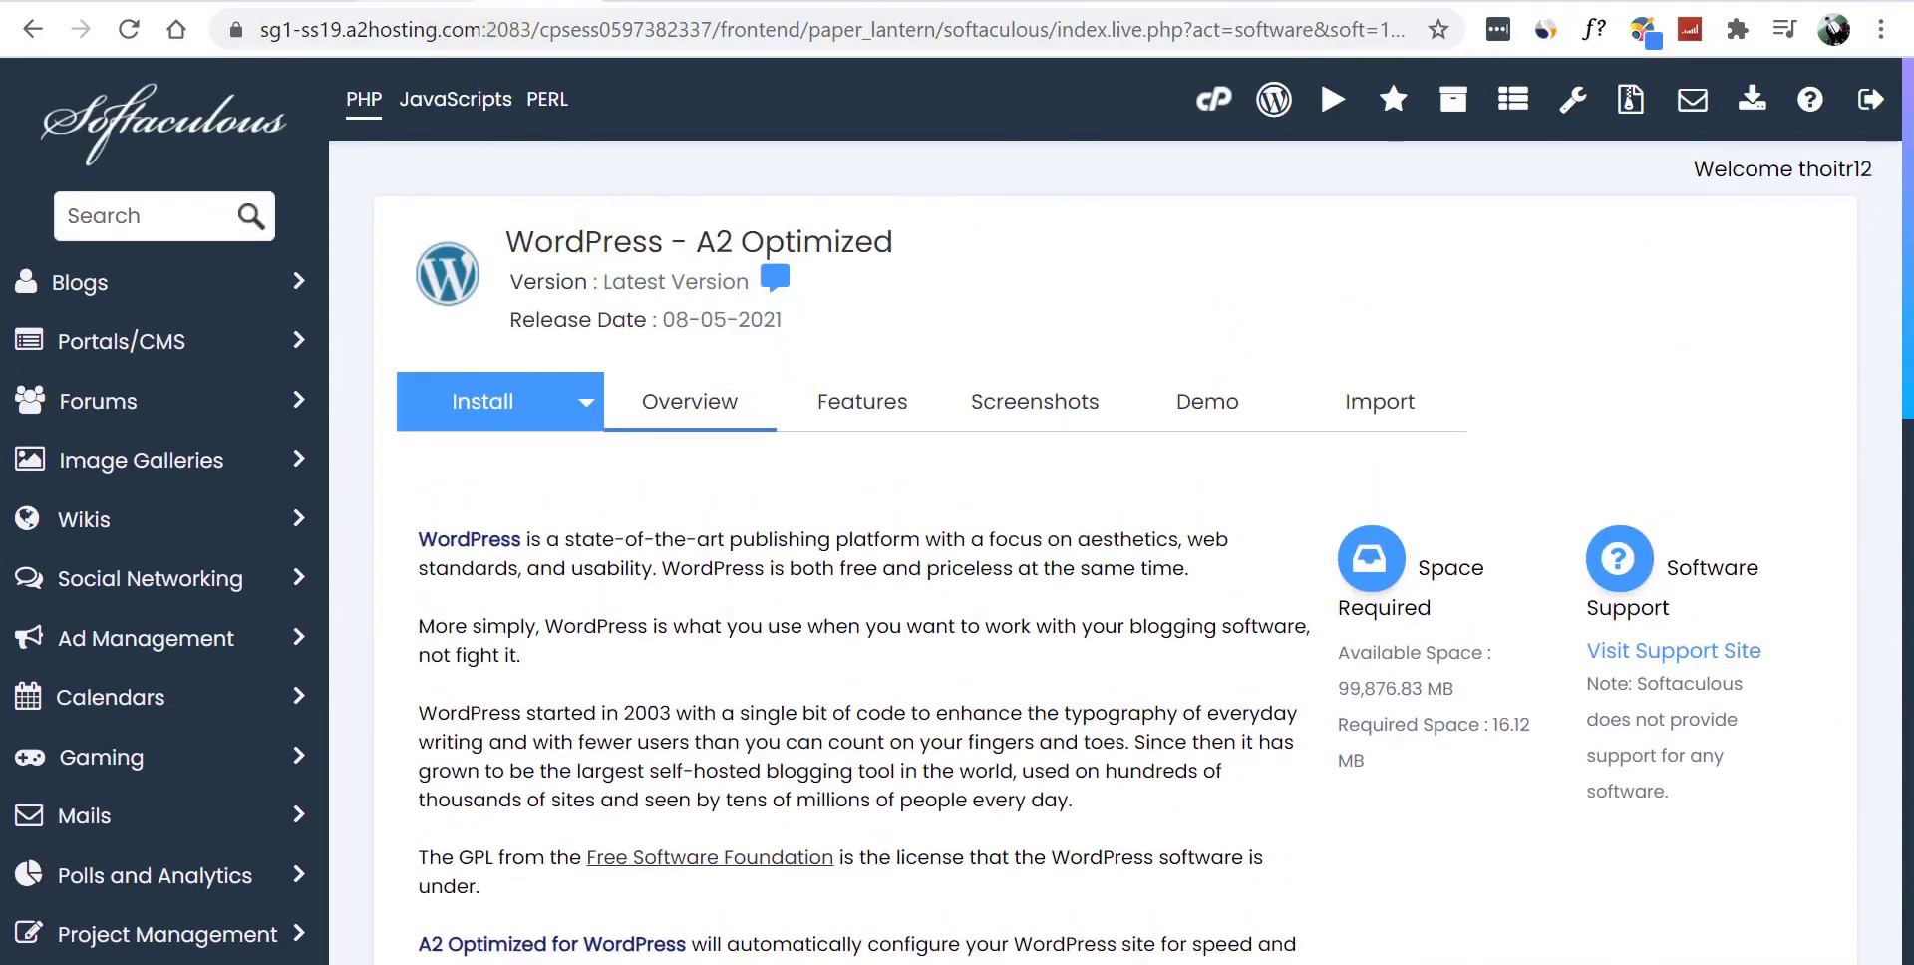
left_click(518, 3)
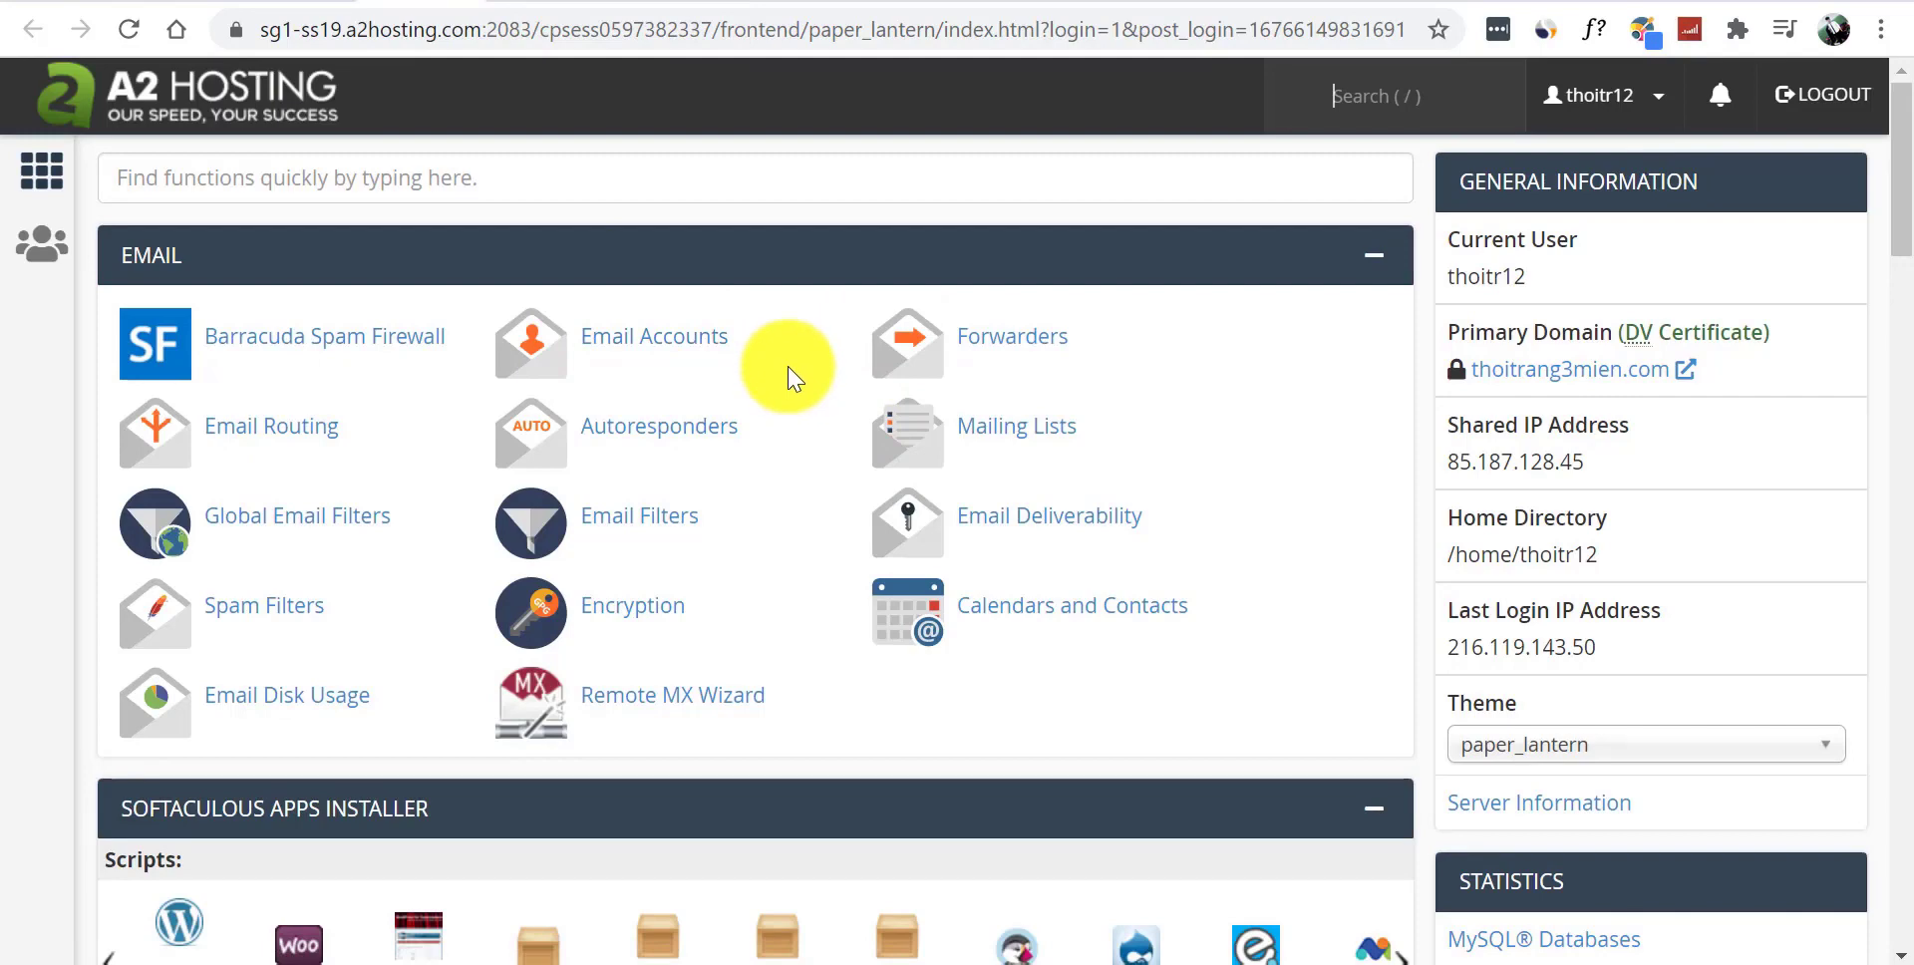
left_click_drag(1901, 190, 1901, 291)
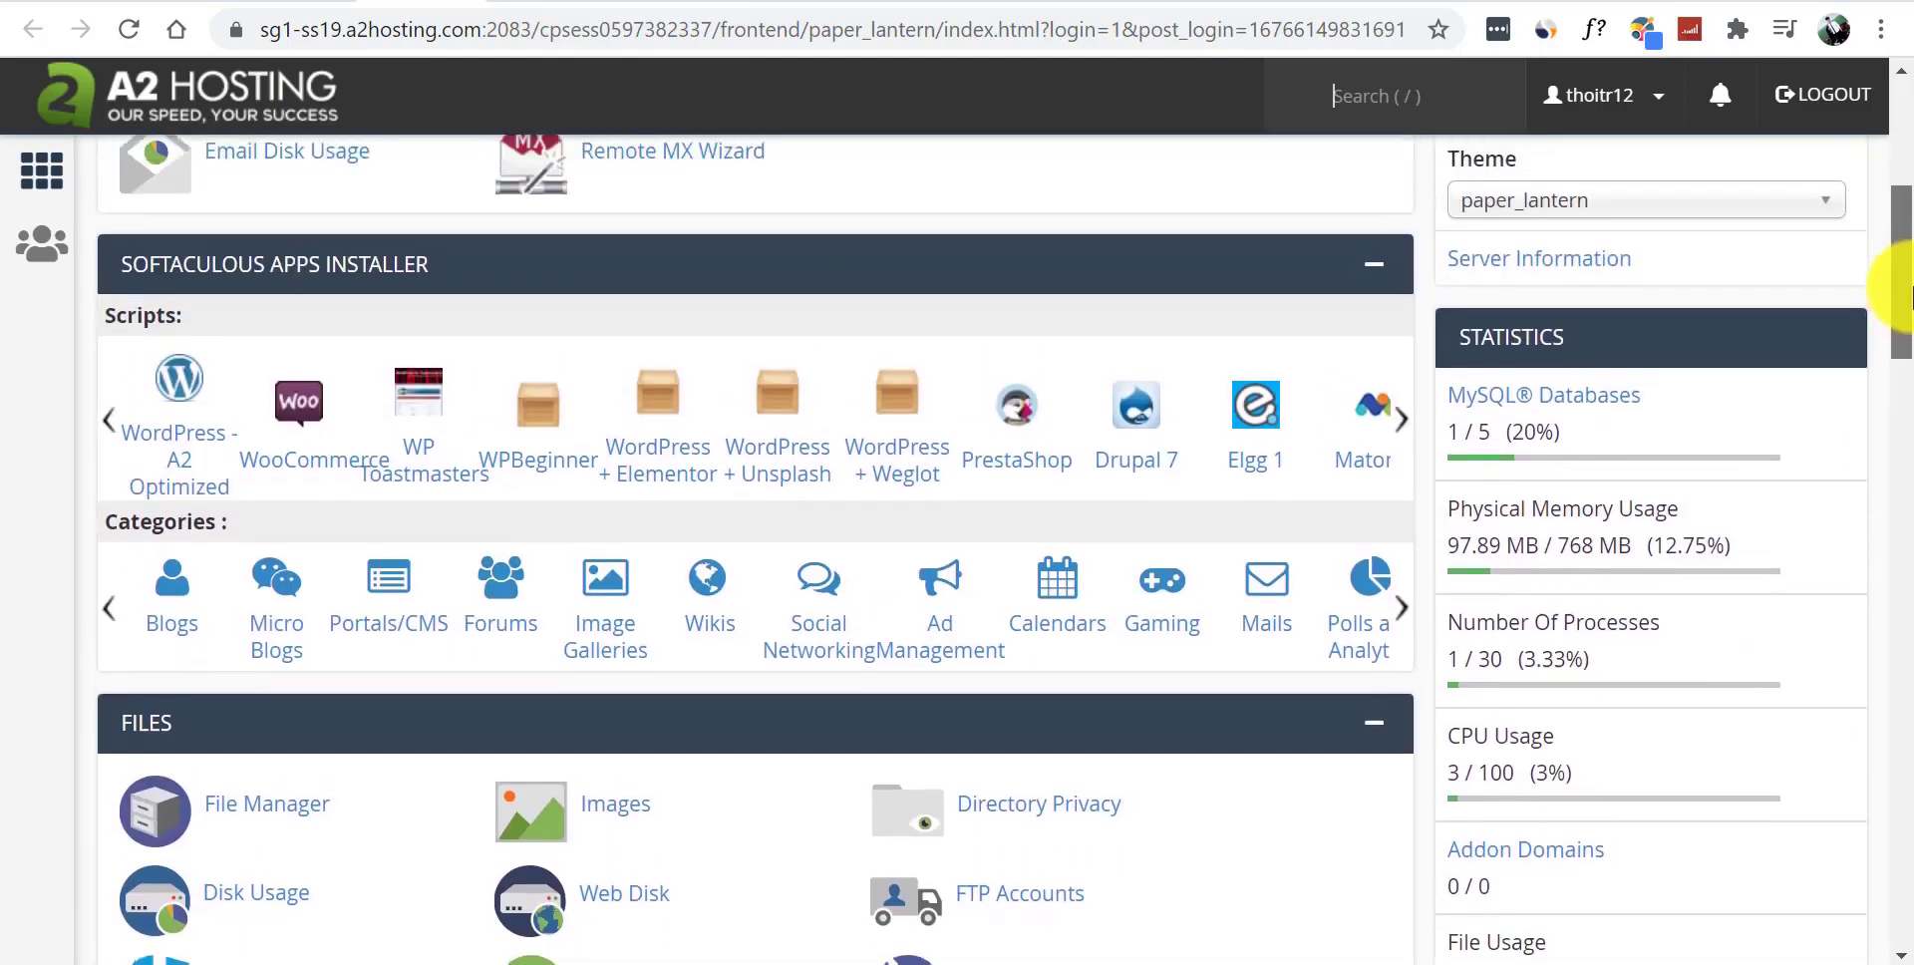
left_click(179, 389)
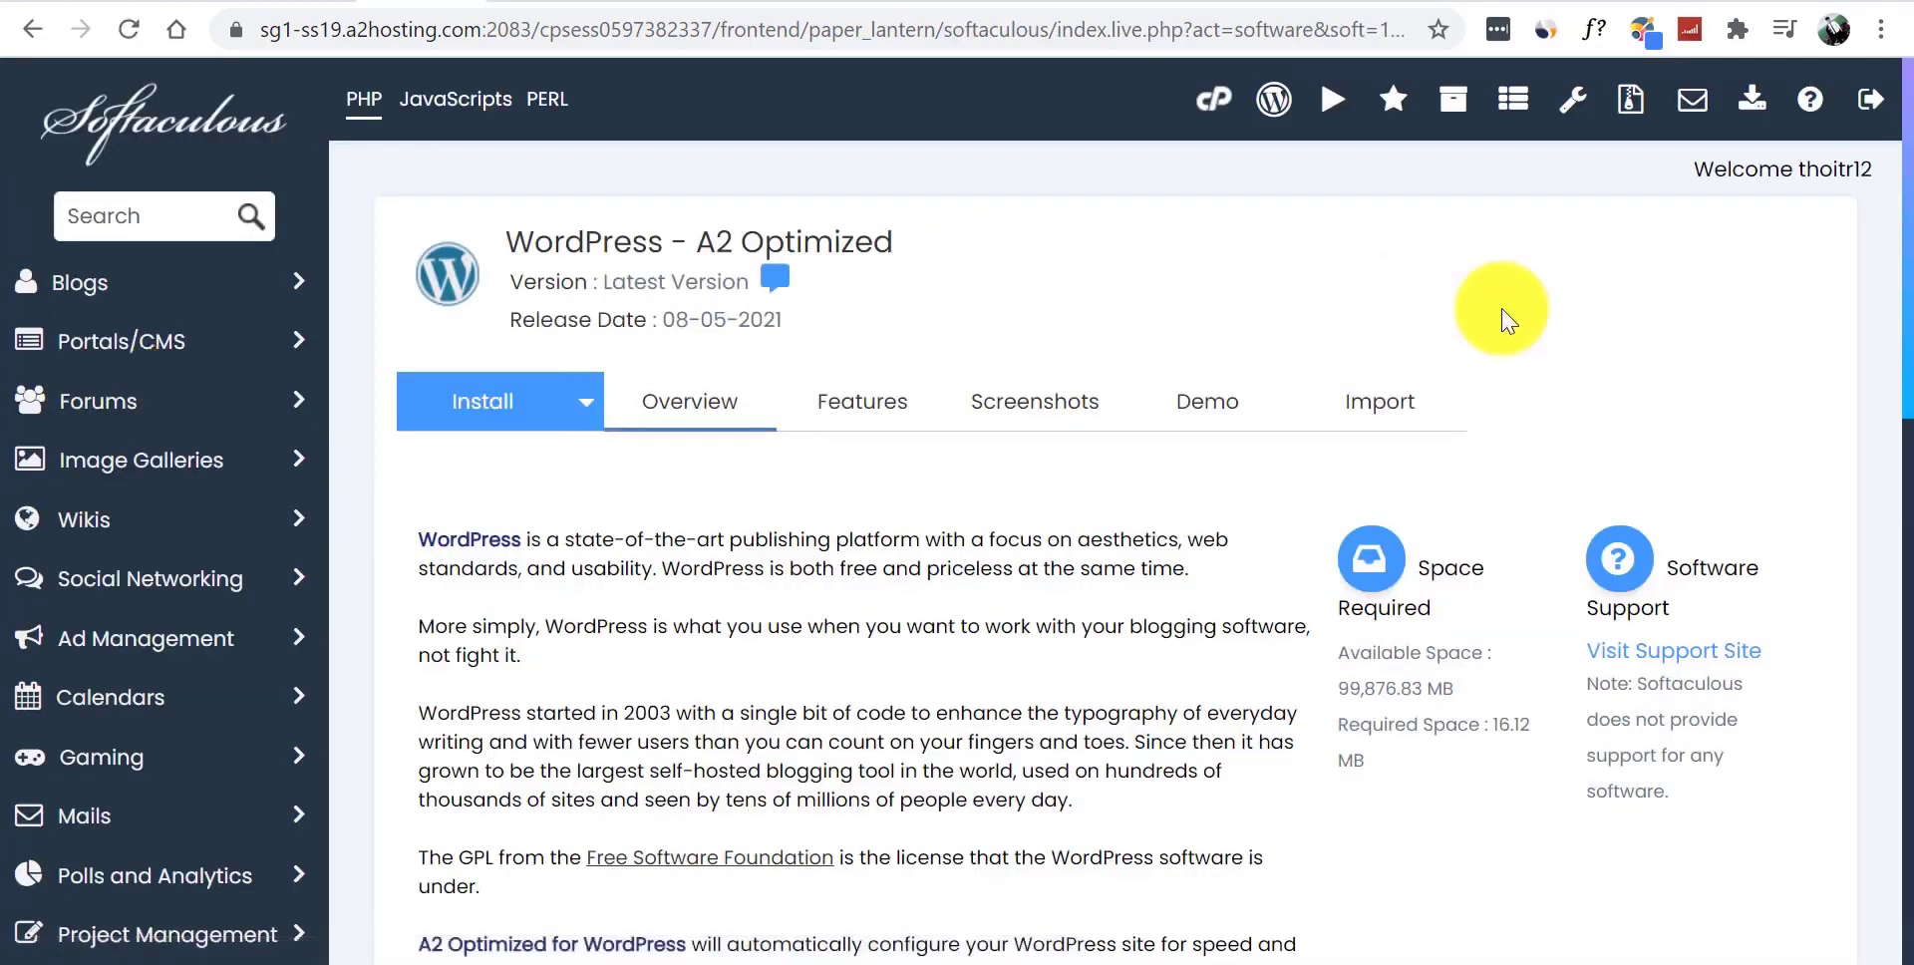
left_click_drag(1907, 200, 1906, 598)
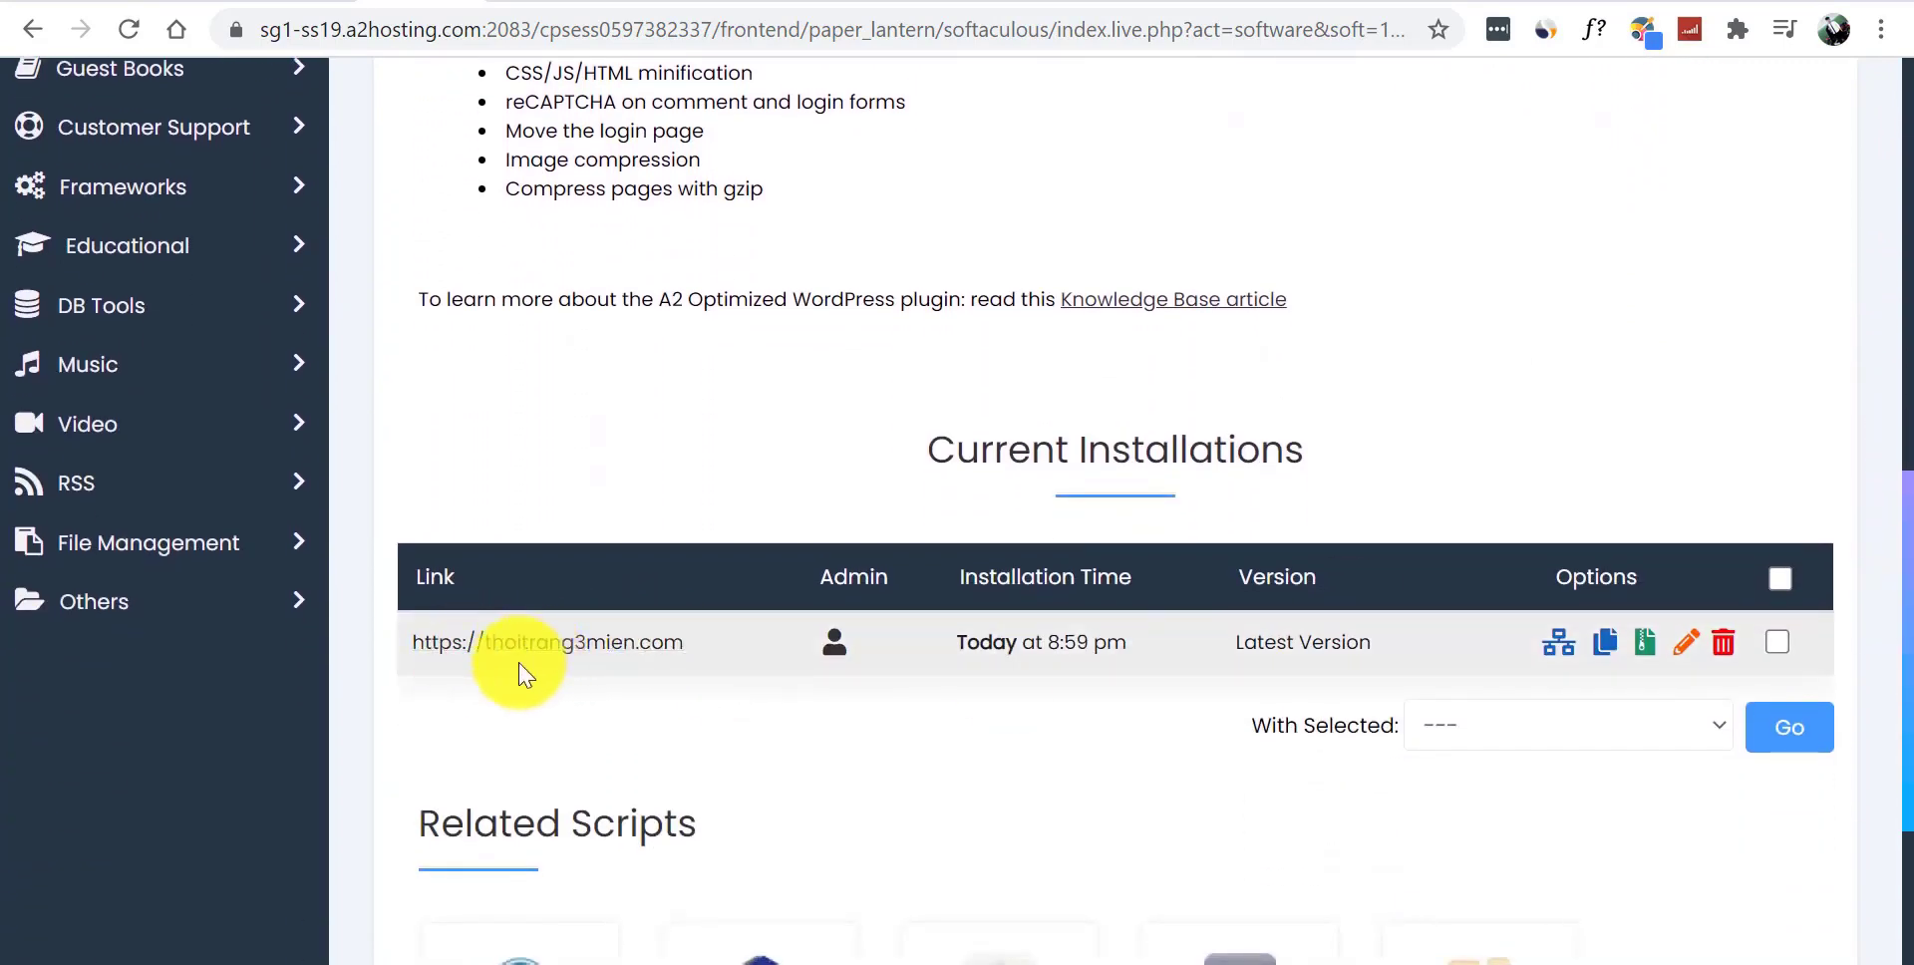
left_click(833, 646)
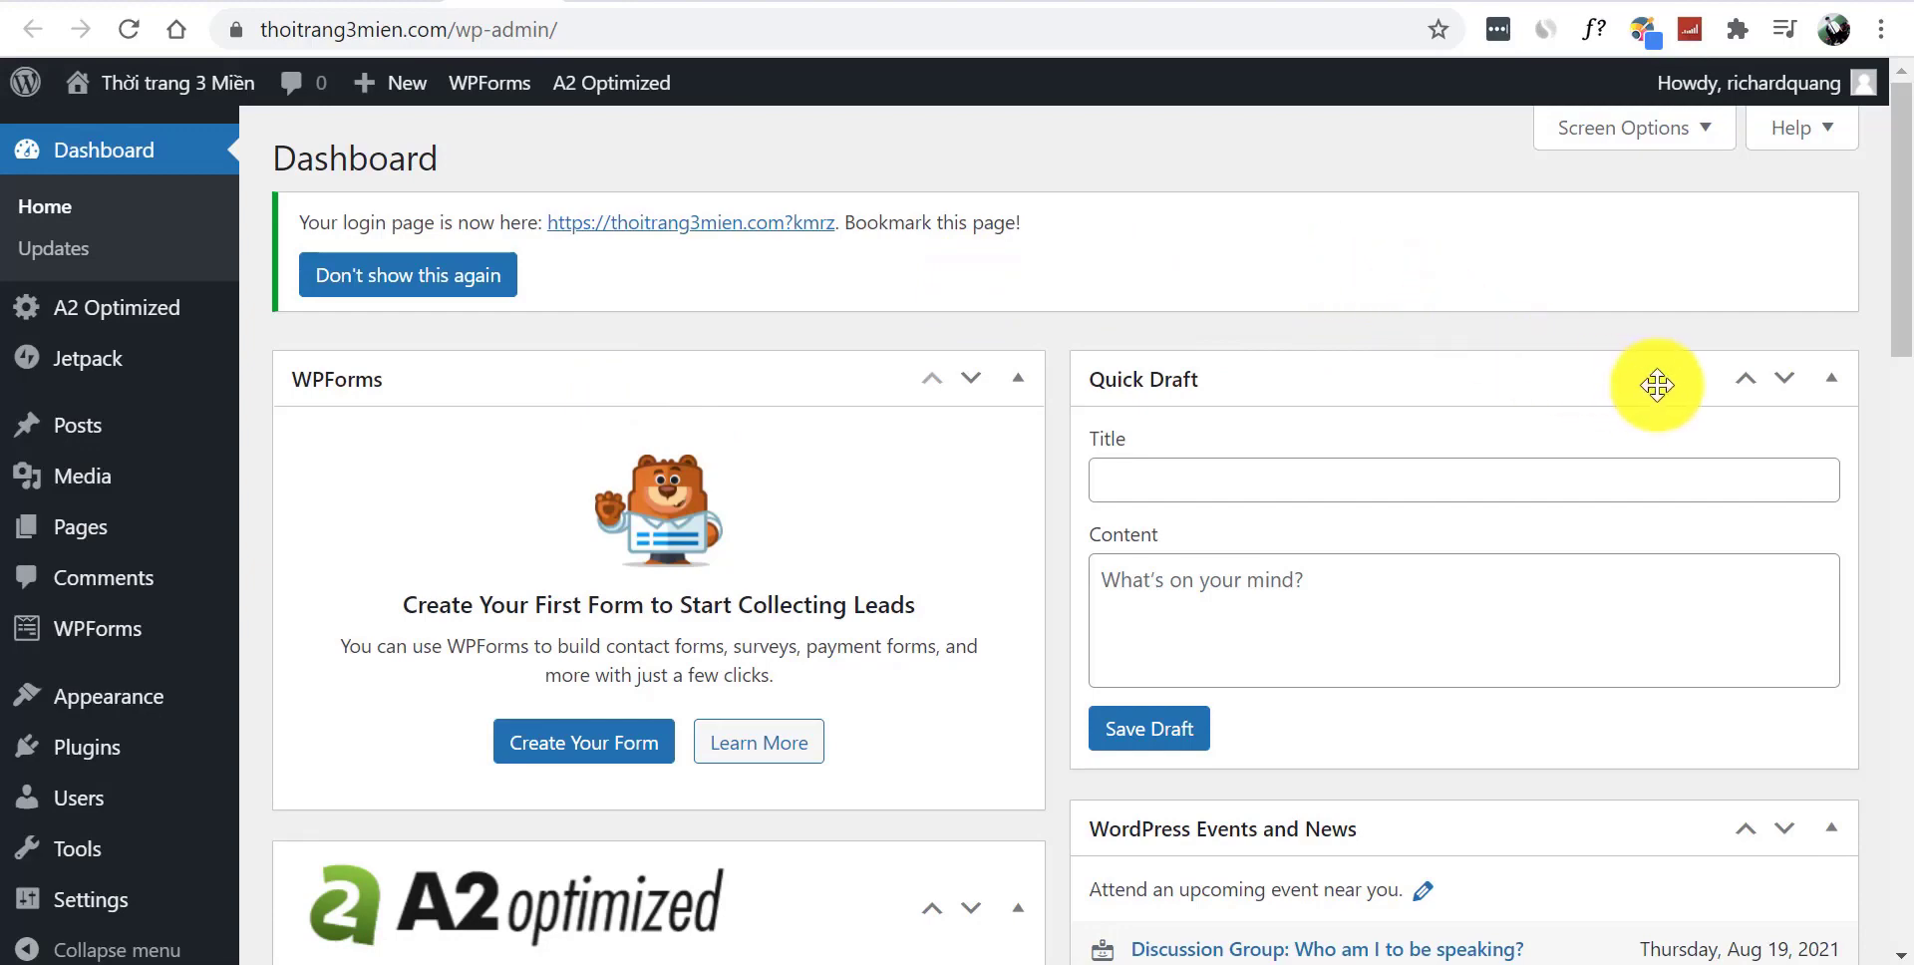
- Collapse the dashboard panels and set the General Settings site language to Tiếng Việt
left_click(1831, 378)
left_click(1832, 464)
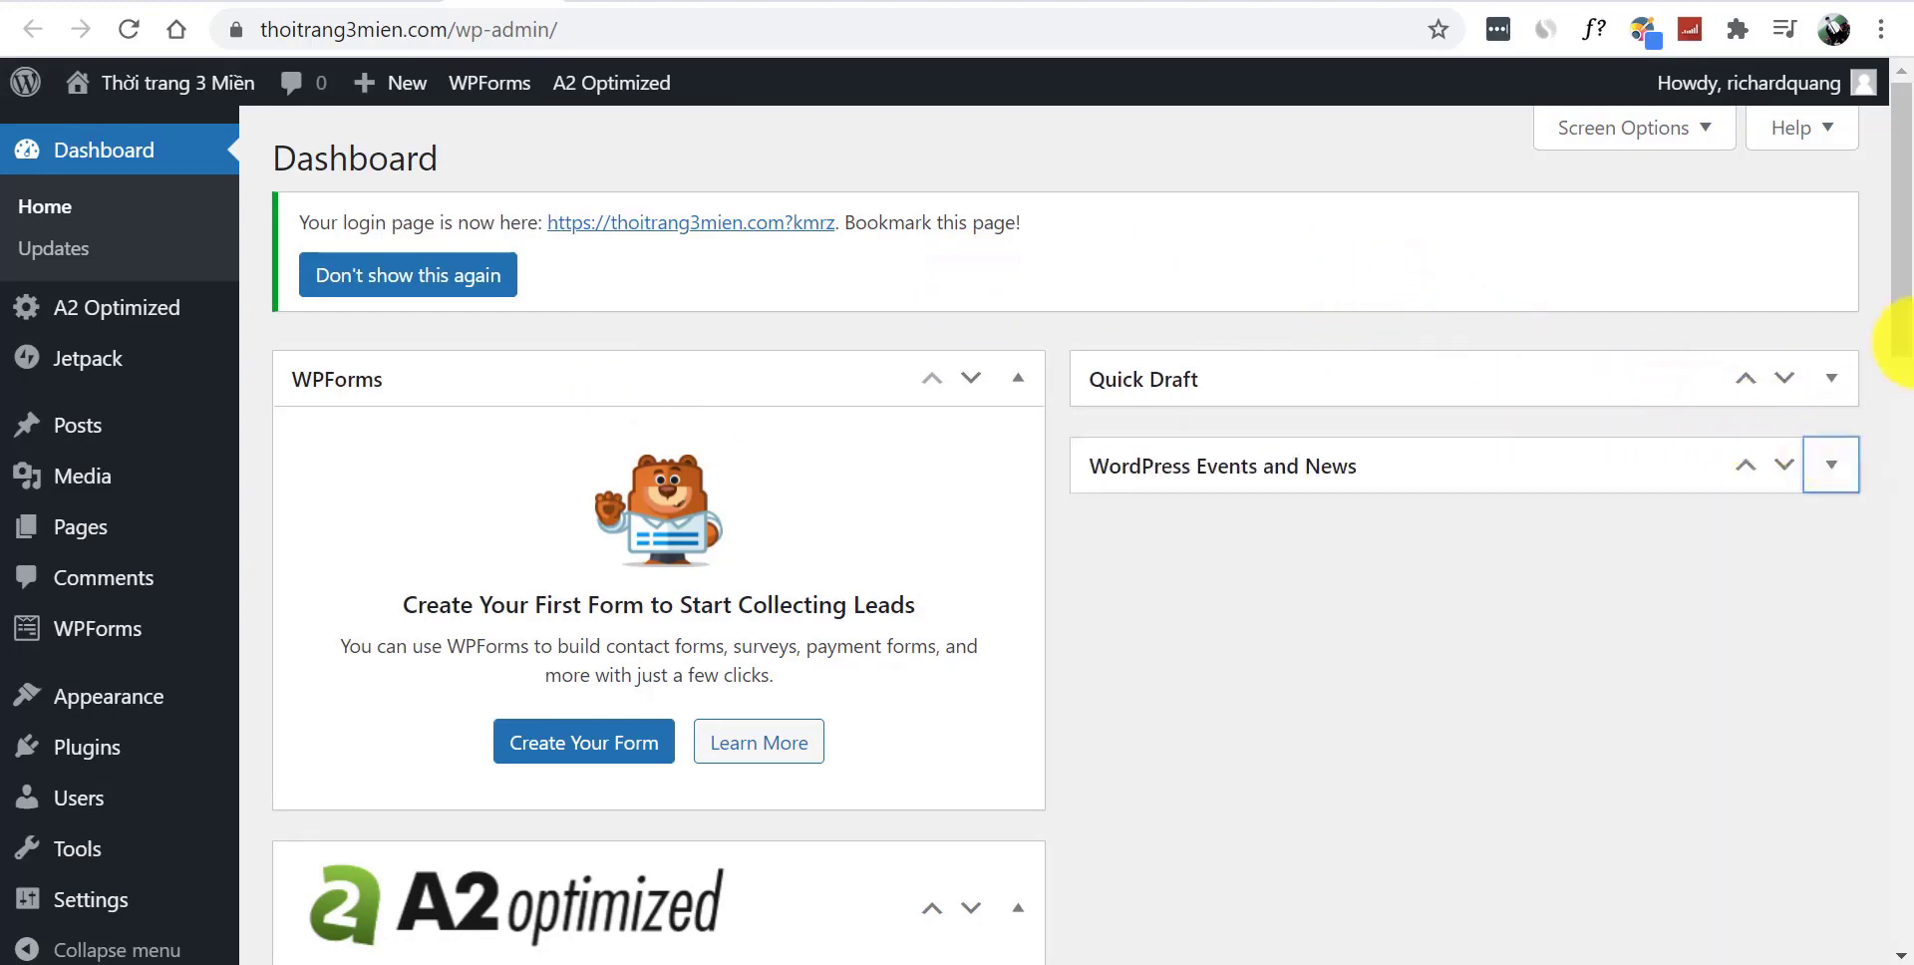
scroll(1883, 299, "down", 5)
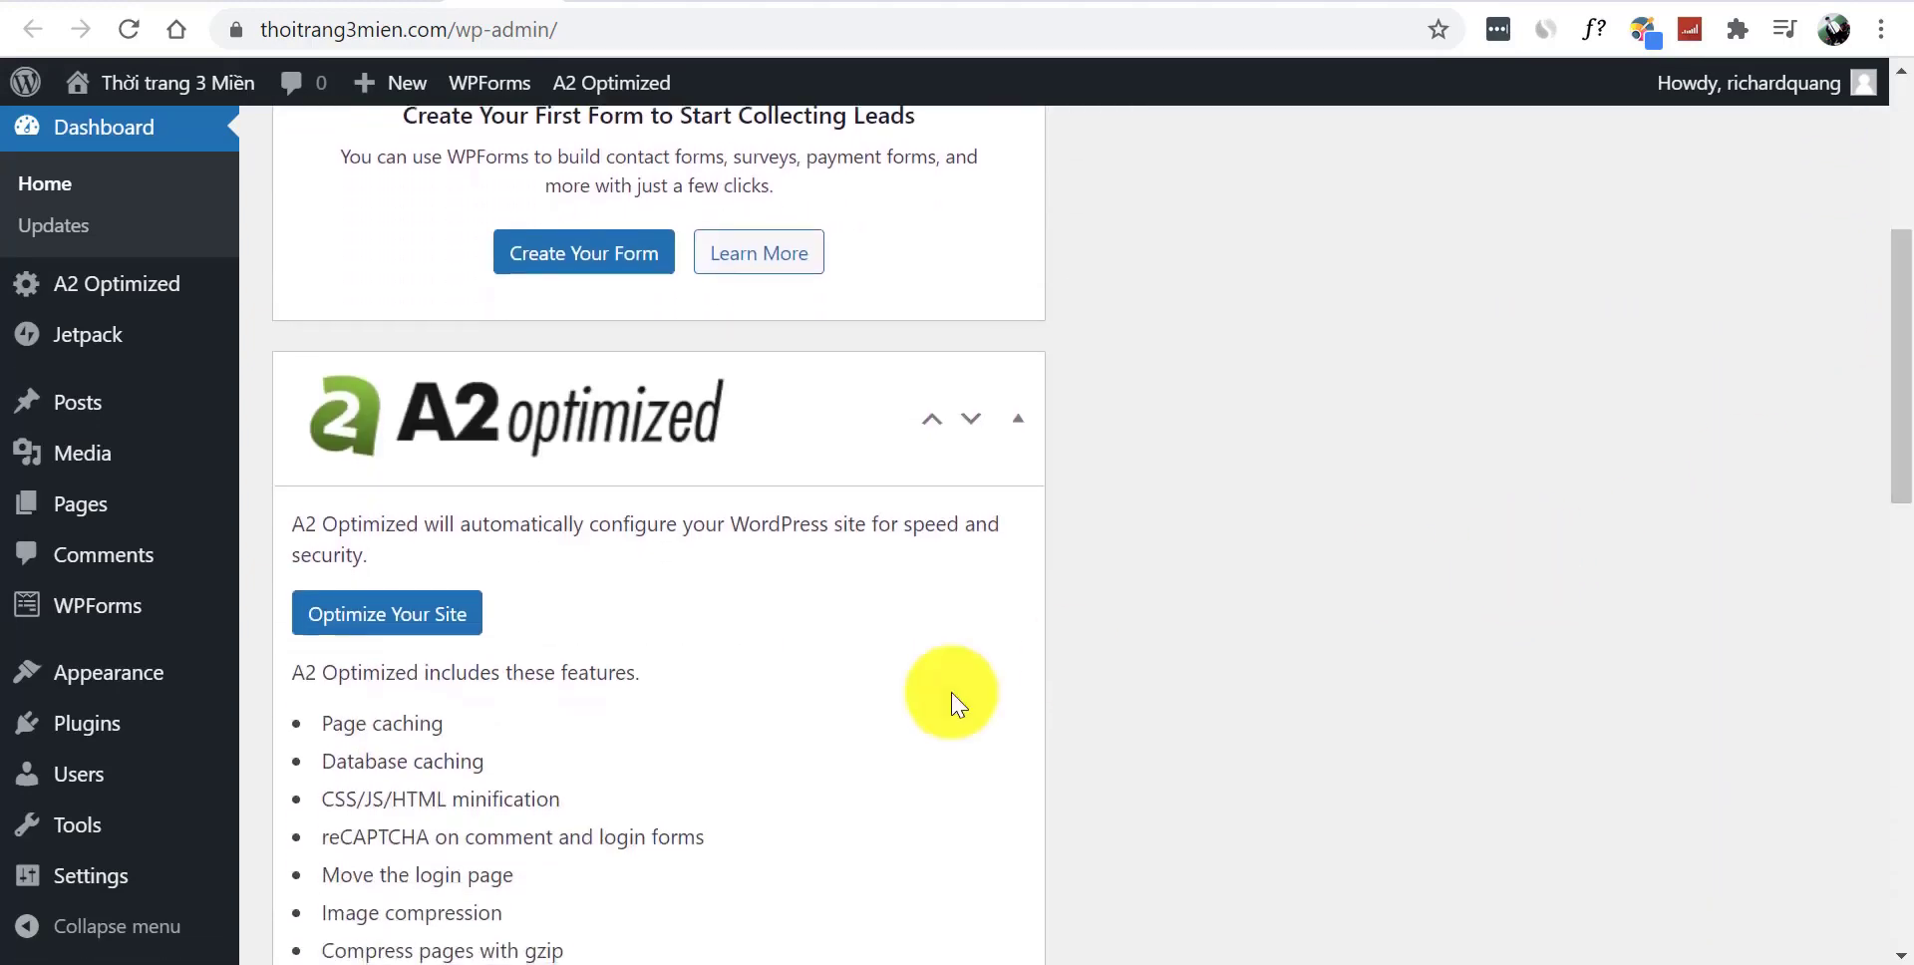
mouse_move(140, 887)
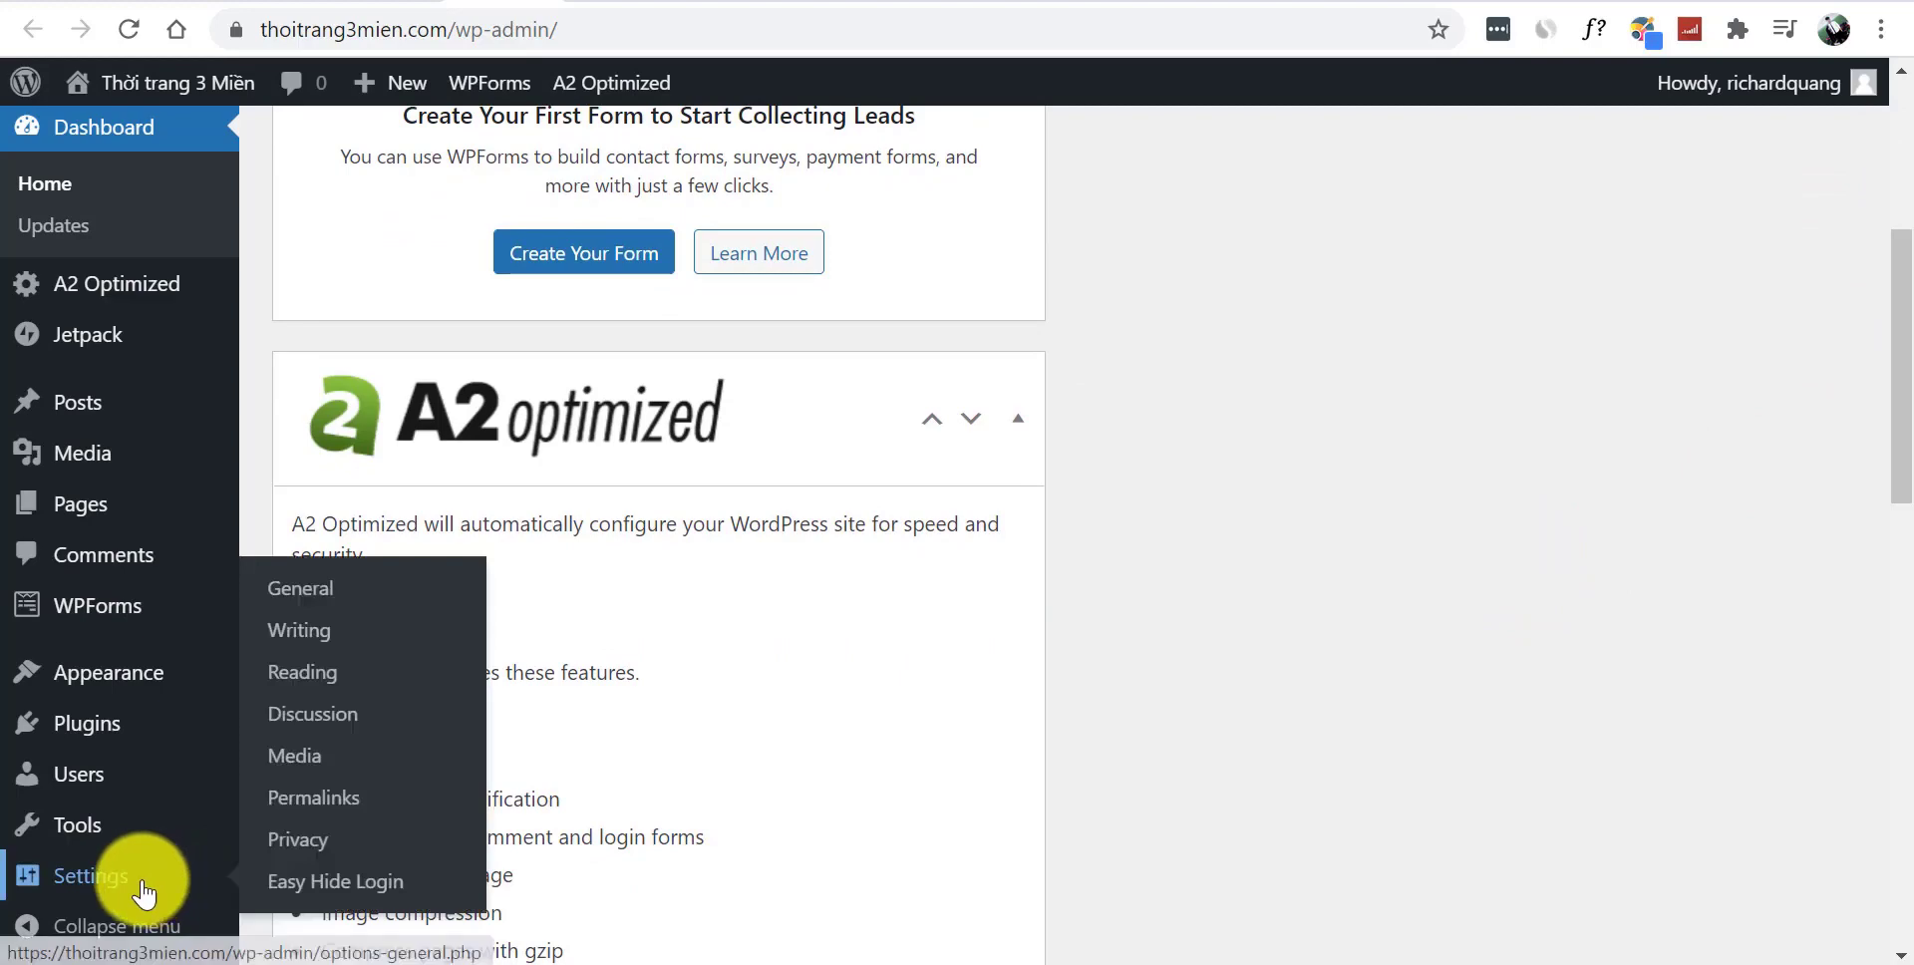
left_click(321, 596)
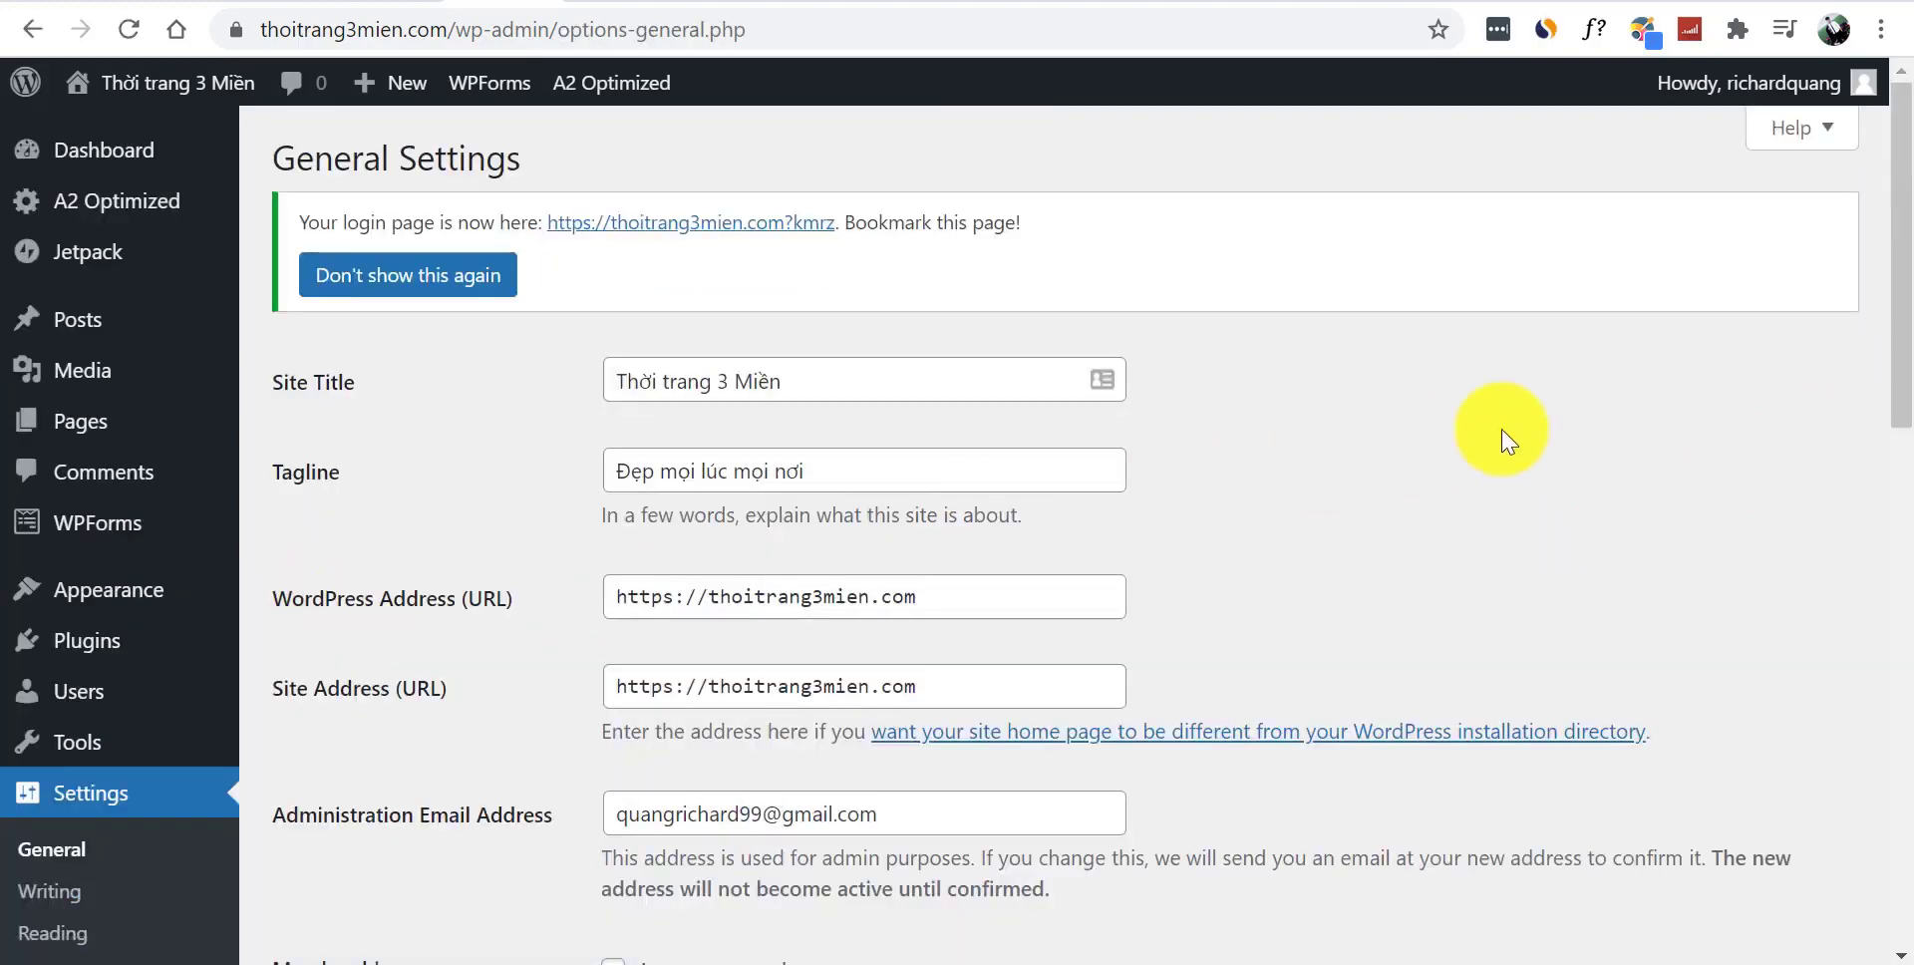
left_click_drag(1897, 265, 1900, 542)
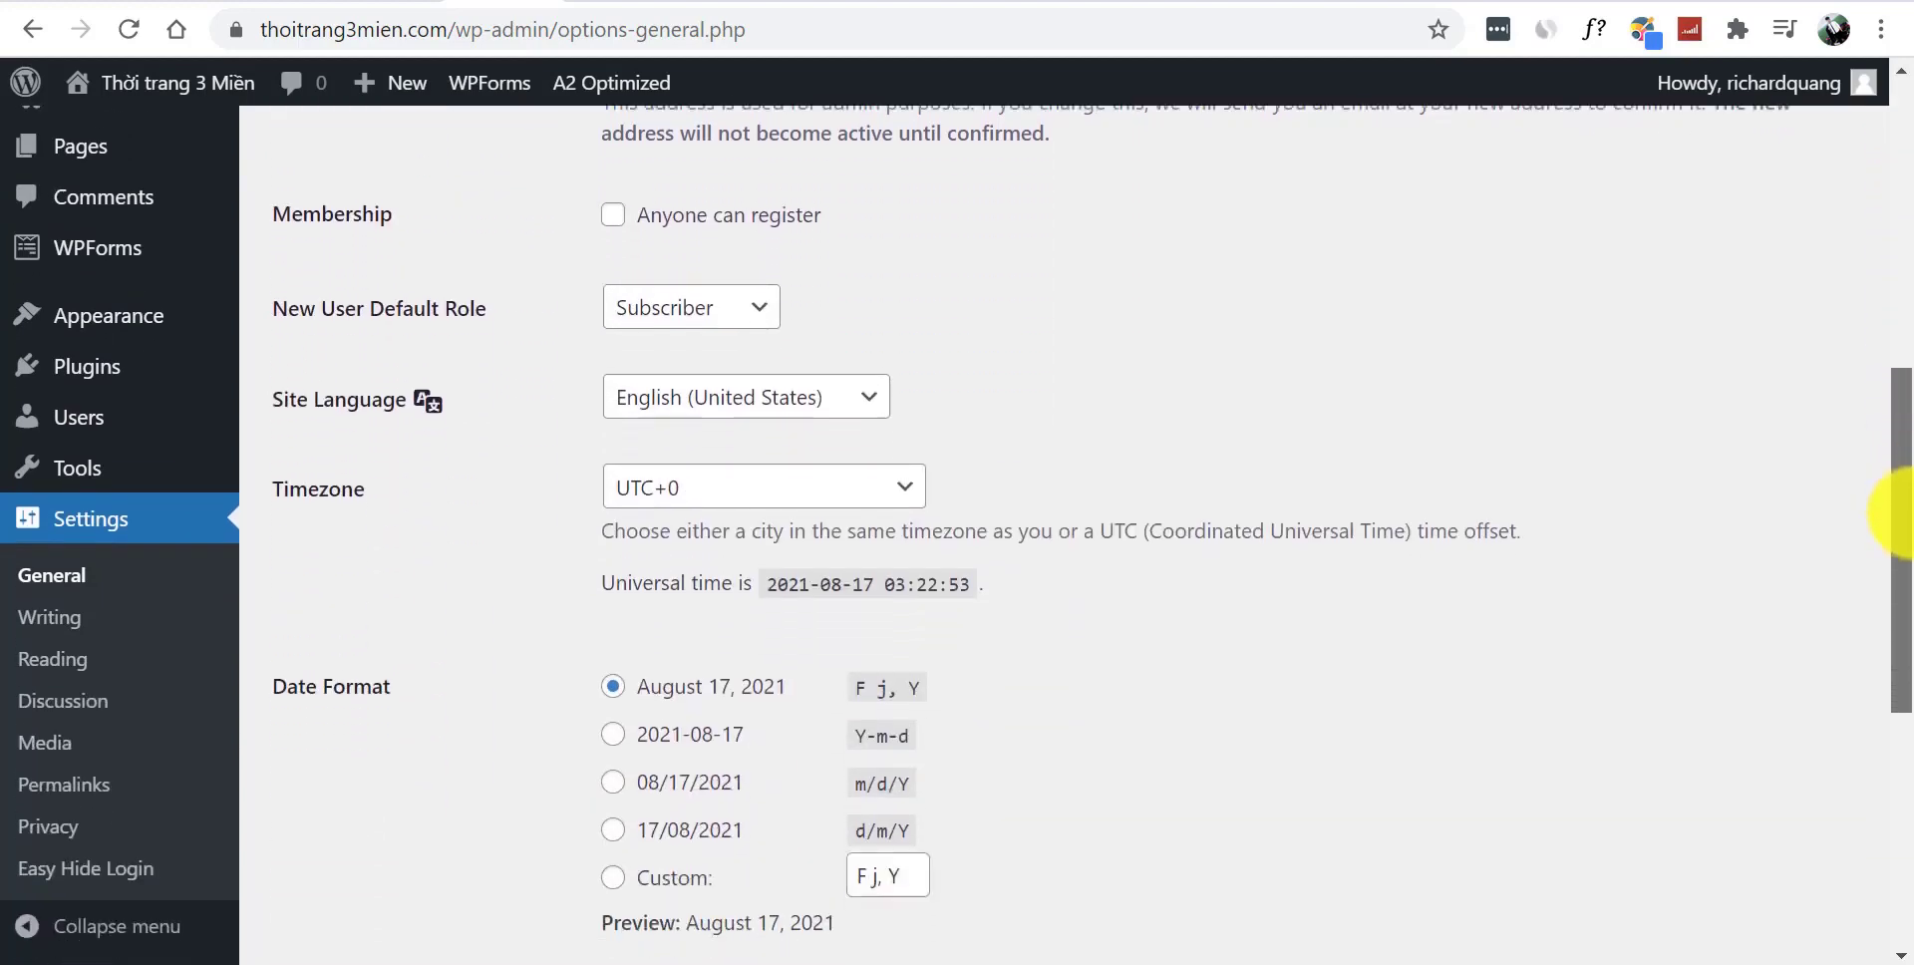
left_click(761, 394)
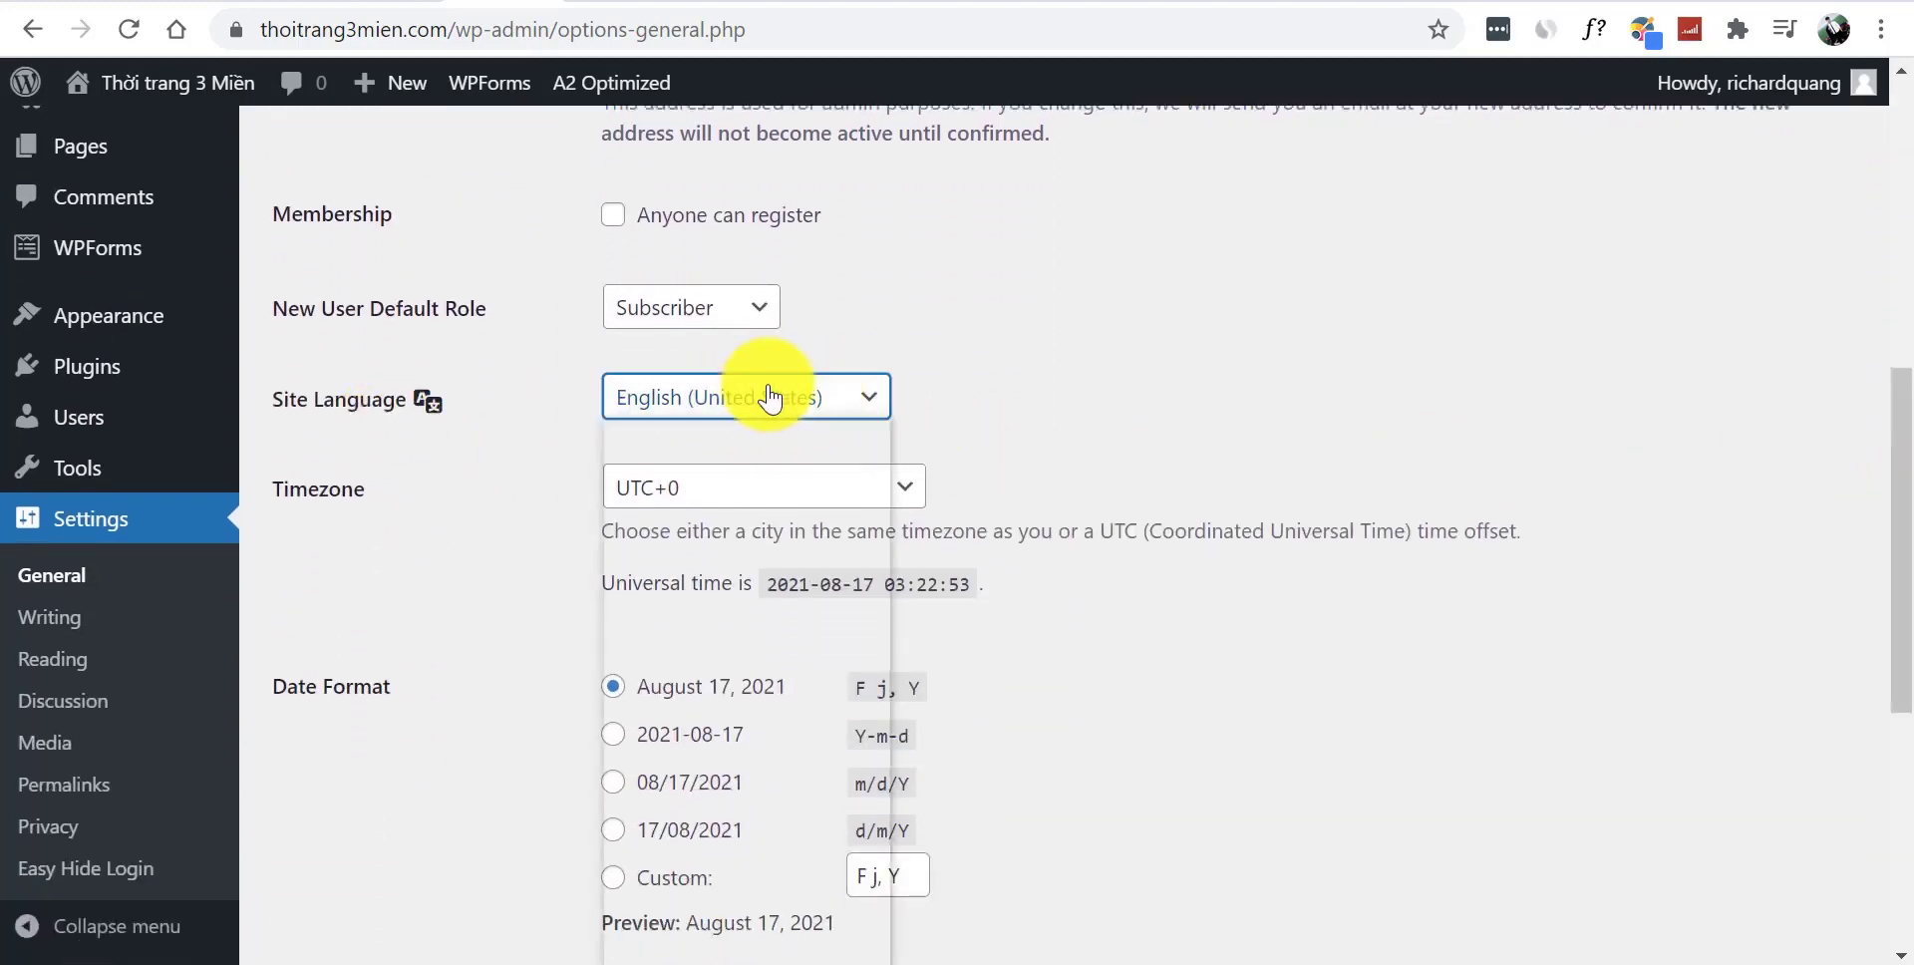
left_click_drag(877, 492, 906, 948)
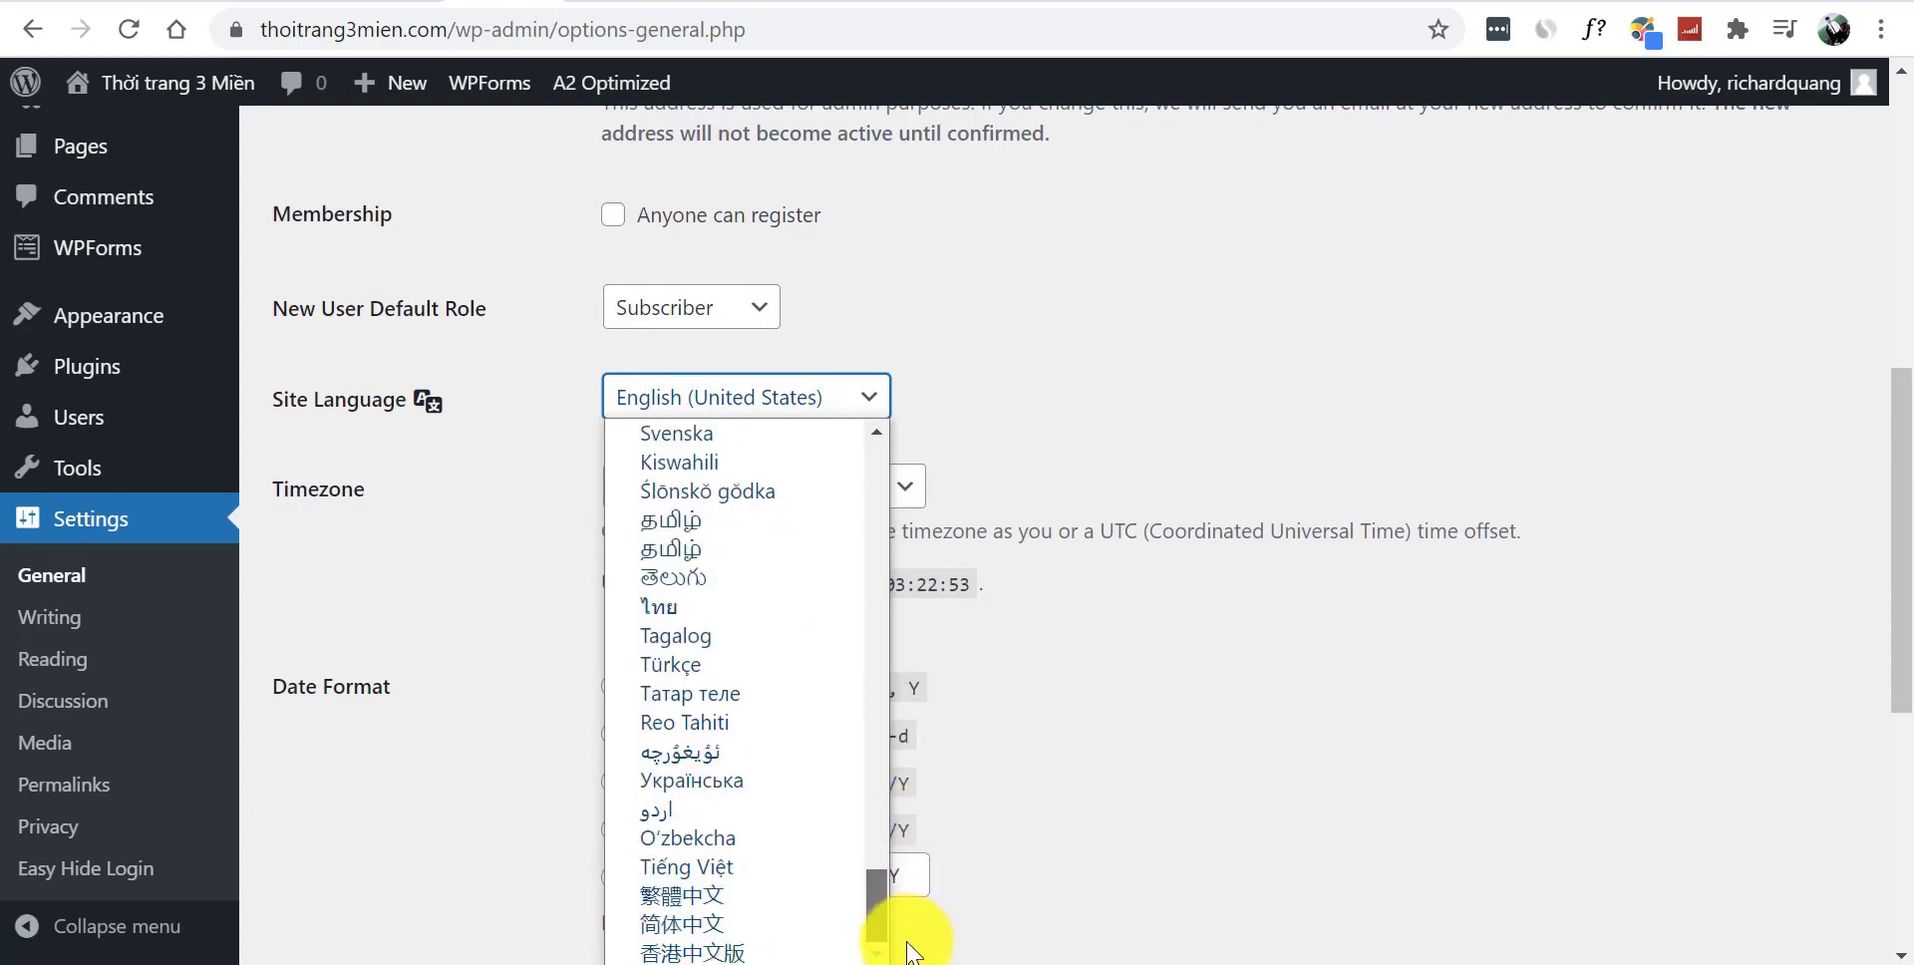
scroll(760, 876, "up", 20)
left_click_drag(869, 510, 910, 940)
left_click(750, 867)
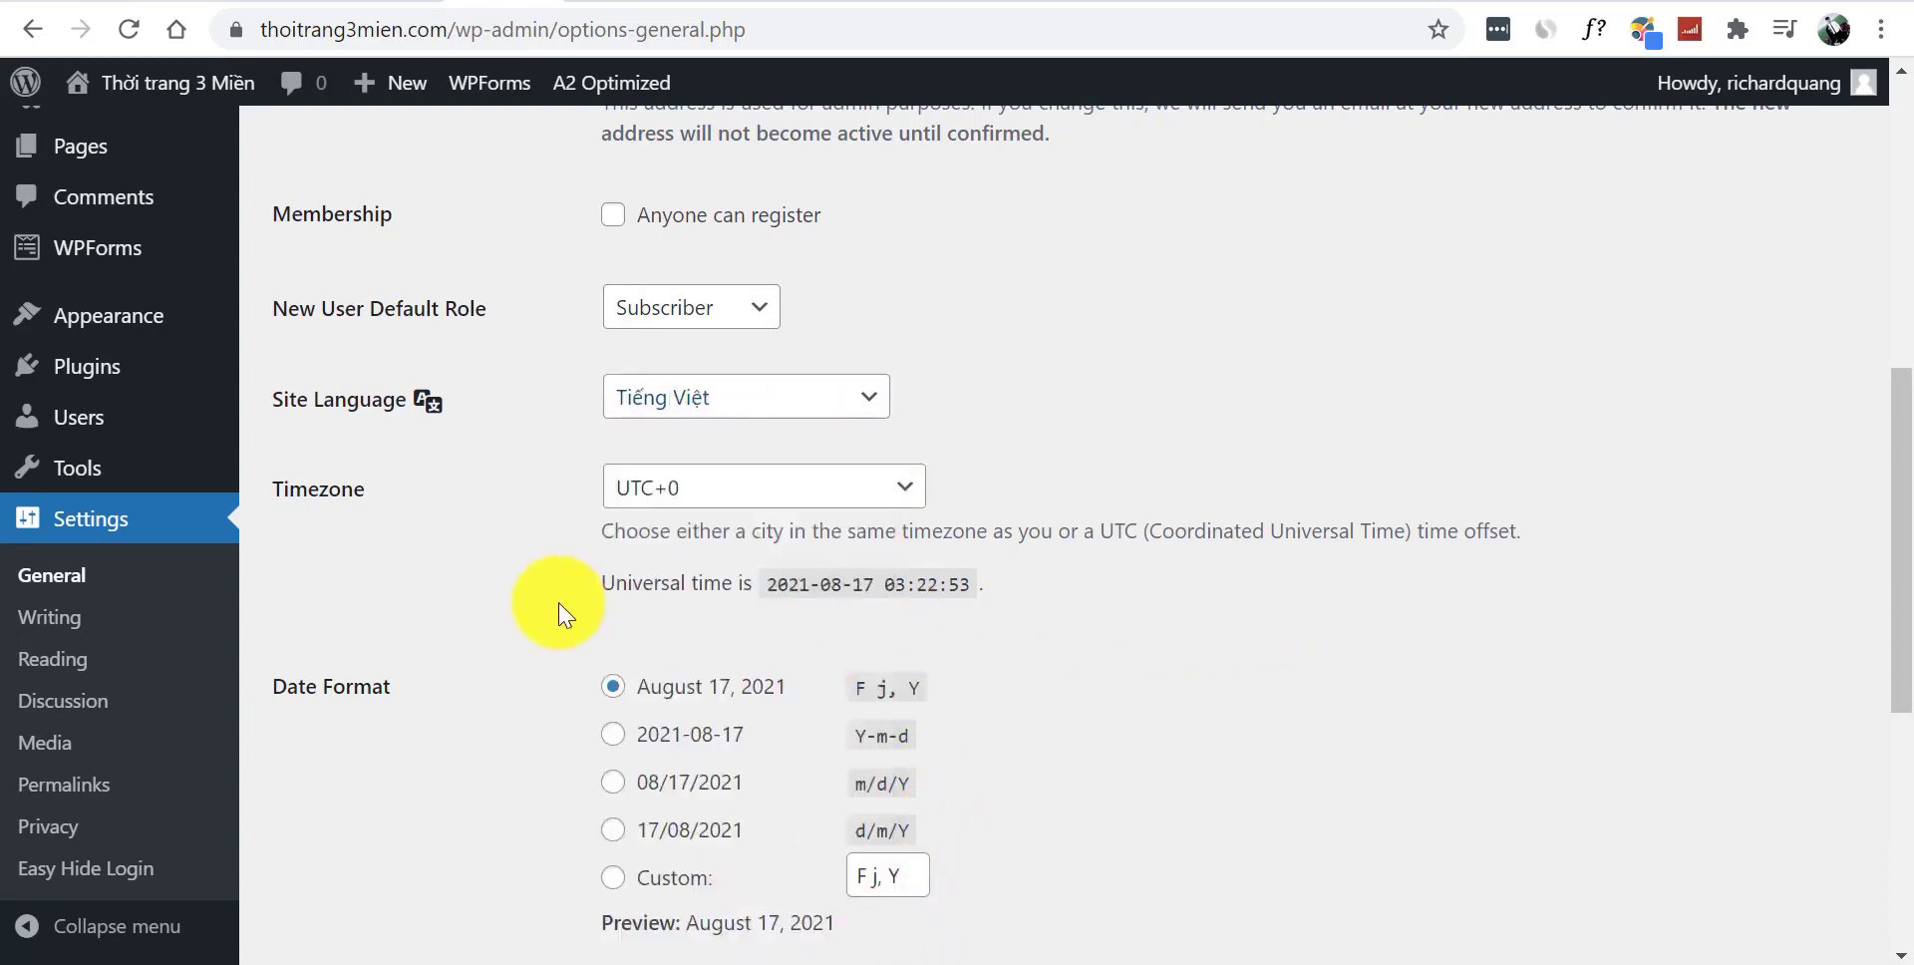
- Set the timezone to UTC+7 and the d/m/Y date format, then save the changes
left_click(735, 488)
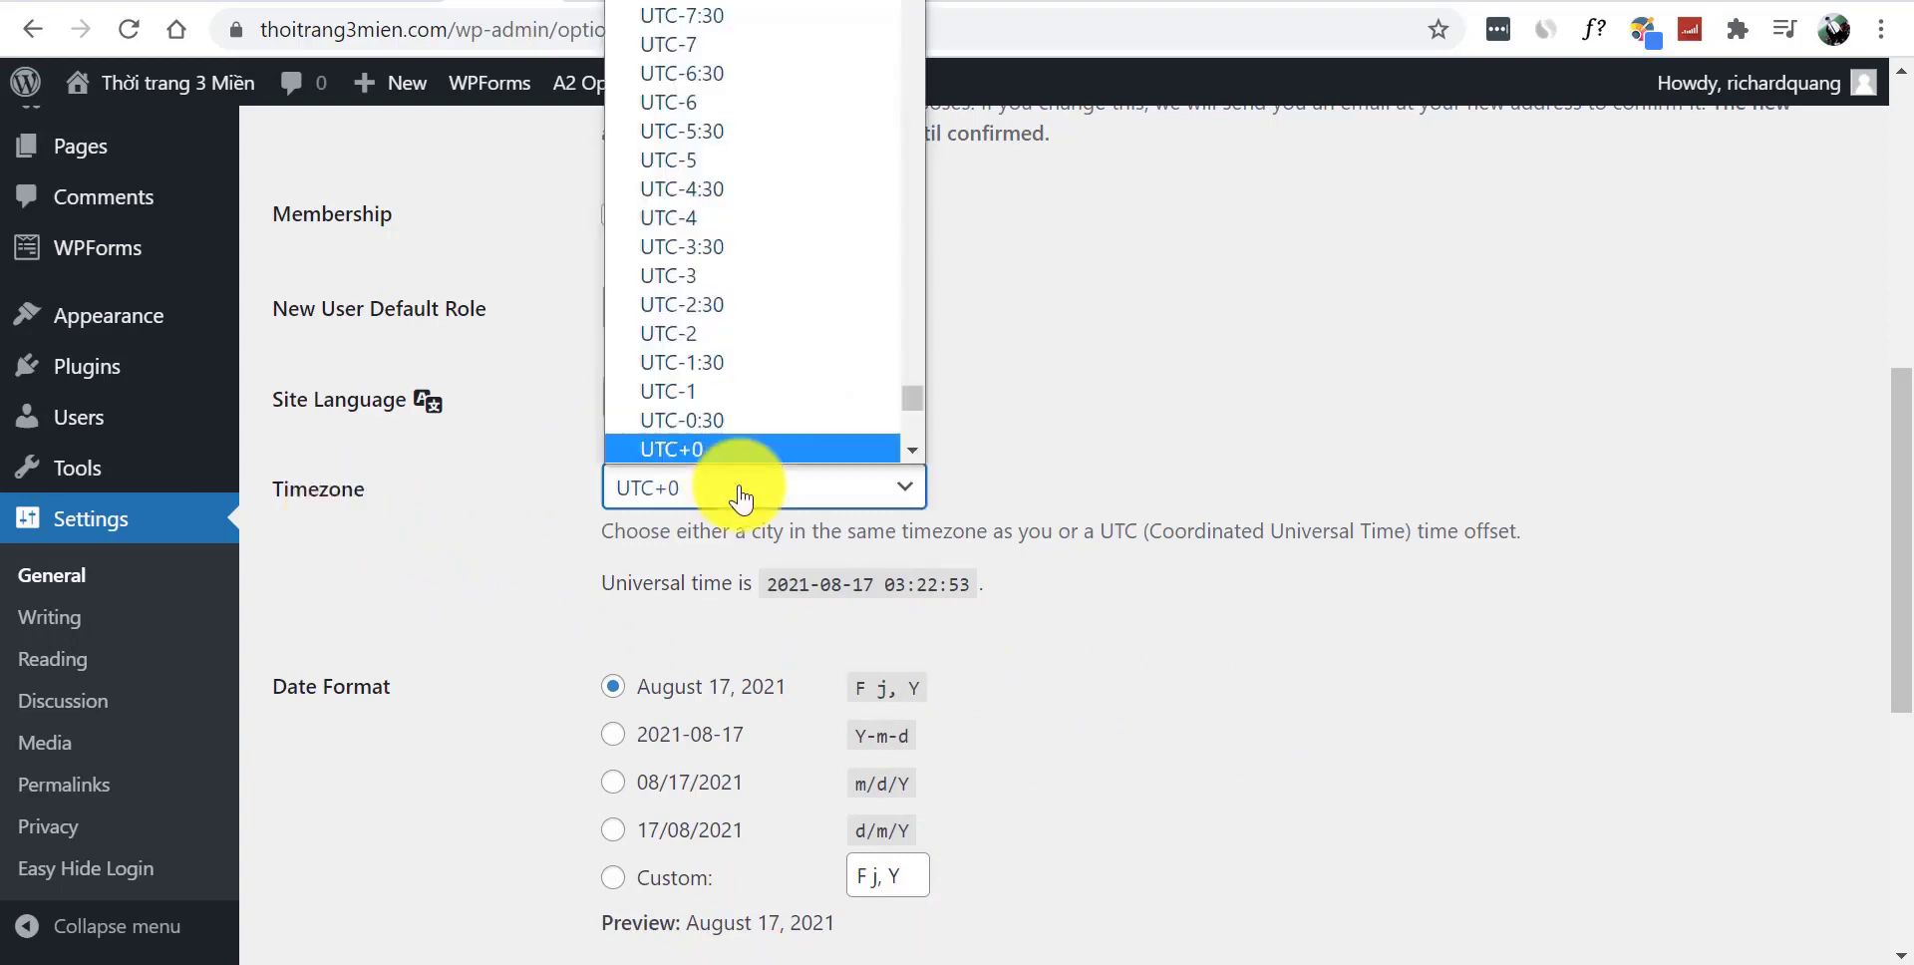
left_click_drag(913, 398, 915, 429)
left_click(727, 17)
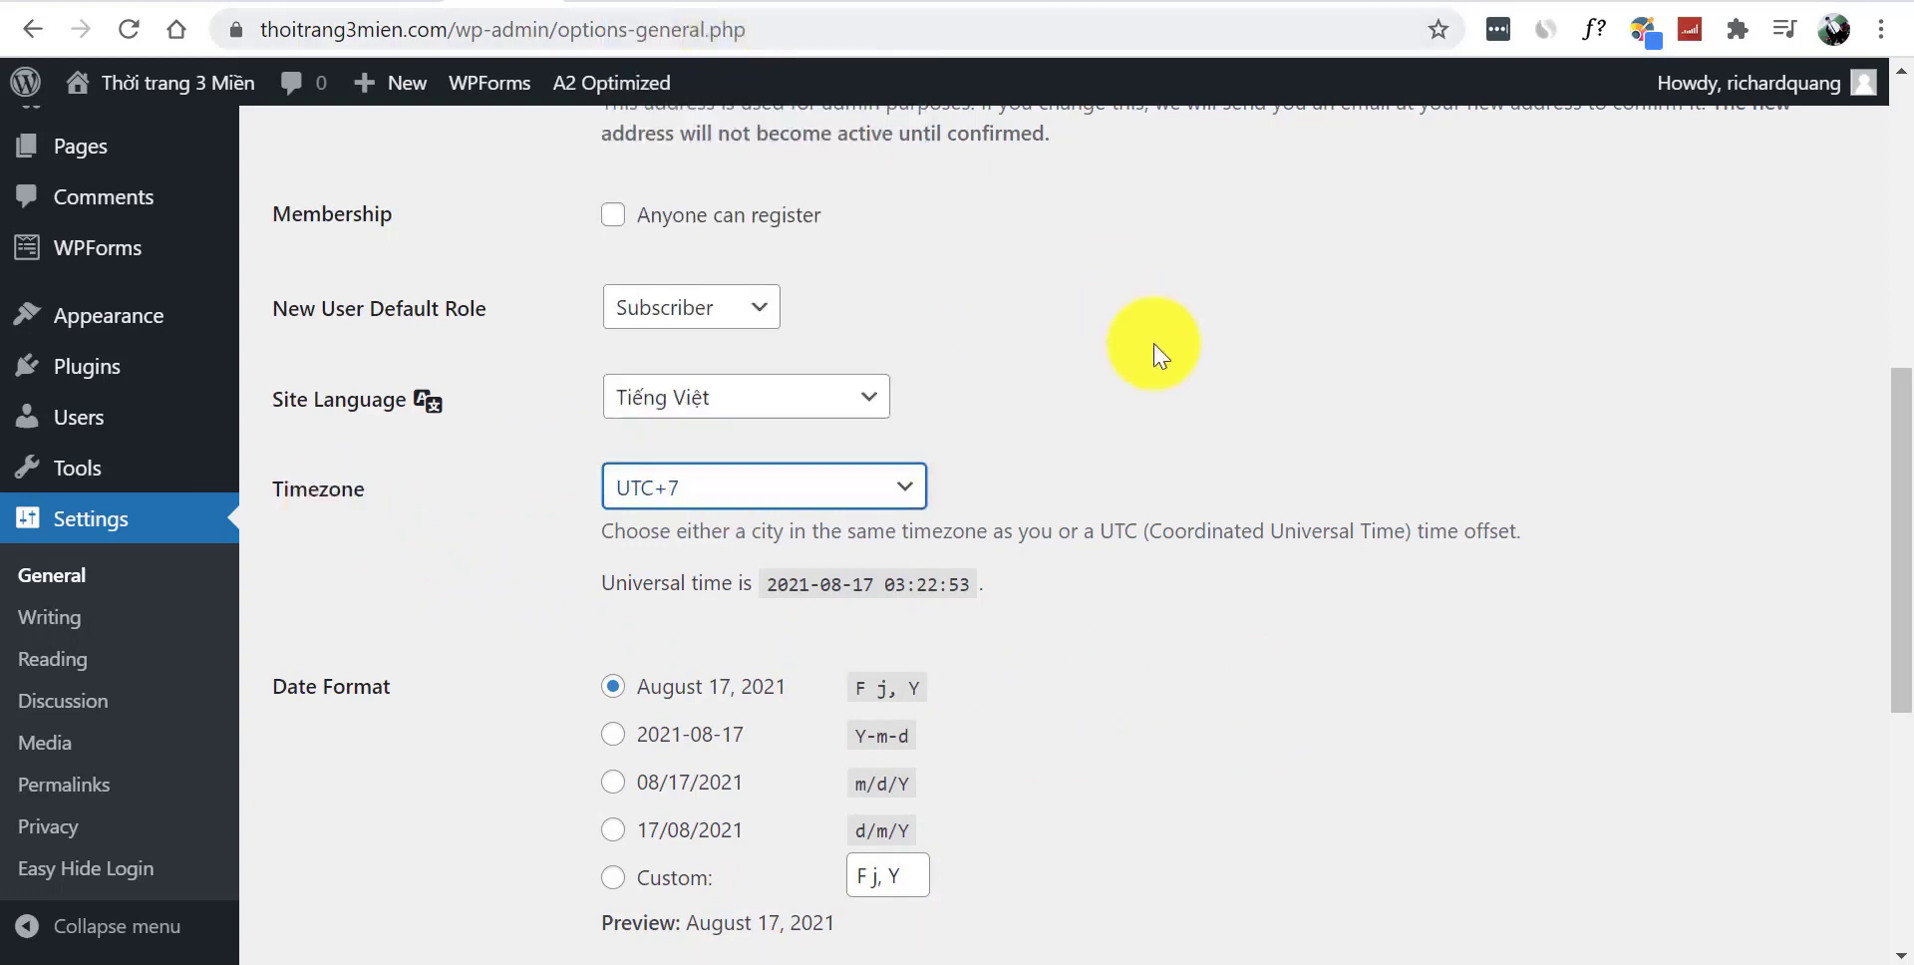
left_click(610, 833)
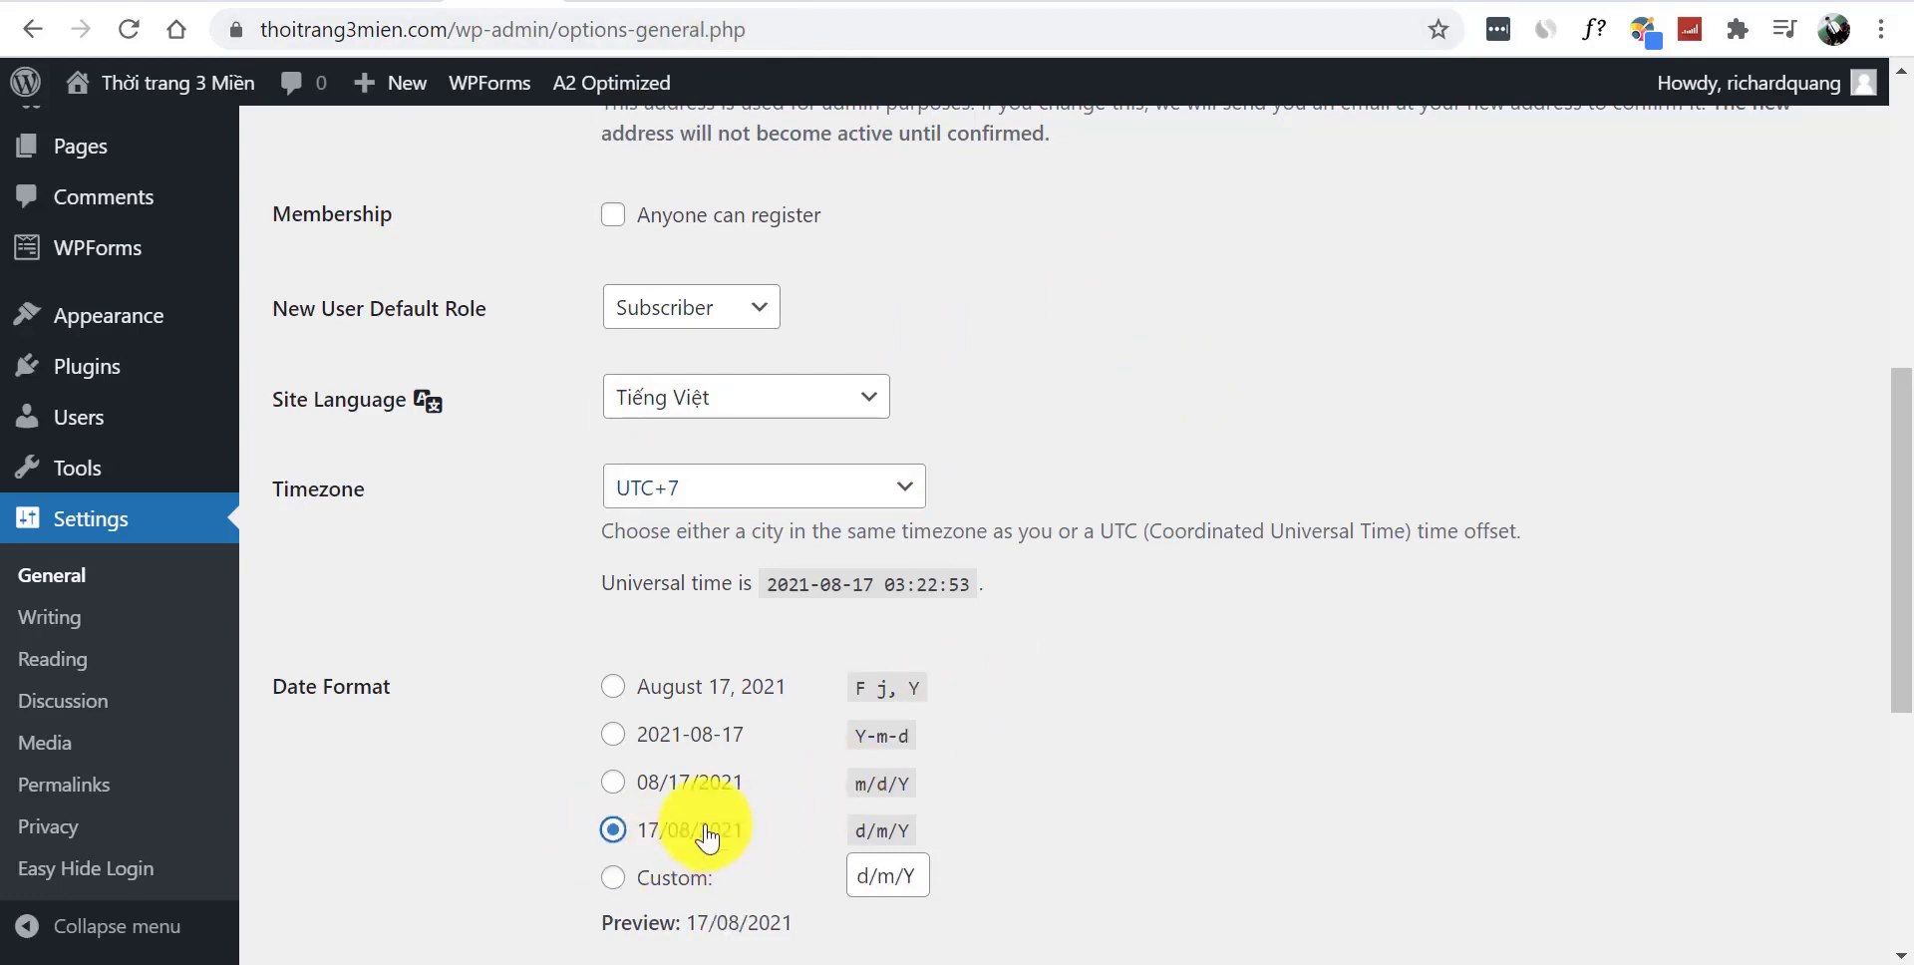
left_click_drag(1905, 541, 1889, 778)
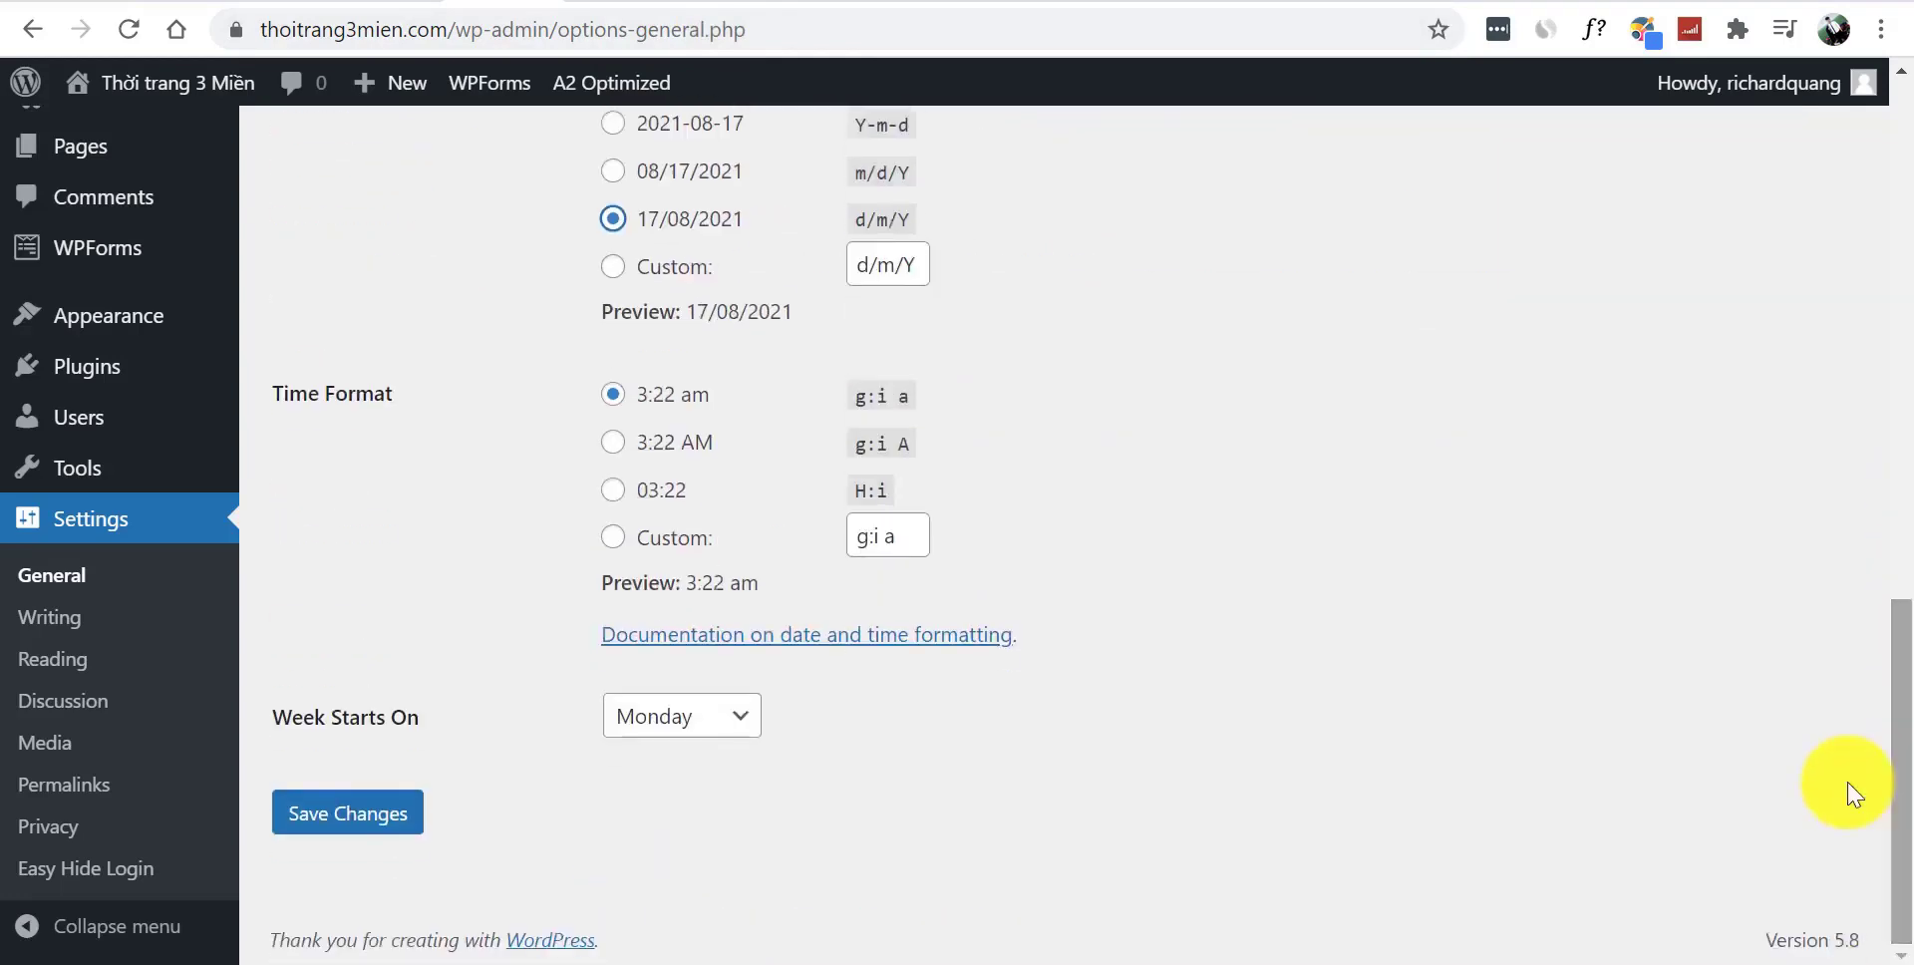
left_click(395, 817)
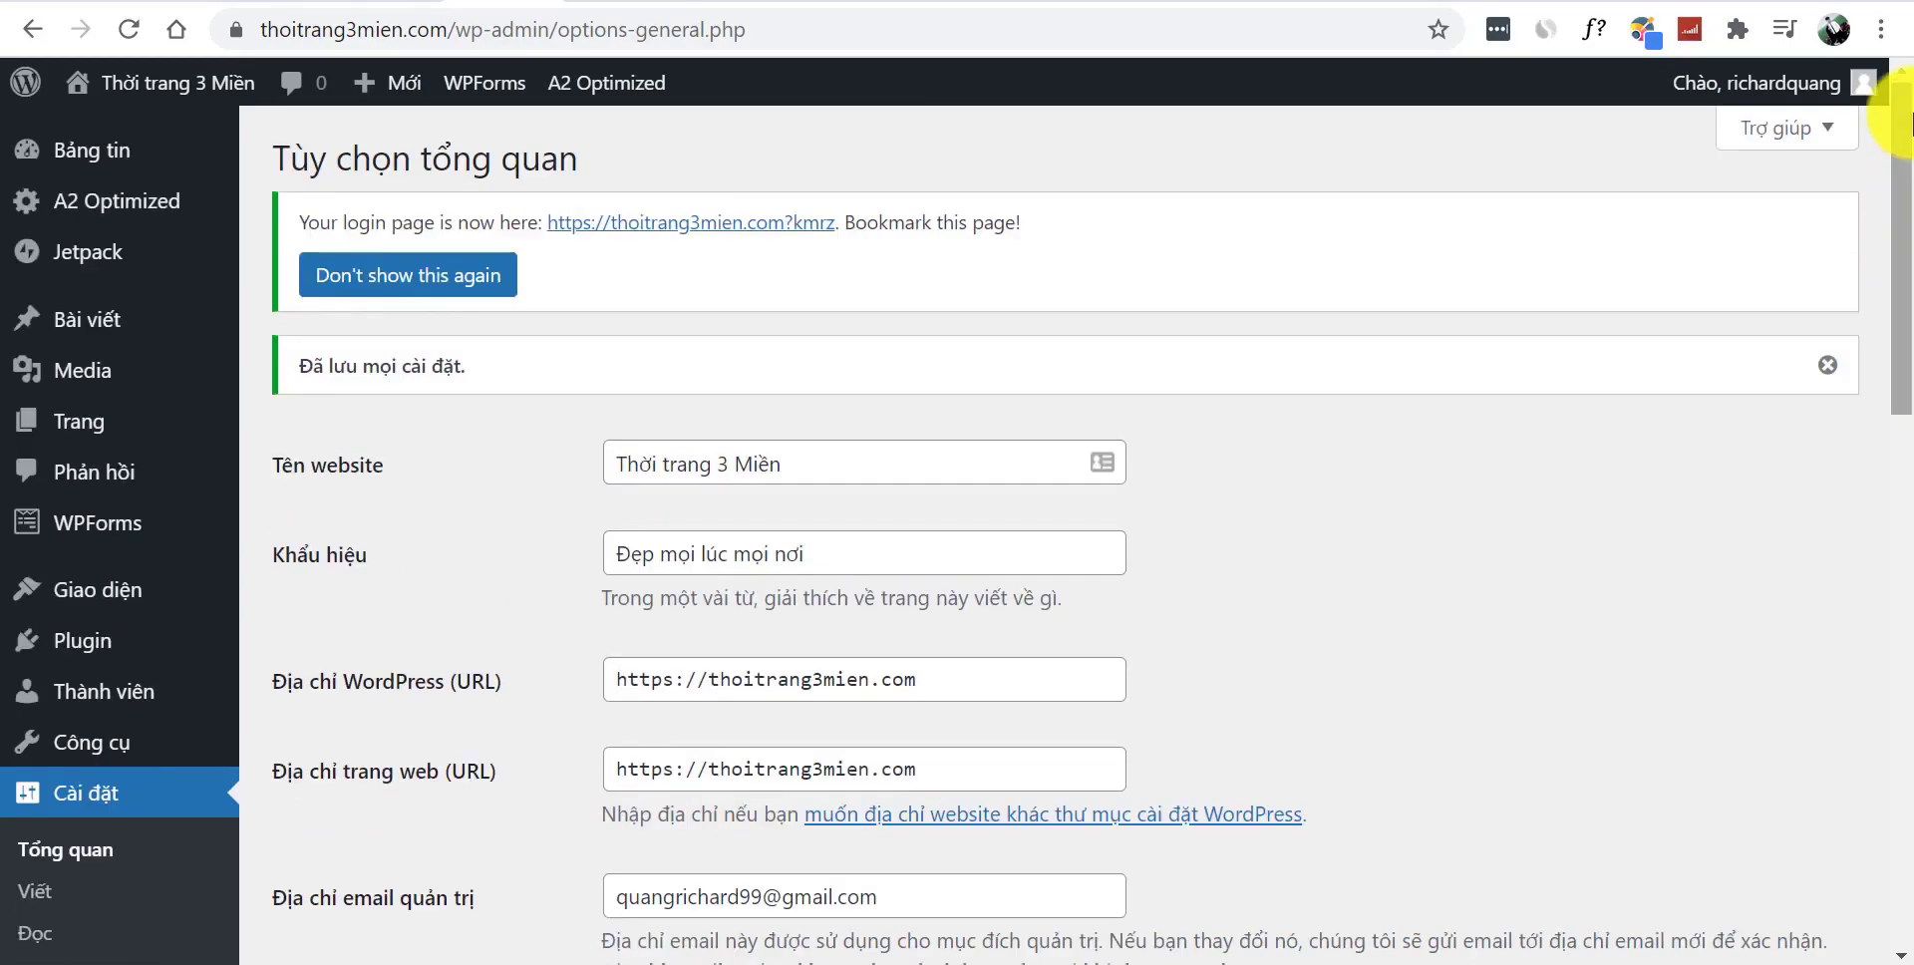
- View the live front page from Bảng tin, checking its 17/08/2021 post date
mouse_move(182, 165)
left_click(299, 160)
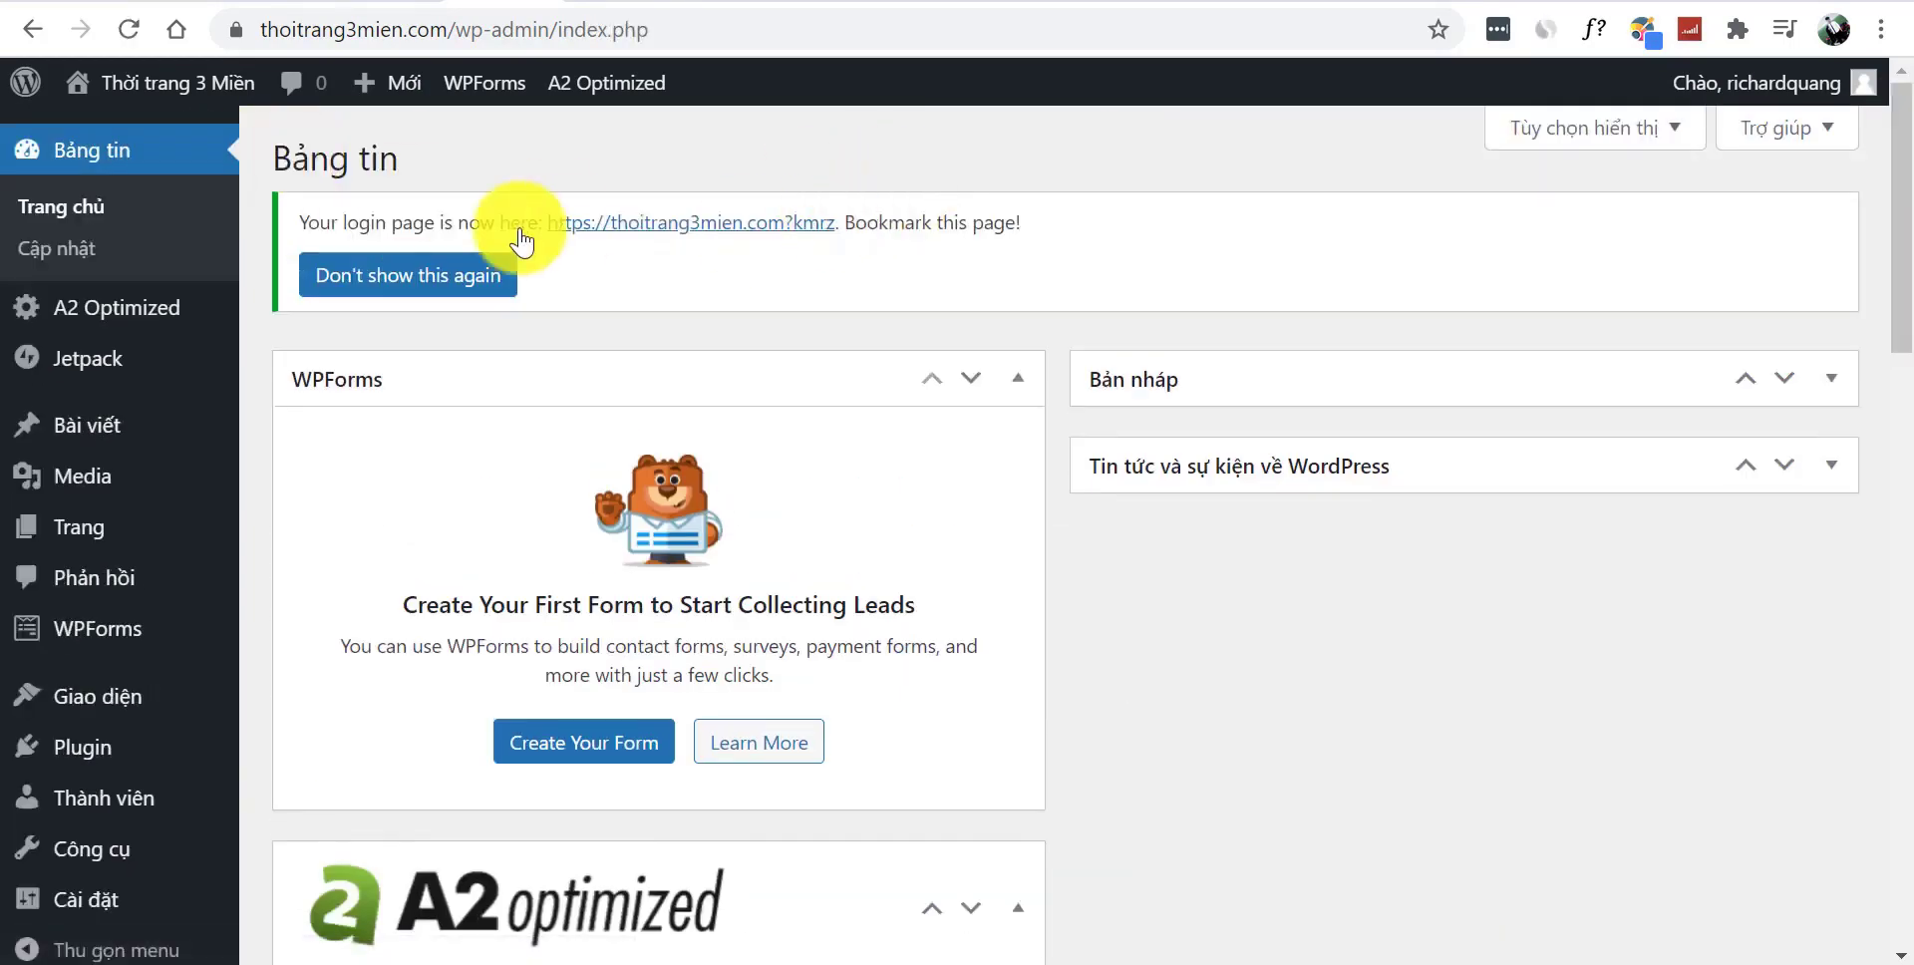
mouse_move(149, 85)
left_click(142, 147)
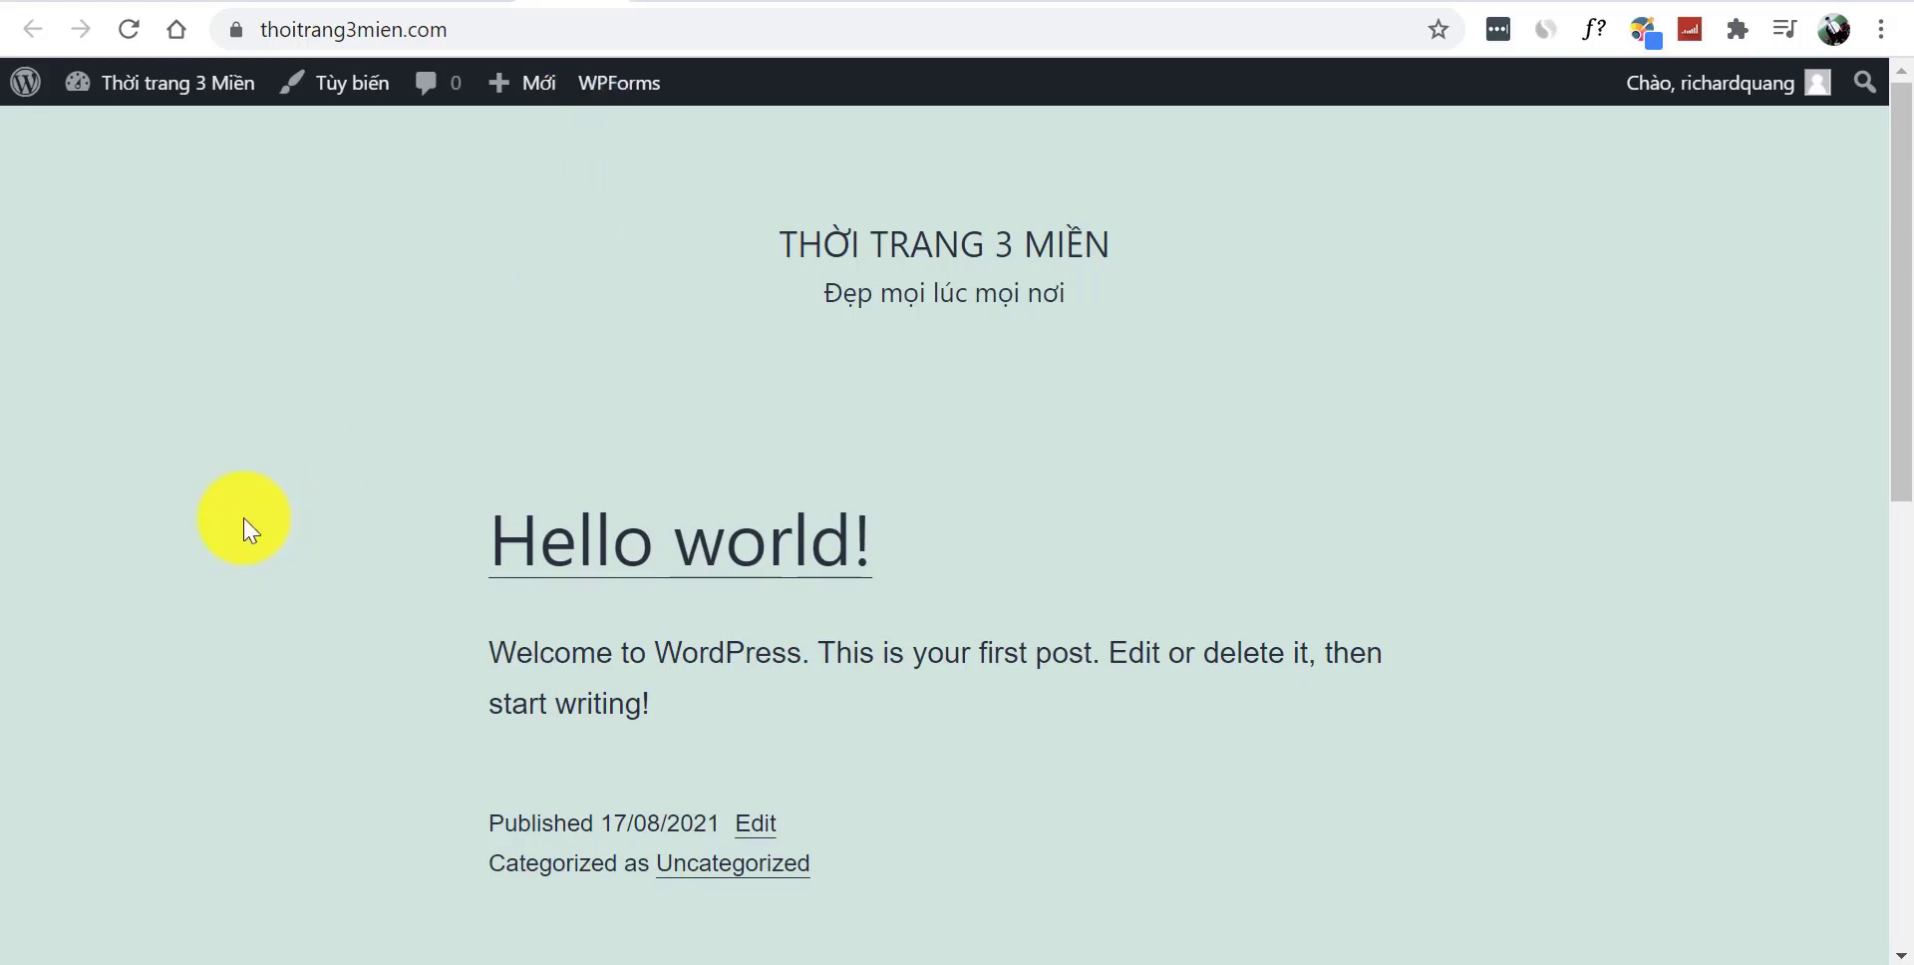
mouse_move(1897, 235)
left_mouse_down()
mouse_move(1897, 662)
mouse_move(1897, 222)
mouse_move(1885, 287)
mouse_move(1884, 243)
left_mouse_up()
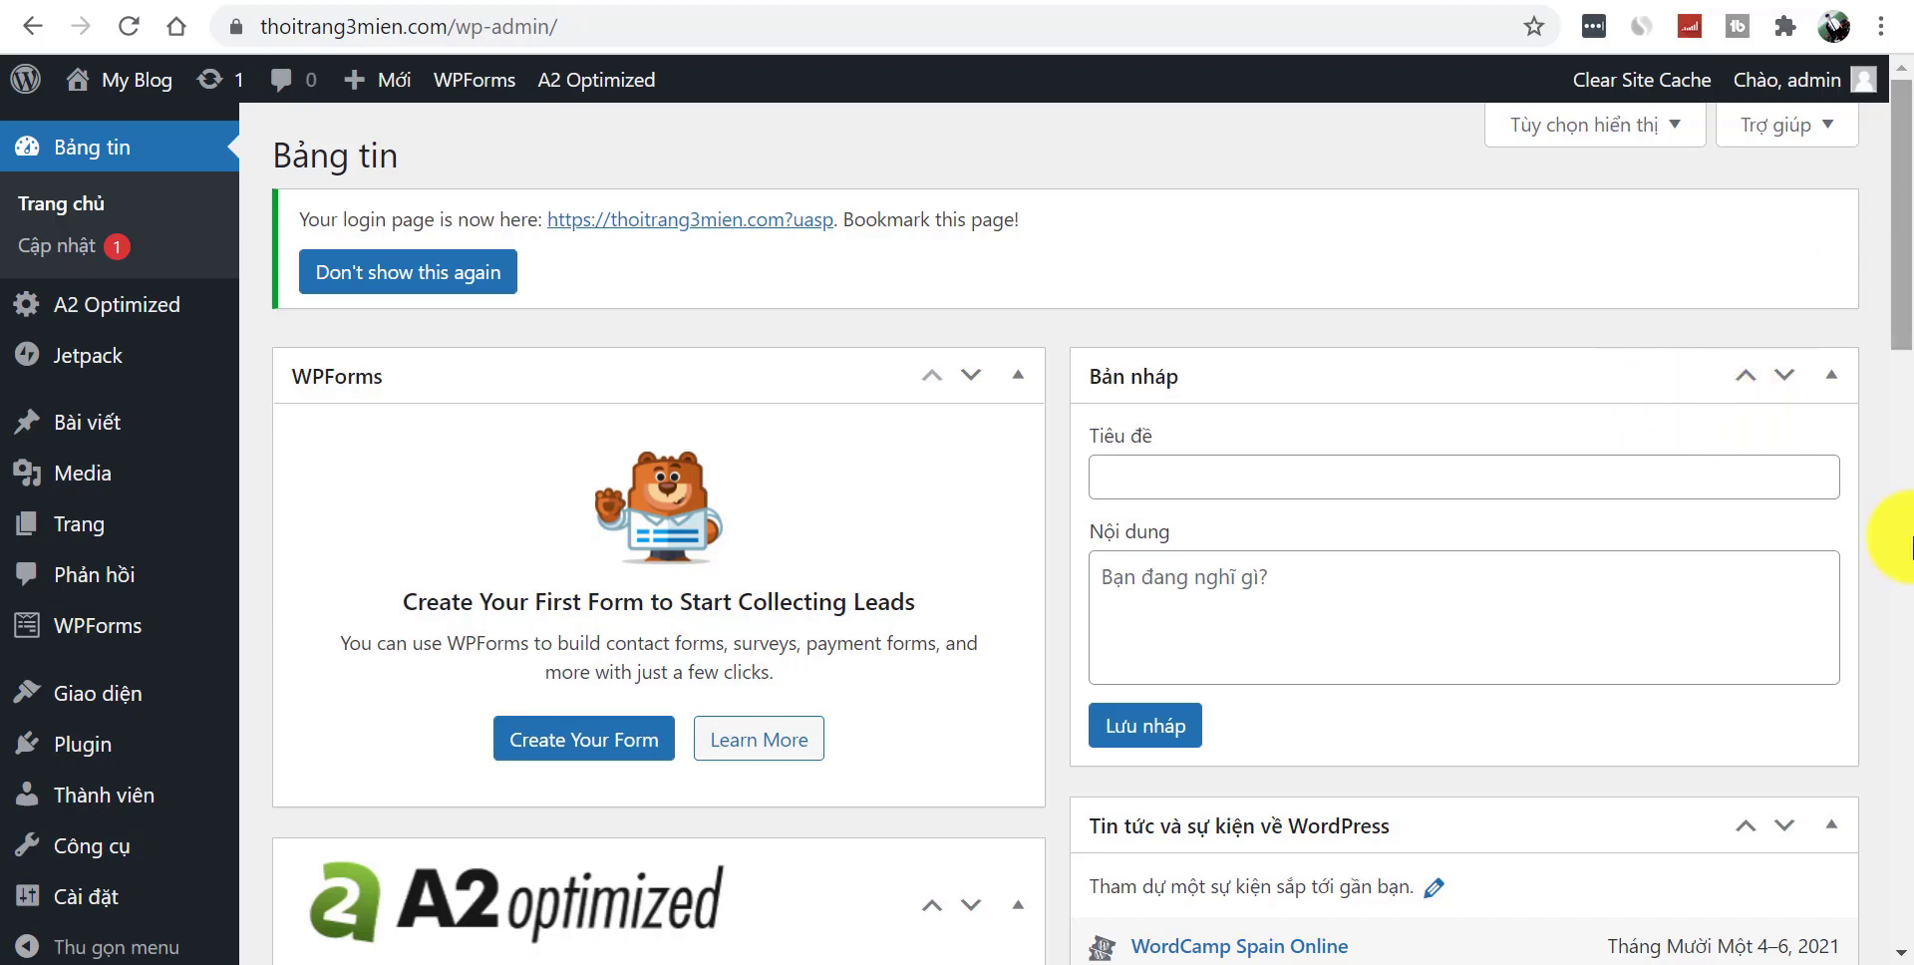
- In Cài đặt > Tổng quan, replace the site title My Blog with 'Mã giảm giá'
scroll(1910, 543, "down", 10)
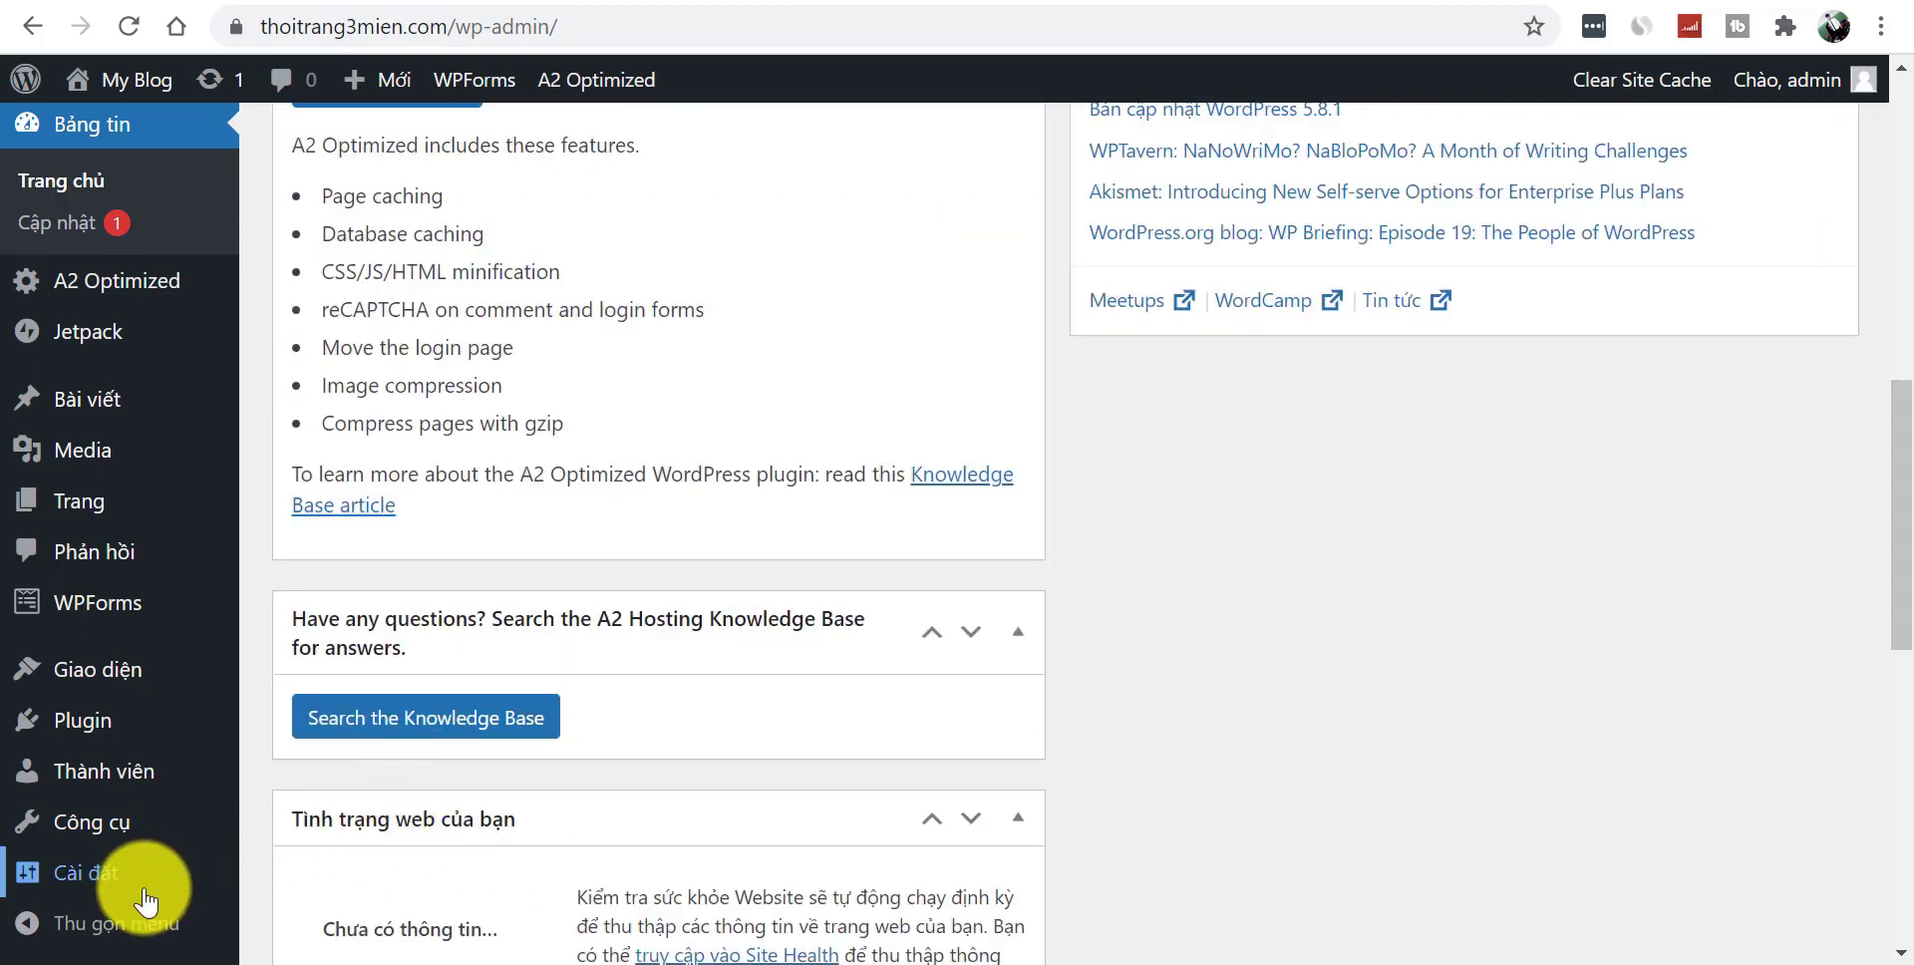
mouse_move(118, 898)
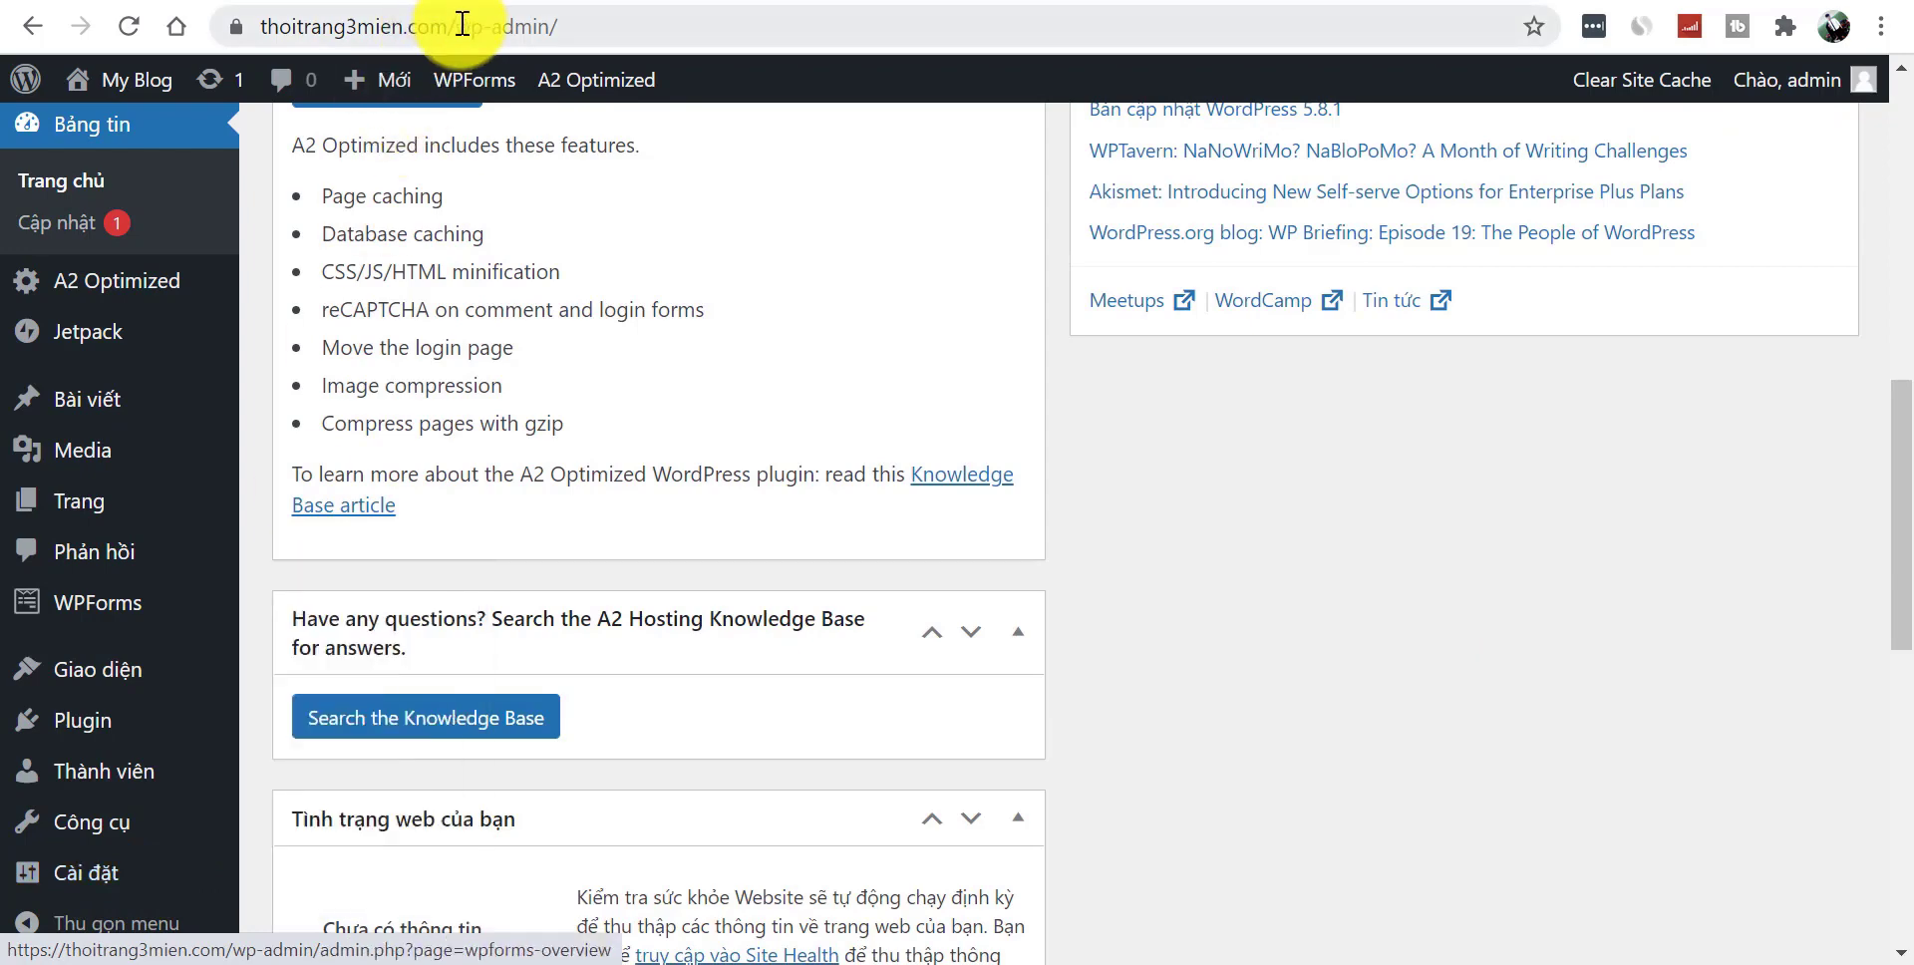
left_click(310, 594)
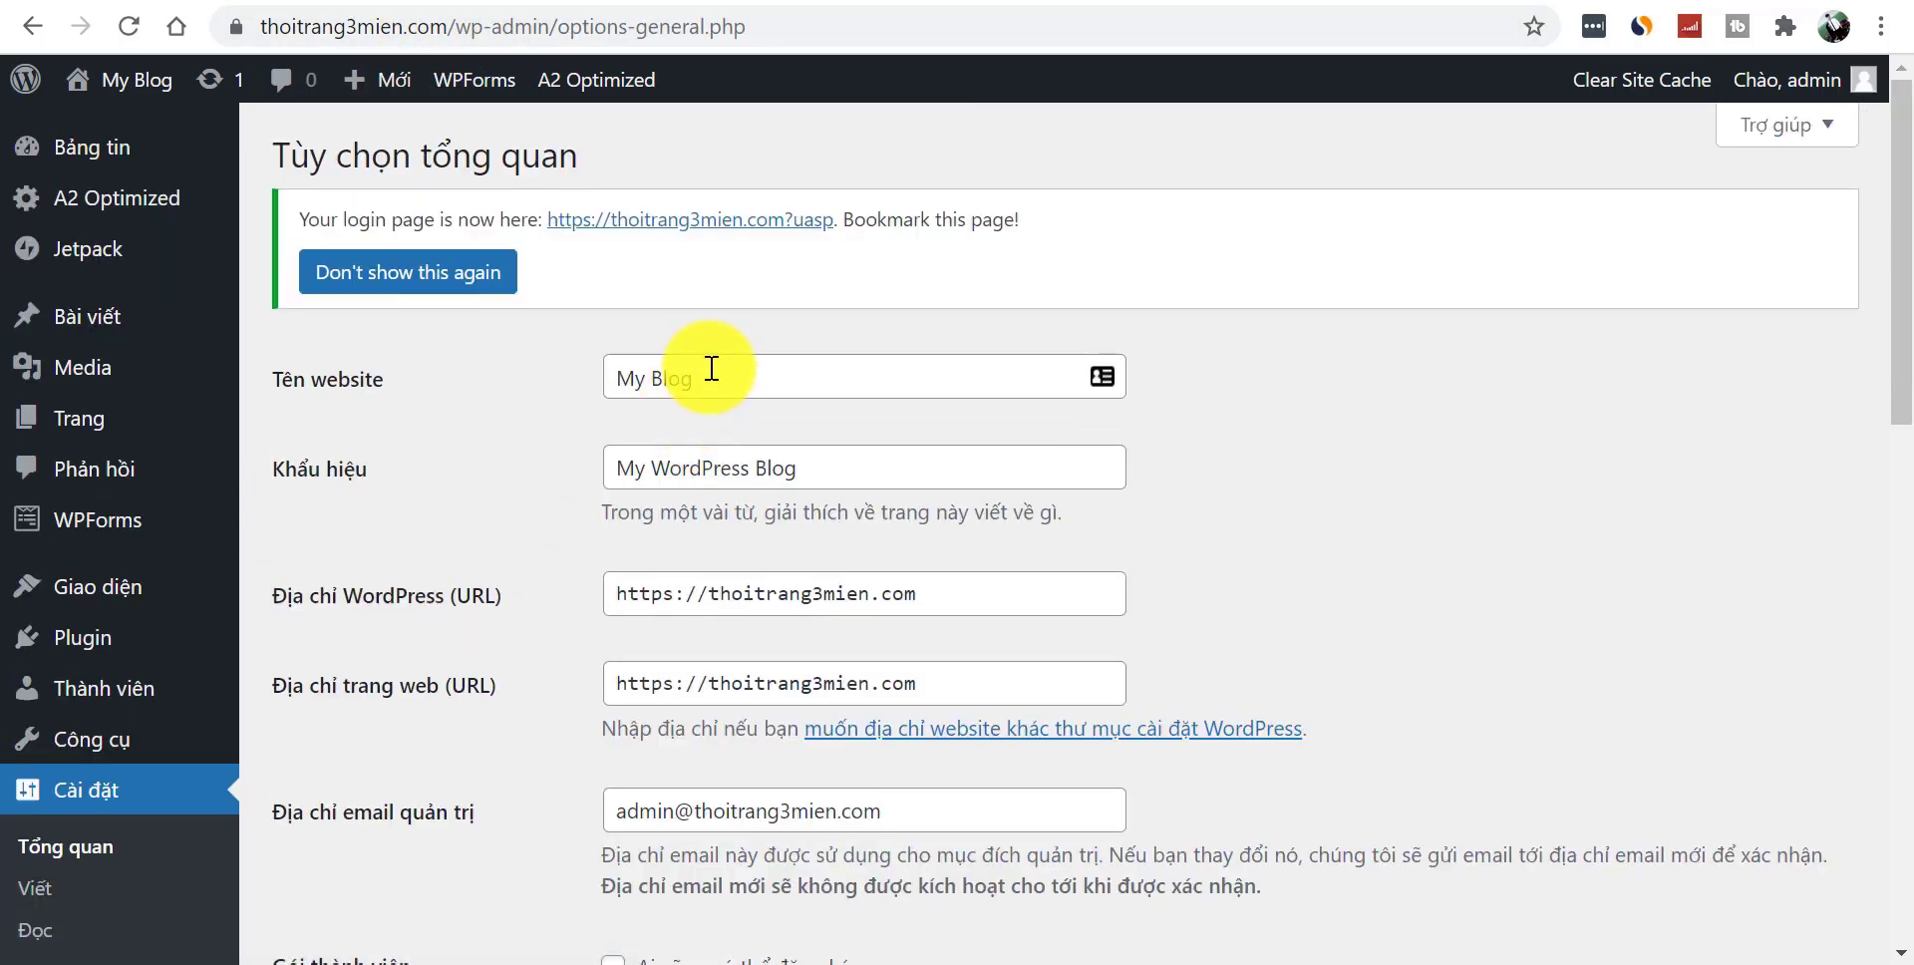
triple_click(708, 367)
key("BackSpace")
type("Mã")
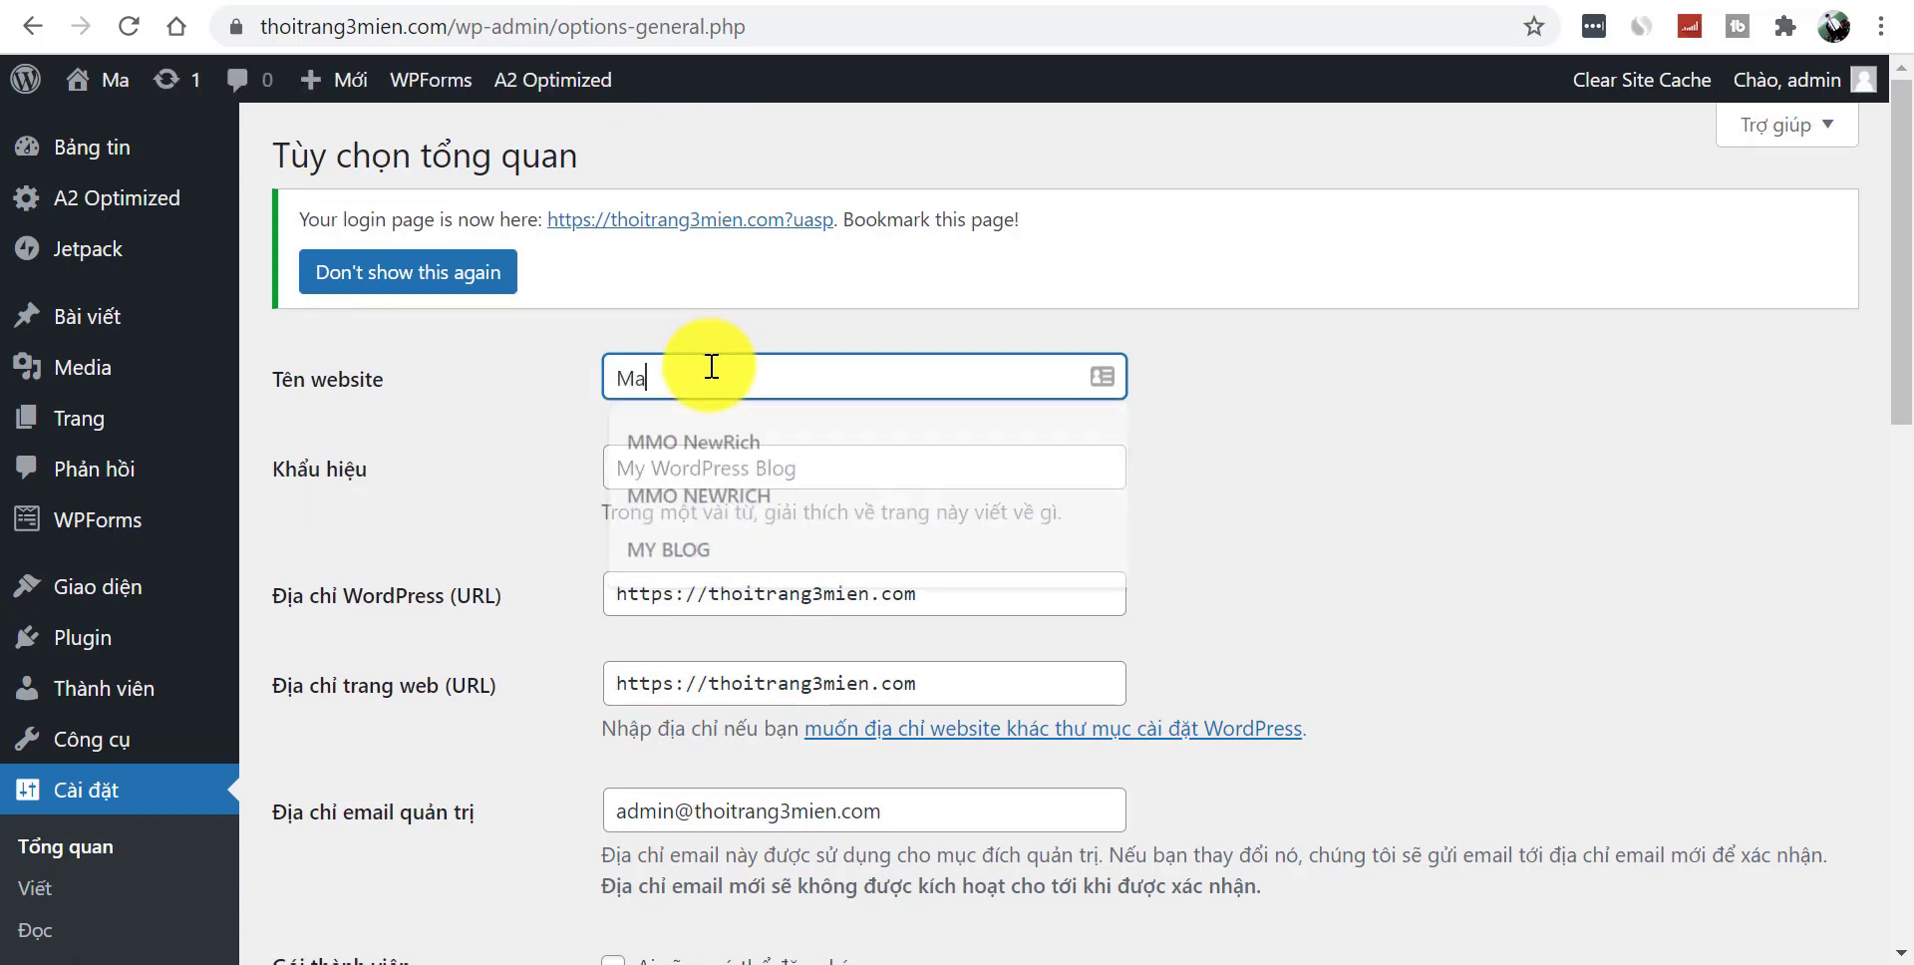
type(" Gia")
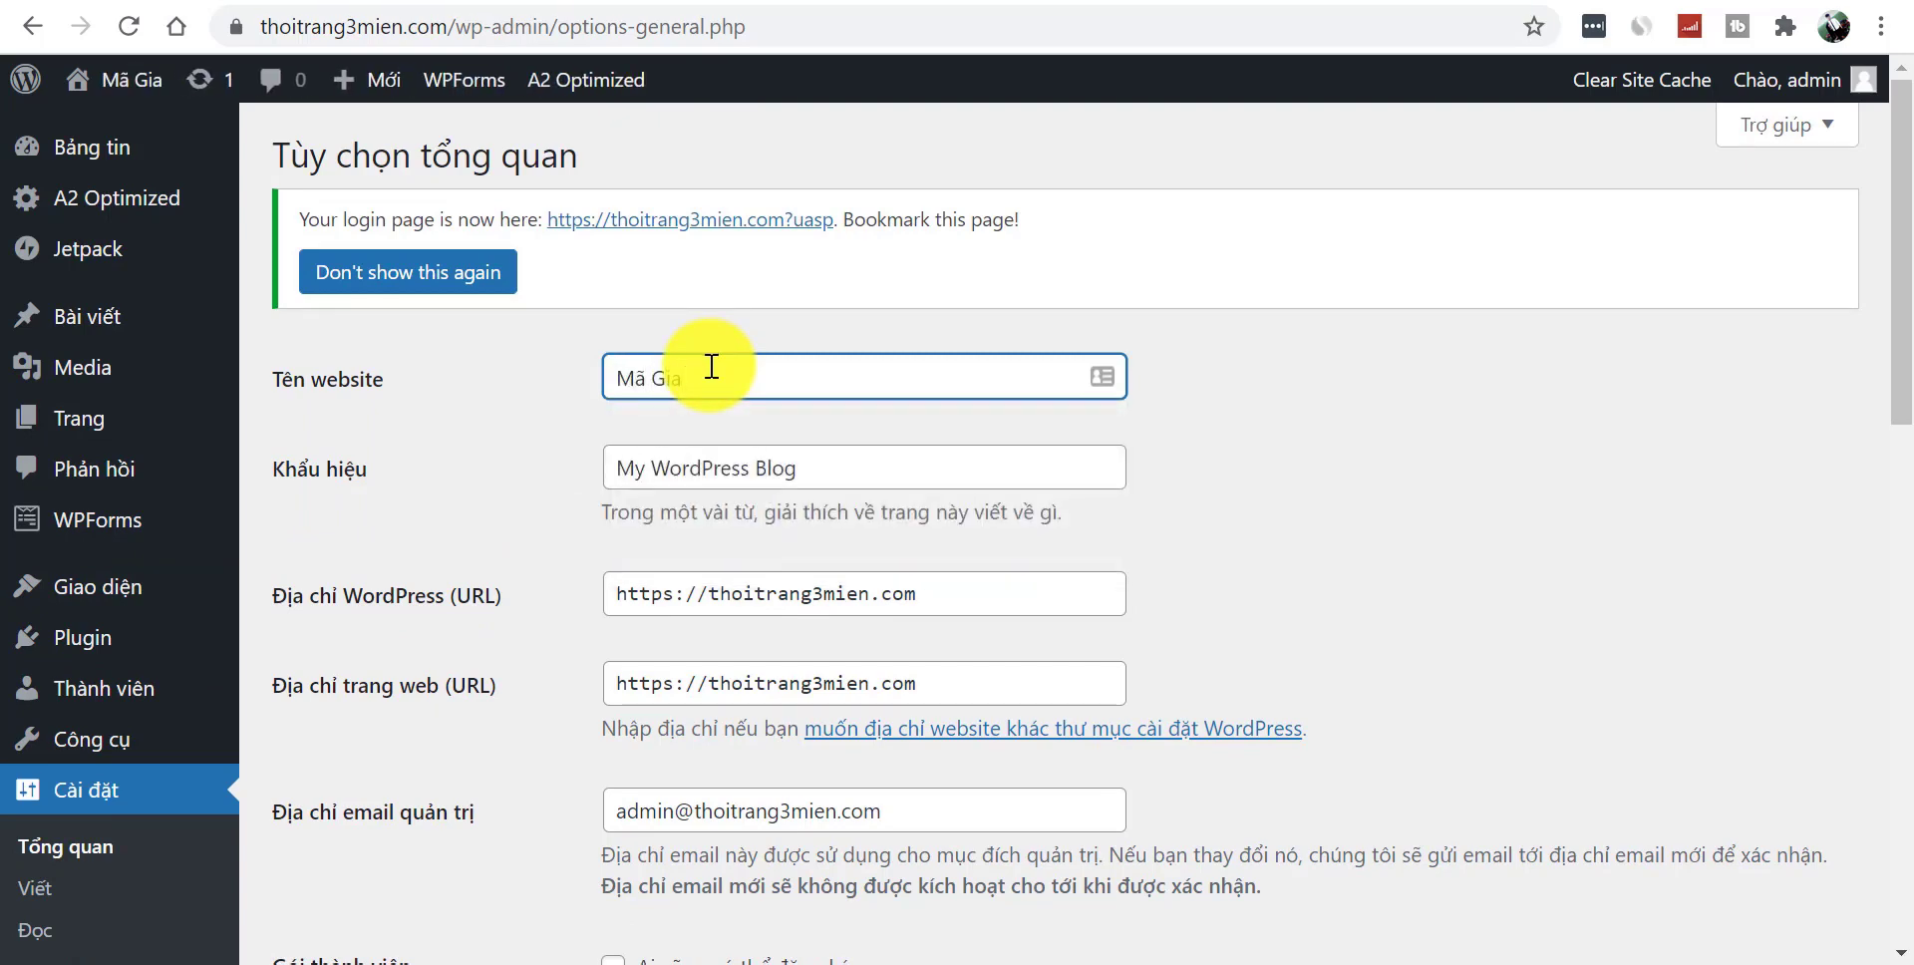
key("BackSpace")
key("BackSpace")
key("BackSpace")
type("giảm")
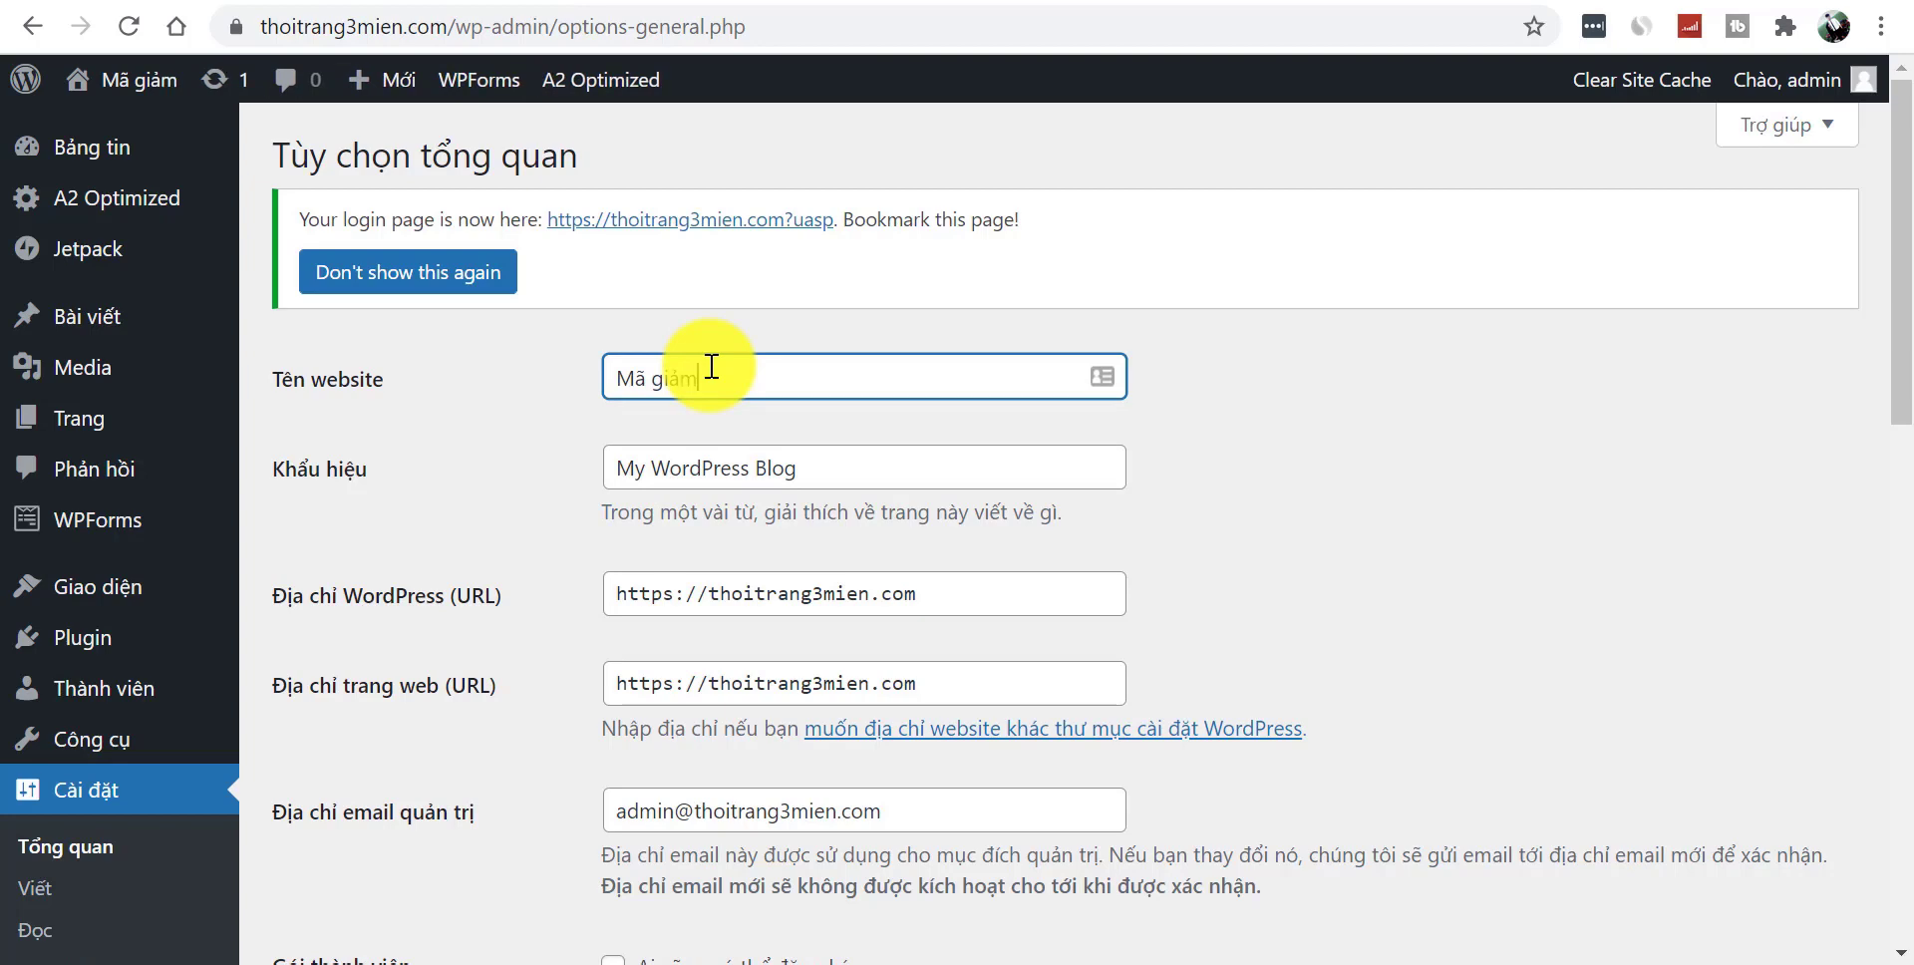
type(" Gia")
key("BackSpace")
key("BackSpace")
key("BackSpace")
type("gia")
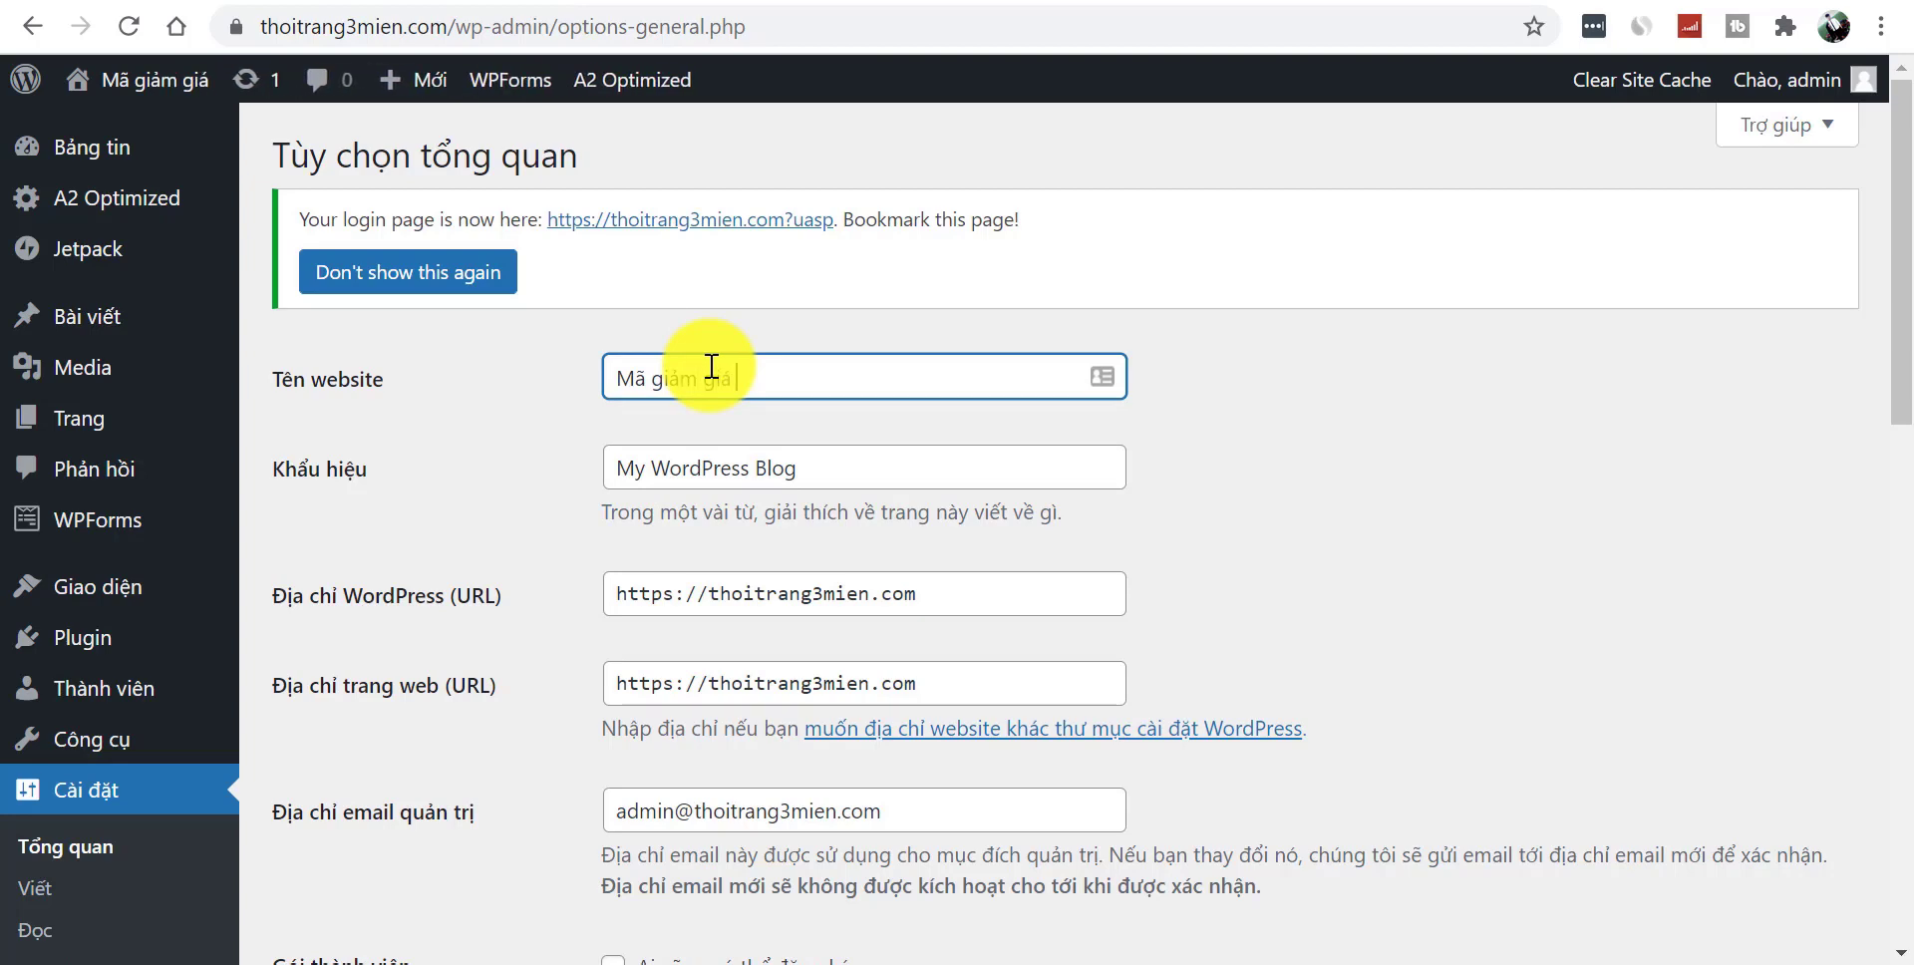
- Replace the tagline with 'Tổng hợp tất cả các loại mã giảm giá' and save
triple_click(796, 455)
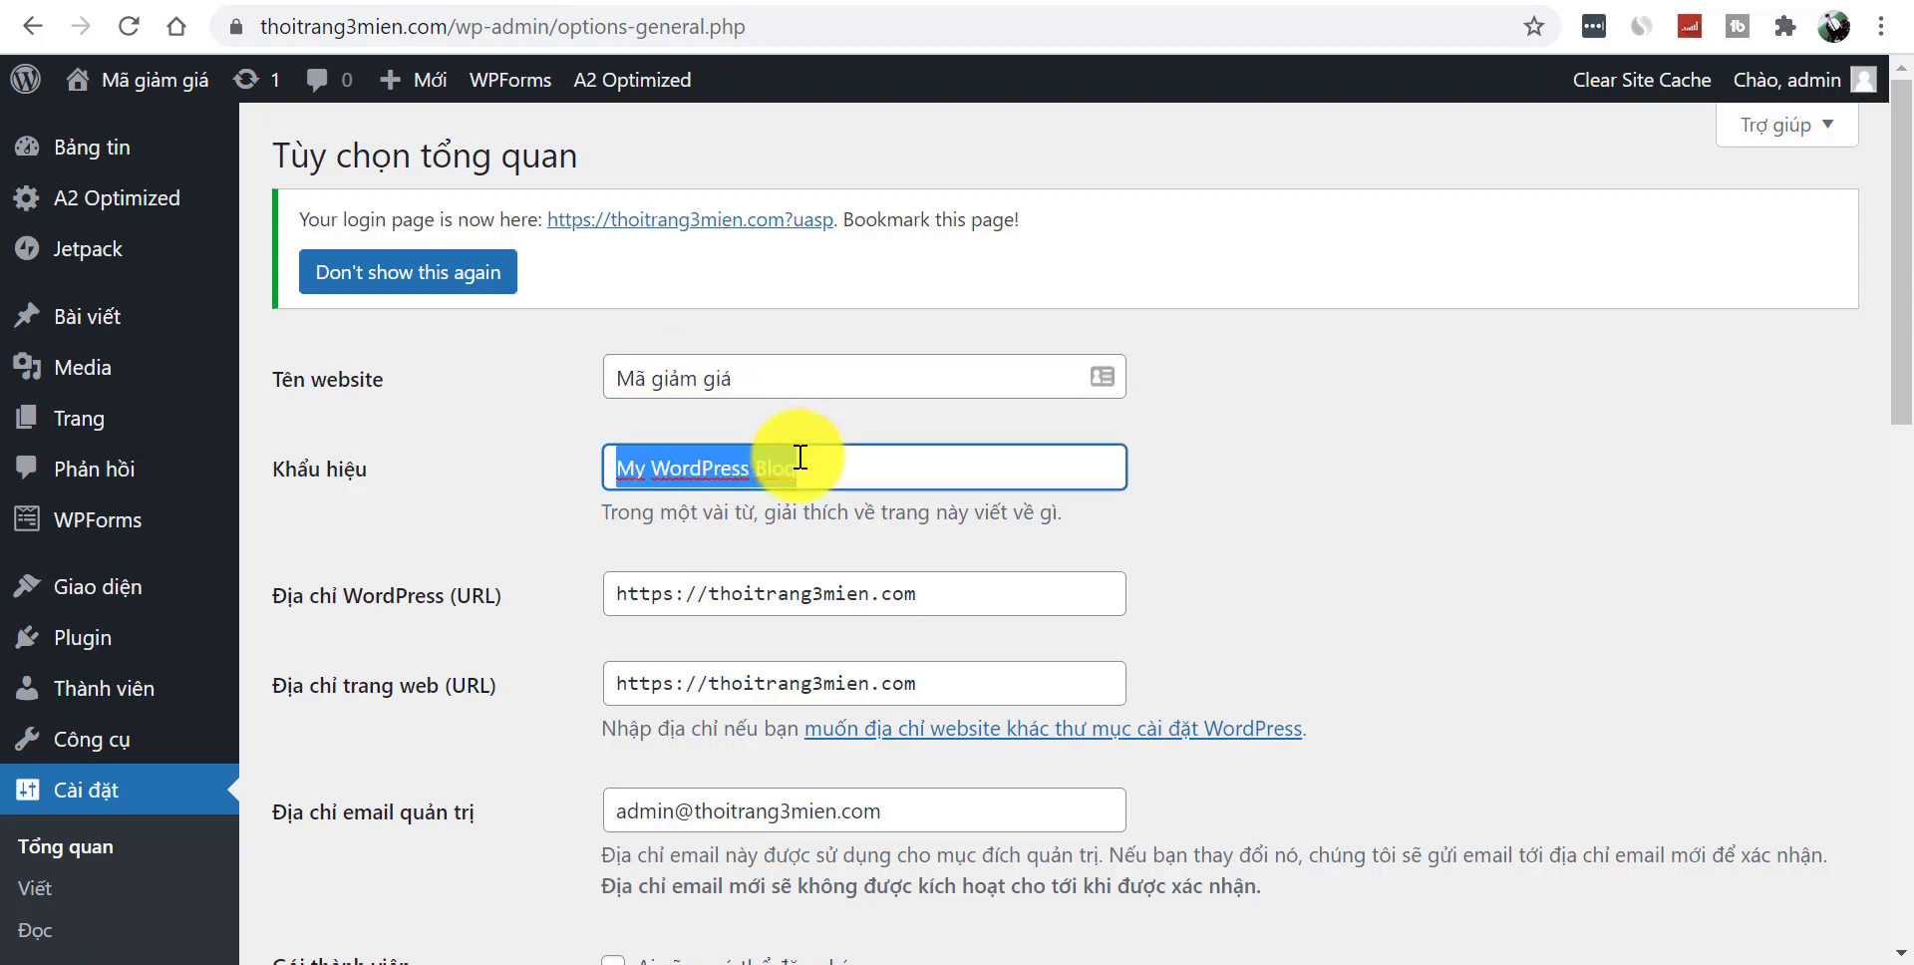
key("BackSpace")
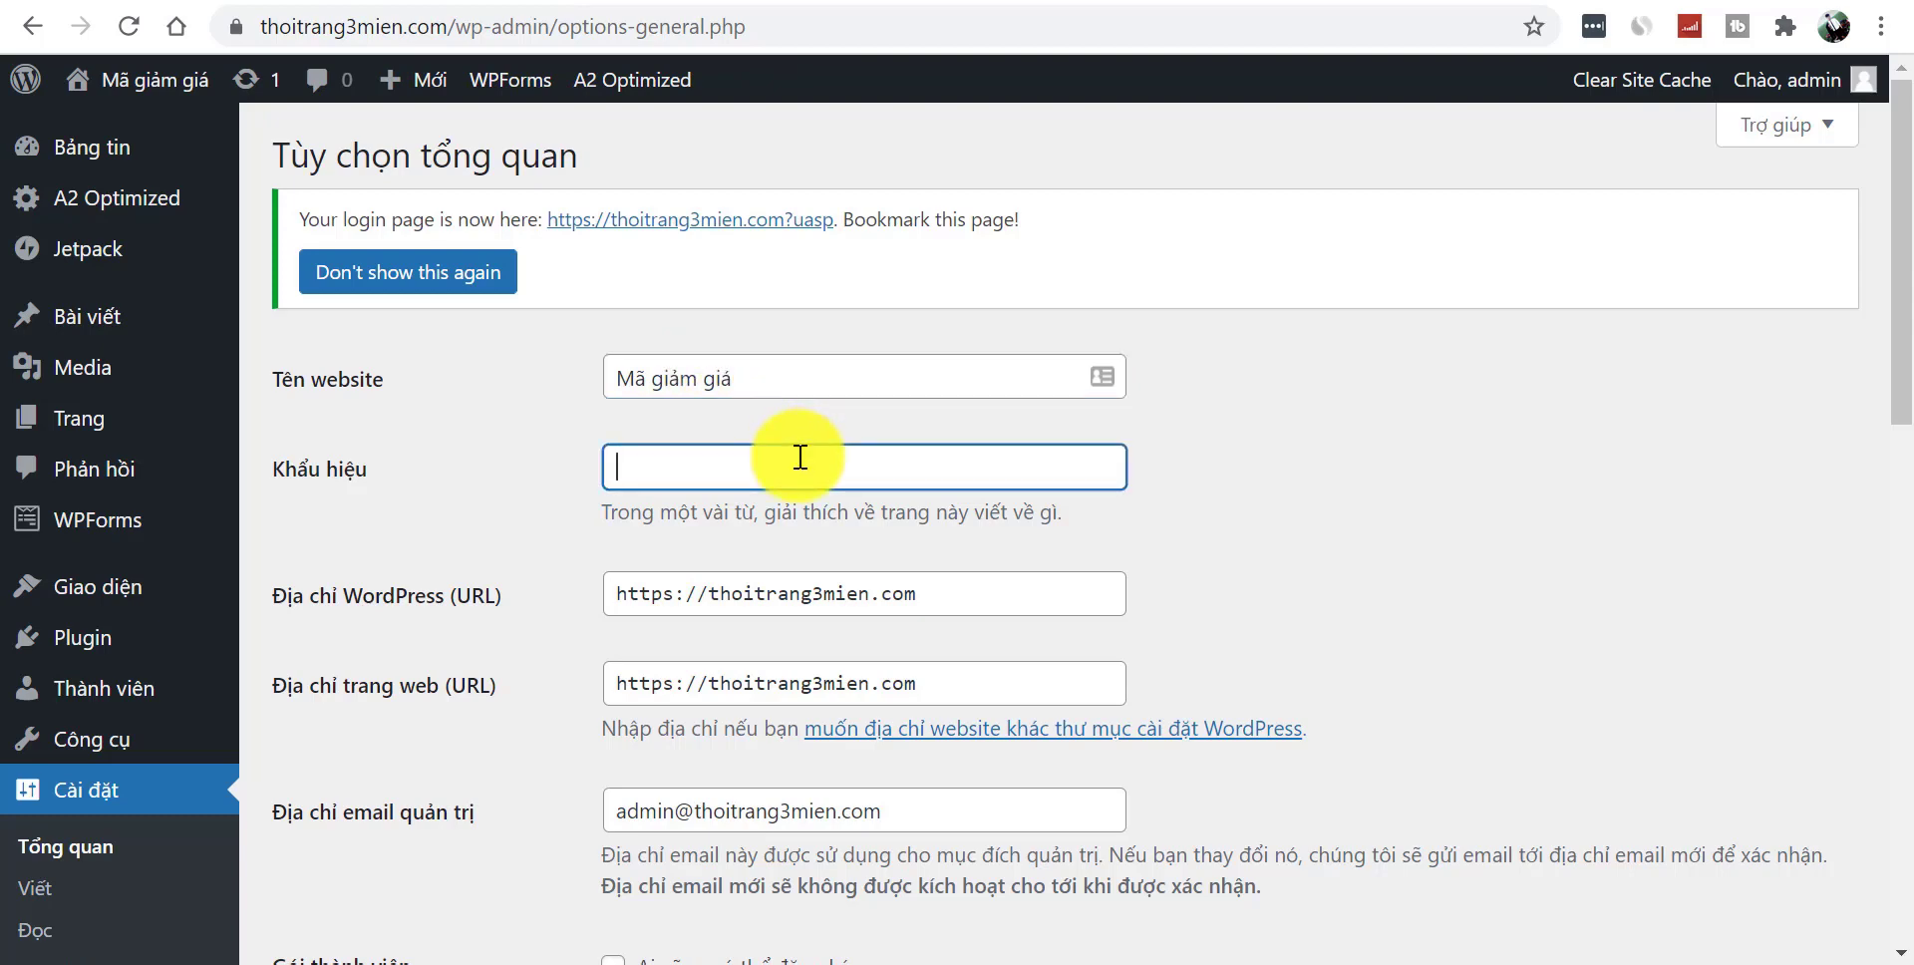
type("Tổng hợp tất cả các loại mã giảm giá")
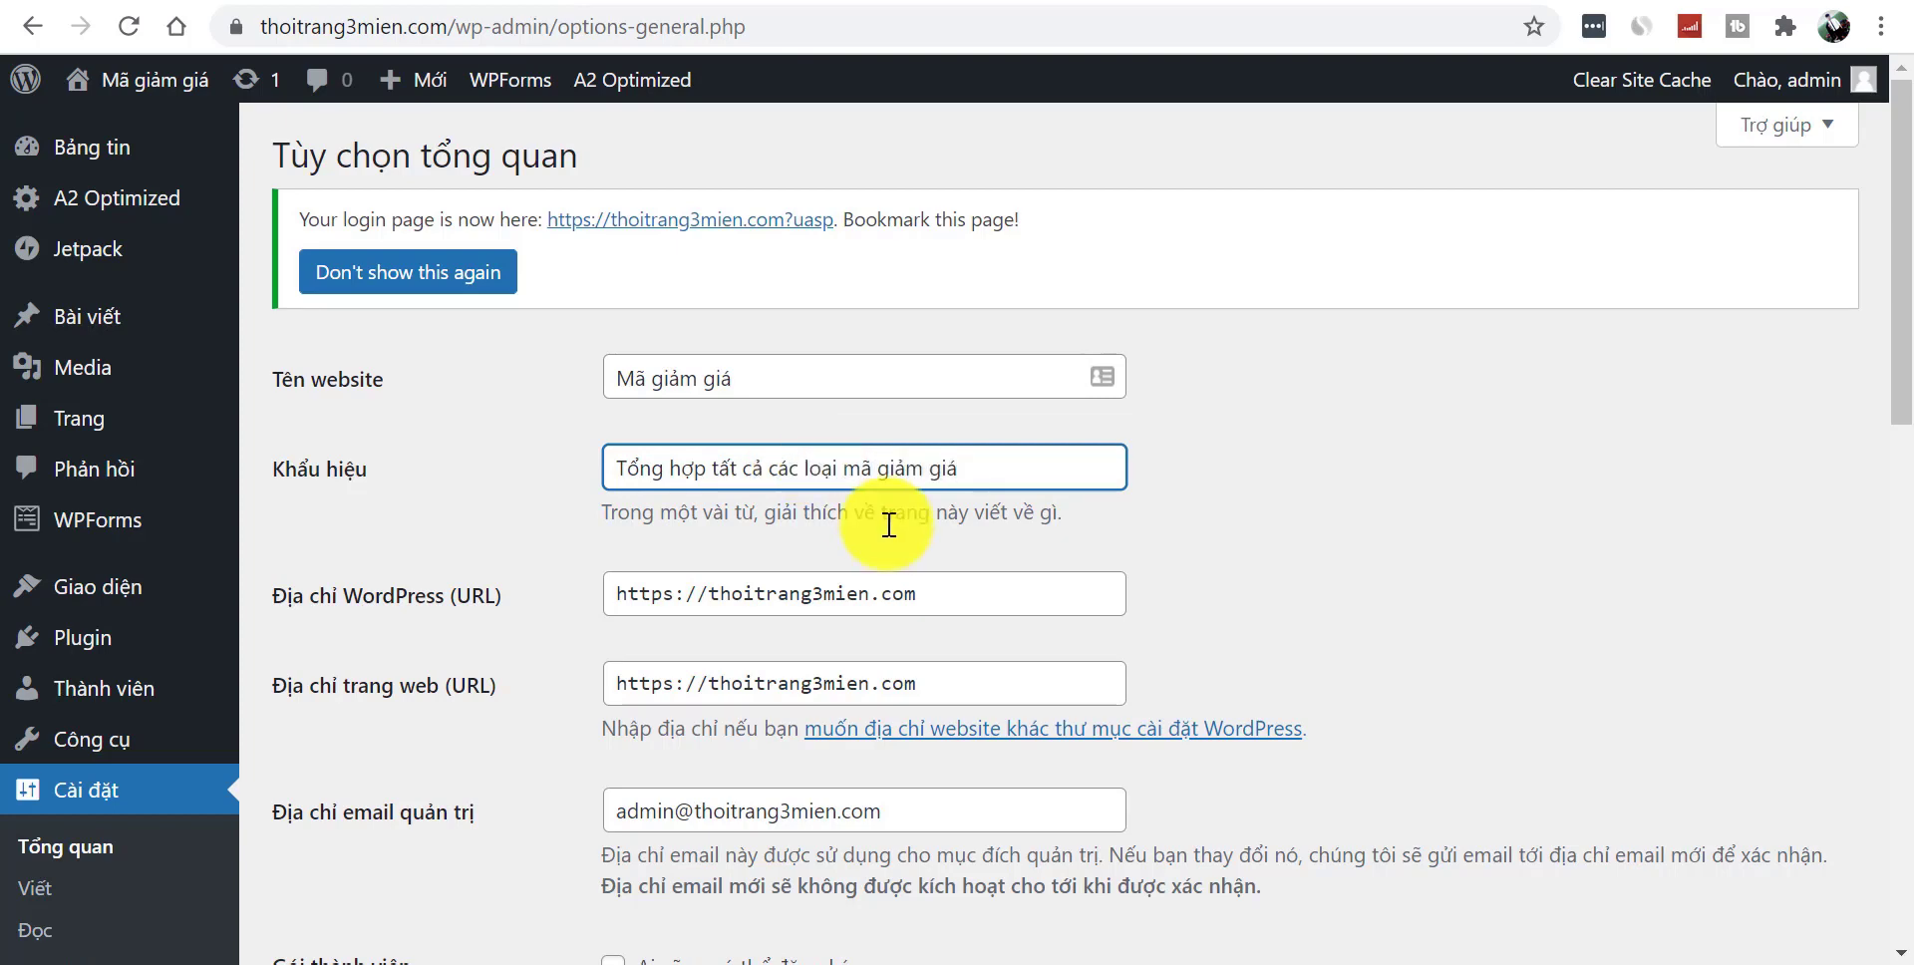
left_click_drag(1904, 285, 1904, 843)
left_click(318, 810)
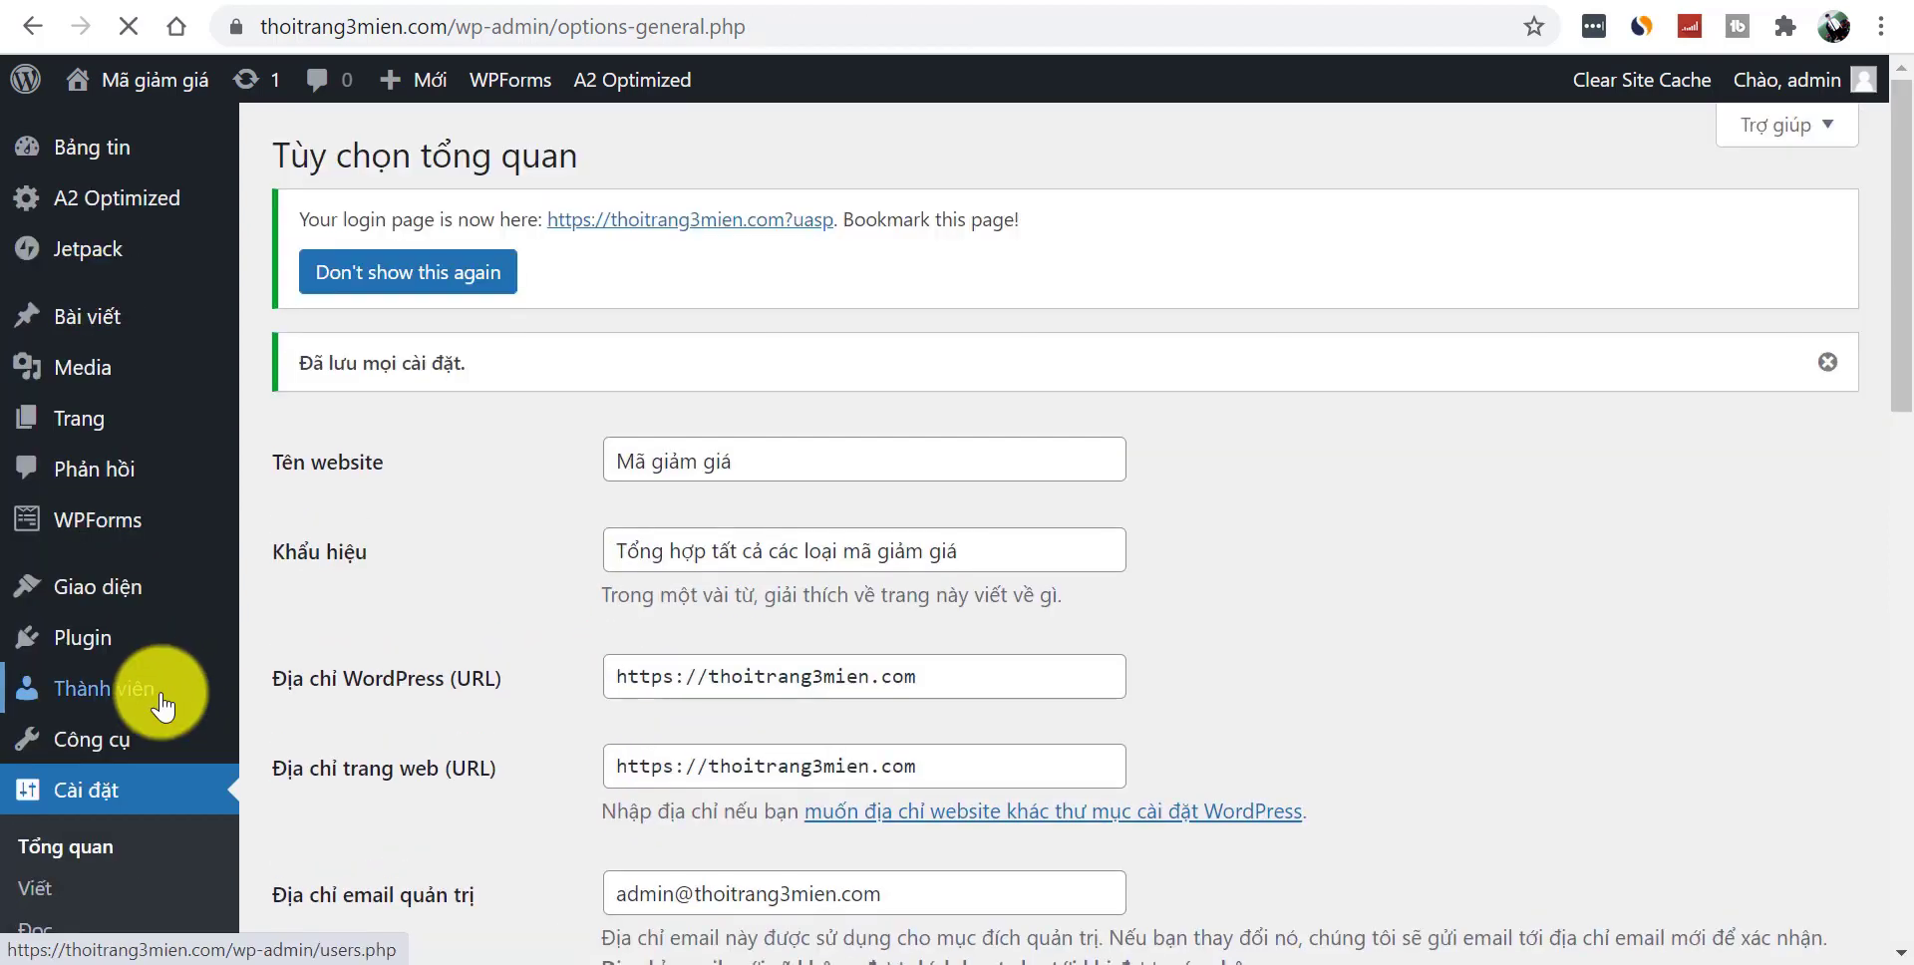
left_click_drag(1893, 284, 1899, 611)
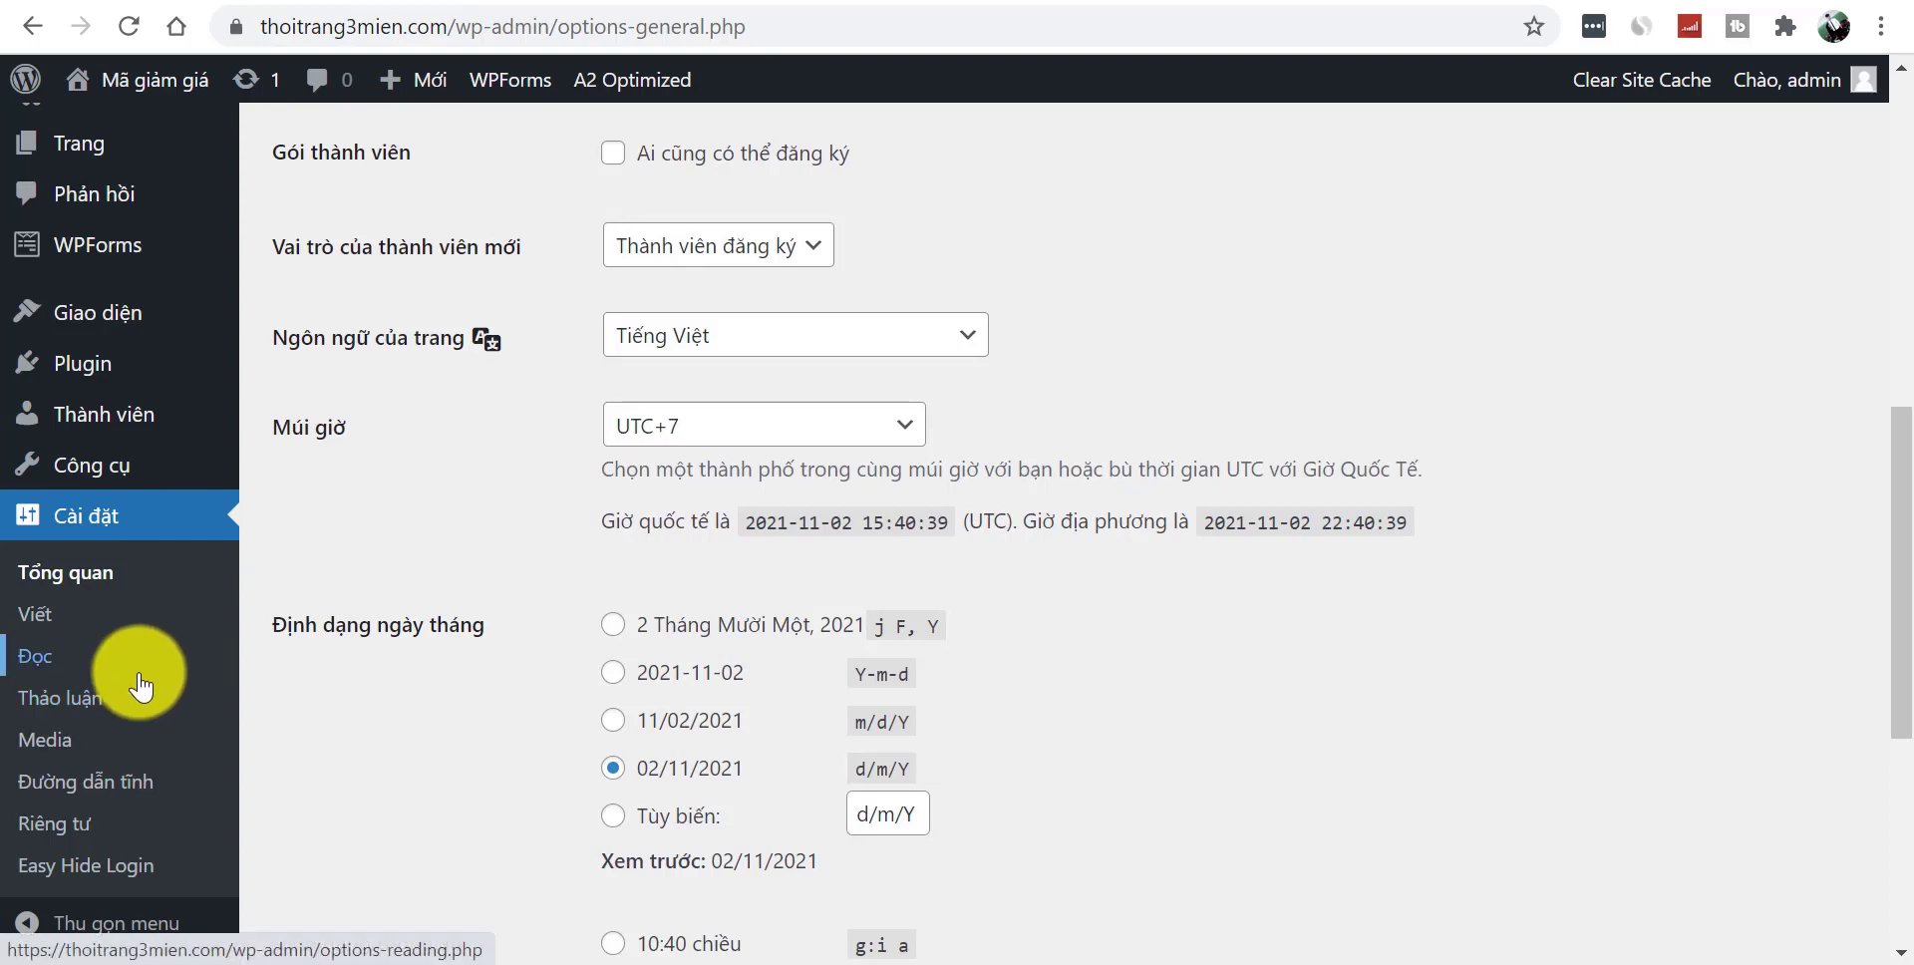
- Save Post name (/%postname%/) permalinks, then view the live 'Mã giảm giá' site
left_click(60, 782)
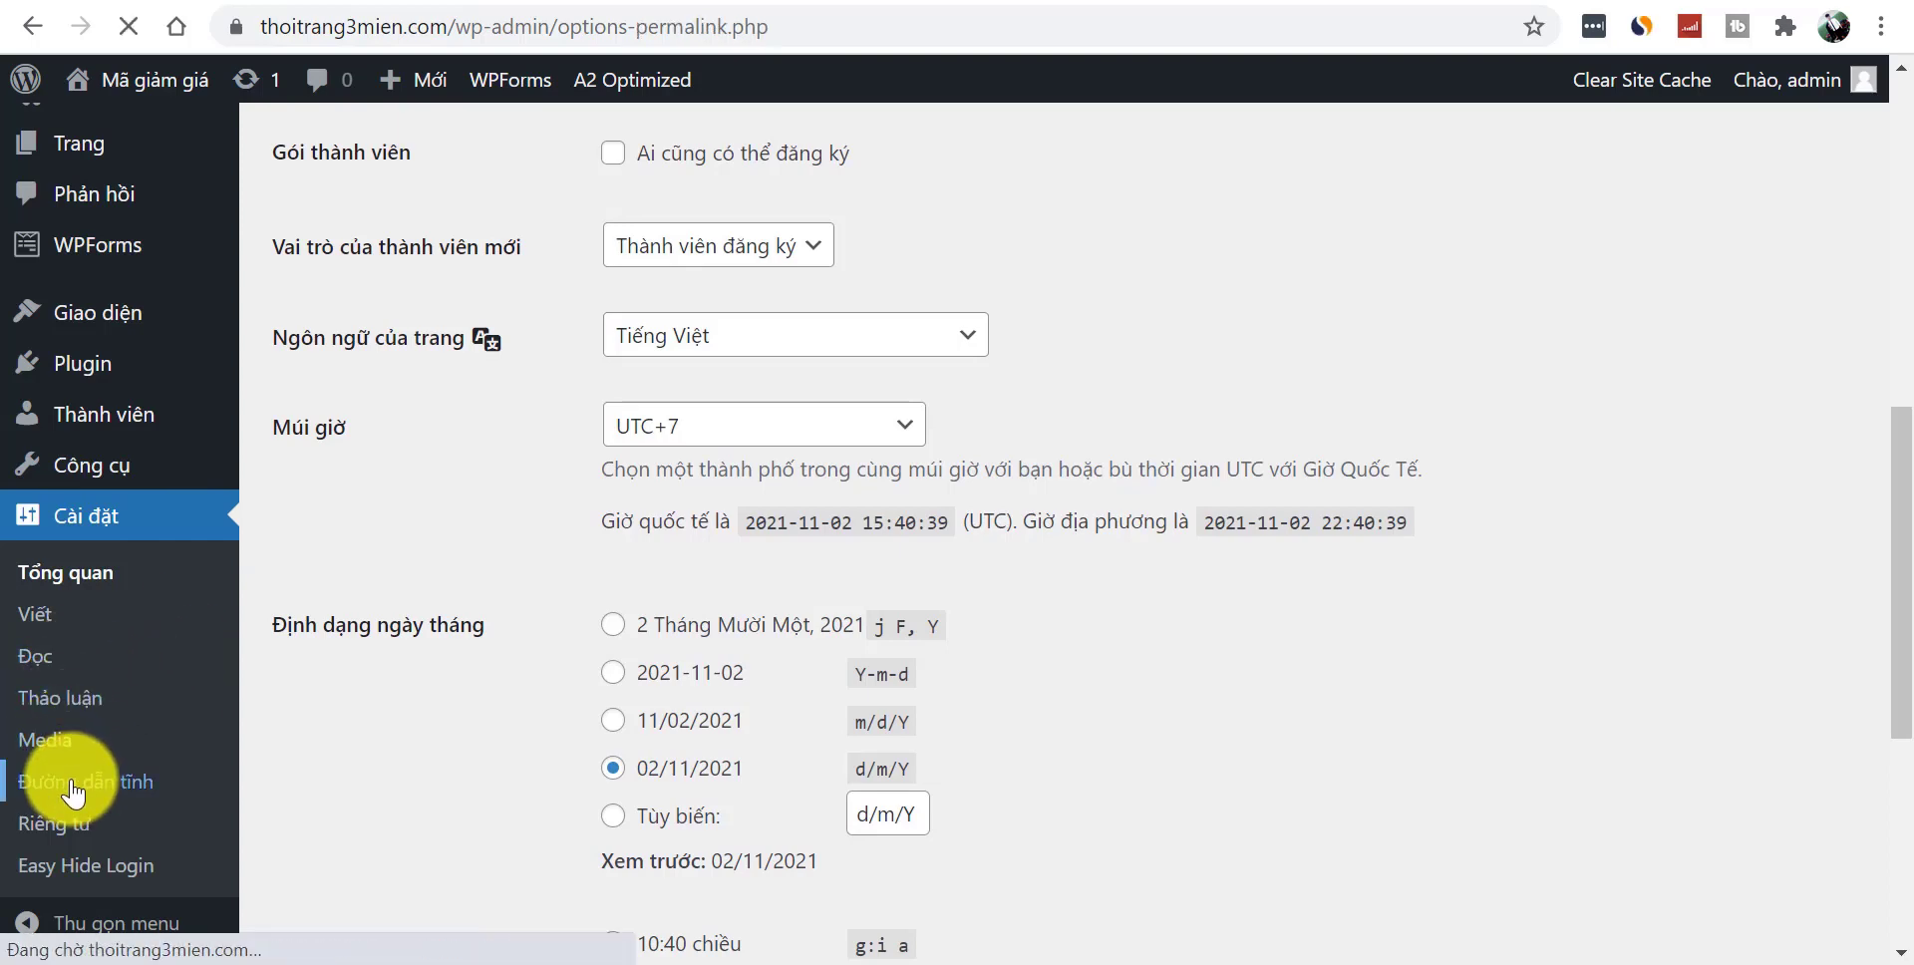
scroll(1892, 482, "down", 3)
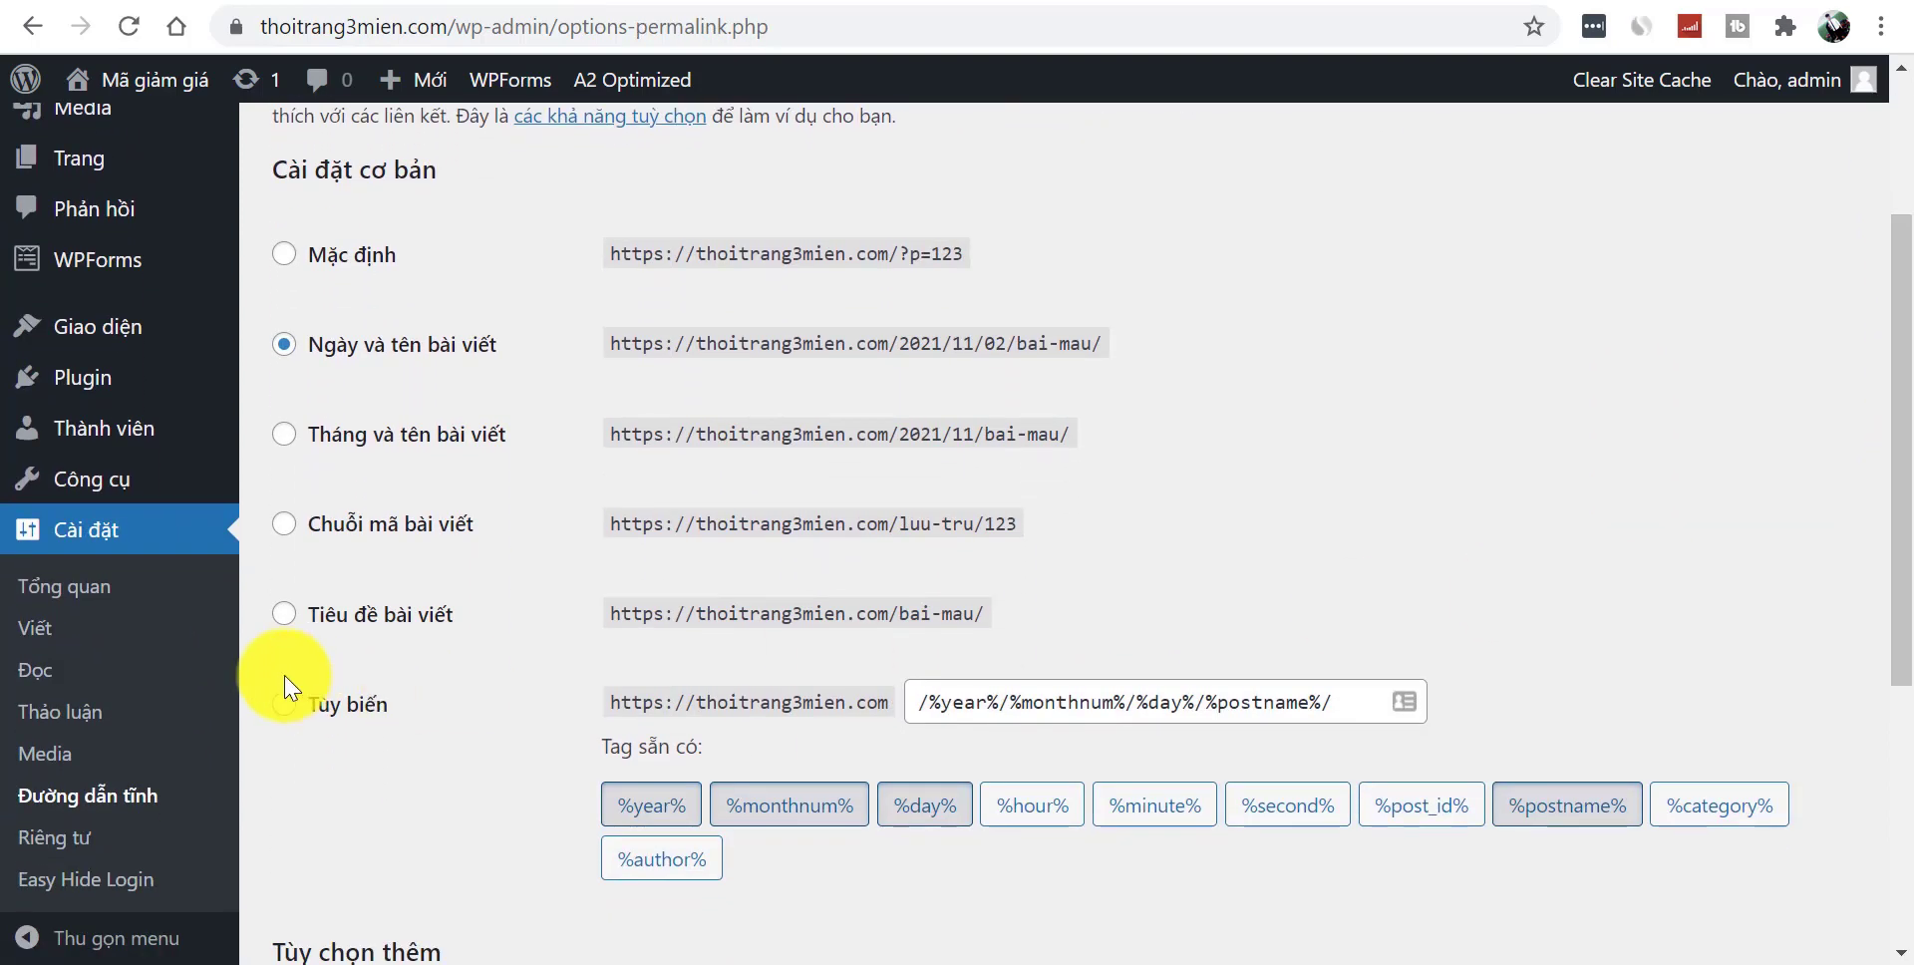
left_click(283, 627)
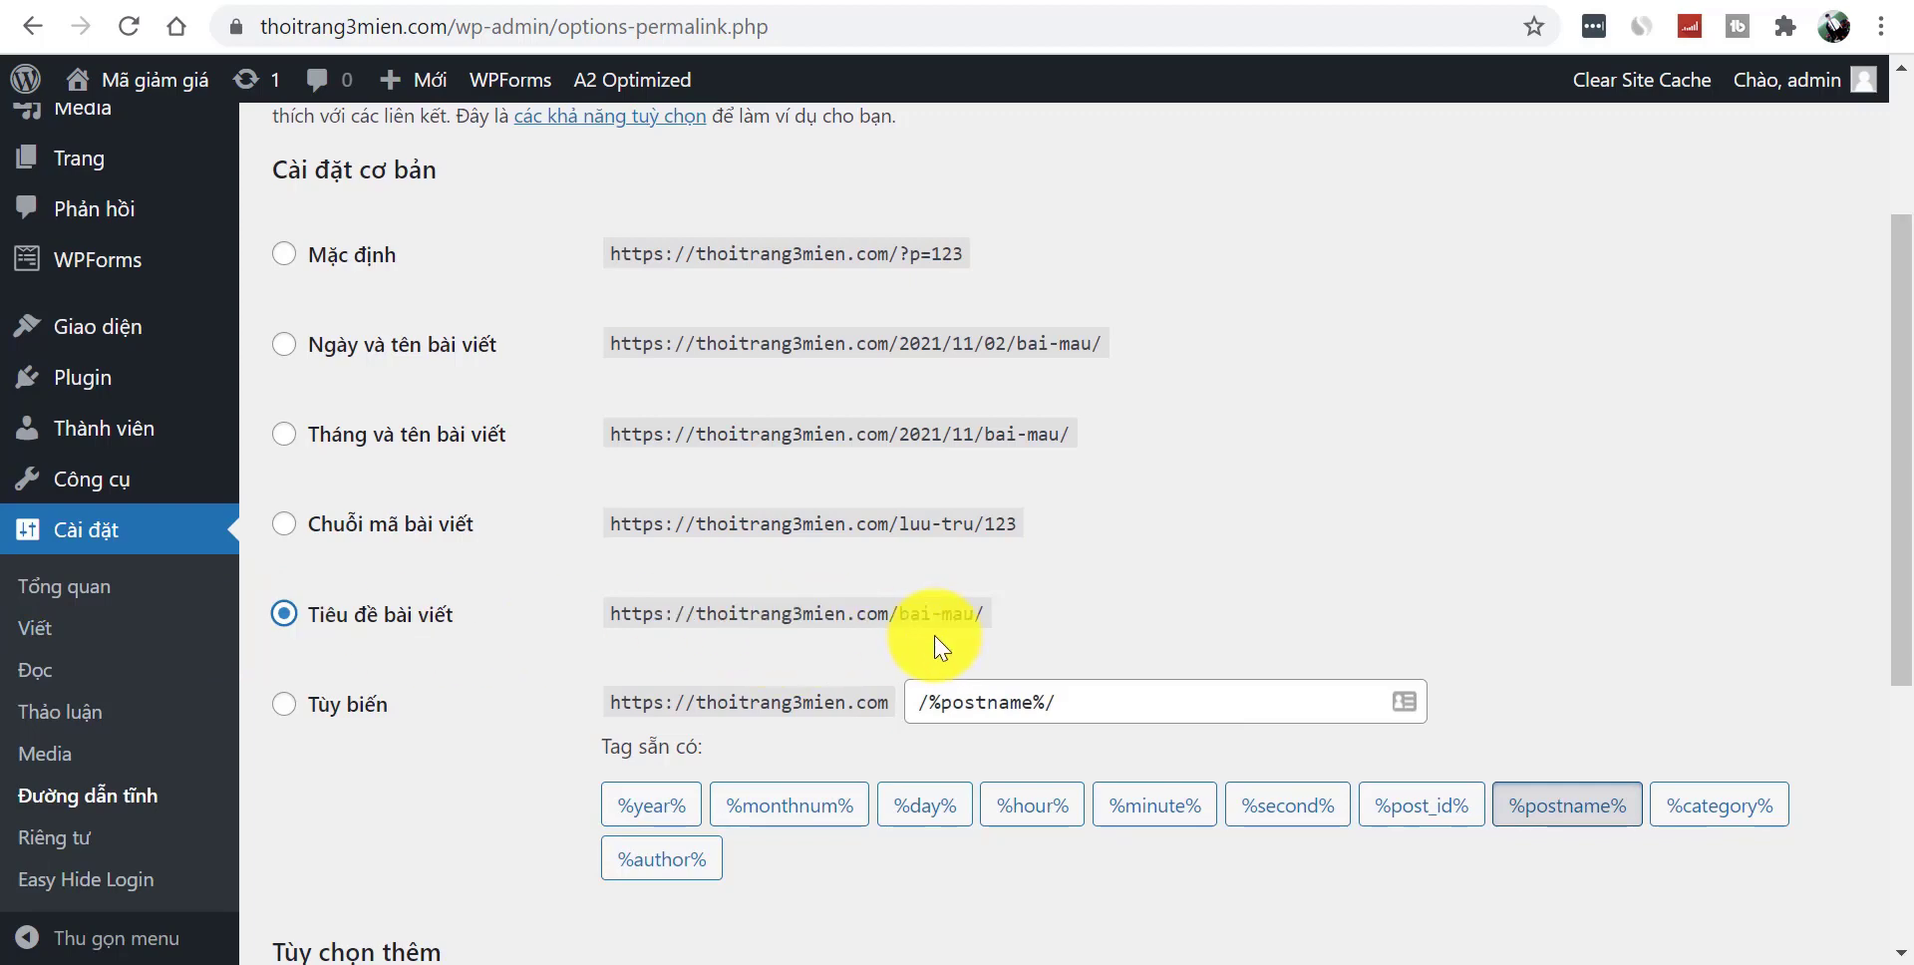
left_click_drag(1884, 406, 1881, 735)
left_click(344, 812)
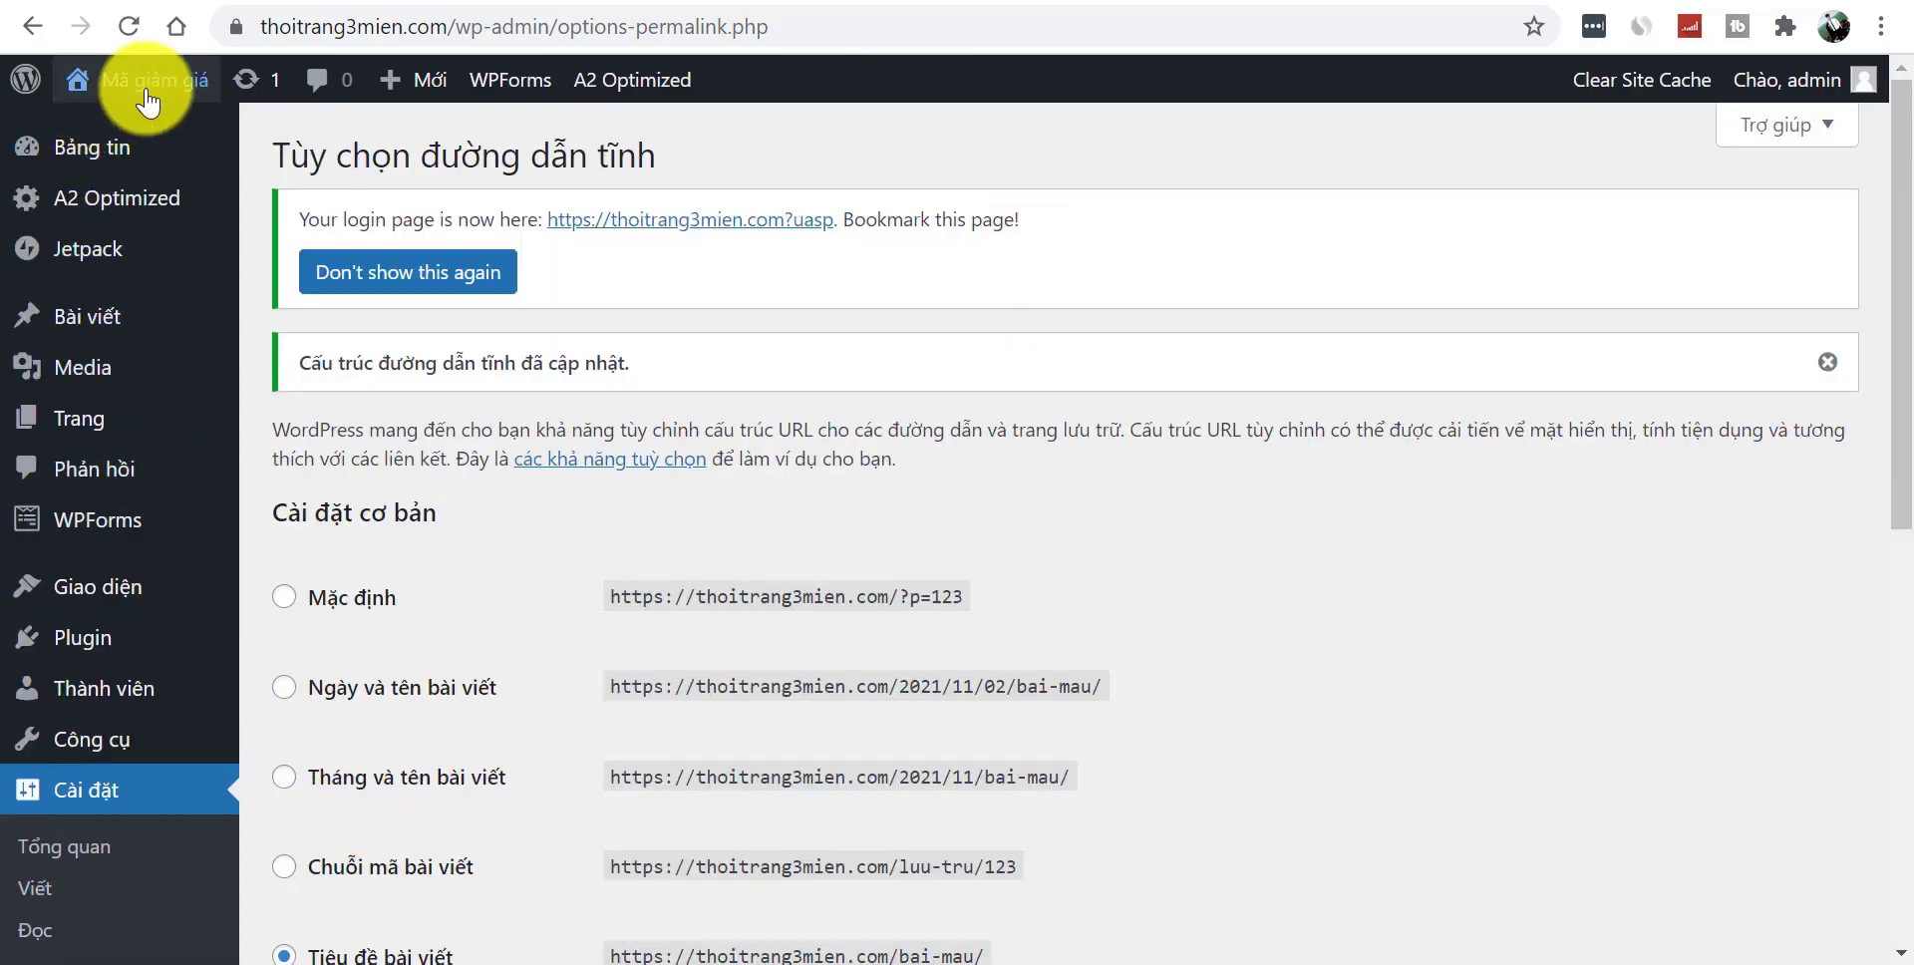
mouse_move(149, 82)
left_click(147, 134)
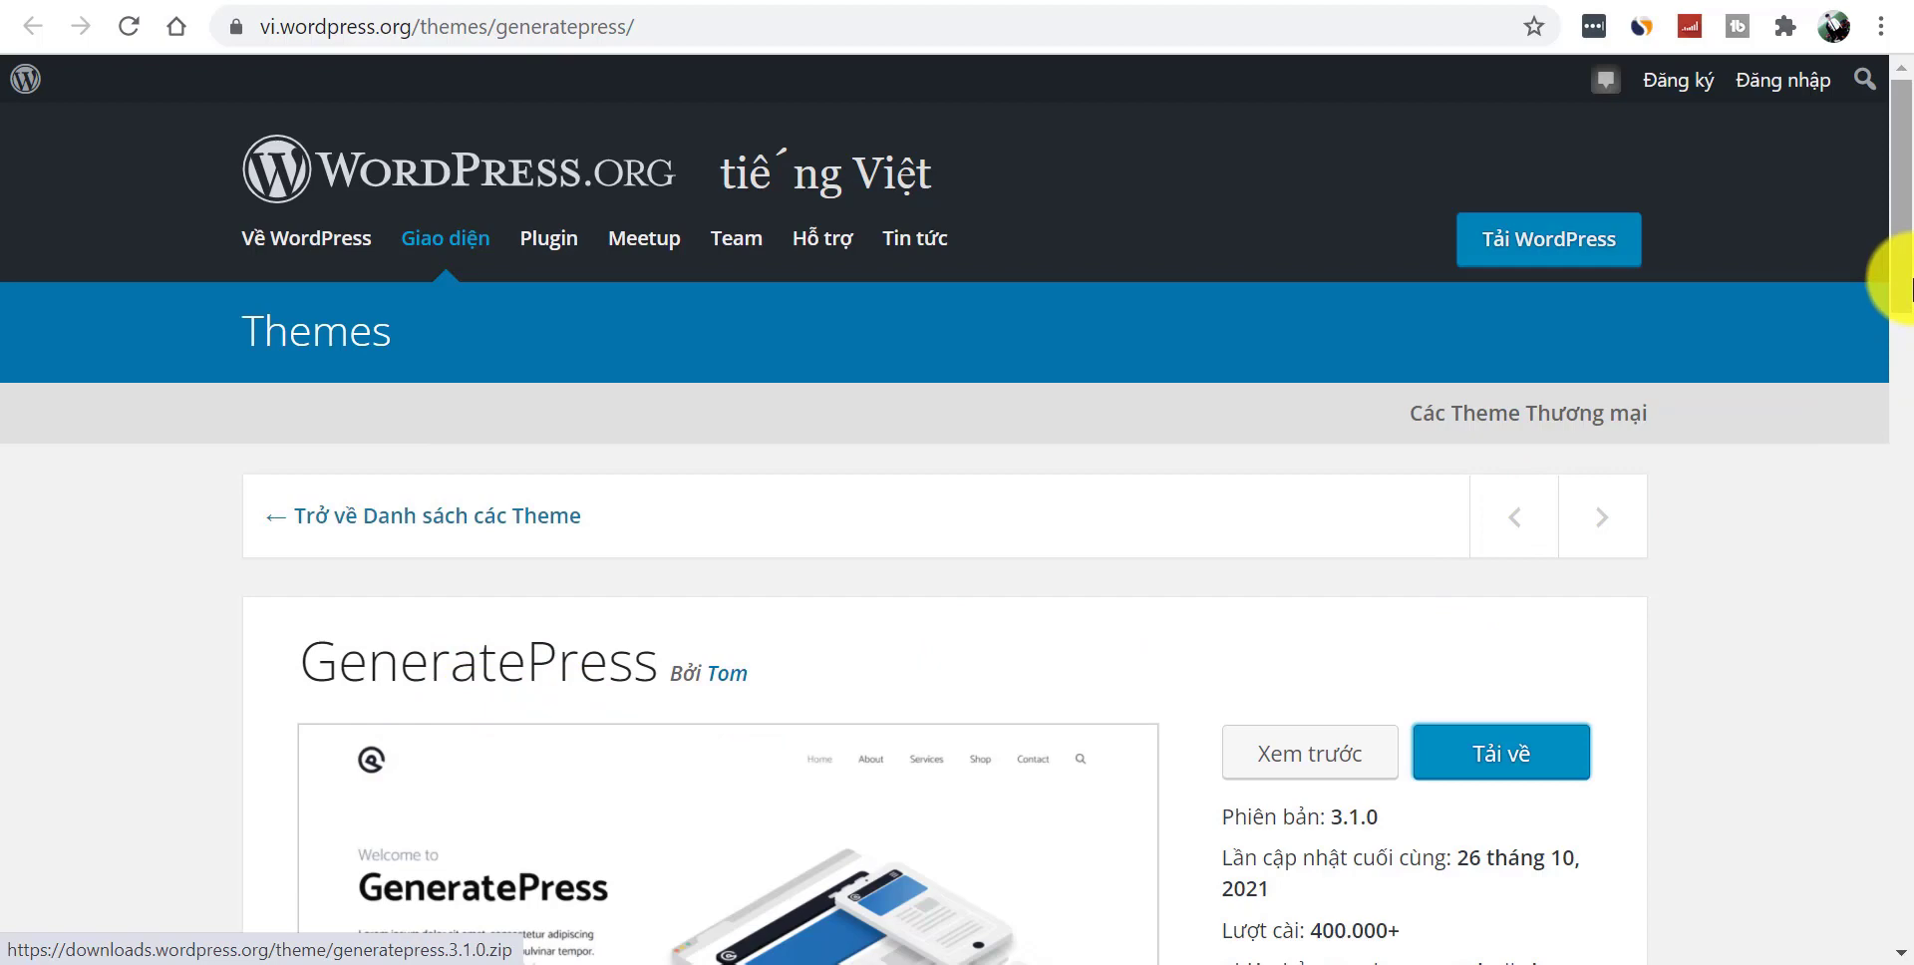
- Review GeneratePress details: version 3.1.0, 400.000+ active installs, 1251 five-star ratings
scroll(1909, 284, "down", 3)
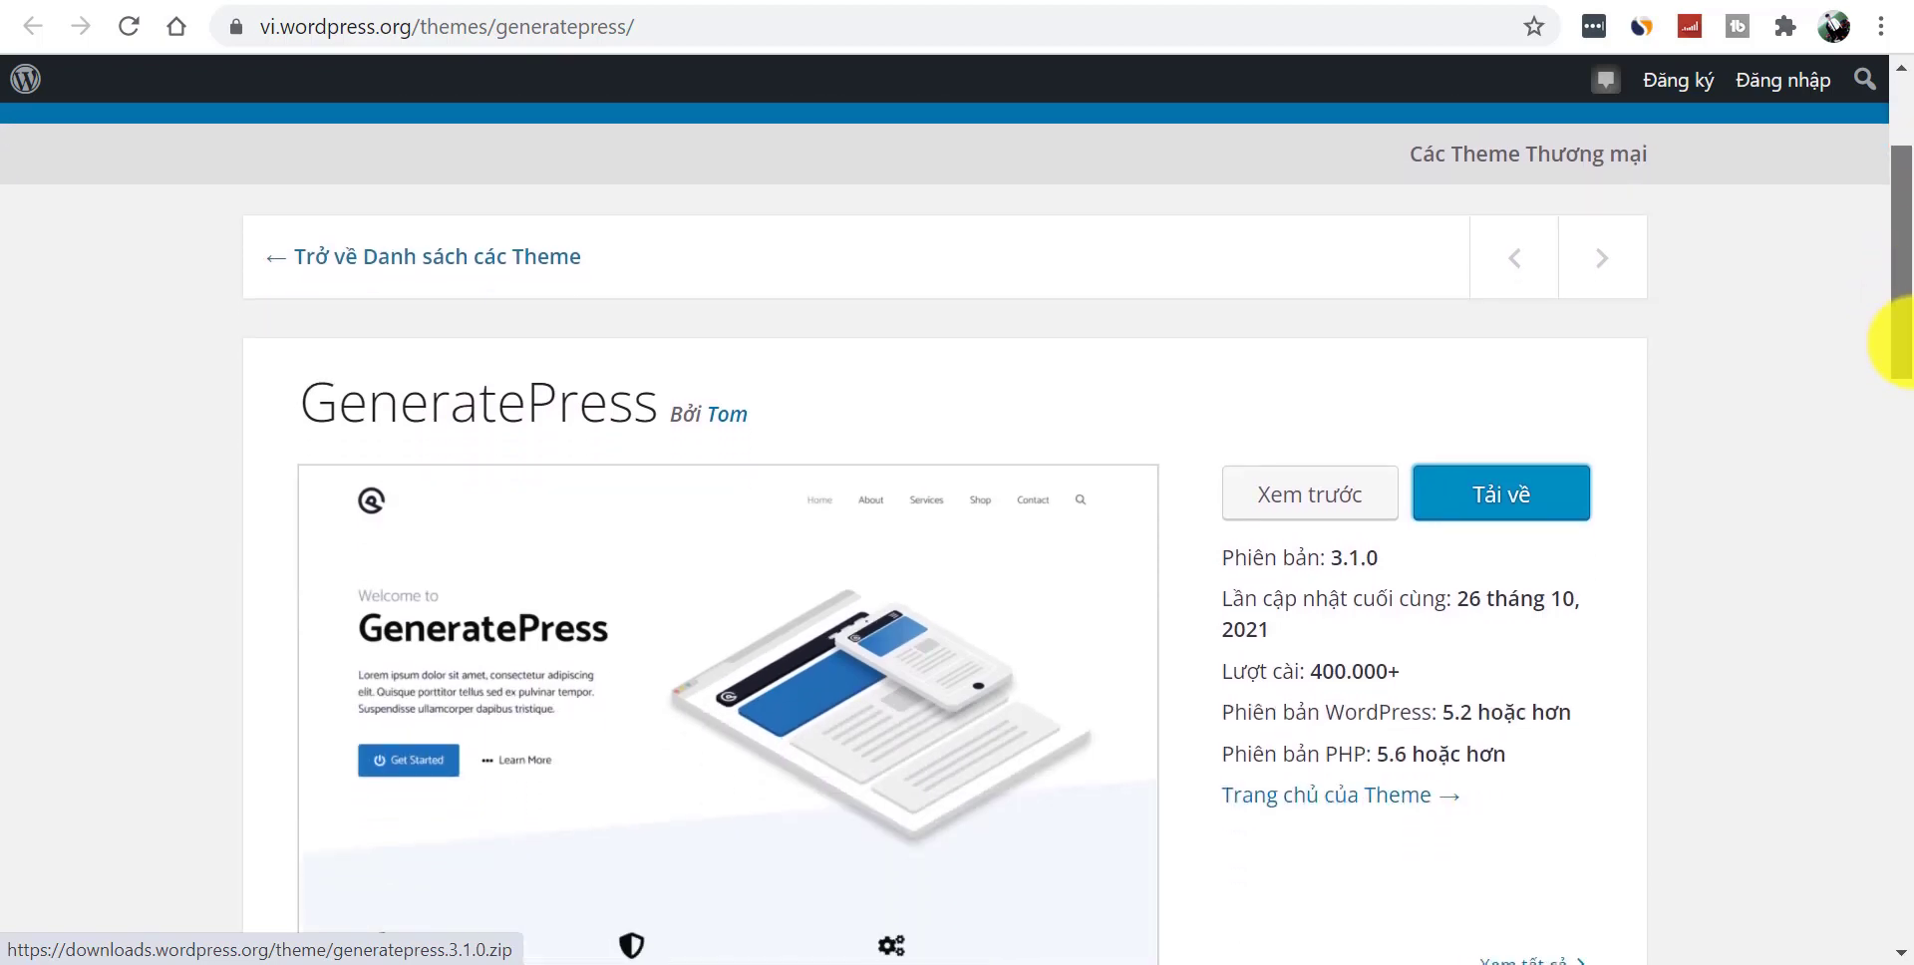
left_click_drag(1911, 361, 1884, 499)
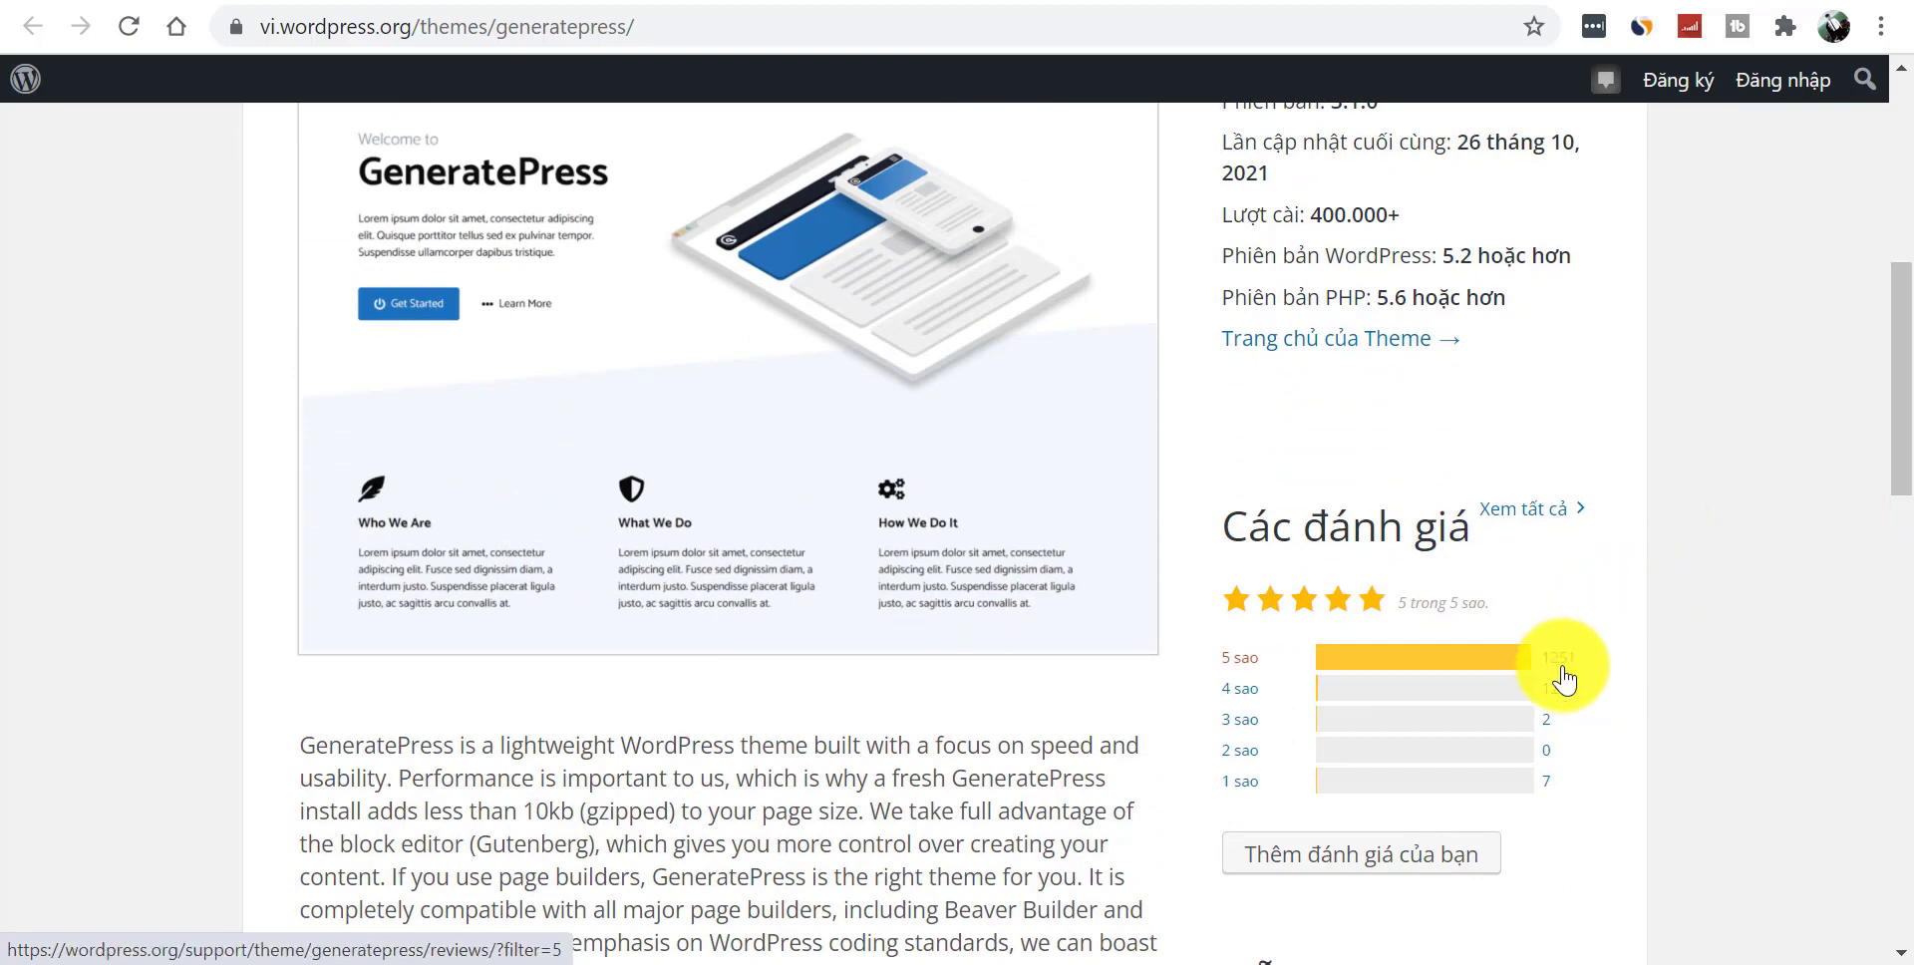
left_click_drag(1907, 469, 1908, 313)
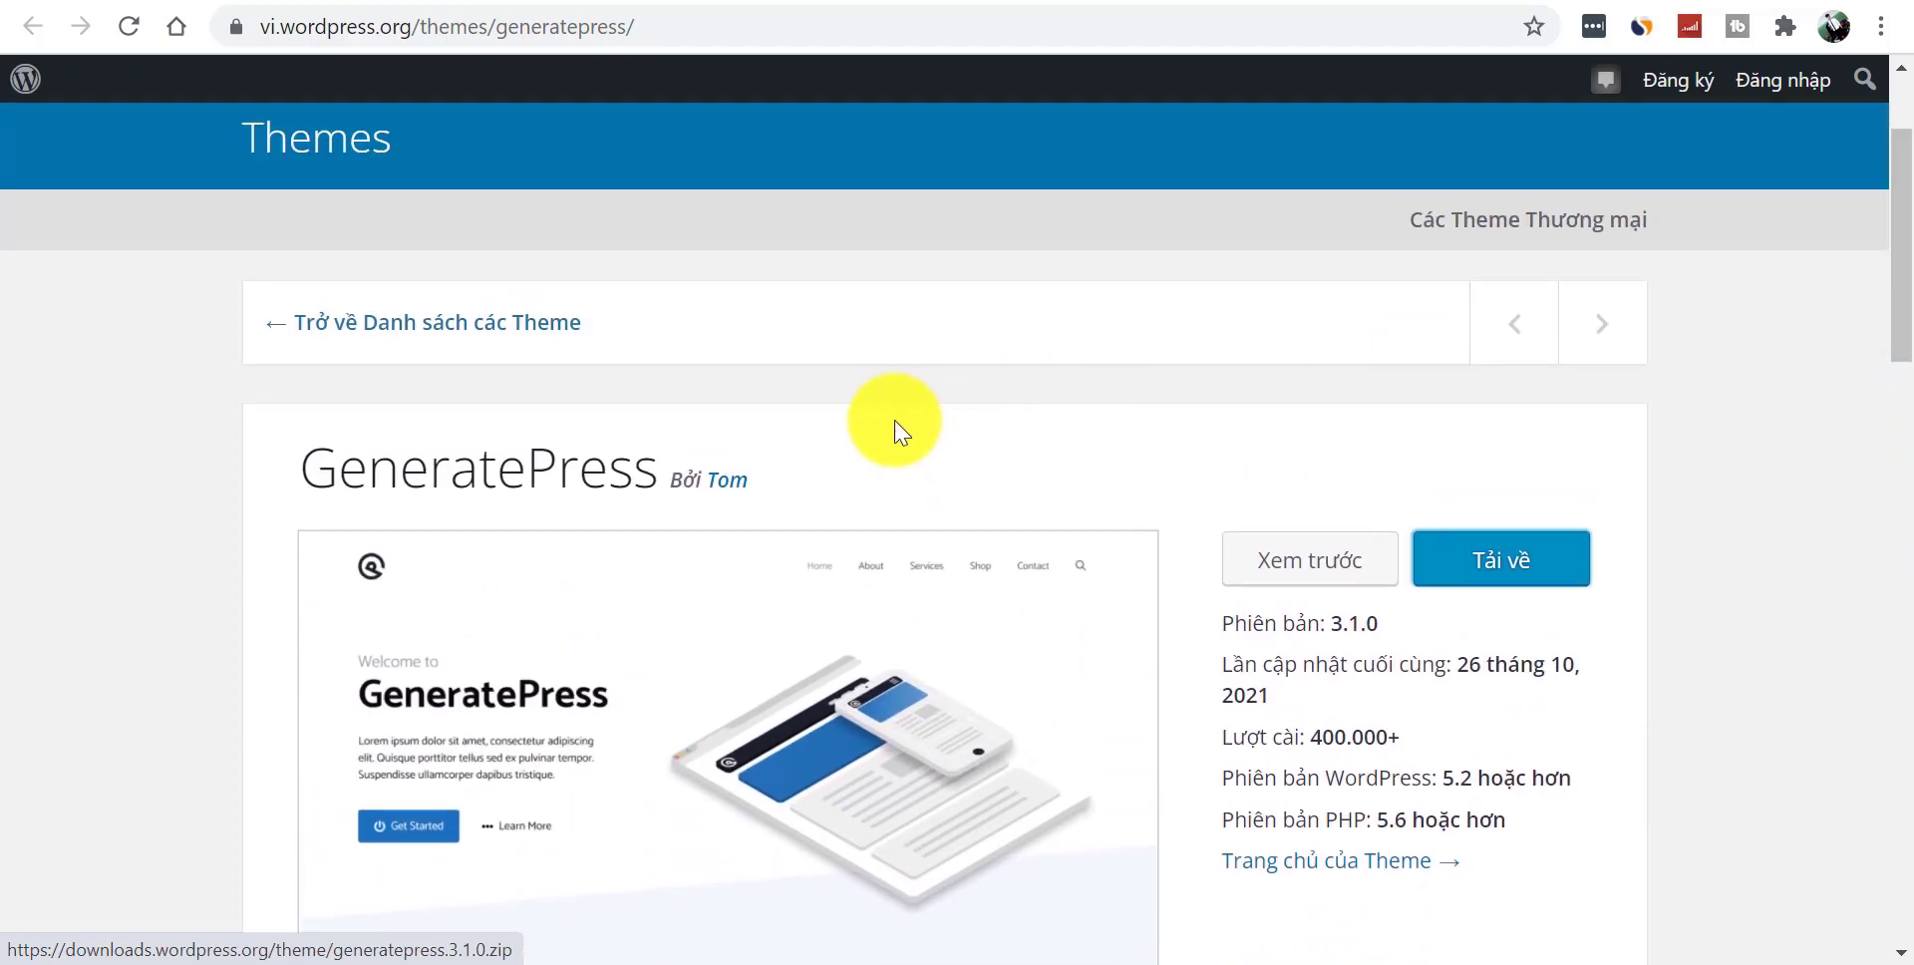
left_click_drag(653, 474, 297, 477)
key("ctrl+c")
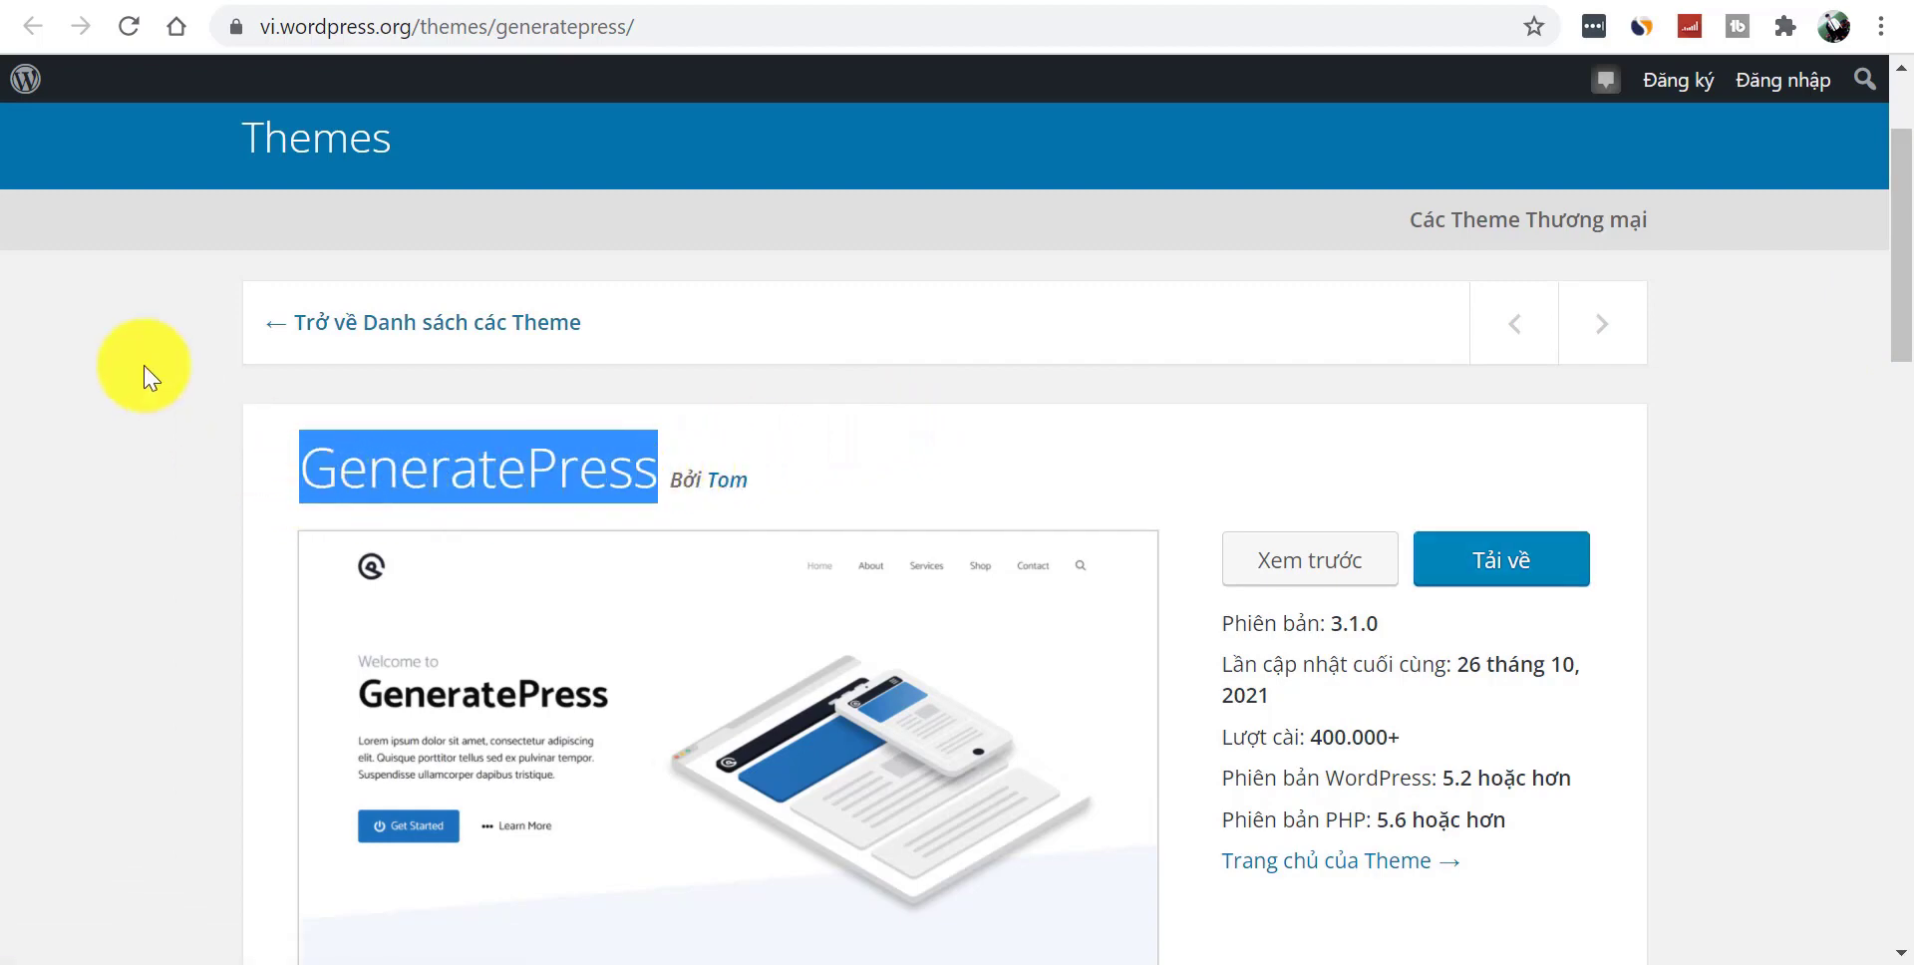
left_click(121, 356)
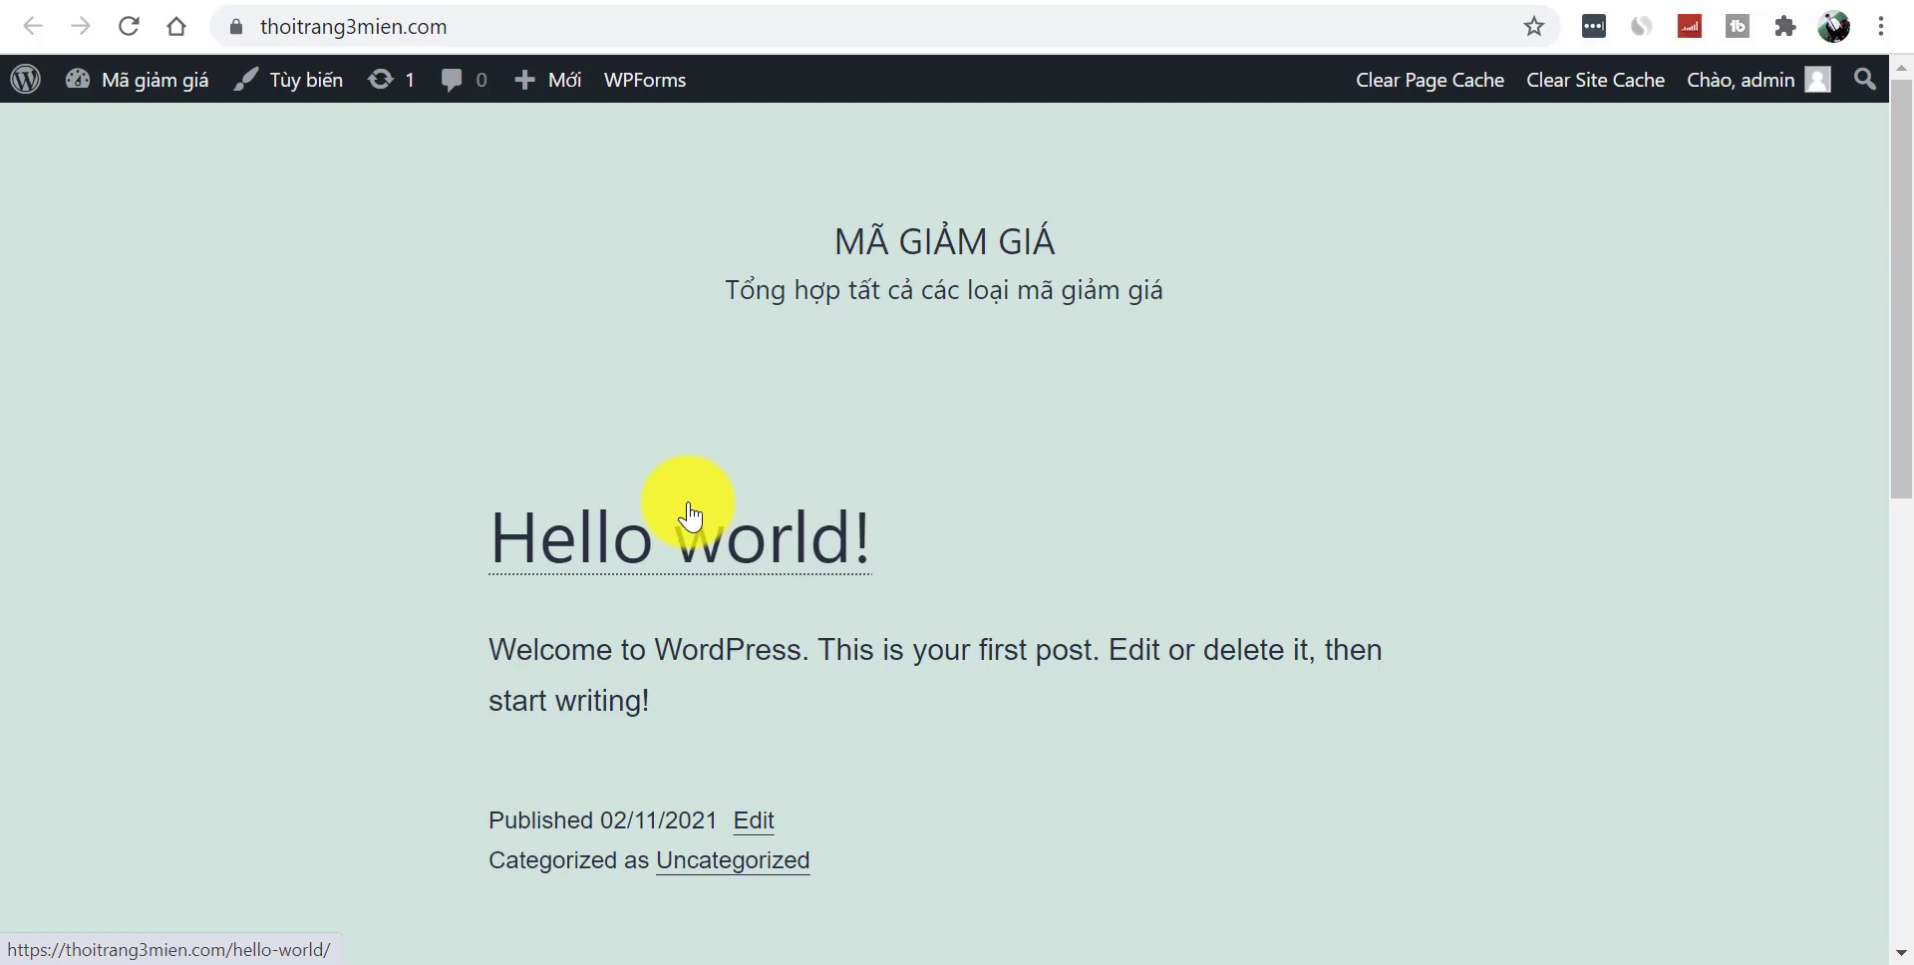
- Return to the admin Permalinks settings page that shows the updated structure
mouse_move(1902, 262)
left_mouse_down()
mouse_move(1912, 755)
mouse_move(1911, 242)
left_mouse_up()
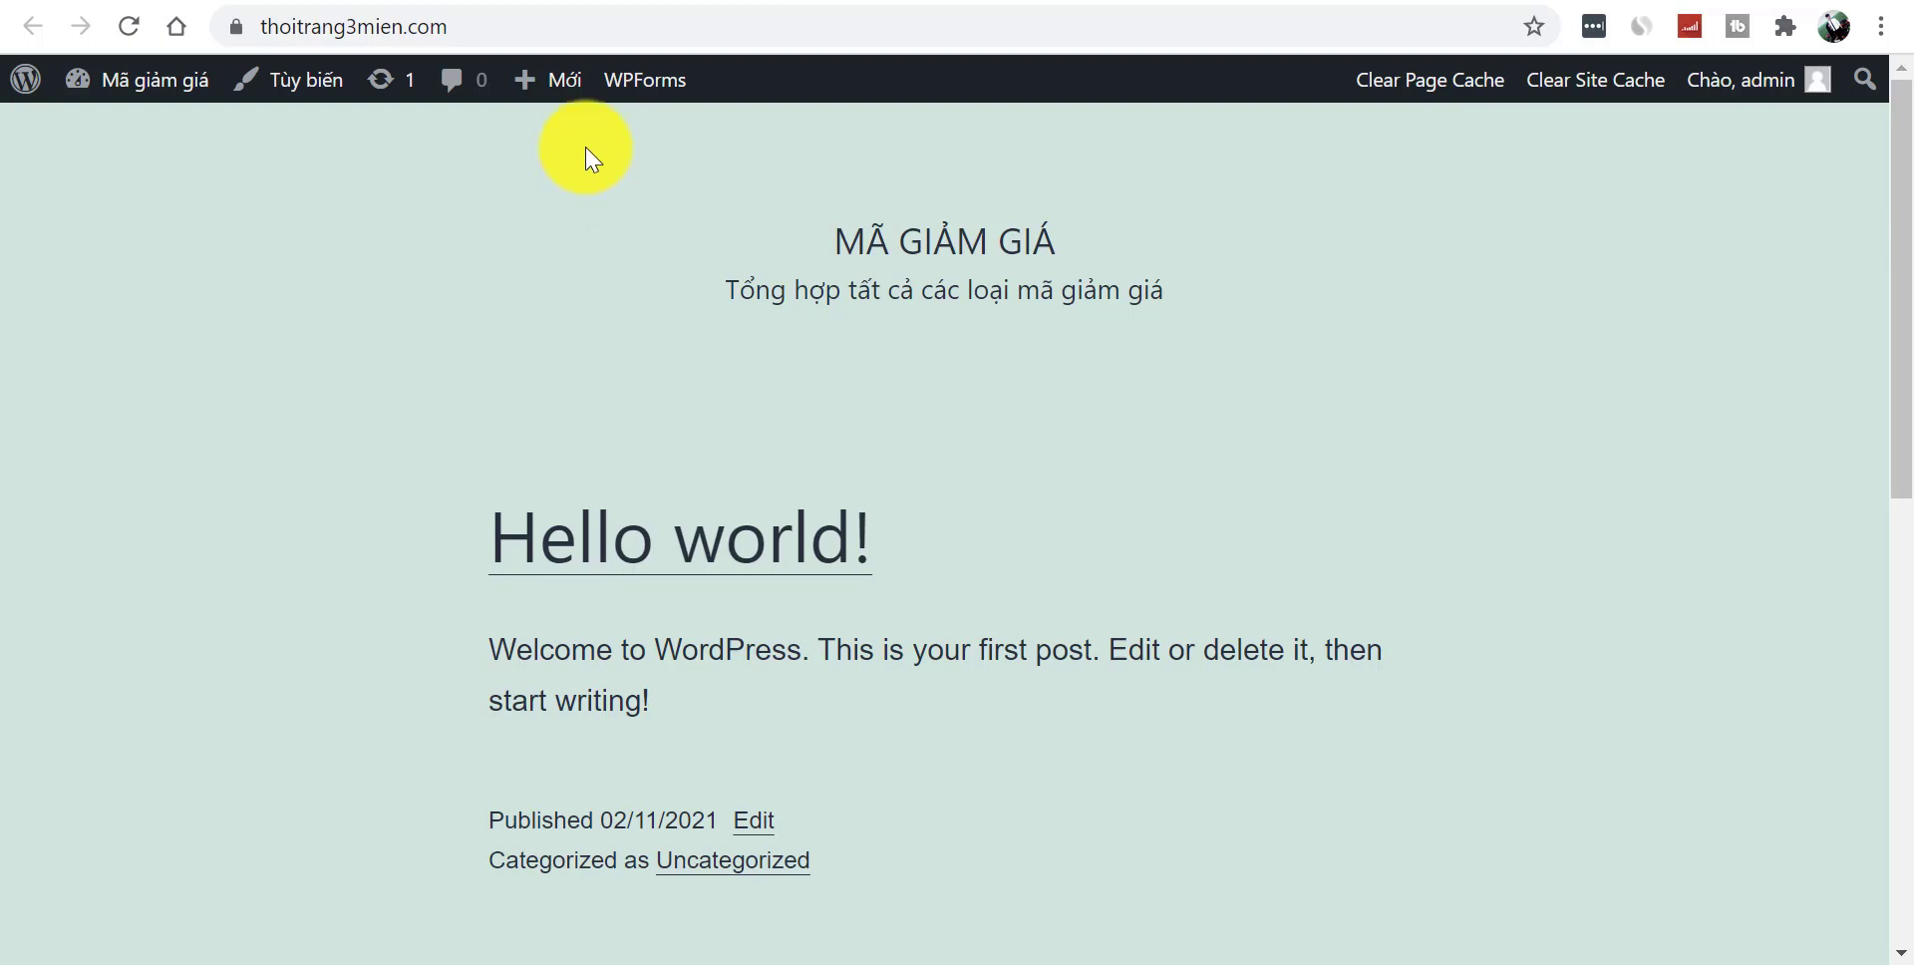
left_click(304, 0)
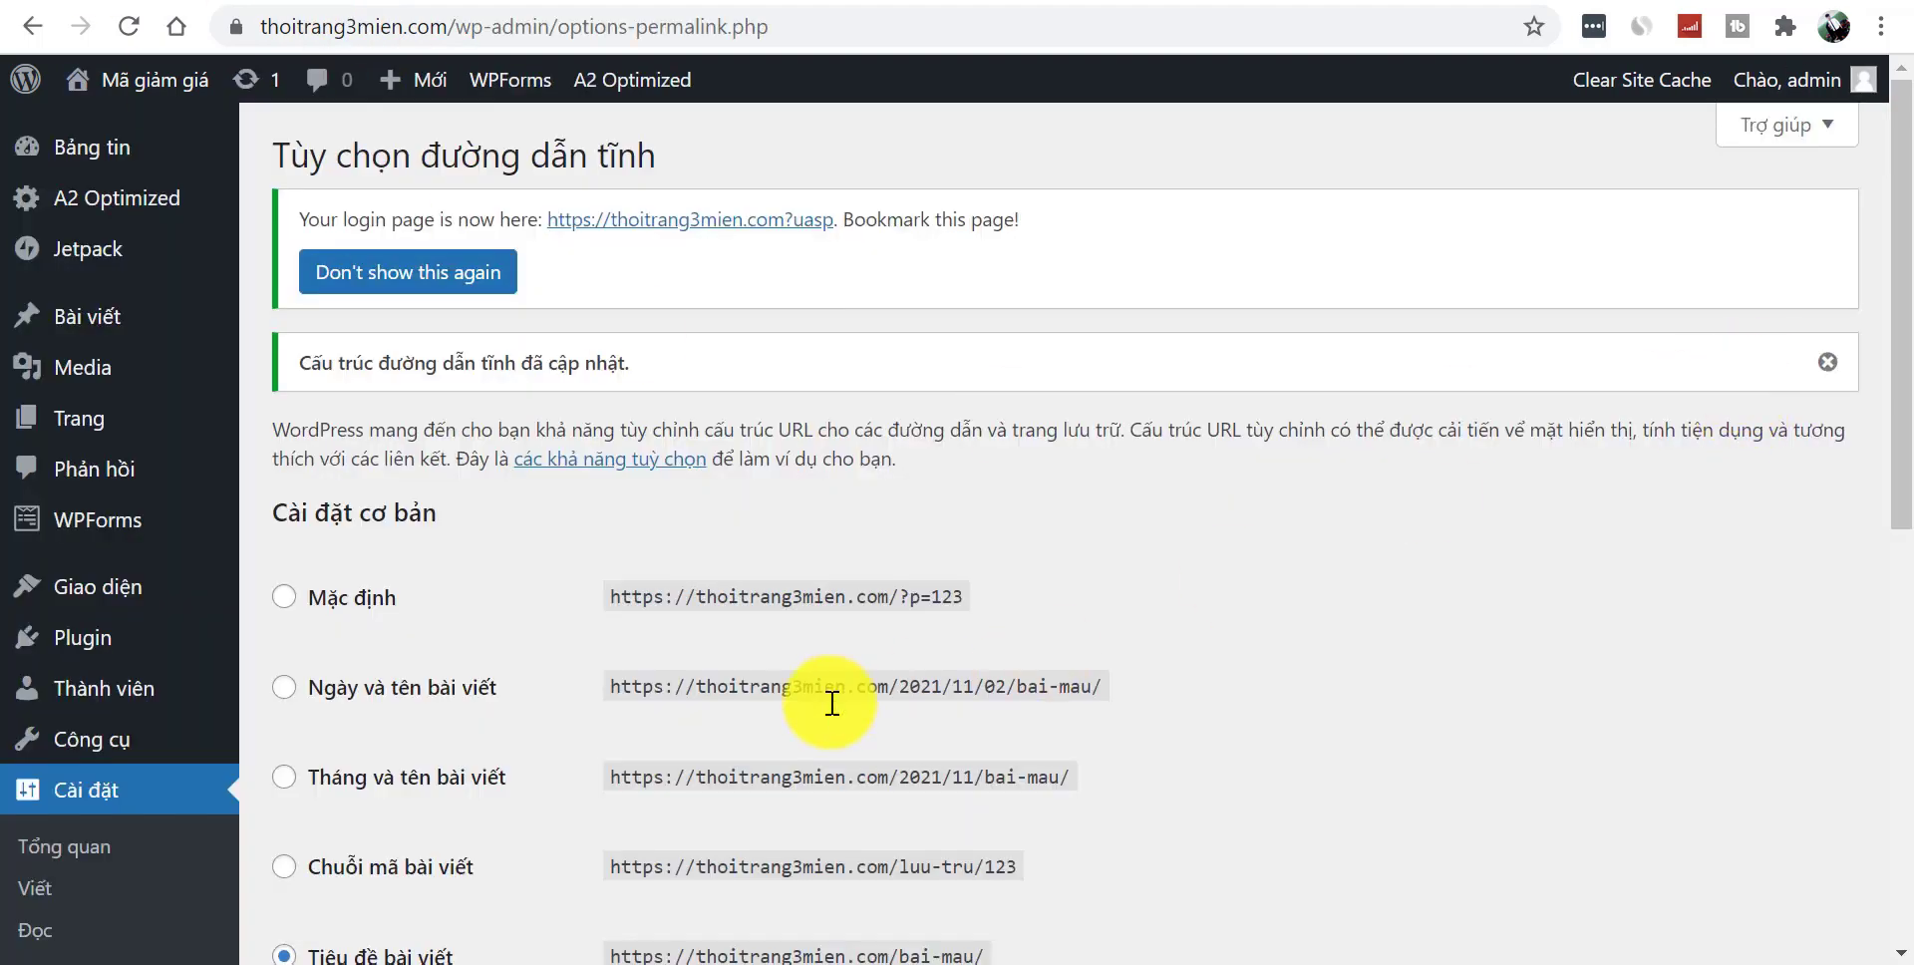
- Search the theme directory for GeneratePress under Appearance > Themes > Add New
mouse_move(150, 596)
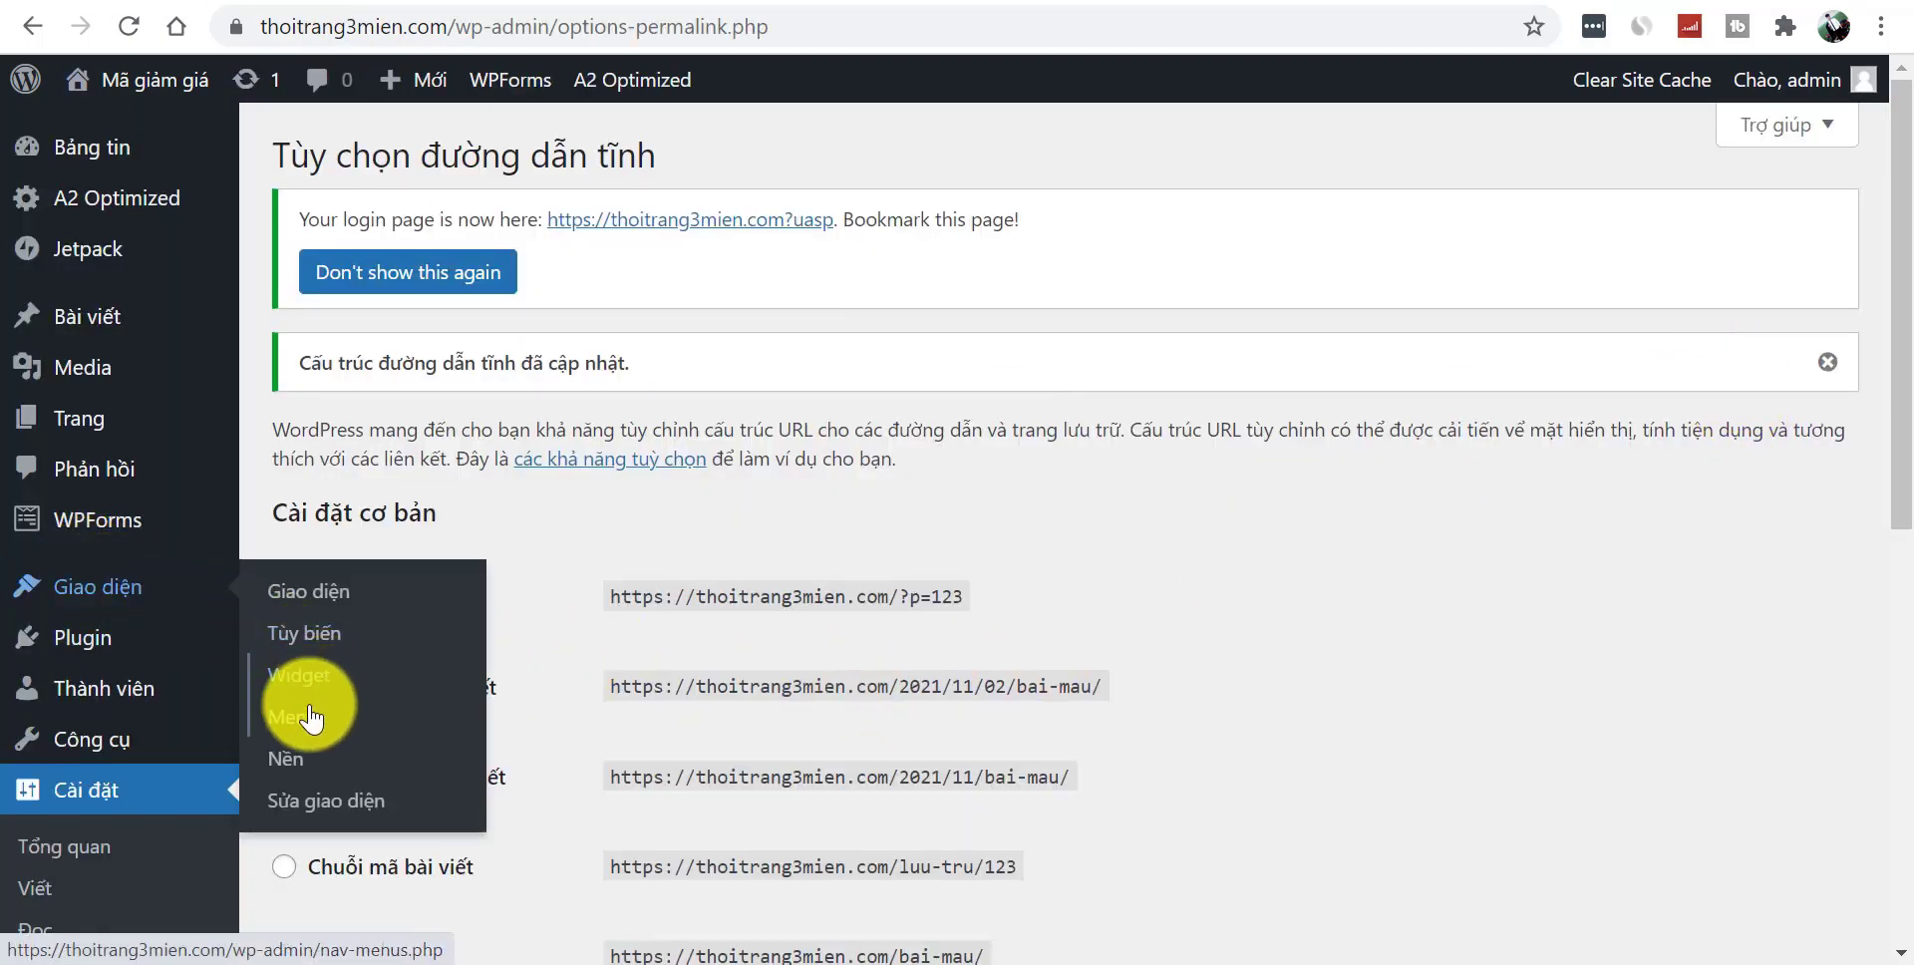
left_click(317, 610)
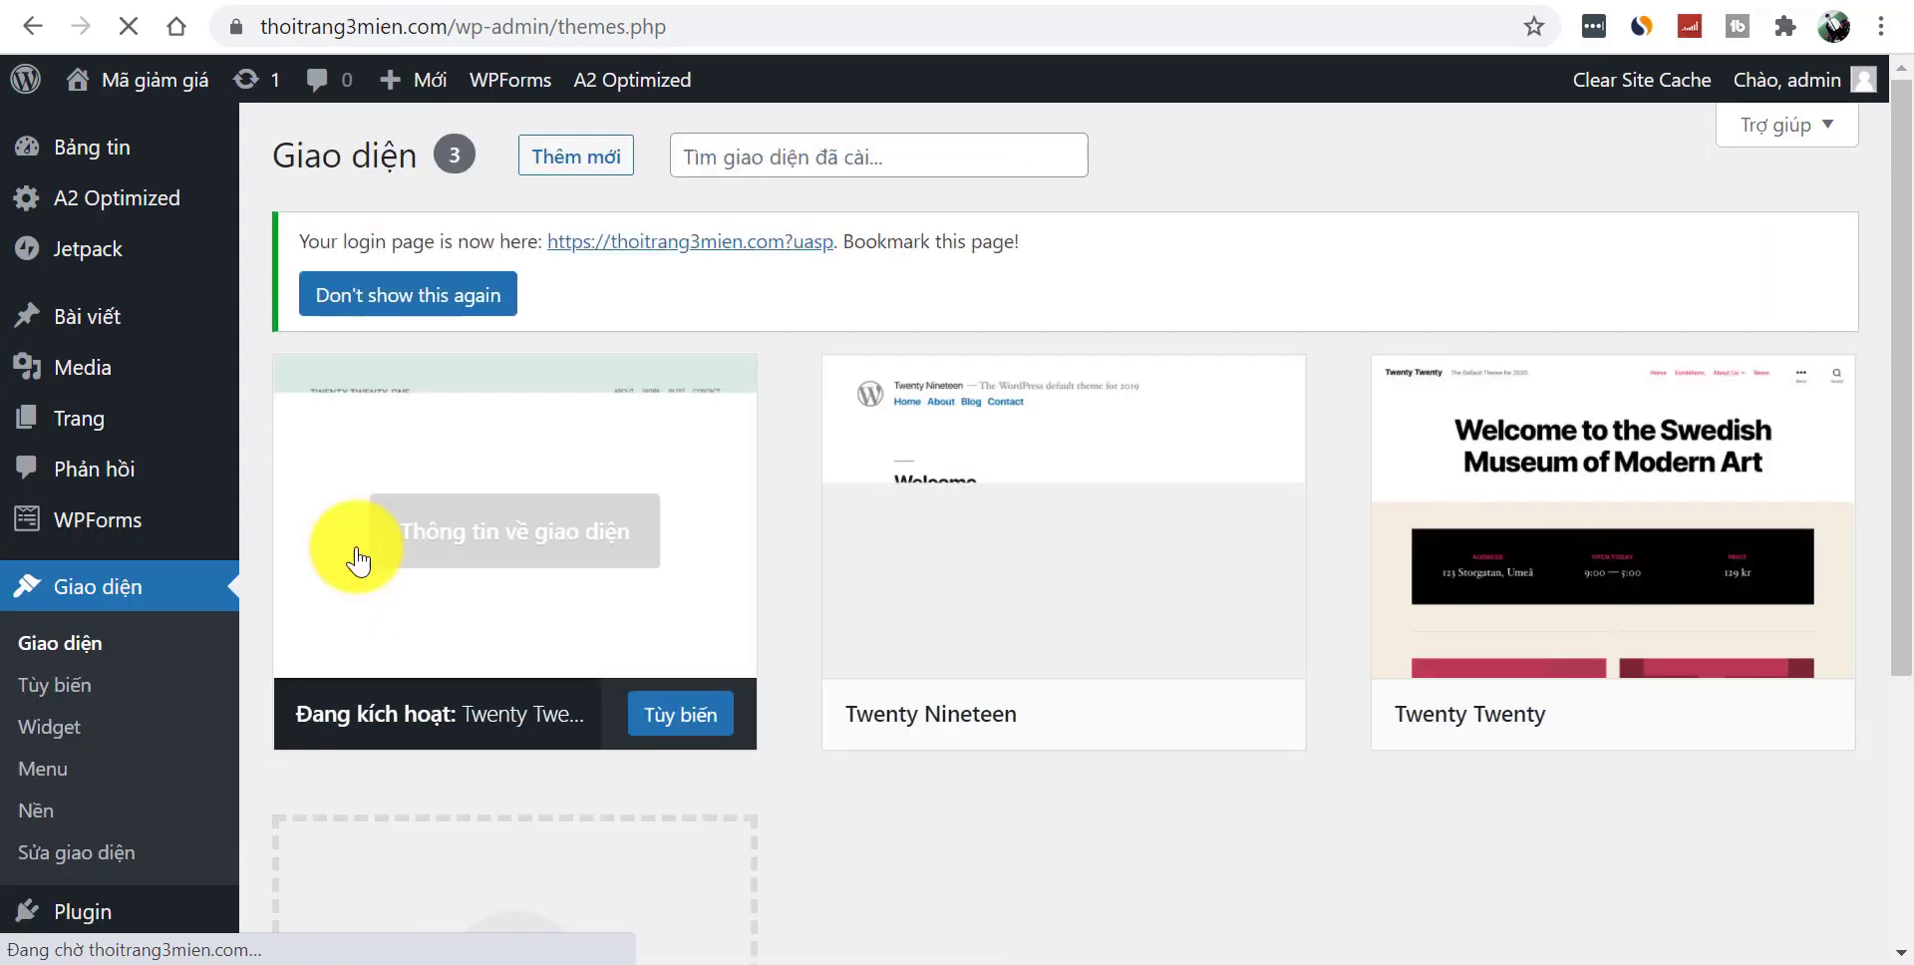
left_click(578, 160)
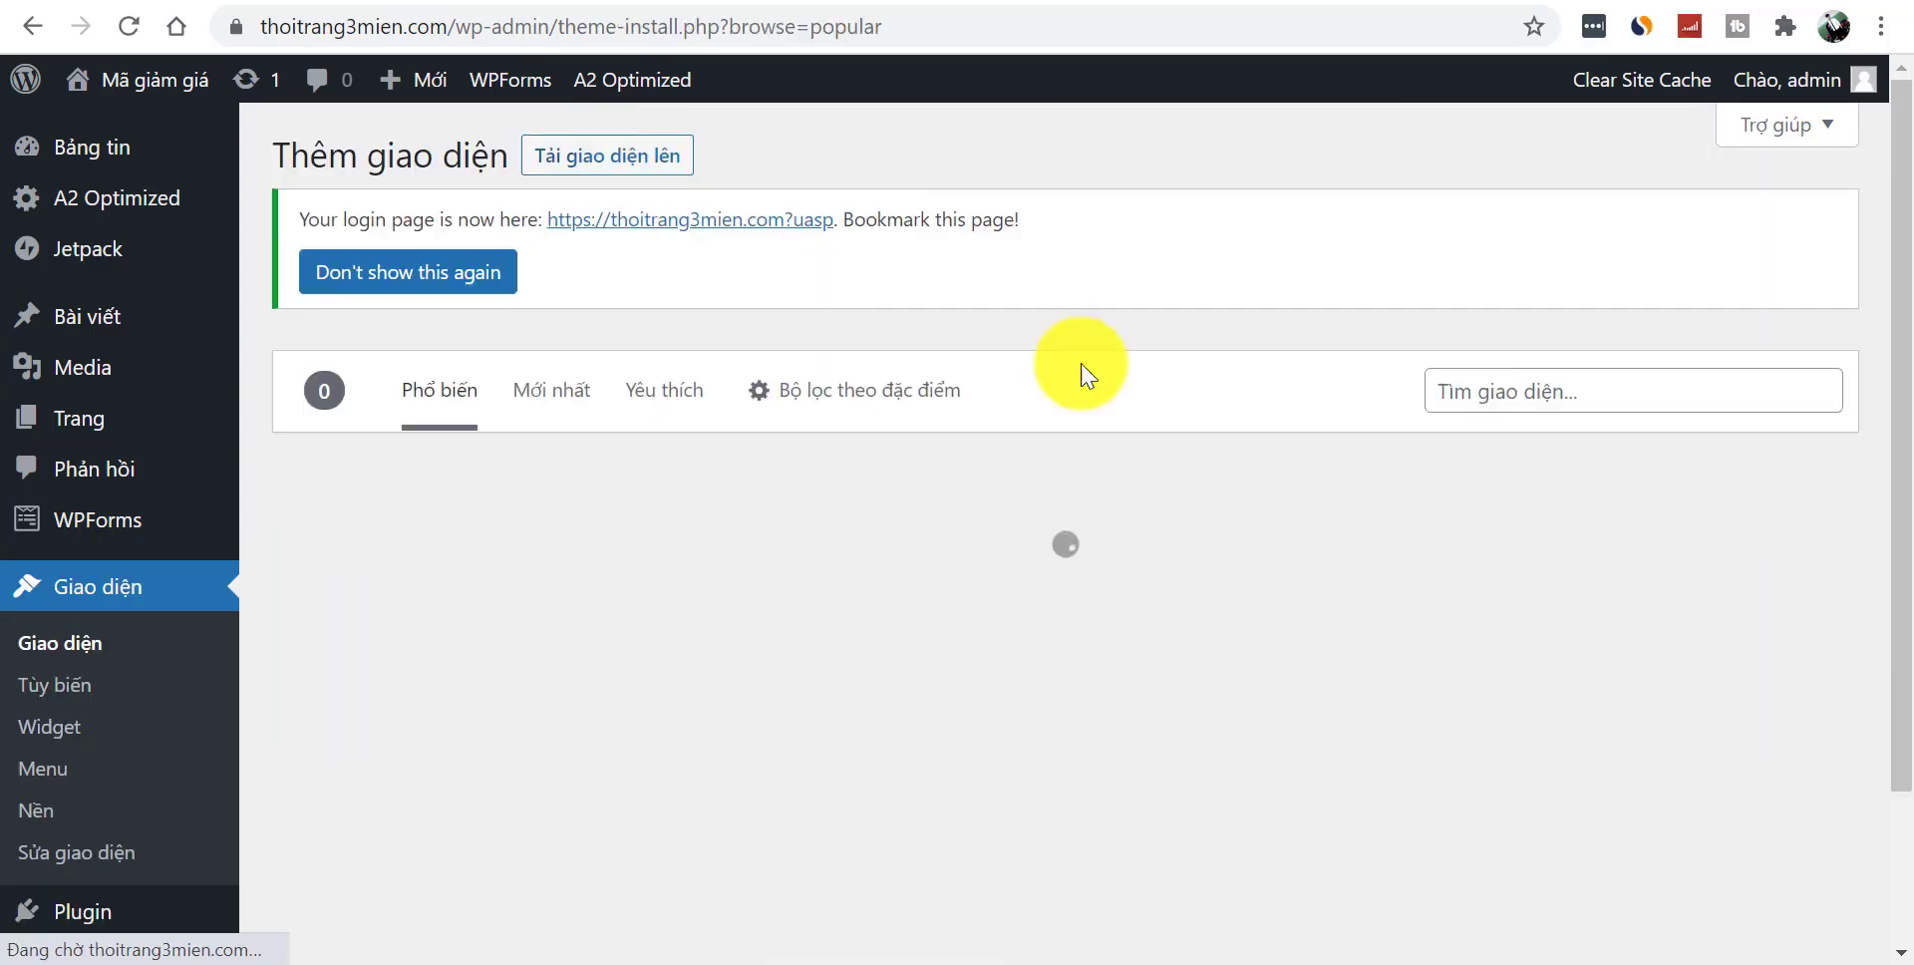
left_click(1514, 394)
key("ctrl+v")
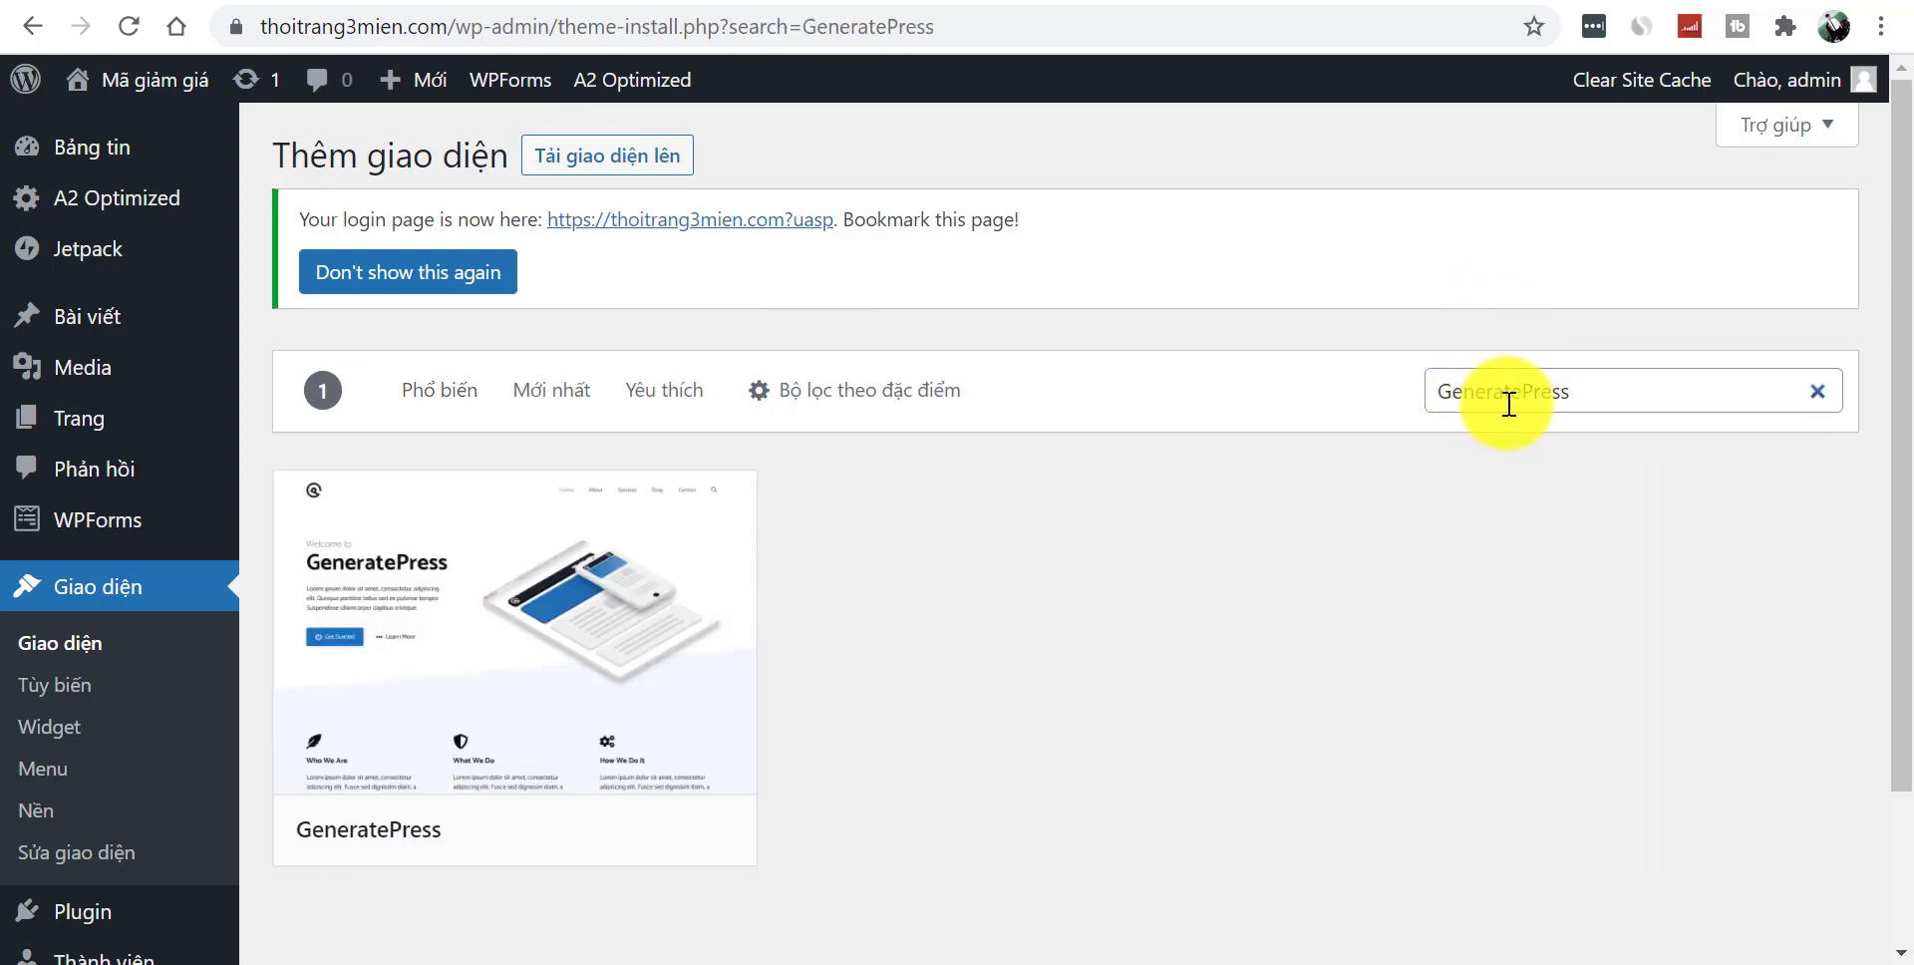
- Install and activate the GeneratePress theme, then view the front page in it
scroll(1660, 499, "down", 1)
mouse_move(513, 439)
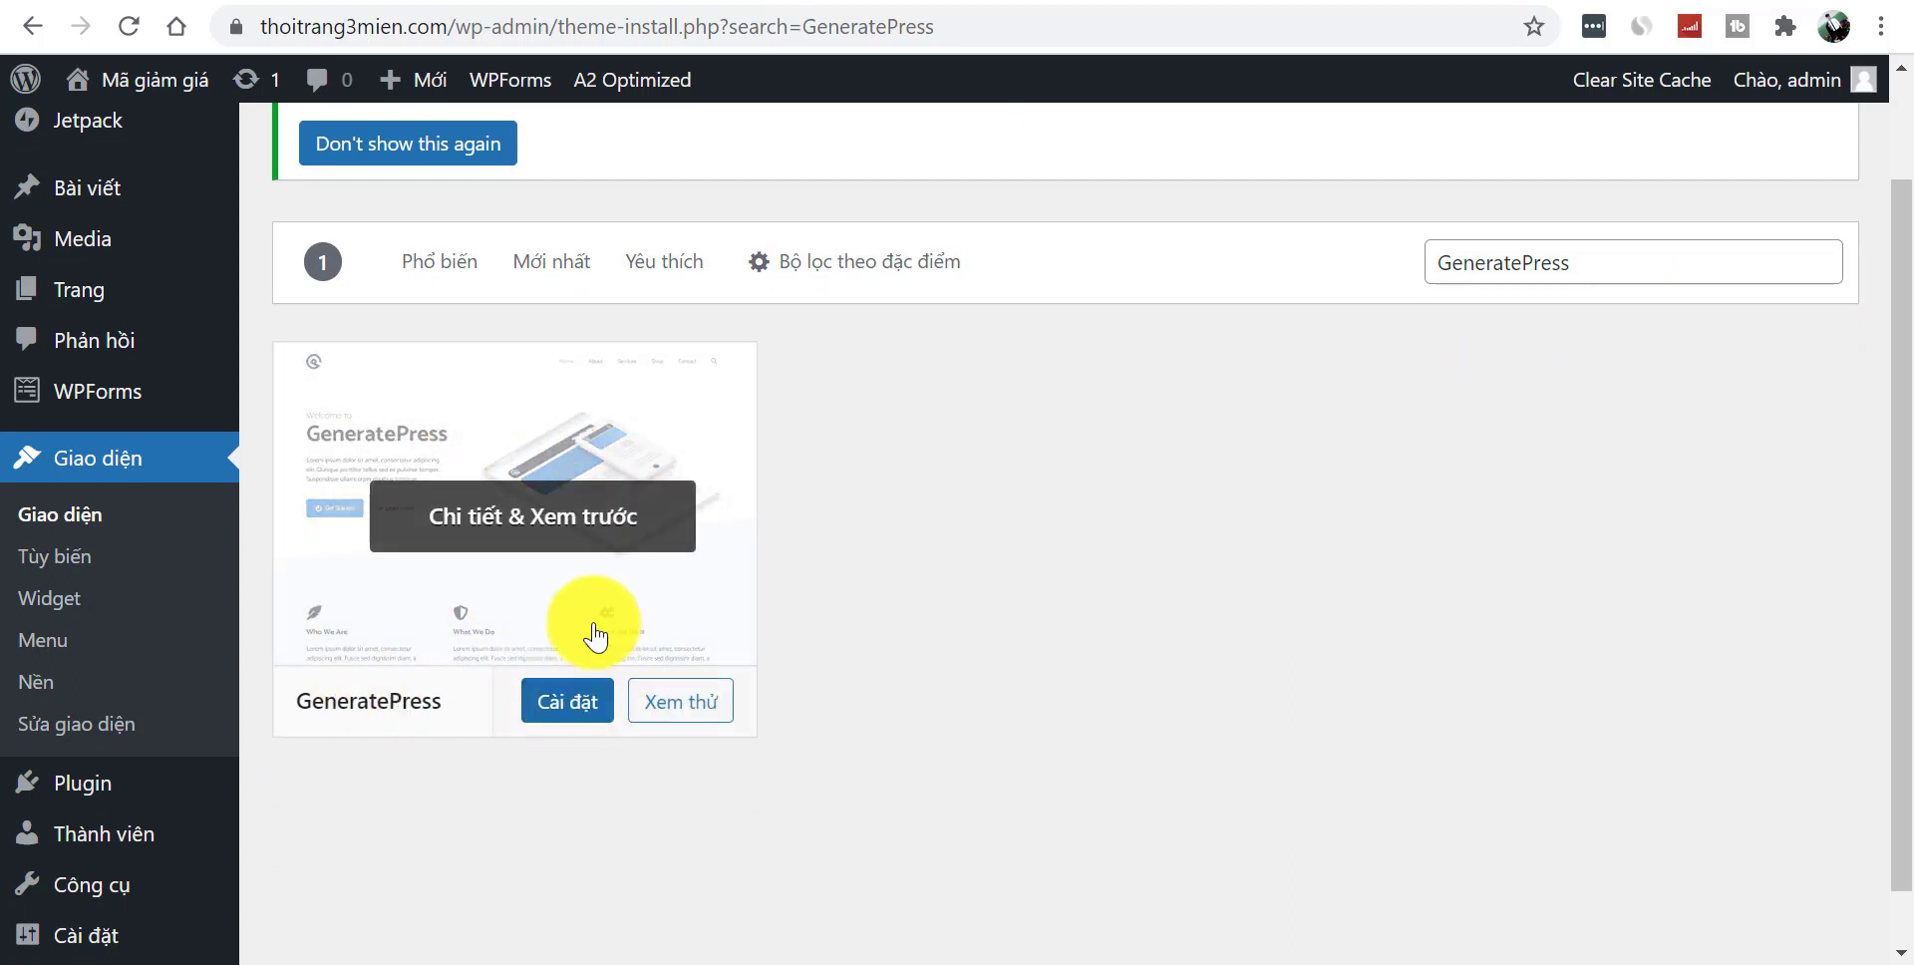
left_click(548, 704)
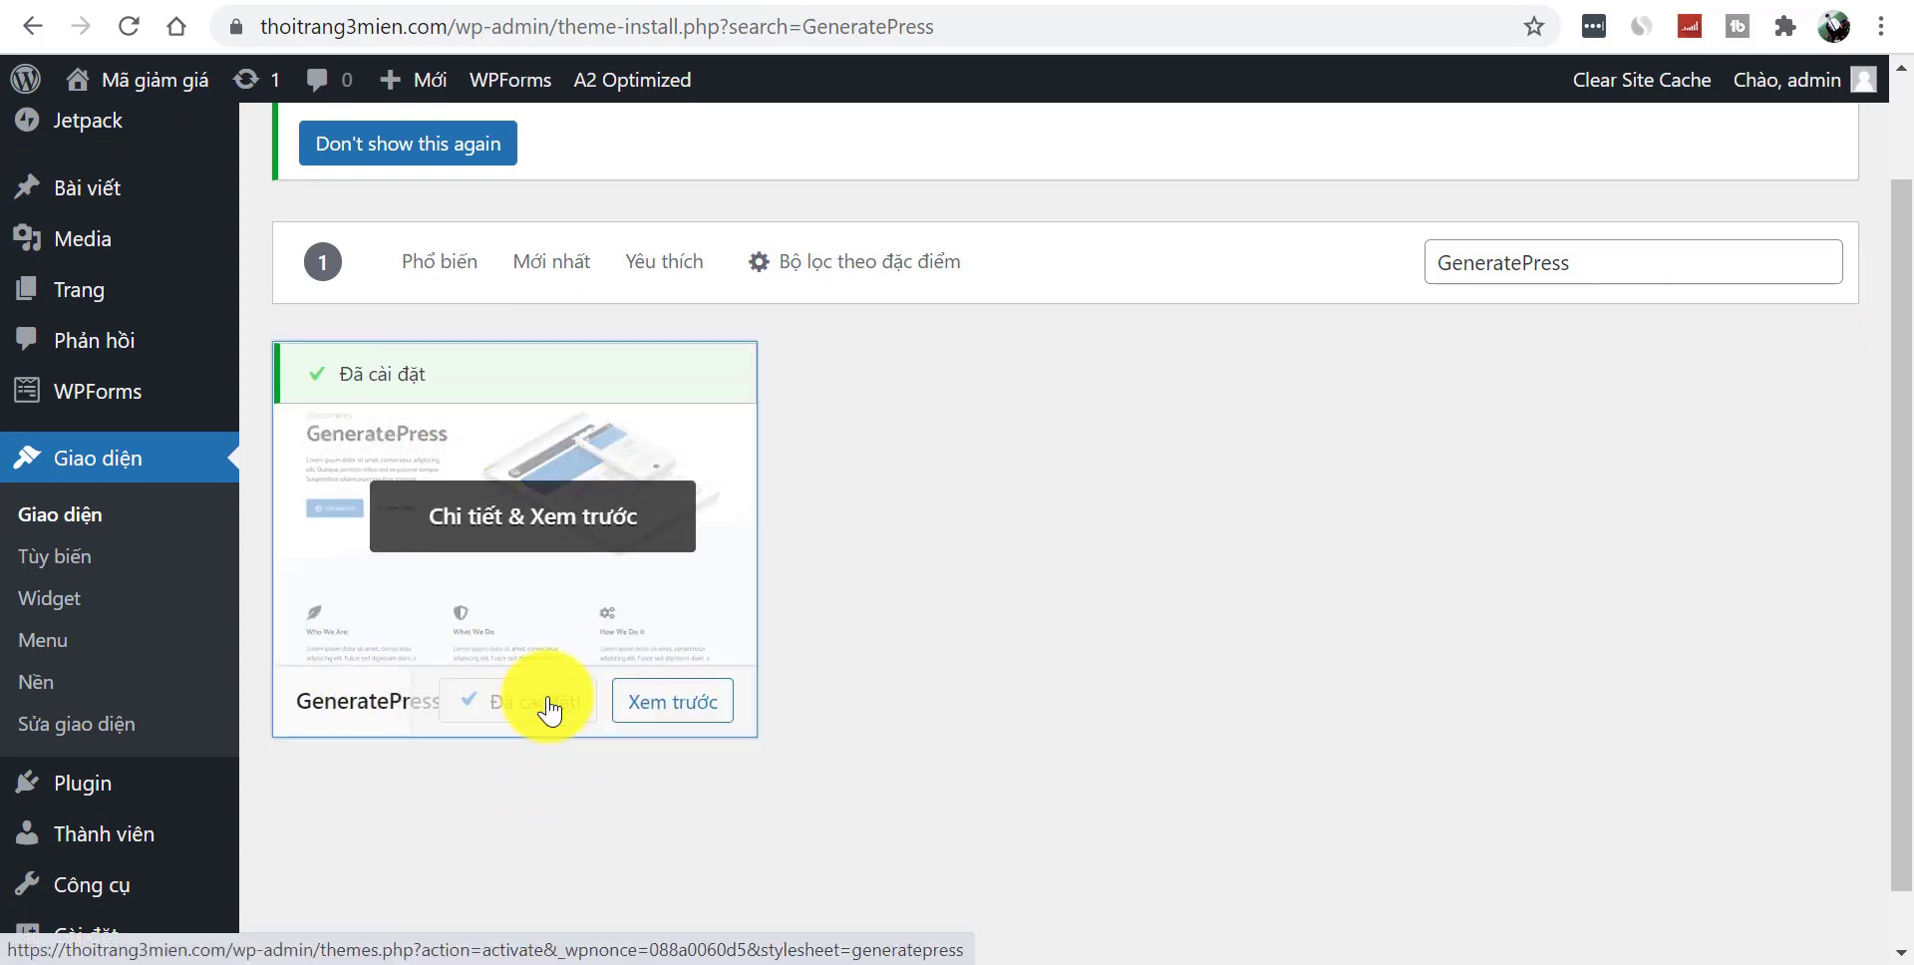
left_click(564, 709)
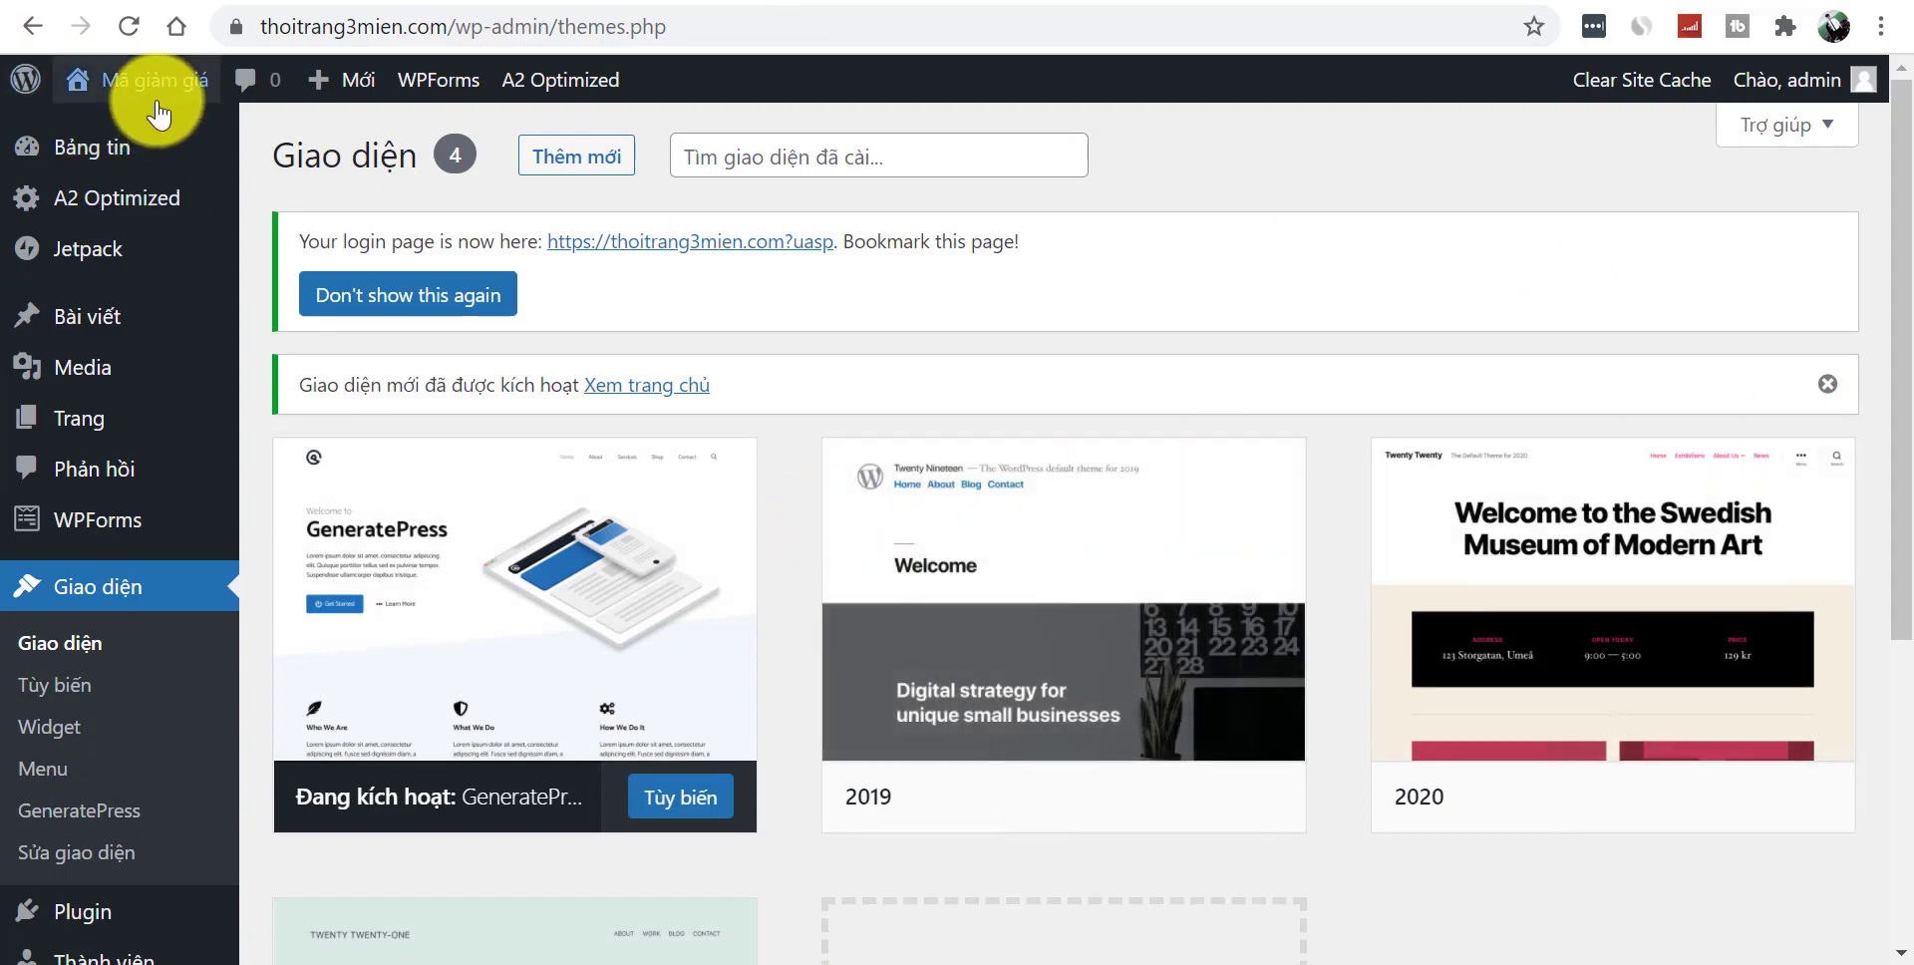
mouse_move(150, 82)
left_click(155, 152)
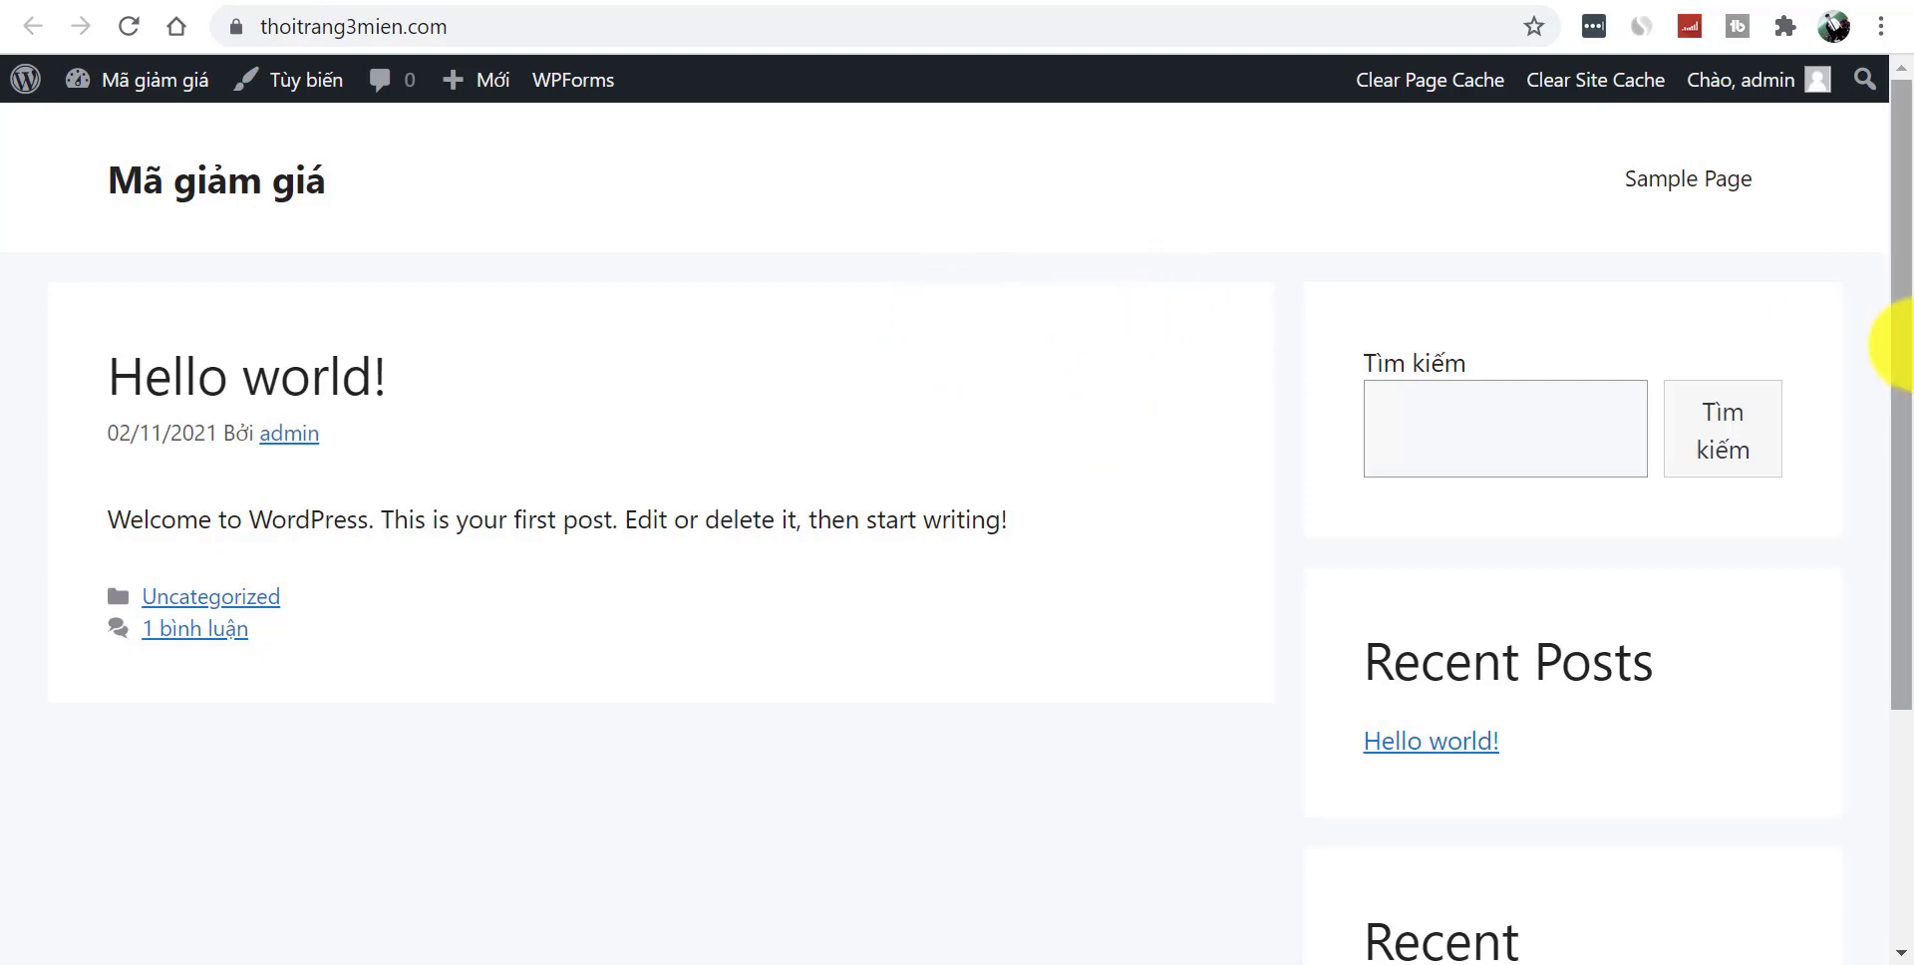
- Scroll through the restyled front page, then reopen the live site from the dashboard and close that tab
left_click_drag(1897, 333, 1907, 653)
left_click_drag(1895, 586, 1907, 320)
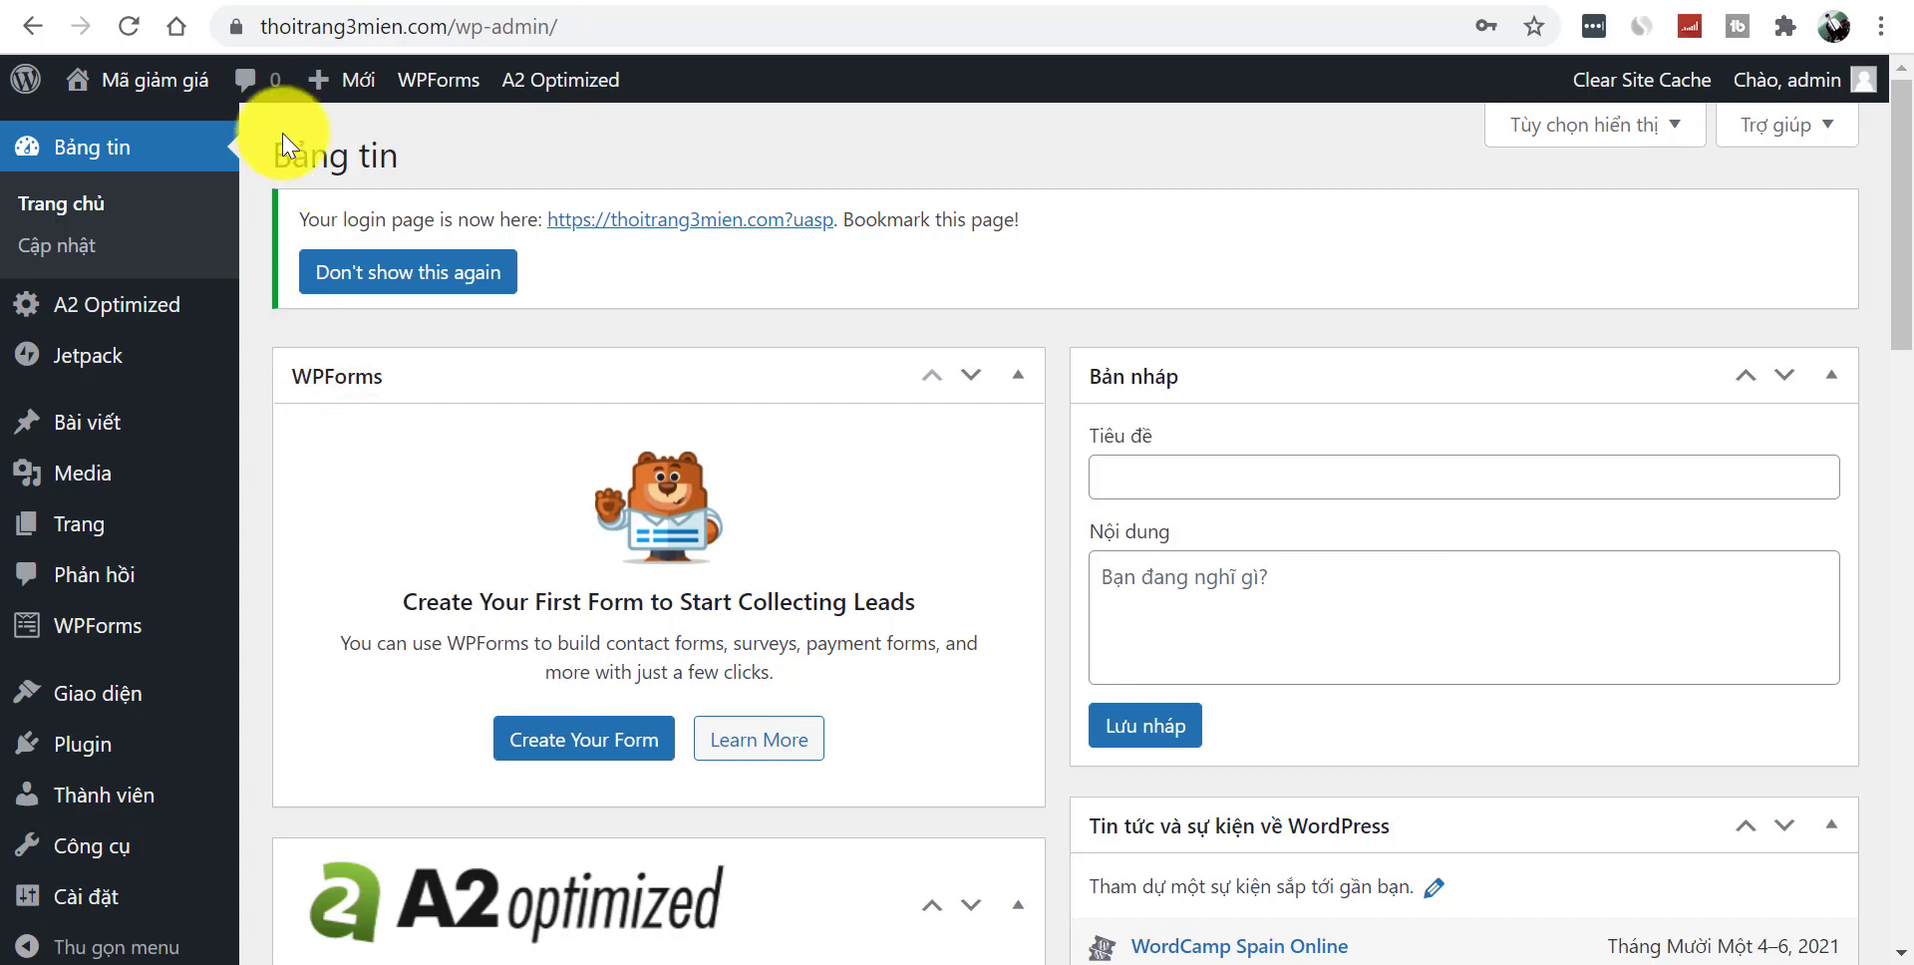
mouse_move(150, 90)
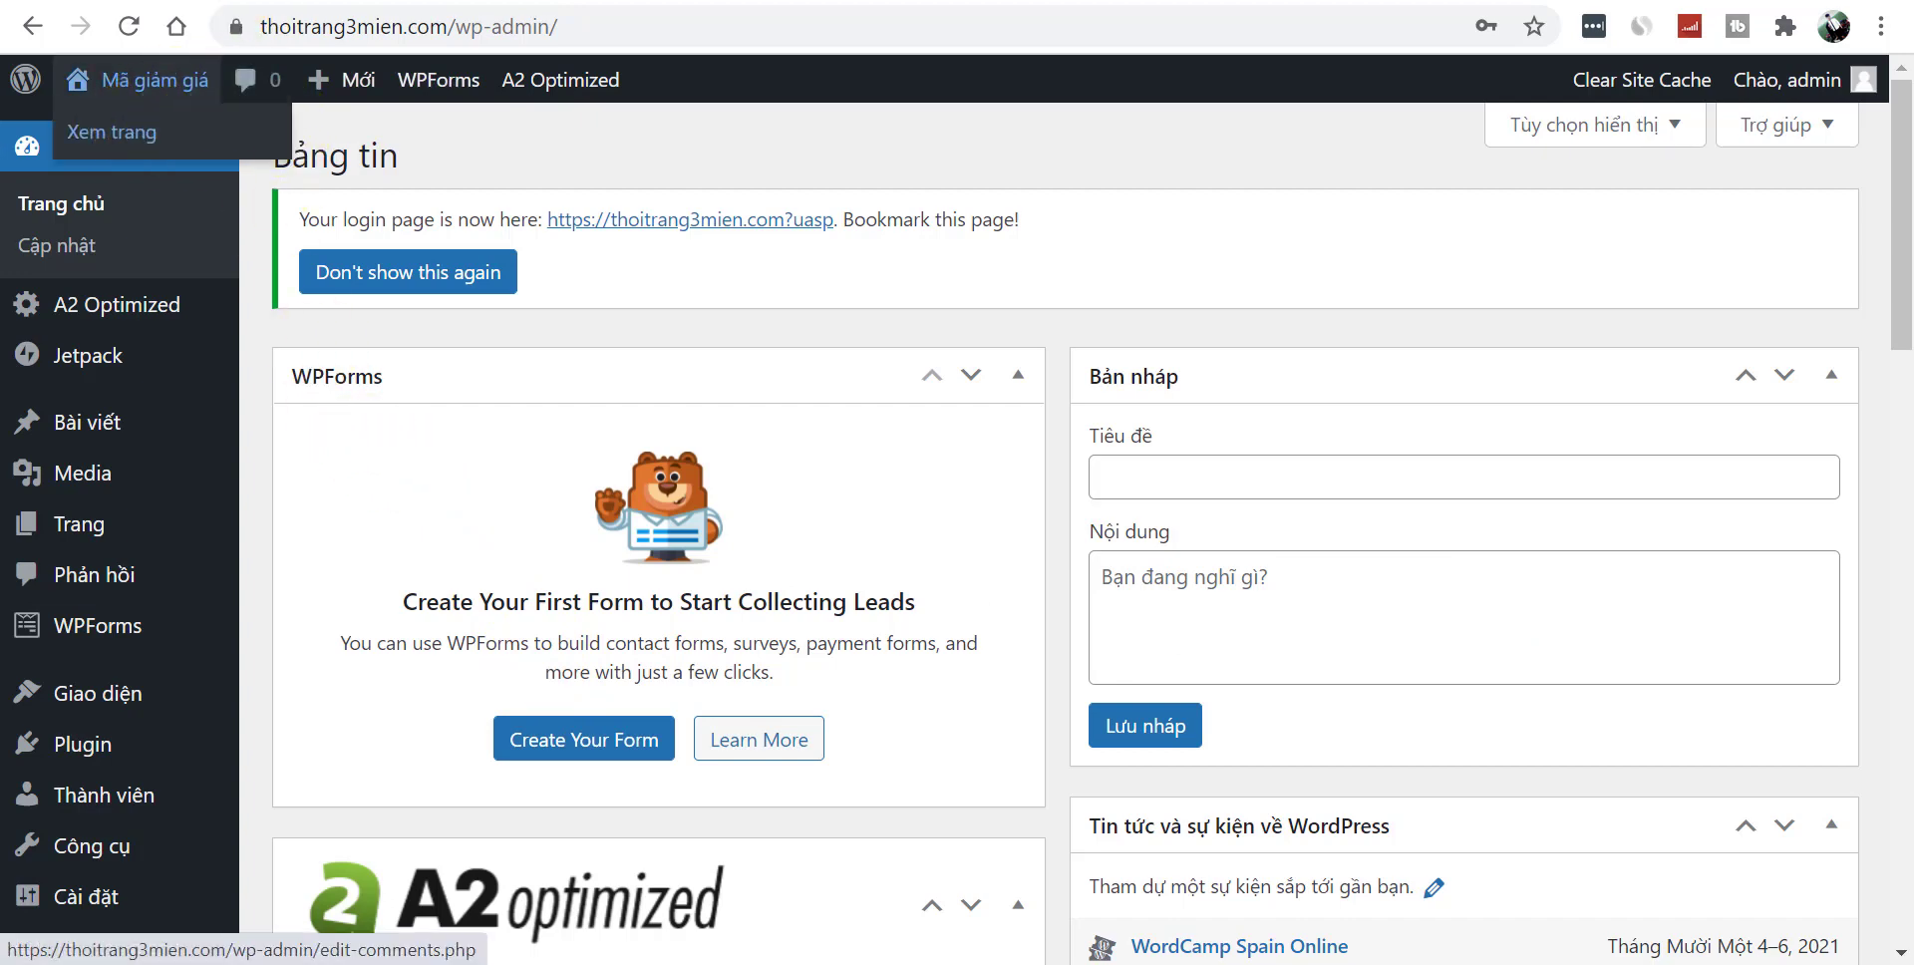
left_click(129, 140)
key("ctrl+w")
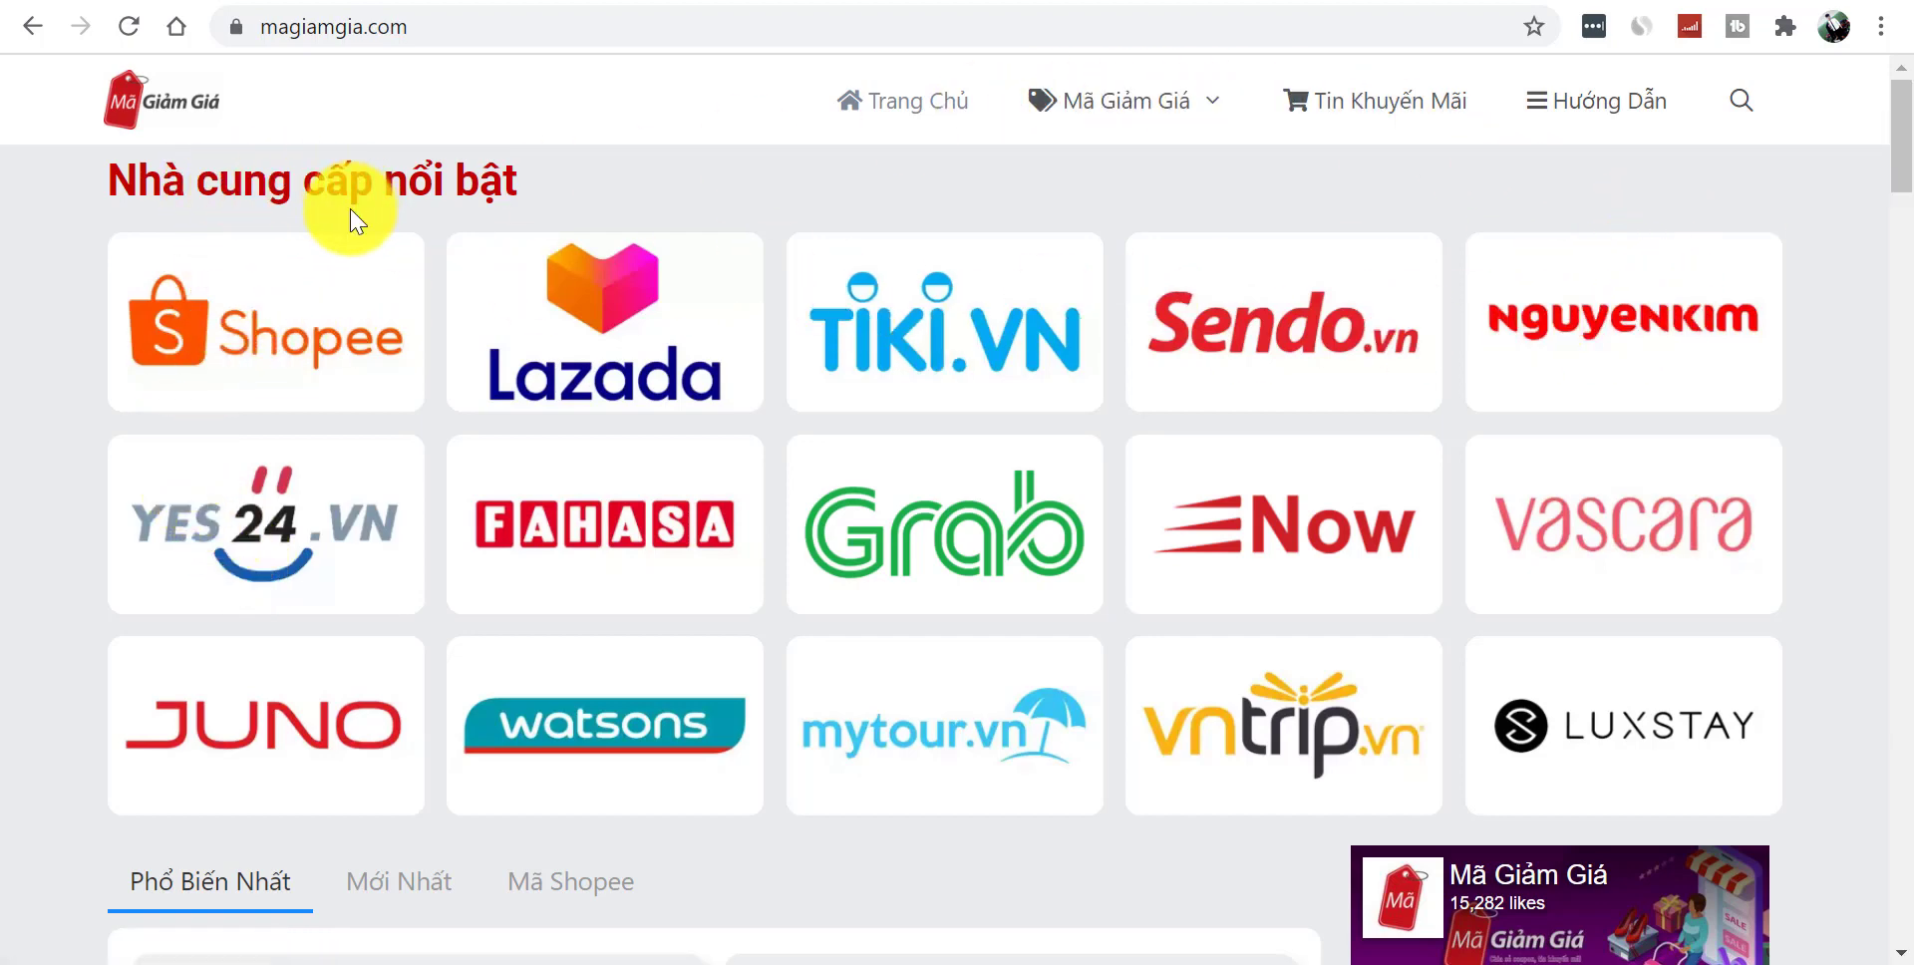
left_click_drag(1902, 164, 1909, 299)
left_click_drag(1901, 235, 1909, 125)
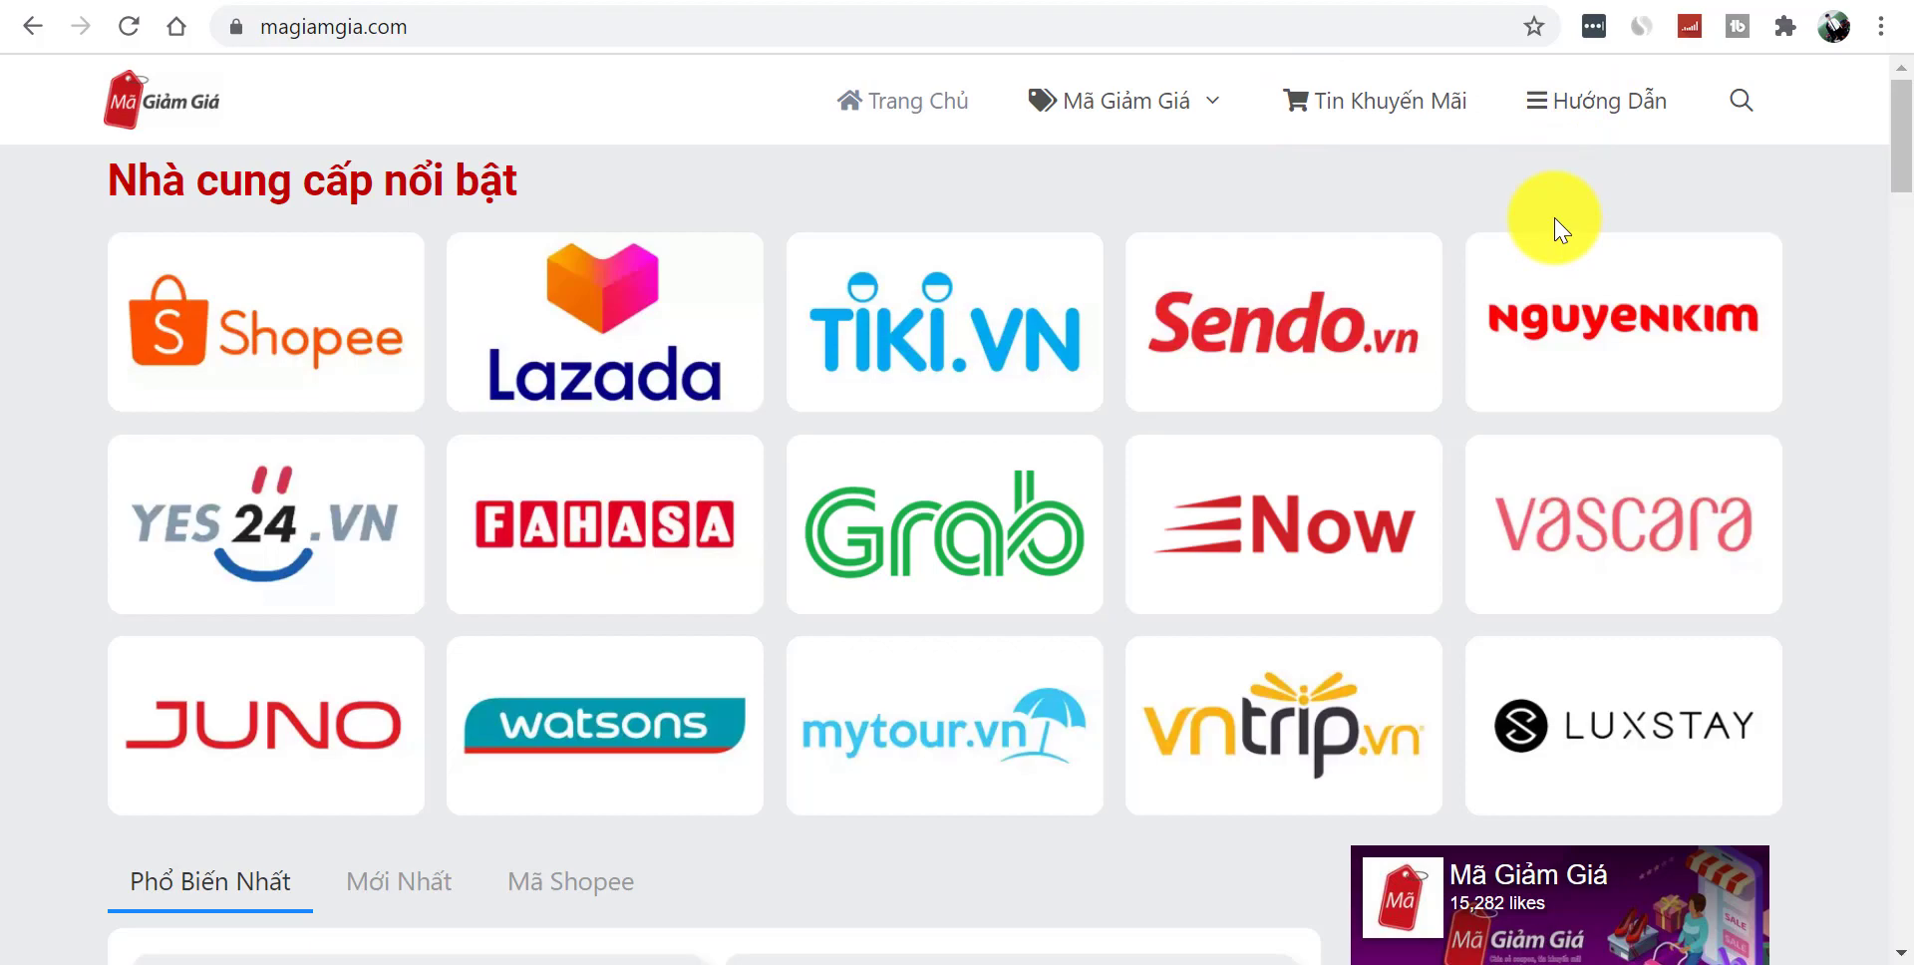
left_click_drag(1900, 134, 1906, 361)
left_click_drag(1901, 150, 1901, 92)
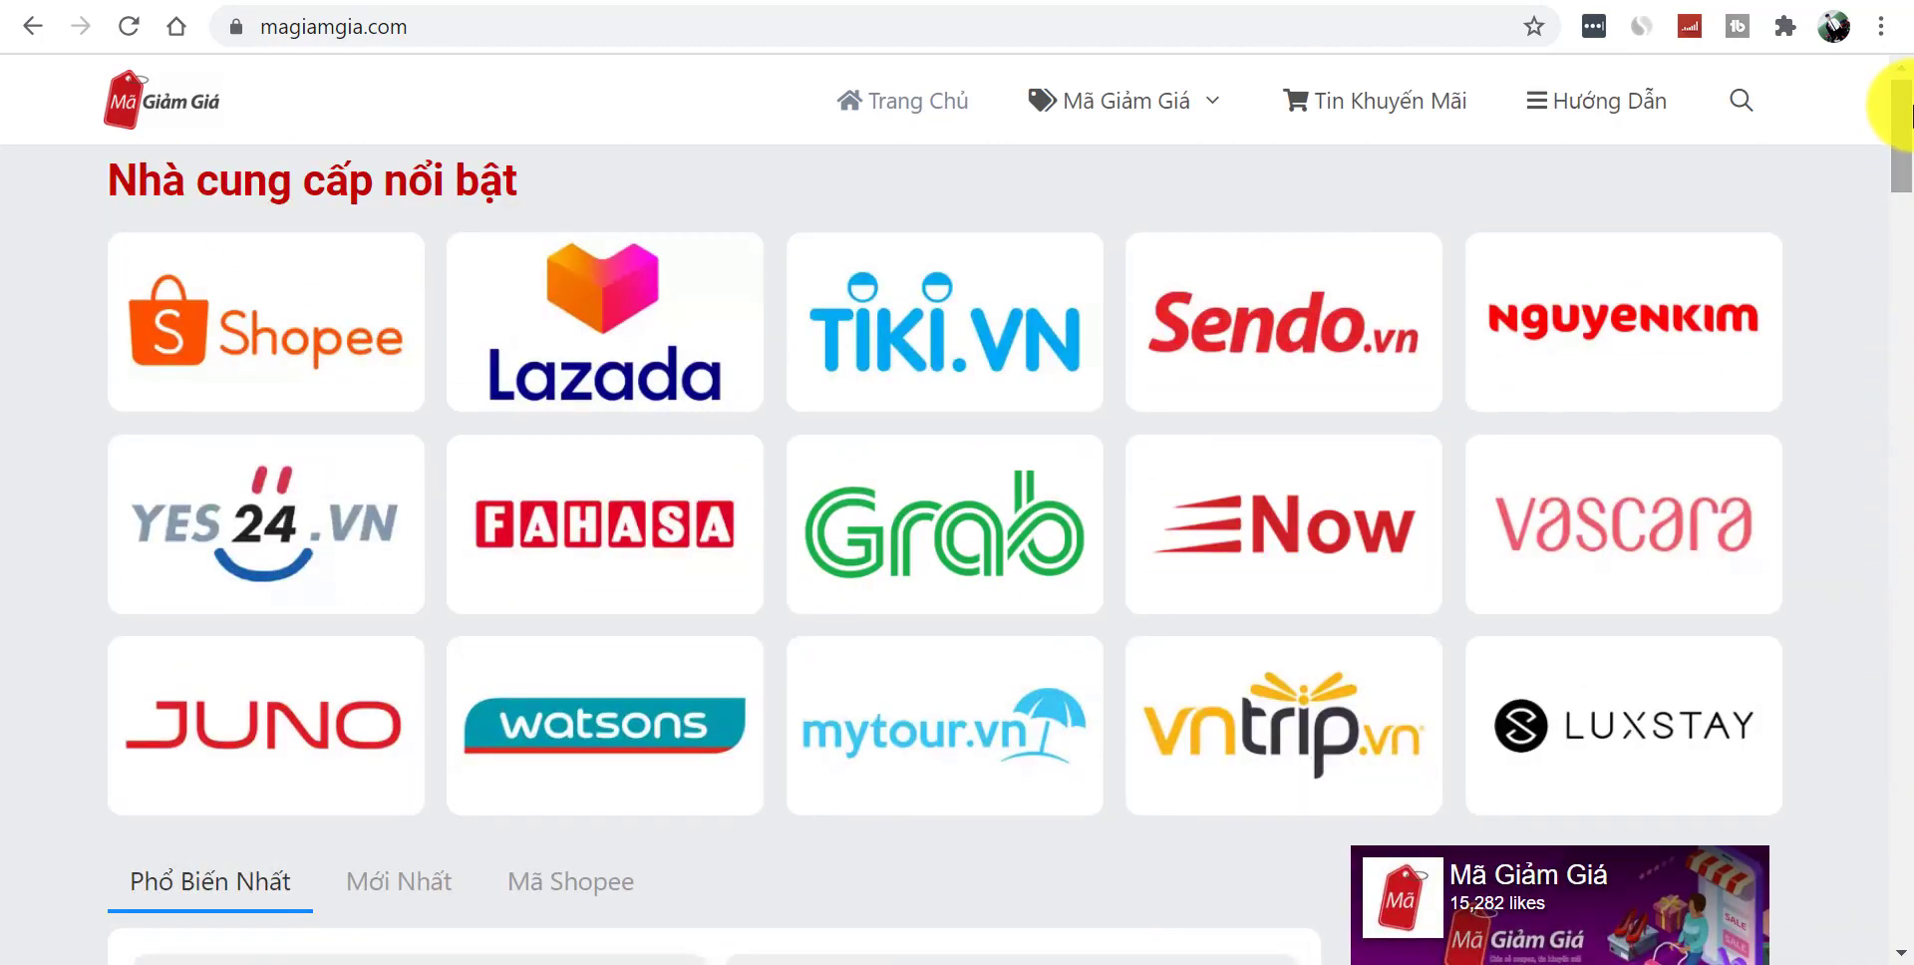
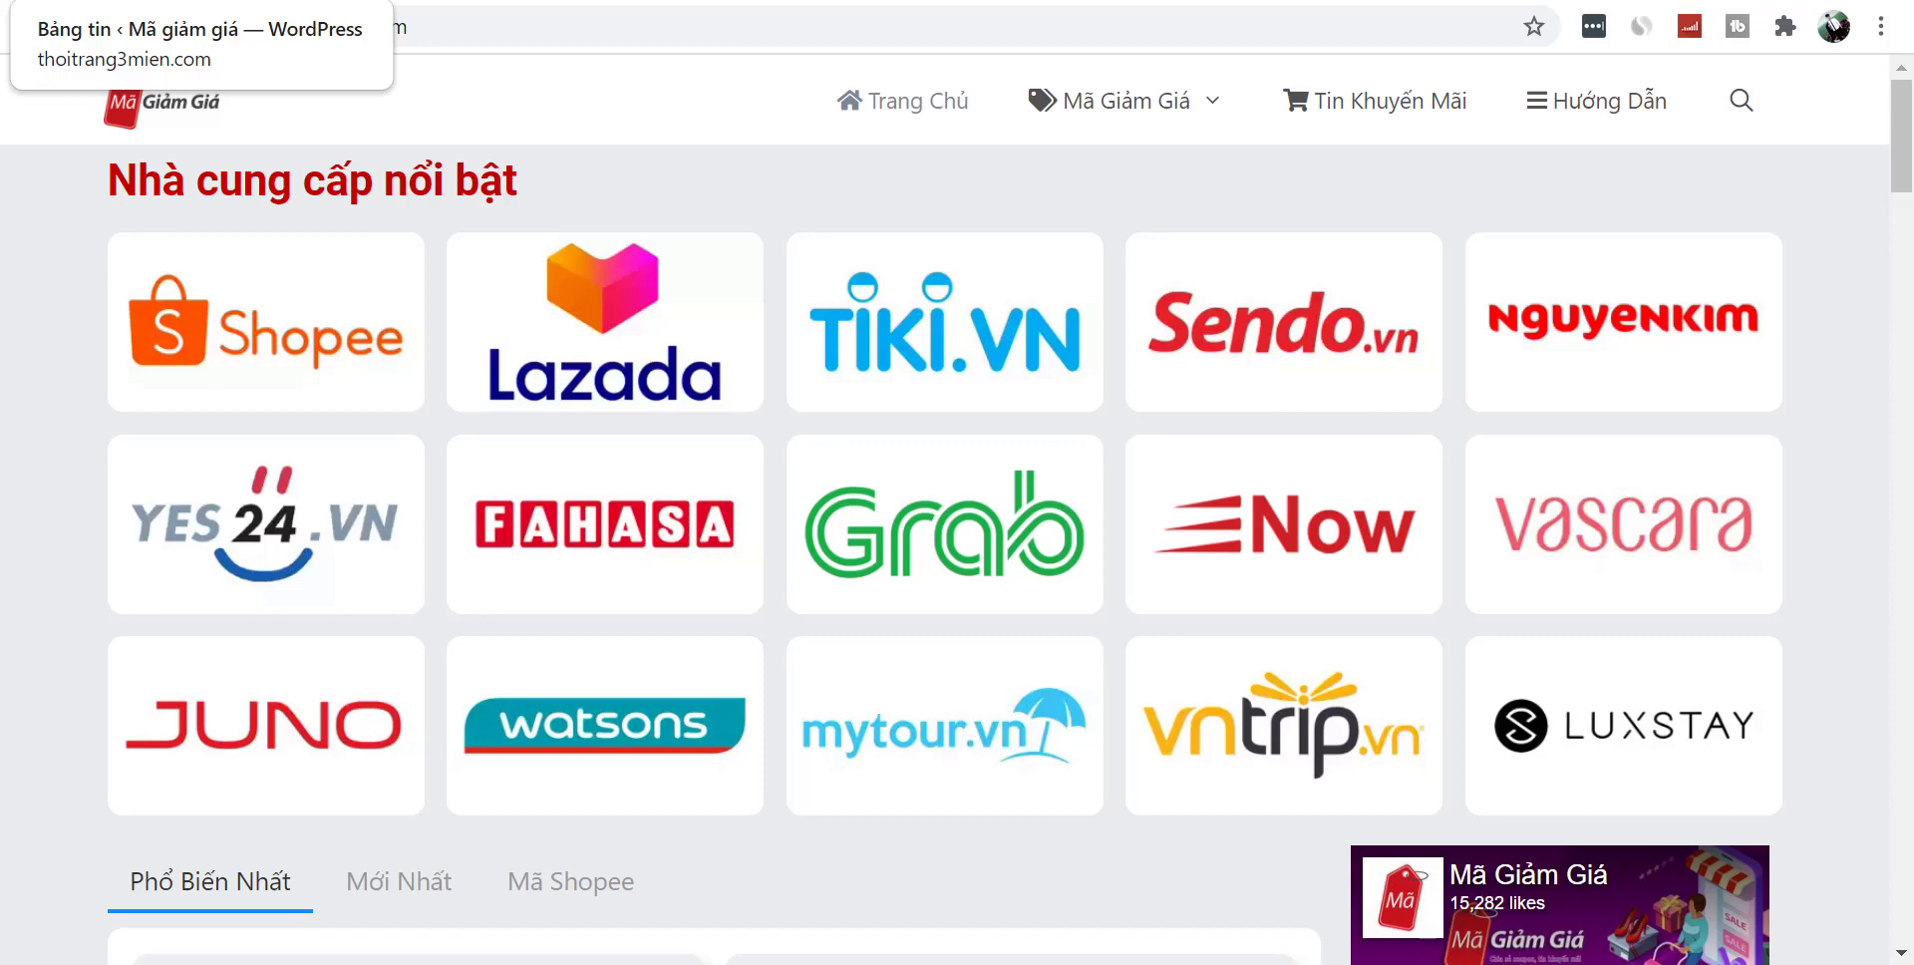
- Switch to the wp-admin tab and open the Plugins 'Cài mới' (Add New) page
key("ctrl+Tab")
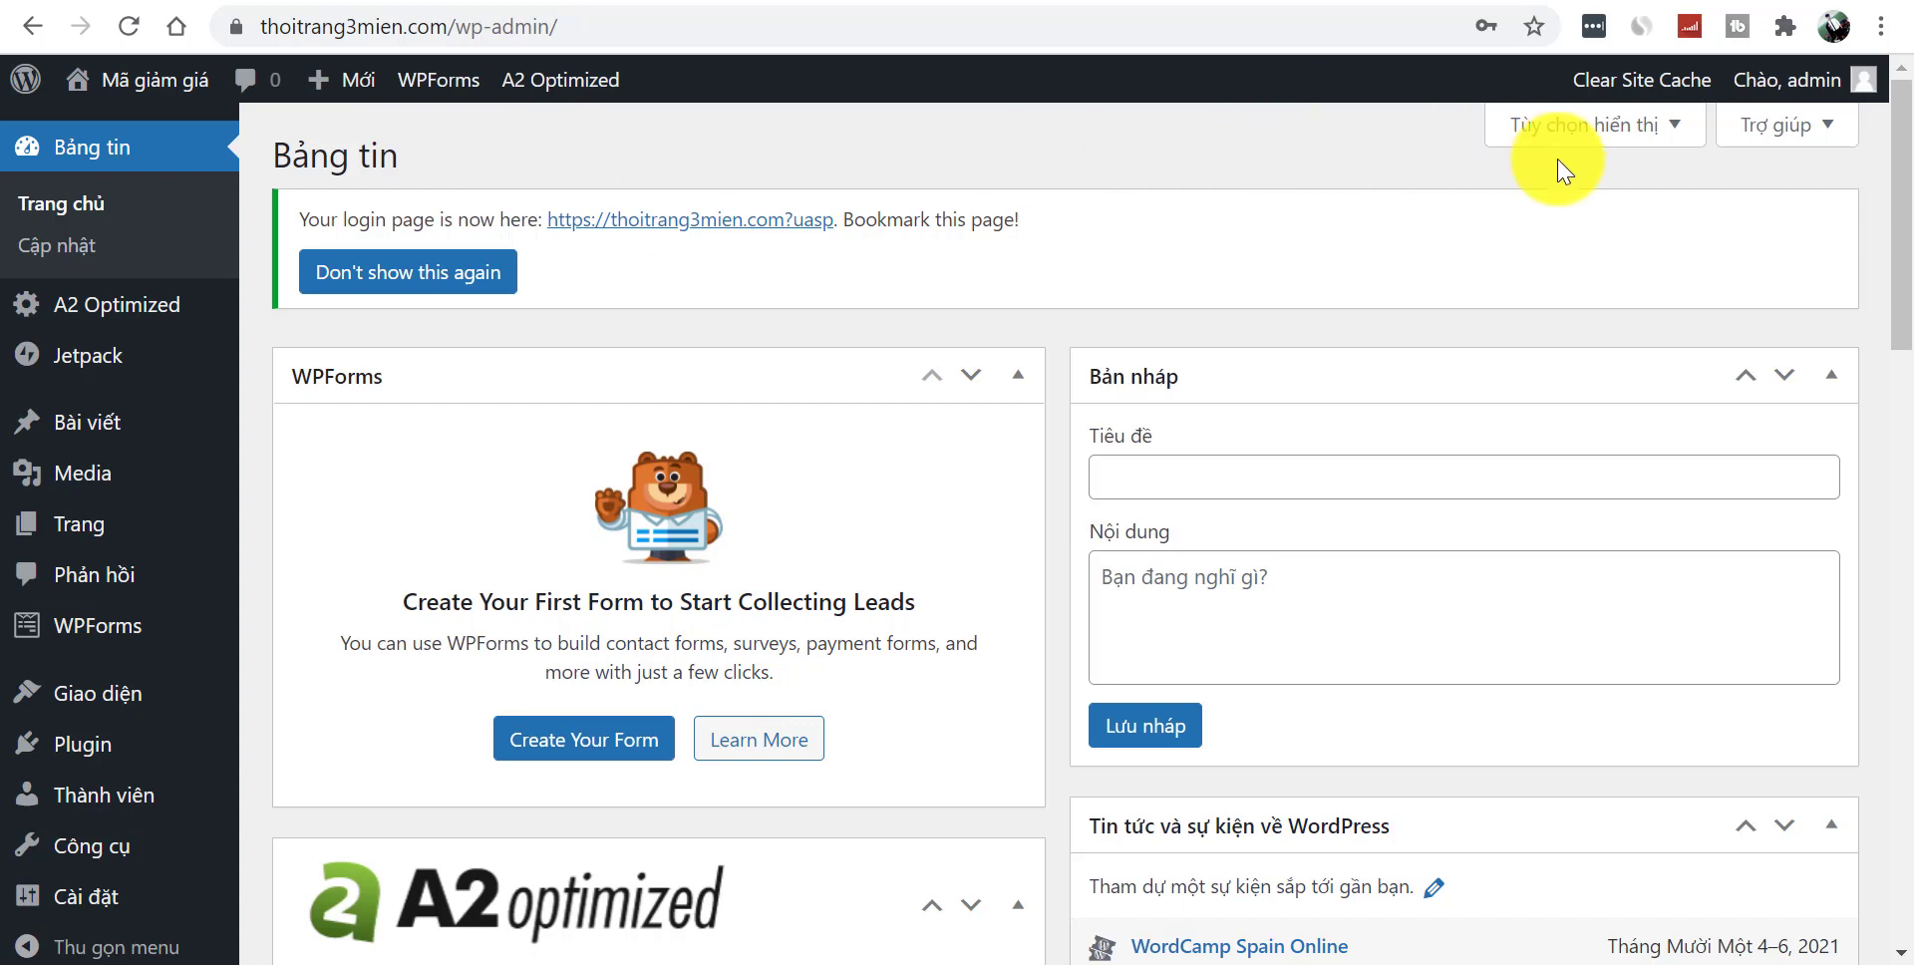
left_click_drag(1901, 179, 1900, 317)
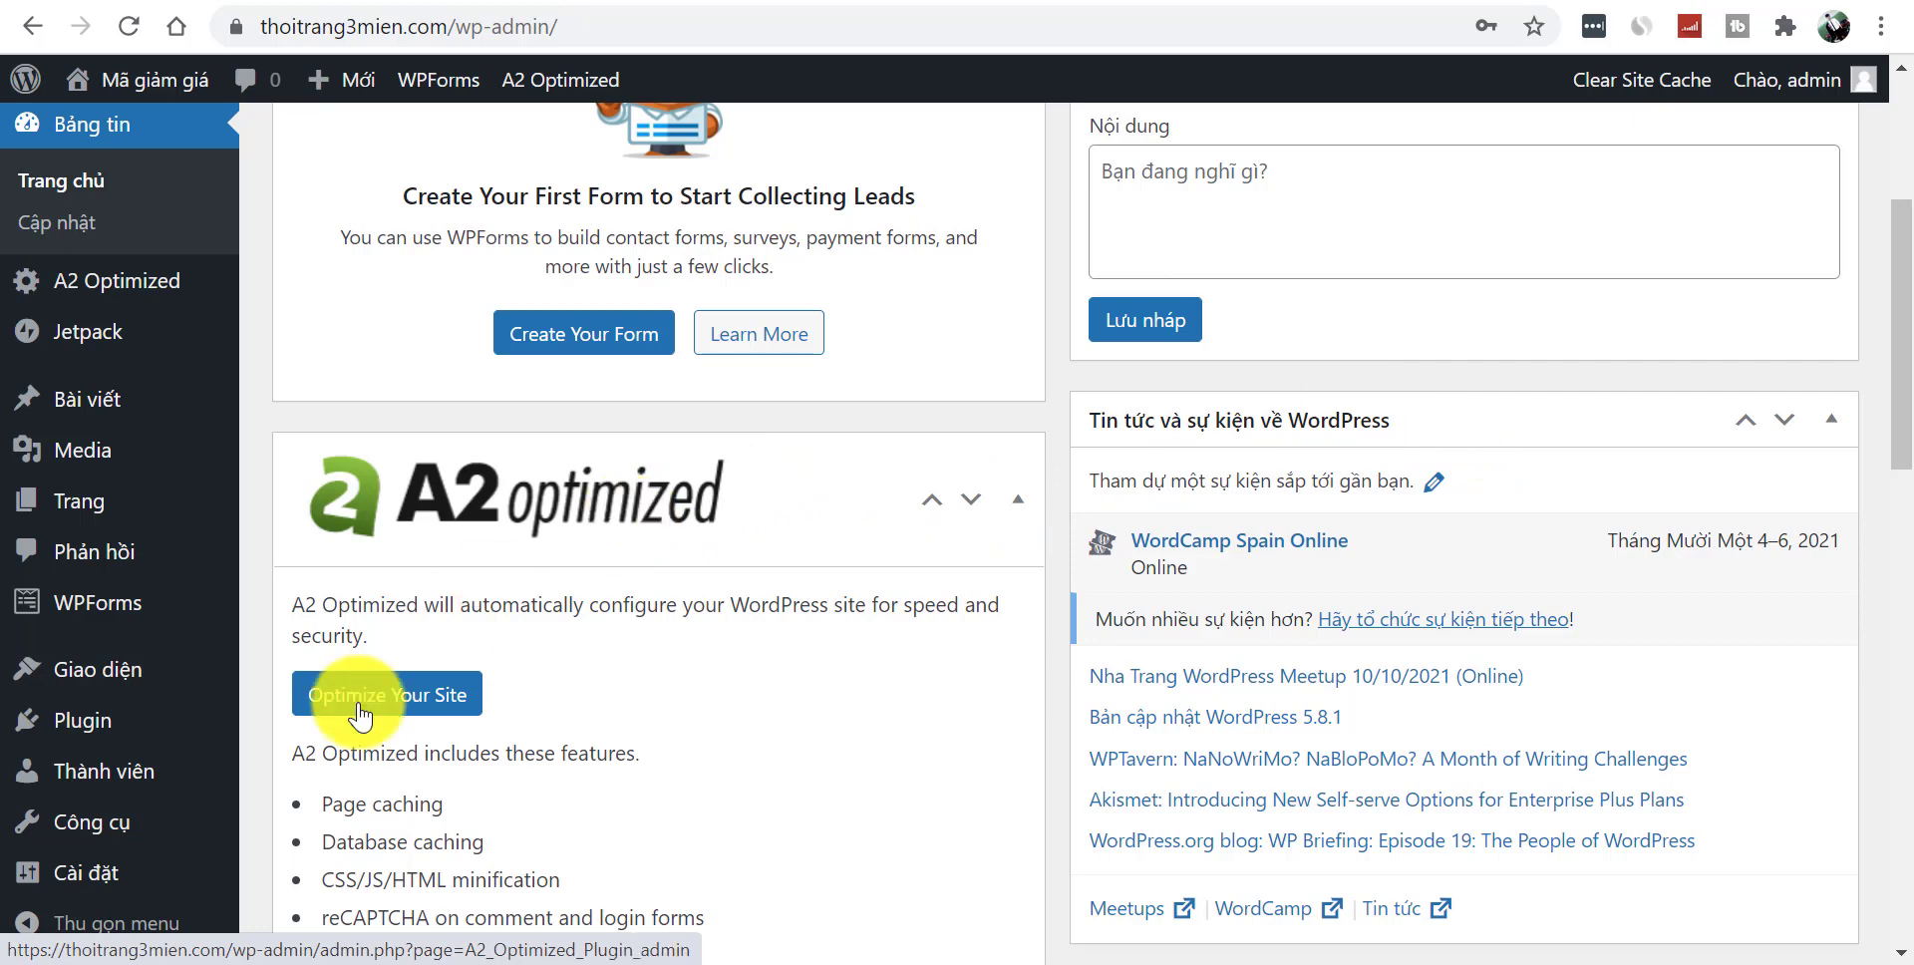
mouse_move(86, 735)
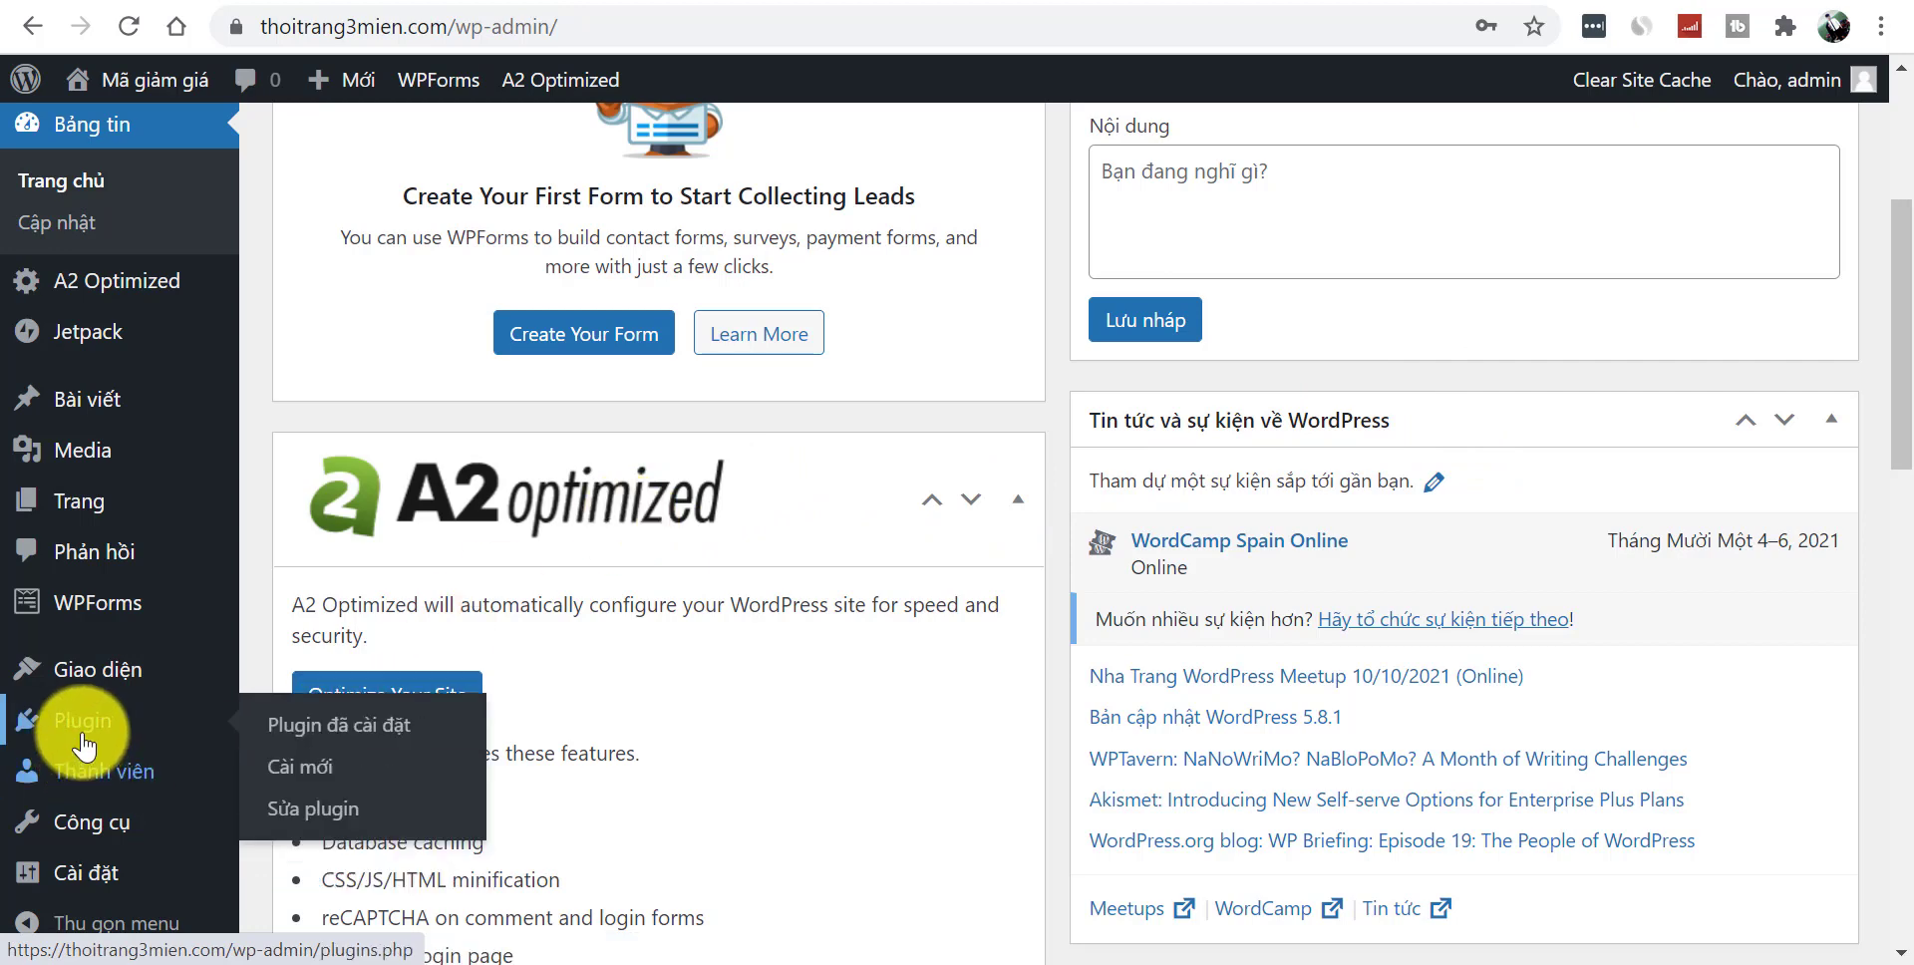
left_click(329, 778)
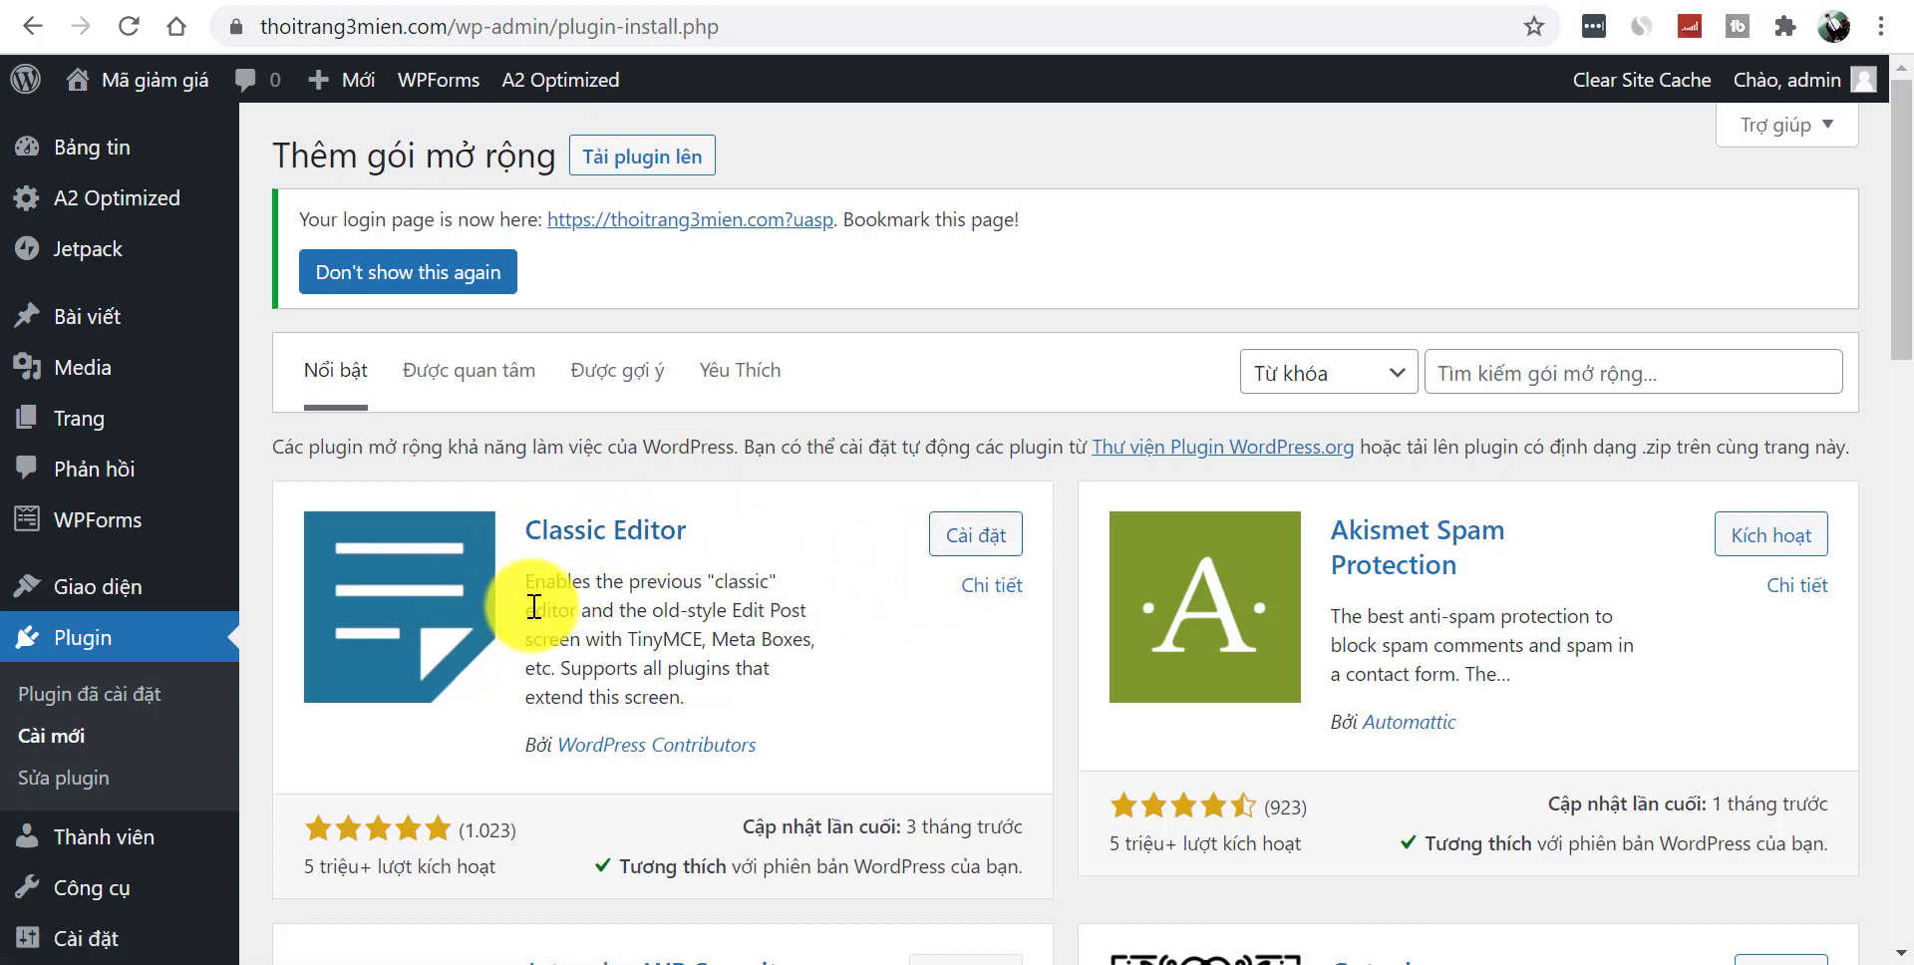
- Install the Classic Editor plugin from its card on the Add Plugins page
left_click(947, 542)
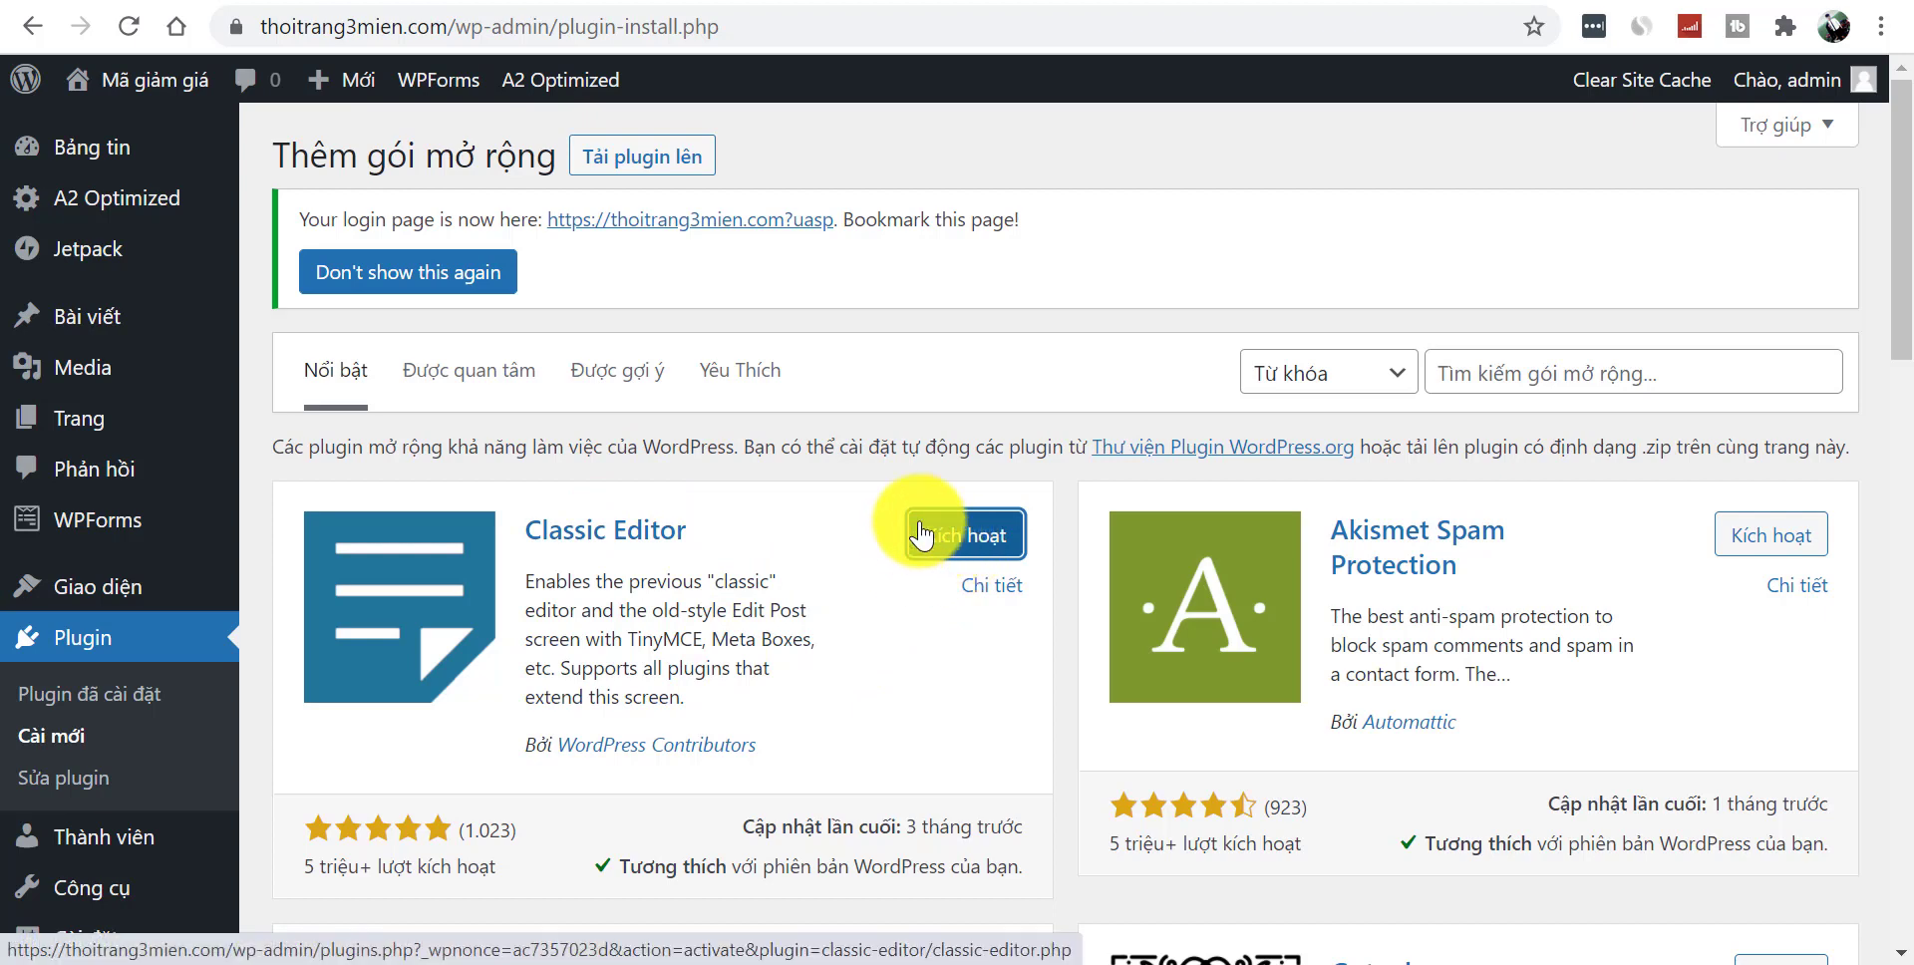
left_click(1466, 361)
- Search plugins for 'elementor' and install Elementor Website Builder
left_click(1517, 424)
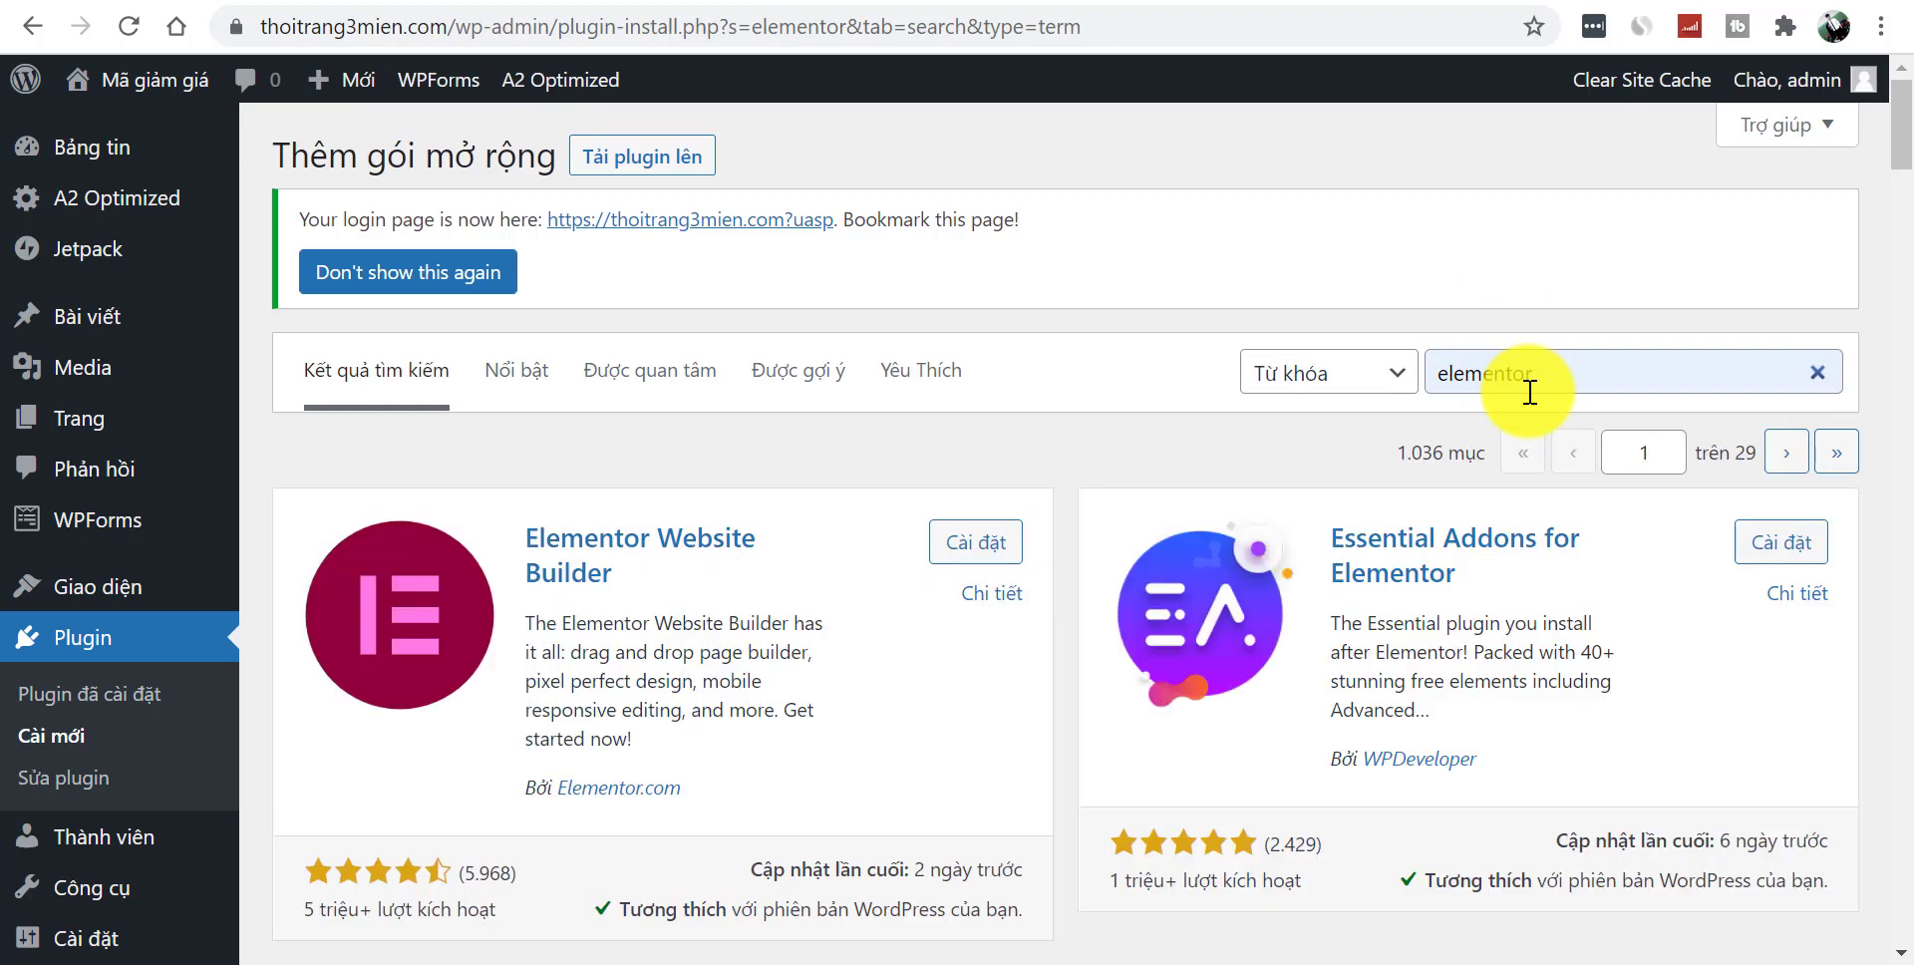
scroll(1895, 200, "down", 2)
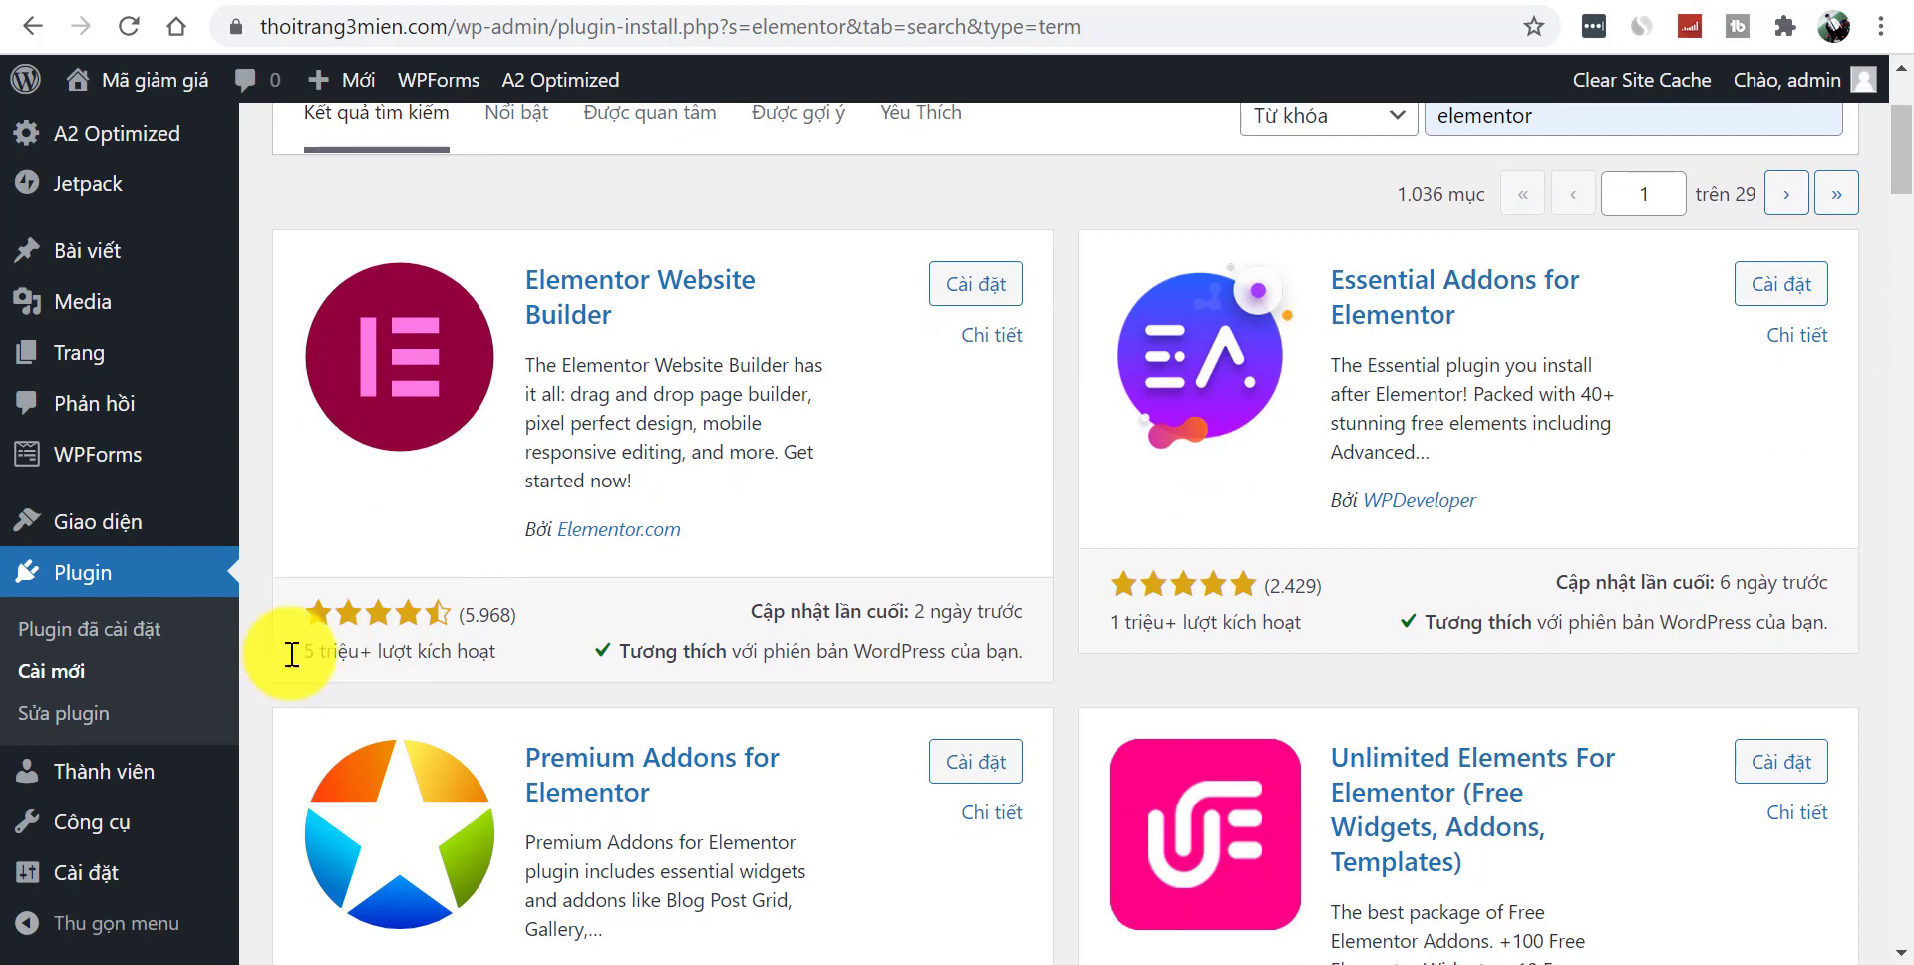
left_click(968, 289)
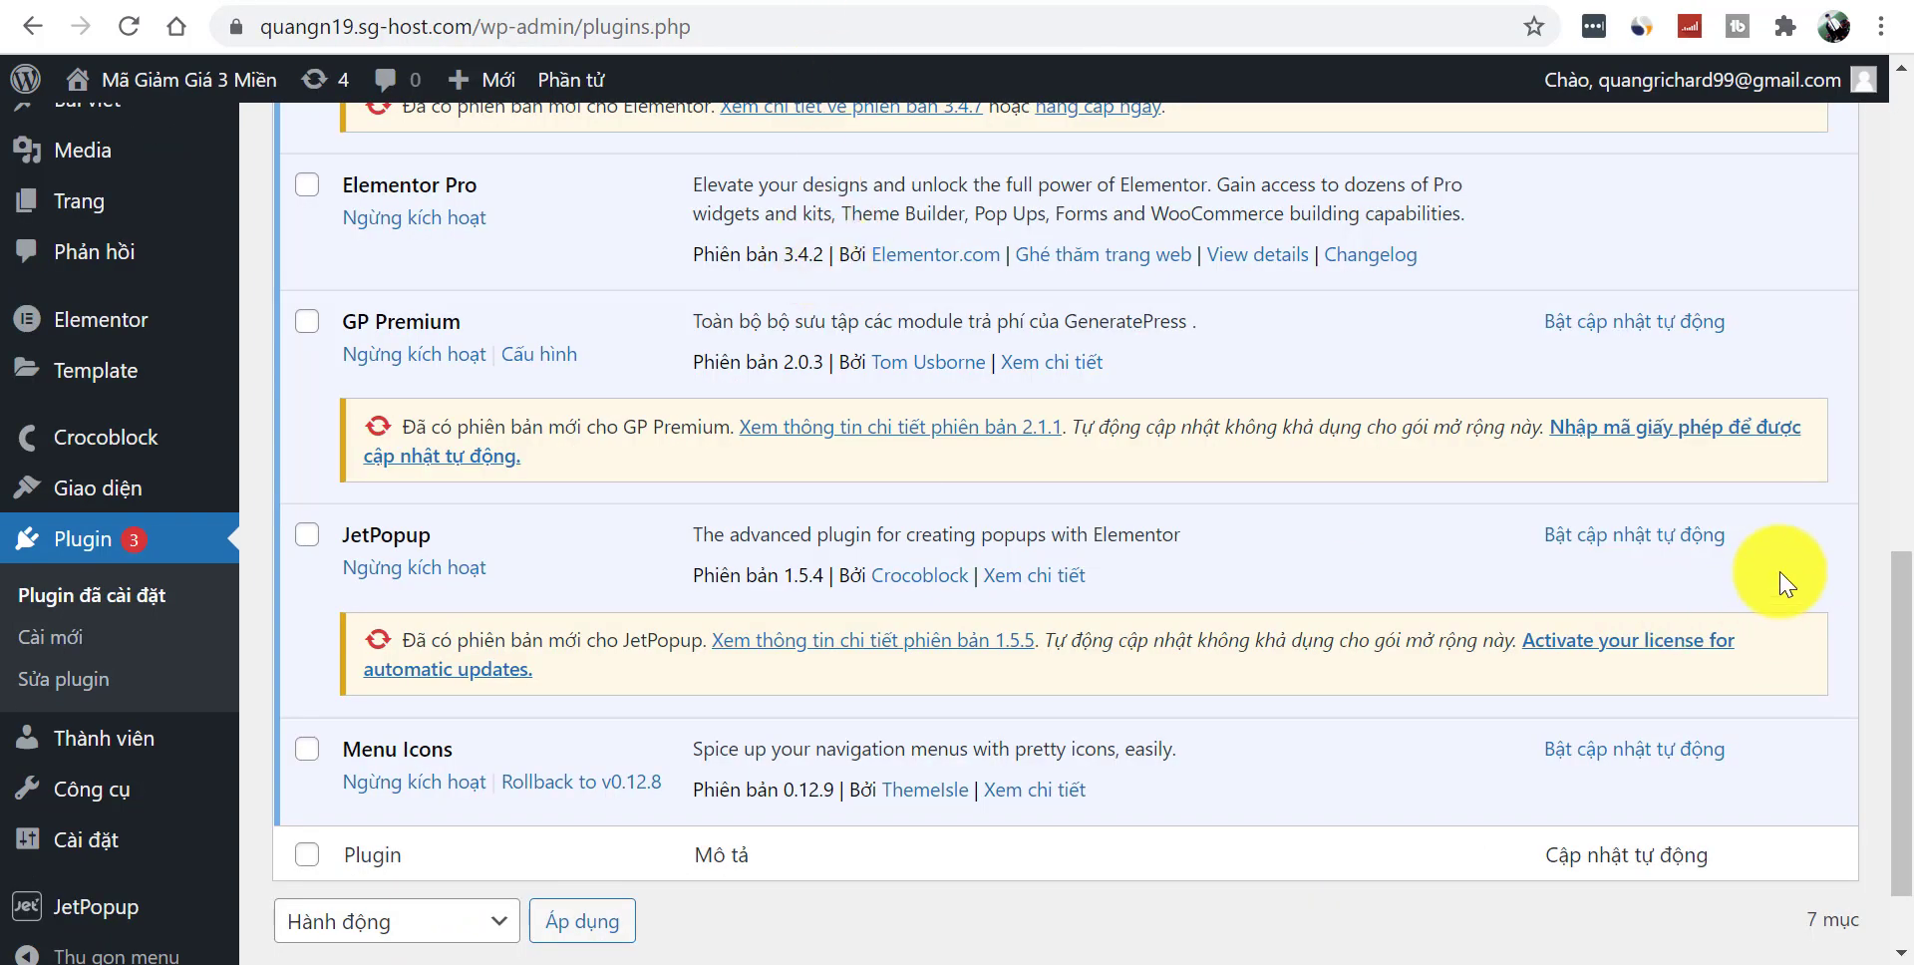
left_click_drag(1901, 649, 1893, 782)
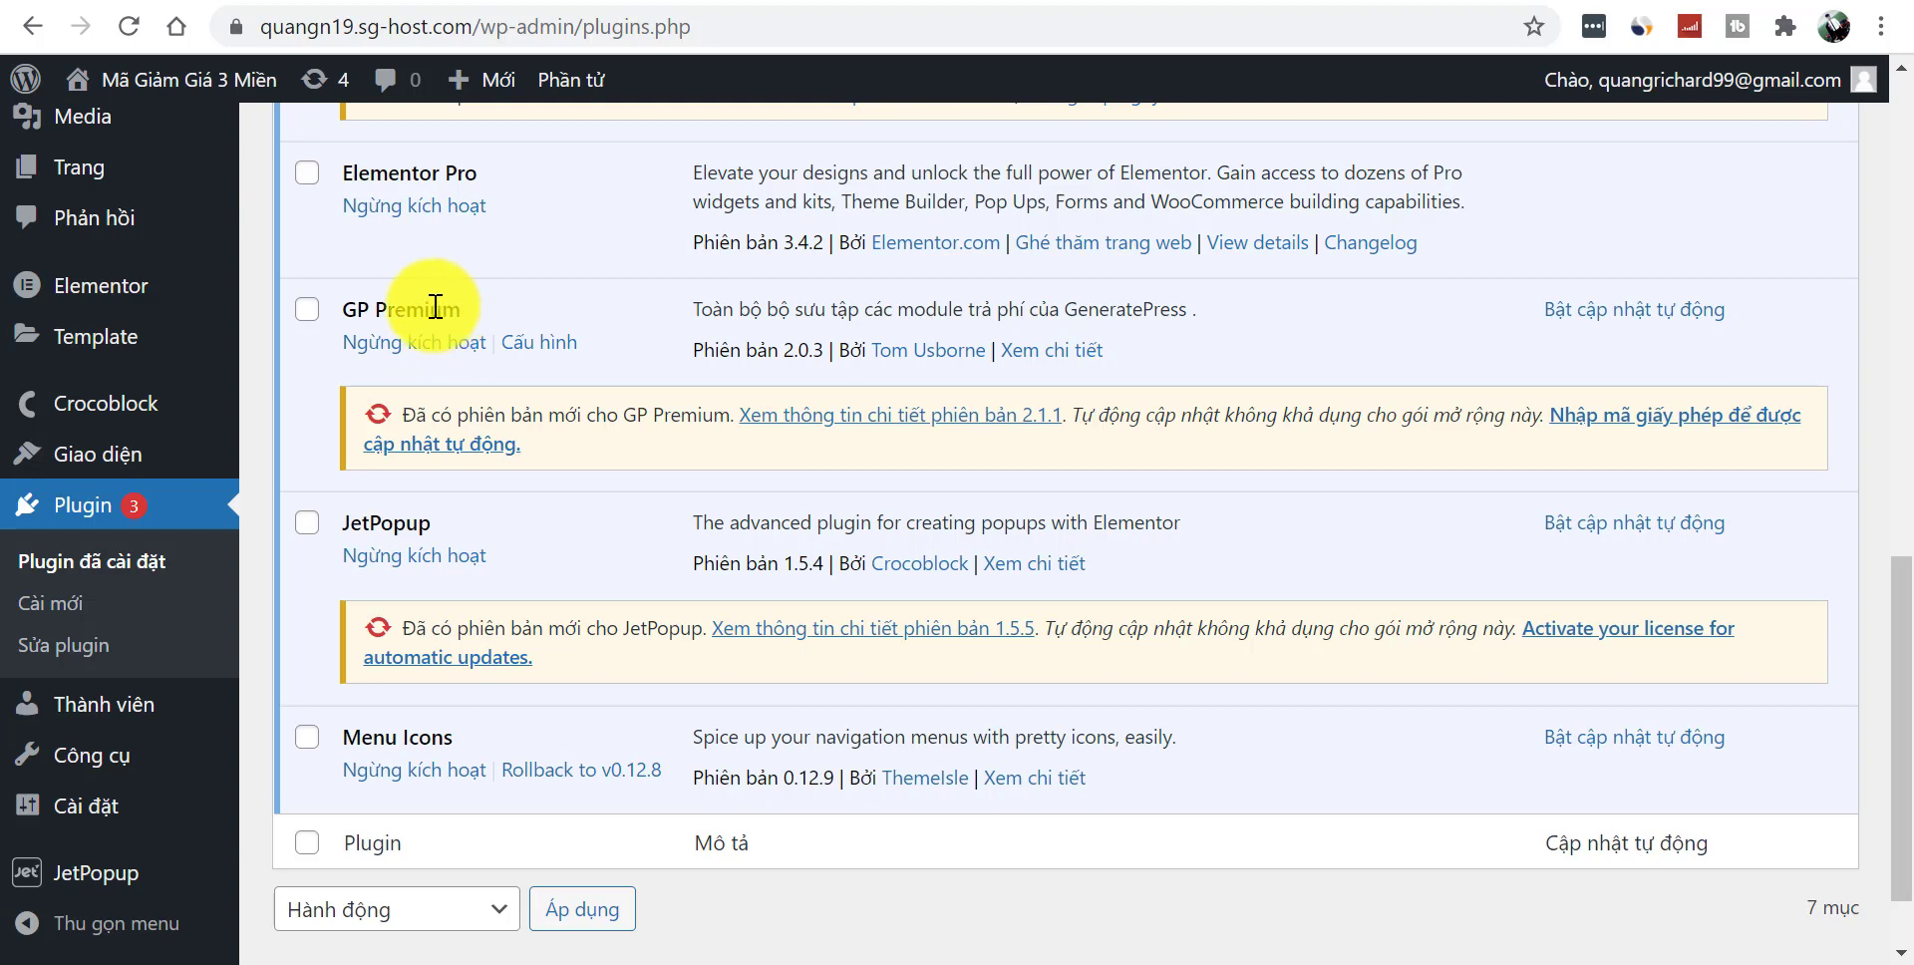
left_click_drag(462, 735, 343, 733)
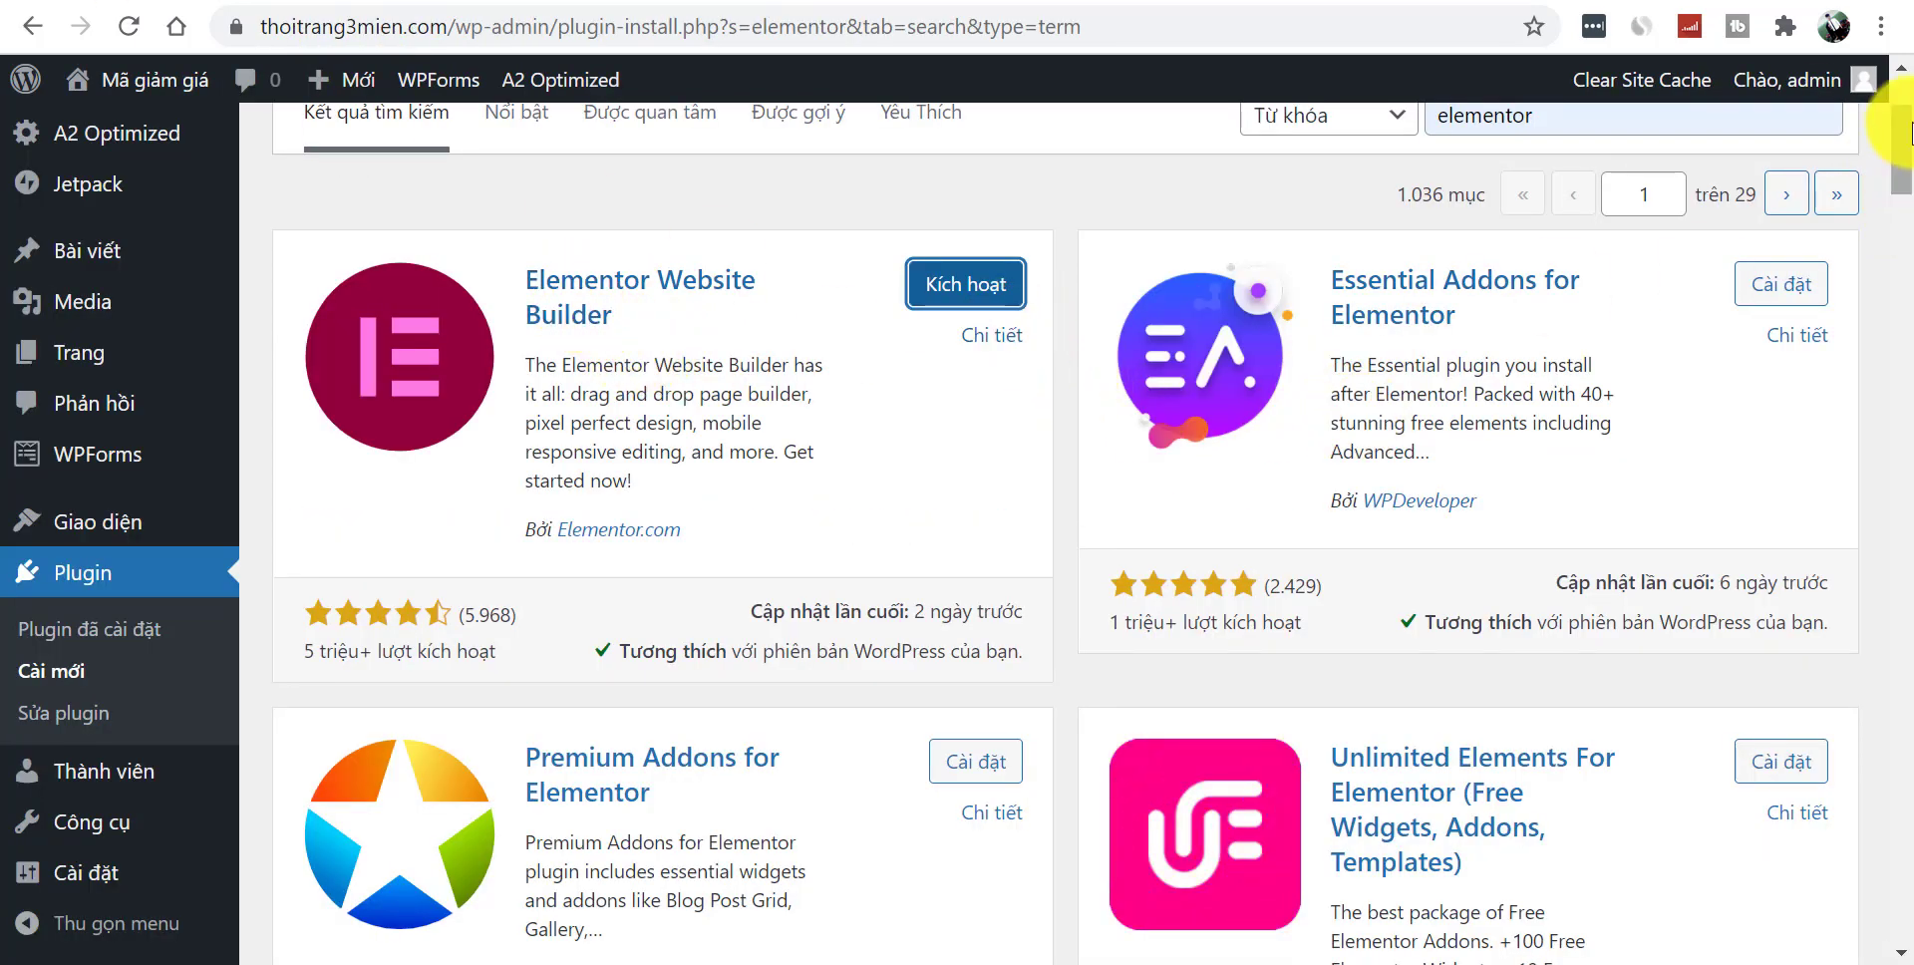
scroll(1884, 120, "up", 3)
double_click(1657, 379)
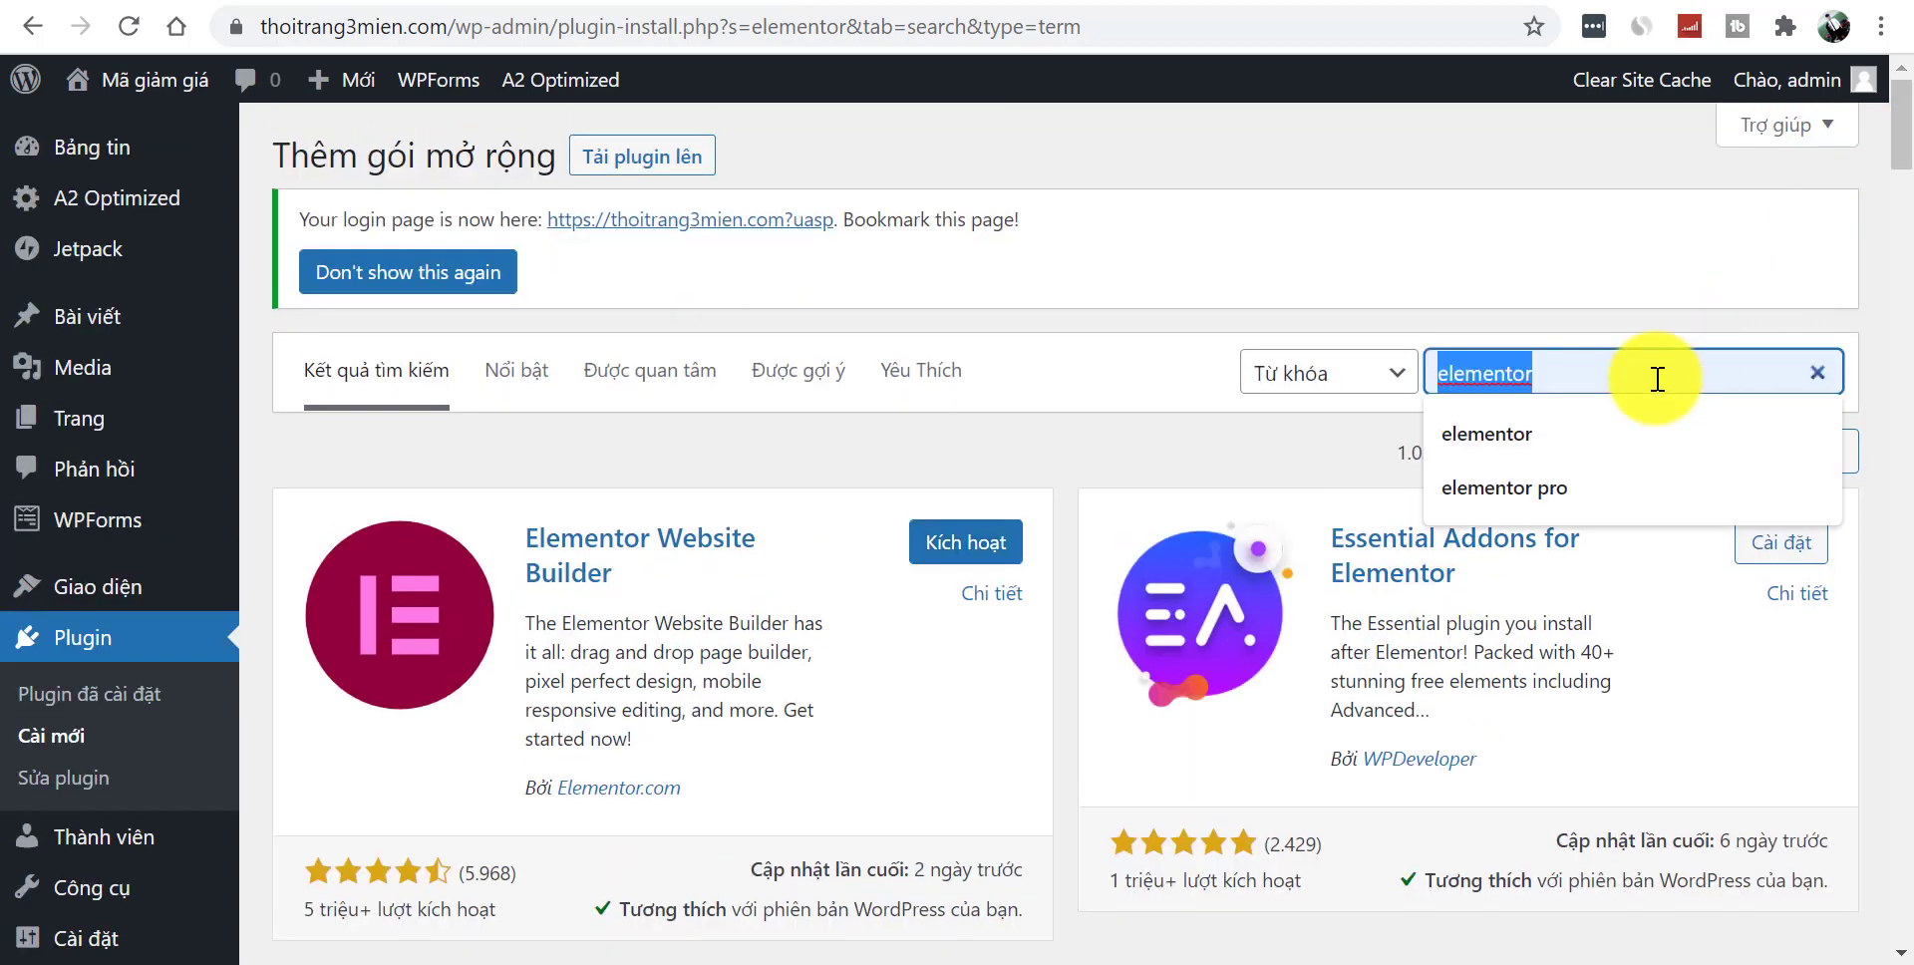
- Search for 'Menu Icons', install Menu Icons by ThemeIsle, and view the site homepage
type("Menu Icons")
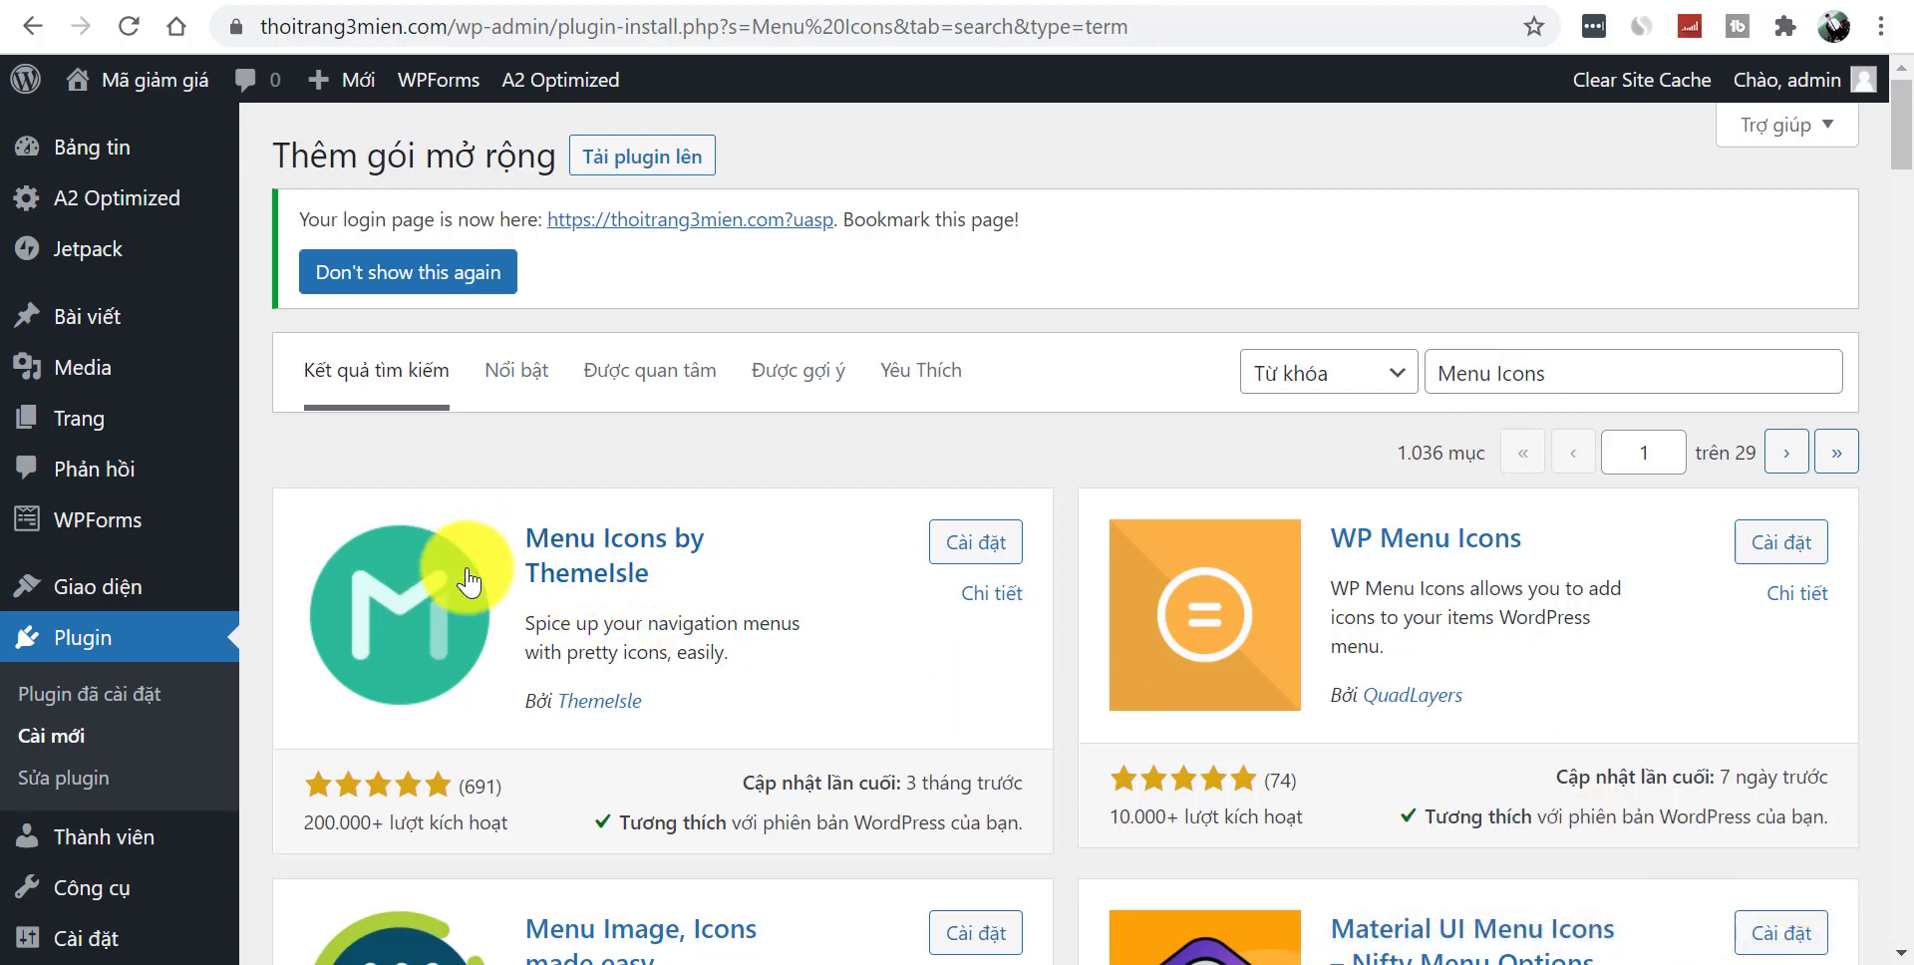
left_click(966, 544)
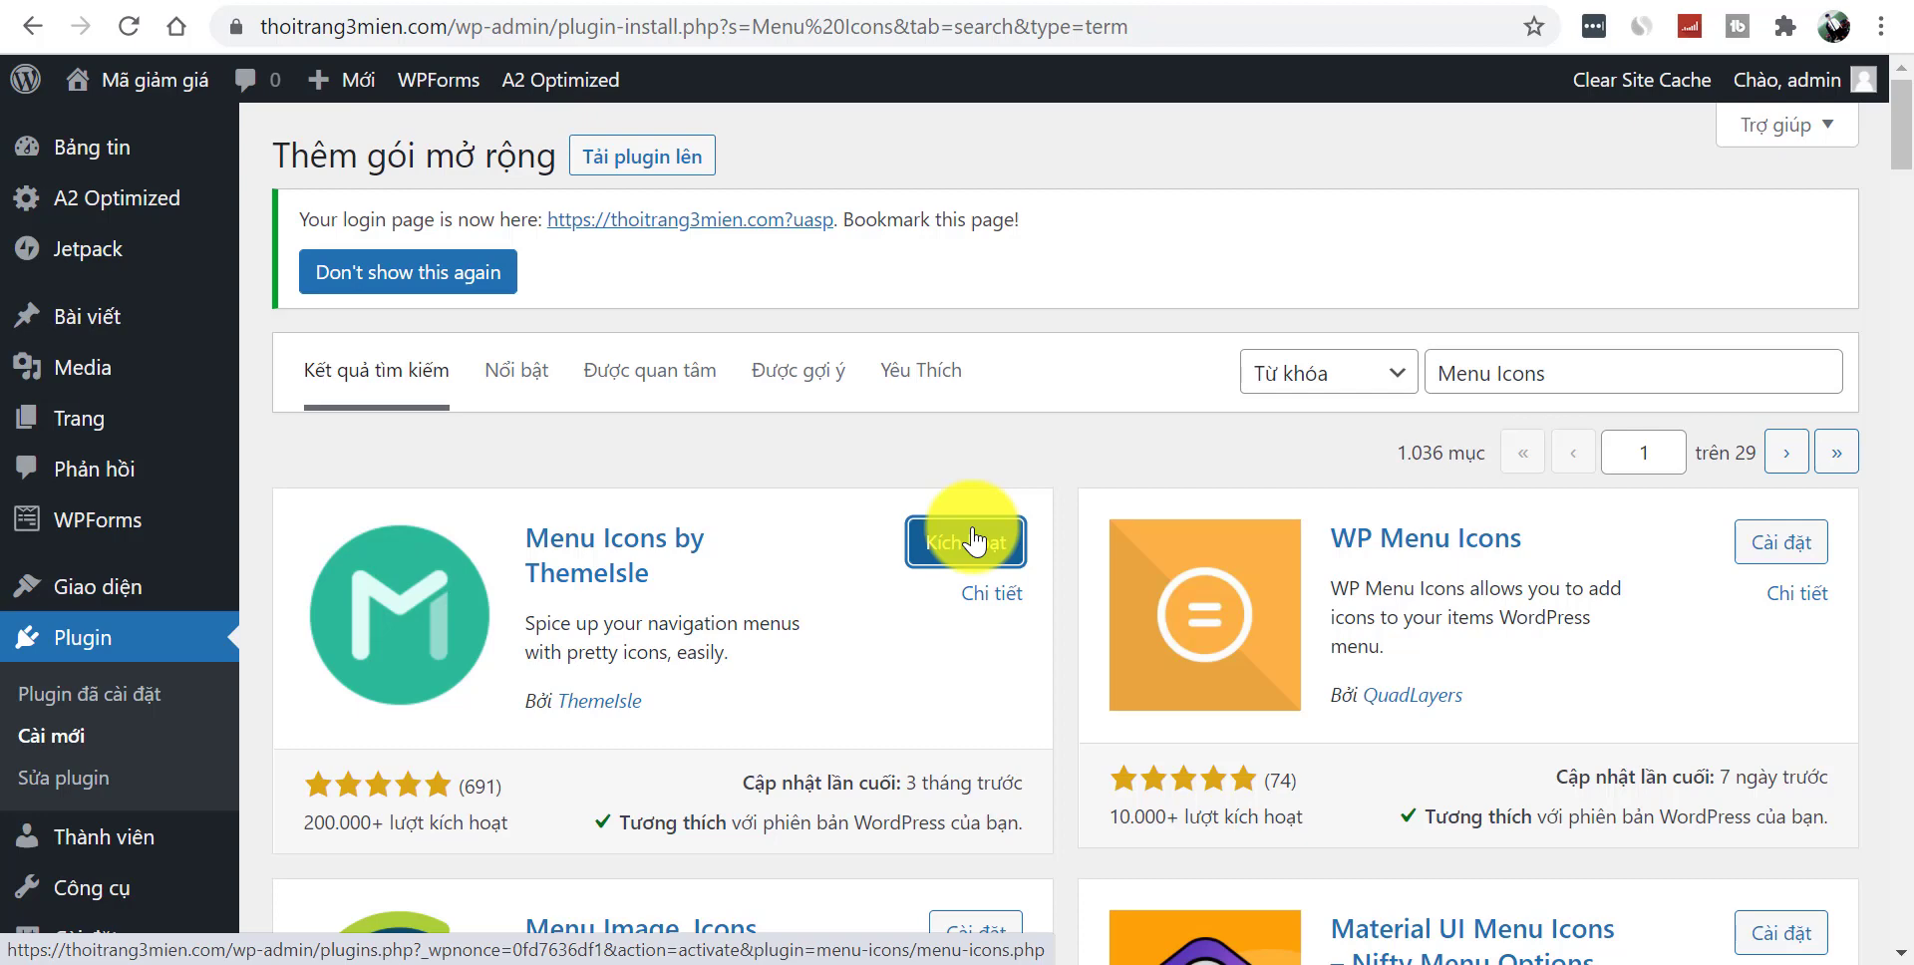
left_click(155, 80)
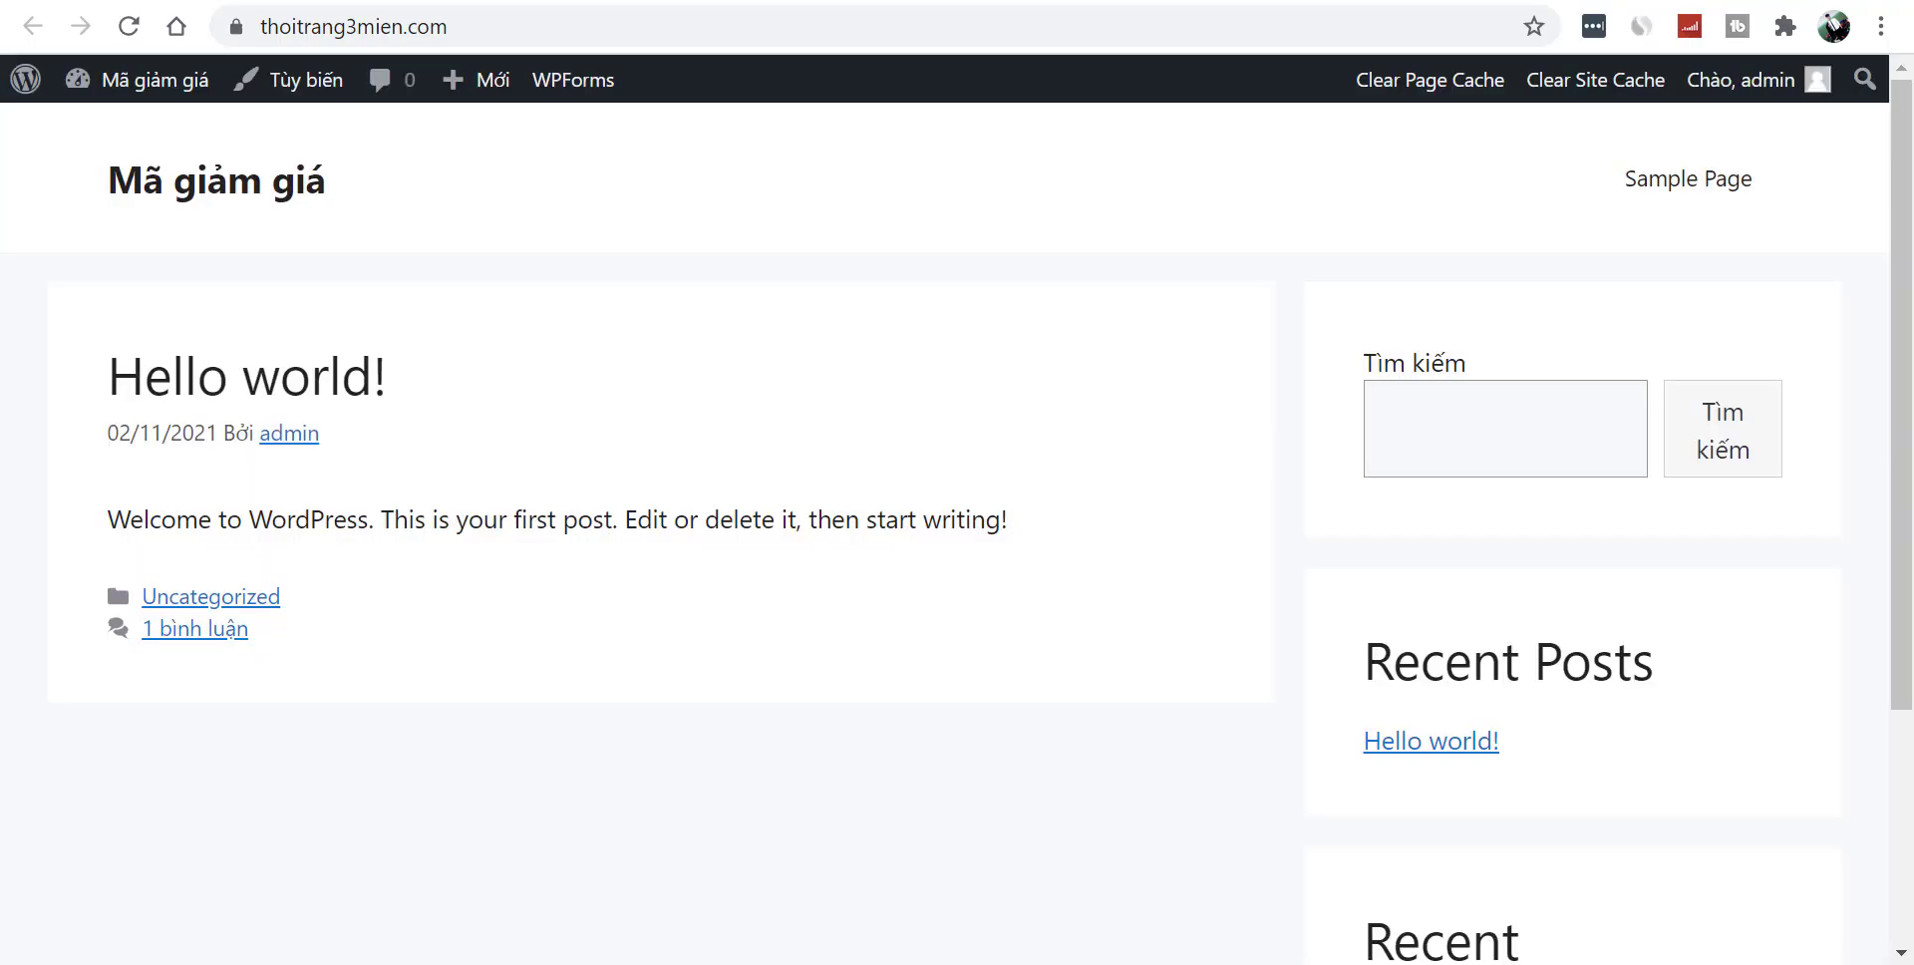
- Open the Customizer and its 'Tính năng cao cấp' GeneratePress Premium link
left_click_drag(1902, 329, 1902, 137)
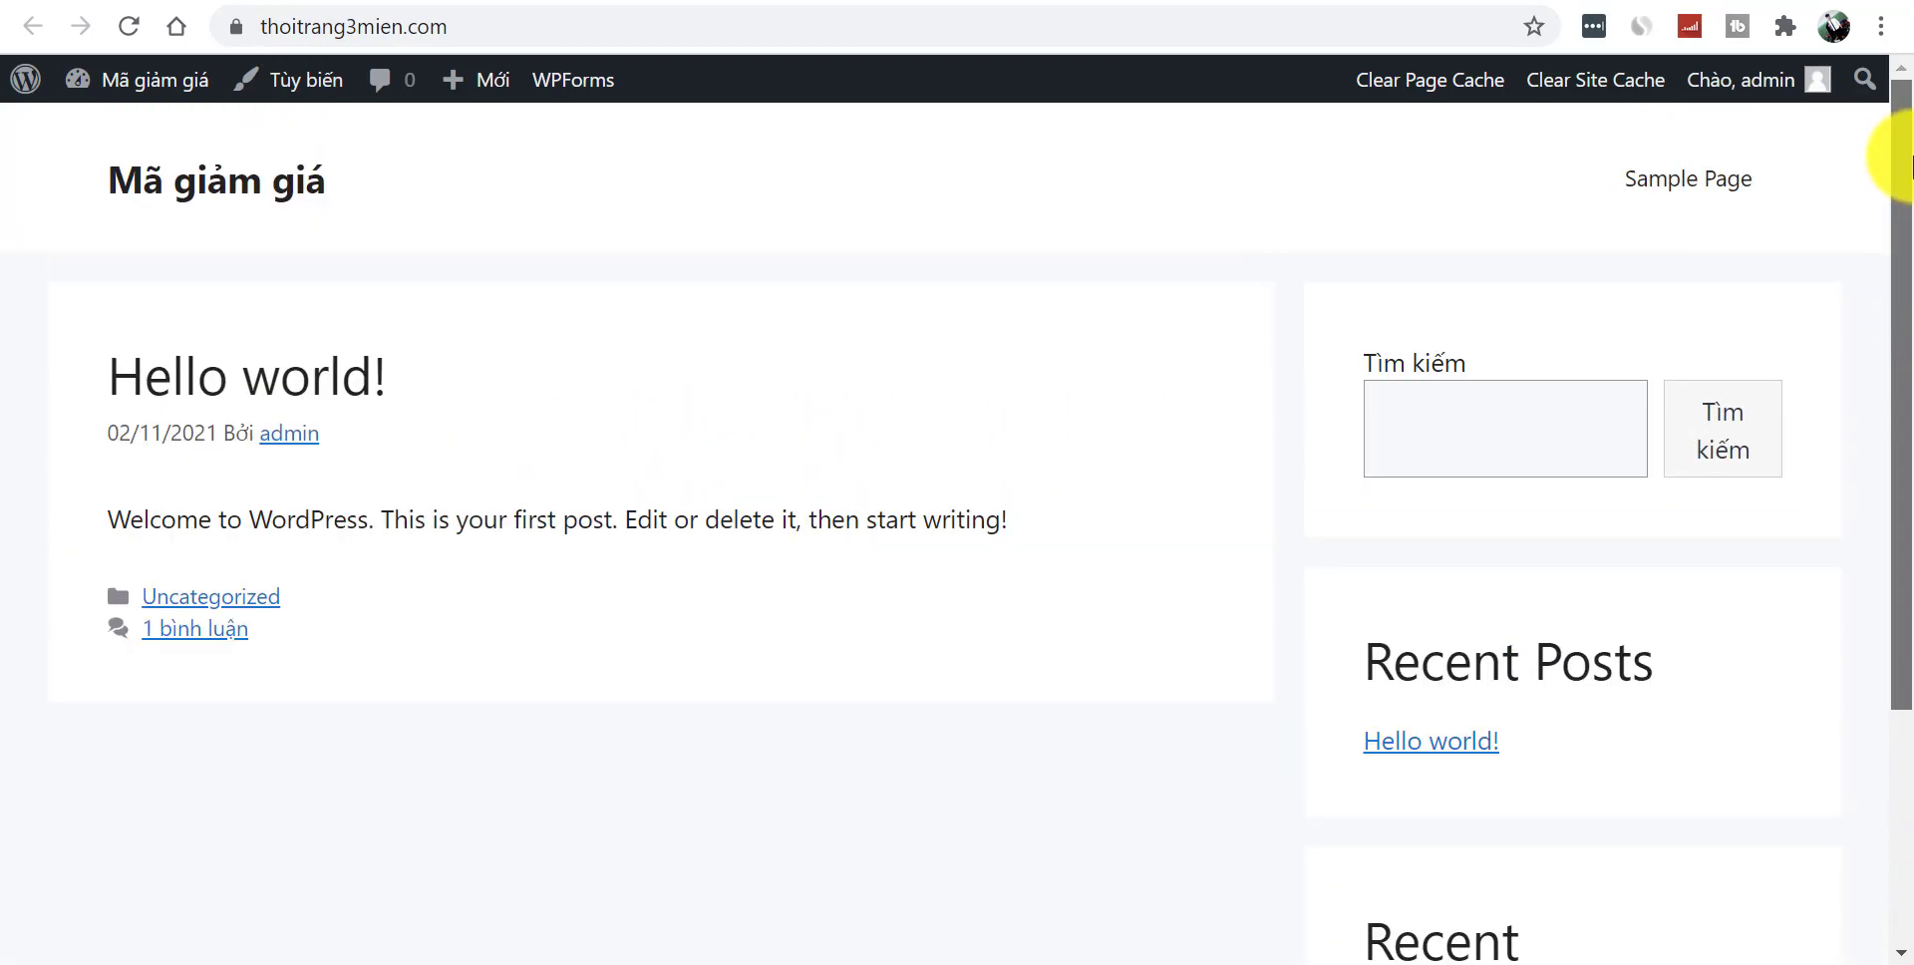
left_click(314, 99)
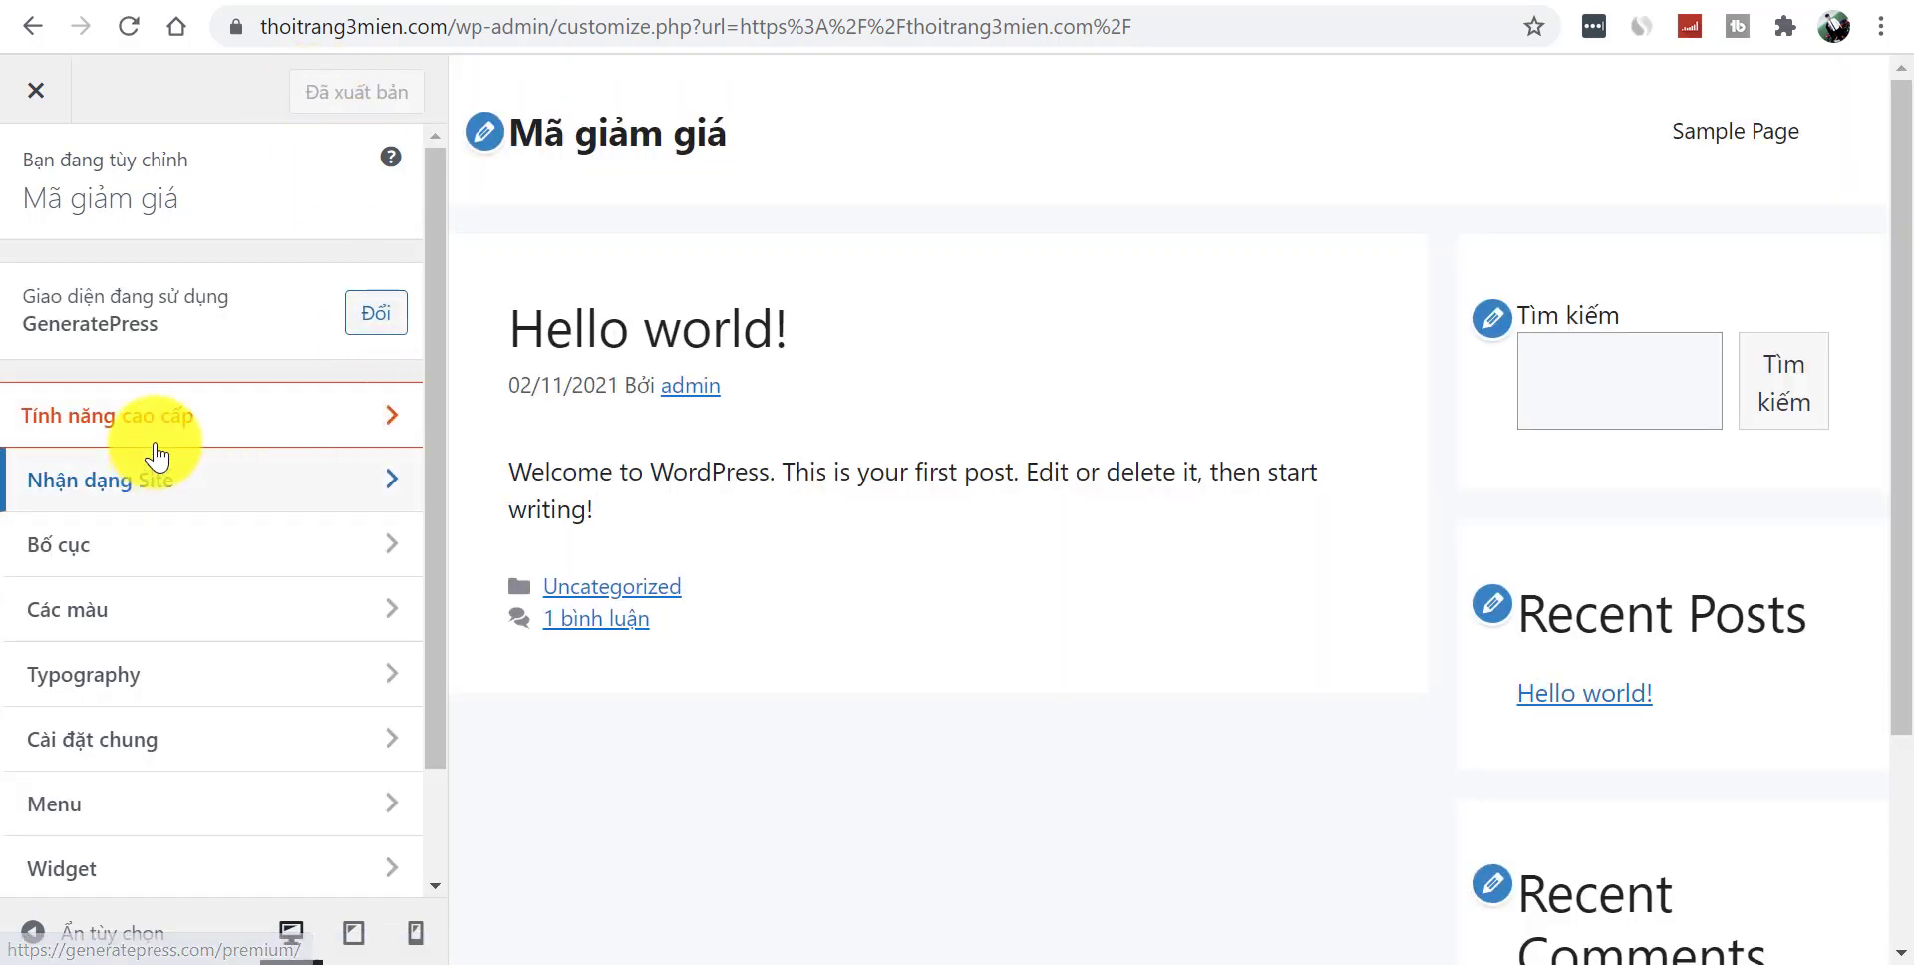
left_click(159, 435)
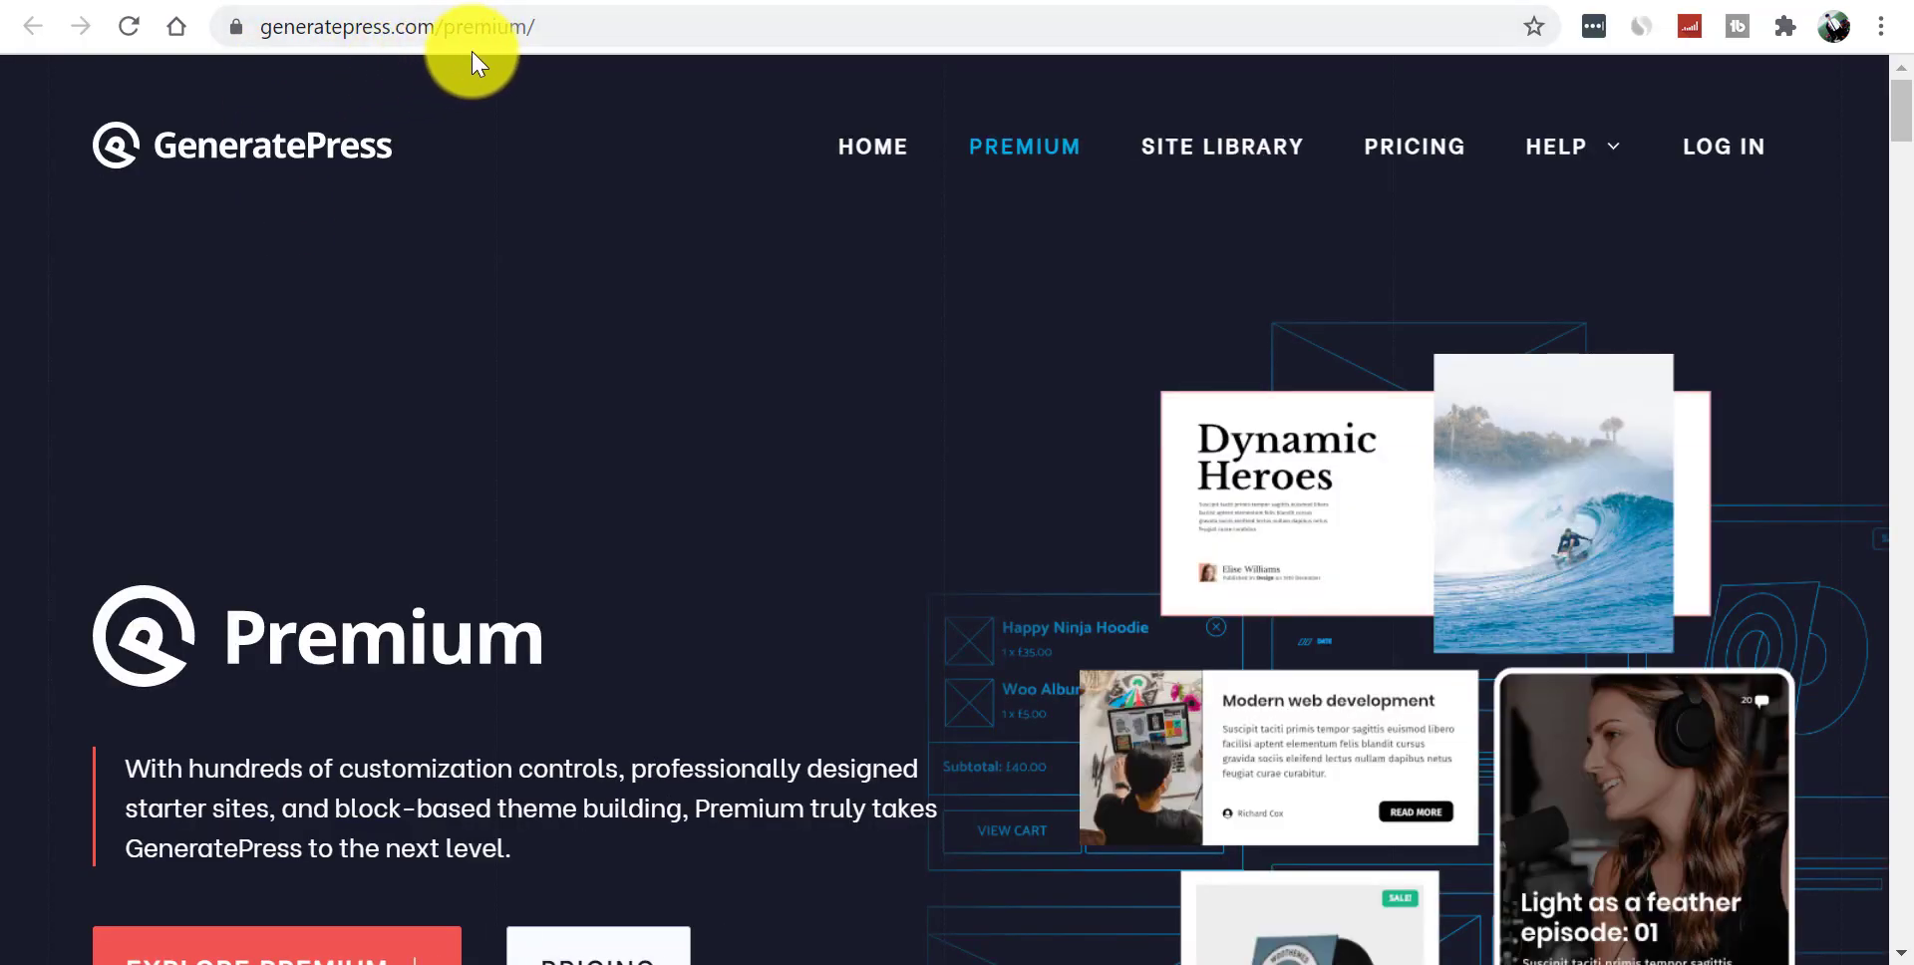
- Translate the GeneratePress Premium page into Vietnamese
left_click_drag(1899, 106, 1909, 240)
left_click_drag(1894, 258, 1895, 196)
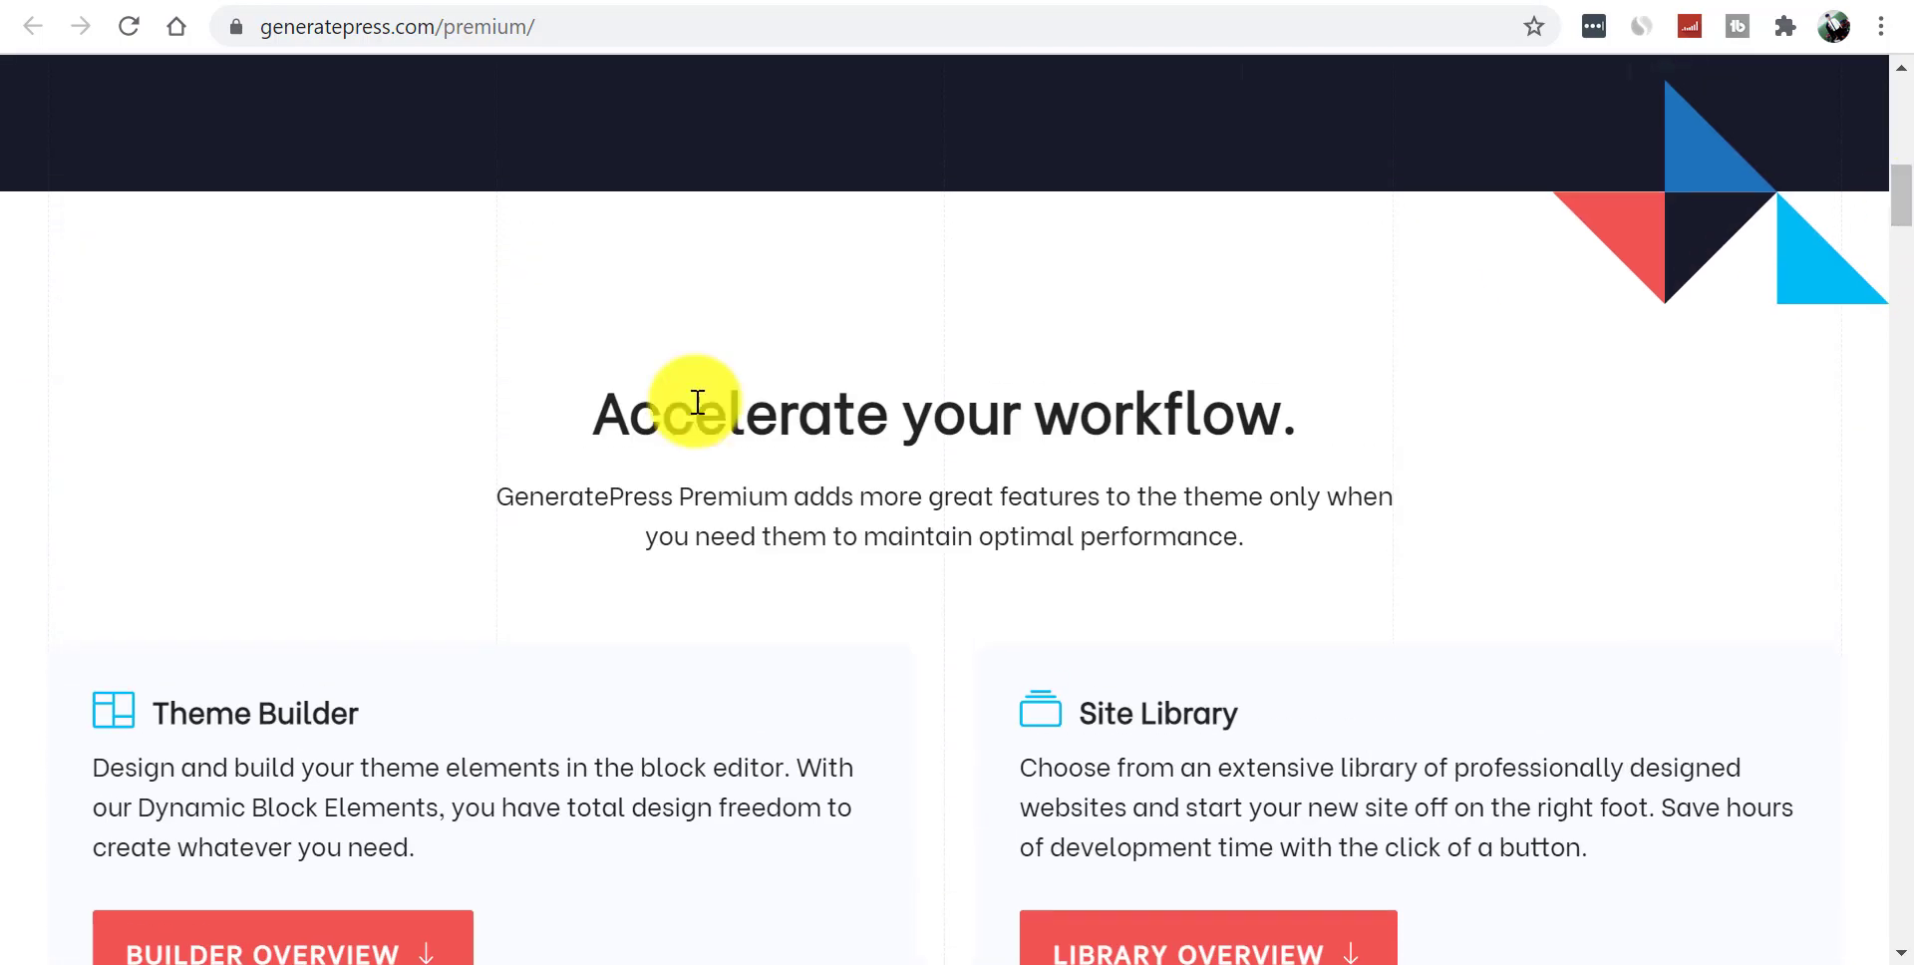
left_click(496, 695)
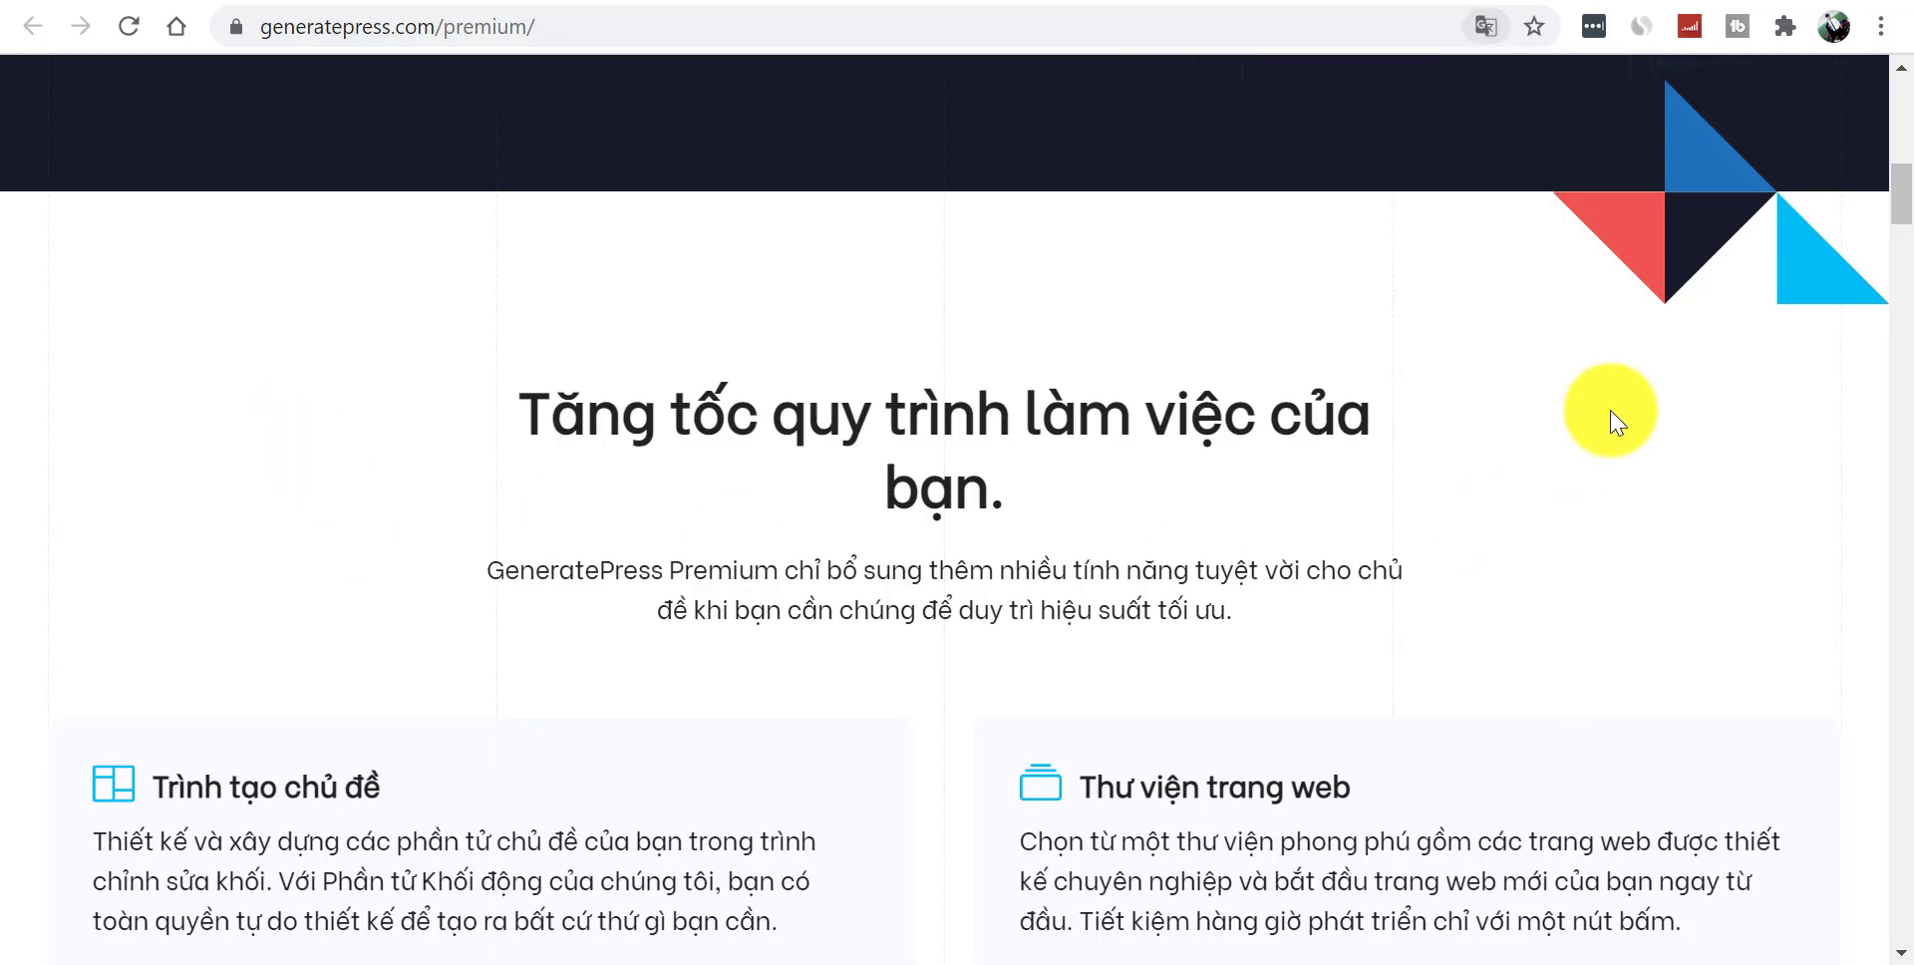
left_click_drag(1894, 212, 1910, 570)
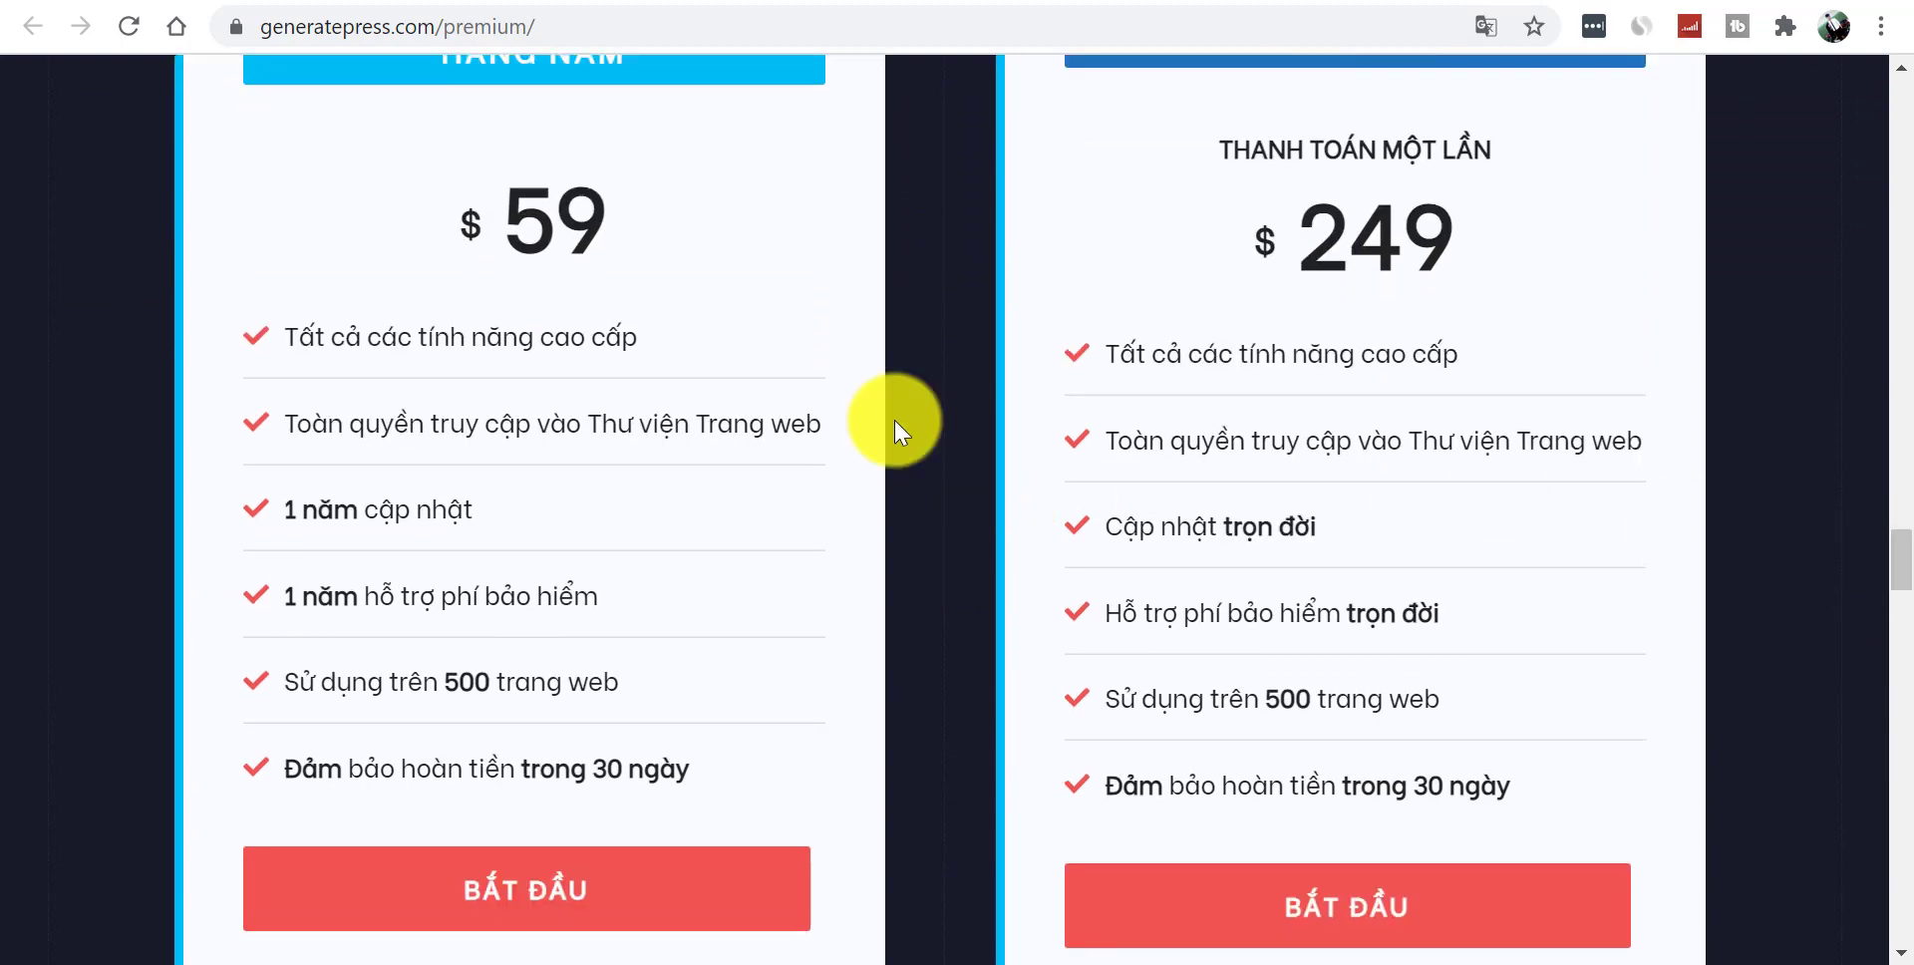
- Review the $59 yearly and $249 lifetime pricing cards, then return to the Customizer tab
left_click_drag(488, 225, 638, 249)
left_click(638, 250)
left_click_drag(279, 342, 654, 350)
left_click(526, 404)
triple_click(385, 415)
left_click(721, 578)
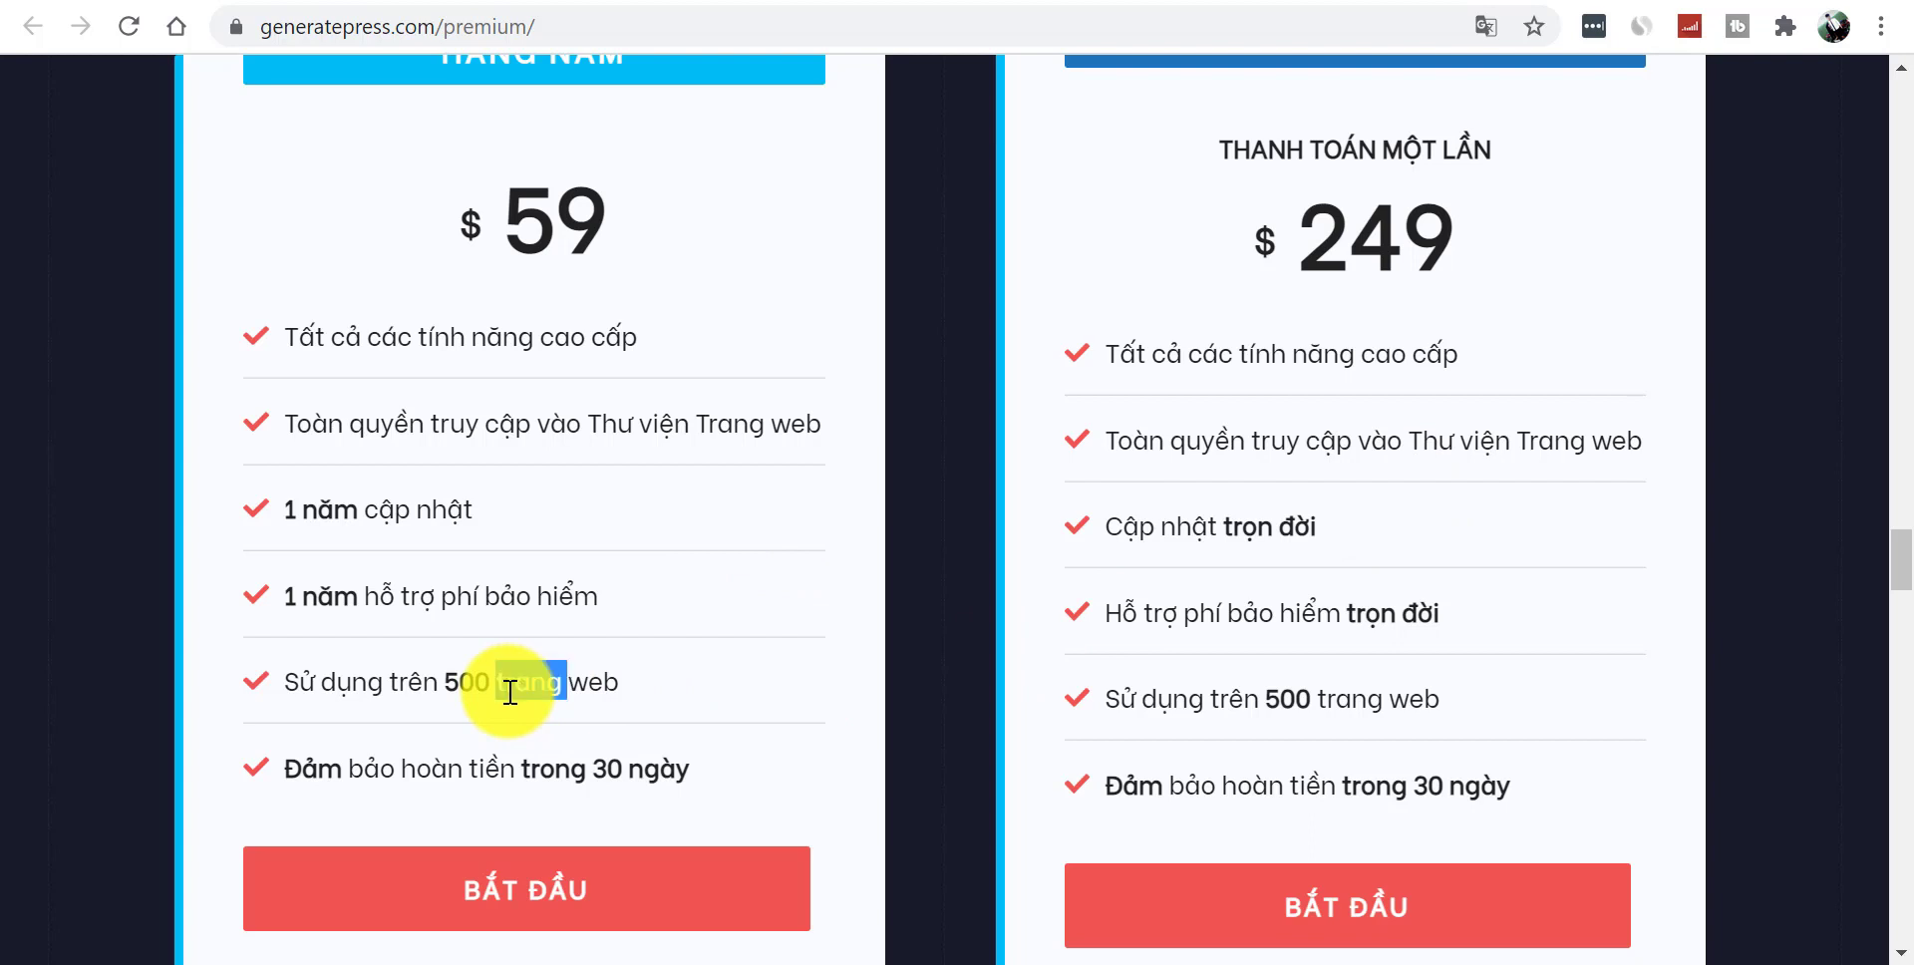
left_click(1464, 243)
left_click_drag(1391, 195, 1504, 303)
left_click(1420, 261)
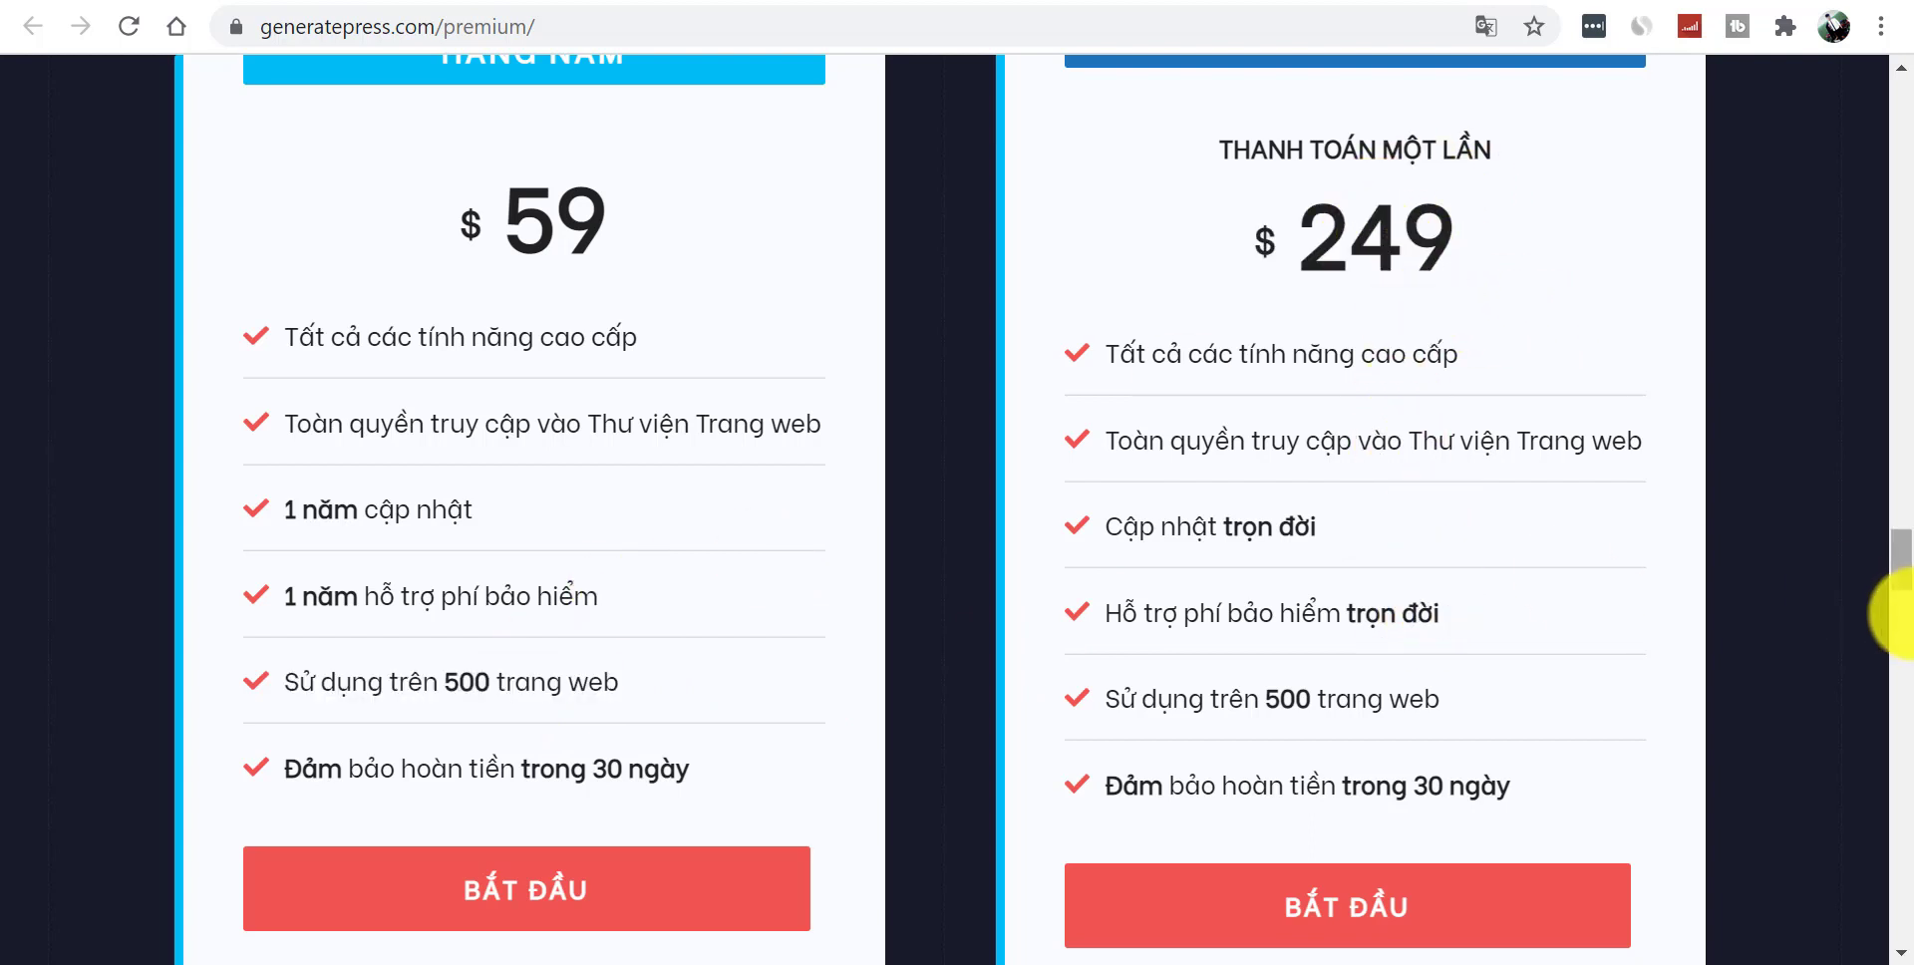
scroll(1909, 559, "down", 3)
scroll(1904, 538, "up", 7)
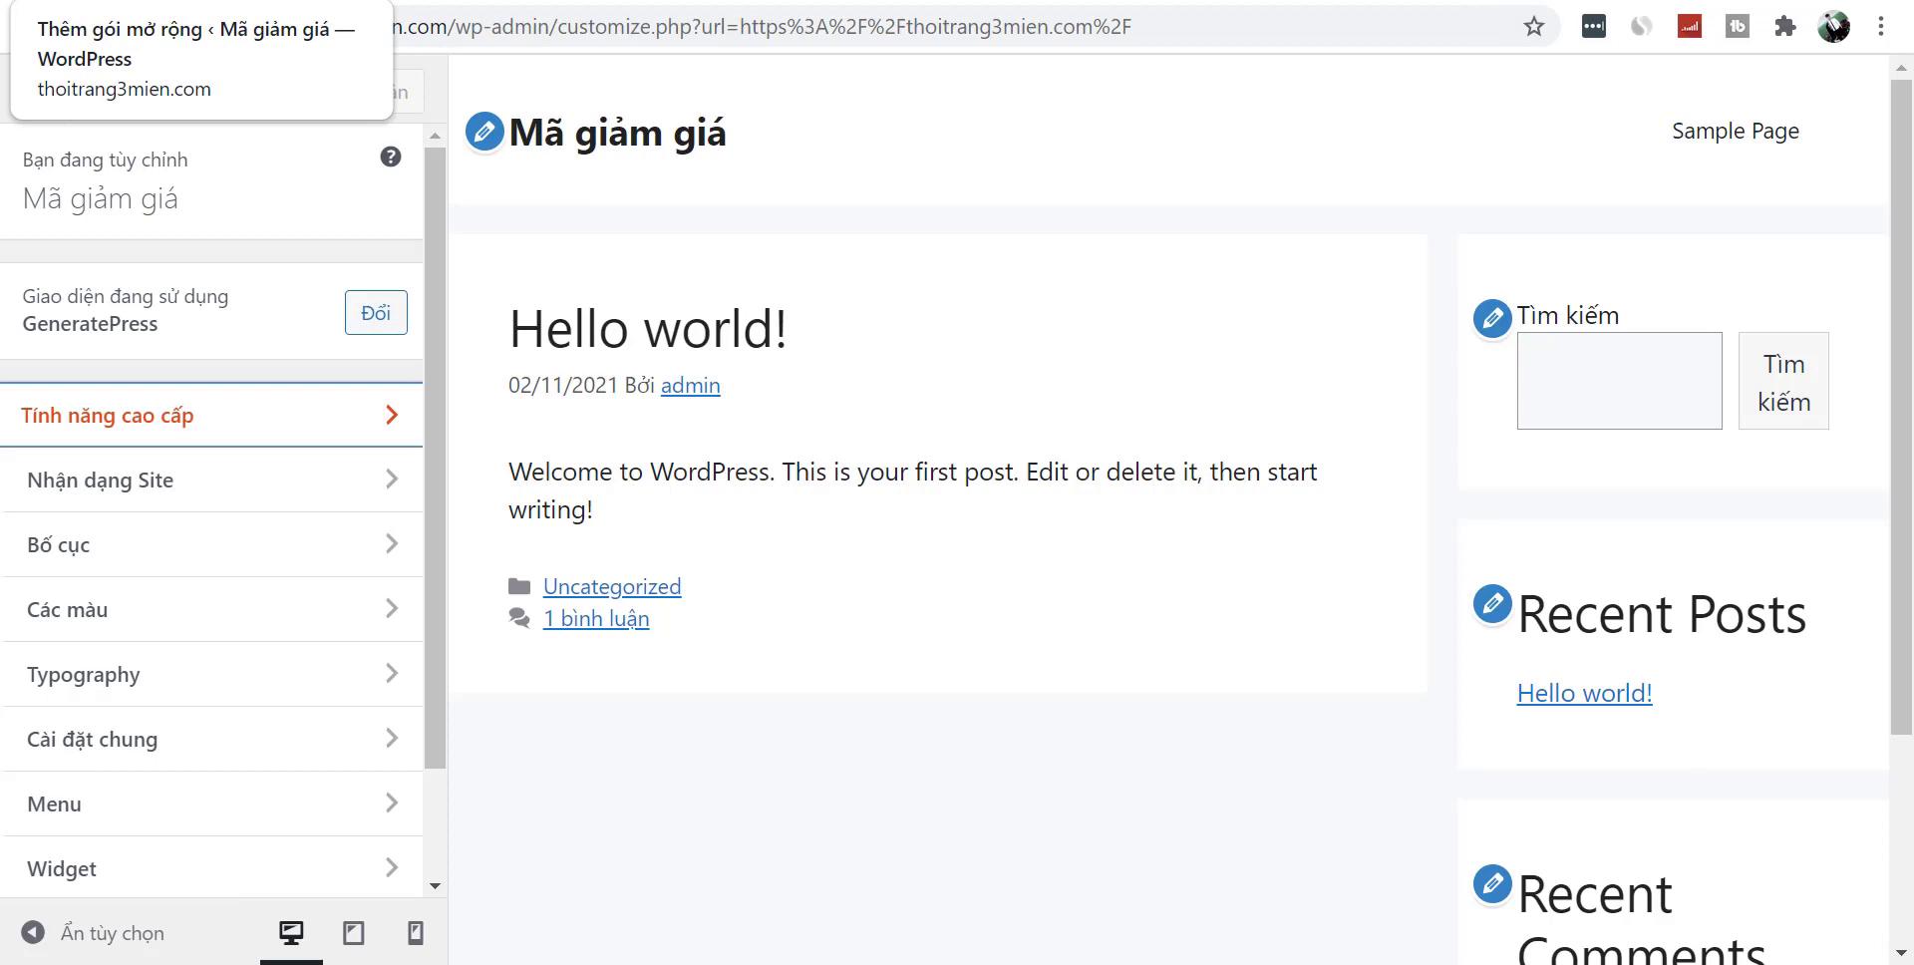
key("ctrl+Tab")
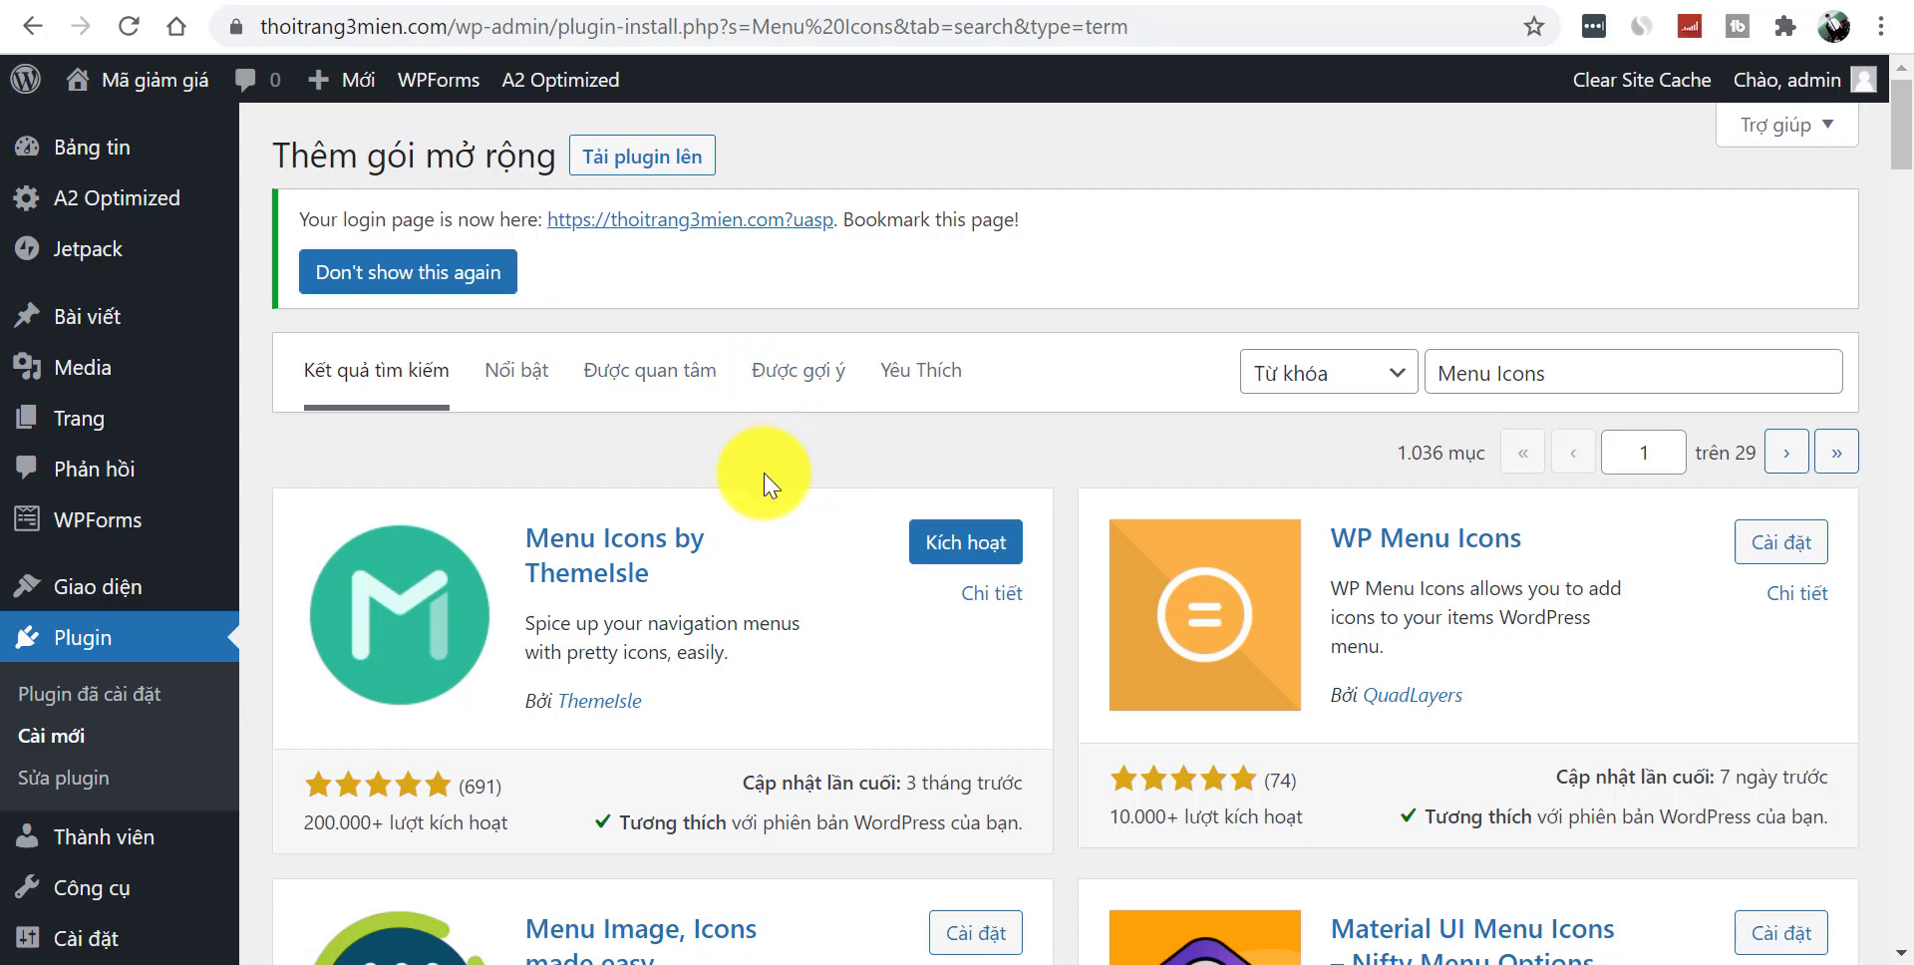
- Point the plugin upload file dialog to the Plugin folder containing the zip files
left_click(619, 169)
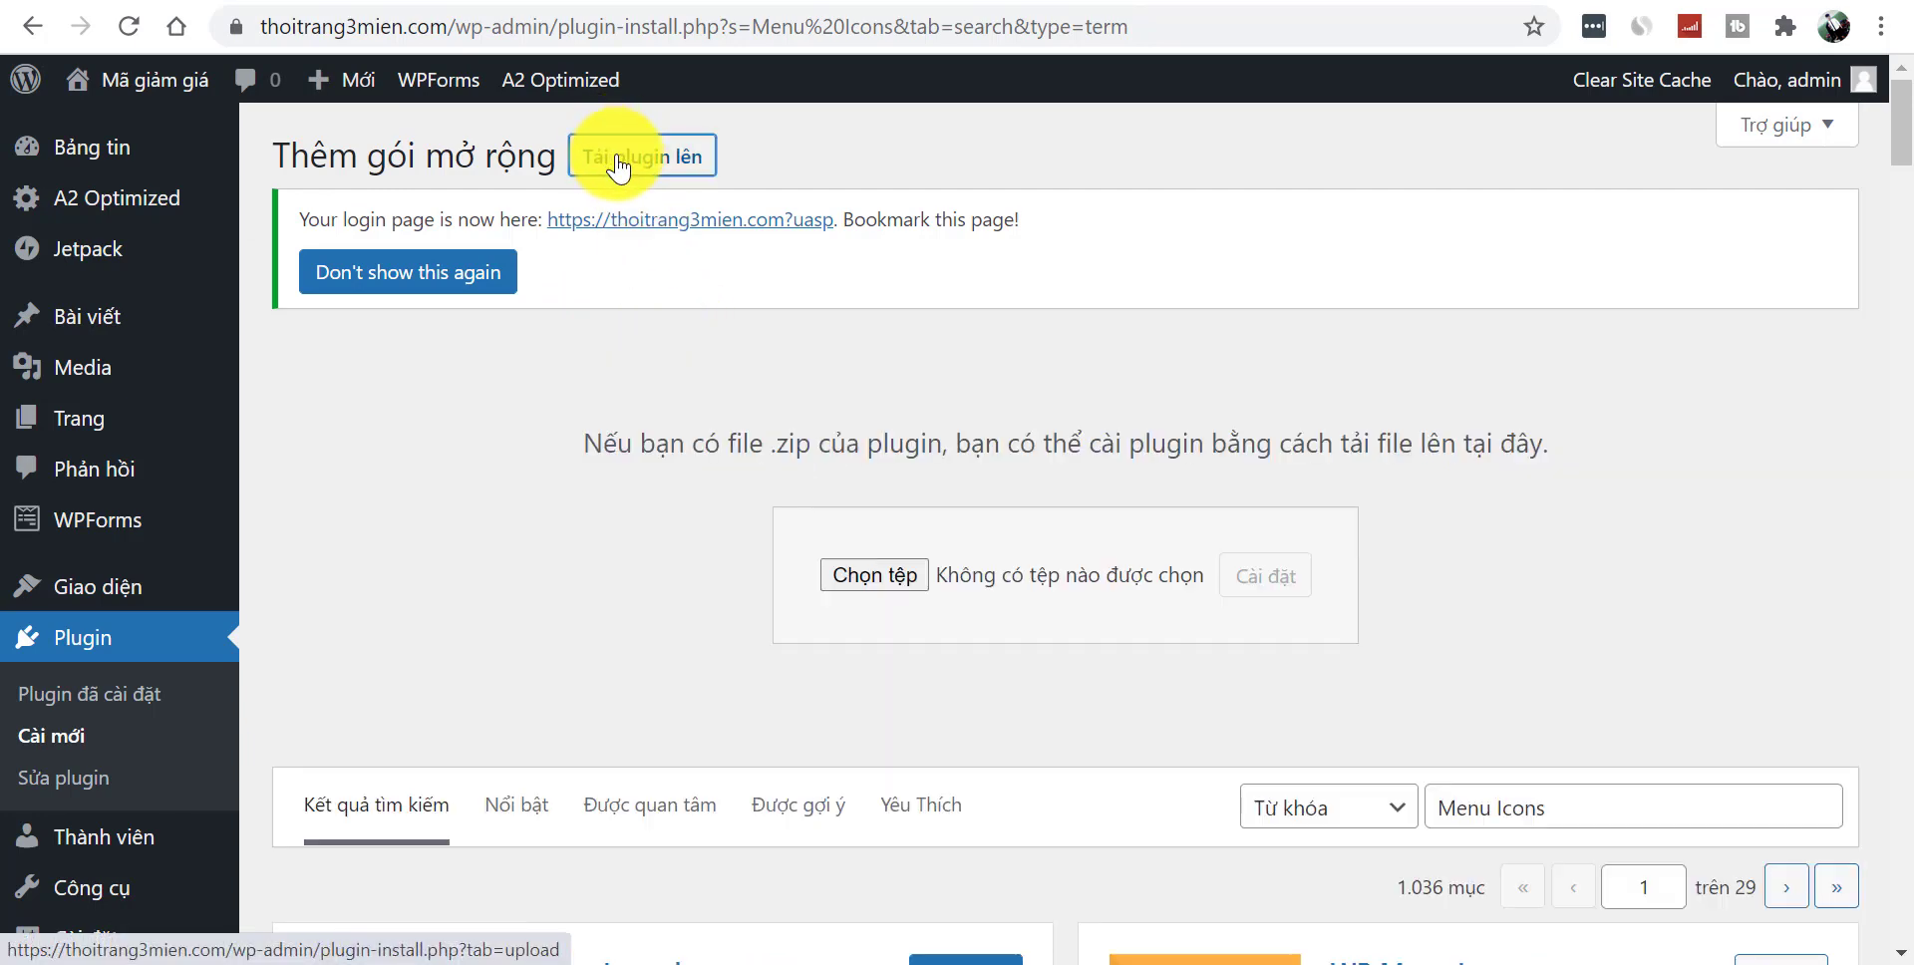
left_click(874, 584)
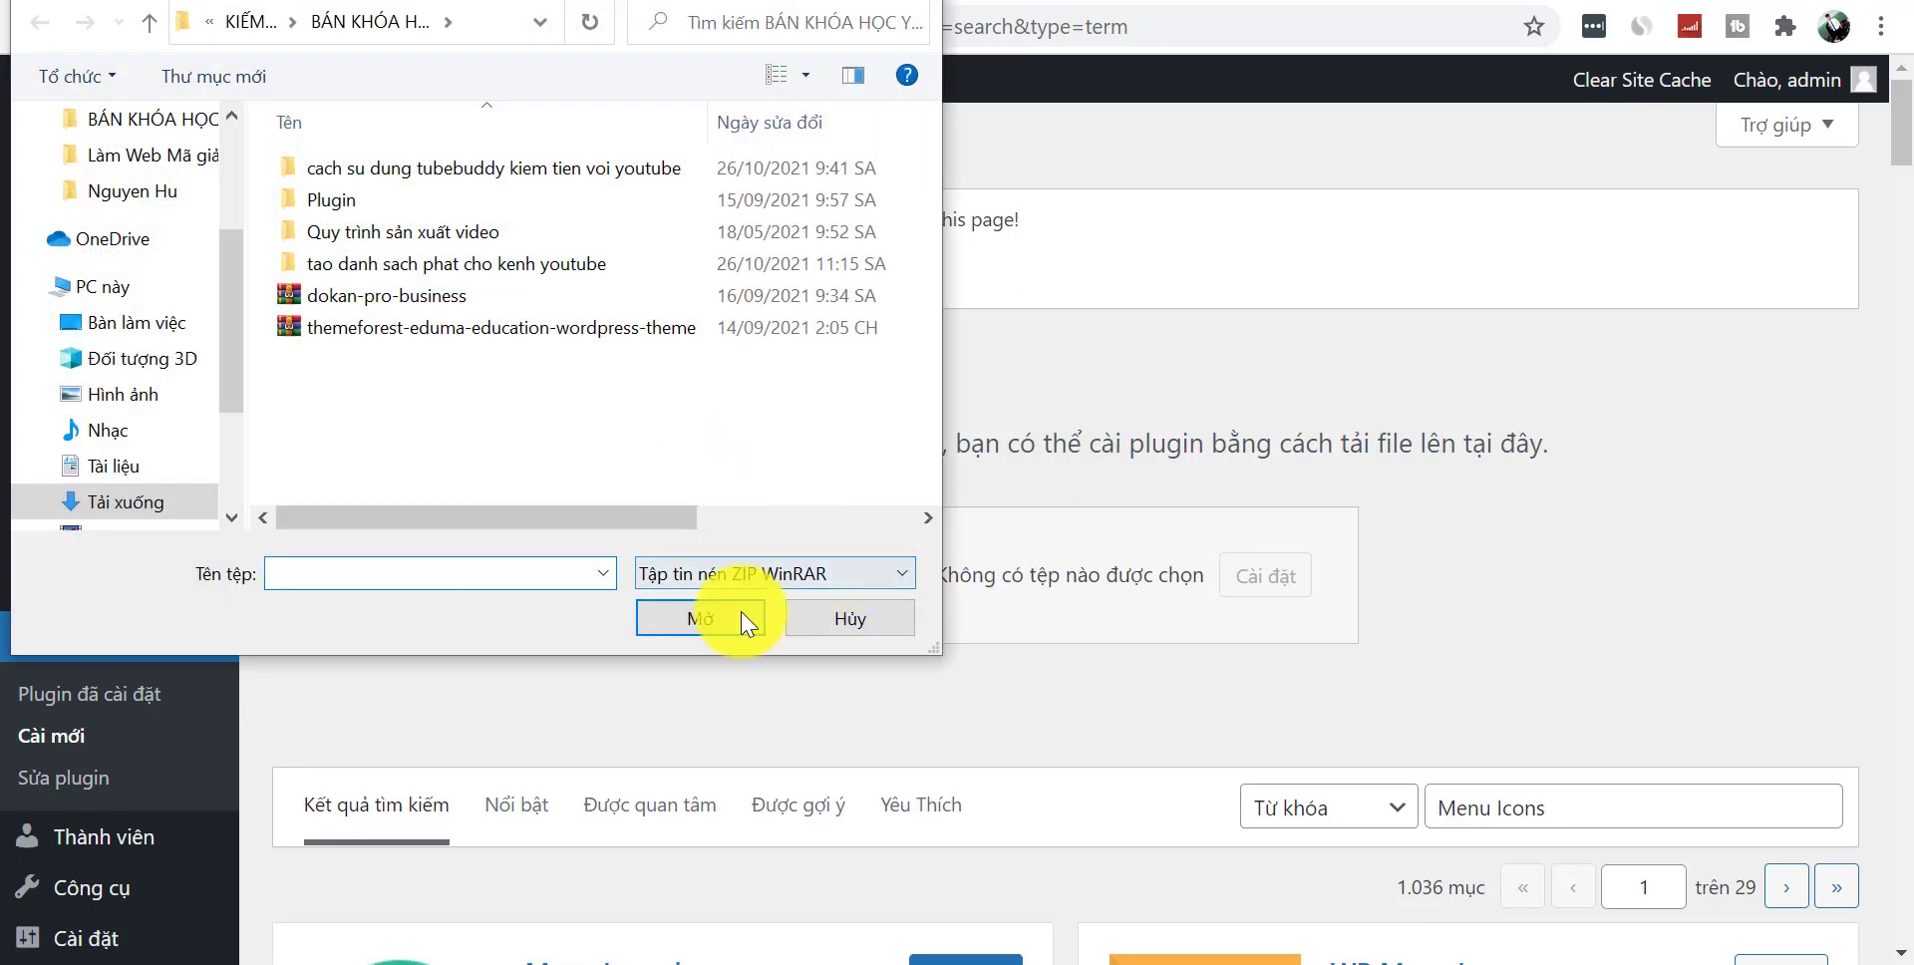
key("alt+Tab")
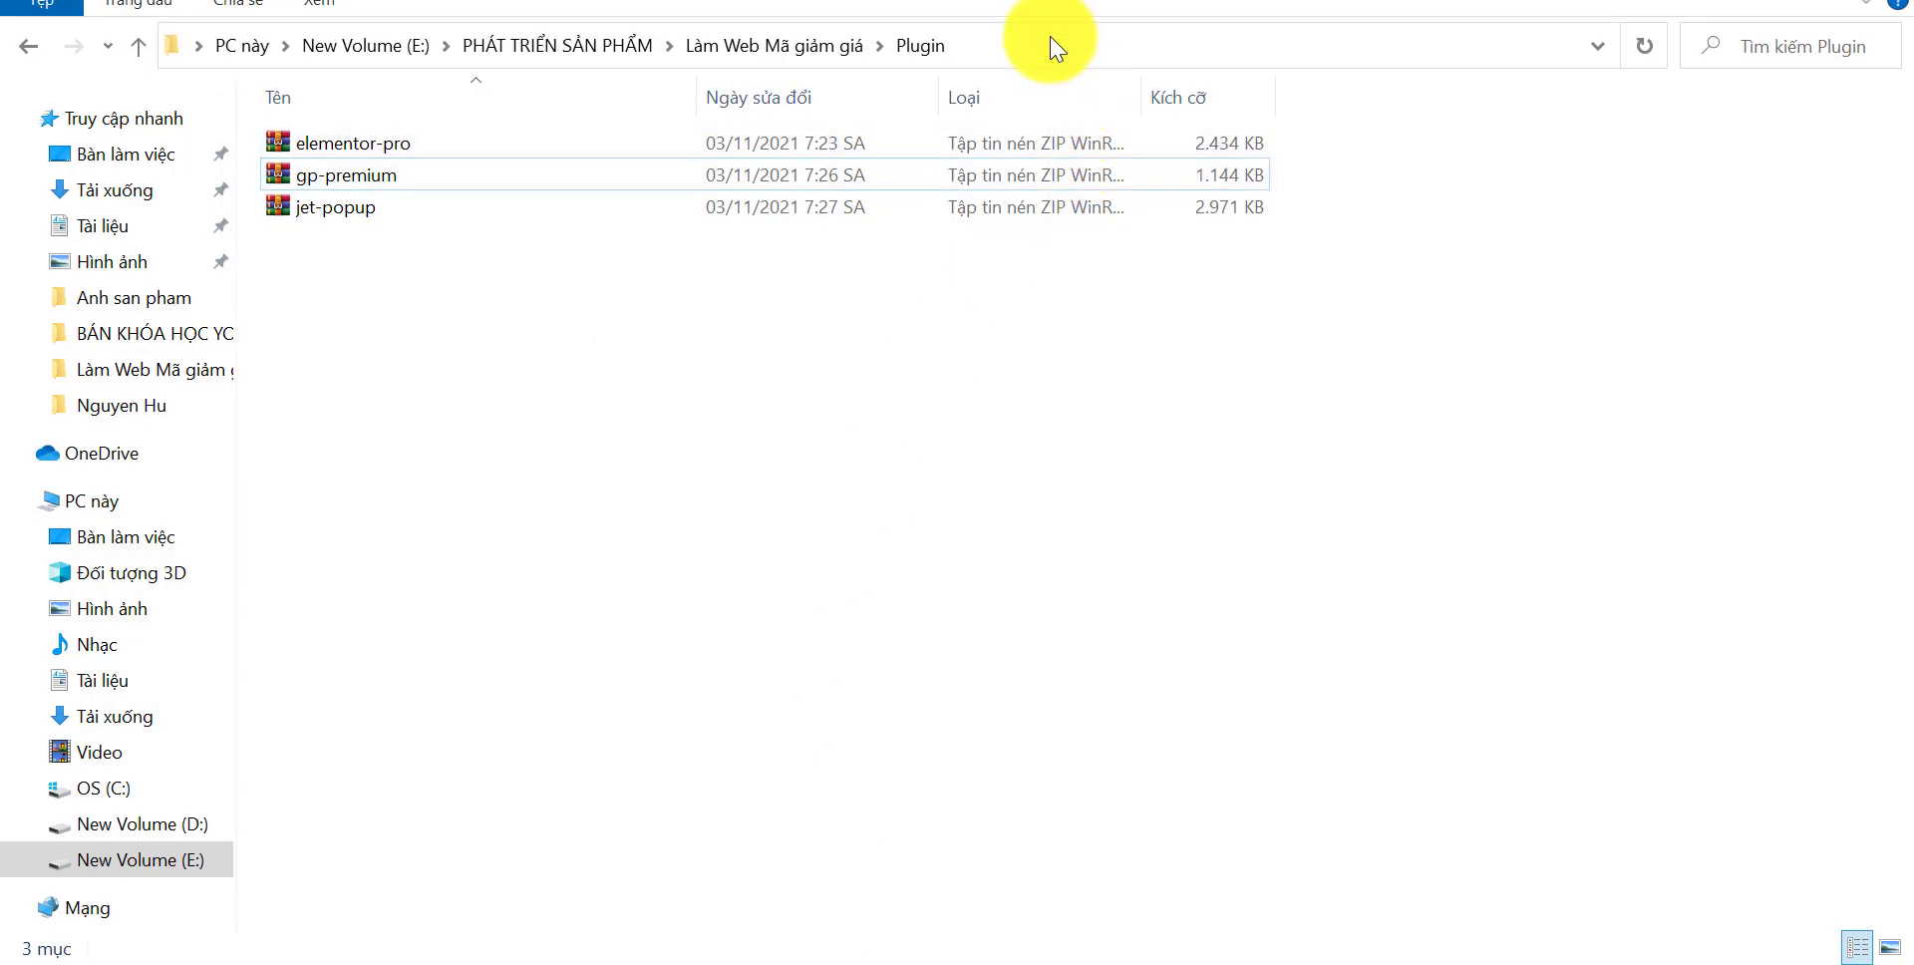
left_click(1053, 46)
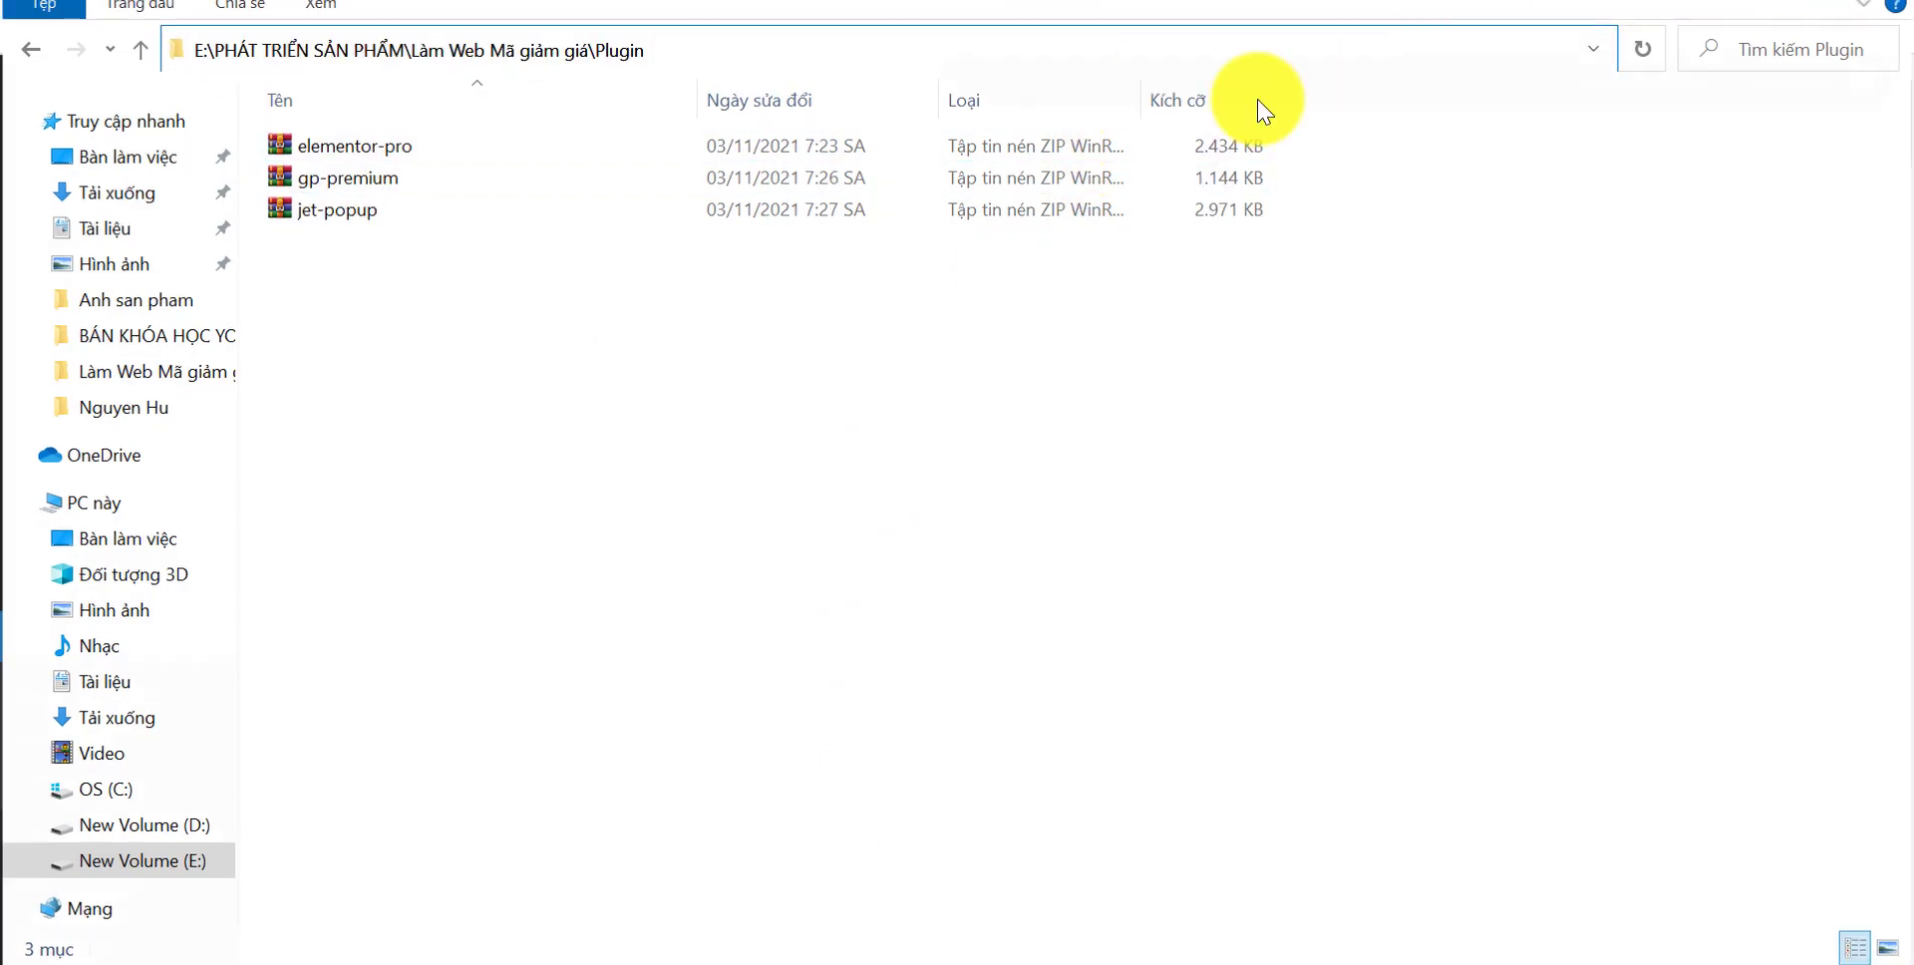
key("alt+Tab")
left_click(497, 42)
key("ctrl+v")
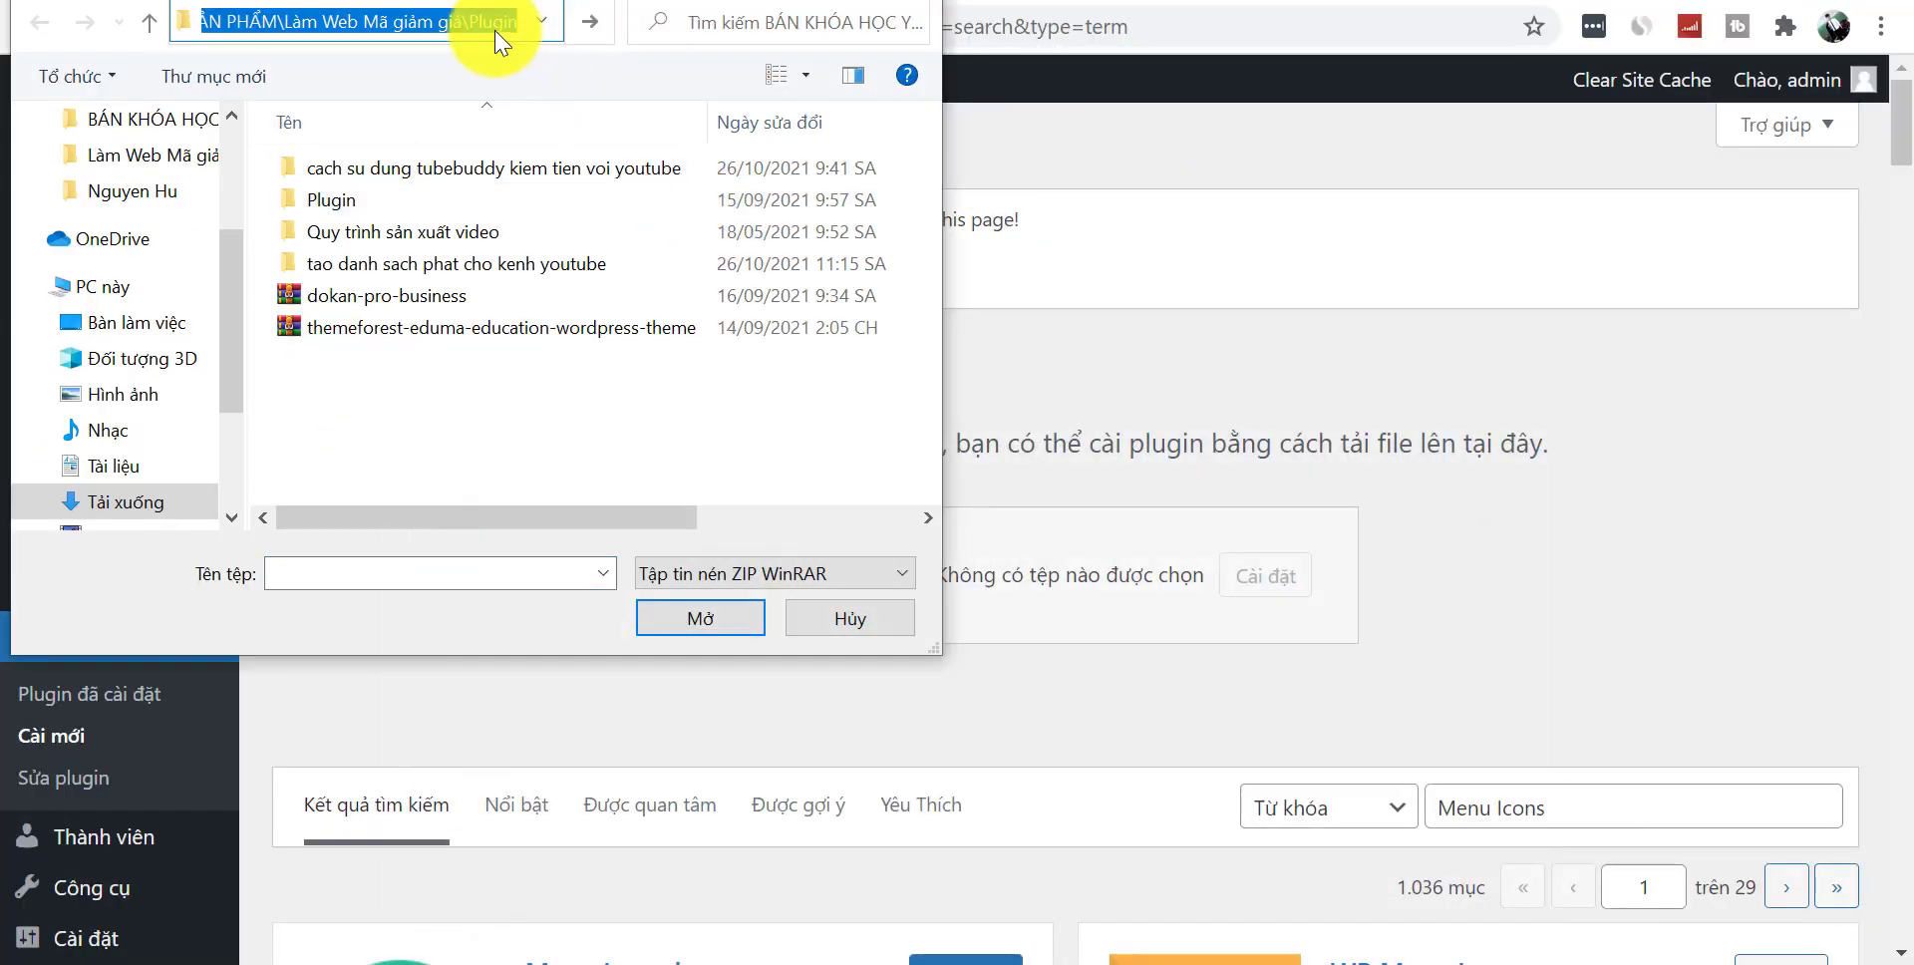
key("Return")
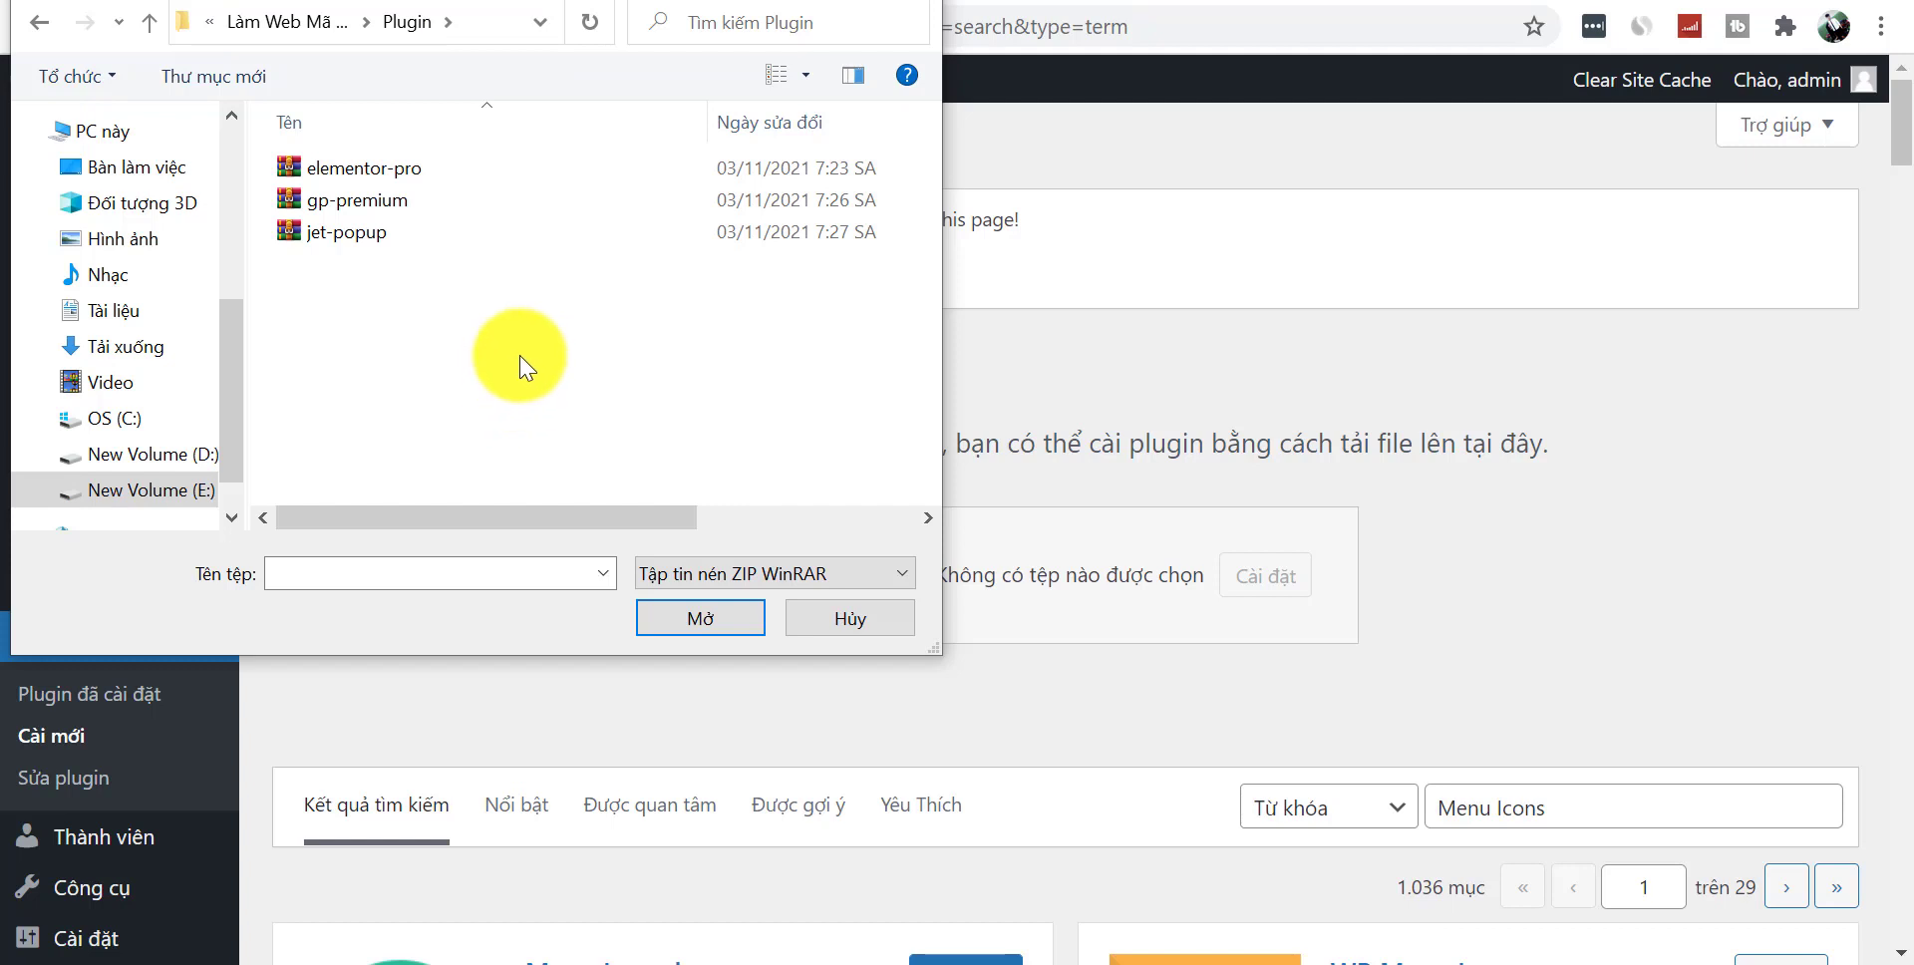
- Upload and install elementor-pro.zip, then return to Add Plugins
left_click(361, 171)
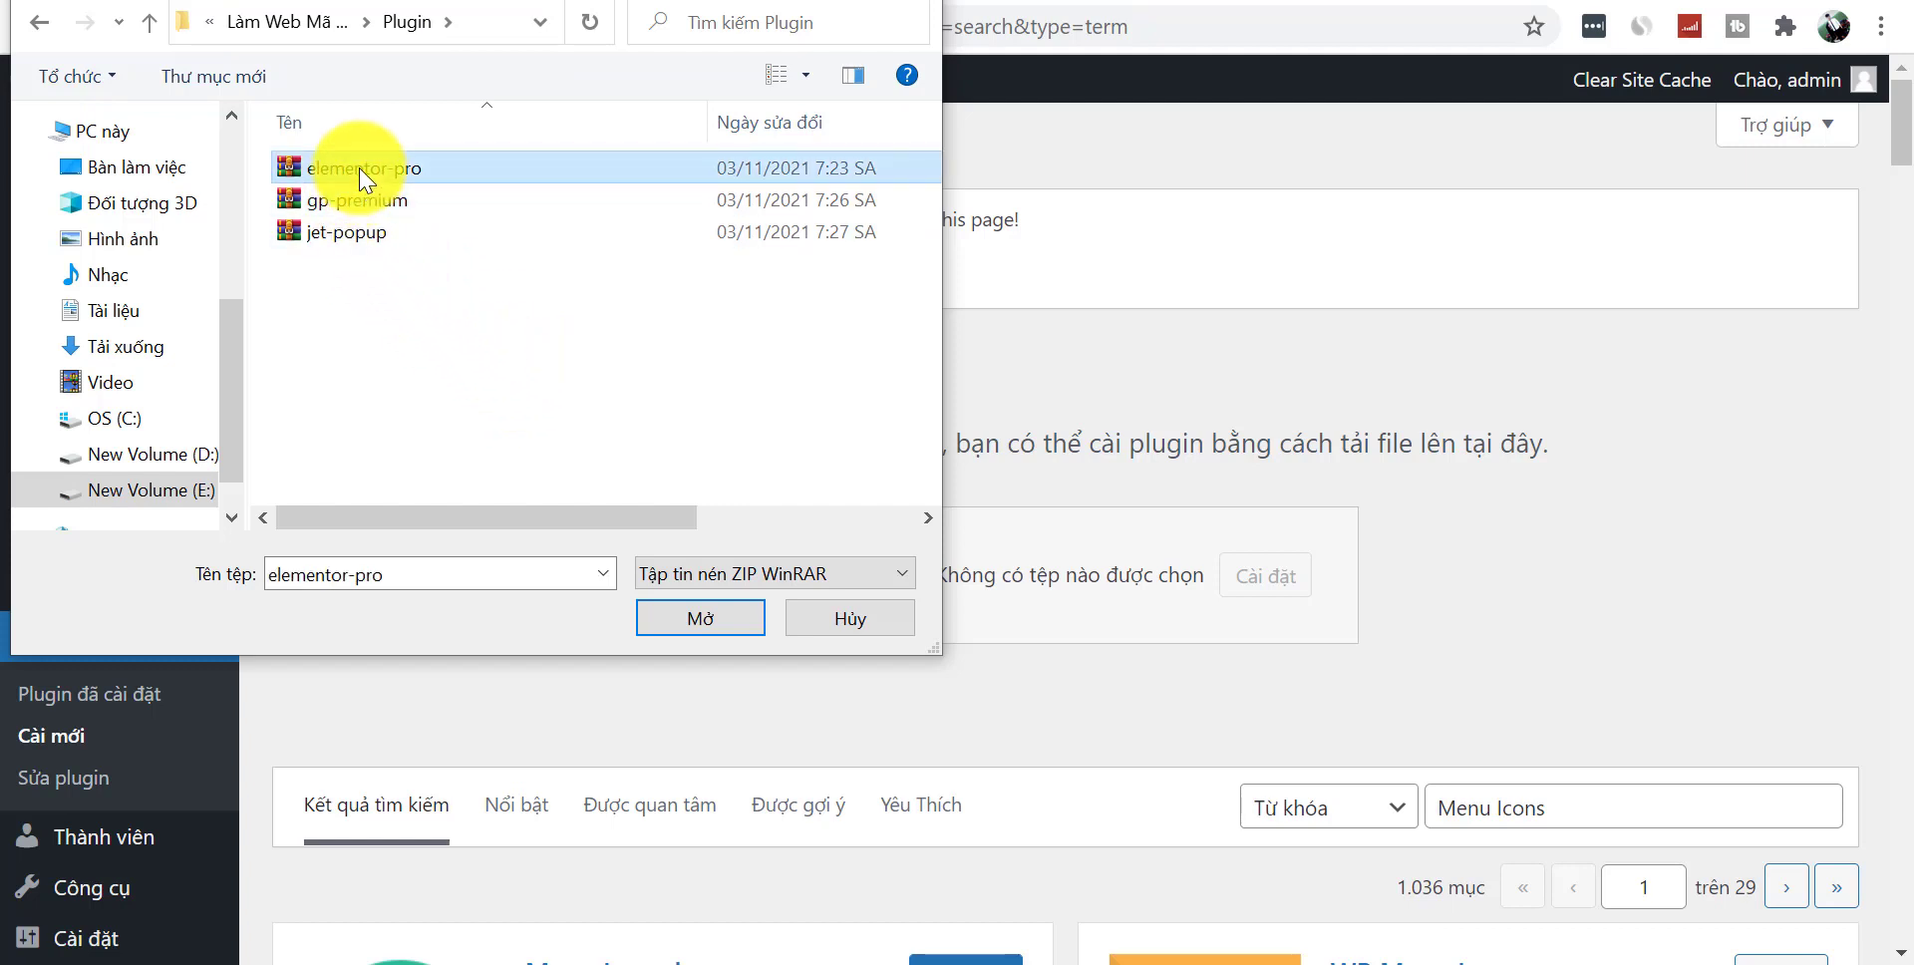
left_click(710, 622)
left_click(1286, 576)
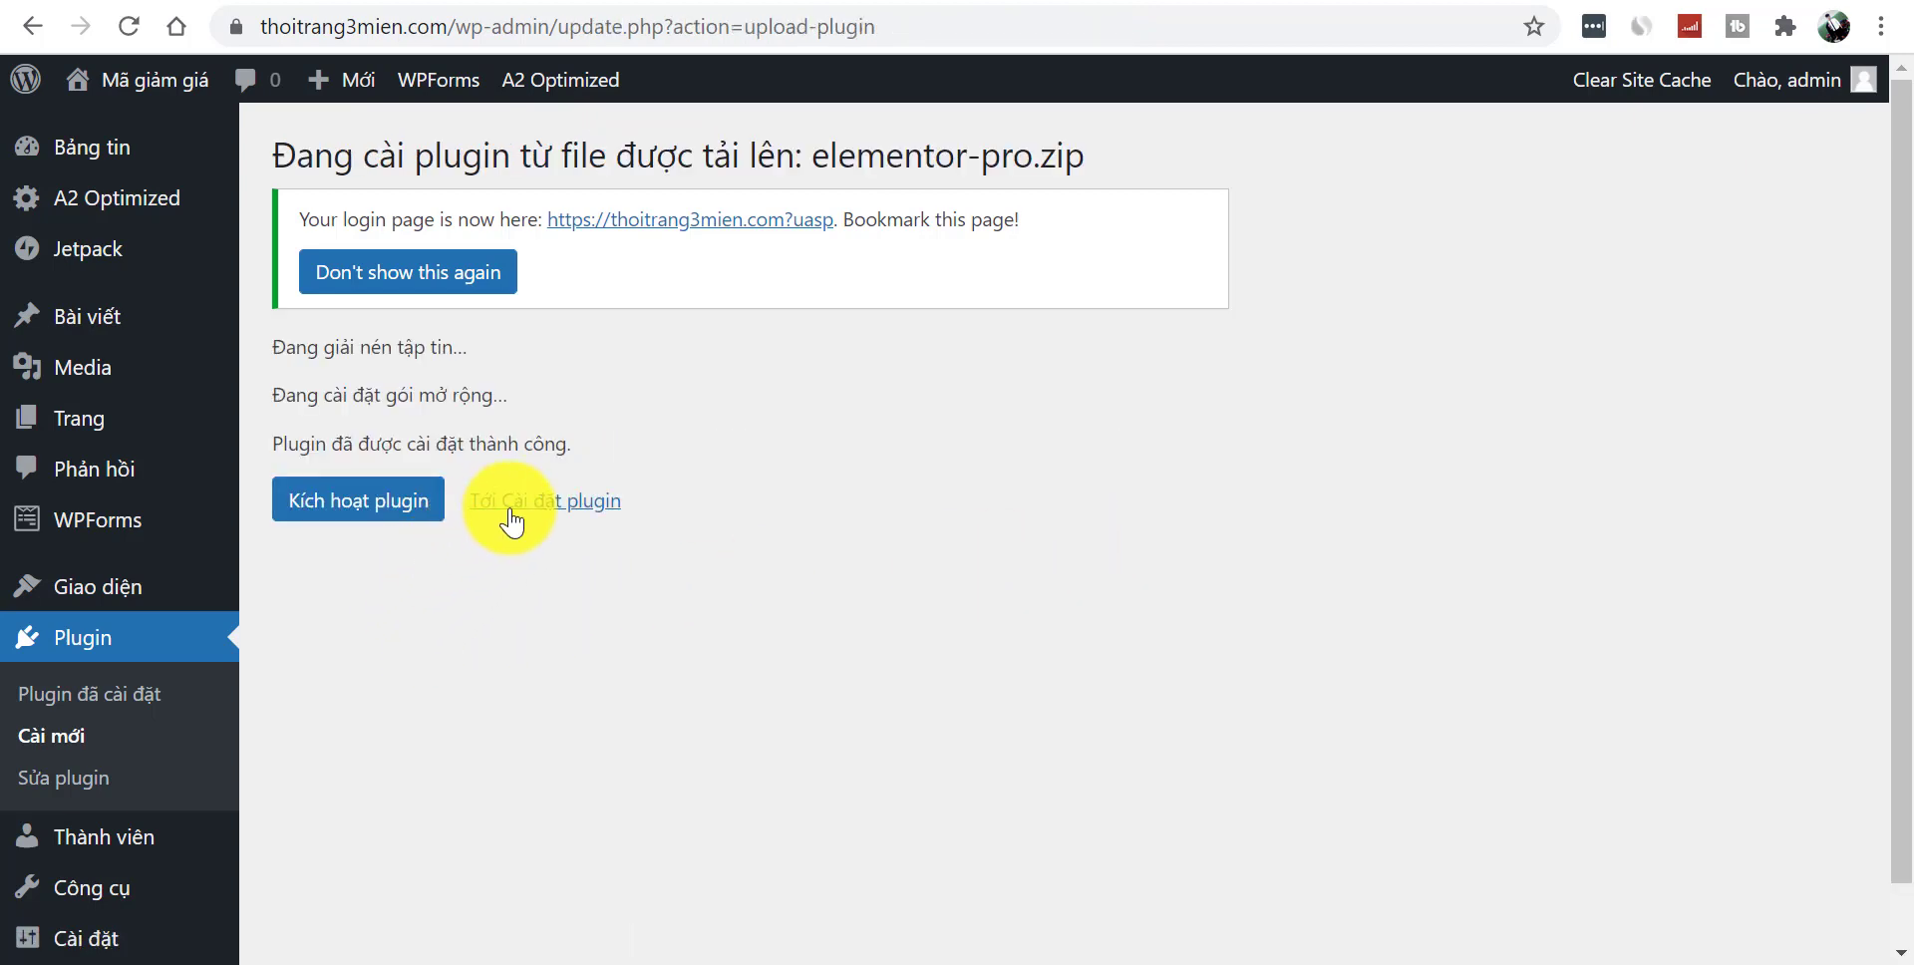
left_click(519, 503)
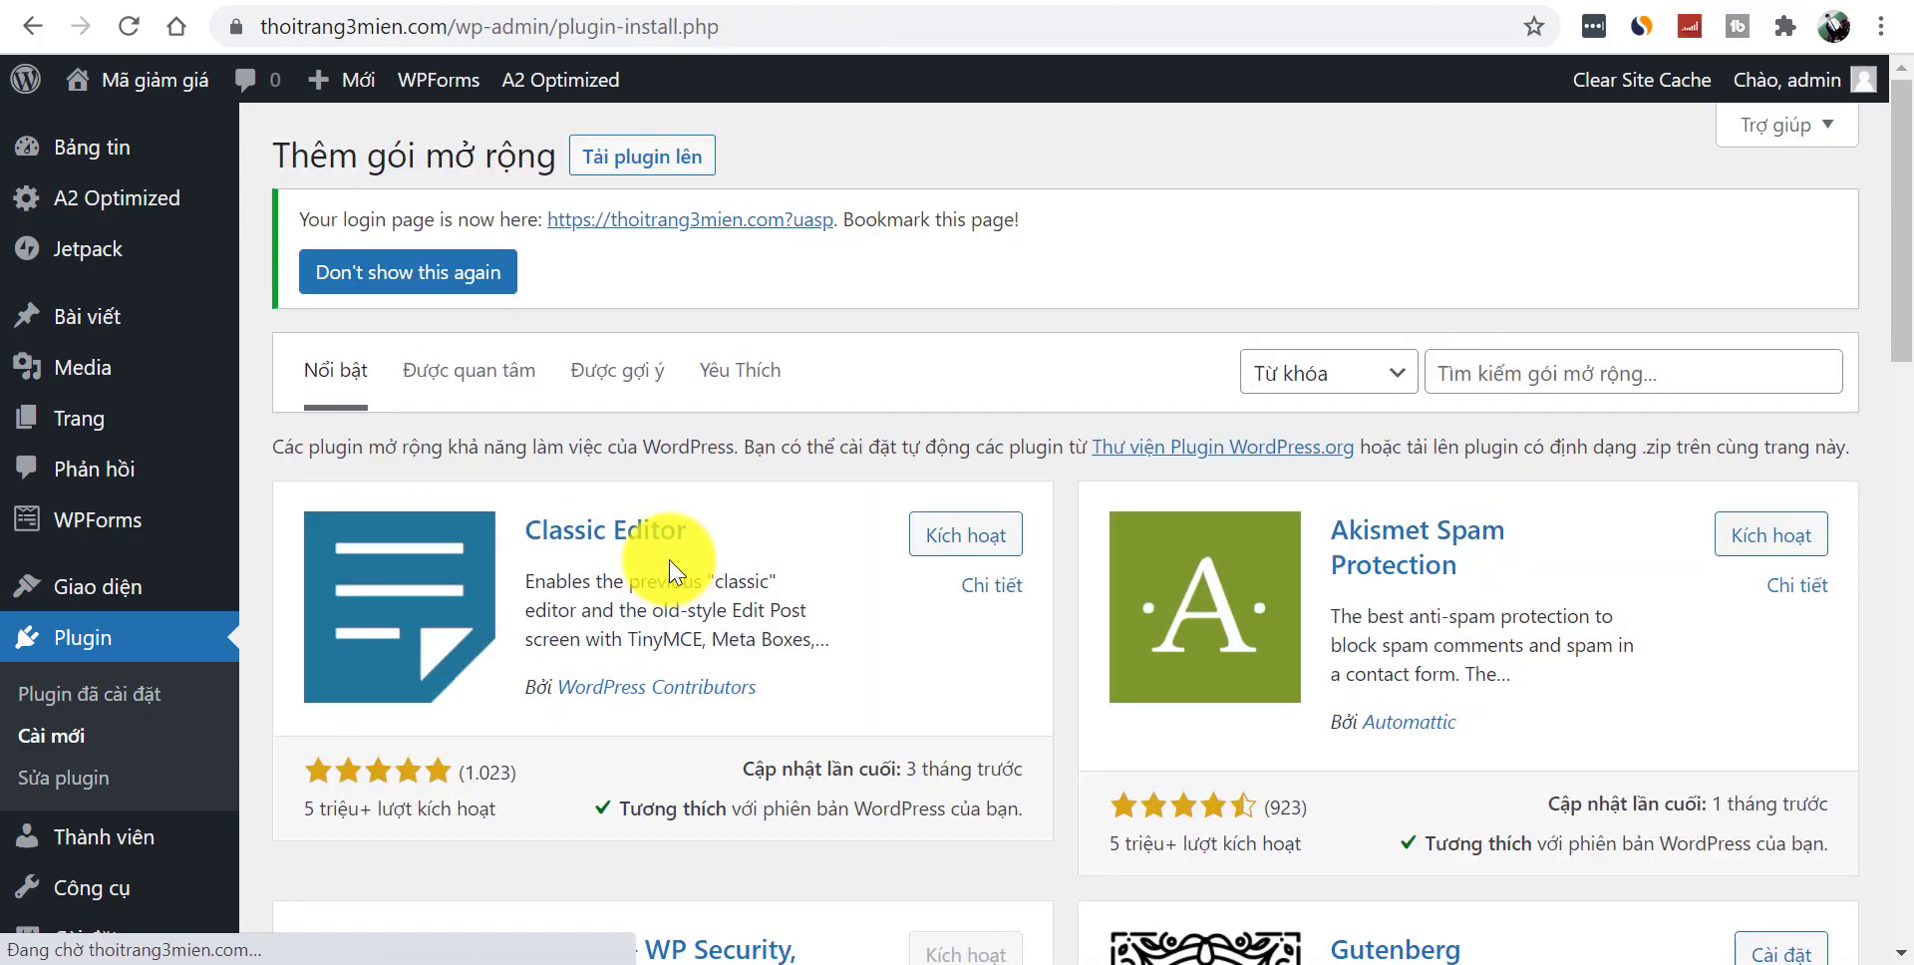
- Upload and install the gp-premium zip, then return to Add Plugins
left_click(641, 160)
left_click(867, 586)
left_click(317, 210)
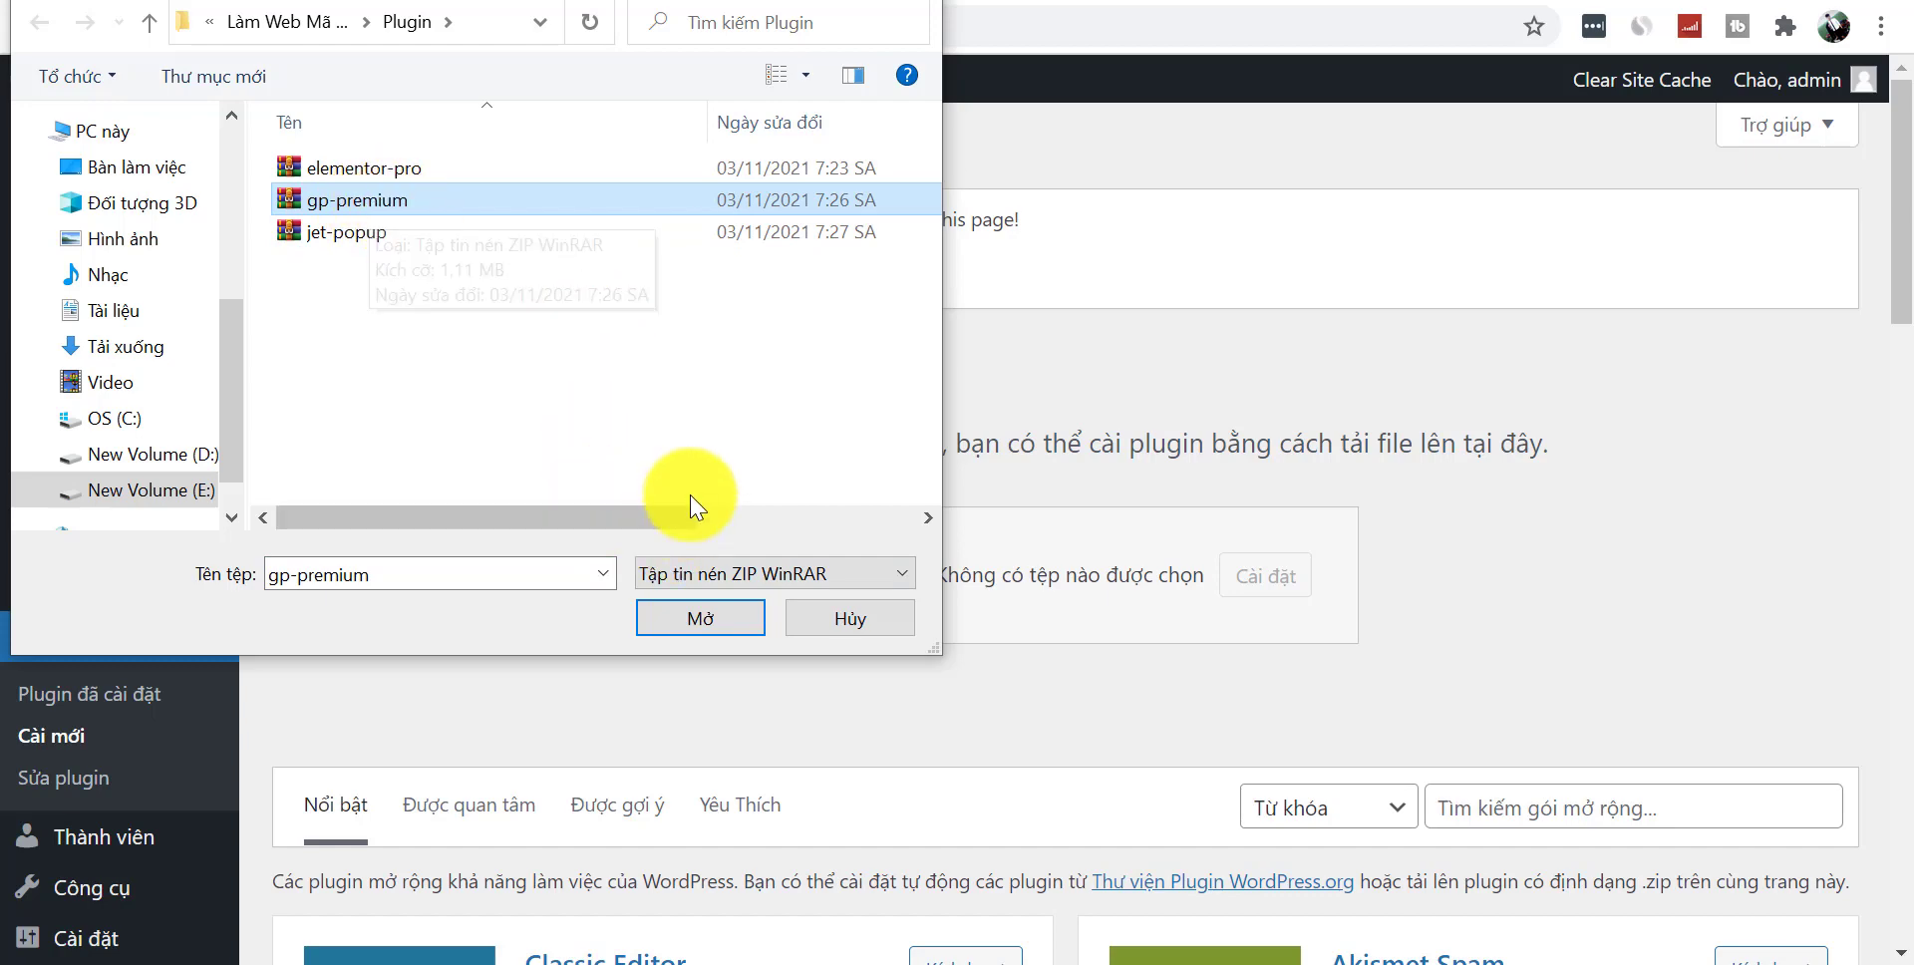
left_click(722, 627)
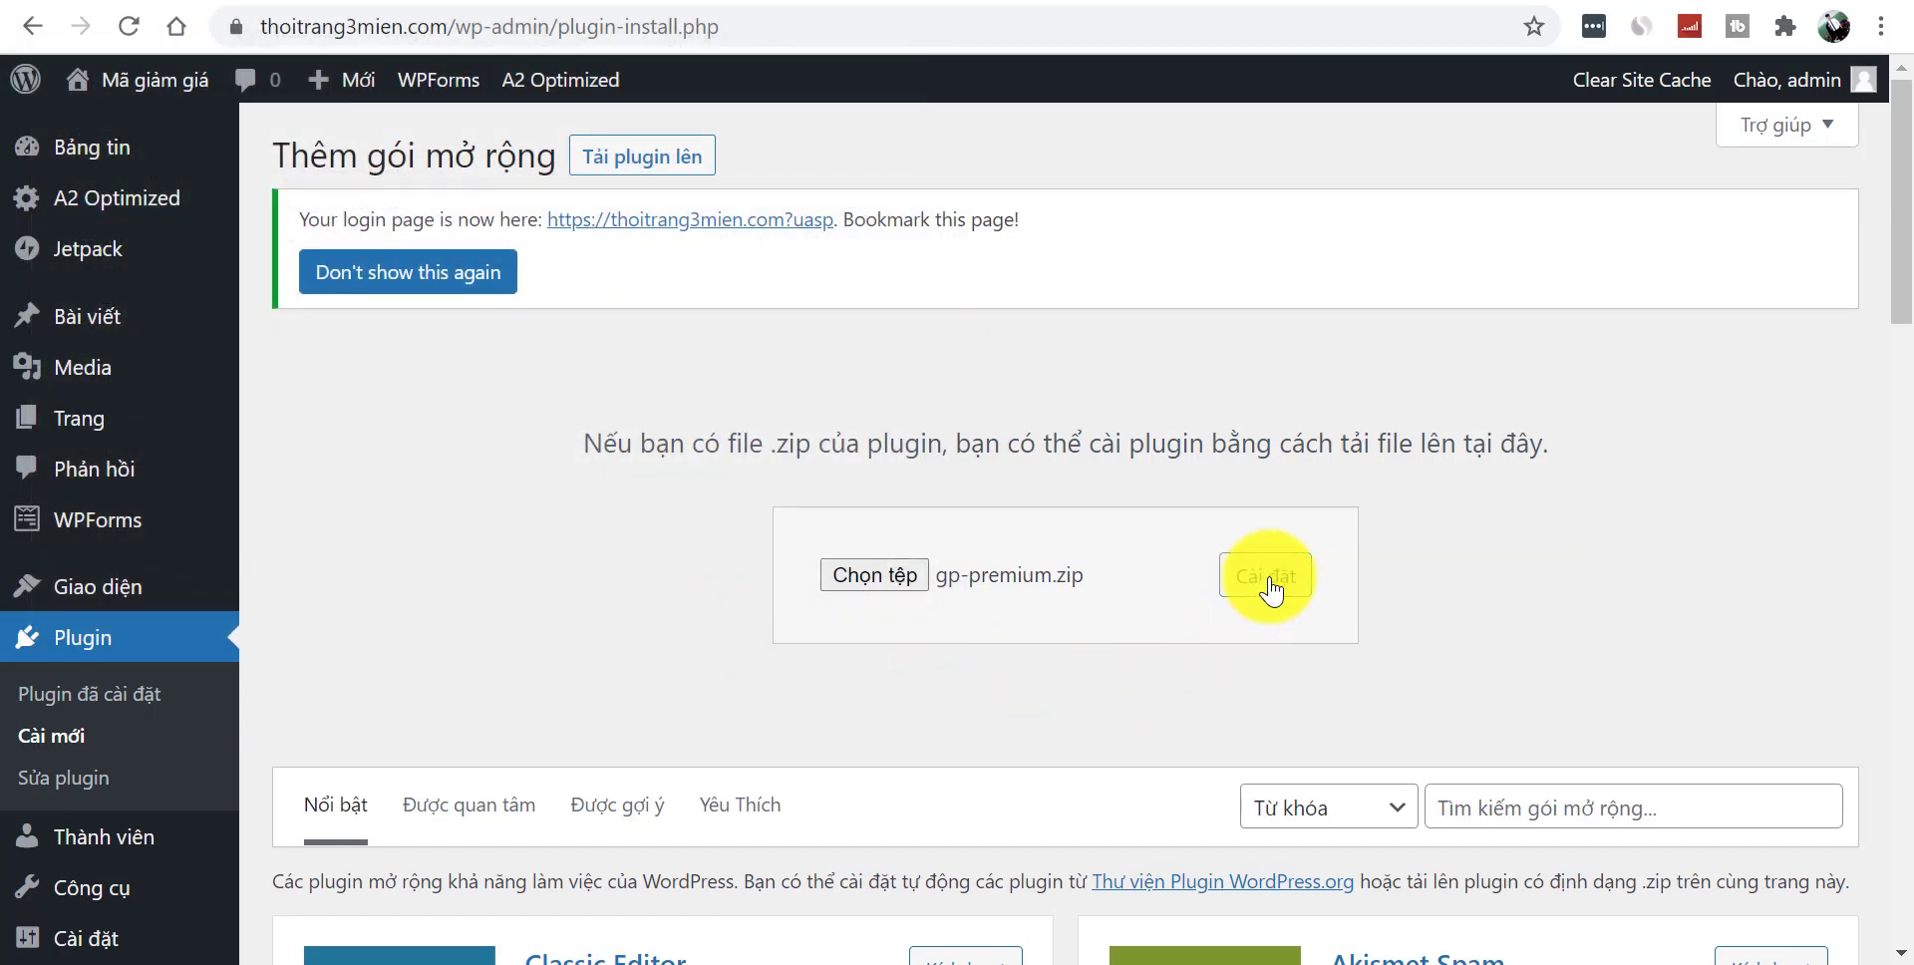
left_click(1271, 592)
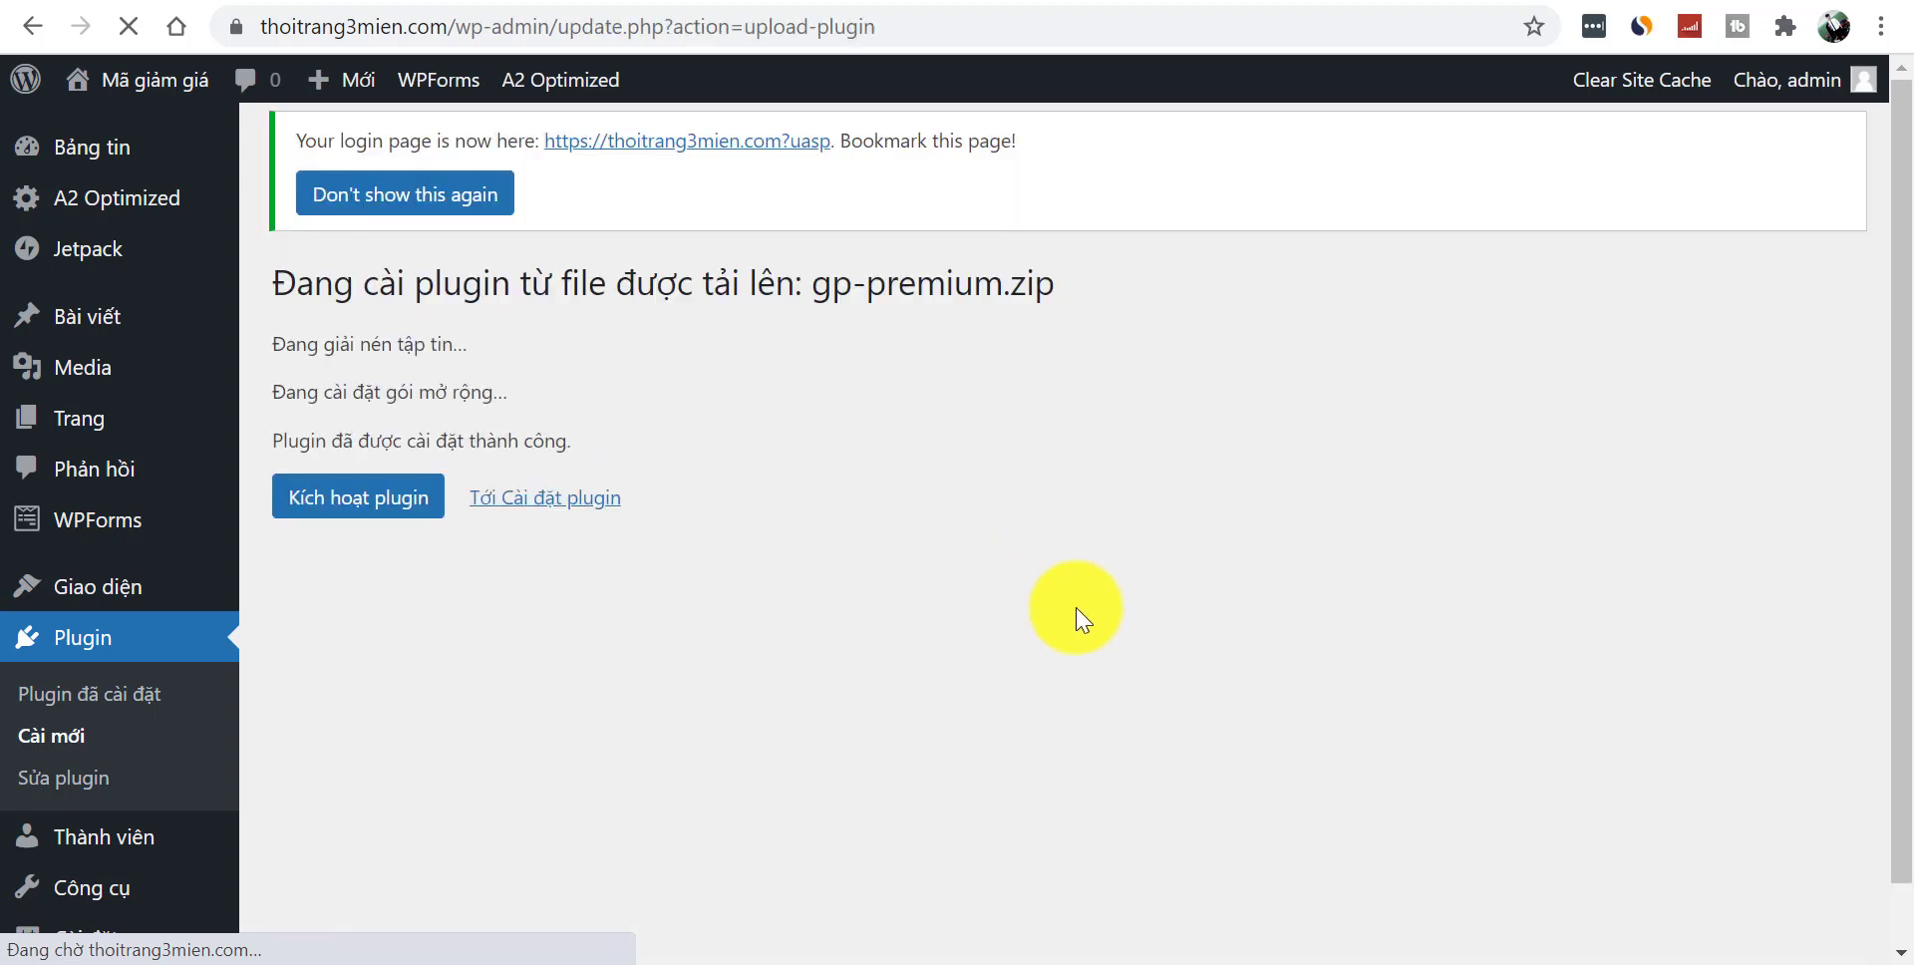
left_click(551, 514)
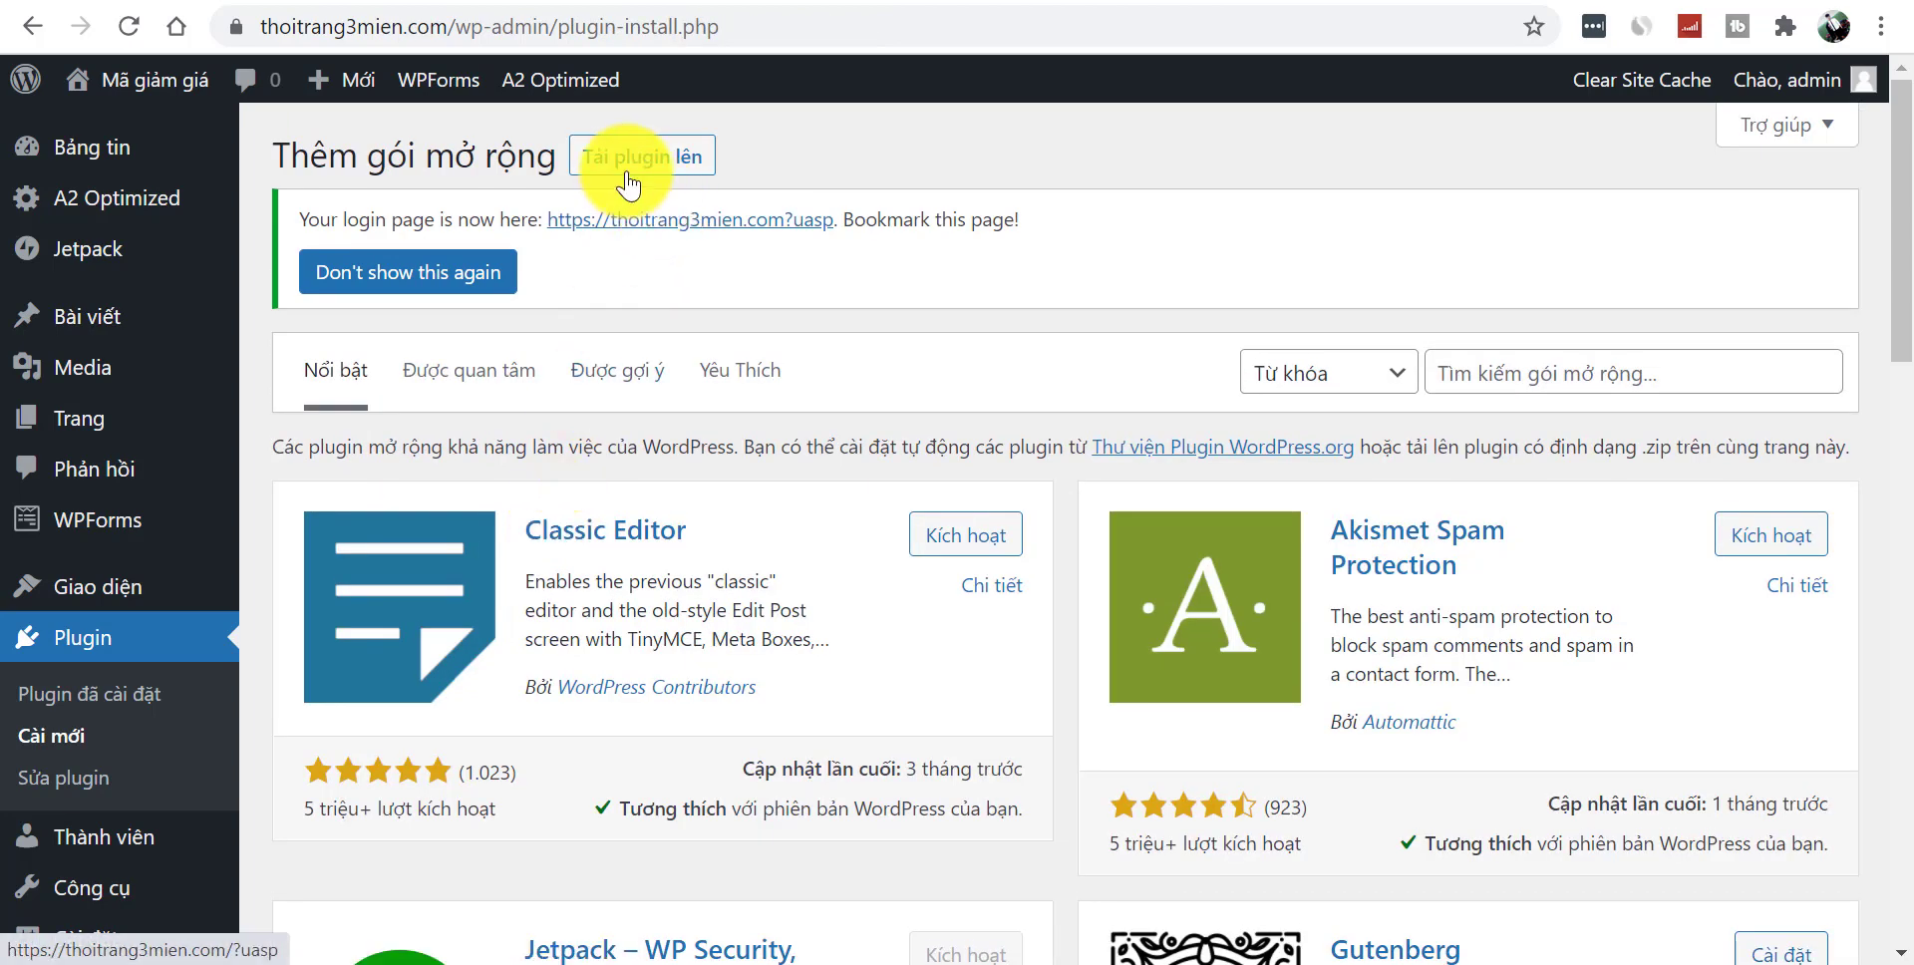
- Choose jet-popup.zip in the plugin upload form
left_click(624, 156)
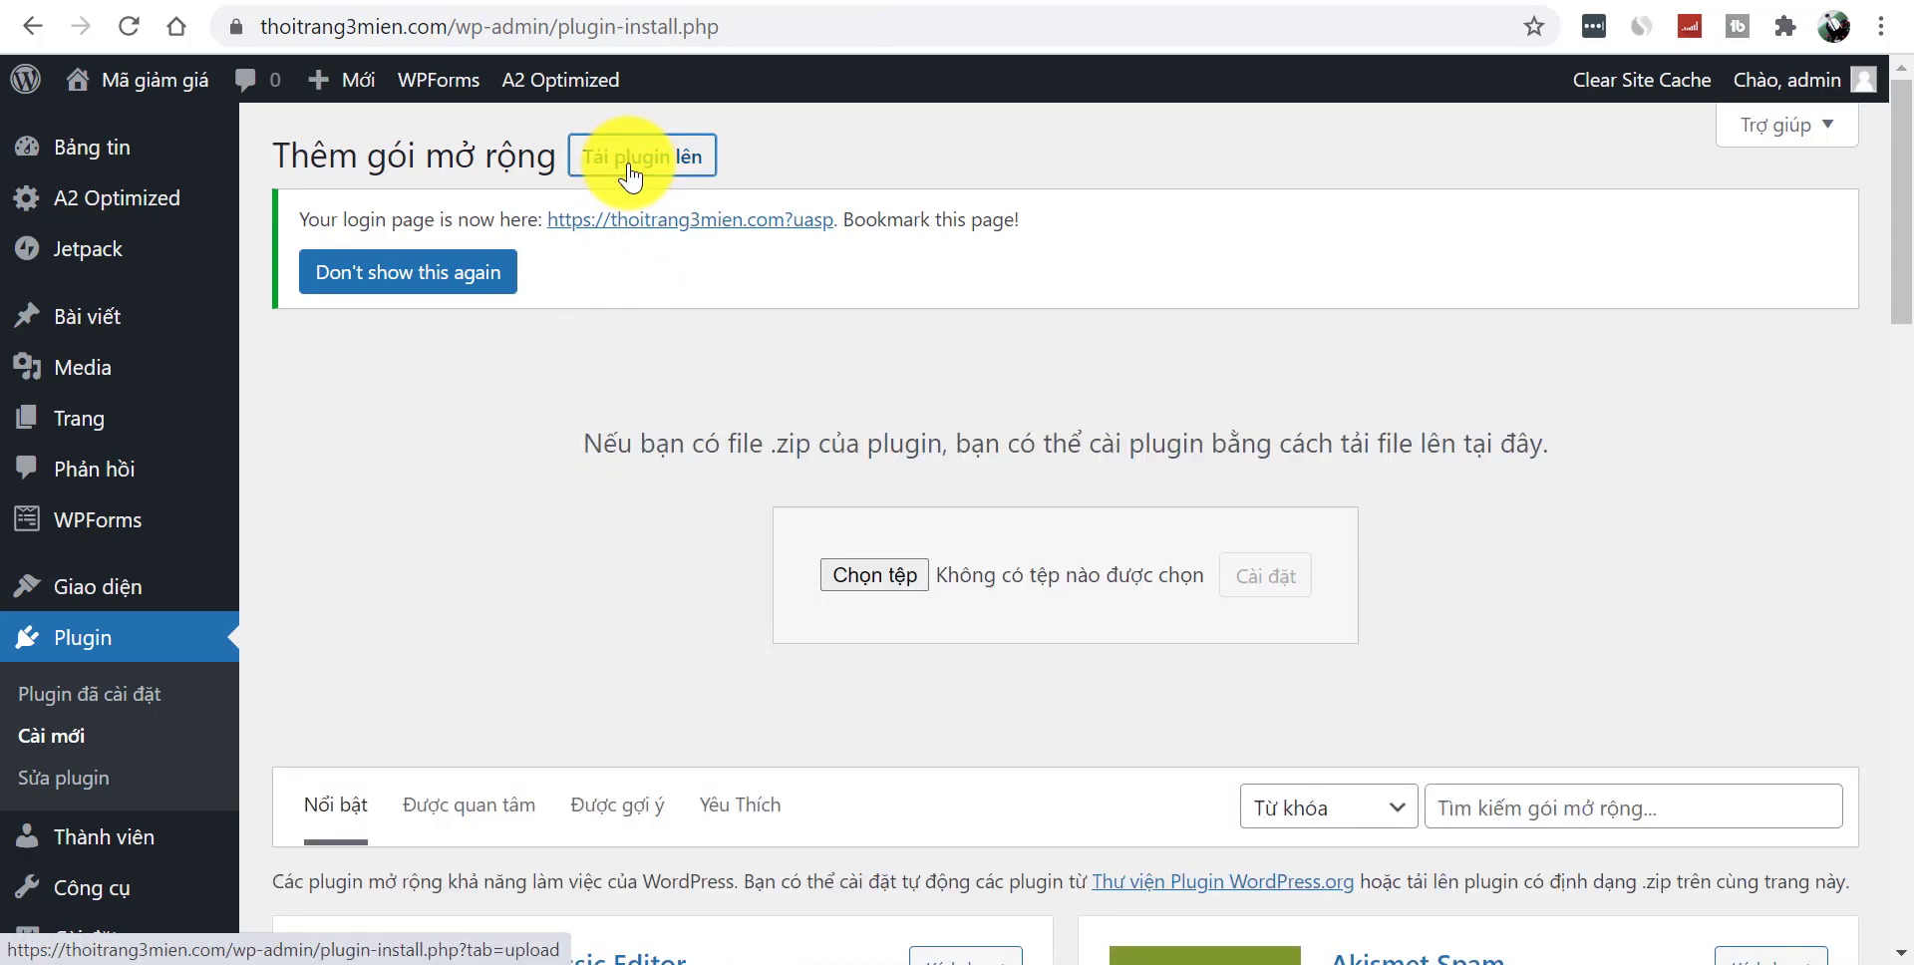
left_click(910, 589)
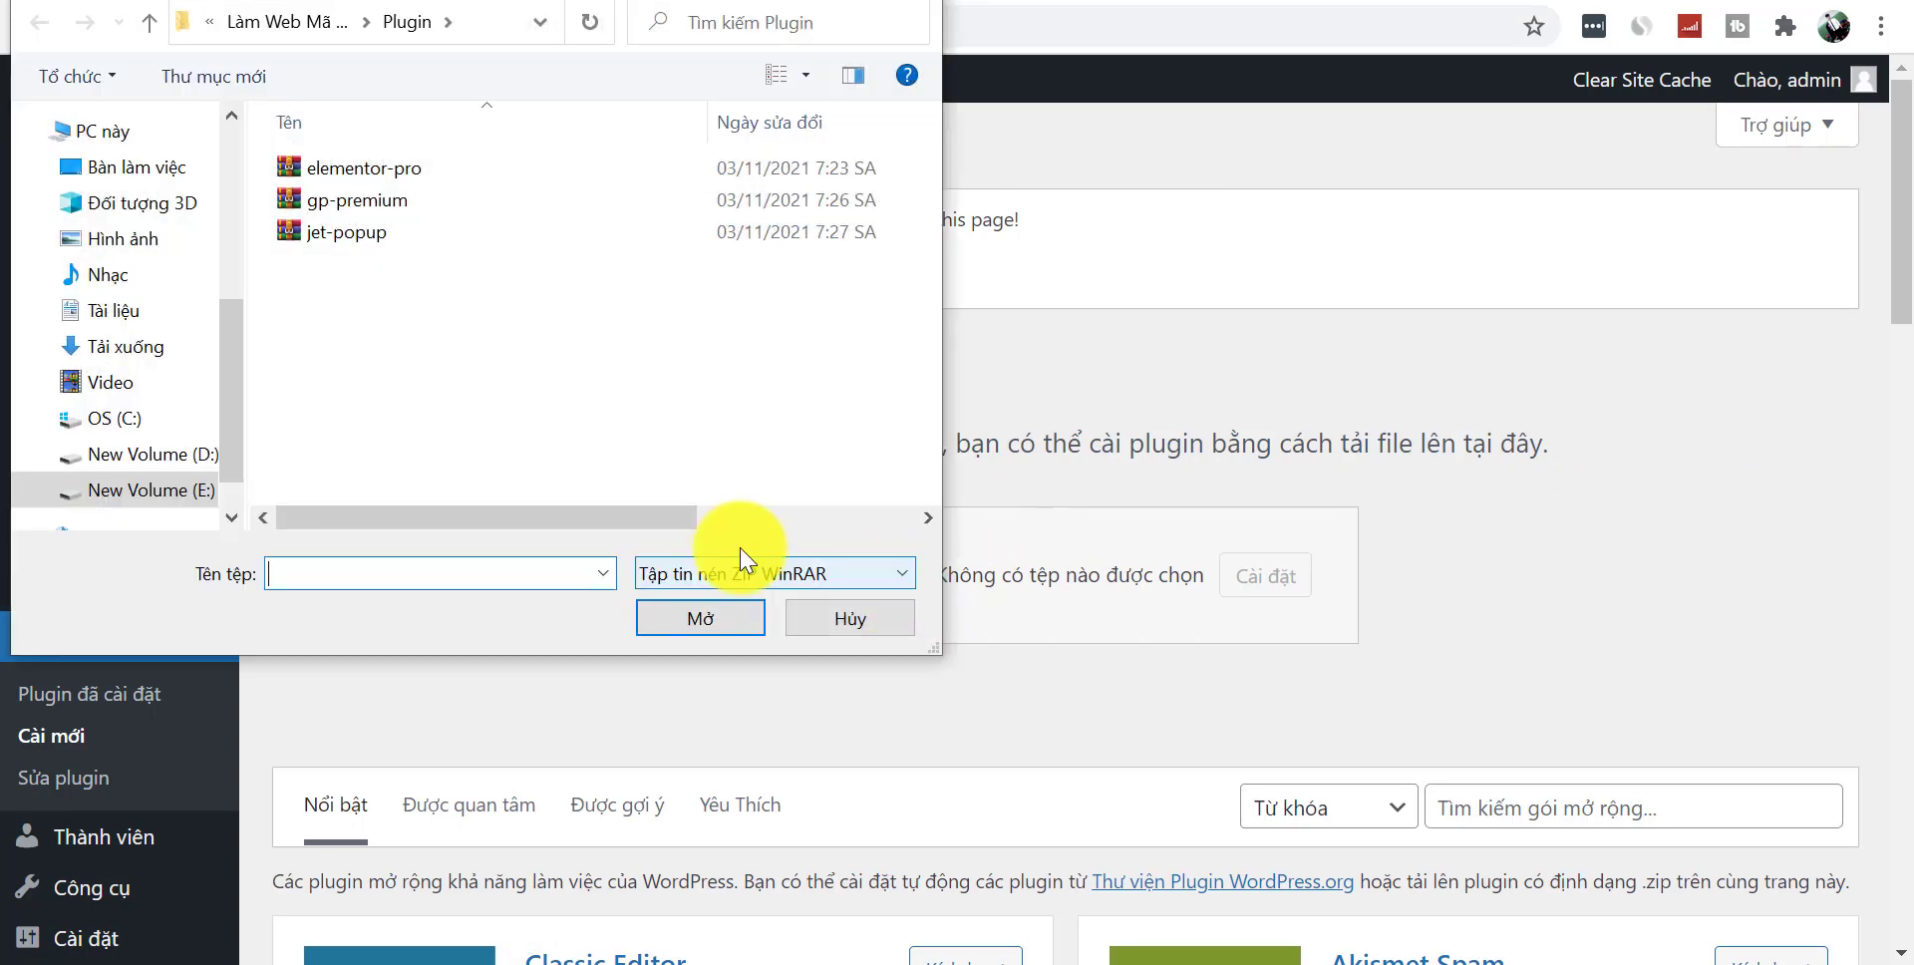
left_click(361, 244)
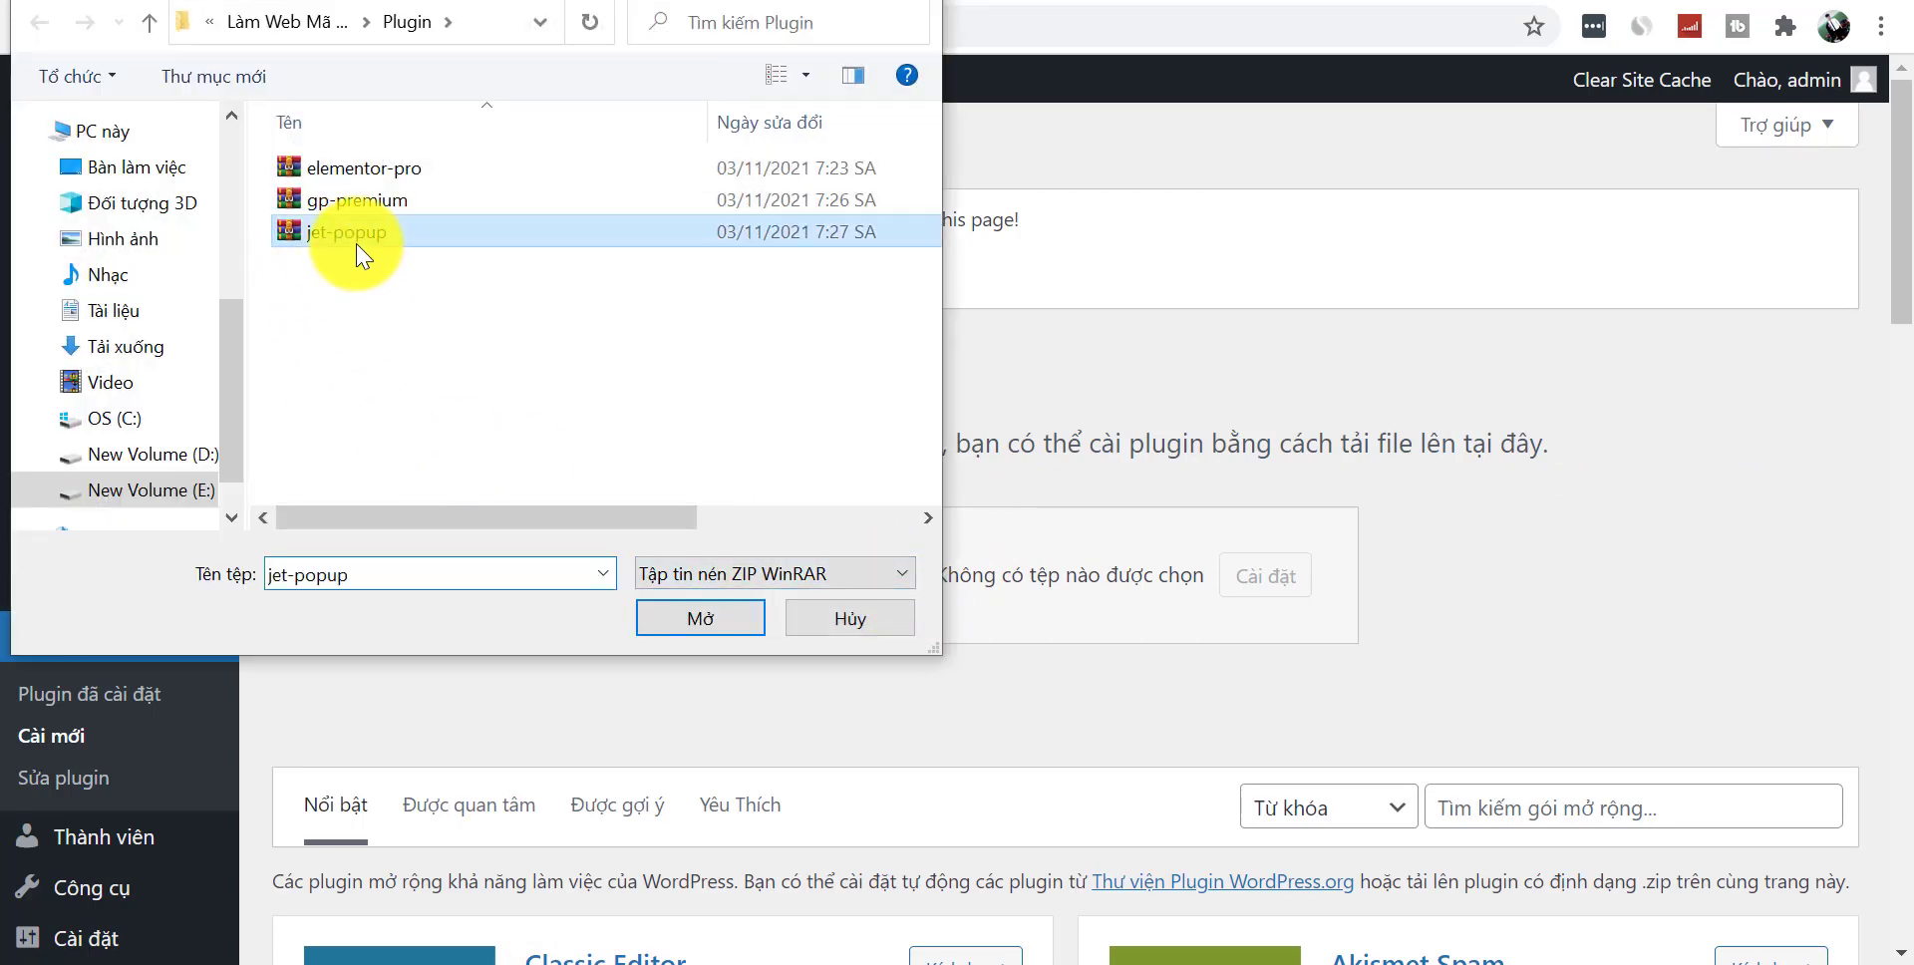
left_click(698, 620)
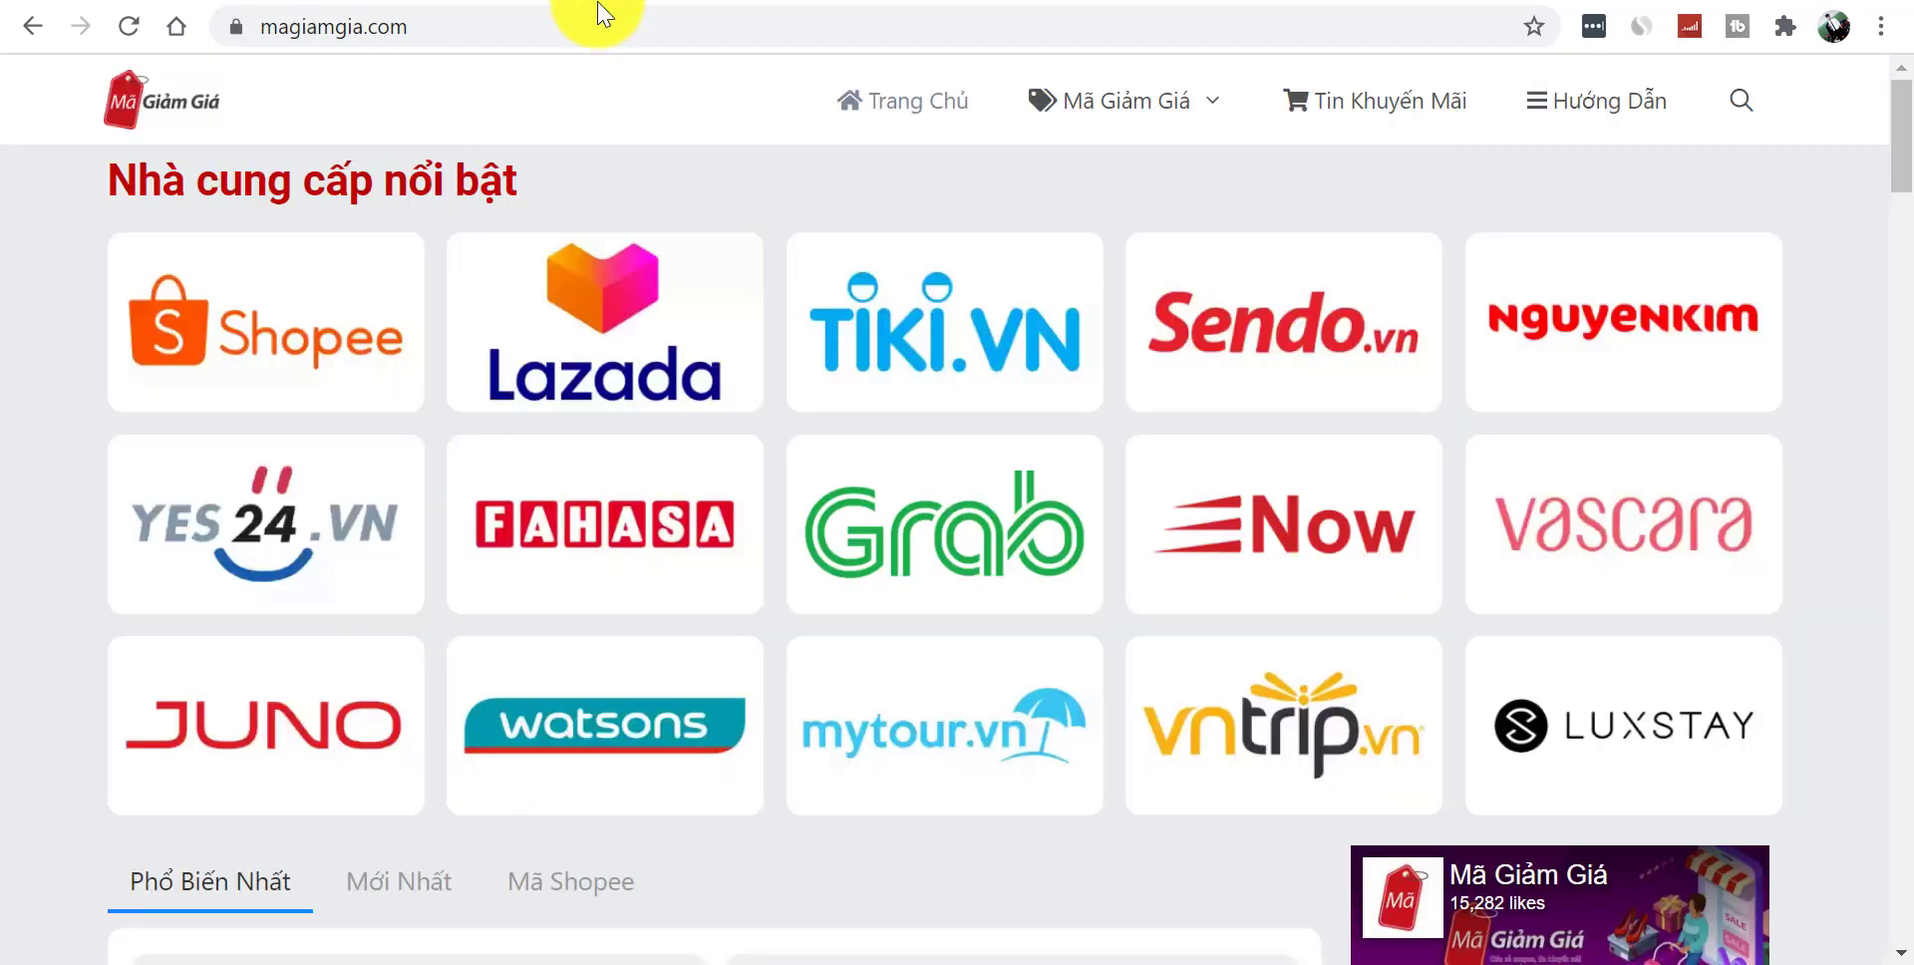
- Open magiamgia.com in a new Incognito window
left_click(584, 27)
key("ctrl+c")
key("ctrl+shift+n")
key("ctrl+v")
key("Return")
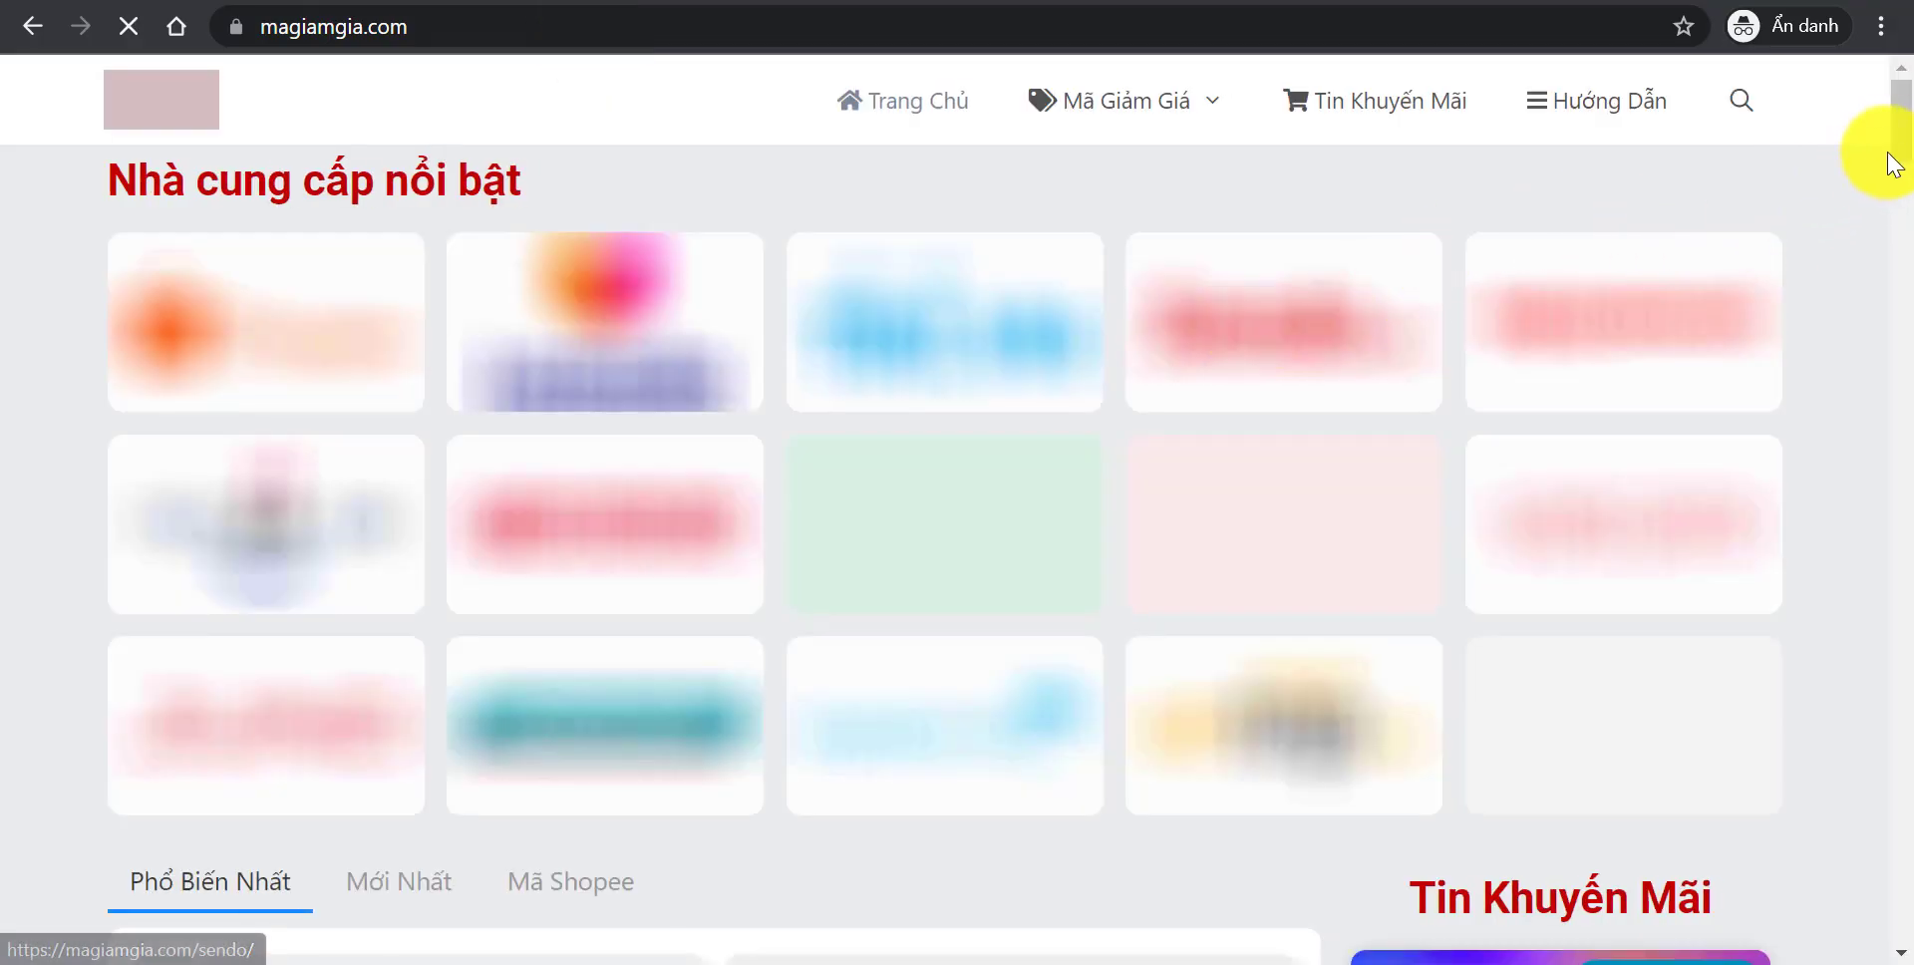
left_click_drag(1901, 127, 1899, 847)
left_click(922, 598)
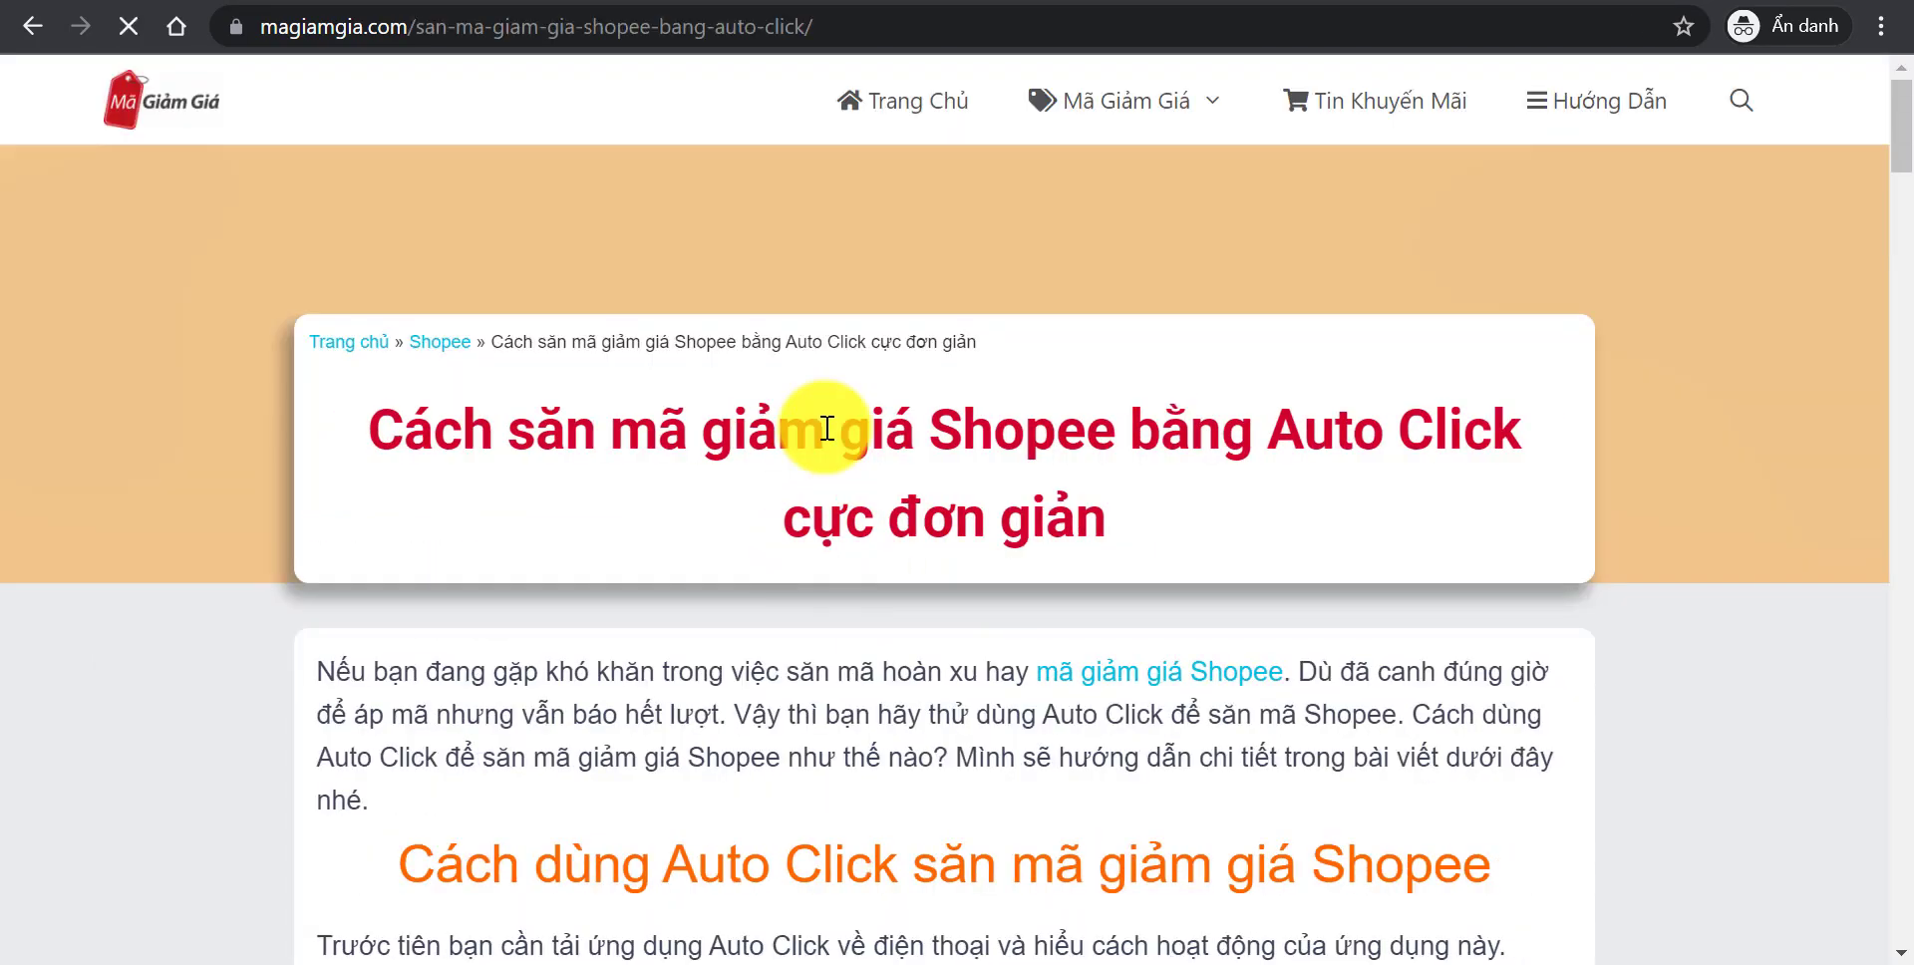
left_click_drag(1897, 149, 1893, 86)
left_click(885, 110)
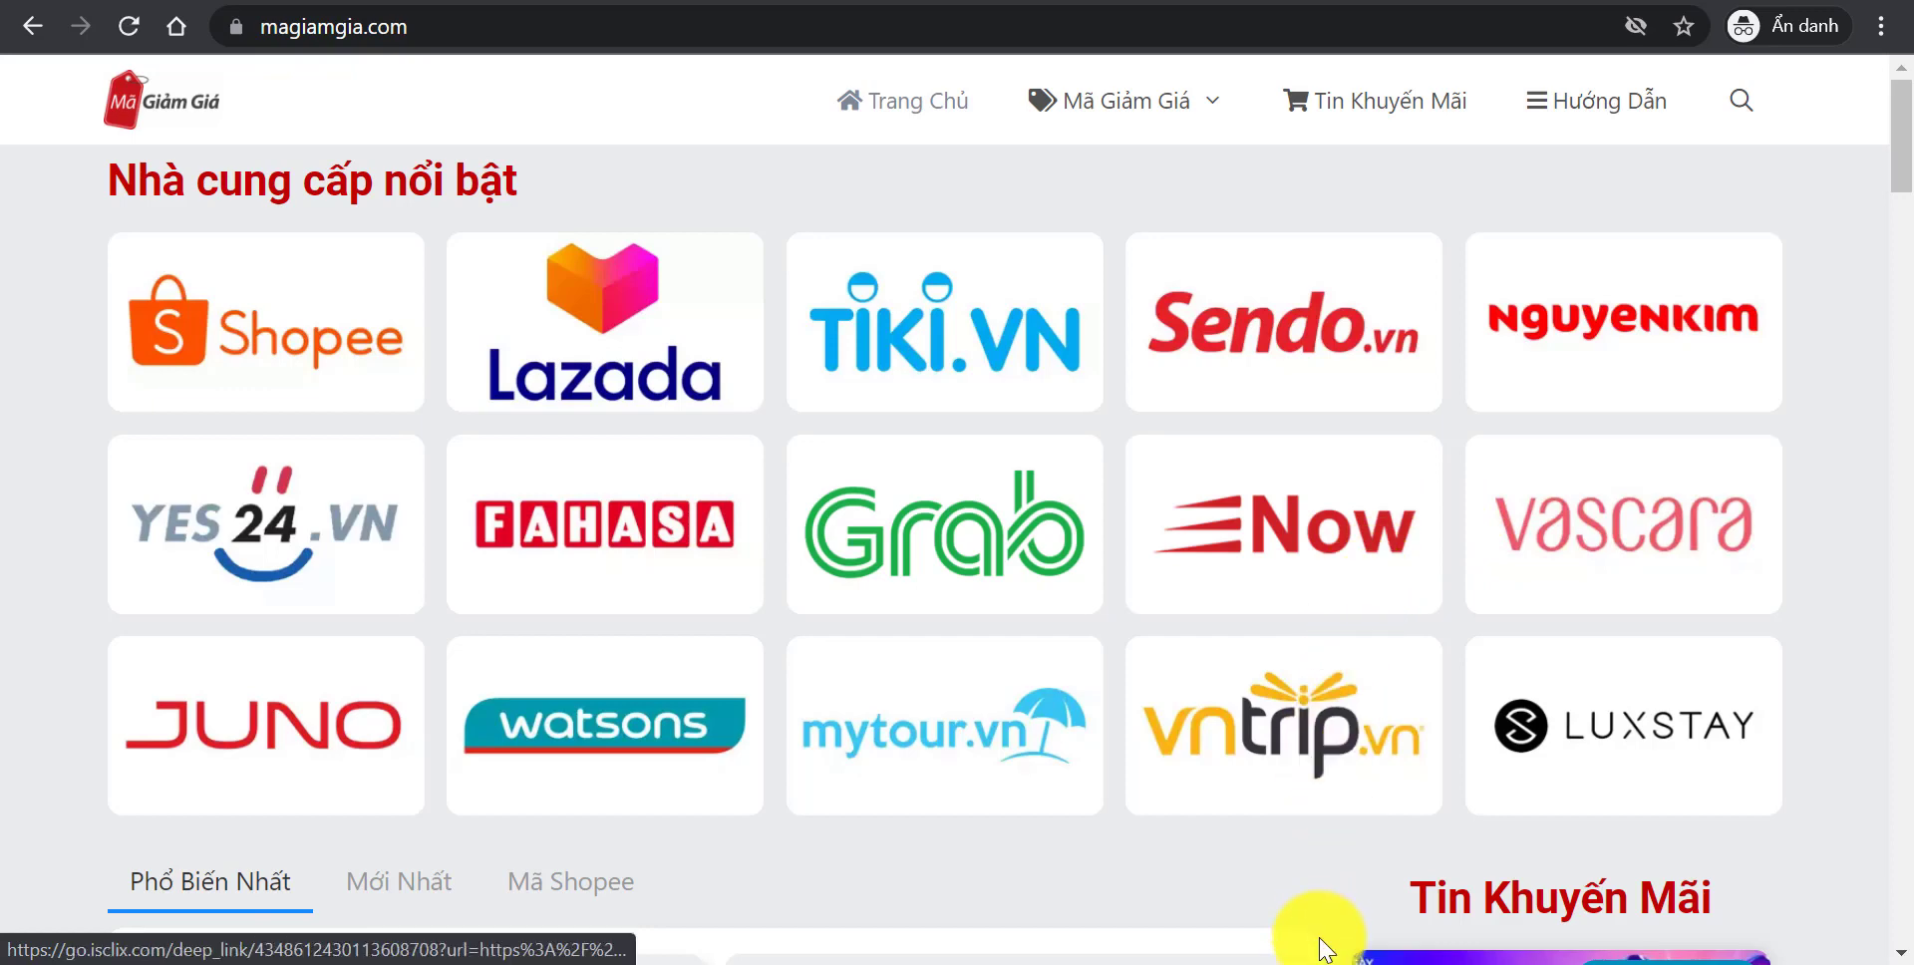
left_click(1595, 963)
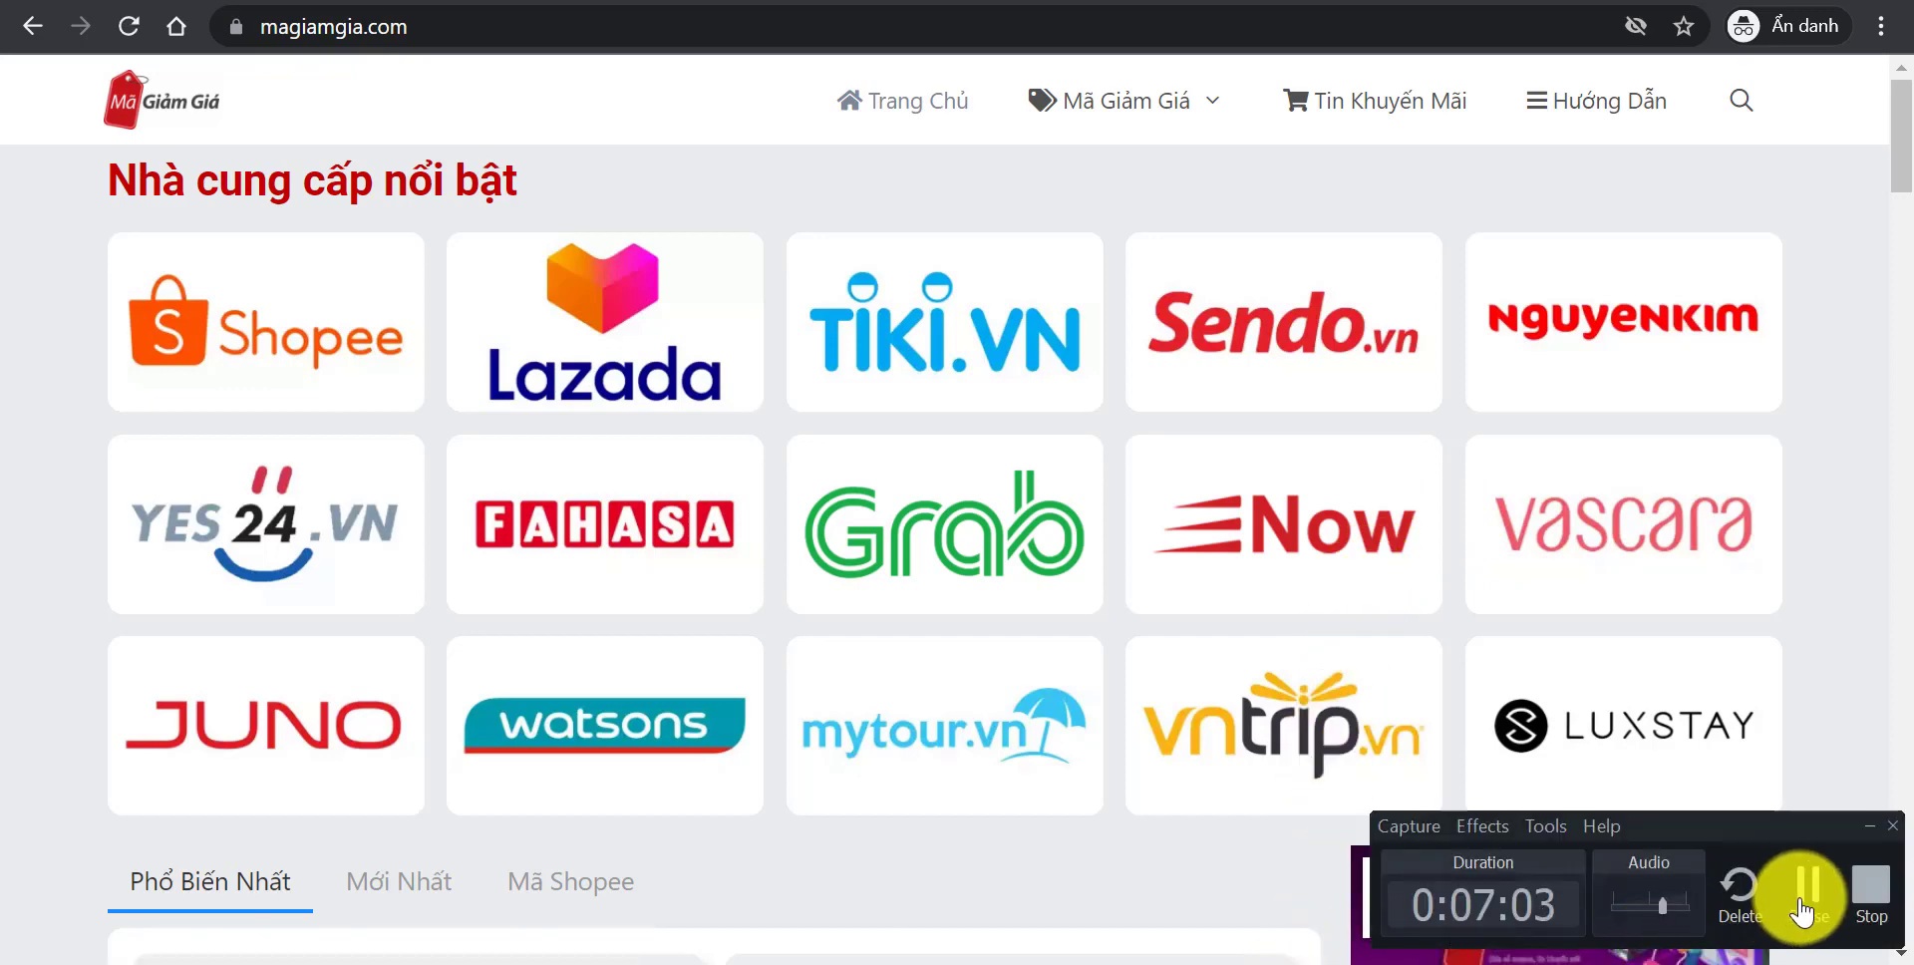
left_click(1803, 909)
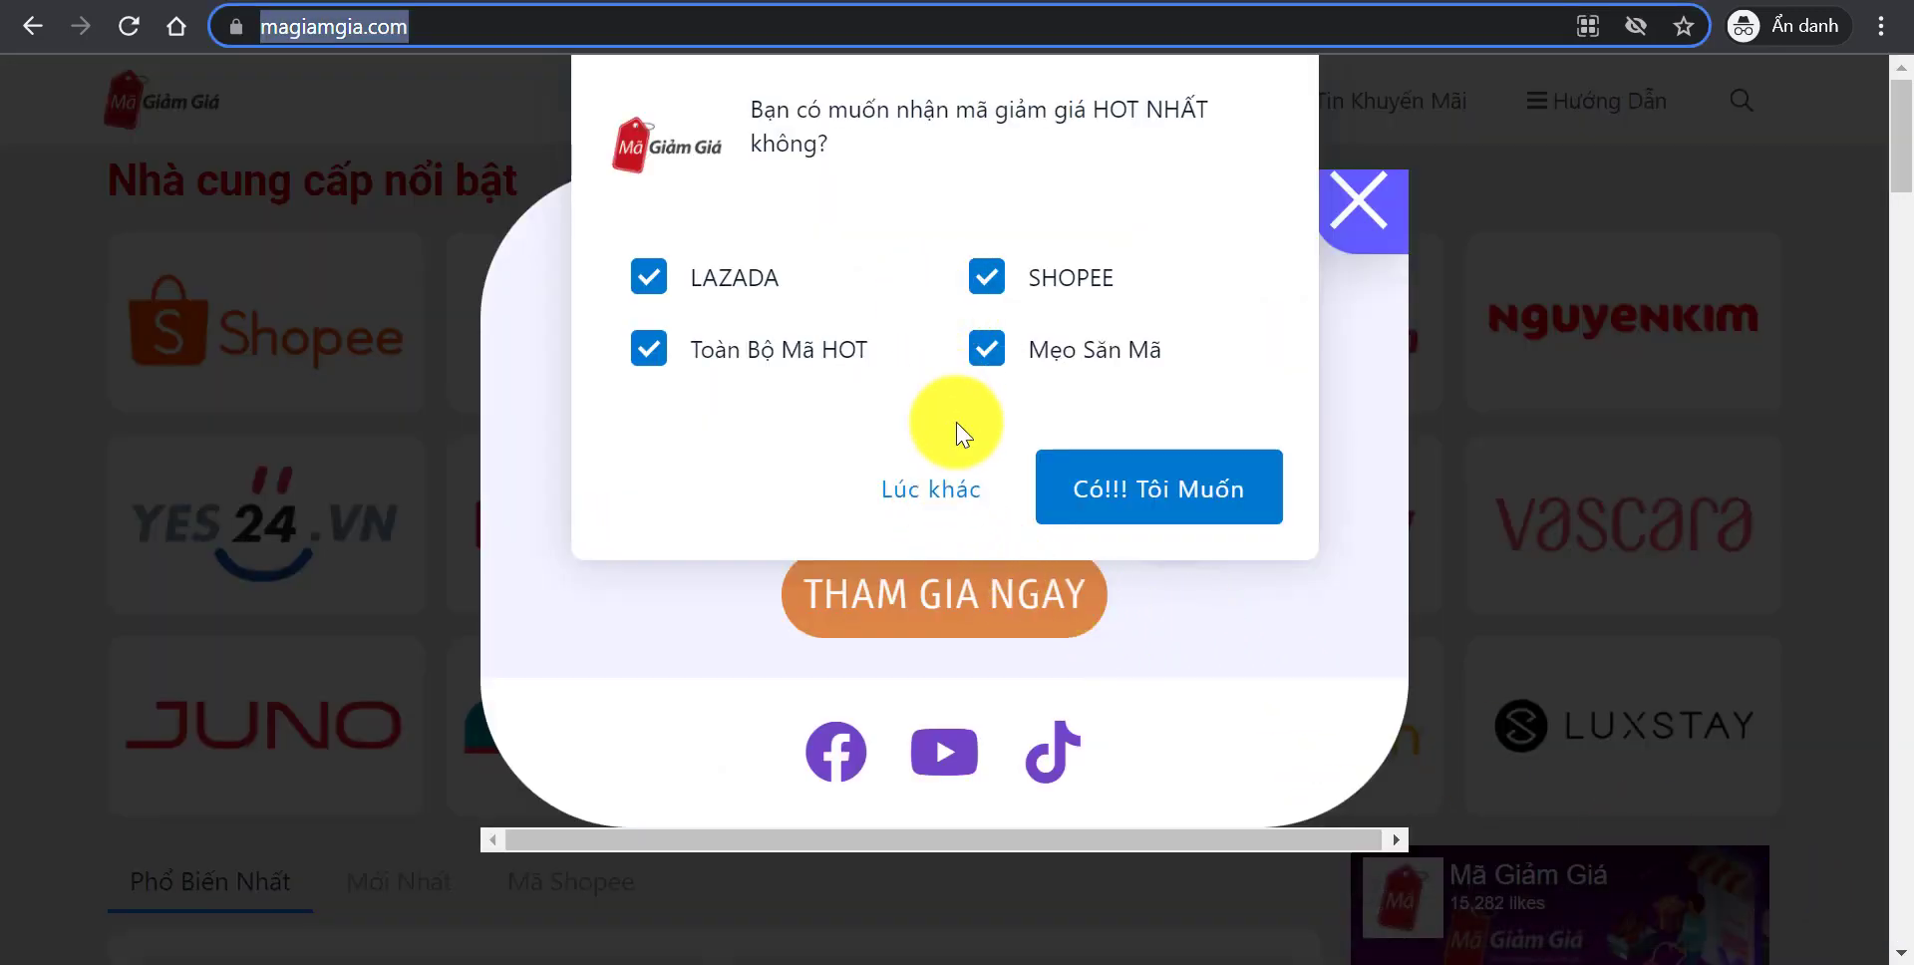
left_click(922, 493)
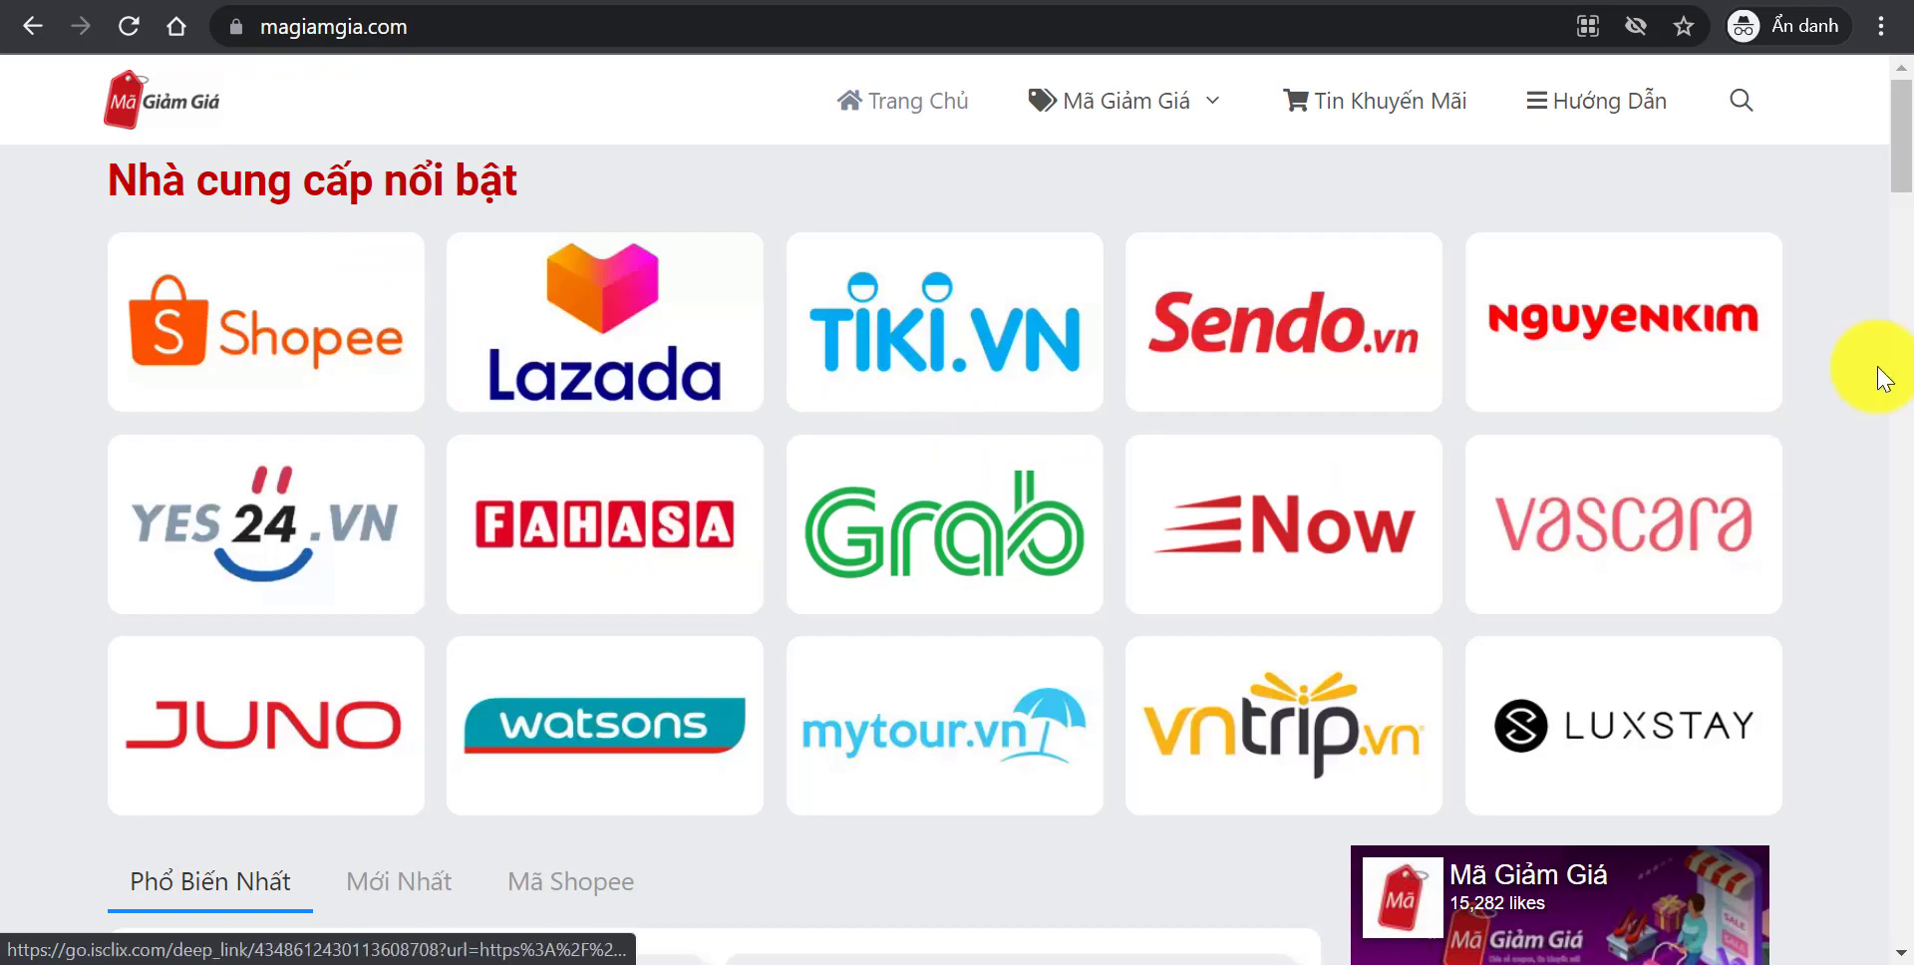
left_click_drag(1889, 162, 1883, 243)
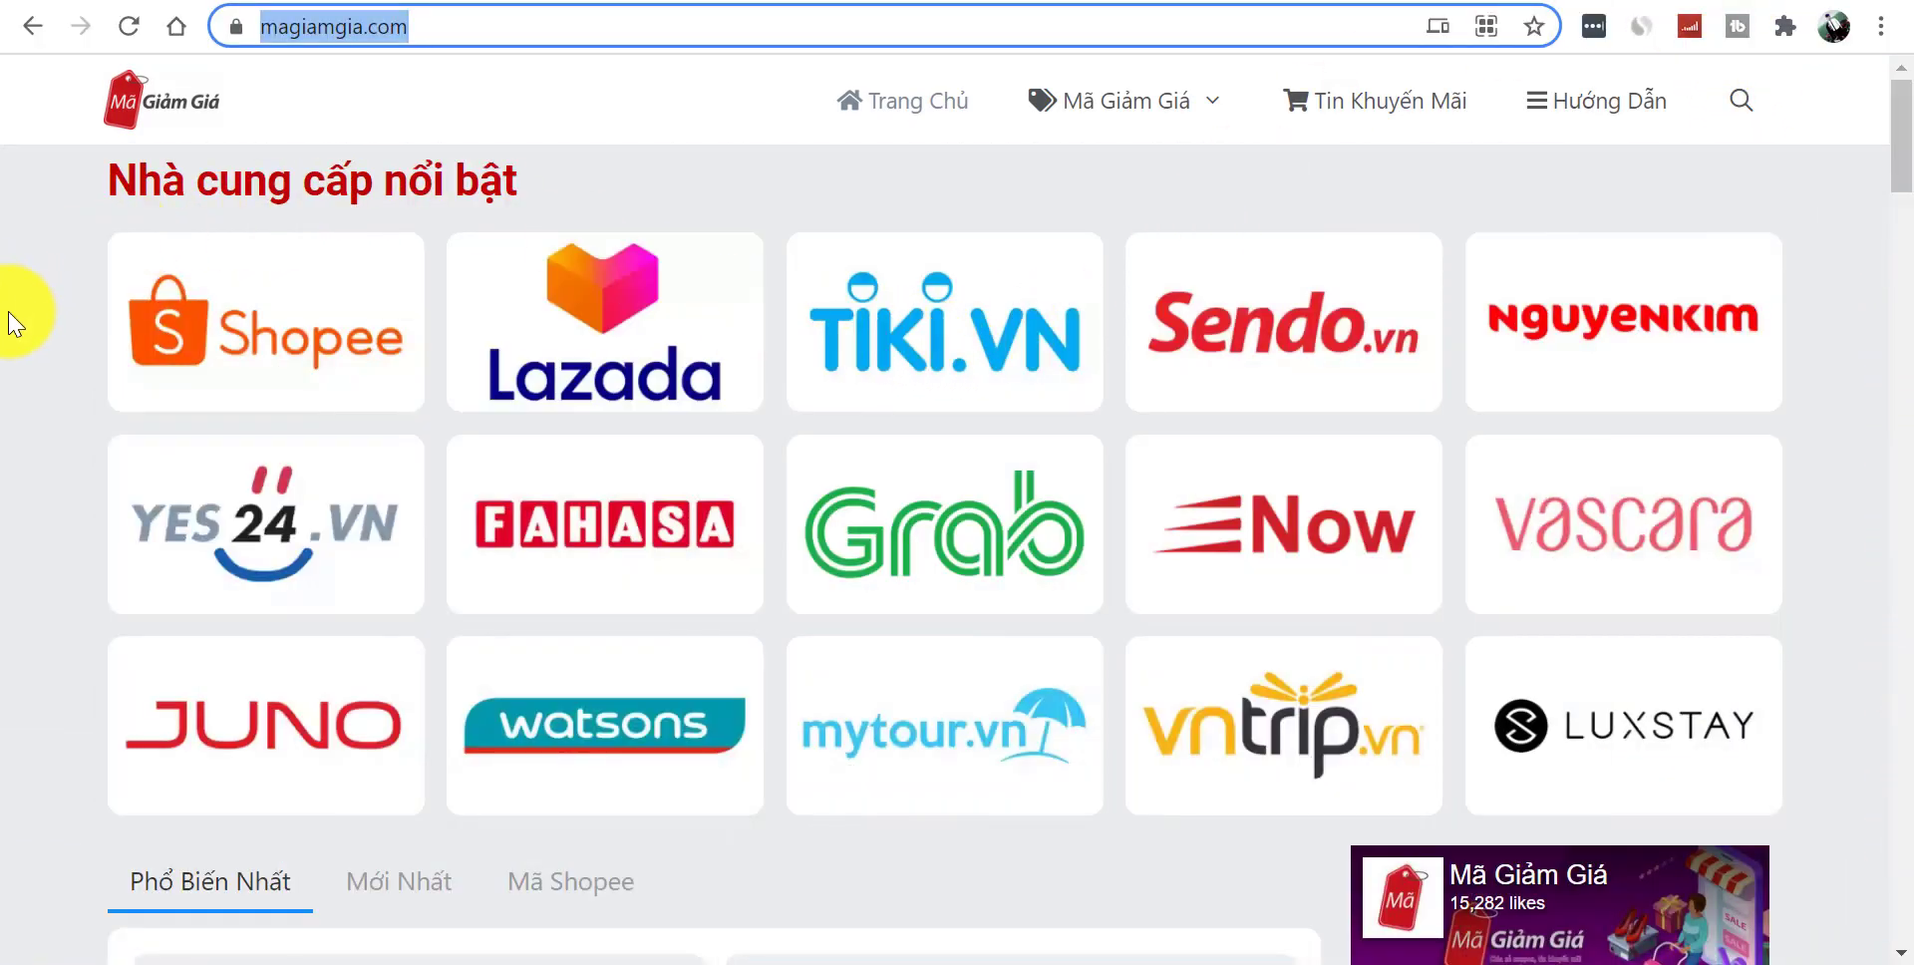
left_click(45, 359)
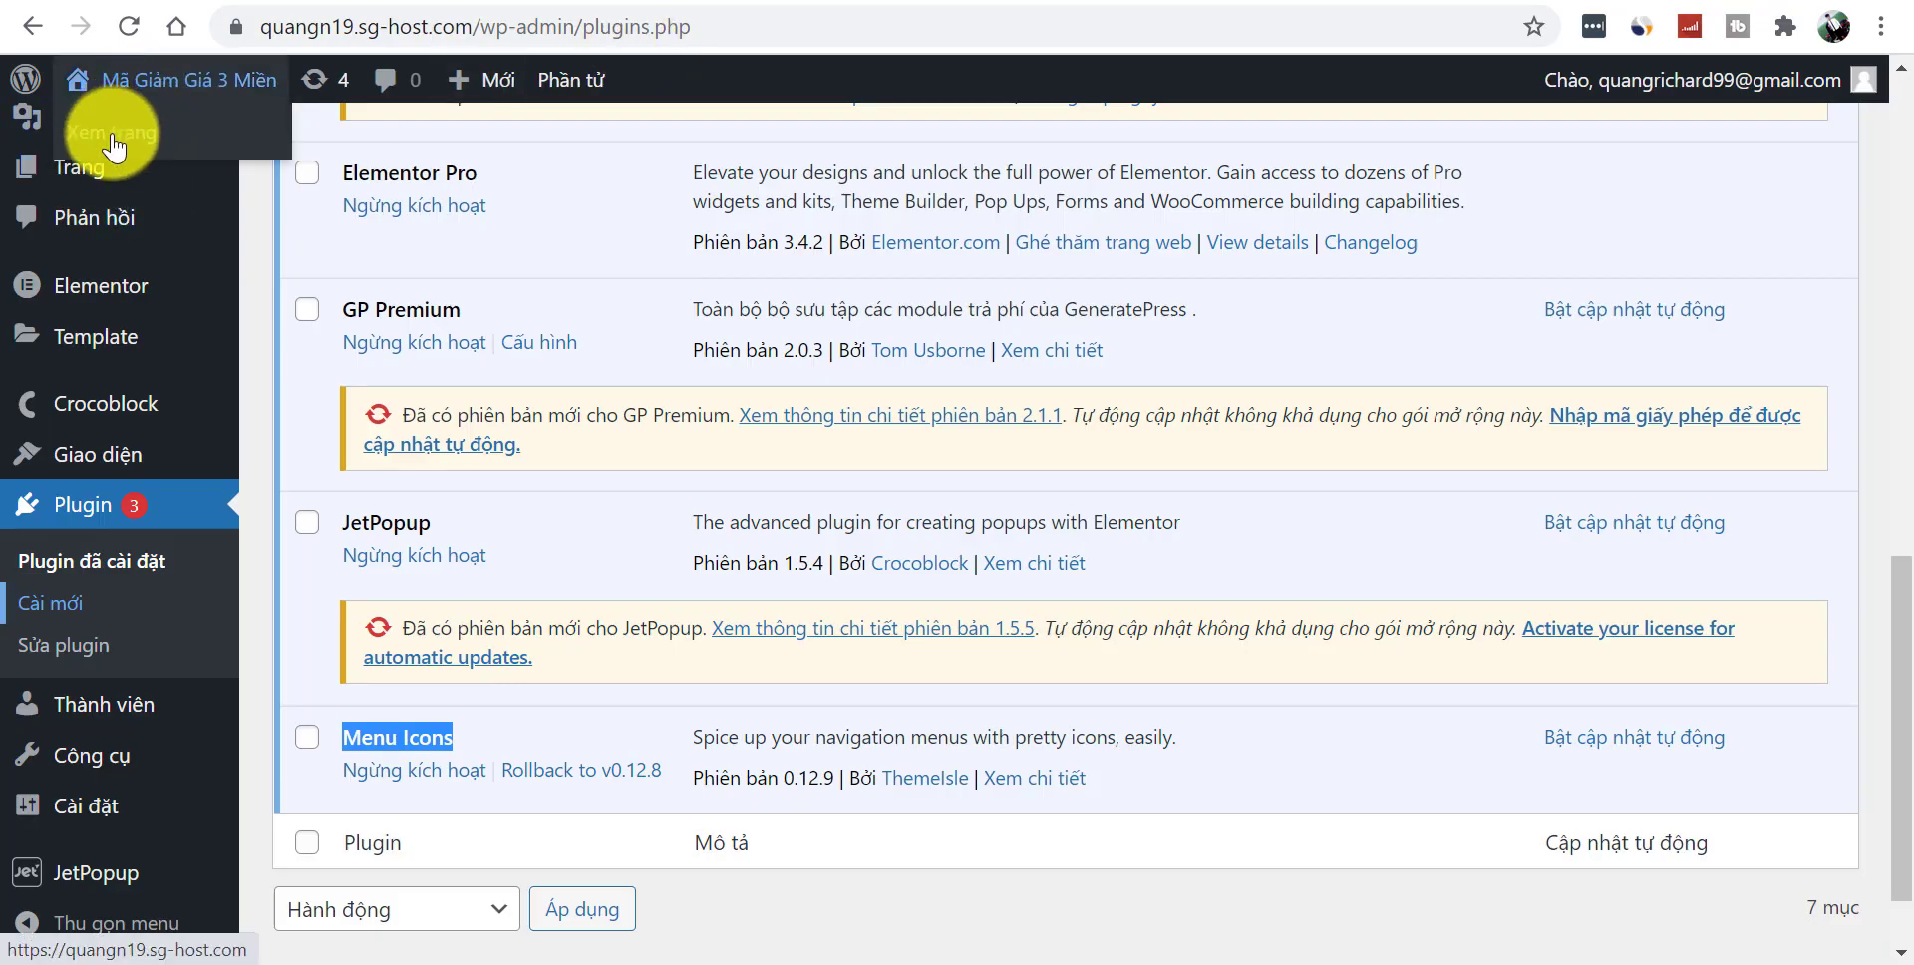
- View the demo site's front page and select the group-join popup's title and description
left_click(111, 131)
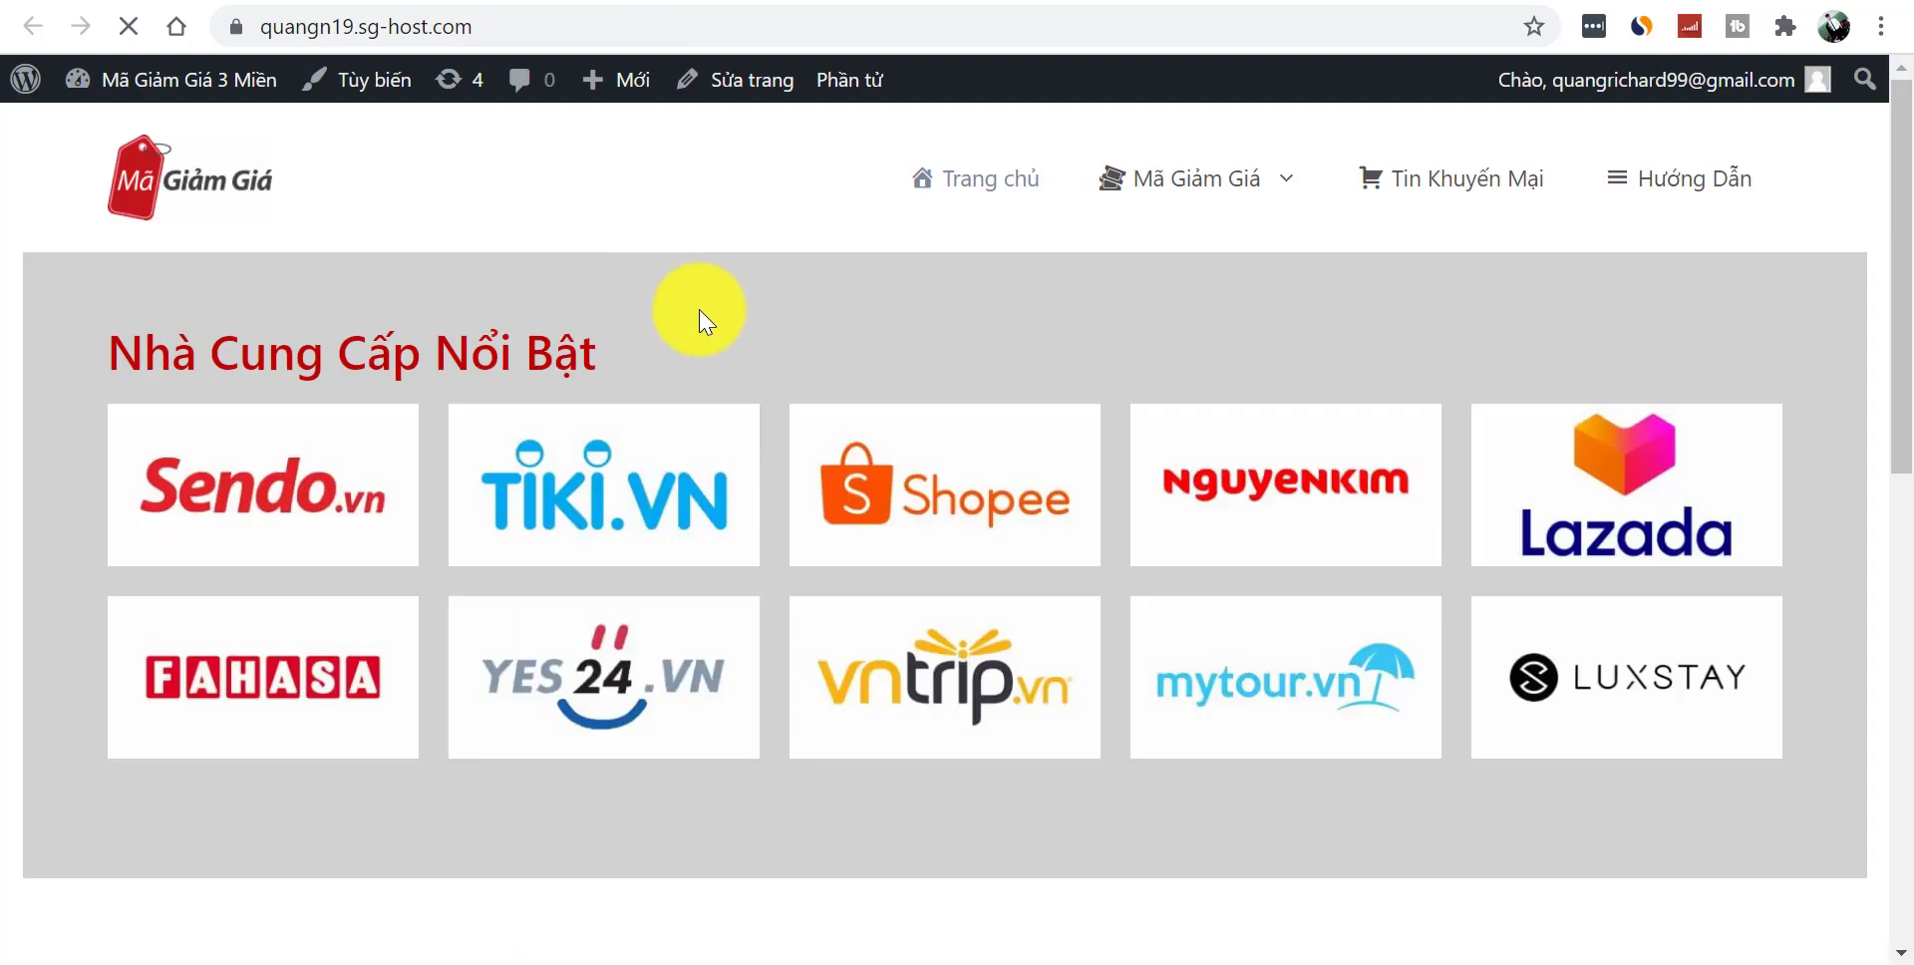
left_click_drag(1895, 192, 1496, 684)
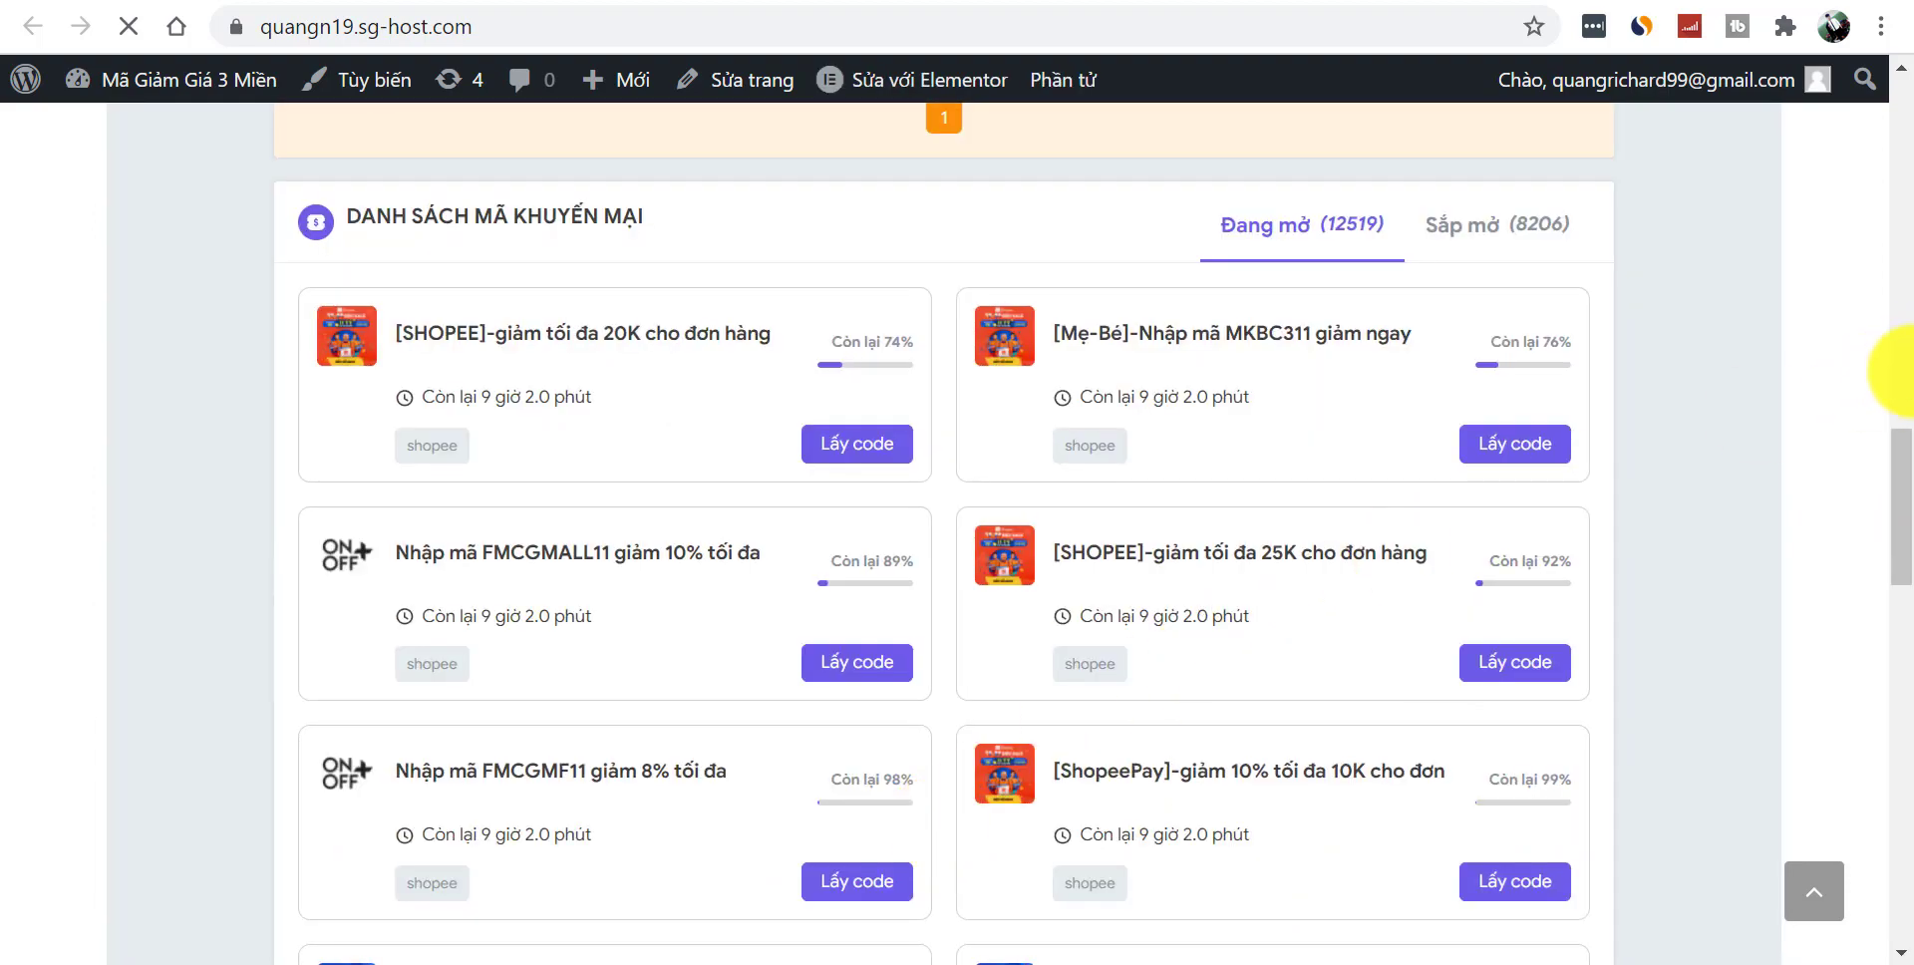
left_click_drag(1892, 469, 1910, 660)
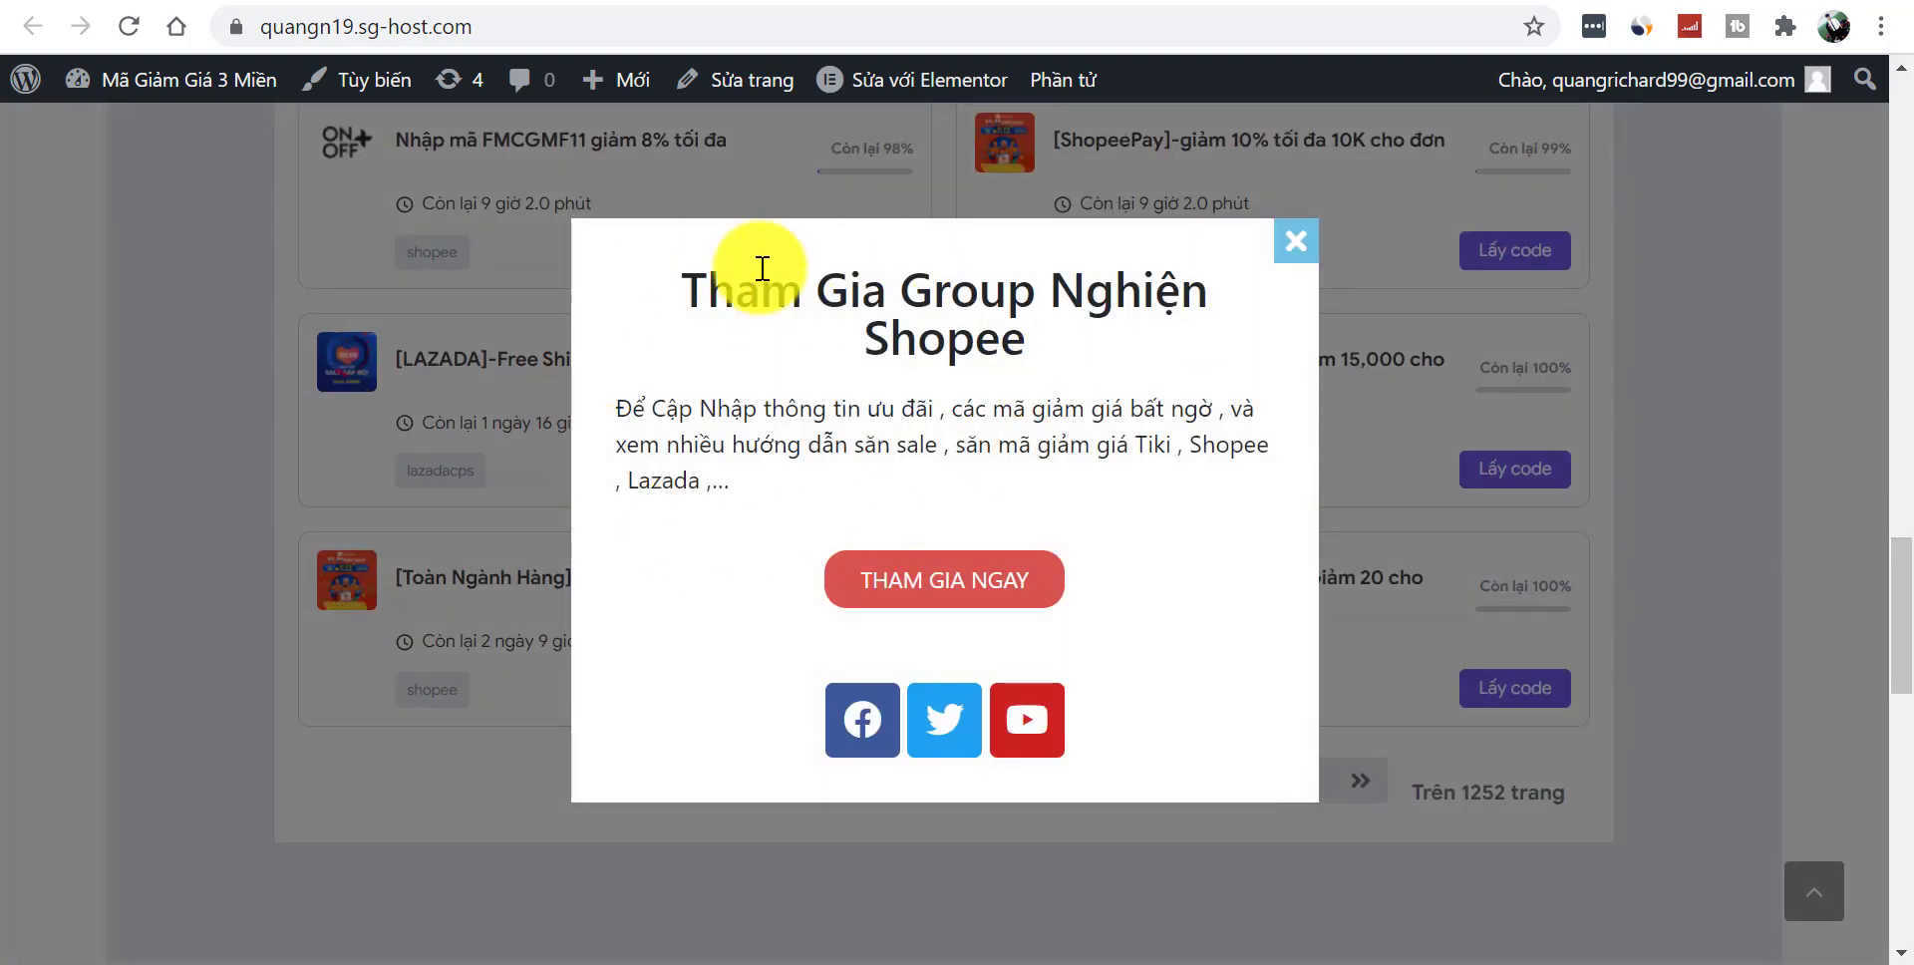
left_click_drag(698, 409, 884, 480)
left_click(803, 337)
left_click_drag(743, 286, 1154, 475)
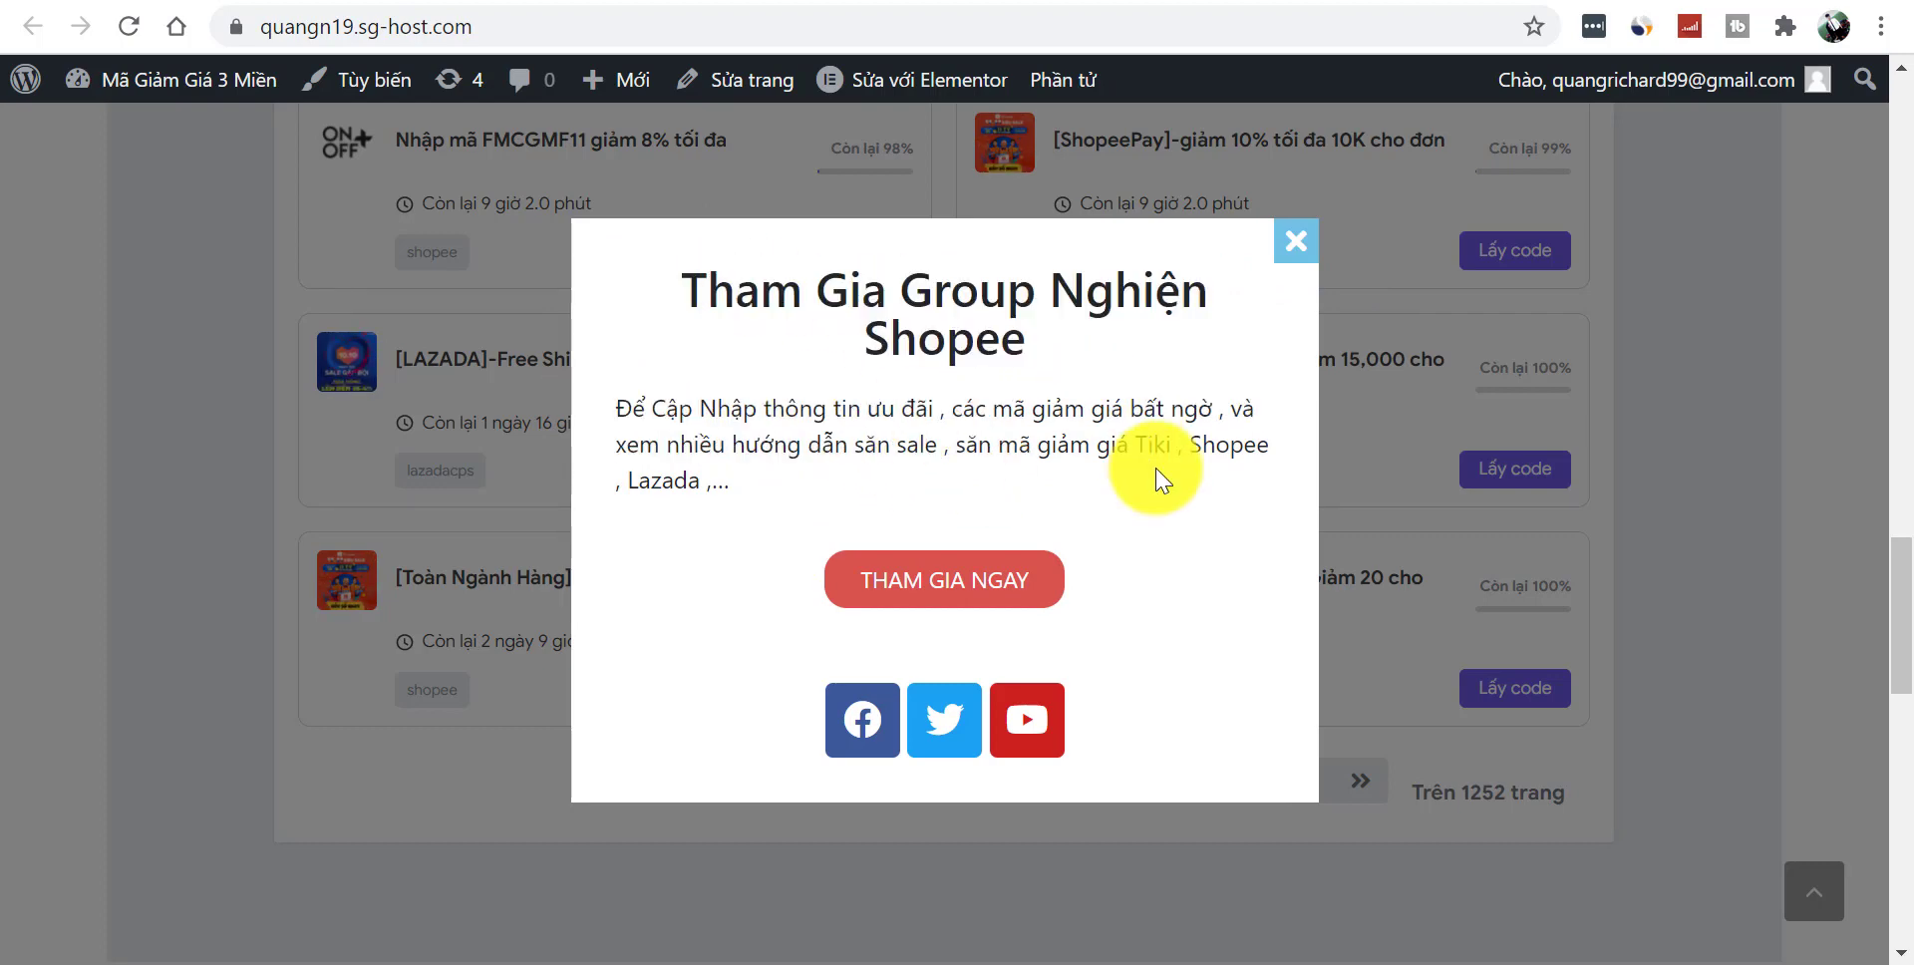
triple_click(1124, 432)
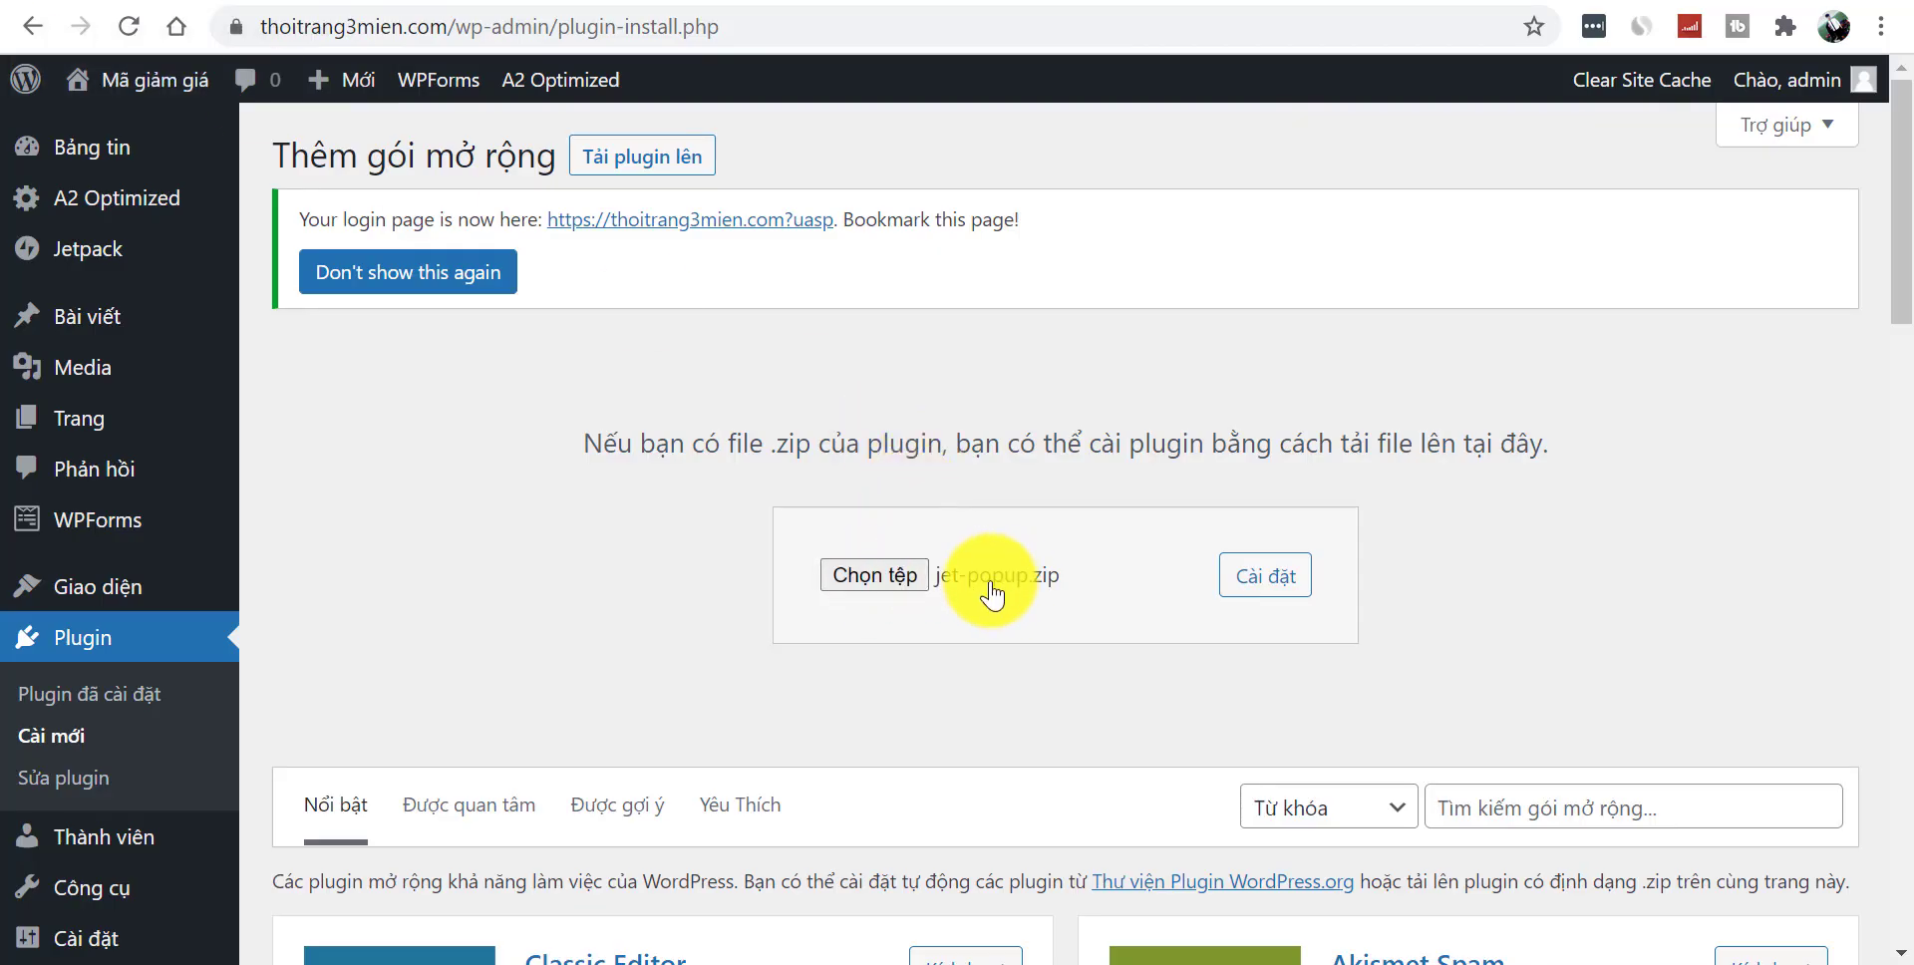
- Install jet-popup.zip, then select all installed plugins except Akismet Anti-Spam
left_click(1264, 588)
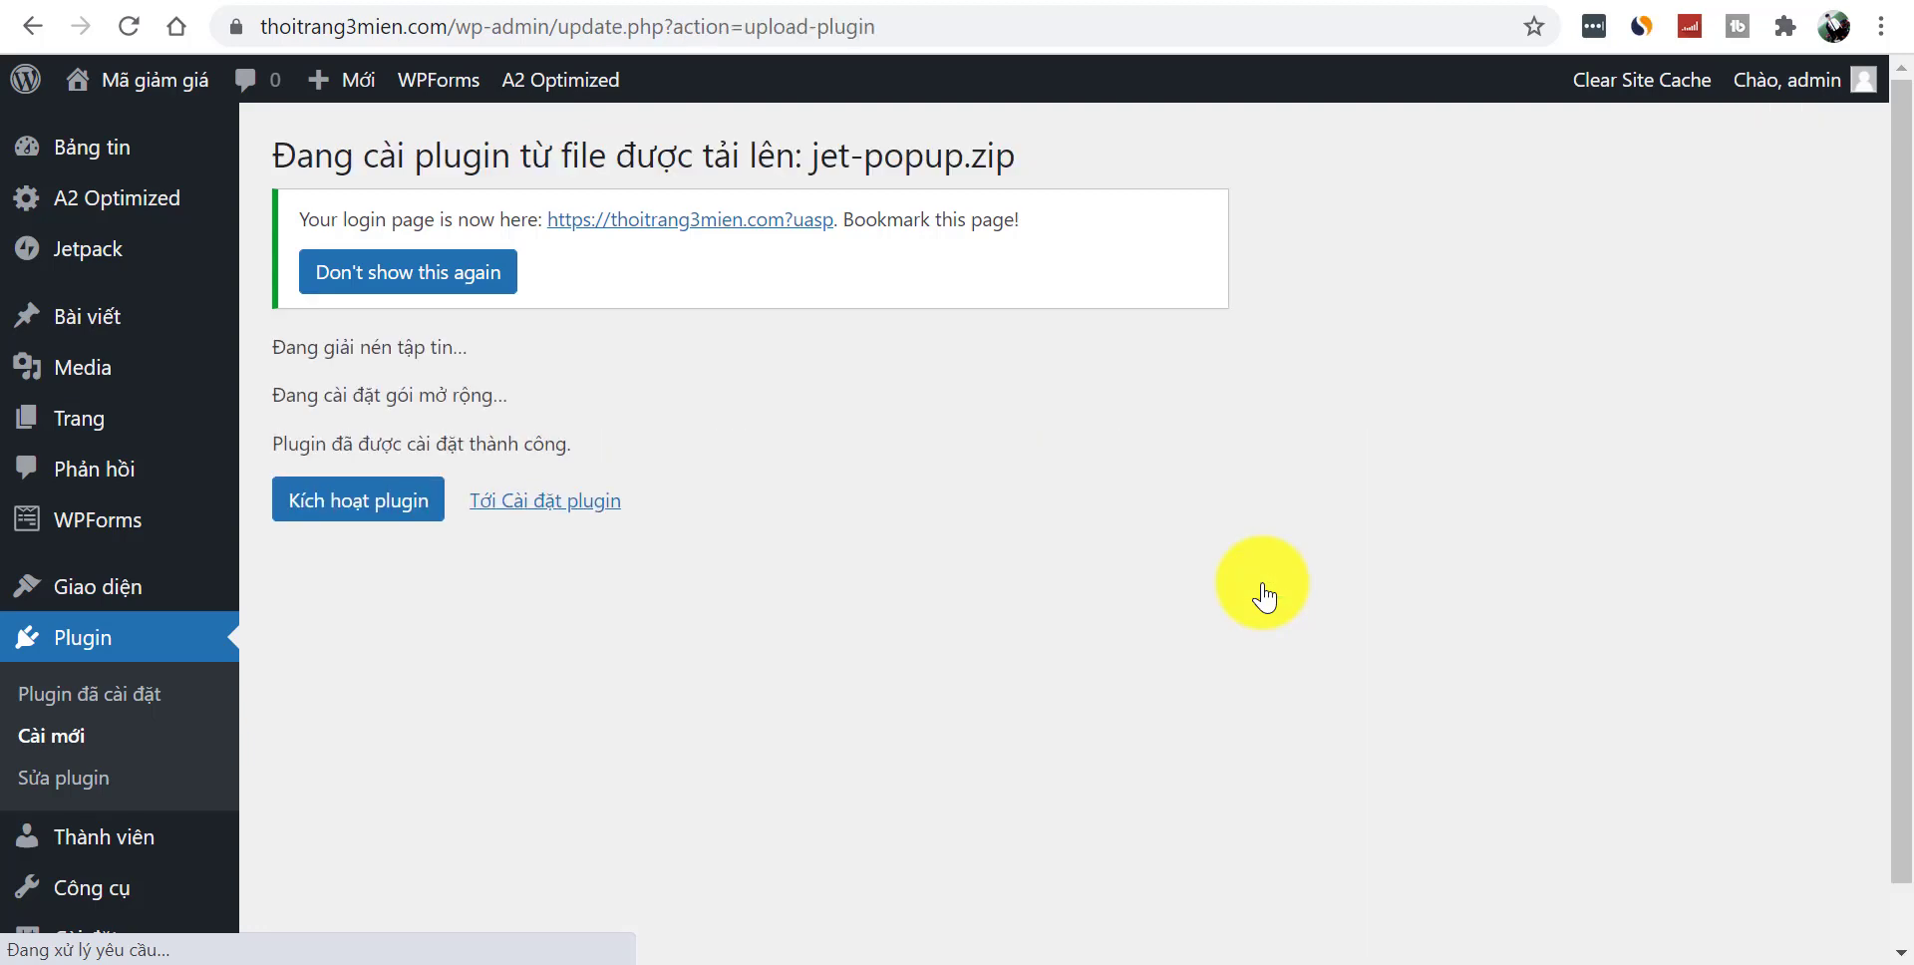
left_click(554, 503)
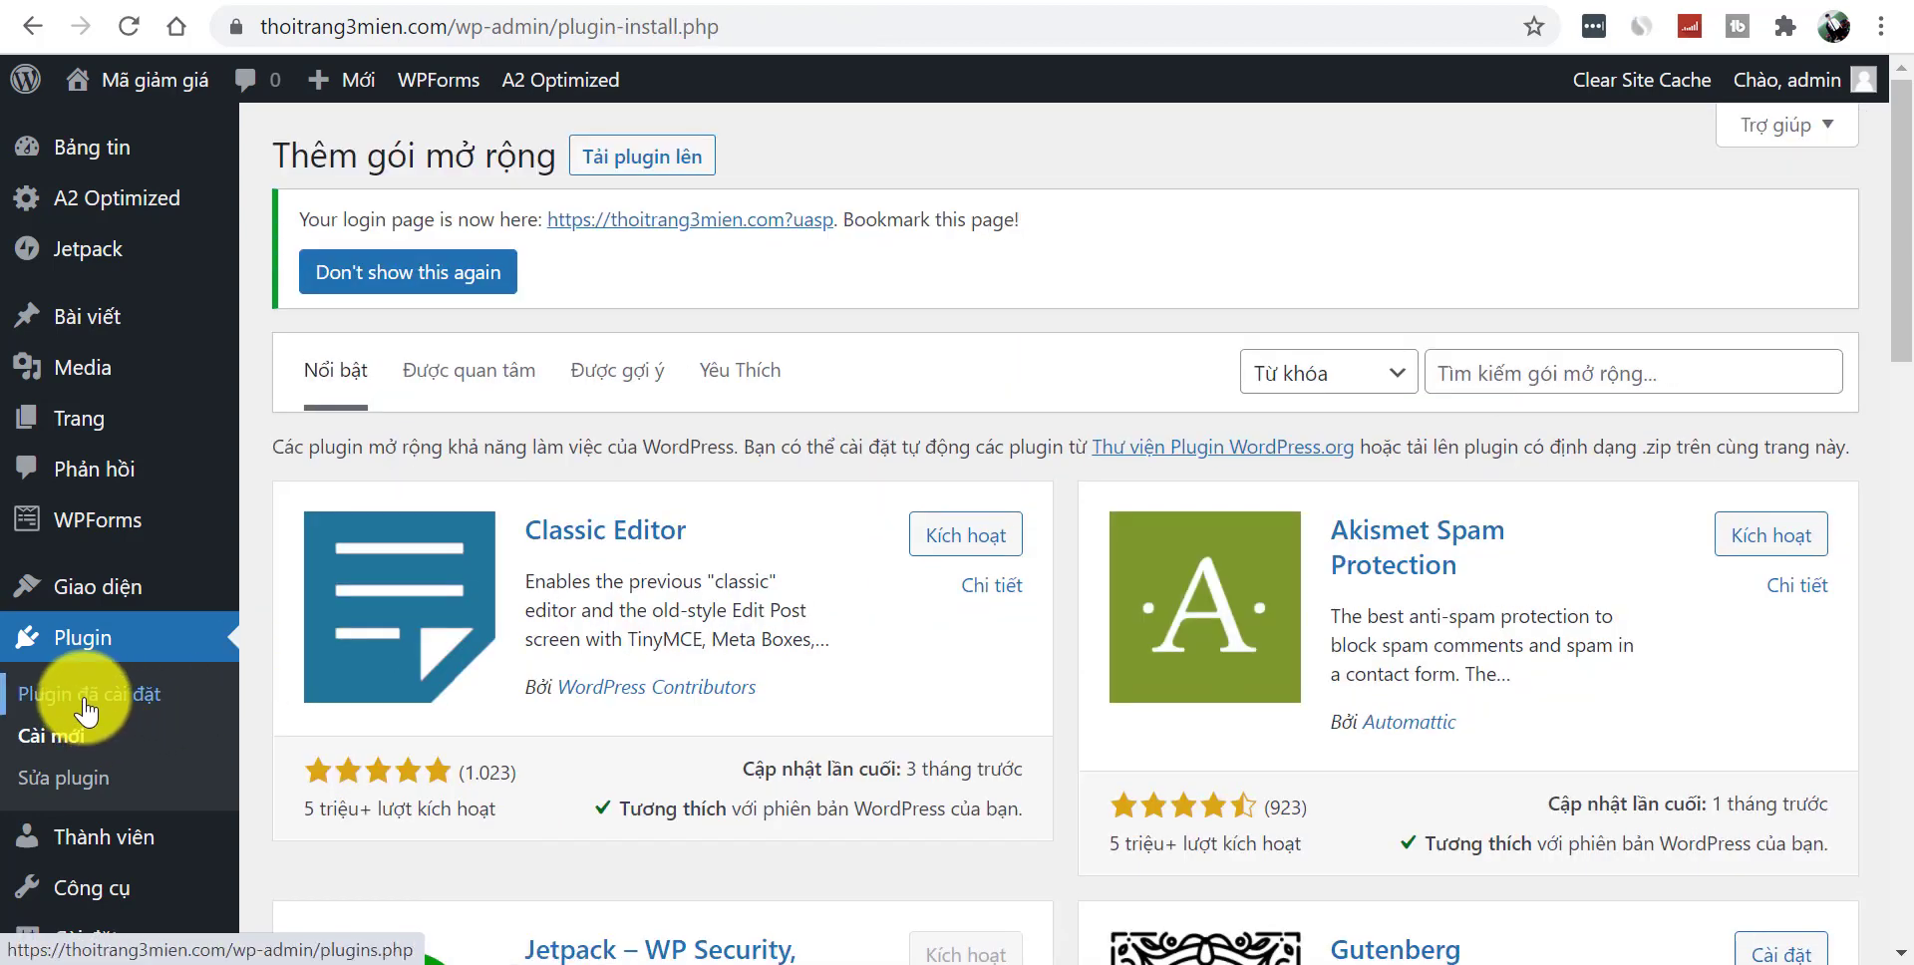
left_click(87, 711)
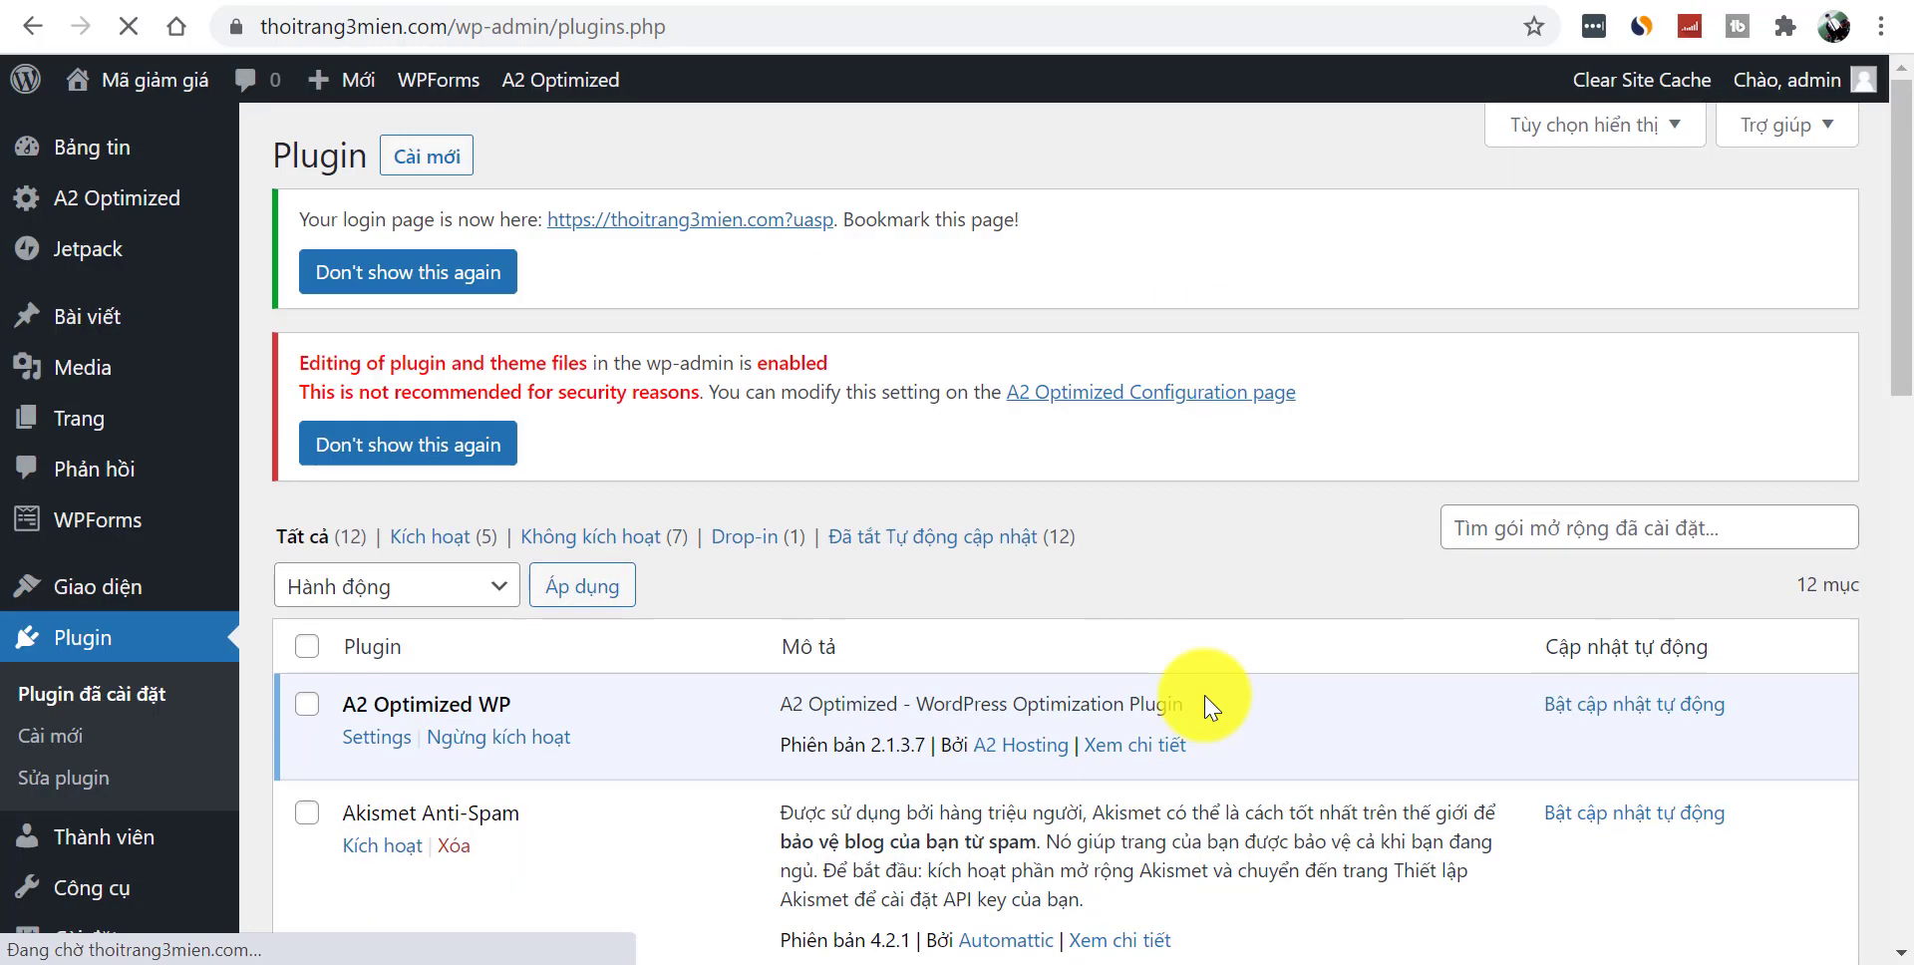
left_click(307, 648)
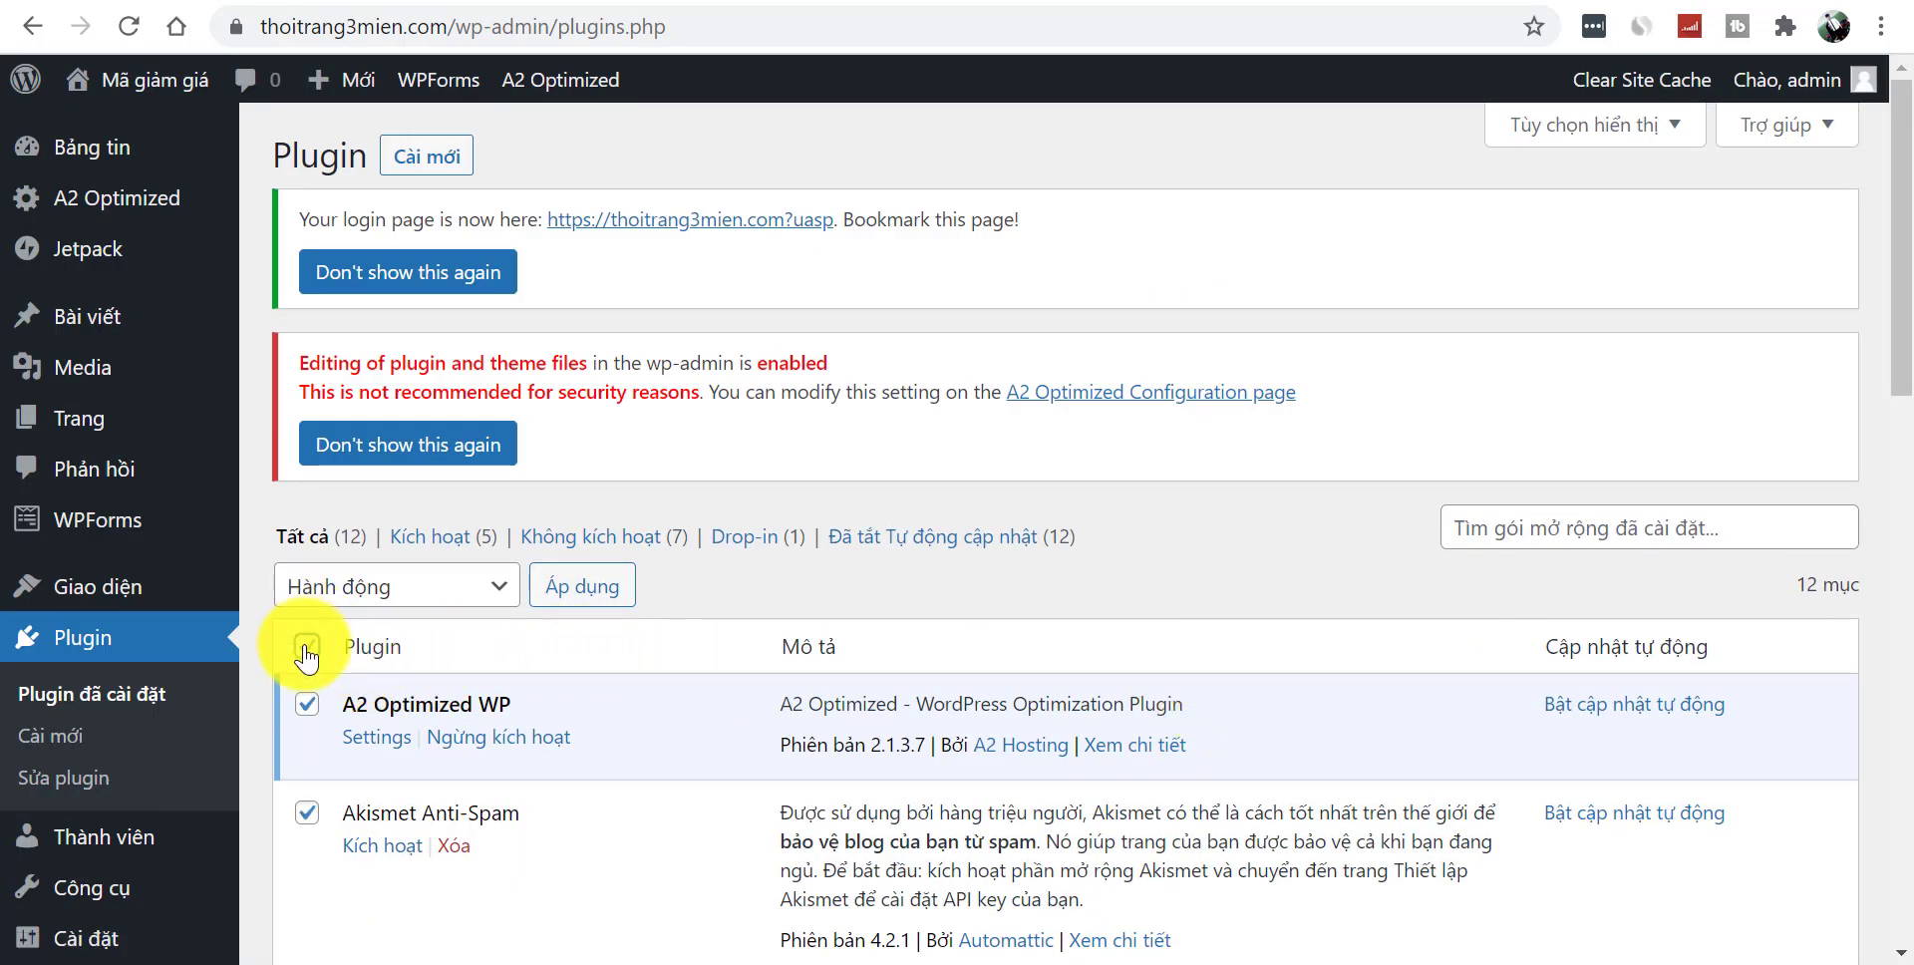
left_click(307, 813)
- Bulk-activate the selected plugins and view the site's public front page
left_click_drag(1900, 309, 1899, 149)
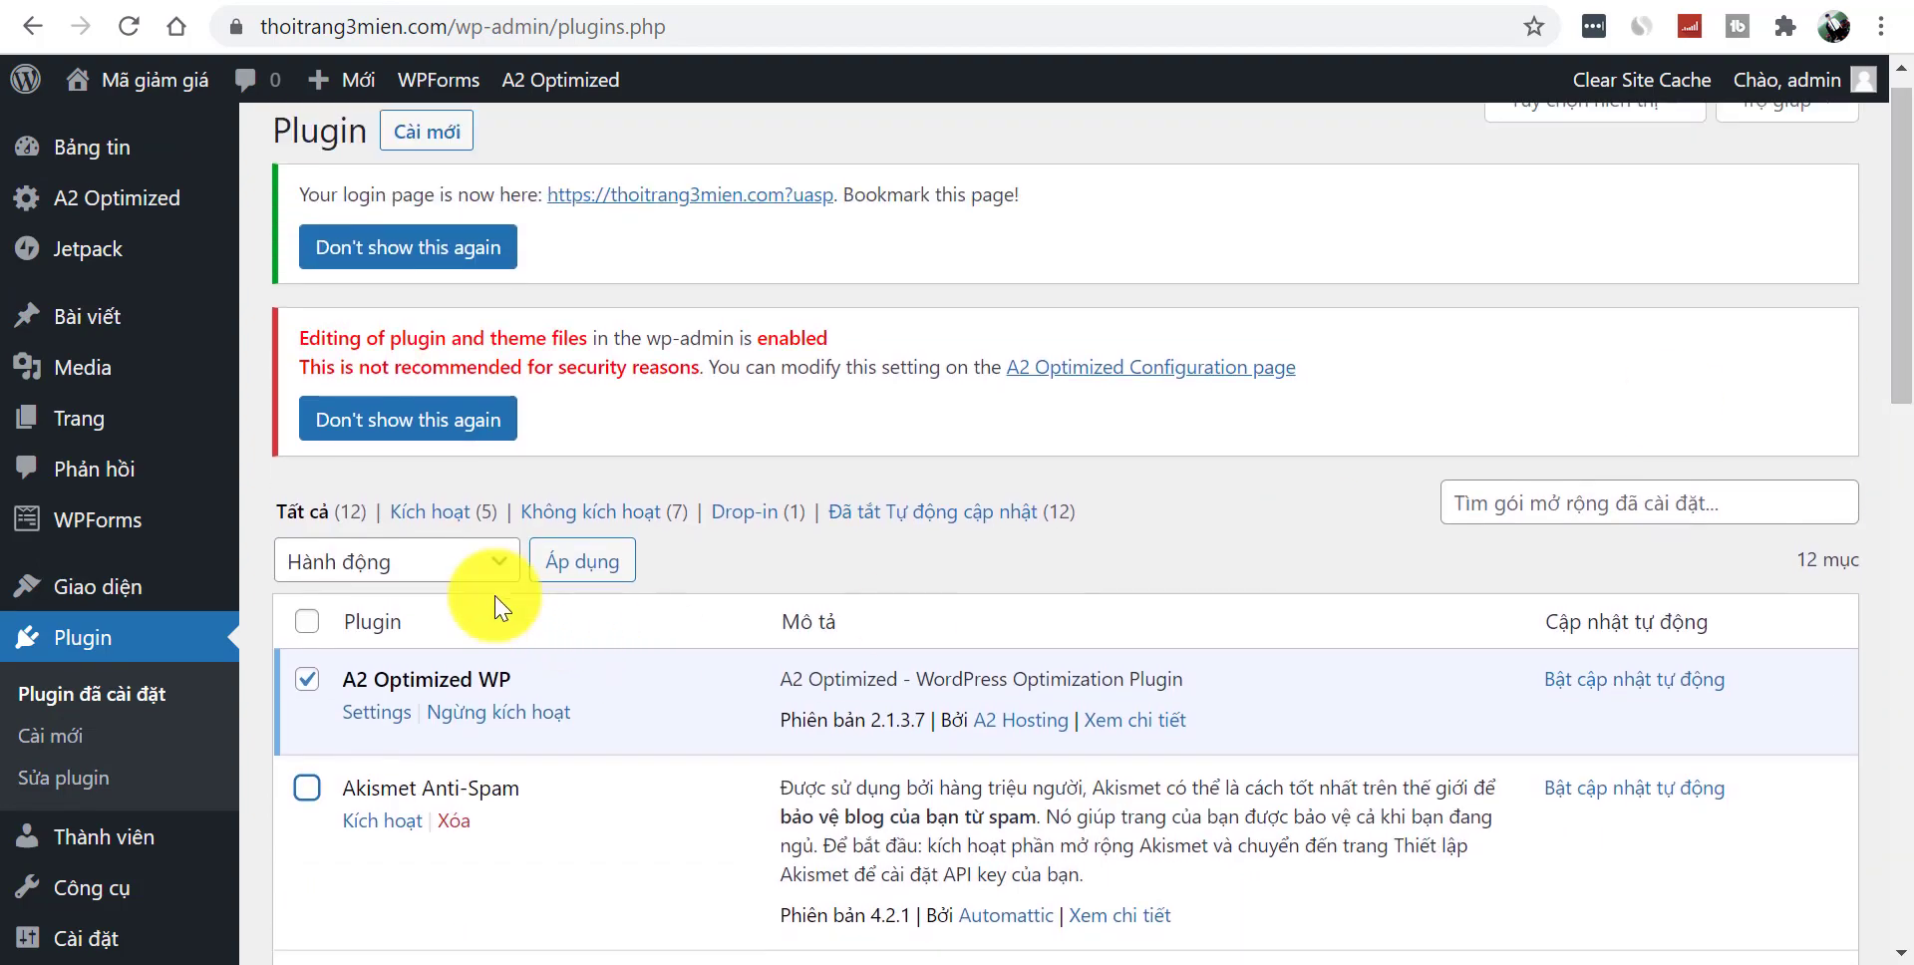
left_click(417, 569)
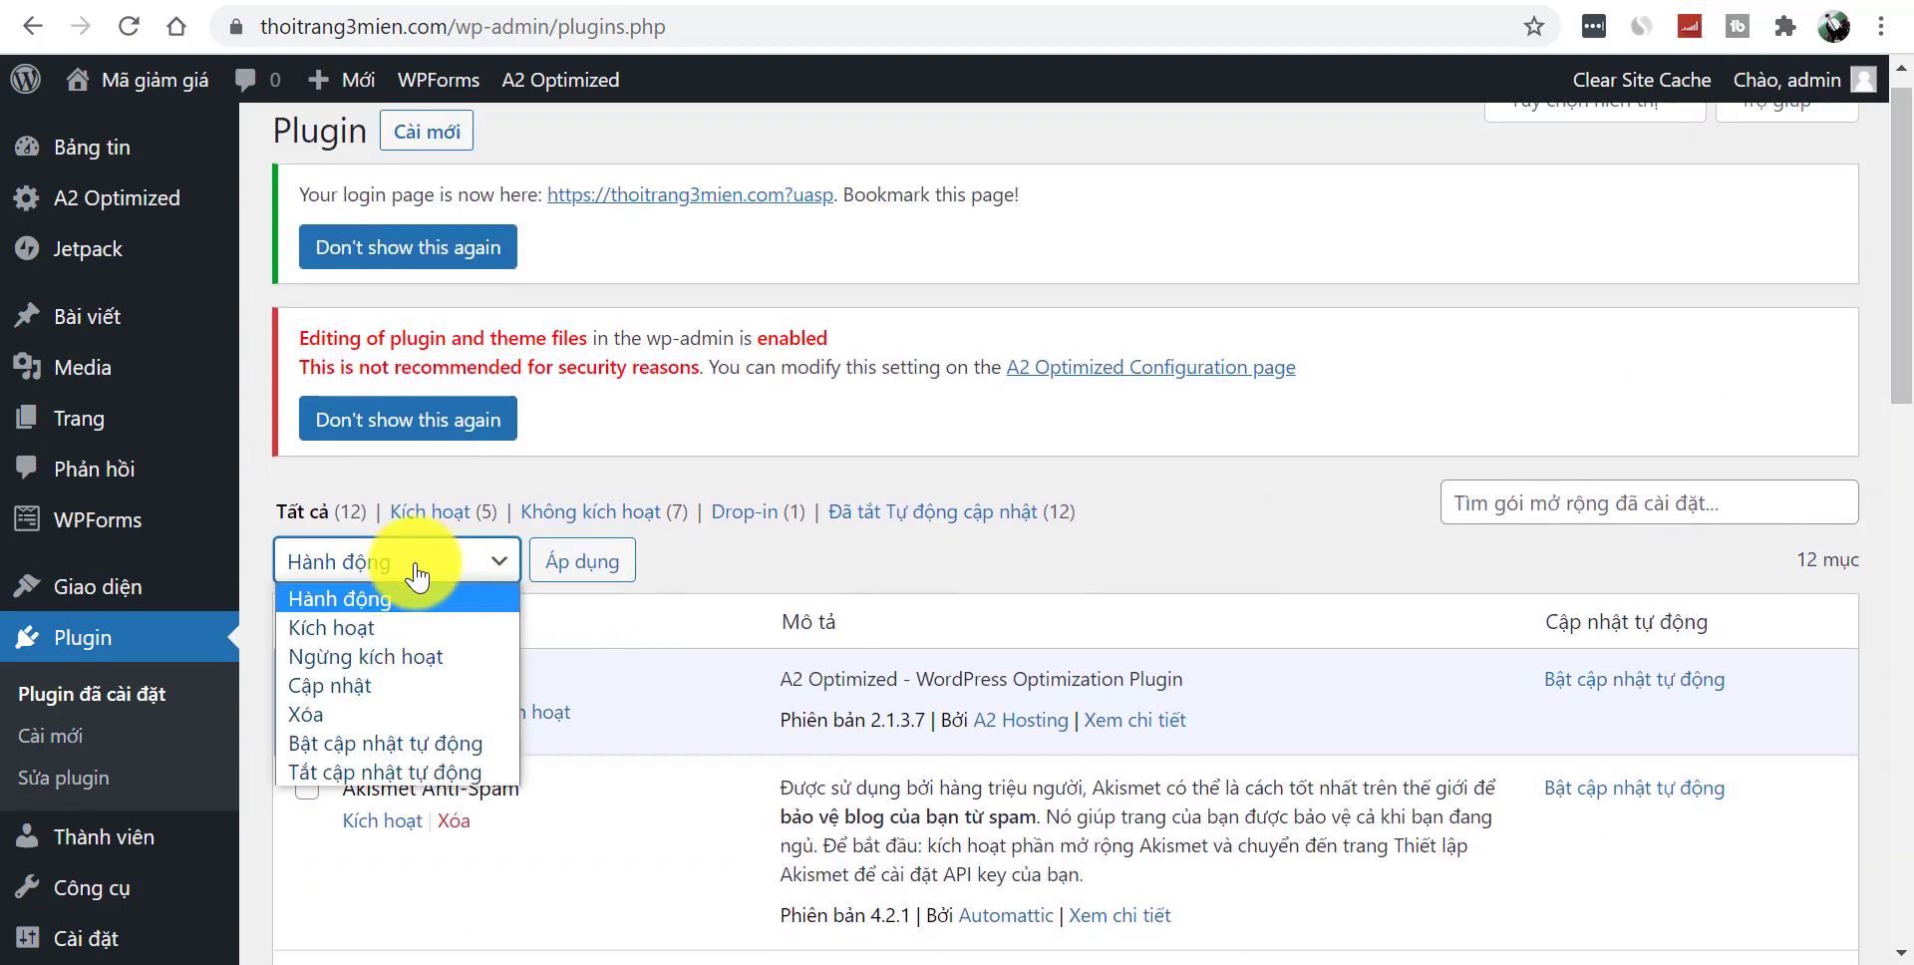
left_click(376, 628)
left_click(598, 576)
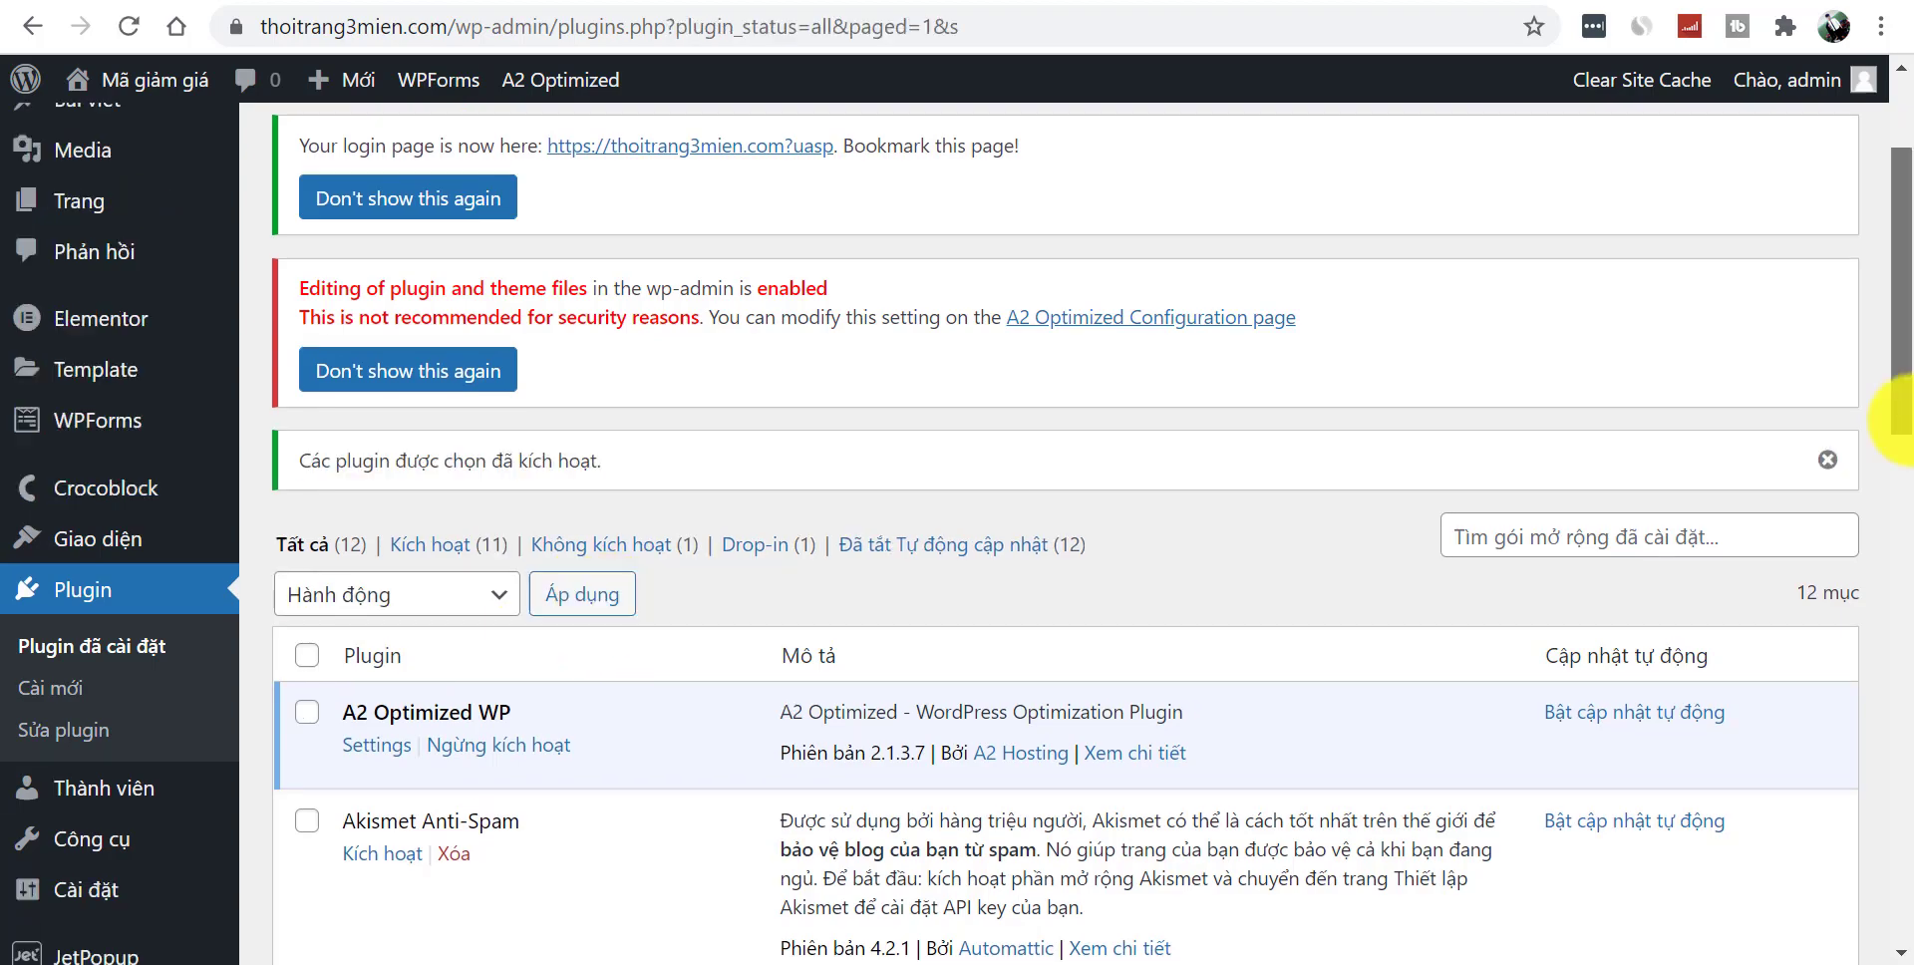
left_click_drag(1900, 406, 1899, 267)
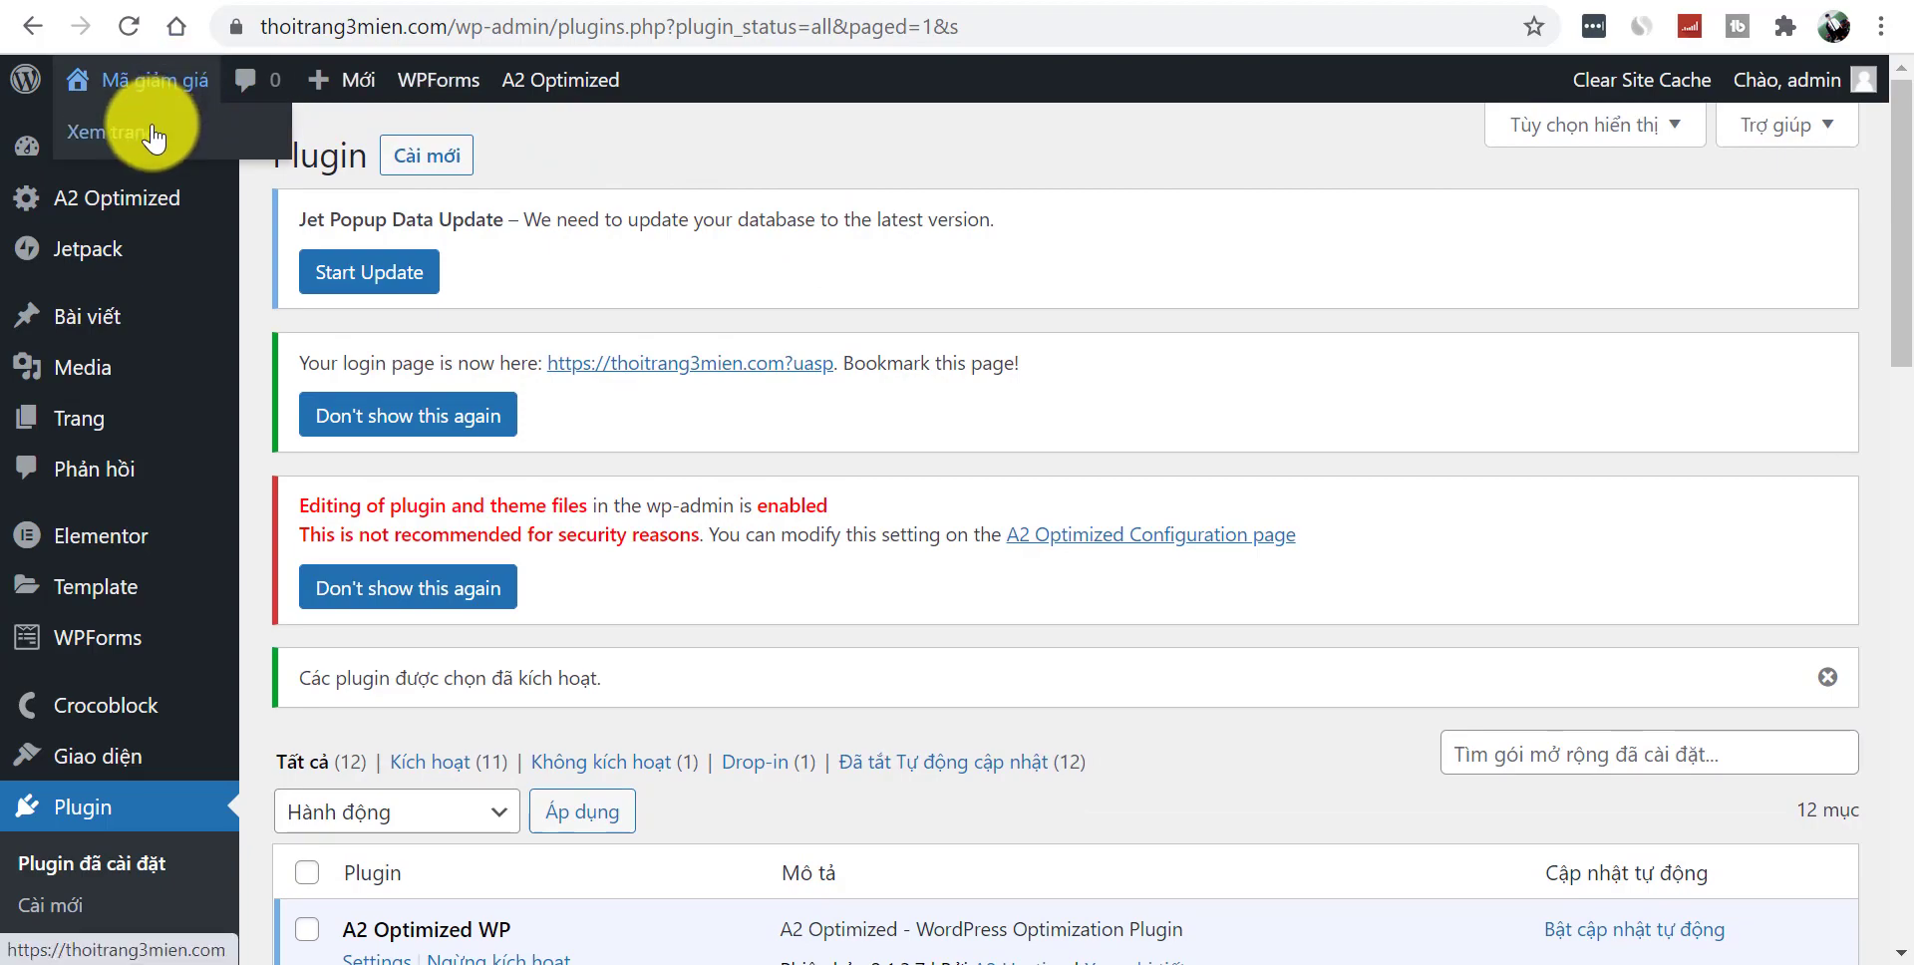
left_click(160, 80)
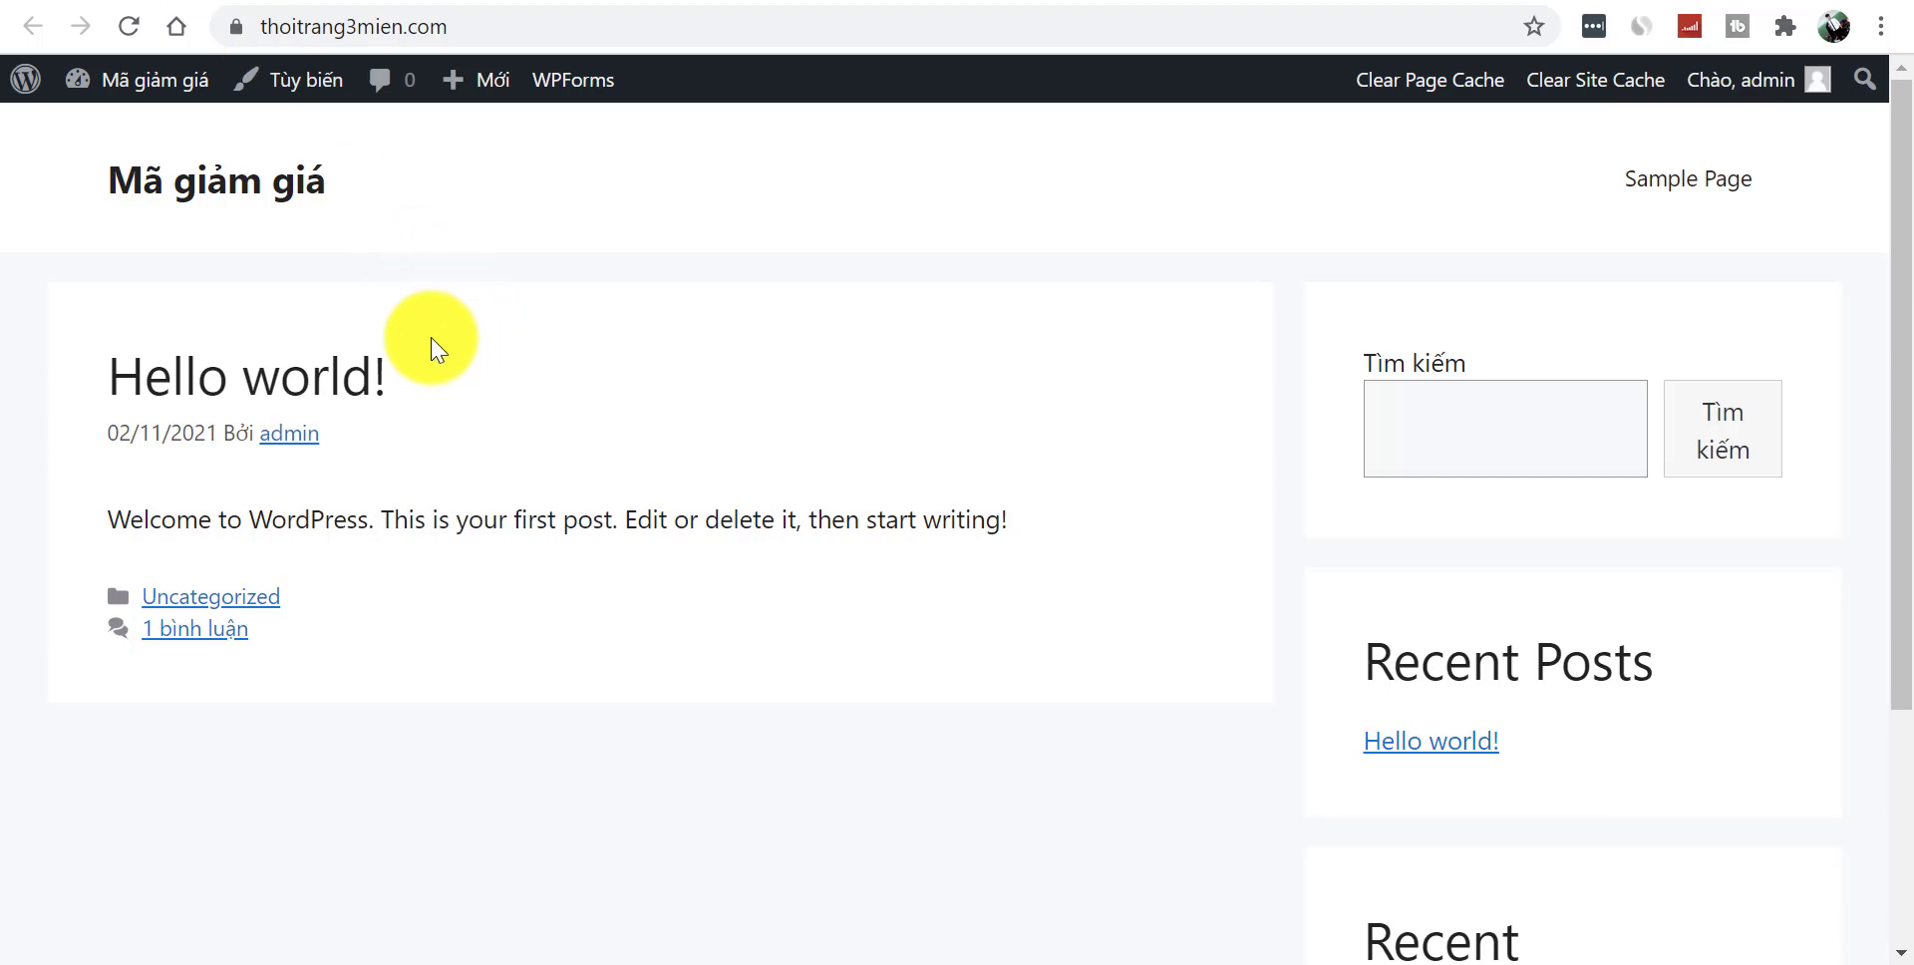
- Reload and scroll the plain WordPress front page, then switch to the magiamgia.com reference tab
left_click(237, 193)
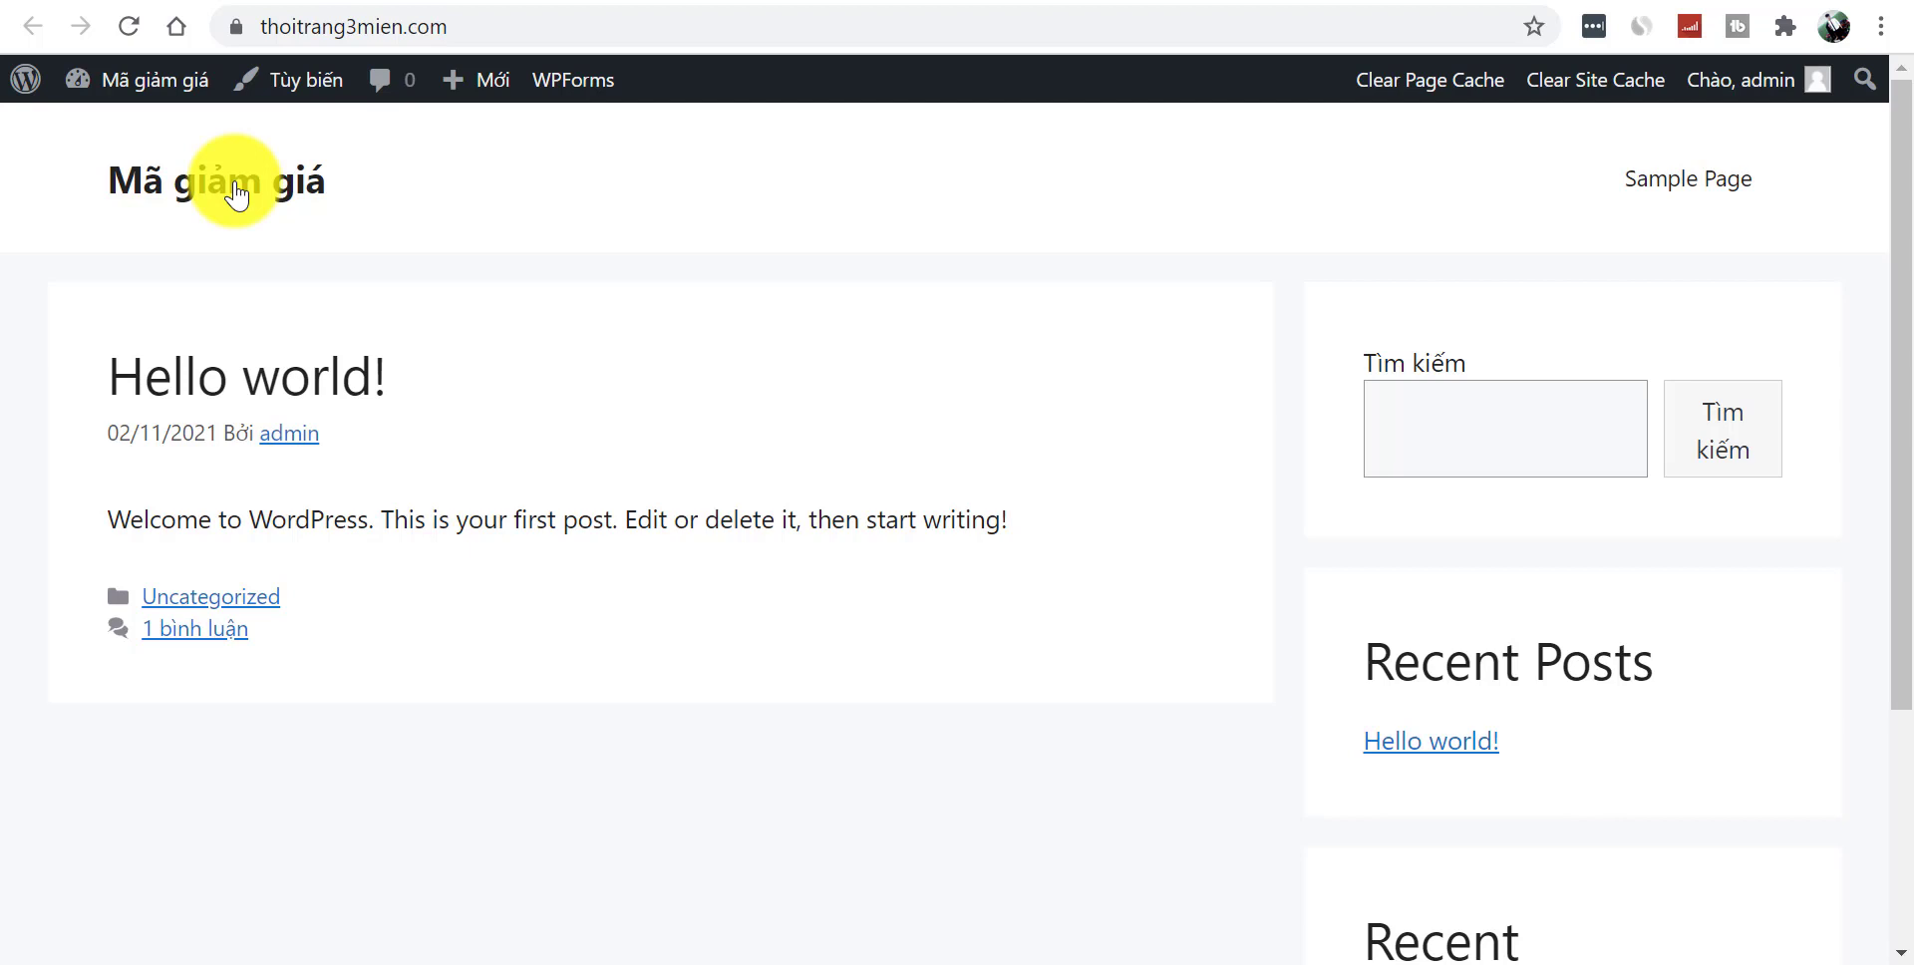
left_click_drag(1882, 554, 1892, 206)
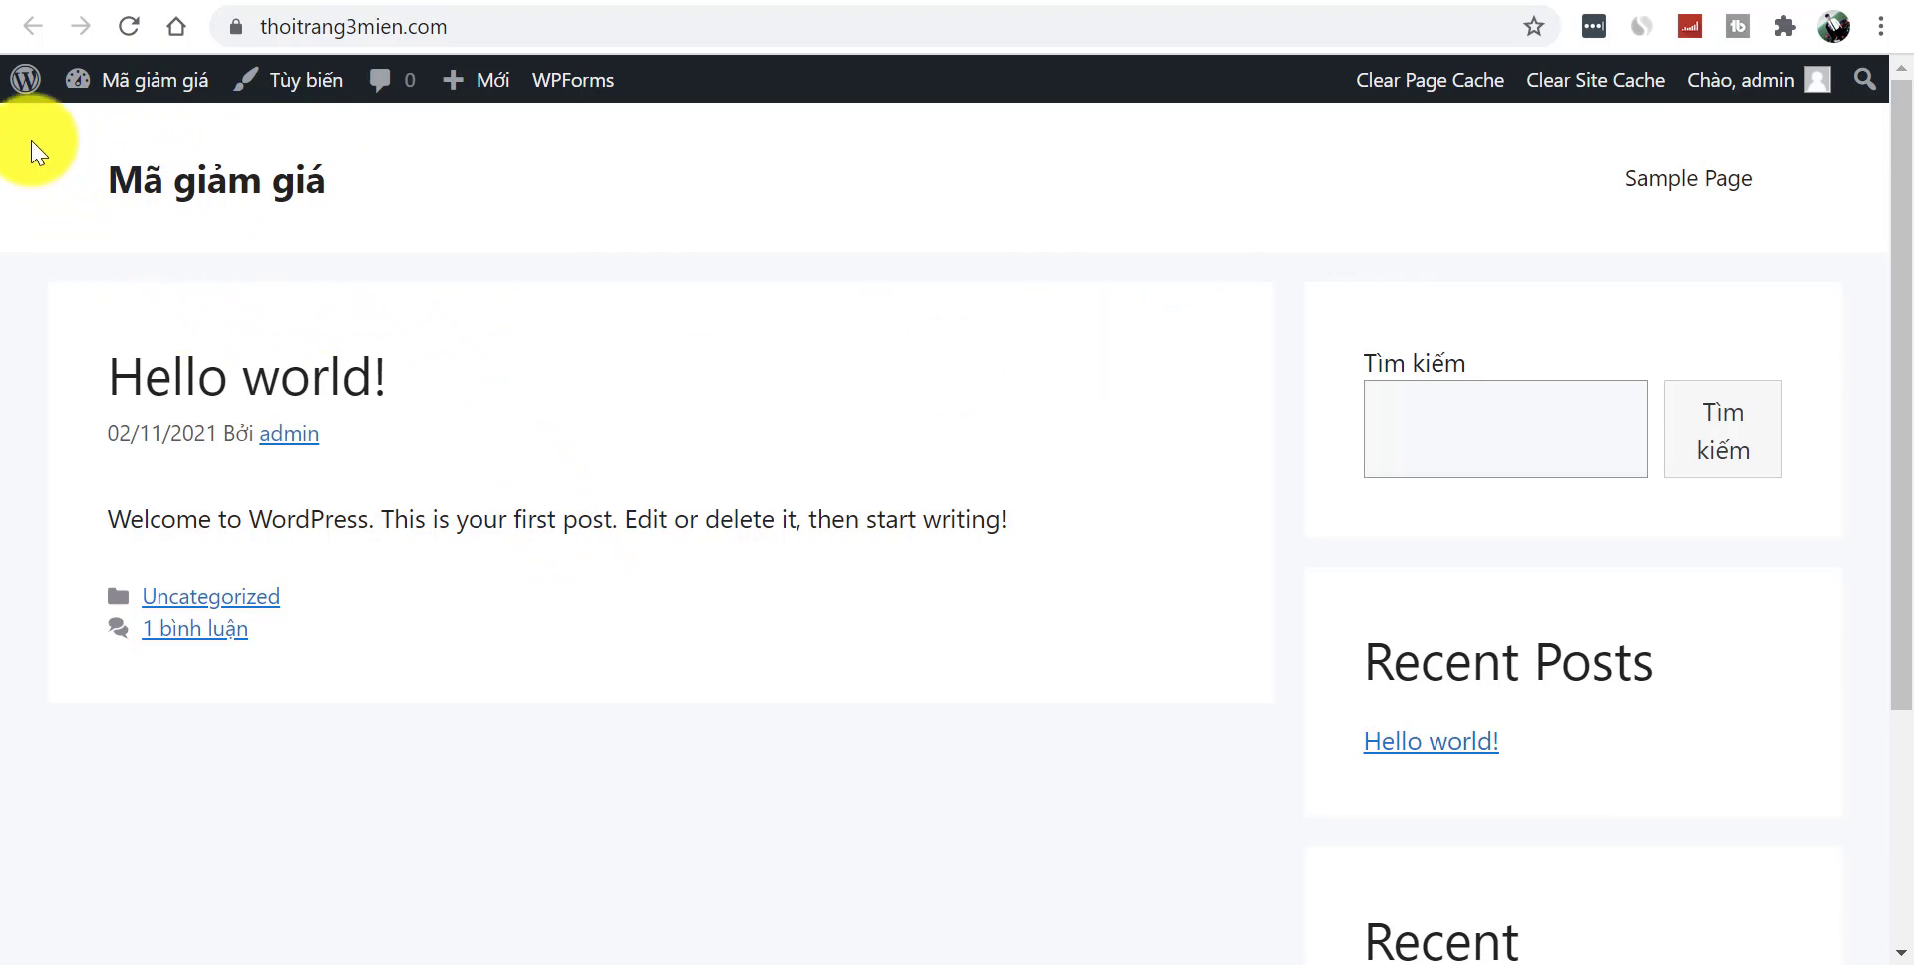
left_click(627, 3)
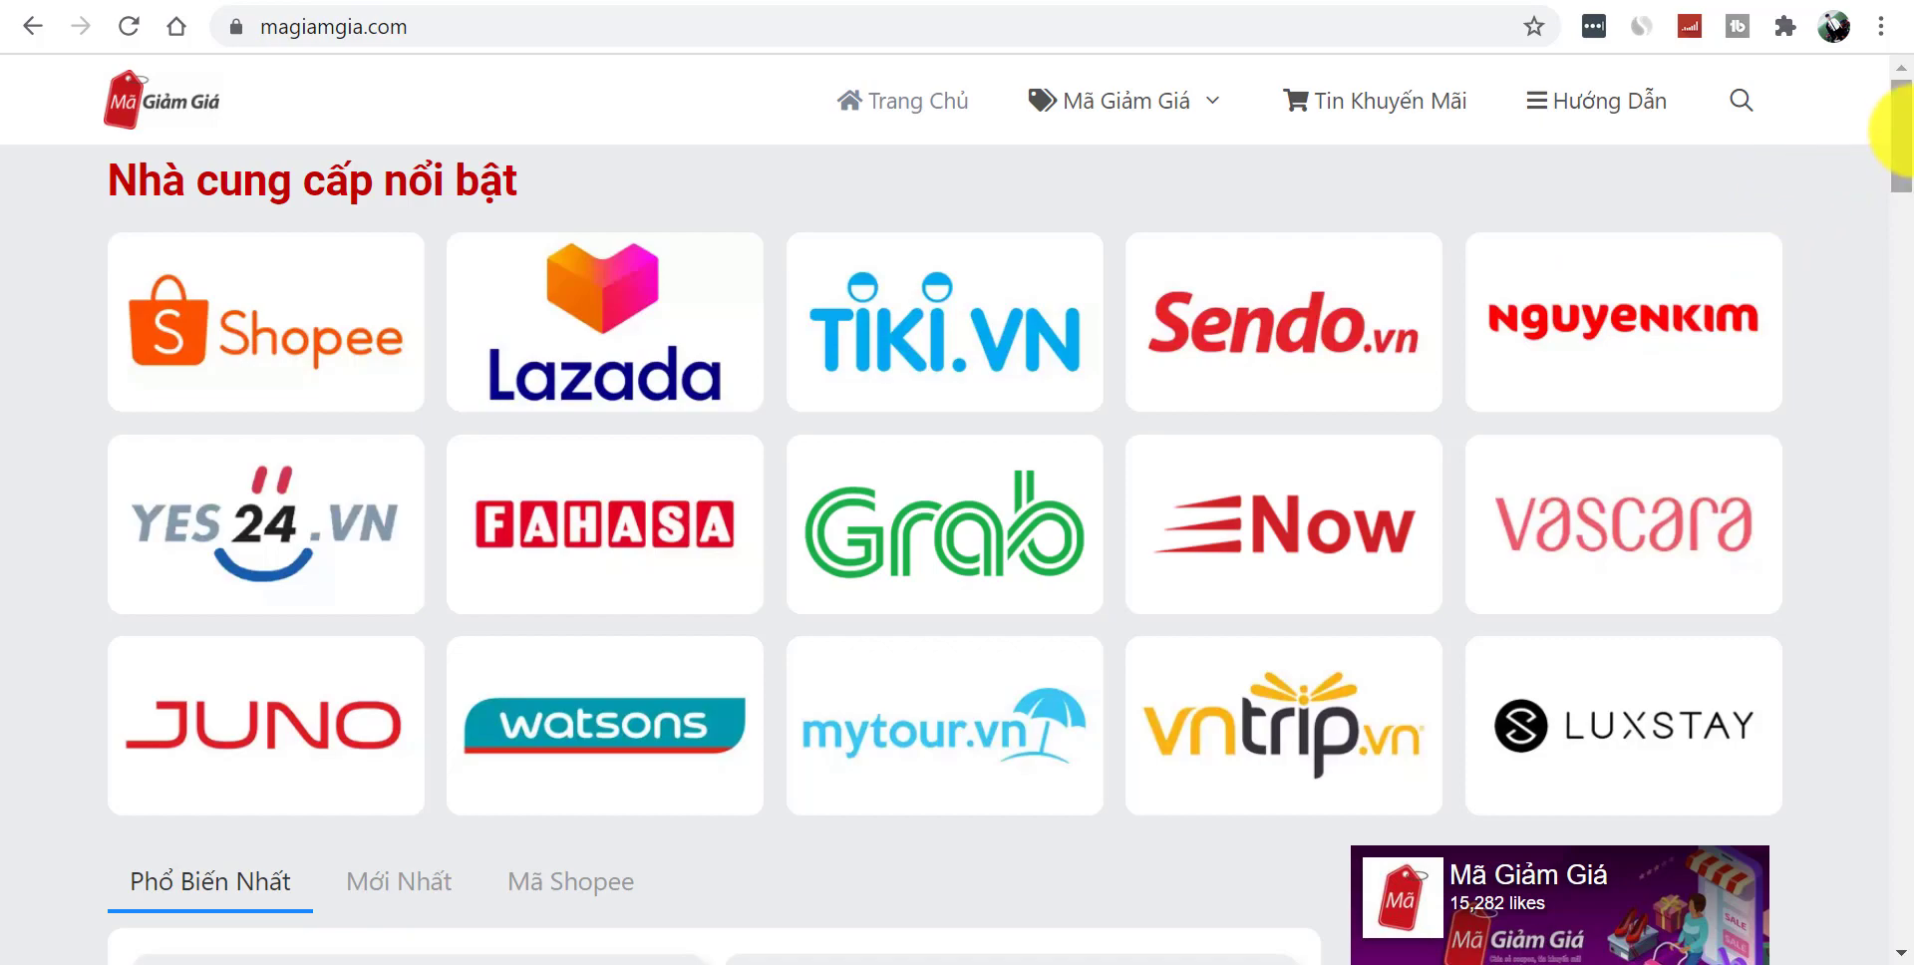
left_click_drag(1902, 117, 1909, 264)
scroll(1895, 266, "down", 5)
scroll(1893, 200, "up", 5)
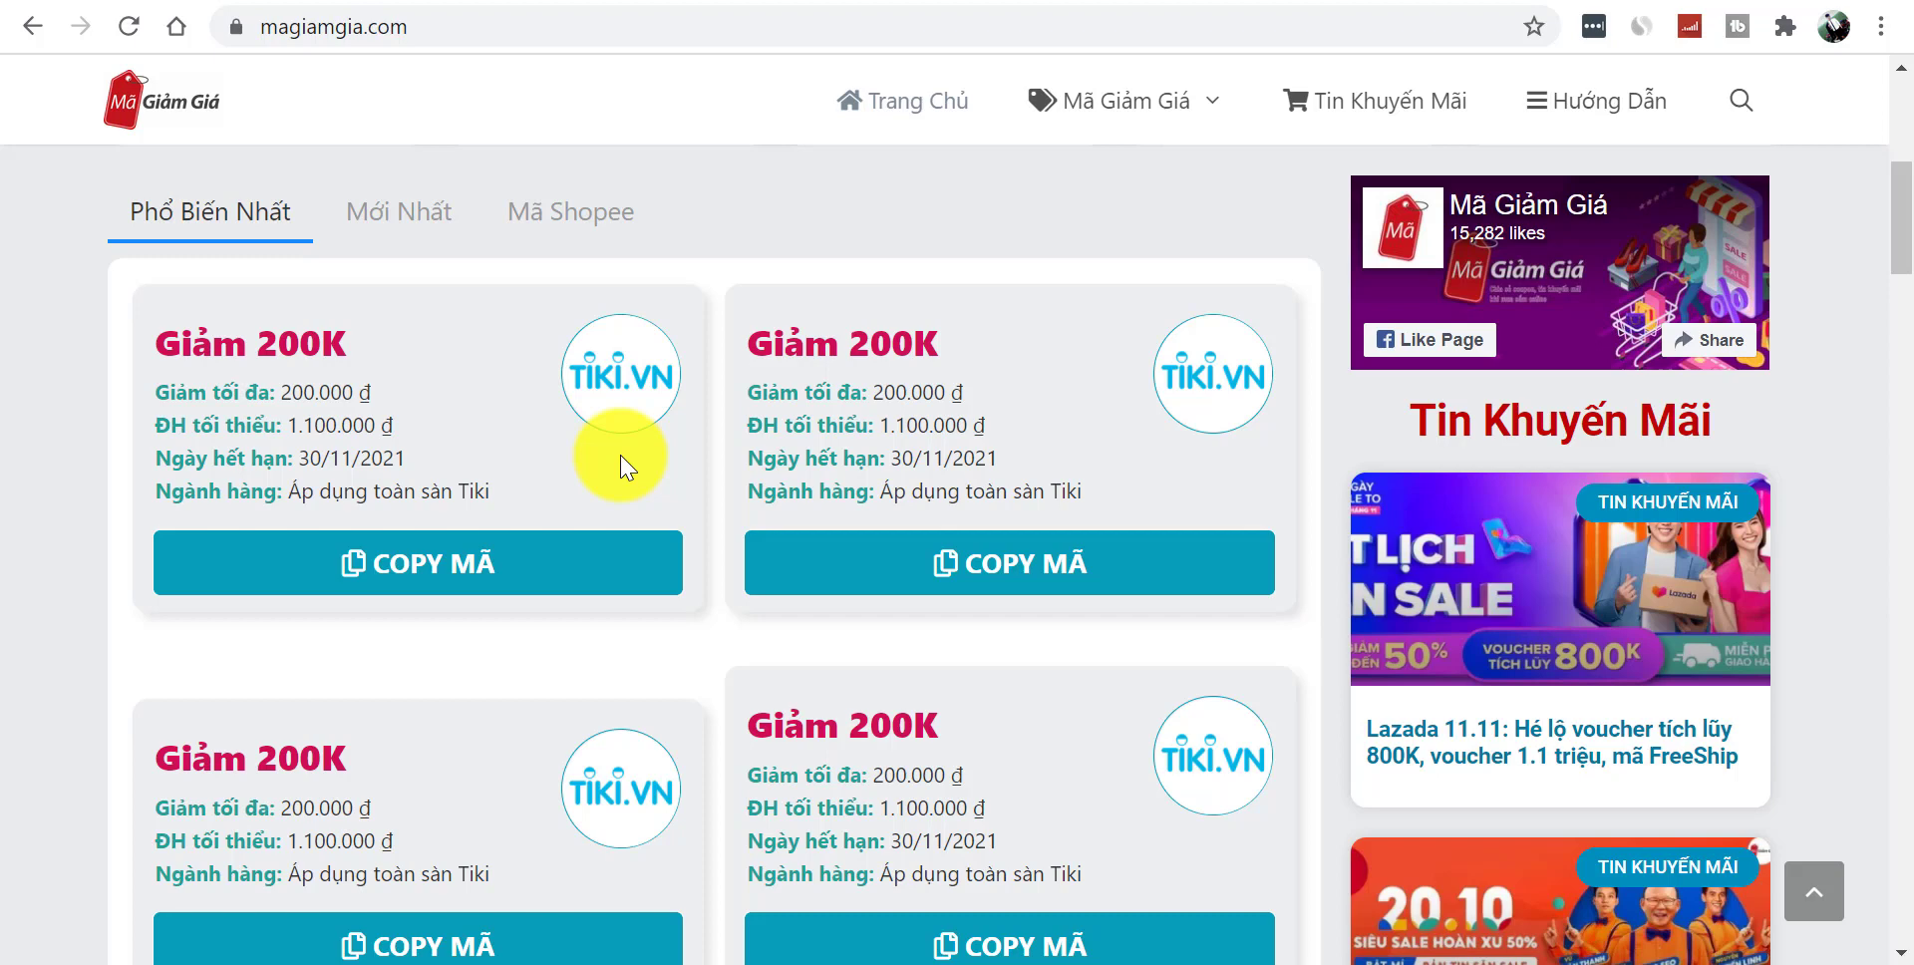
left_click_drag(1902, 245, 1909, 219)
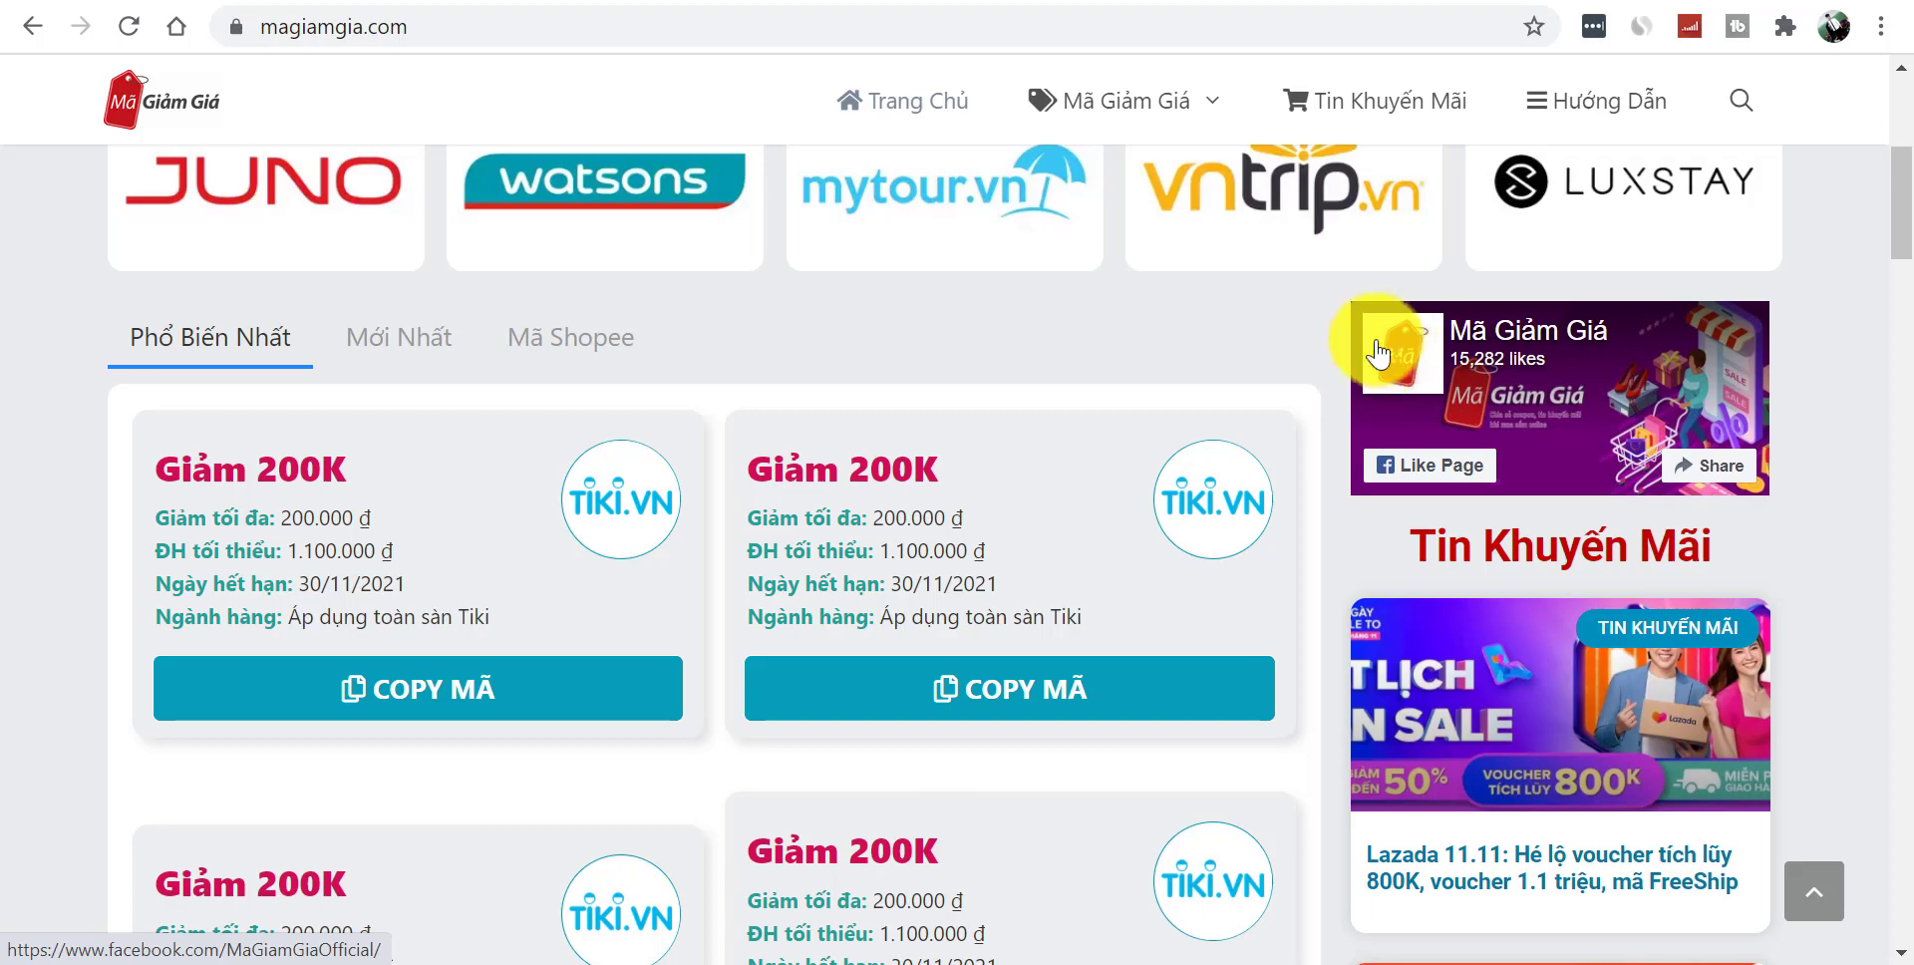
scroll(1884, 220, "down", 4)
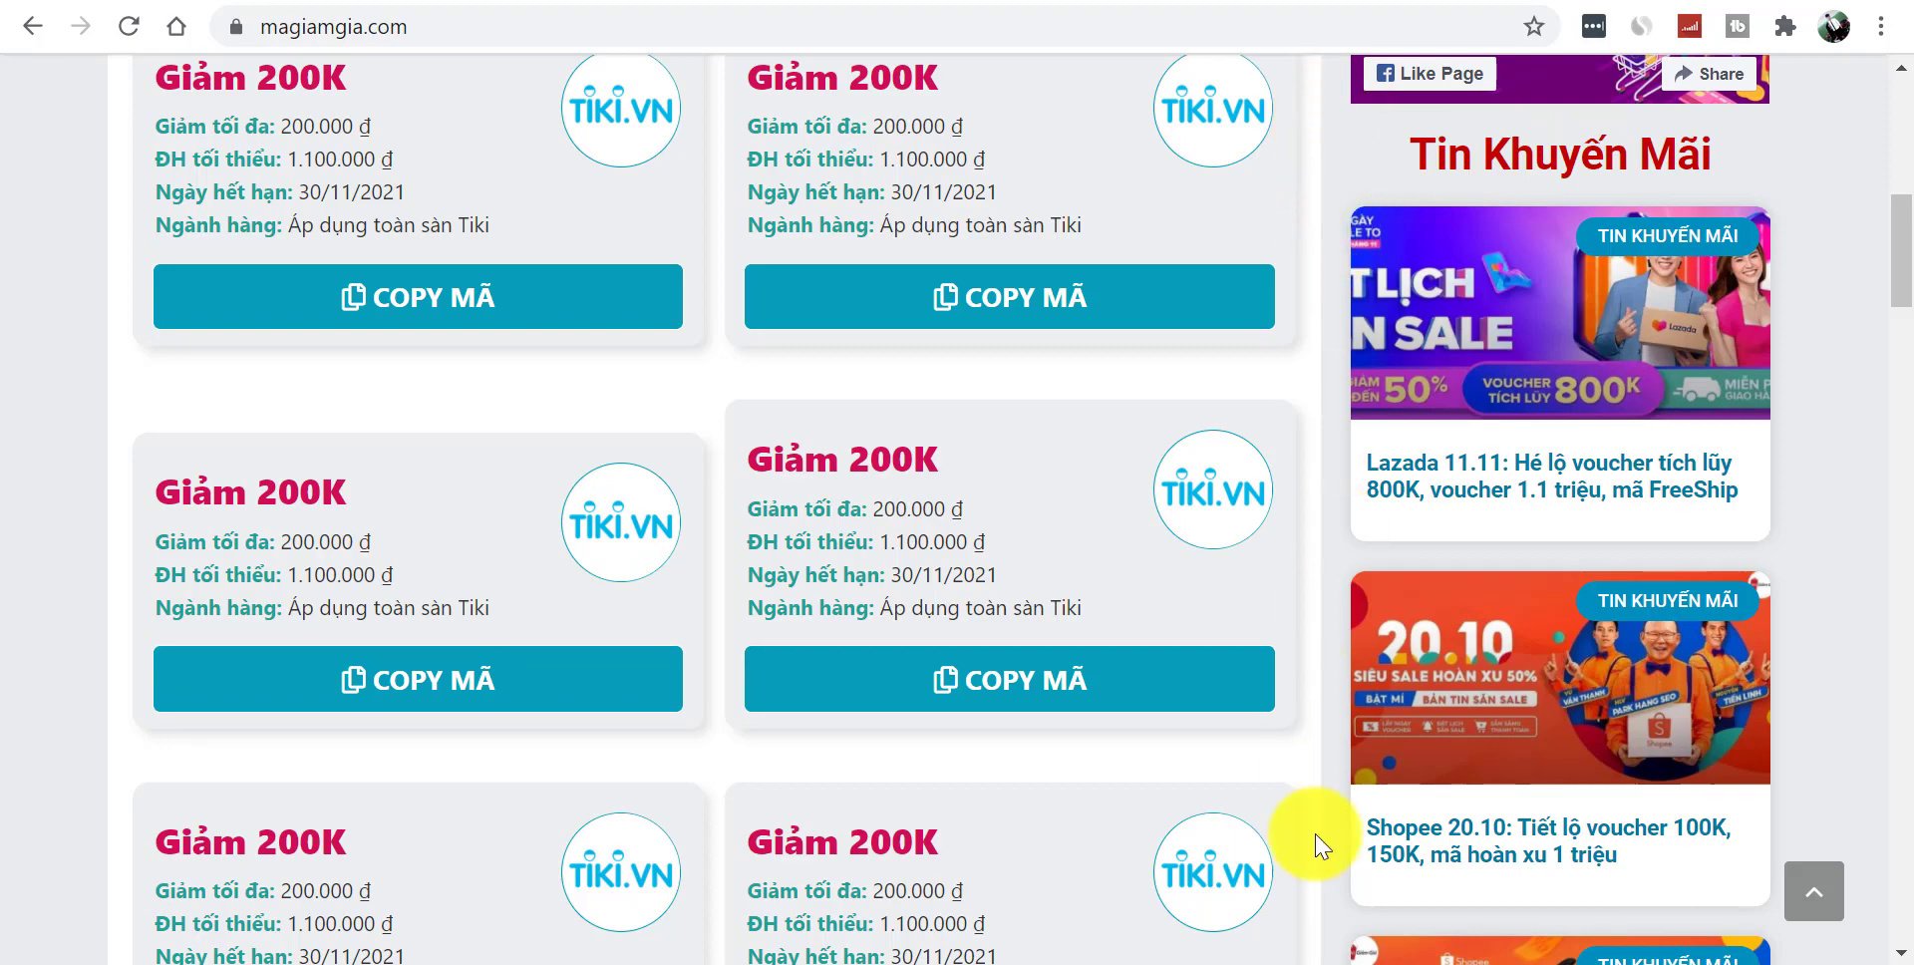
scroll(1904, 229, "up", 6)
scroll(1884, 215, "down", 3)
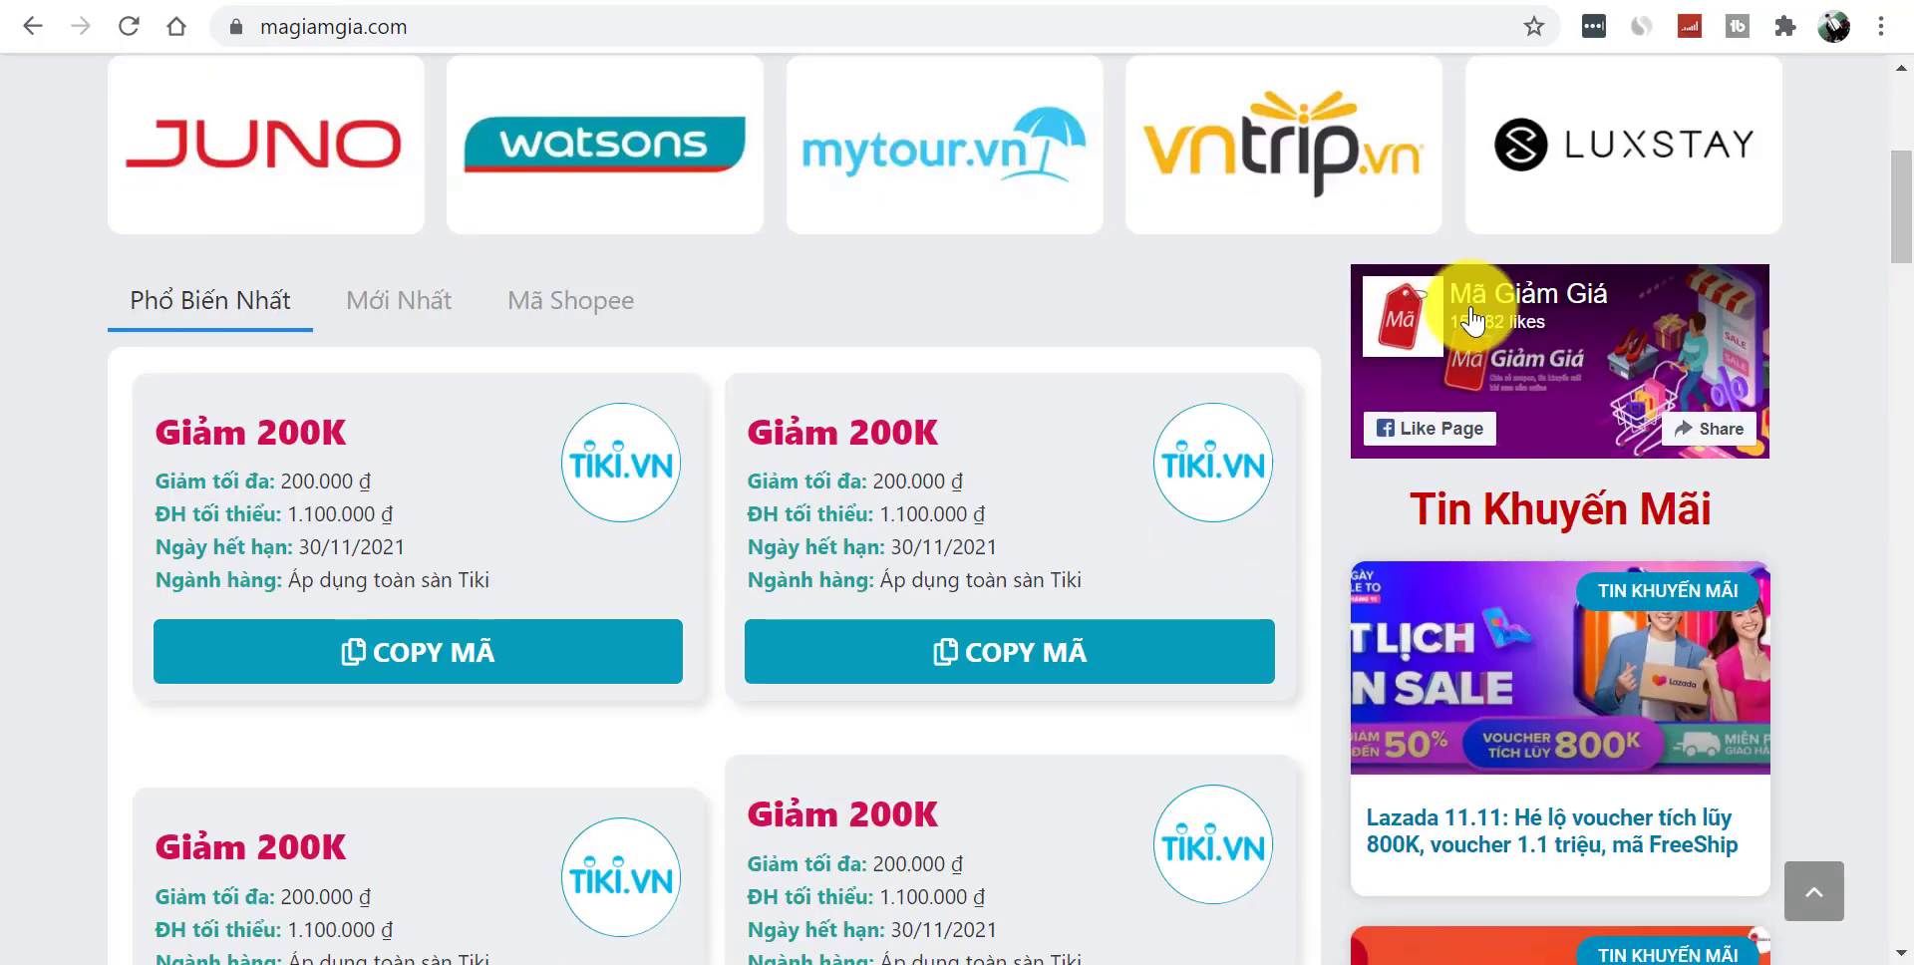
scroll(1840, 261, "down", 5)
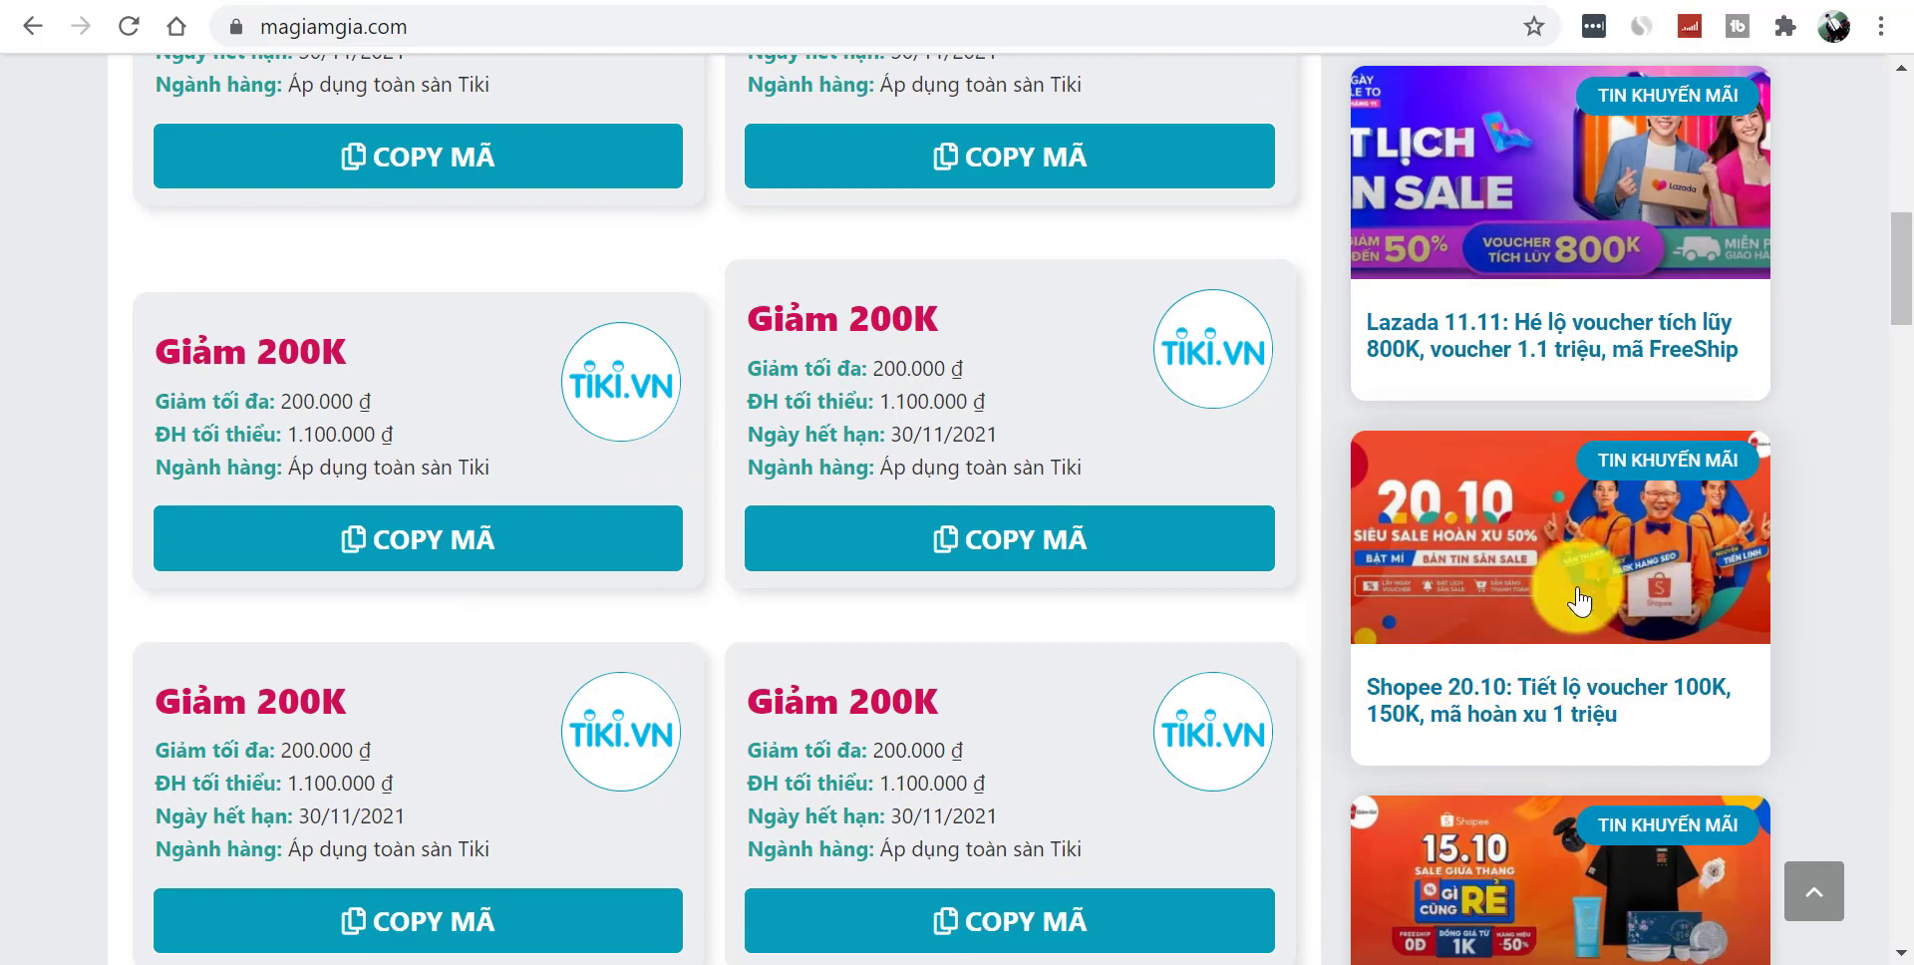
left_click_drag(1898, 299, 1910, 748)
left_click_drag(834, 454, 1310, 444)
left_click(1310, 444)
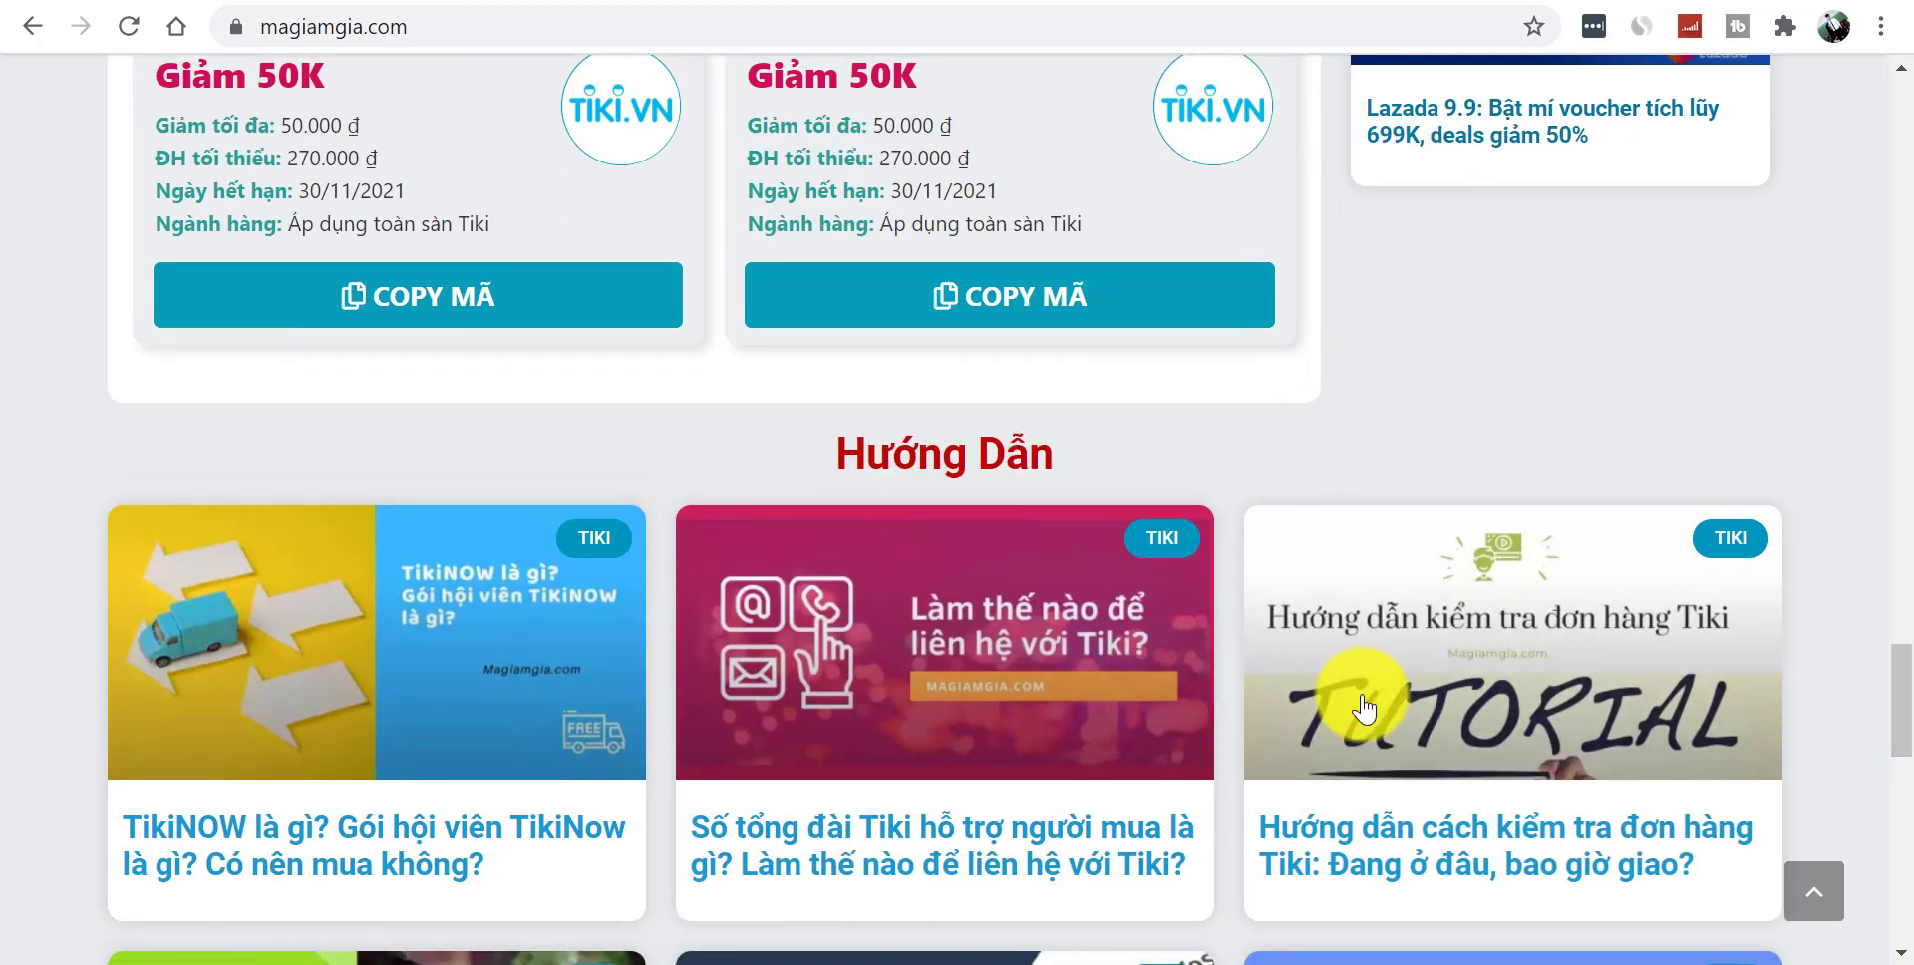
left_click_drag(1911, 743, 1911, 788)
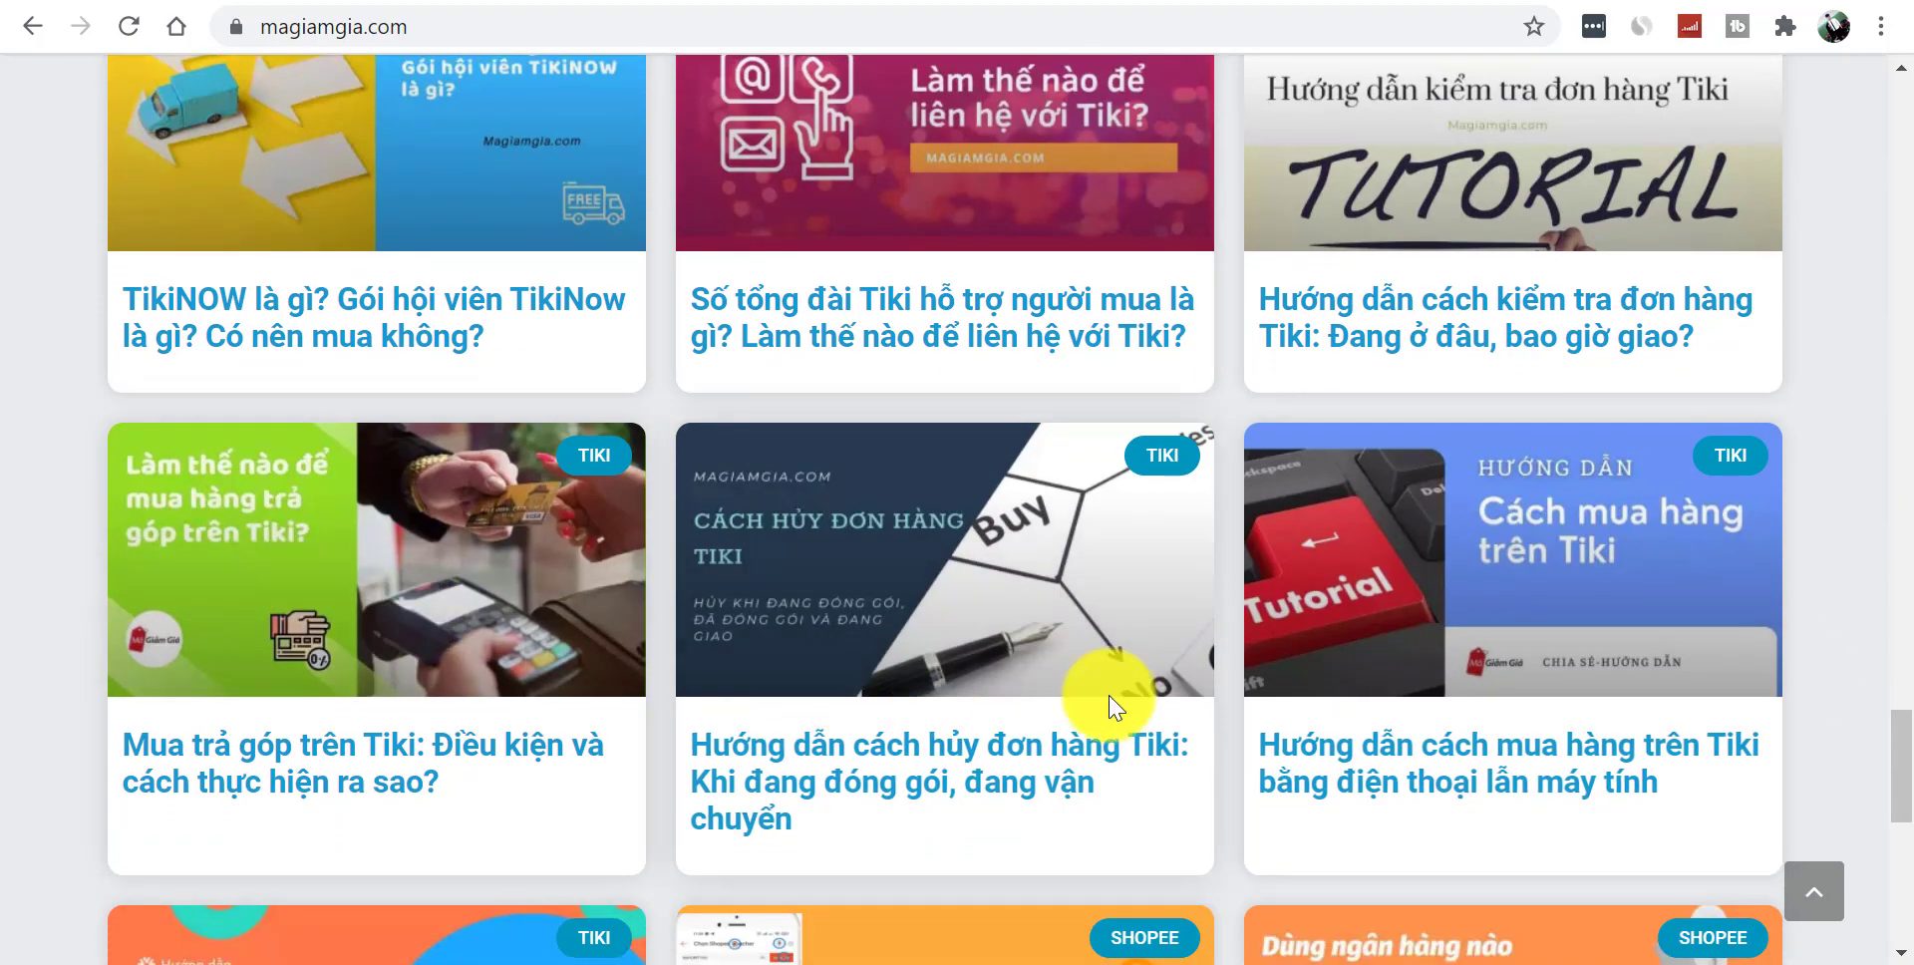
left_click_drag(1911, 753, 1910, 903)
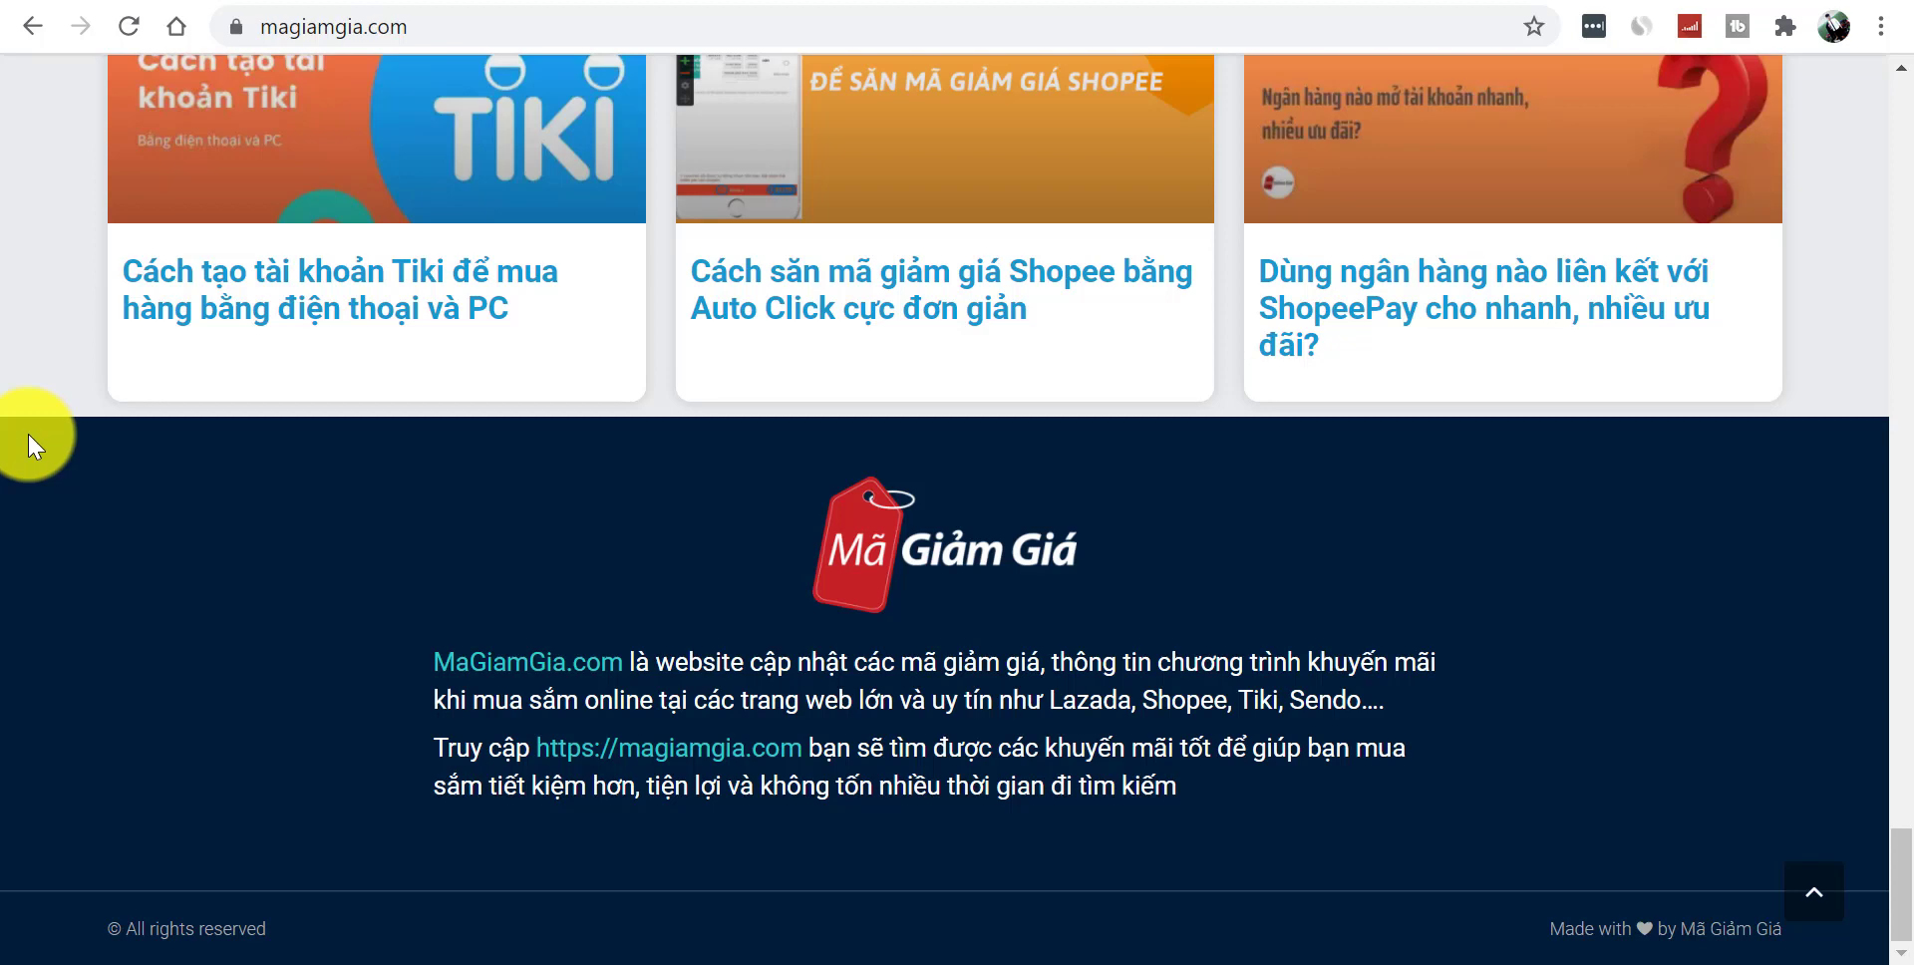
left_click_drag(437, 653, 1342, 810)
left_click(1384, 828)
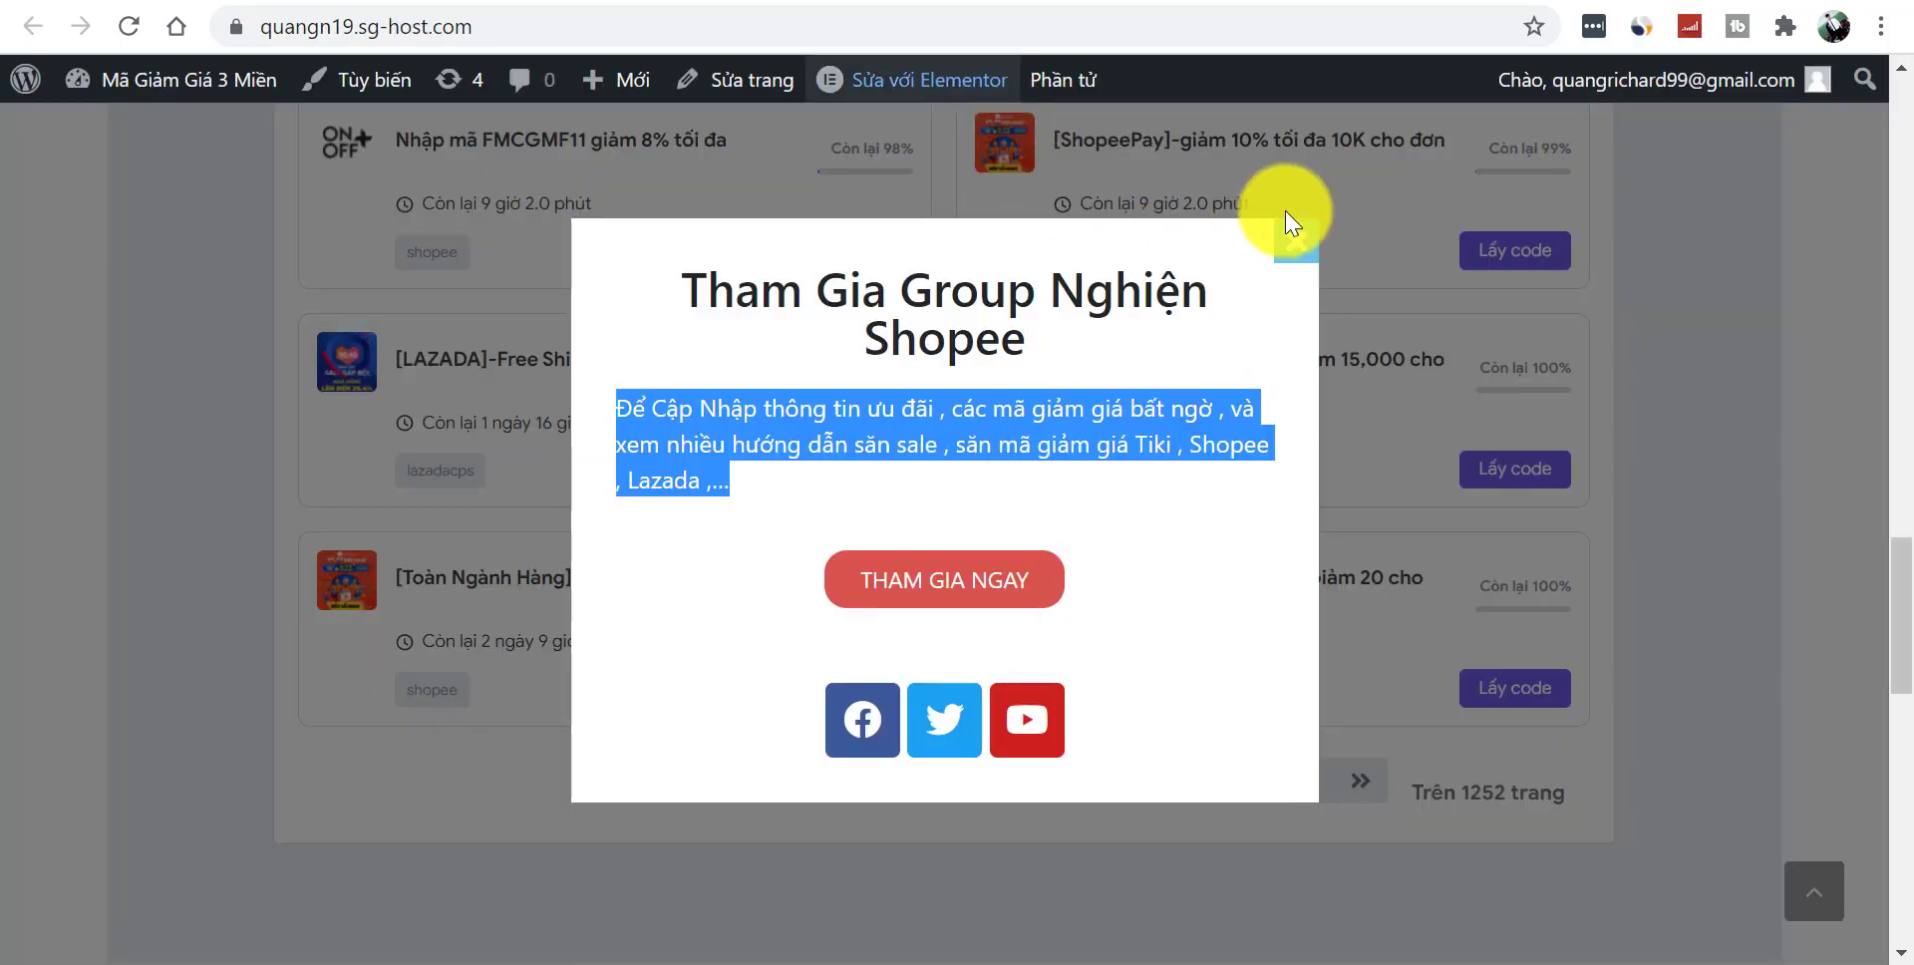
- Close the group invitation popup, look over the footer columns, then return to the page top
left_click(1292, 244)
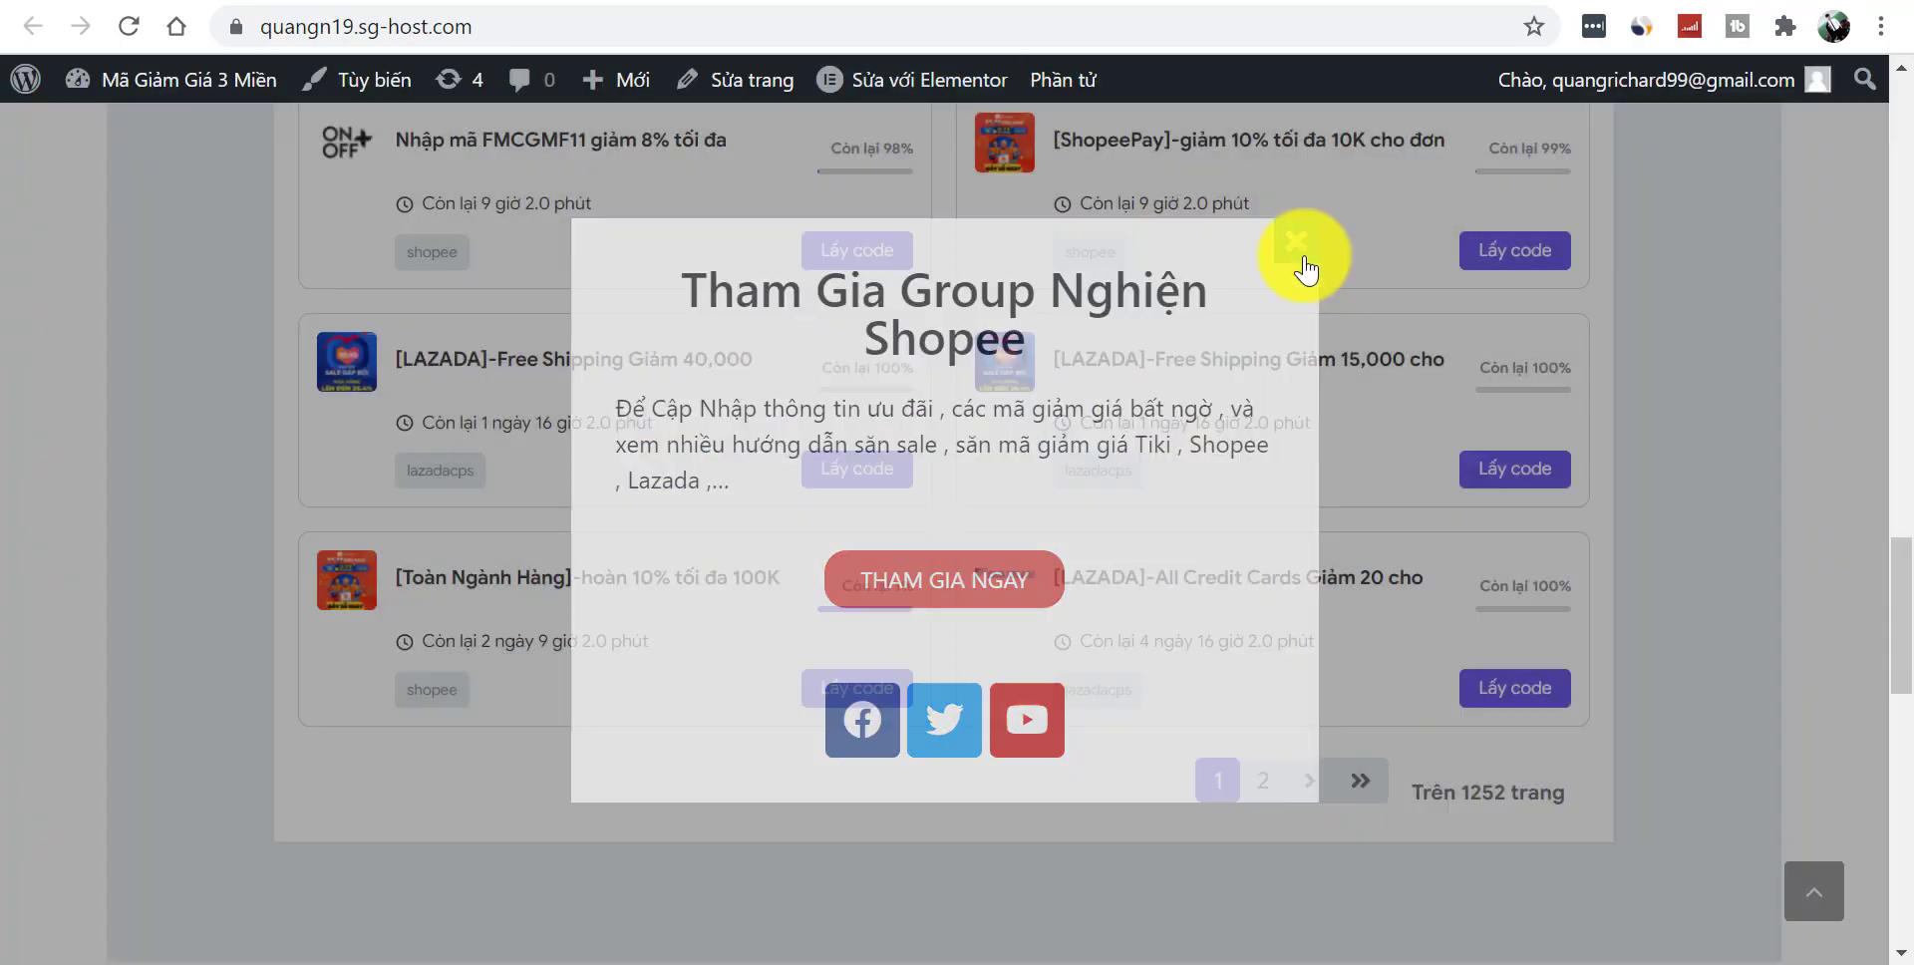
left_click_drag(1896, 628, 1906, 920)
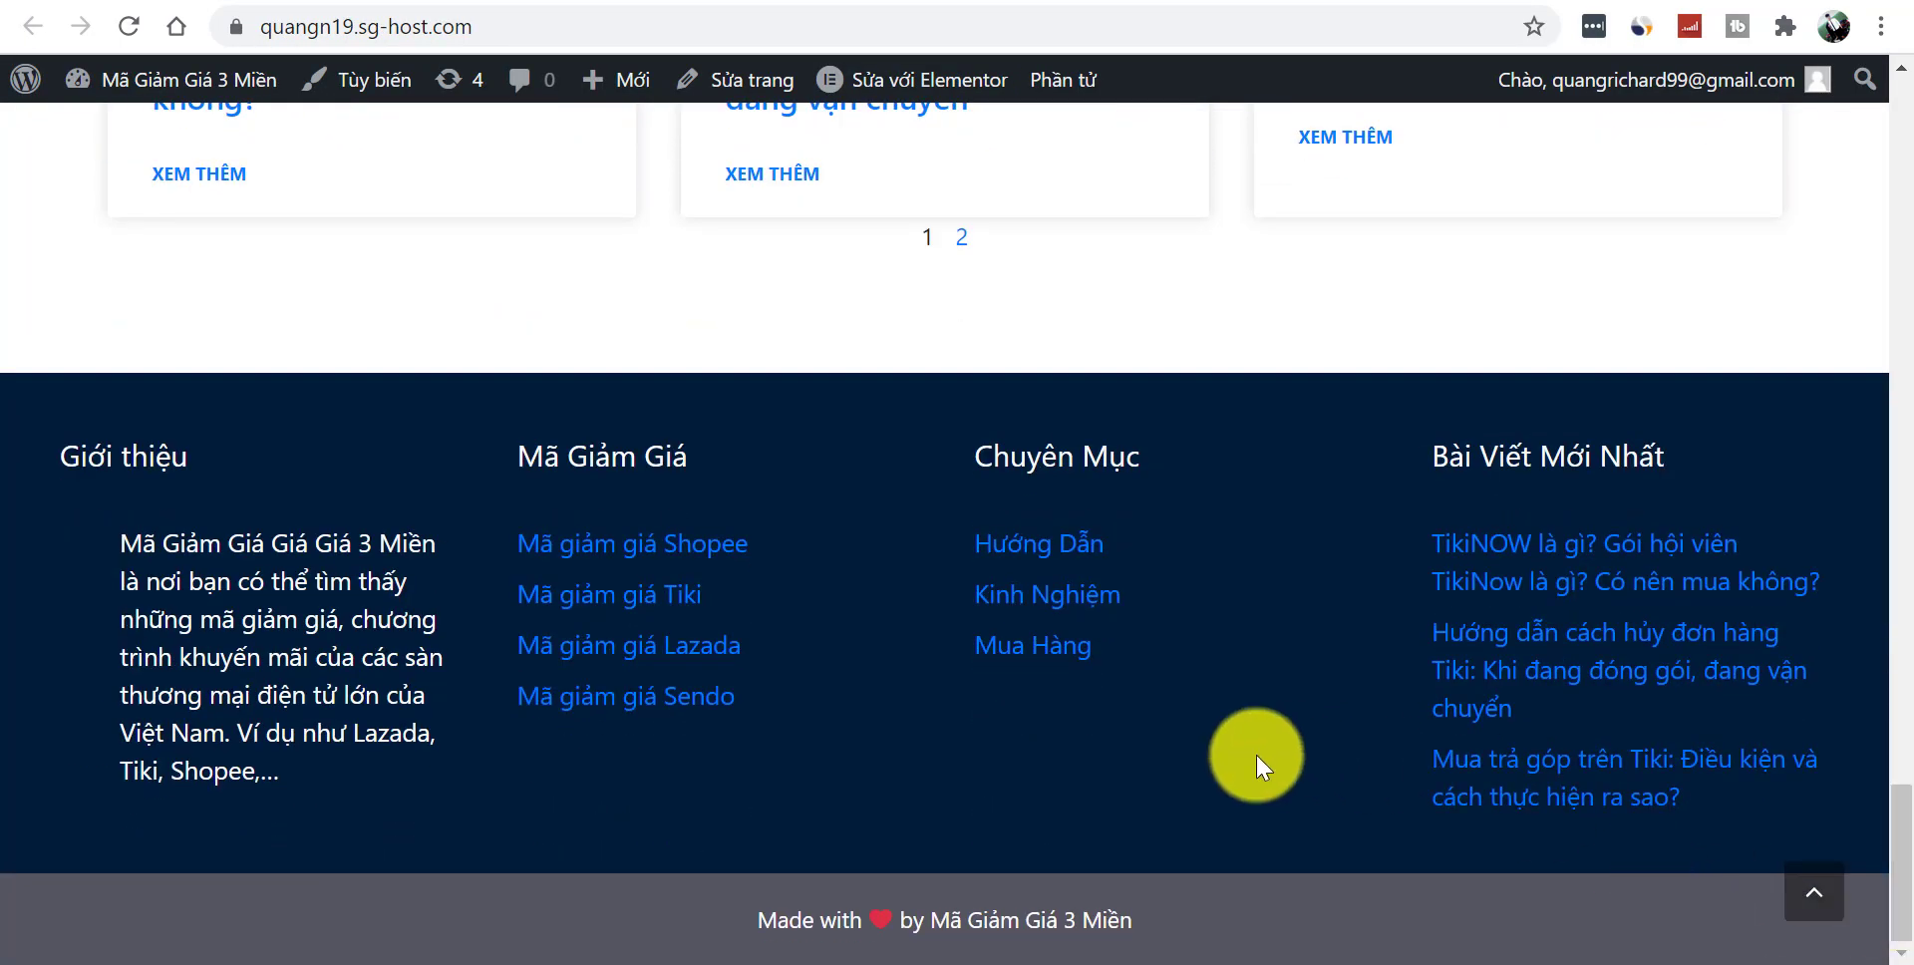
left_click_drag(163, 546, 341, 758)
left_click(341, 767)
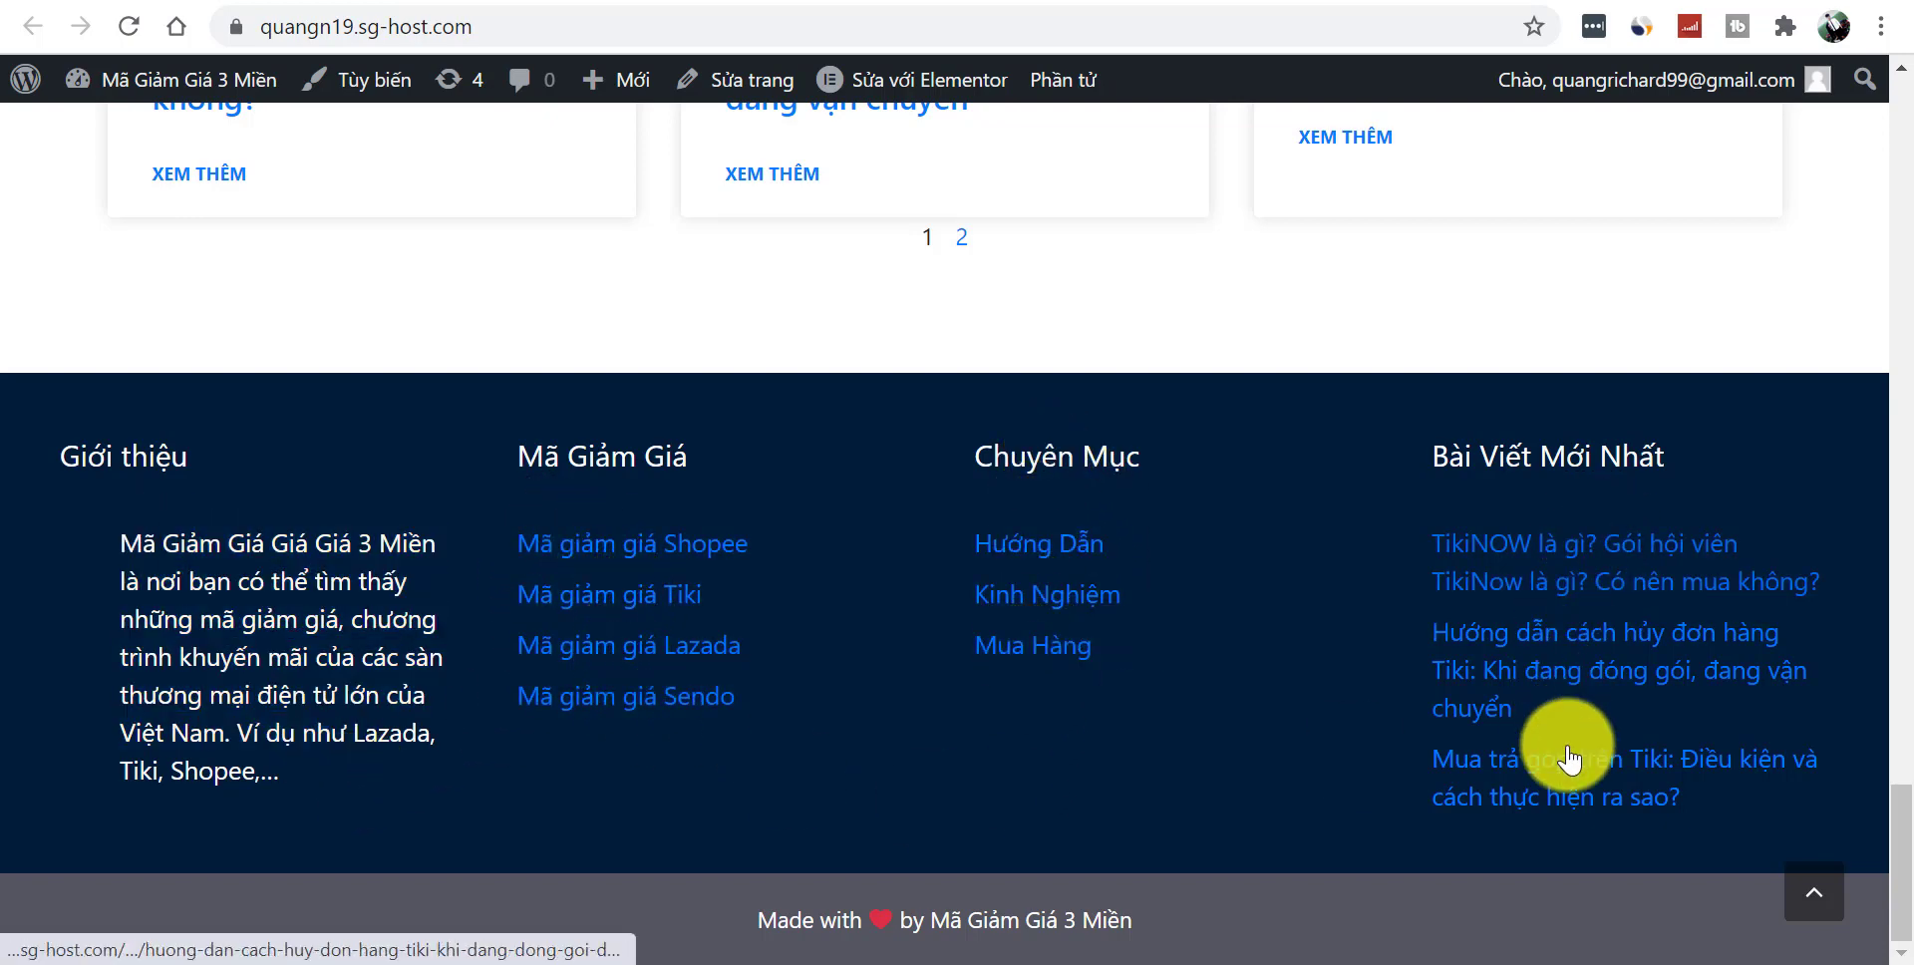
left_click(1814, 902)
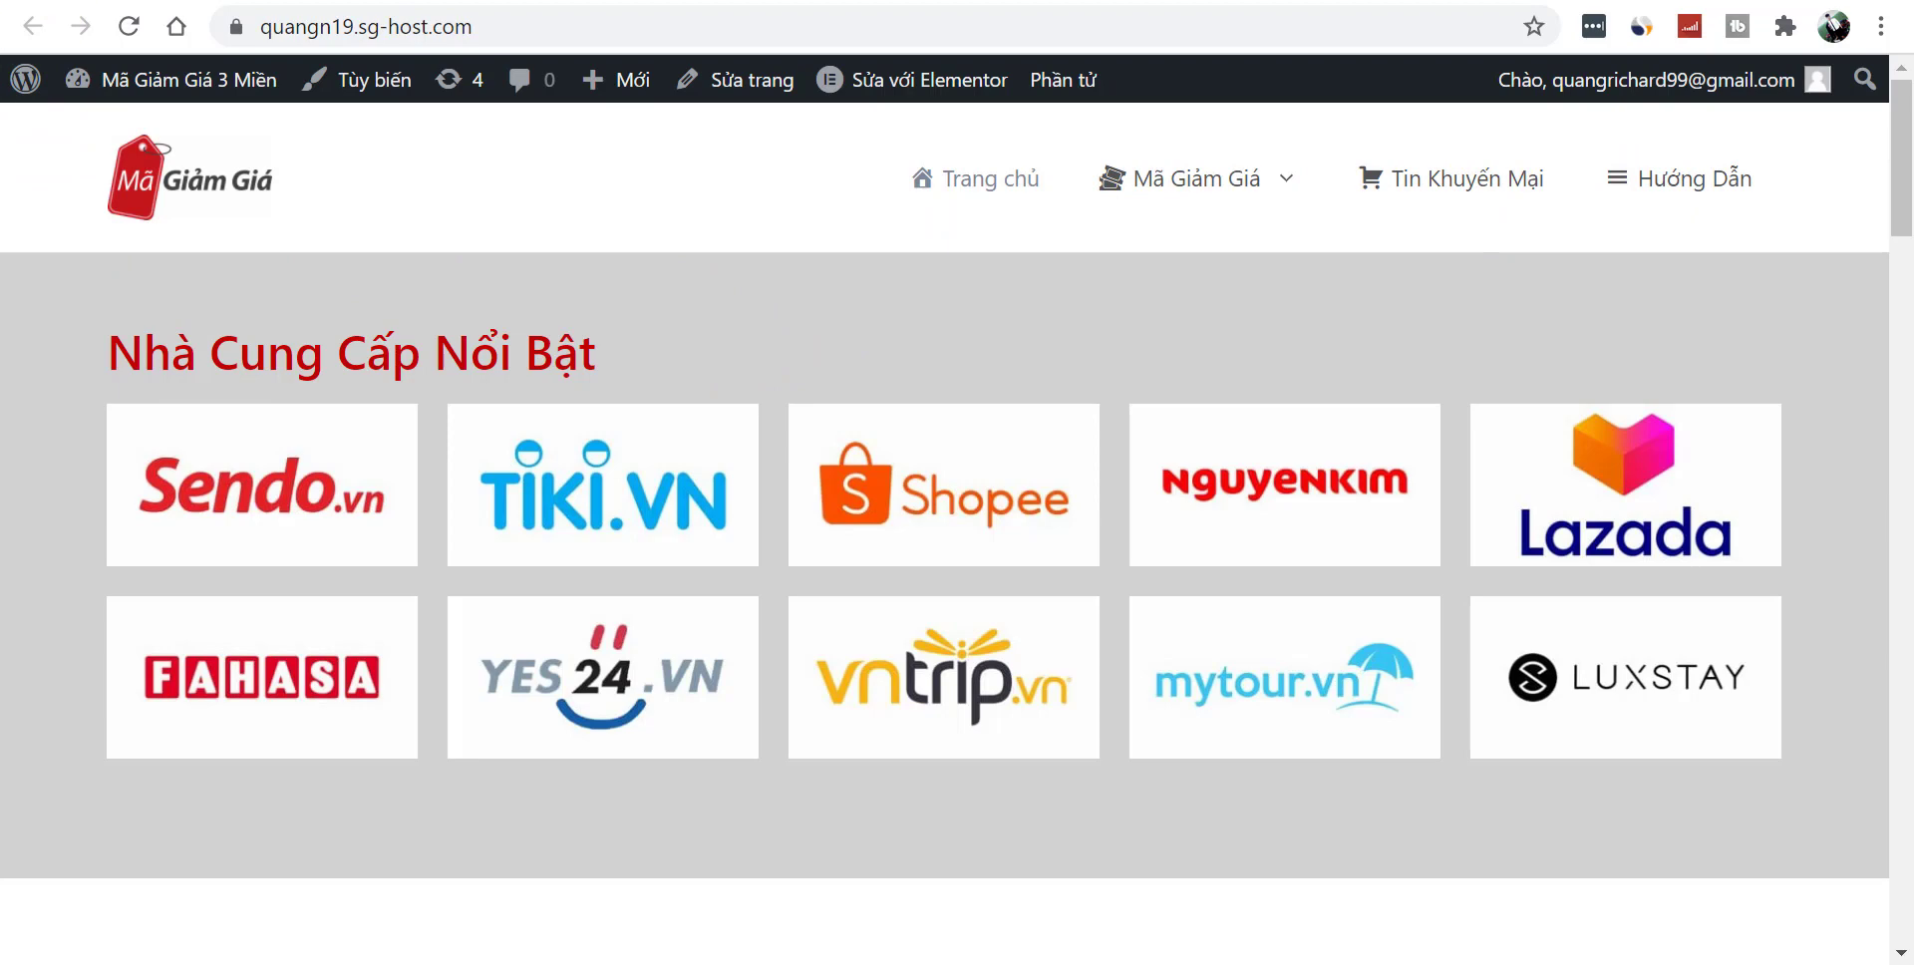
- Back in the admin, start a new page via Trang > Thêm trang mới
left_click(120, 2)
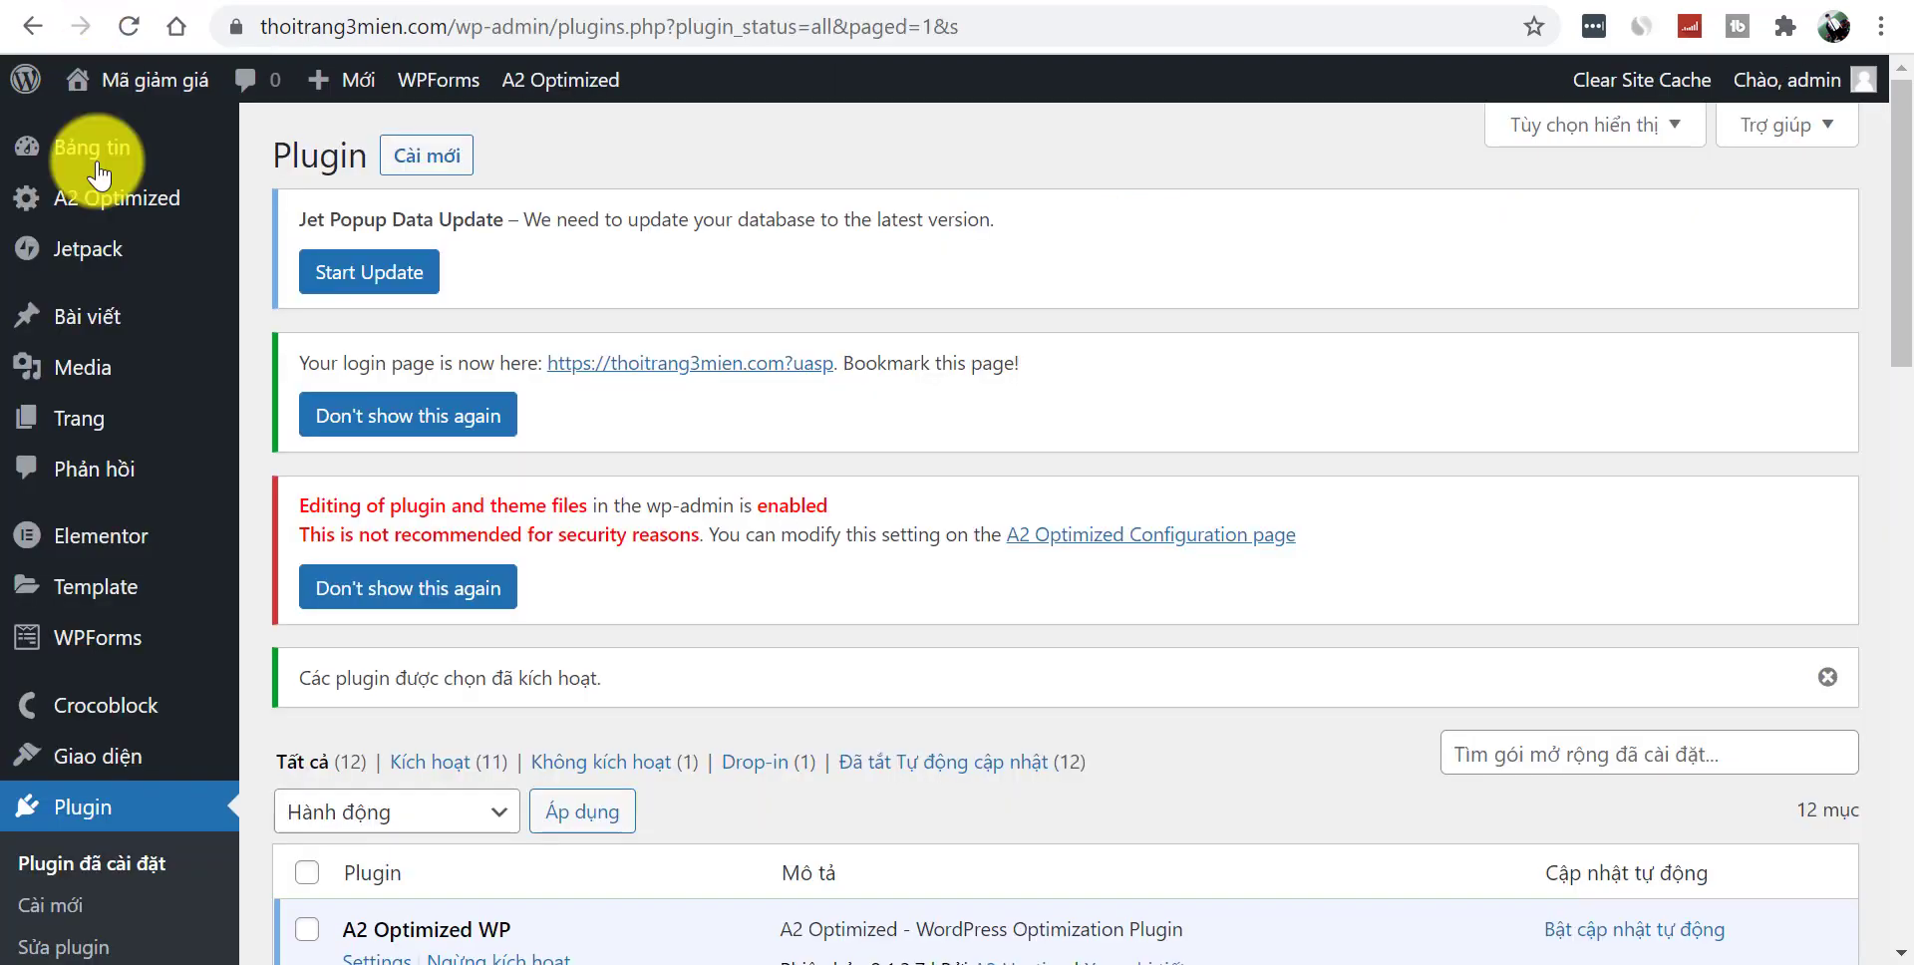
mouse_move(90, 423)
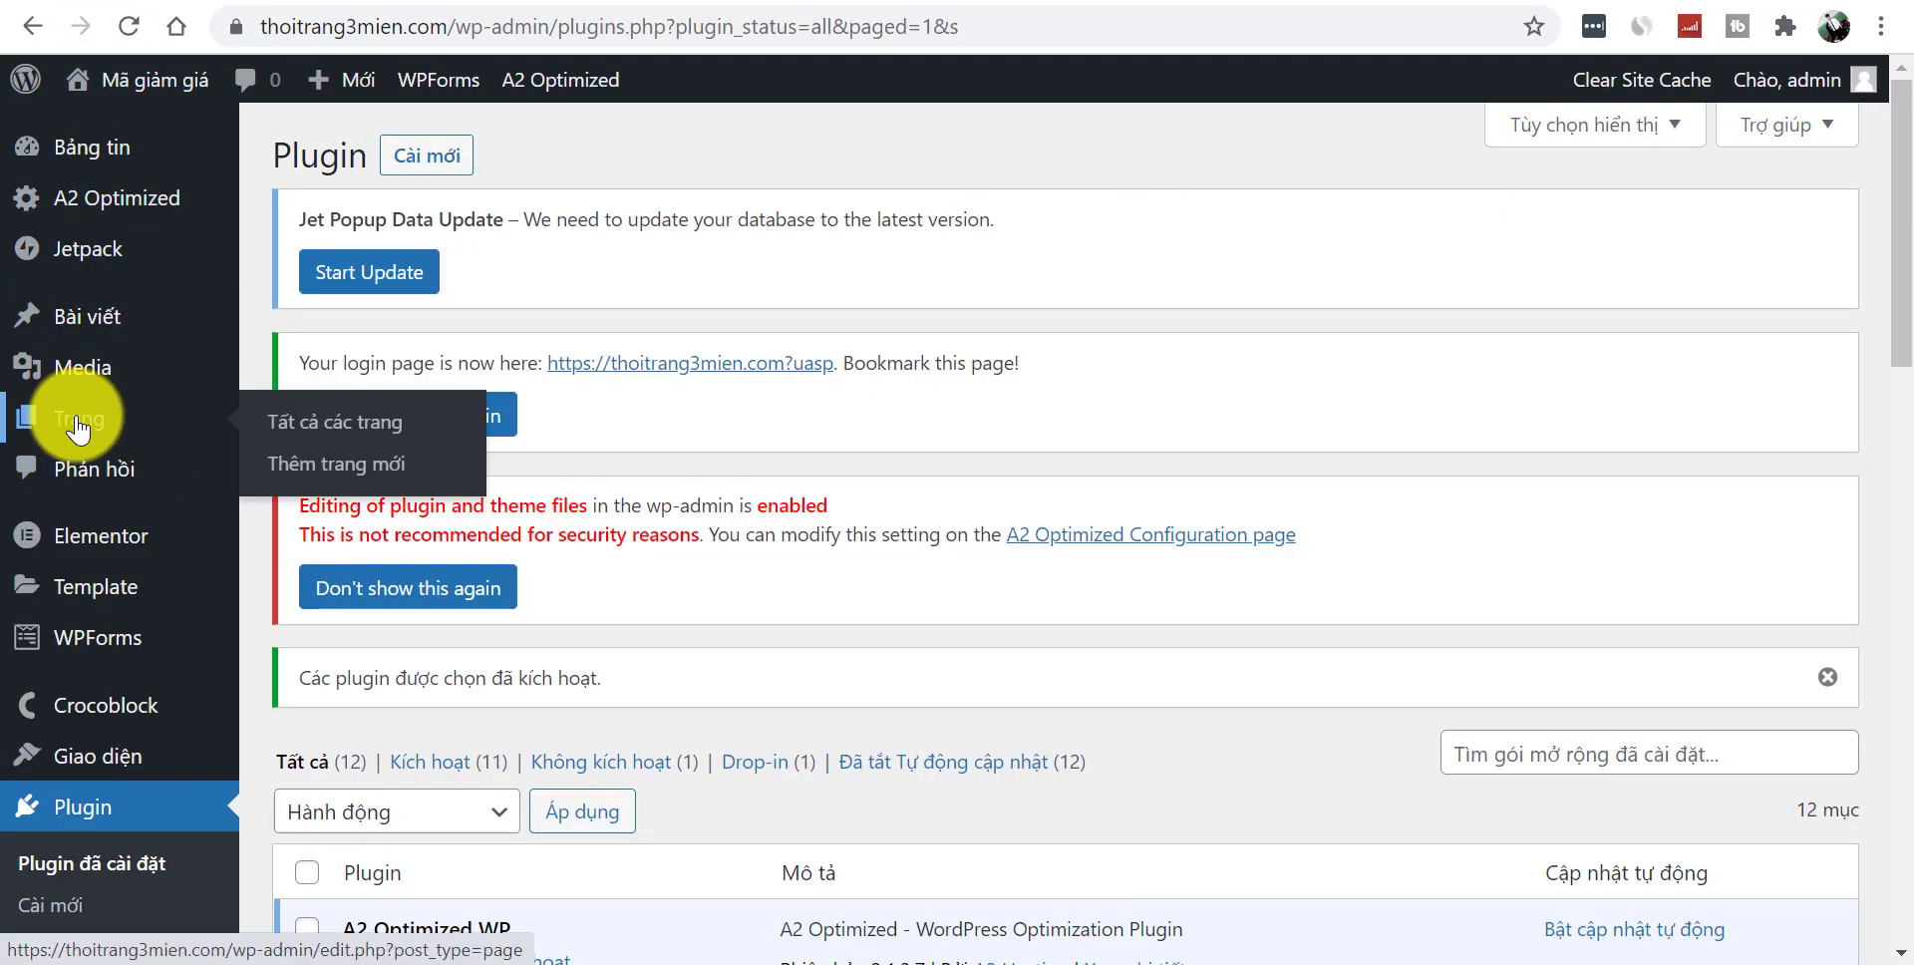
left_click(346, 465)
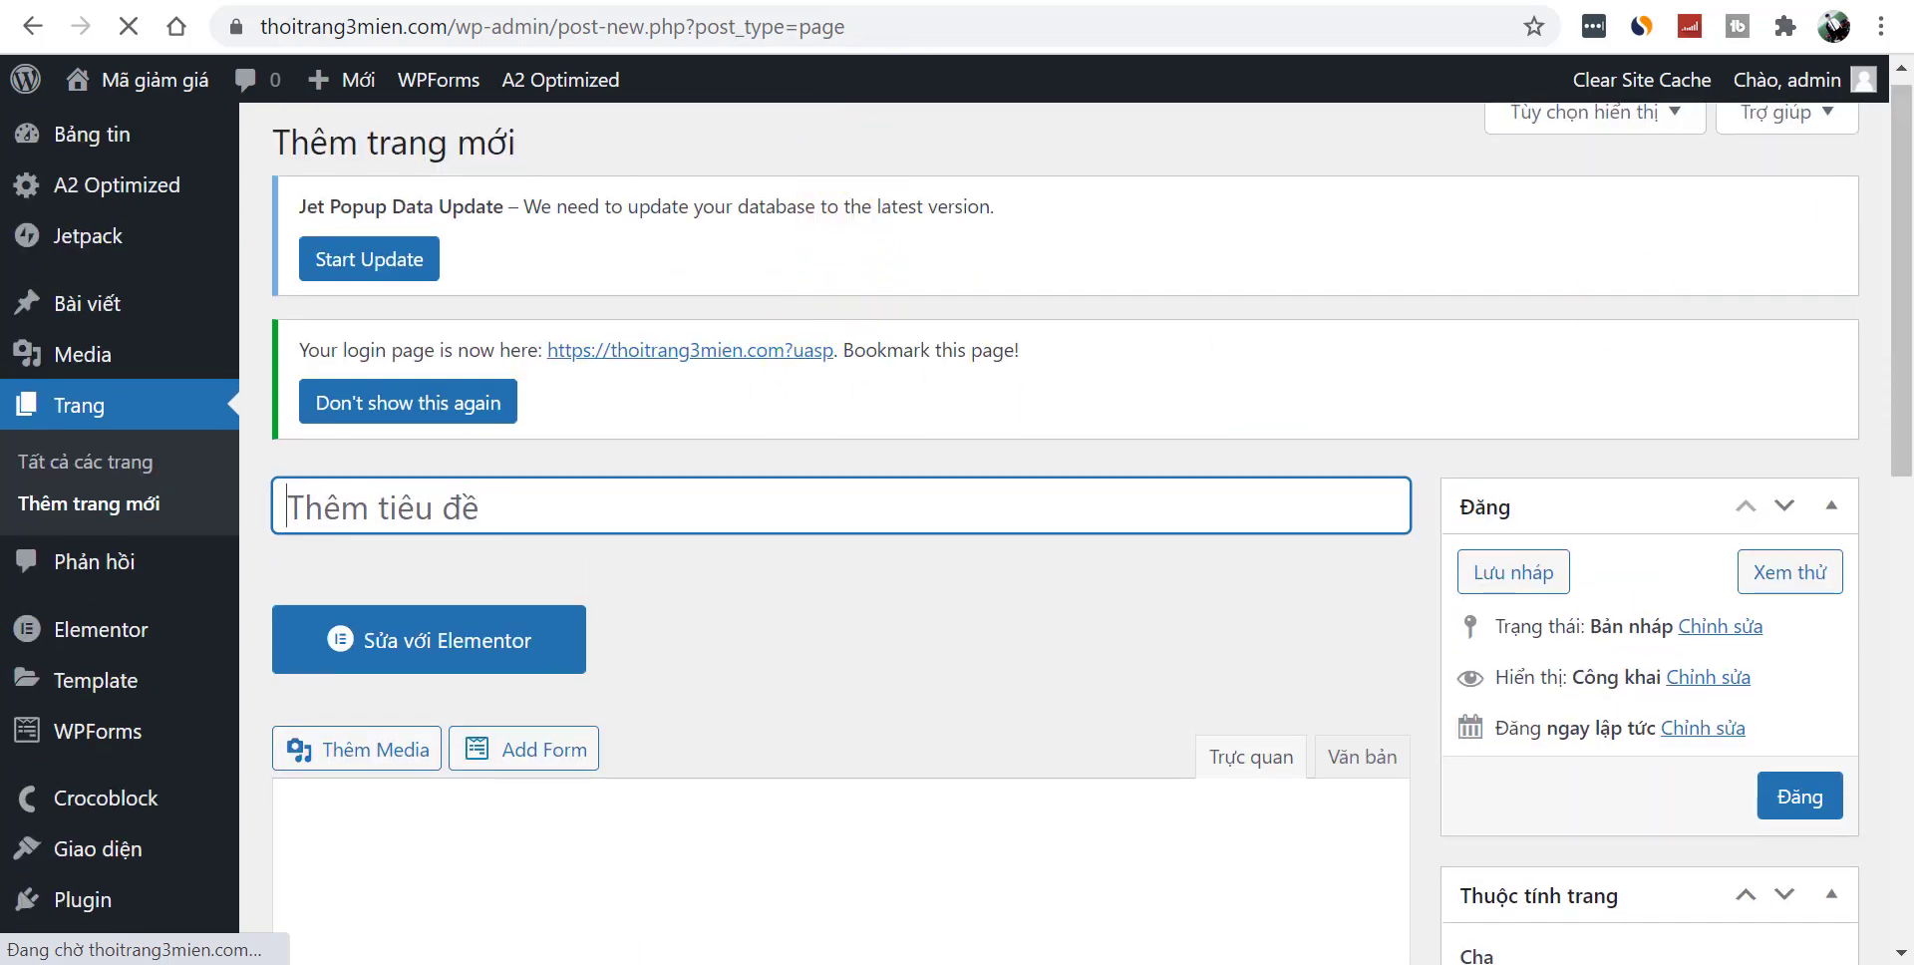
- On magiamgia.com, go to the Mã Giảm Giá Tiki coupon page from the Mã Giảm Giá menu
left_click(598, 3)
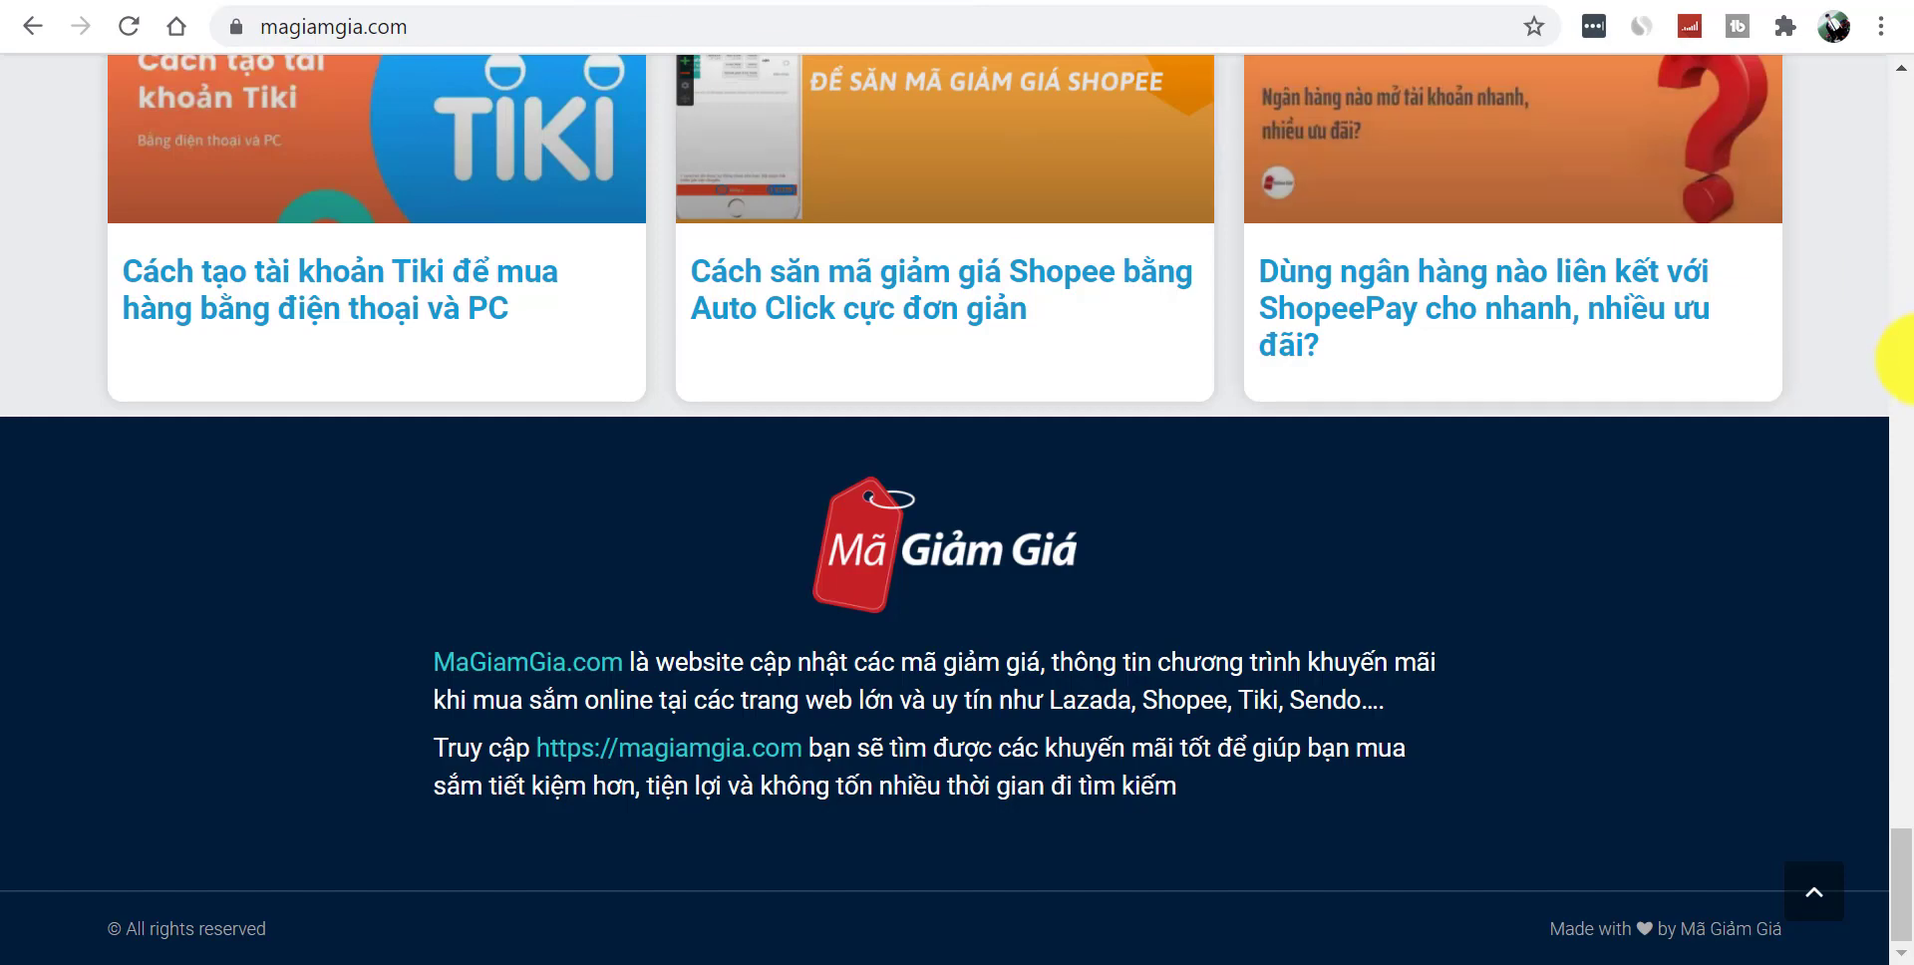
scroll(1904, 342, "up", 8)
left_click_drag(1909, 768, 1884, 170)
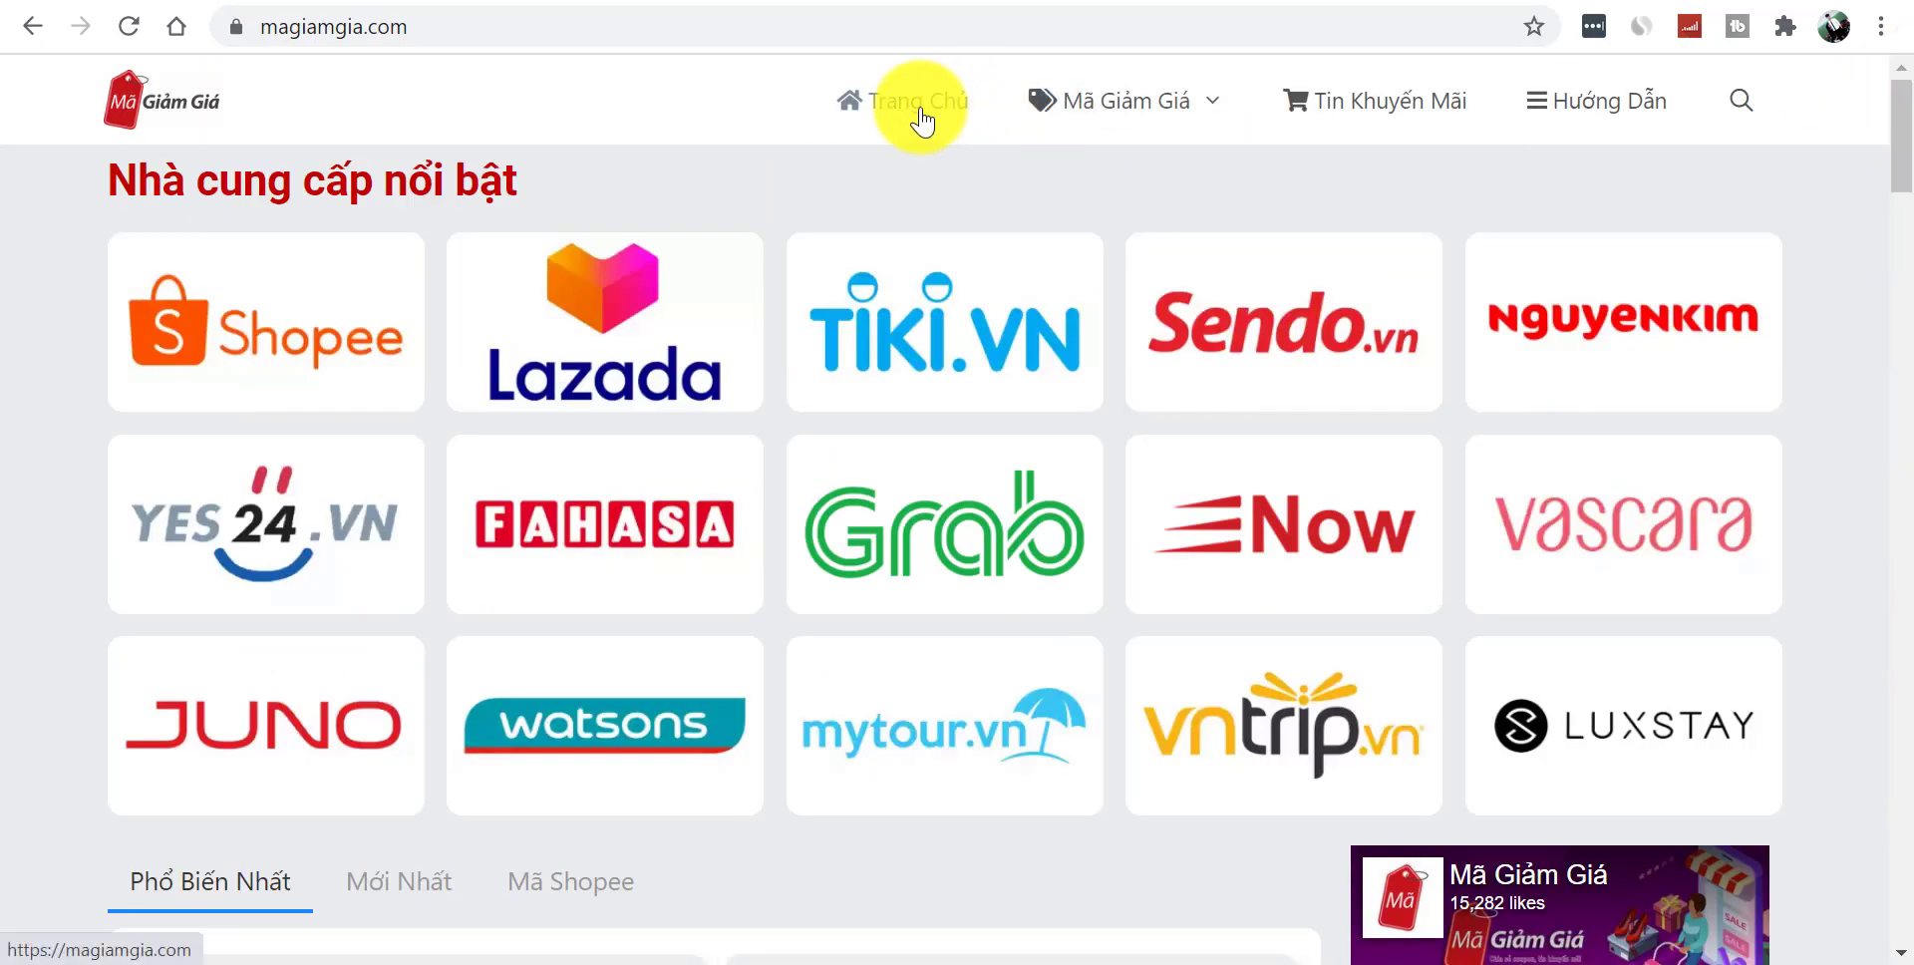
mouse_move(1133, 116)
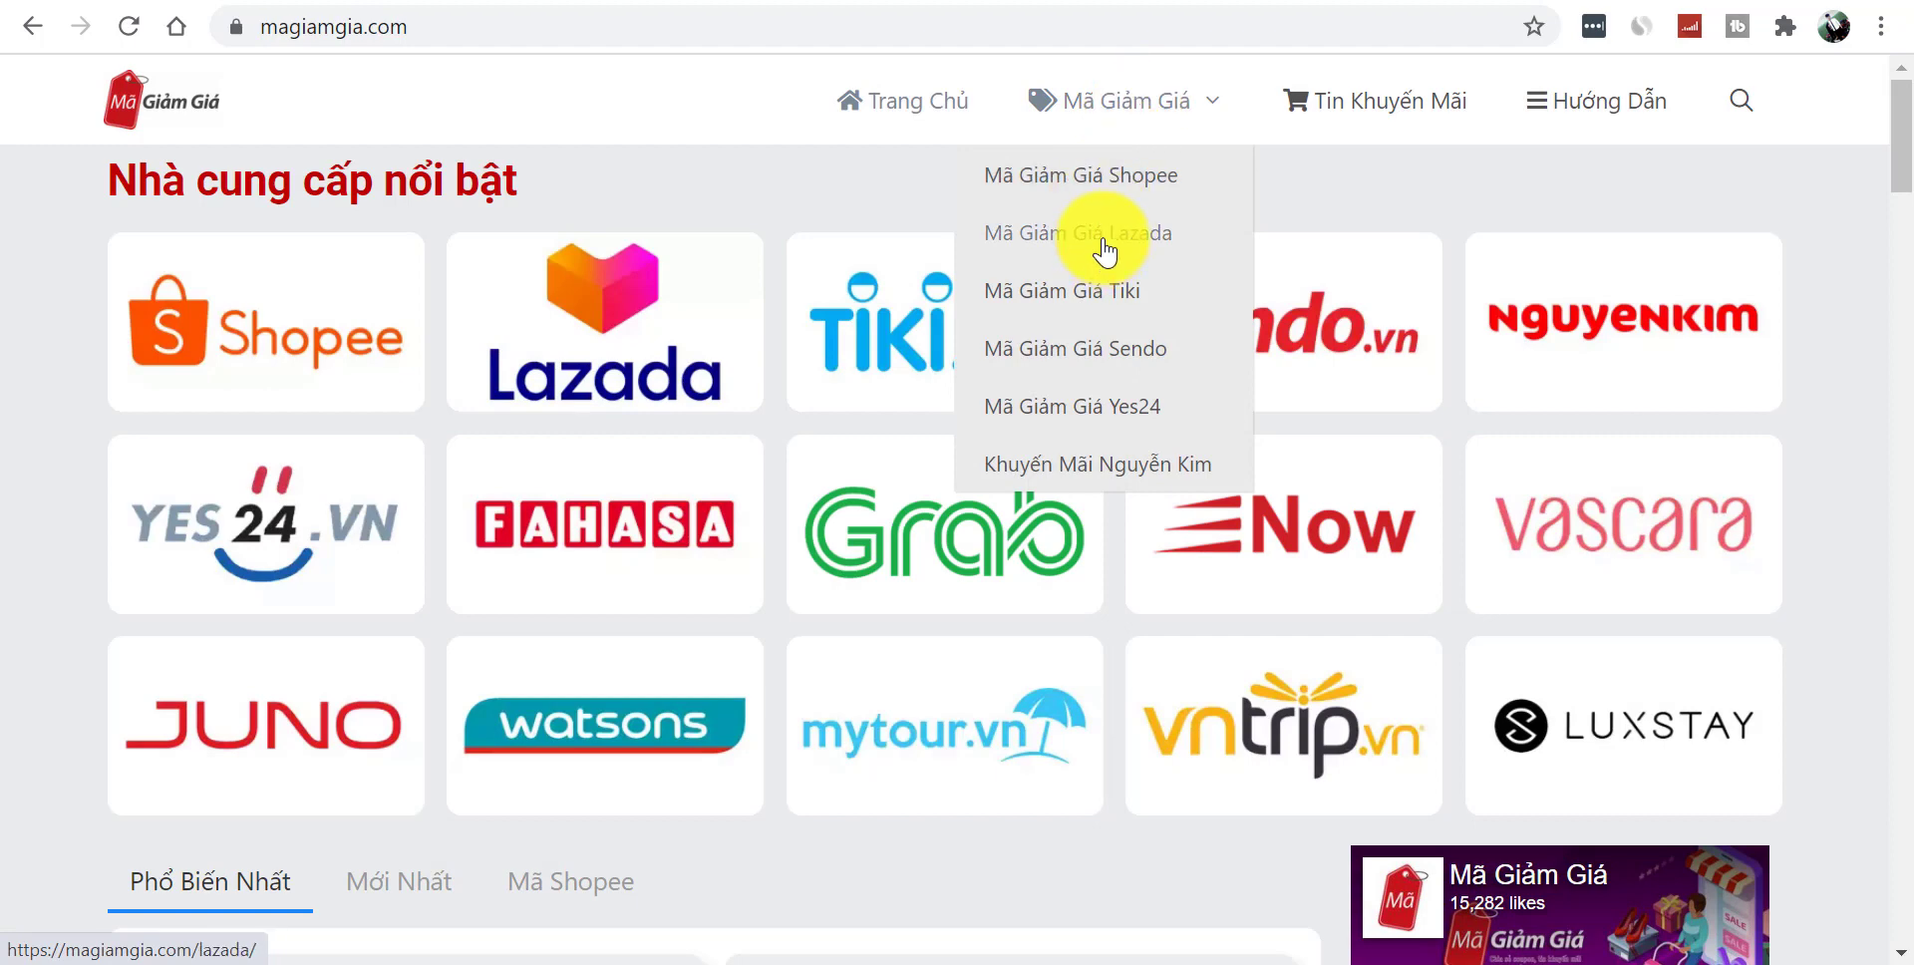
left_click(1097, 301)
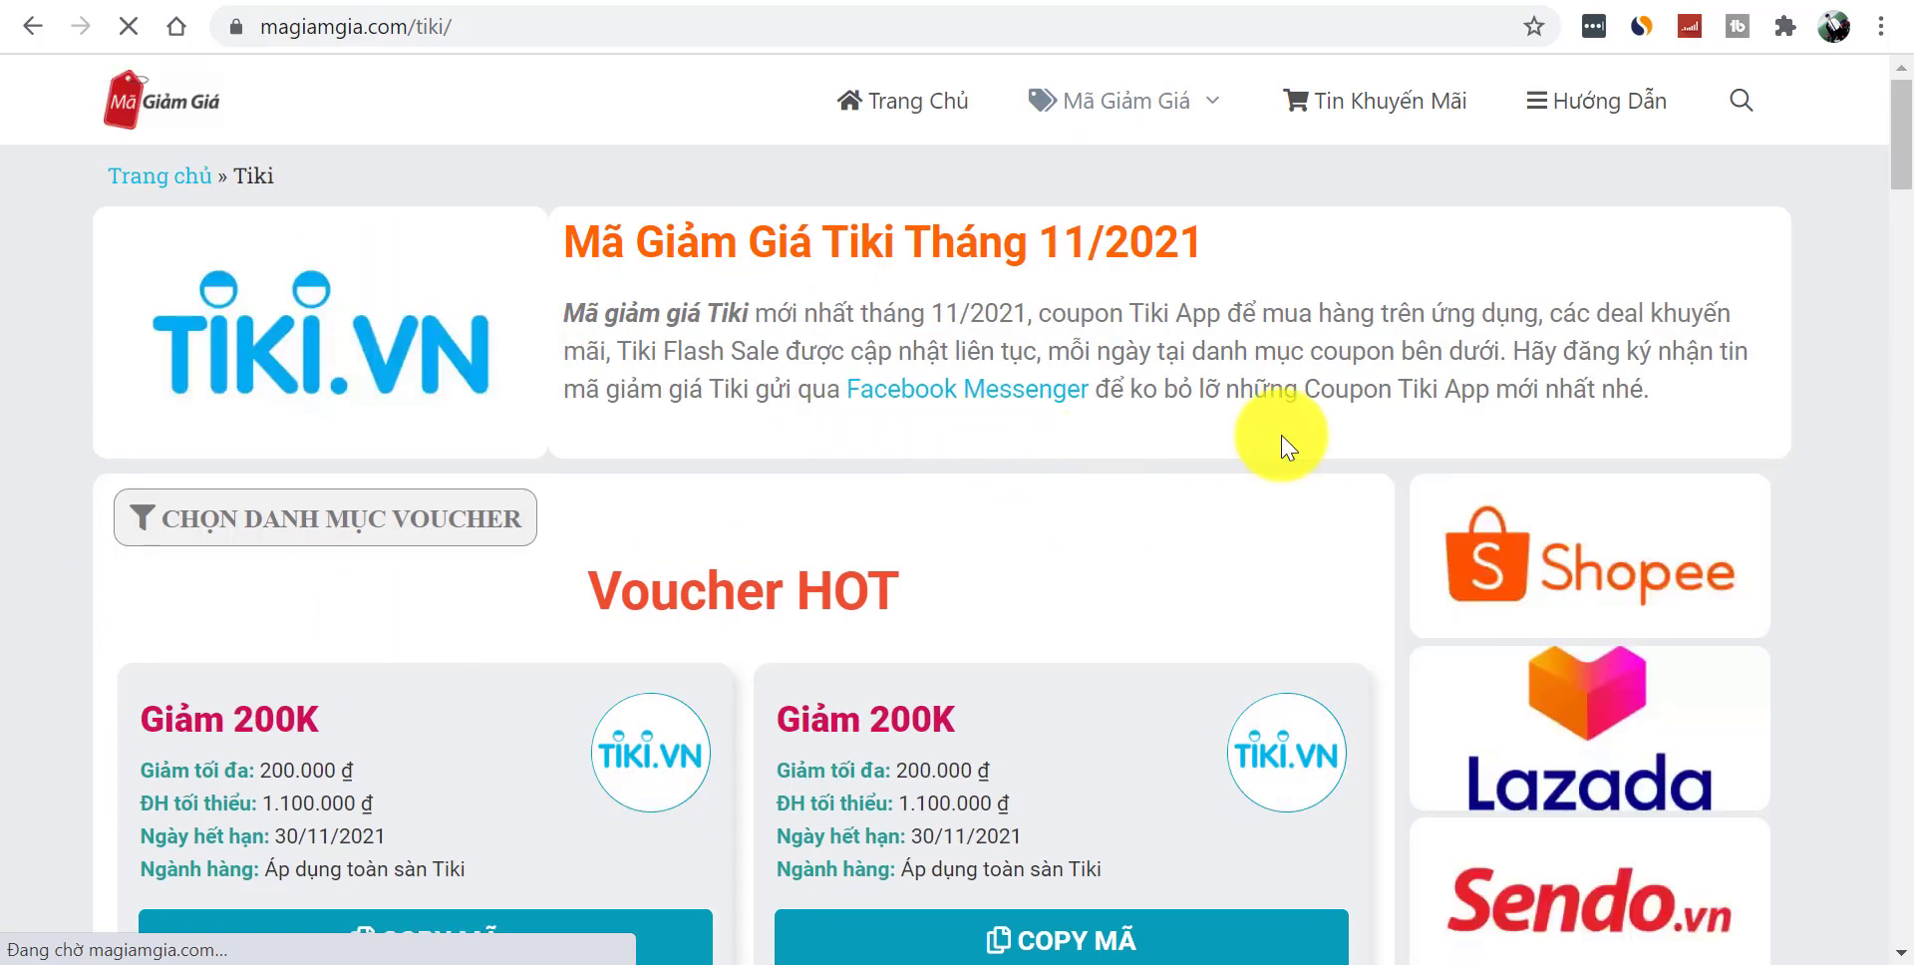
- Open the sidebar article 'Số tổng đài Tiki hỗ trợ người mua là gì?' and scroll through it
left_click_drag(1901, 187, 1894, 94)
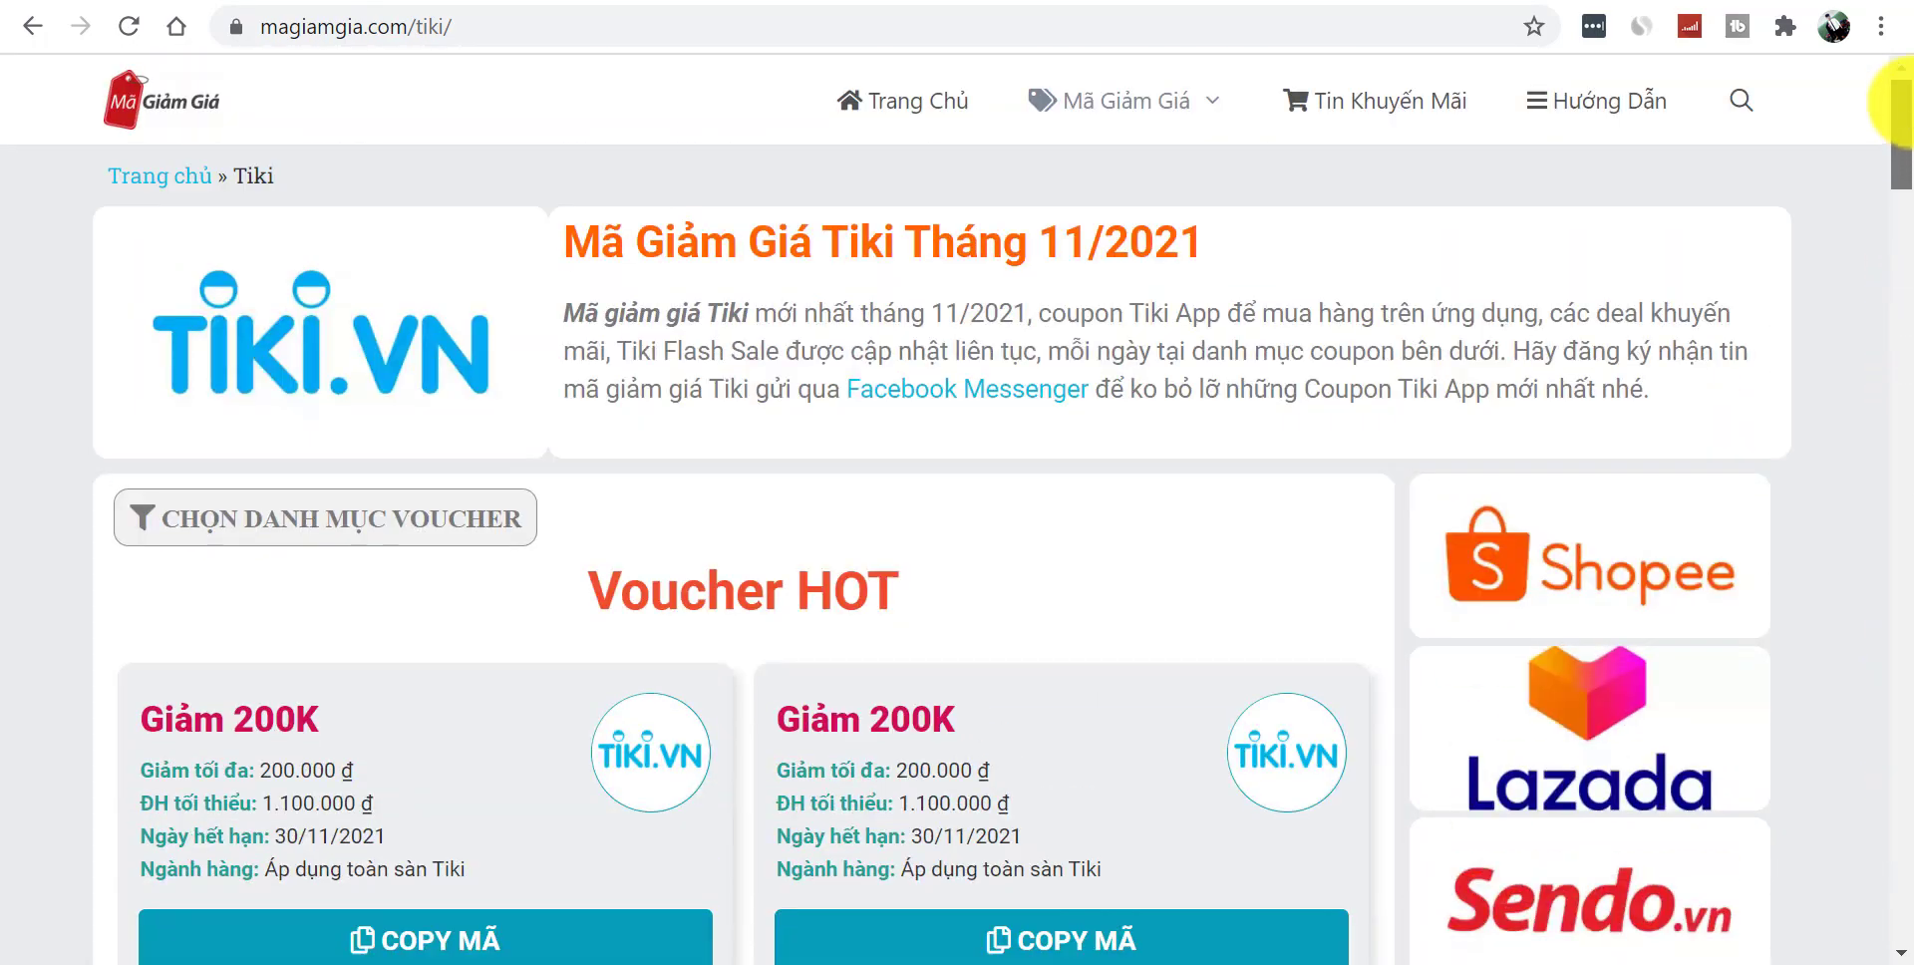
mouse_move(1140, 103)
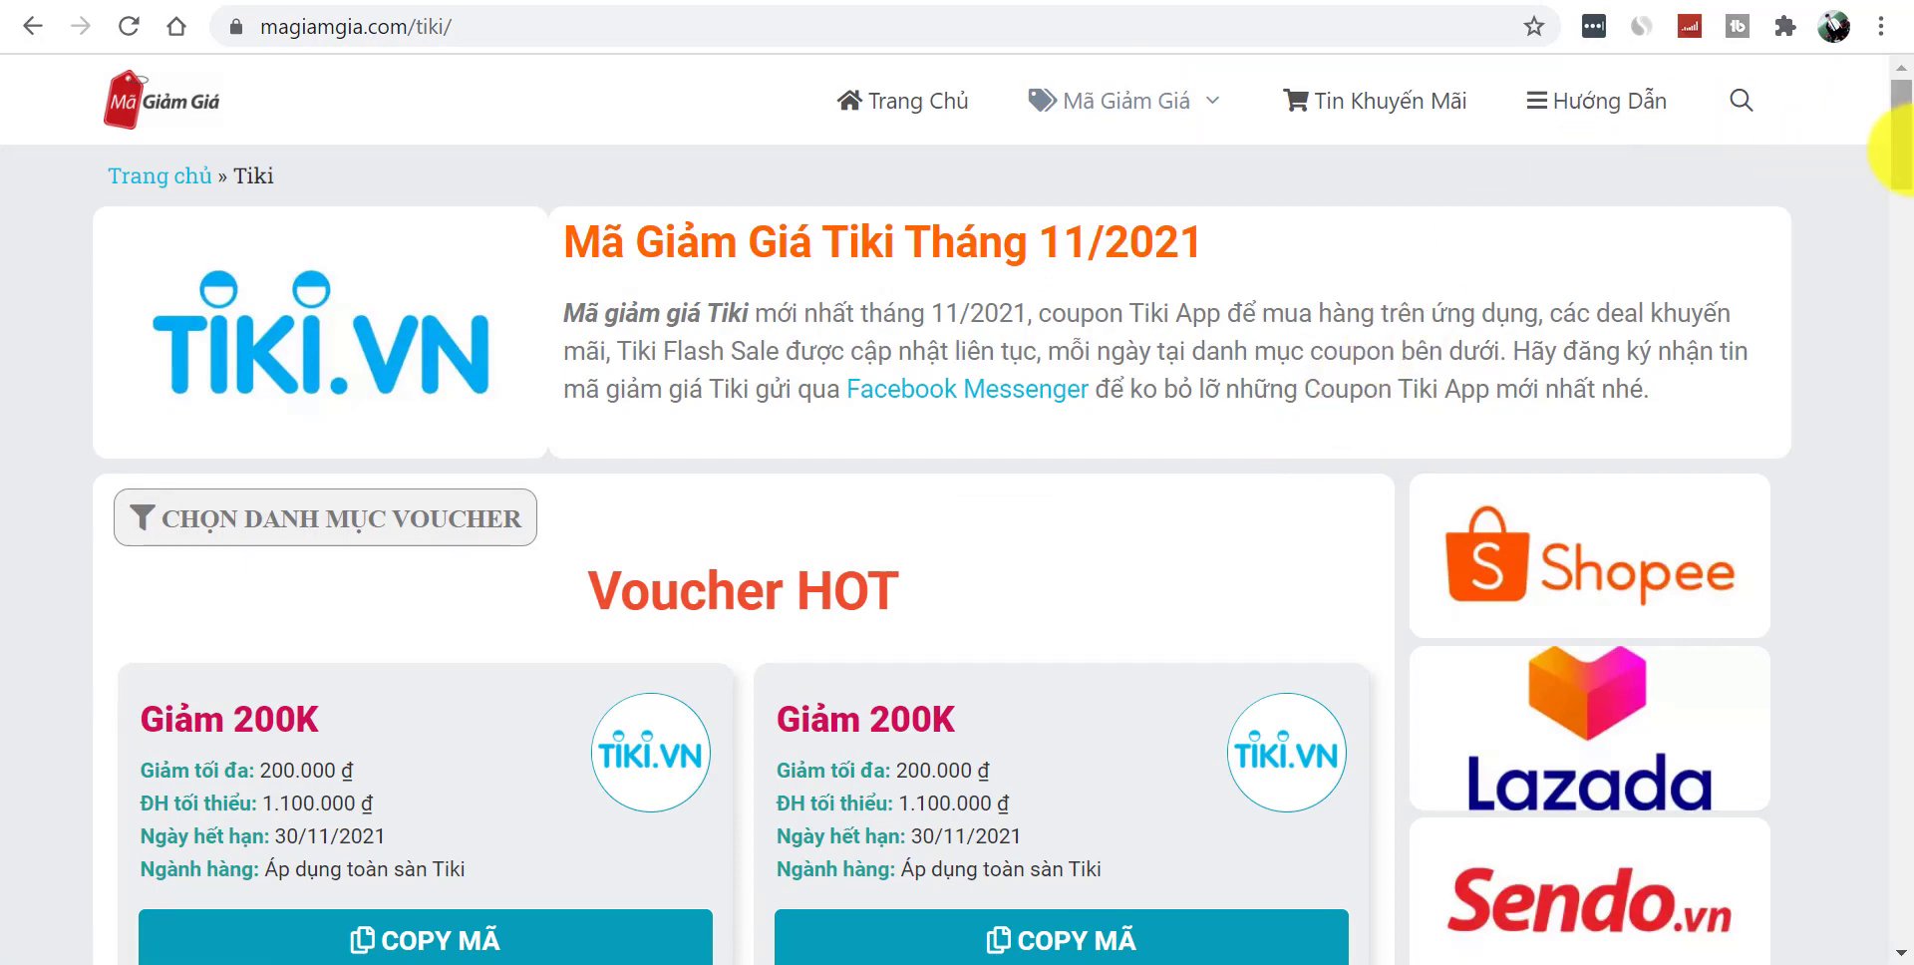
left_click_drag(1900, 149, 1900, 481)
left_click(1553, 459)
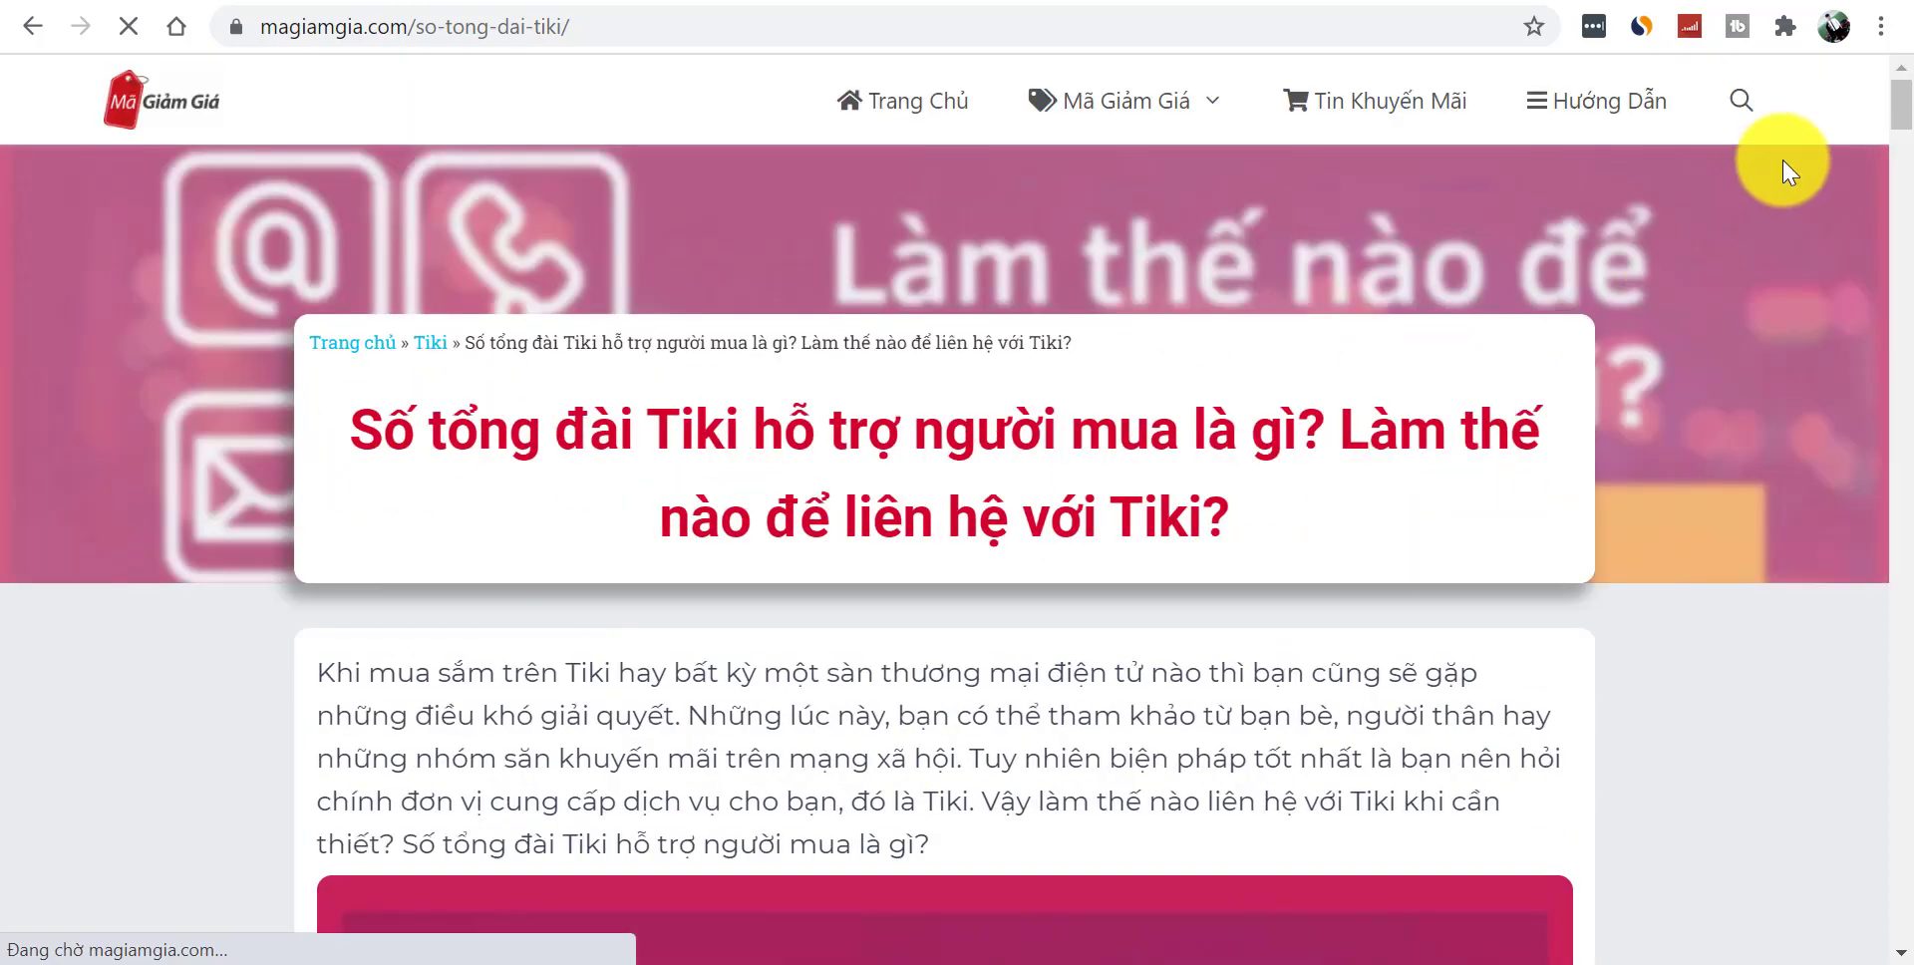
left_click_drag(1906, 117, 1907, 638)
left_click_drag(1906, 469, 1884, 77)
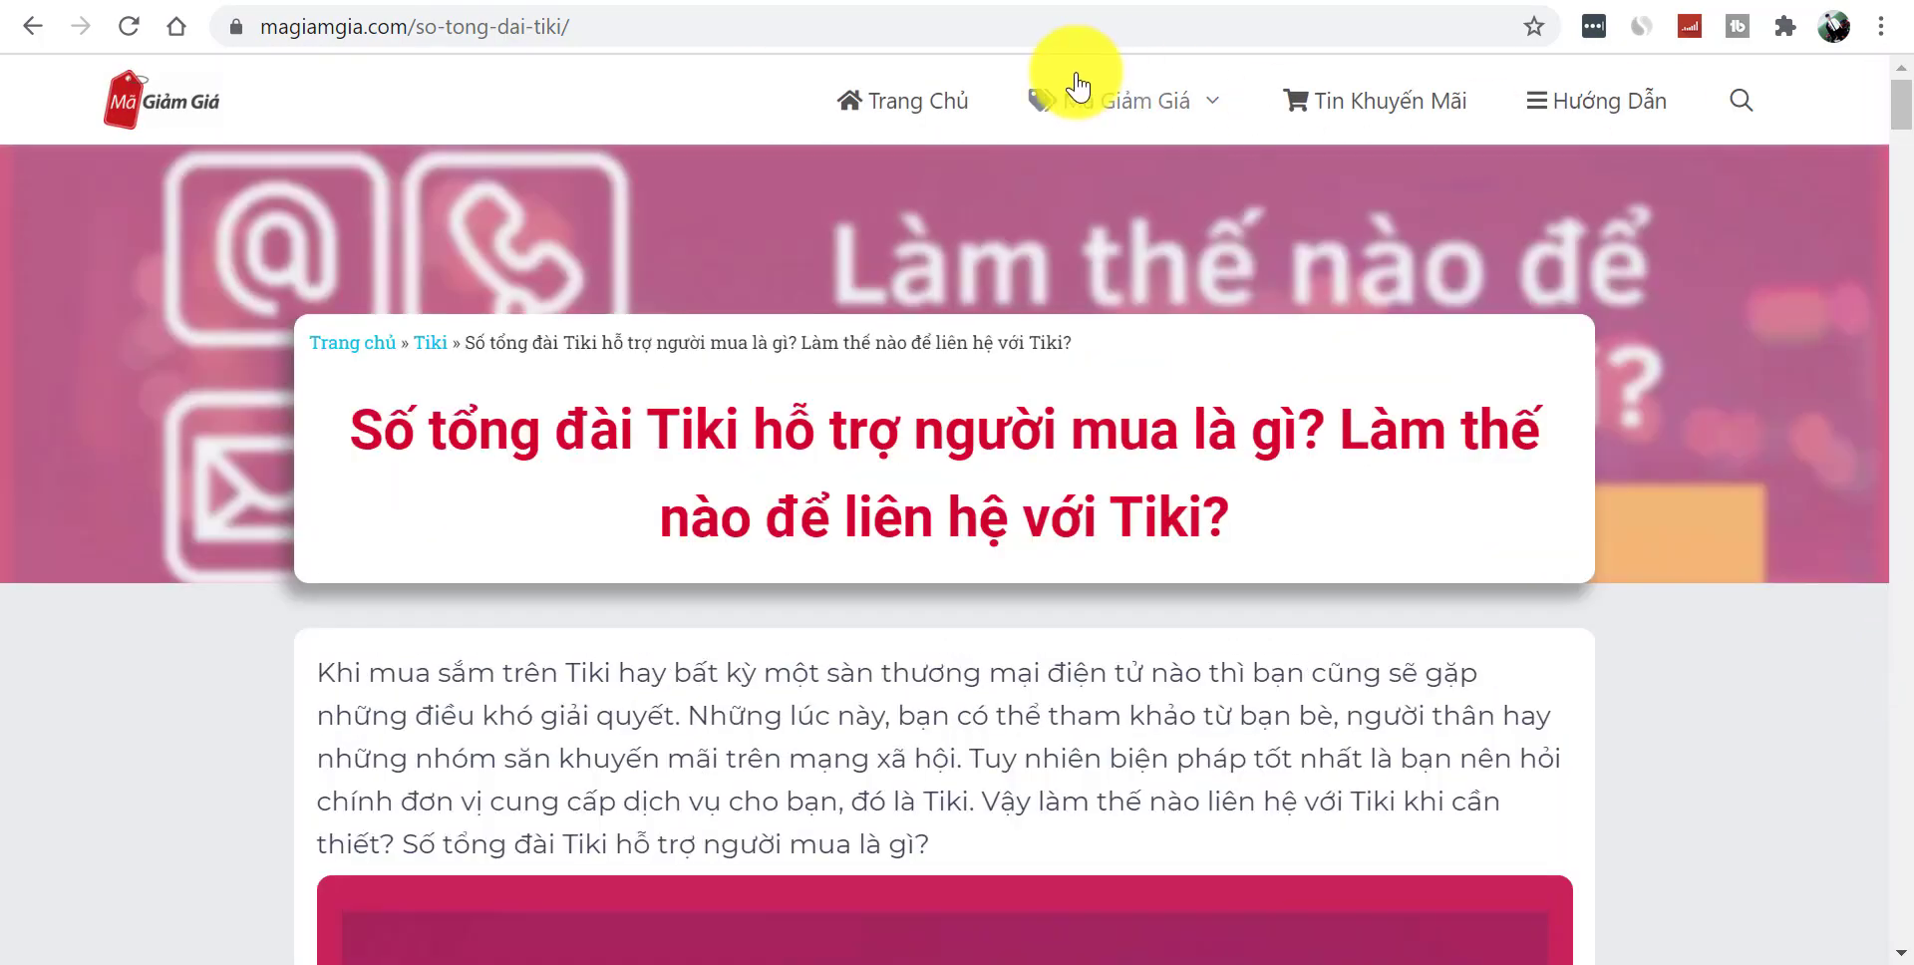
mouse_move(1052, 117)
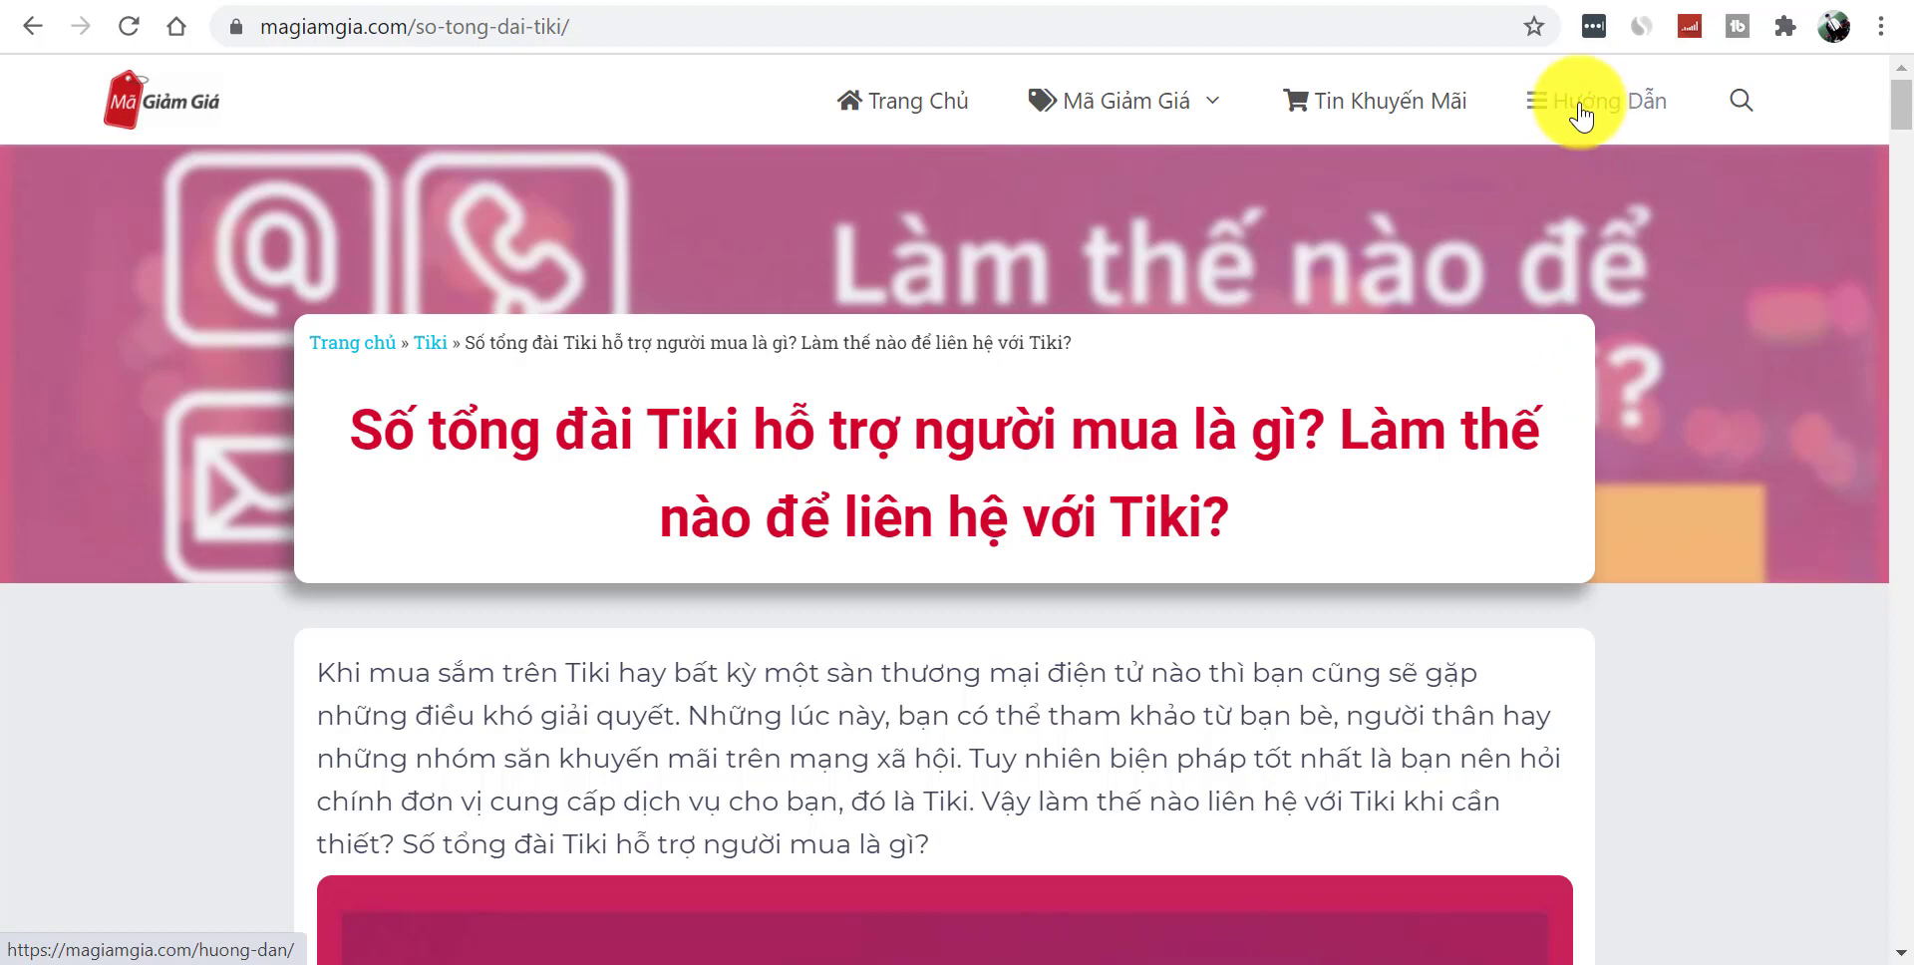
- Browse magiamgia.com's promotion news and Hướng Dẫn pages, then return home via the site logo
left_click(1436, 117)
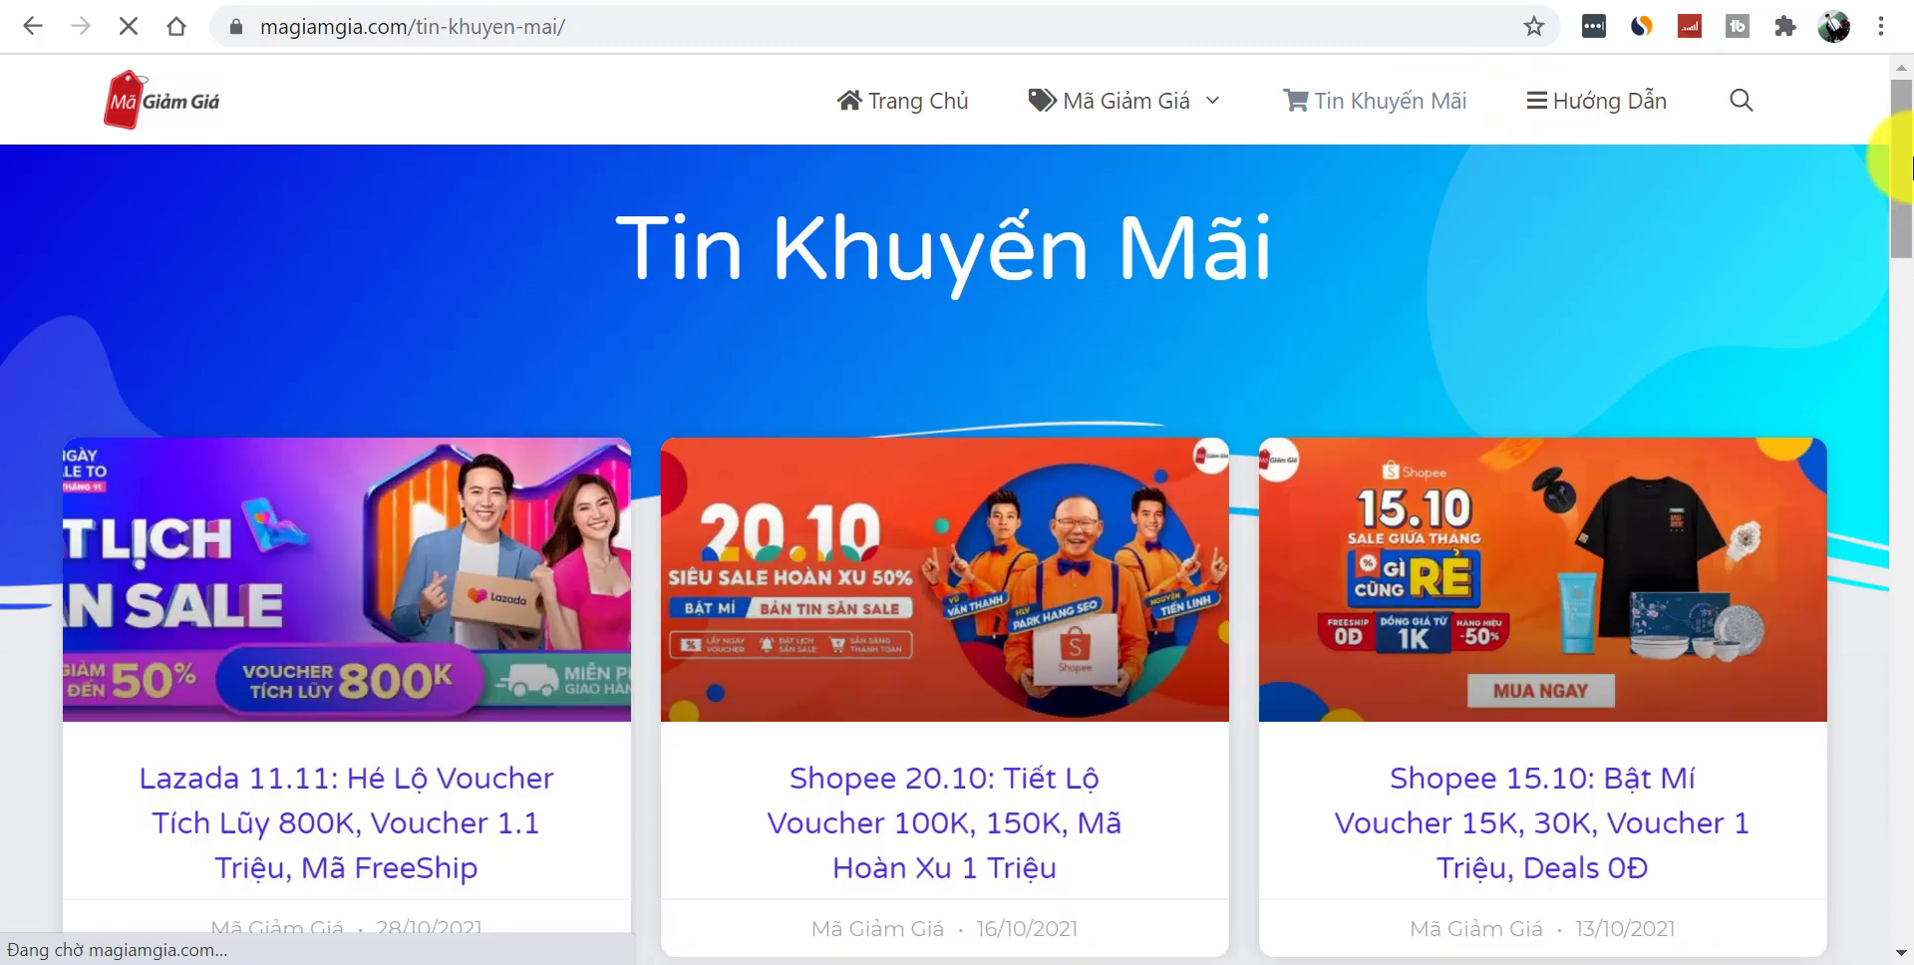
left_click_drag(1900, 127, 1900, 62)
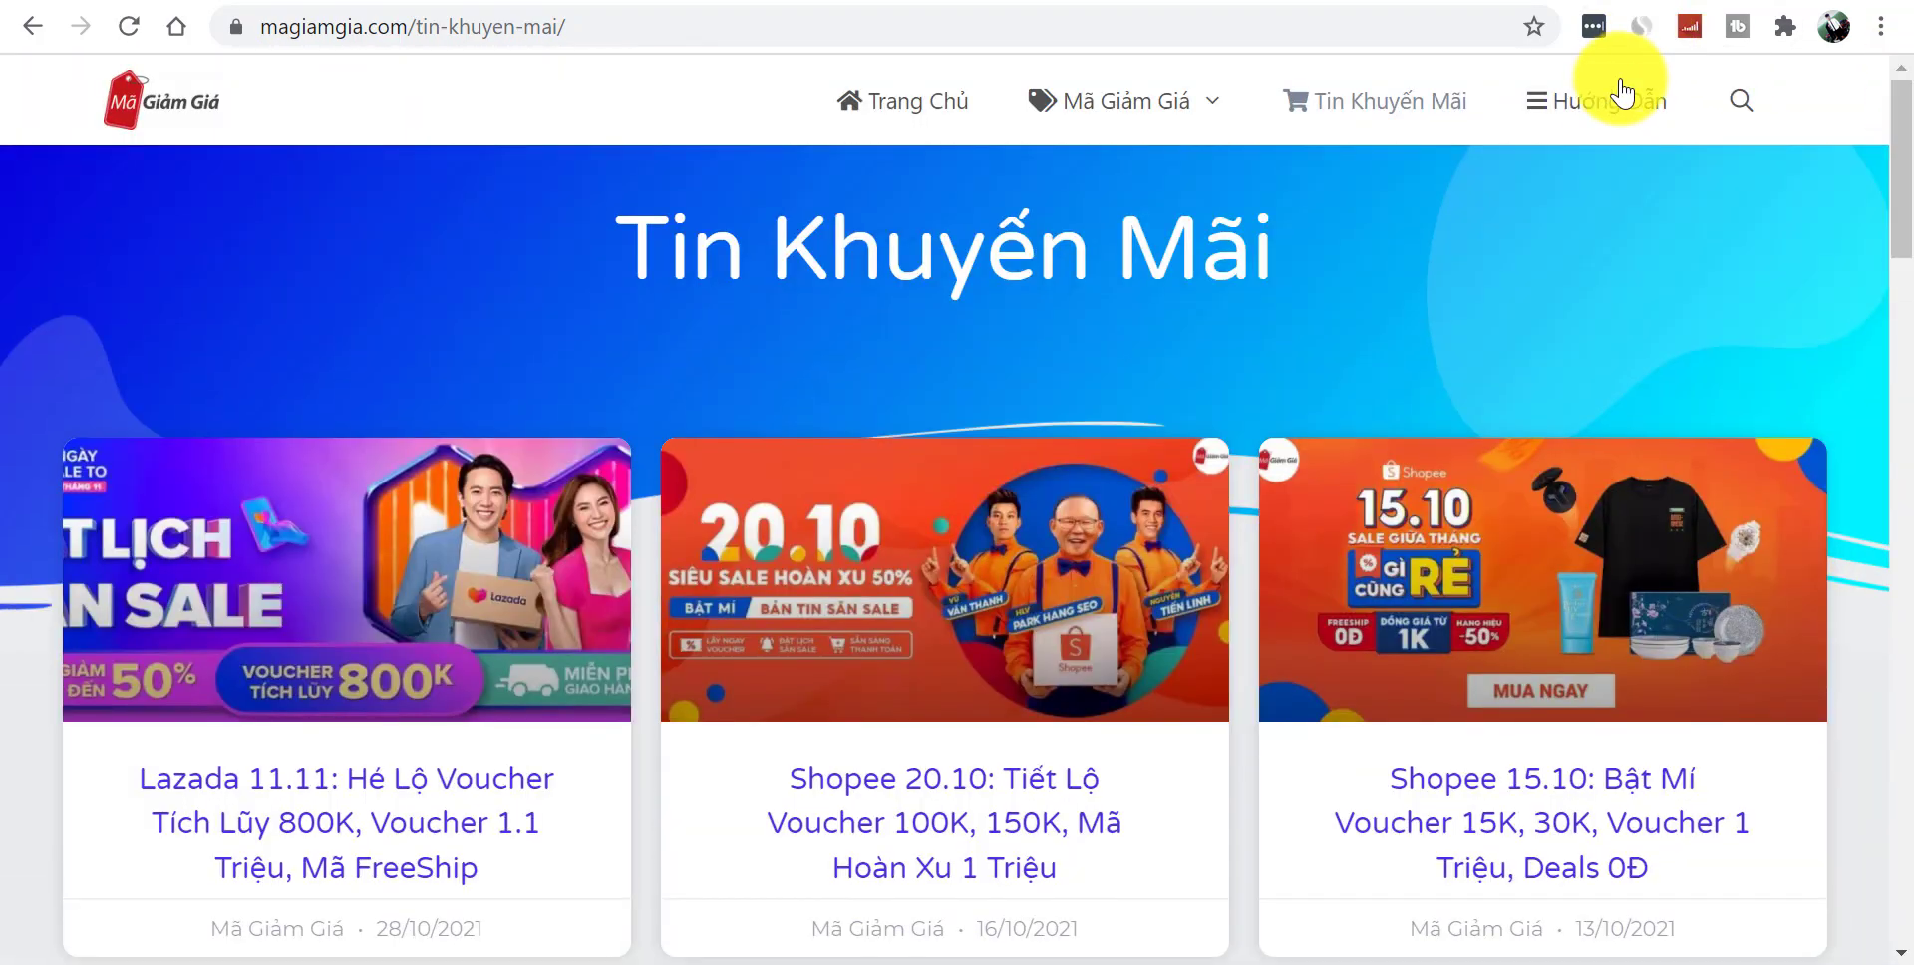
left_click(1612, 101)
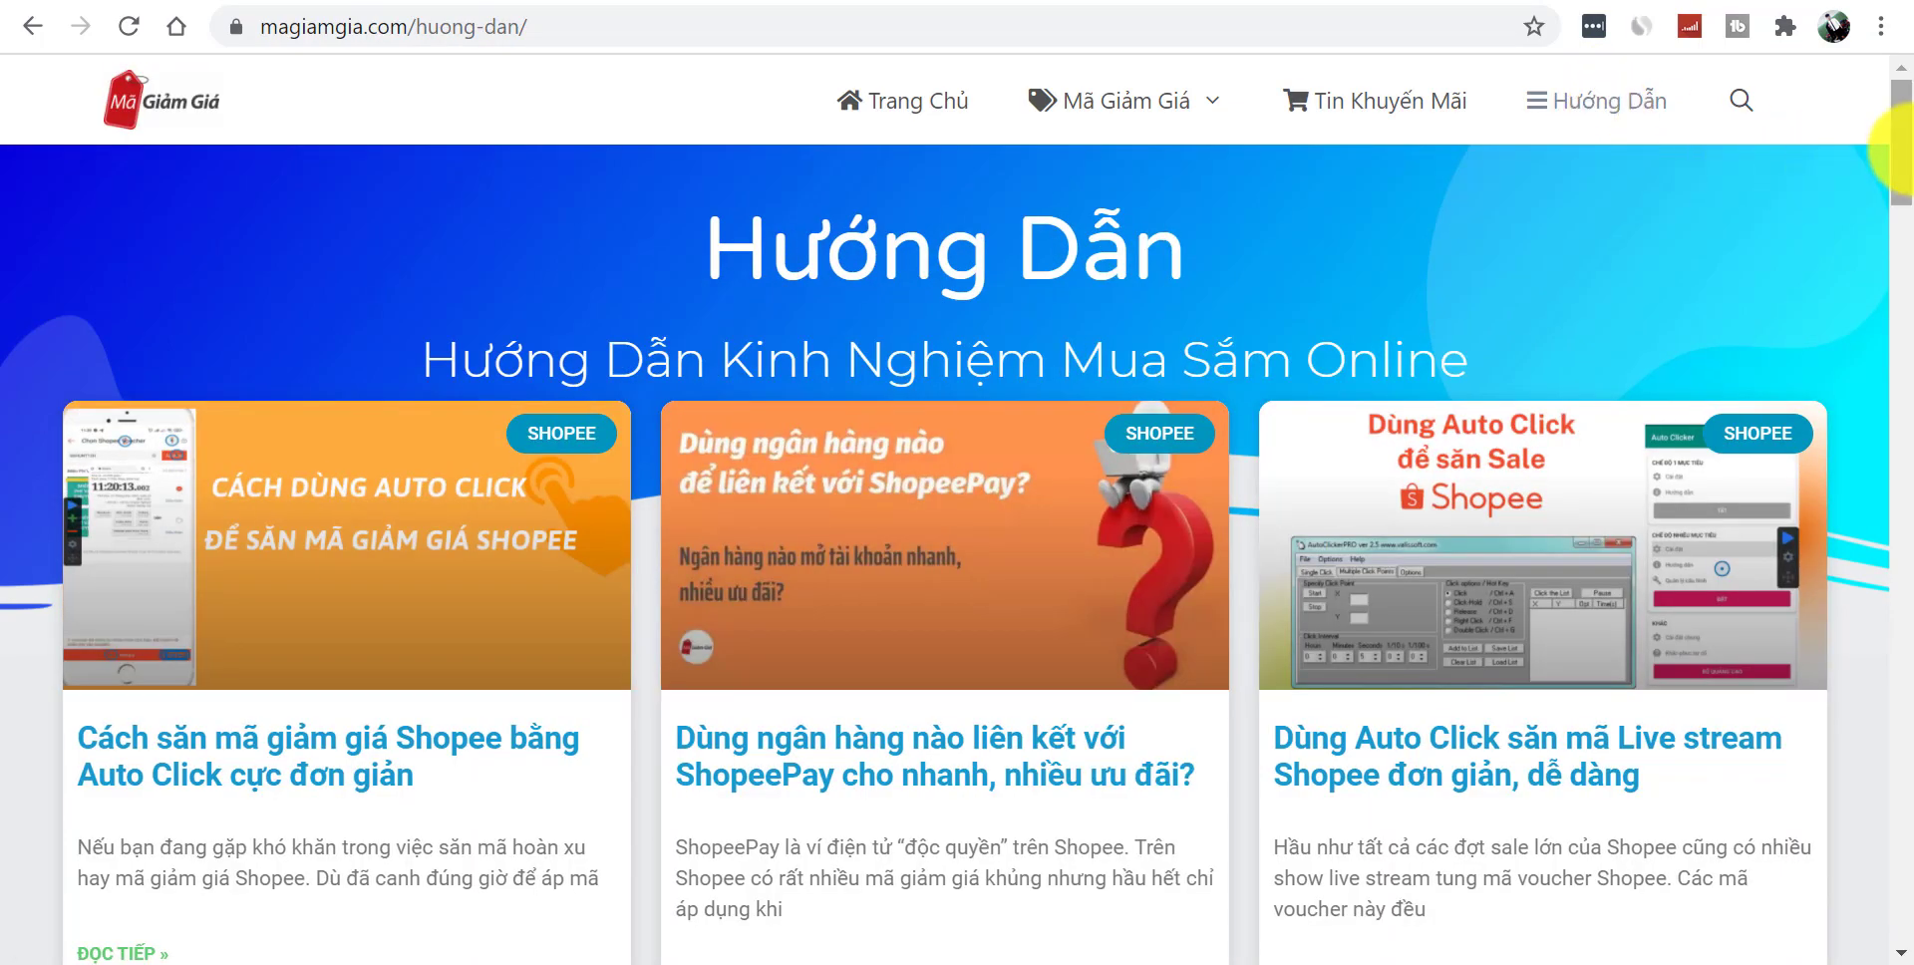
left_click_drag(1899, 149, 1884, 54)
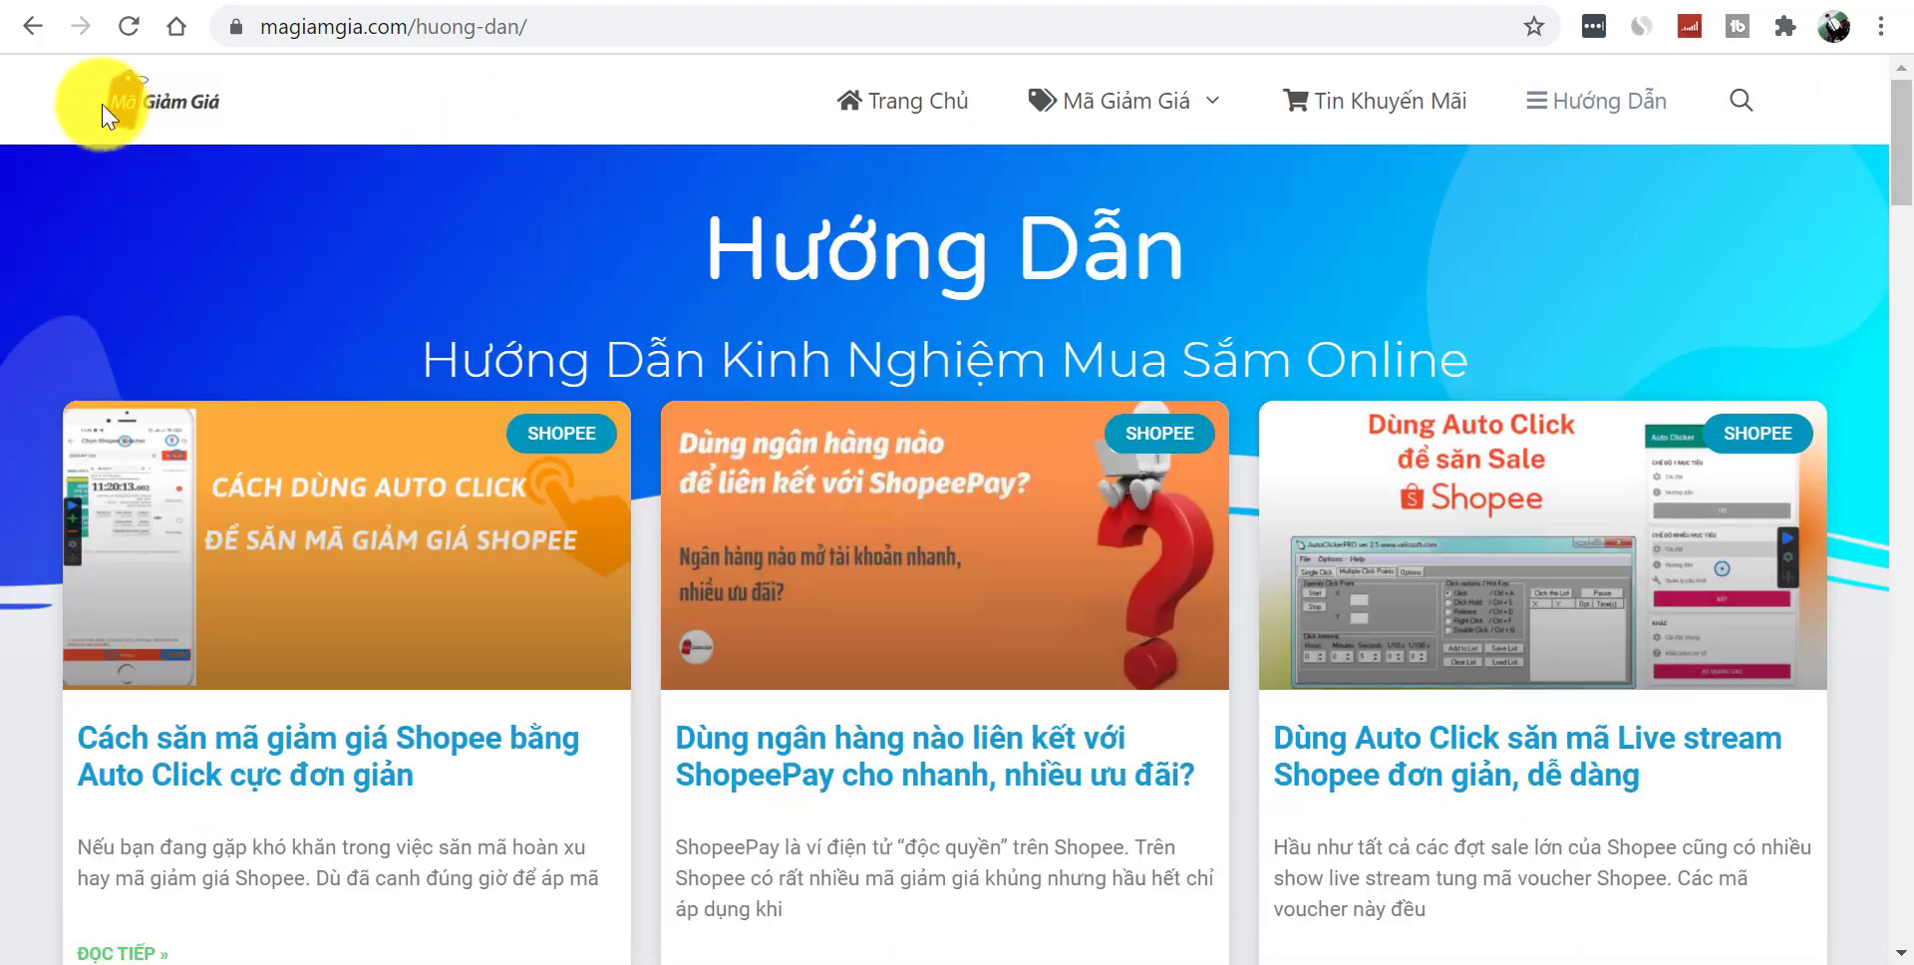
left_click(136, 72)
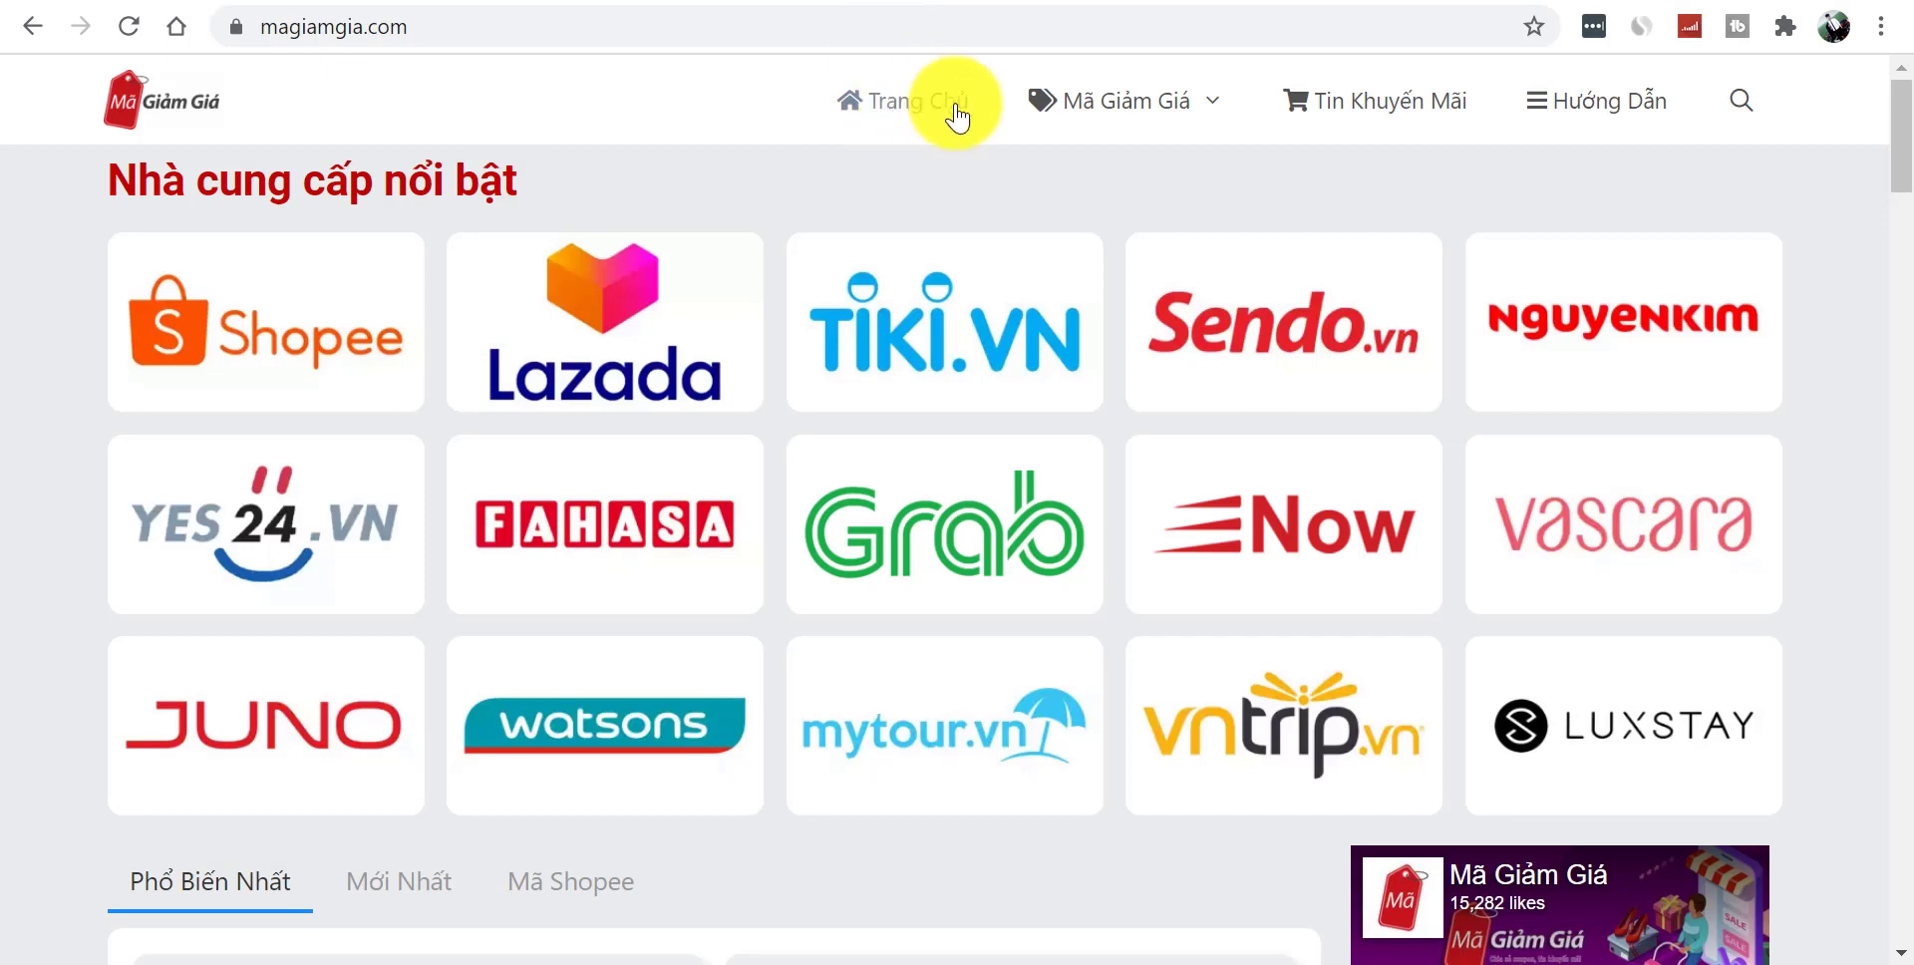
mouse_move(1112, 124)
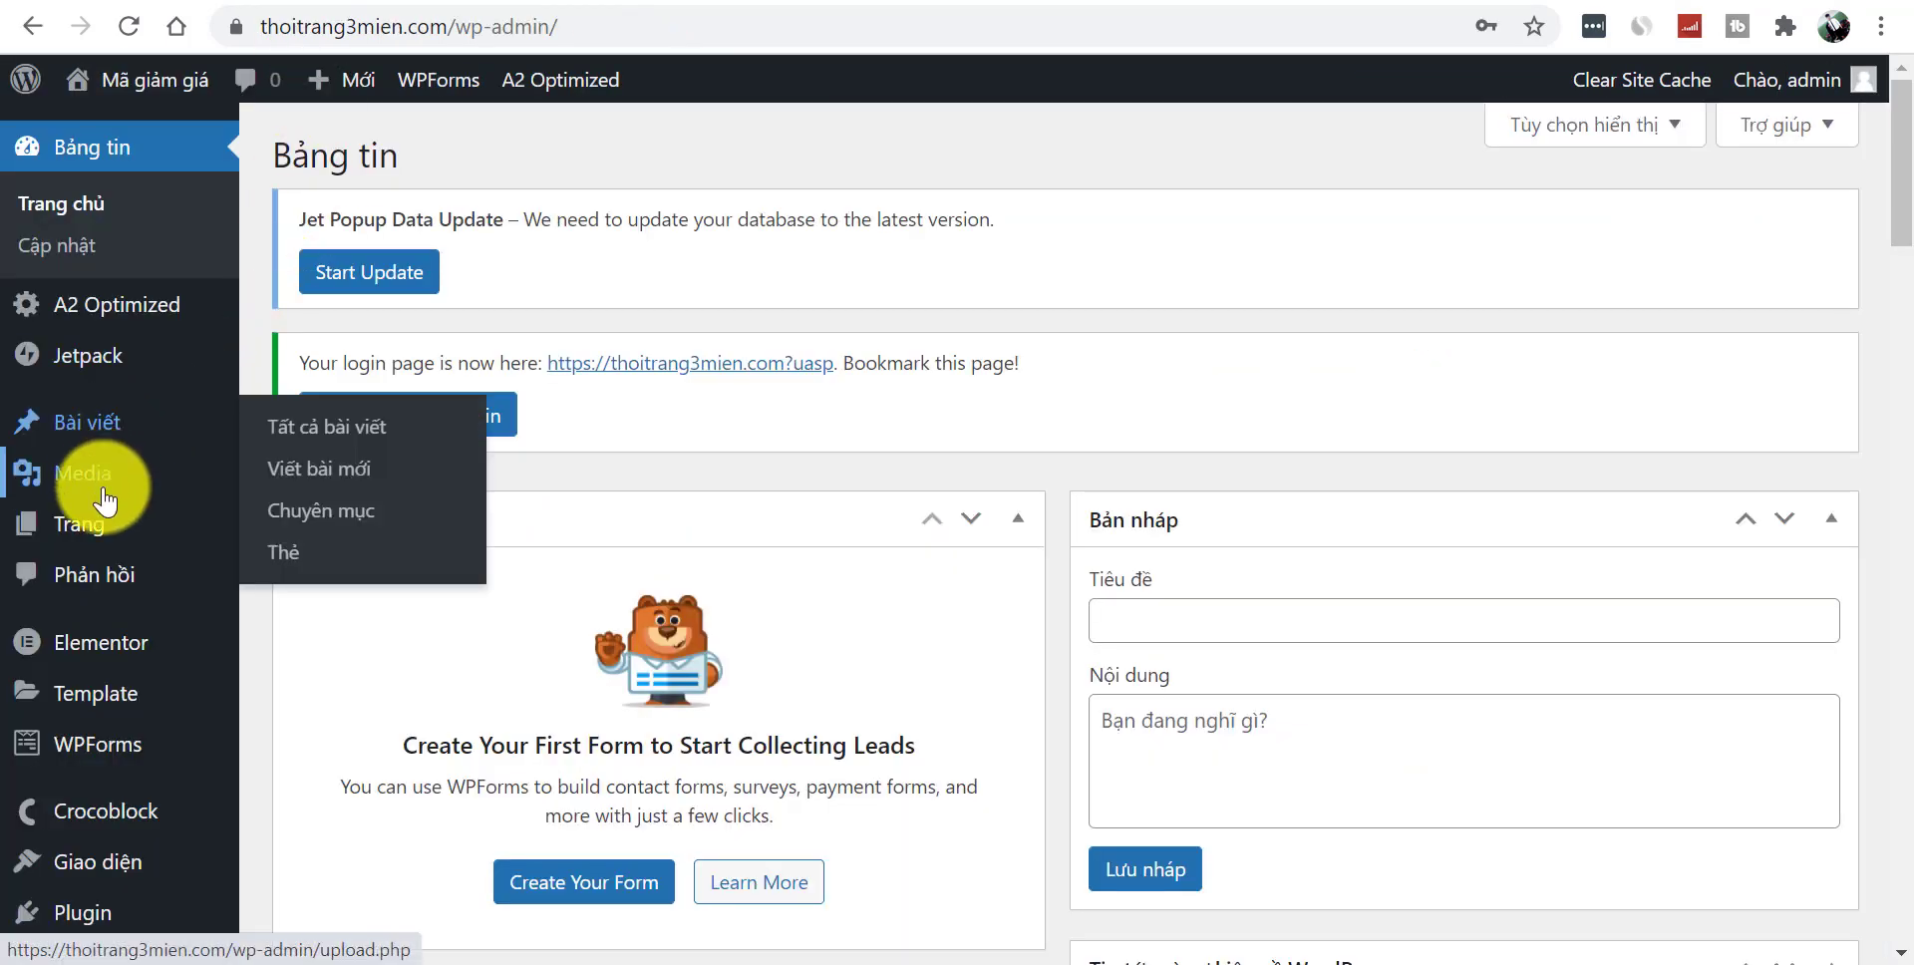
- Create and publish a new page titled Trang Chủ
mouse_move(92, 536)
left_click(313, 580)
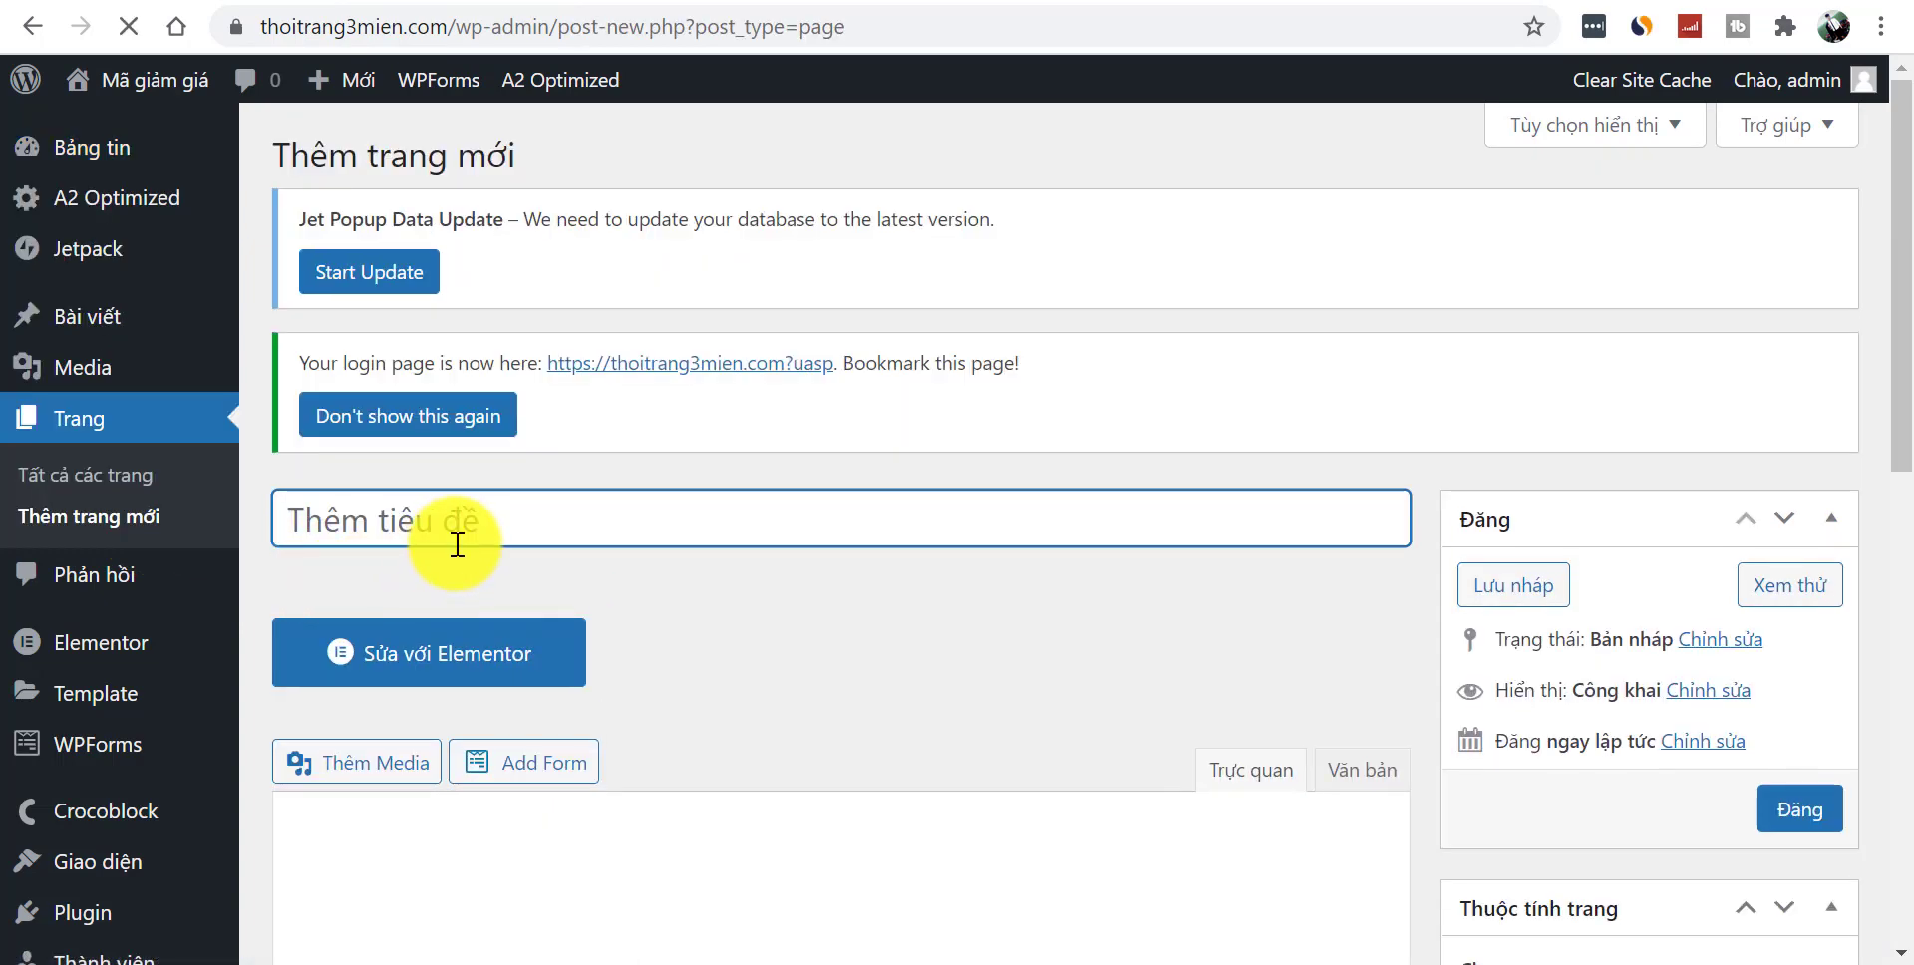
type("Trang Chủ")
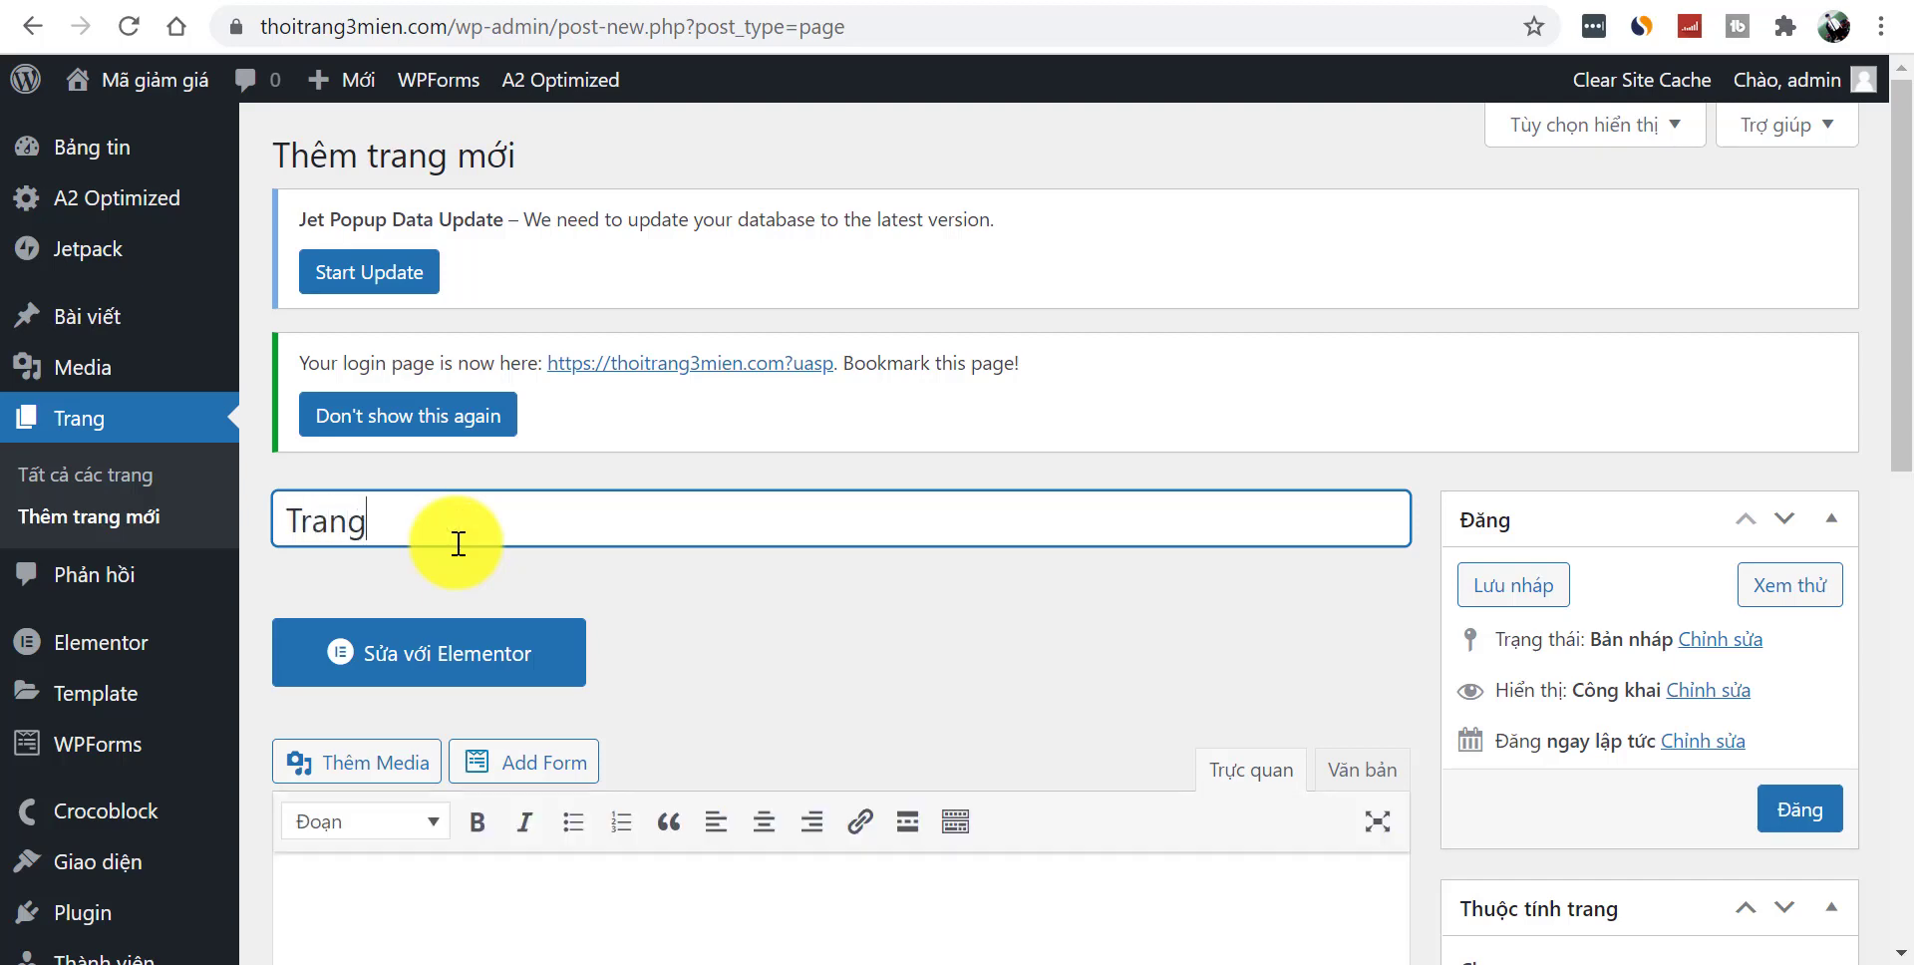
left_click(1807, 823)
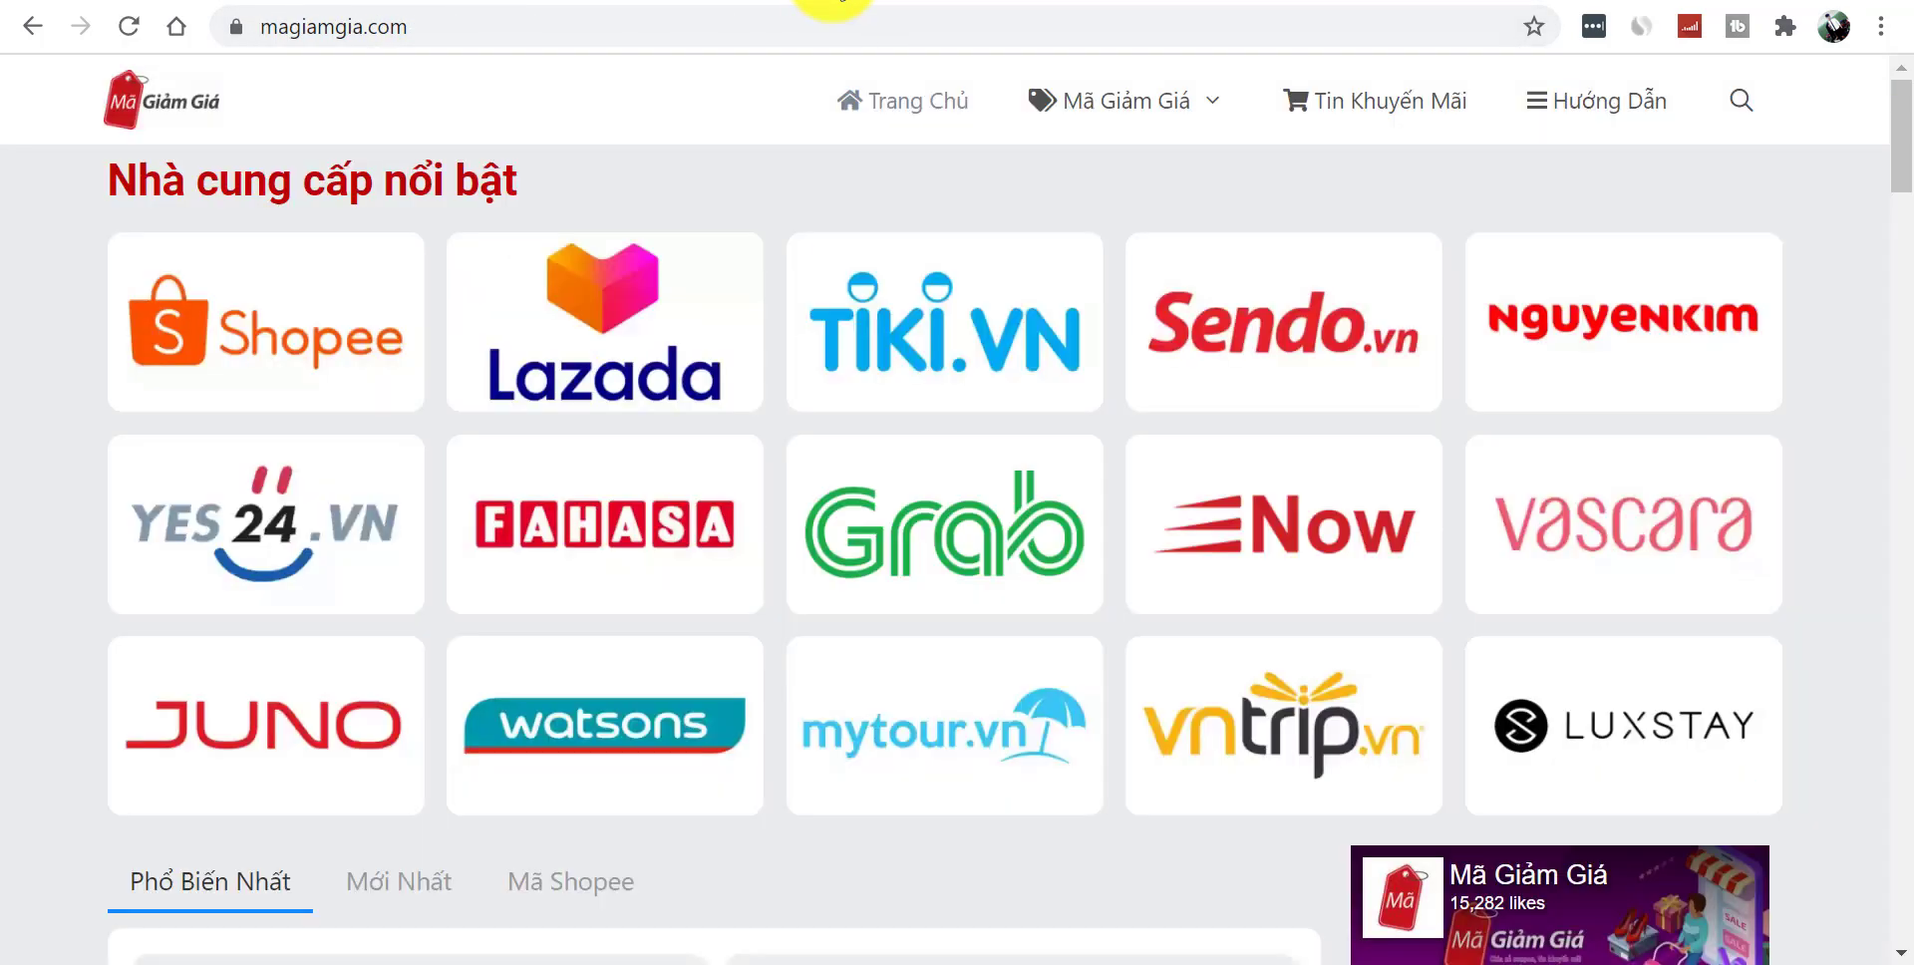
- Copy the Mã Giảm Giá Shopee heading from the reference site and publish a page with that title
mouse_move(1105, 98)
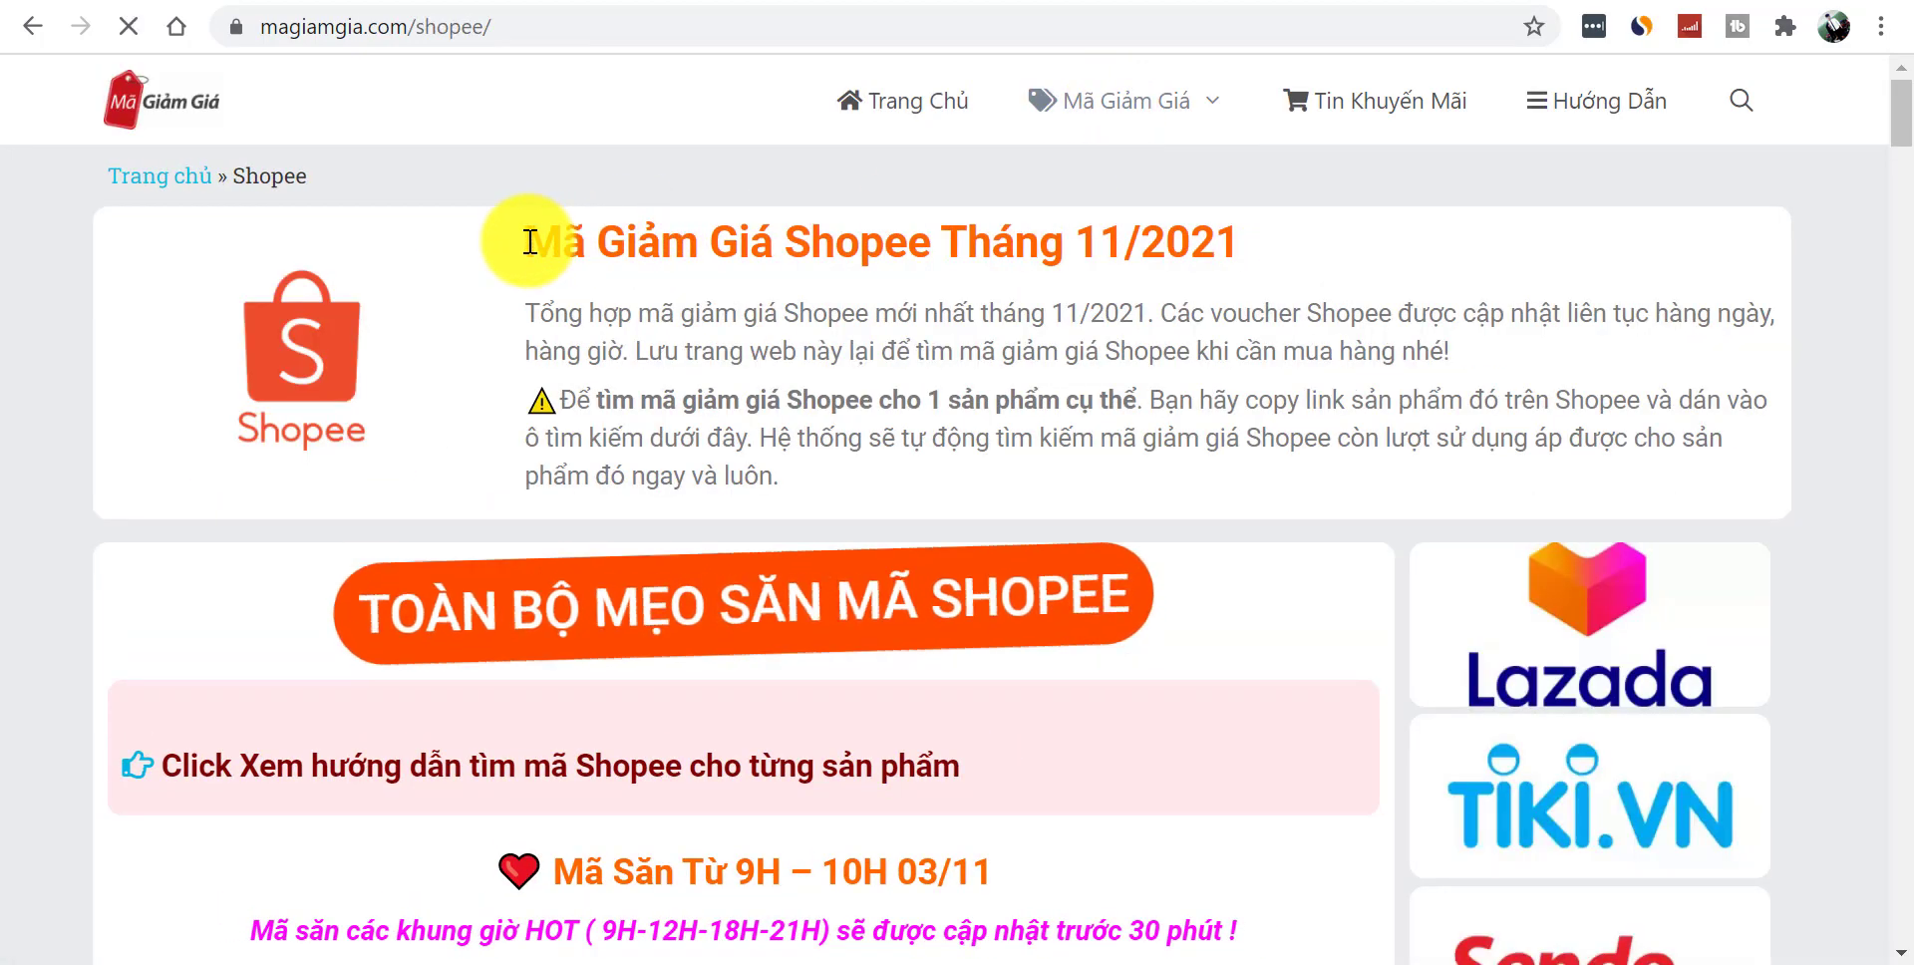
left_click_drag(515, 243, 856, 256)
key("ctrl+c")
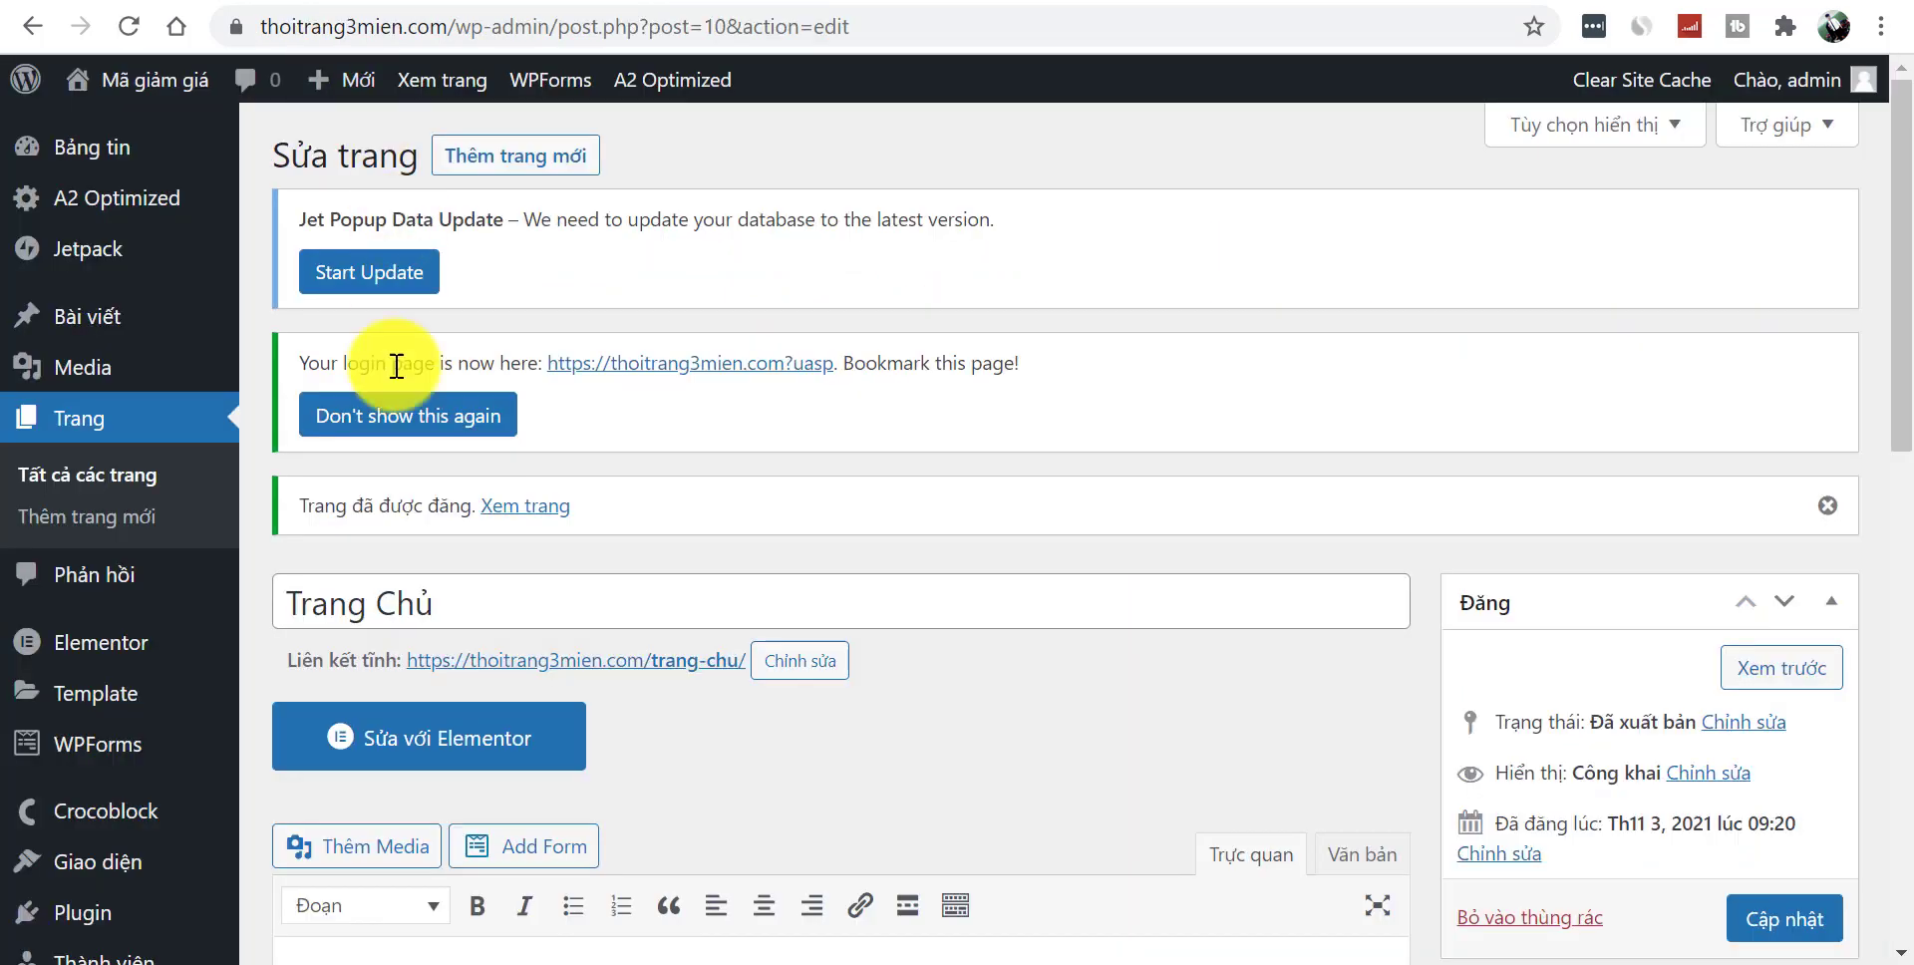
left_click(516, 159)
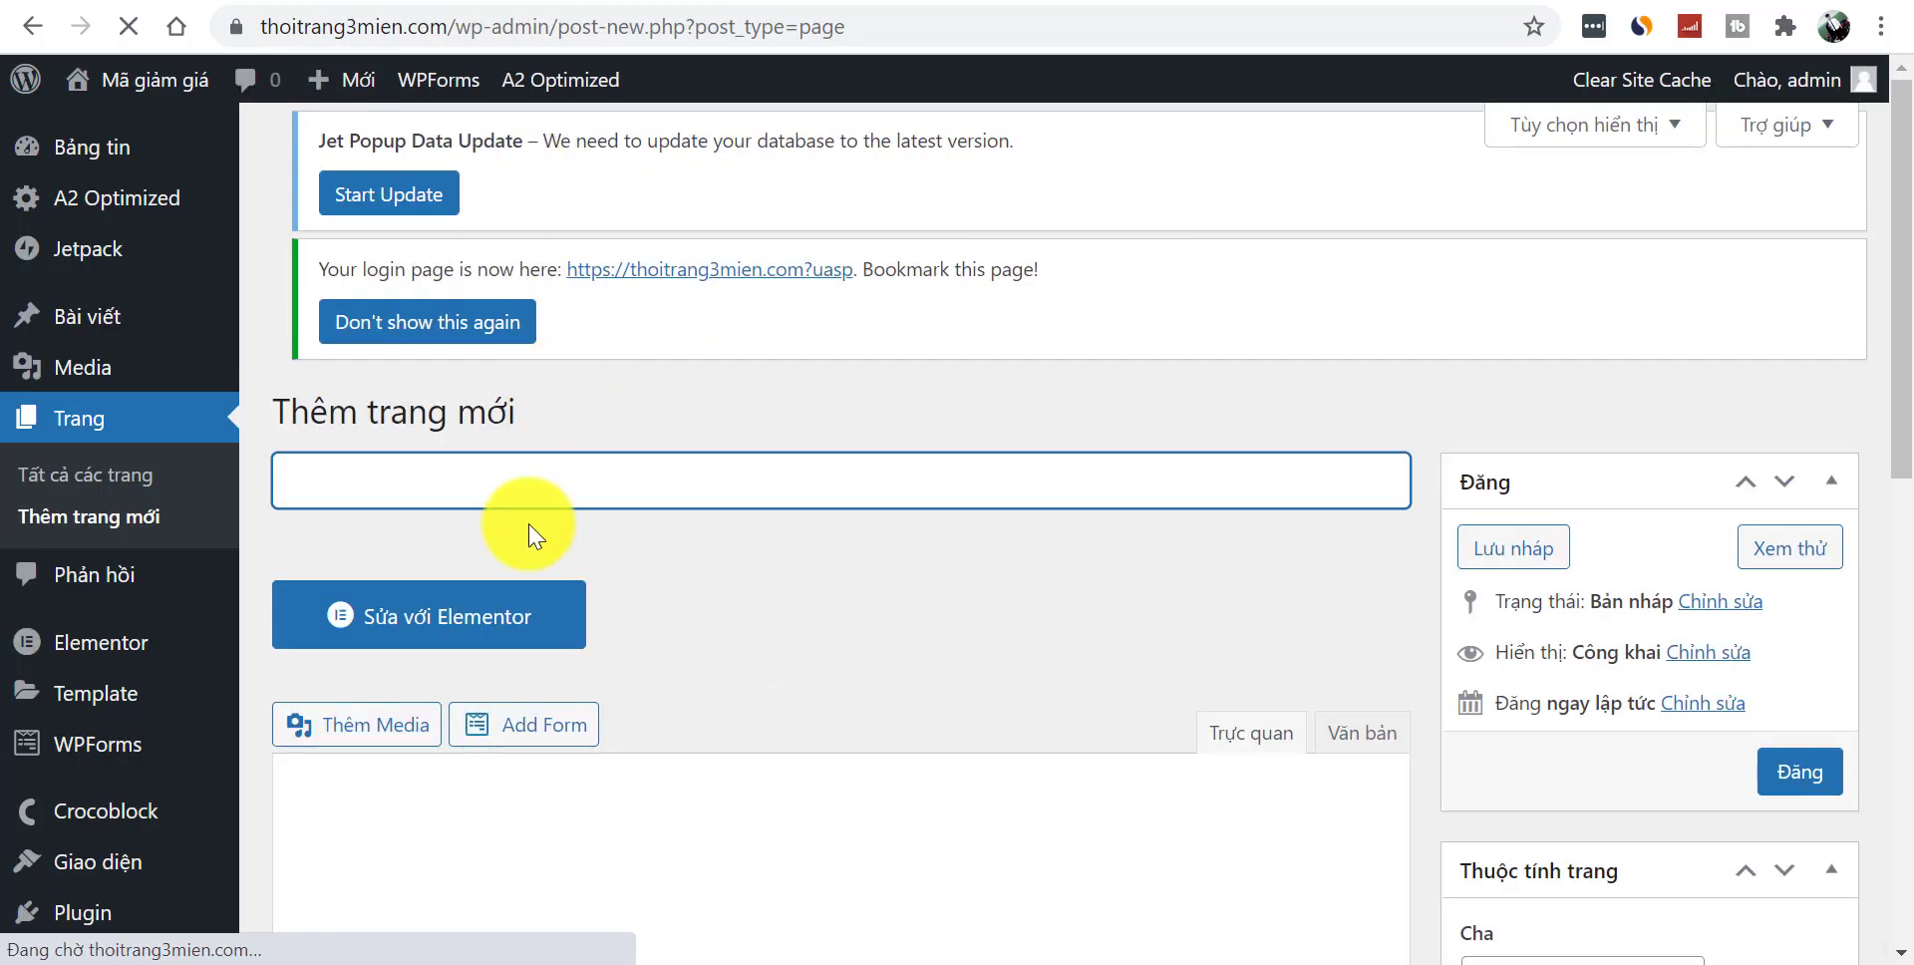
left_click(611, 503)
key("ctrl+v")
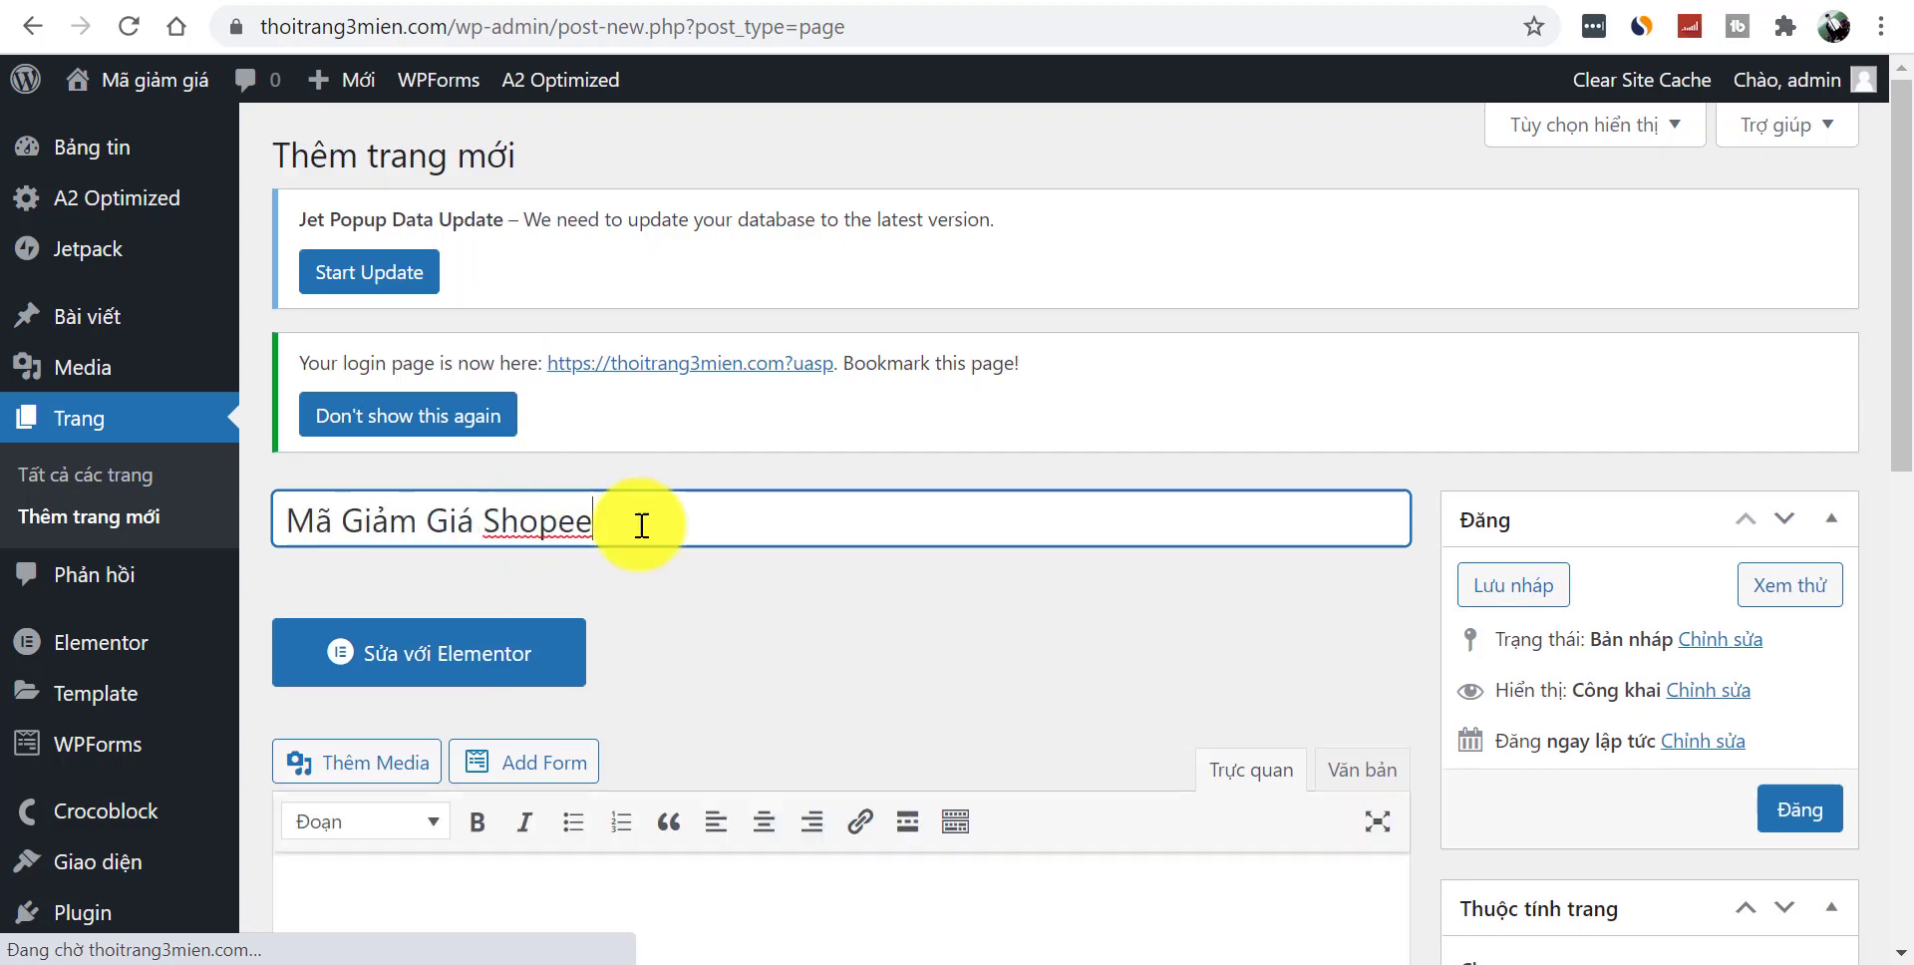
scroll(1892, 354, "down", 1)
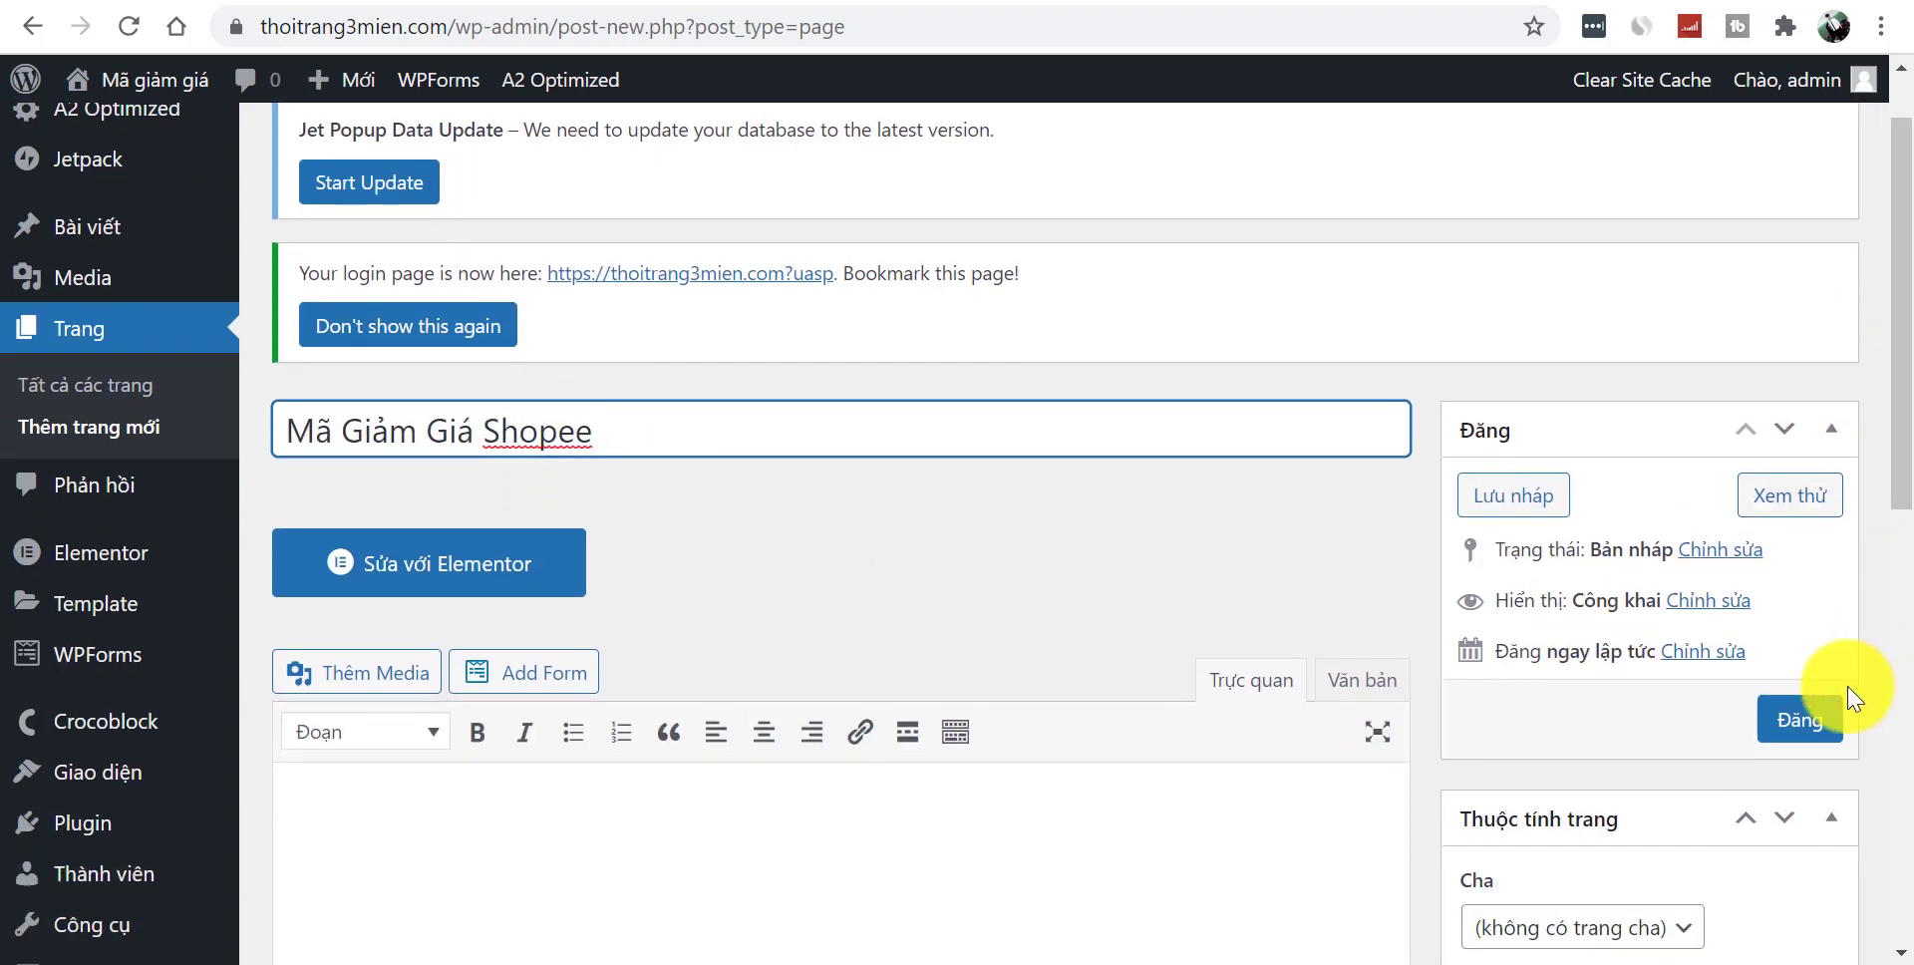
left_click(1815, 738)
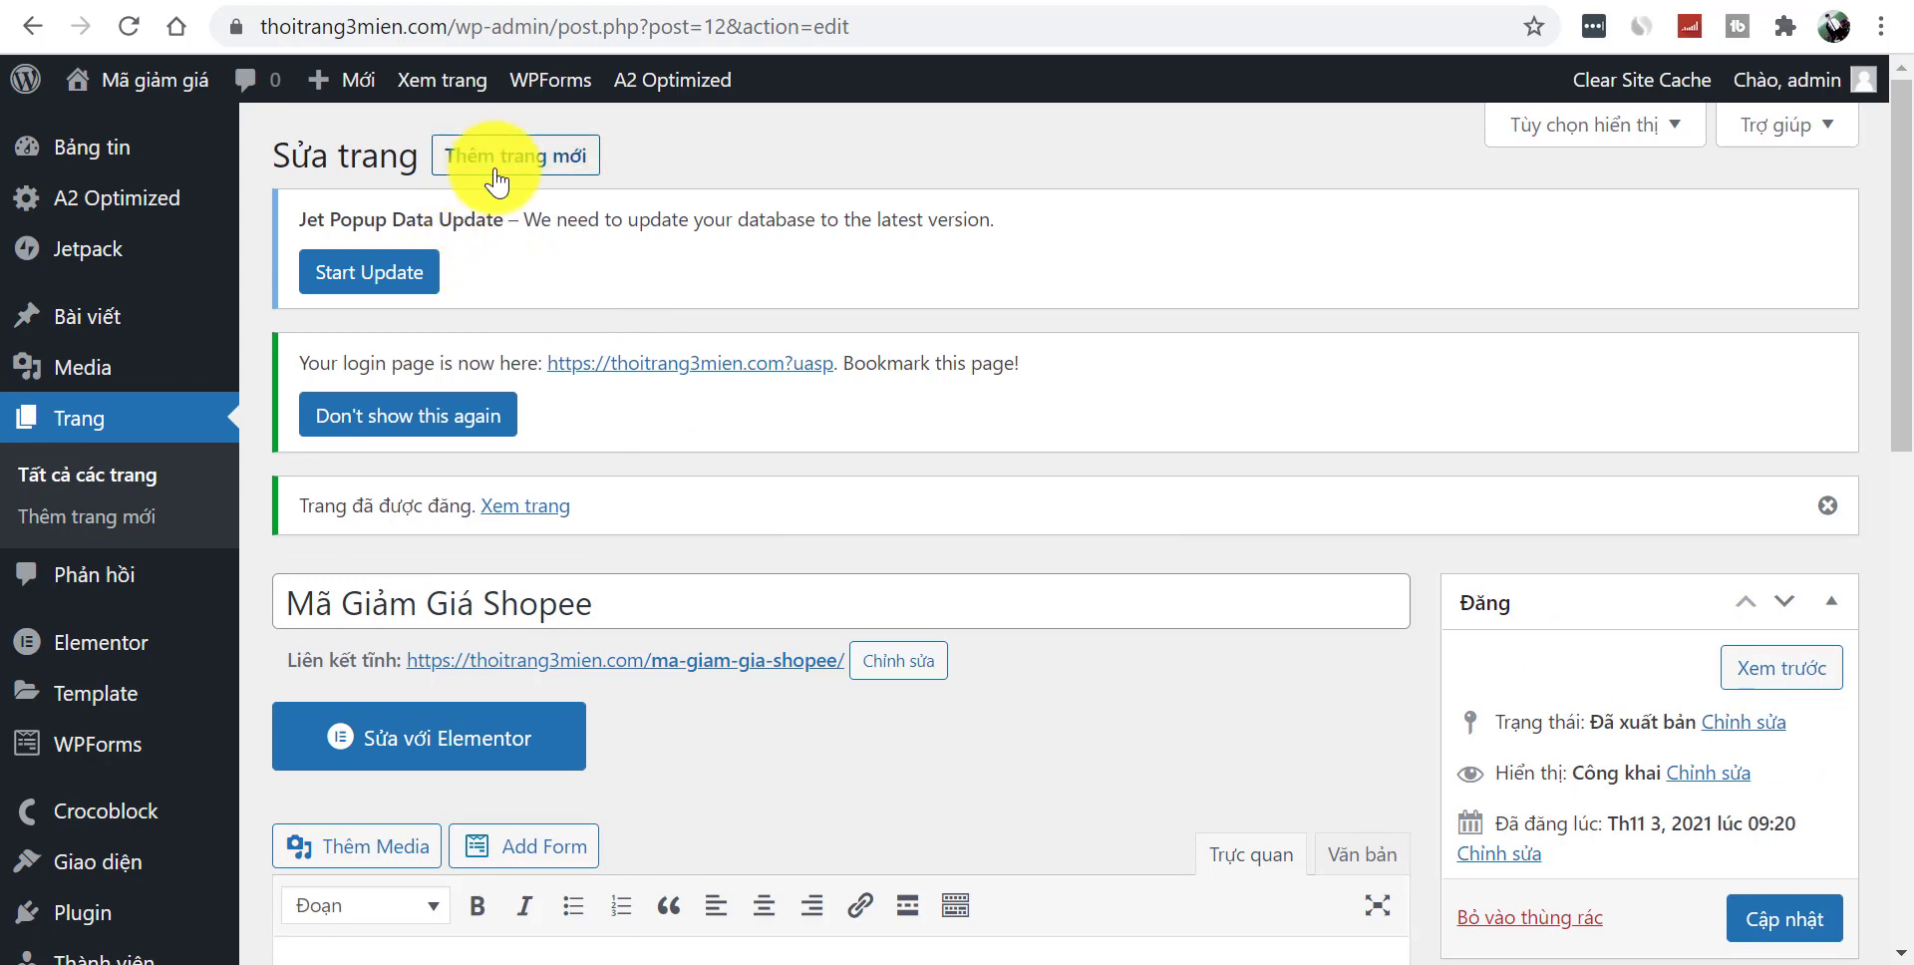
- Publish another page, editing the title to Mã Giảm Giá Tiki
left_click(496, 178)
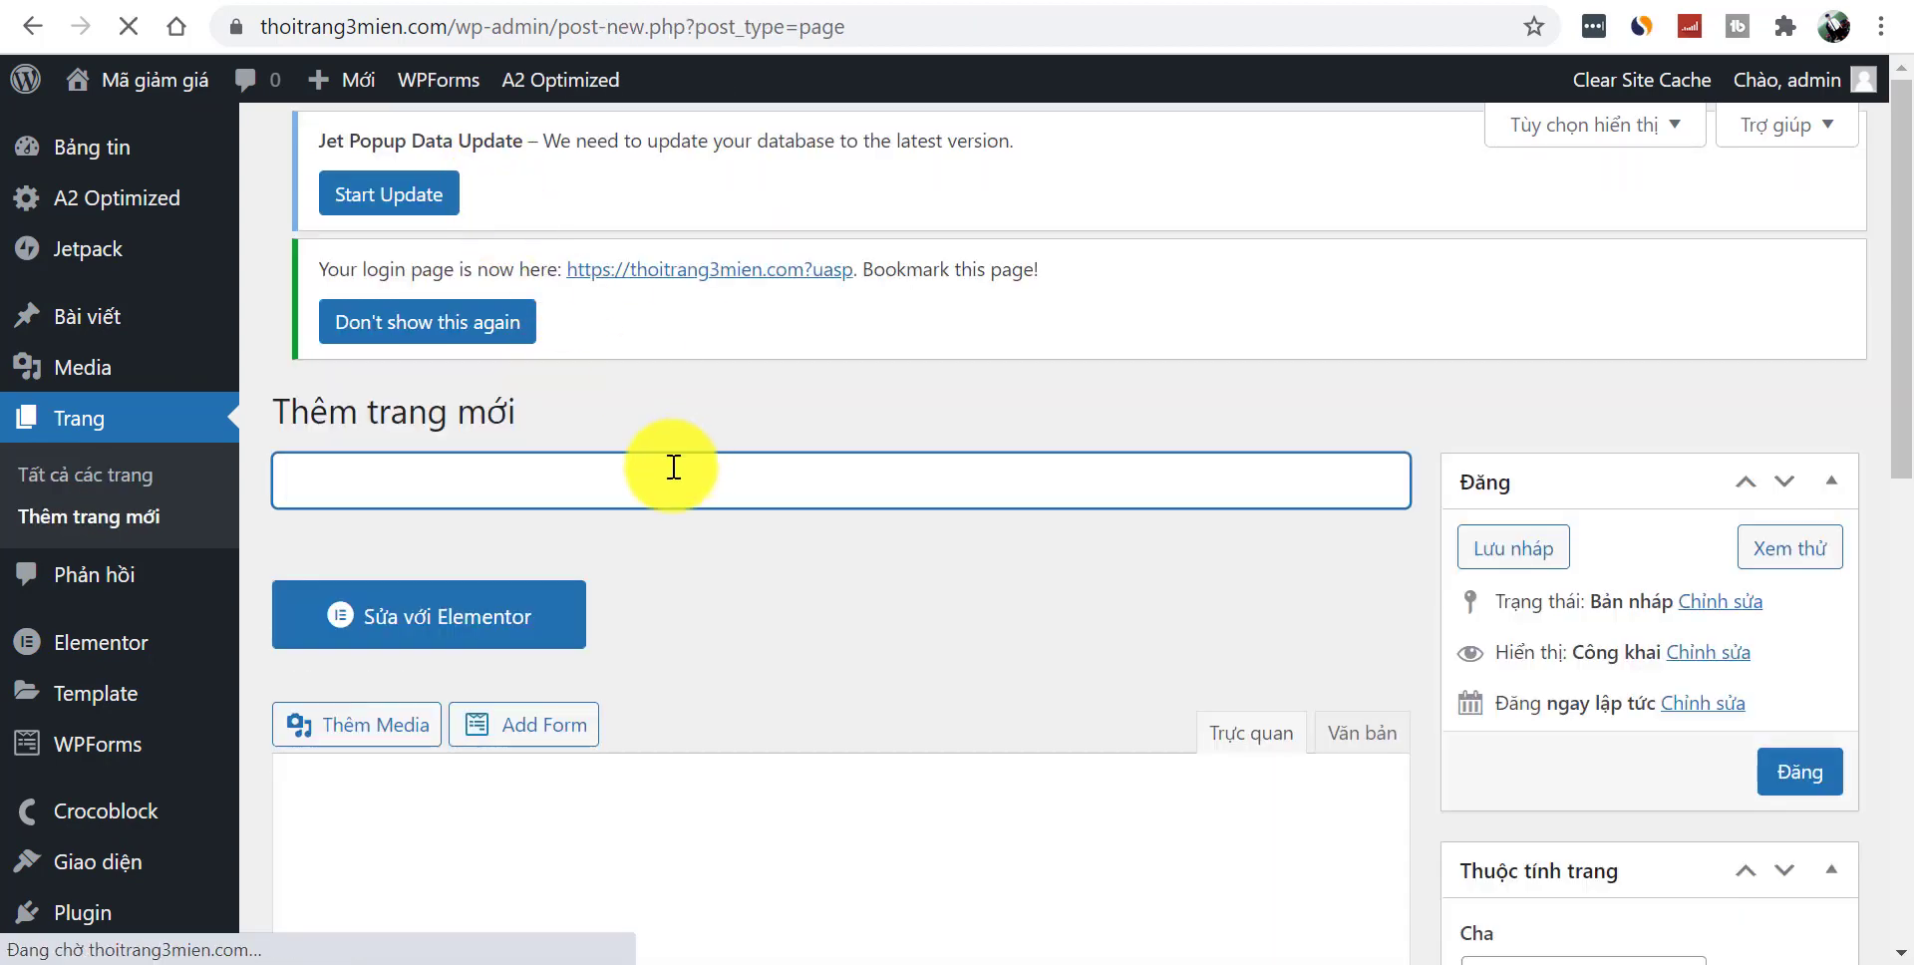
key("BackSpace")
key("BackSpace")
key("BackSpace")
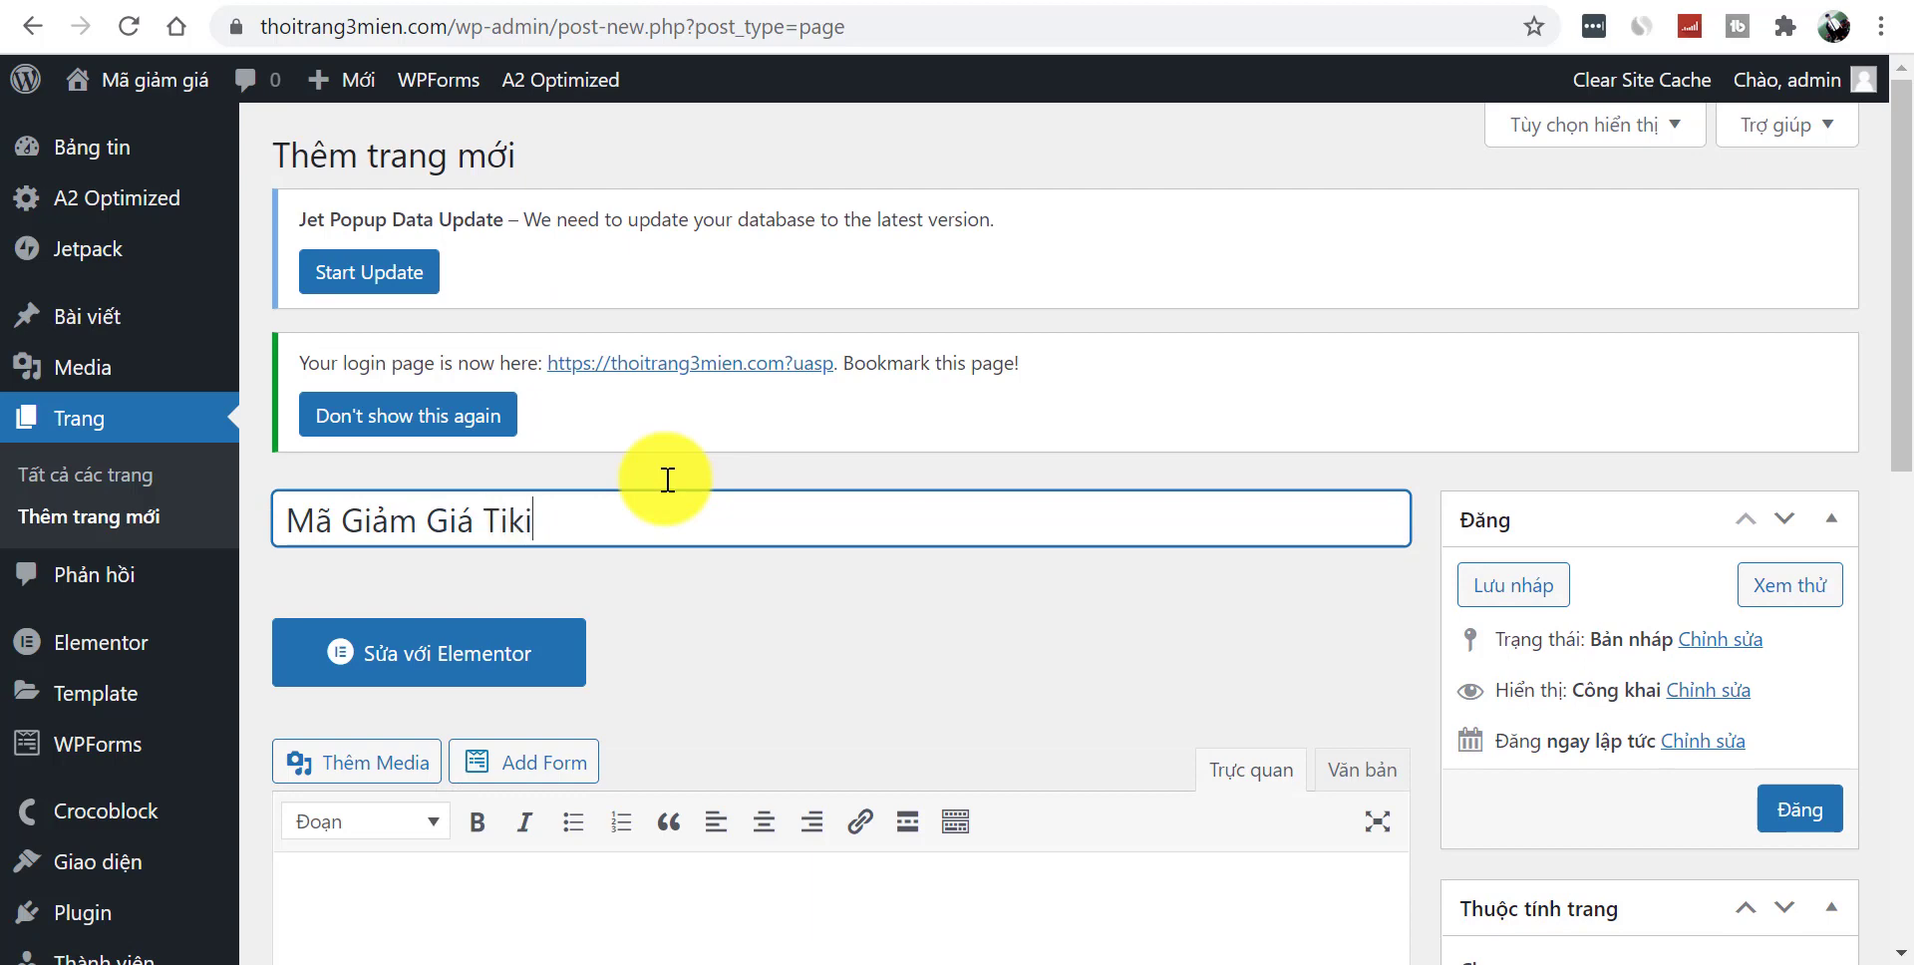
left_click(1793, 809)
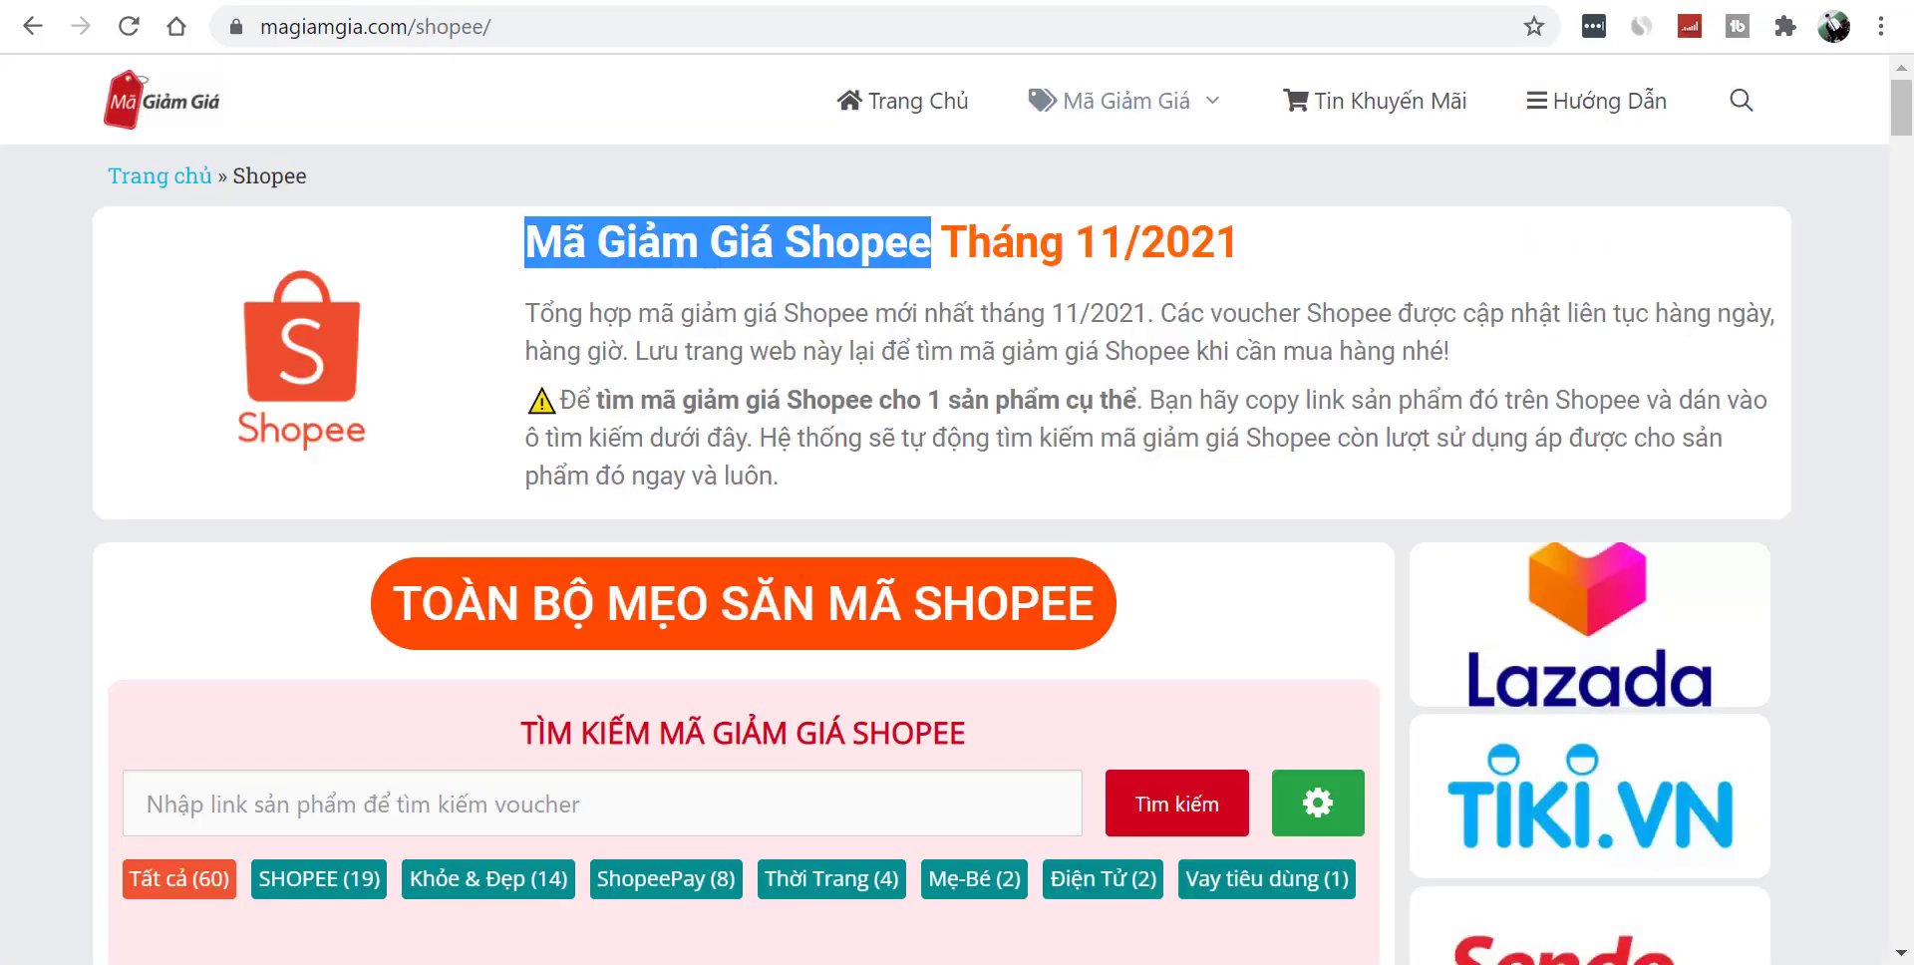
mouse_move(1043, 93)
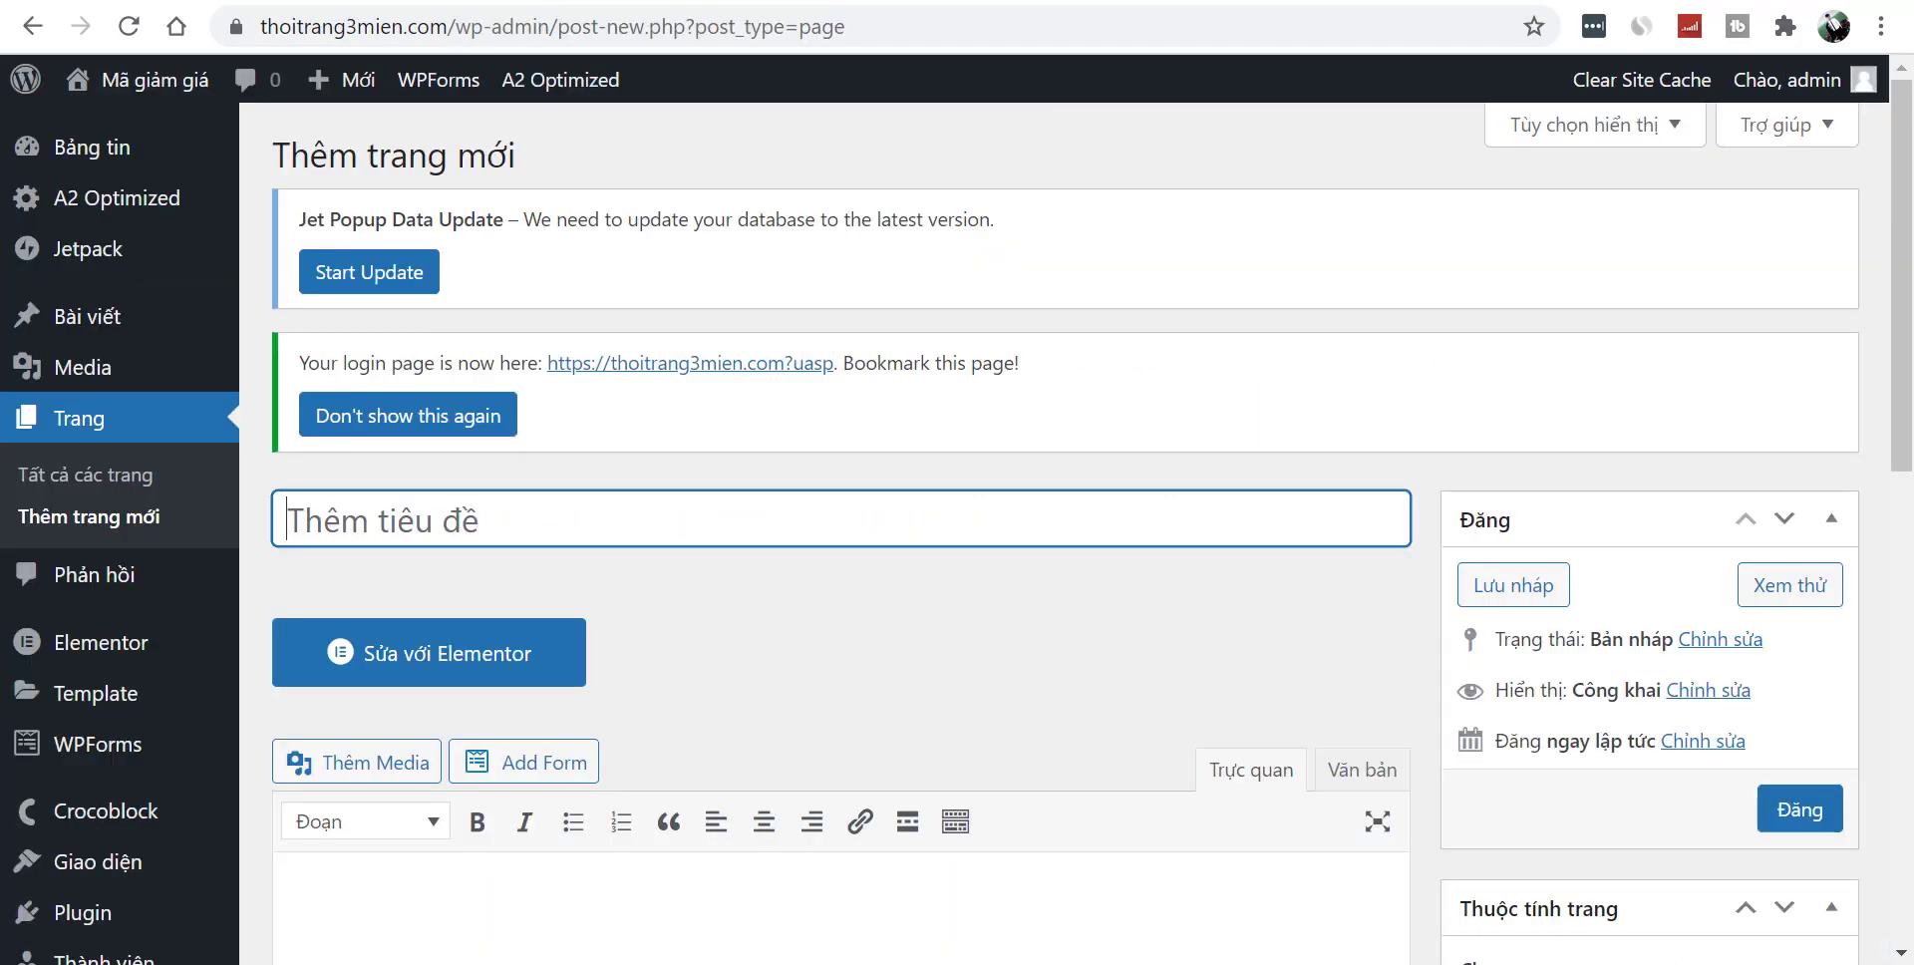
- Paste the copied title, edit it, and publish the Mã Giảm Giá Lazada page
left_click(624, 529)
key("ctrl+v")
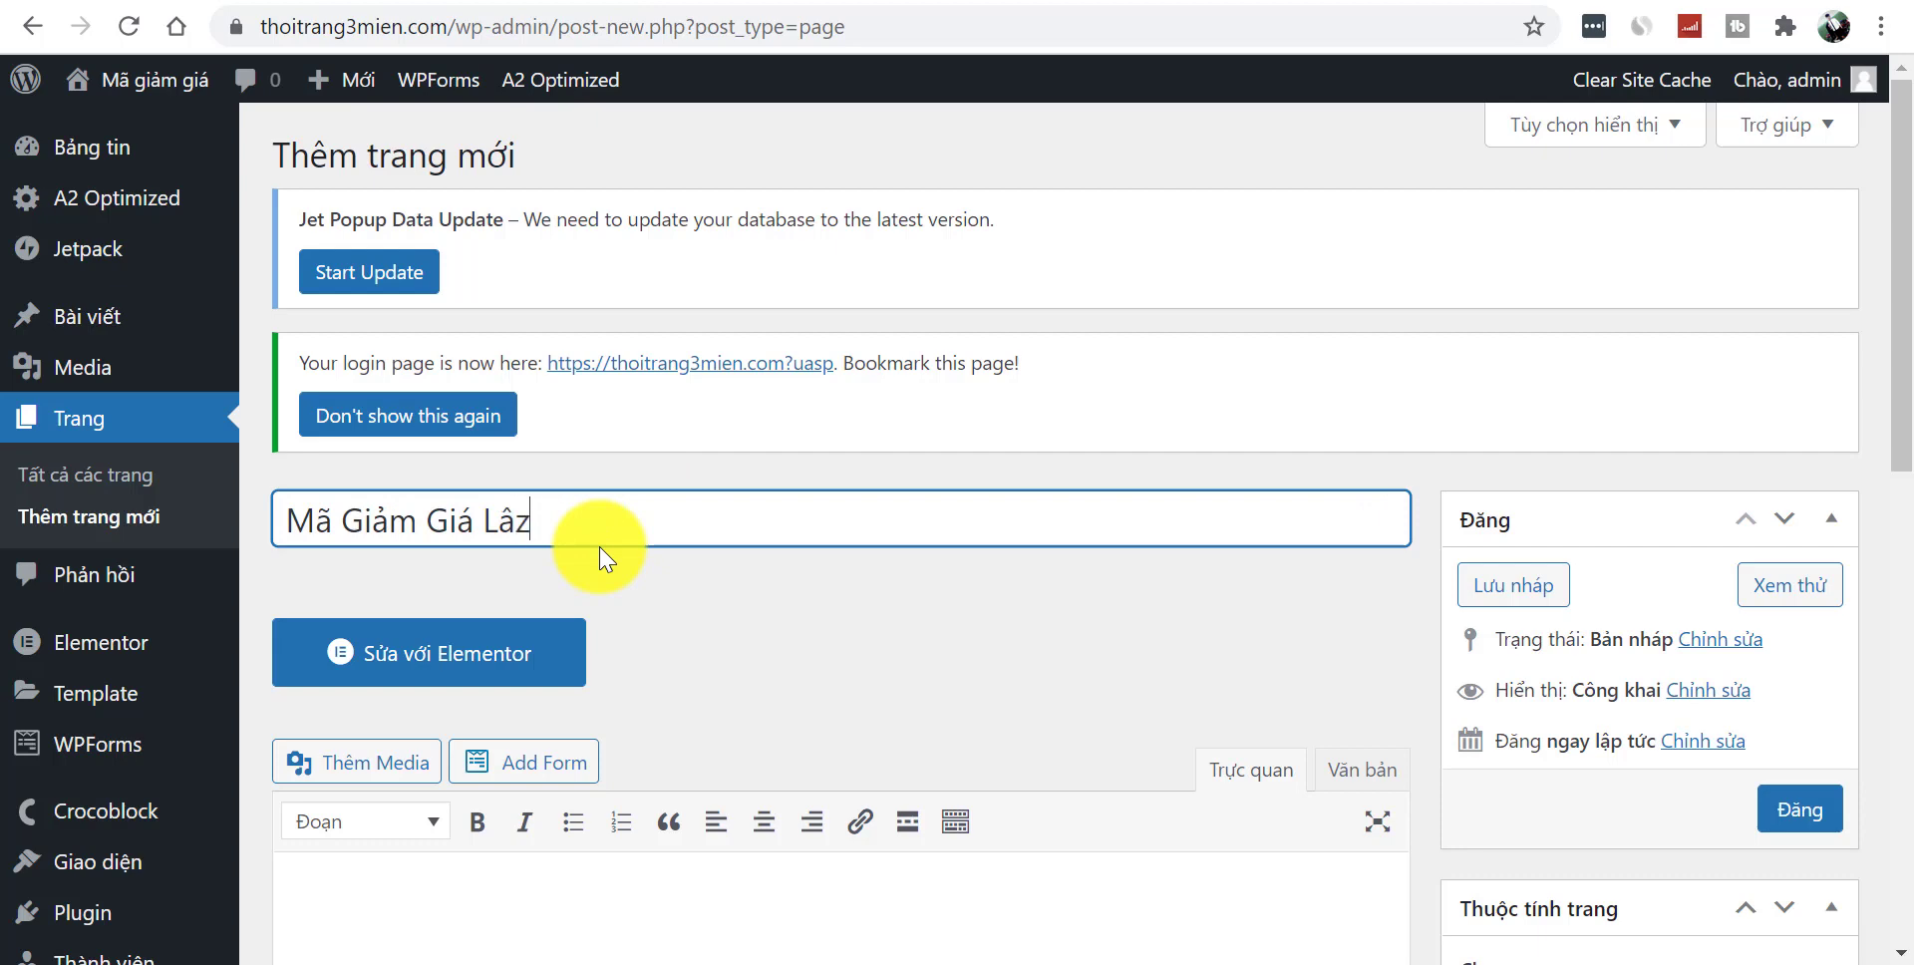
left_click(1801, 810)
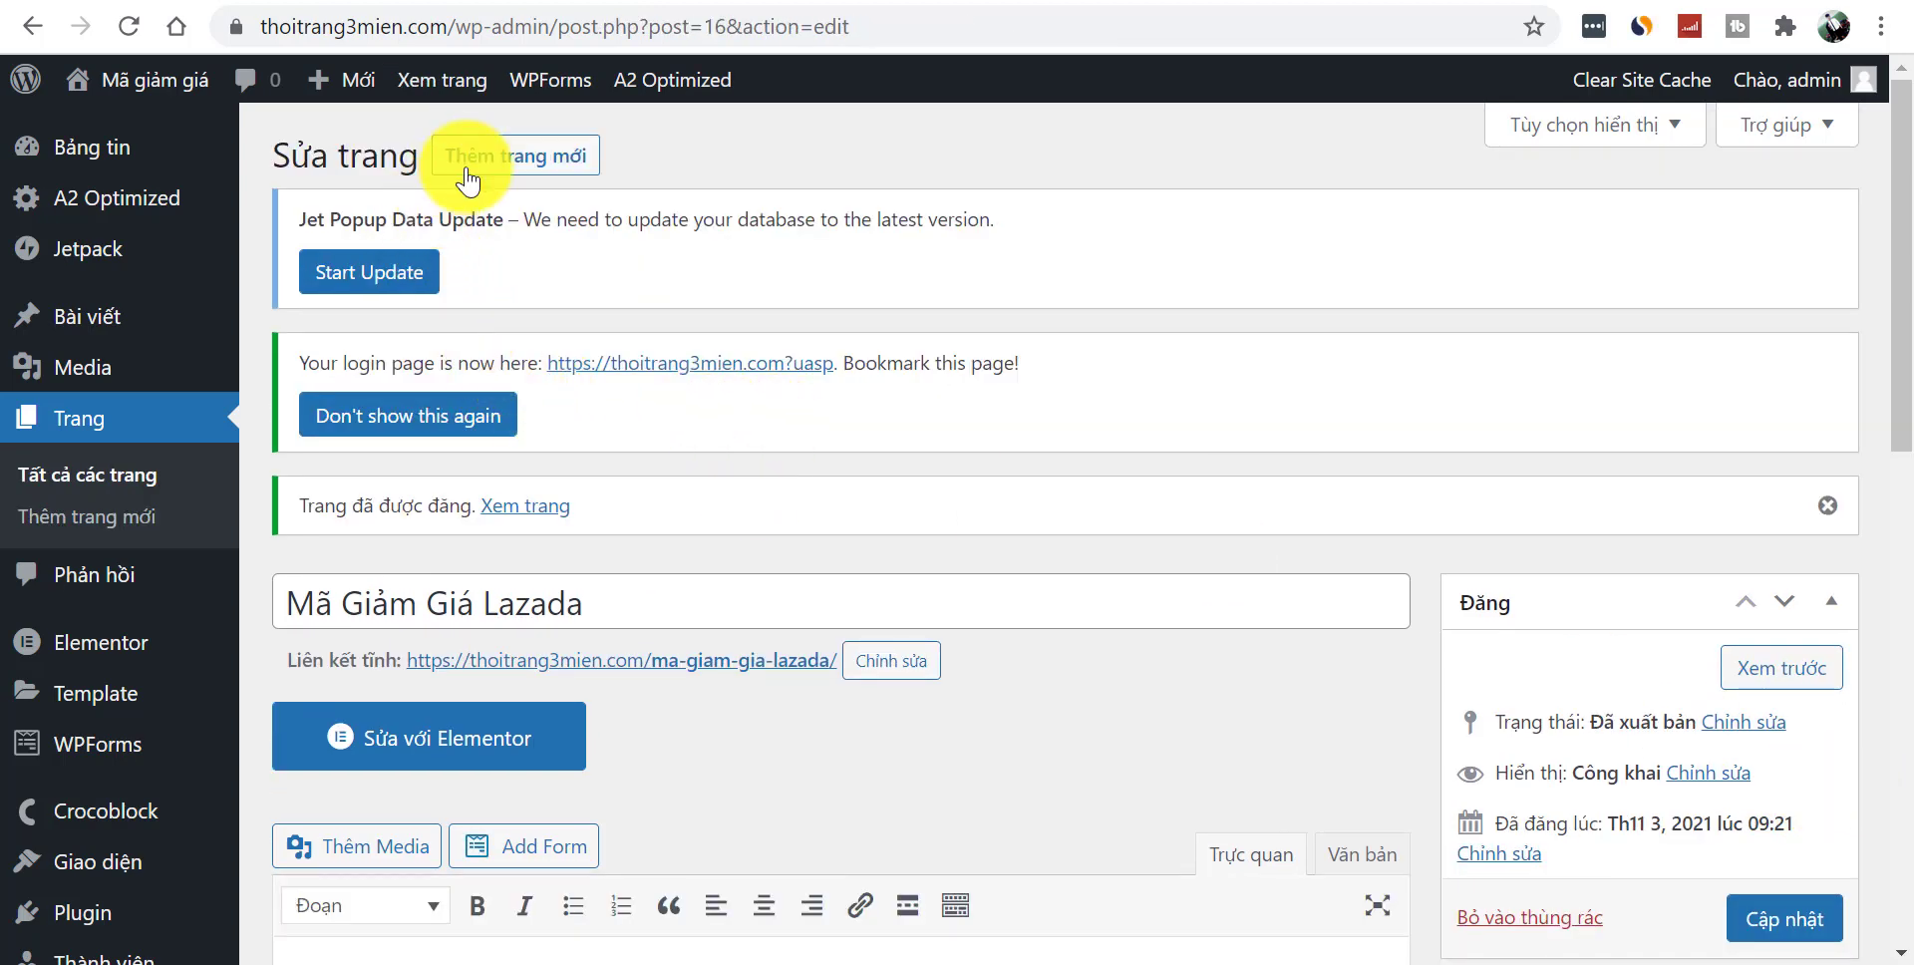
- Create and publish a new page titled Mã Giảm Giá Sendo
left_click(483, 184)
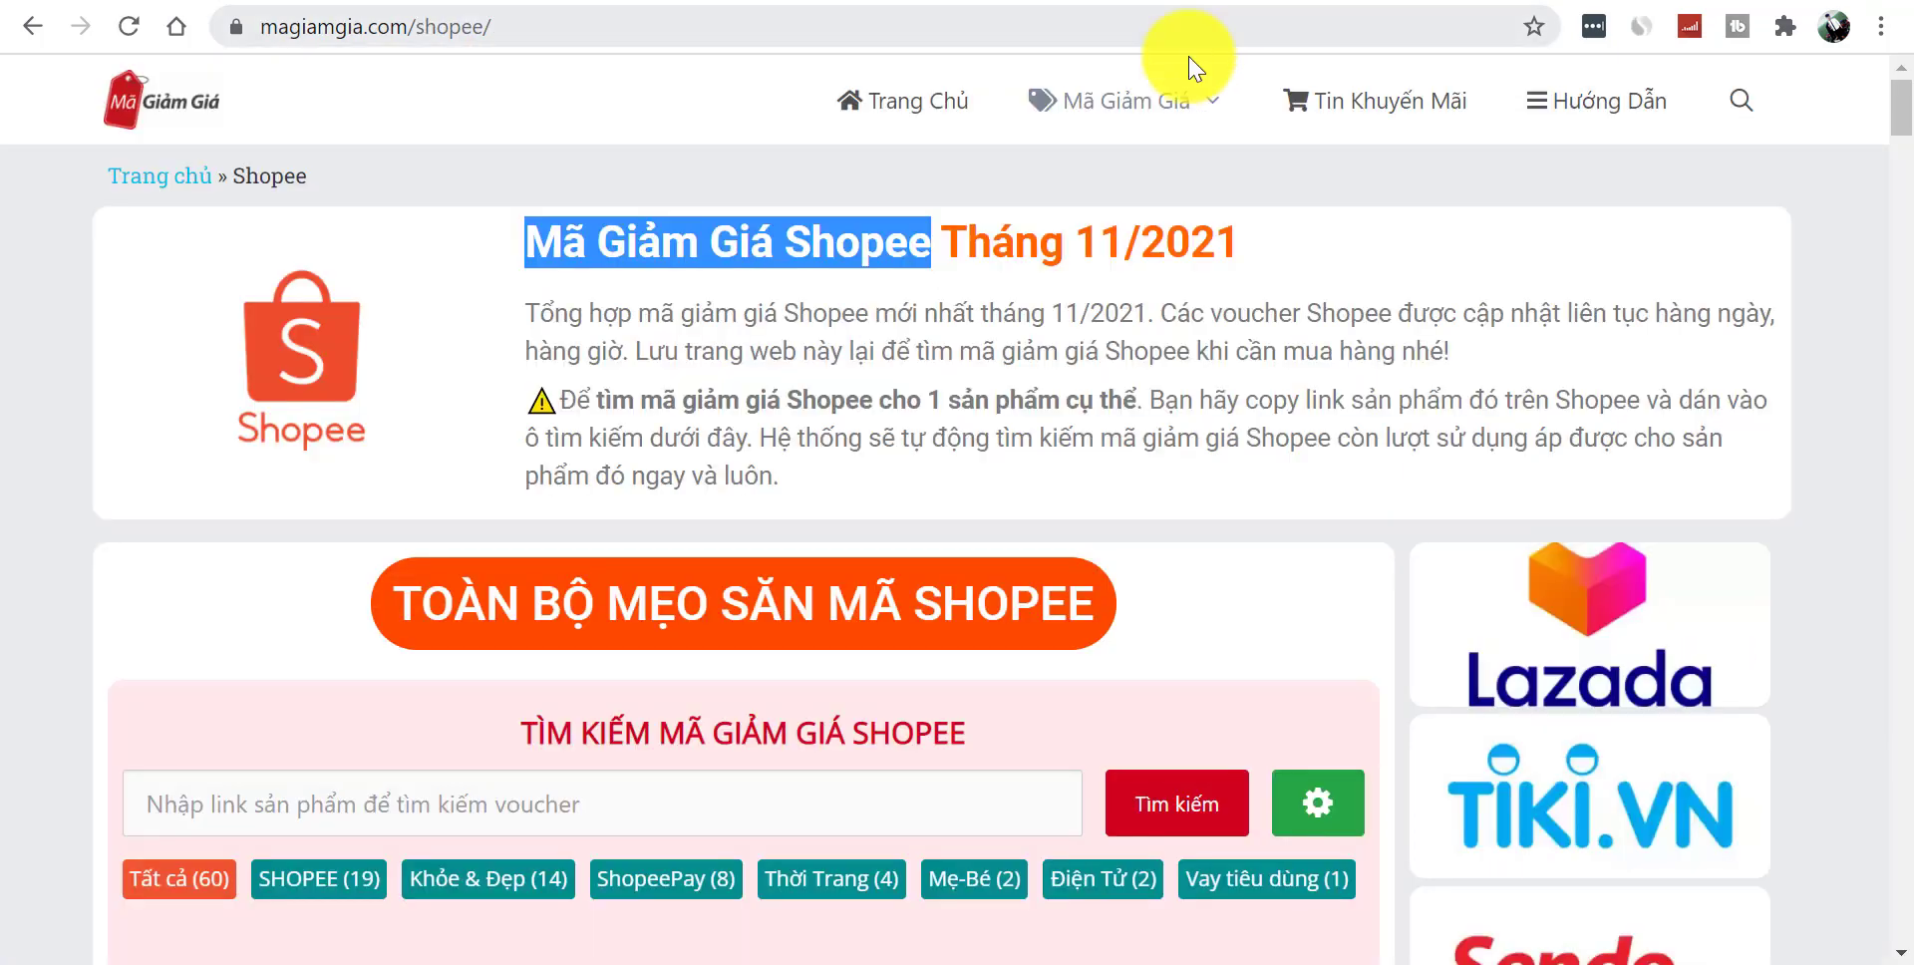
mouse_move(1172, 110)
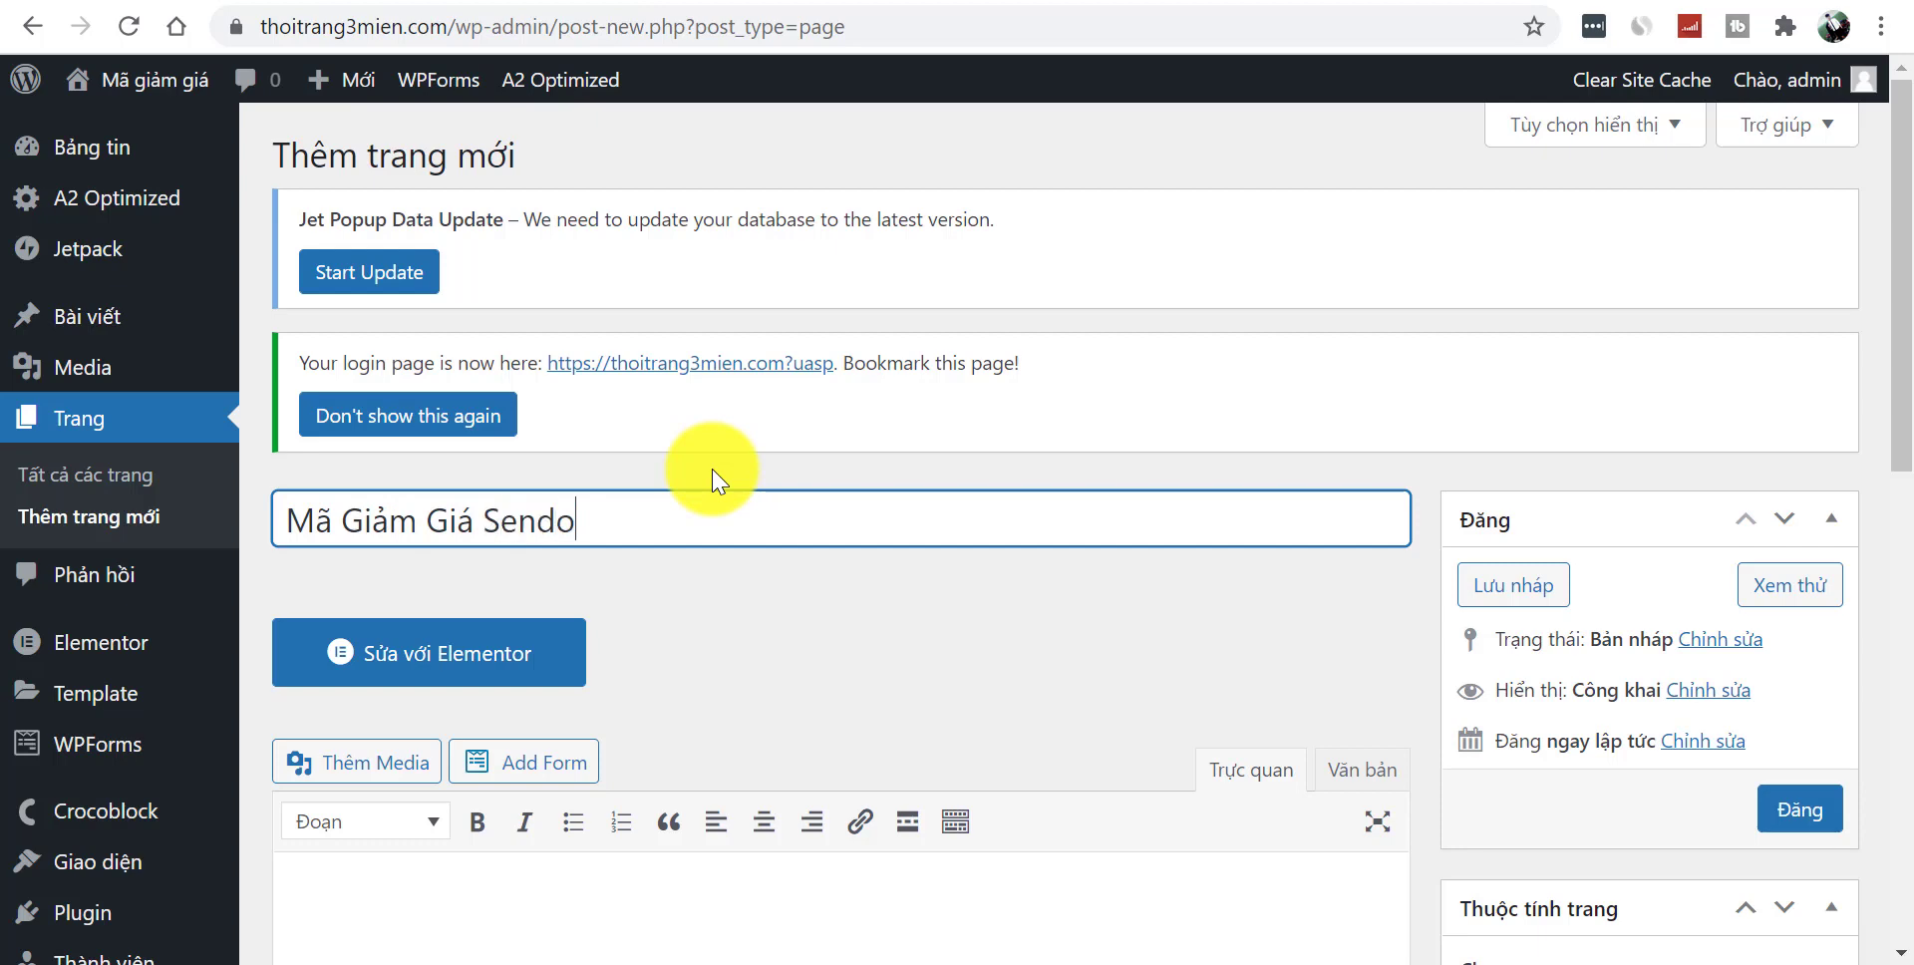
left_click(1798, 813)
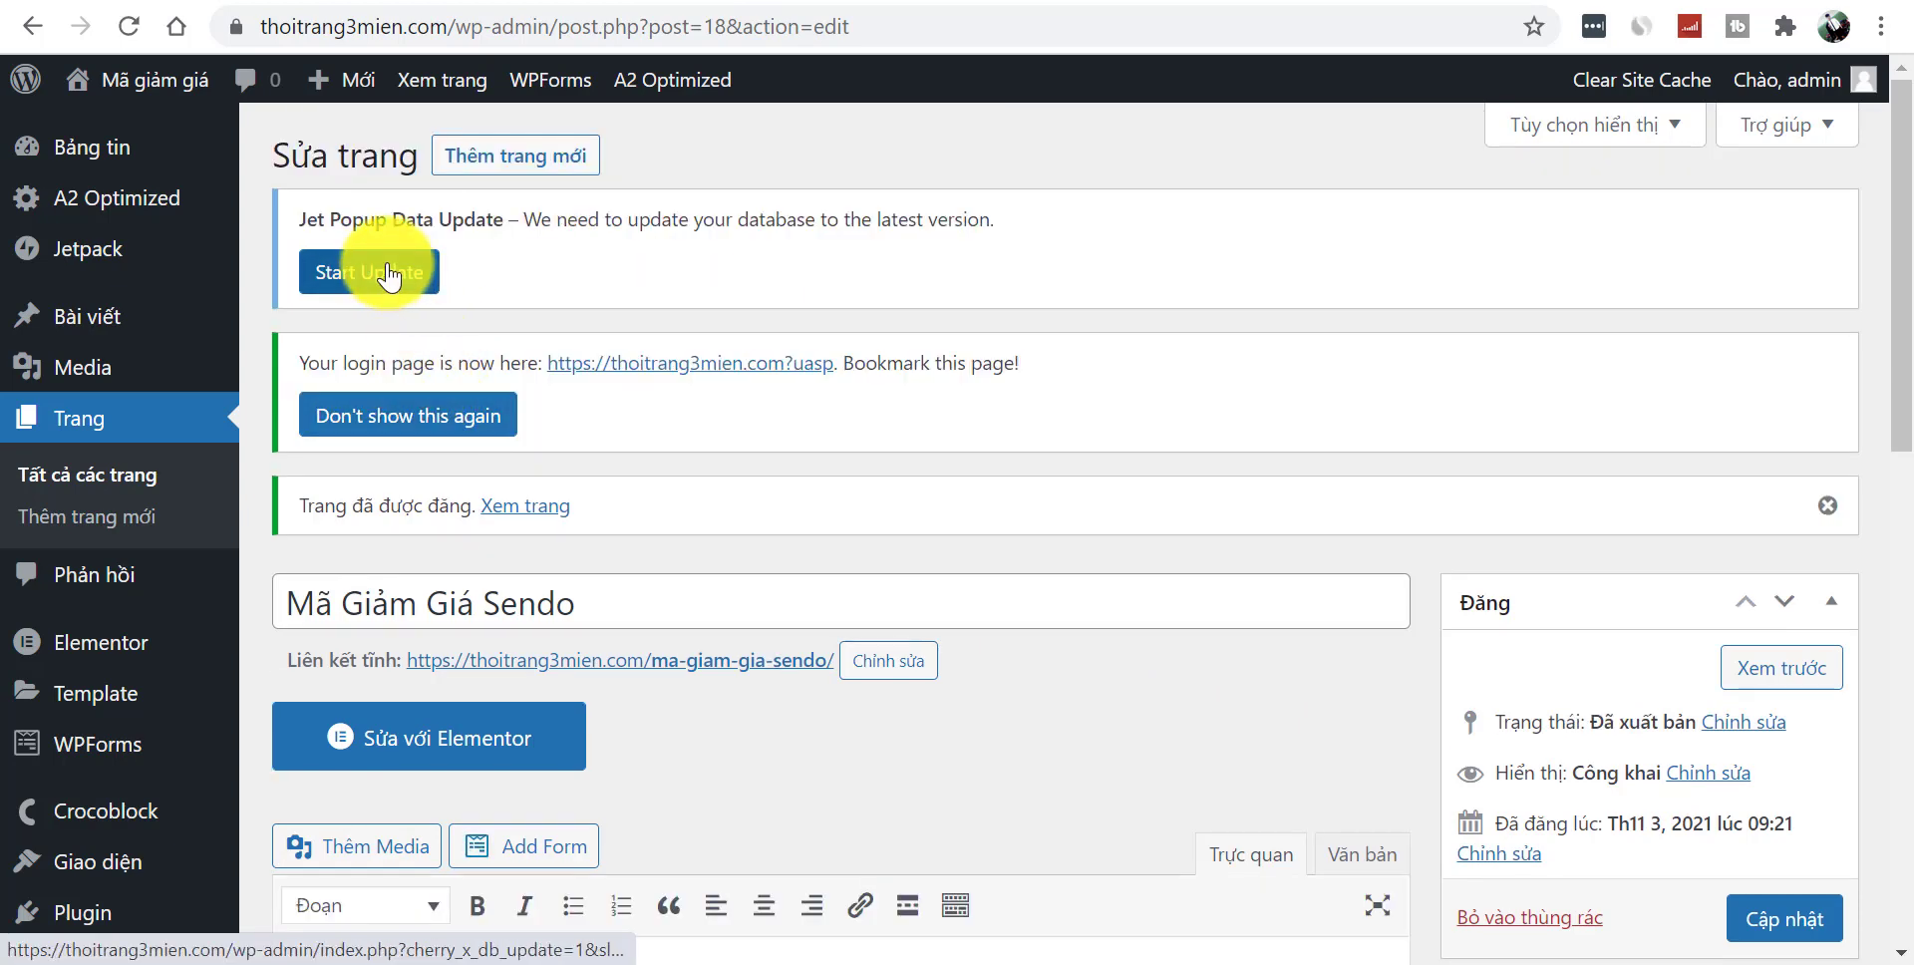
- Publish a page titled Mã Giảm Giá Nguyễn Kim, then return to the reference Shopee page
left_click(512, 162)
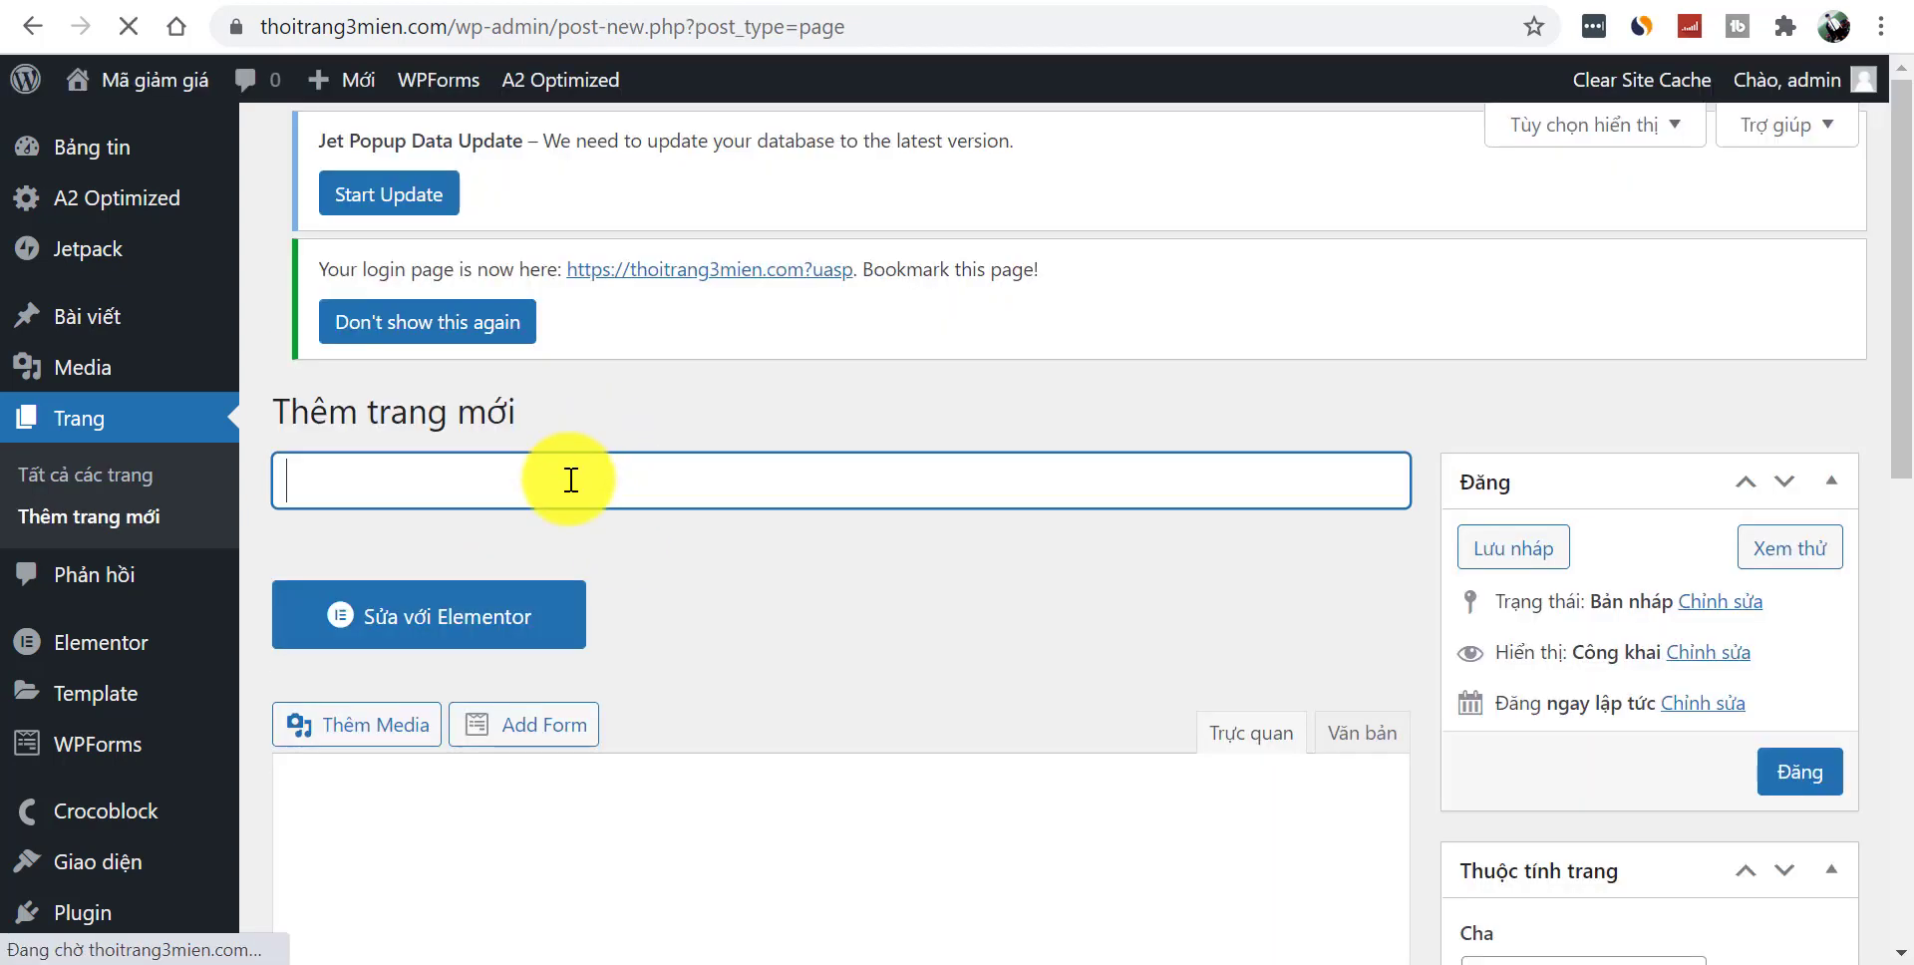
key("BackSpace")
key("BackSpace")
key("BackSpace")
key("BackSpace")
key("BackSpace")
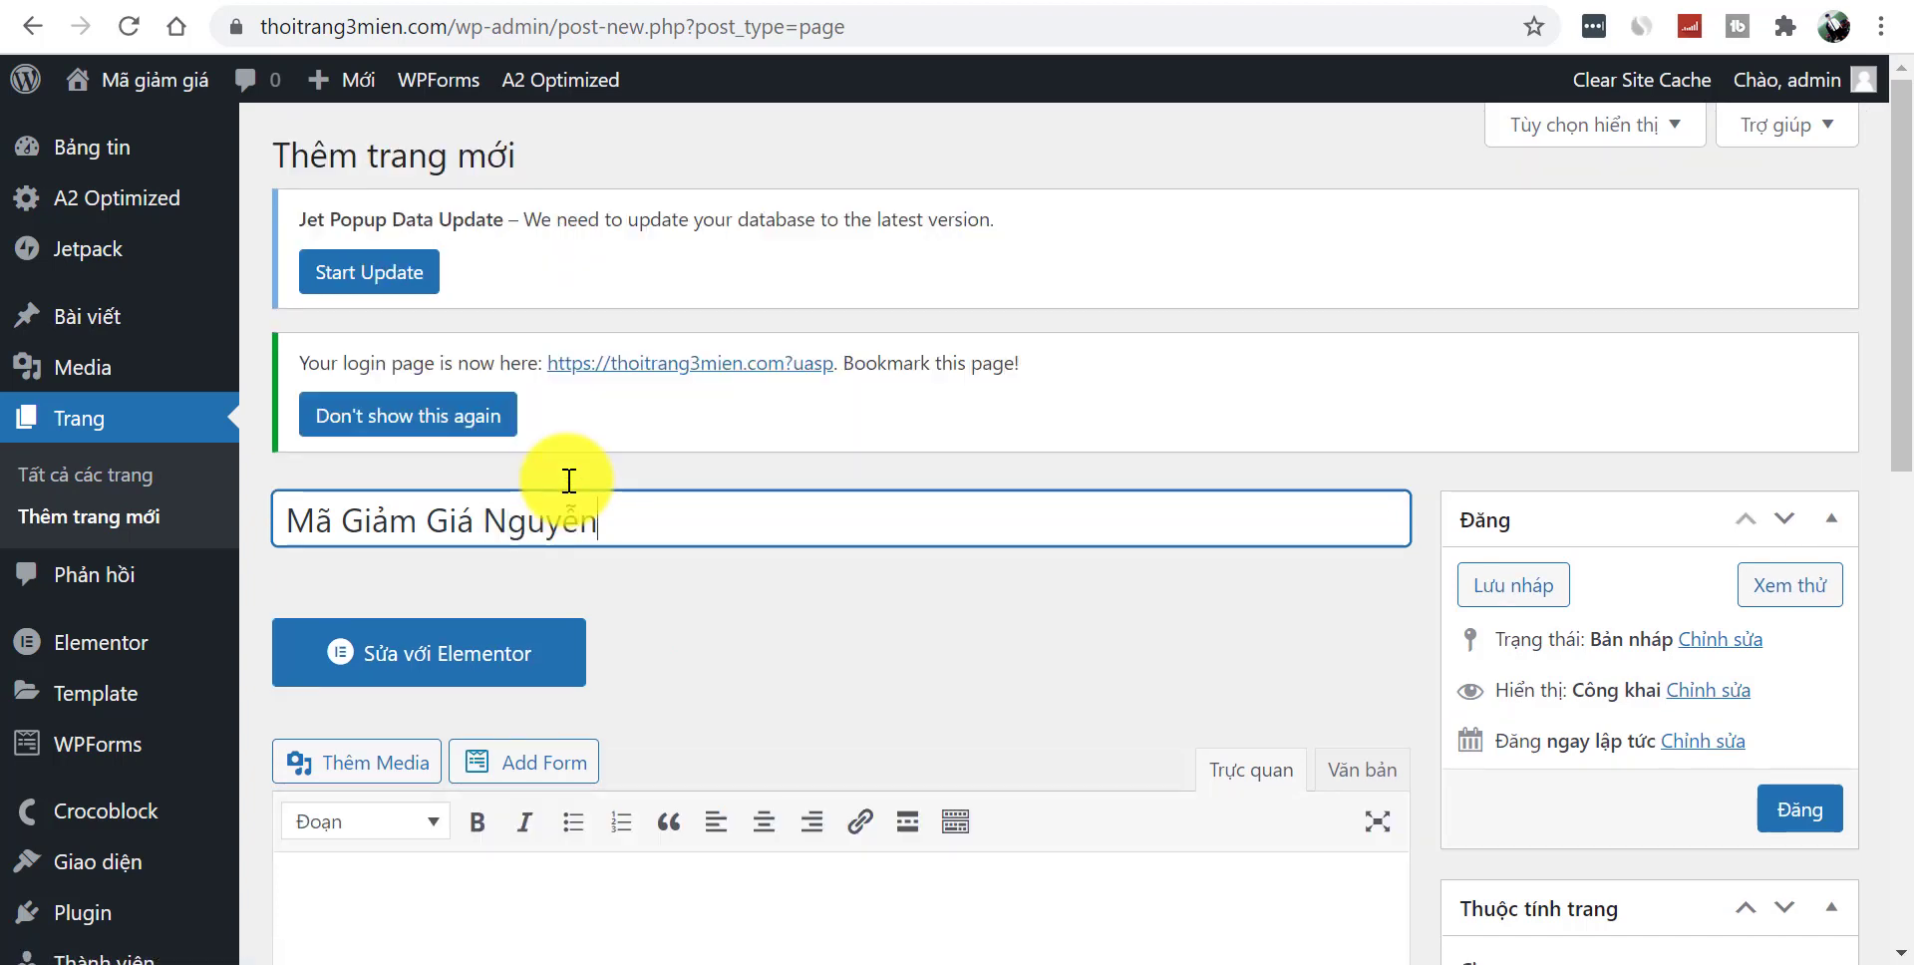
left_click(1791, 815)
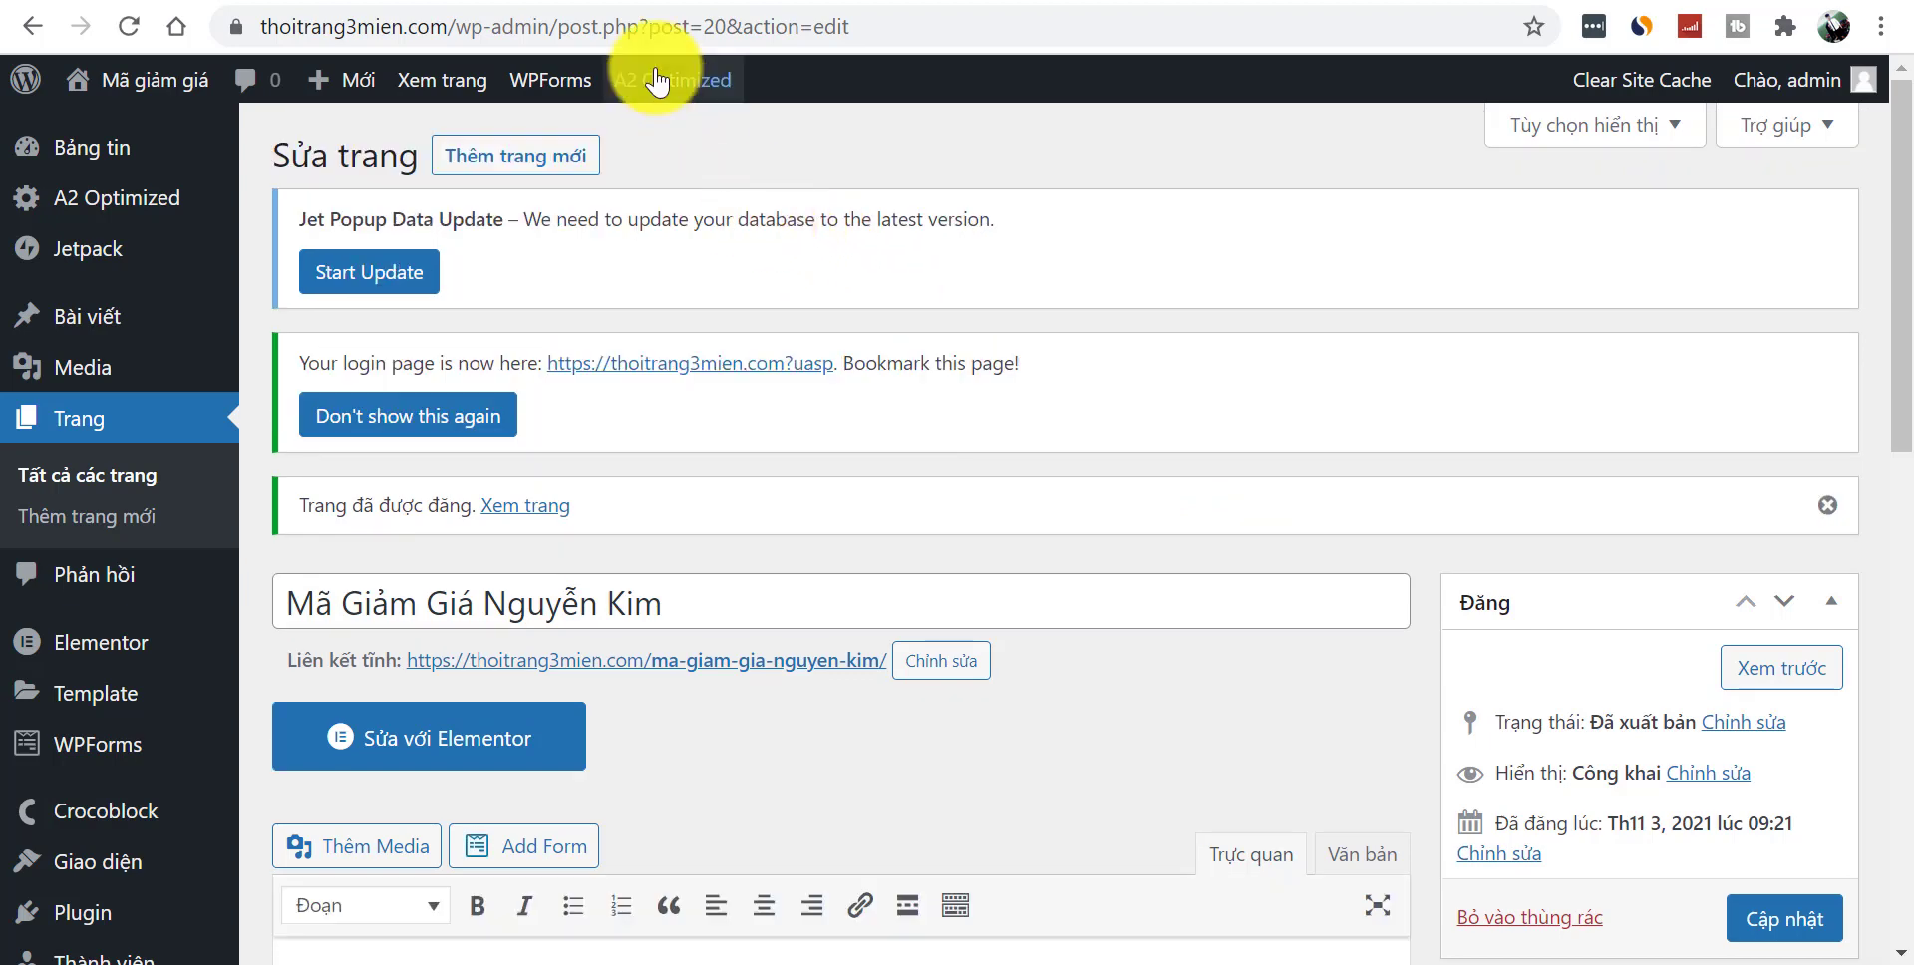
left_click(1360, 3)
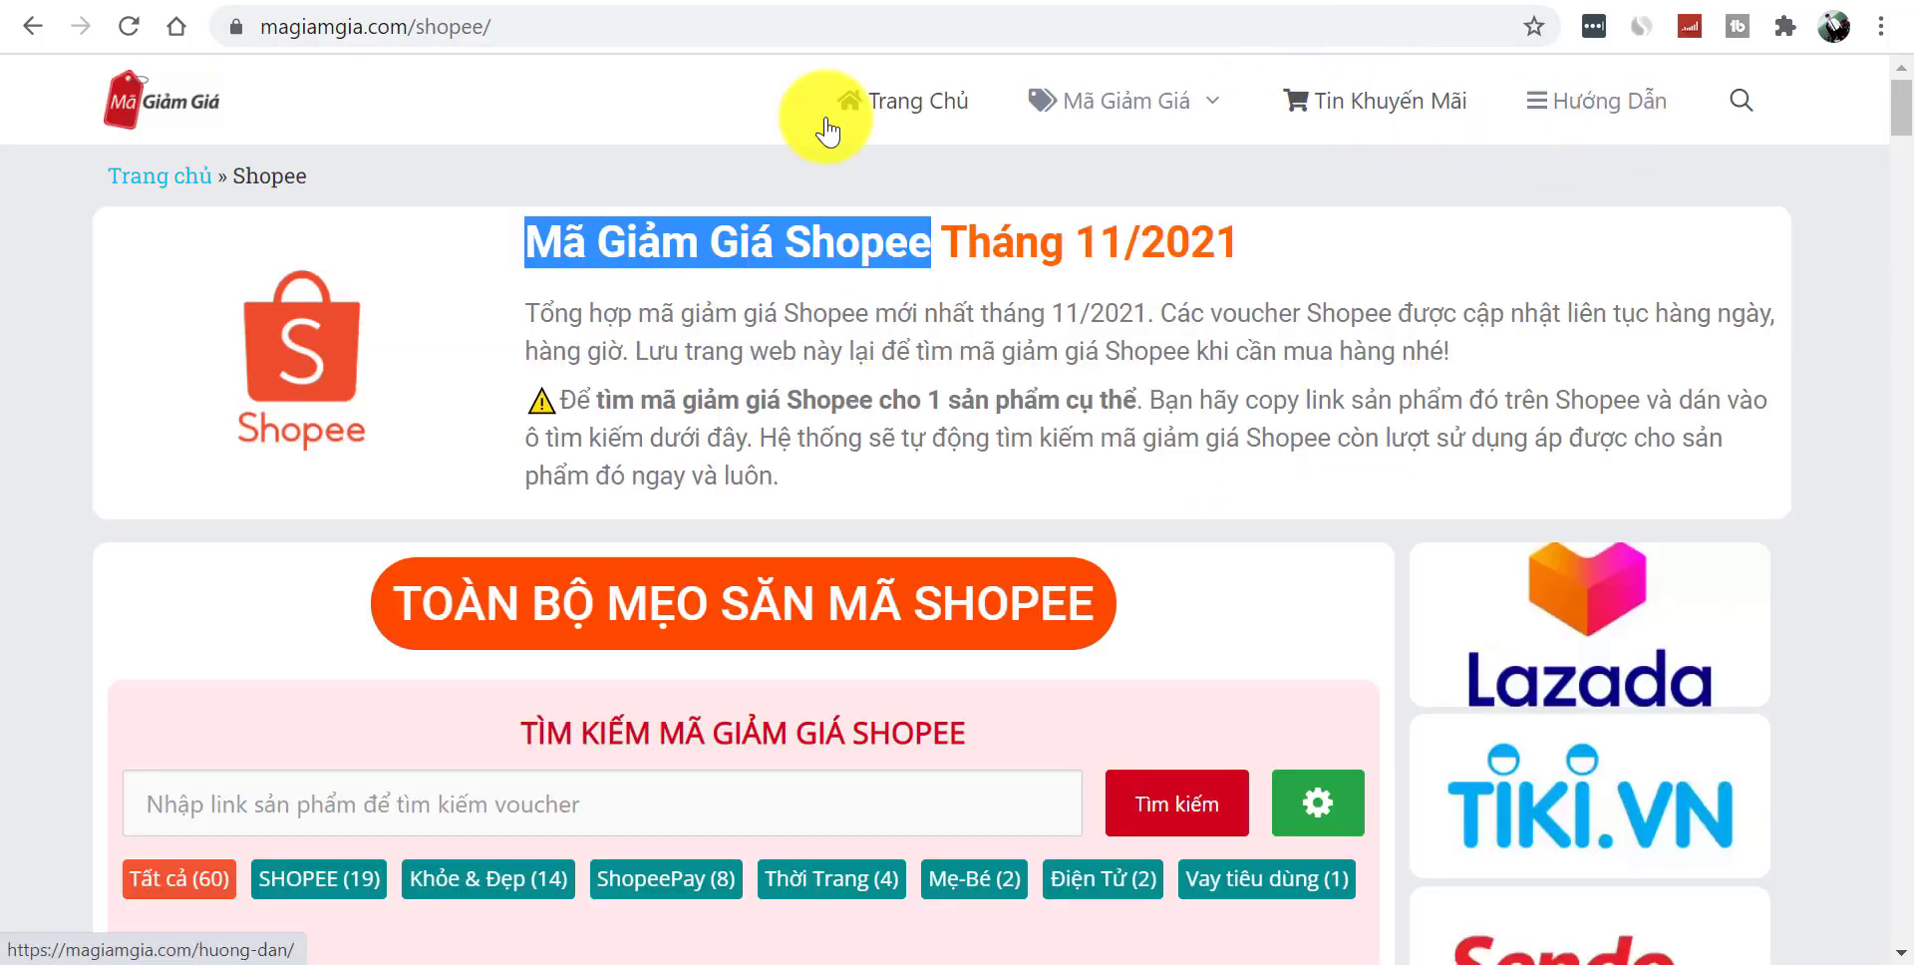
- Under Posts > Categories, create the categories Tin Khuyến Mại and Hướng Dẫn
left_click(95, 3)
mouse_move(80, 316)
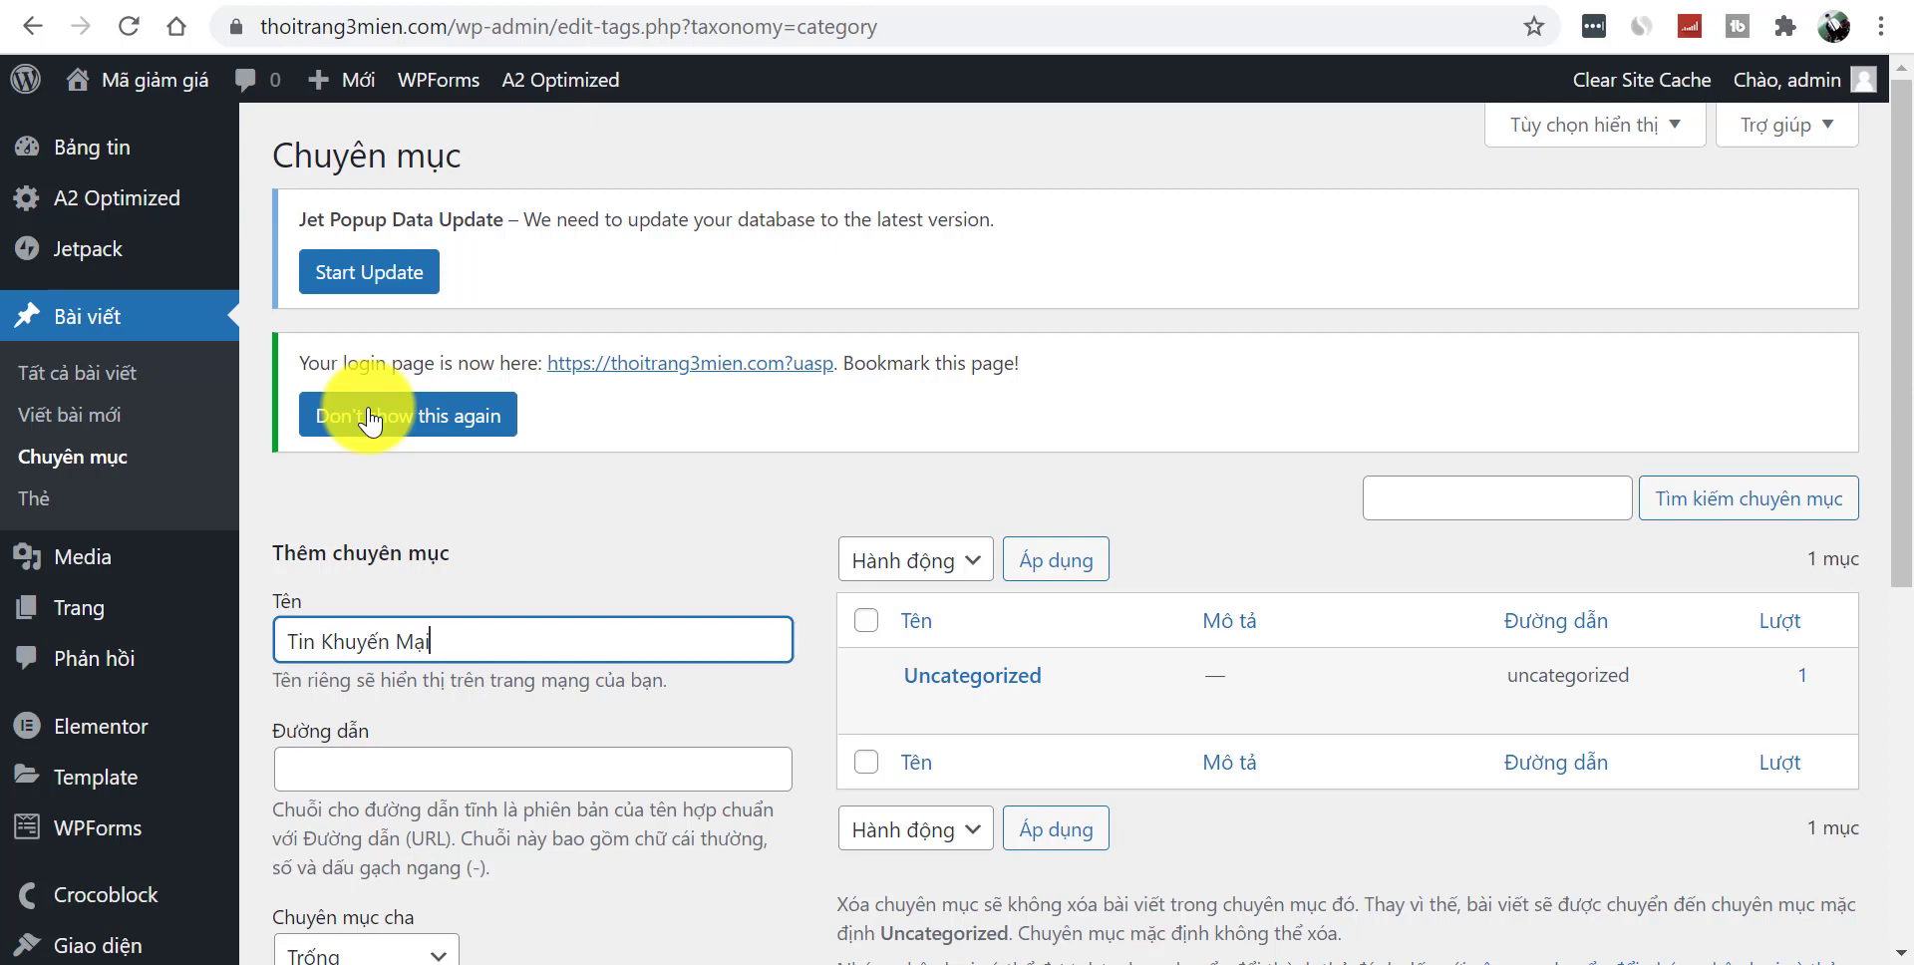
scroll(1881, 503, "down", 6)
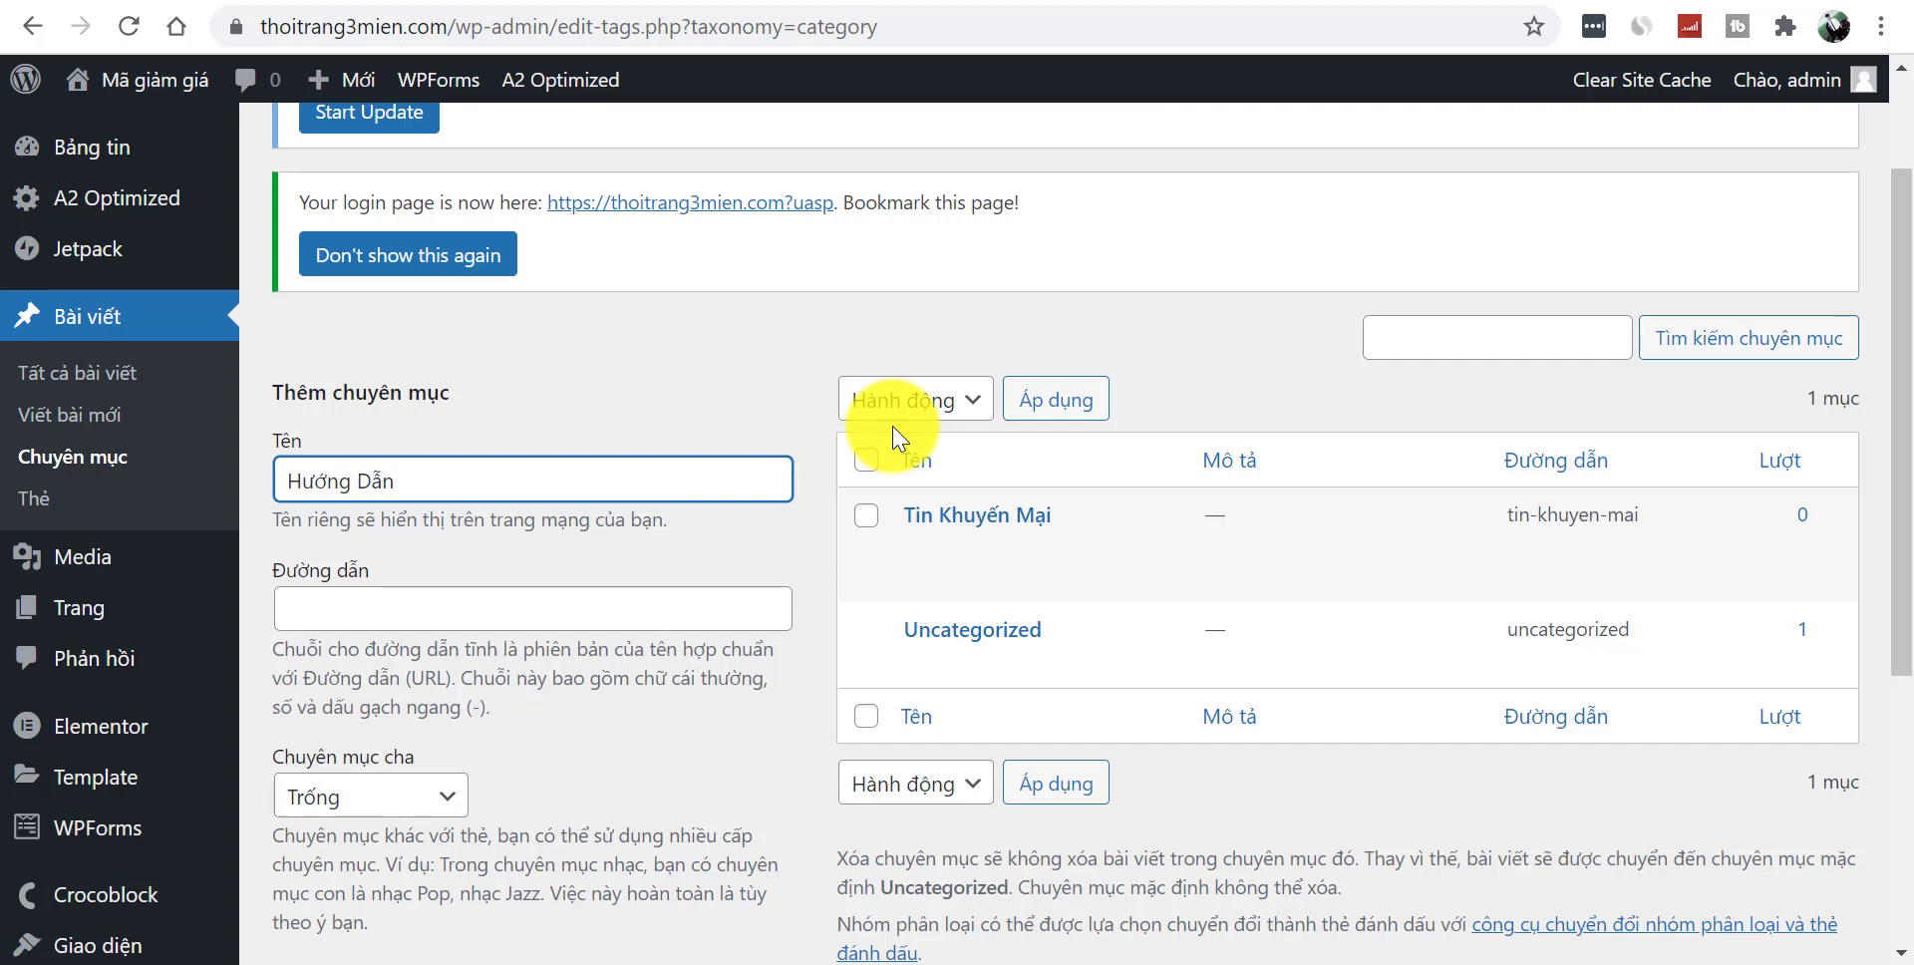
key("Return")
scroll(1902, 419, "down", 1)
left_click_drag(1904, 423, 1911, 342)
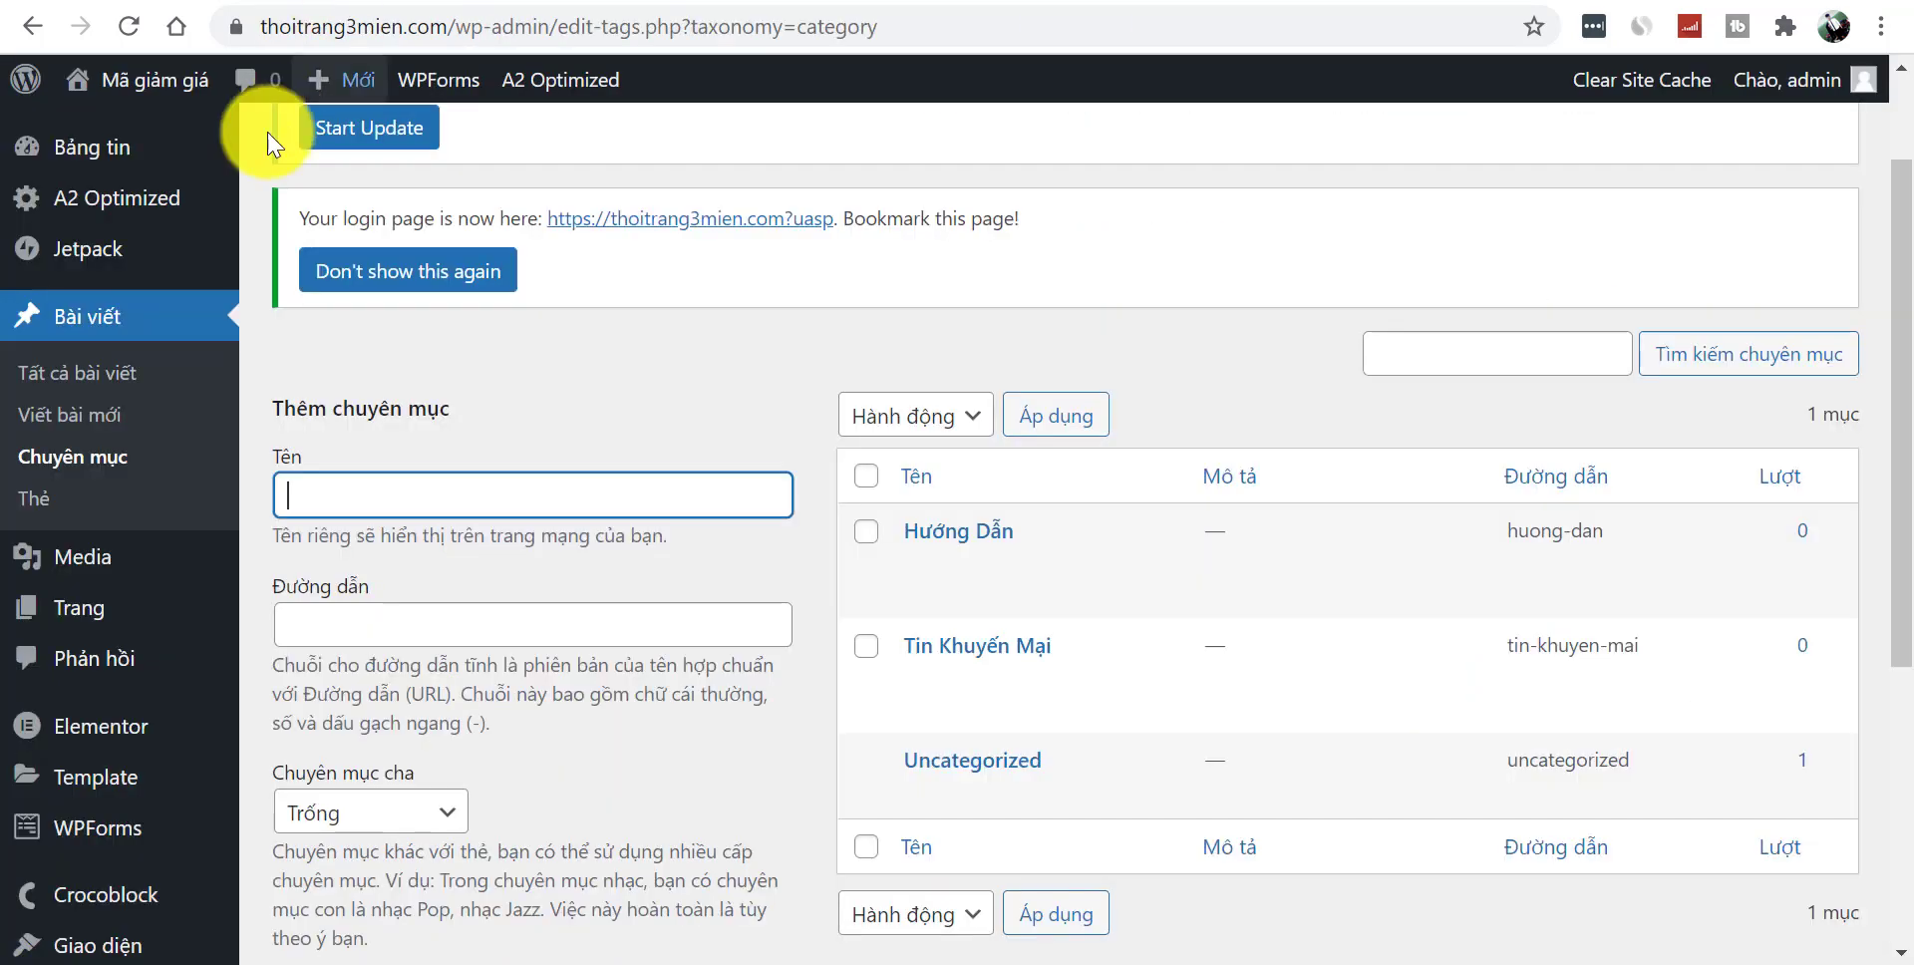
left_click(93, 424)
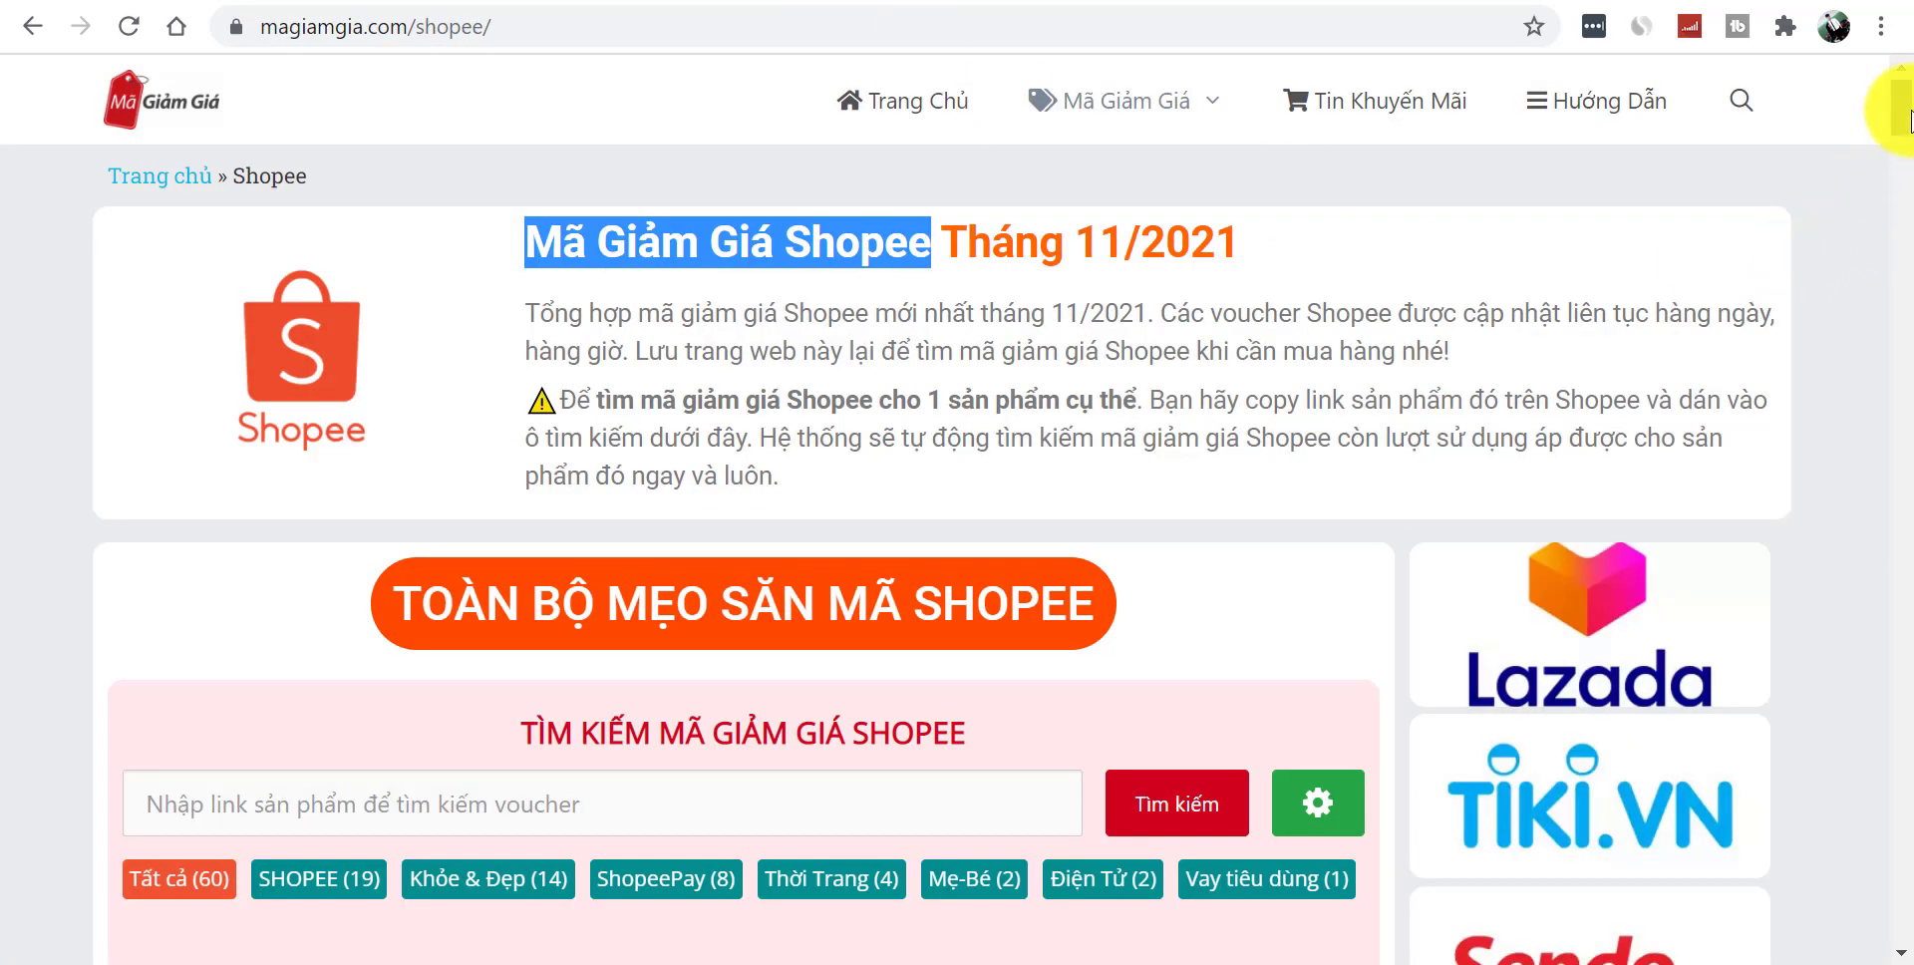
- Copy the TikiNOW article's full title from magiamgia.com into the new post's title field
mouse_move(1904, 108)
left_mouse_down()
mouse_move(1903, 499)
mouse_move(1901, 86)
left_mouse_up()
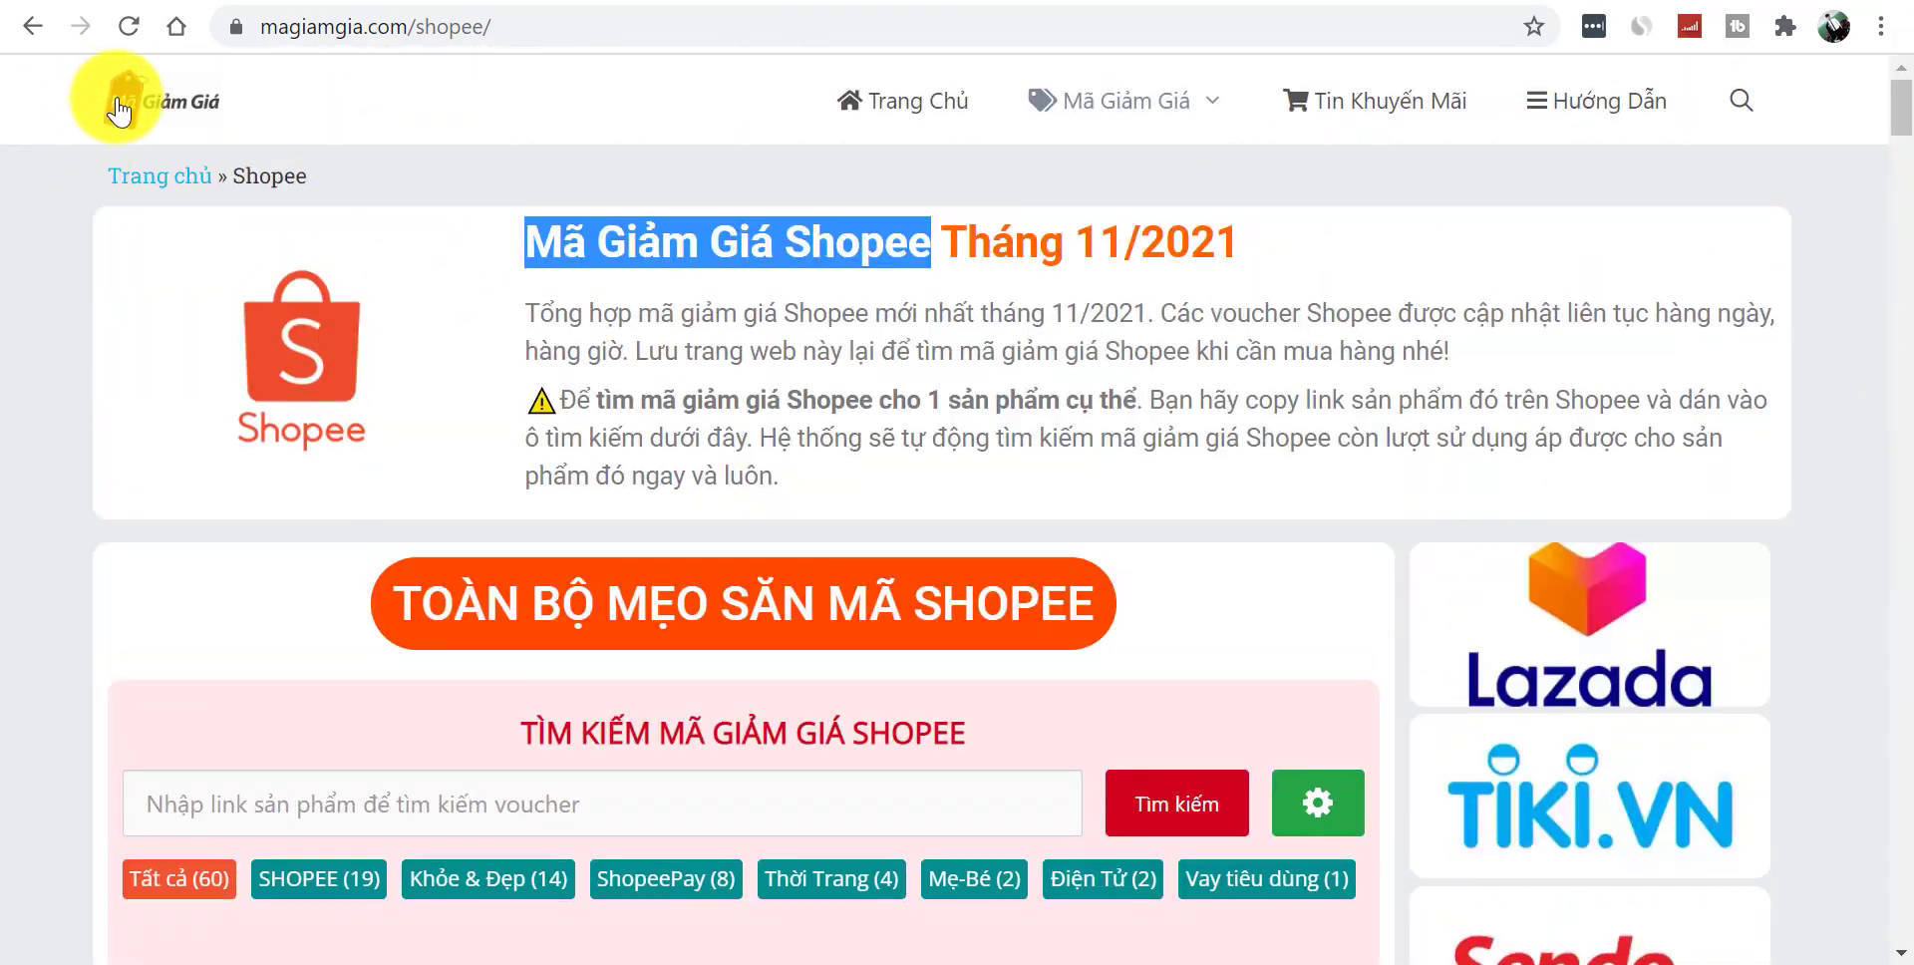
left_click(146, 124)
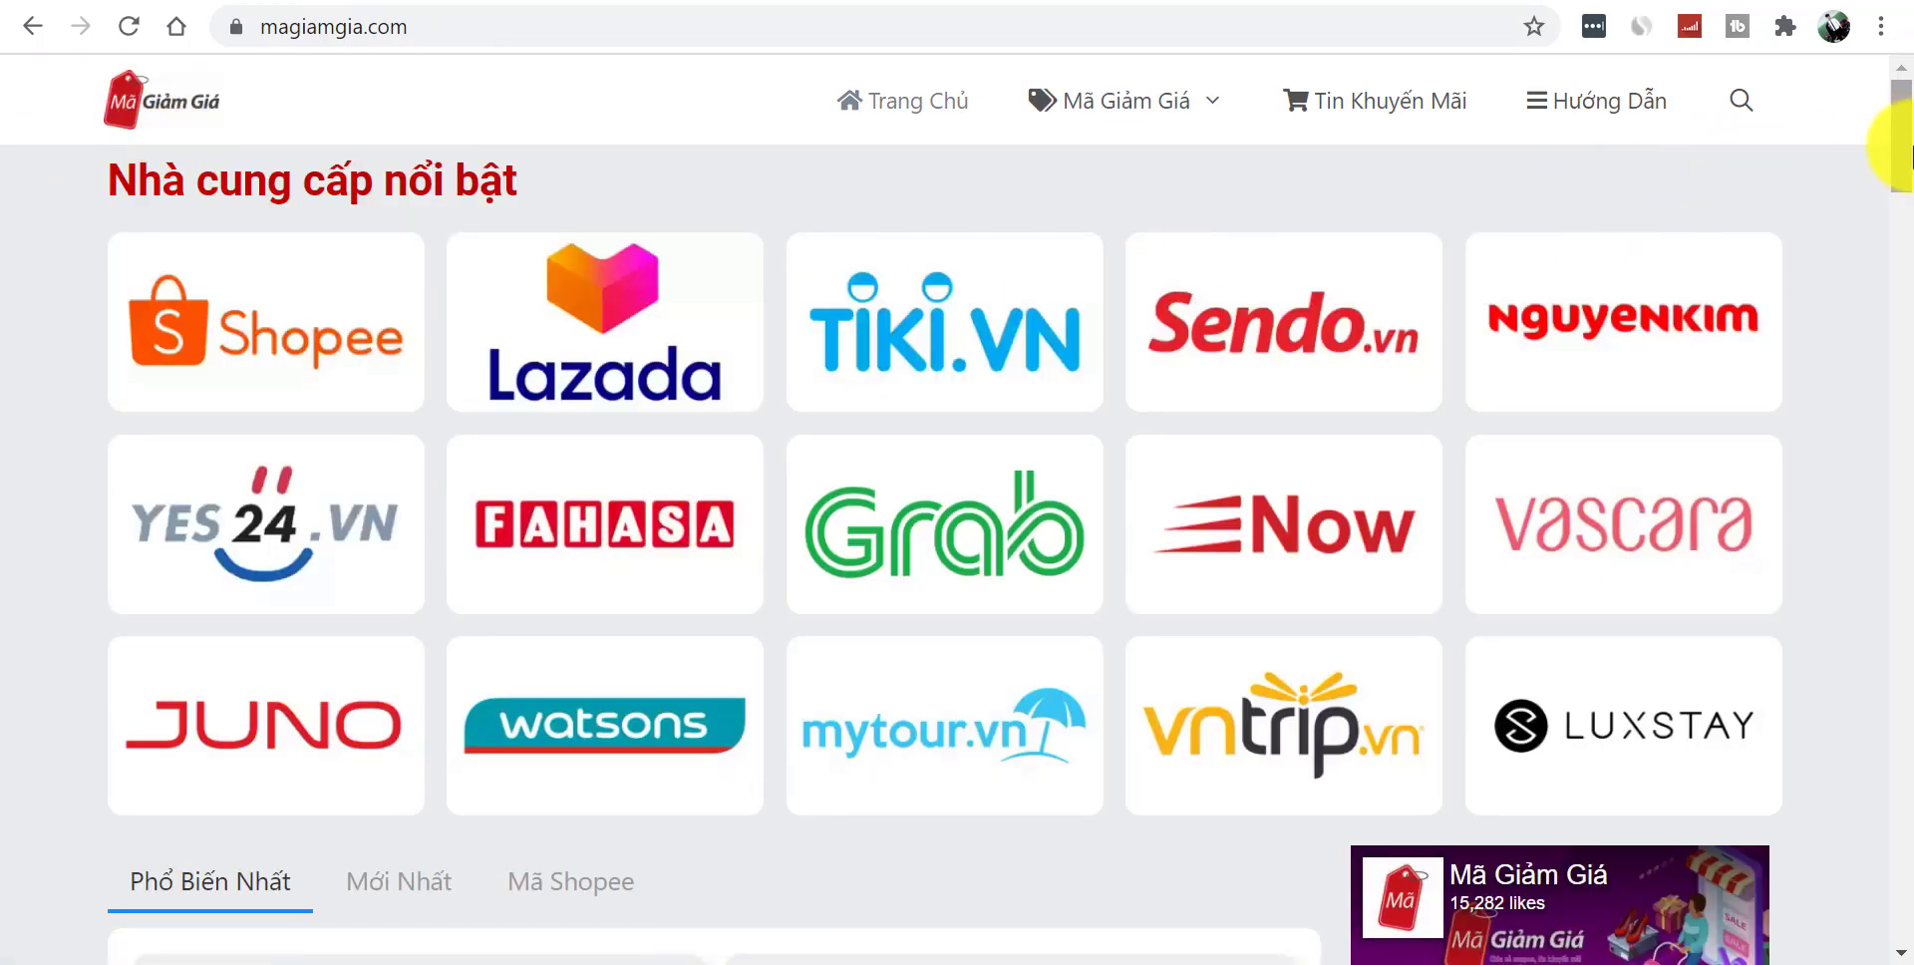
left_click_drag(1909, 149, 1898, 761)
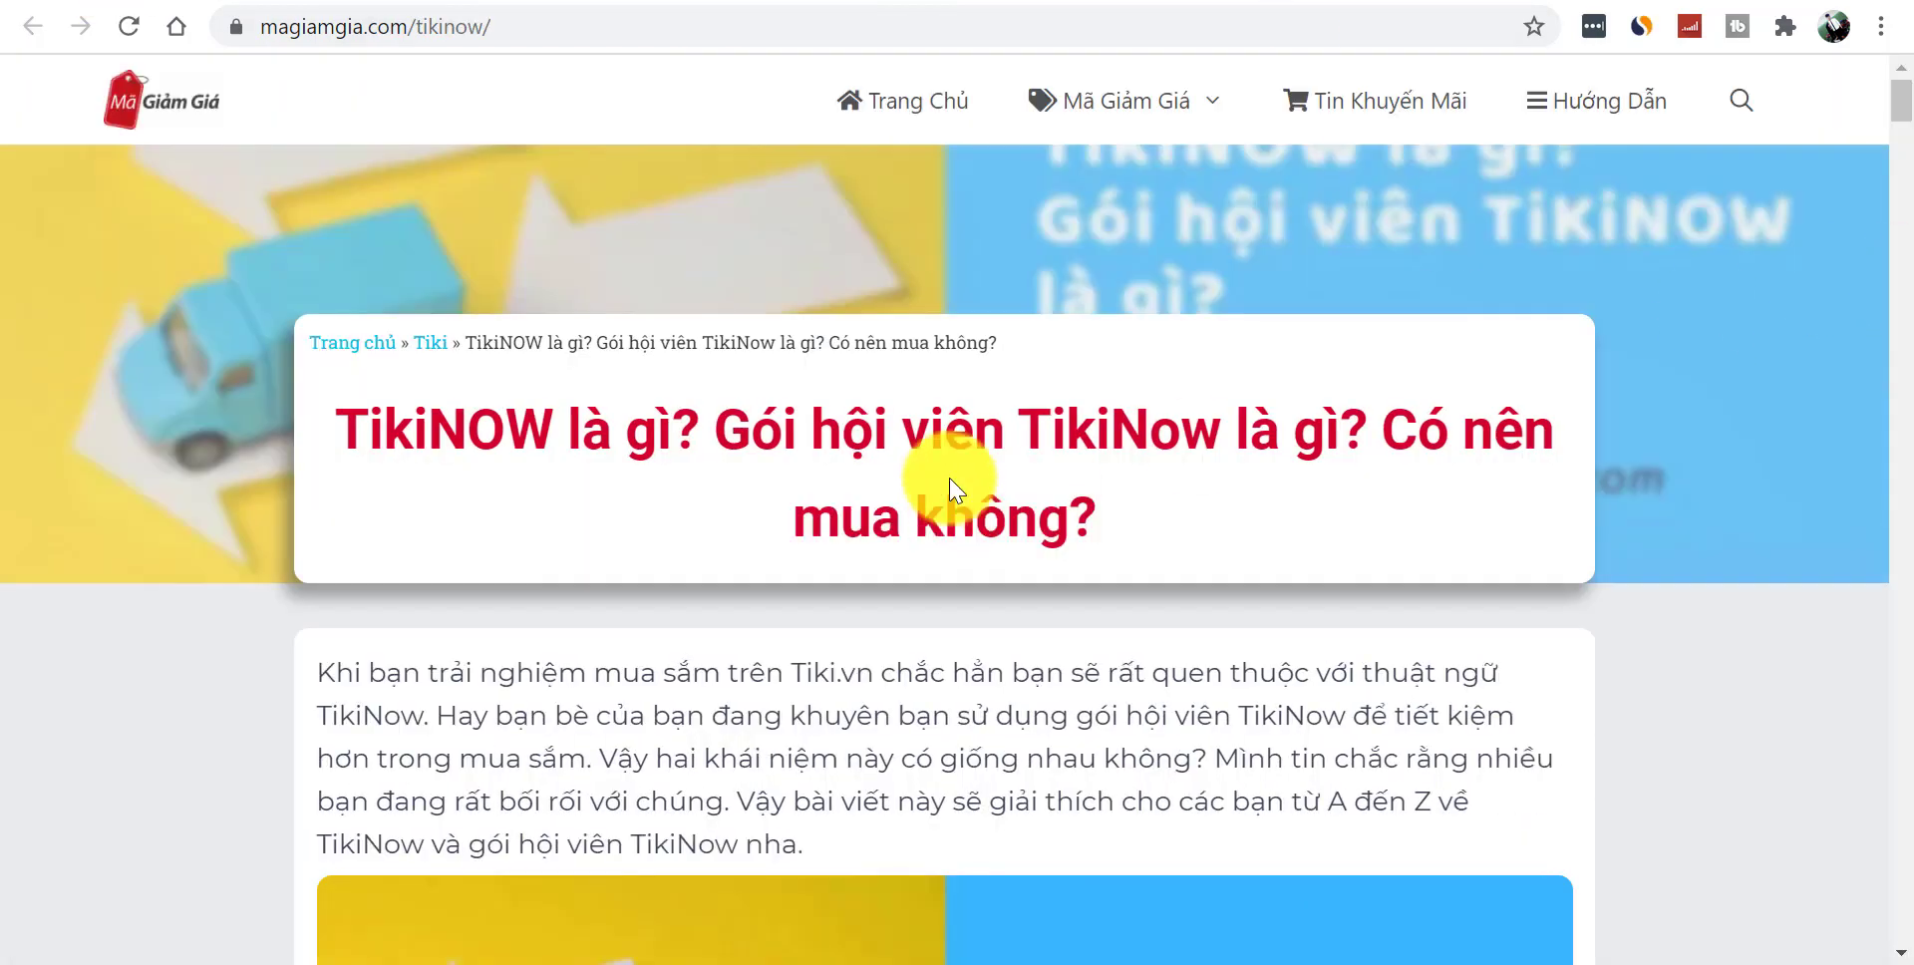
double_click(946, 436)
triple_click(937, 434)
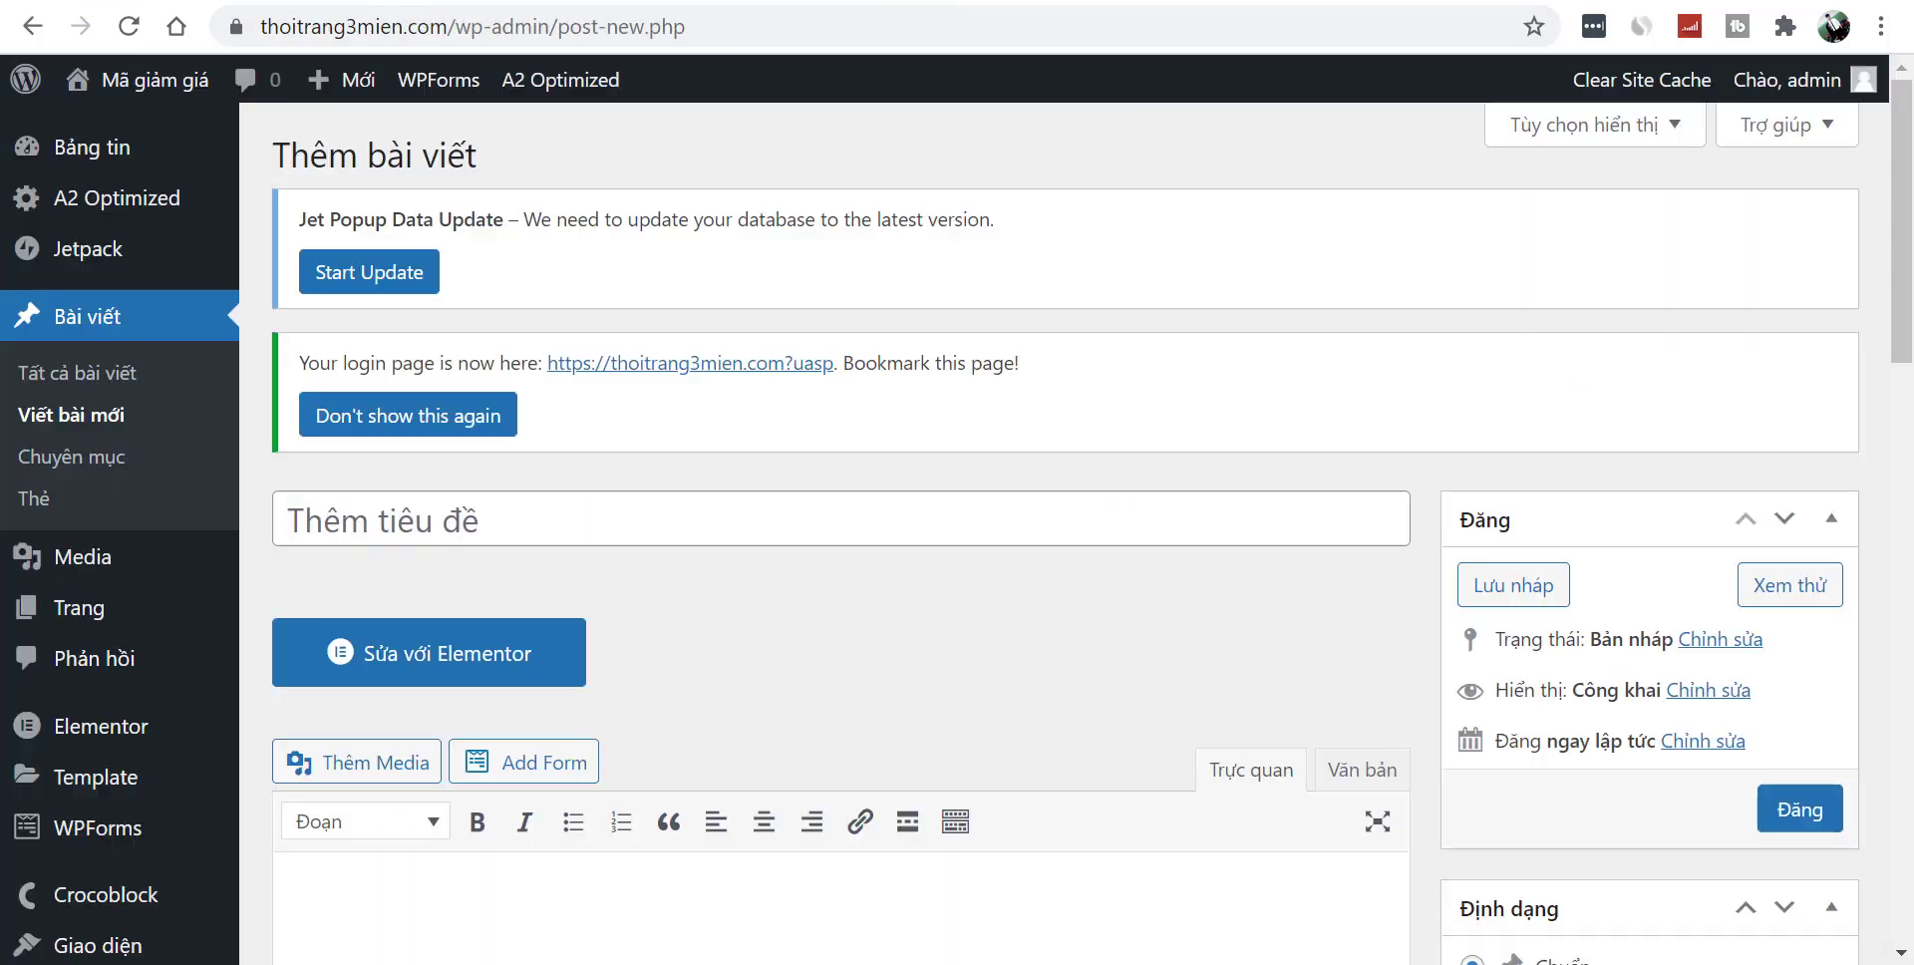
type("TikiNOW là gì? Gói hội viên TikiNow là gì? Có nên mua không?")
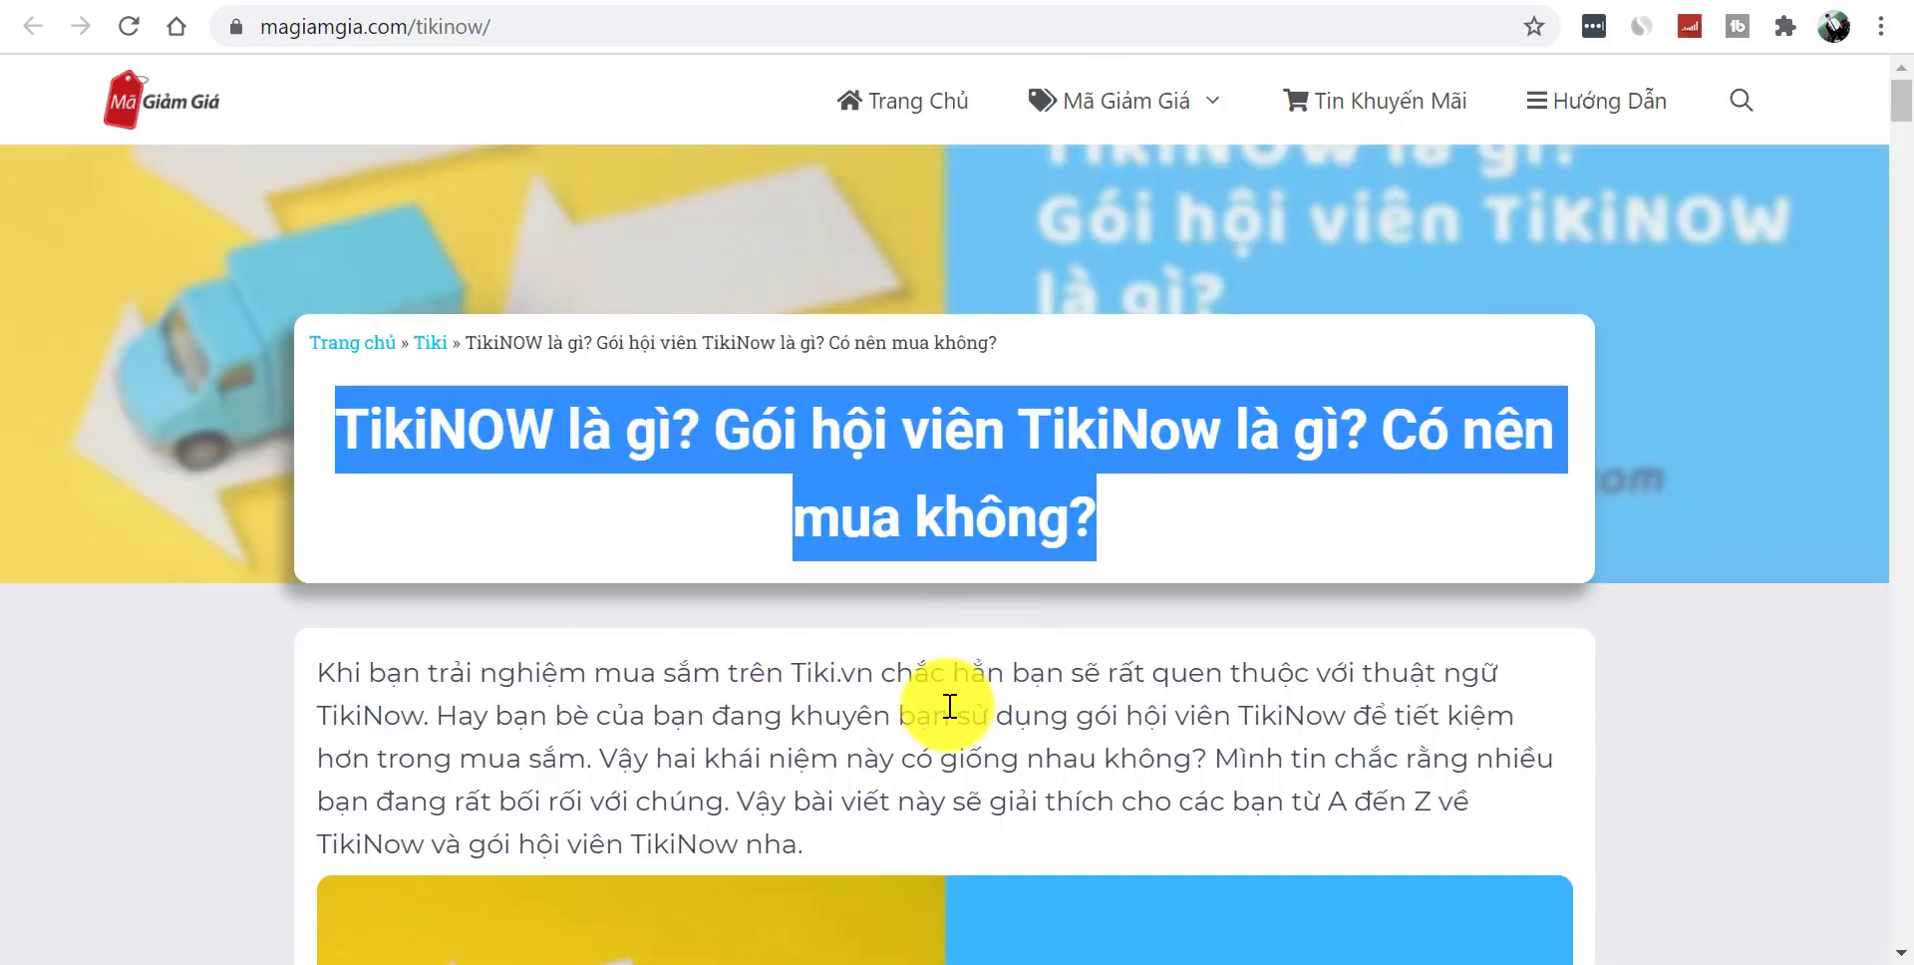
left_click(949, 705)
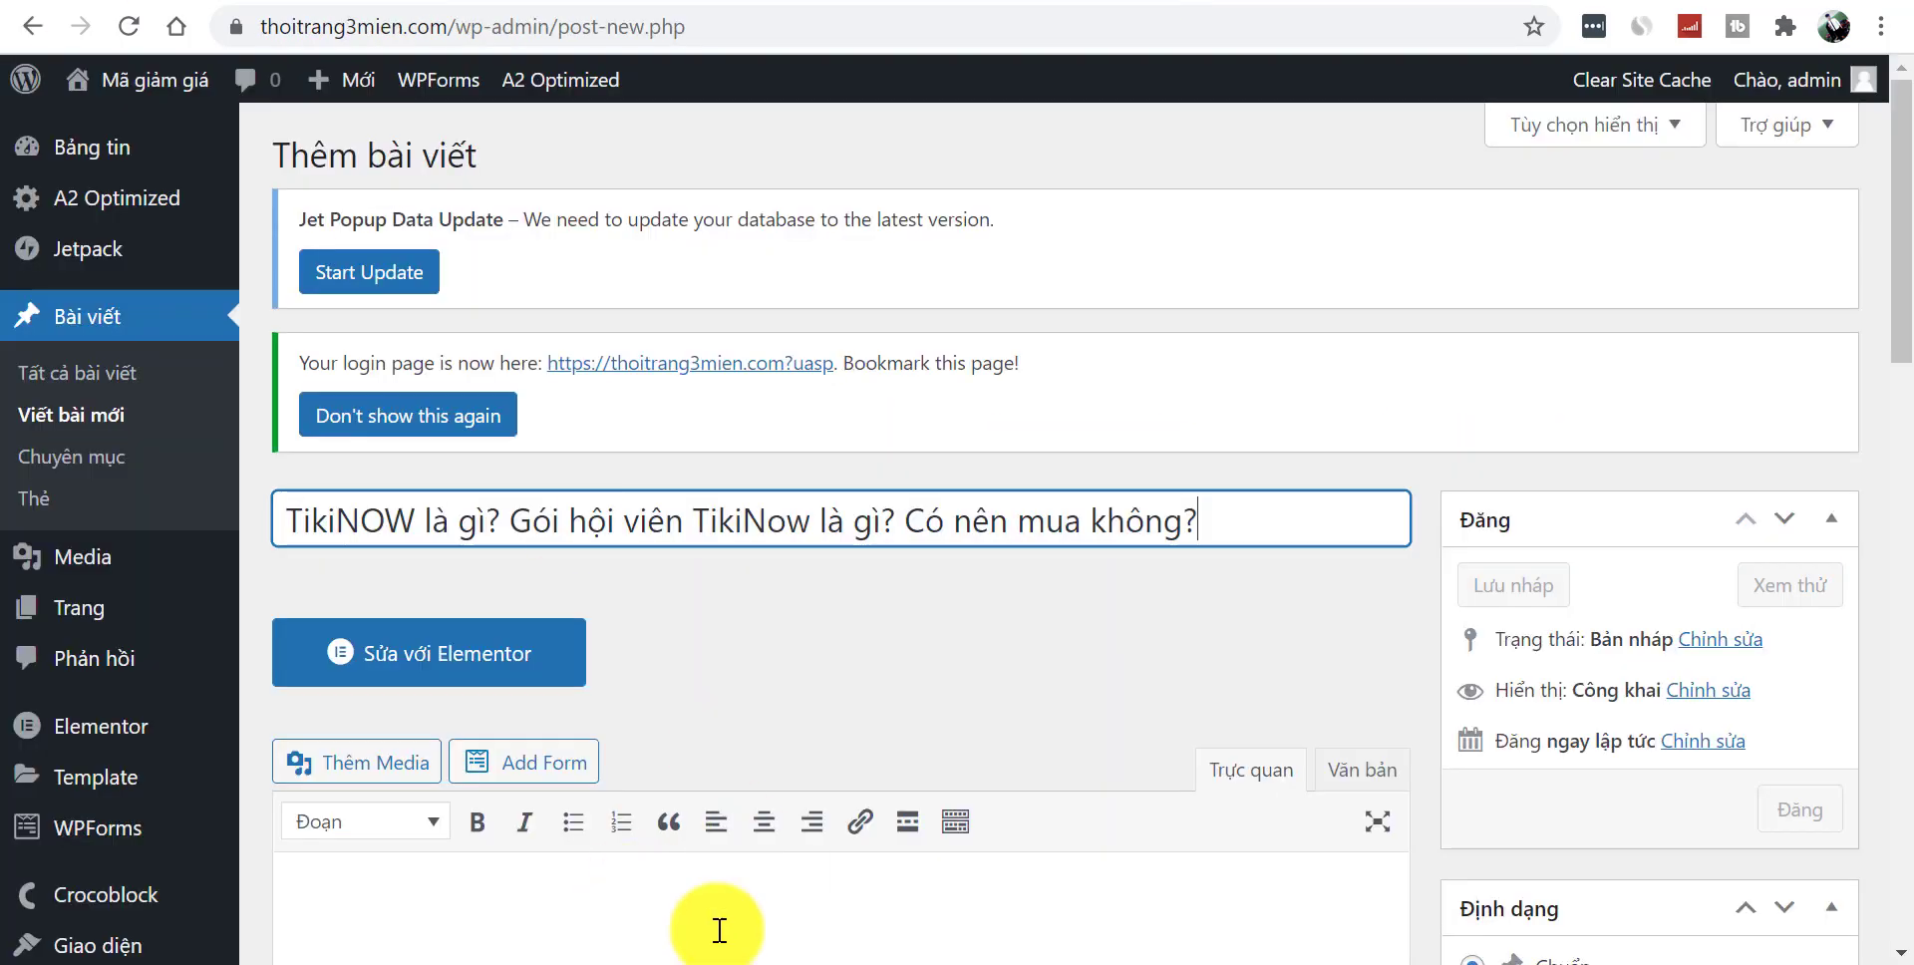
- Copy the article body, with its images, and paste it into the post editor
left_click_drag(1899, 339, 1909, 480)
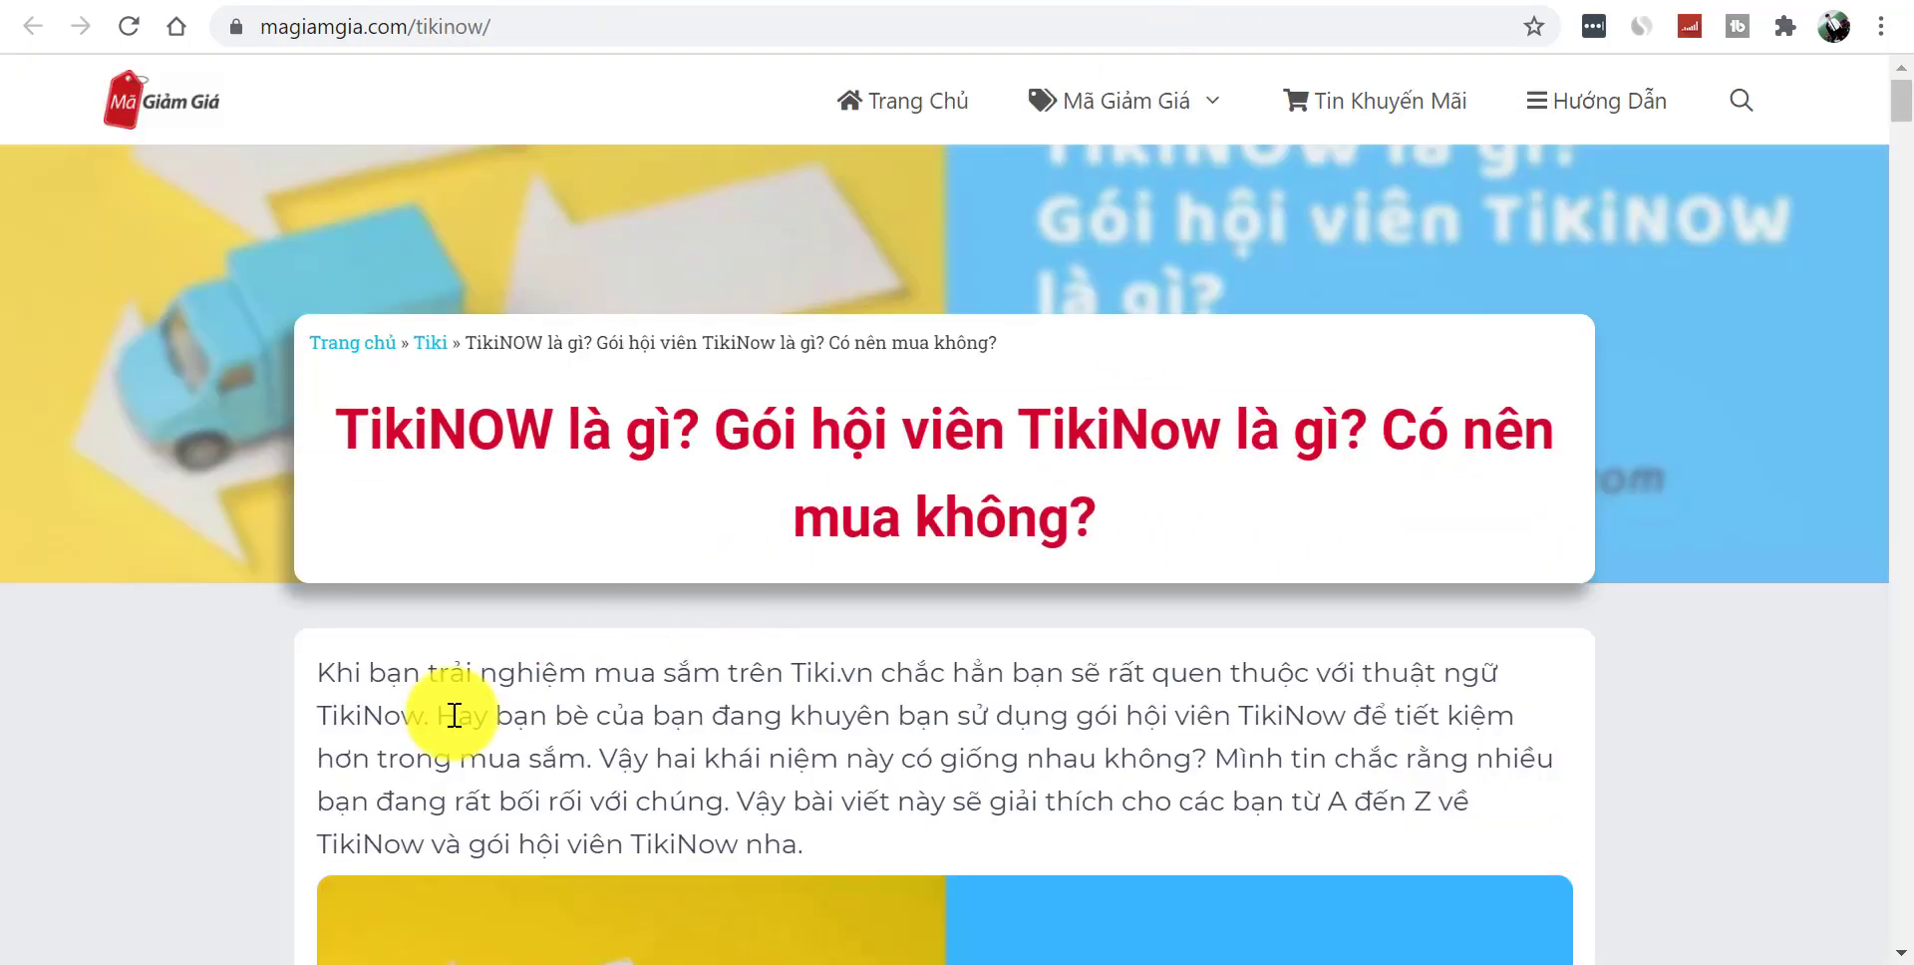
left_click_drag(320, 670, 862, 232)
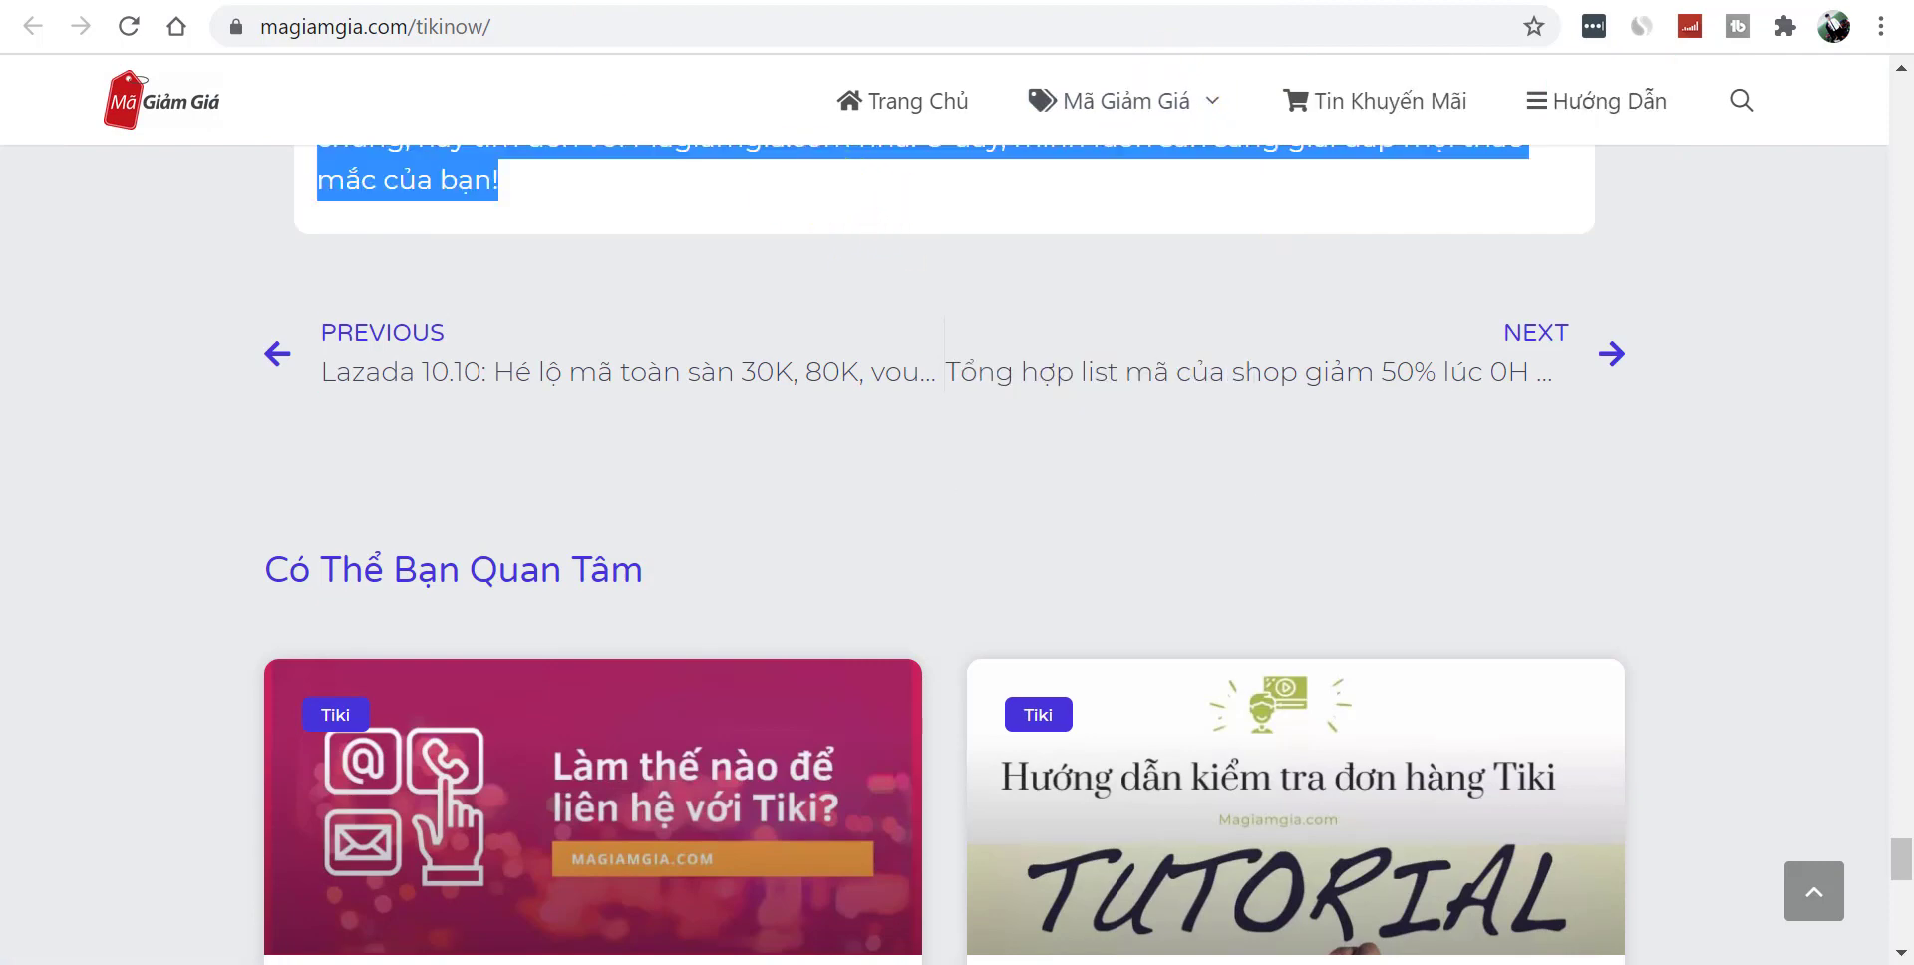
key("ctrl+Tab")
key("ctrl+v")
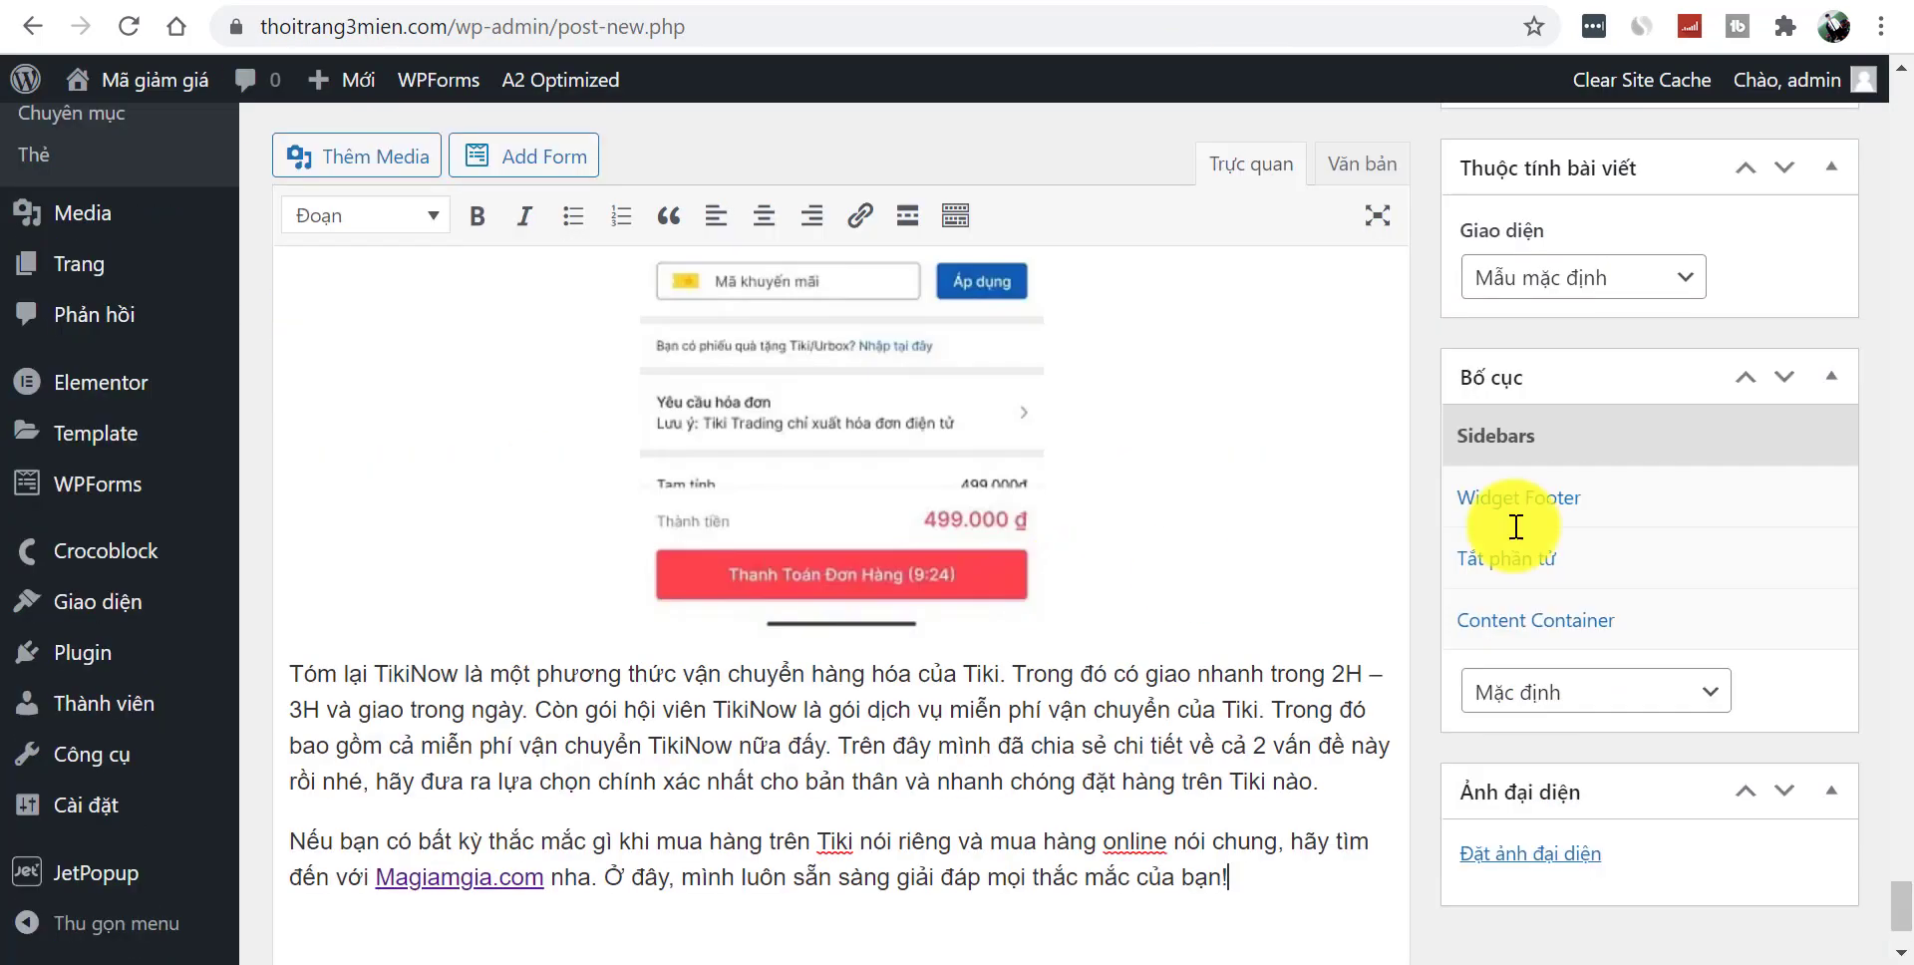
left_click_drag(1900, 908, 1900, 159)
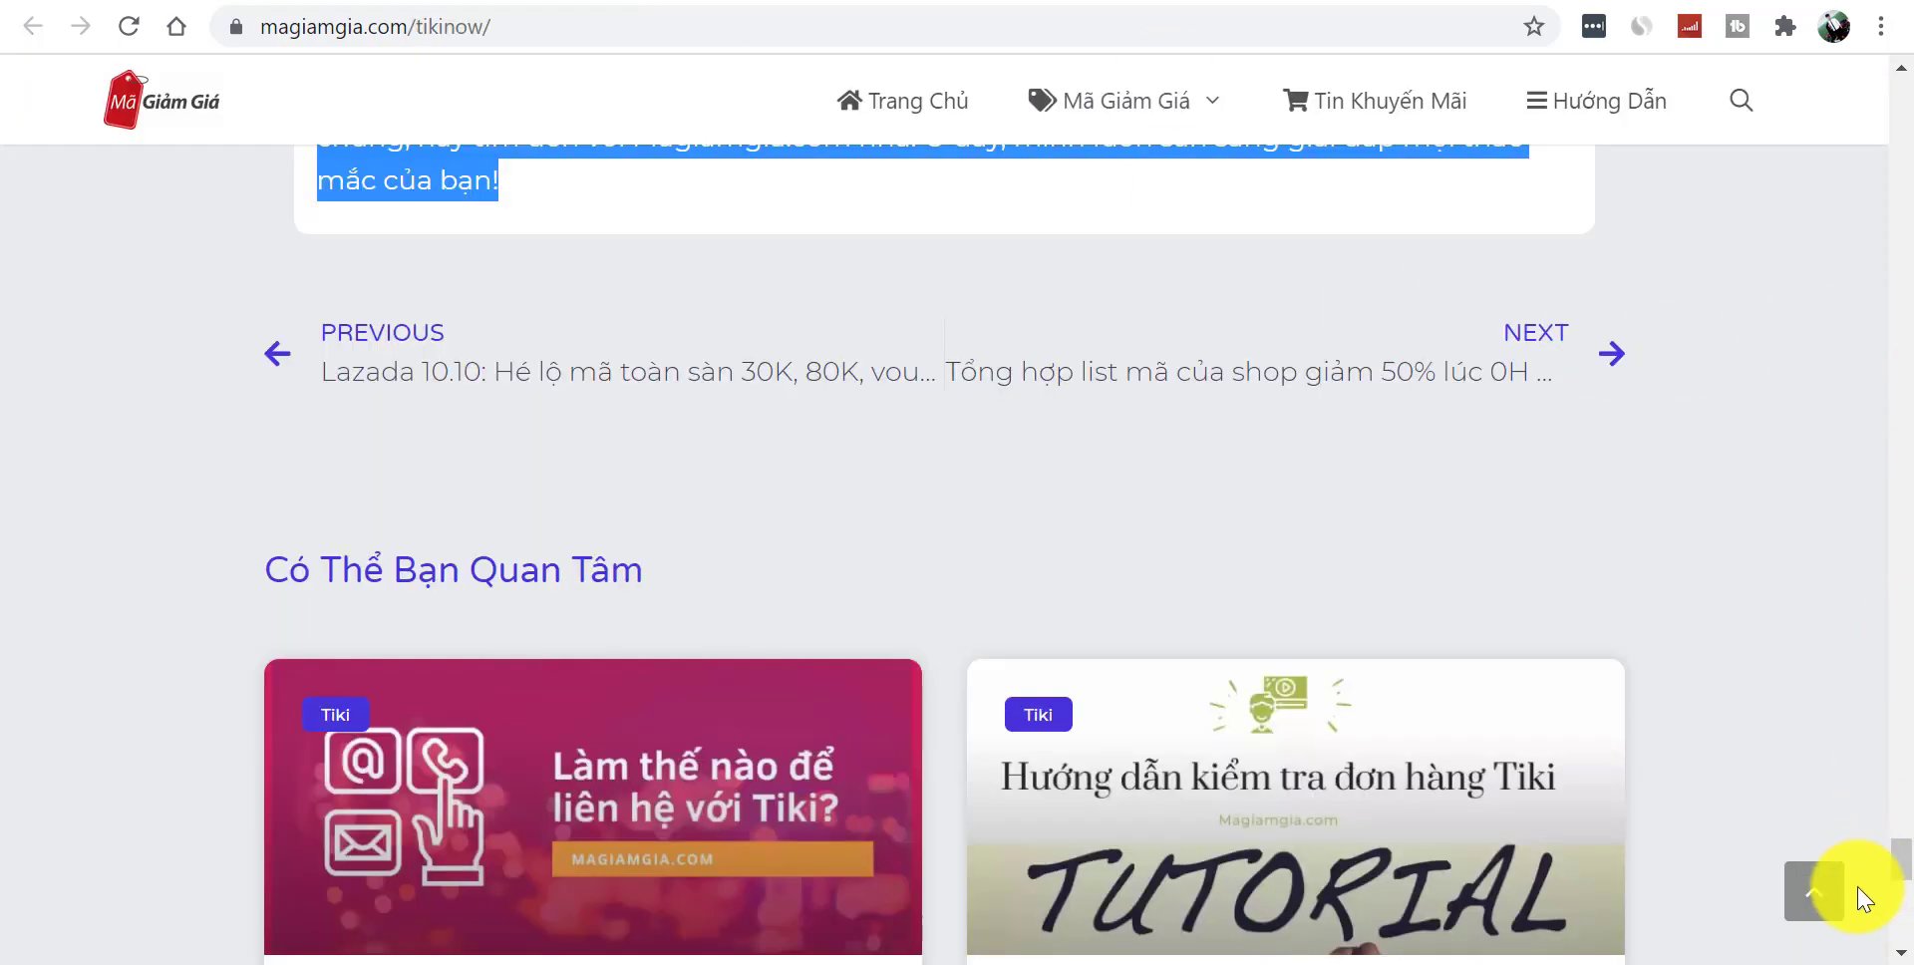
- Save the article's truck-and-arrows header image into the Ảnh bài viết folder
left_click(1839, 893)
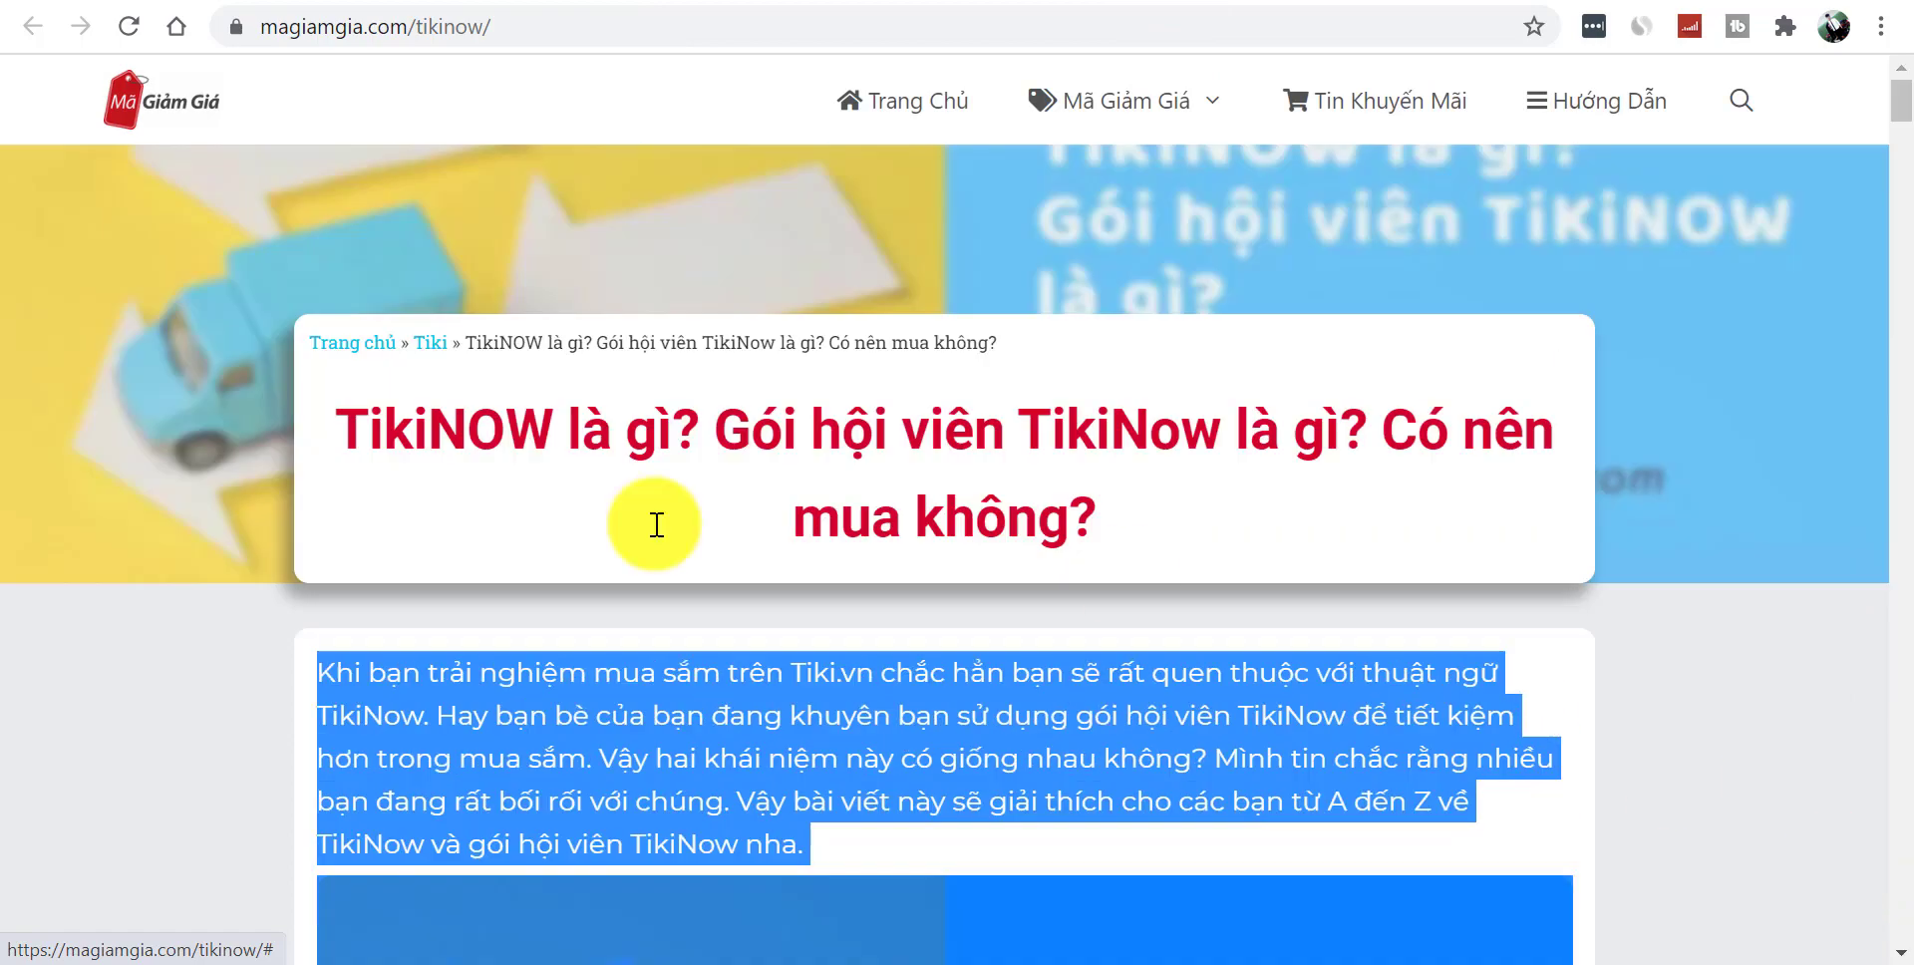
left_click(223, 698)
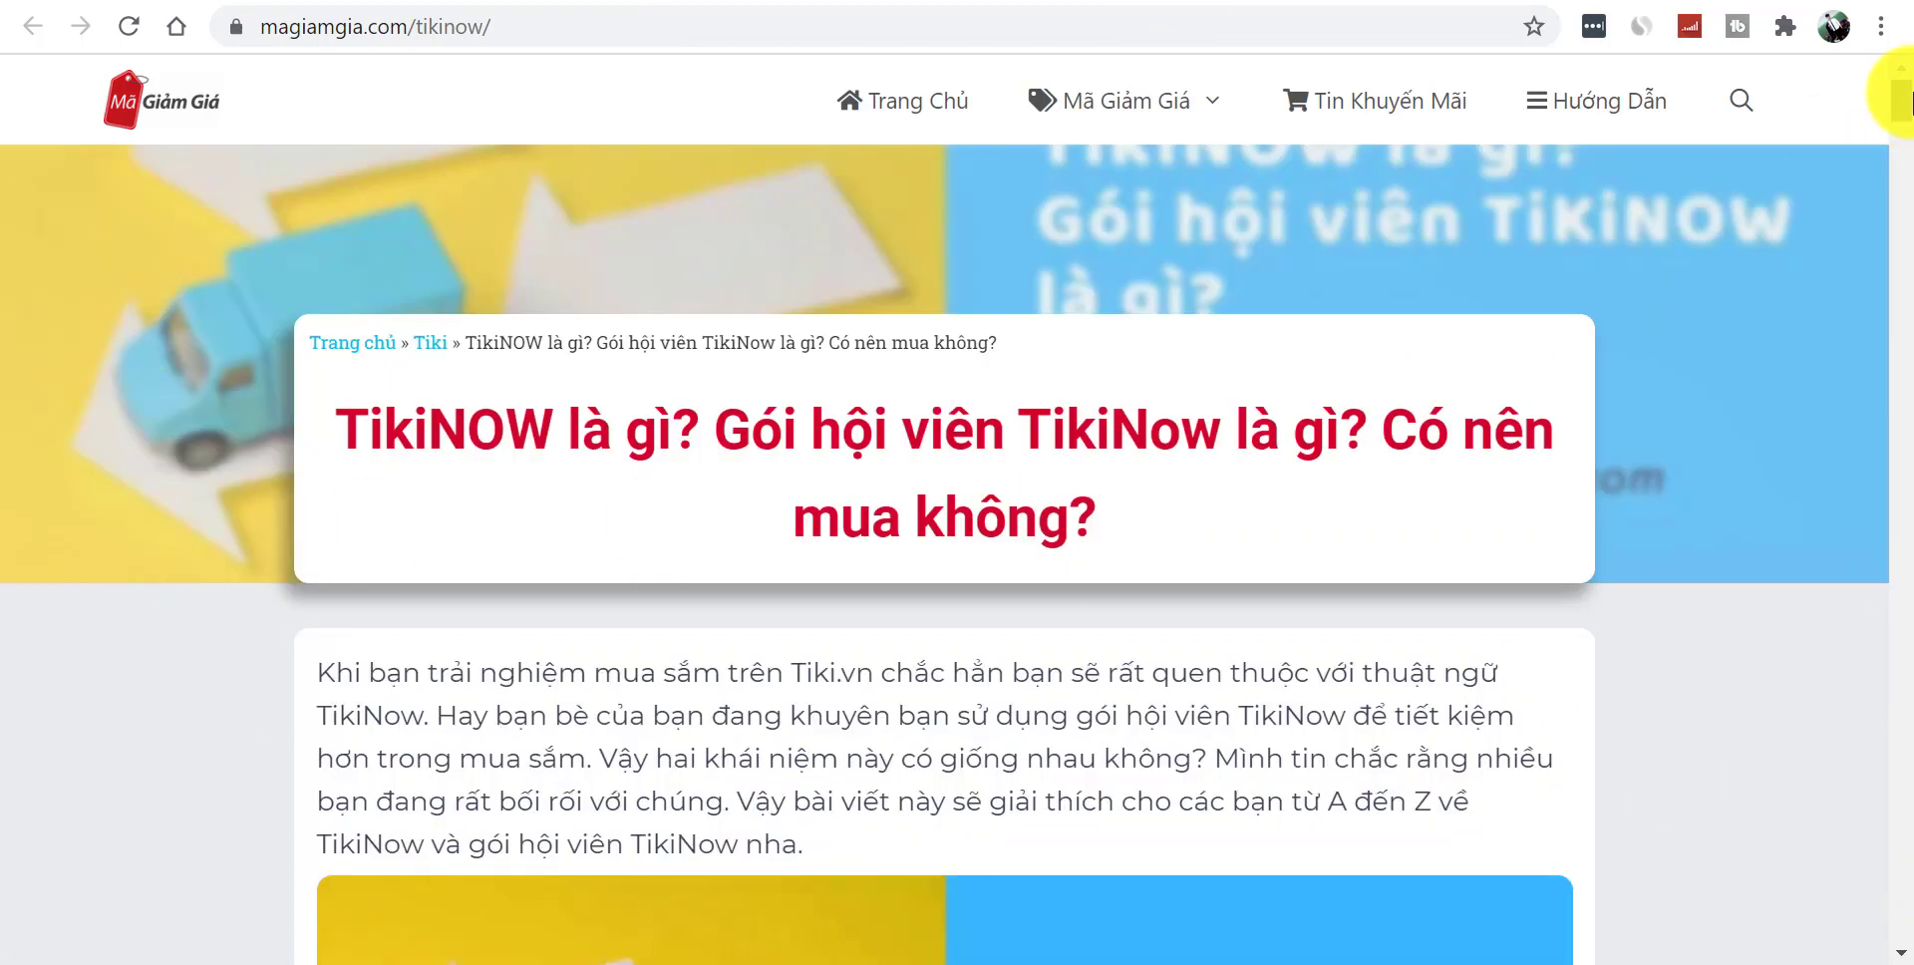
scroll(1894, 110, "down", 6)
right_click(746, 446)
left_click(912, 493)
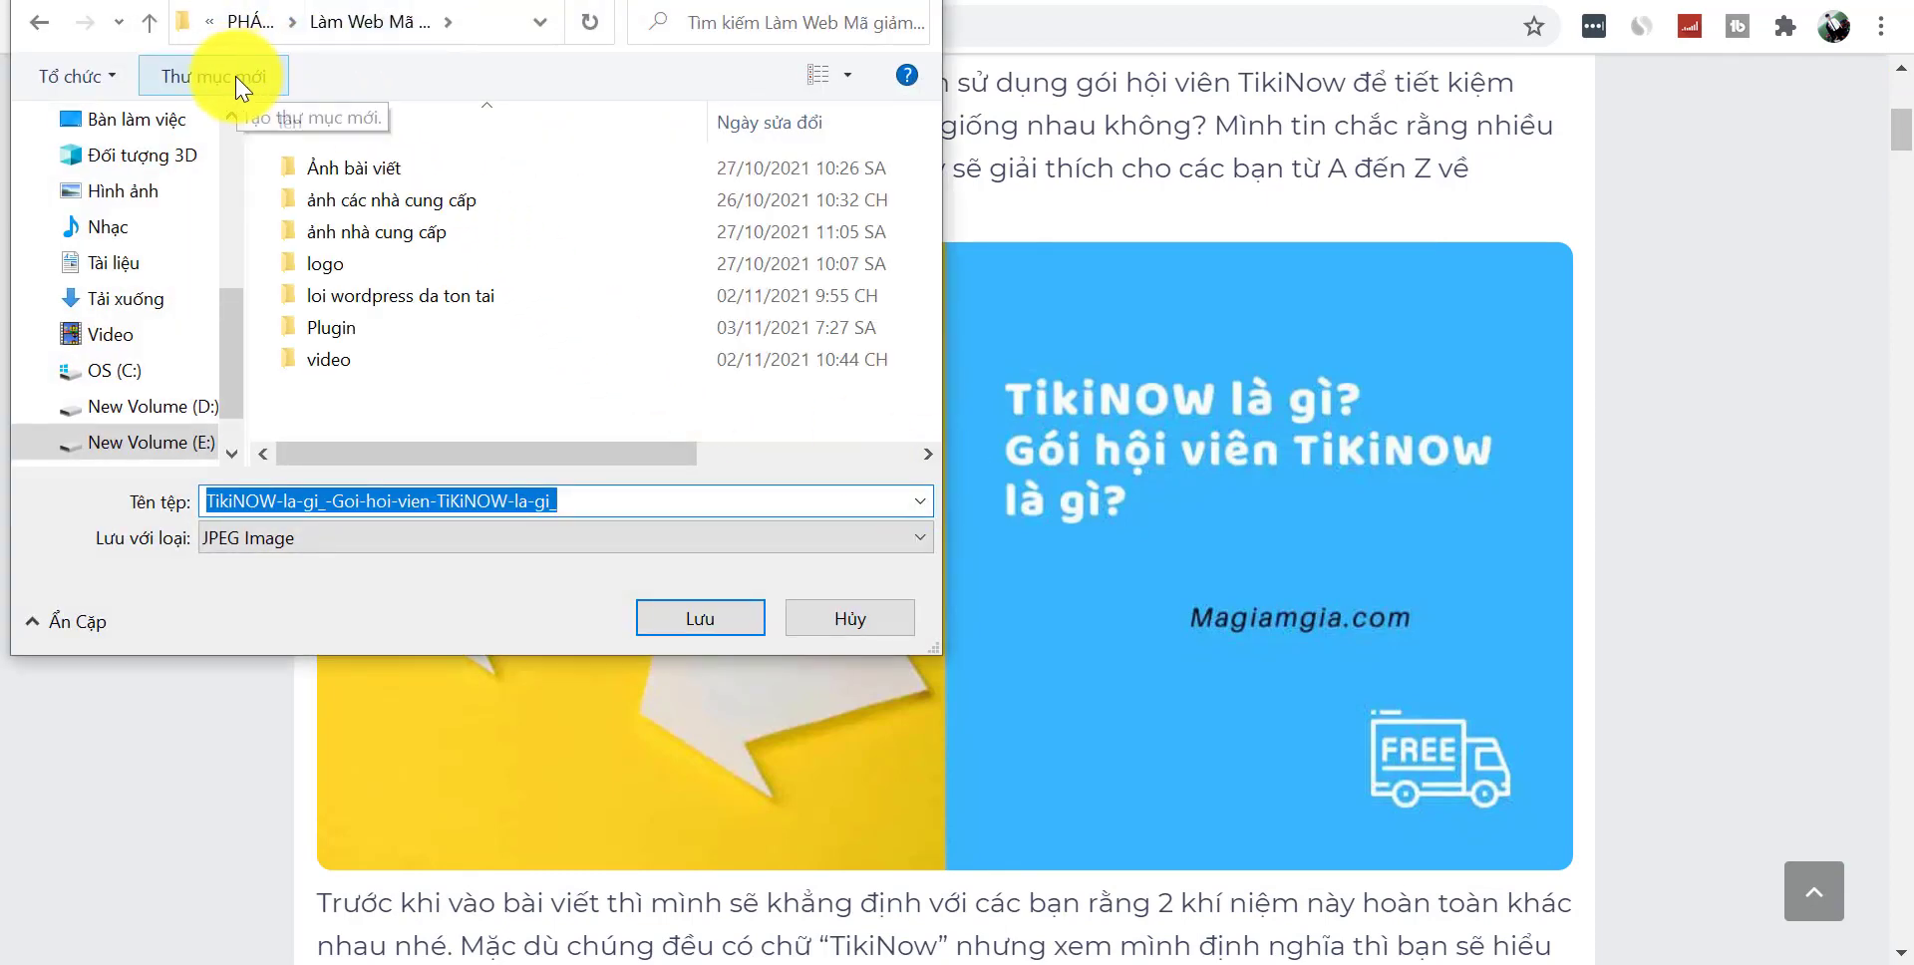
double_click(378, 170)
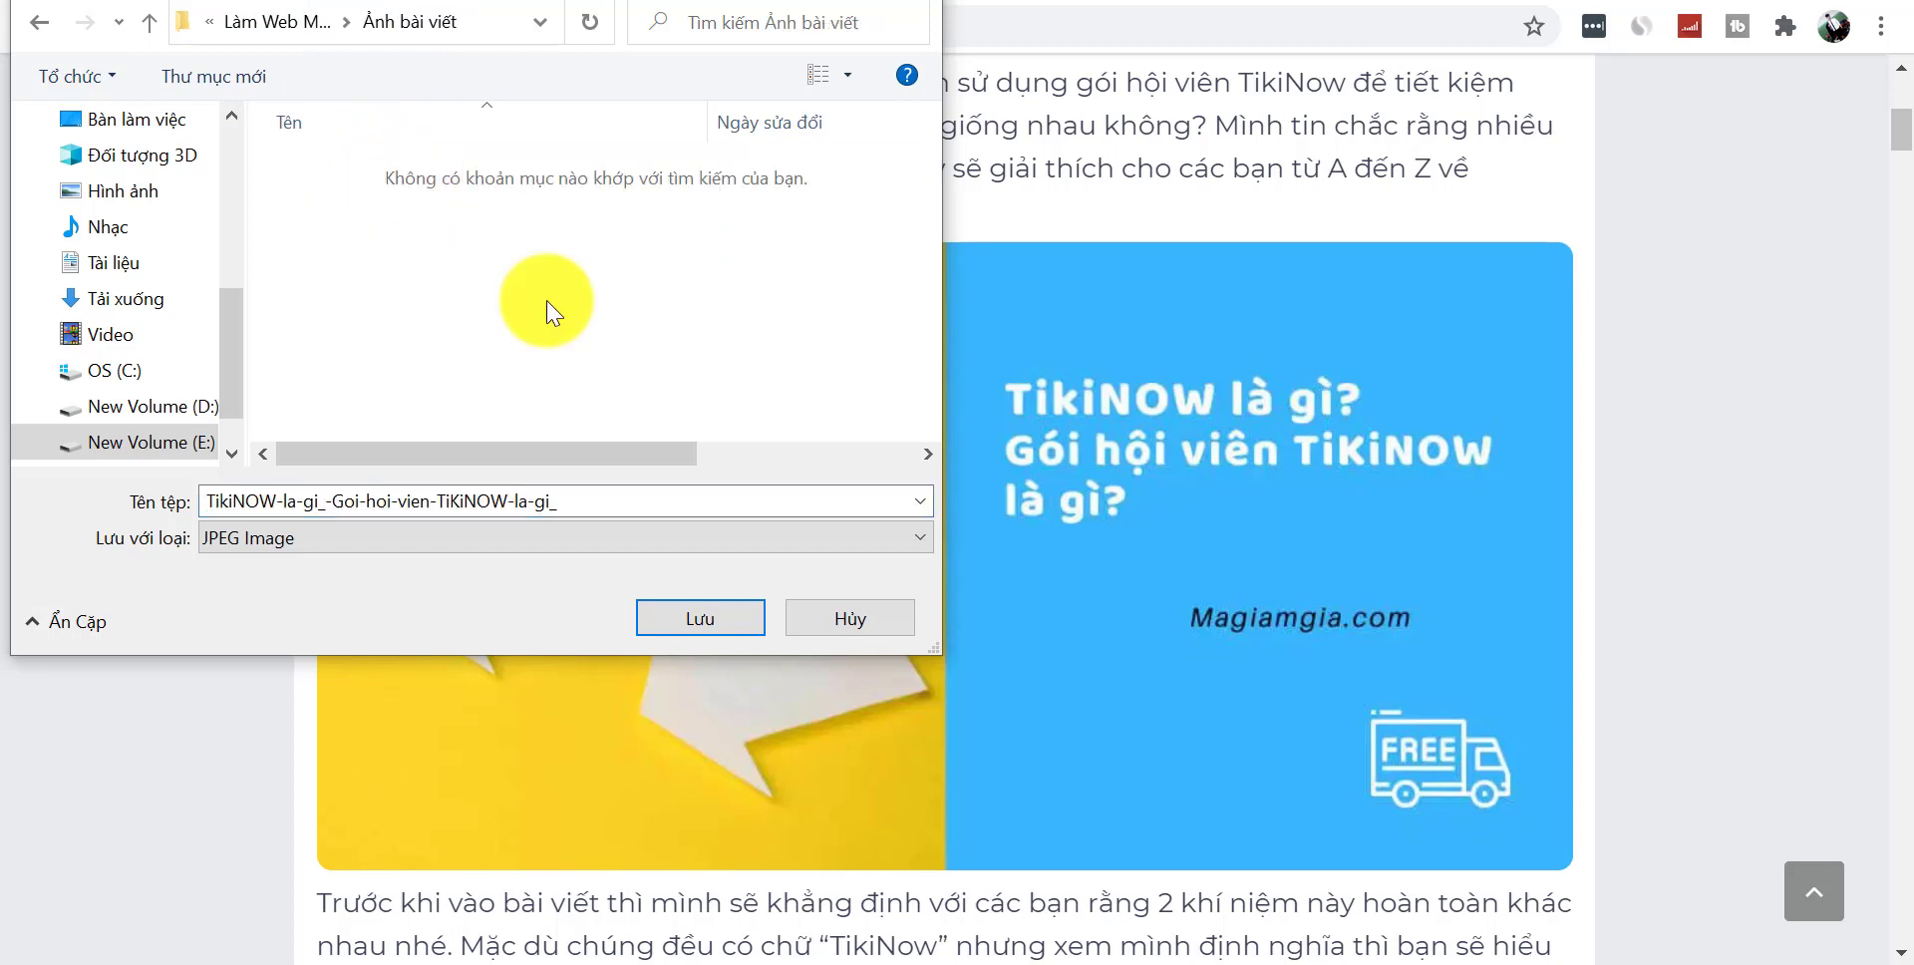
left_click(701, 617)
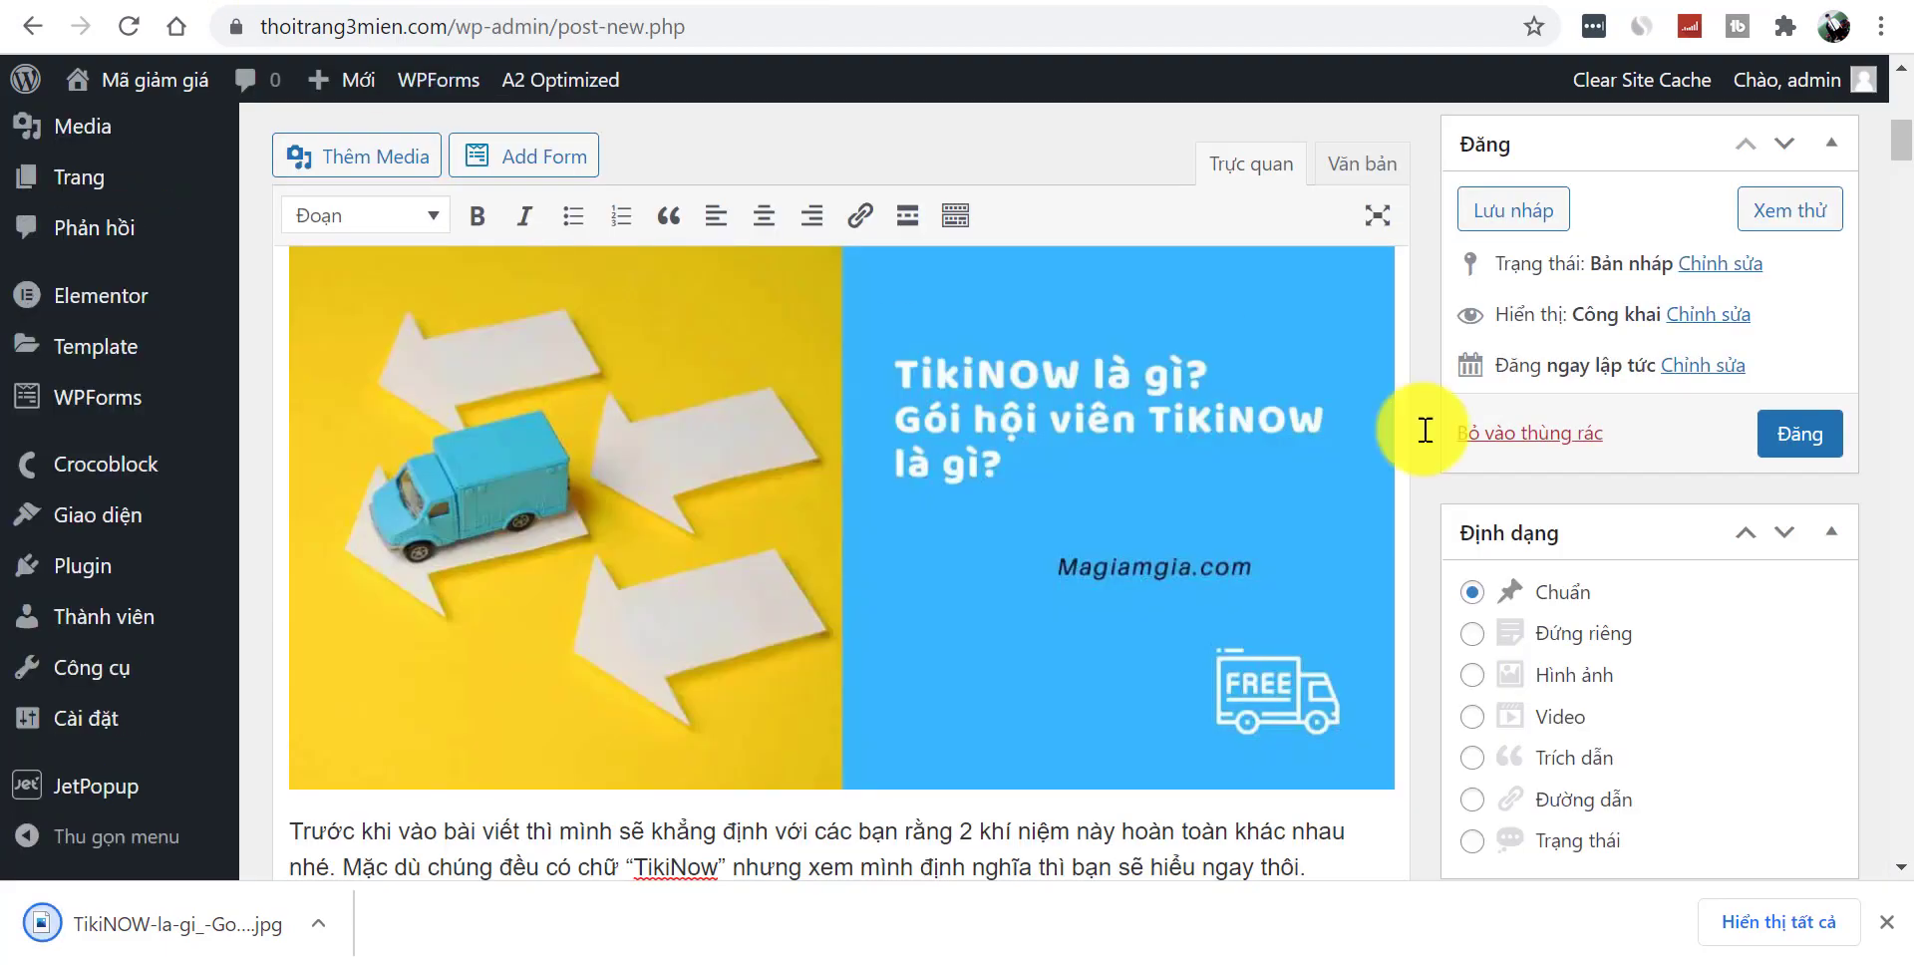
- Upload that image as the post's featured image and publish the TikiNOW post
left_click_drag(1909, 157, 1909, 245)
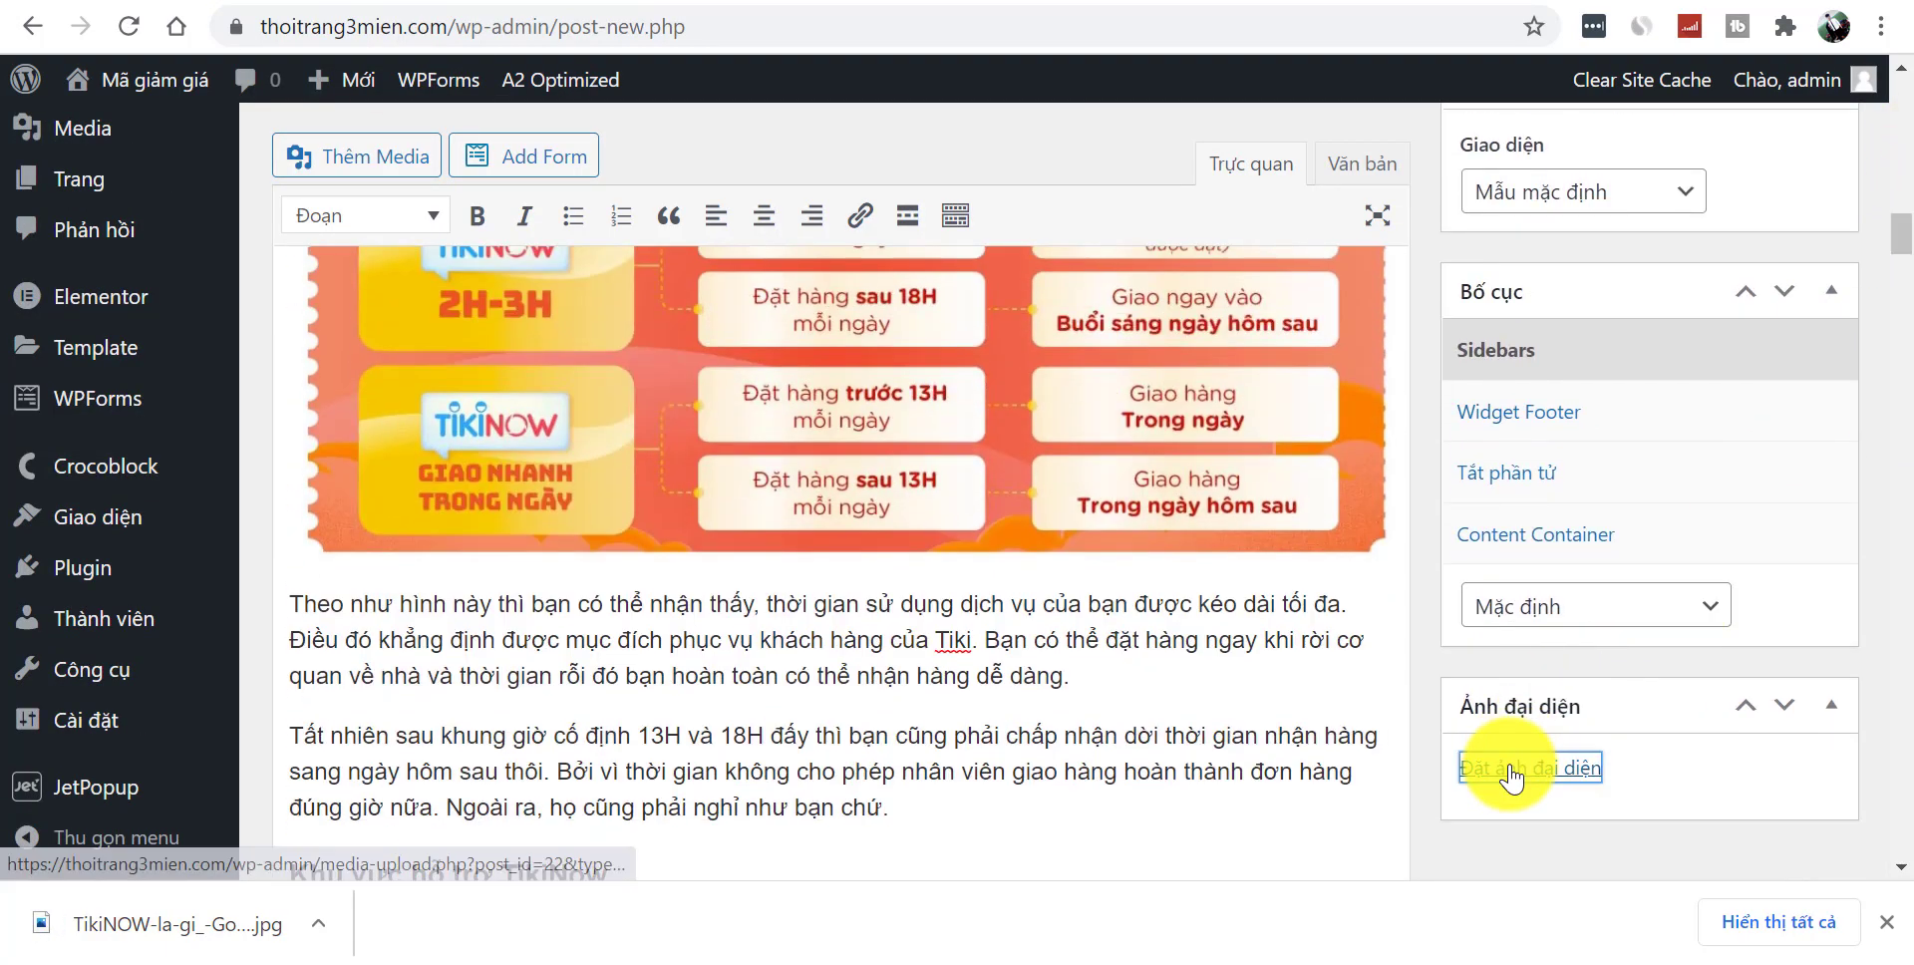
left_click(1518, 770)
left_click_drag(207, 947, 558, 538)
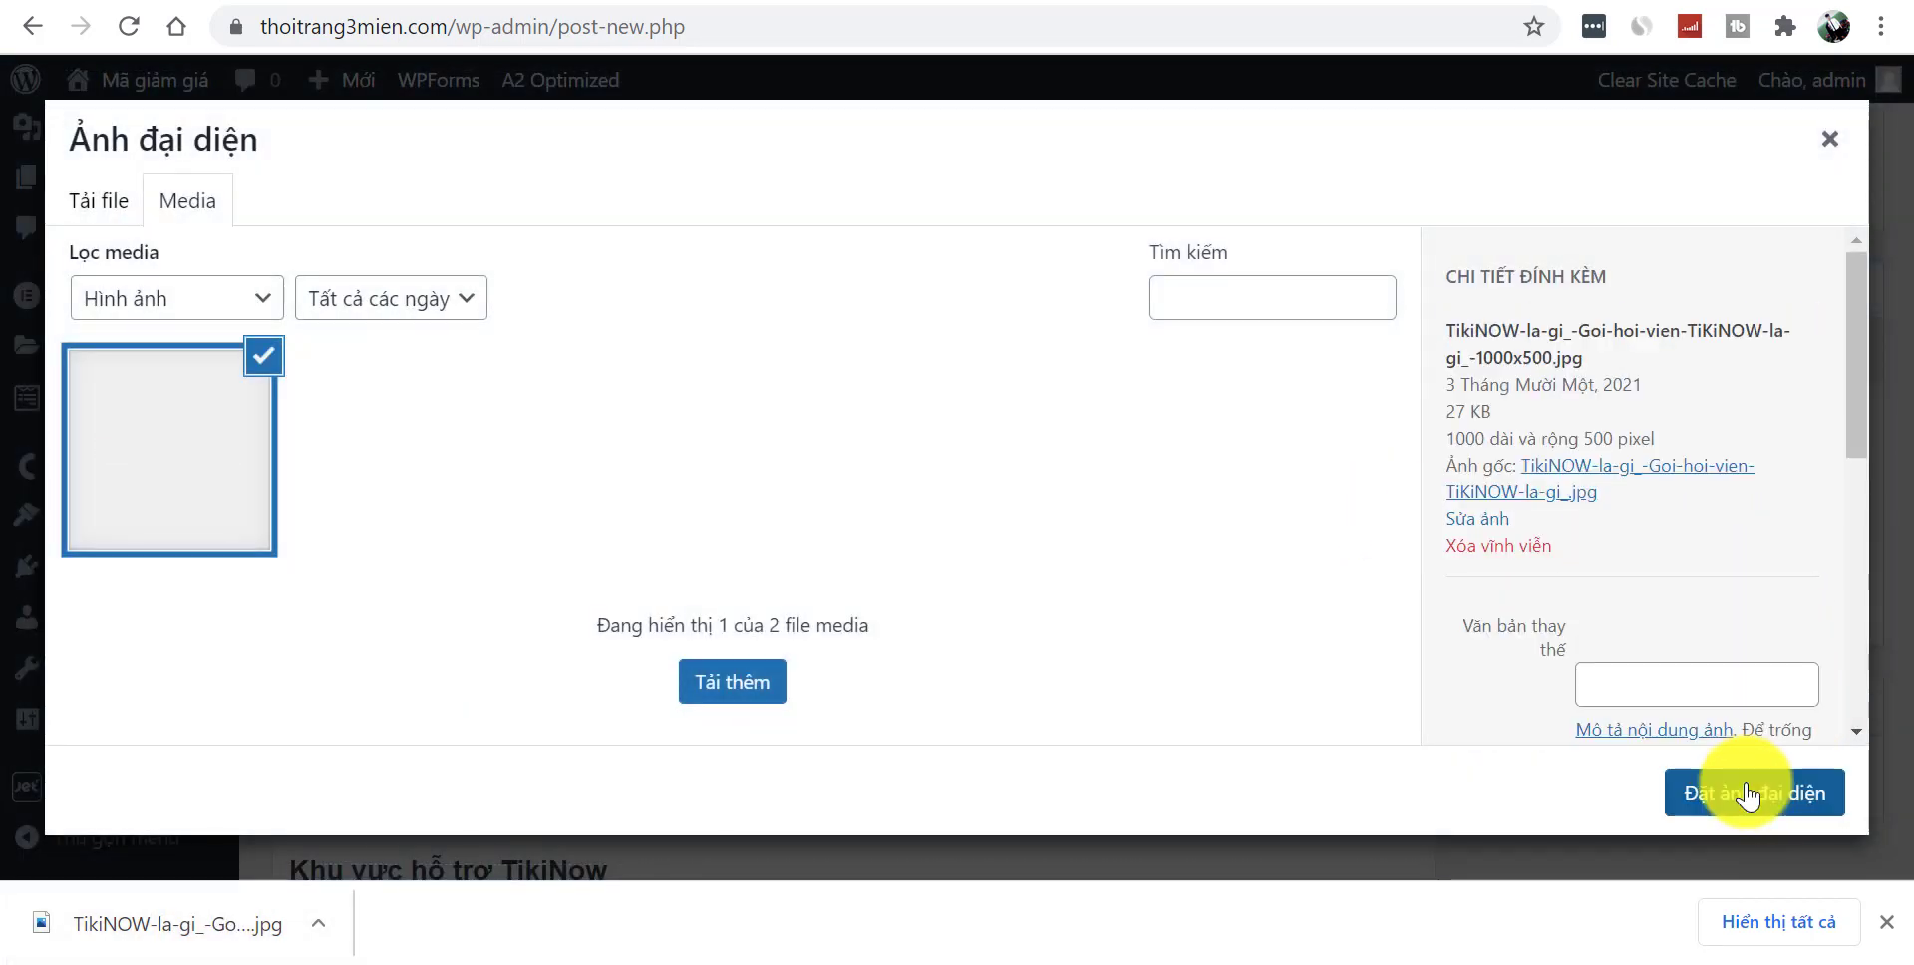
left_click(1740, 798)
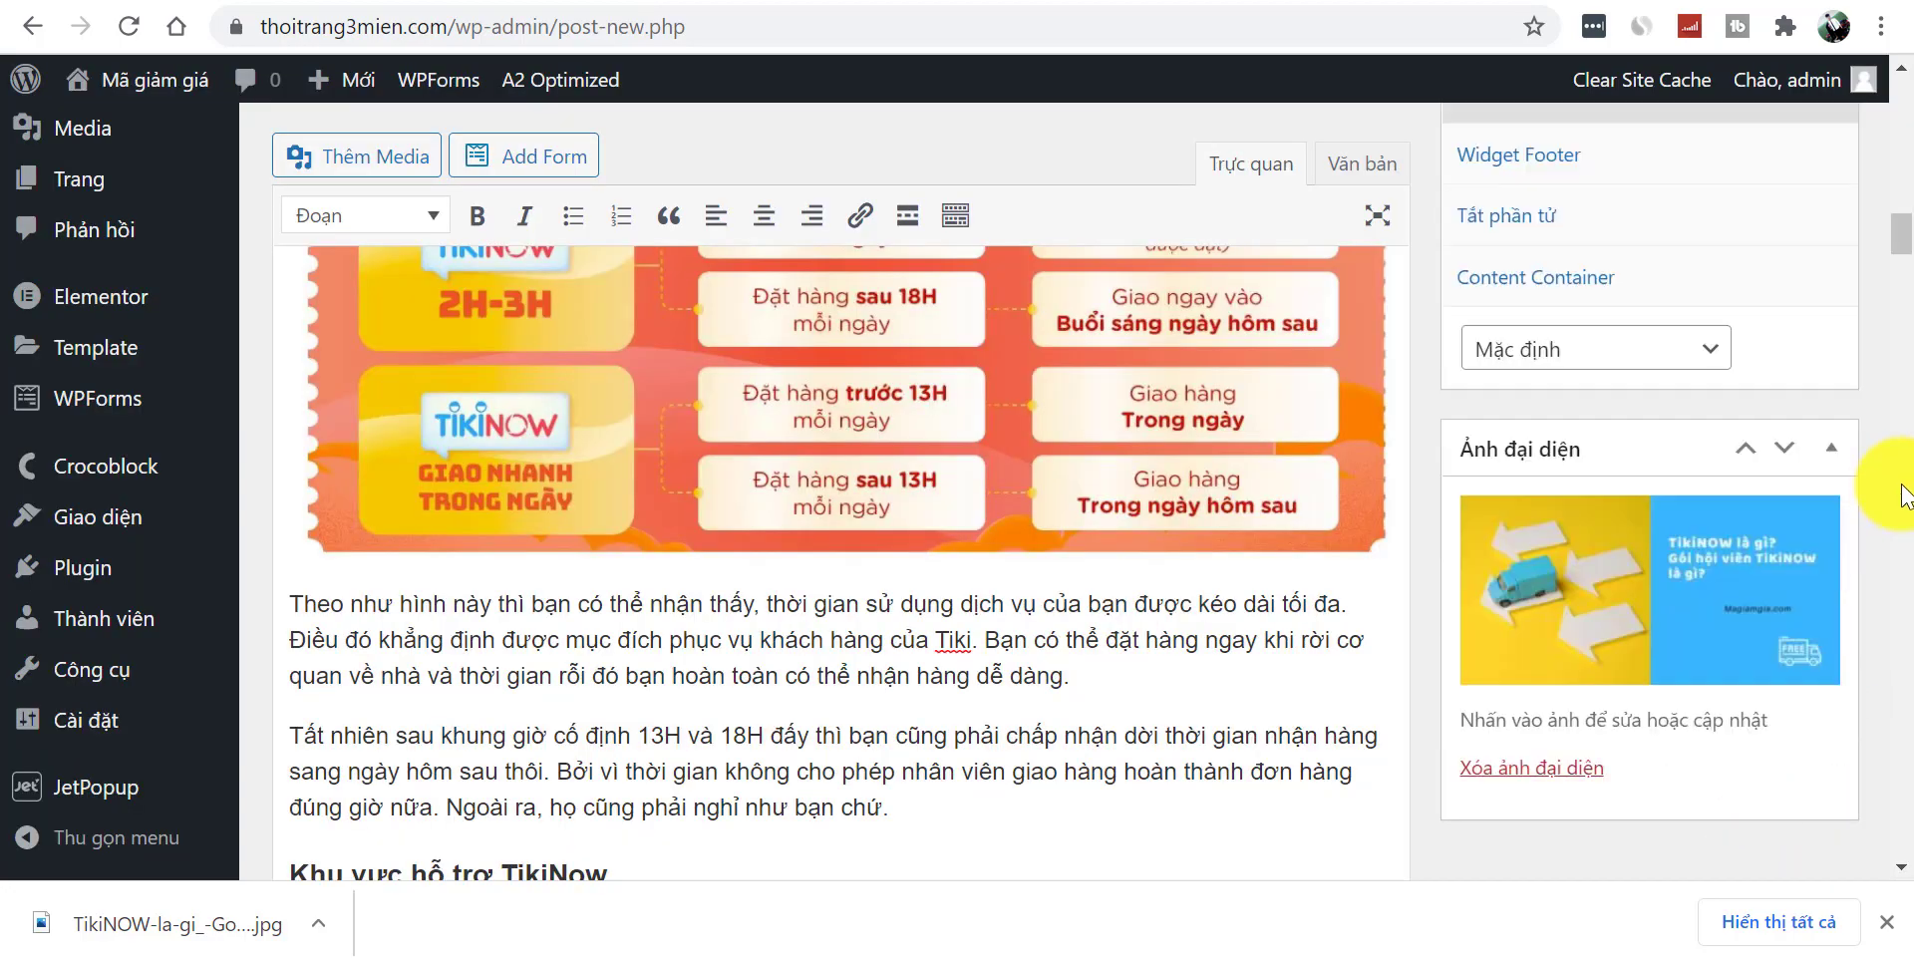
left_click_drag(1902, 244, 1894, 171)
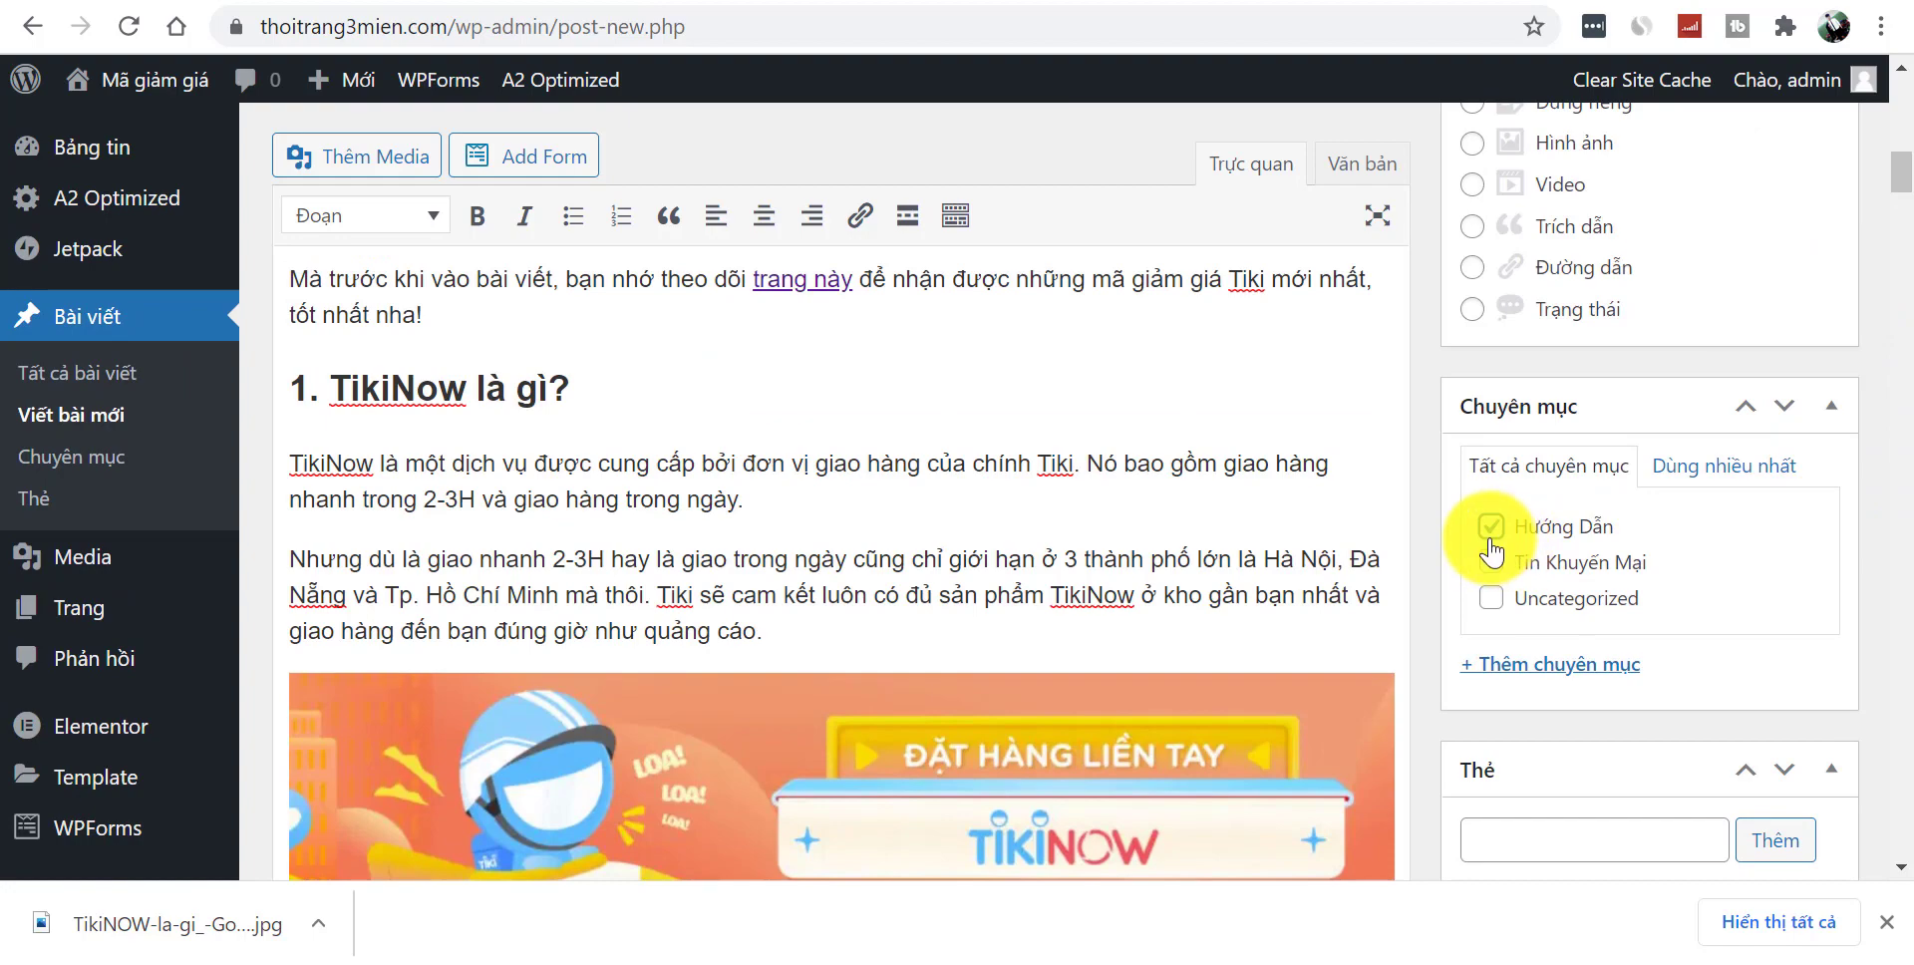
left_click_drag(1905, 172, 1909, 142)
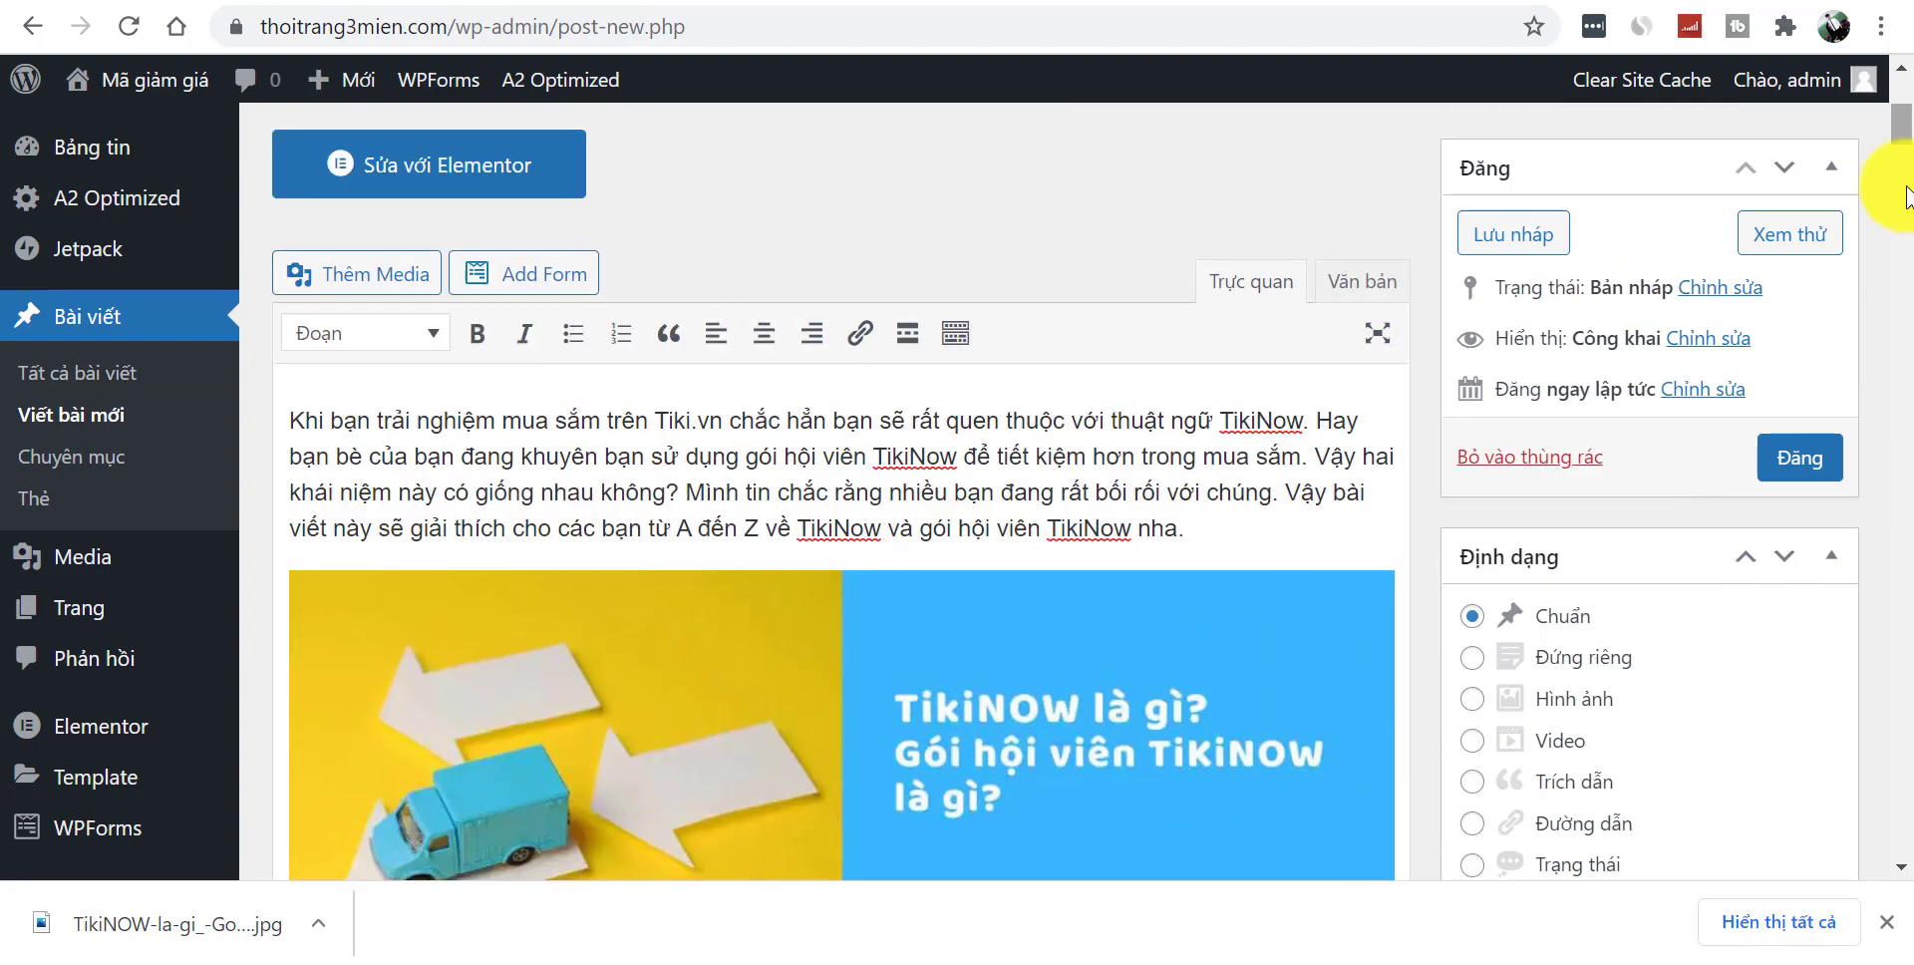
left_click(1799, 461)
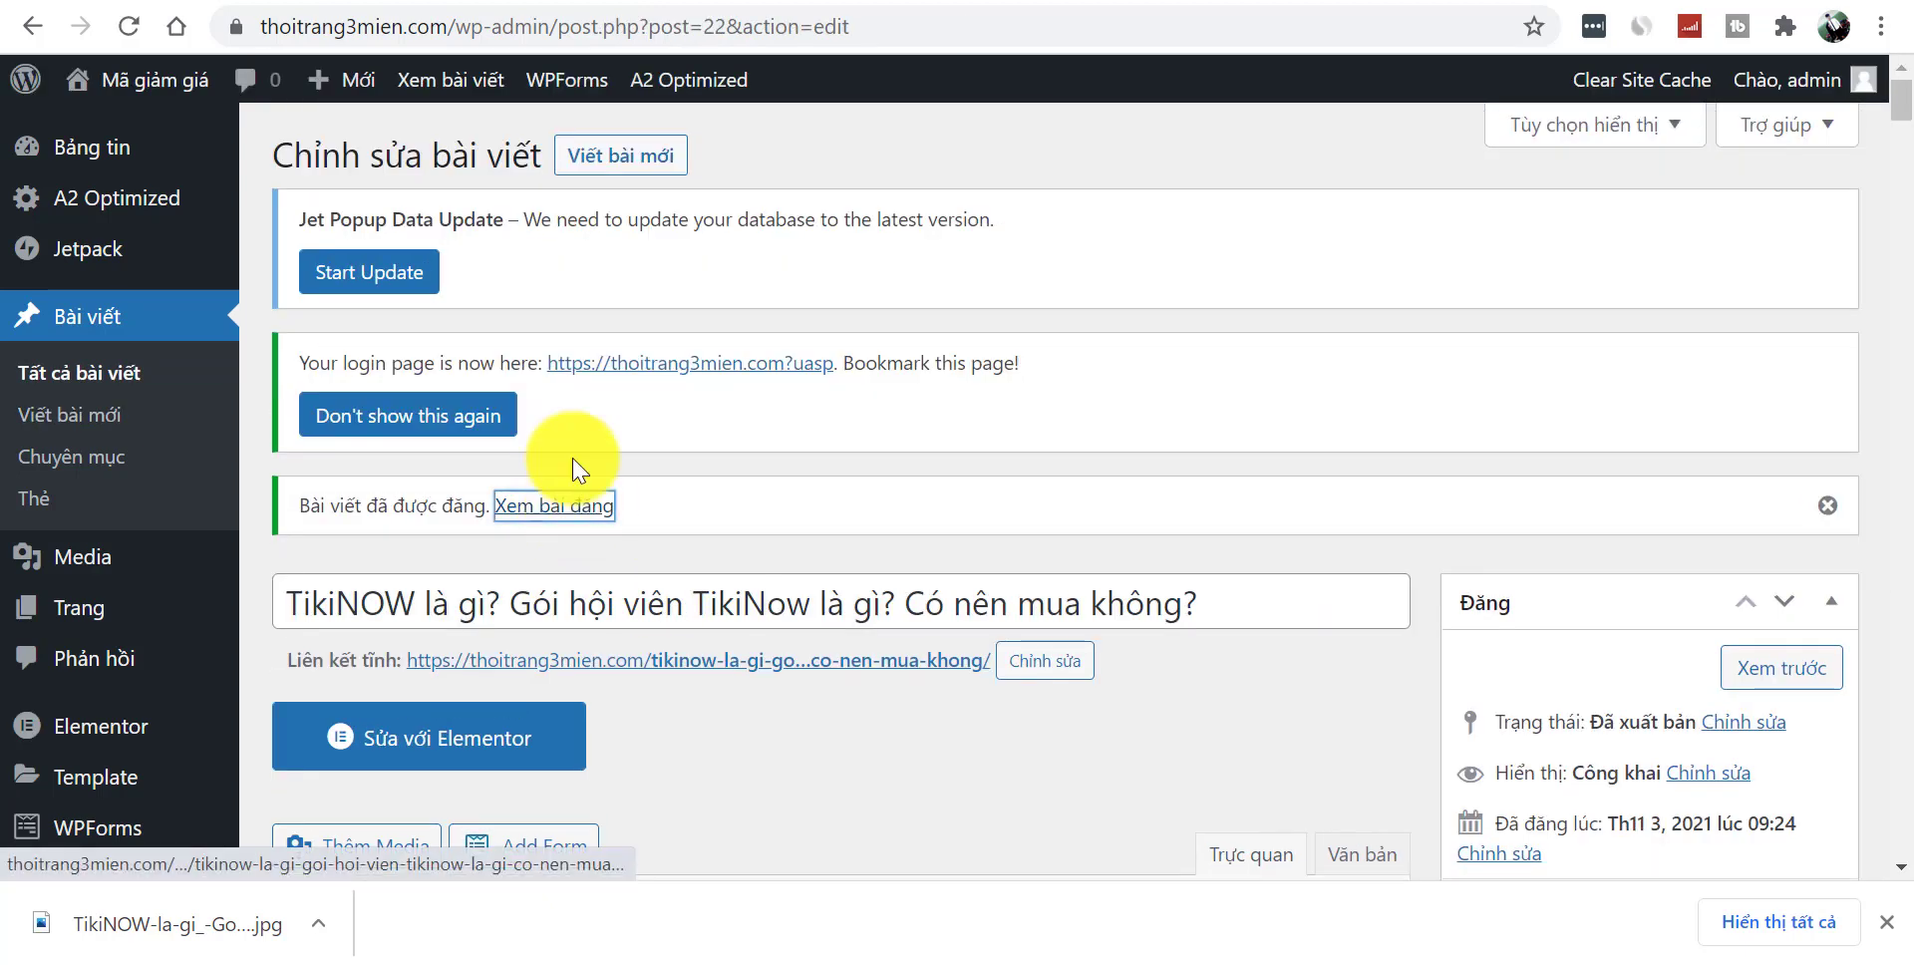
left_click(576, 510)
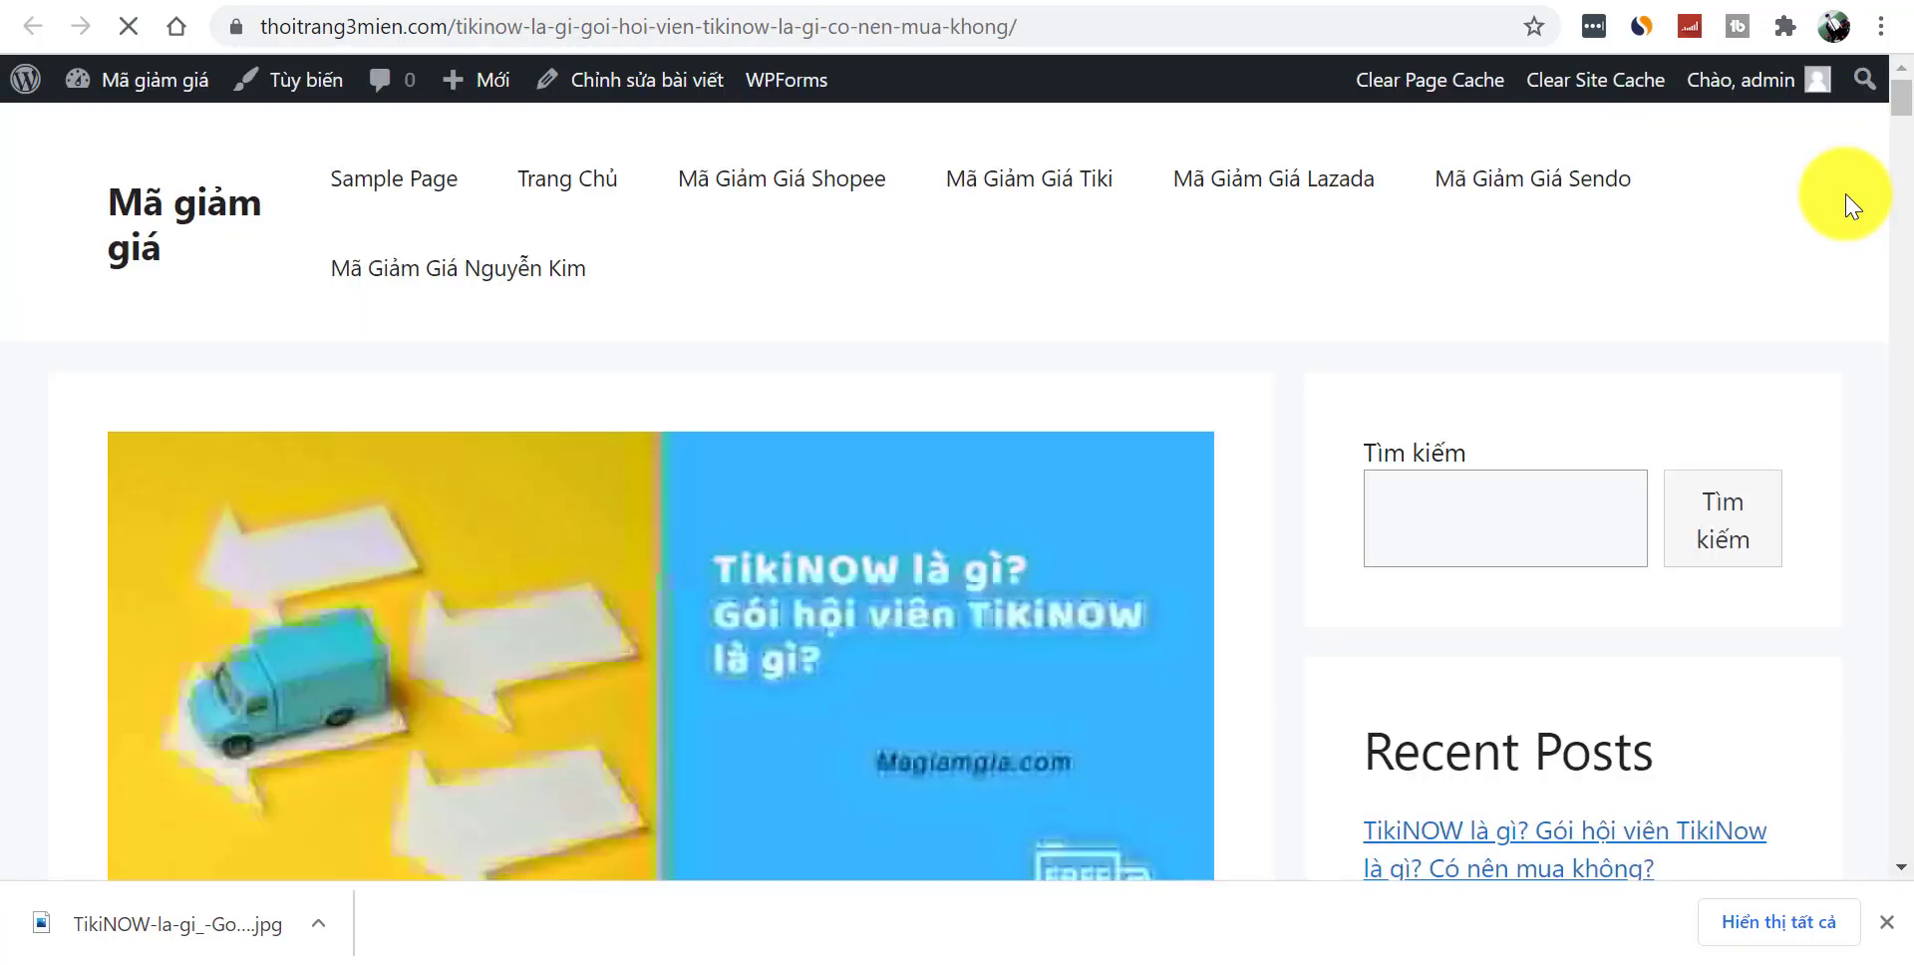
mouse_move(1907, 125)
left_mouse_down()
mouse_move(1910, 491)
mouse_move(1908, 100)
left_mouse_up()
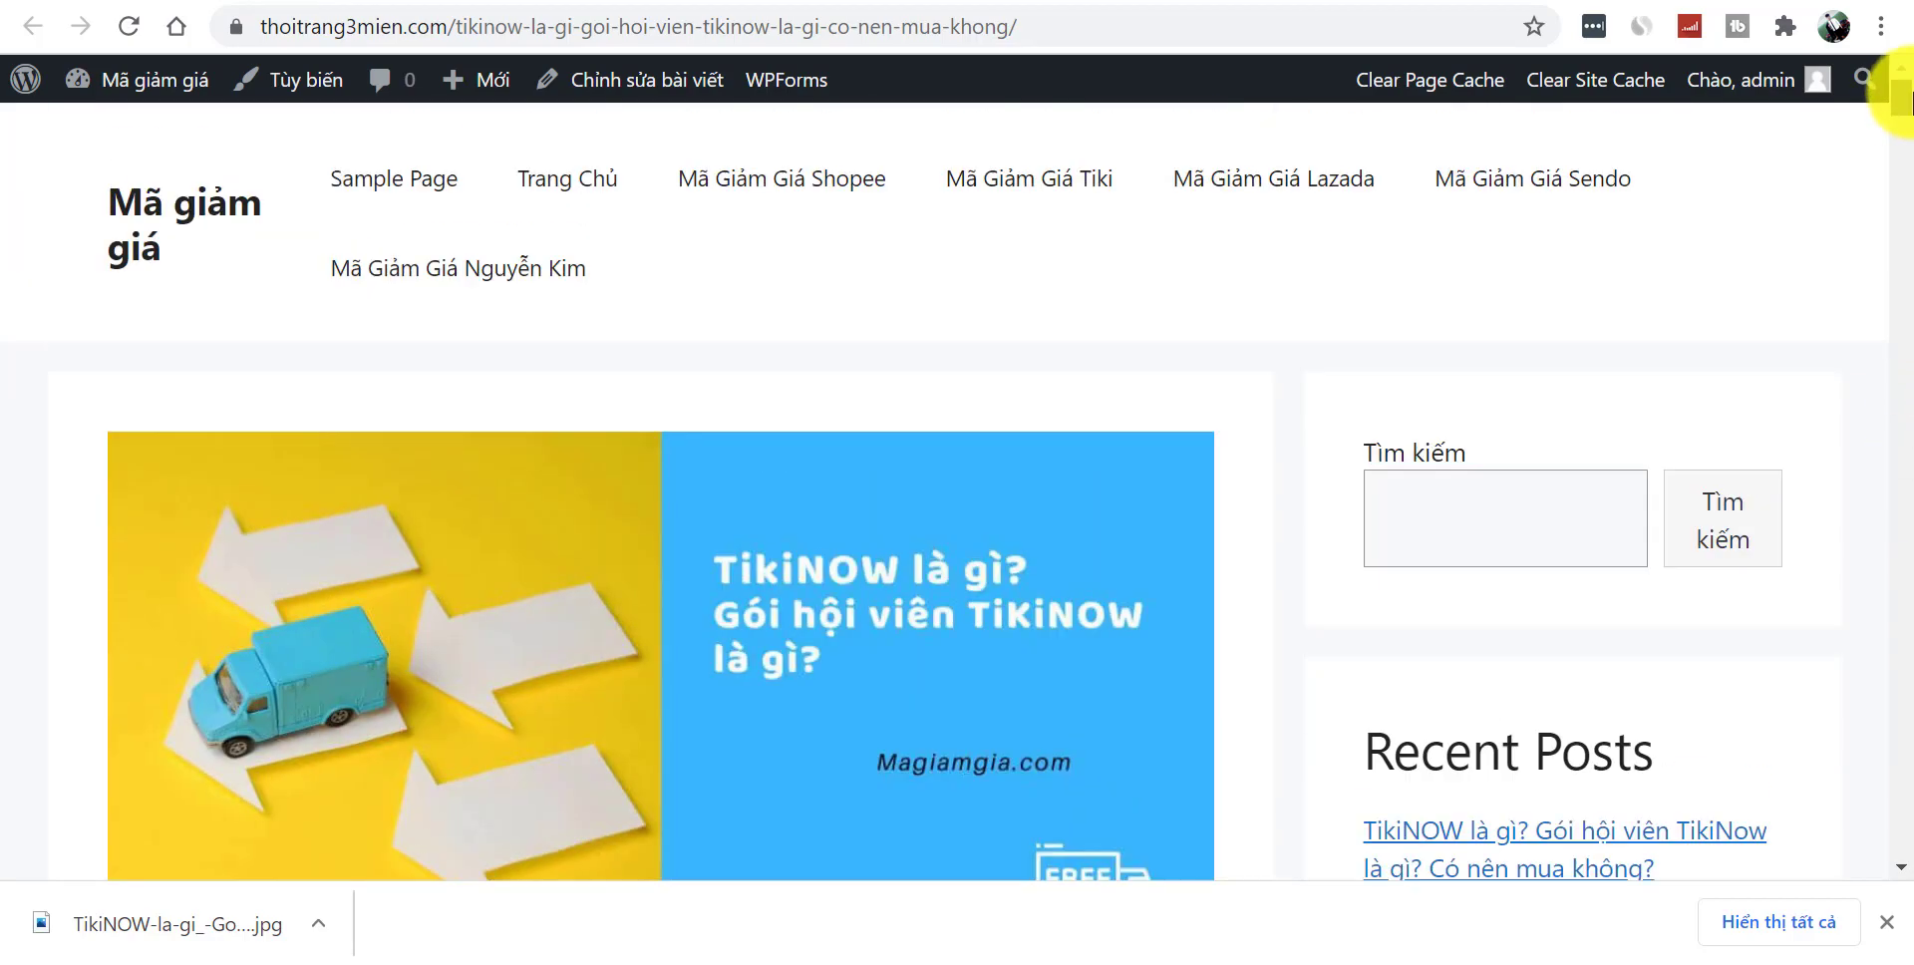
left_click(1886, 922)
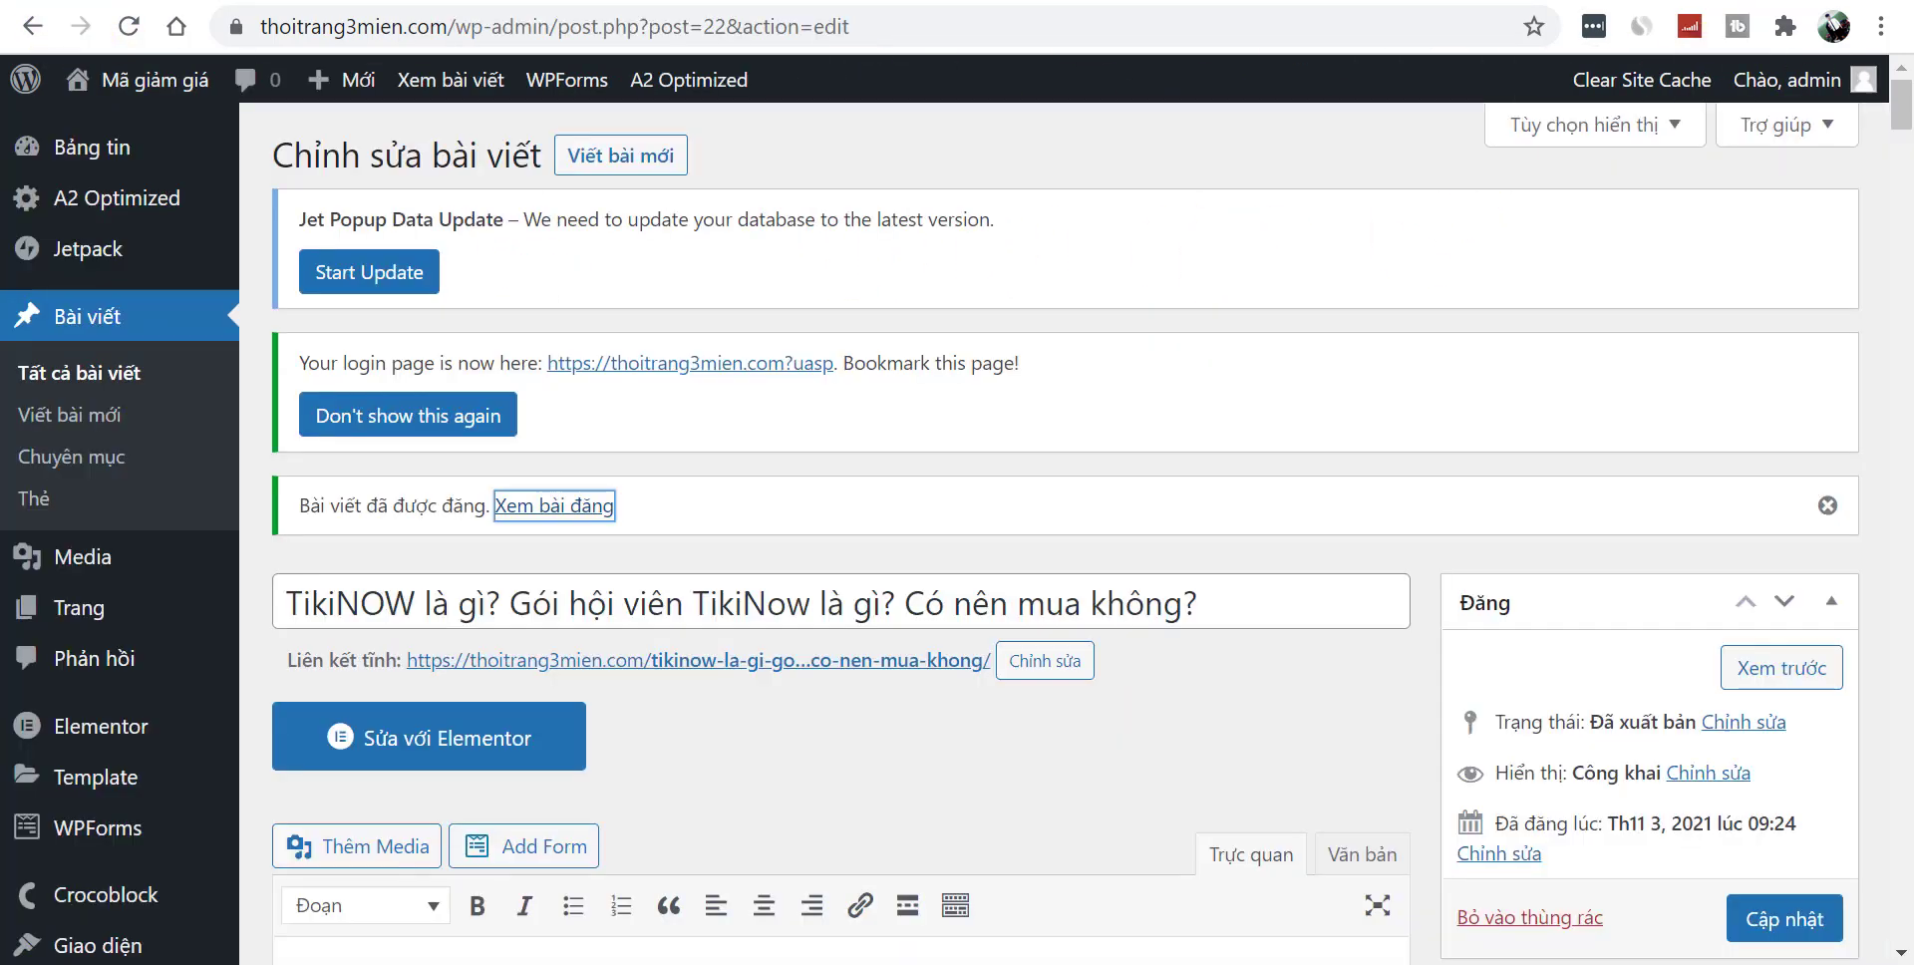
scroll(769, 385, "down", 5)
left_click_drag(1900, 129, 1899, 164)
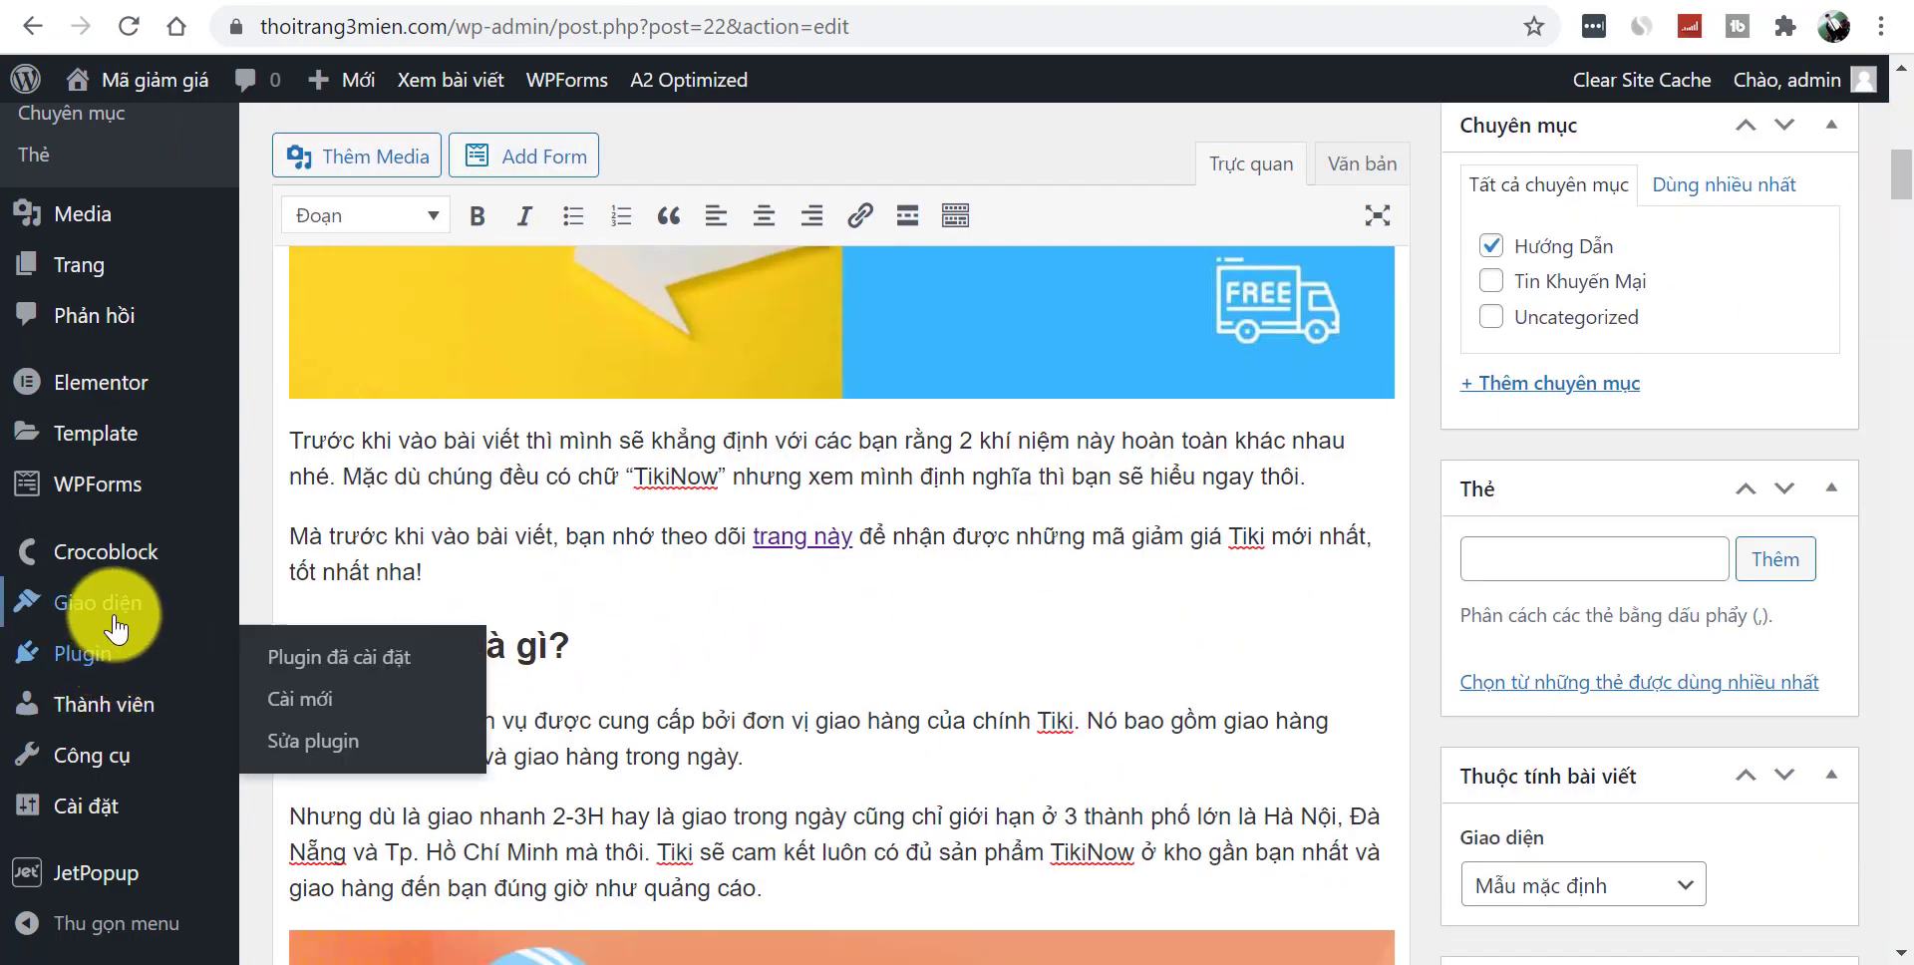
mouse_move(94, 608)
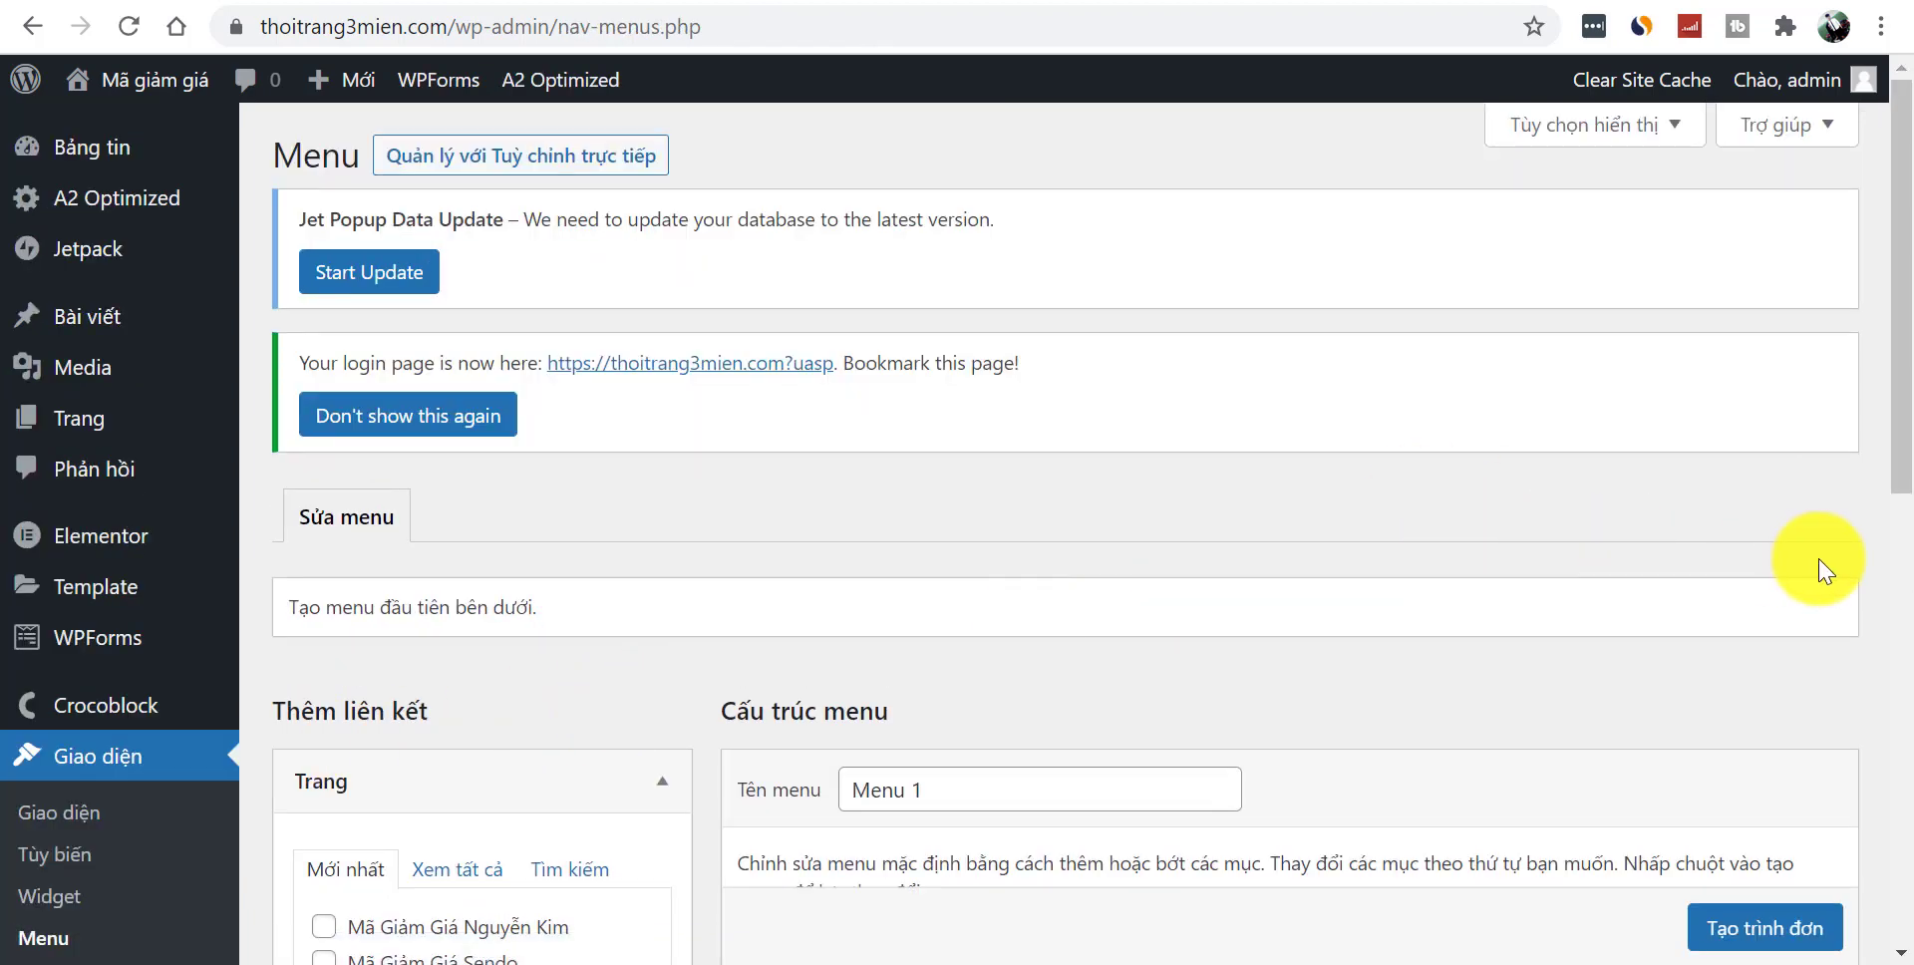
- Name the new menu 'Menu chính' and create it
left_click_drag(1900, 379, 1900, 586)
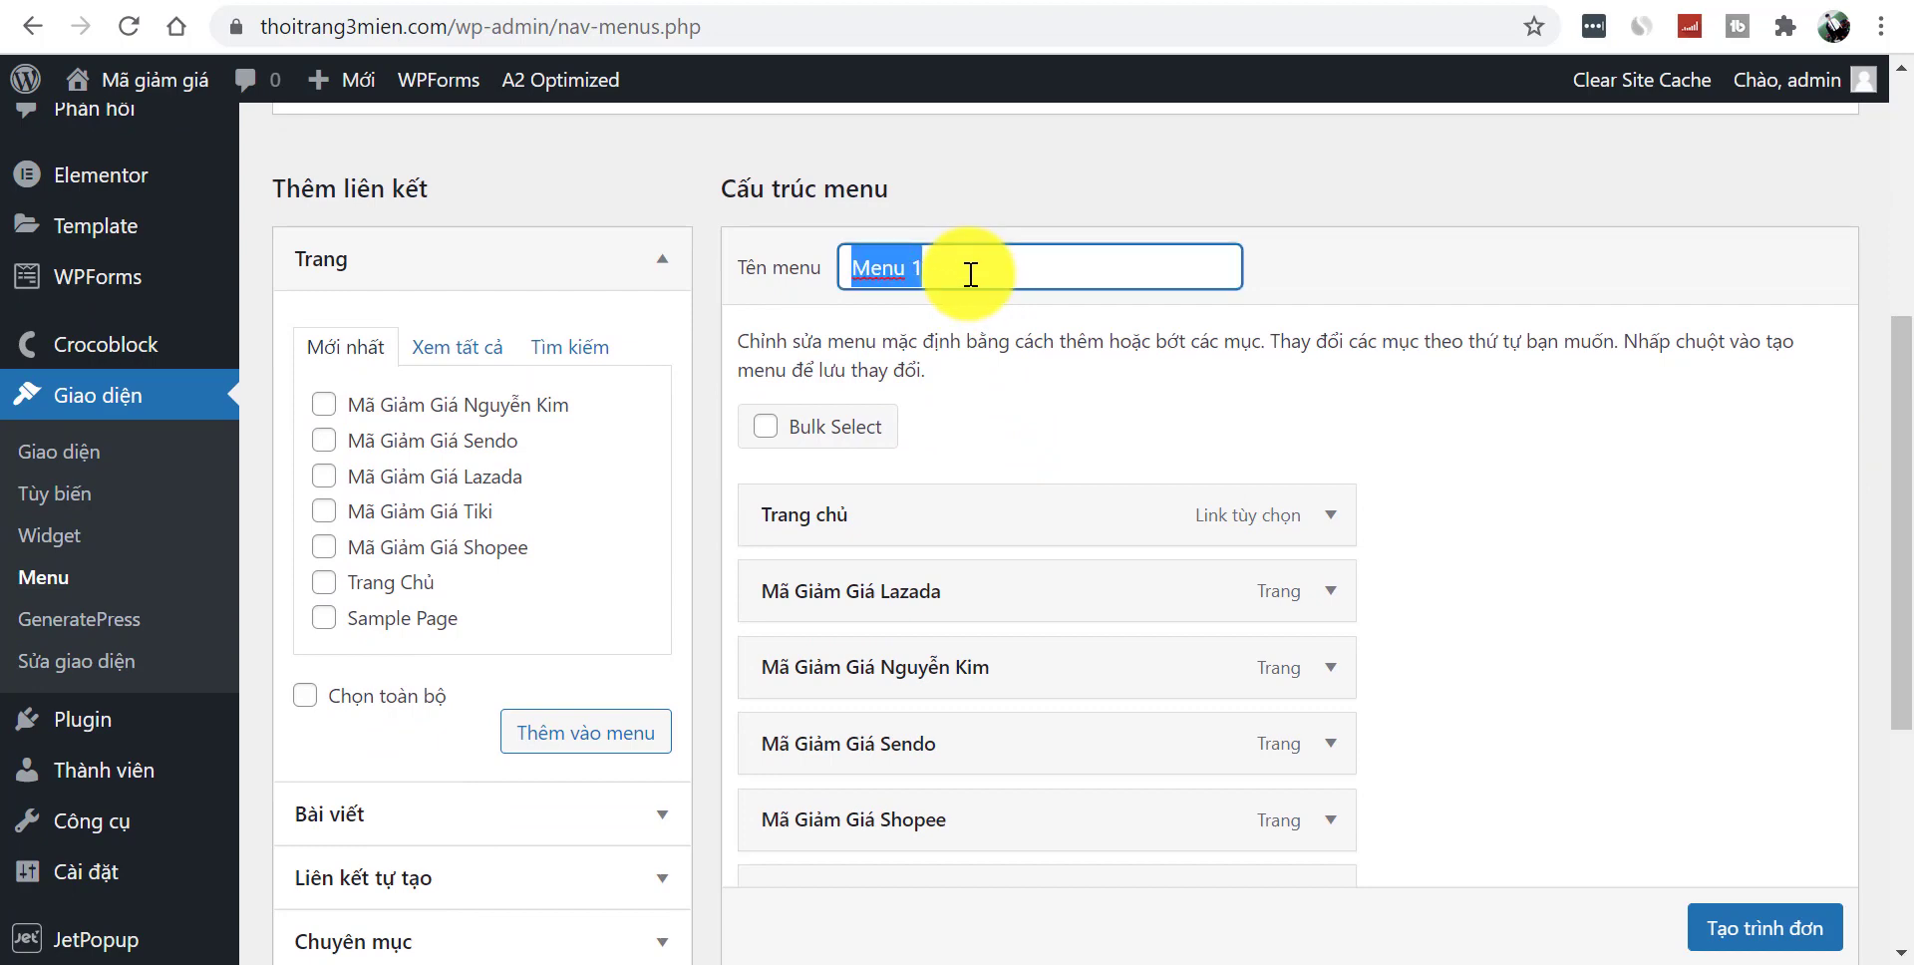
left_click_drag(1892, 491, 1893, 324)
left_click(492, 460)
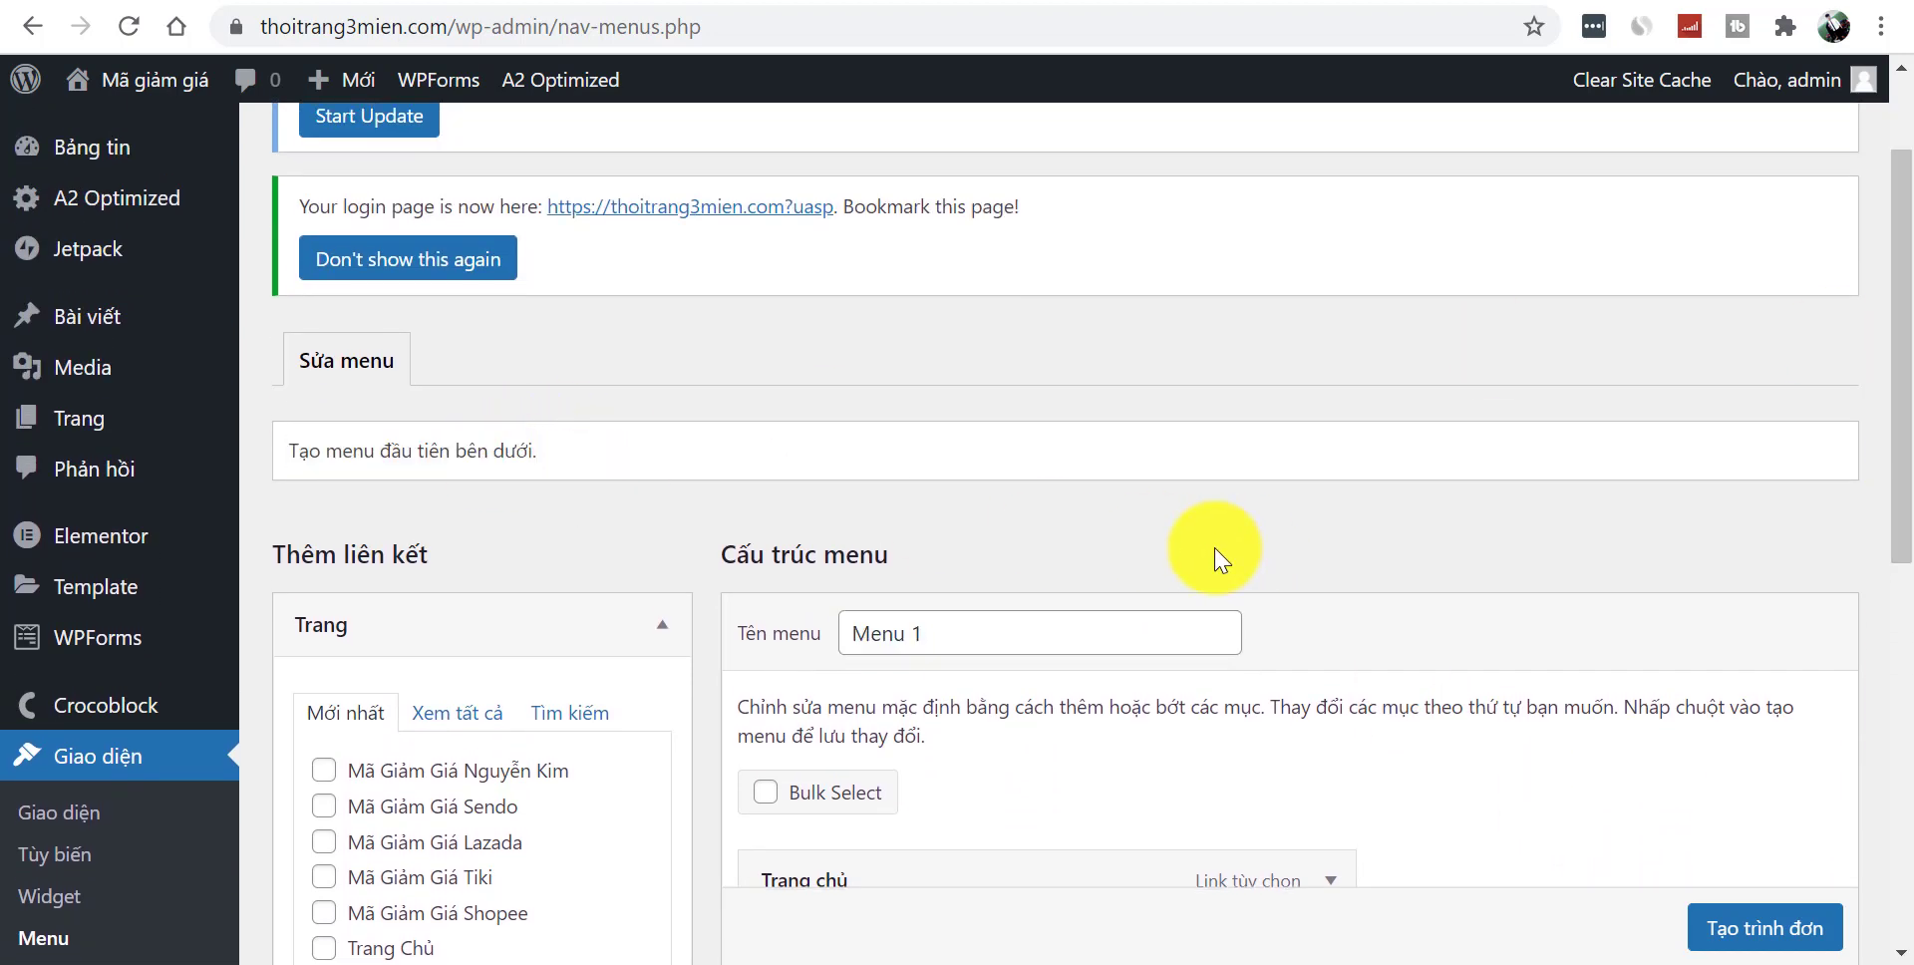
type("Mun")
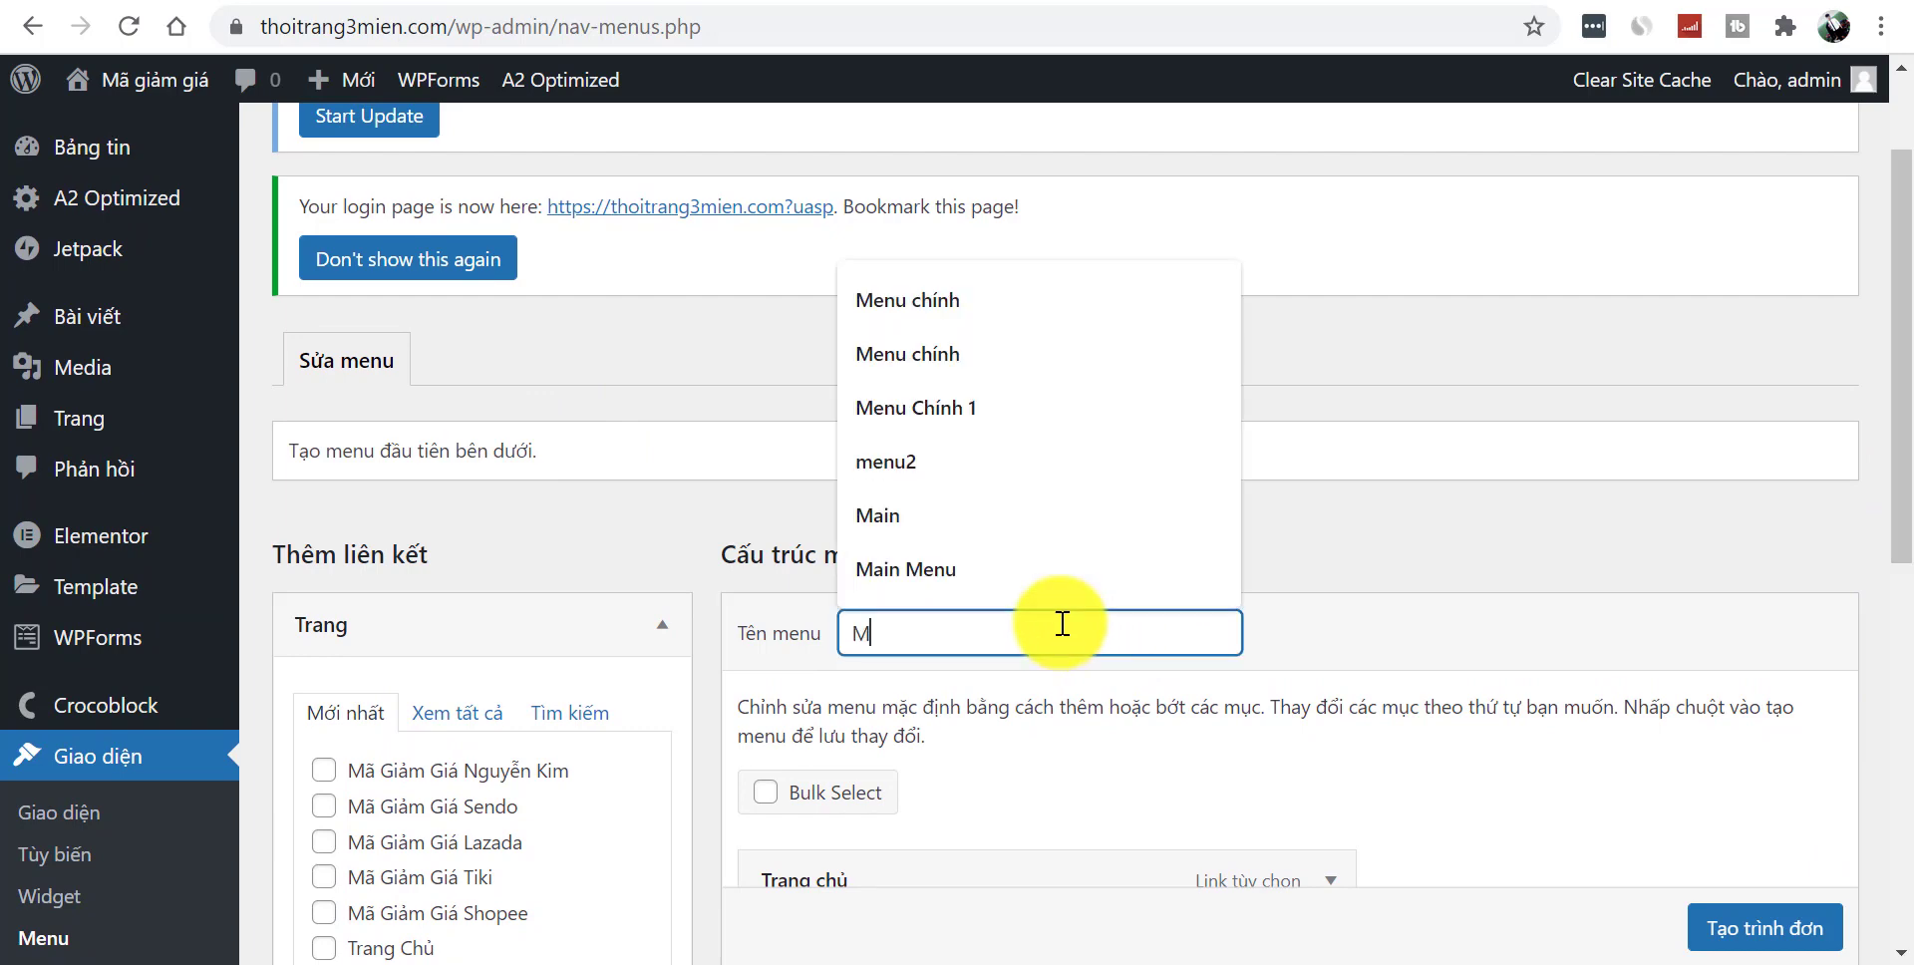
key("BackSpace")
type("e")
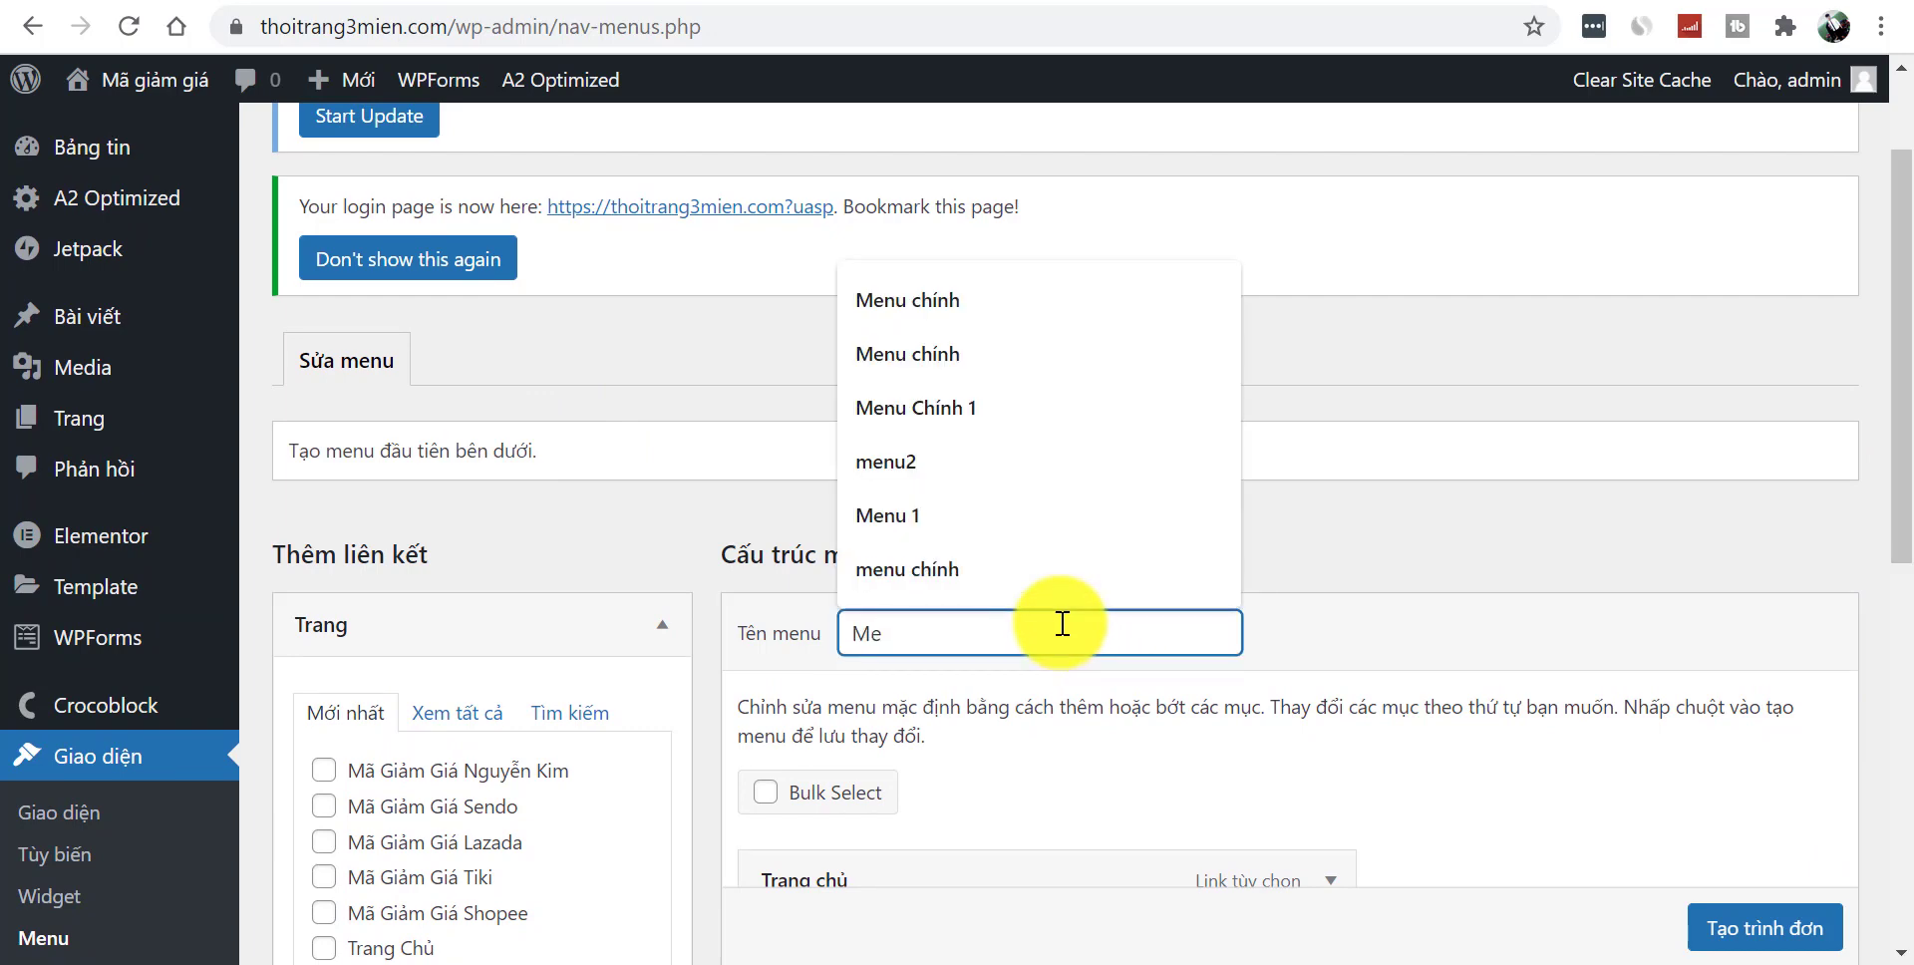
type("nu chính")
left_click(998, 331)
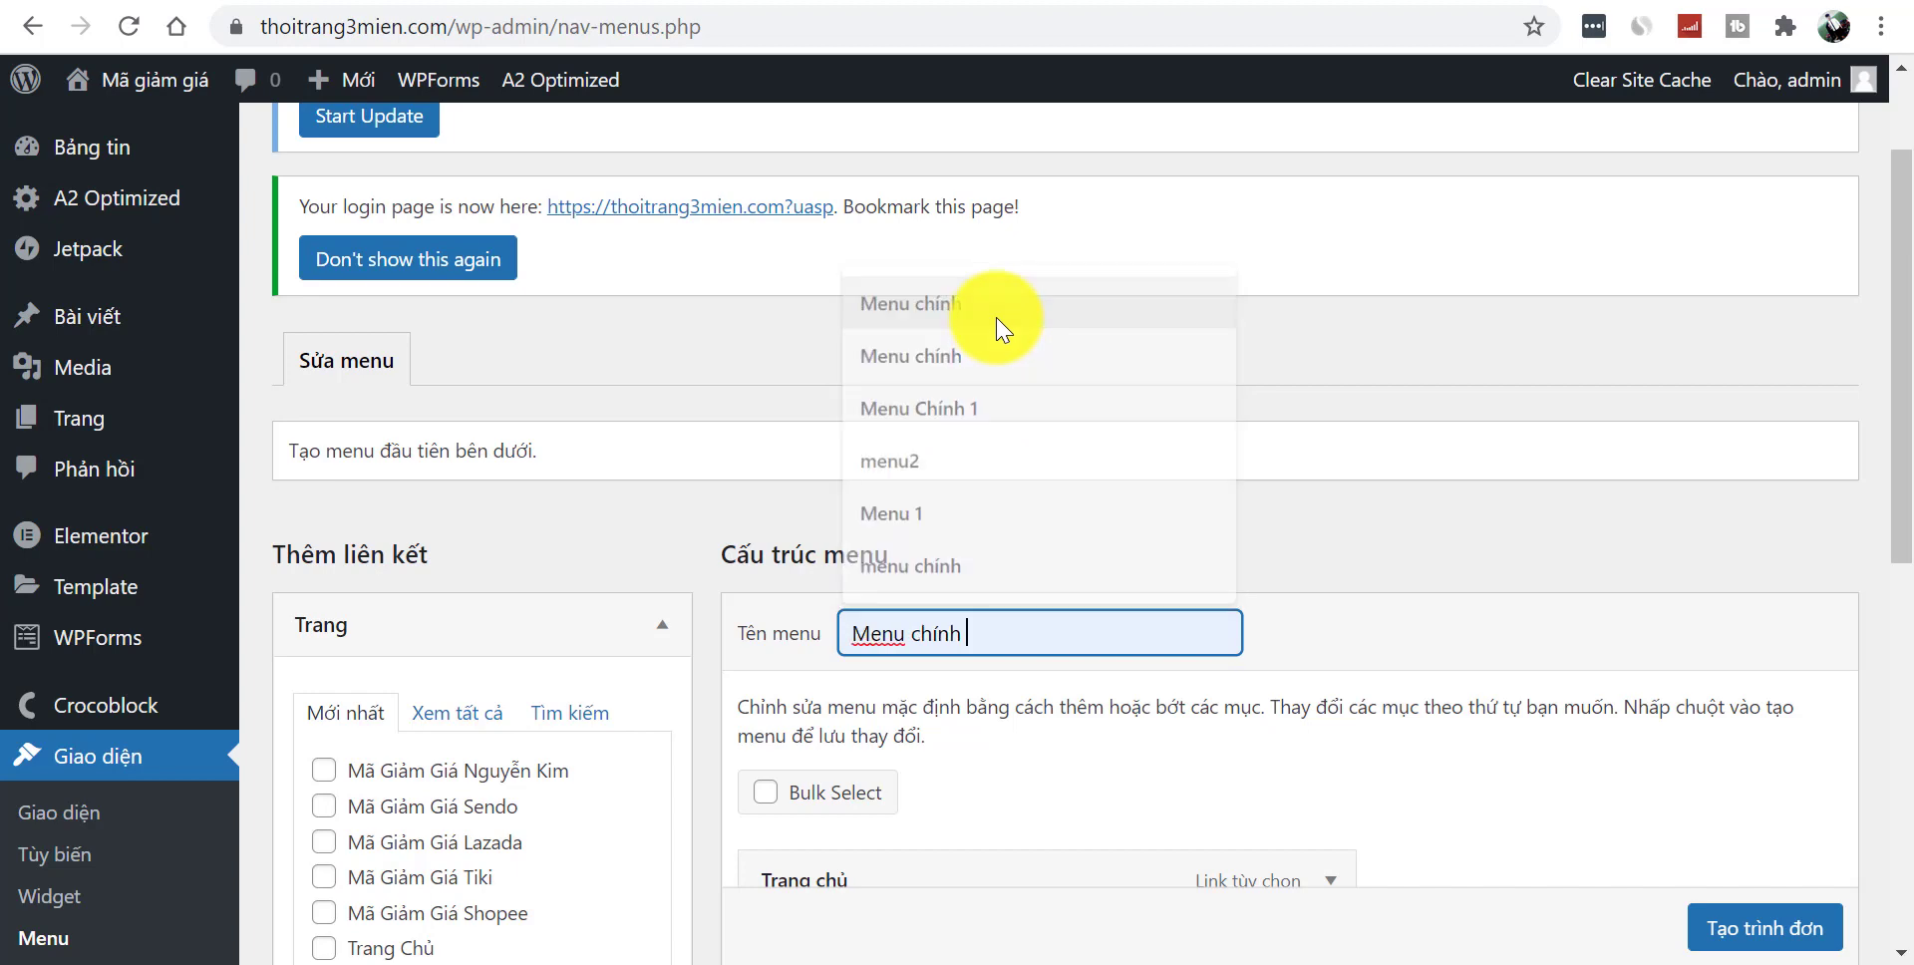
scroll(1785, 666, "down", 5)
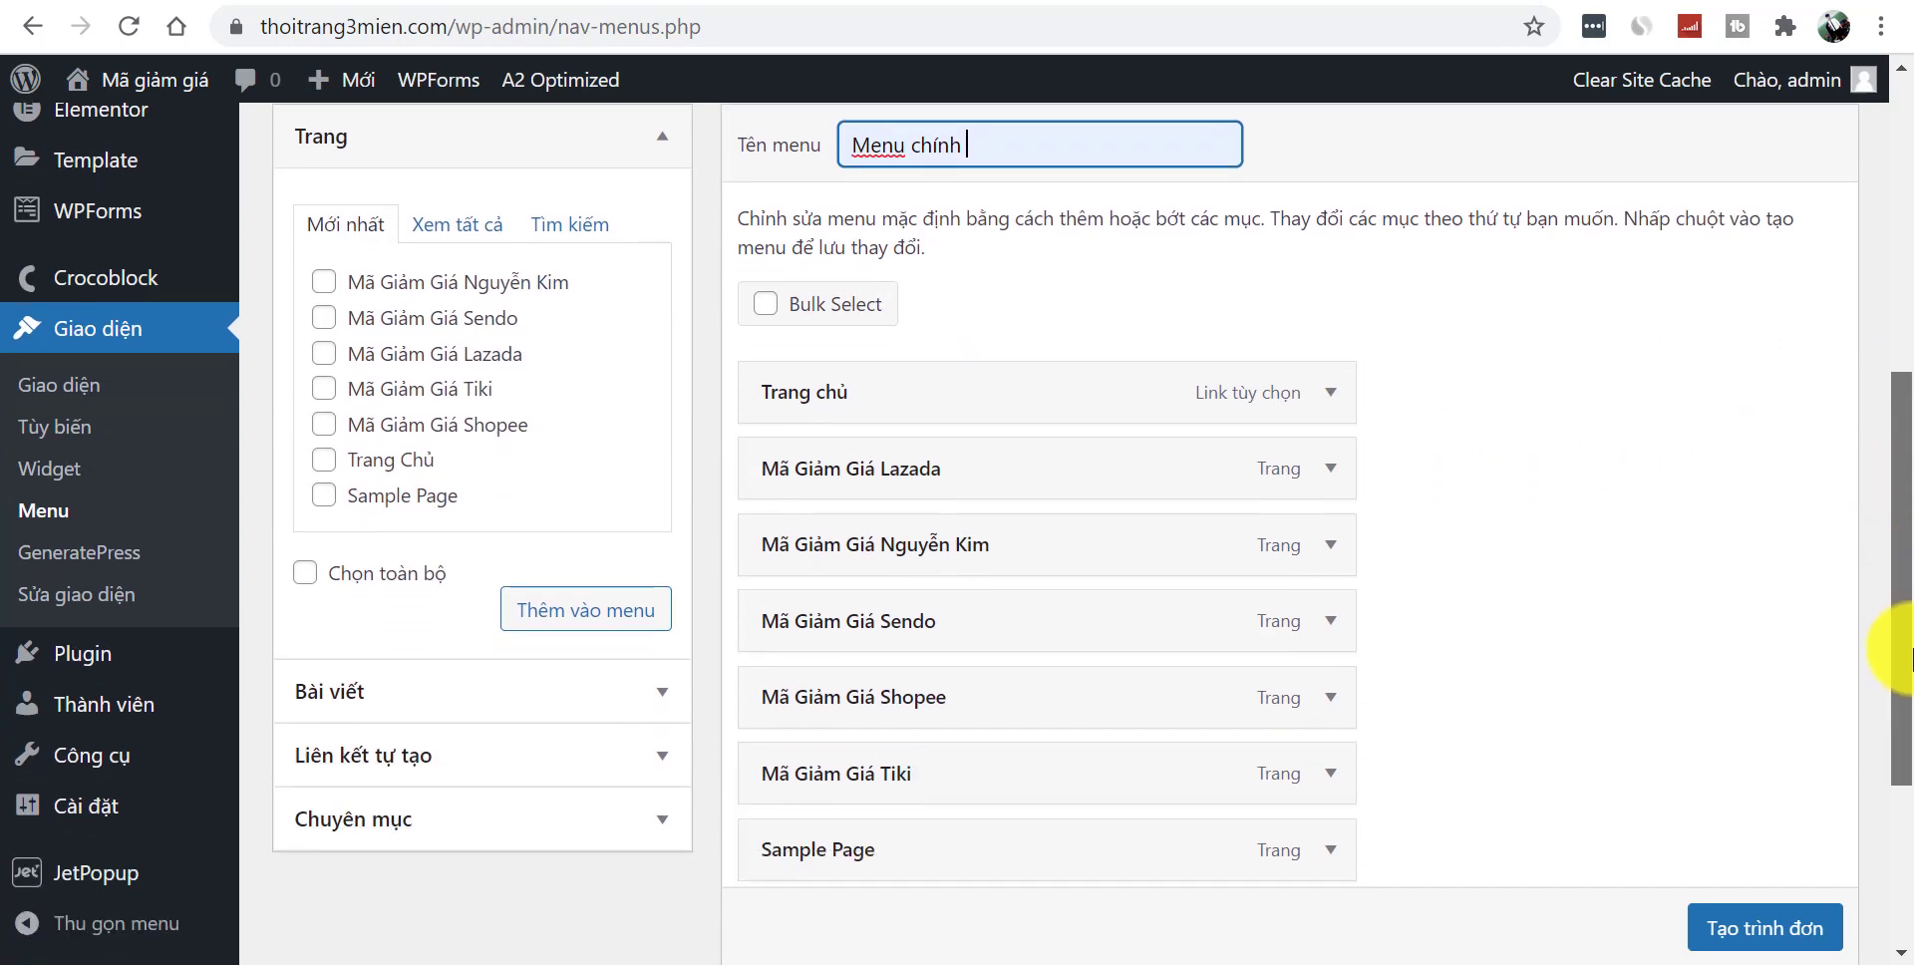
left_click(1799, 933)
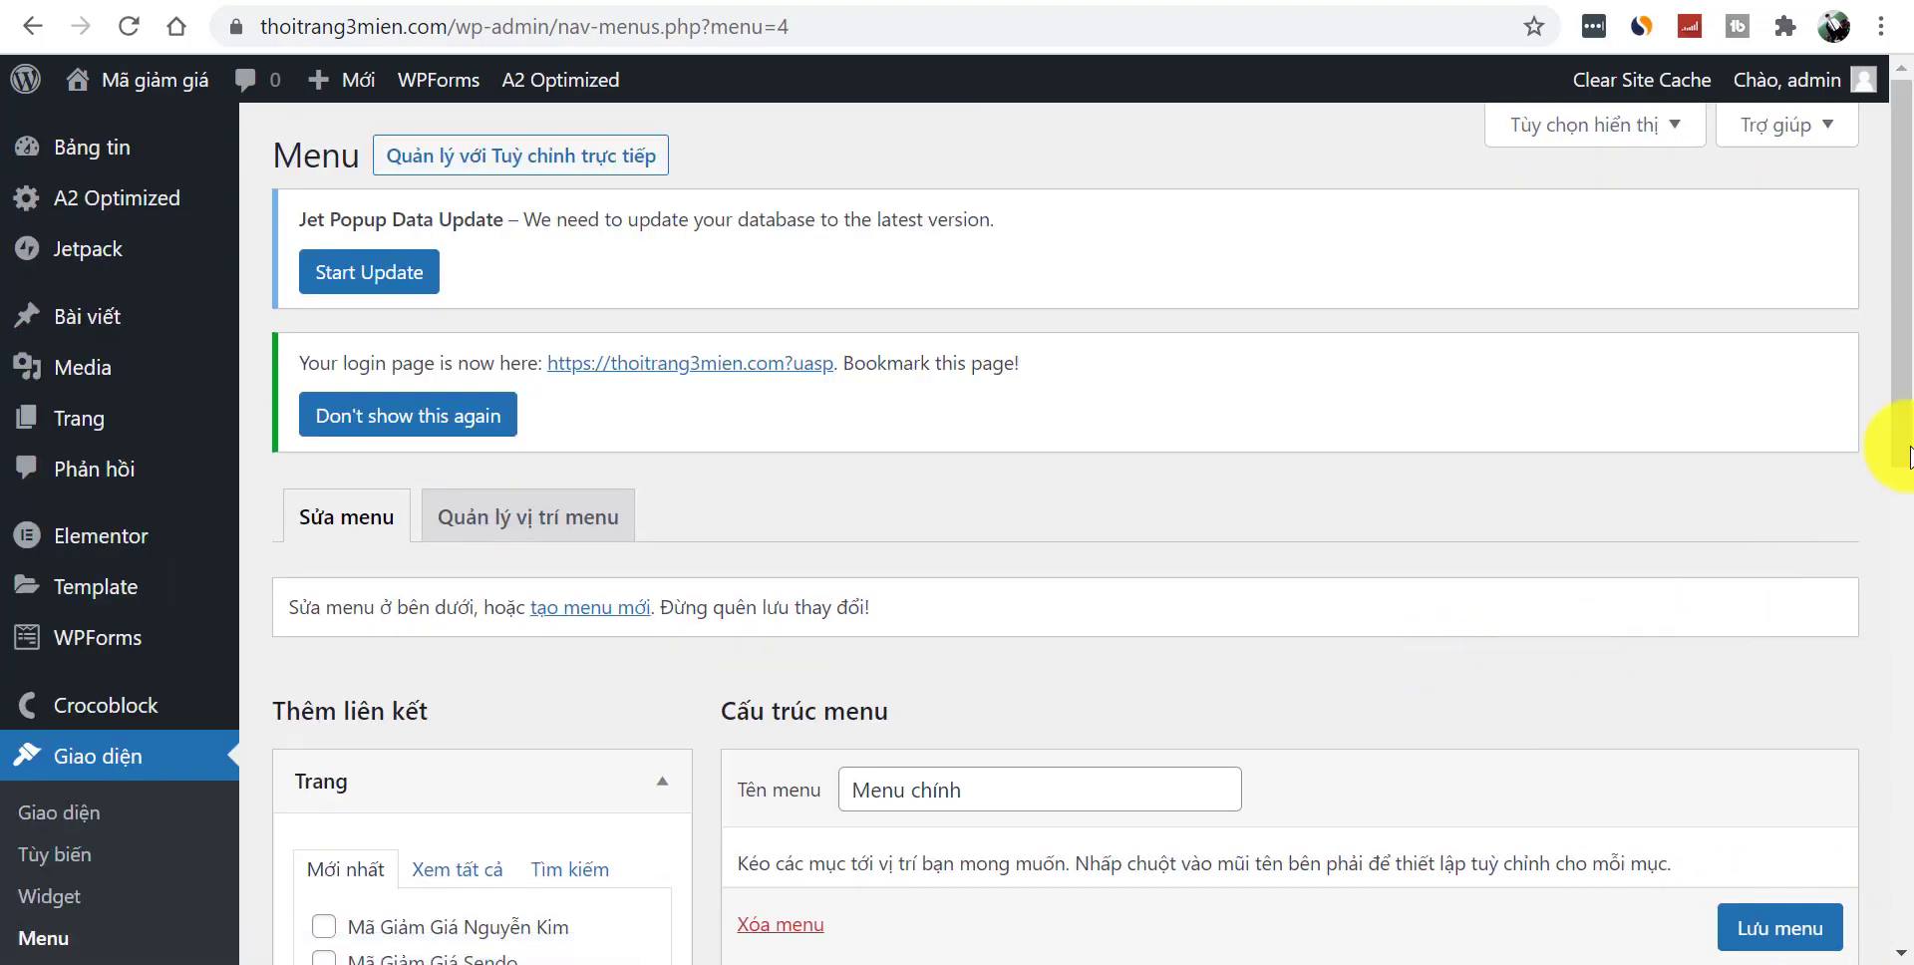
- Remove the custom Trang chủ link and move the Trang Chủ page to the top of the menu
left_click_drag(1907, 454, 1907, 656)
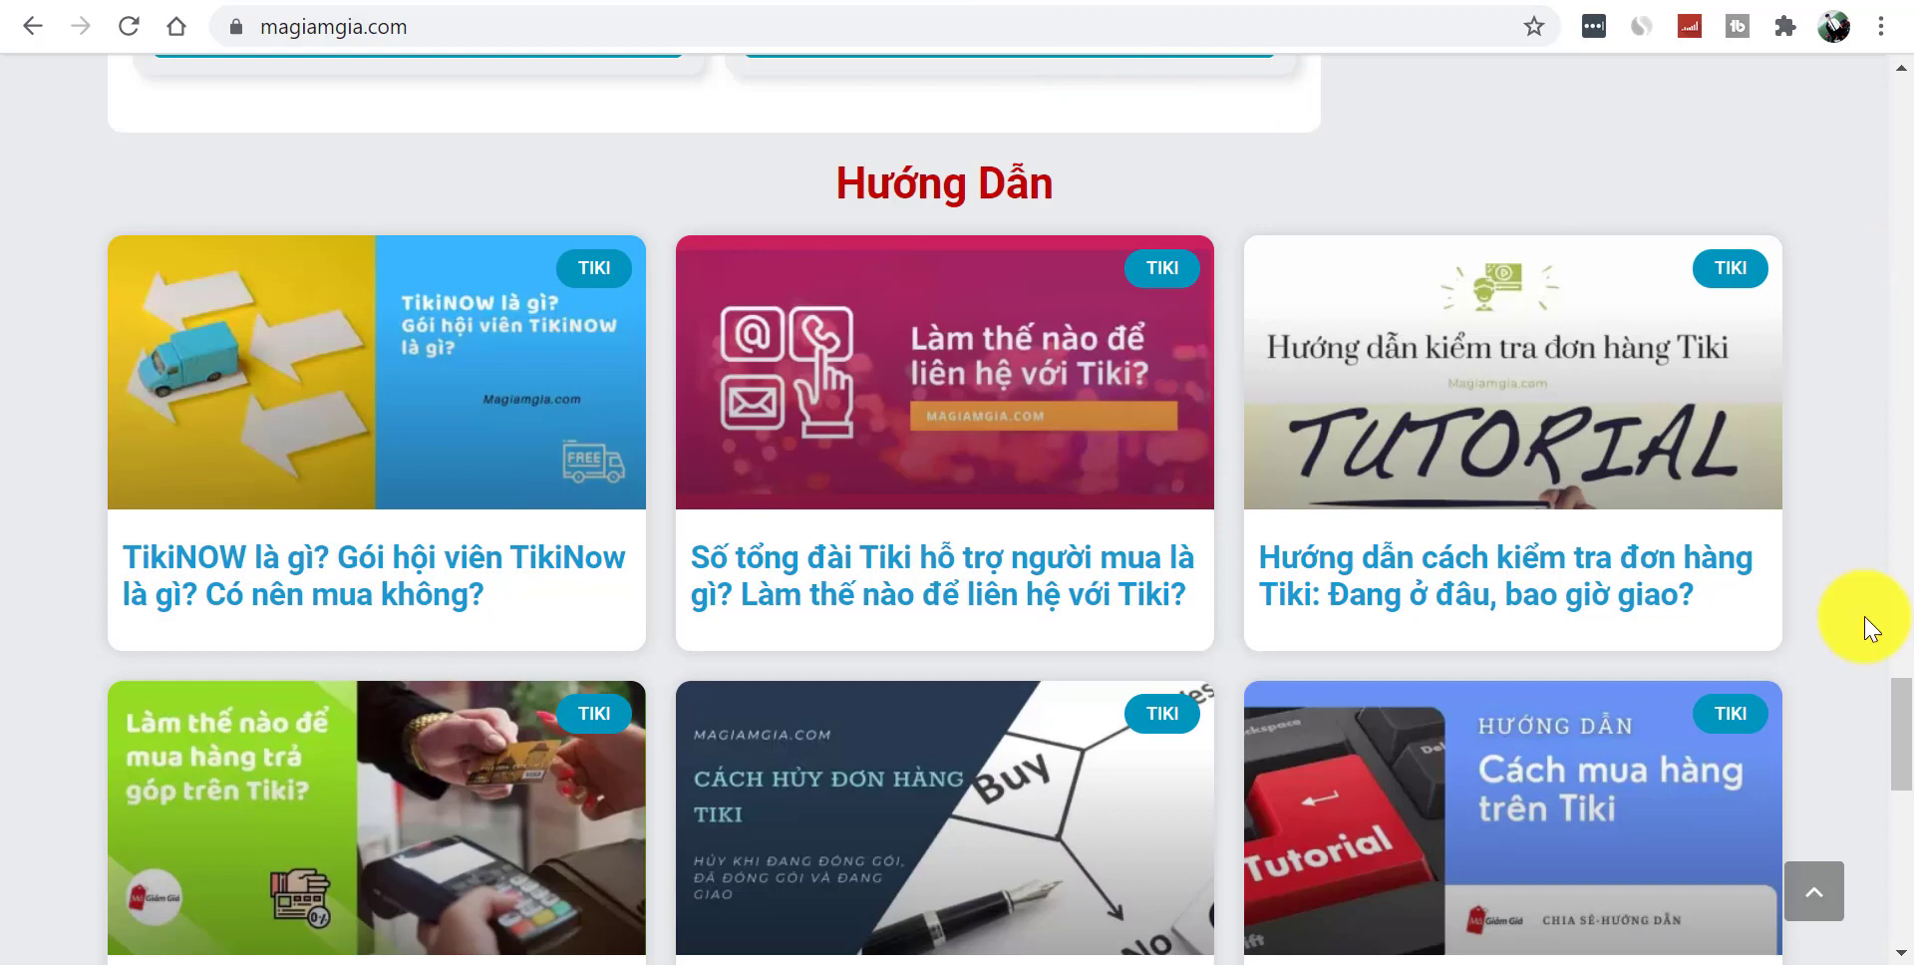
left_click(1809, 915)
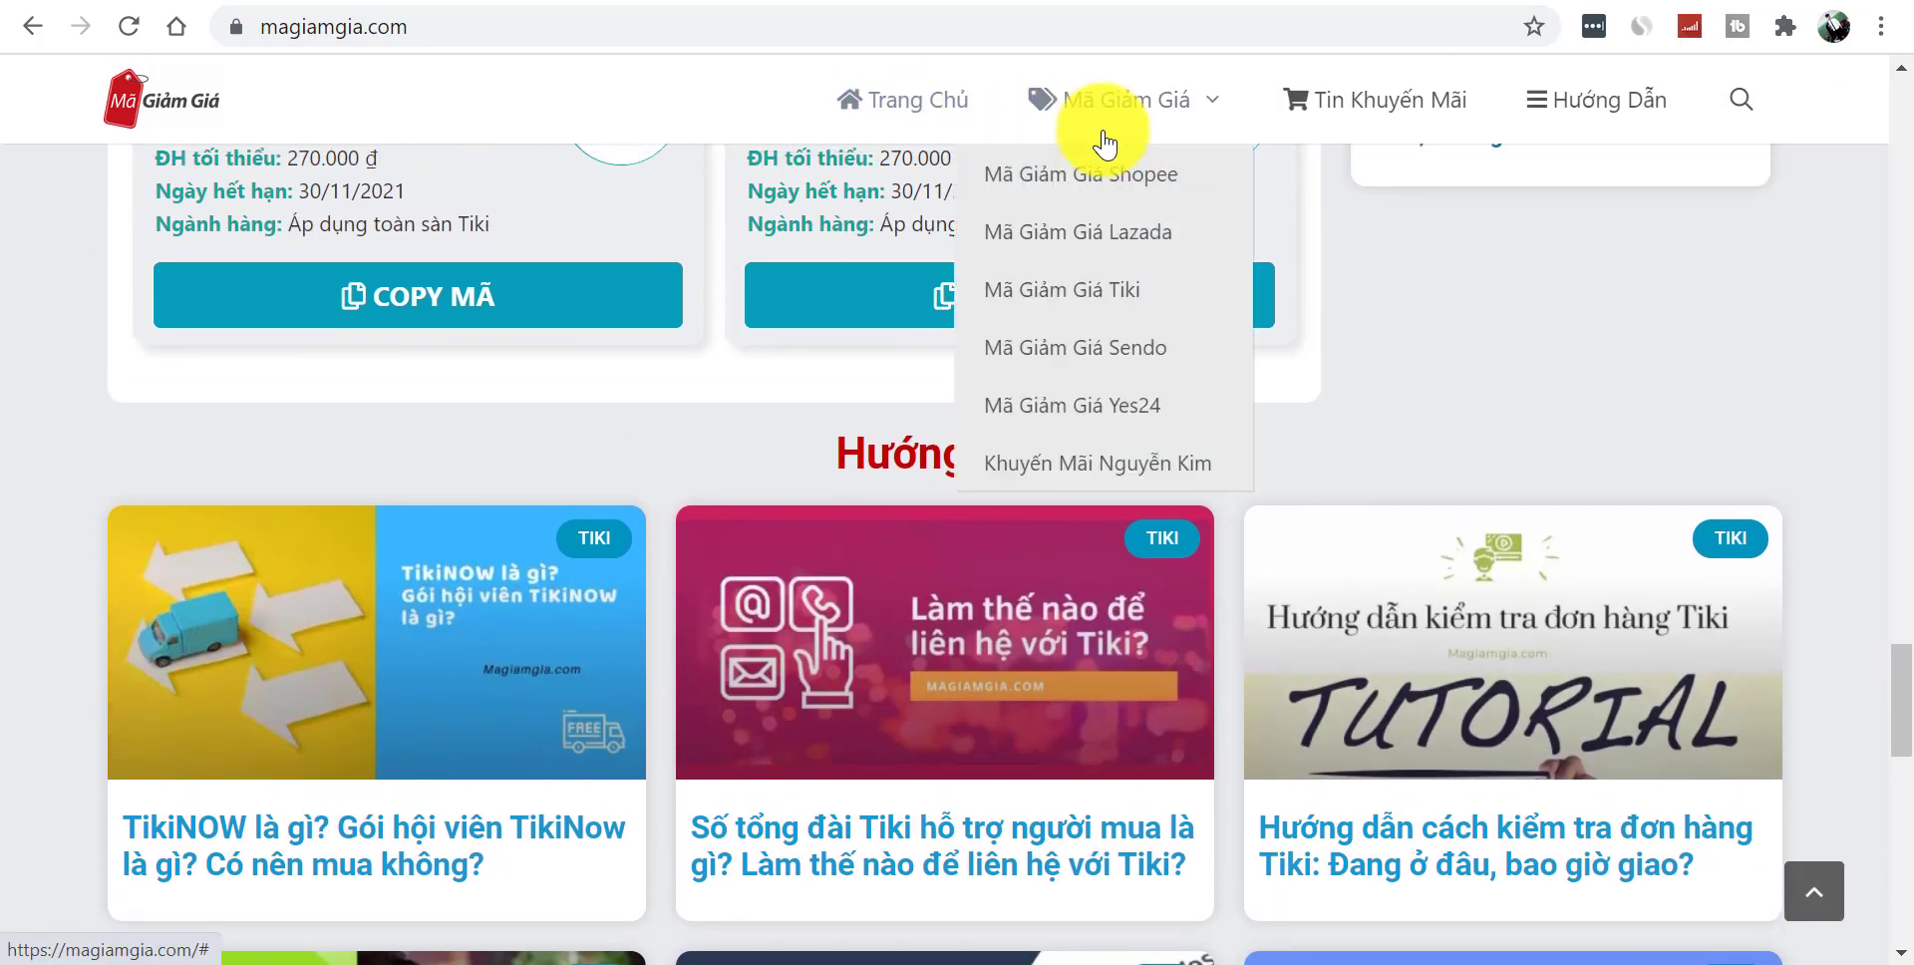
left_click_drag(1906, 660, 1908, 112)
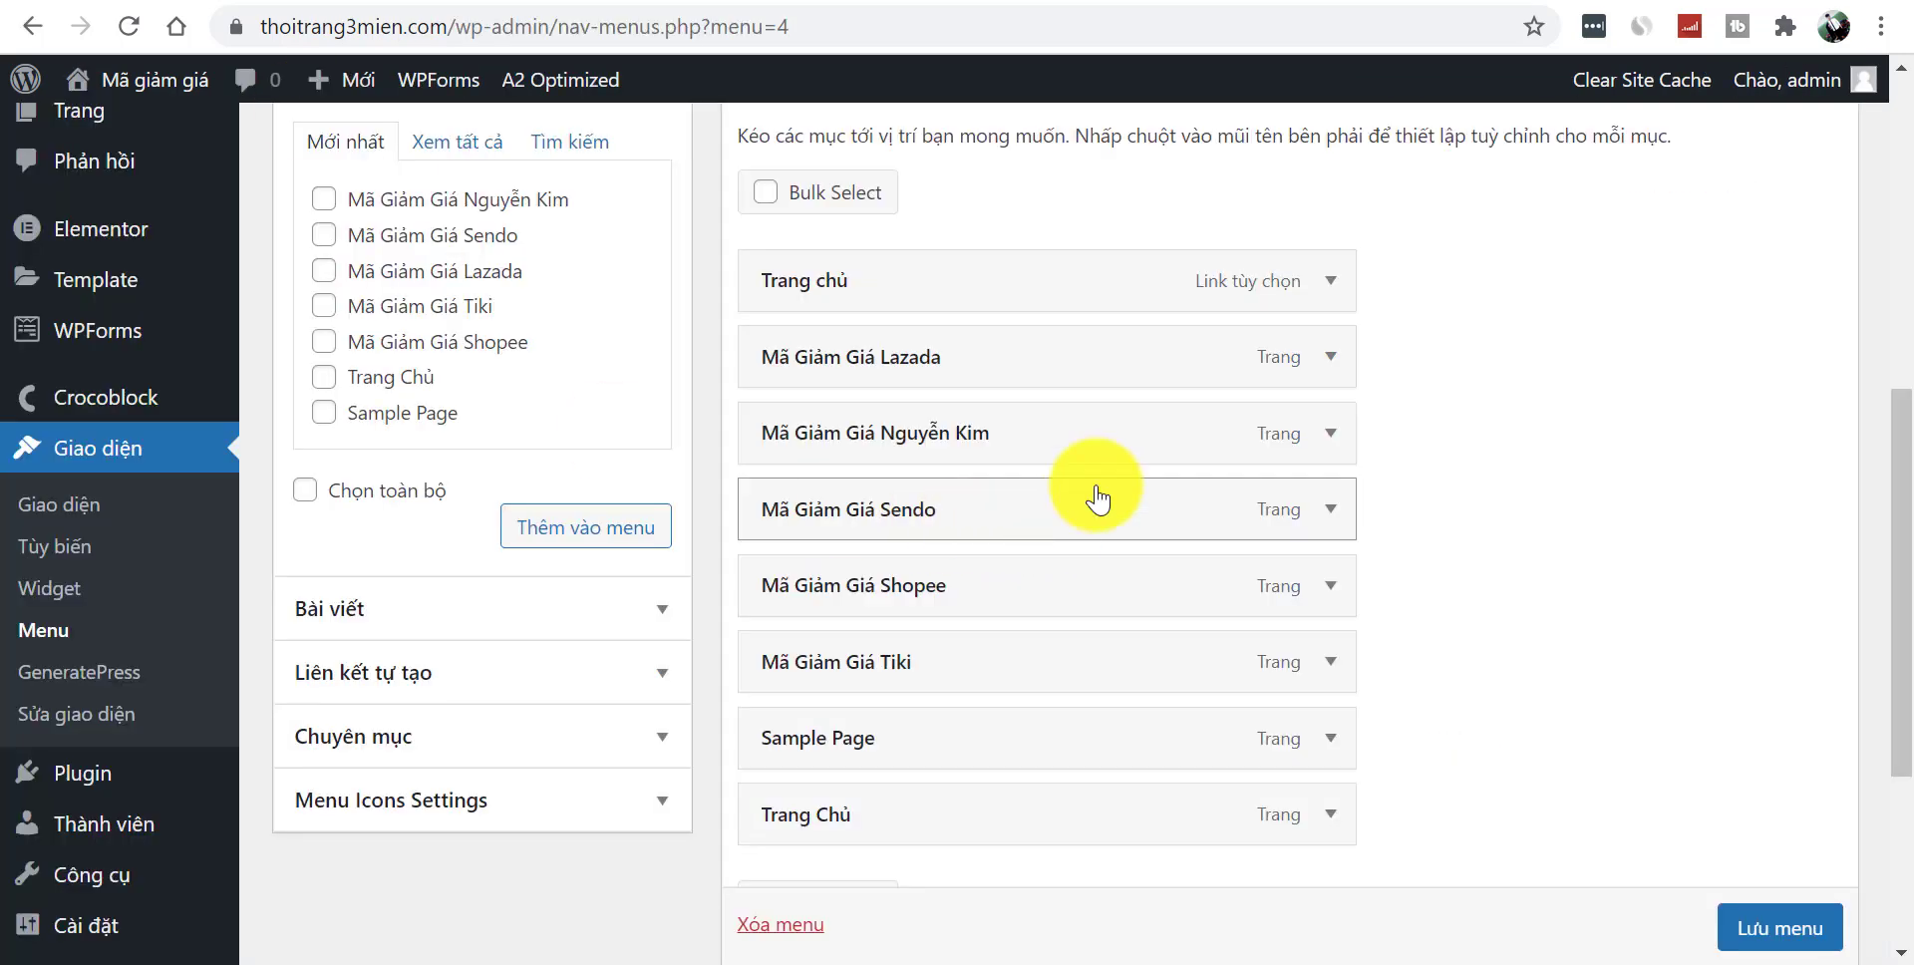
left_click(1329, 283)
left_click(827, 640)
left_click_drag(948, 755, 963, 280)
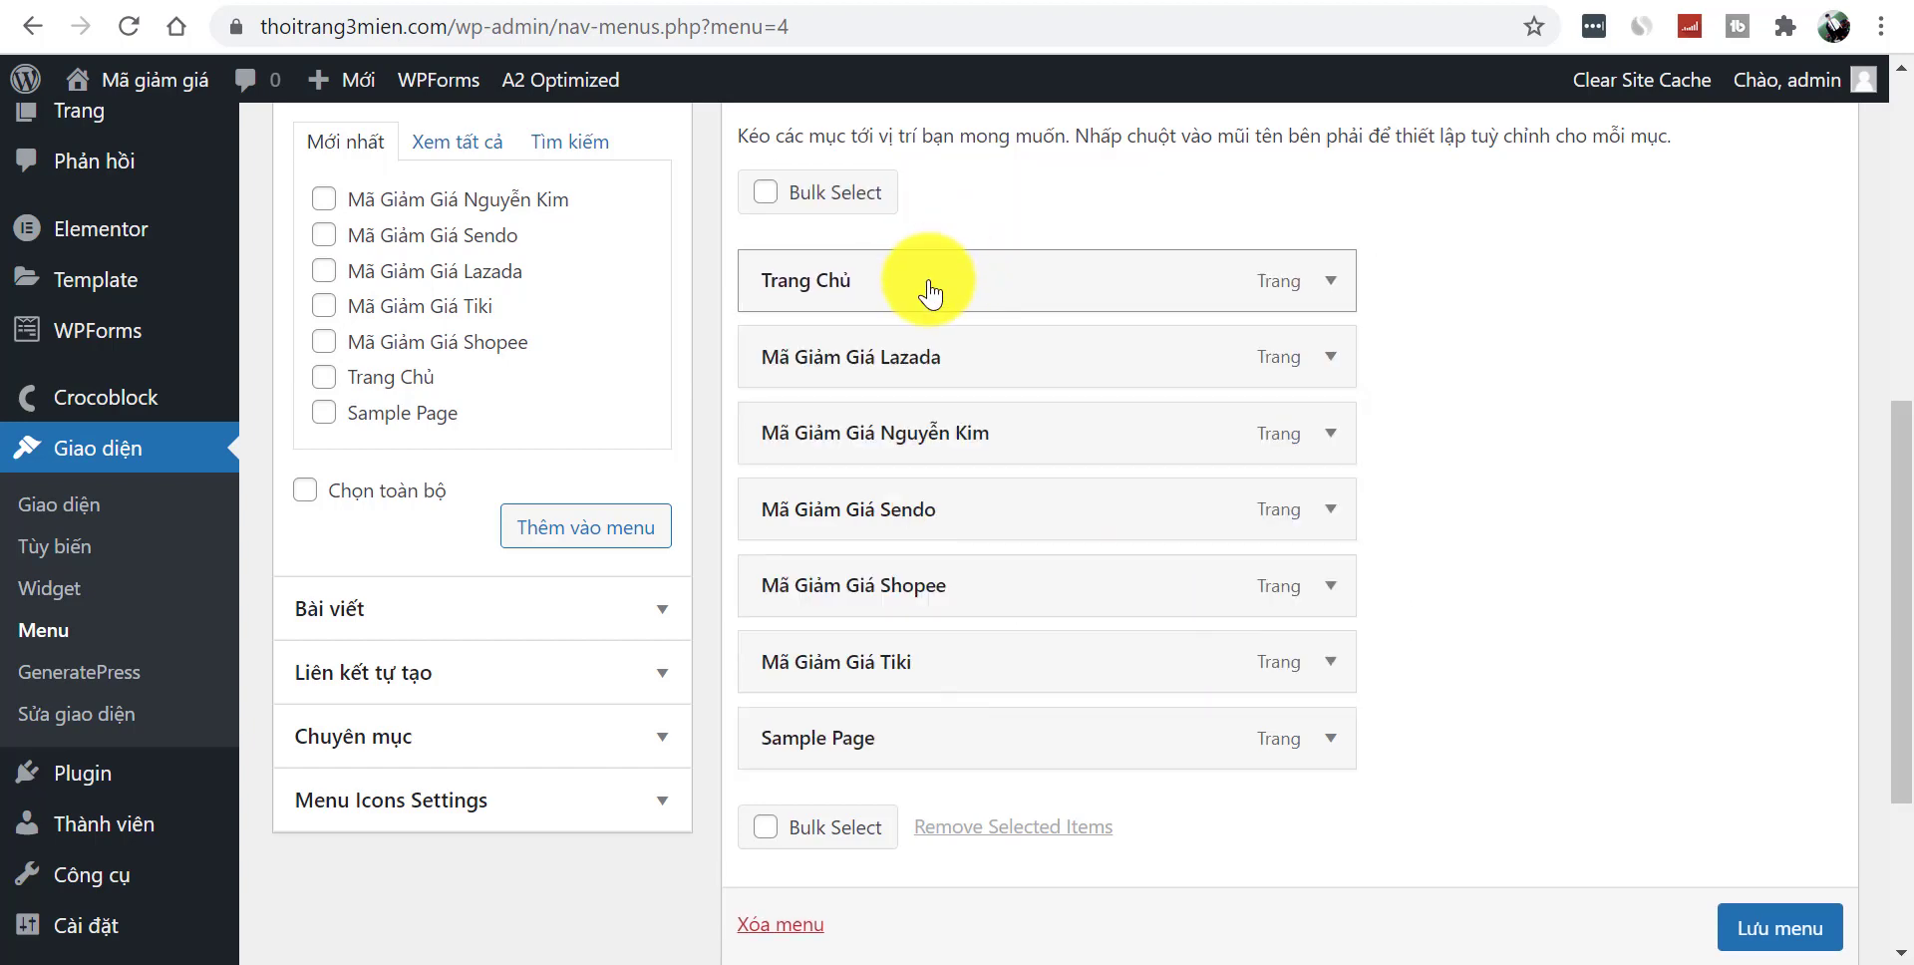
- Remove Sample Page from the menu and bring up the category list
left_click(1331, 740)
scroll(1899, 518, "down", 3)
left_click(766, 782)
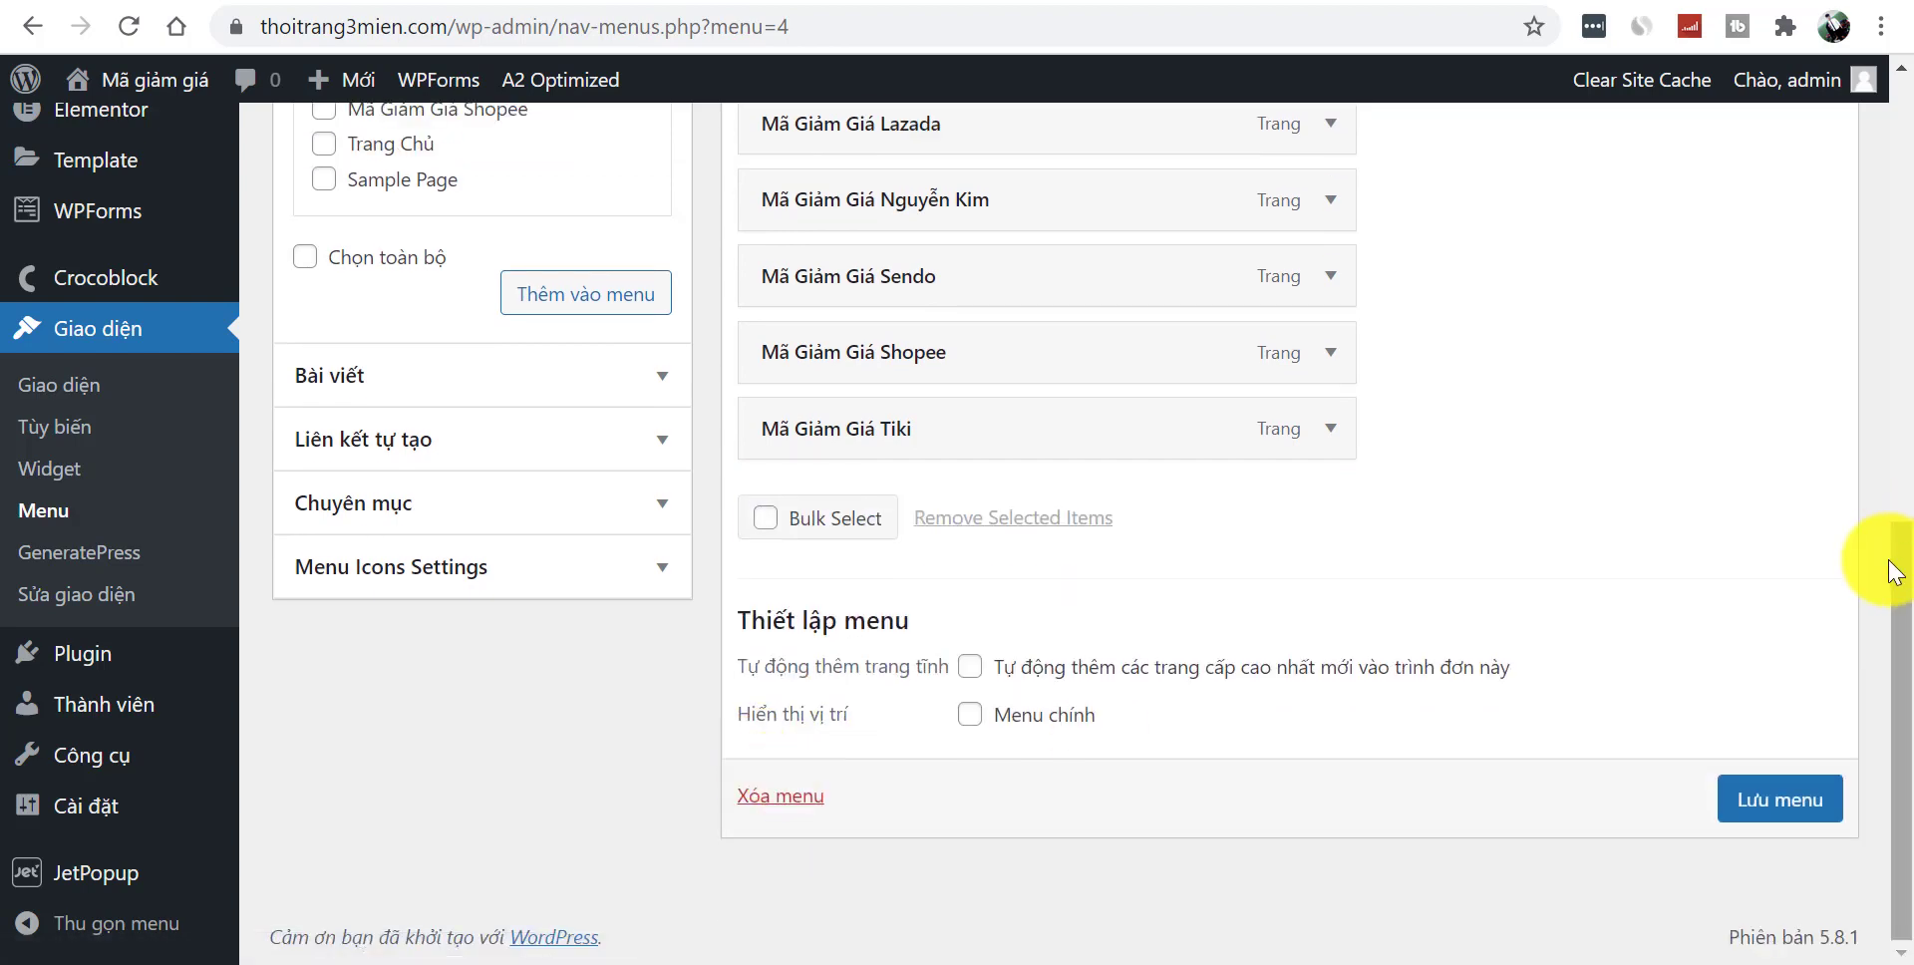
scroll(1897, 563, "up", 4)
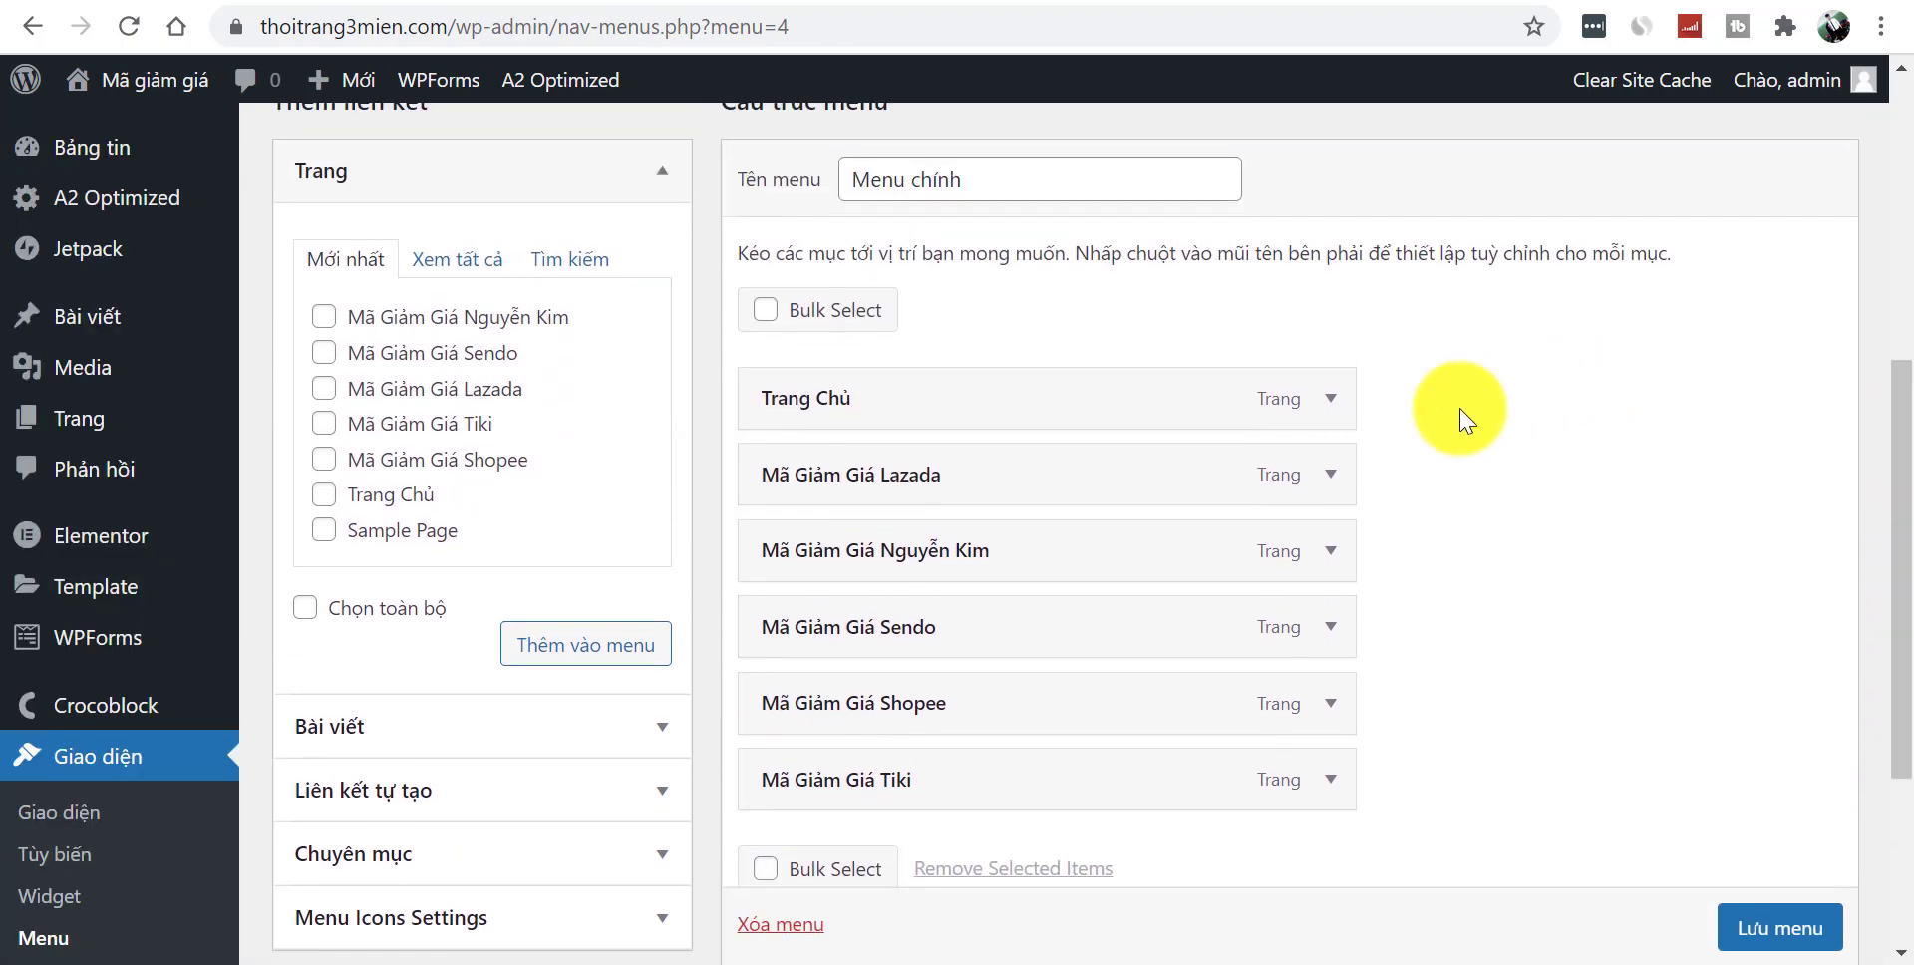
left_click(481, 263)
scroll(643, 509, "down", 1)
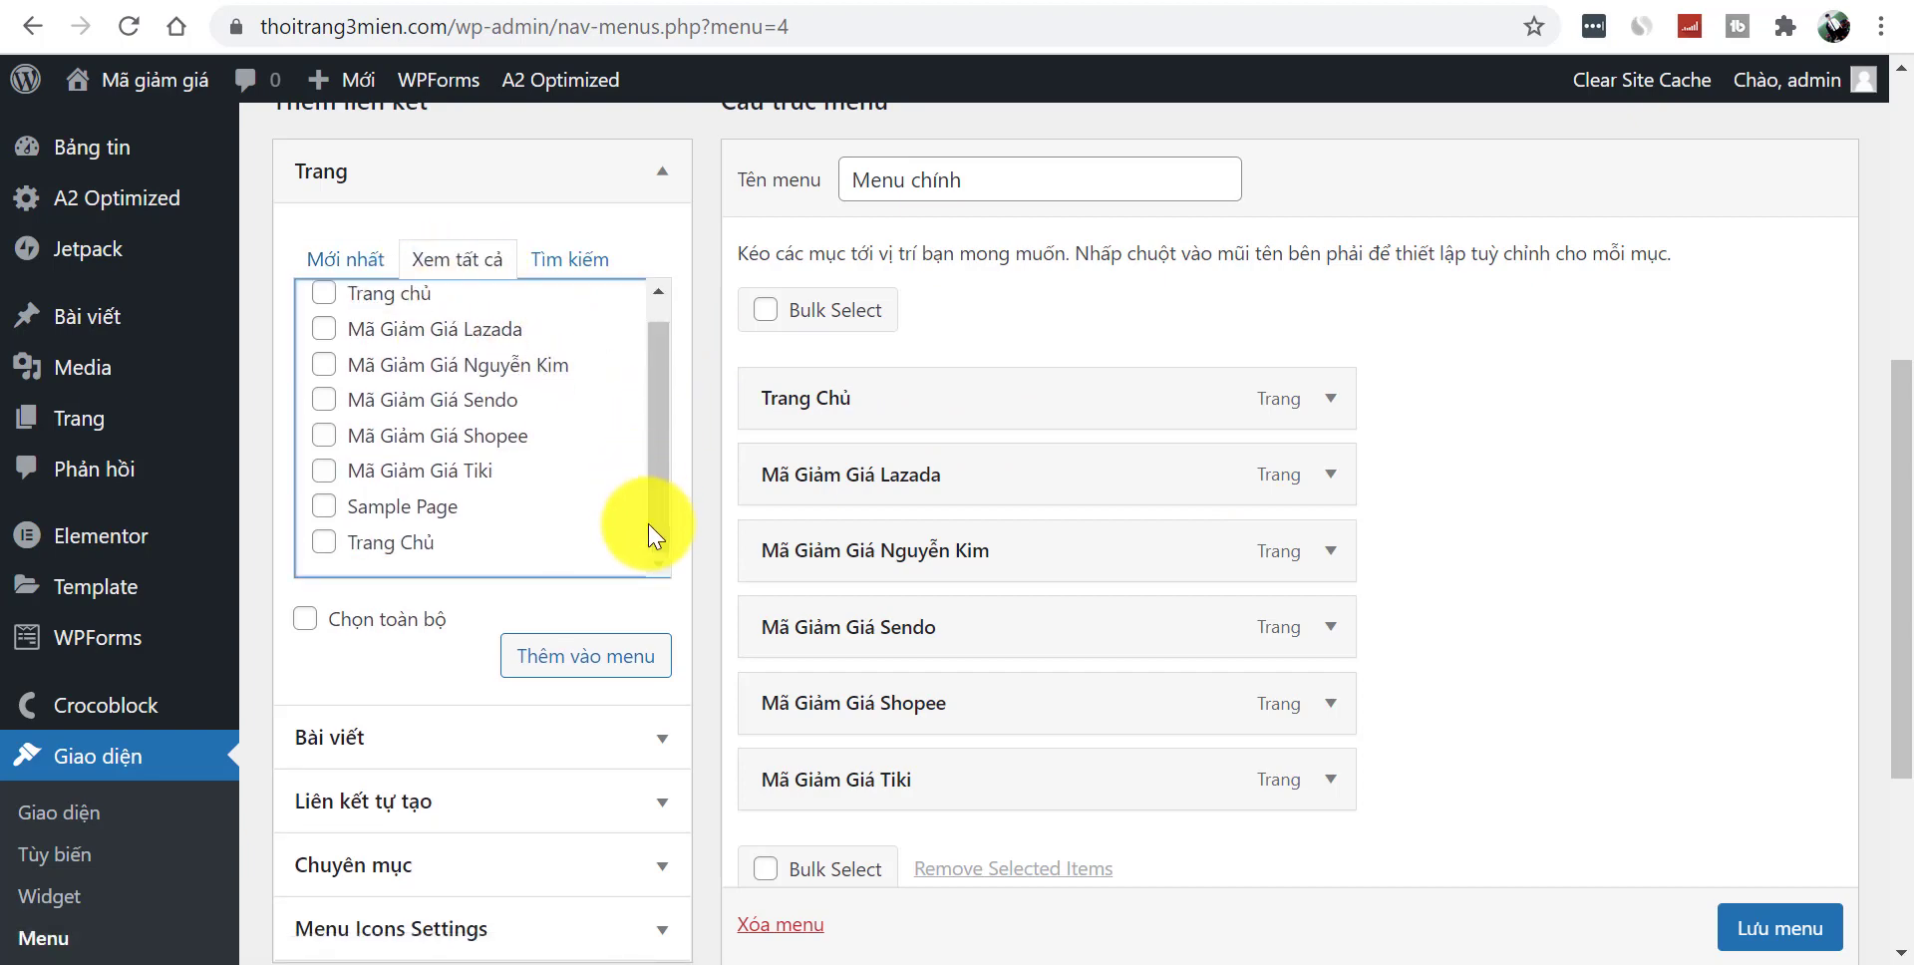
scroll(1889, 718, "down", 2)
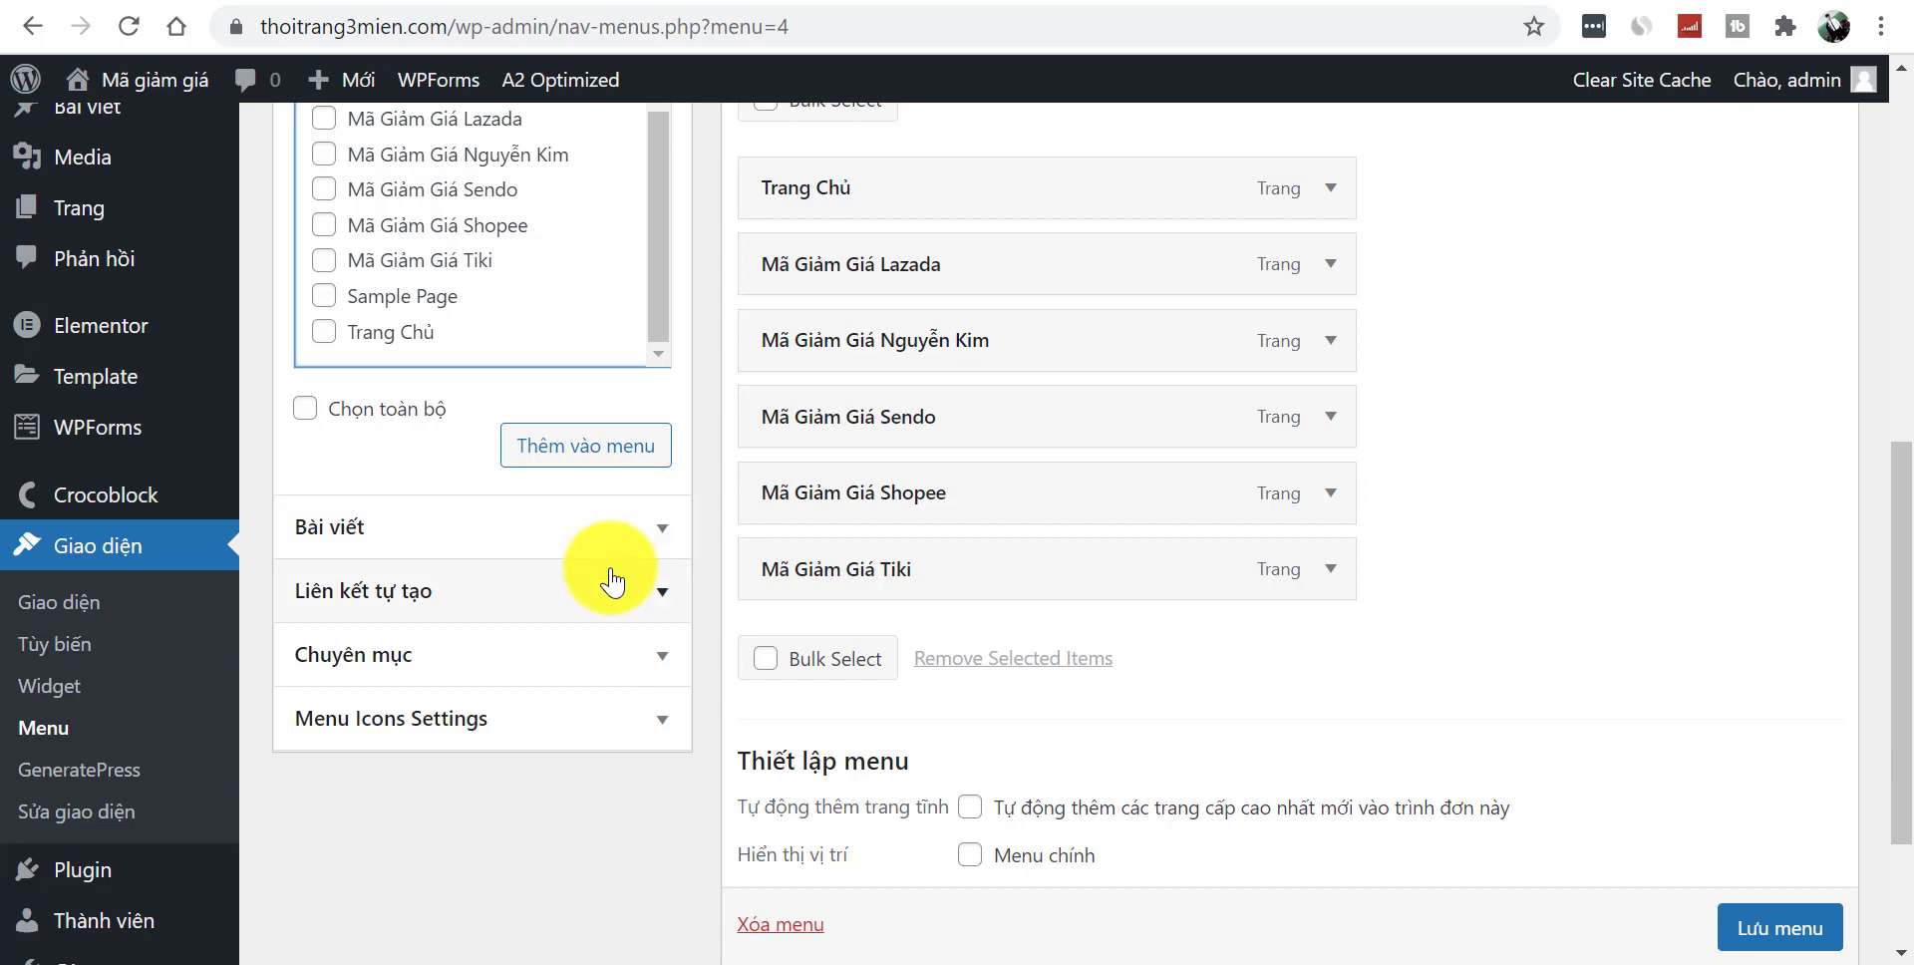
left_click(655, 674)
- Add the Tin Khuyến Mại and Hướng Dẫn categories to the menu, Hướng Dẫn below Tin Khuyến Mại
left_click(499, 240)
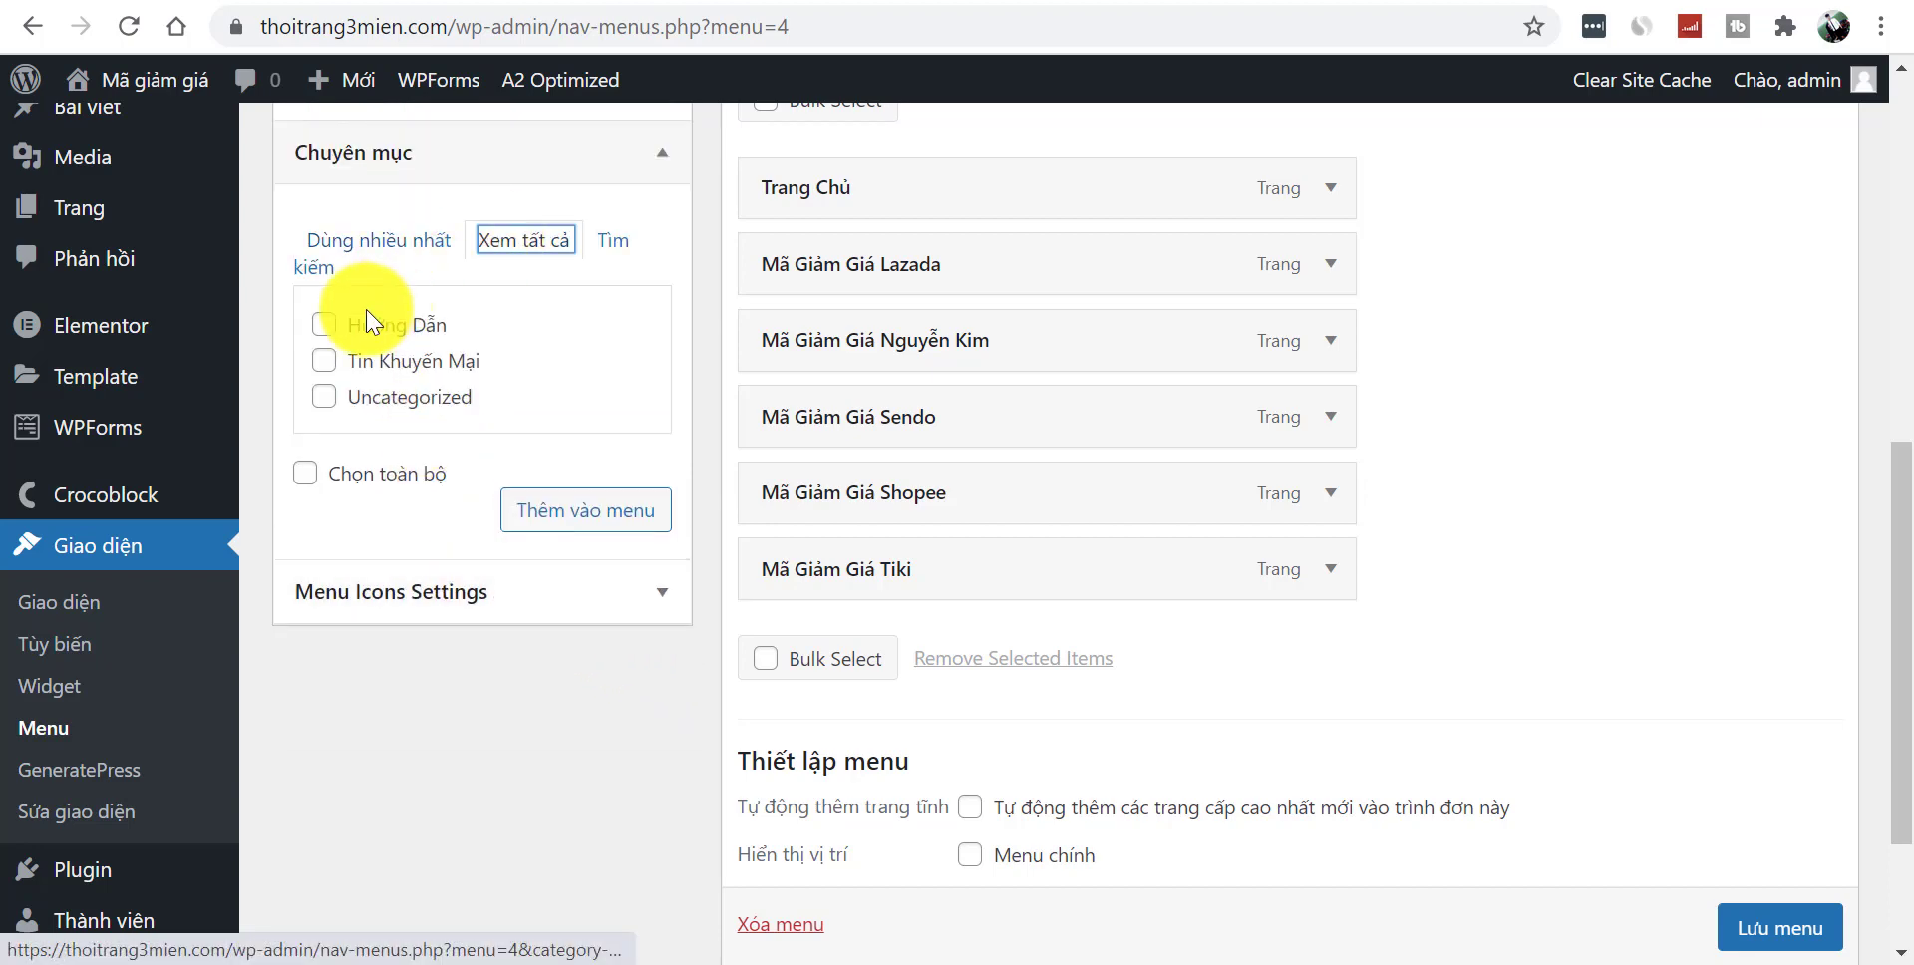
left_click(322, 365)
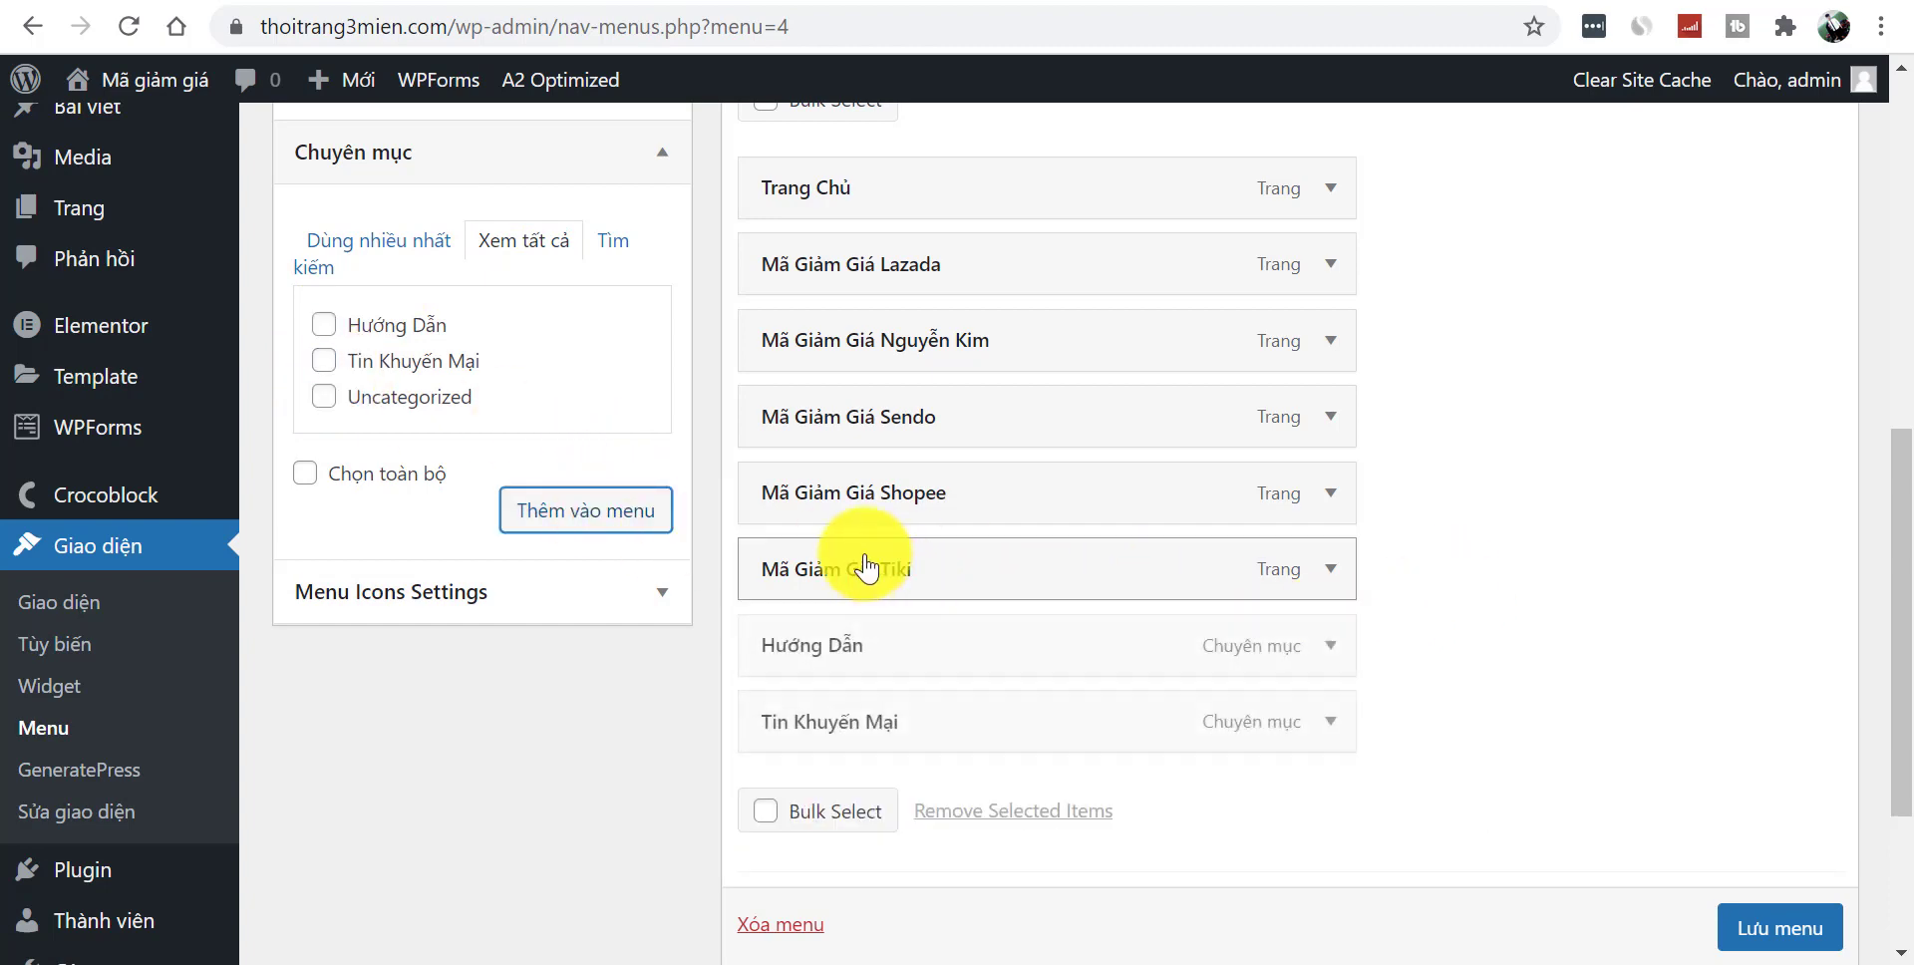
left_click_drag(988, 683, 978, 739)
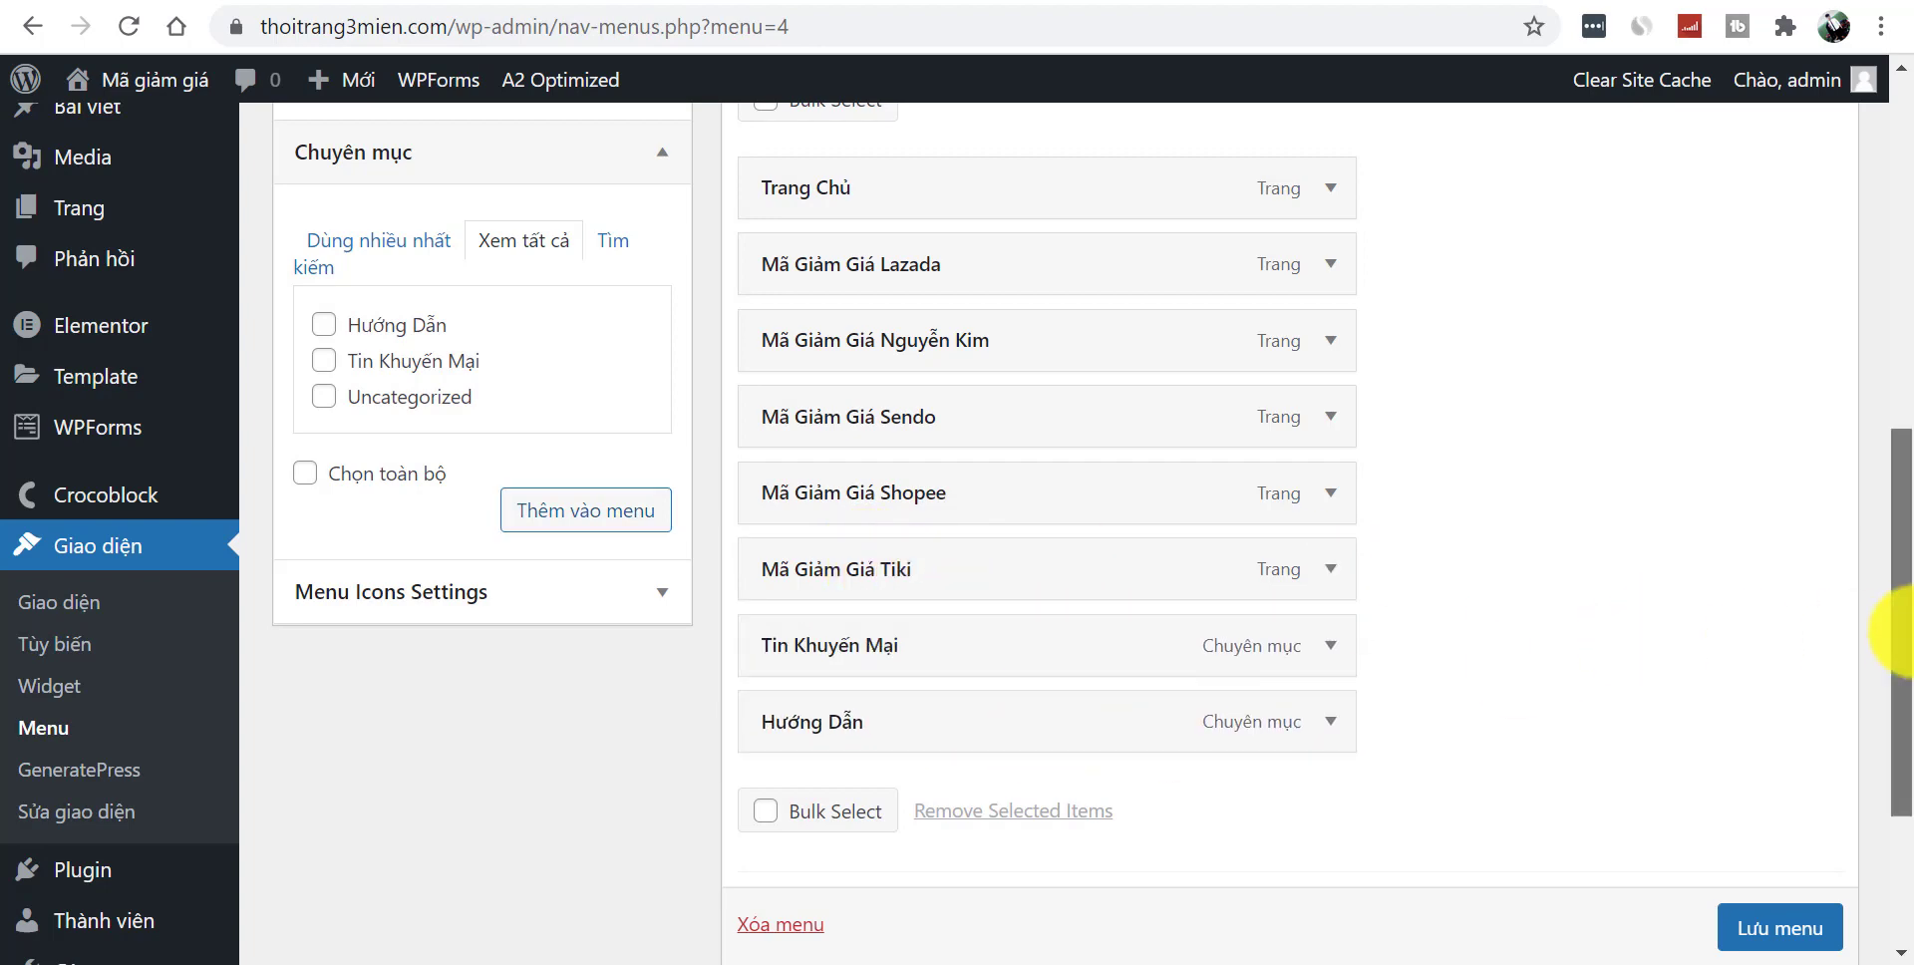
left_click_drag(1895, 638, 1894, 555)
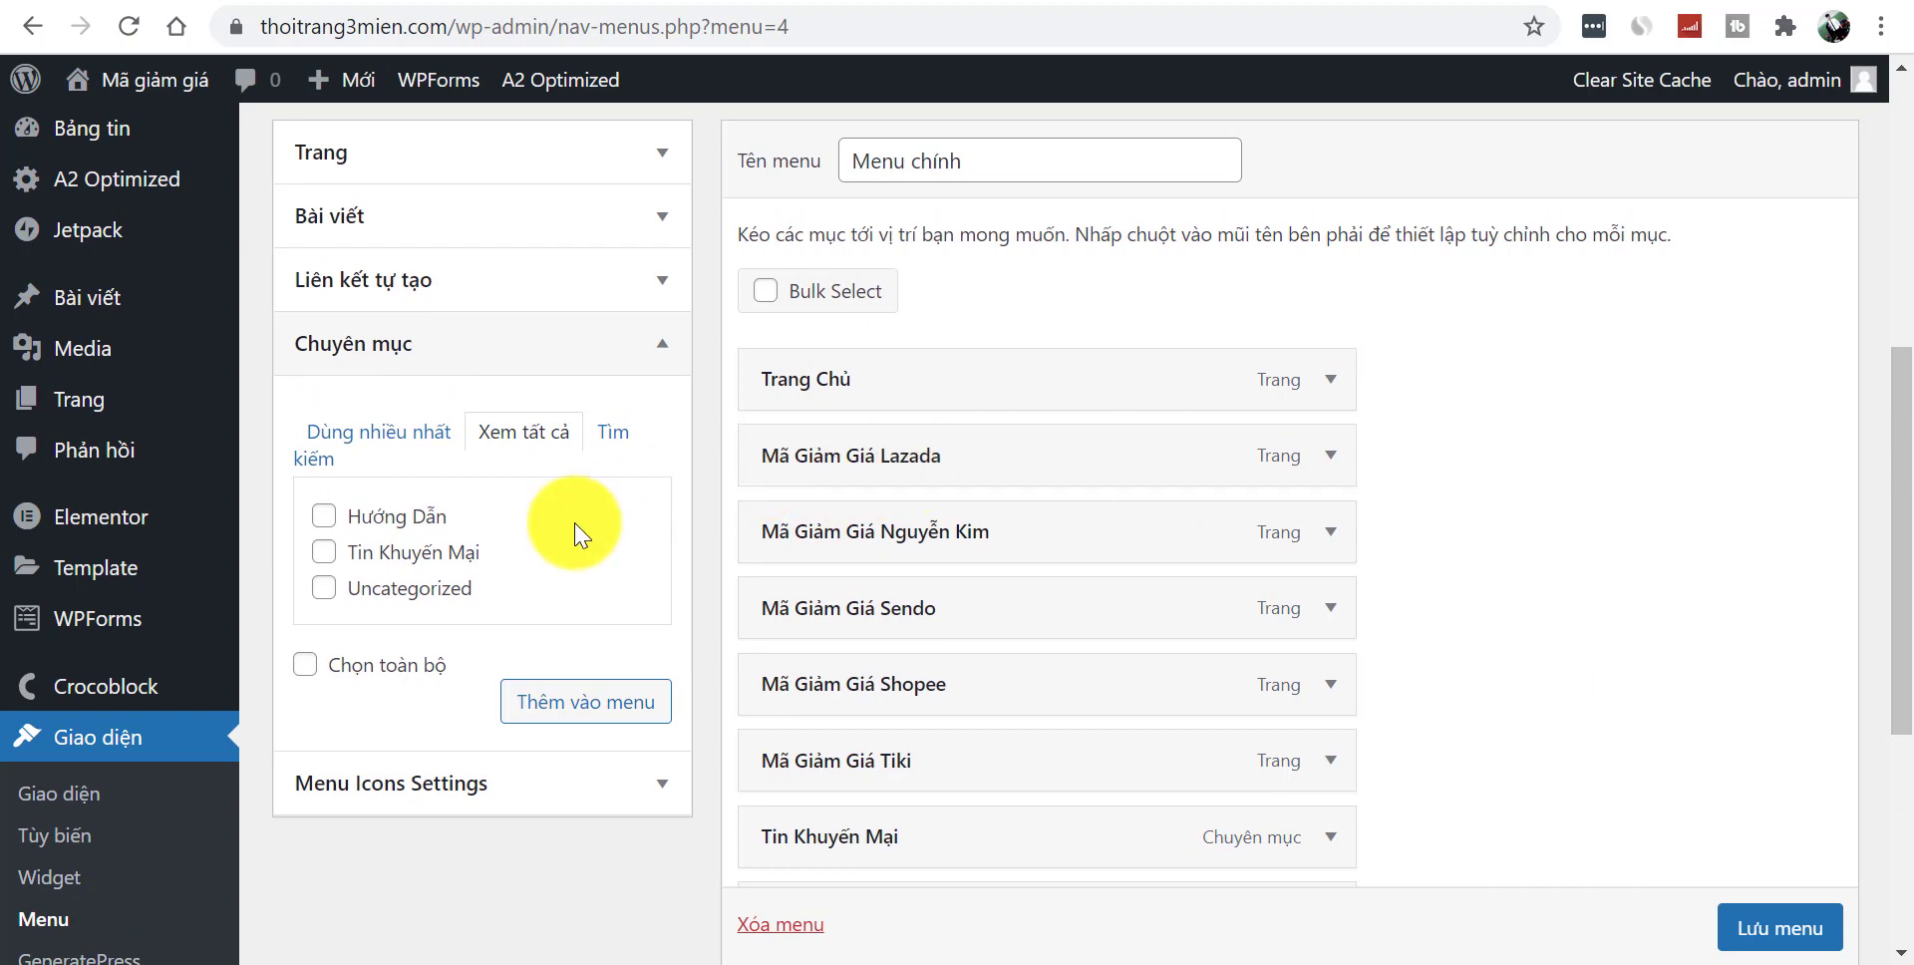
left_click(612, 356)
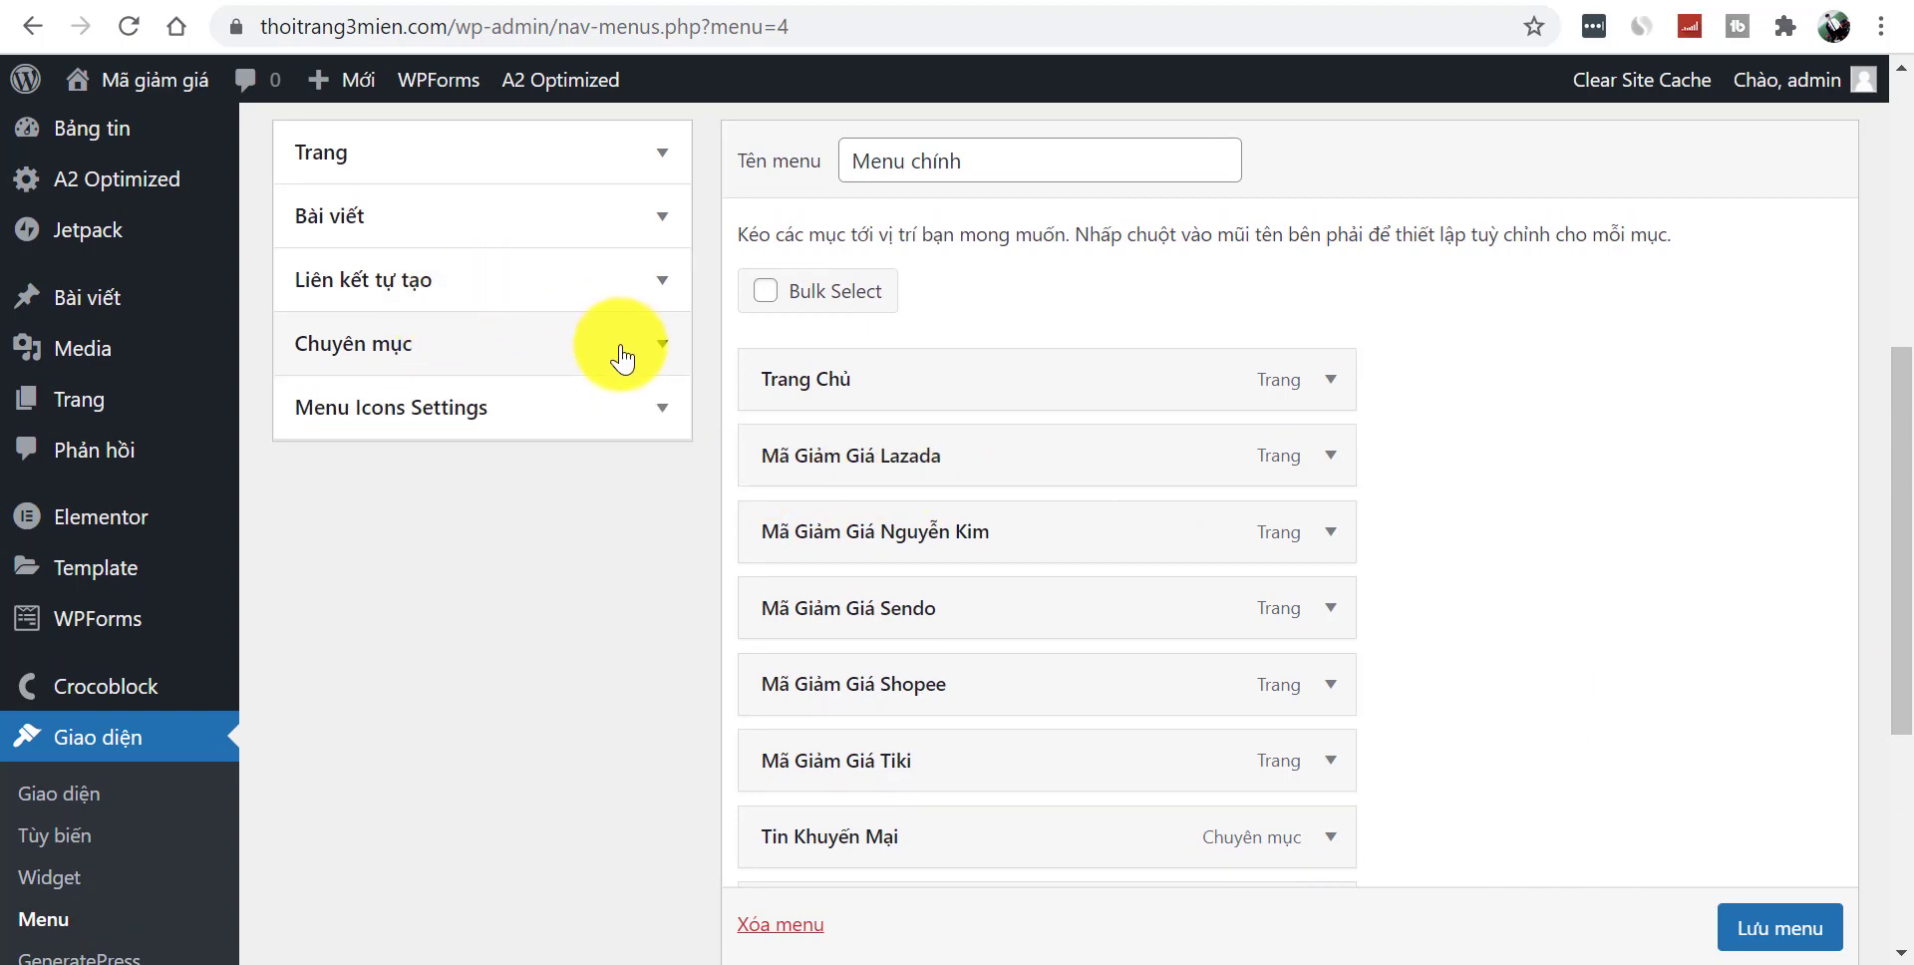
- Add a custom '#' link named Mã Giảm Giá and place it right below Trang Chủ
left_click(564, 289)
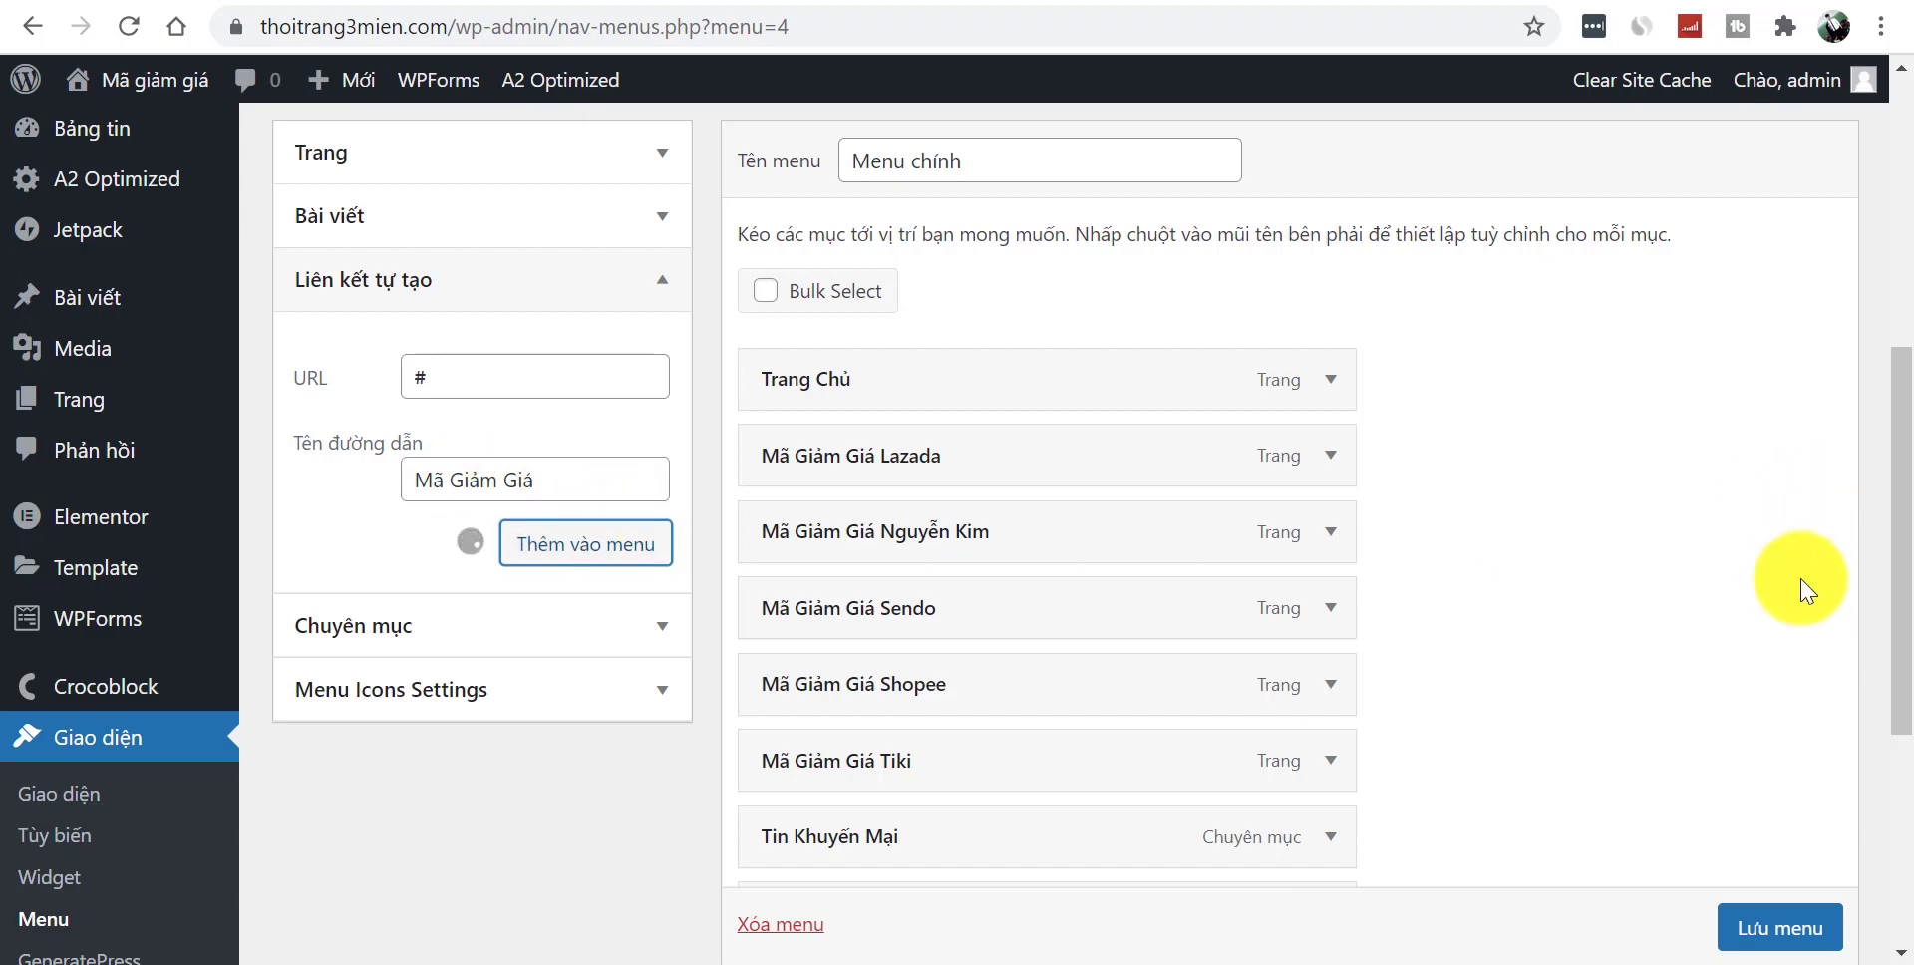
scroll(1890, 578, "down", 2)
left_click_drag(910, 772, 972, 249)
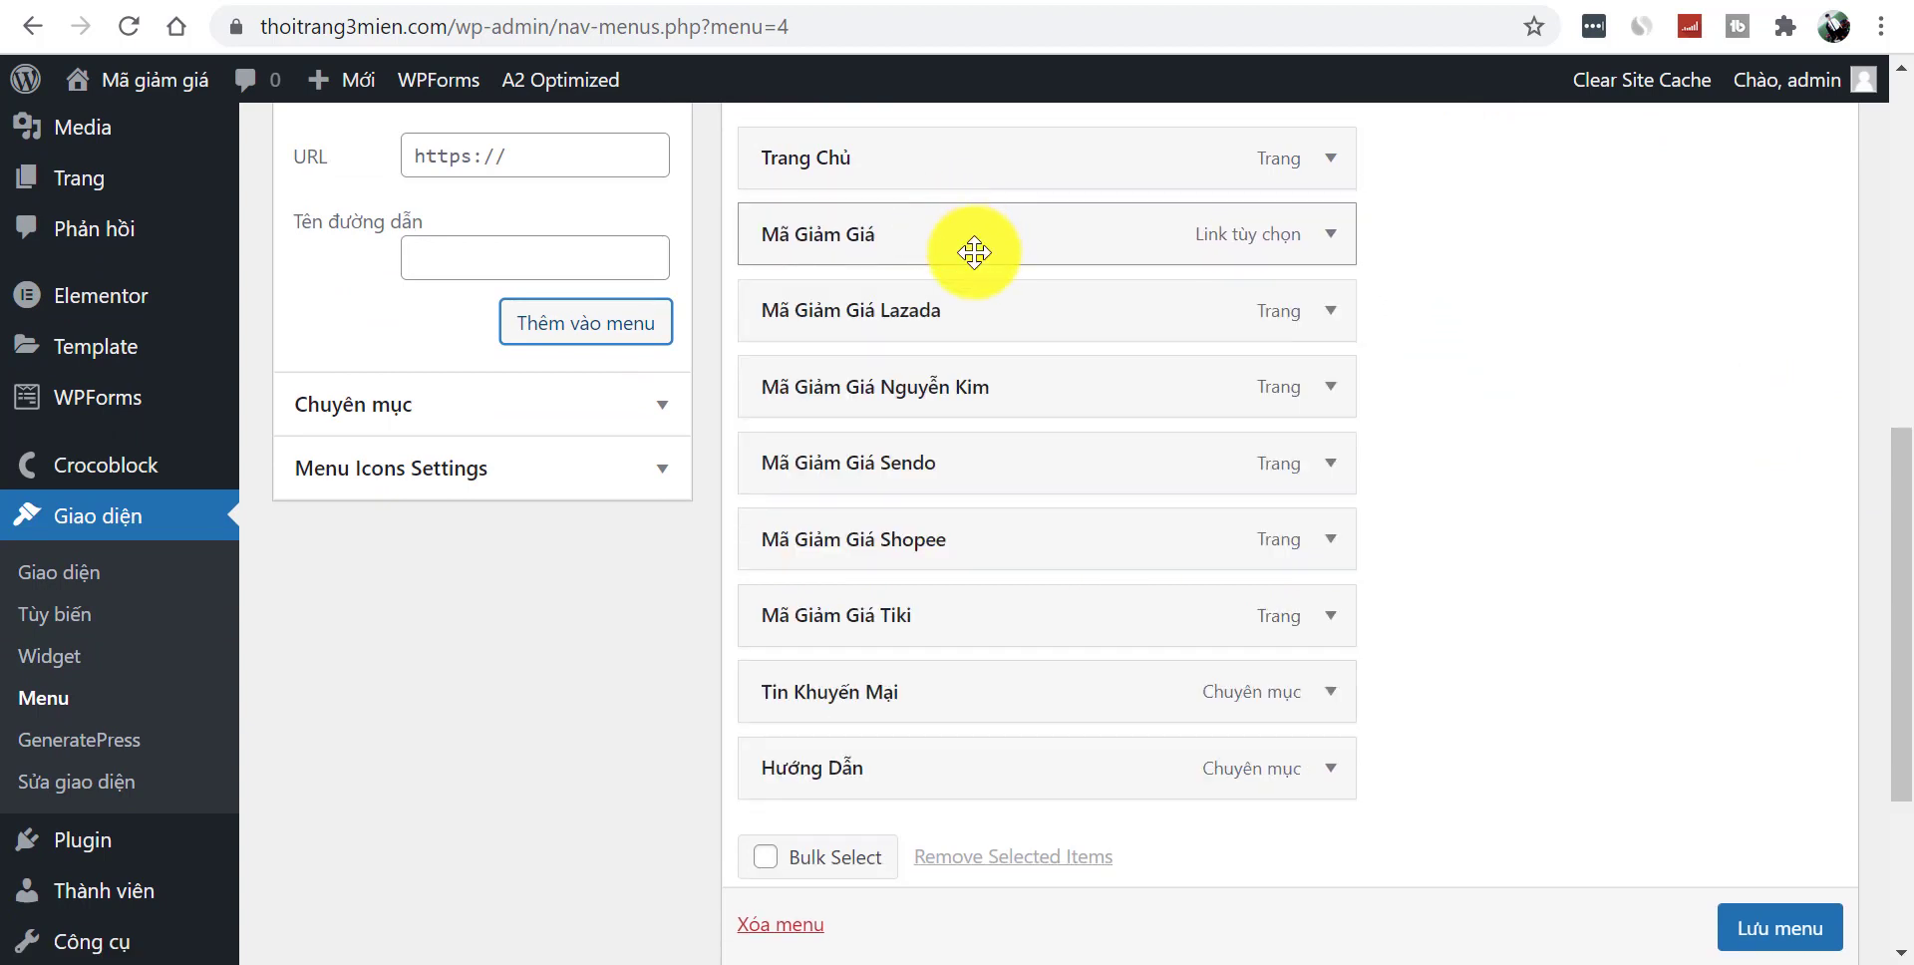
mouse_move(897, 324)
left_mouse_down()
mouse_move(949, 329)
mouse_move(972, 374)
mouse_move(847, 391)
mouse_move(877, 349)
mouse_move(957, 325)
mouse_move(940, 361)
mouse_move(867, 376)
mouse_move(884, 355)
mouse_move(867, 329)
left_mouse_up()
- Nest the Shopee, Tiki, Lazada and Sendo coupon pages as sub-items under Mã Giảm Giá
left_click_drag(940, 556, 978, 294)
left_click_drag(907, 599, 966, 397)
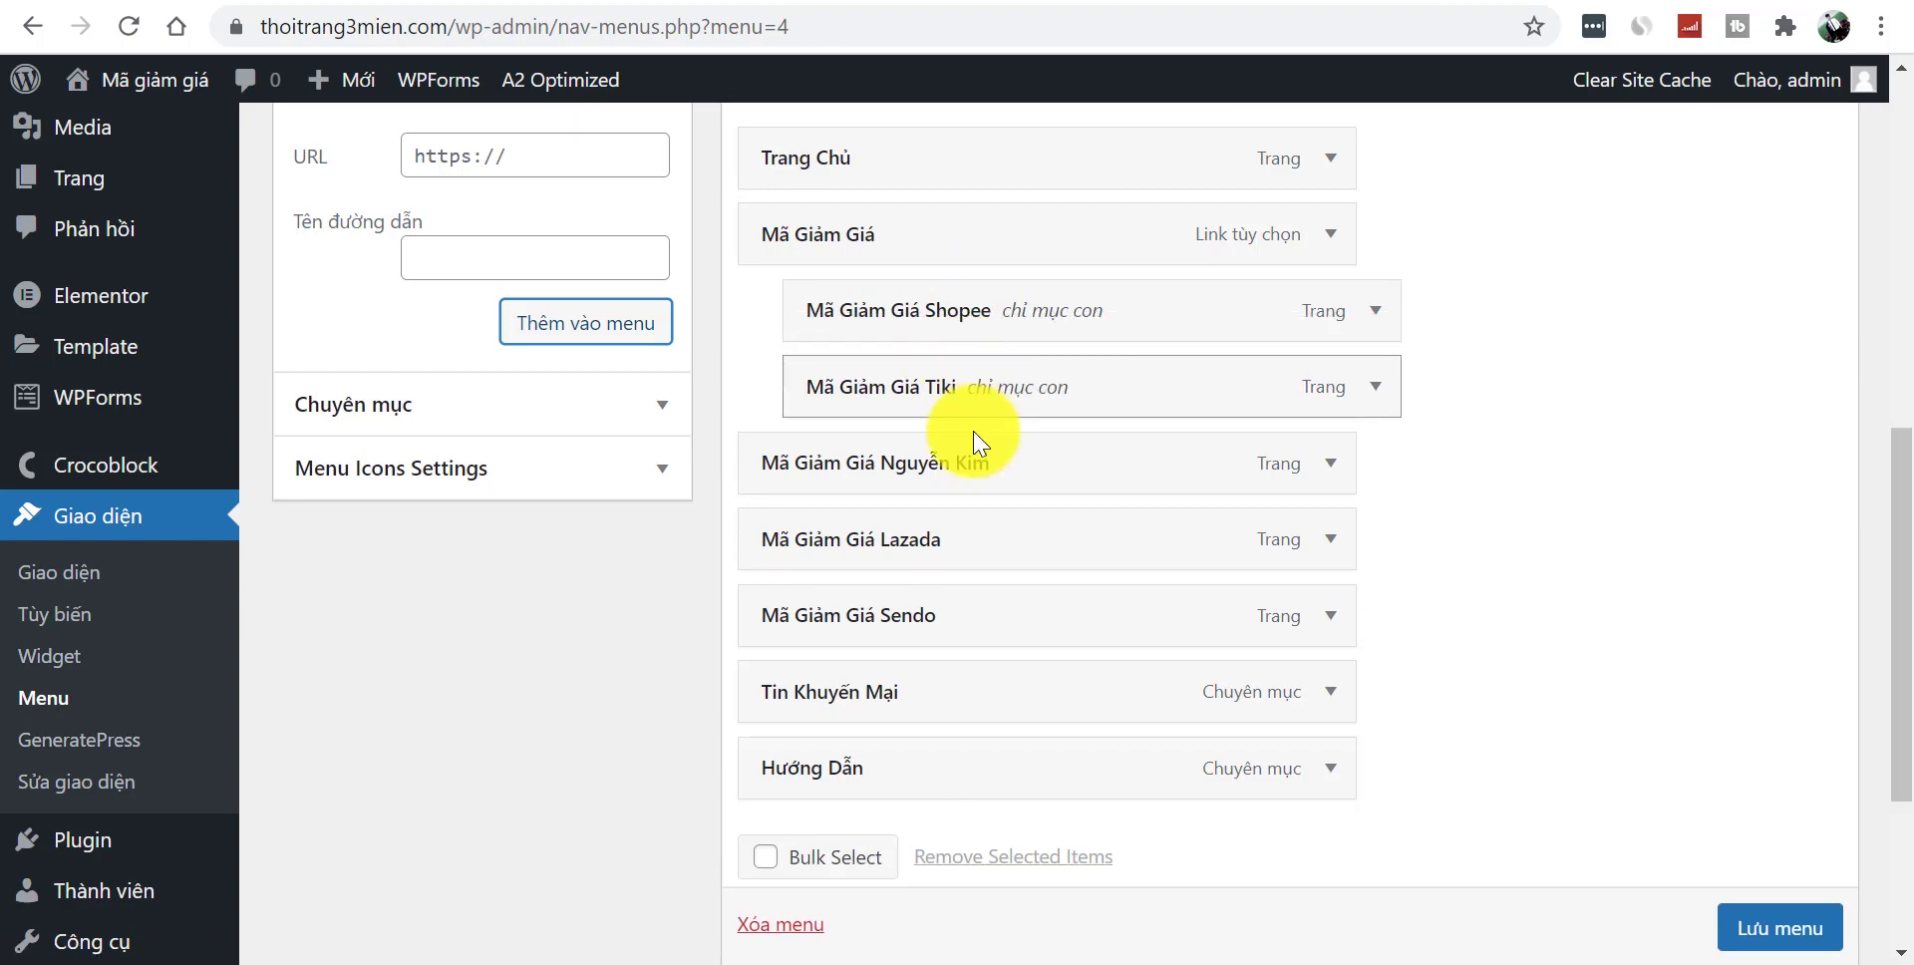
left_click_drag(974, 546, 1037, 539)
mouse_move(988, 625)
left_mouse_down()
mouse_move(1043, 628)
mouse_move(1022, 638)
left_mouse_up()
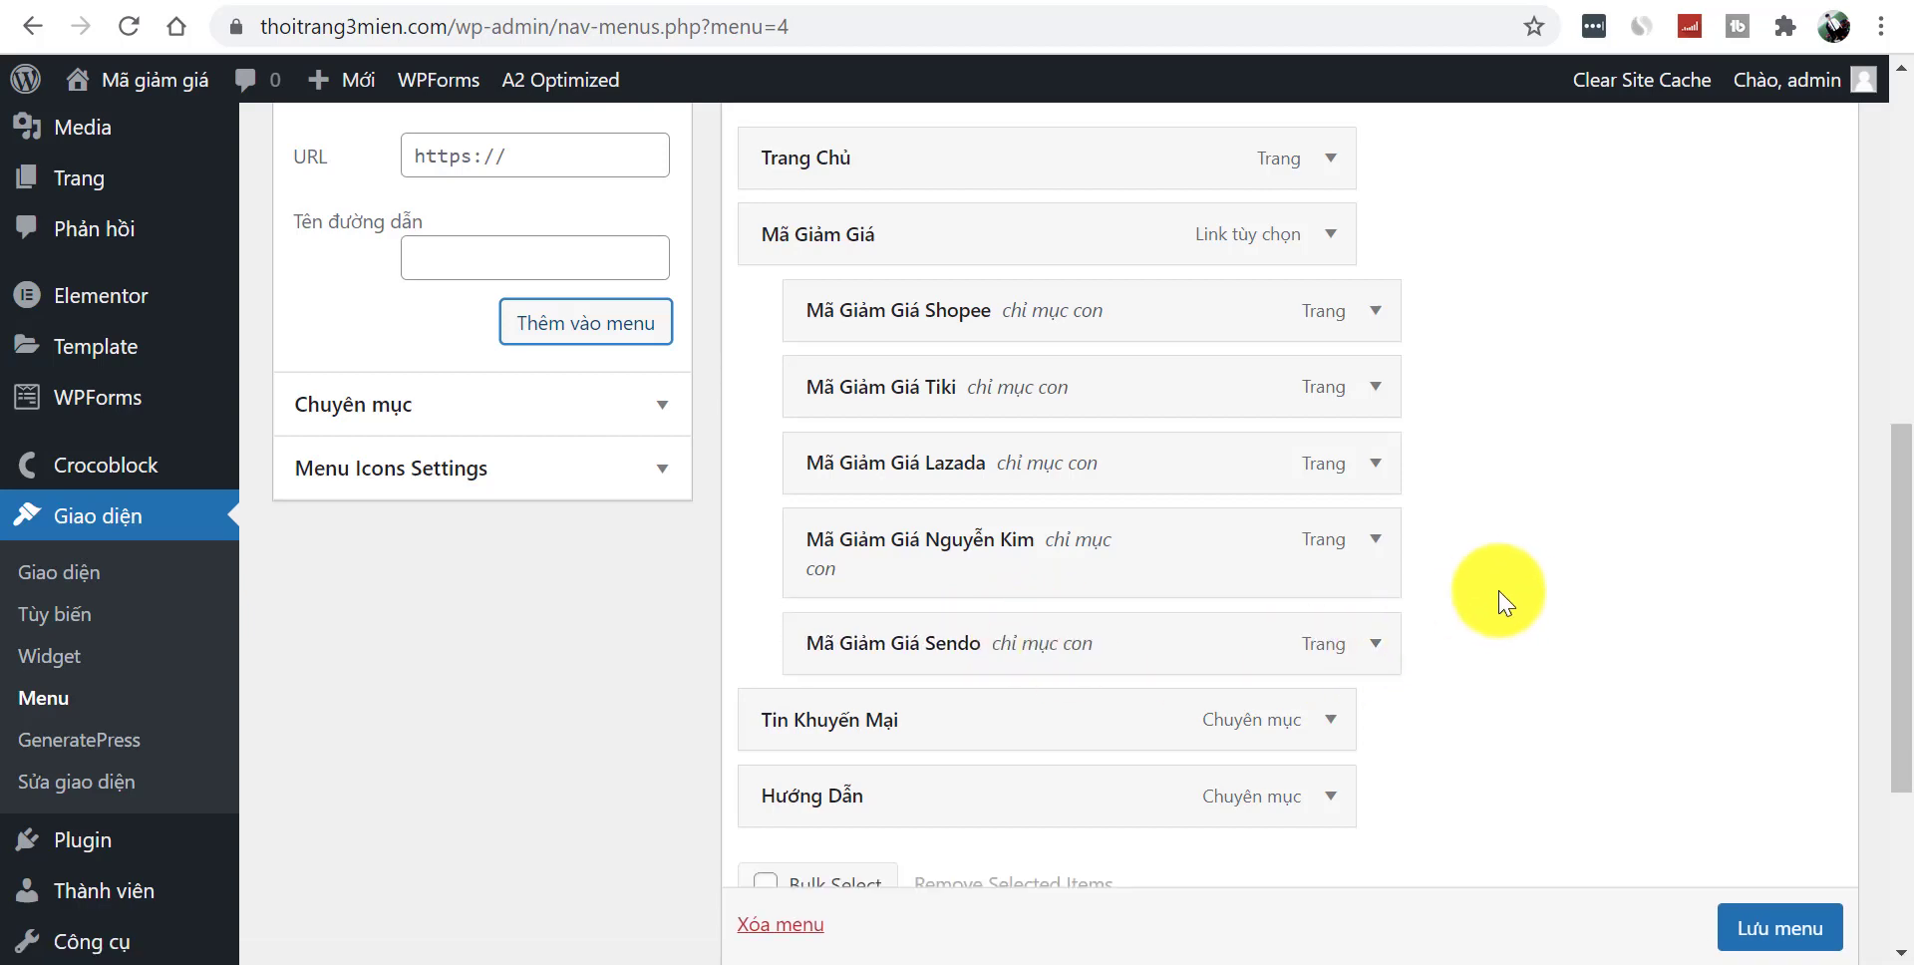
left_click_drag(1389, 649, 1281, 634)
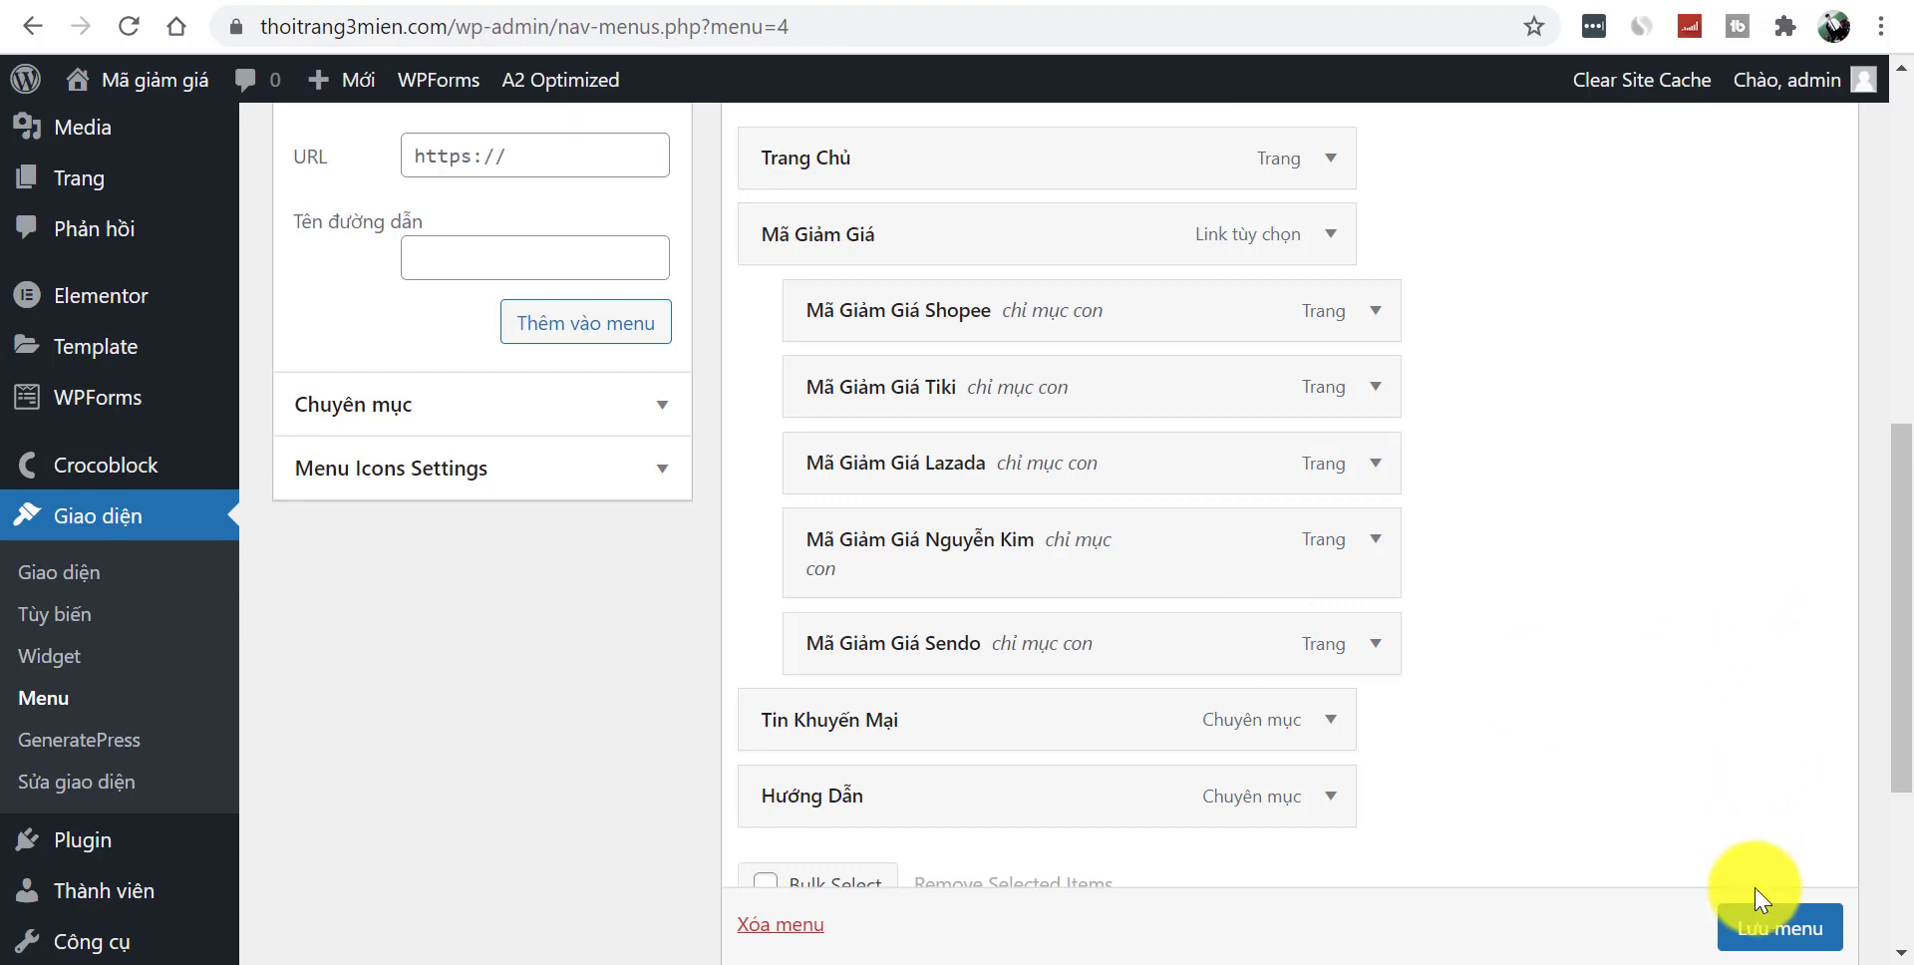
scroll(1759, 897, "down", 1)
- Save the menu structure and assign Menu chính as the main menu
left_click(1763, 932)
scroll(1899, 758, "down", 2)
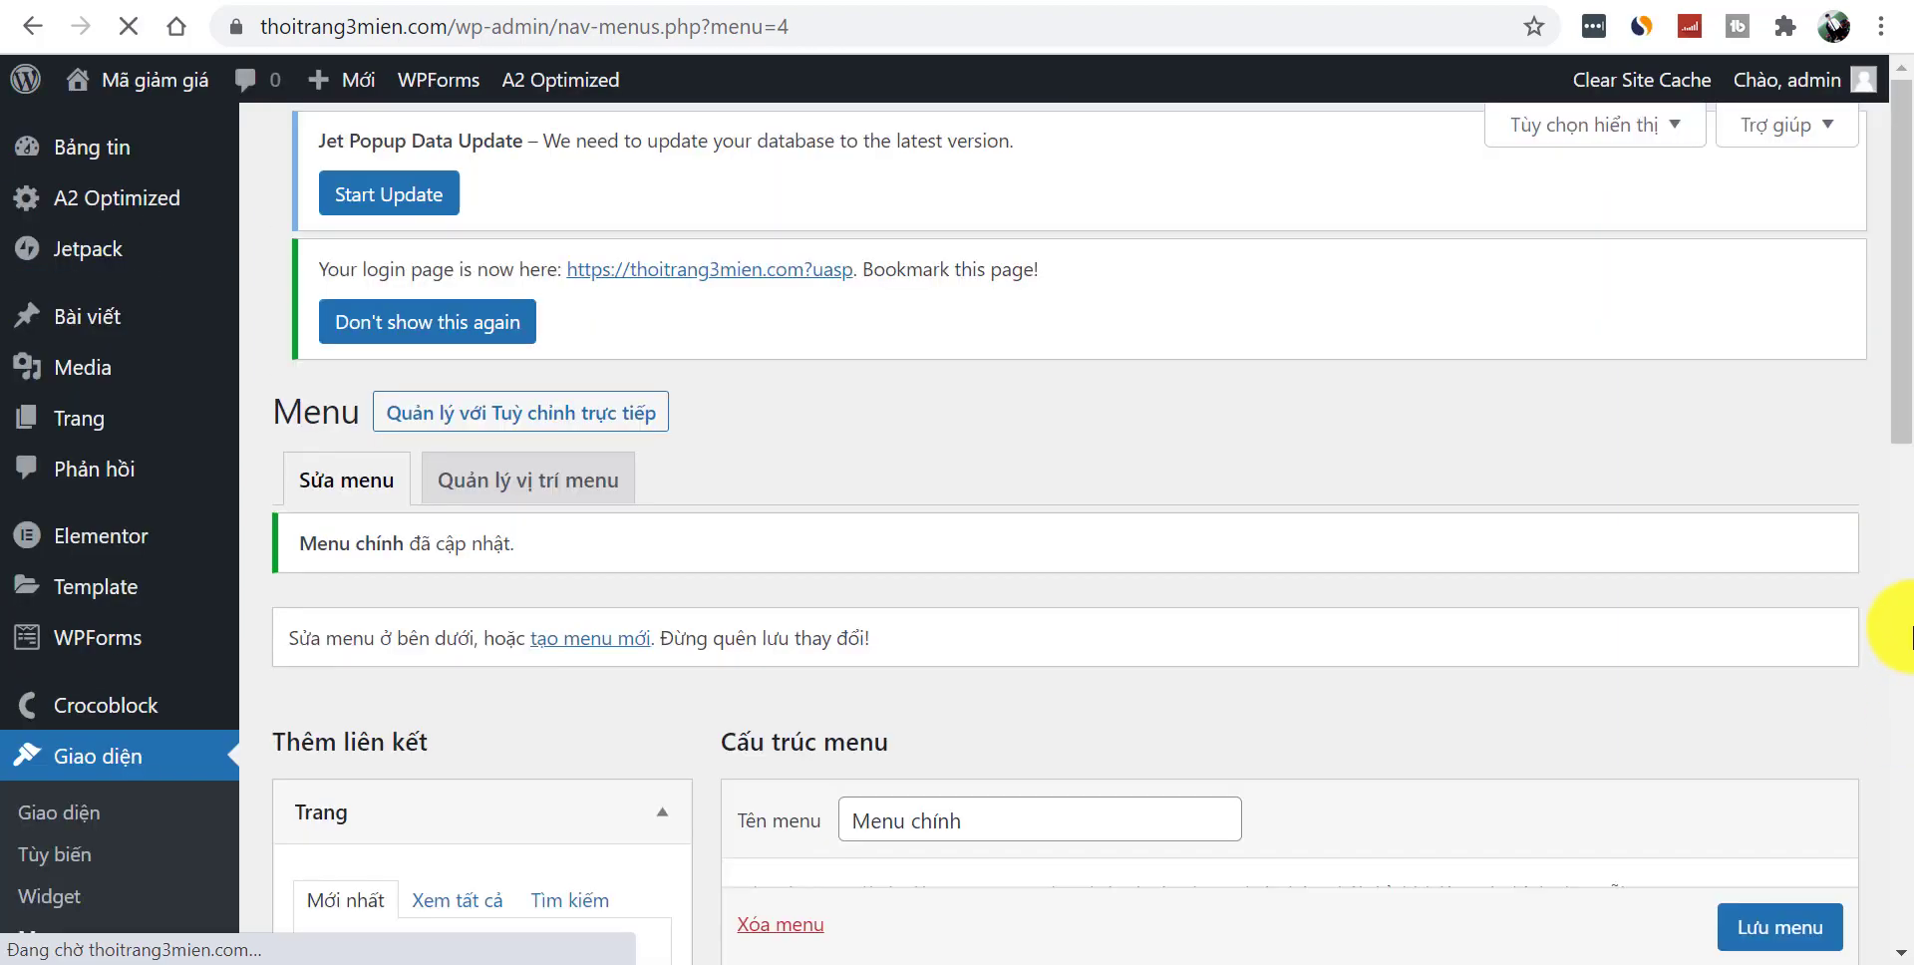
left_click_drag(1902, 299, 1900, 845)
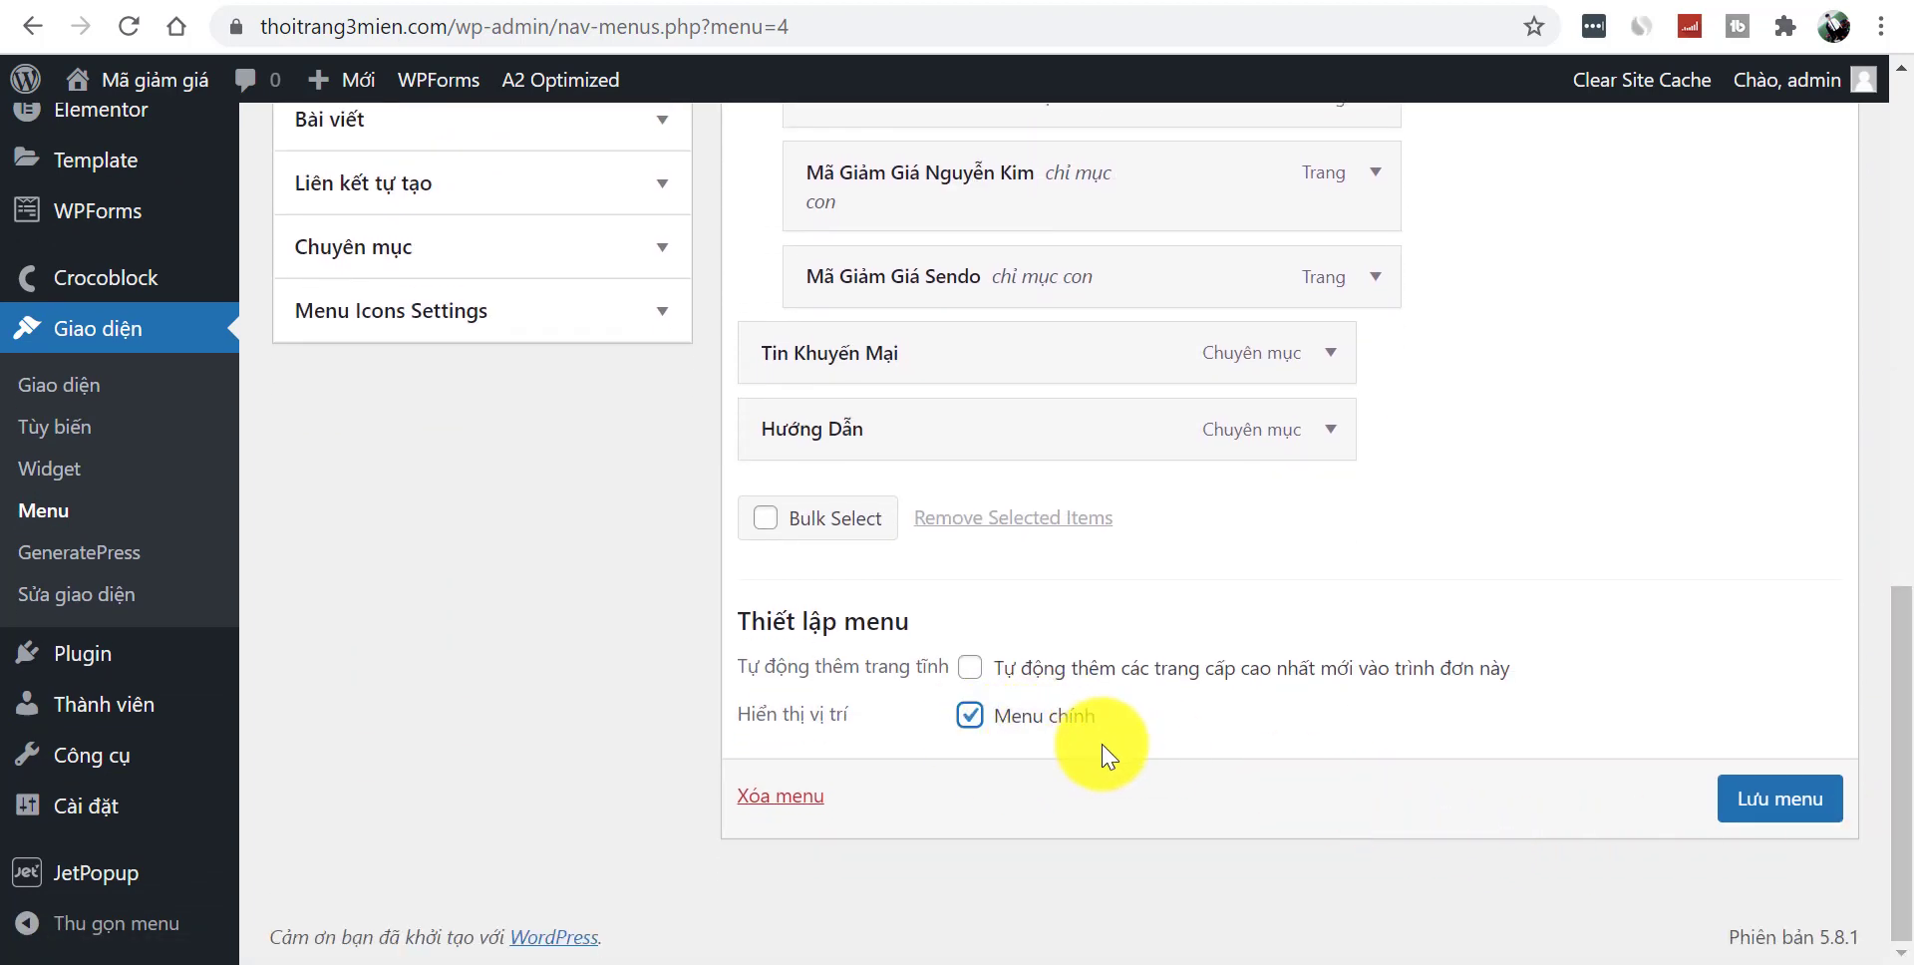
left_click(1755, 813)
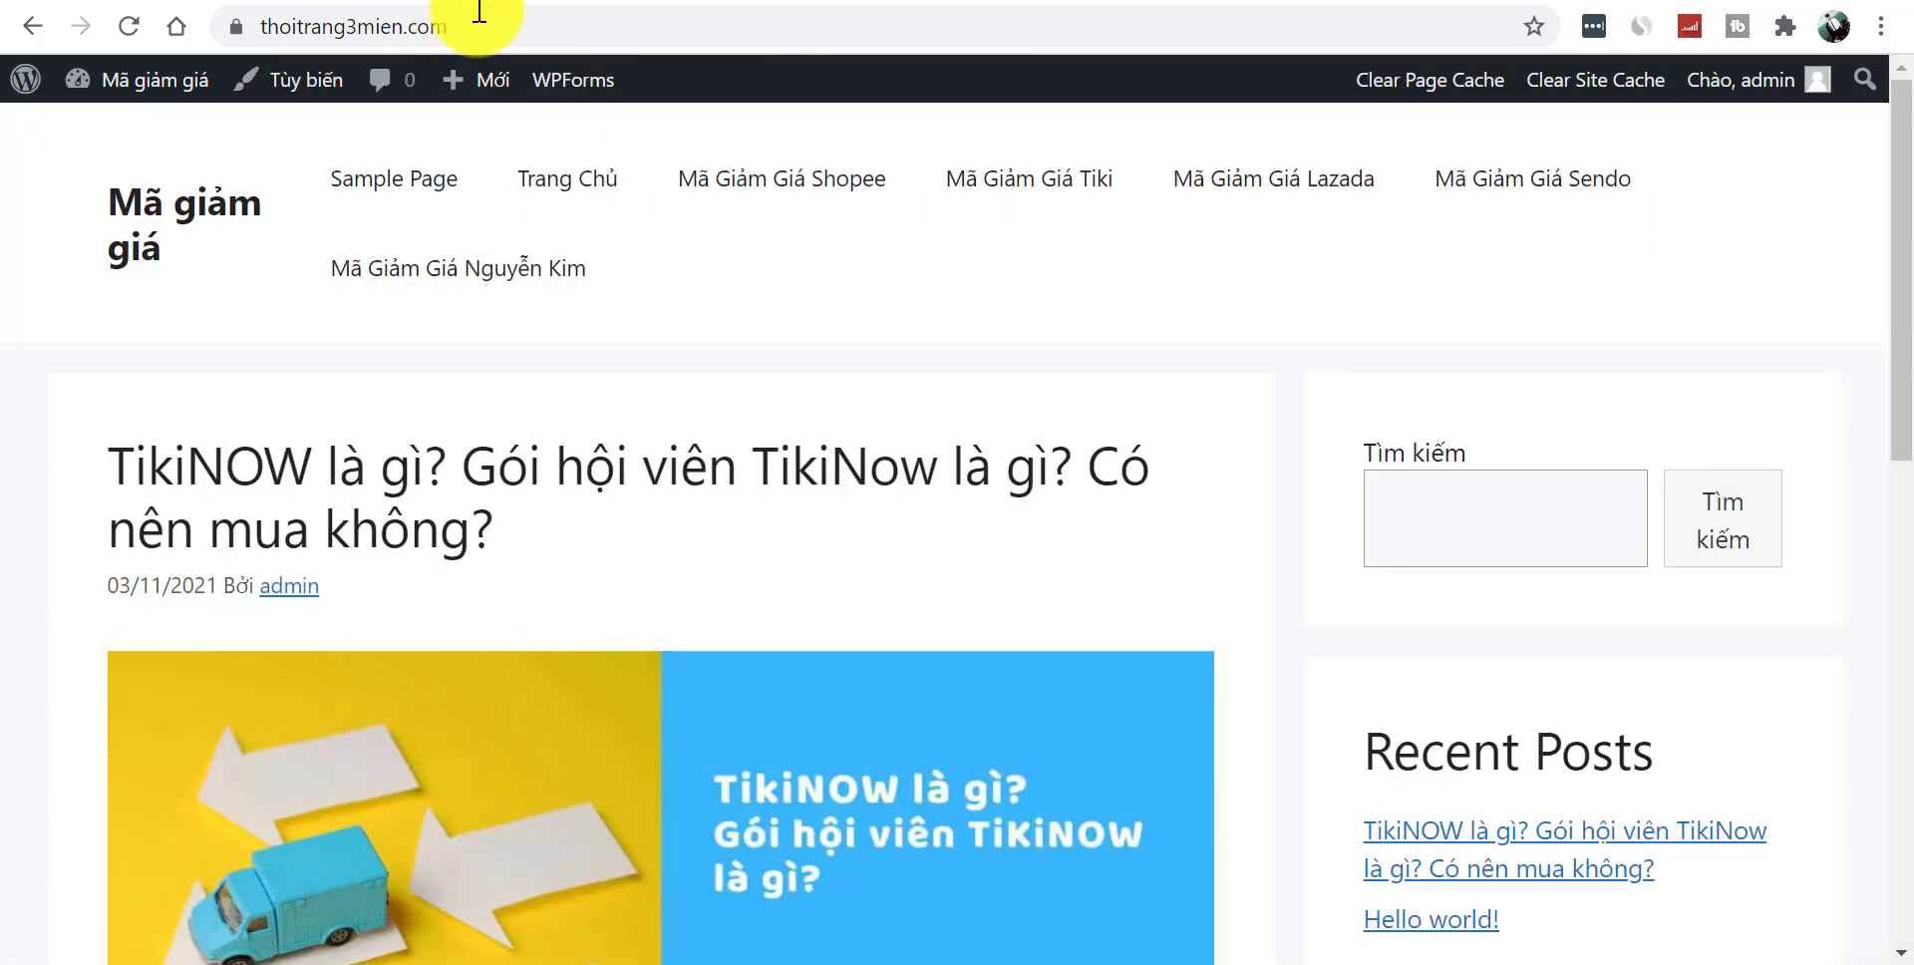
- Reload the live site and test the Trang Chủ link in the header menu
left_click(493, 22)
key("Return")
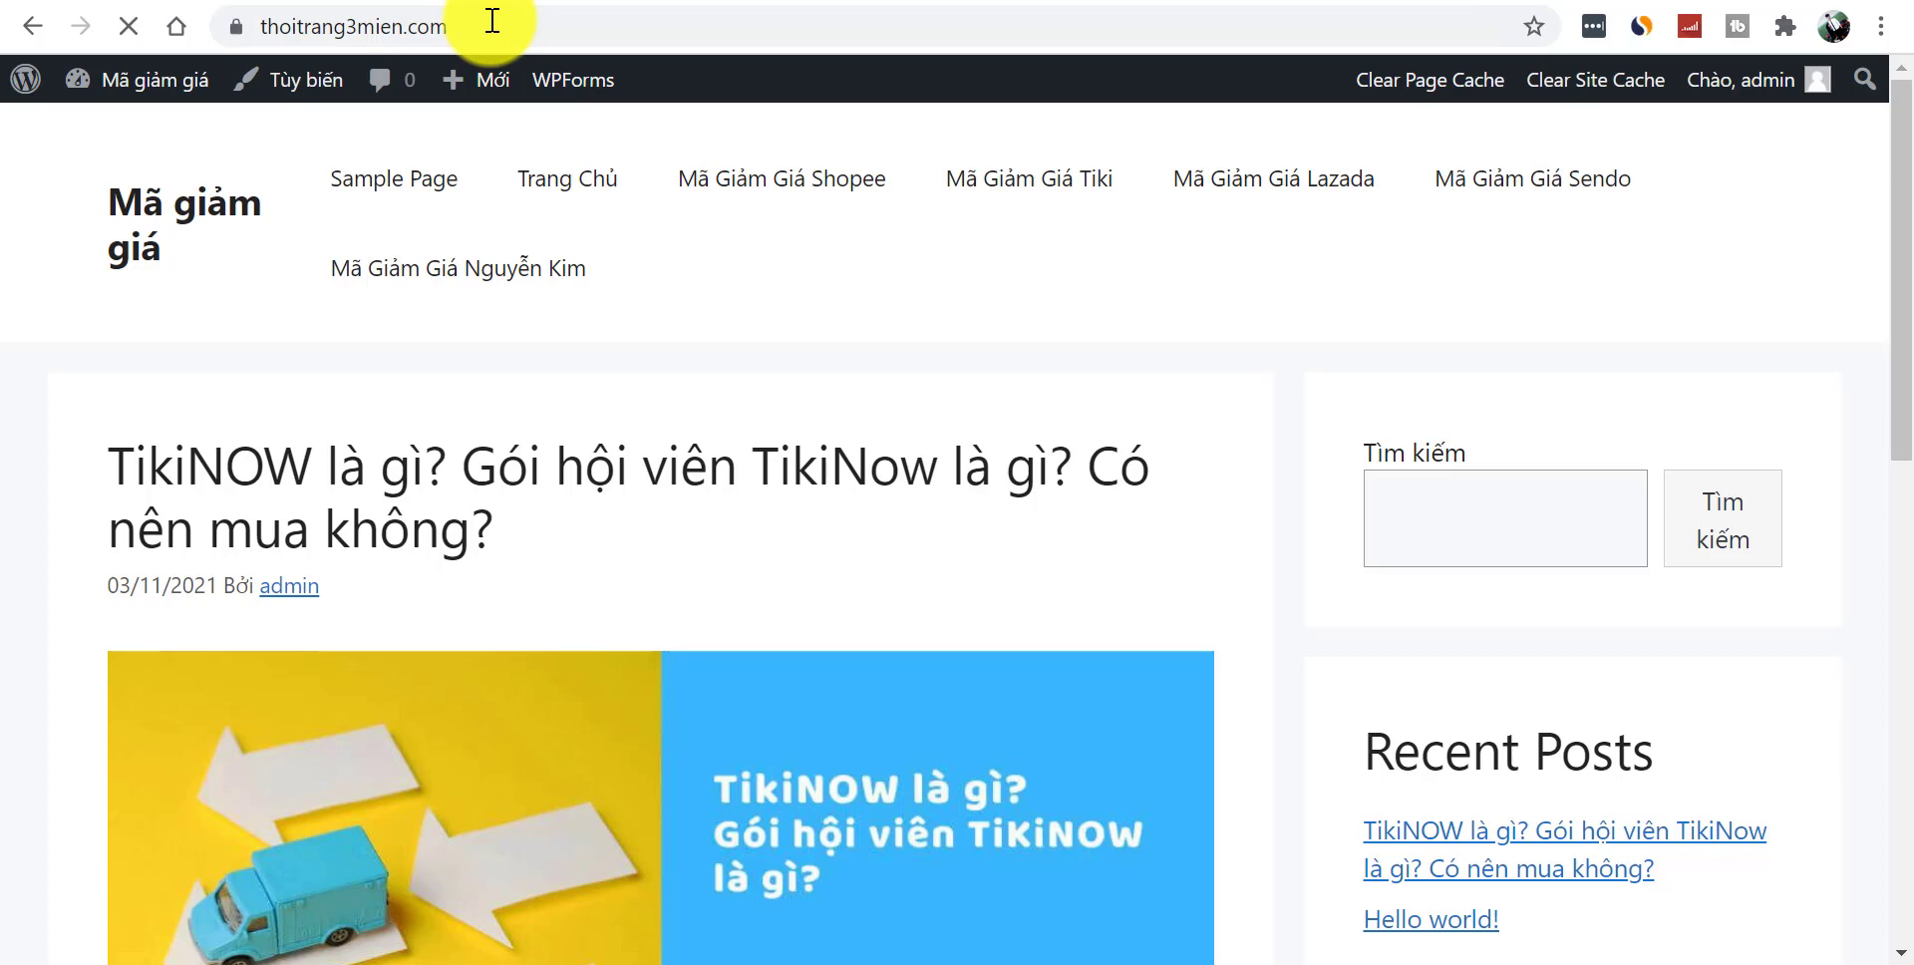
mouse_move(1314, 199)
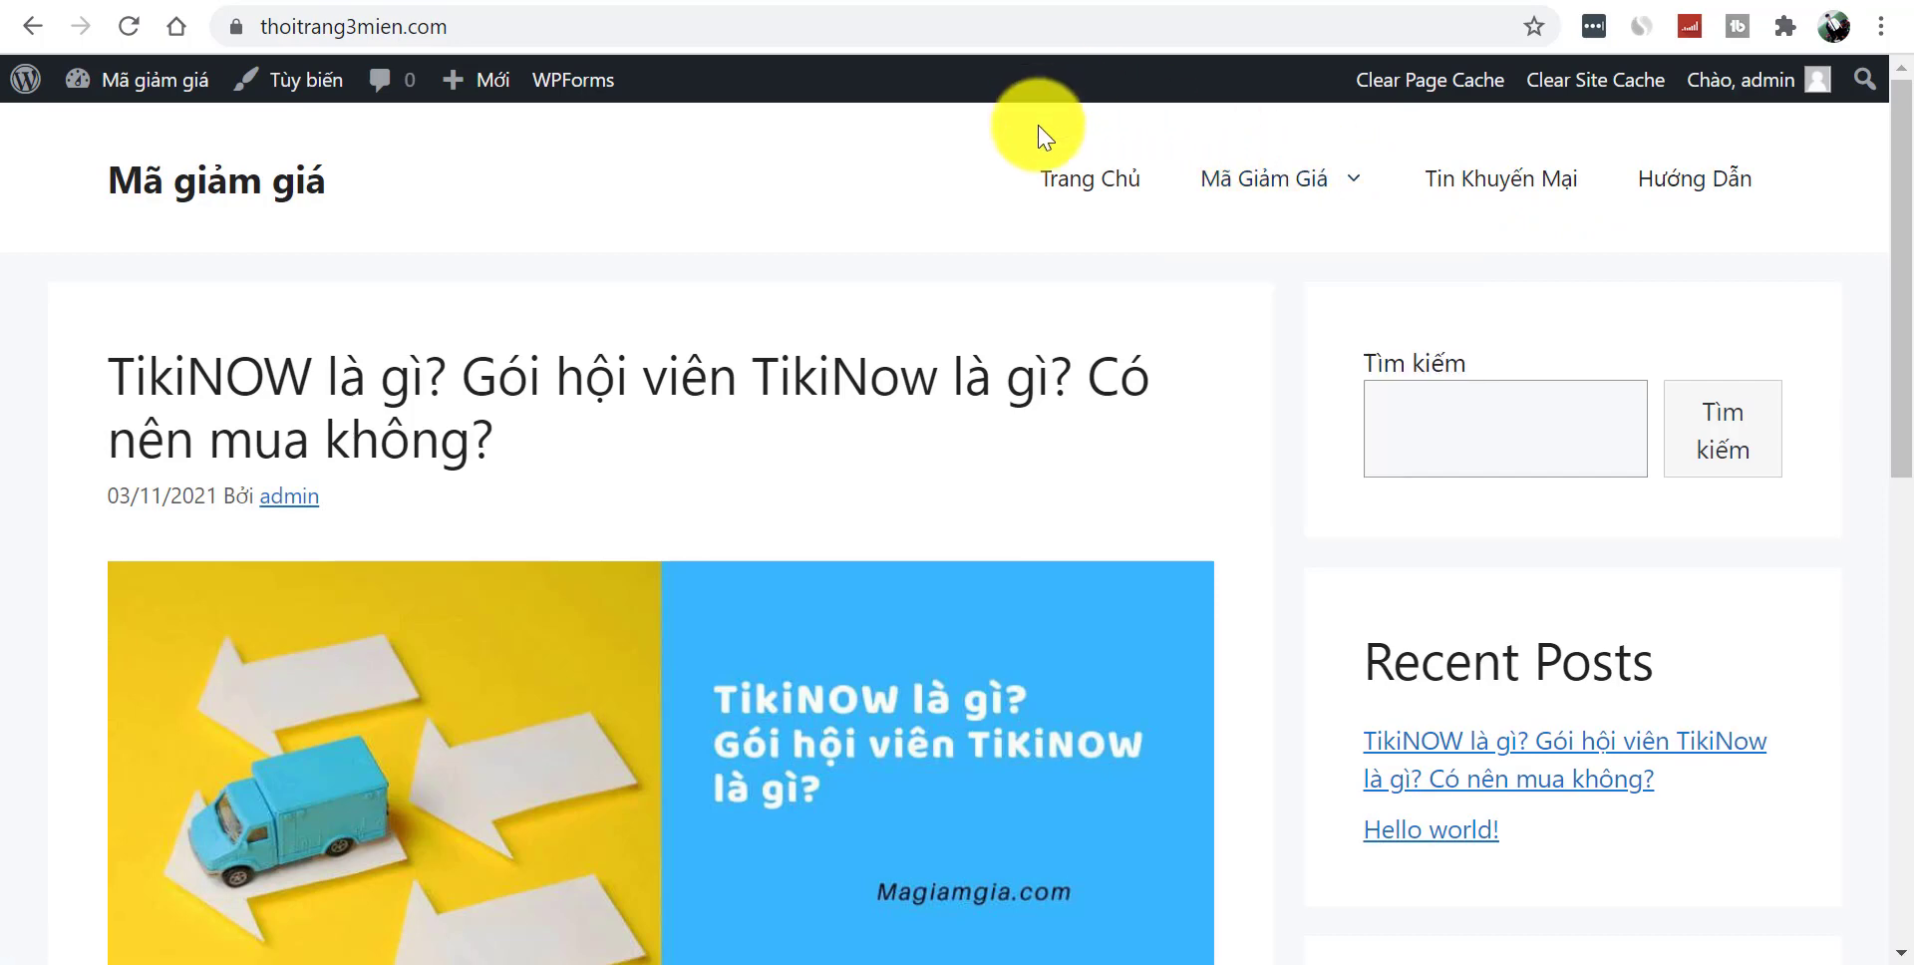
left_click(1097, 185)
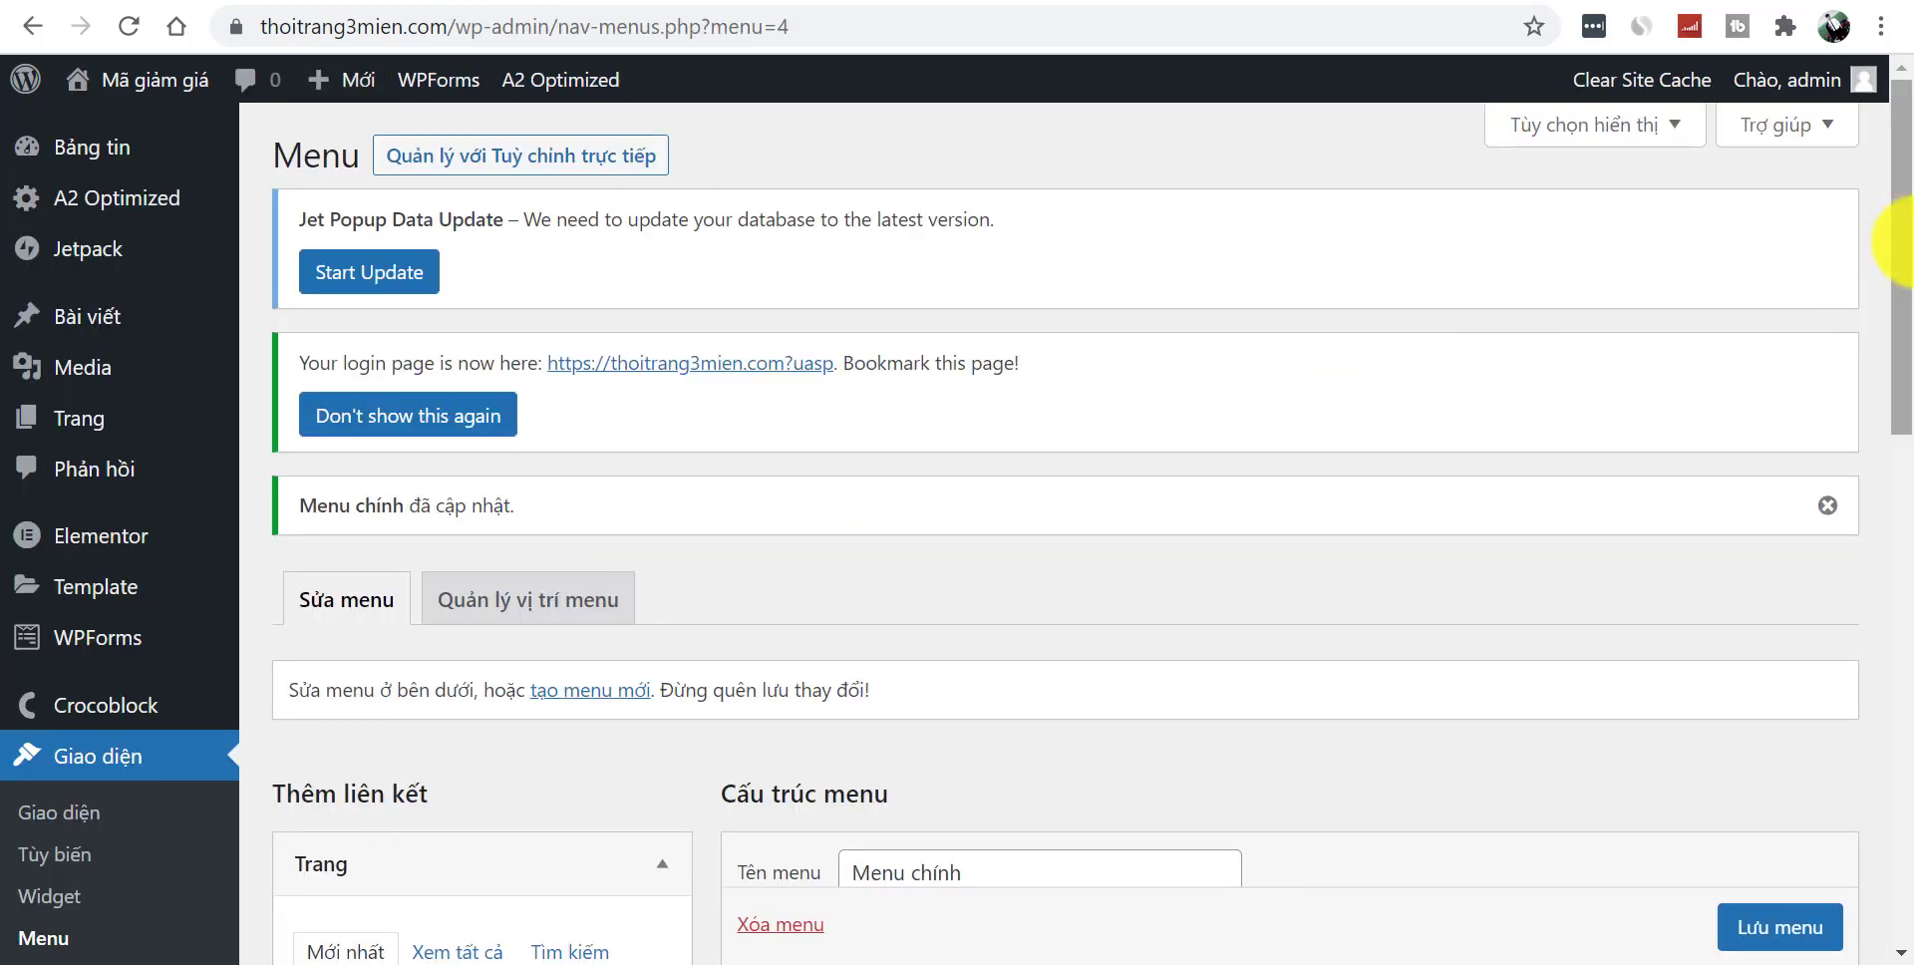
left_click_drag(1895, 239, 1881, 449)
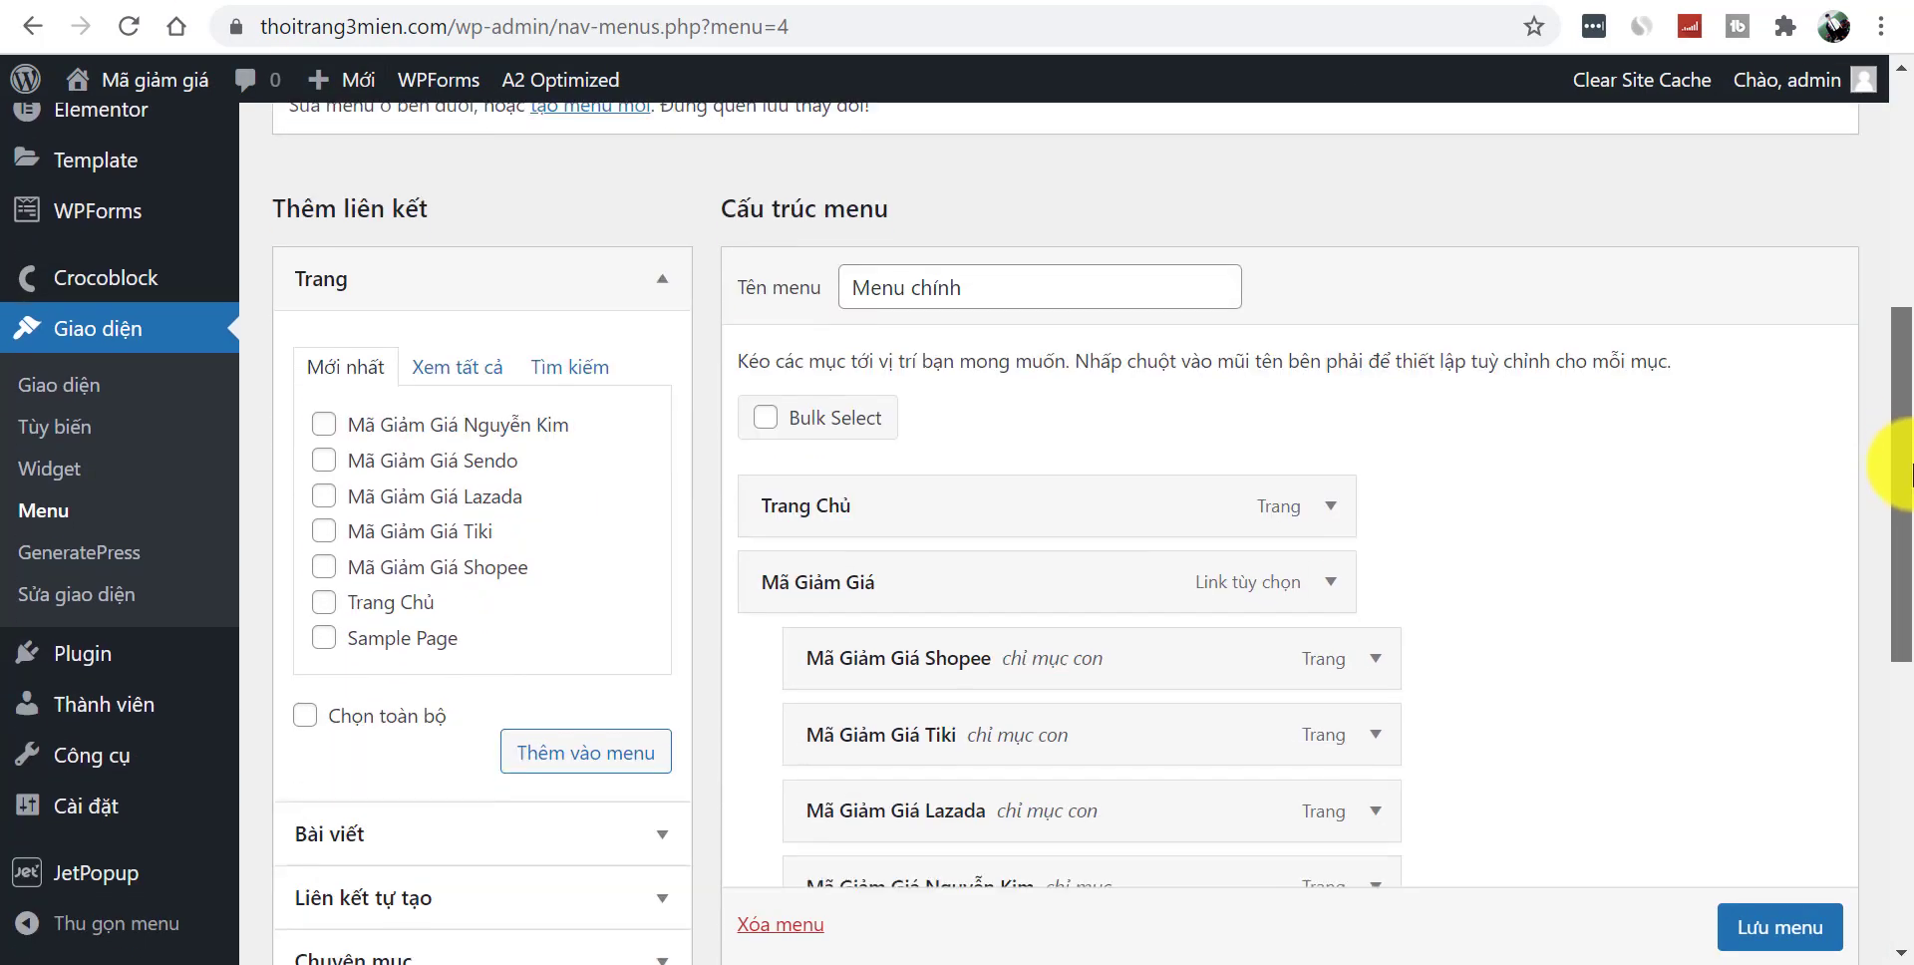
- Give the Trang Chủ menu item the Home icon
left_click(1331, 419)
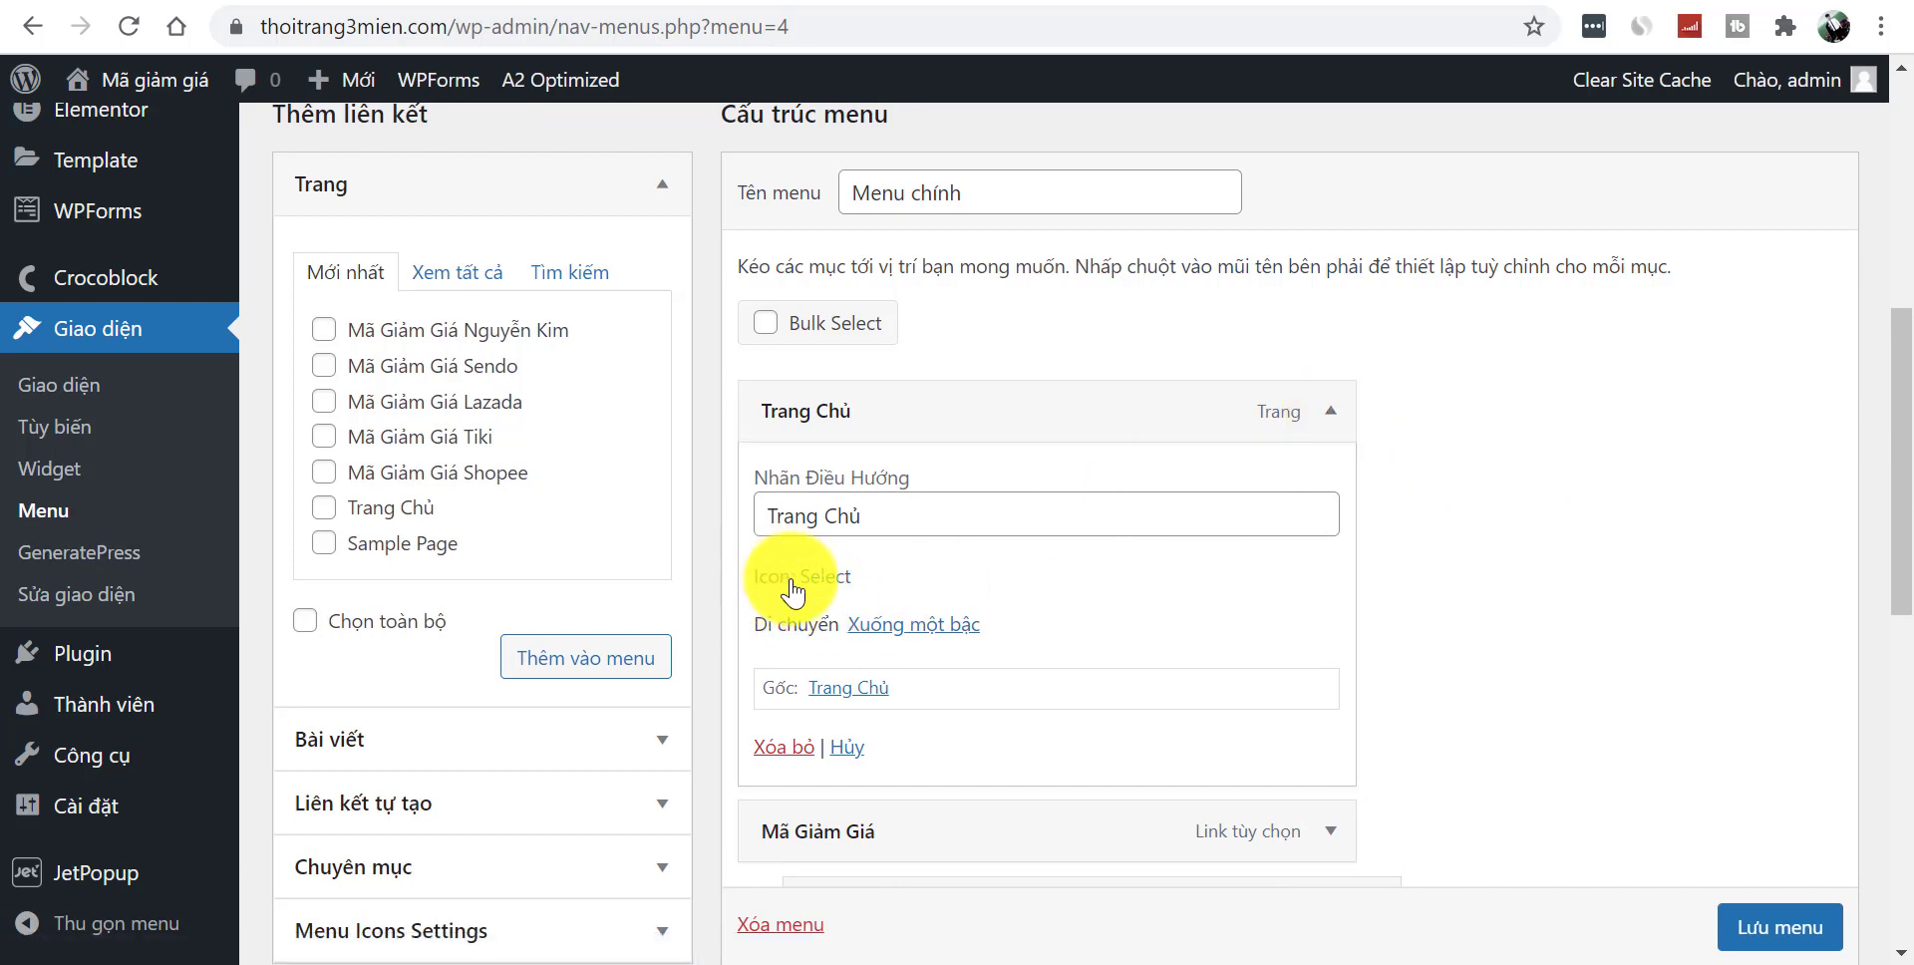
left_click(828, 579)
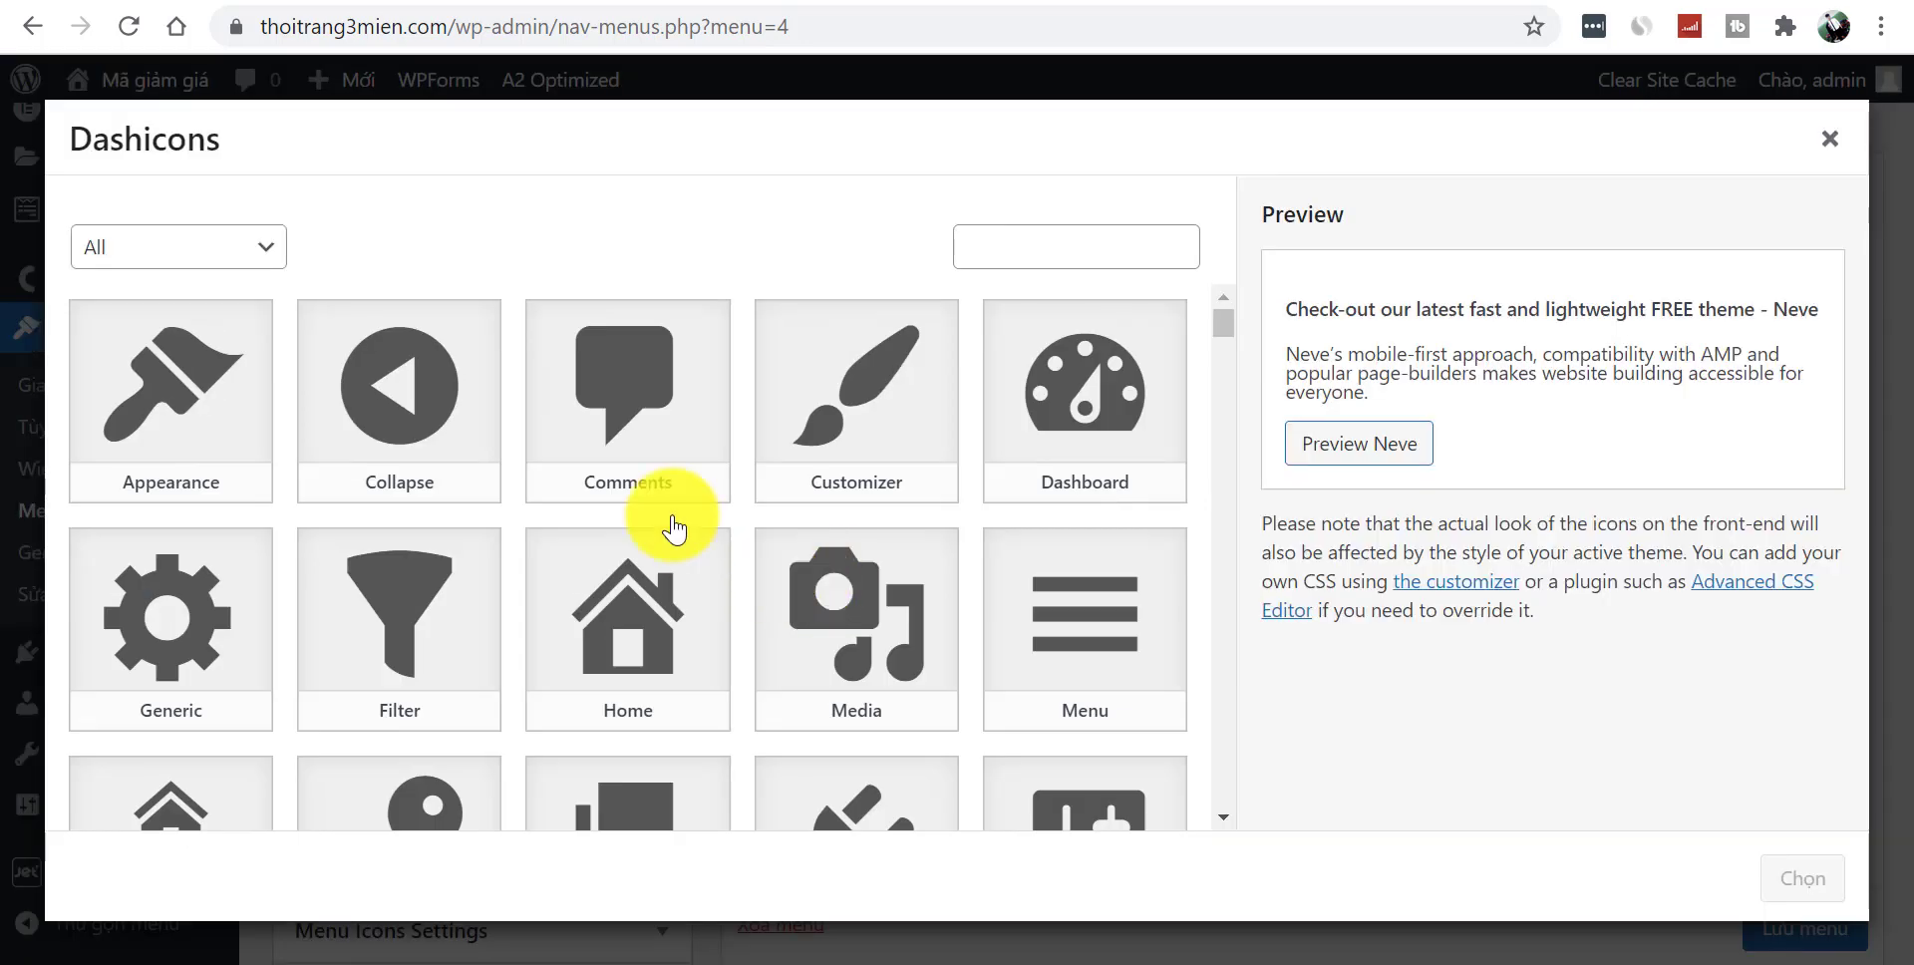
left_click(1064, 261)
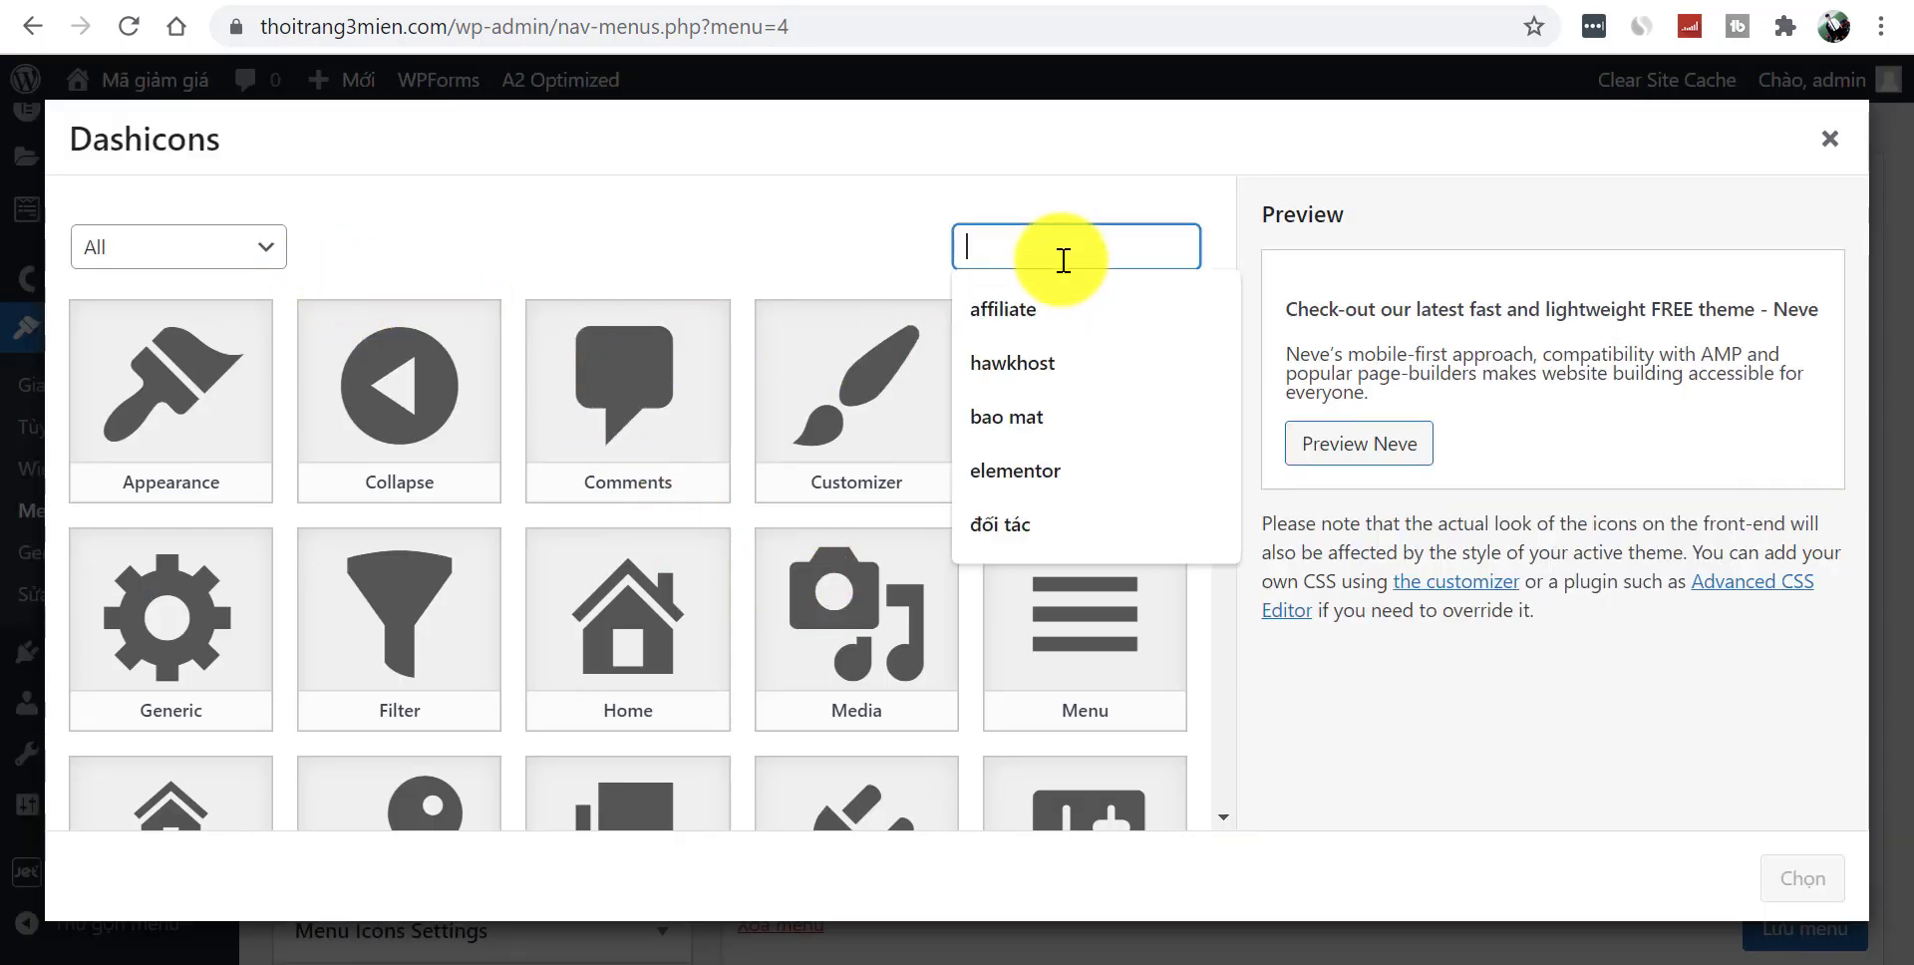
type("HOM")
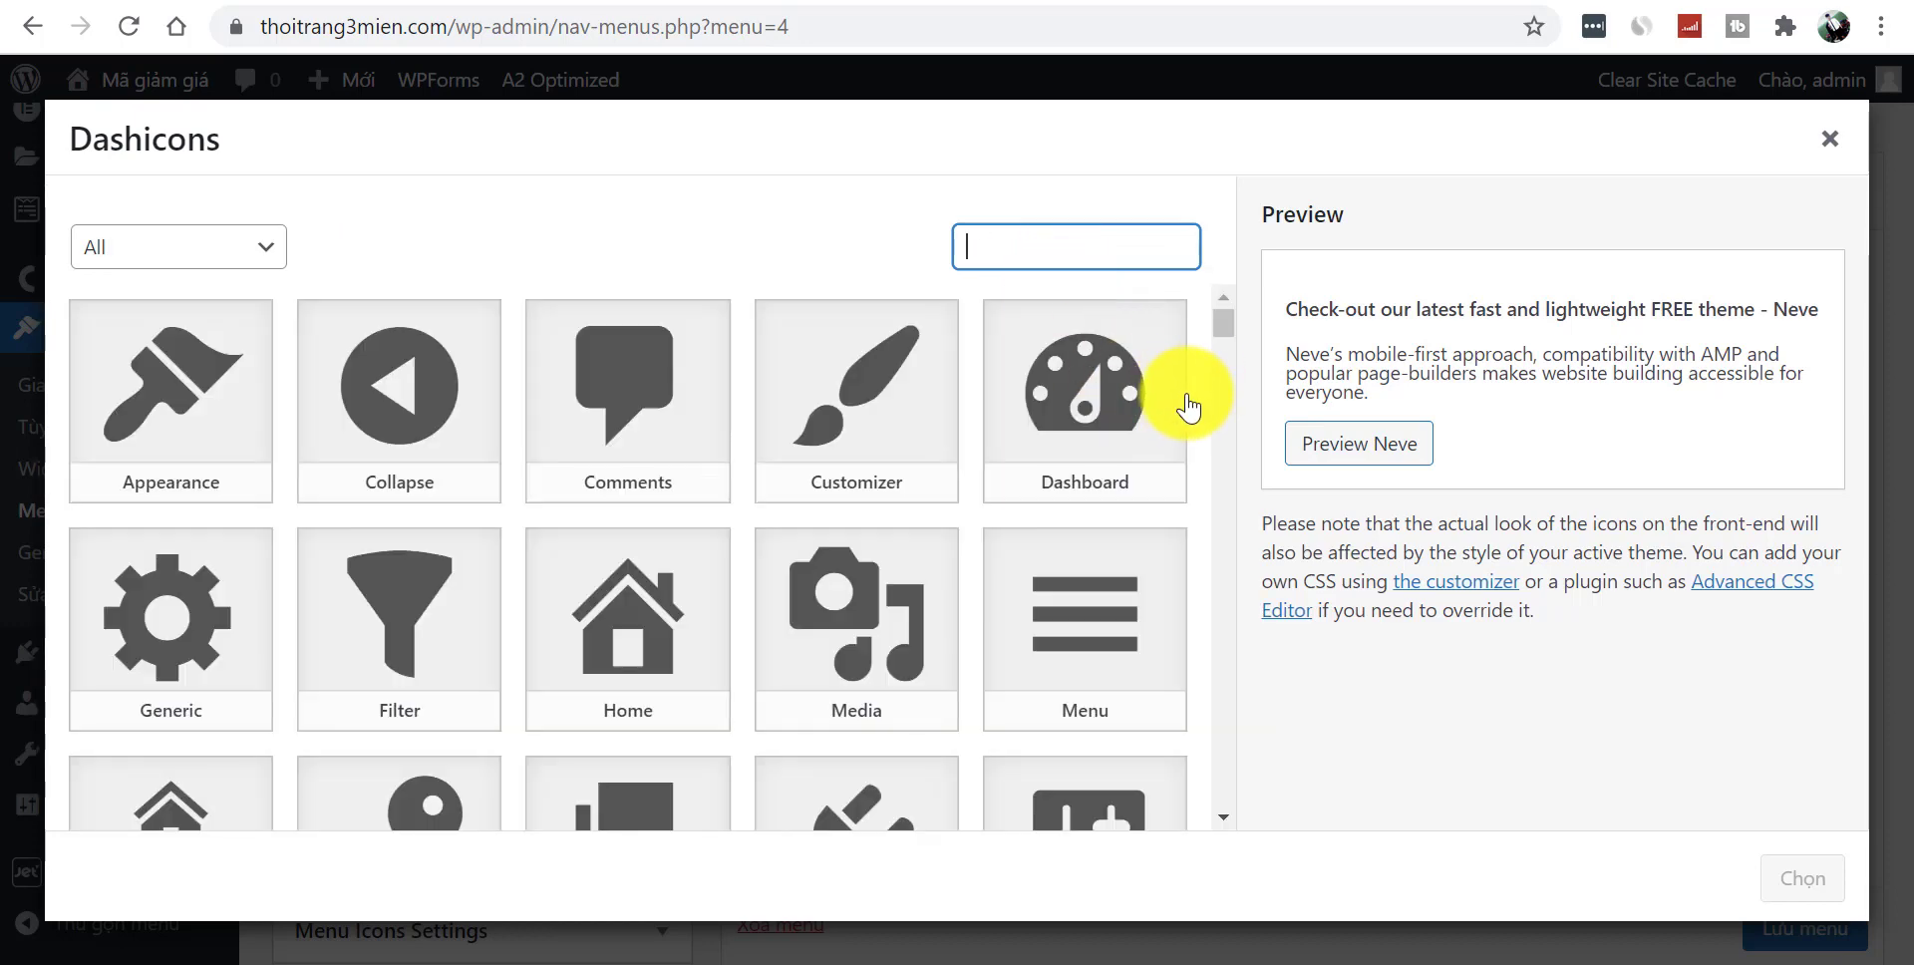
left_click(621, 640)
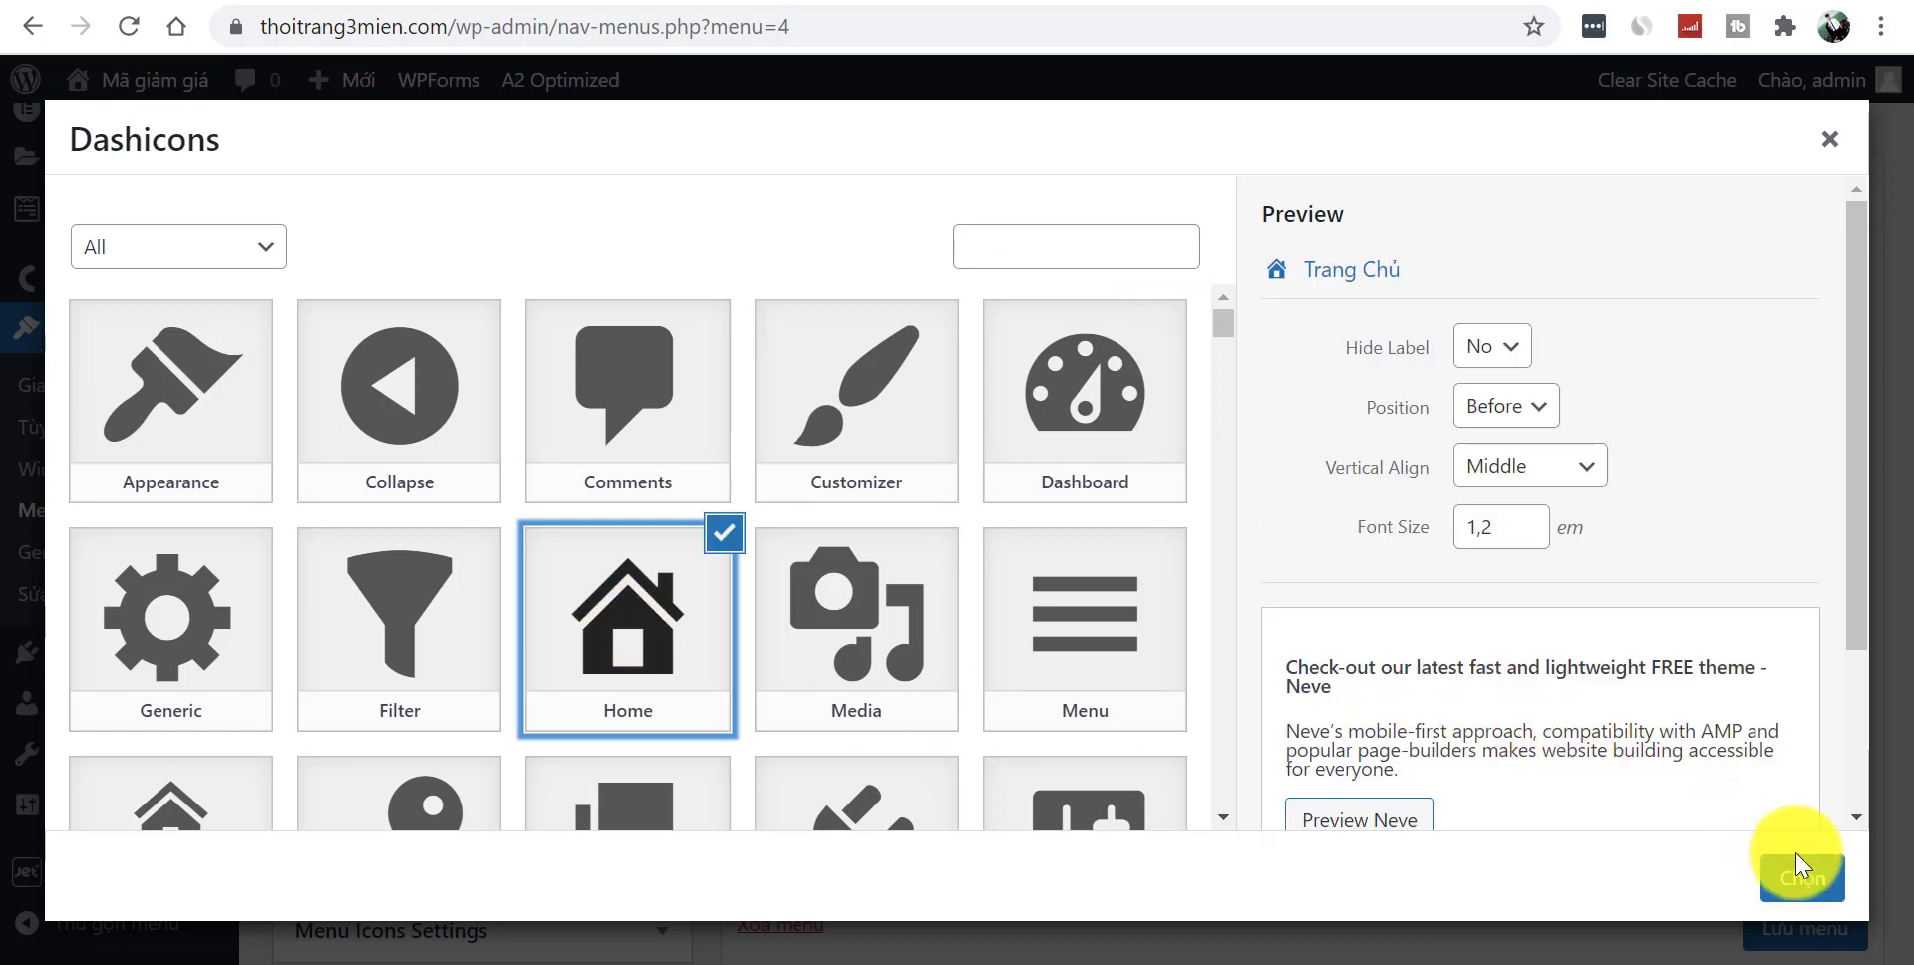
left_click(1803, 878)
left_click(1332, 414)
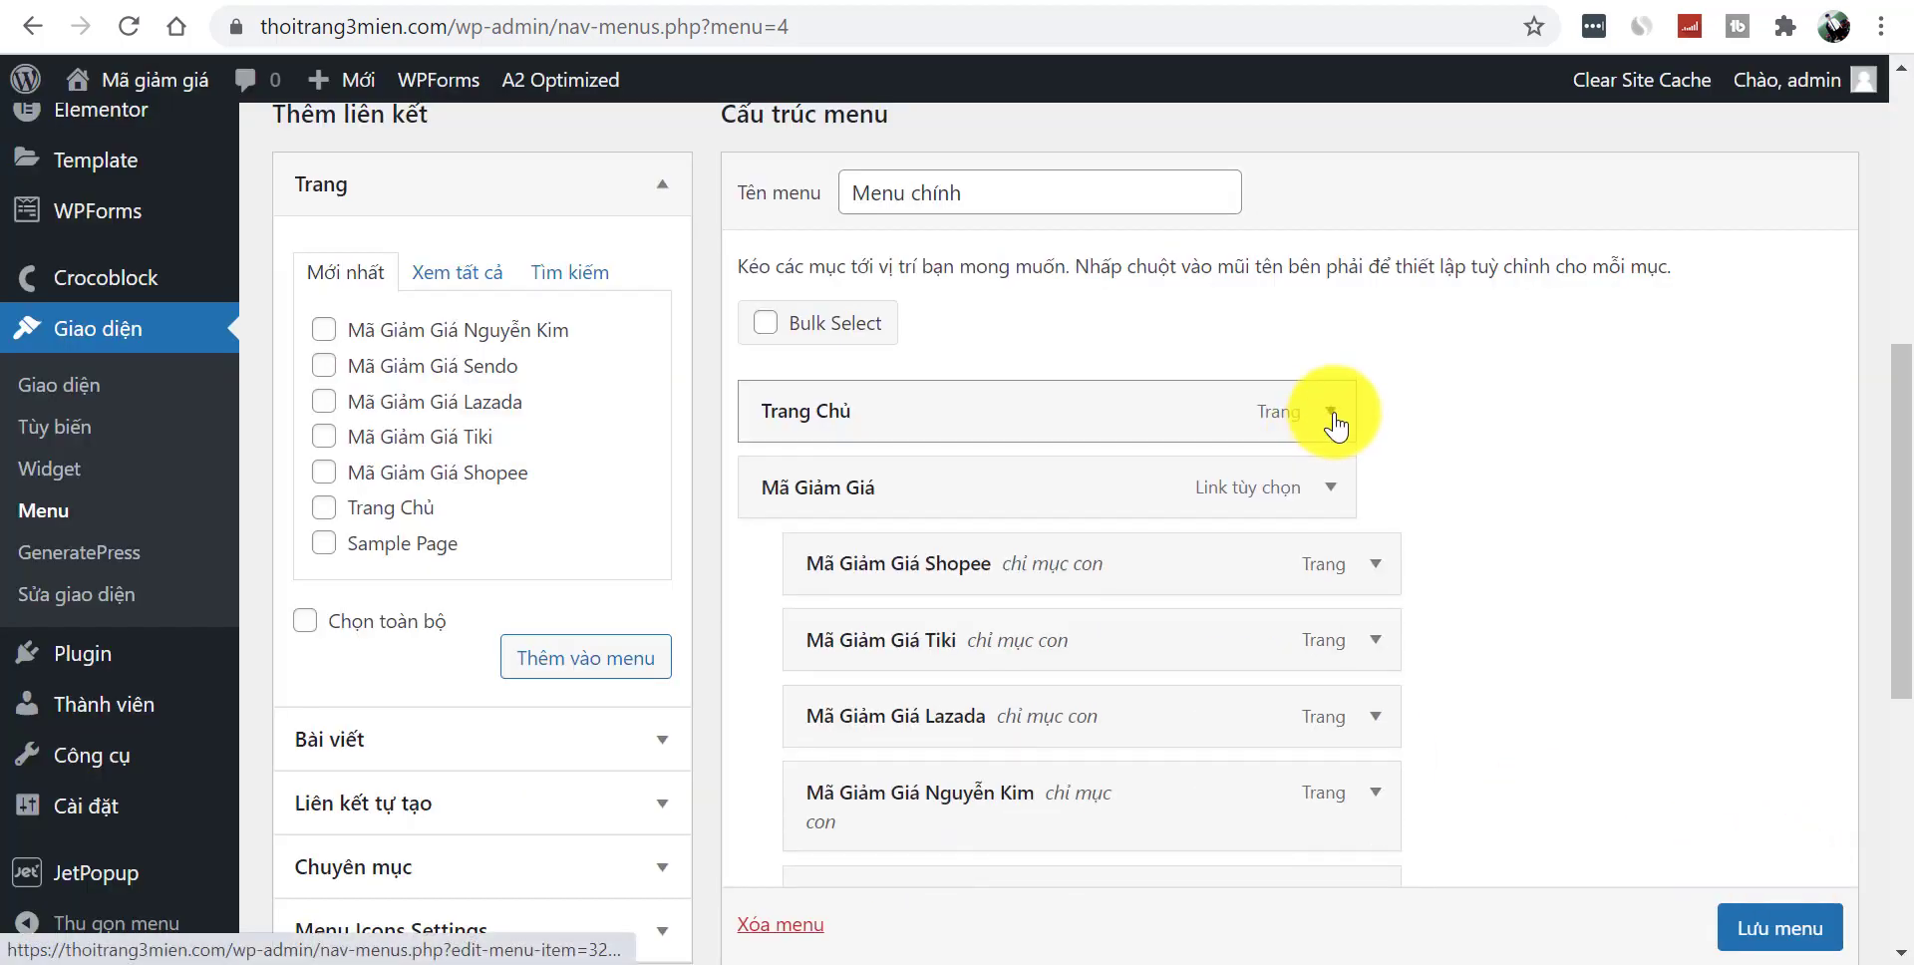
- Save the main menu and view the live site to check the icon
left_click(1806, 937)
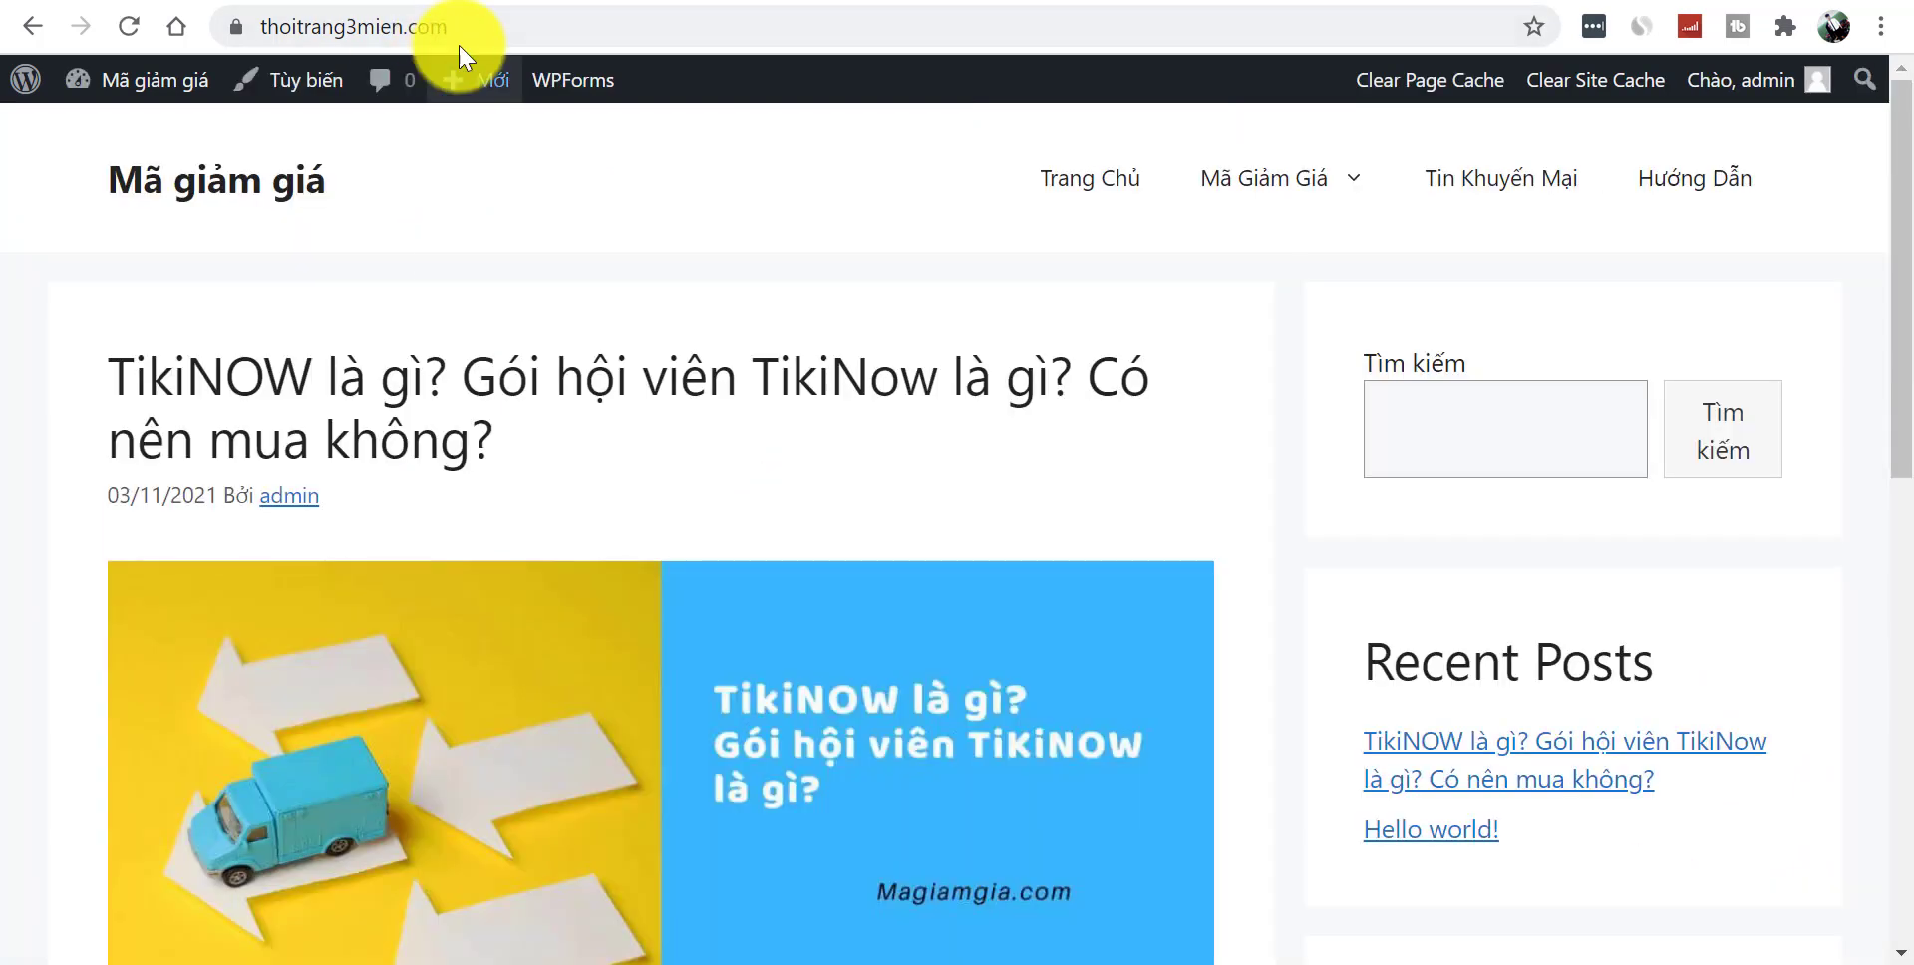
left_click(457, 38)
left_click(467, 28)
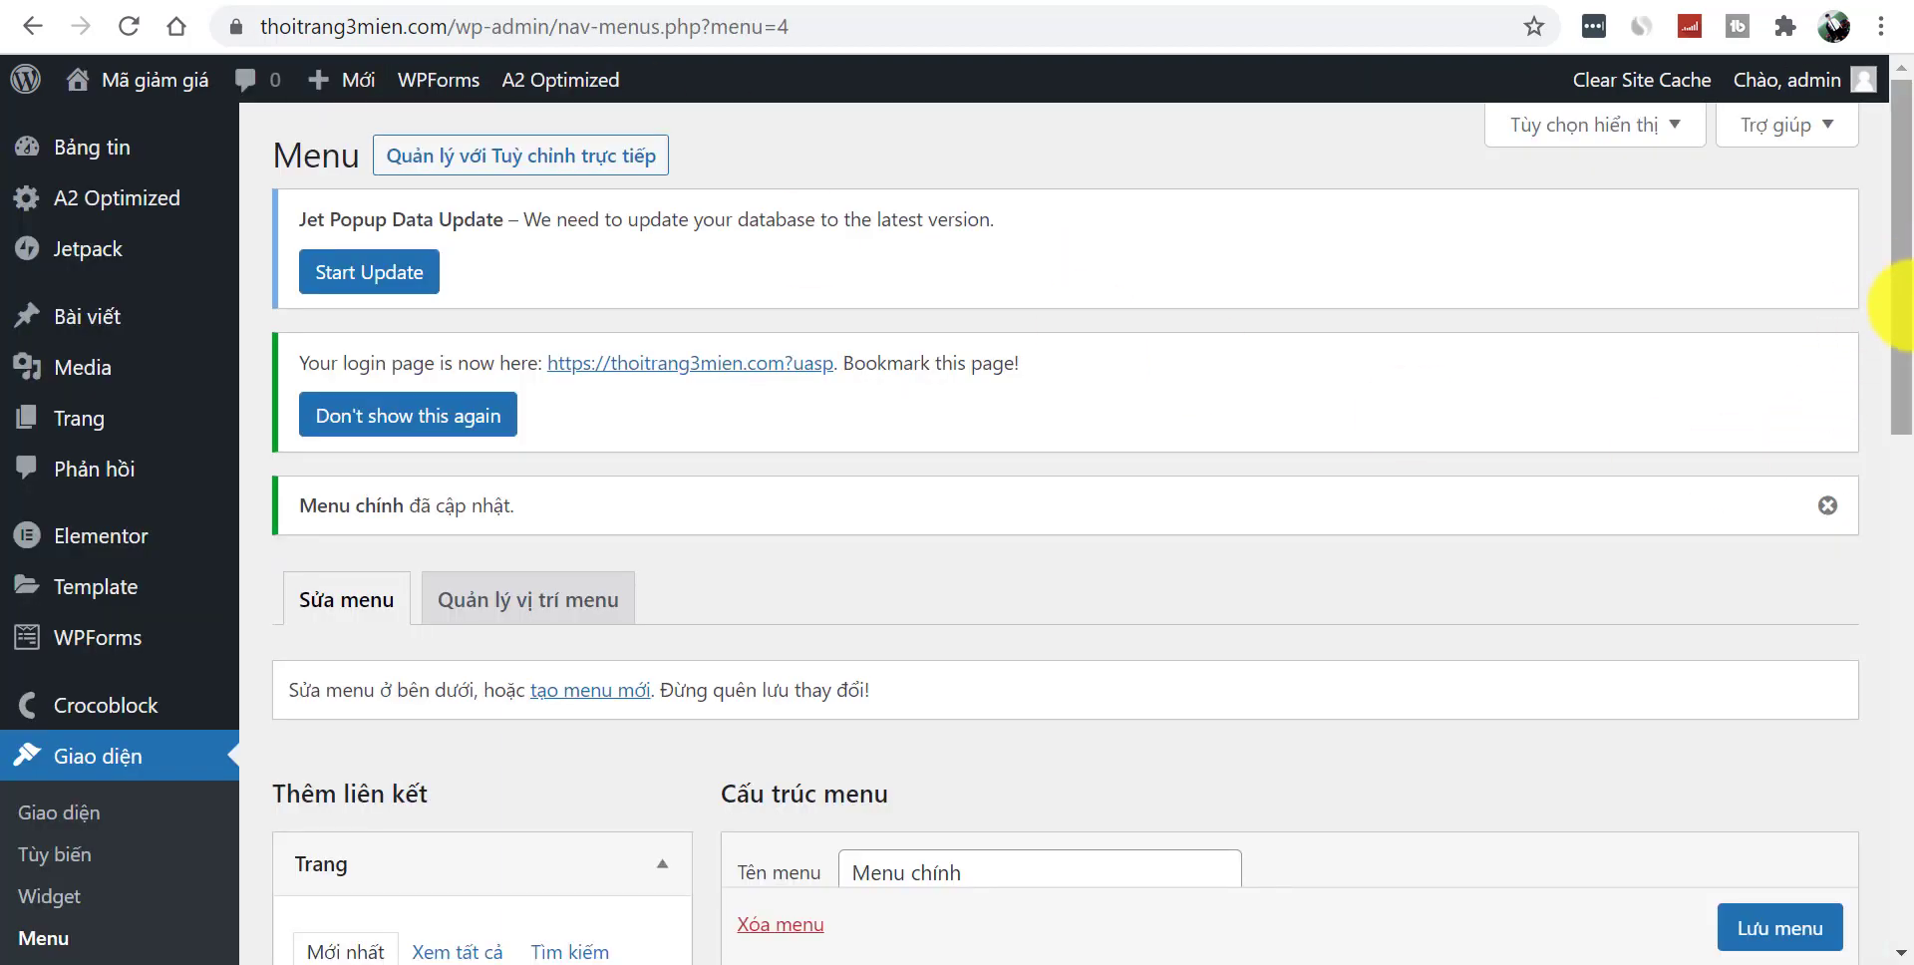
left_click_drag(1894, 304, 1888, 608)
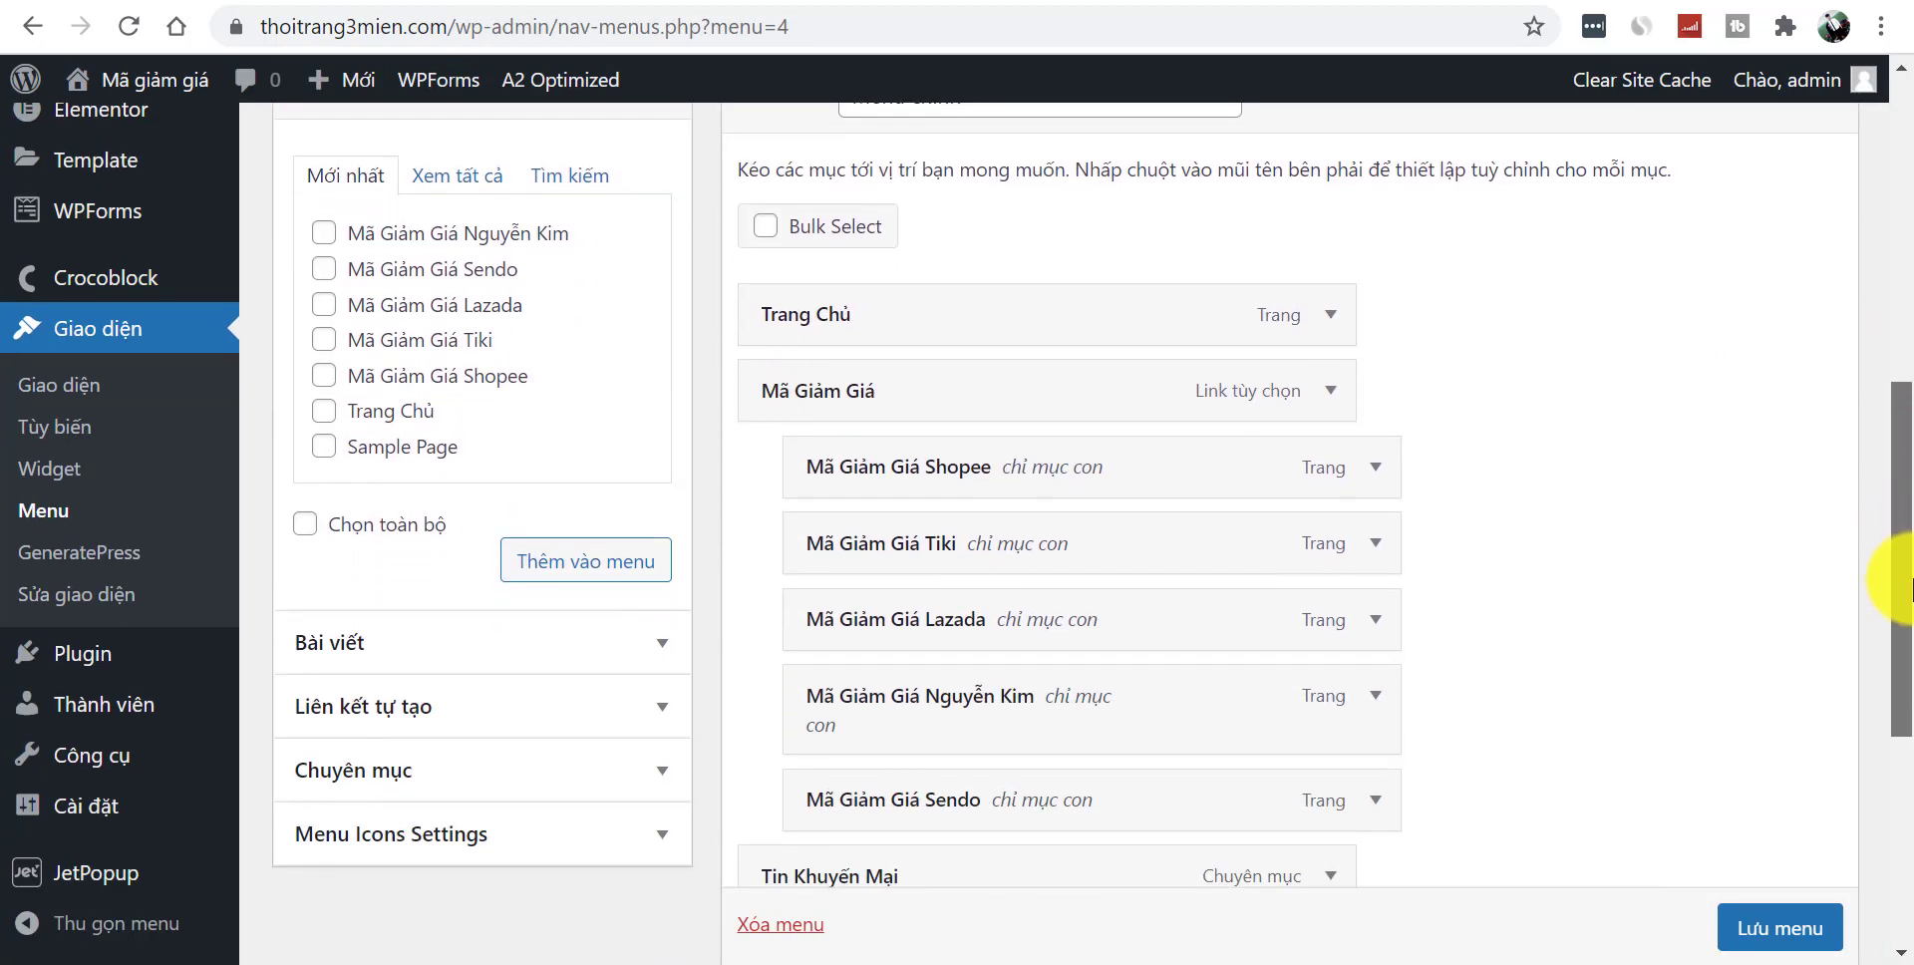
- Give the Mã Giảm Giá menu item the Tag icon
left_click(1343, 392)
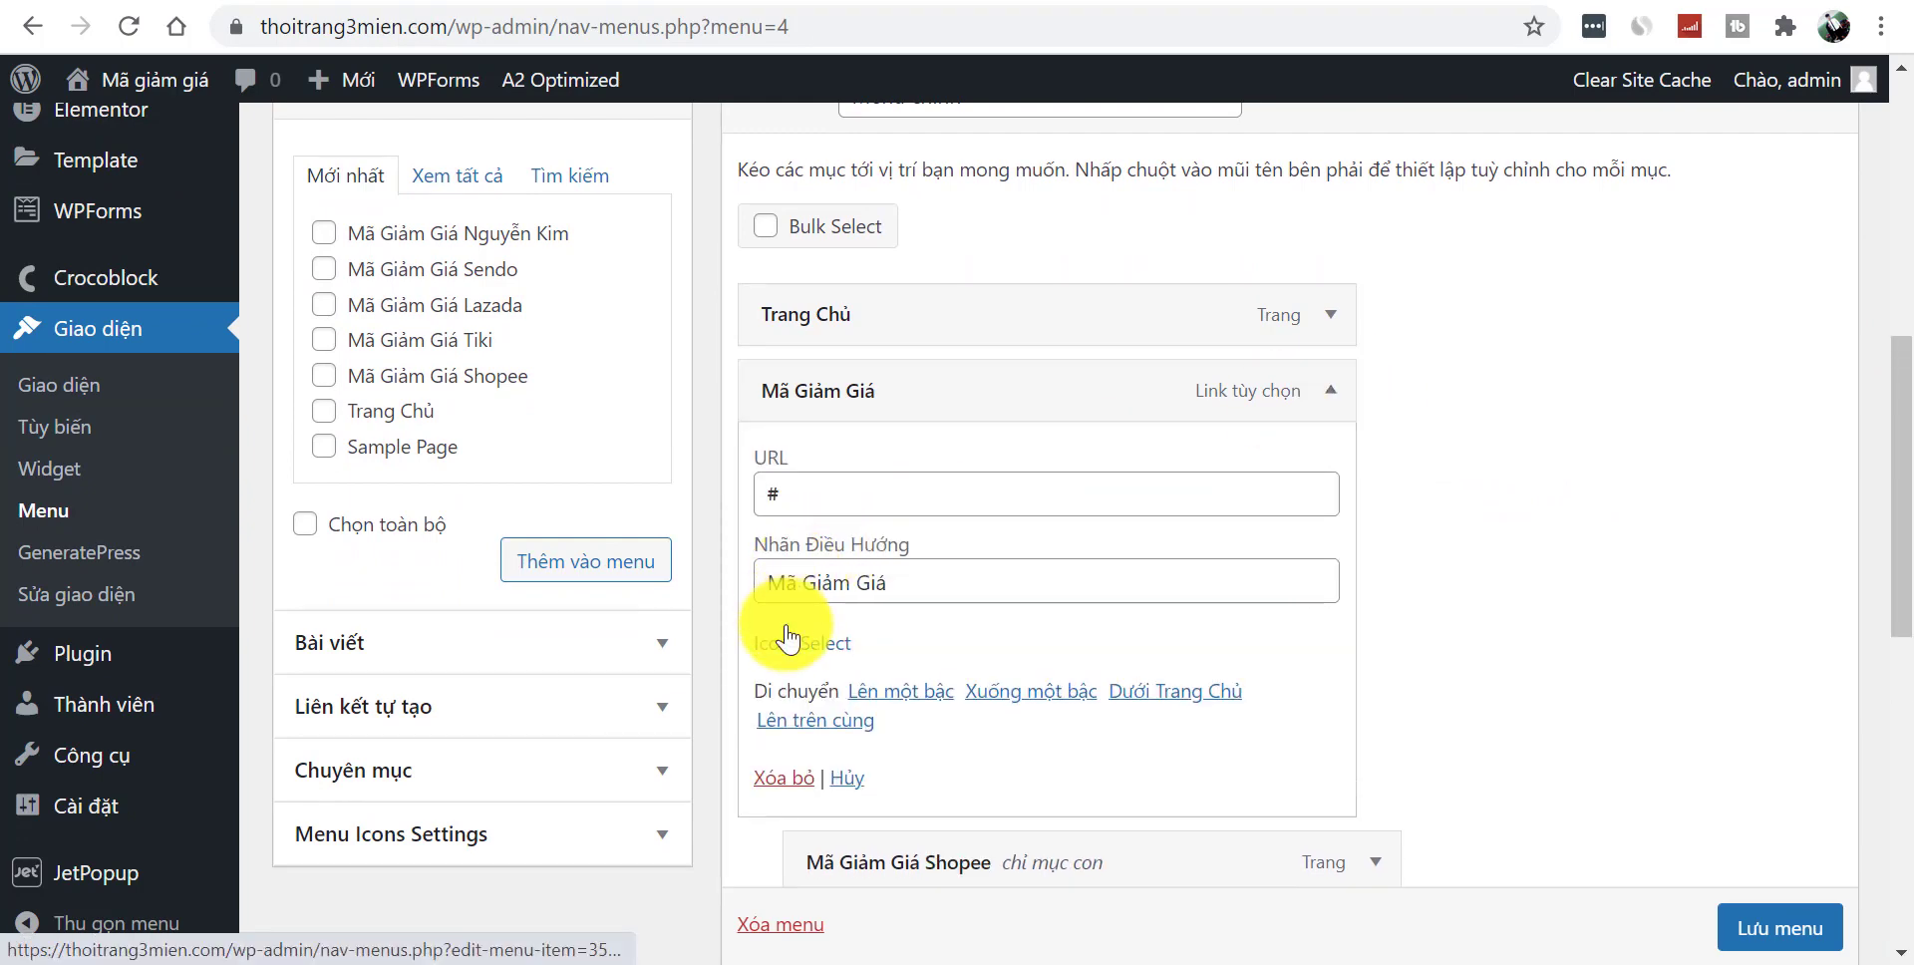
left_click(828, 654)
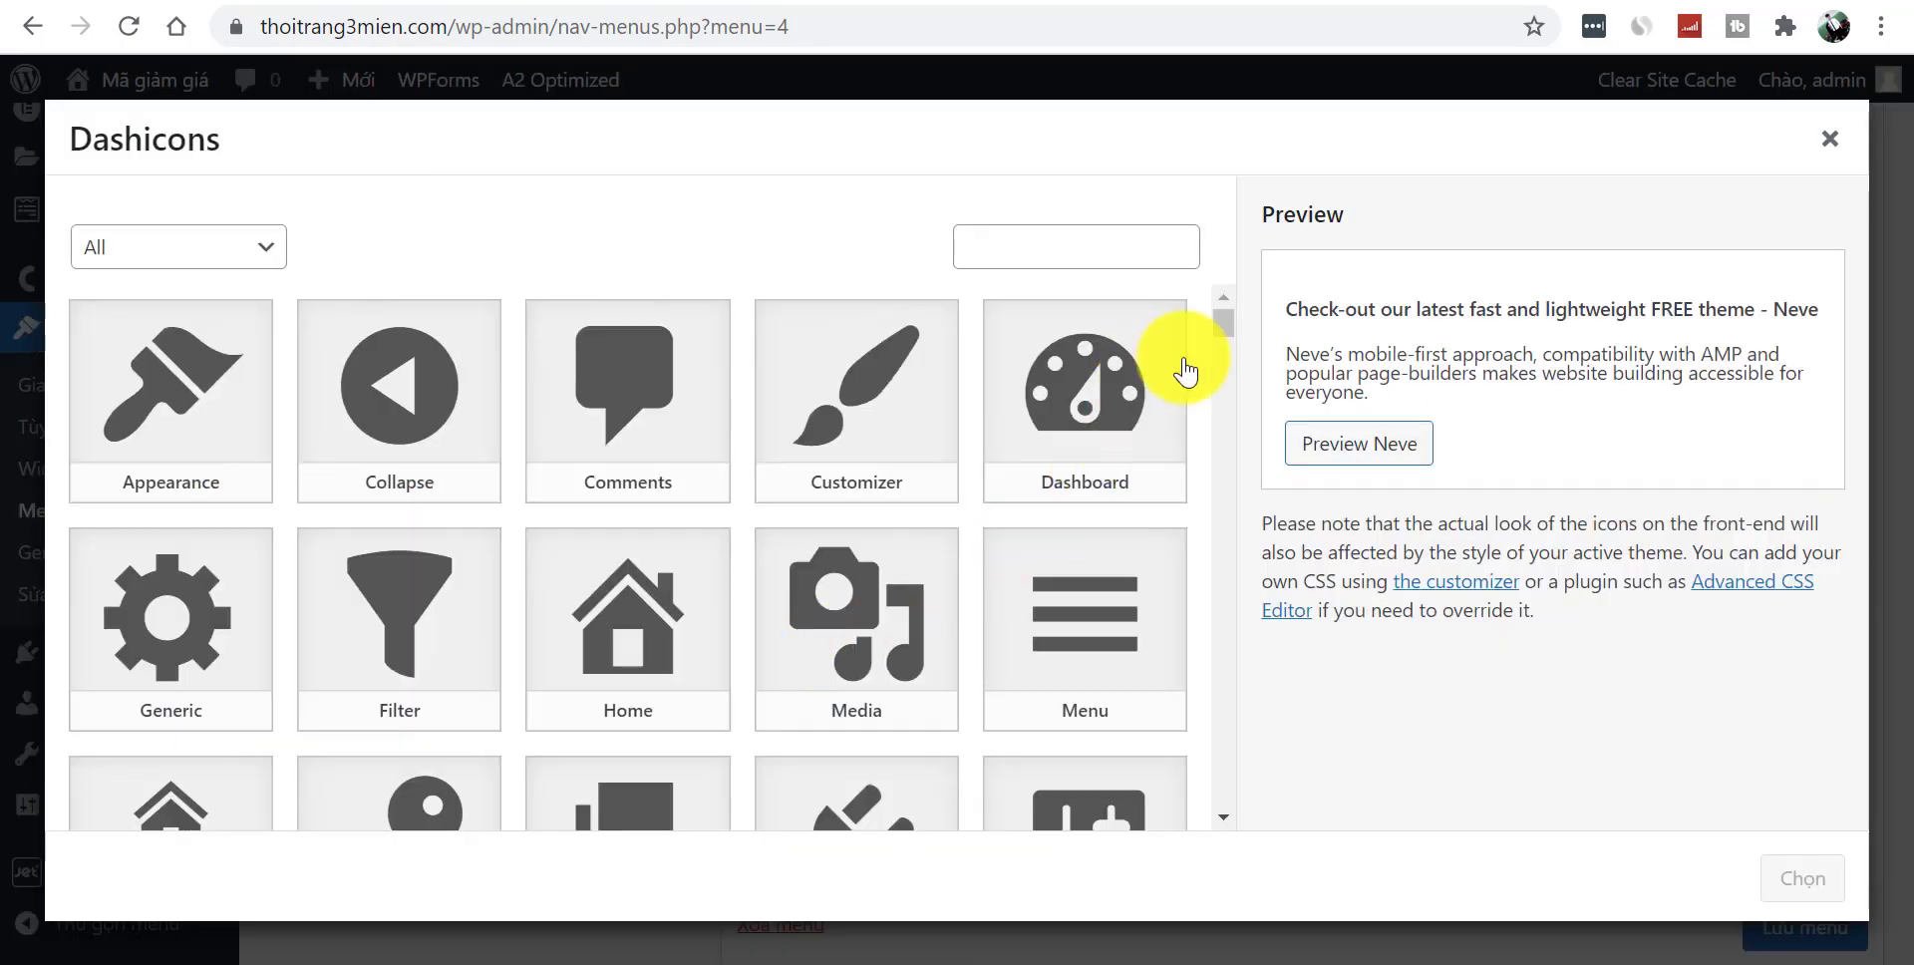
left_click(1102, 246)
type("sal")
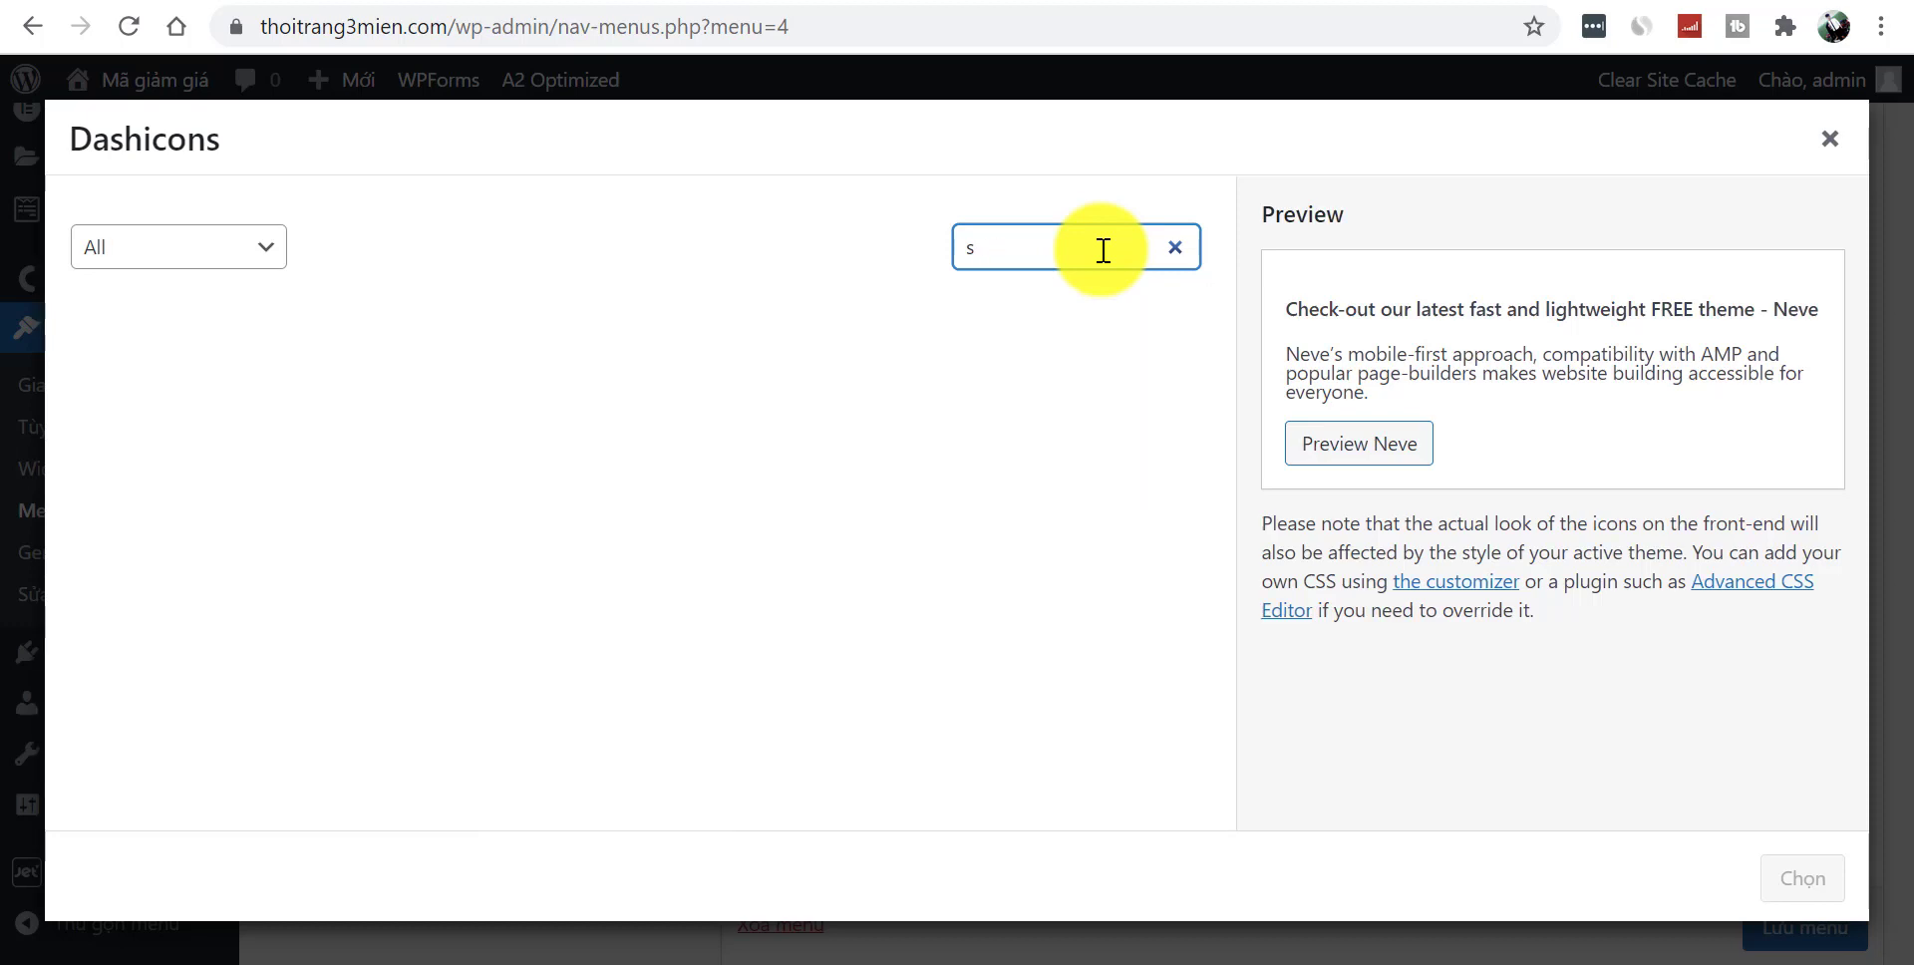
left_click_drag(1234, 323, 1216, 614)
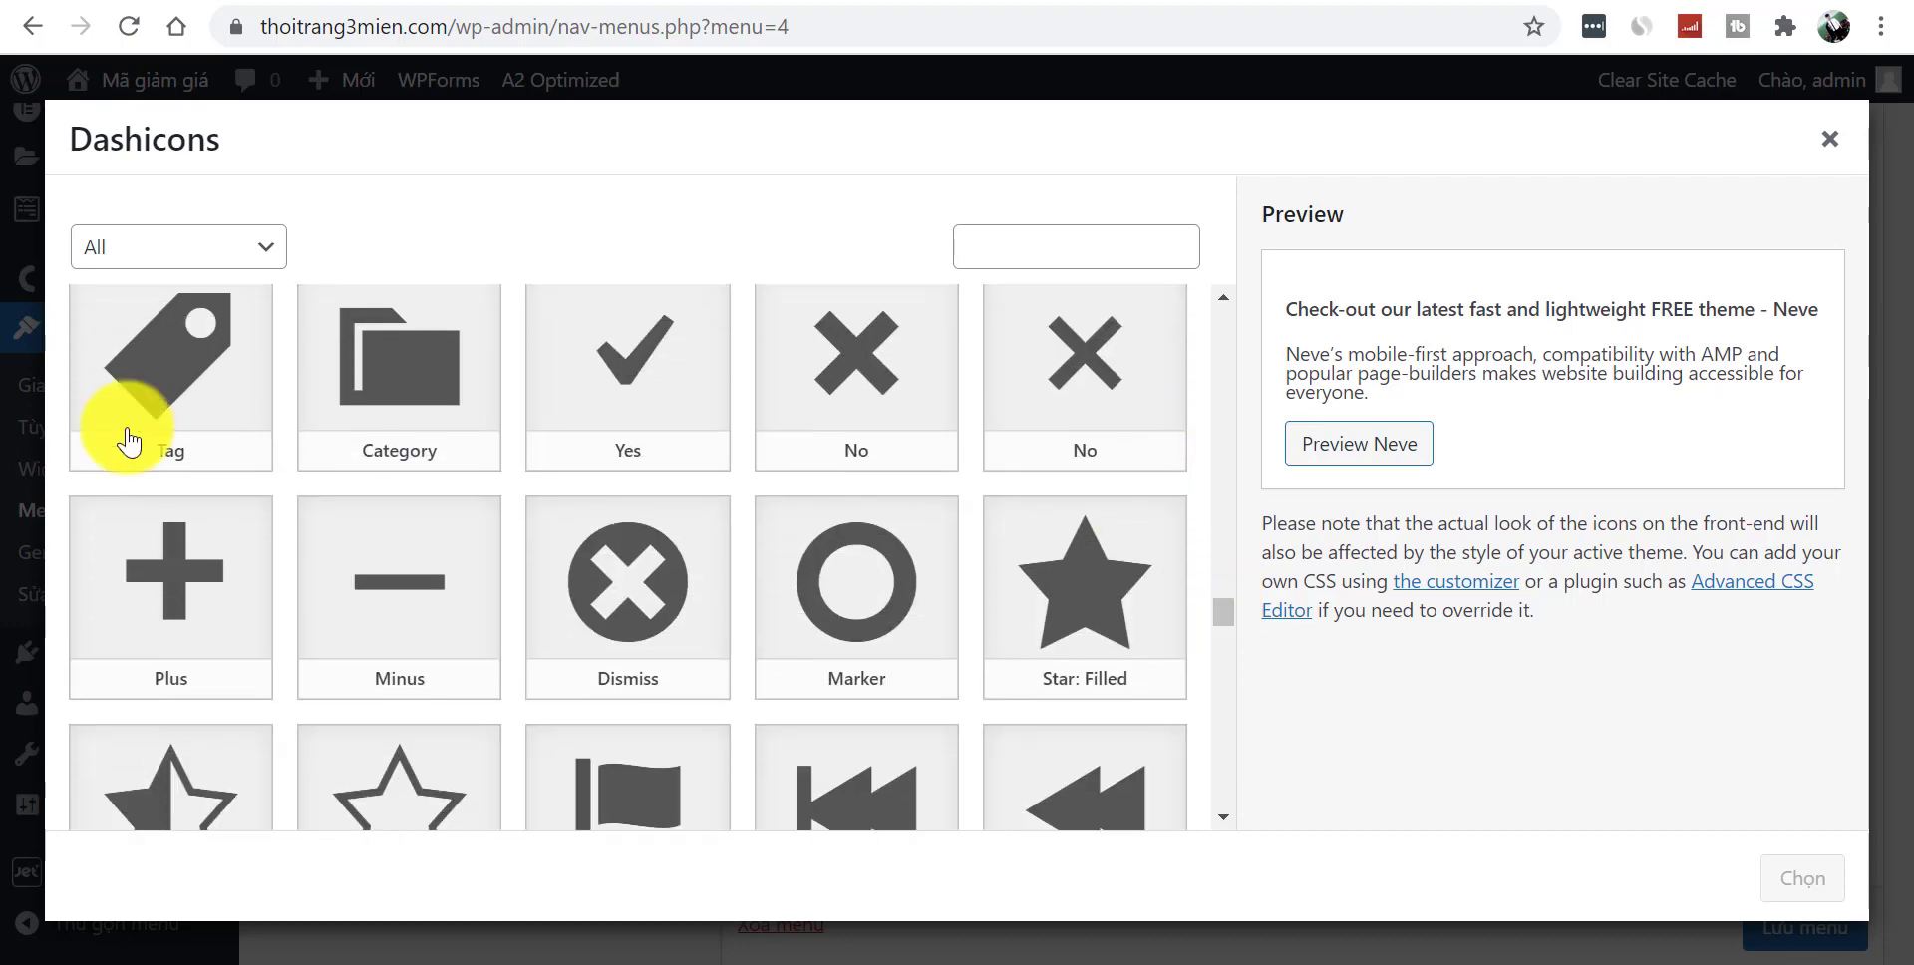
left_click(210, 363)
left_click(1803, 878)
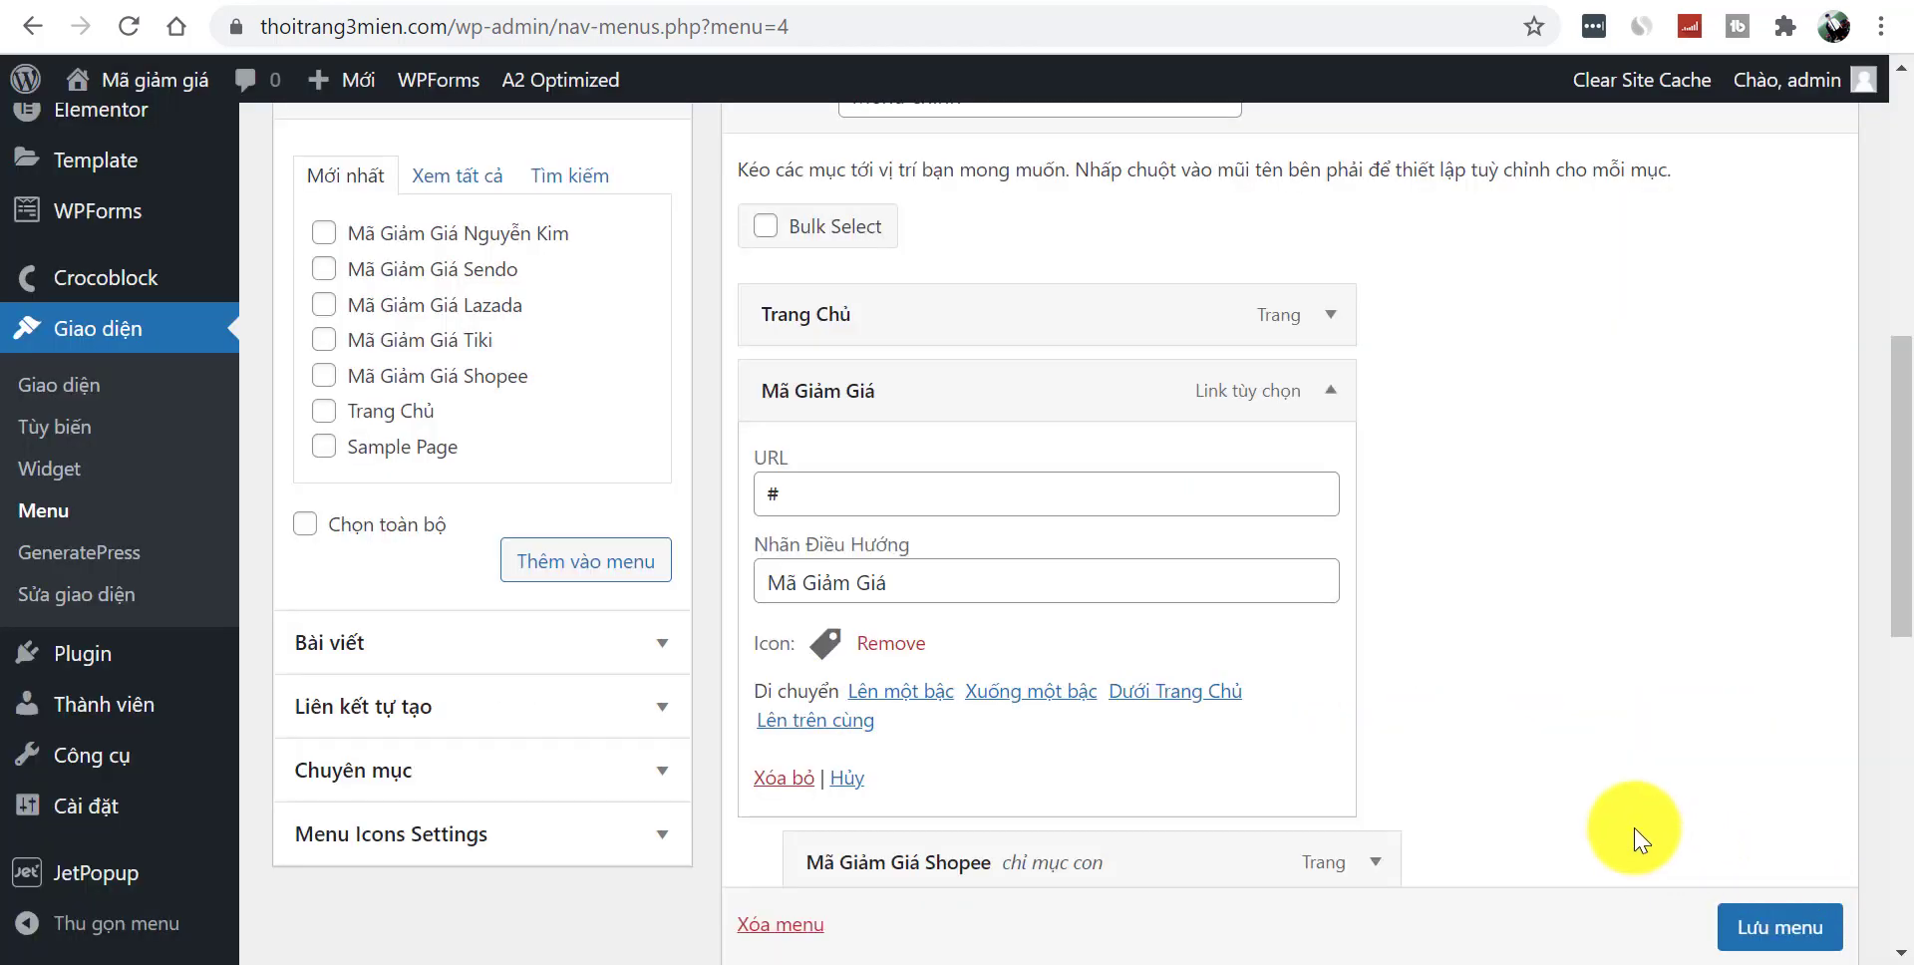
left_click(1330, 392)
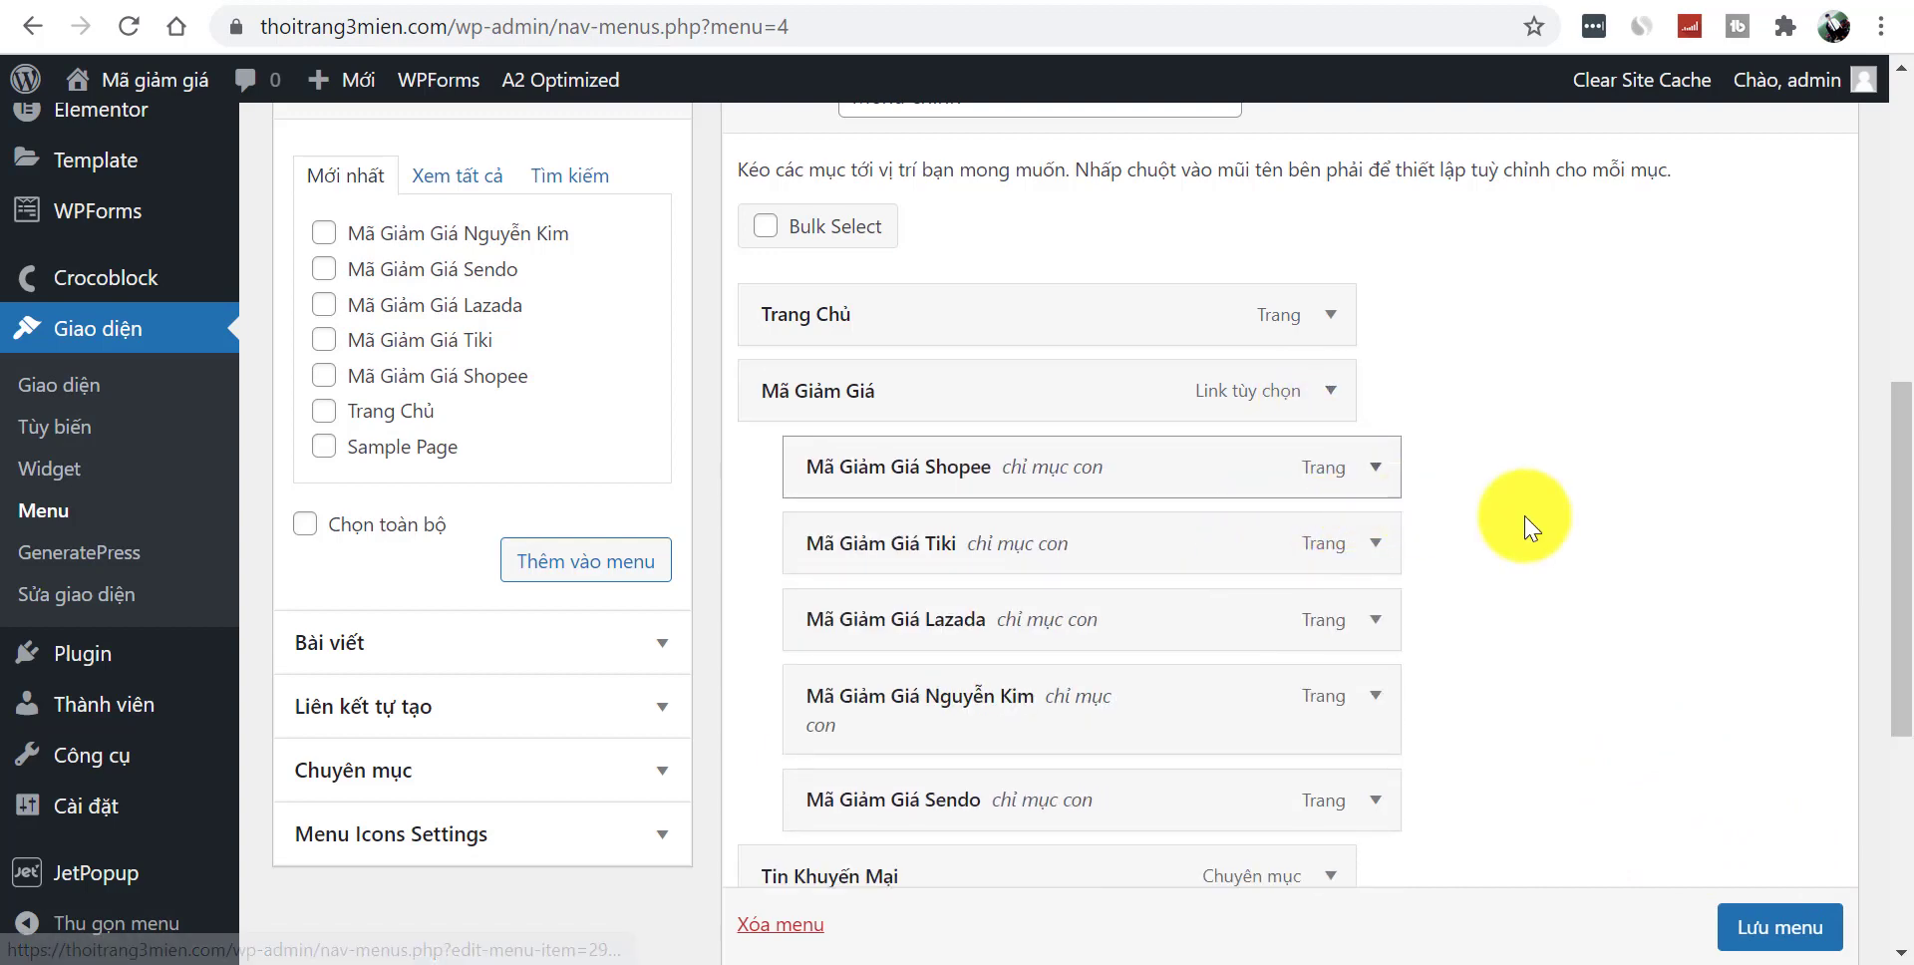
- Give the Tin Khuyến Mại menu item the Cart icon
left_click_drag(1898, 504, 1709, 643)
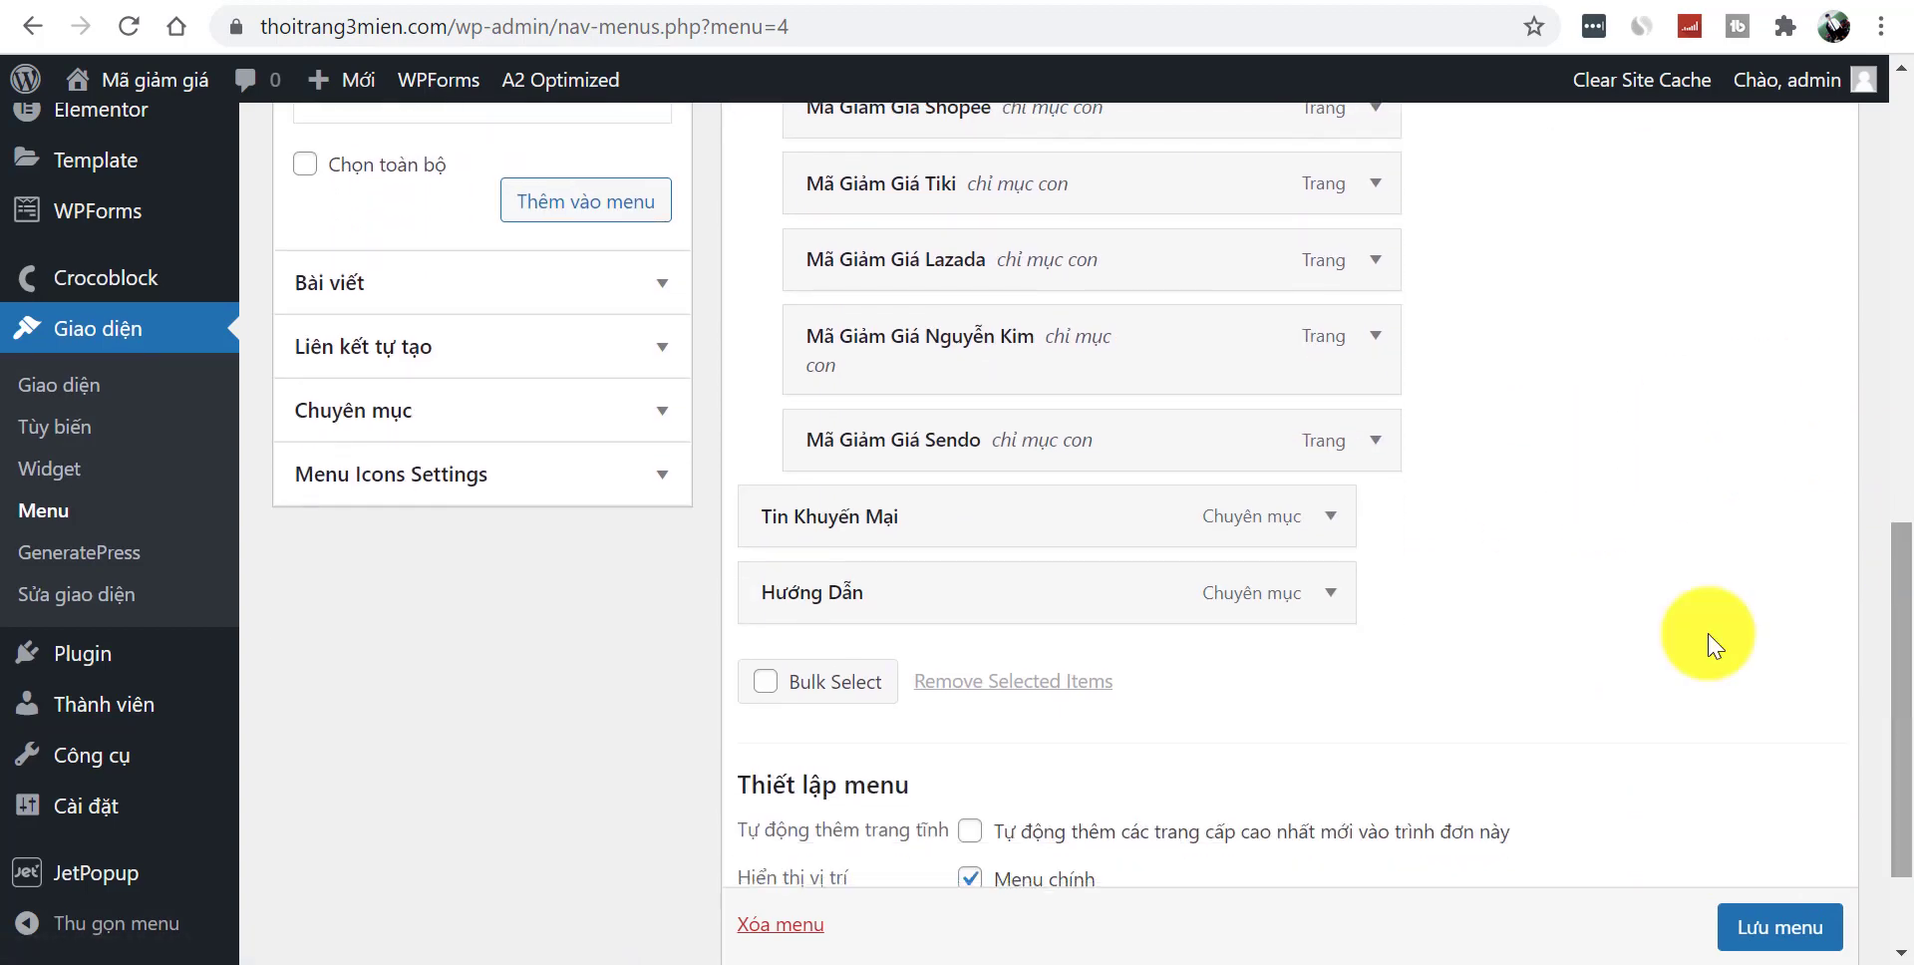
left_click(1331, 517)
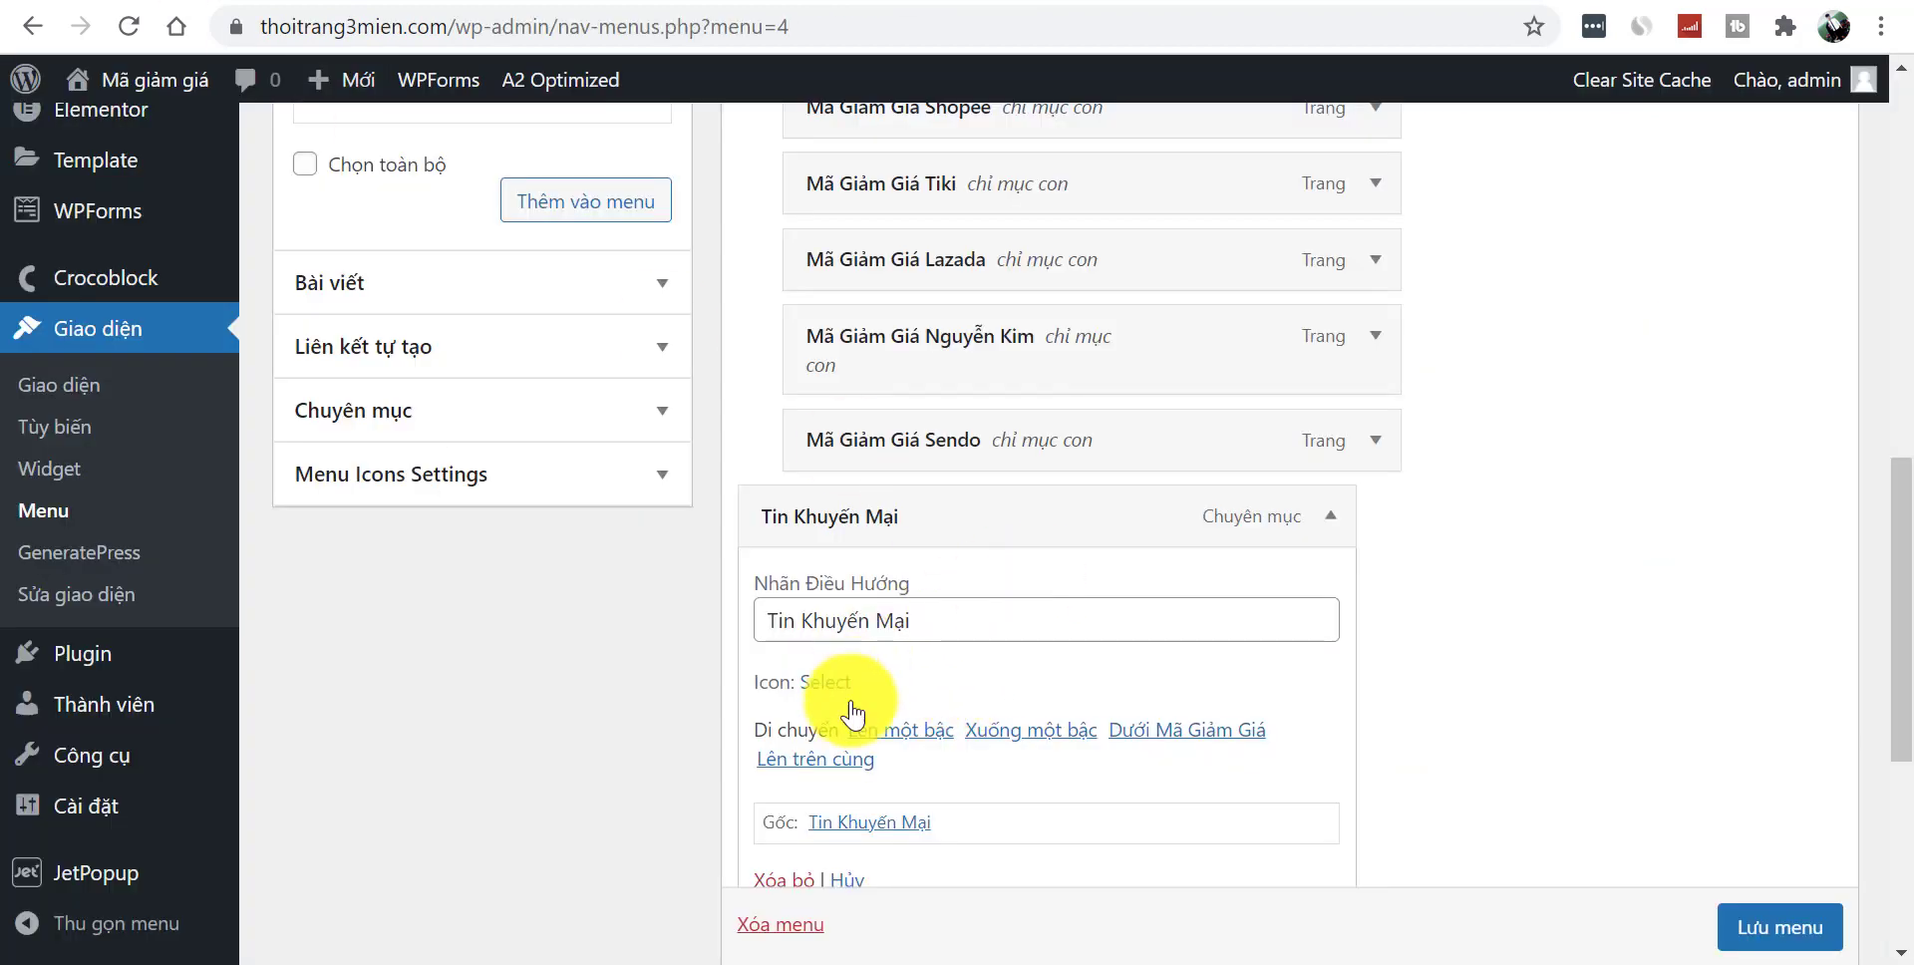
left_click(816, 698)
left_click(1000, 242)
type("cà")
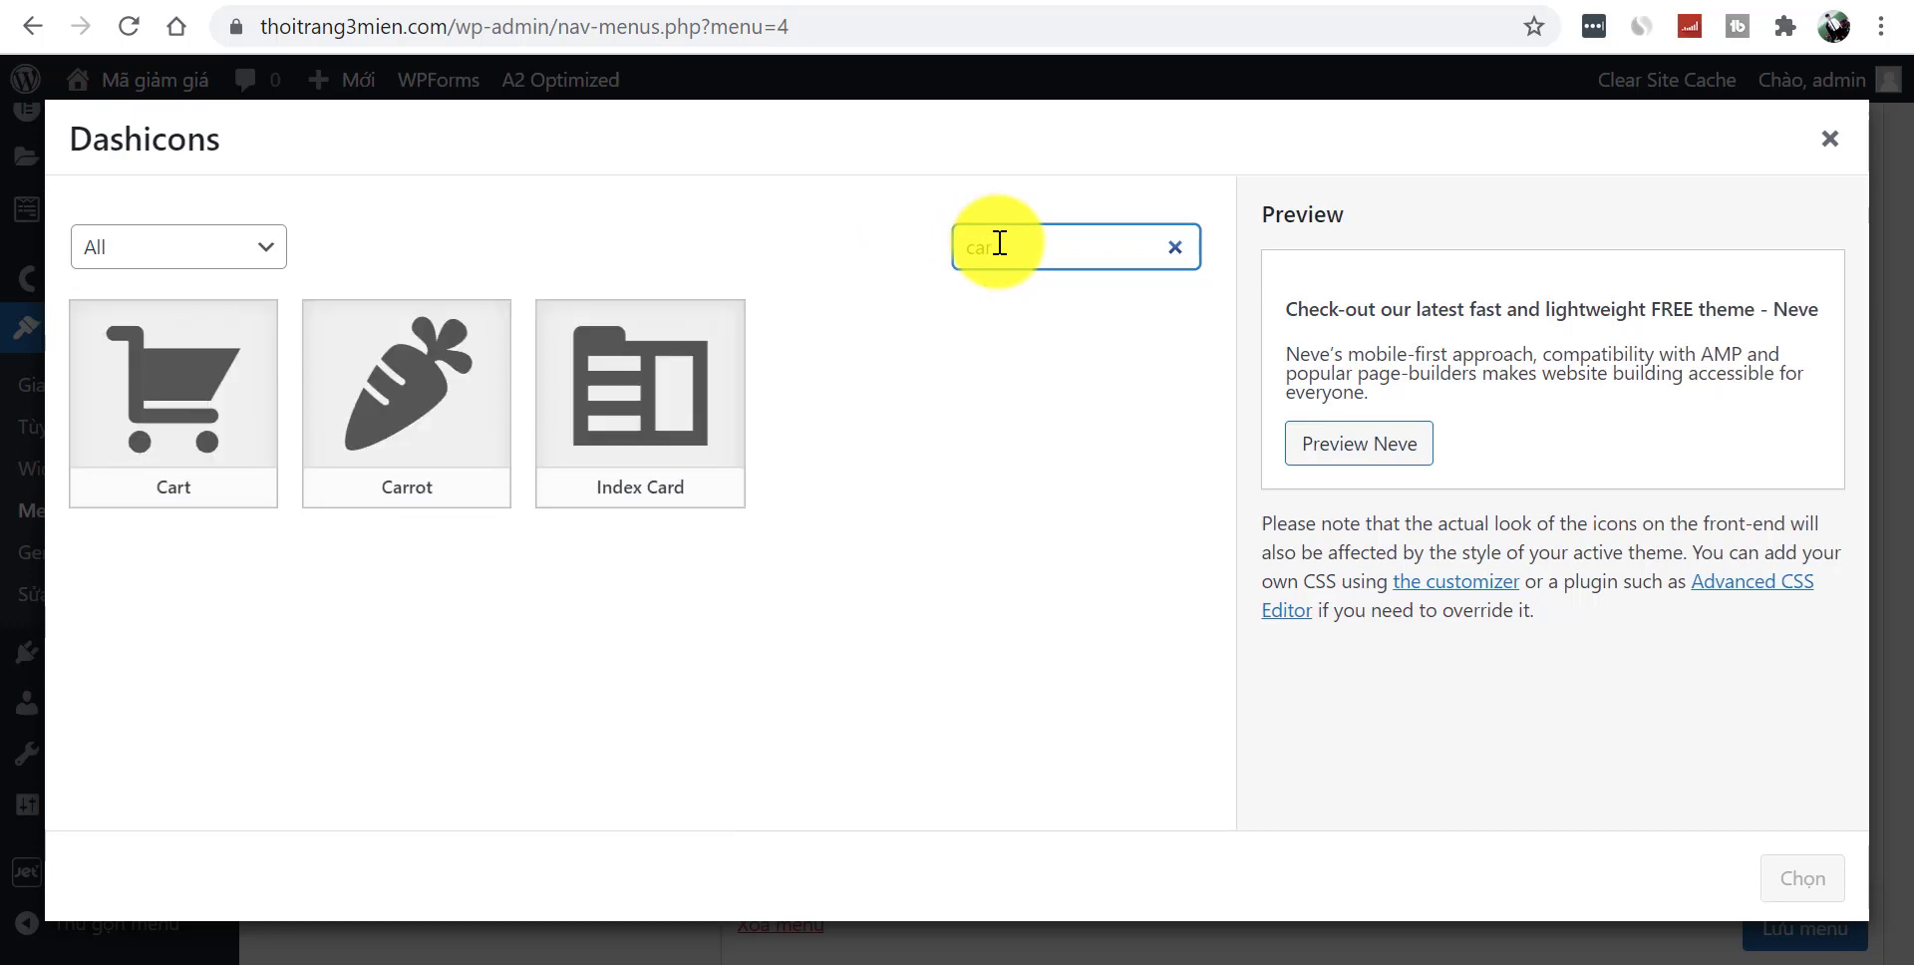
type("t")
left_click(206, 396)
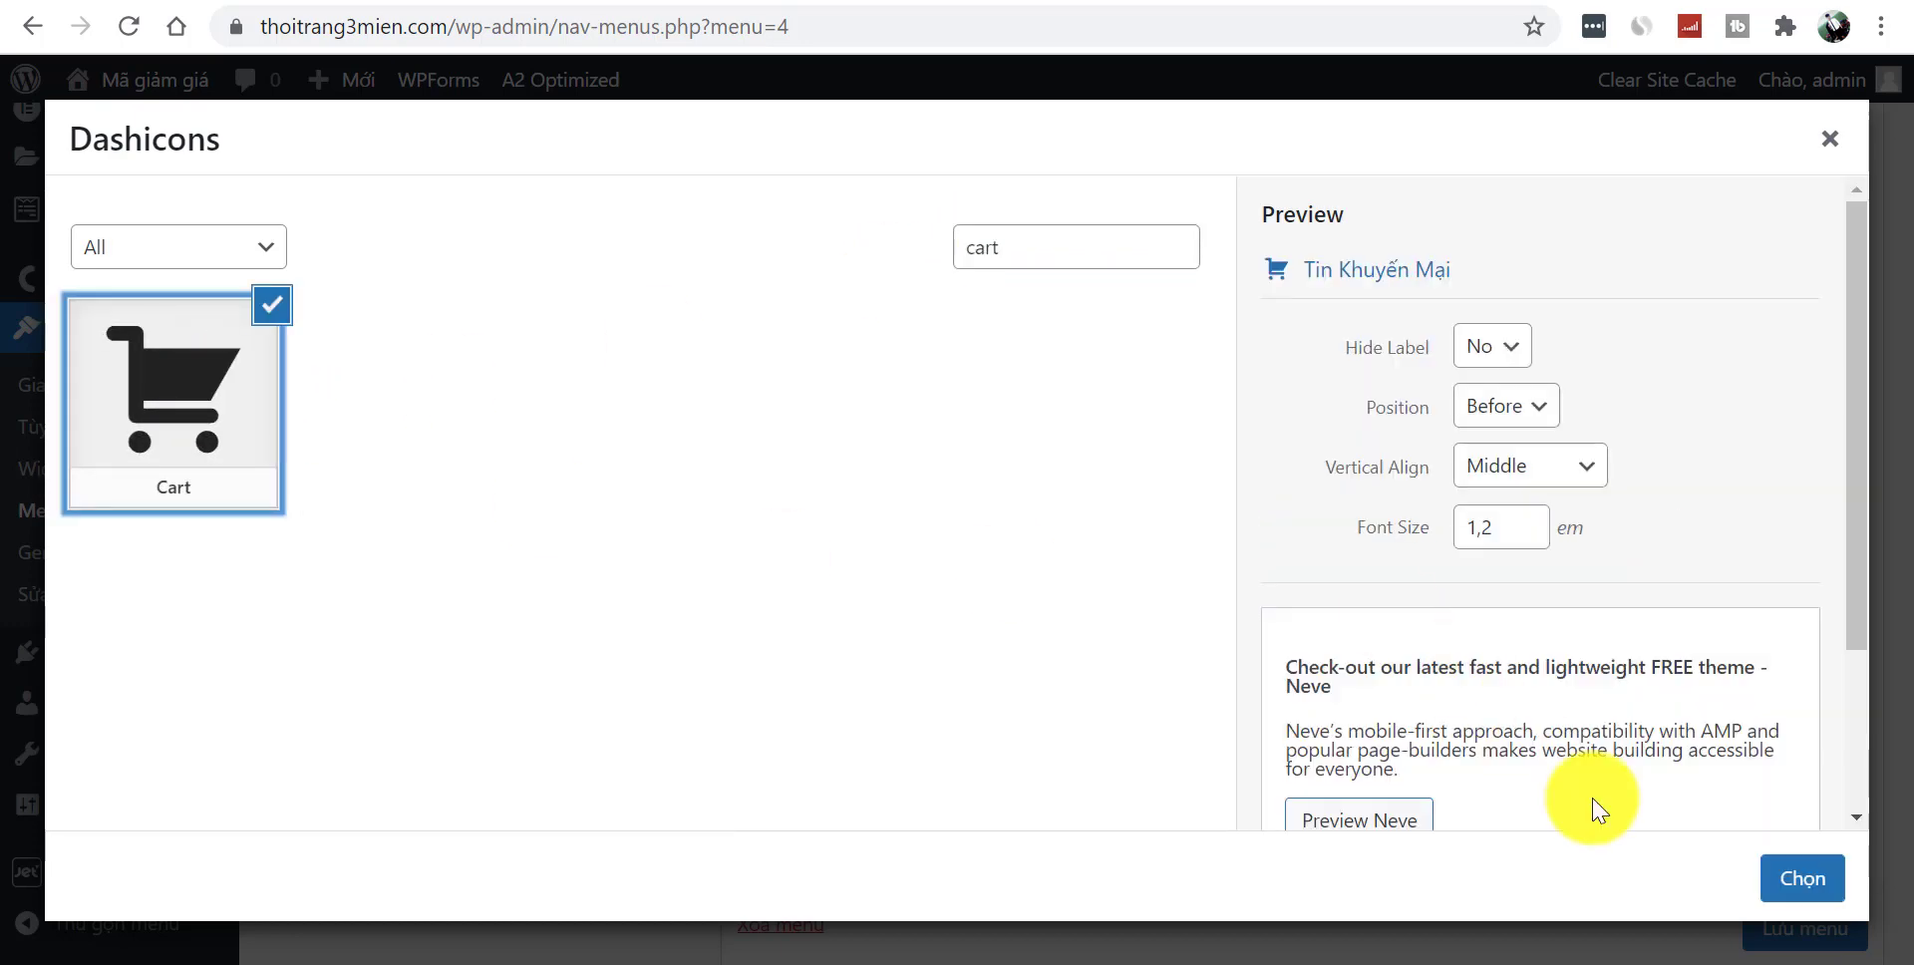
left_click(1792, 885)
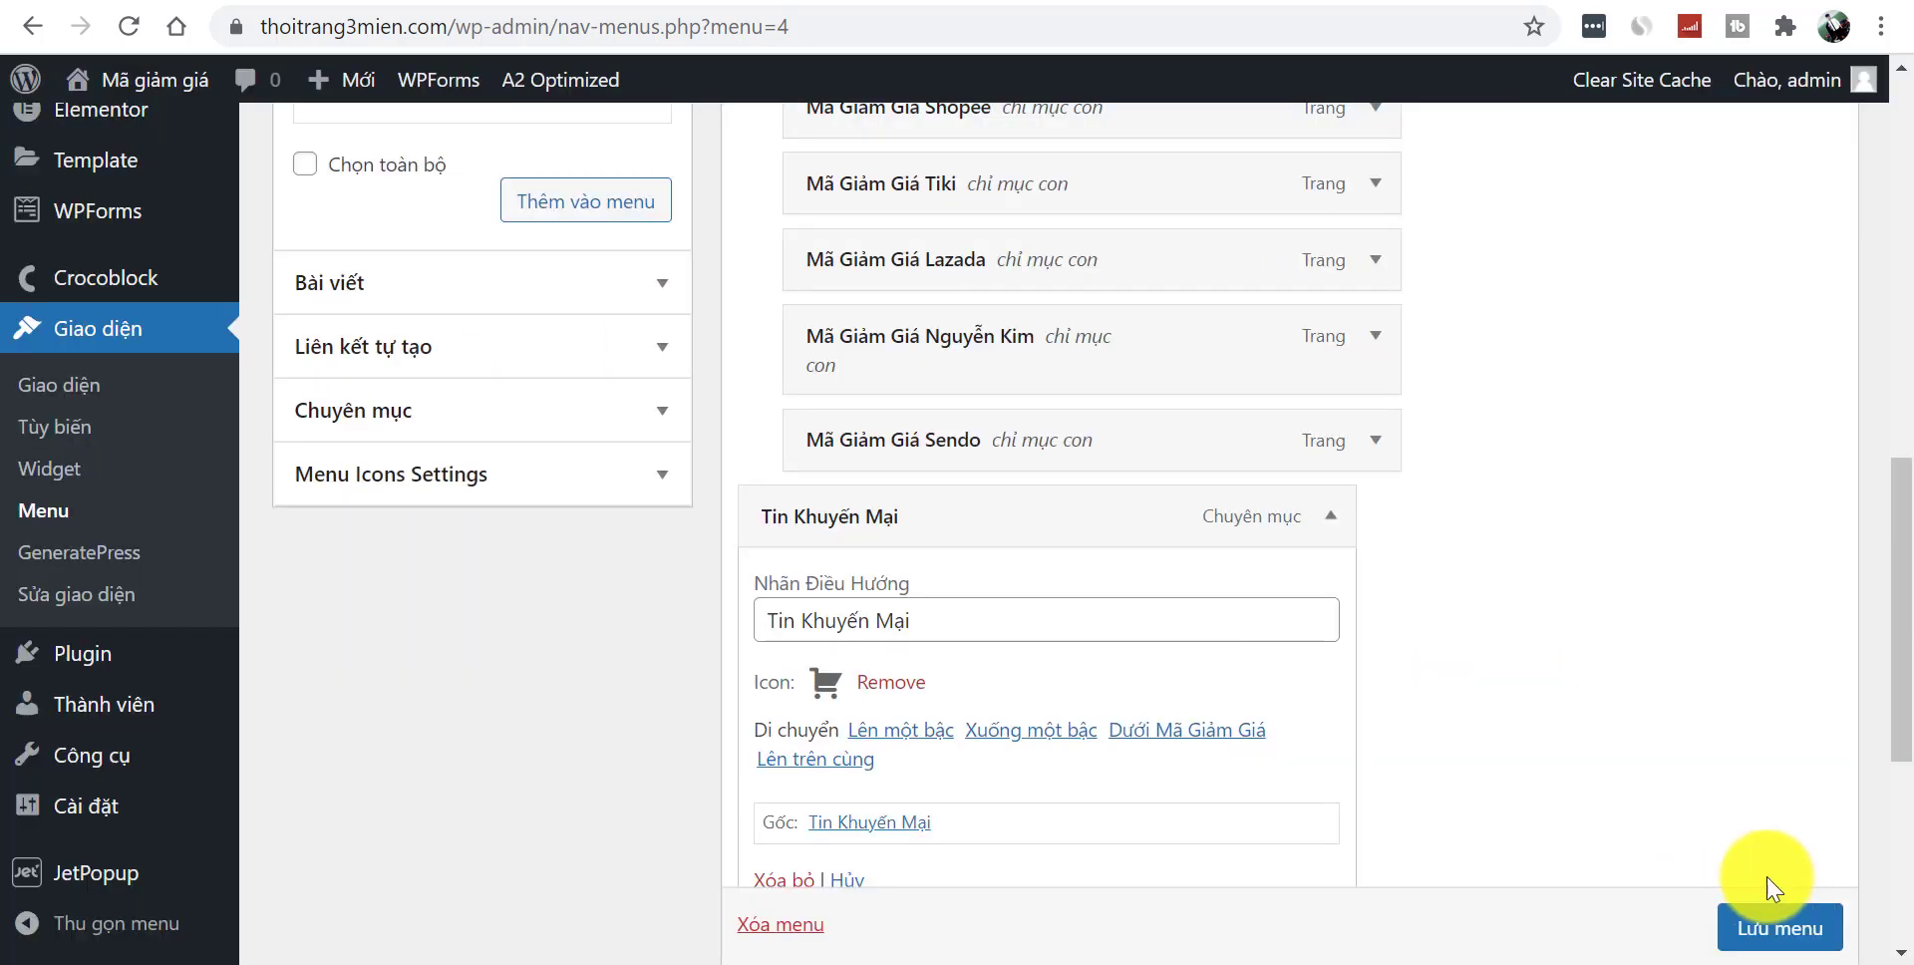
left_click(1331, 517)
- Give the Hướng Dẫn menu item the Menu icon
left_click(1331, 594)
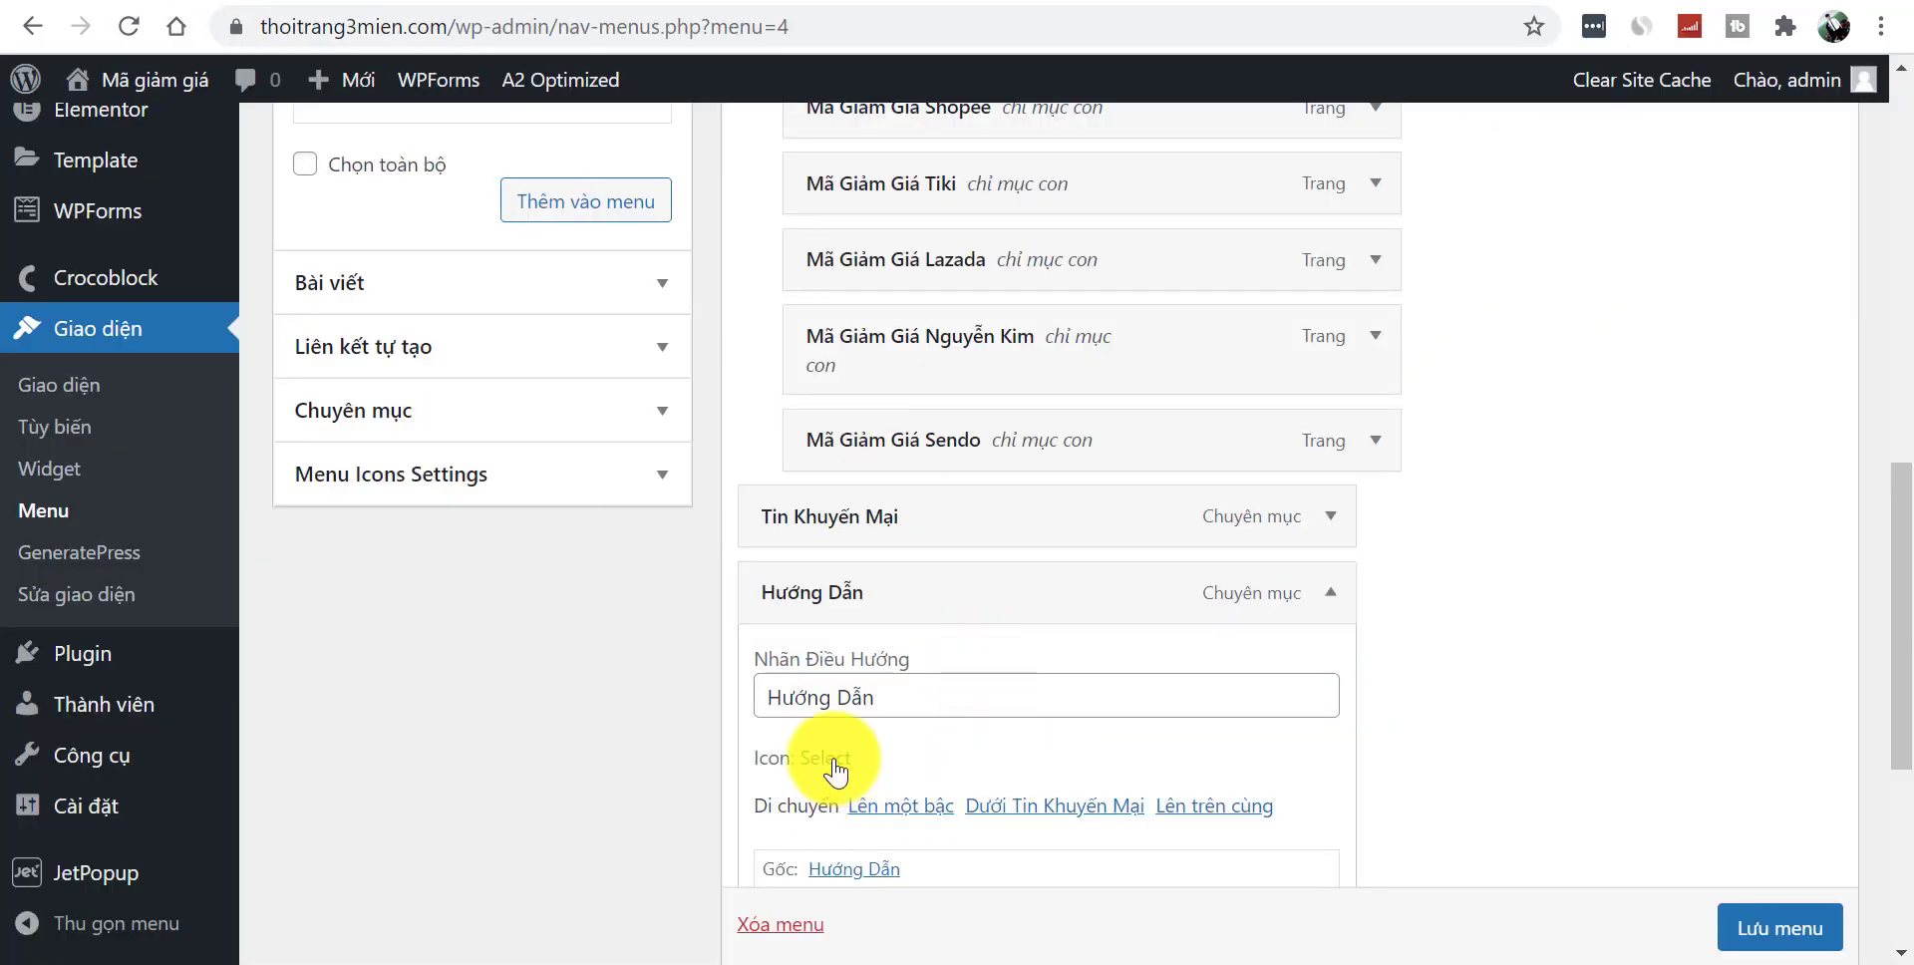
left_click(849, 776)
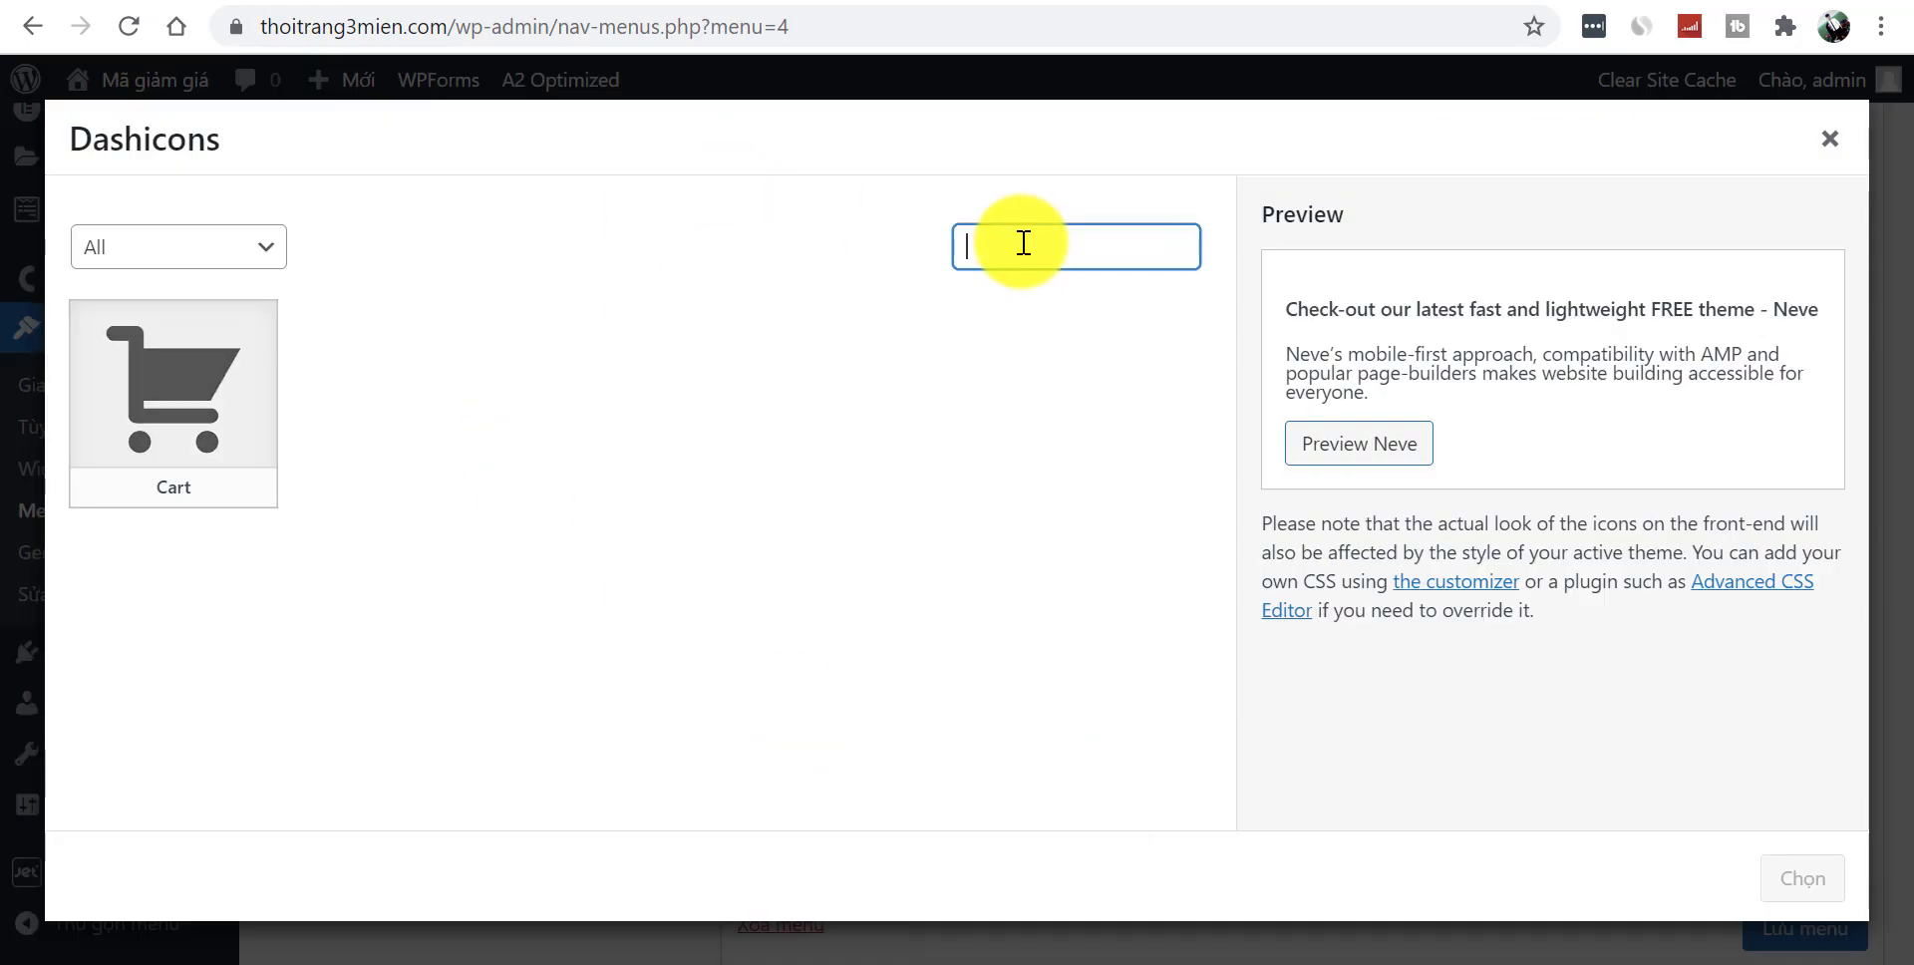
type("menu")
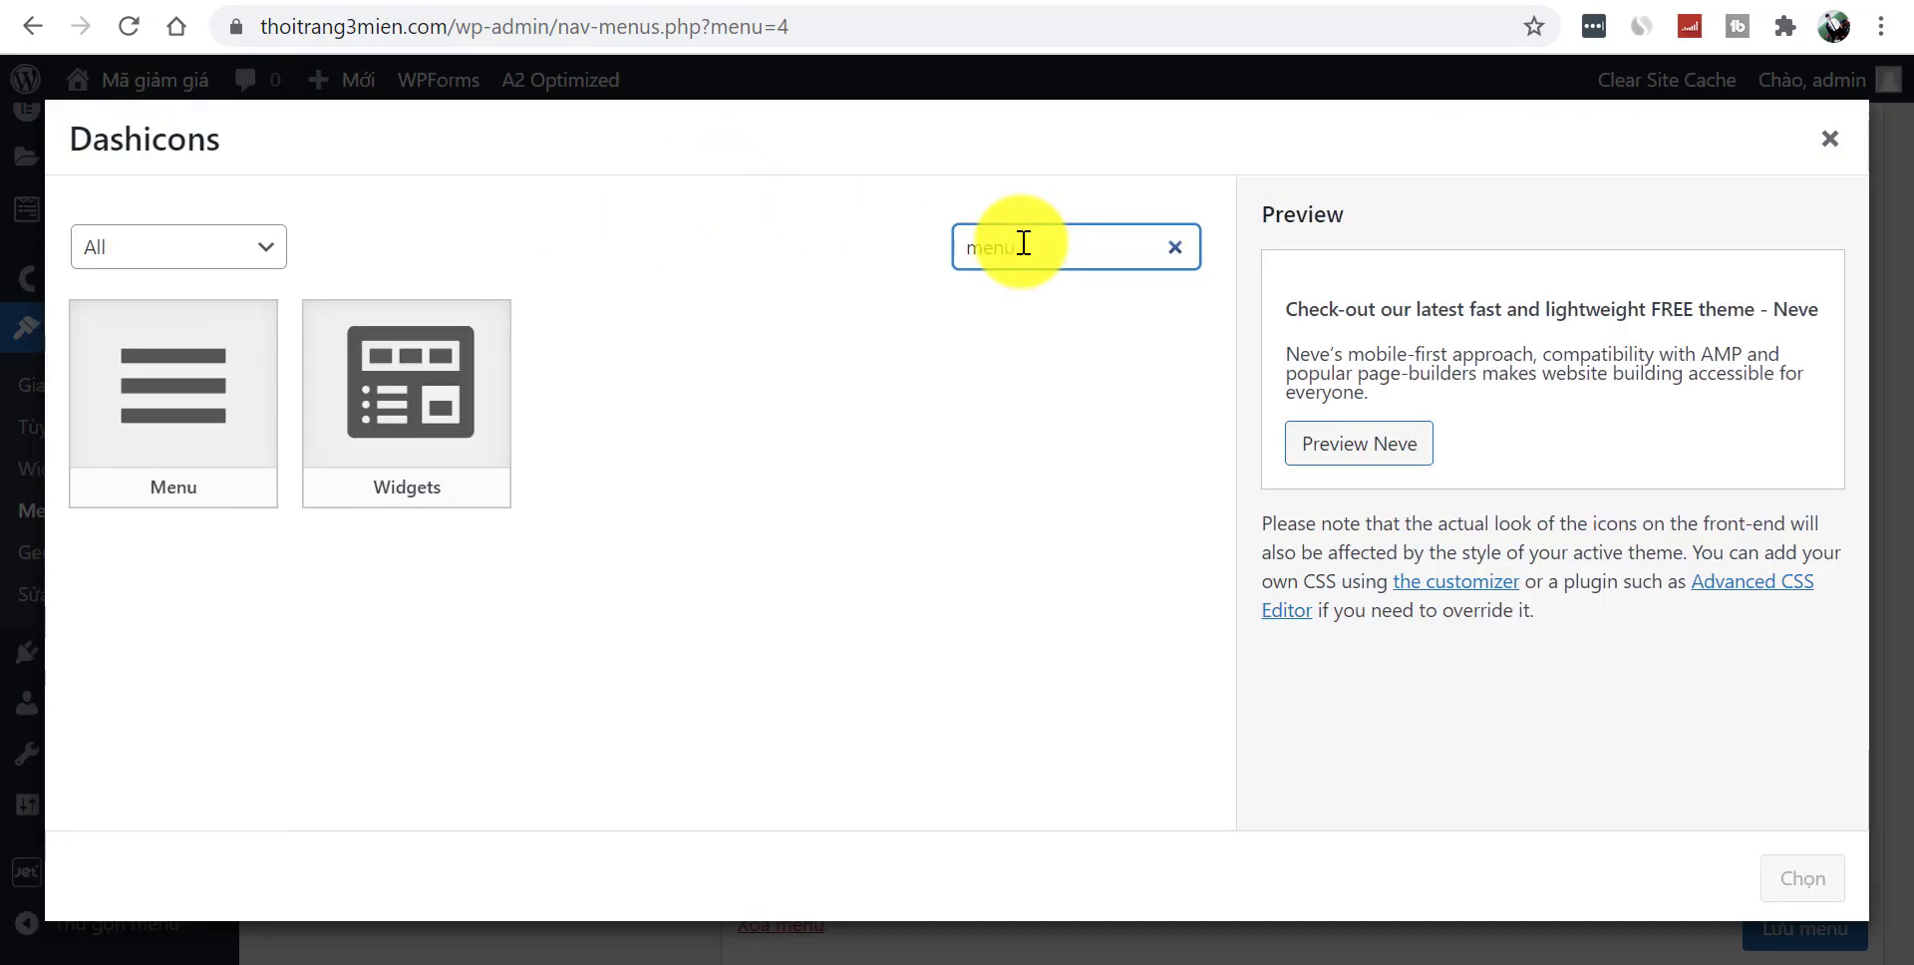
left_click(154, 389)
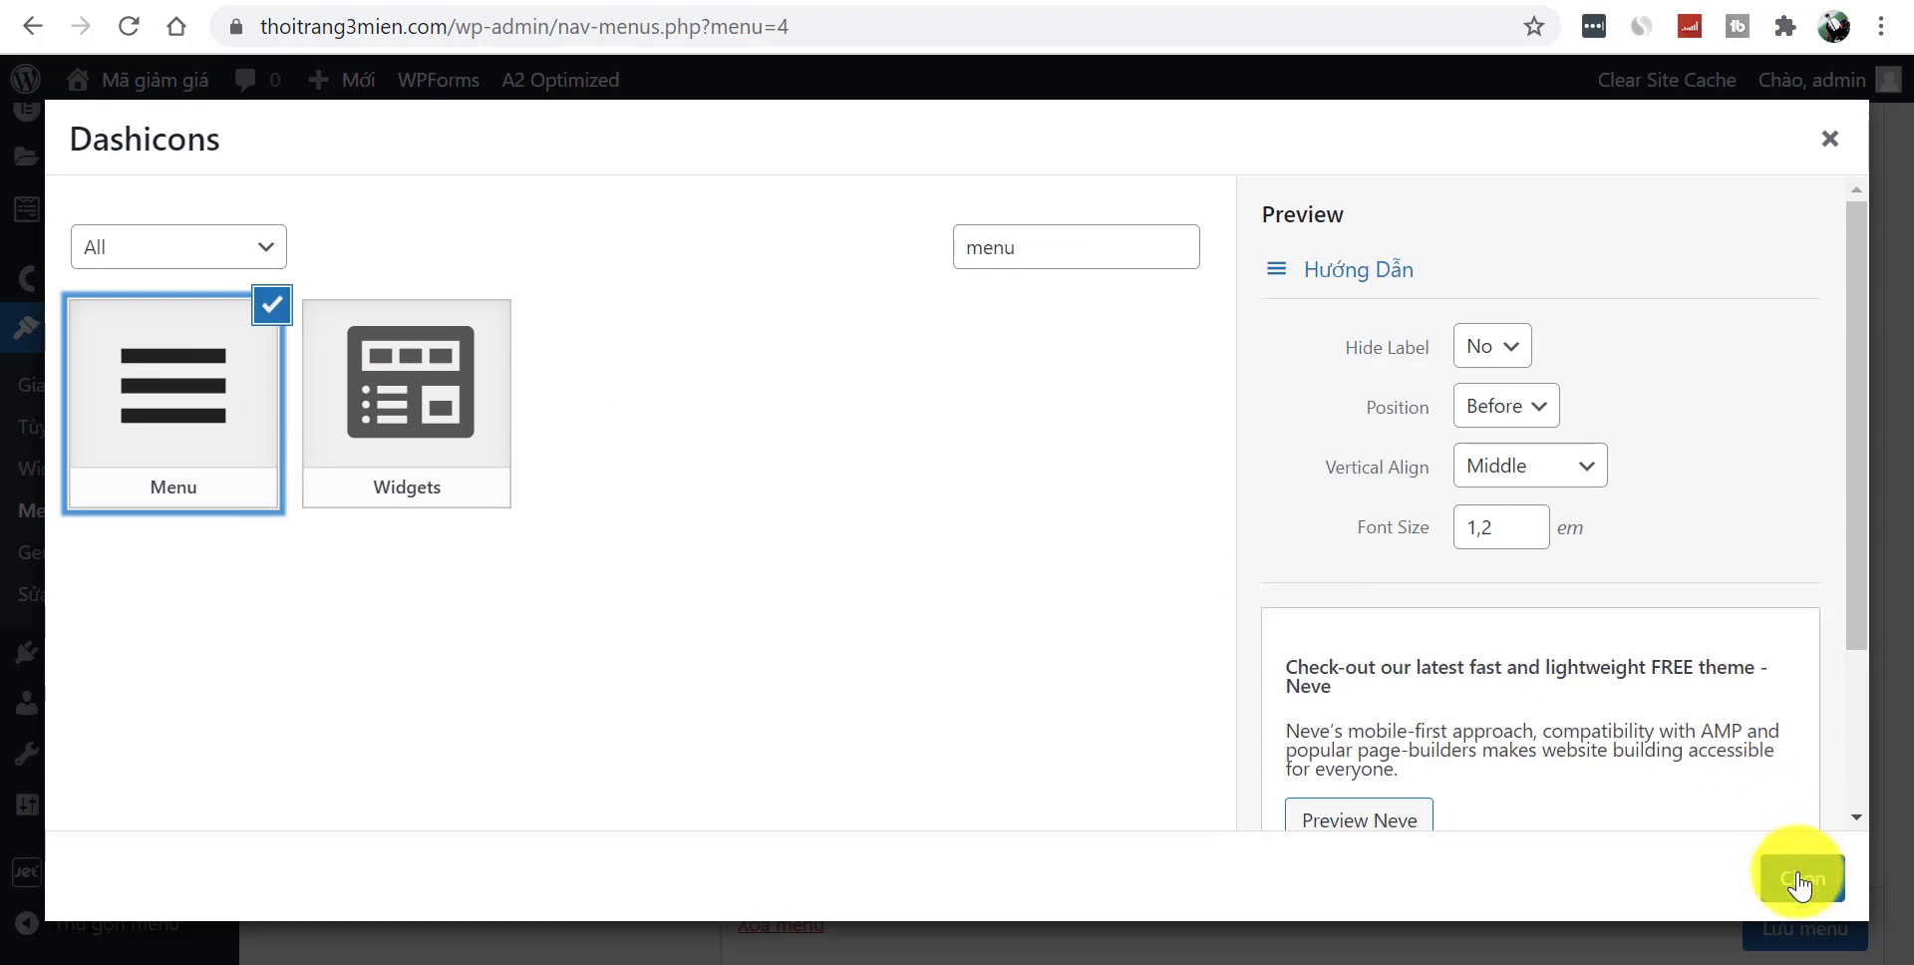
left_click(1801, 880)
left_click(1335, 593)
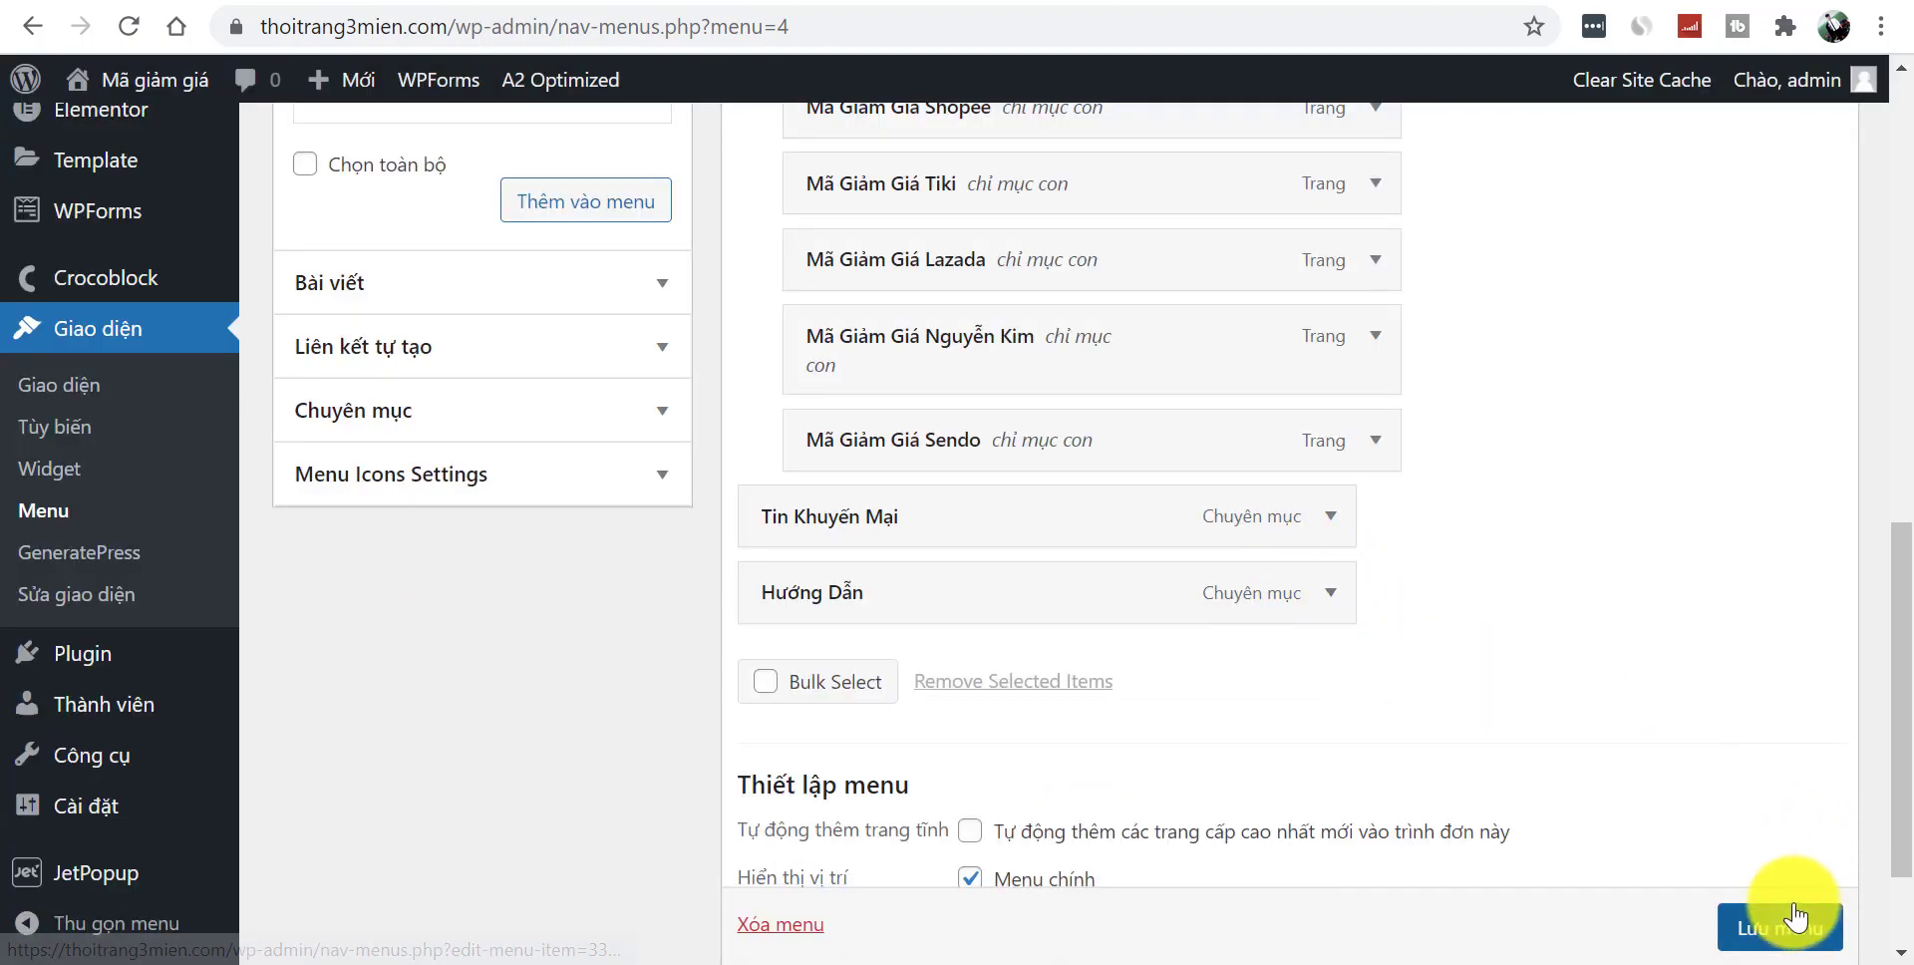
- Save the main menu and reload the front page to verify the menu icons
left_click(1790, 922)
scroll(1798, 925, "down", 1)
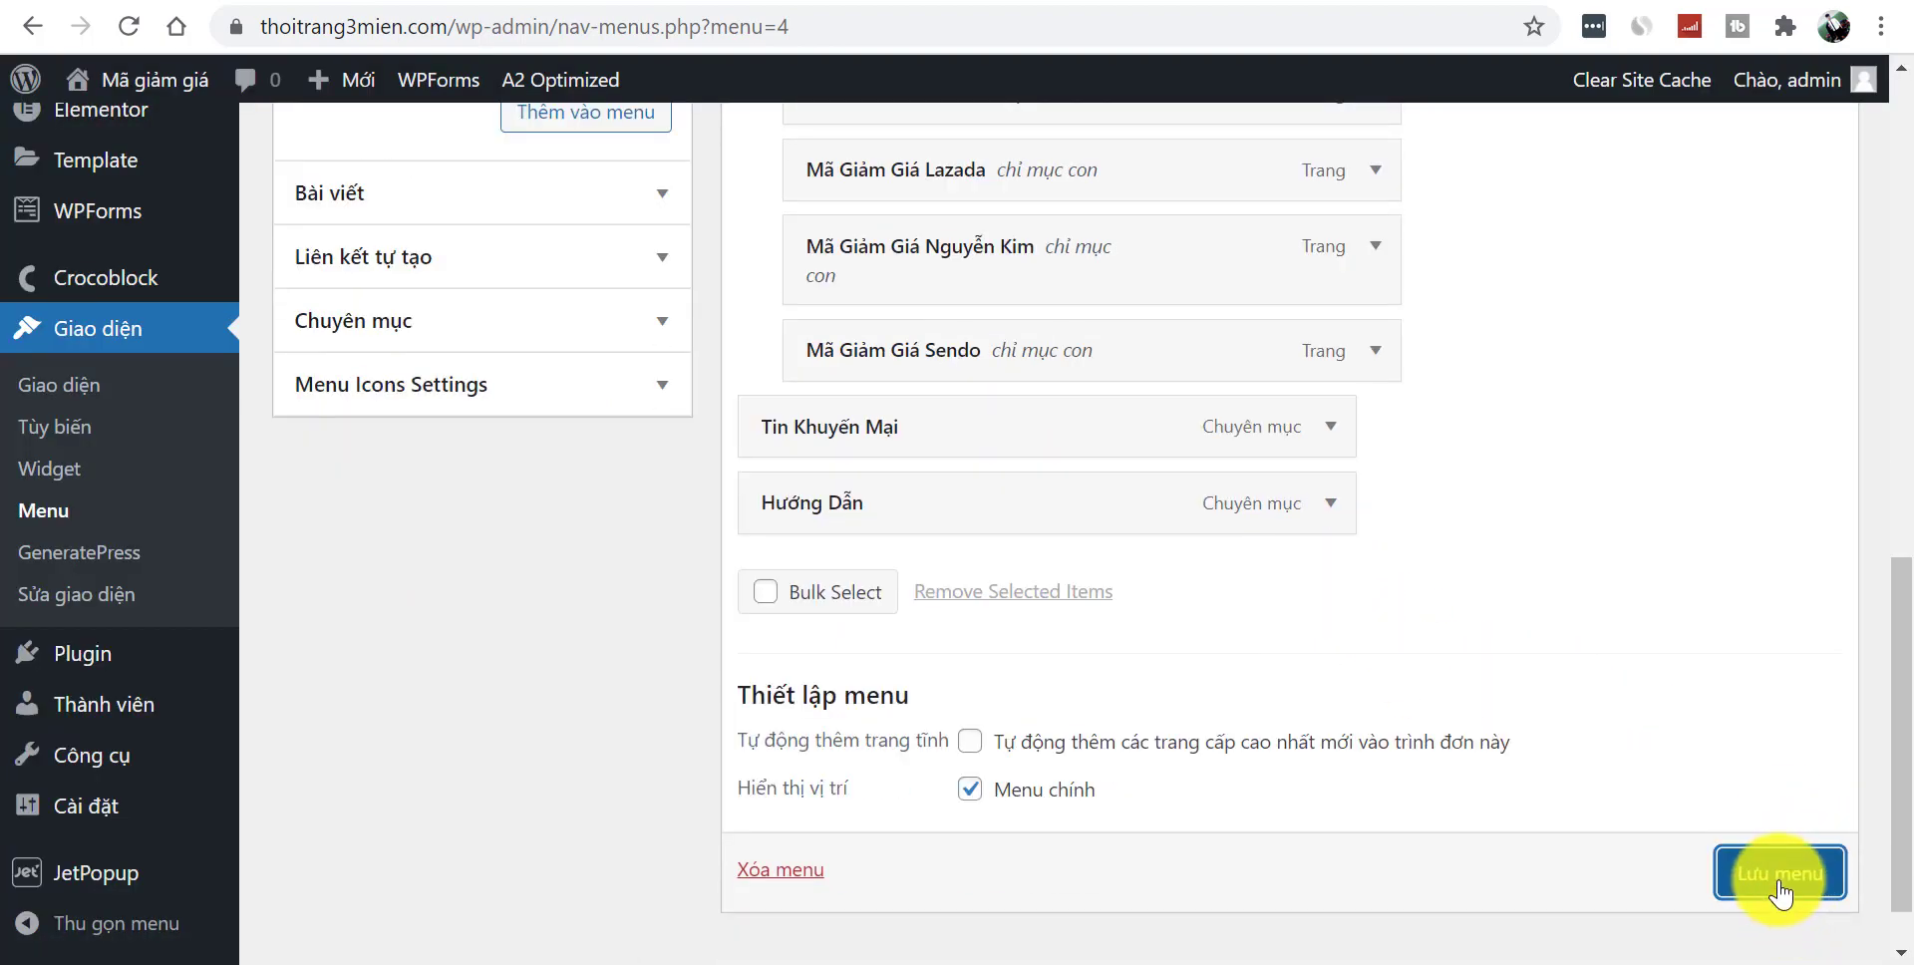
left_click(1780, 886)
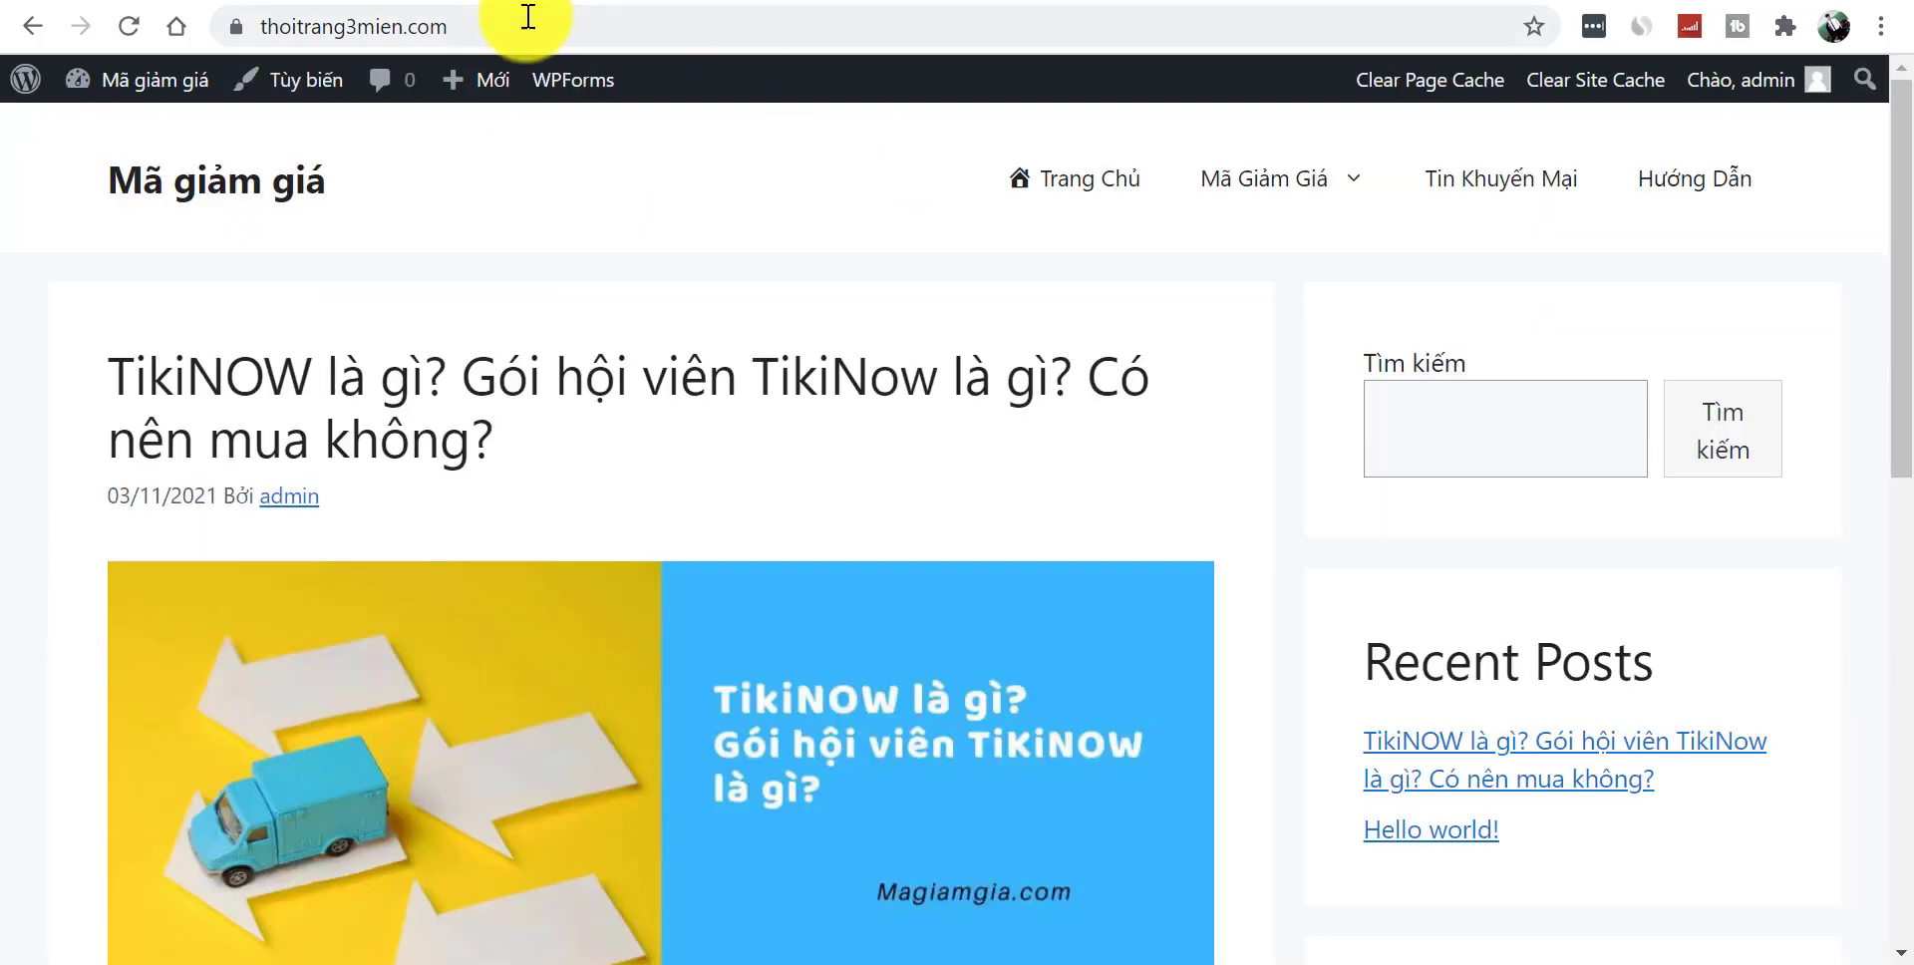
left_click(528, 20)
key("Return")
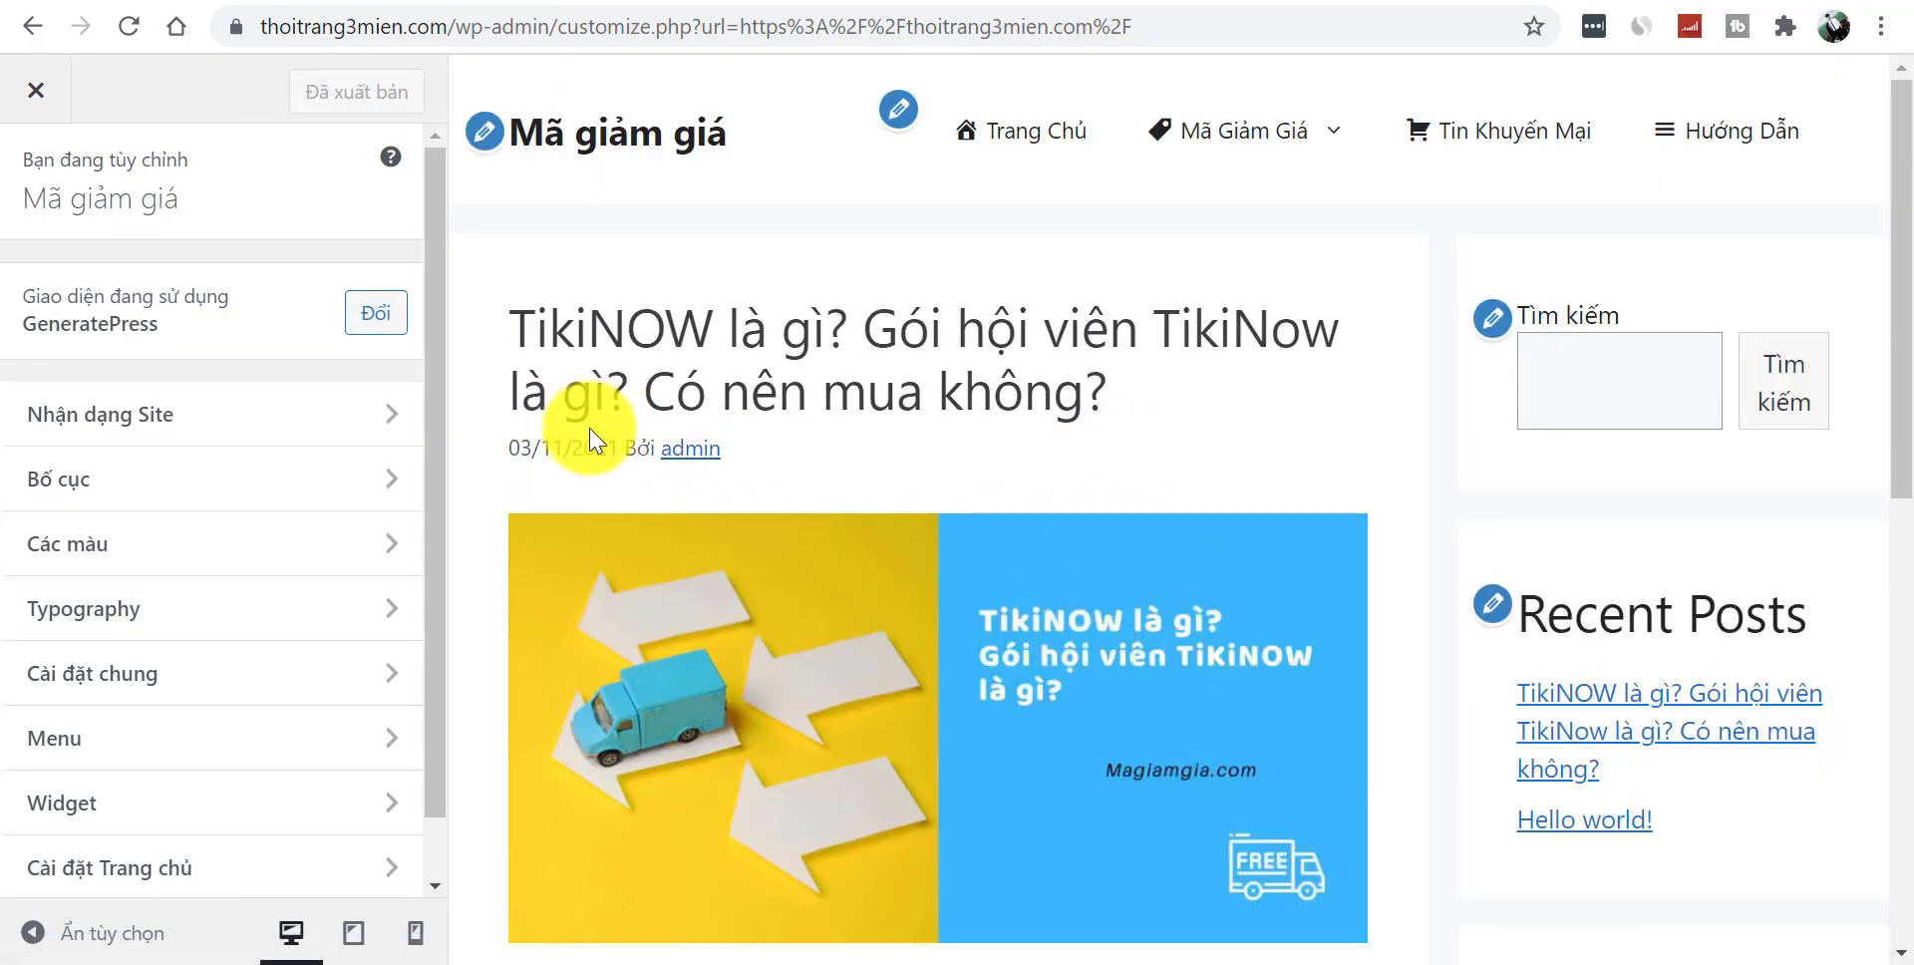
- Upload ma-giam-gia-footer-logo-300x155 and set it as the site logo without cropping
left_click(296, 444)
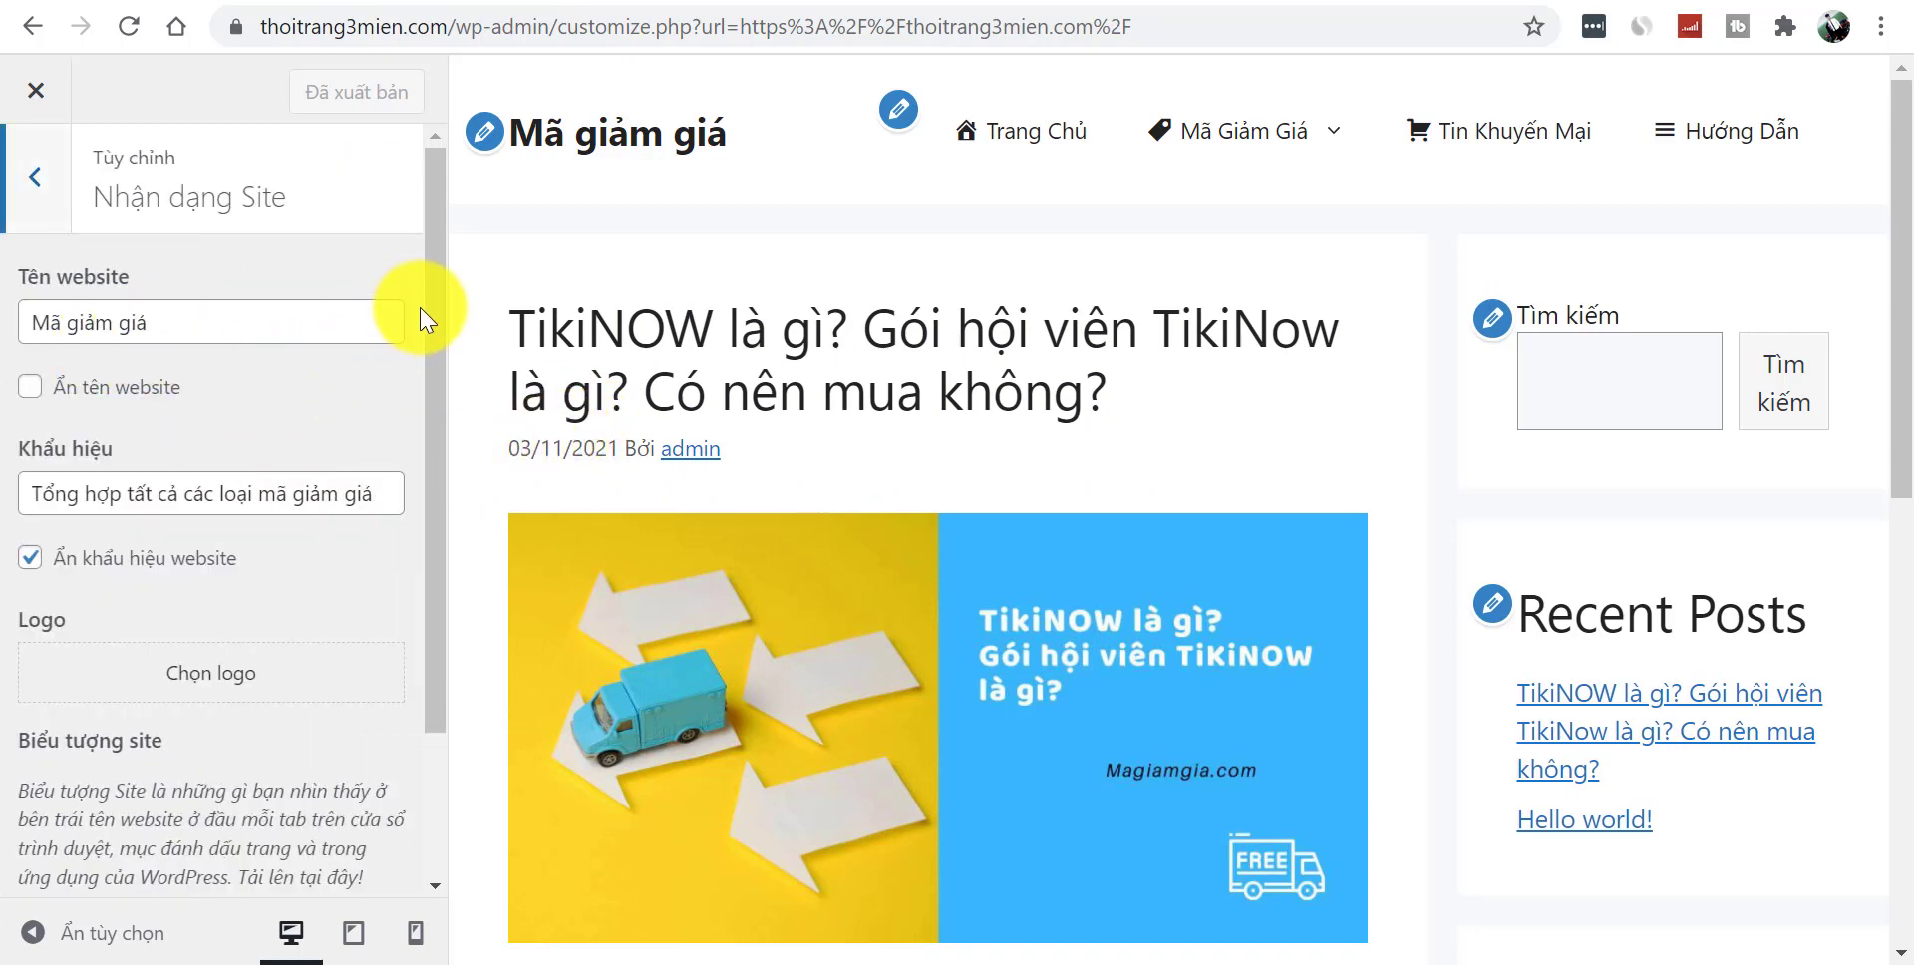
left_click_drag(431, 333, 443, 483)
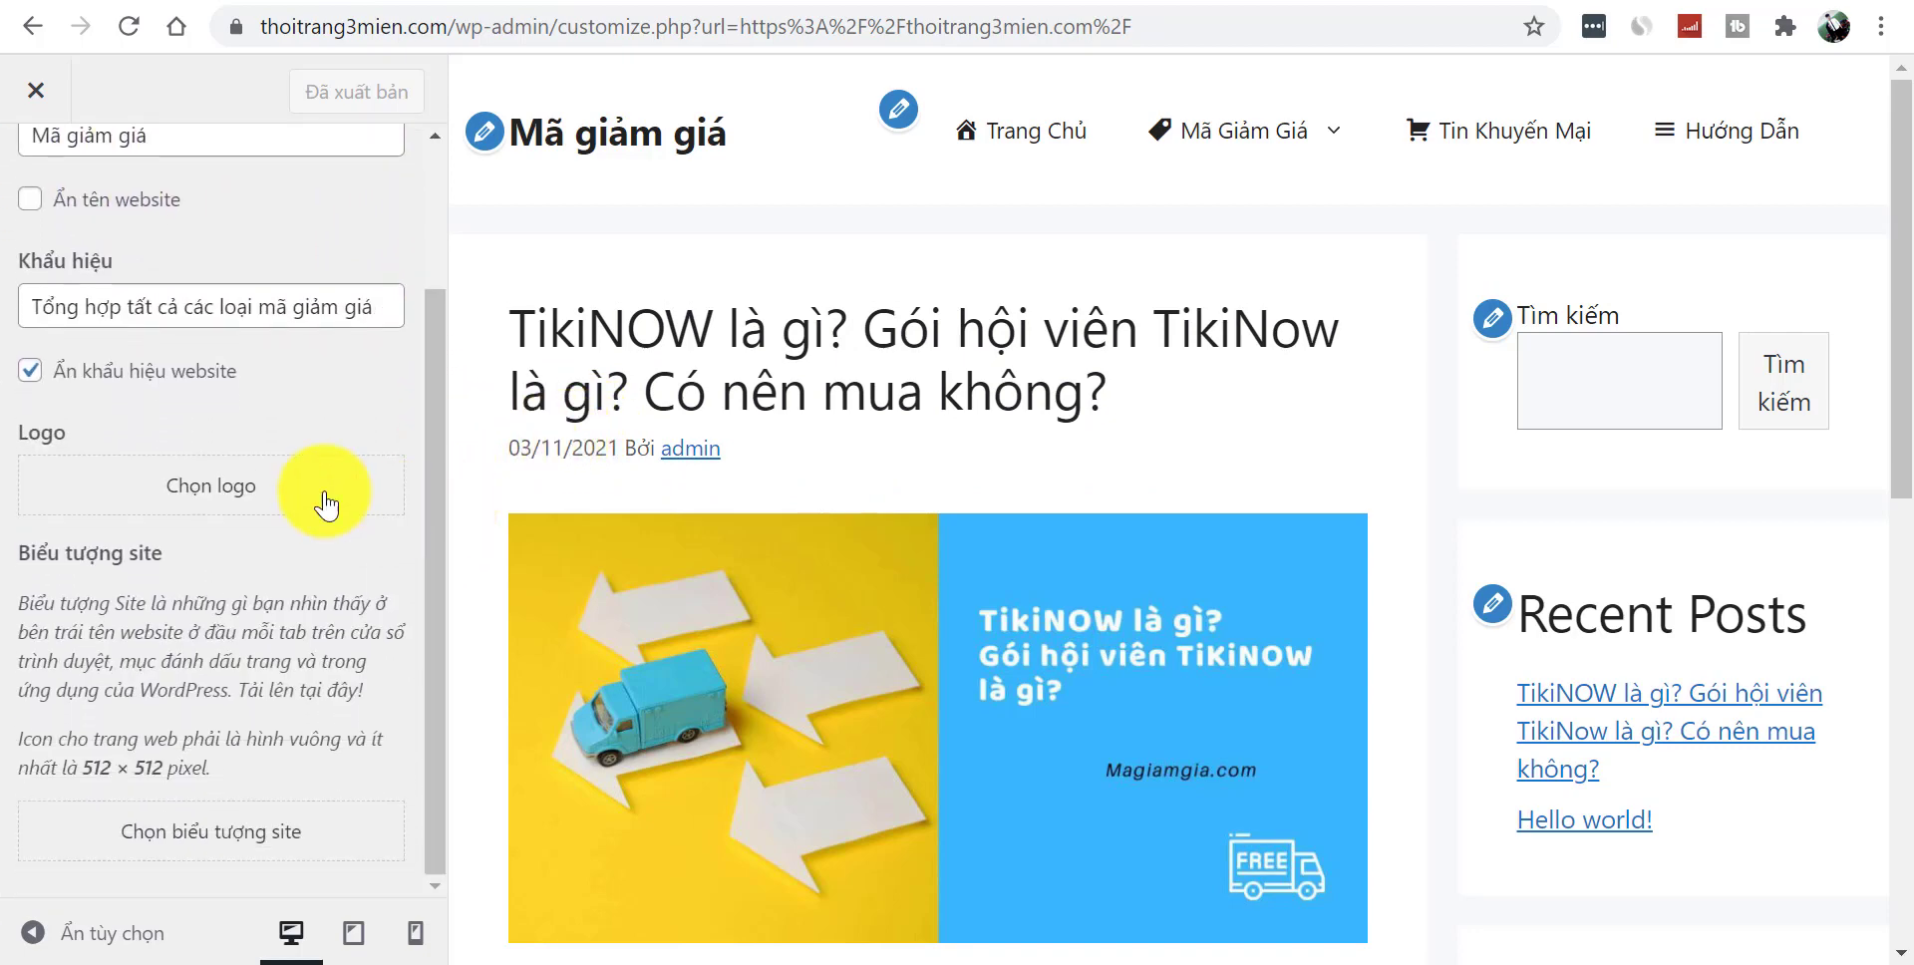
left_click(212, 490)
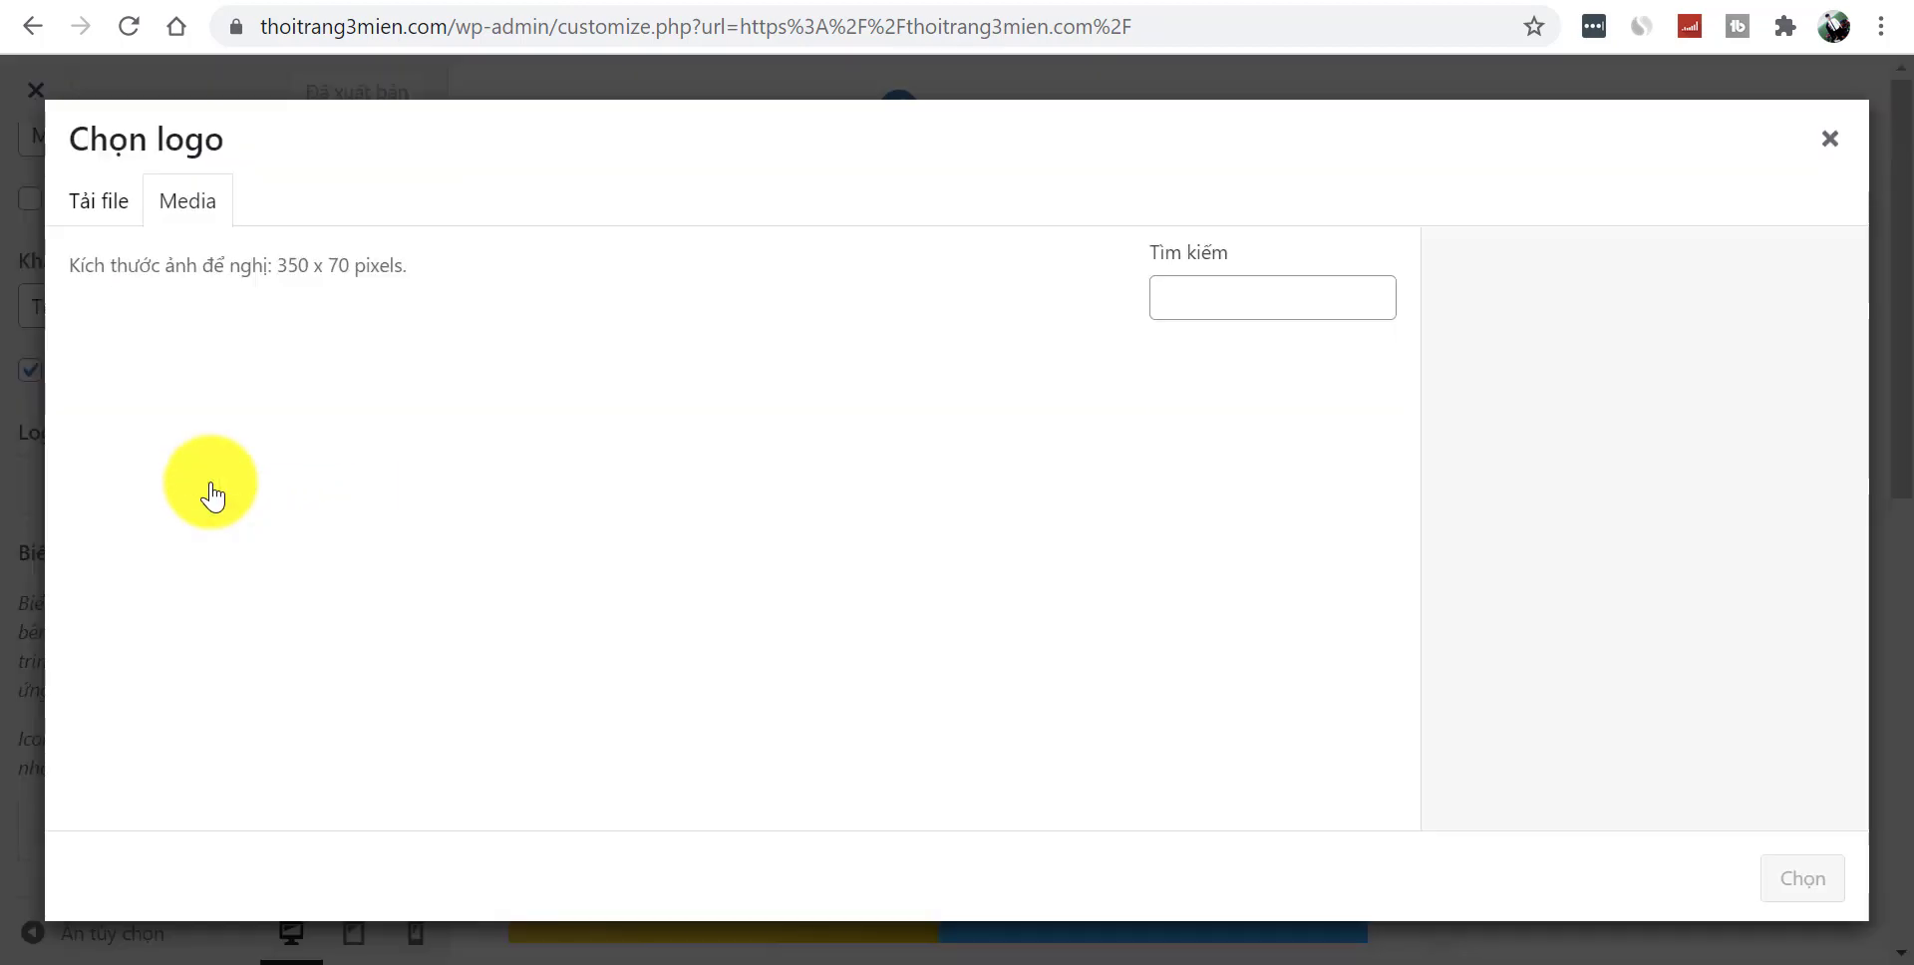
left_click(118, 221)
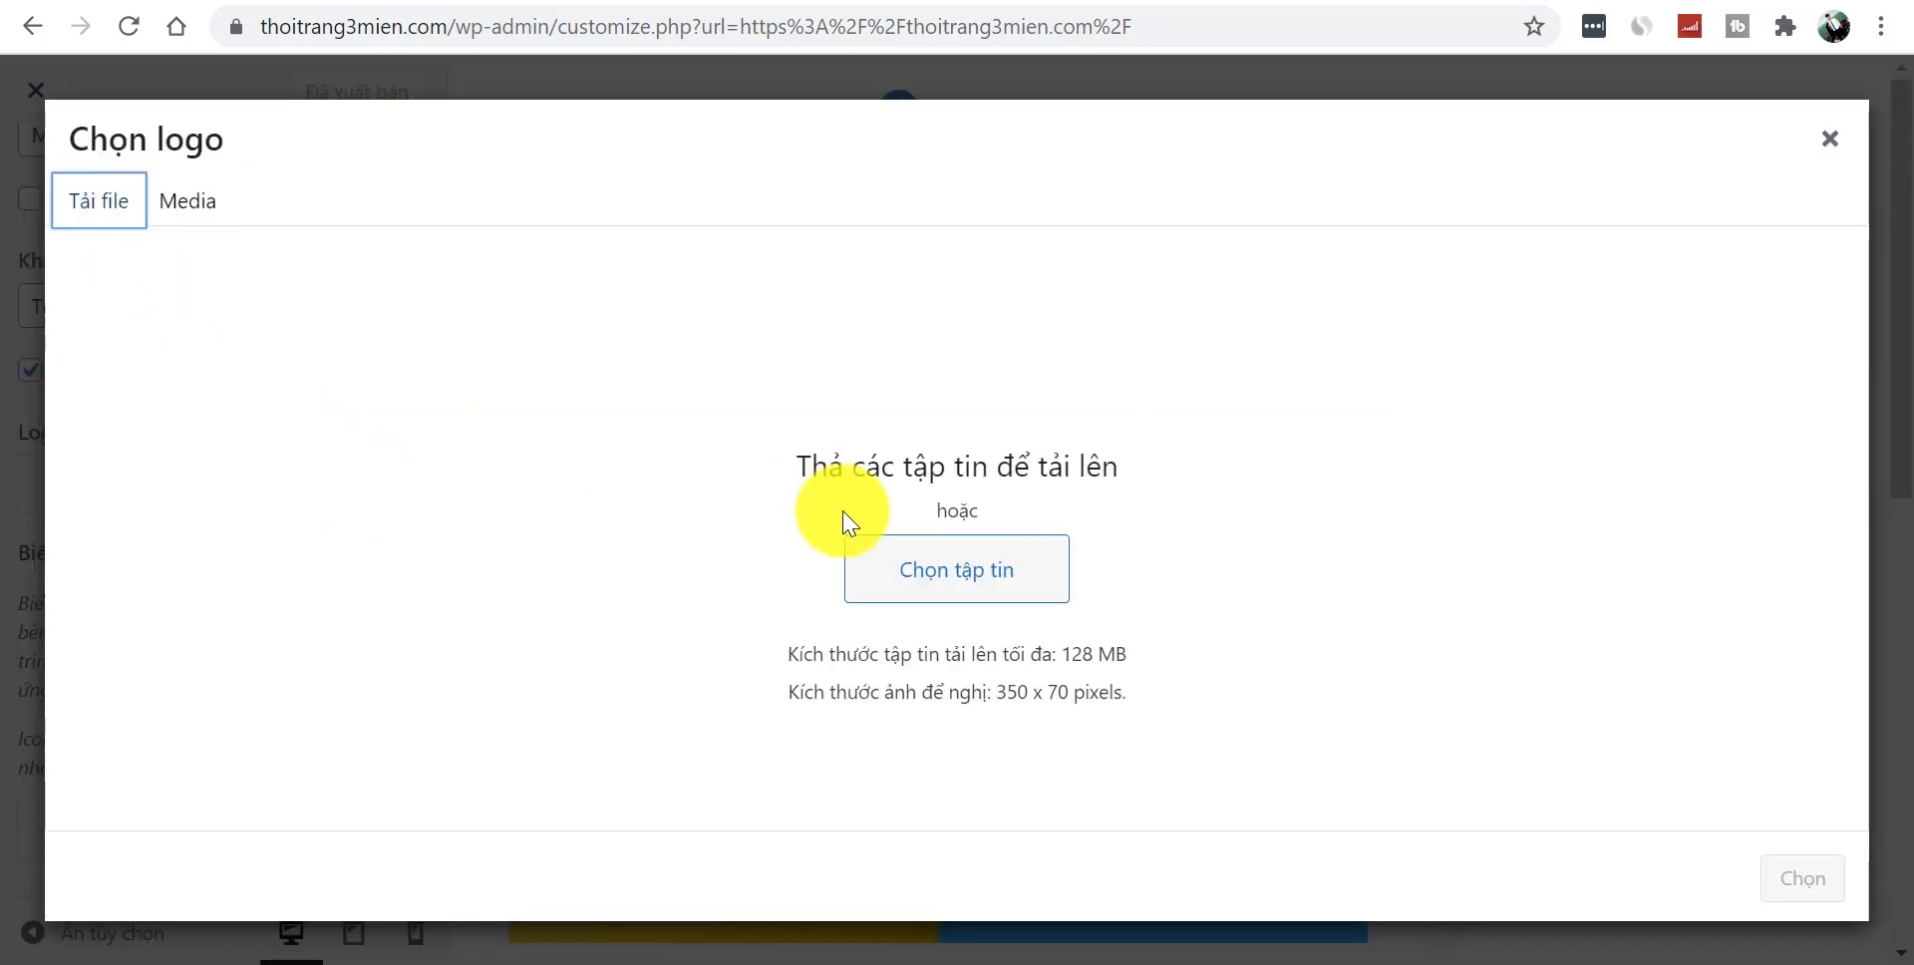
left_click(966, 570)
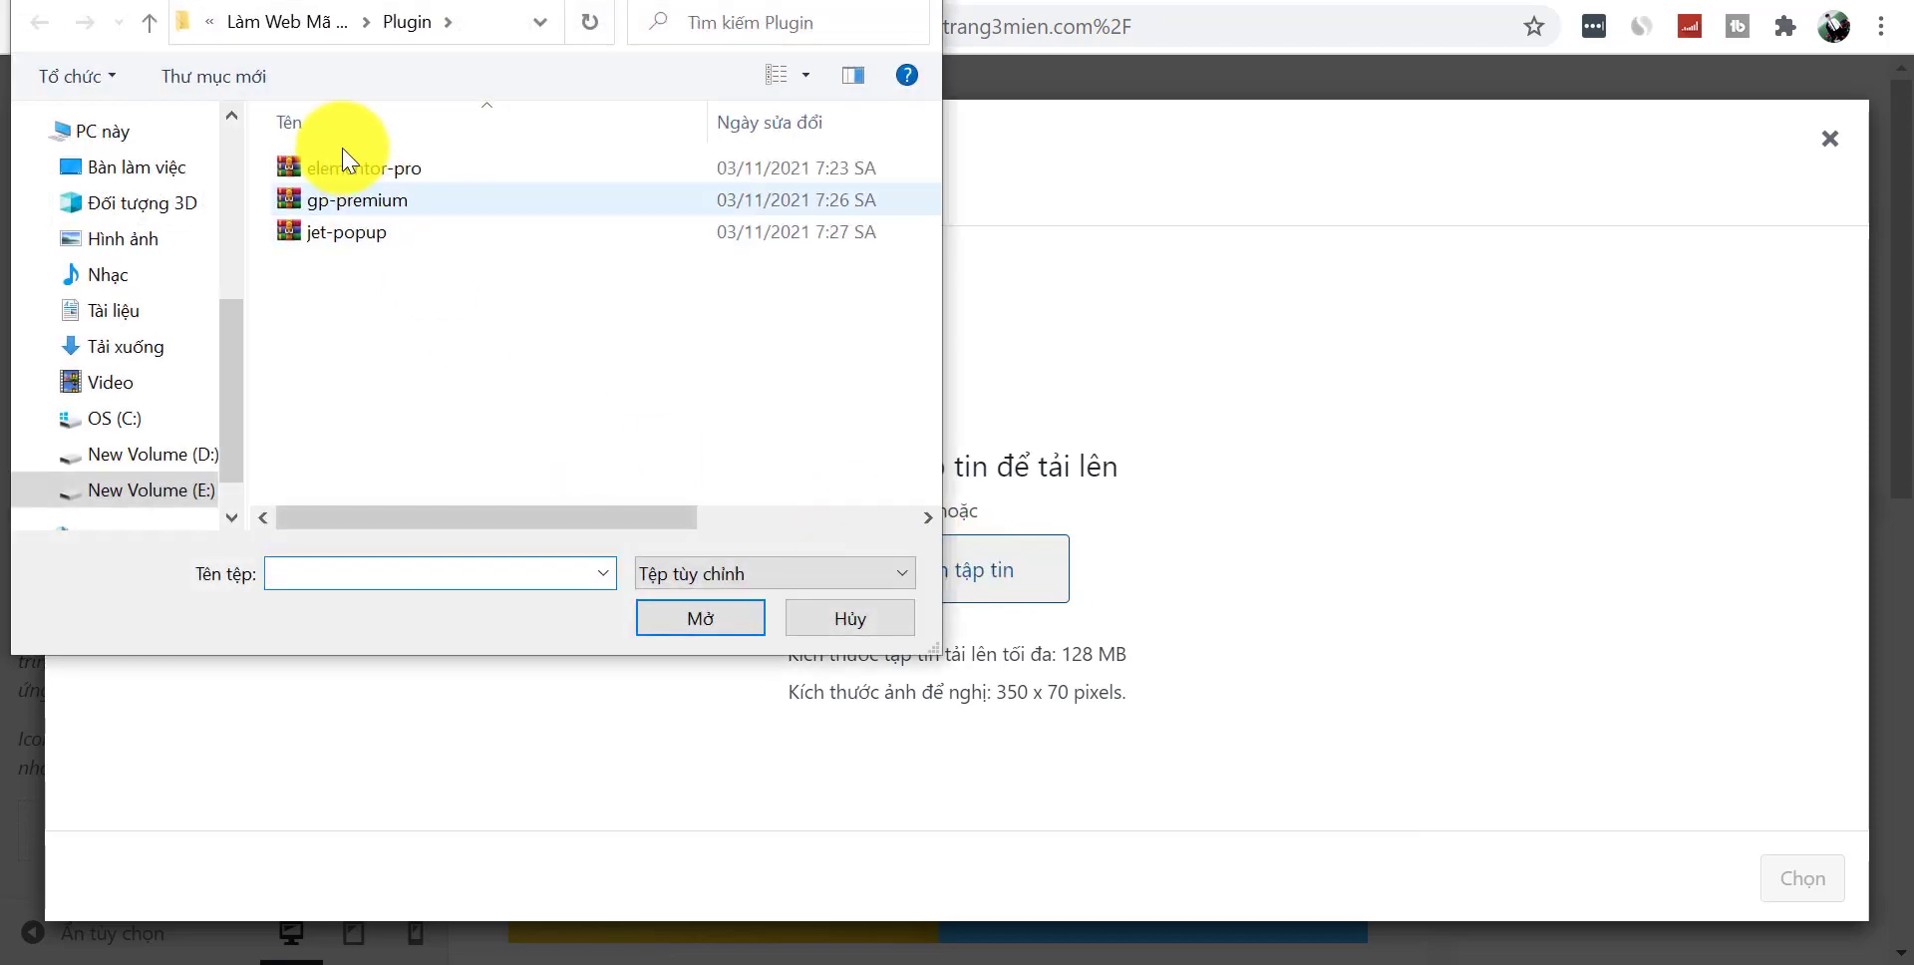
left_click(299, 30)
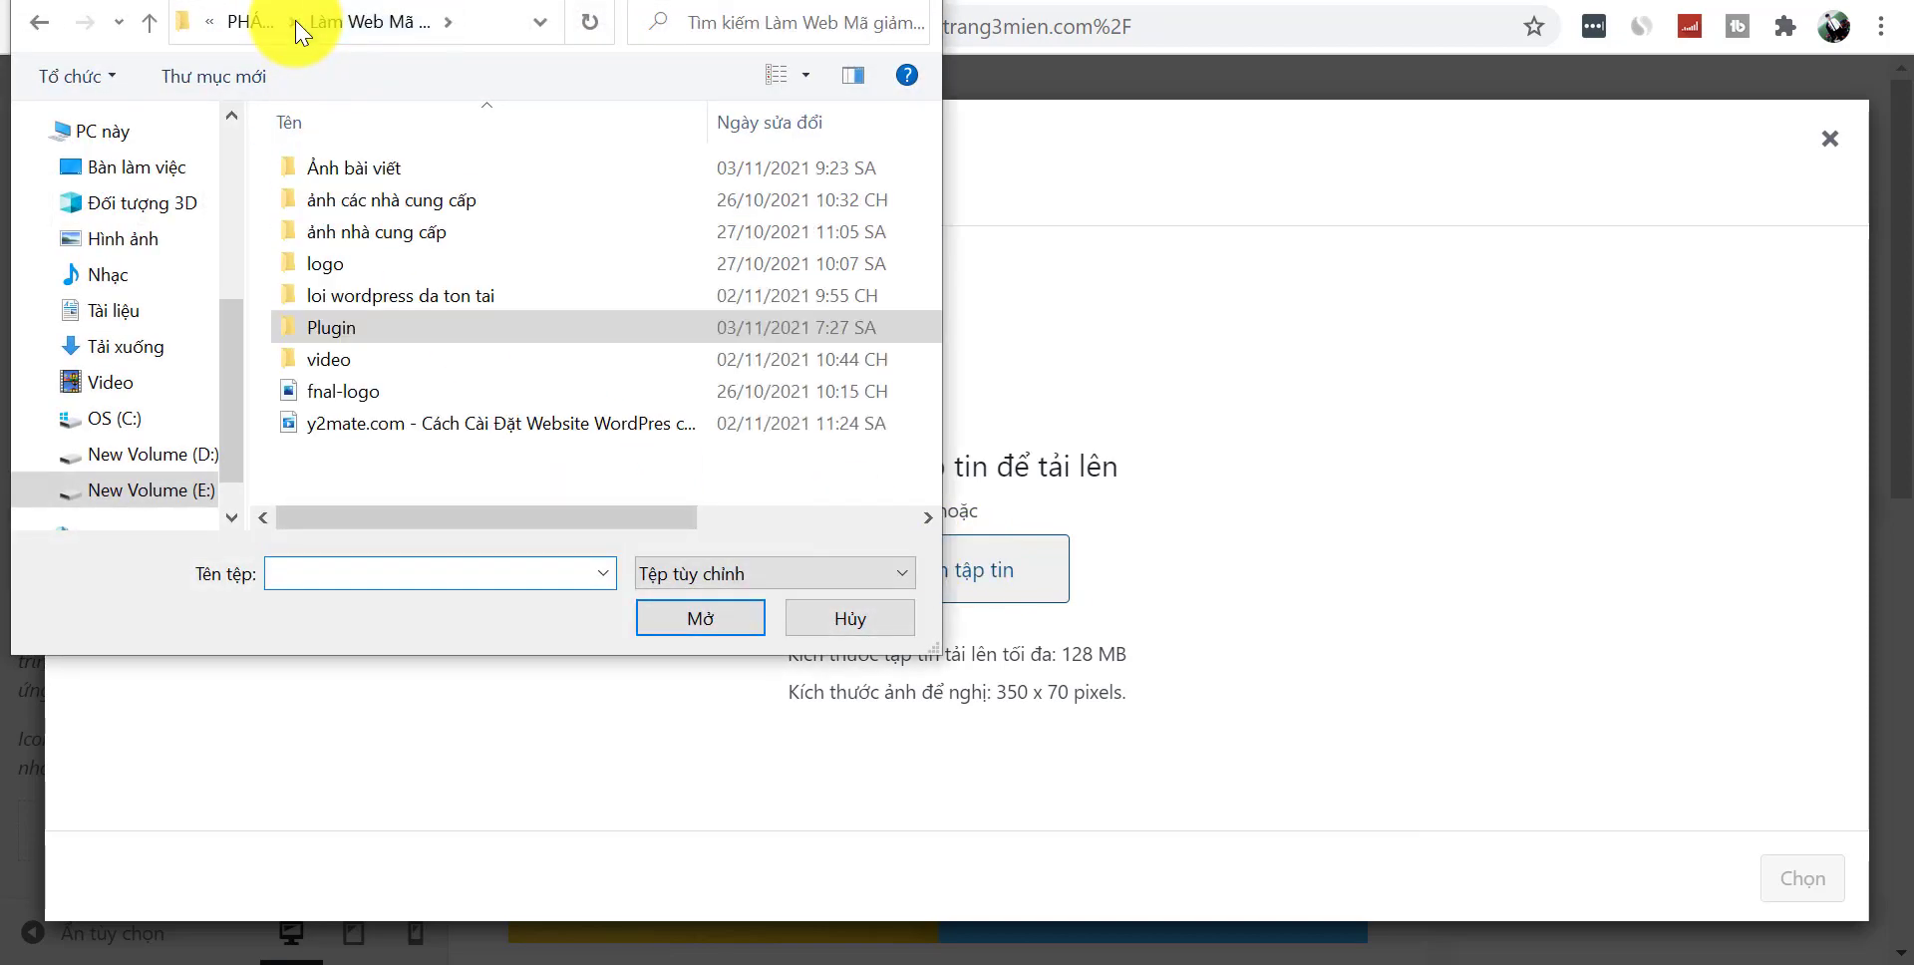
double_click(385, 264)
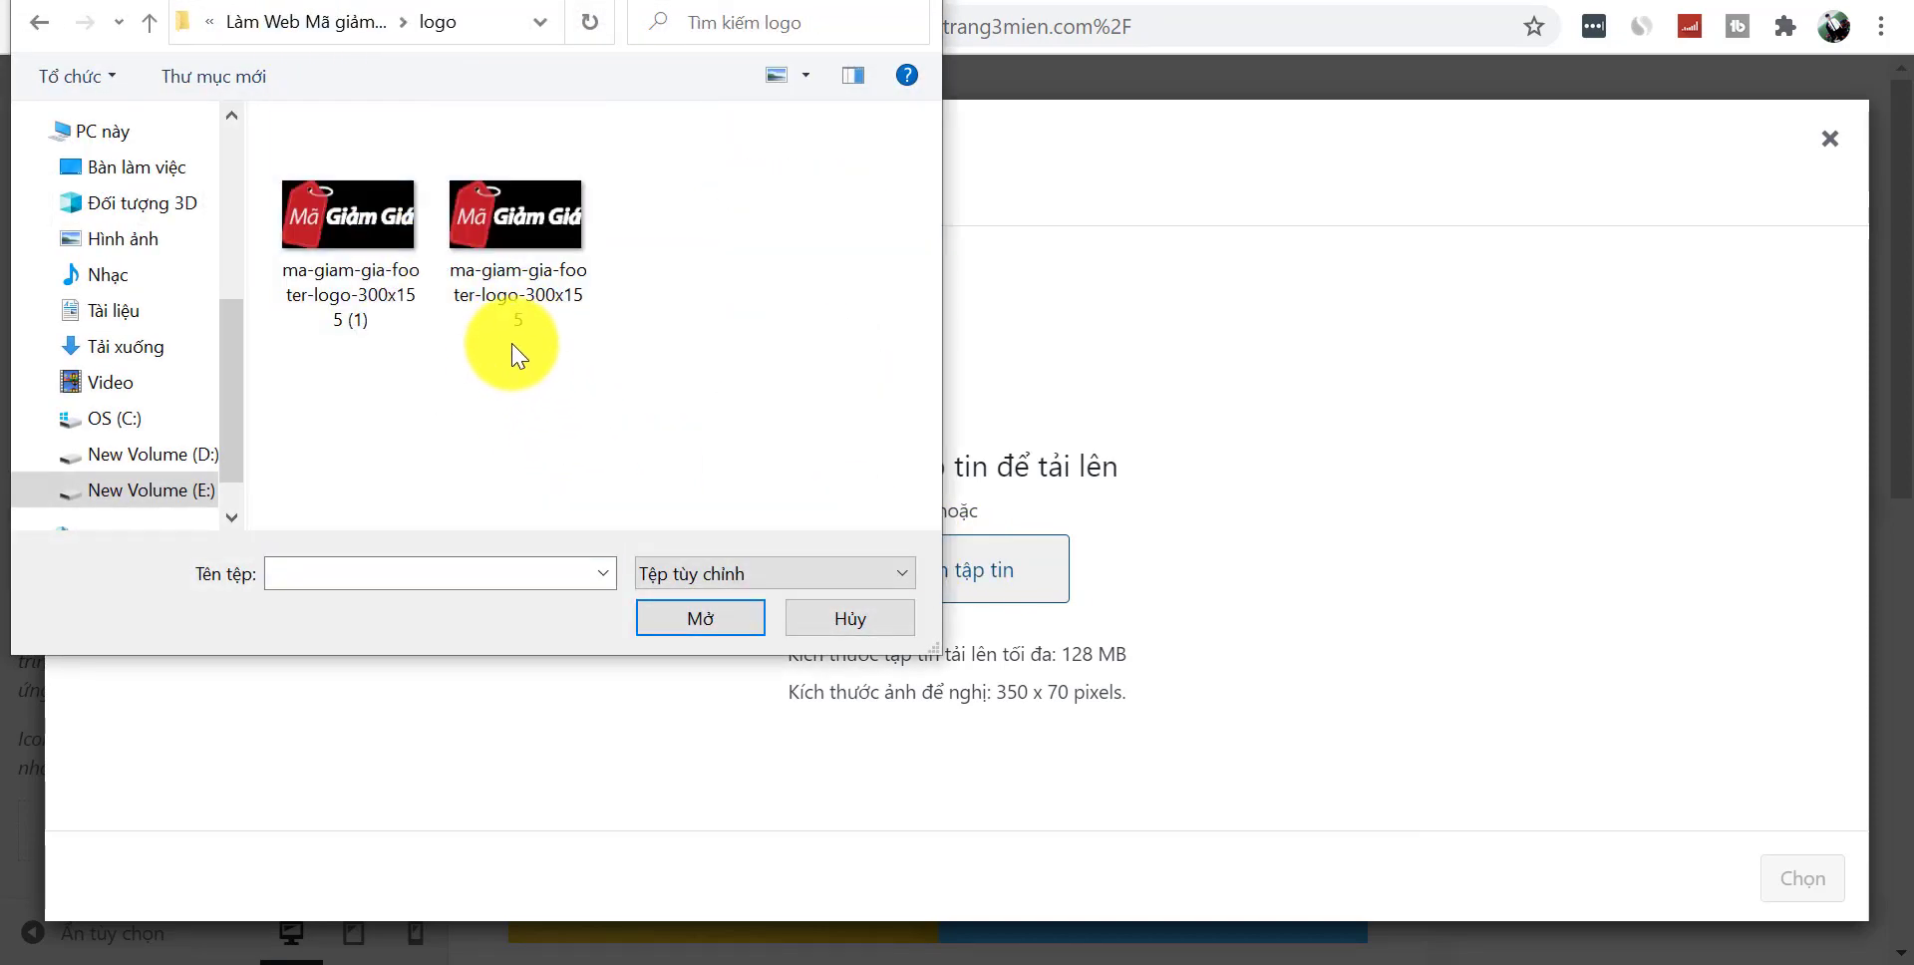
left_click(505, 309)
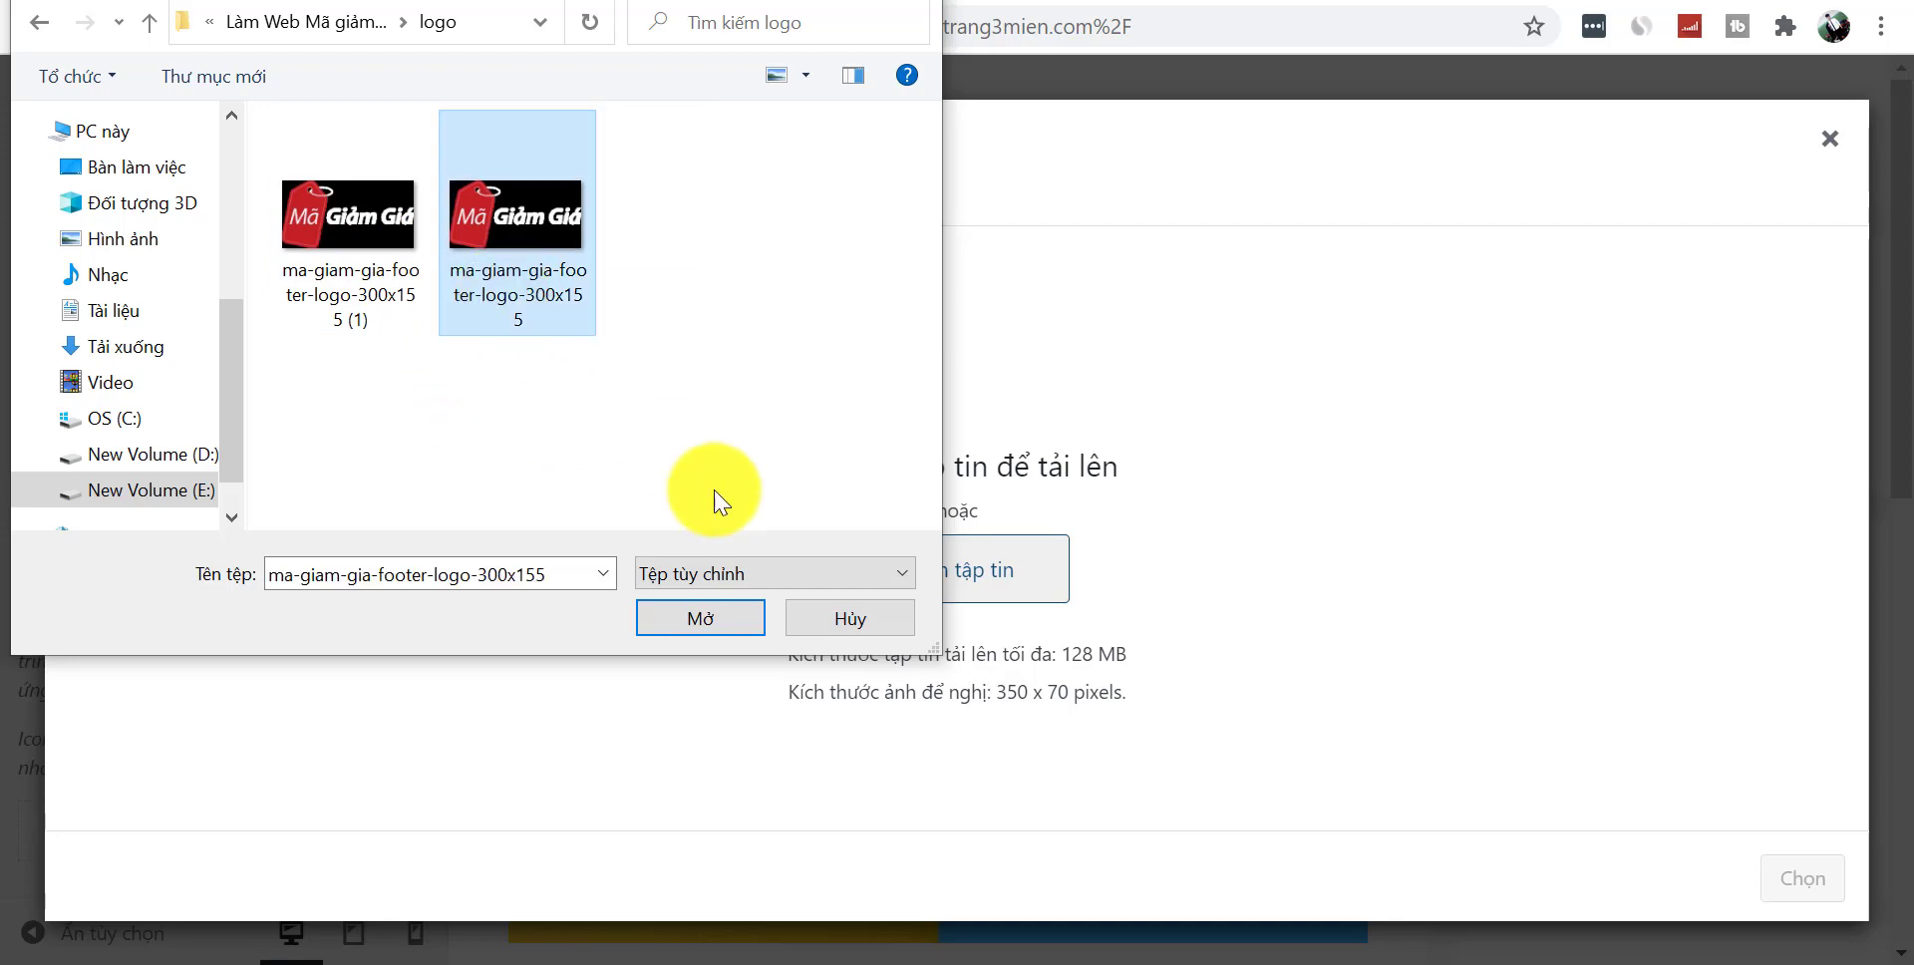
left_click(701, 619)
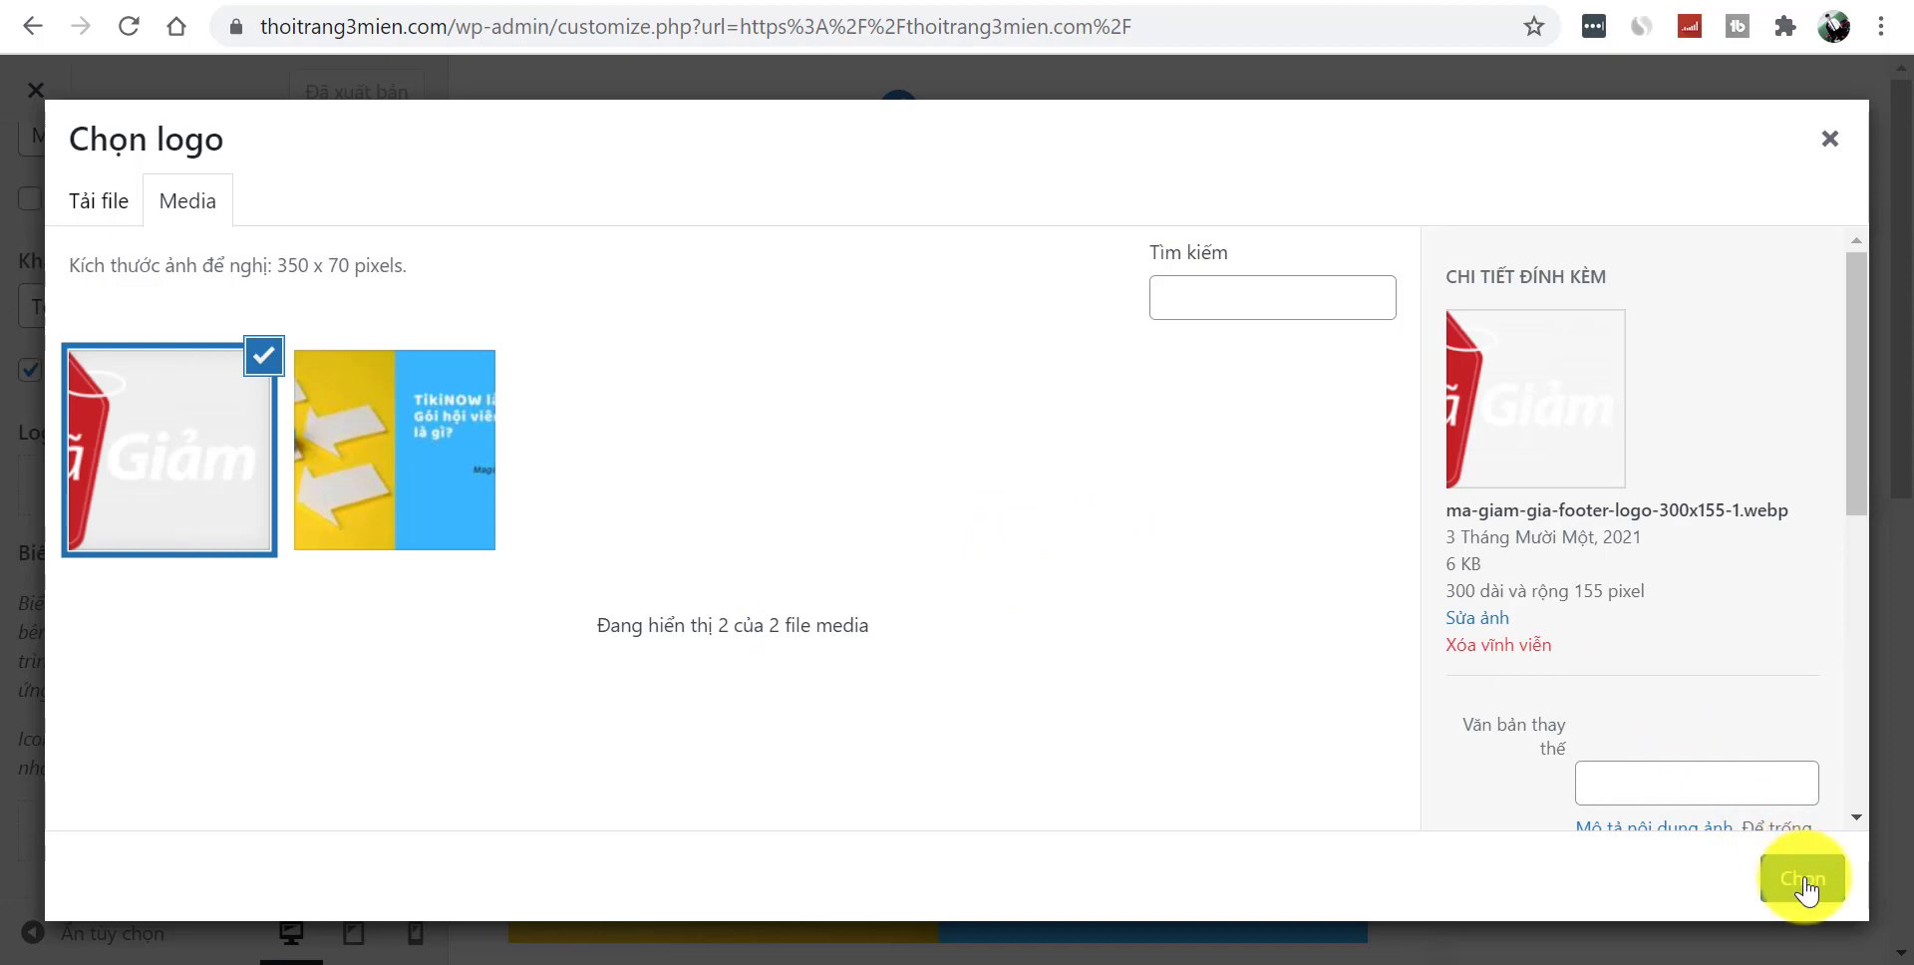
left_click(1790, 879)
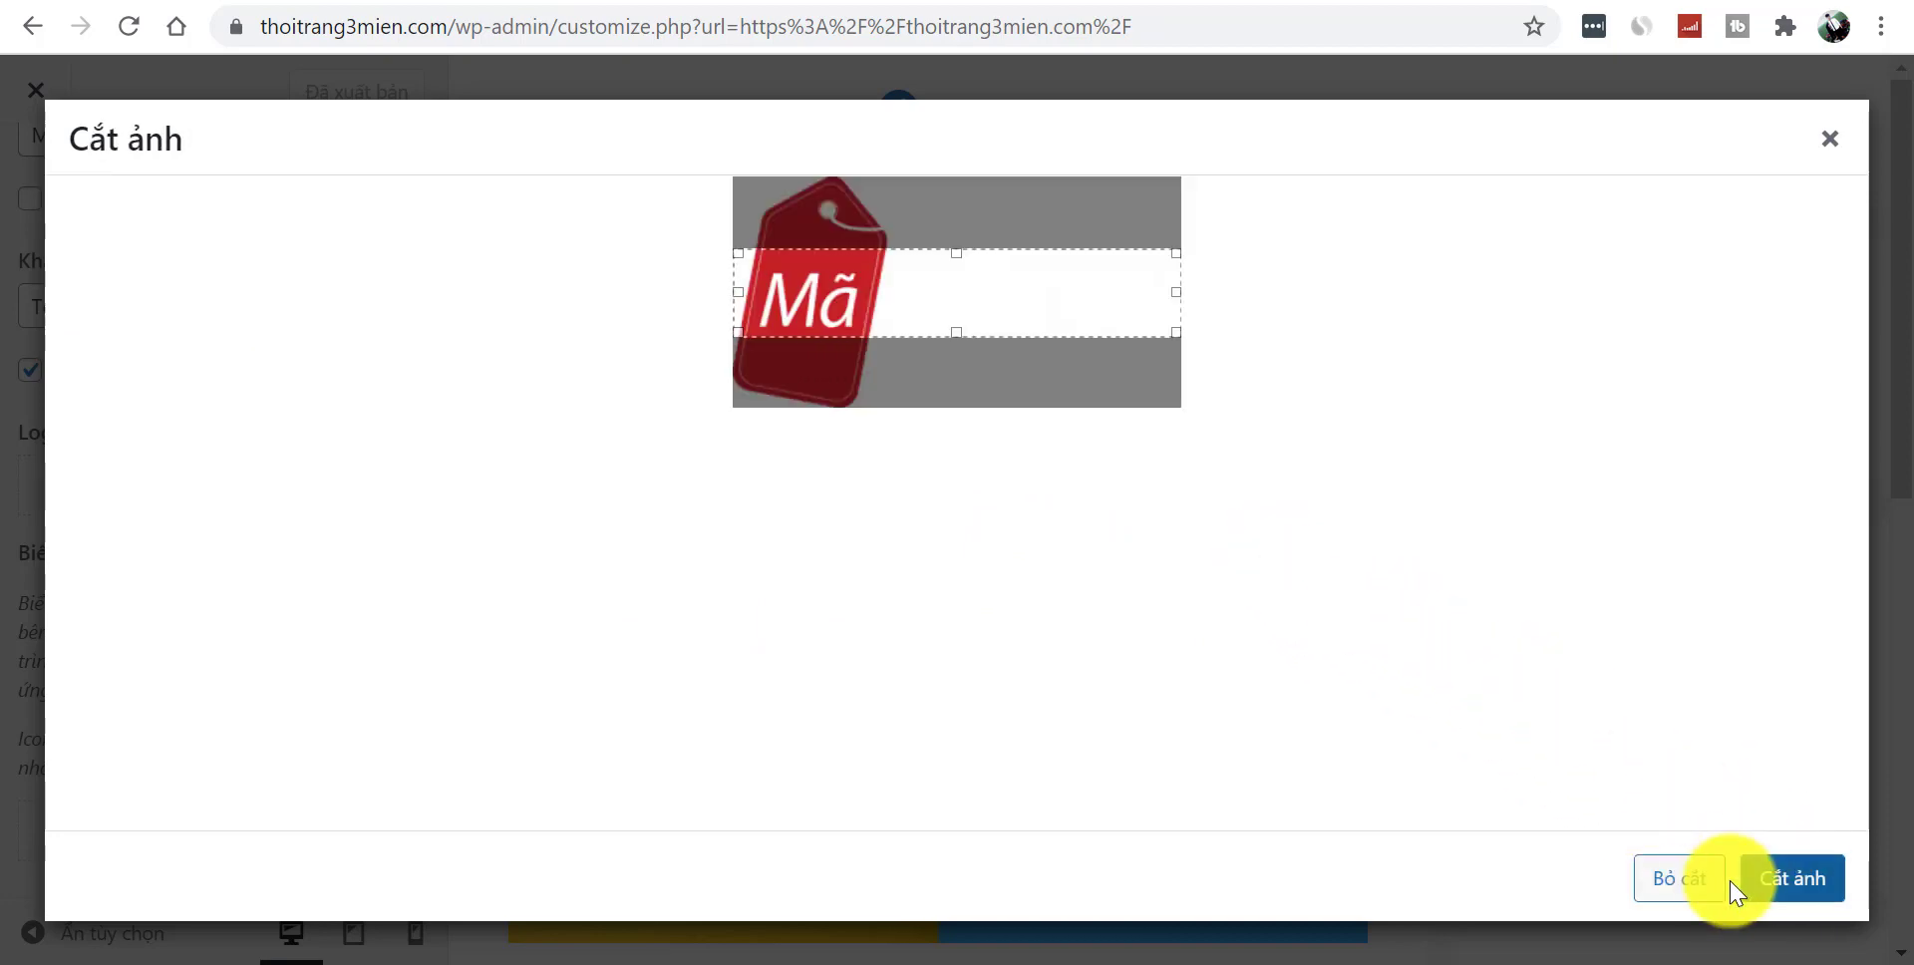
left_click(1687, 888)
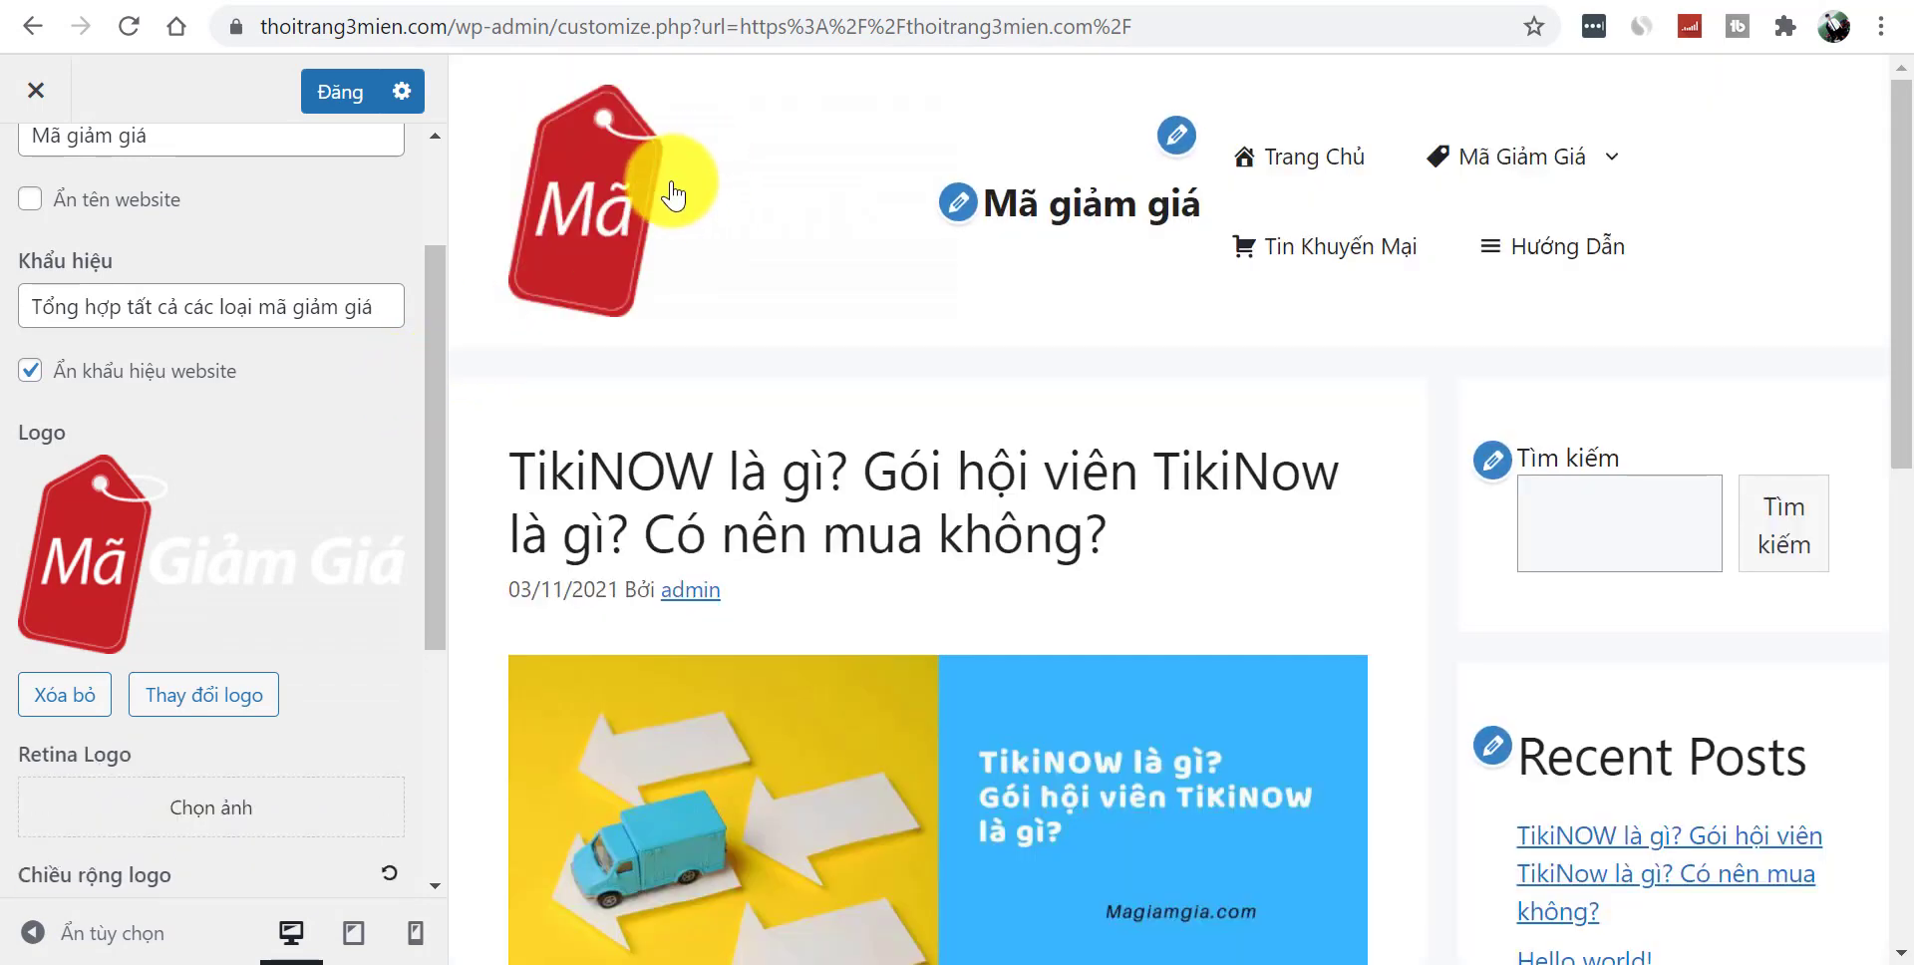
- Start replacing the logo and browse the project folders for a new image file
left_click(155, 710)
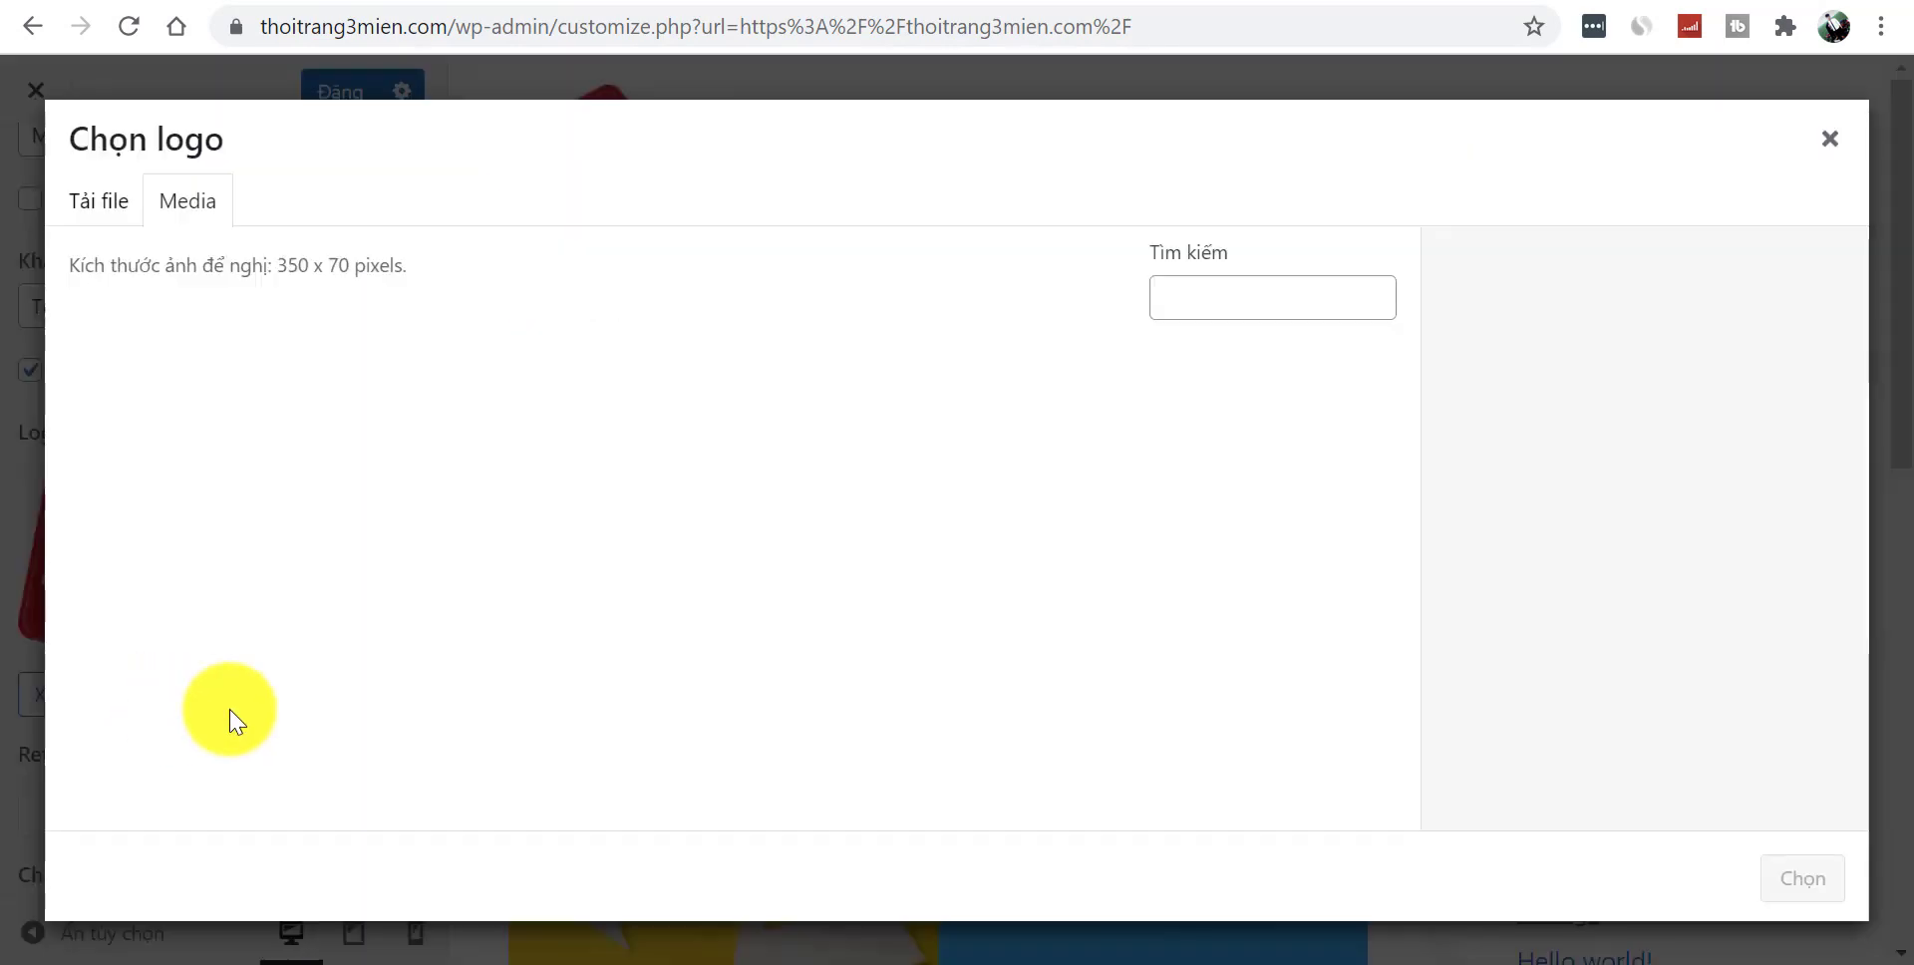
left_click(113, 213)
left_click(982, 573)
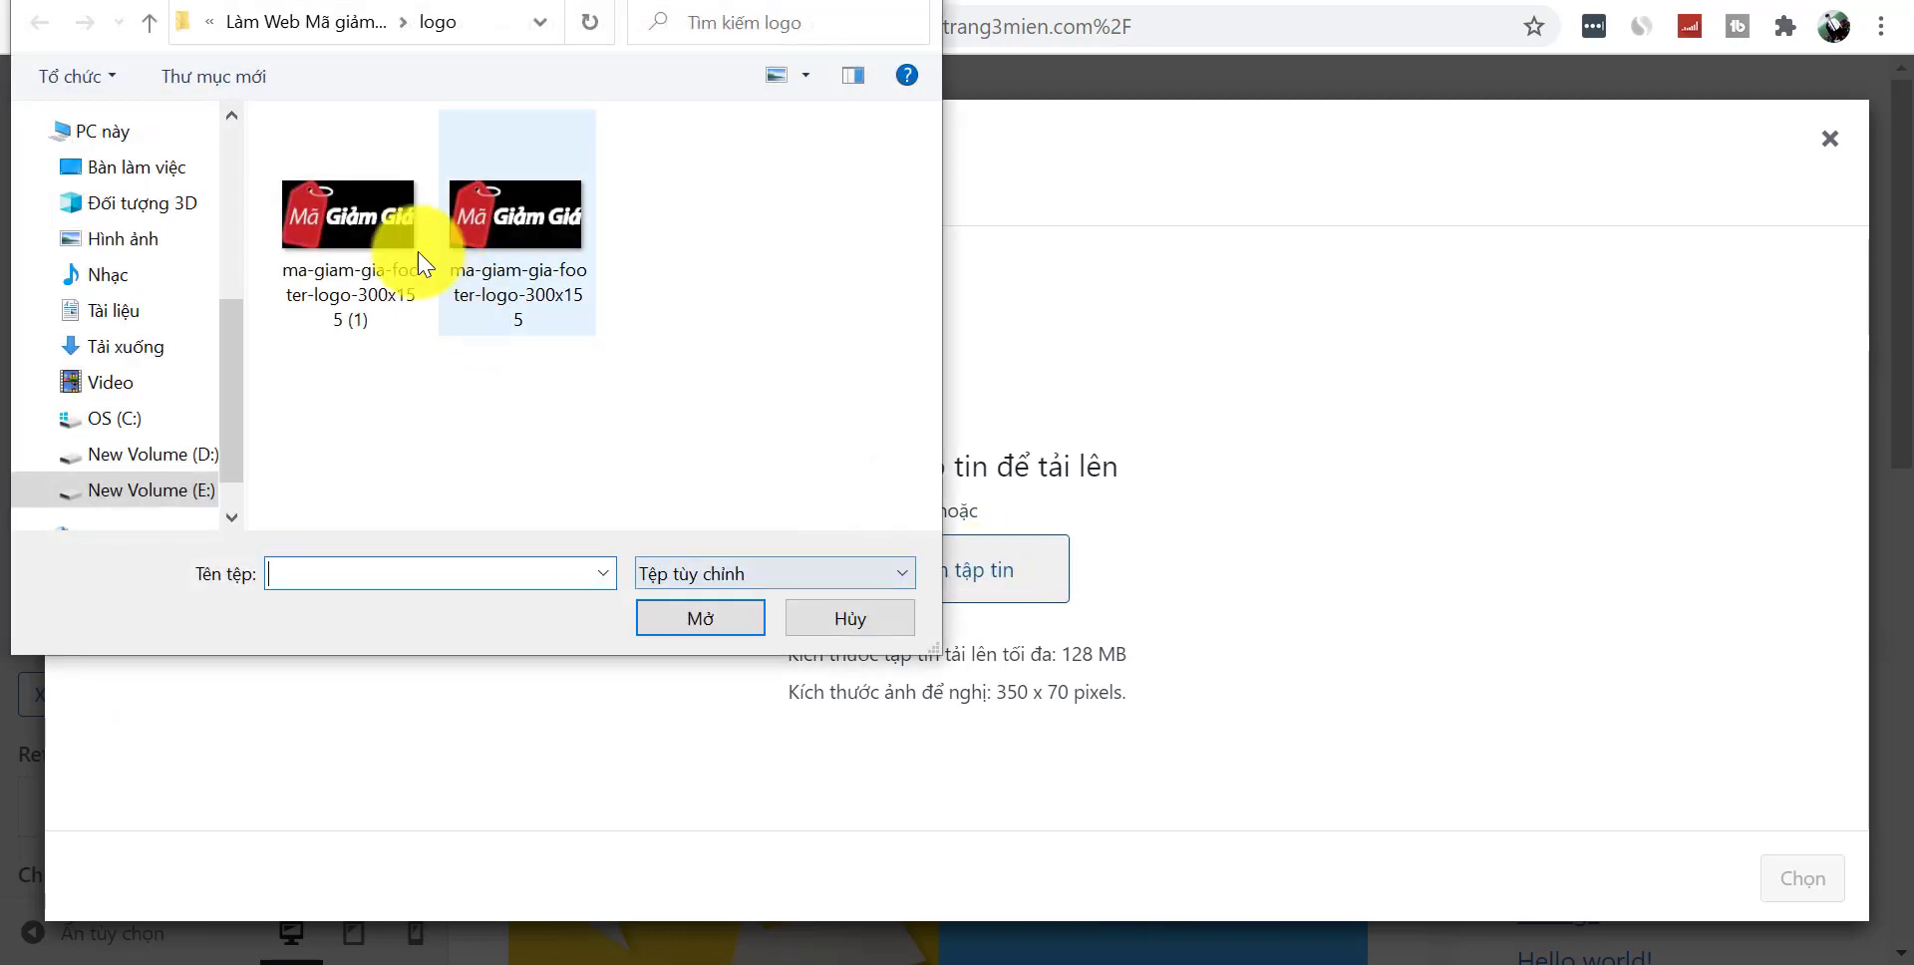
left_click(367, 222)
left_click(535, 224)
left_click(334, 264)
left_click(317, 23)
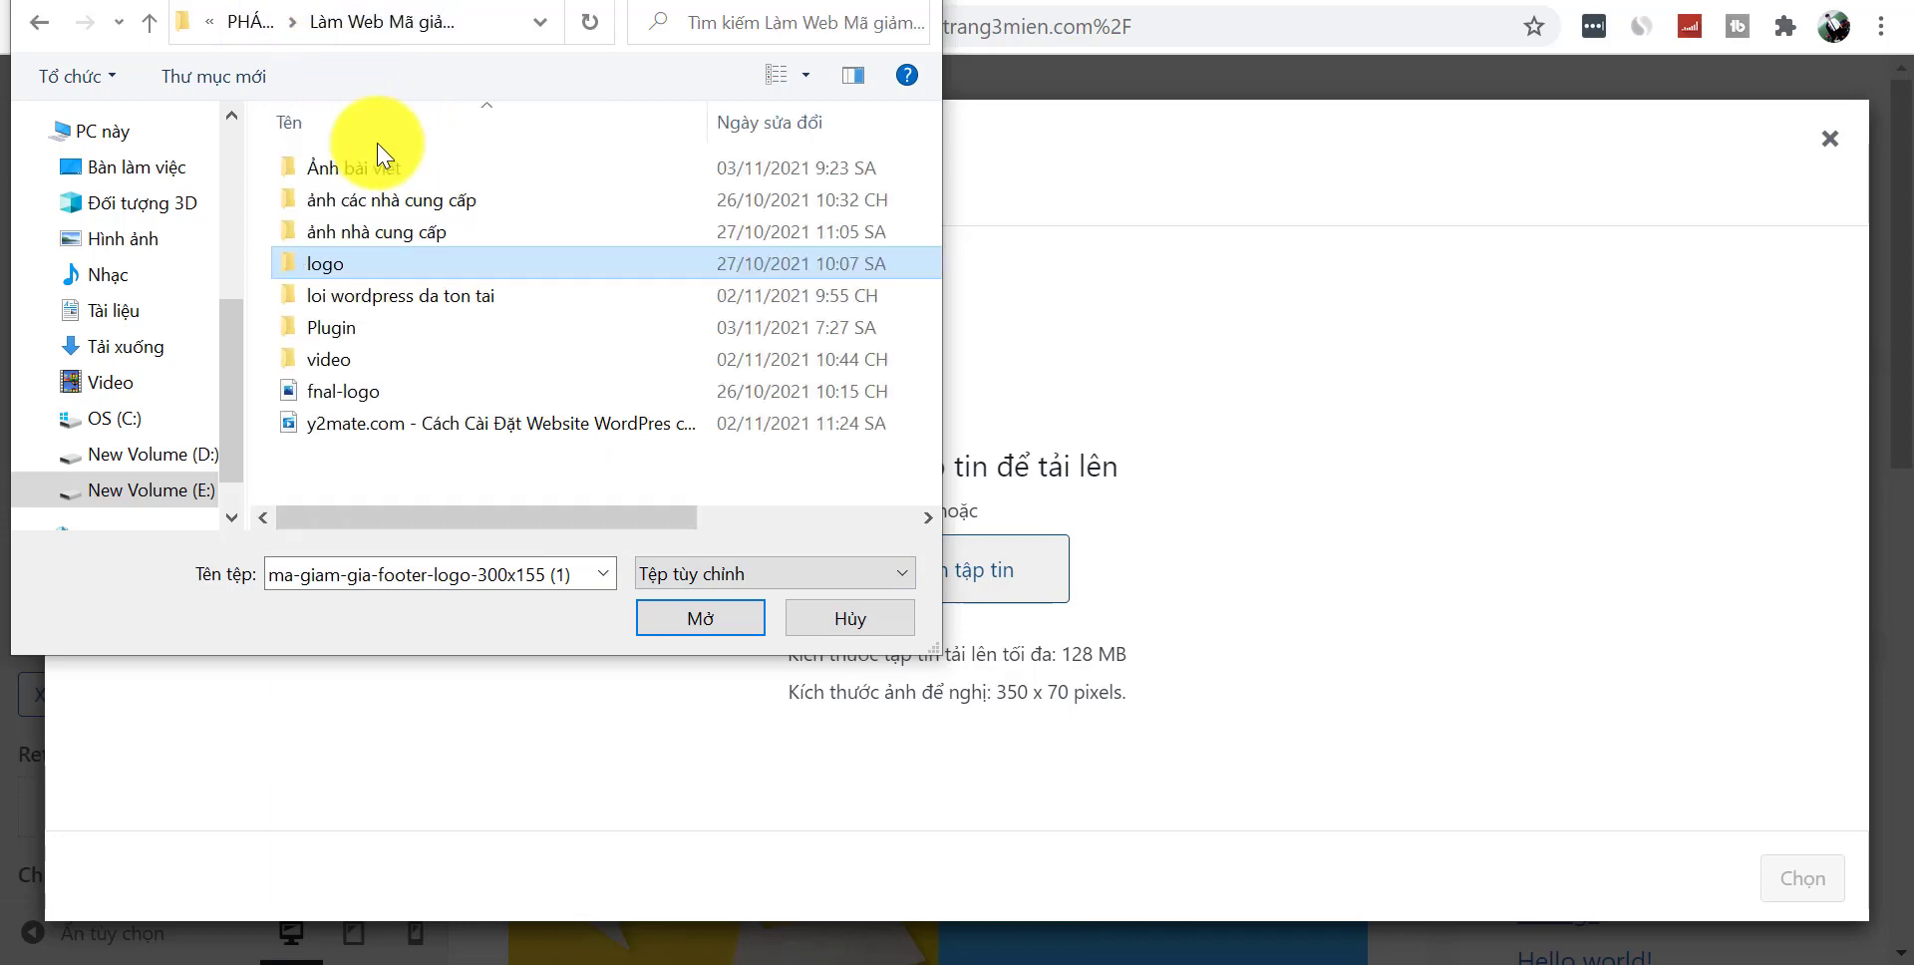
double_click(405, 232)
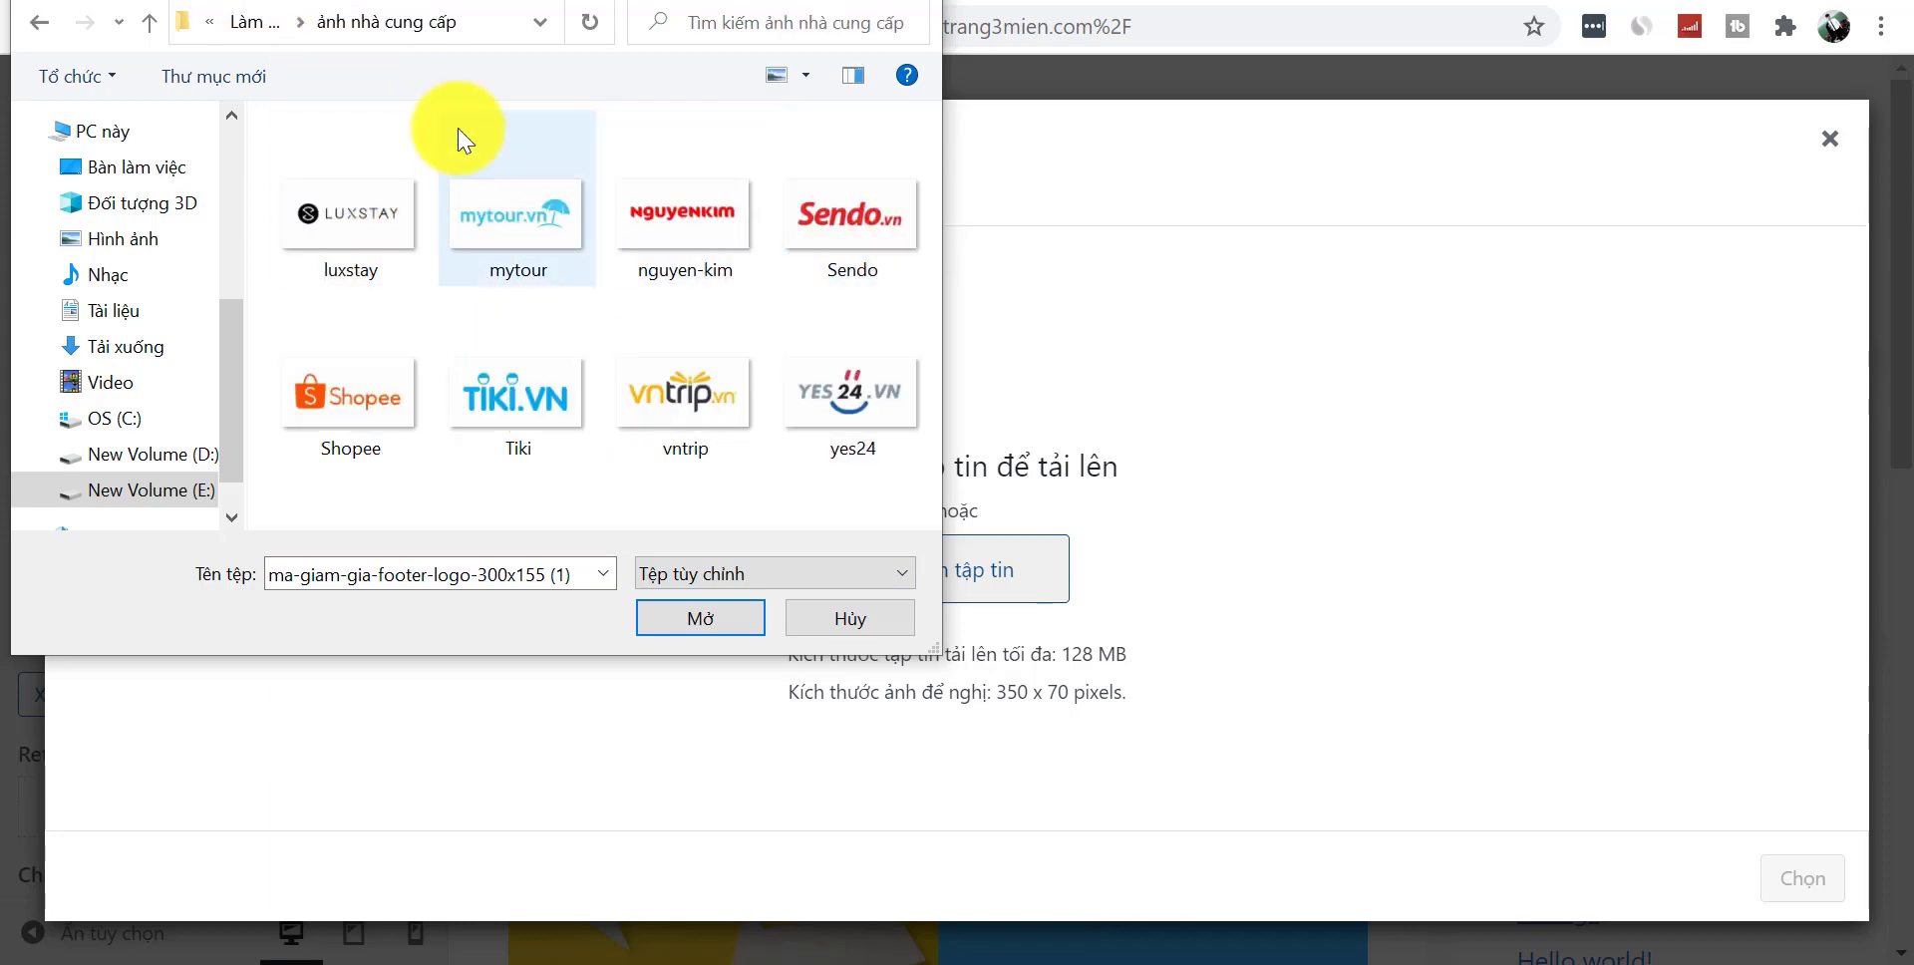
left_click(255, 21)
double_click(415, 201)
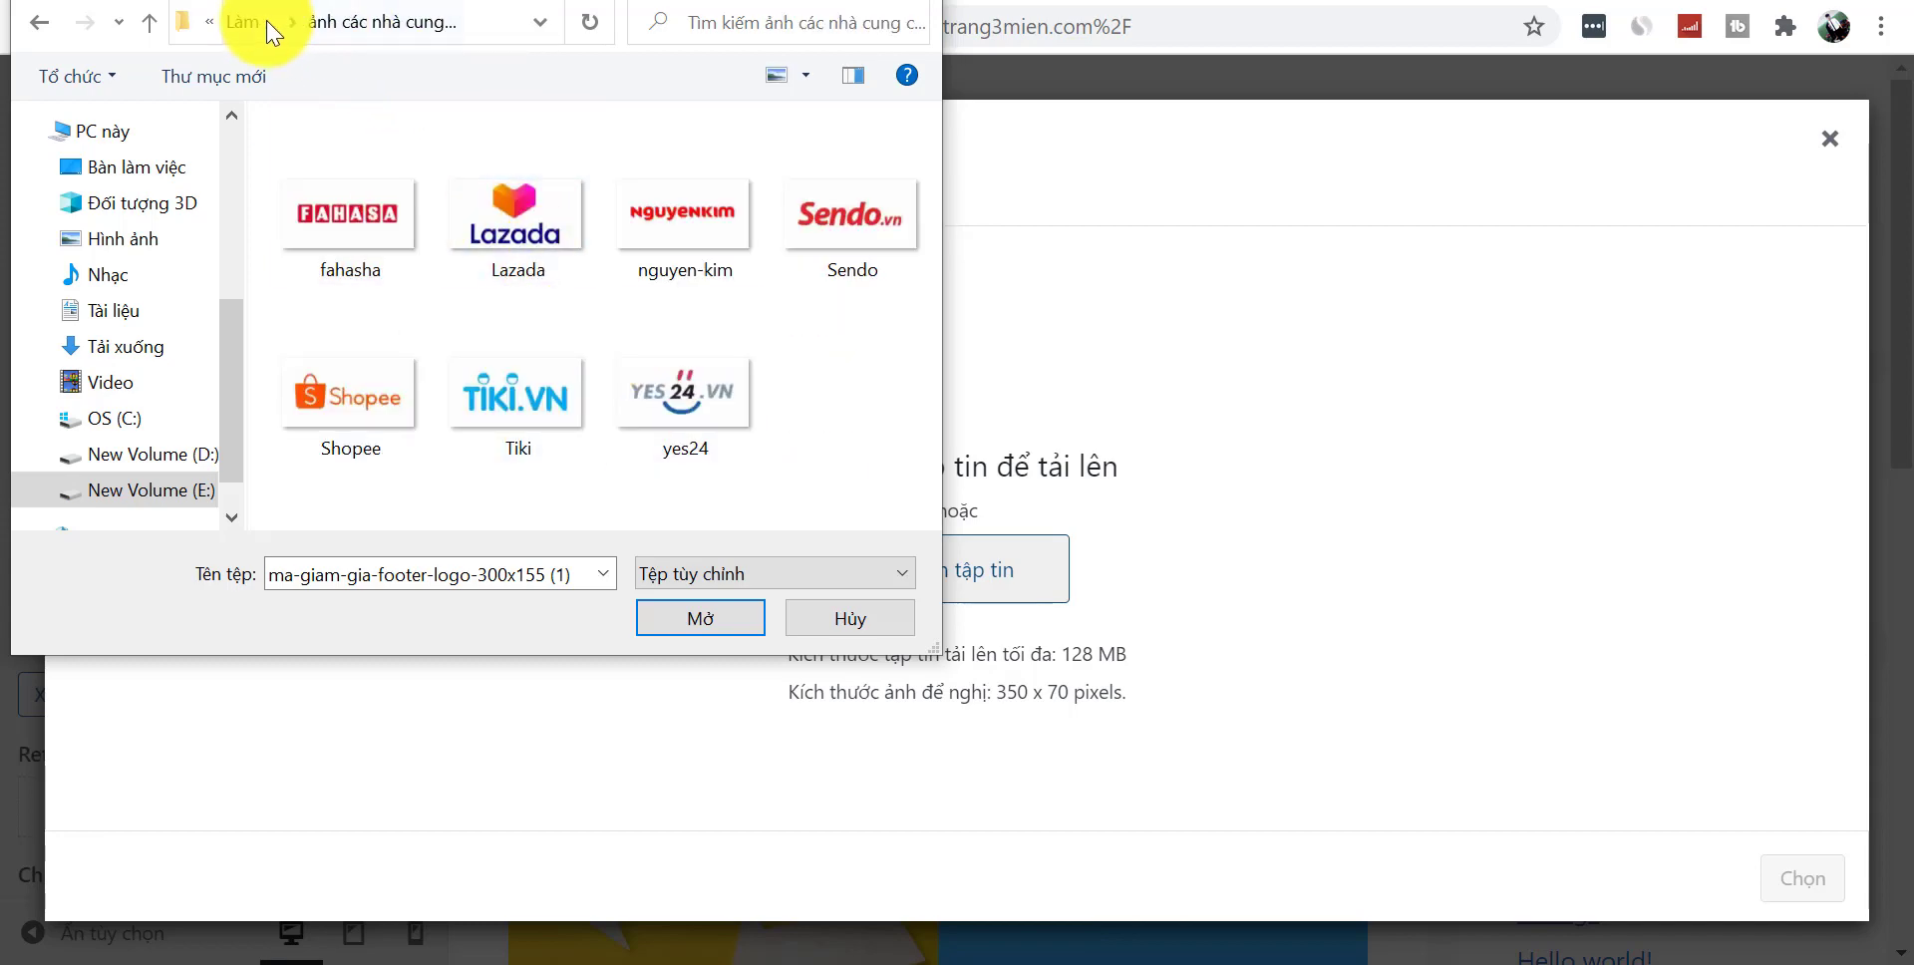
left_click(269, 24)
double_click(411, 164)
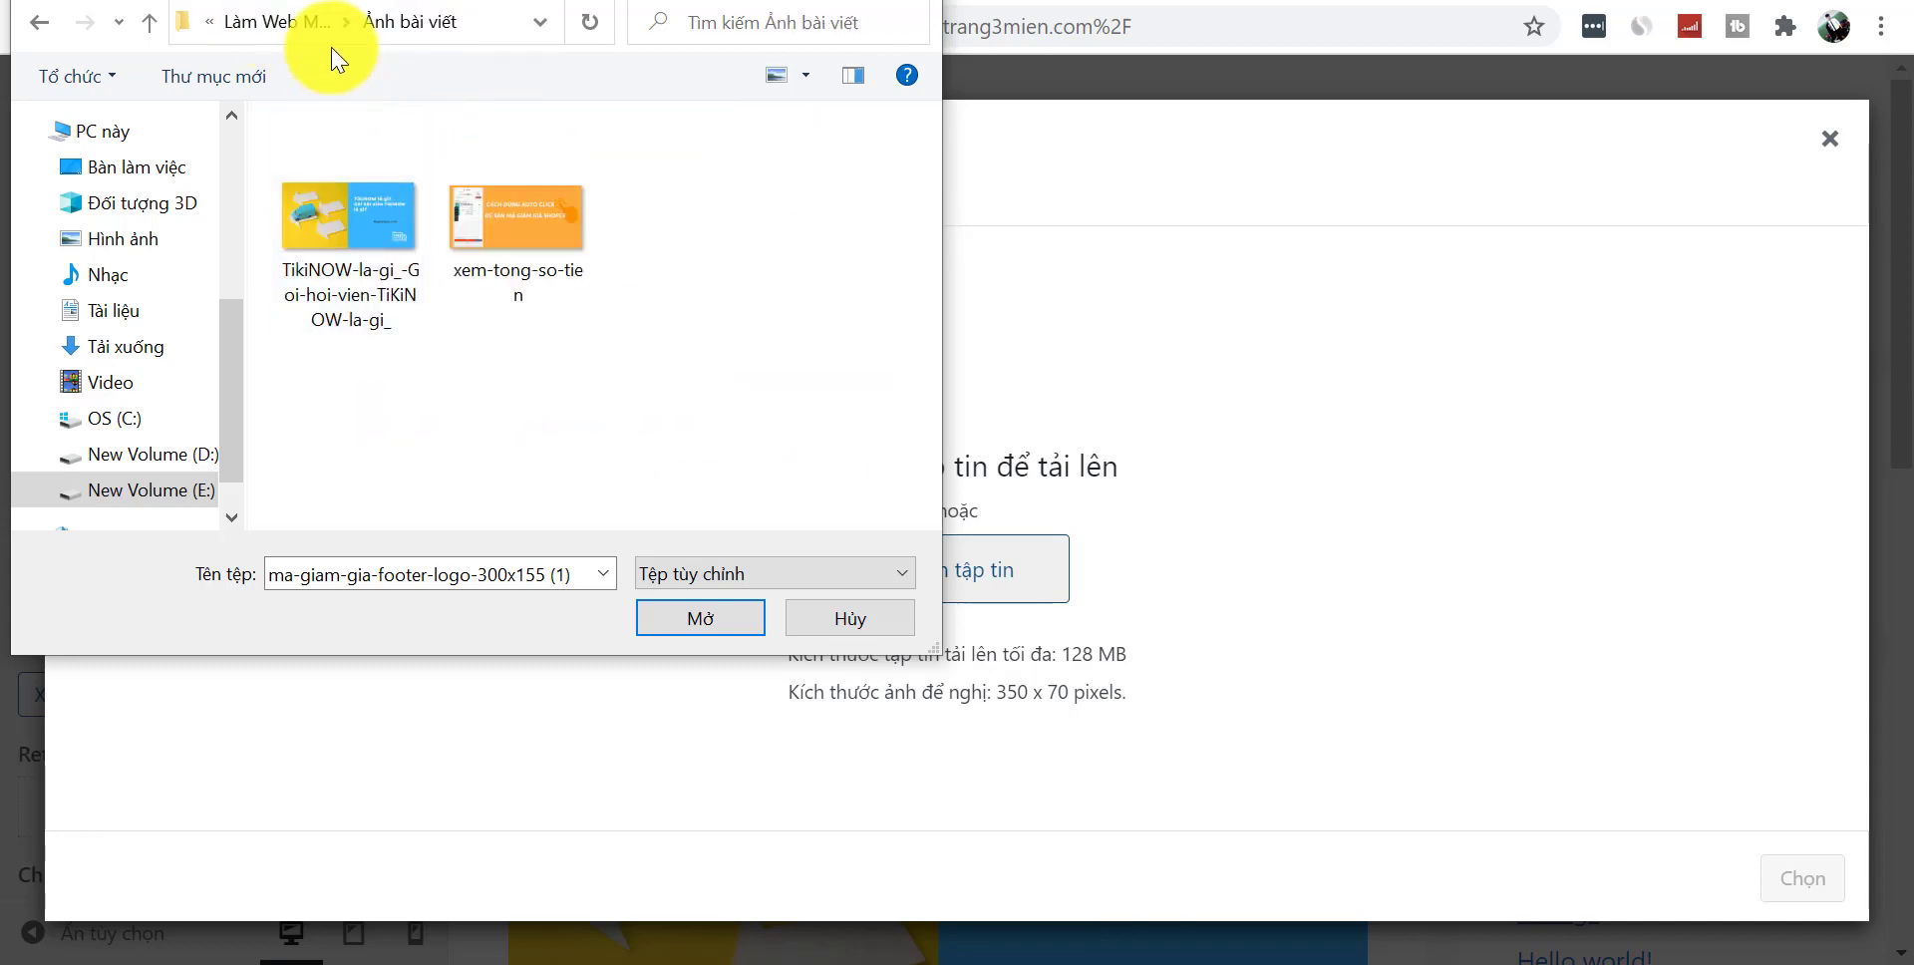
left_click(308, 27)
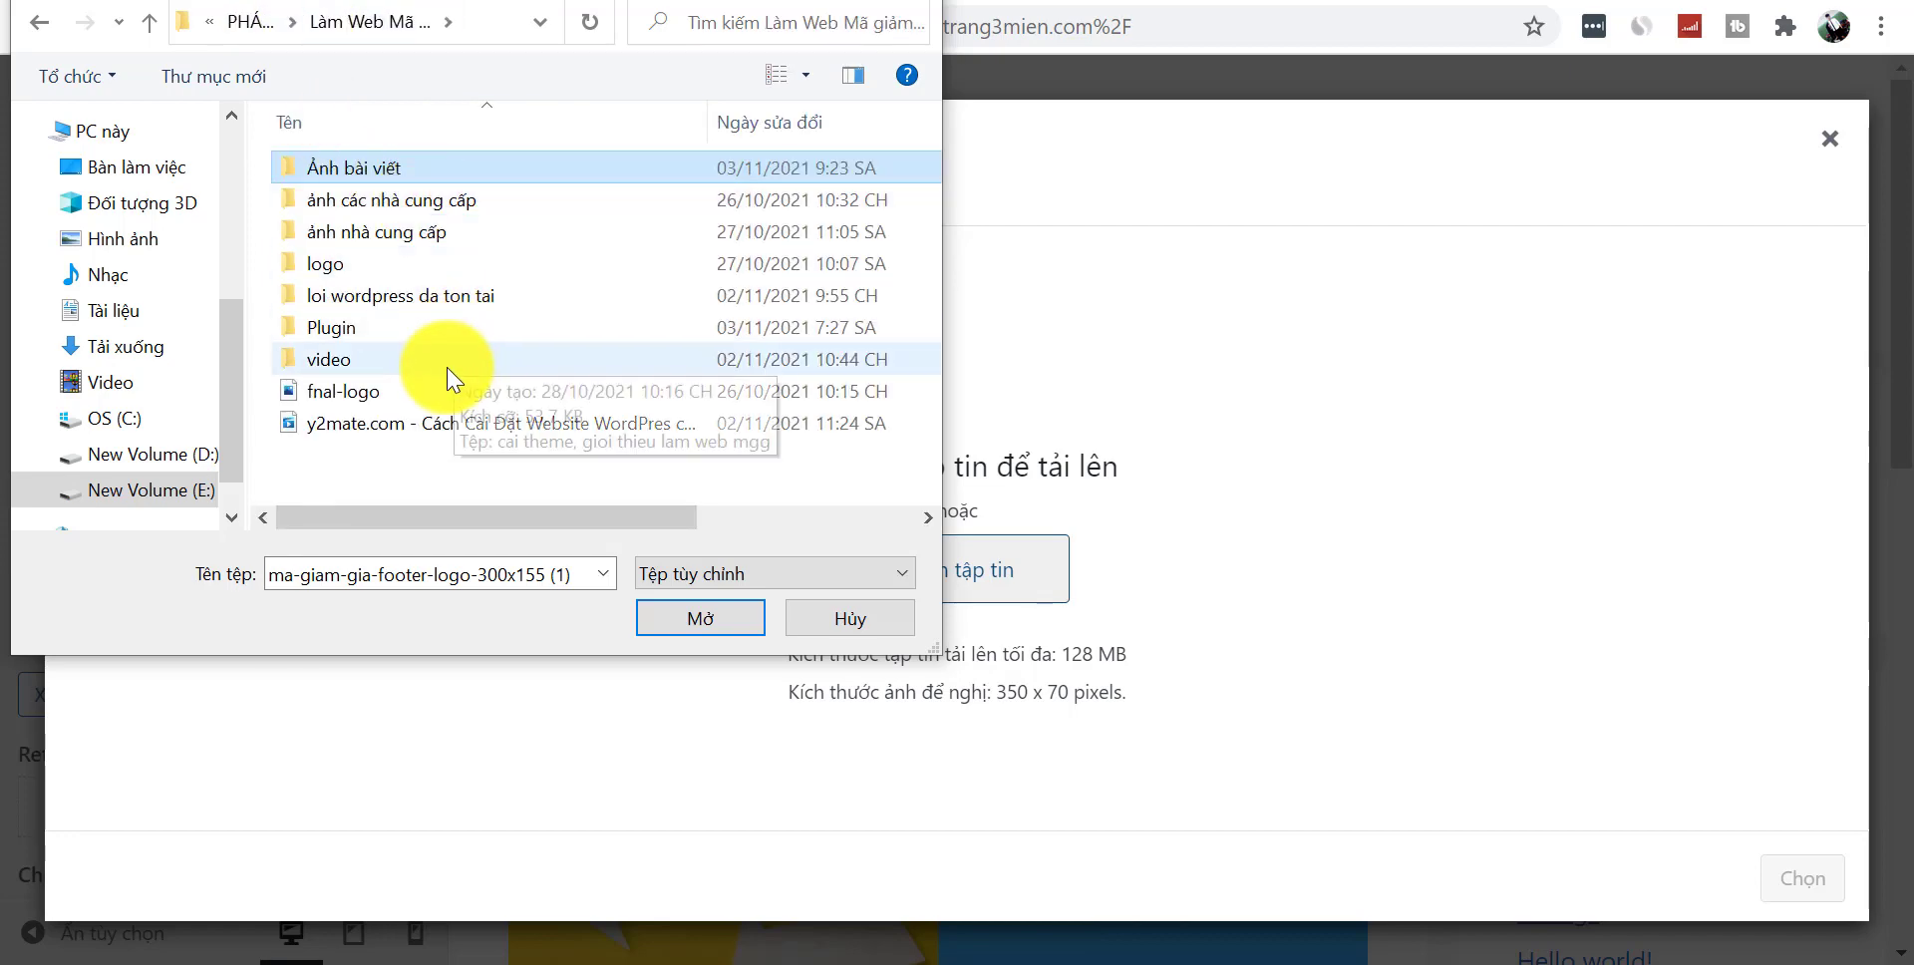
- Upload fnal-logo and apply it as the site logo without cropping
left_click(432, 393)
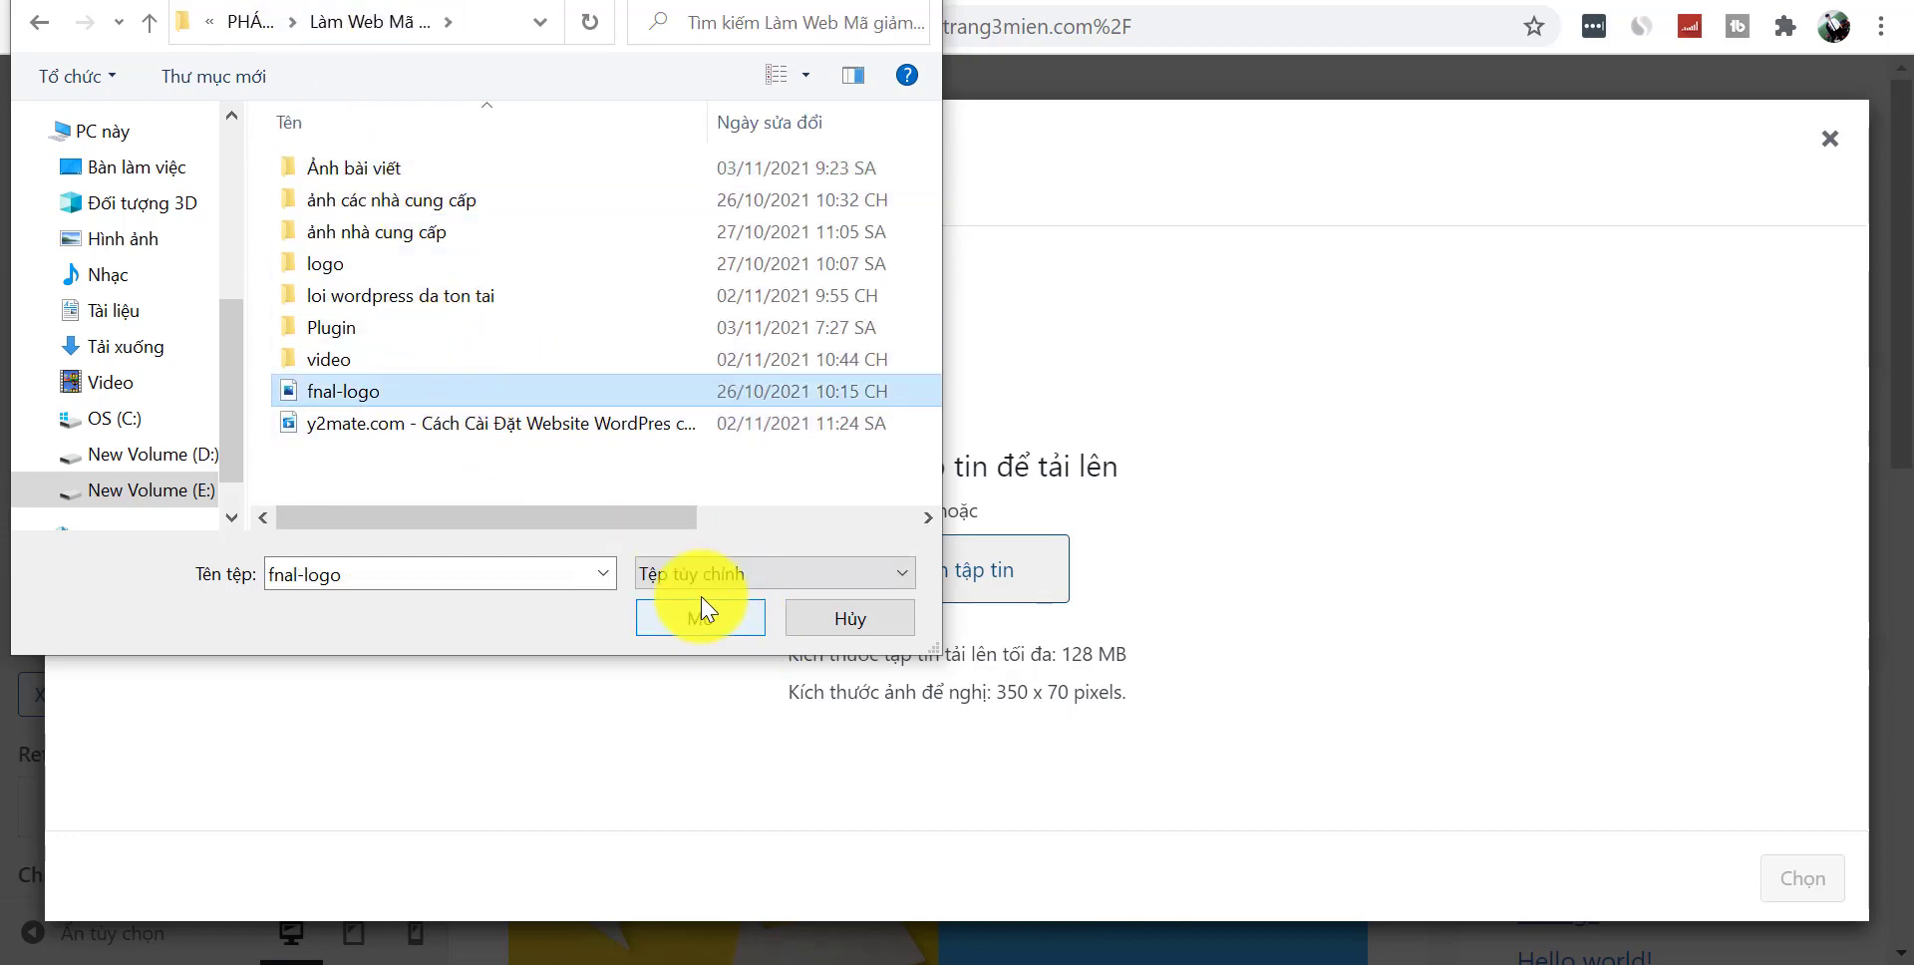
left_click(714, 631)
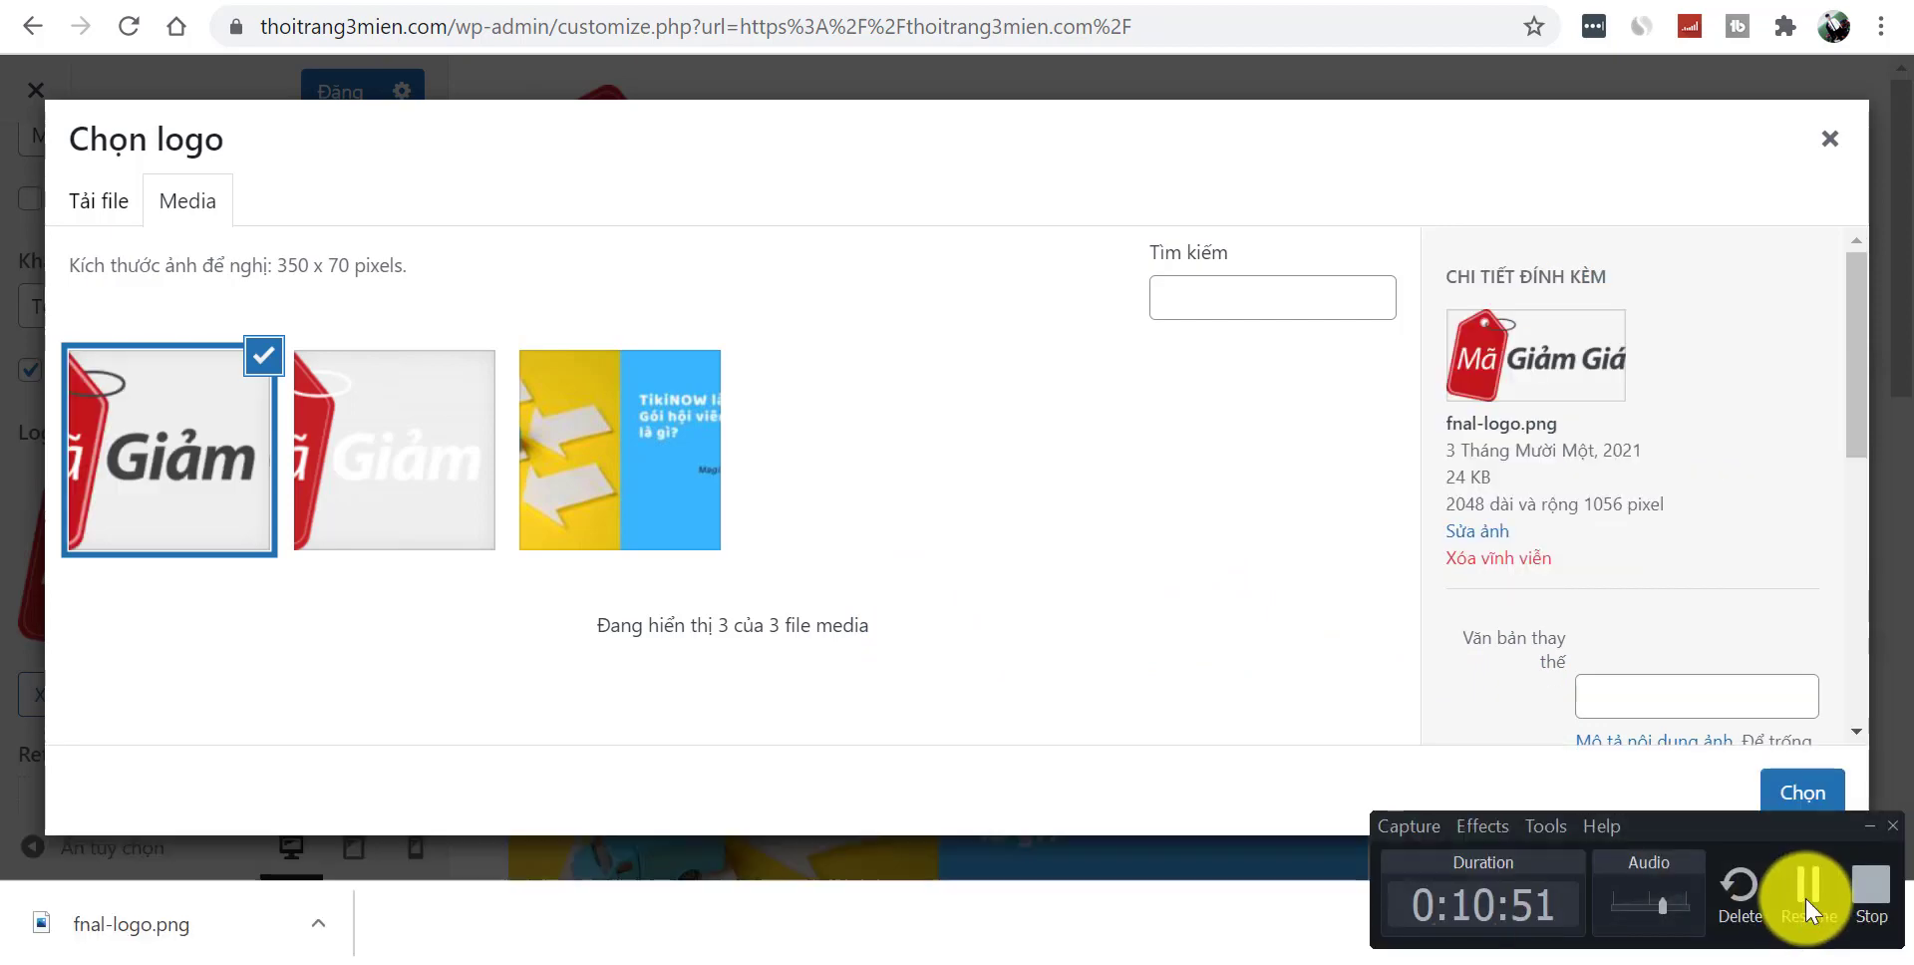
left_click(1813, 877)
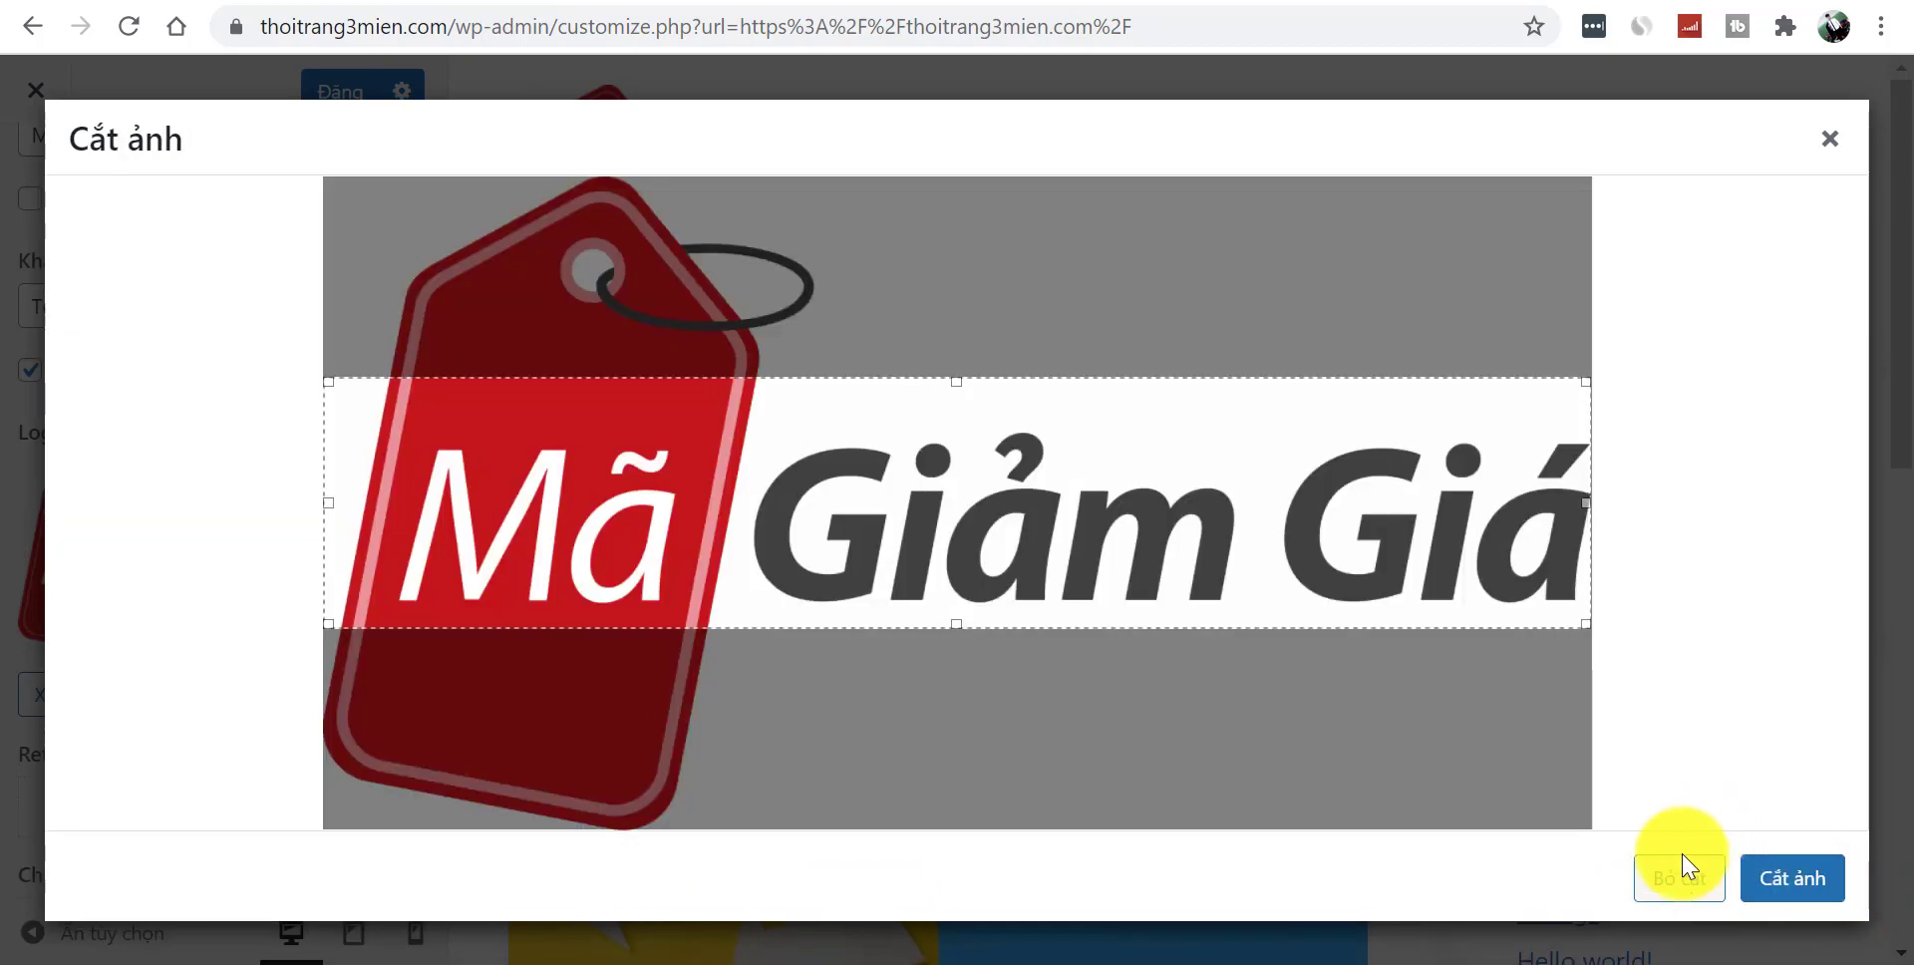
left_click(1681, 878)
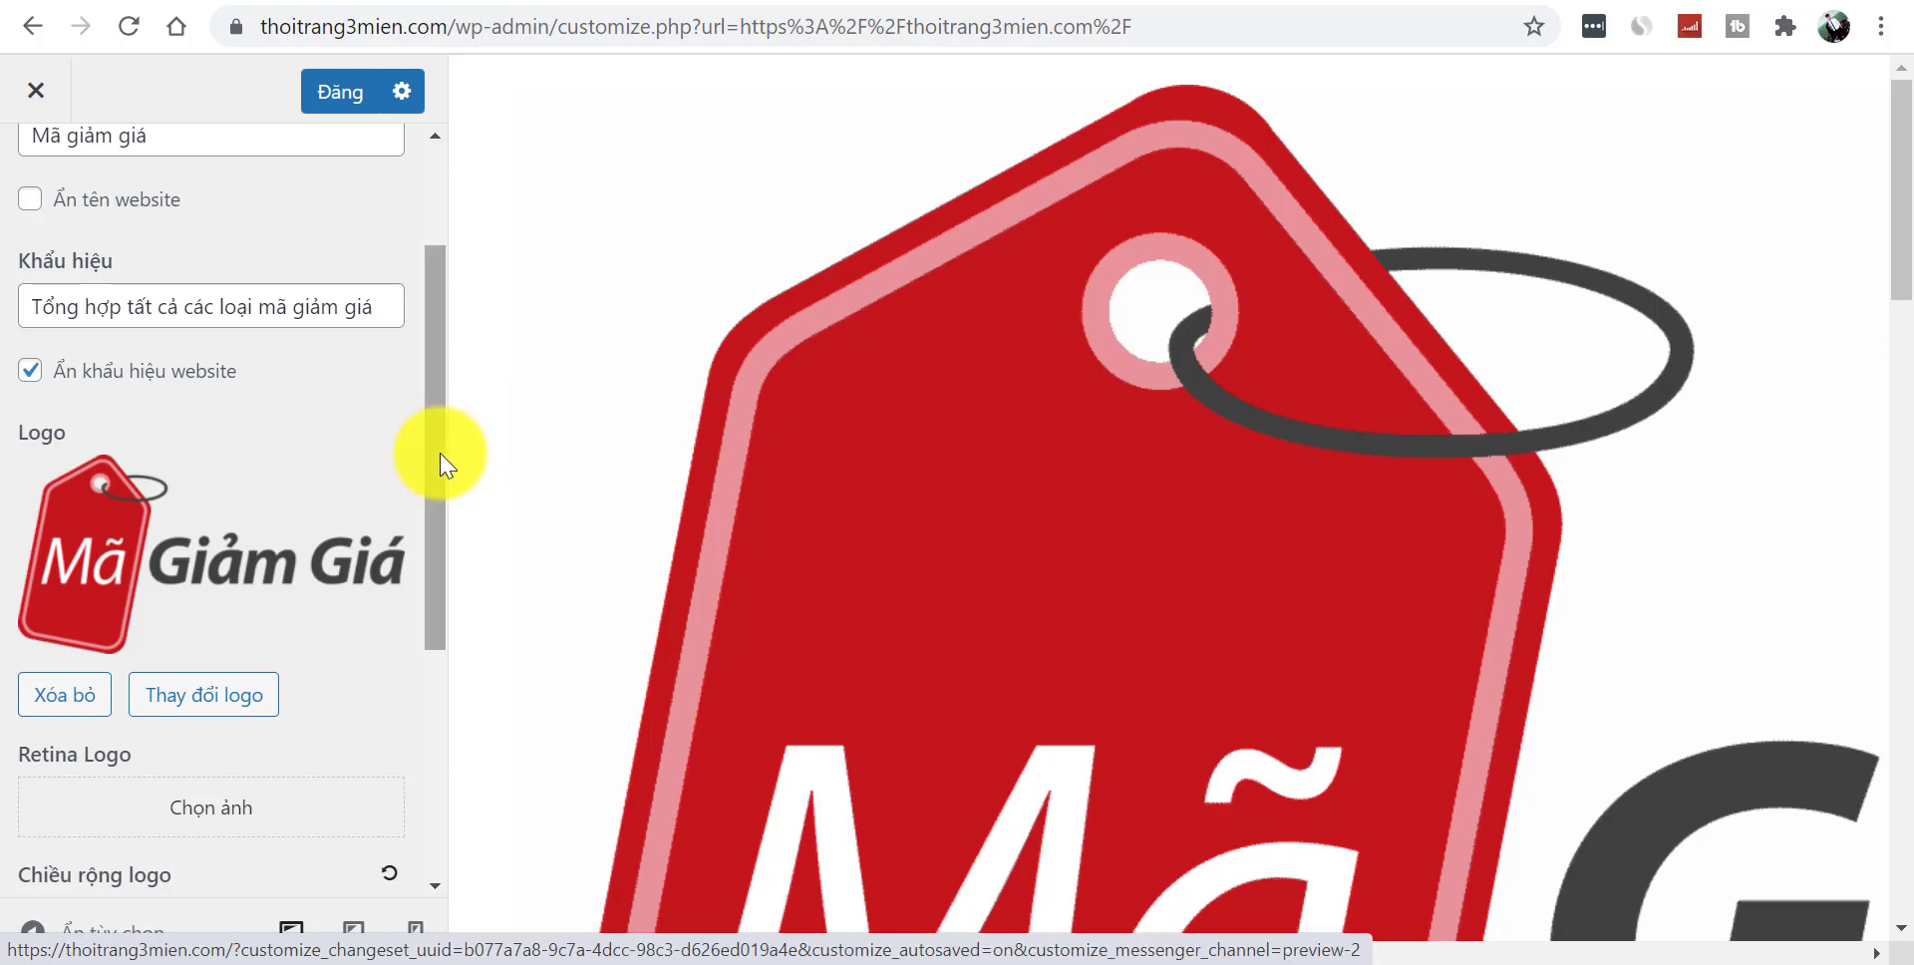
- Shrink the header logo width to 80 px
scroll(448, 372, "up", 2)
left_click_drag(428, 379, 415, 598)
left_click_drag(20, 643, 34, 632)
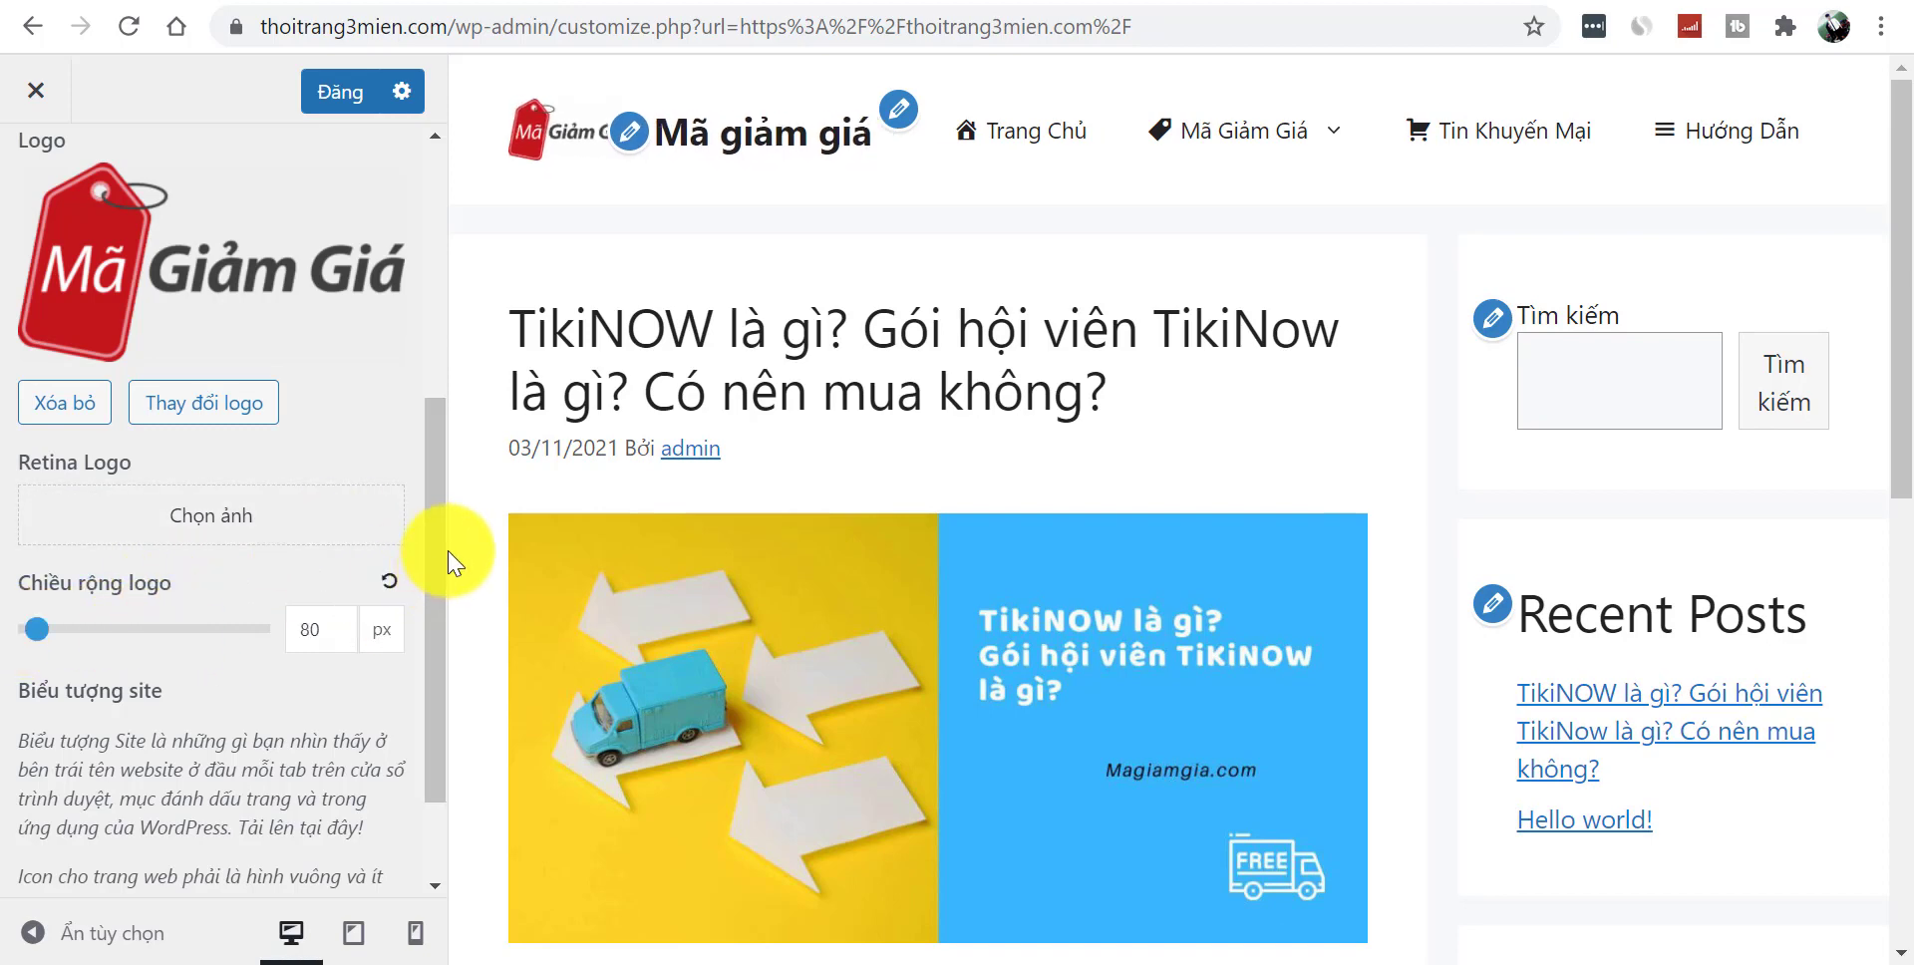
- Hide the site name text in the header and try larger logo widths
left_click_drag(442, 555, 482, 261)
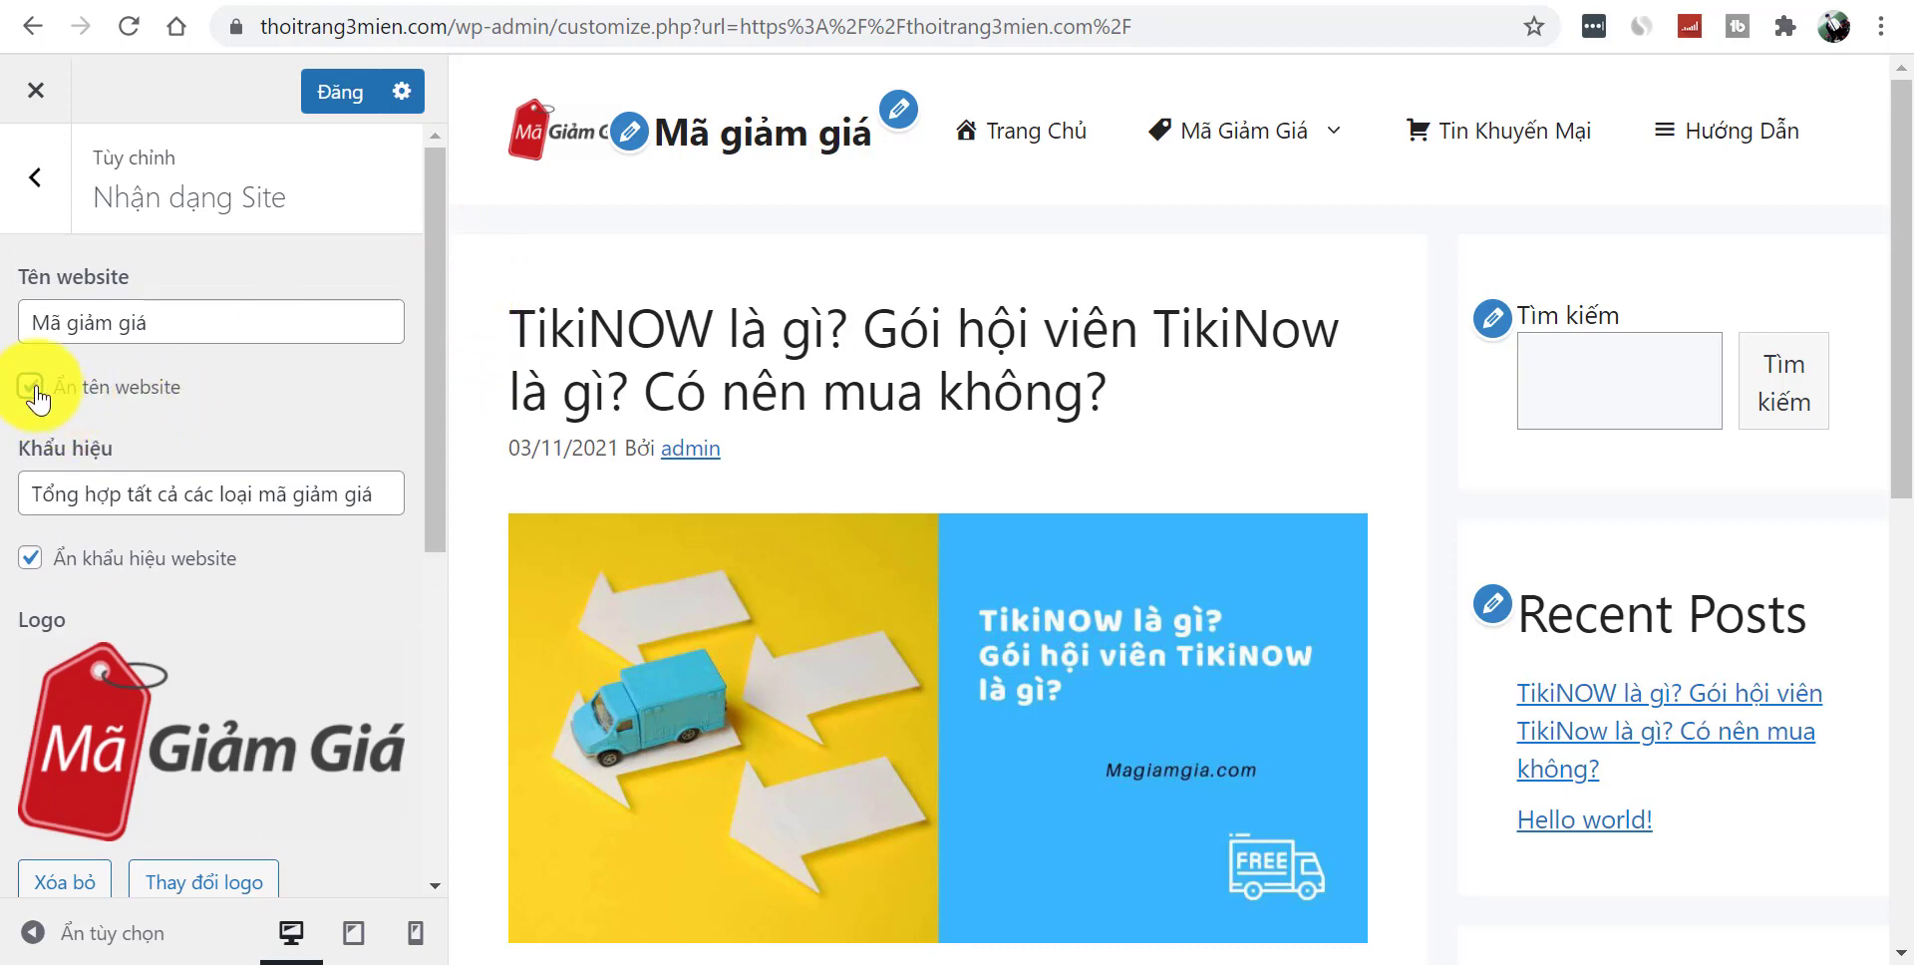
left_click(30, 389)
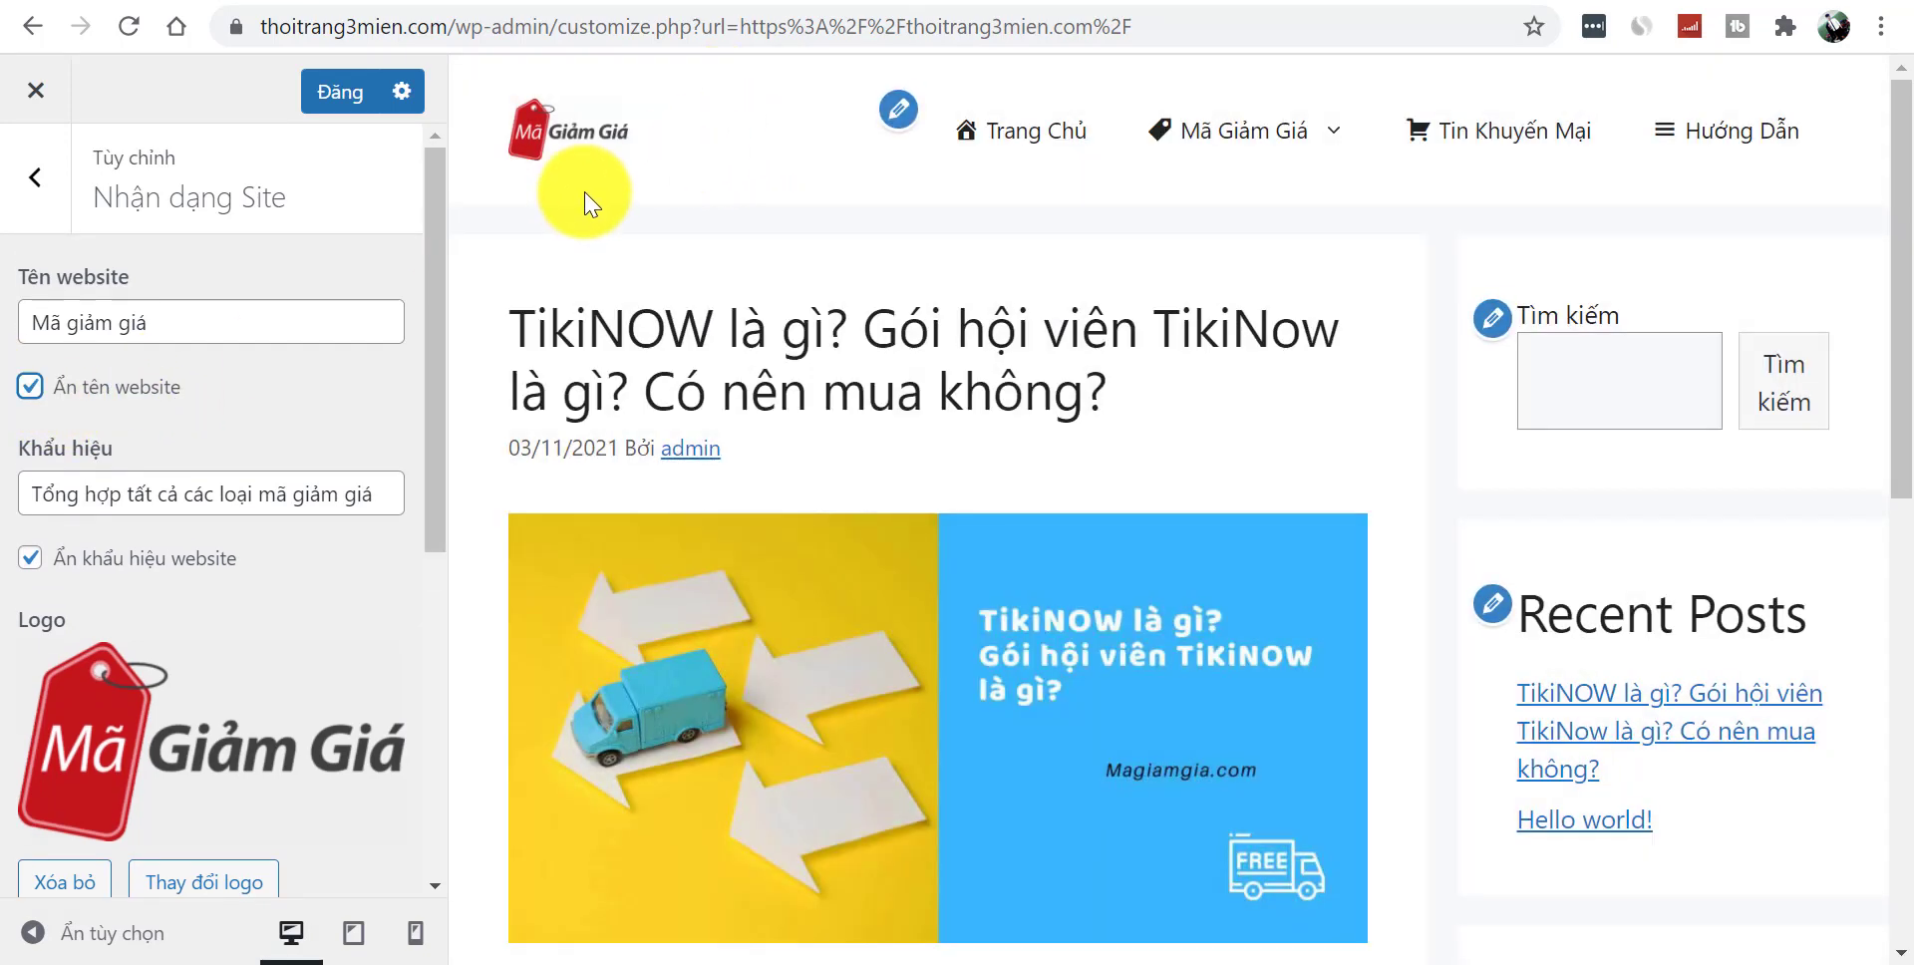
left_click_drag(431, 506, 417, 702)
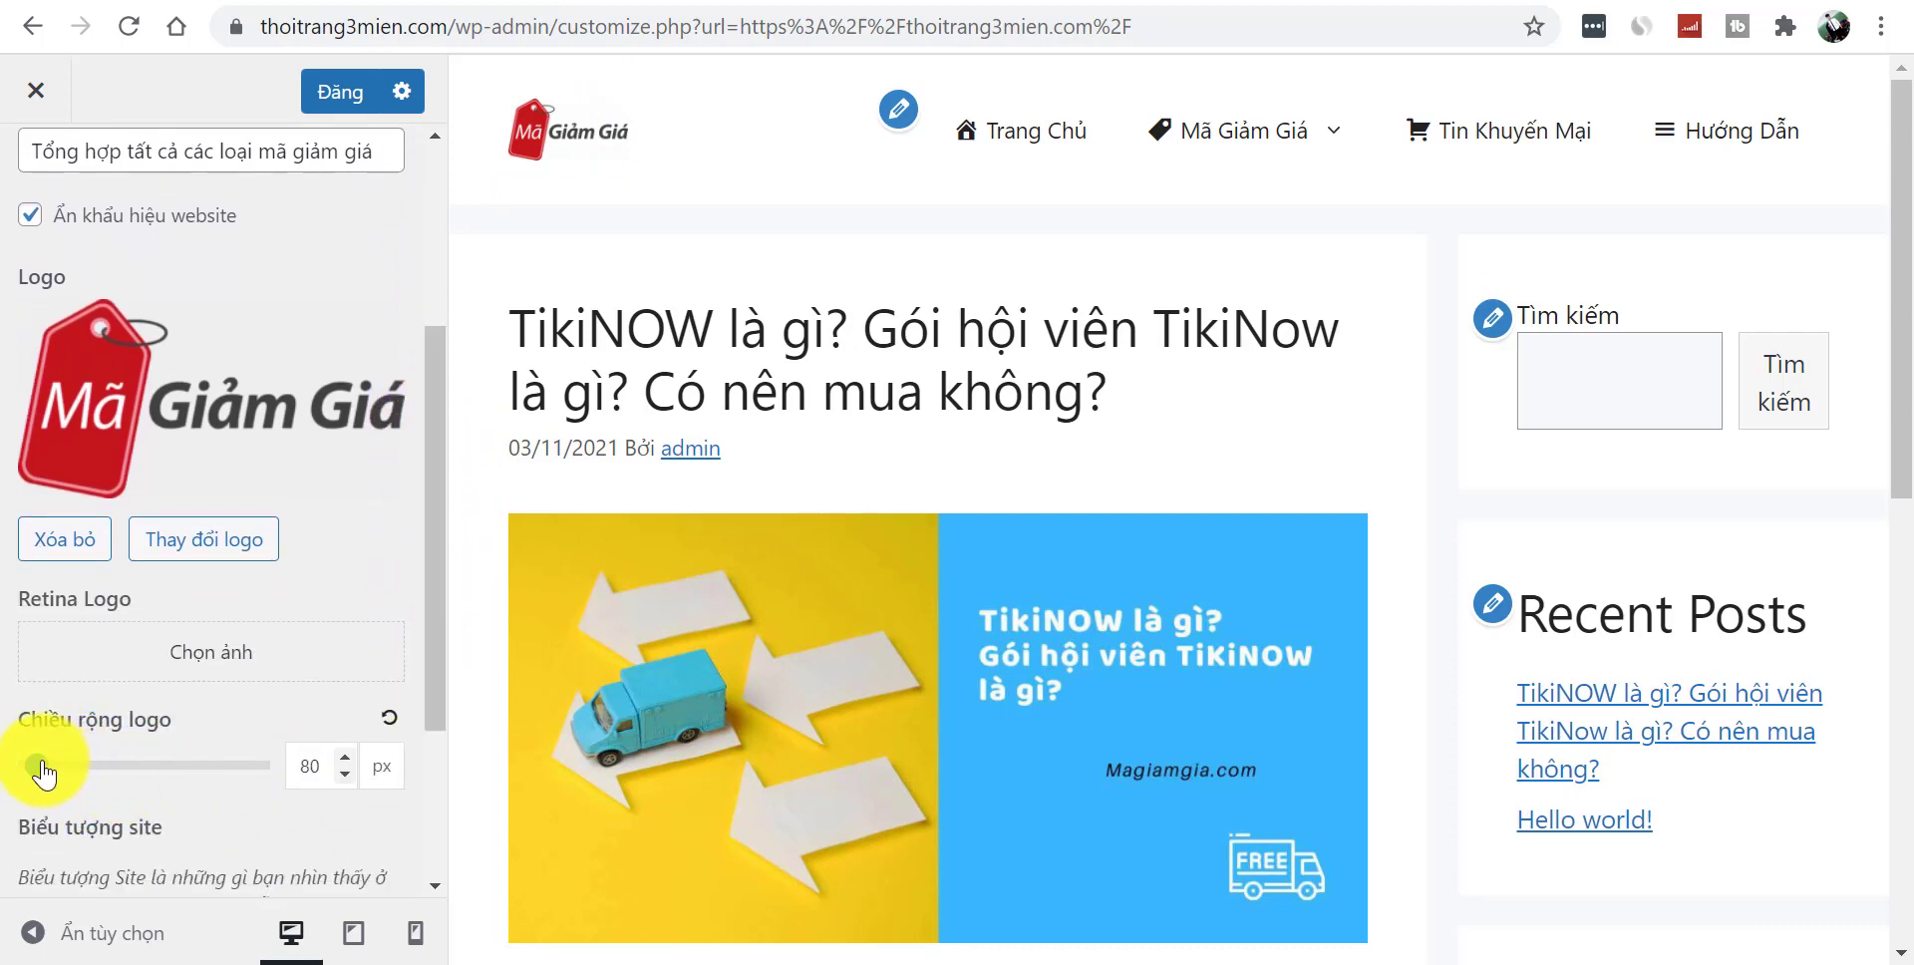
left_click_drag(41, 772, 40, 770)
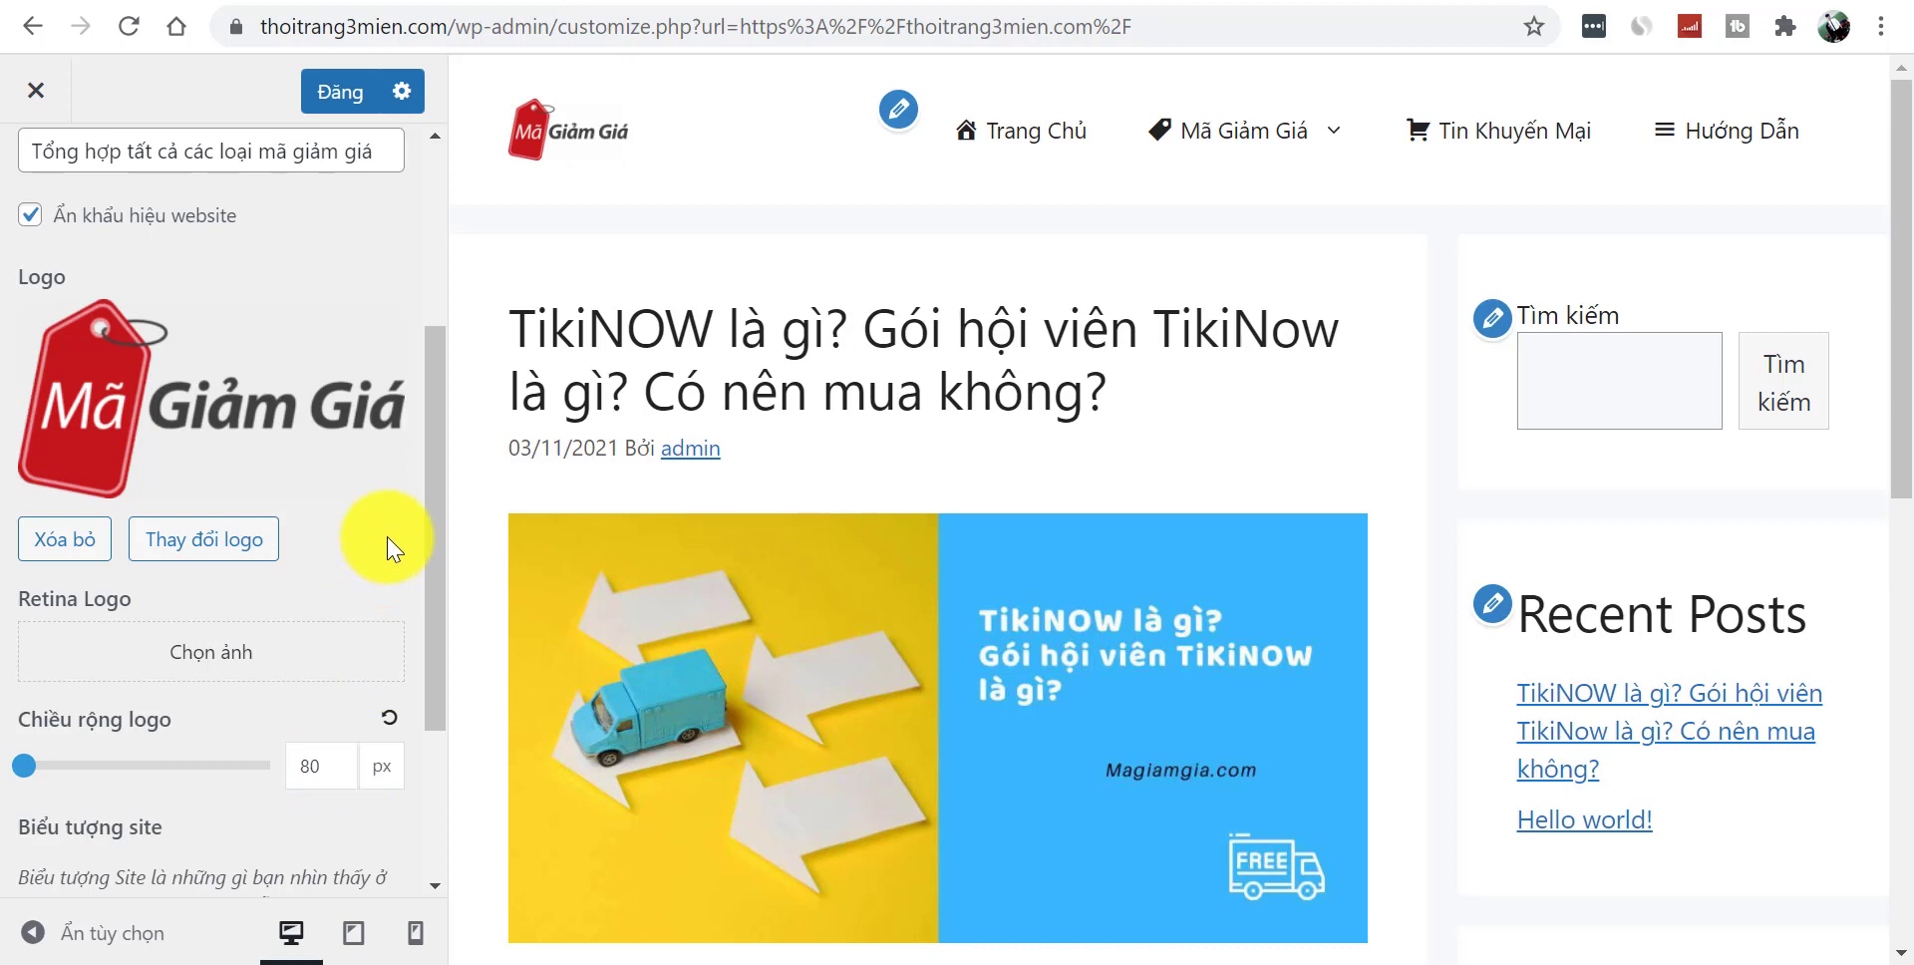
left_click_drag(431, 503, 429, 704)
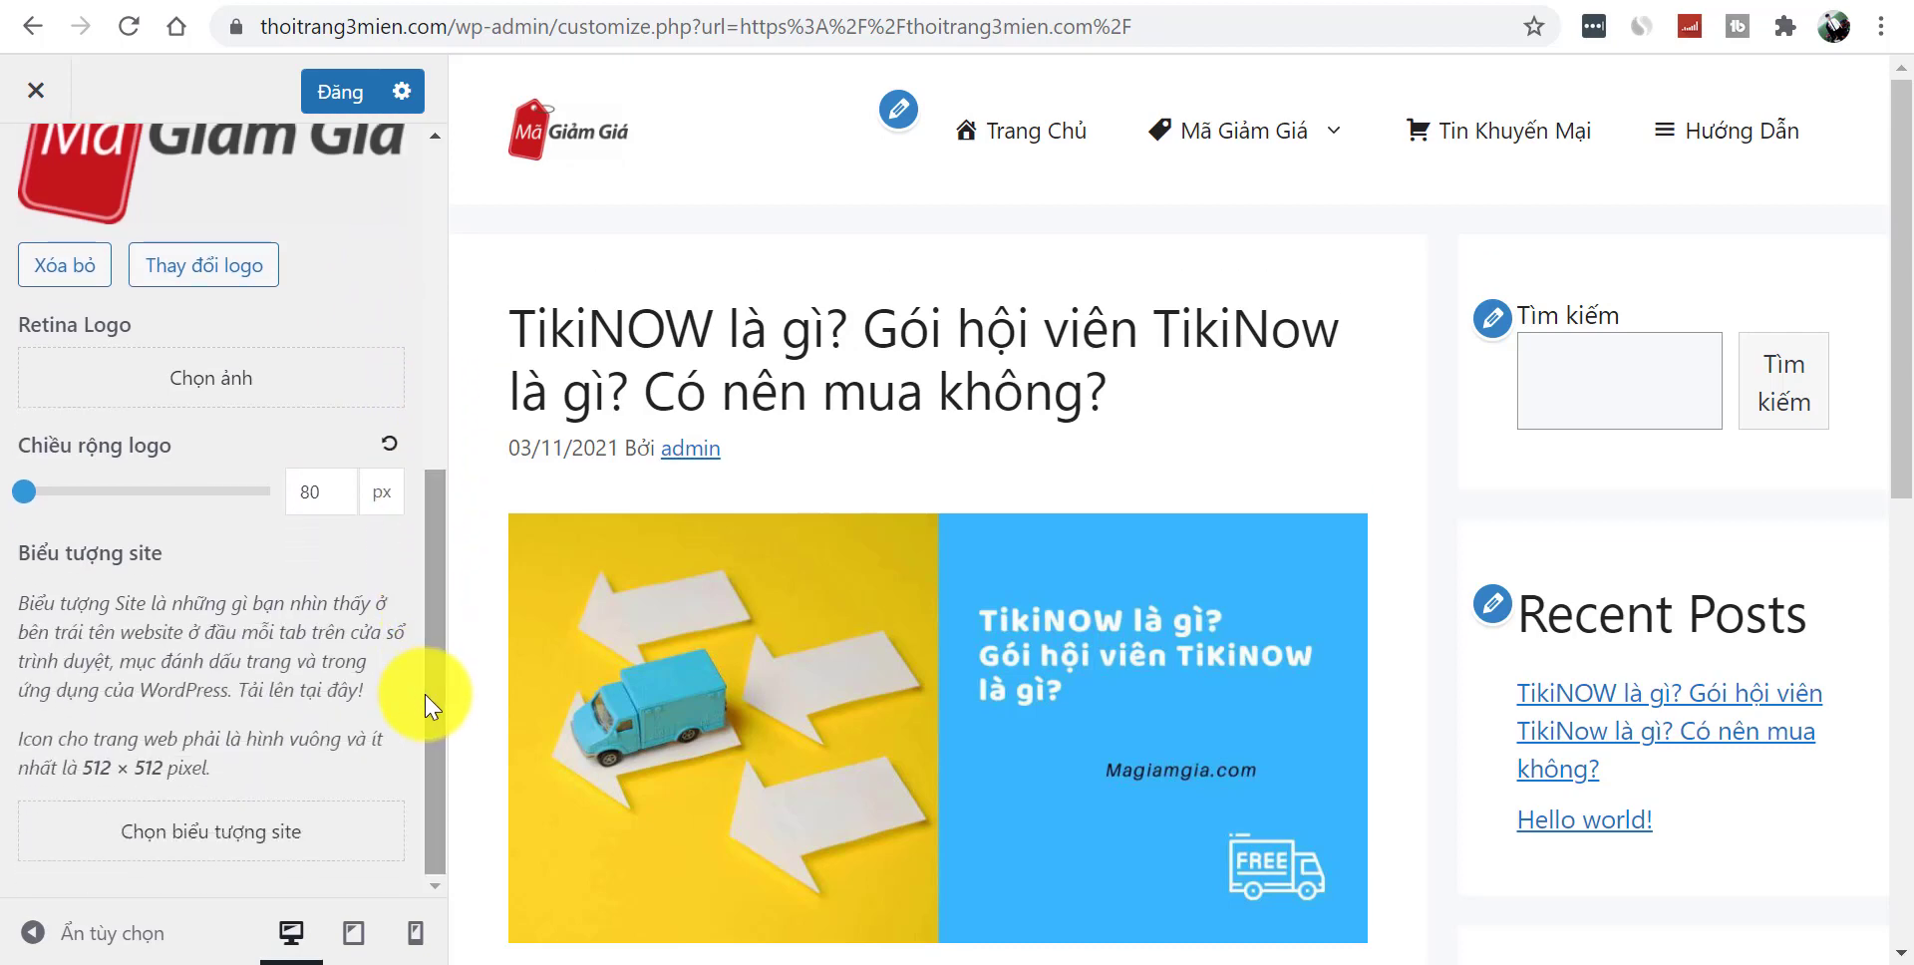
- Pick the fnal-logo image as the site icon and crop a full-height square around the red tag
left_click(185, 828)
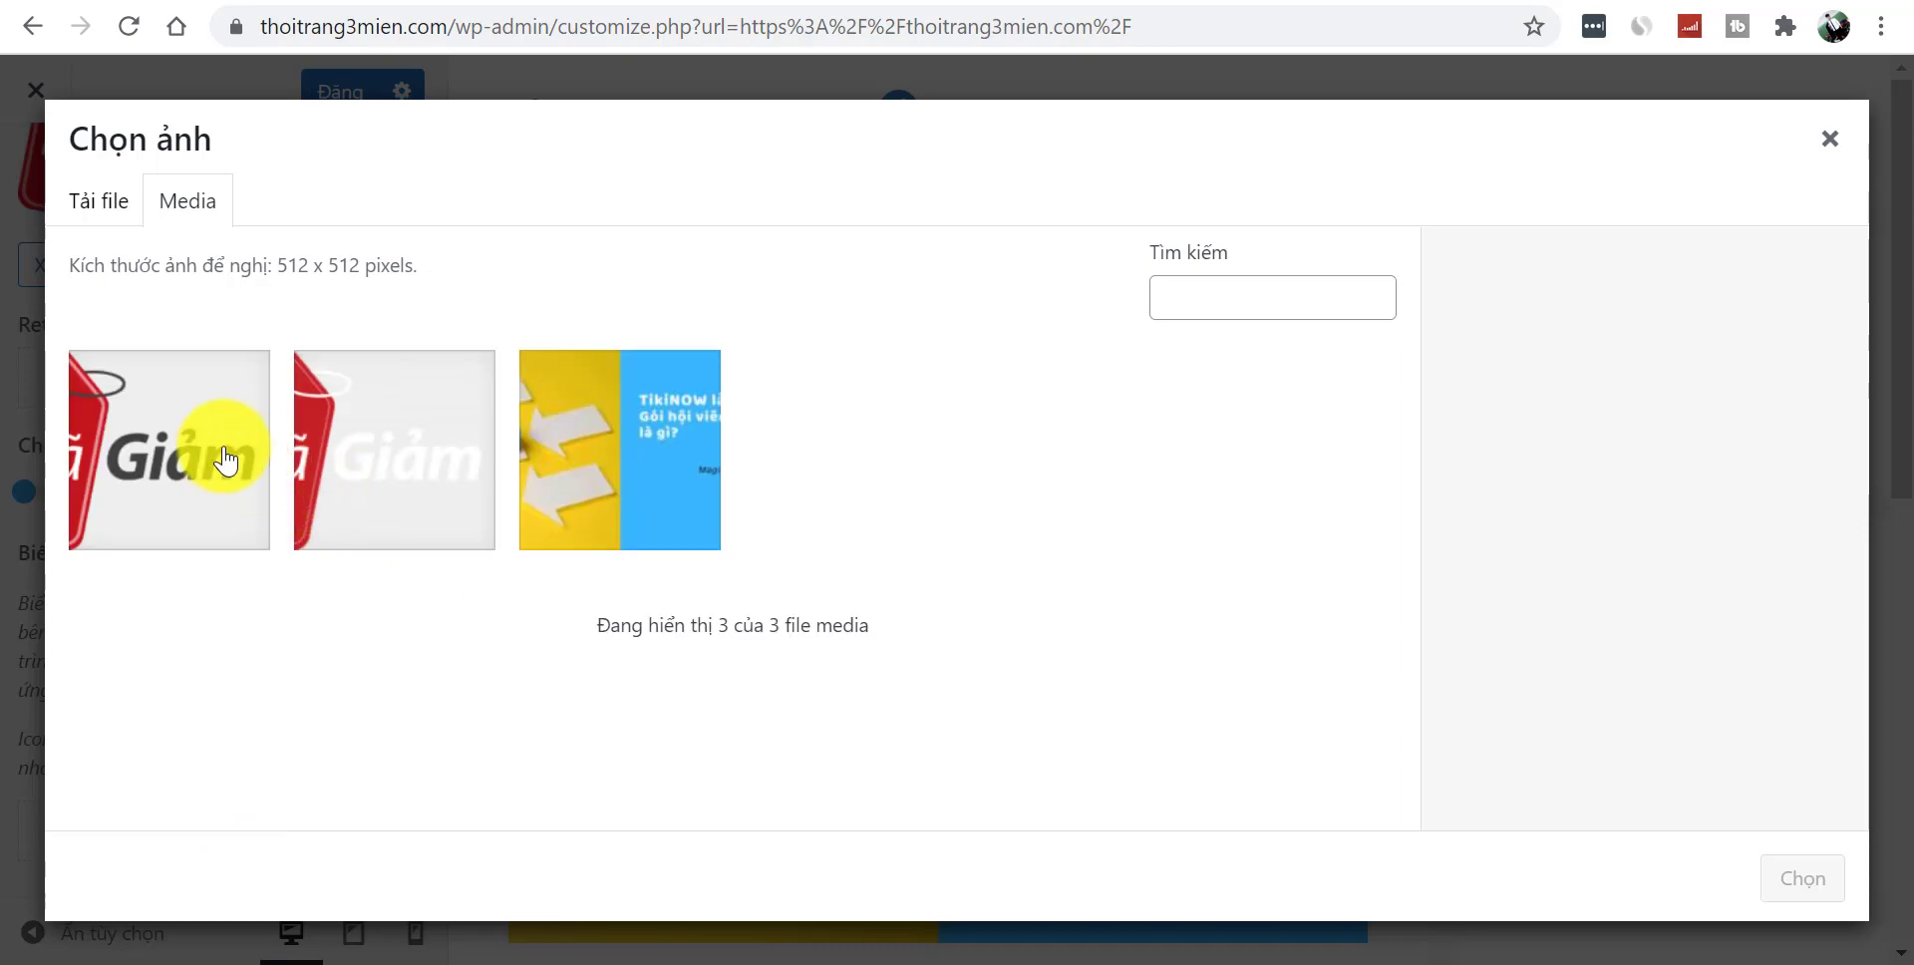
left_click(216, 453)
left_click(1804, 877)
left_click_drag(877, 526, 493, 559)
mouse_move(755, 508)
left_mouse_down()
mouse_move(675, 522)
mouse_move(772, 538)
left_mouse_up()
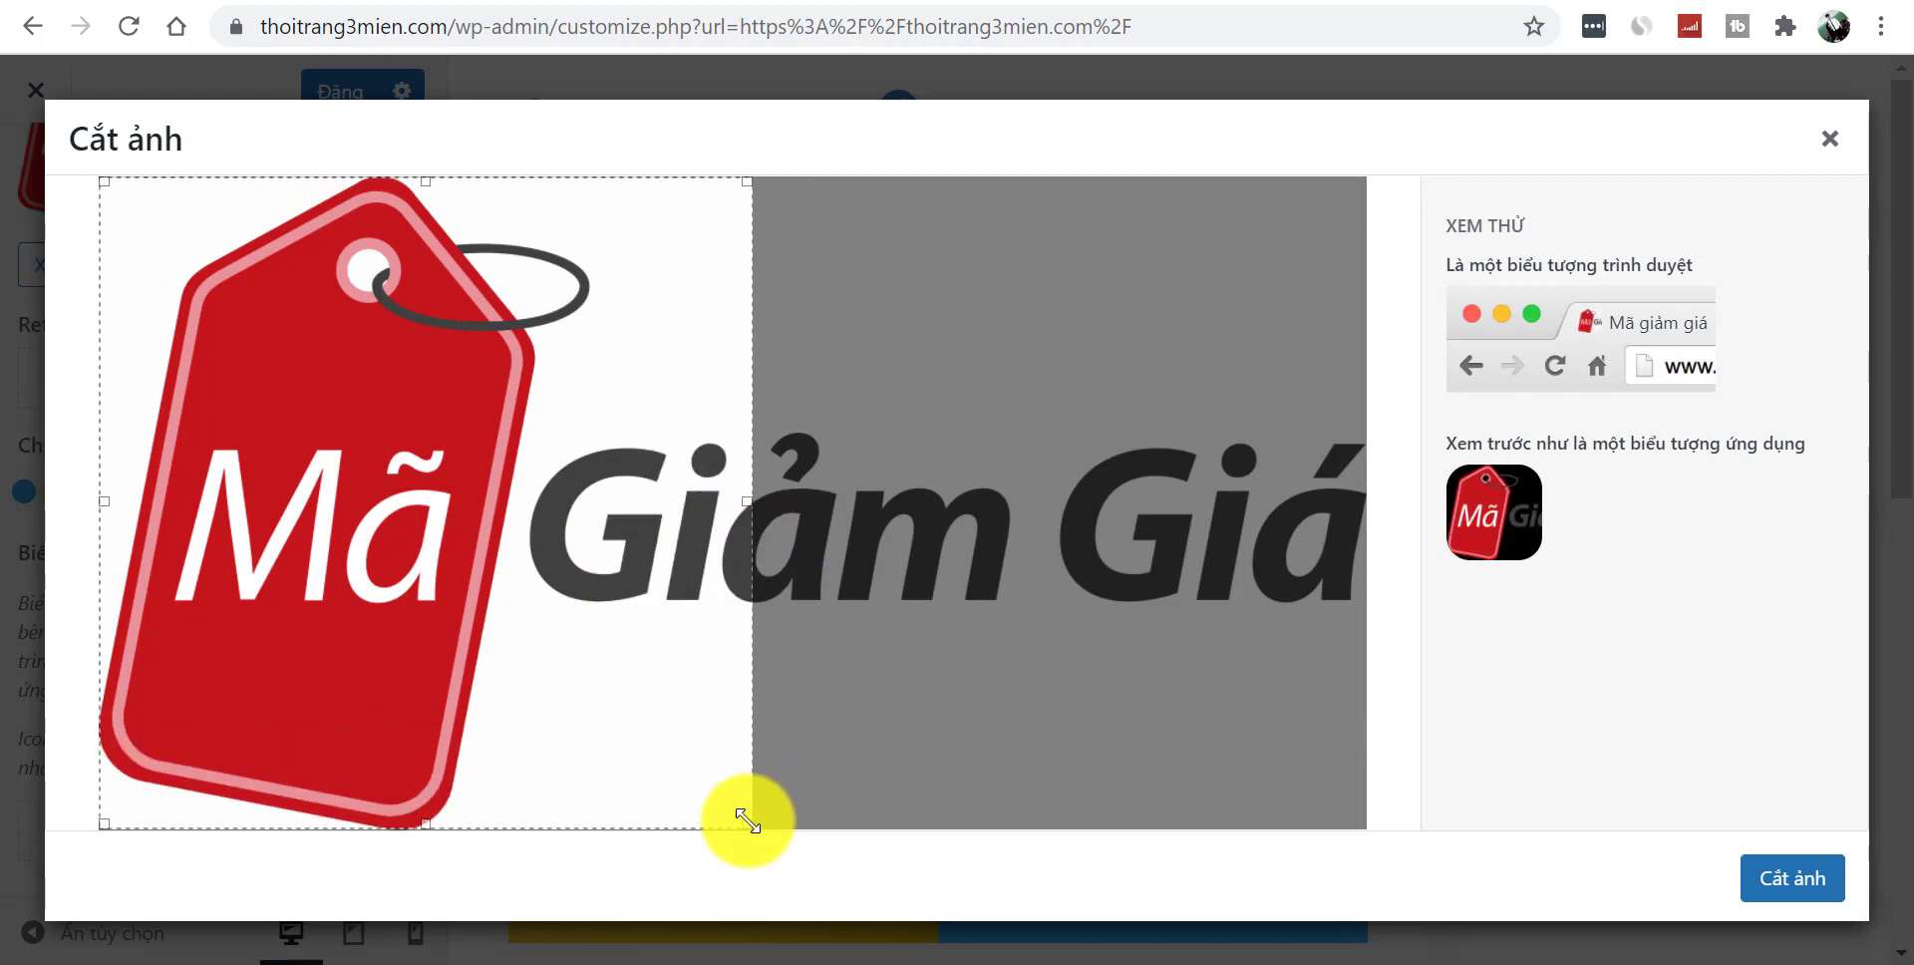
left_click_drag(748, 819, 764, 837)
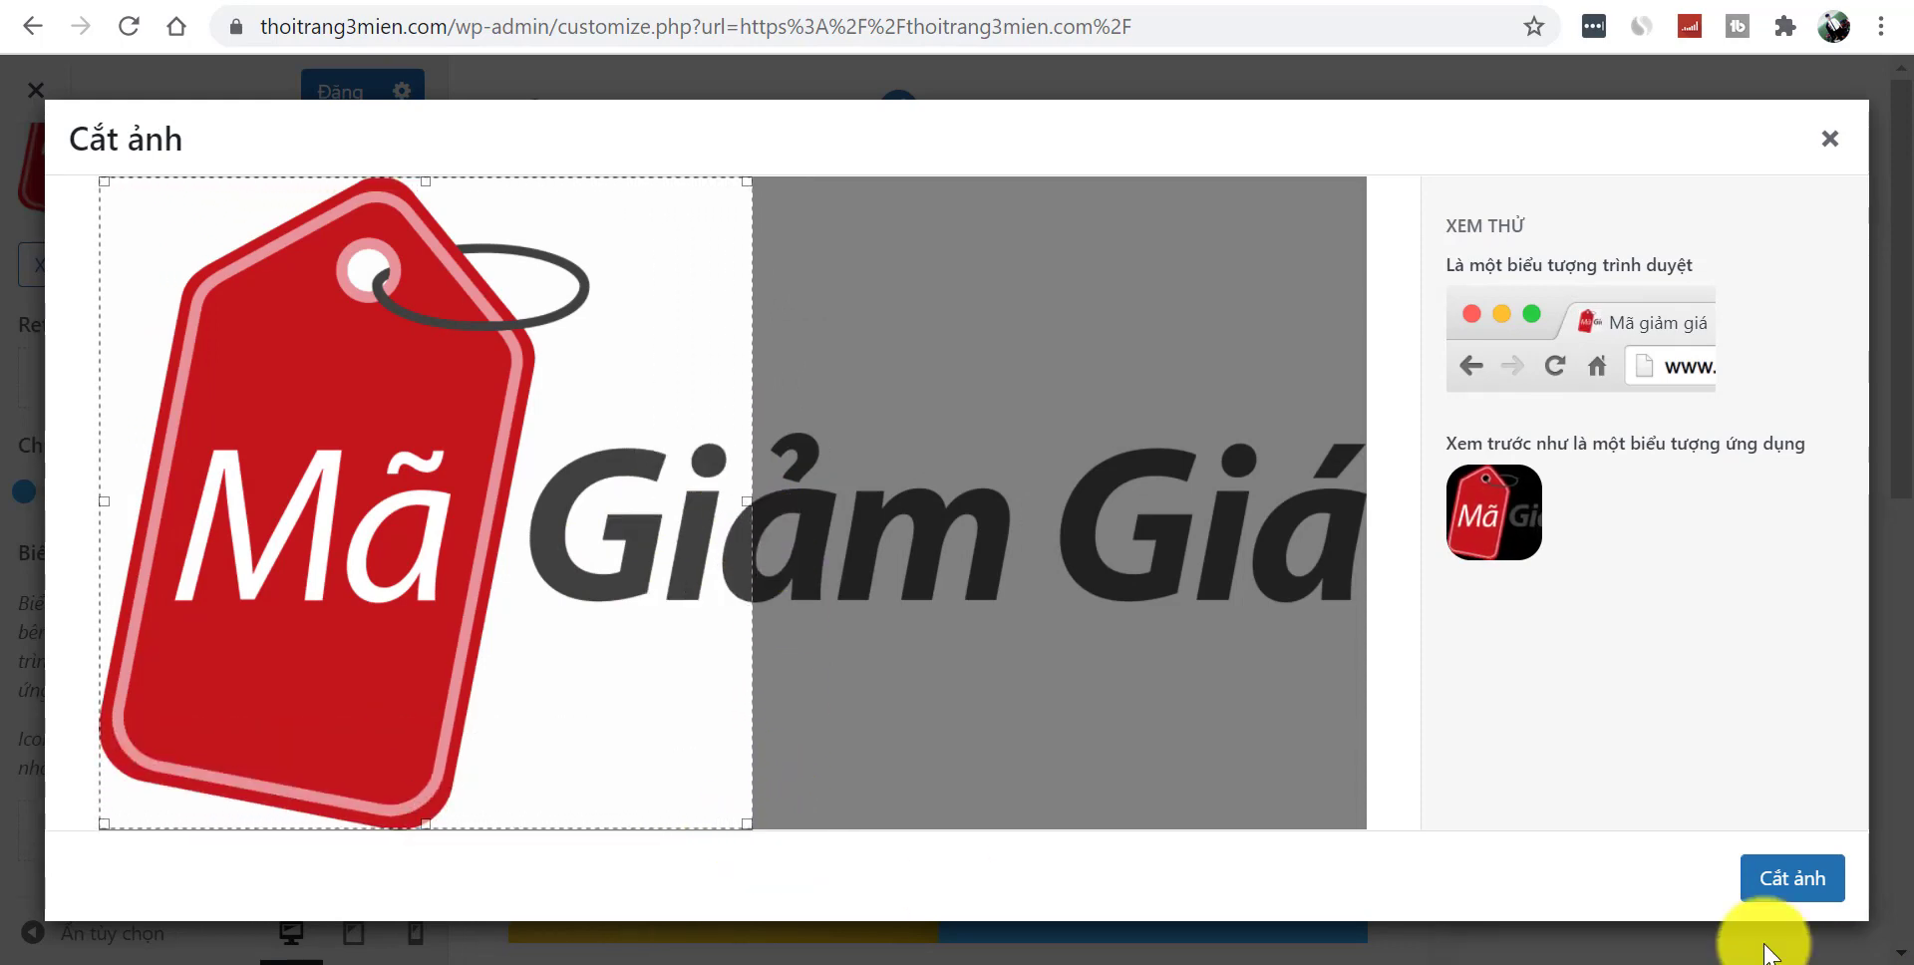
left_click(1785, 891)
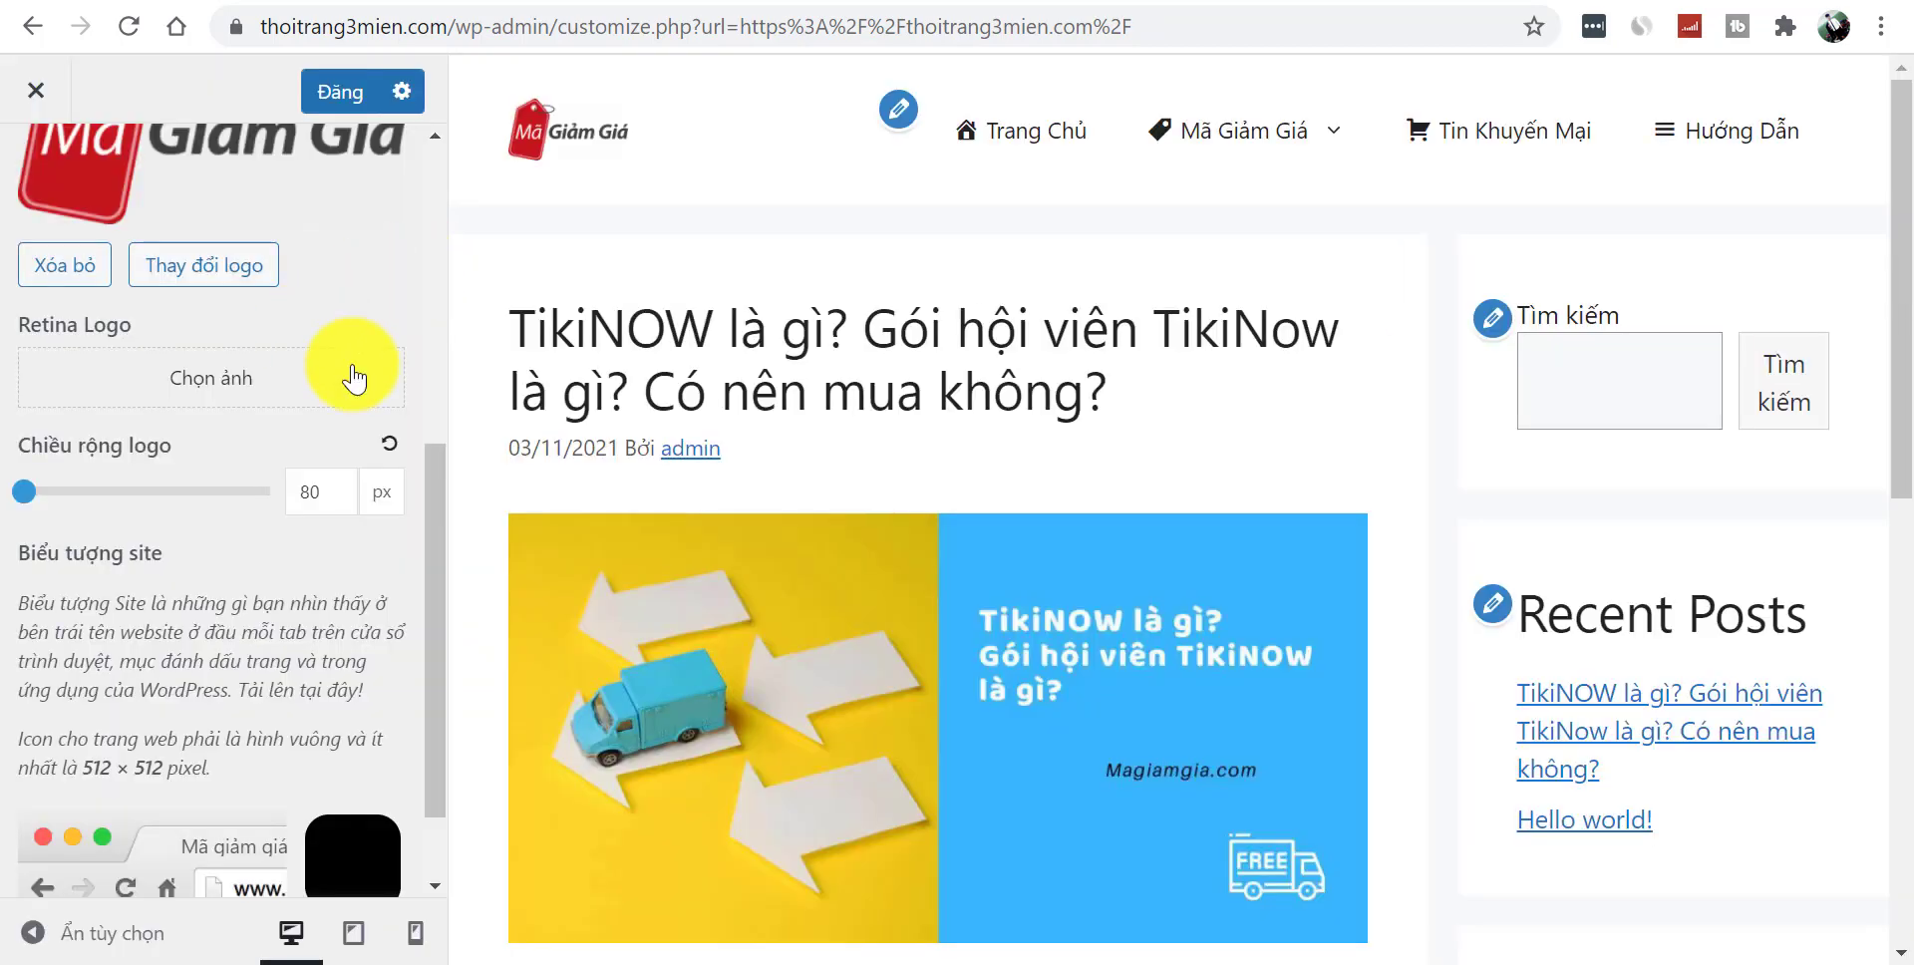
- Exit the Customizer to view the live site with its new logo
left_click_drag(434, 560, 488, 227)
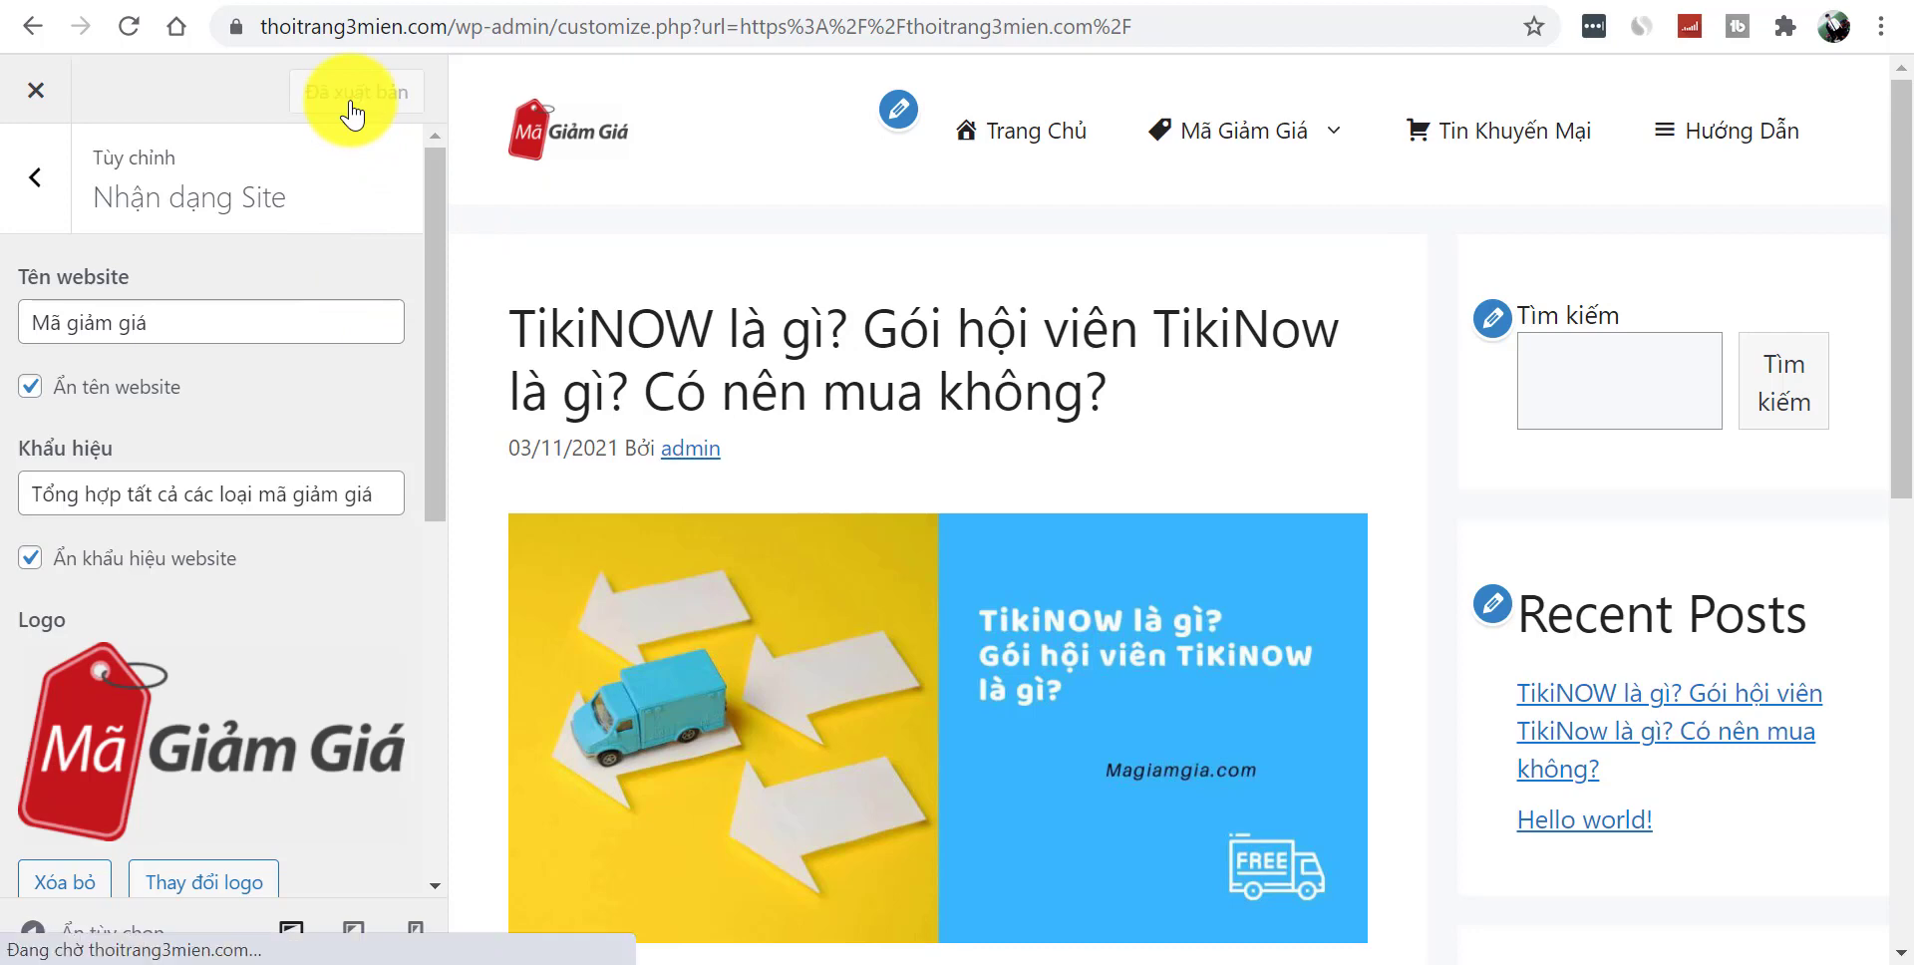
left_click(24, 93)
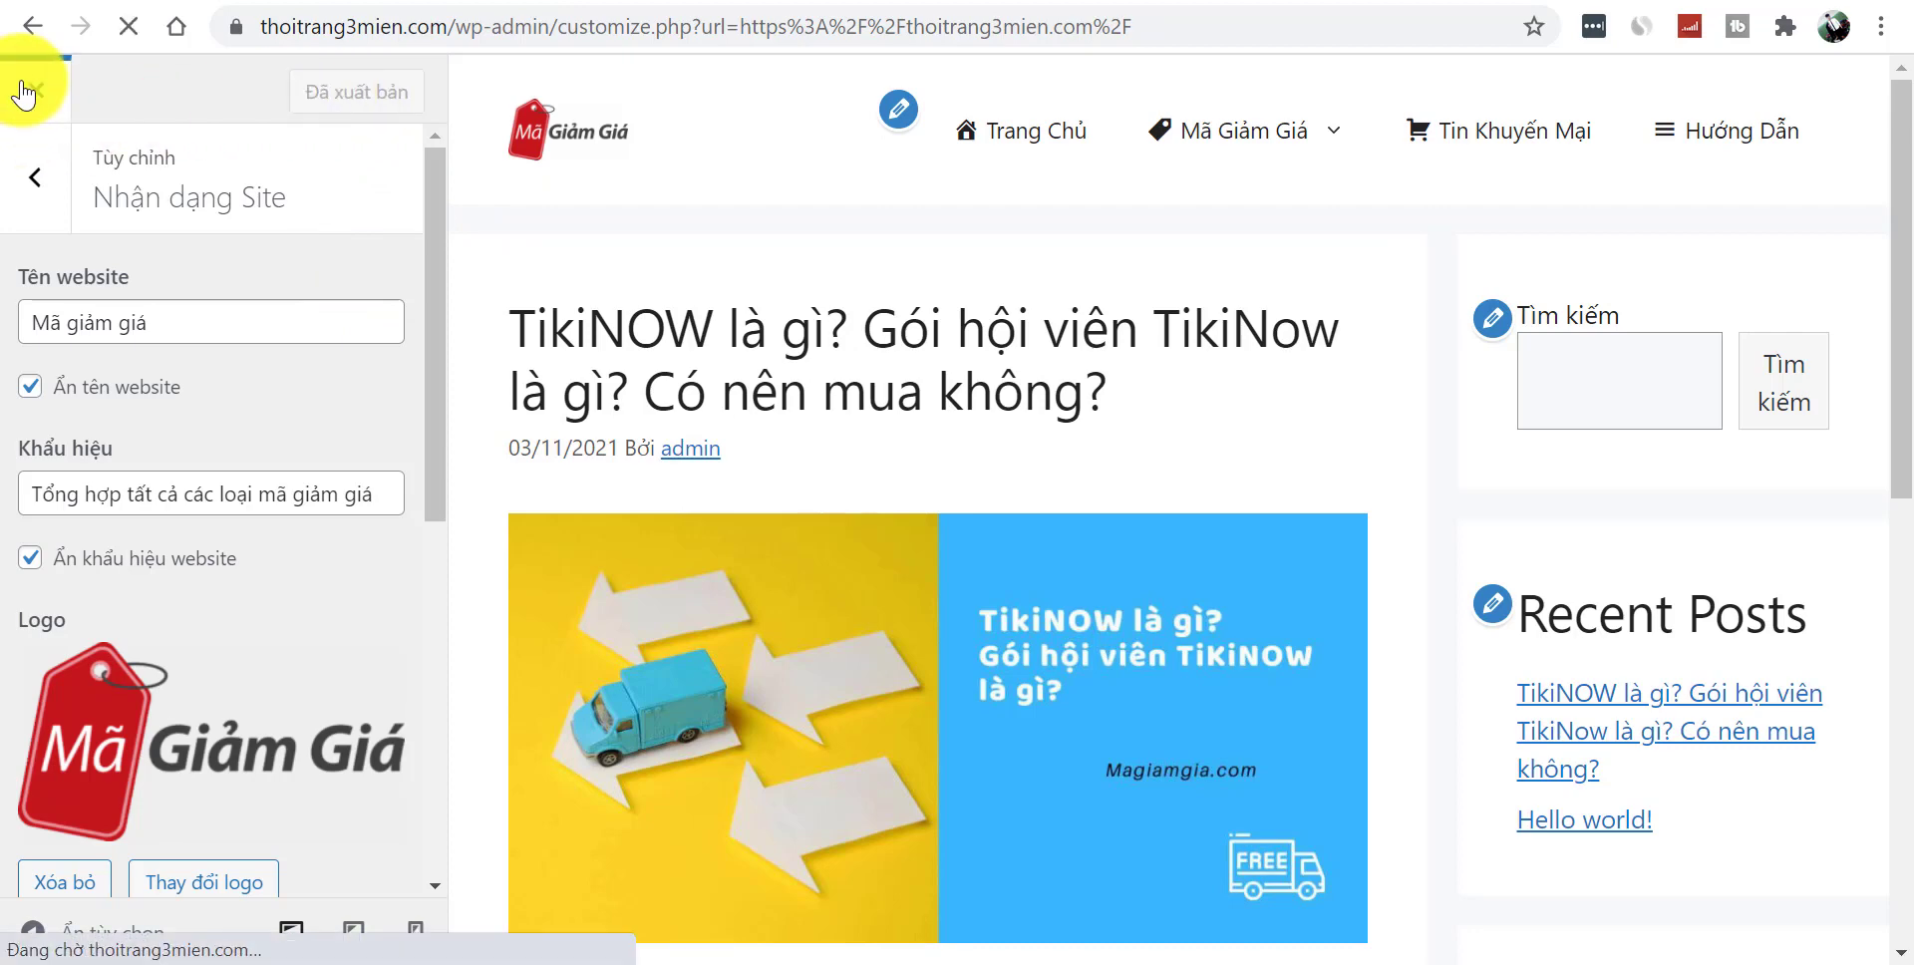
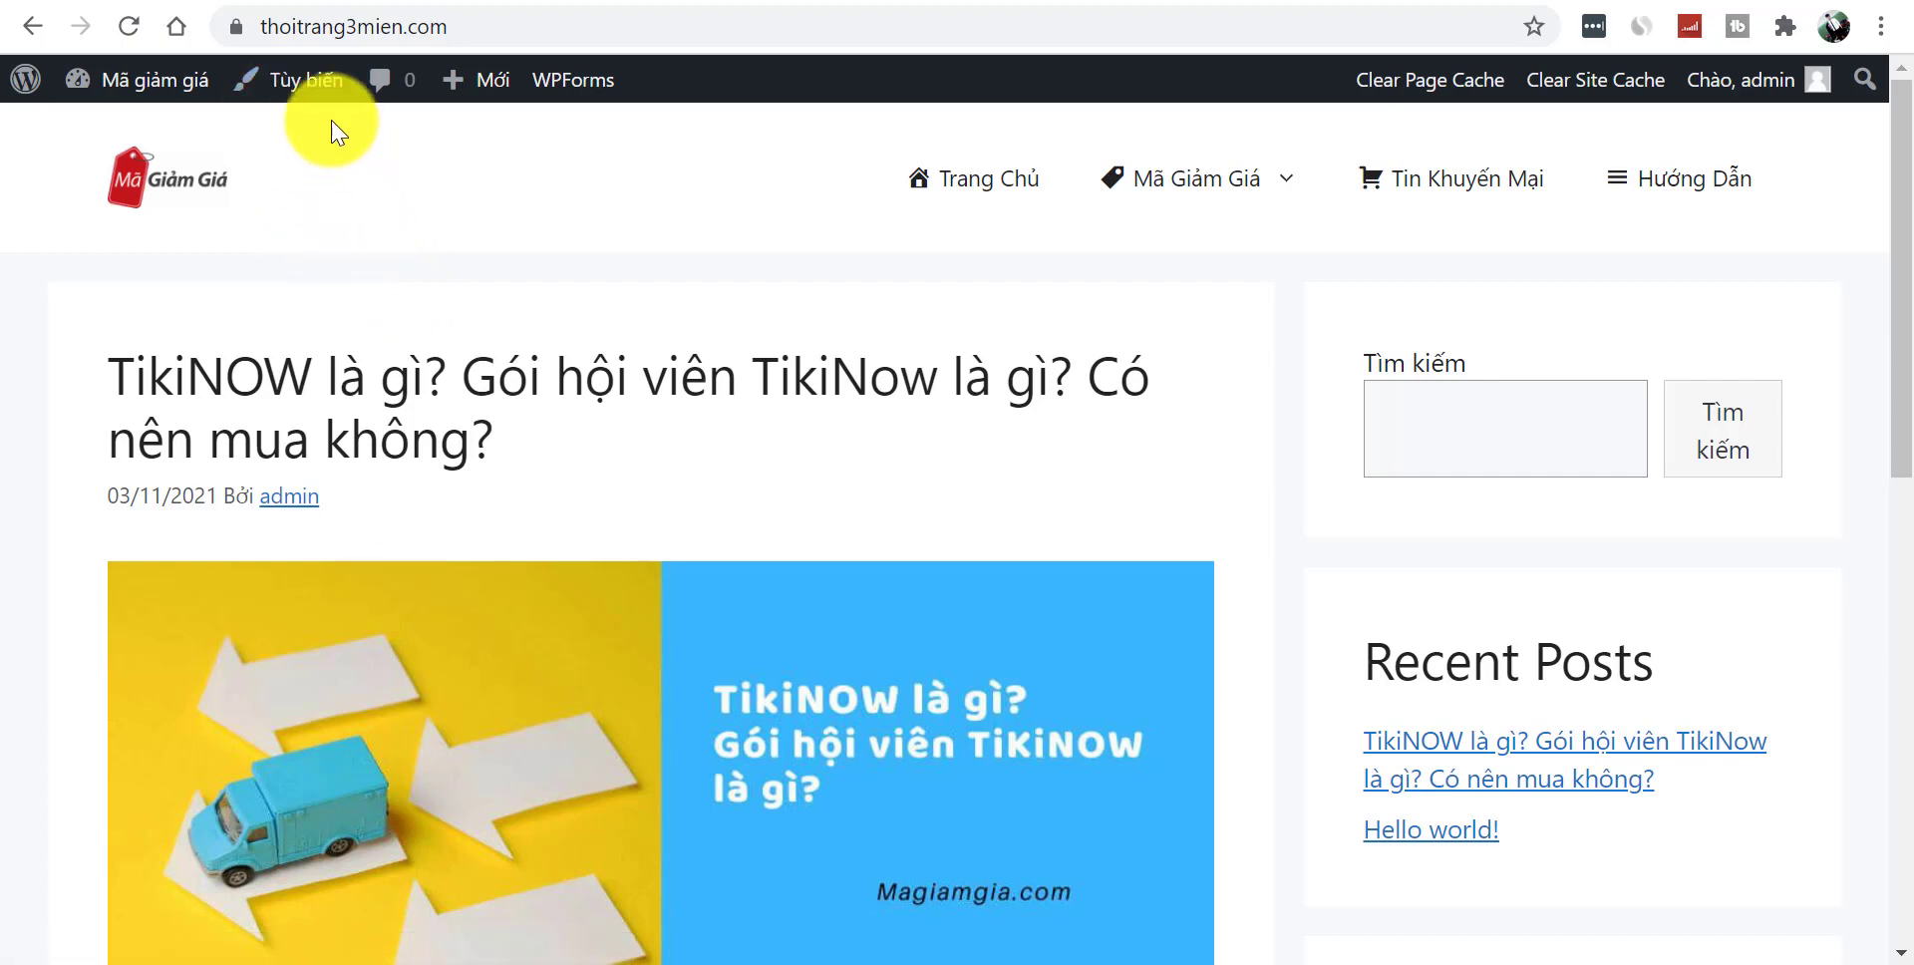
- Go back to the Menu page, return to the homepage, and launch the 'Tùy biến' Customizer
left_click(33, 26)
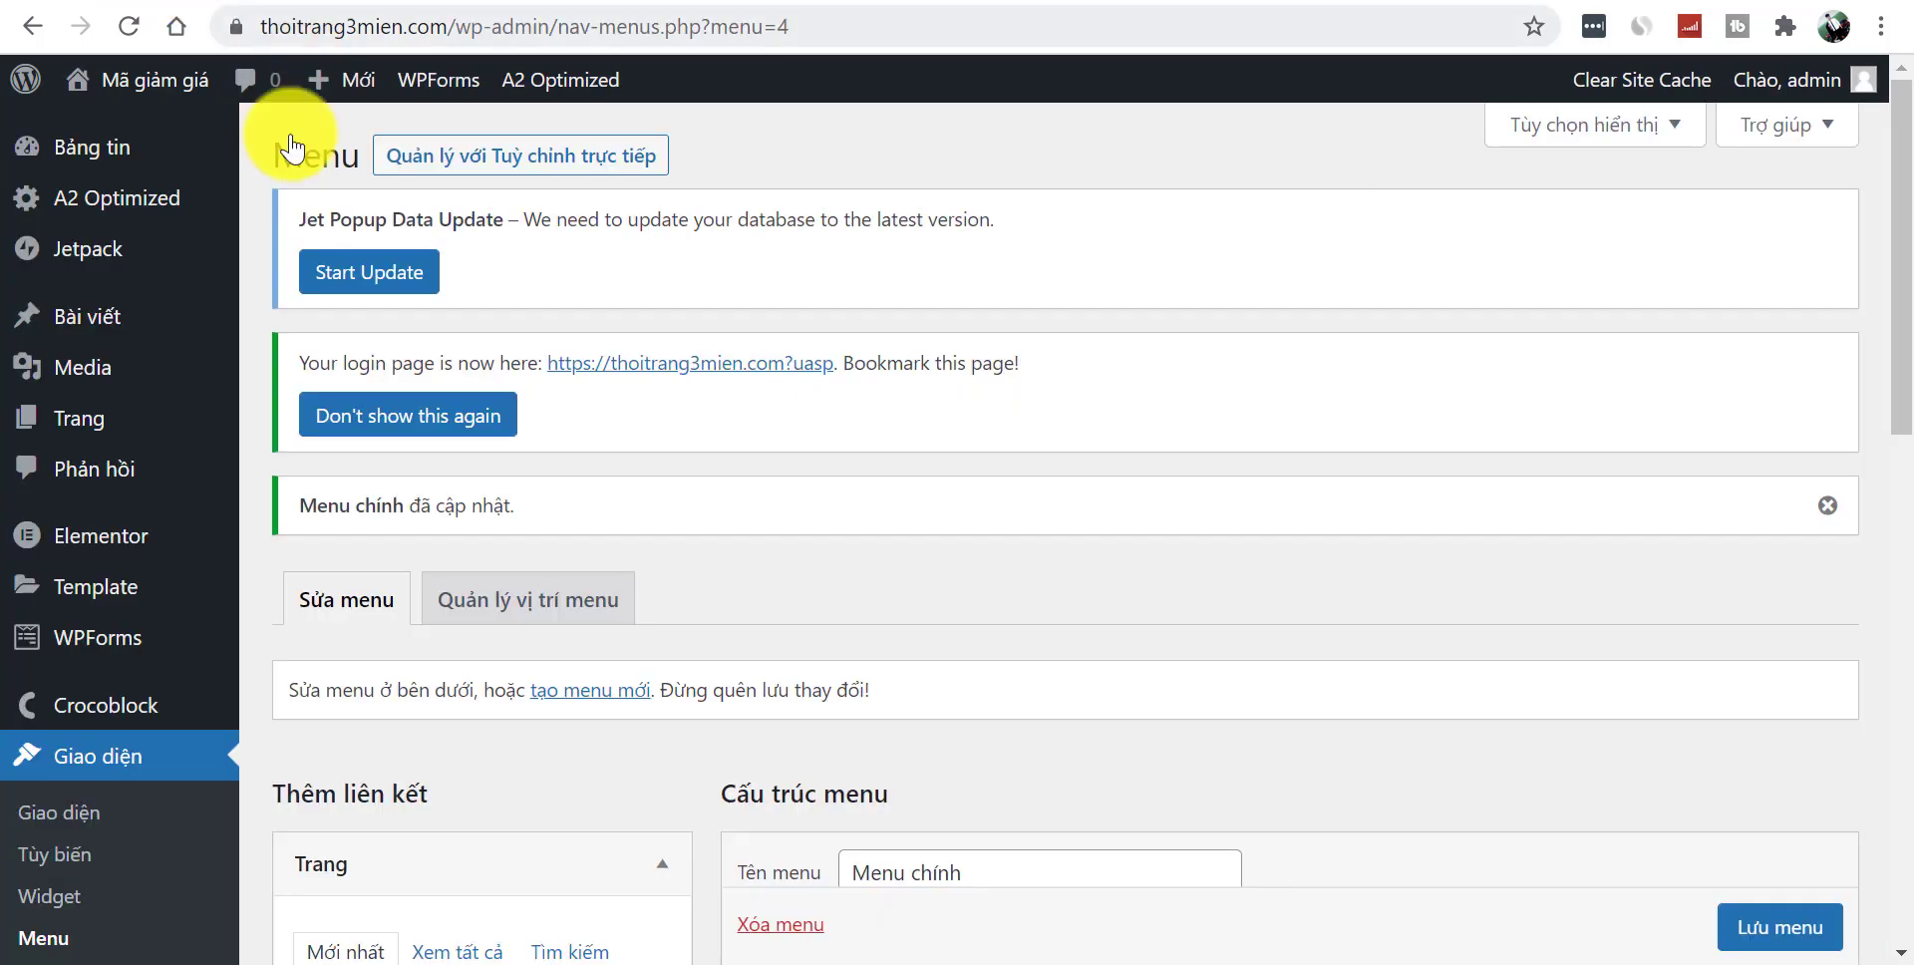
left_click(1892, 642)
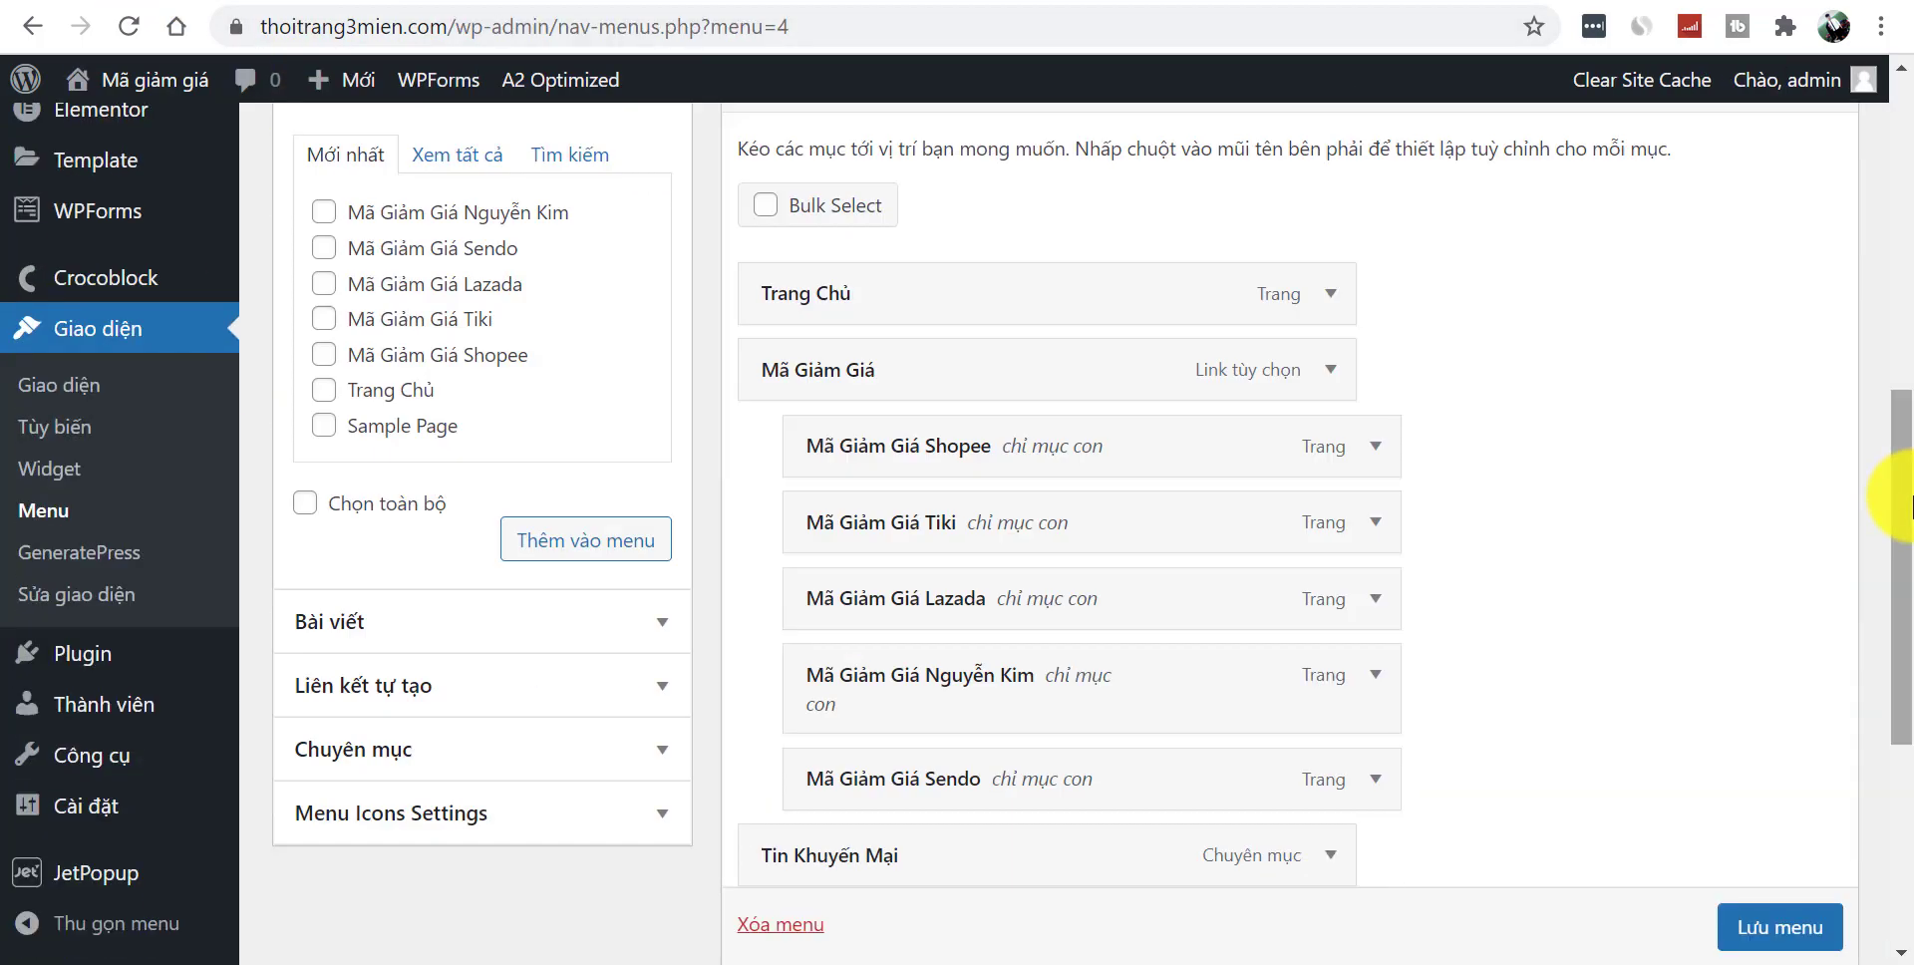
left_click_drag(1893, 492, 1900, 125)
key("alt+Right")
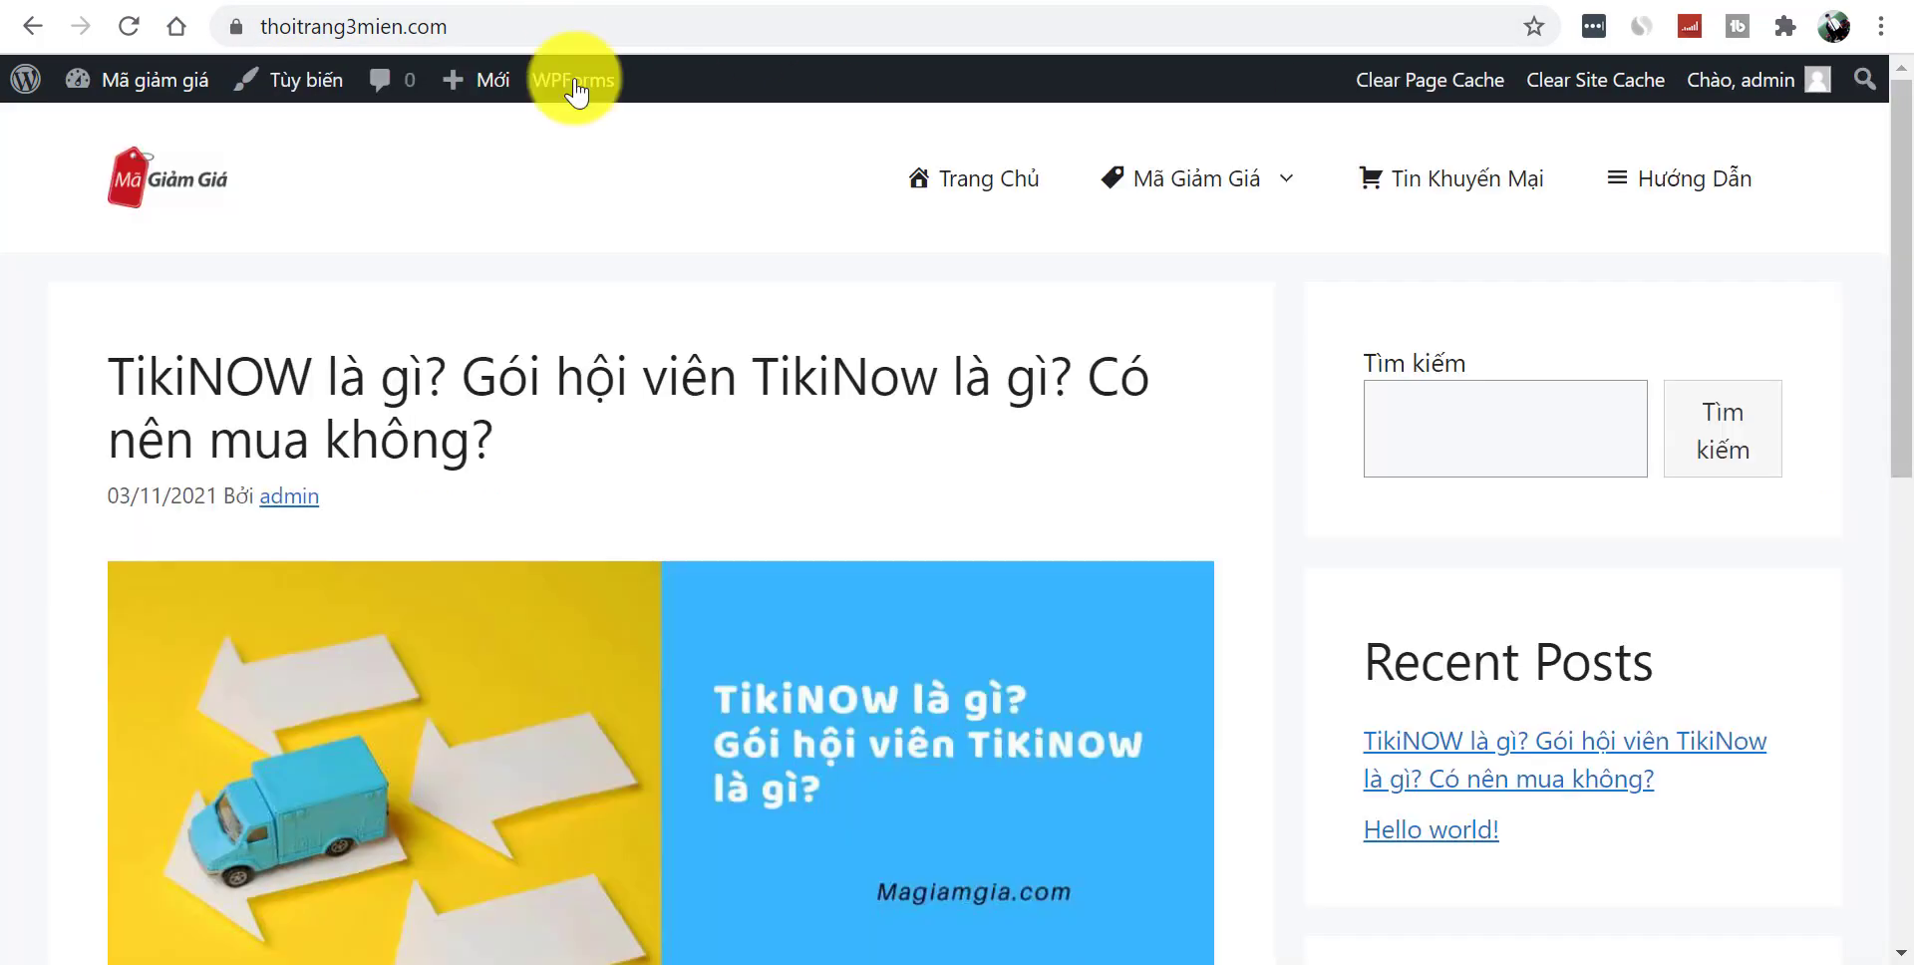
left_click(307, 86)
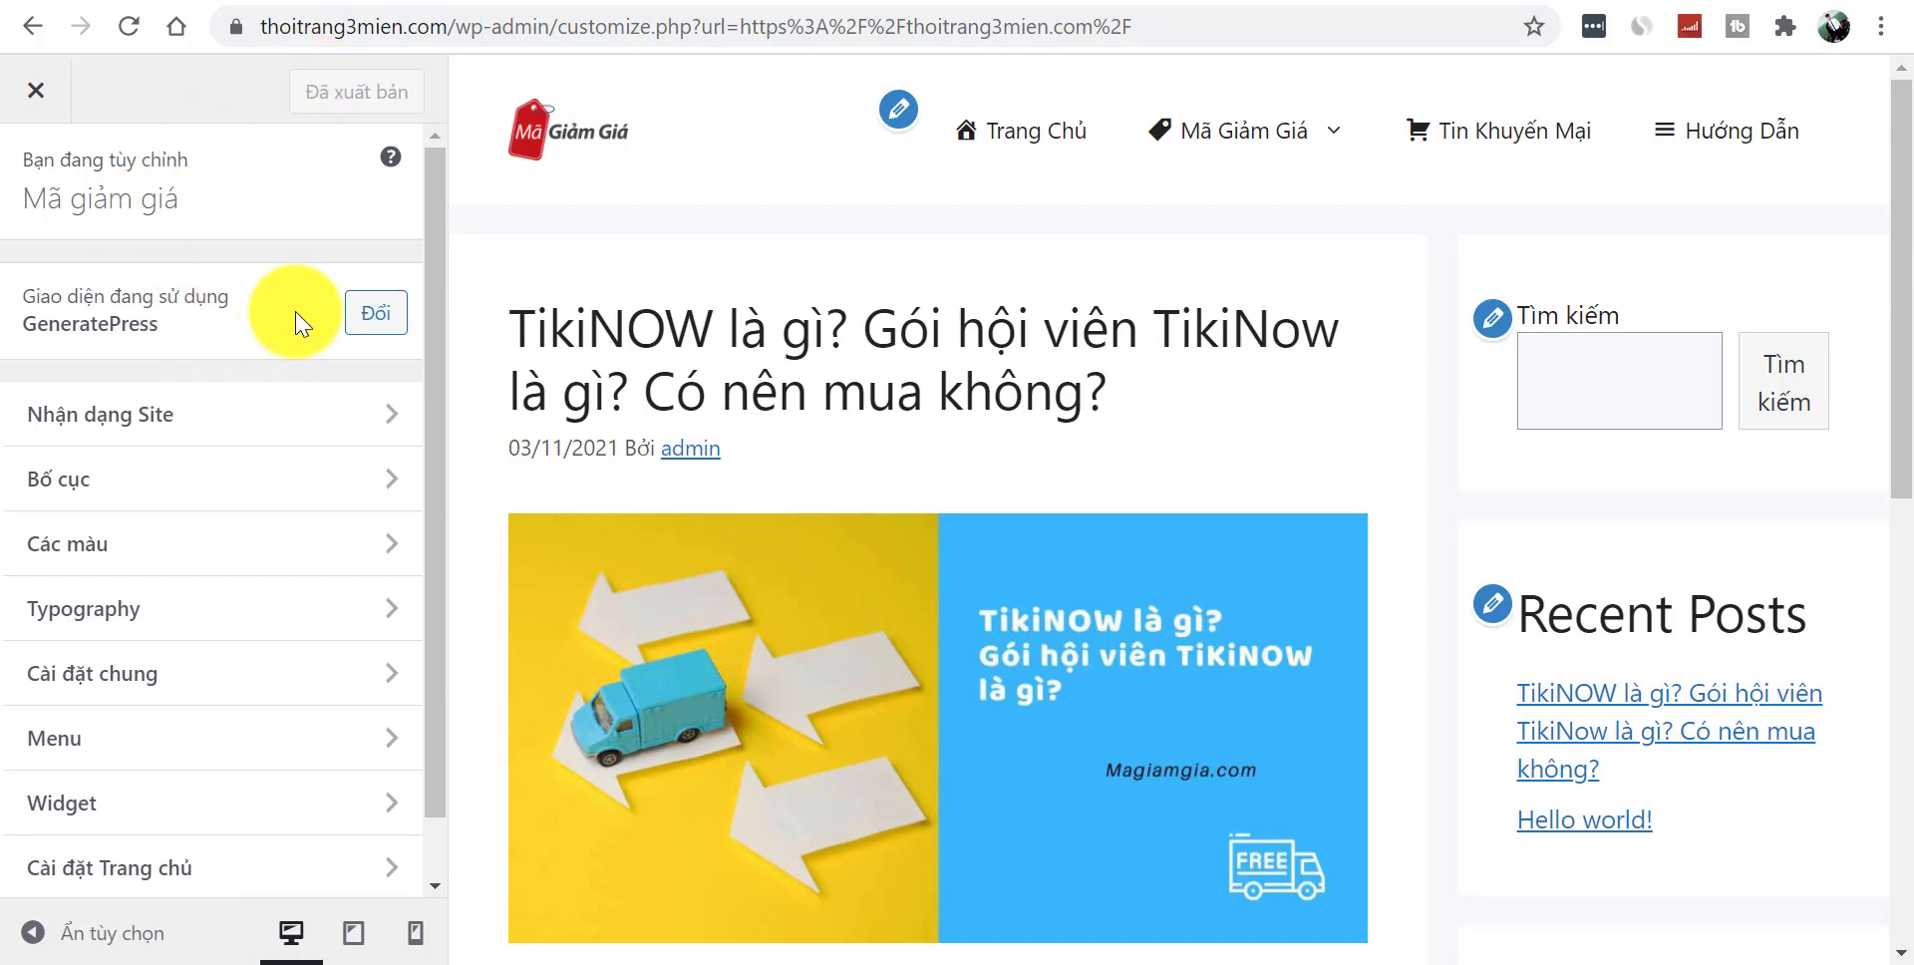
- Check Nhận dạng Site, then Bố cục's Container and Header, ending on Menu chính settings
left_click(200, 425)
left_click_drag(430, 259, 205, 171)
left_click(34, 180)
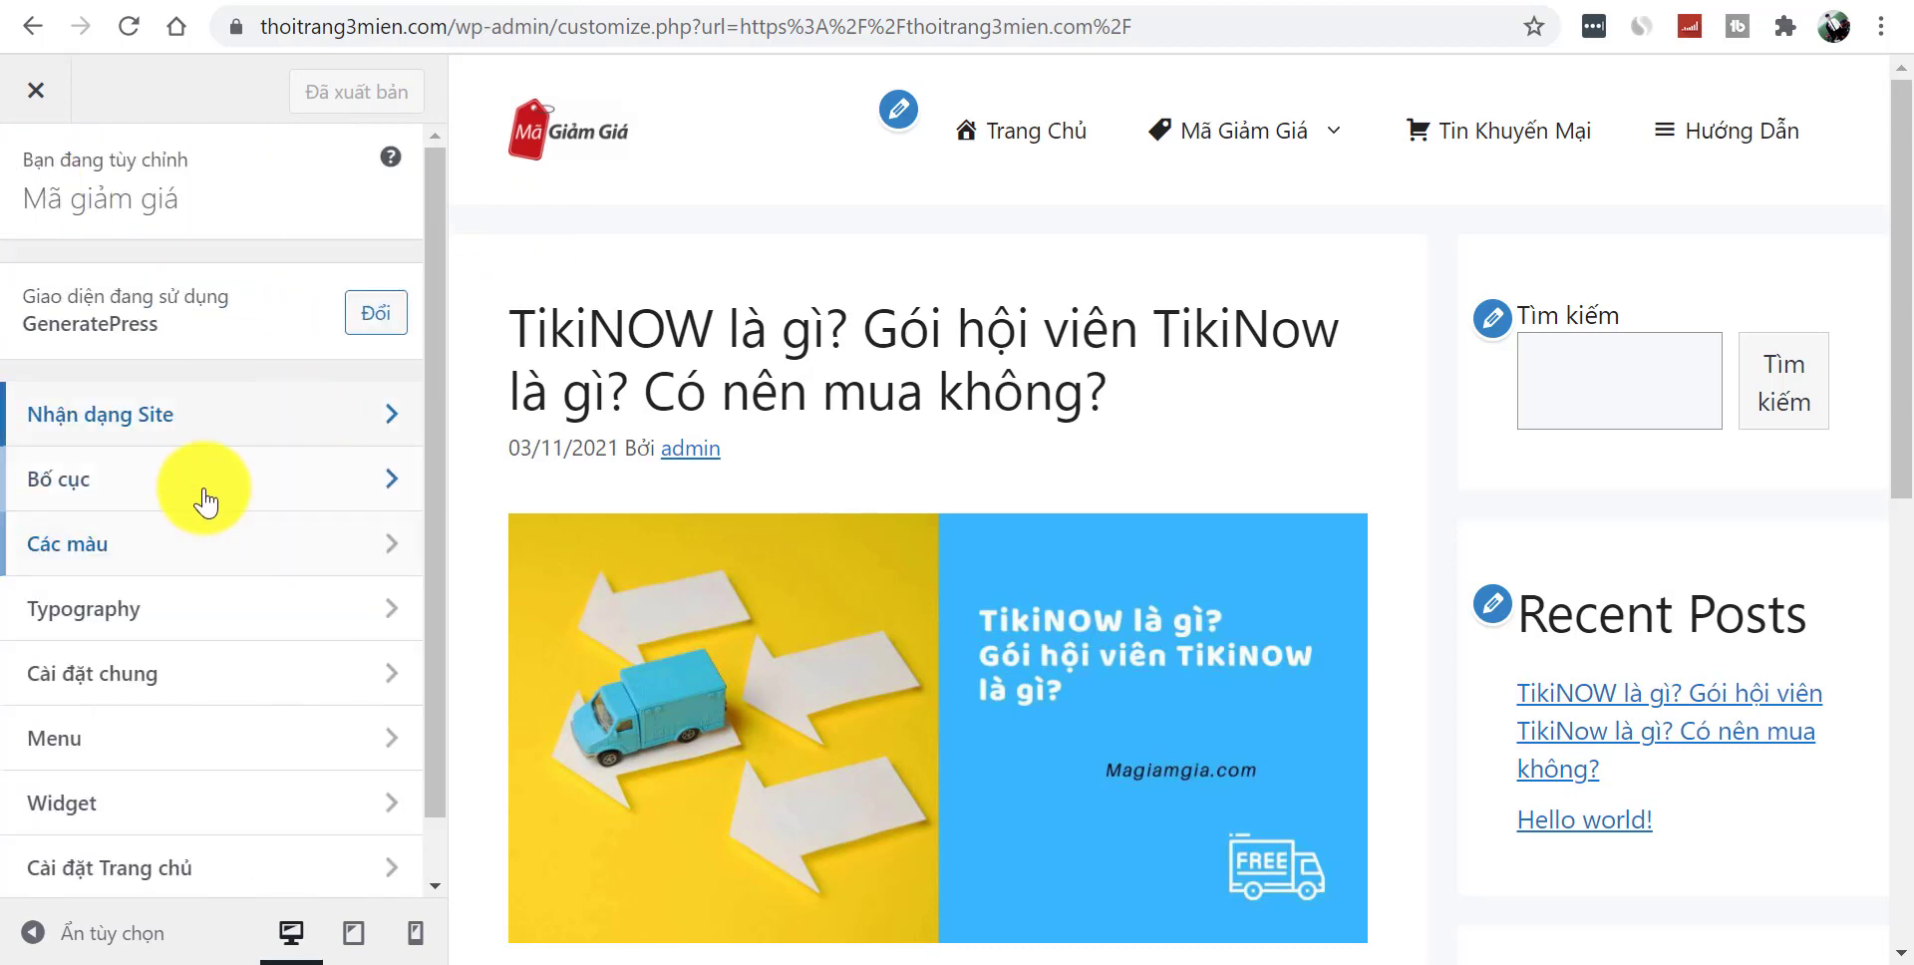
left_click(200, 494)
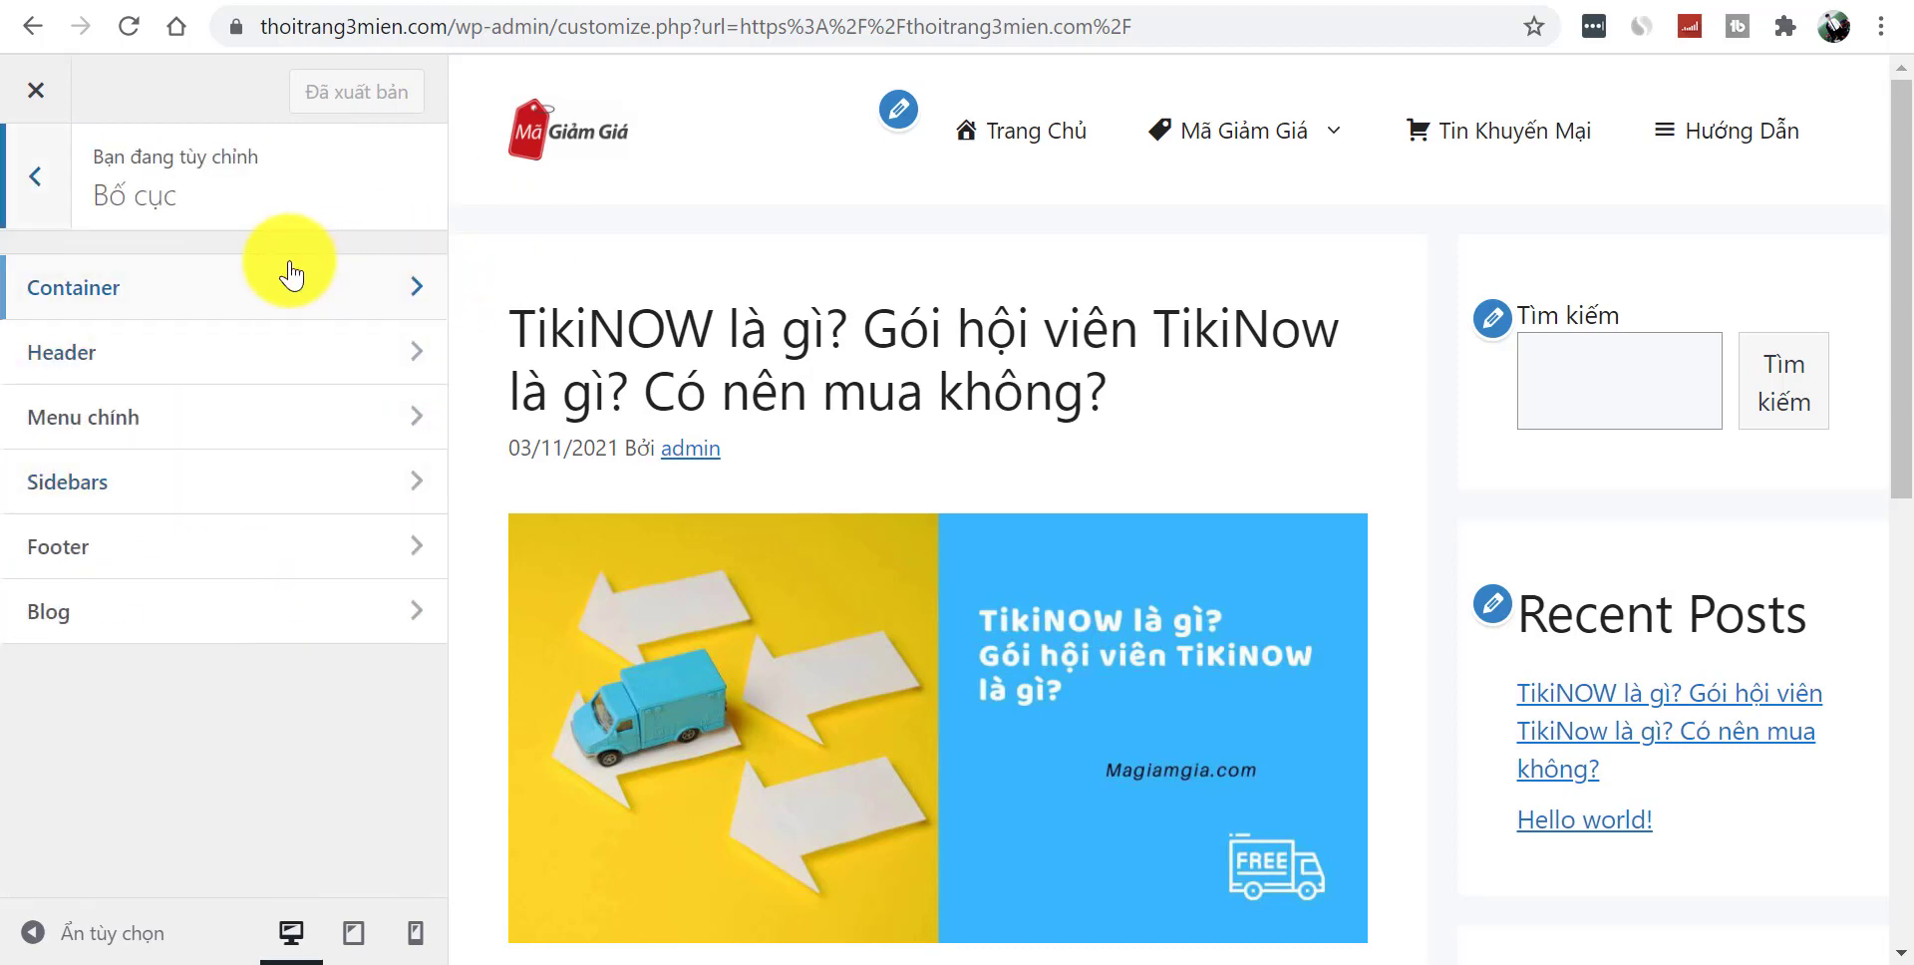
left_click(159, 291)
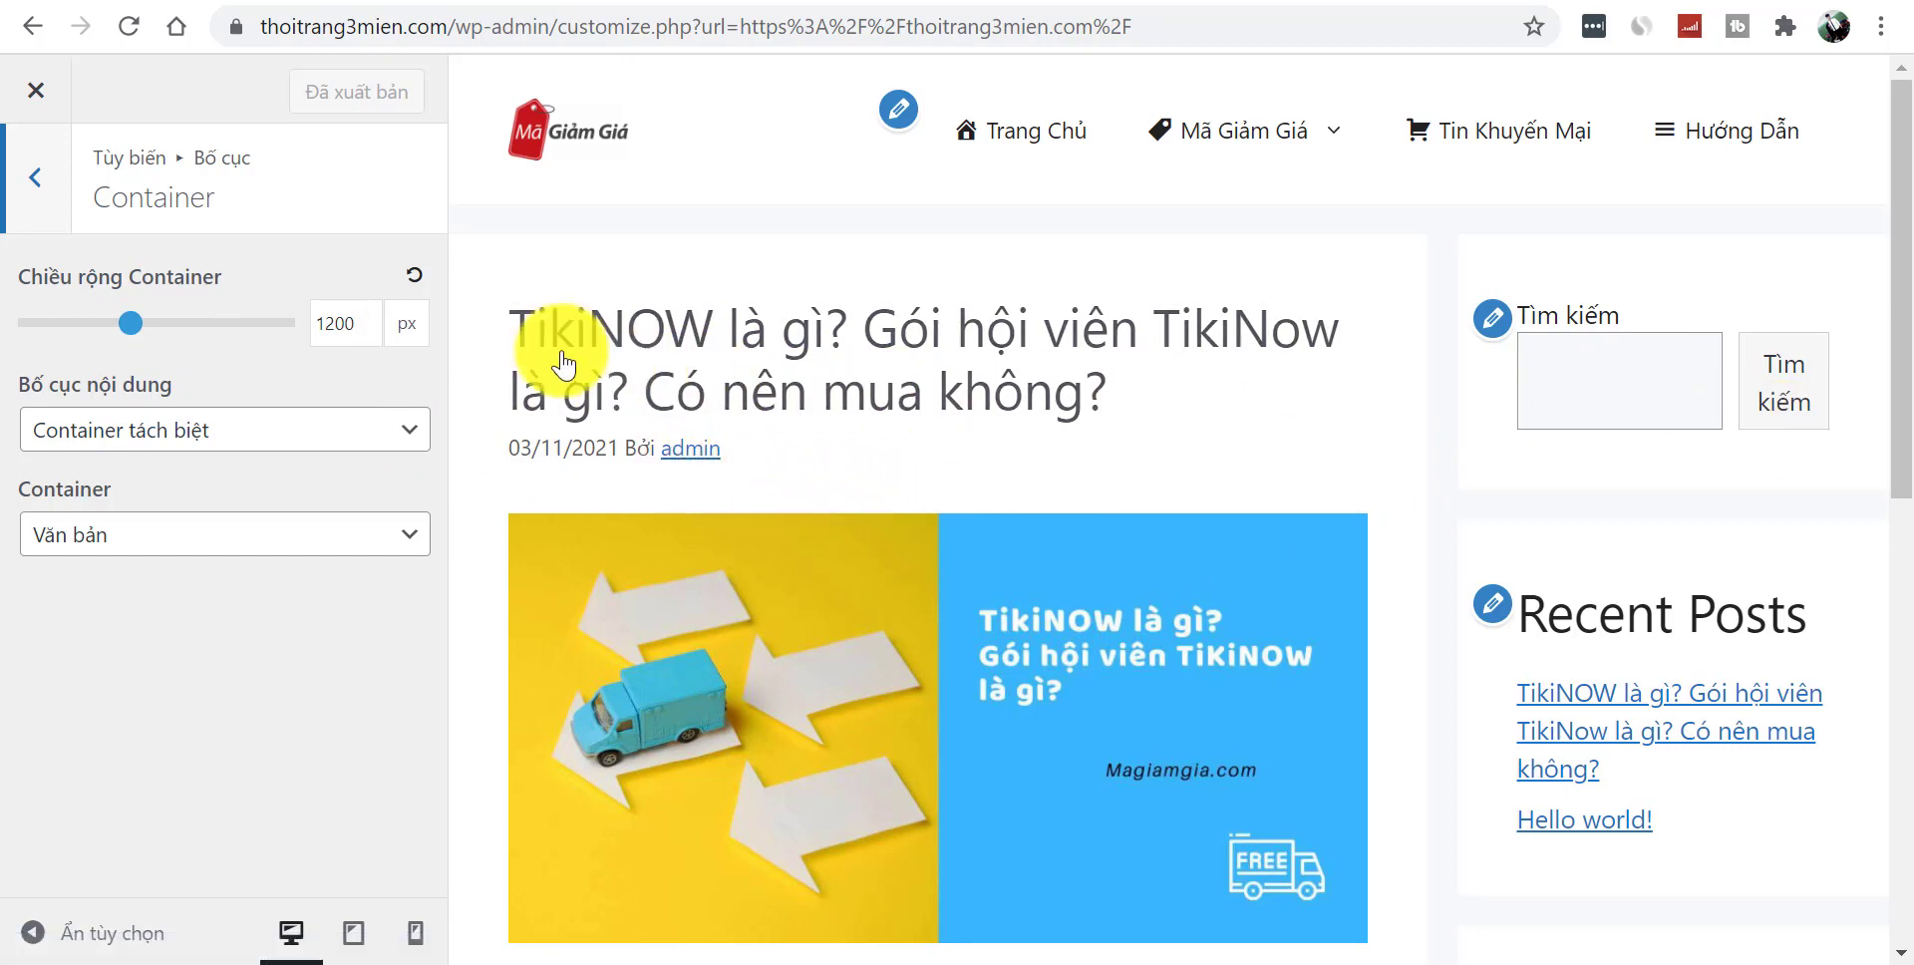
left_click(35, 189)
left_click(207, 354)
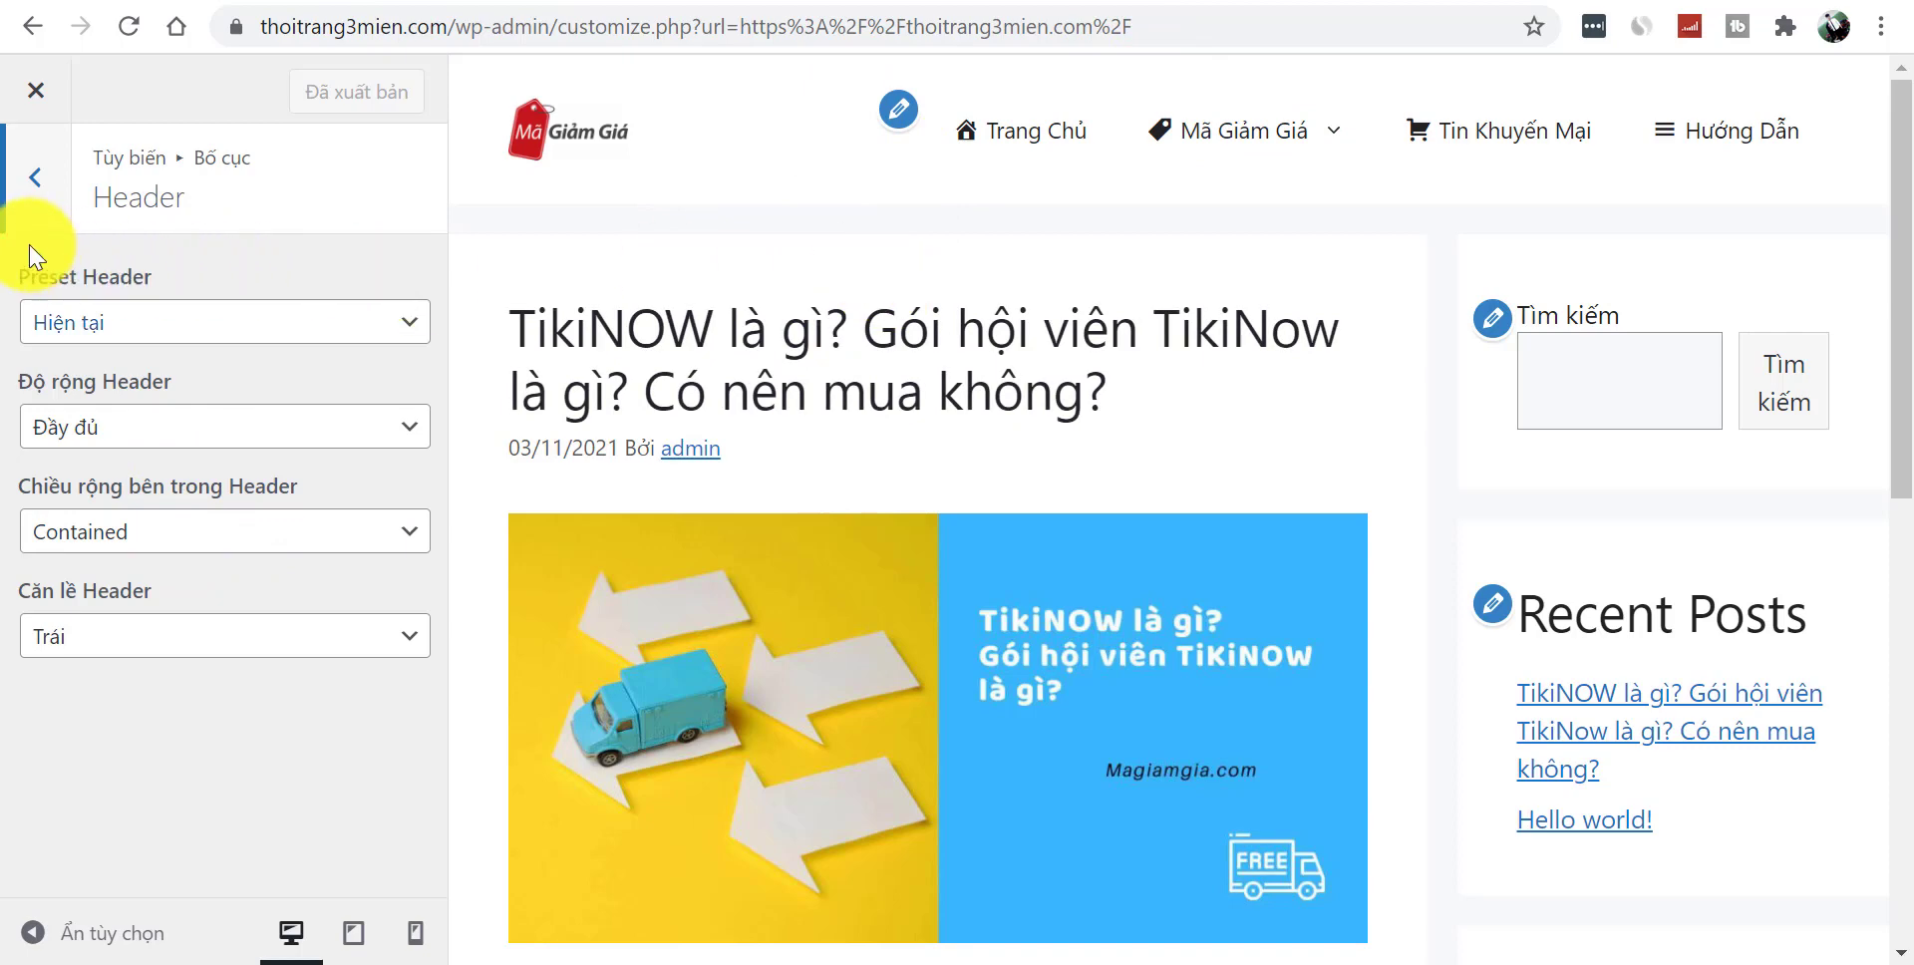
left_click(35, 180)
left_click(236, 423)
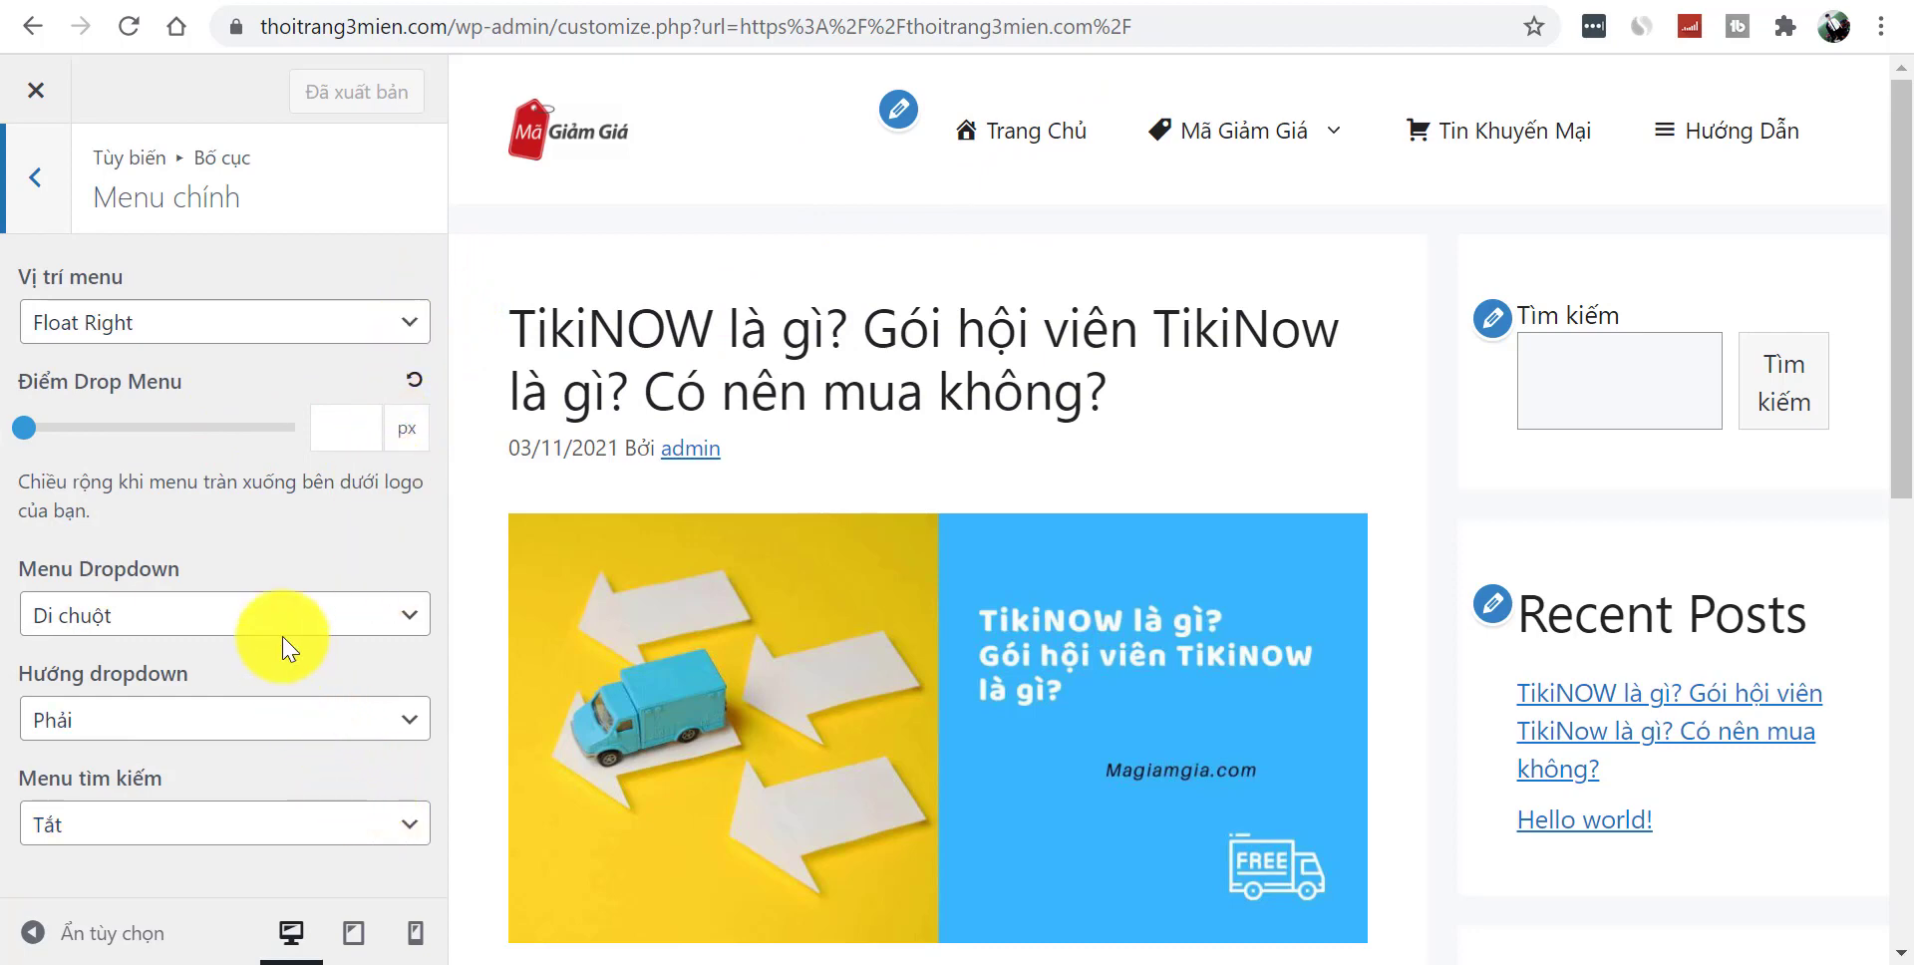
- Try Dưới Header and Trên Header for the menu position, then return to Float Right
left_click(205, 342)
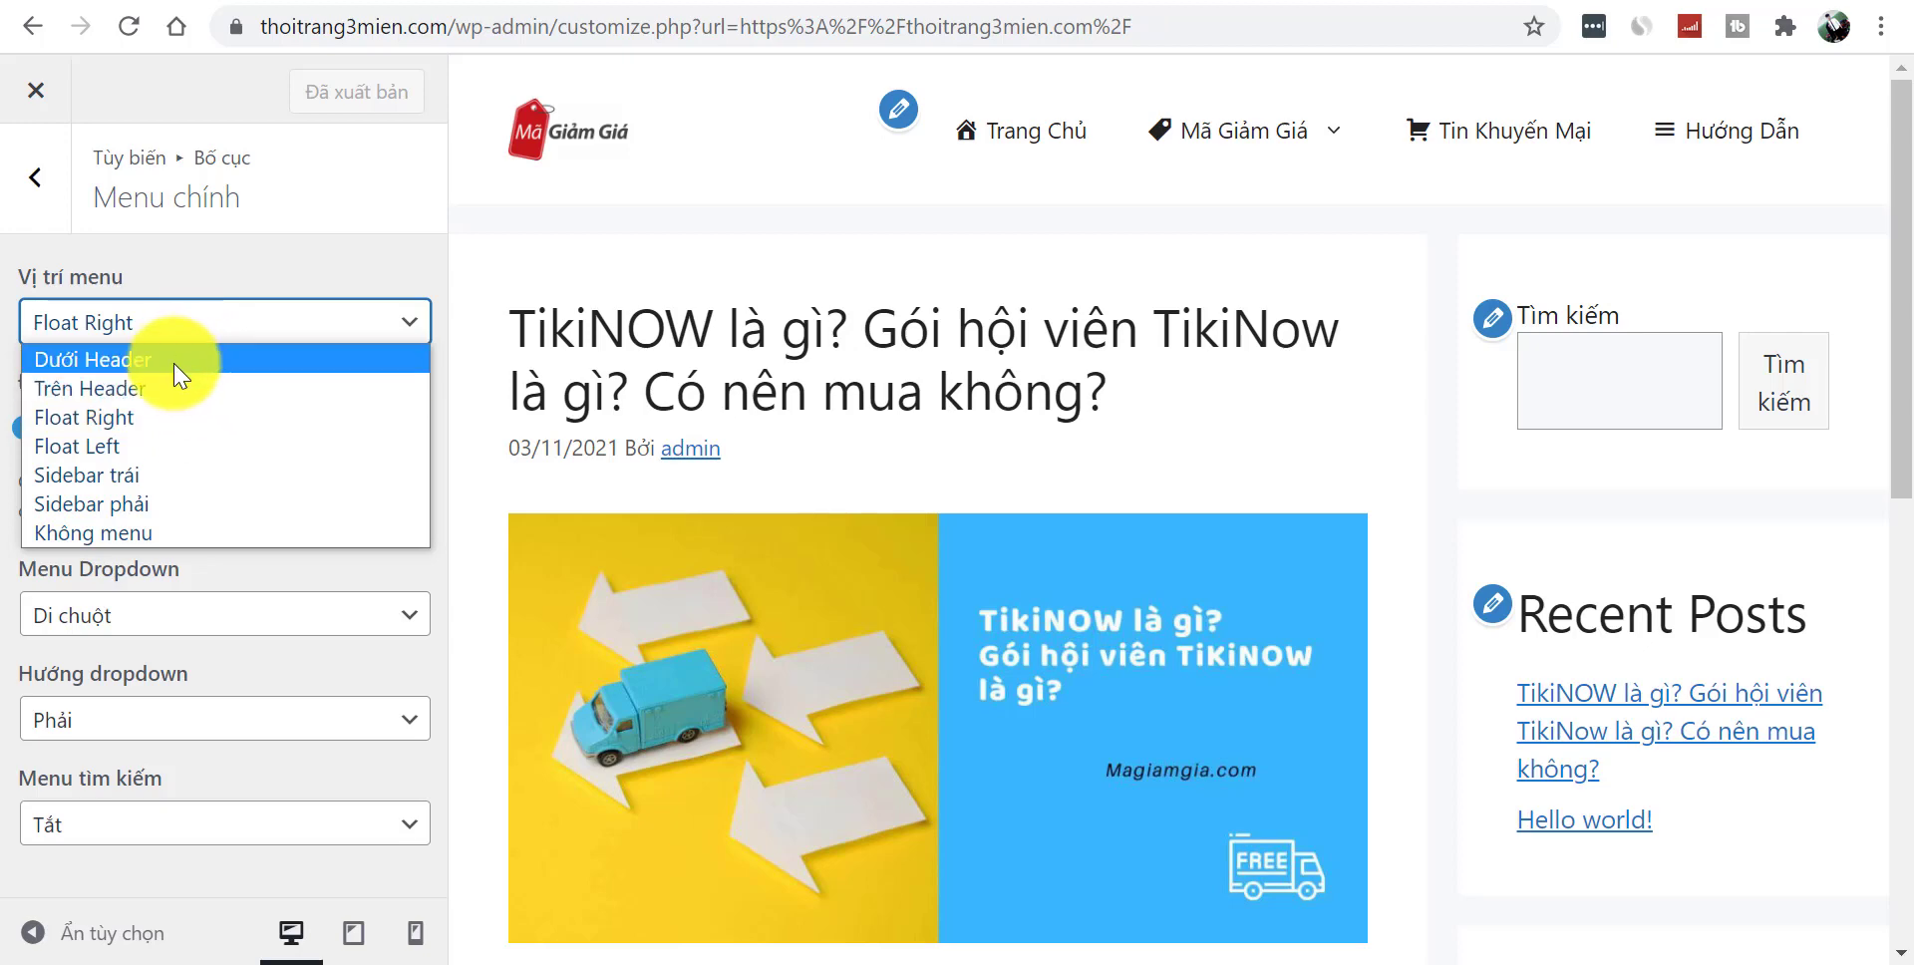
left_click(174, 363)
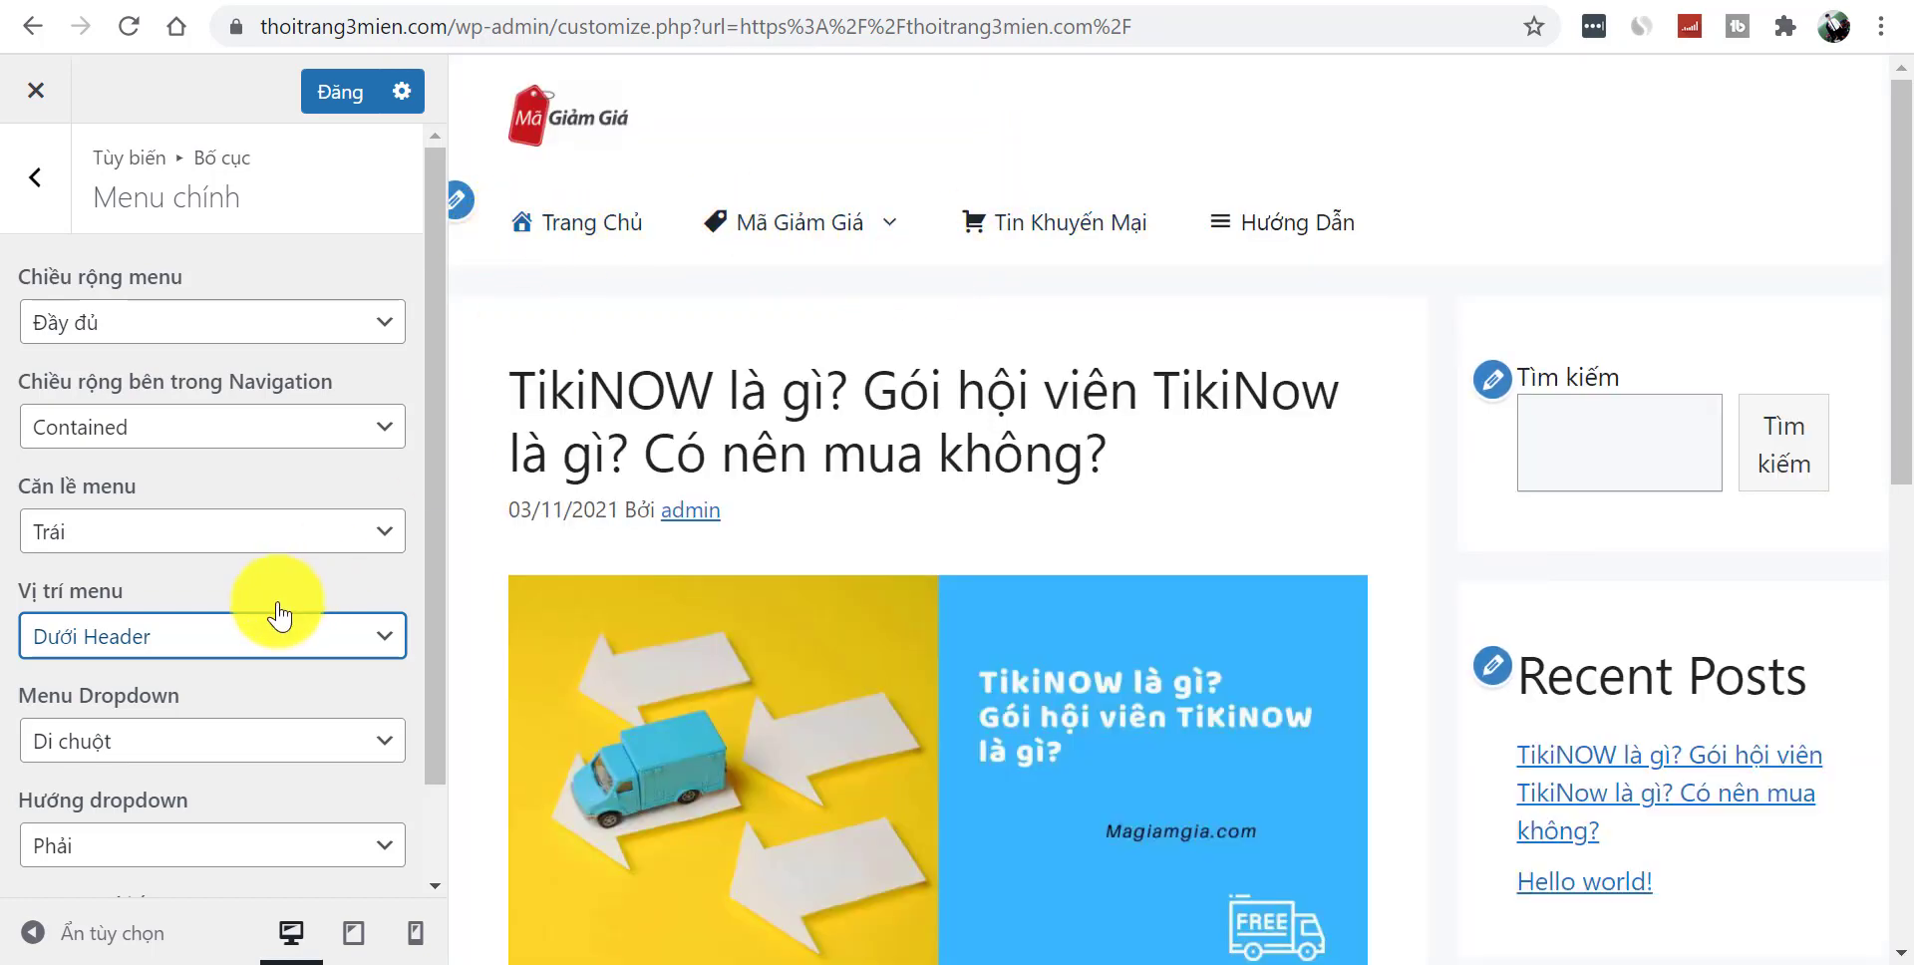
left_click(222, 638)
left_click(171, 702)
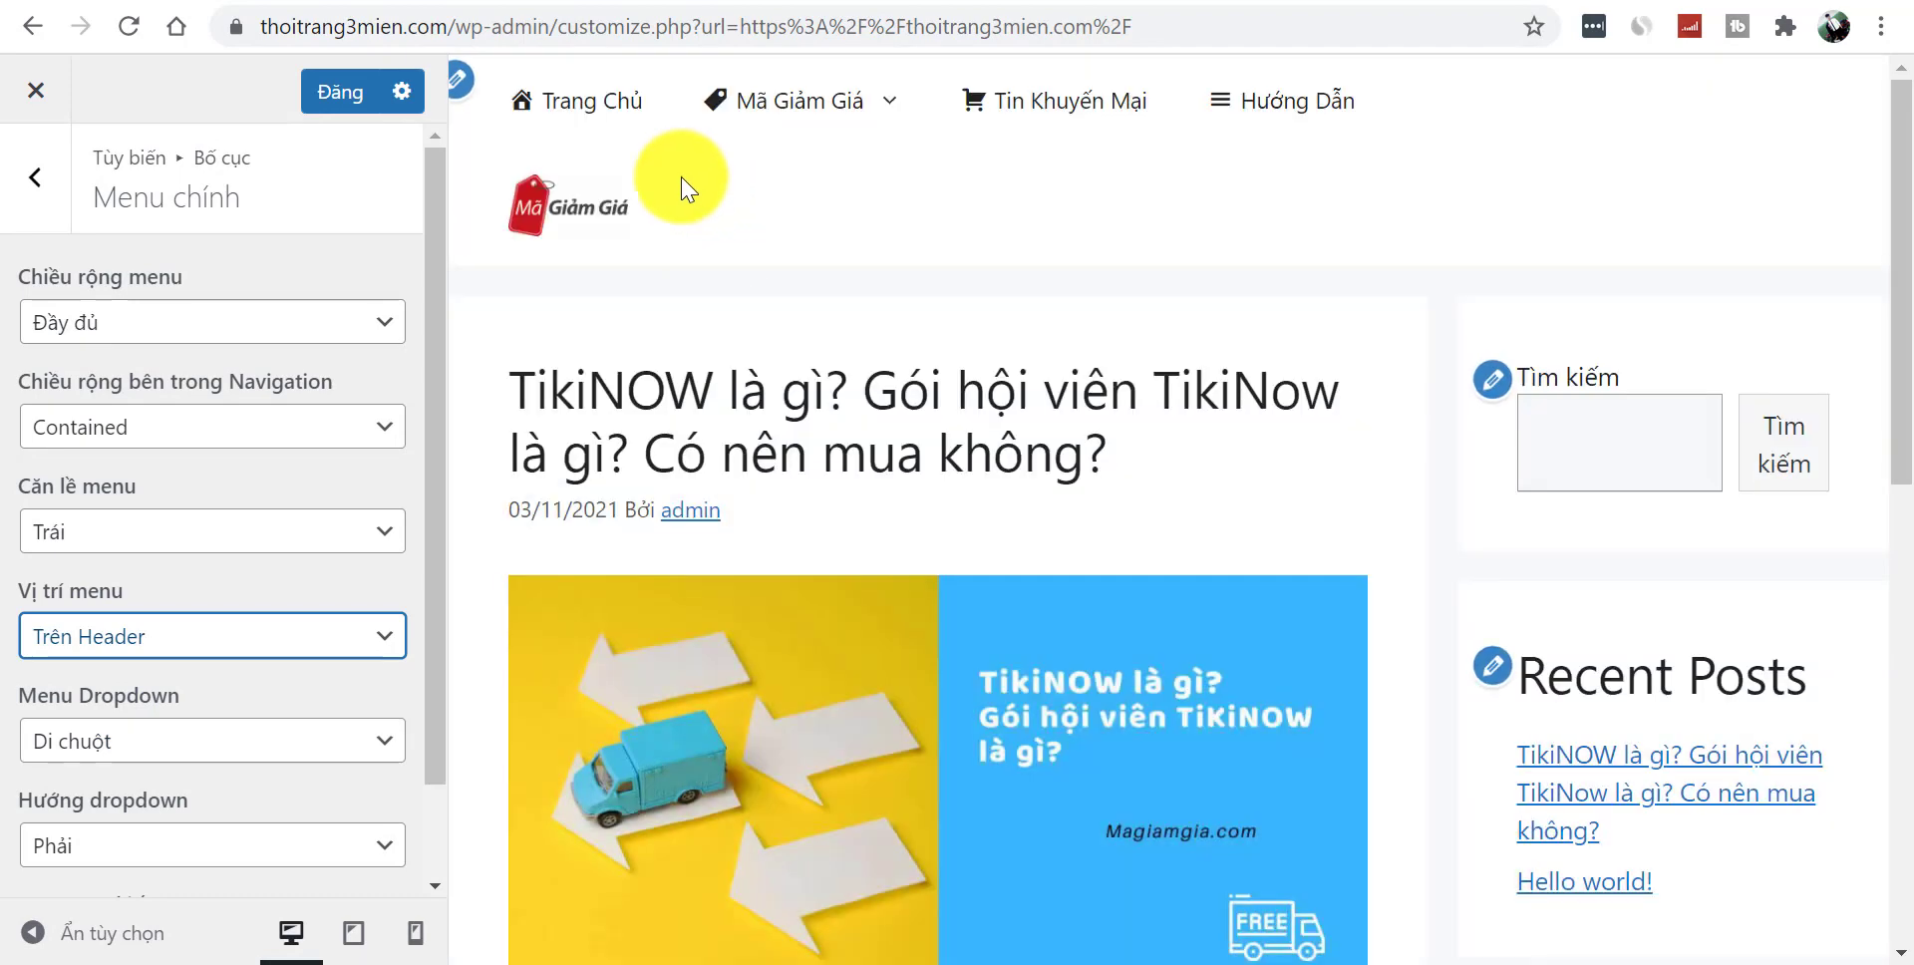
left_click(200, 638)
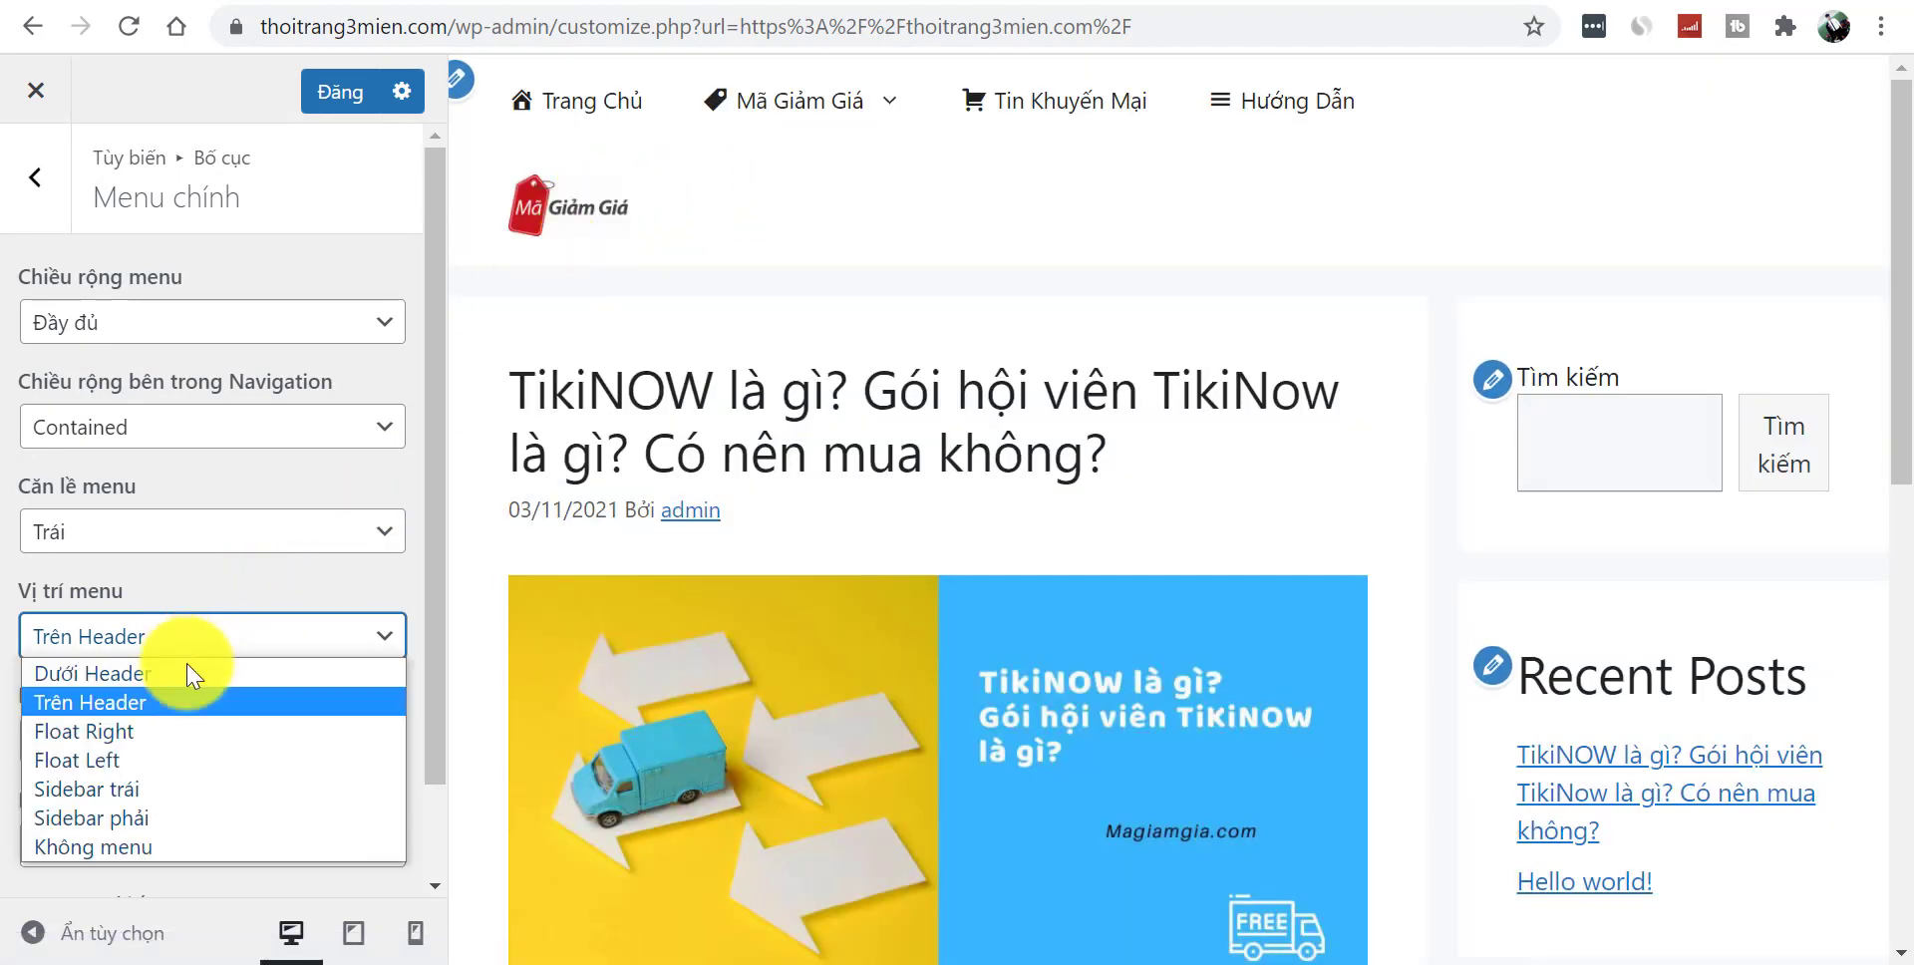
left_click(154, 730)
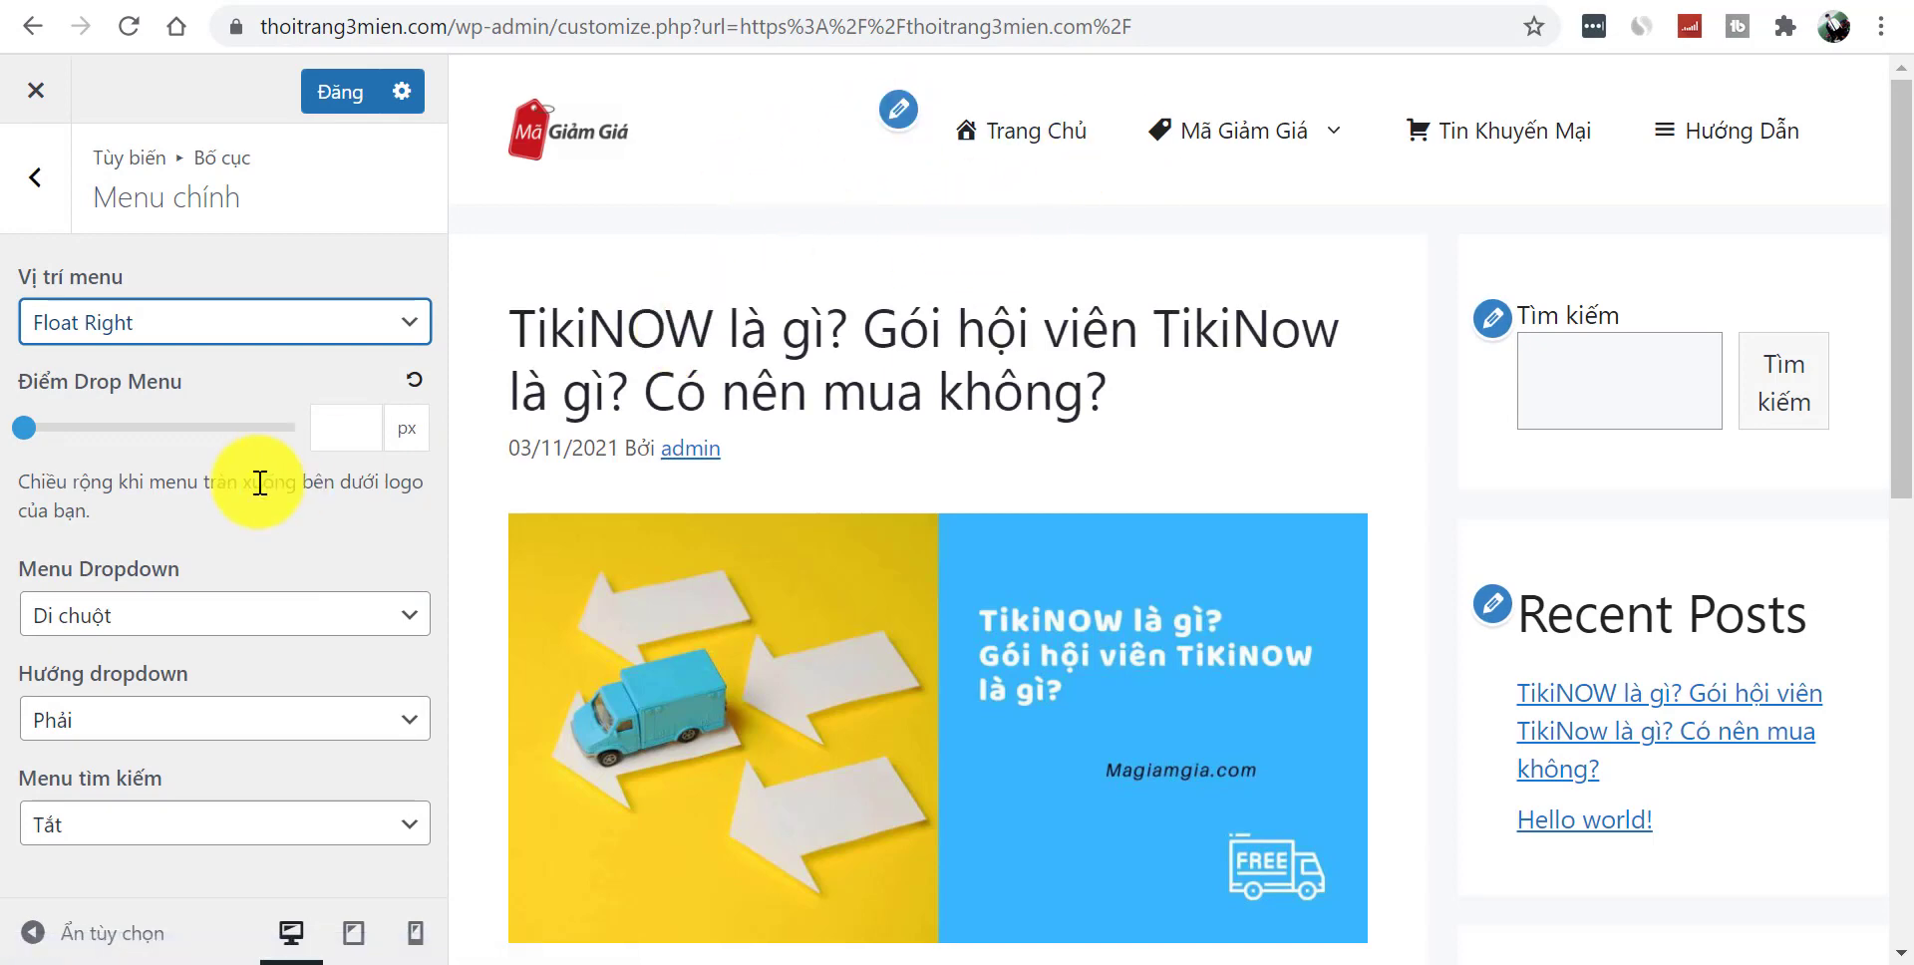
- Reset the menu drop breakpoint to default and switch Menu tìm kiếm to Bật
left_click(52, 431)
mouse_move(68, 451)
left_mouse_down()
mouse_move(155, 453)
mouse_move(96, 459)
left_mouse_up()
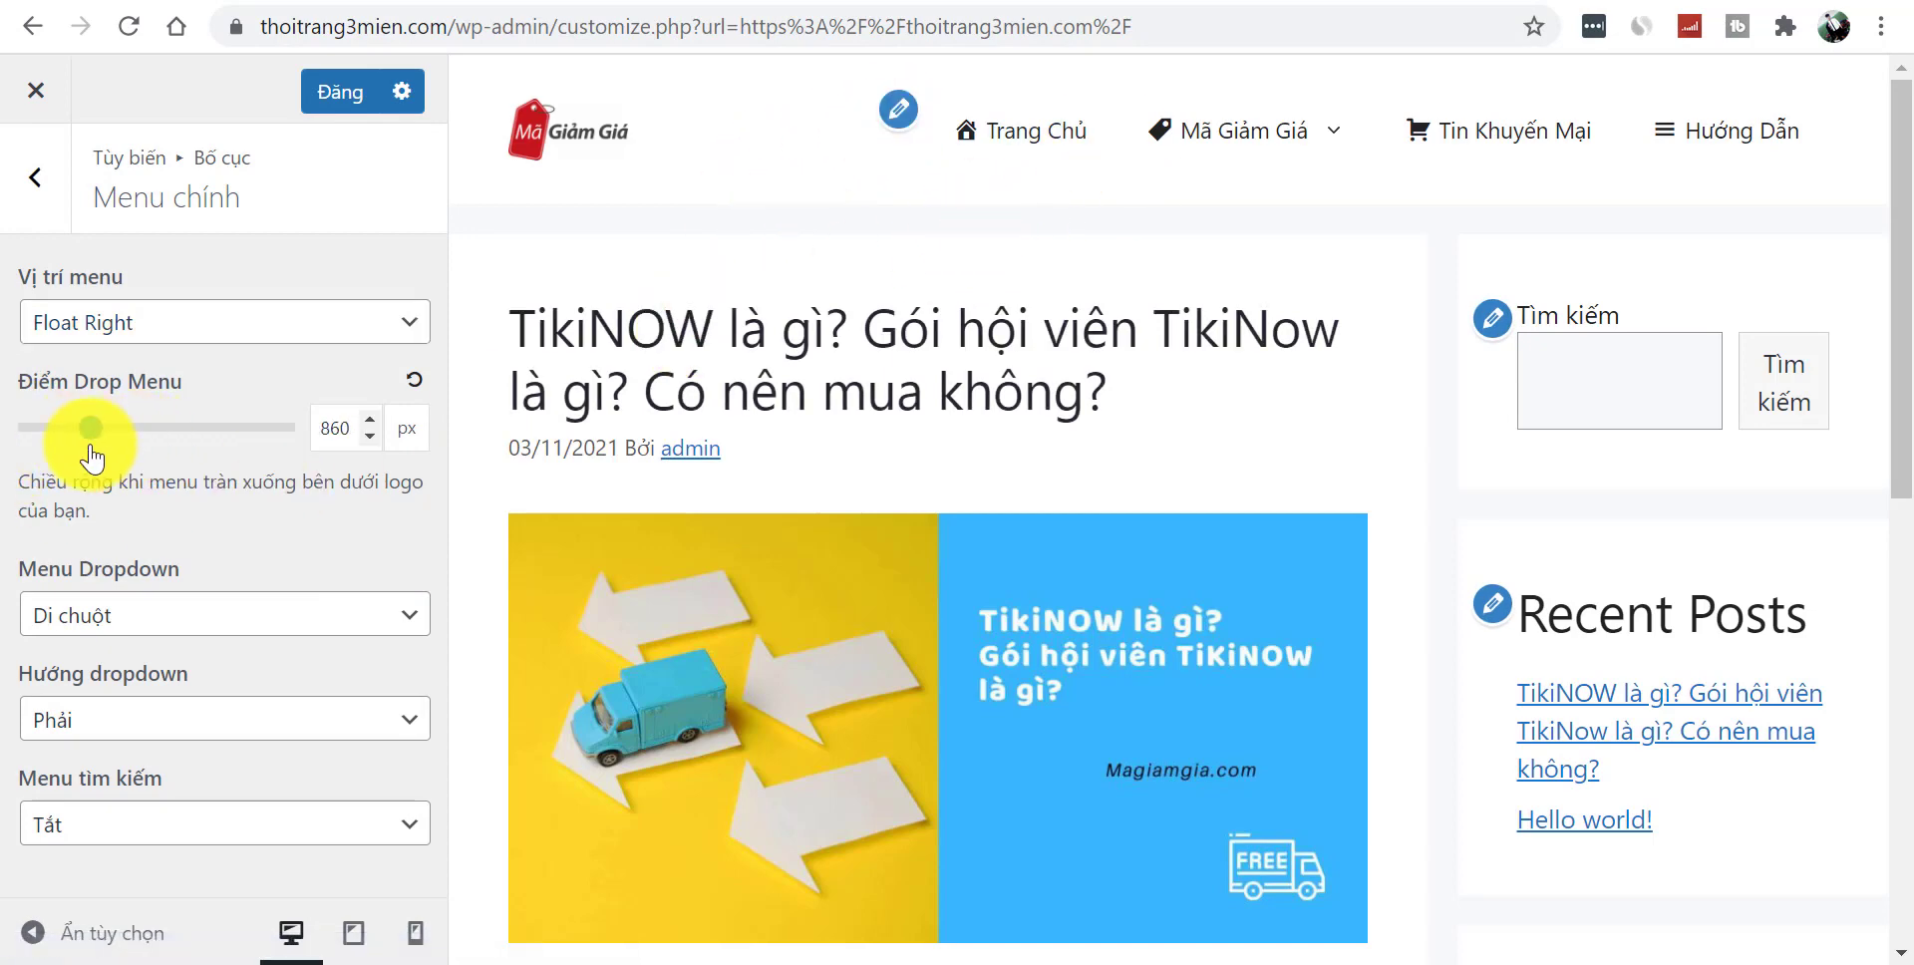
left_click(415, 383)
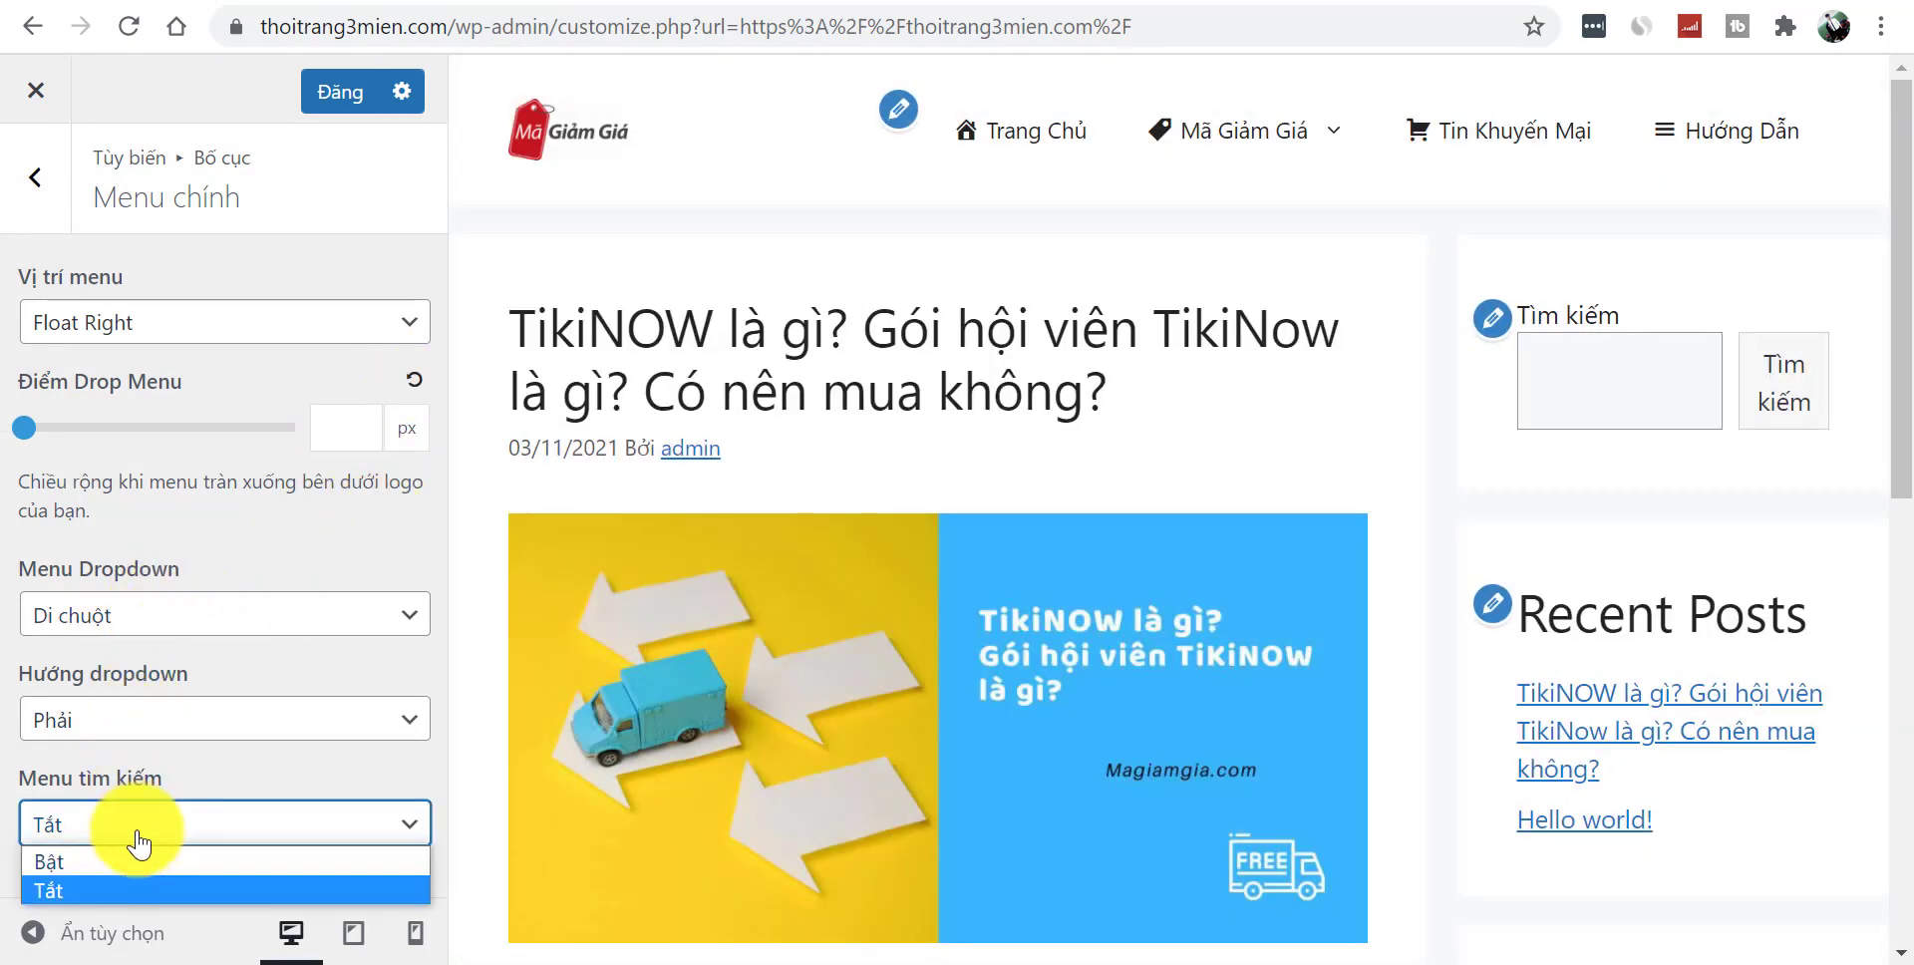
left_click(145, 857)
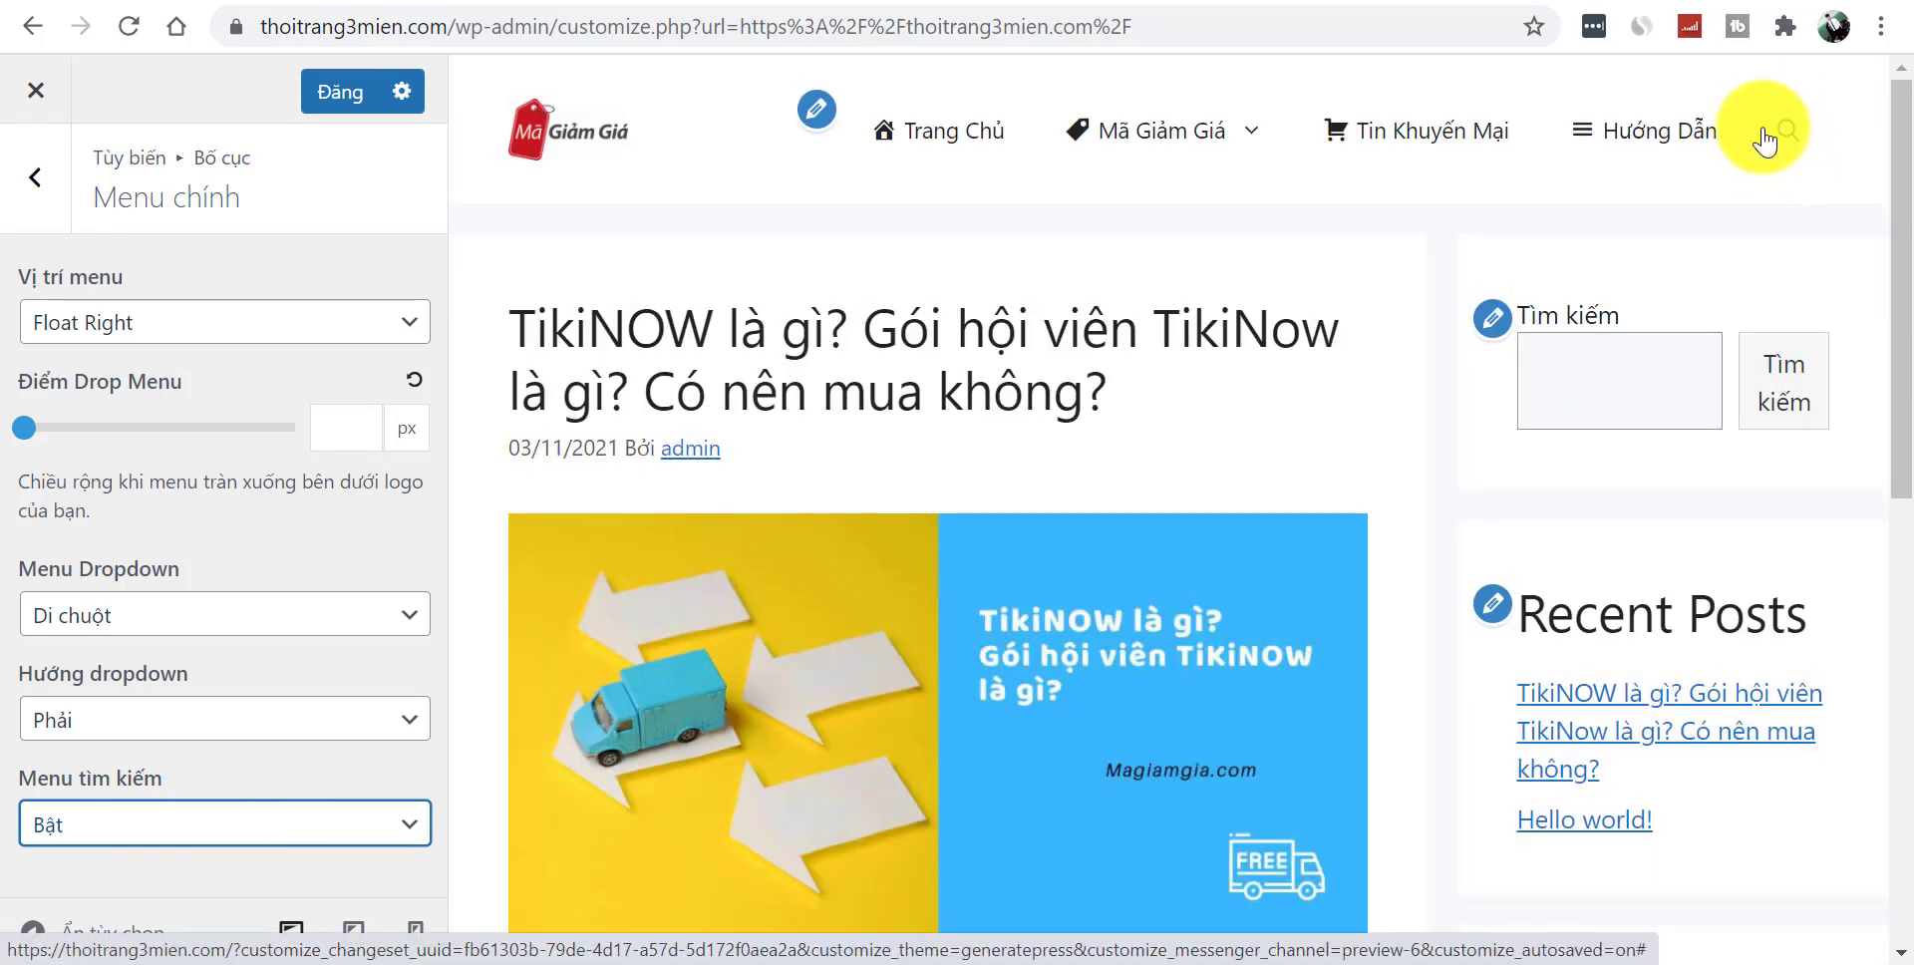
- Review the Sidebars section's Bố cục Sidebar choices without changing them
left_click(35, 177)
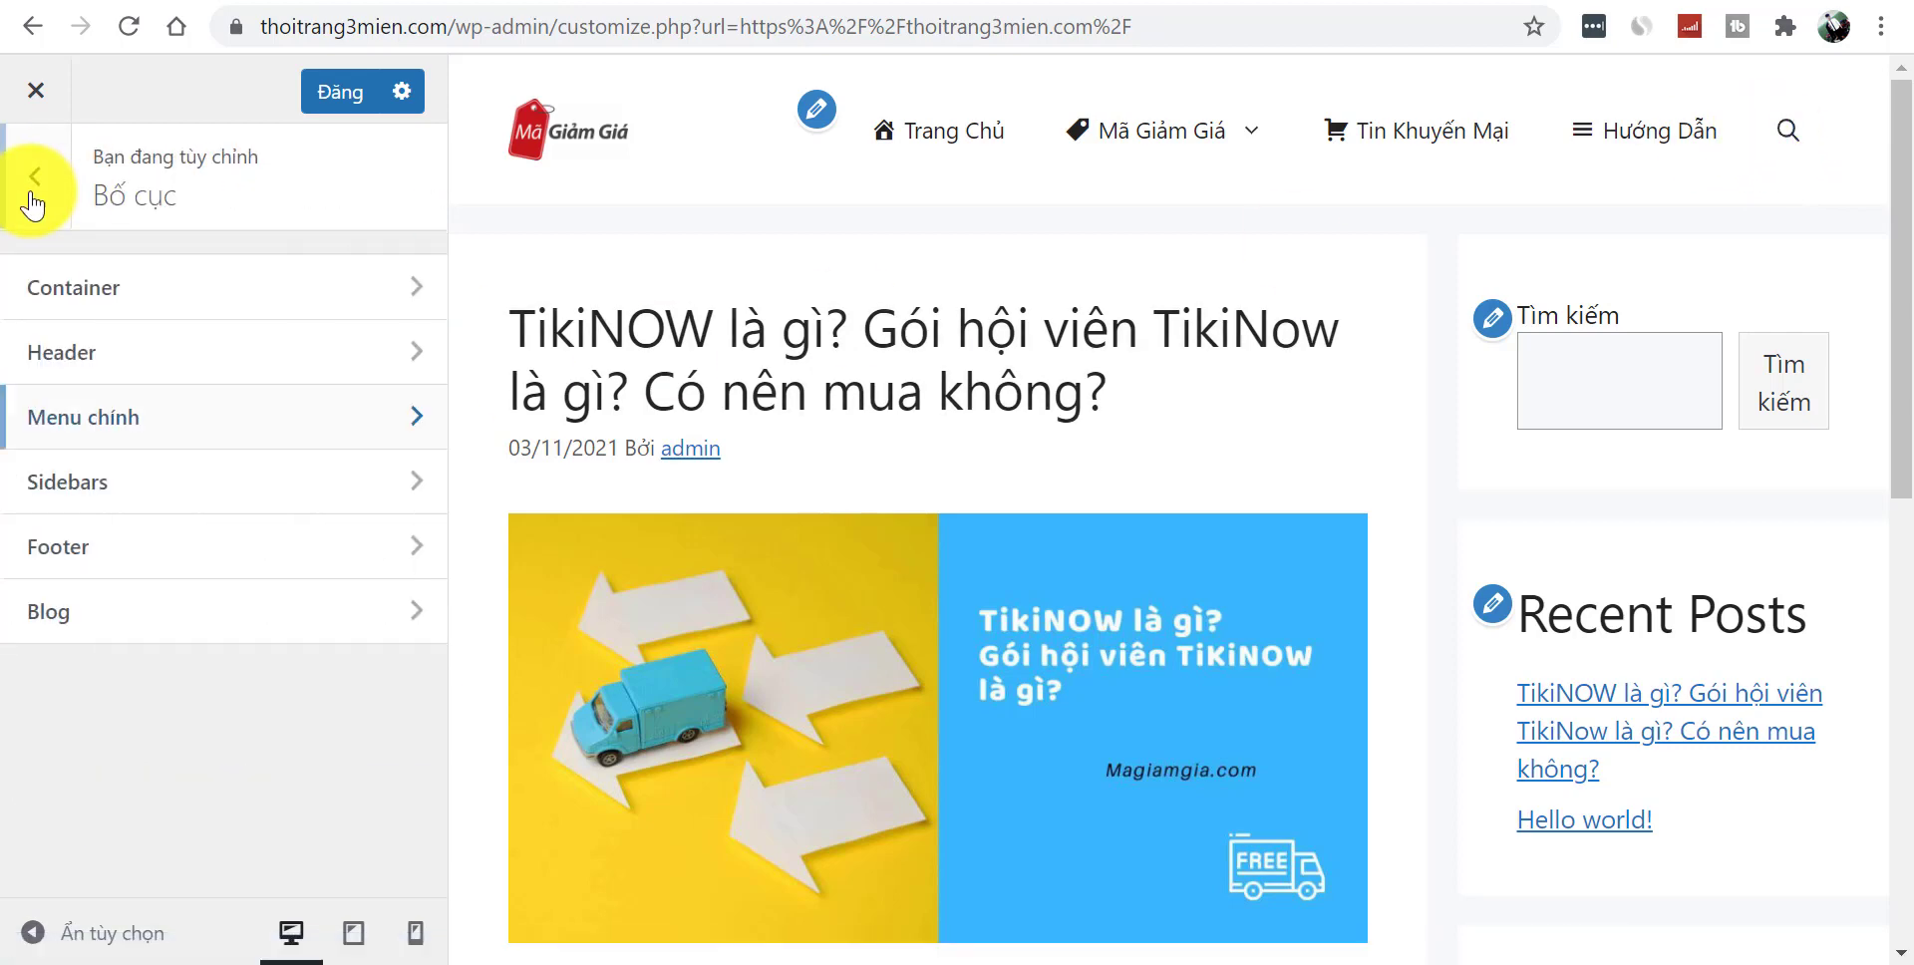
left_click(162, 494)
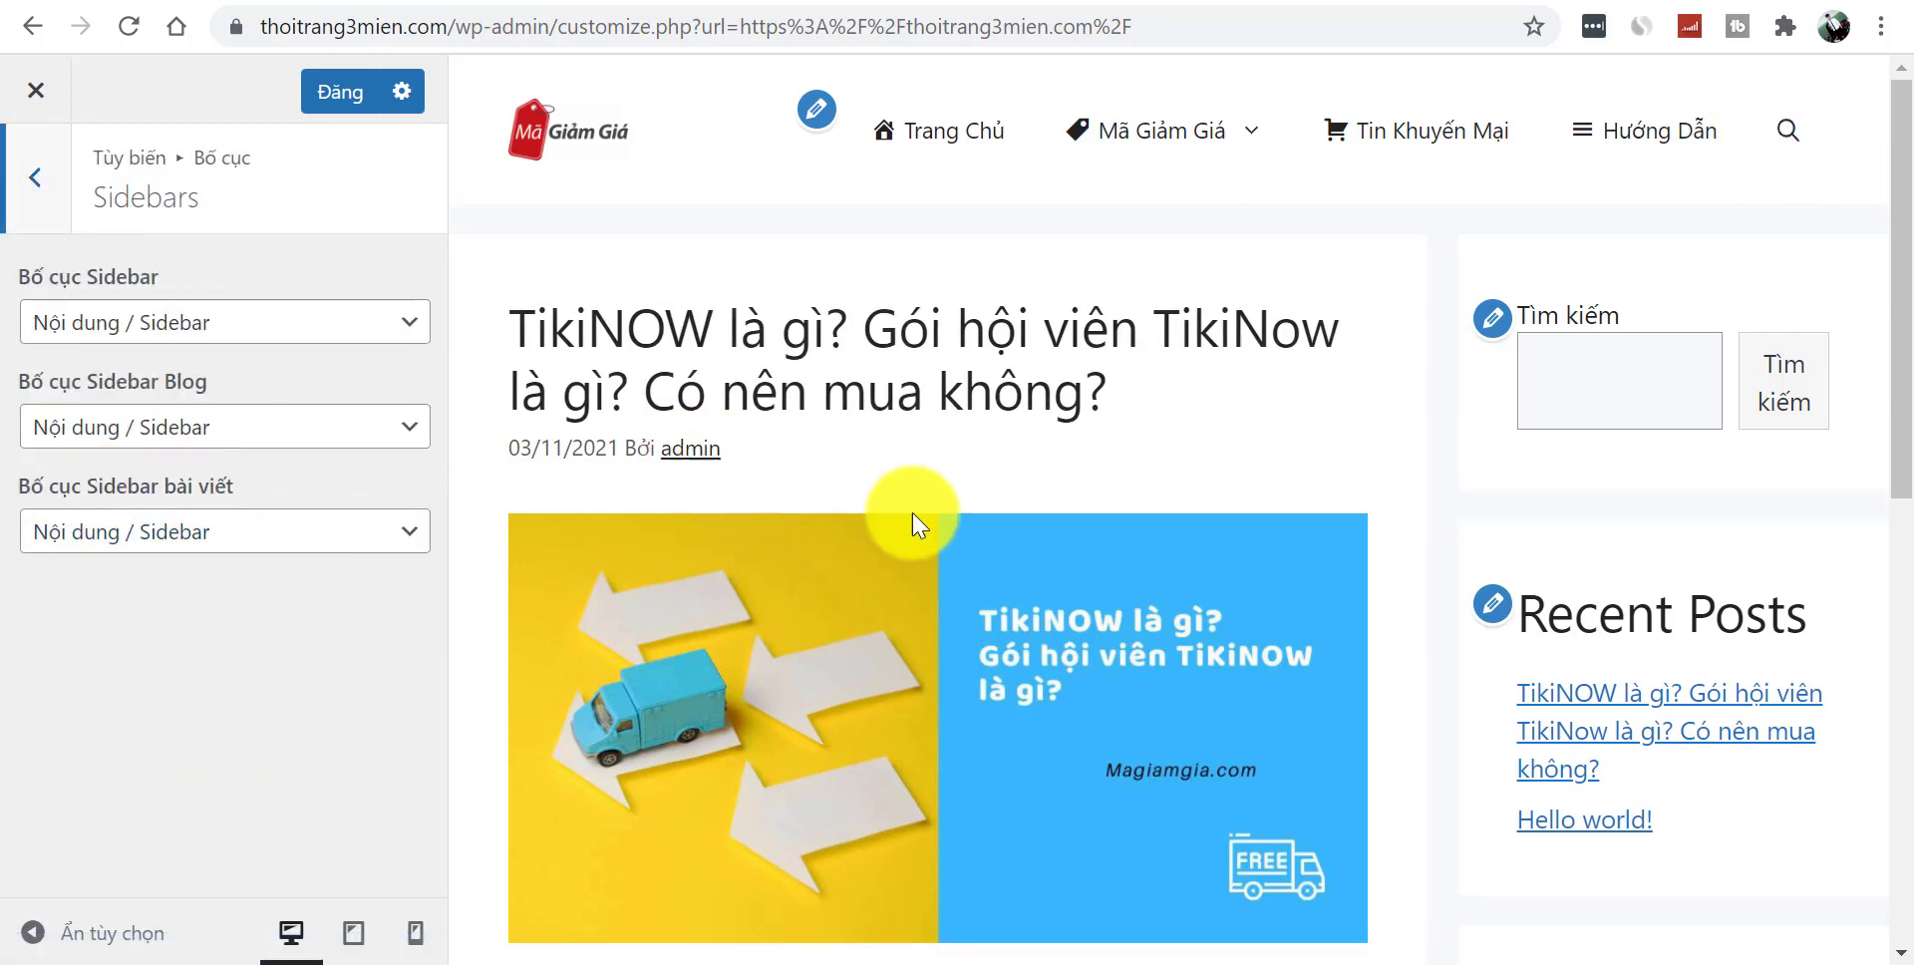
scroll(1895, 469, "down", 3)
scroll(1892, 419, "up", 2)
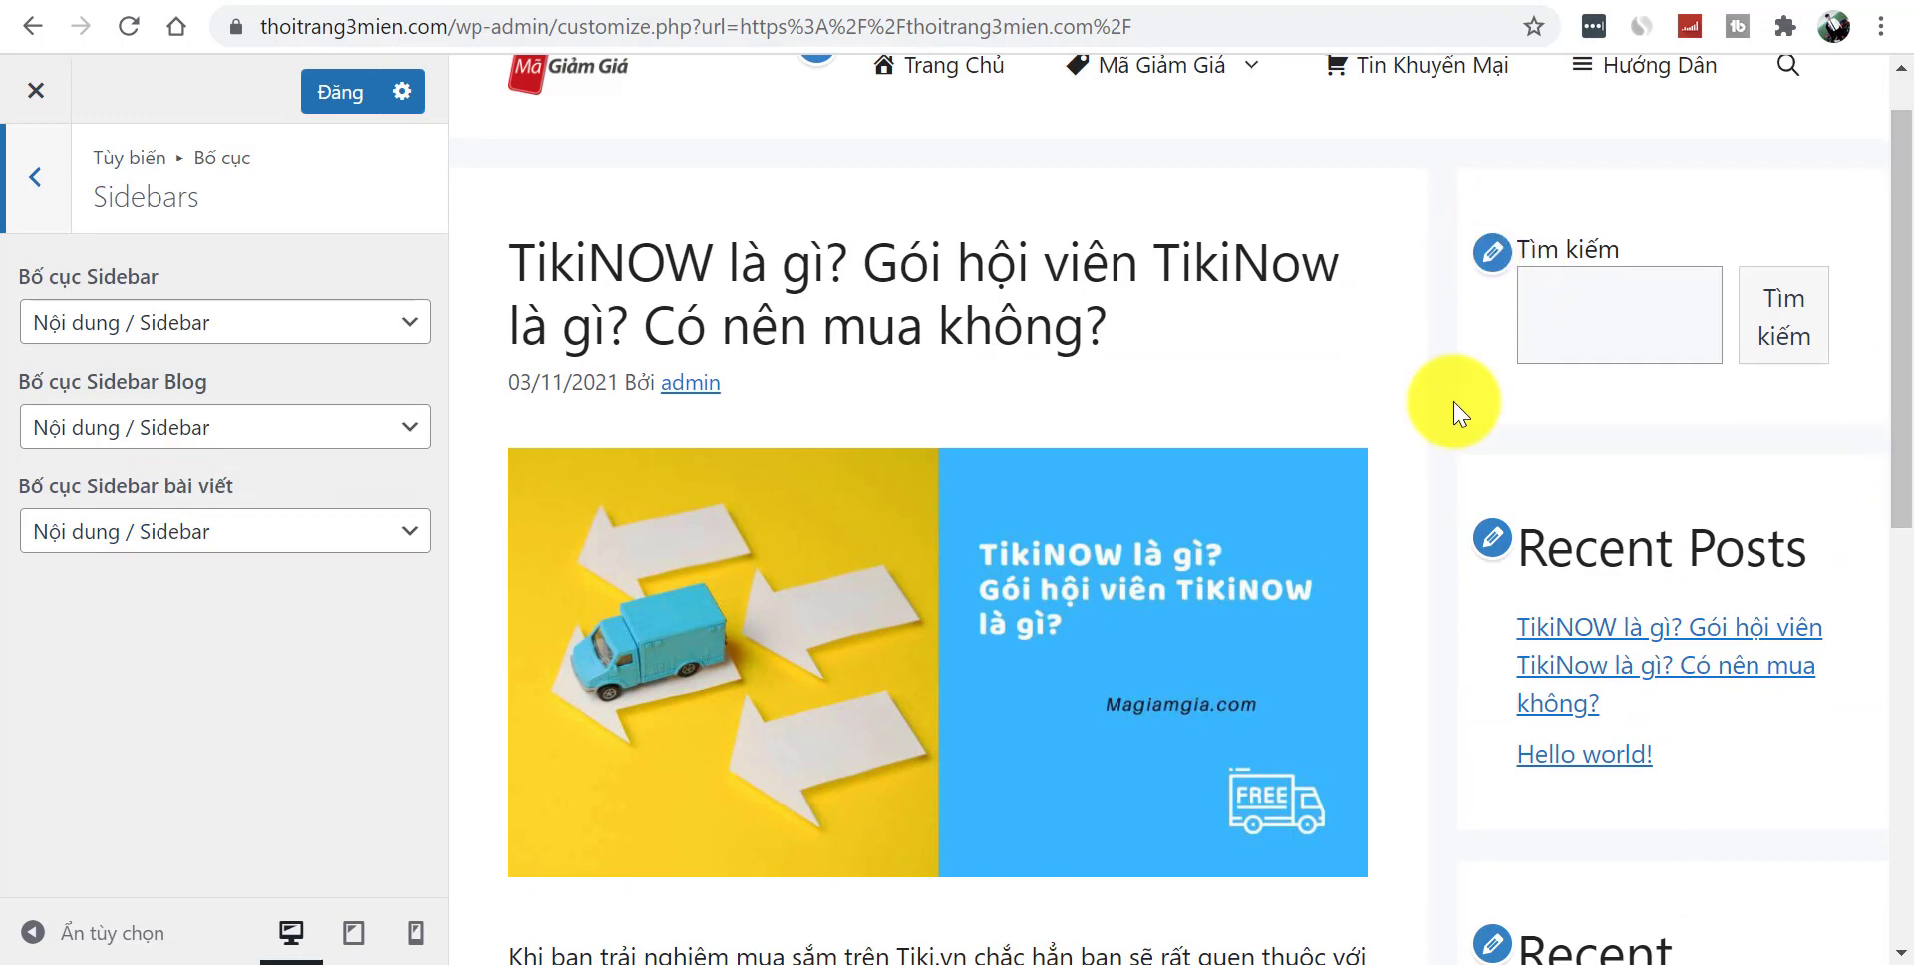
left_click(217, 322)
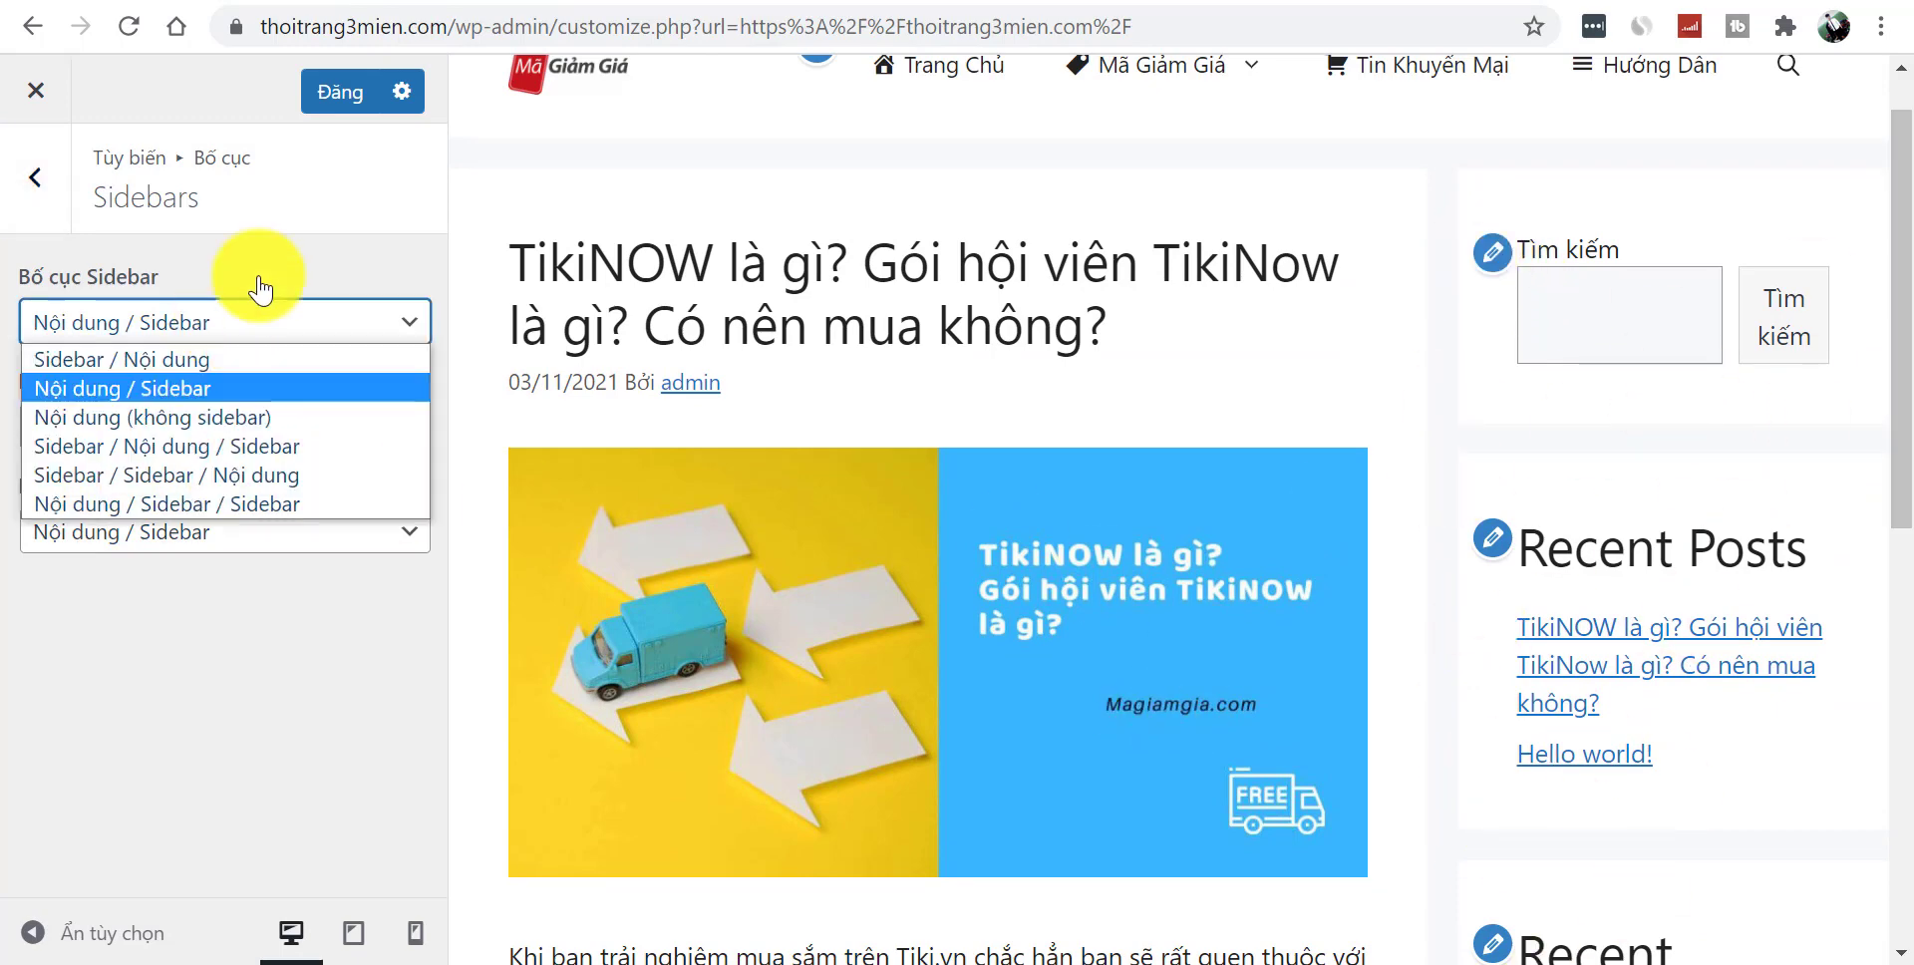
left_click(299, 728)
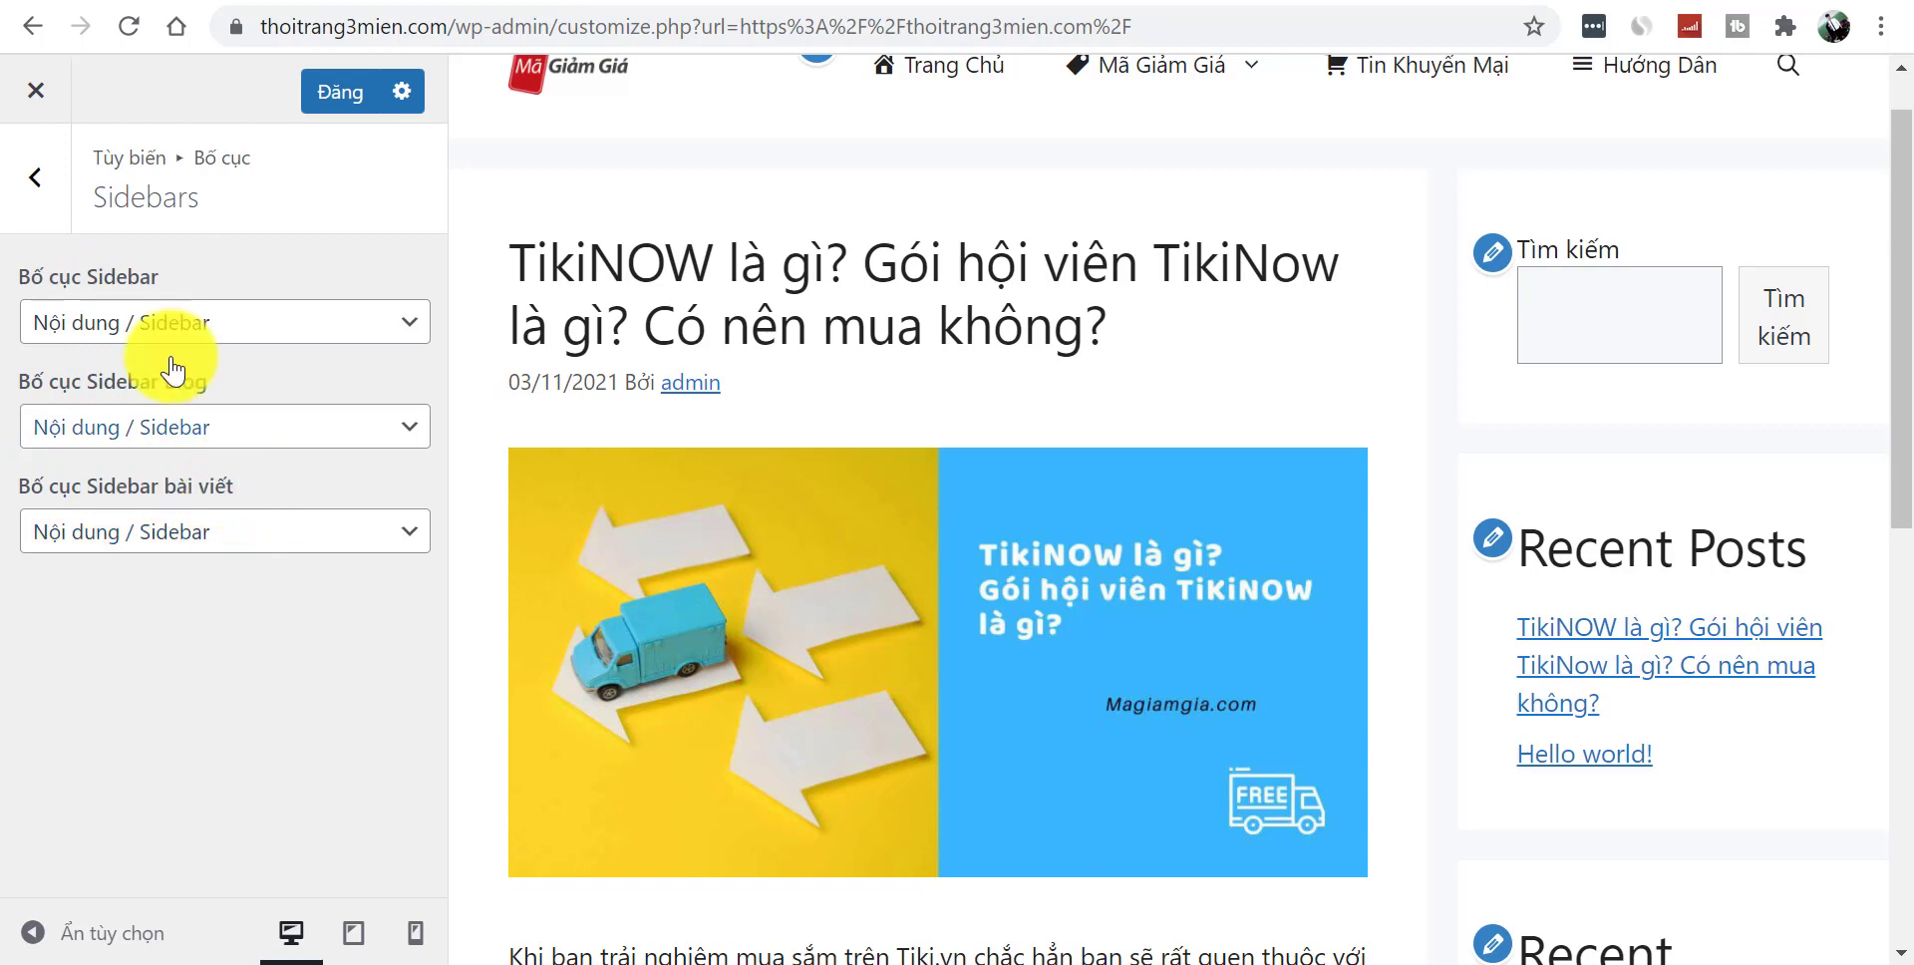
- Inspect the Footer section's footer and inner footer width choices, leaving them unchanged
left_click(35, 177)
left_click(149, 545)
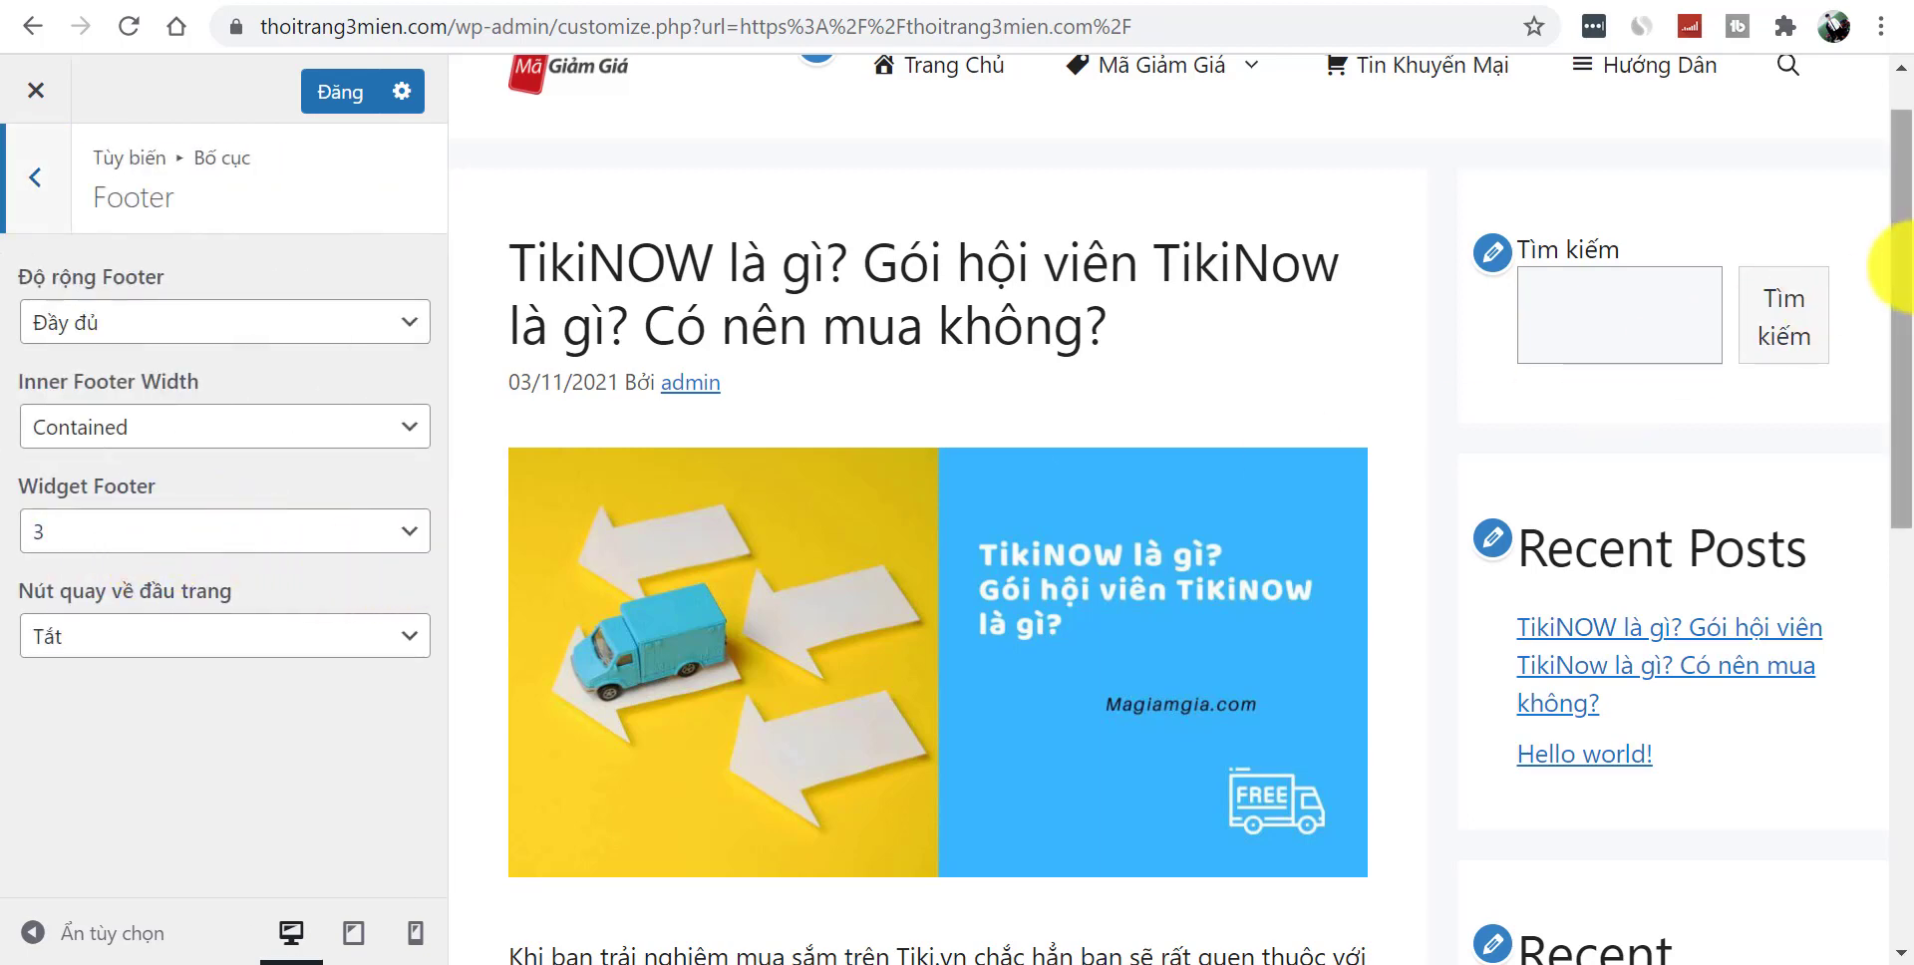
left_click_drag(1900, 267, 1885, 778)
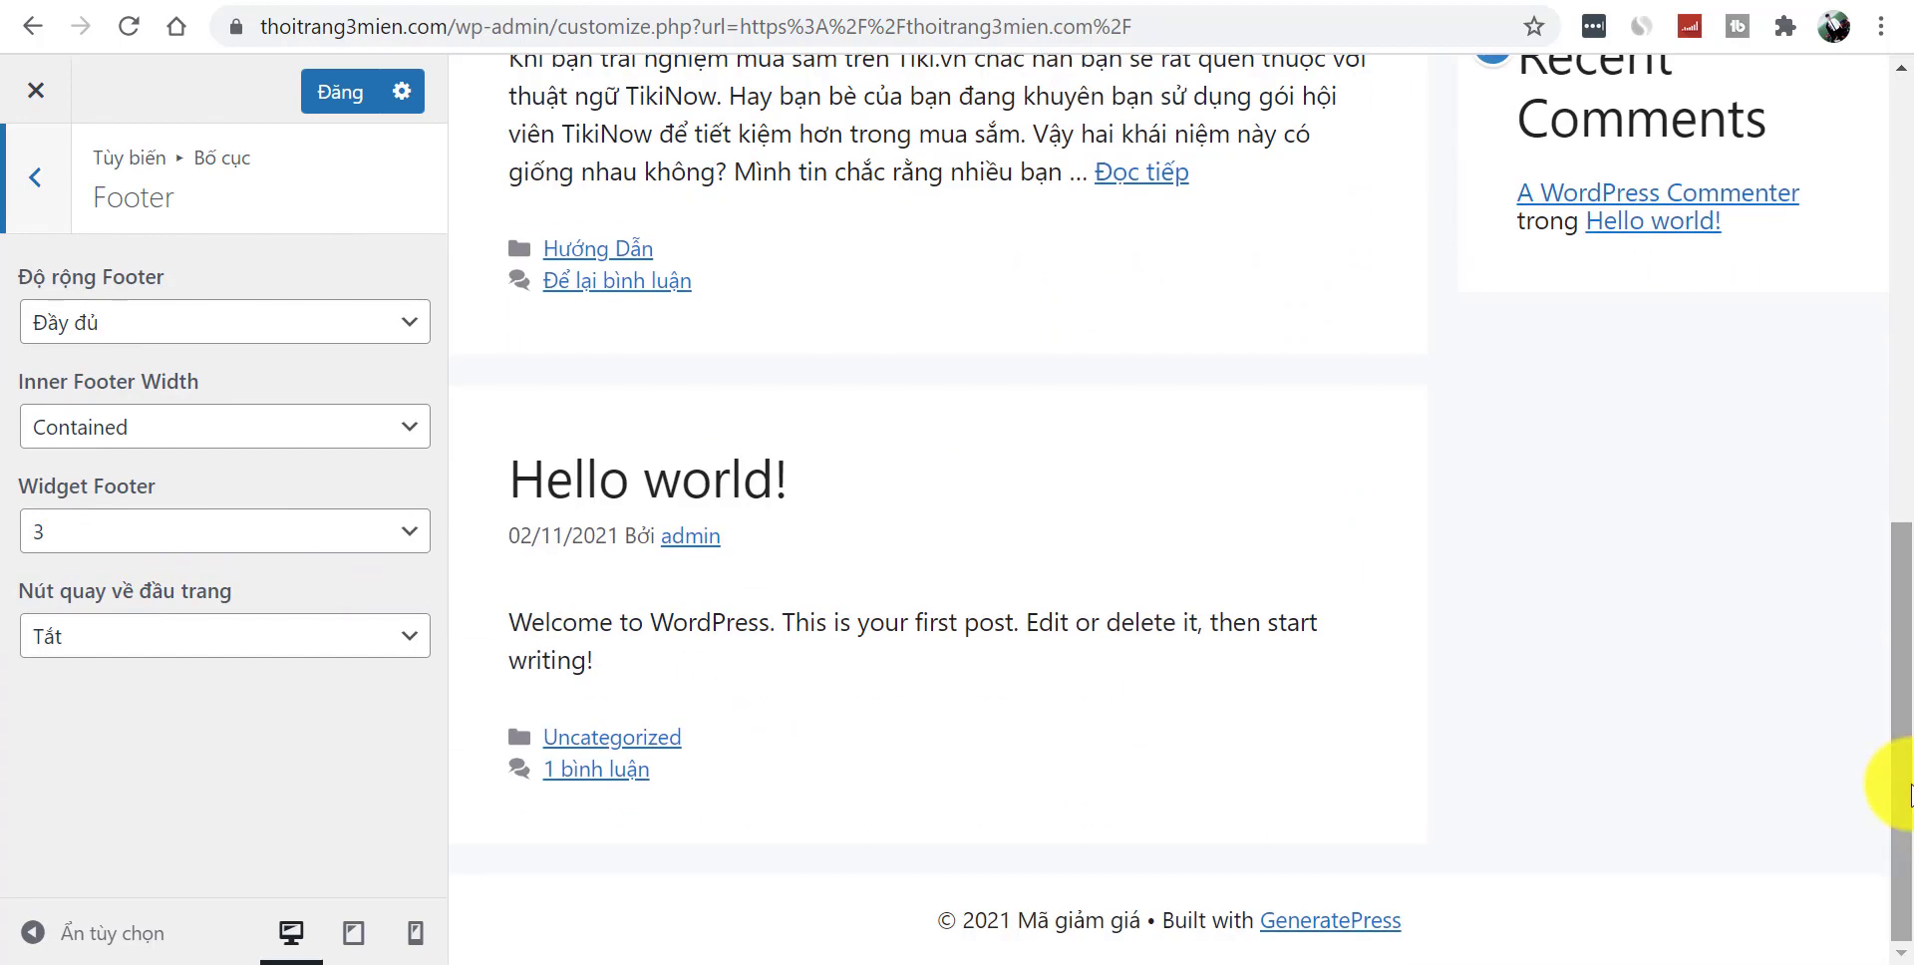
left_click(170, 334)
left_click(305, 862)
left_click(188, 438)
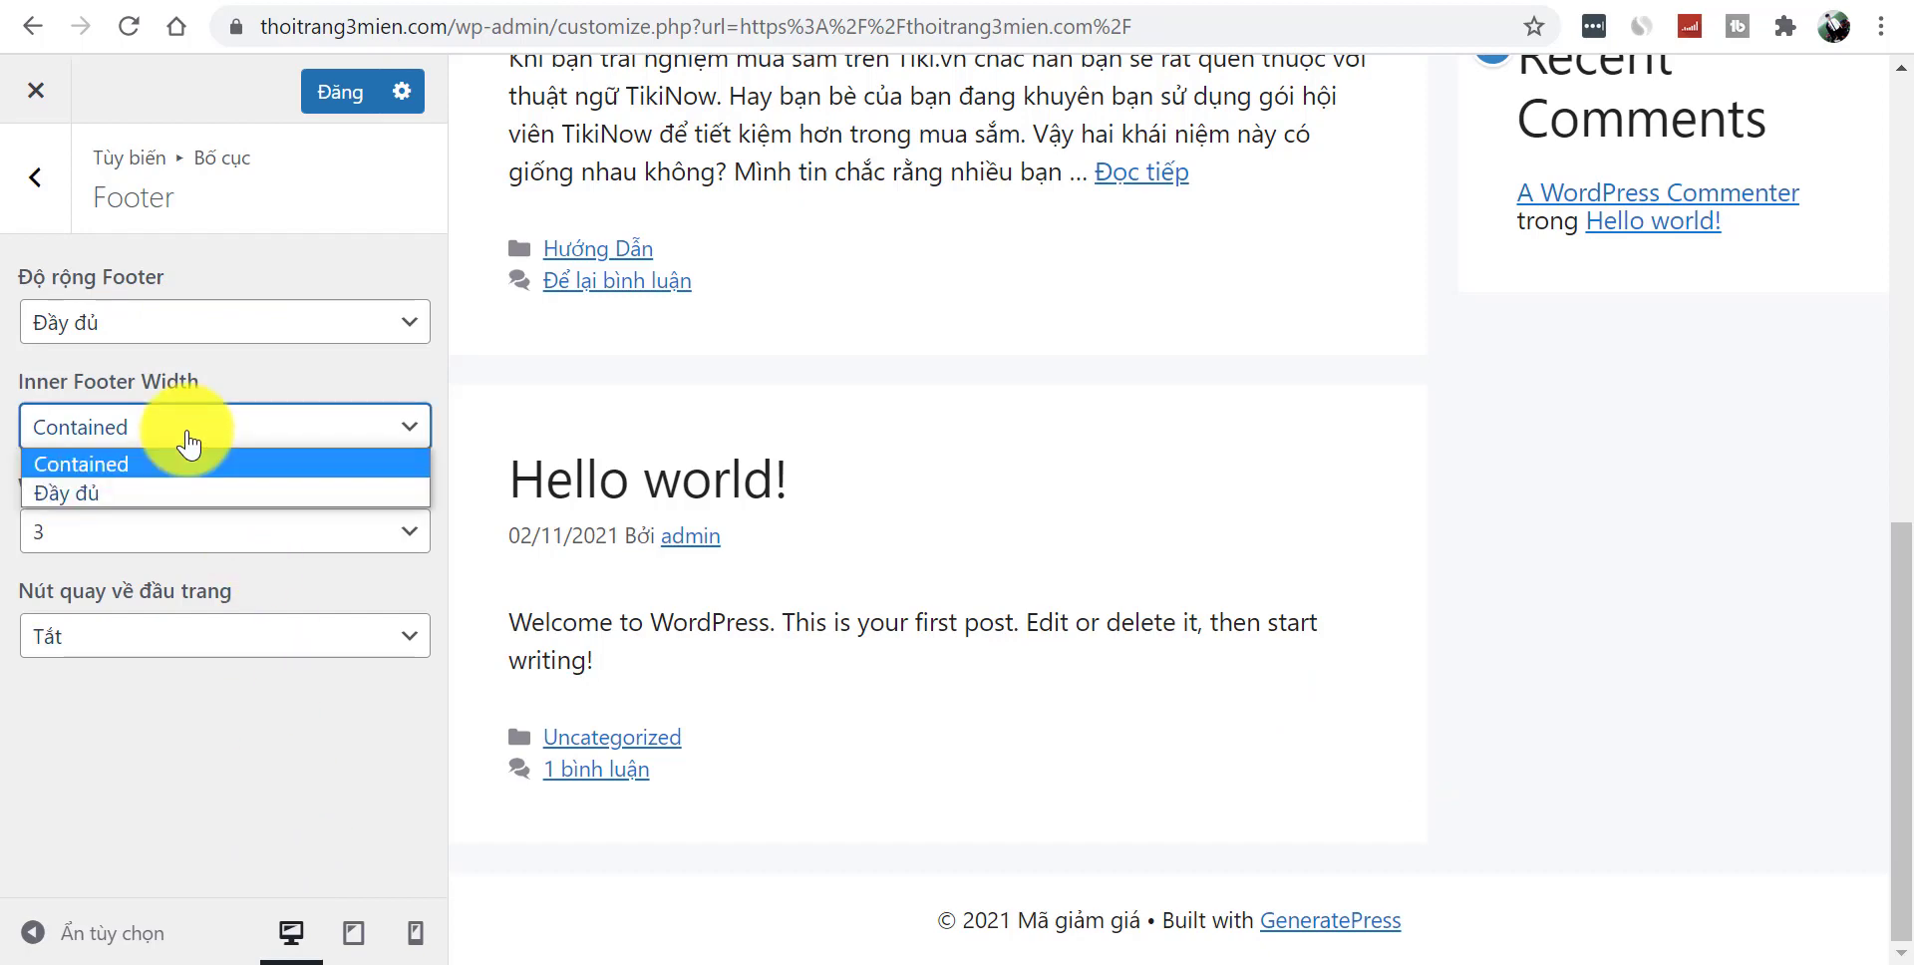
left_click(342, 875)
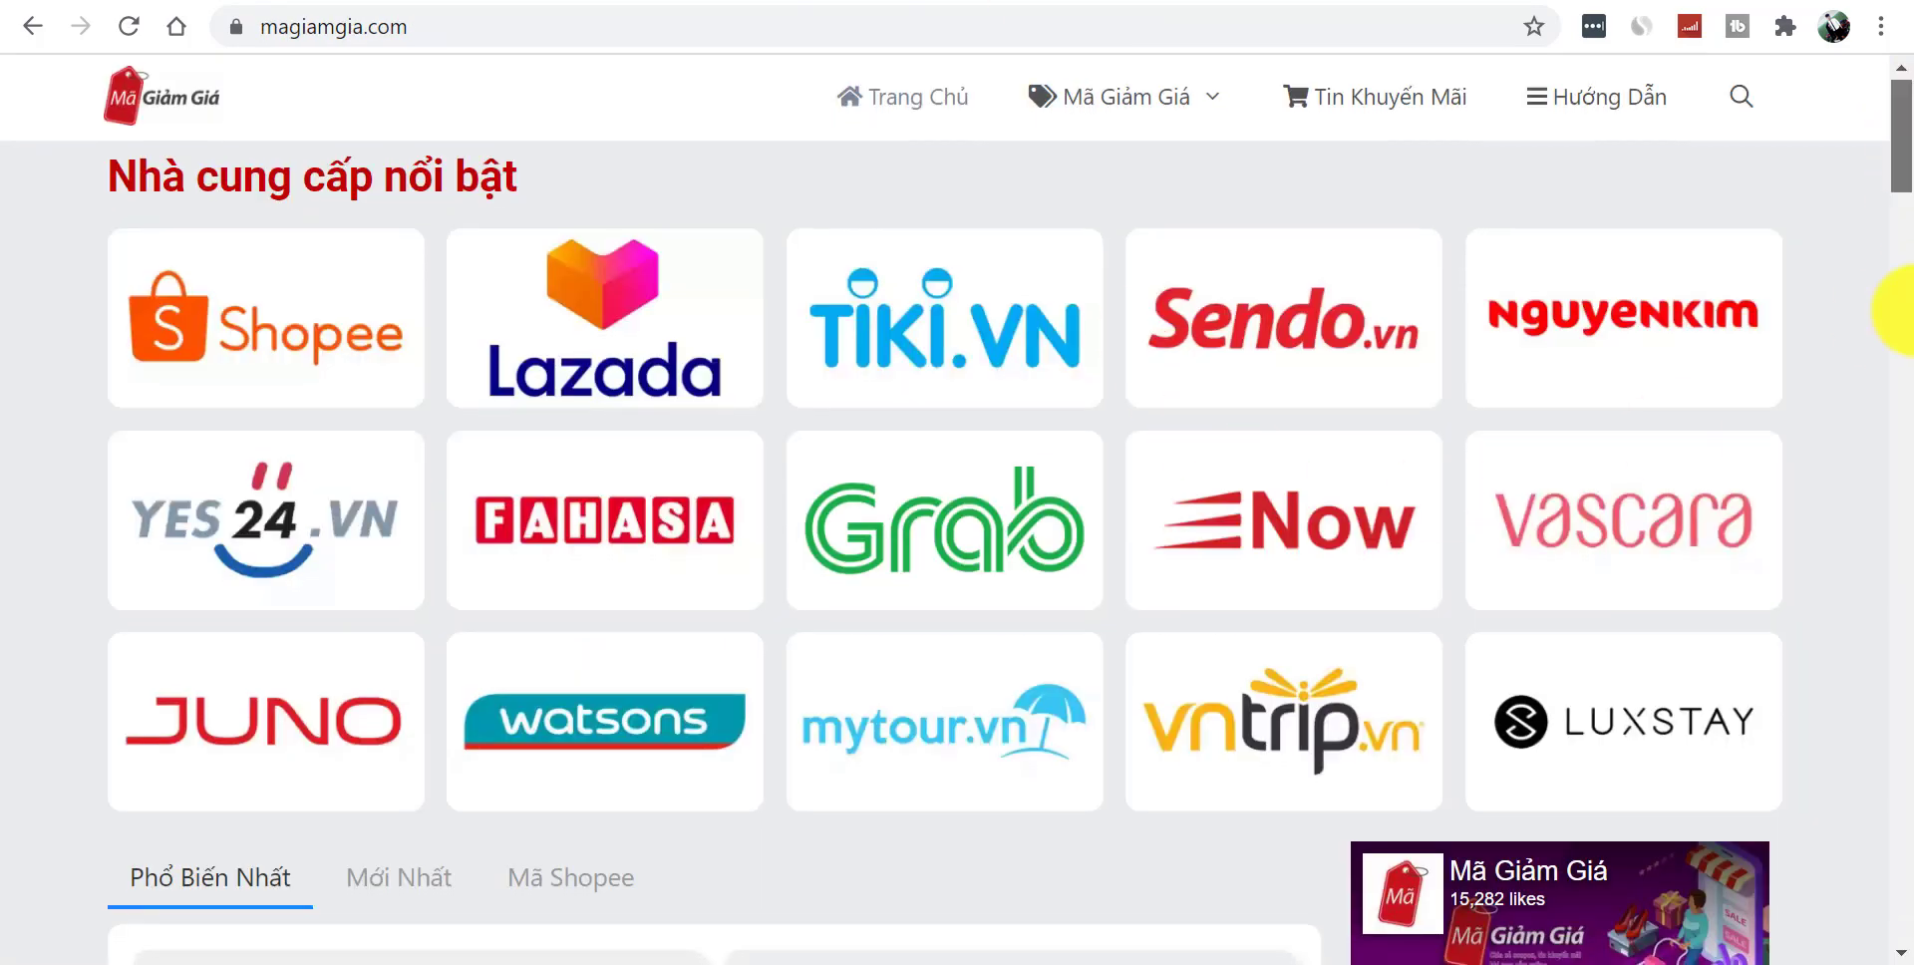
left_click_drag(1902, 311, 1808, 906)
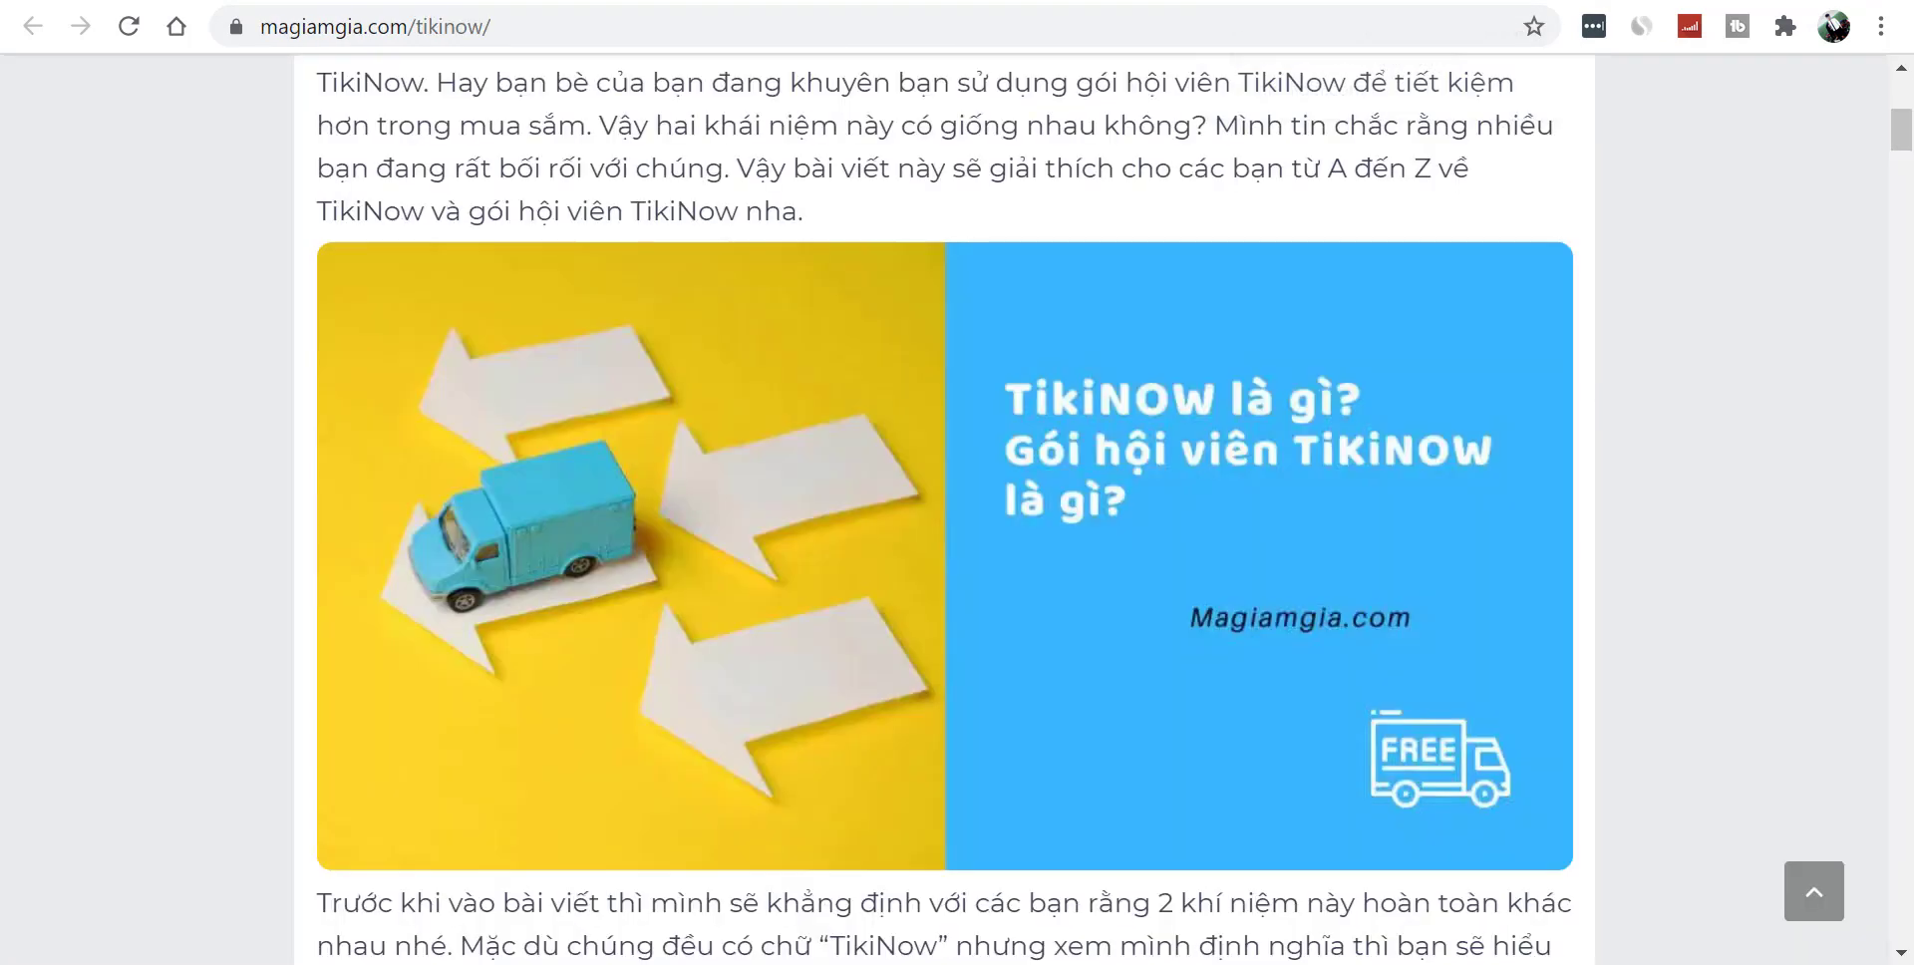
- Enter 'quang' in the address bar, land on the other site's admin login, then go back
left_click(796, 33)
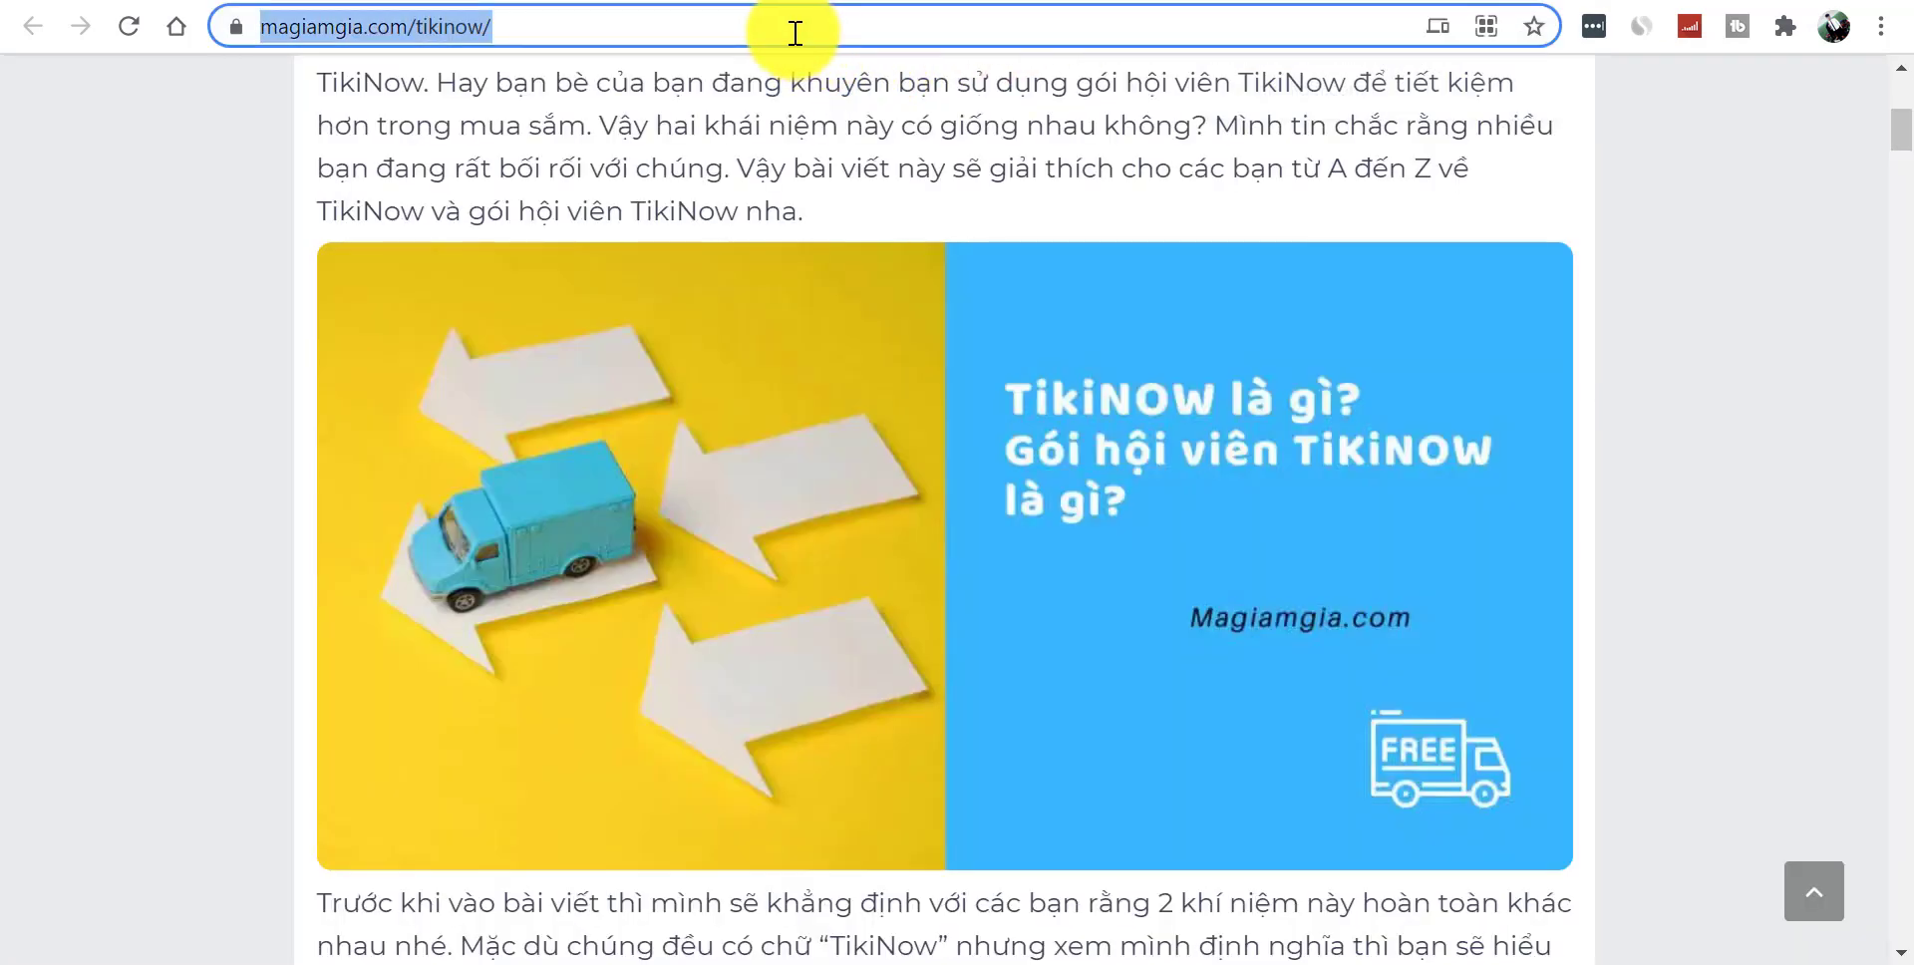
type("quang")
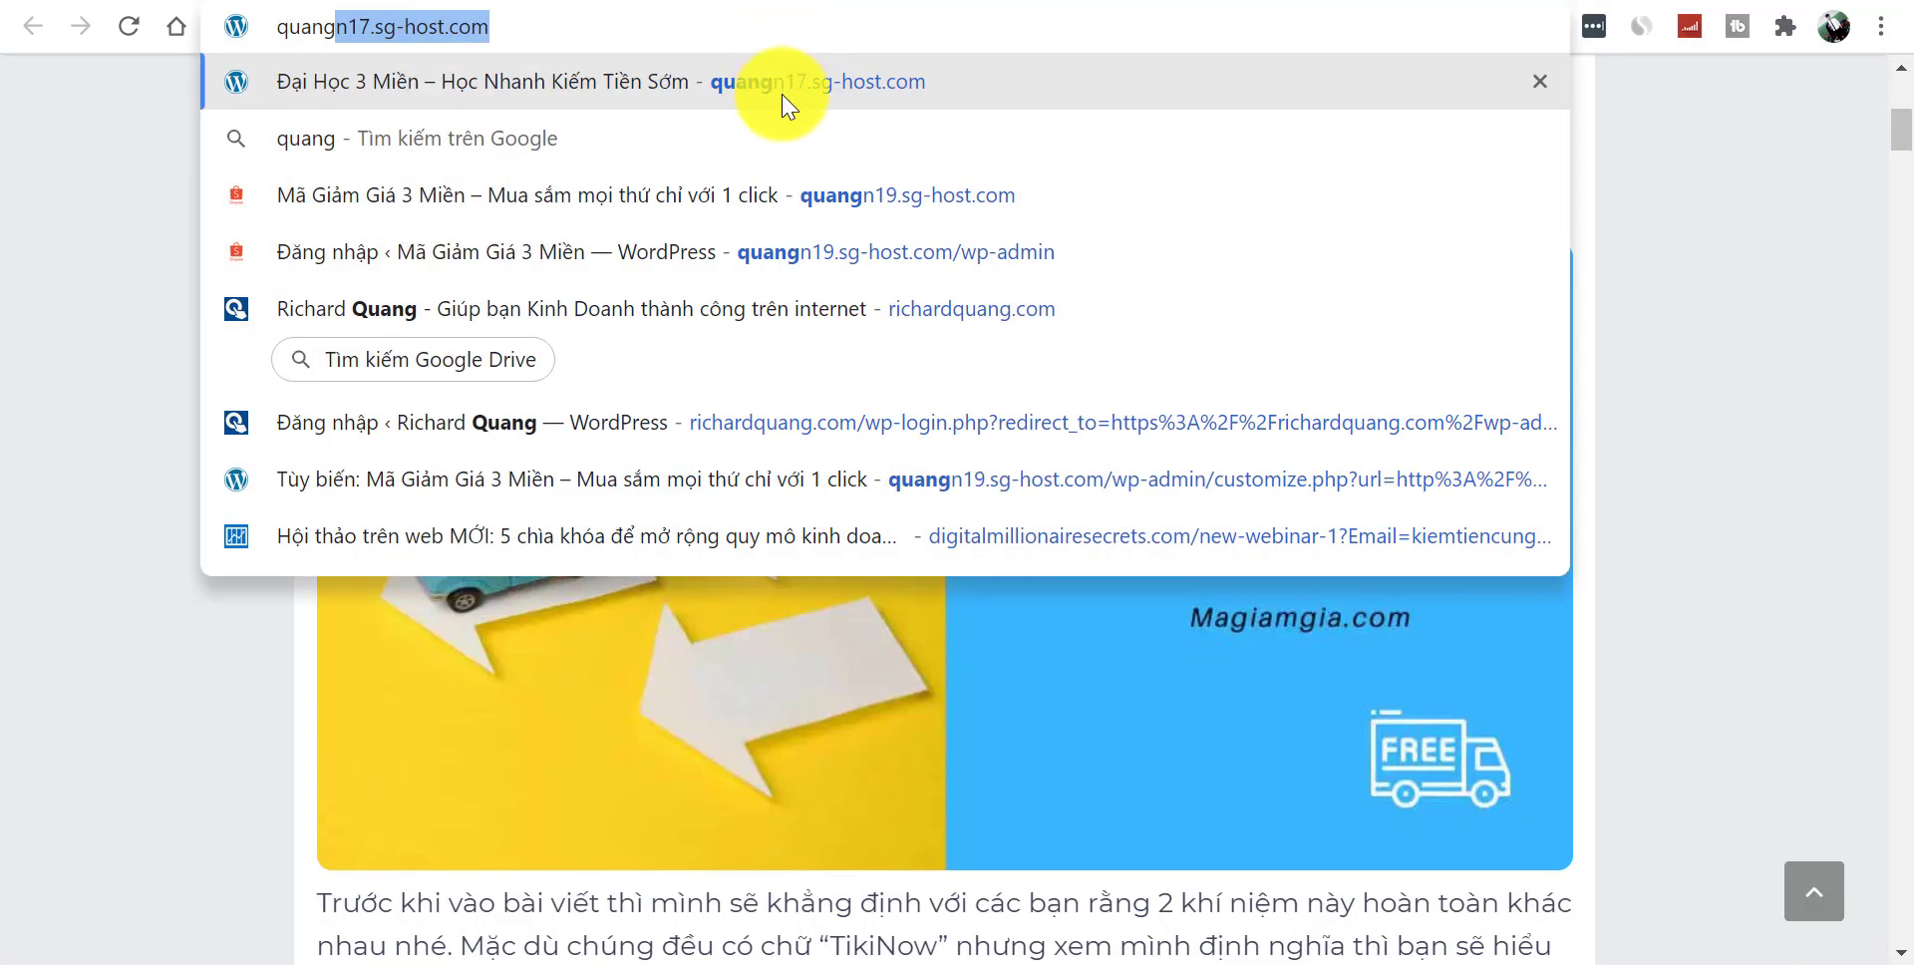
left_click(897, 251)
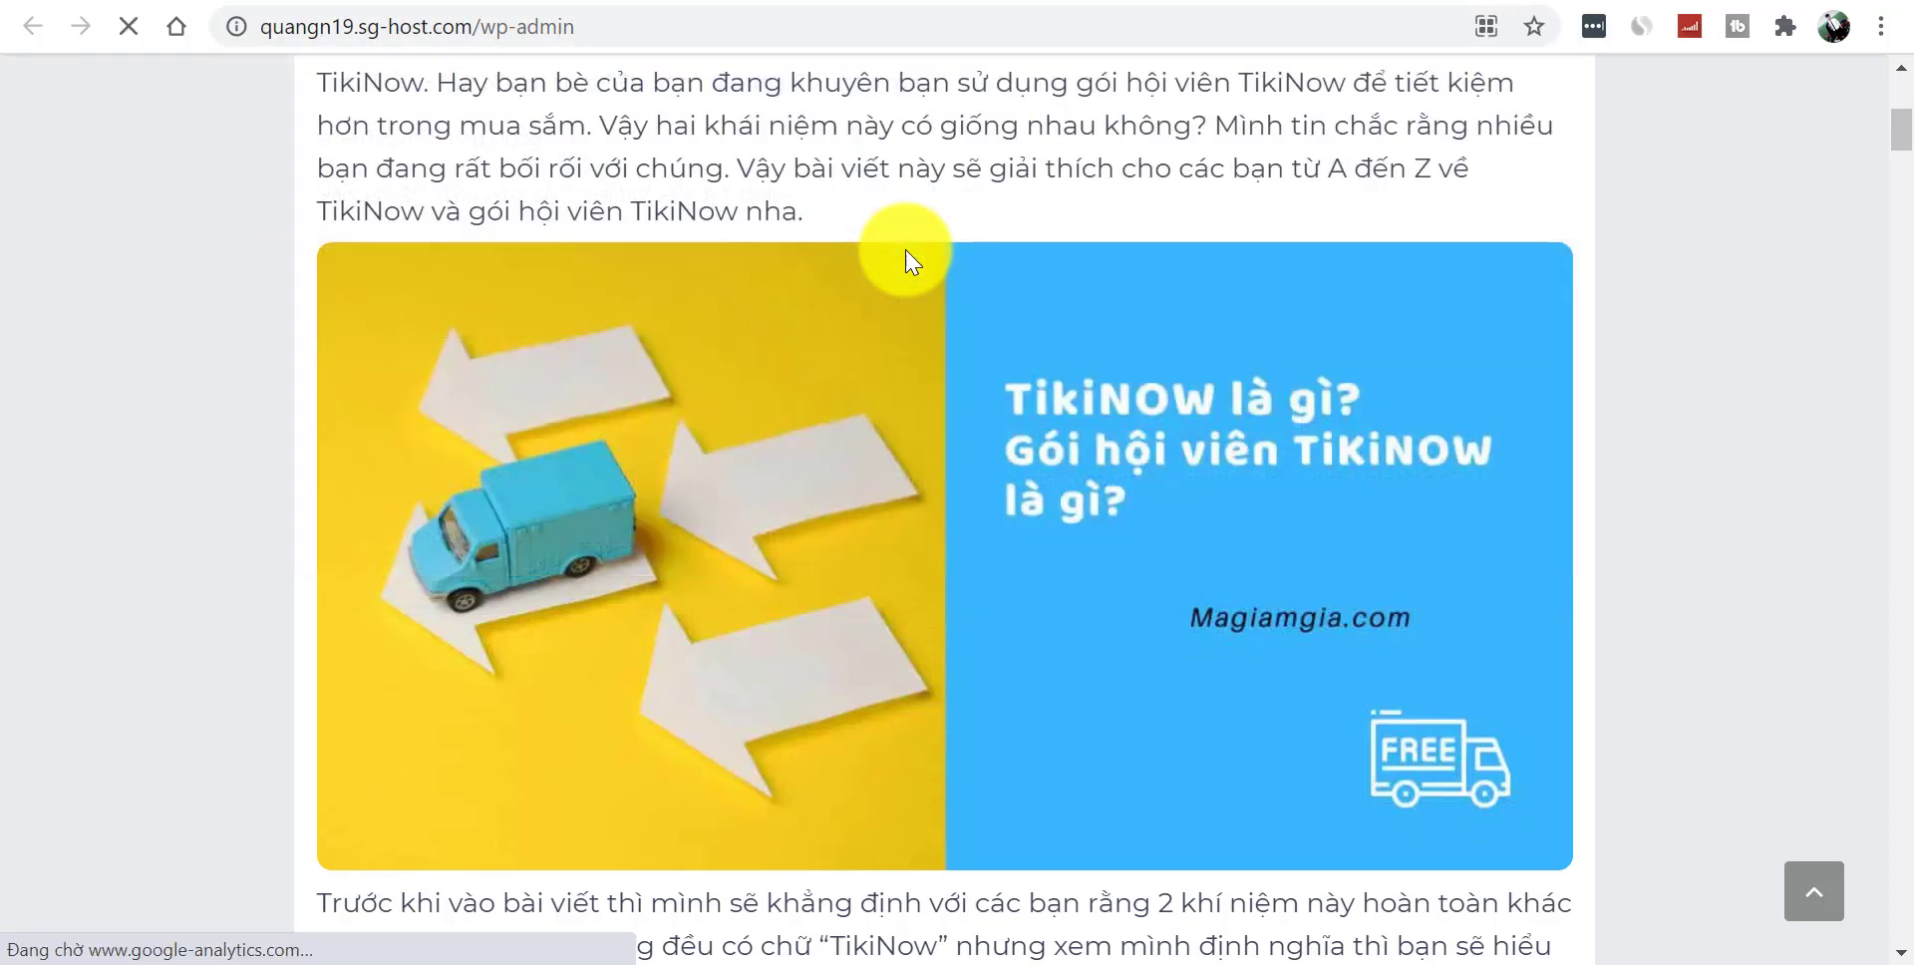
left_click_drag(480, 27, 718, 55)
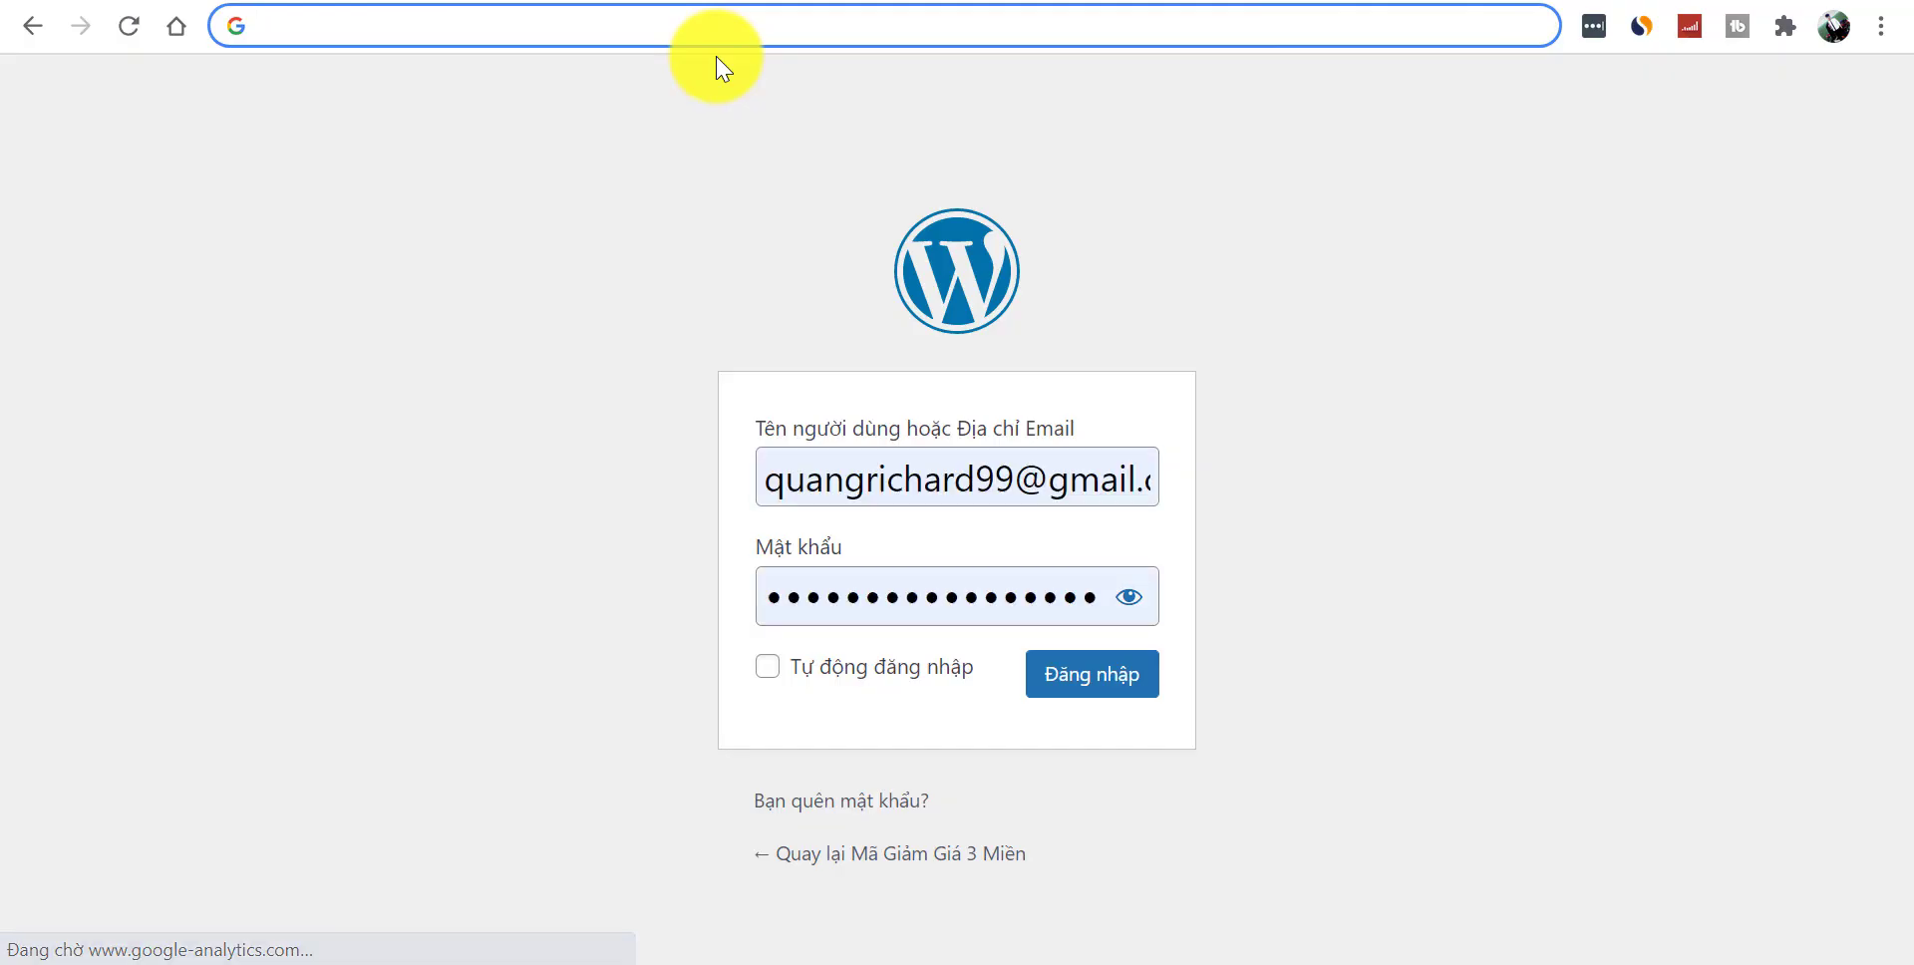
left_click(37, 30)
- Open the Mã Giảm Giá 3 Miền site via 'quang' and scroll down to its footer
left_click(369, 22)
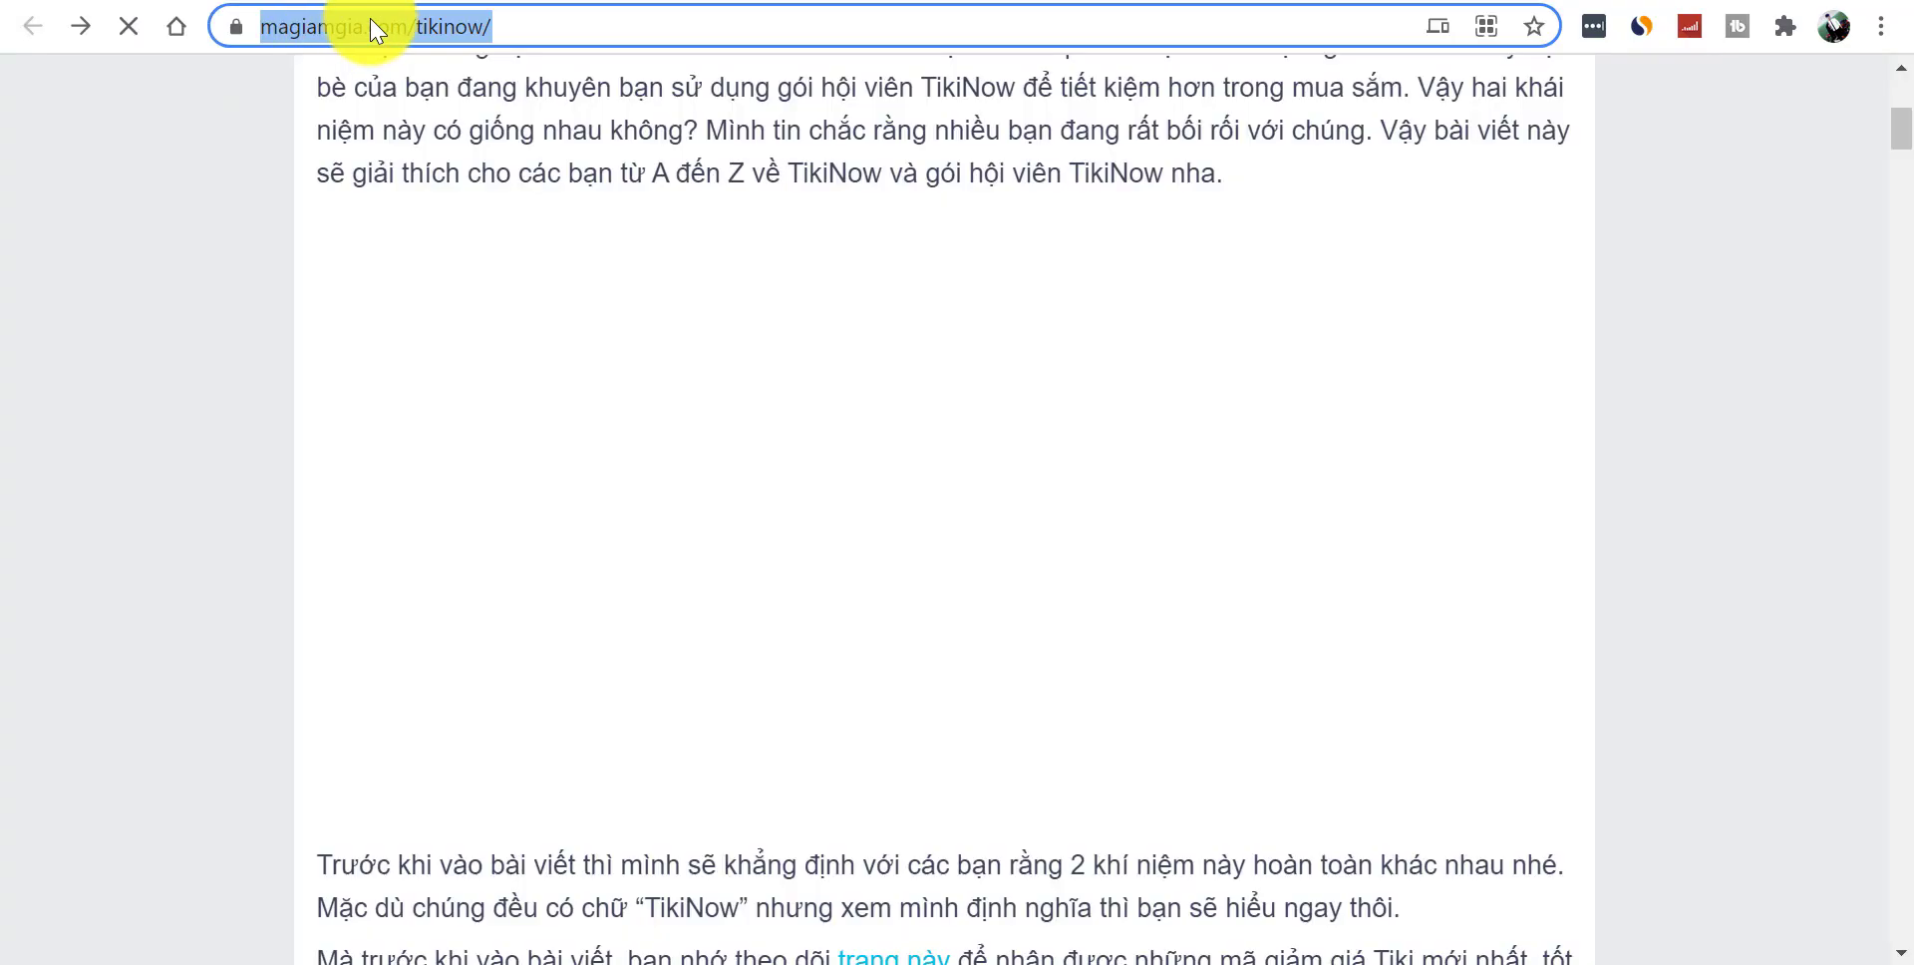
type("quang")
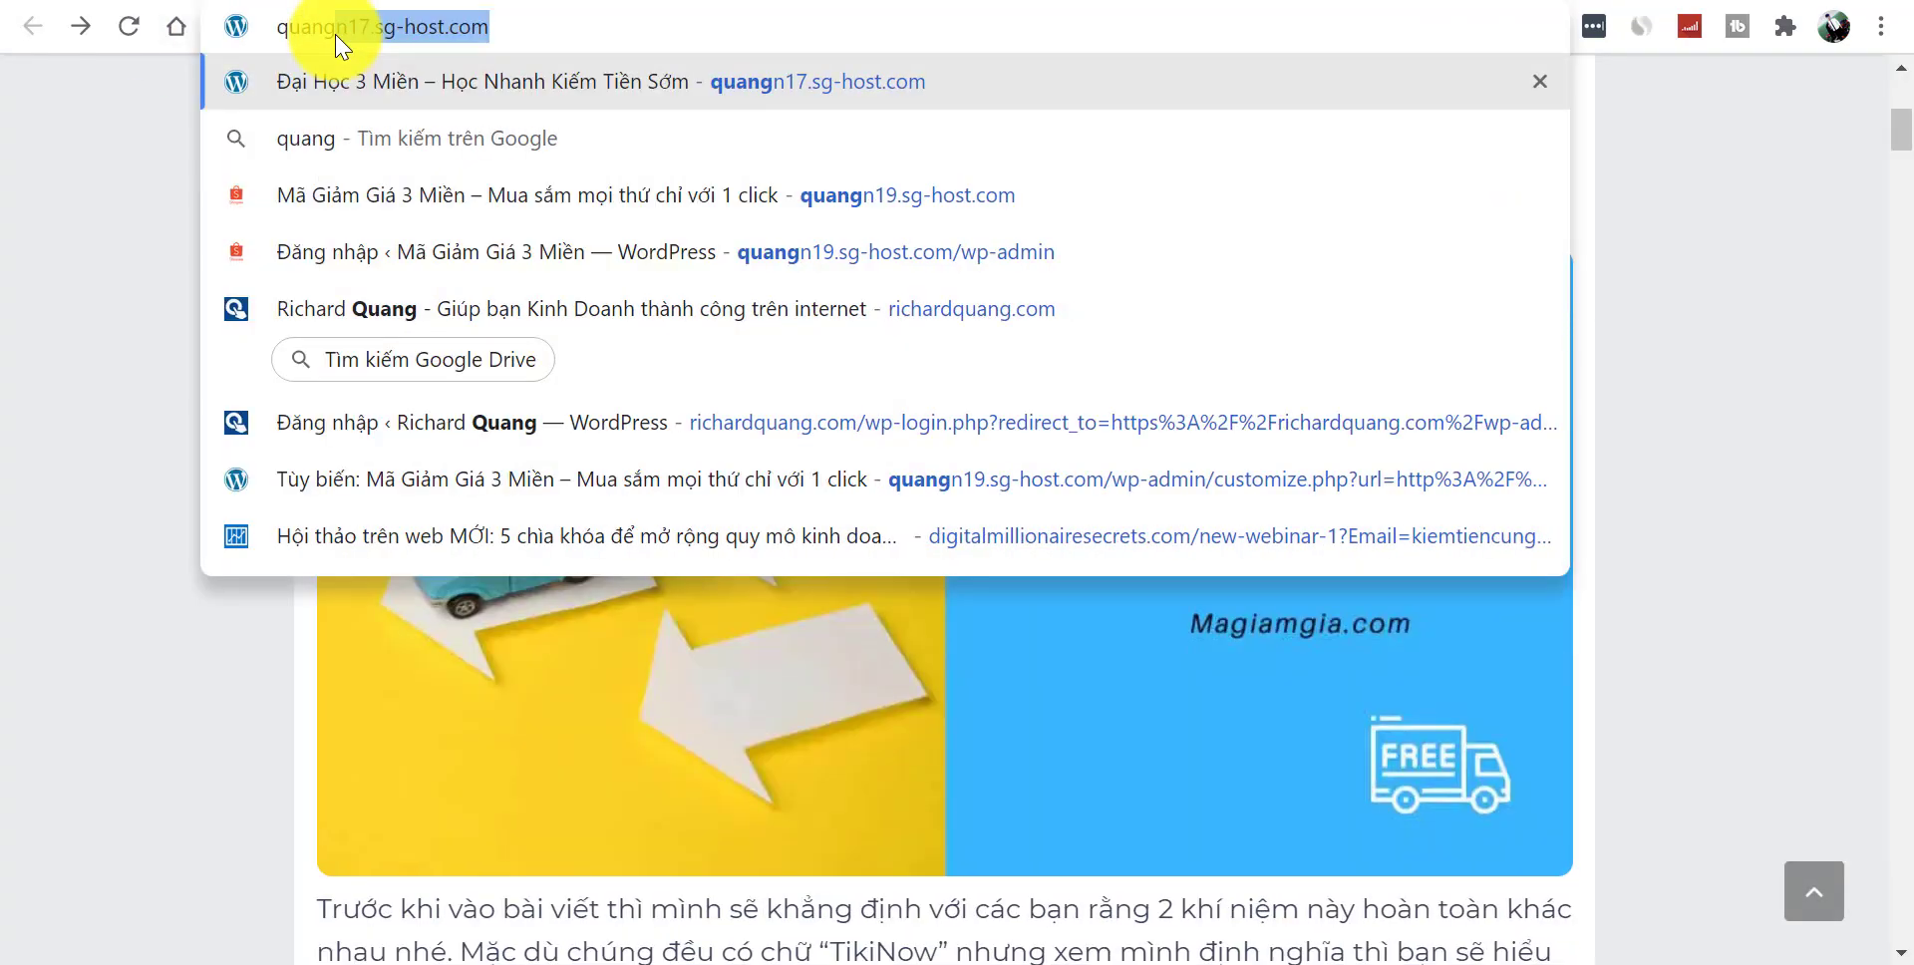
left_click(927, 192)
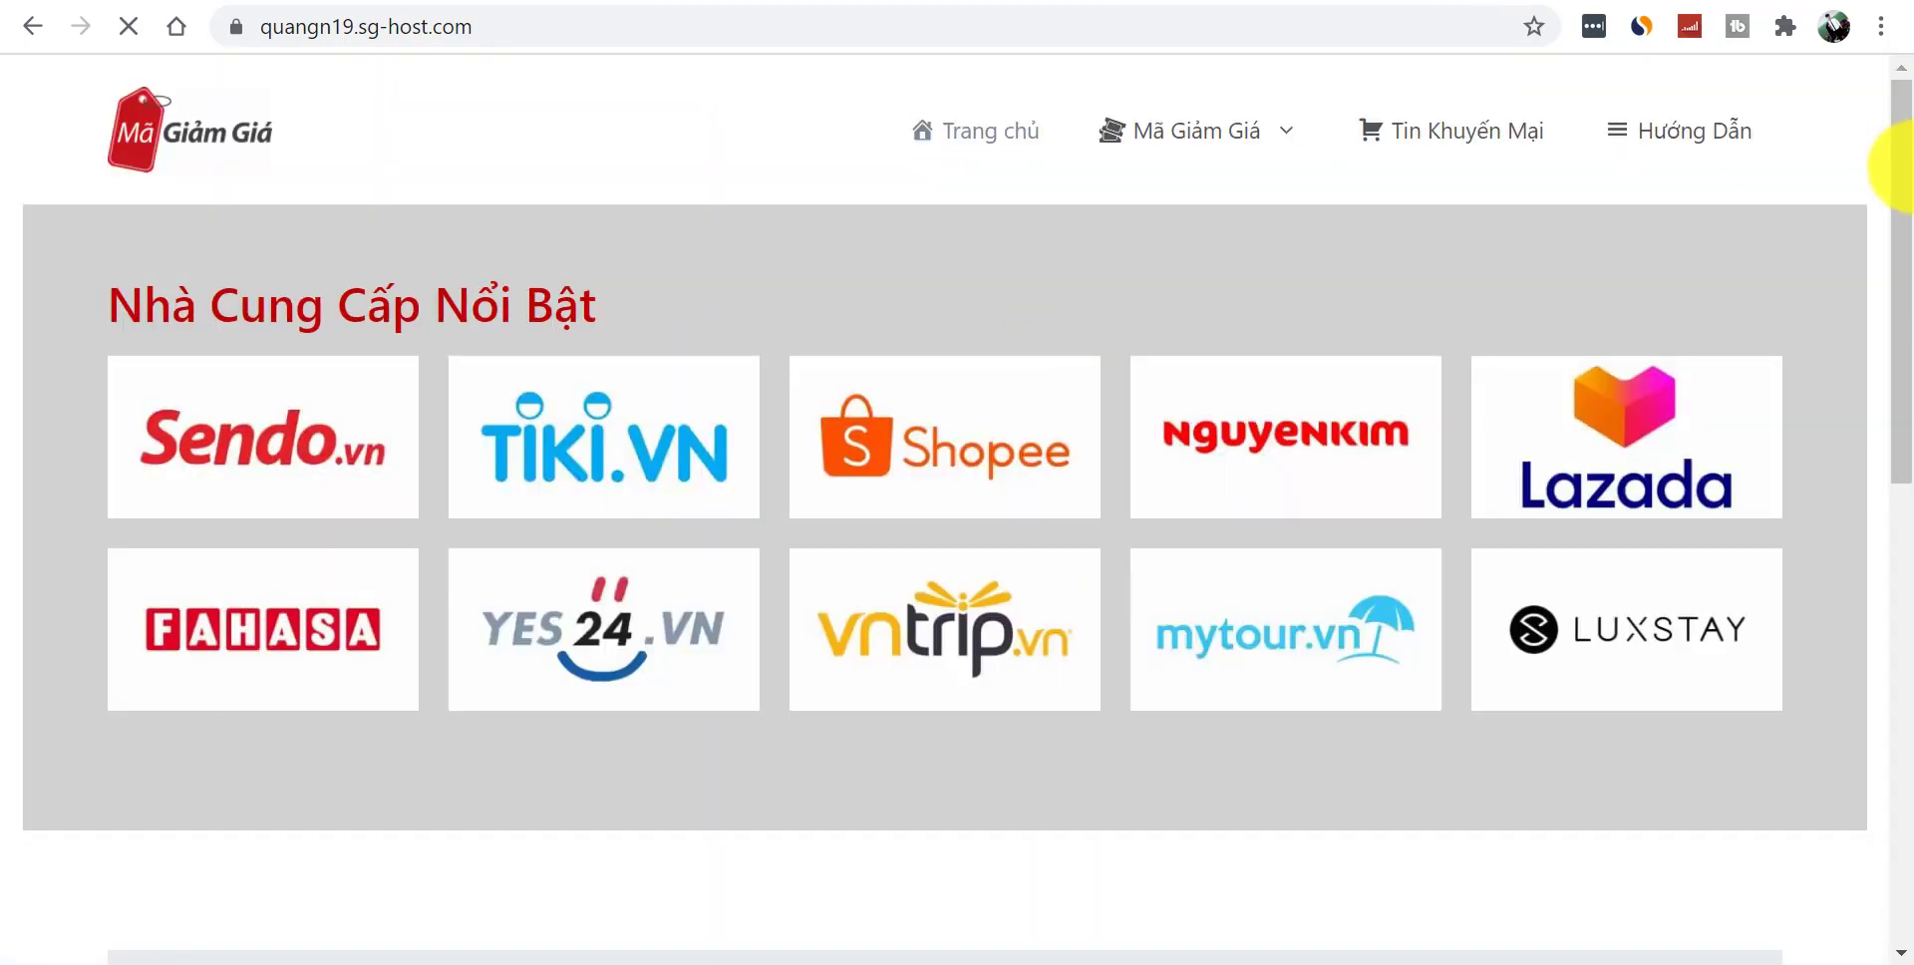
left_click_drag(1884, 171, 1906, 753)
left_click_drag(1884, 410, 1809, 808)
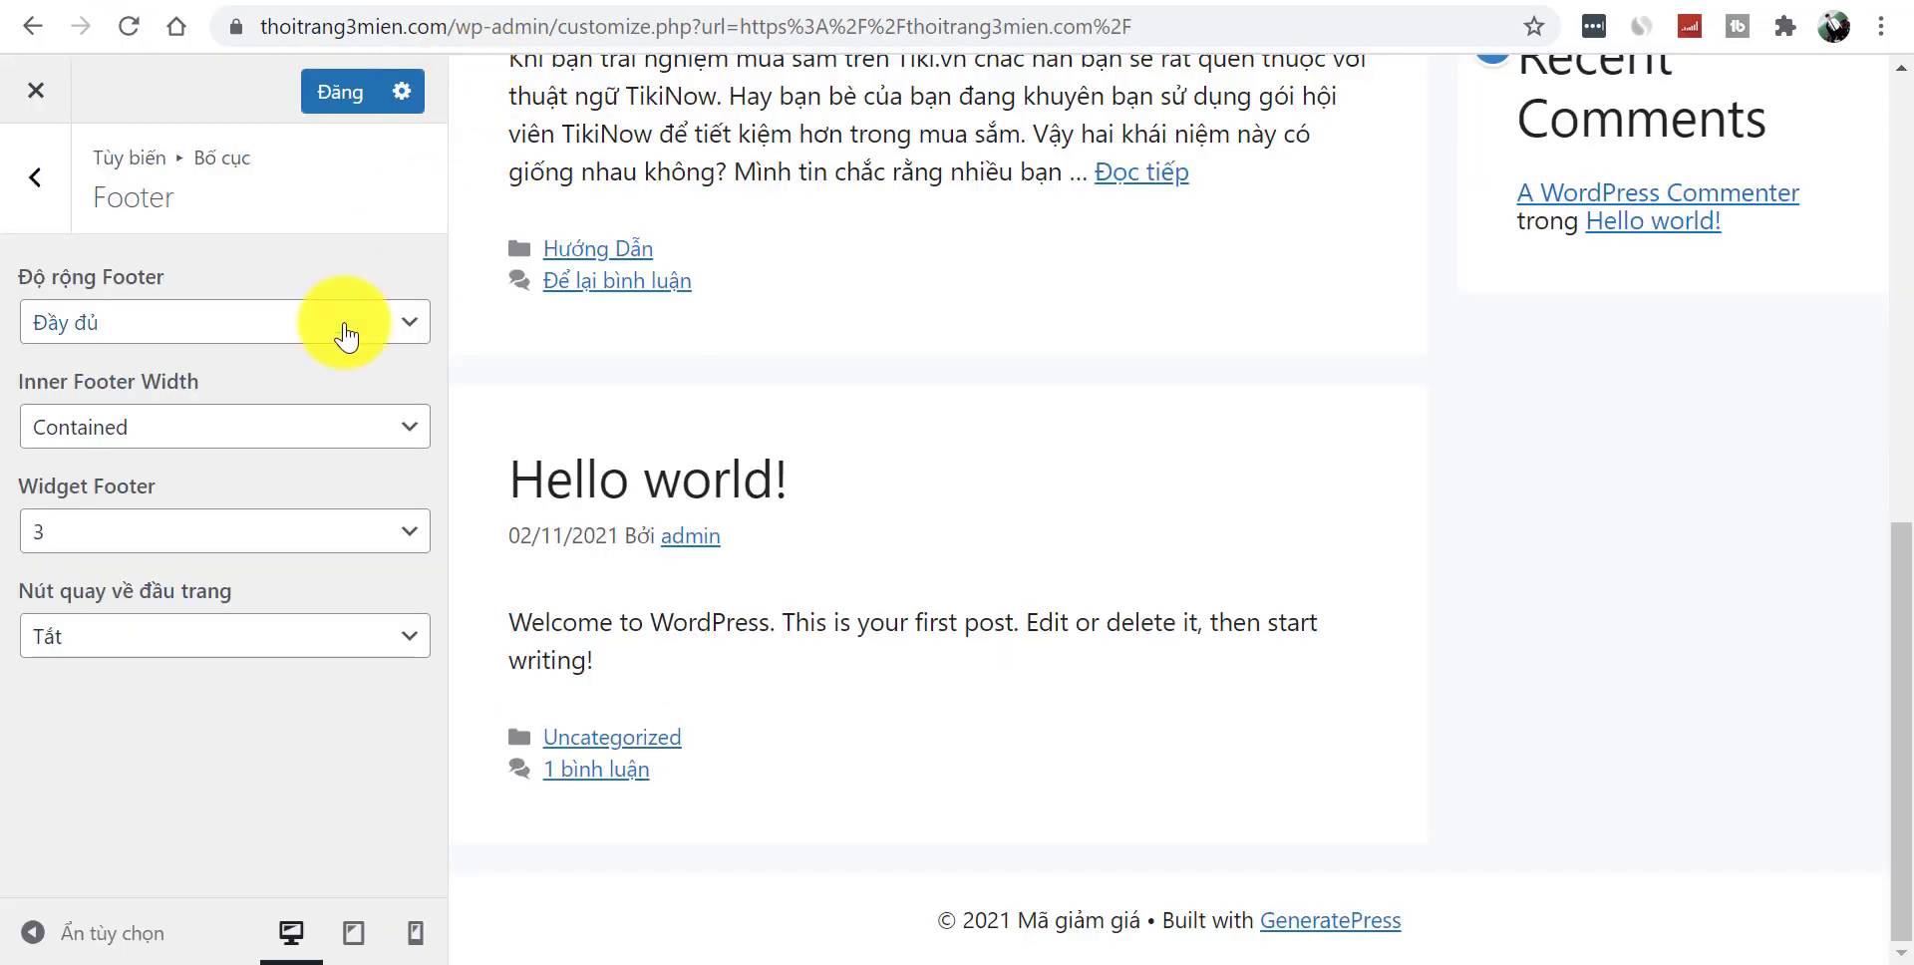
- Set Widget Footer to 4 and turn Nút quay về đầu trang to Bật
left_click(239, 539)
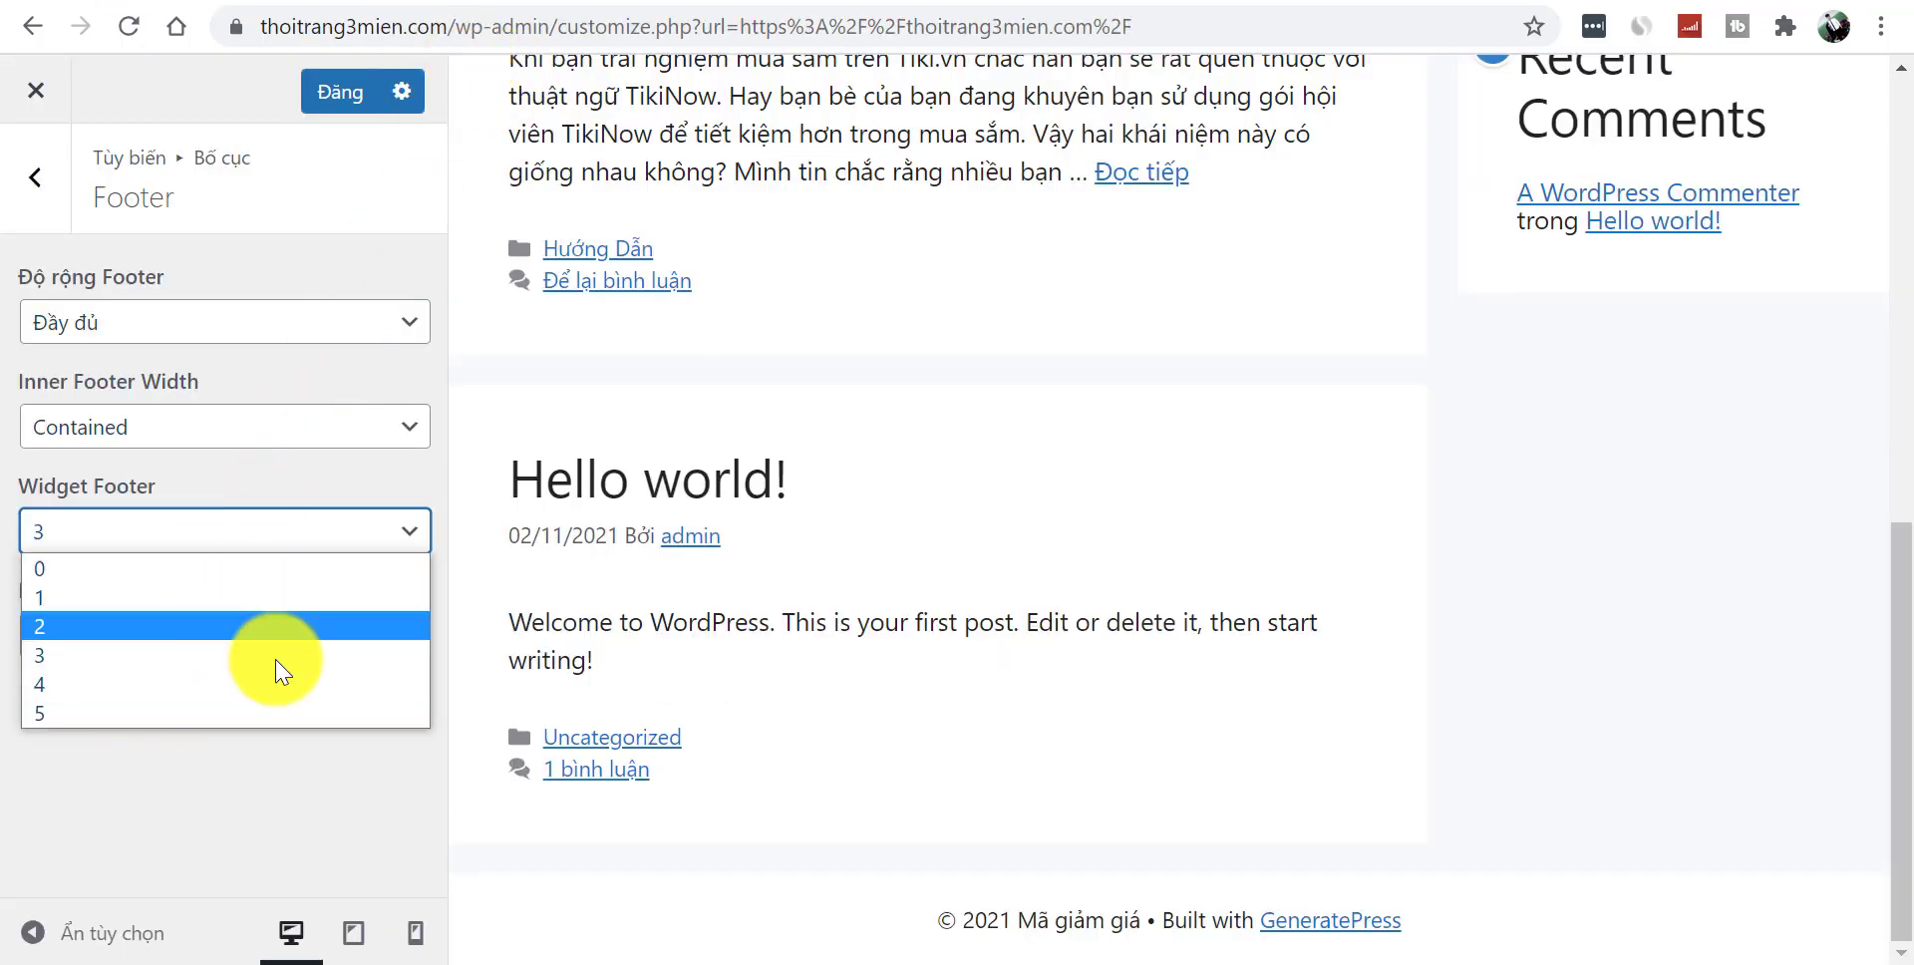
left_click(213, 854)
left_click(127, 551)
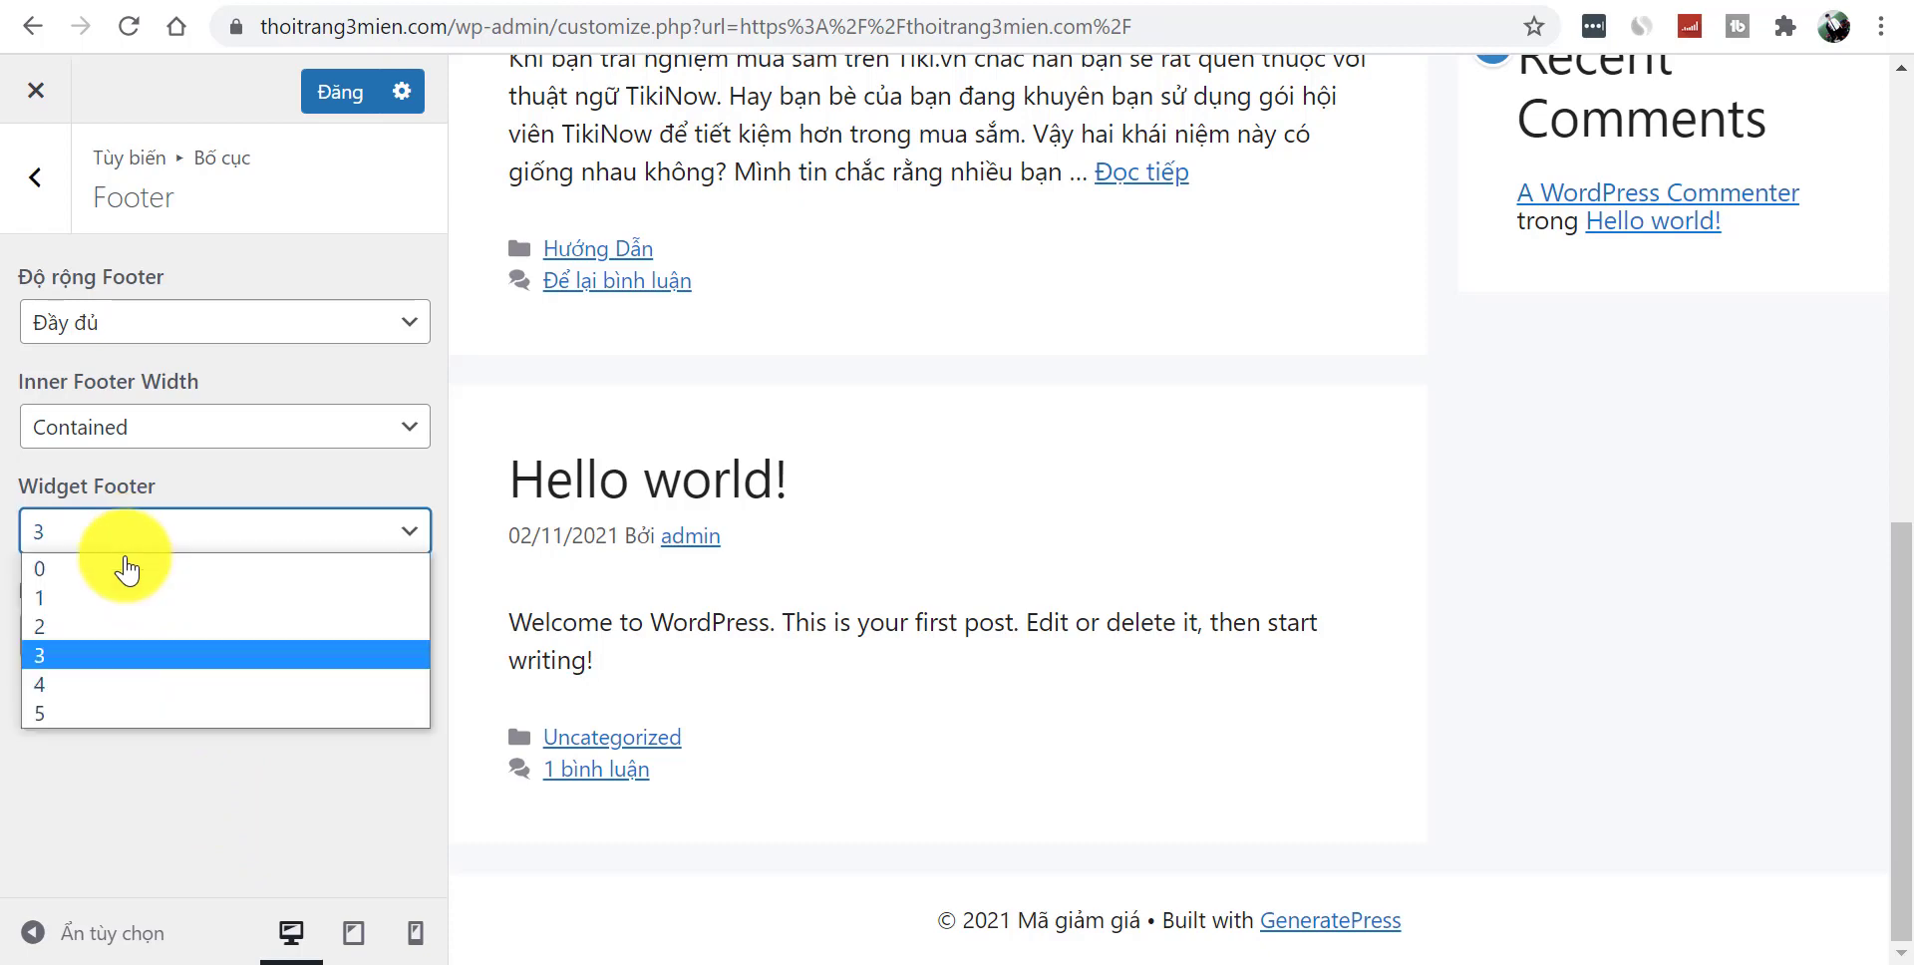
left_click(115, 684)
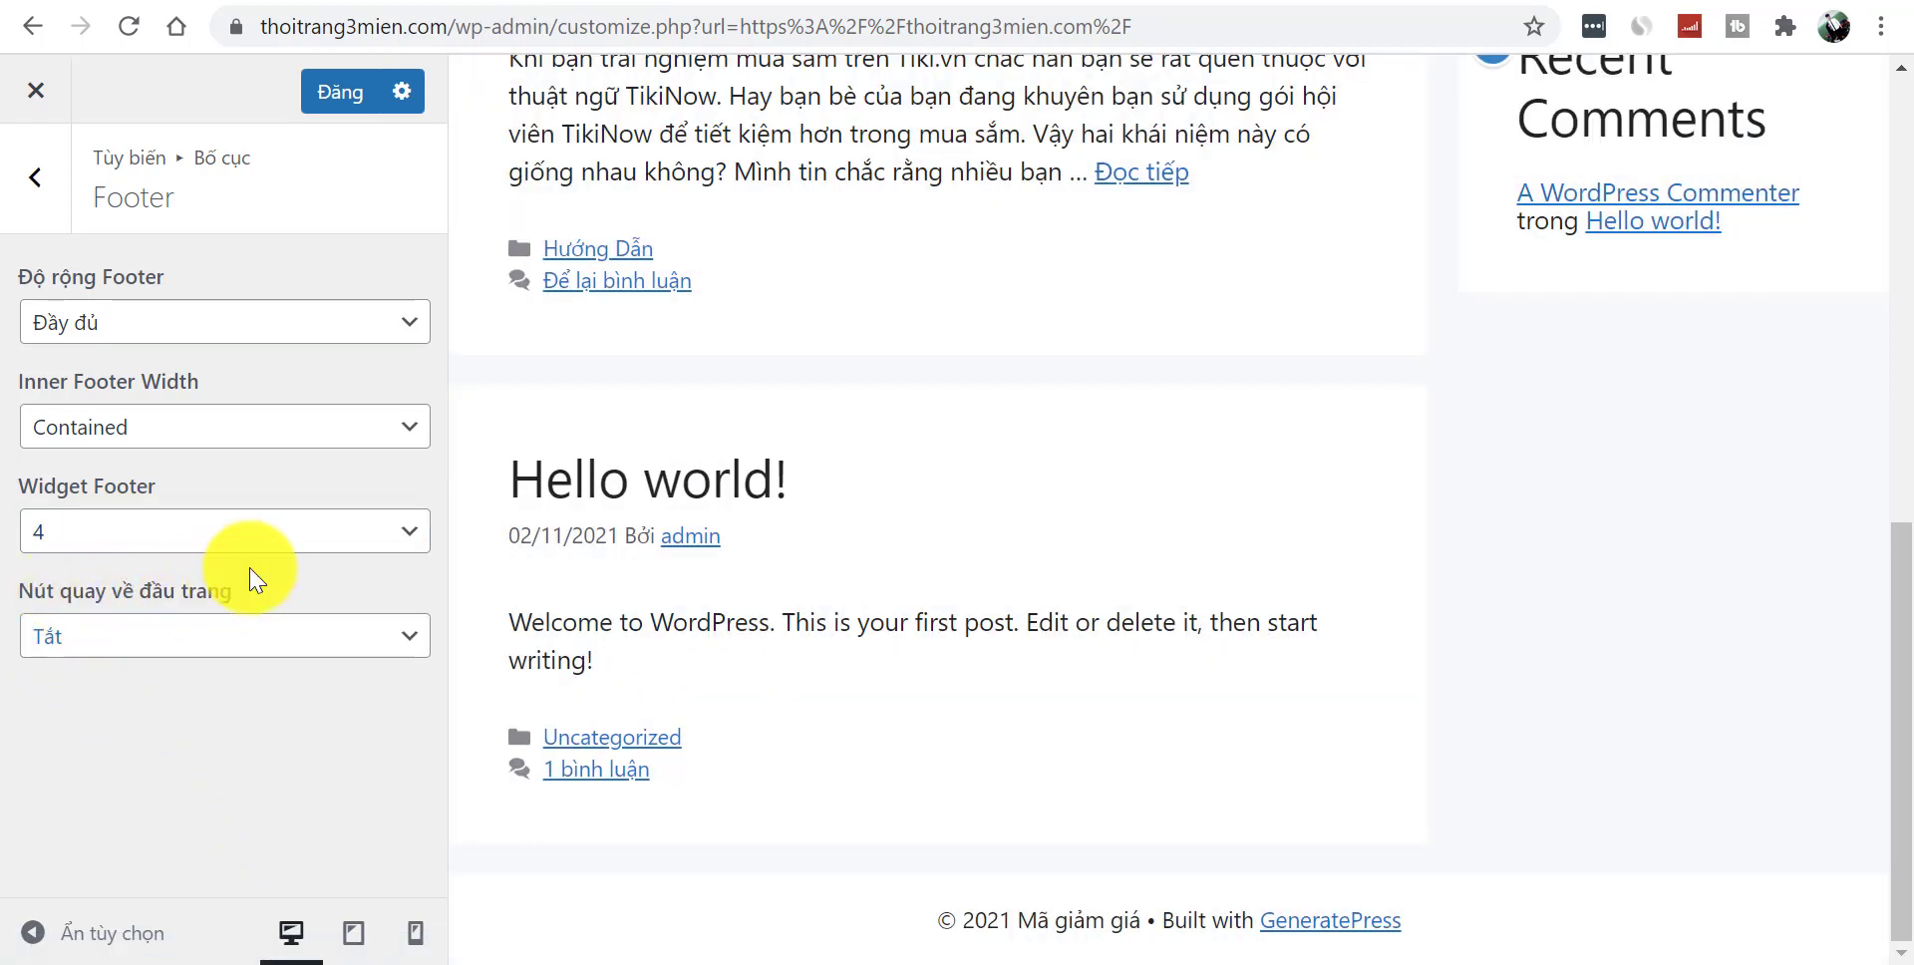
left_click(209, 639)
left_click(170, 673)
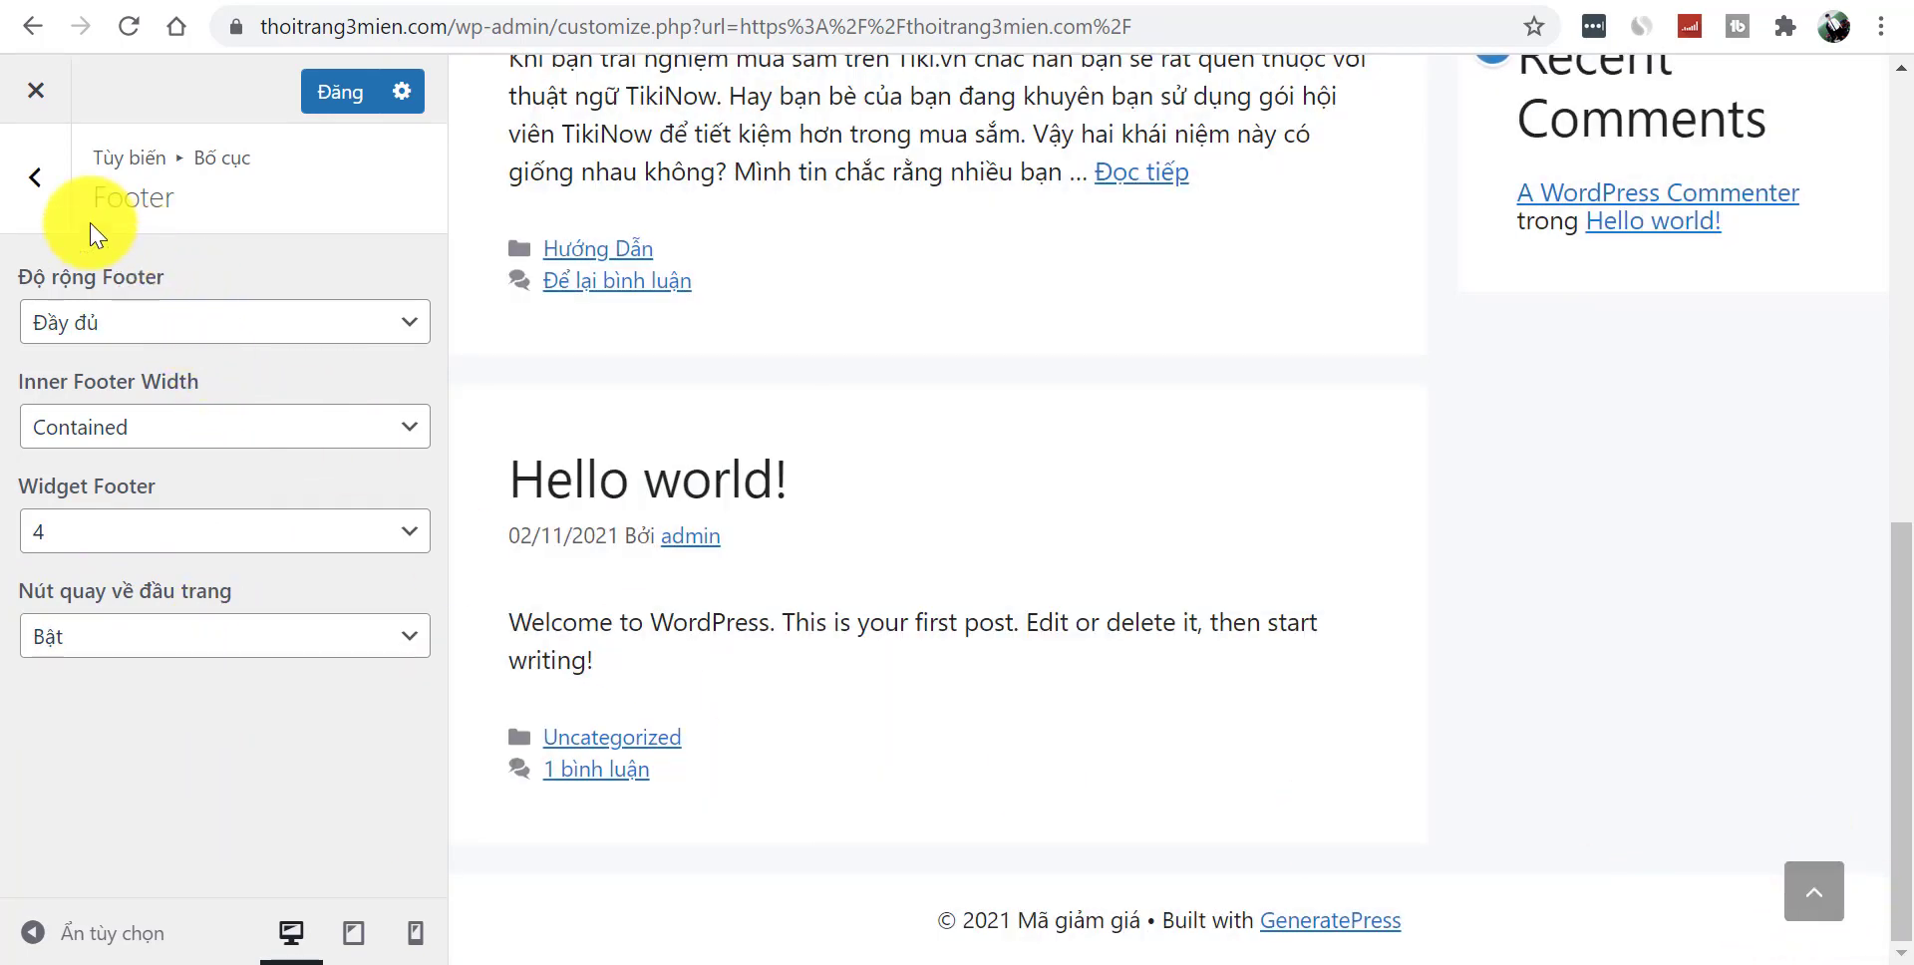
- Check the Blog content style, keeping summary, then return to the main Customizer sections
left_click(35, 182)
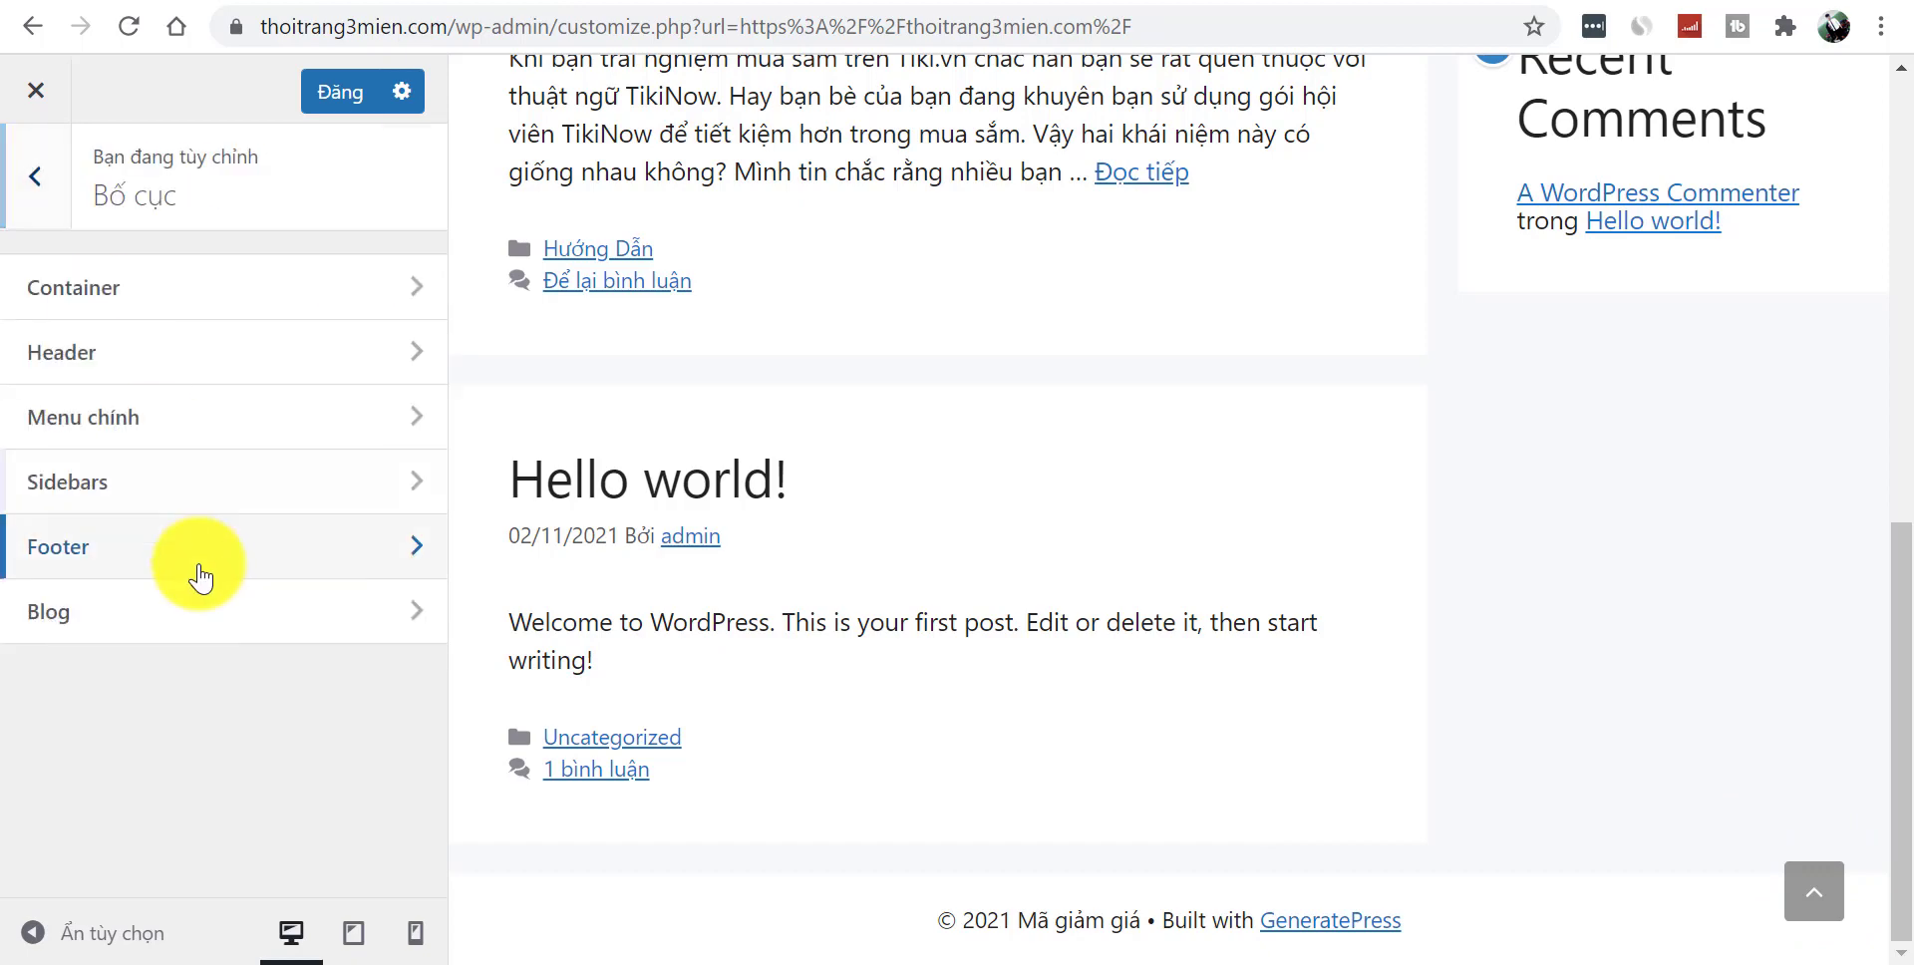
left_click(172, 626)
left_click(204, 334)
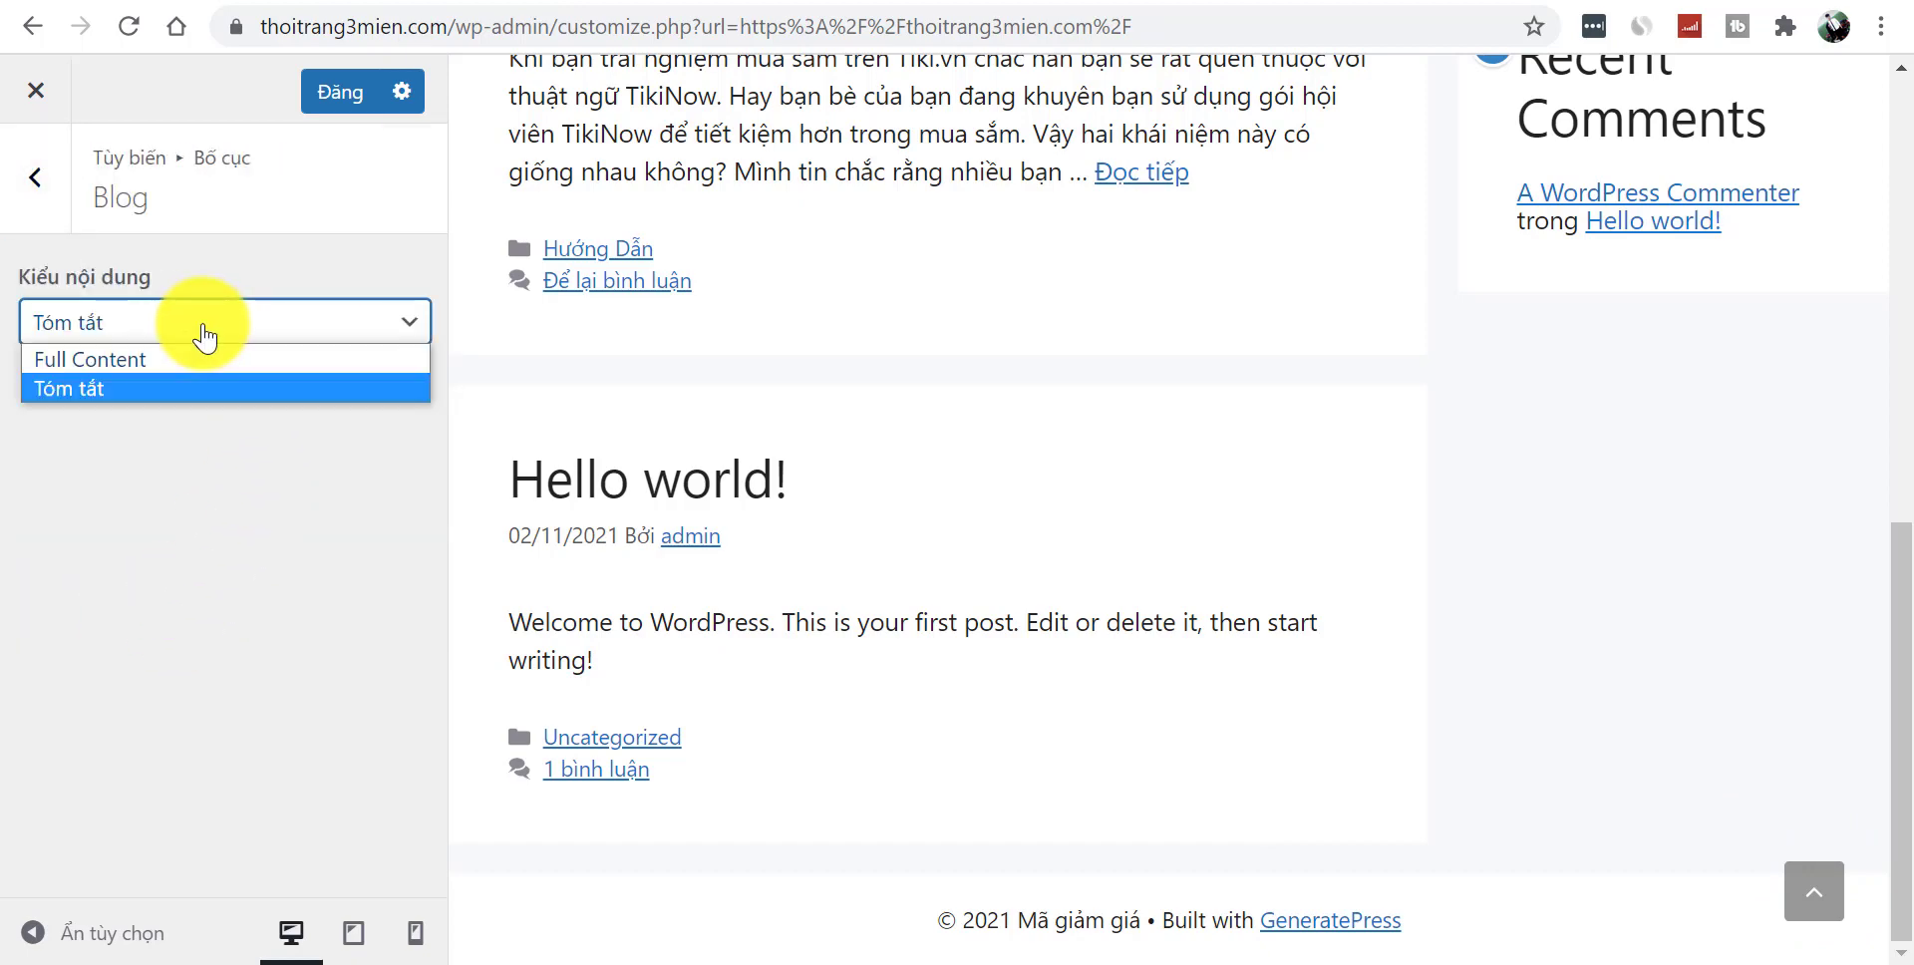
left_click(256, 462)
left_click(40, 188)
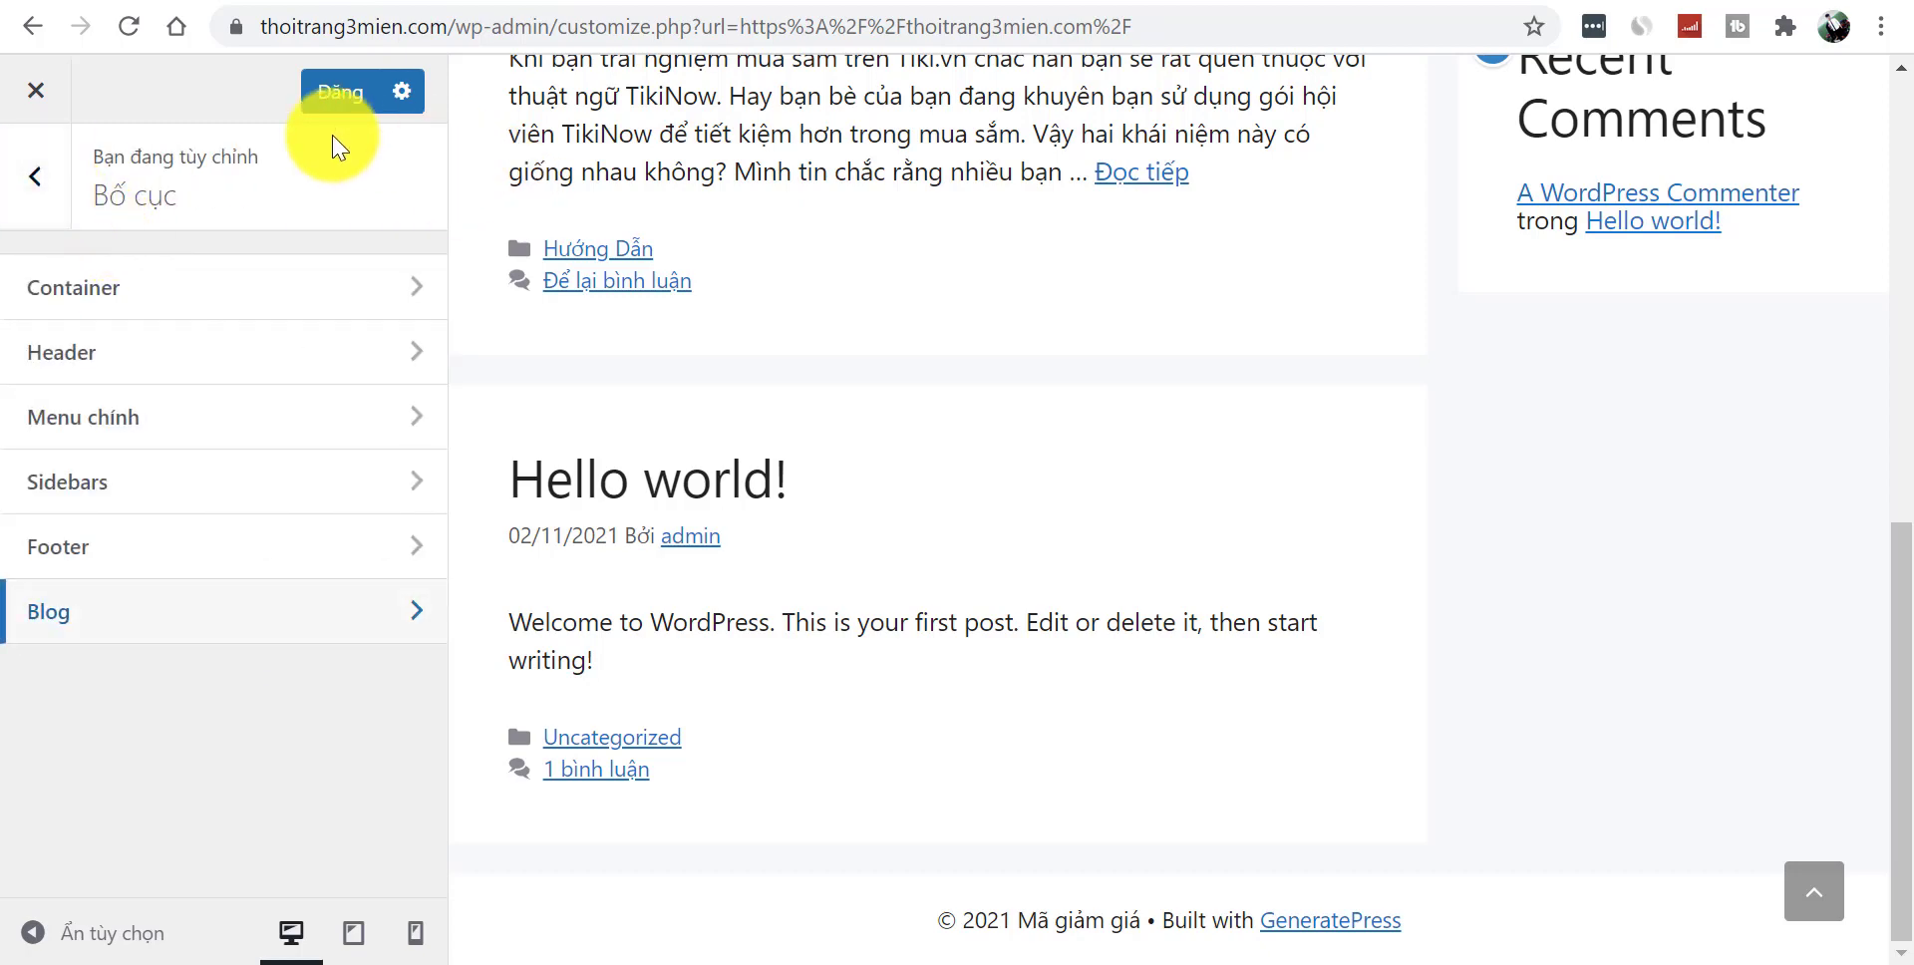
left_click(40, 177)
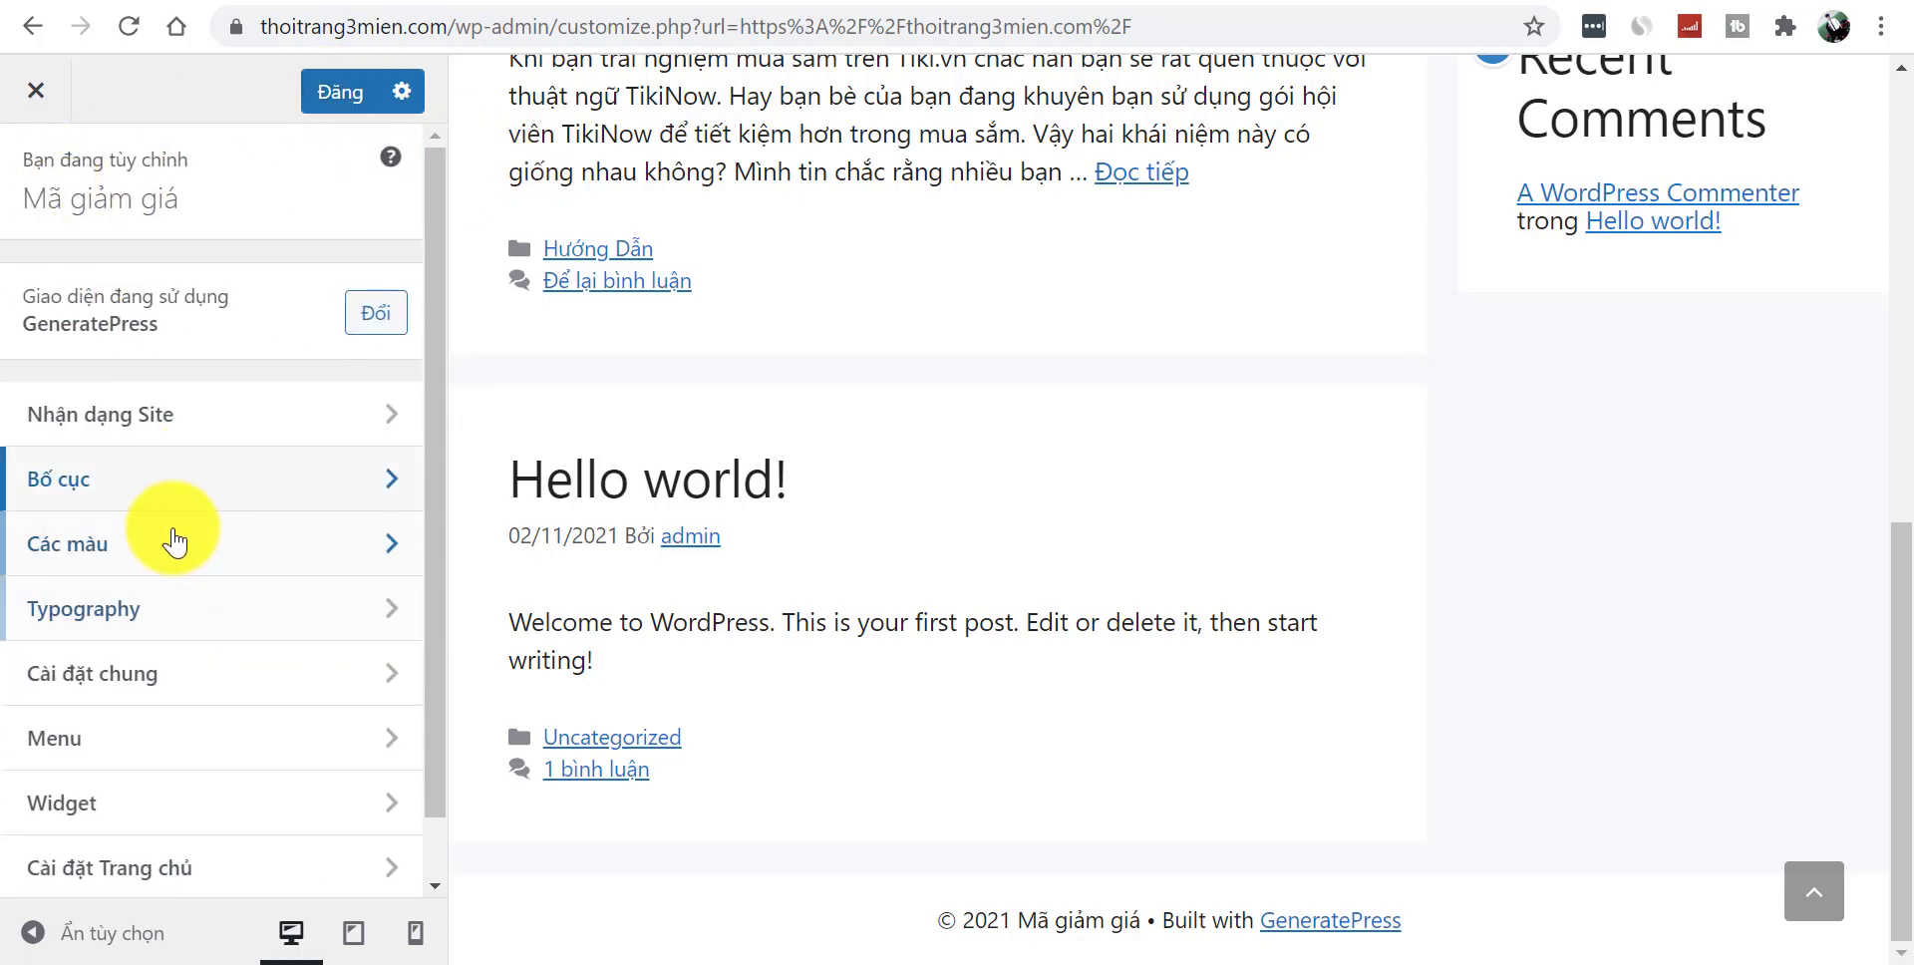
left_click(206, 565)
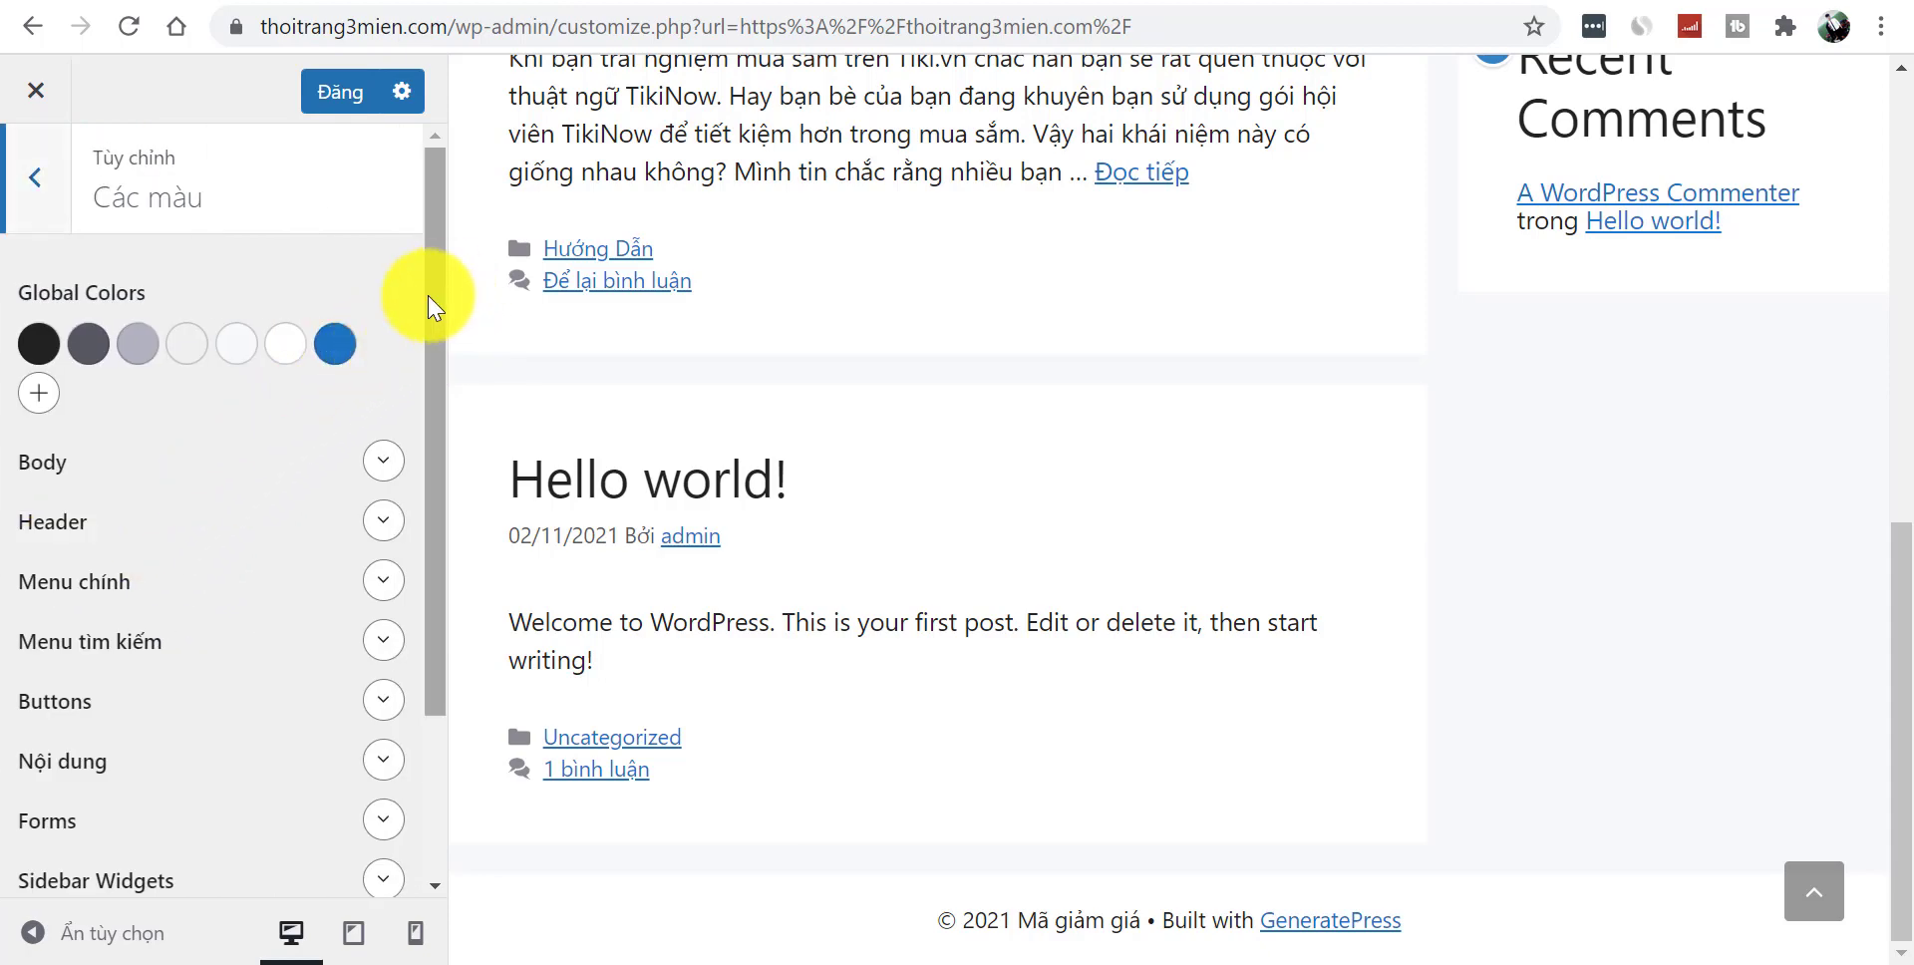
left_click_drag(445, 298, 446, 533)
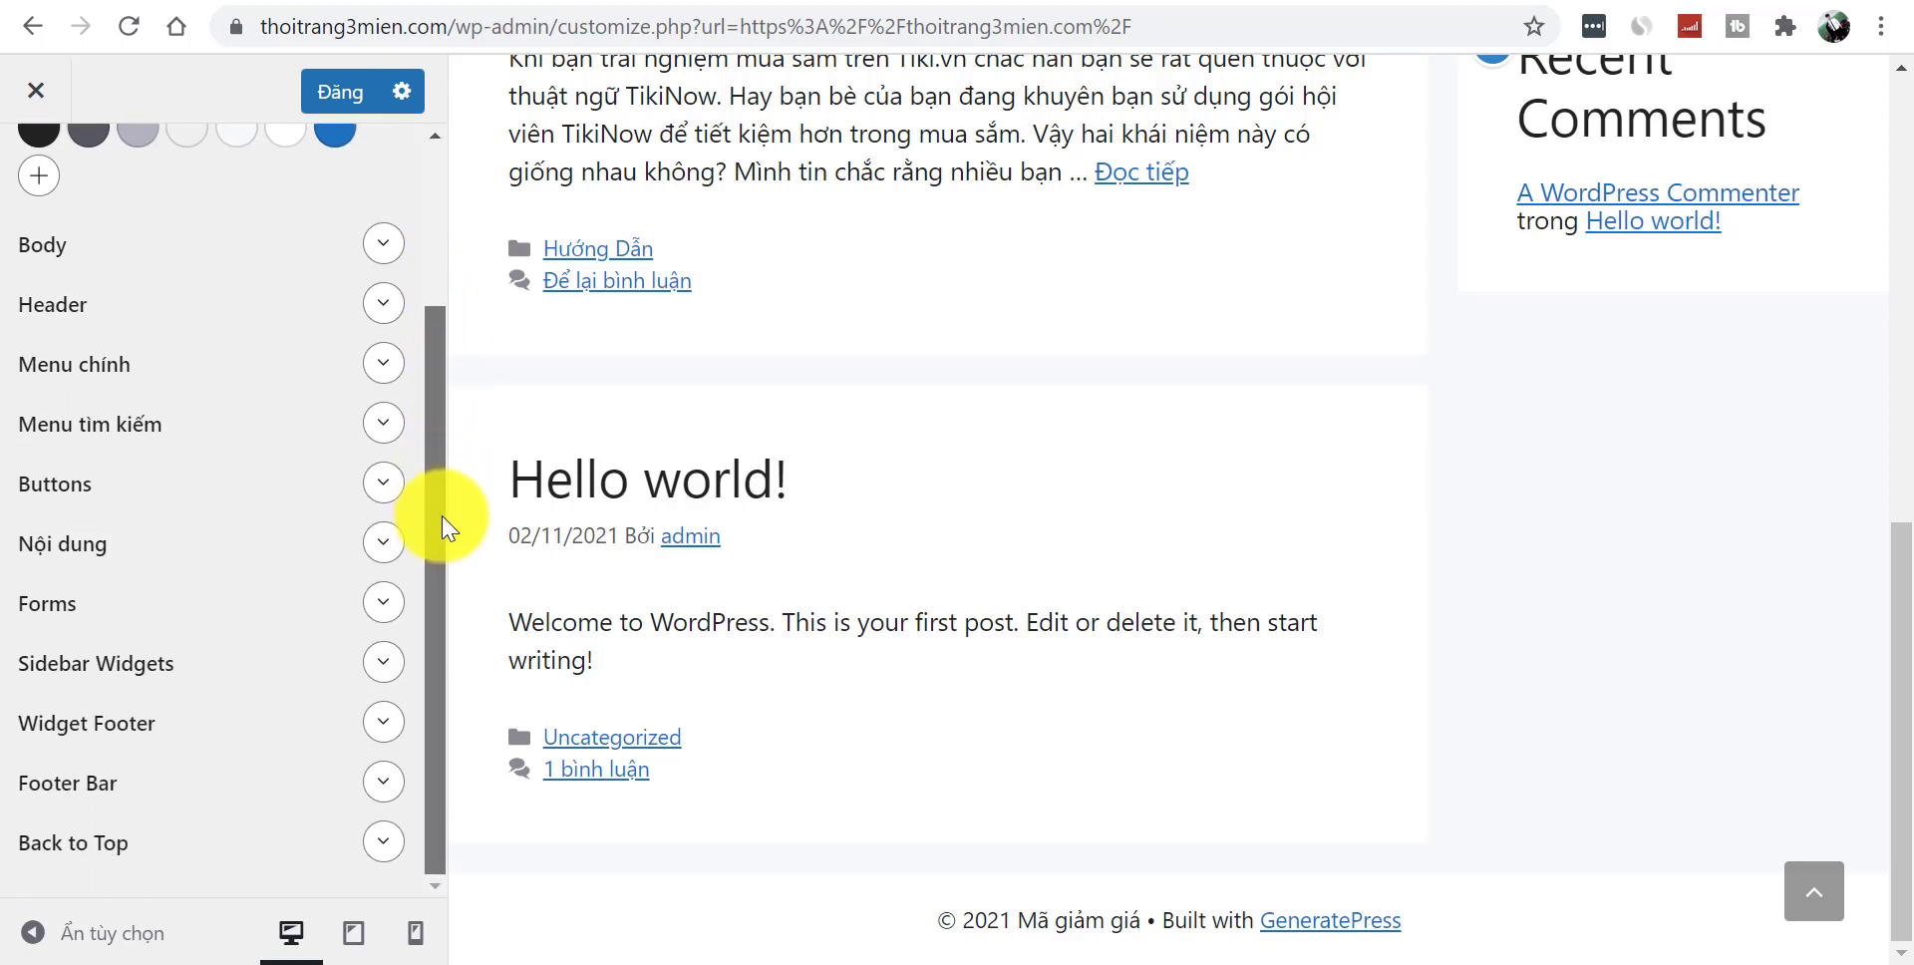
scroll(440, 522, "up", 2)
left_click(385, 424)
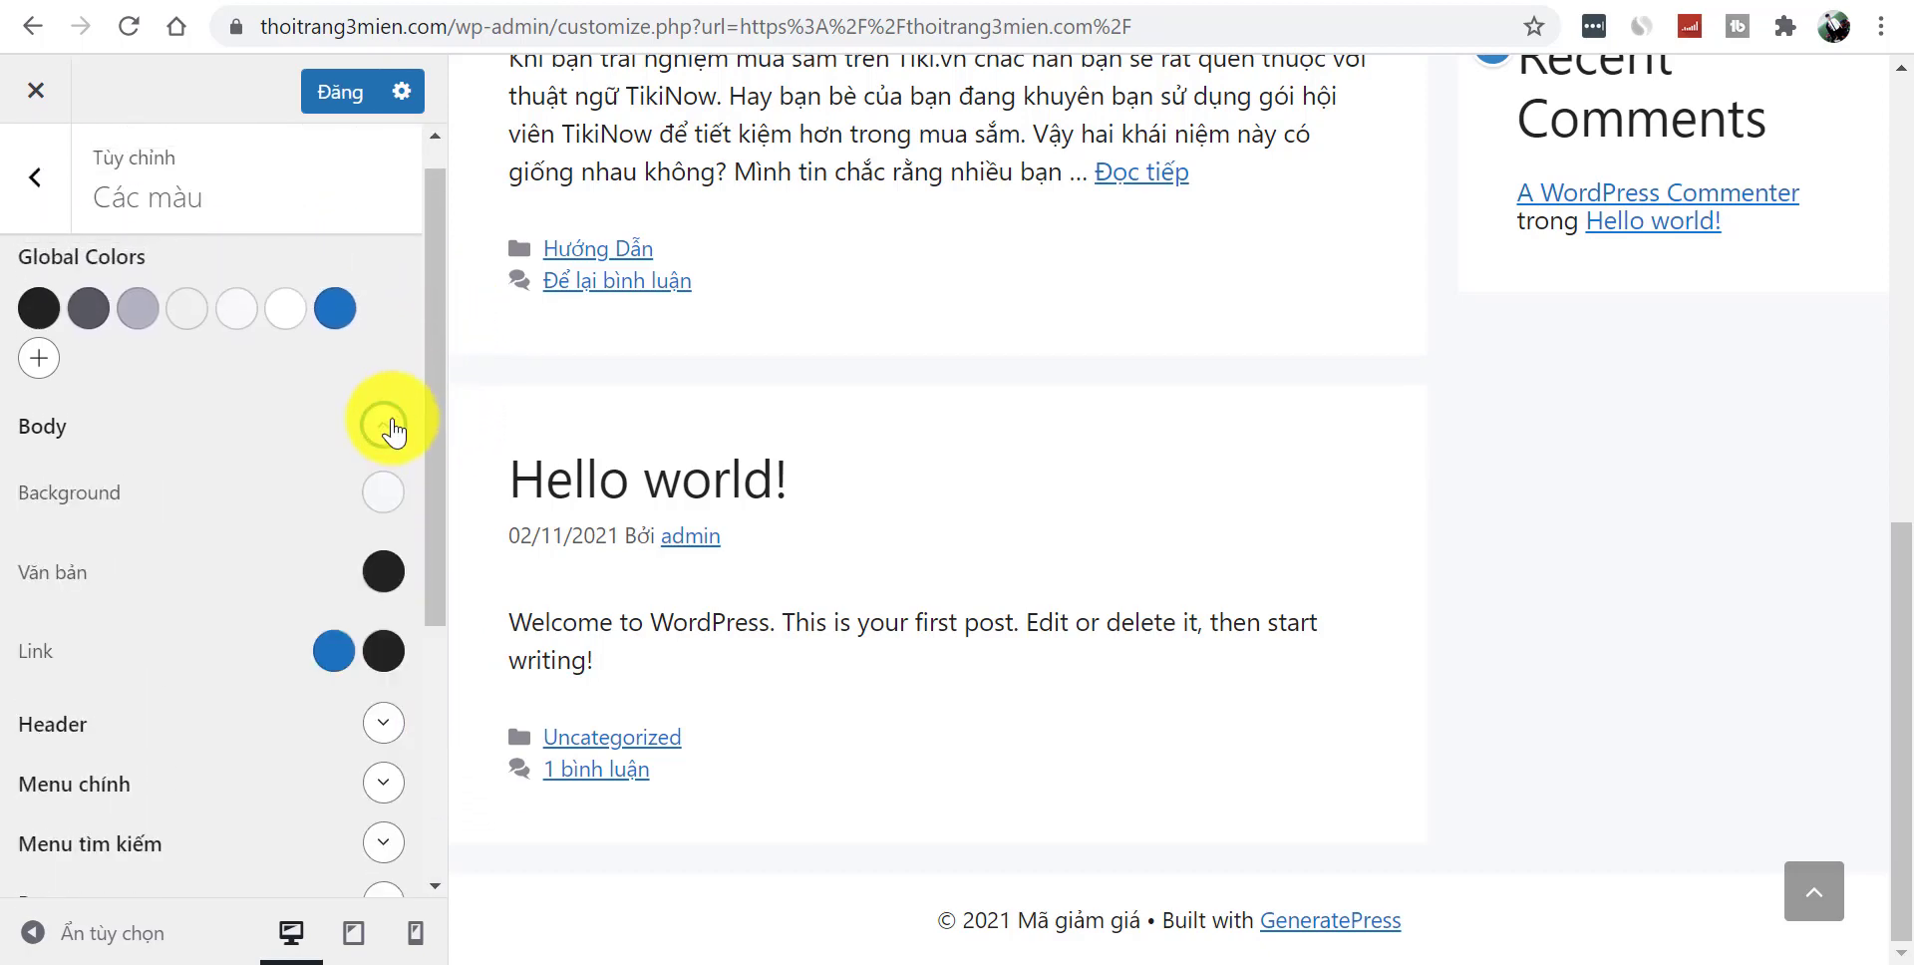
left_click(385, 427)
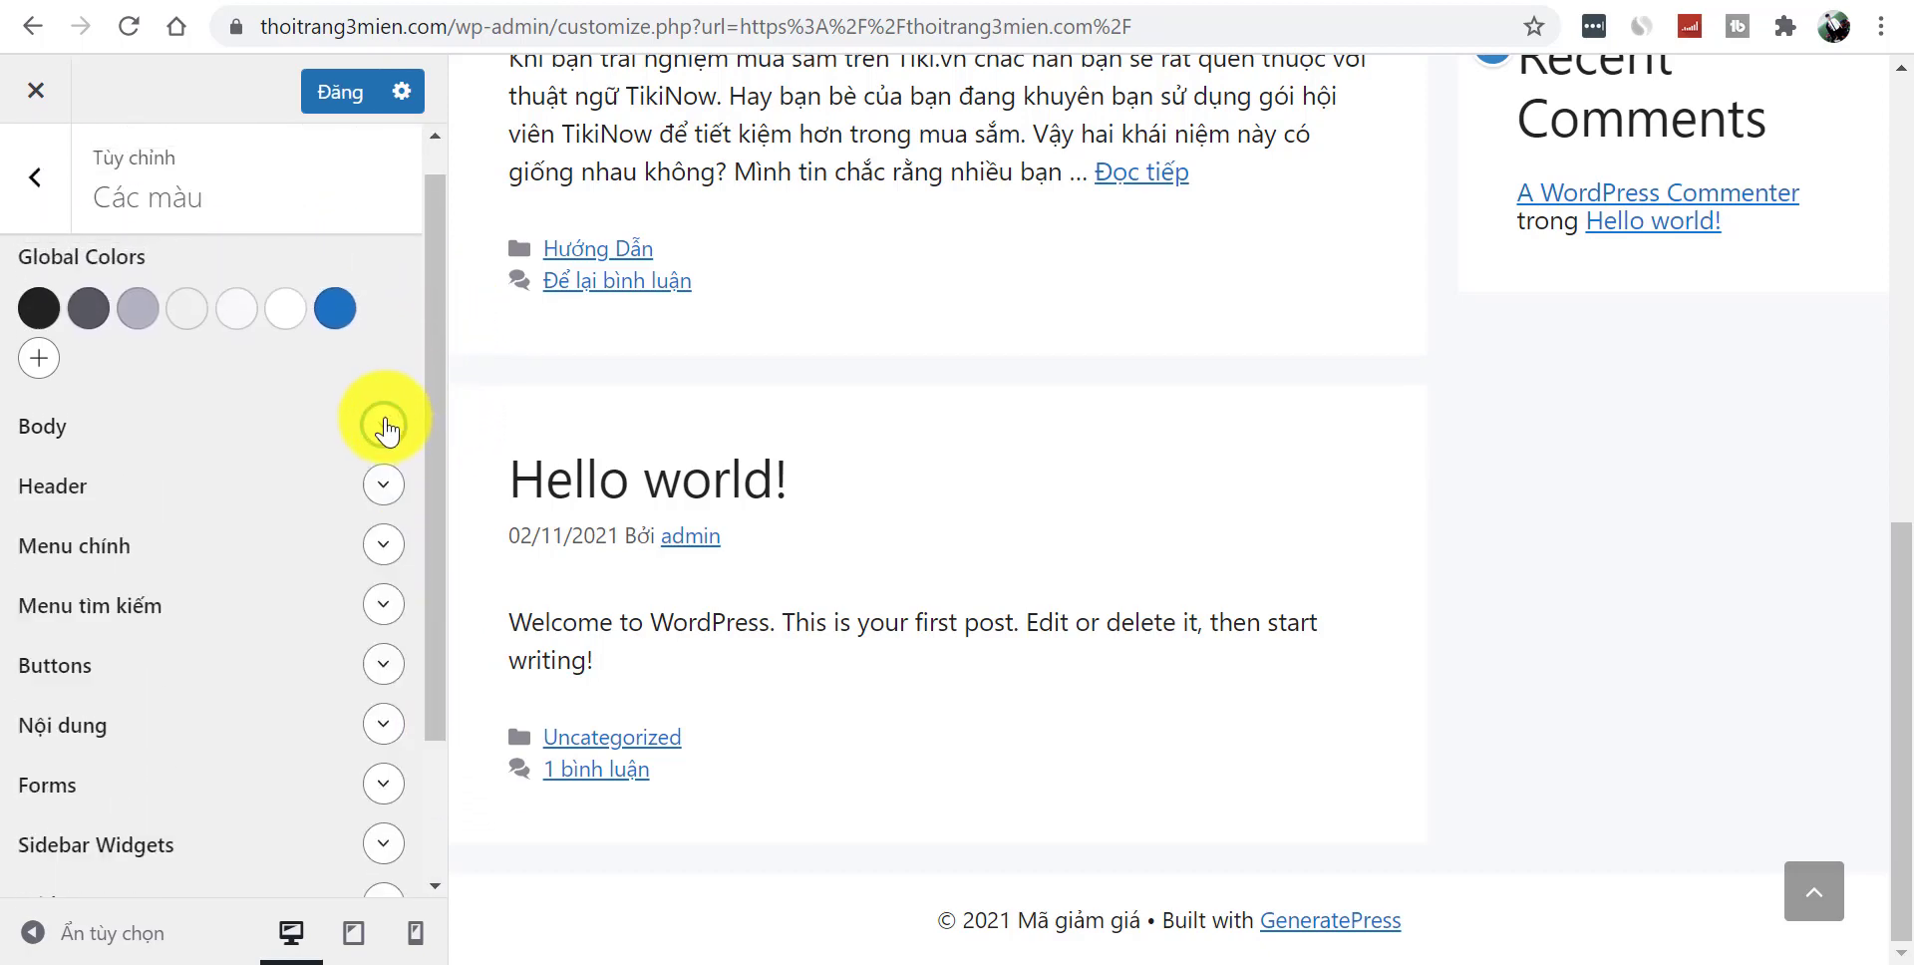
left_click(381, 486)
left_click(380, 489)
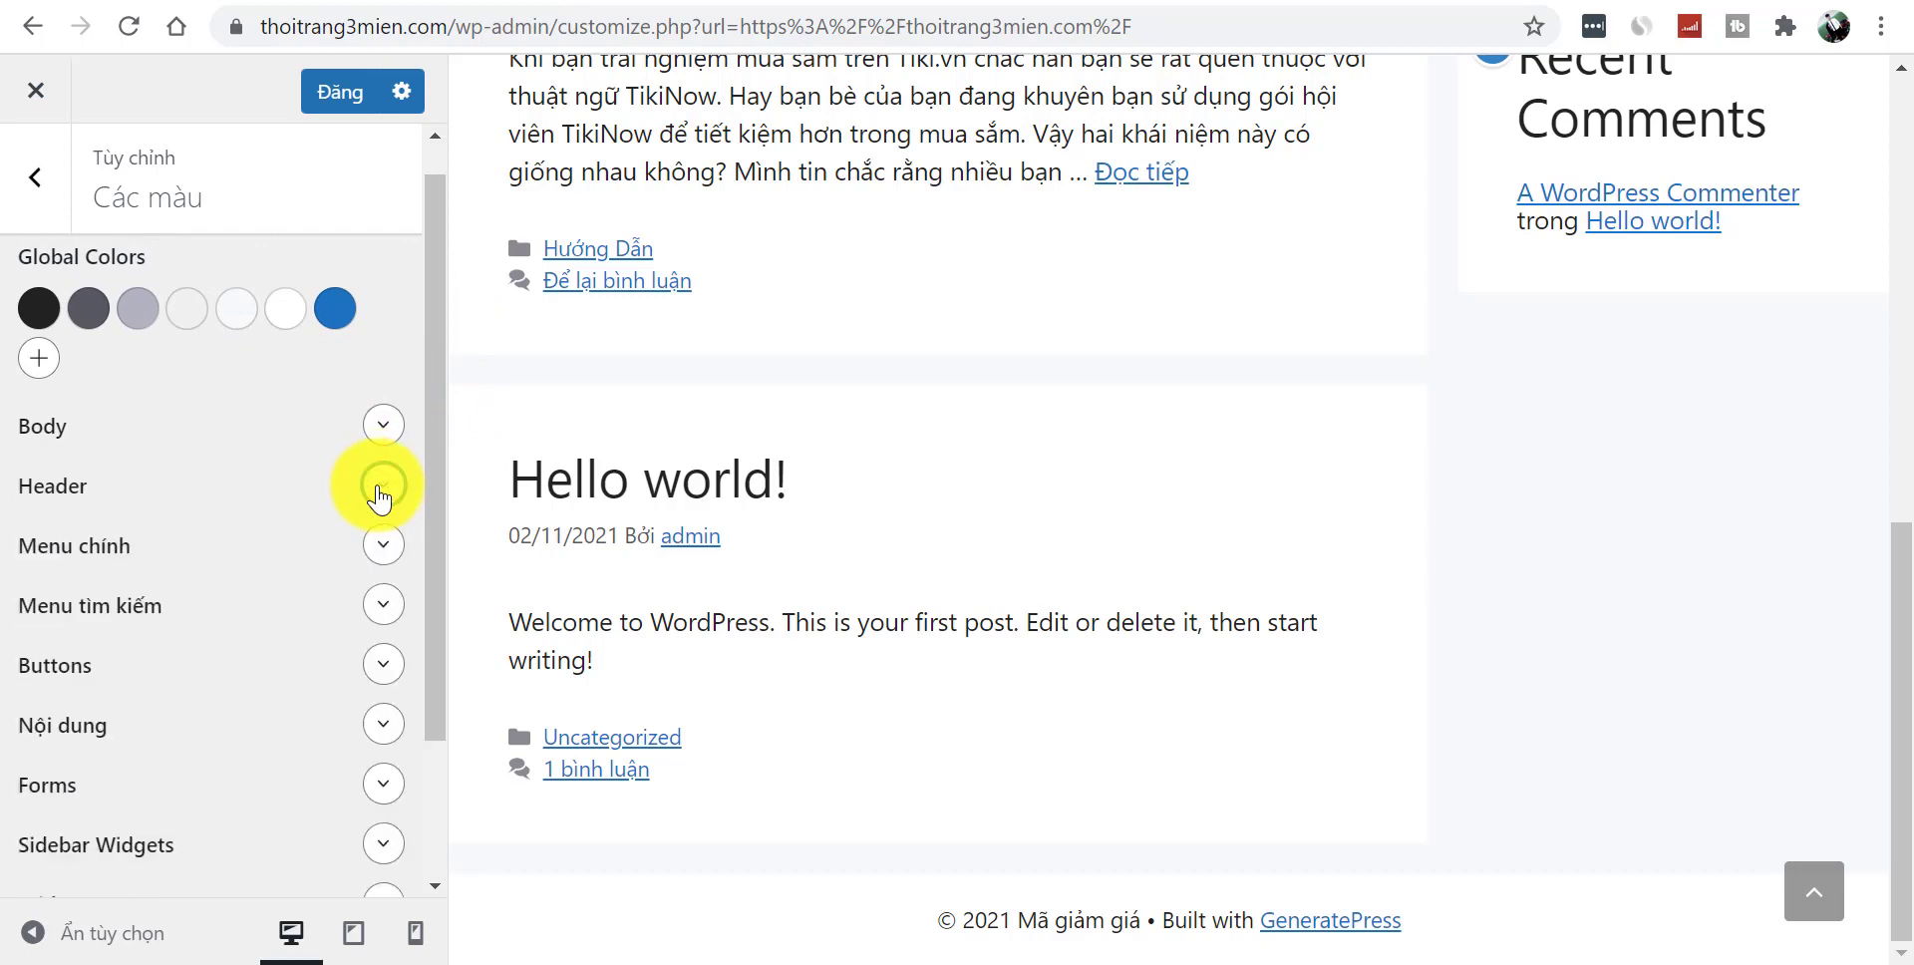
scroll(1910, 508, "up", 10)
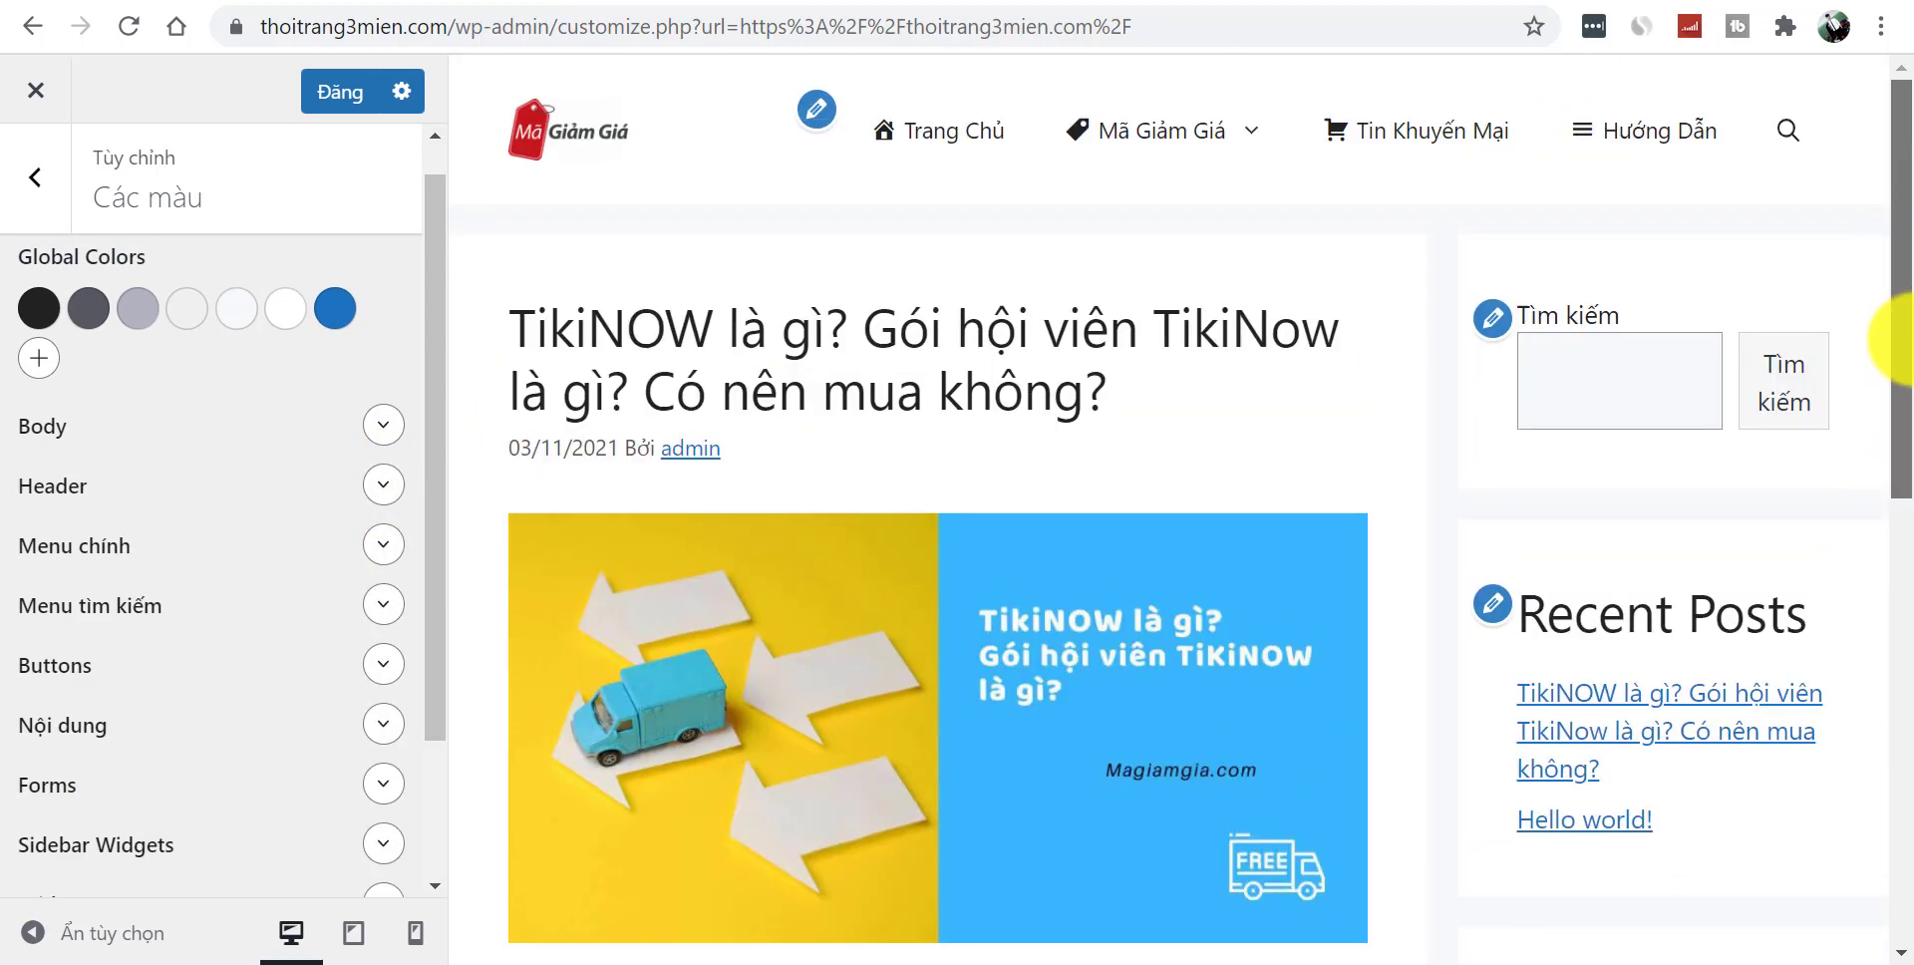
left_click(371, 557)
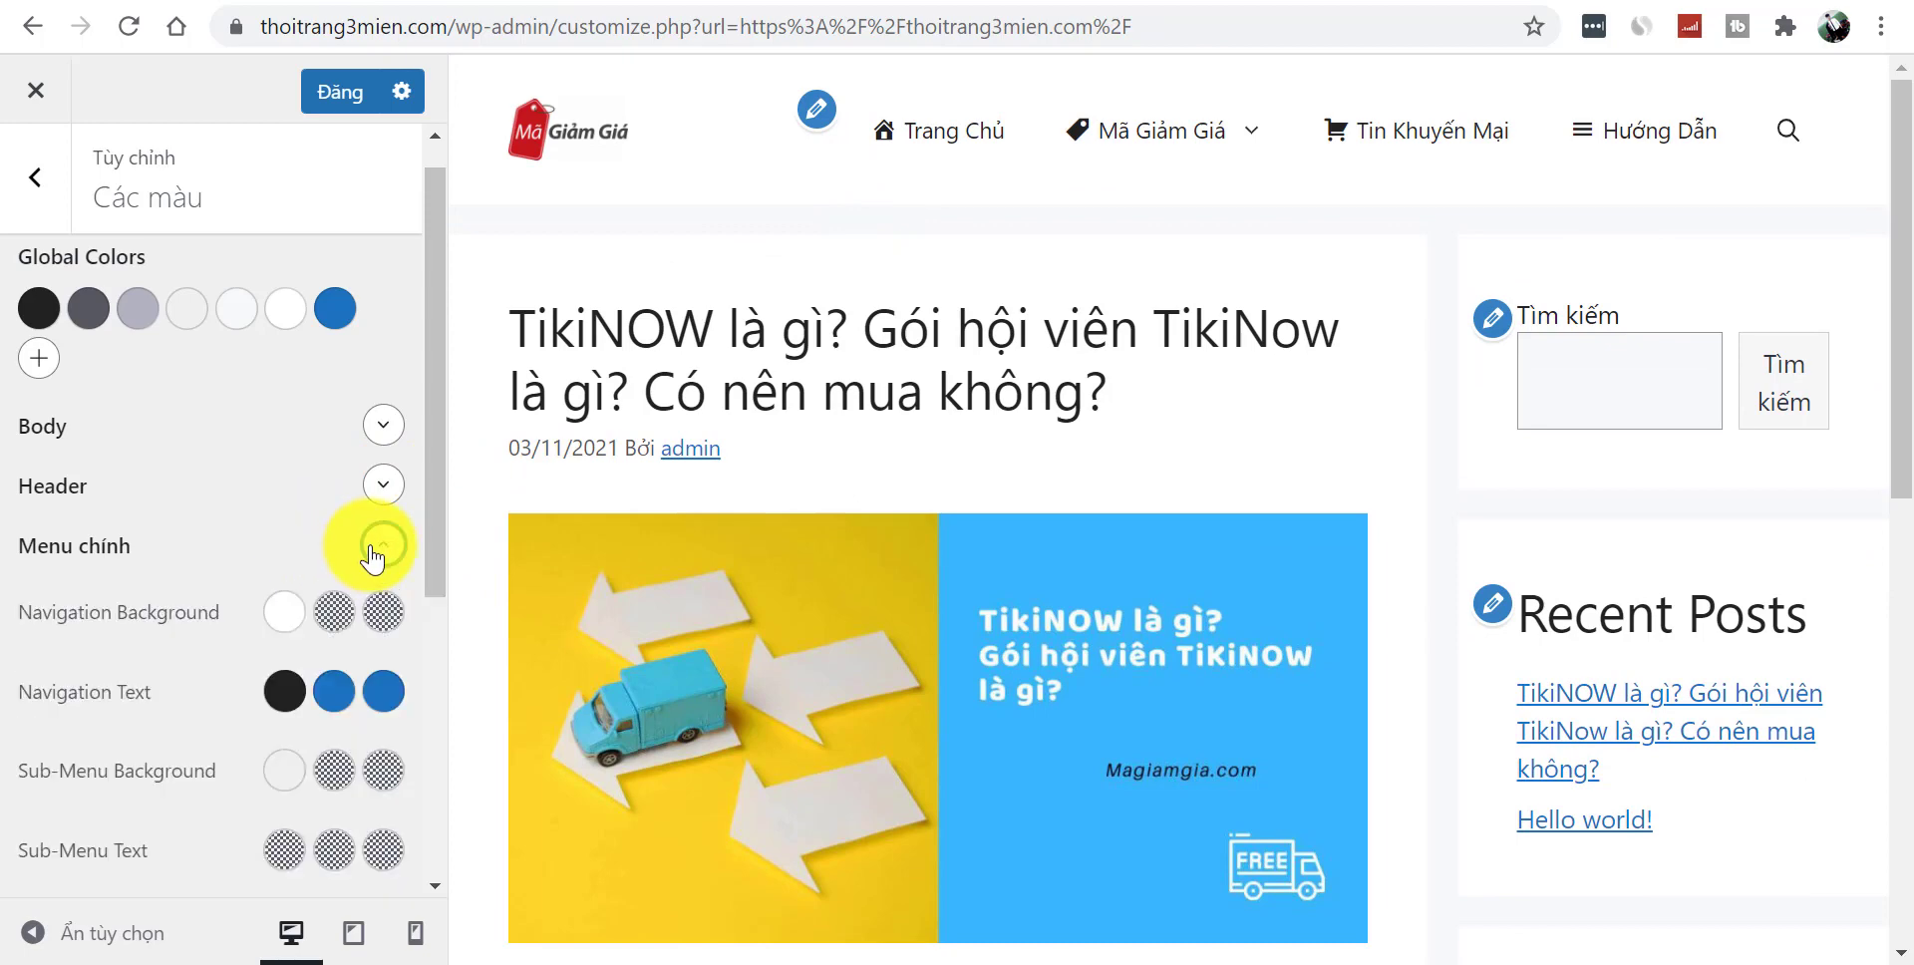
left_click(387, 551)
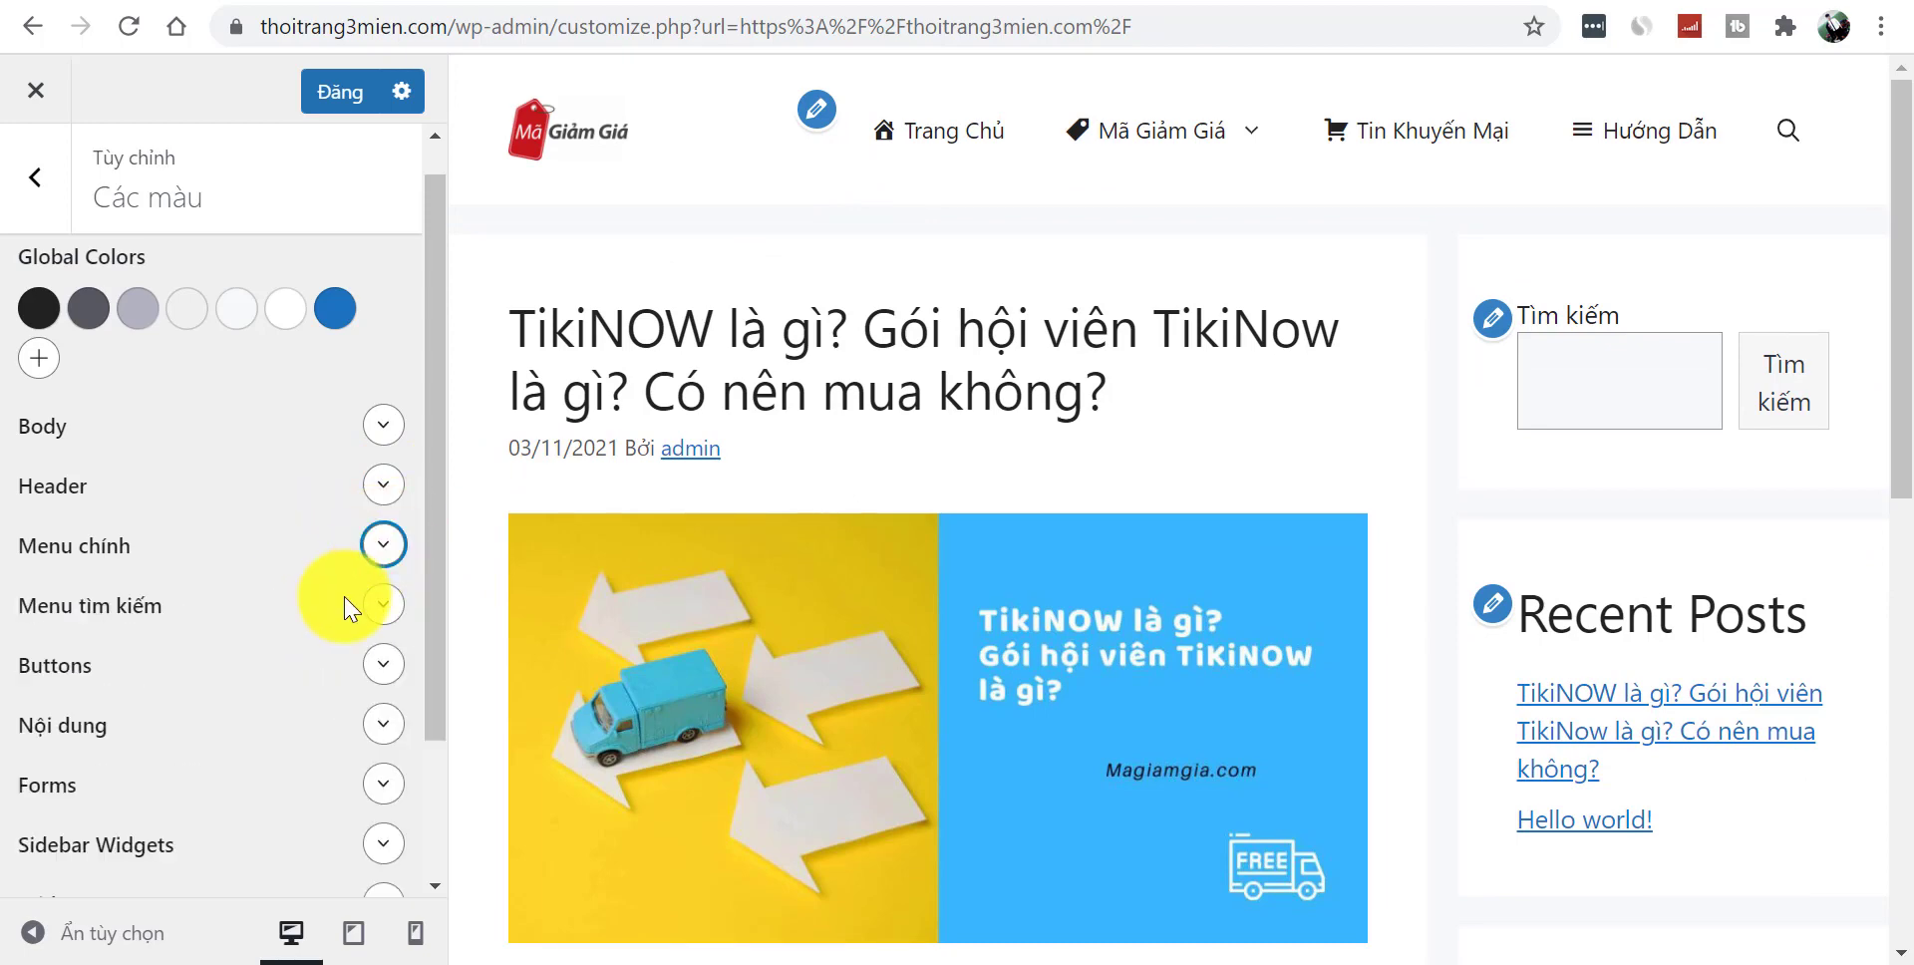
left_click(384, 612)
left_click(384, 606)
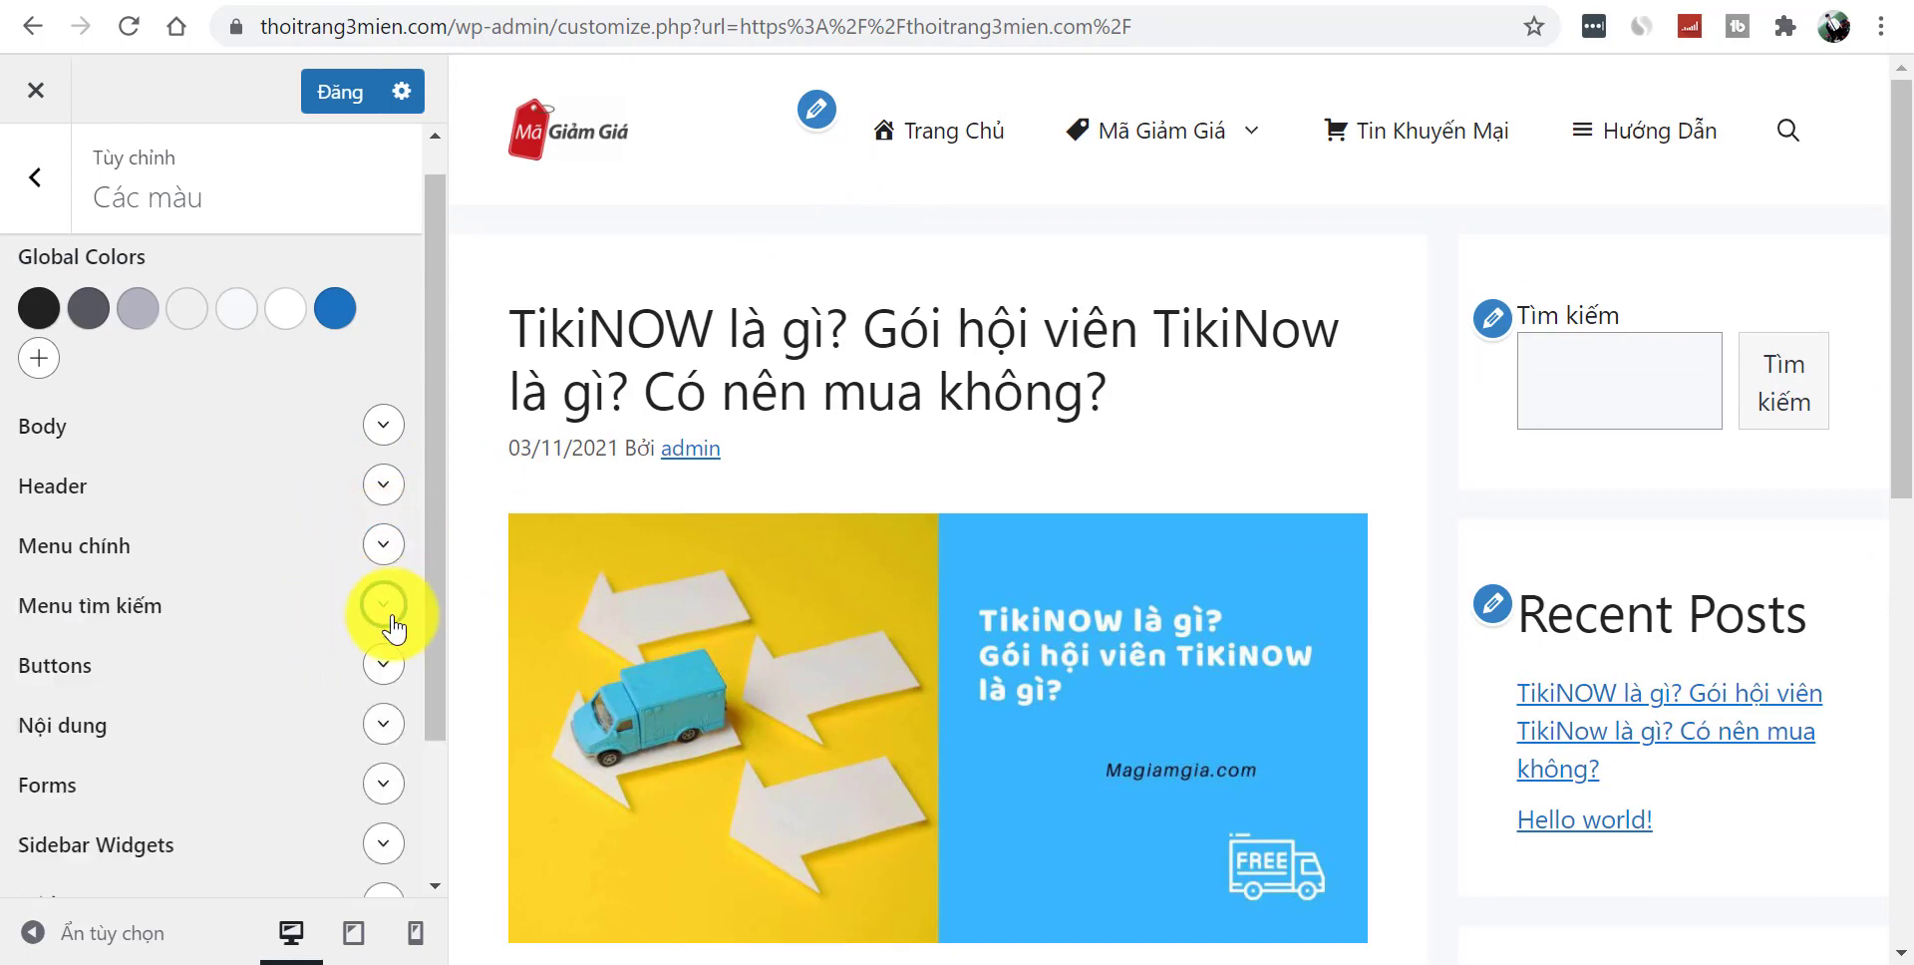
scroll(439, 639, "down", 1)
left_click(384, 570)
left_click(385, 572)
scroll(428, 649, "down", 1)
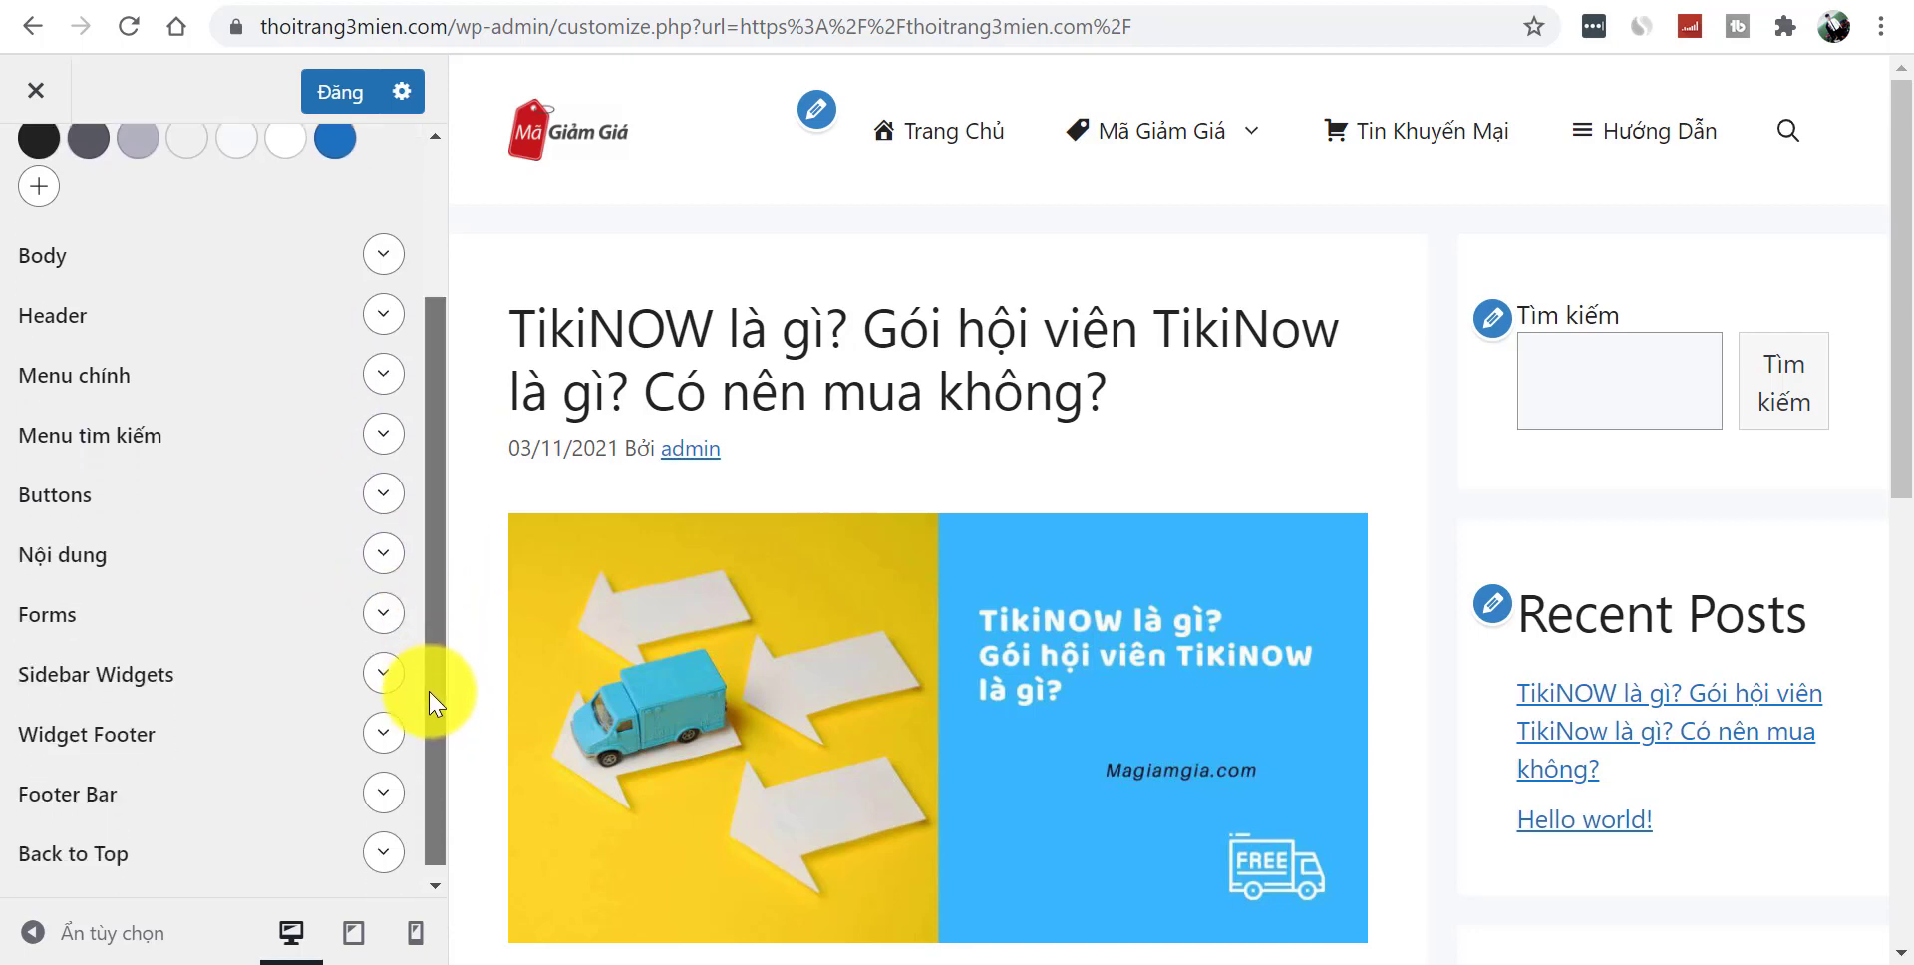
left_click(385, 554)
left_click(386, 555)
scroll(379, 583, "down", 1)
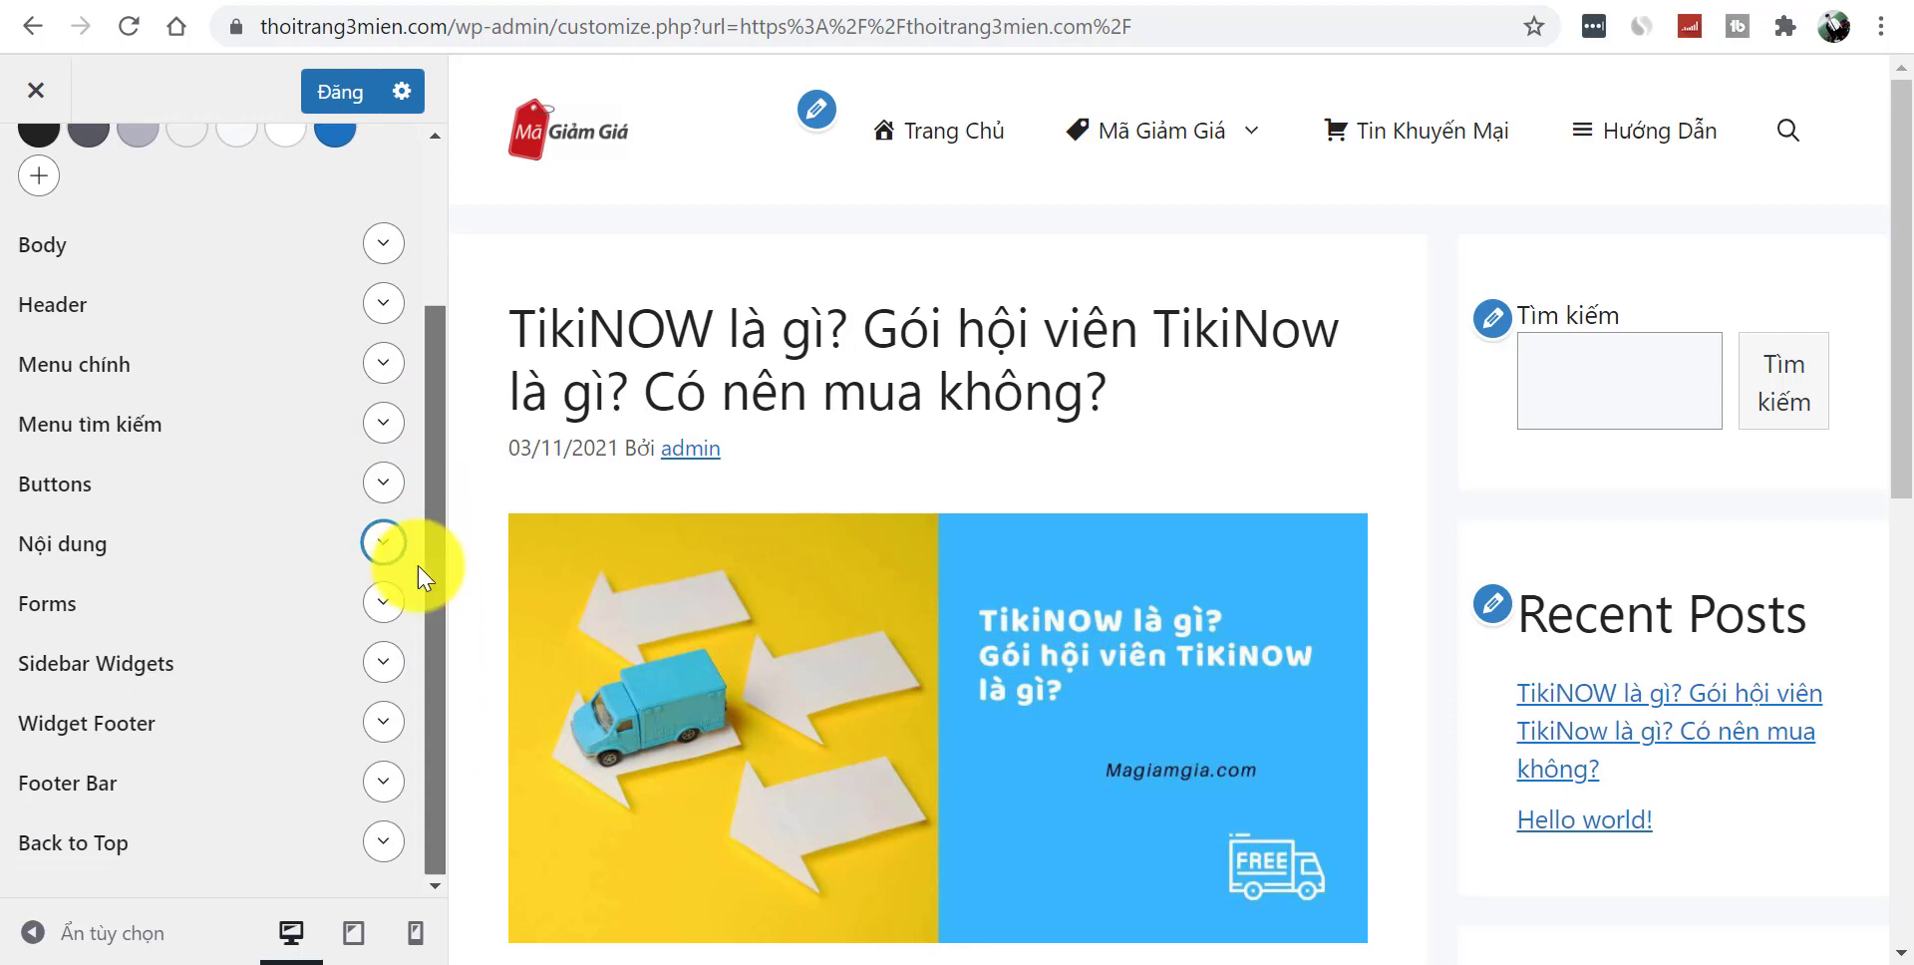
left_click(384, 602)
left_click(385, 601)
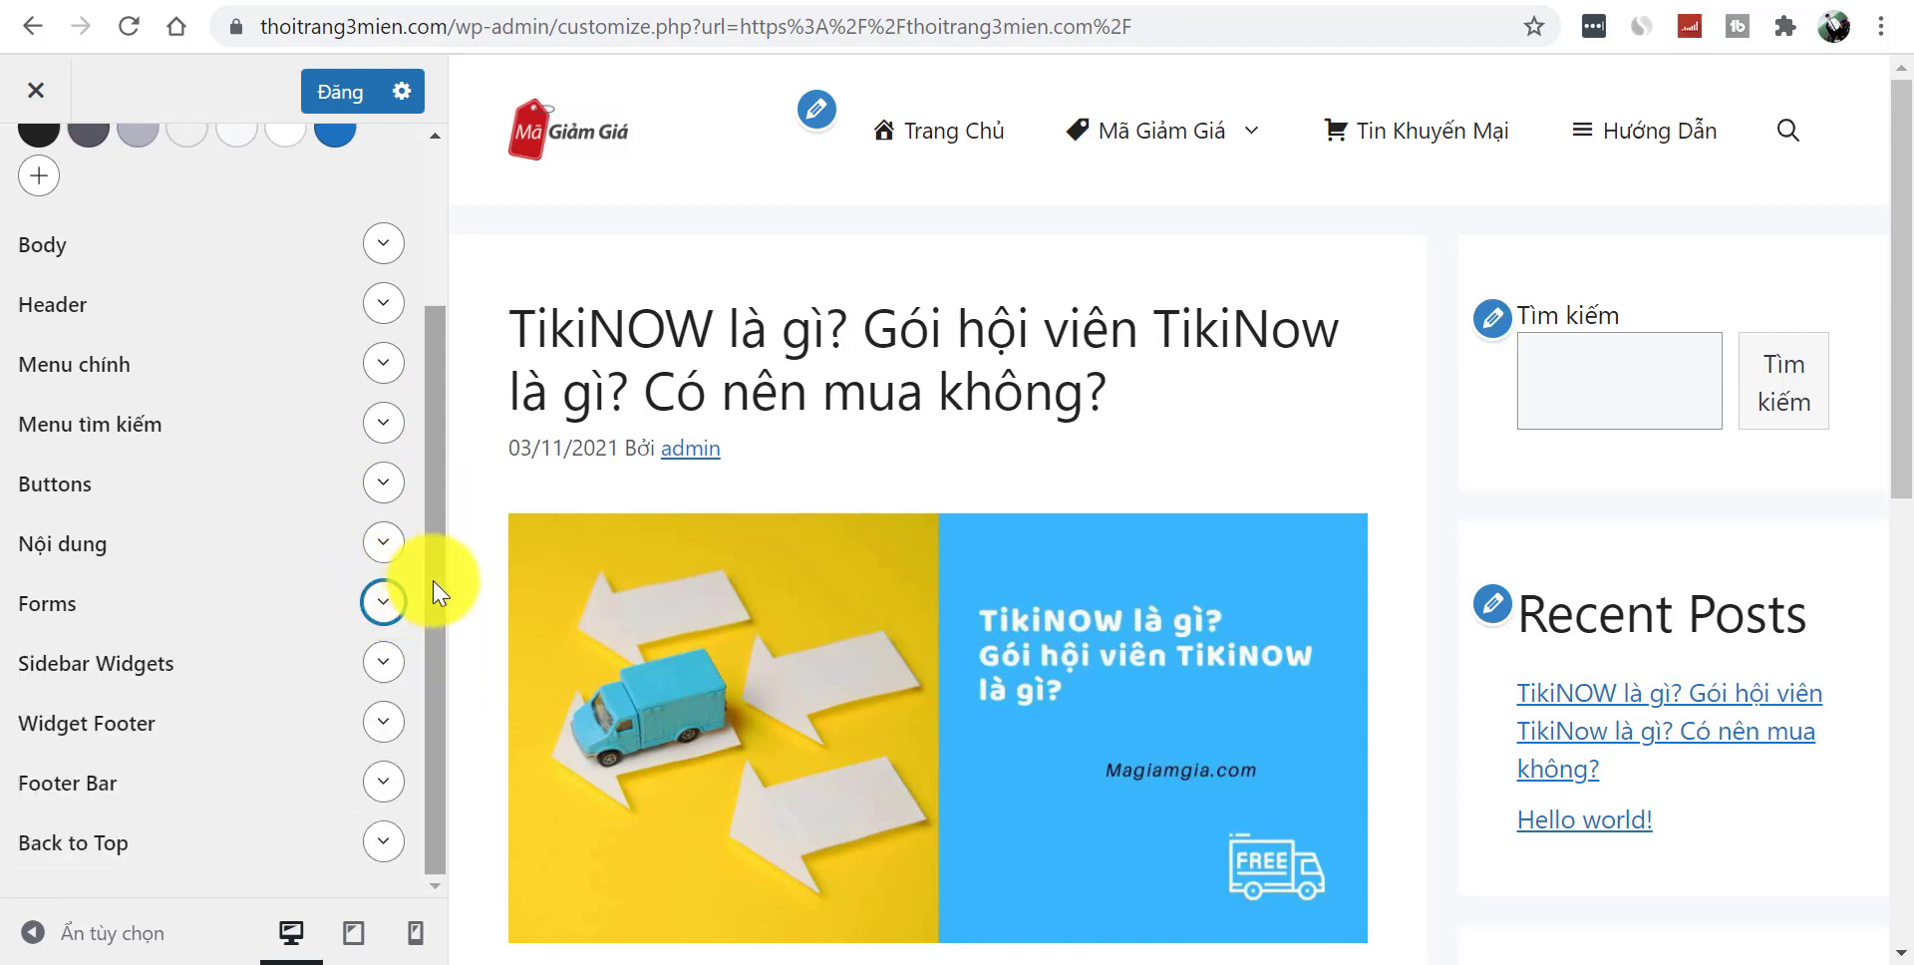
left_click(379, 668)
left_click(382, 666)
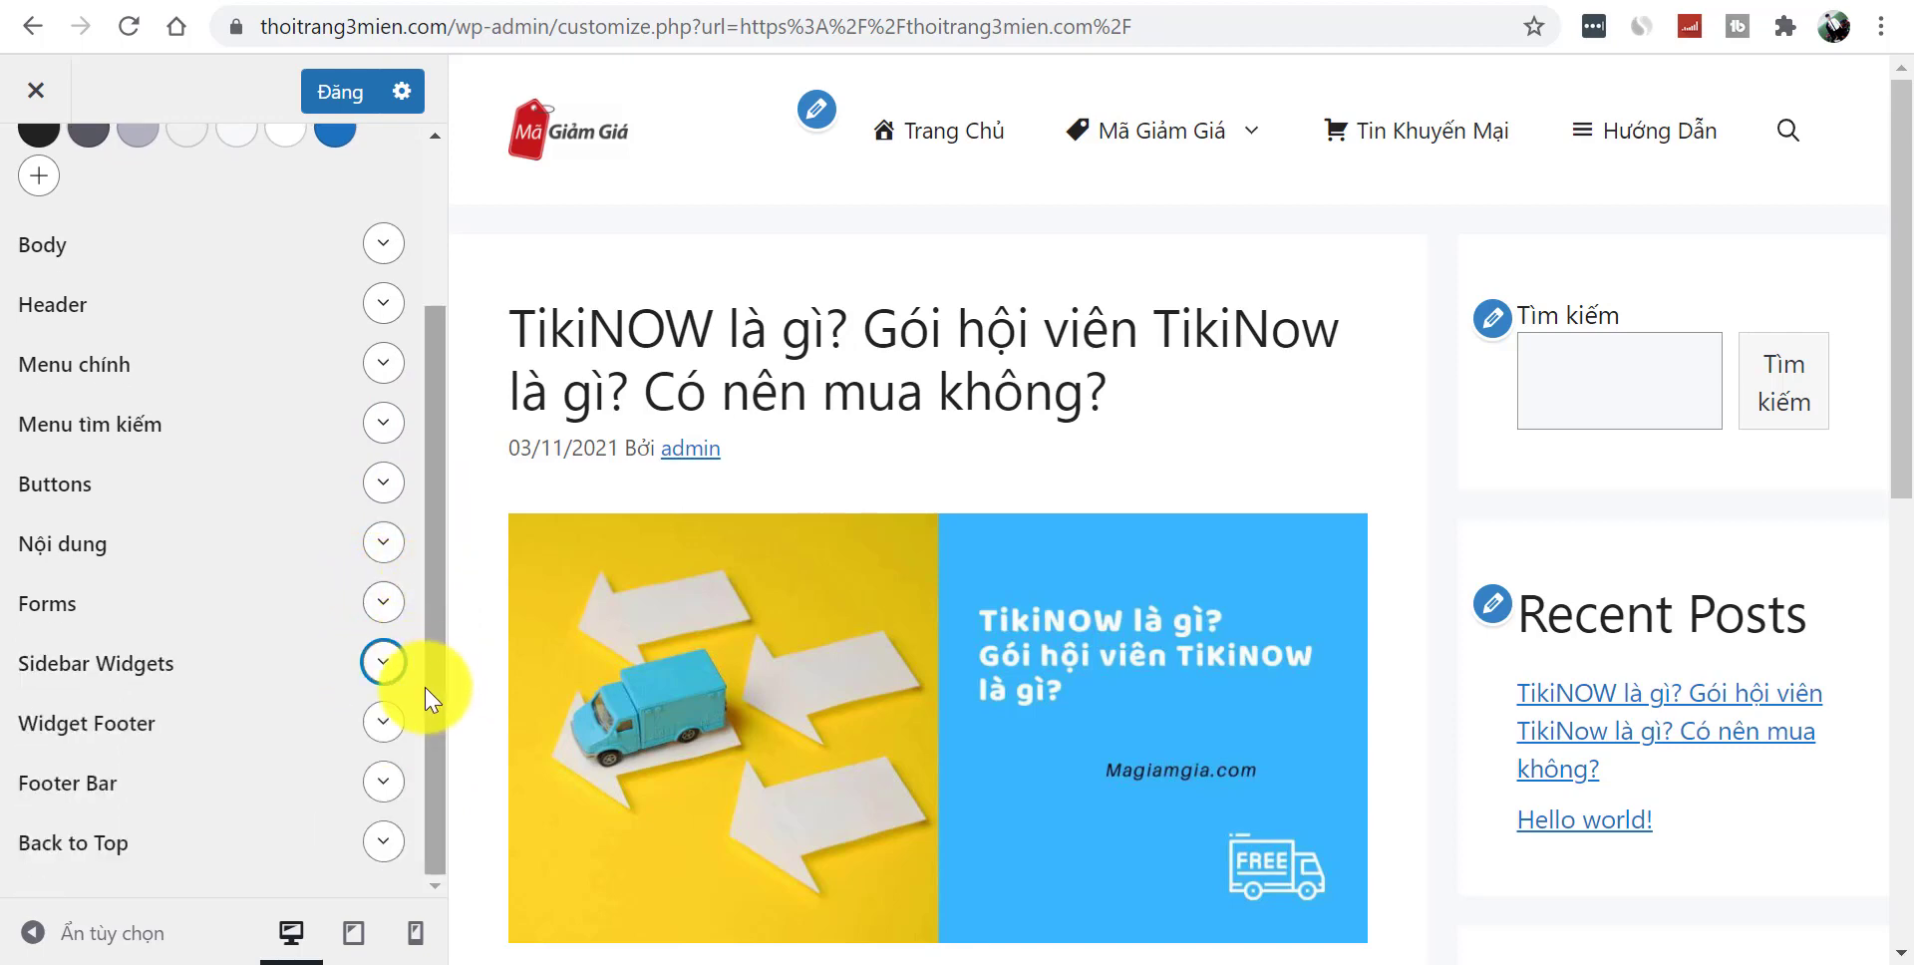
left_click(386, 721)
left_click(387, 722)
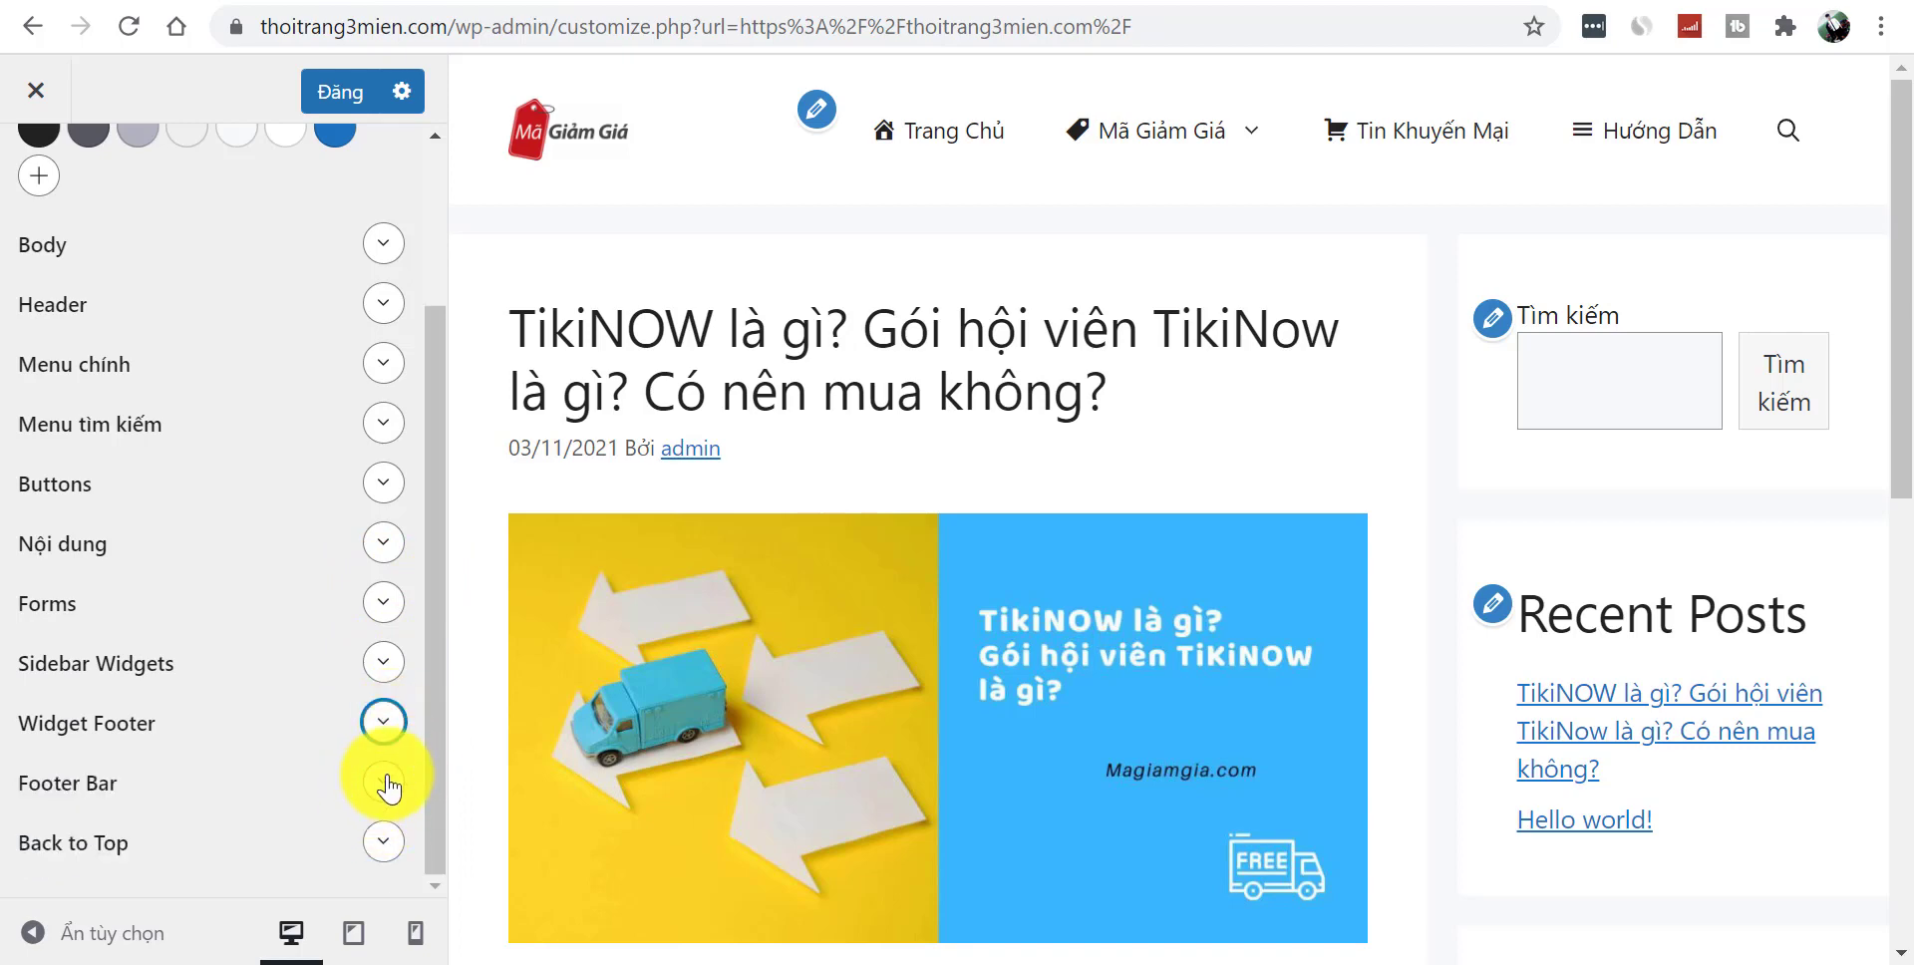
left_click(381, 845)
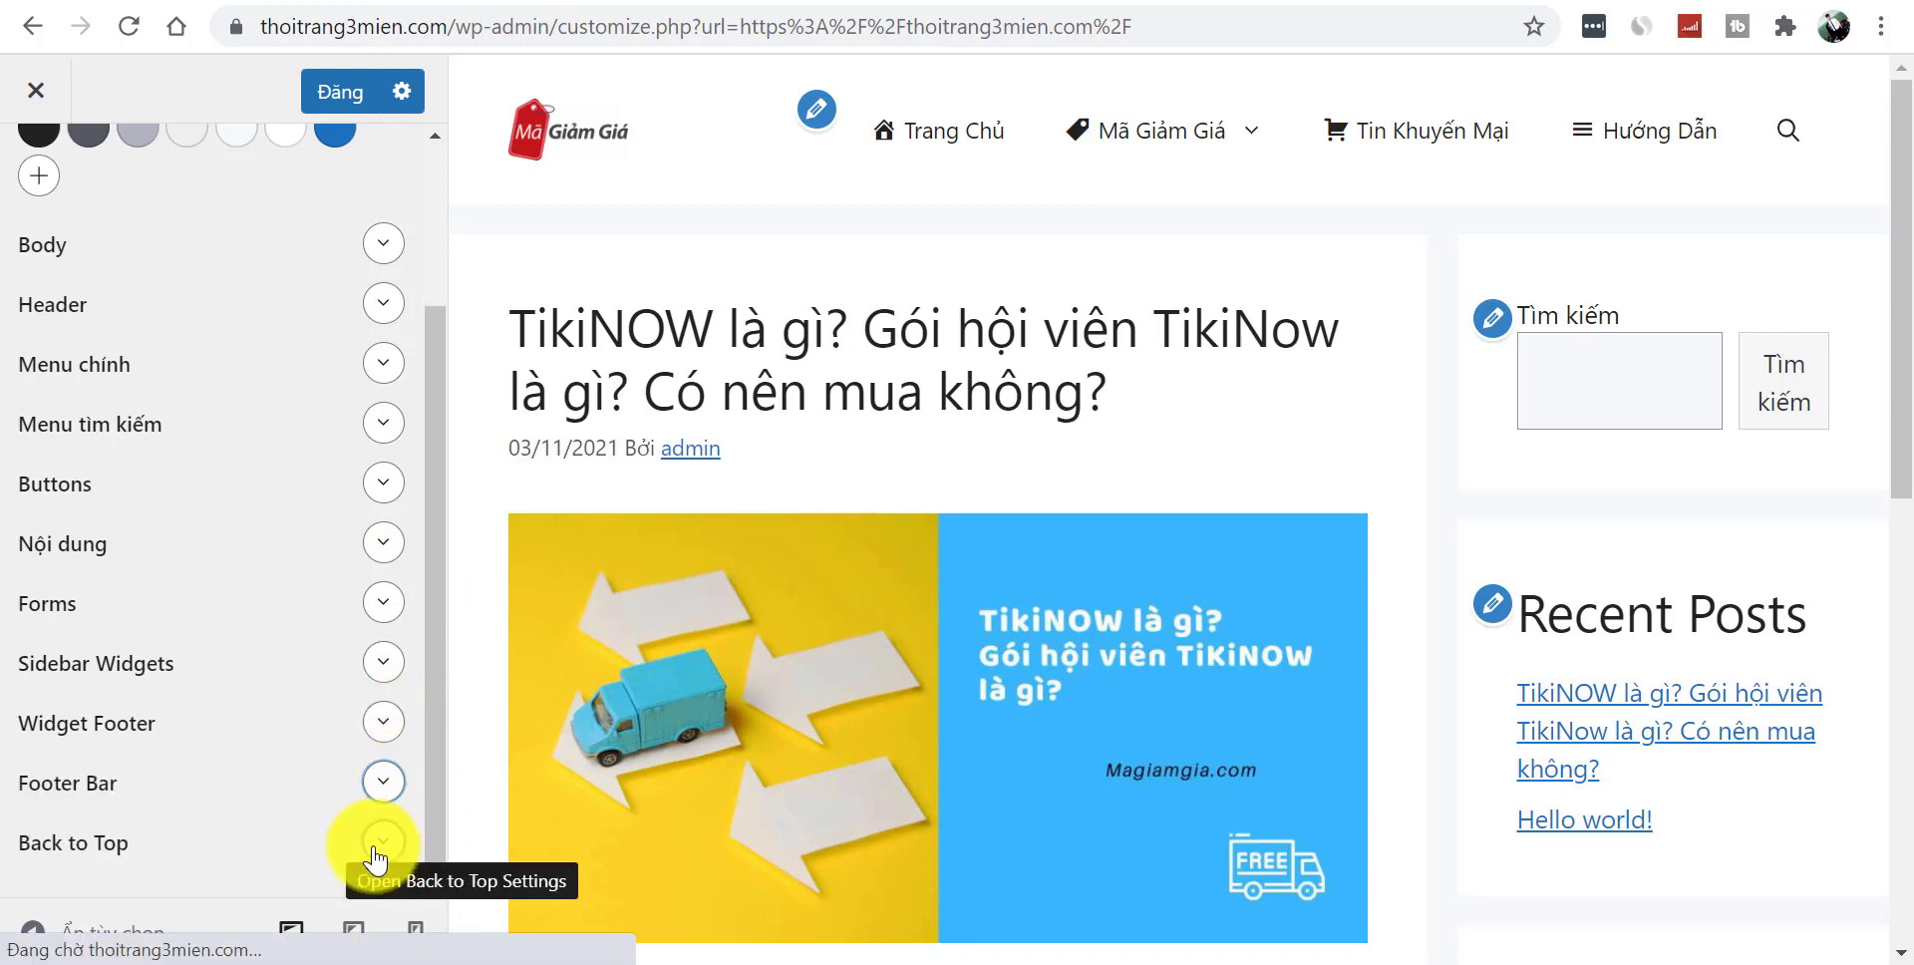
scroll(439, 768, "down", 2)
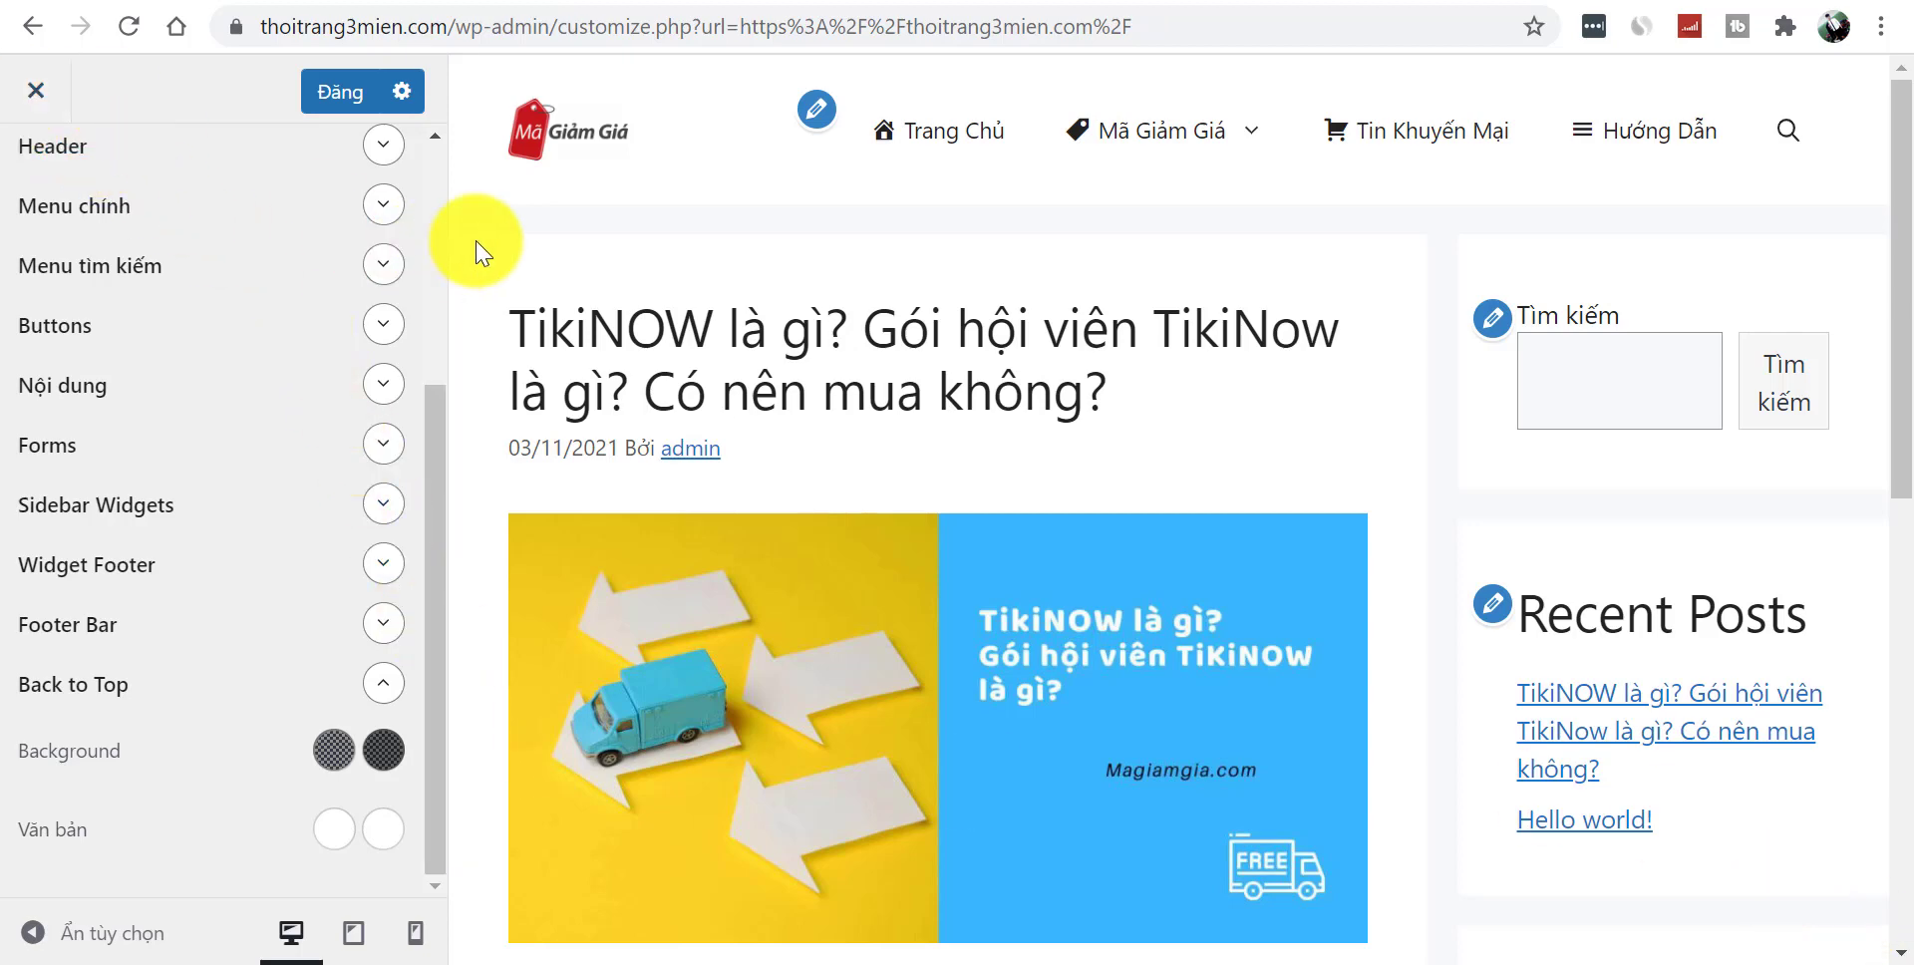
scroll(439, 271, "up", 1)
scroll(439, 272, "up", 3)
left_click(34, 177)
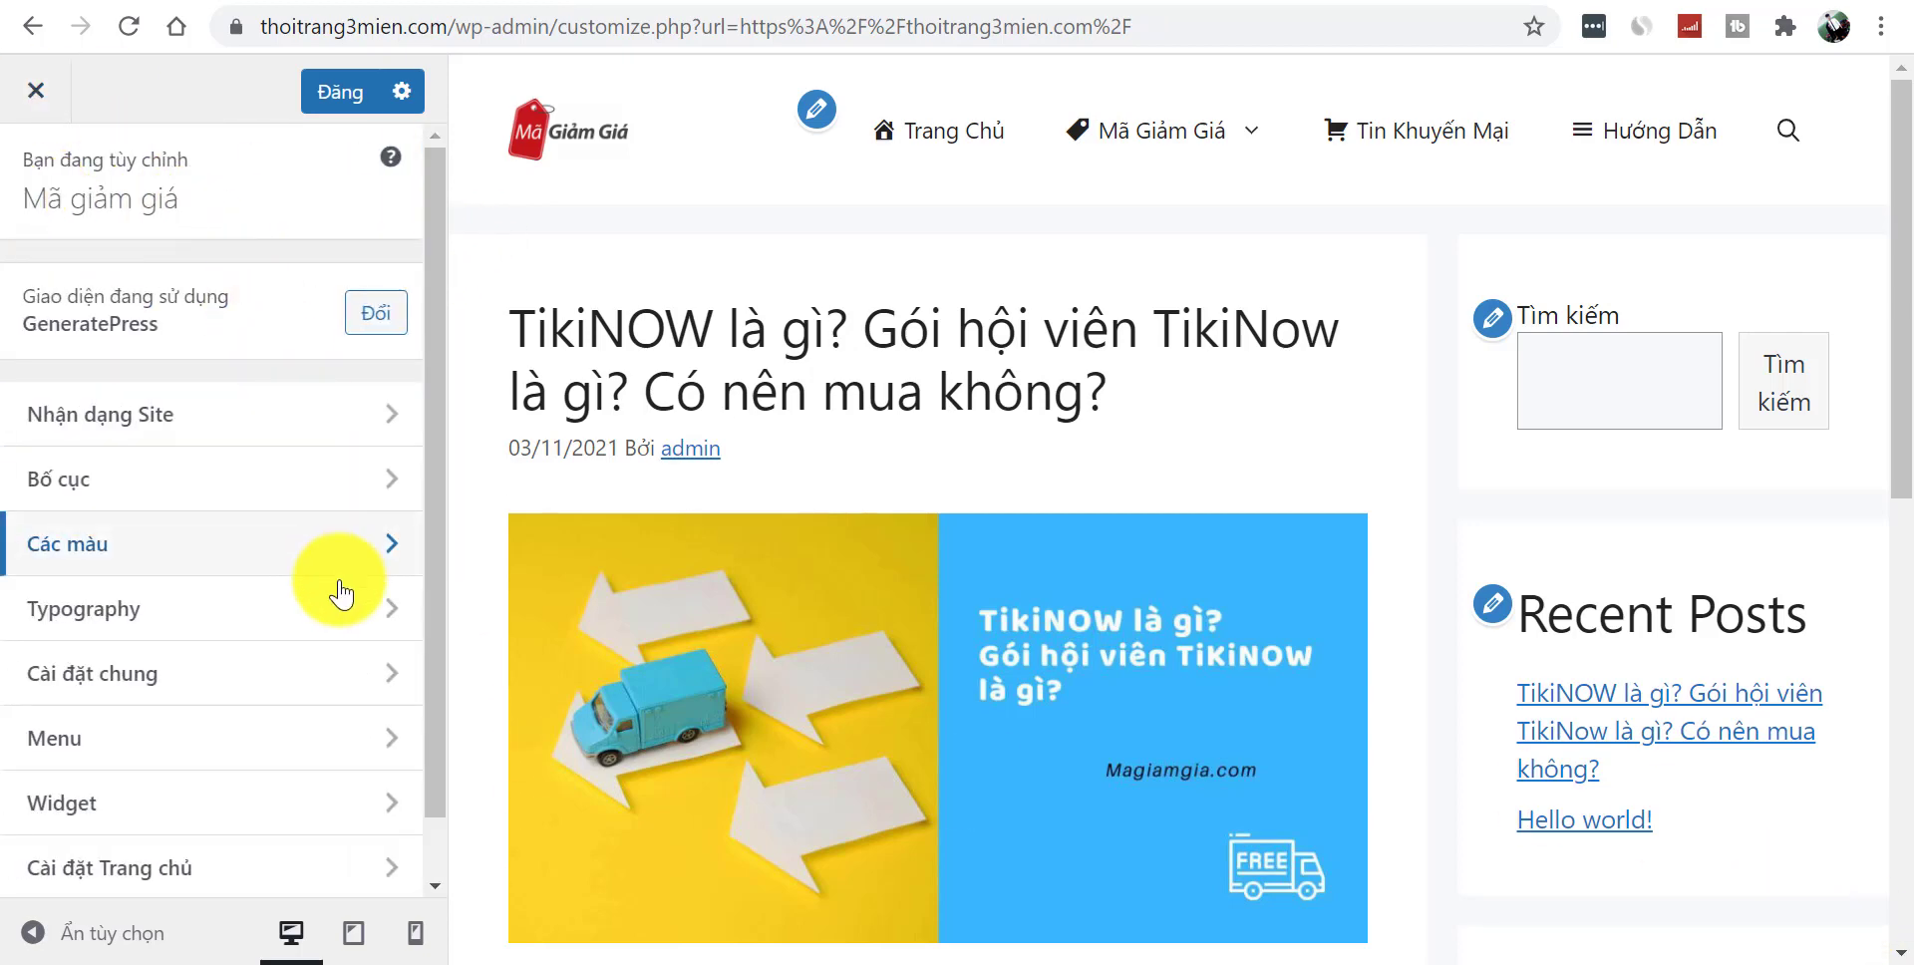
- Look through the Typography, General and Menu sections of the Customizer
left_click(278, 614)
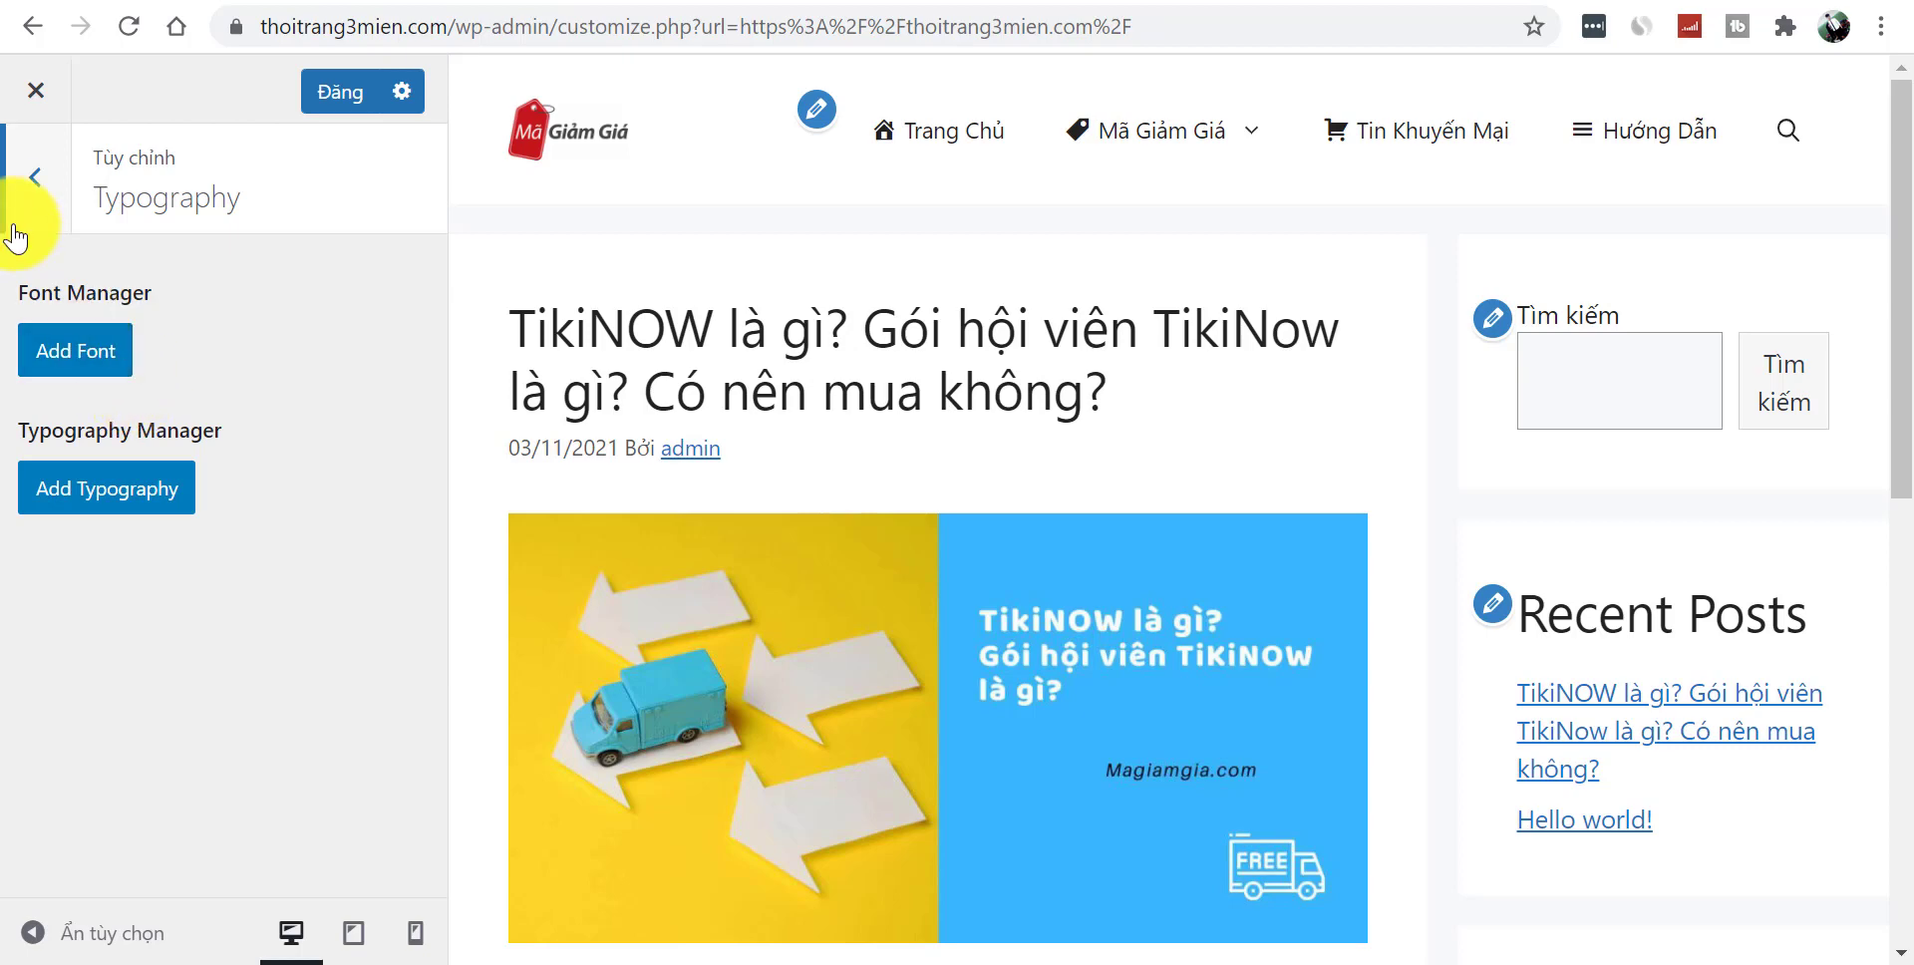
left_click(30, 199)
scroll(434, 703, "down", 1)
left_click(150, 604)
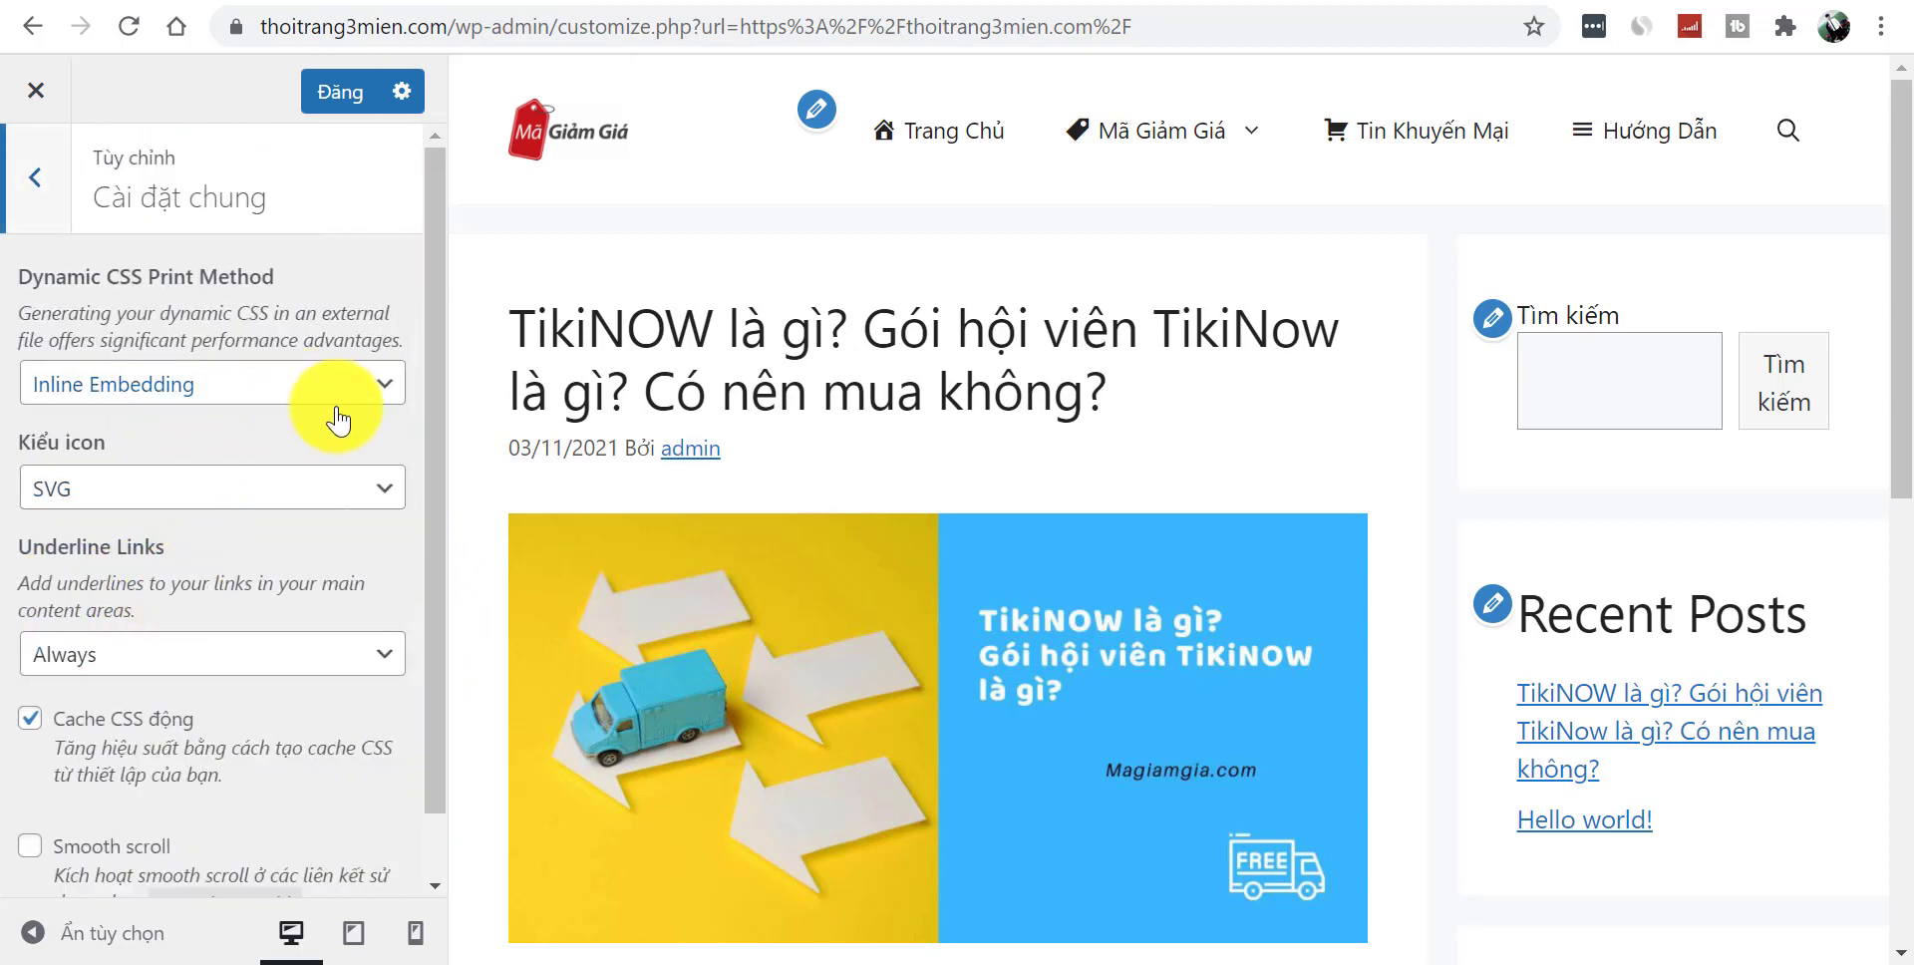
scroll(441, 438, "down", 1)
scroll(445, 410, "up", 1)
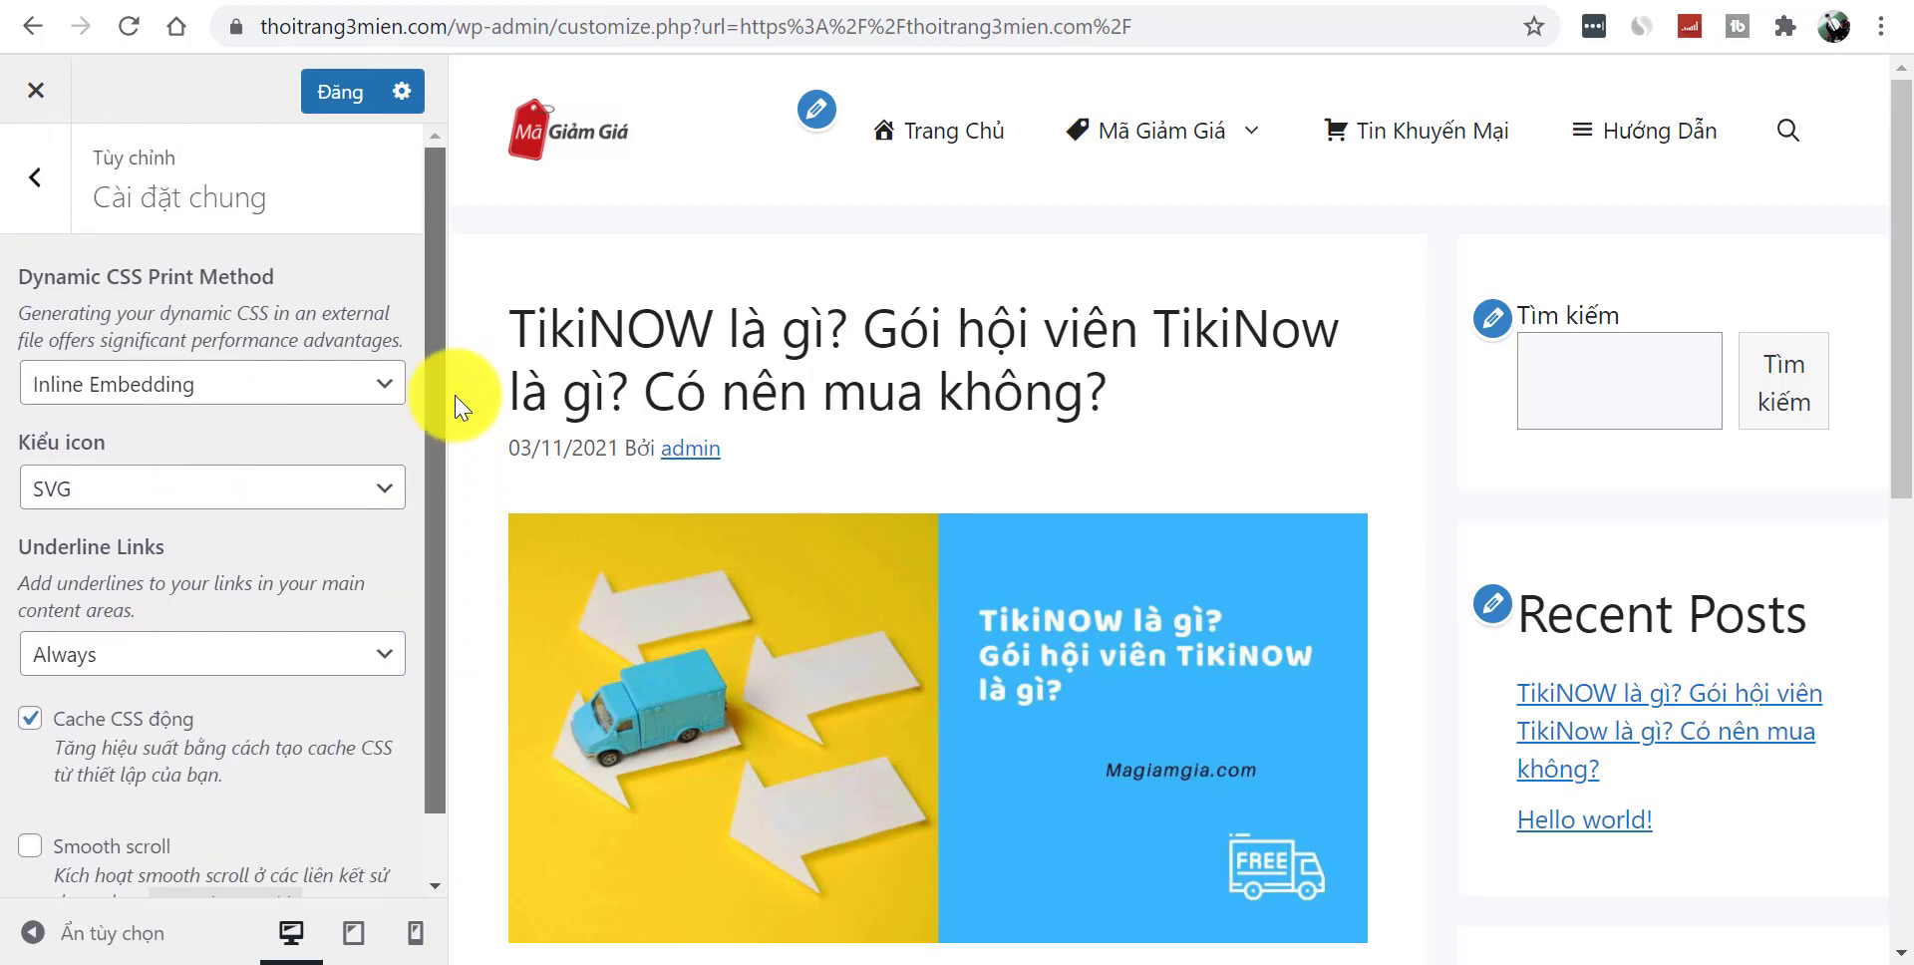
left_click(38, 195)
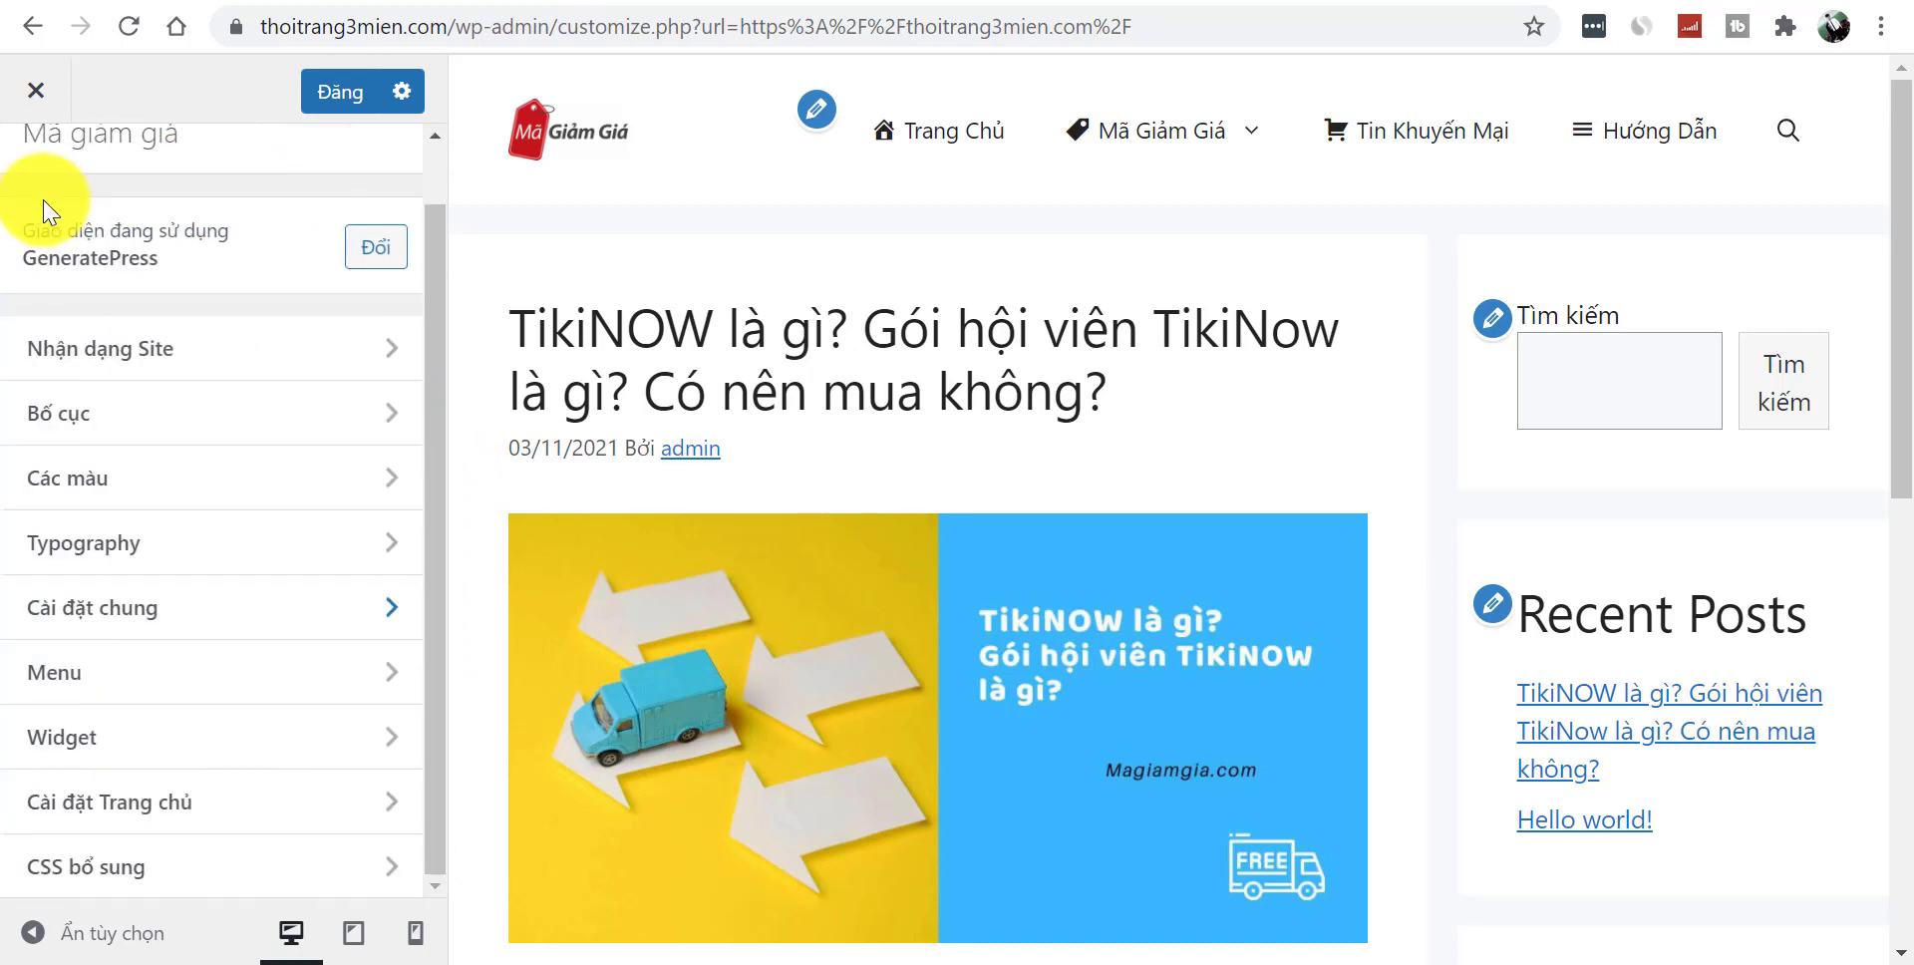
left_click(214, 671)
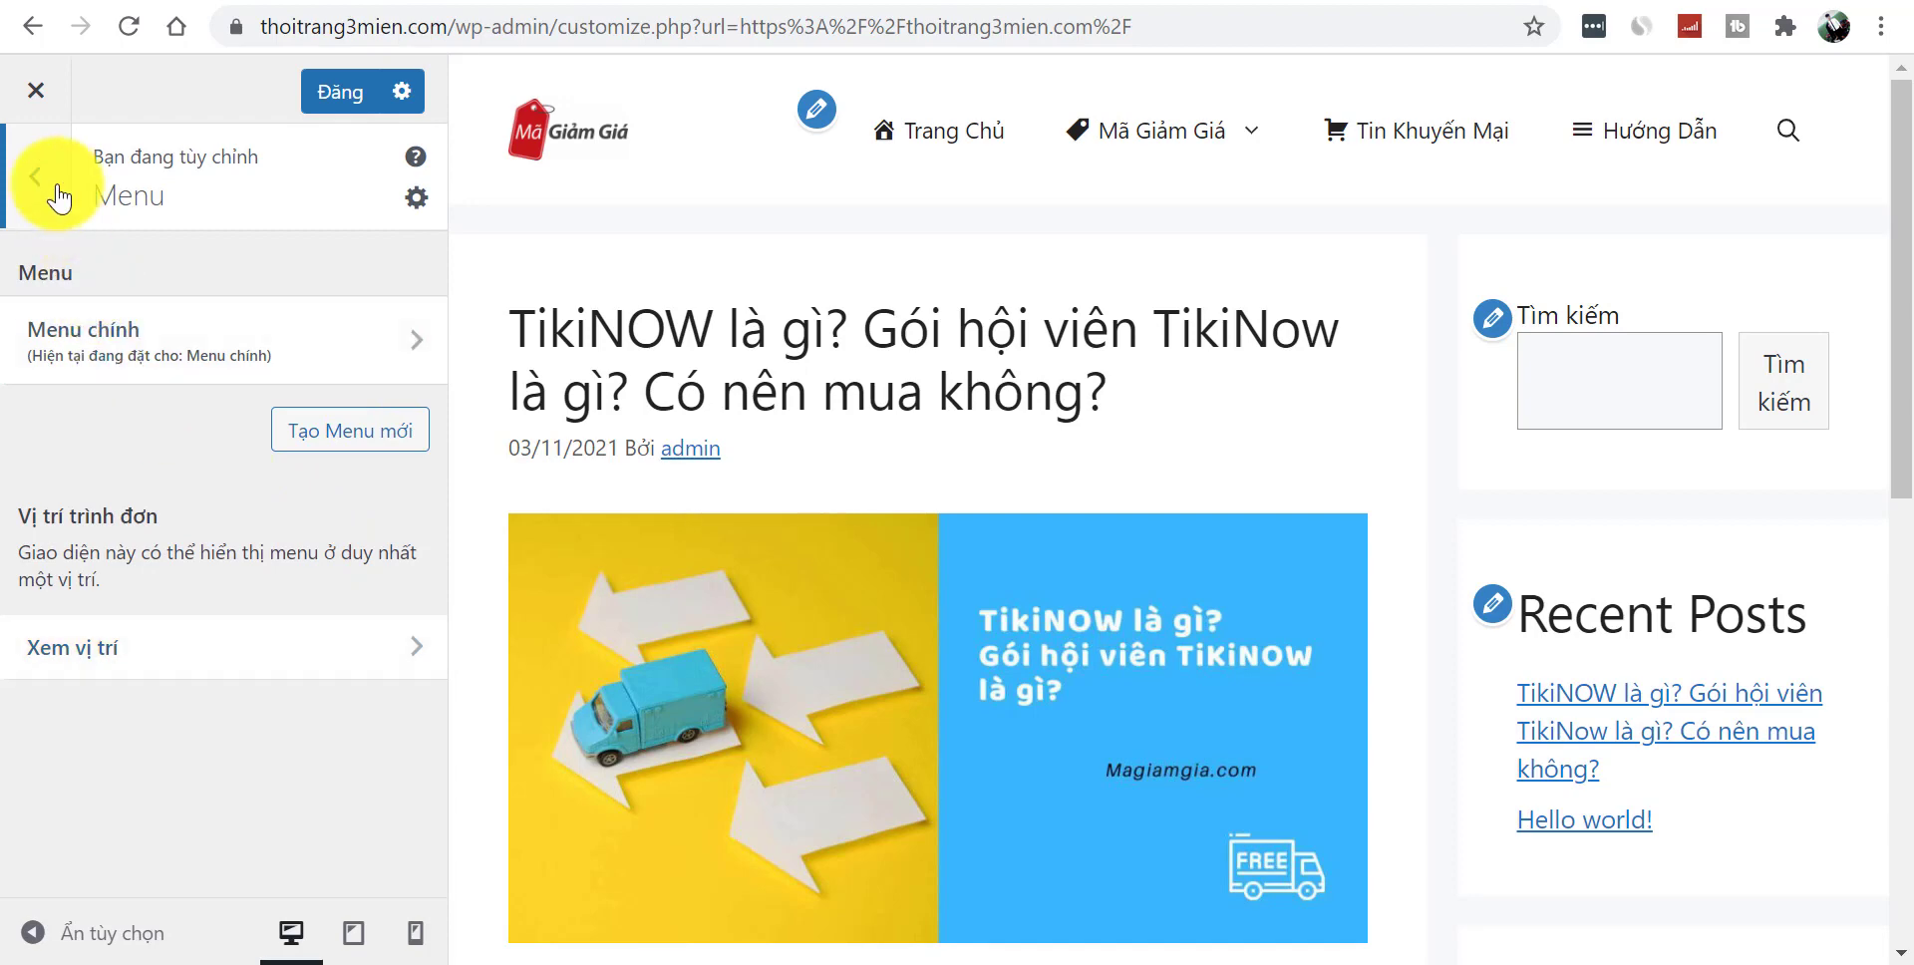
left_click(40, 182)
- Check Widget, Cài đặt Trang chủ and CSS bổ sung, then publish with Đăng and close
left_click(215, 770)
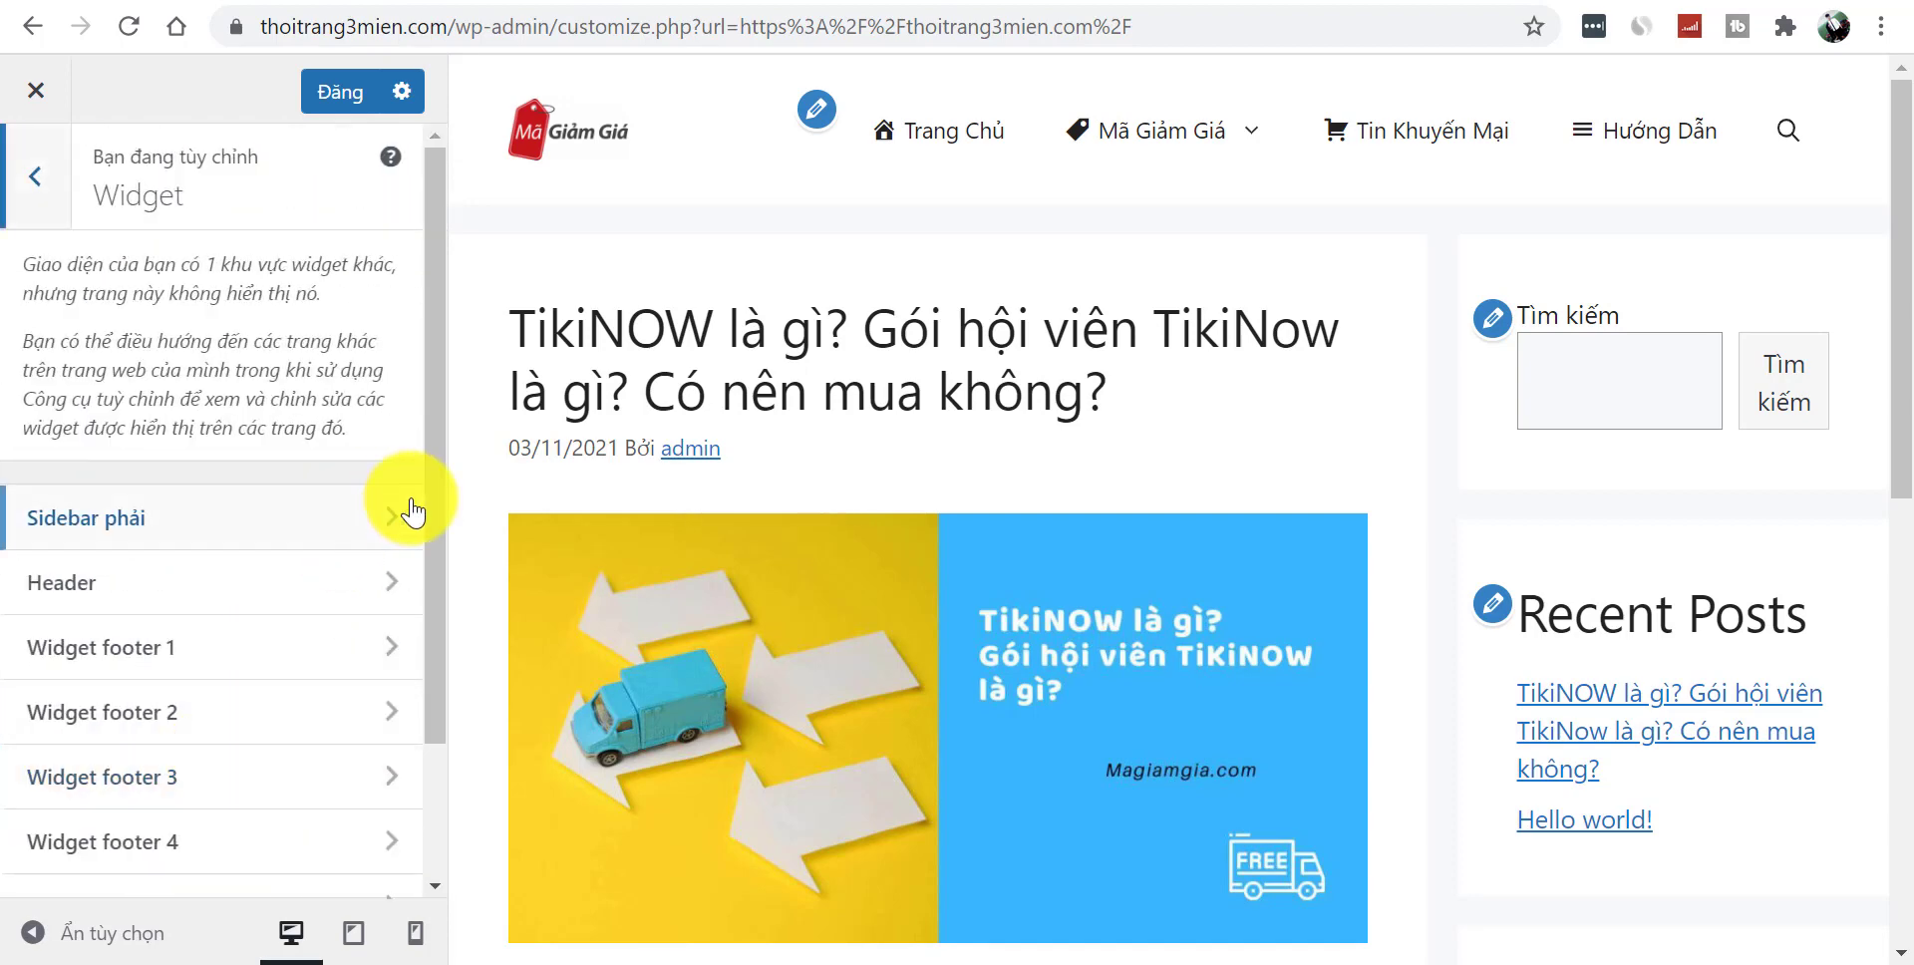
scroll(439, 648, "down", 2)
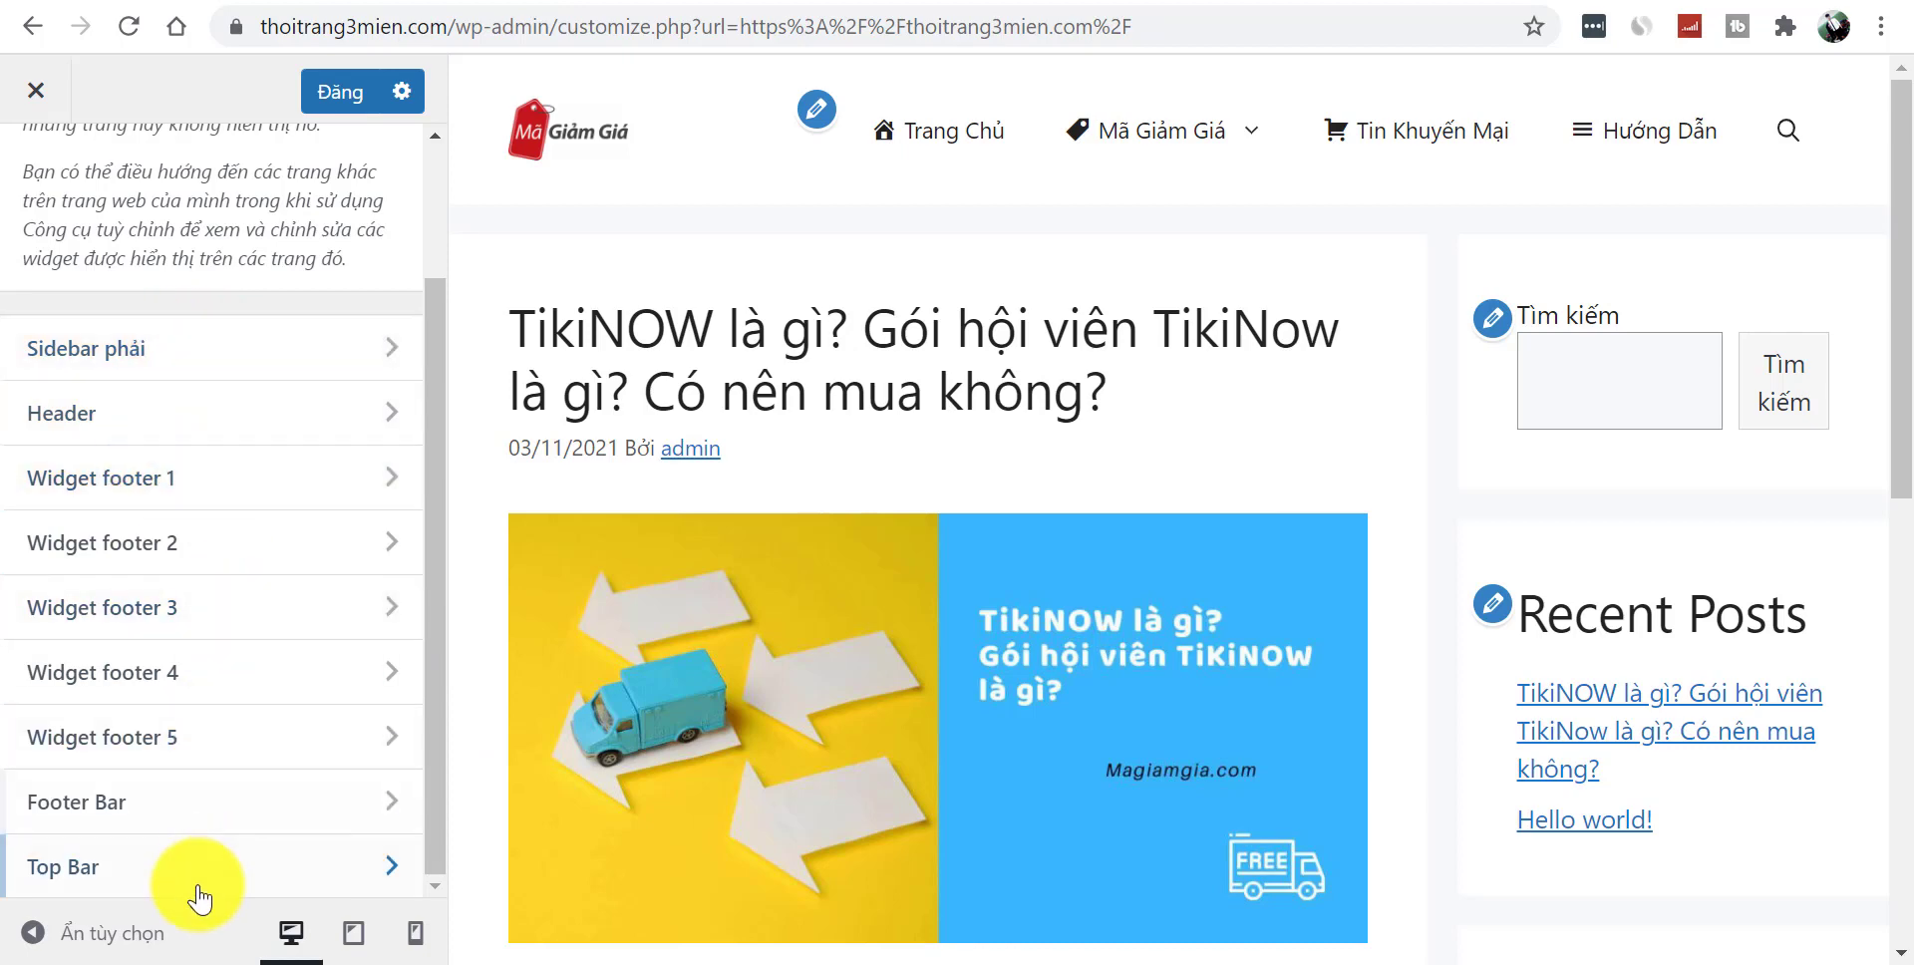
scroll(427, 223, "up", 3)
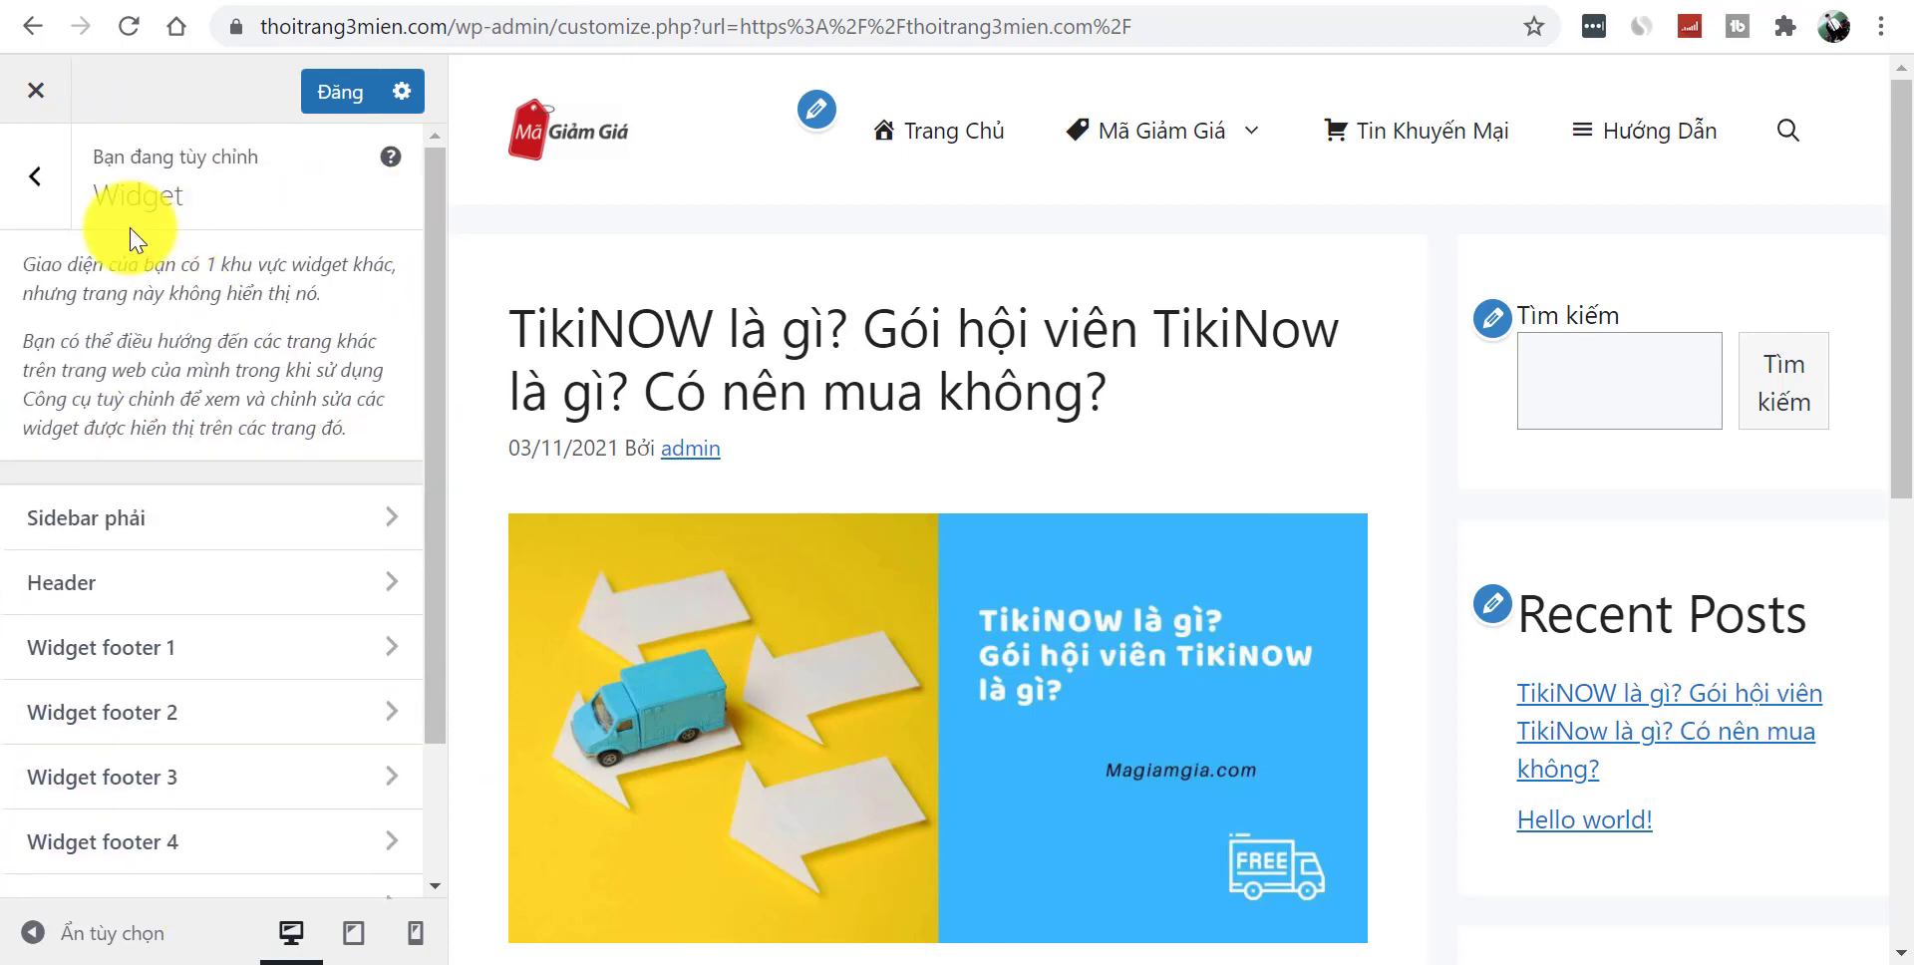
left_click(28, 192)
left_click(204, 808)
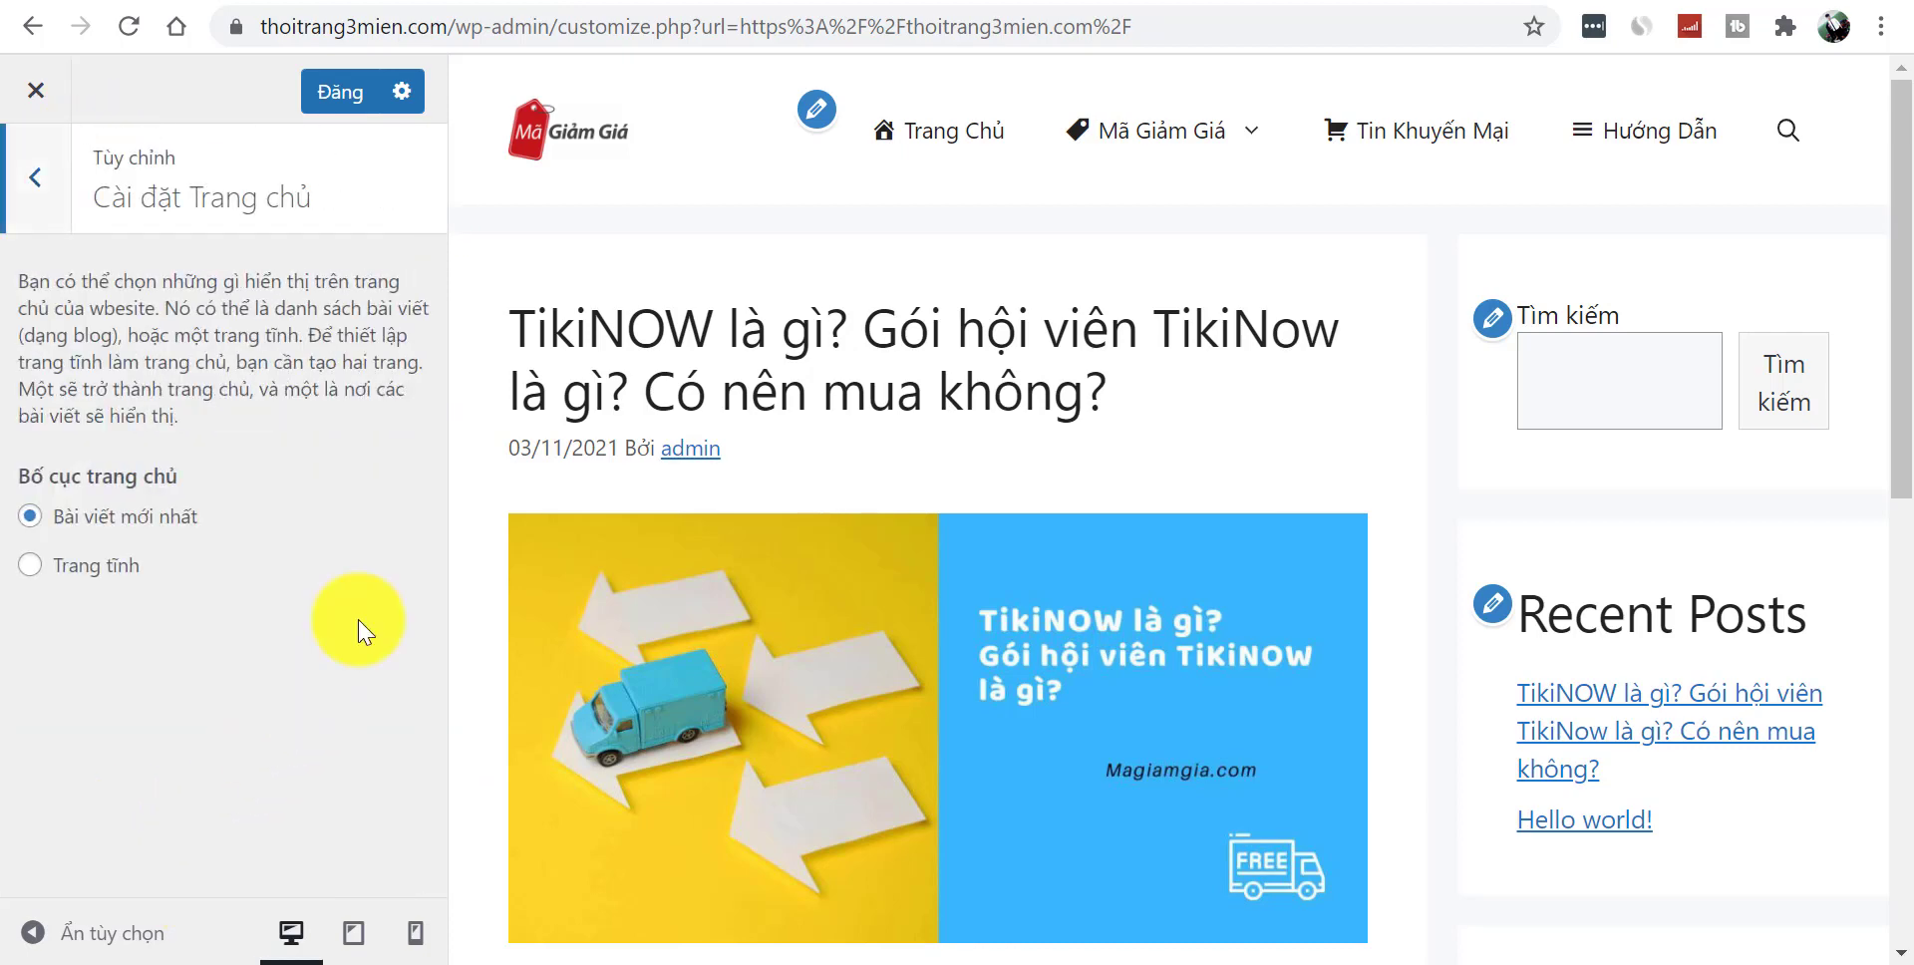
left_click(40, 185)
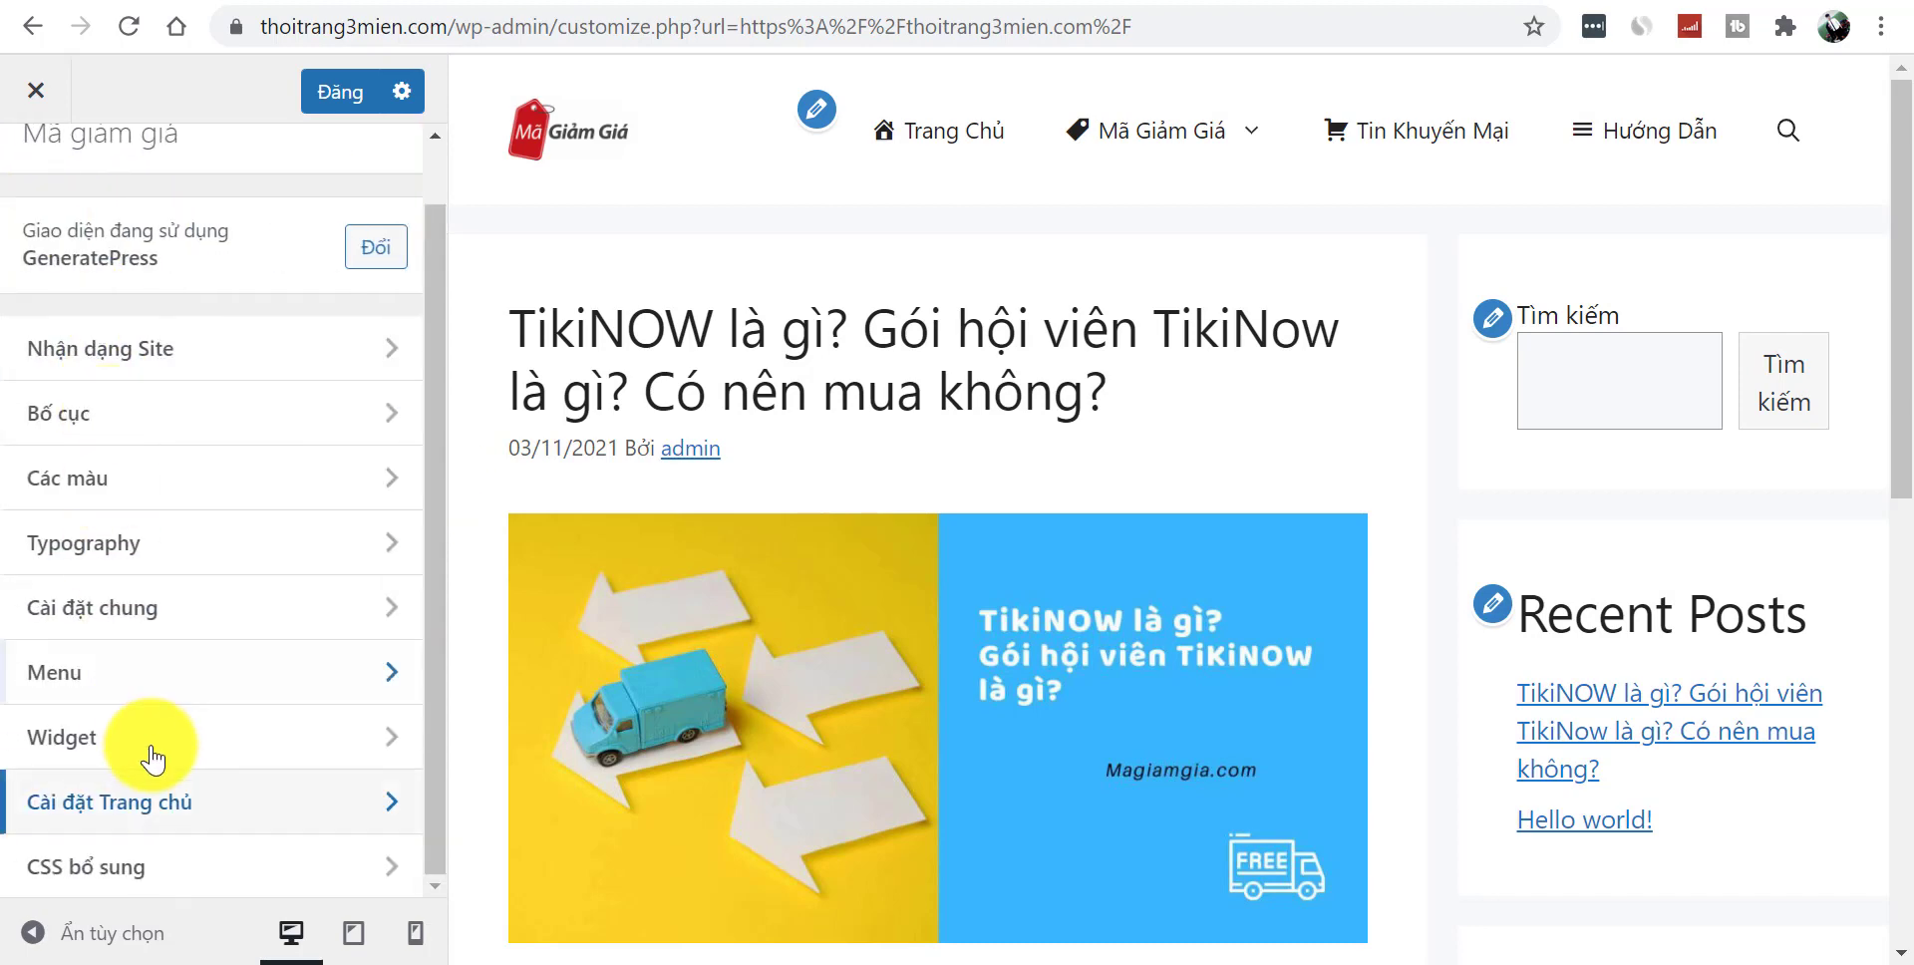
left_click(205, 870)
left_click(38, 178)
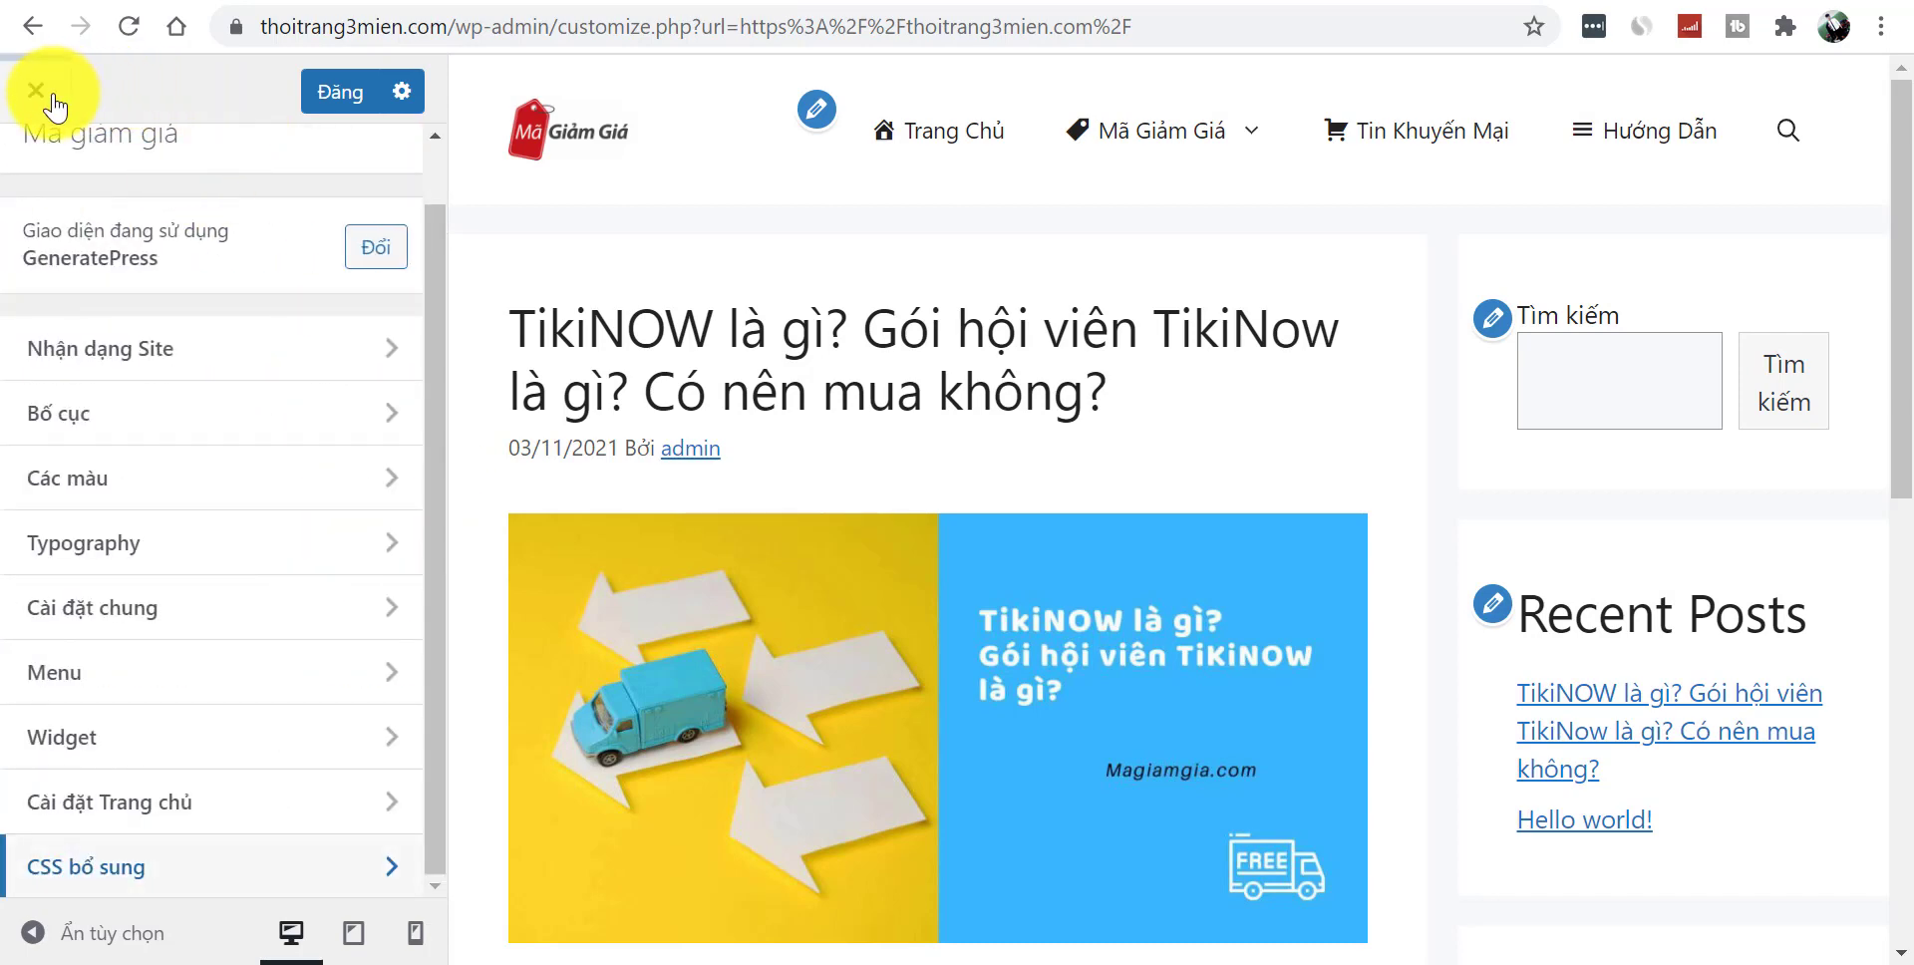
left_click(330, 108)
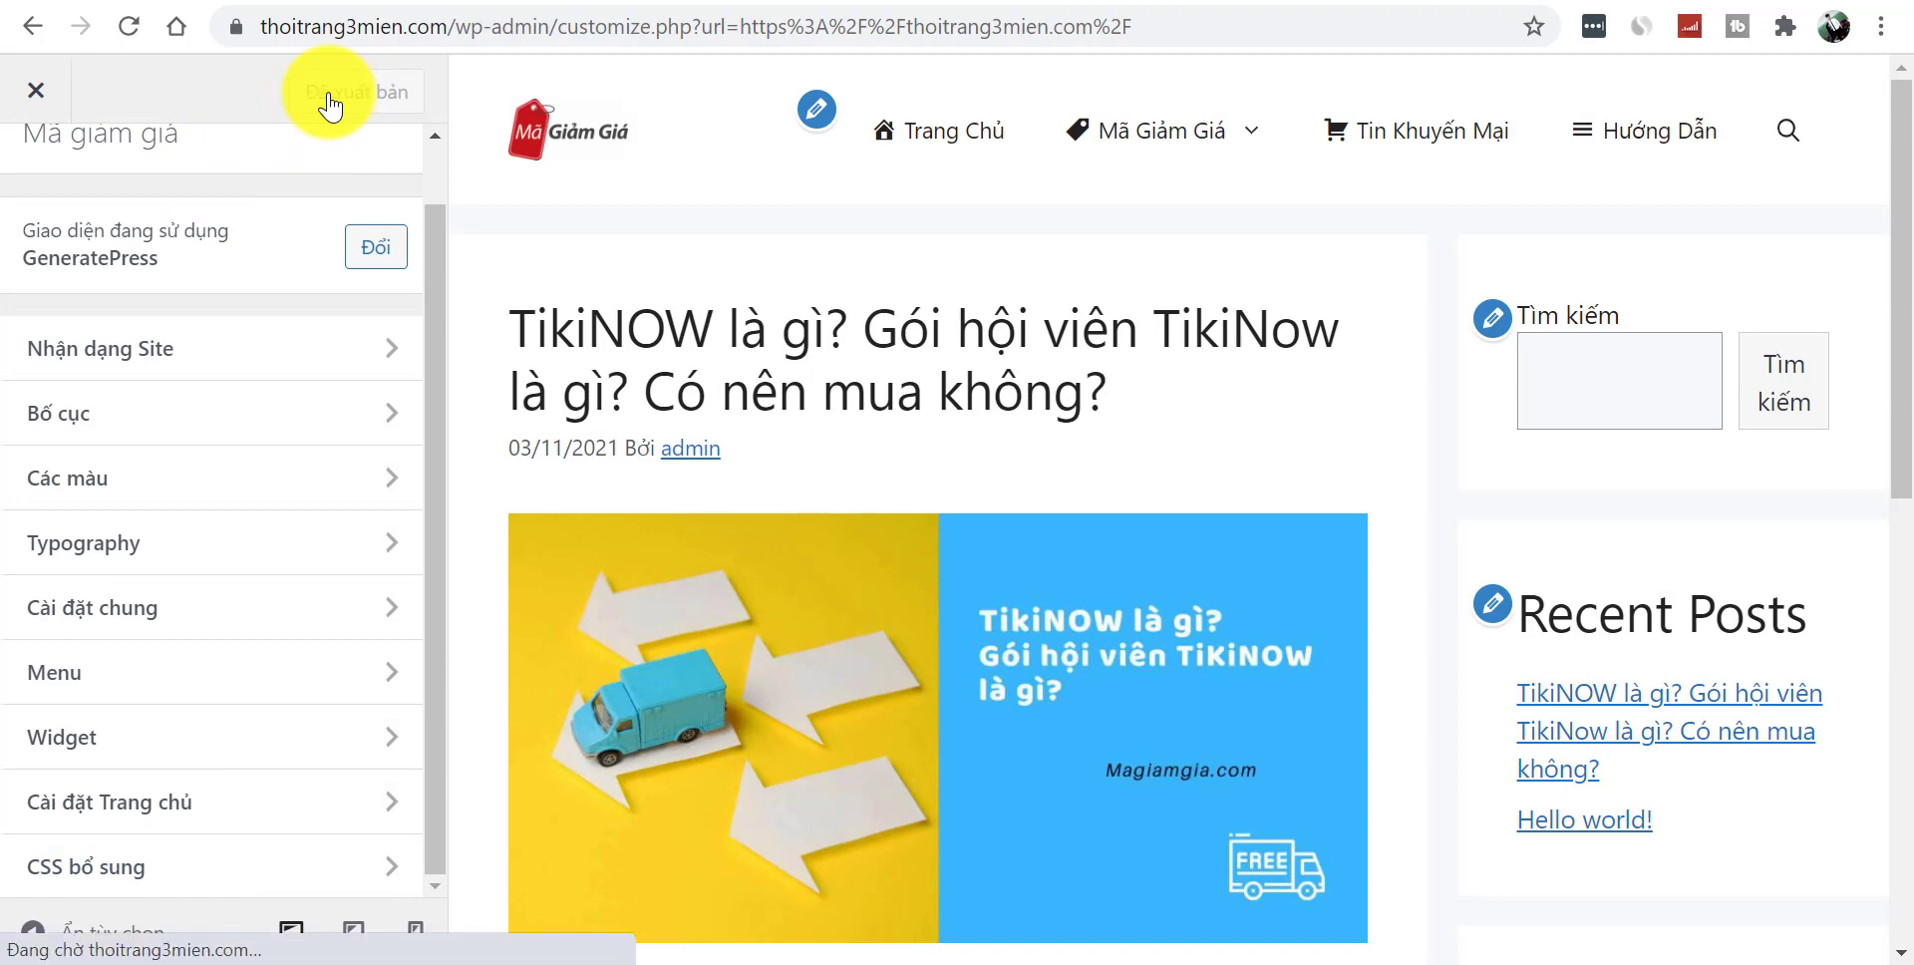
left_click(29, 96)
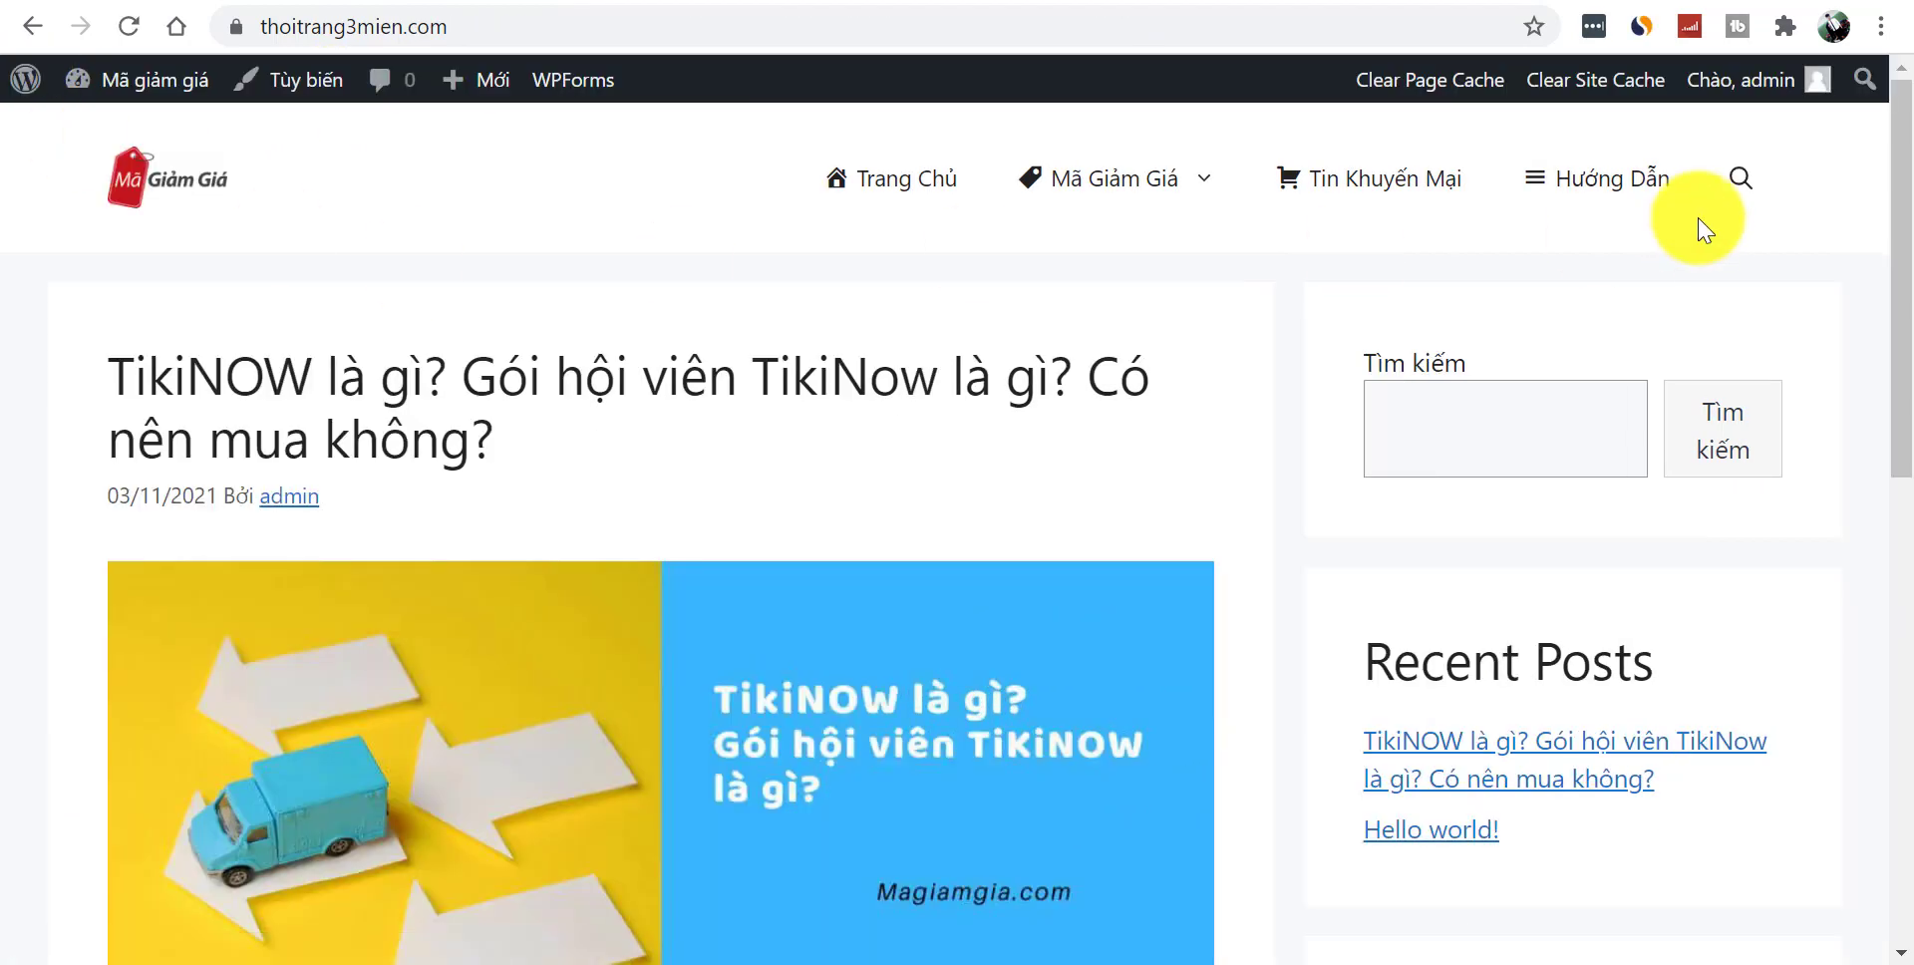
- Scroll the live front page and compare it with the magiamgia.com reference
left_click_drag(1898, 379, 1893, 256)
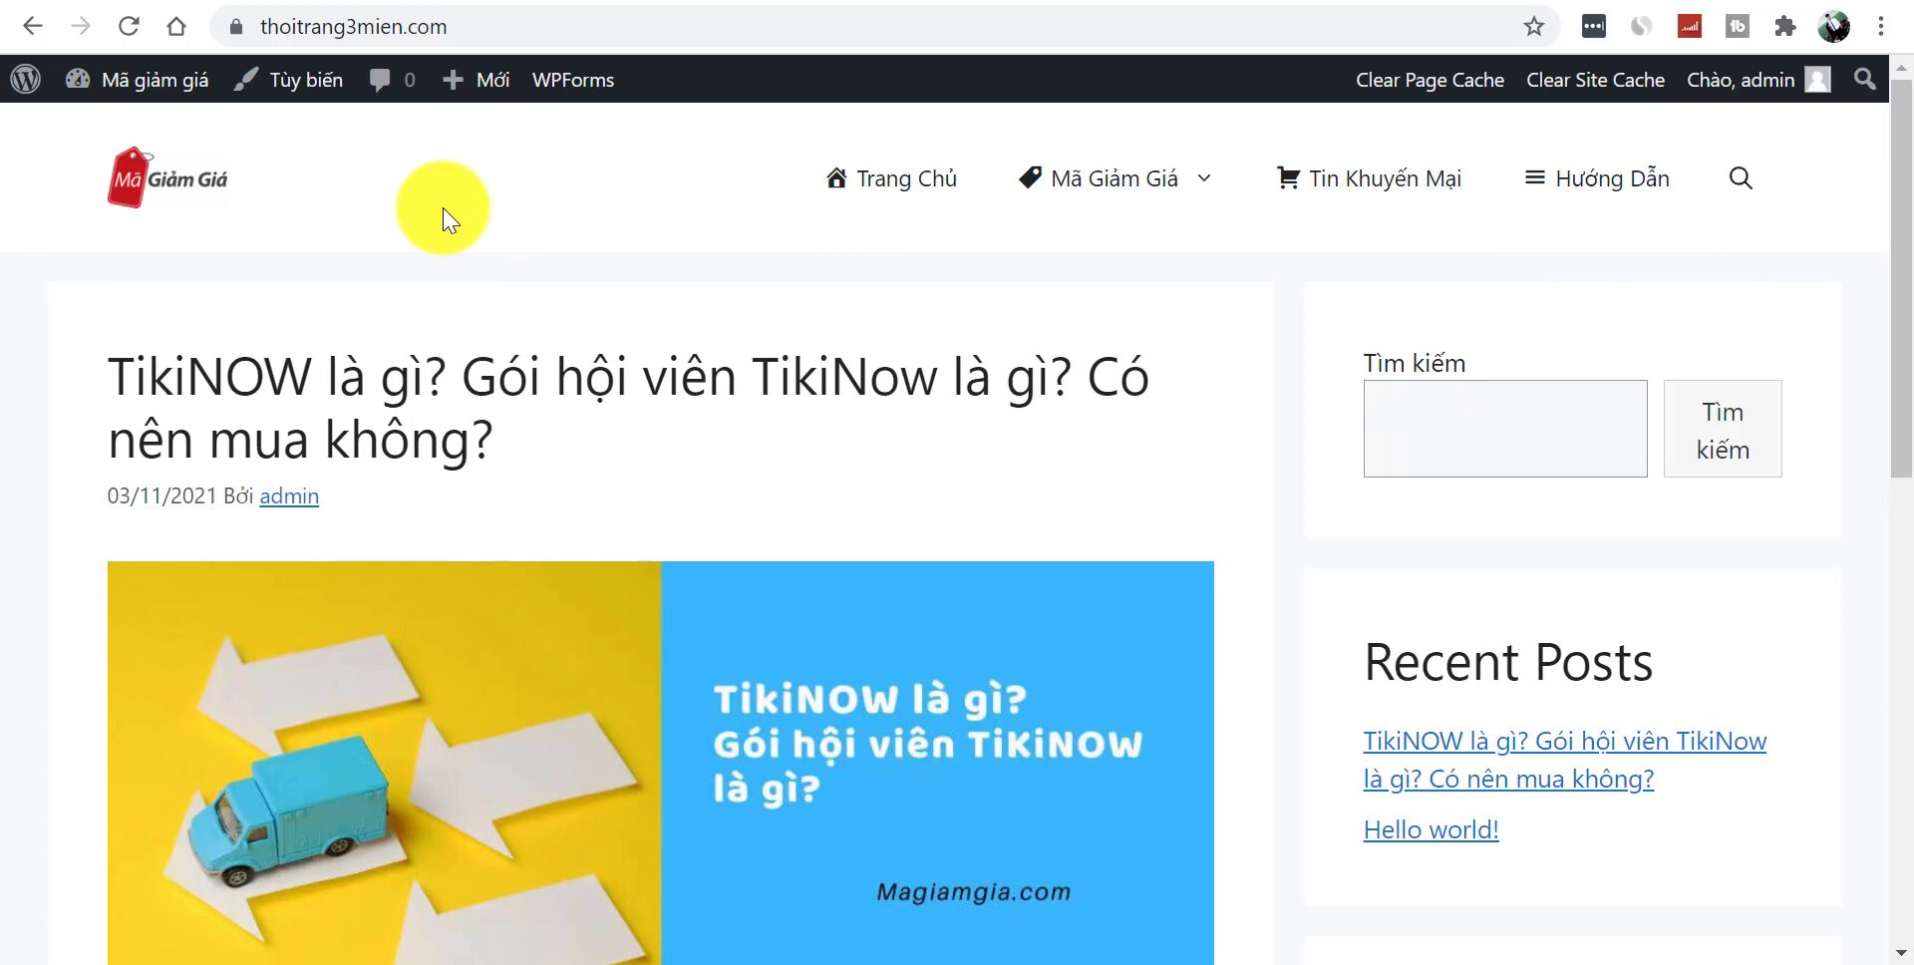
left_click_drag(1885, 300, 1910, 210)
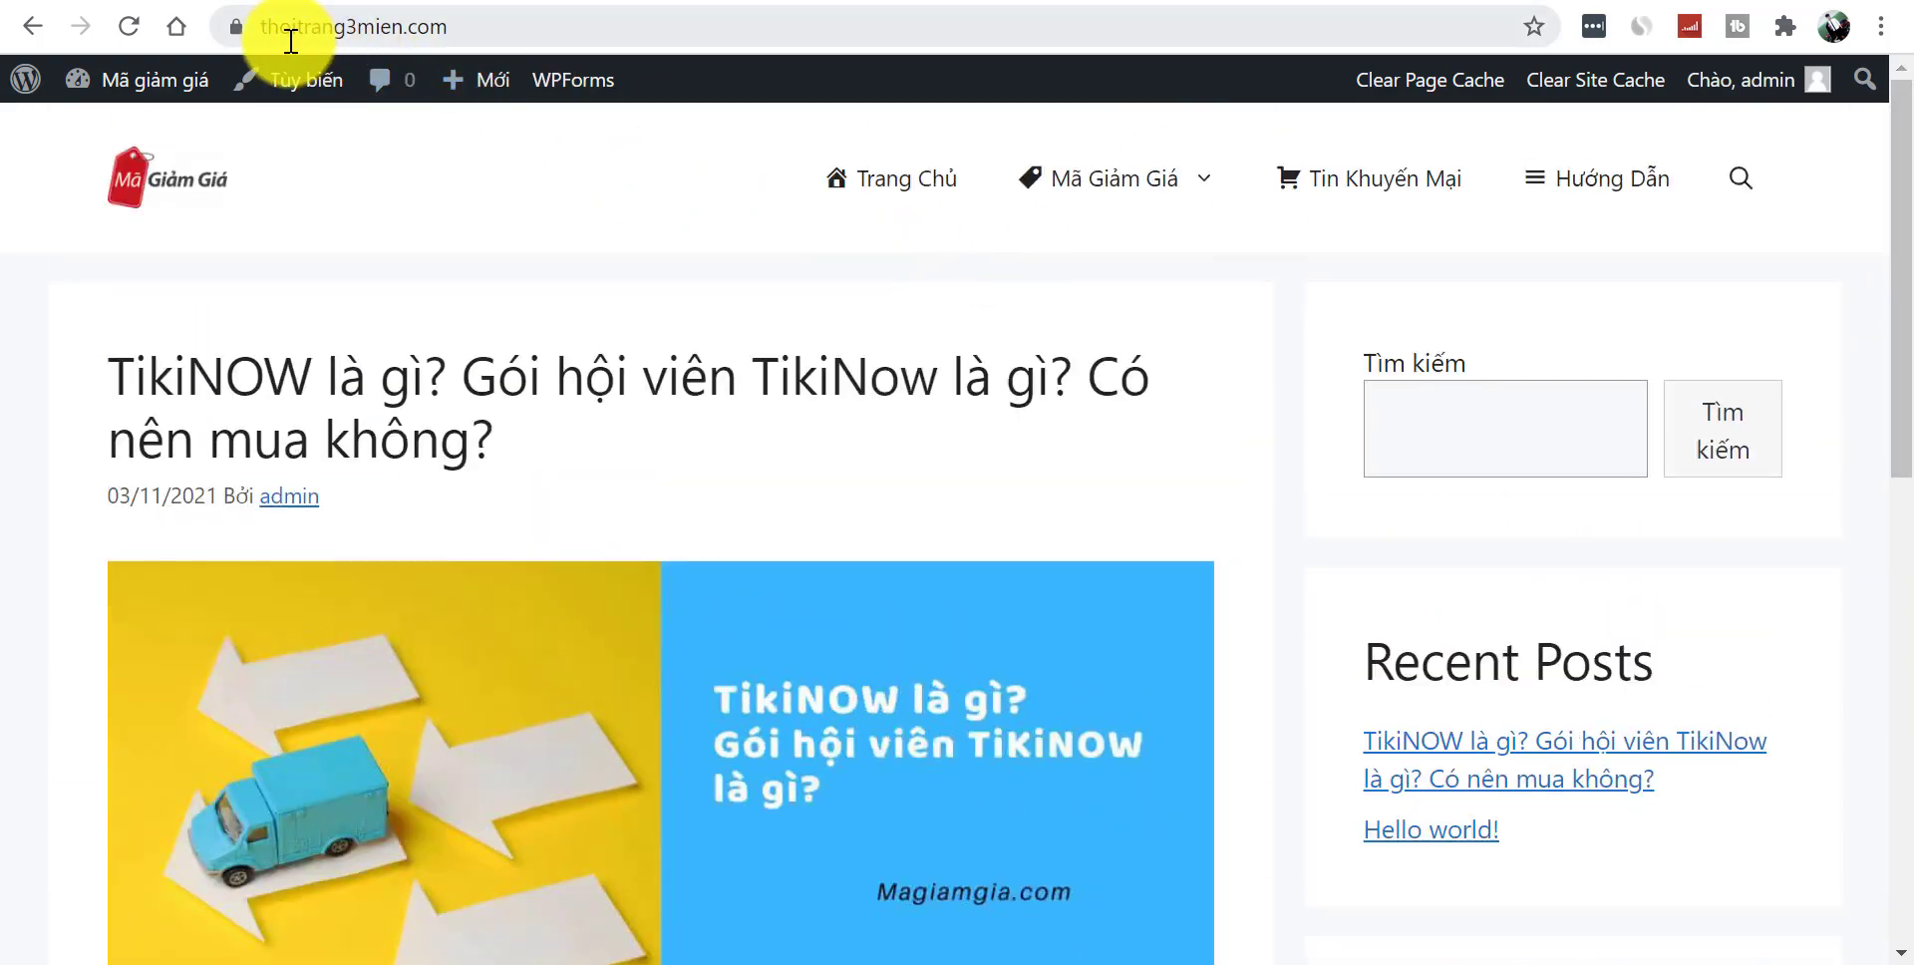
mouse_move(1059, 230)
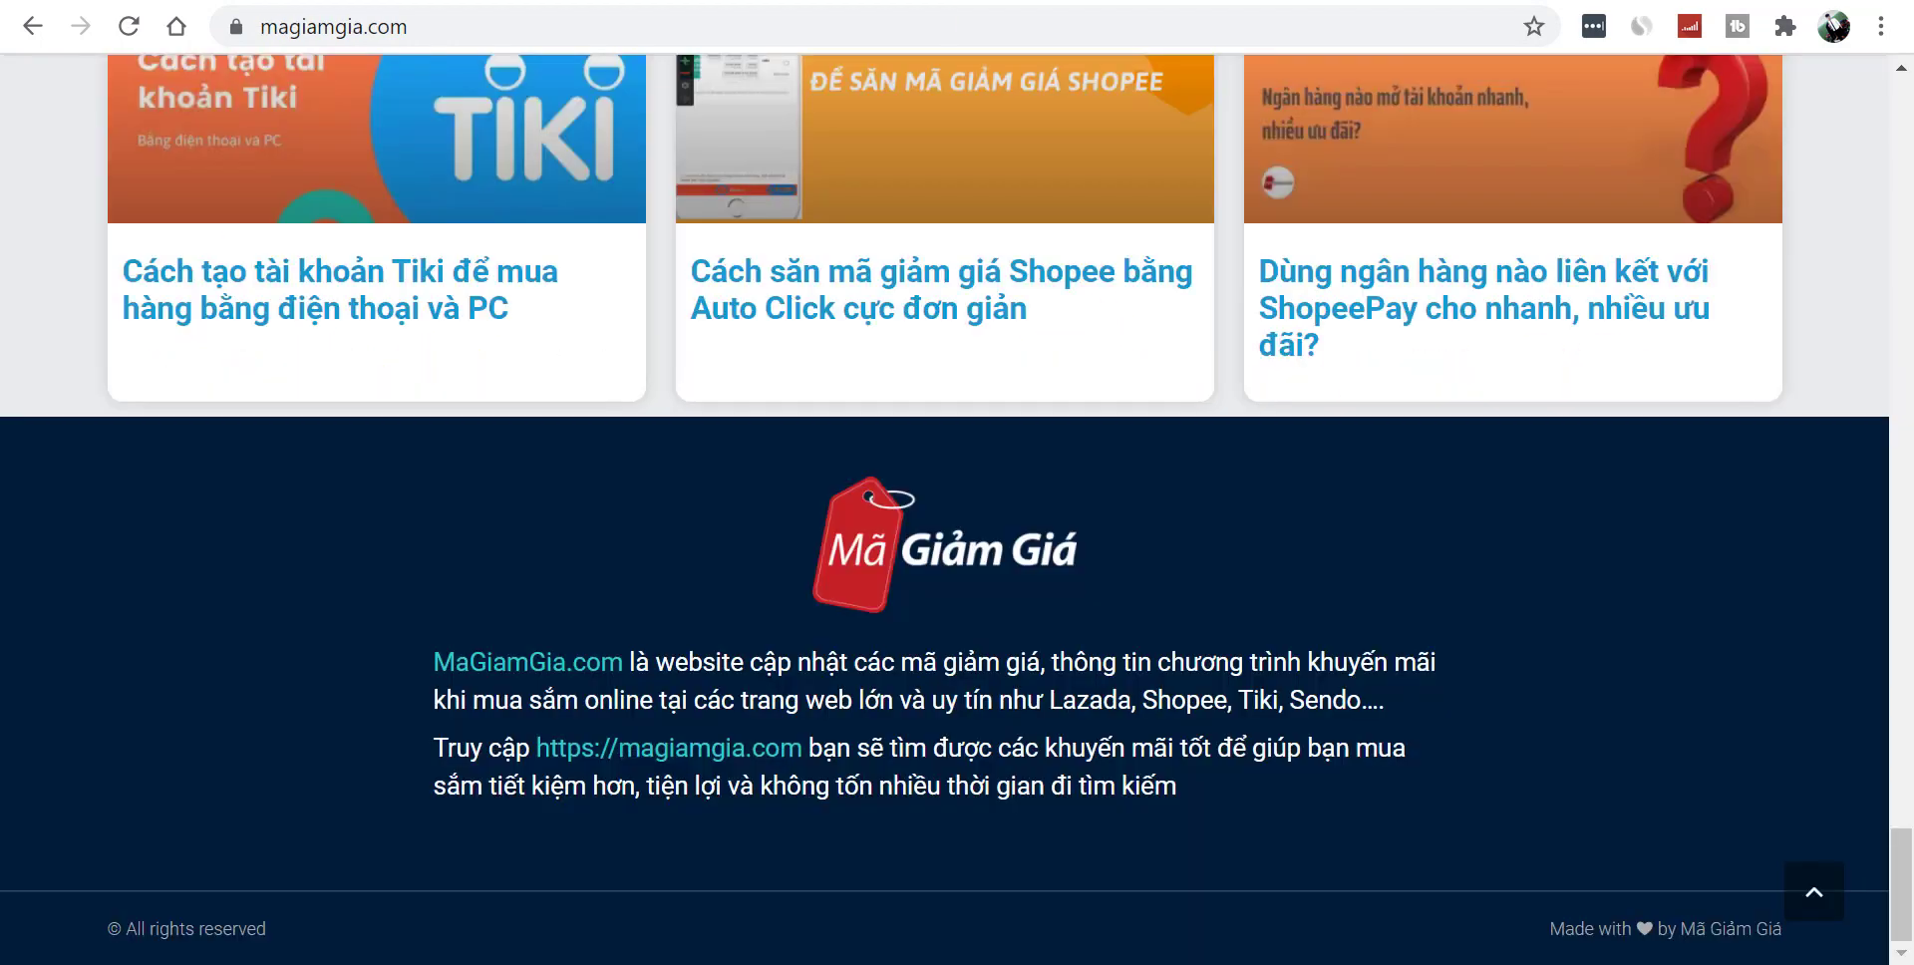
scroll(1893, 256, "up", 10)
left_click_drag(1909, 676, 1337, 85)
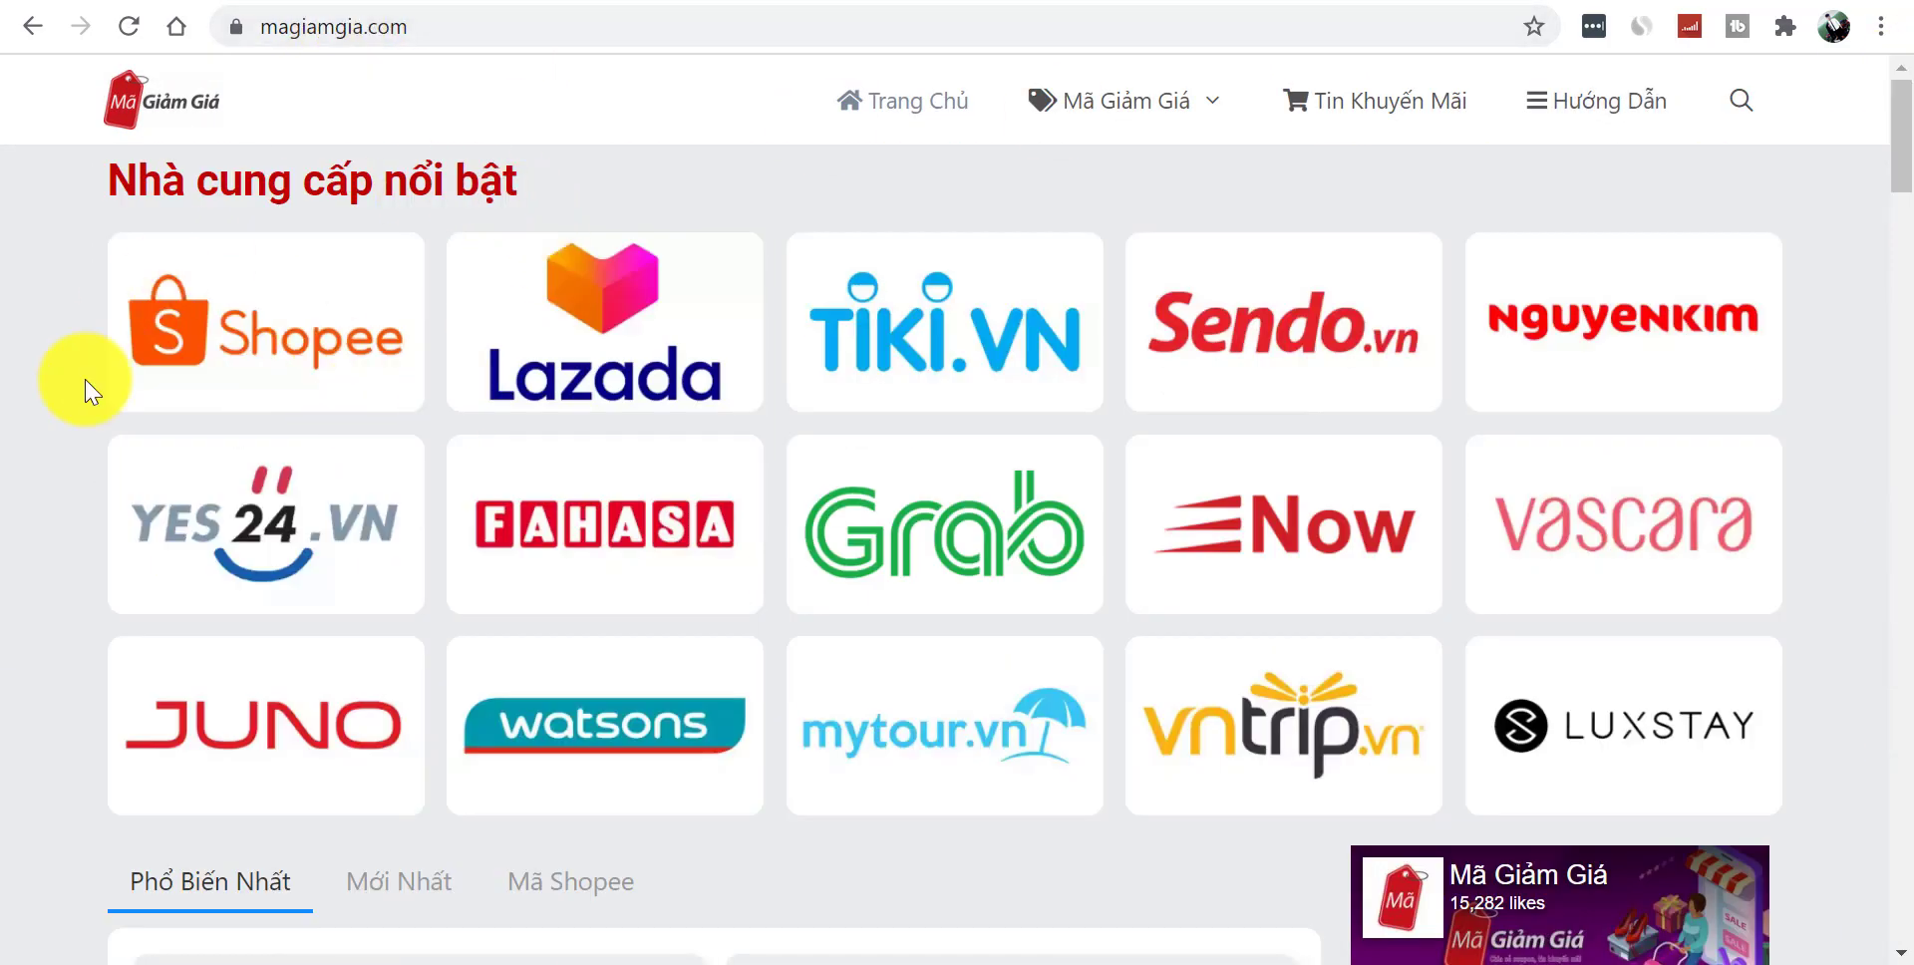
mouse_move(1904, 140)
left_mouse_down()
mouse_move(1887, 170)
mouse_move(1911, 122)
left_mouse_up()
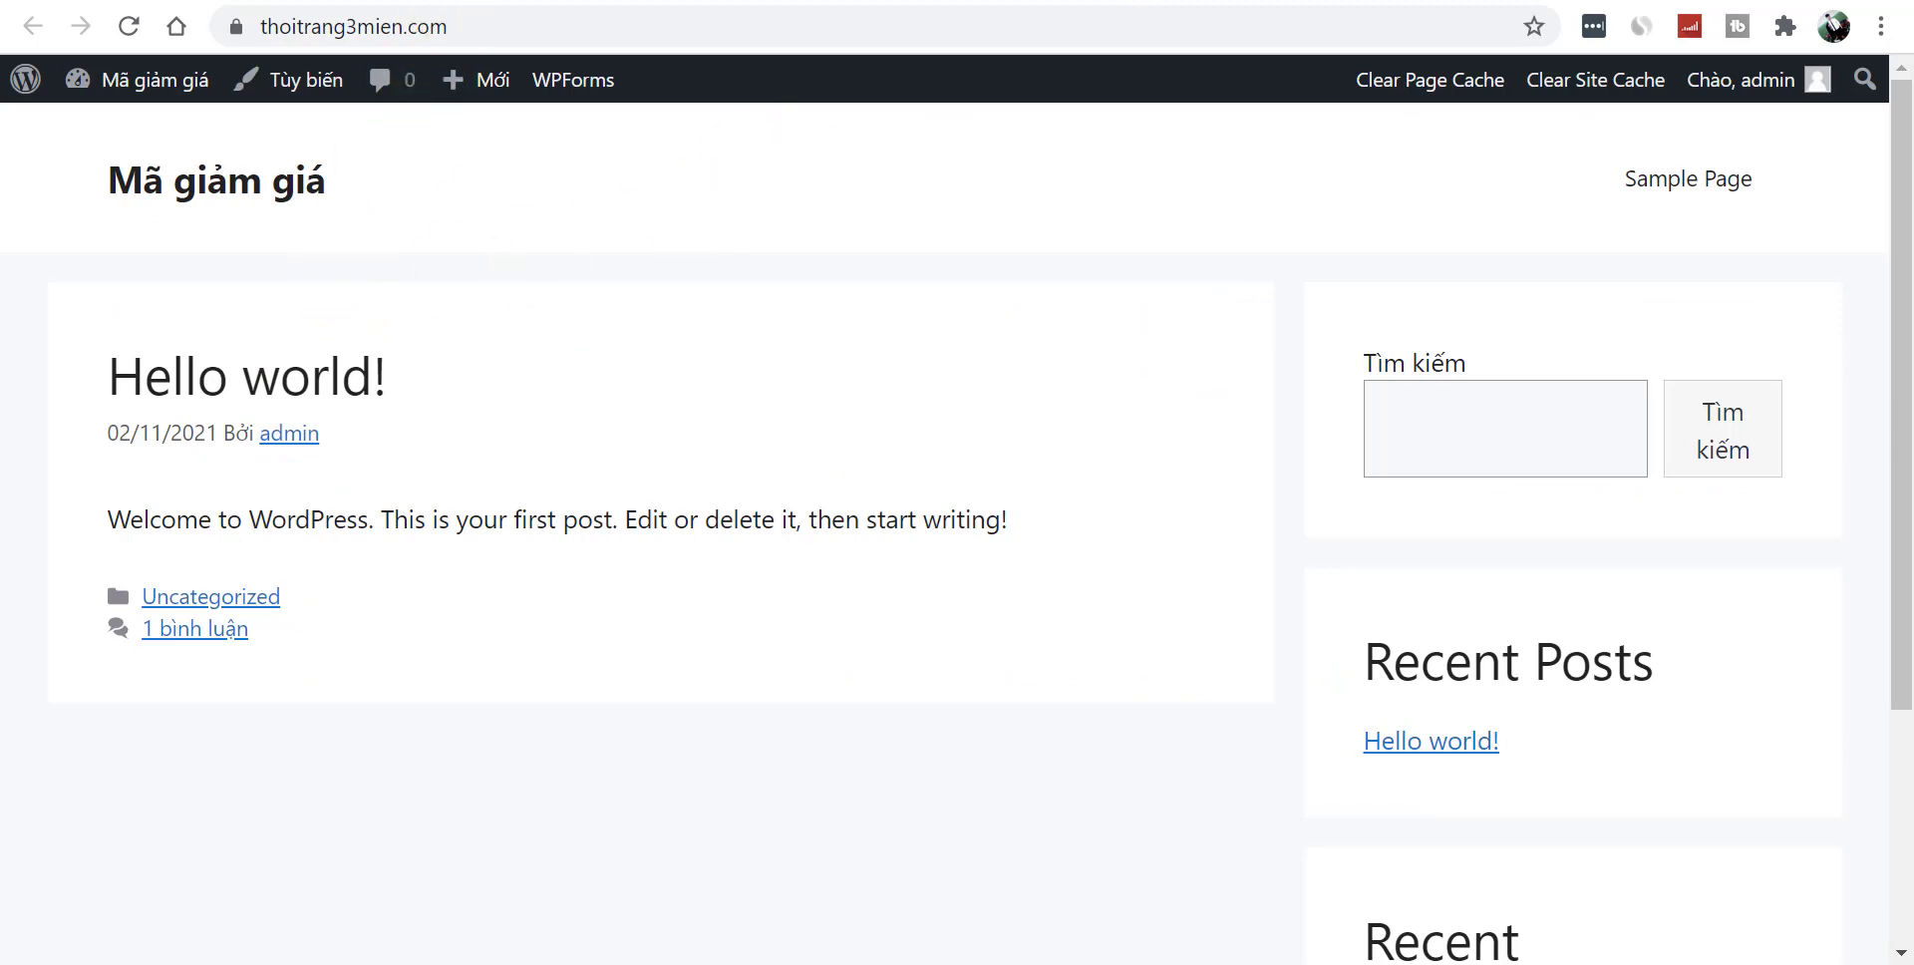
- Reload the front page with F5 and bring up the admin bar's site-name menu
key("F5")
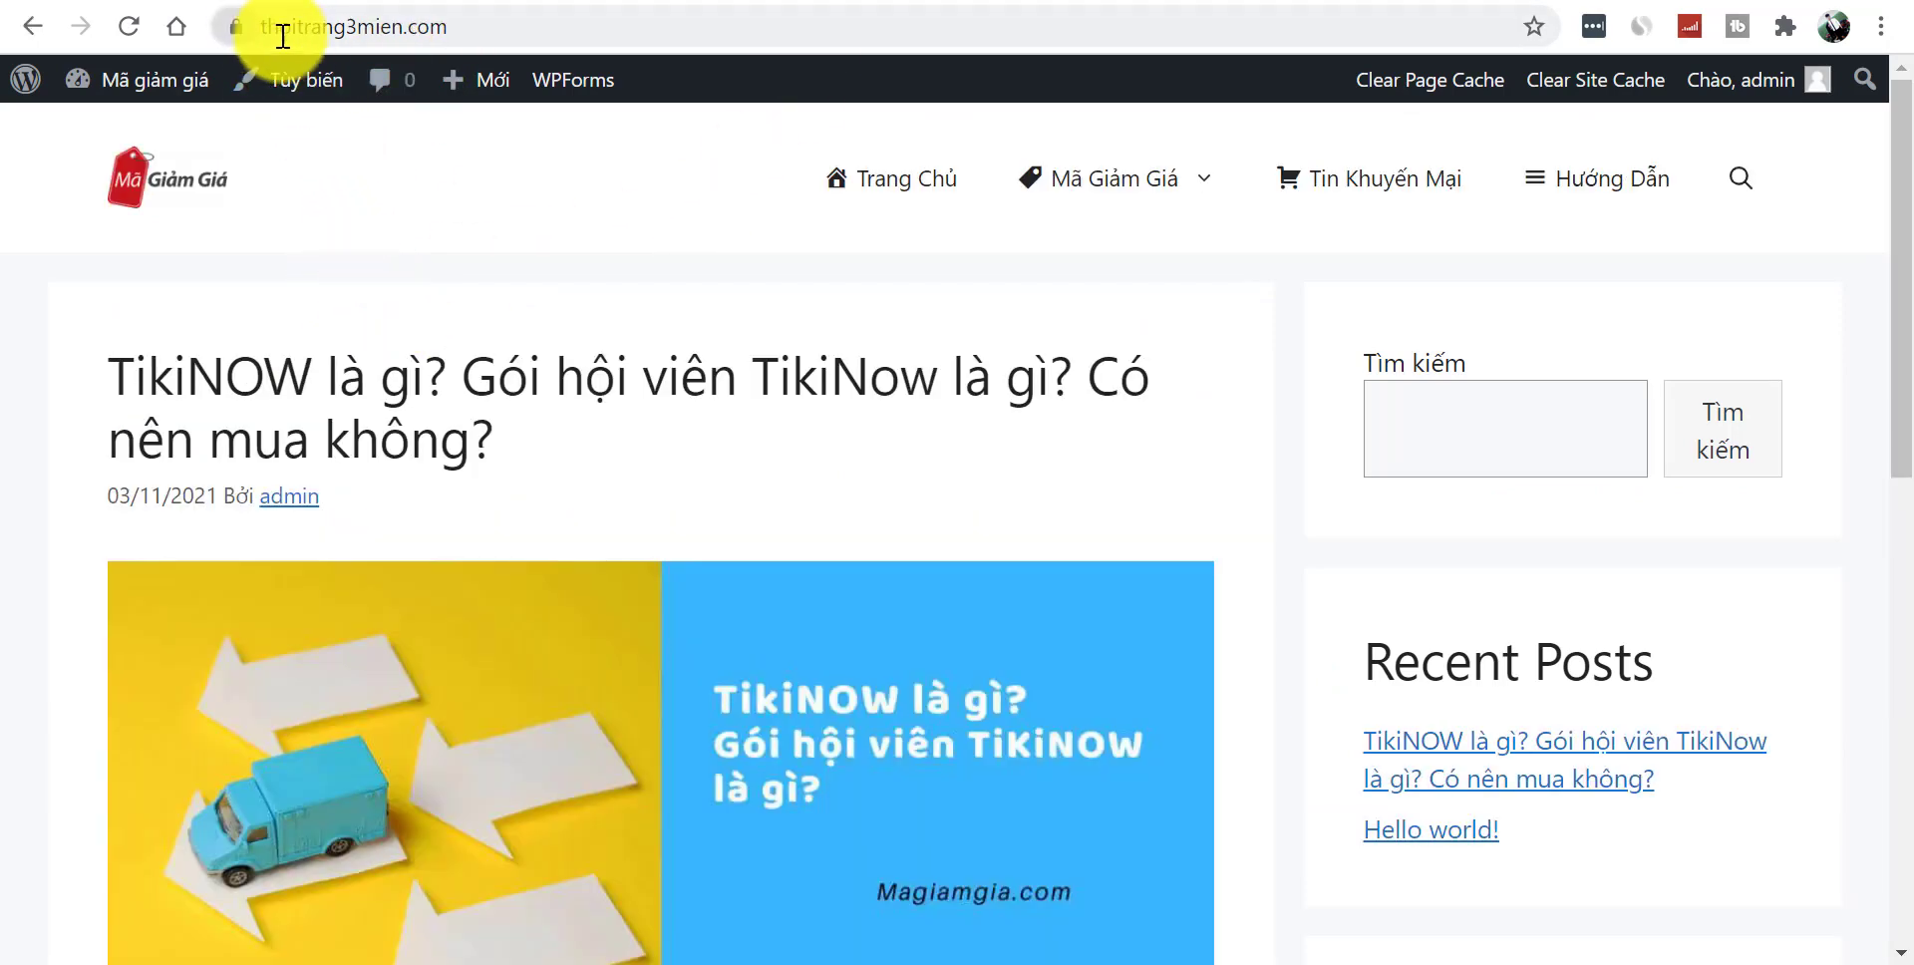
mouse_move(495, 92)
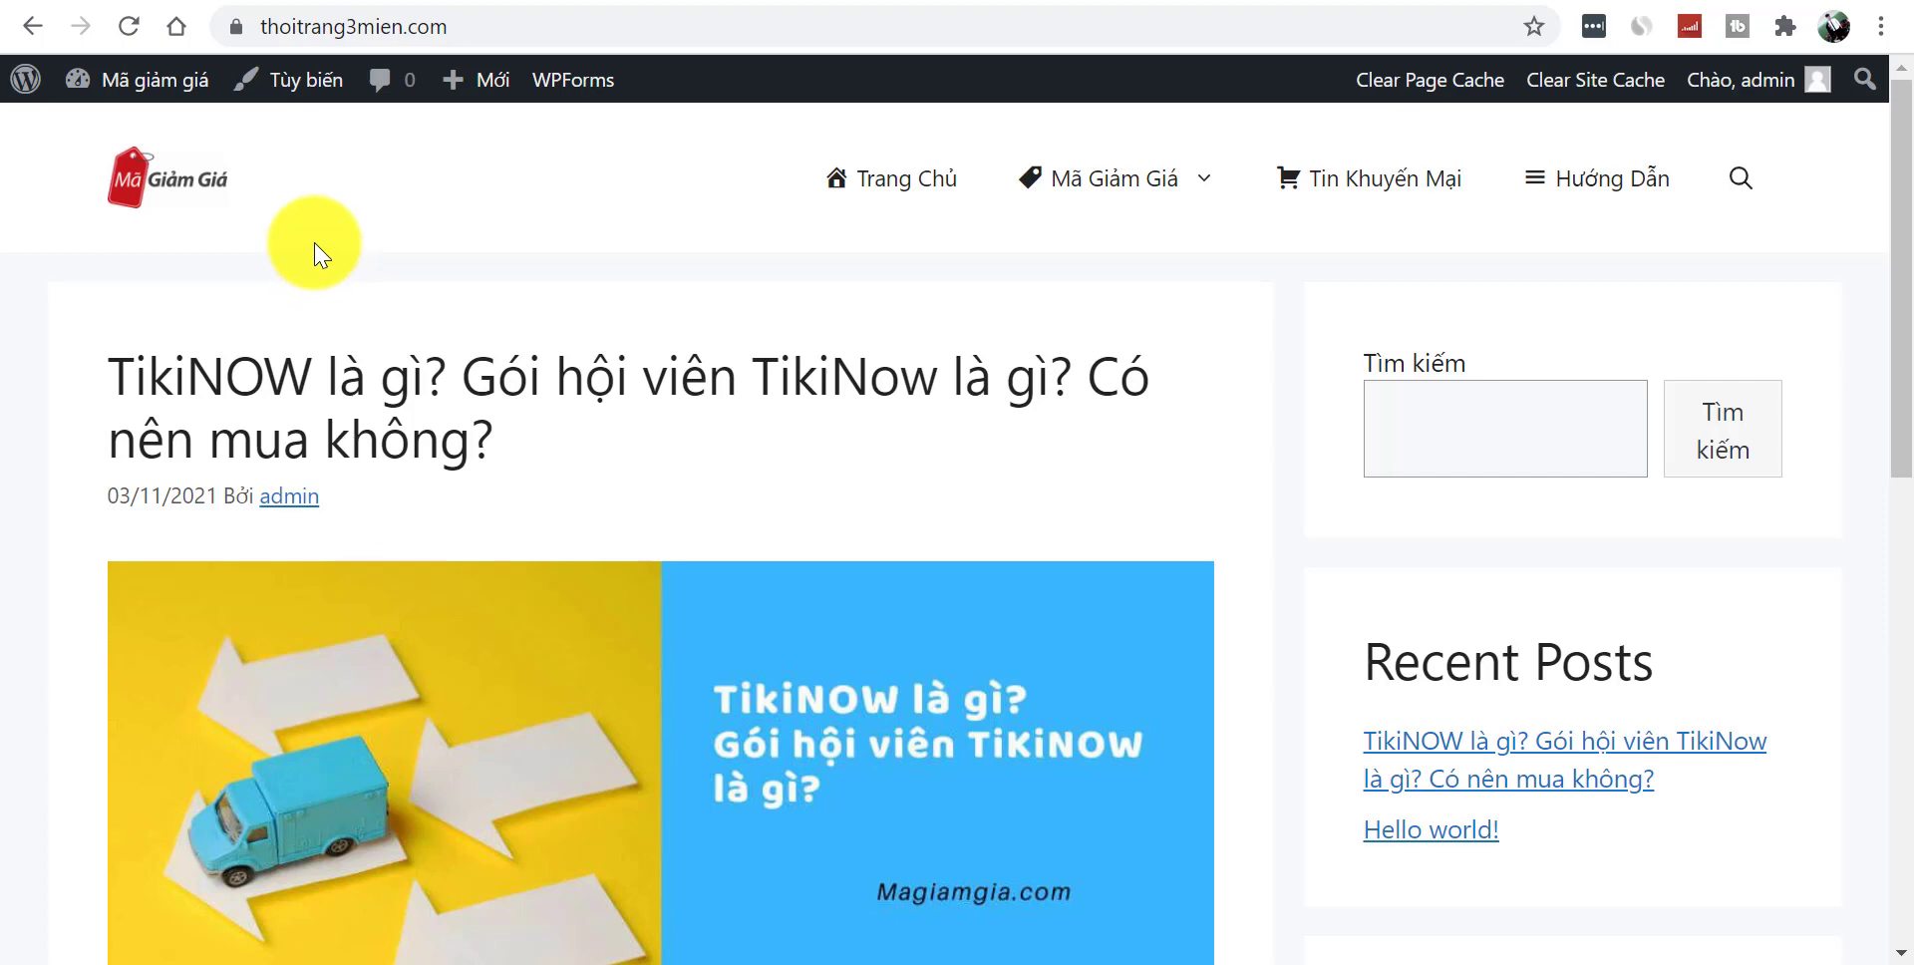
mouse_move(152, 83)
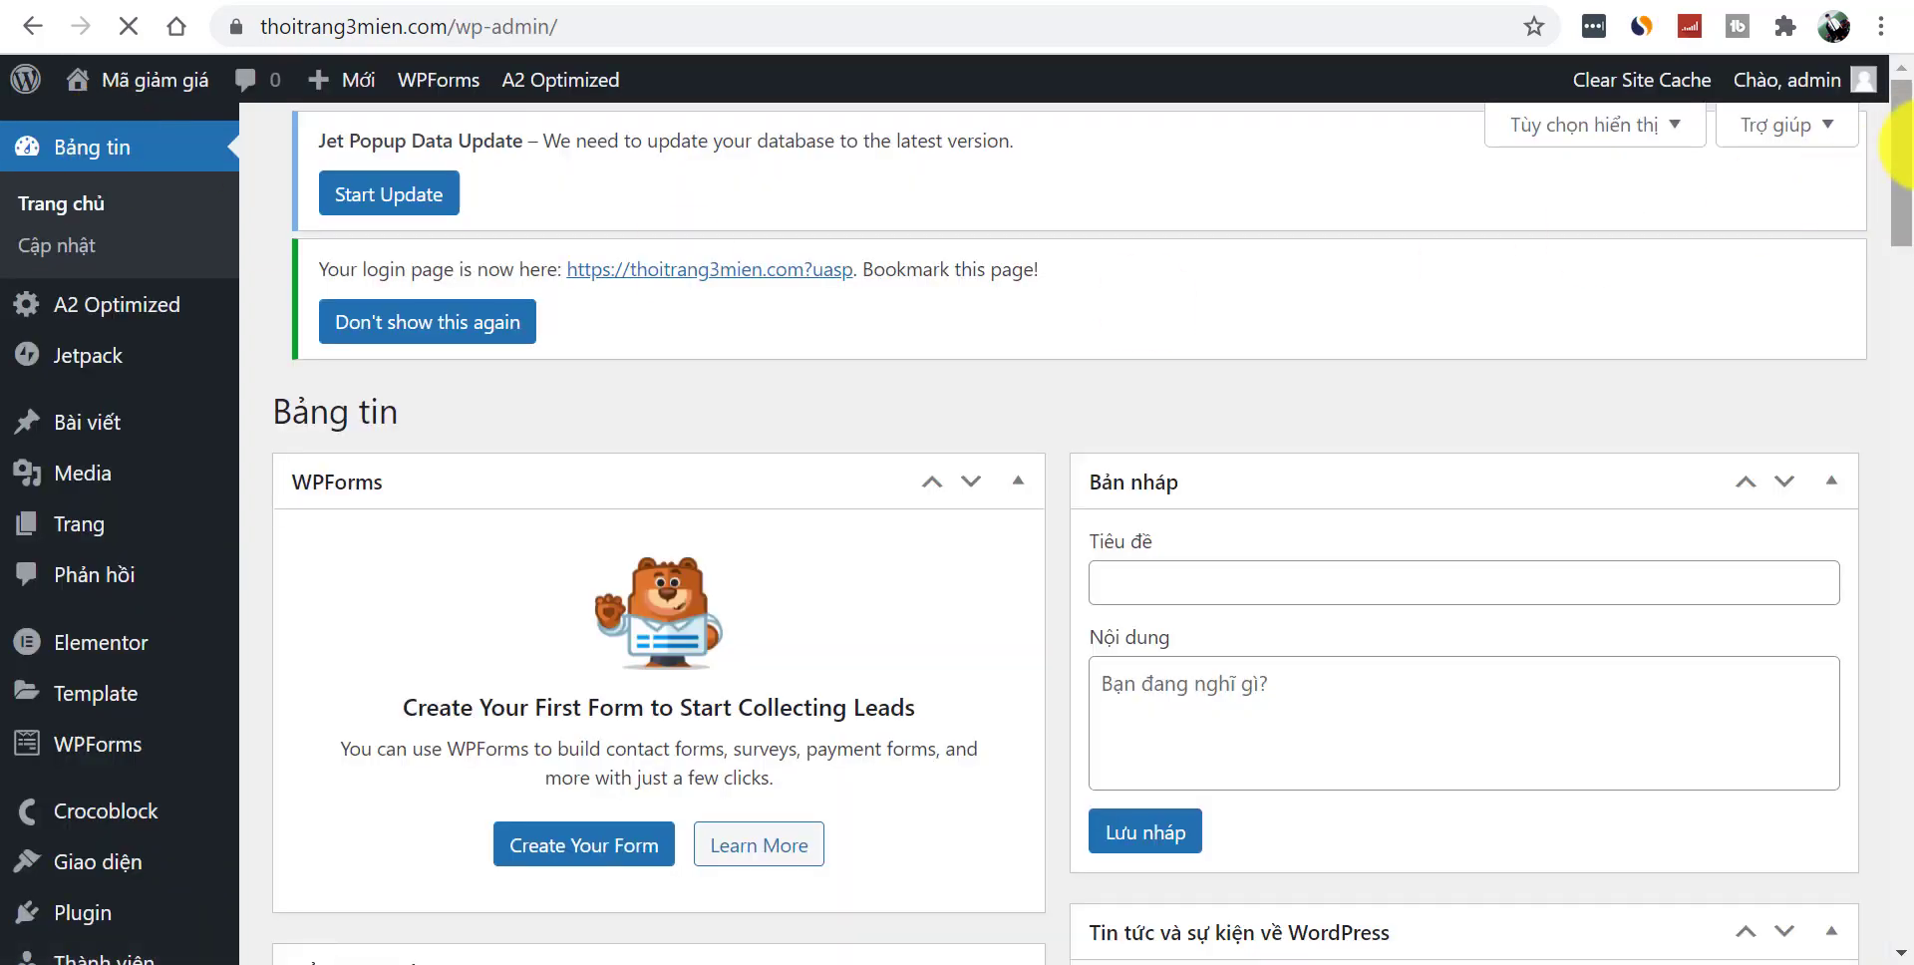
- In Cài đặt › Đọc choose Một trang tĩnh with Trang Chủ, save, and view the site
mouse_move(1897, 129)
left_mouse_down()
mouse_move(1885, 598)
mouse_move(739, 773)
left_mouse_up()
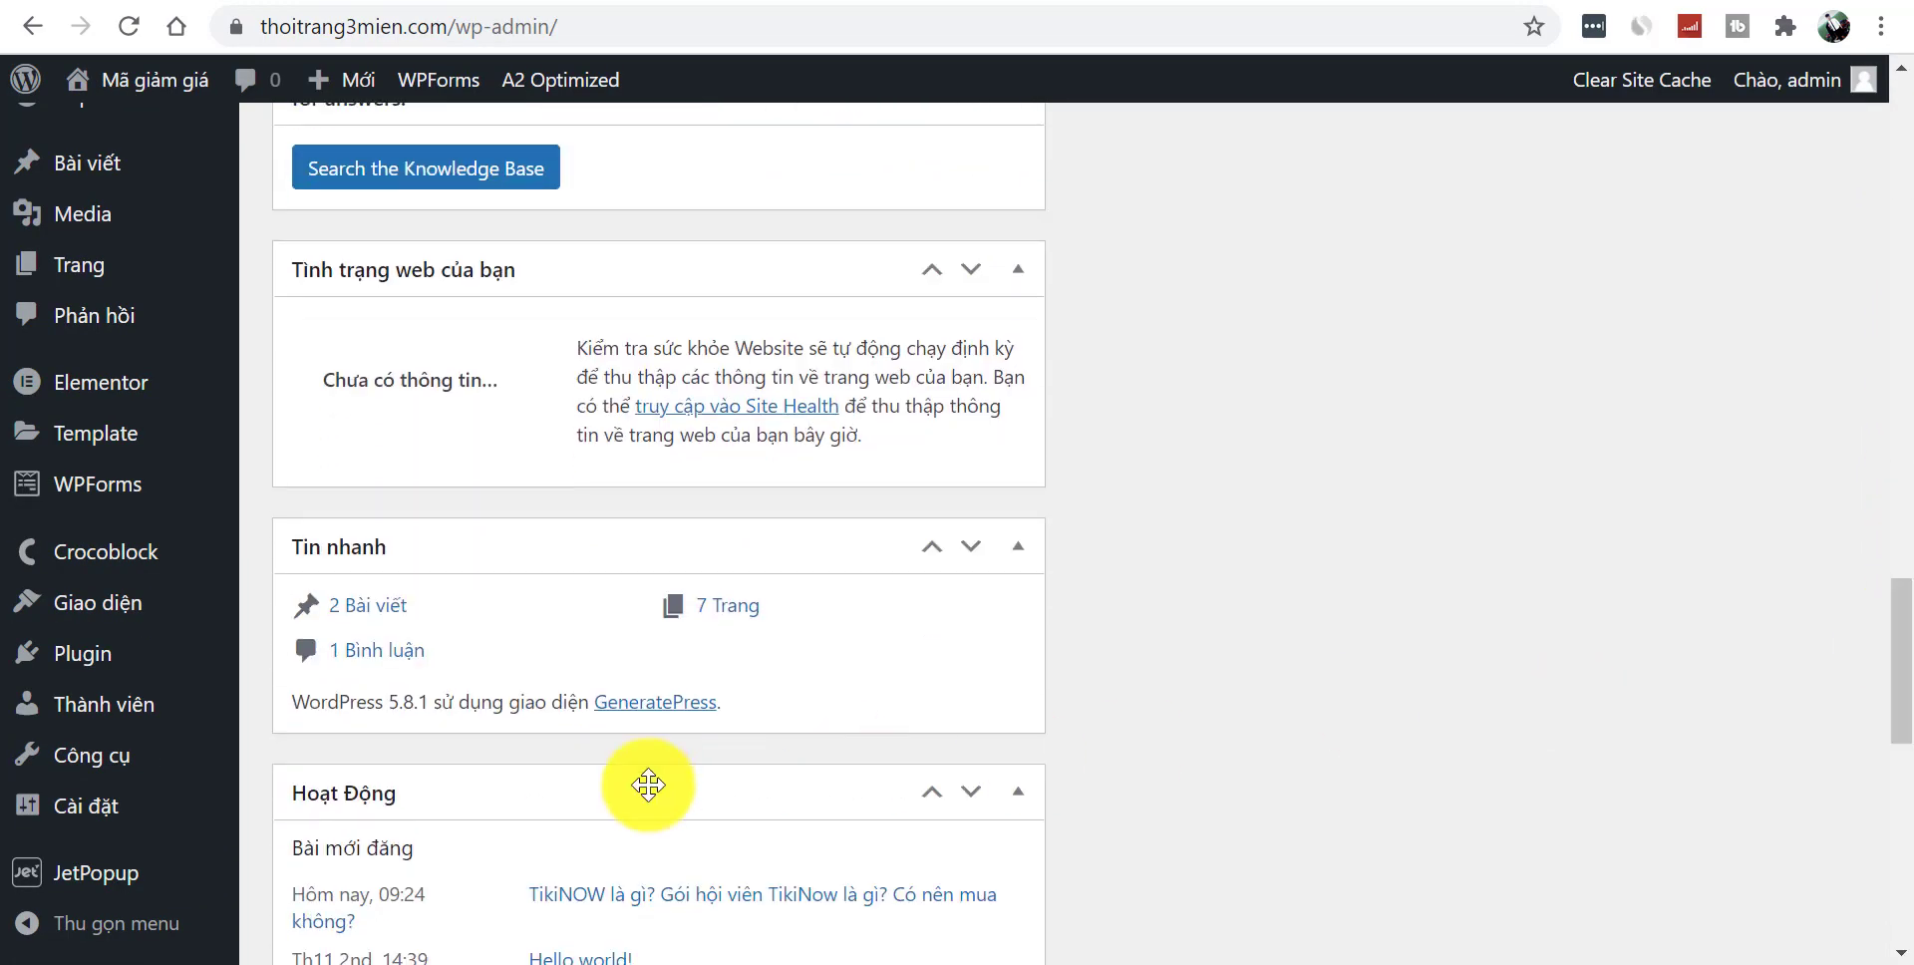
mouse_move(104, 812)
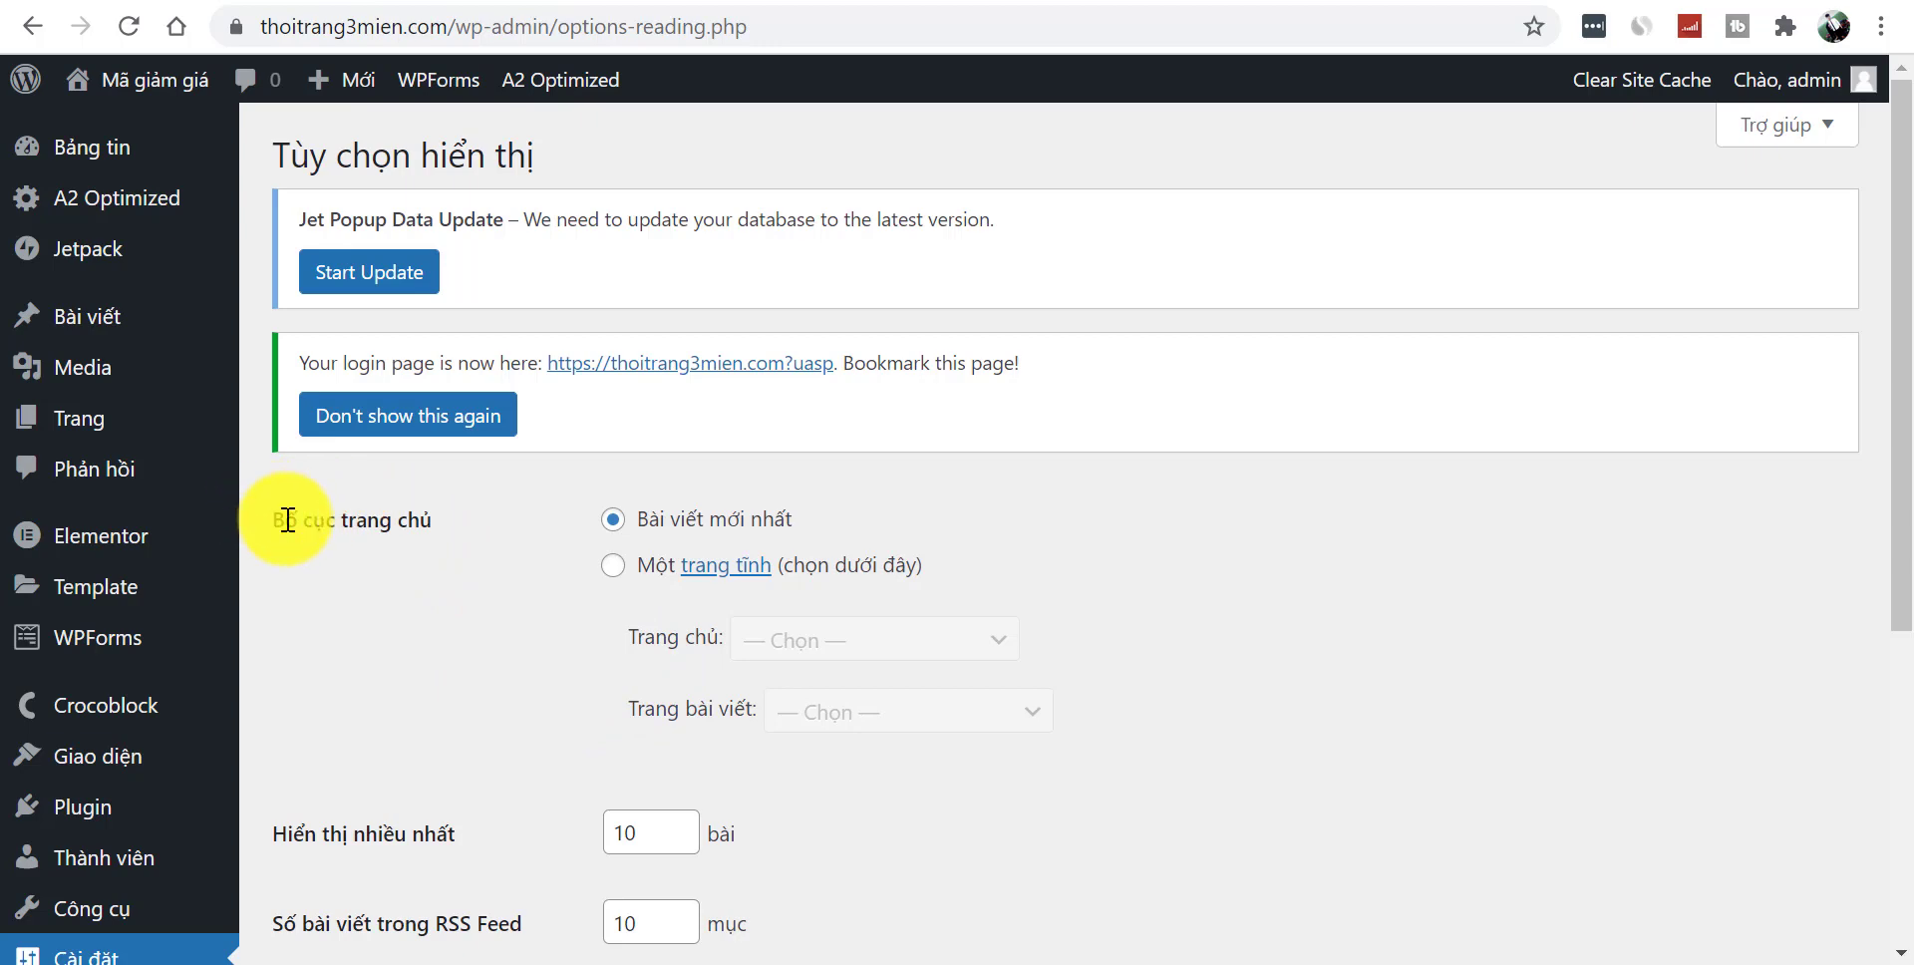
left_click(613, 565)
left_click(836, 649)
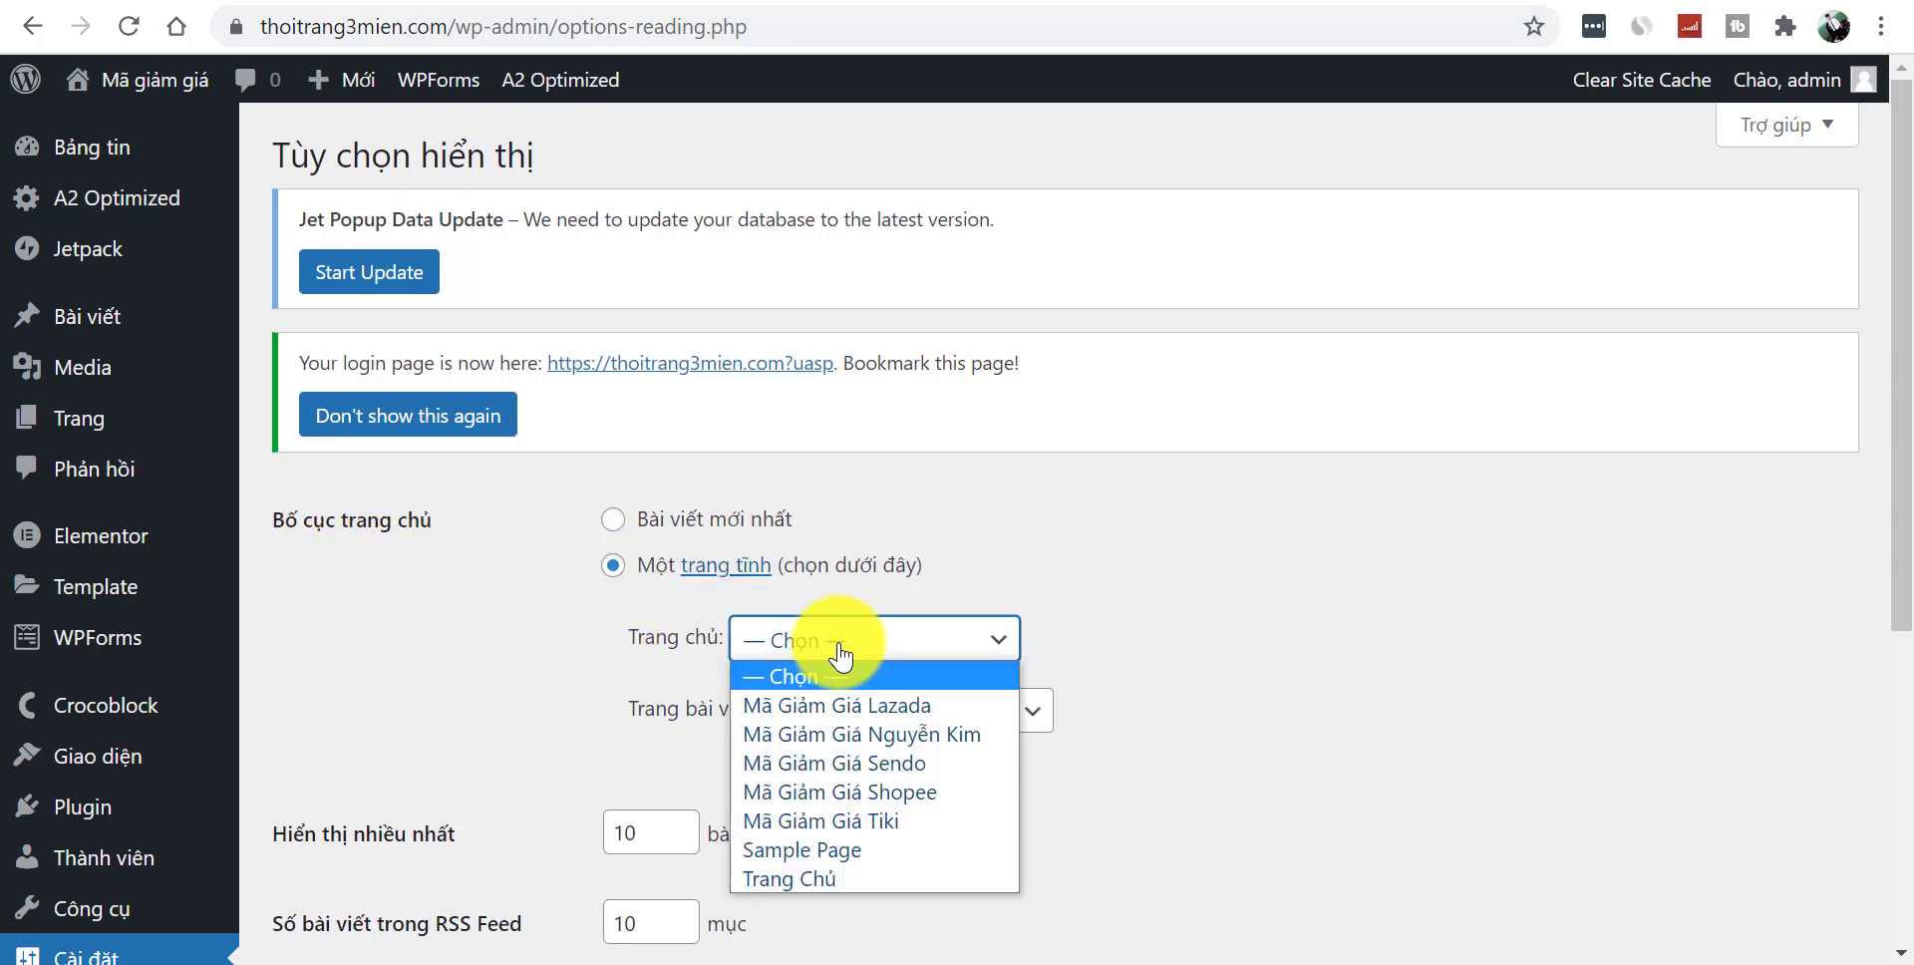
left_click(890, 899)
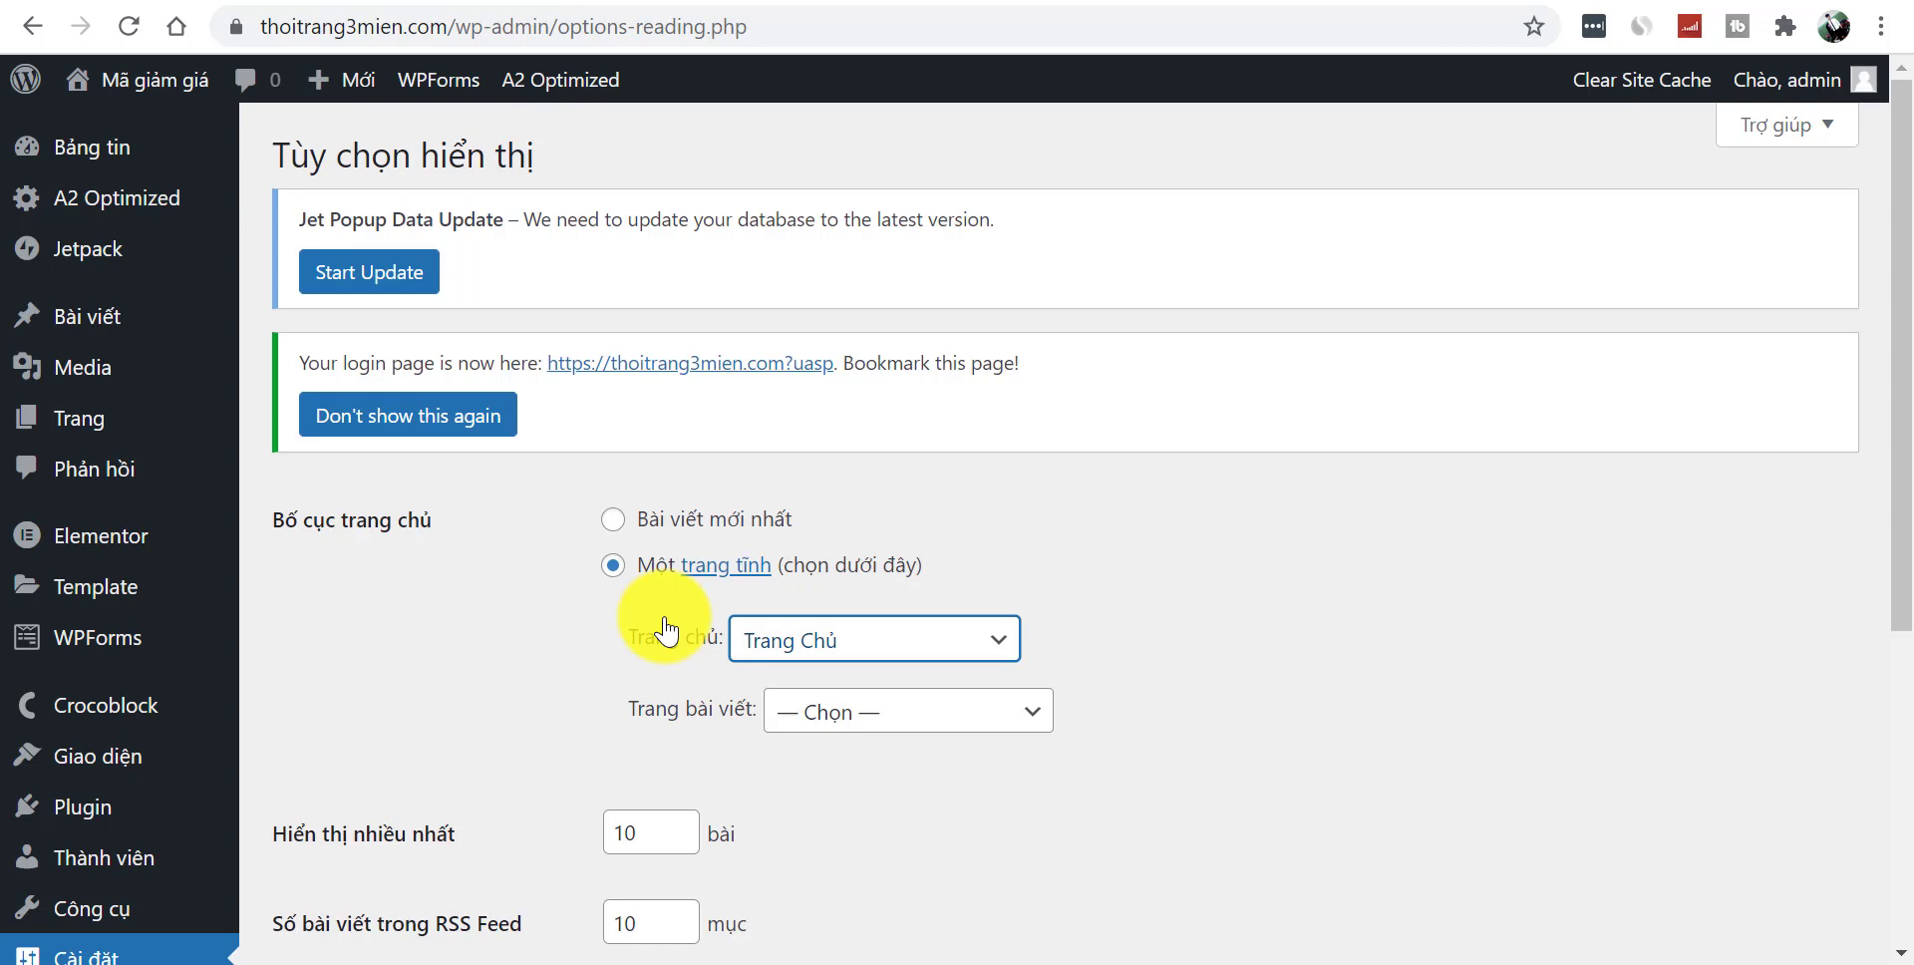
left_click_drag(1903, 468, 1894, 778)
left_click(329, 803)
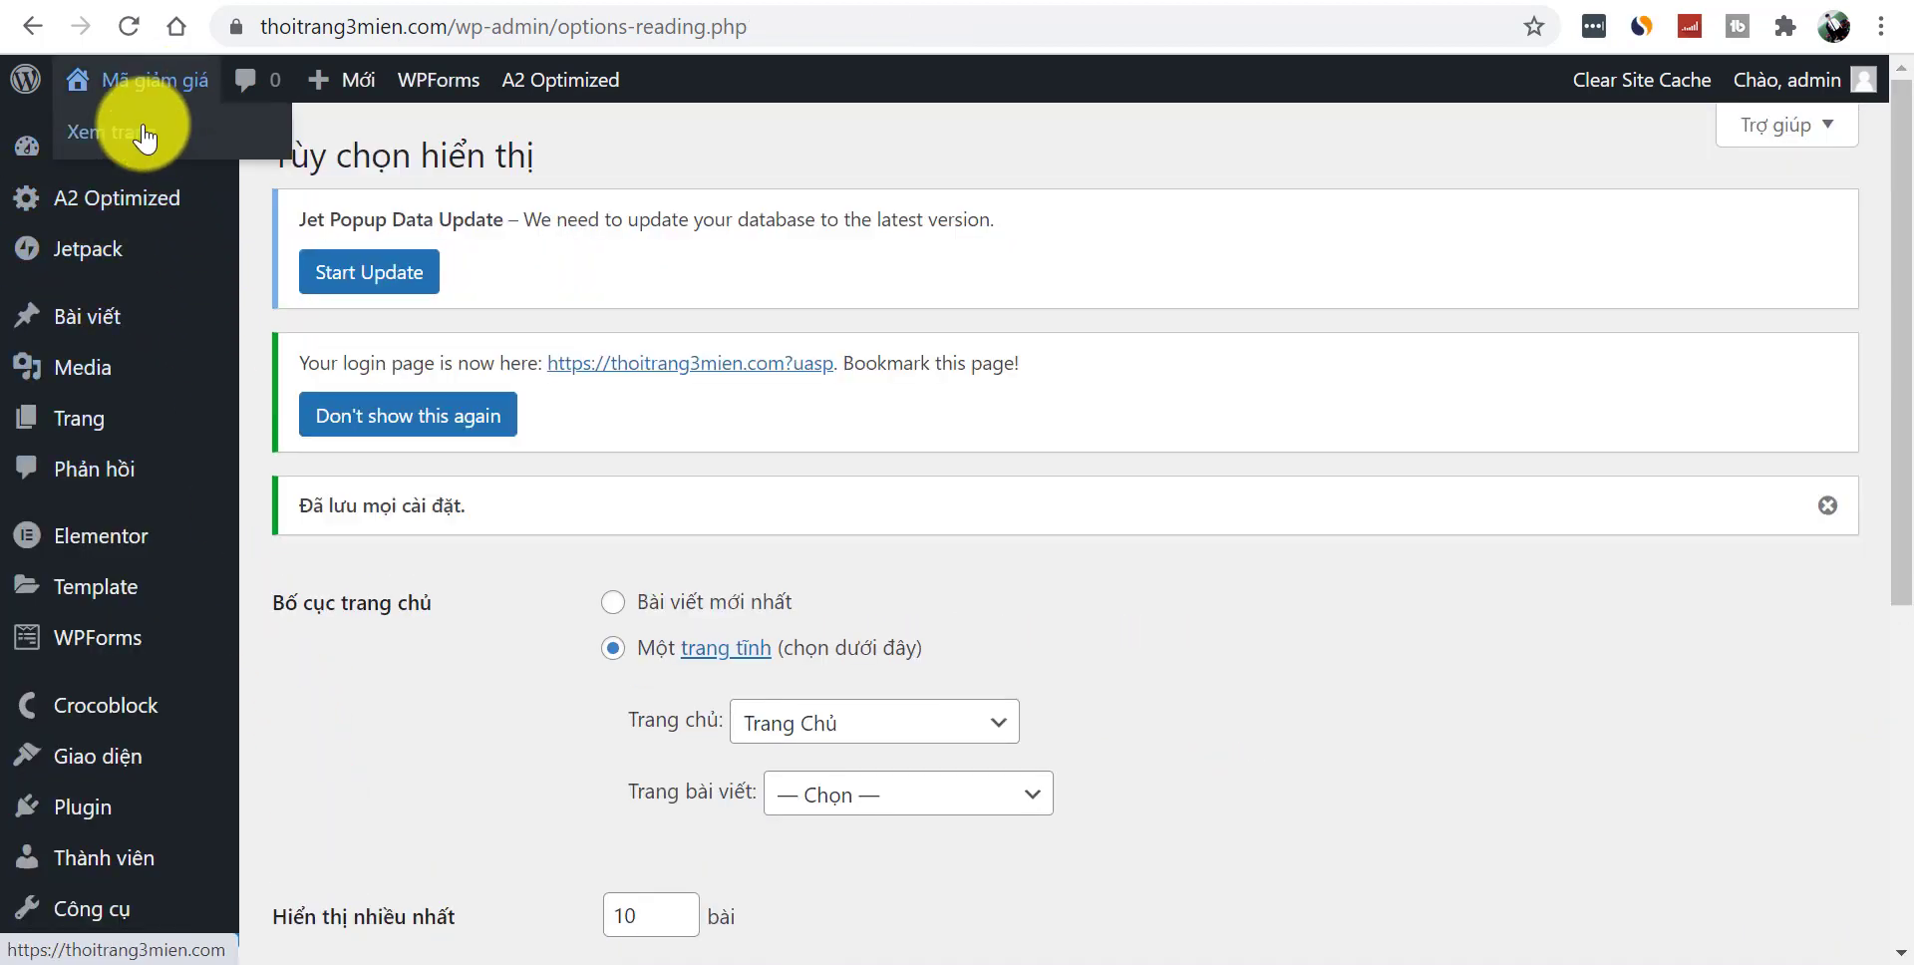
left_click(154, 79)
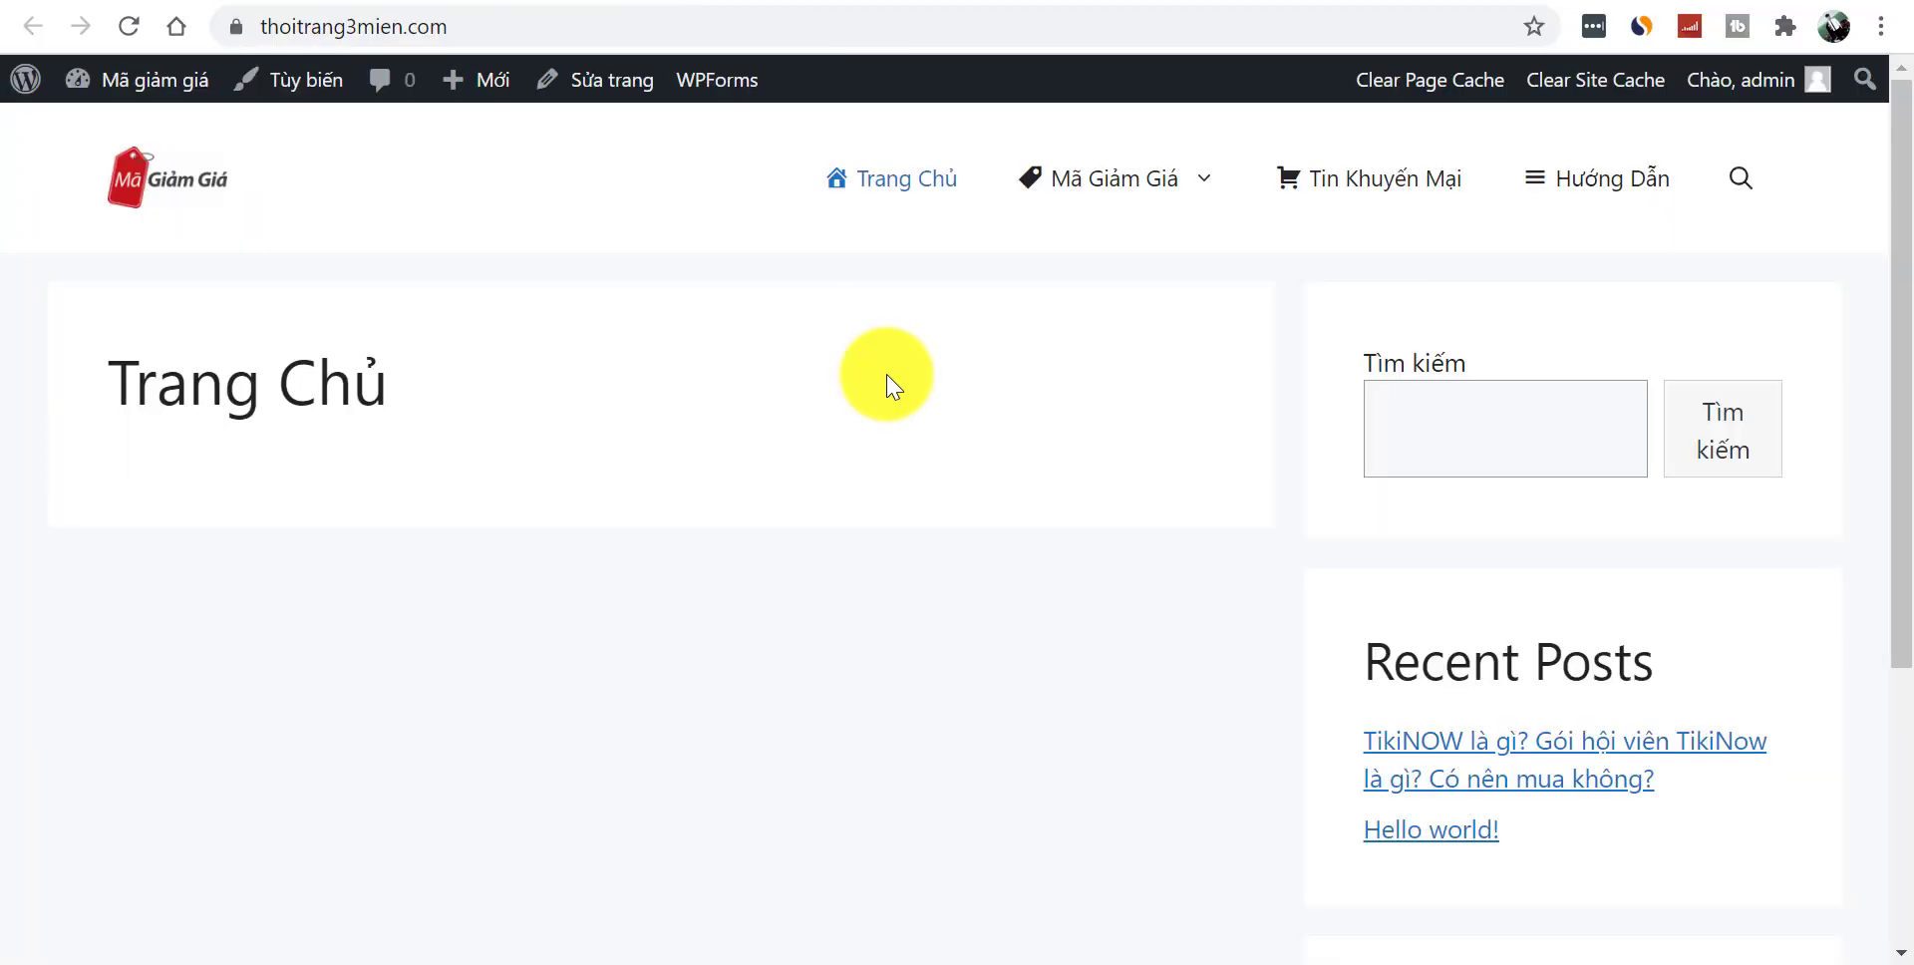
- Select the 'Trang Chủ' page title on the new front page and scroll down
left_click_drag(148, 385, 483, 415)
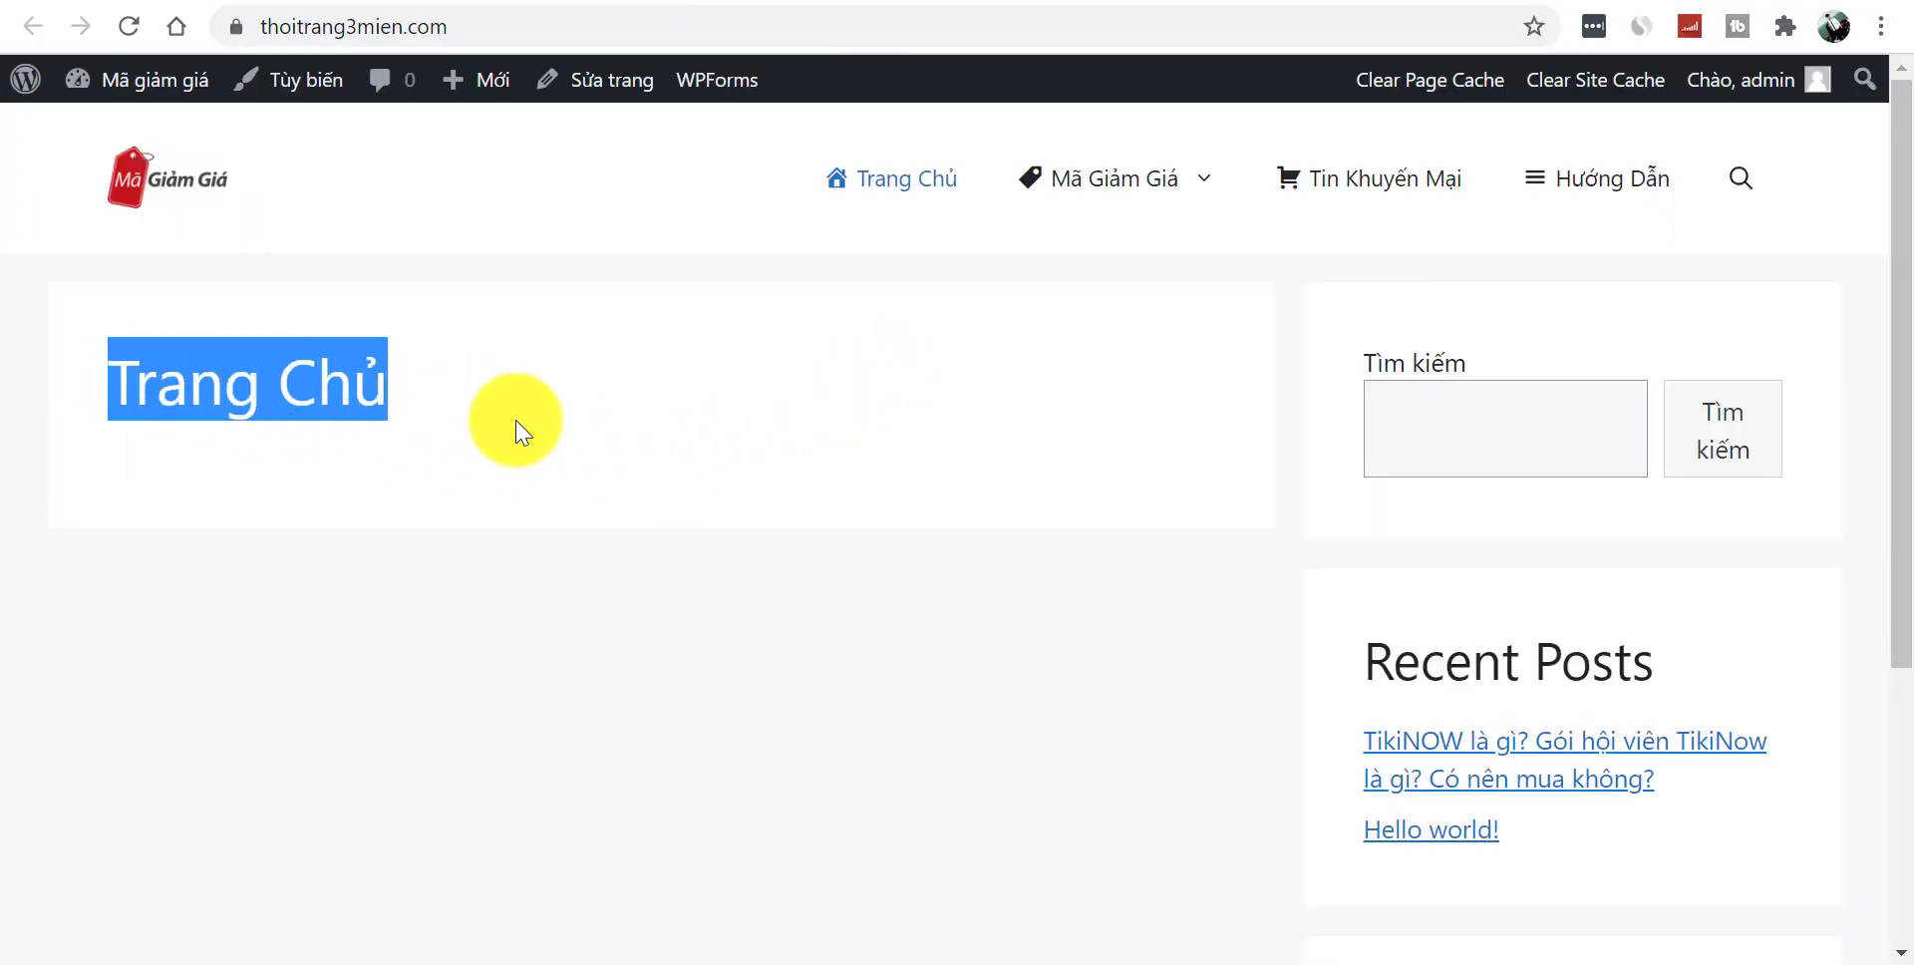
left_click(643, 426)
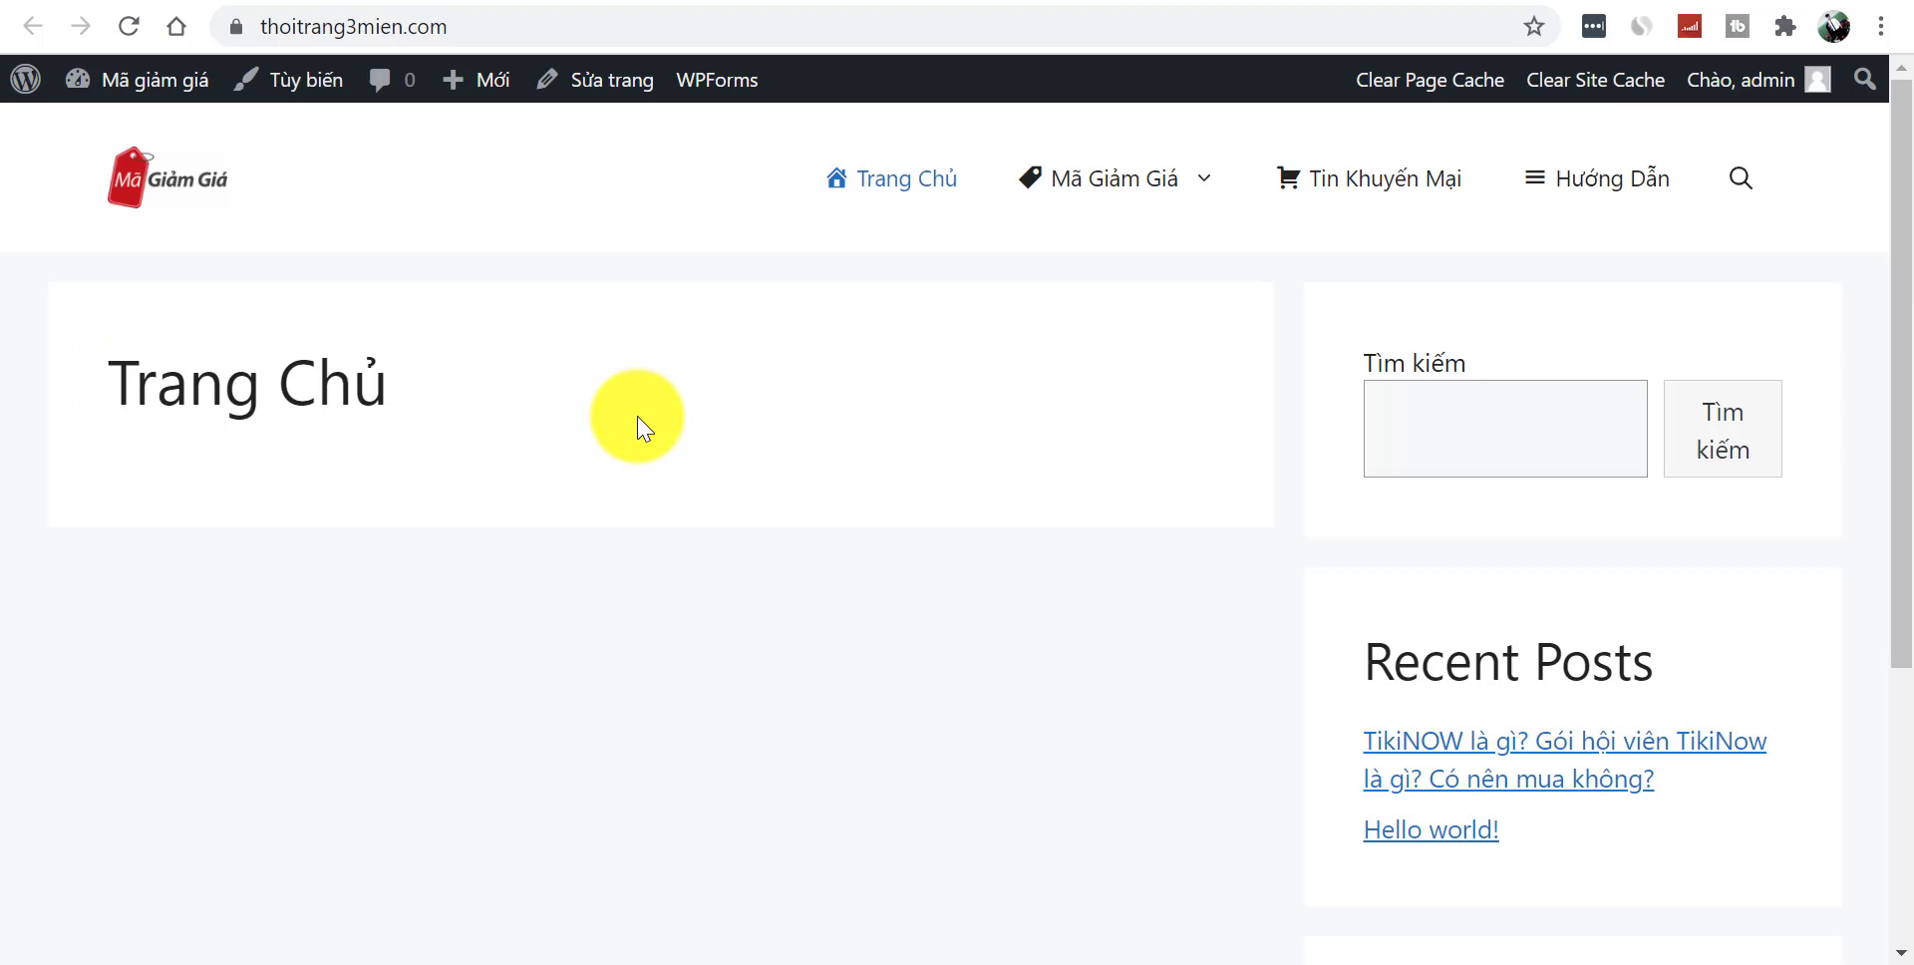
left_click_drag(94, 385, 481, 407)
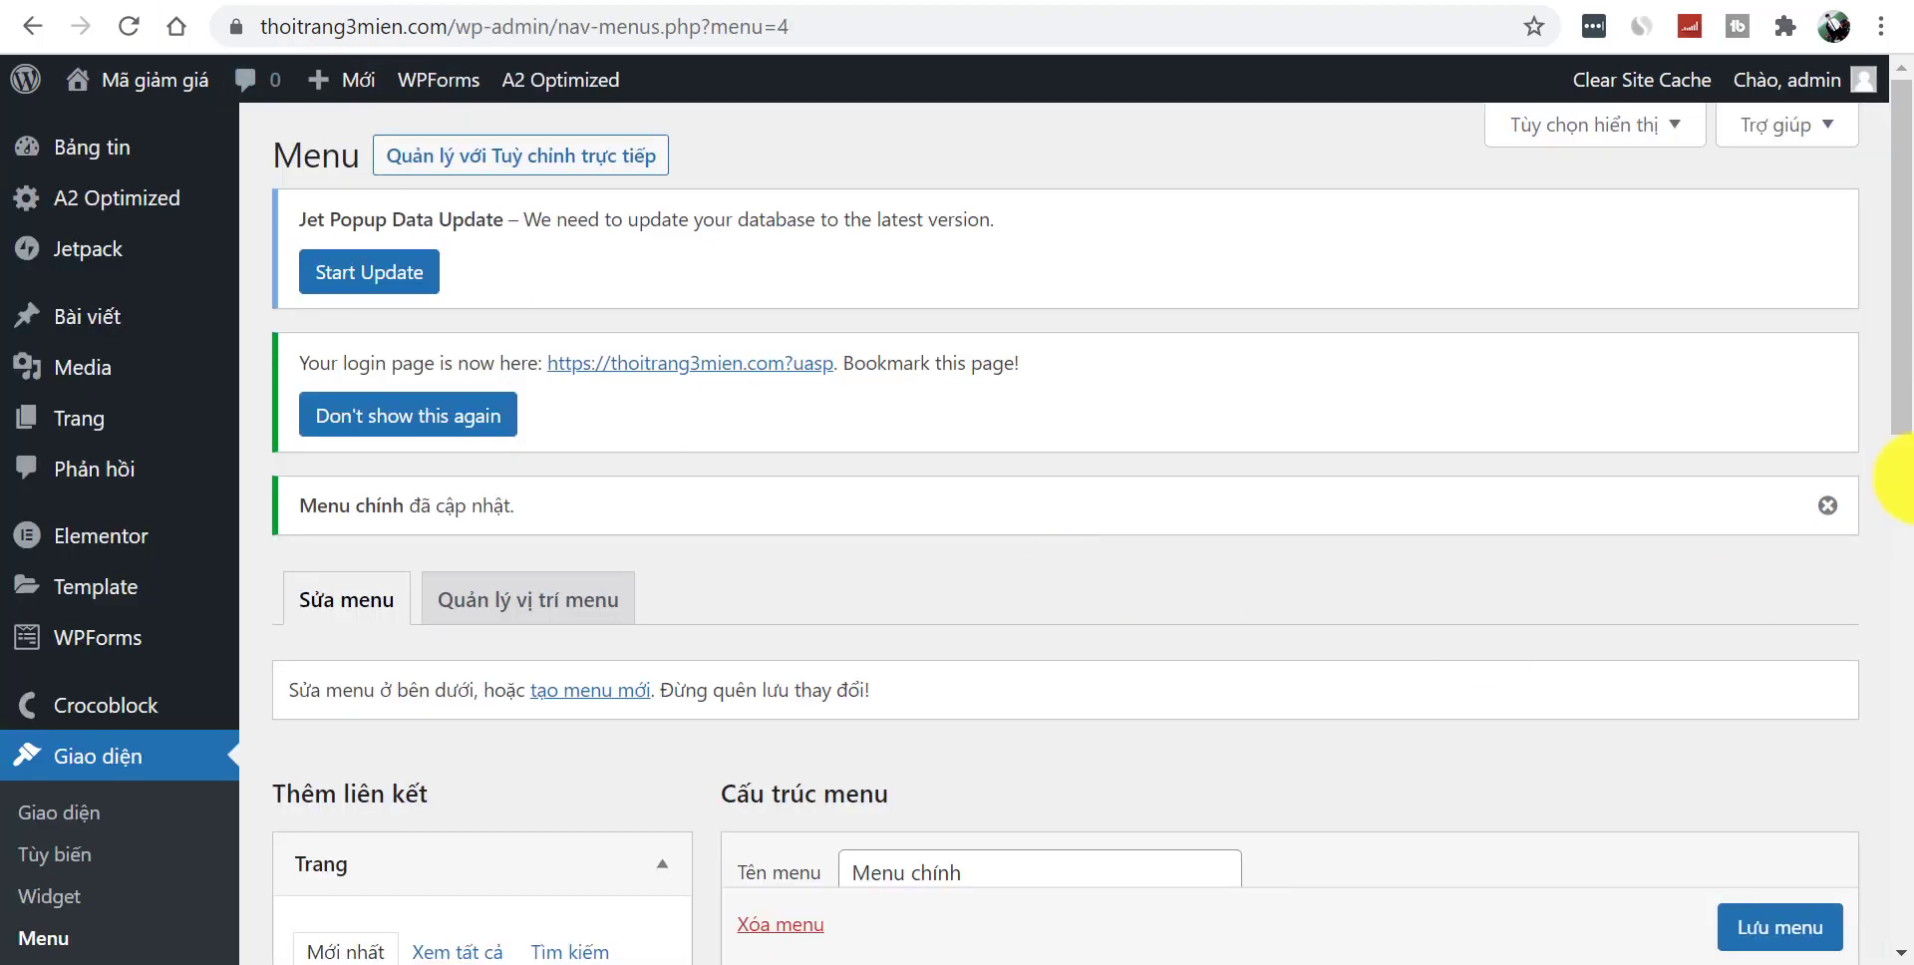
left_click_drag(1902, 404, 1899, 610)
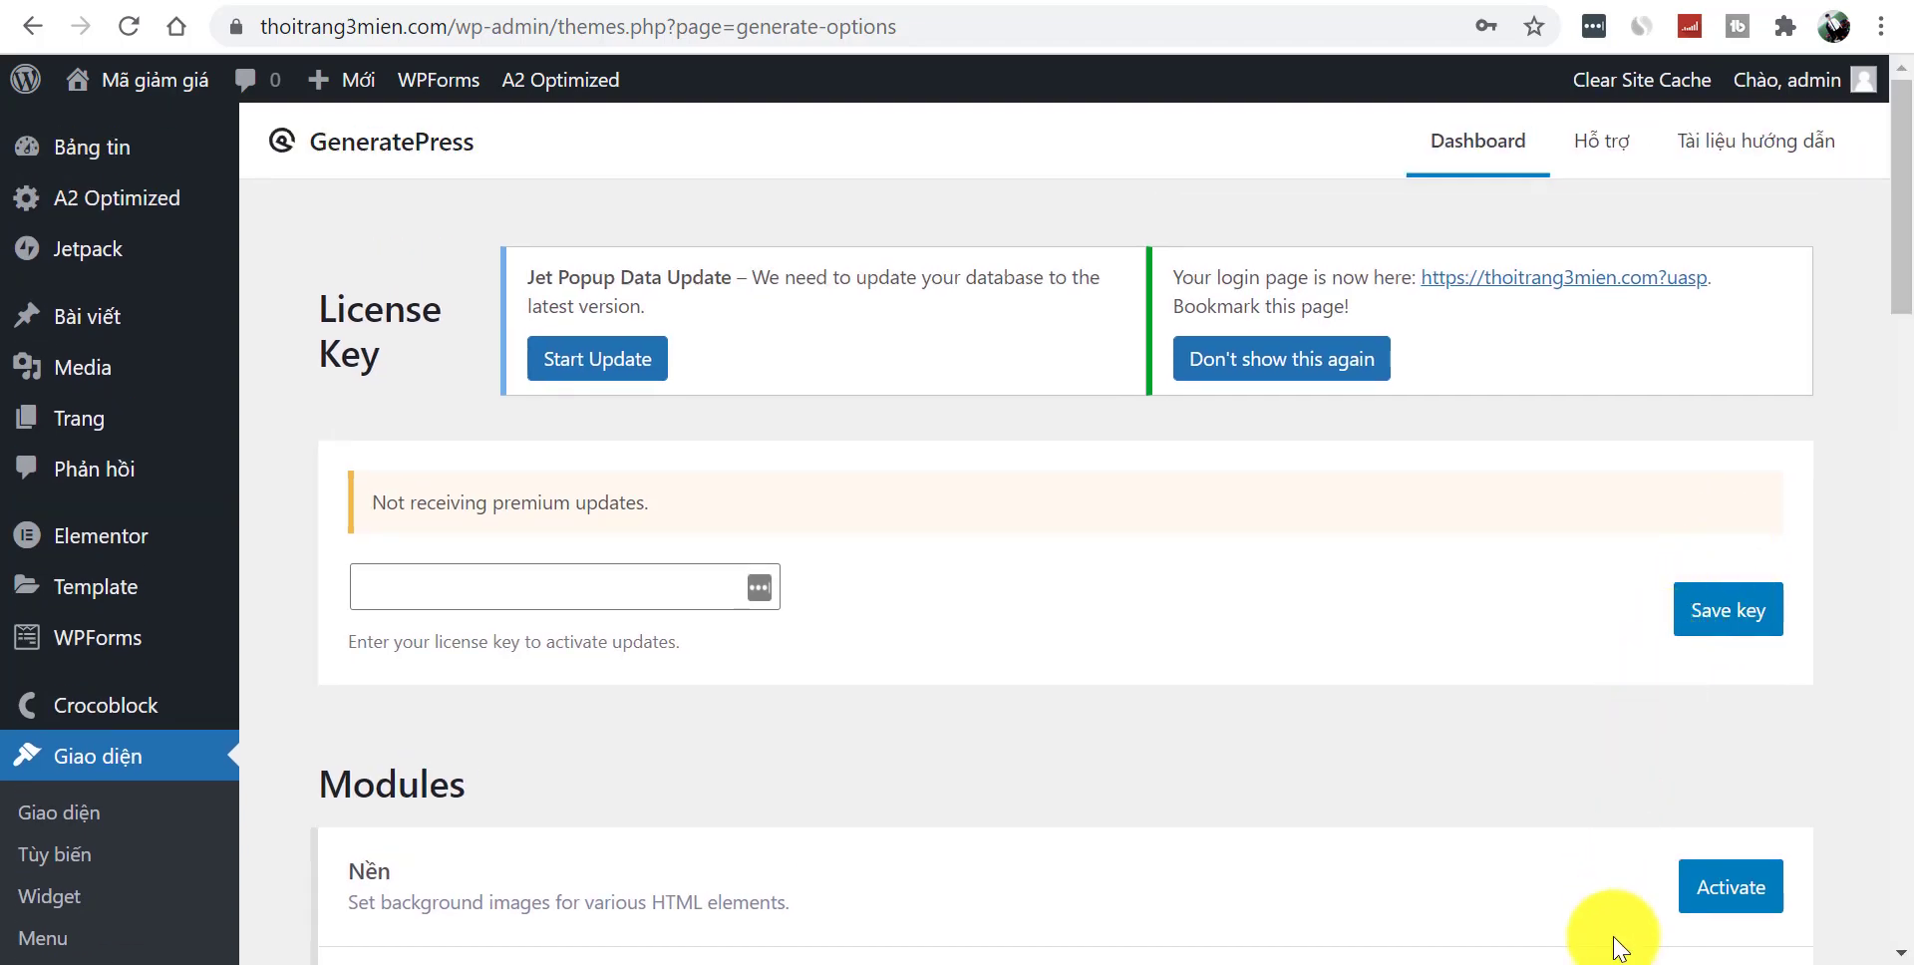
- Scroll through the GeneratePress modules, from Nền and Blog down to Khoảng cách and WooCommerce
scroll(1505, 684, "down", 2)
scroll(1495, 686, "up", 2)
scroll(1495, 698, "down", 1)
scroll(1505, 692, "up", 1)
scroll(1504, 684, "down", 4)
scroll(996, 559, "down", 1)
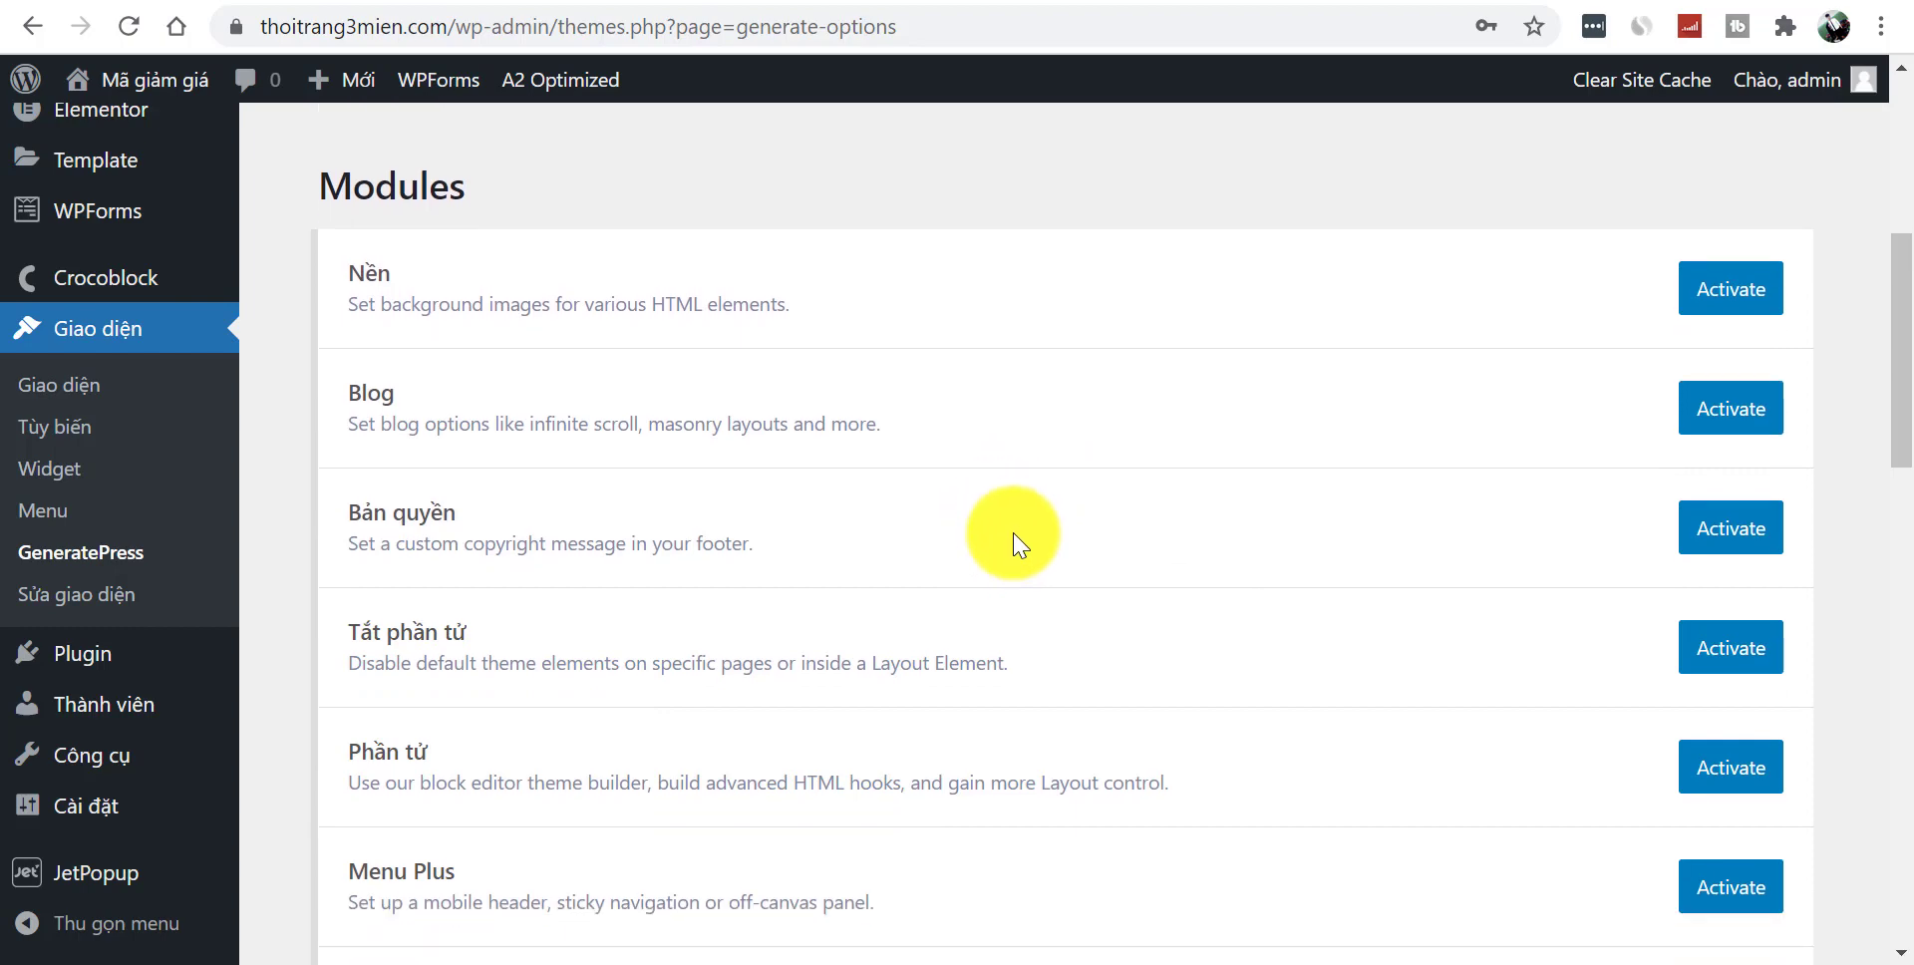
scroll(1013, 538, "down", 3)
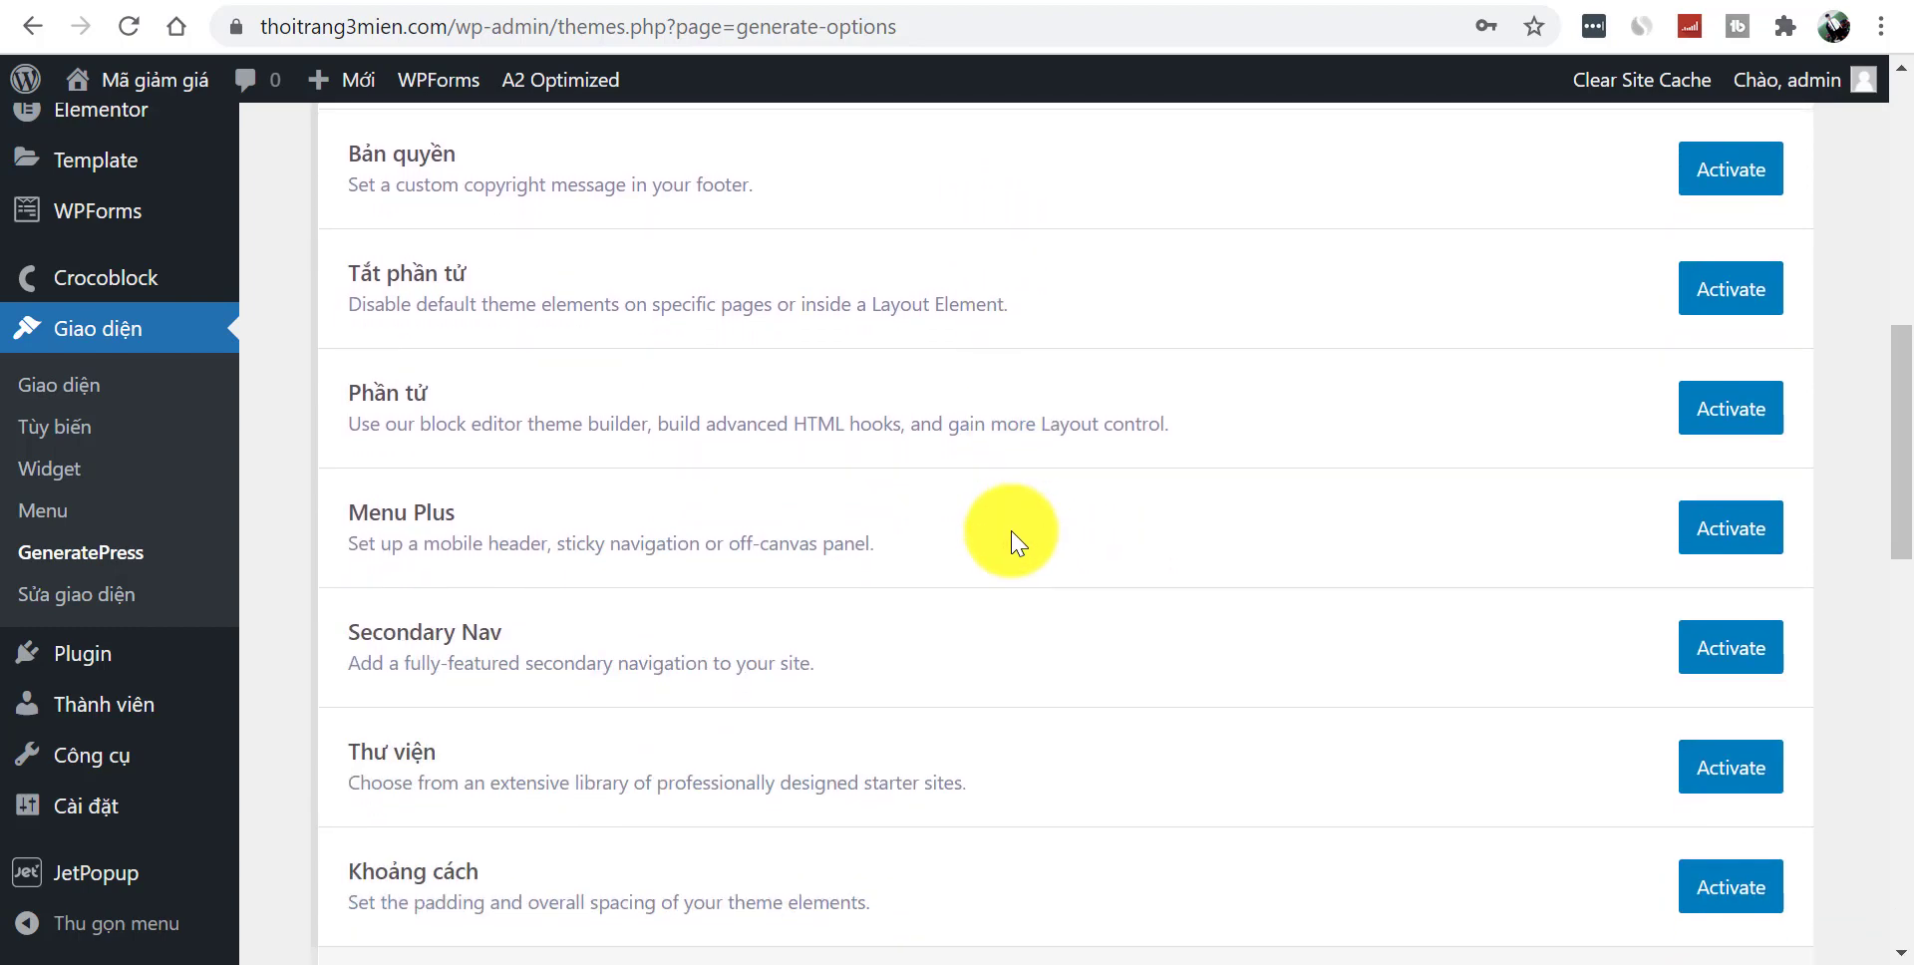
scroll(1013, 533, "down", 2)
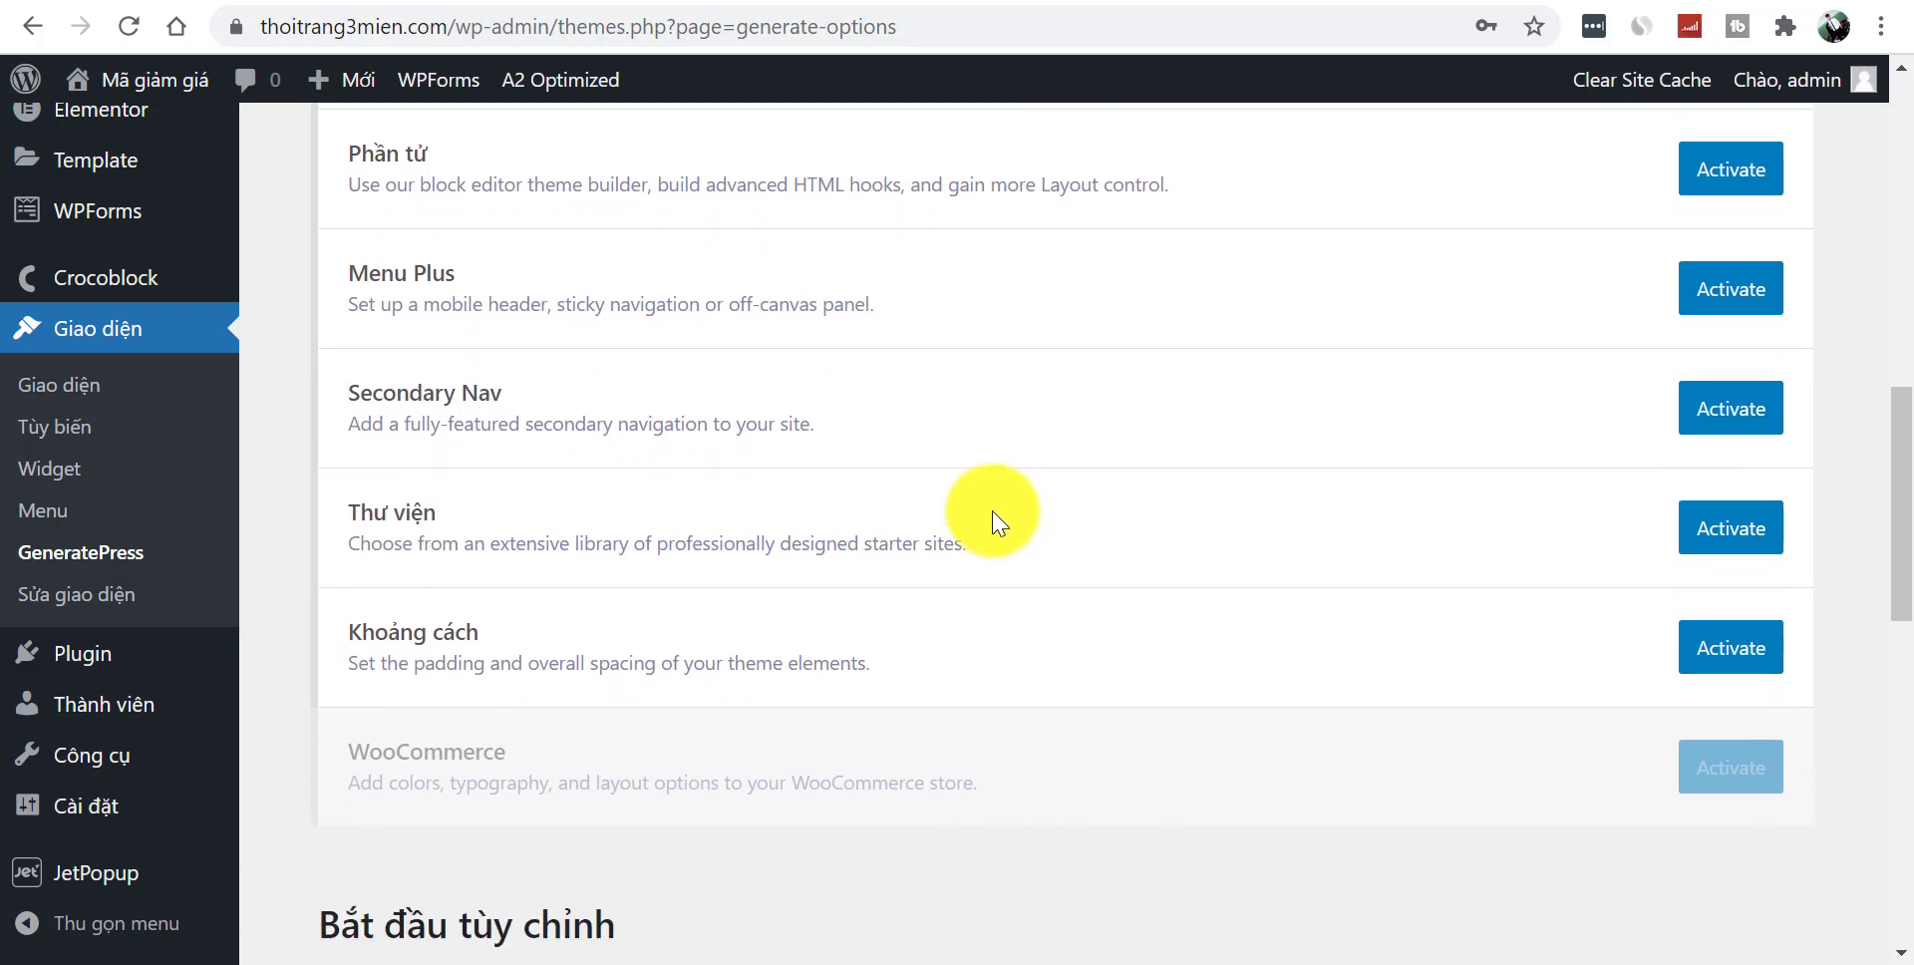
scroll(996, 518, "up", 4)
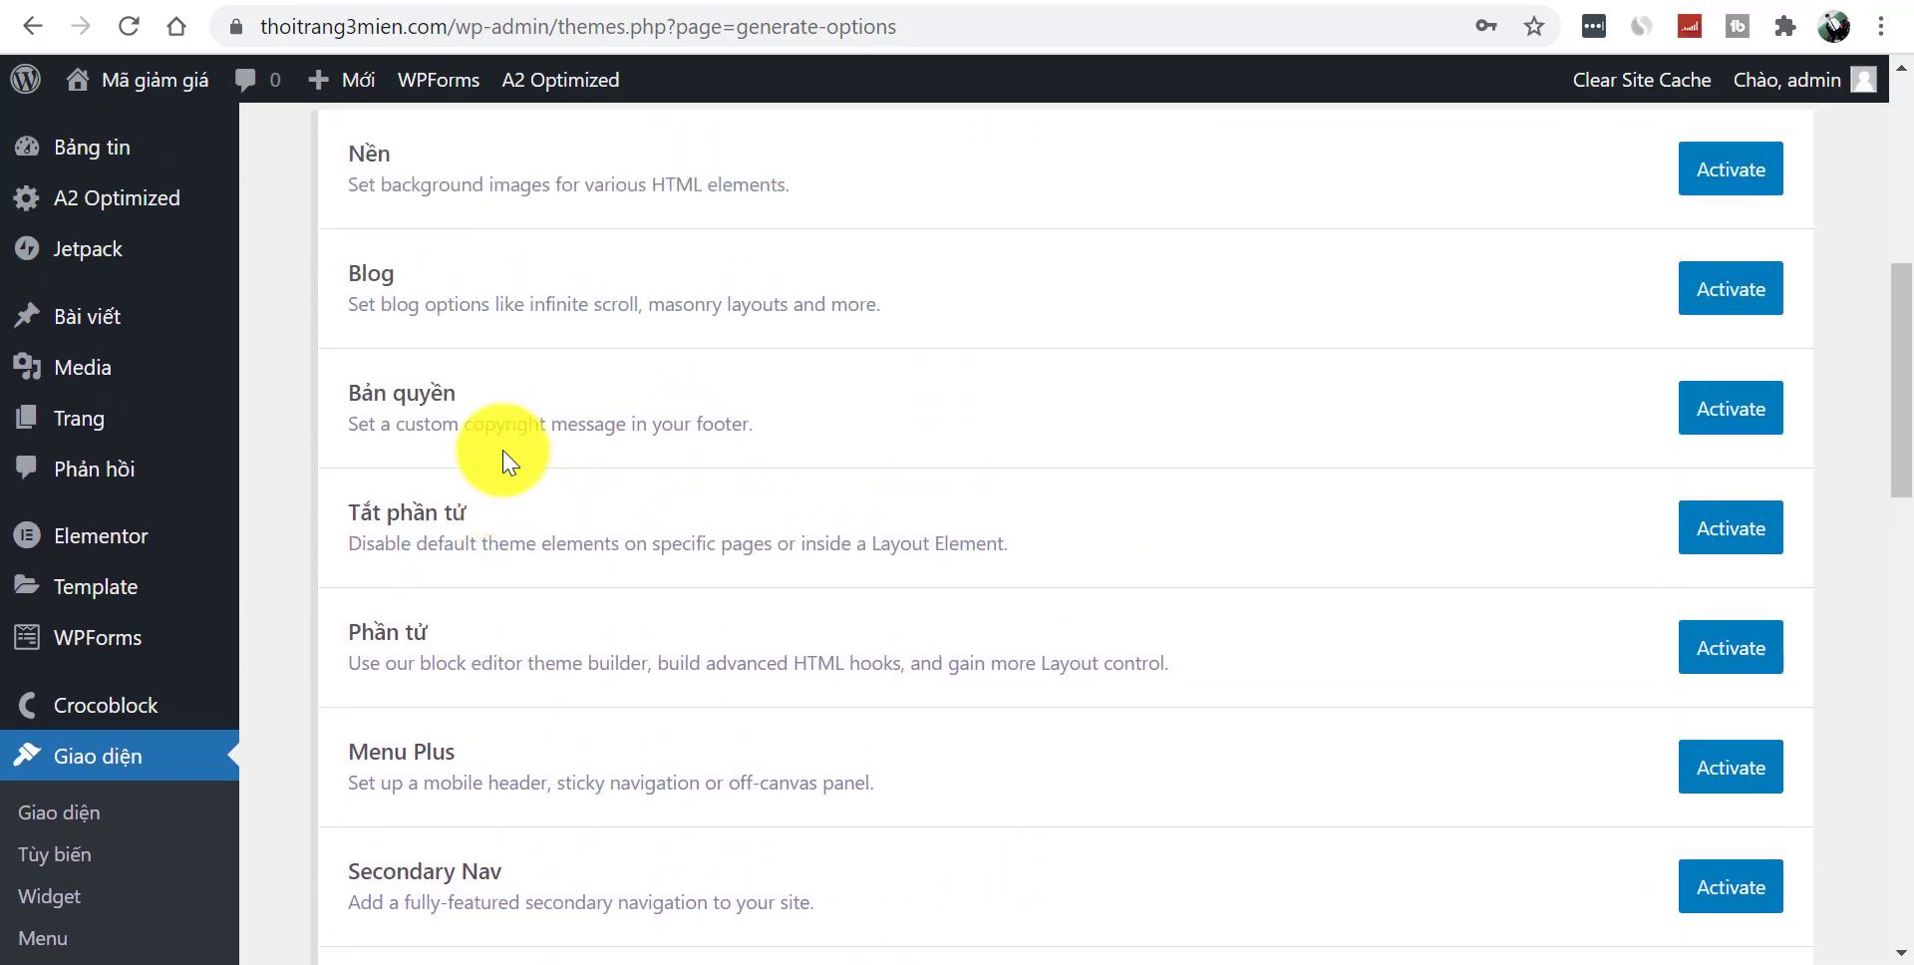
scroll(504, 461, "up", 2)
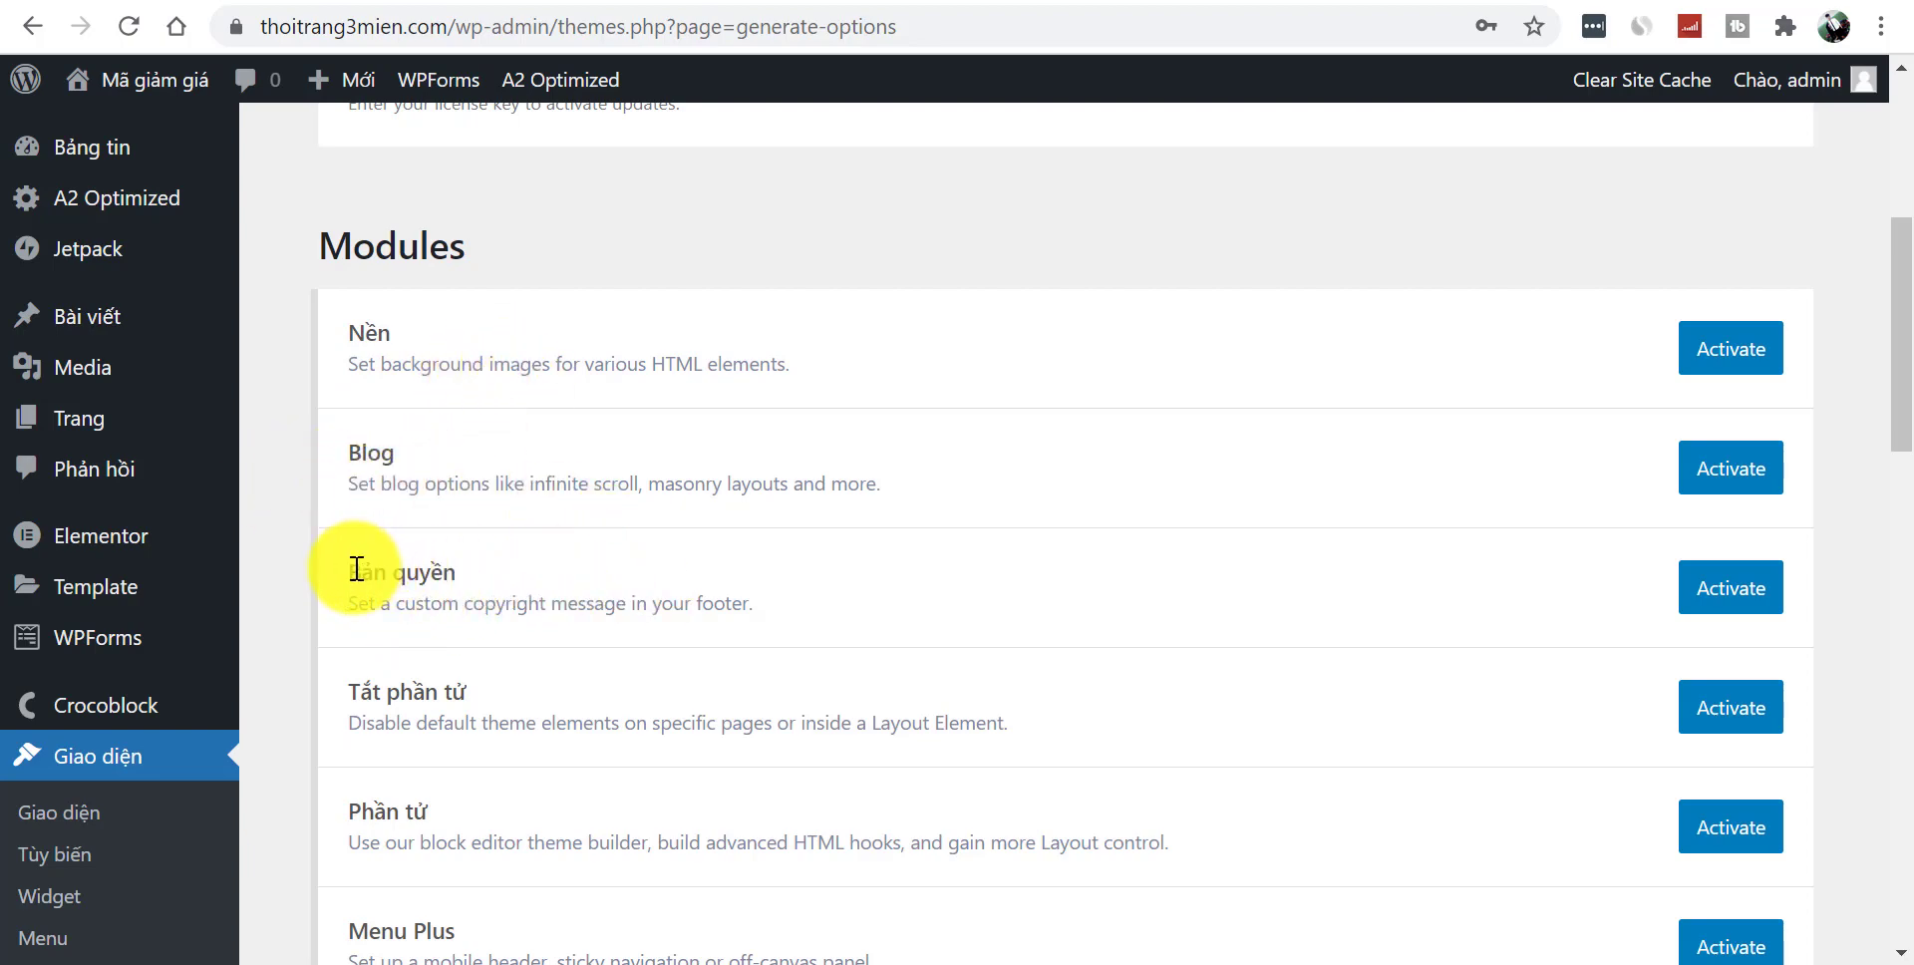
left_click_drag(419, 572, 528, 576)
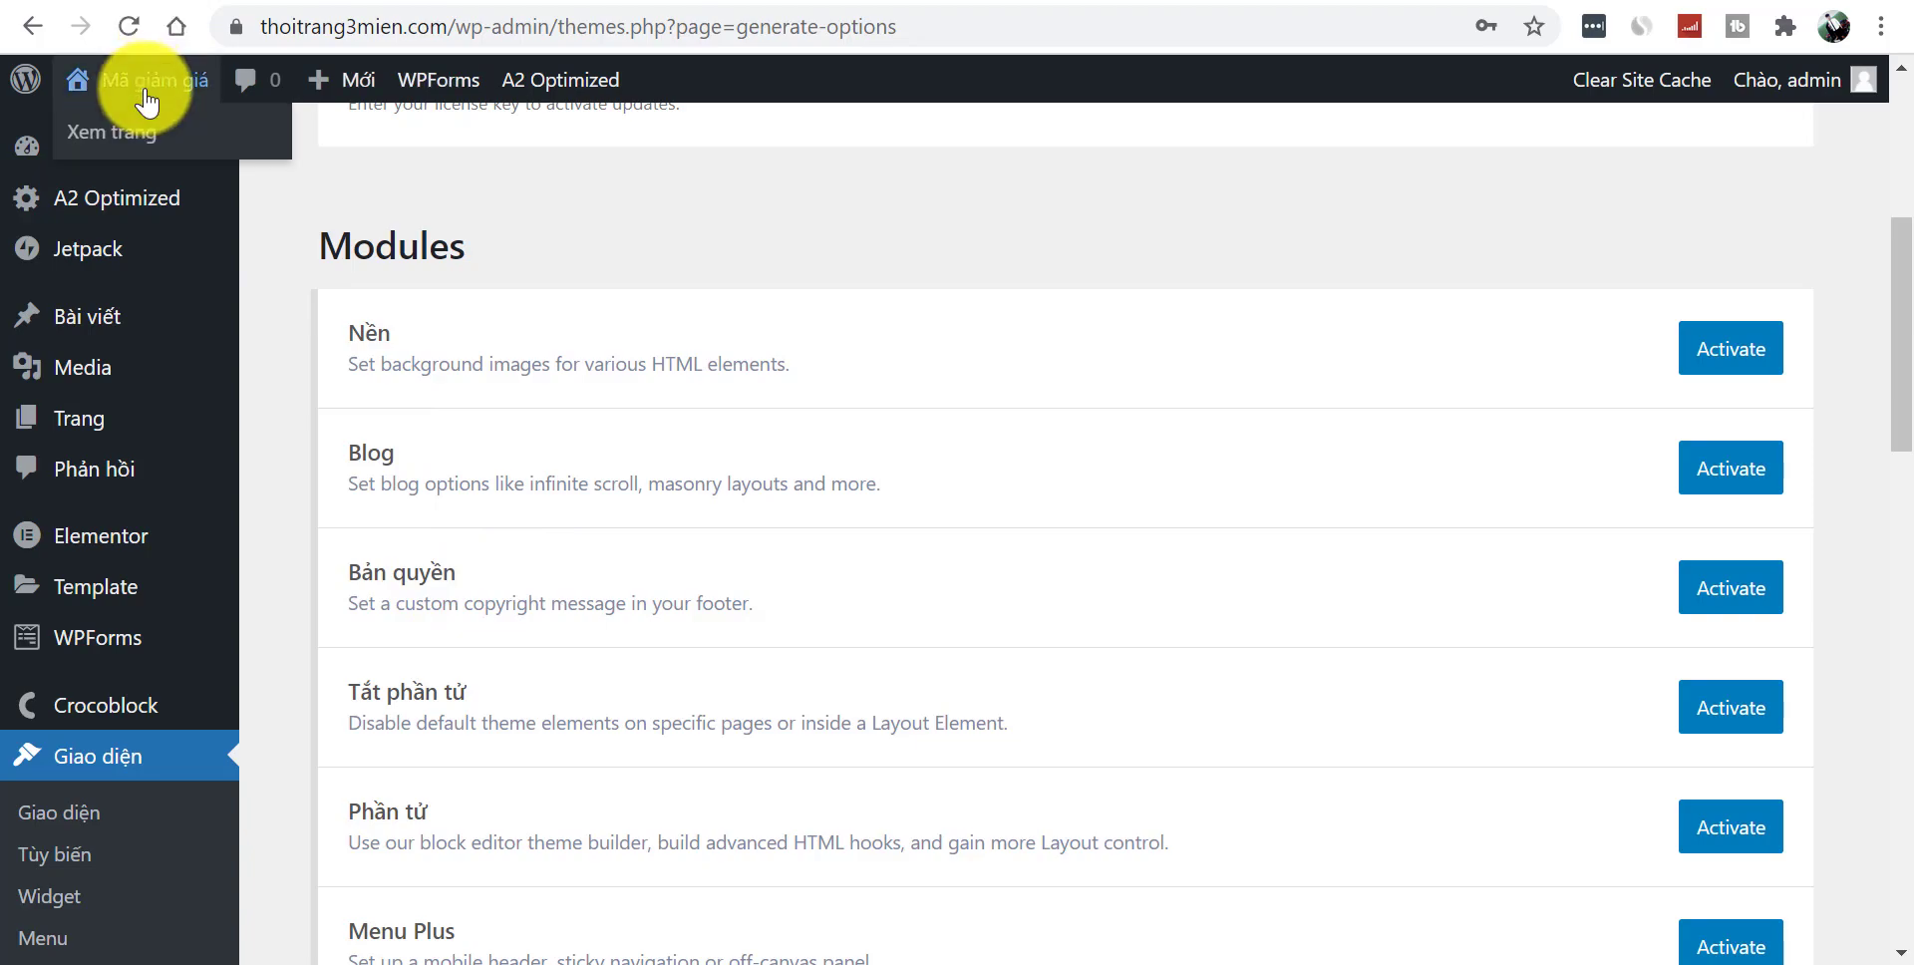
left_click(85, 130)
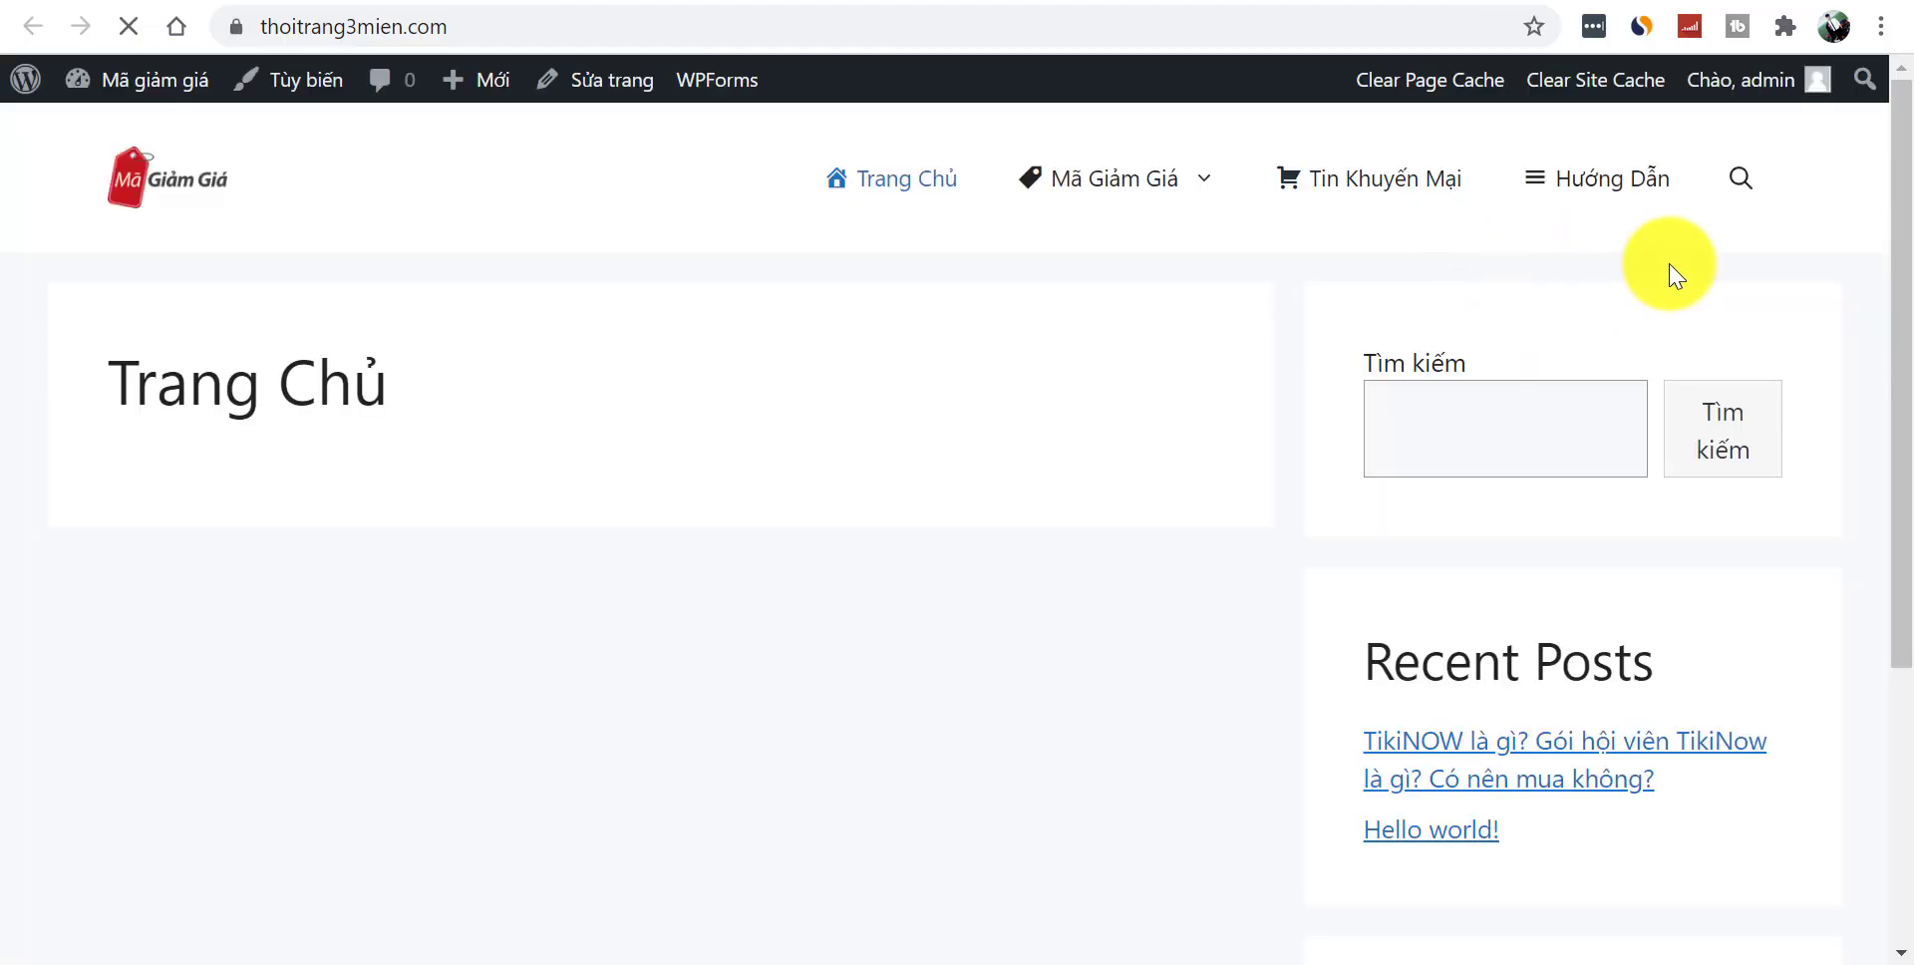
left_click_drag(1893, 146, 1892, 812)
left_click_drag(748, 914, 1252, 931)
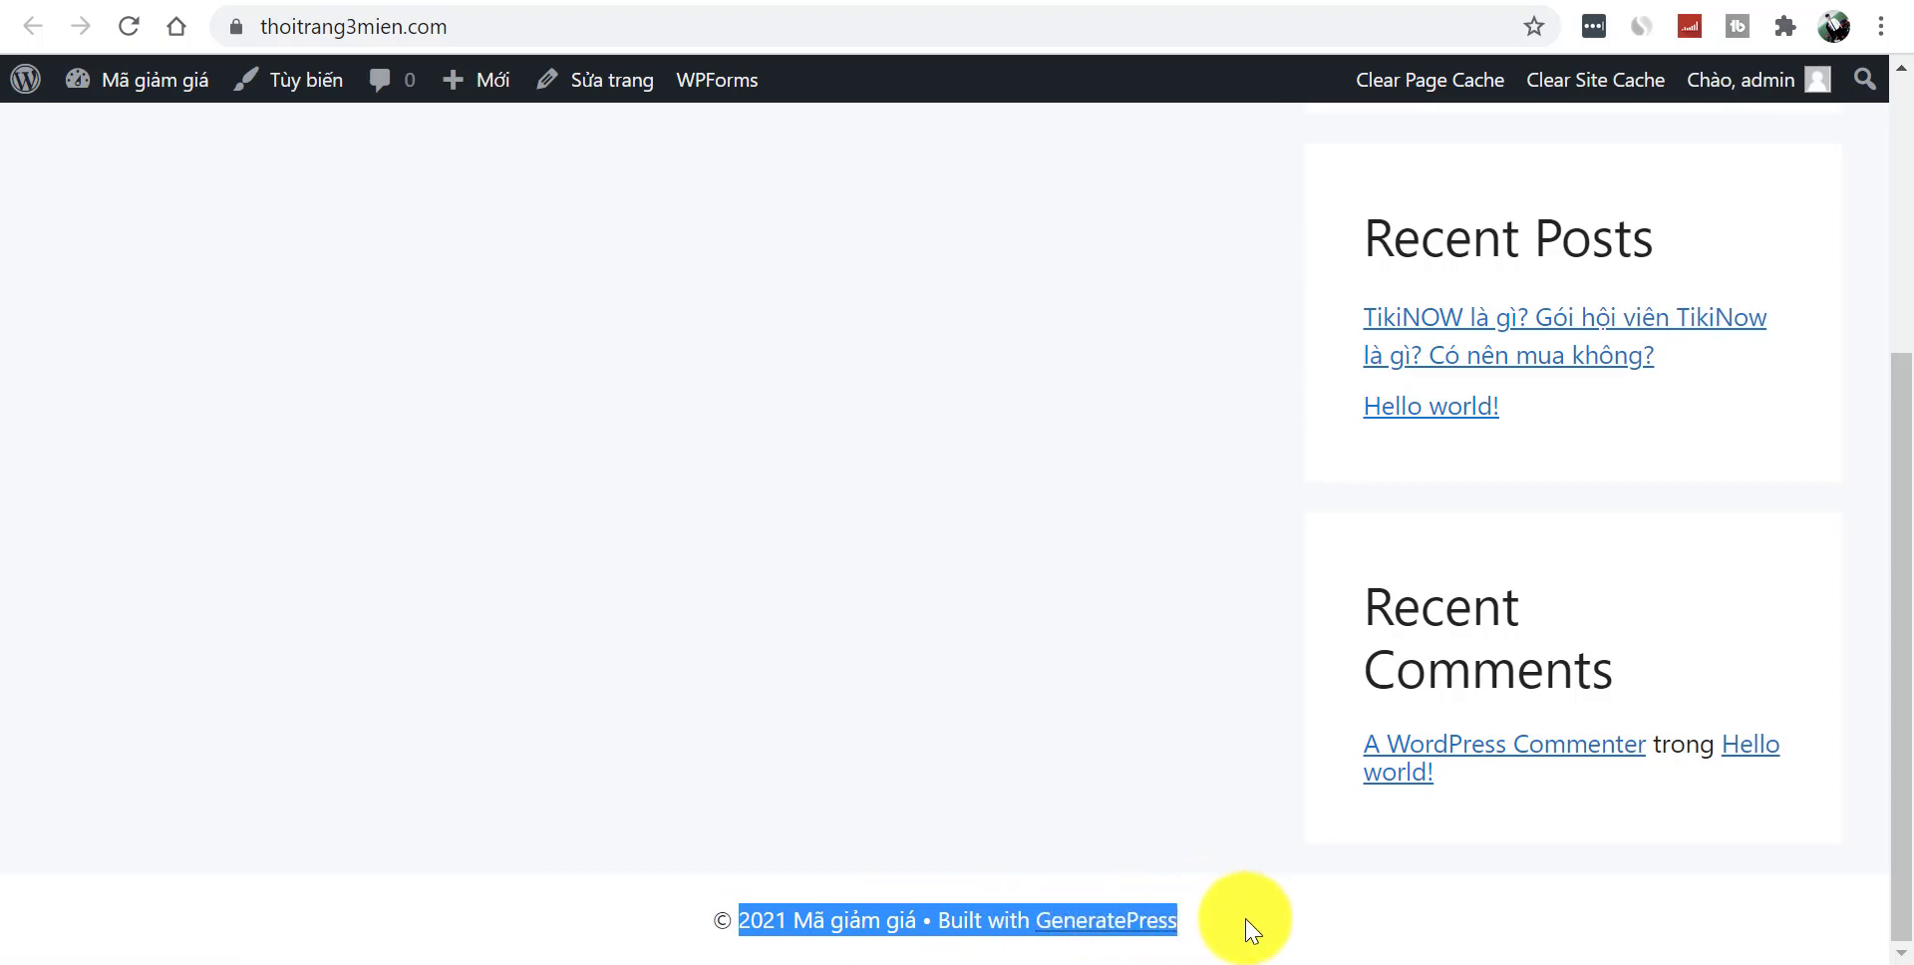
left_click(1230, 938)
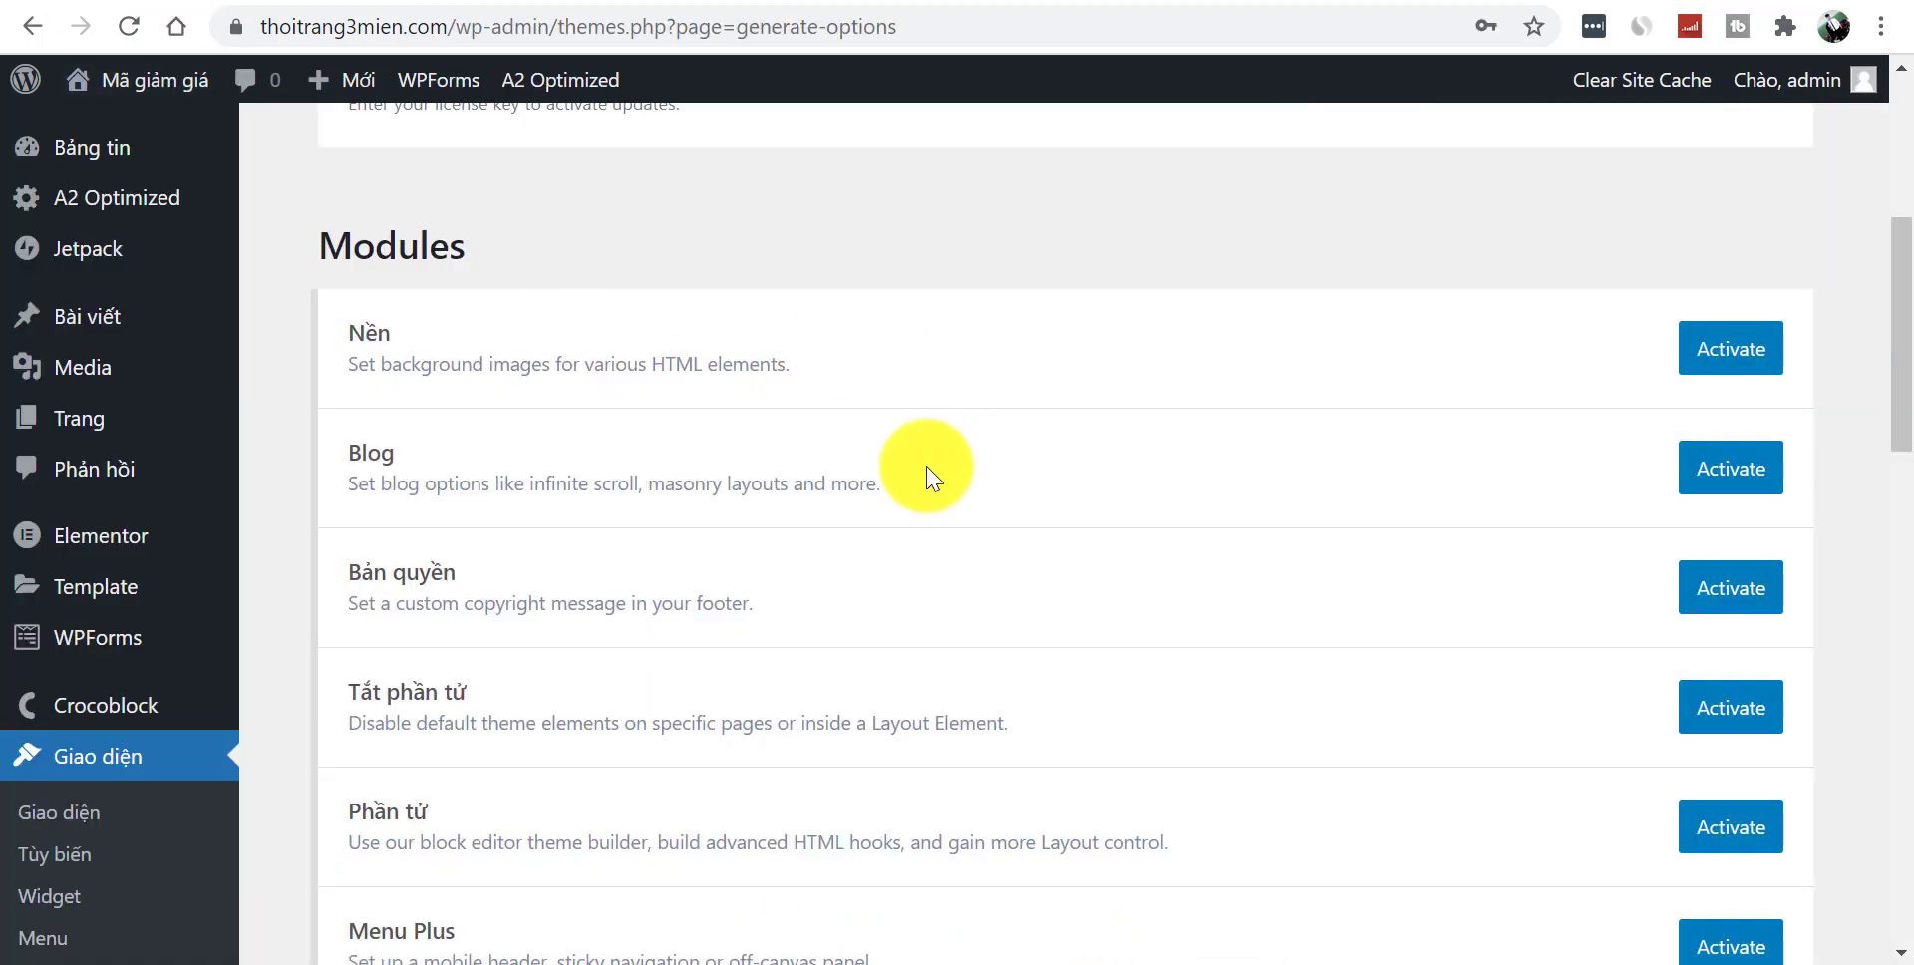
- Activate the Bản quyền copyright and Tất phần tử modules
scroll(1898, 418, "down", 1)
scroll(1907, 419, "down", 1)
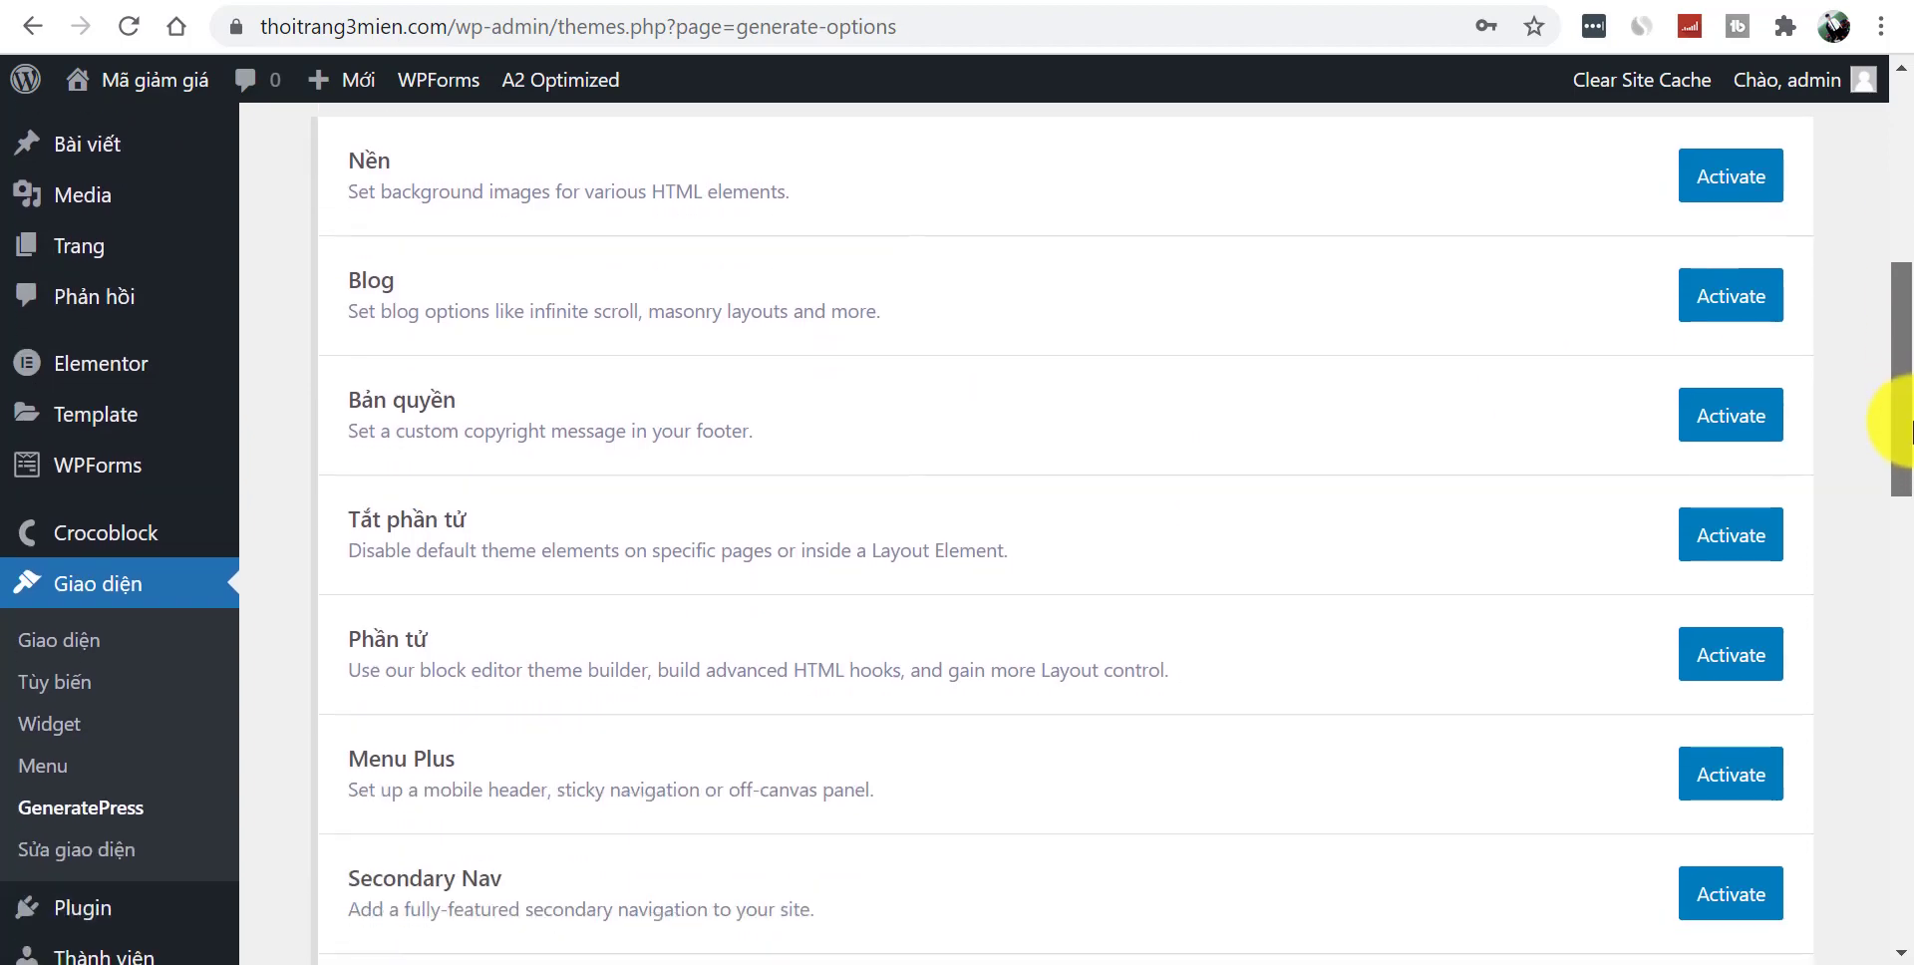
scroll(1906, 424, "down", 1)
left_click_drag(1899, 429, 1899, 319)
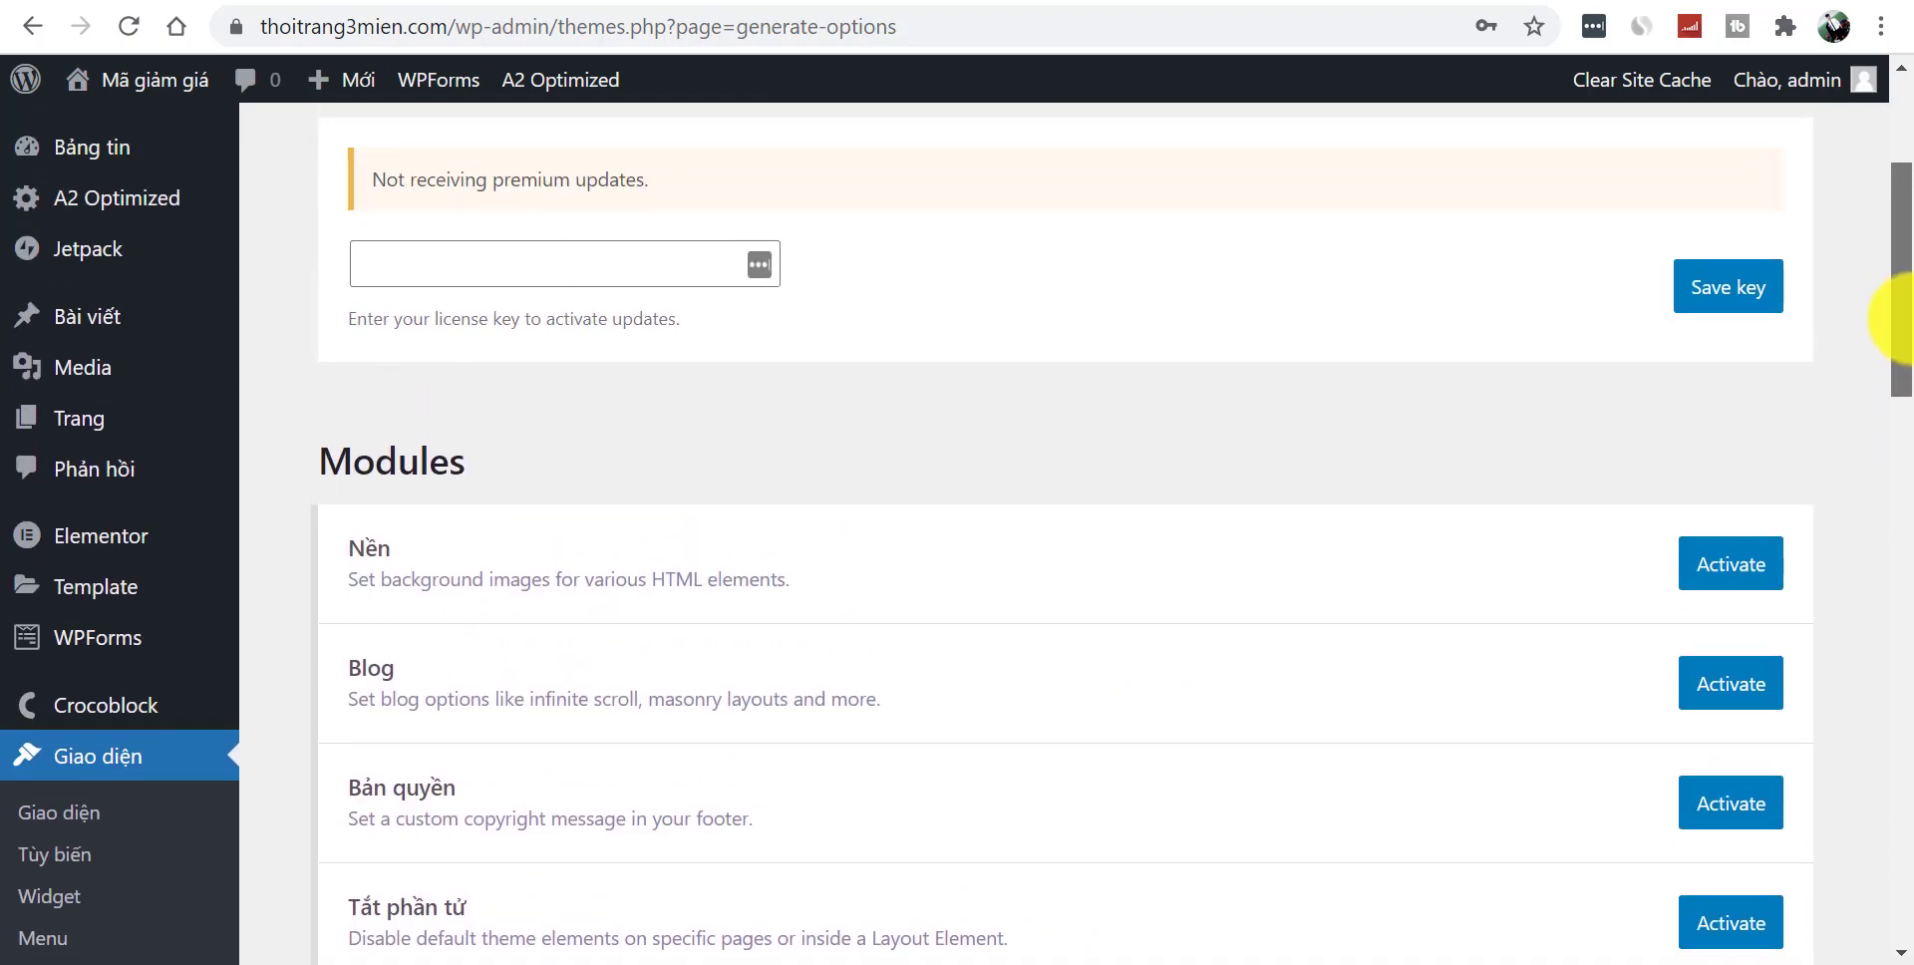
scroll(1894, 435, "down", 2)
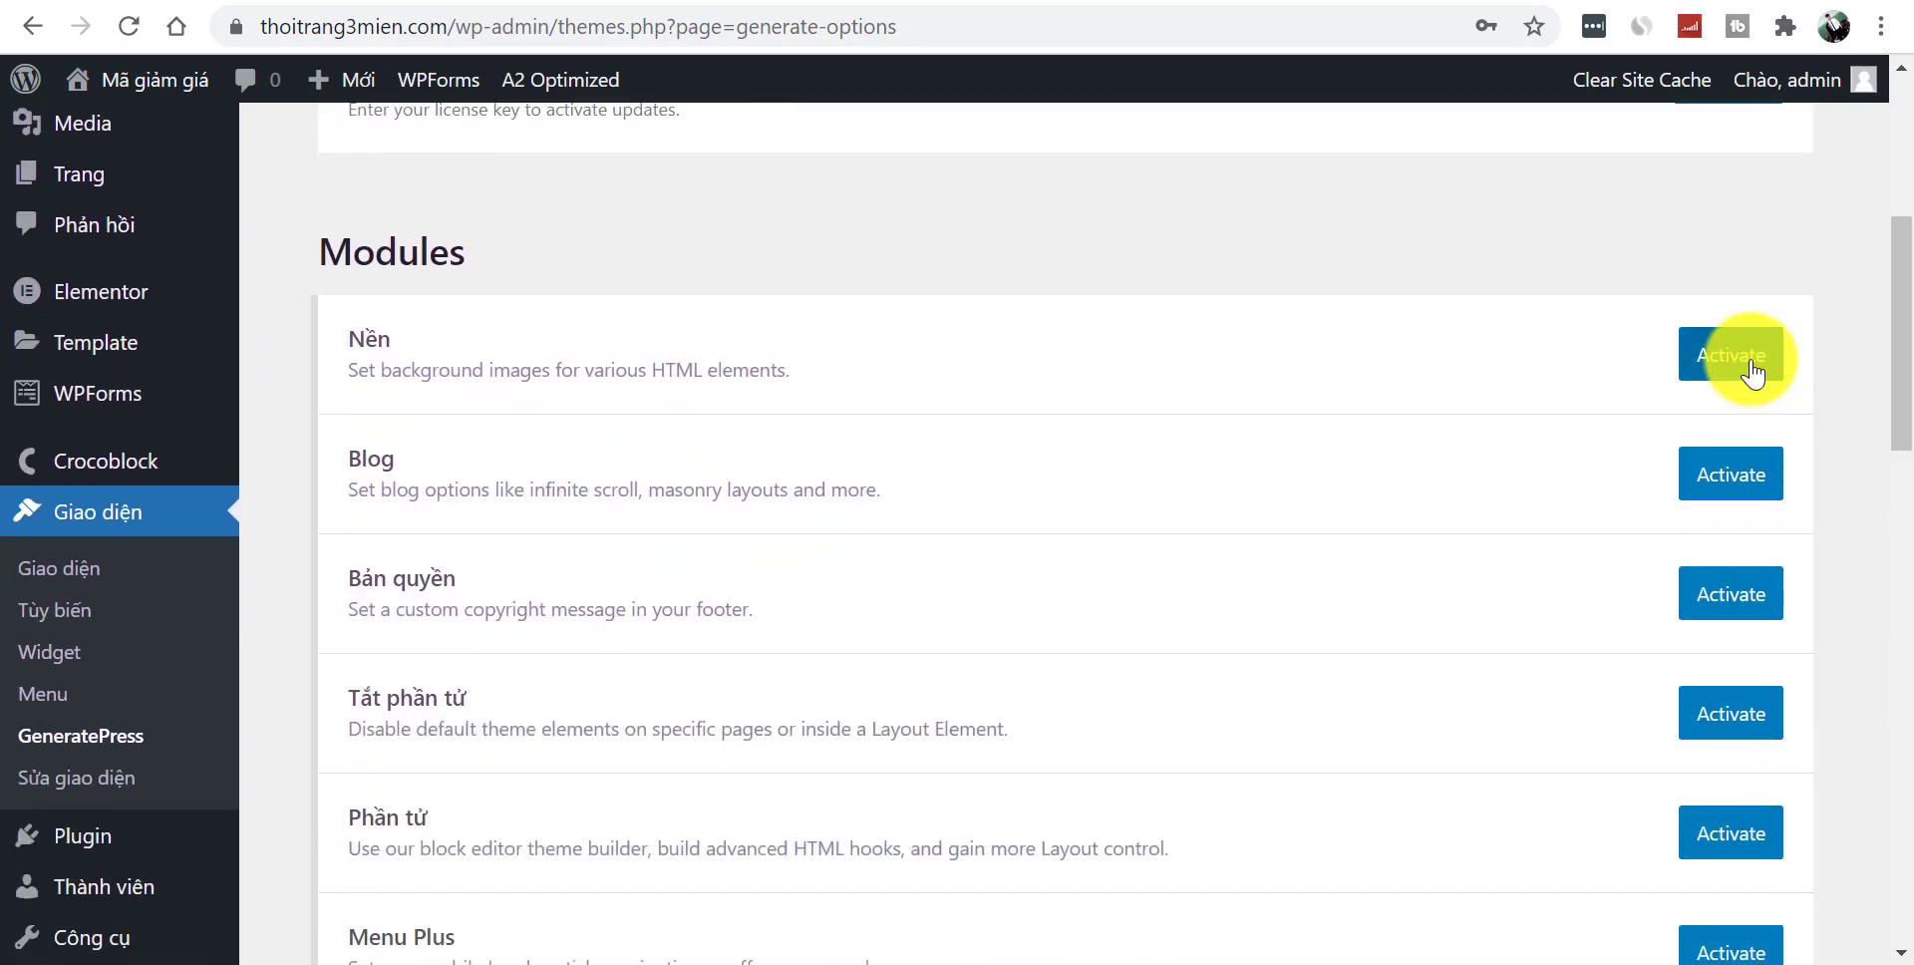
scroll(1855, 369, "down", 1)
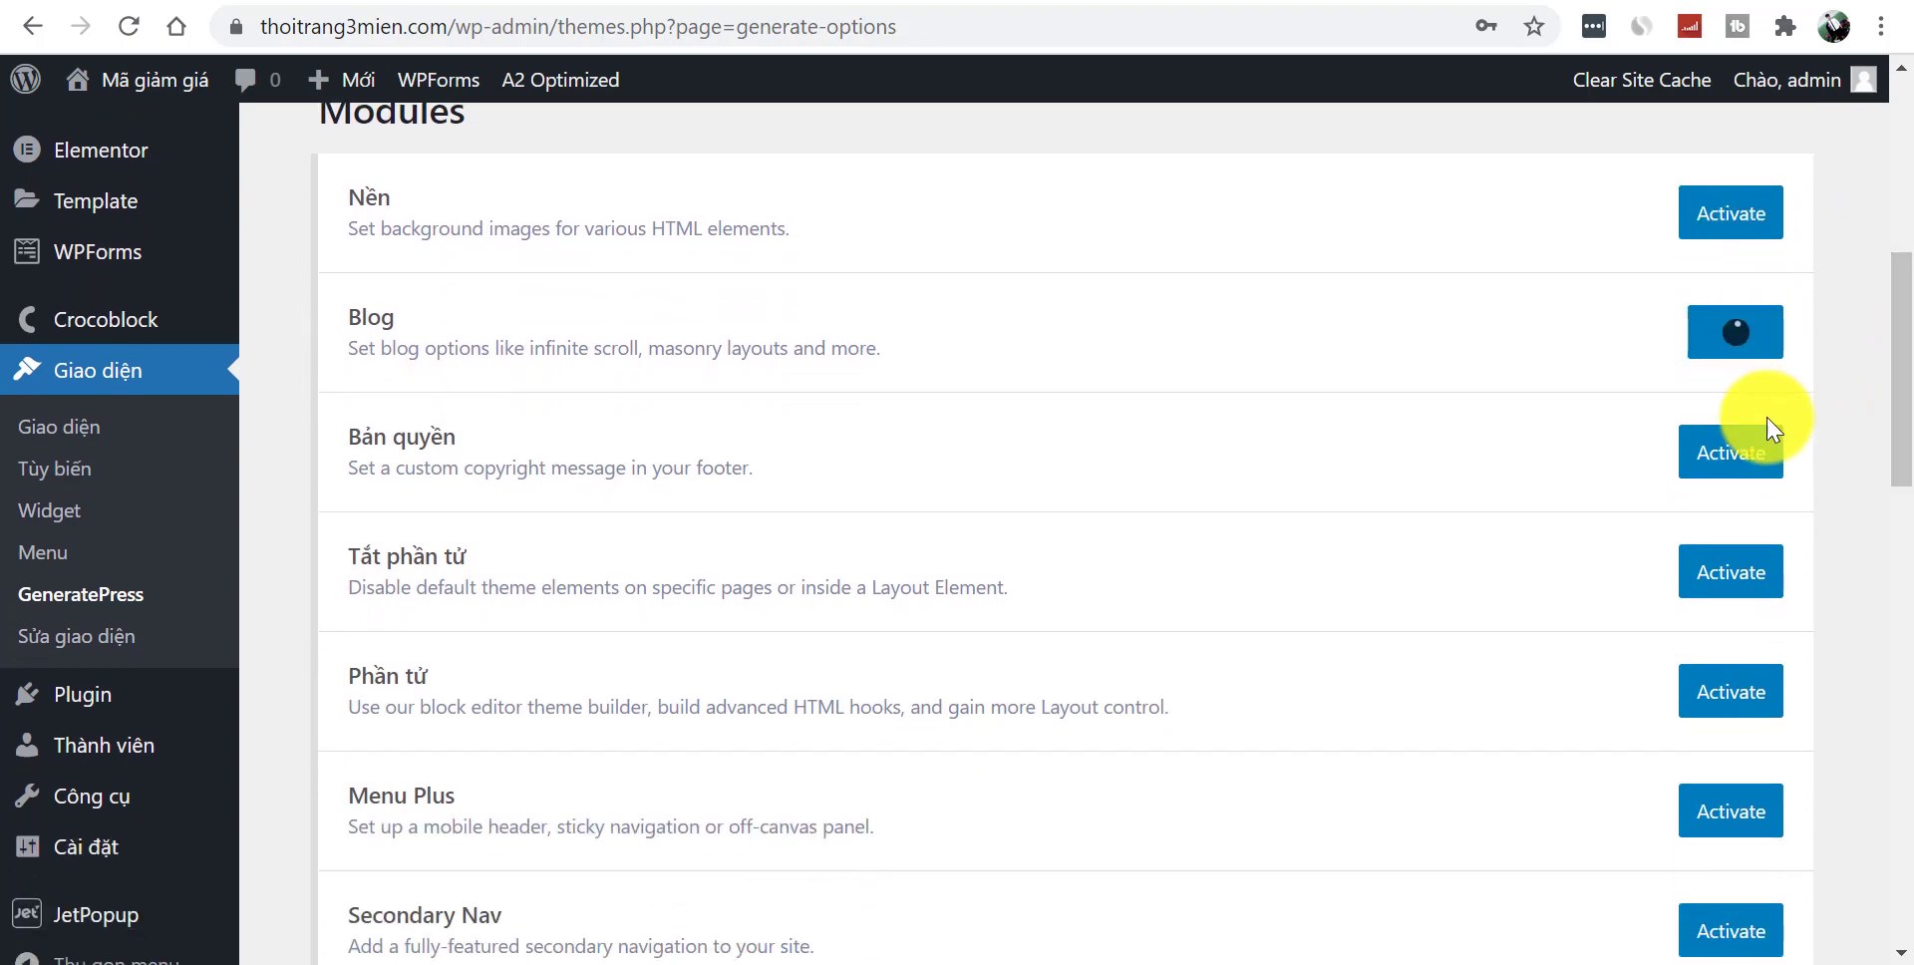
left_click(1740, 459)
left_click(1723, 566)
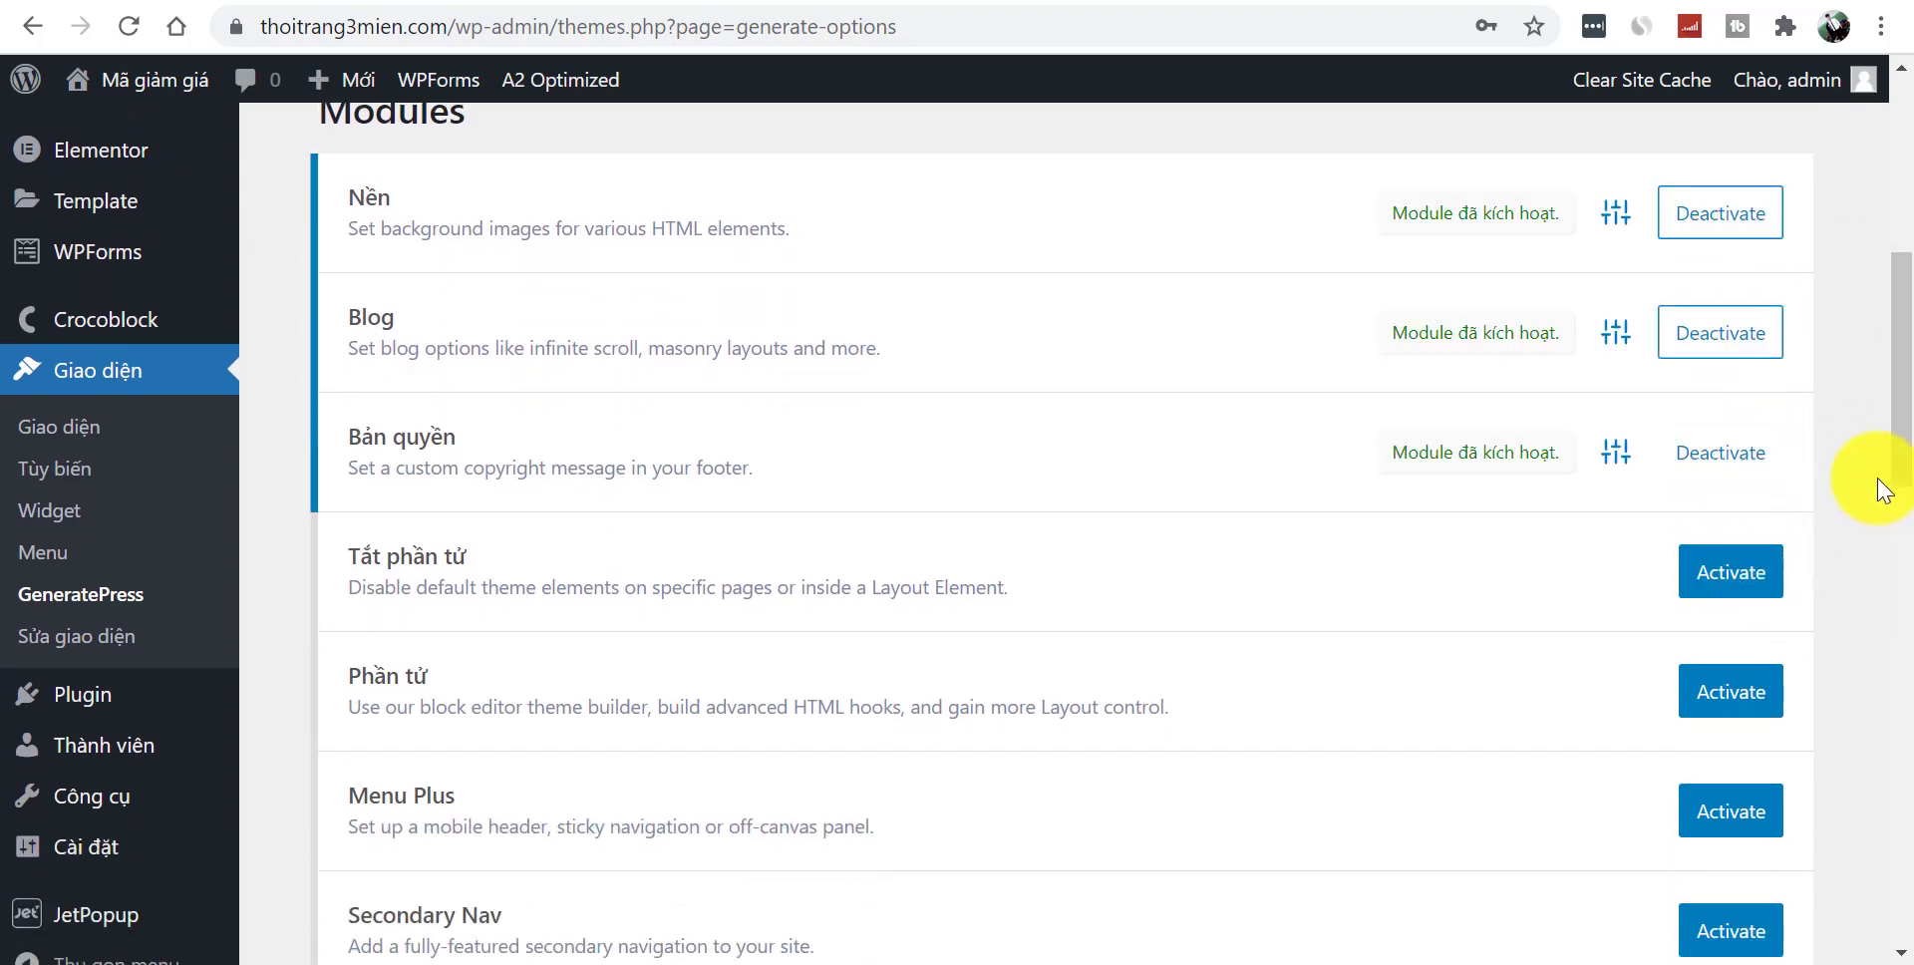
- Activate the Secondary Nav module, leaving WooCommerce inactive
scroll(1869, 498, "down", 2)
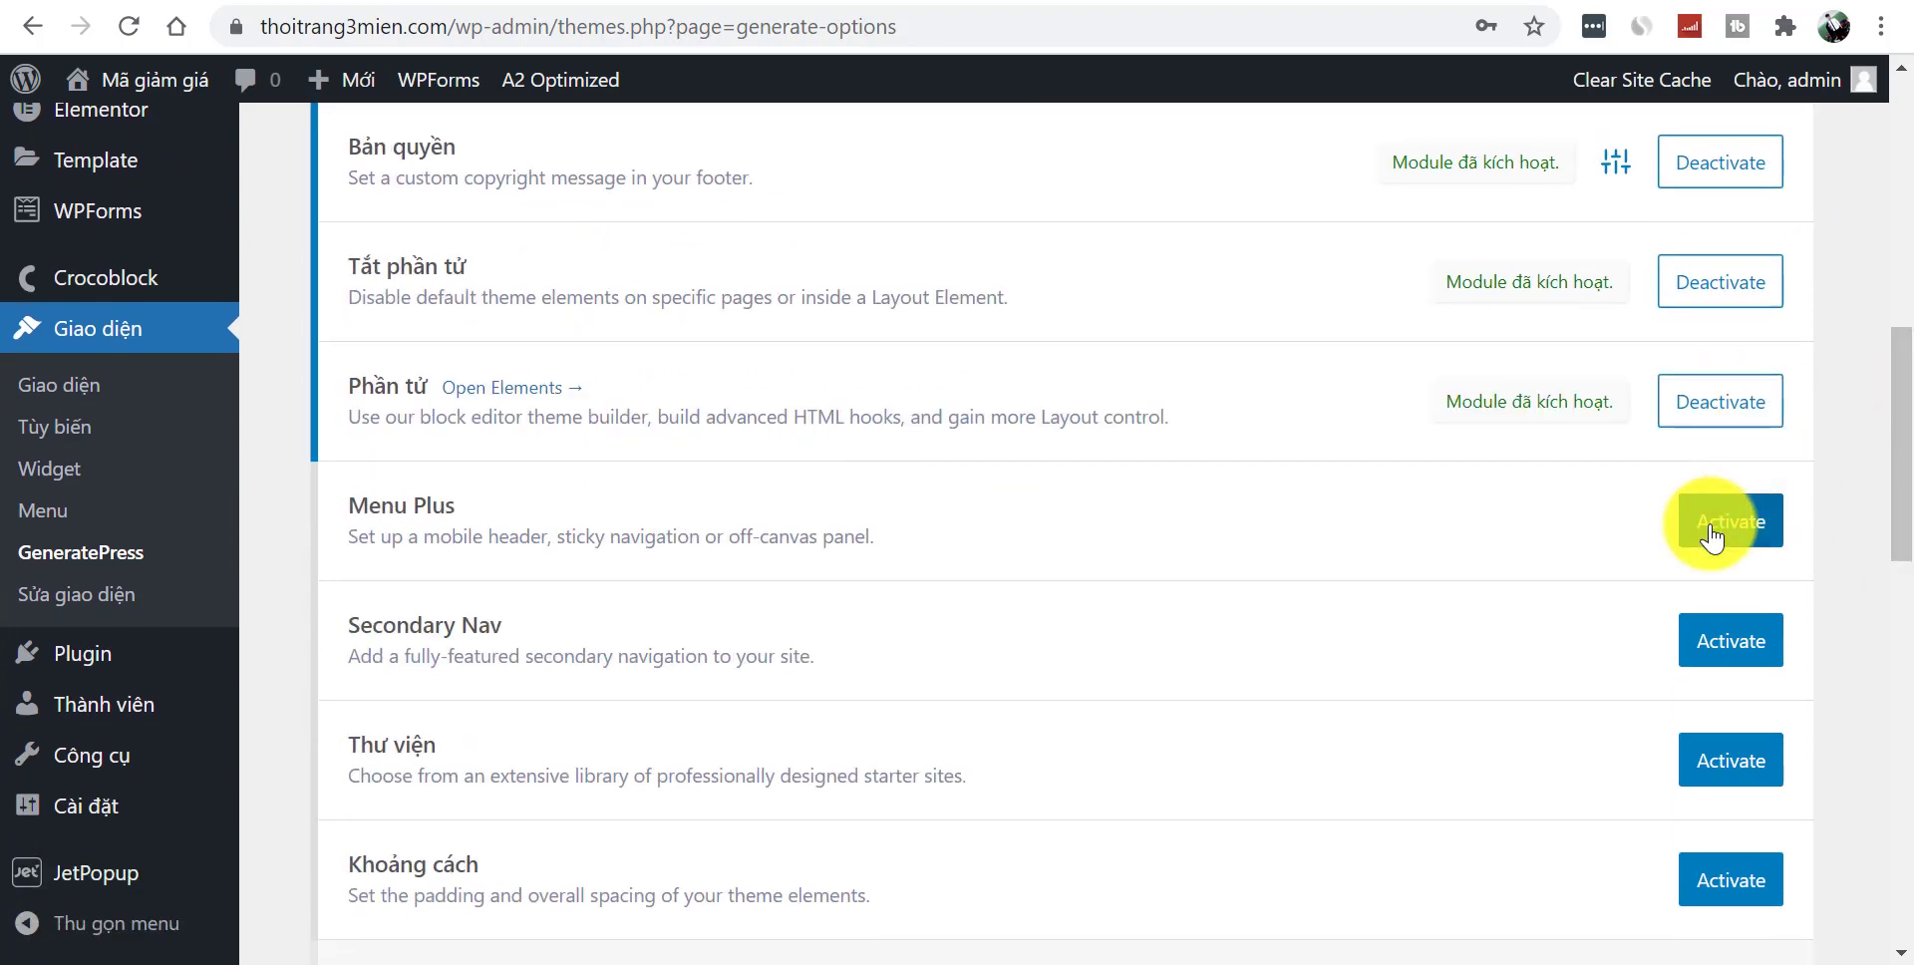
left_click(1725, 636)
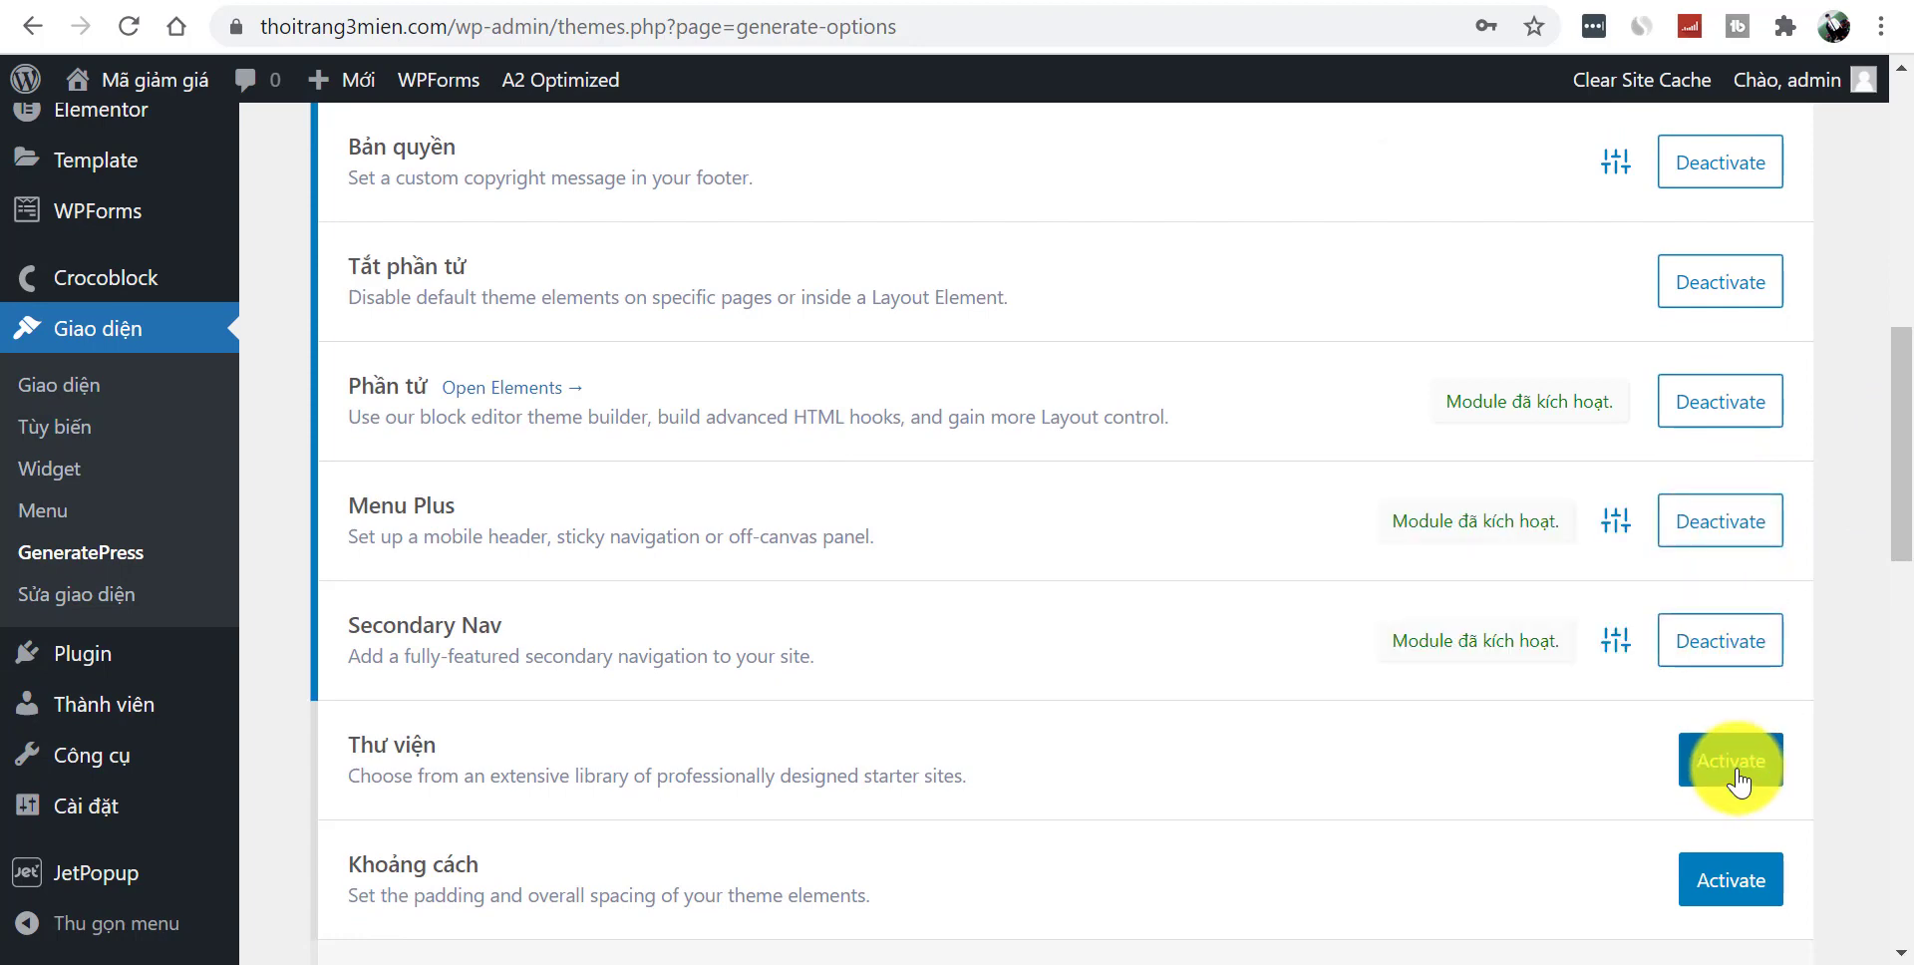
left_click_drag(1881, 534, 1880, 618)
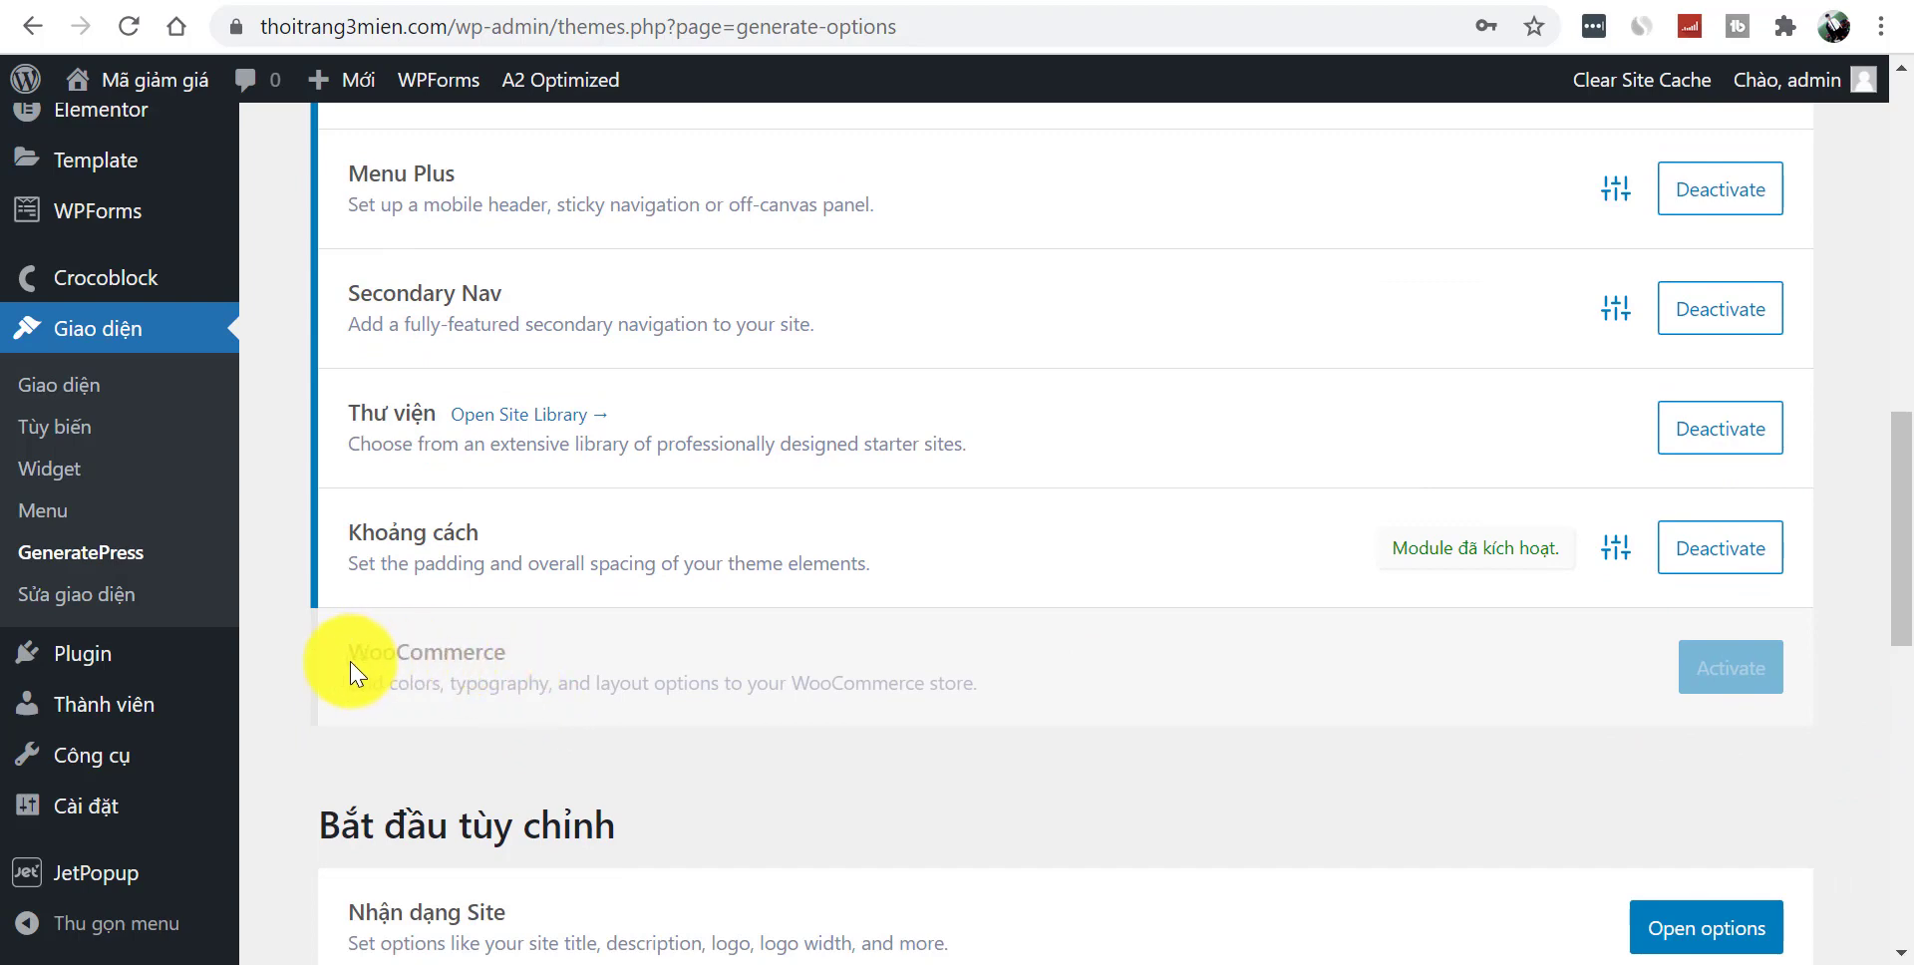
left_click_drag(349, 653, 1069, 791)
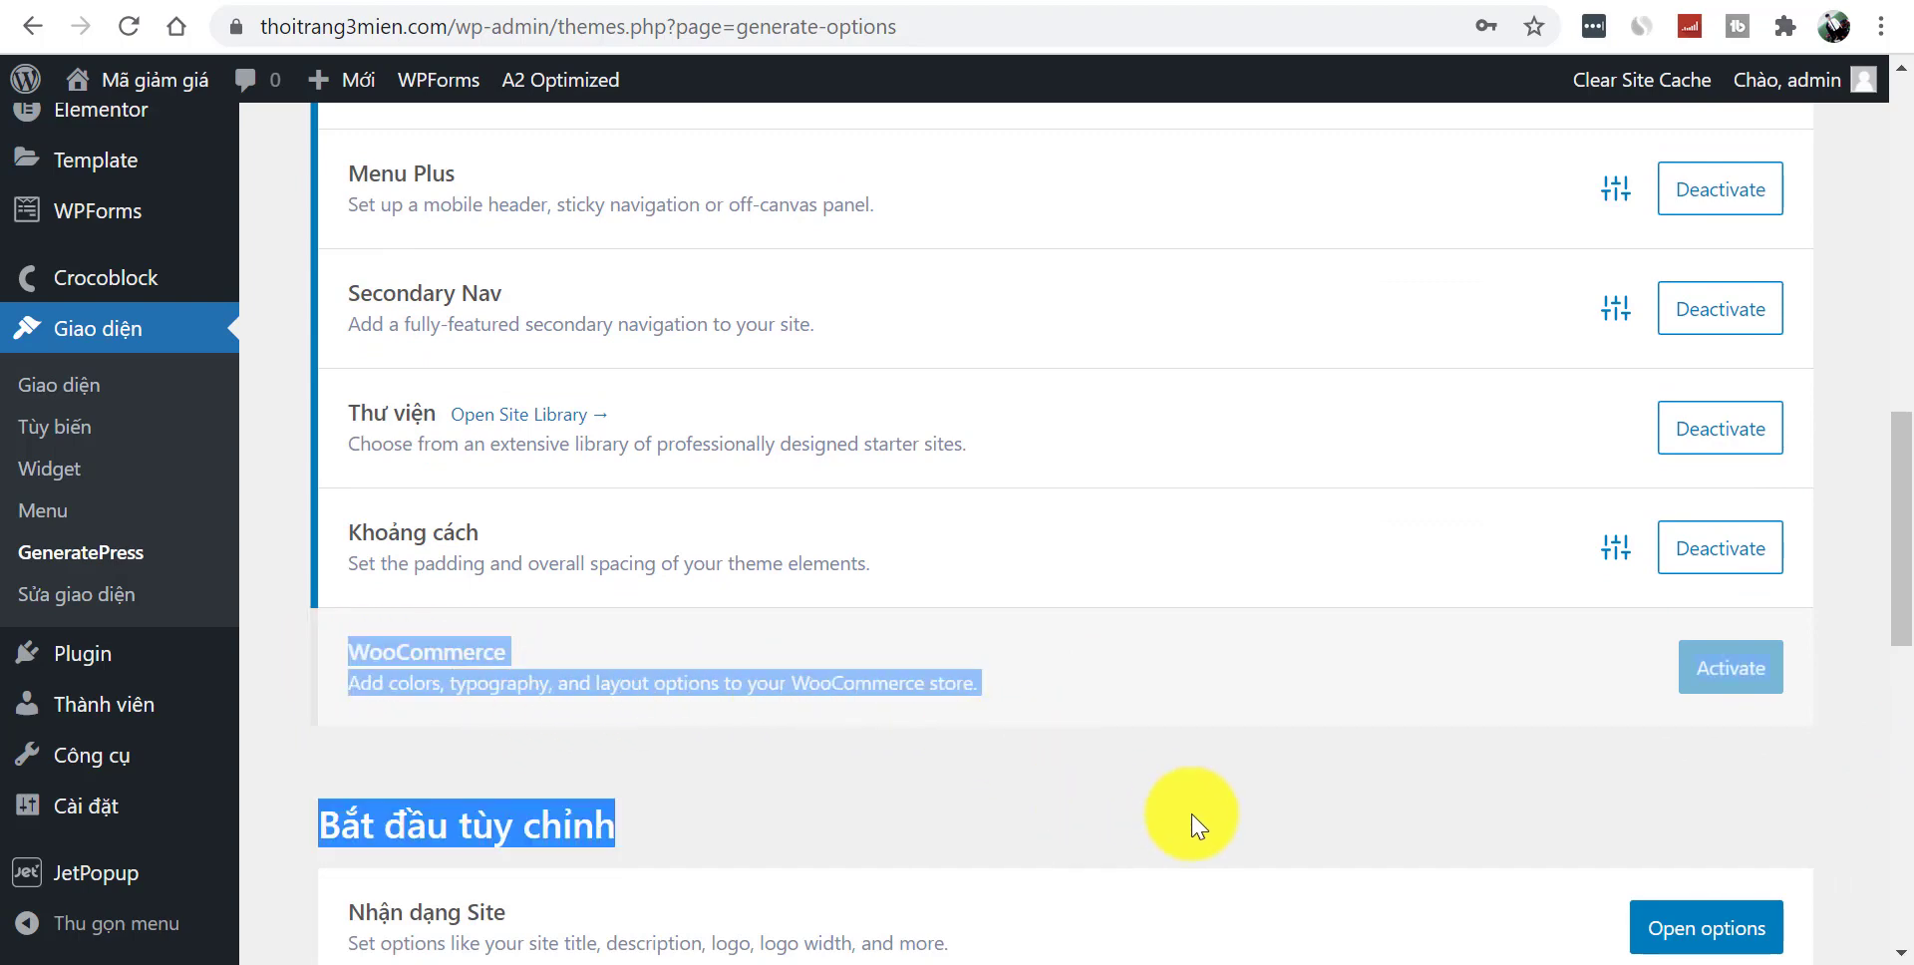
left_click(1212, 783)
scroll(1880, 589, "down", 5)
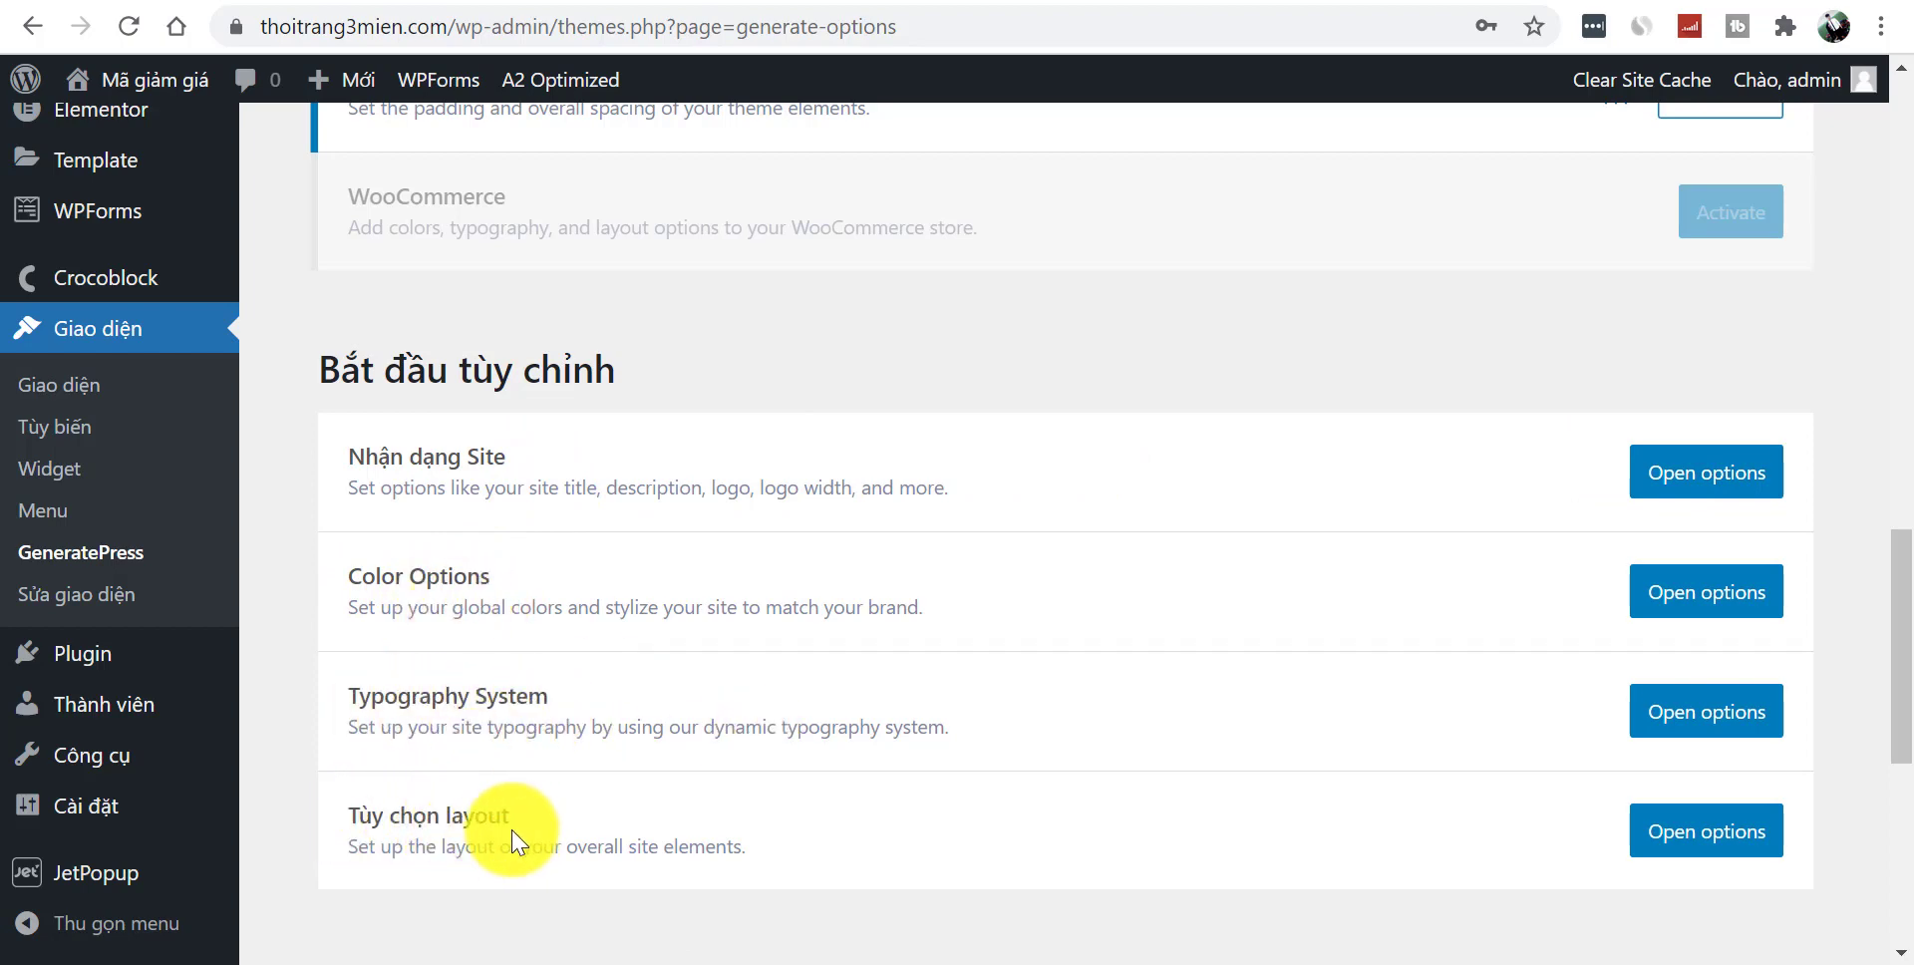
- Look at the Typography System options, then return to the Customizer's main section list
left_click(1706, 717)
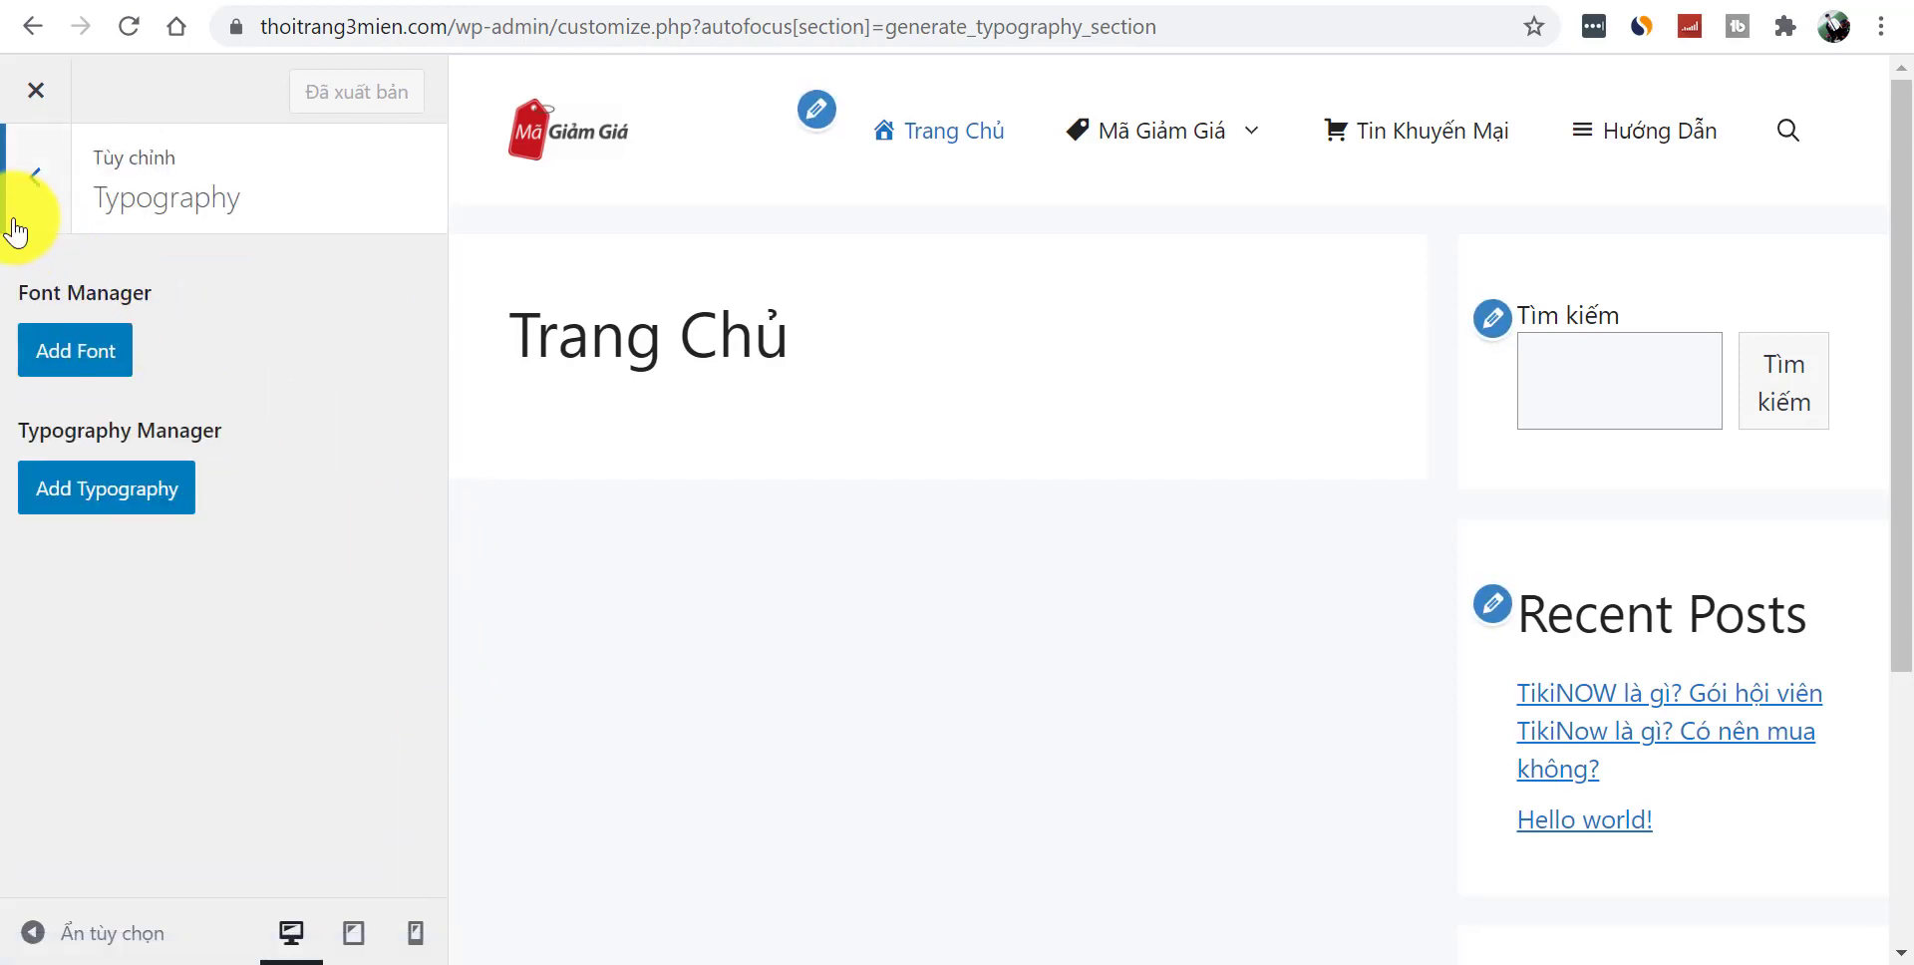
left_click(33, 210)
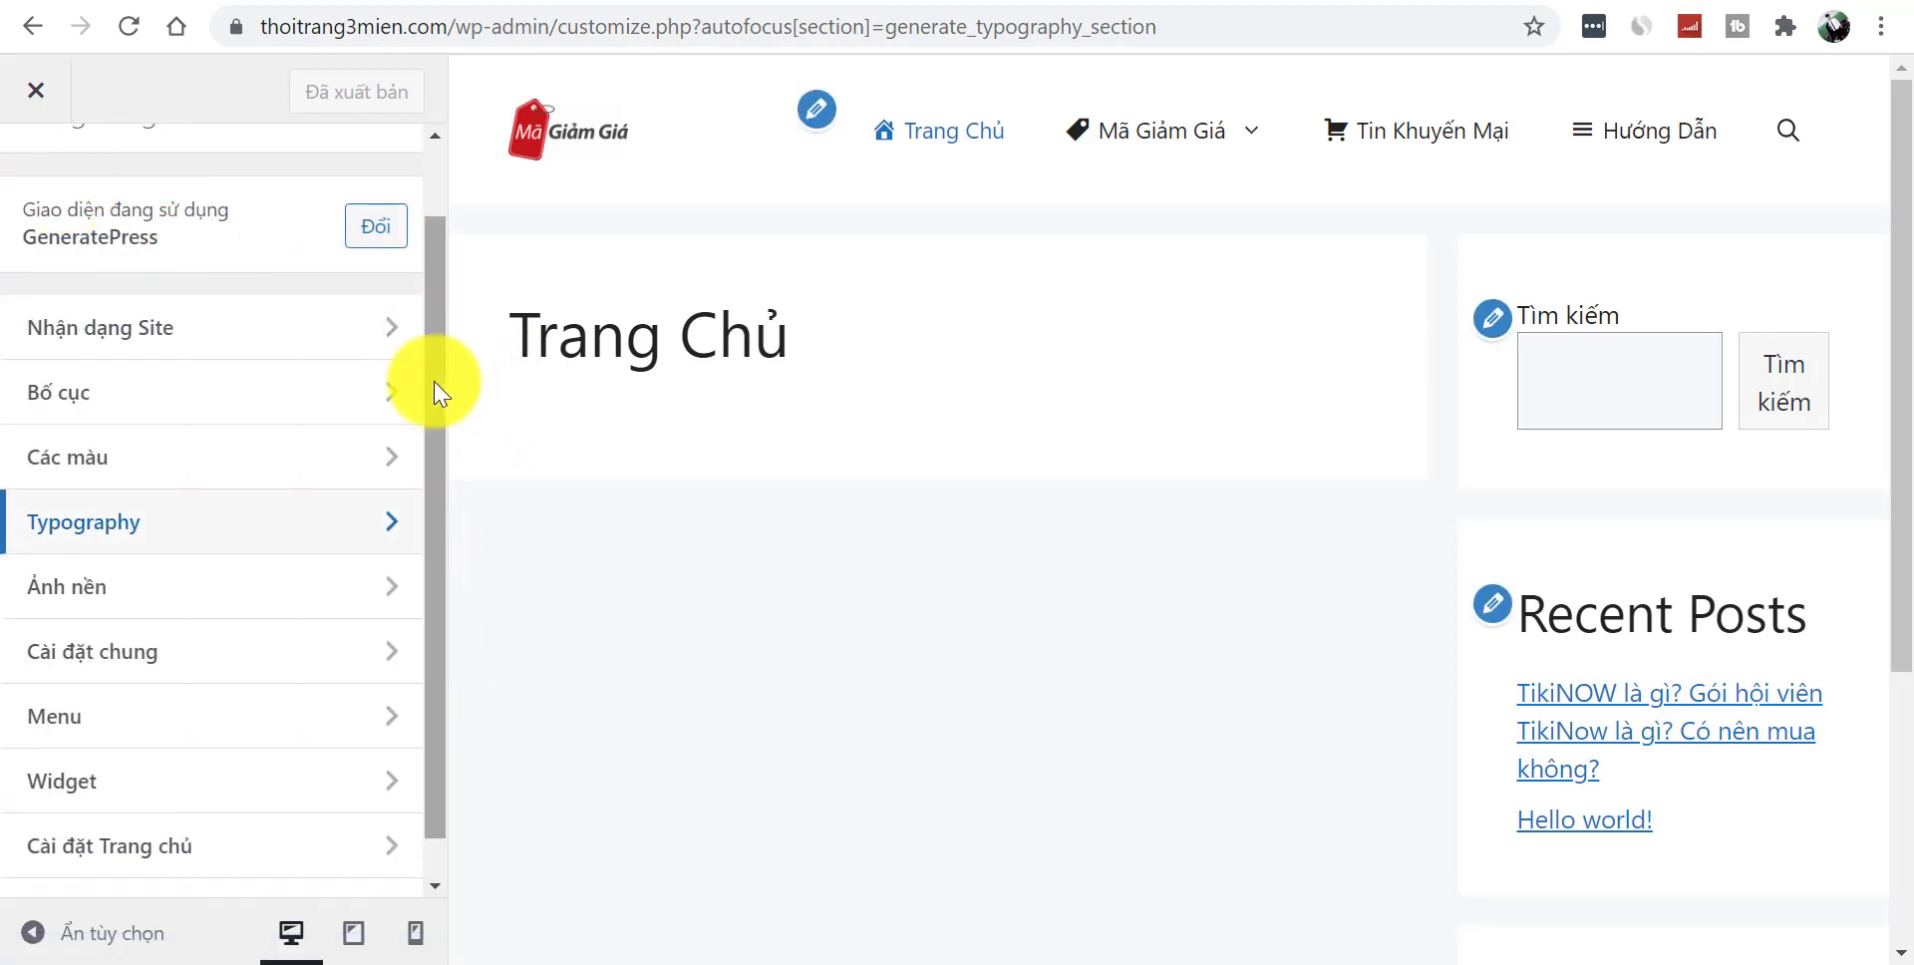
left_click_drag(428, 376, 454, 243)
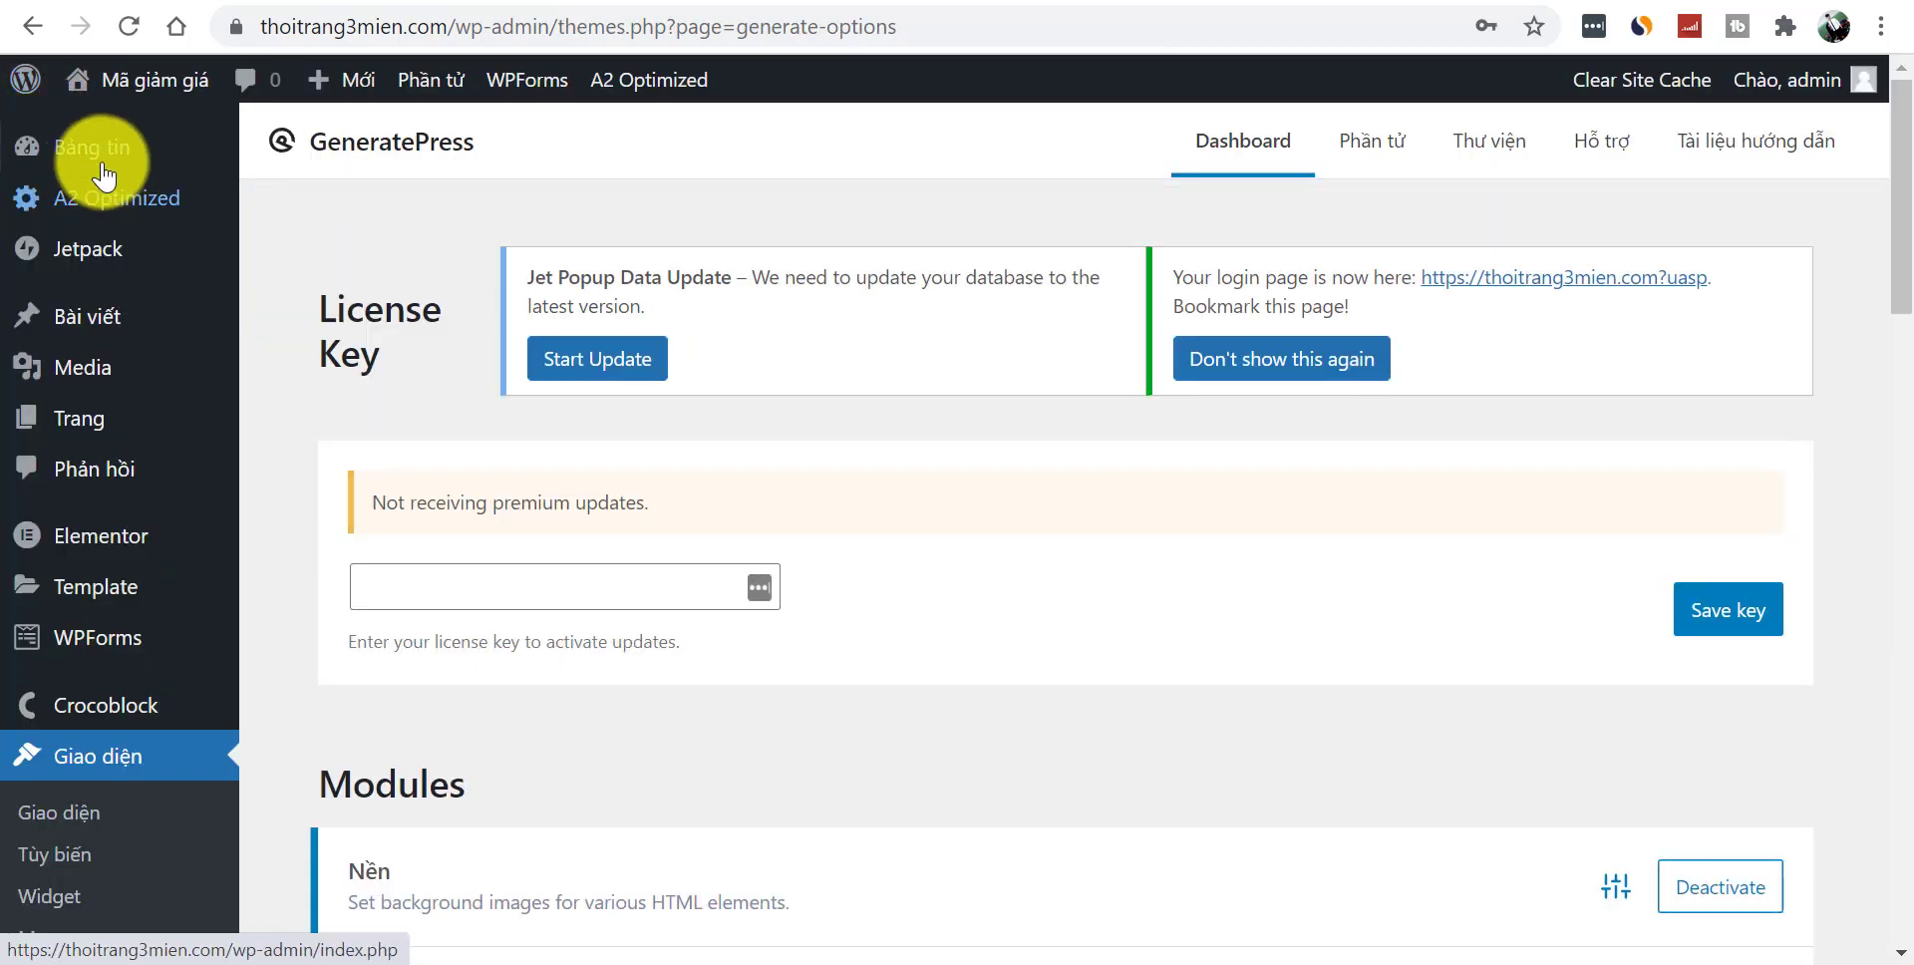
left_click(115, 139)
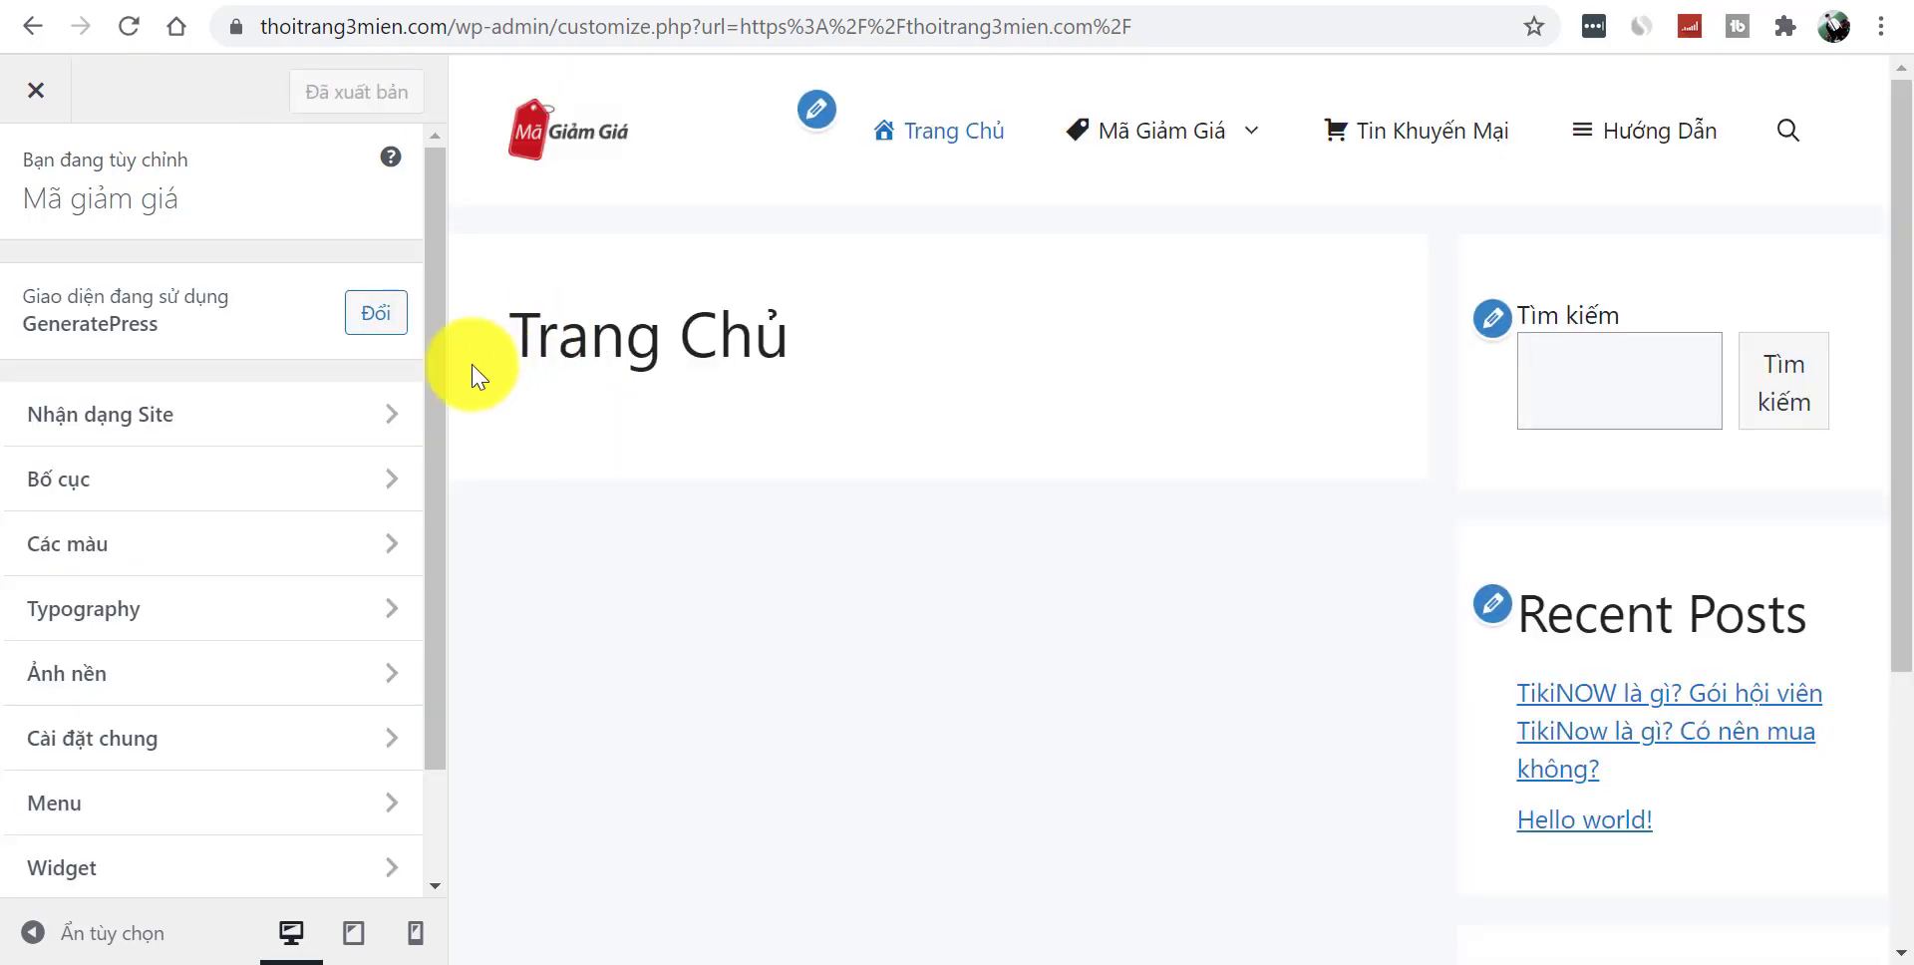
- Browse the Site identity, Bố cục, Các màu and Typography sections without changing anything
left_click(364, 423)
left_click_drag(419, 429, 200, 244)
left_click(21, 171)
left_click(148, 476)
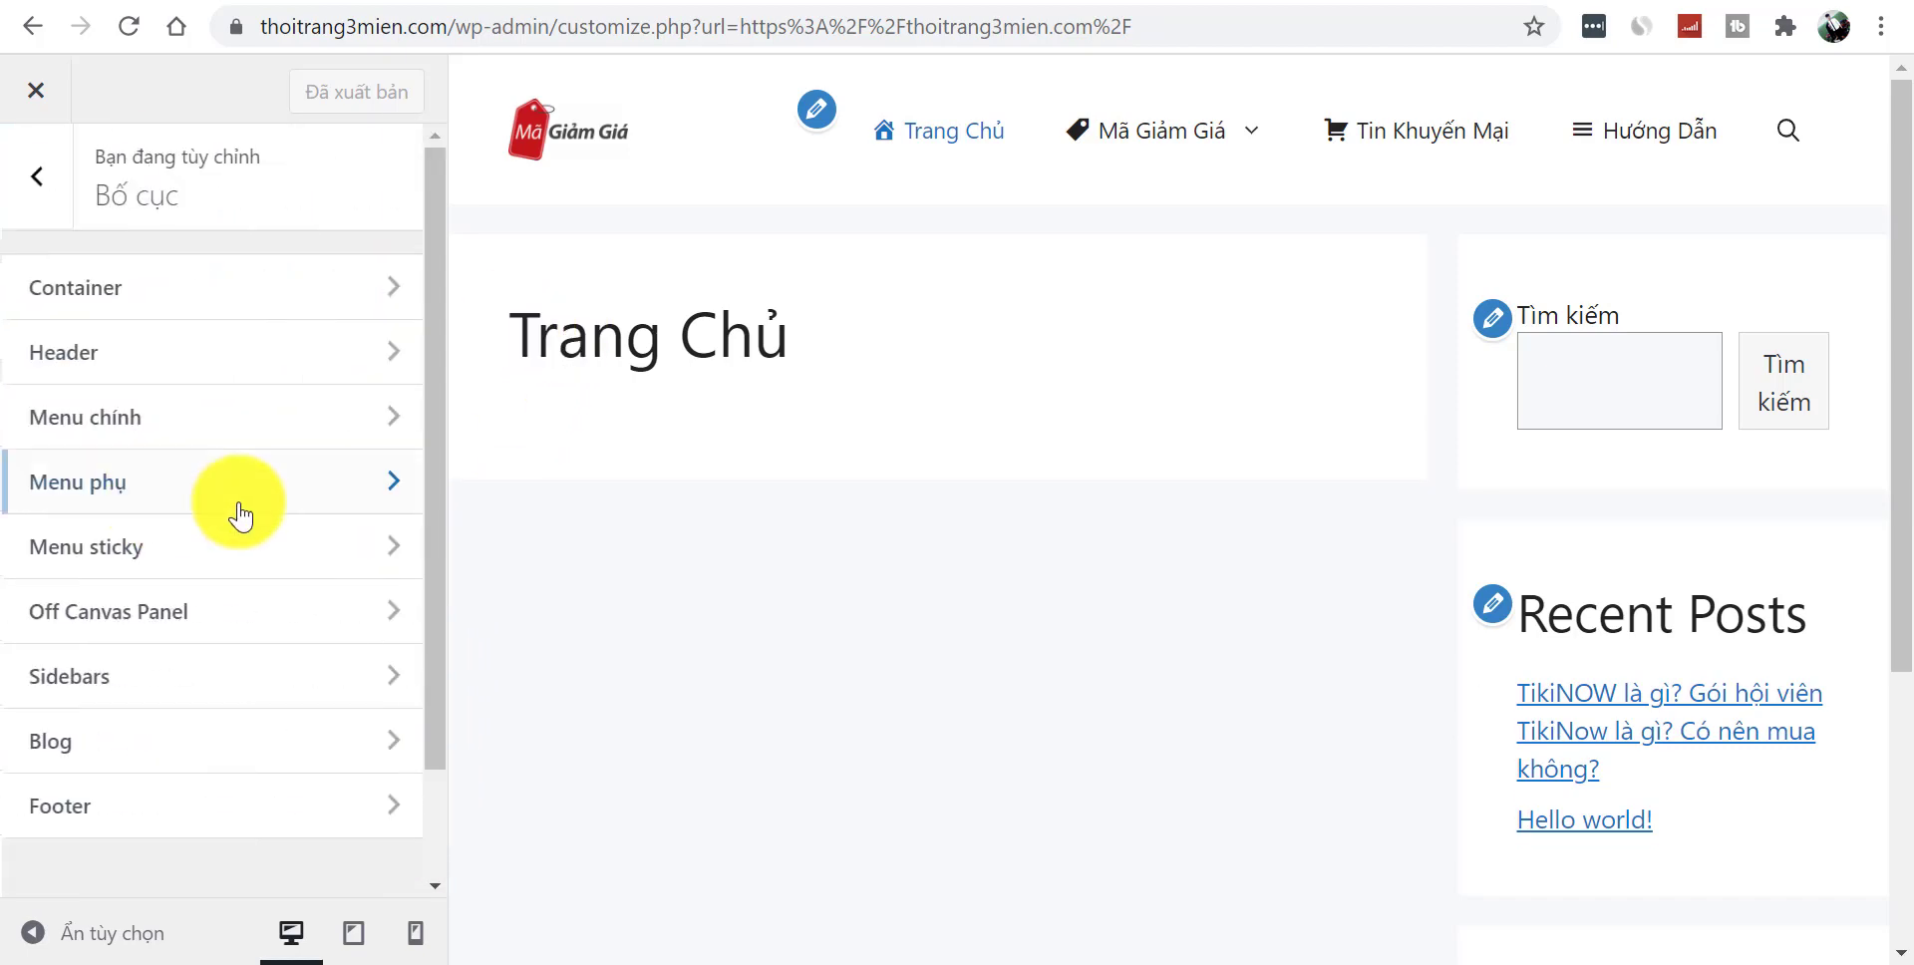
left_click(32, 188)
left_click(160, 545)
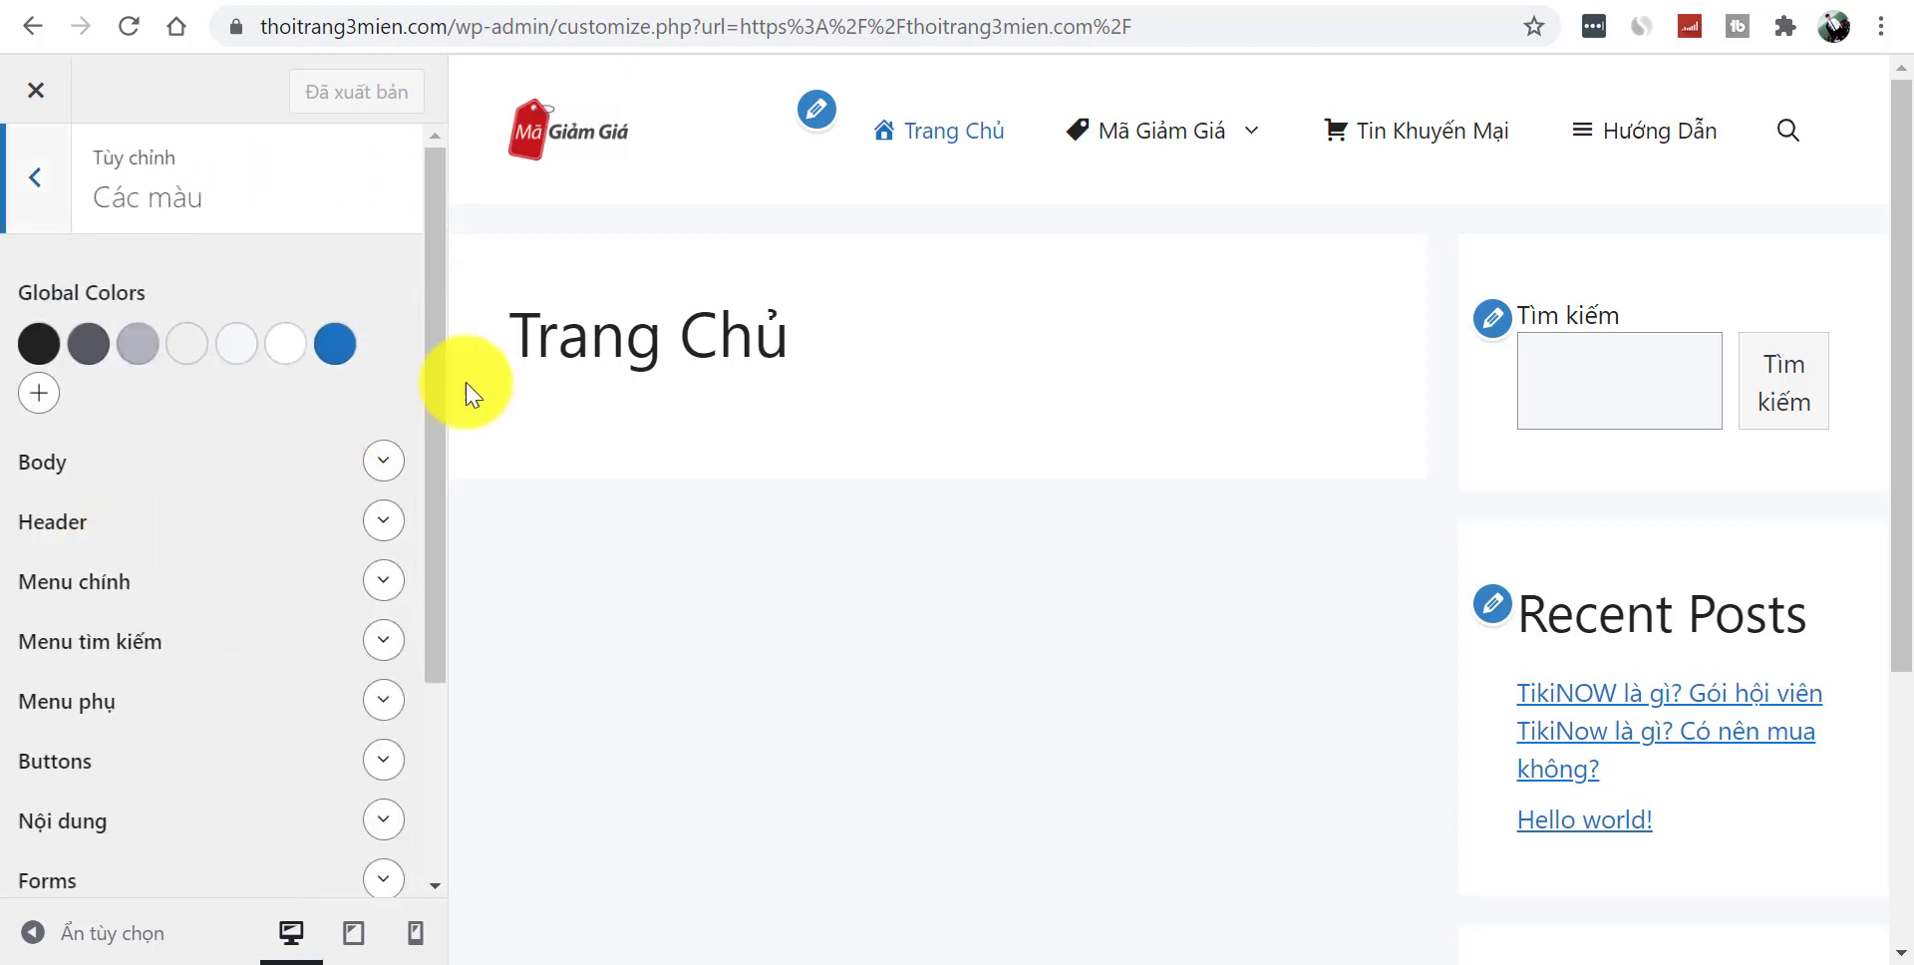
left_click_drag(436, 415, 128, 243)
left_click(36, 182)
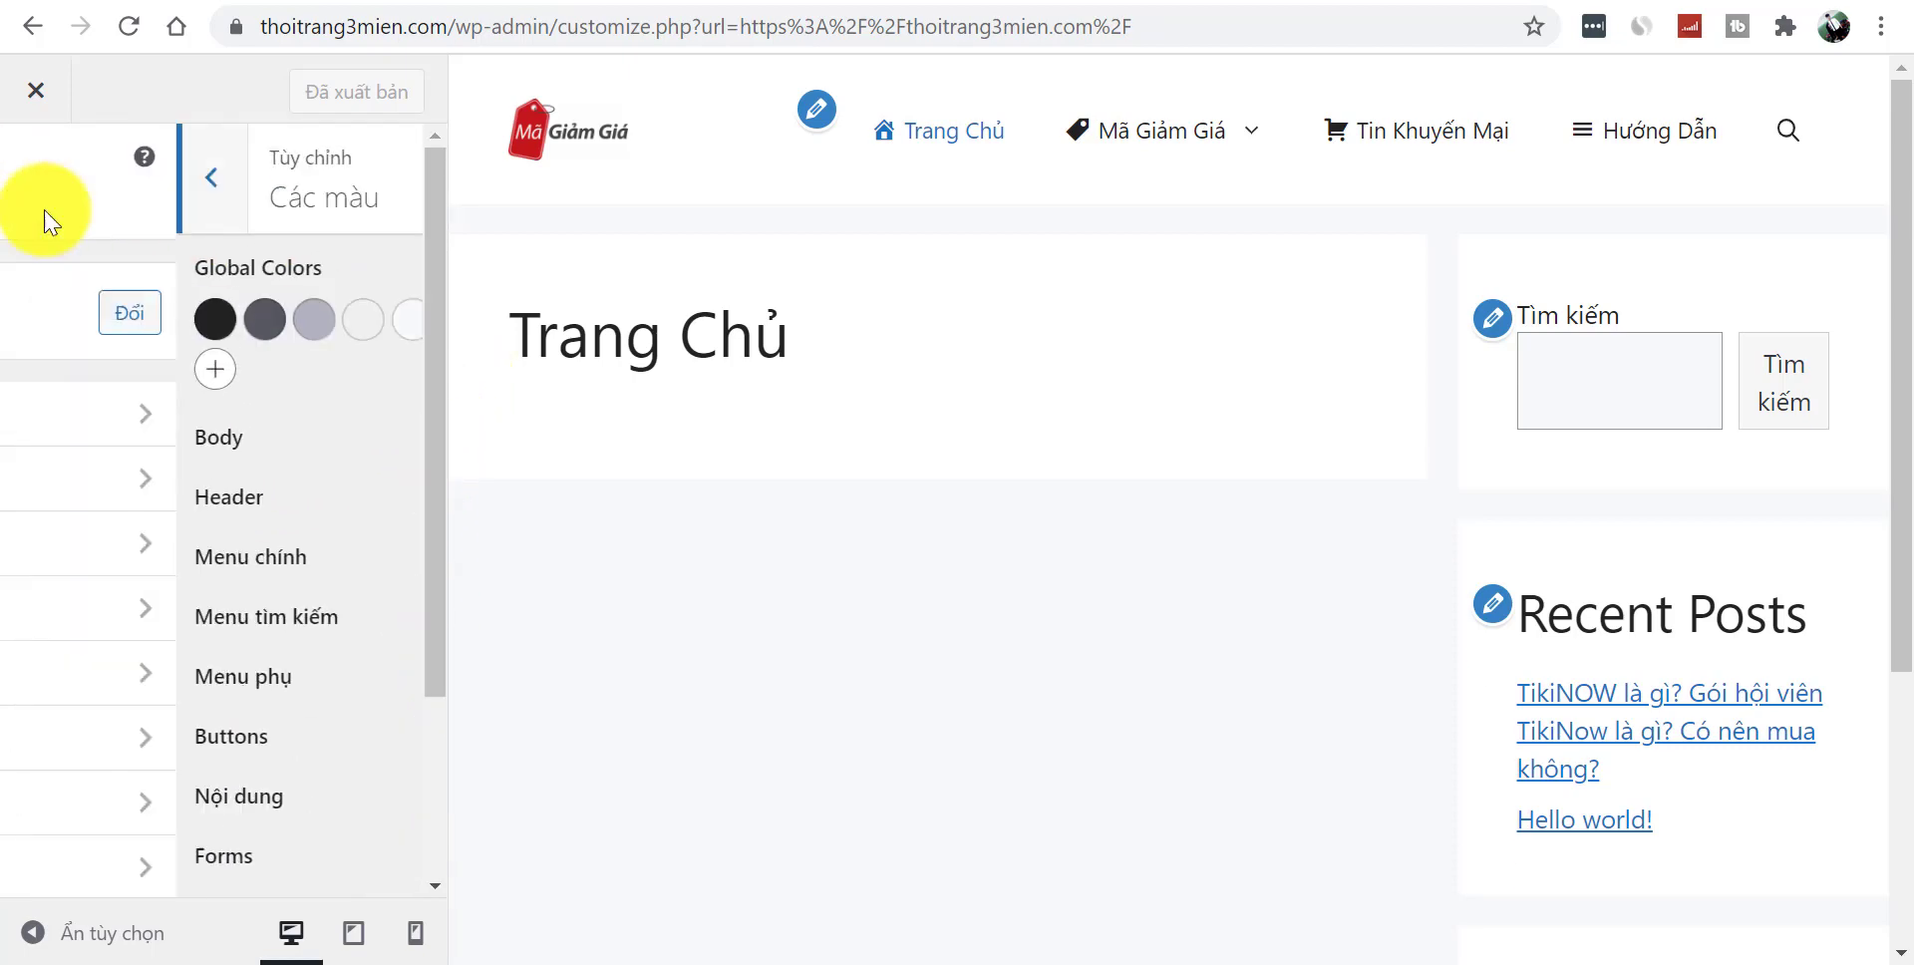
left_click(181, 613)
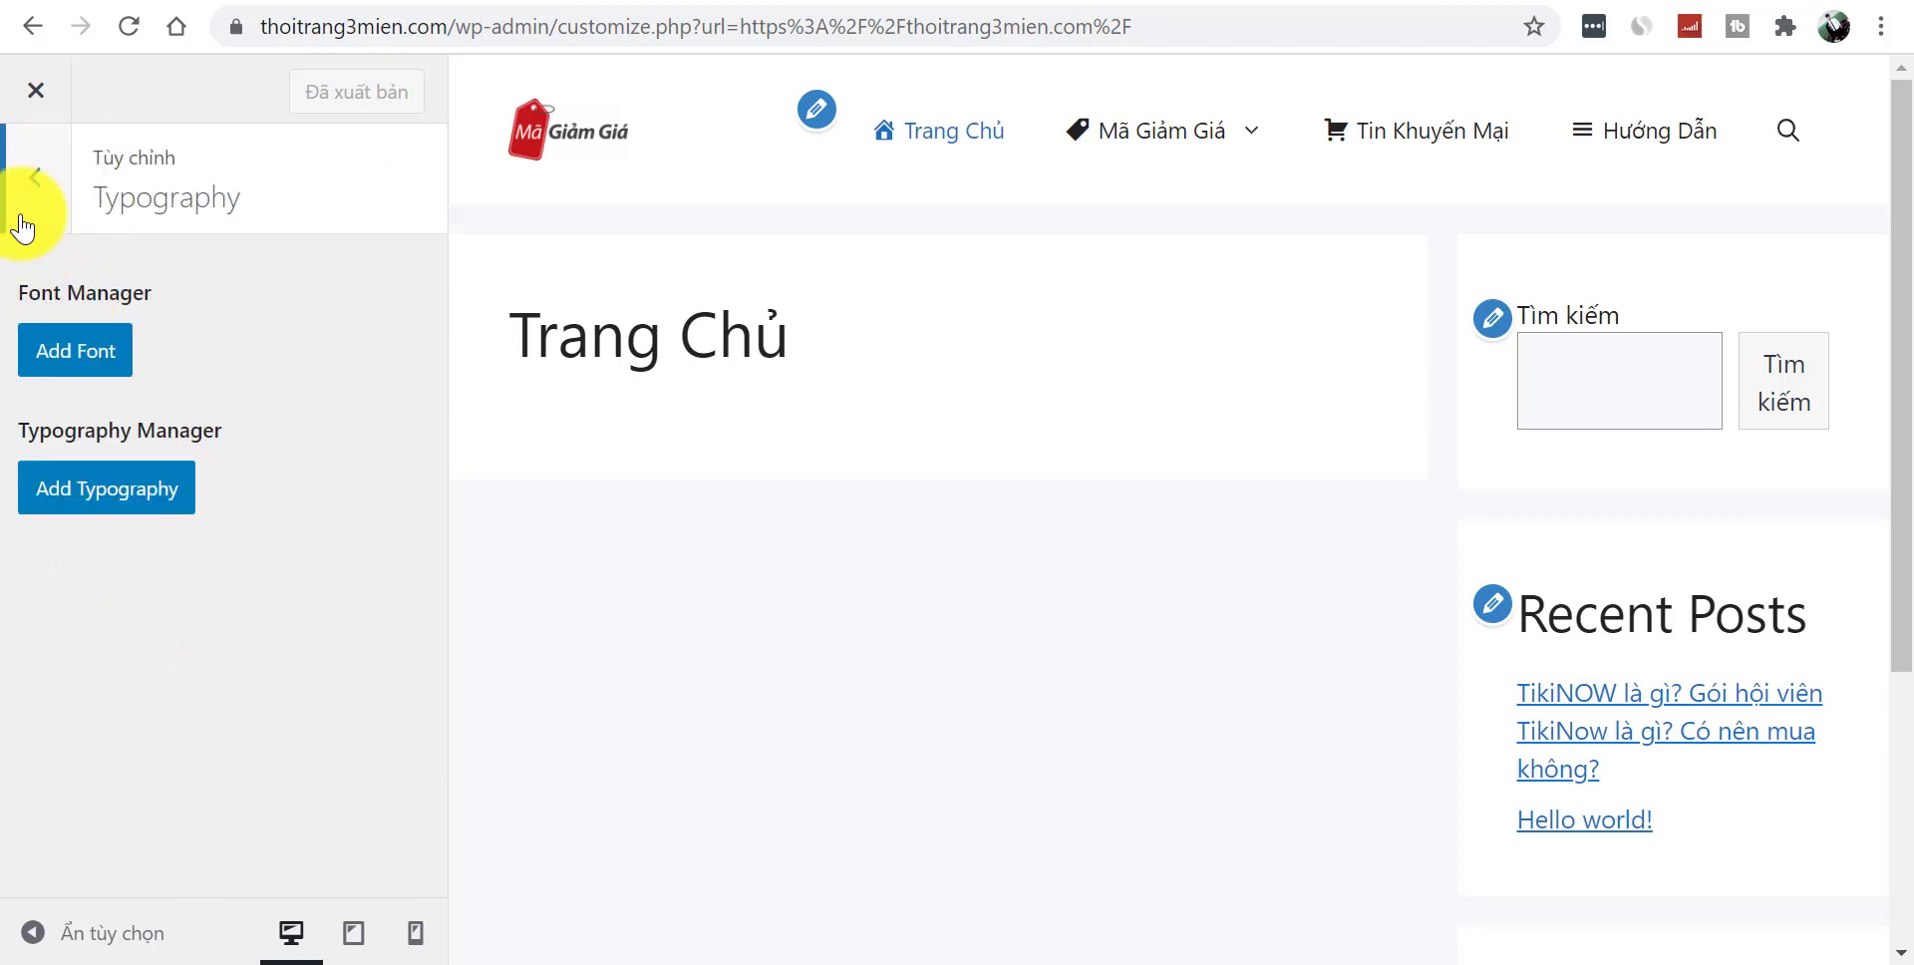
left_click(72, 359)
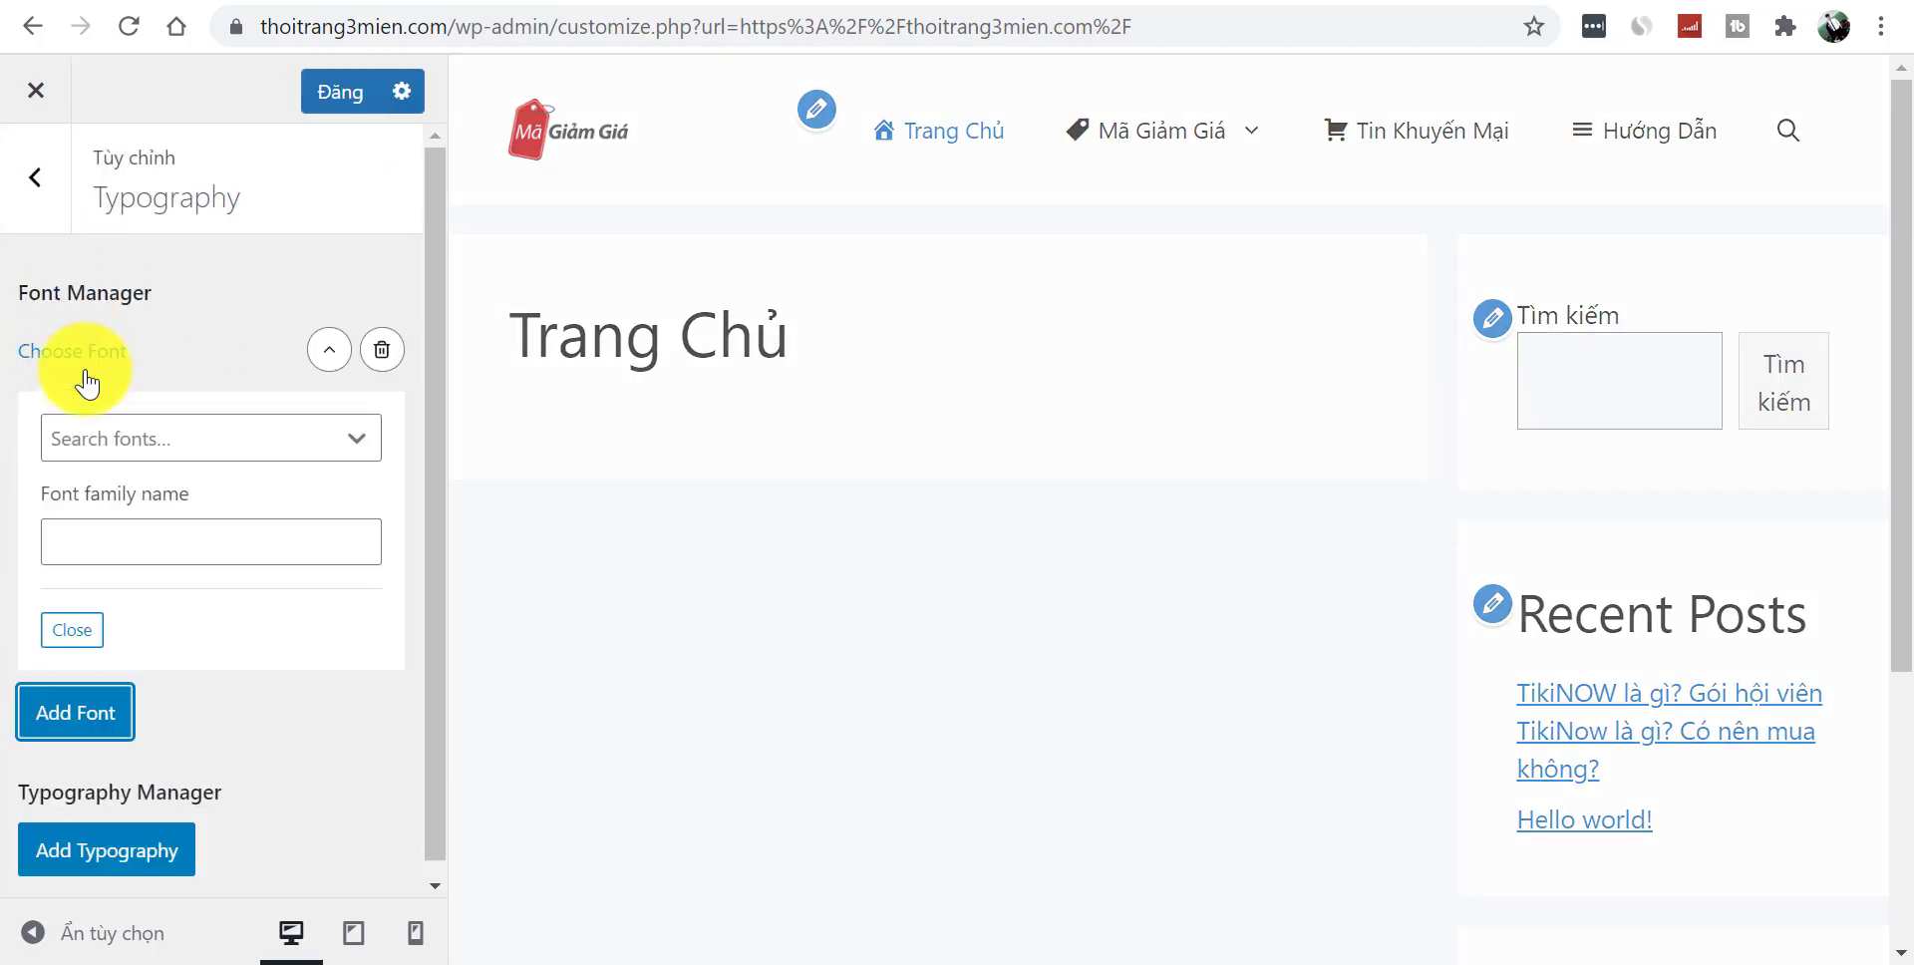
left_click(36, 182)
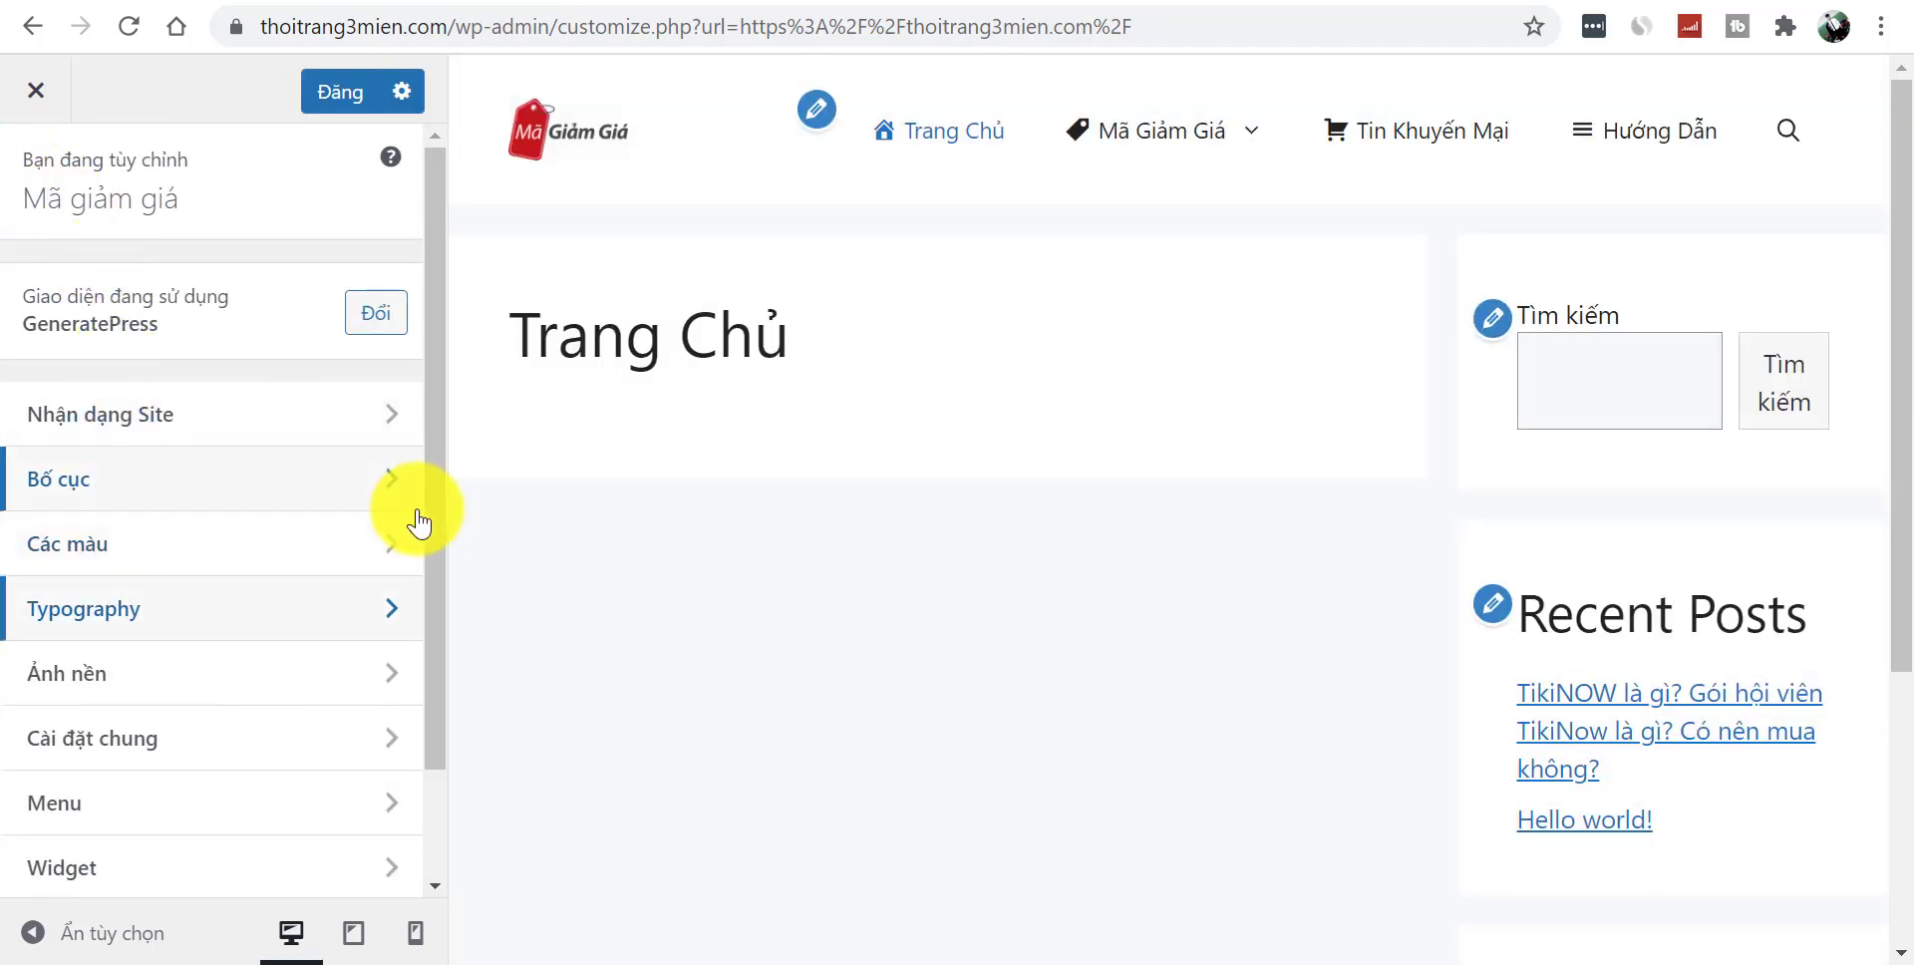
- Browse the Ảnh nền, Cài đặt chung, Menu, Widget and Cài đặt Trang chủ sections
scroll(427, 590, "down", 2)
left_click(213, 534)
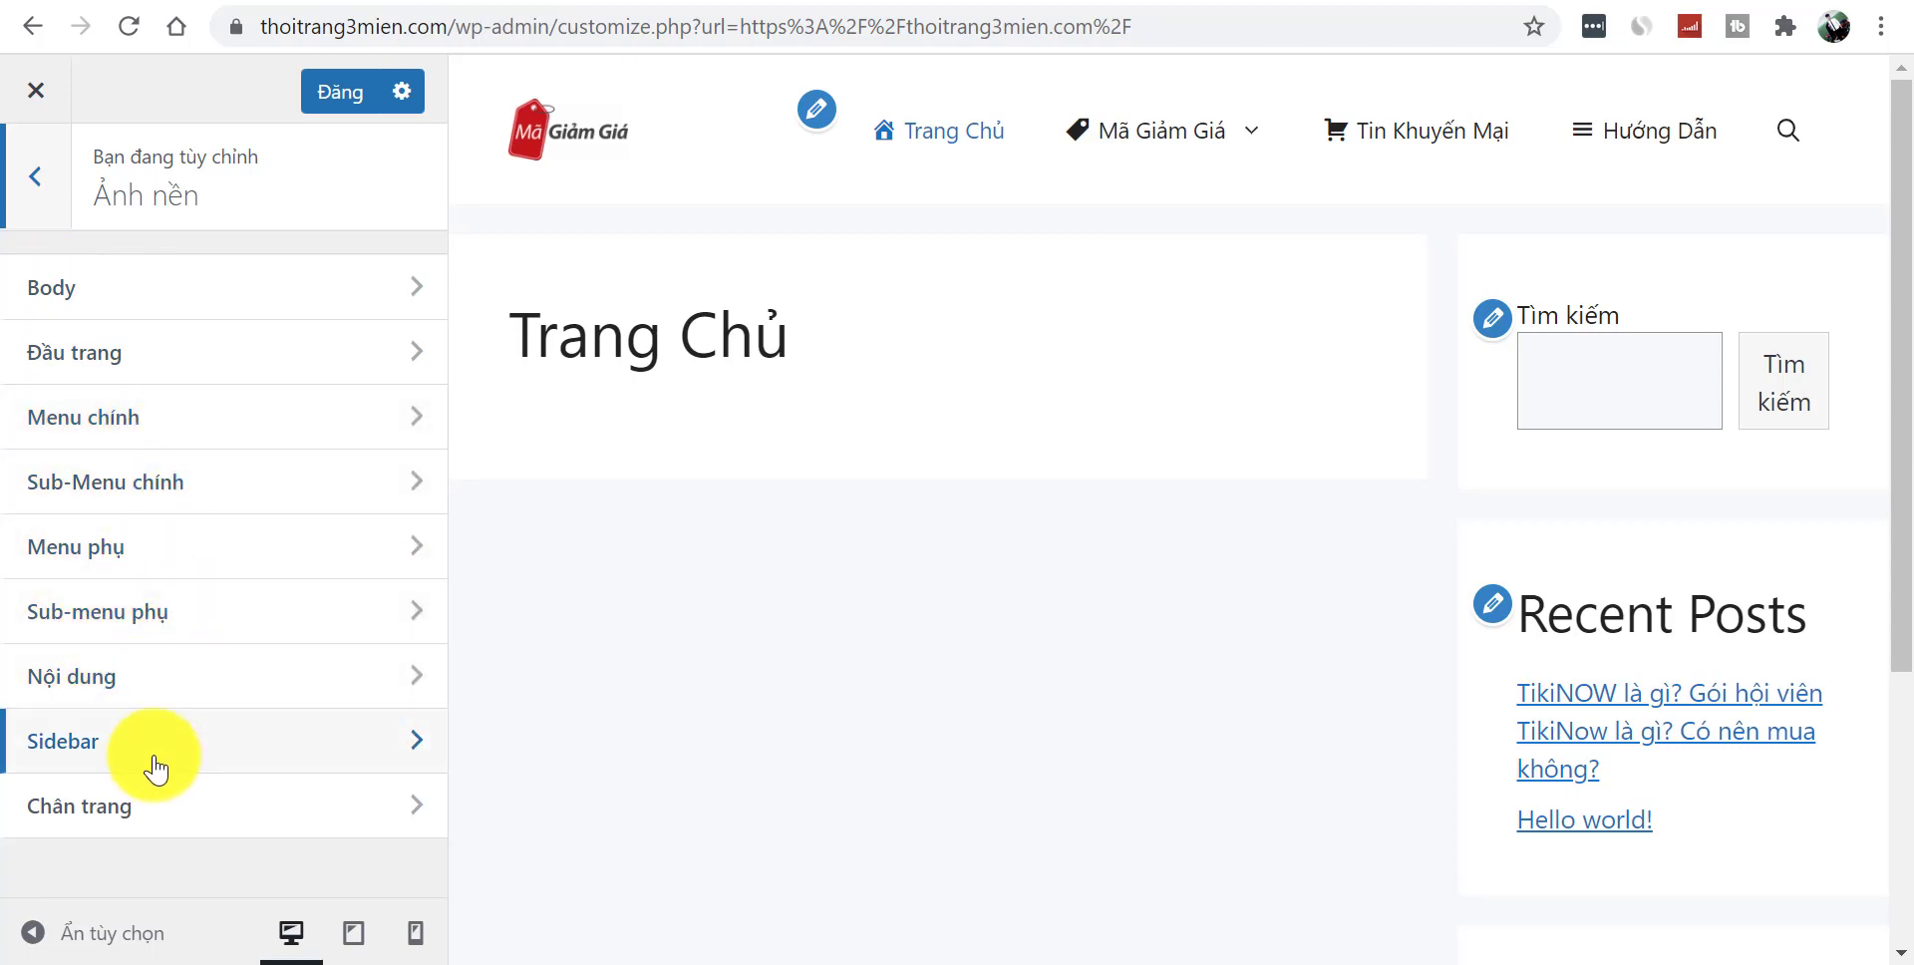
left_click(44, 189)
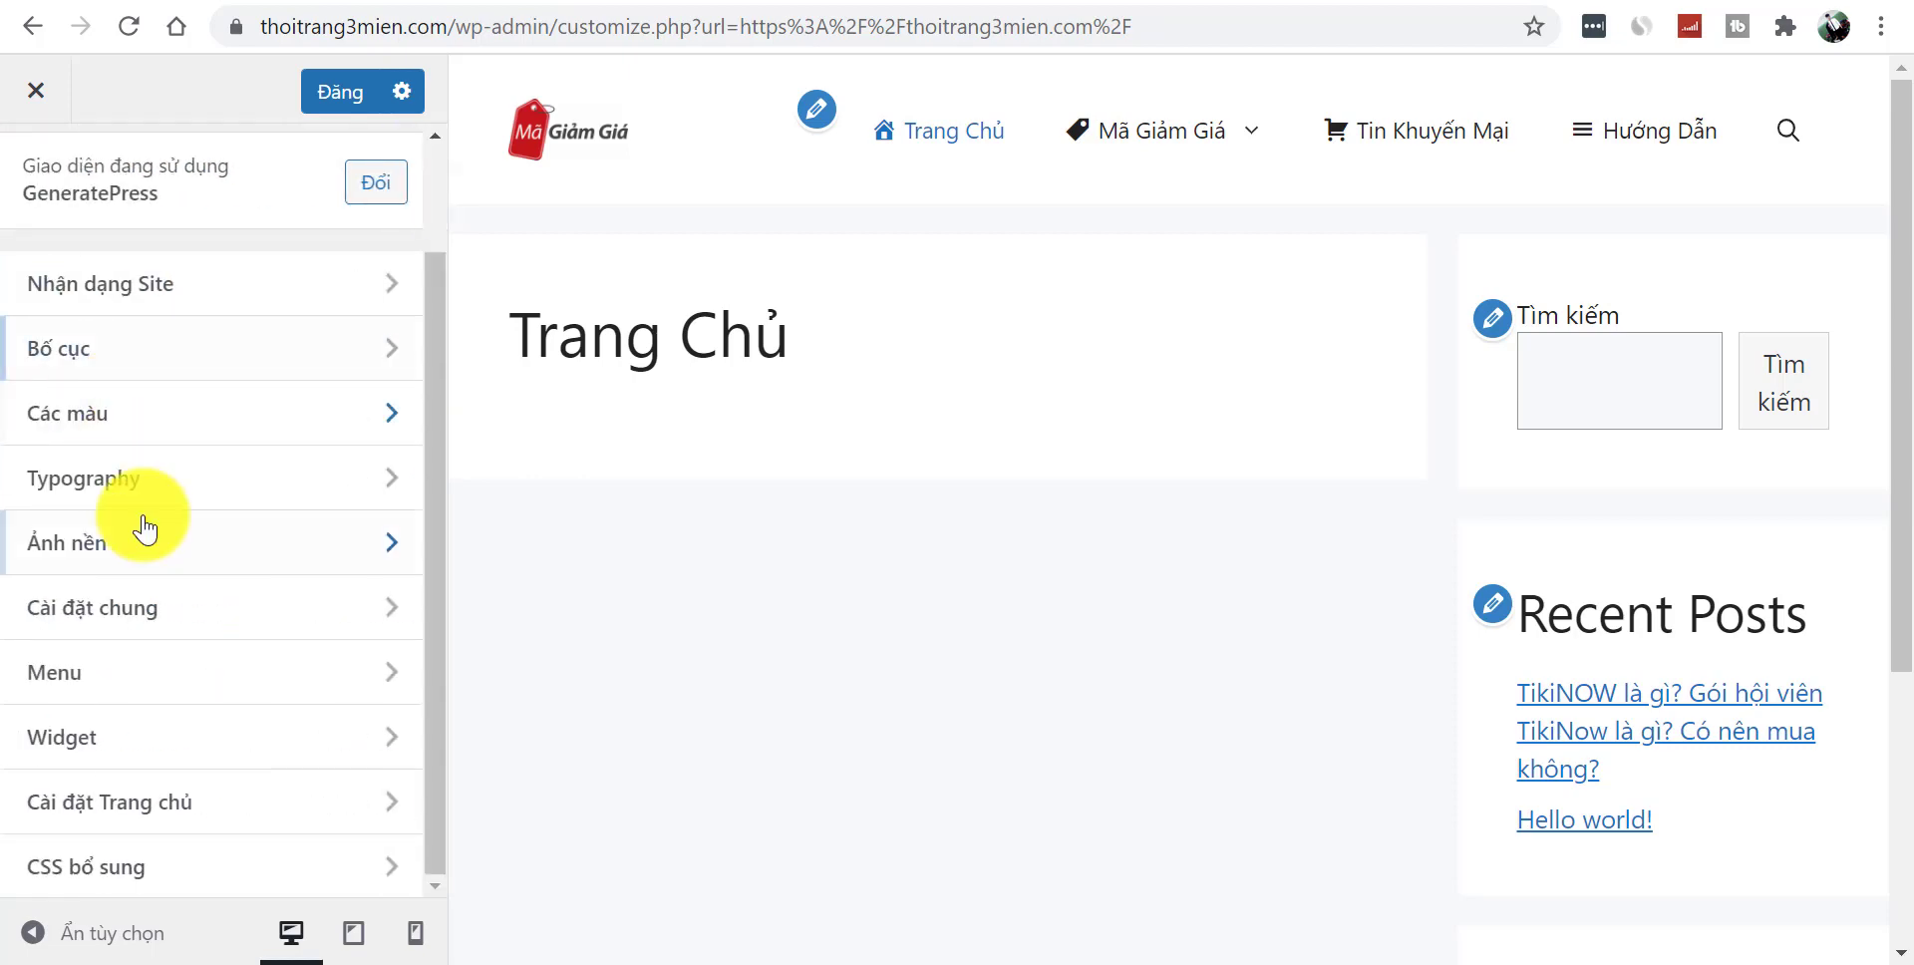
left_click(159, 626)
left_click_drag(439, 499, 440, 718)
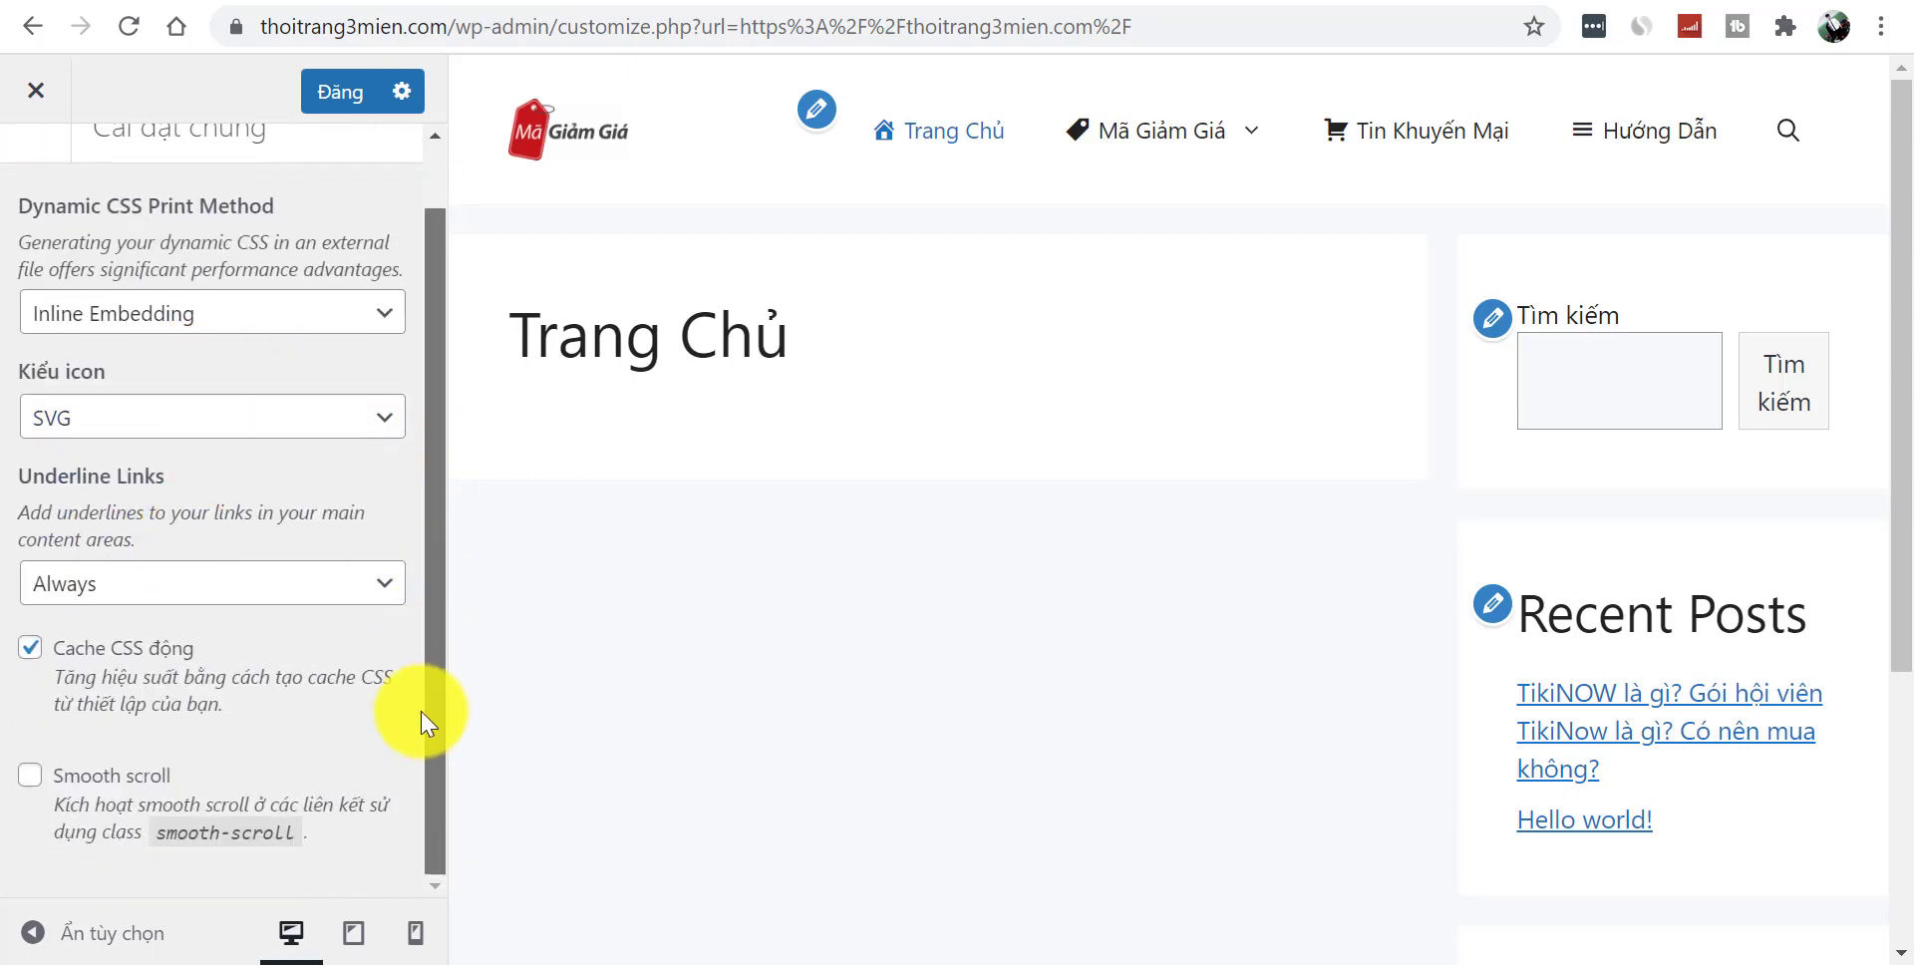
scroll(408, 200, "up", 2)
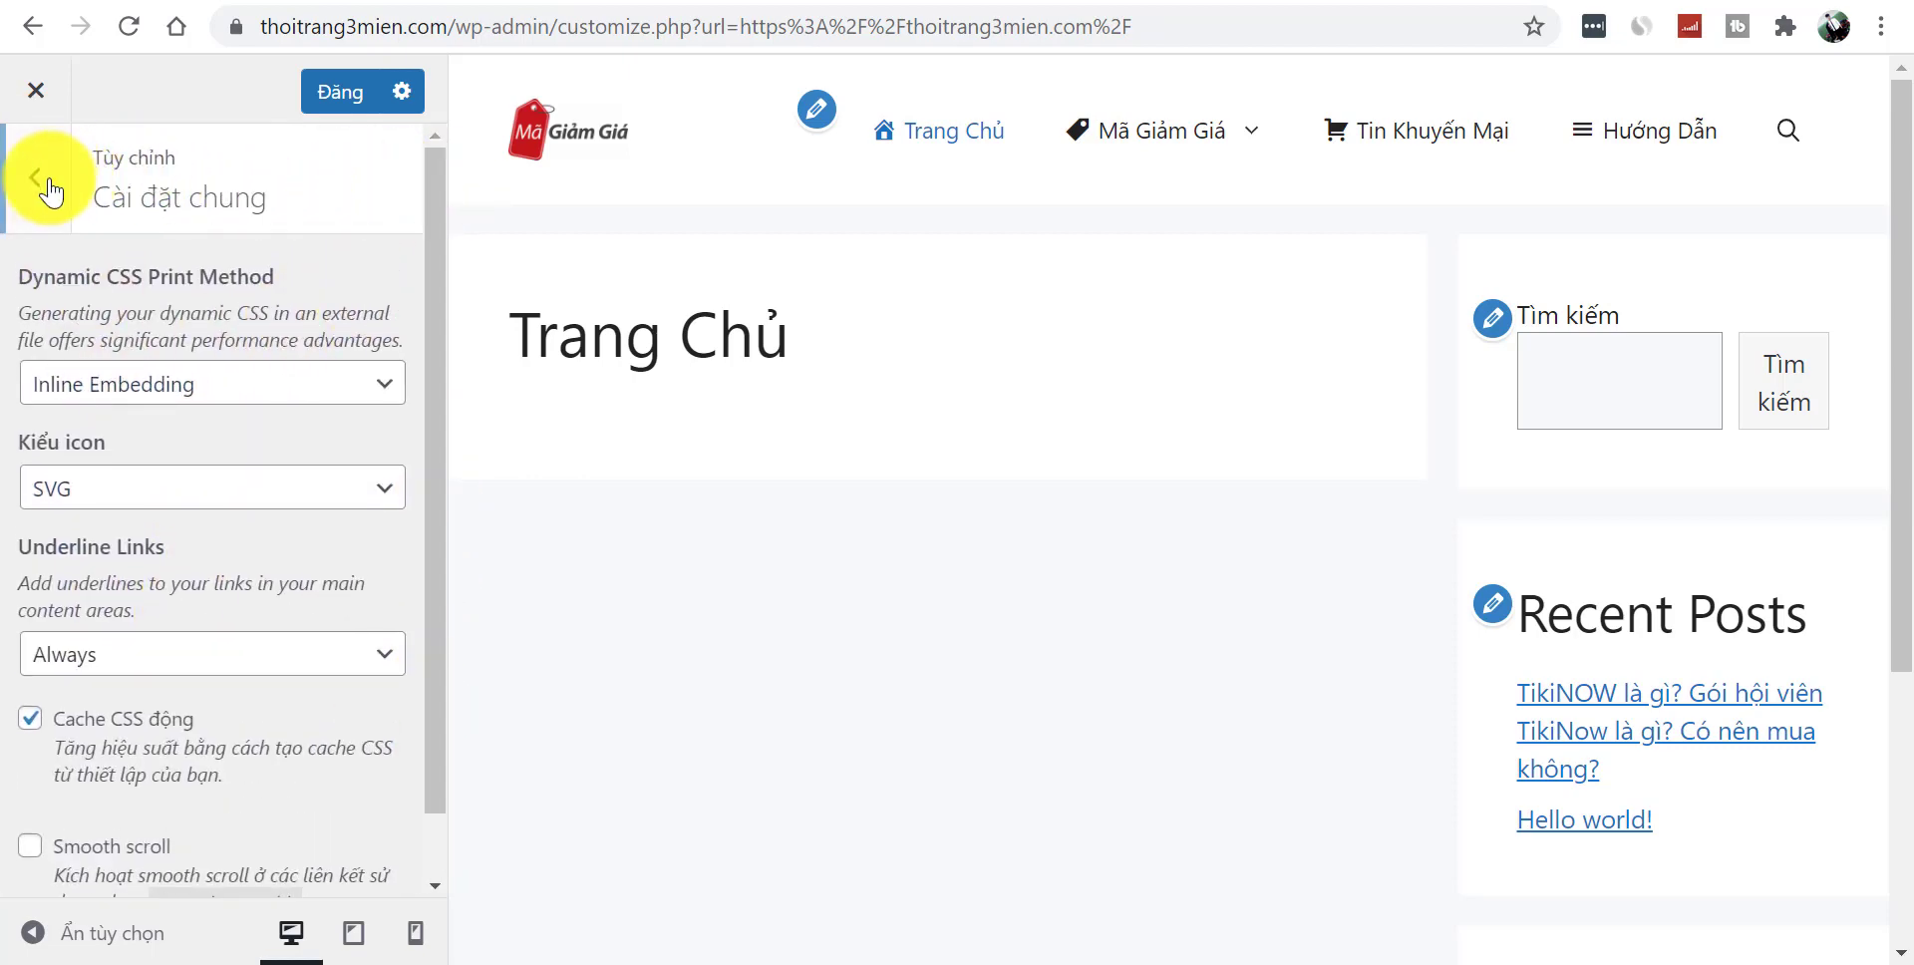
left_click(43, 192)
left_click(205, 678)
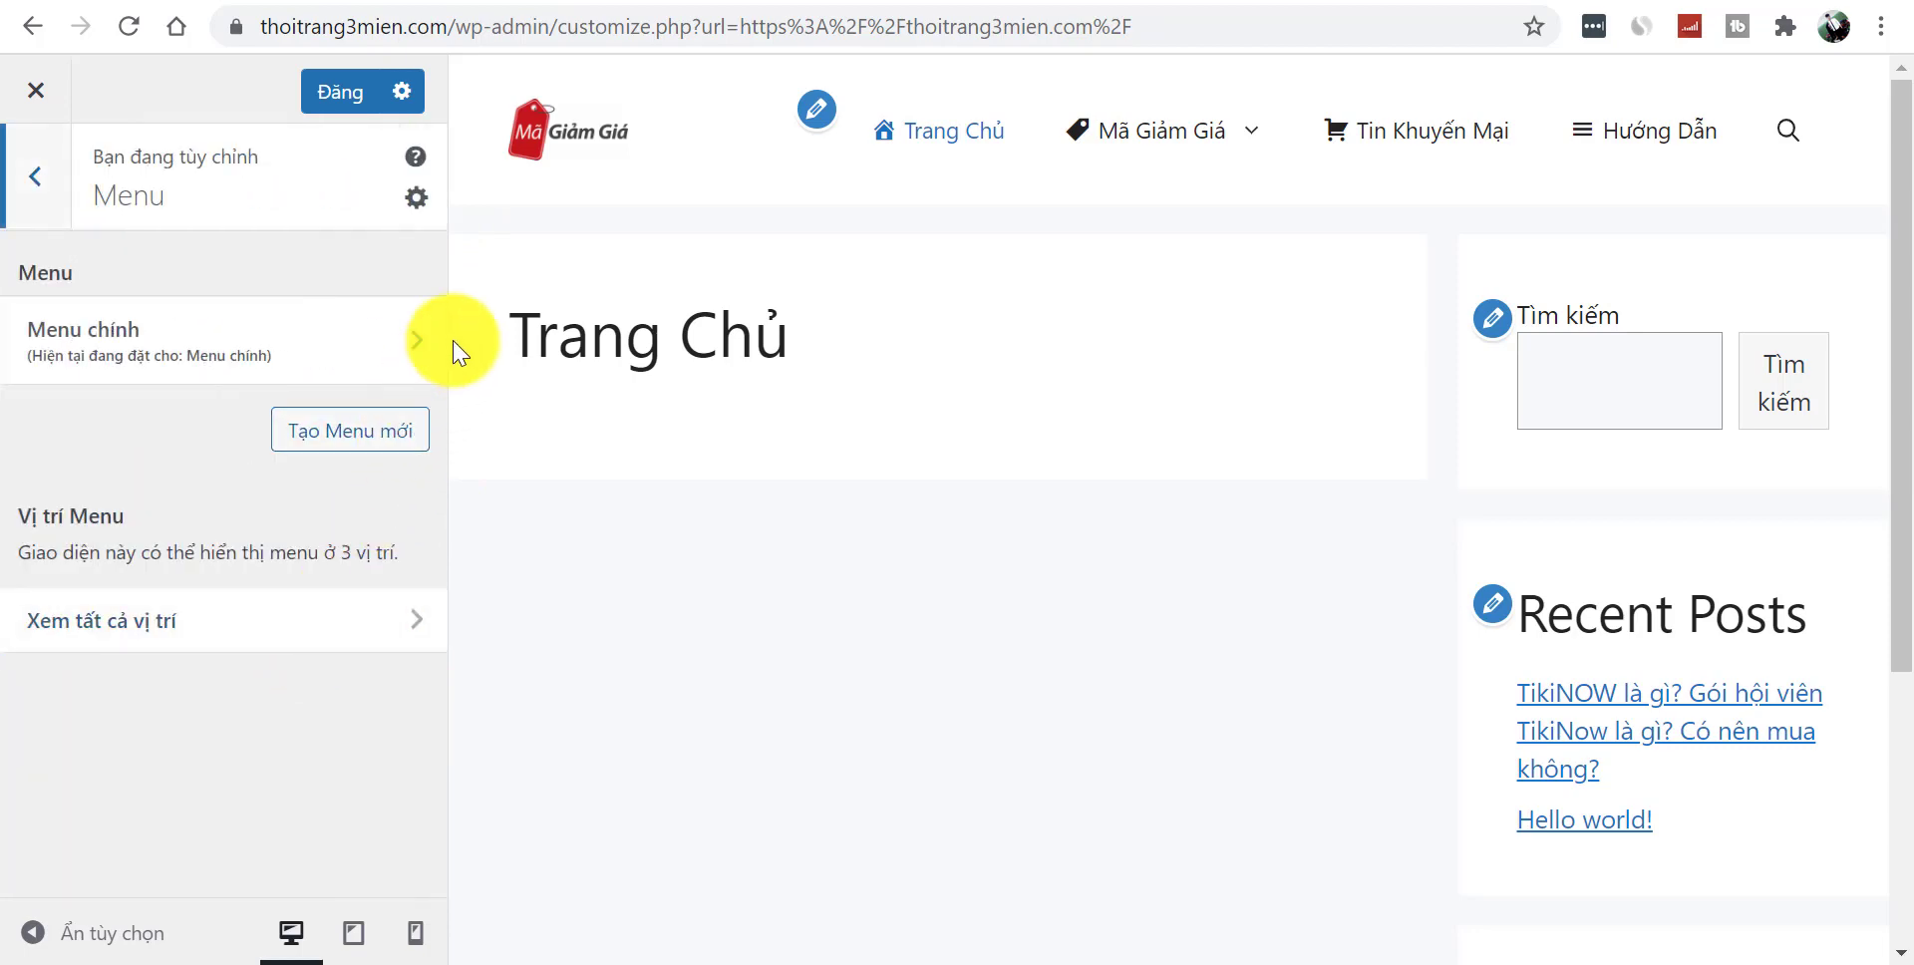
left_click(40, 190)
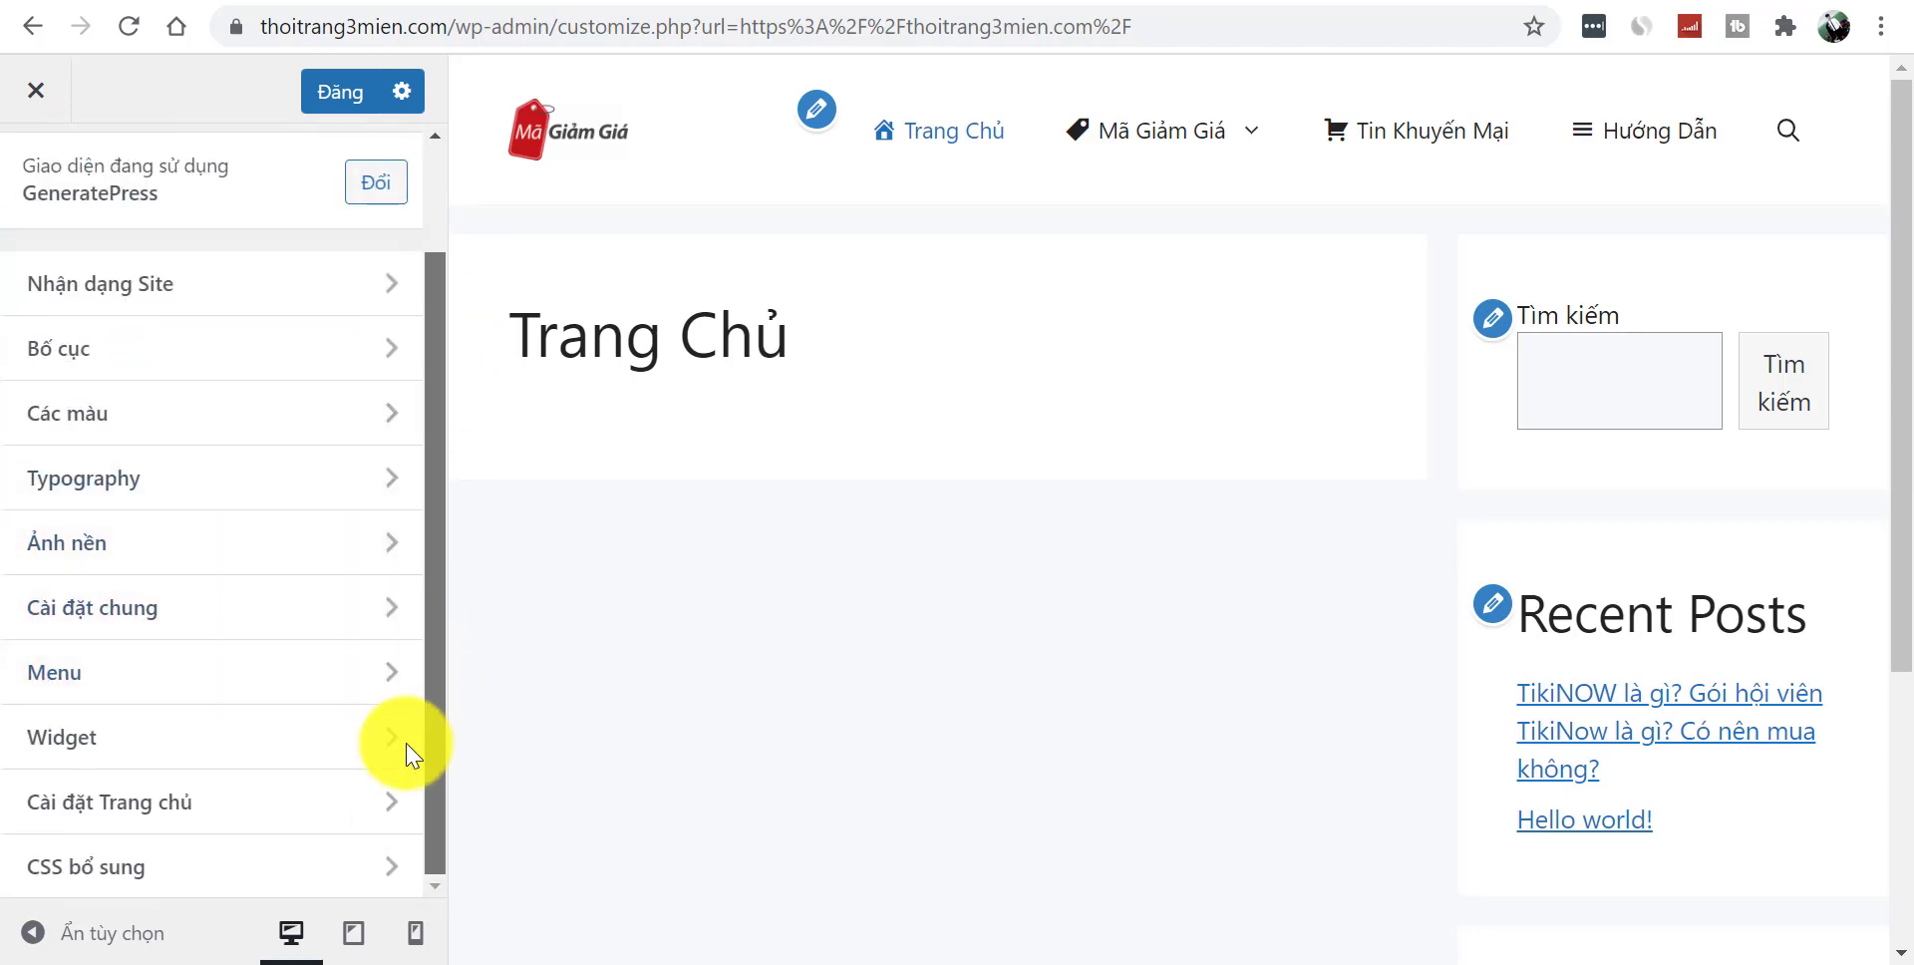
left_click(232, 740)
left_click_drag(445, 548, 478, 439)
left_click(35, 180)
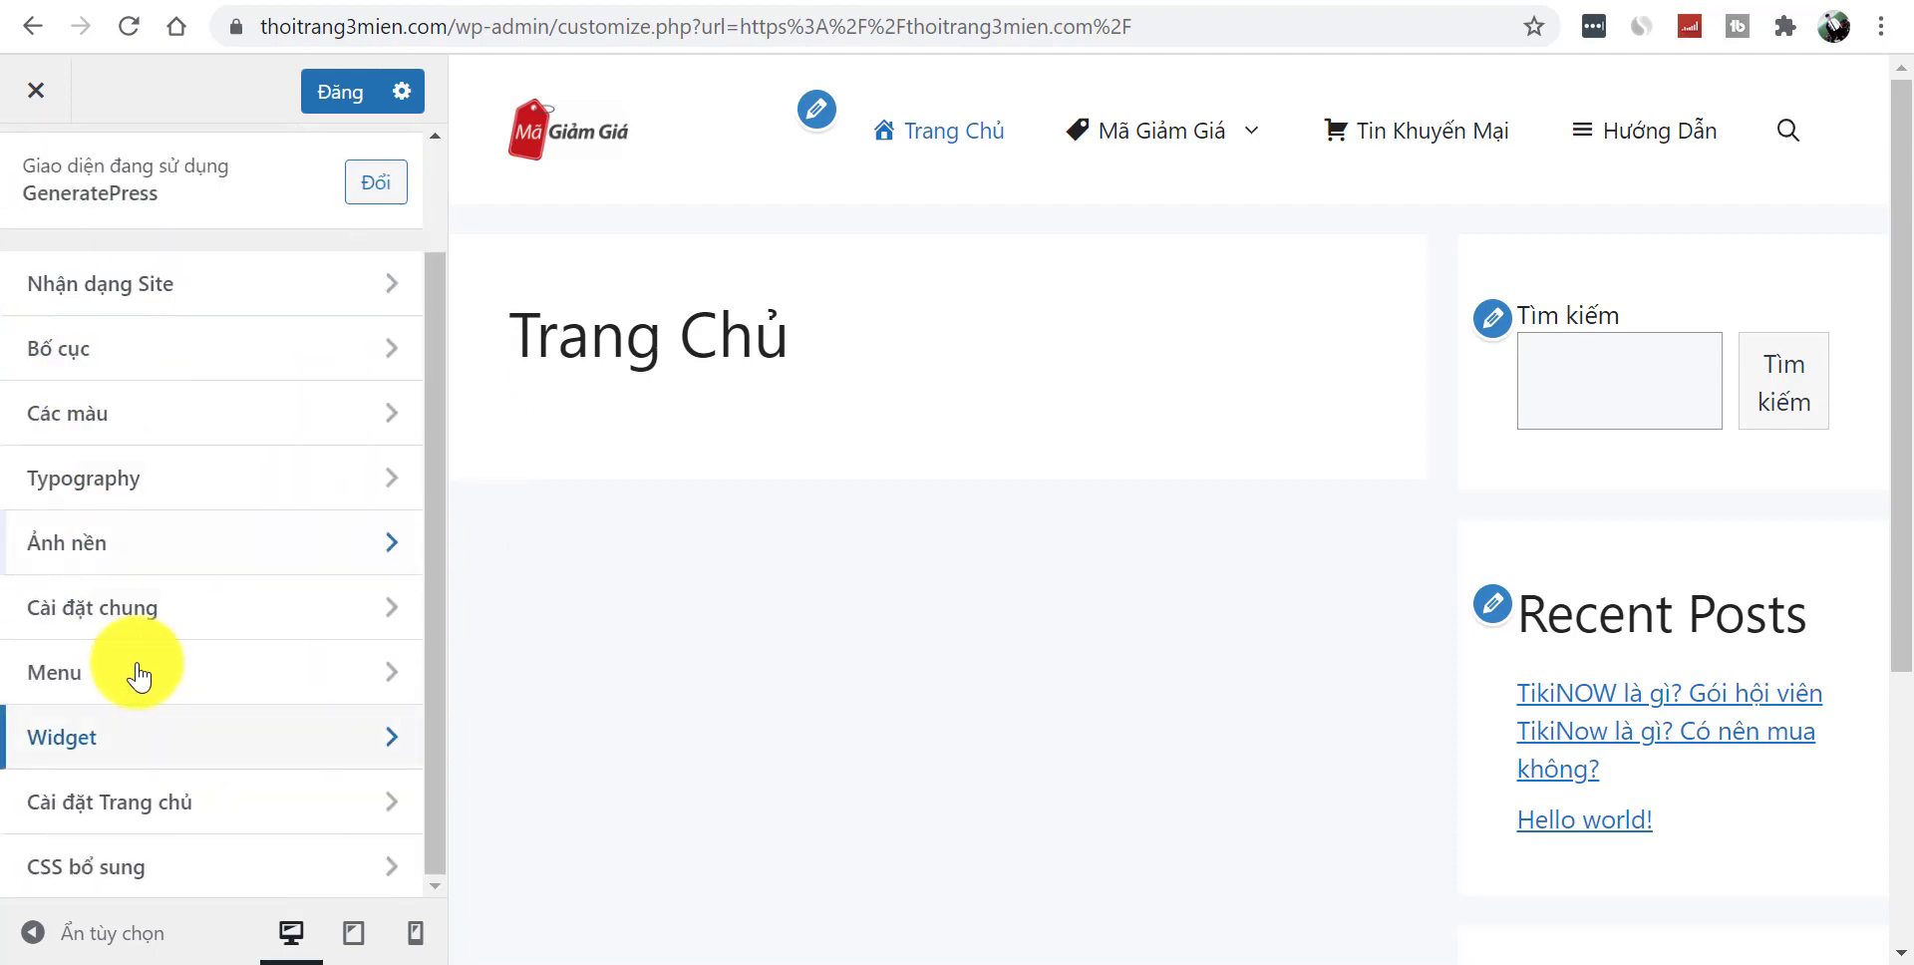
left_click(200, 813)
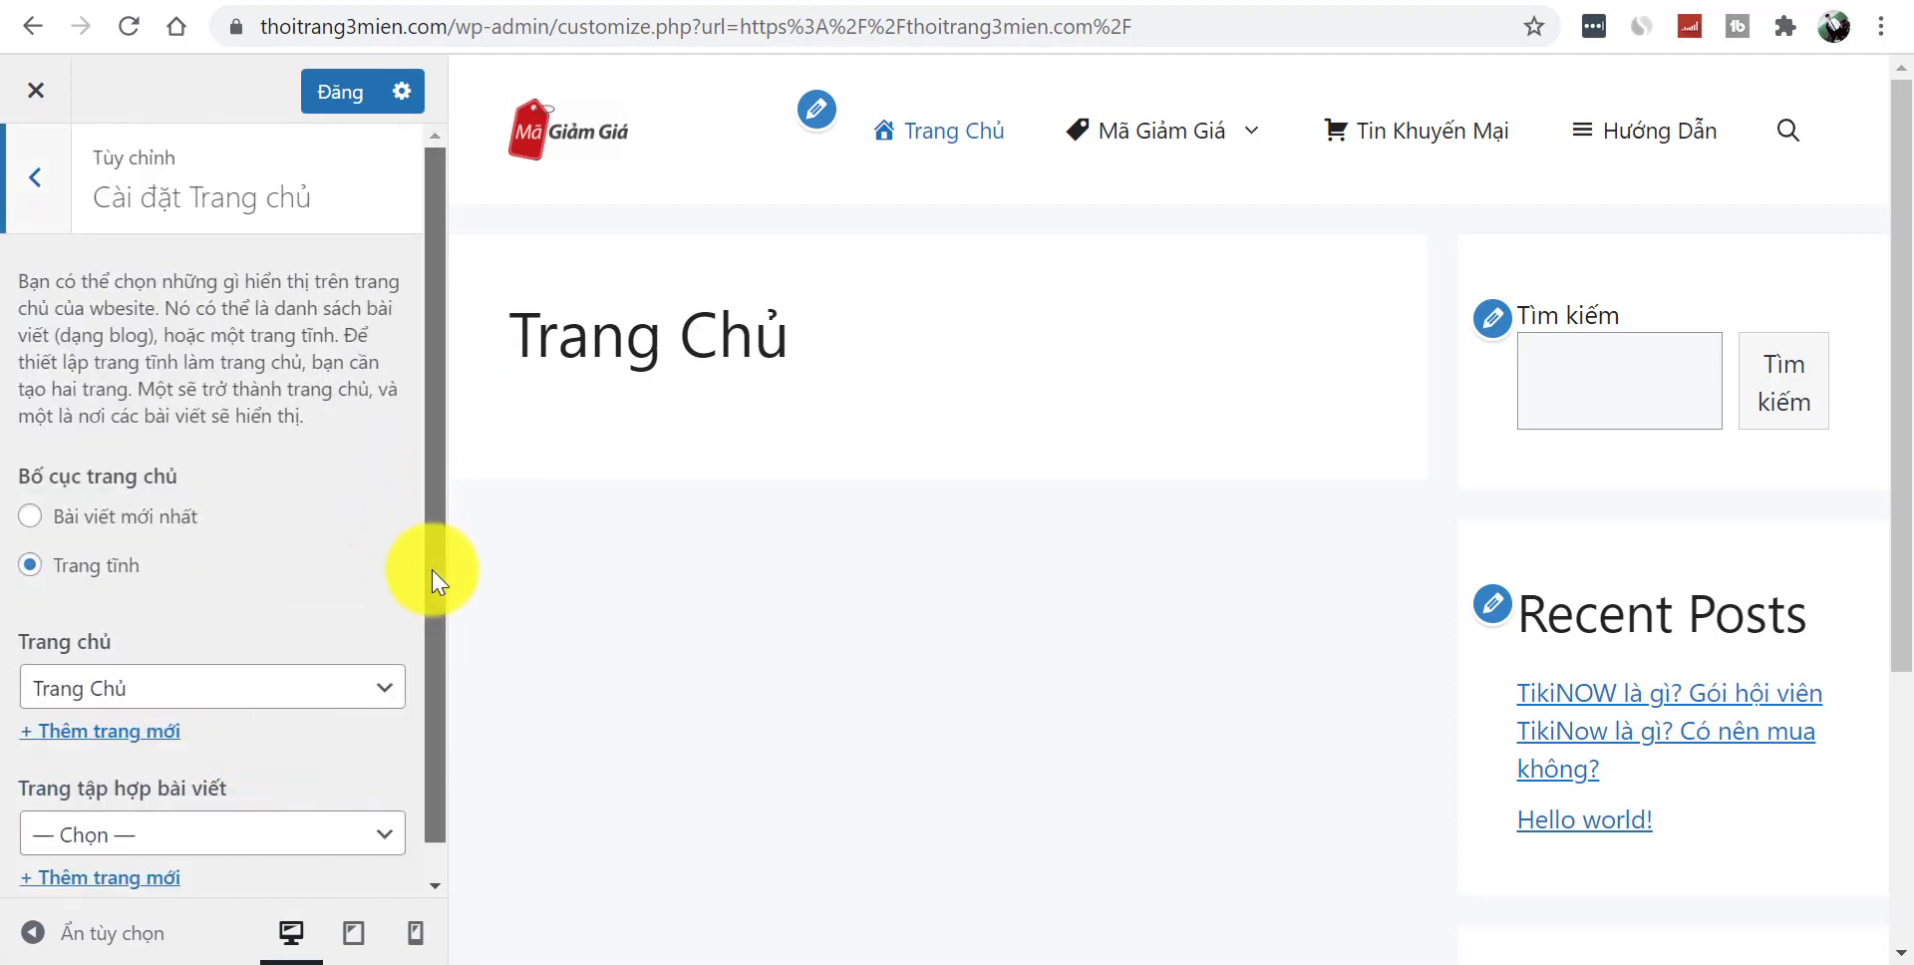
left_click(16, 177)
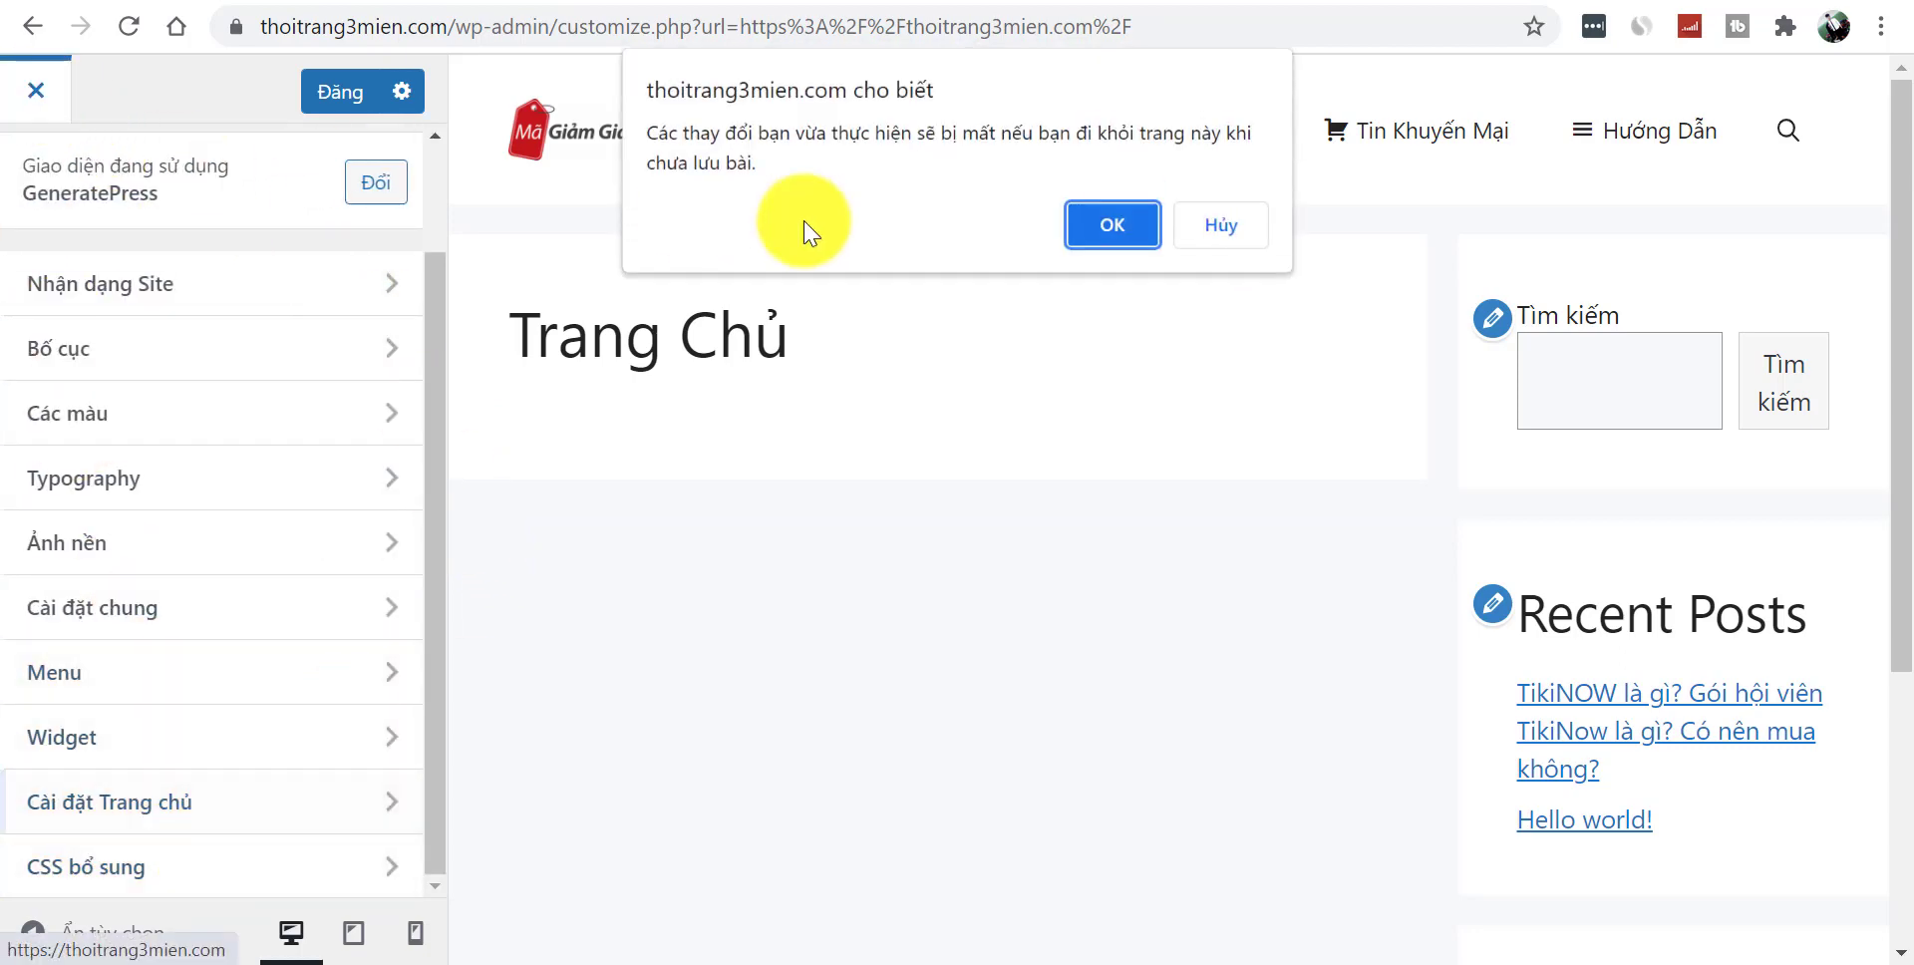
- Leave the Customizer without saving and check the Trang Chủ title on the live front page
left_click(1102, 212)
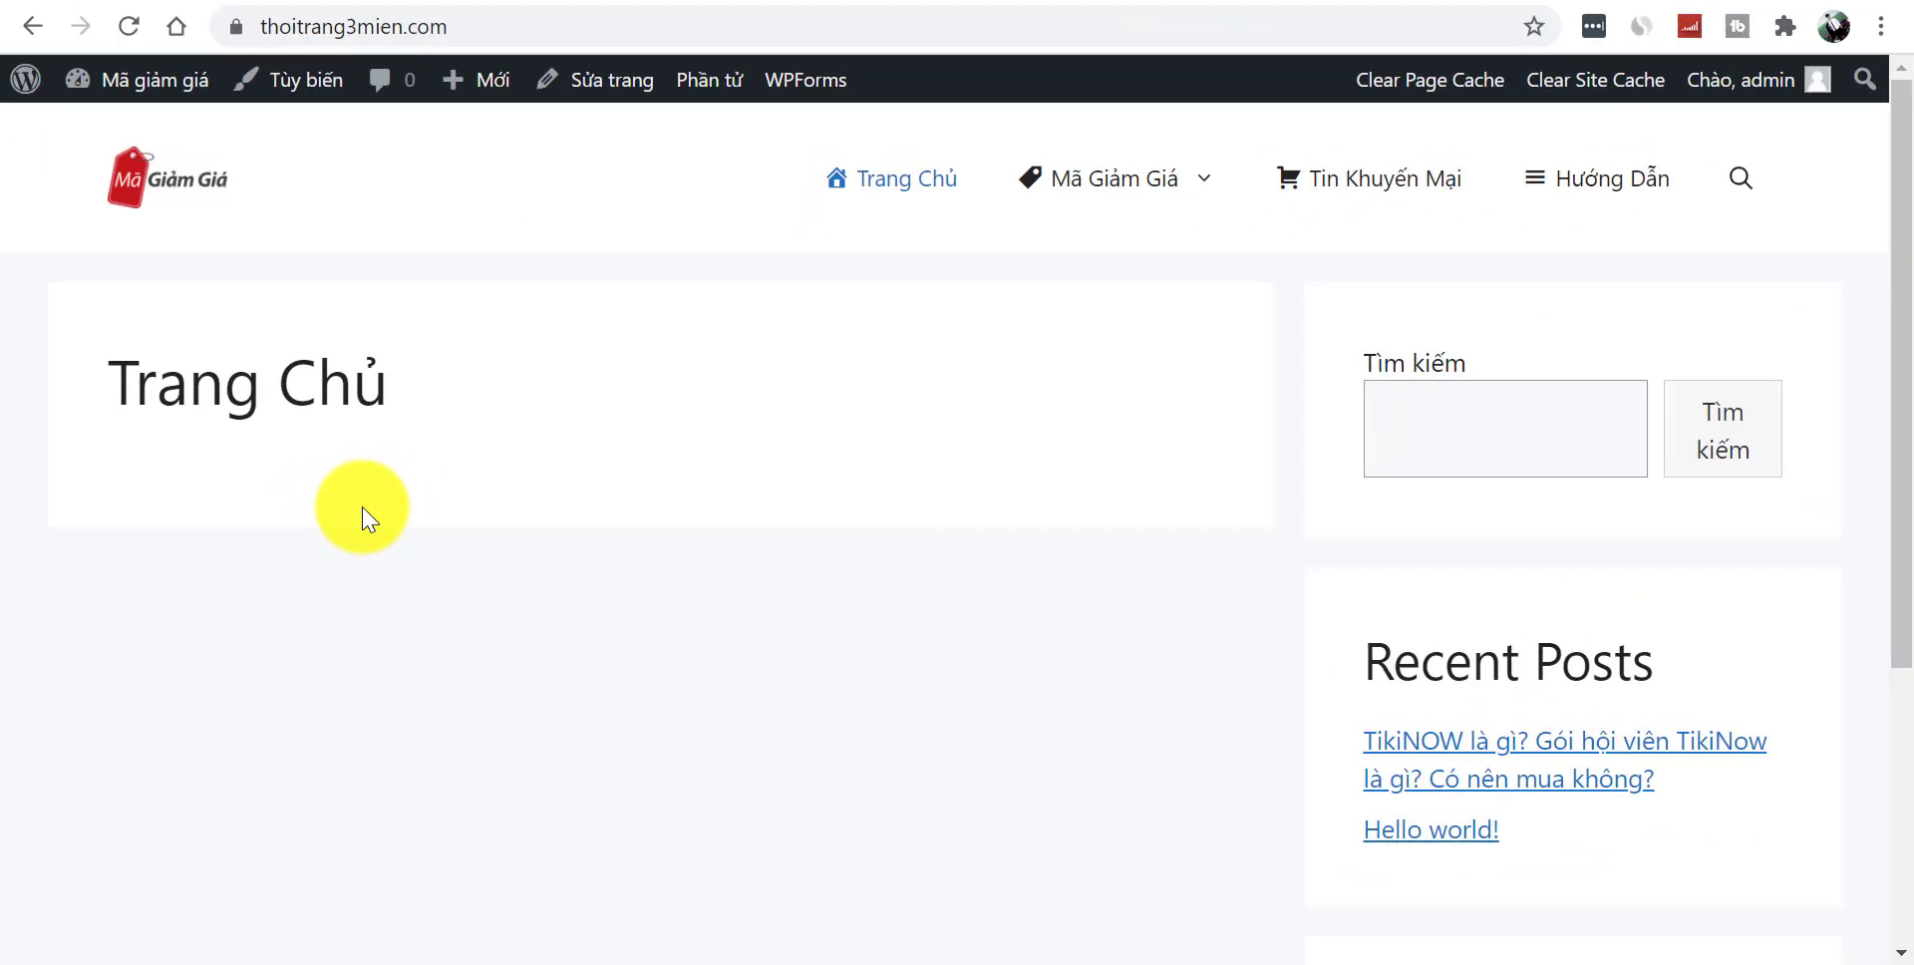
triple_click(487, 371)
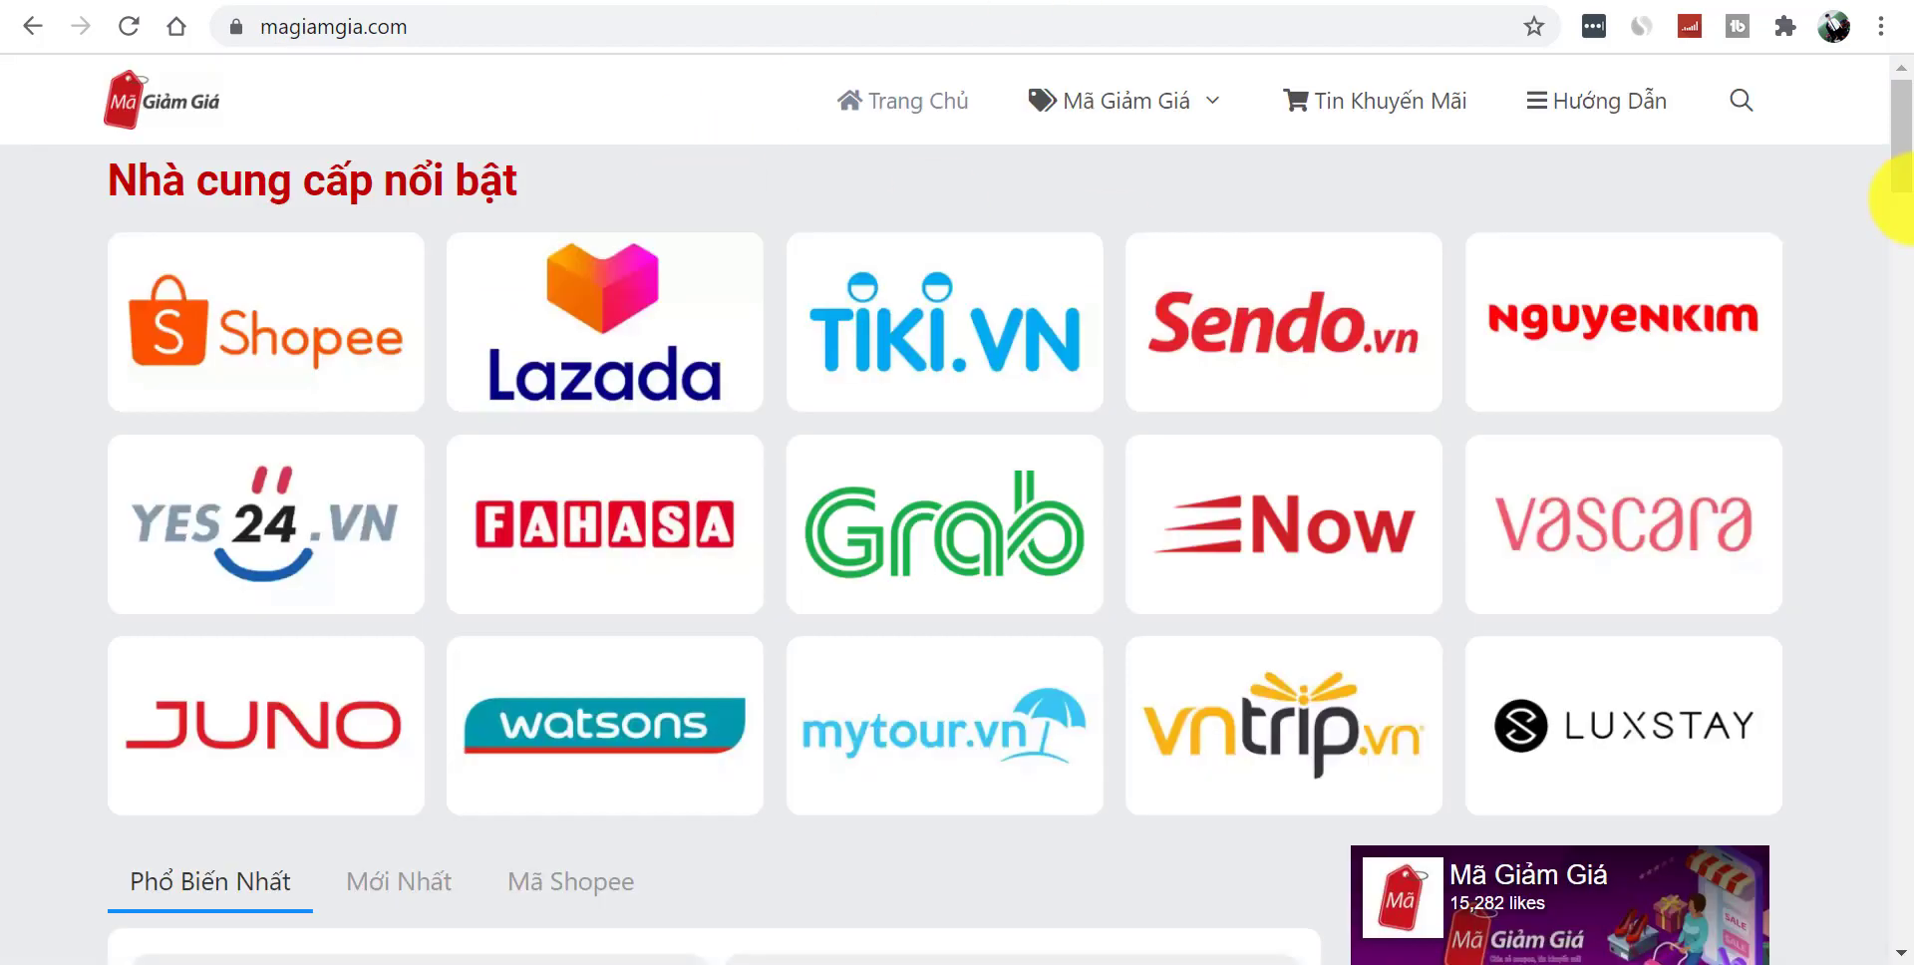
left_click_drag(1907, 200, 1908, 148)
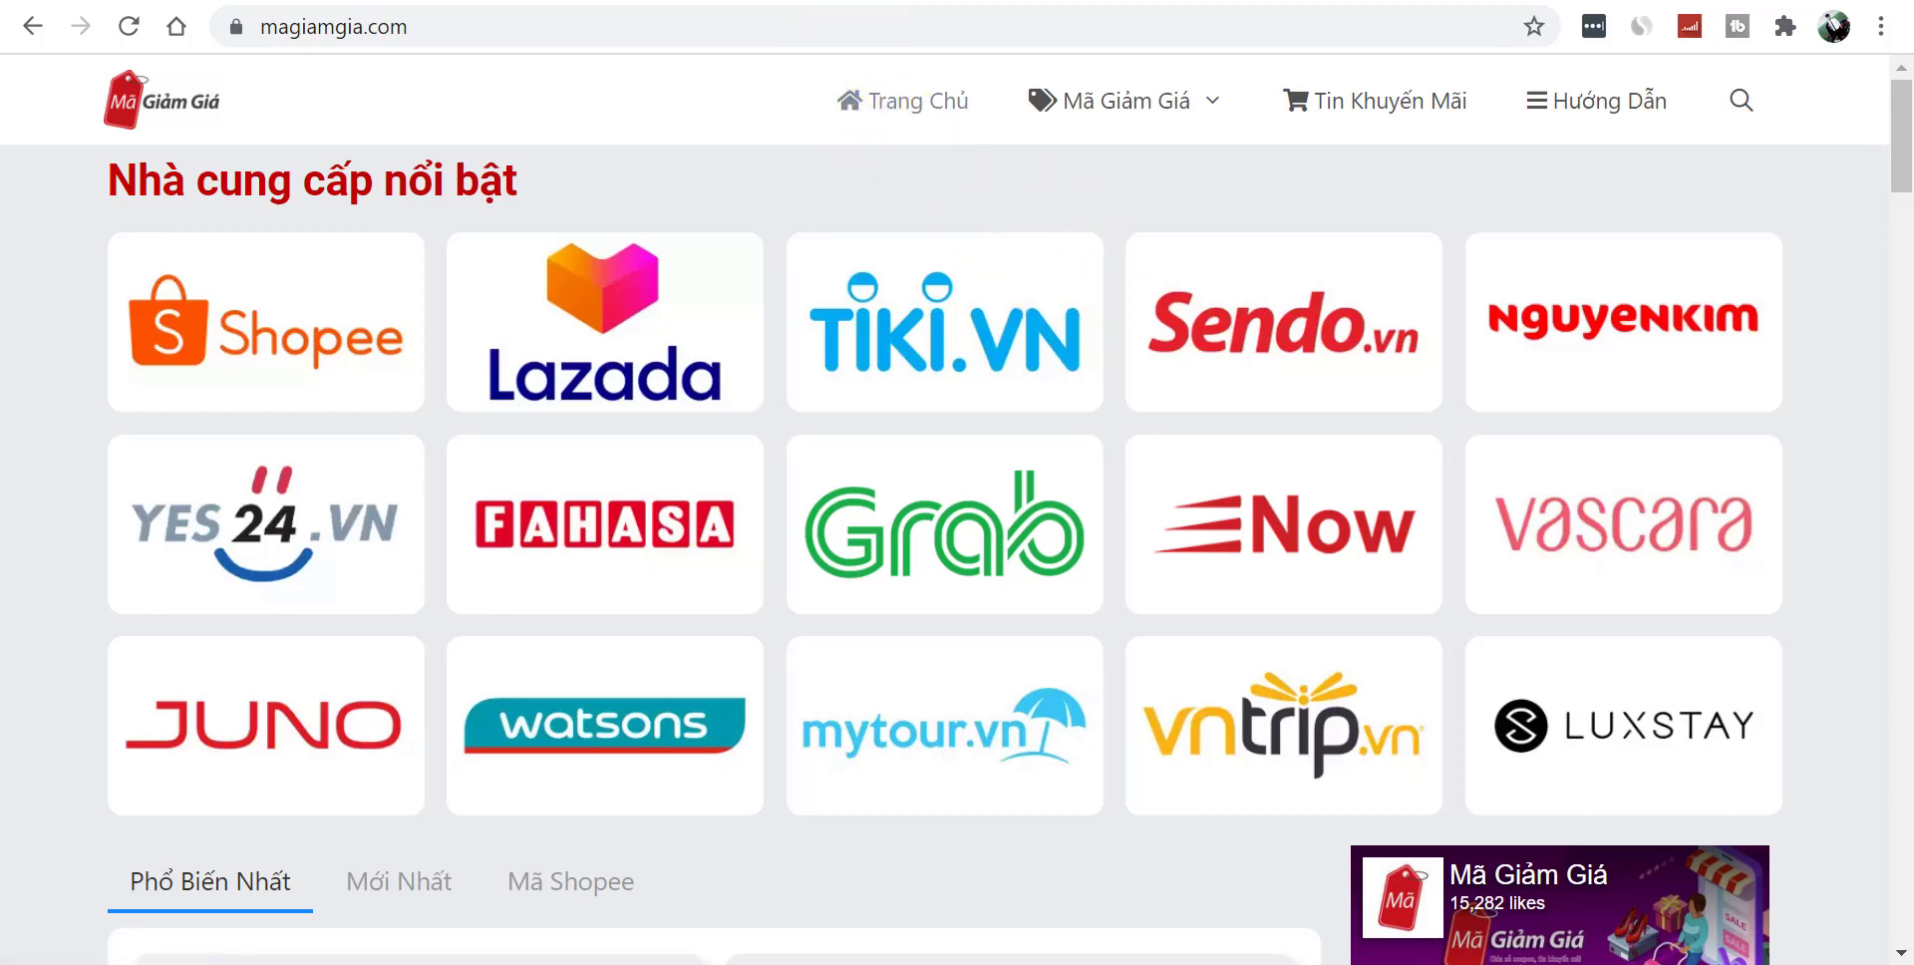
- Switch back to the thoitrang3mien.com tab to reach the Trang Chủ page editor
left_click(551, 0)
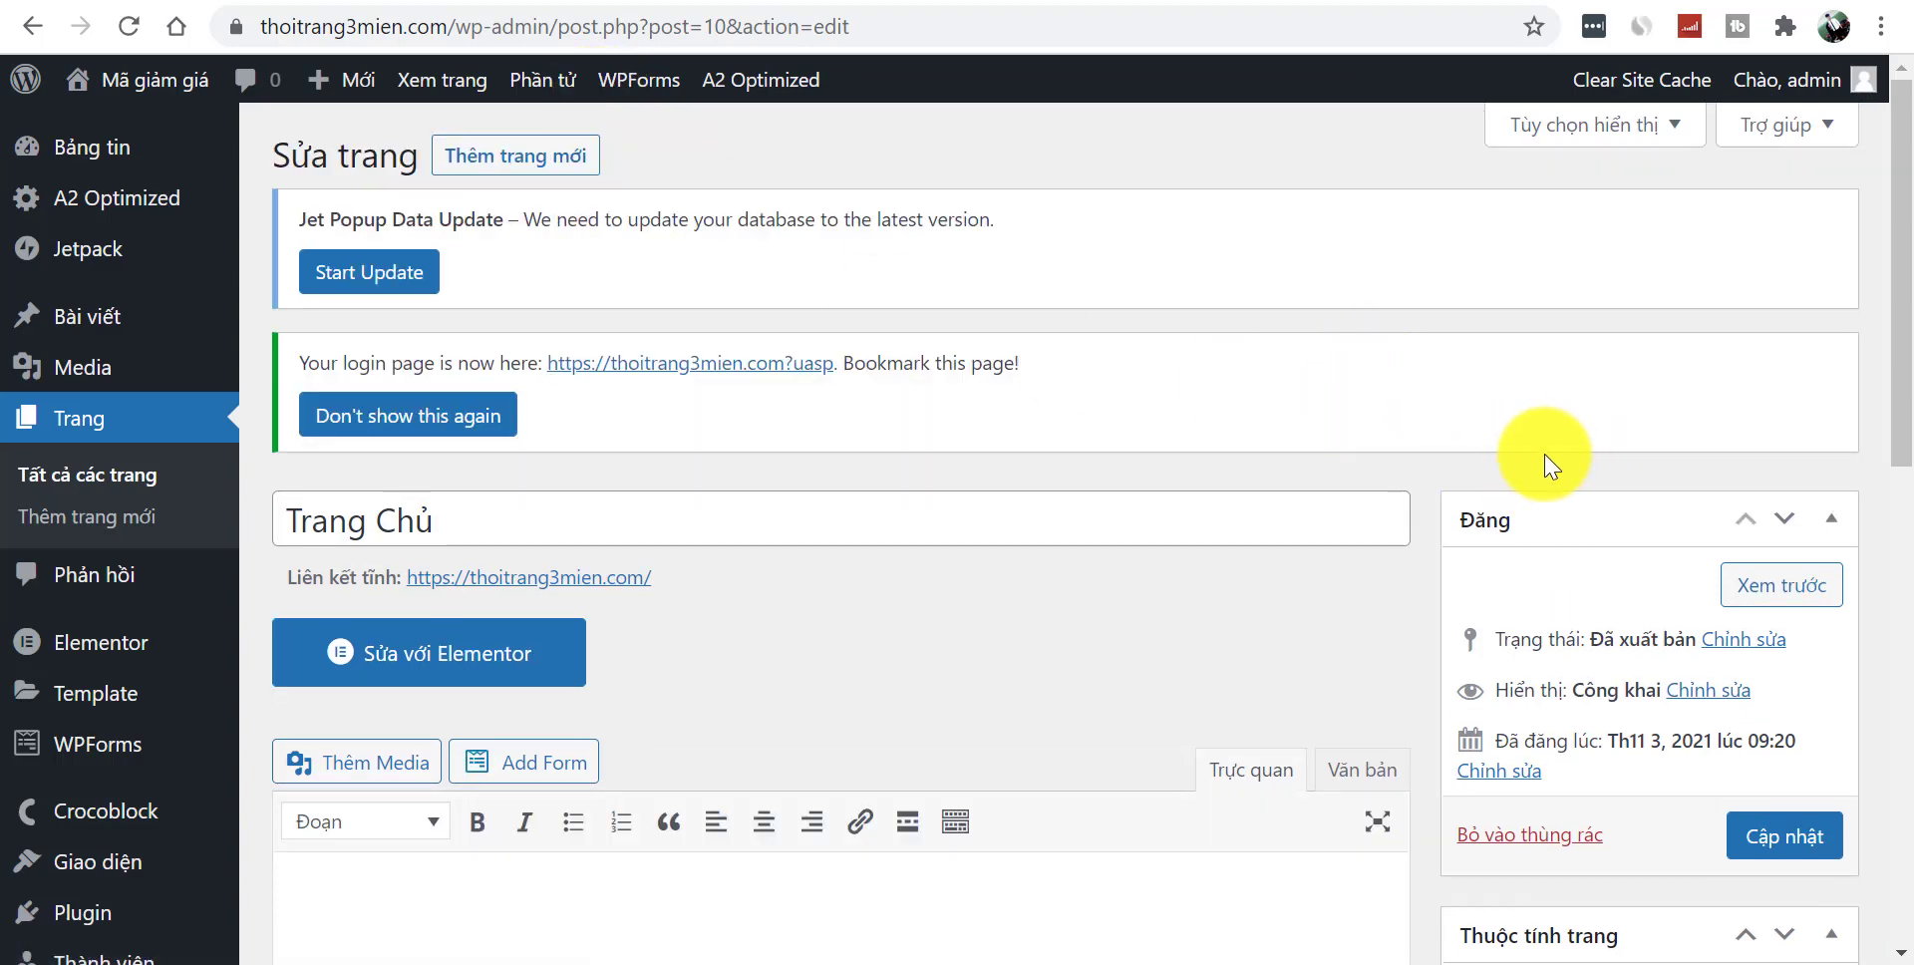
- Open the live home page via Xem trang and inspect its Trang Chủ heading
scroll(1889, 399, "down", 3)
left_click_drag(1900, 469, 1894, 204)
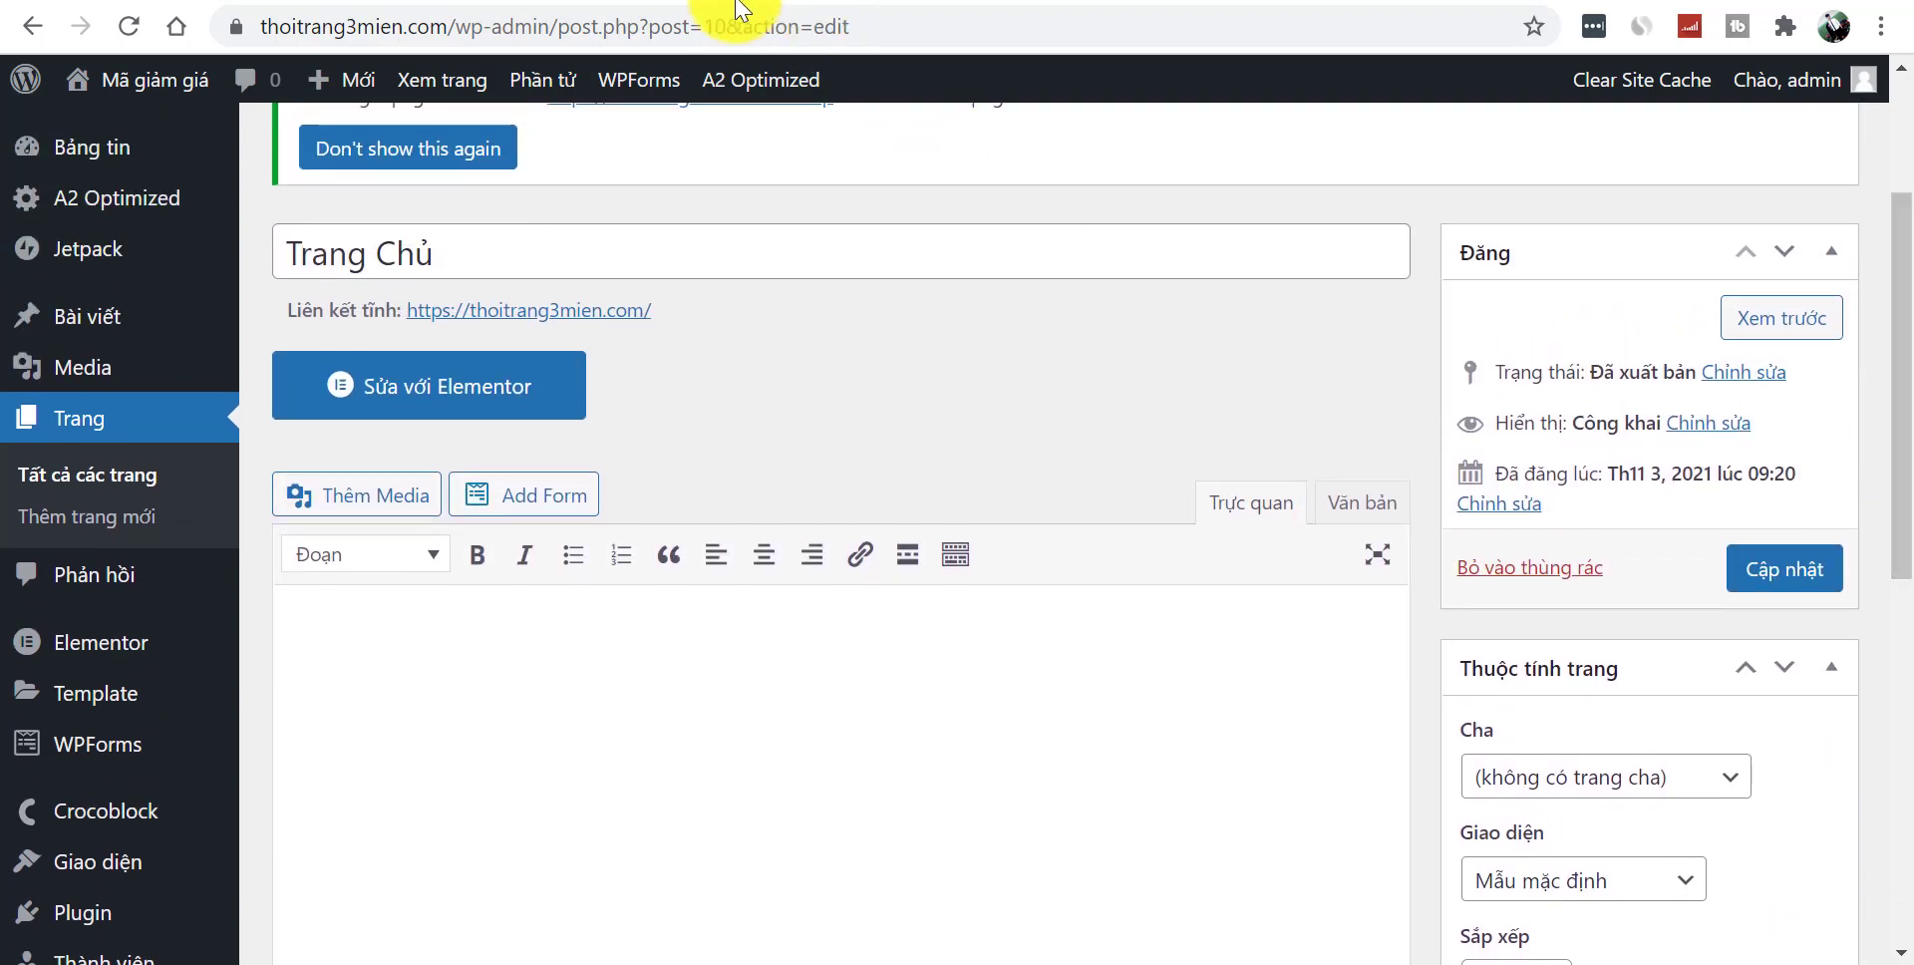
left_click(150, 80)
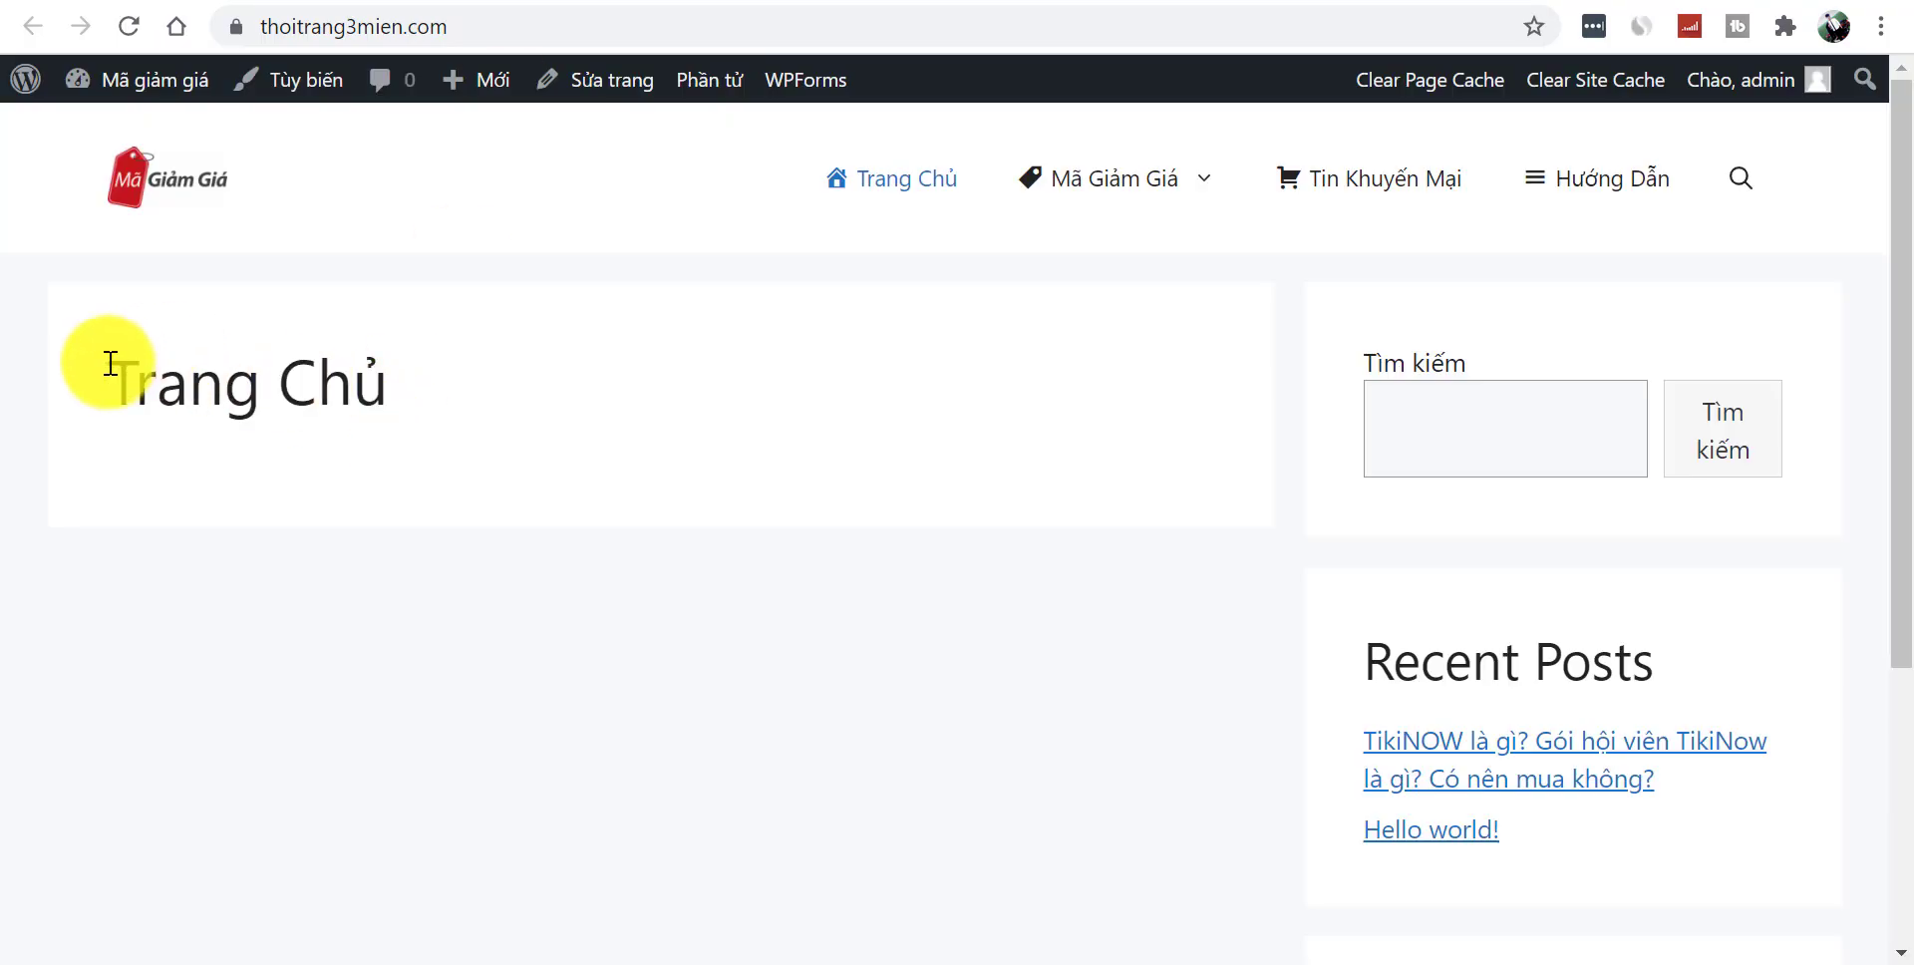
left_click_drag(103, 359, 496, 406)
left_click(523, 413)
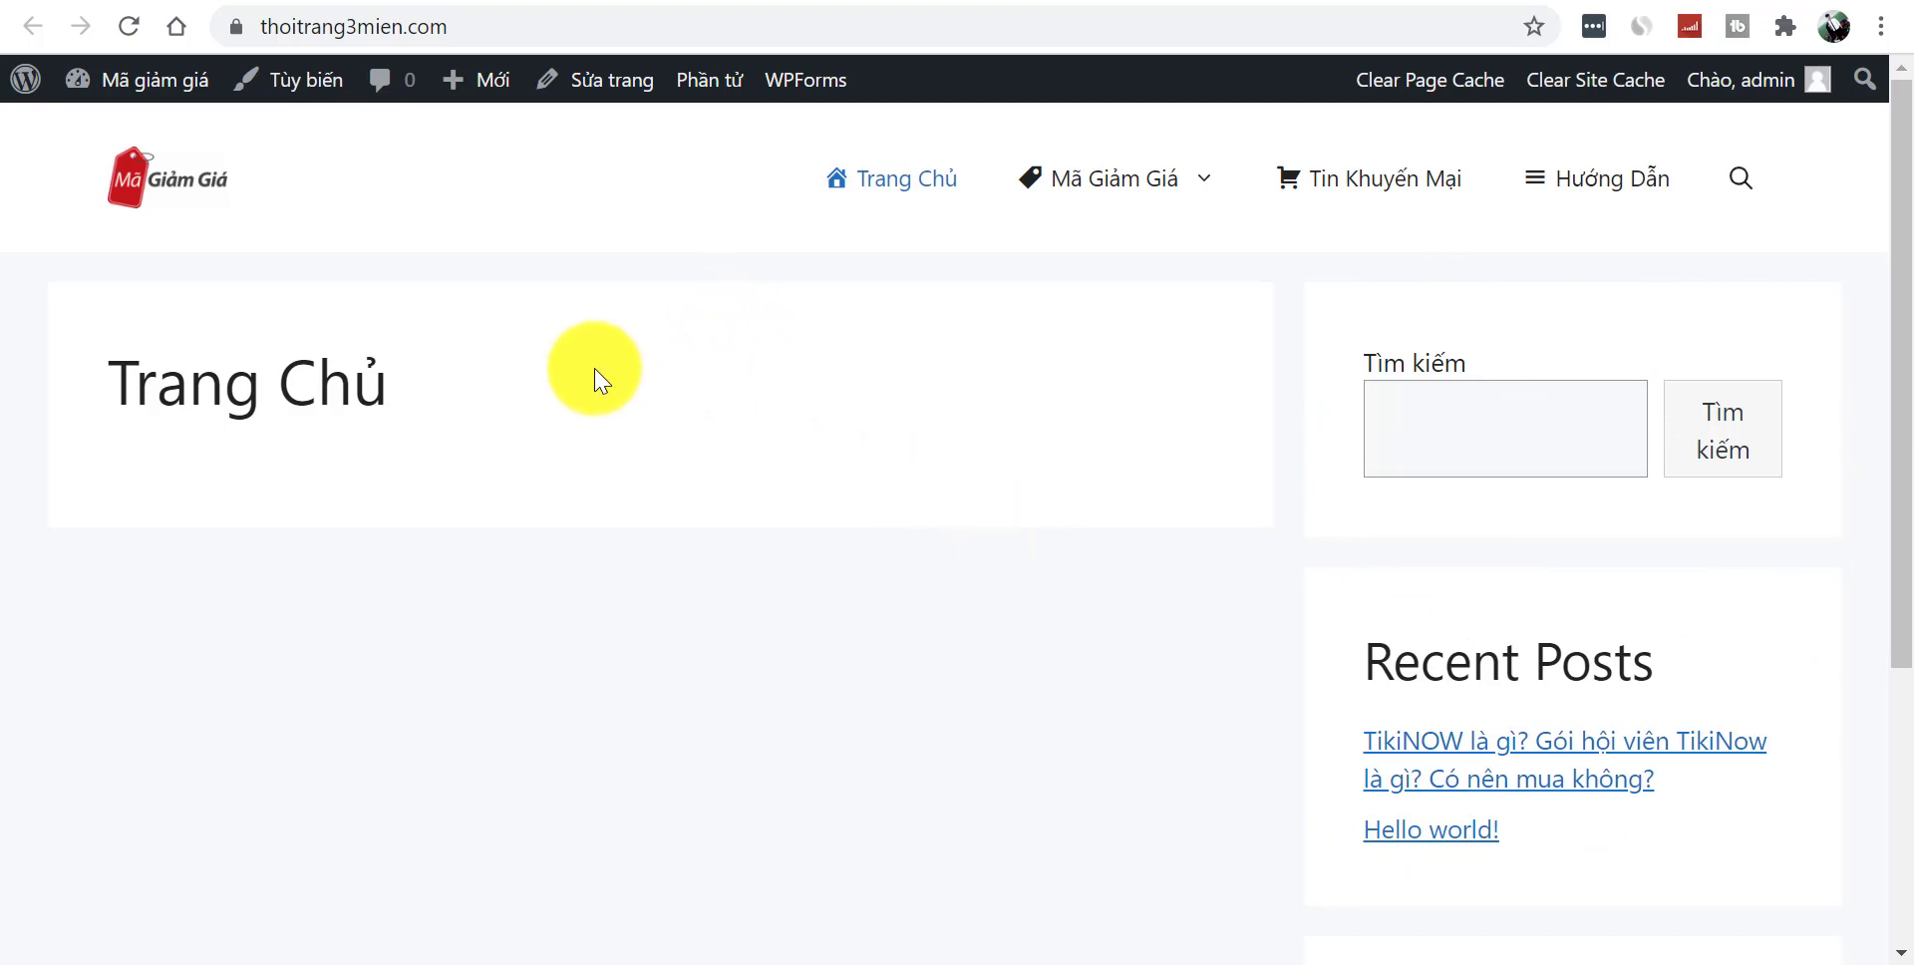
left_click_drag(109, 385, 548, 427)
left_click(174, 384)
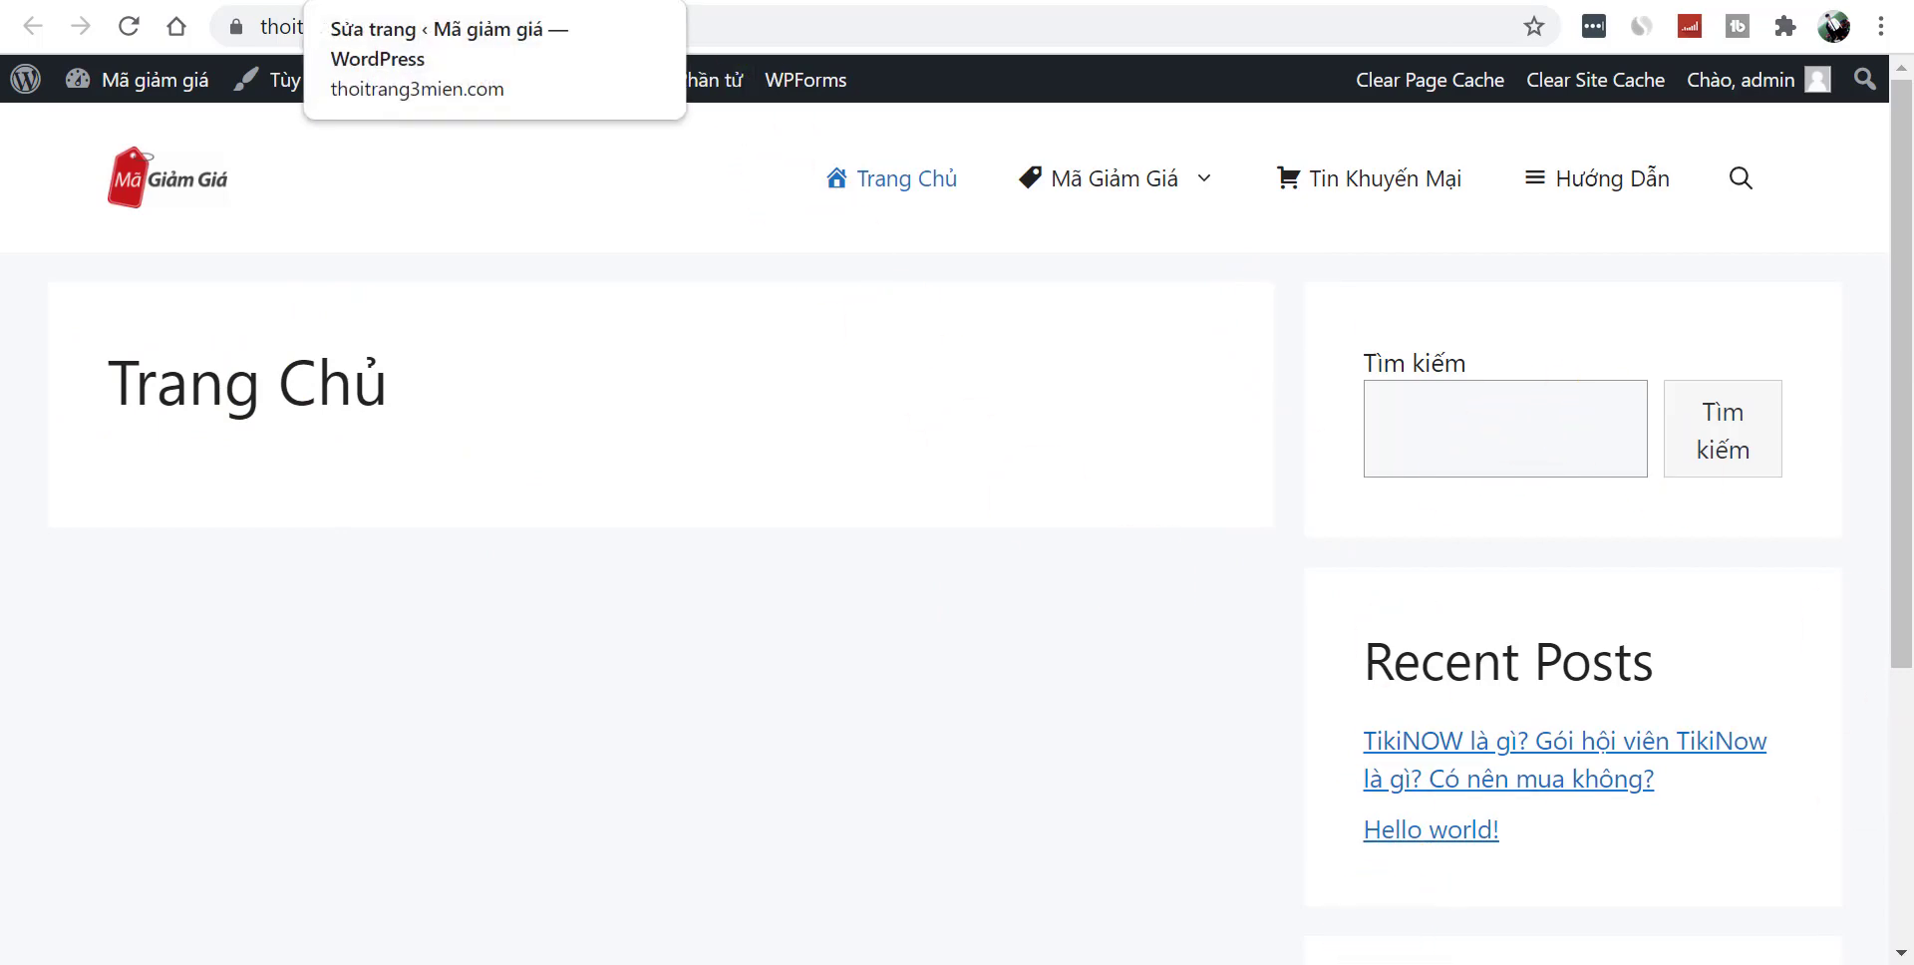
- Set the Trang Chủ page's sidebar layout to Không Sidebar, leaving the container type unchanged
left_click(399, 0)
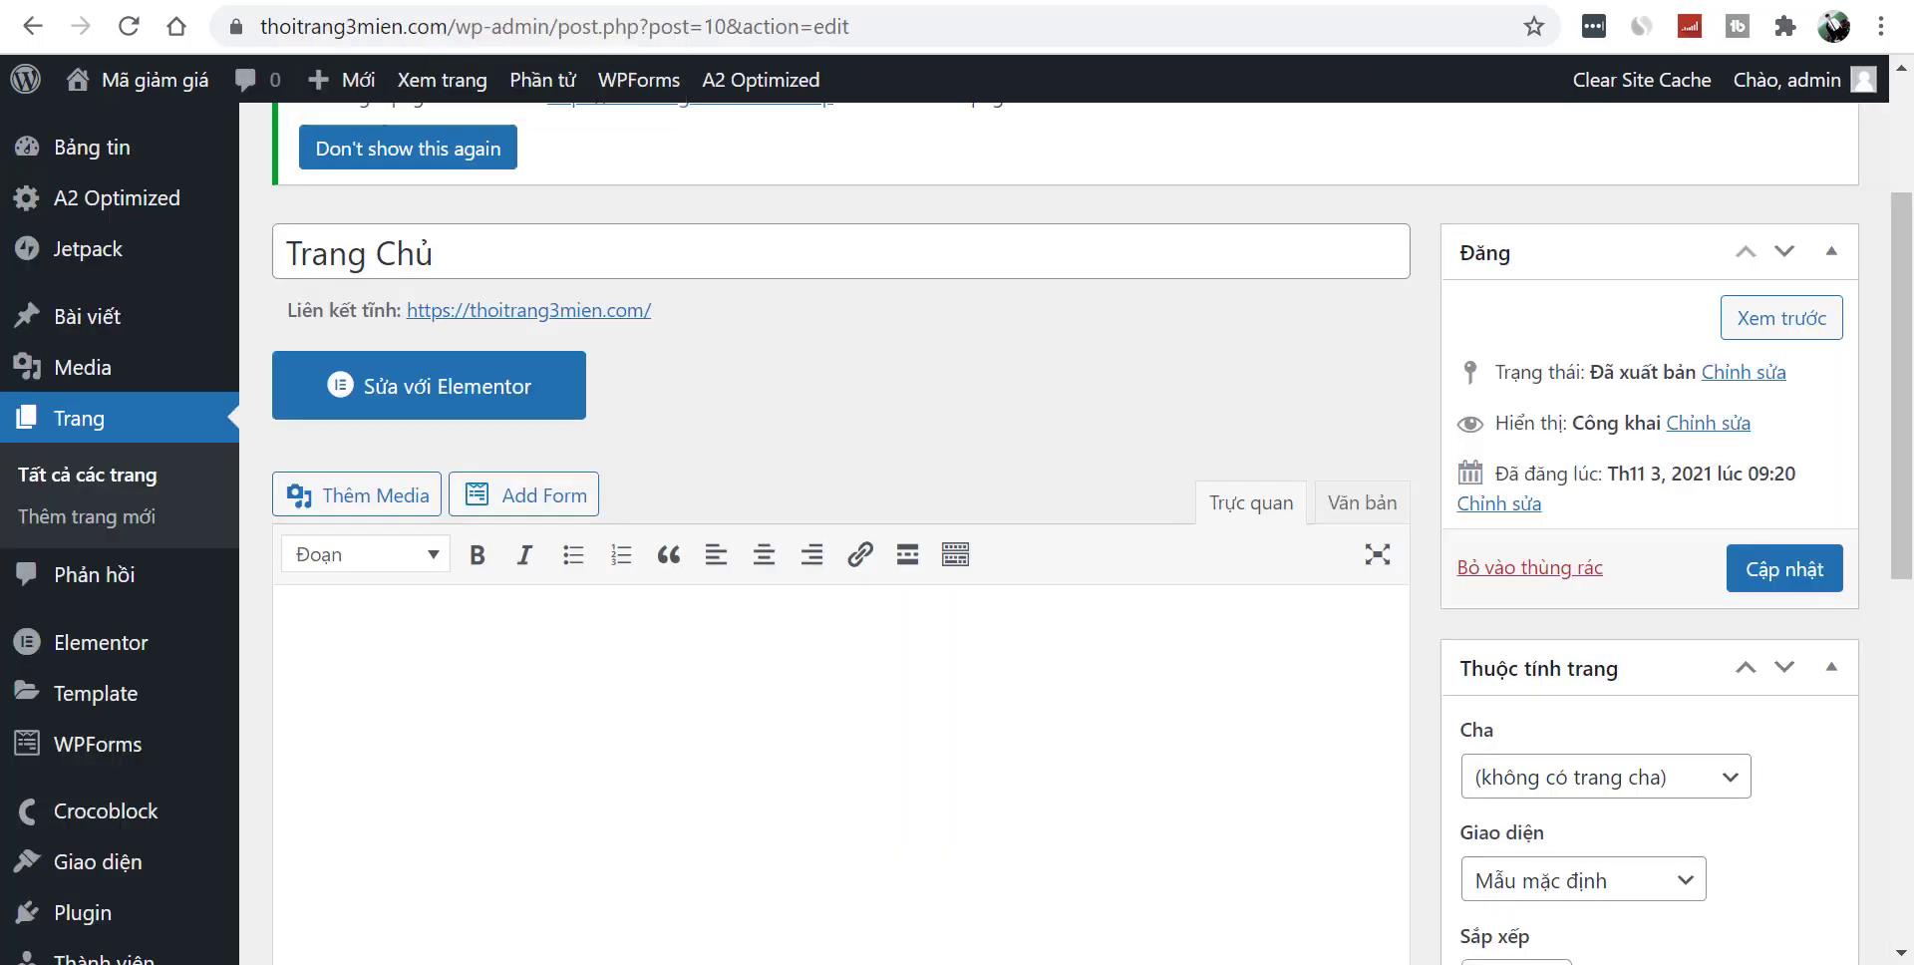
left_click_drag(1900, 244, 1894, 634)
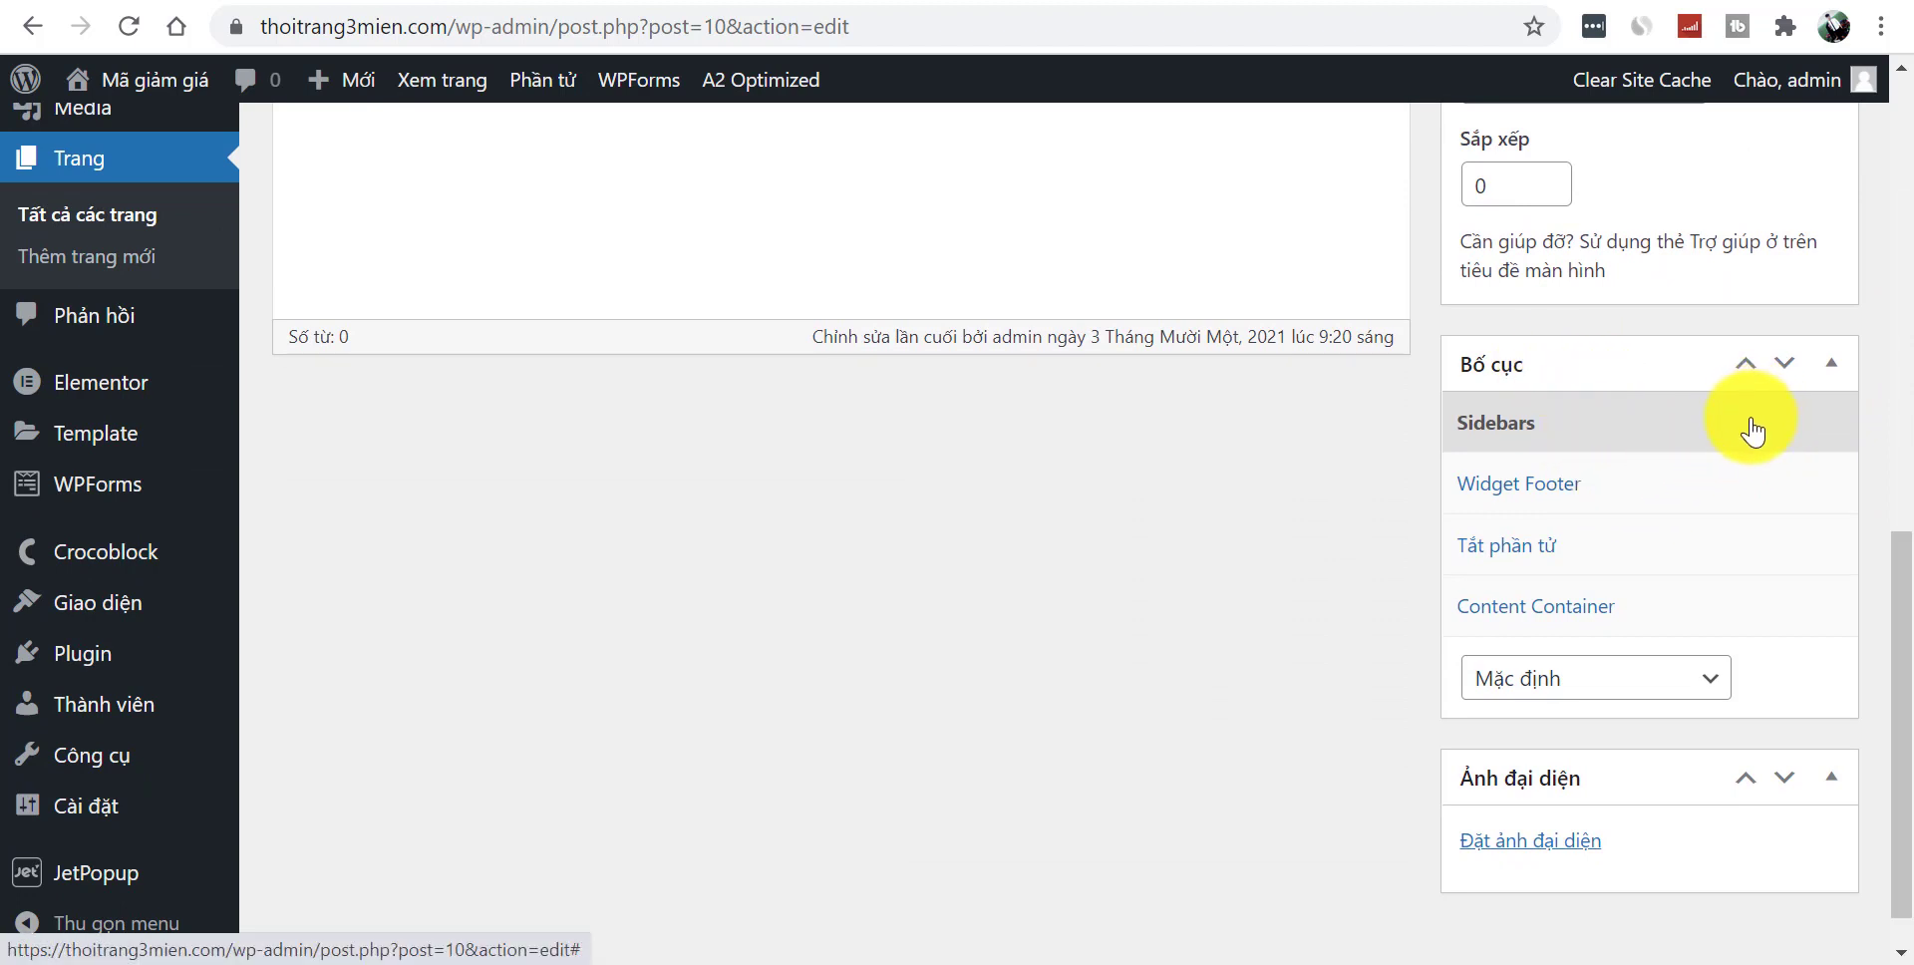
left_click(1763, 494)
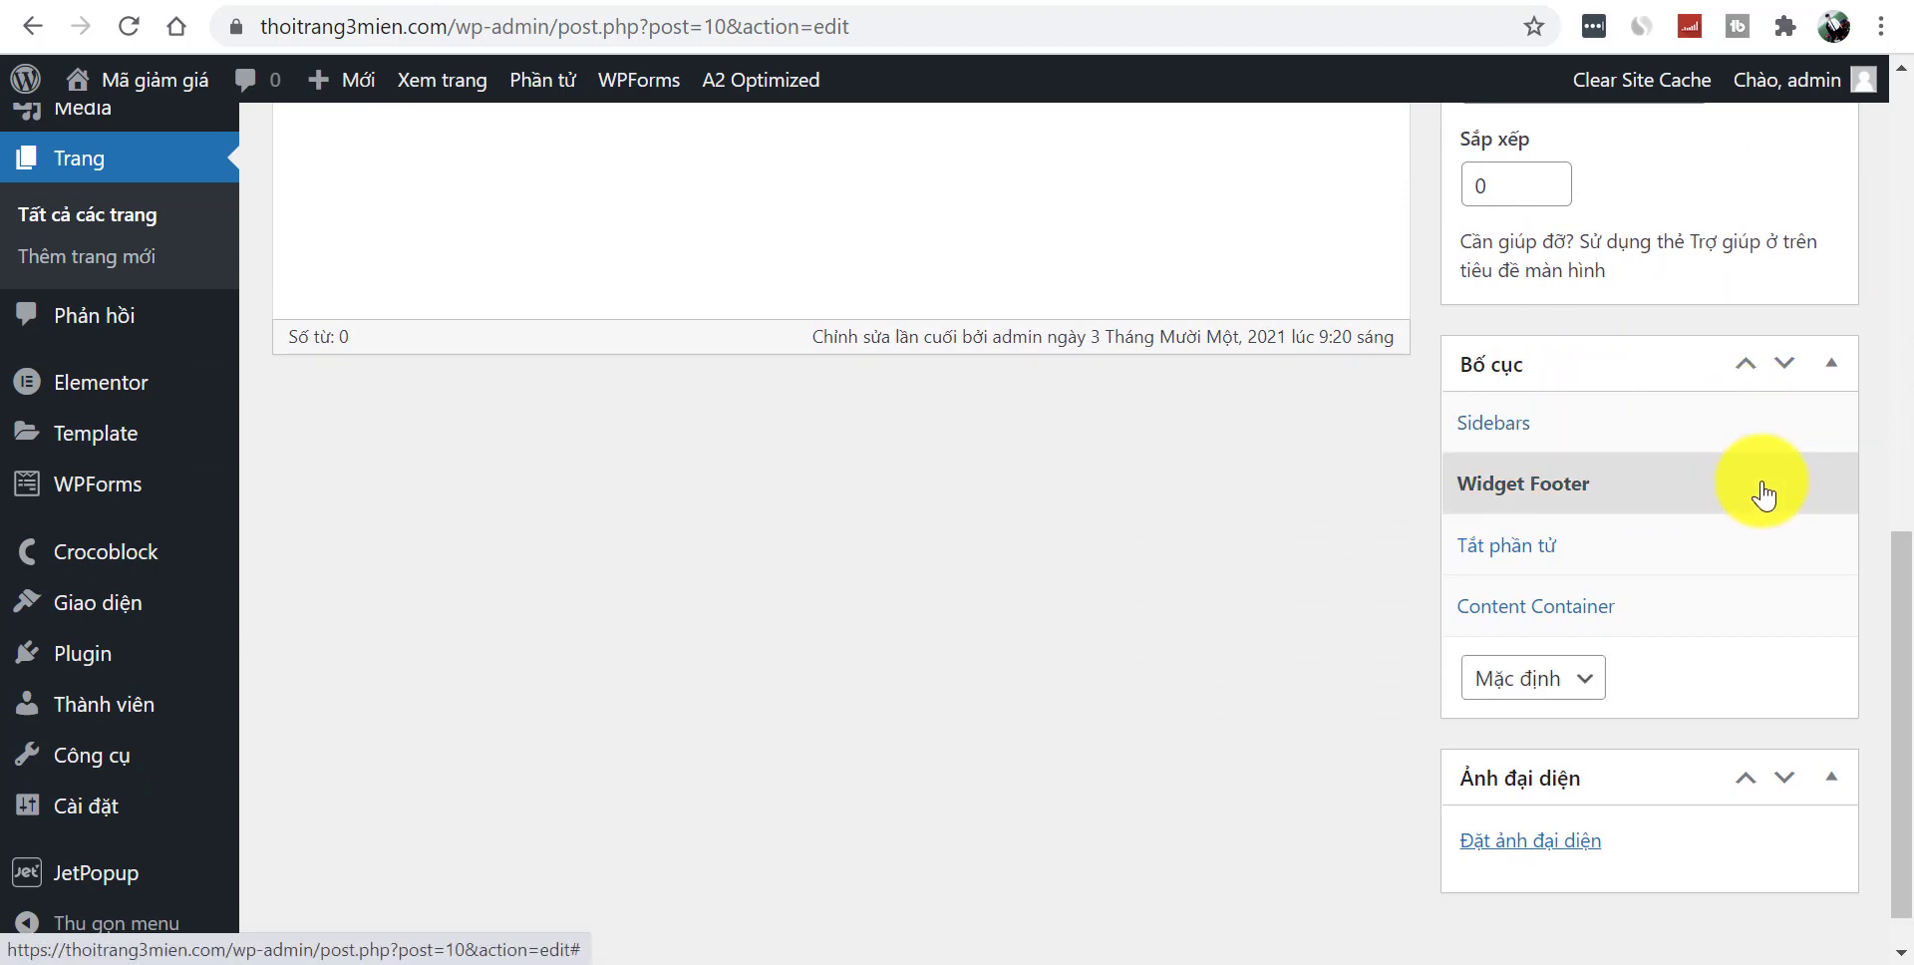
left_click(1675, 433)
left_click(1572, 684)
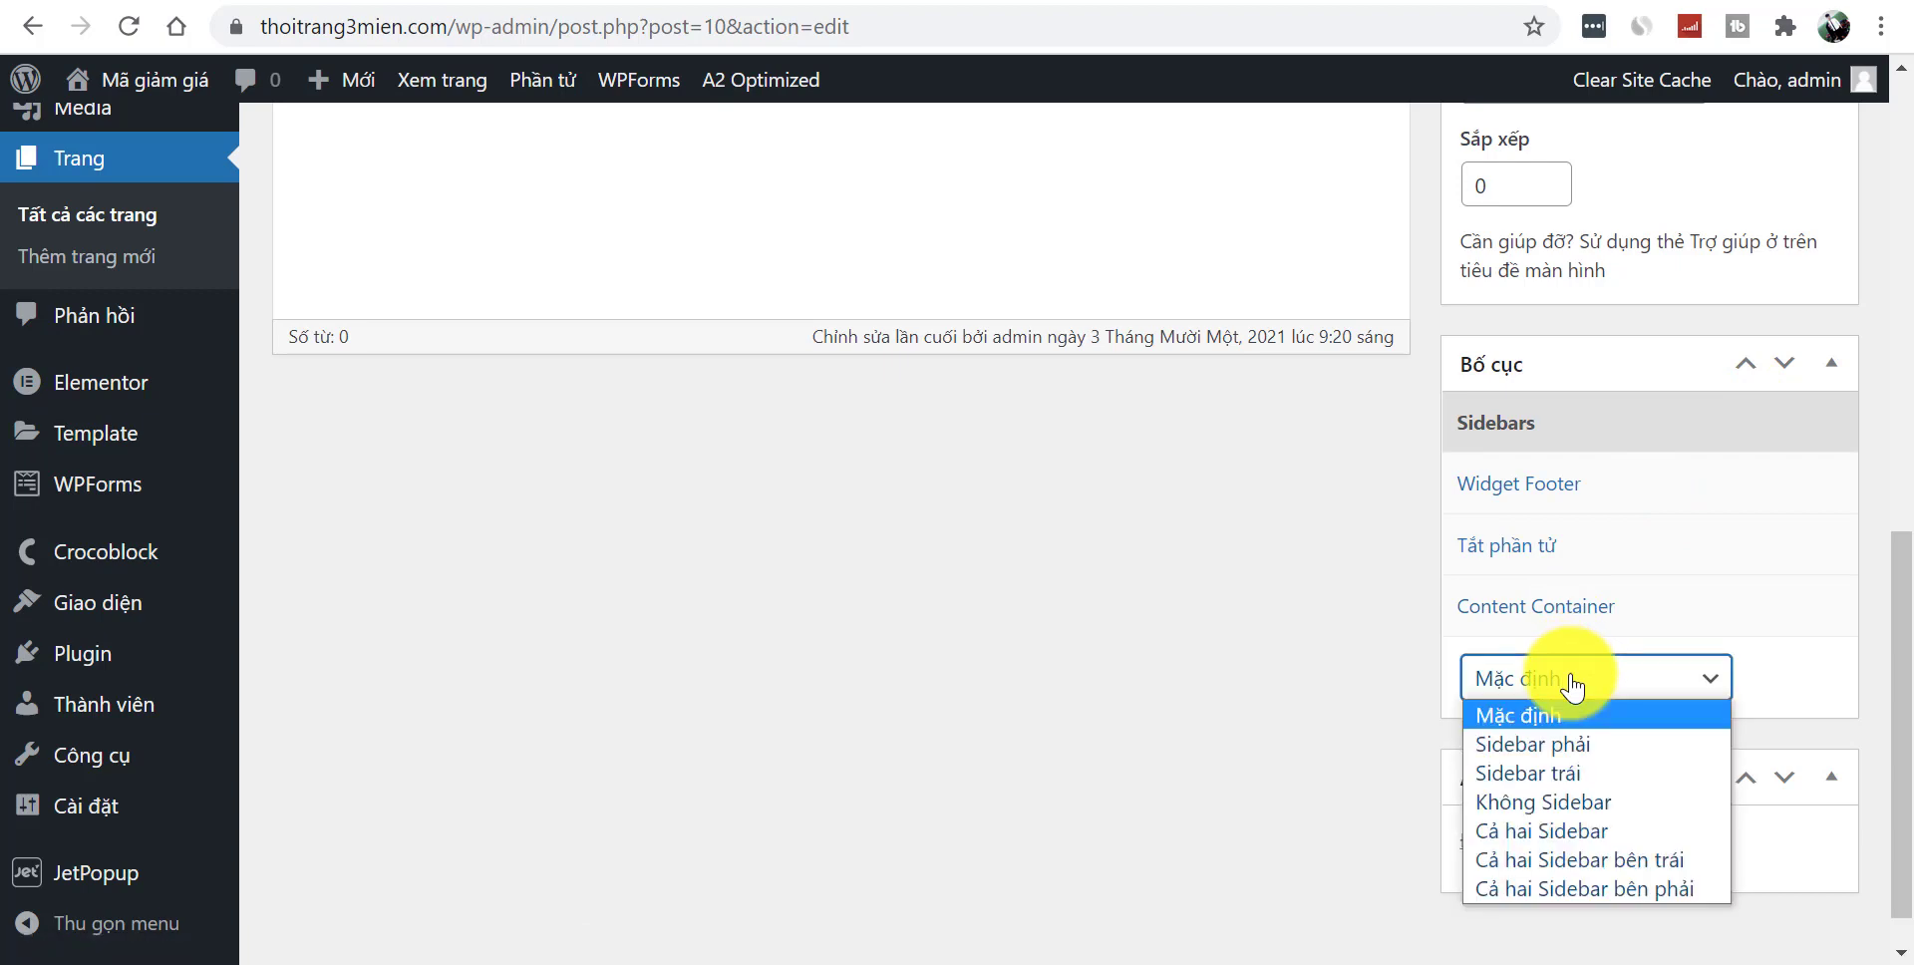
left_click(1574, 815)
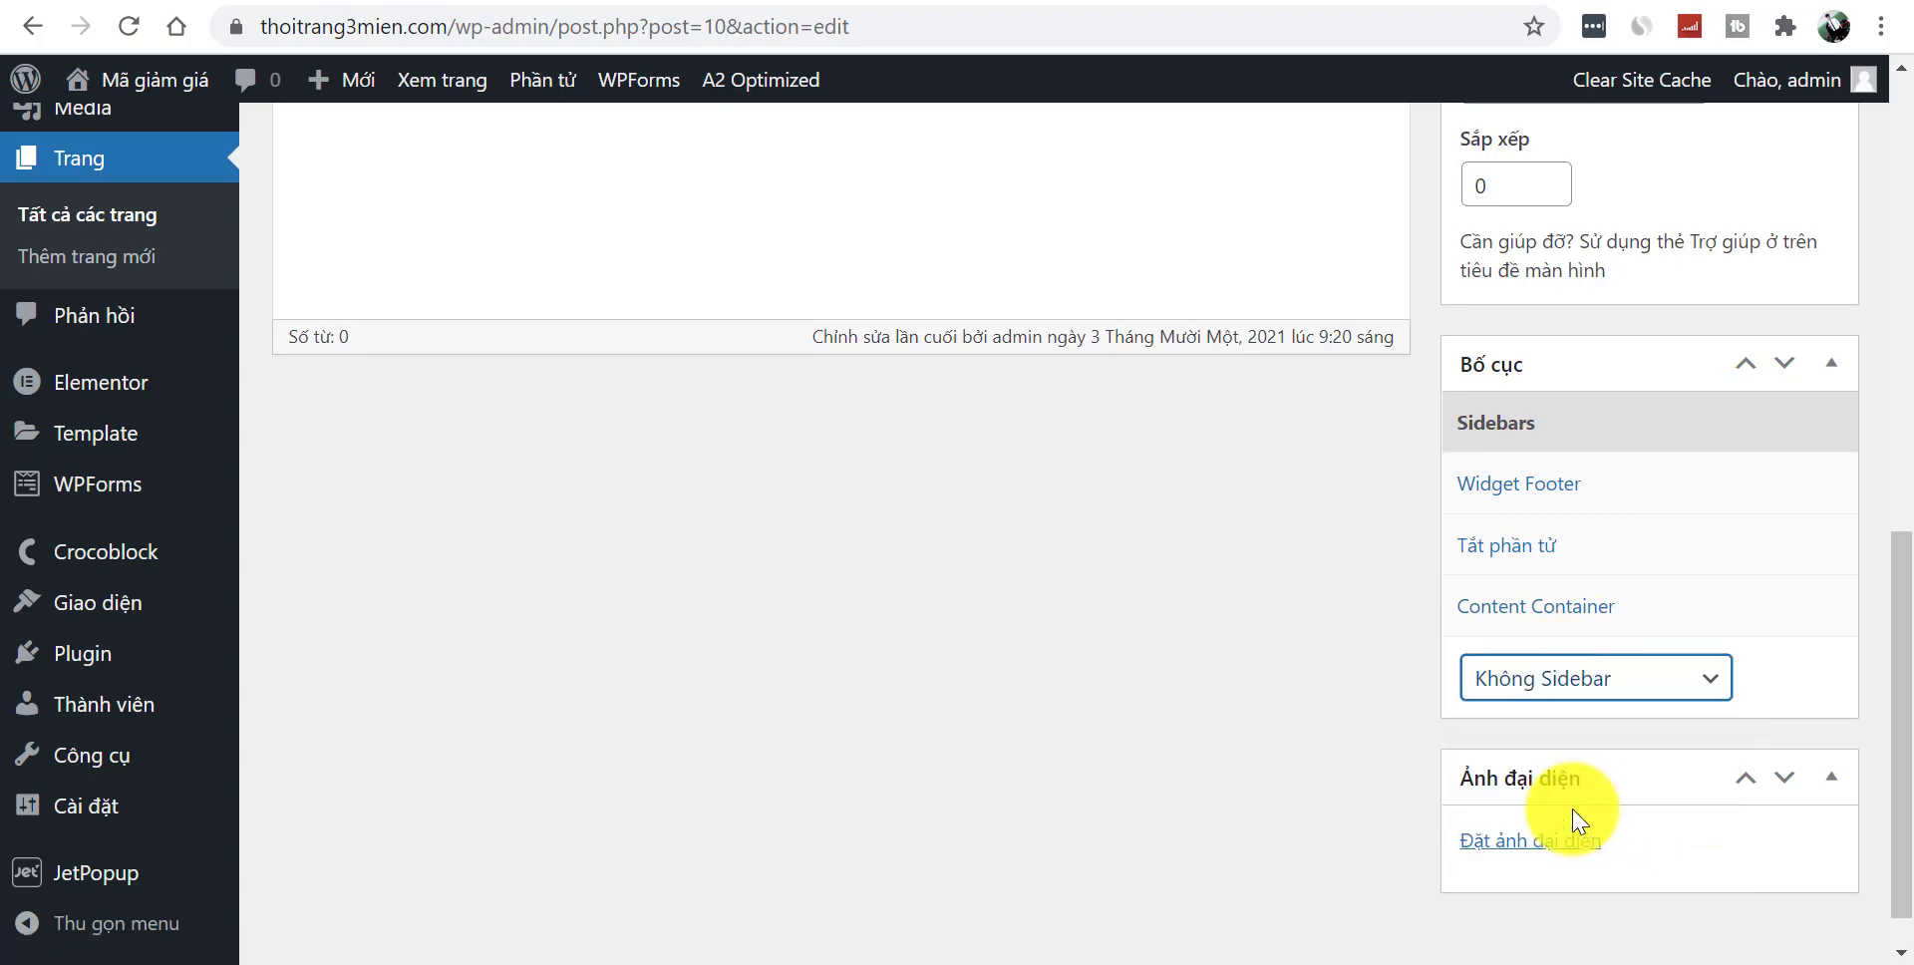
left_click(1548, 495)
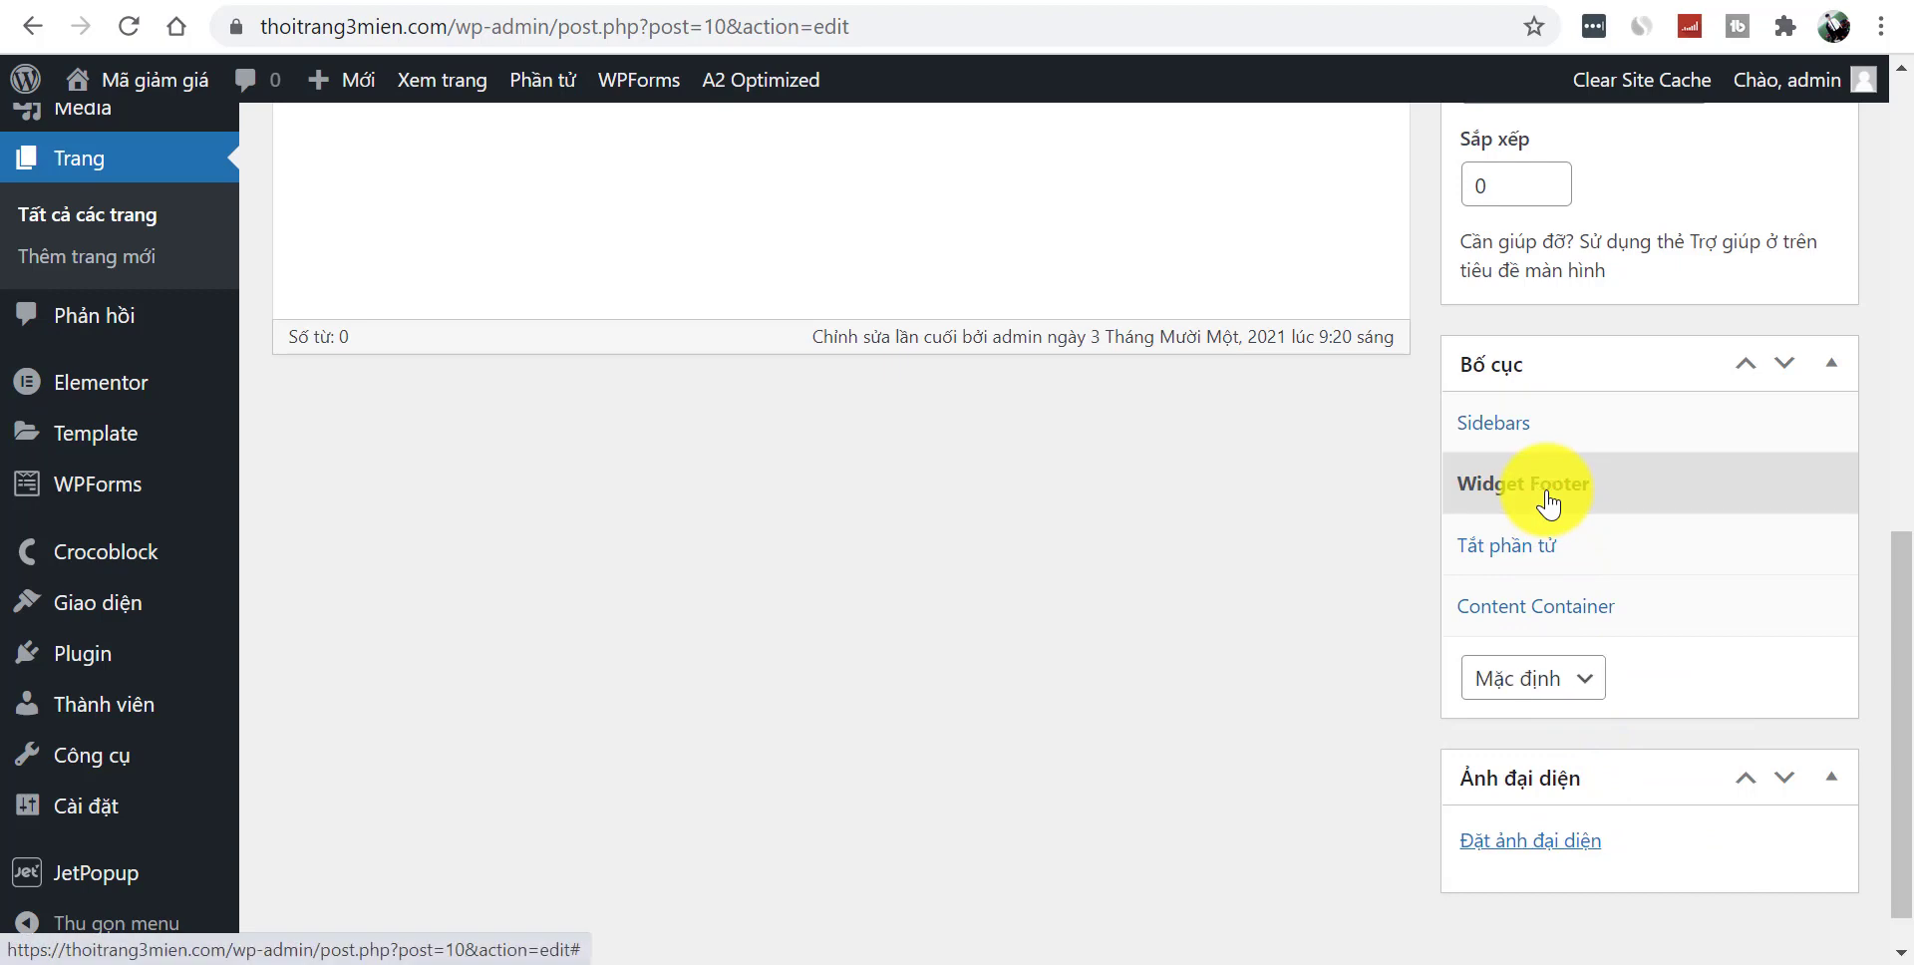
left_click(1554, 561)
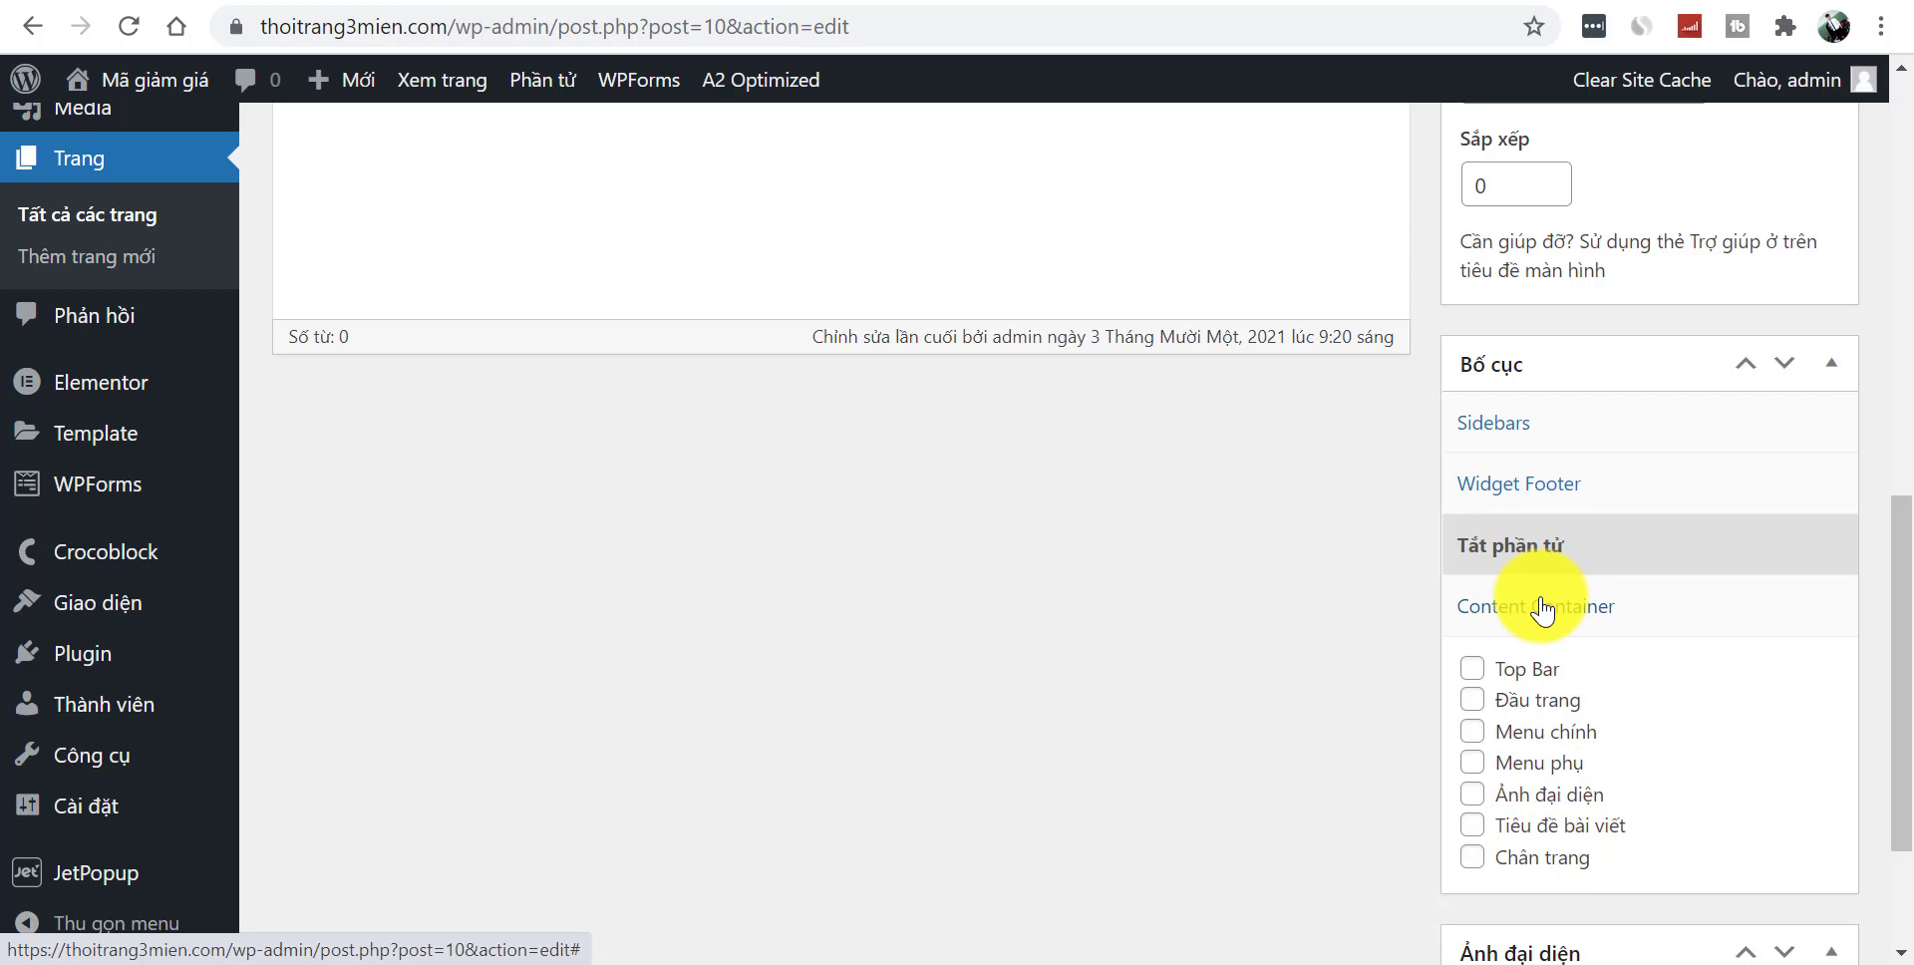
left_click(1543, 611)
left_click(1558, 742)
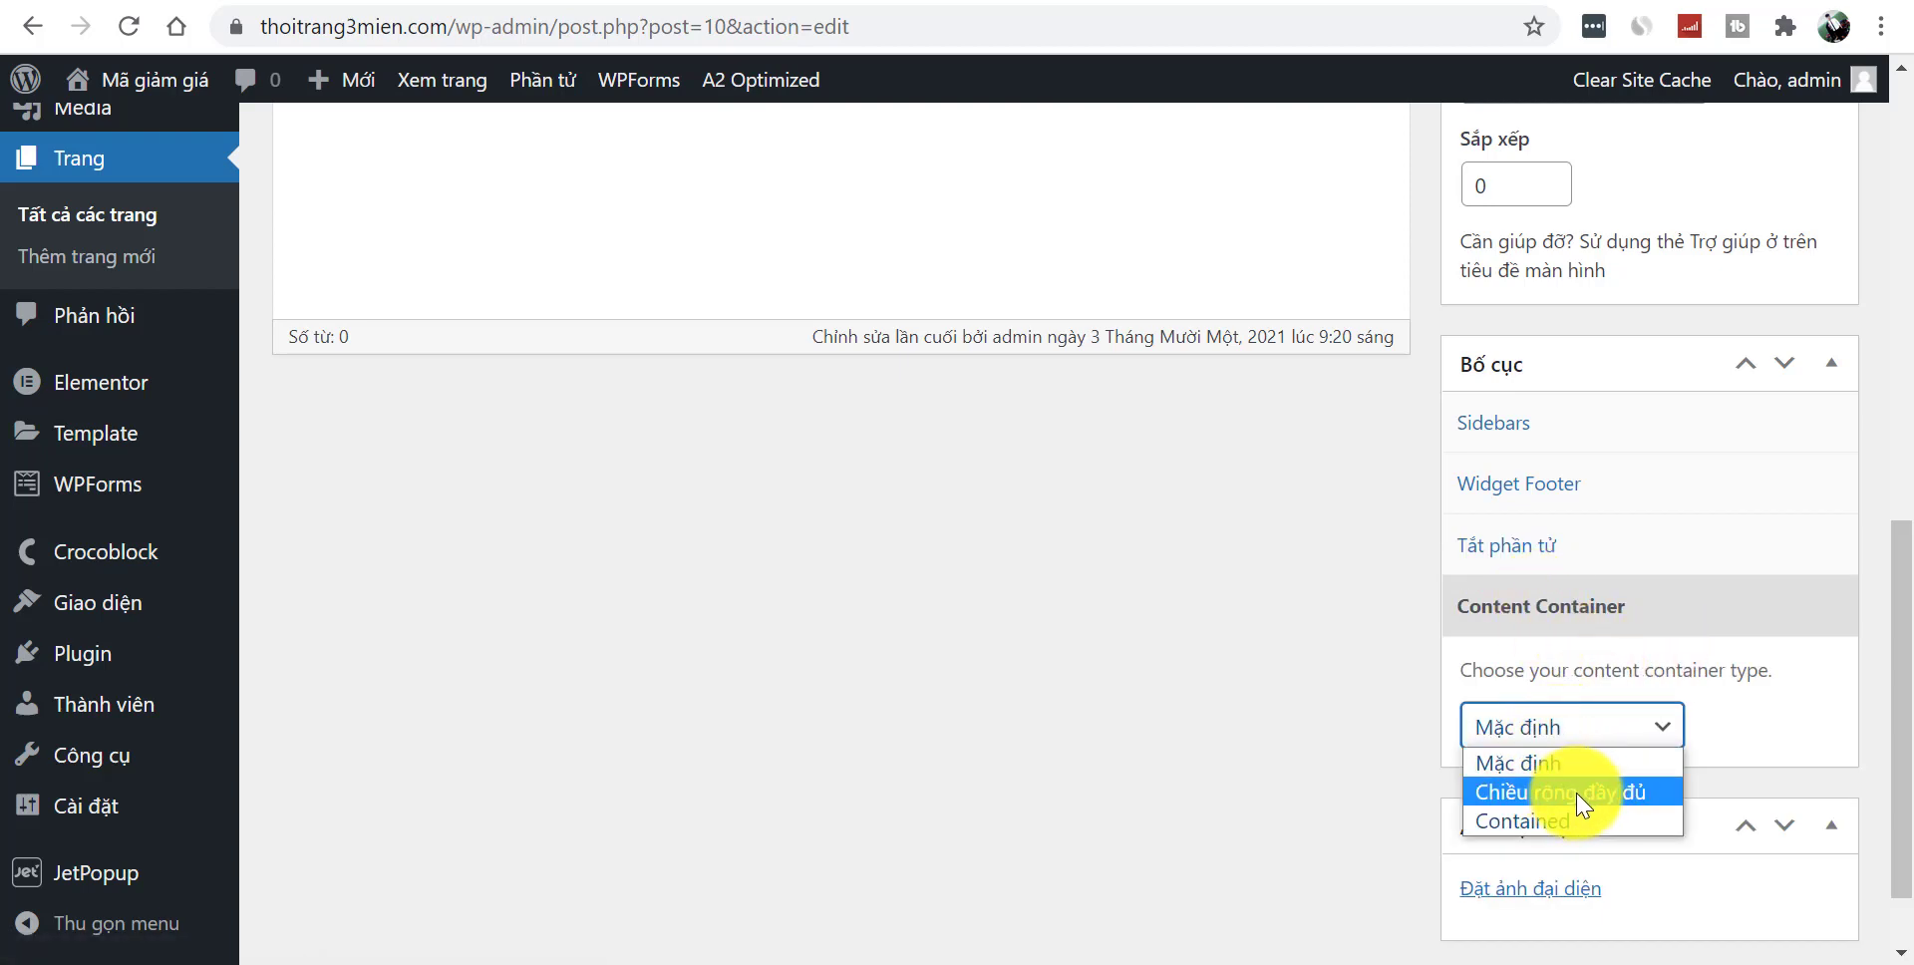
left_click(1131, 679)
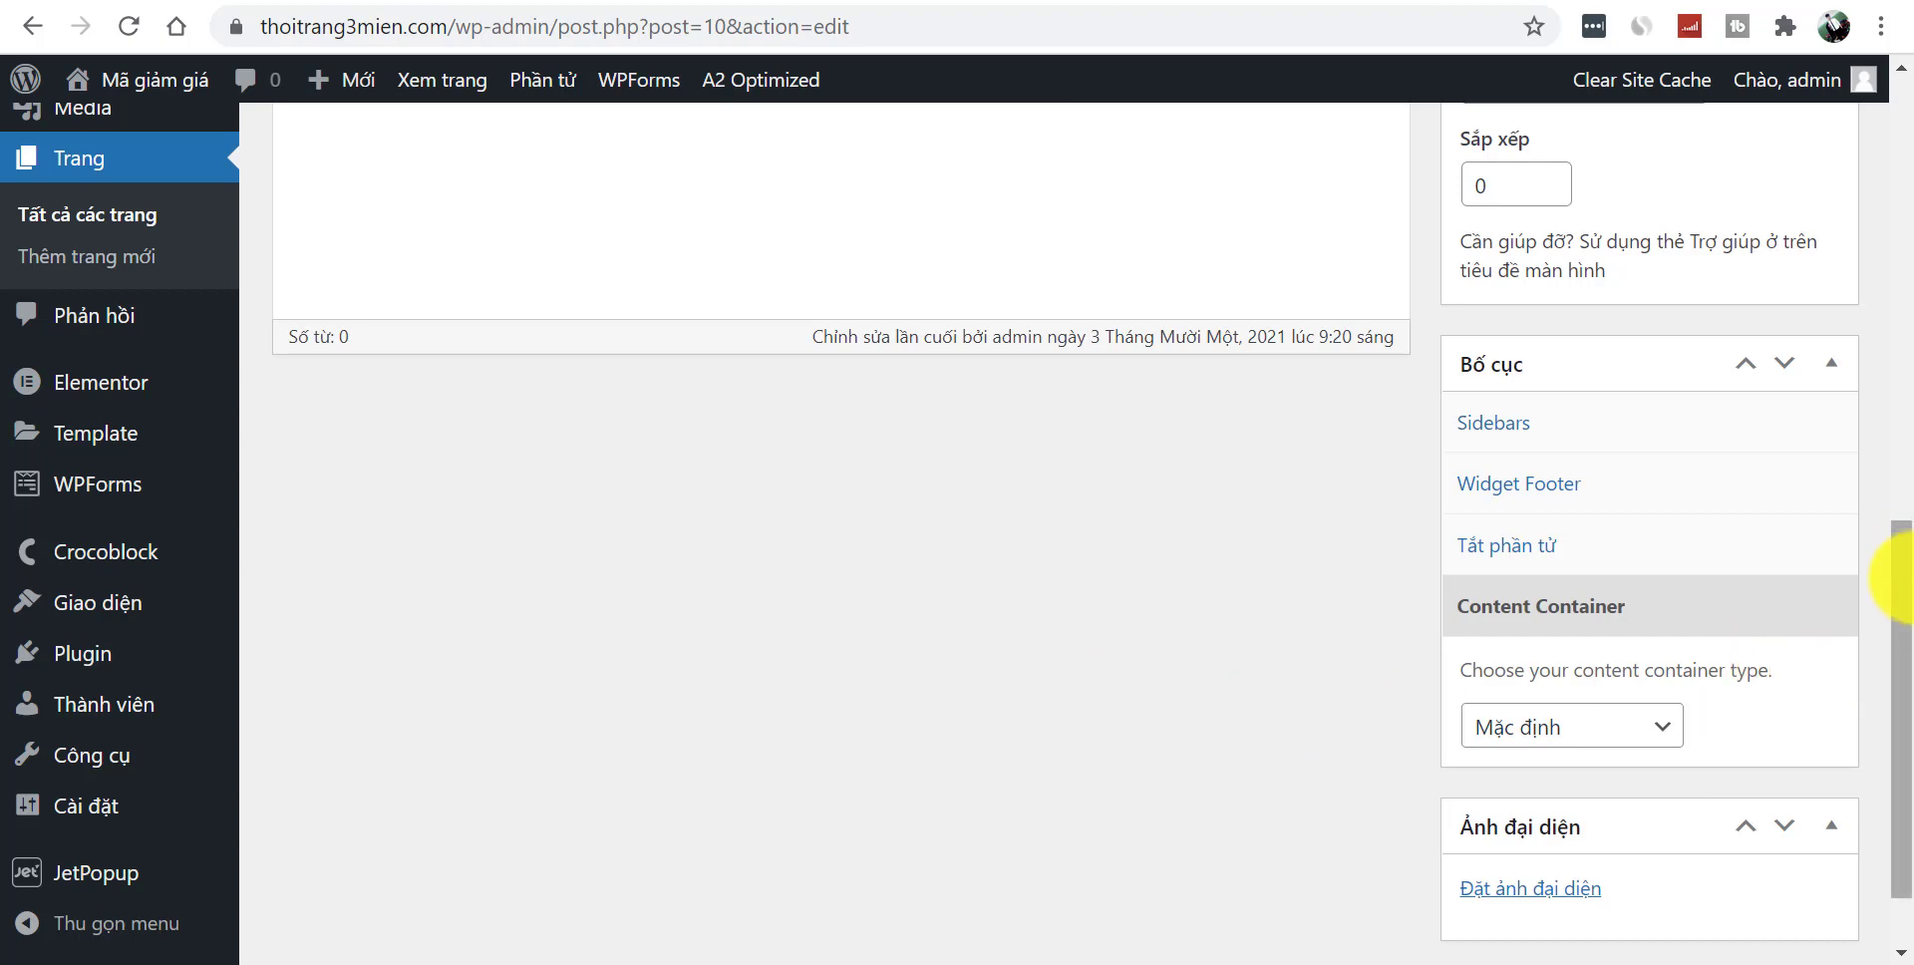
- Apply the Elementor Full Width template and save the page with Cập nhật
scroll(1902, 568, "up", 3)
scroll(1902, 456, "down", 1)
scroll(1902, 598, "up", 1)
left_click_drag(1900, 523, 1887, 414)
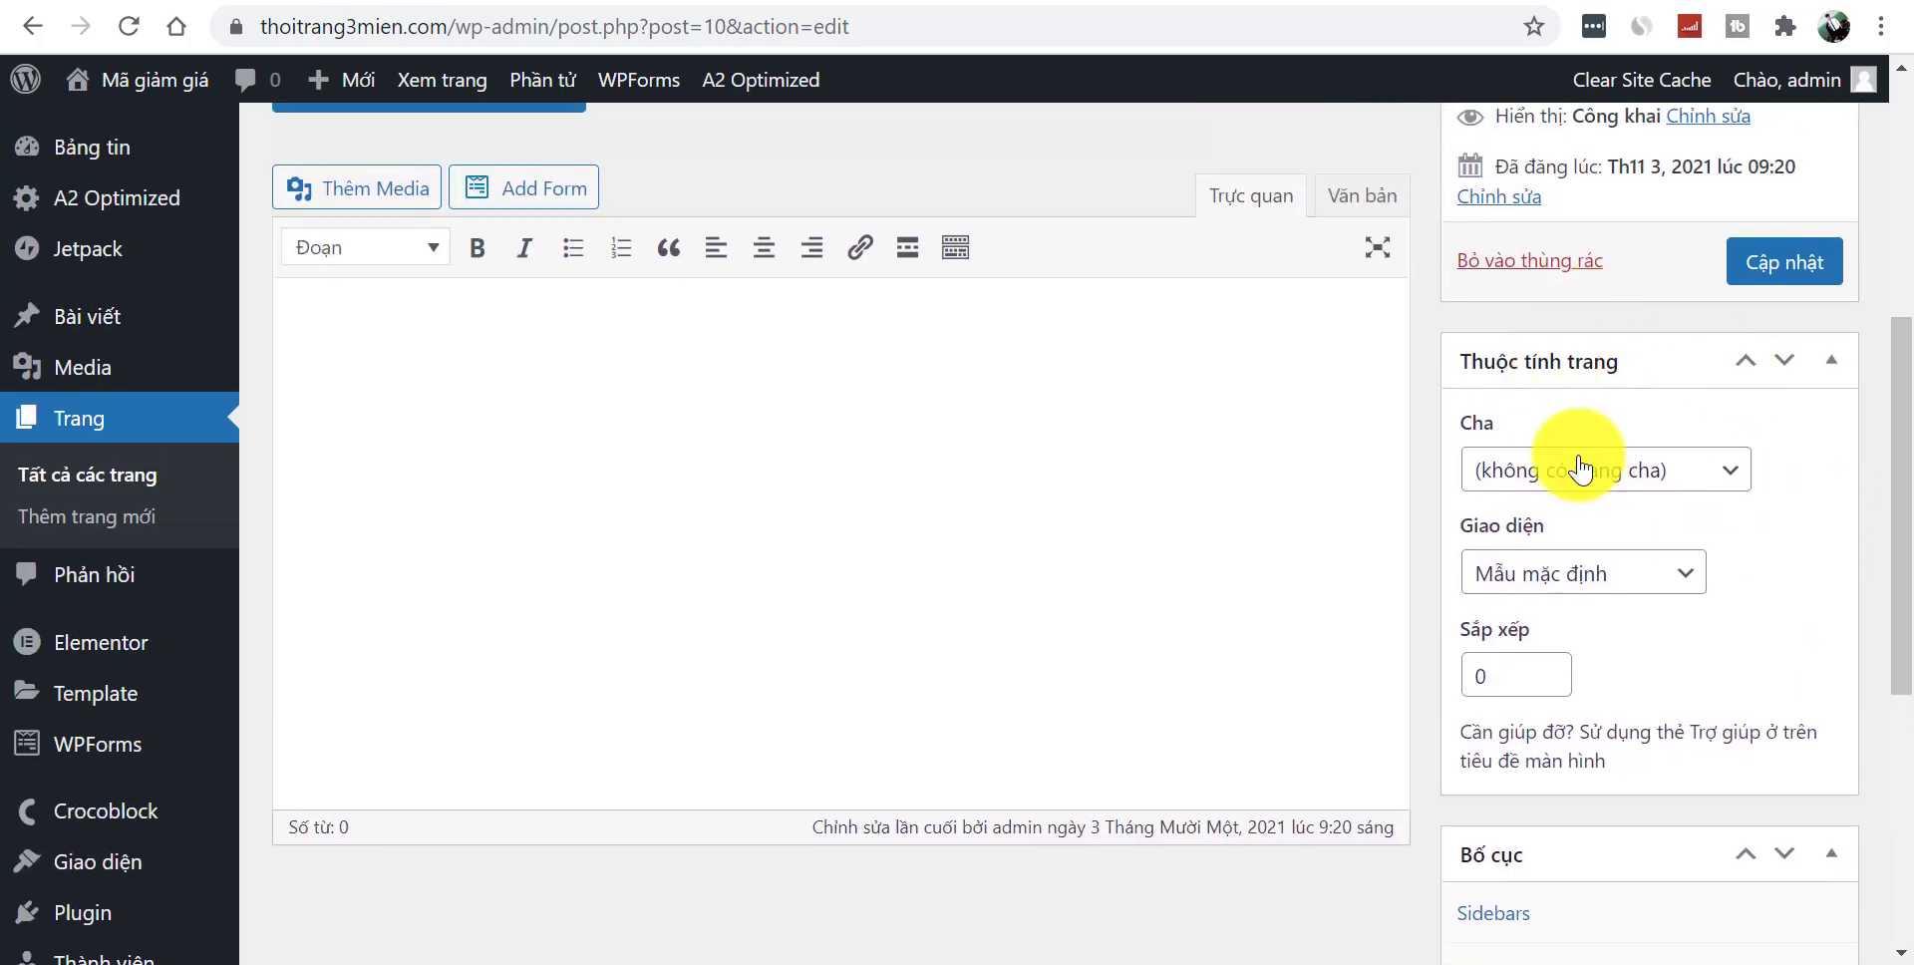
left_click(1520, 584)
left_click(1541, 662)
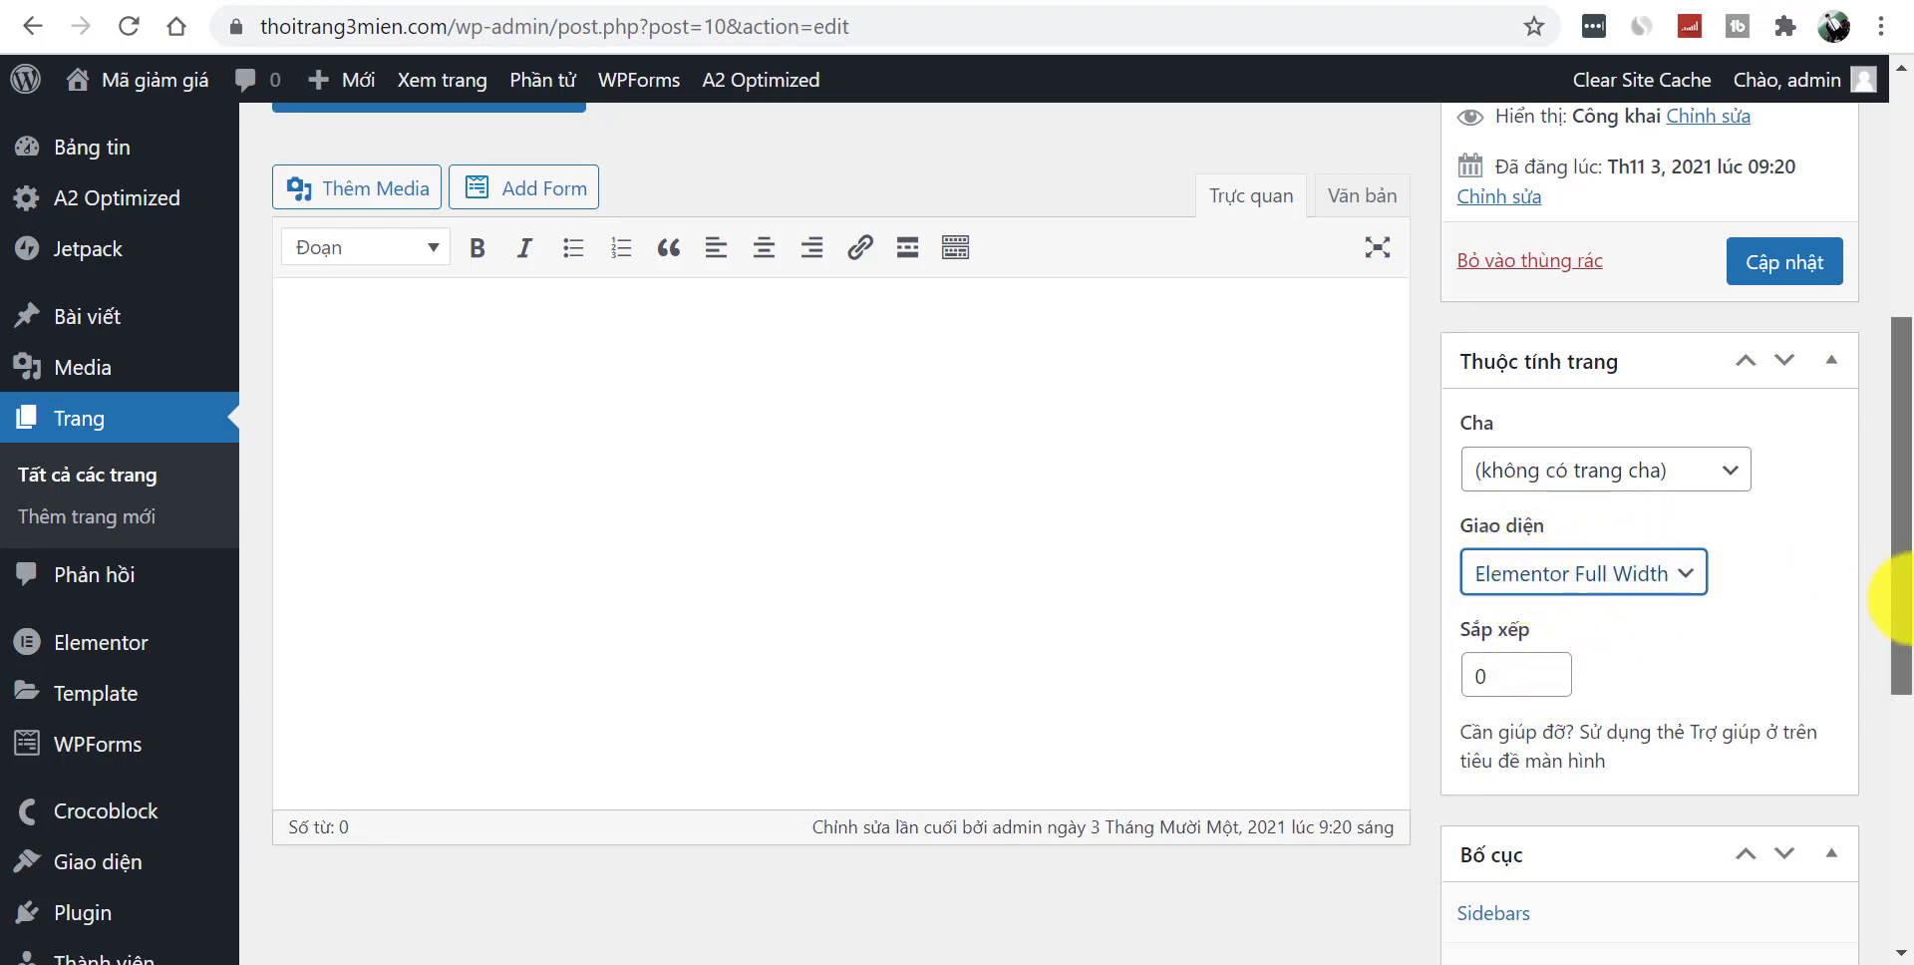
scroll(1885, 598, "up", 2)
left_click(1773, 437)
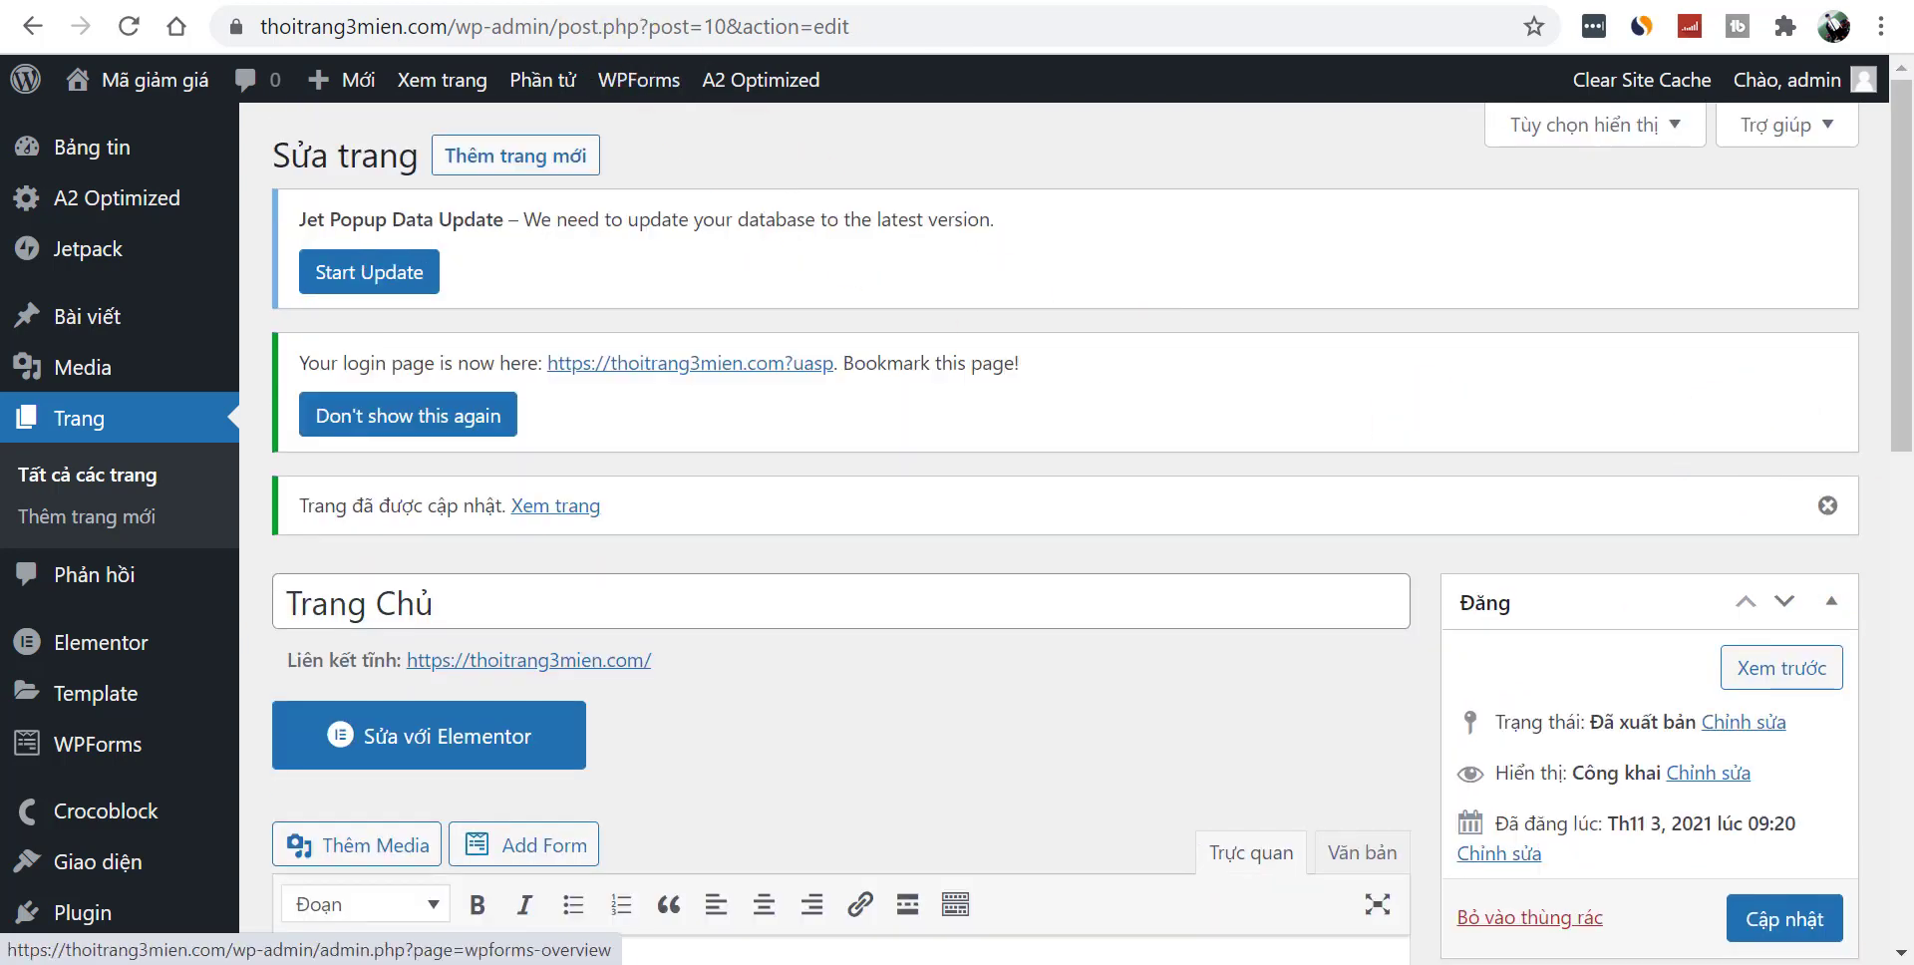
- Reload the live home page to check the result, then return to the editor
left_click(445, 80)
left_click(555, 30)
key("Return")
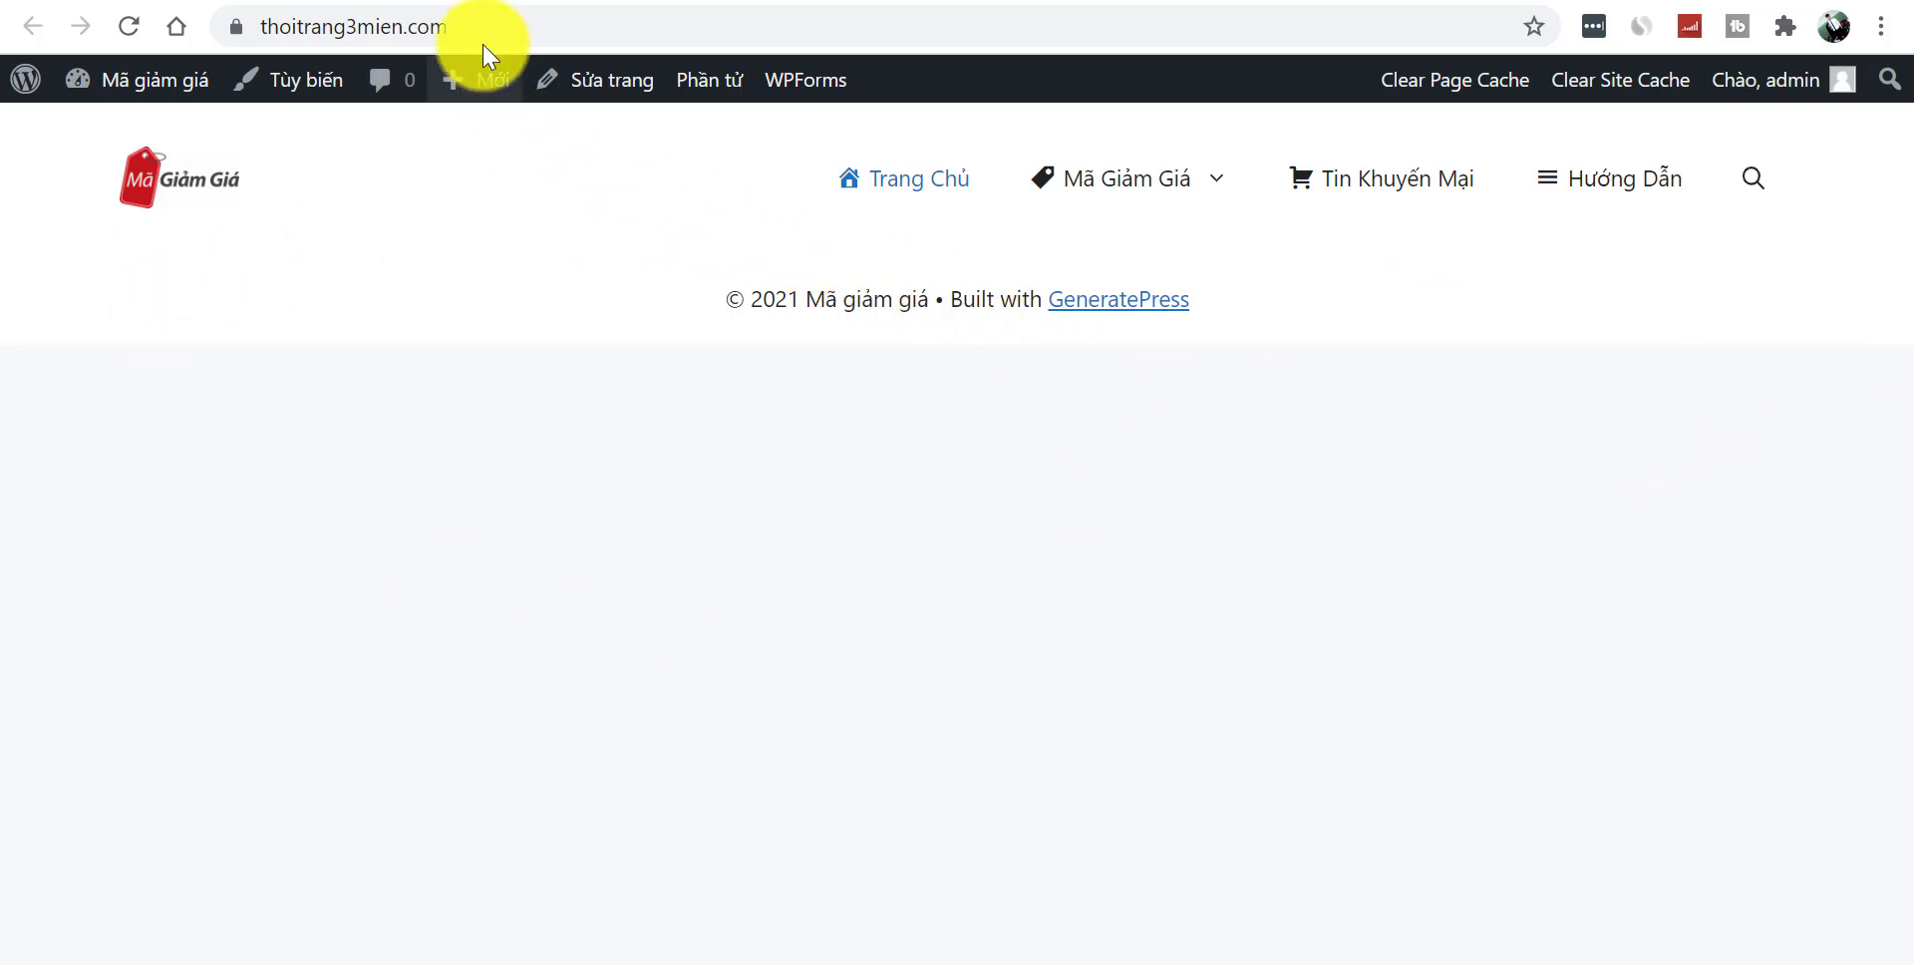
left_click(595, 80)
- Switch Trang Chủ back to the default template, save, and reload the live home page
scroll(1899, 559, "down", 6)
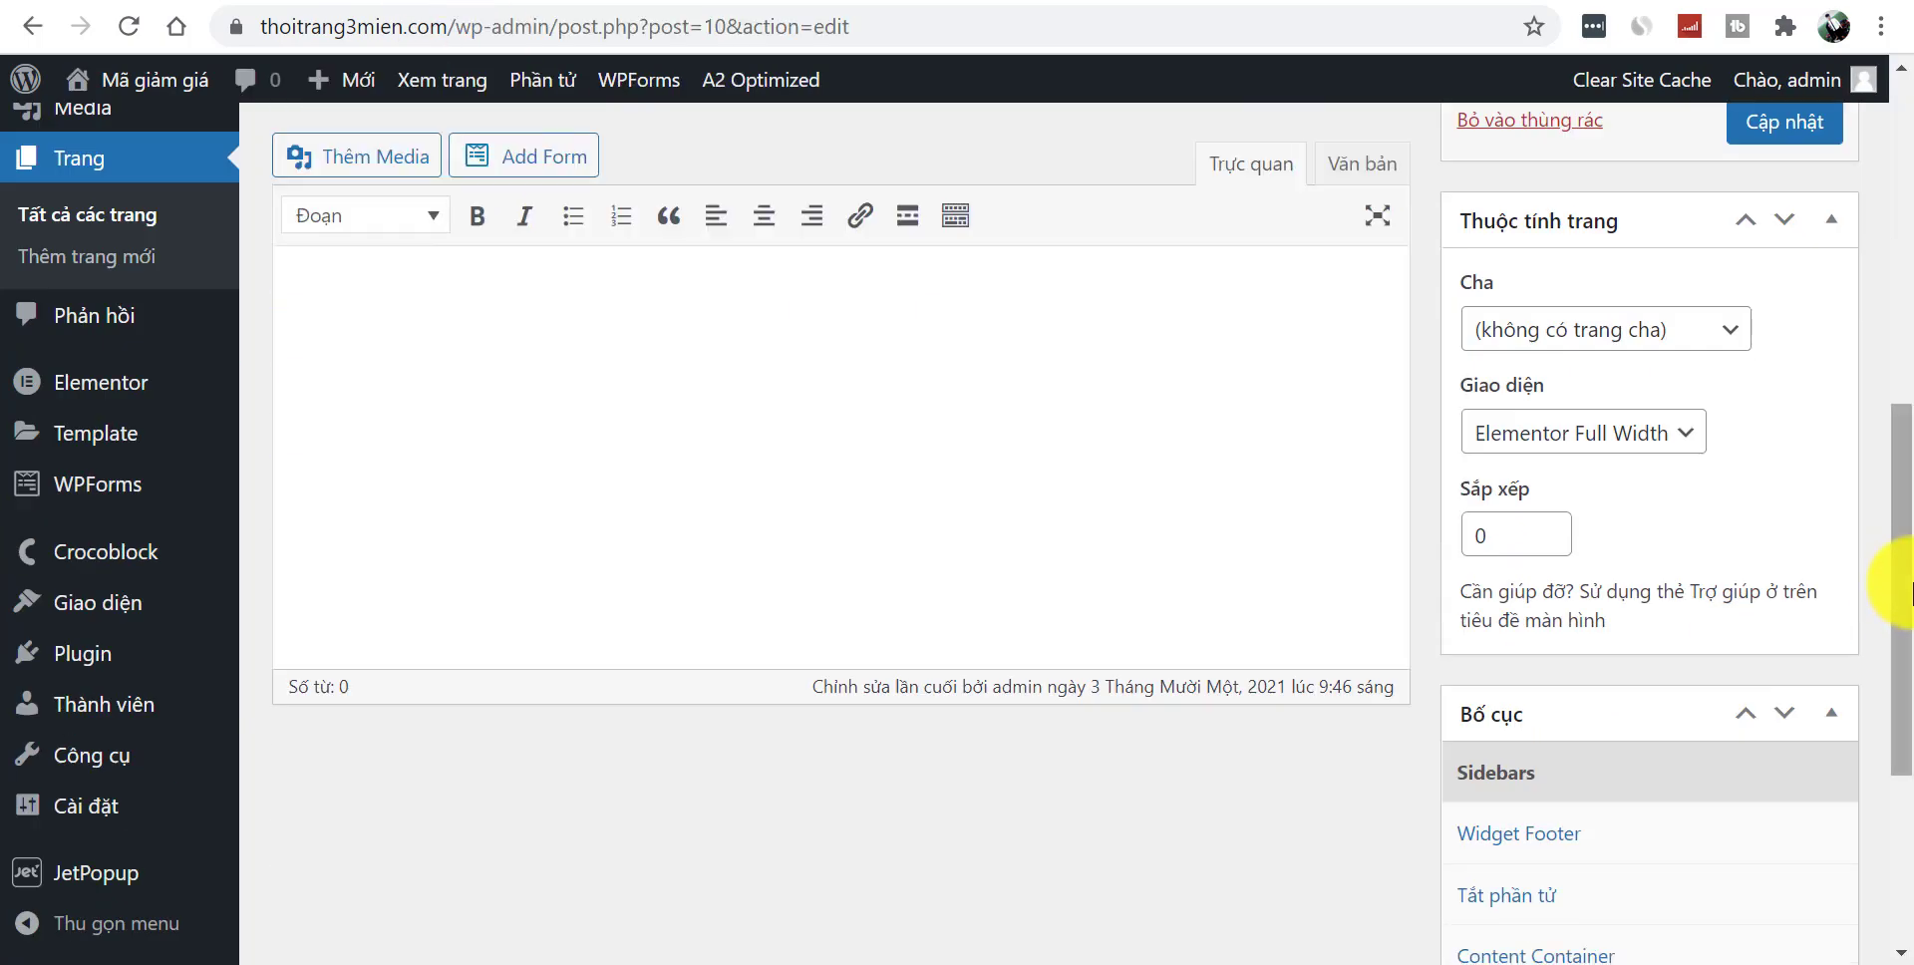
left_click_drag(1909, 589, 1902, 555)
left_click(1590, 573)
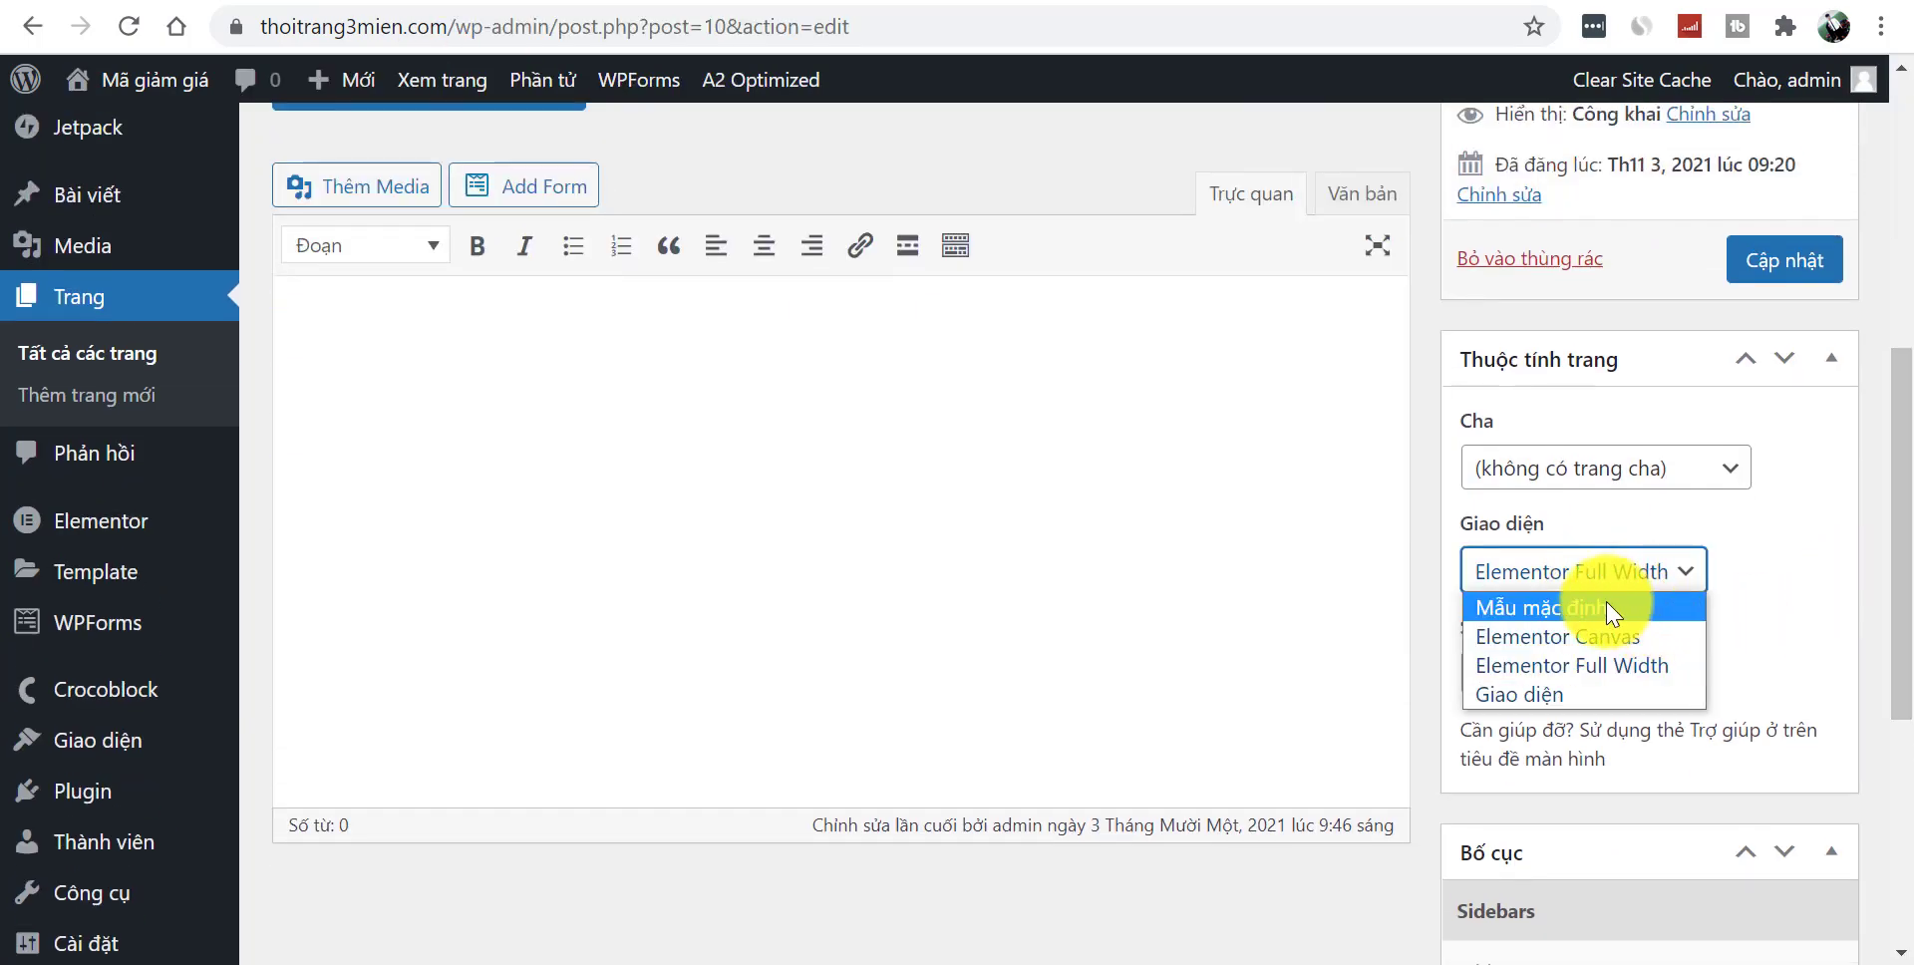
left_click(1607, 607)
left_click(1767, 259)
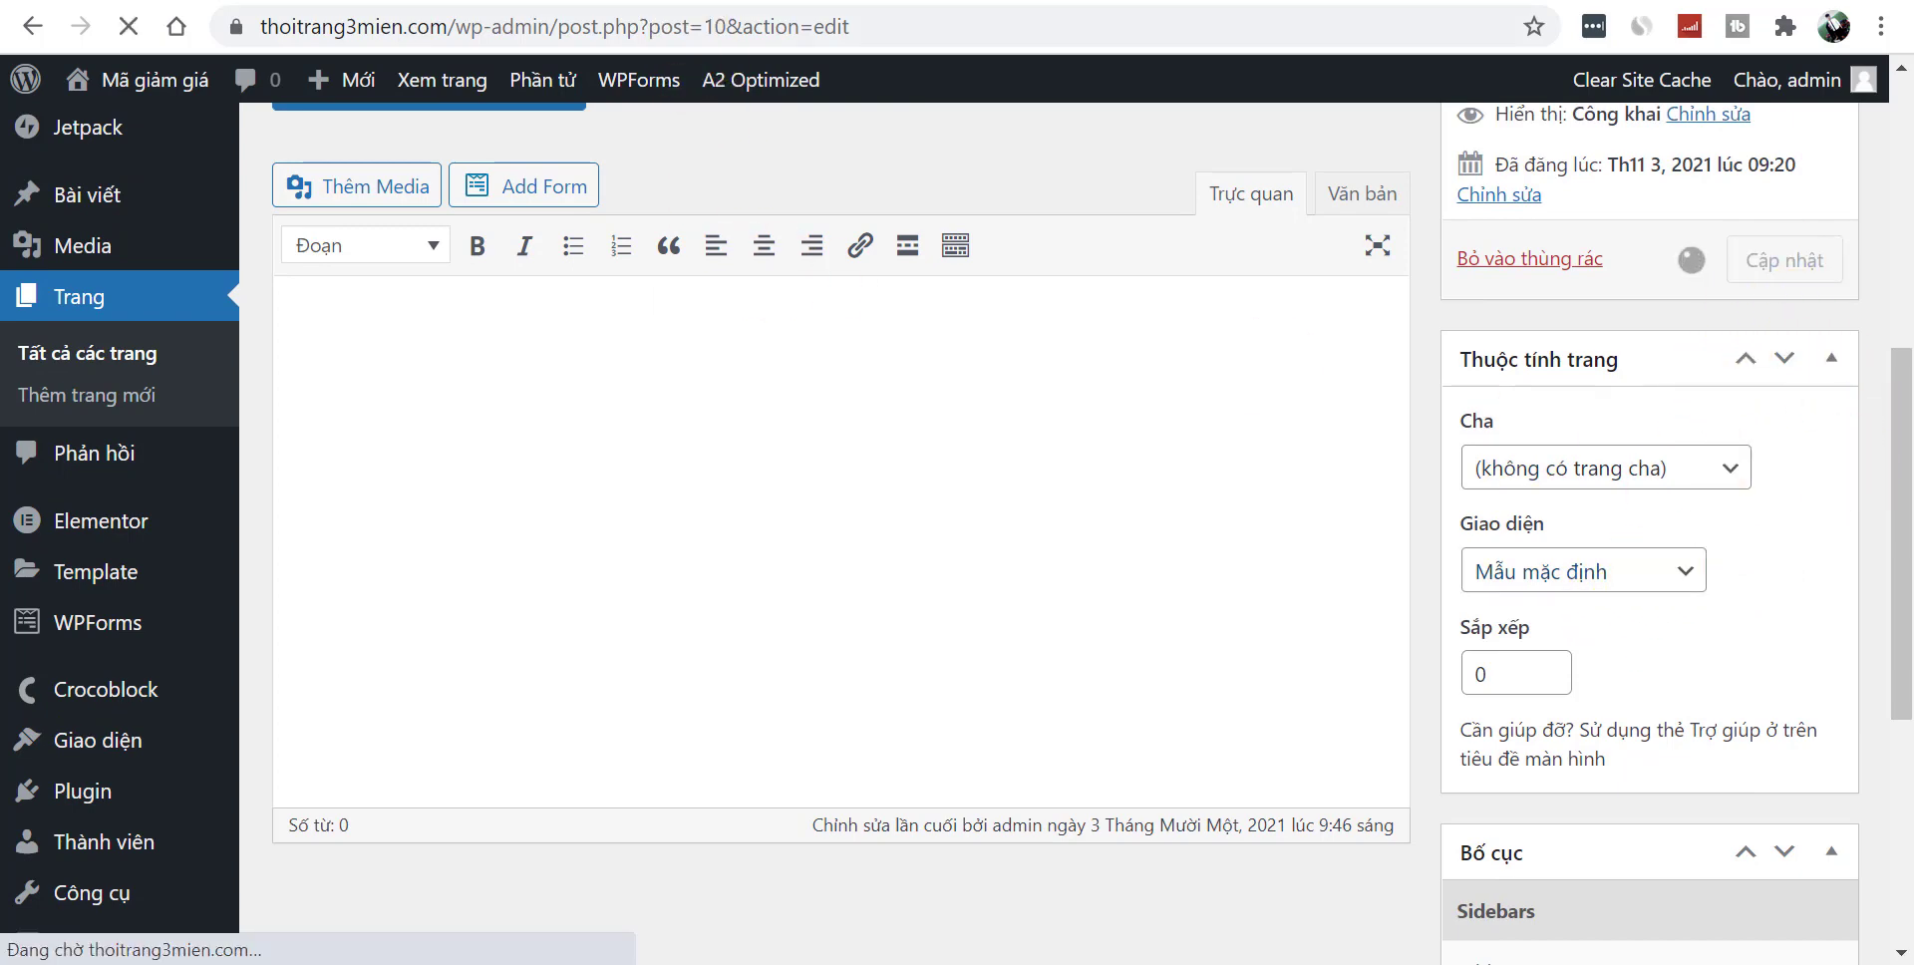
left_click(515, 2)
left_click(516, 33)
key("Return")
key("ctrl+Tab")
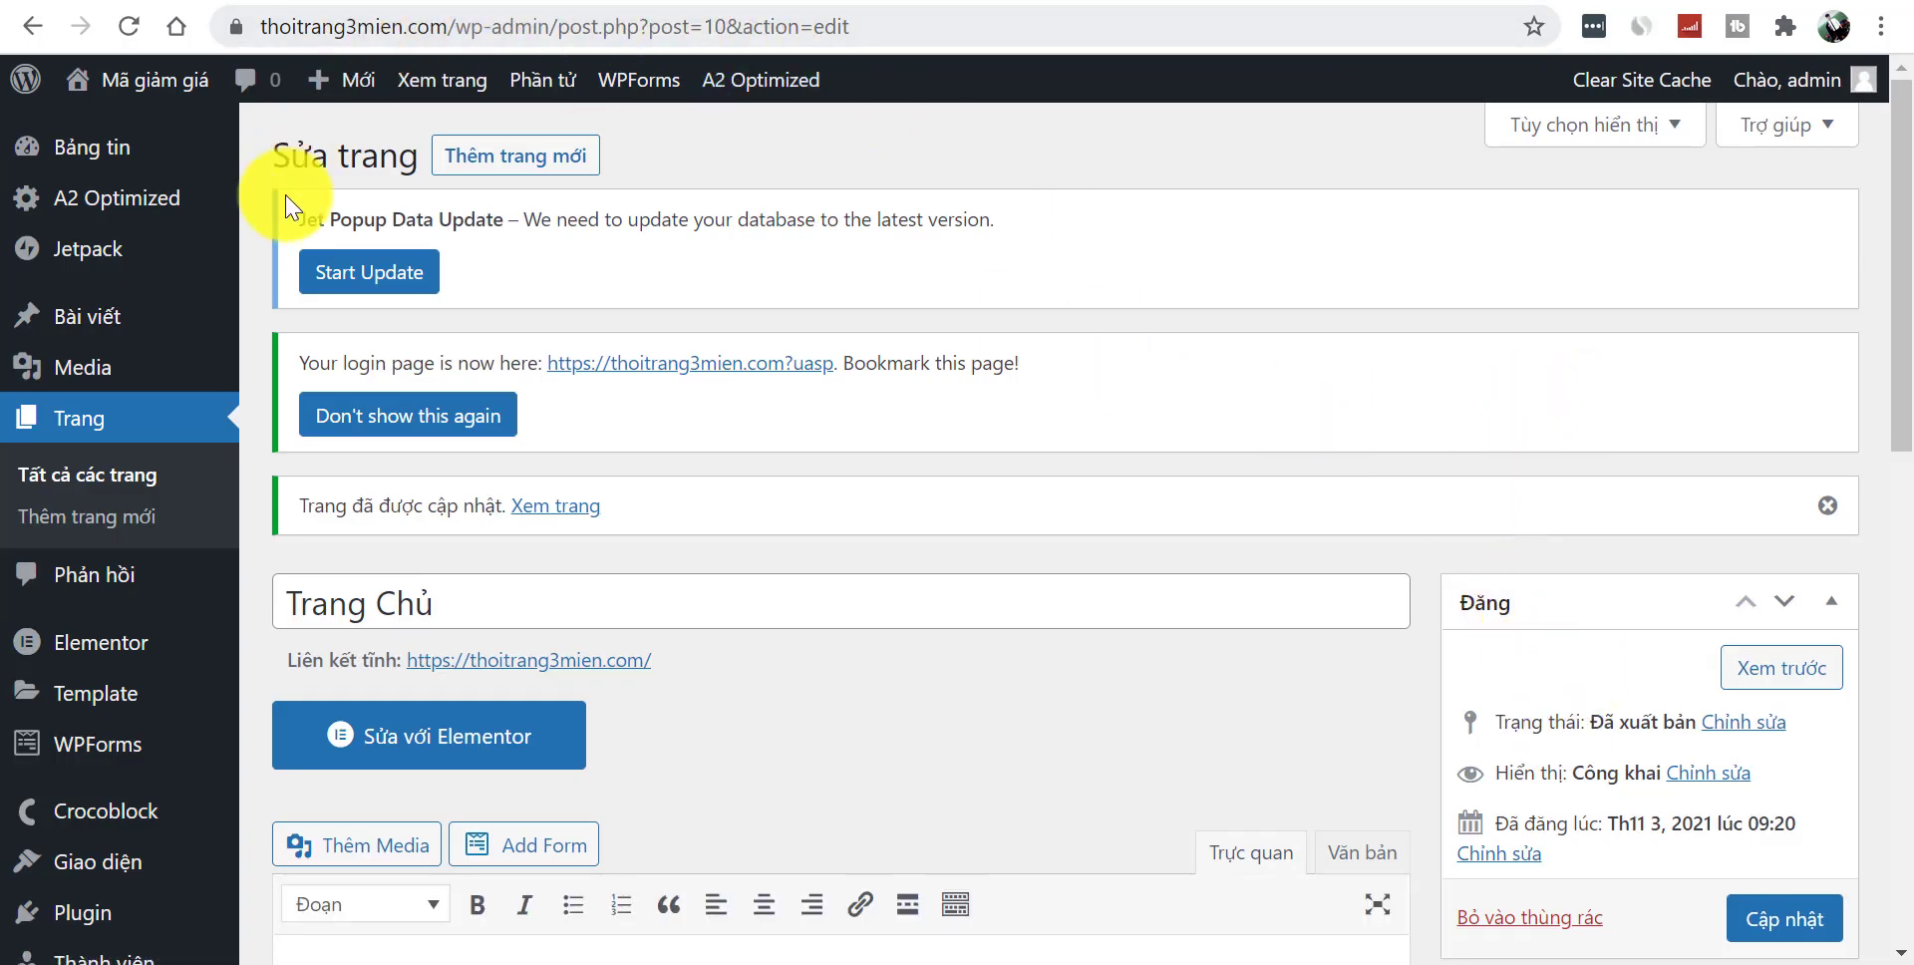
key("ctrl+shift+Tab")
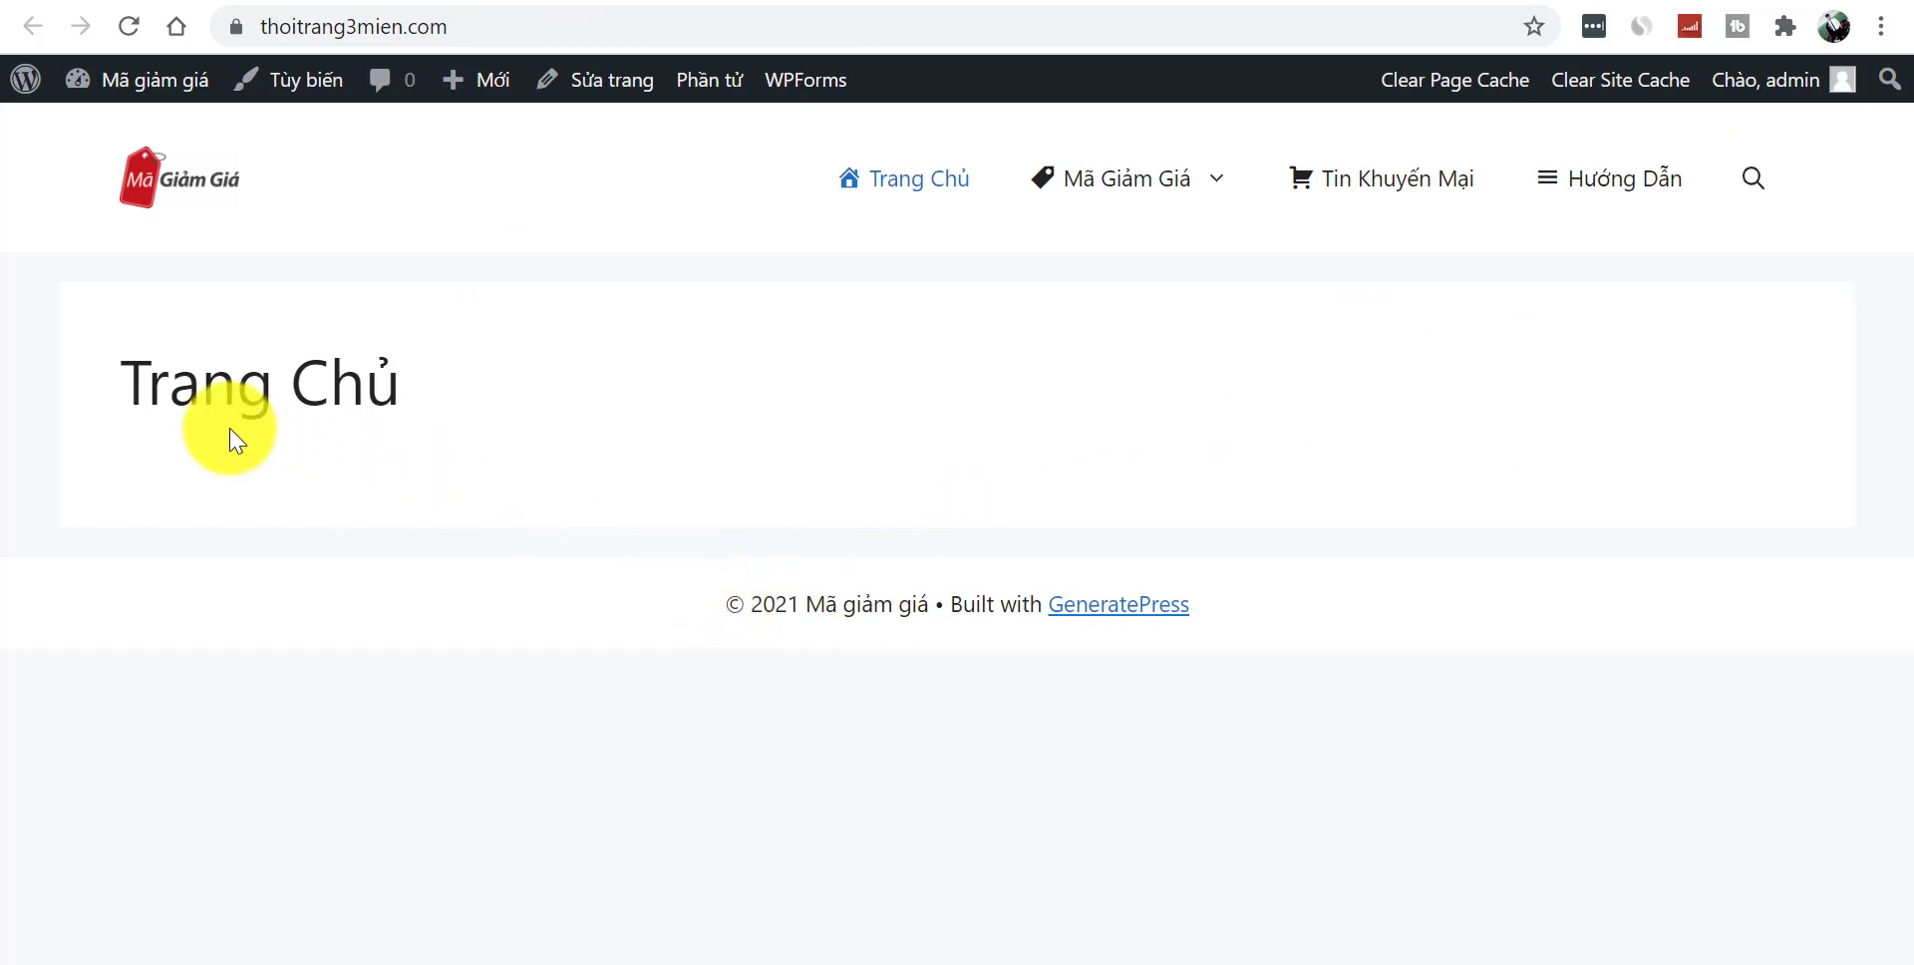
key("ctrl+Tab")
- Hide the Trang Chủ page title, save, and reload thoitrang3mien.com to confirm it's gone
left_click_drag(1894, 462, 1900, 792)
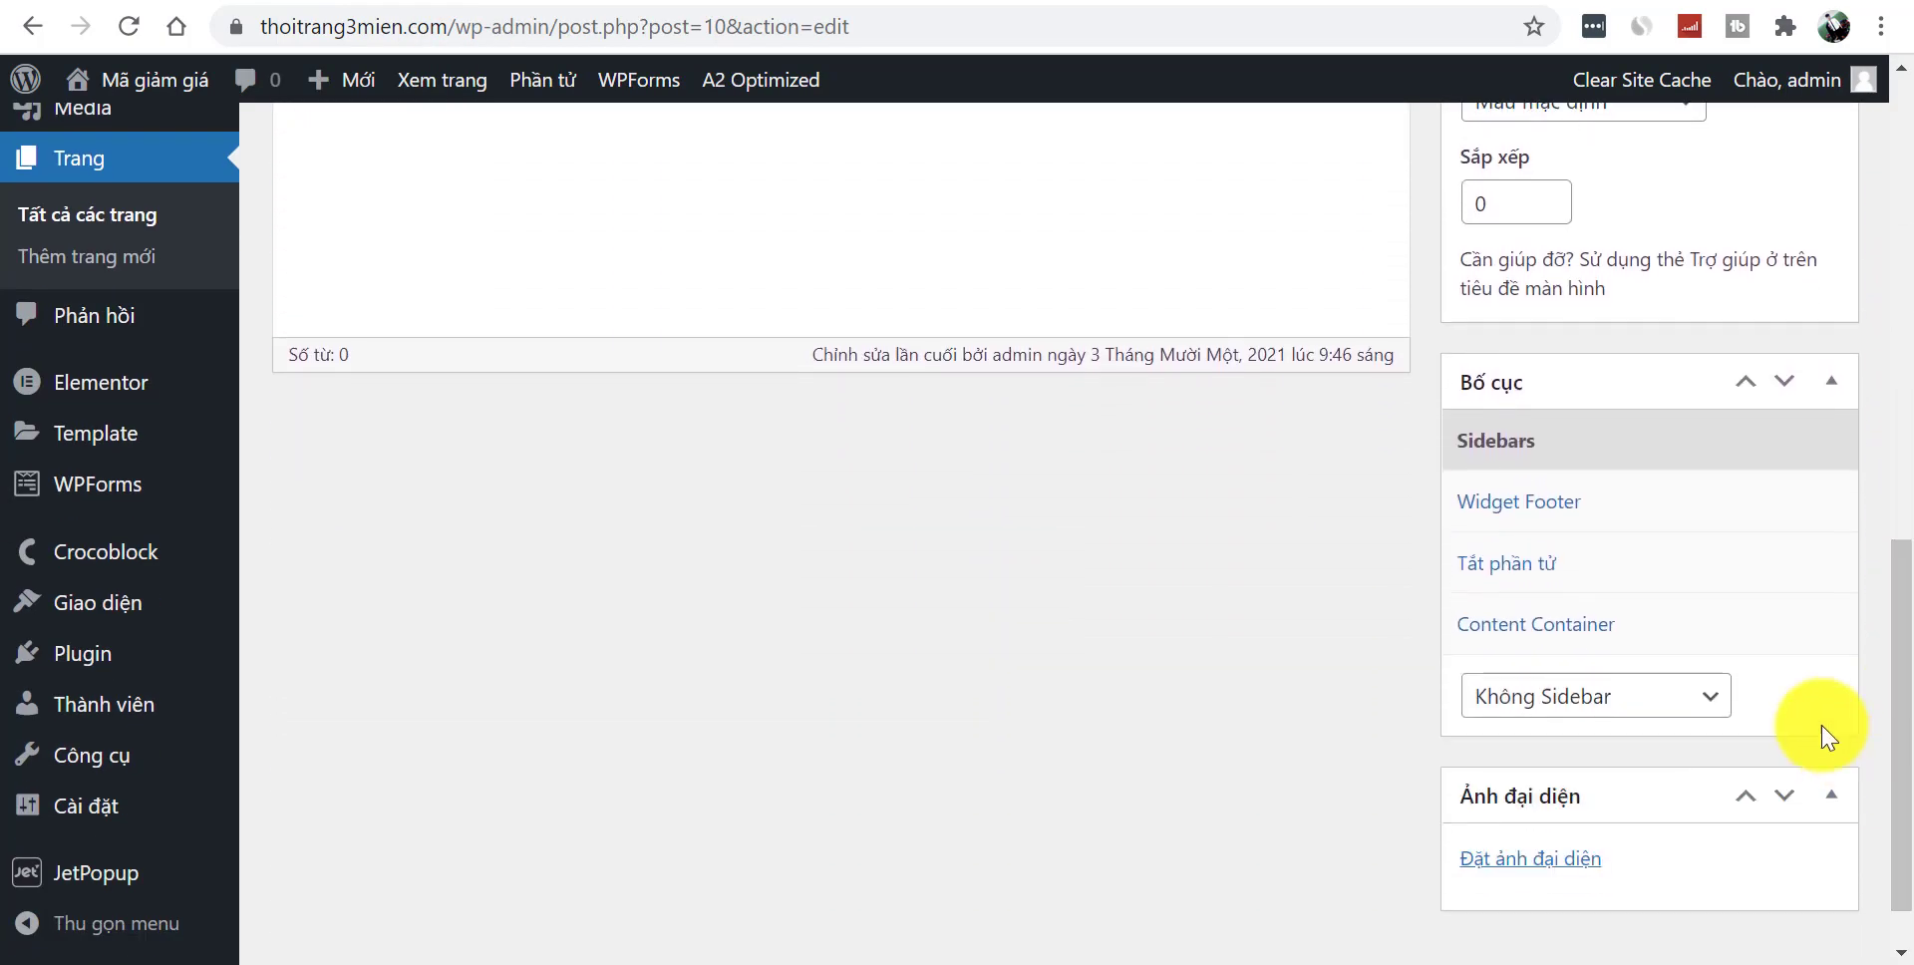
left_click(1636, 564)
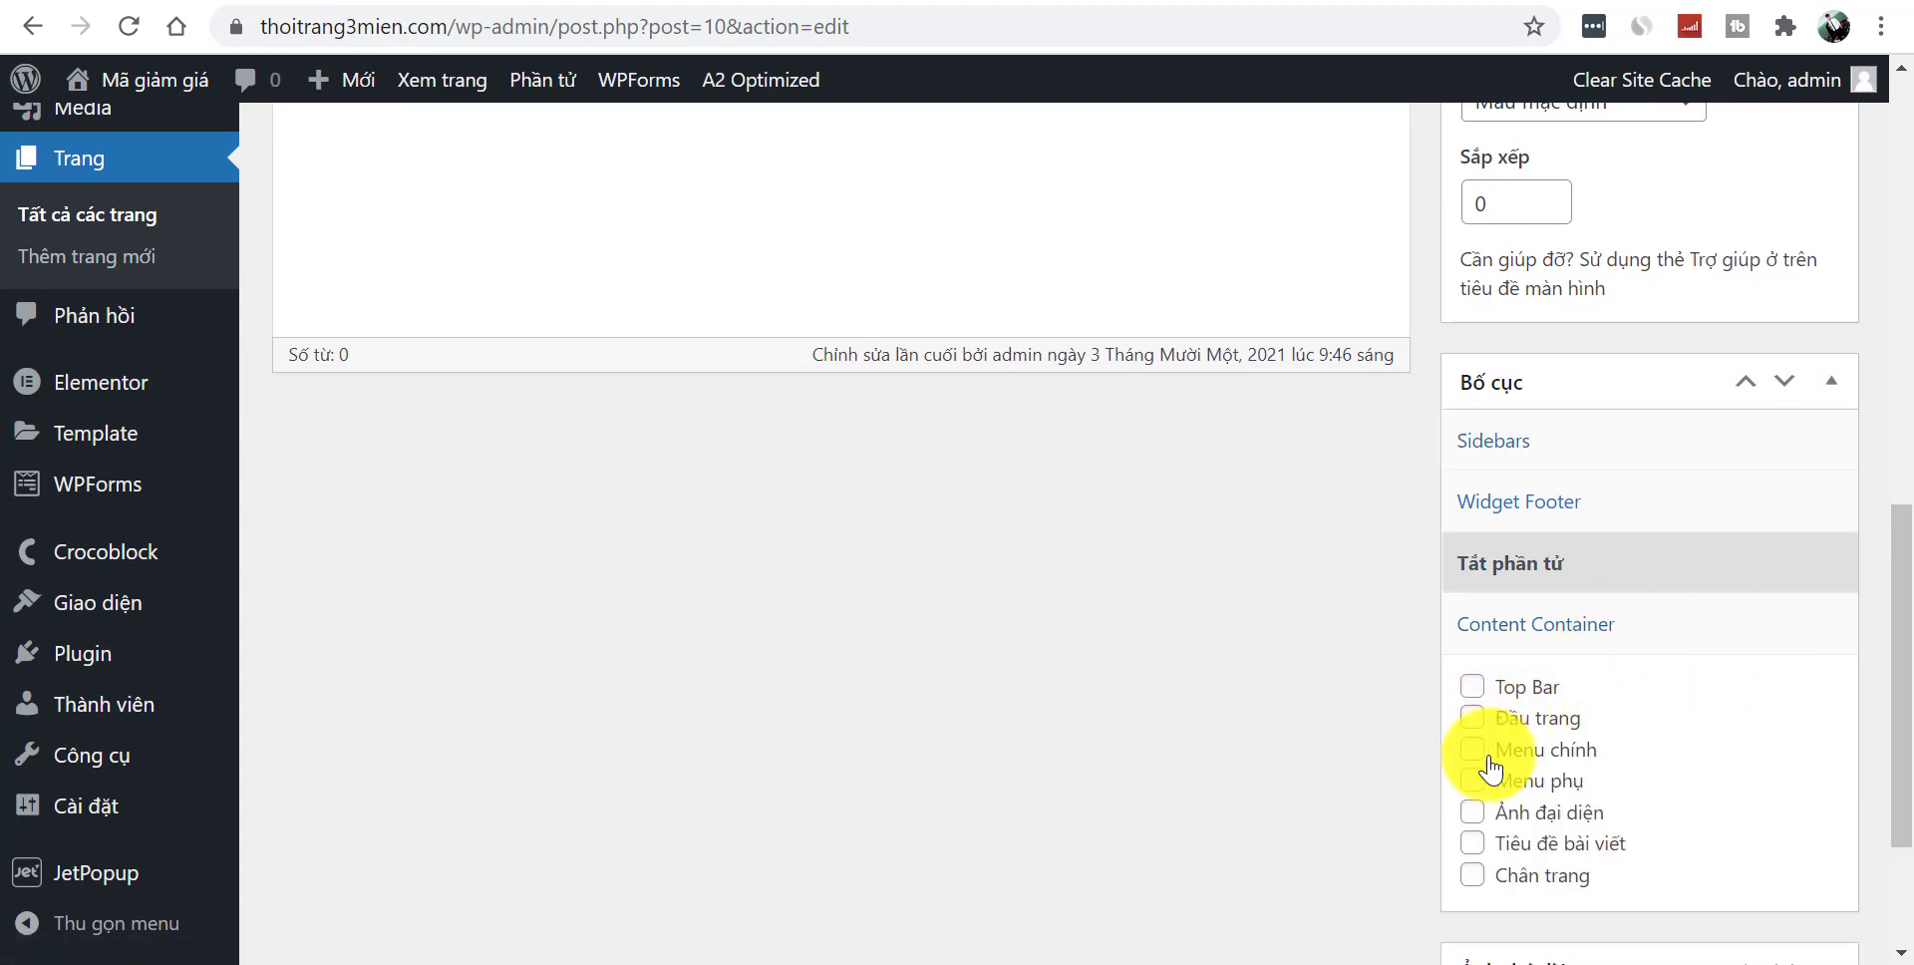
left_click(1473, 844)
left_click_drag(1893, 688, 1900, 414)
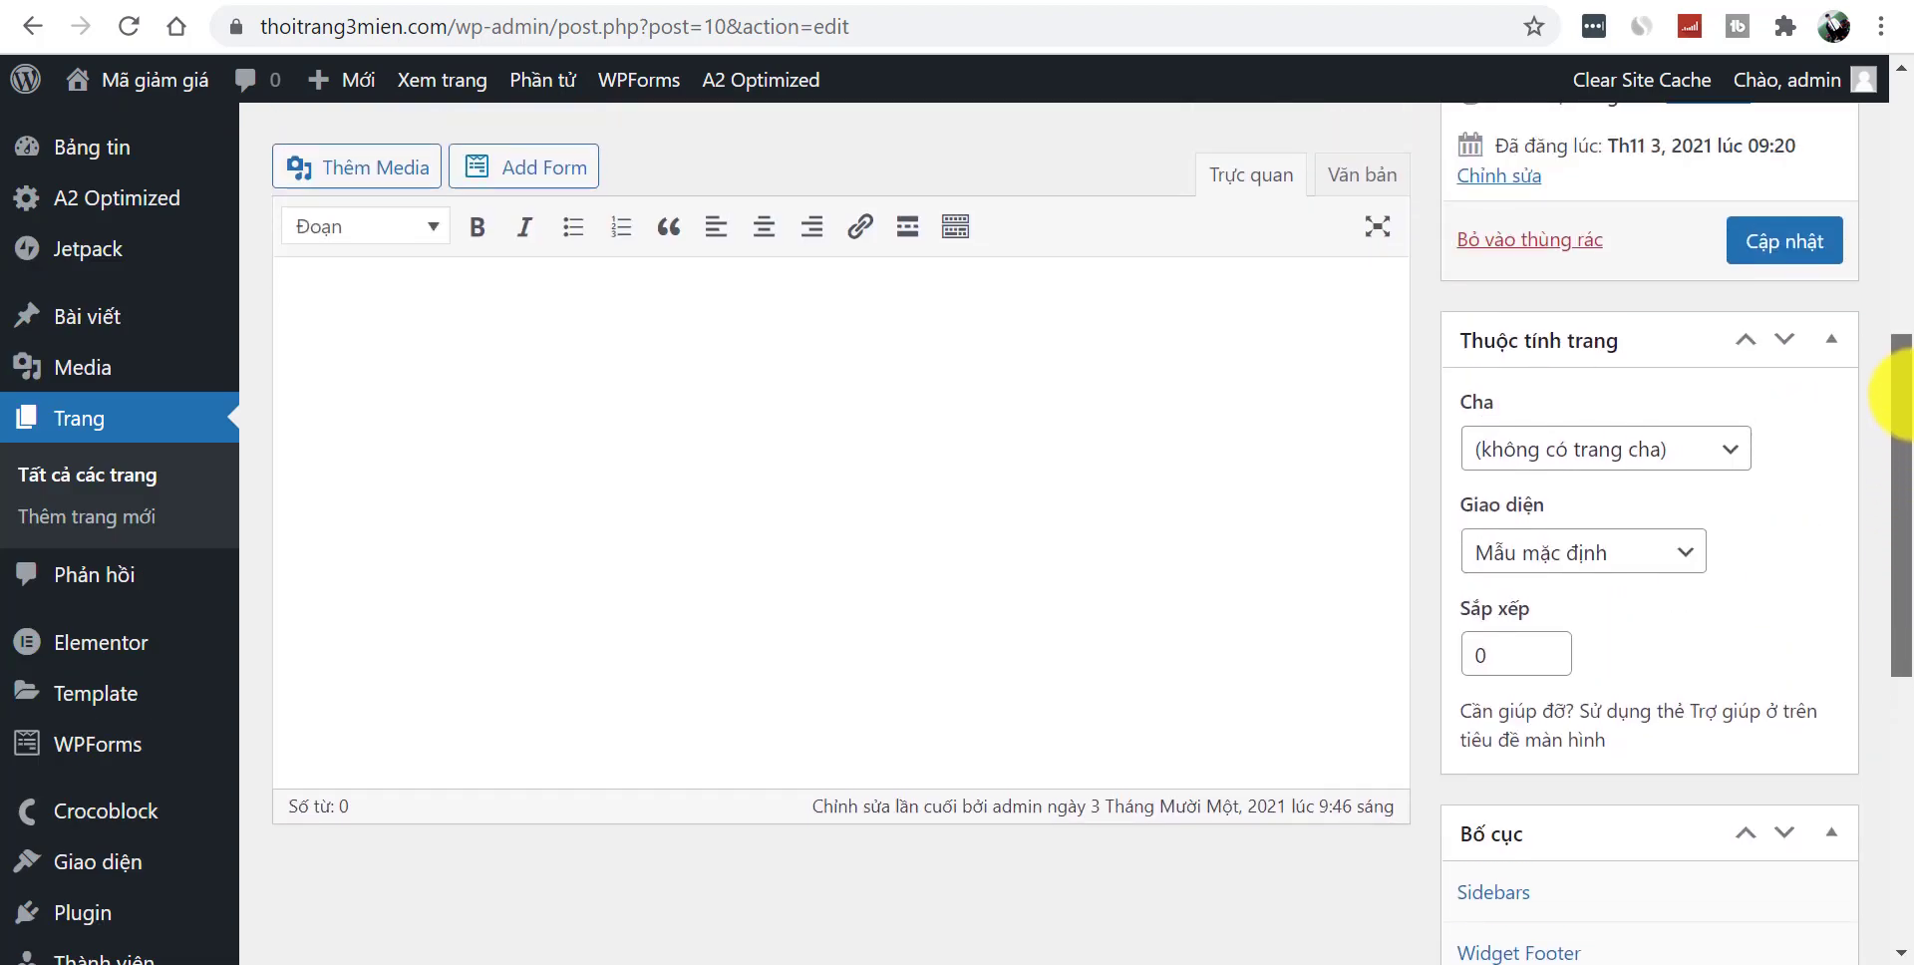
scroll(1894, 414, "up", 3)
left_click(1787, 489)
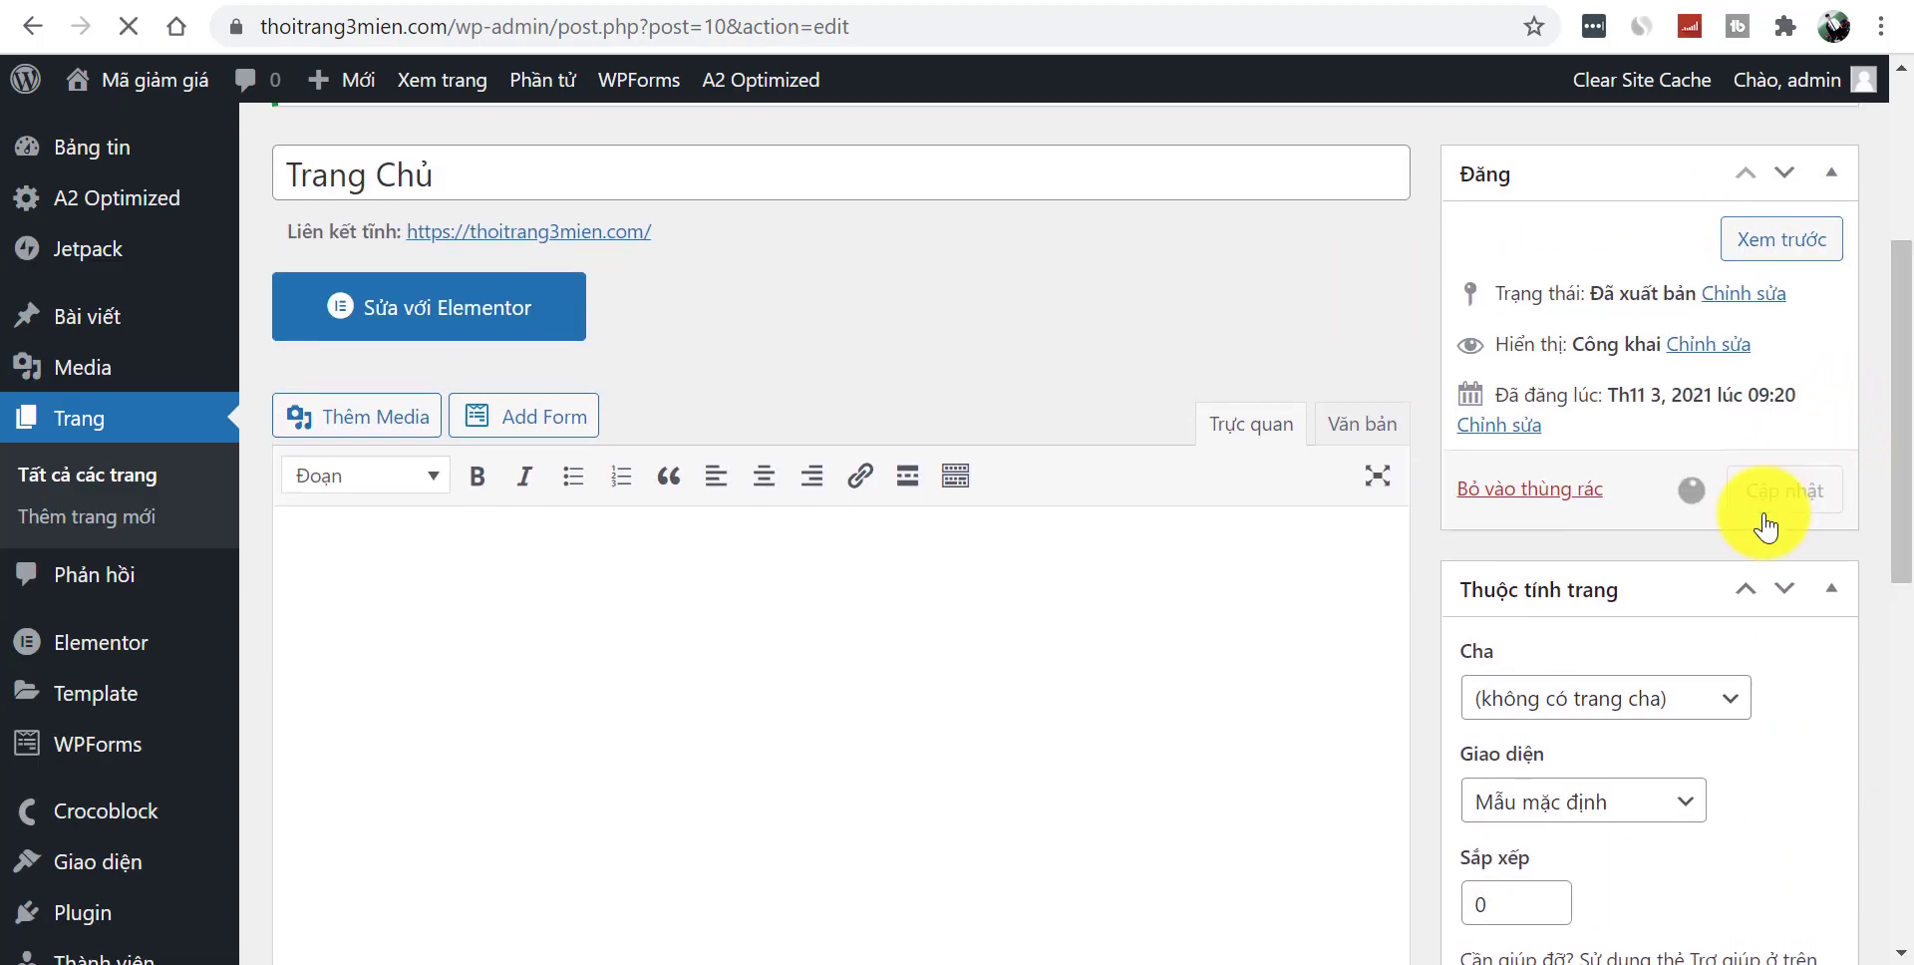
left_click(566, 31)
type("thoitrang3mien.com")
key("Return")
left_click(508, 36)
key("Return")
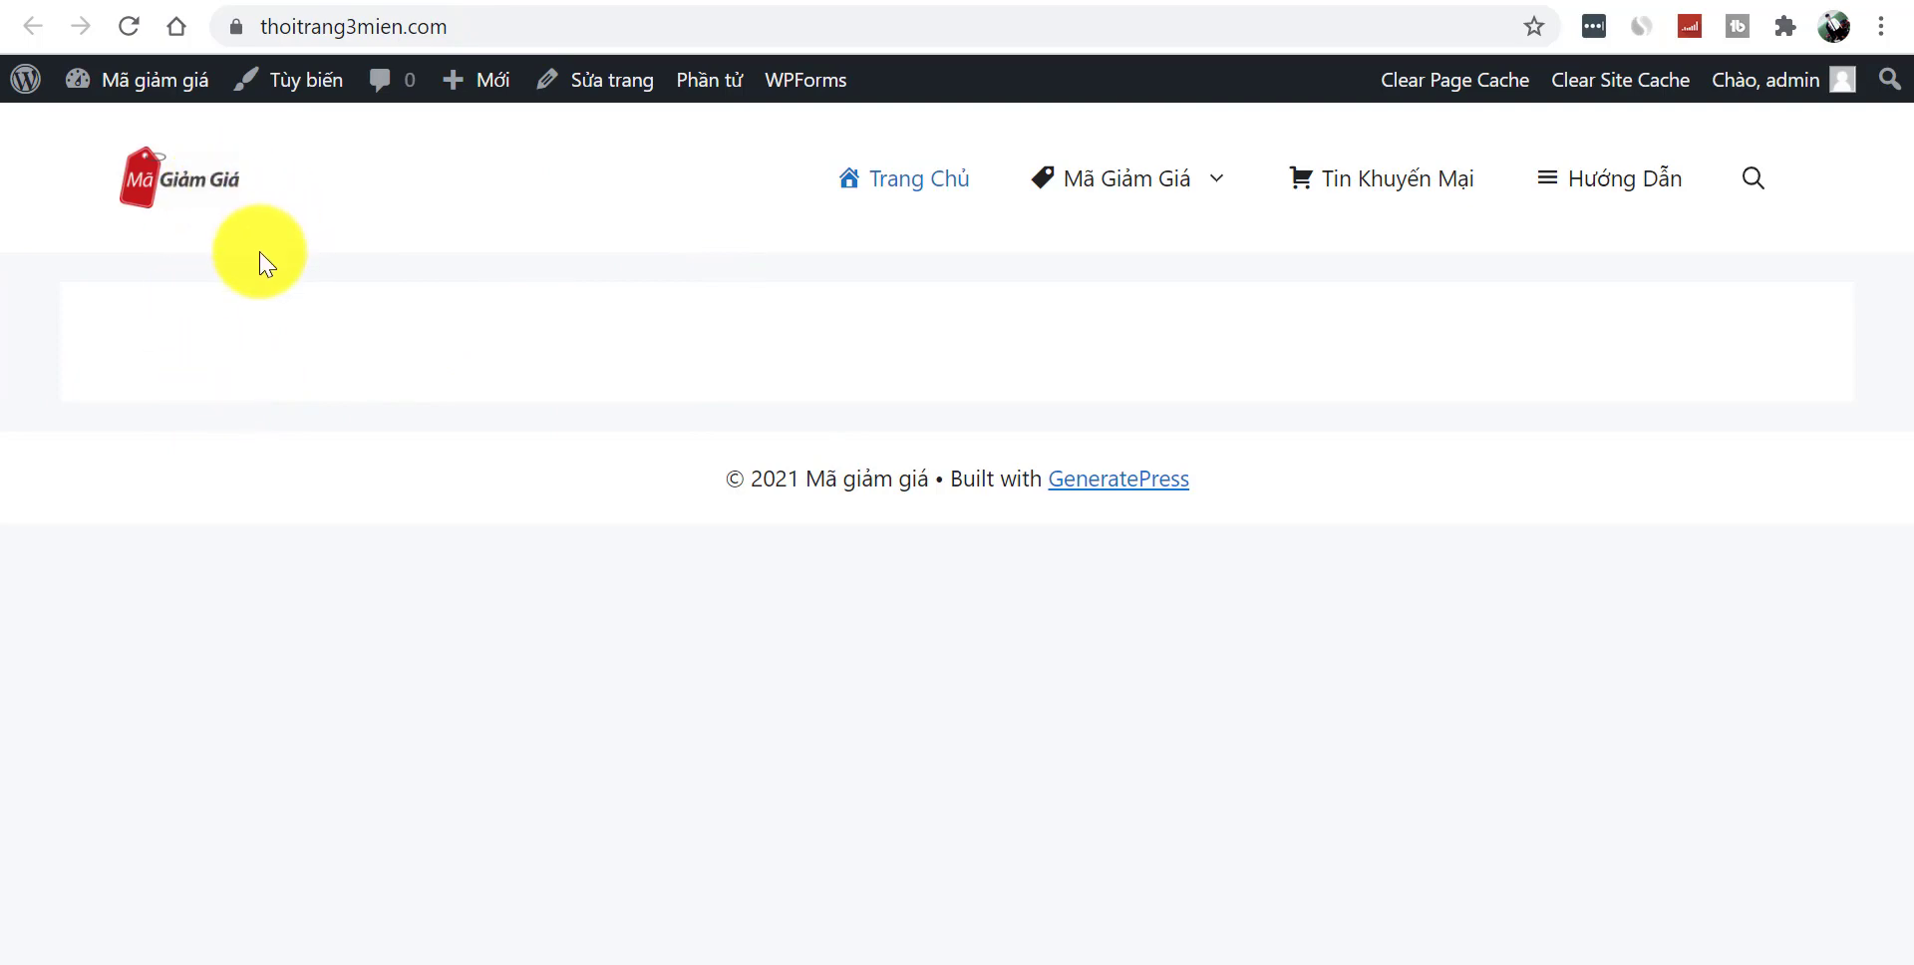
left_click(594, 80)
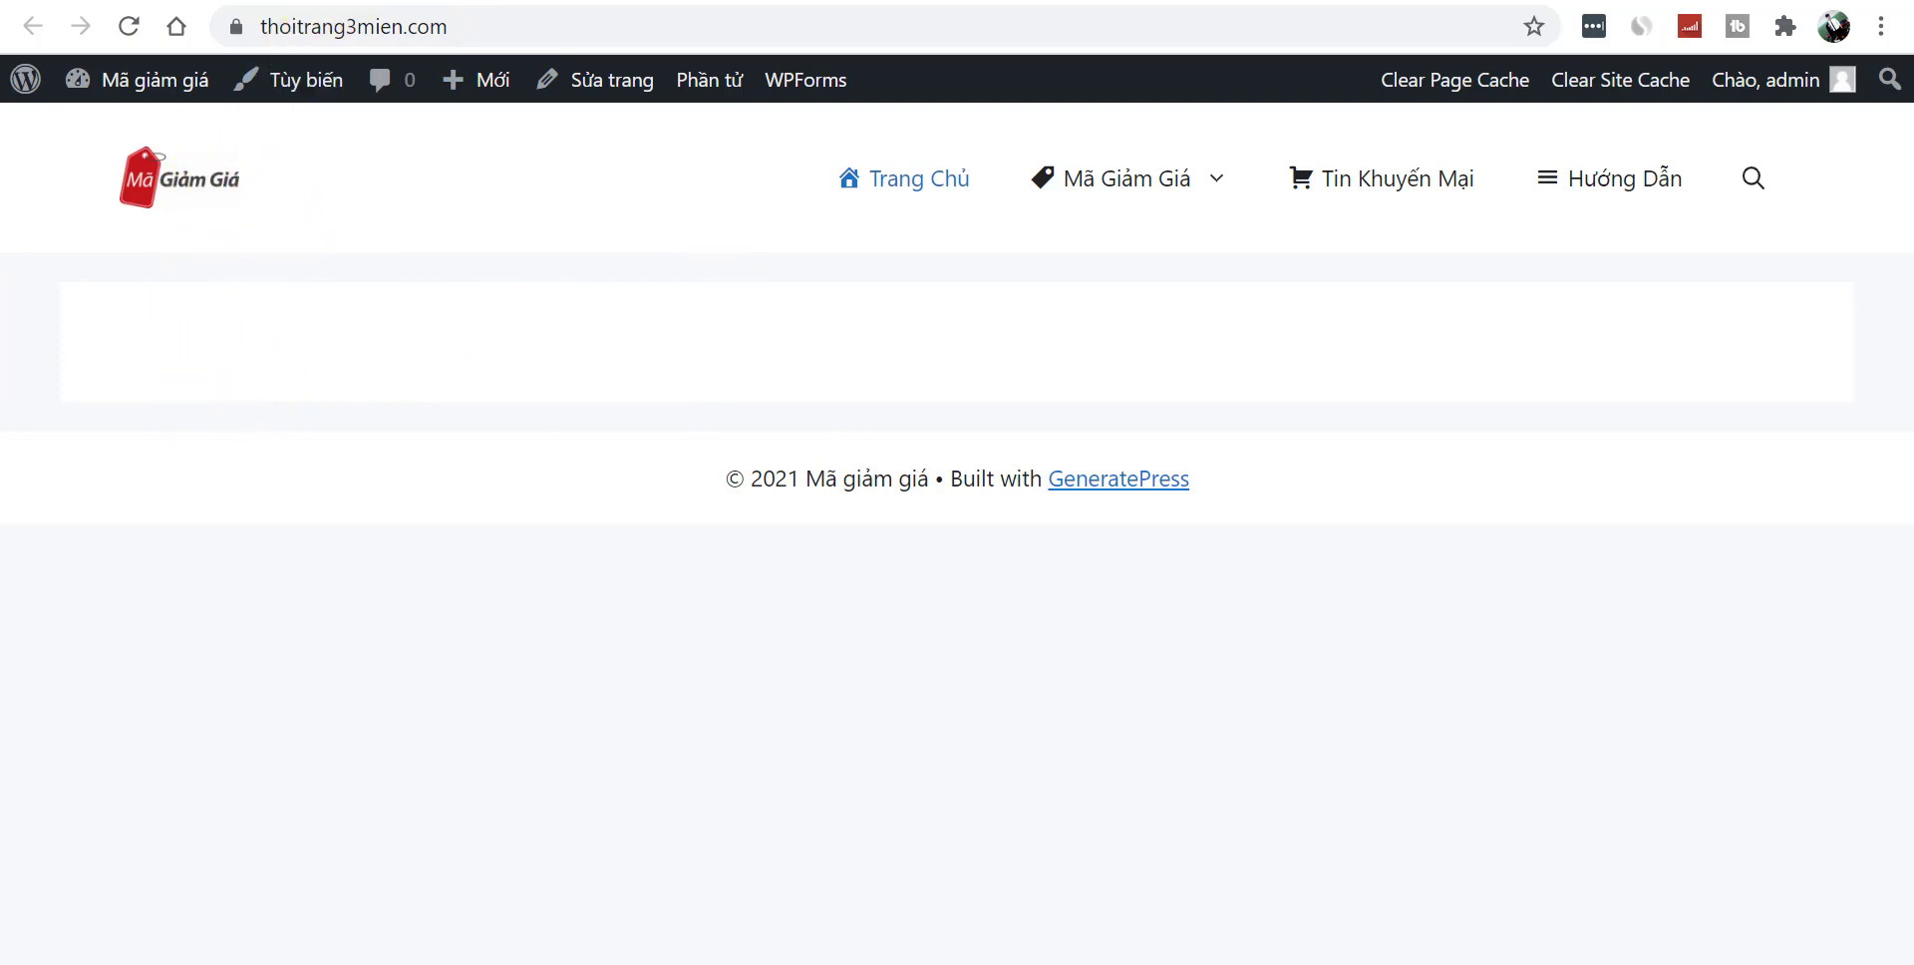
scroll(1060, 555, "down", 3)
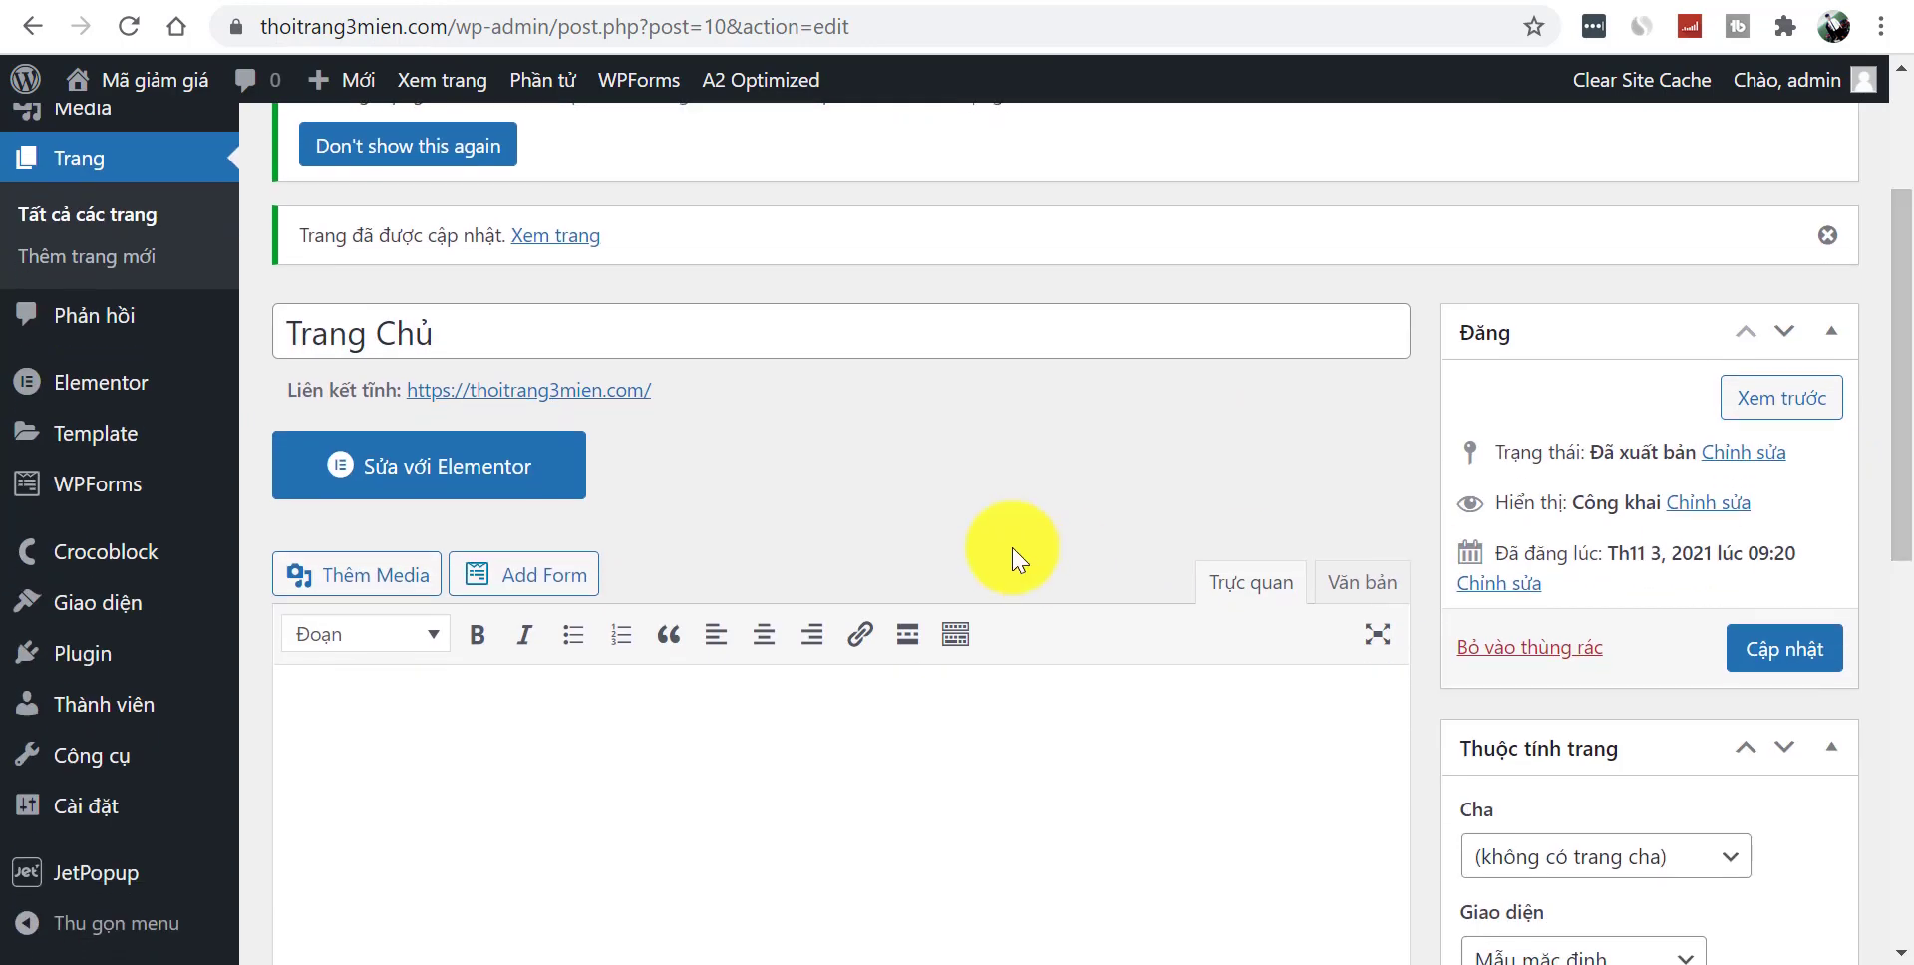
- Launch Elementor on Trang Chủ, toggle the side panel, and browse the widget list
left_click(496, 483)
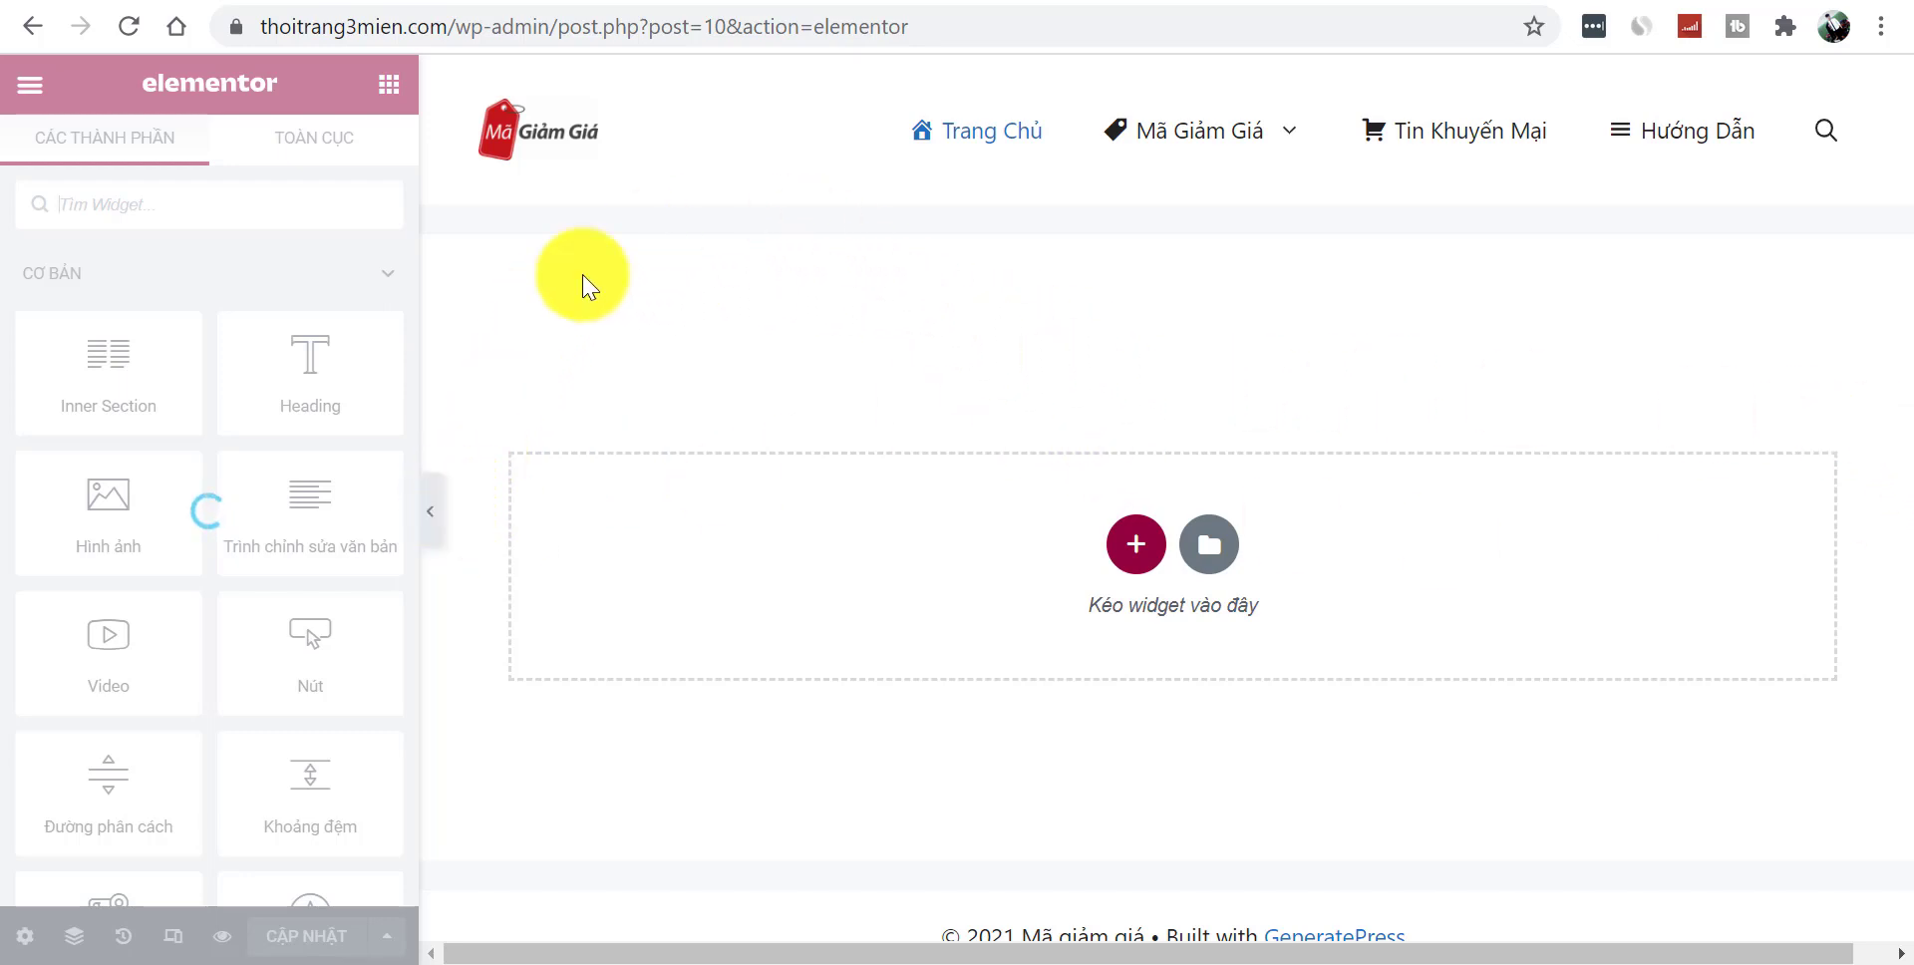
left_click(439, 499)
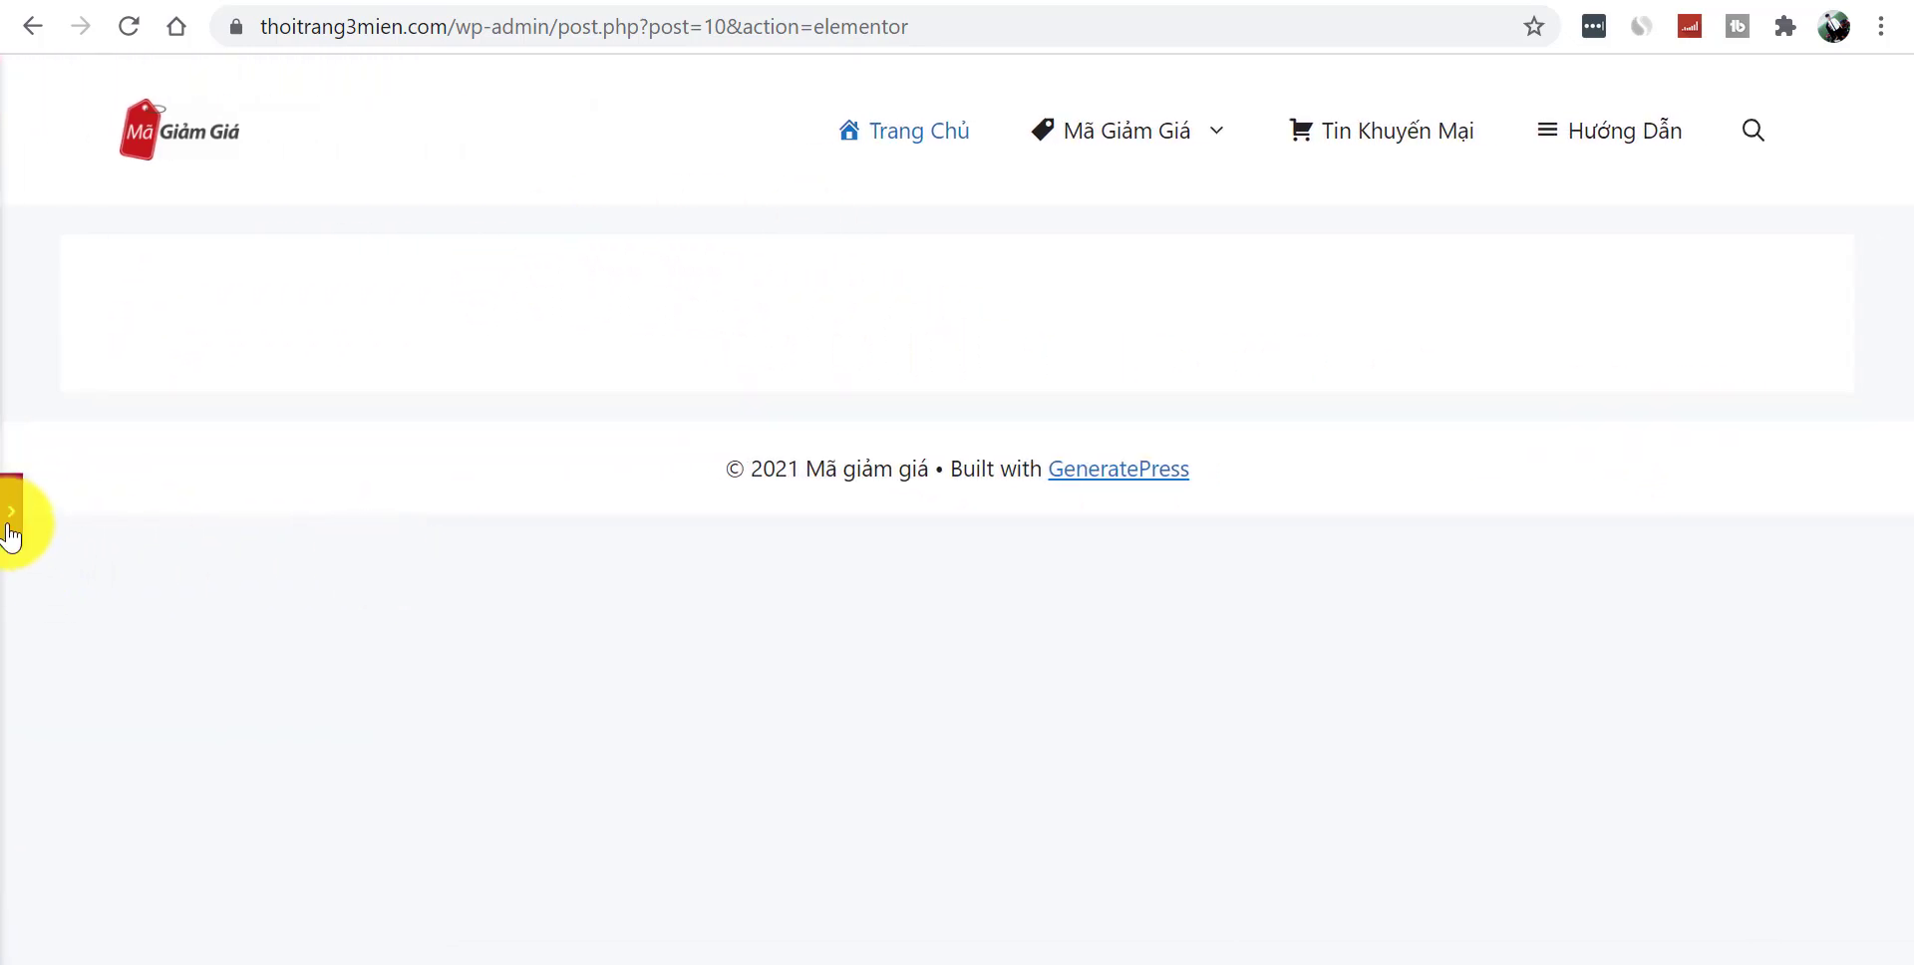
left_click(13, 519)
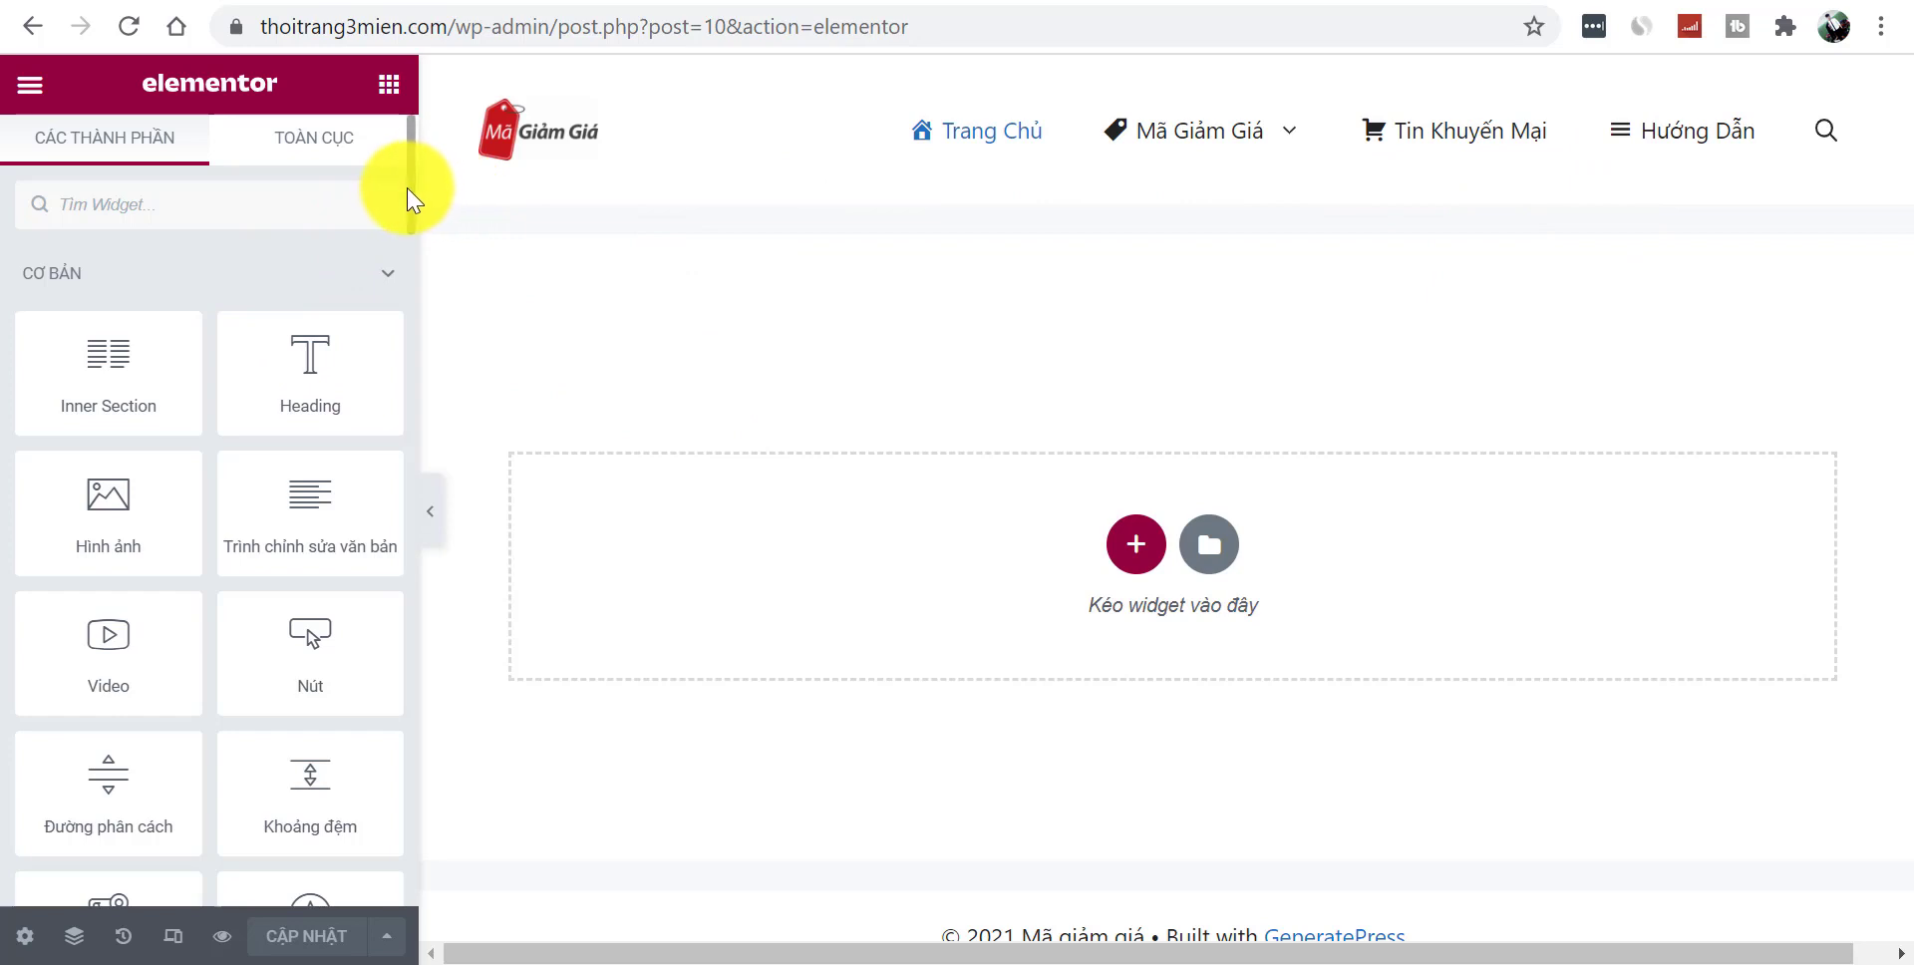
scroll(407, 235, "down", 10)
scroll(415, 299, "down", 7)
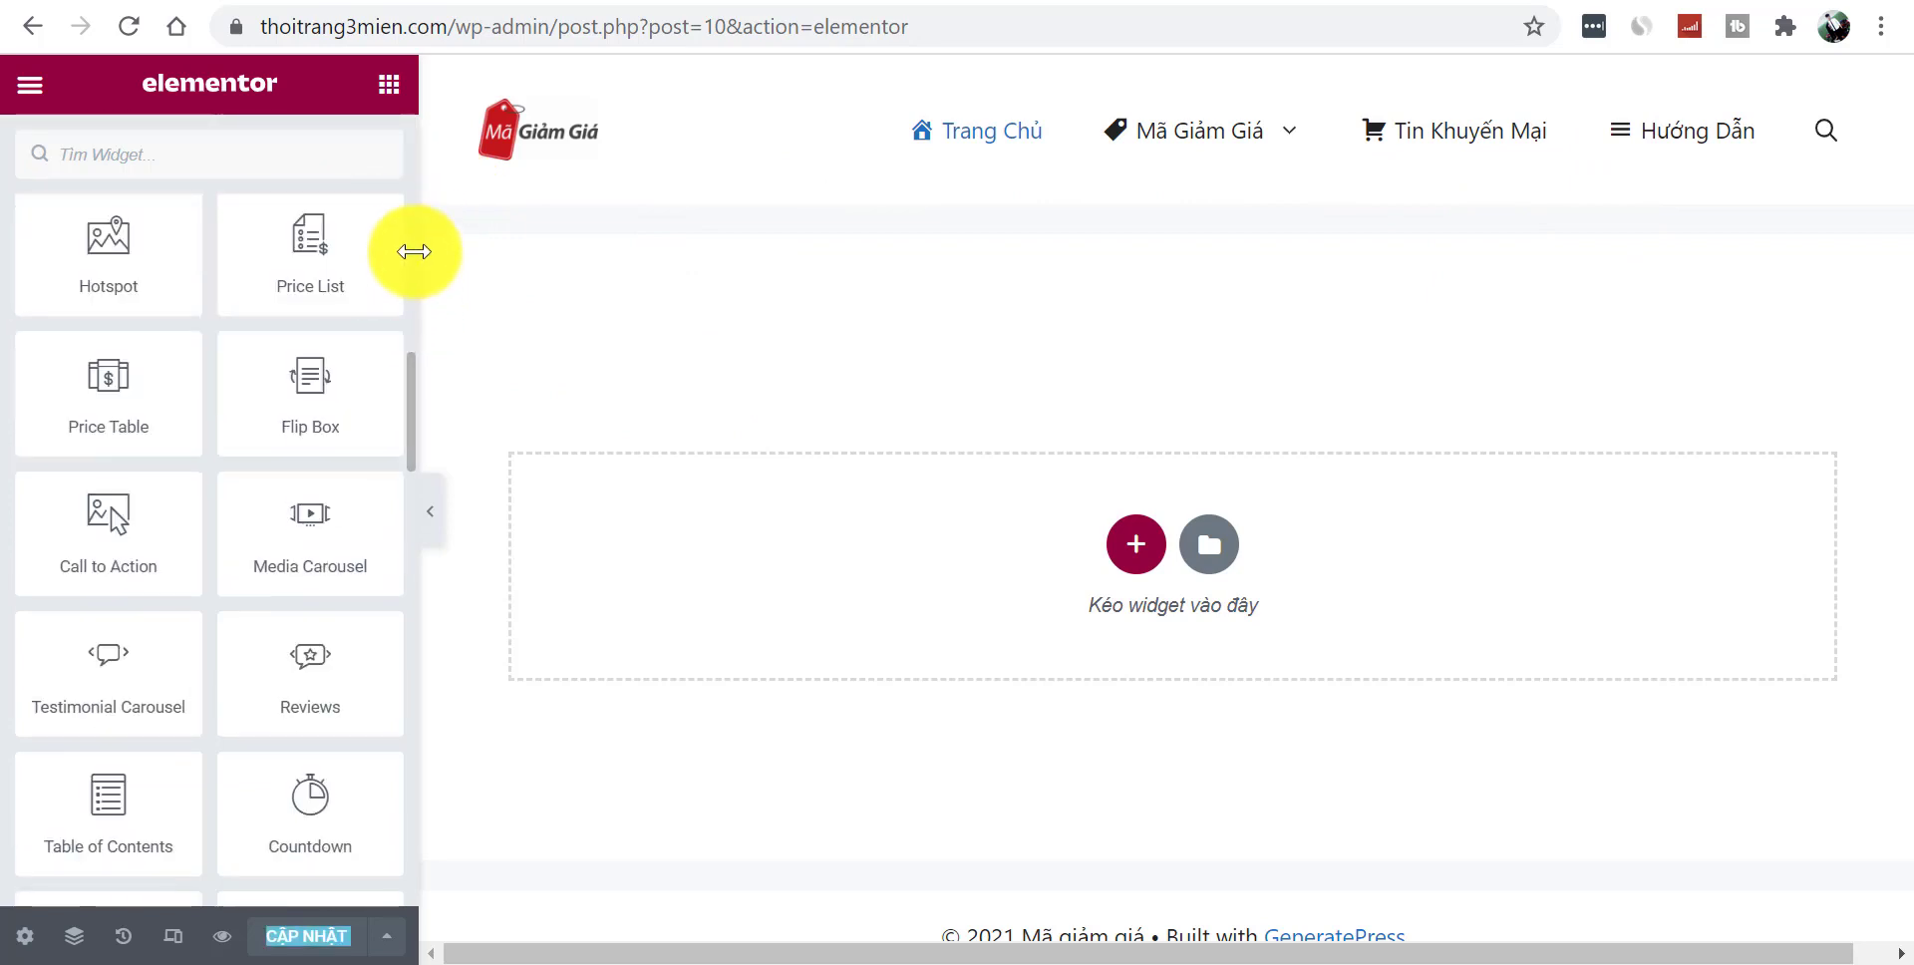
scroll(411, 261, "up", 8)
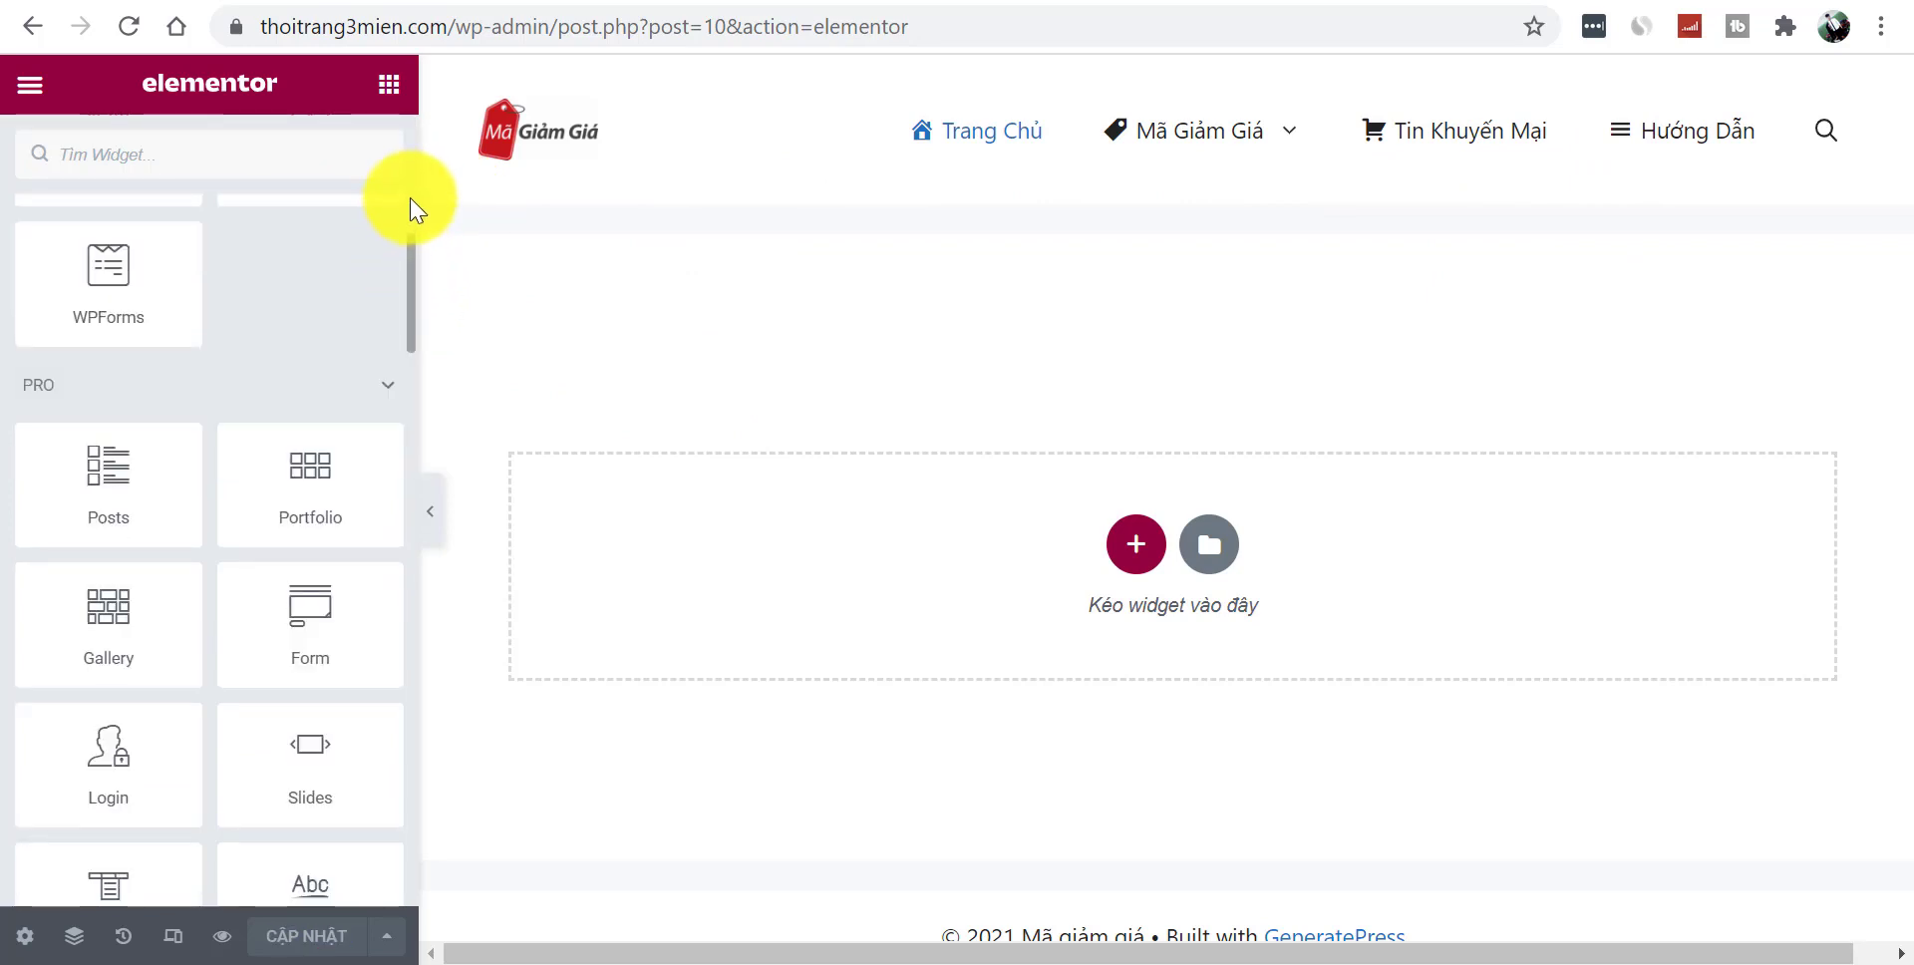
scroll(407, 179, "up", 10)
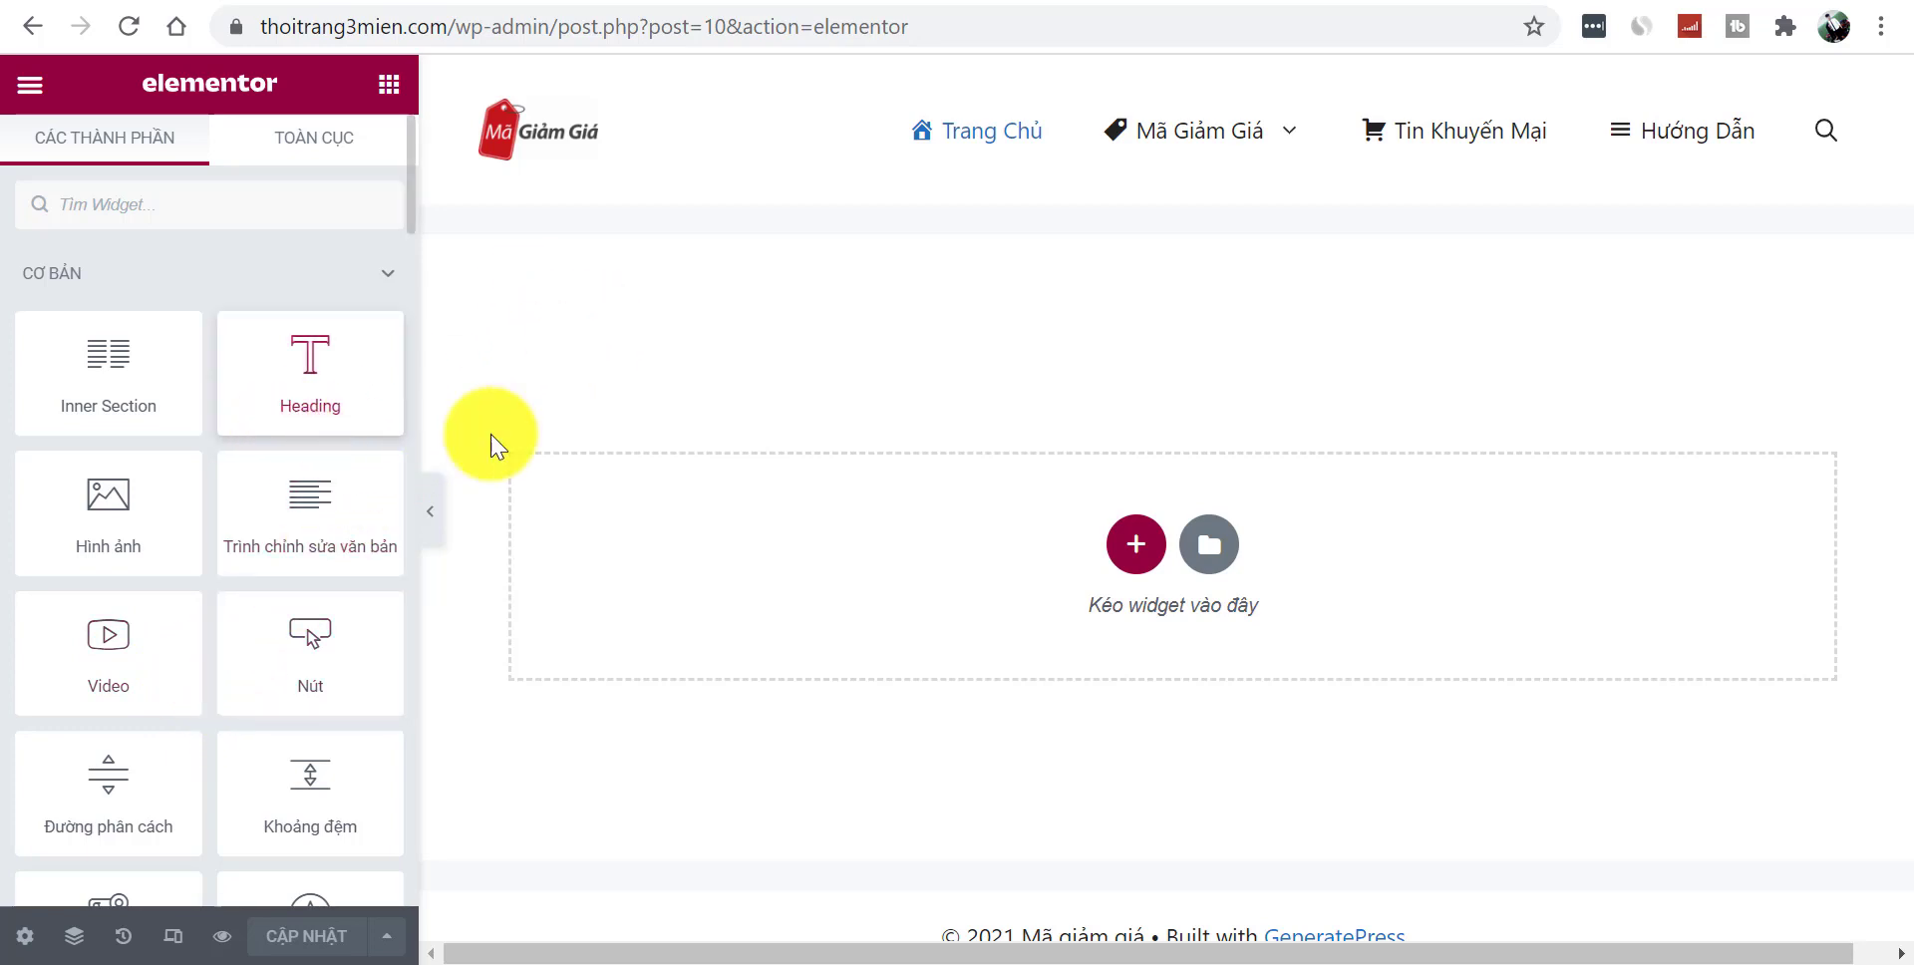
- Add a one-column section to the homepage and place a Heading widget in it
left_click(1135, 543)
left_click(761, 619)
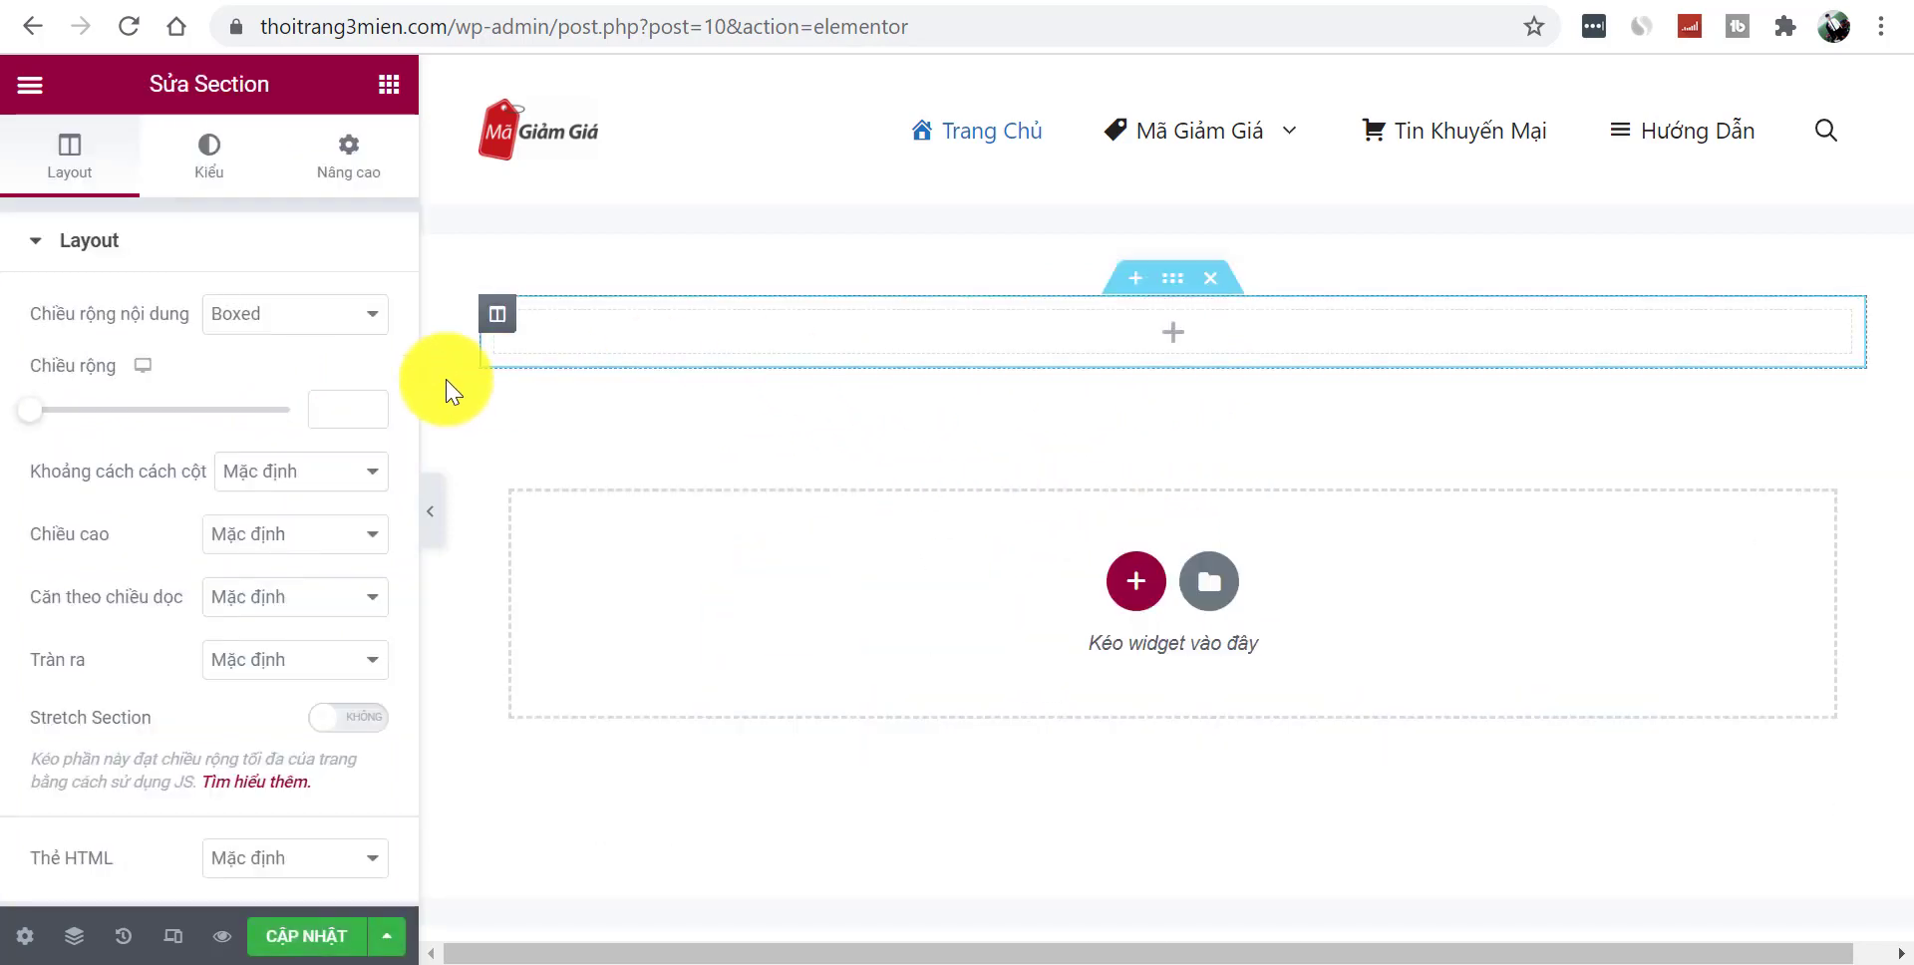
left_click(389, 84)
left_click_drag(314, 371, 828, 337)
- Change the heading text to 'Chào các bạn', centre it, and preview the page
double_click(177, 349)
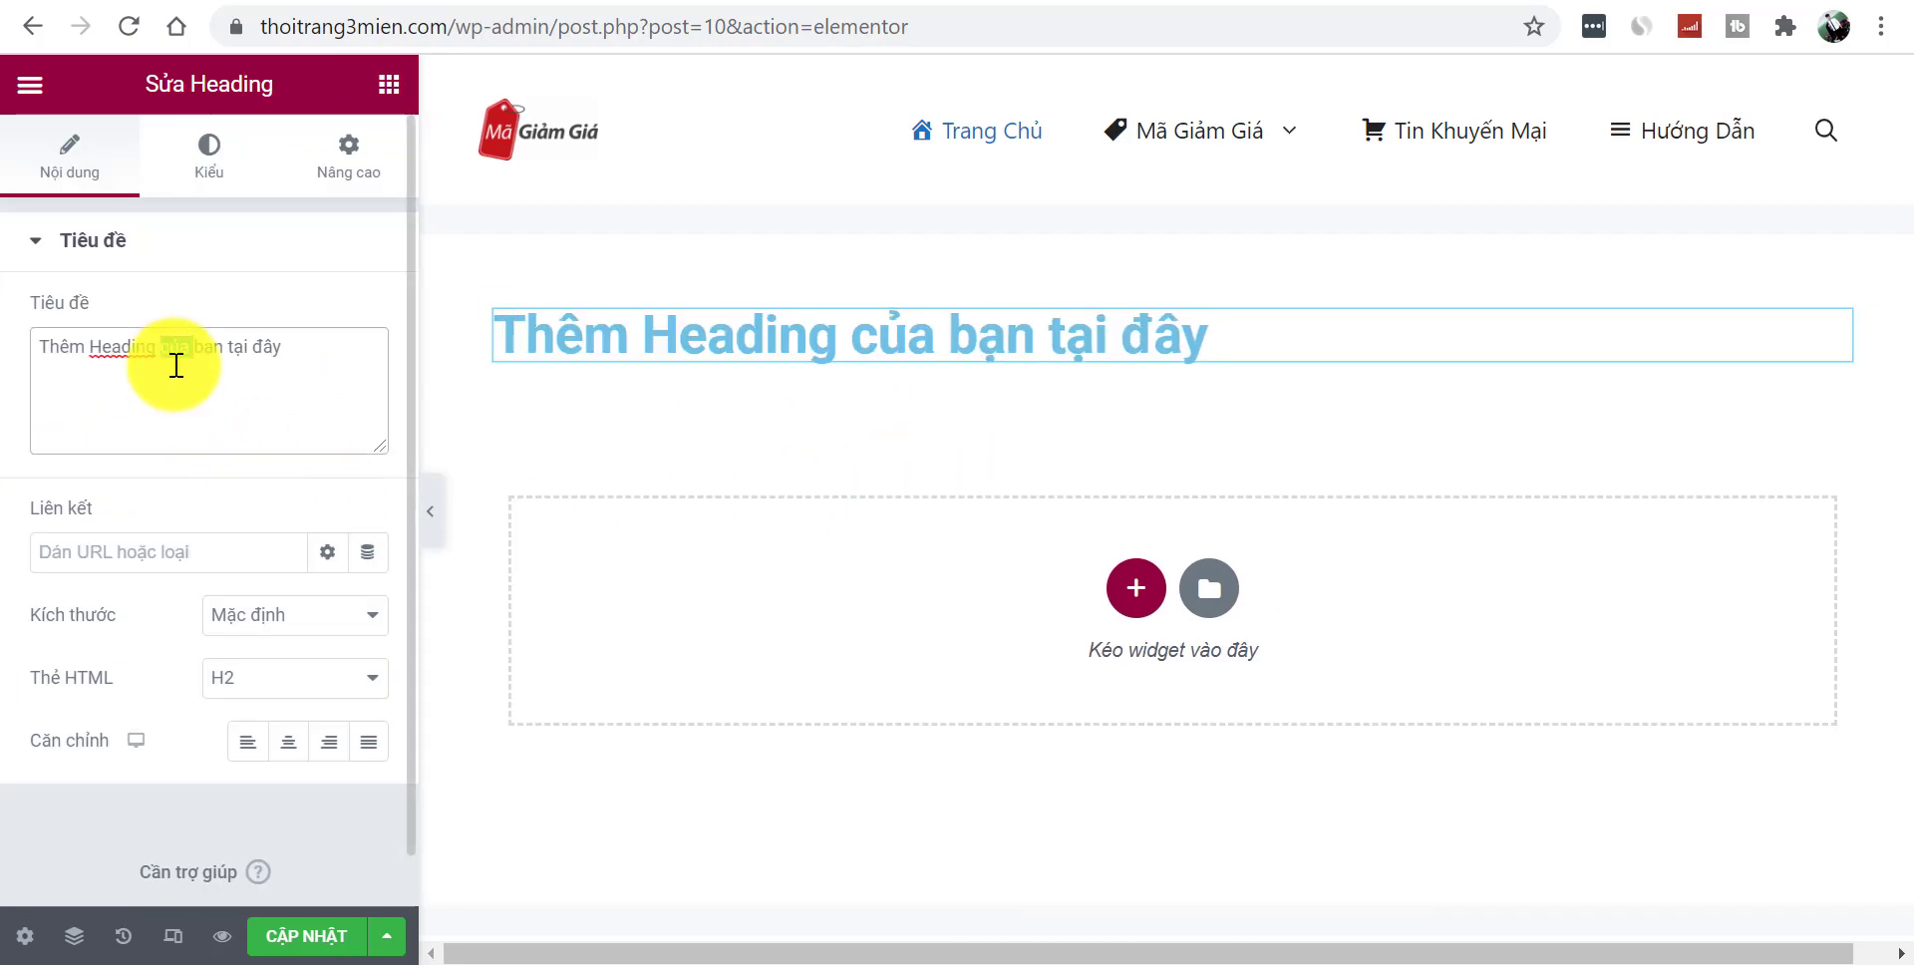
type("Chào các bạn")
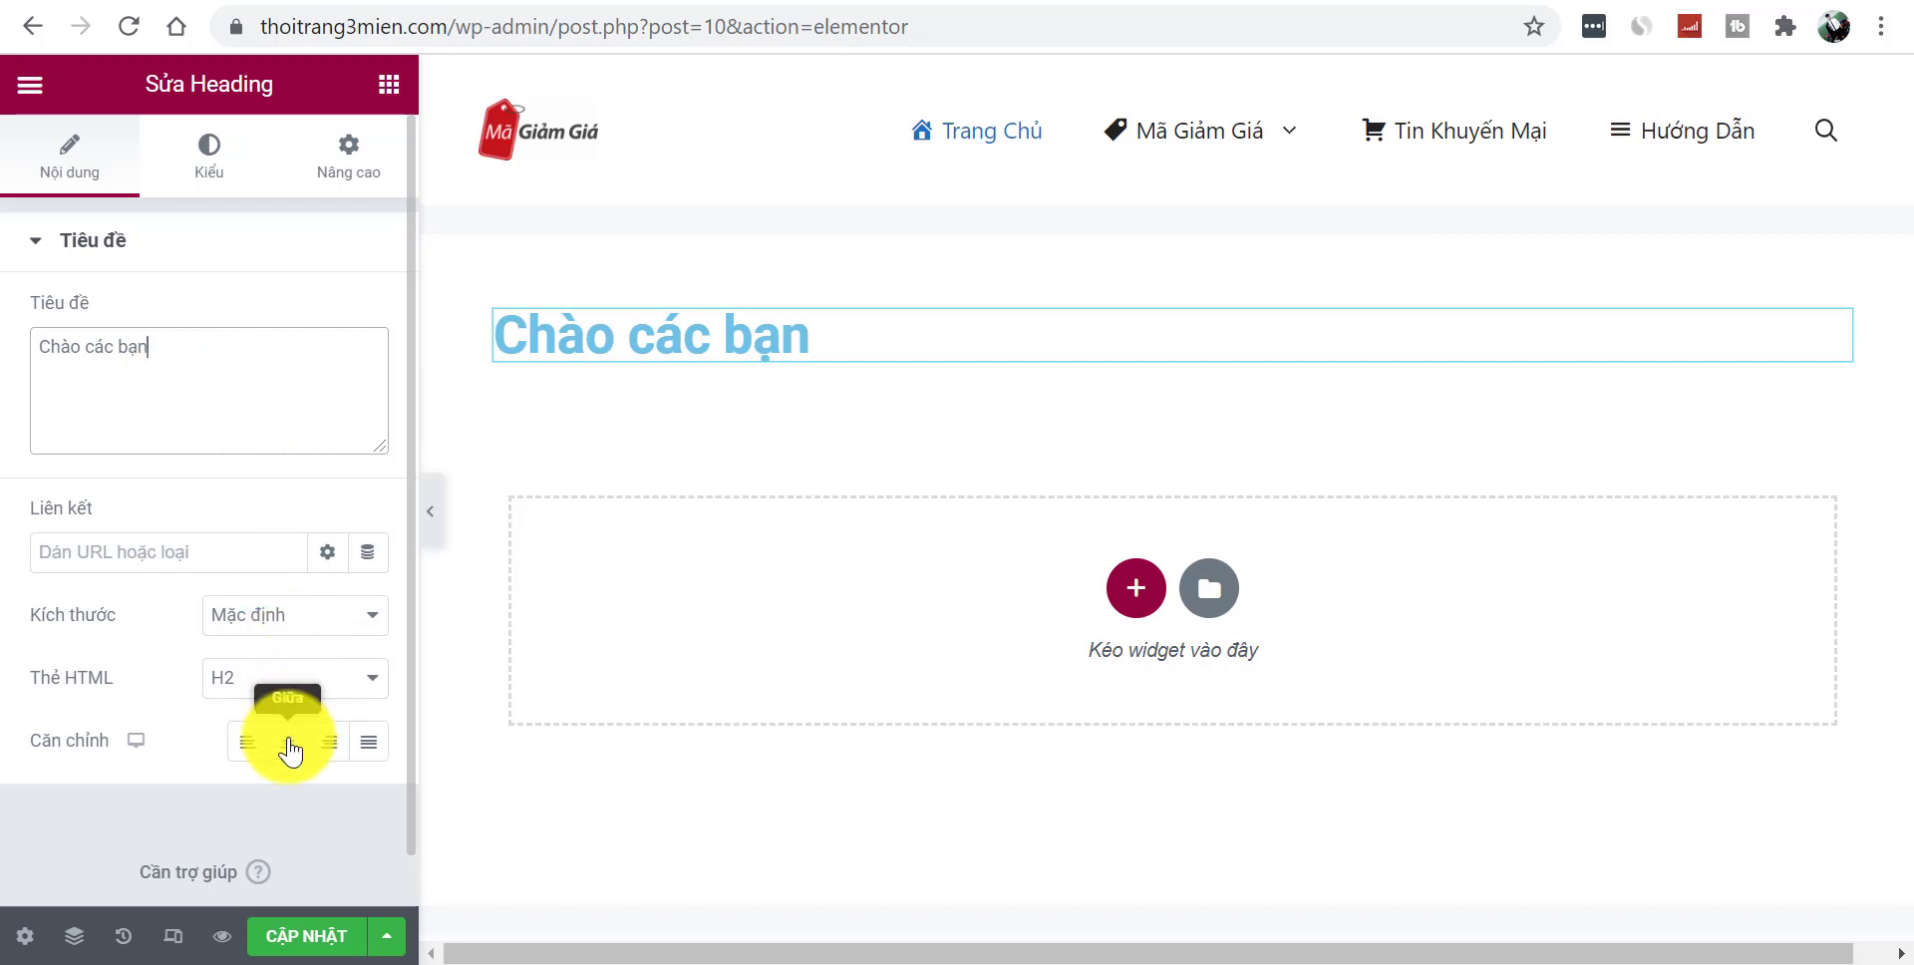
left_click(289, 742)
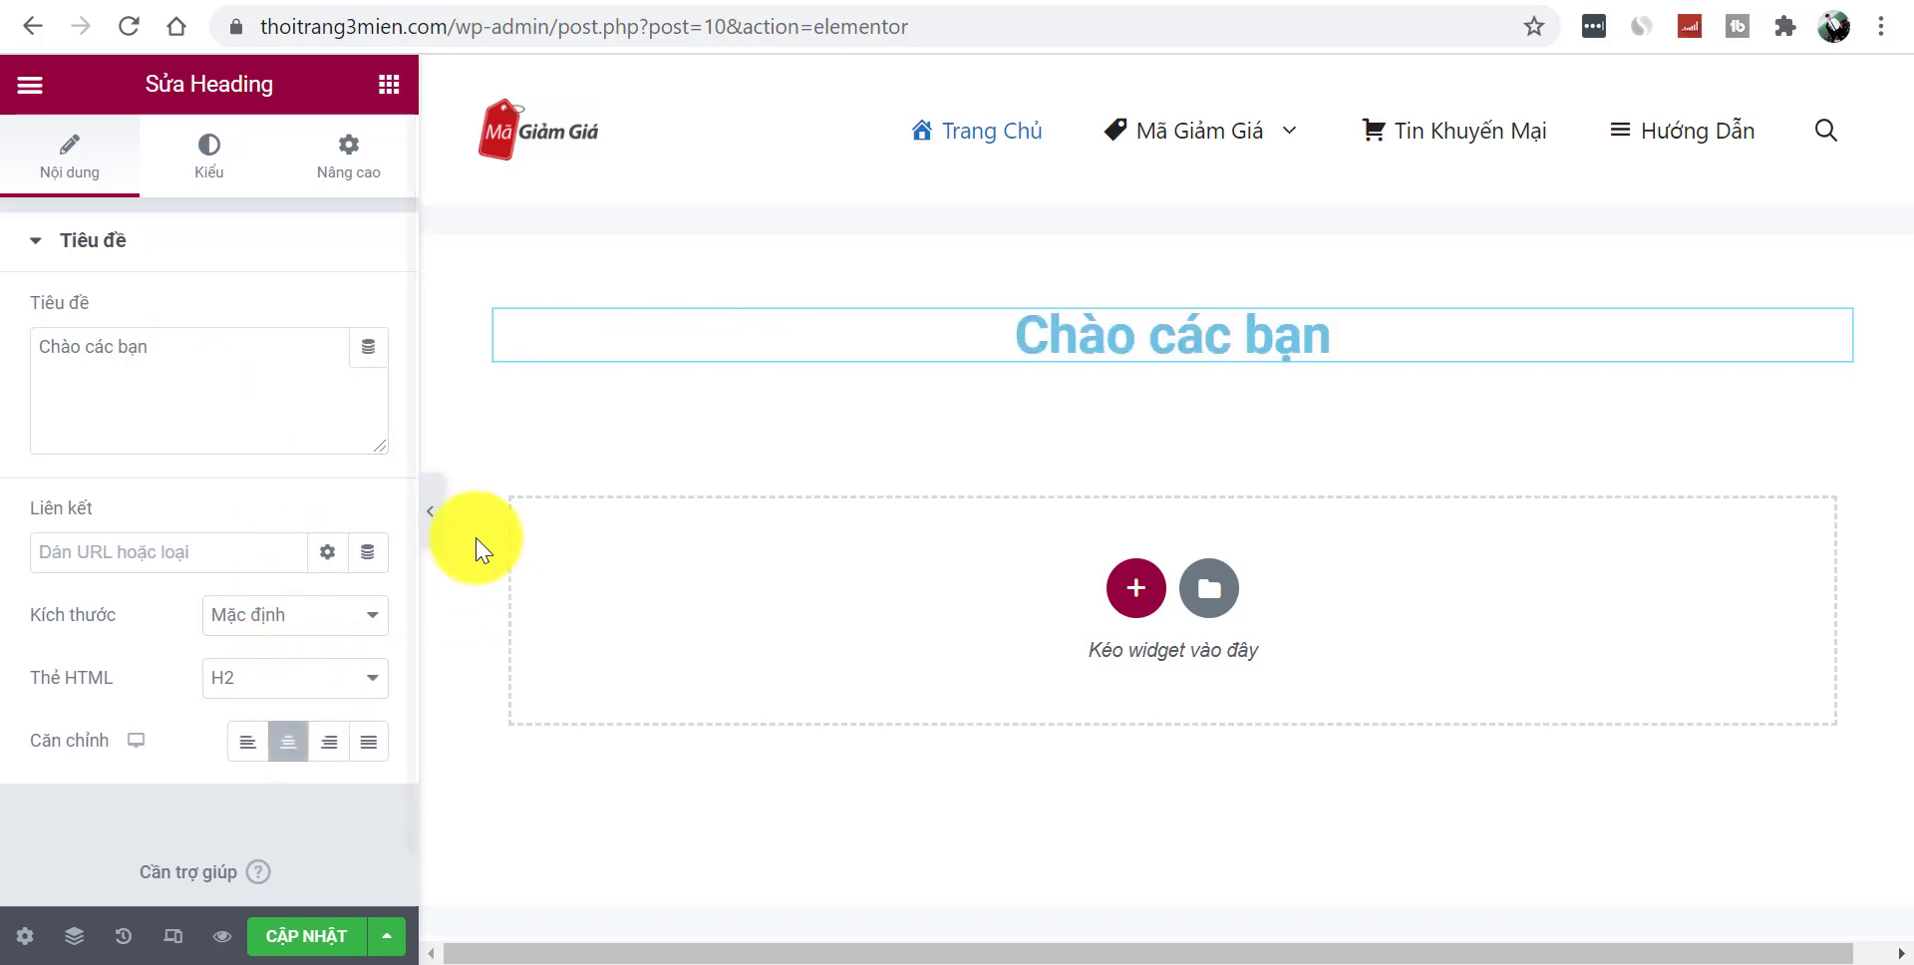
left_click(430, 514)
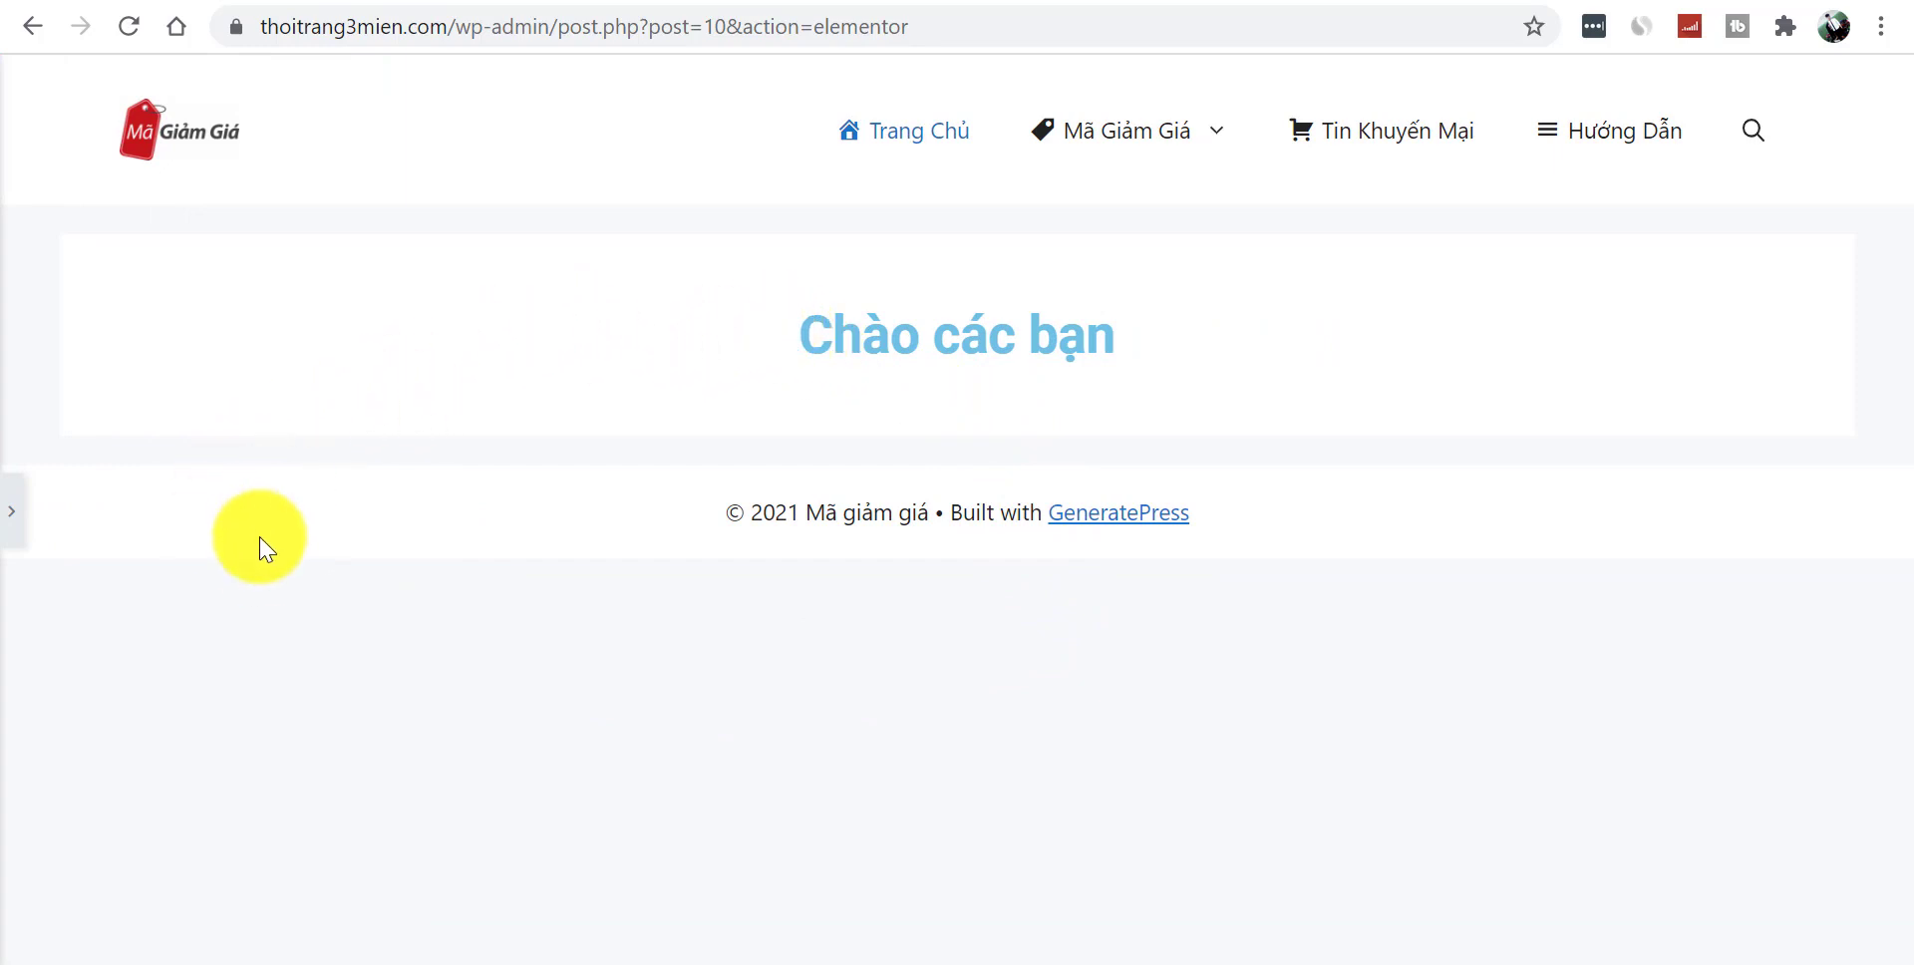
left_click(14, 526)
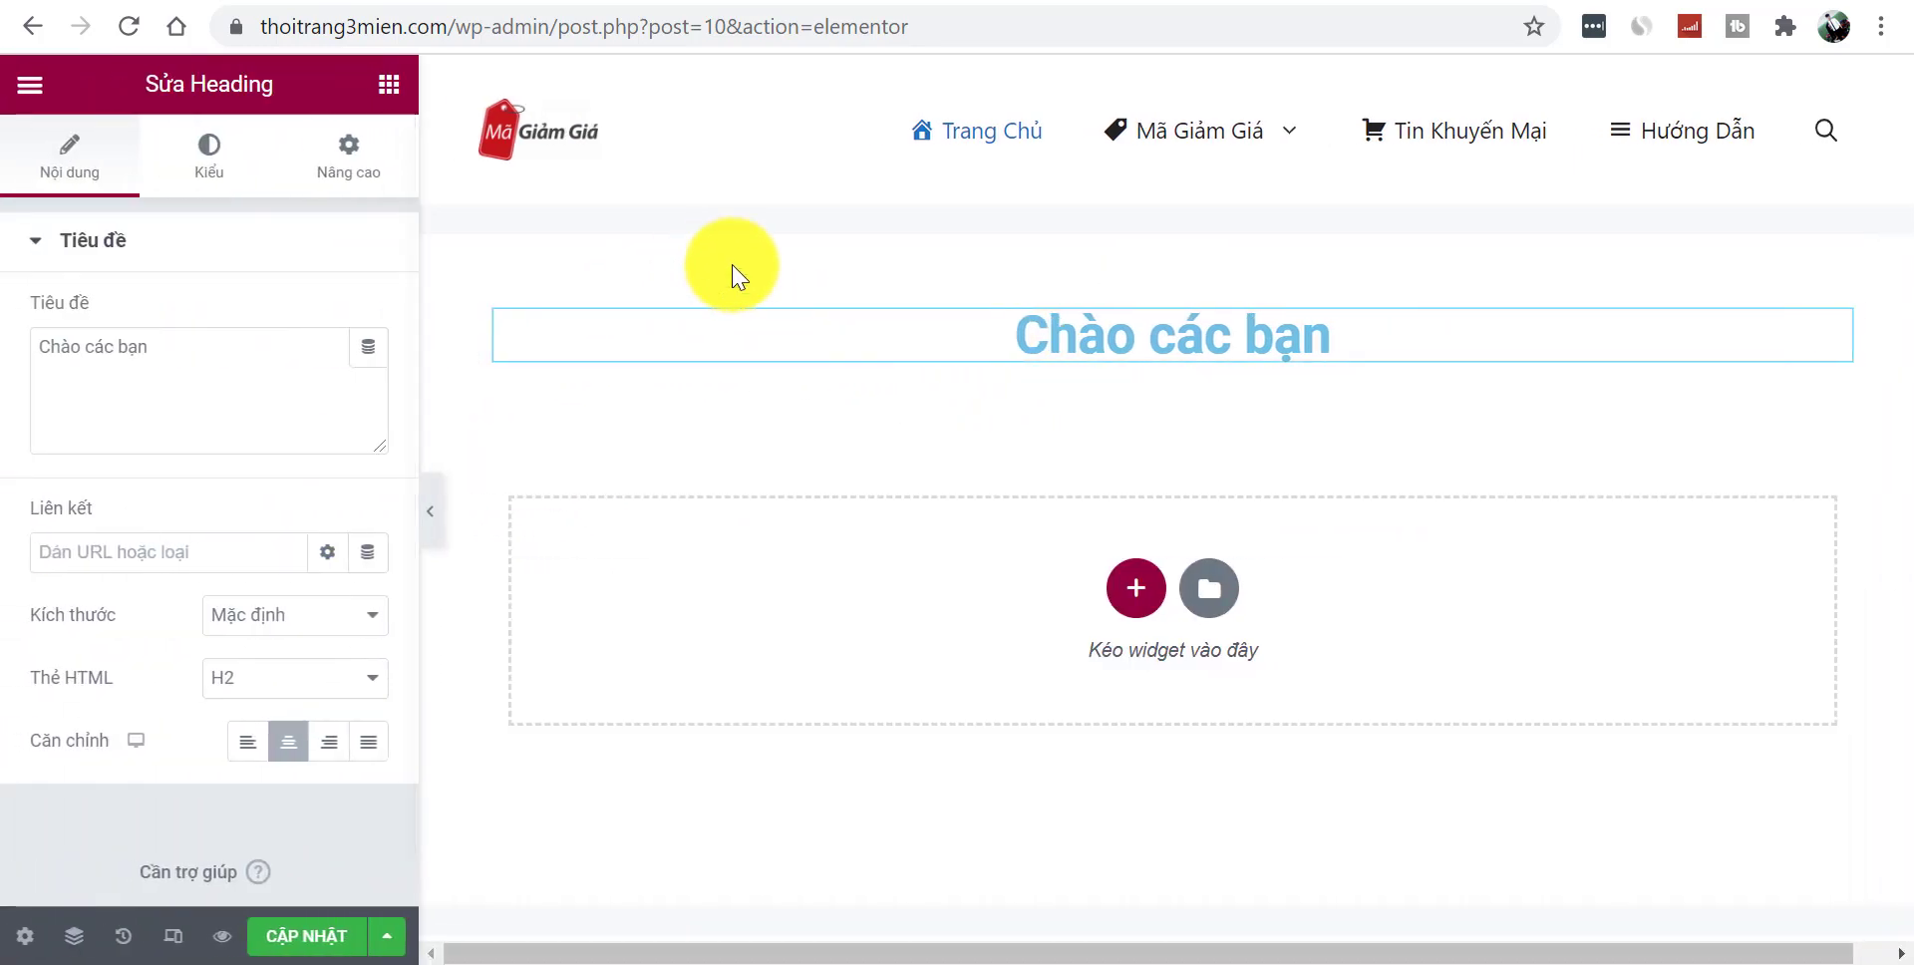
left_click(389, 88)
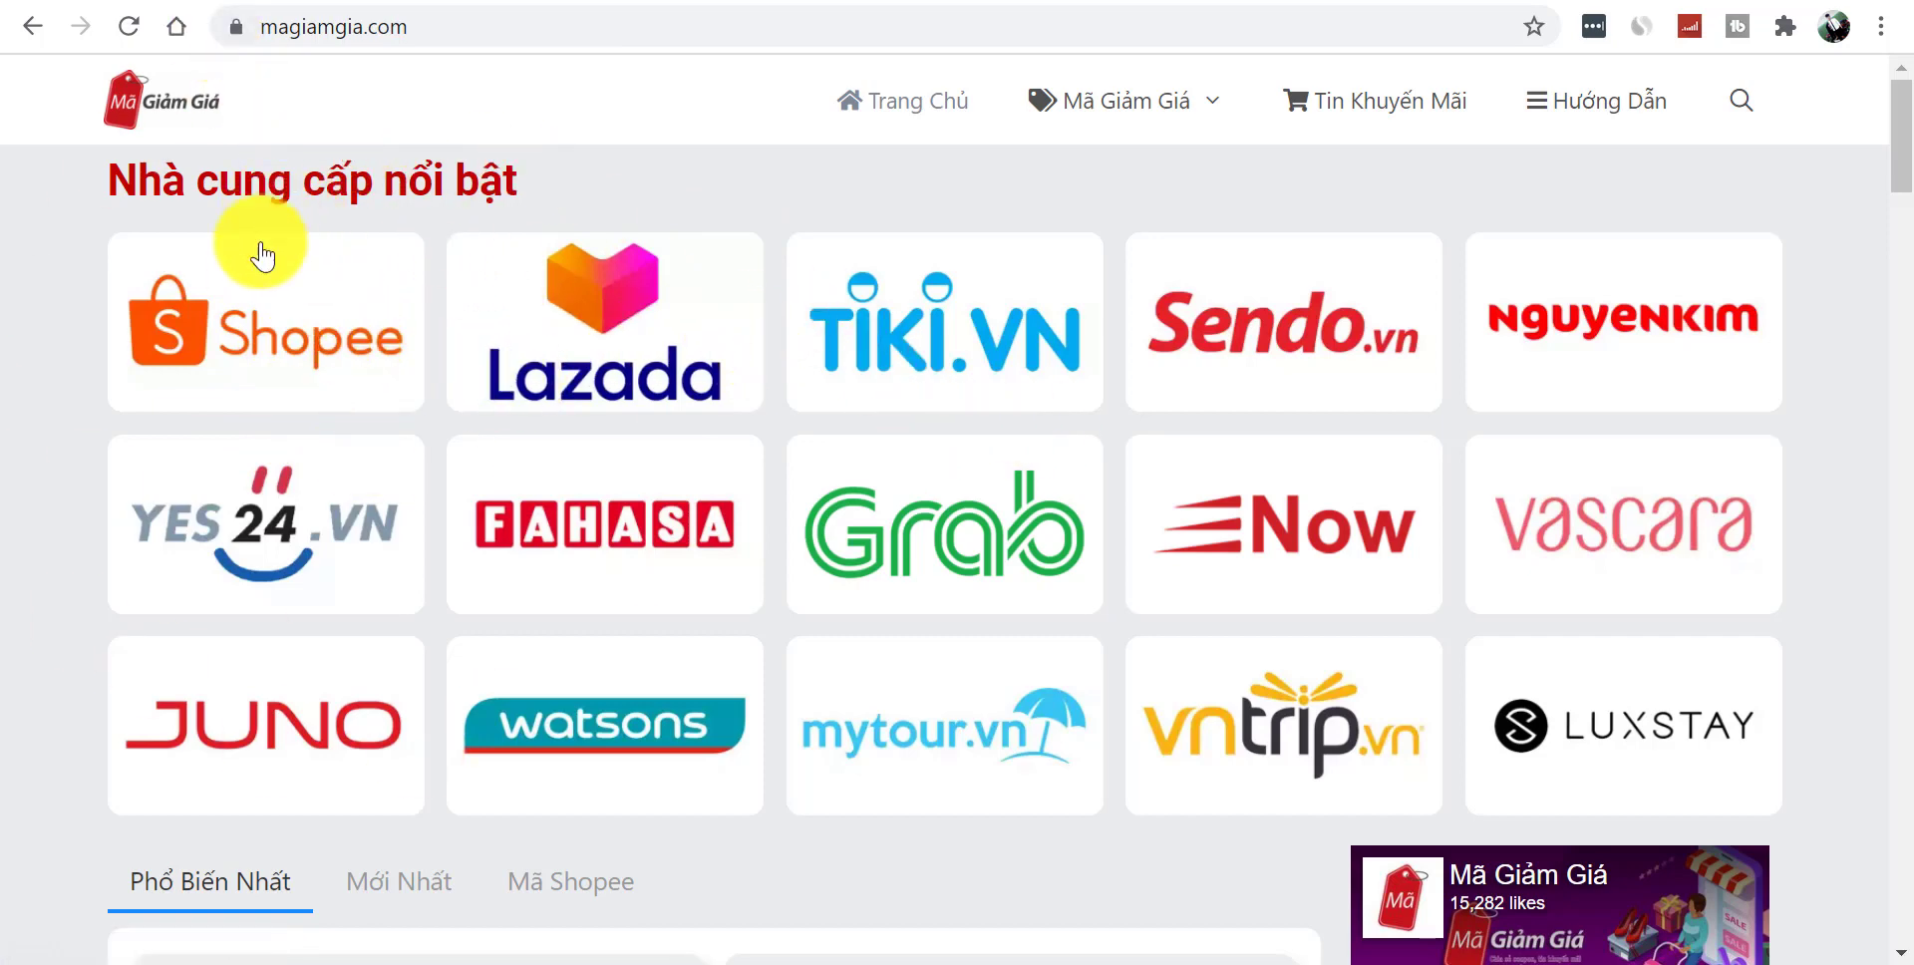
- Copy 'Nhà cung cấp nổi bật' from magiamgia.com and delete the Chào các bạn section
triple_click(237, 192)
key("ctrl+c")
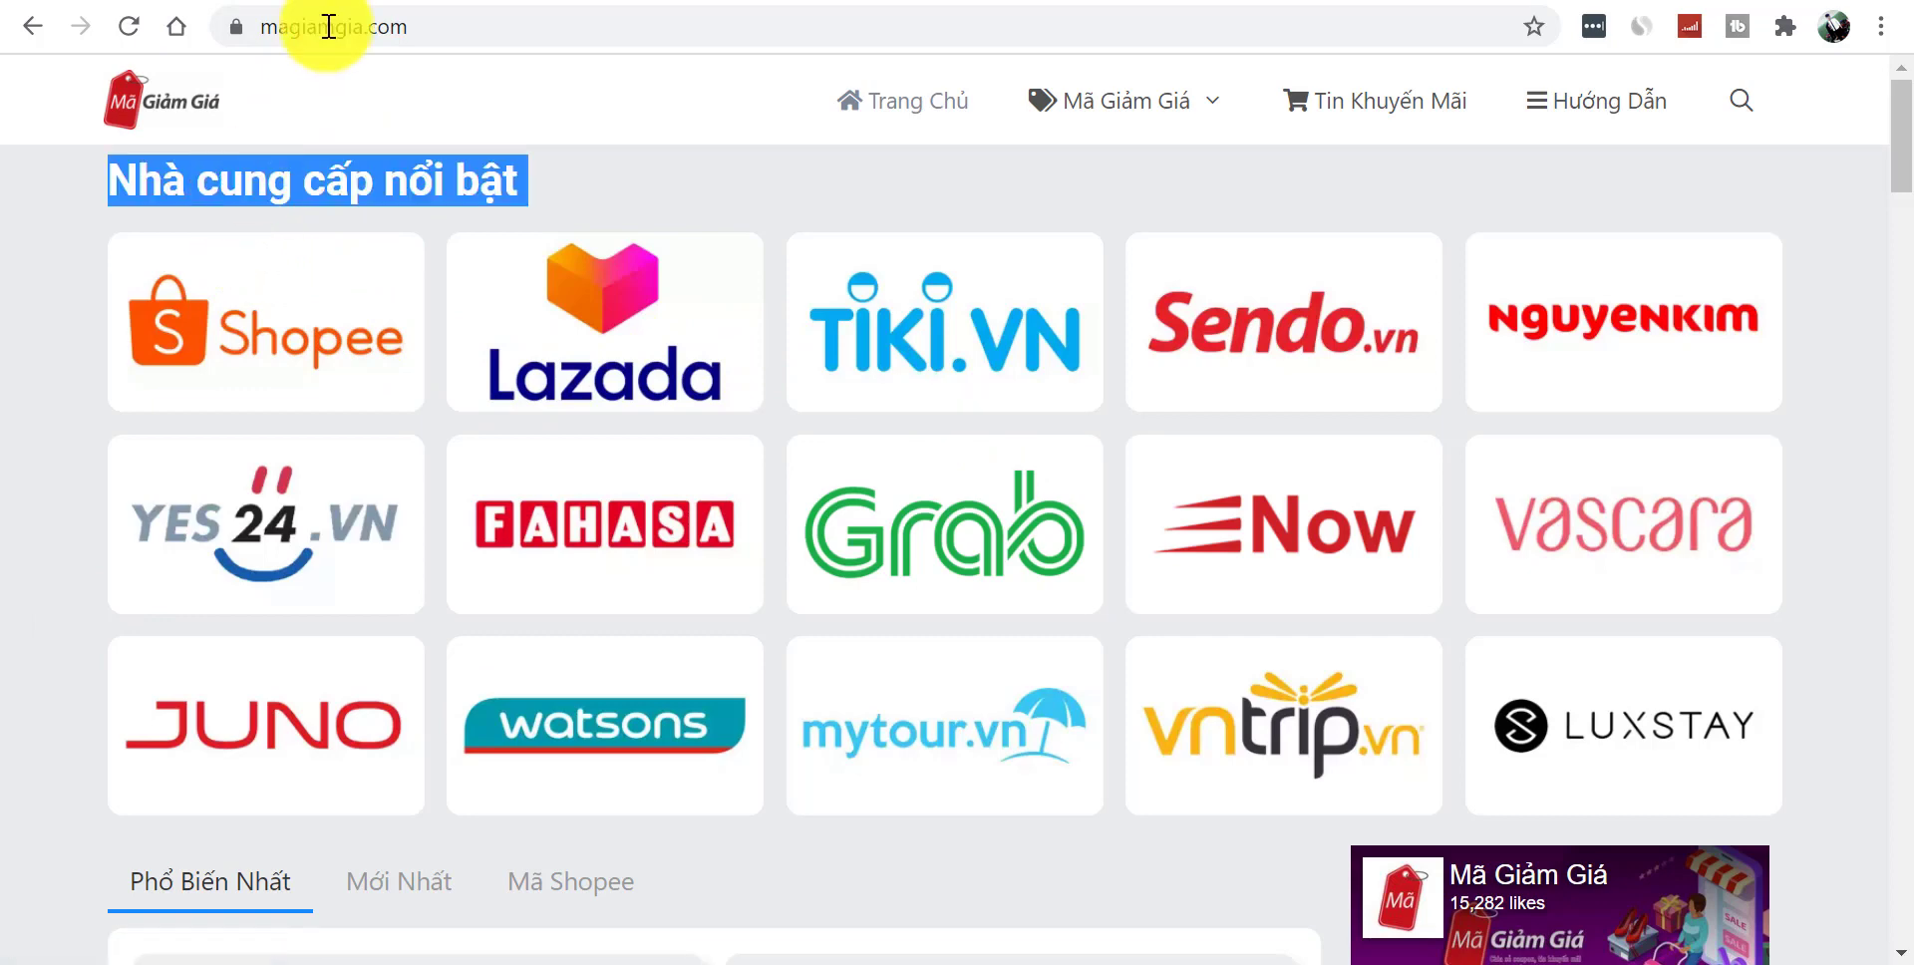
key("ctrl+Tab")
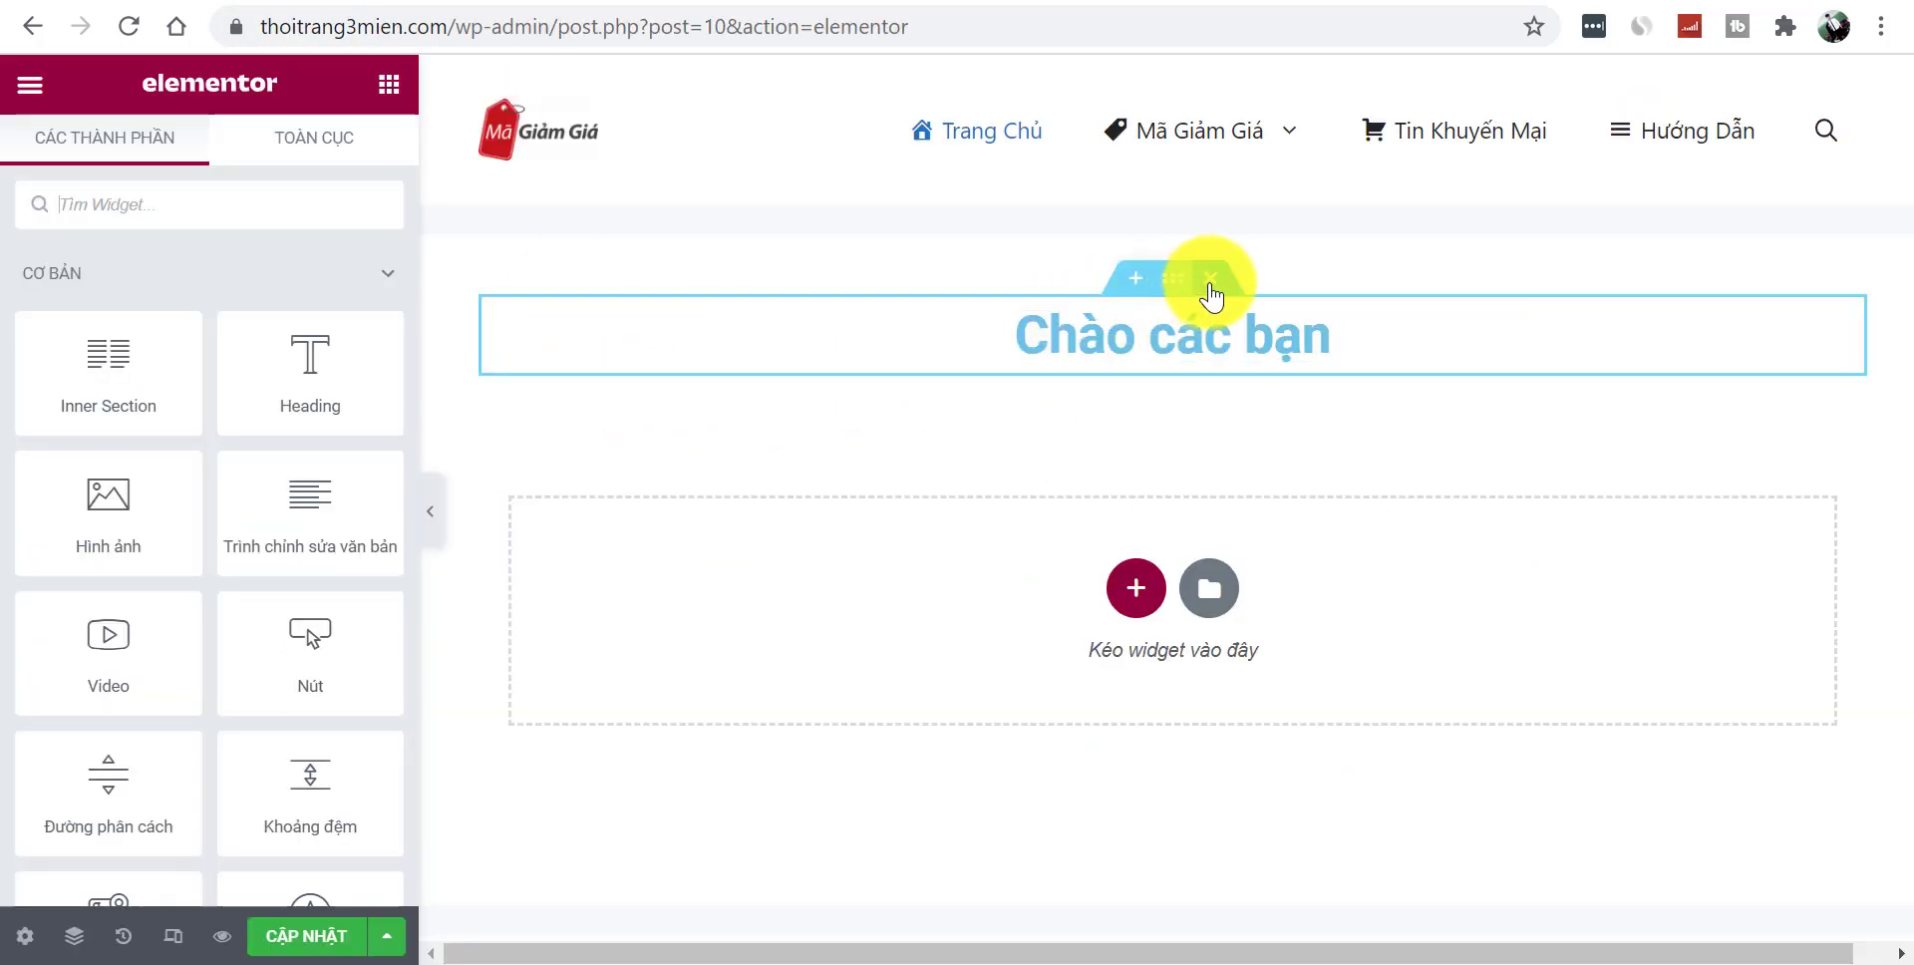
left_click(1211, 279)
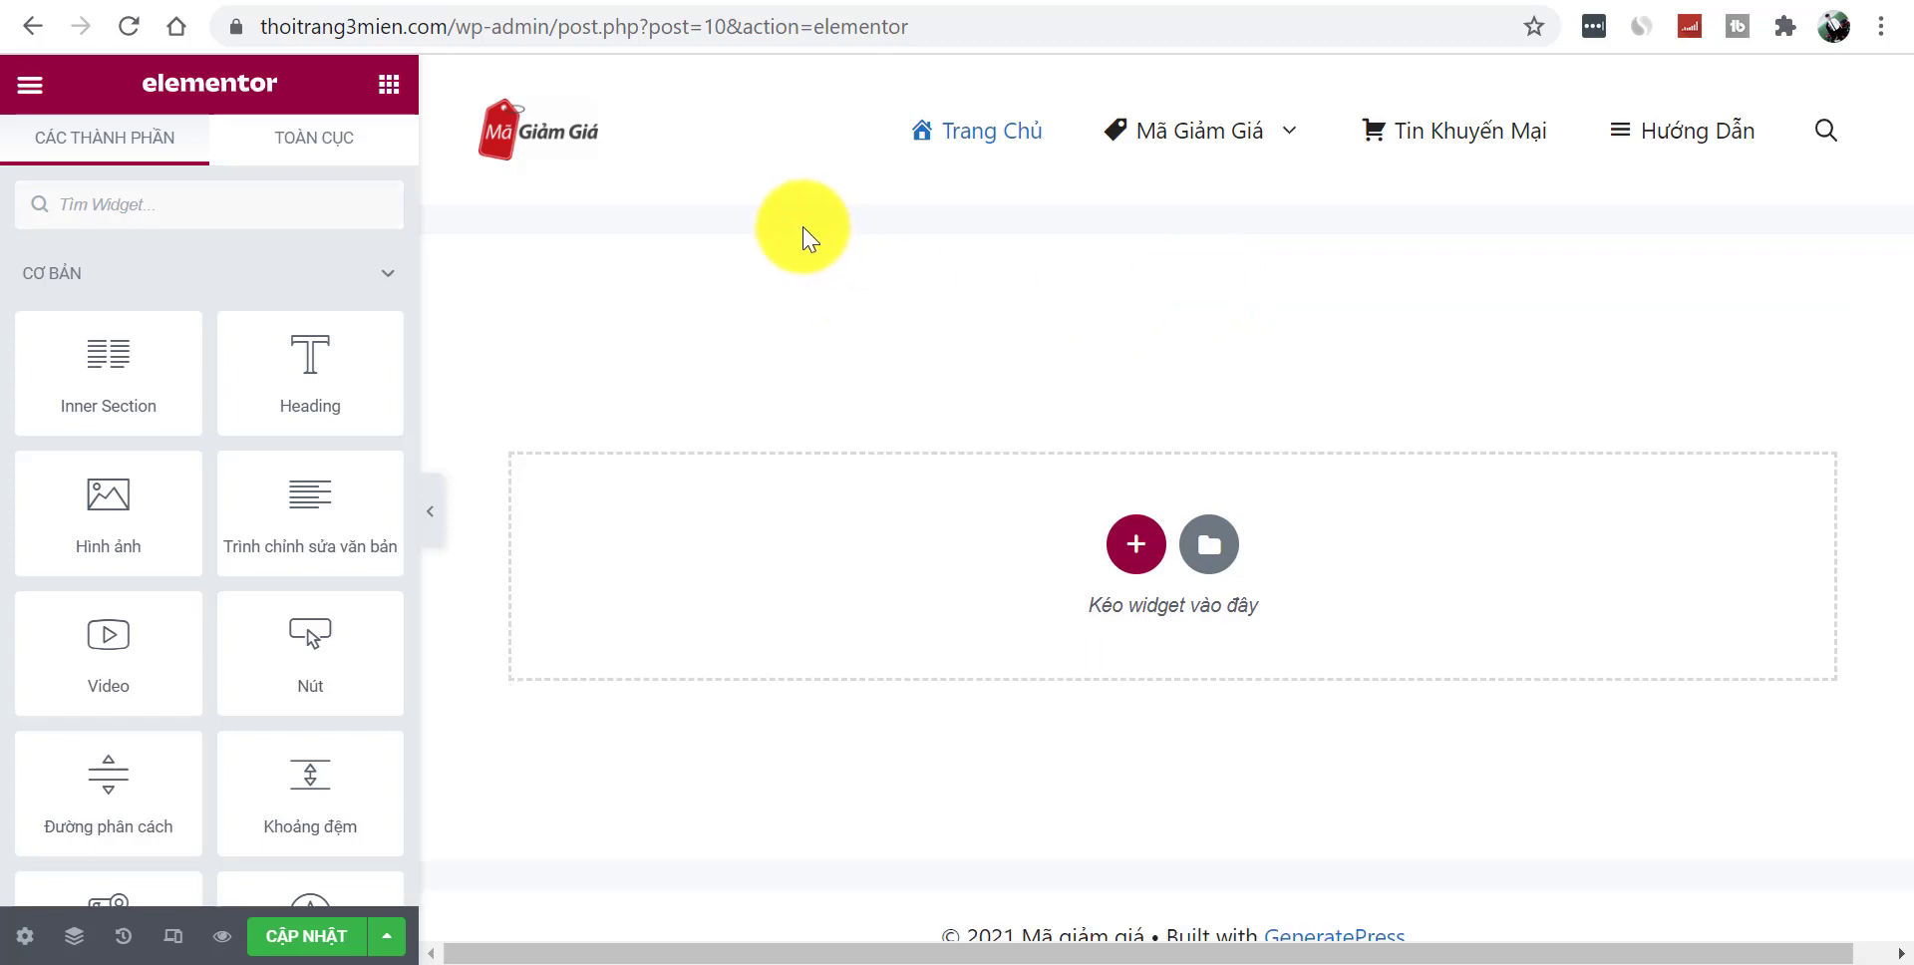
- Add a one-column section with a Heading widget reading 'Nhà cung cấp nổi bật'
left_click_drag(287, 367, 1082, 477)
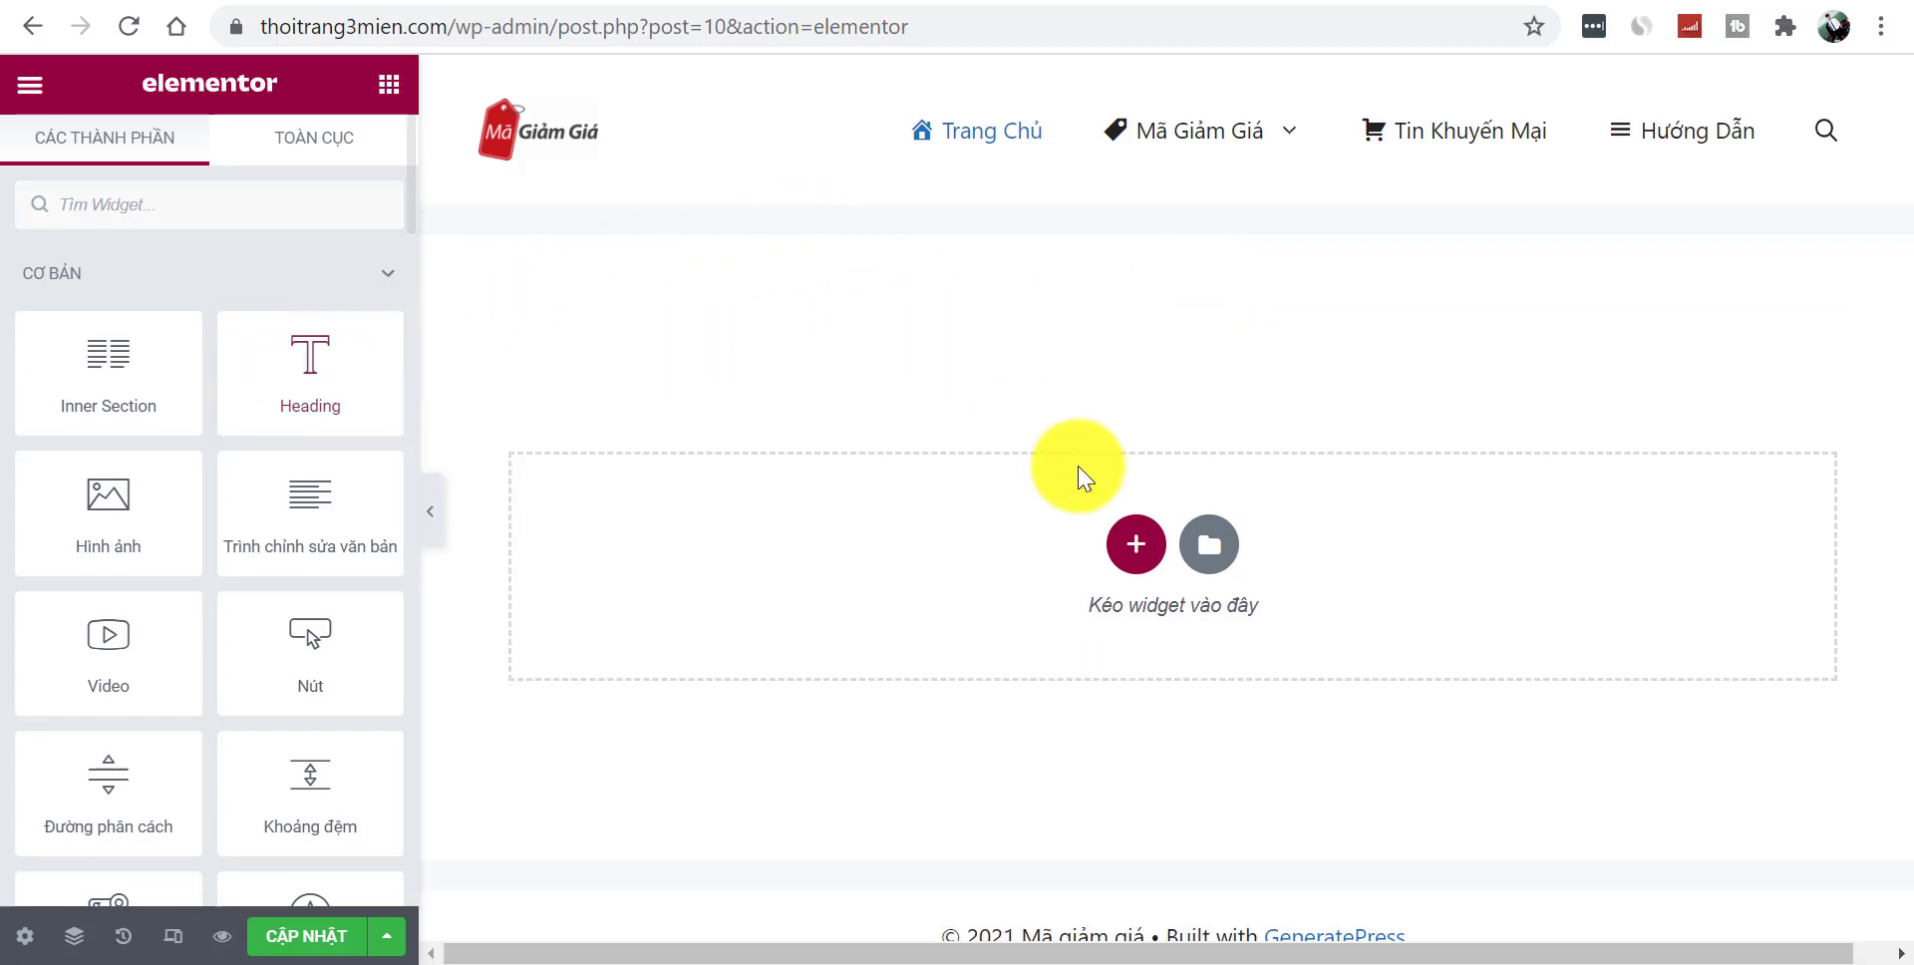
left_click(1132, 543)
left_click(808, 623)
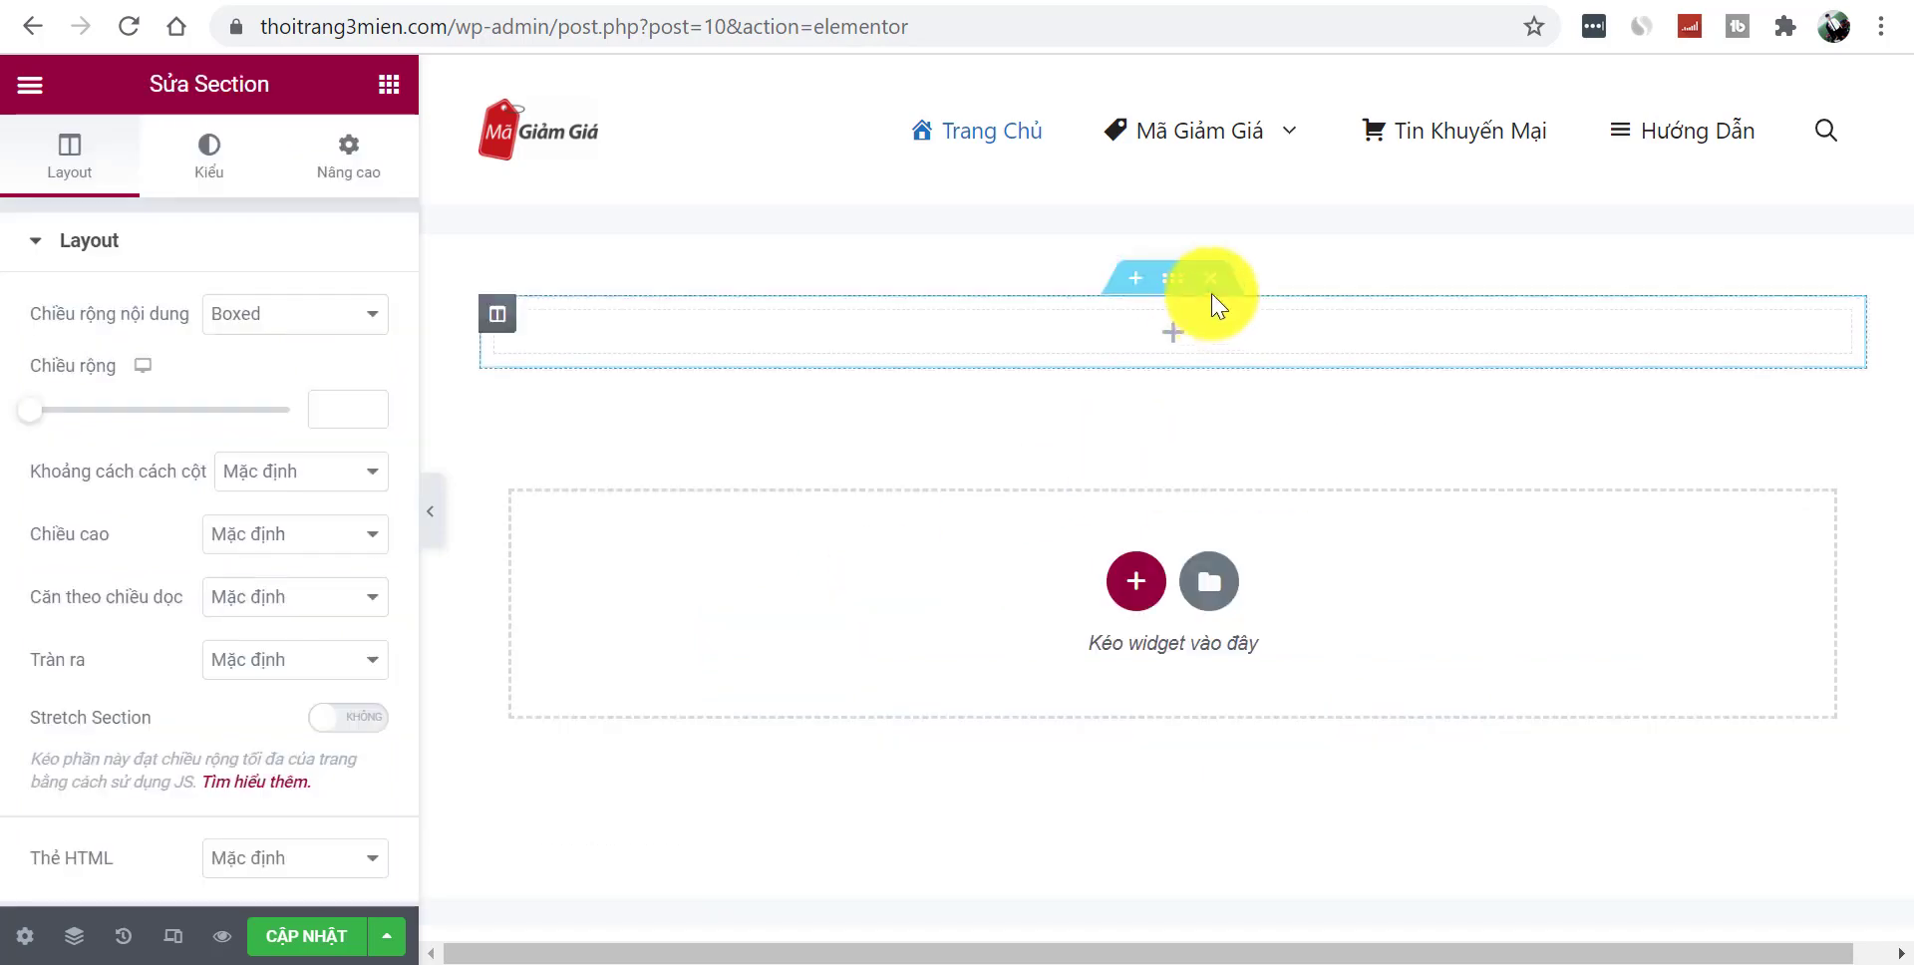
left_click(1167, 337)
left_click_drag(285, 393, 671, 342)
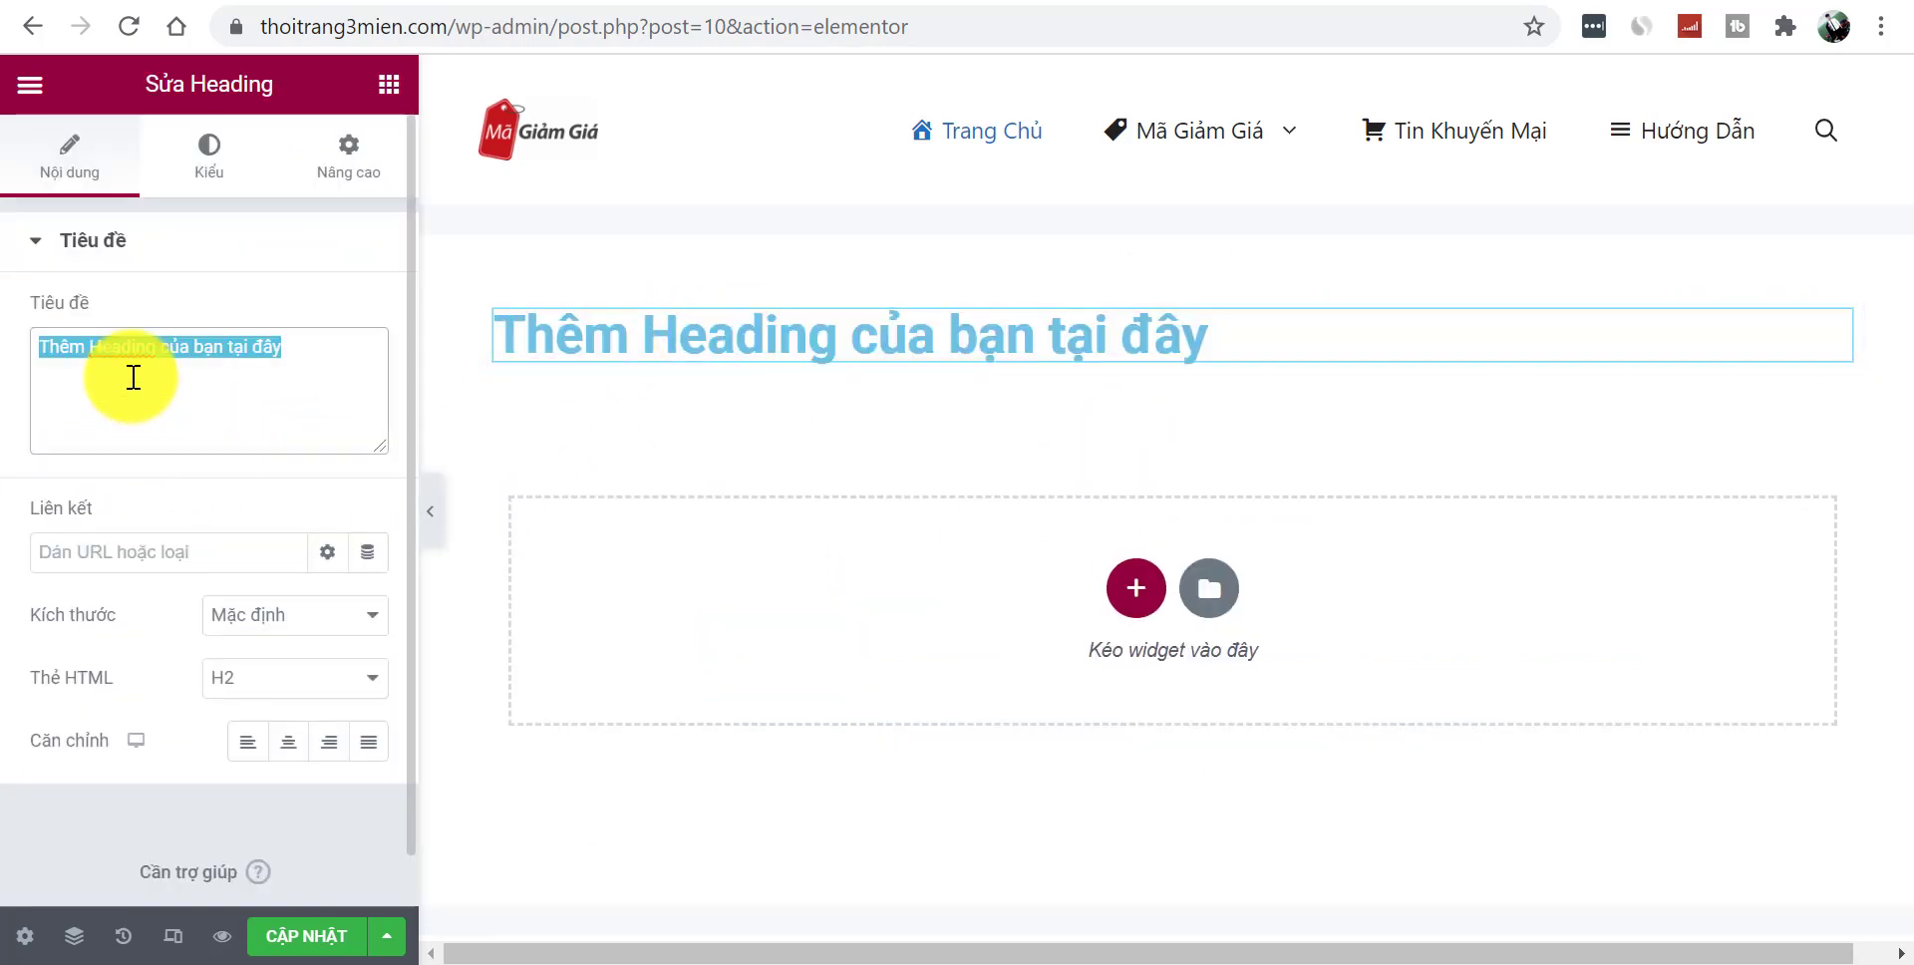
key("ctrl+v")
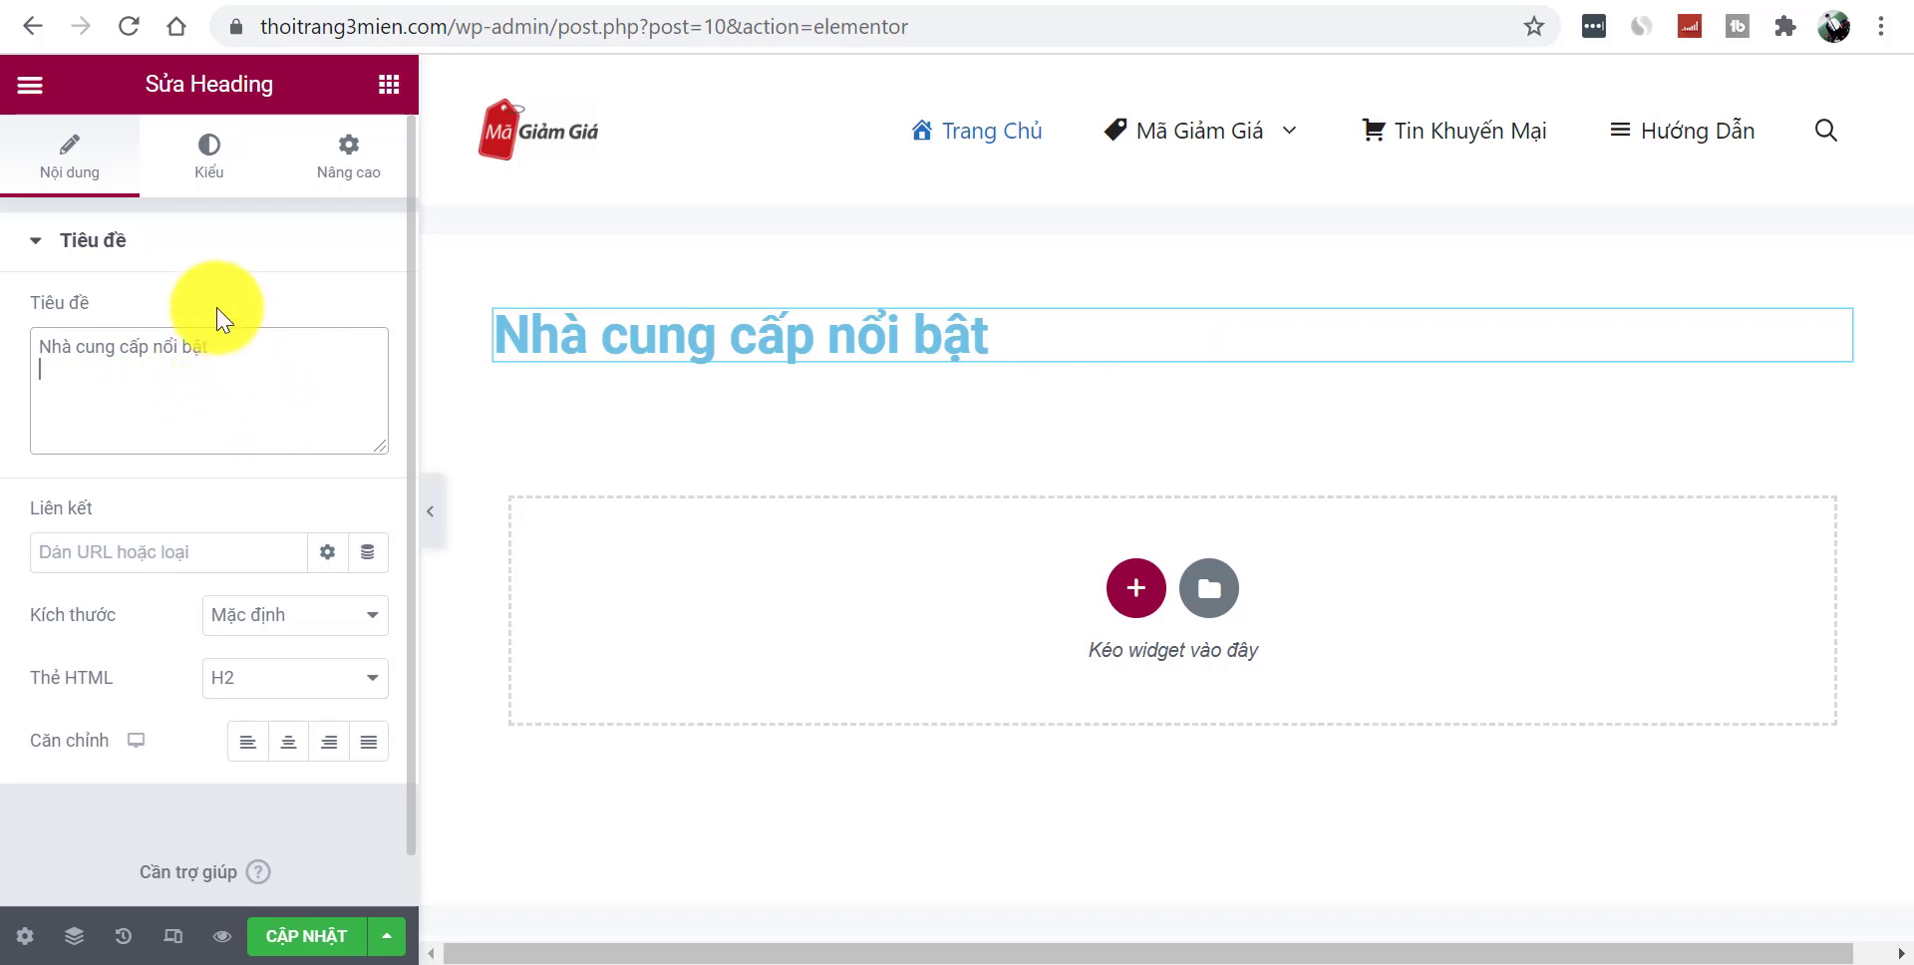
- Open the heading's Style settings and return to the reference site's heading
left_click(207, 155)
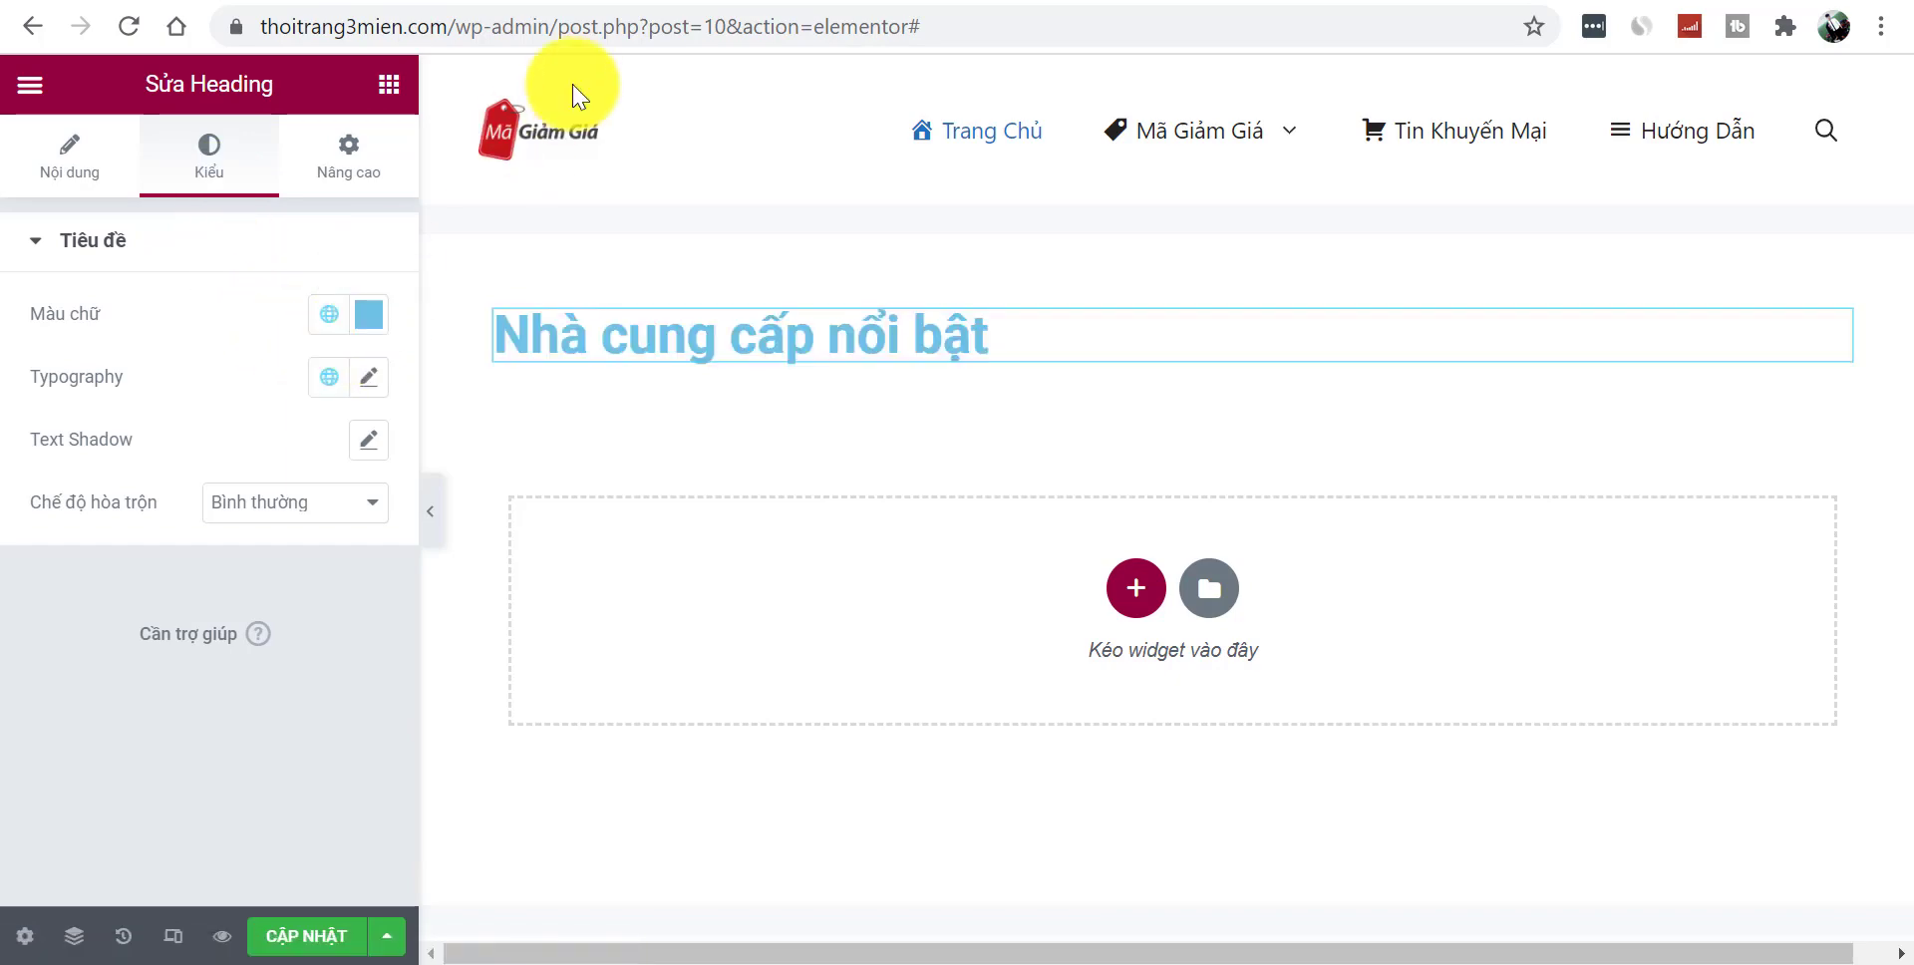
left_click(556, 5)
left_click(45, 379)
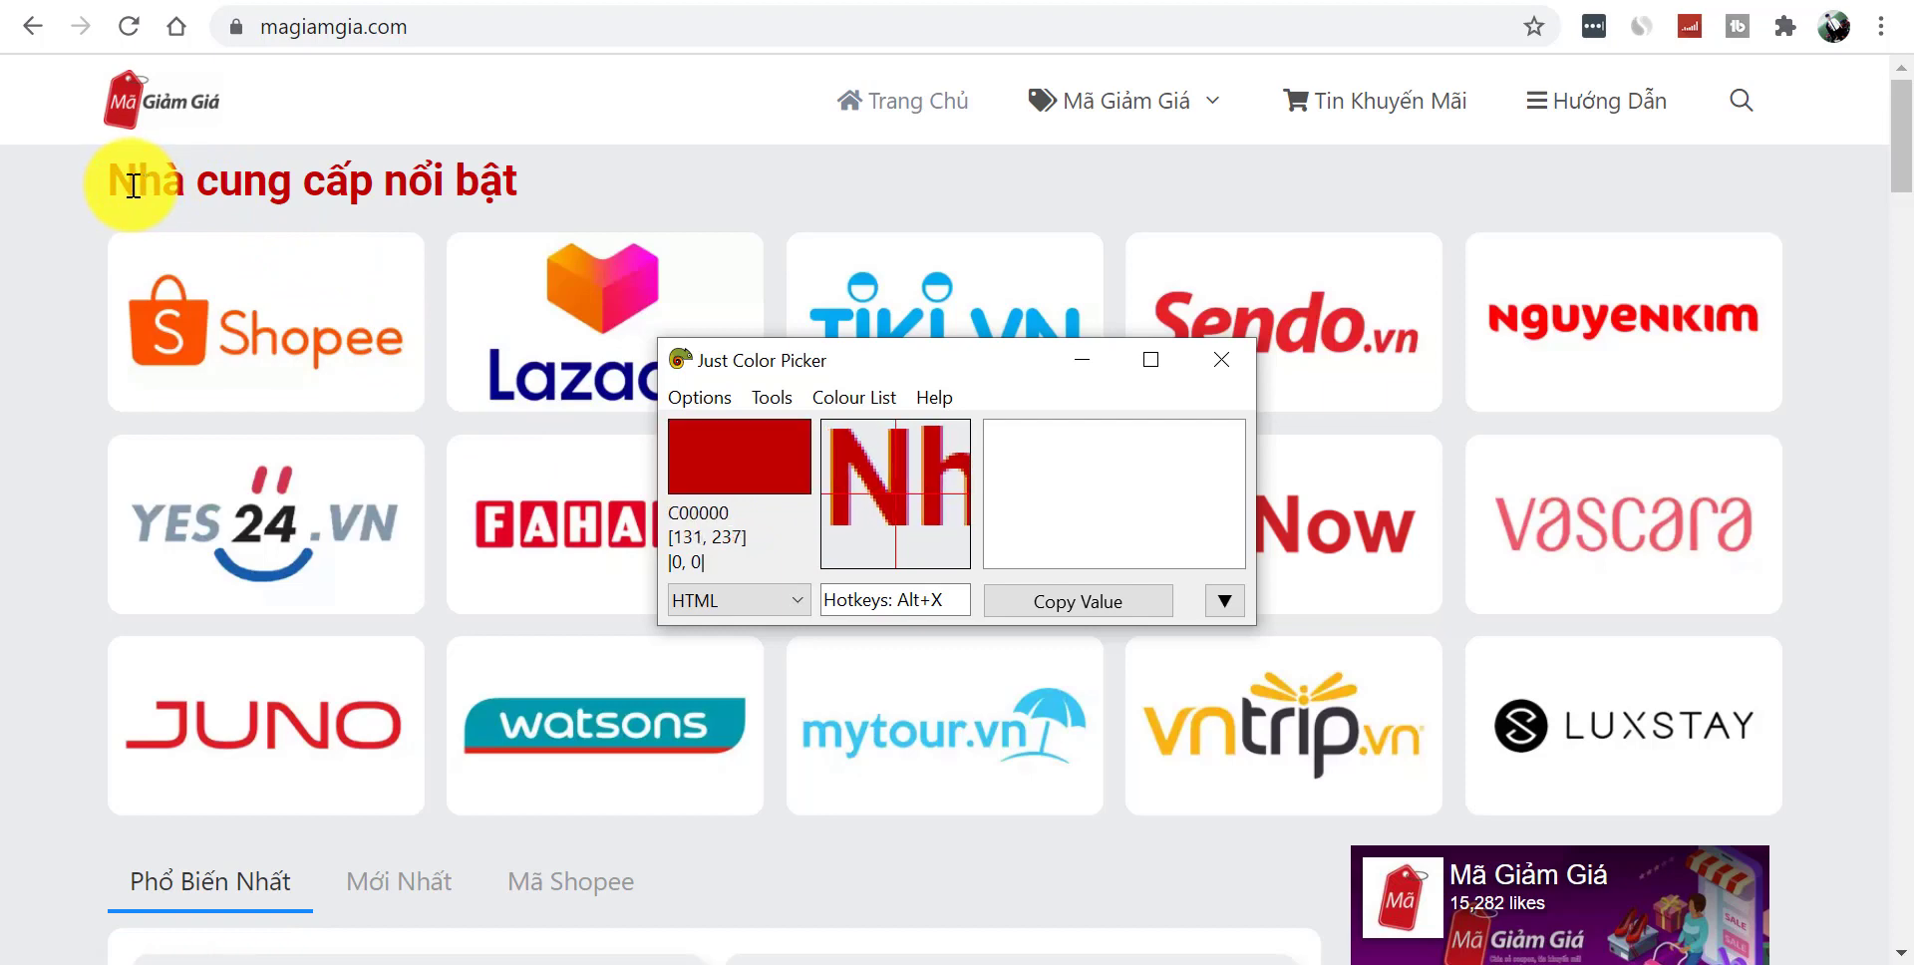
- Grab the reference heading's red C00000 with Alt+X in Just Color Picker, then return to the editor
key("alt+x")
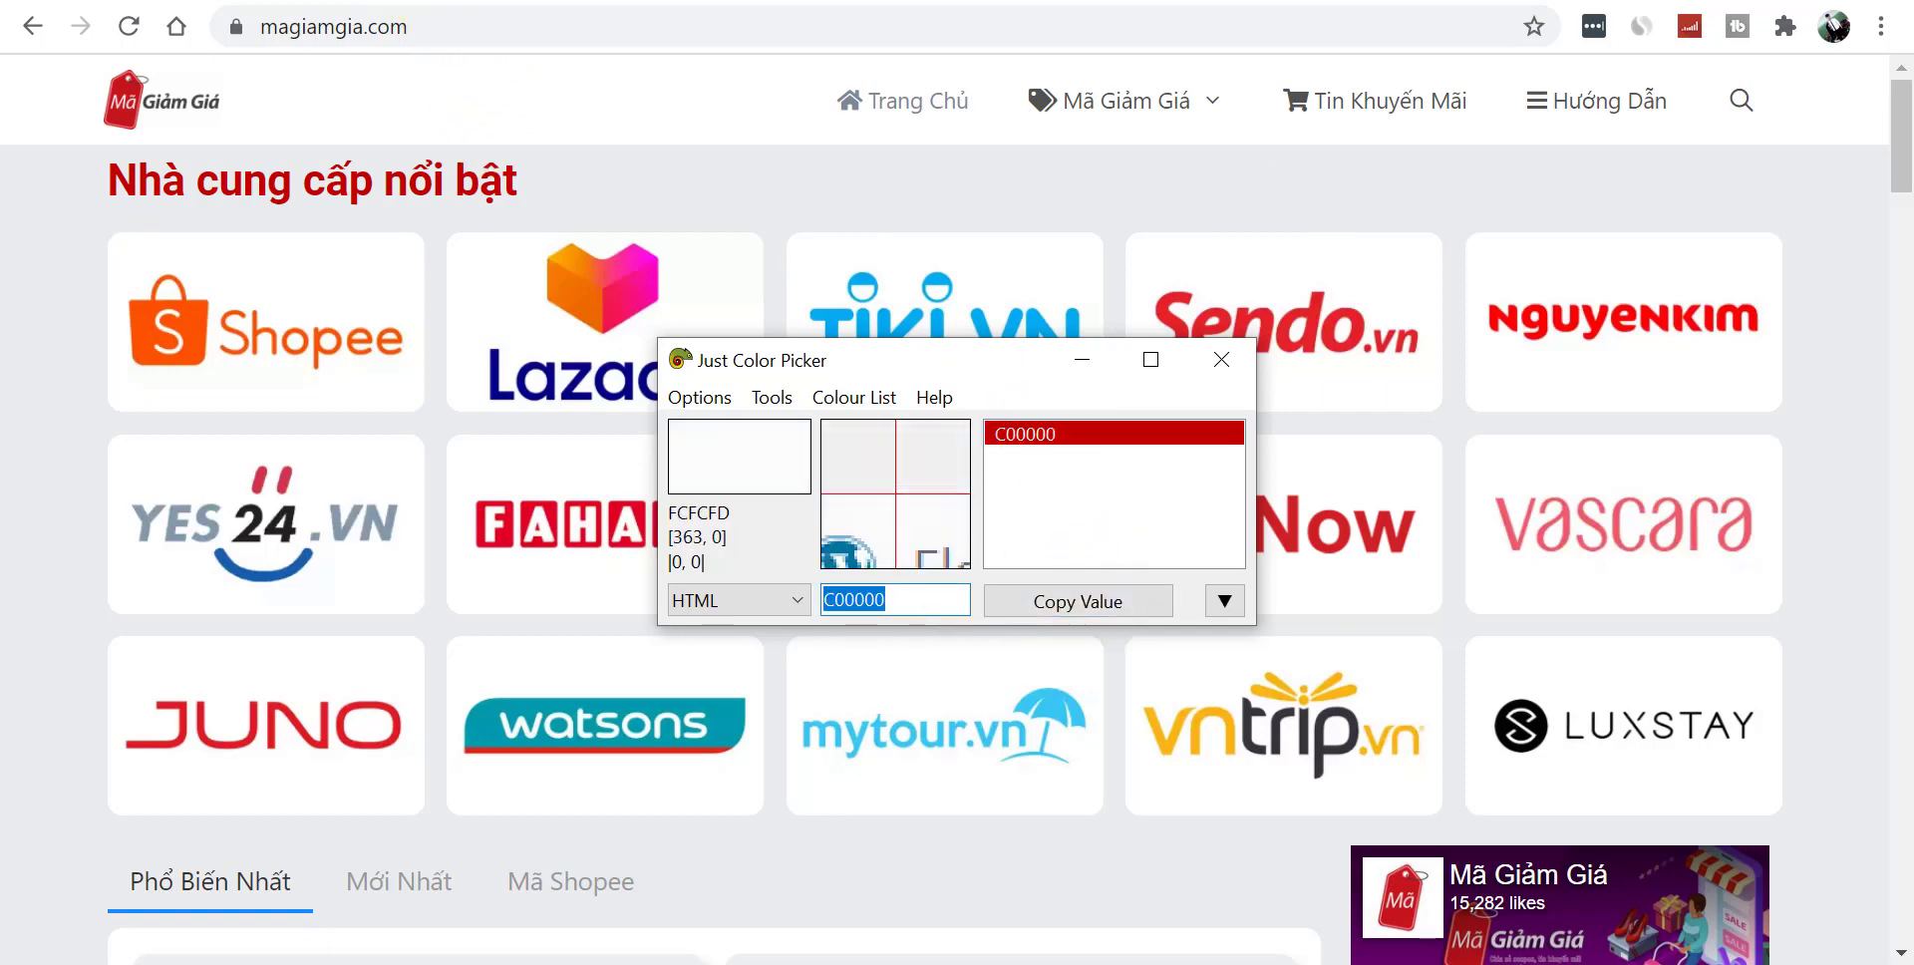
key("alt+Tab")
- Give the heading text colour C00000 and a 24 px font size, then preview it
left_click(369, 314)
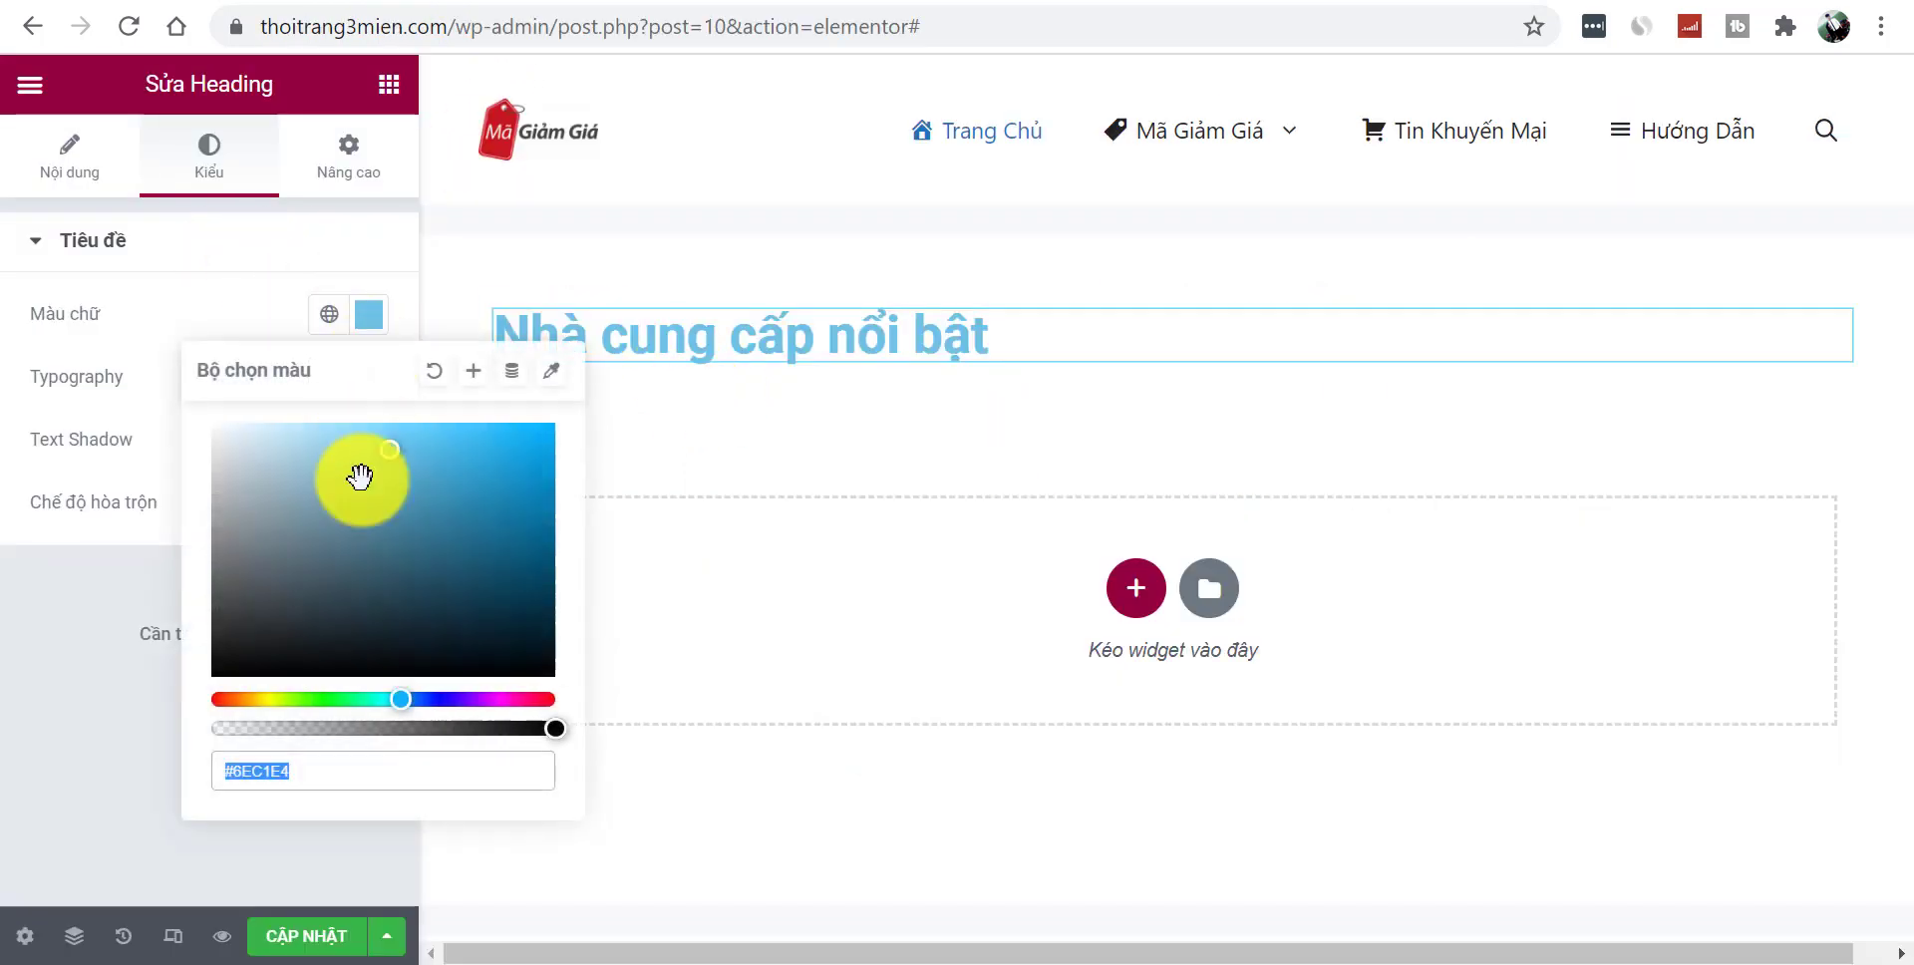
type("C00000")
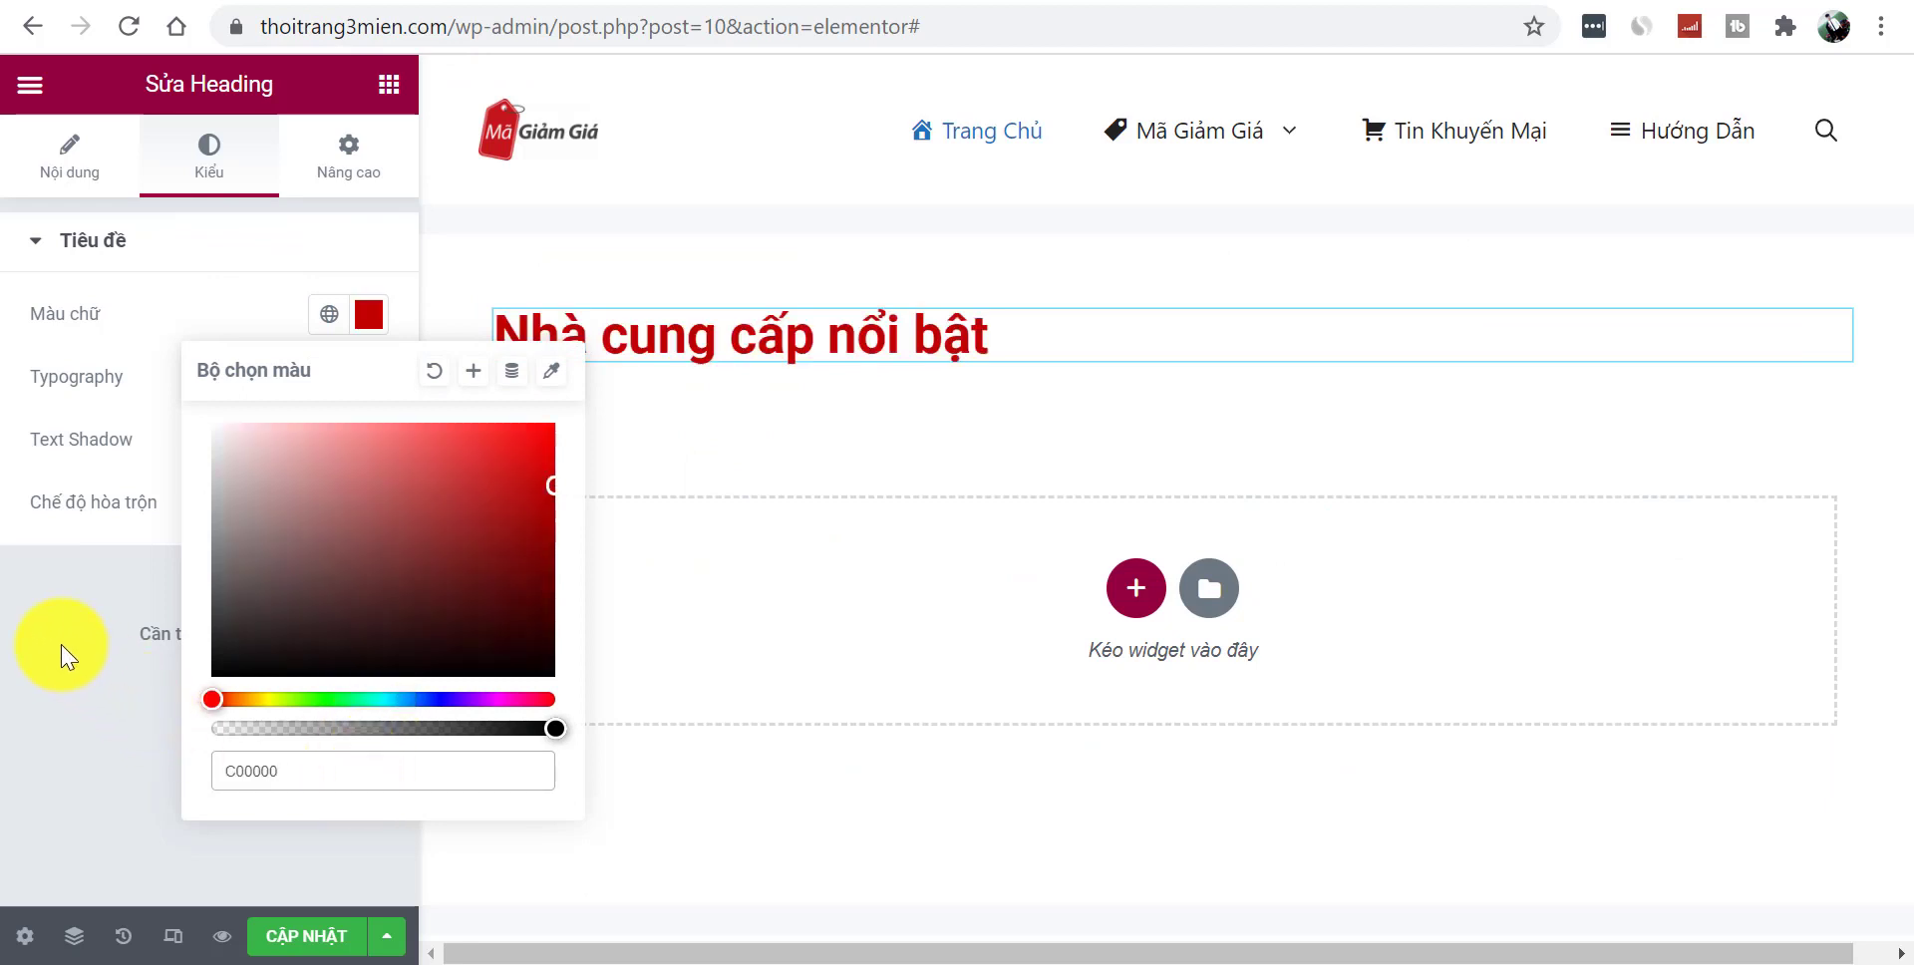
left_click(61, 656)
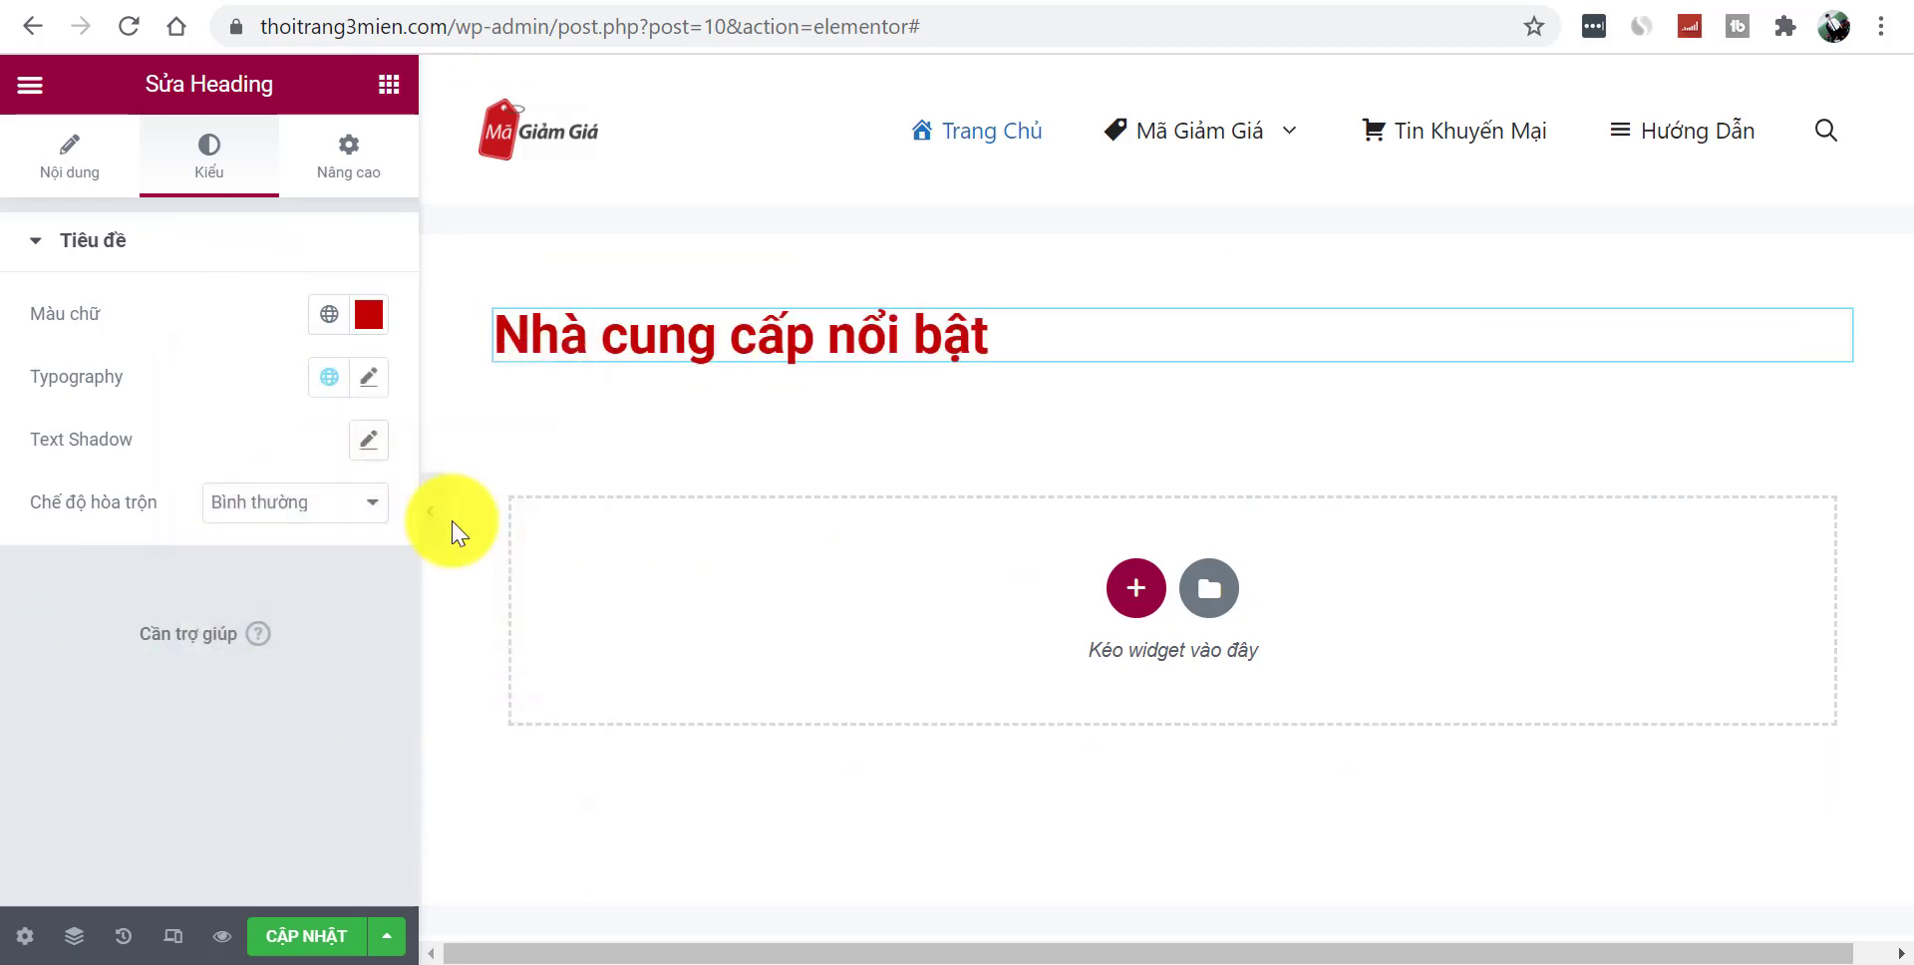
left_click(369, 379)
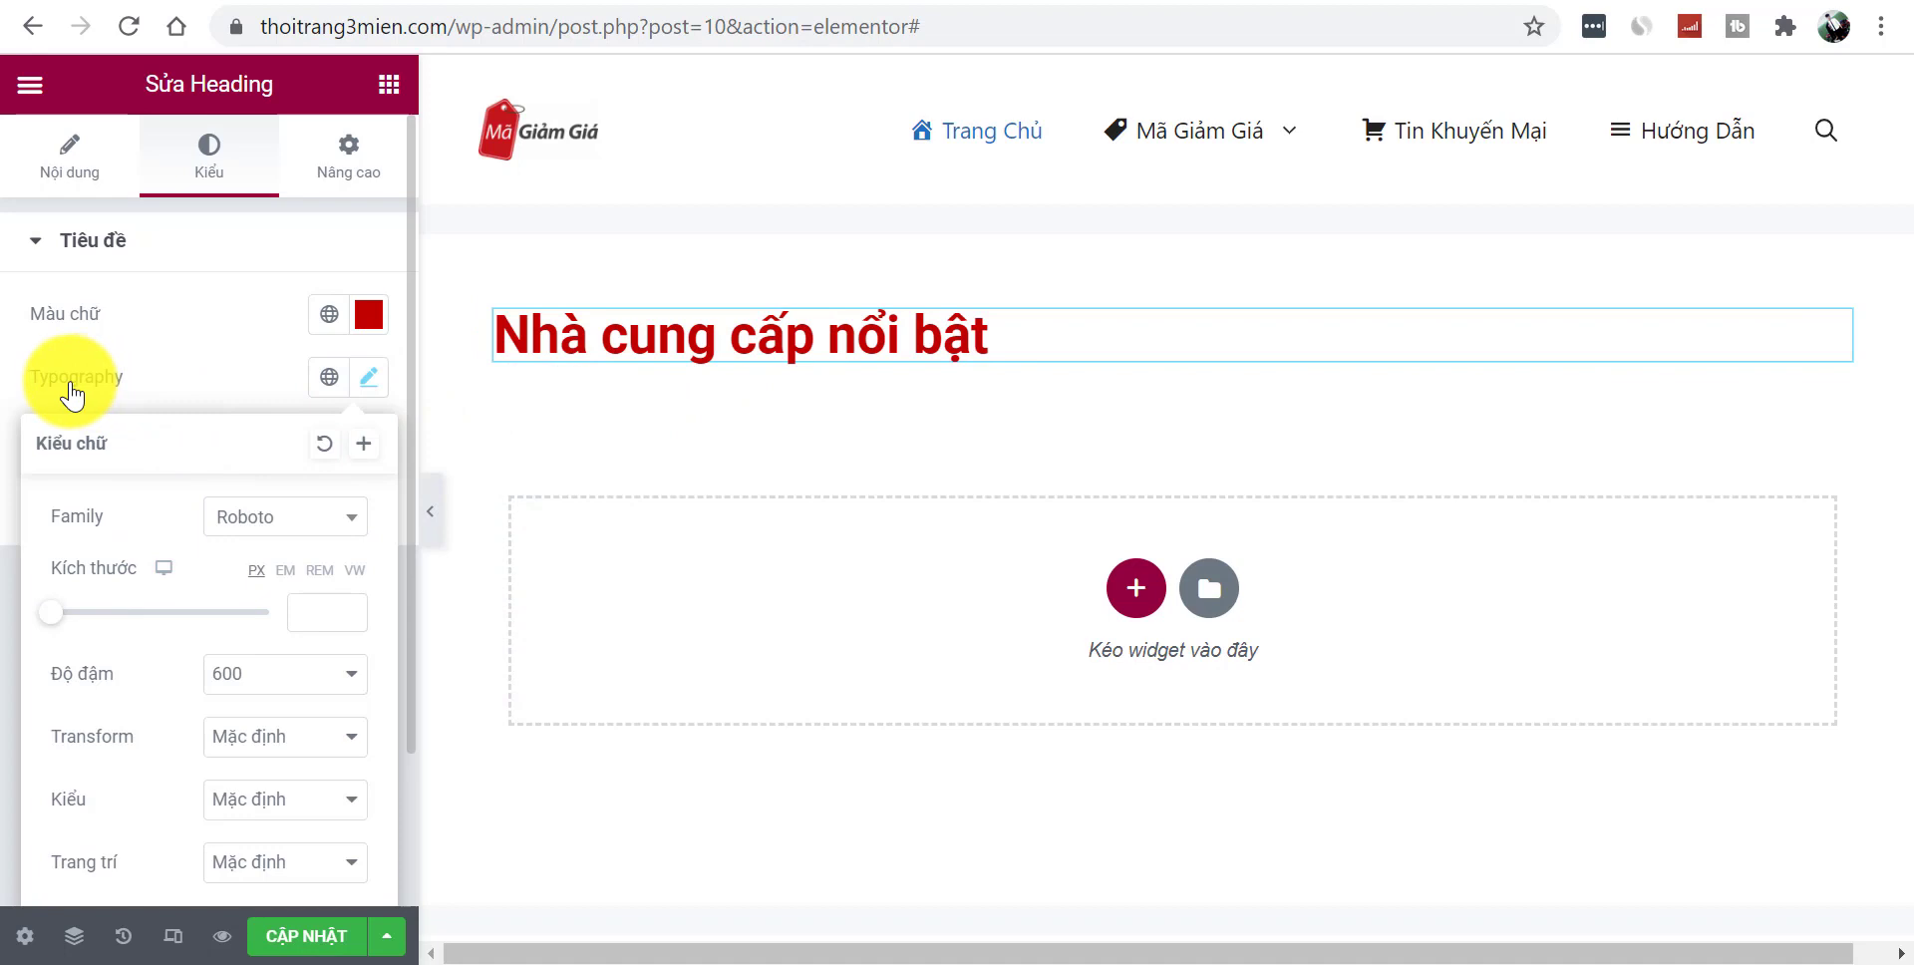
left_click_drag(52, 623, 75, 623)
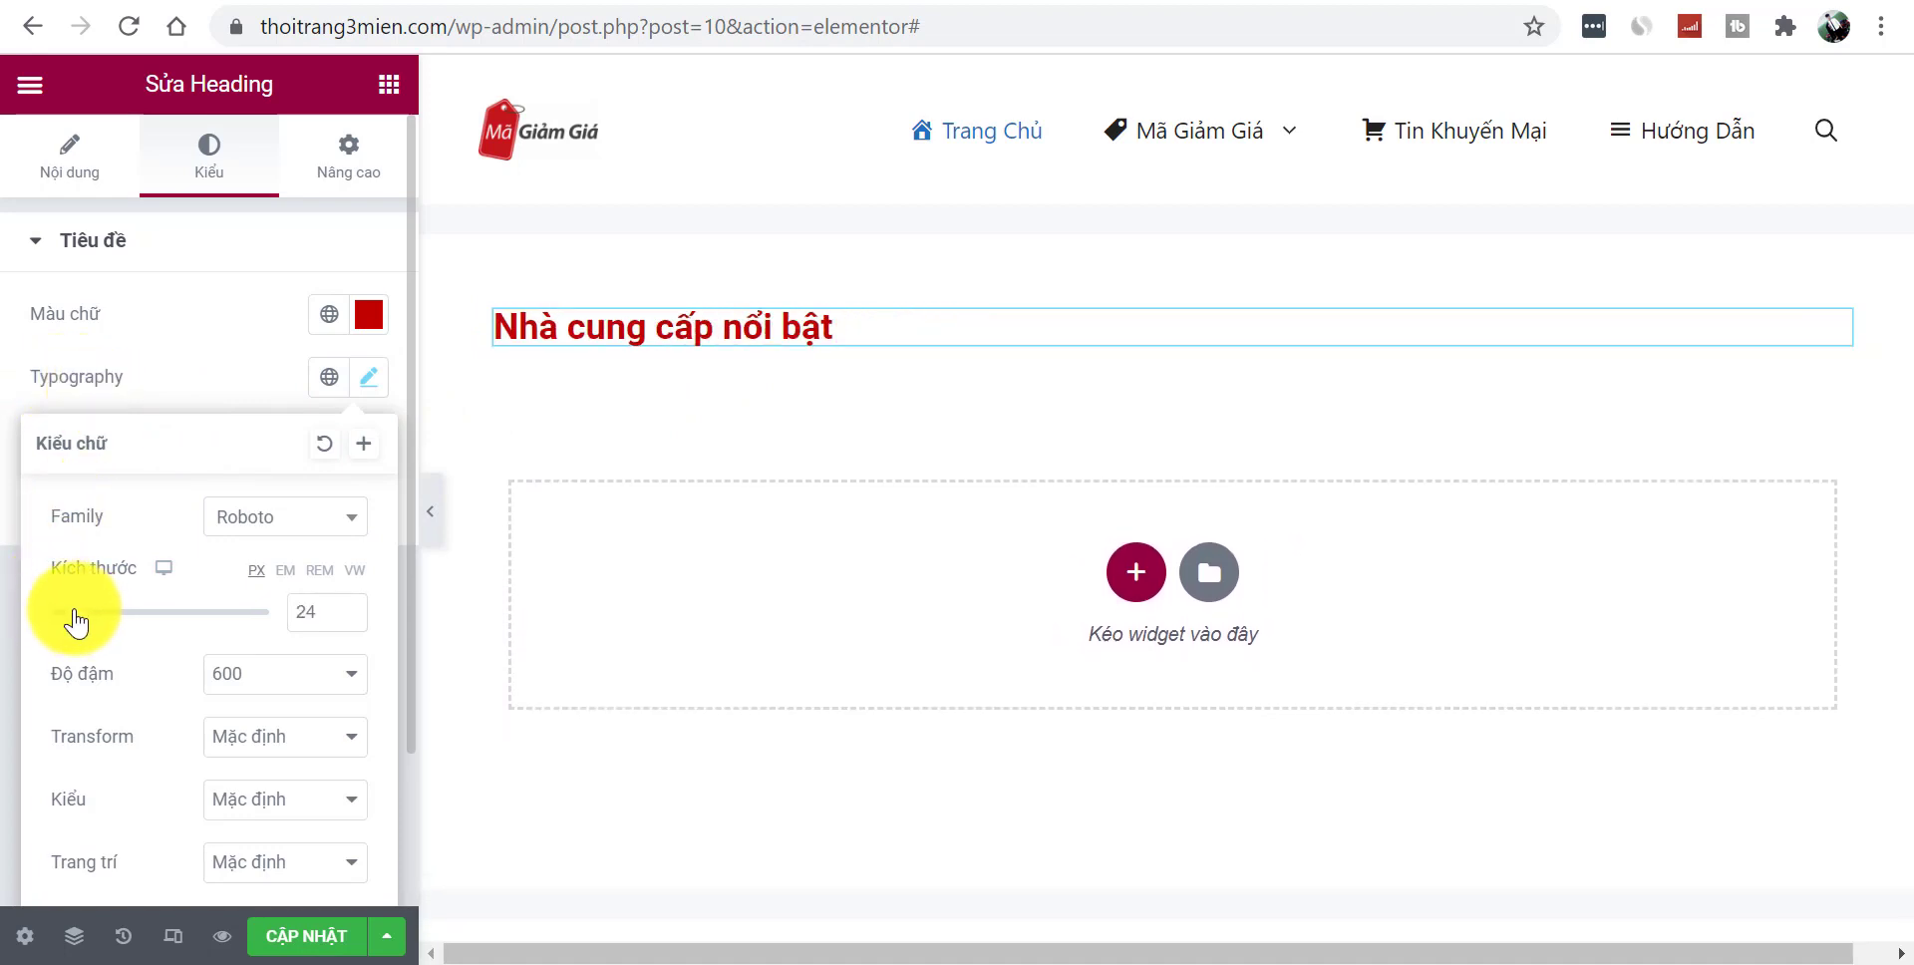
left_click(429, 511)
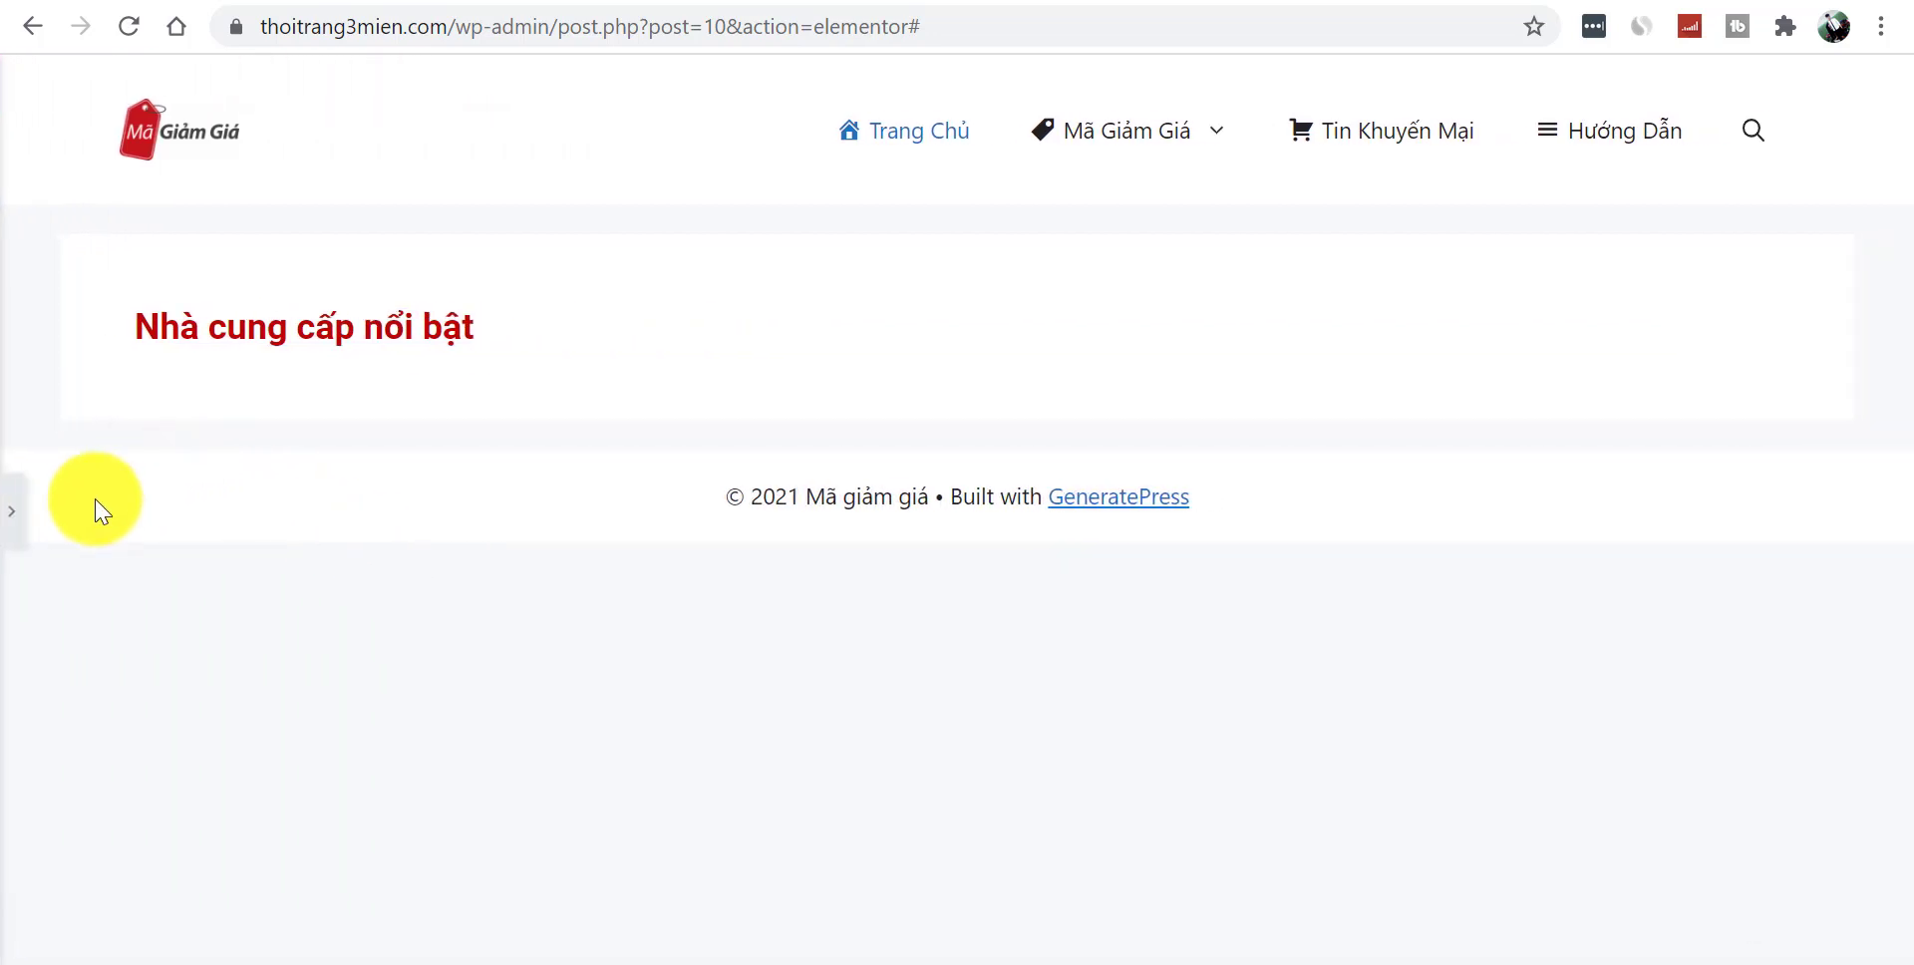
left_click(11, 514)
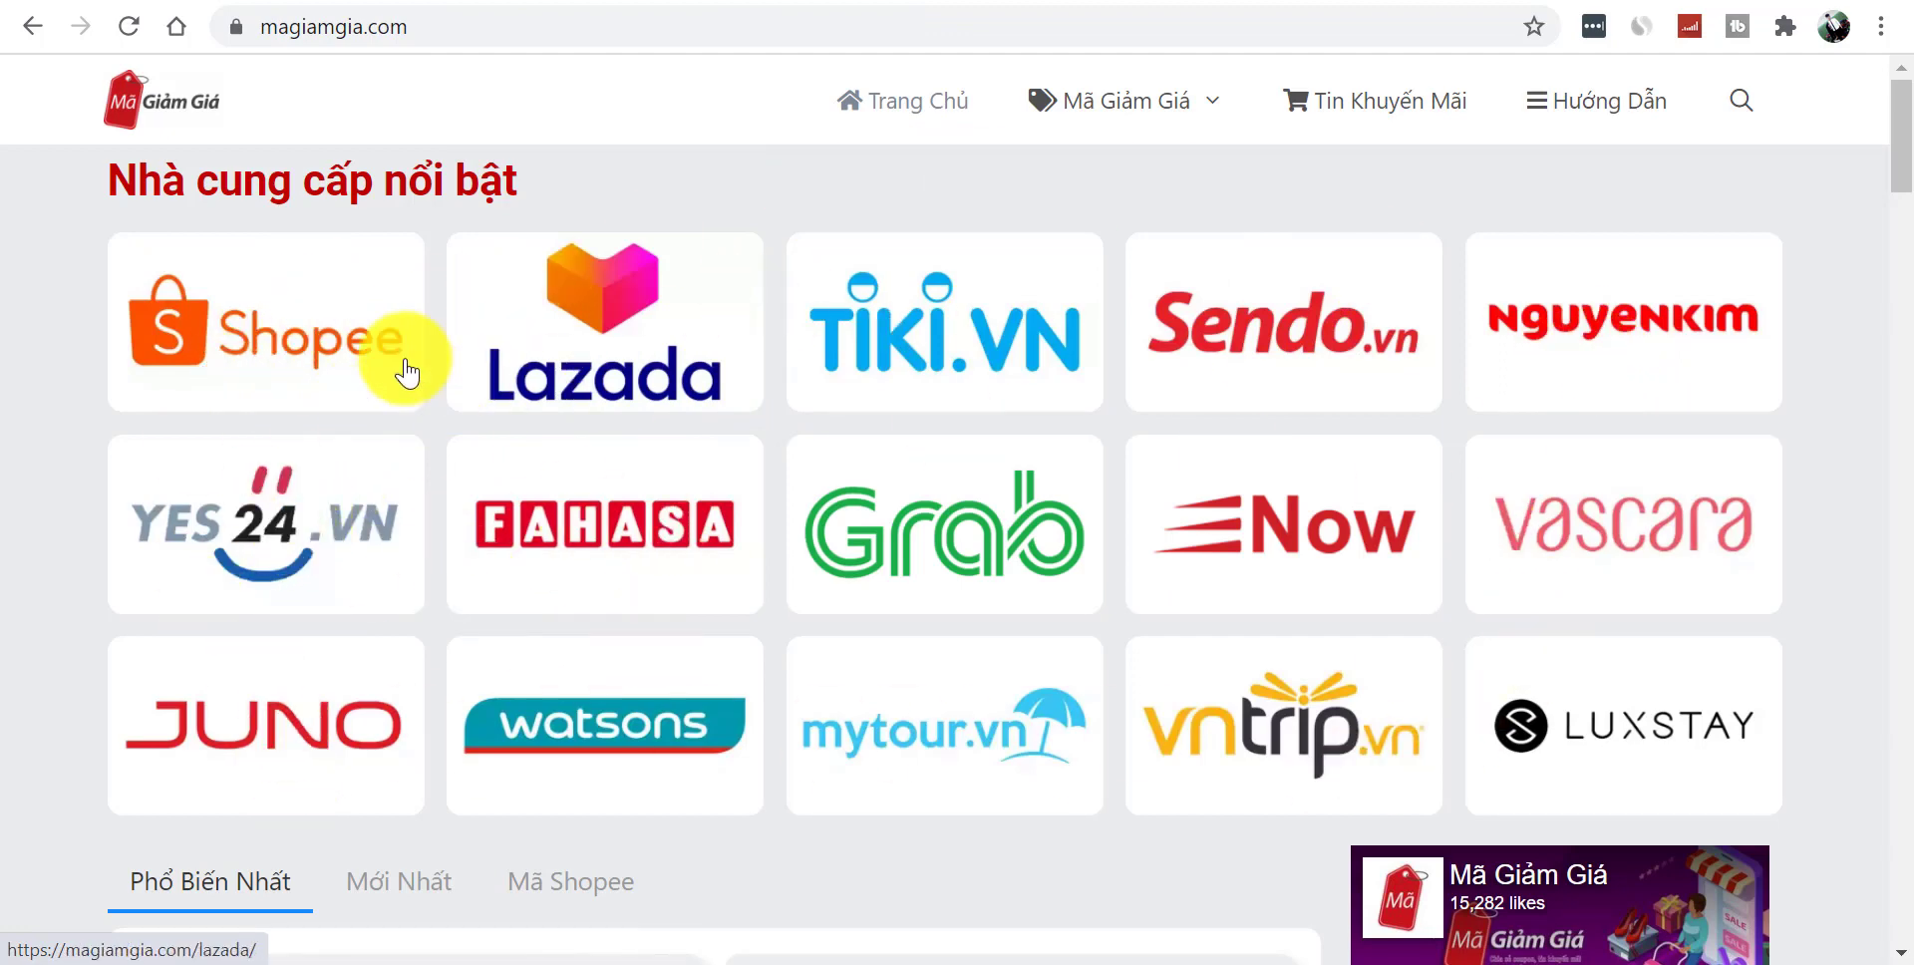
- Add a five-column section below the heading with an Image widget in its first column
left_click(376, 2)
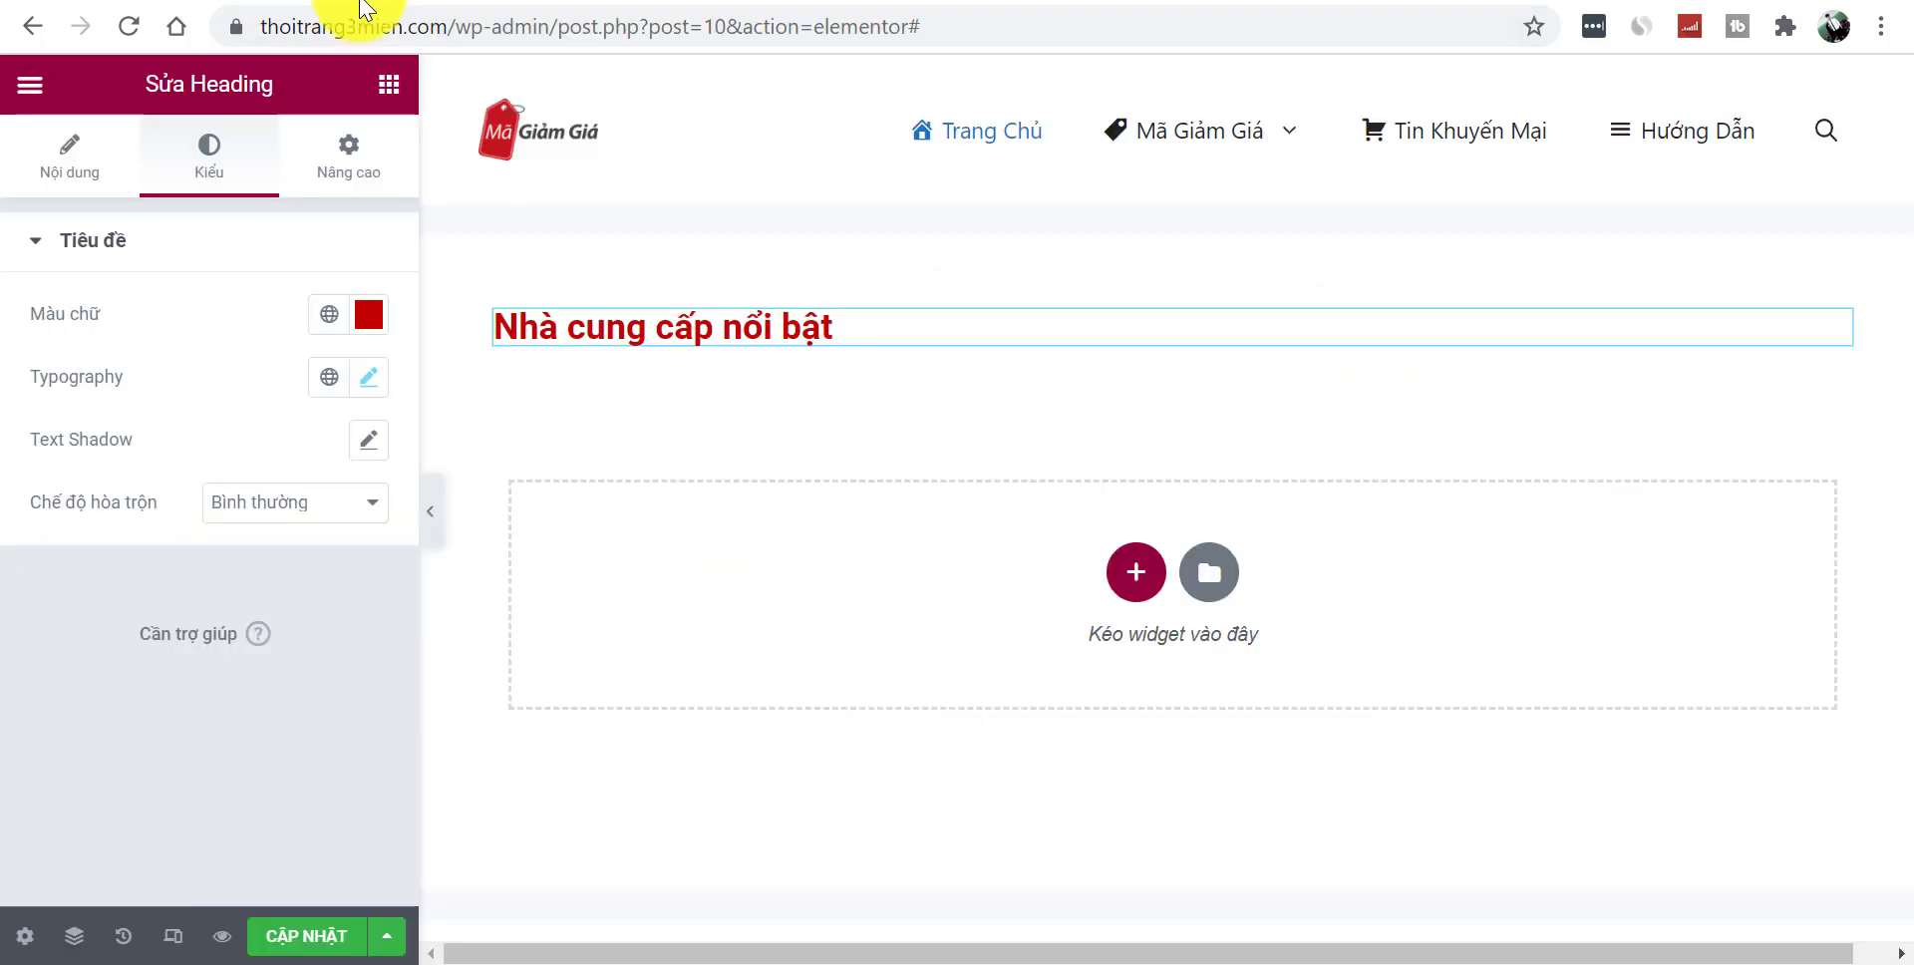
left_click(1135, 572)
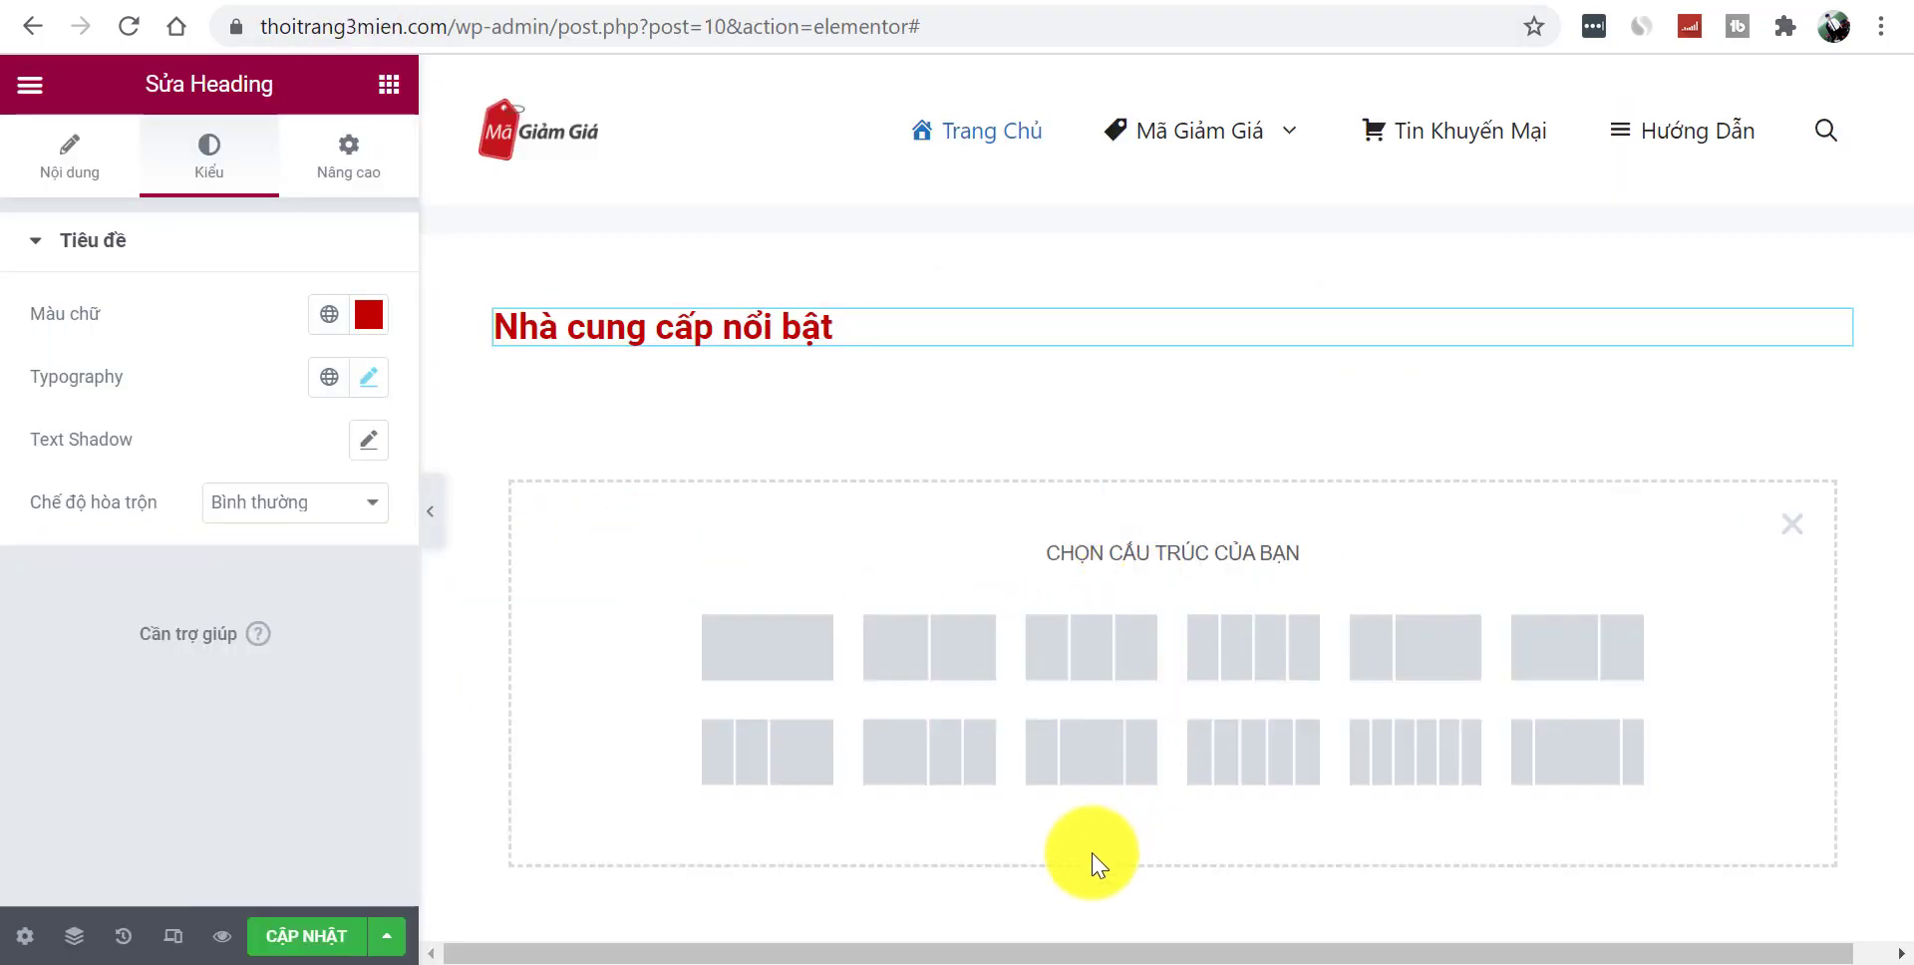
left_click(1251, 782)
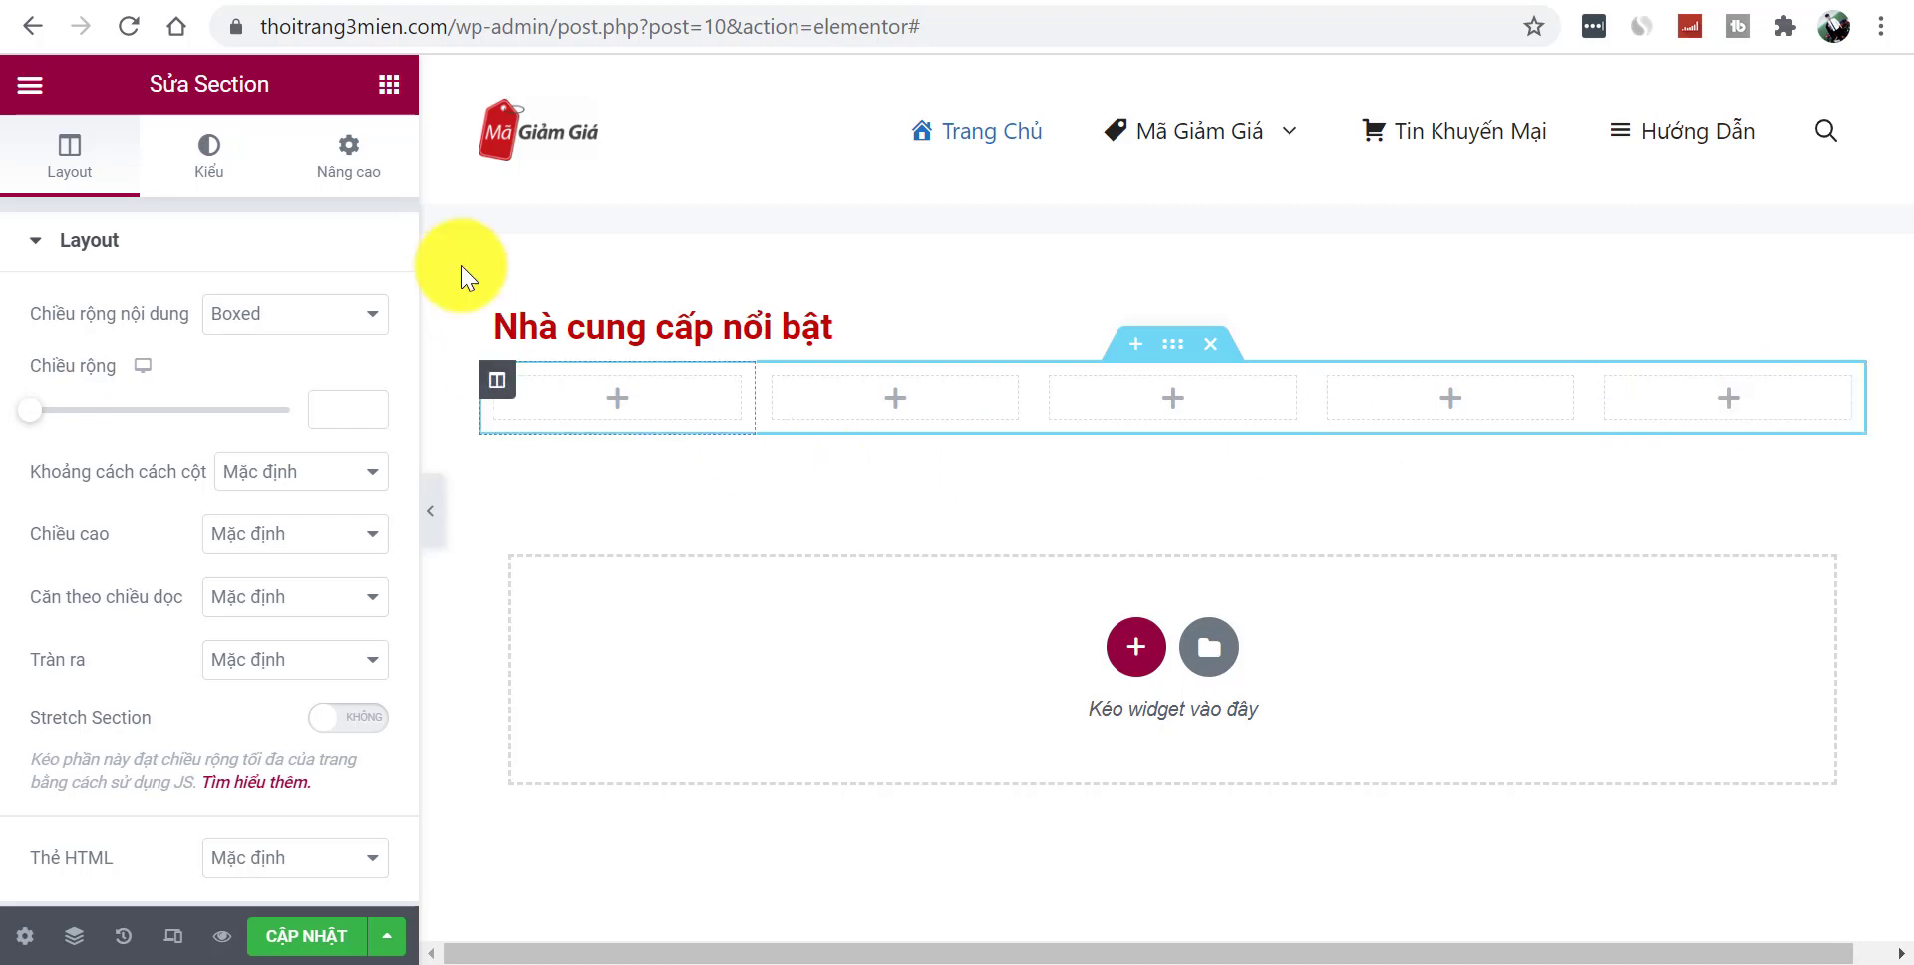
left_click(388, 90)
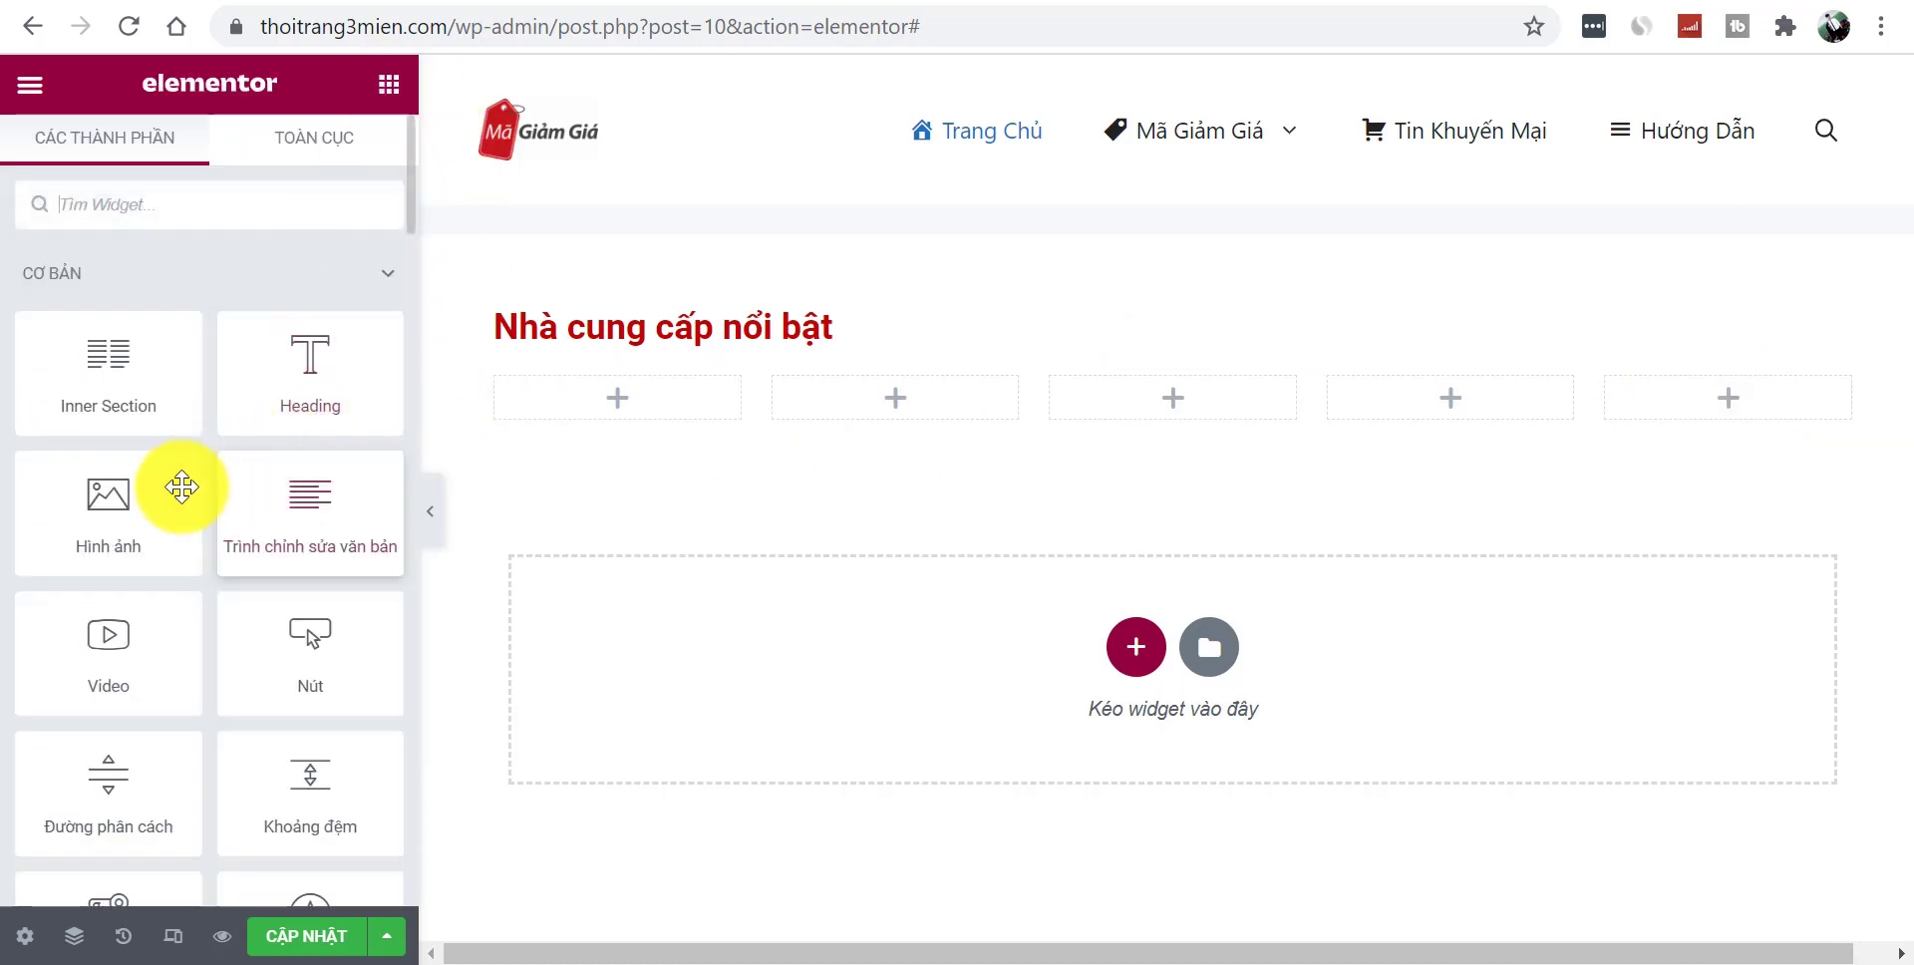
left_click_drag(86, 538, 596, 415)
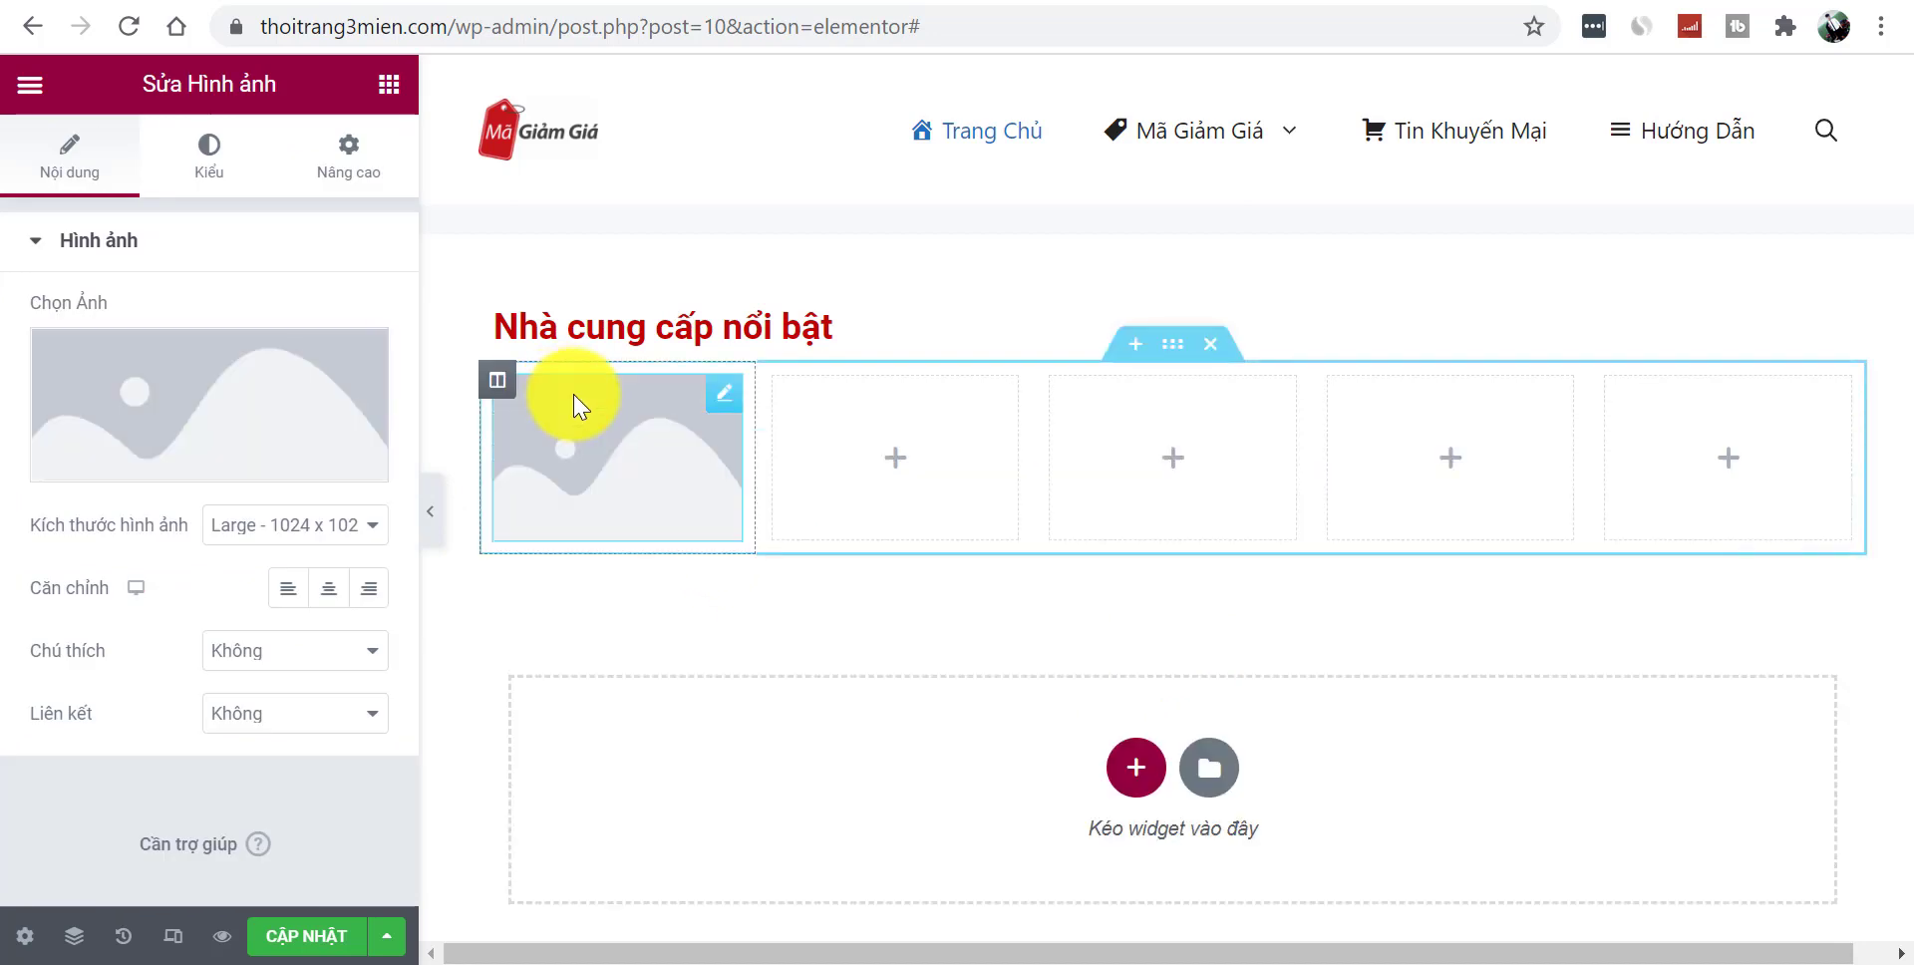
mouse_move(145, 398)
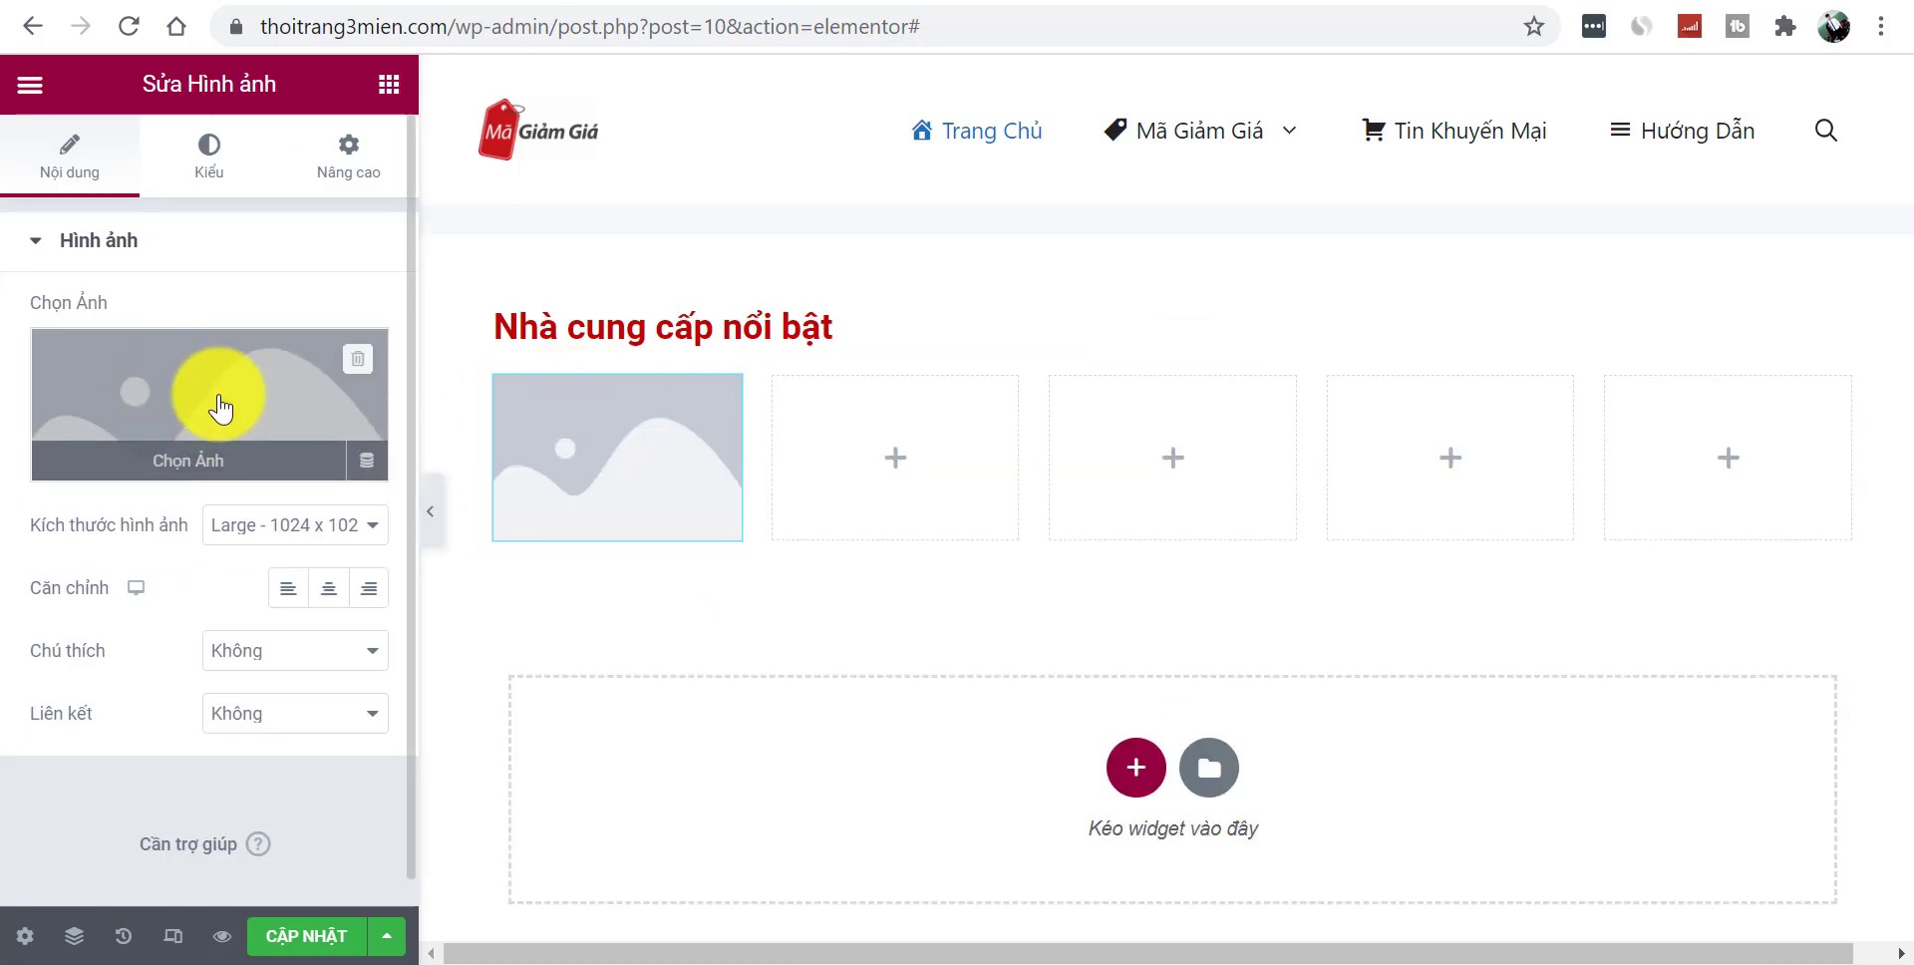
left_click(430, 511)
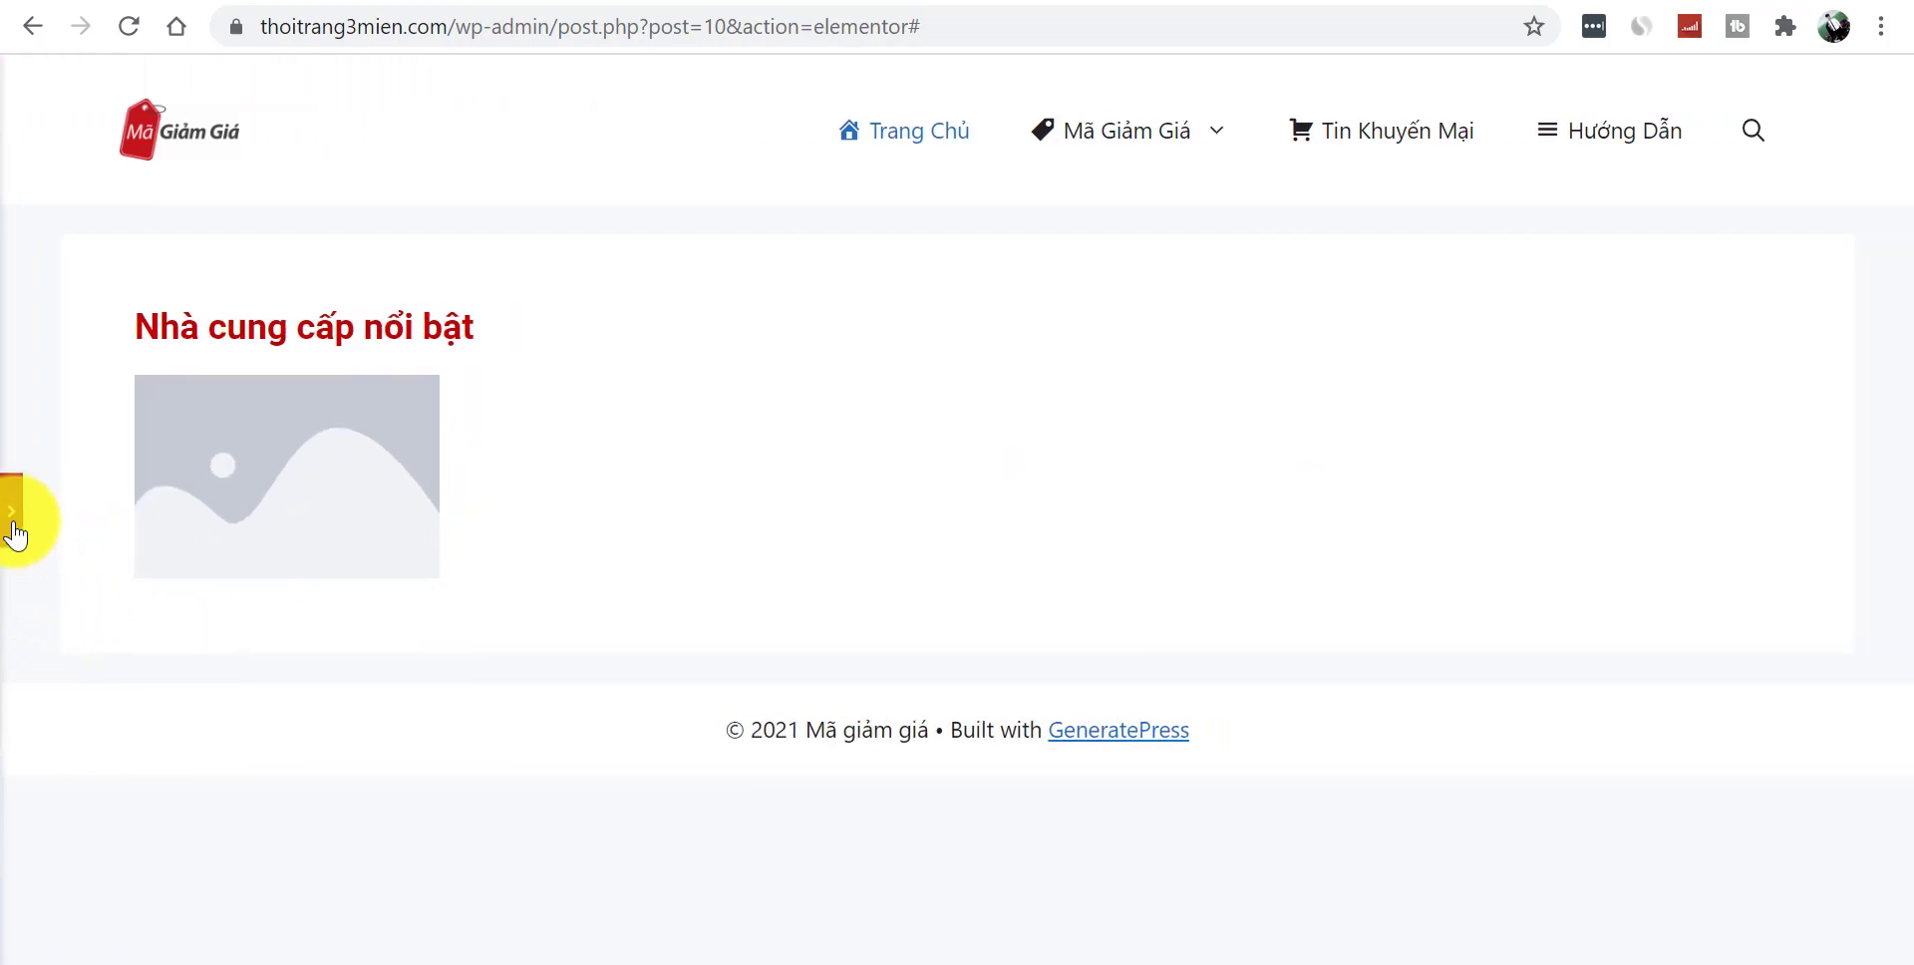
left_click(12, 514)
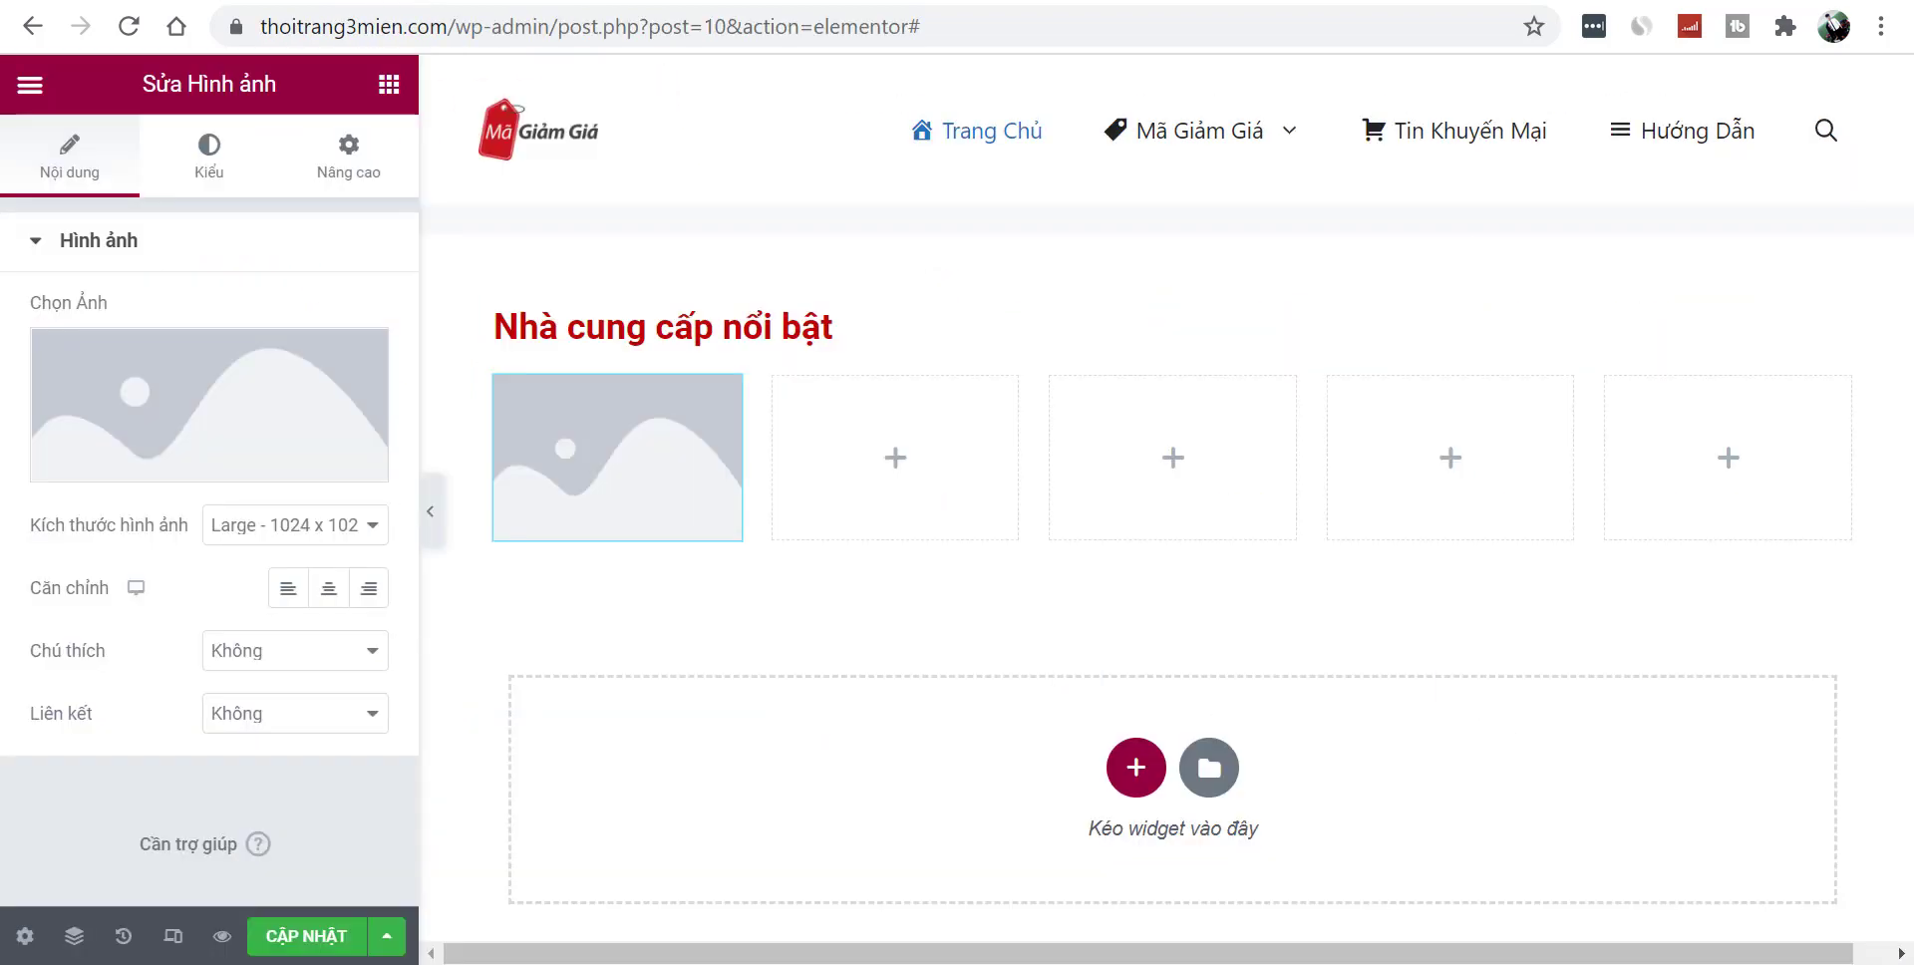
- Upload Shopee.jpg from the 'ảnh nhà cung cấp' folder and insert it into the image widget
left_click(177, 395)
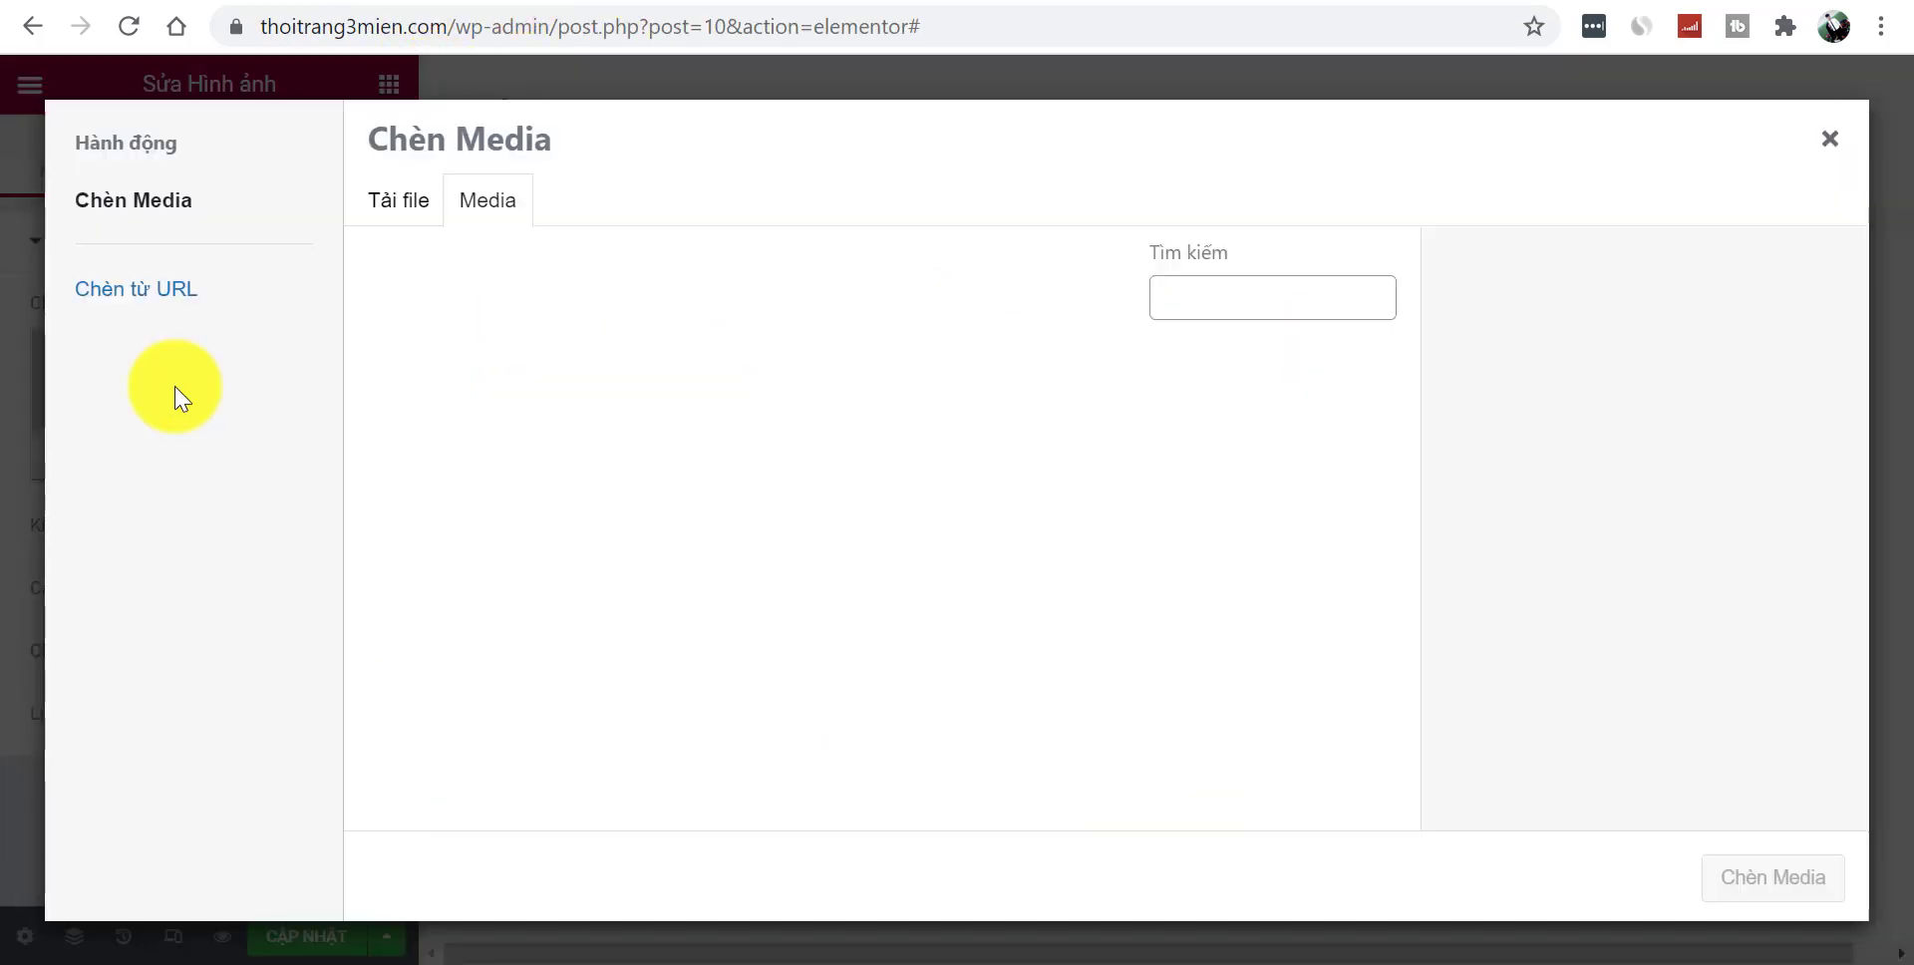
left_click(389, 198)
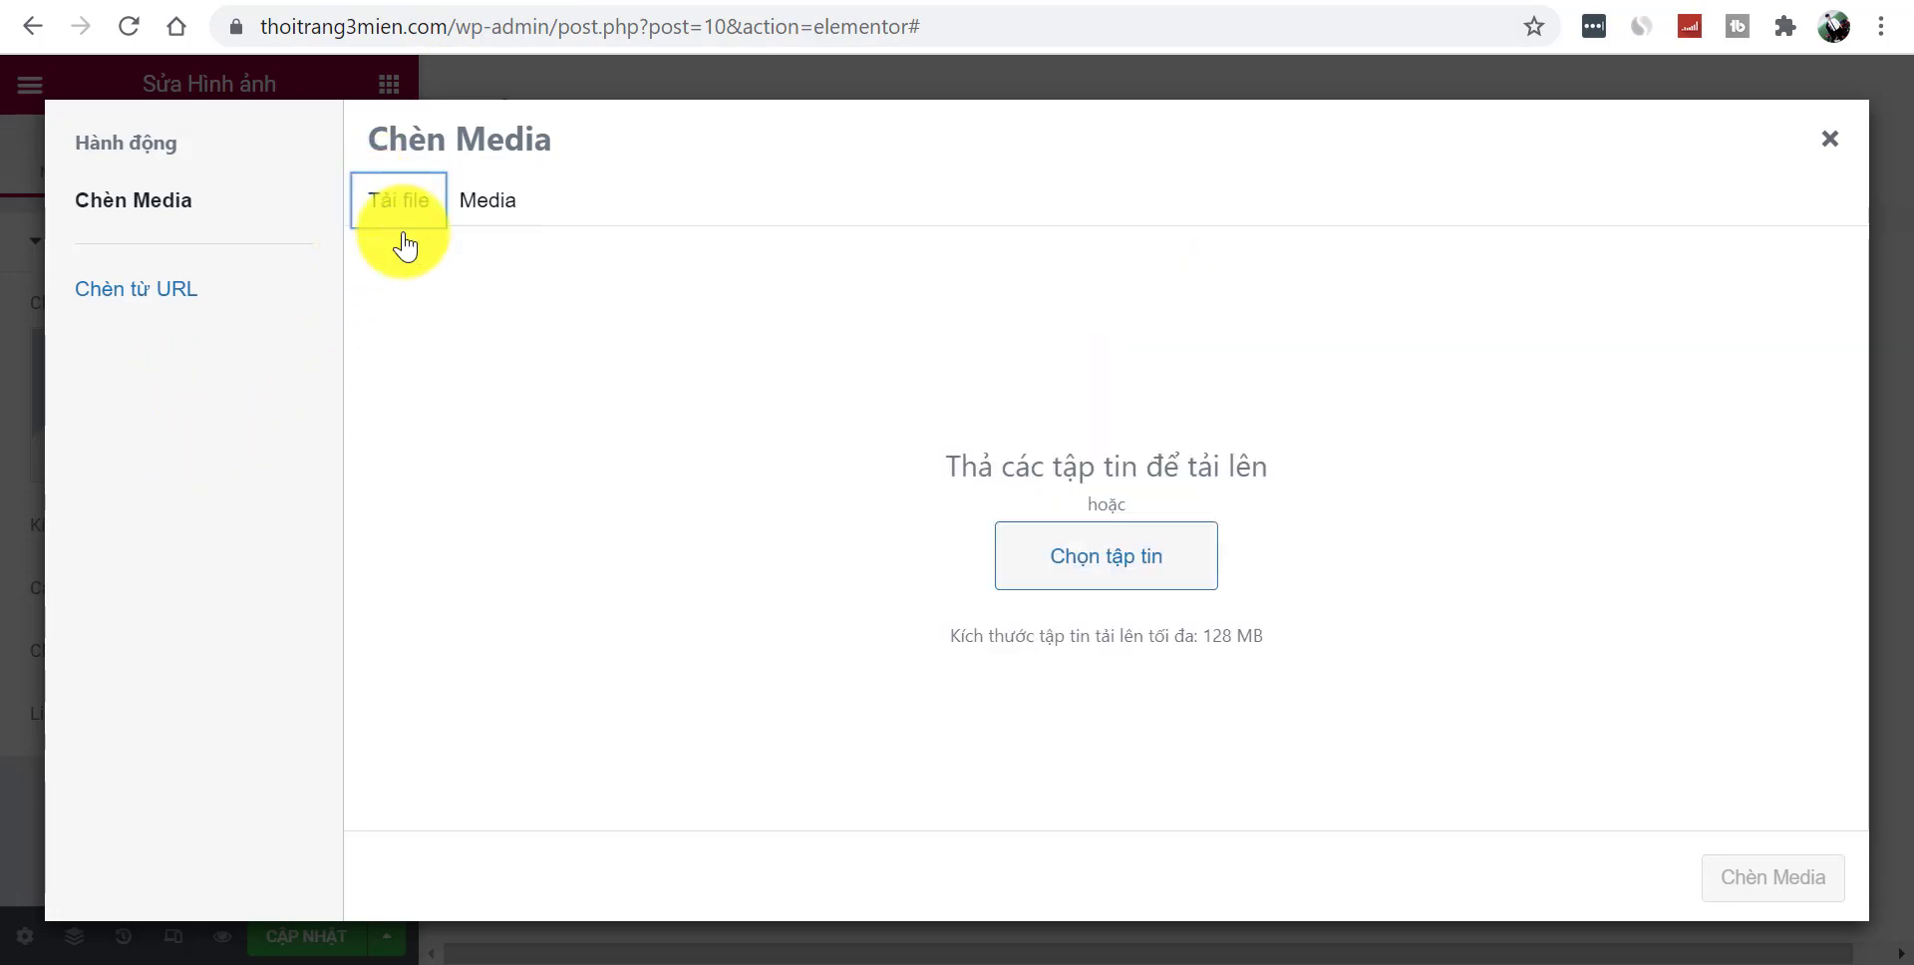
left_click(1016, 558)
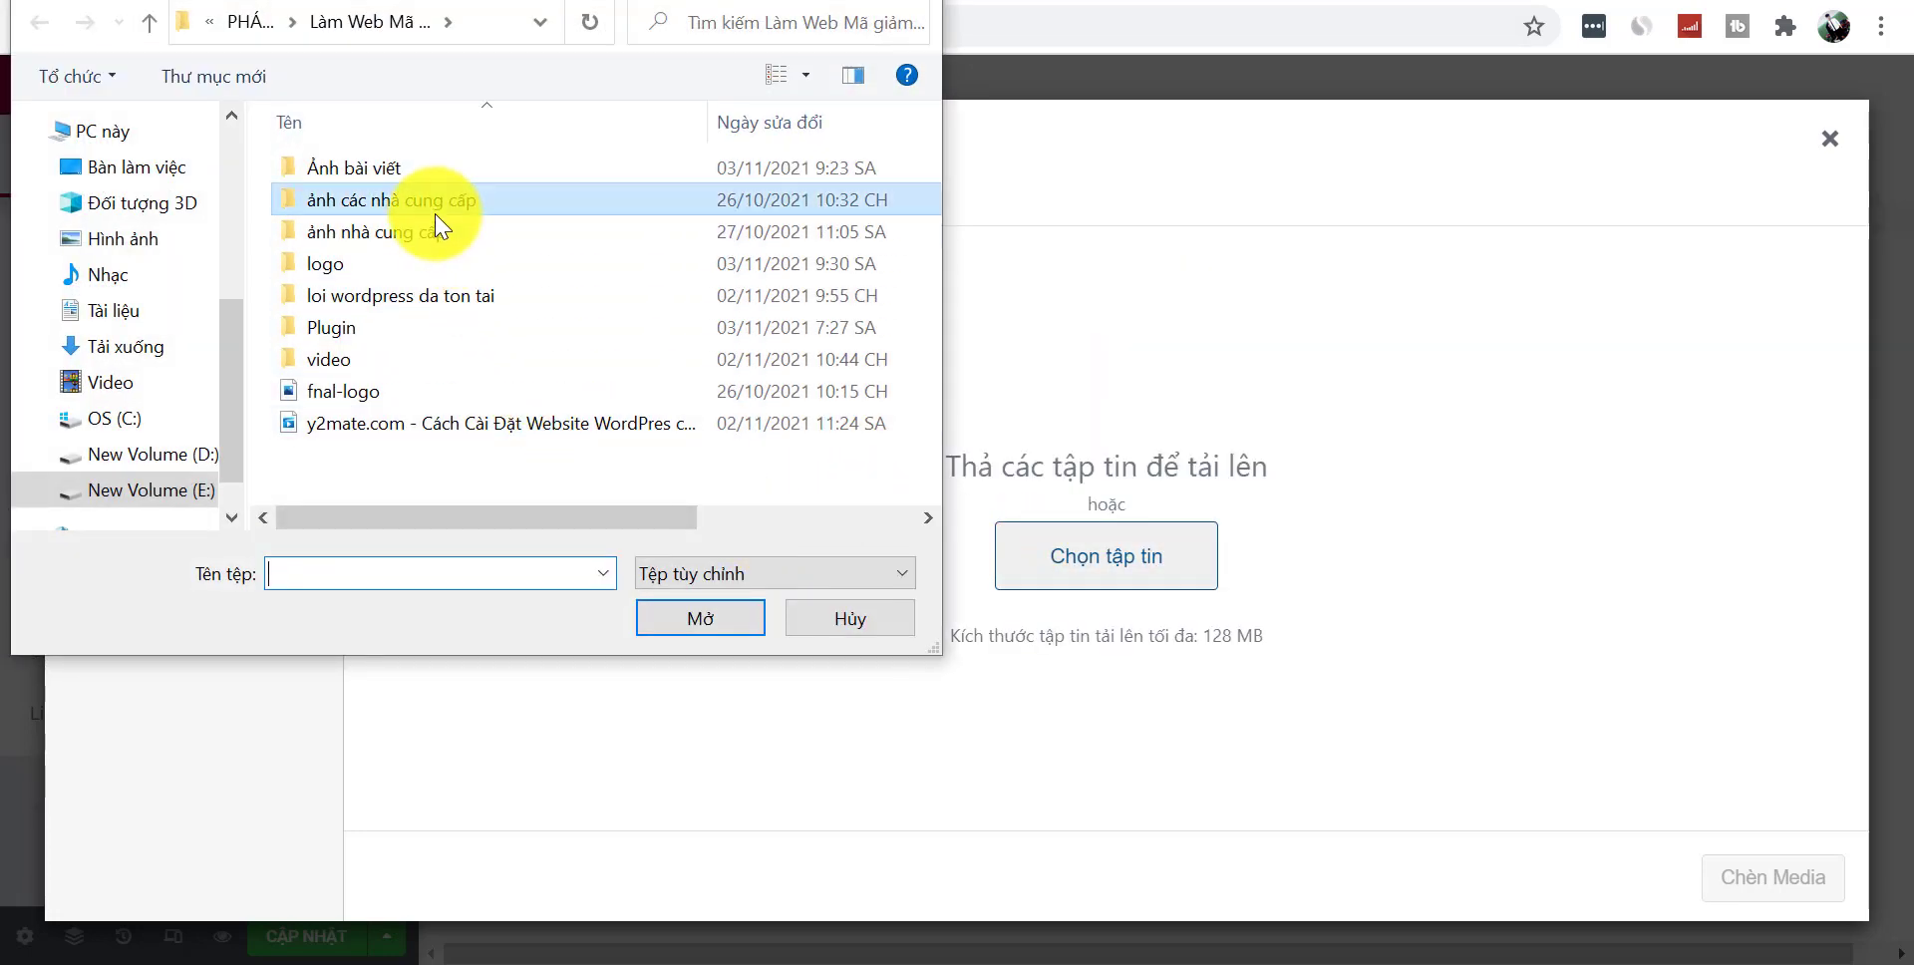
double_click(440, 214)
left_click(246, 22)
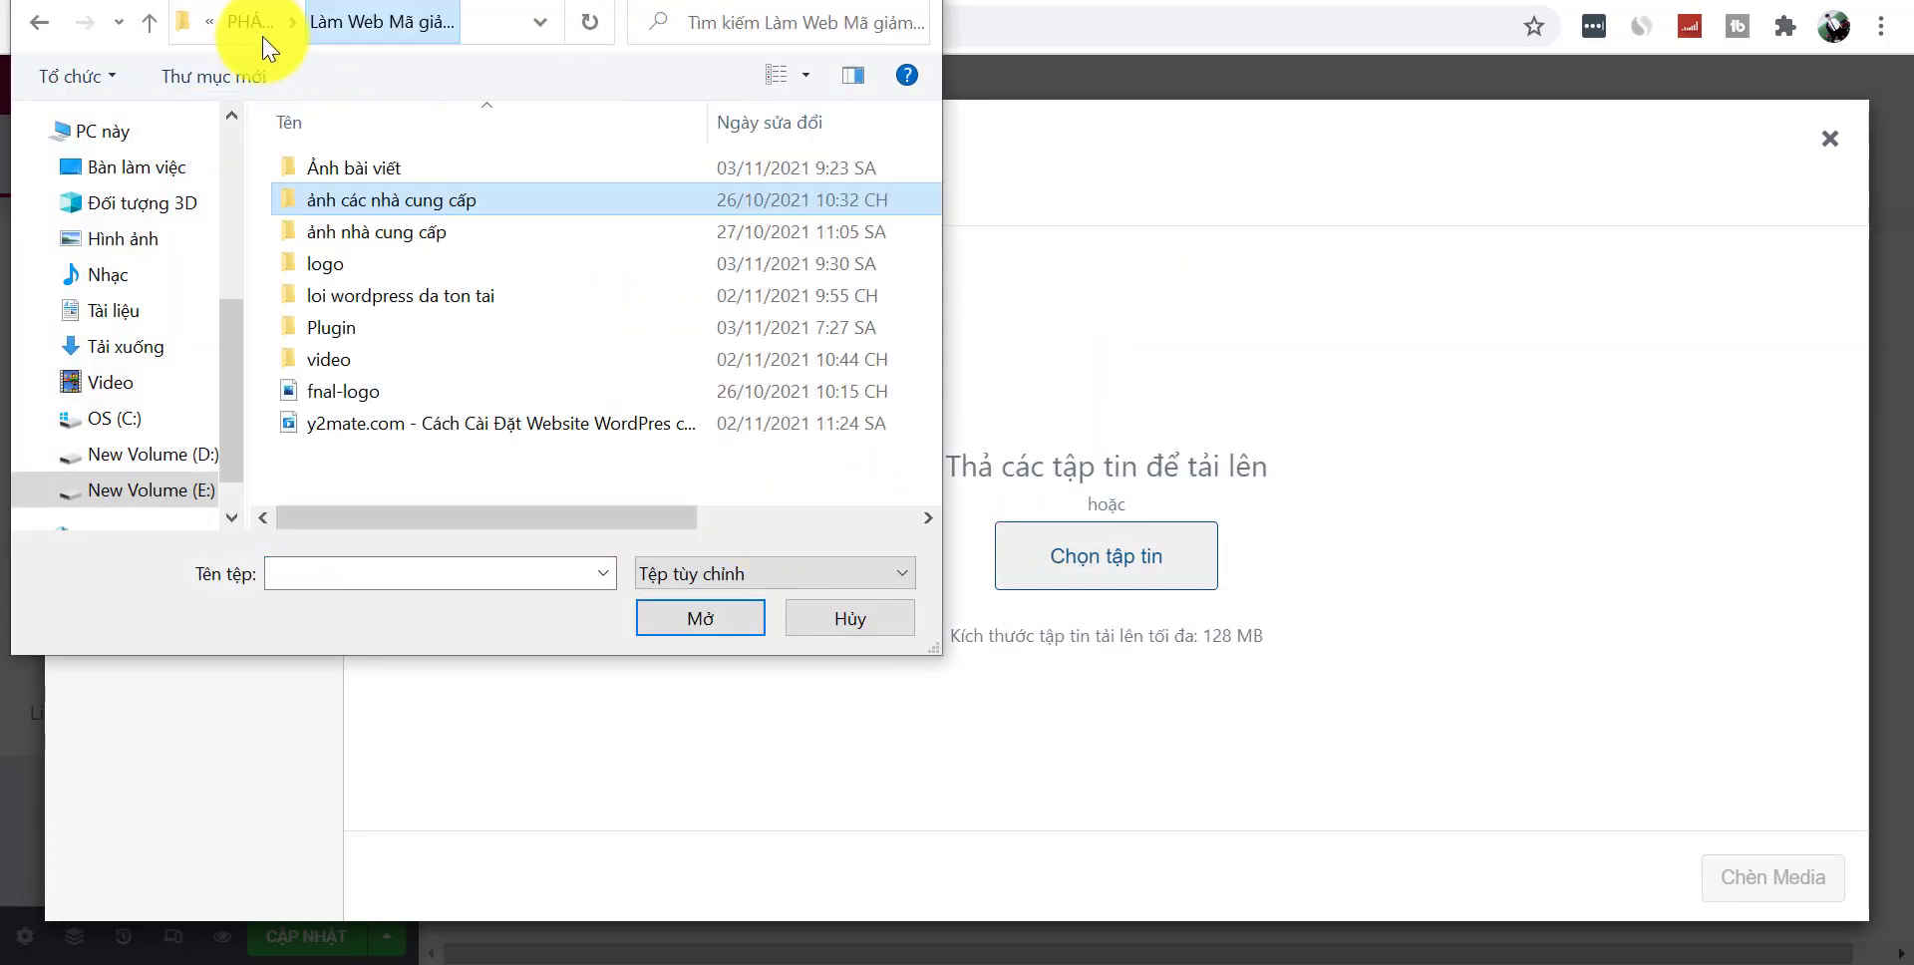
double_click(415, 225)
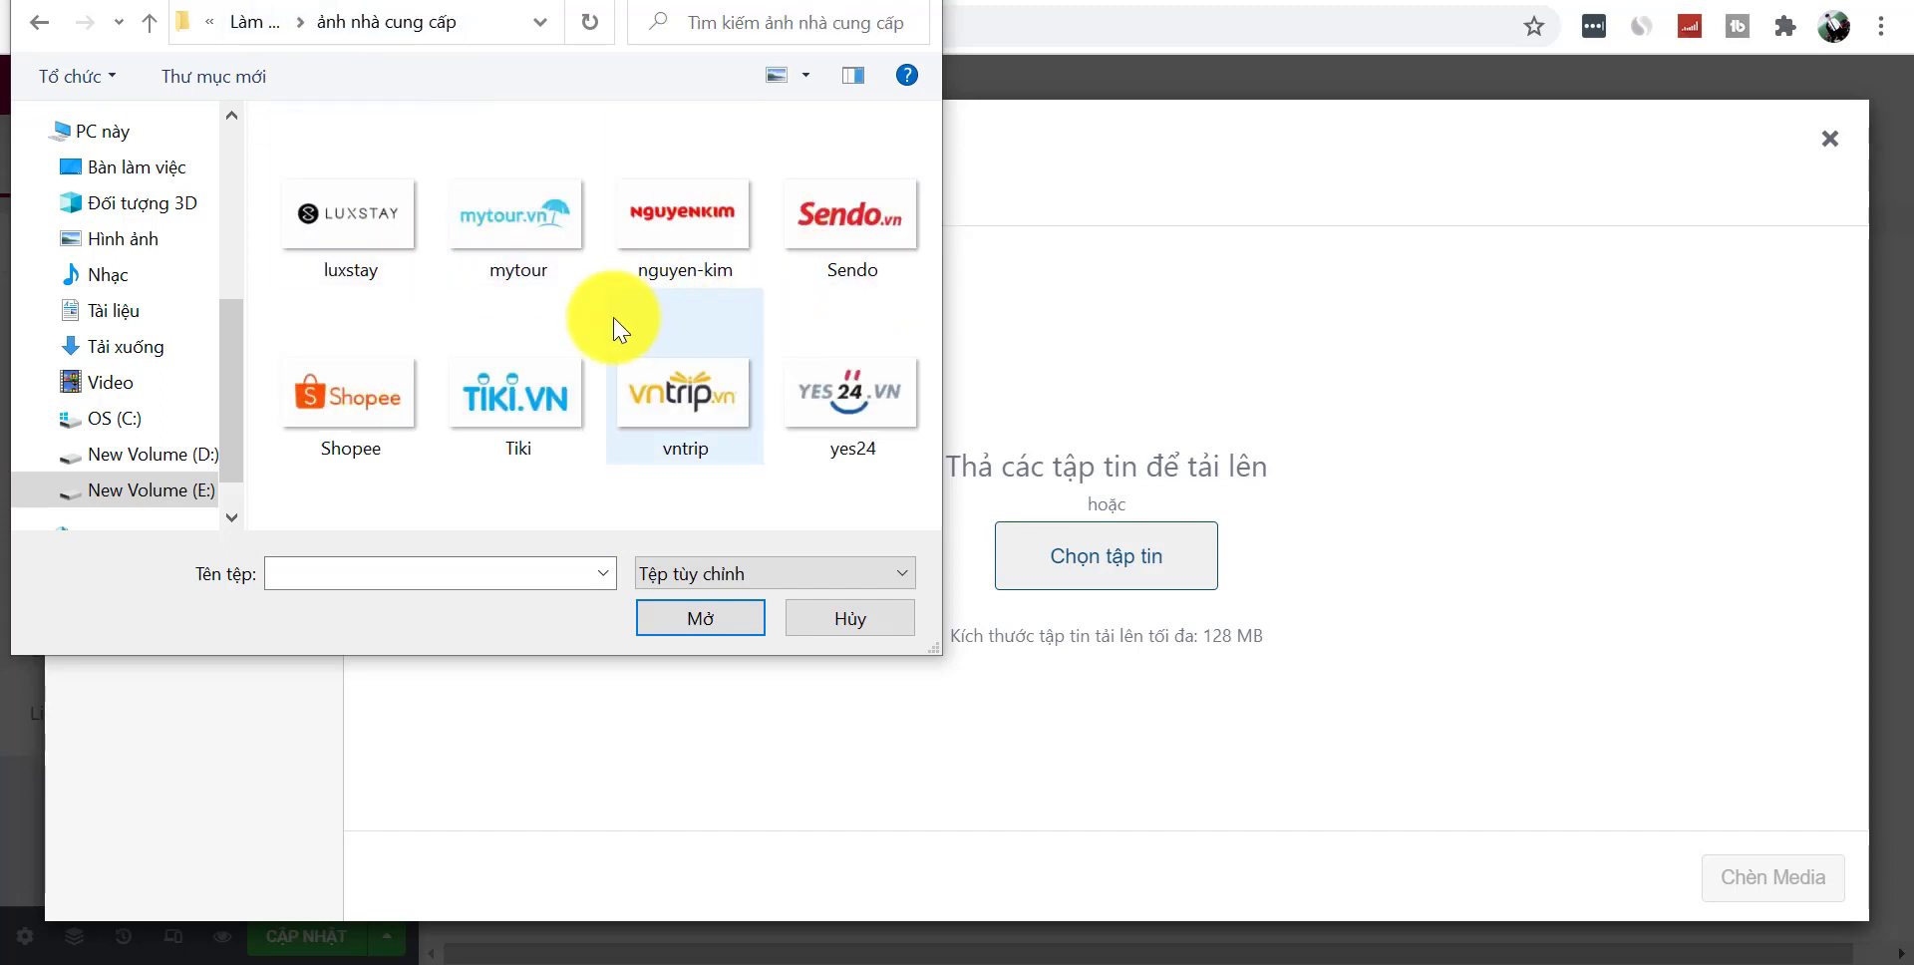
left_click(403, 403)
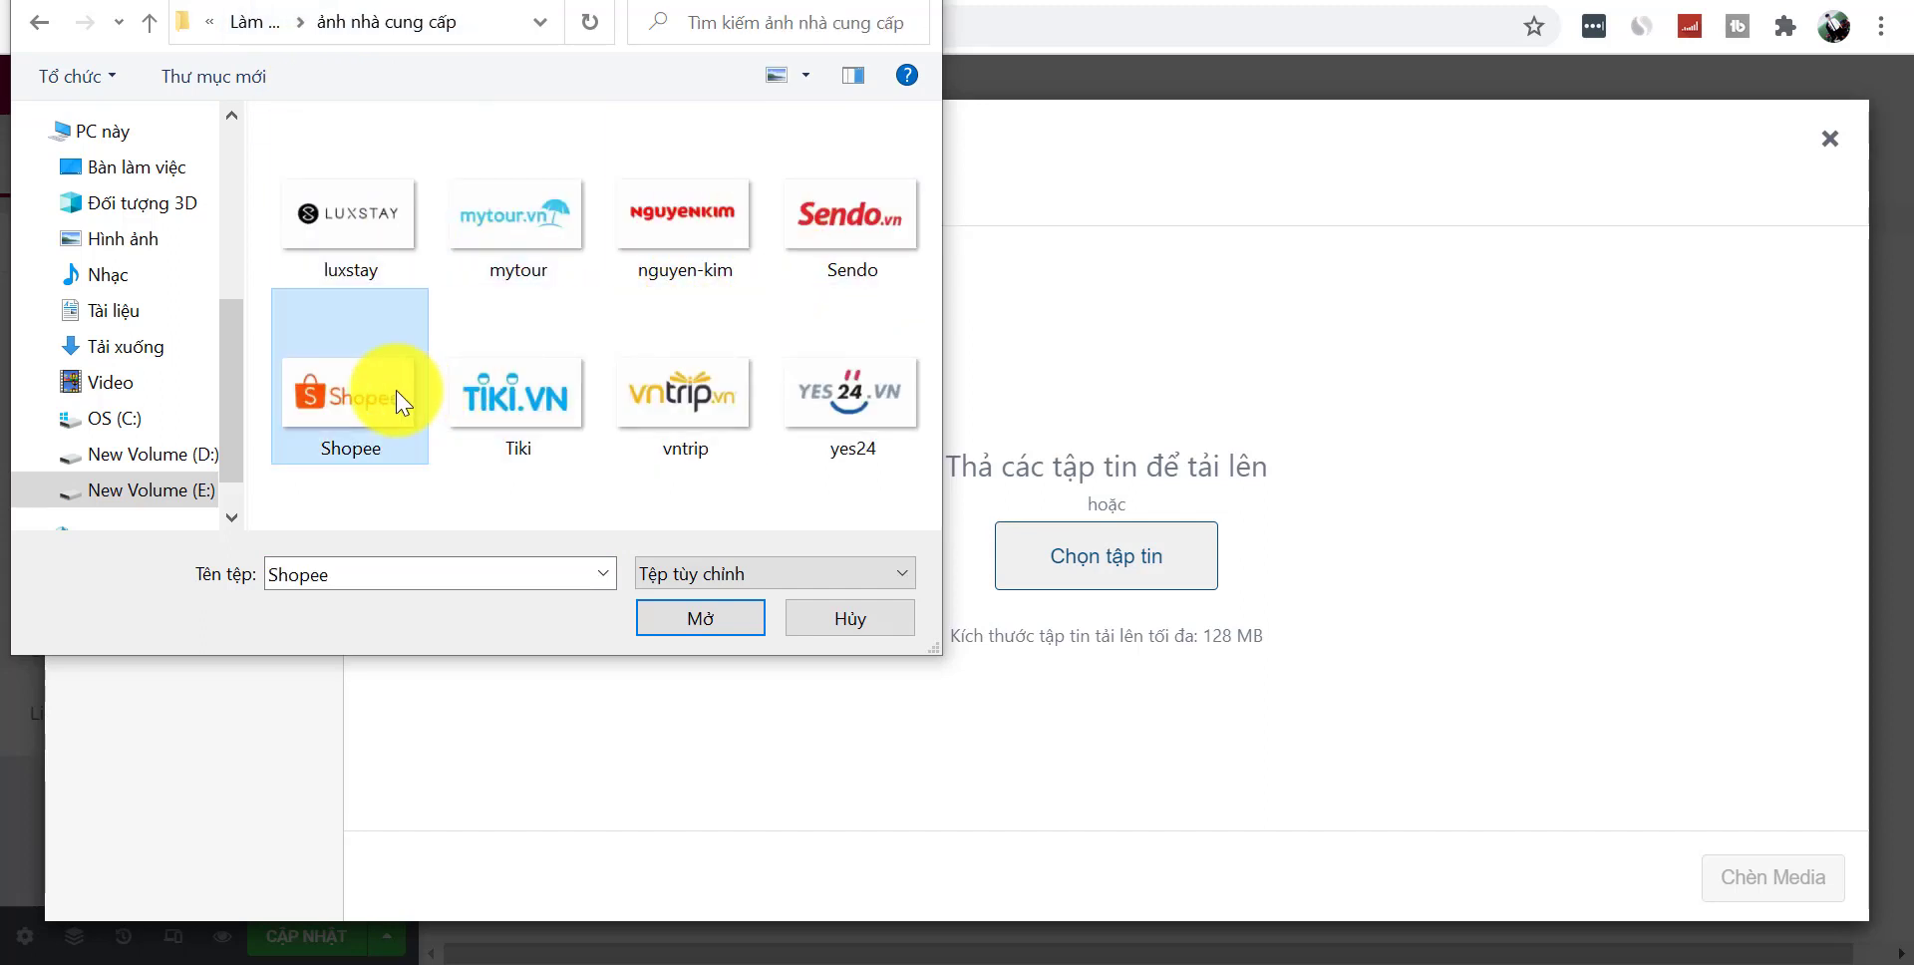
left_click(723, 616)
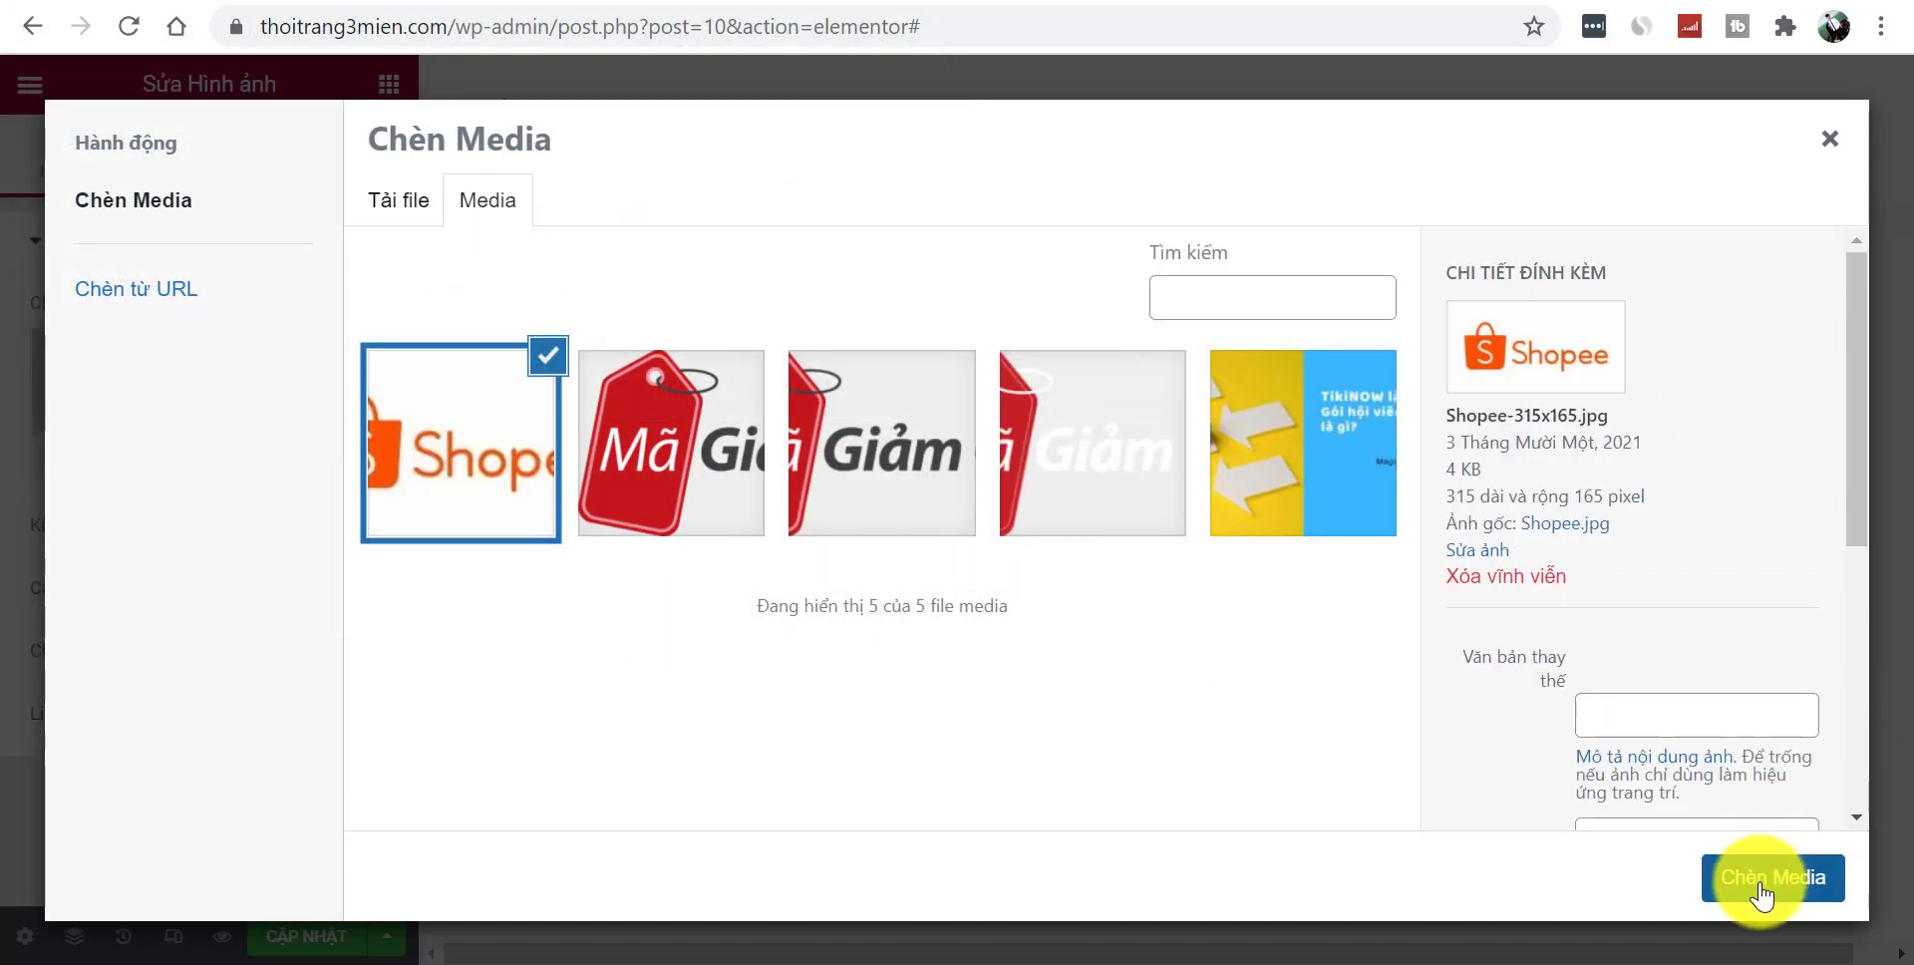
left_click(1773, 878)
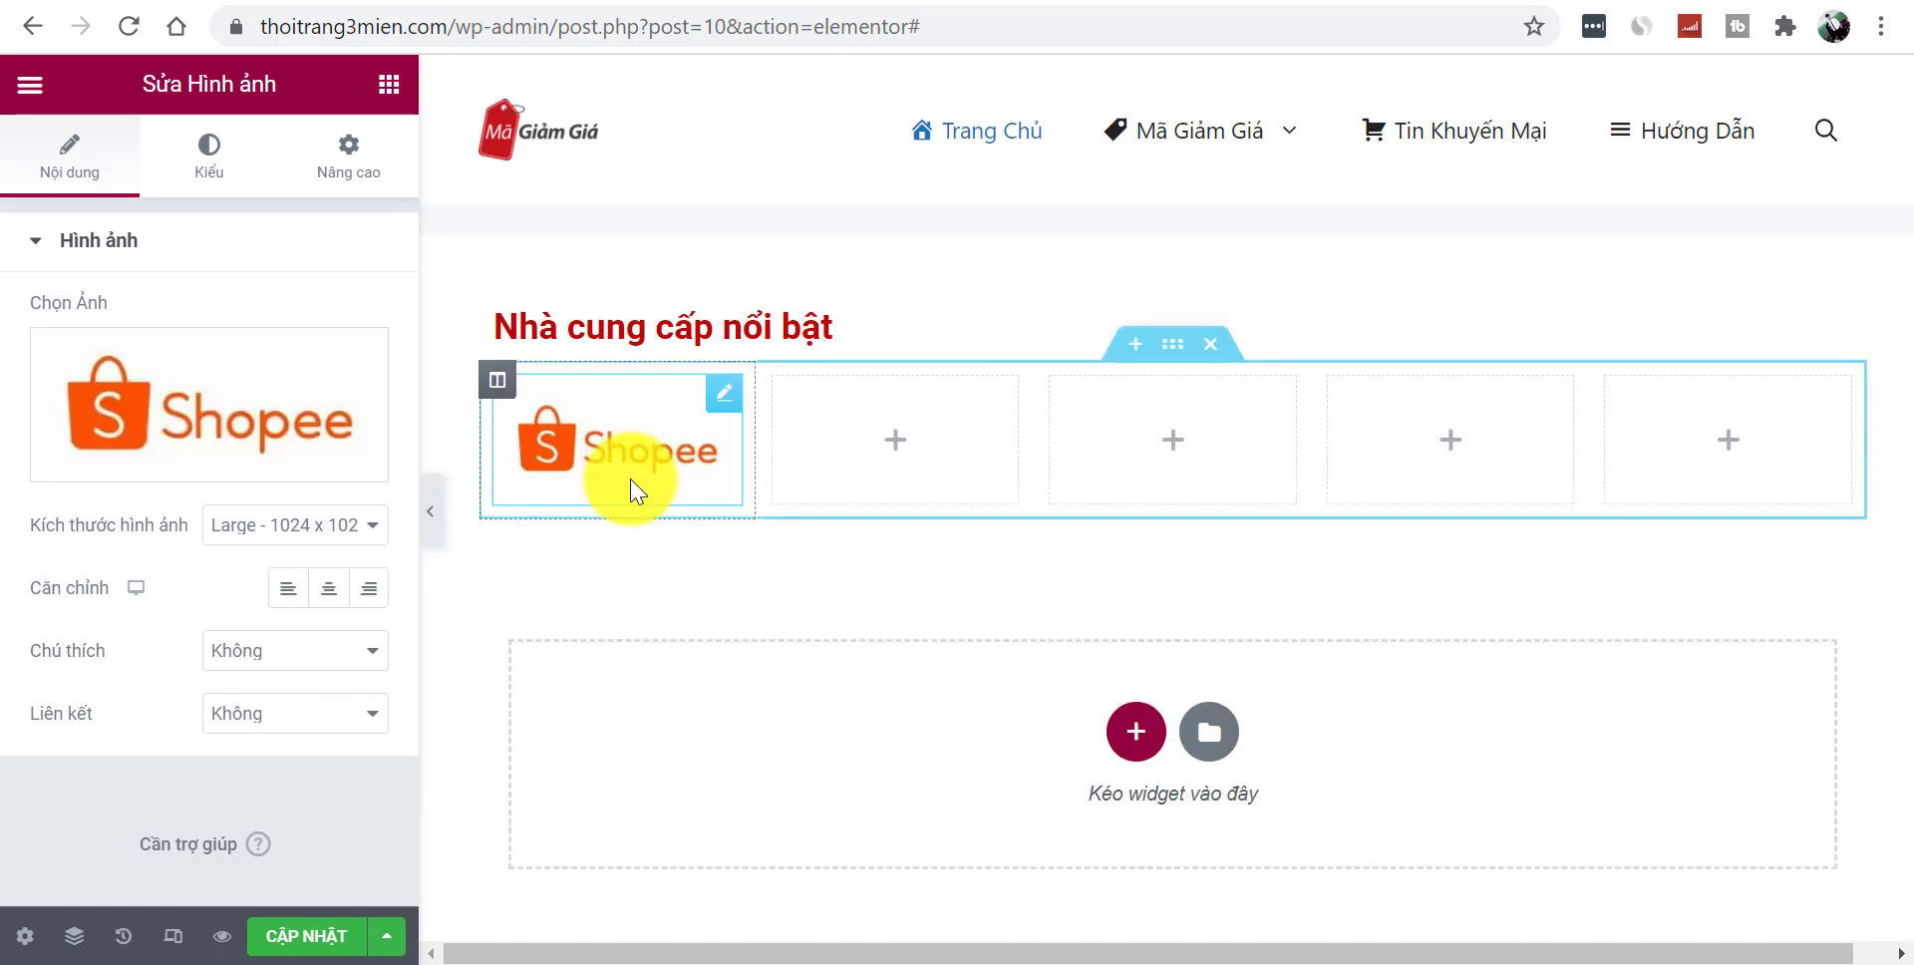
left_click(431, 544)
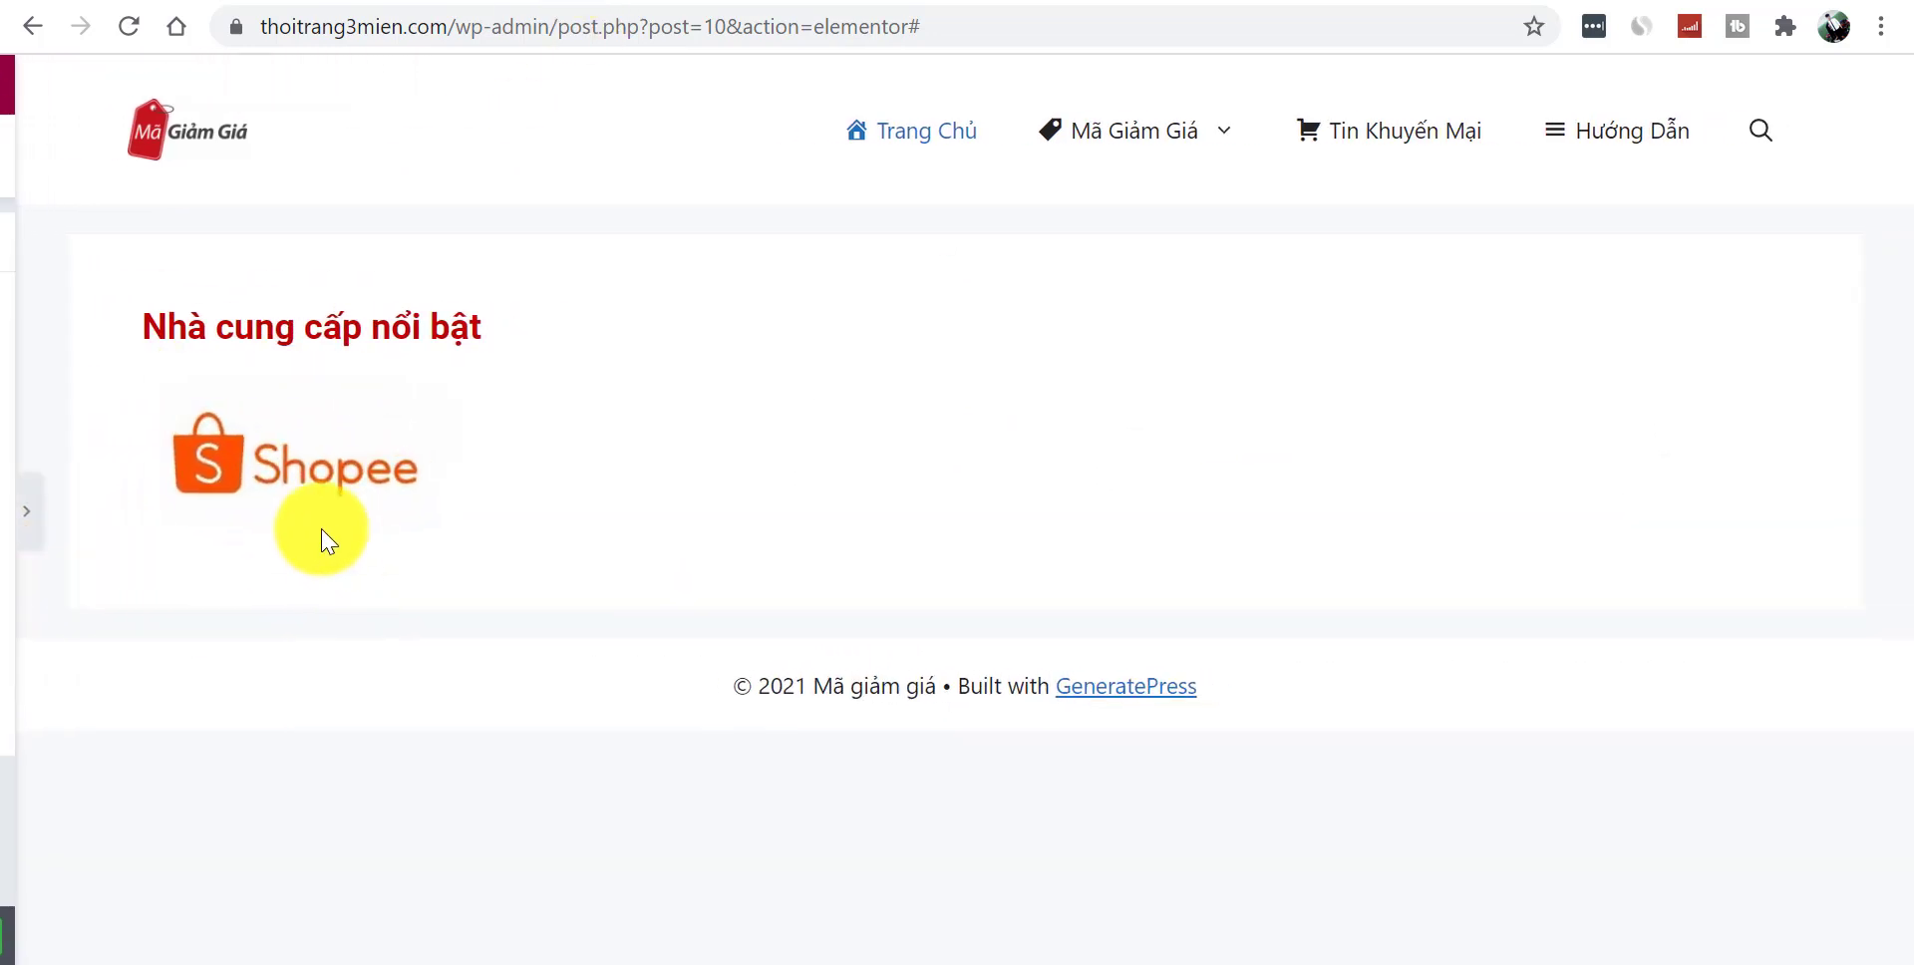
left_click(12, 510)
- Replace it with Shopee.jpg uploaded from the 'ảnh các nhà cung cấp' folder
left_click(212, 508)
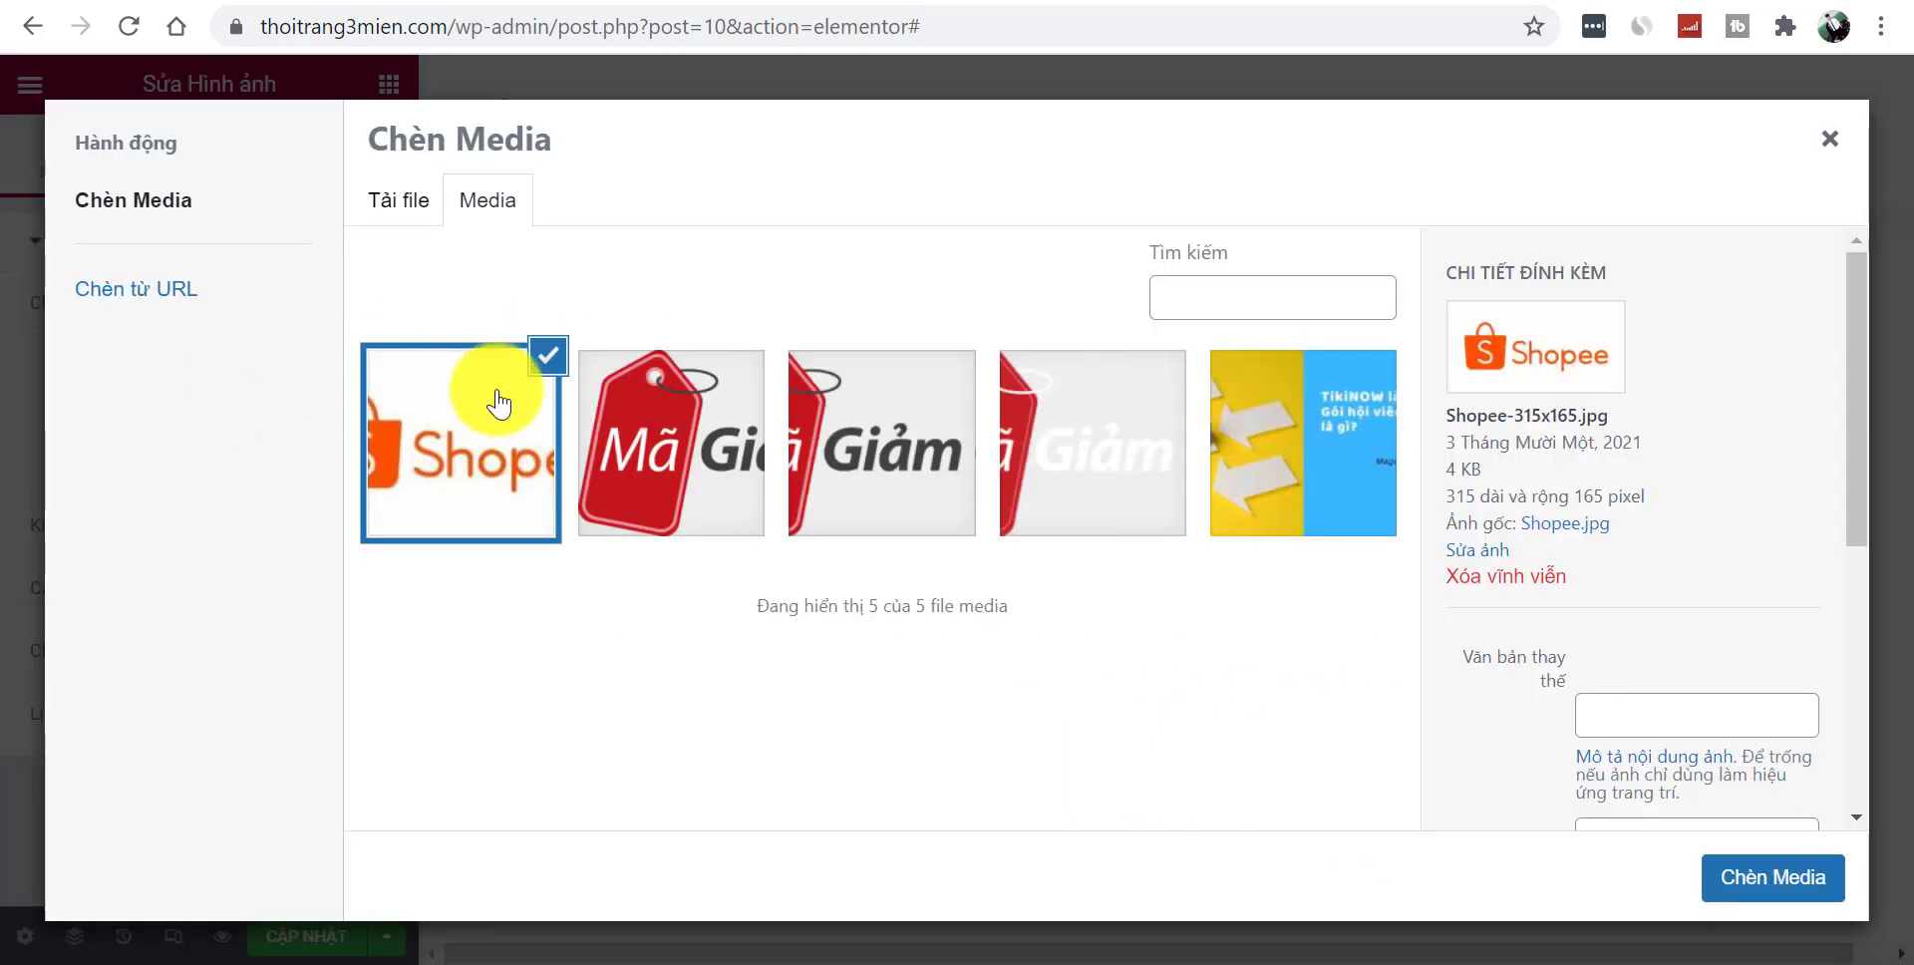
left_click(407, 218)
left_click(1060, 556)
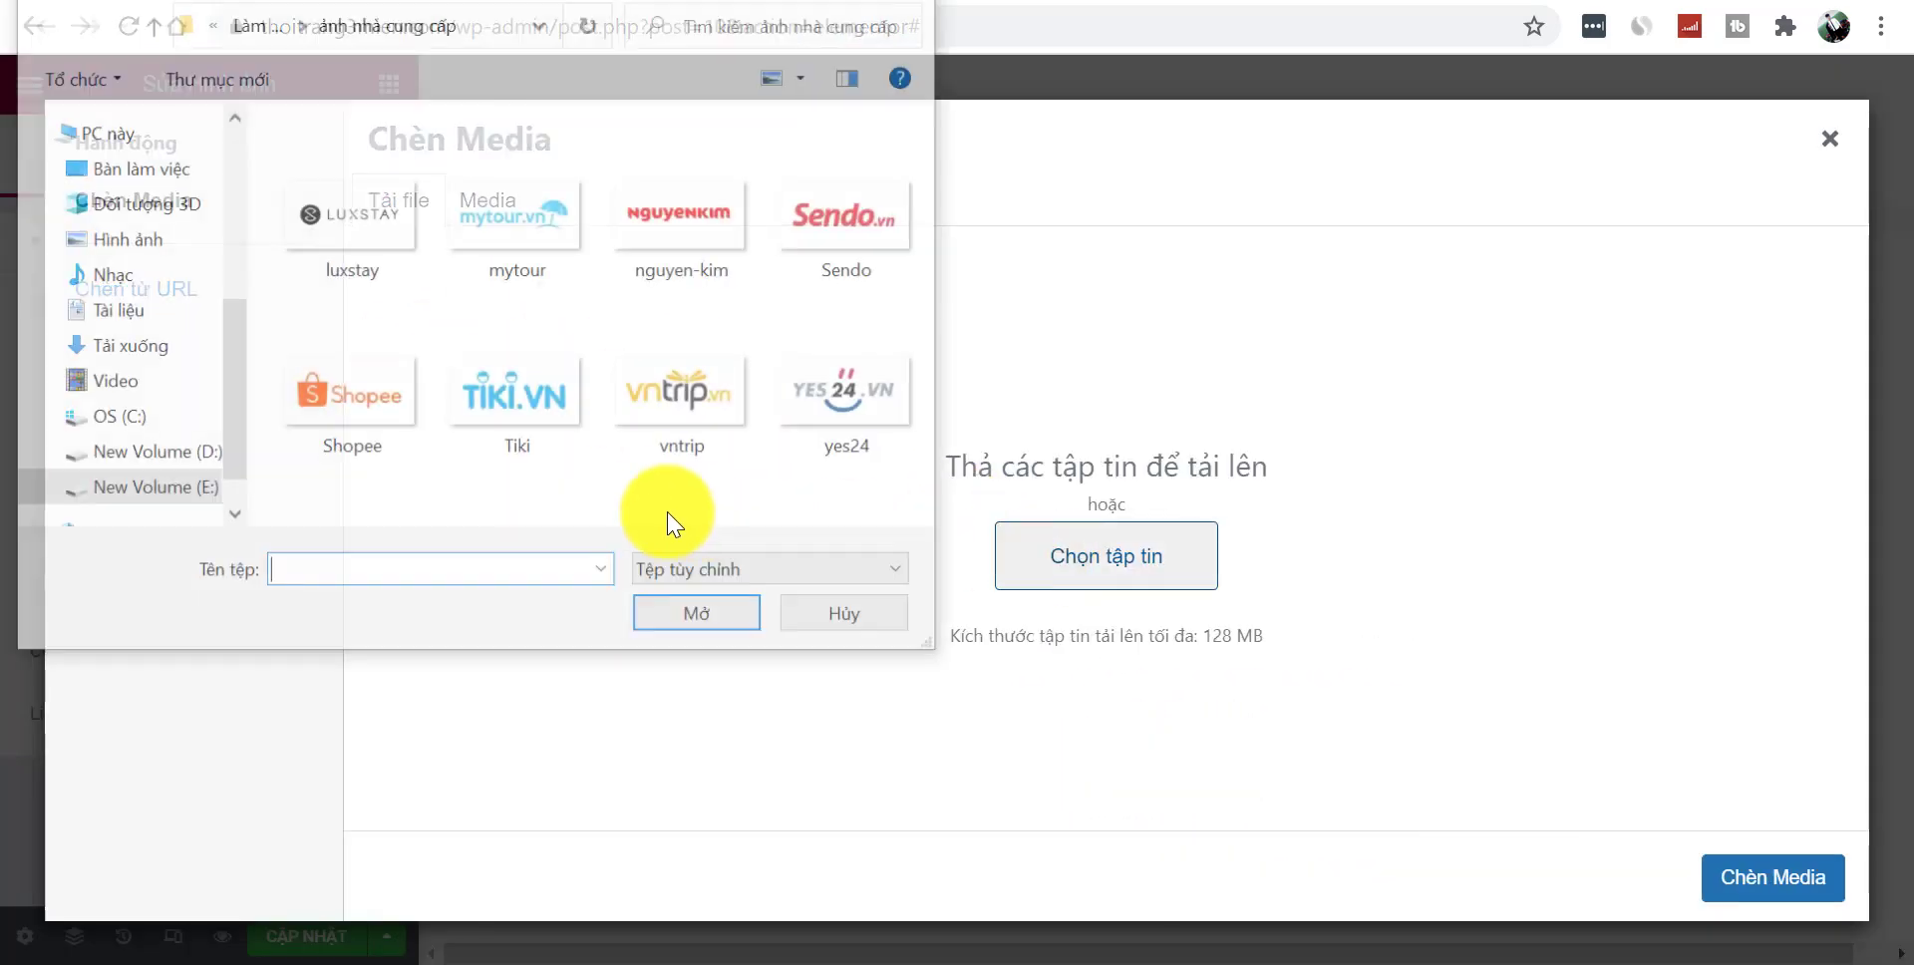
left_click(248, 22)
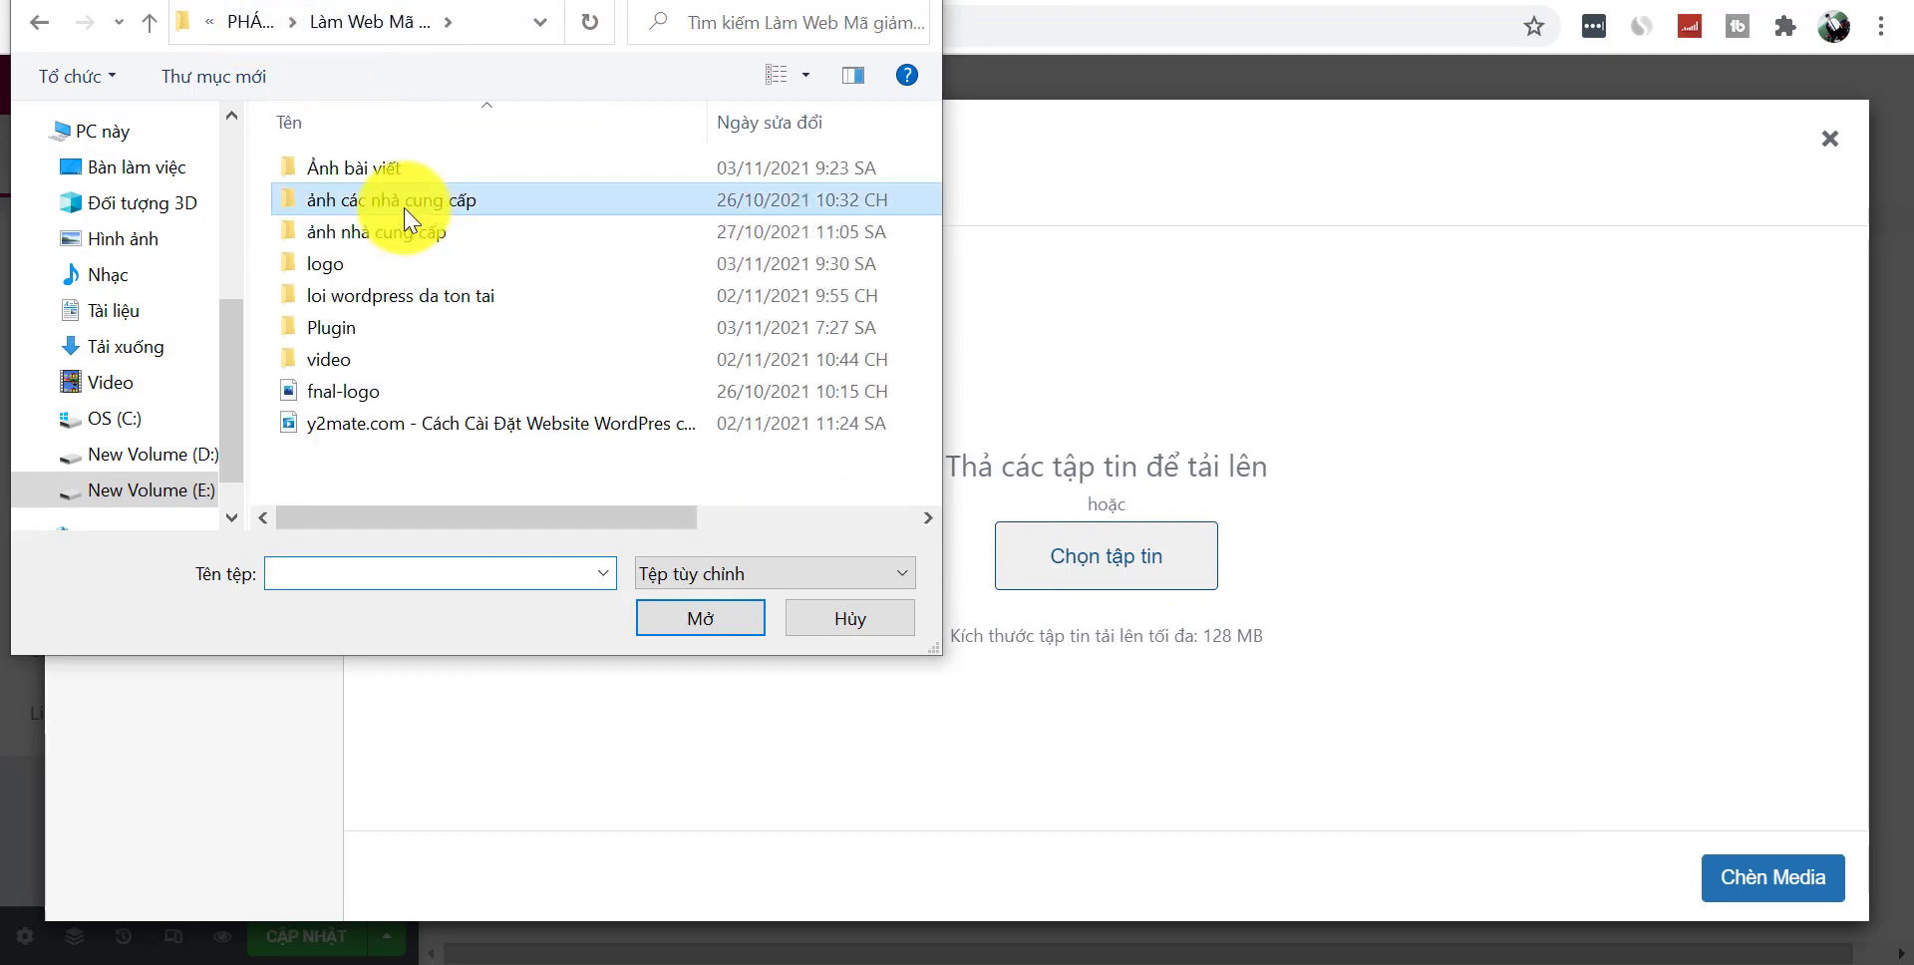
double_click(403, 198)
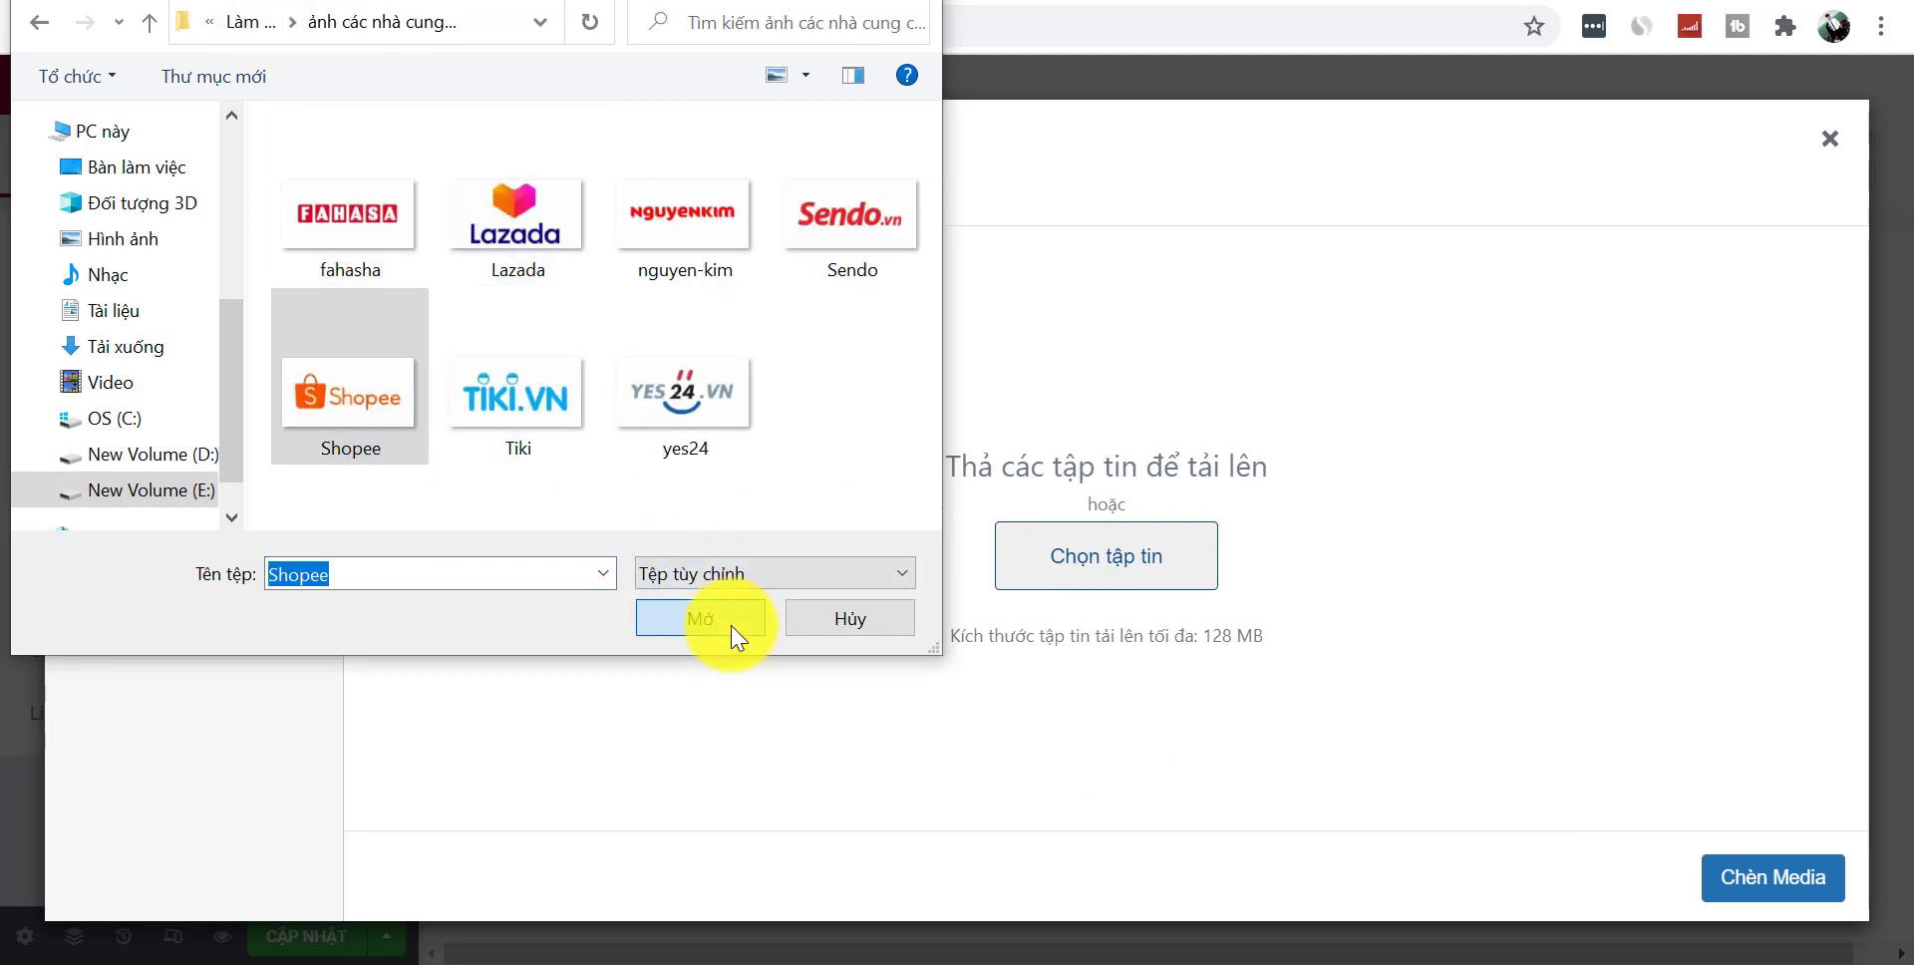
left_click(738, 636)
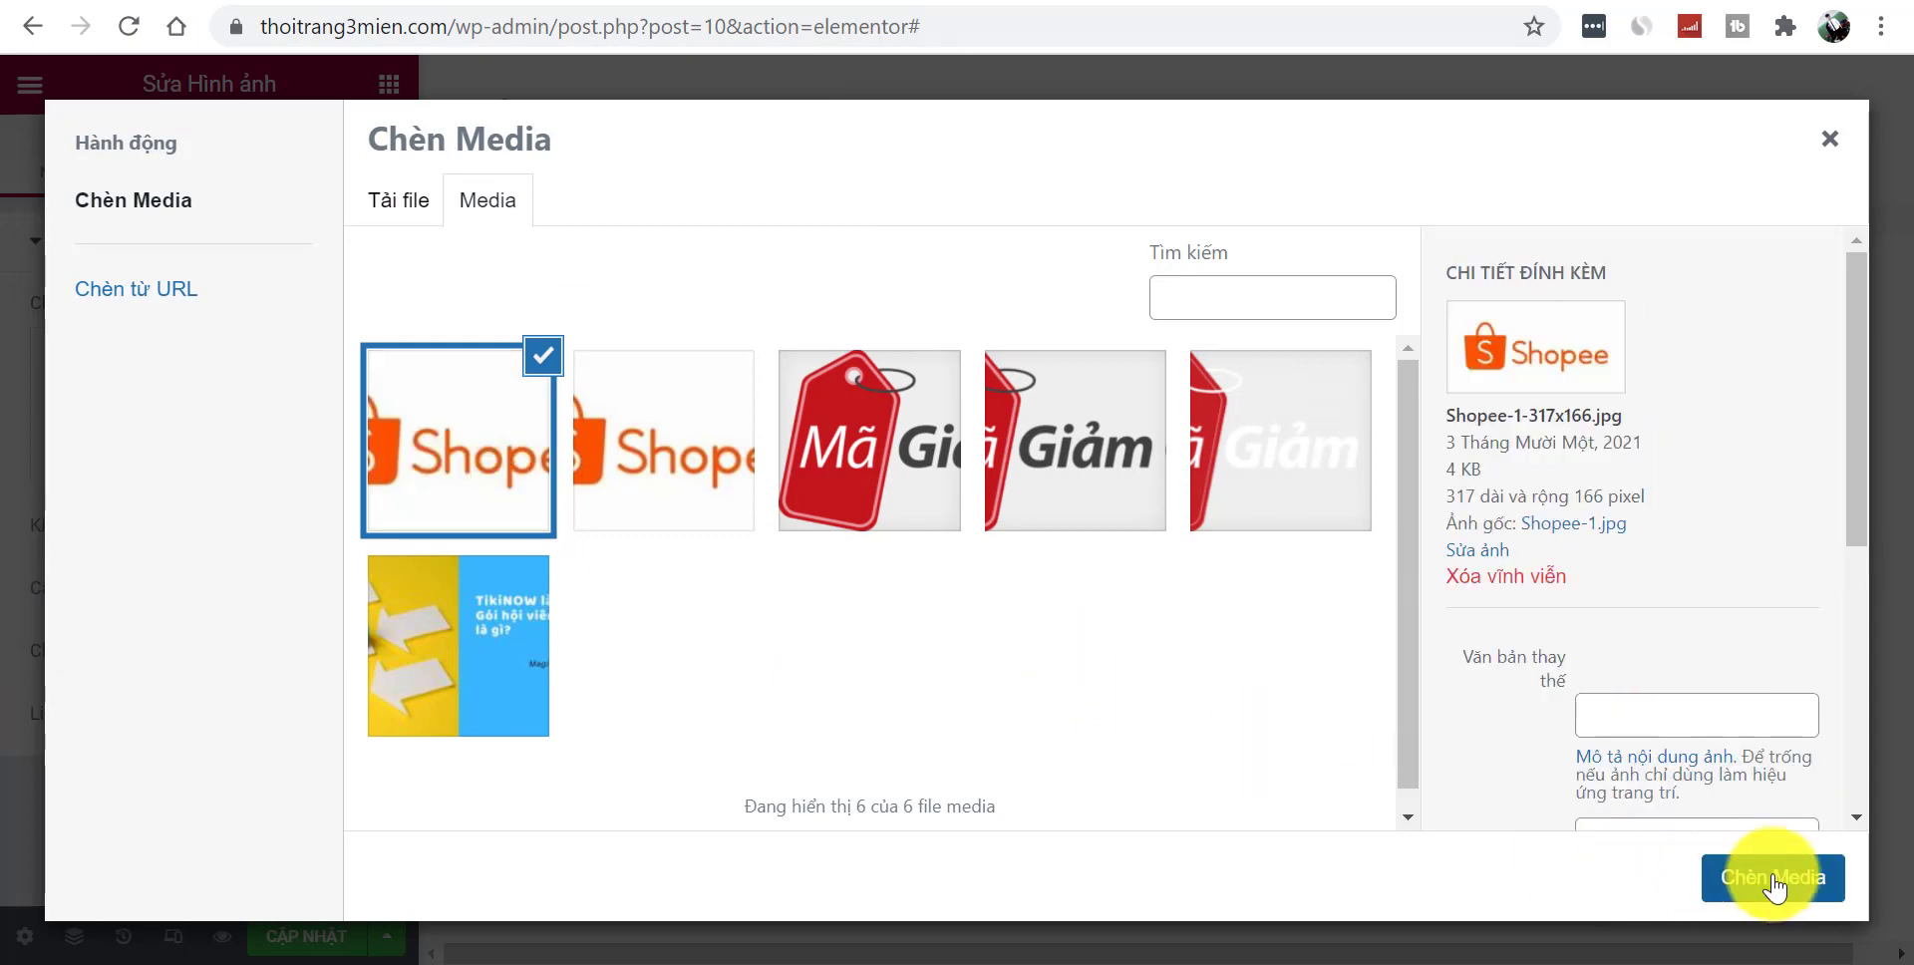
left_click(1771, 878)
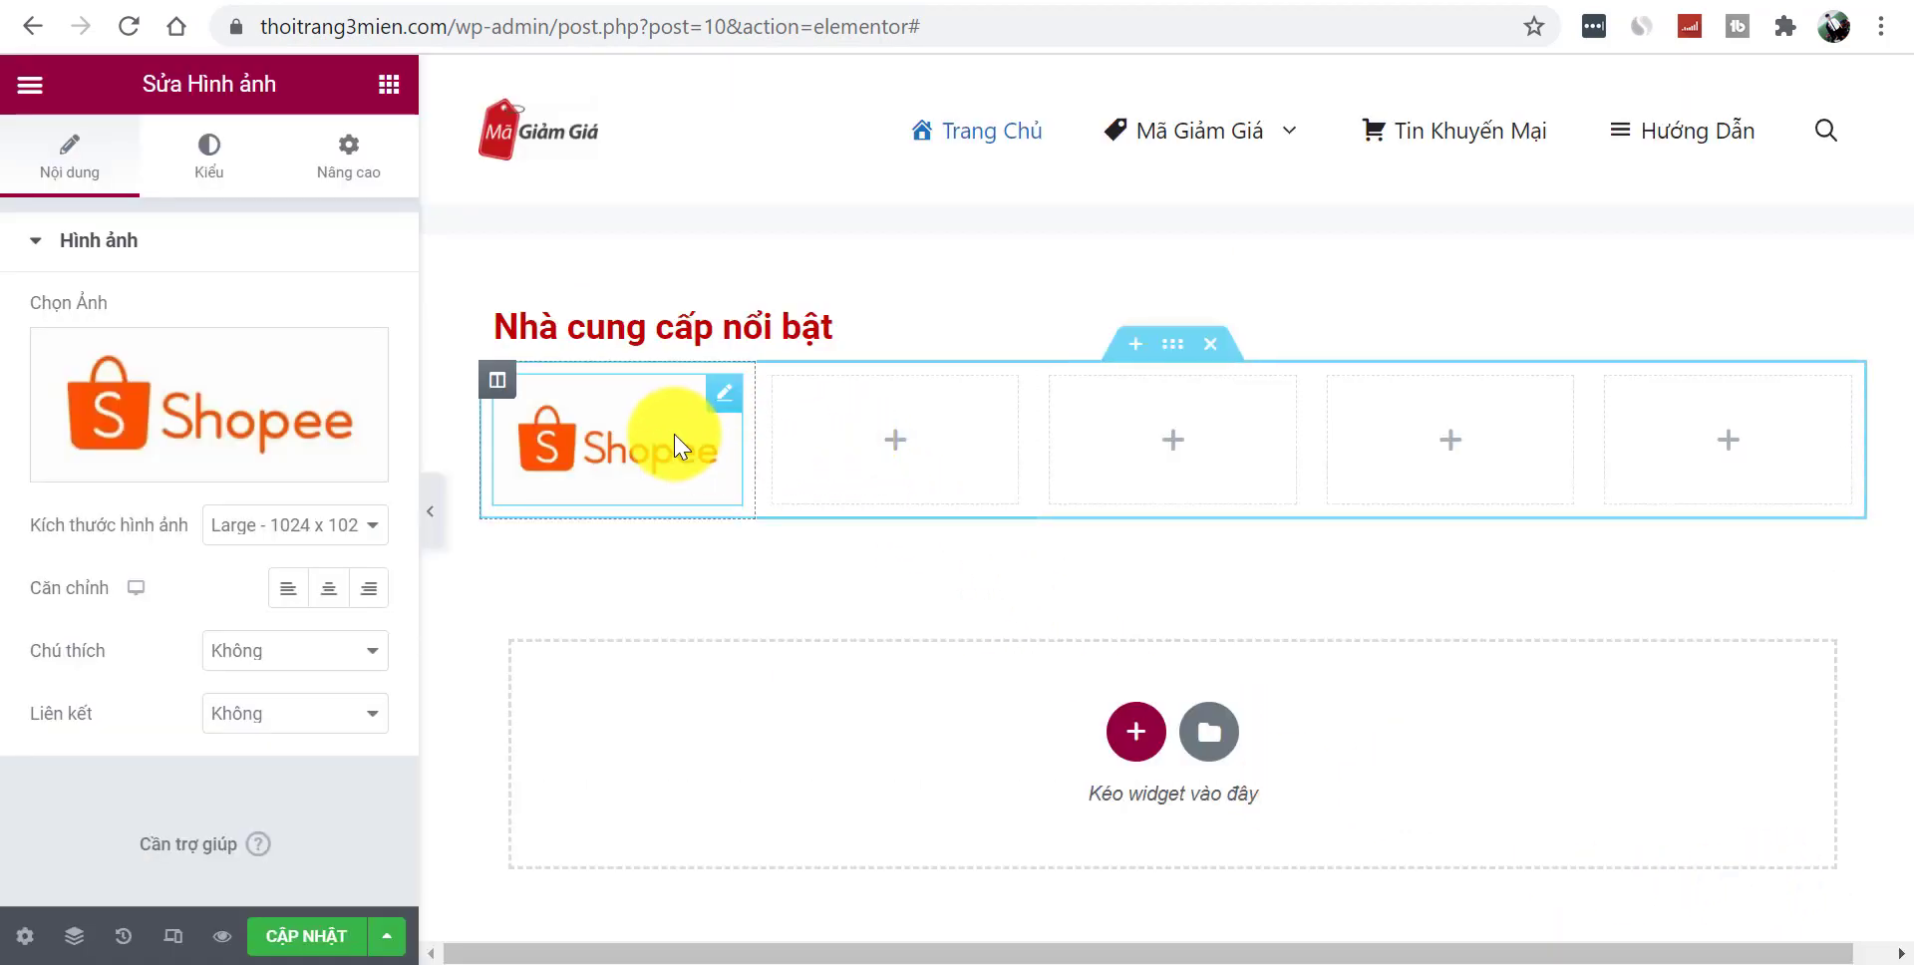
- Set the Shopee image's link type to Custom URL
left_click(437, 511)
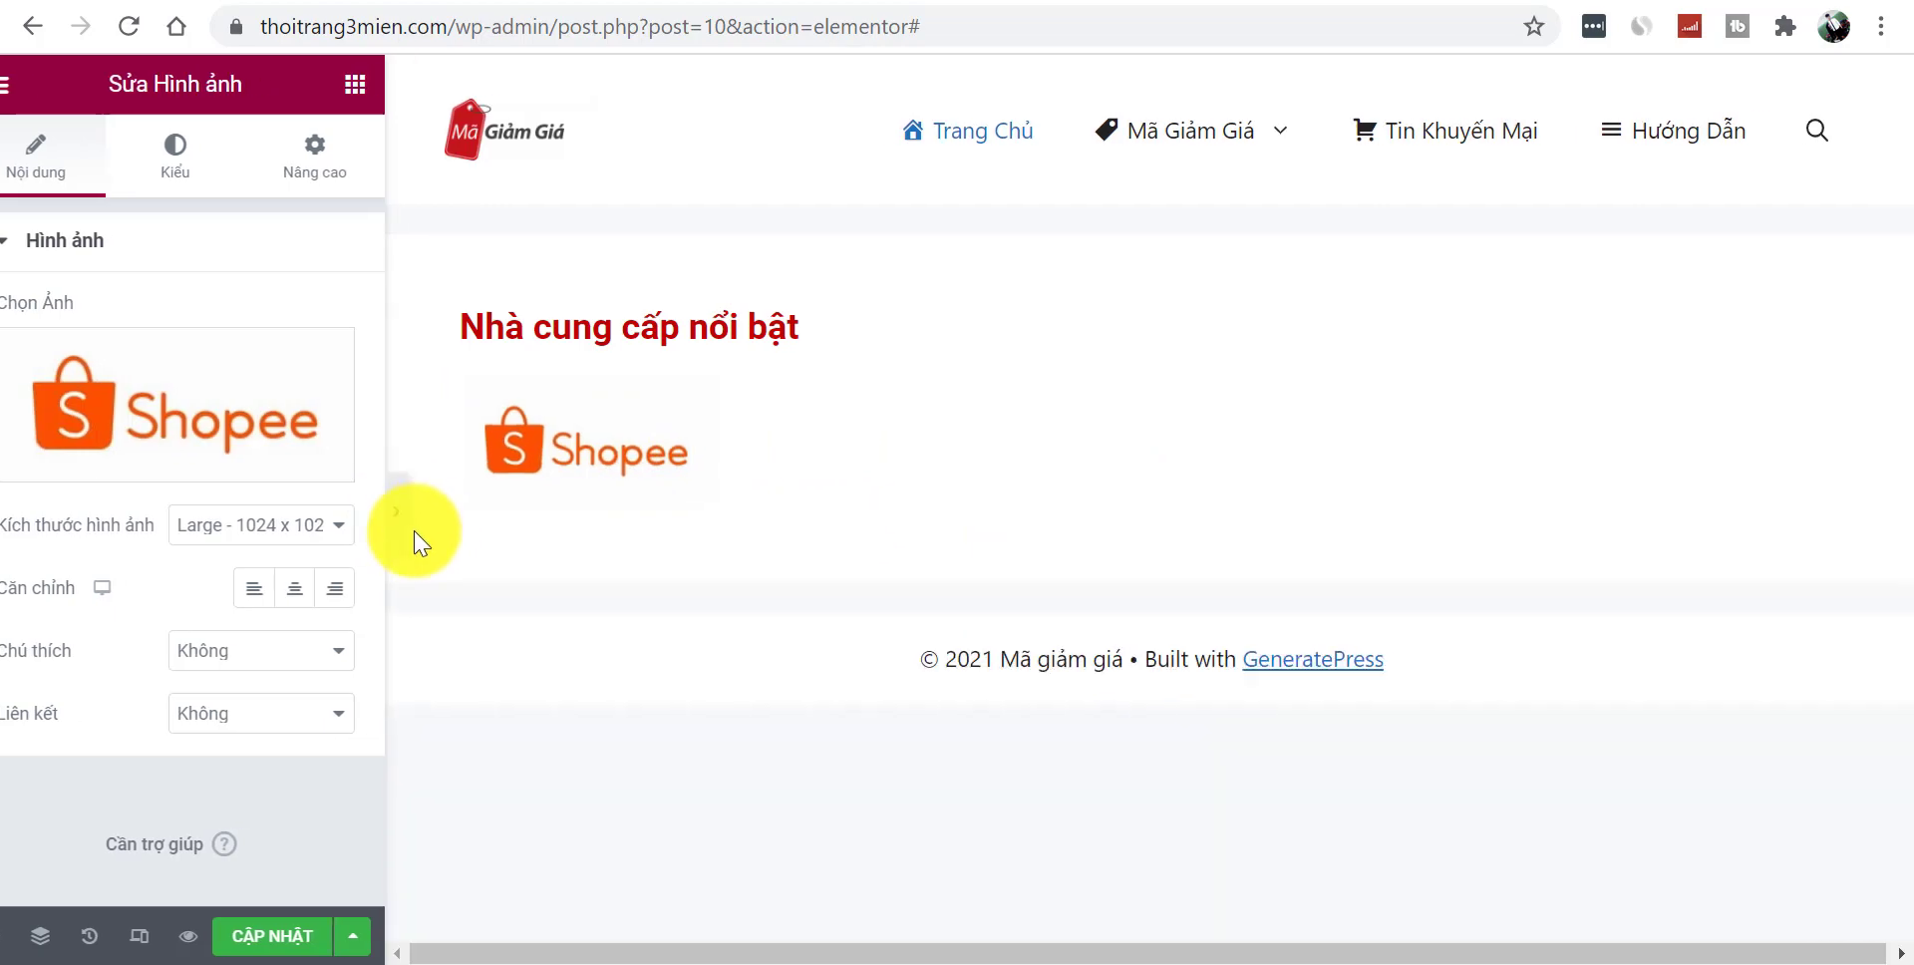
left_click(18, 520)
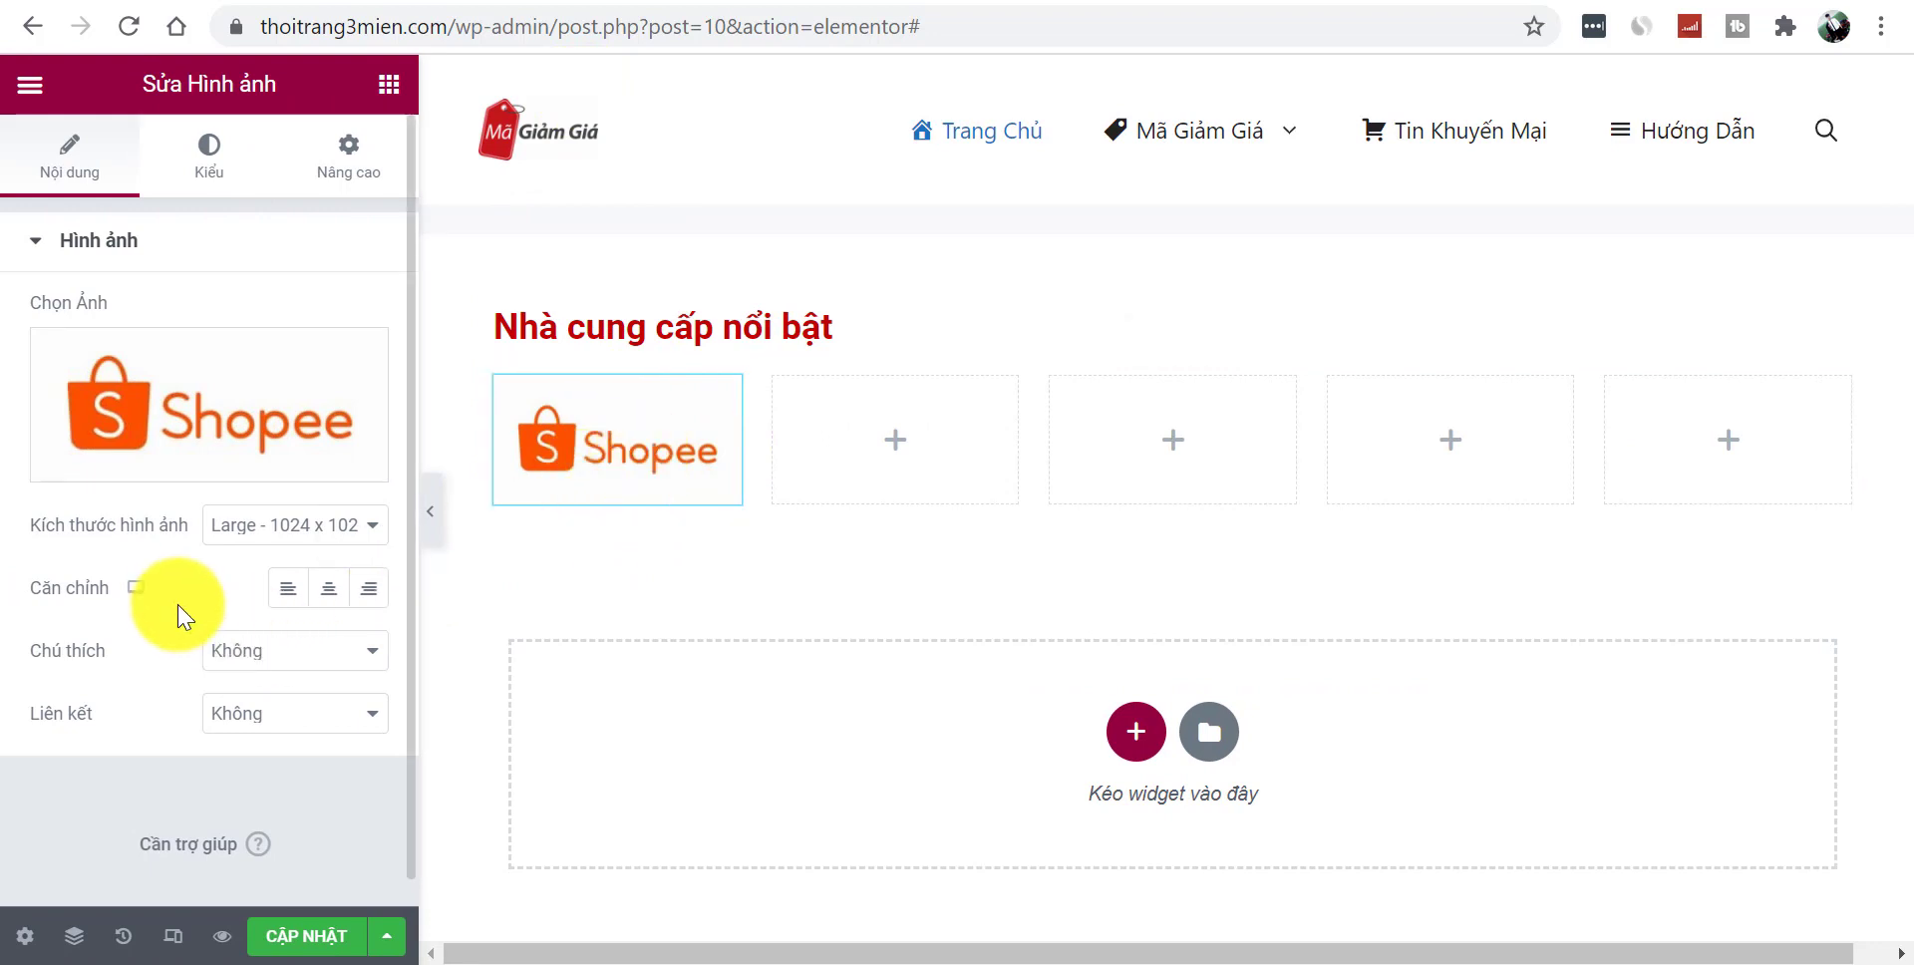
left_click(233, 723)
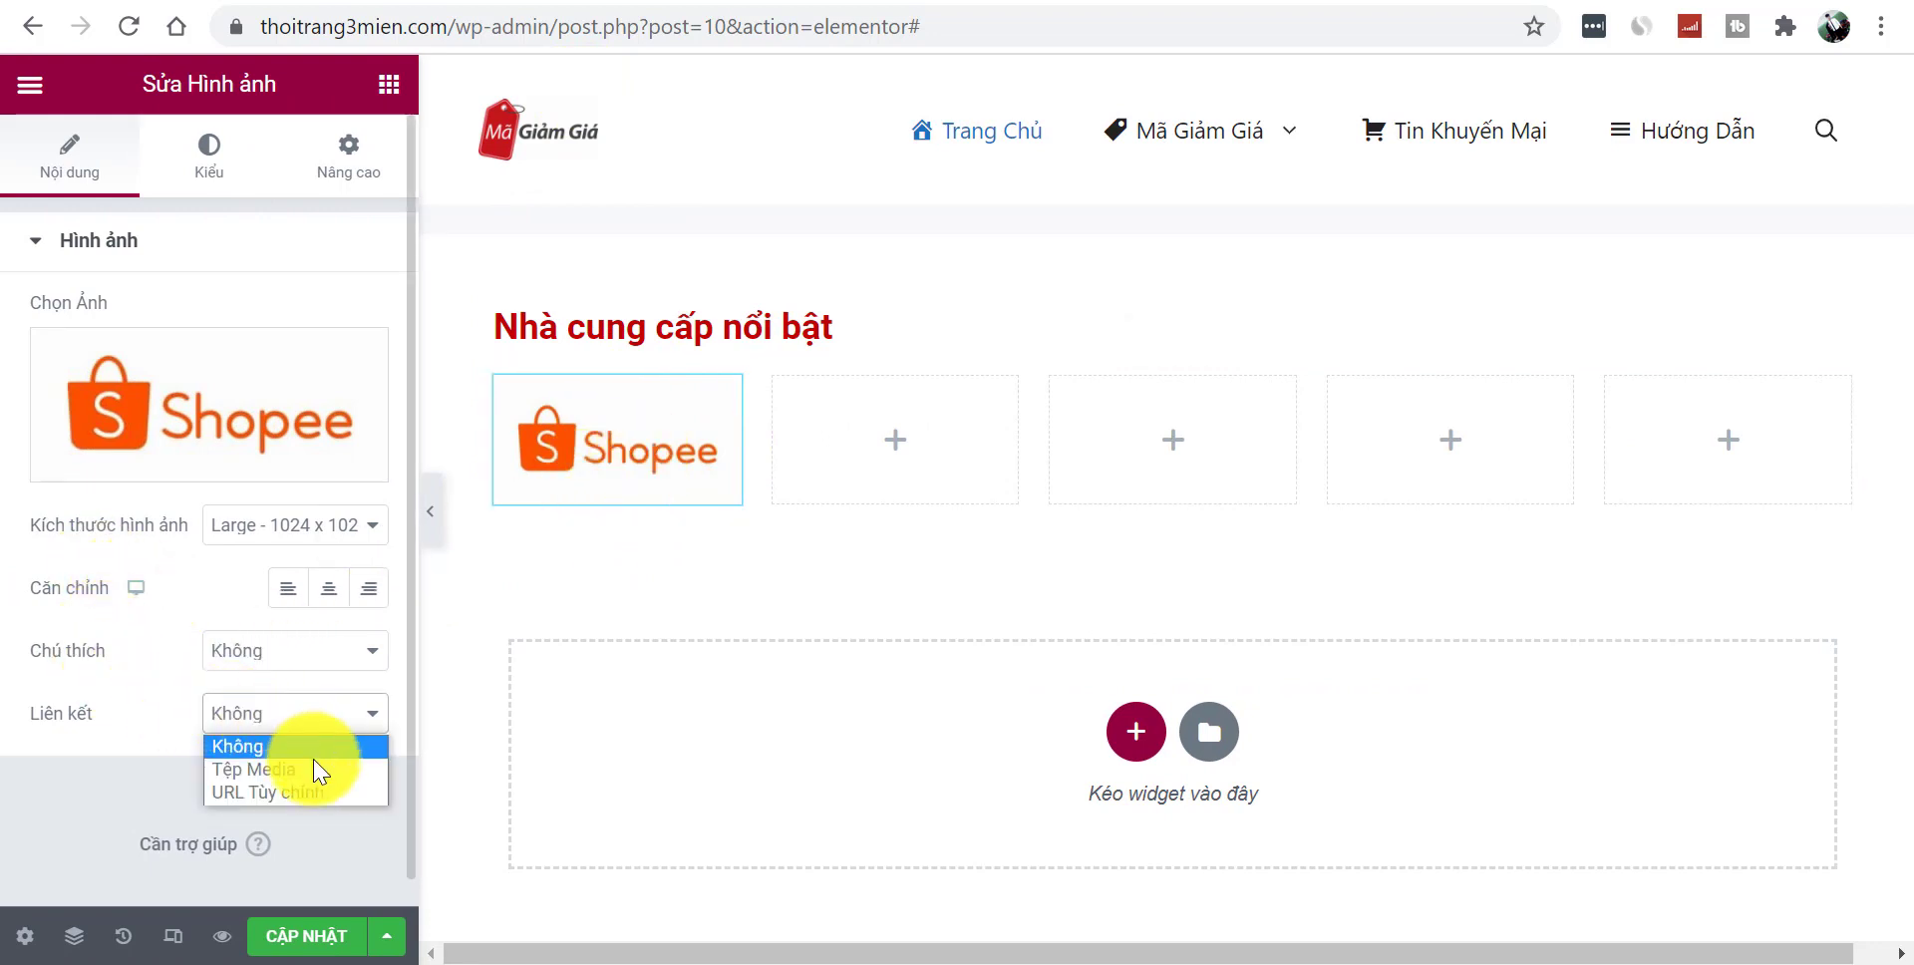
left_click(285, 788)
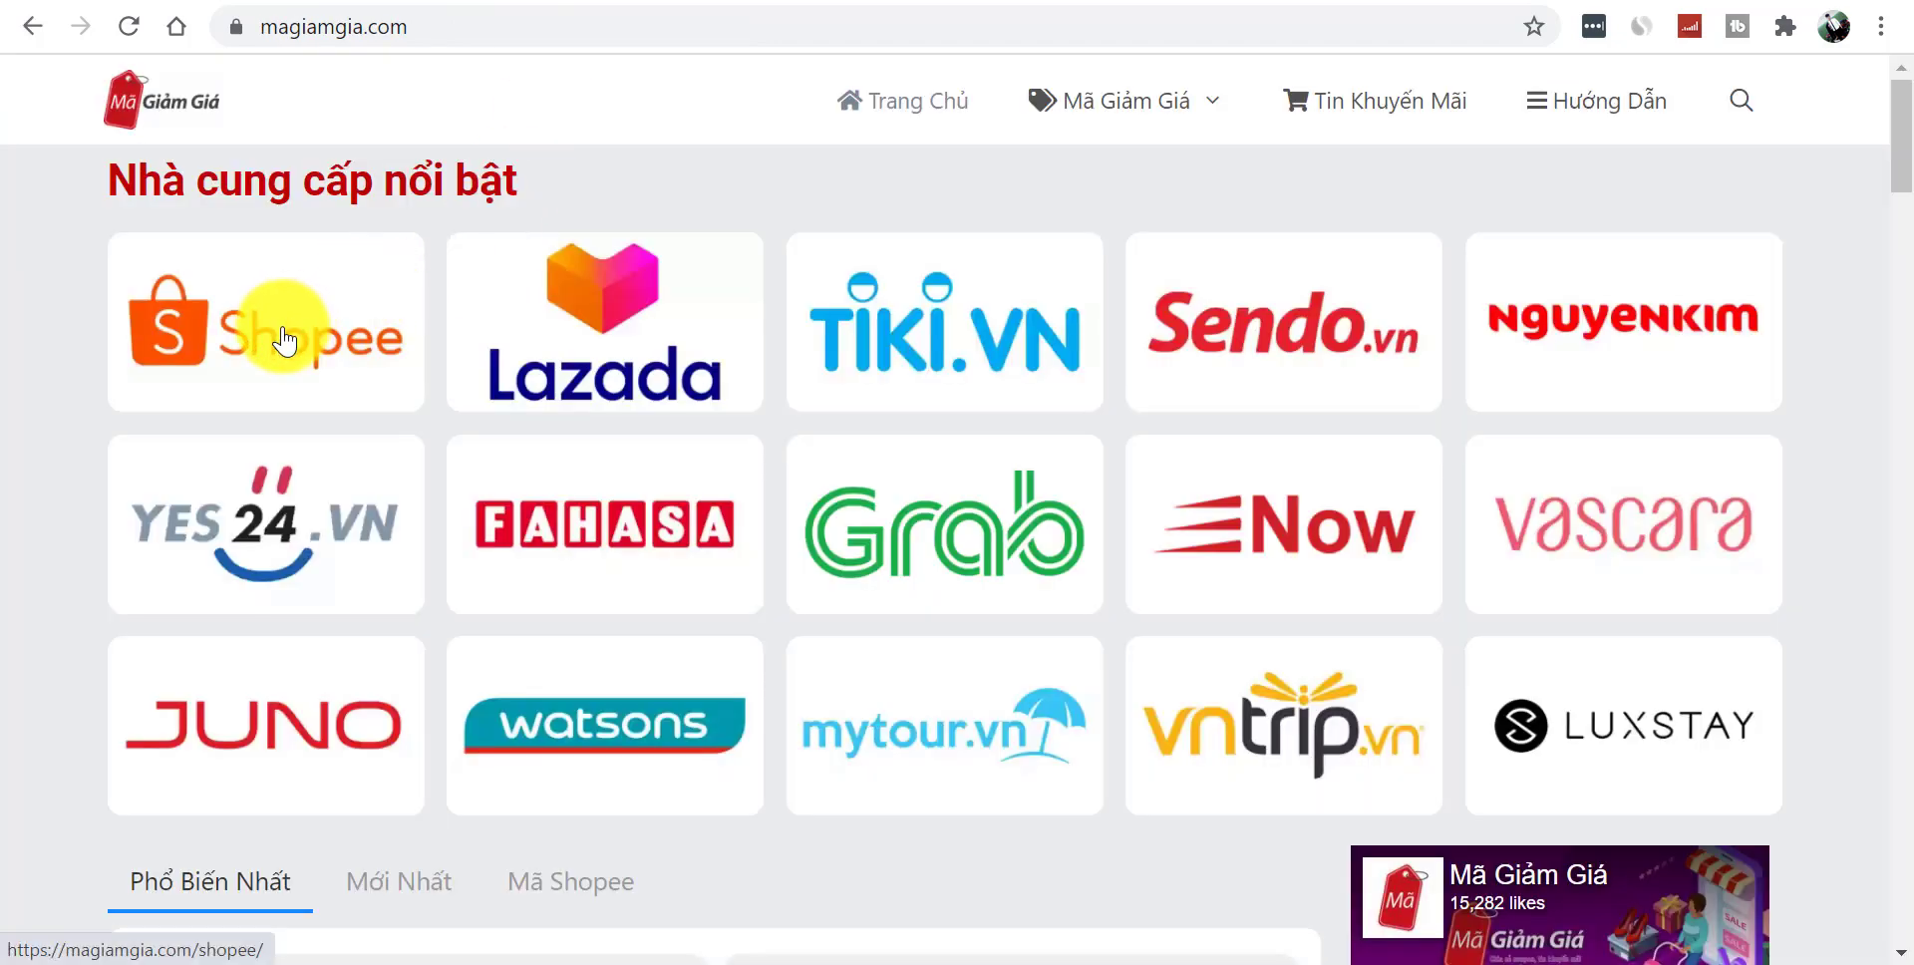
- Find the site's Mã Giảm Giá Shopee page and copy its ma-giam-gia-shopee address
left_click(284, 341)
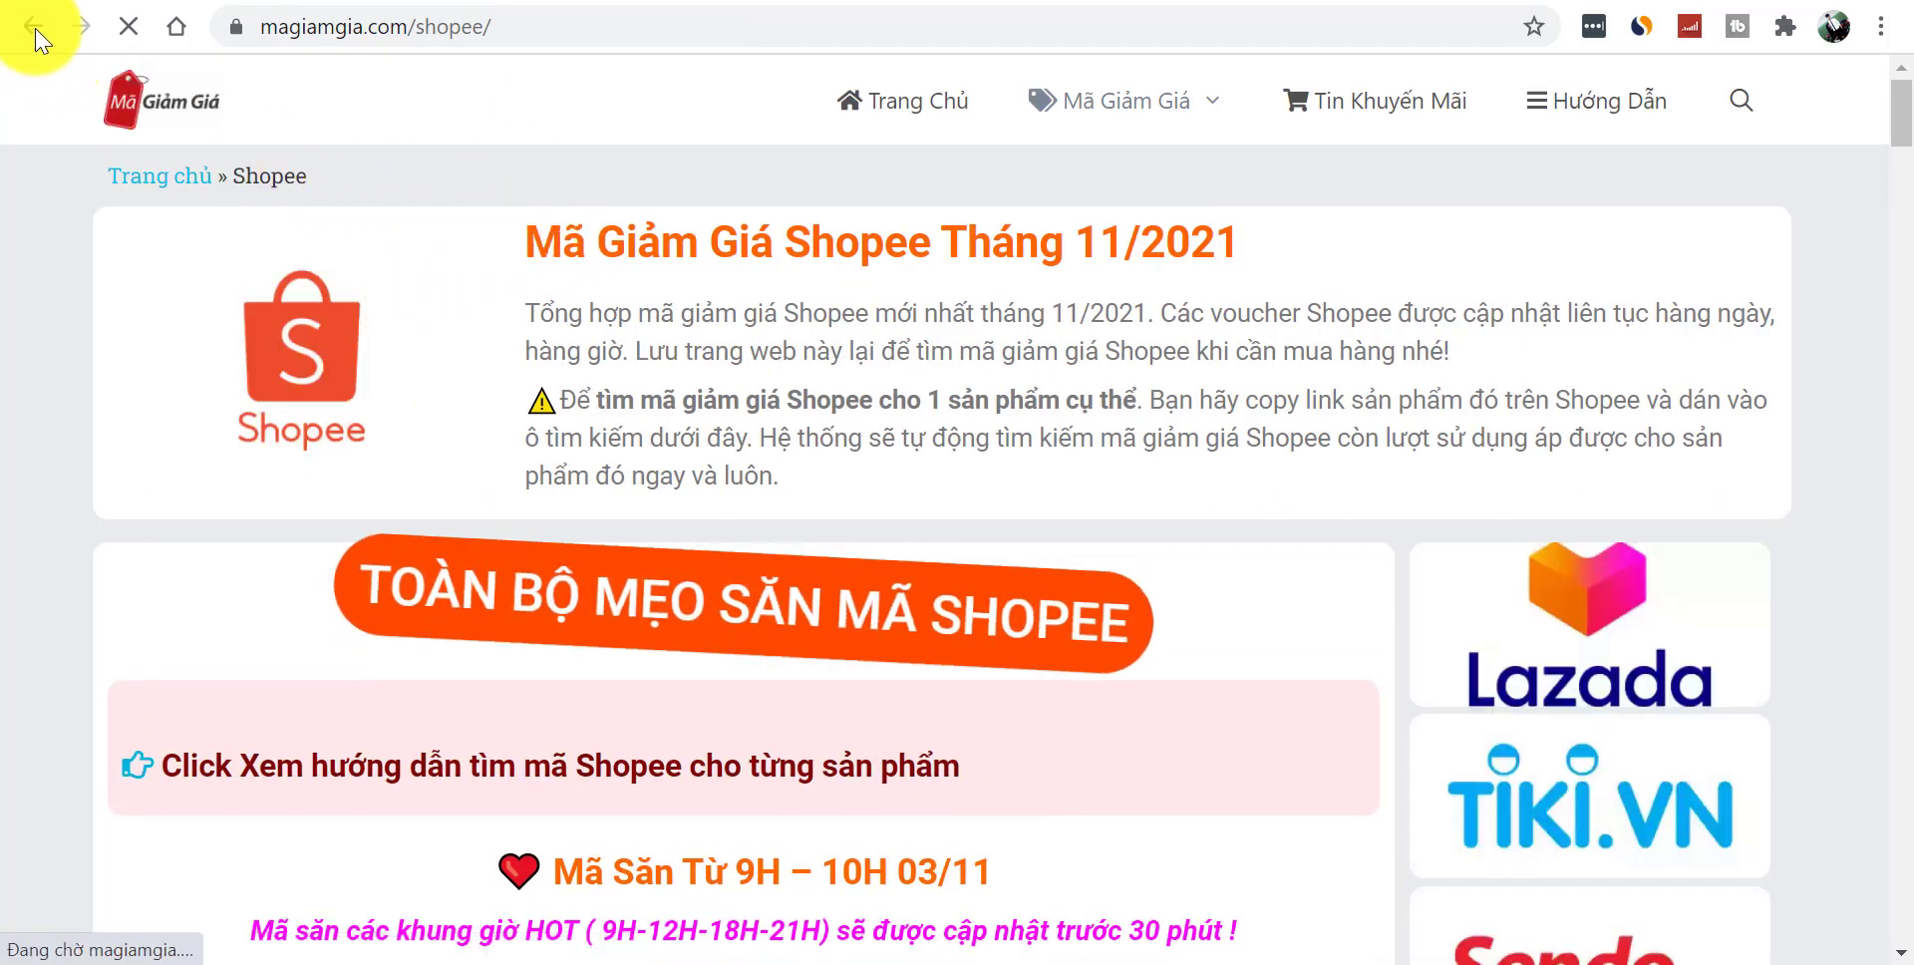
left_click(34, 28)
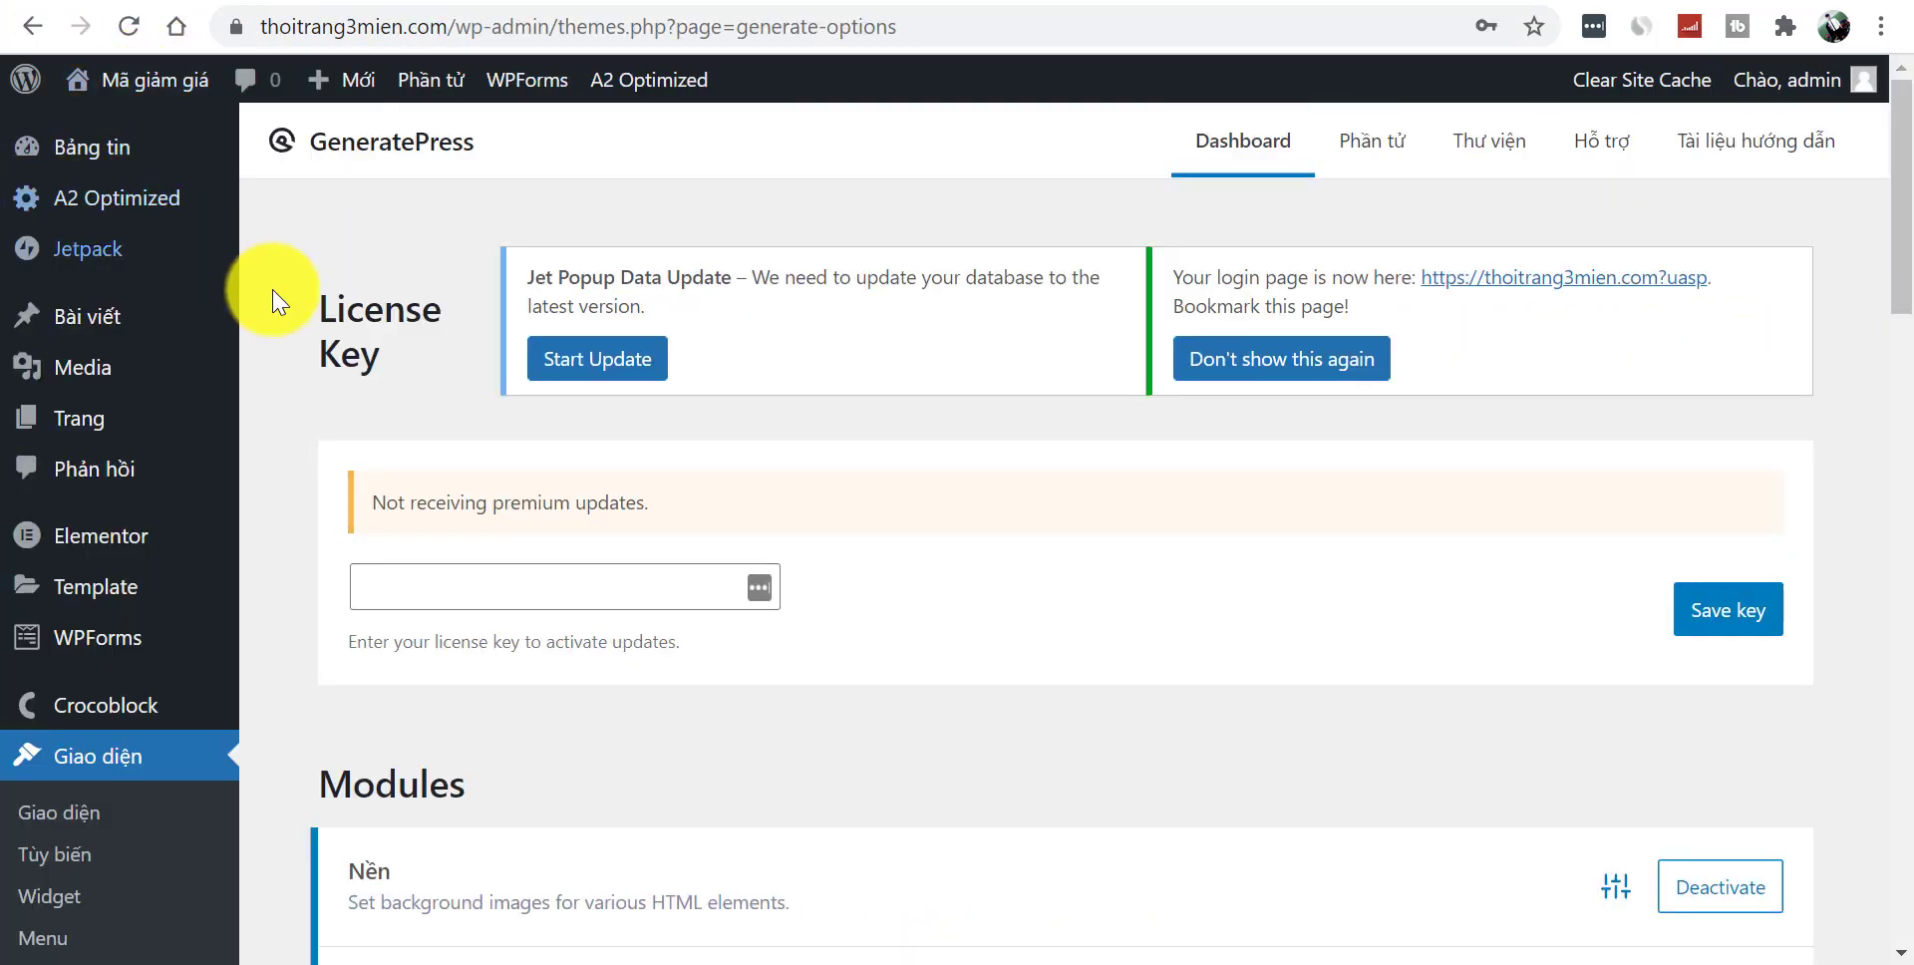
mouse_move(166, 344)
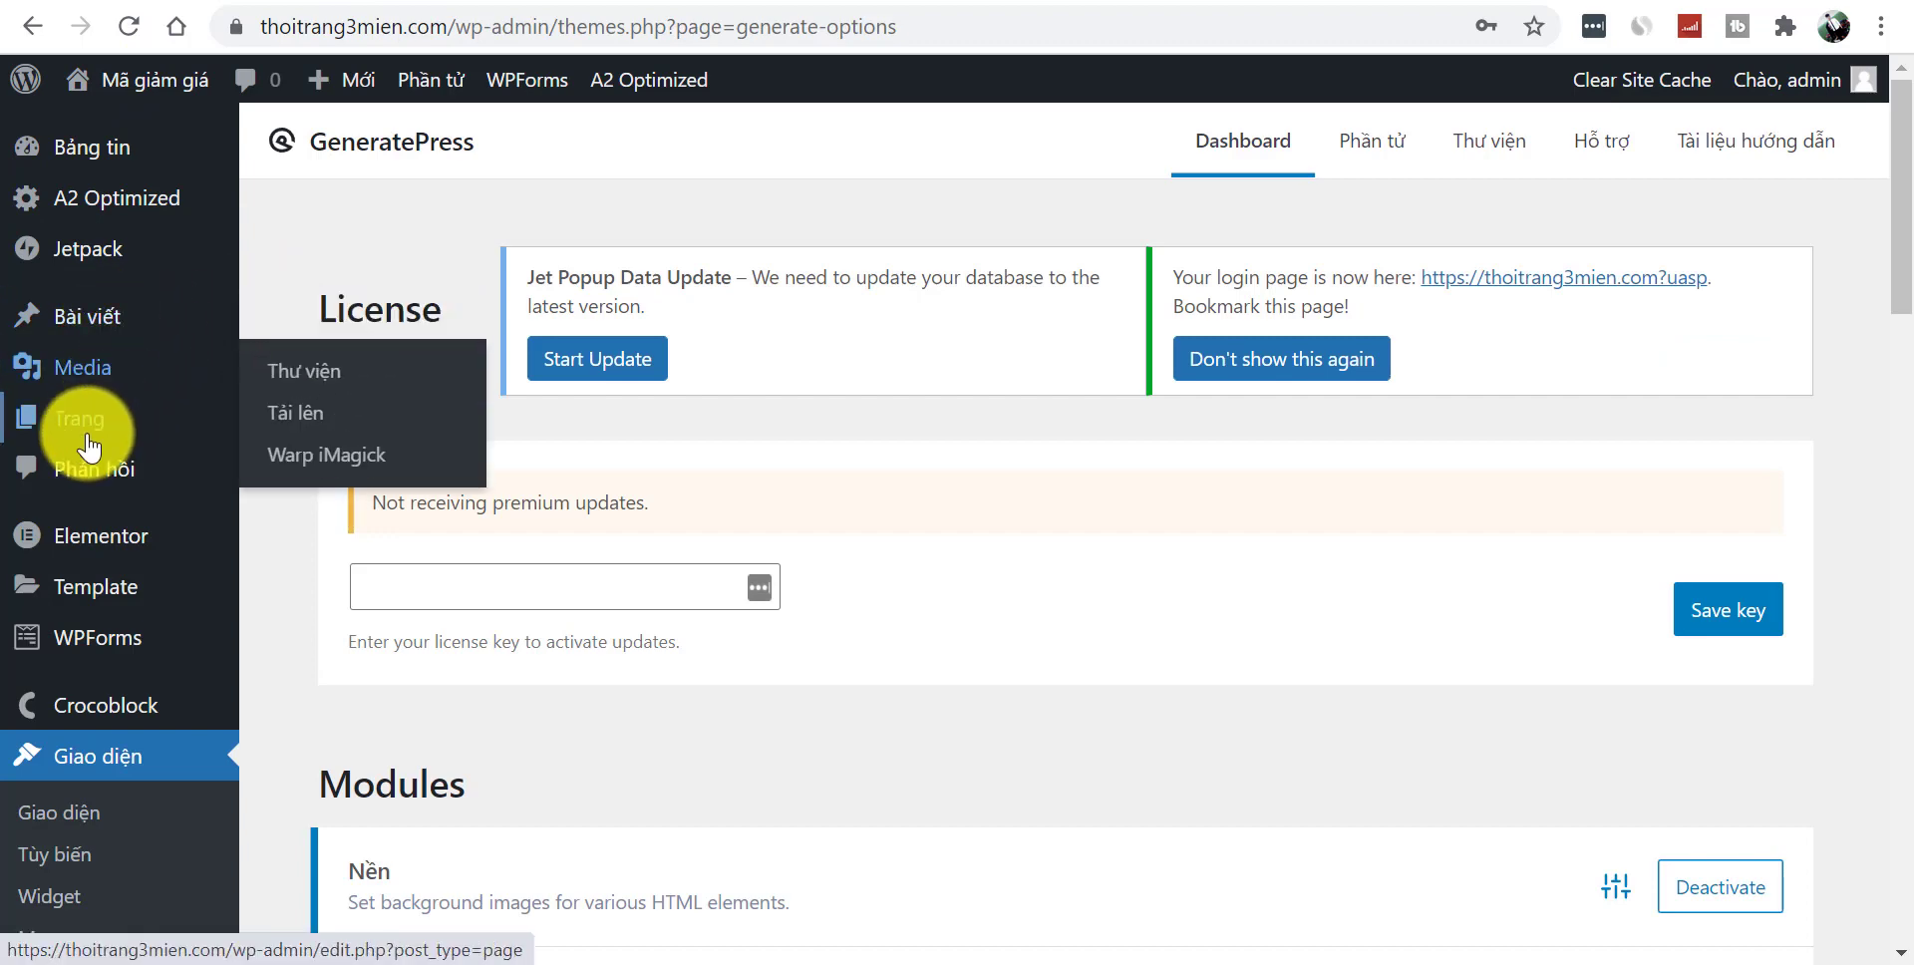
mouse_move(202, 435)
left_click(339, 437)
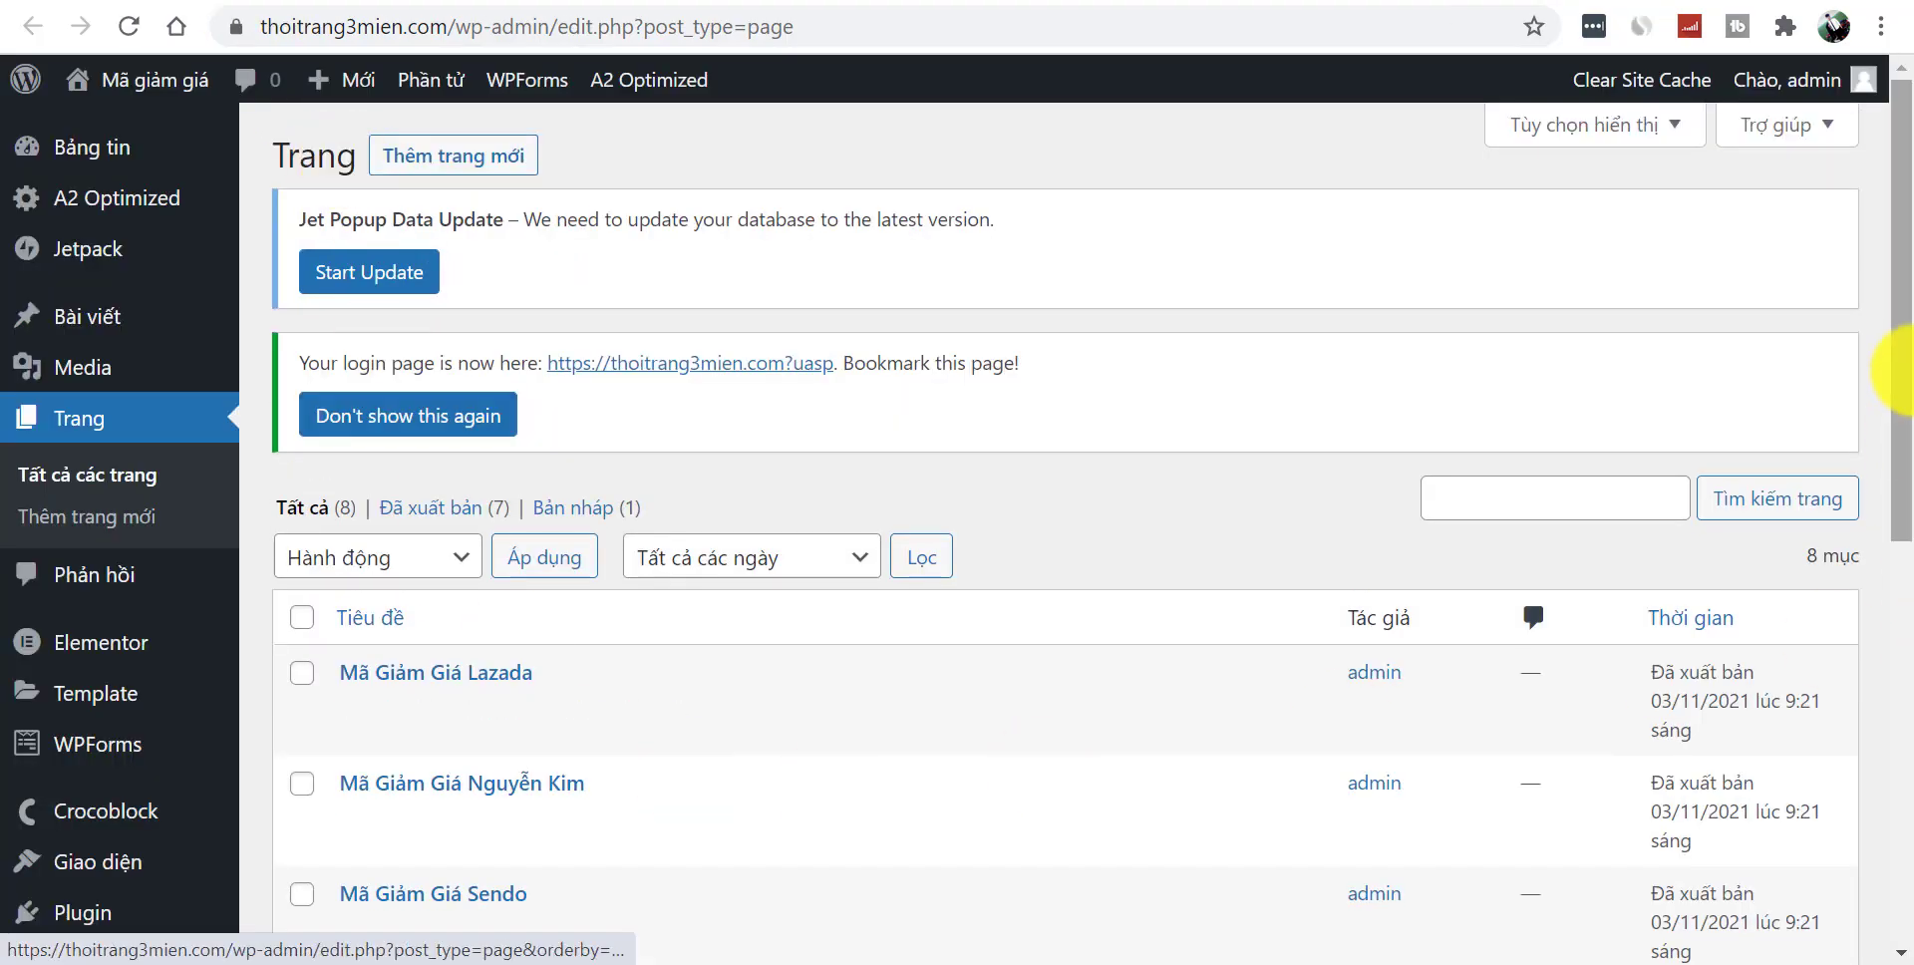
left_click_drag(1902, 369, 1895, 632)
left_click(666, 539)
left_click(431, 28)
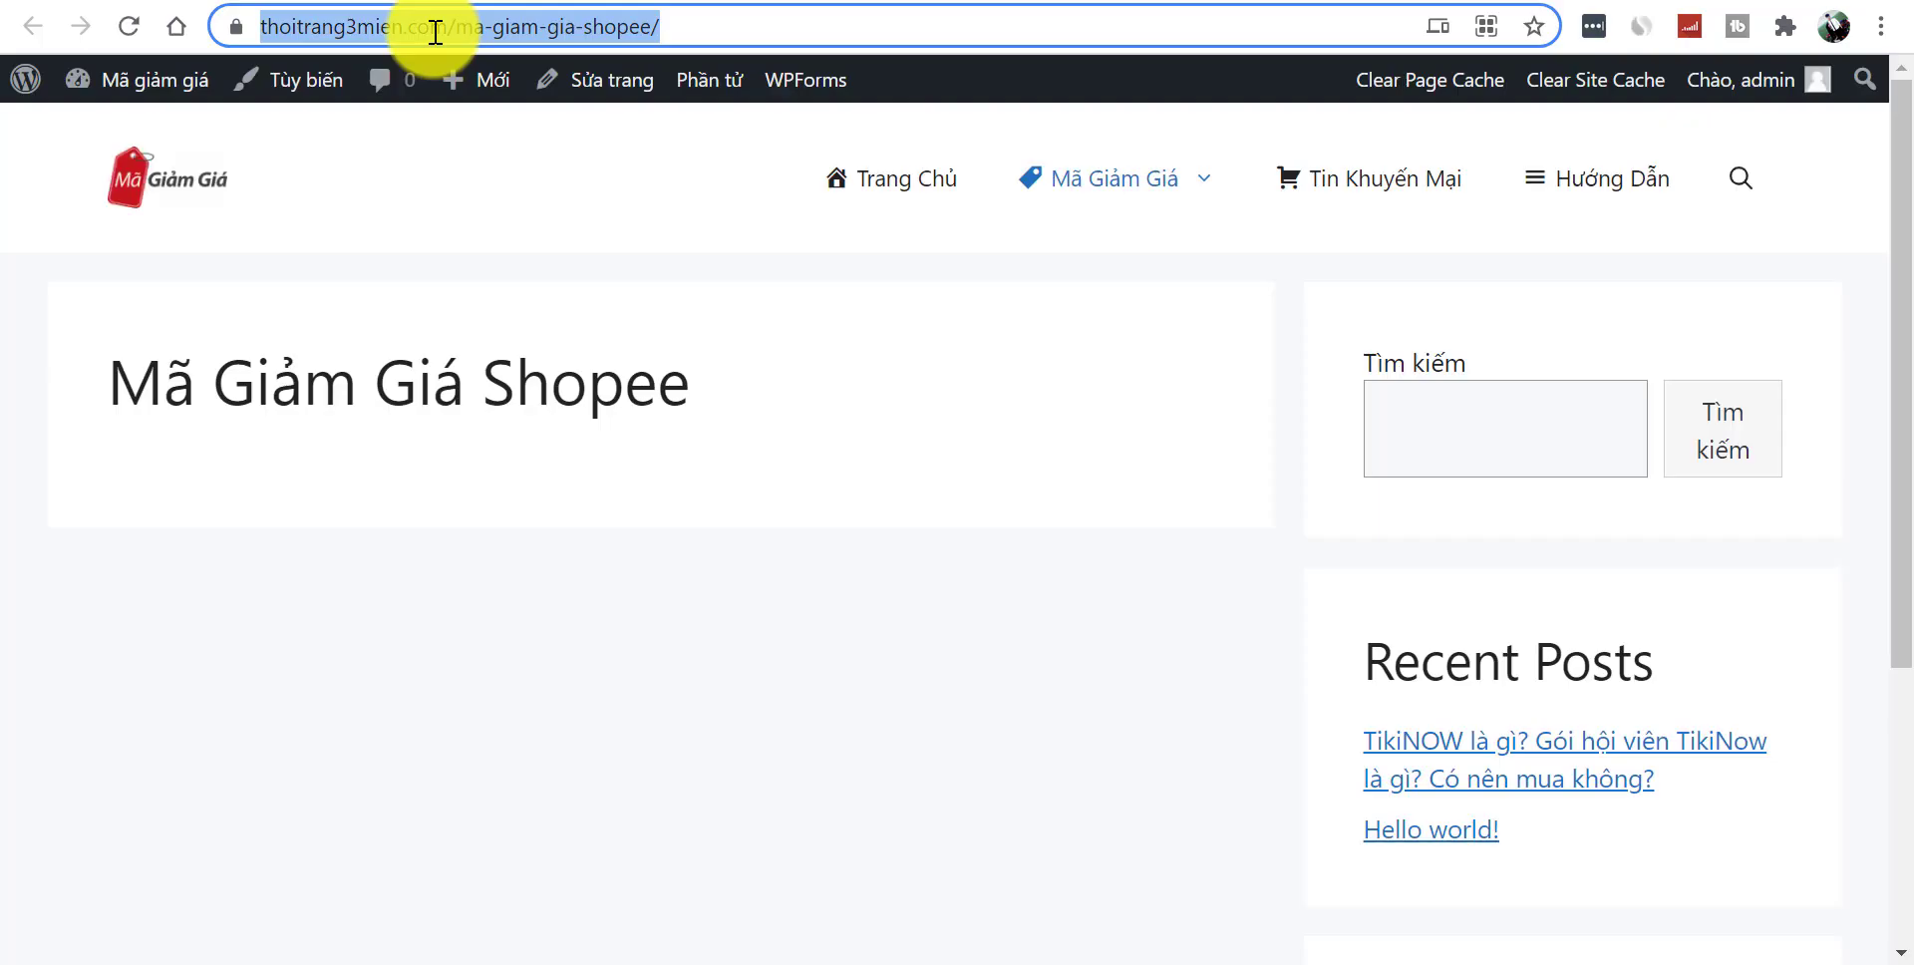
left_click(141, 633)
left_click(355, 26)
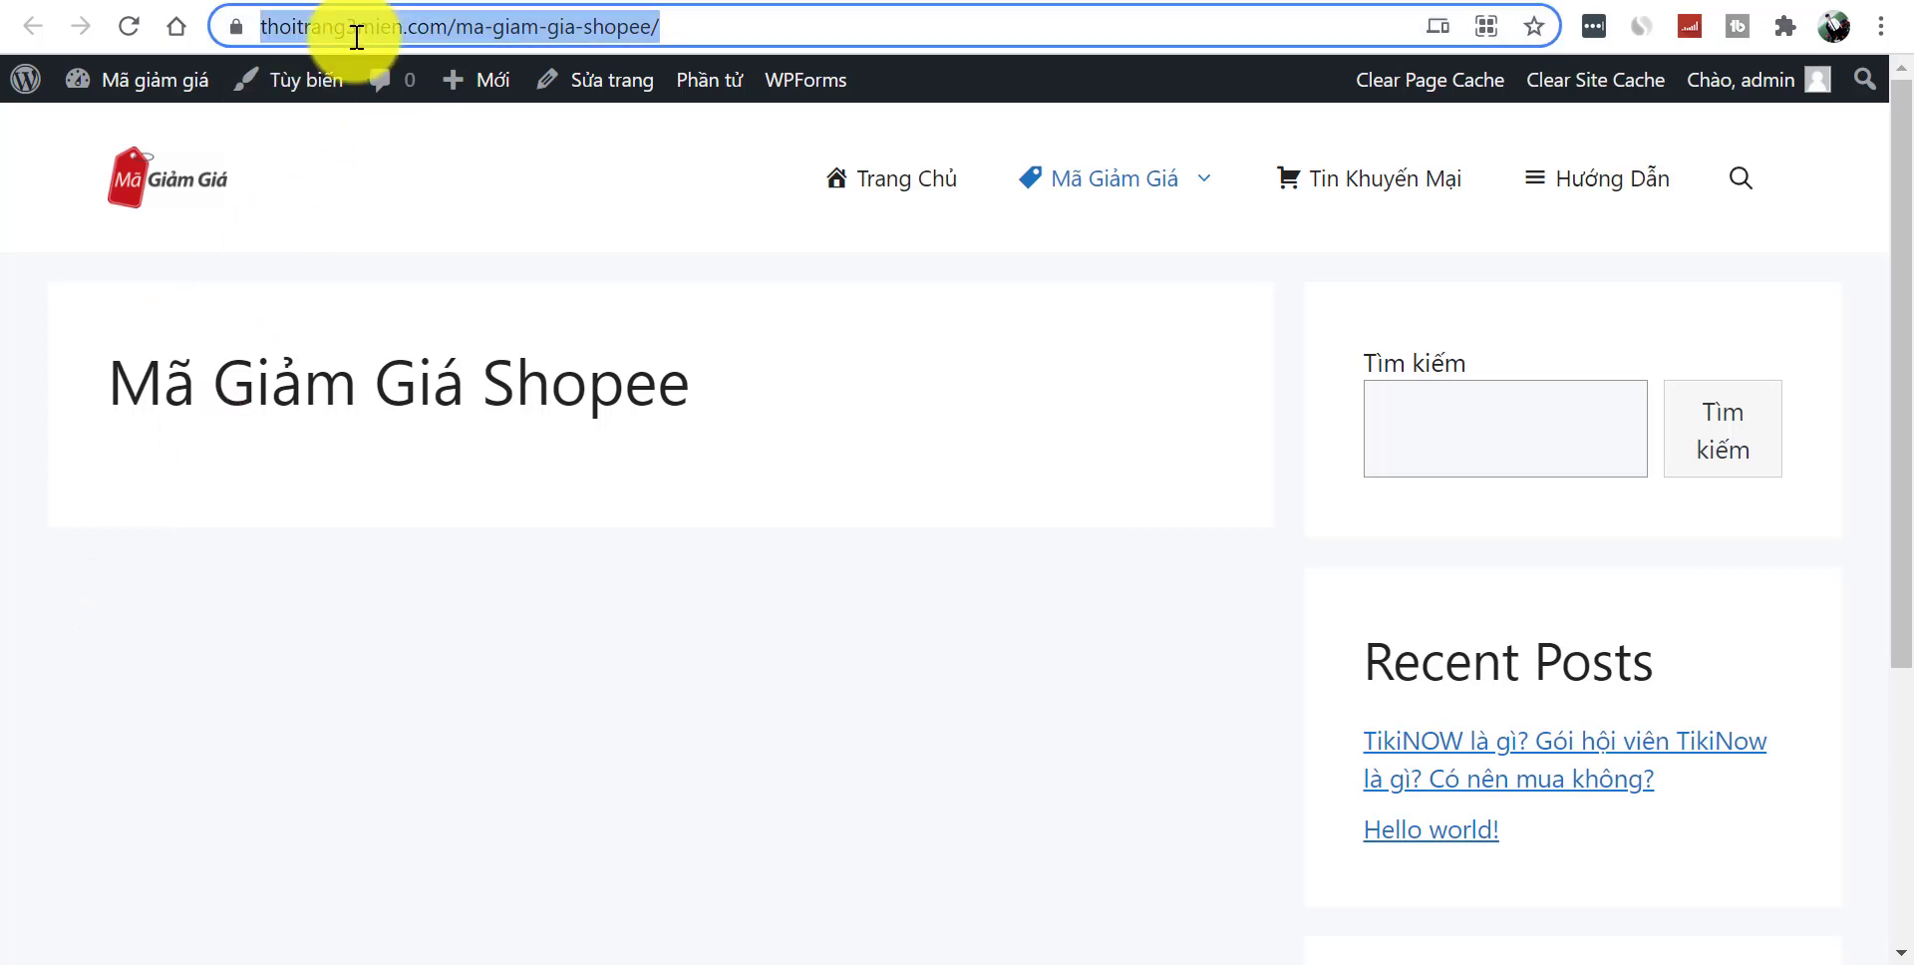
scroll(957, 499, "down", 4)
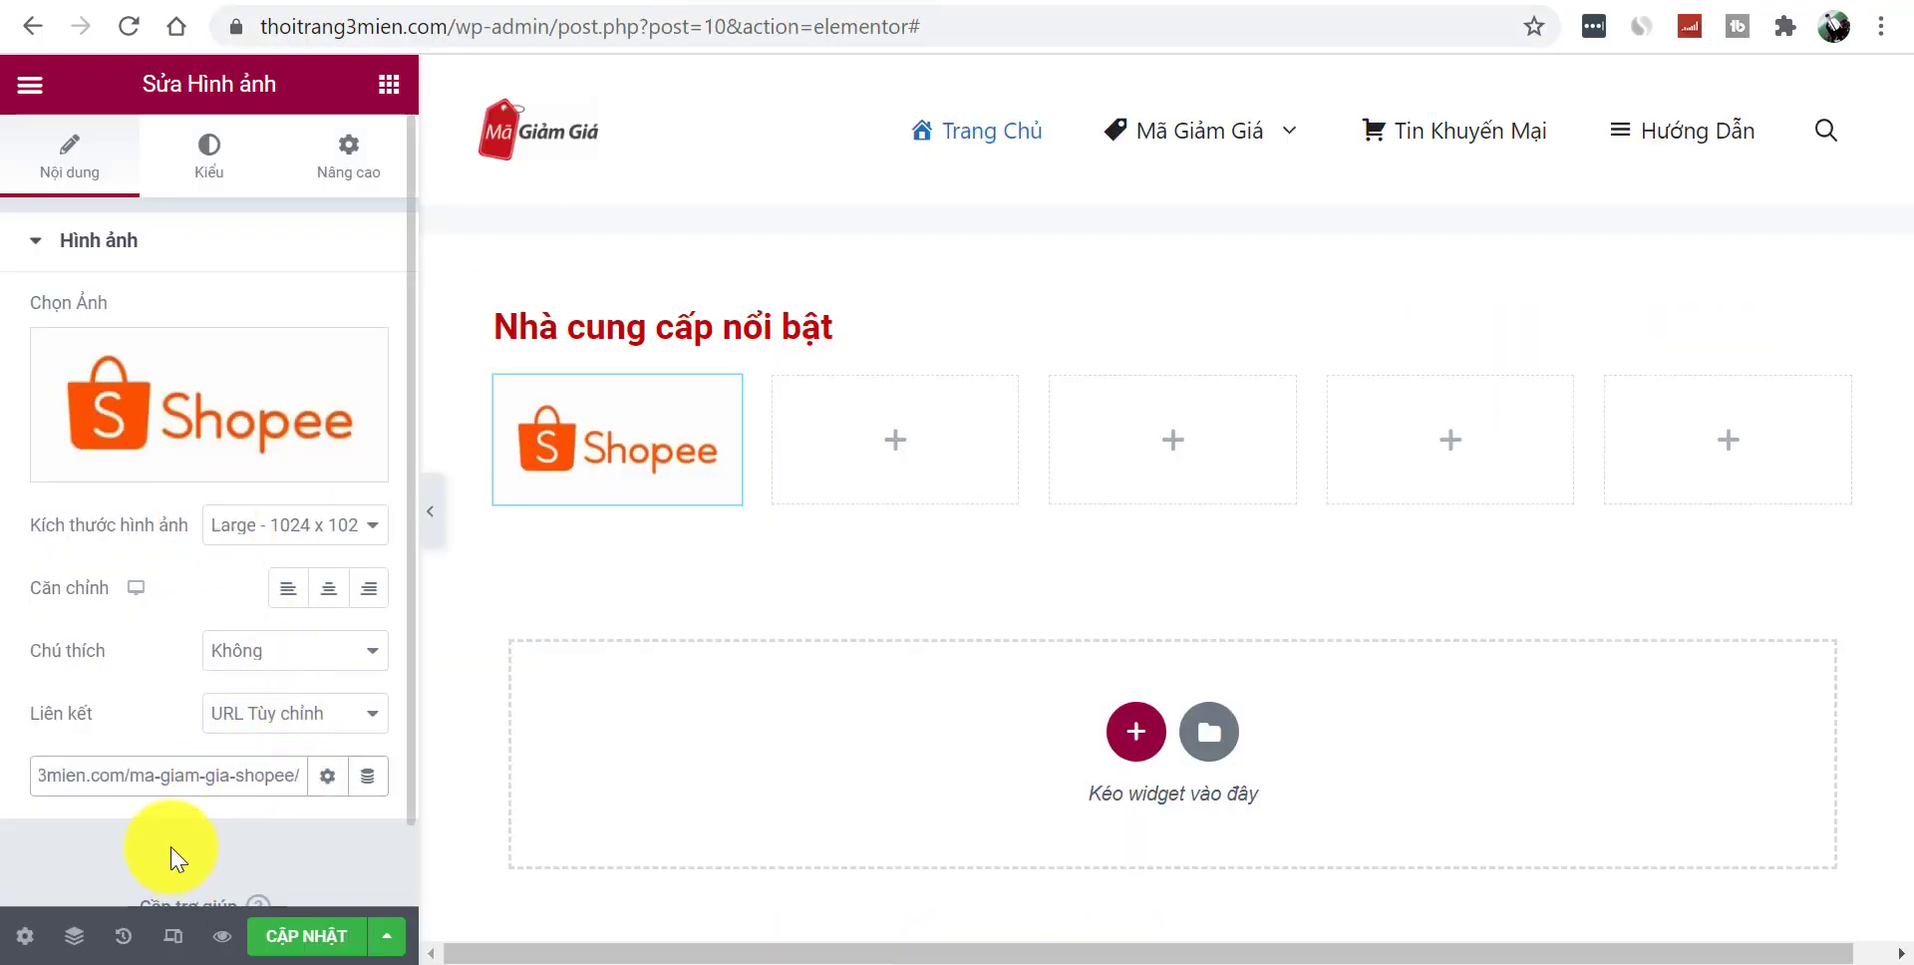
- Enable 'Open in new window' in the link options and preview the linked logo
left_click(329, 785)
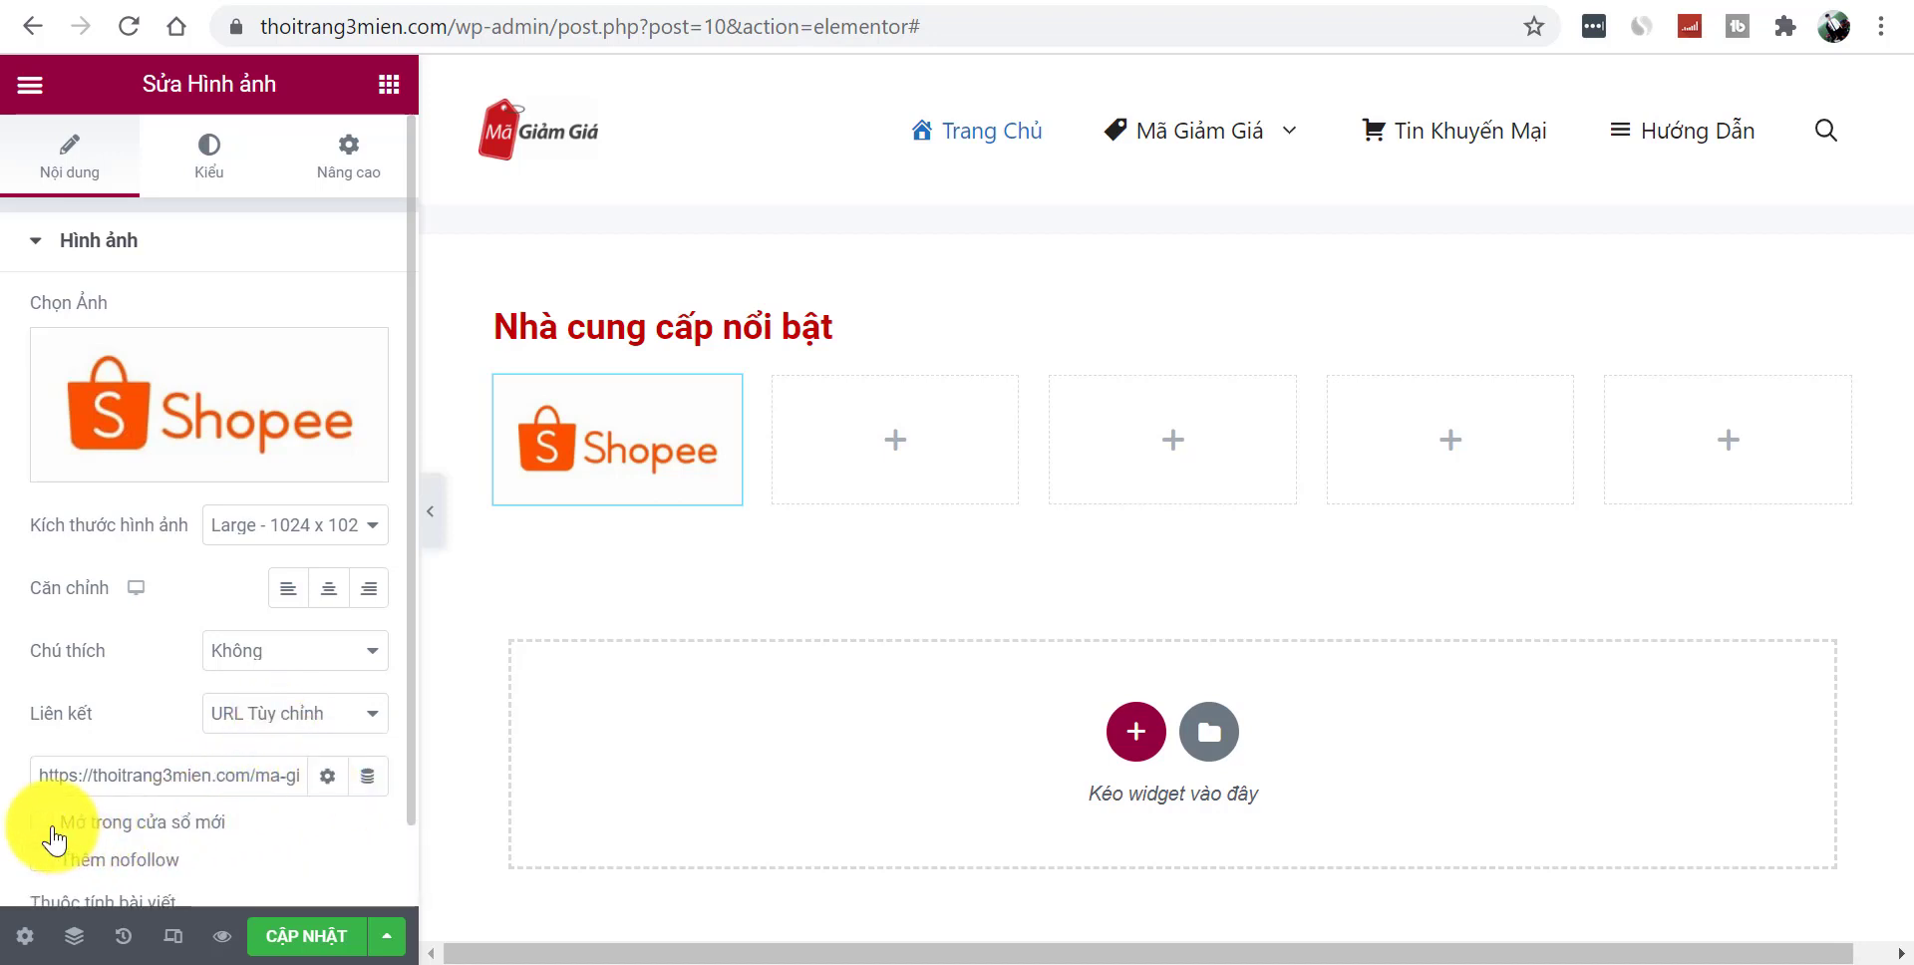
left_click(326, 783)
left_click(431, 538)
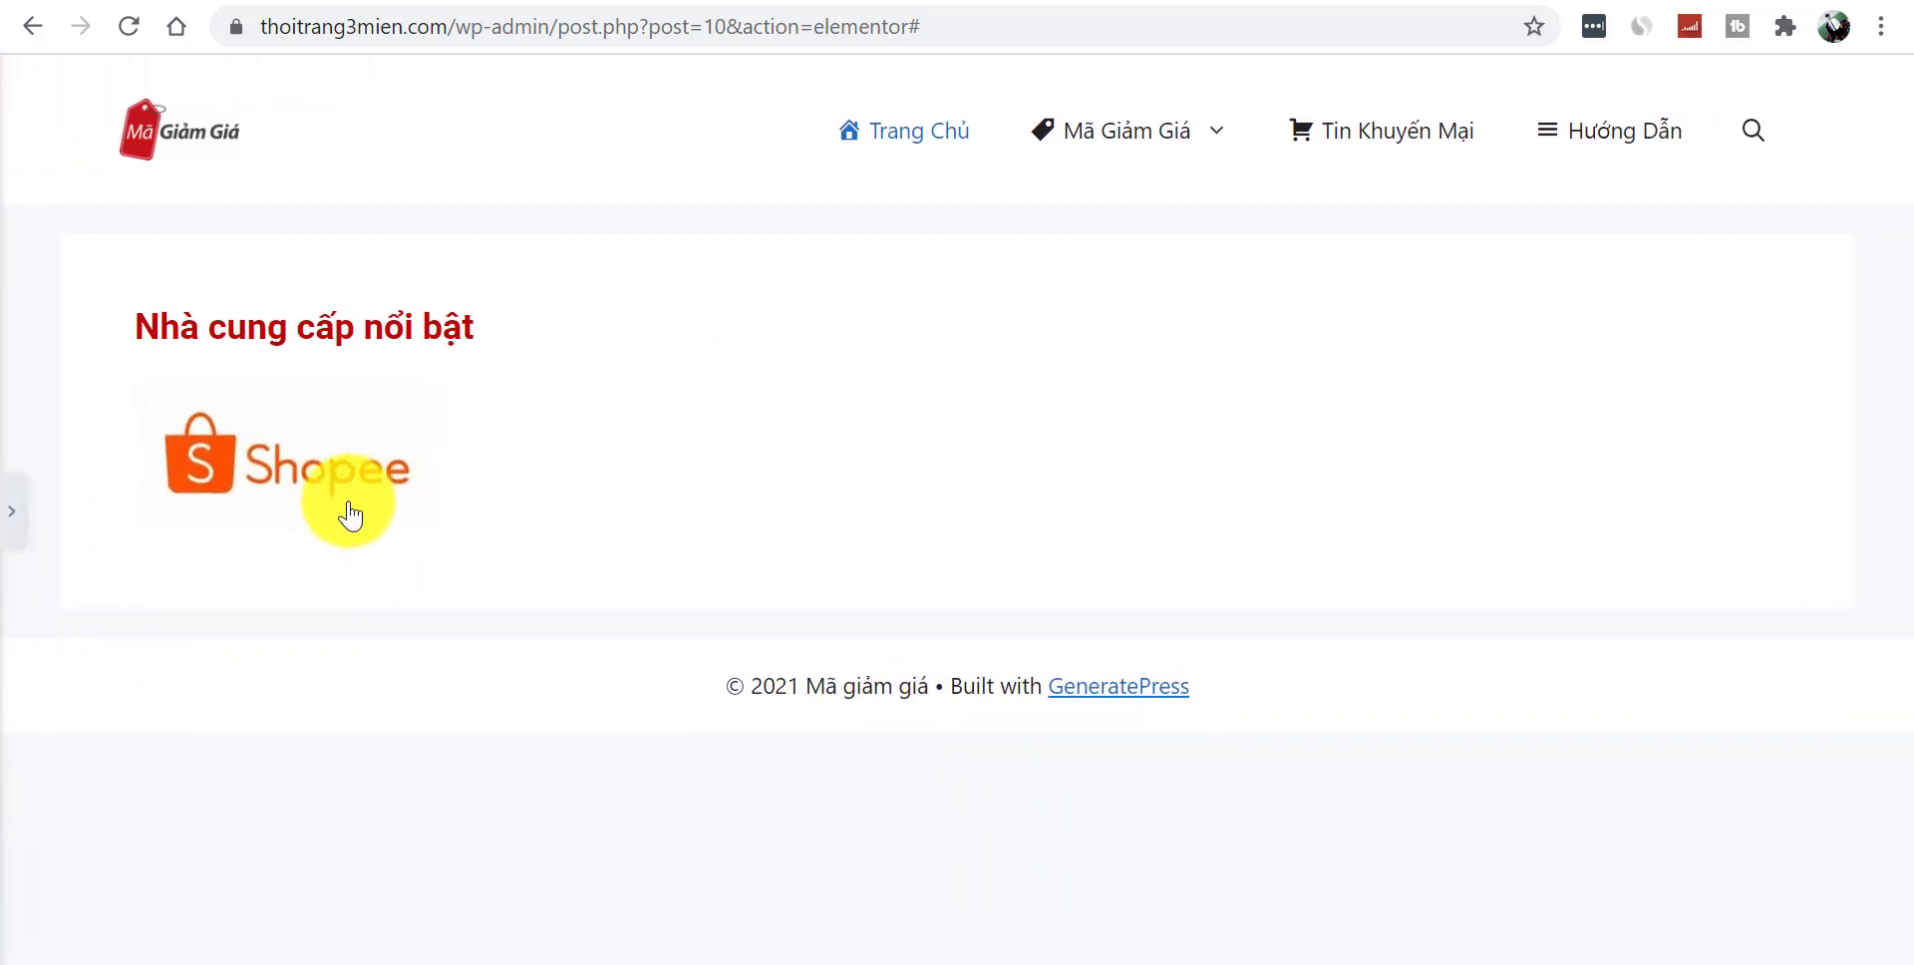
left_click(14, 540)
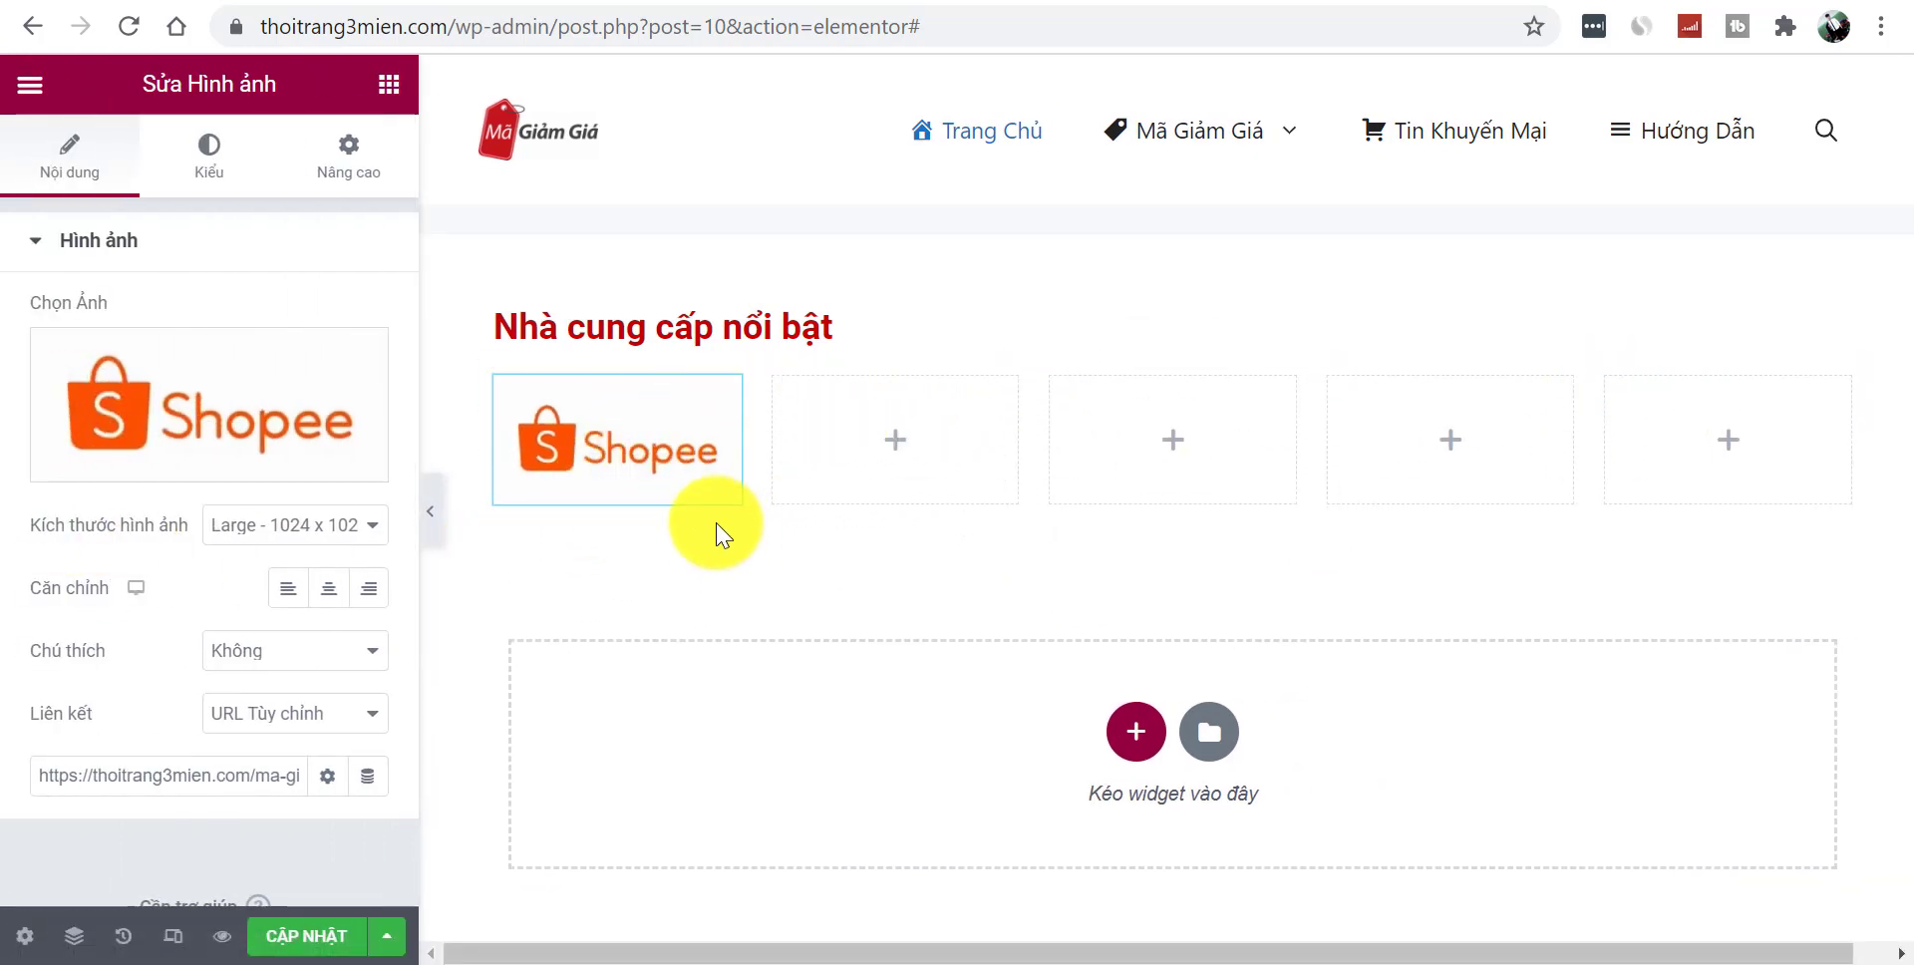
- Copy the Shopee image widget and paste it into columns two through five
right_click(620, 440)
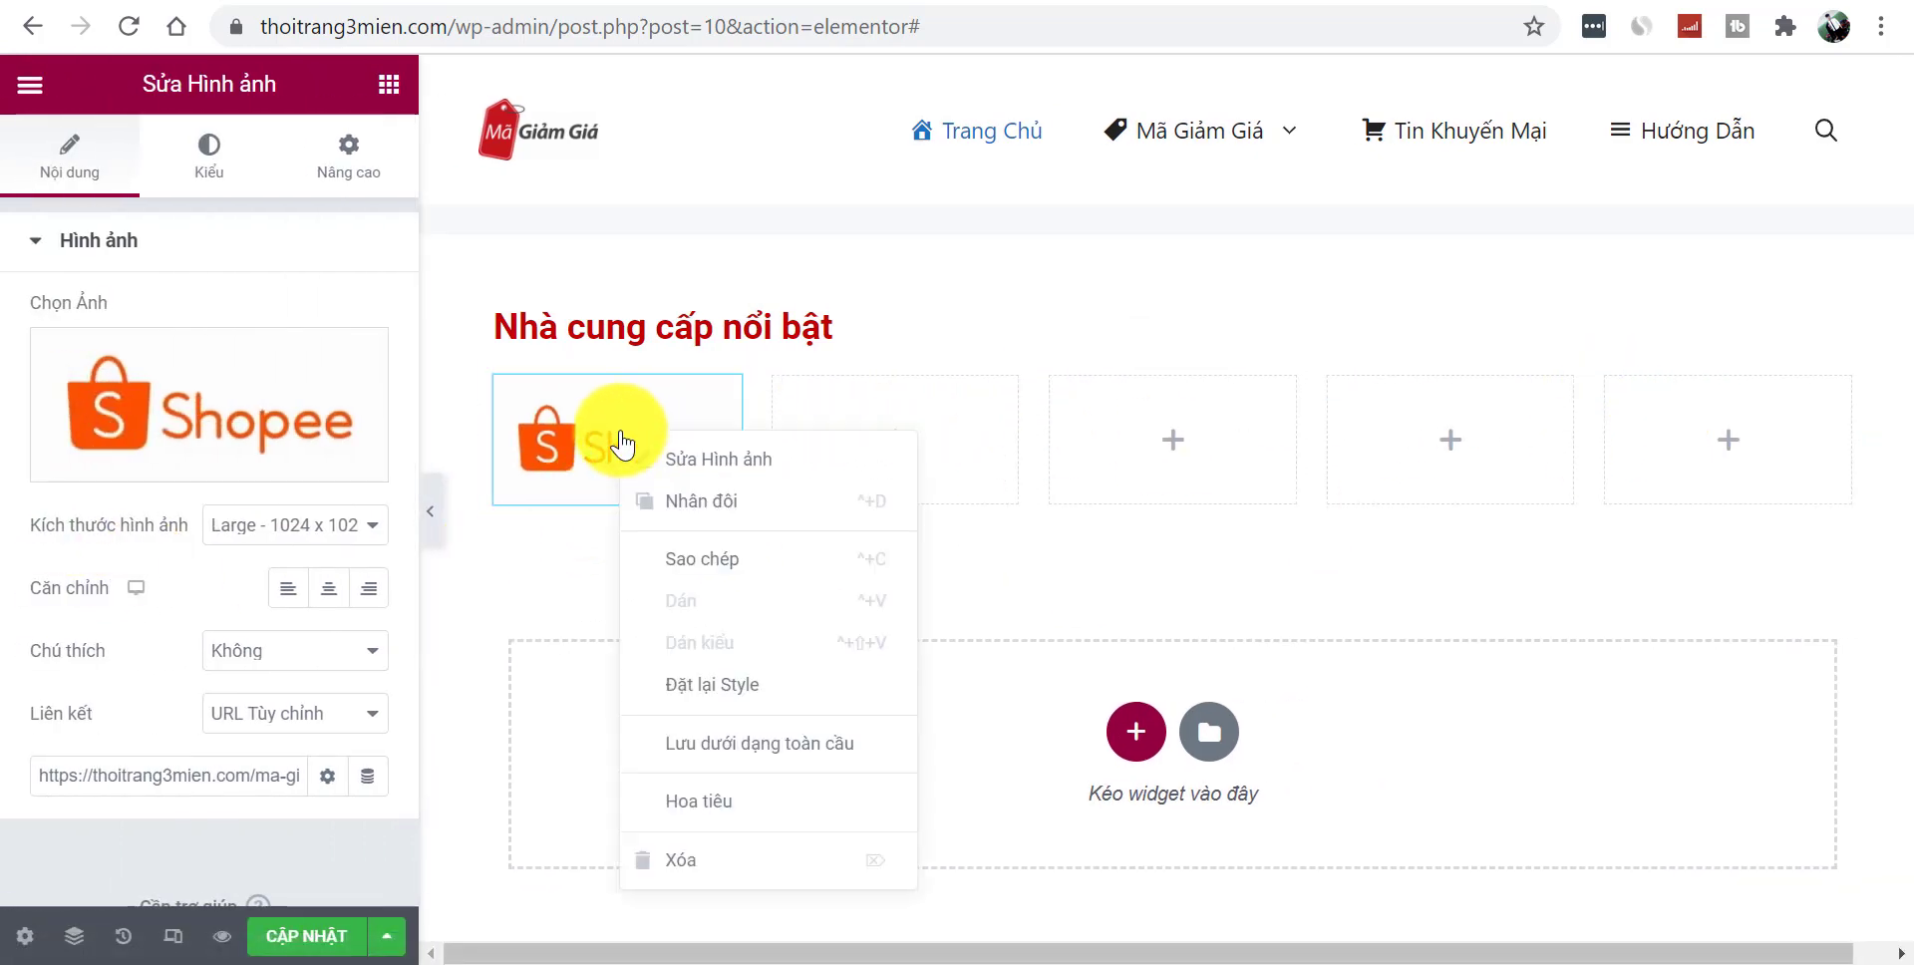
left_click(761, 555)
right_click(823, 467)
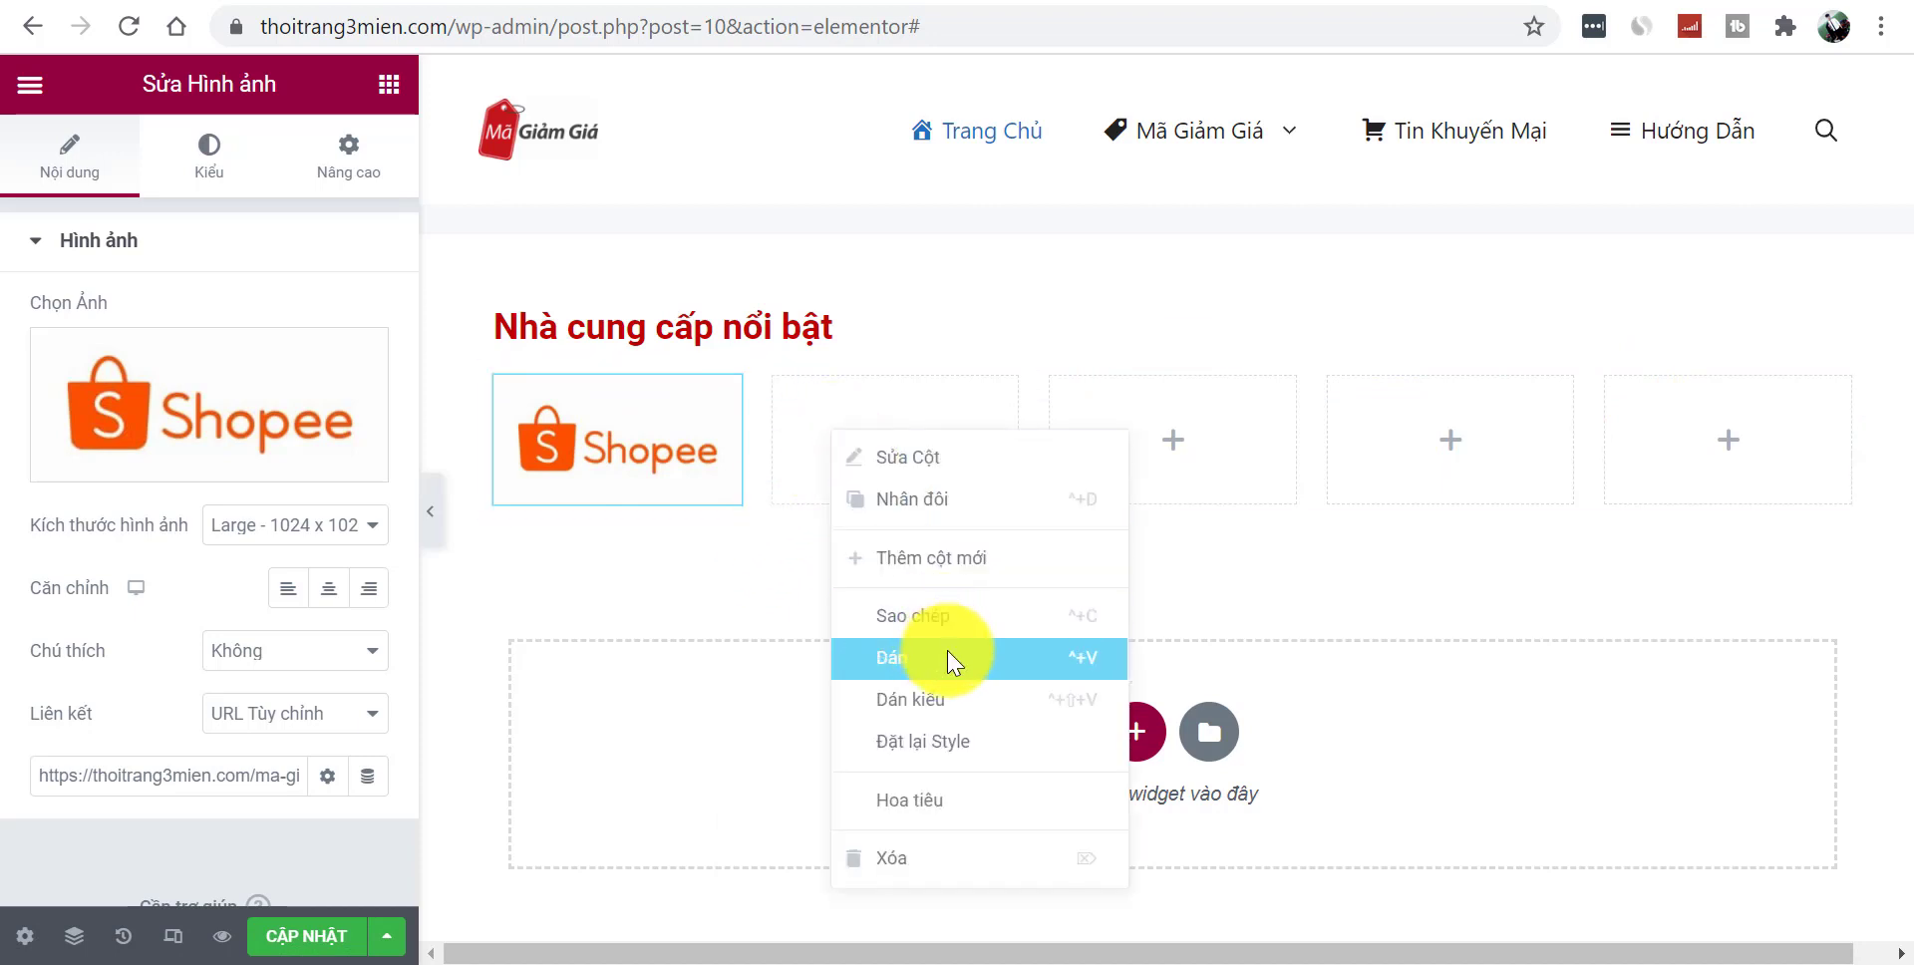
left_click(943, 528)
right_click(1165, 439)
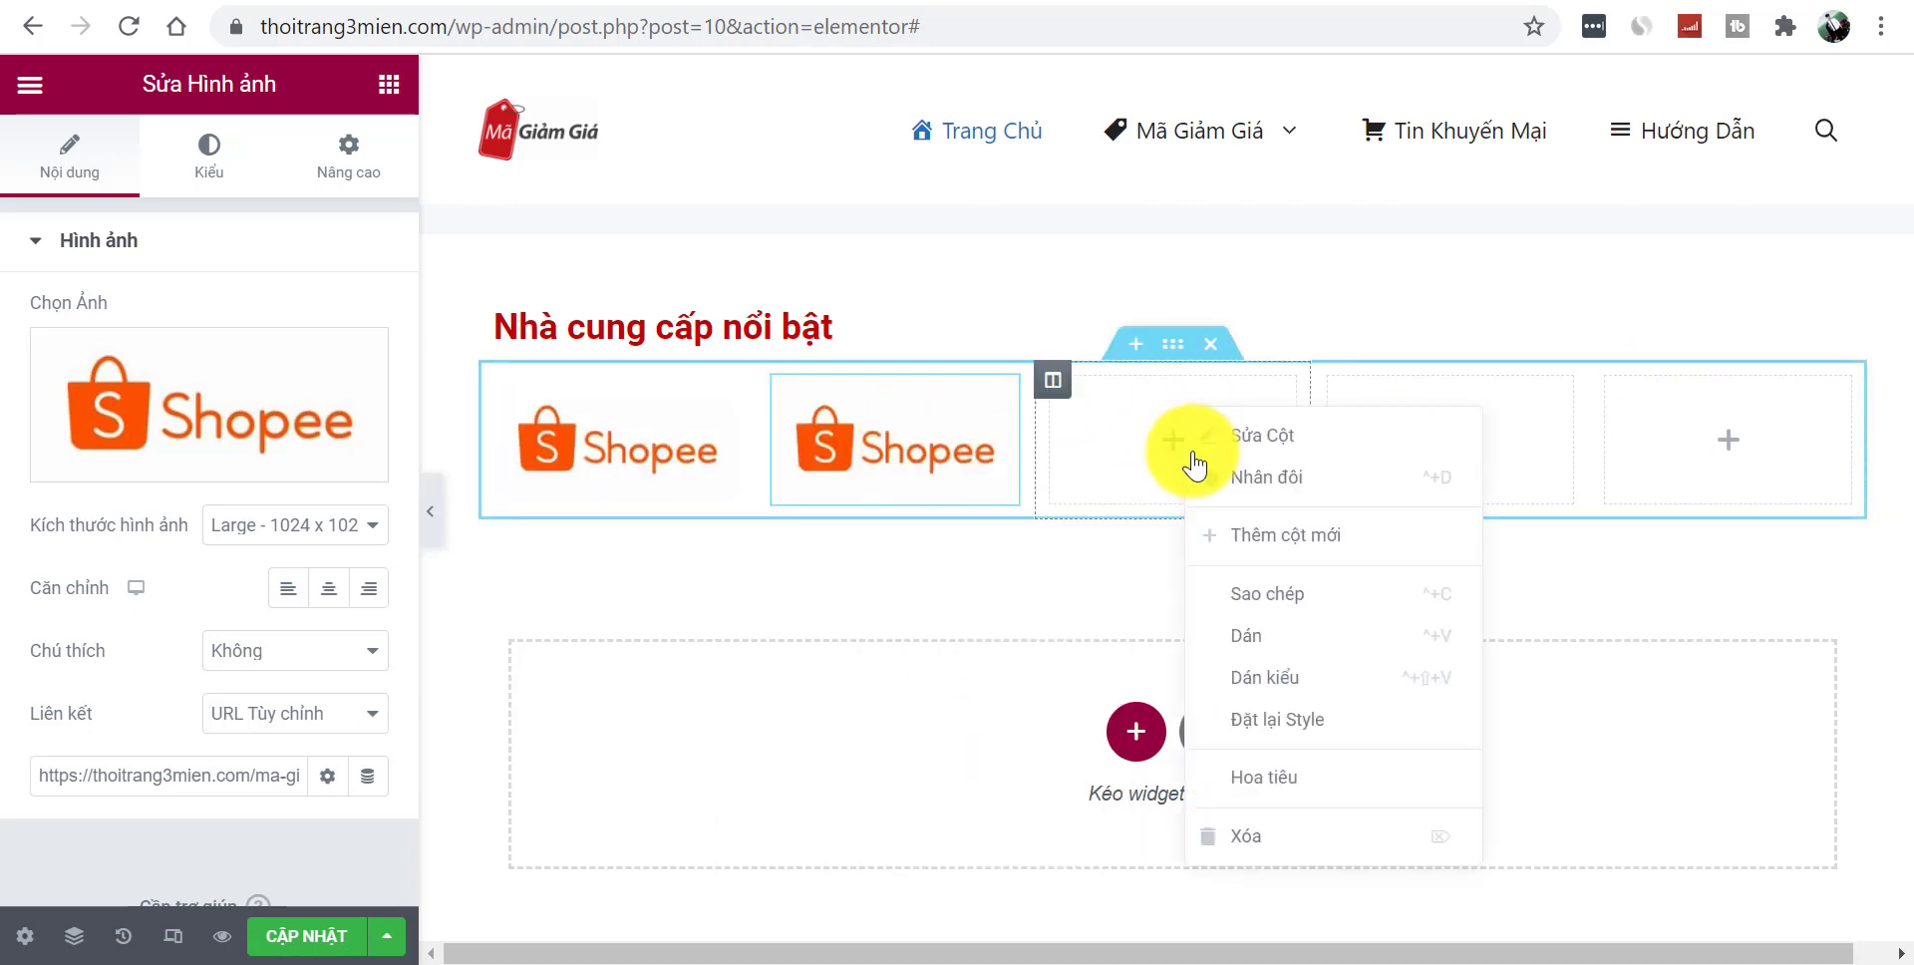
left_click(1284, 633)
right_click(1358, 460)
left_click(1474, 663)
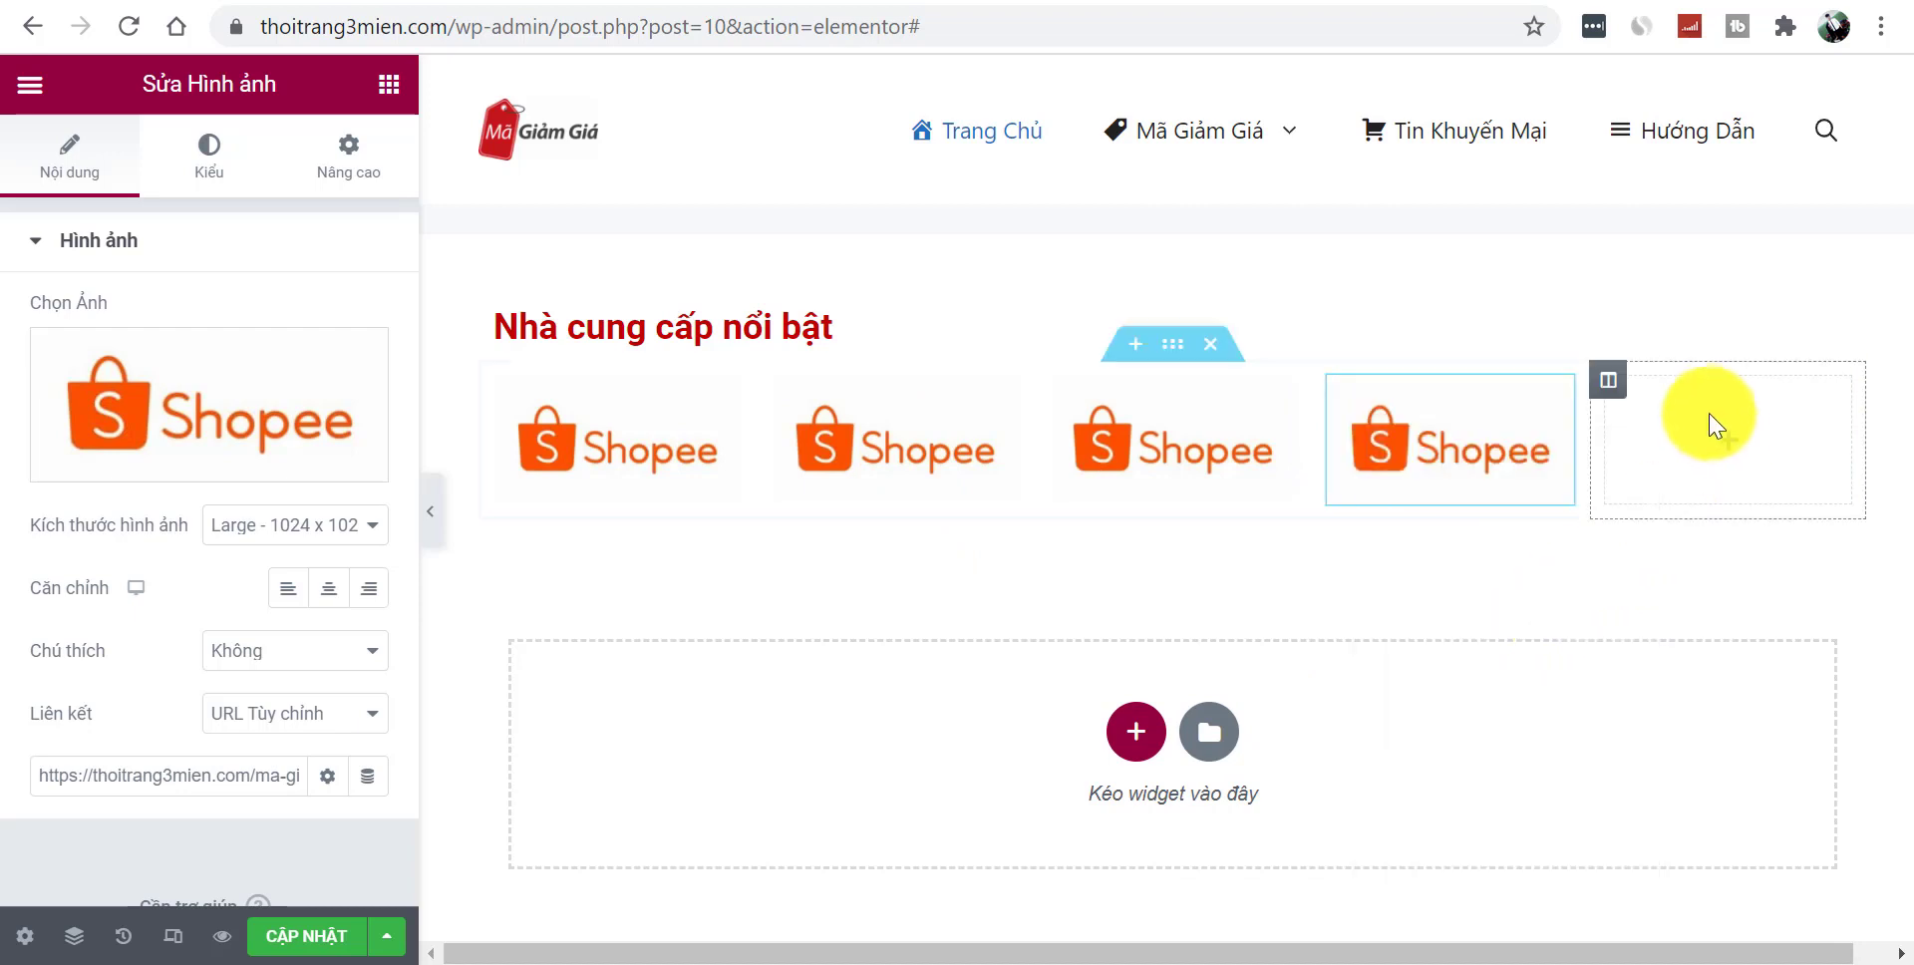
right_click(1709, 431)
left_click(1726, 634)
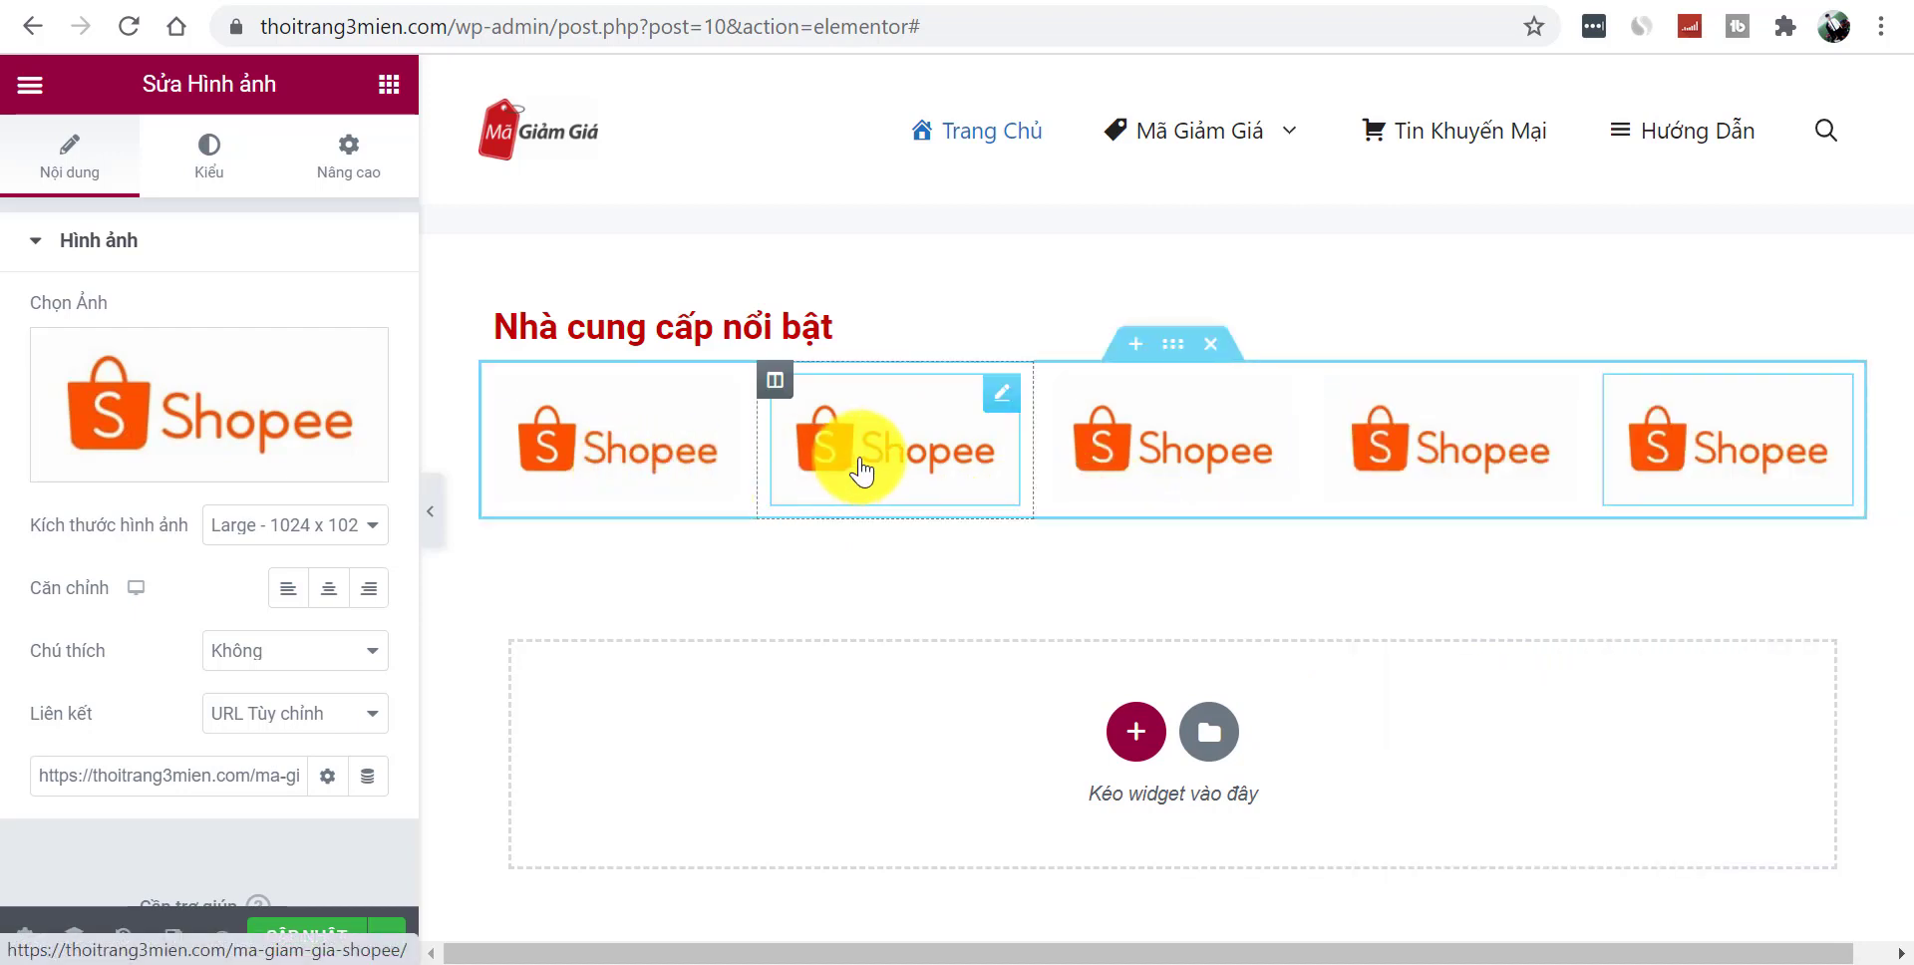
- Upload the Tiki logo and use it for the second image
left_click(194, 417)
left_click(1106, 554)
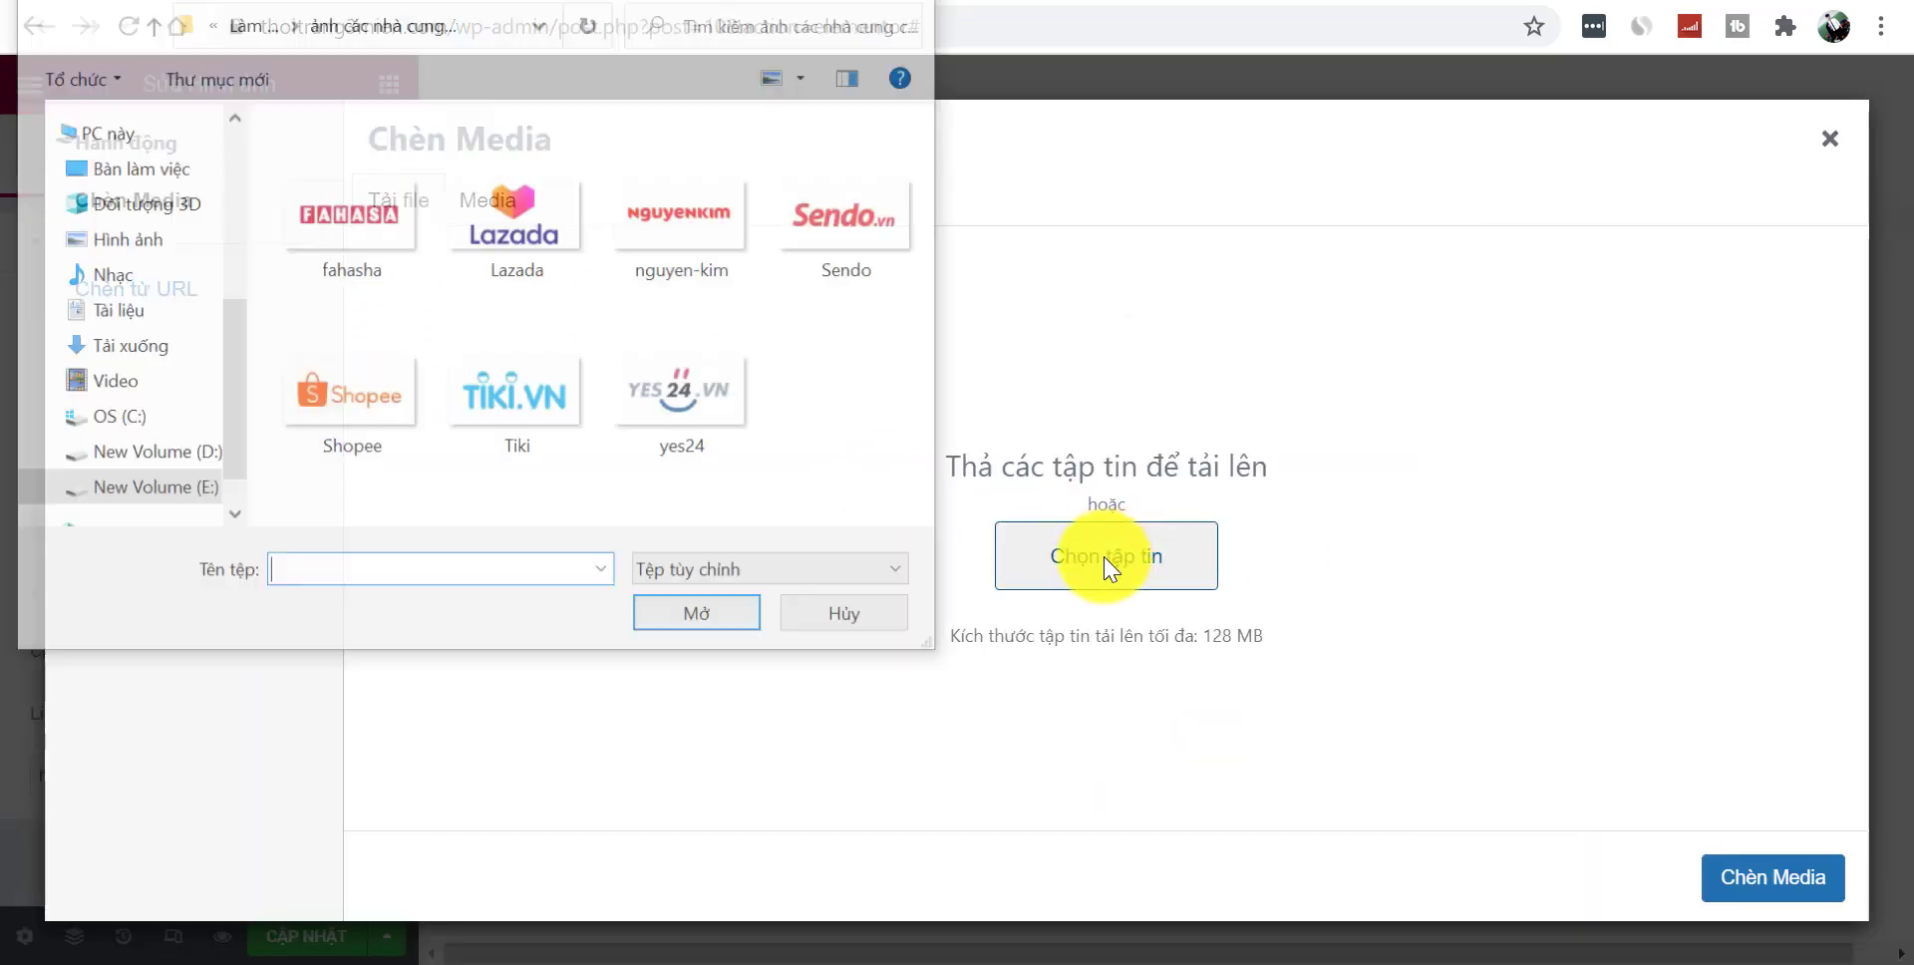
left_click(554, 370)
left_click(703, 620)
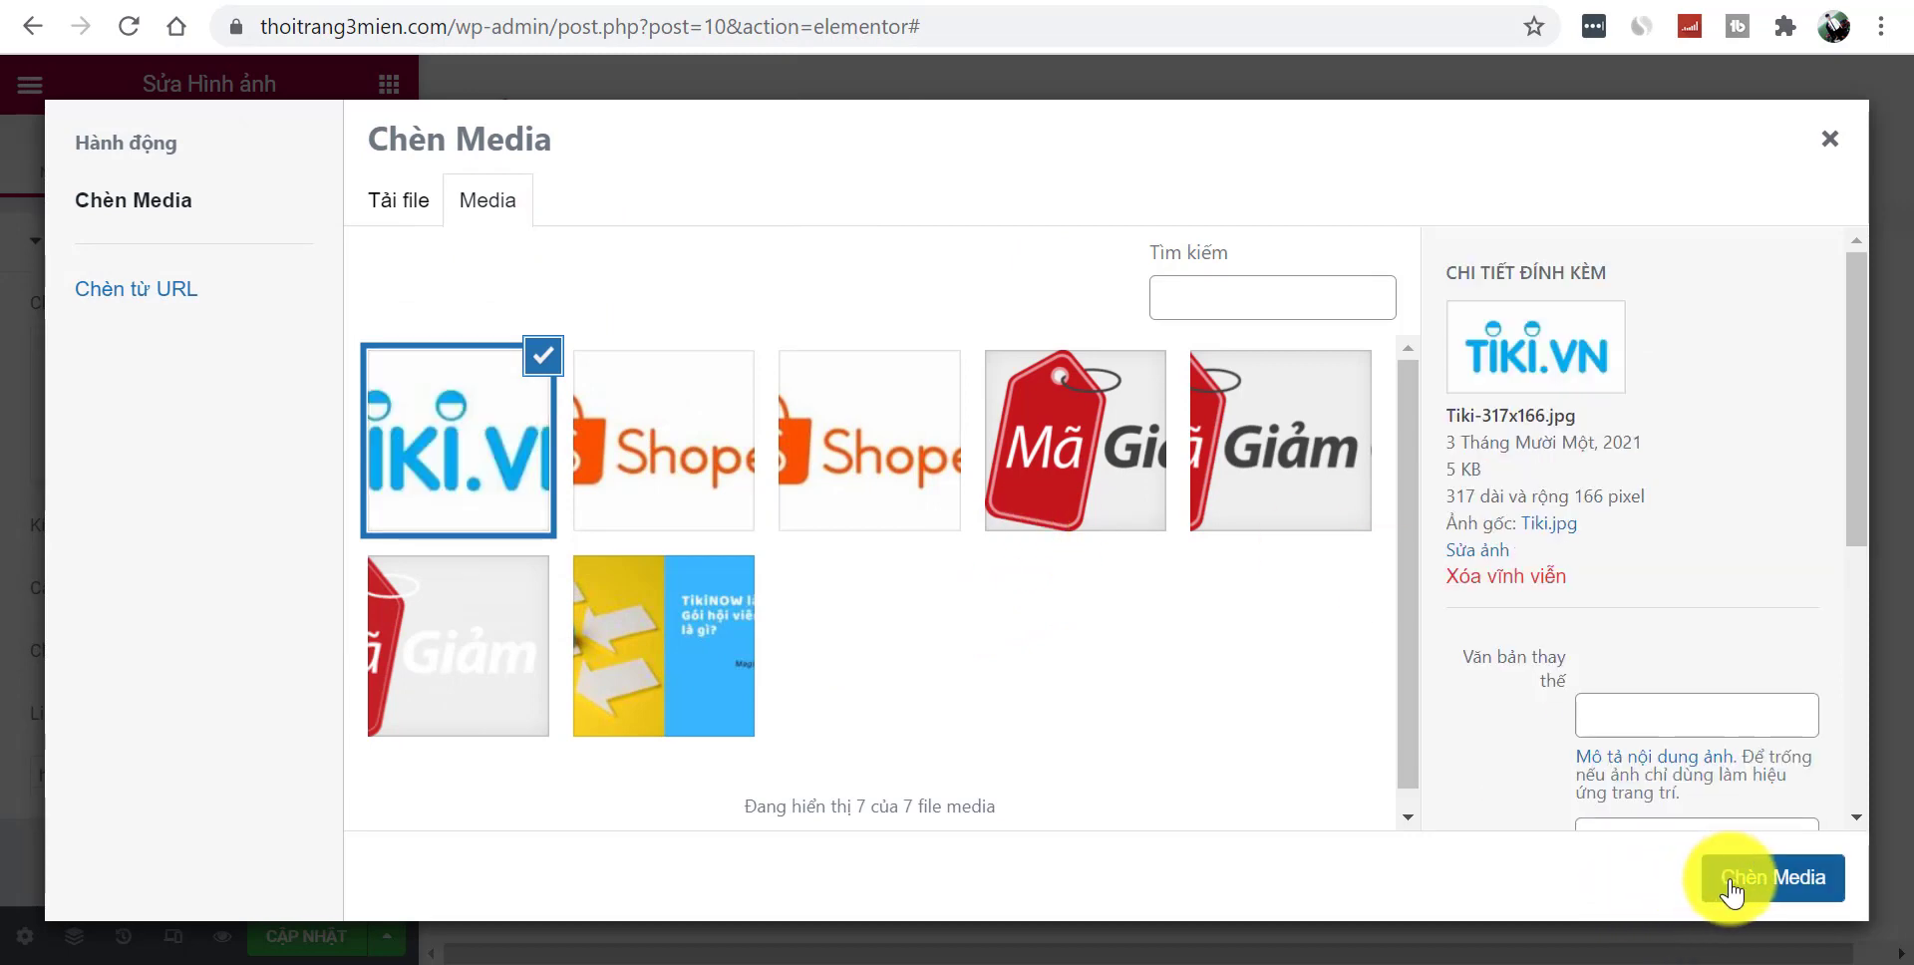
left_click(1730, 878)
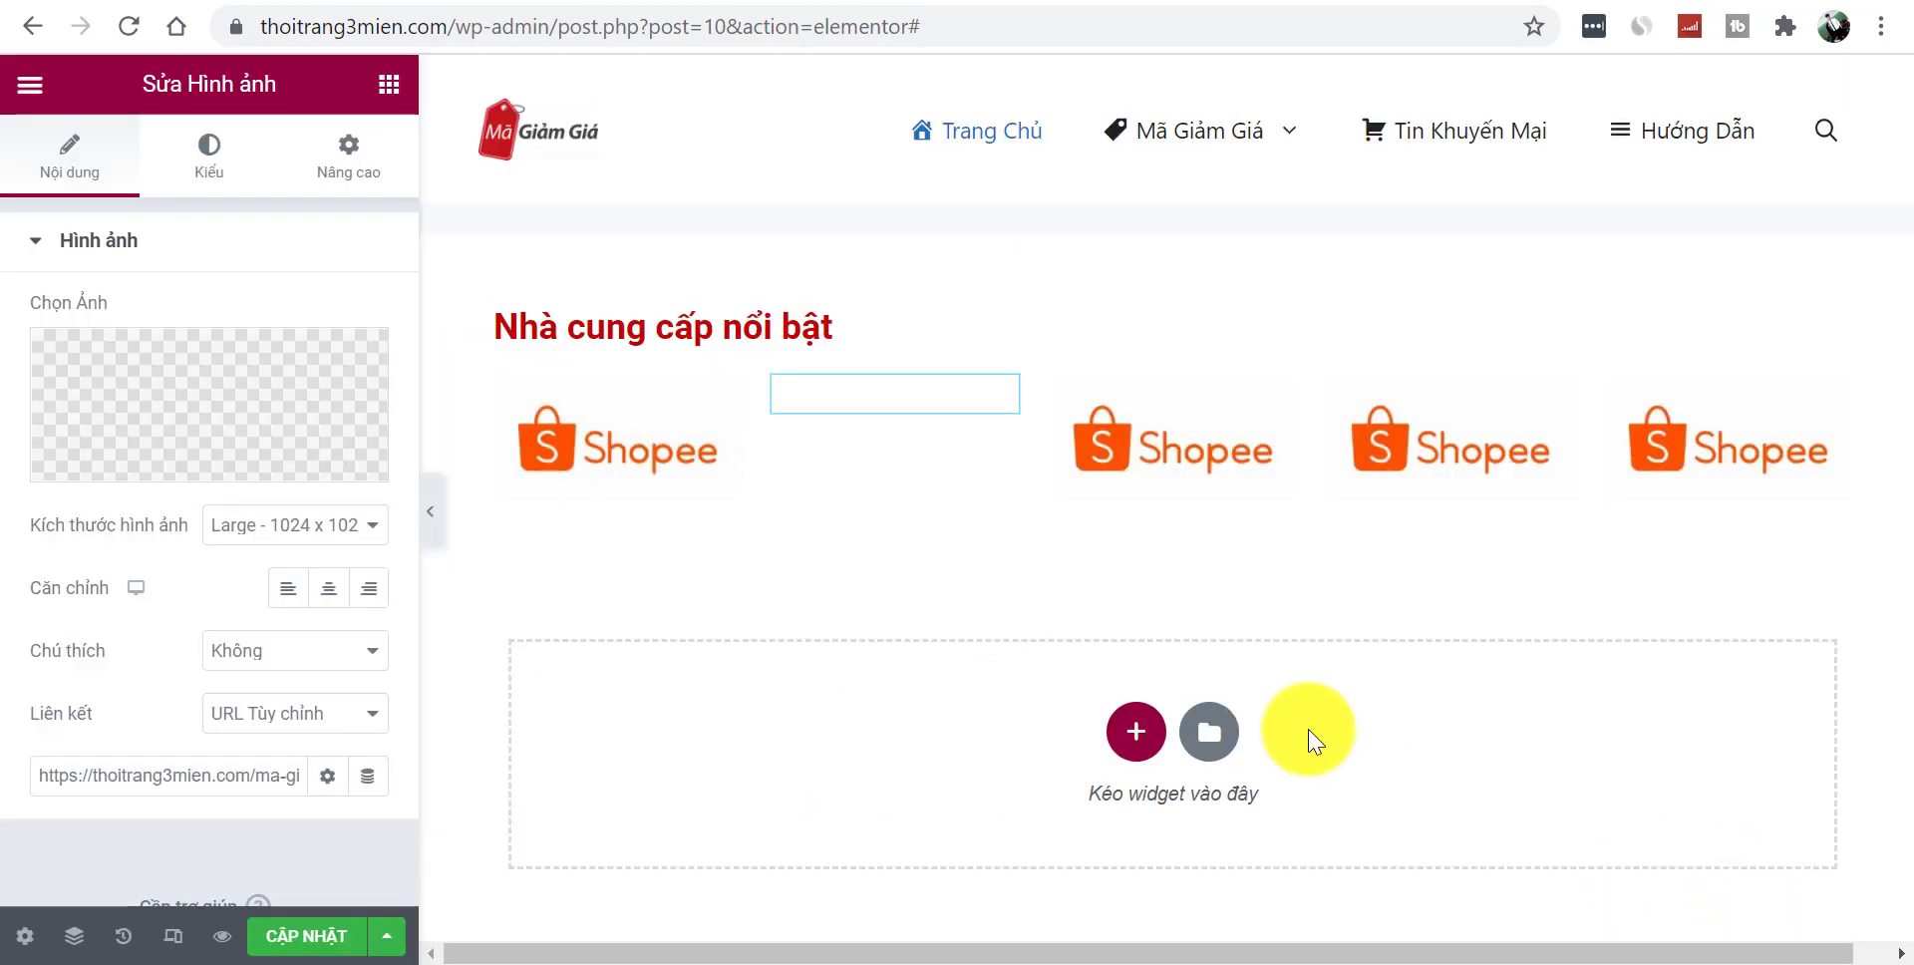
- Upload the Lazada logo and use it for the third image
left_click(1222, 428)
left_click(227, 392)
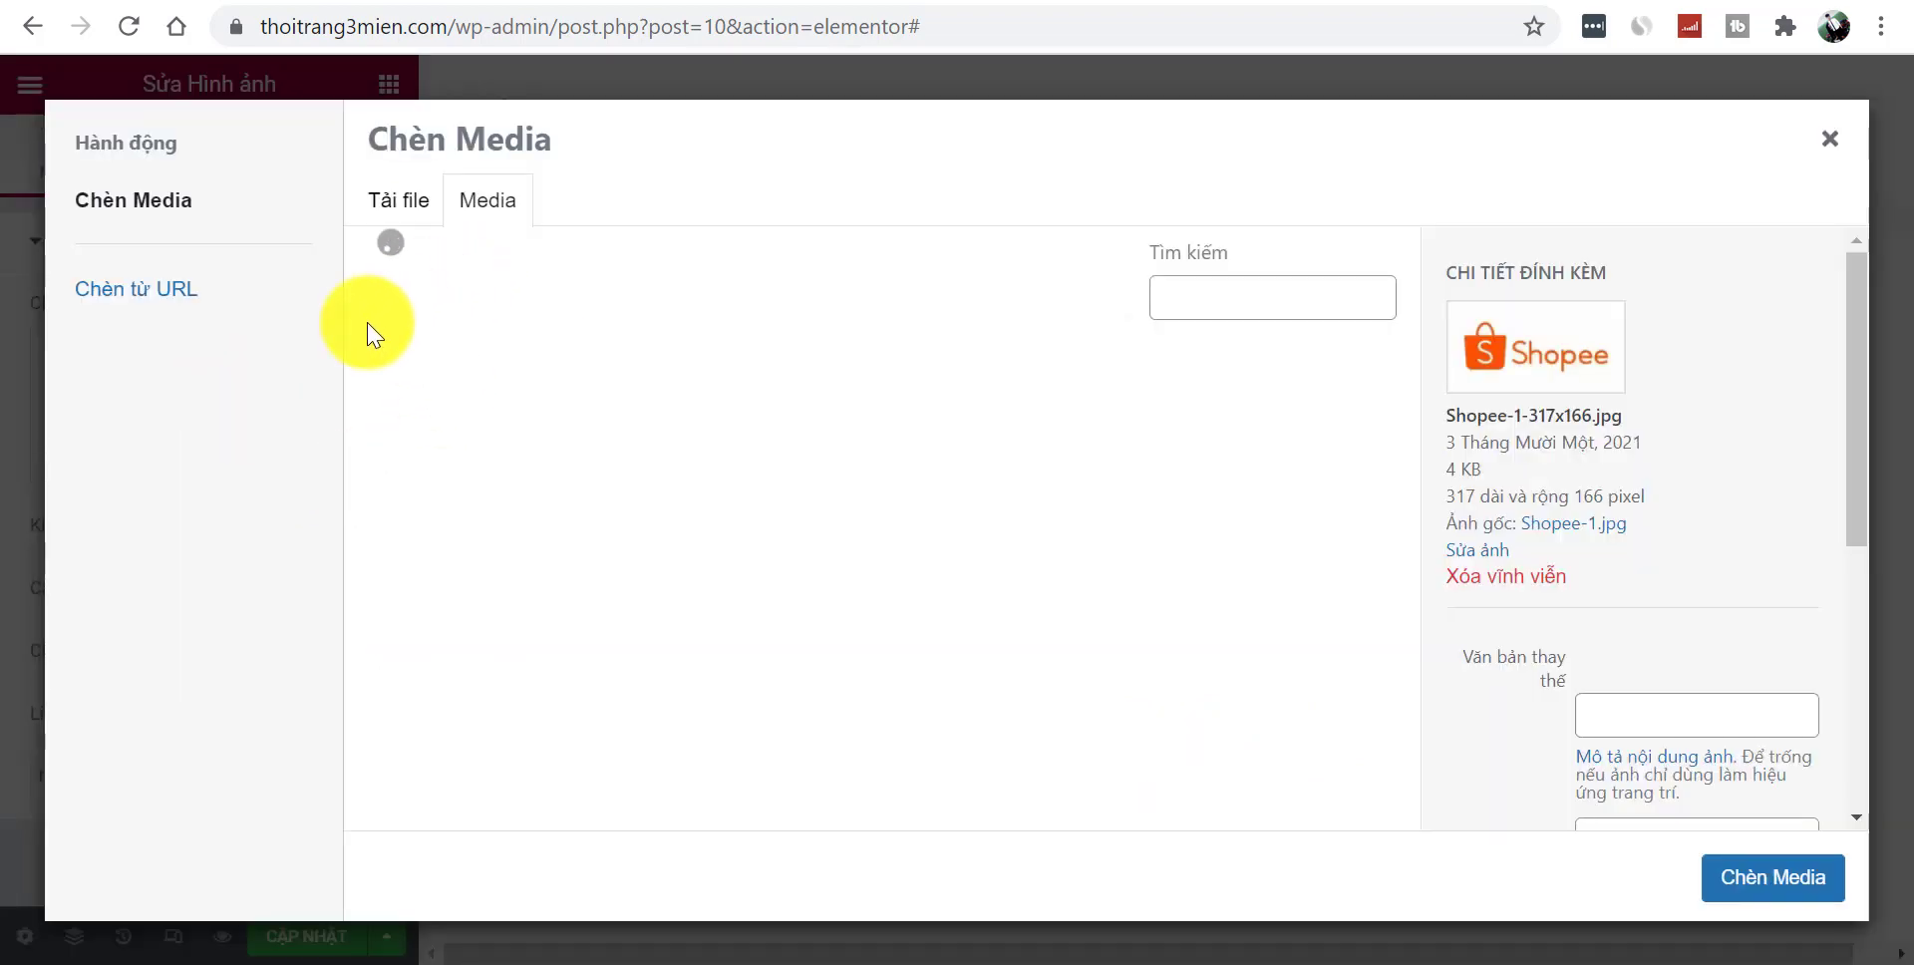
left_click(404, 203)
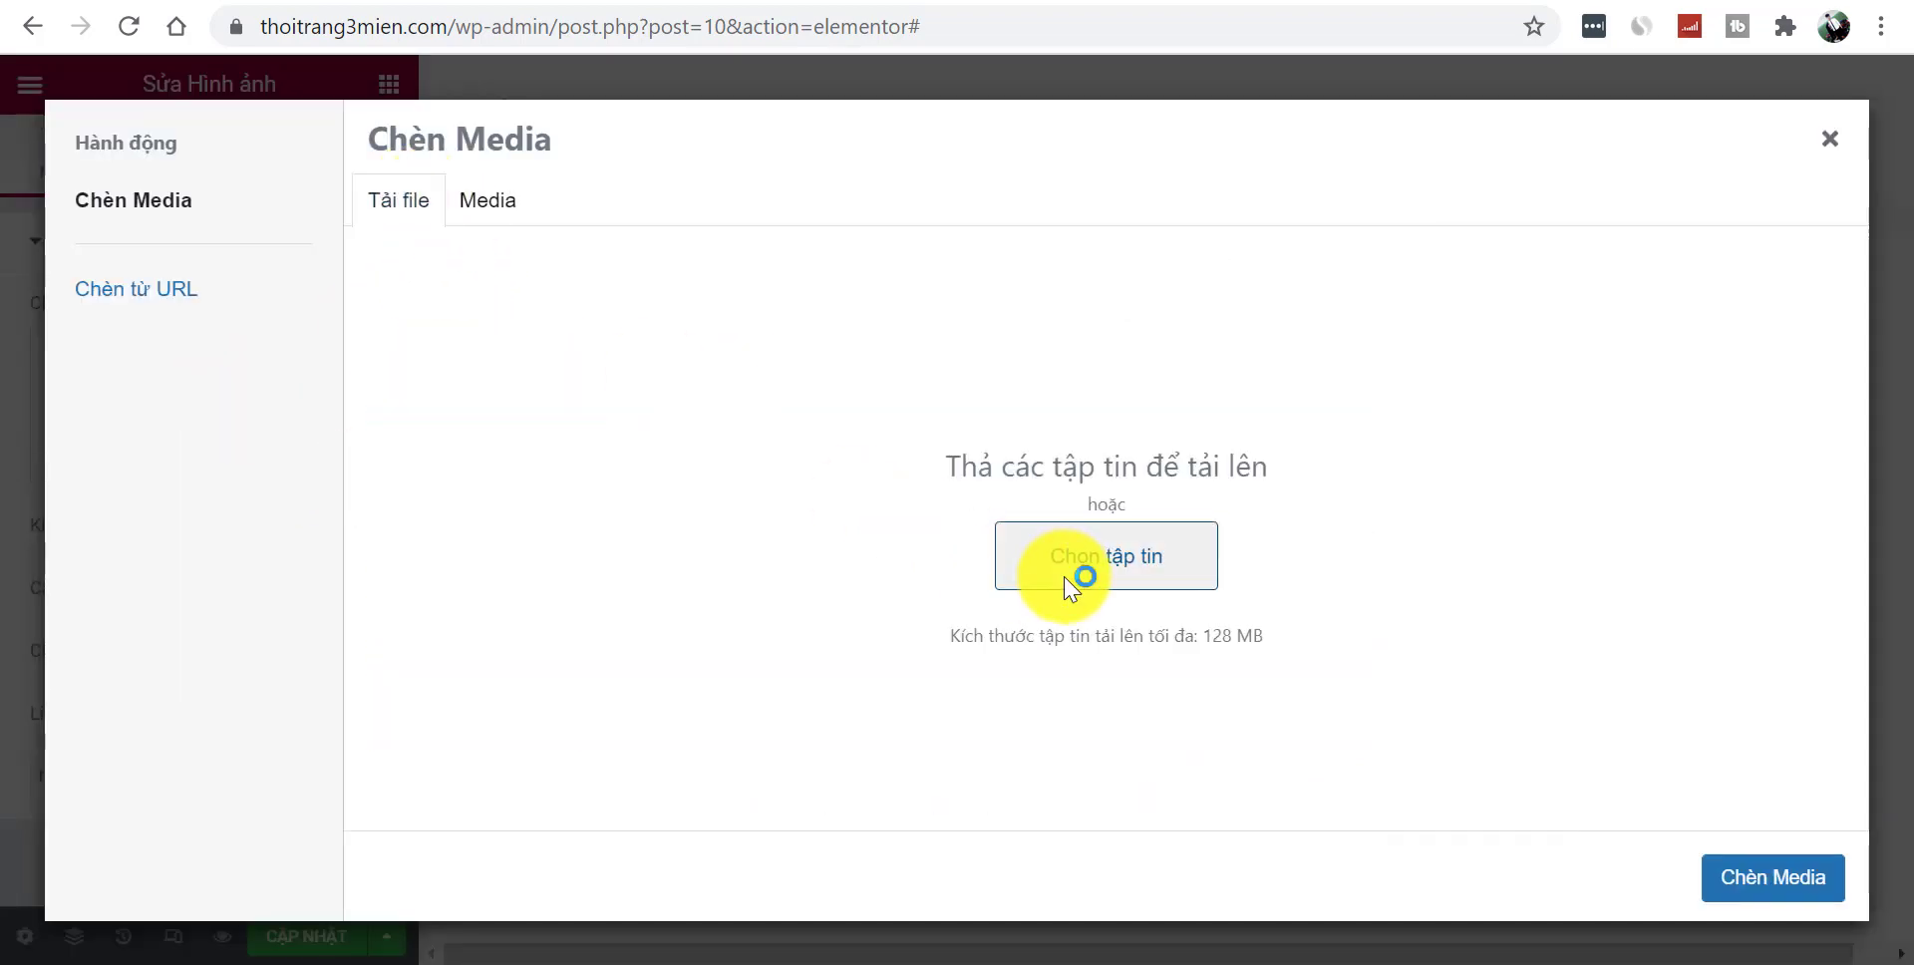
left_click(1071, 583)
left_click(473, 213)
left_click(690, 618)
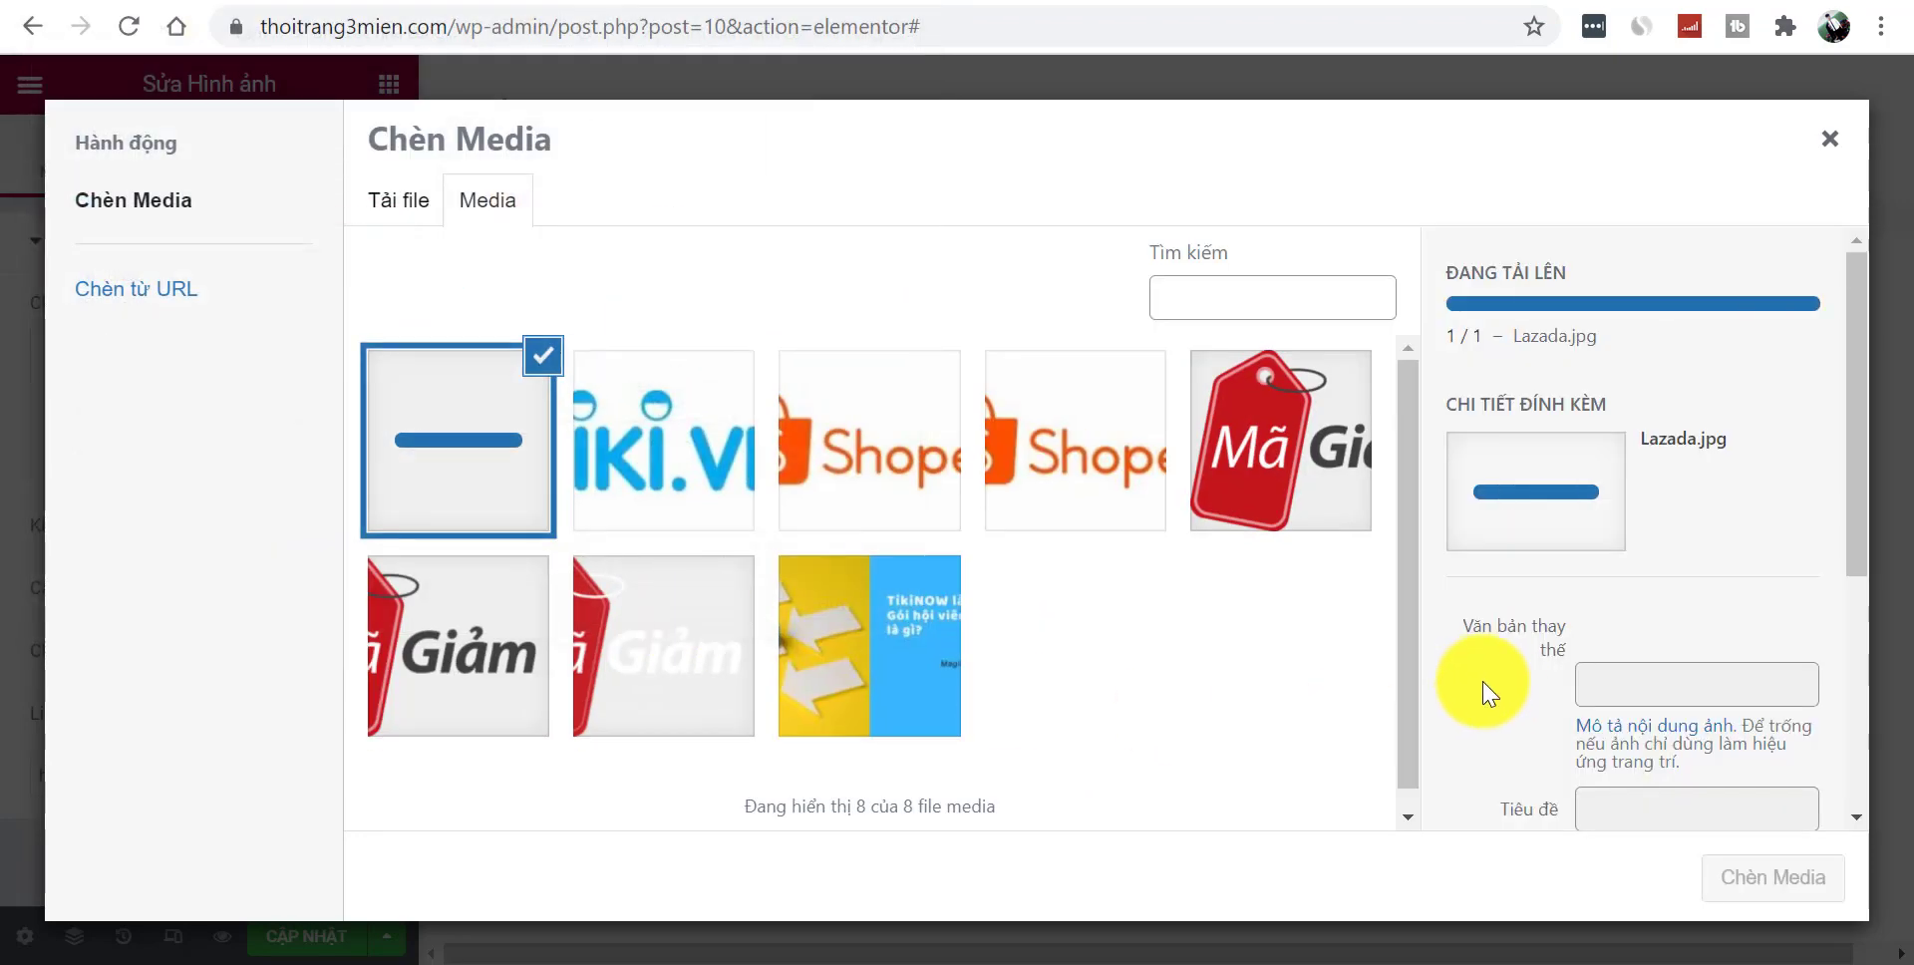
left_click(1774, 876)
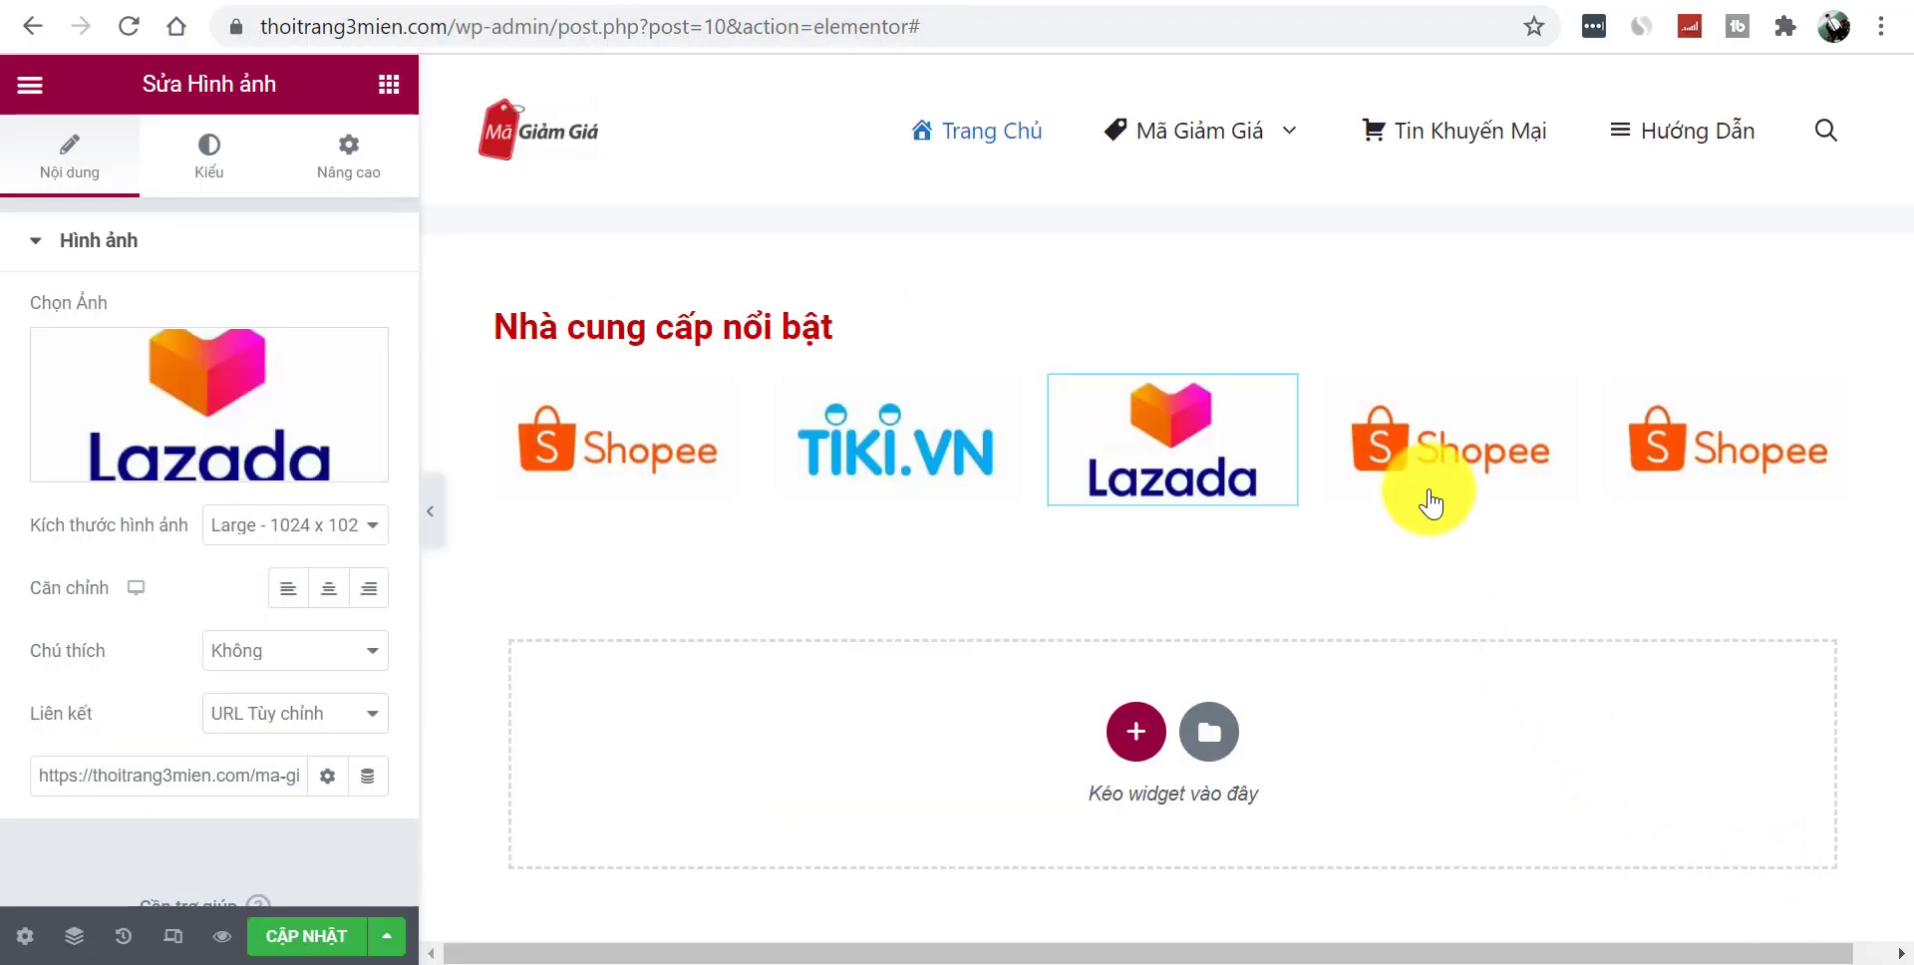
- Upload the Lazada logo again into the fourth image
left_click(1478, 424)
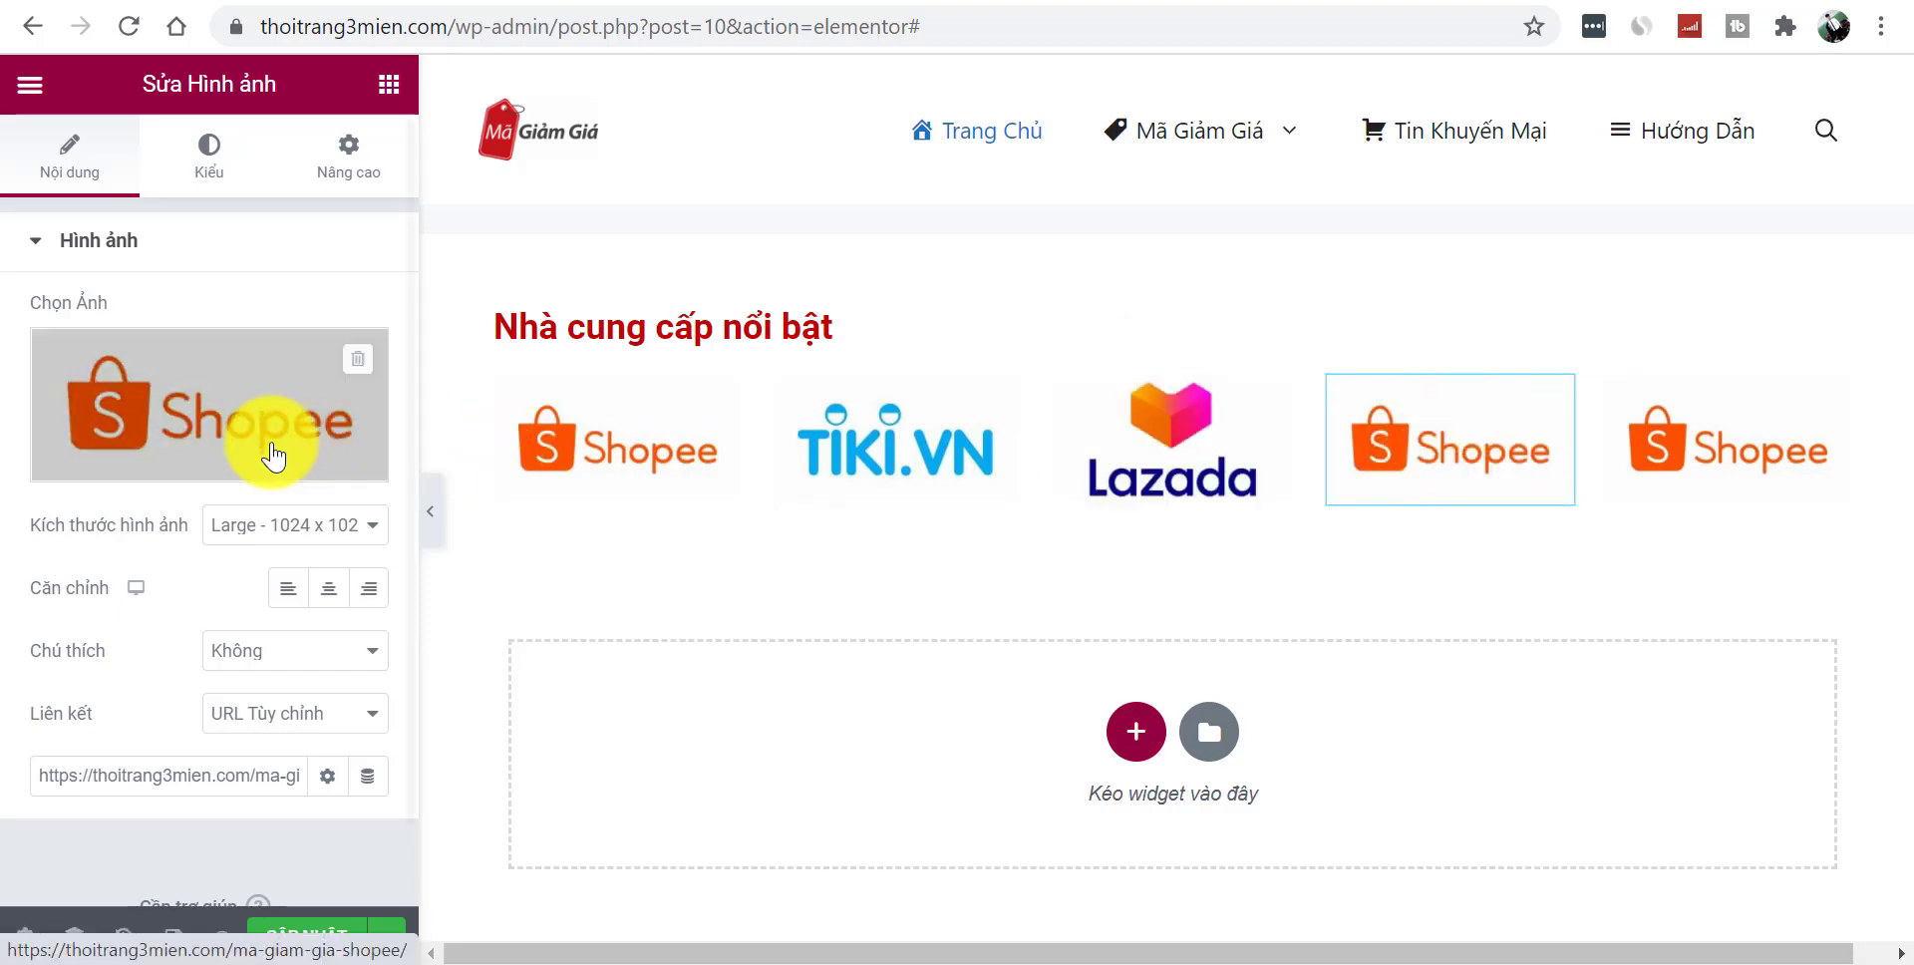
left_click(294, 430)
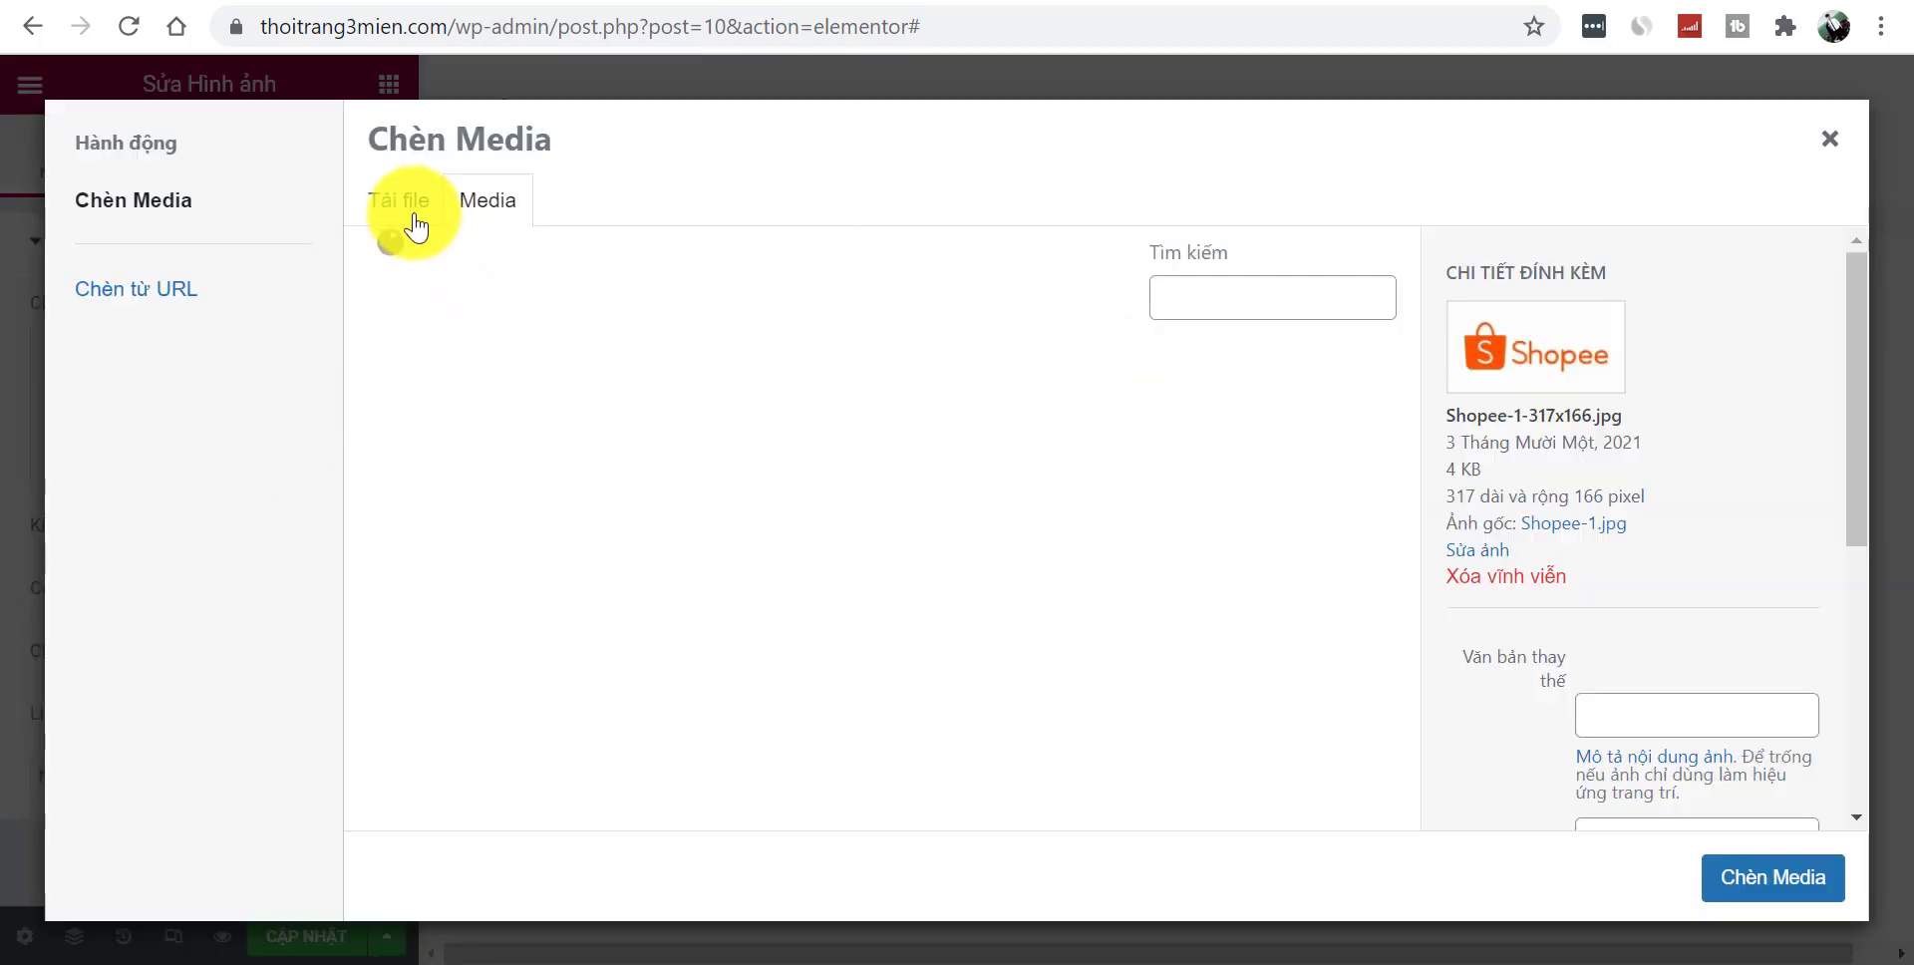
left_click(407, 214)
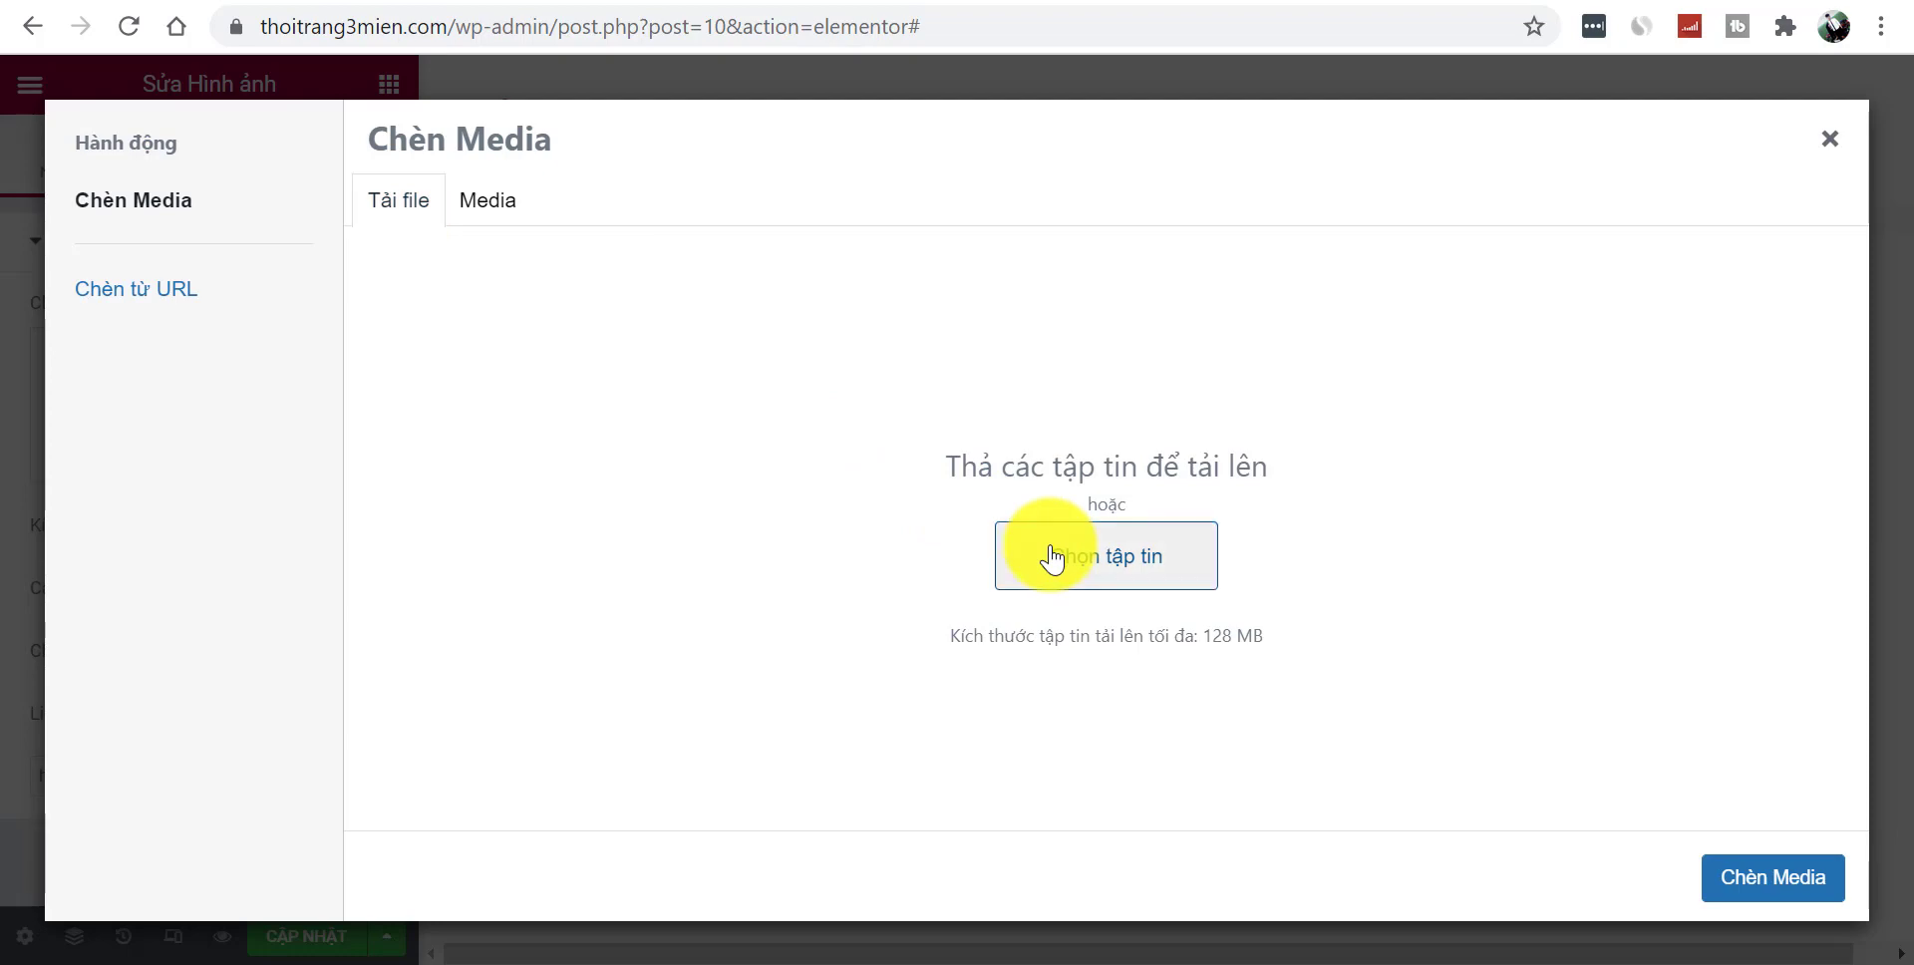
left_click(1052, 558)
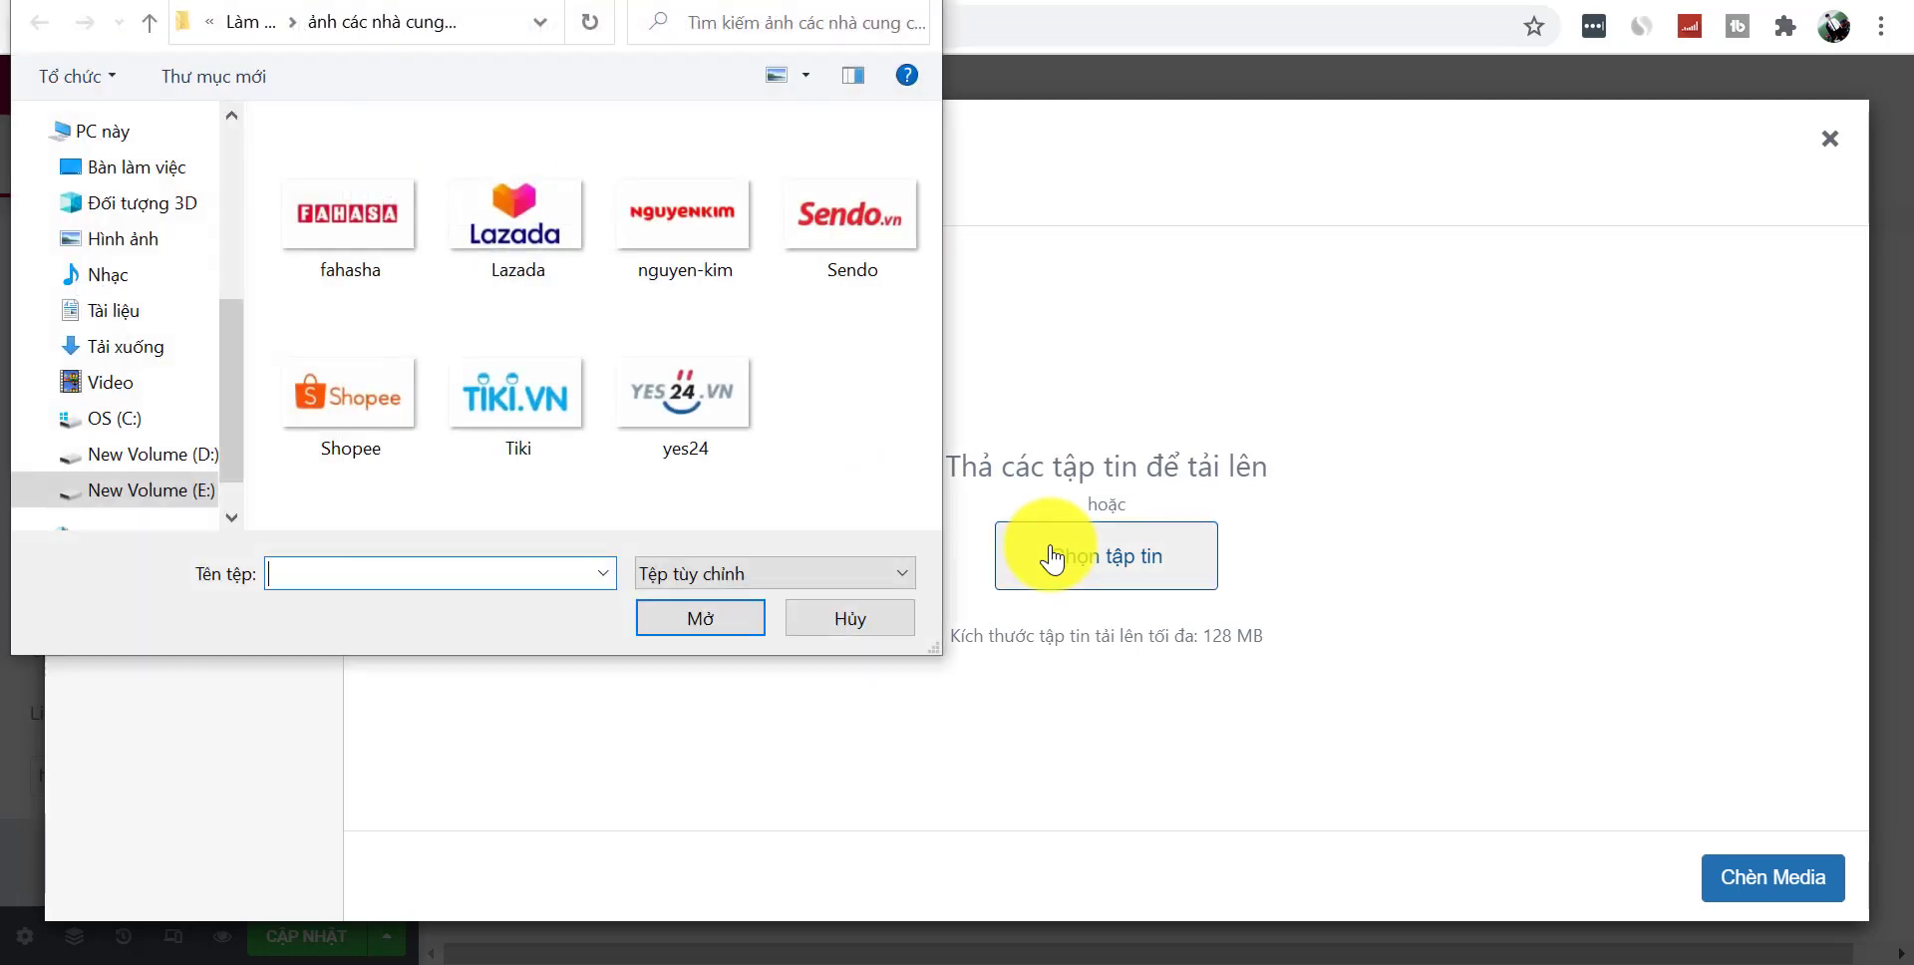
left_click(519, 257)
left_click(716, 624)
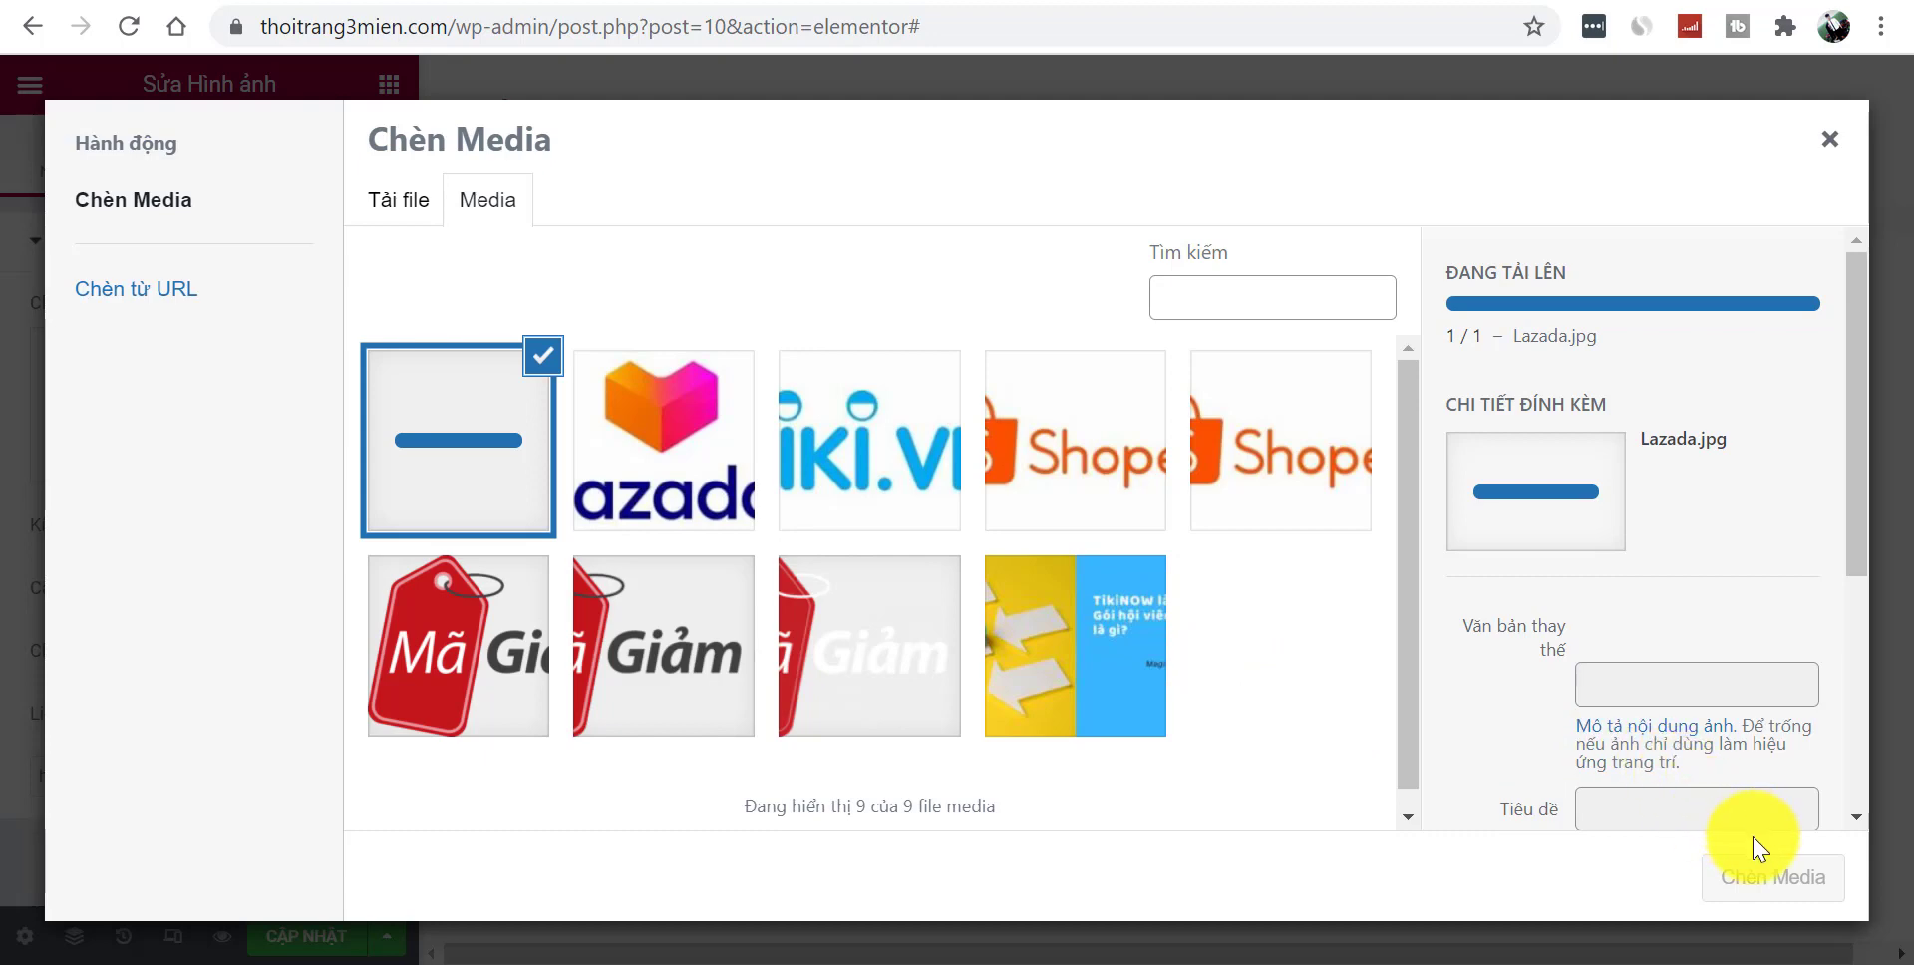
left_click(1785, 875)
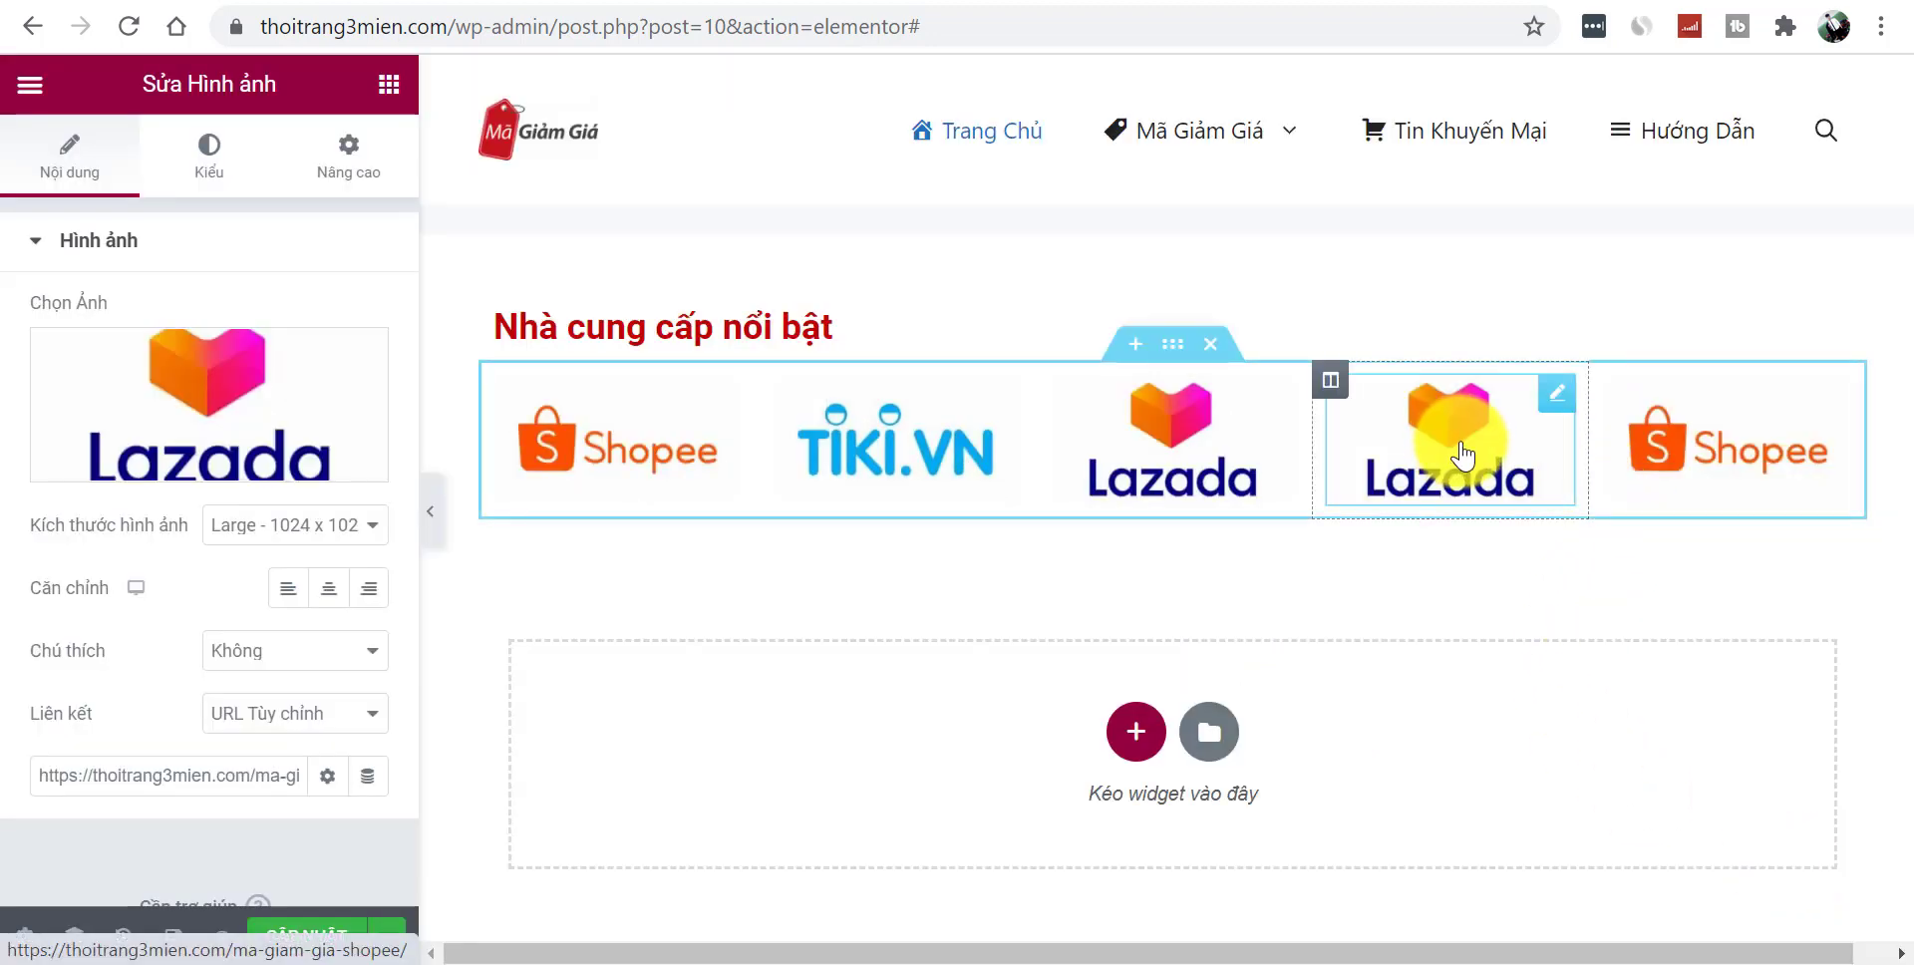
- Replace the fourth image with an uploaded FAHASA logo
left_click(304, 383)
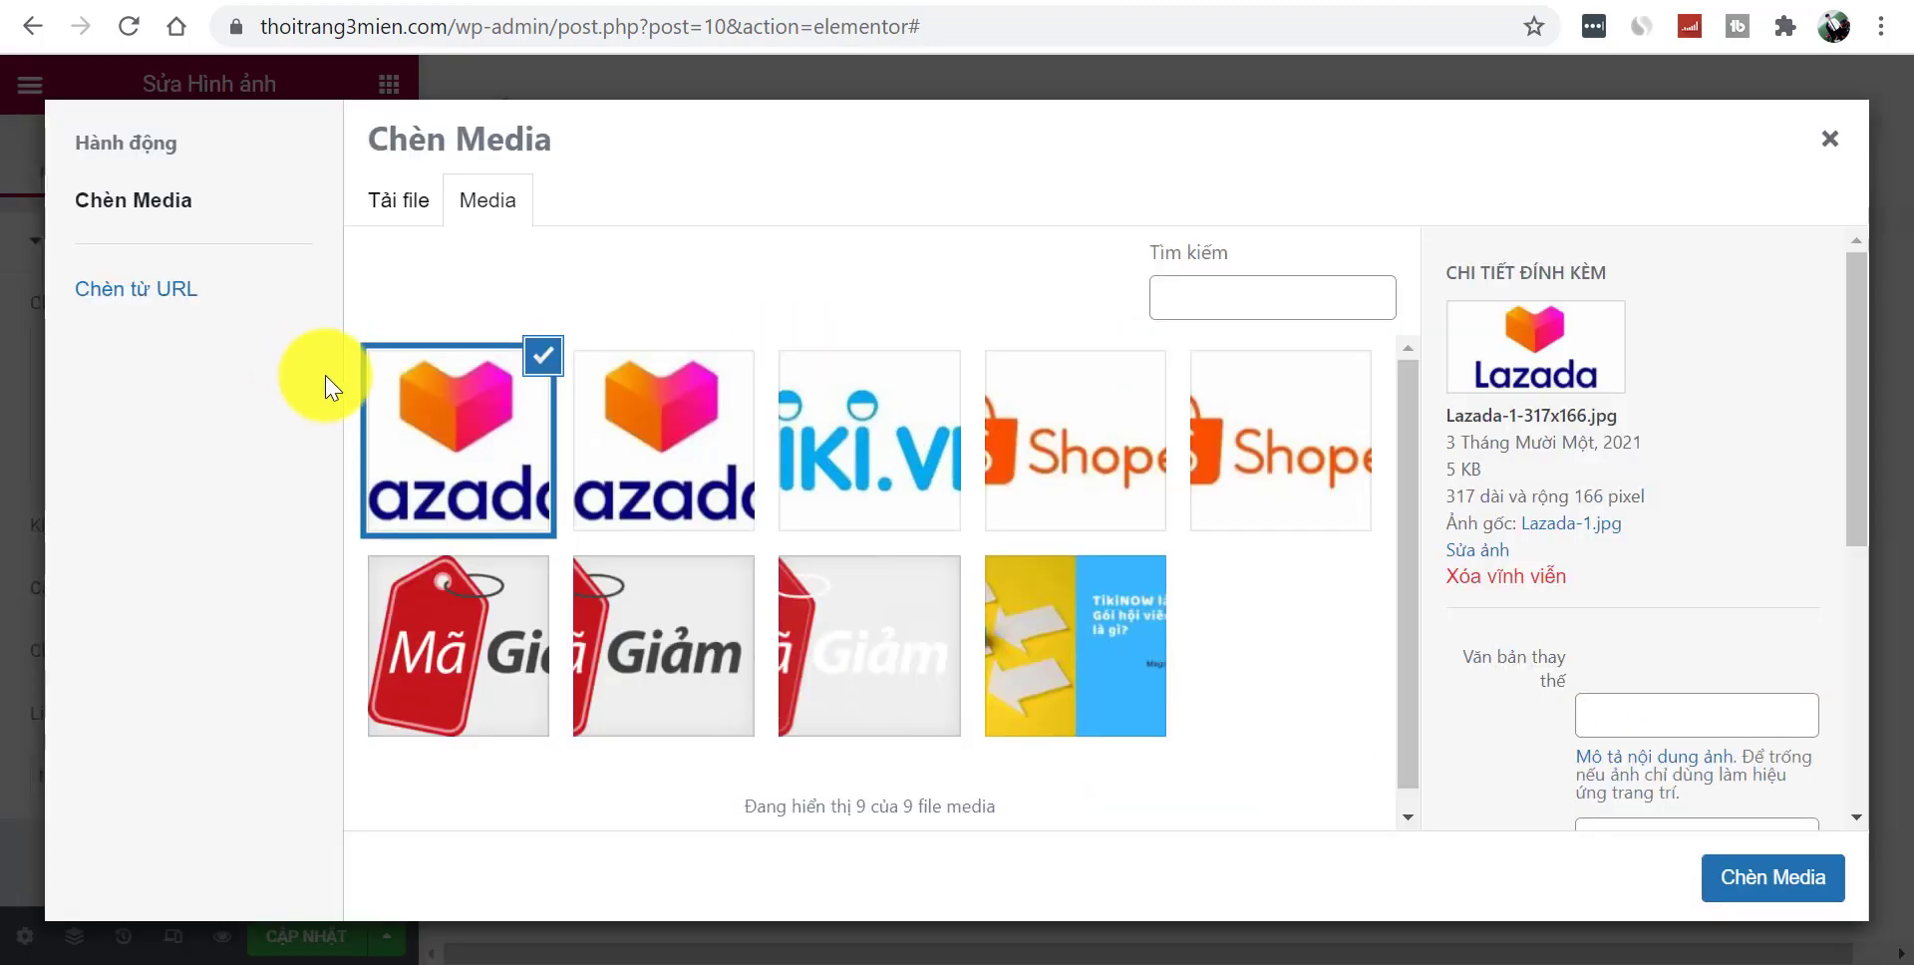
left_click(399, 201)
left_click(1133, 581)
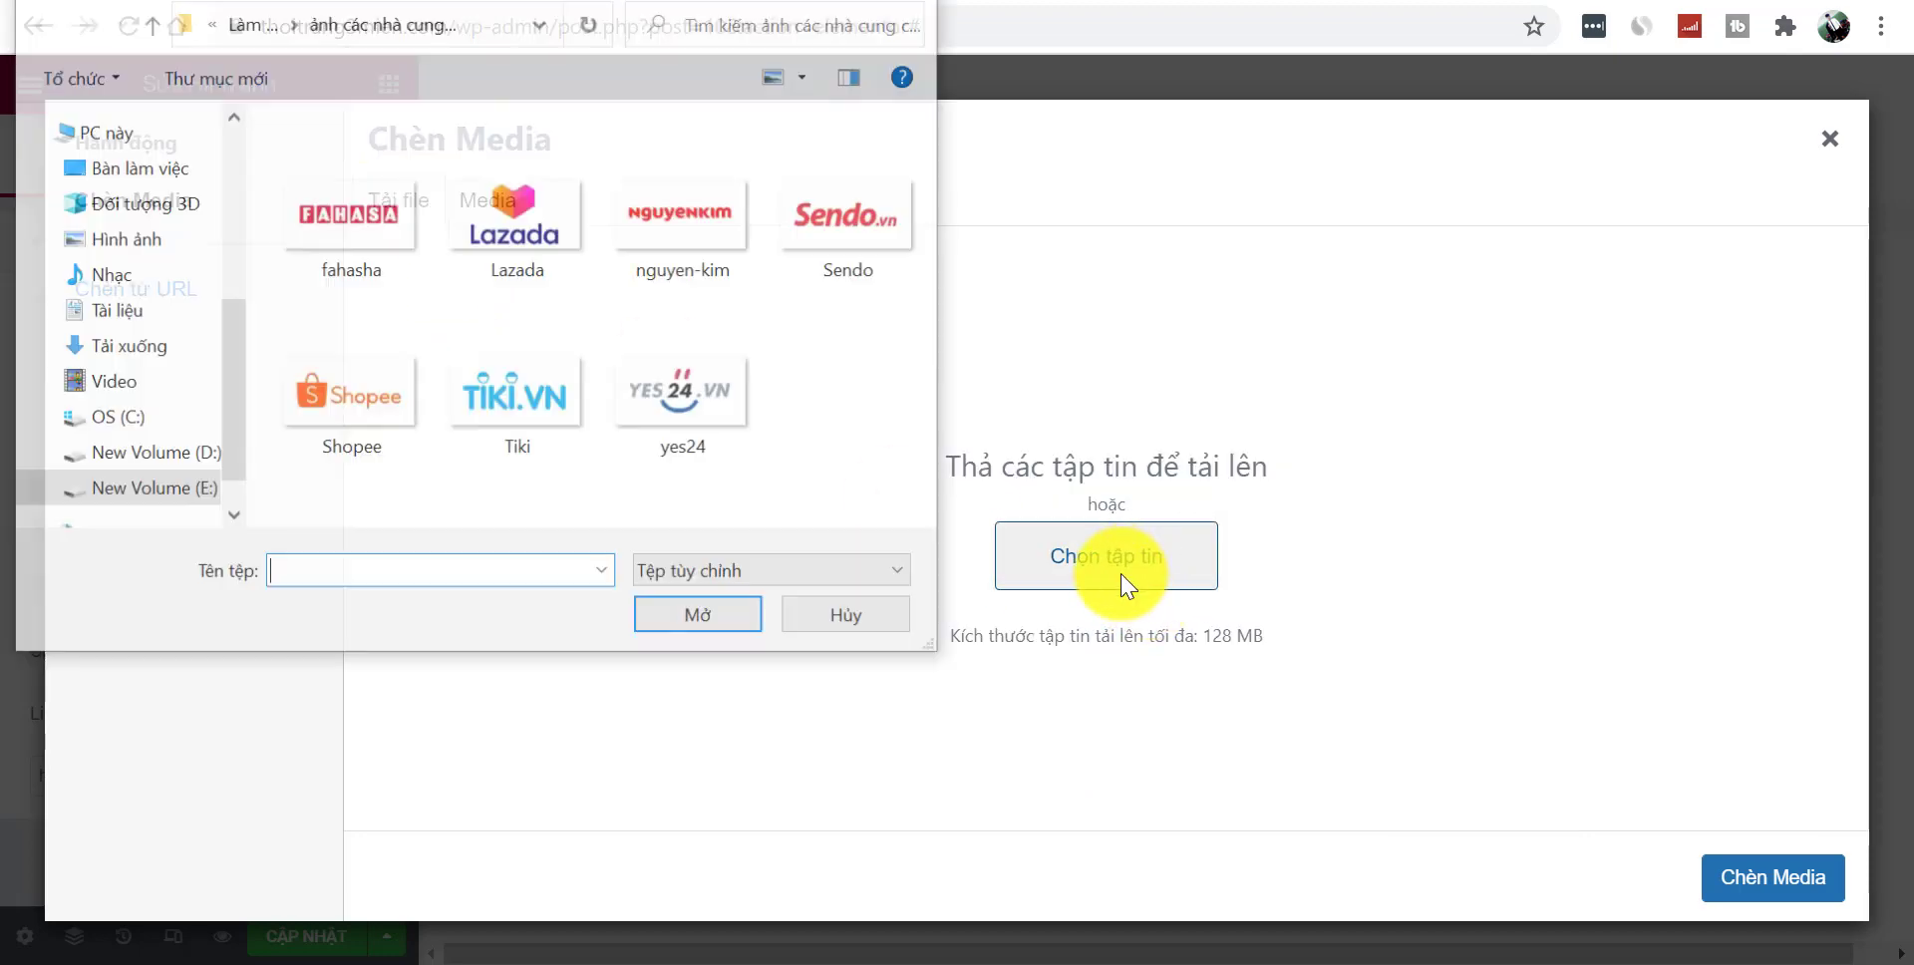
left_click(536, 404)
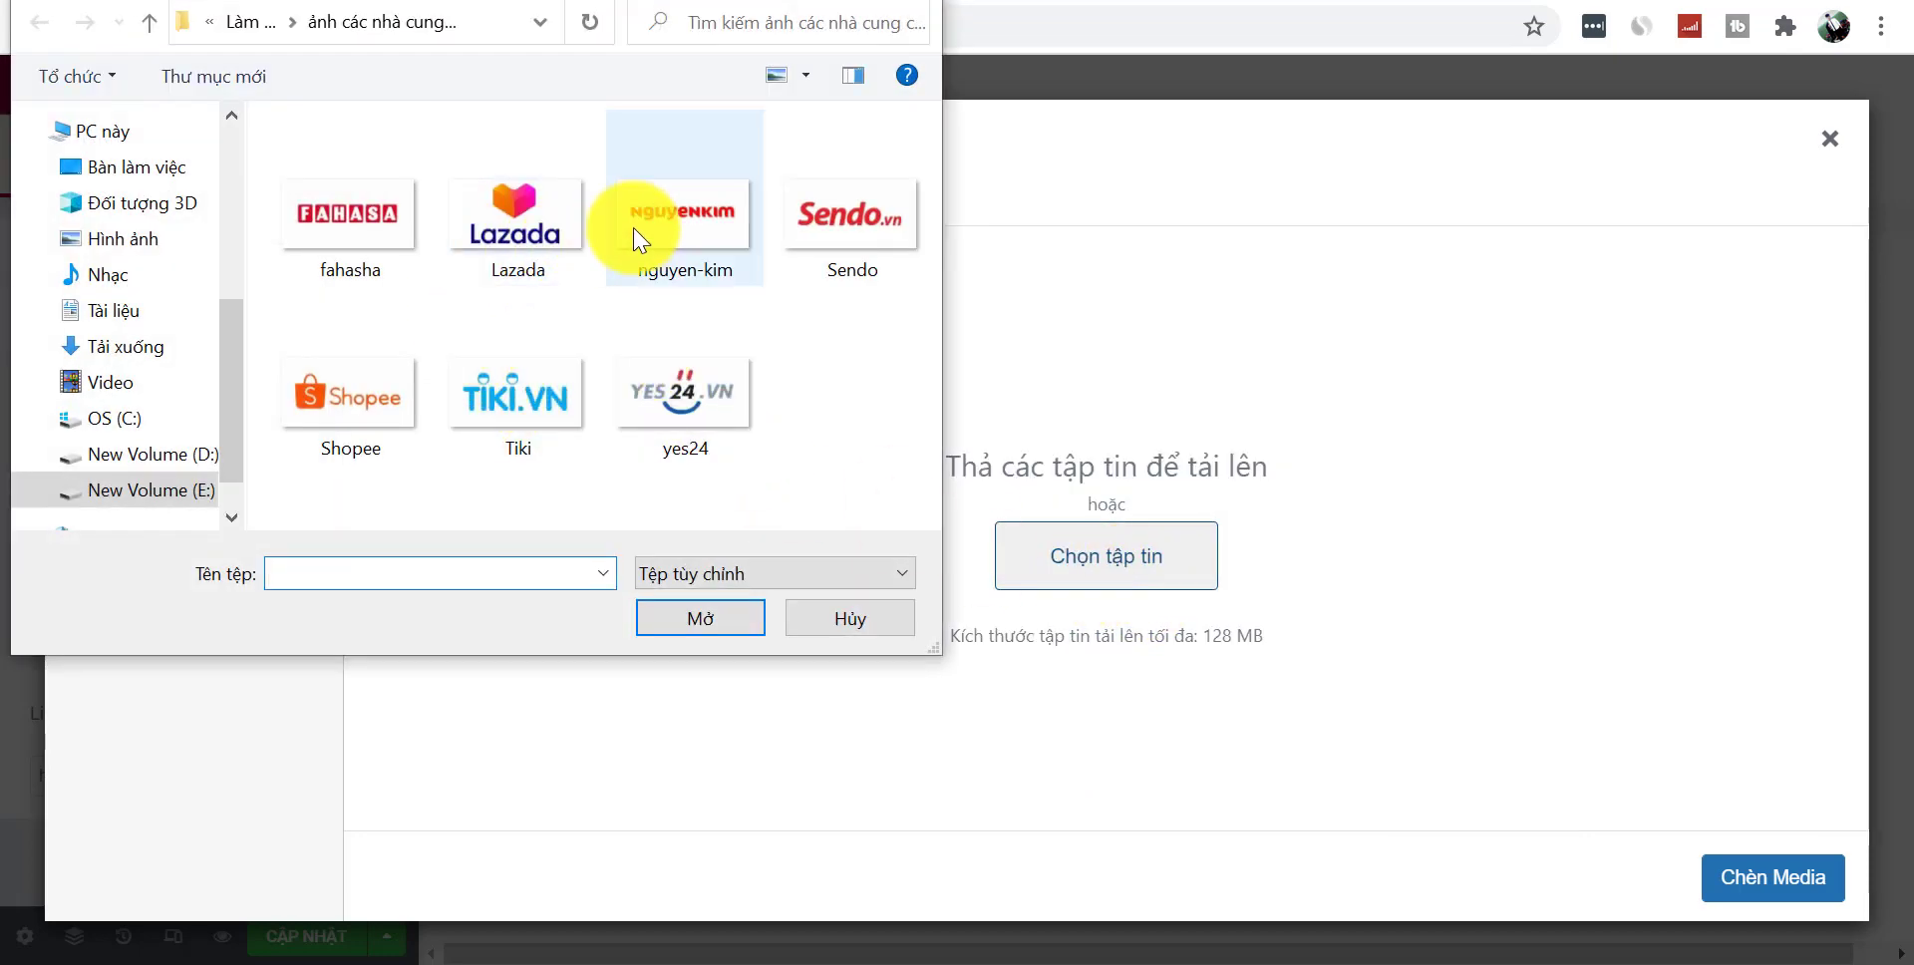
left_click(363, 267)
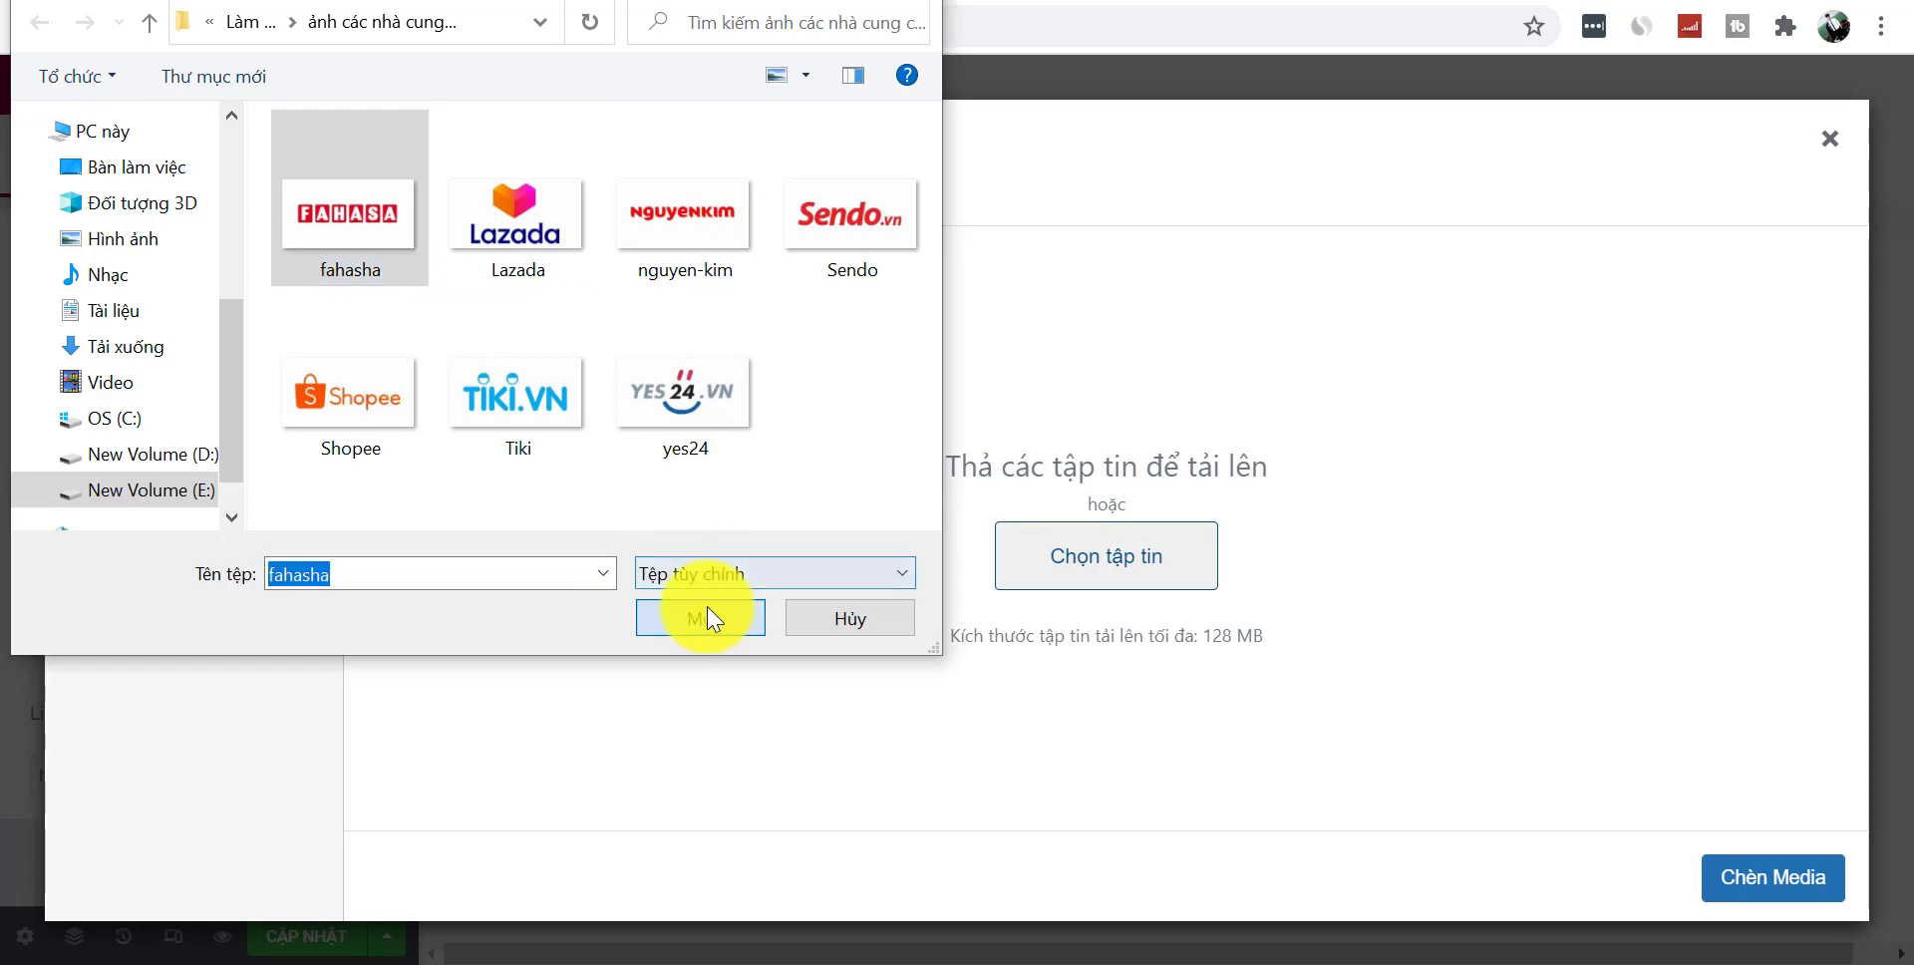
left_click(704, 618)
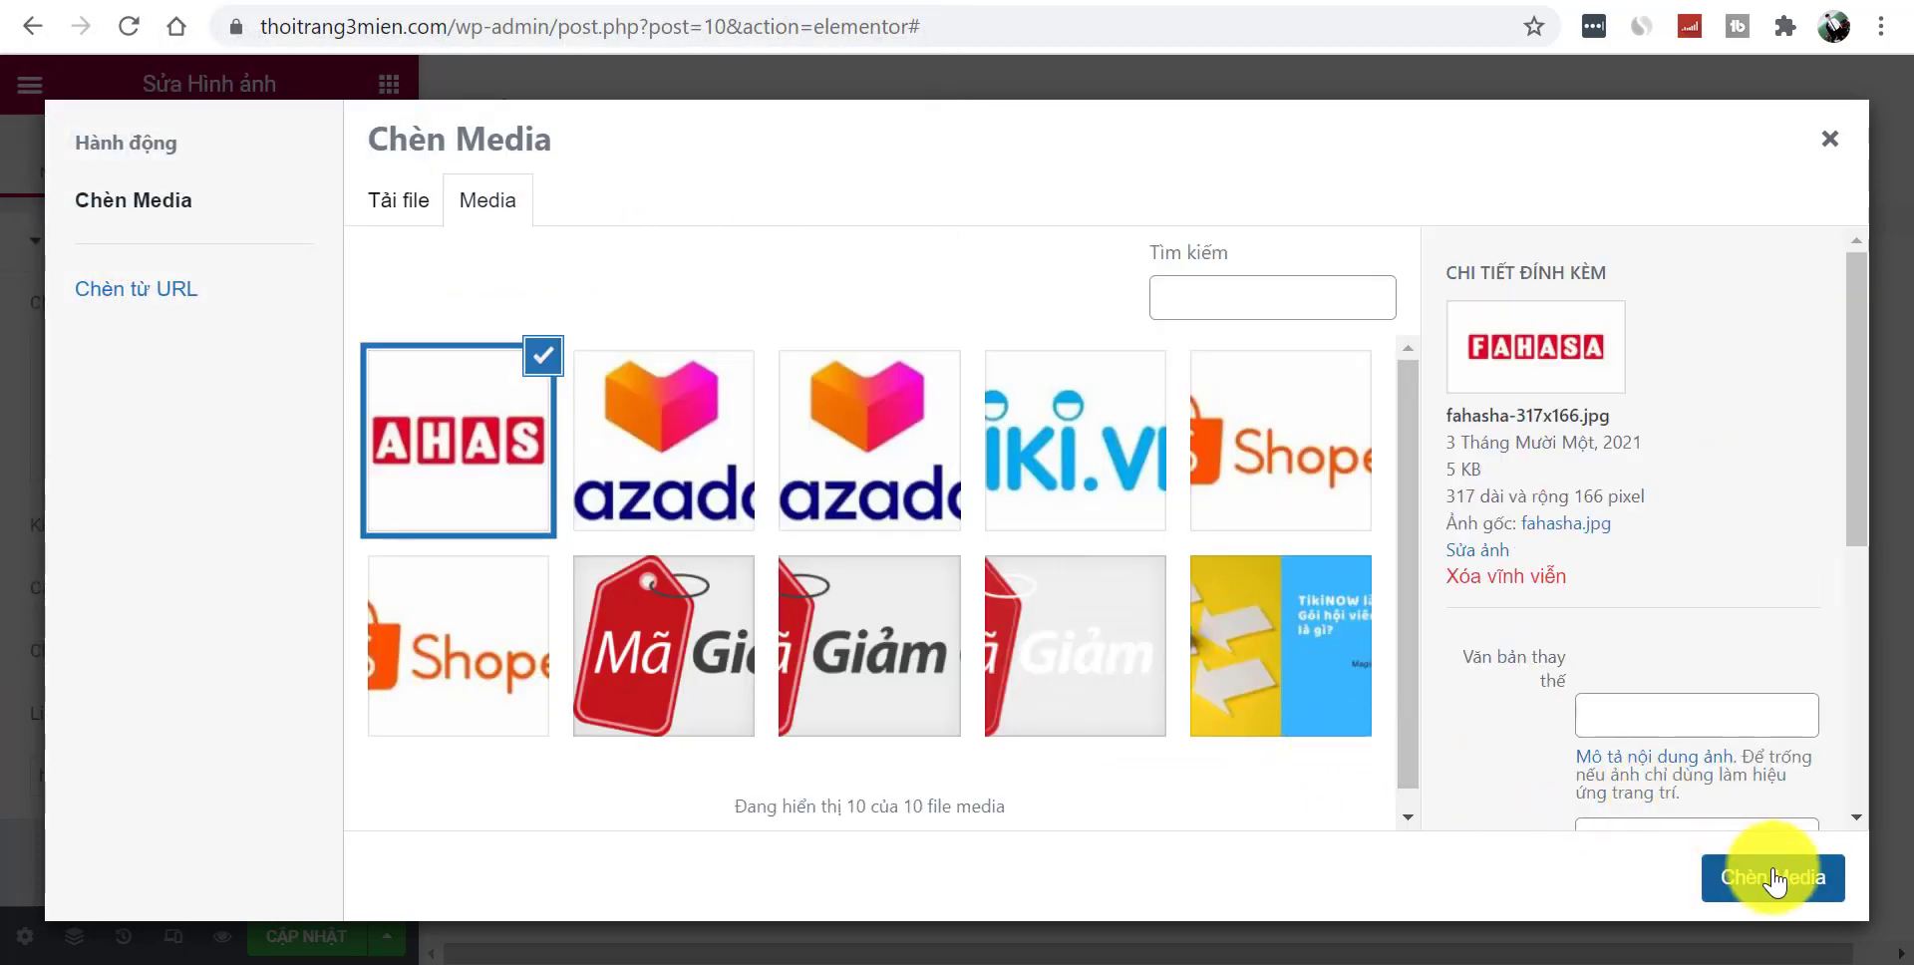
left_click(1774, 879)
- Upload the Sendo logo and insert it into the fifth image
left_click(1637, 460)
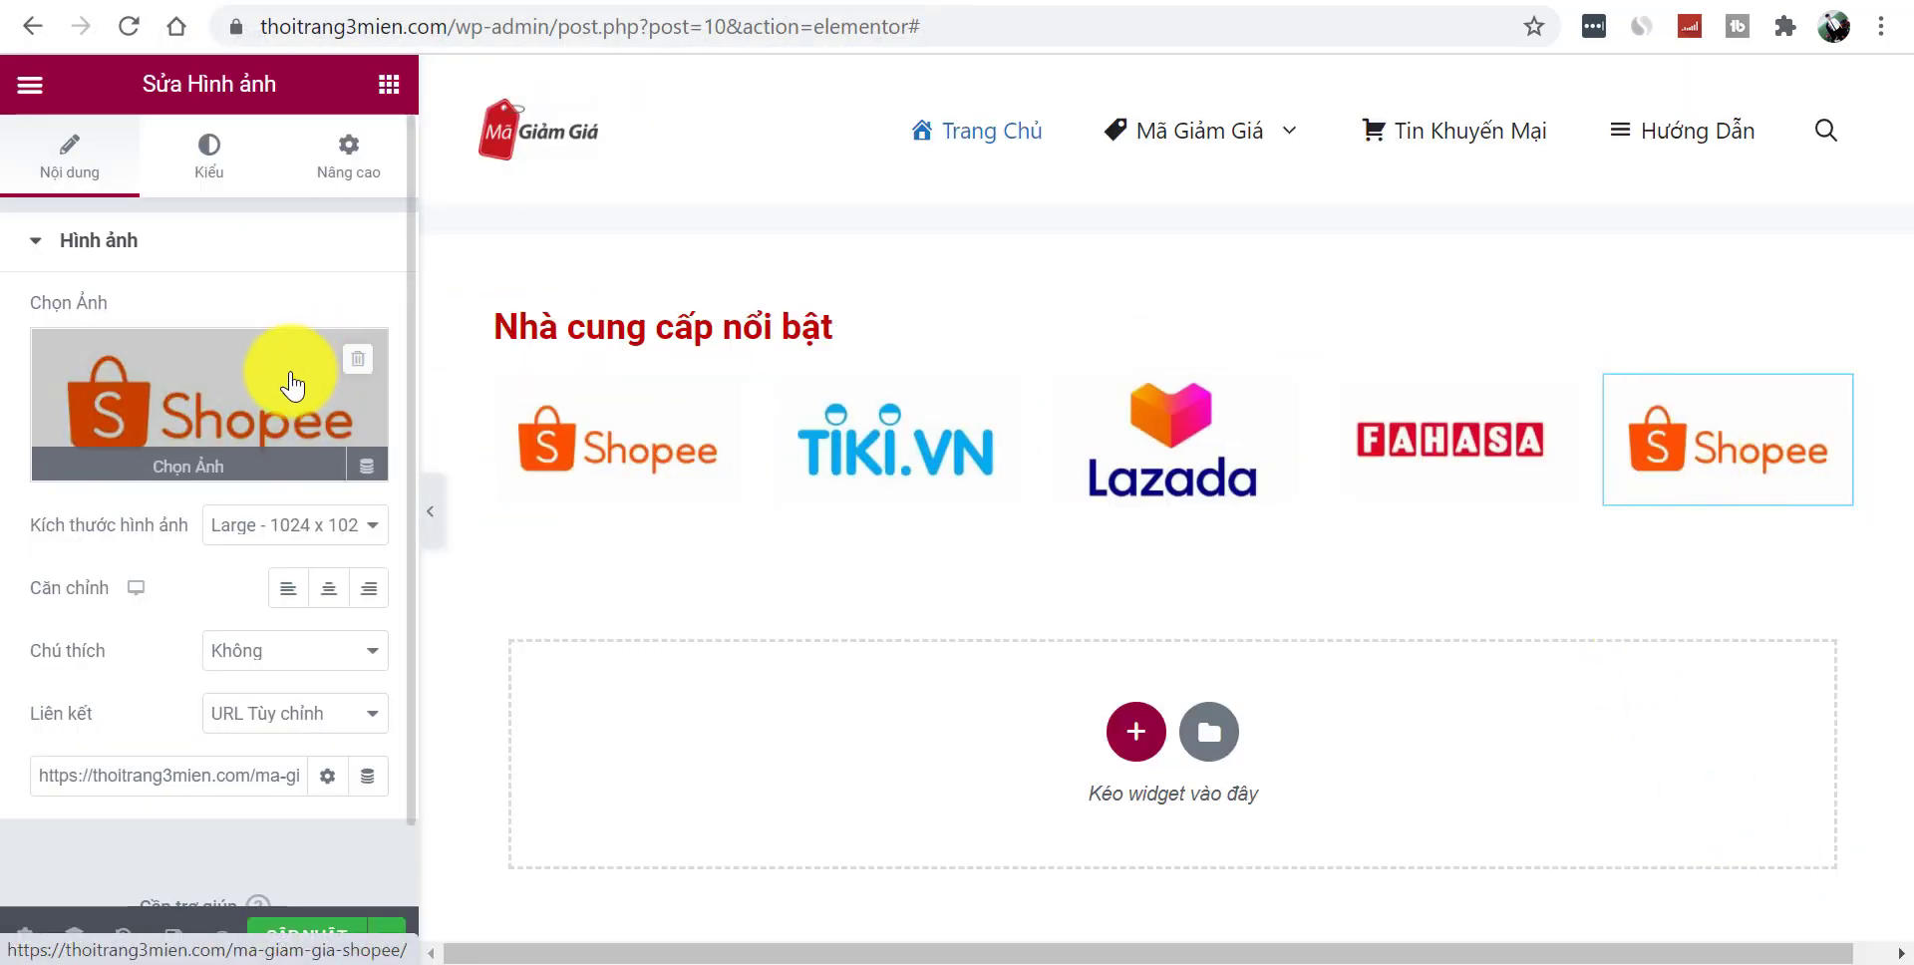
left_click(292, 384)
left_click(391, 203)
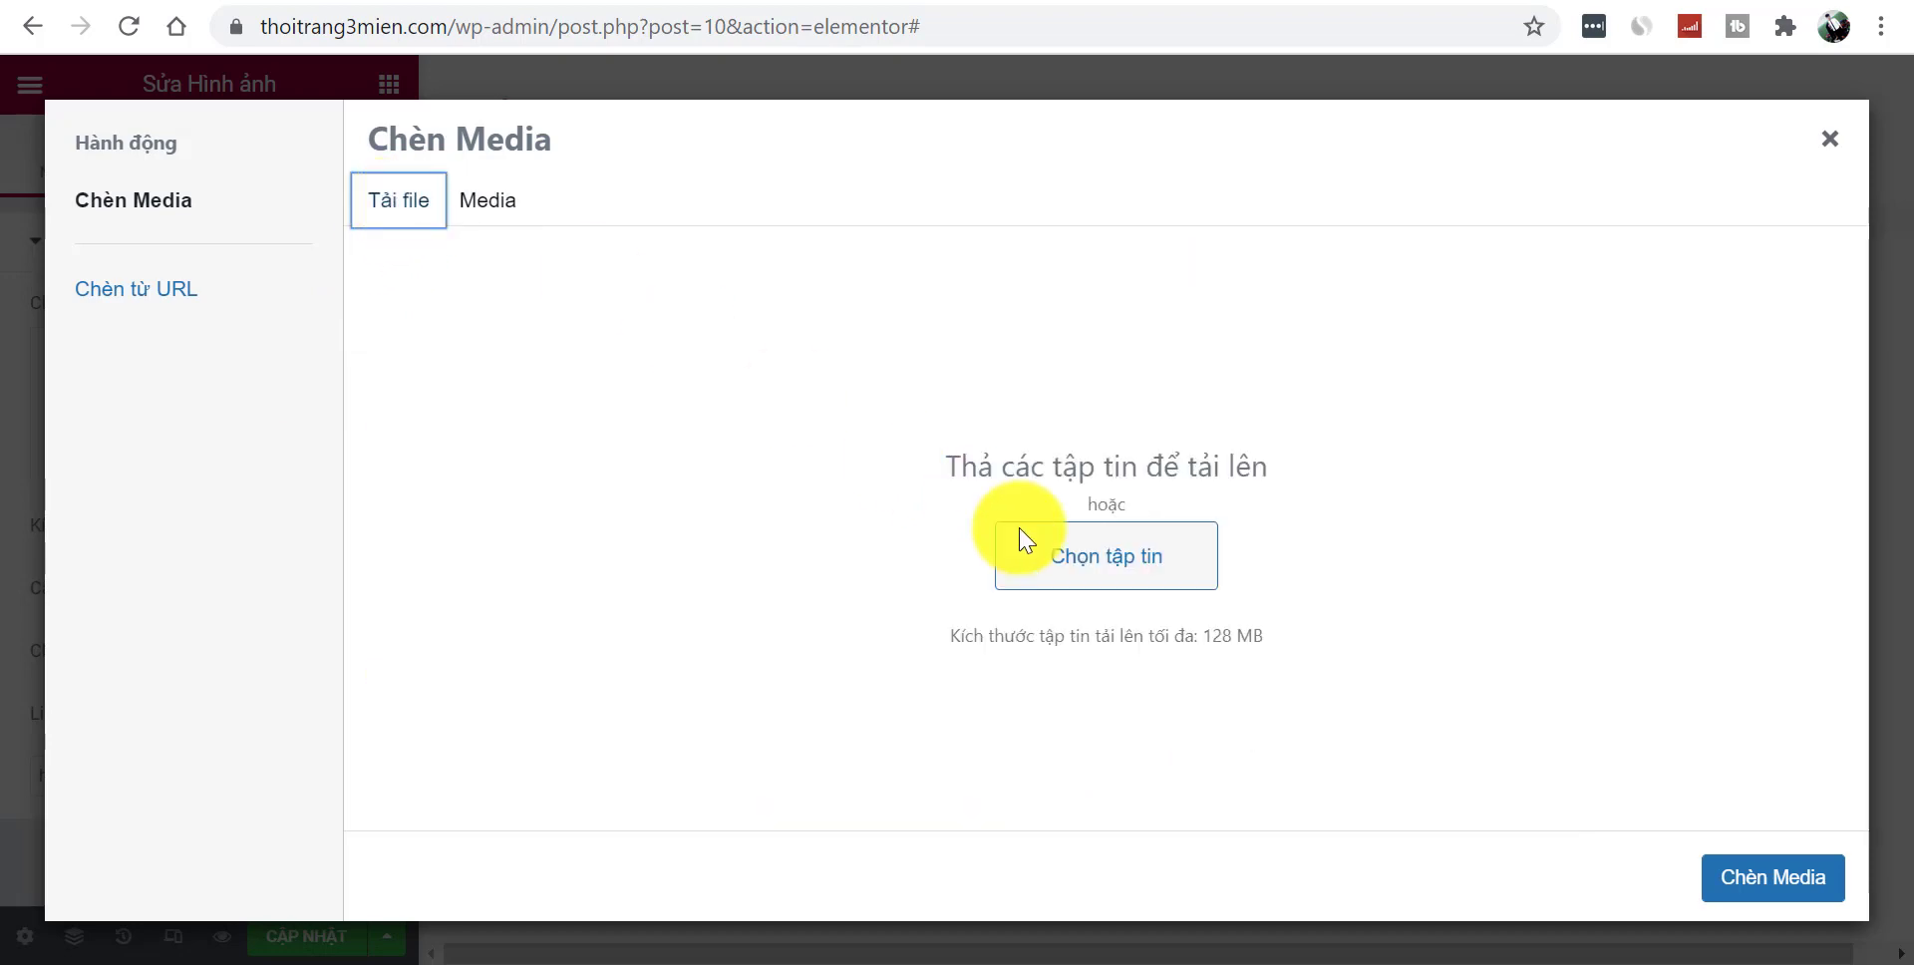
left_click(1107, 576)
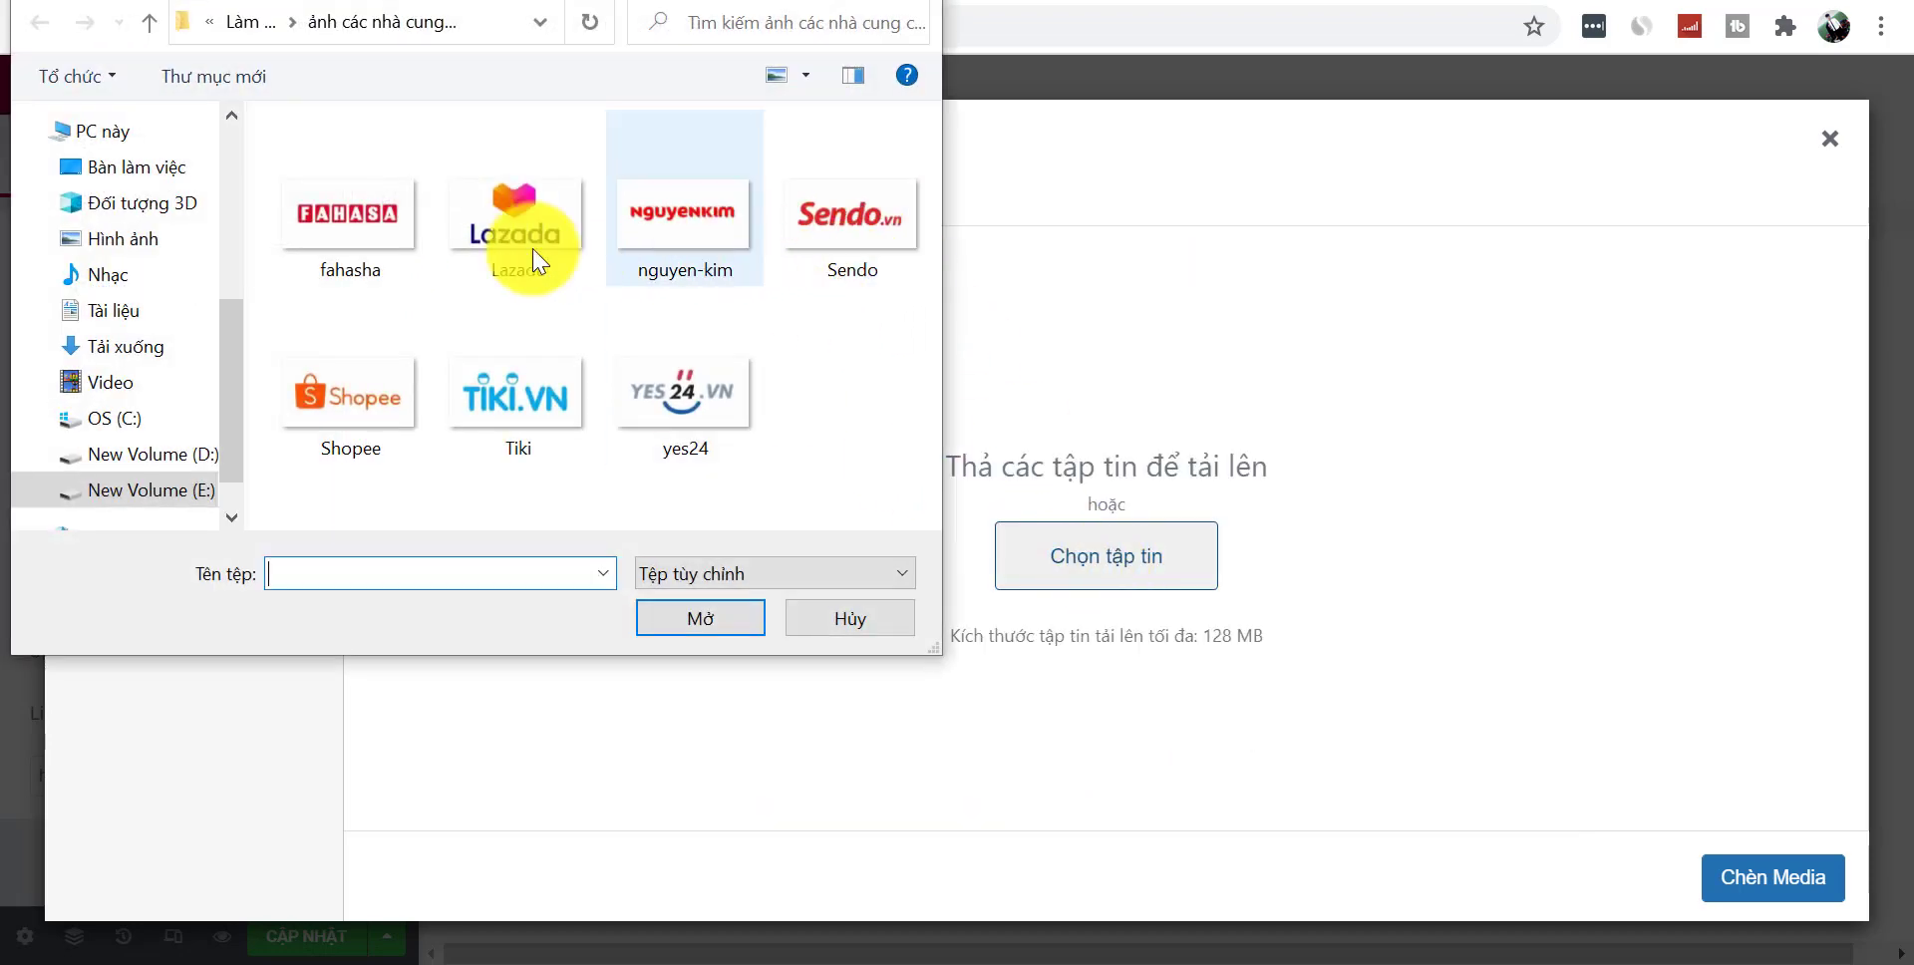
left_click(877, 237)
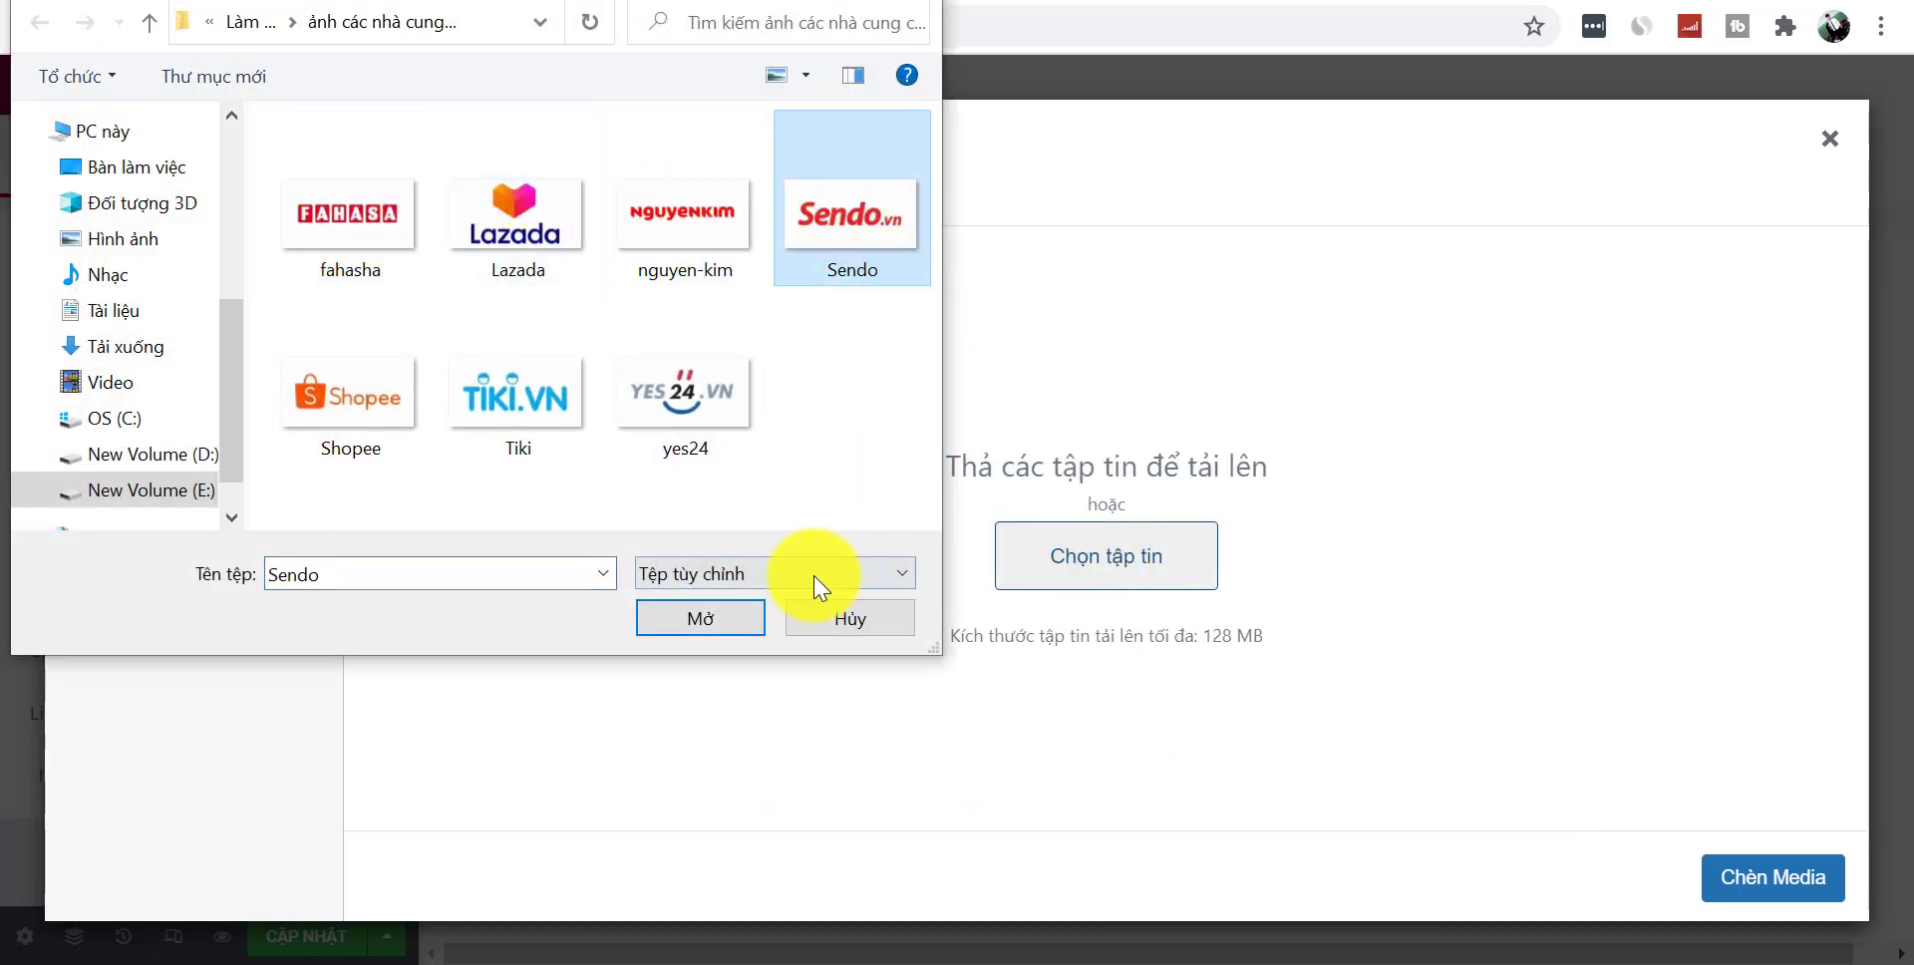
left_click(738, 623)
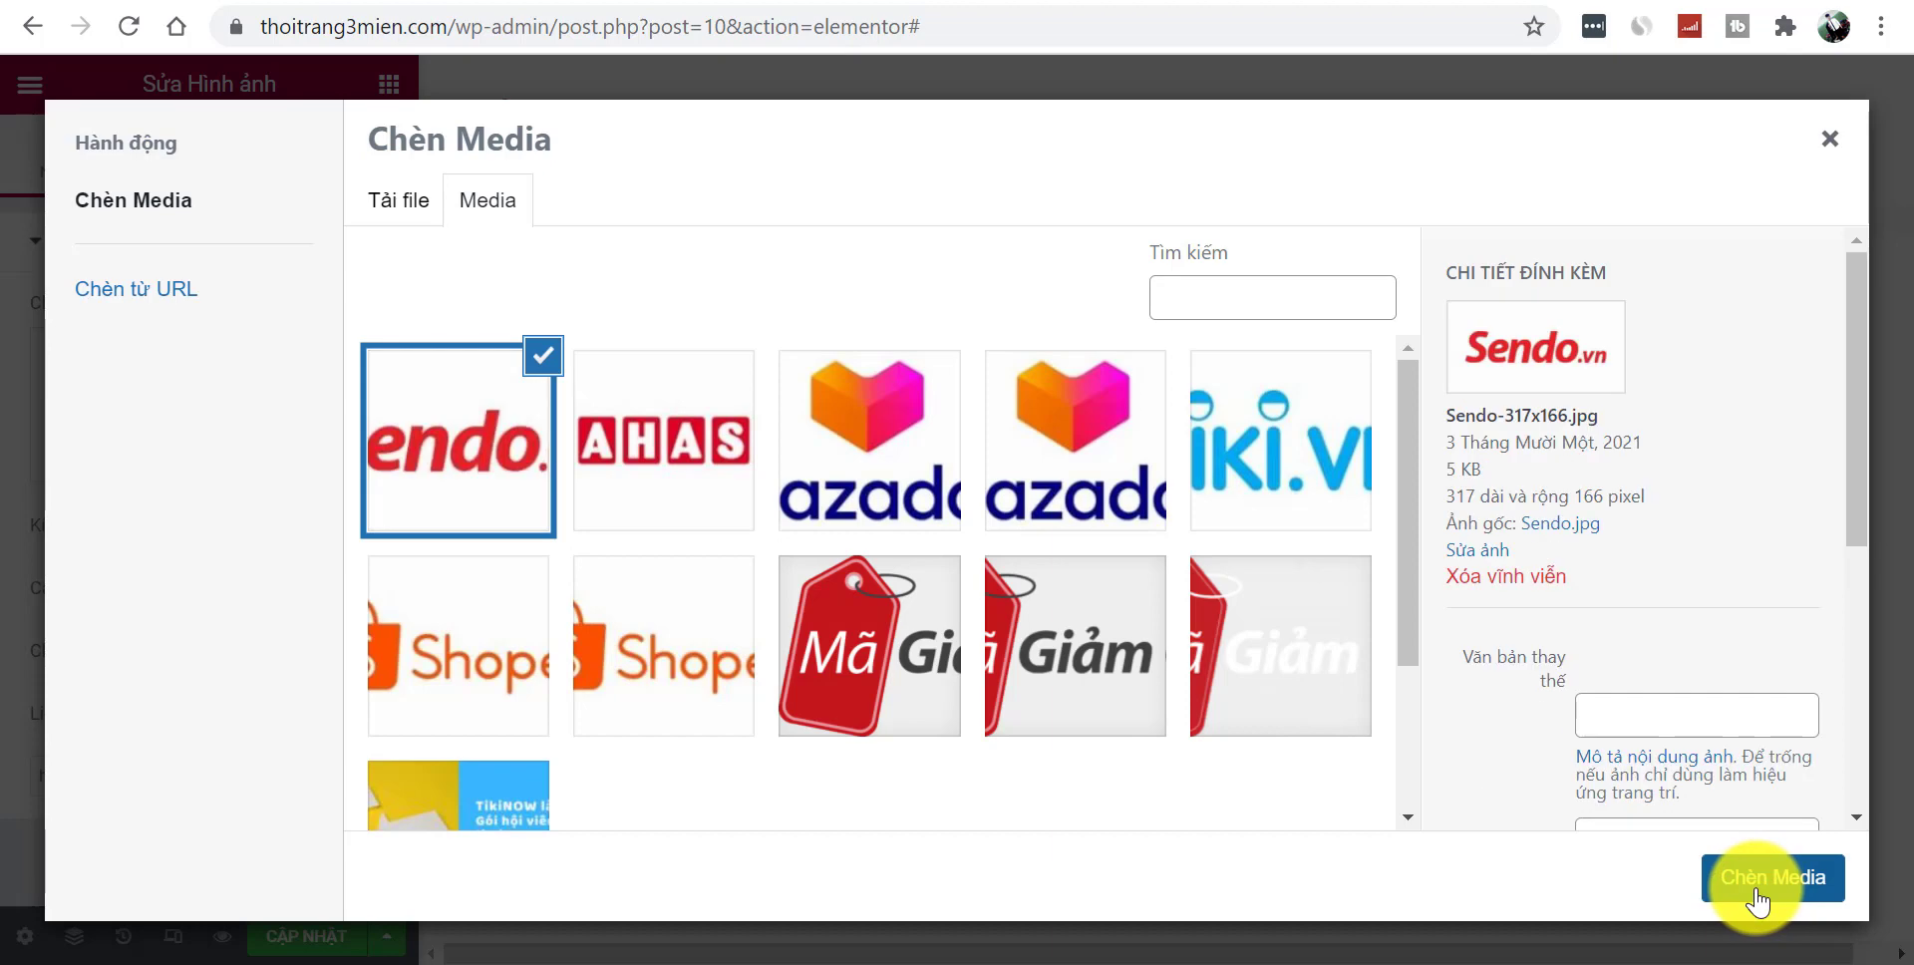
left_click(1757, 892)
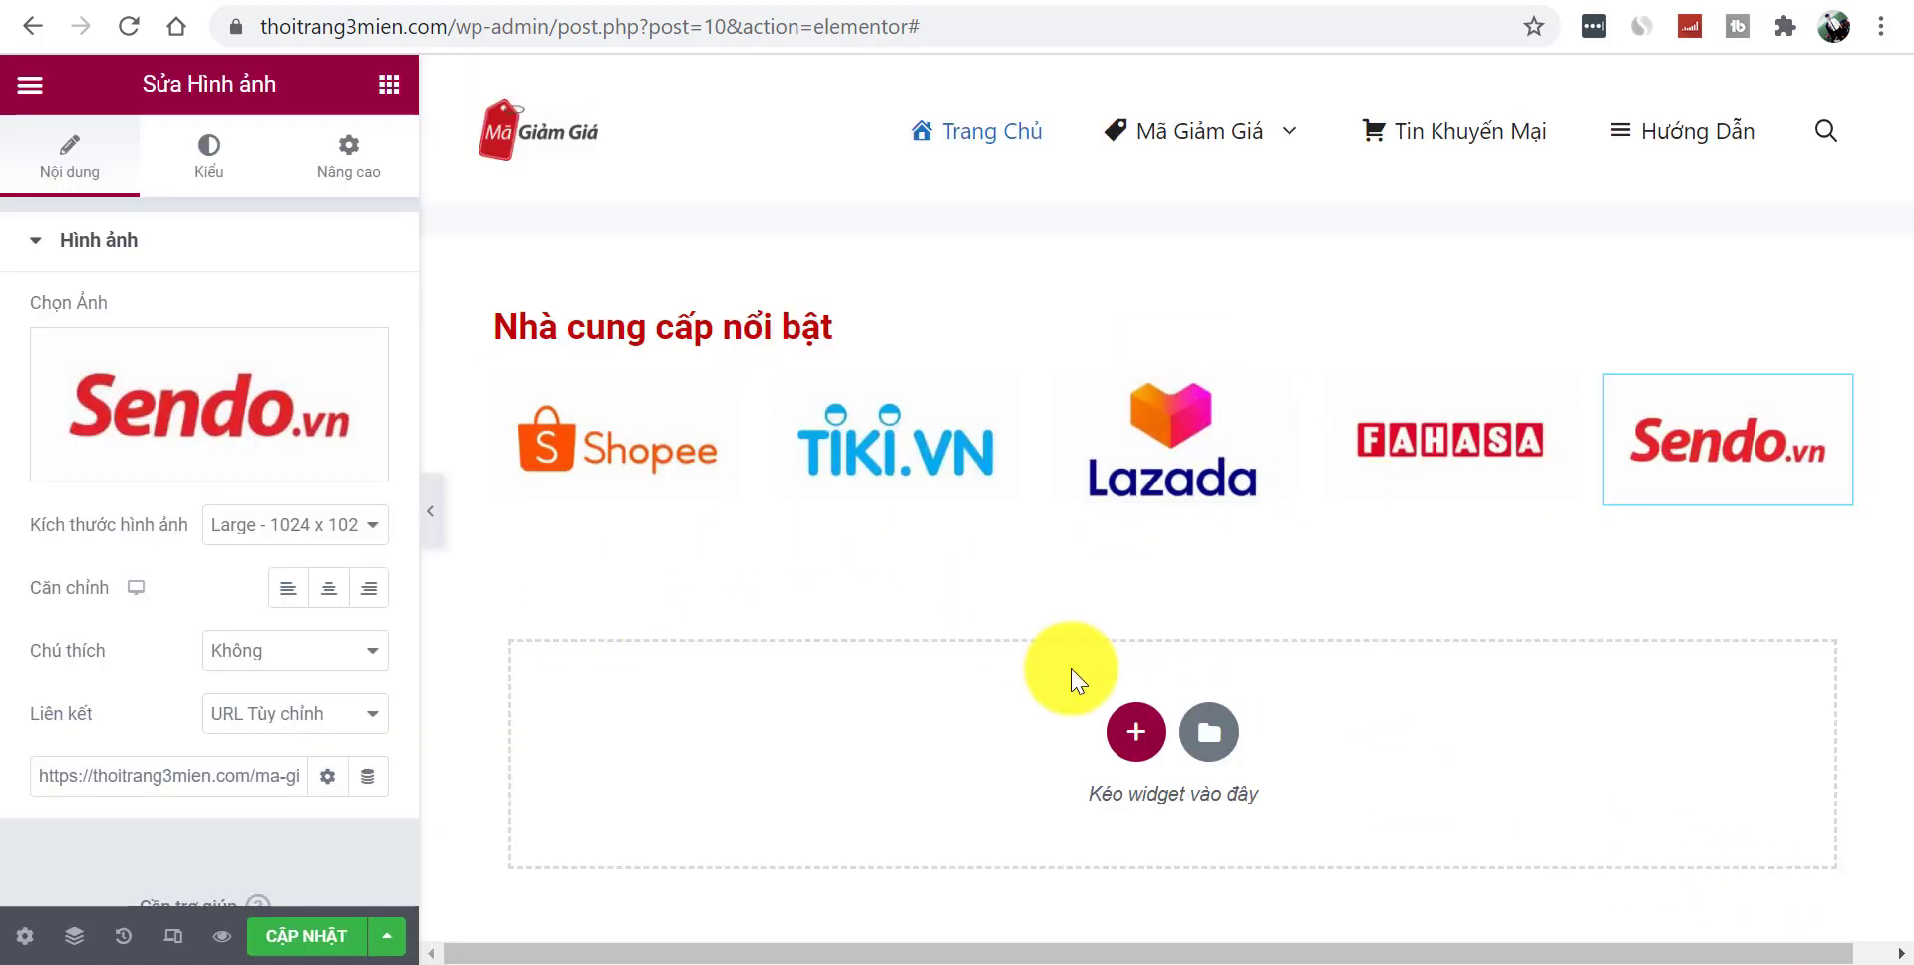
- Add a five-column section below the logos and paste the Shopee image into its first column
left_click(1136, 731)
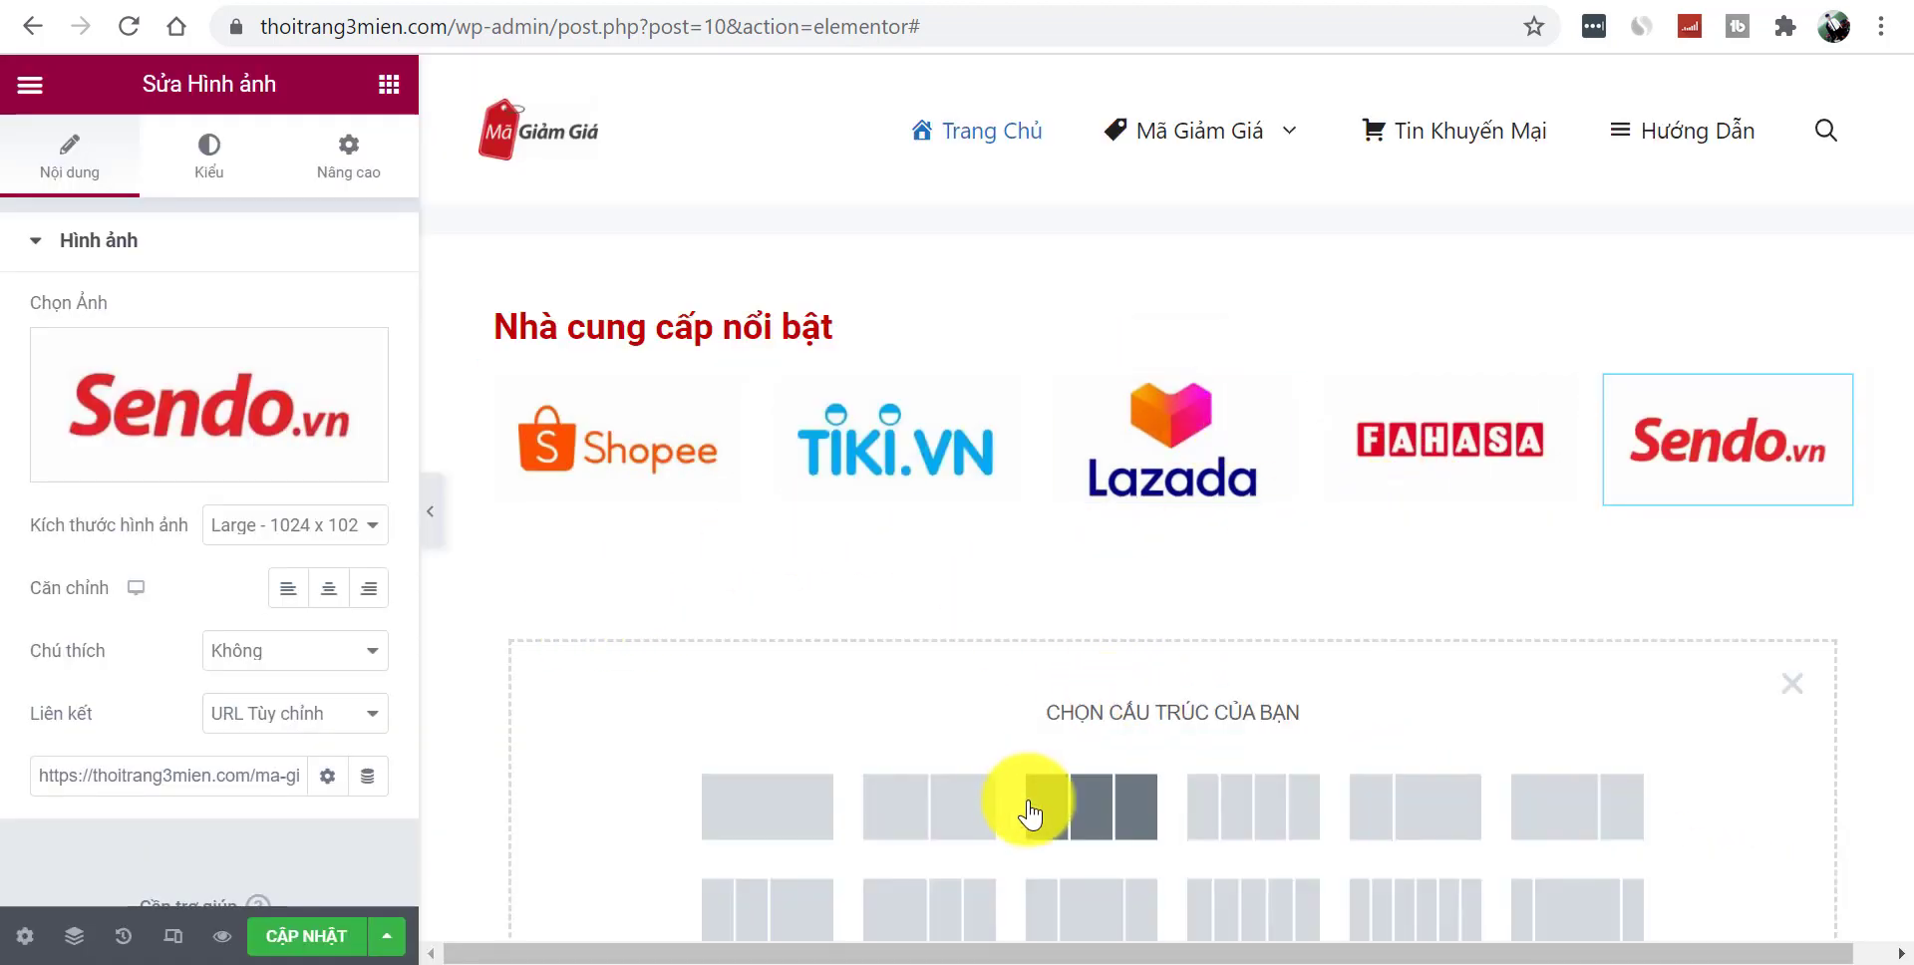
left_click(1270, 927)
right_click(586, 466)
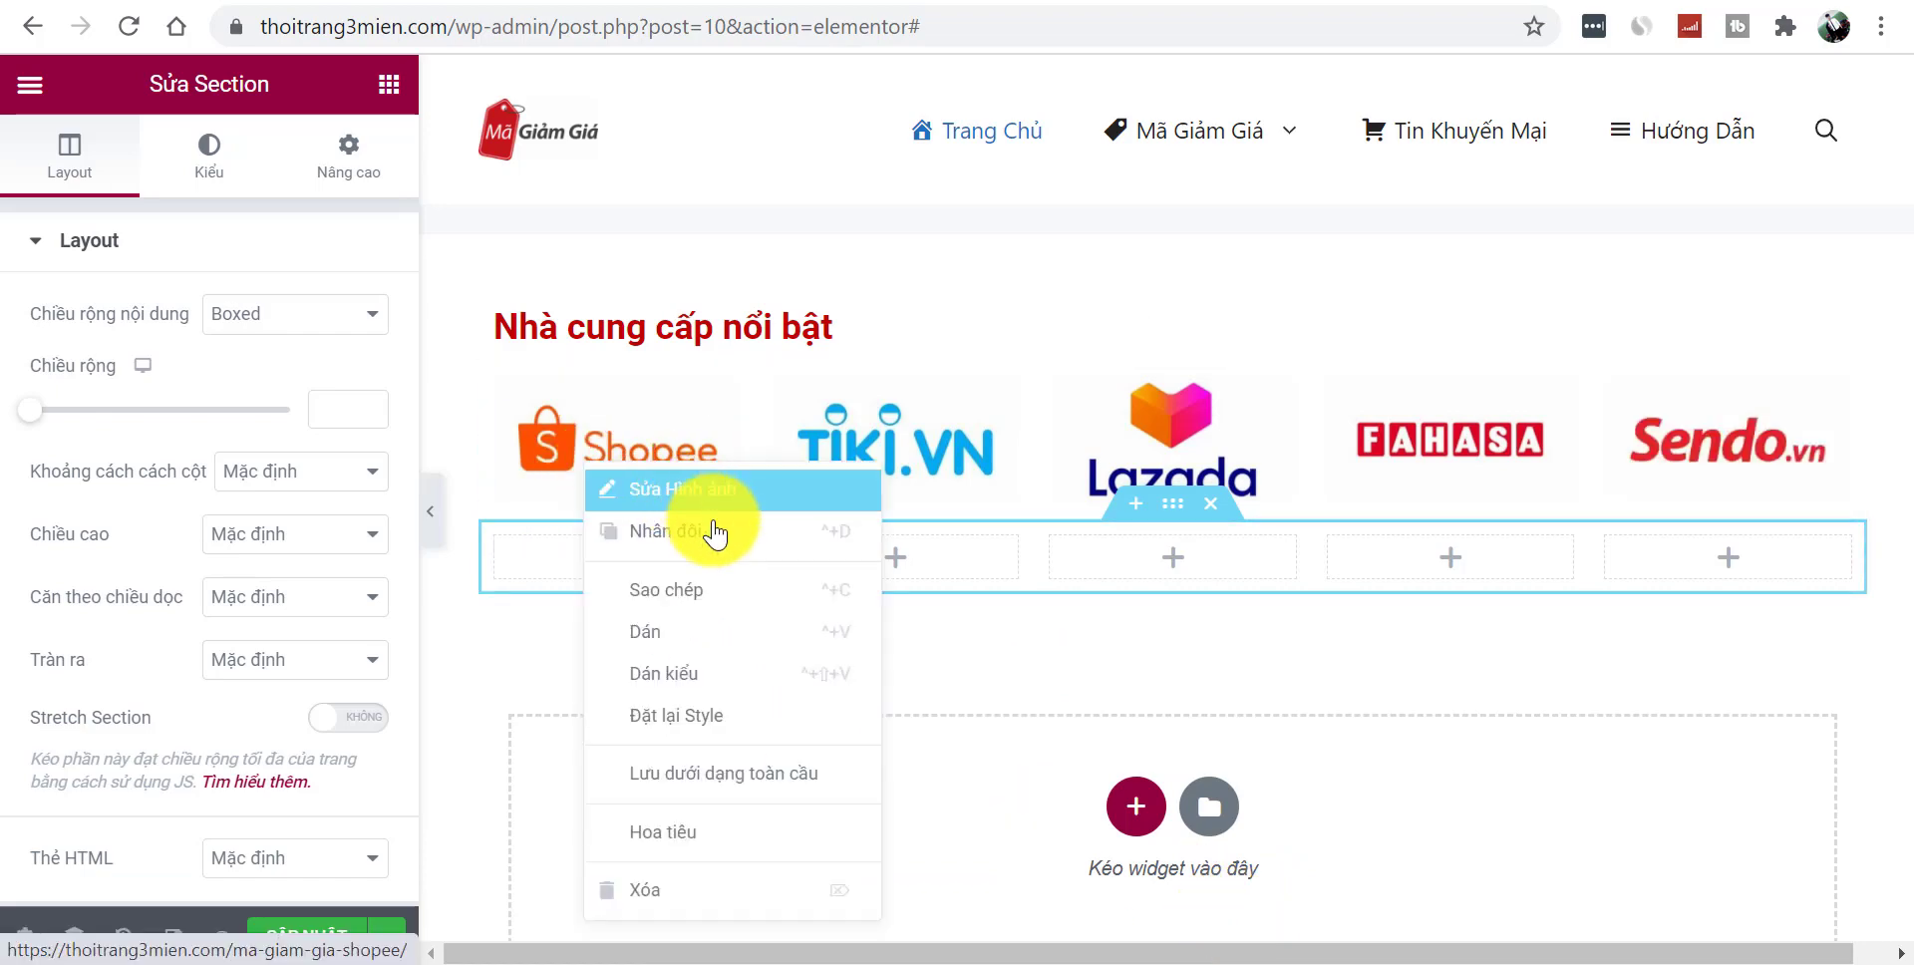
left_click(704, 589)
right_click(606, 548)
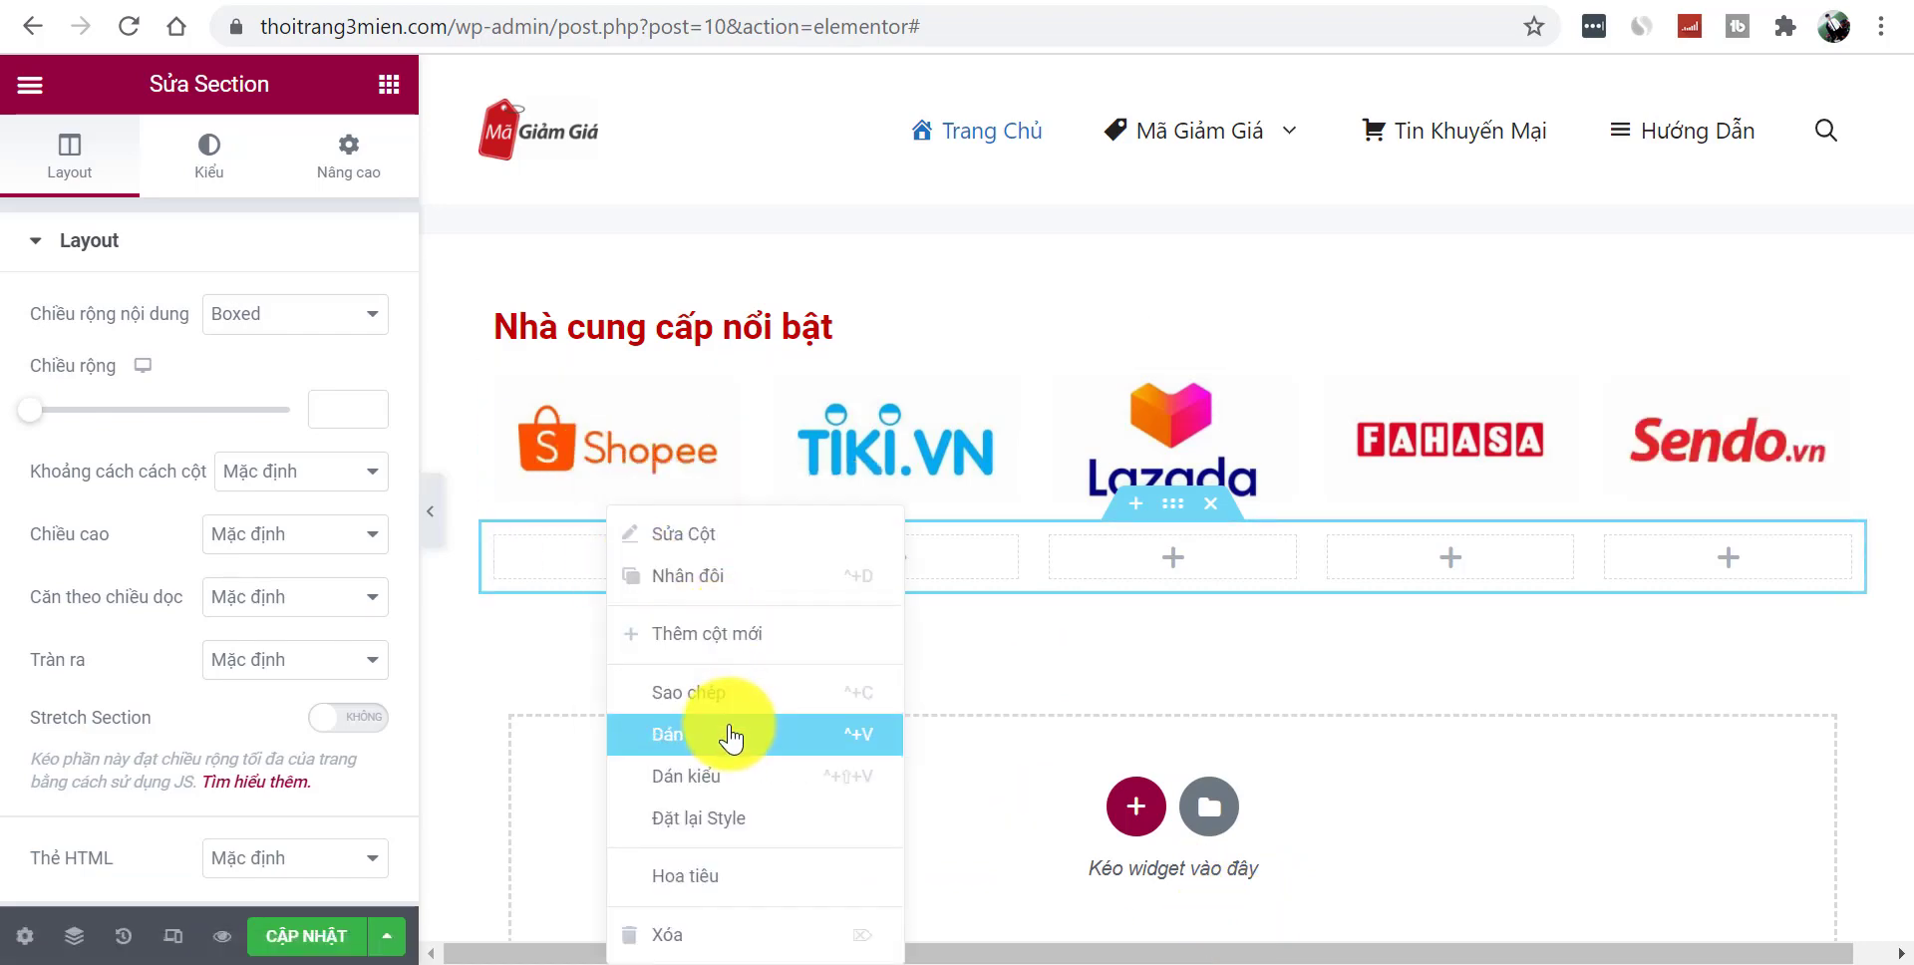
left_click(731, 735)
- Paste the Shopee image into the remaining four columns and preview the layout
right_click(828, 593)
left_click(941, 735)
right_click(1157, 598)
left_click(1231, 729)
right_click(1325, 605)
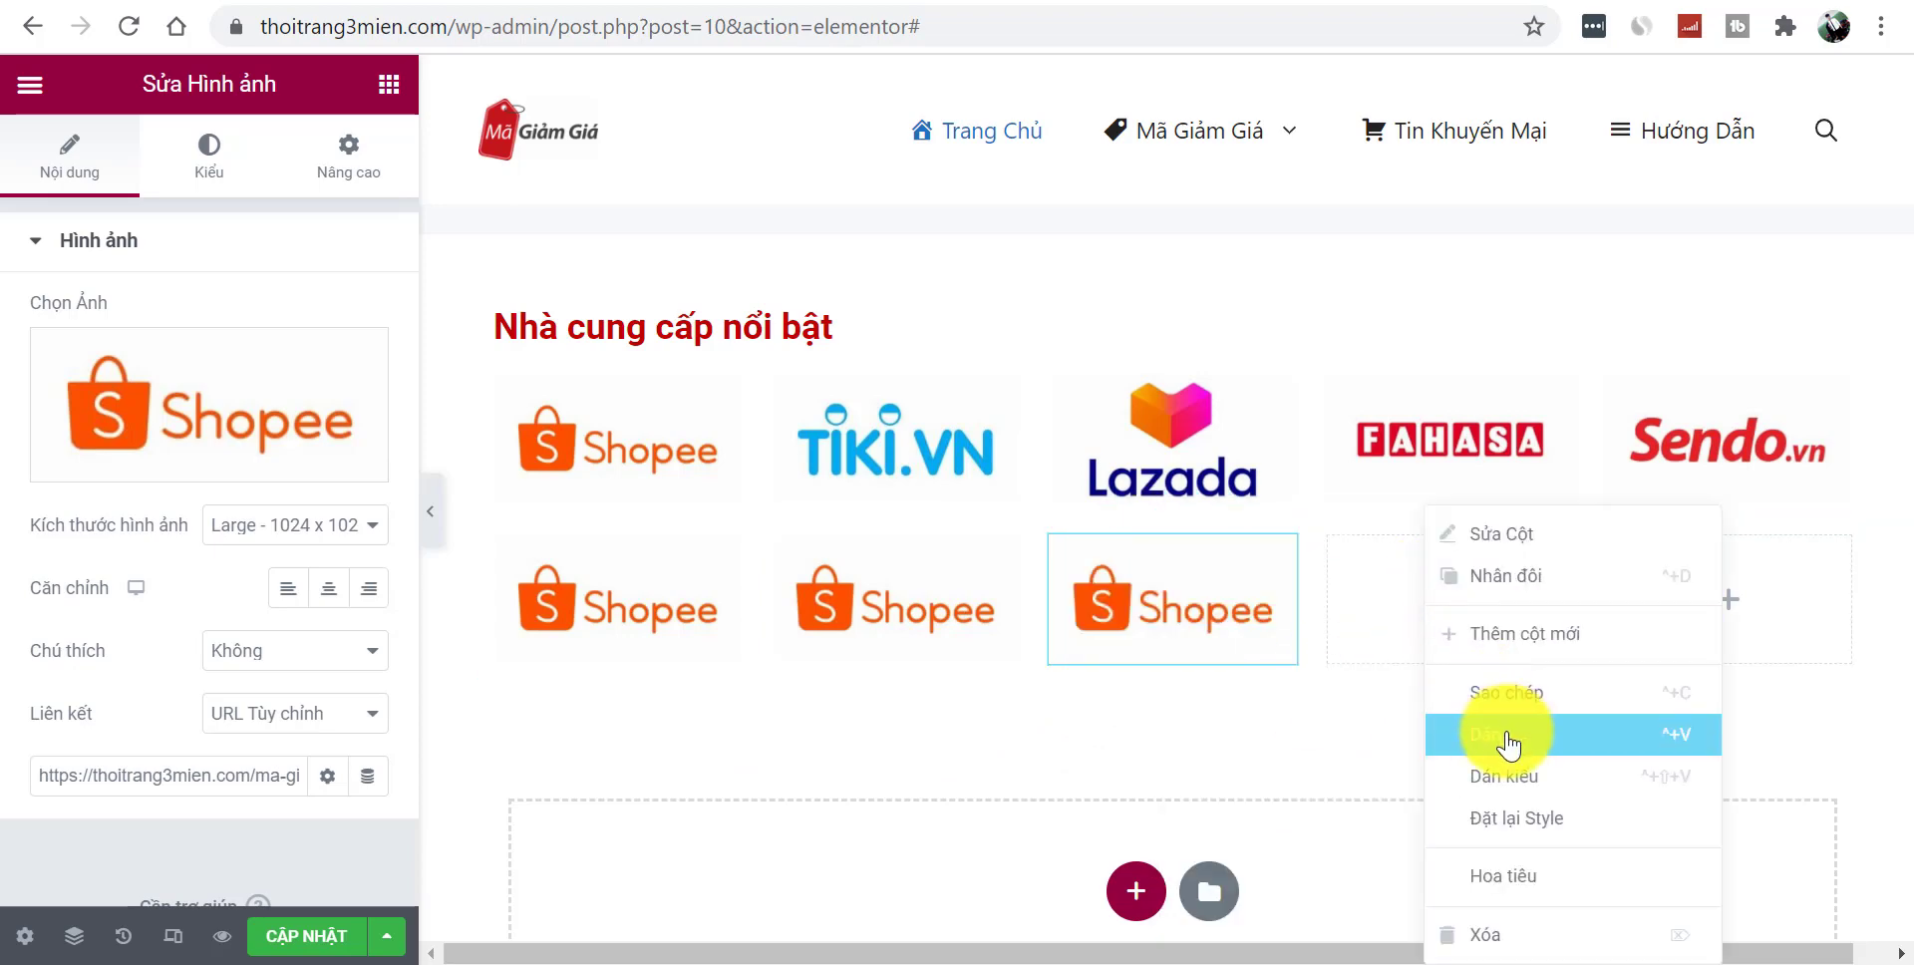
left_click(1380, 727)
right_click(1685, 601)
left_click(1726, 735)
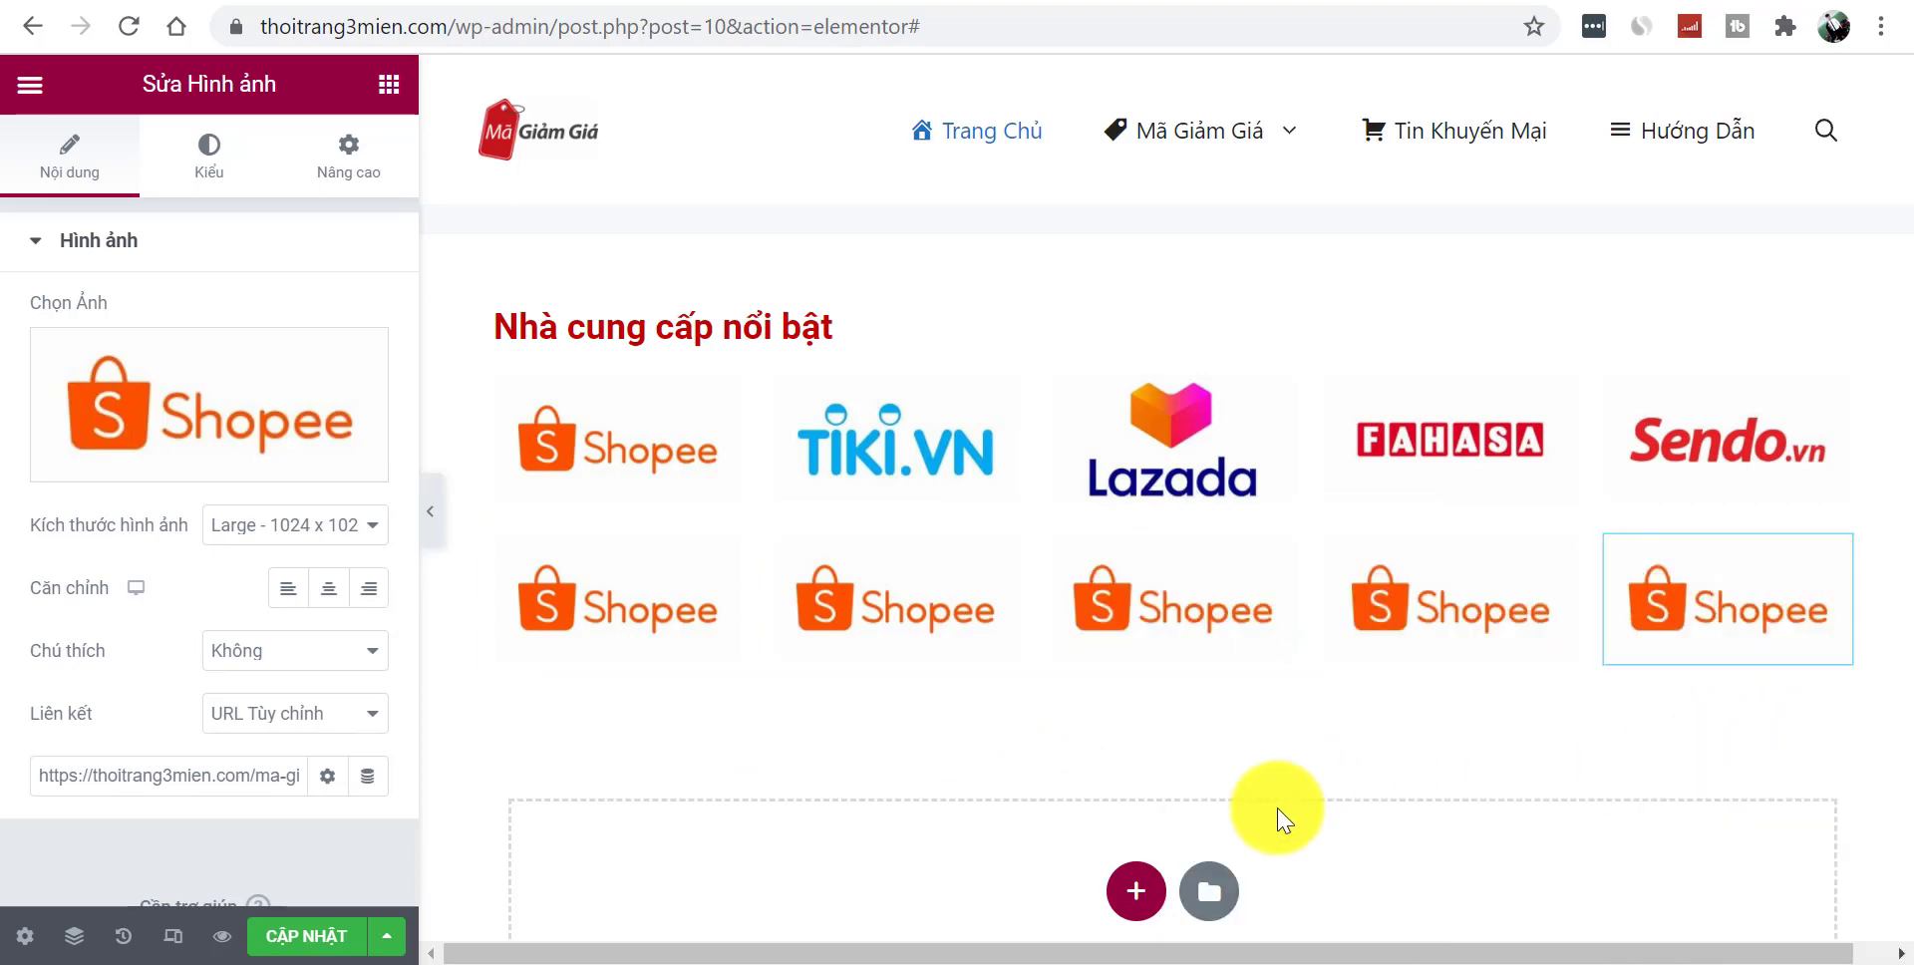
left_click(1137, 888)
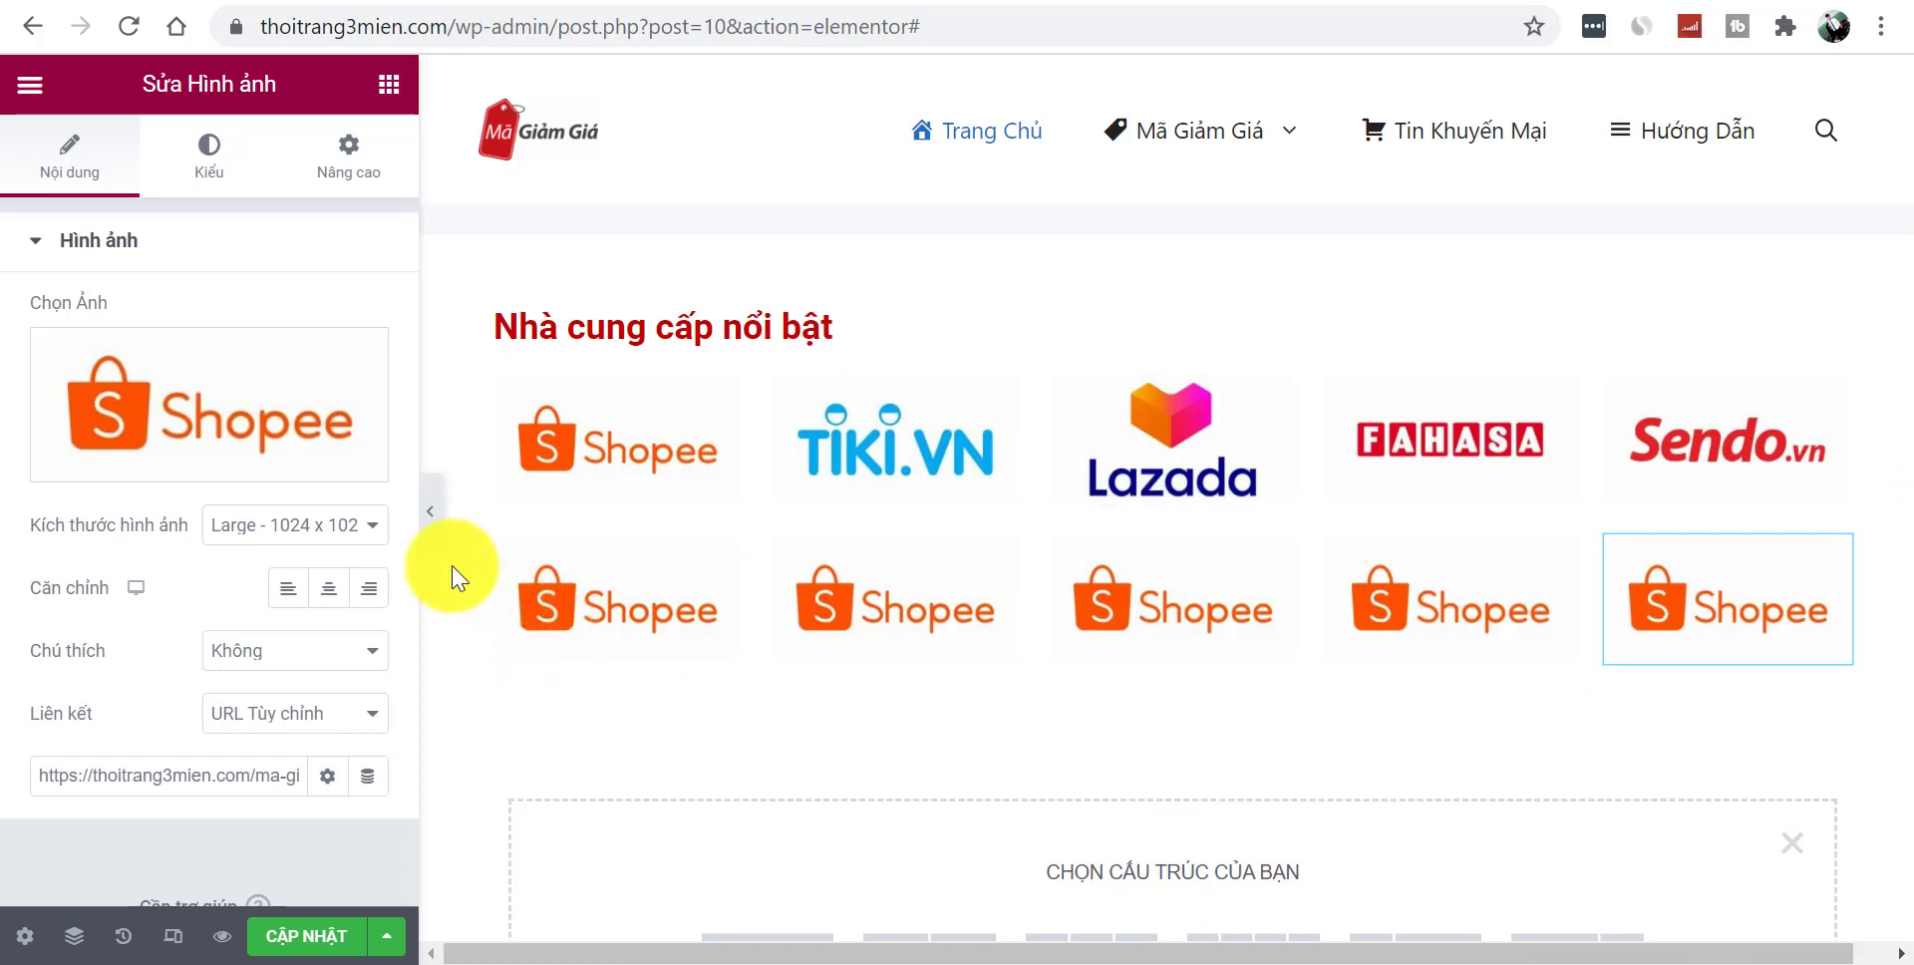
left_click(437, 527)
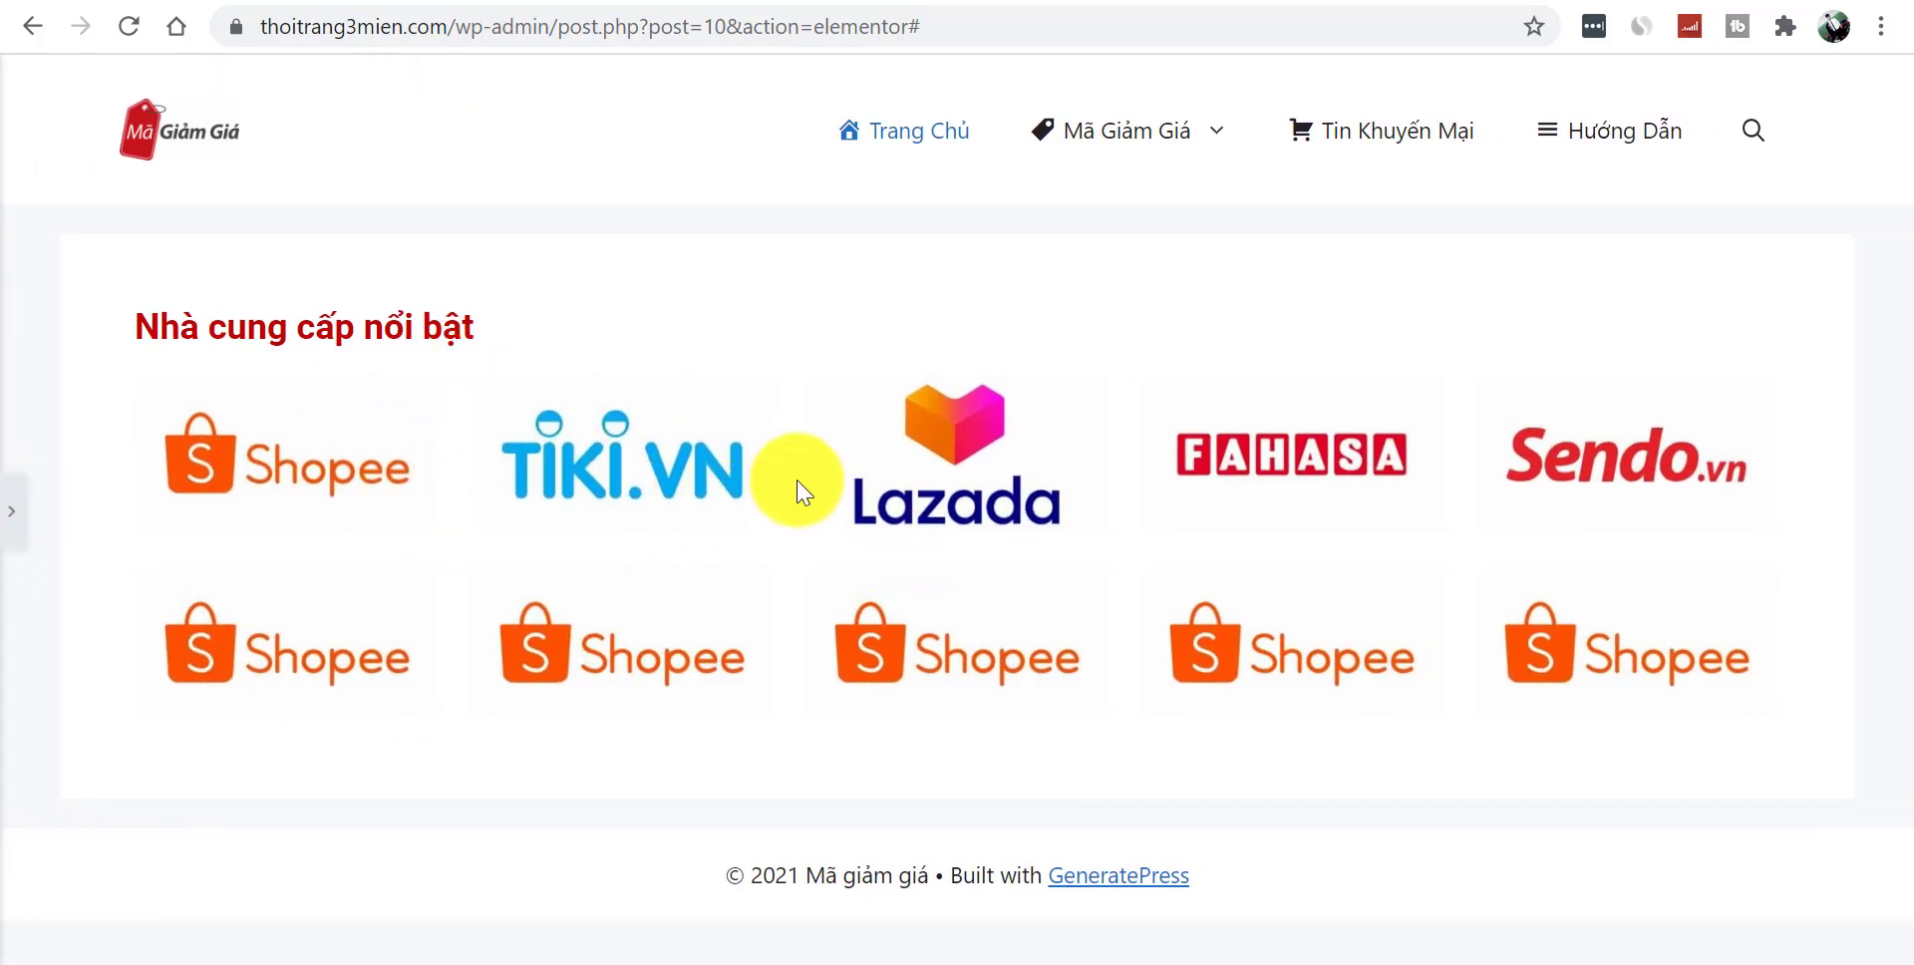
- Upload the nguyen-kim and yes24 logos and put YES24 in the first second-row slot
left_click(12, 528)
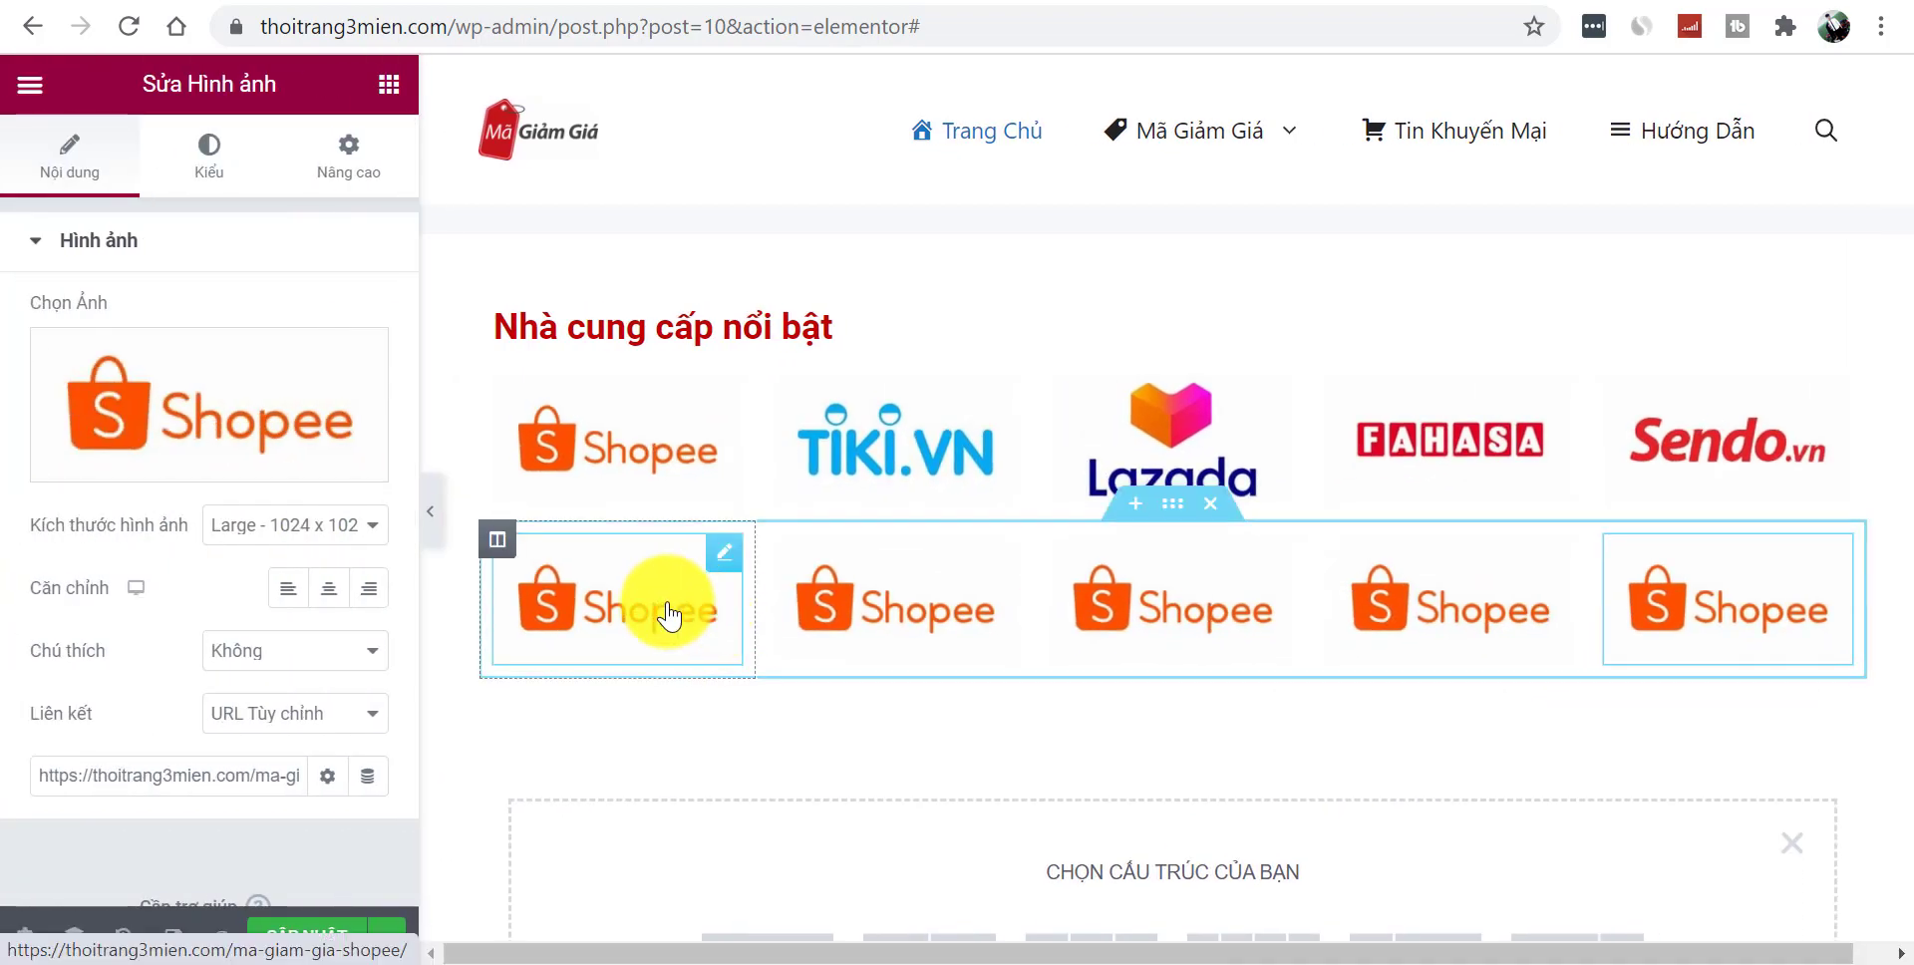
right_click(857, 414)
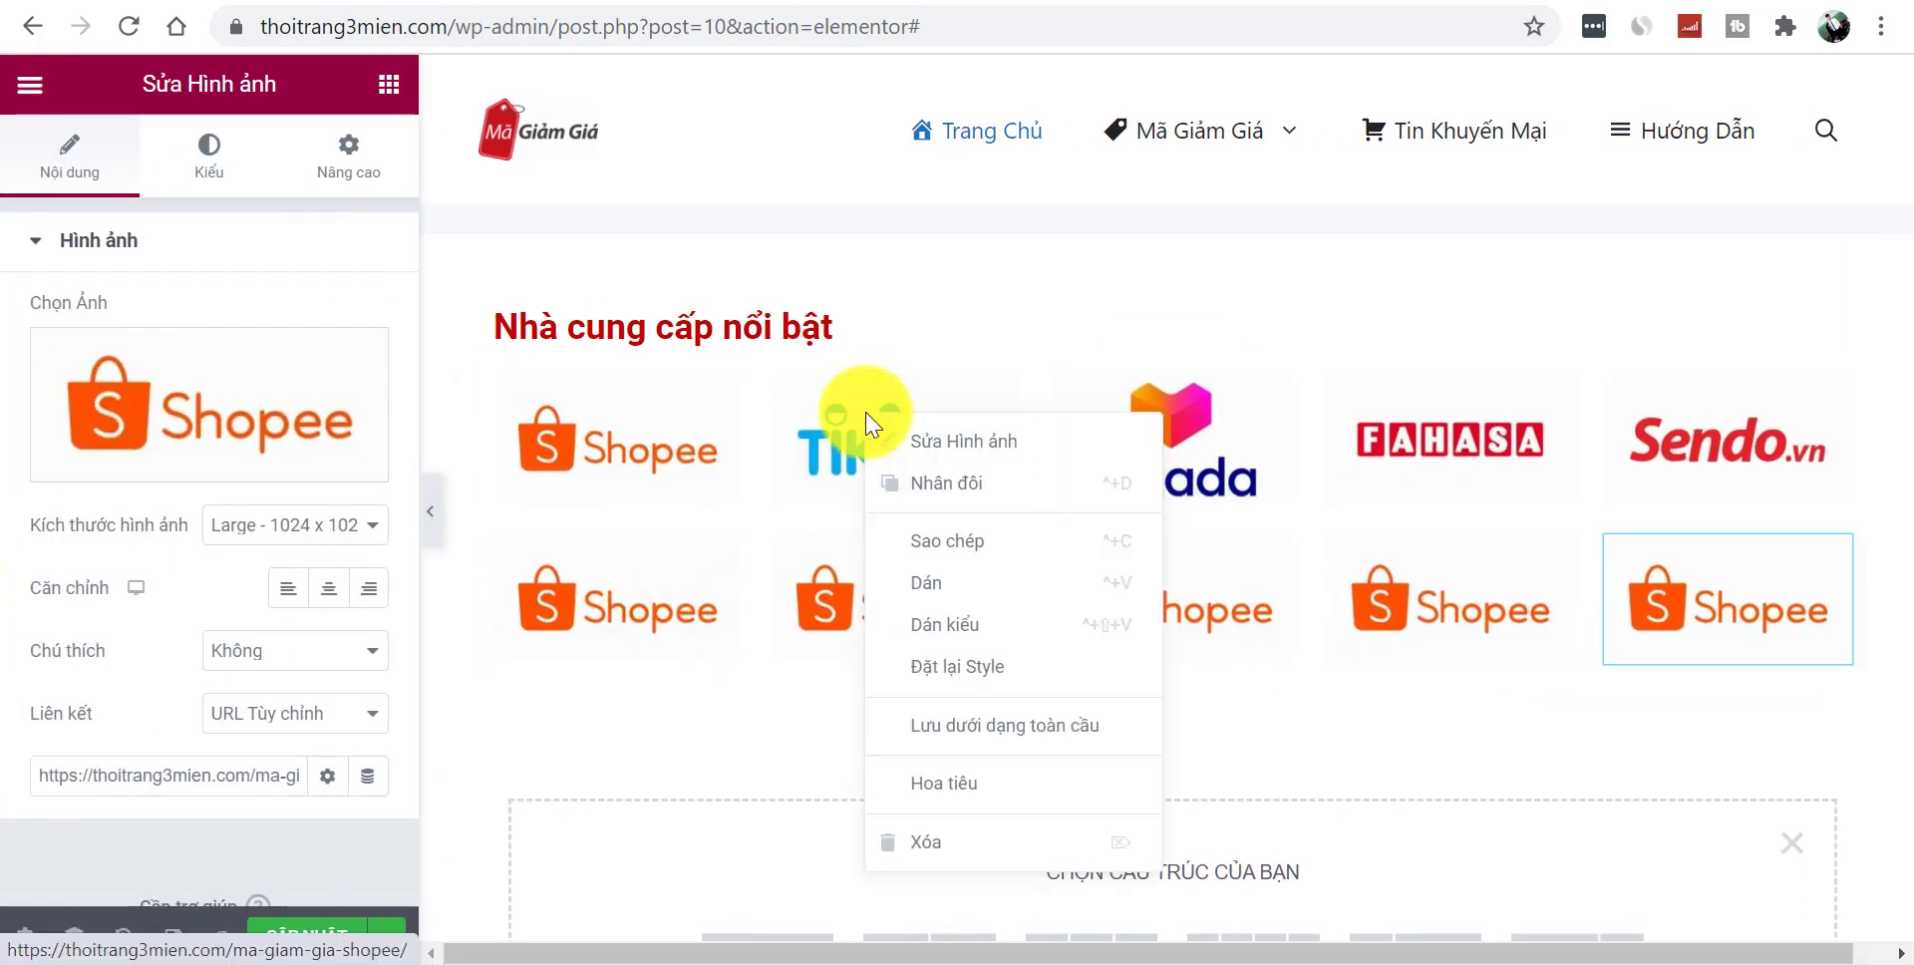
left_click(695, 623)
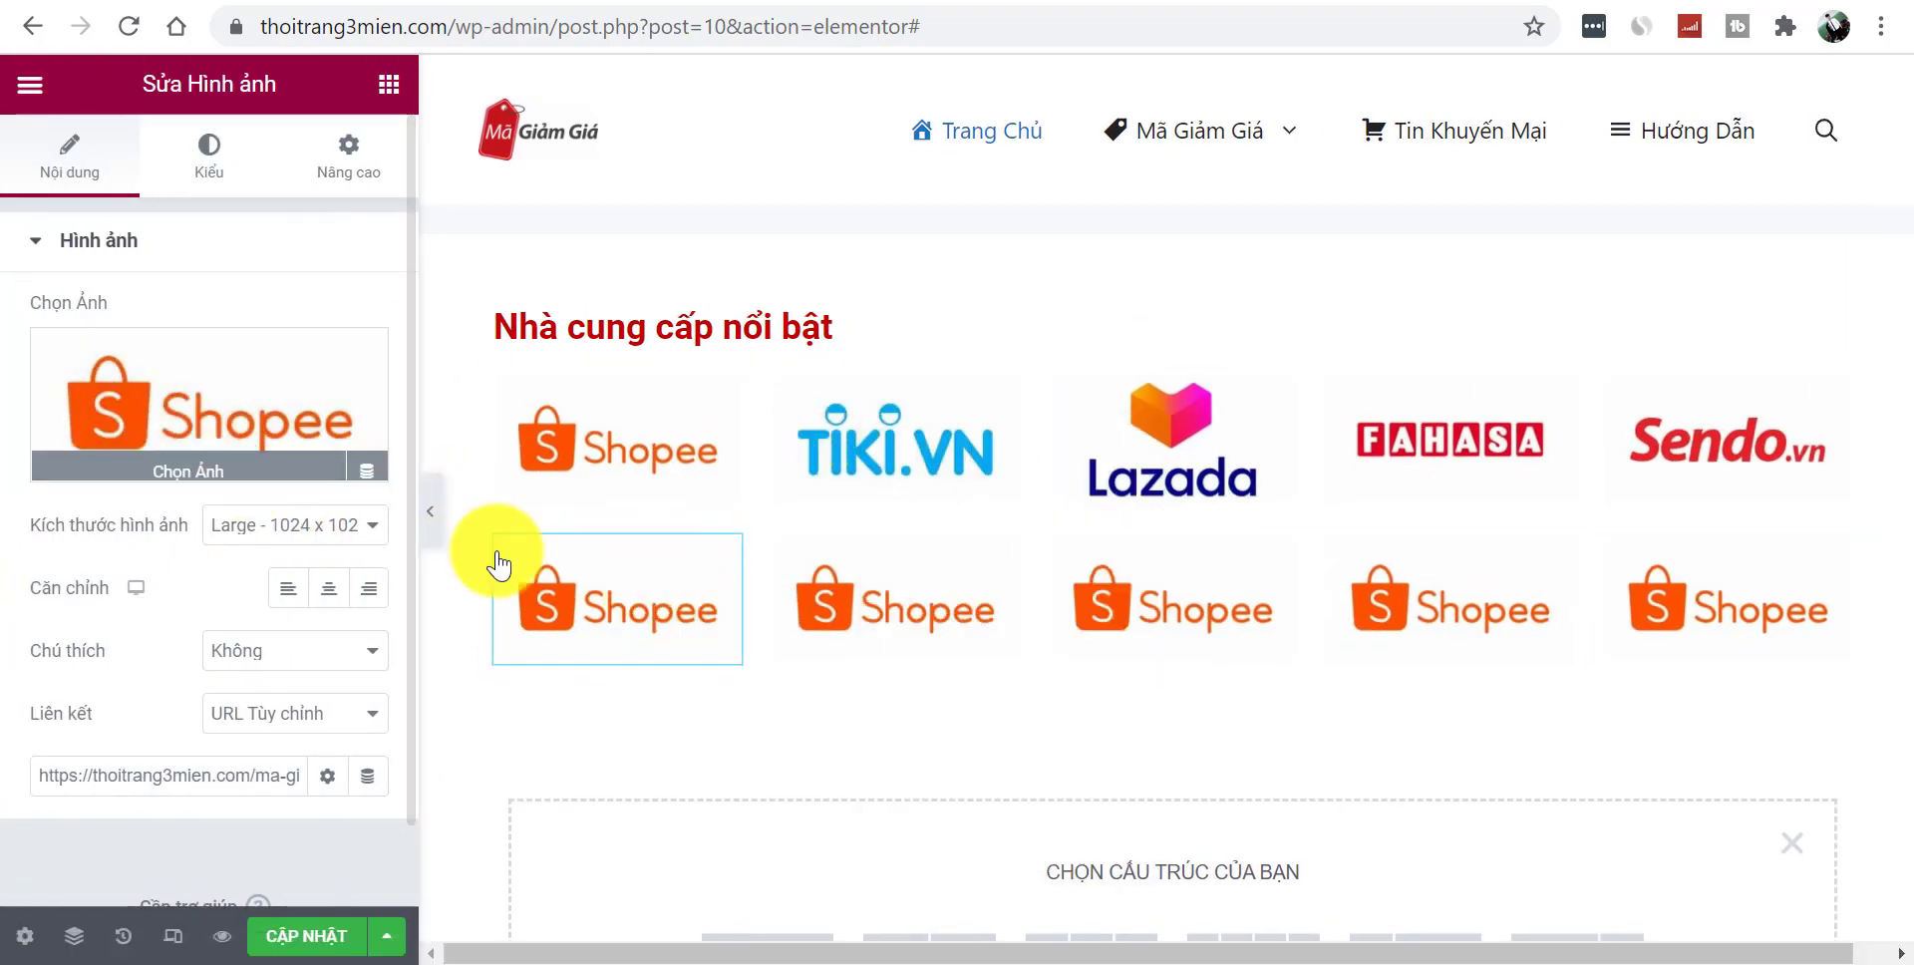
left_click(234, 423)
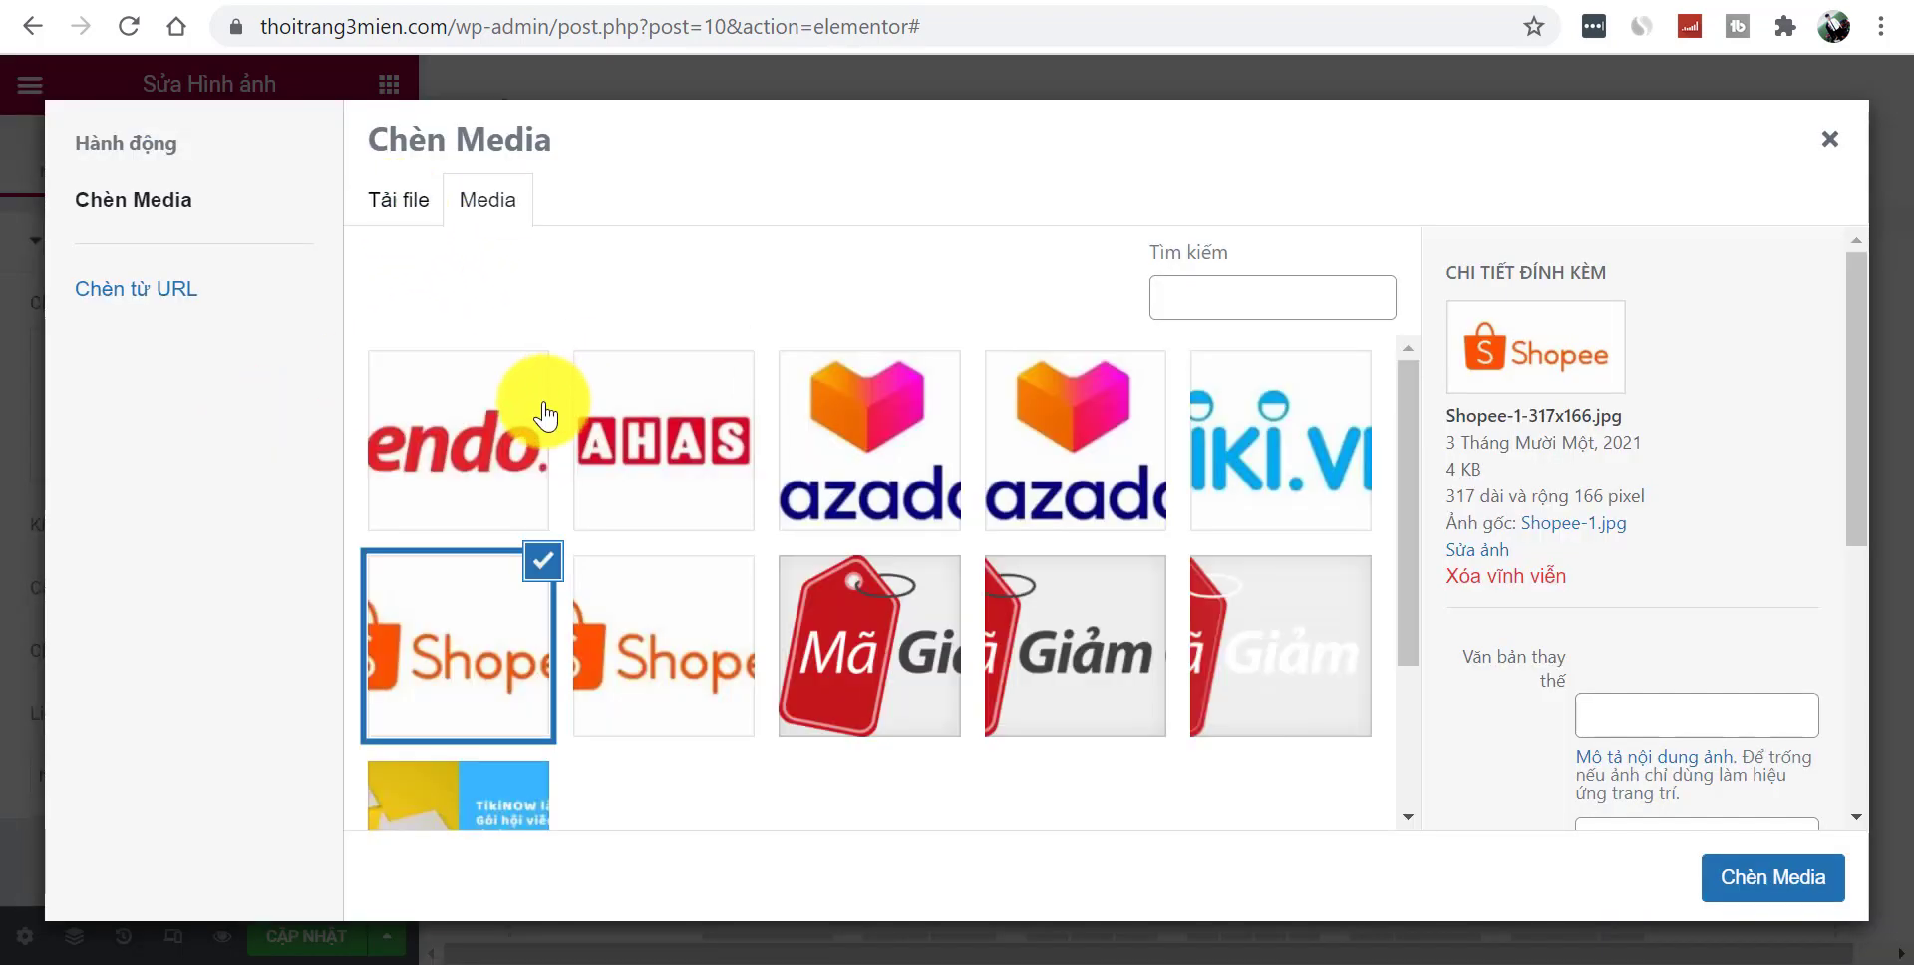
left_click(436, 225)
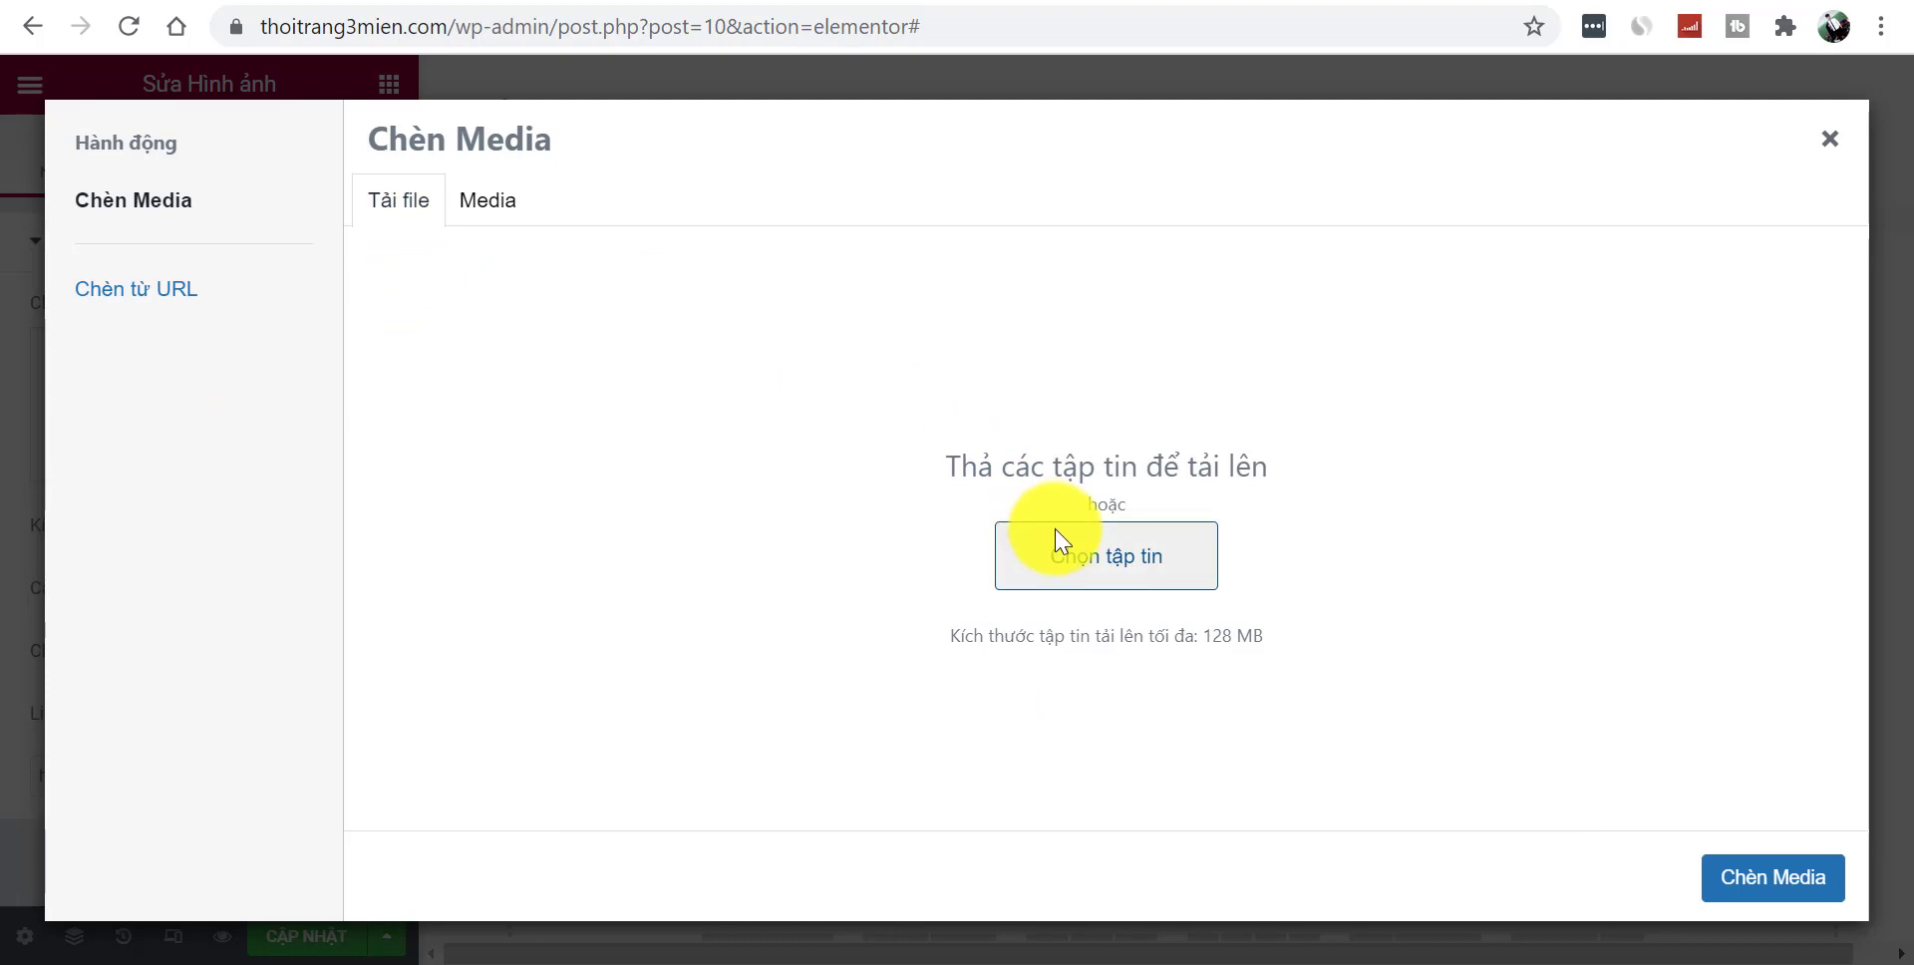
left_click(1059, 541)
left_click(697, 240)
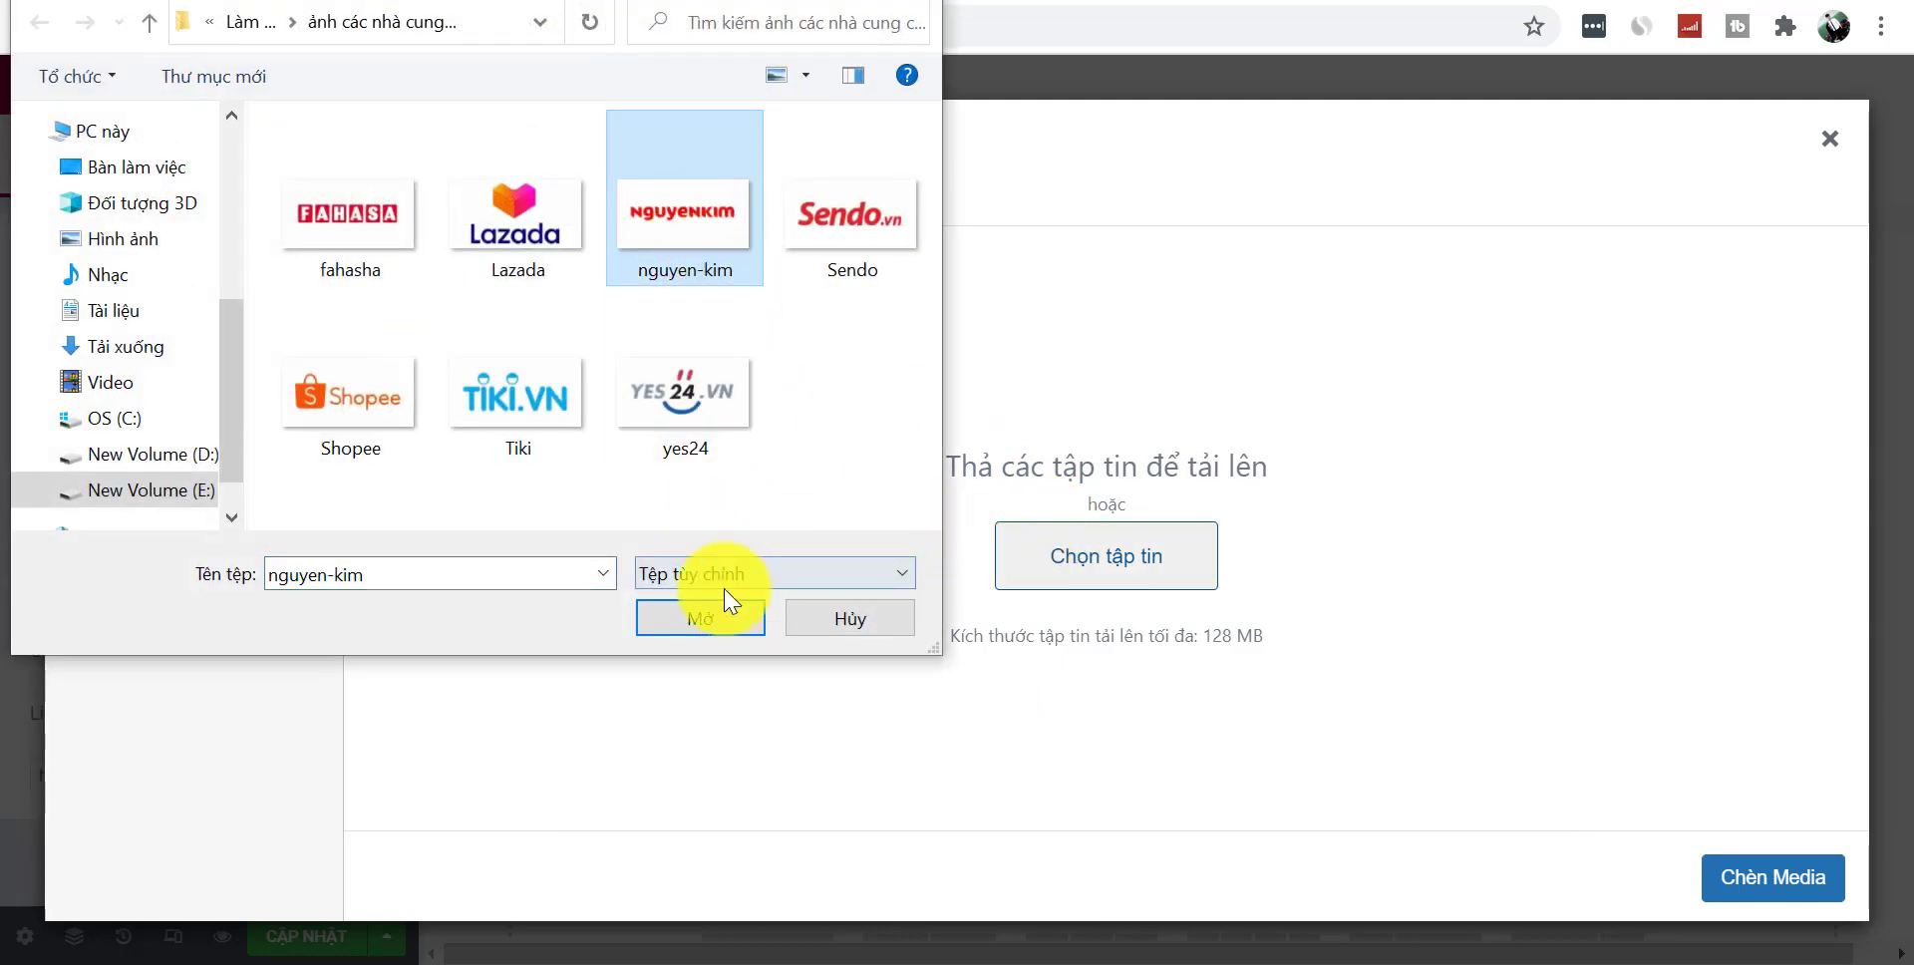
left_click(695, 412, "ctrl")
left_click(700, 621)
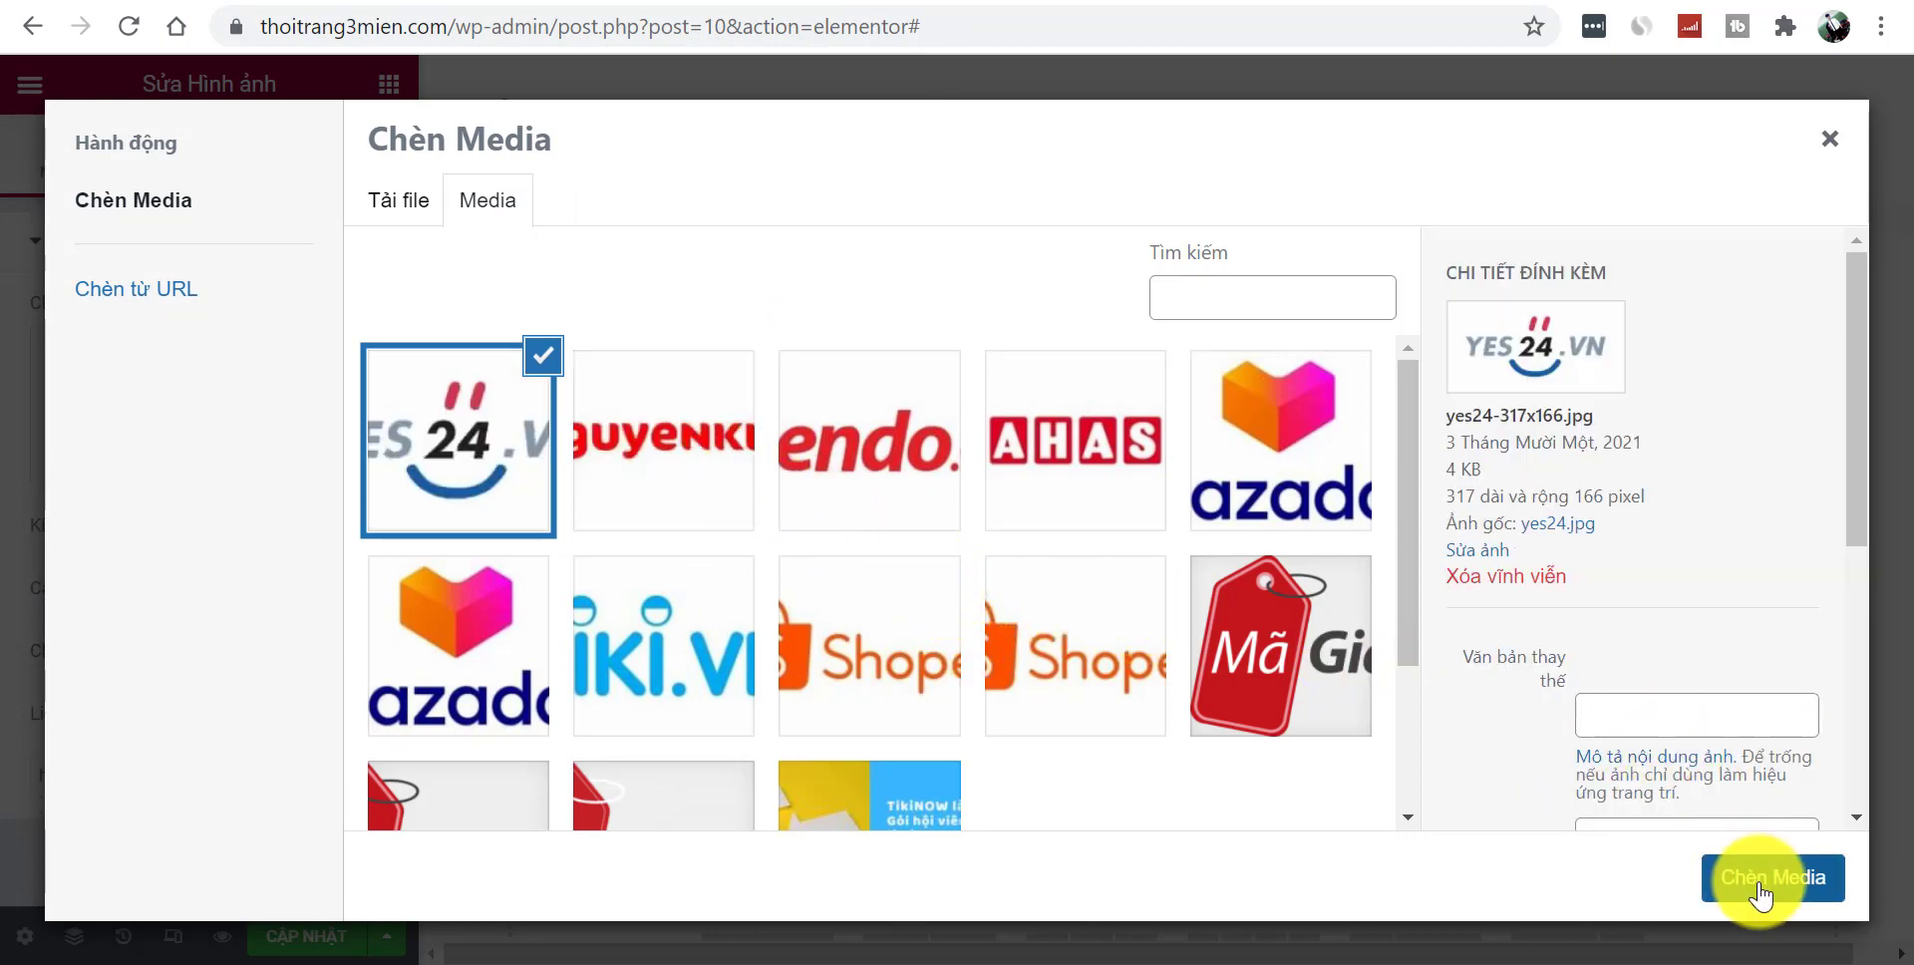
left_click(1755, 890)
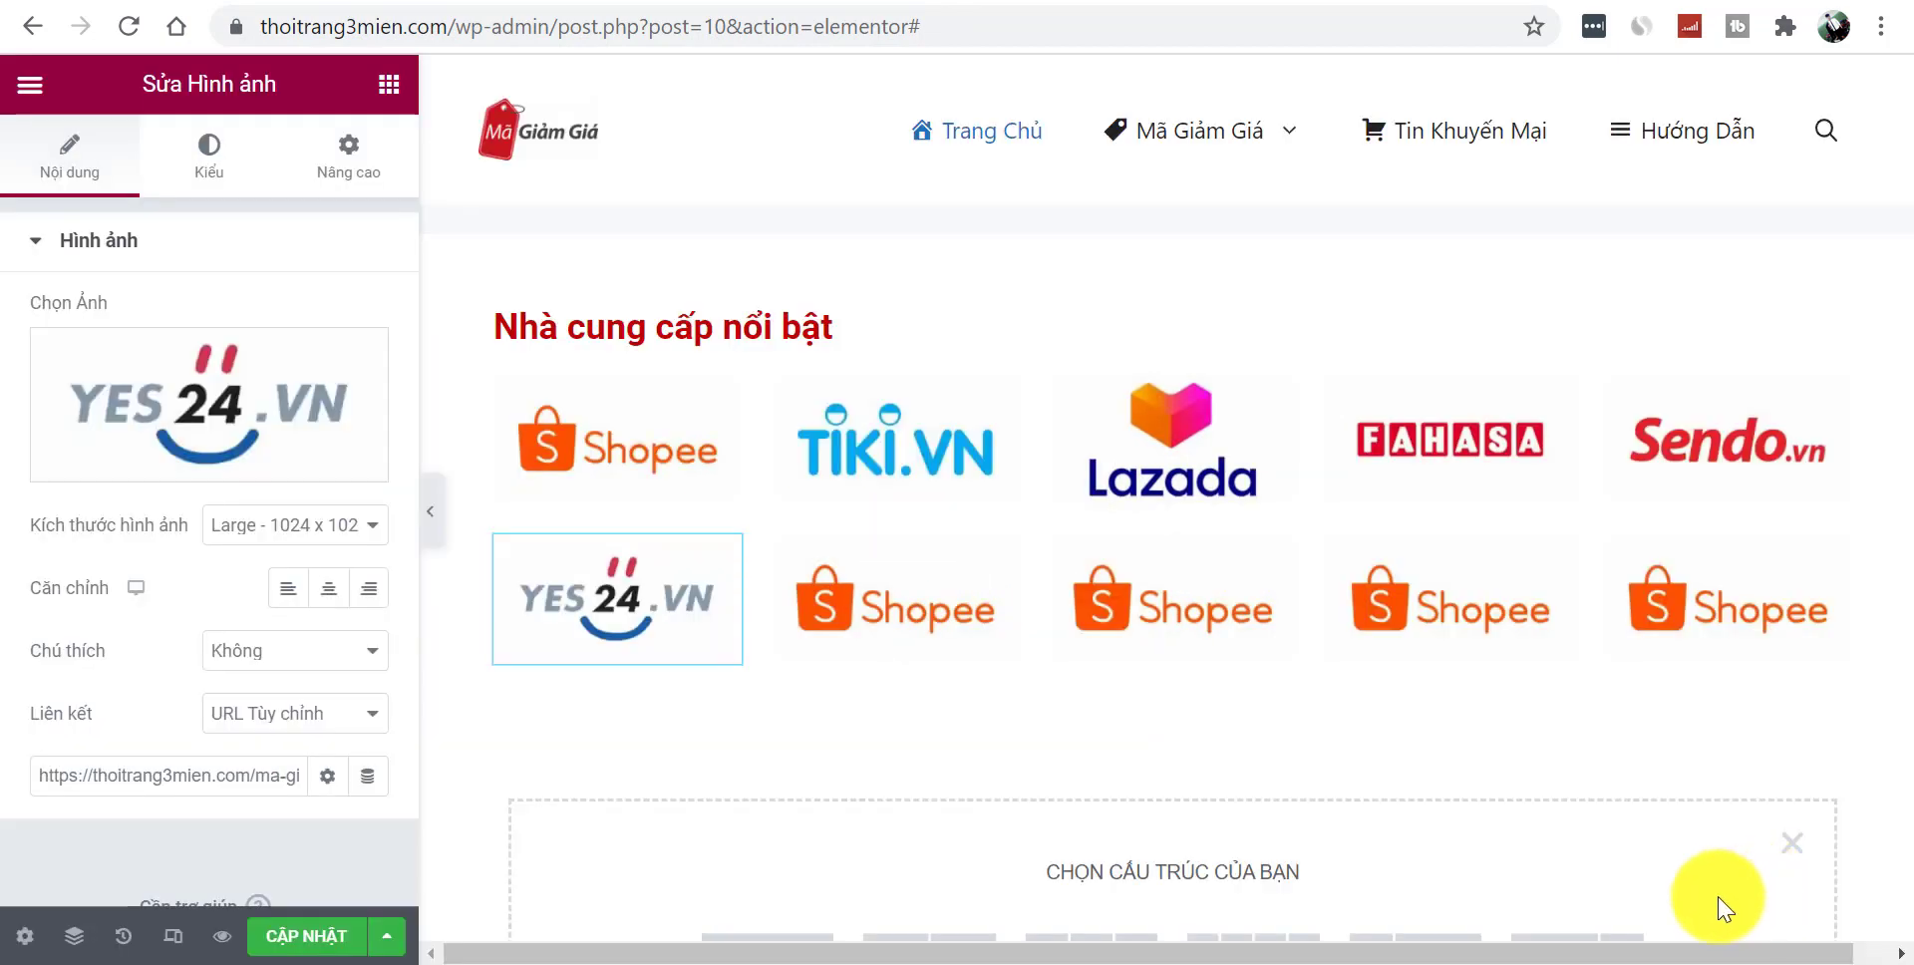
- Replace the second image in the second row with the Nguyenkim logo
left_click(946, 646)
left_click(284, 464)
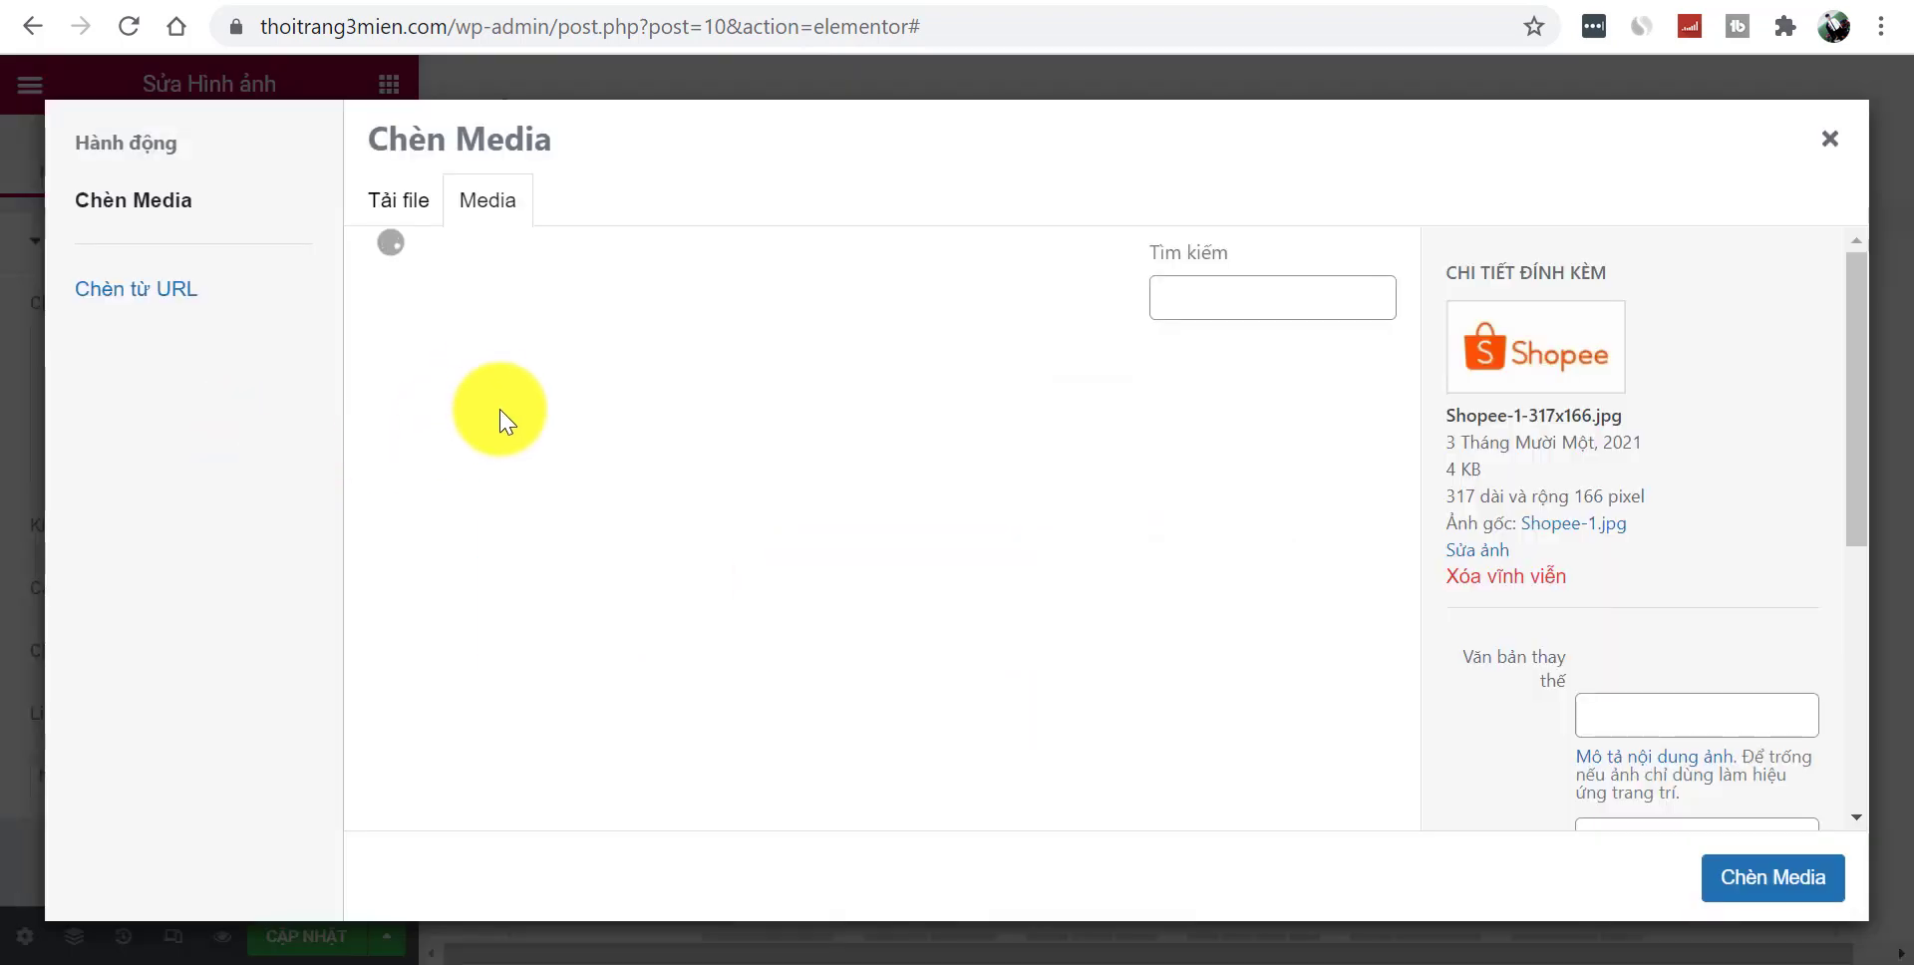
left_click(693, 457)
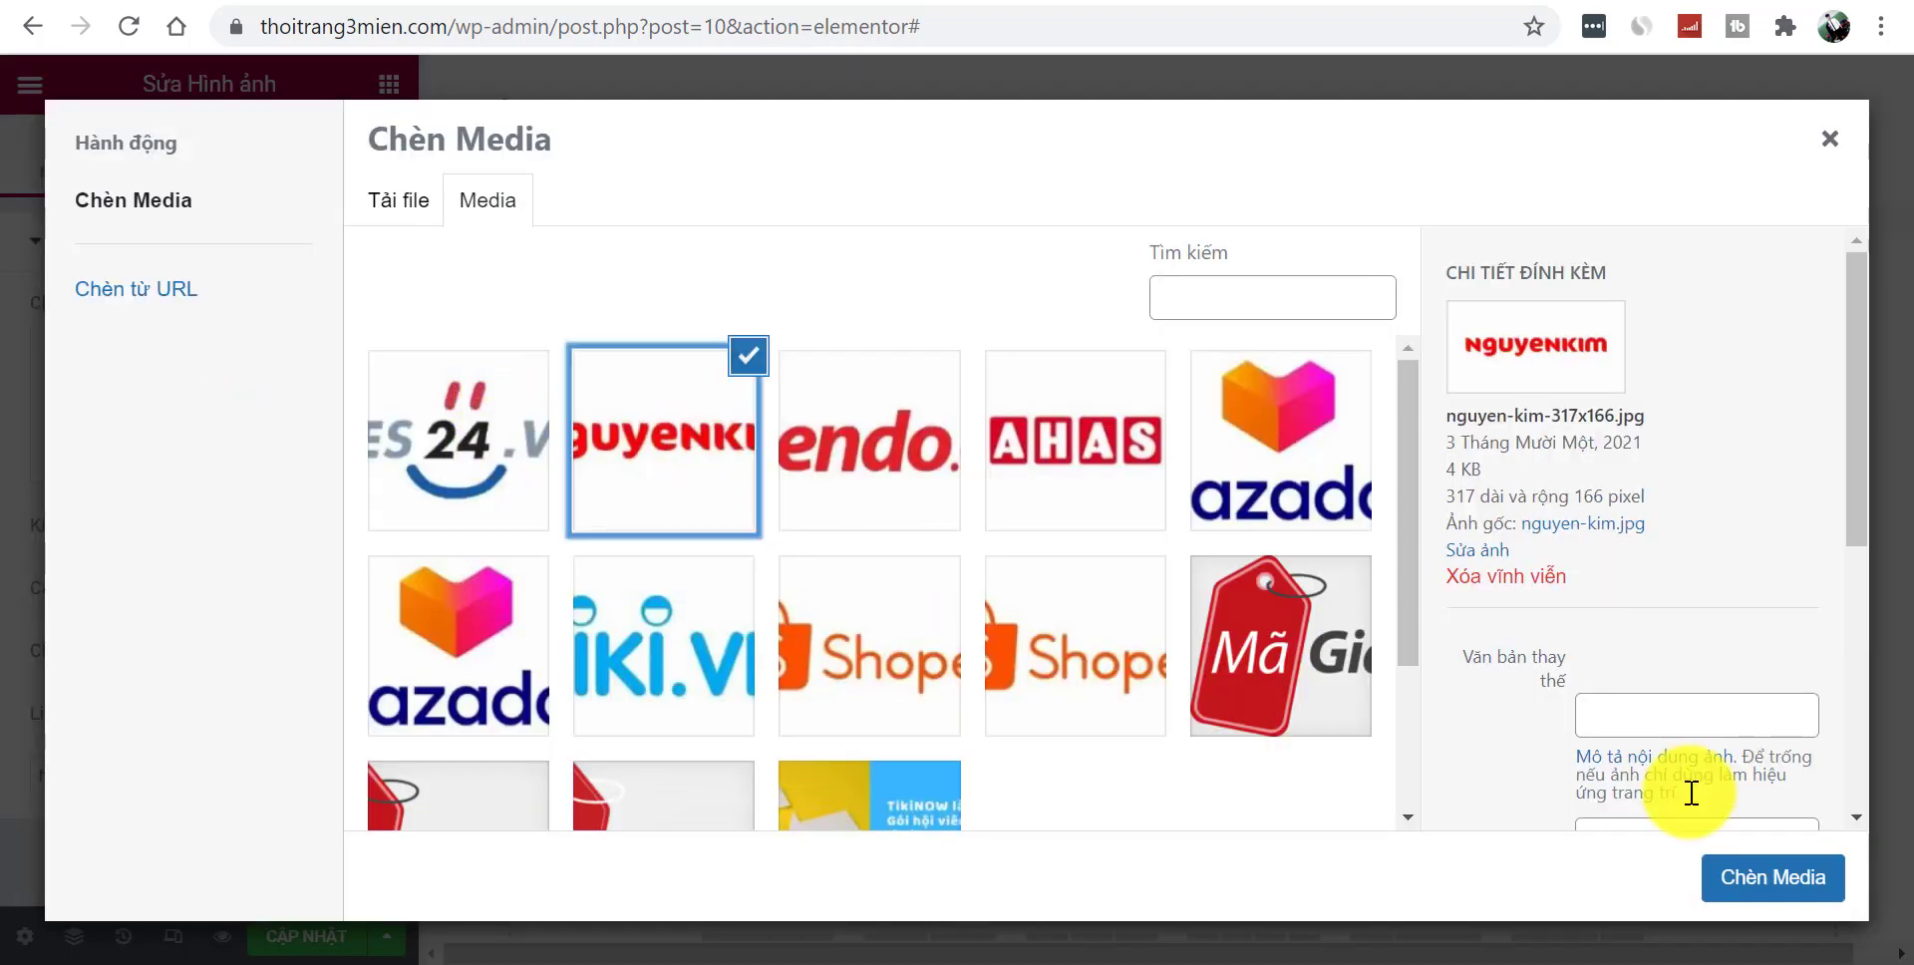
left_click(1765, 882)
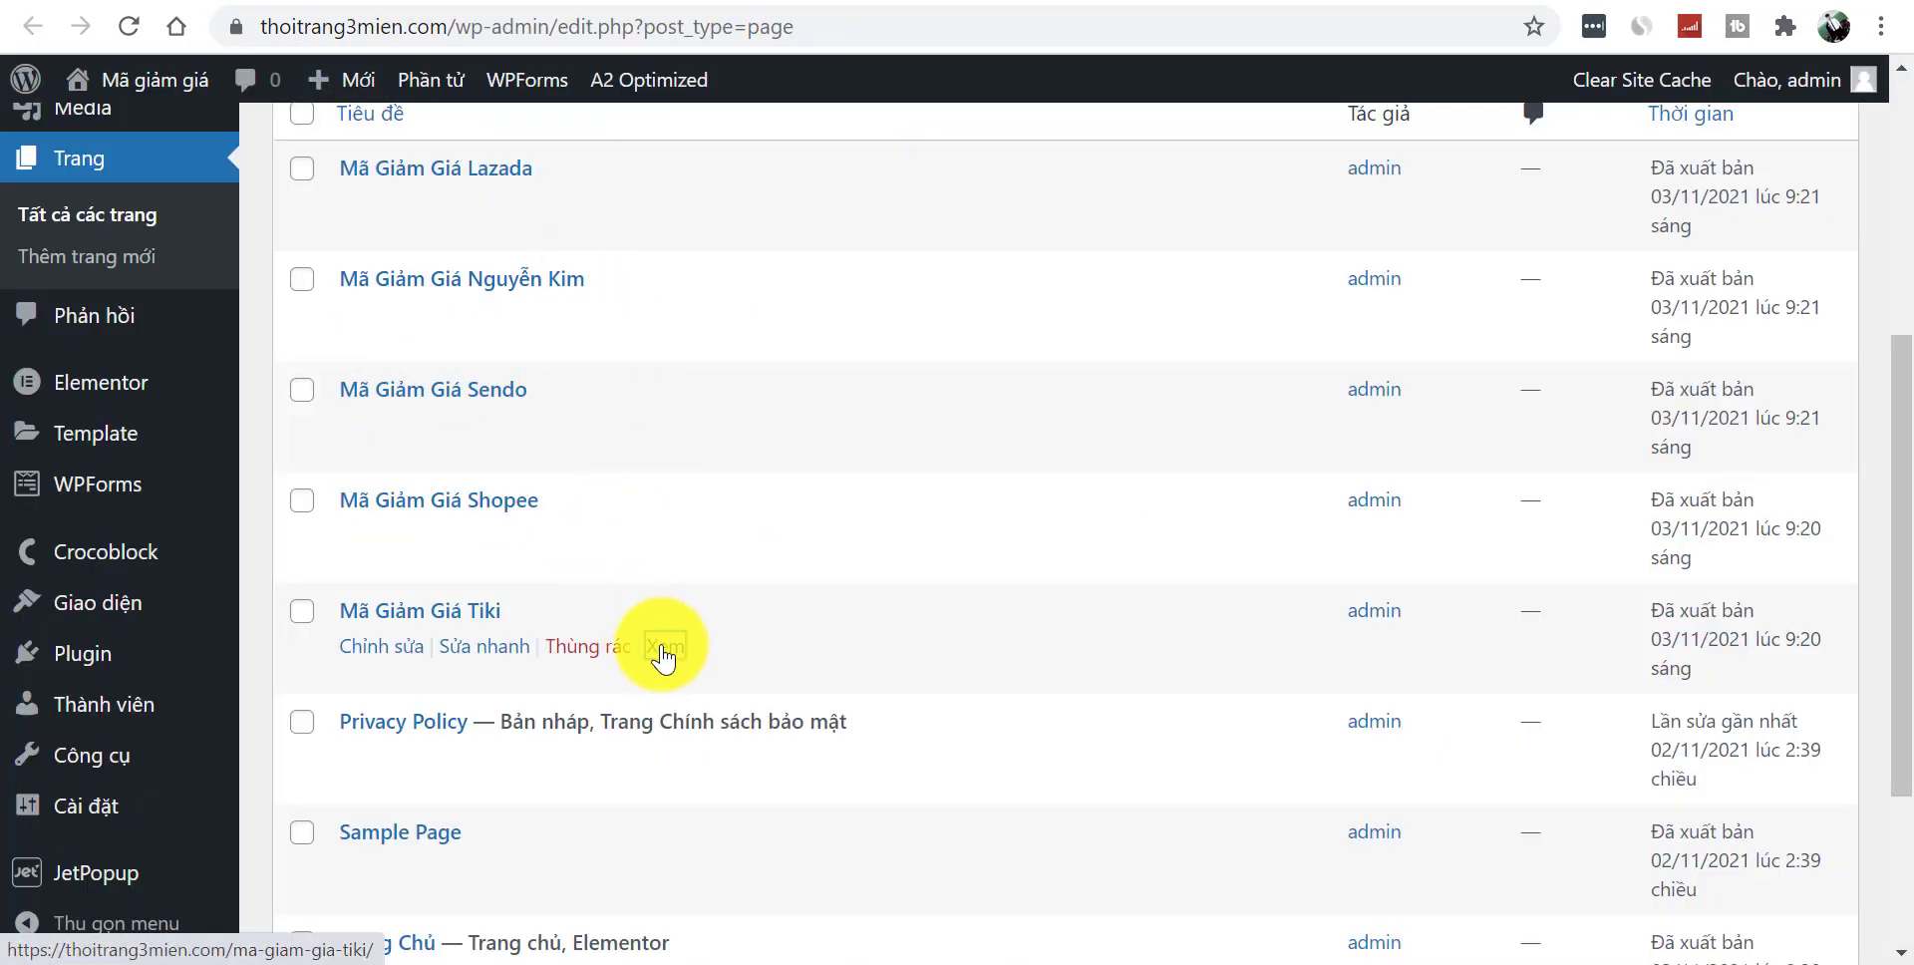
- Look up the Tiki discount page's web address and the Tiki logo's link address
left_click(666, 646)
left_click(406, 40)
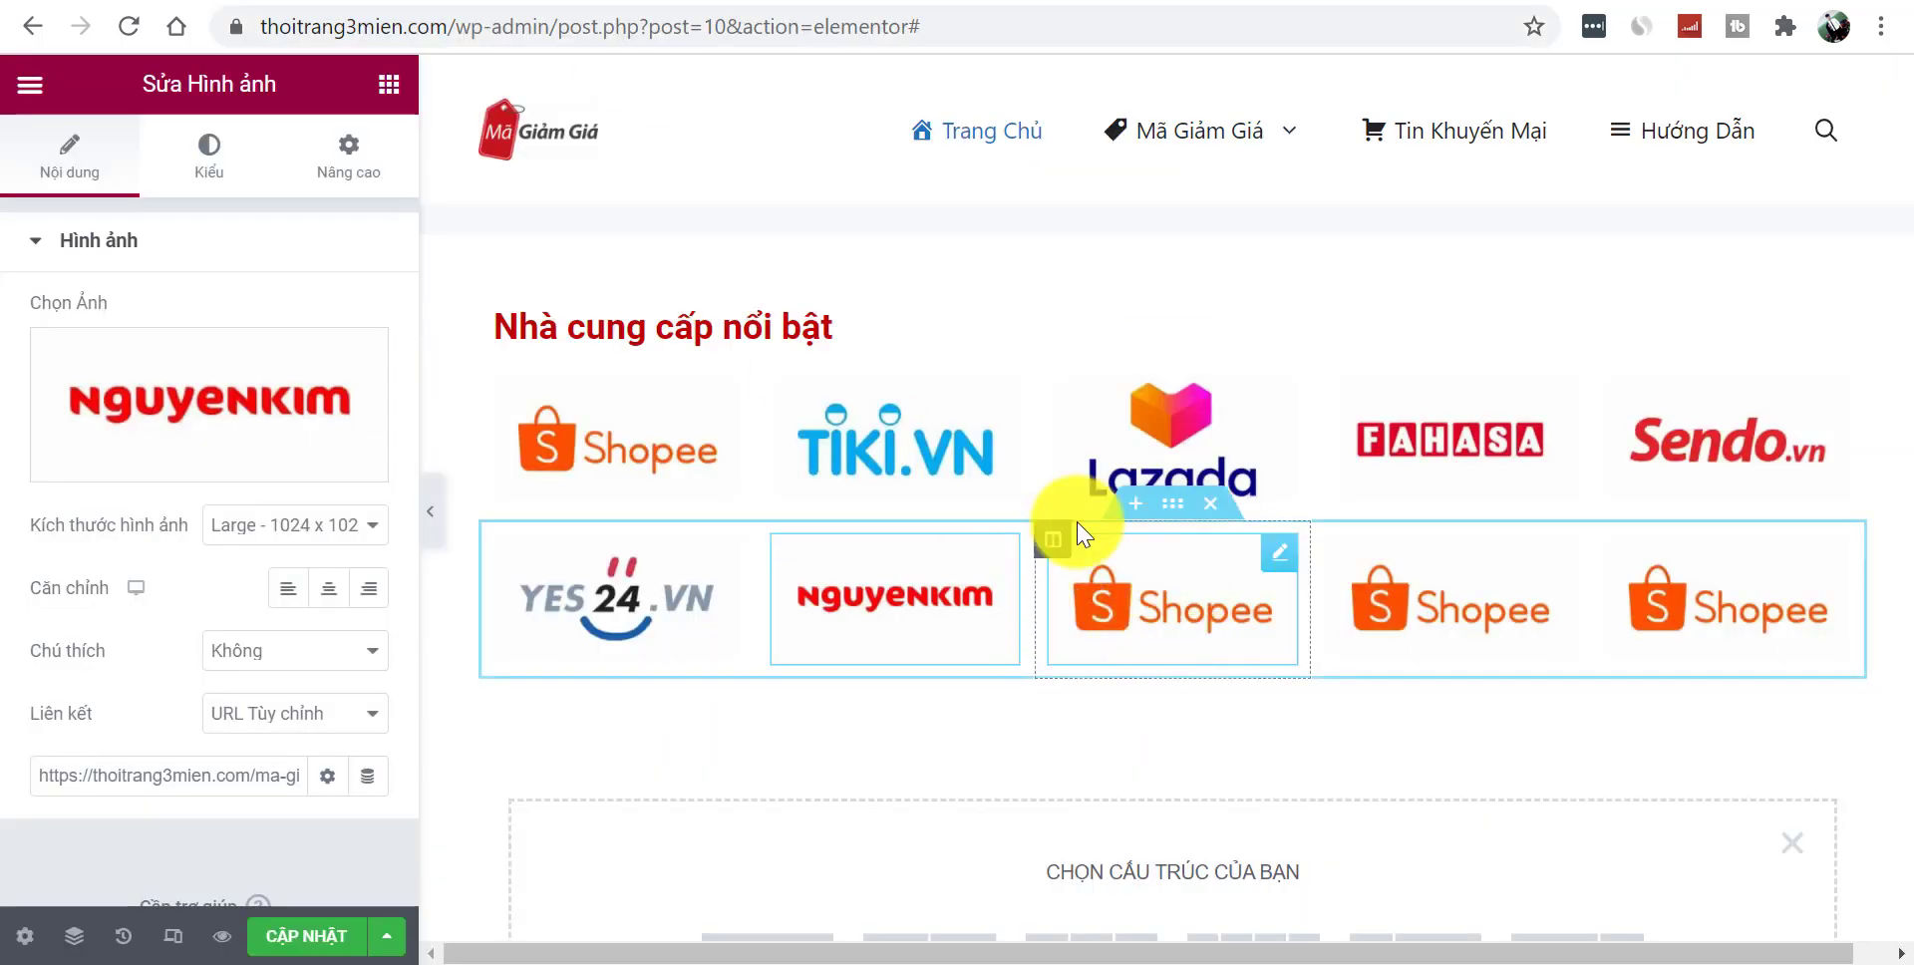
left_click(895, 458)
triple_click(201, 784)
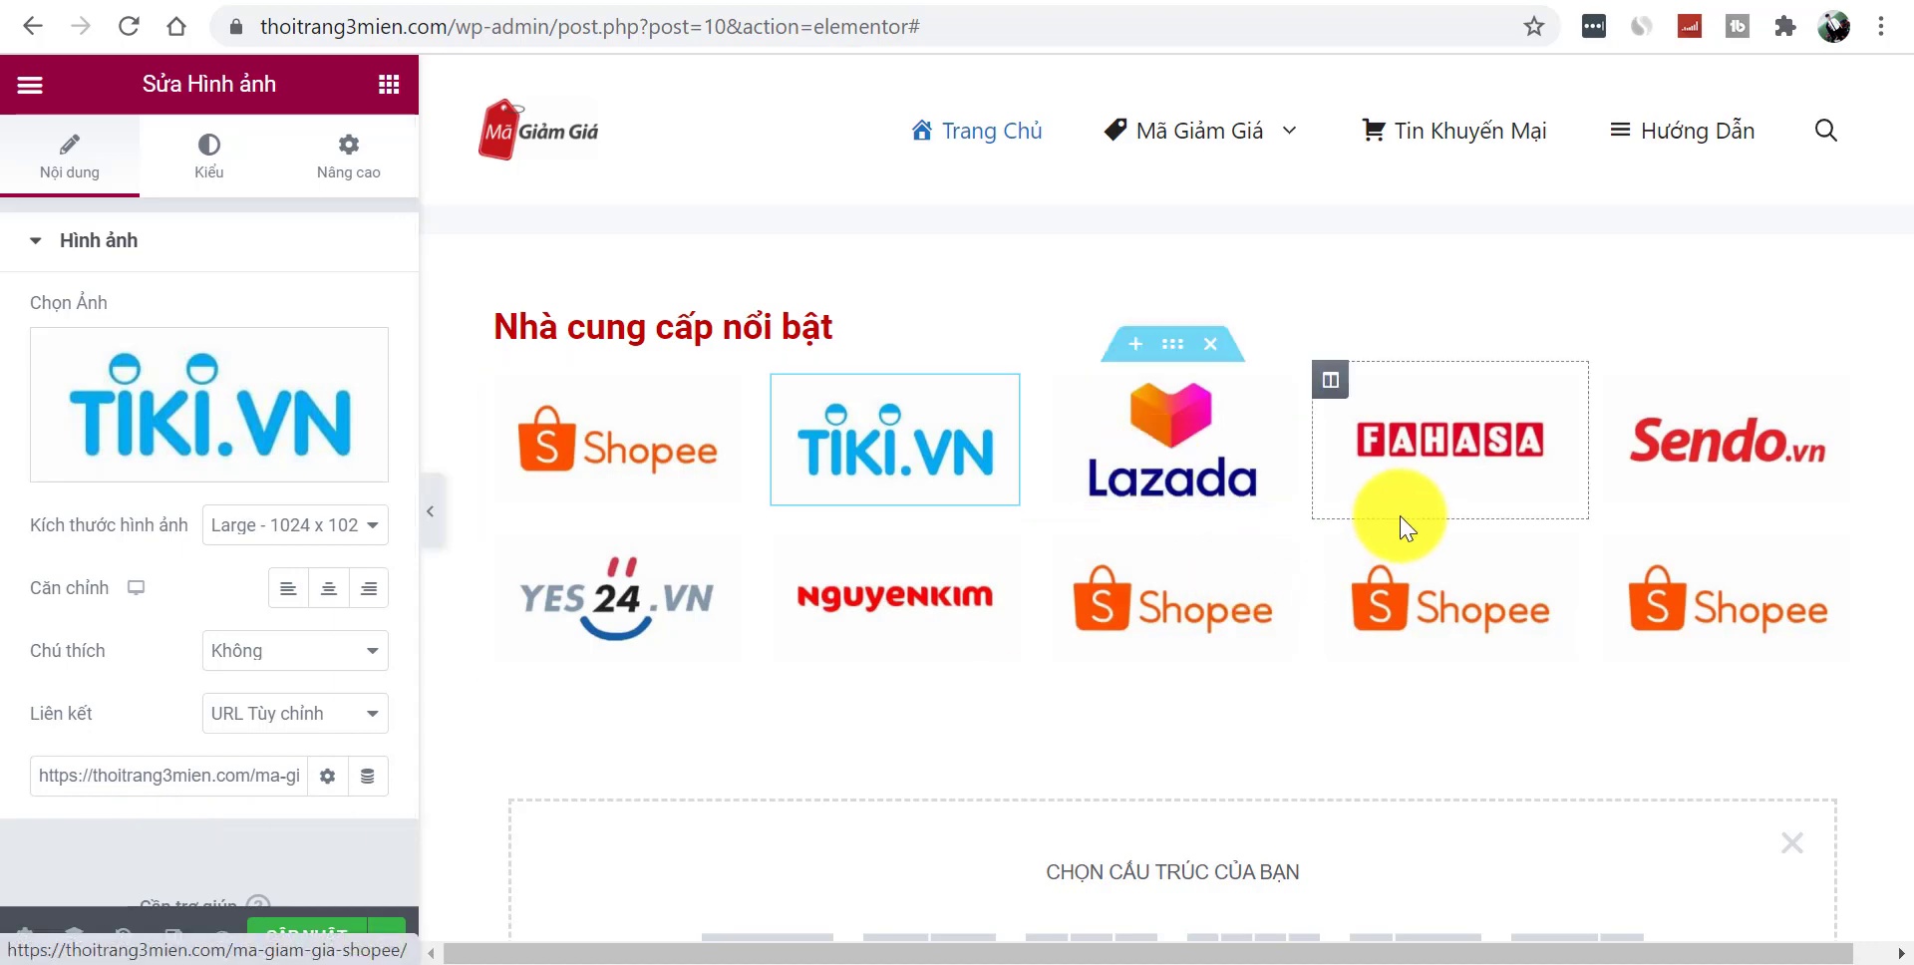
- Upload luxstay from the 'ảnh nhà cung cấp' folder and insert it as the fourth second-row image
left_click(1452, 584)
left_click(351, 429)
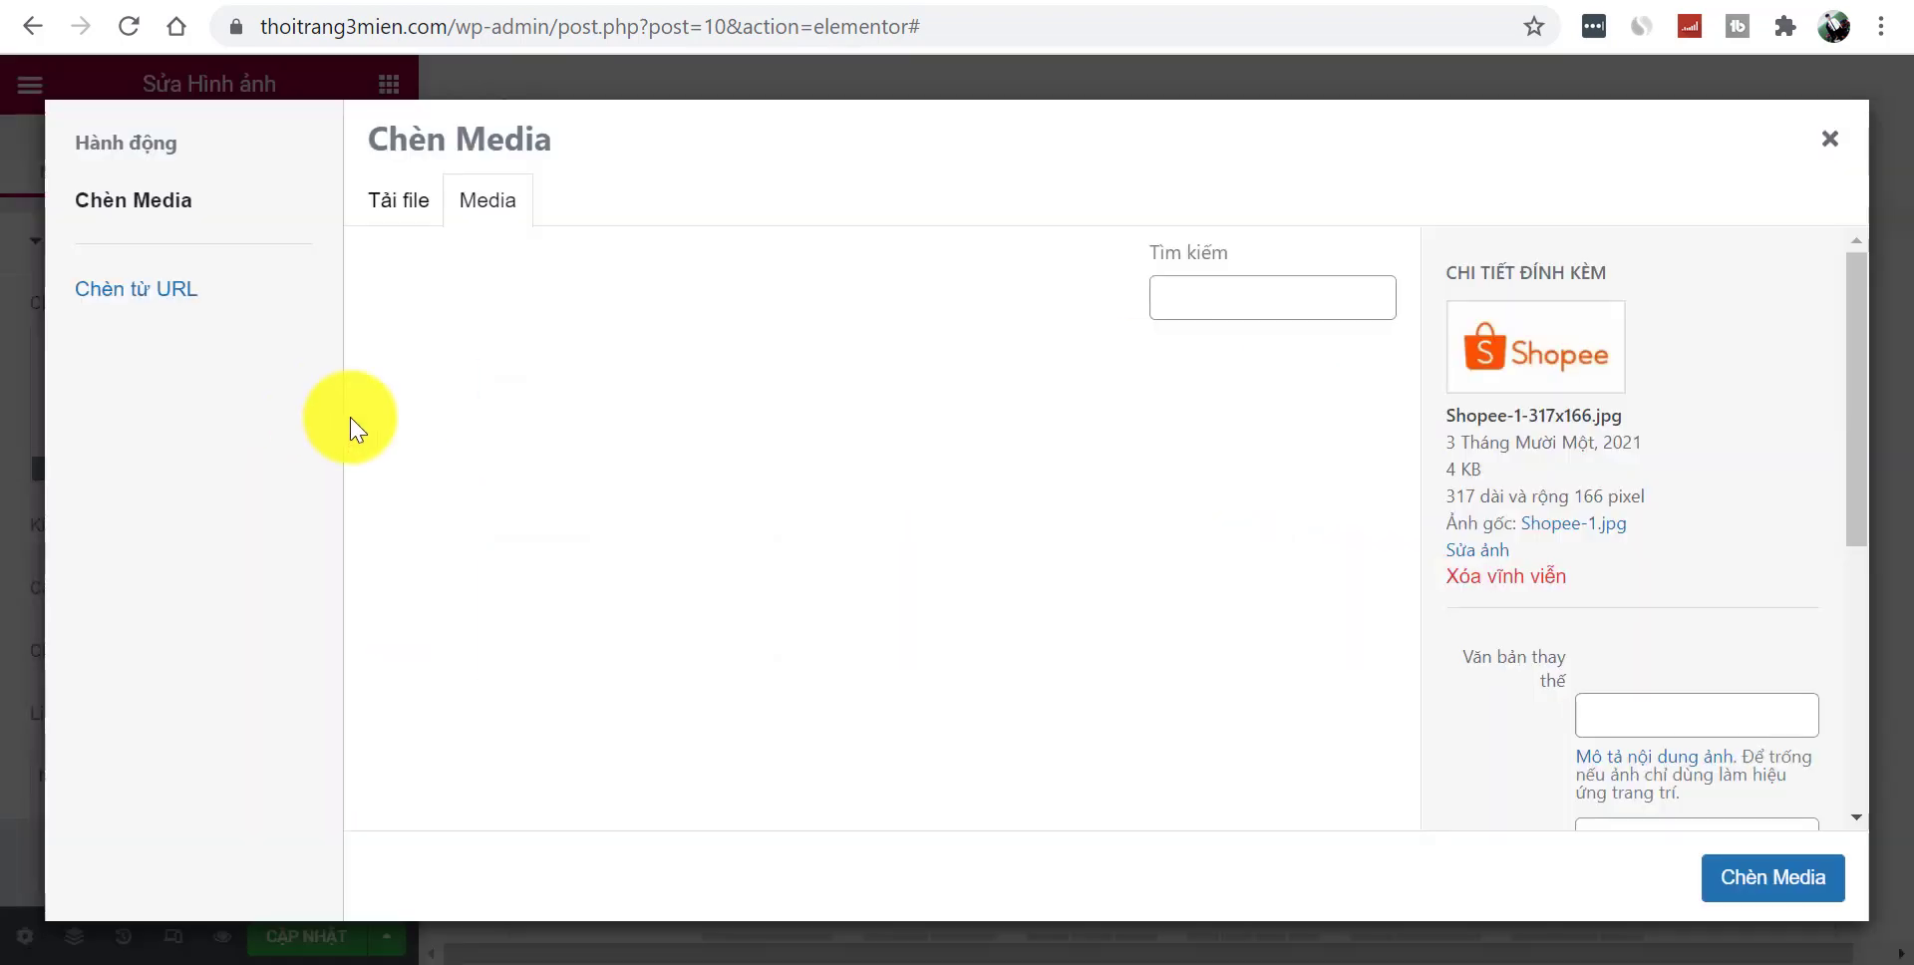
left_click(400, 206)
left_click(1114, 555)
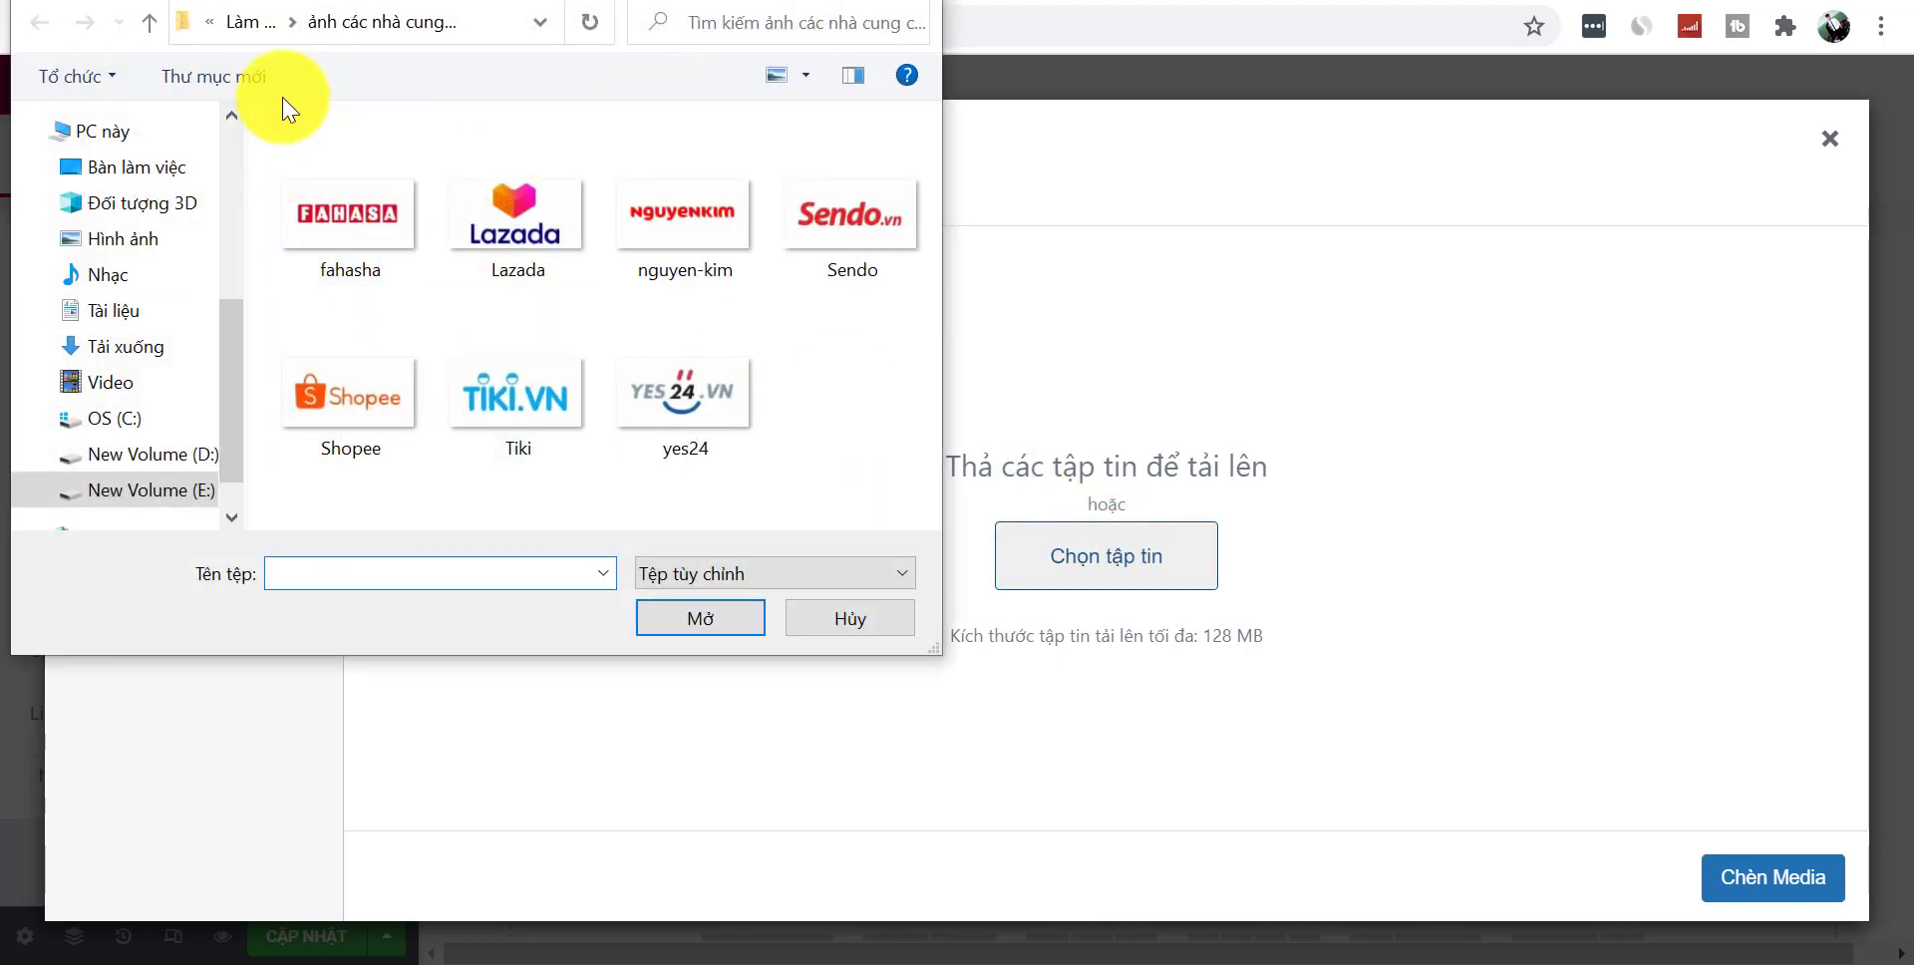
left_click(268, 26)
left_click(399, 233)
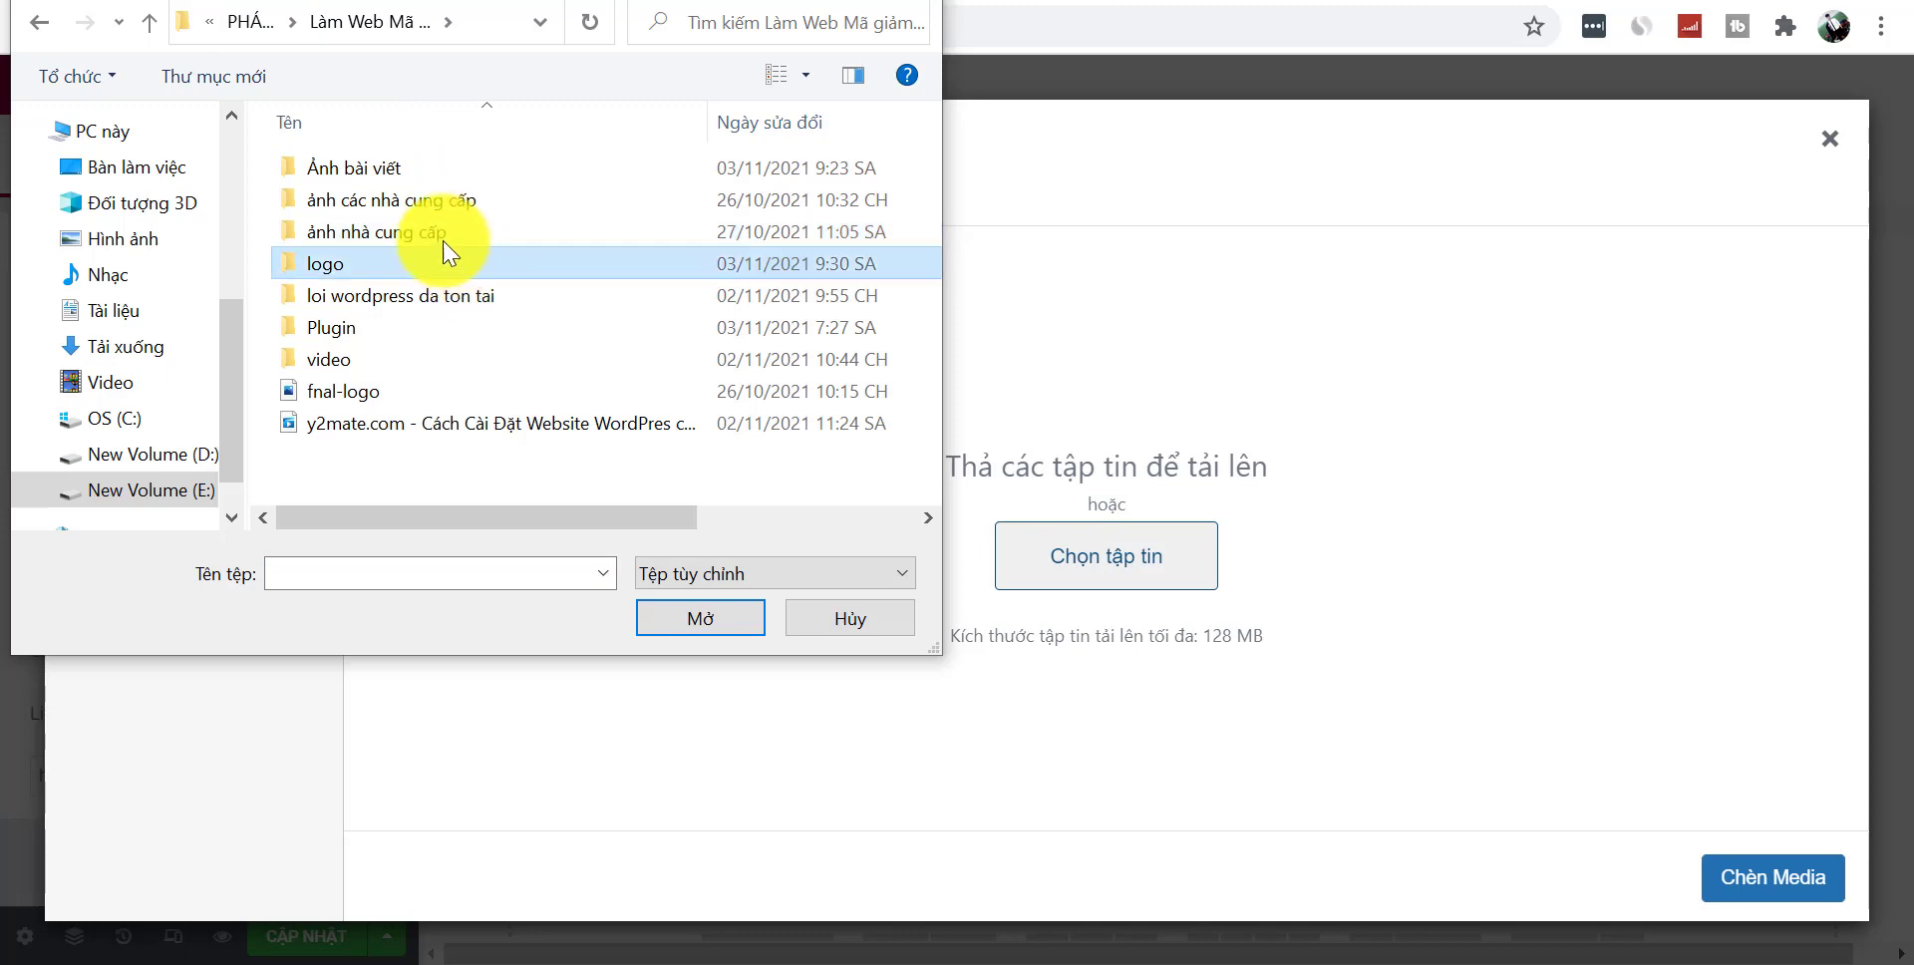
double_click(429, 234)
left_click(351, 246)
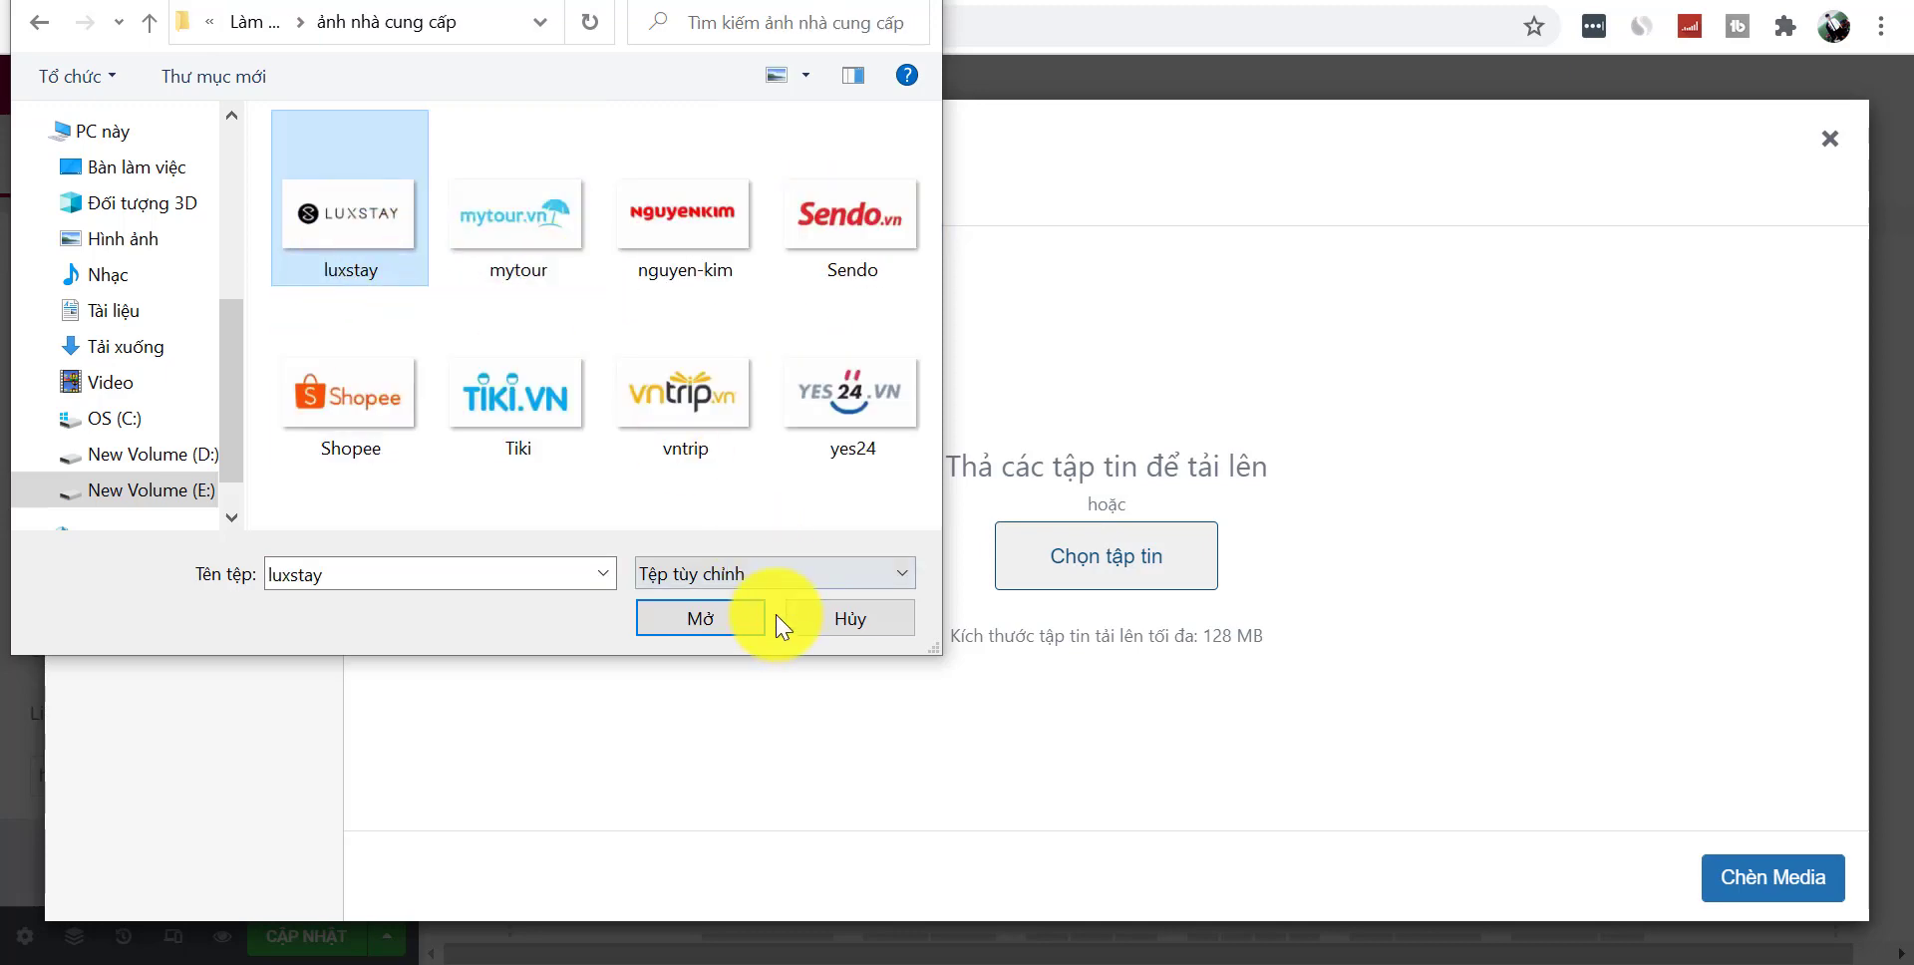
left_click(734, 613)
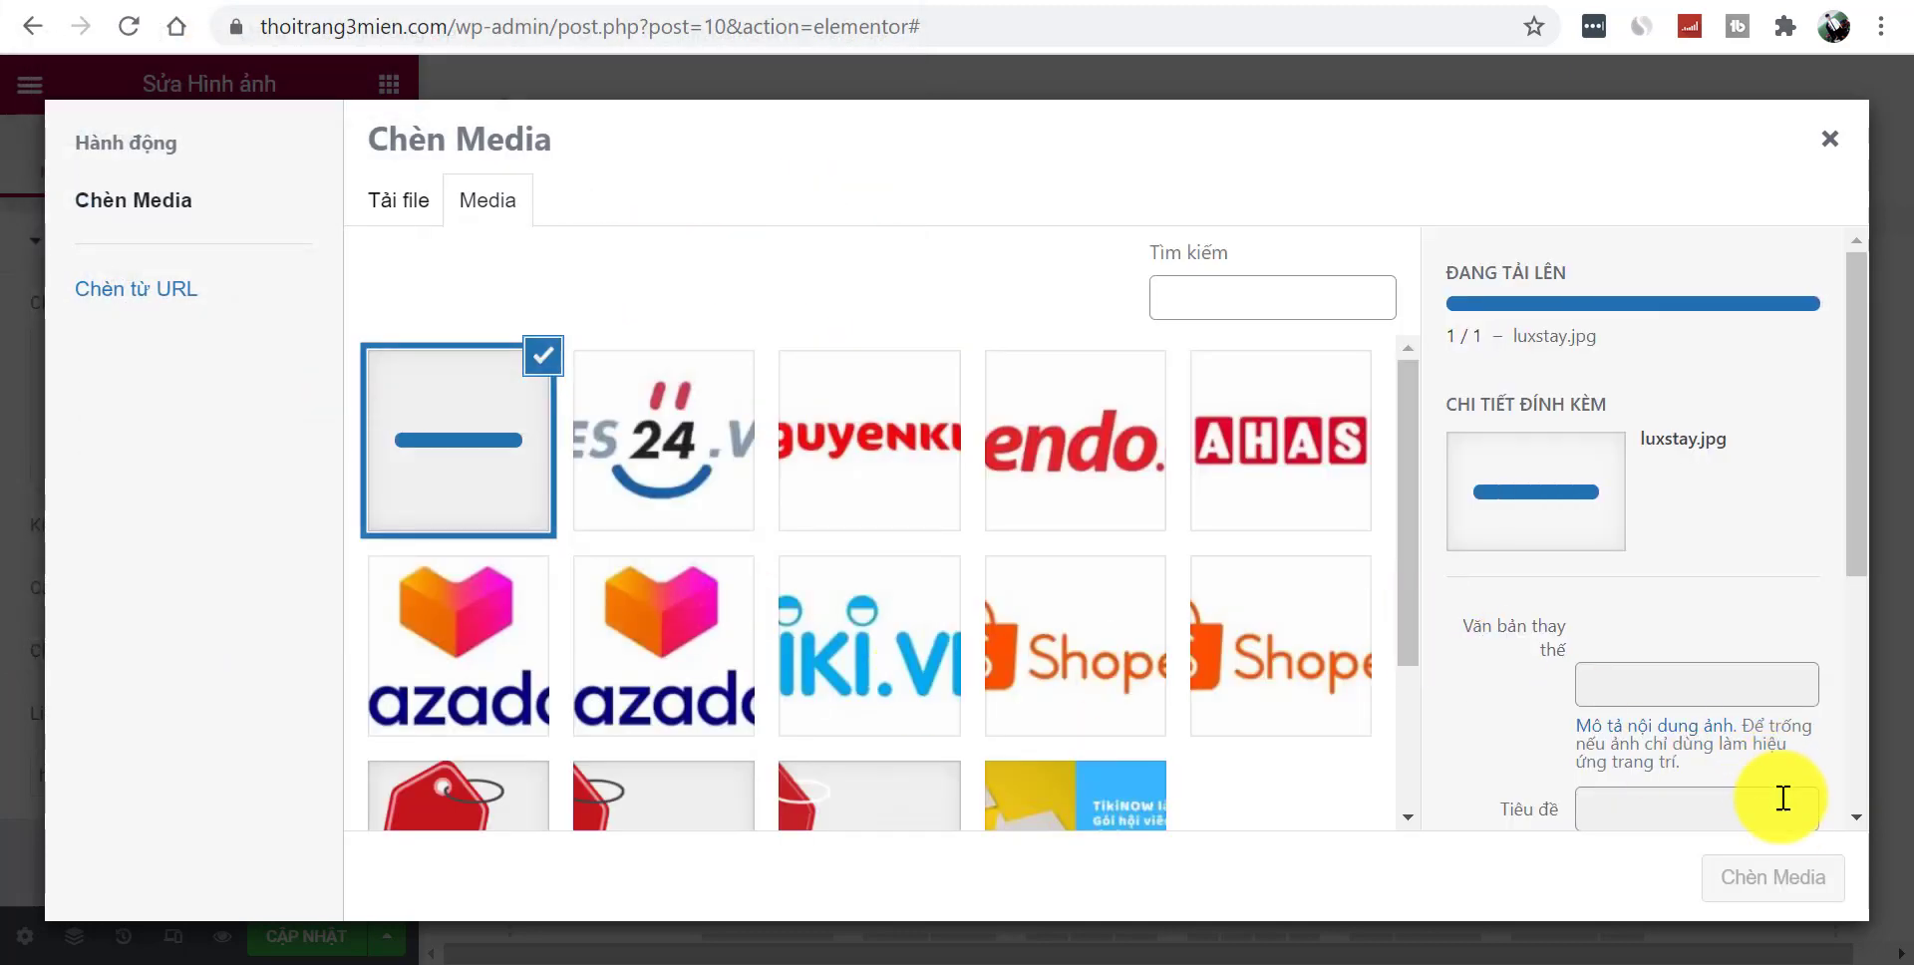
left_click(1806, 895)
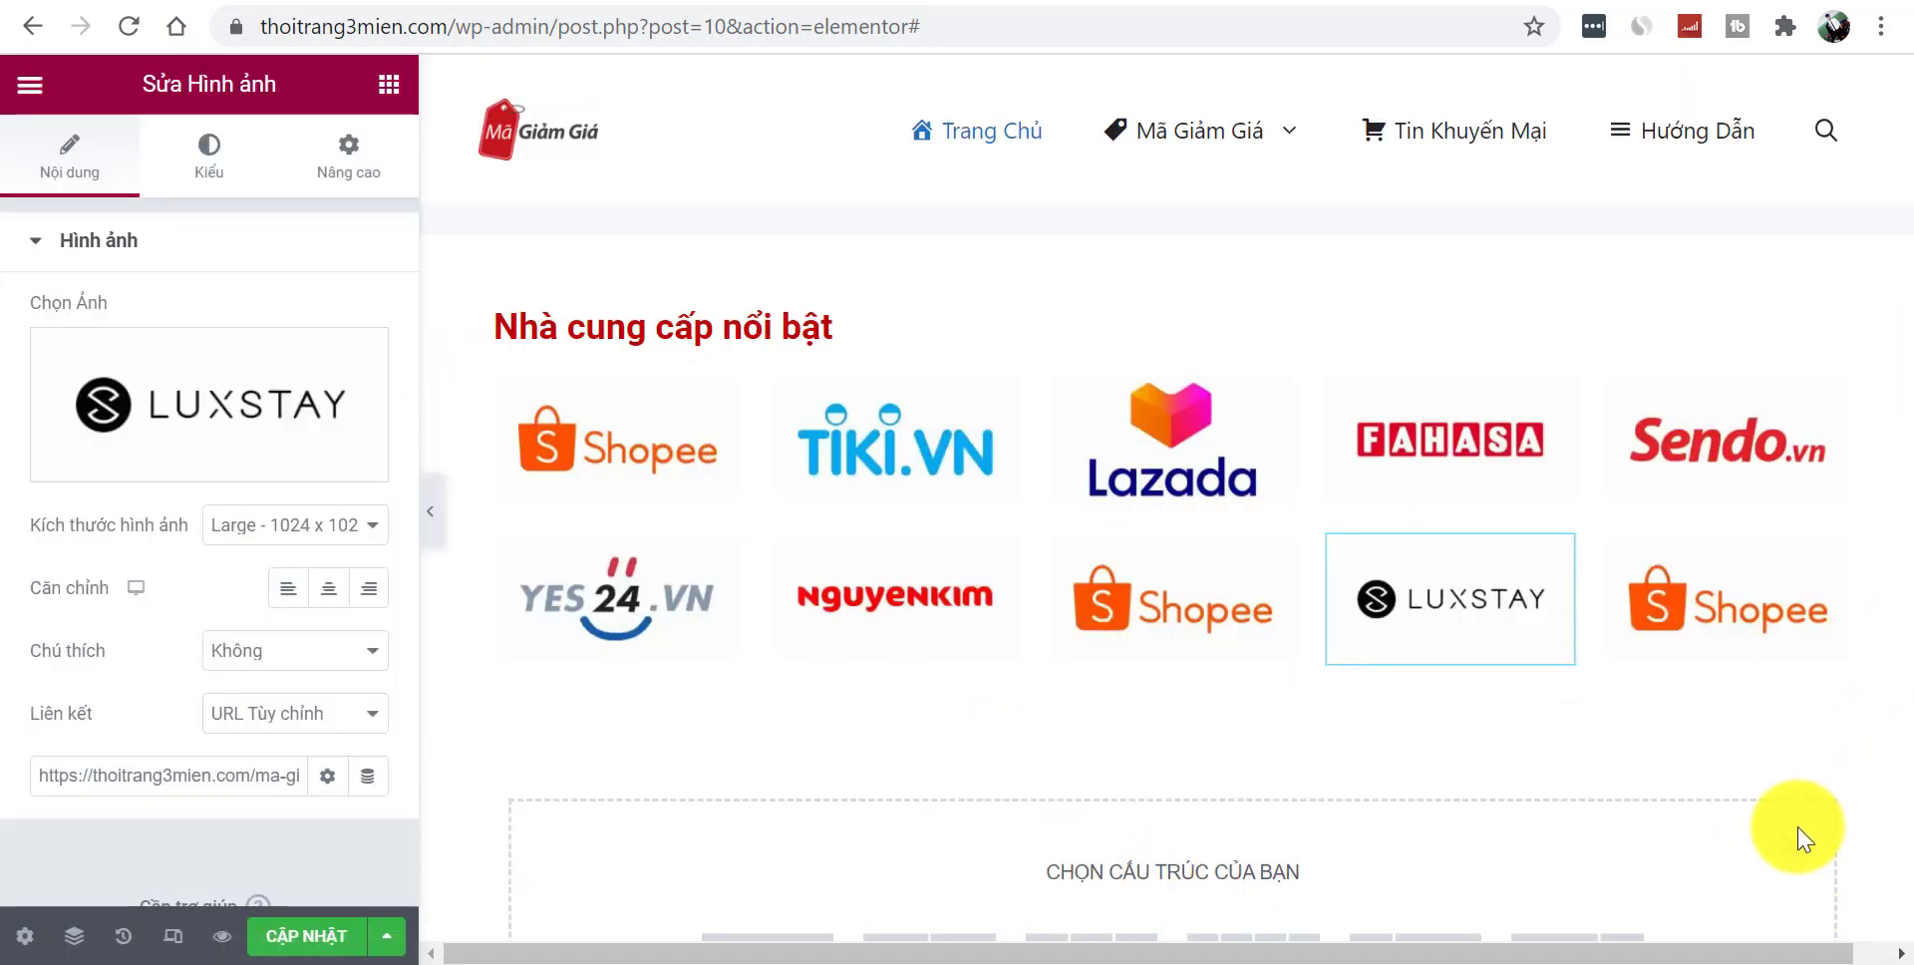
- Save the Trang Chủ page with CẬP NHẬT and preview it with both logo rows
left_click(429, 512)
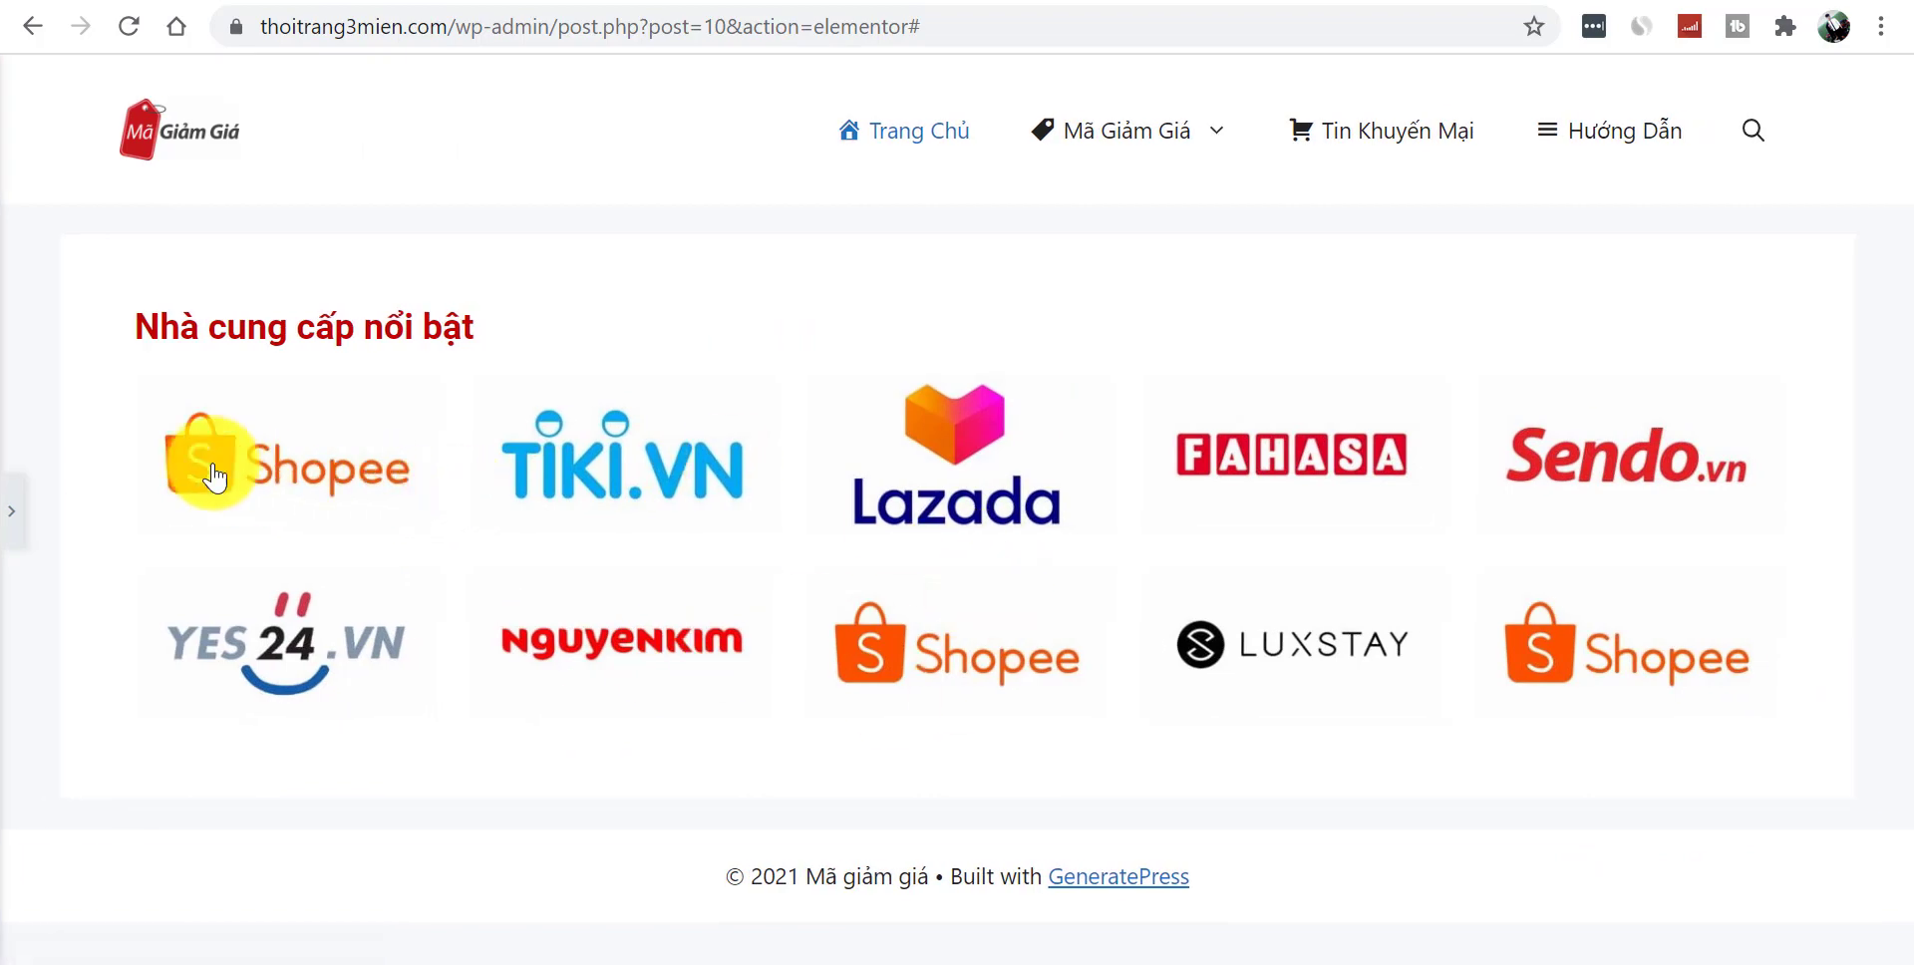
left_click(18, 512)
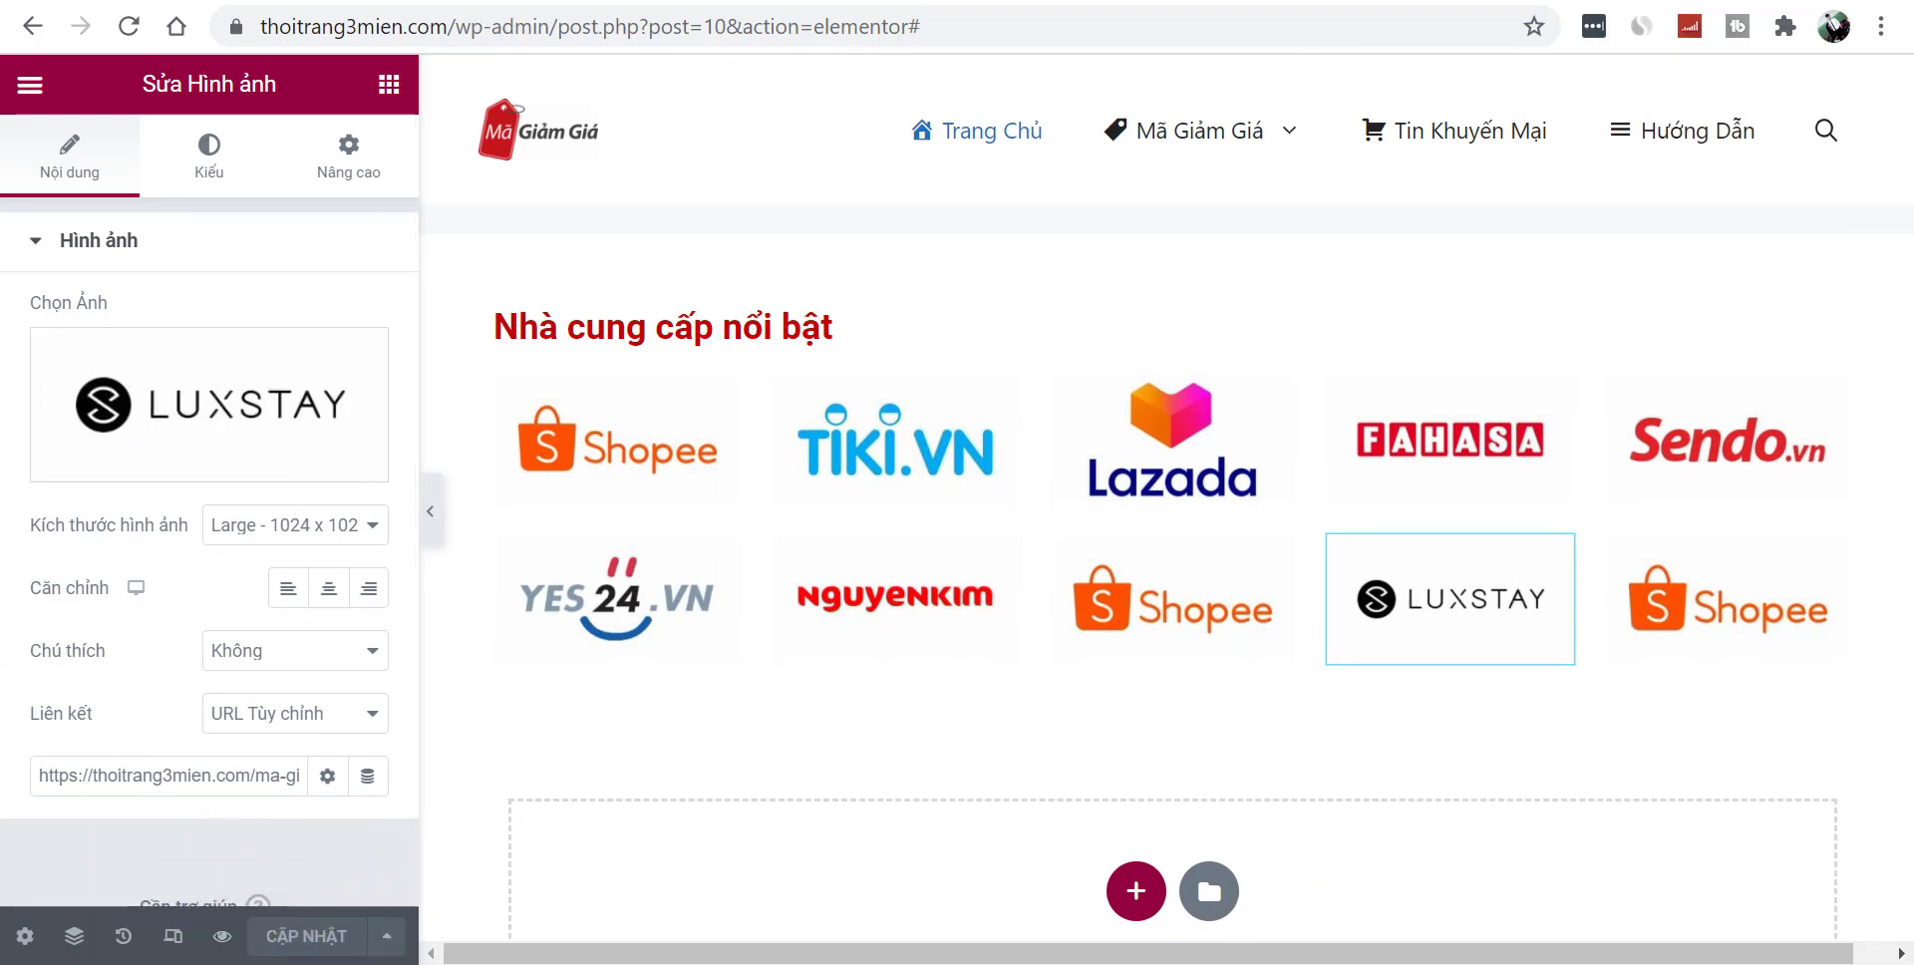
left_click(539, 0)
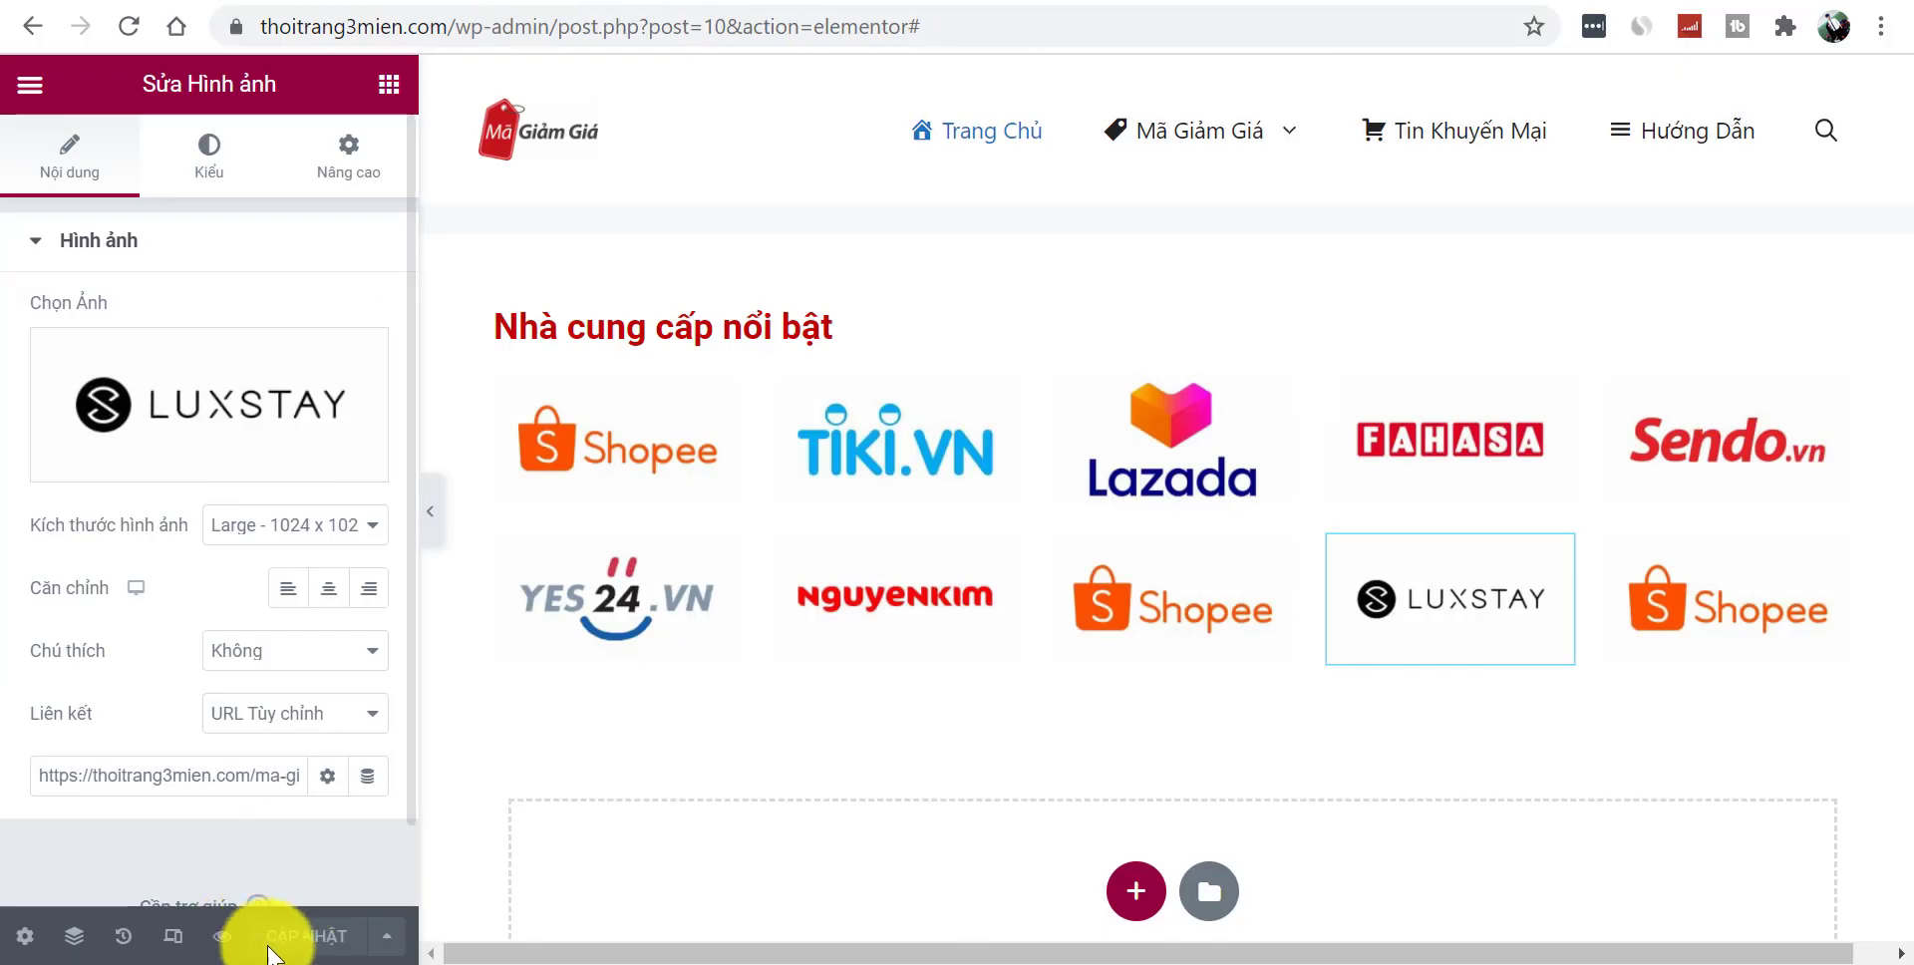
left_click(445, 0)
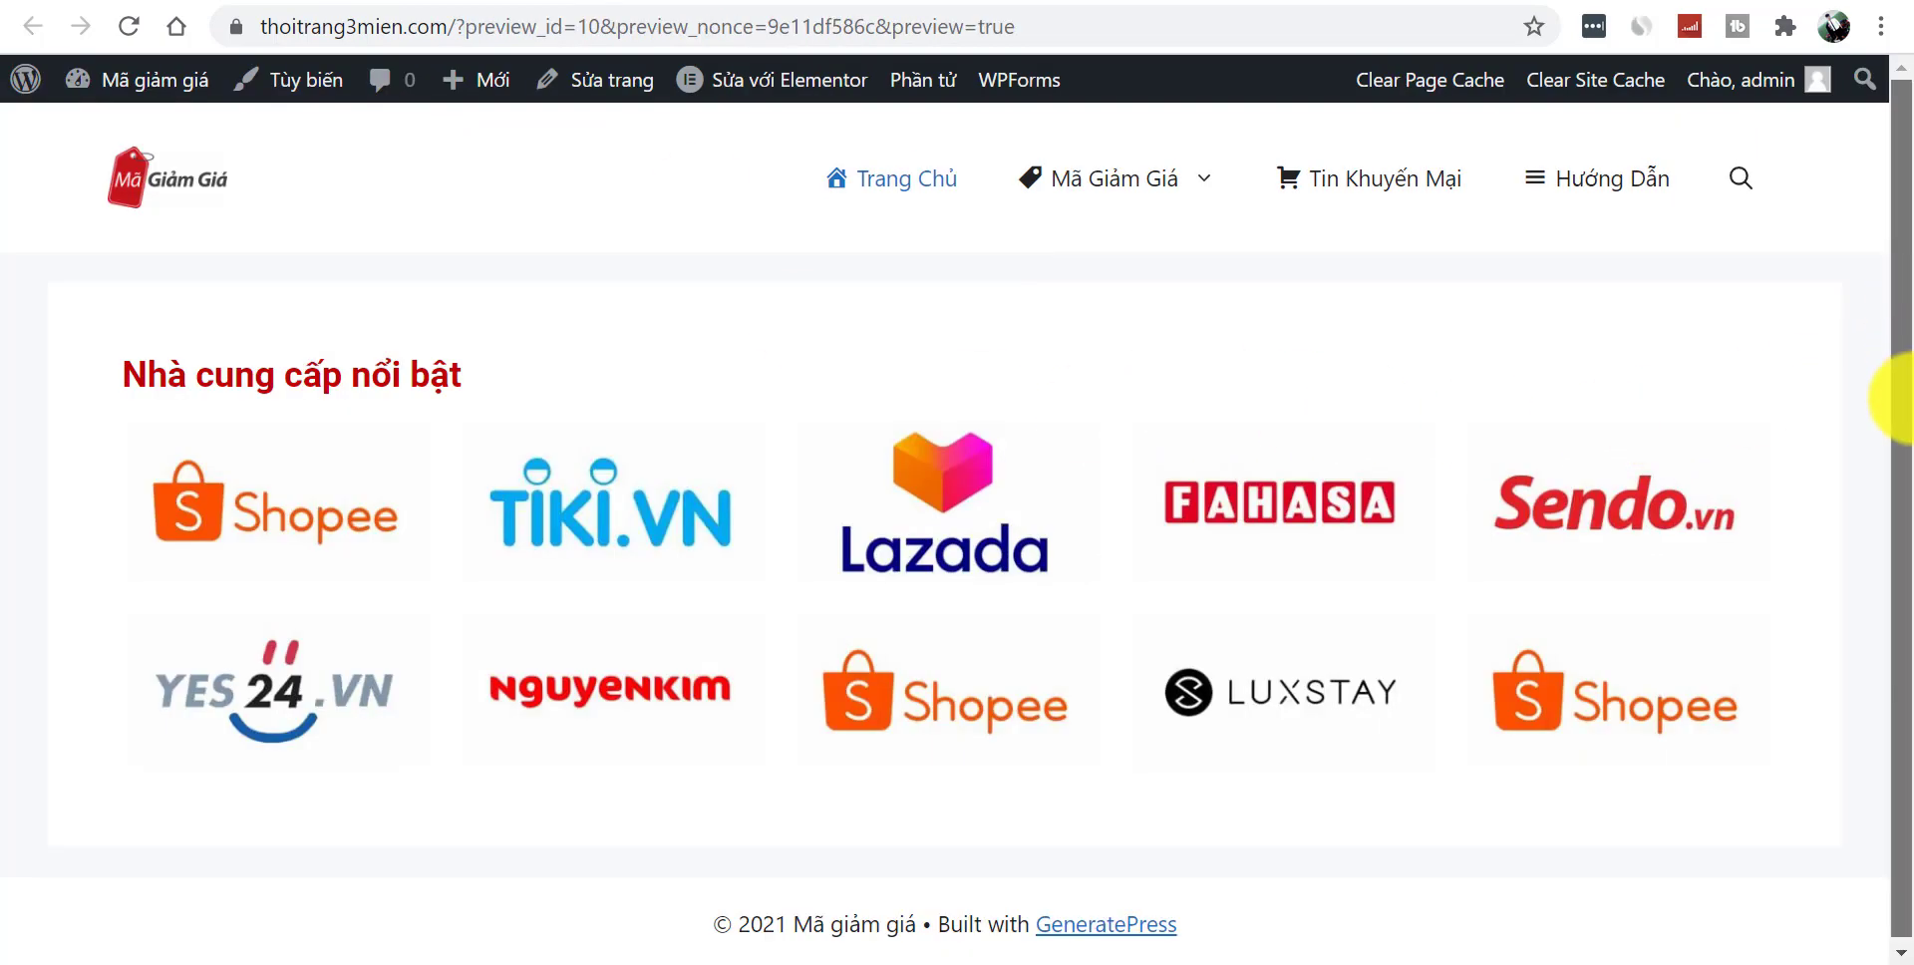
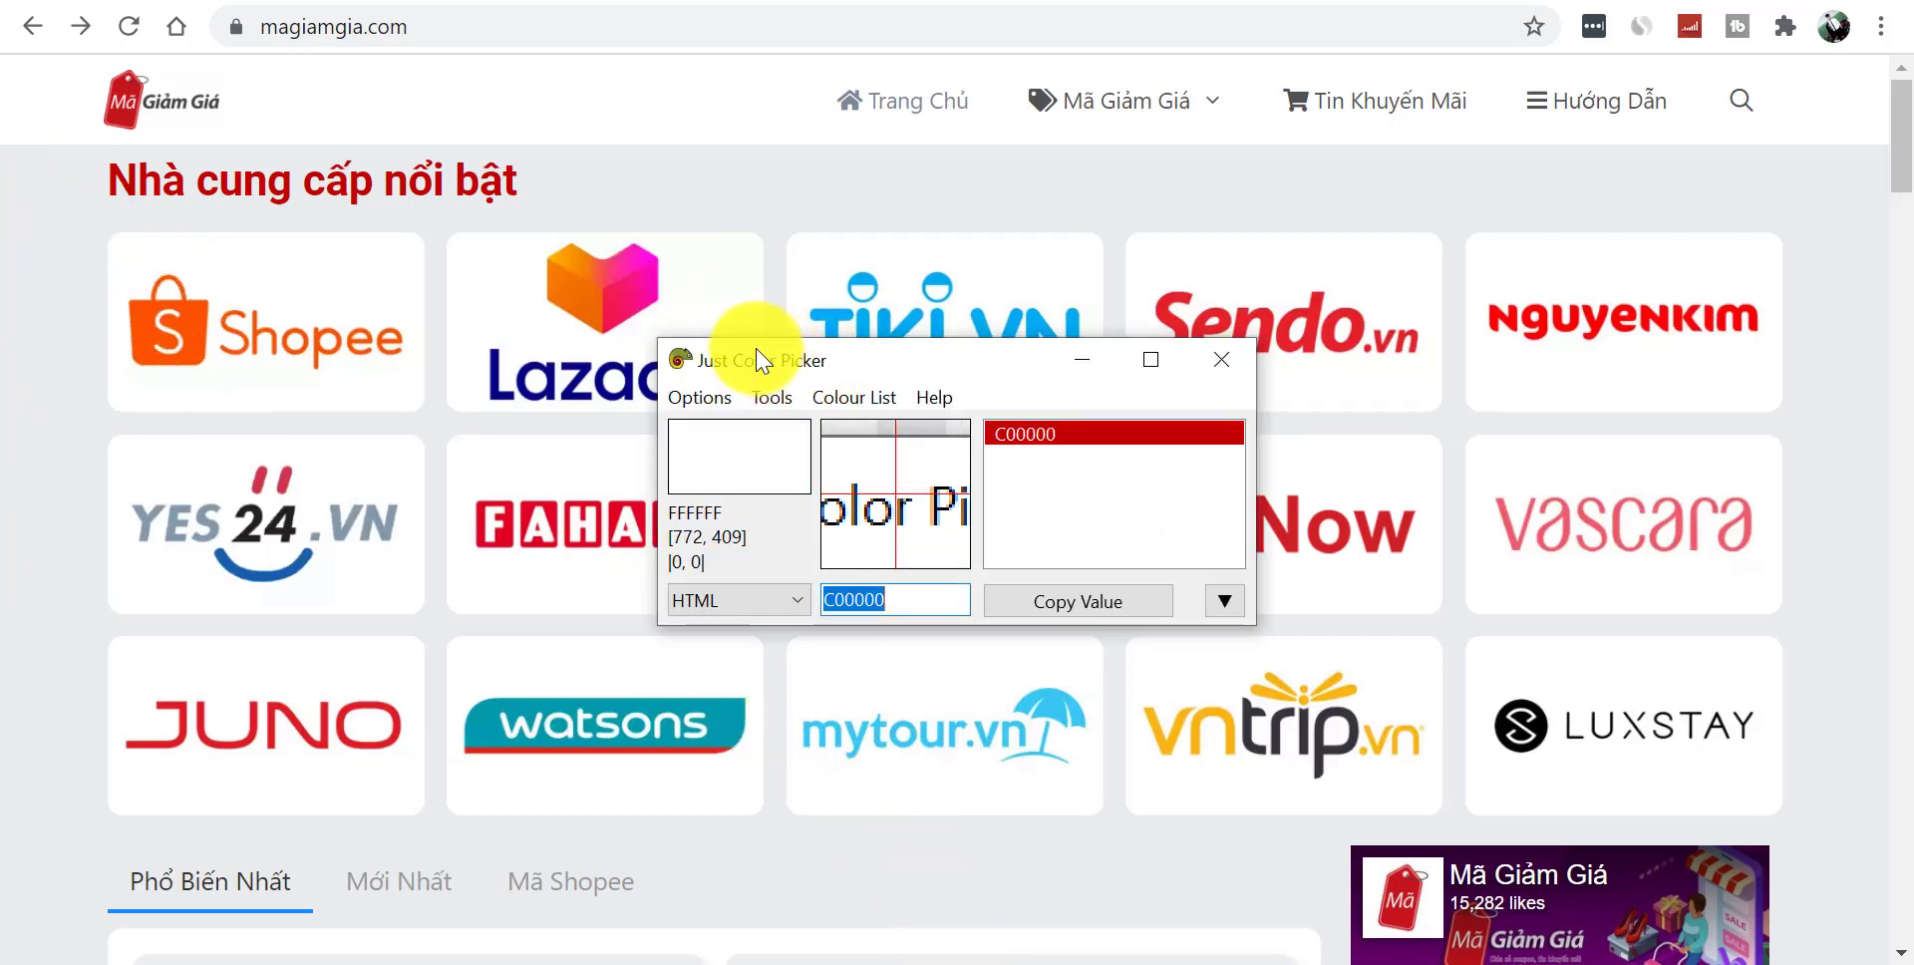
- Capture the reference site's grey background colour EAECED with Alt+X and copy its code
key("alt+x")
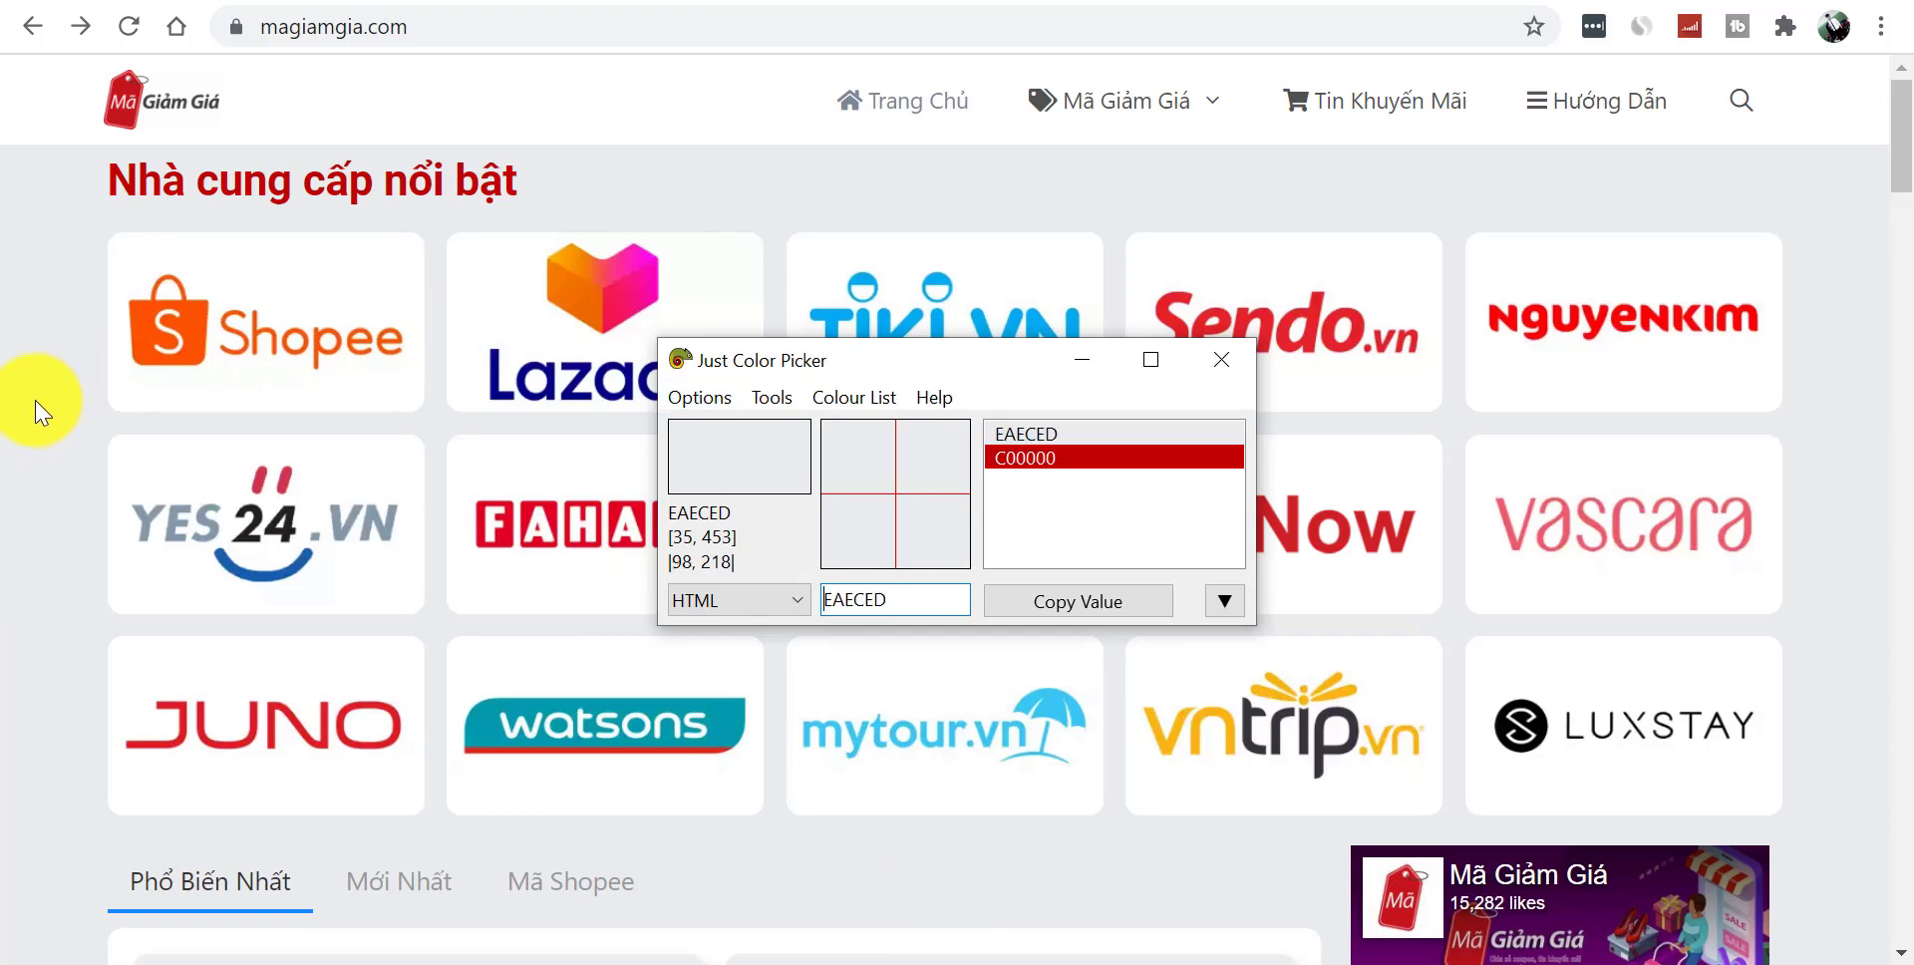
key("alt+x")
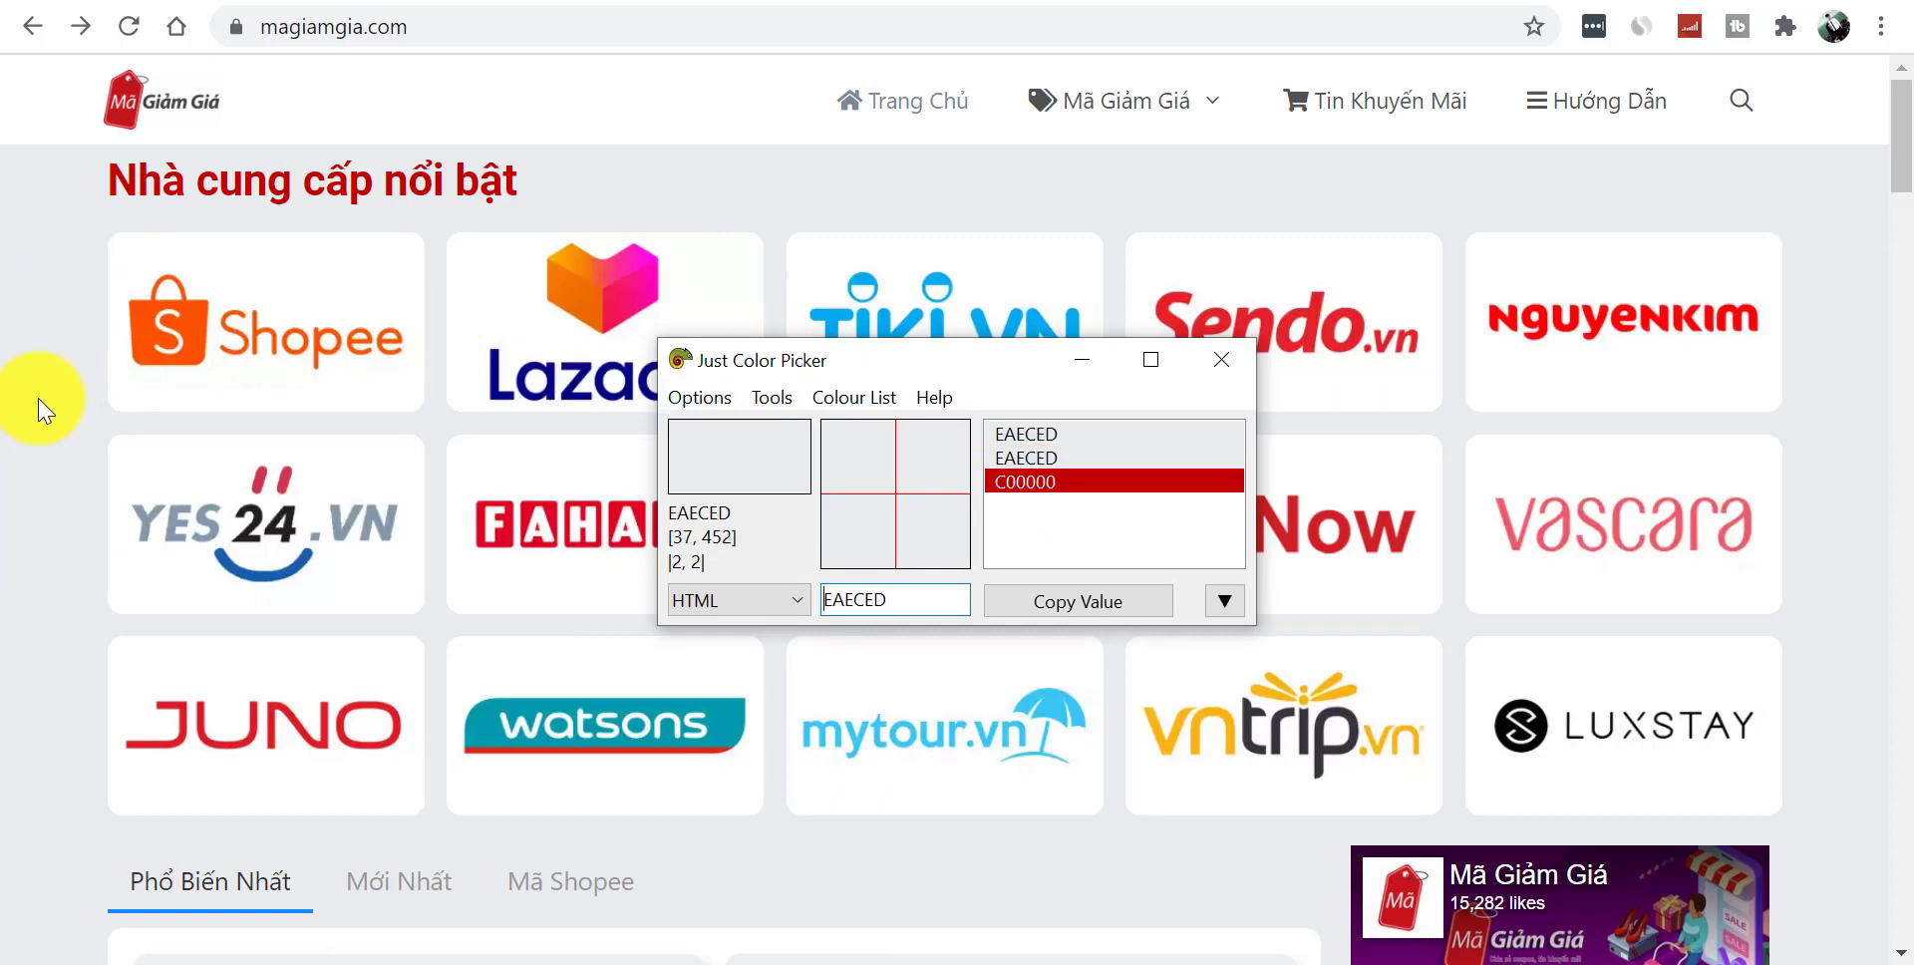
left_click(1065, 610)
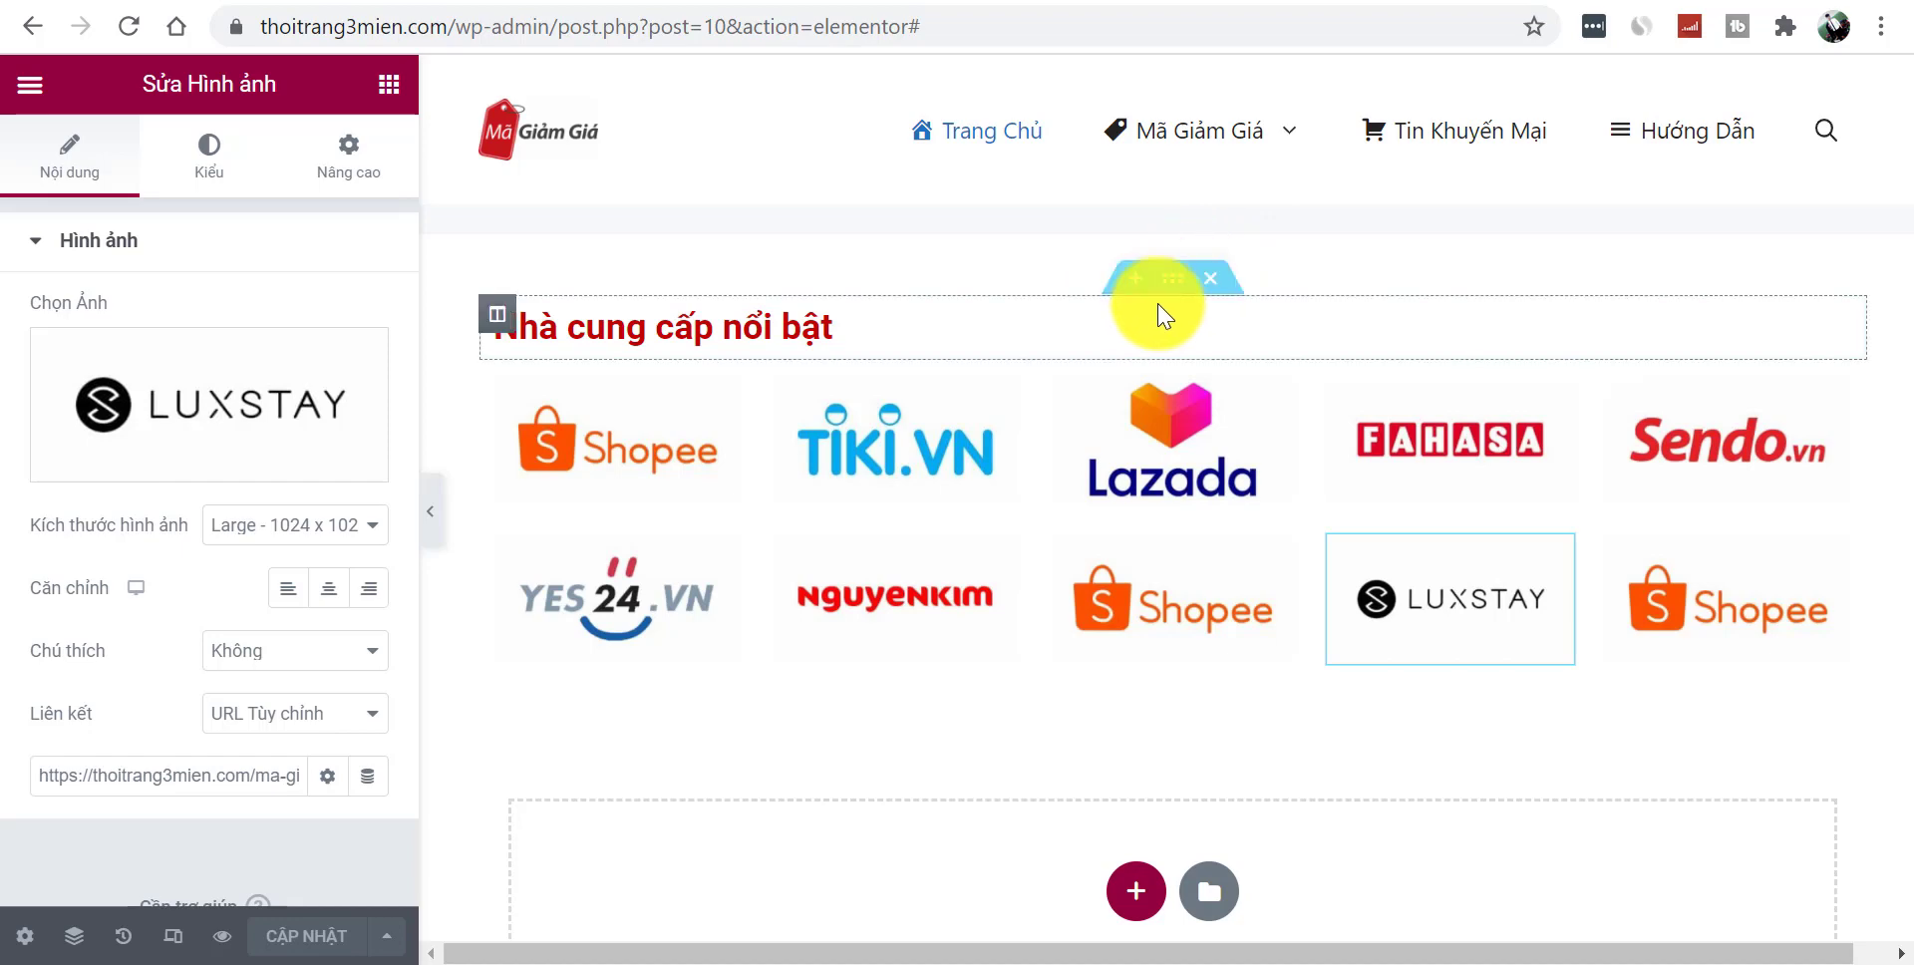
- Stretch the heading section and both logo-row sections to full width
left_click(1162, 293)
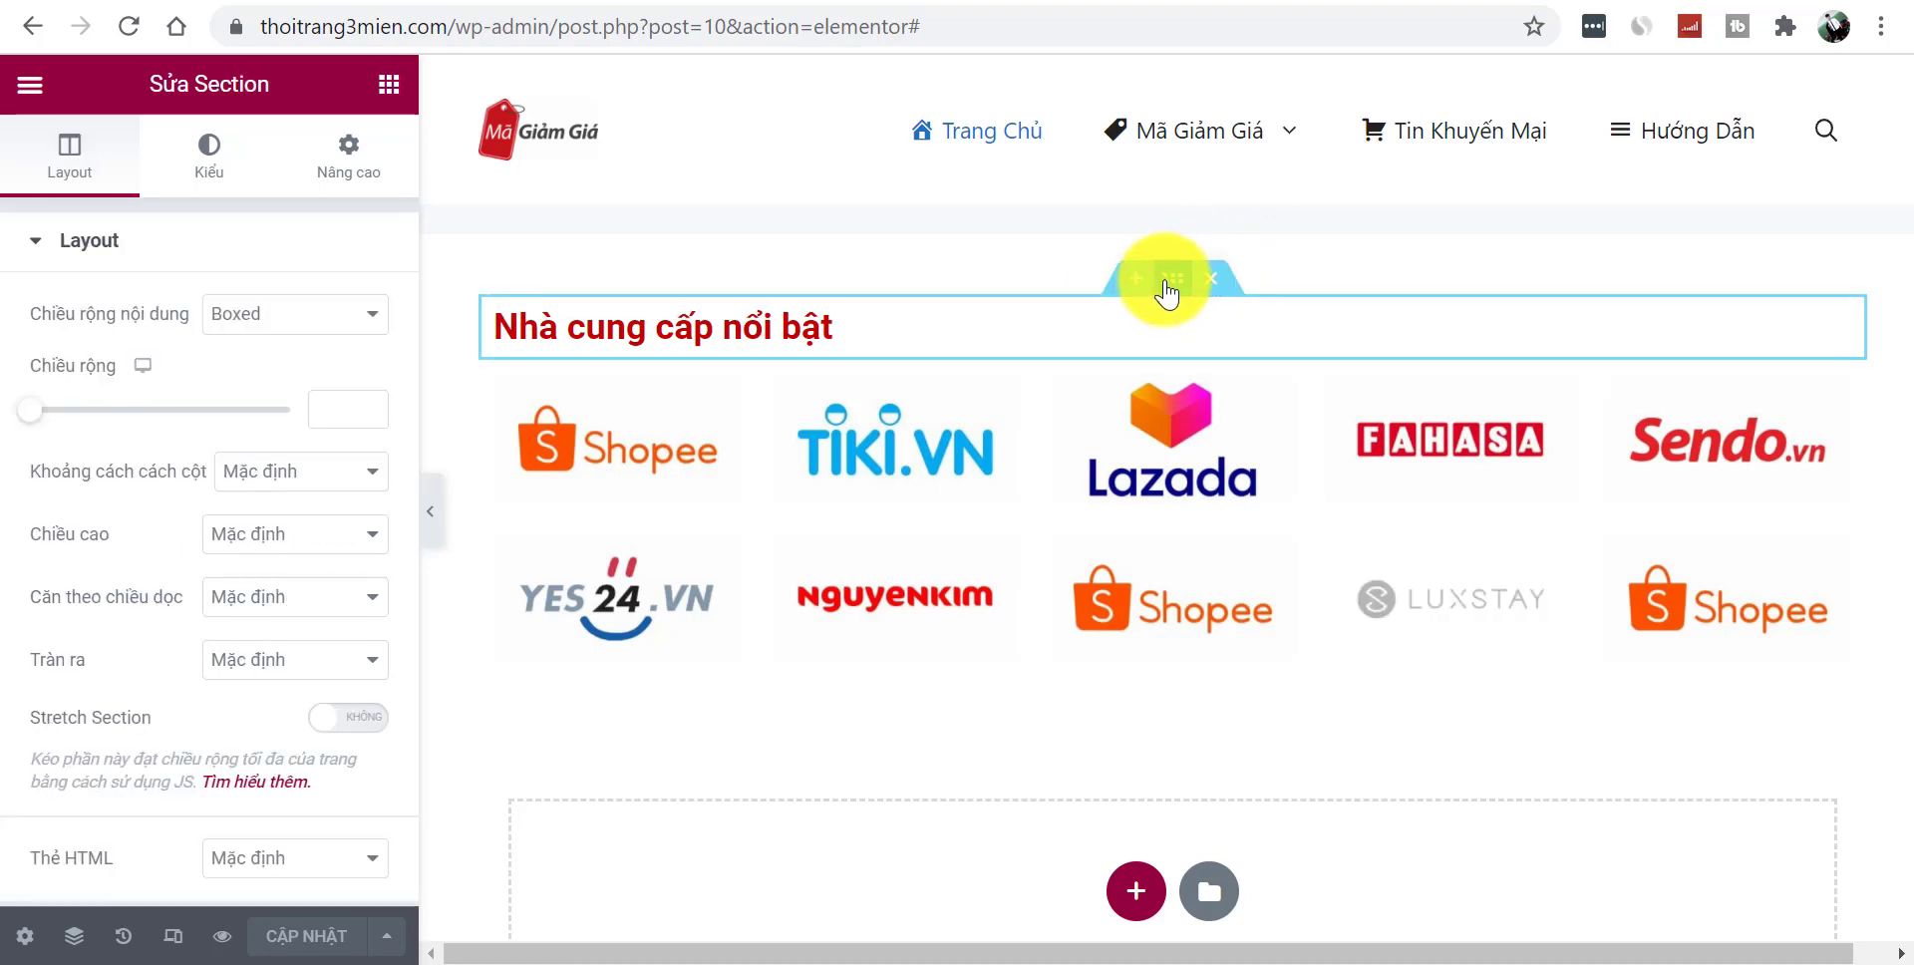
left_click(351, 720)
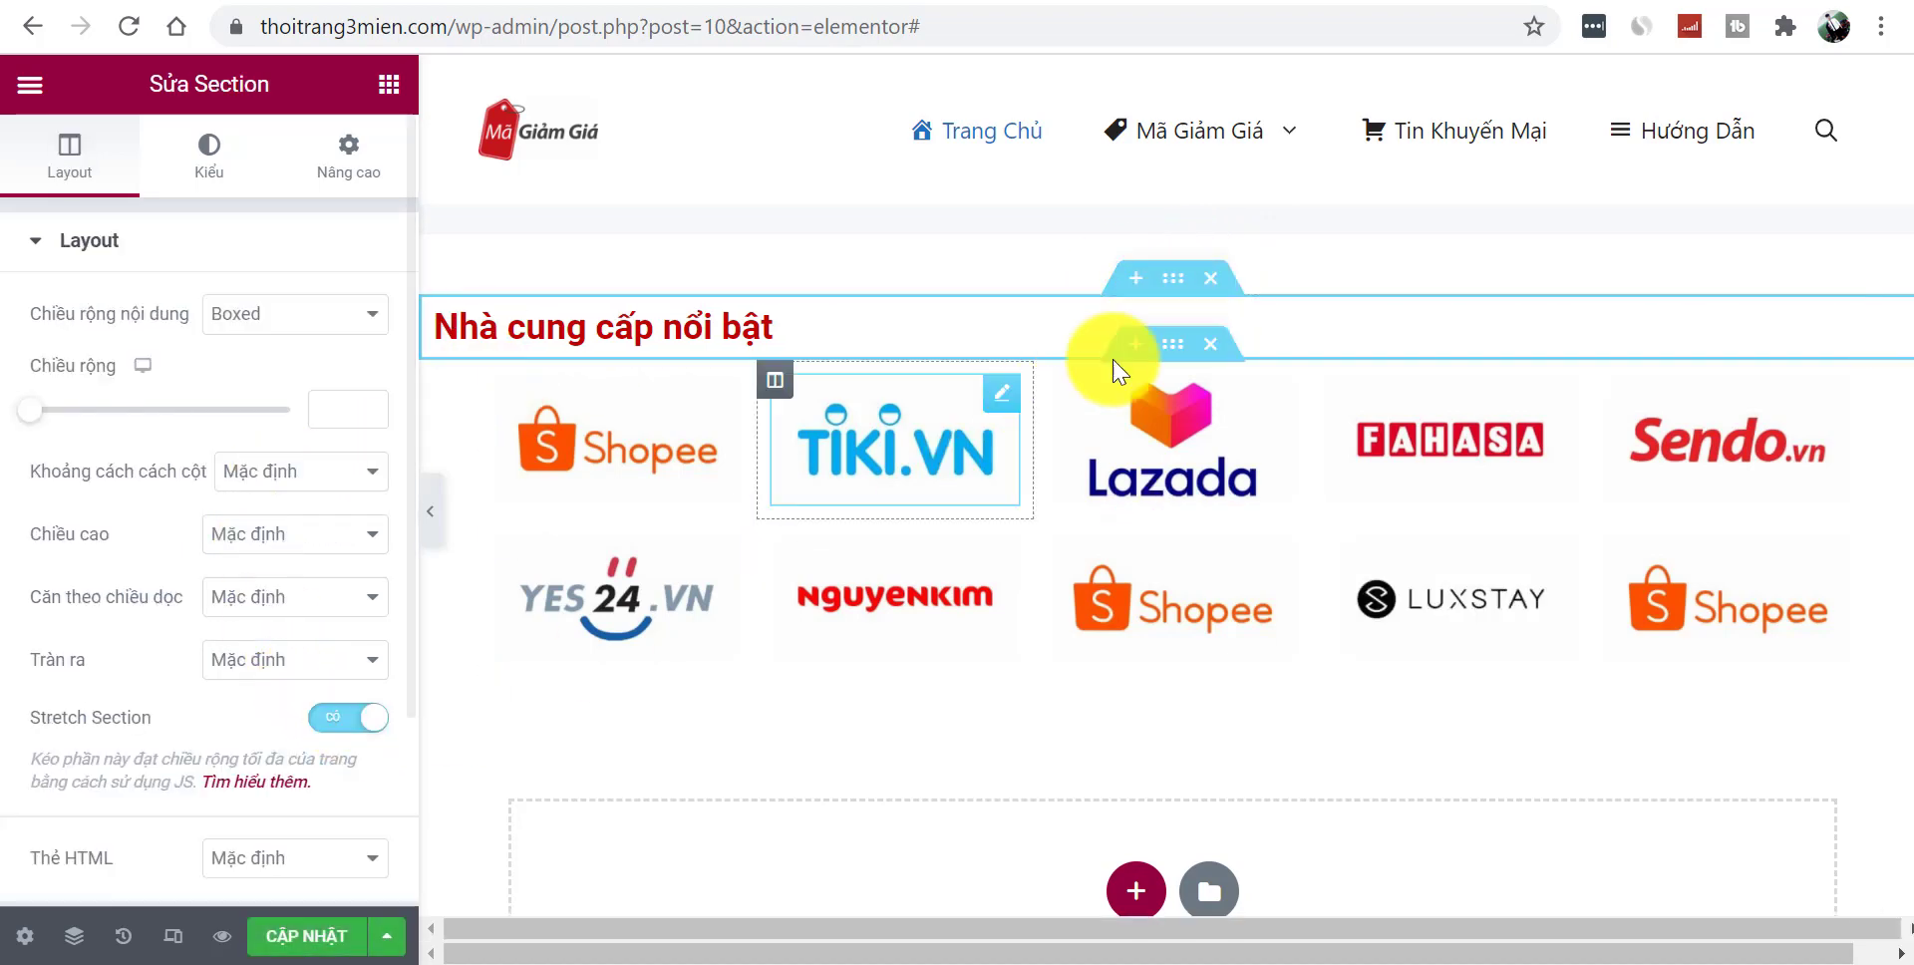
left_click(1180, 349)
left_click(344, 718)
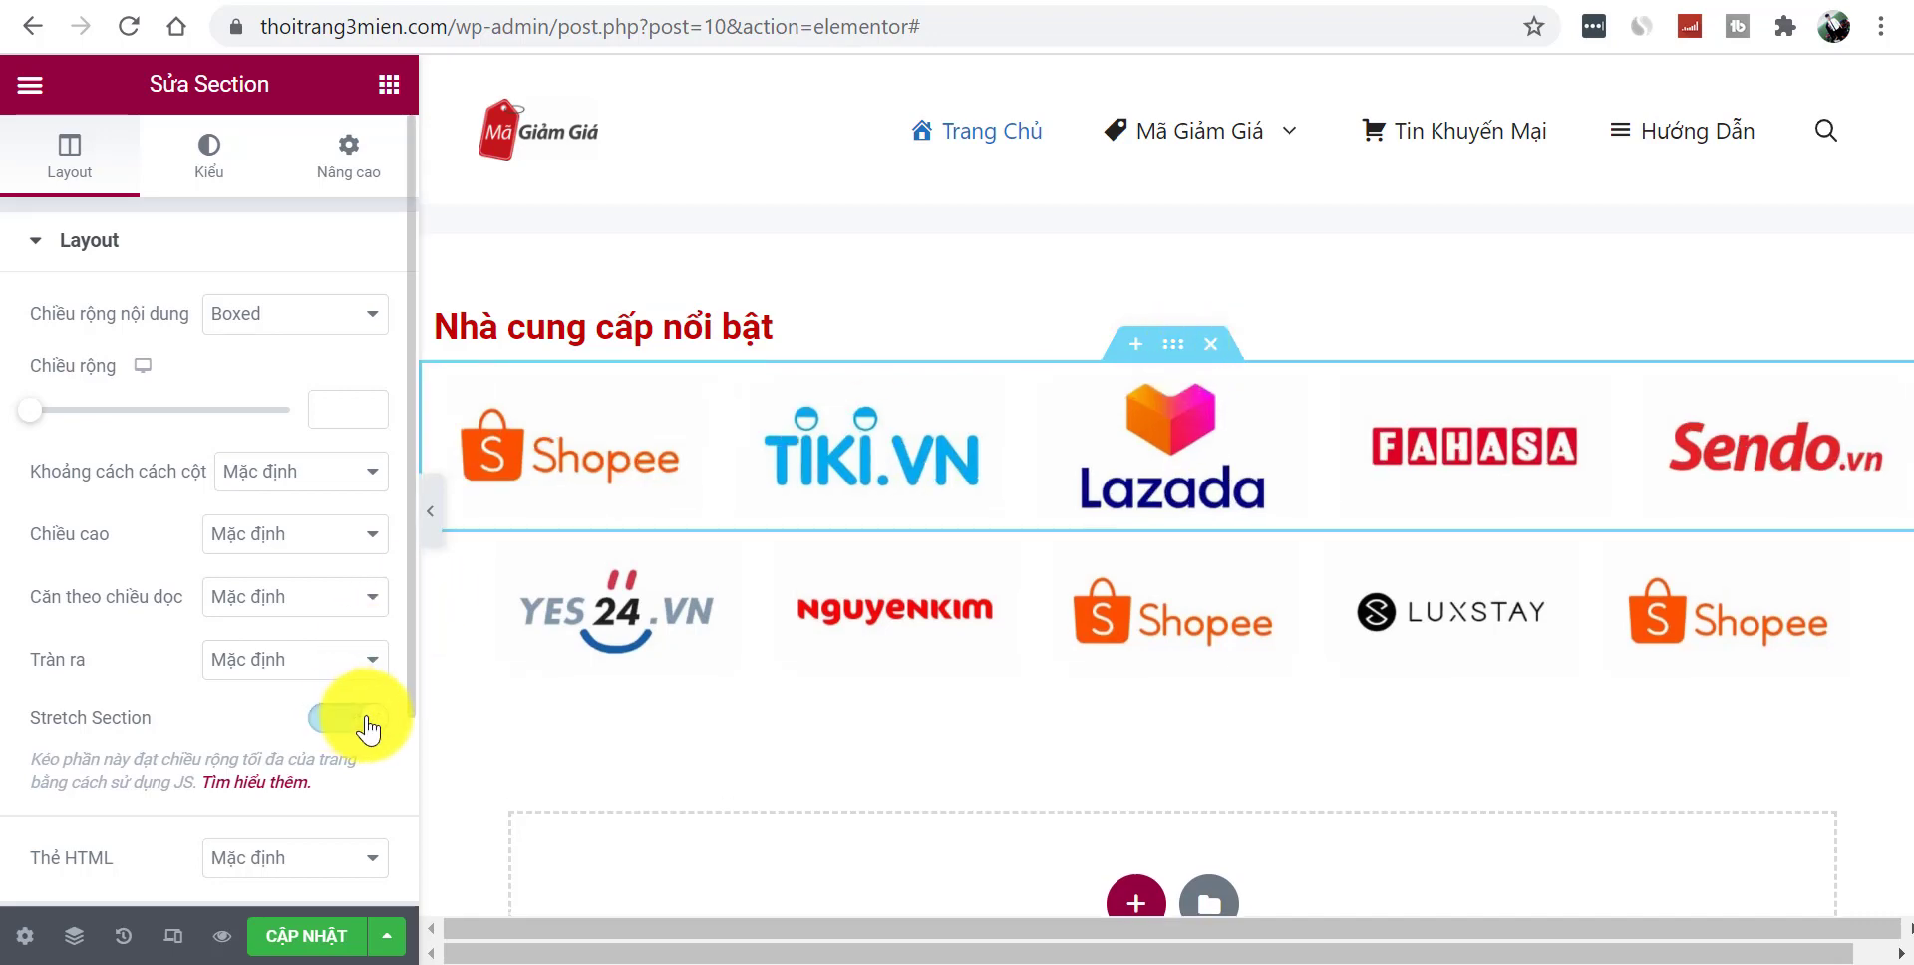
left_click(1173, 519)
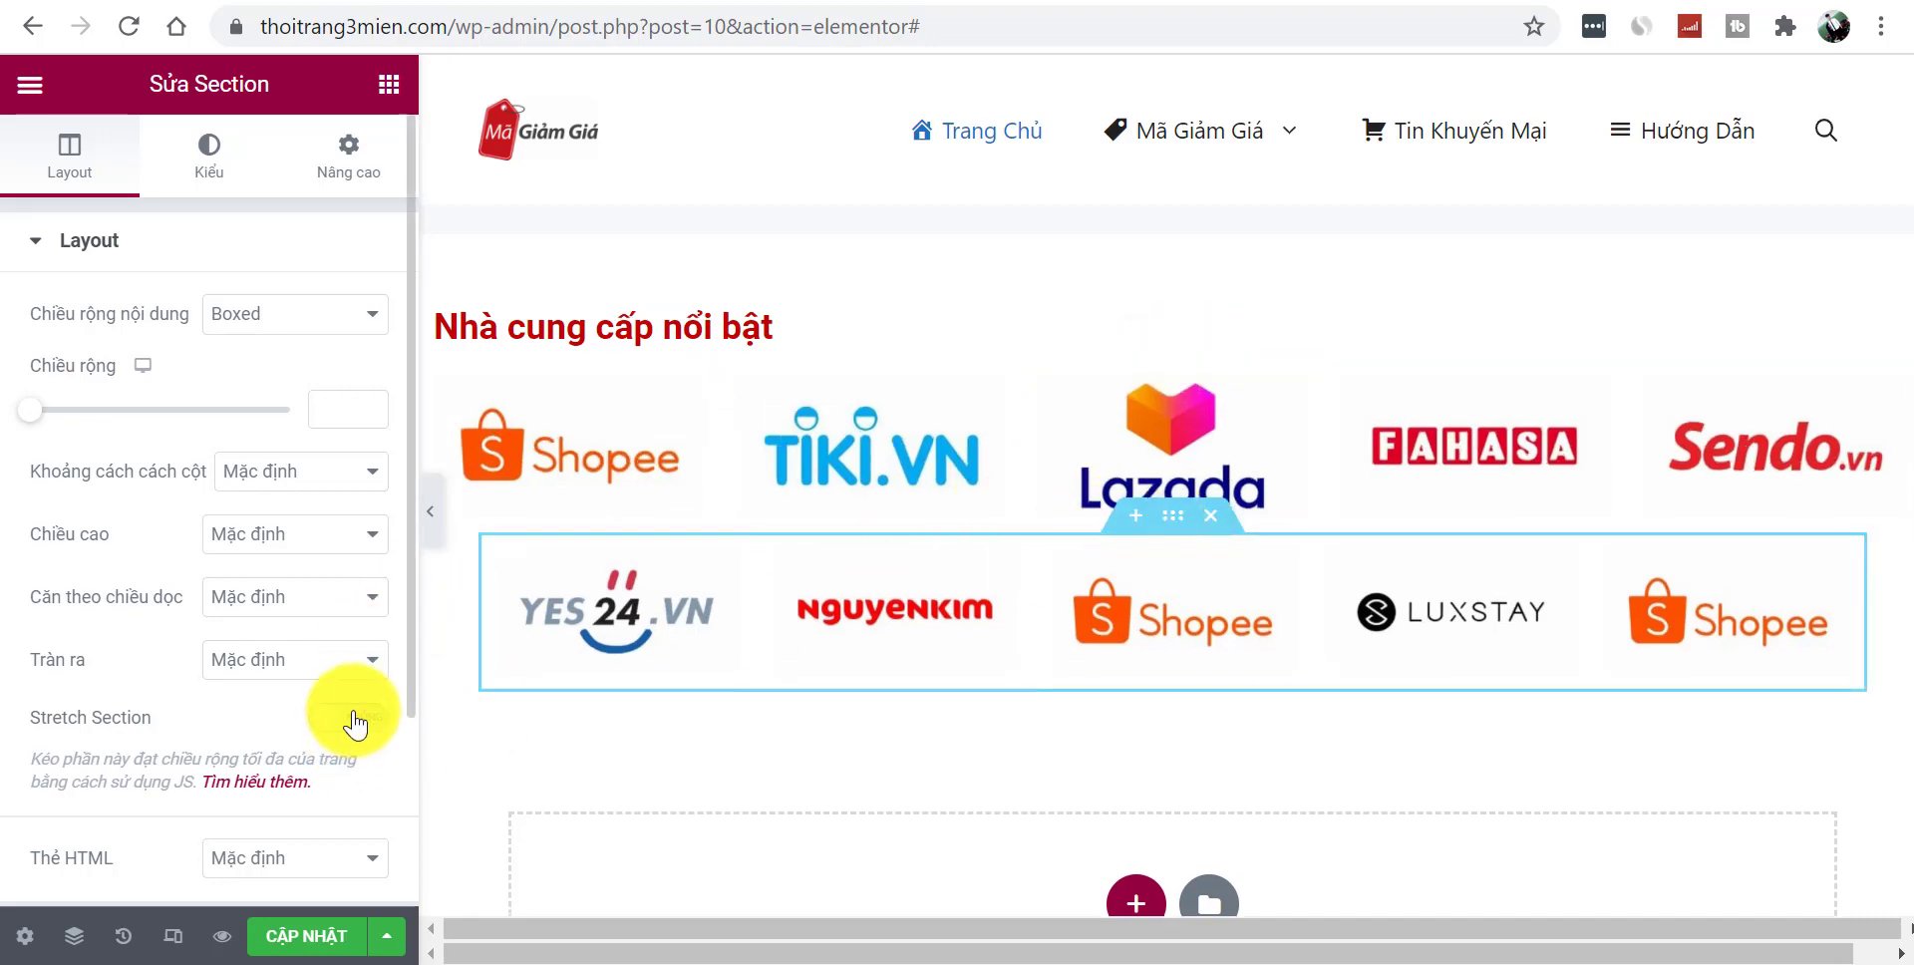
left_click(349, 718)
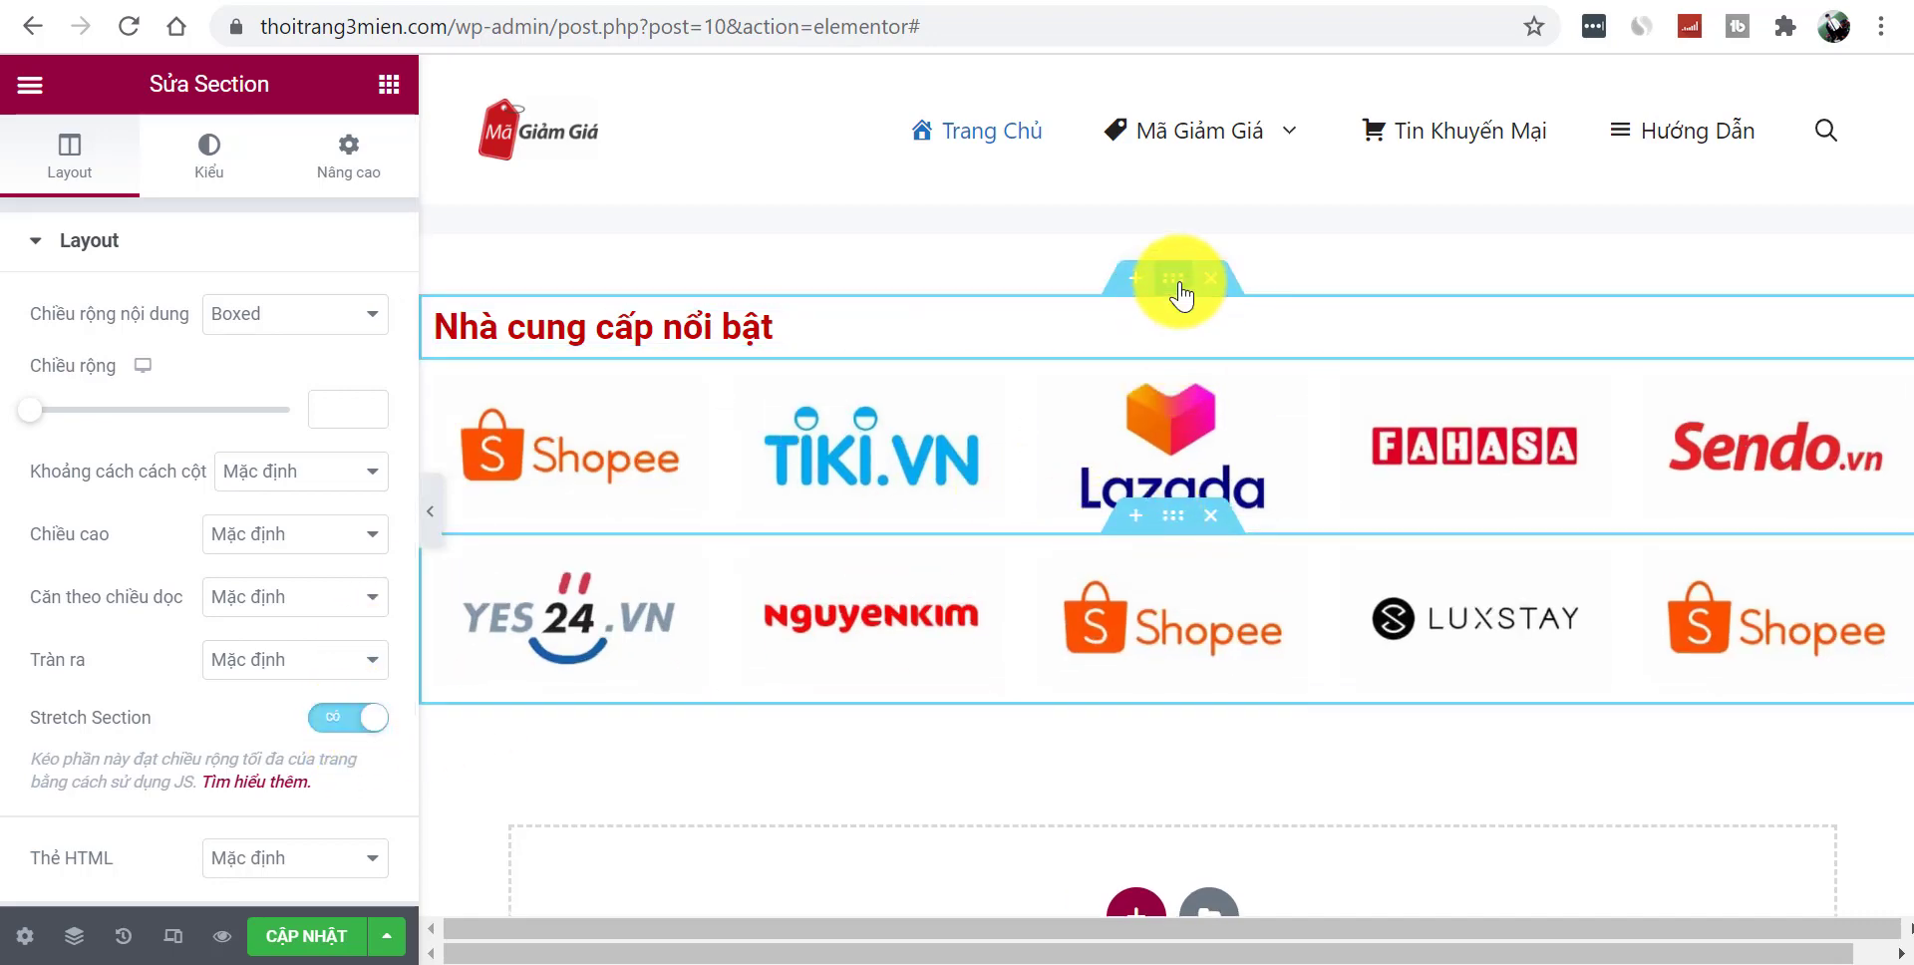
- Give the heading section a classic grey #EAECED background colour
left_click(1181, 284)
left_click(185, 171)
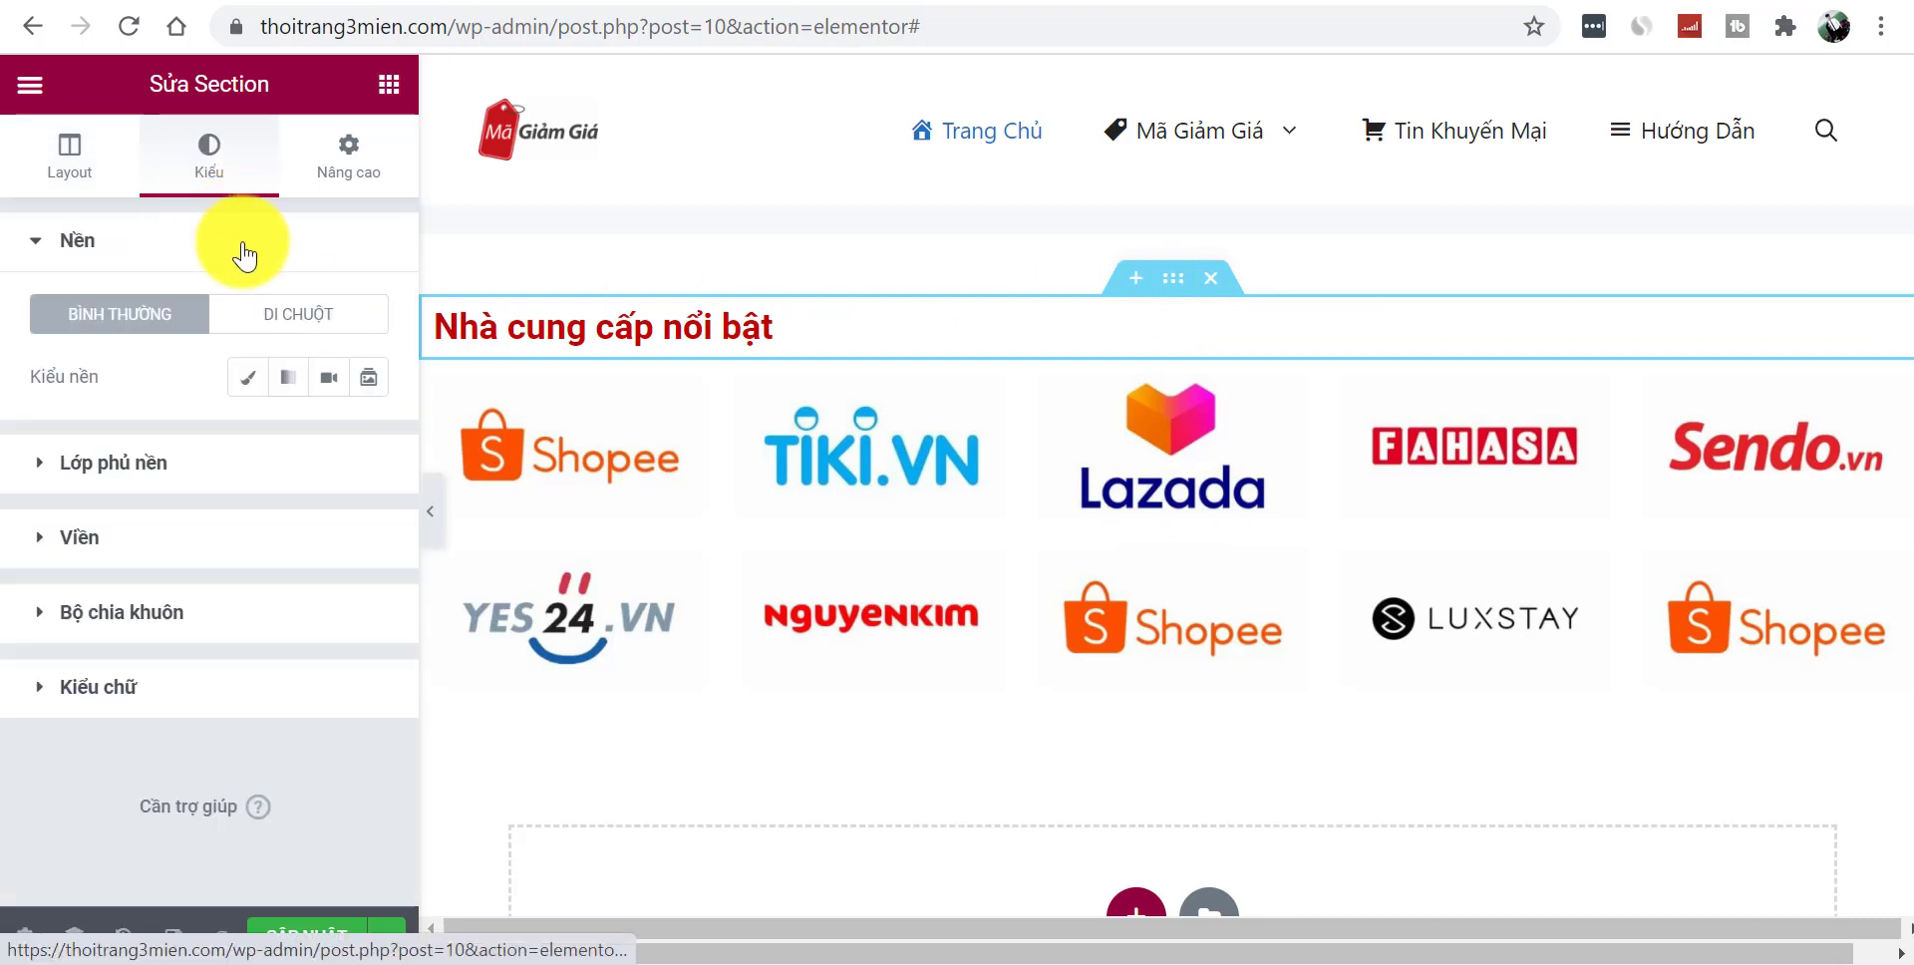
left_click(249, 378)
left_click(367, 440)
type("EACECD")
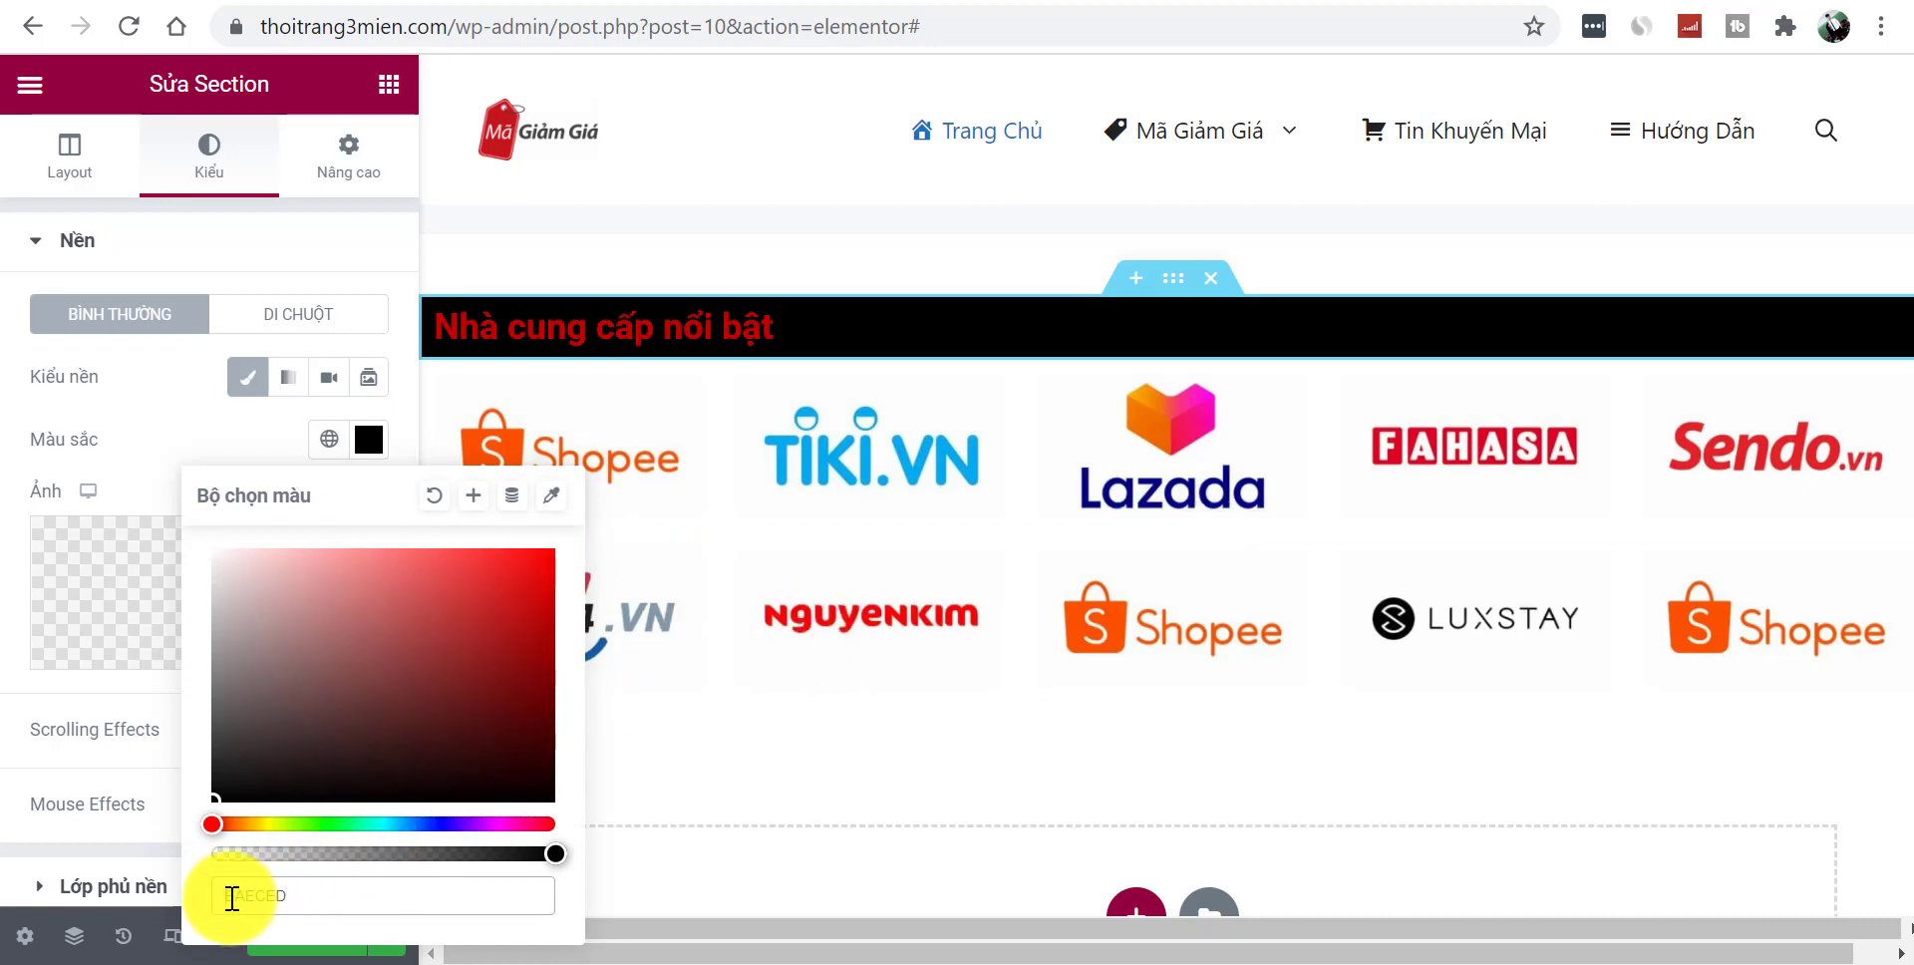
type("D")
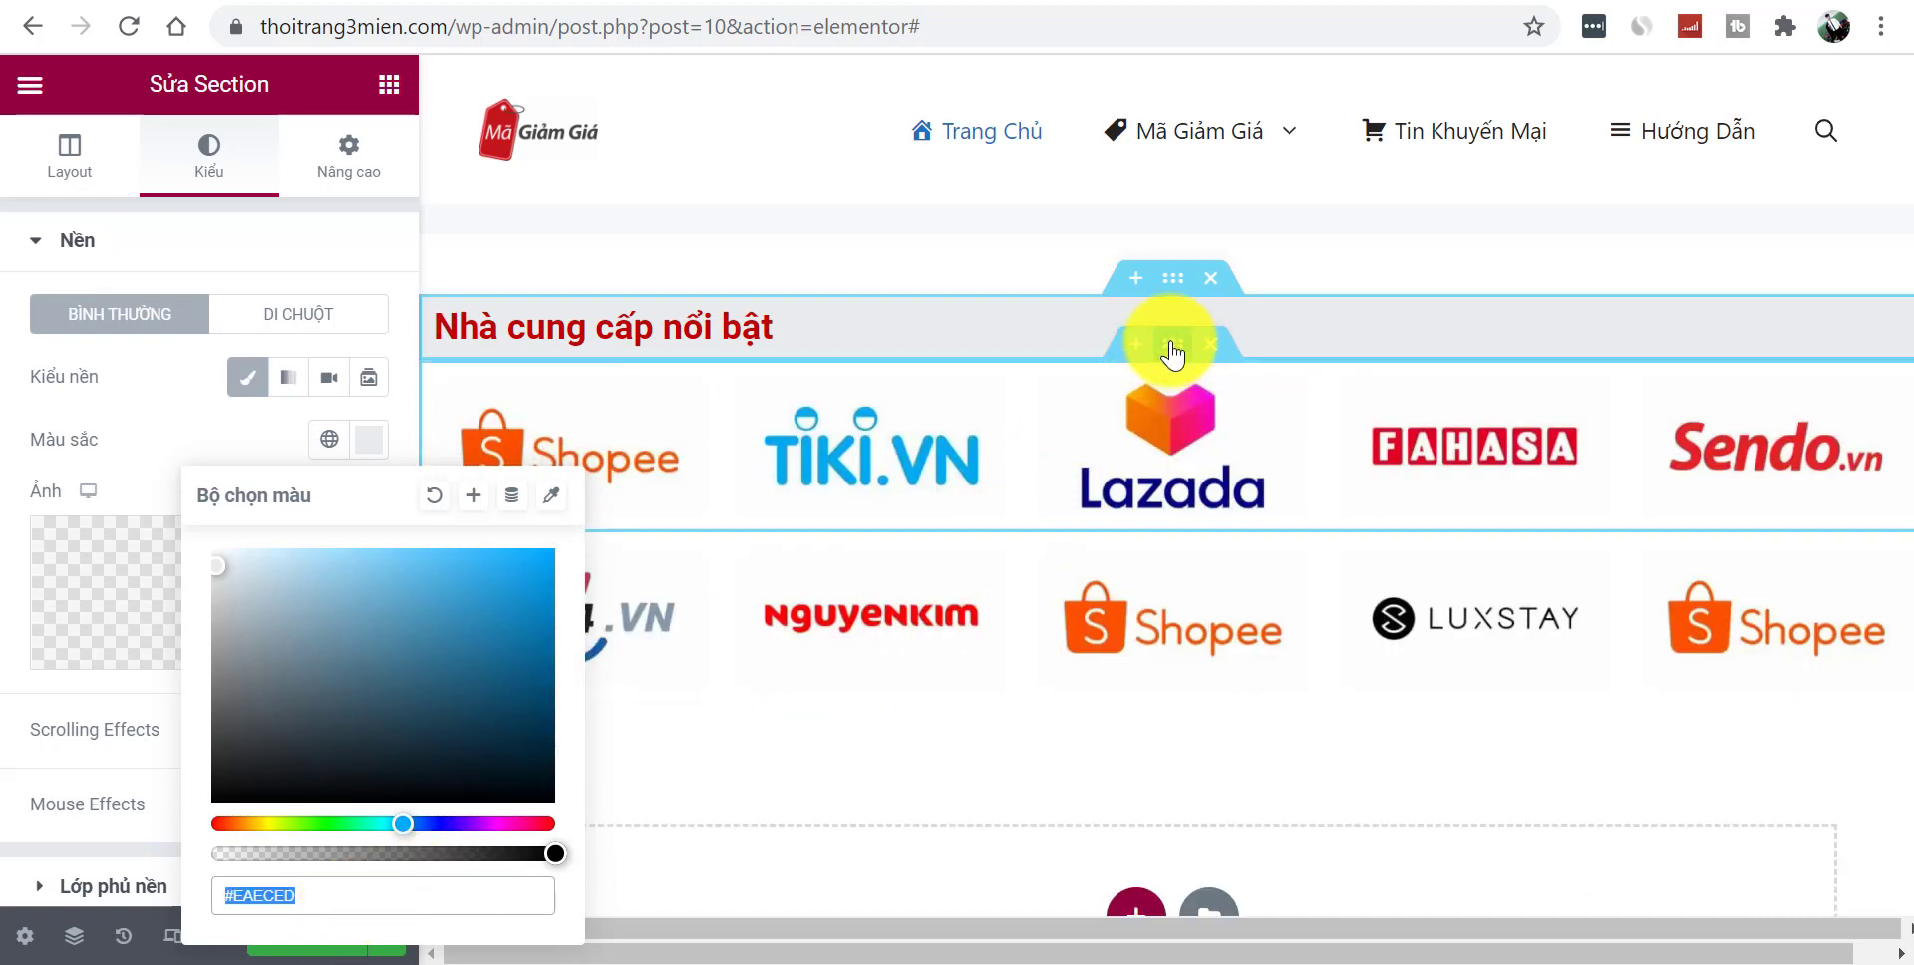
- Paste #EAECED as the first logo row's classic background colour
left_click(1169, 344)
left_click(237, 180)
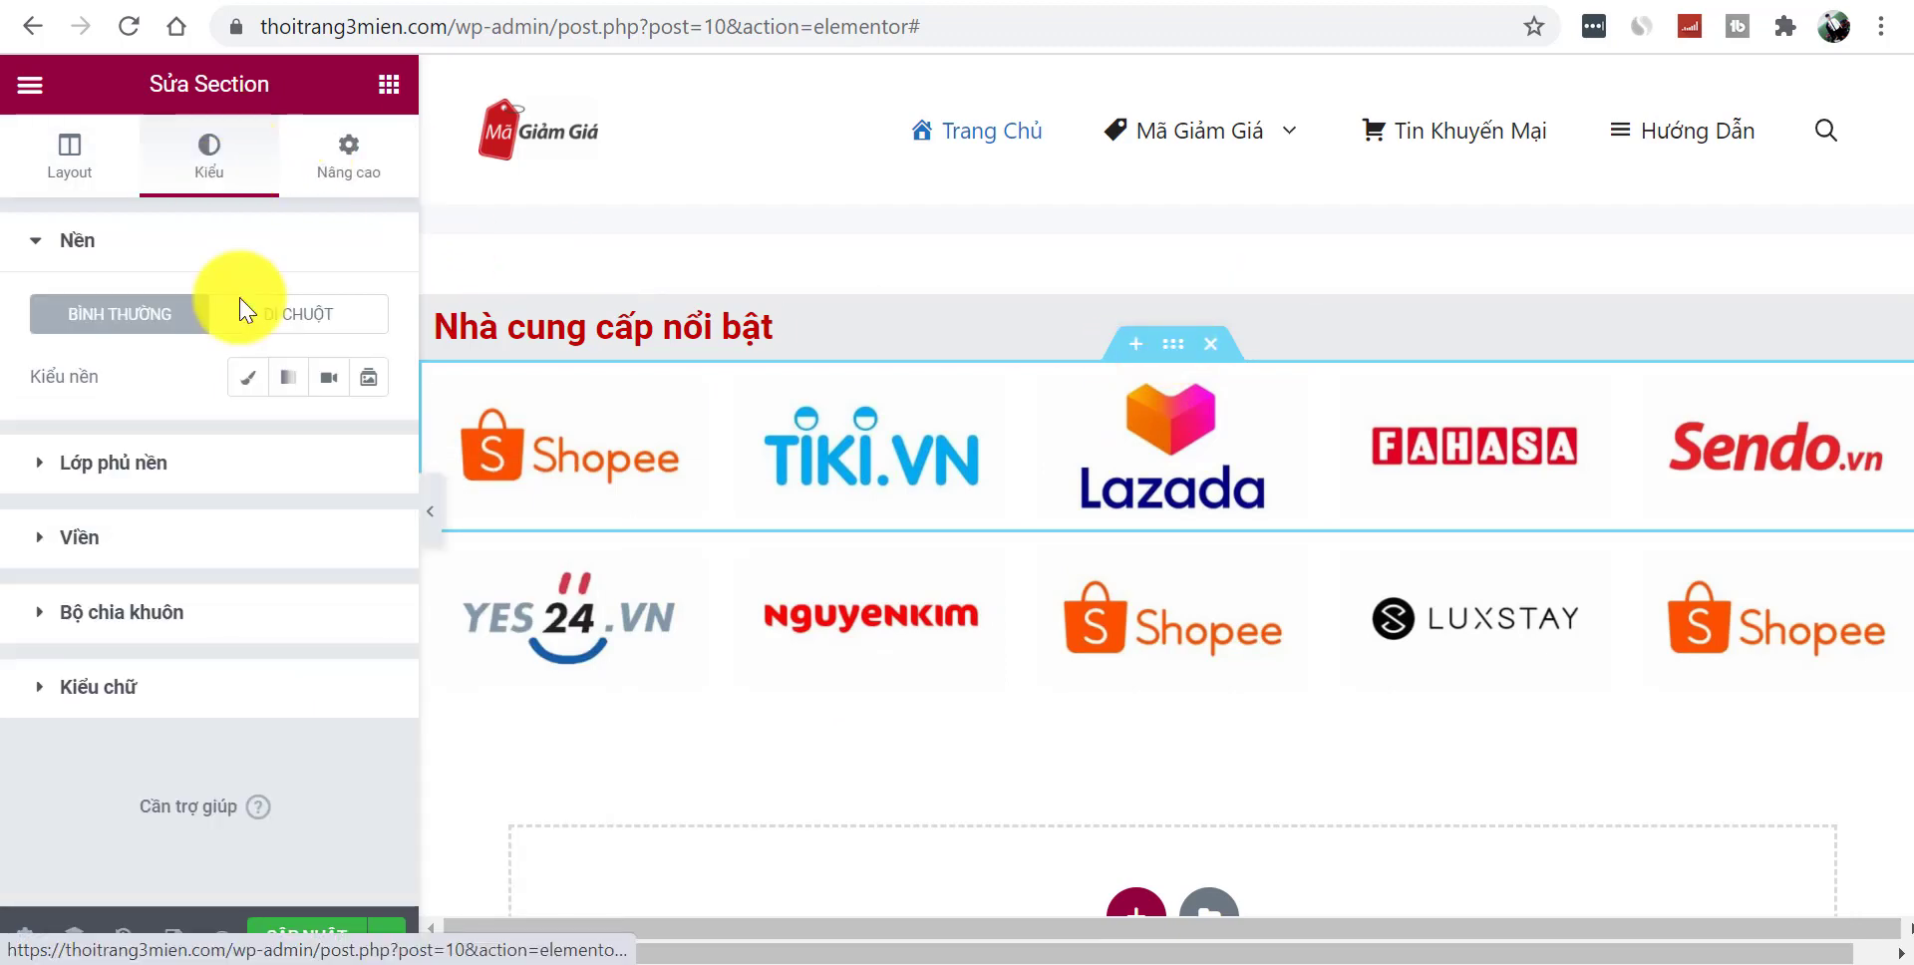
left_click(235, 381)
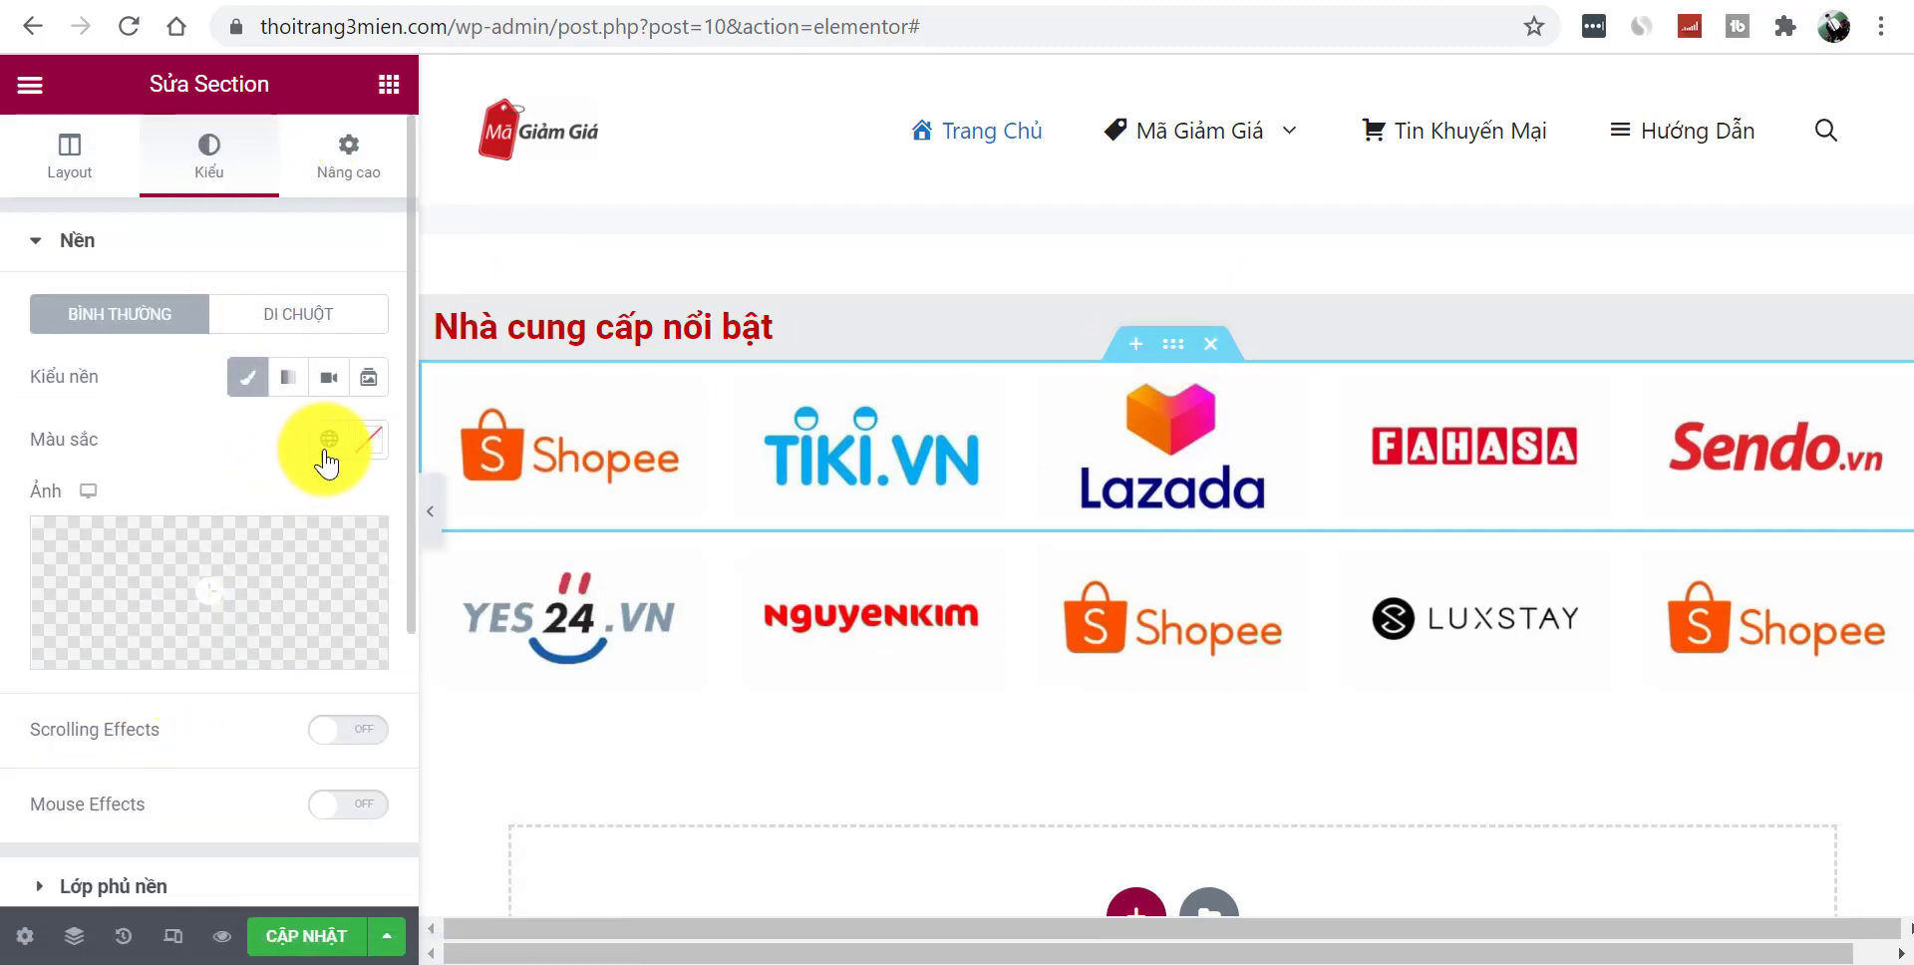
left_click(371, 443)
triple_click(325, 890)
type("#EAECED")
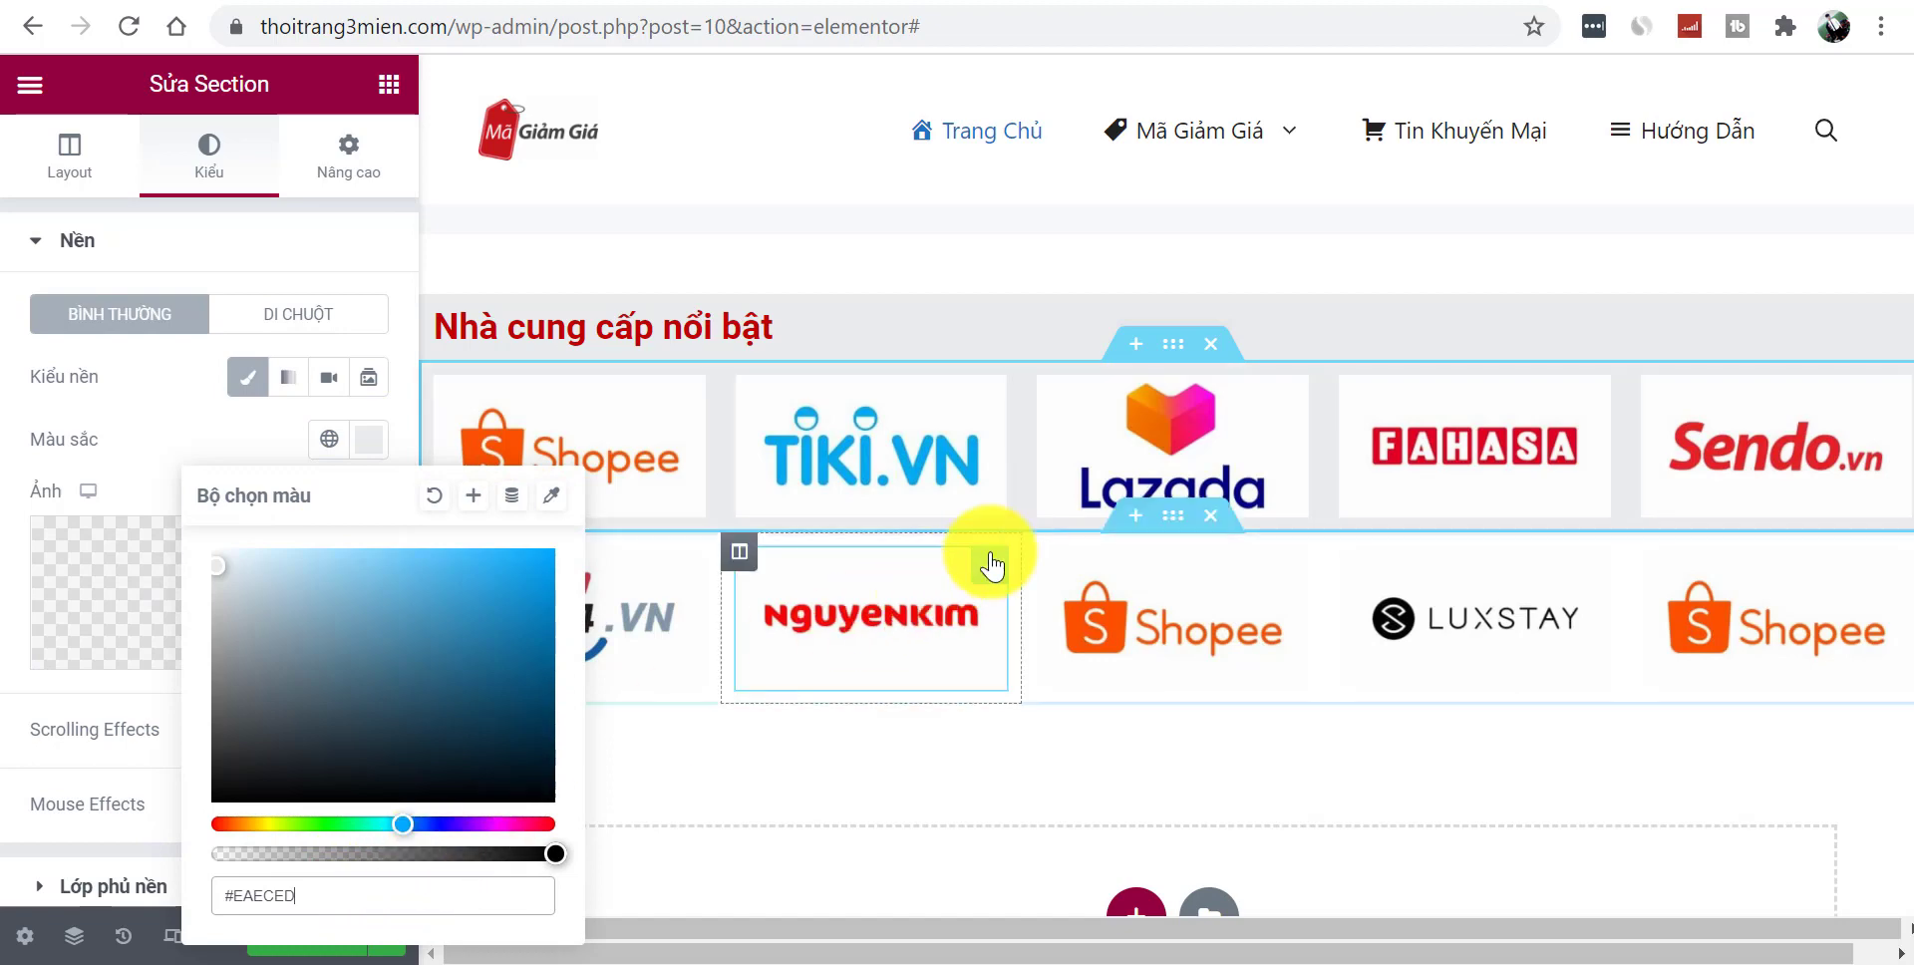
- Apply the #EAECED classic background to the second logo row and collapse the panel
left_click(1171, 523)
left_click(207, 182)
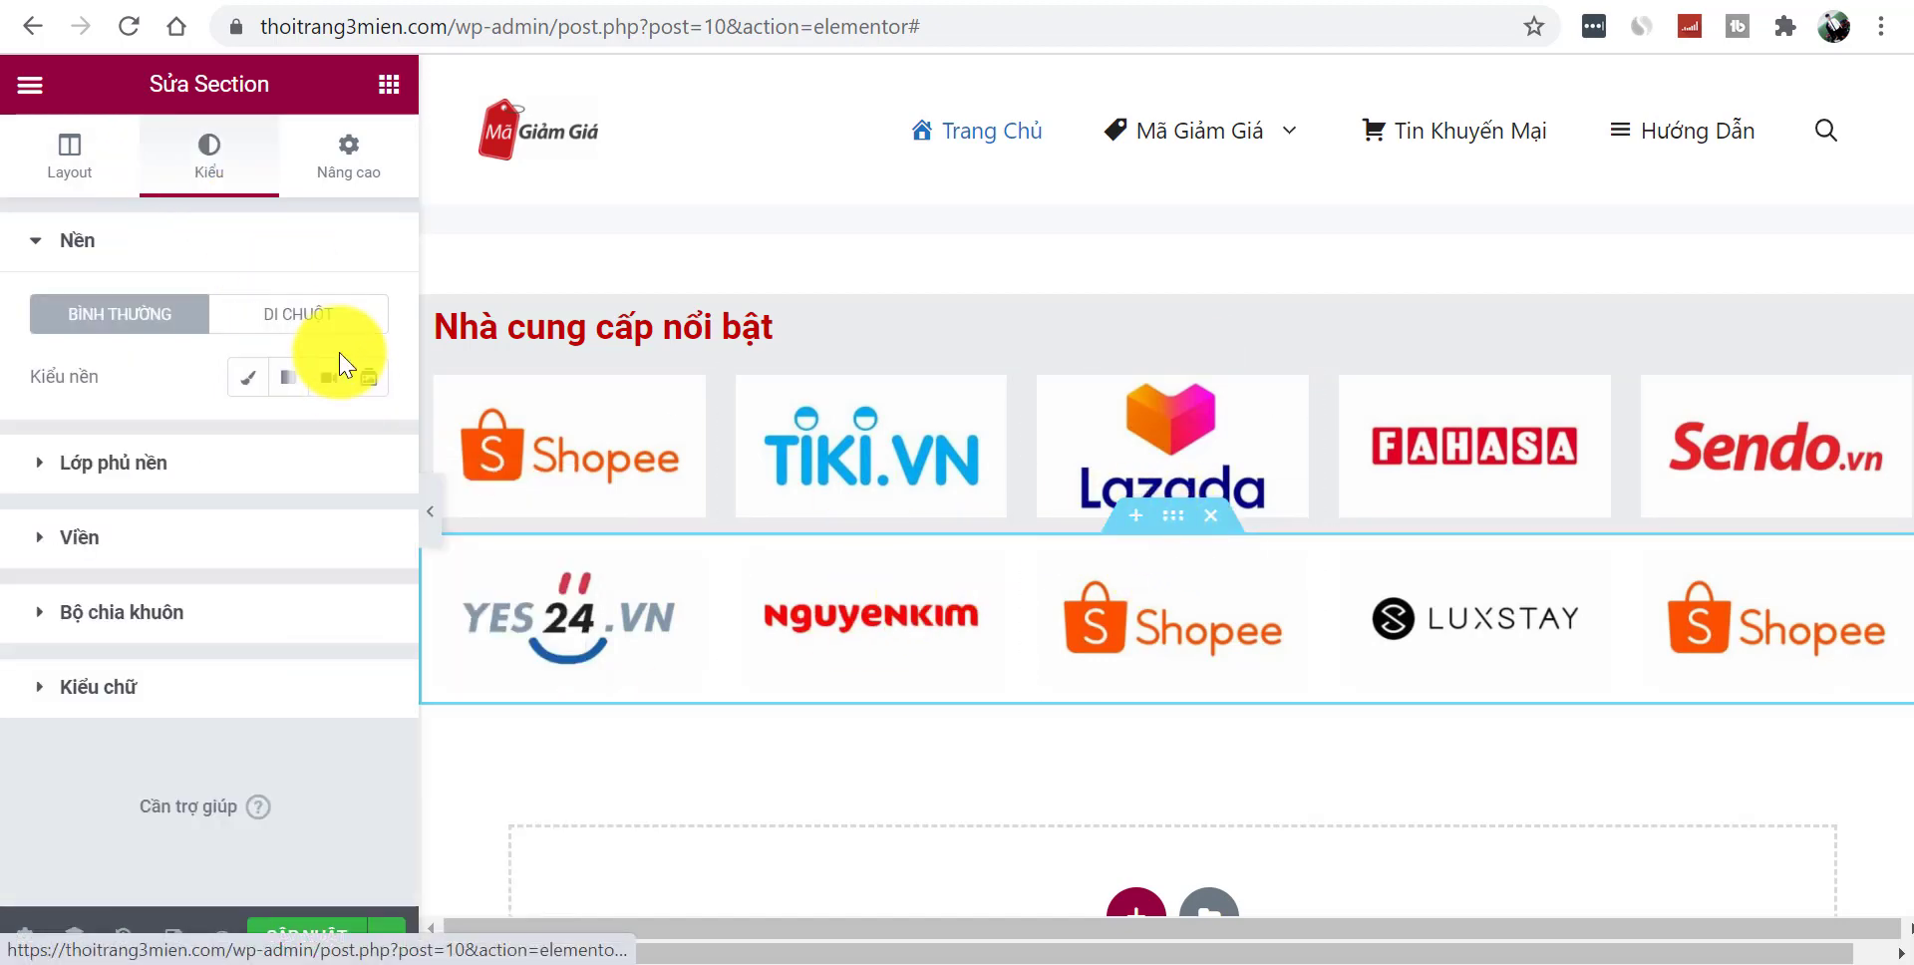
left_click(248, 384)
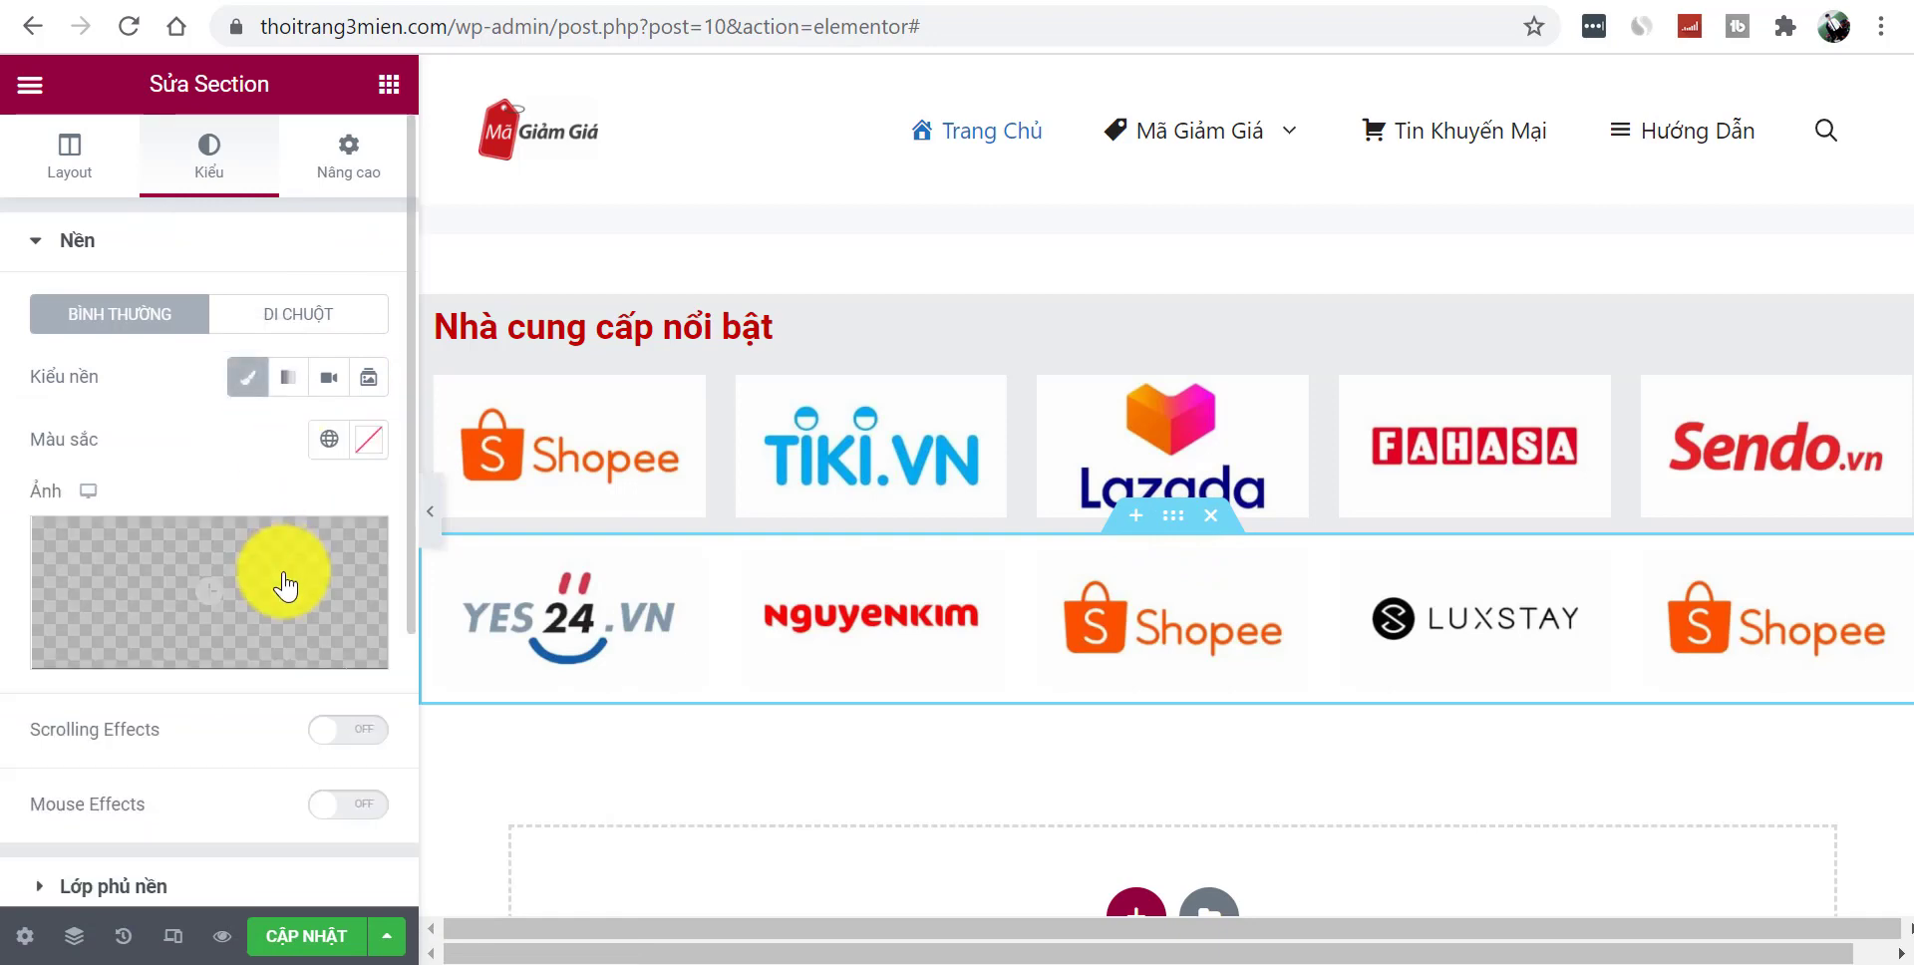
left_click(369, 439)
type("#EAECED")
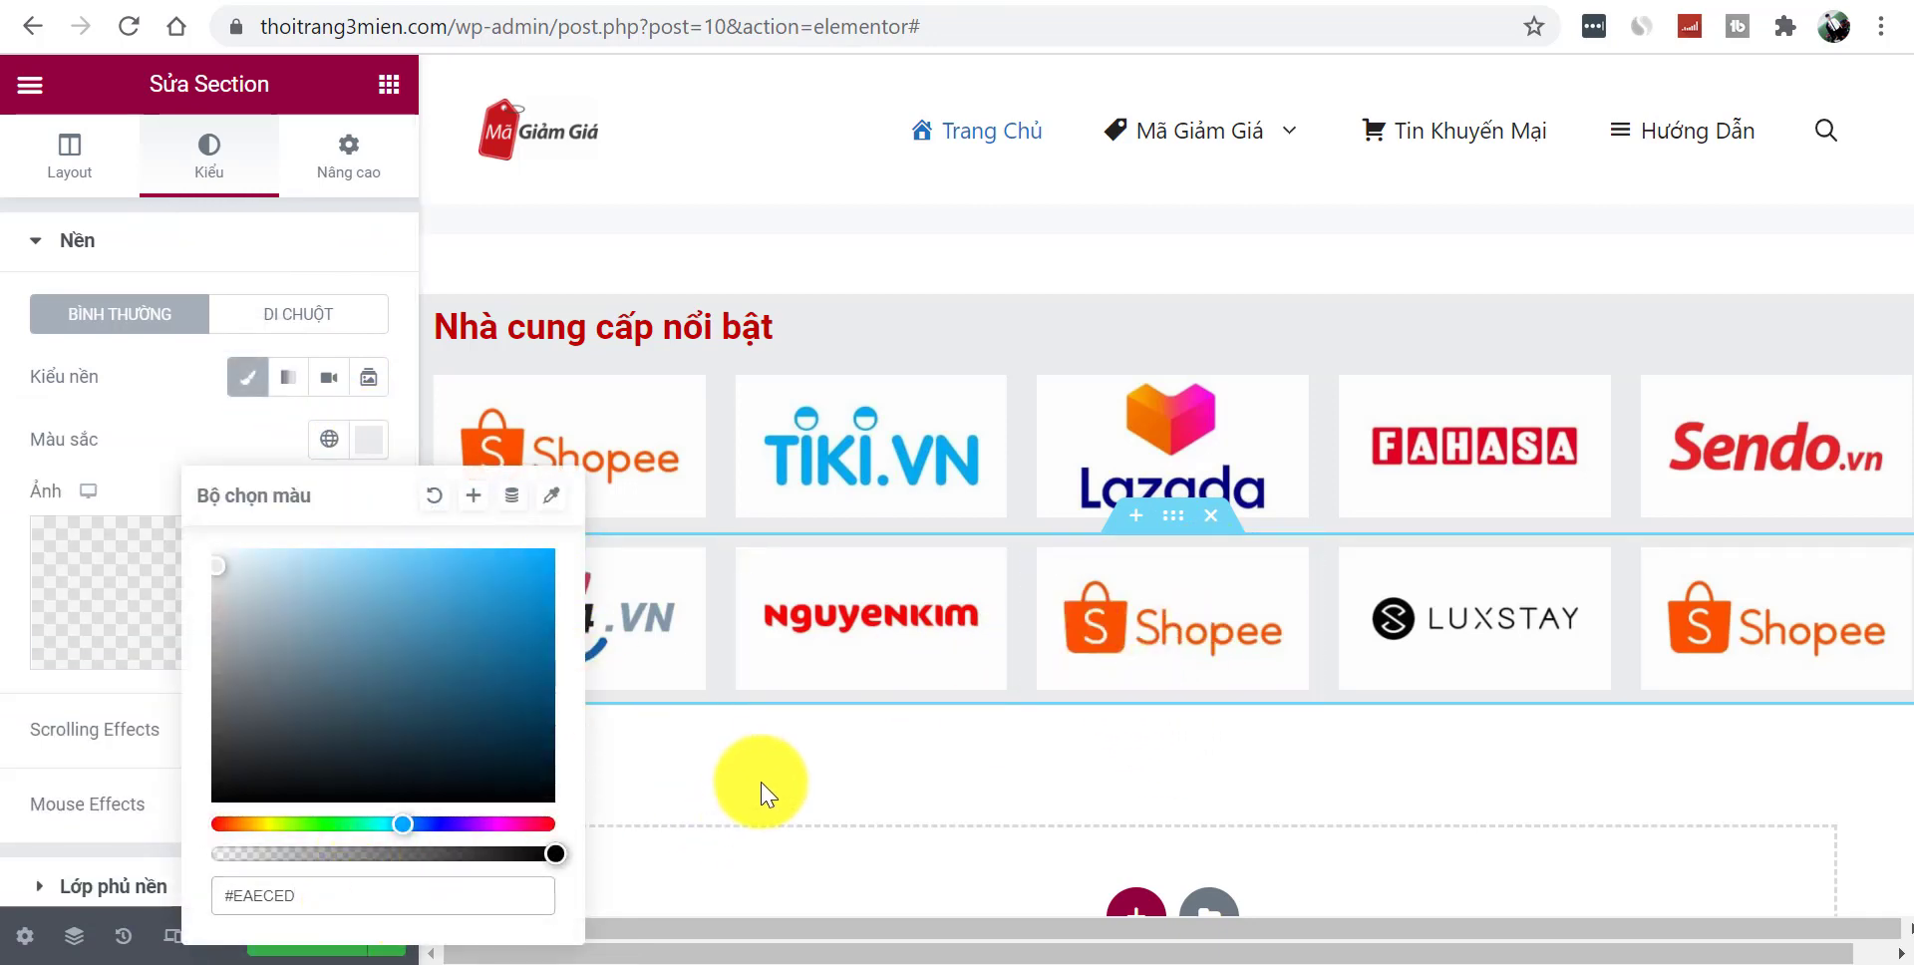
left_click(386, 86)
left_click(428, 510)
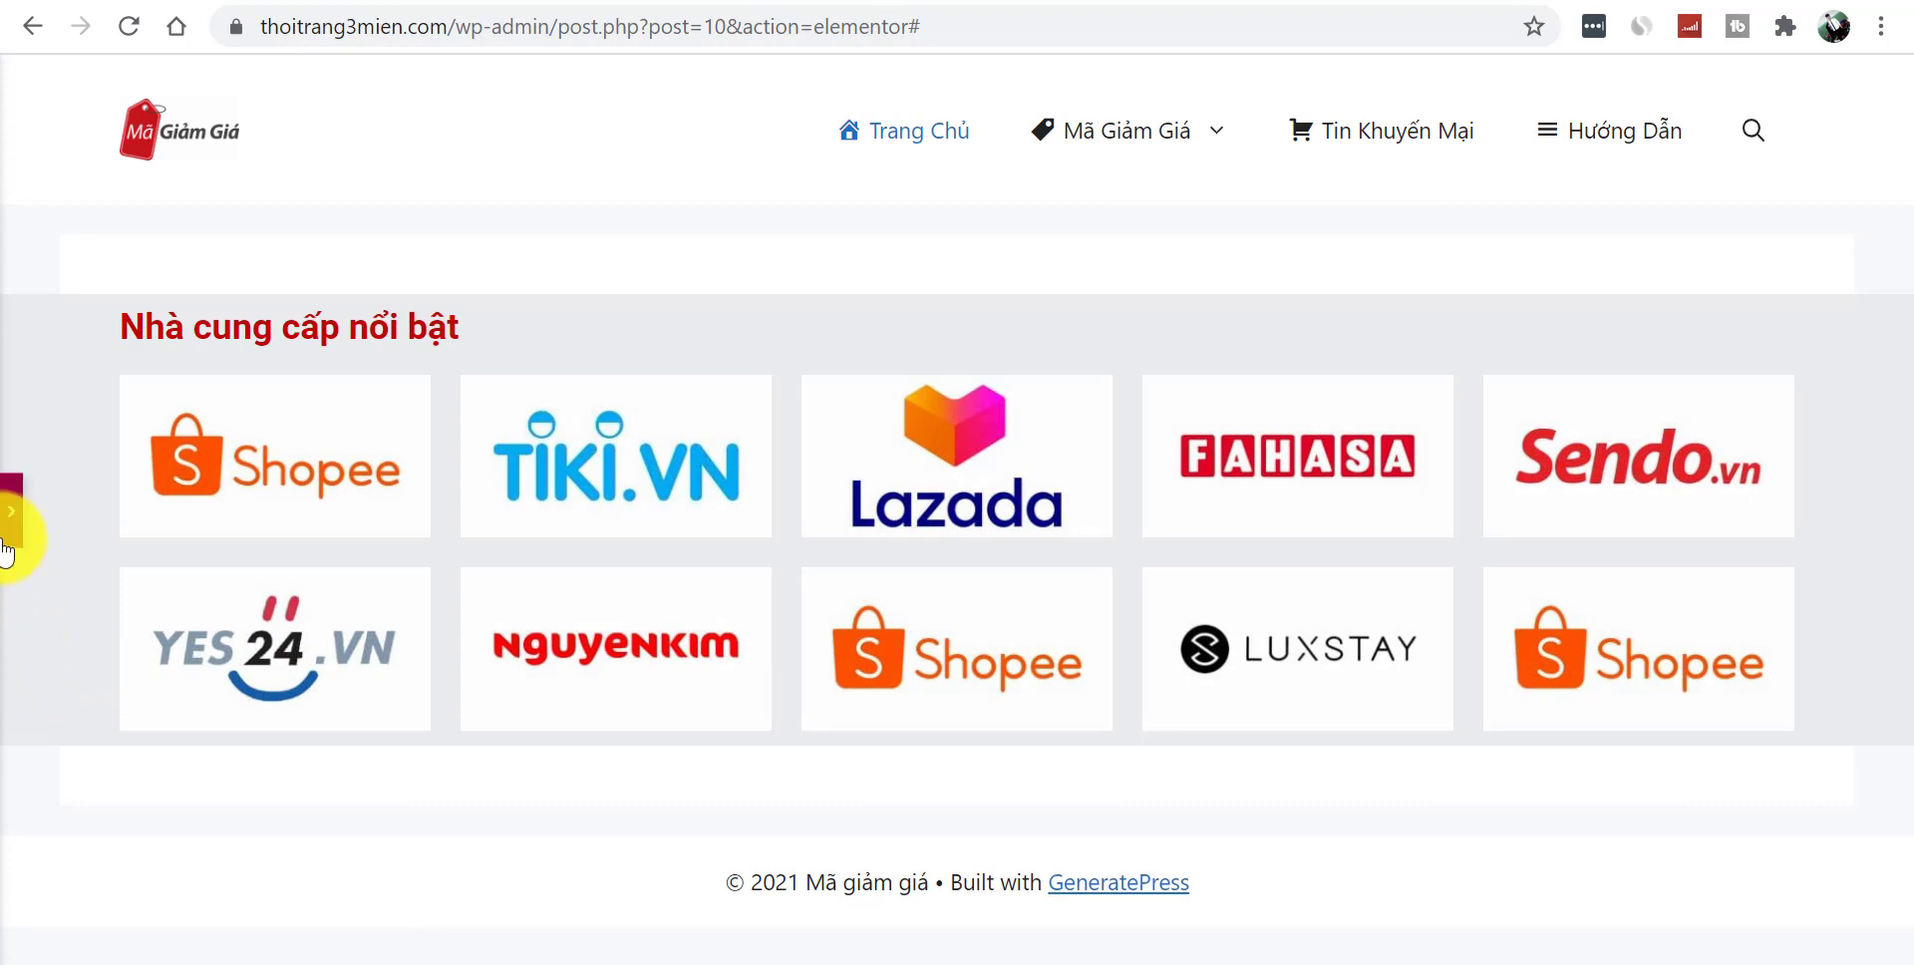
- Add a 50 px spacer widget beneath the second logo row and check the layout
left_click(14, 519)
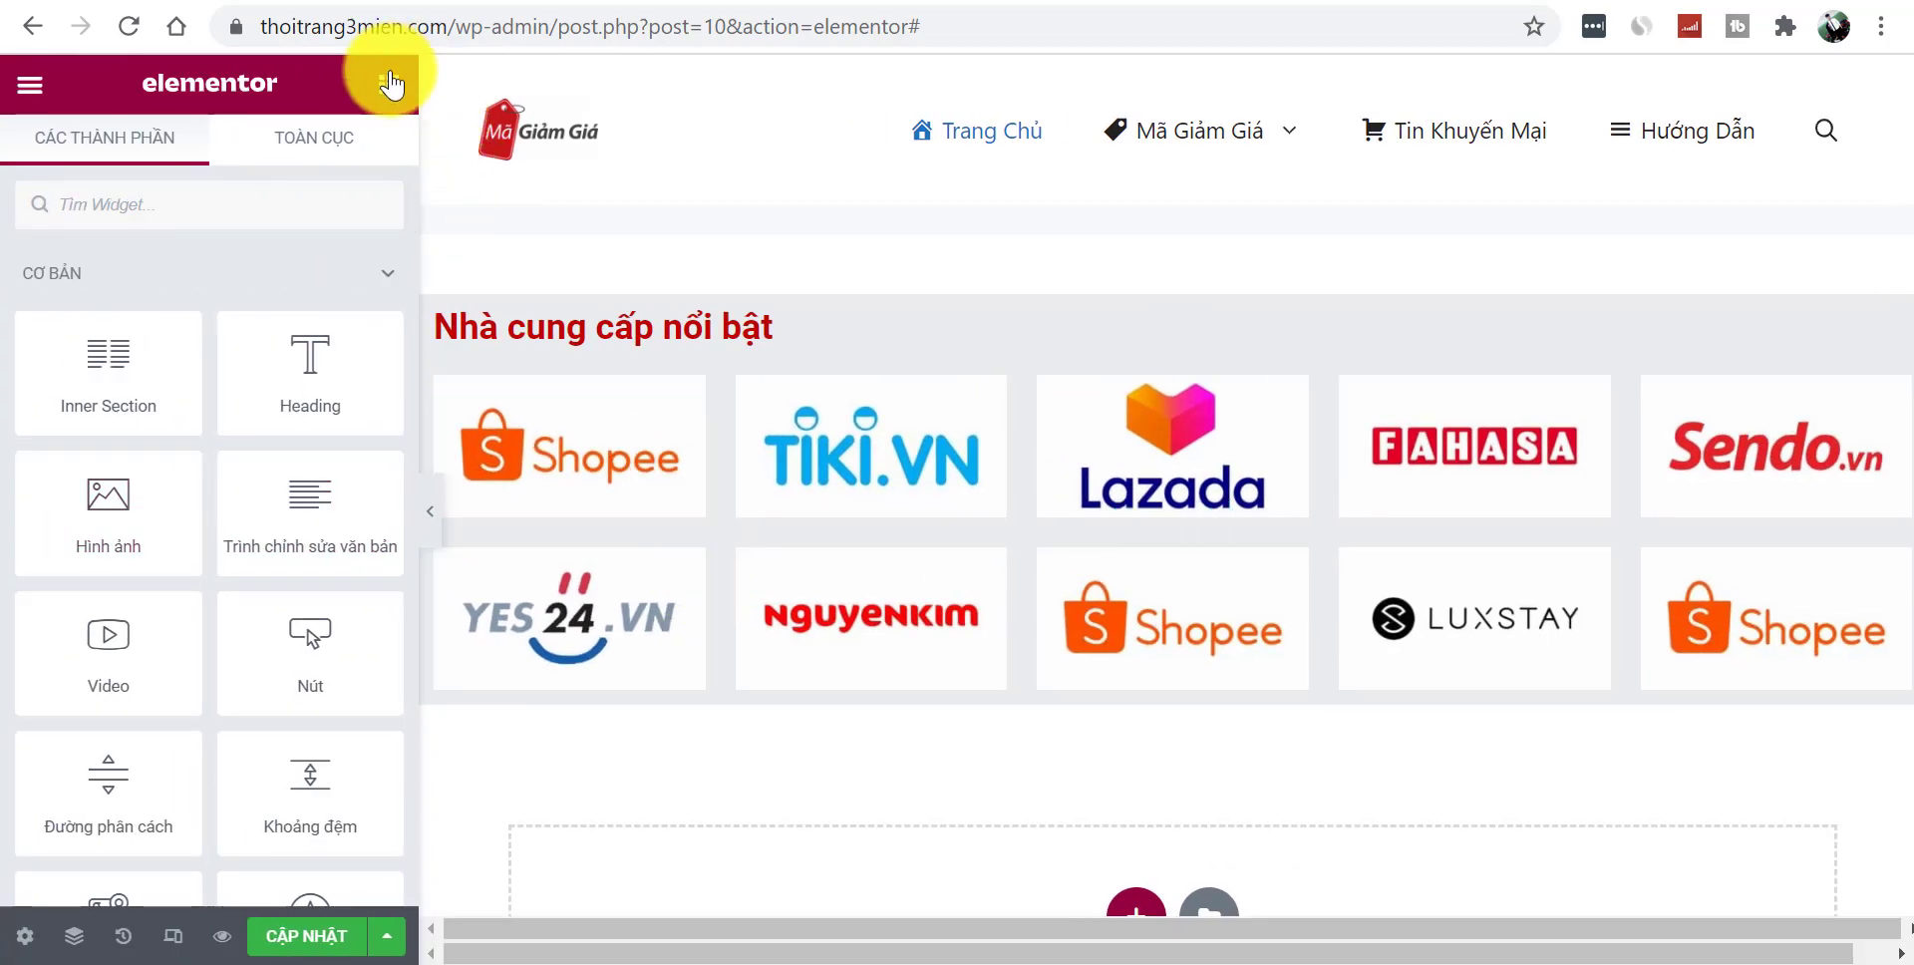
left_click_drag(299, 799, 1201, 760)
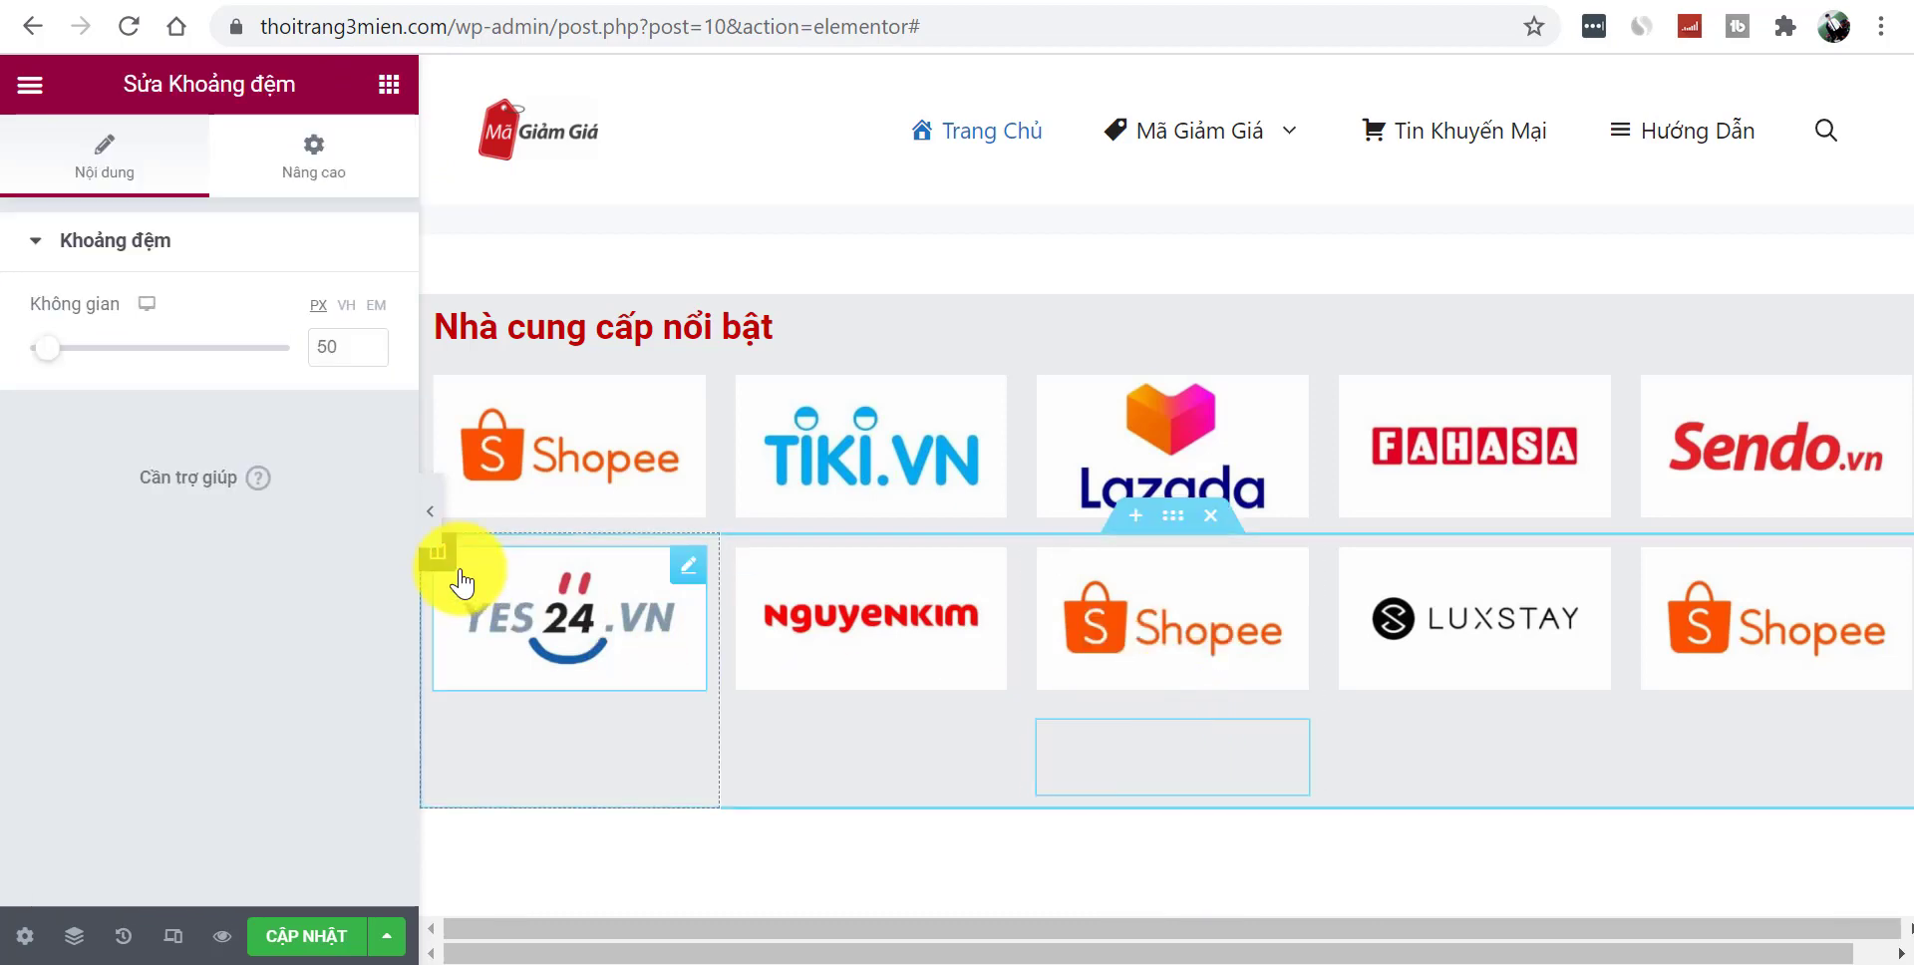
left_click(431, 510)
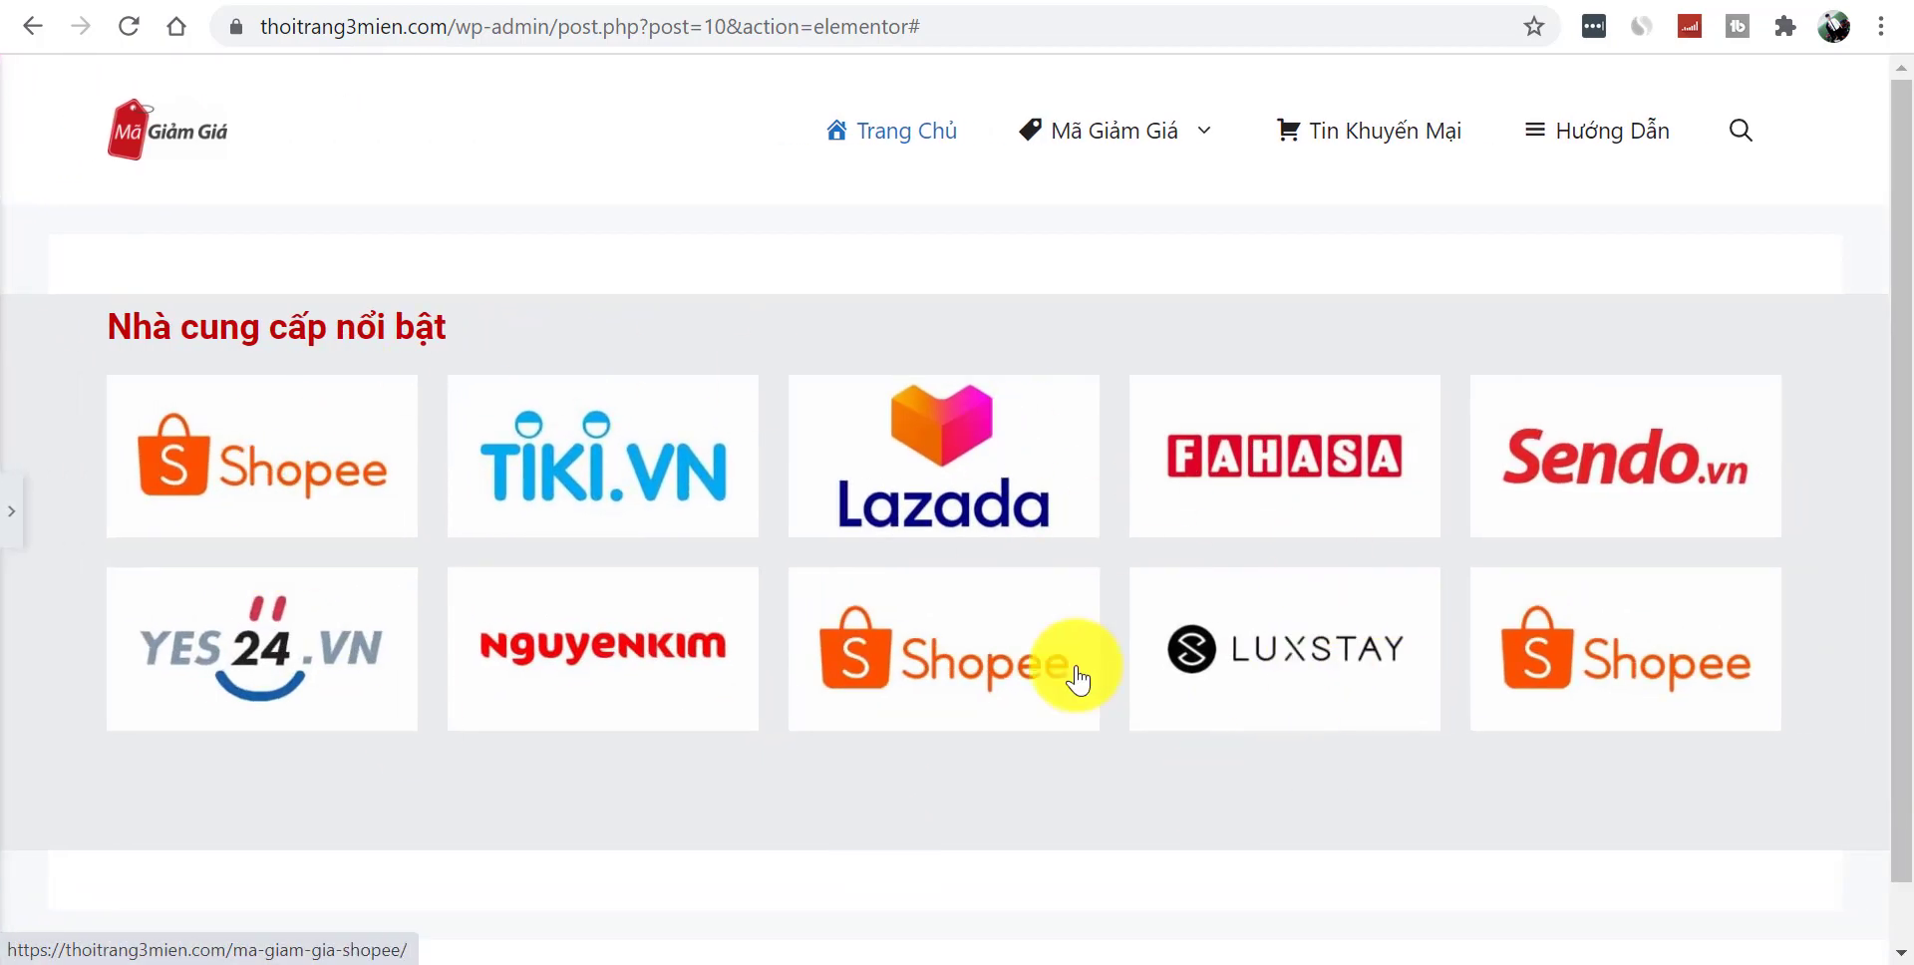
left_click(12, 513)
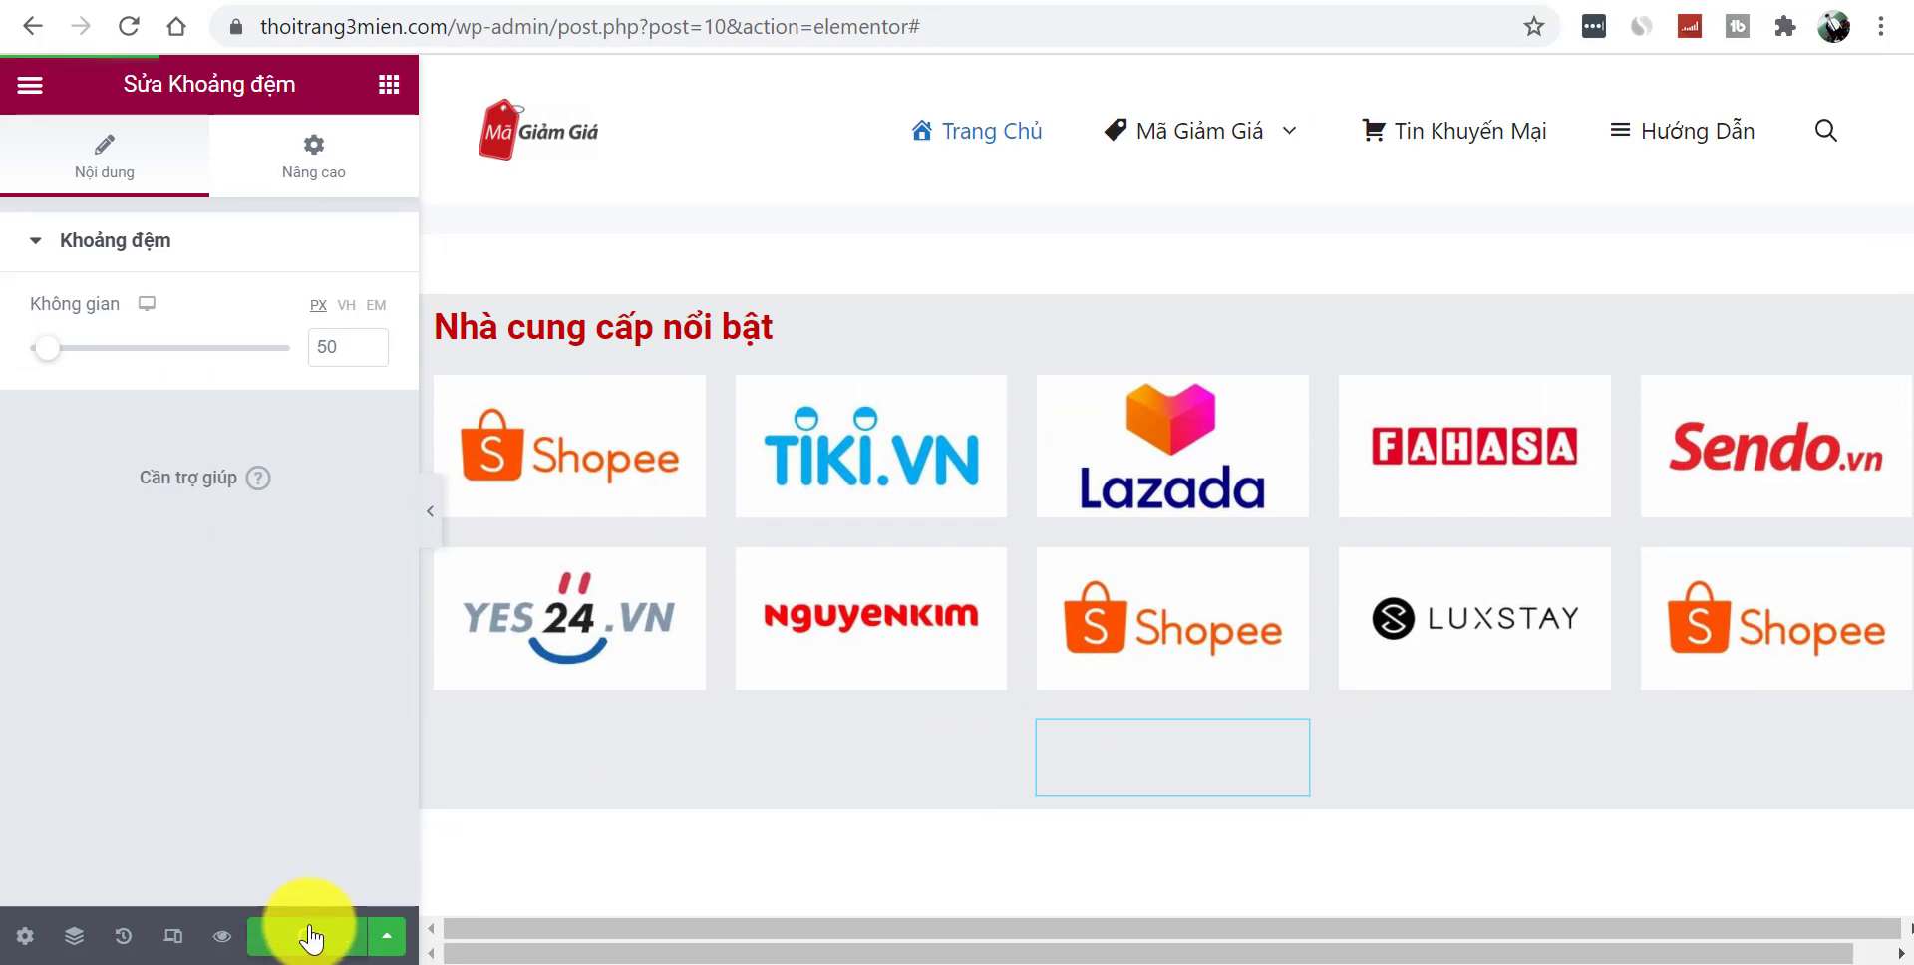
- Preview the updated homepage and inspect its heading area
left_click(224, 942)
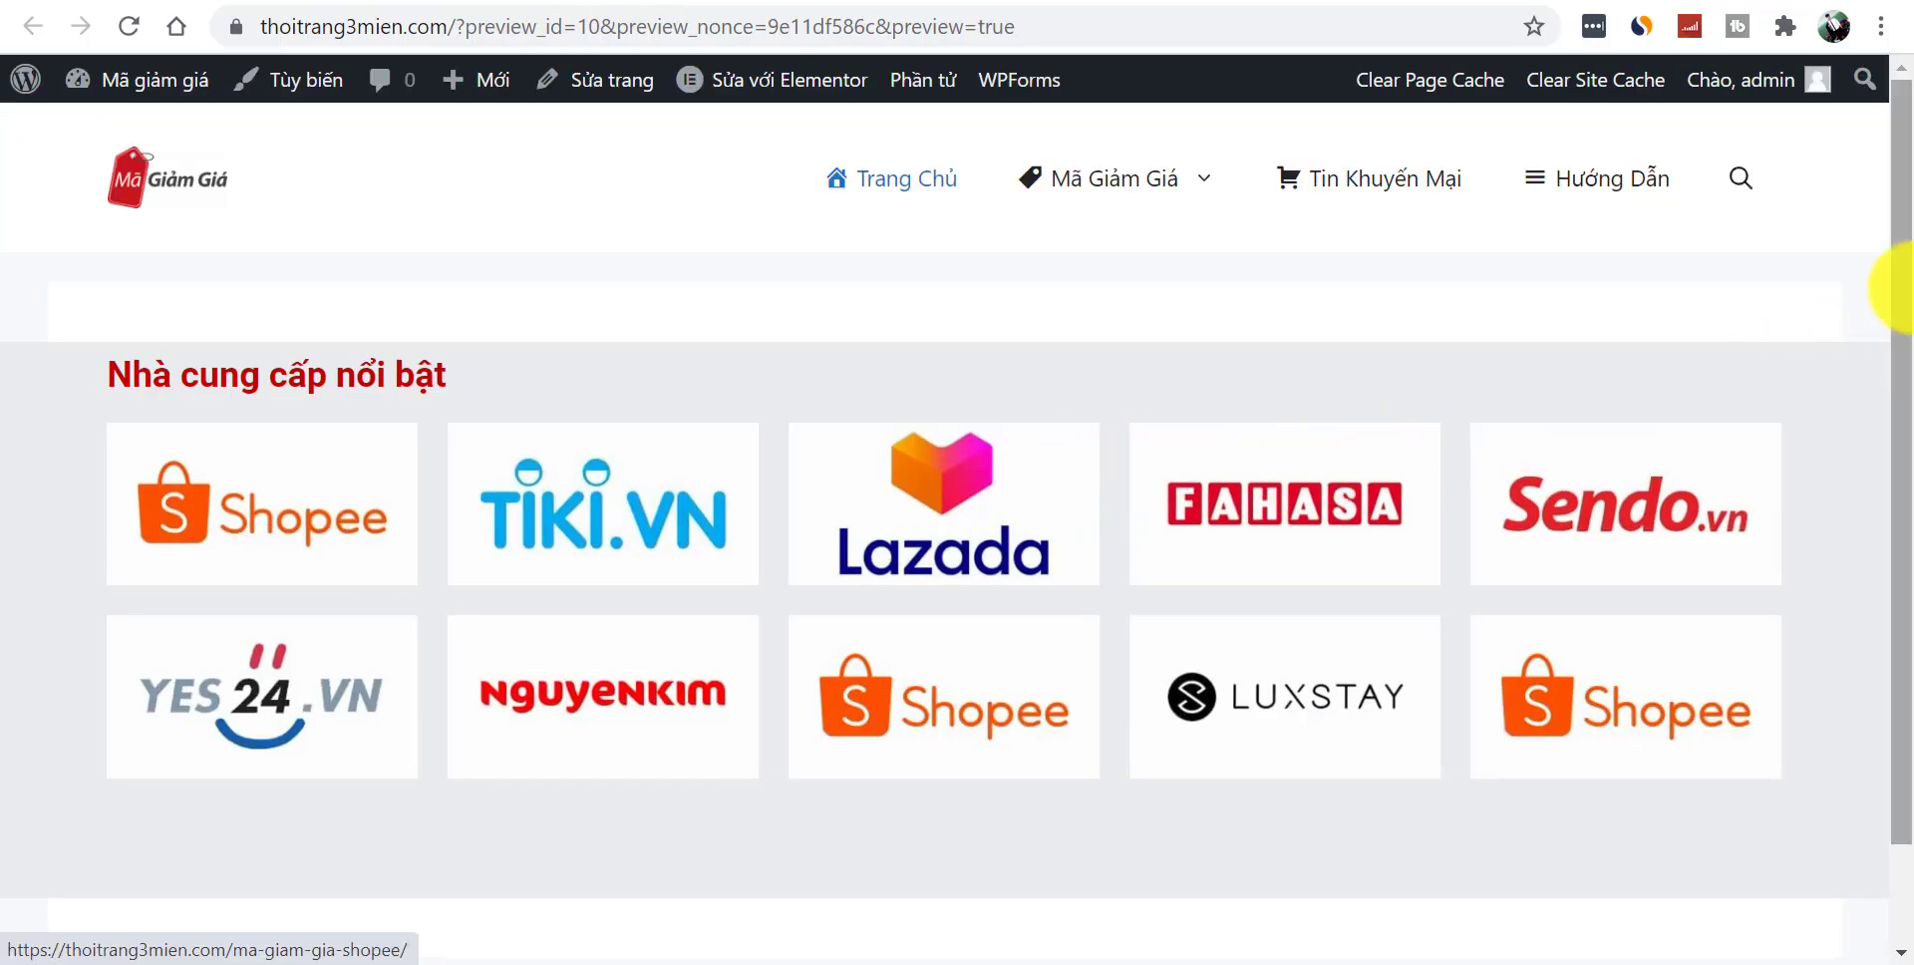
left_click_drag(1909, 289, 1911, 206)
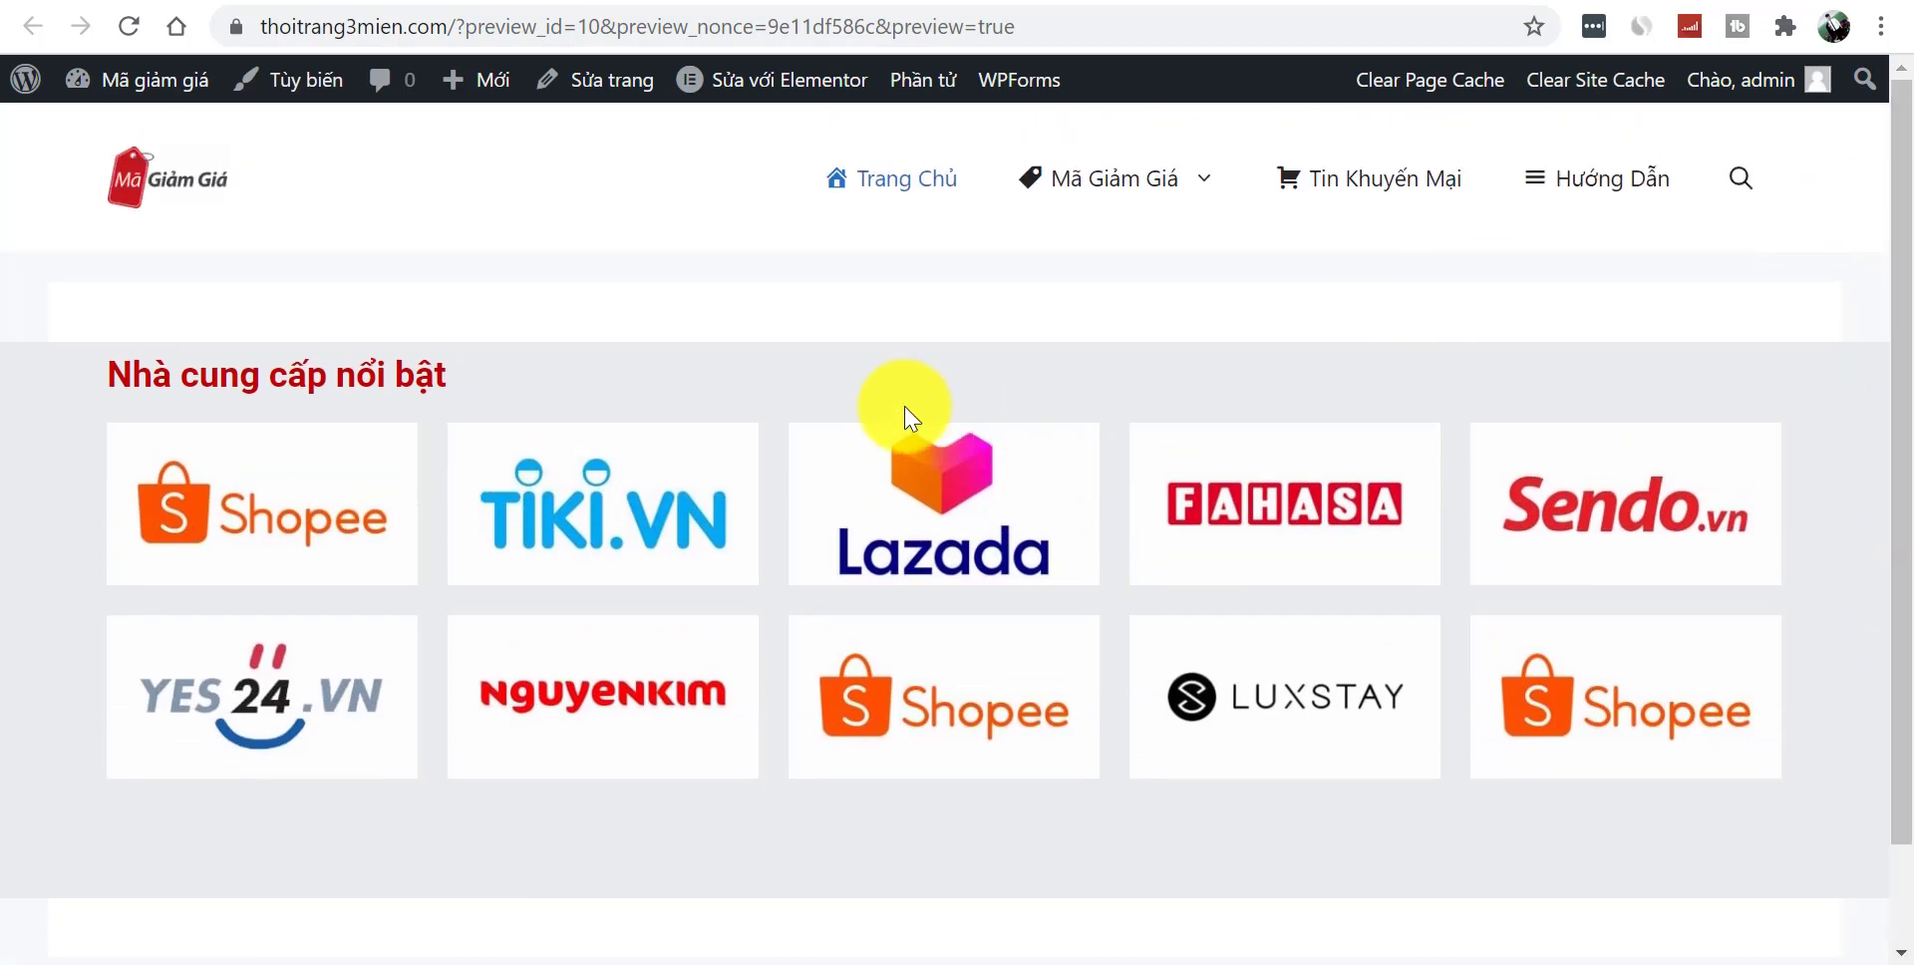
left_click_drag(285, 306, 442, 314)
left_click(107, 290)
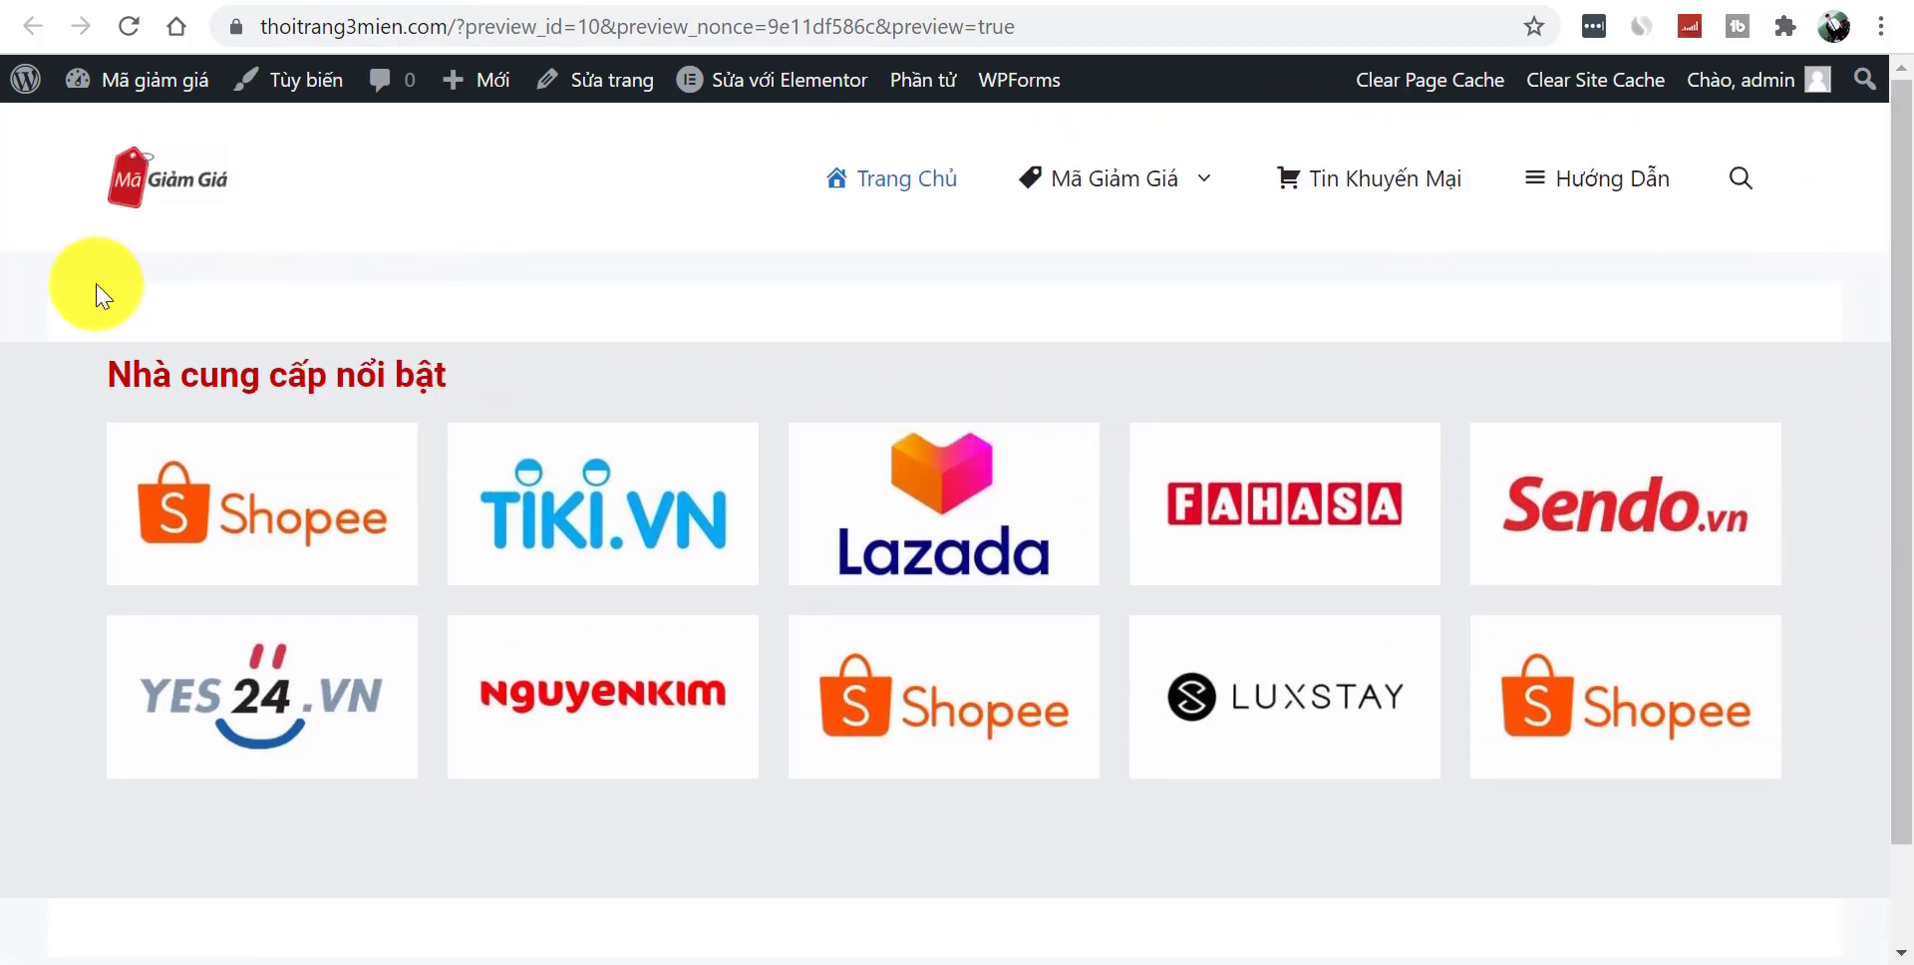
left_click_drag(107, 284, 628, 277)
left_click(628, 277)
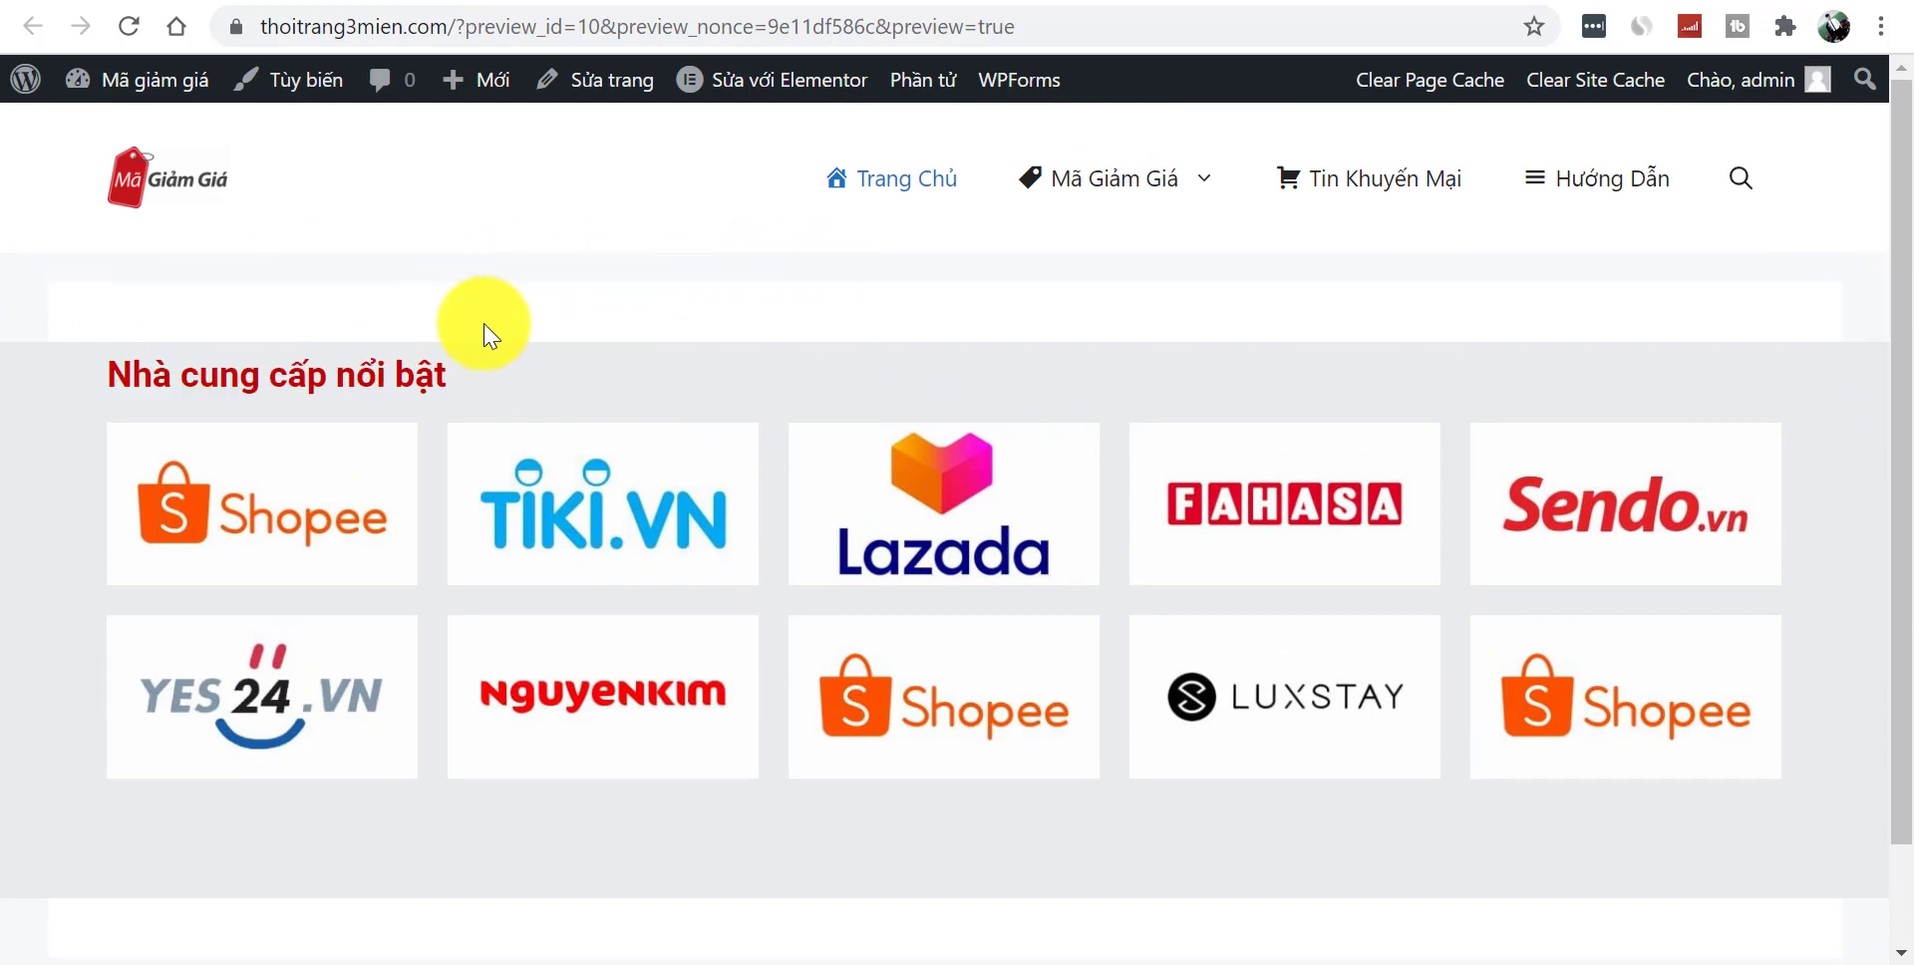
- Set the Trang Chủ template to Elementor Full Width, update the page, and view it live
left_click(603, 97)
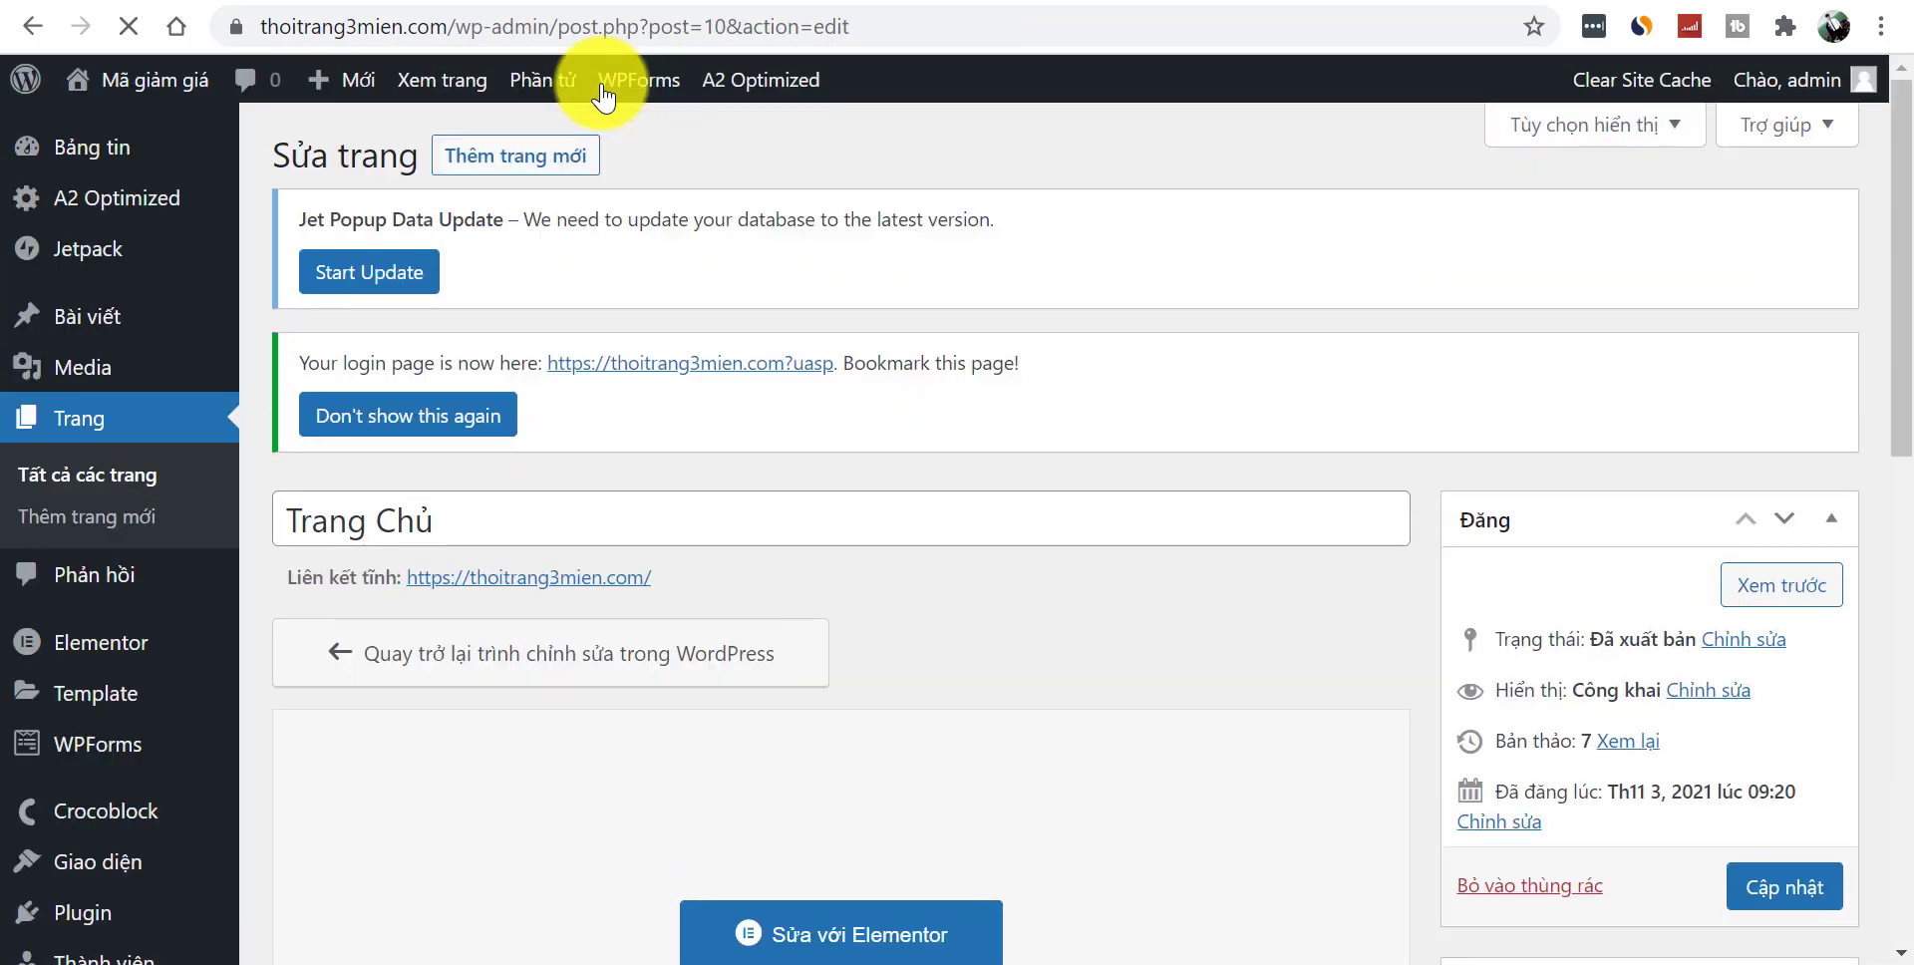
left_click_drag(1899, 254, 1899, 474)
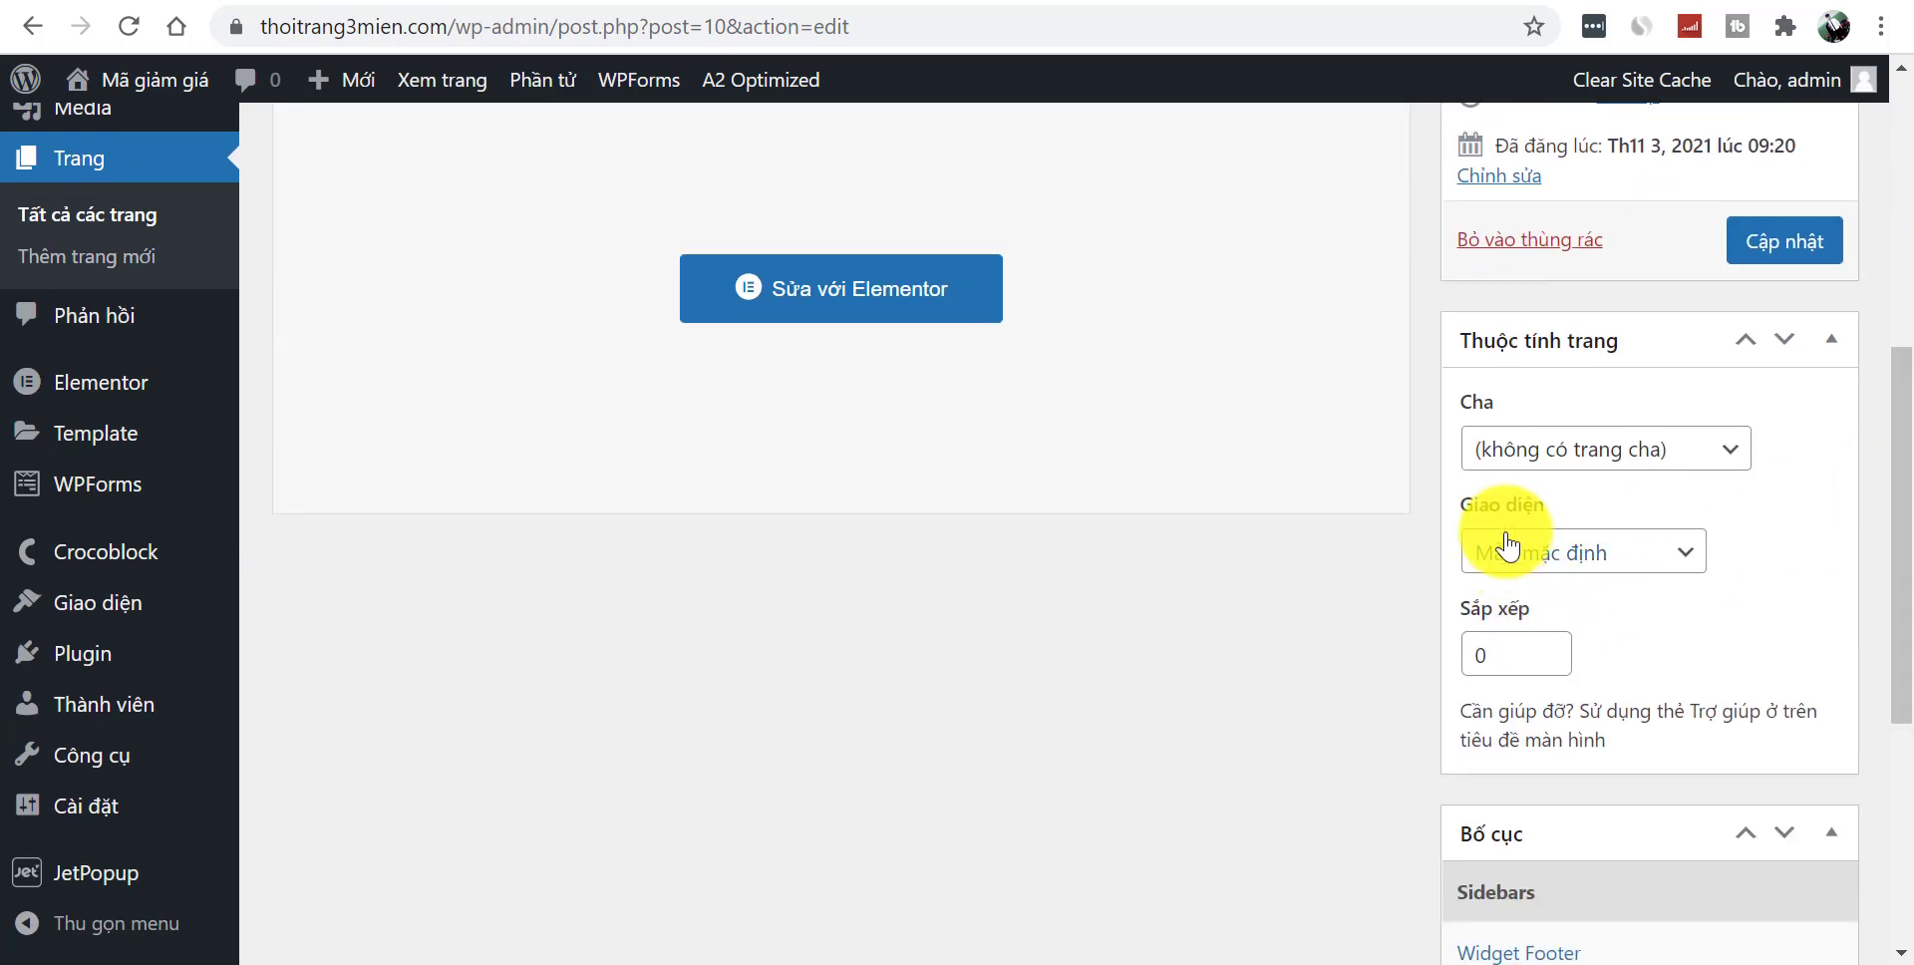
left_click(1565, 555)
left_click(1589, 647)
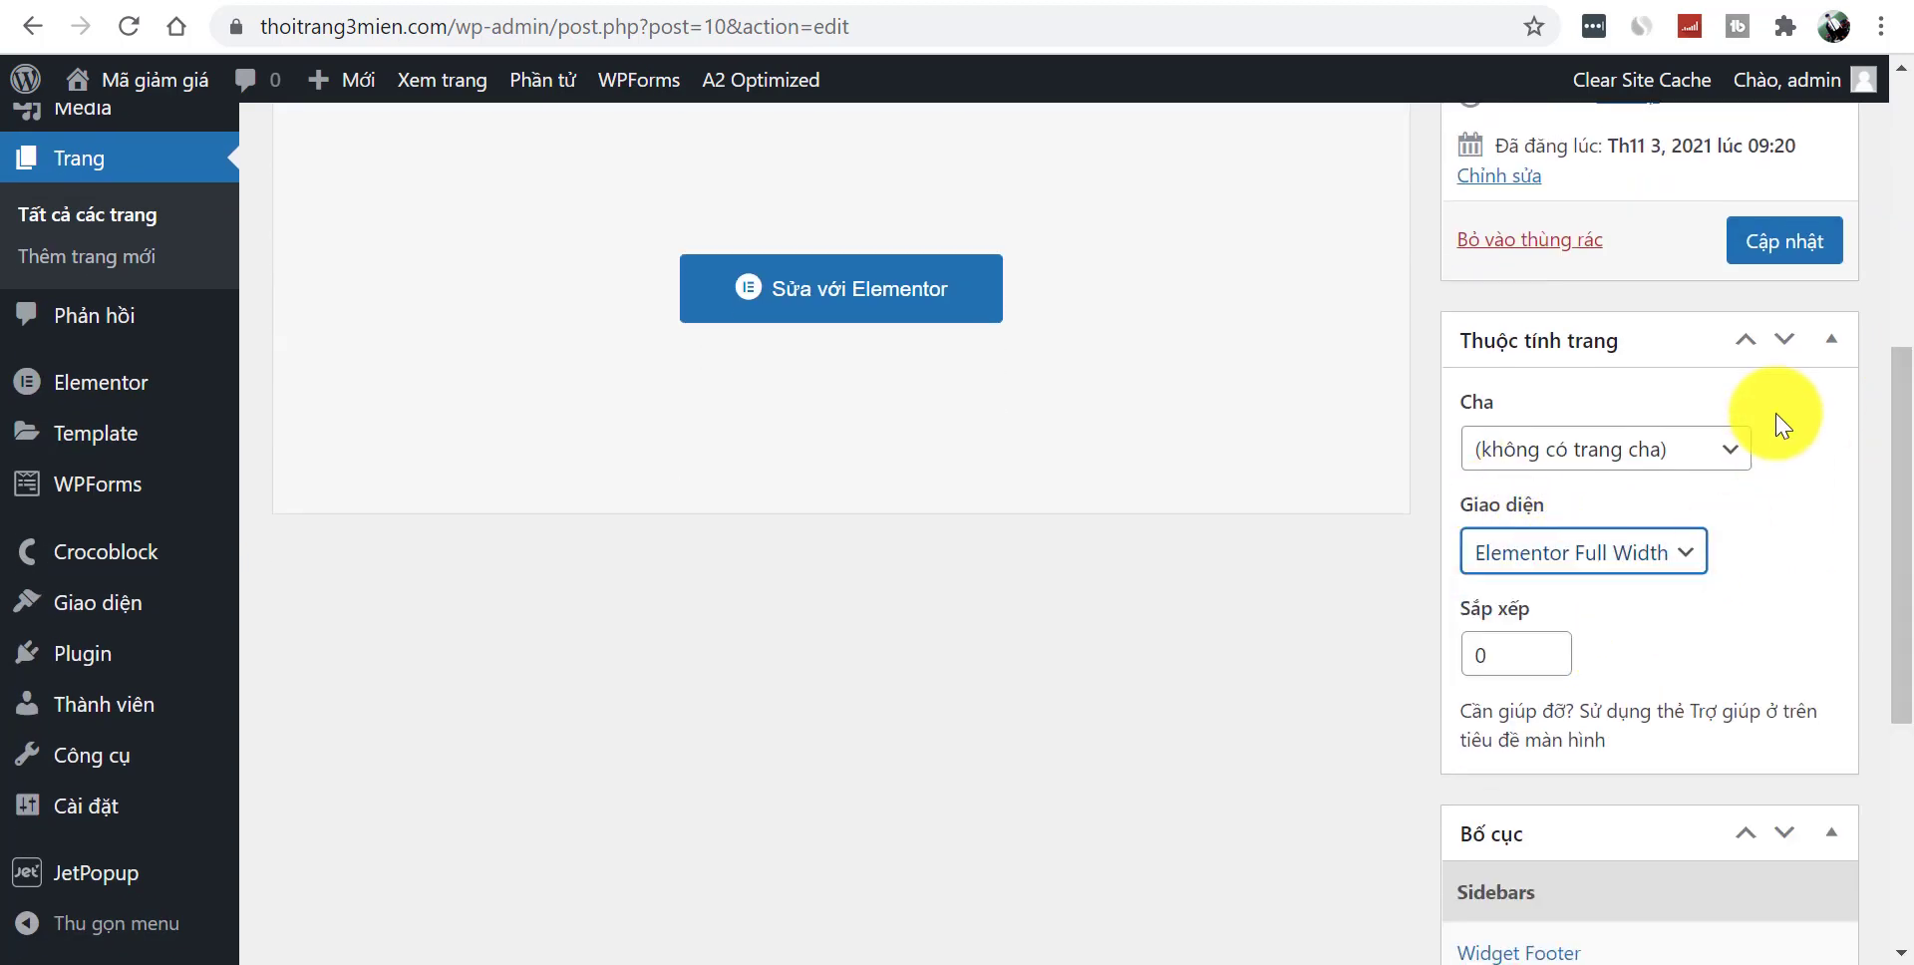
left_click(1794, 263)
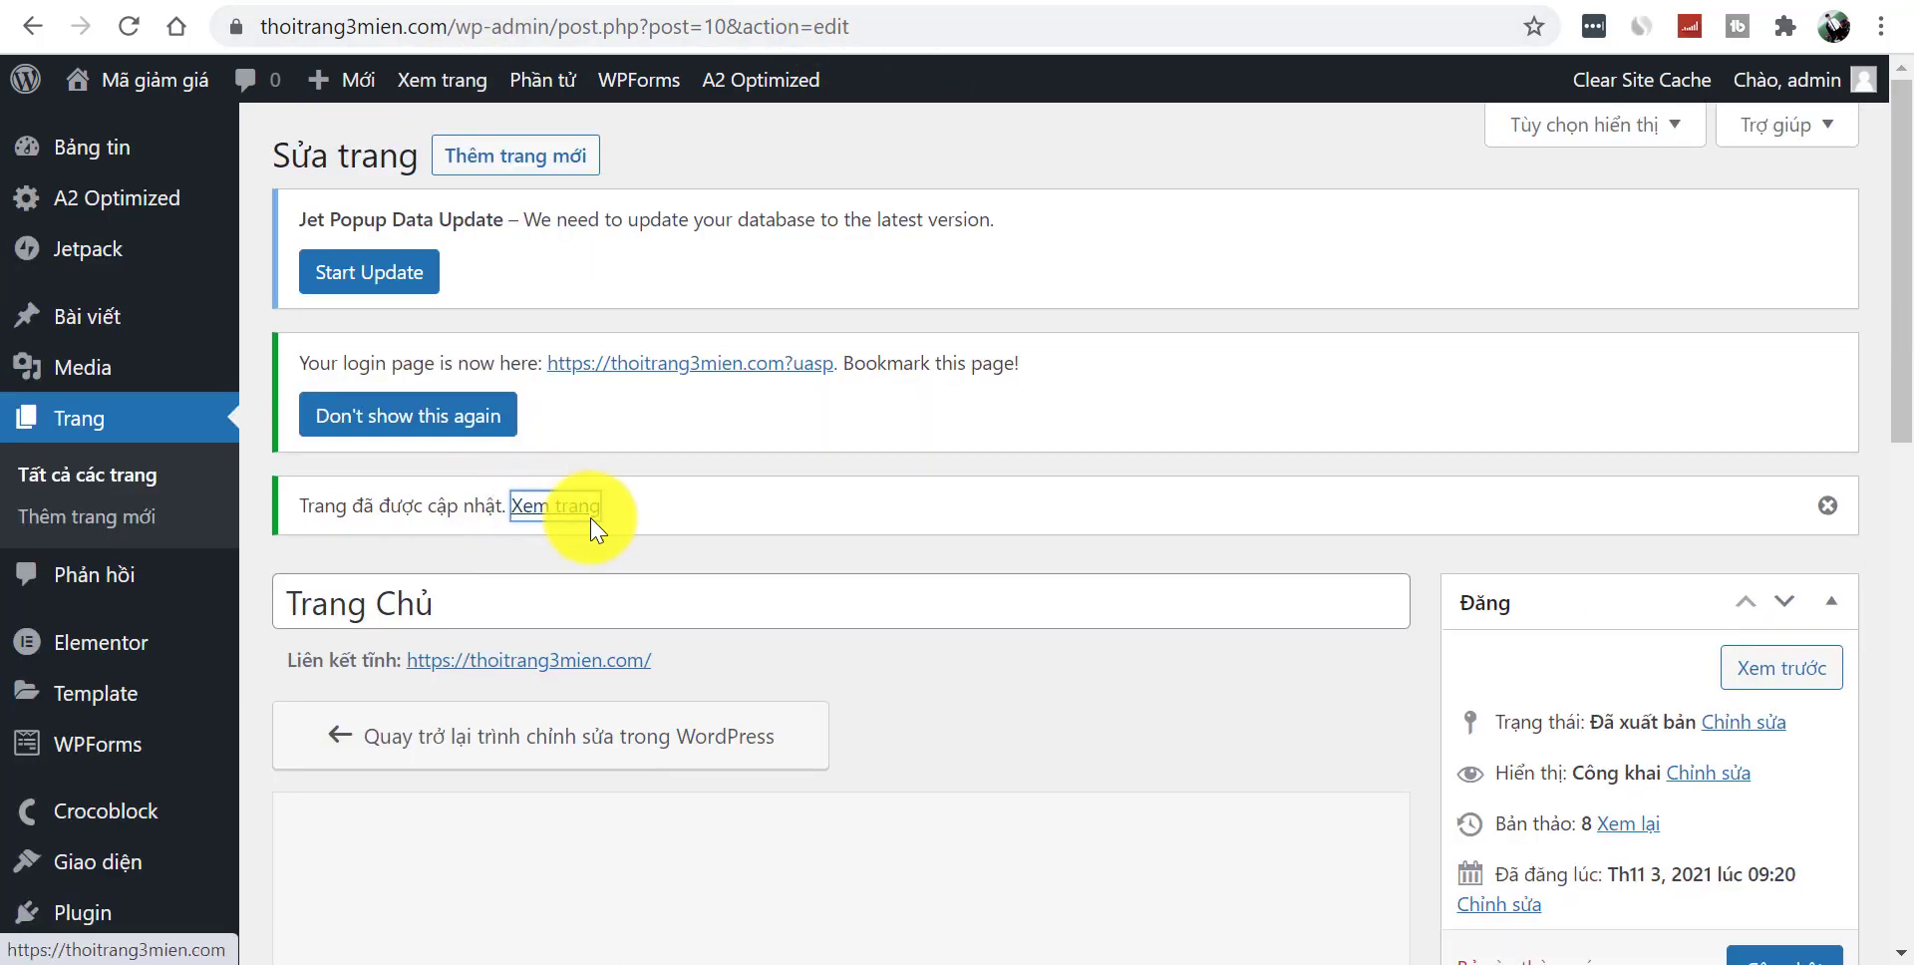
left_click(595, 528)
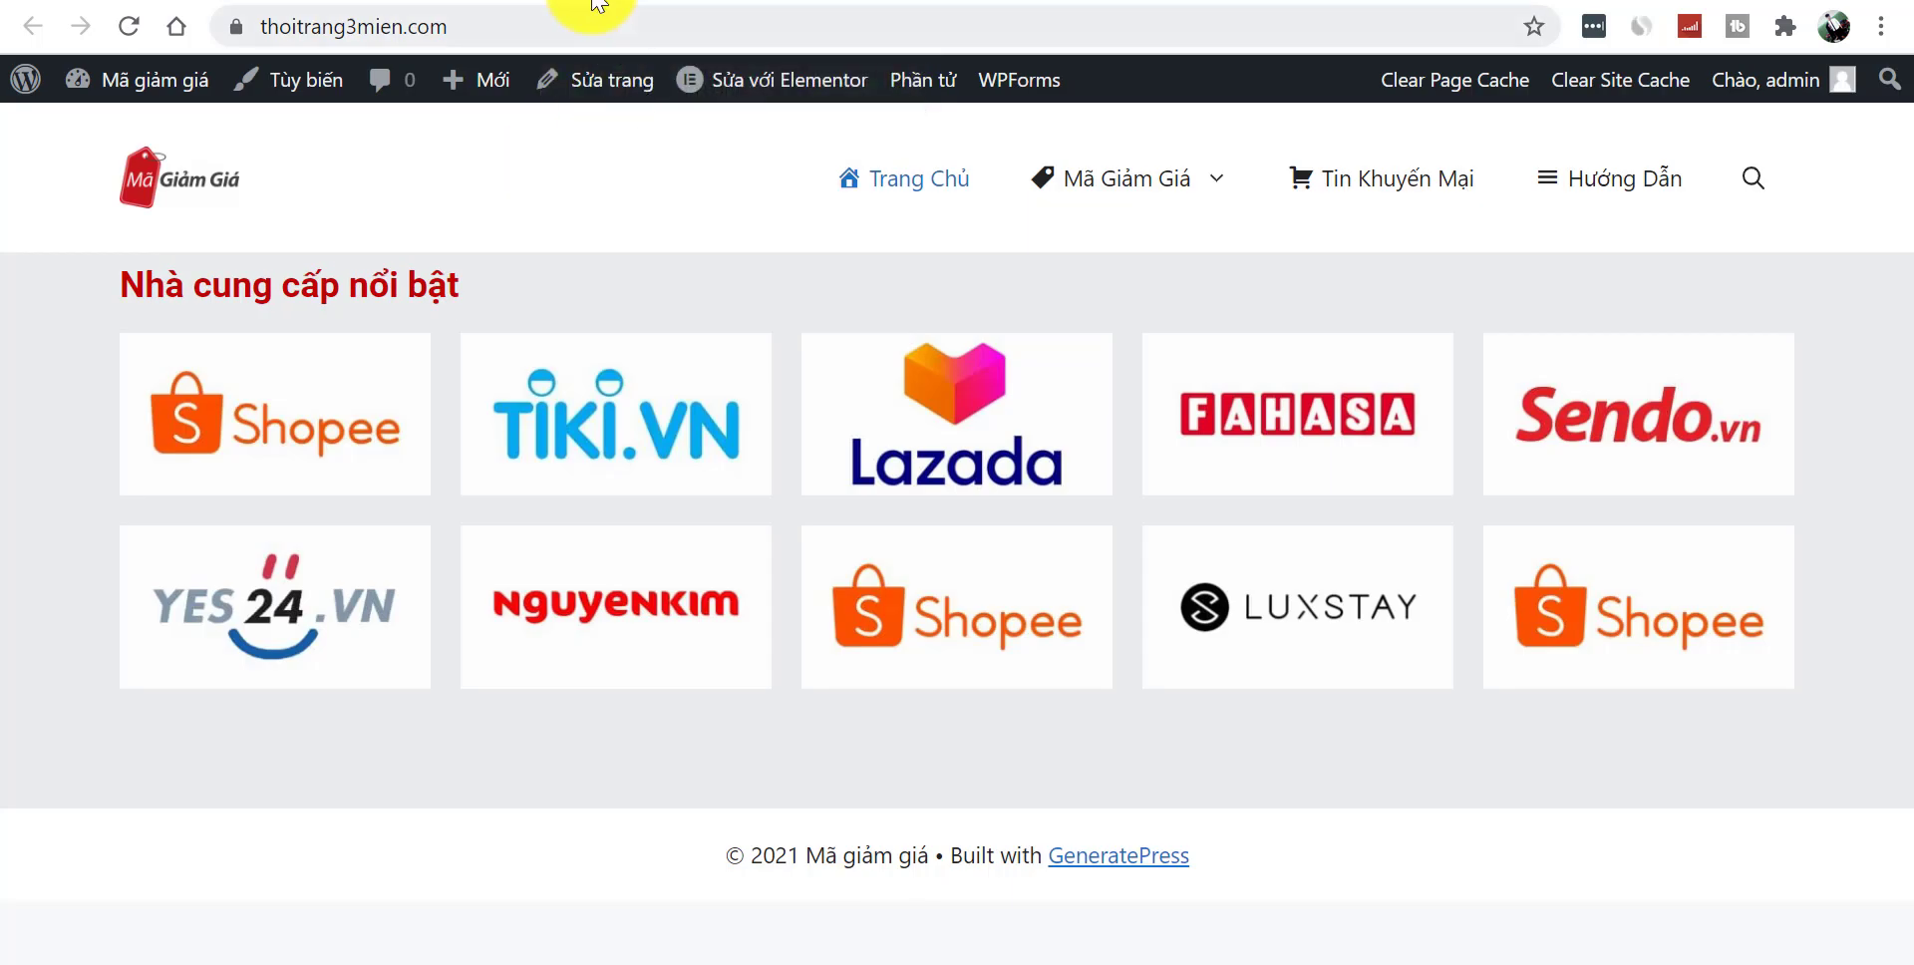
- Follow the Shopee logo on the live homepage to the Mã Giảm Giá Shopee page
left_click(613, 8)
left_click(663, 6)
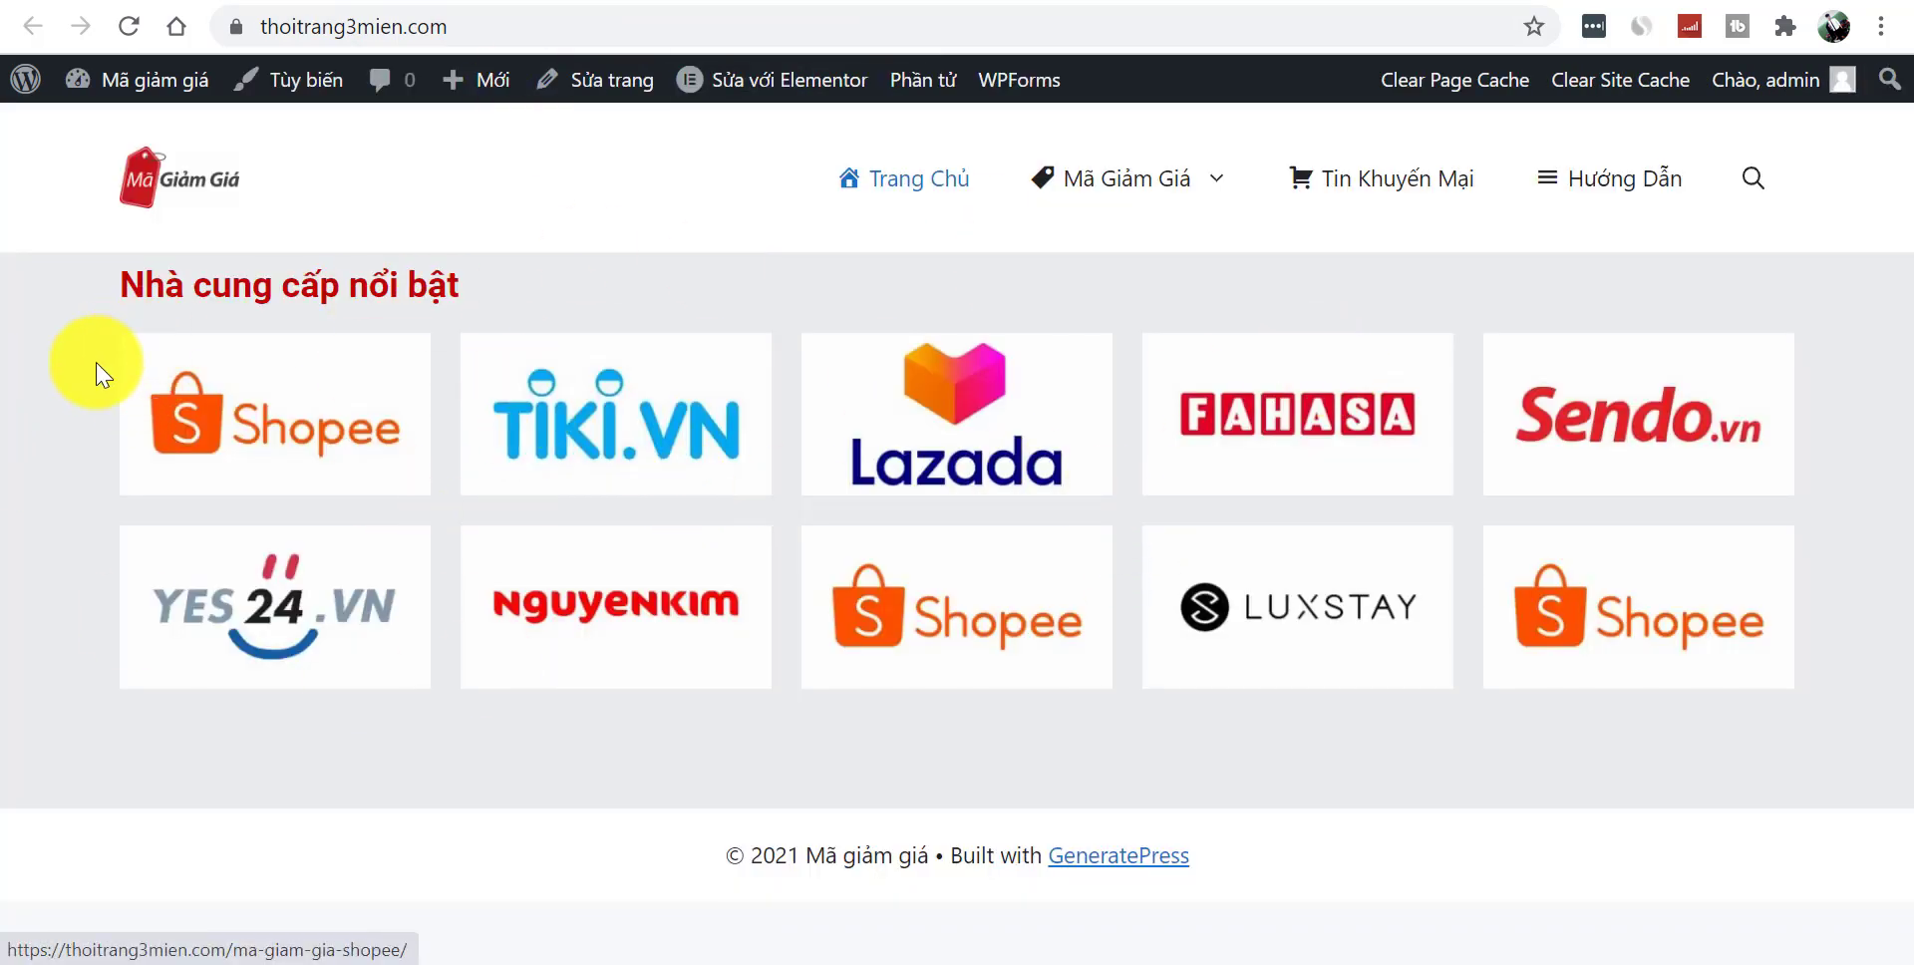
left_click(304, 431)
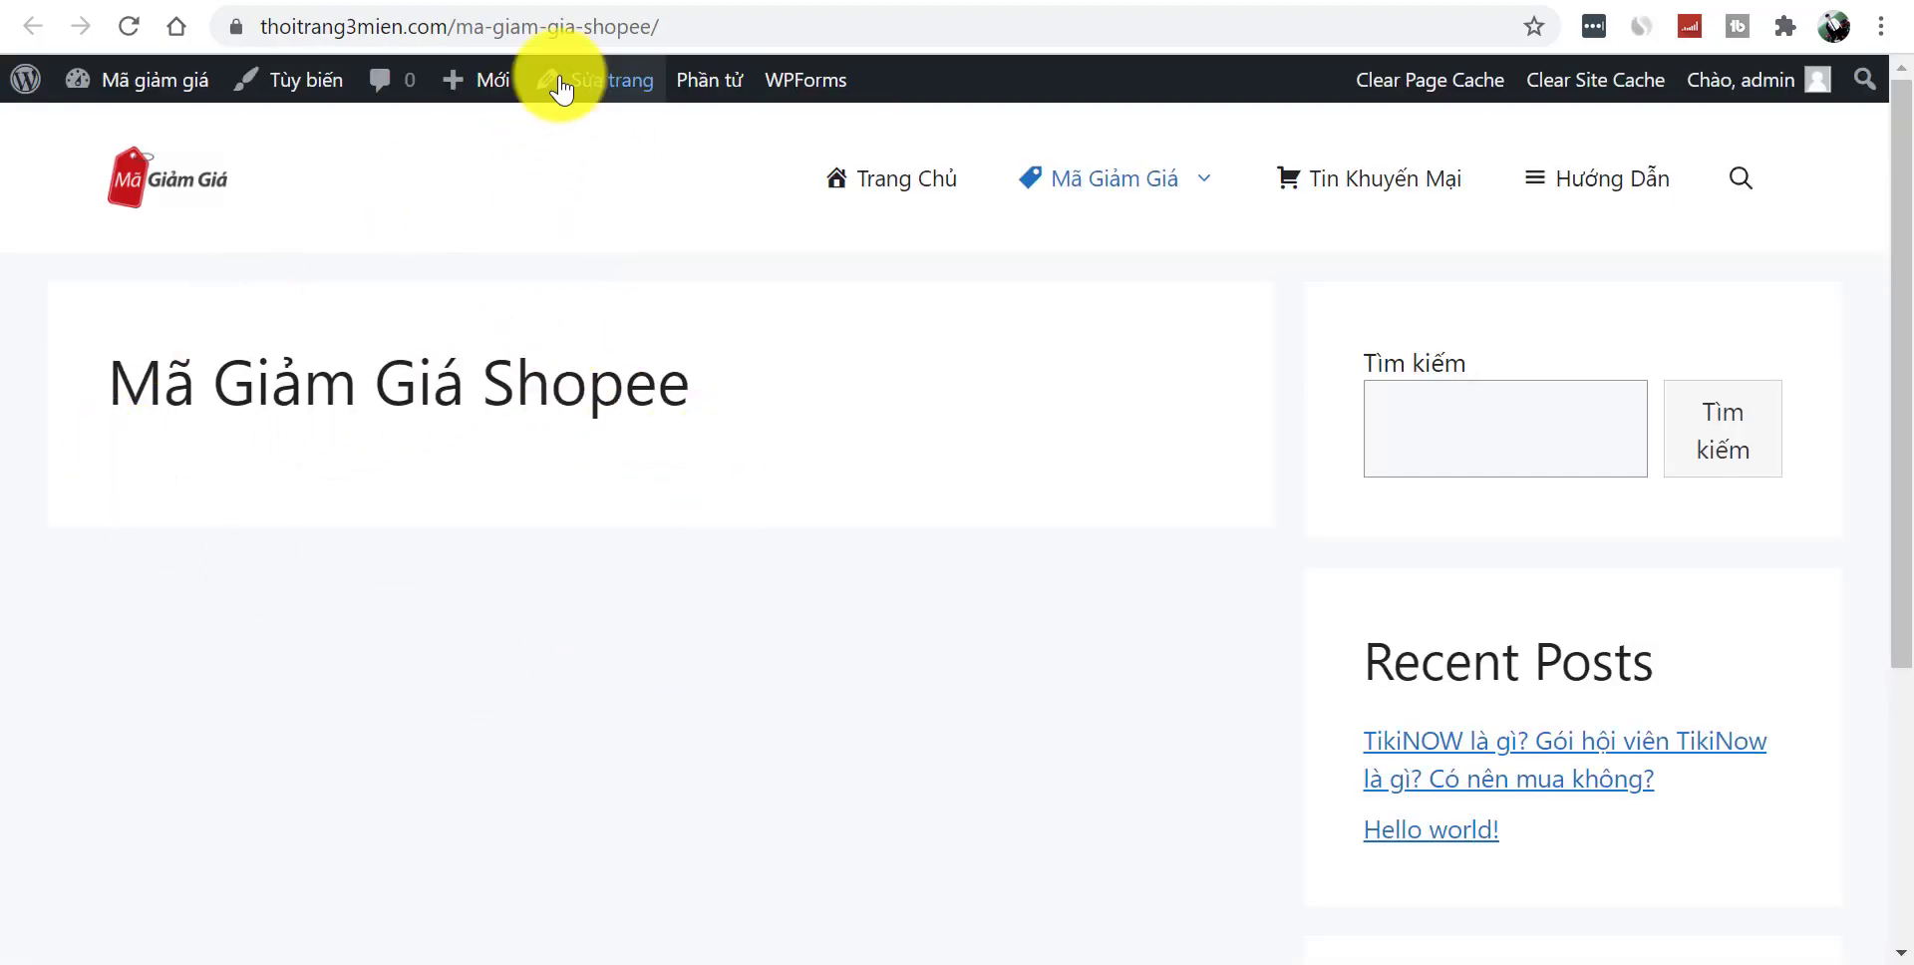
- Dismiss the reference site's popup, browse its coupon search and deal sections, then open accesstrade.vn
key("alt+Left")
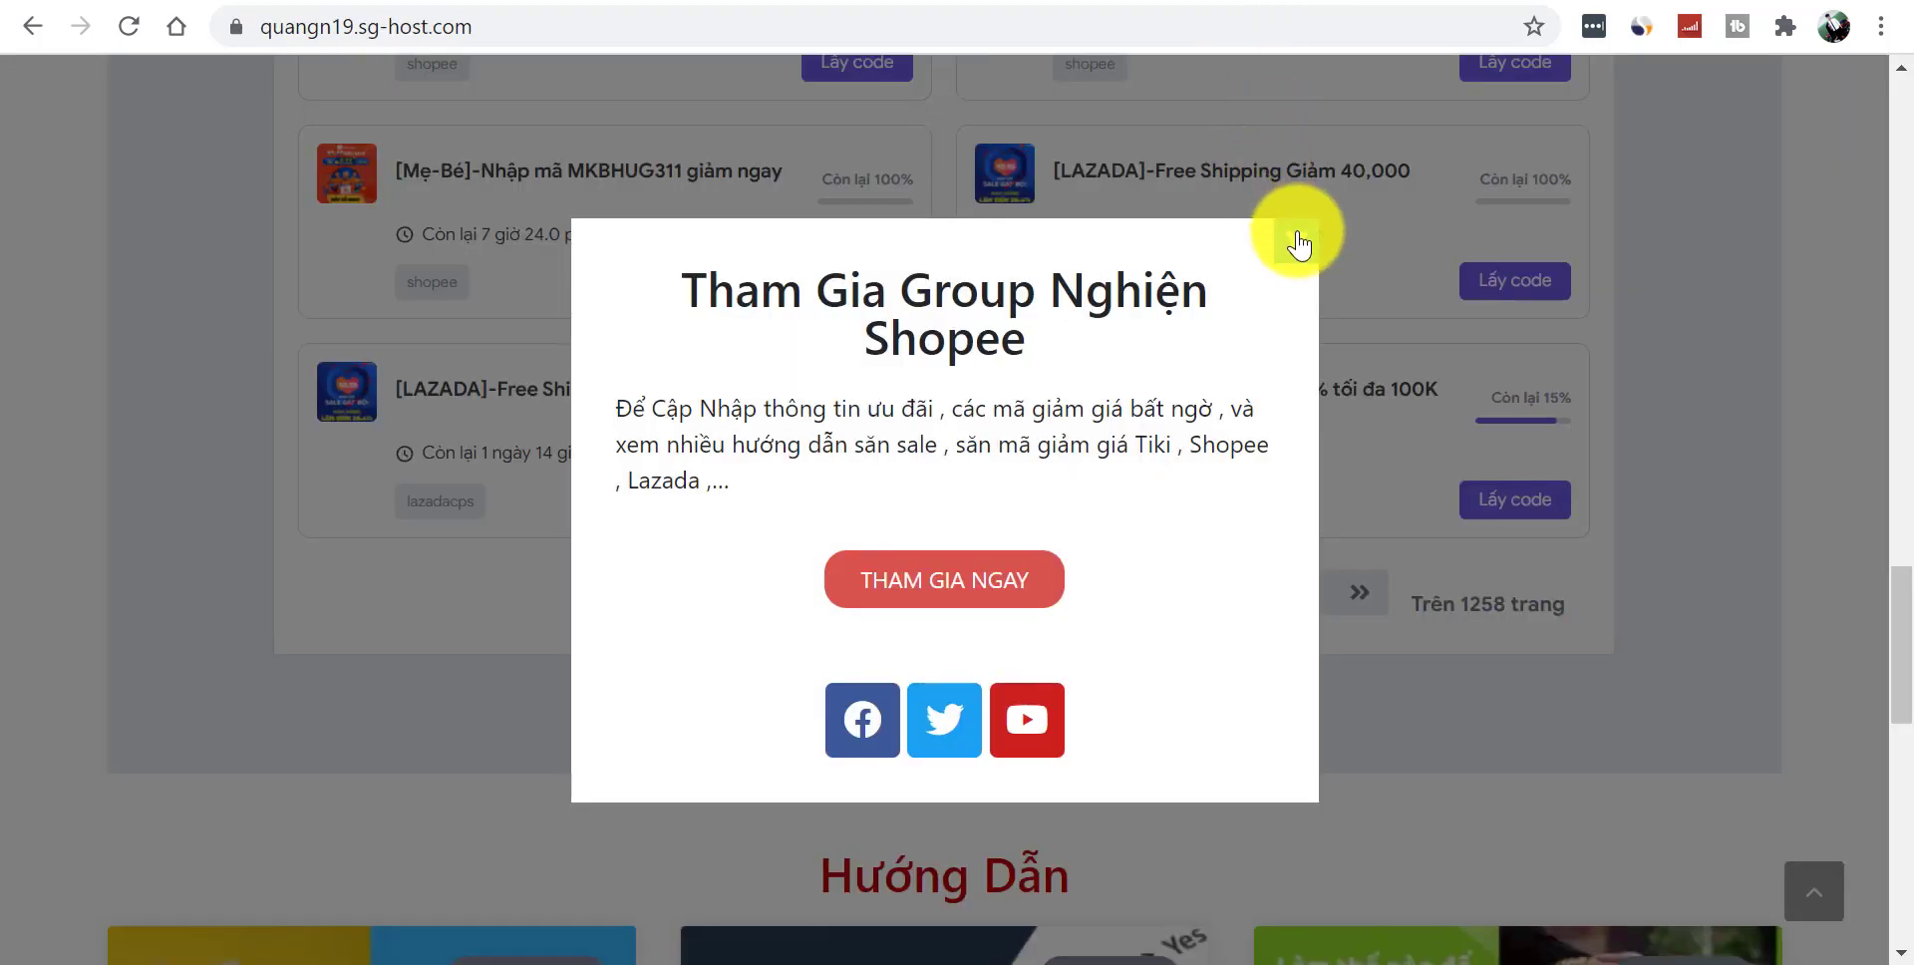
left_click(1300, 242)
left_click_drag(1900, 577, 1906, 277)
triple_click(628, 385)
left_click(796, 299)
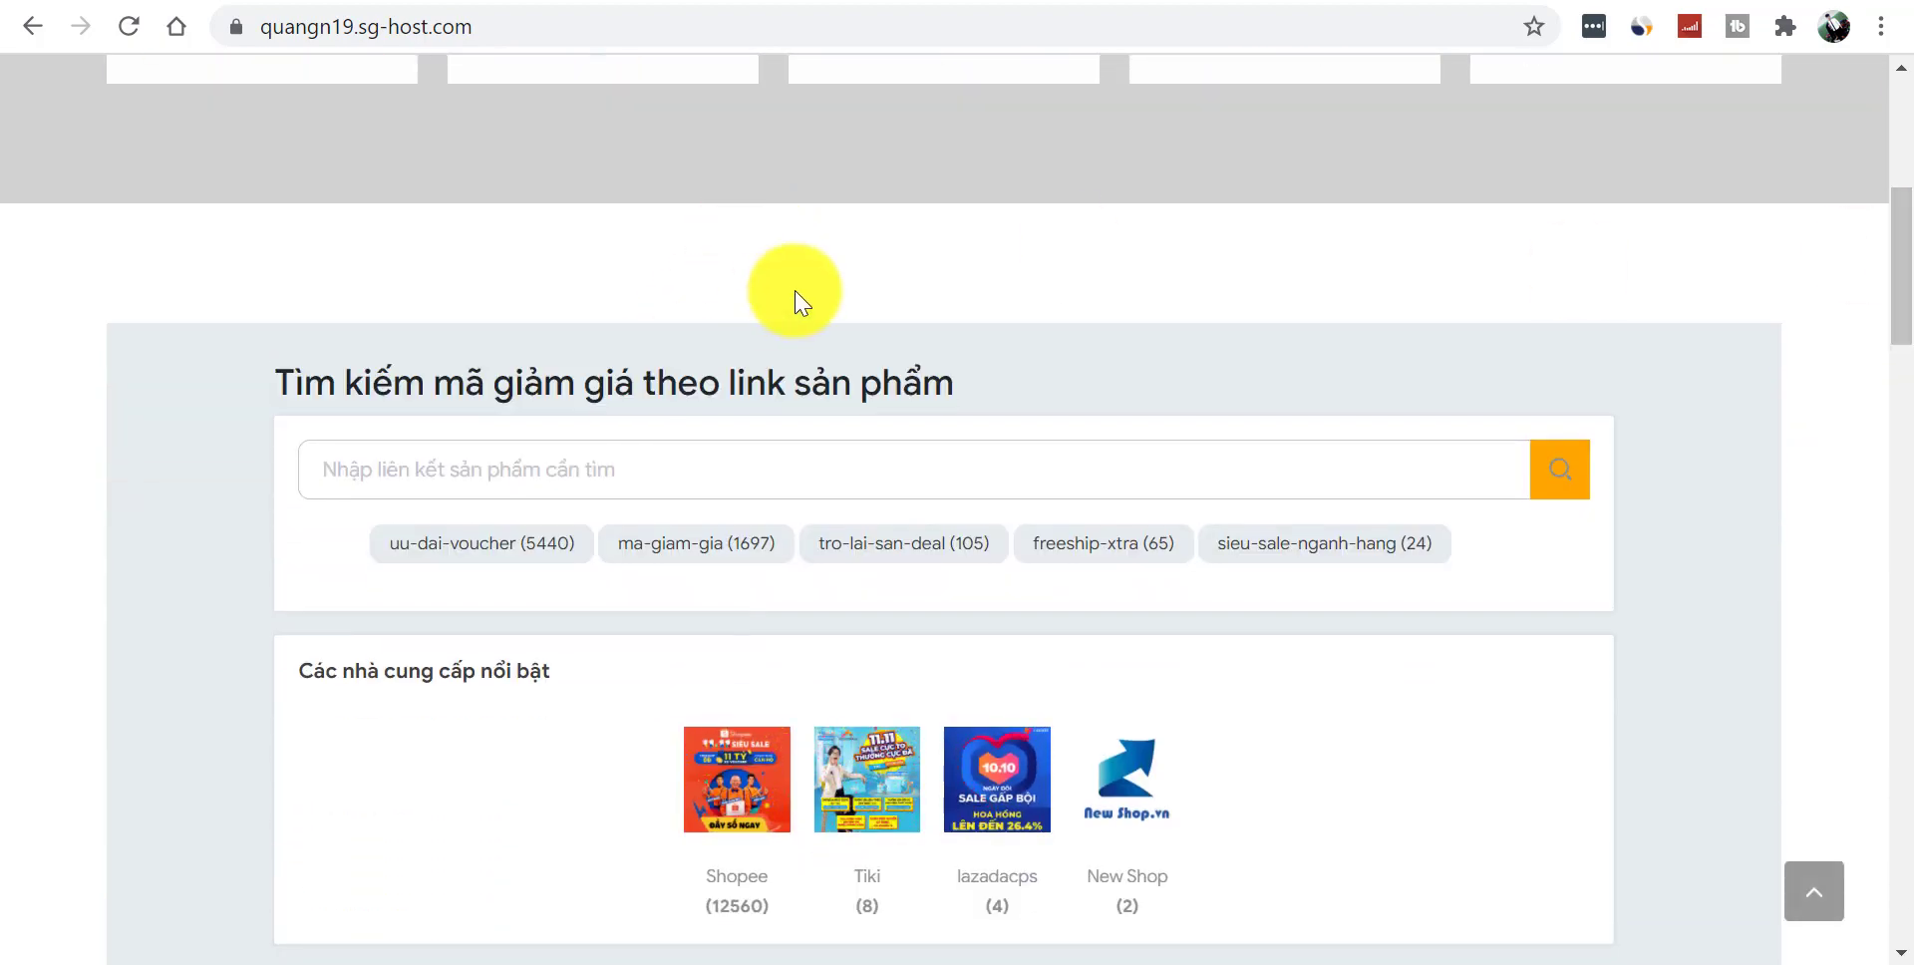
left_click_drag(1891, 312, 1898, 267)
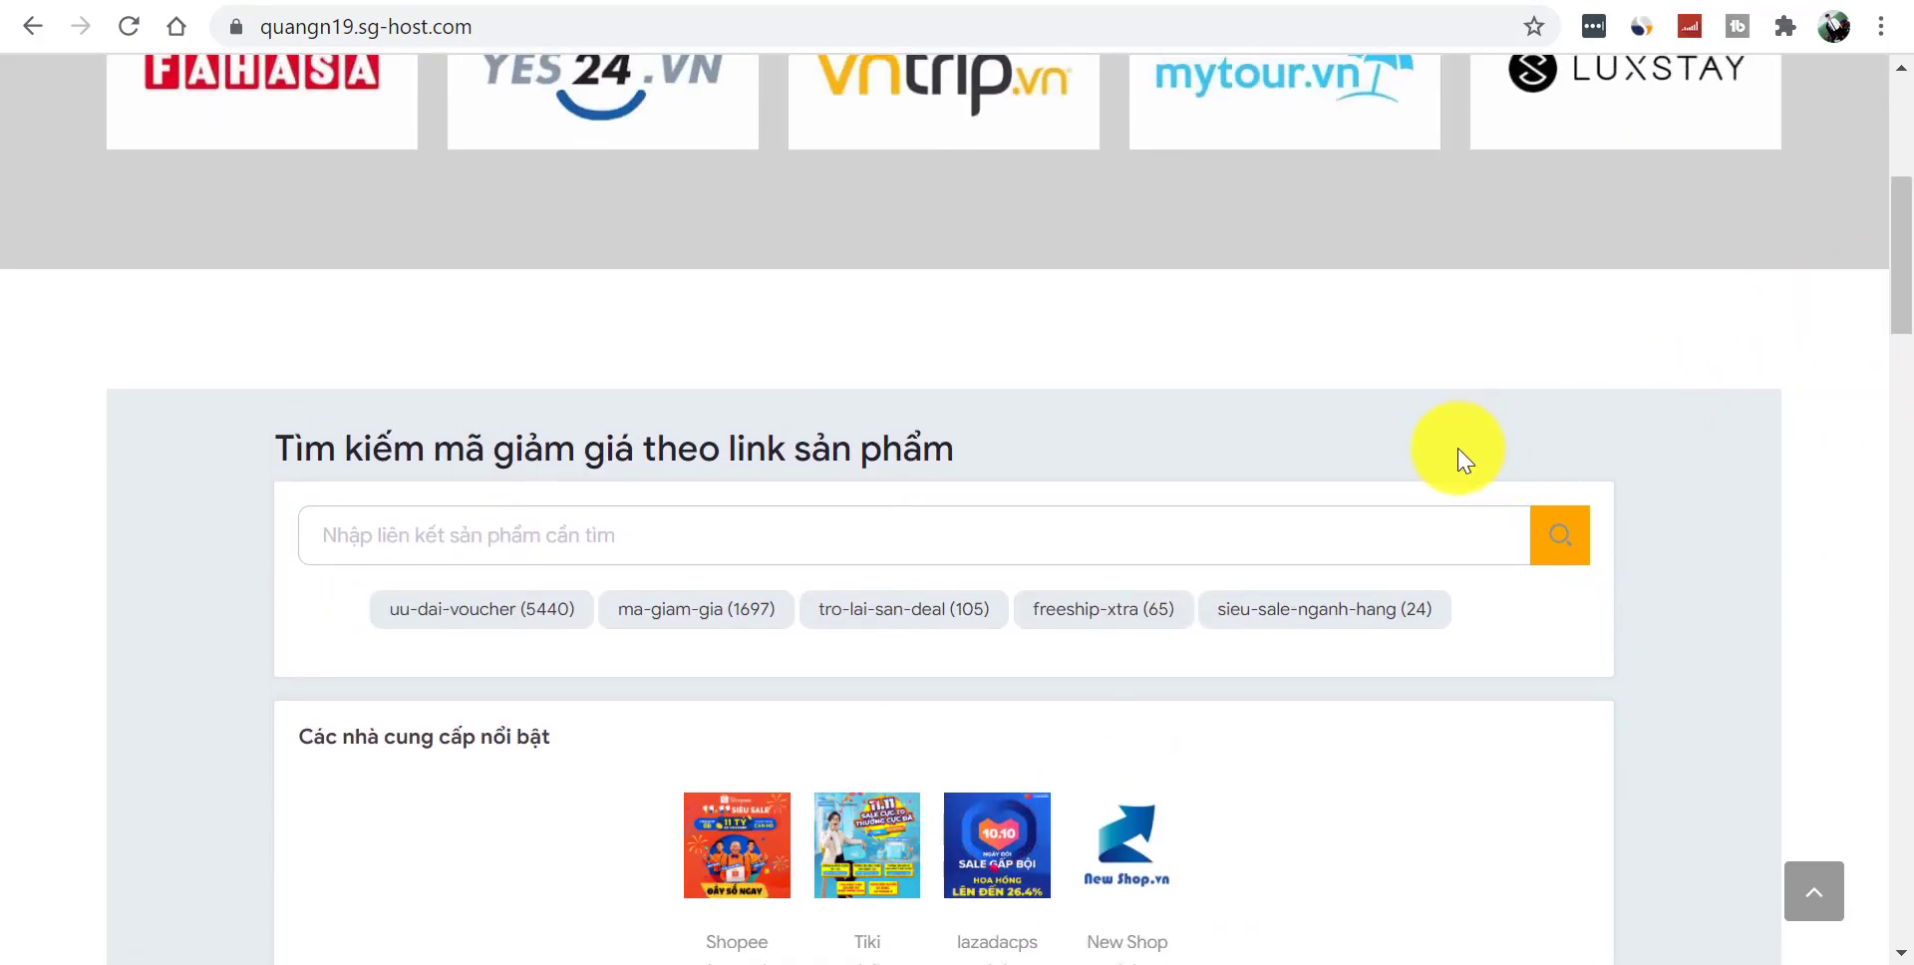
left_click_drag(1897, 290, 1897, 375)
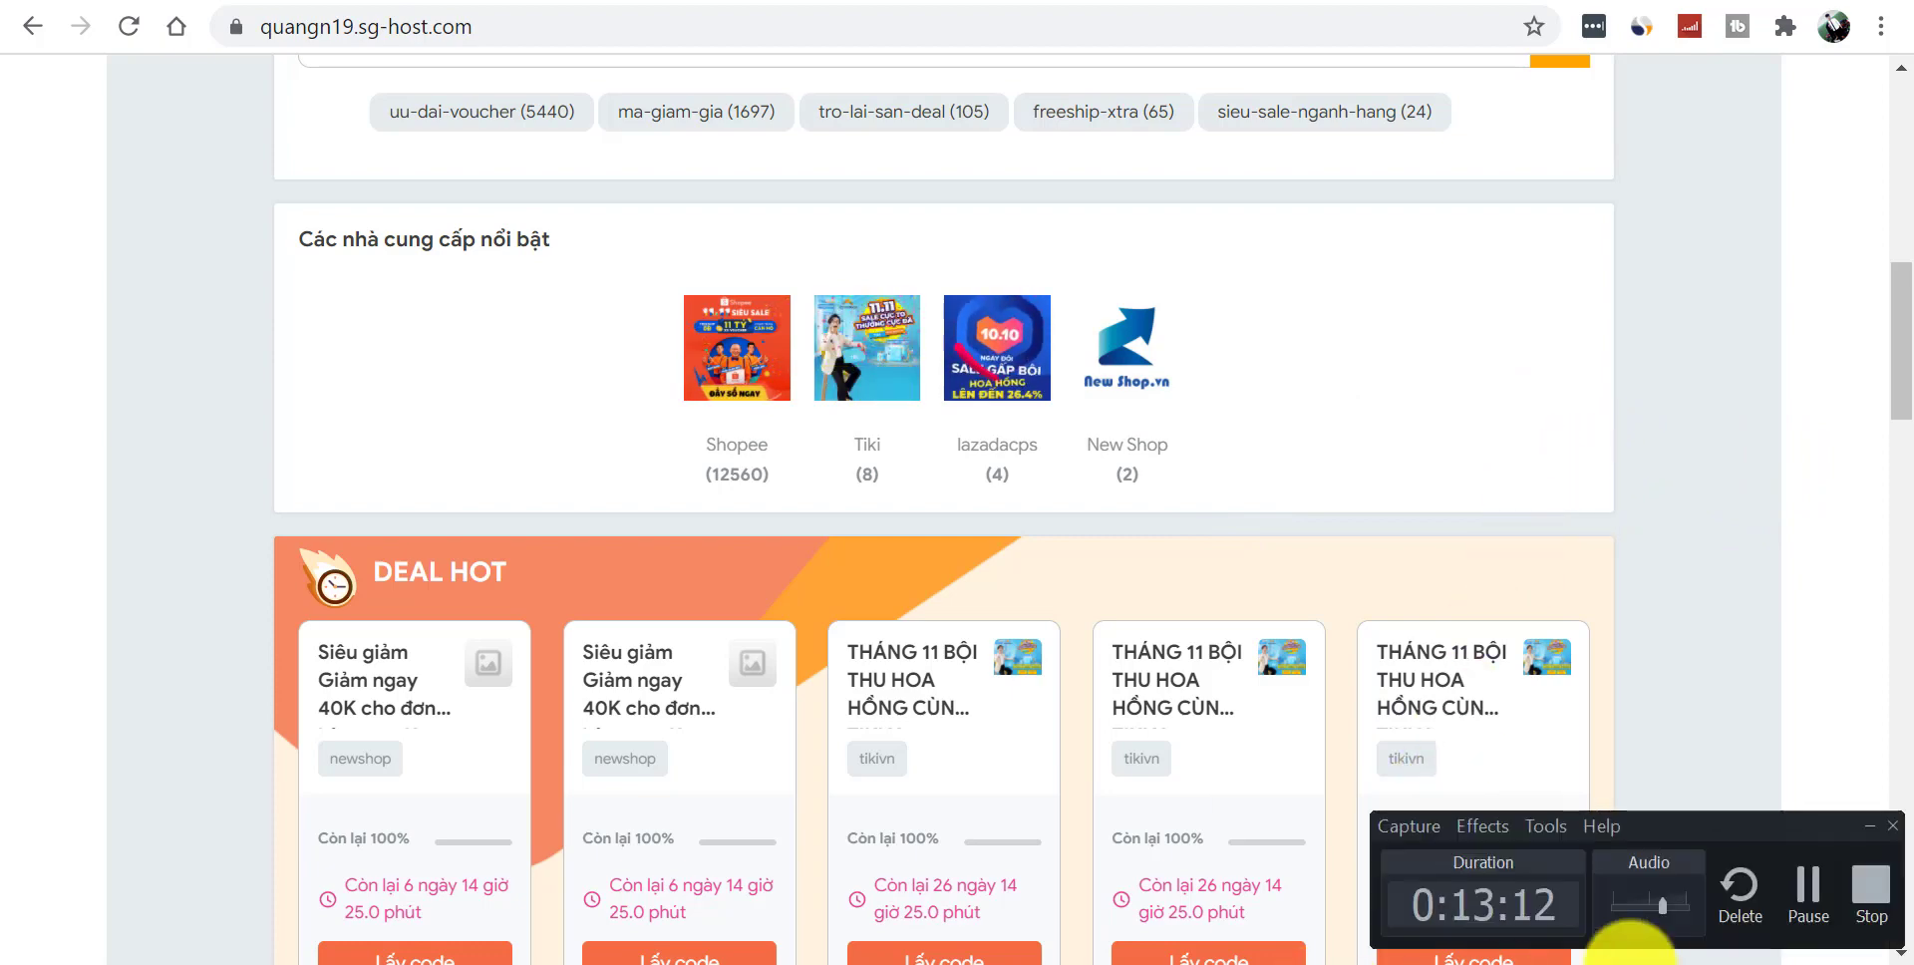
left_click(1812, 877)
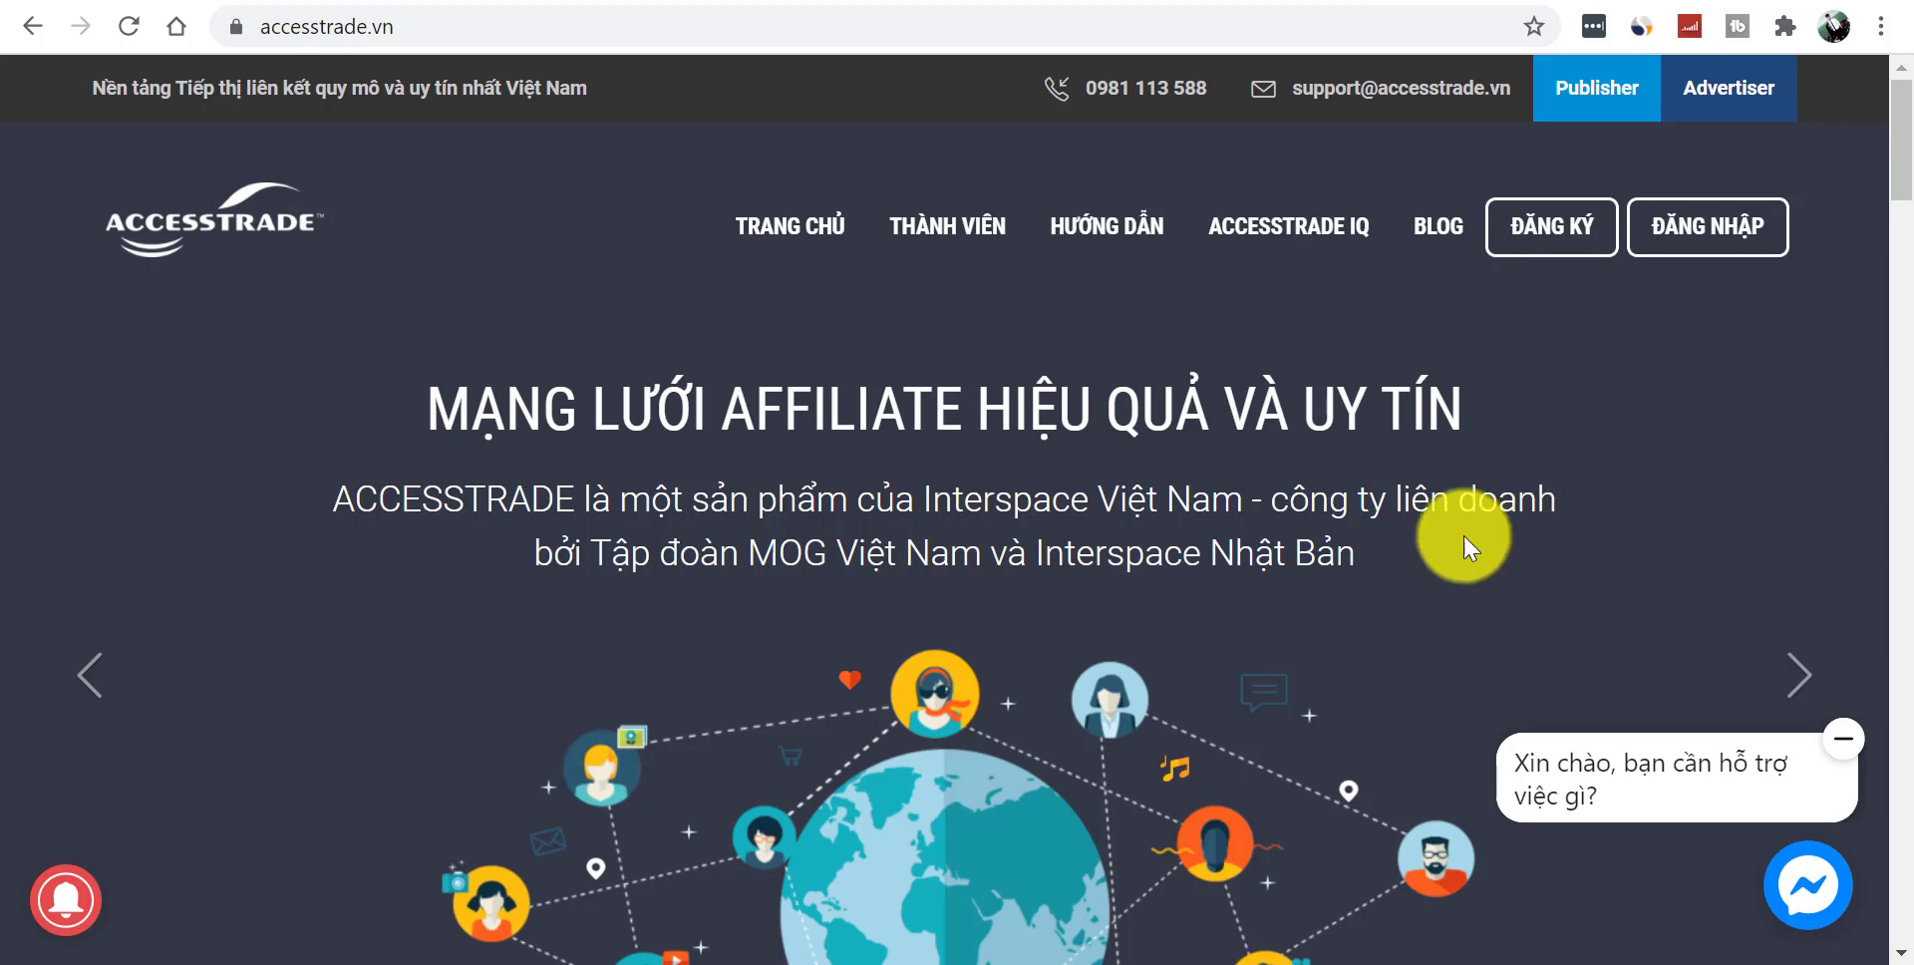
- Log into the Accesstrade publisher dashboard and open the Chiến dịch campaign list
left_click(1294, 963)
left_click(1807, 891)
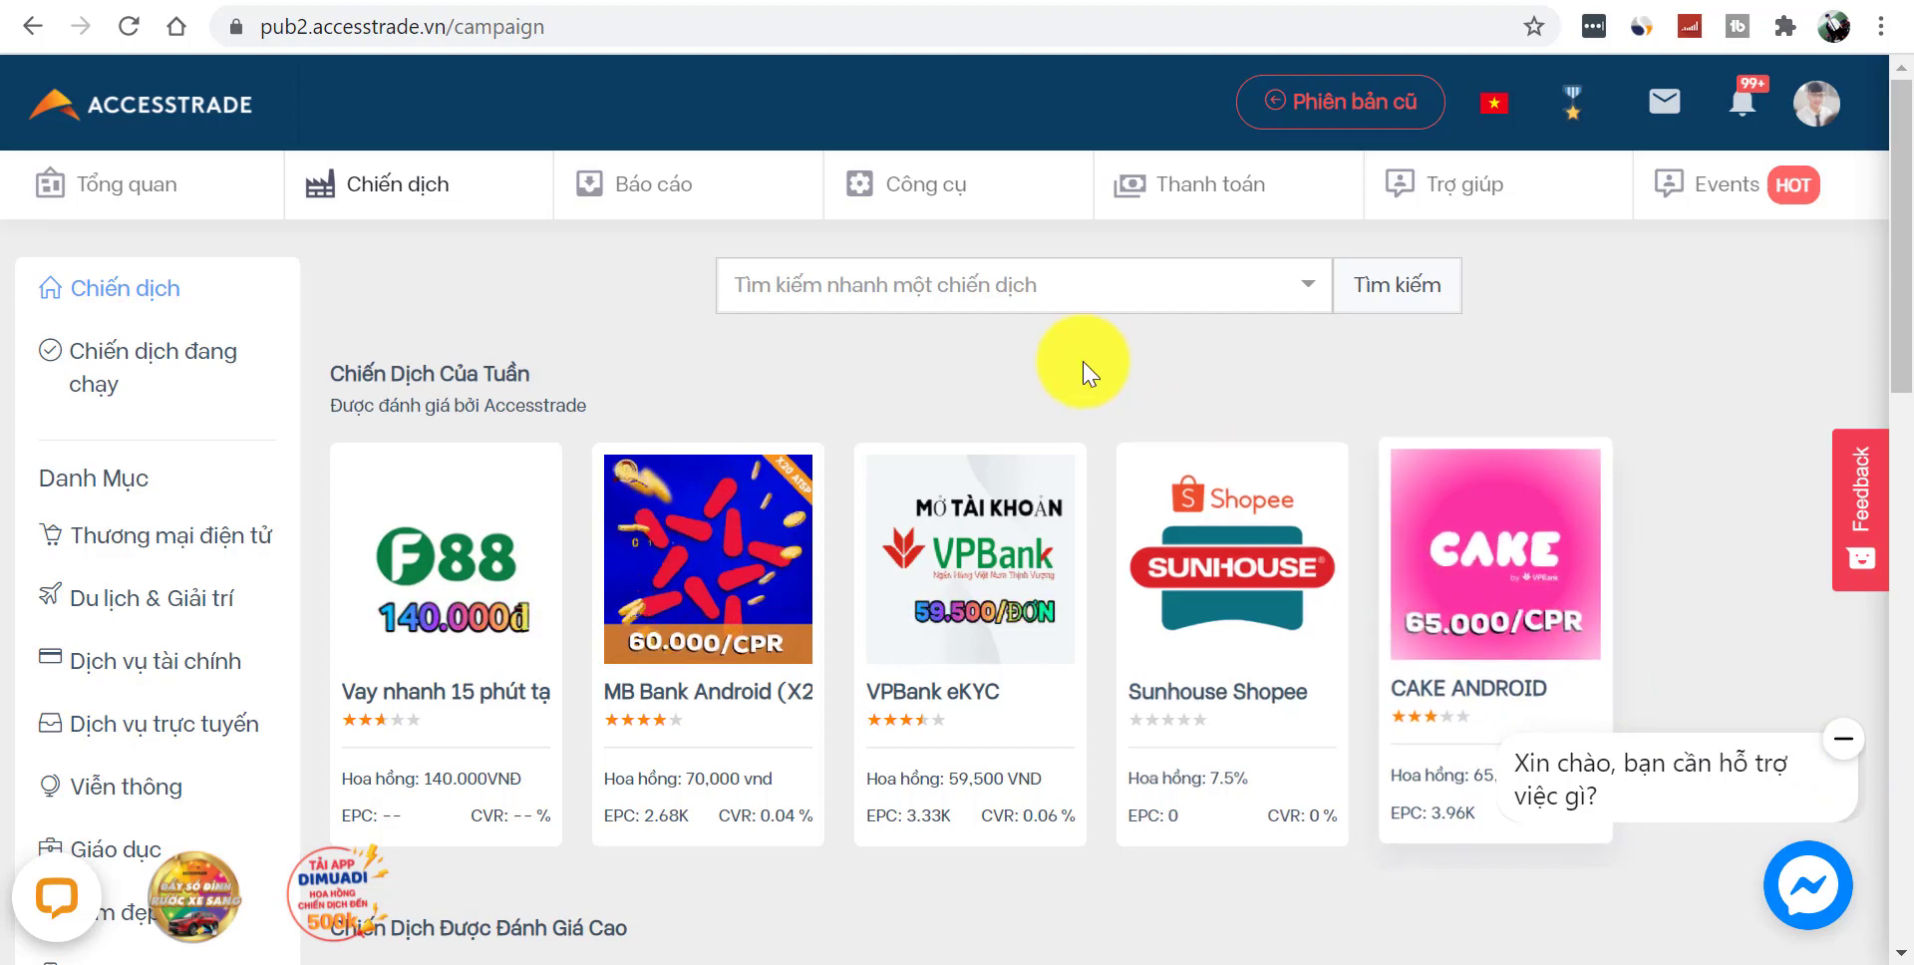
- Open Công cụ > Coupon Generation and generate script code with all providers ticked
mouse_move(894, 198)
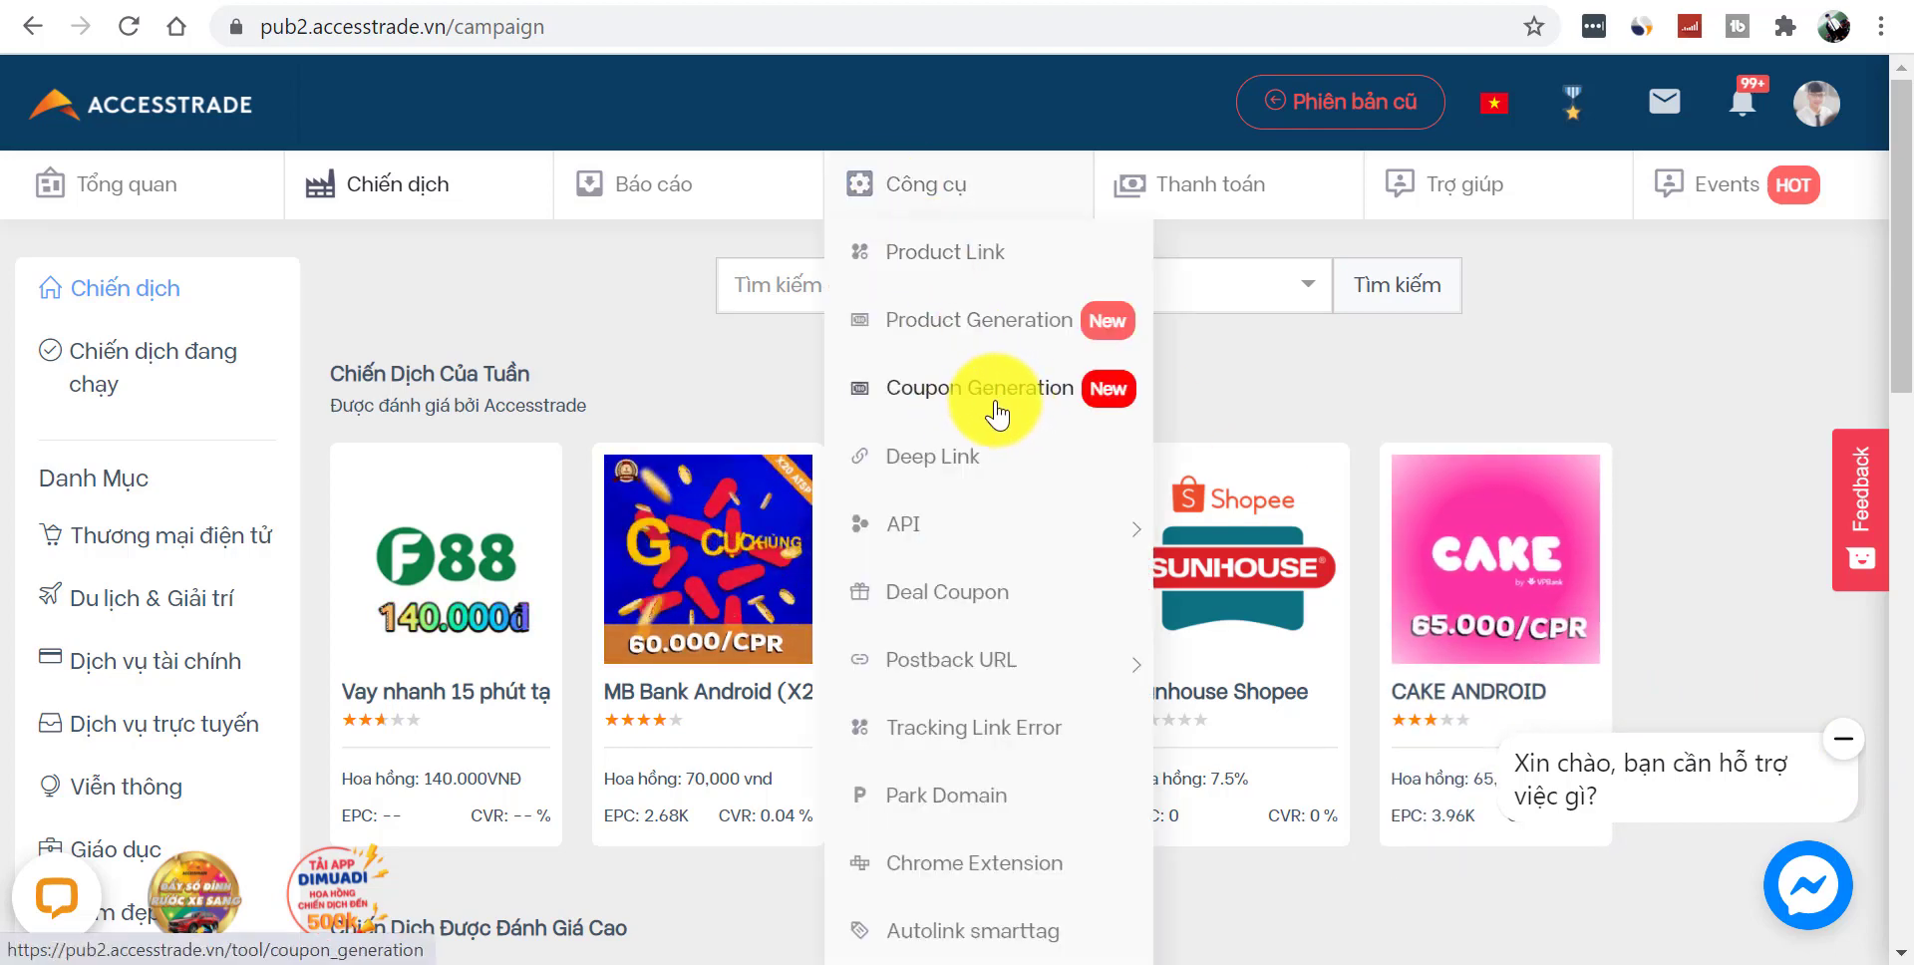
left_click(964, 414)
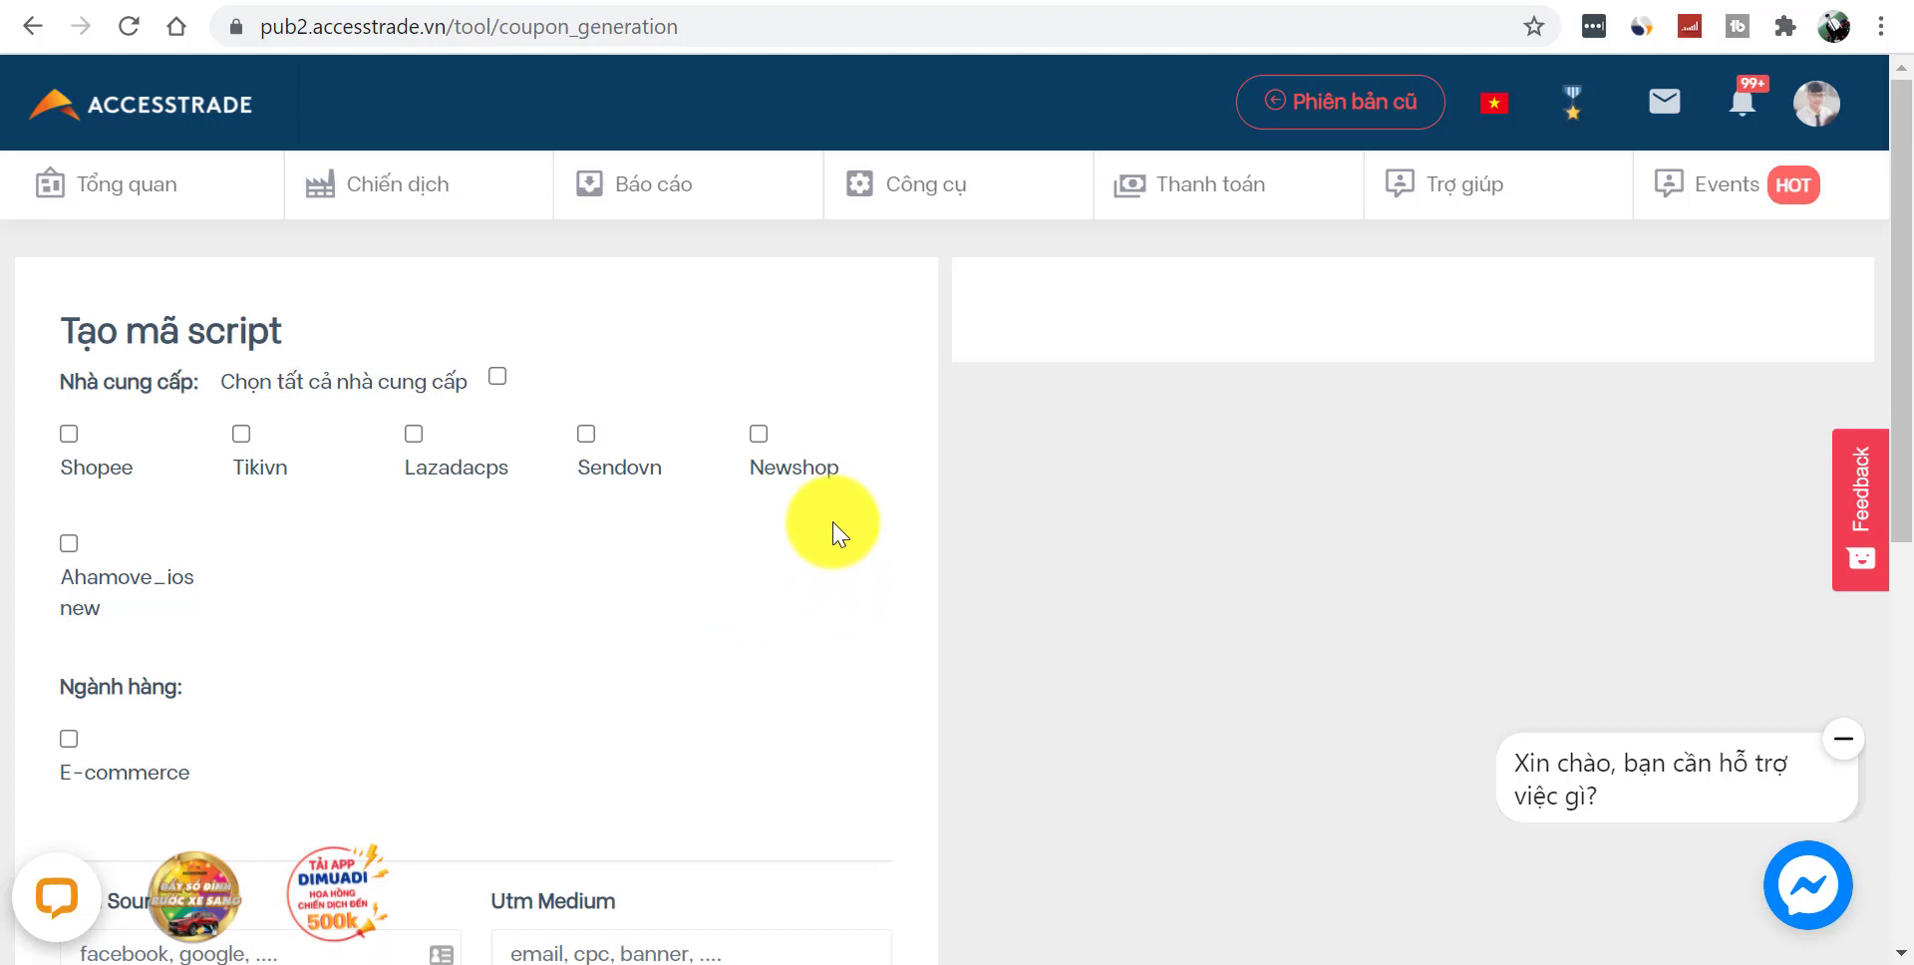
mouse_move(1900, 290)
left_mouse_down()
mouse_move(1899, 585)
mouse_move(1913, 321)
left_mouse_up()
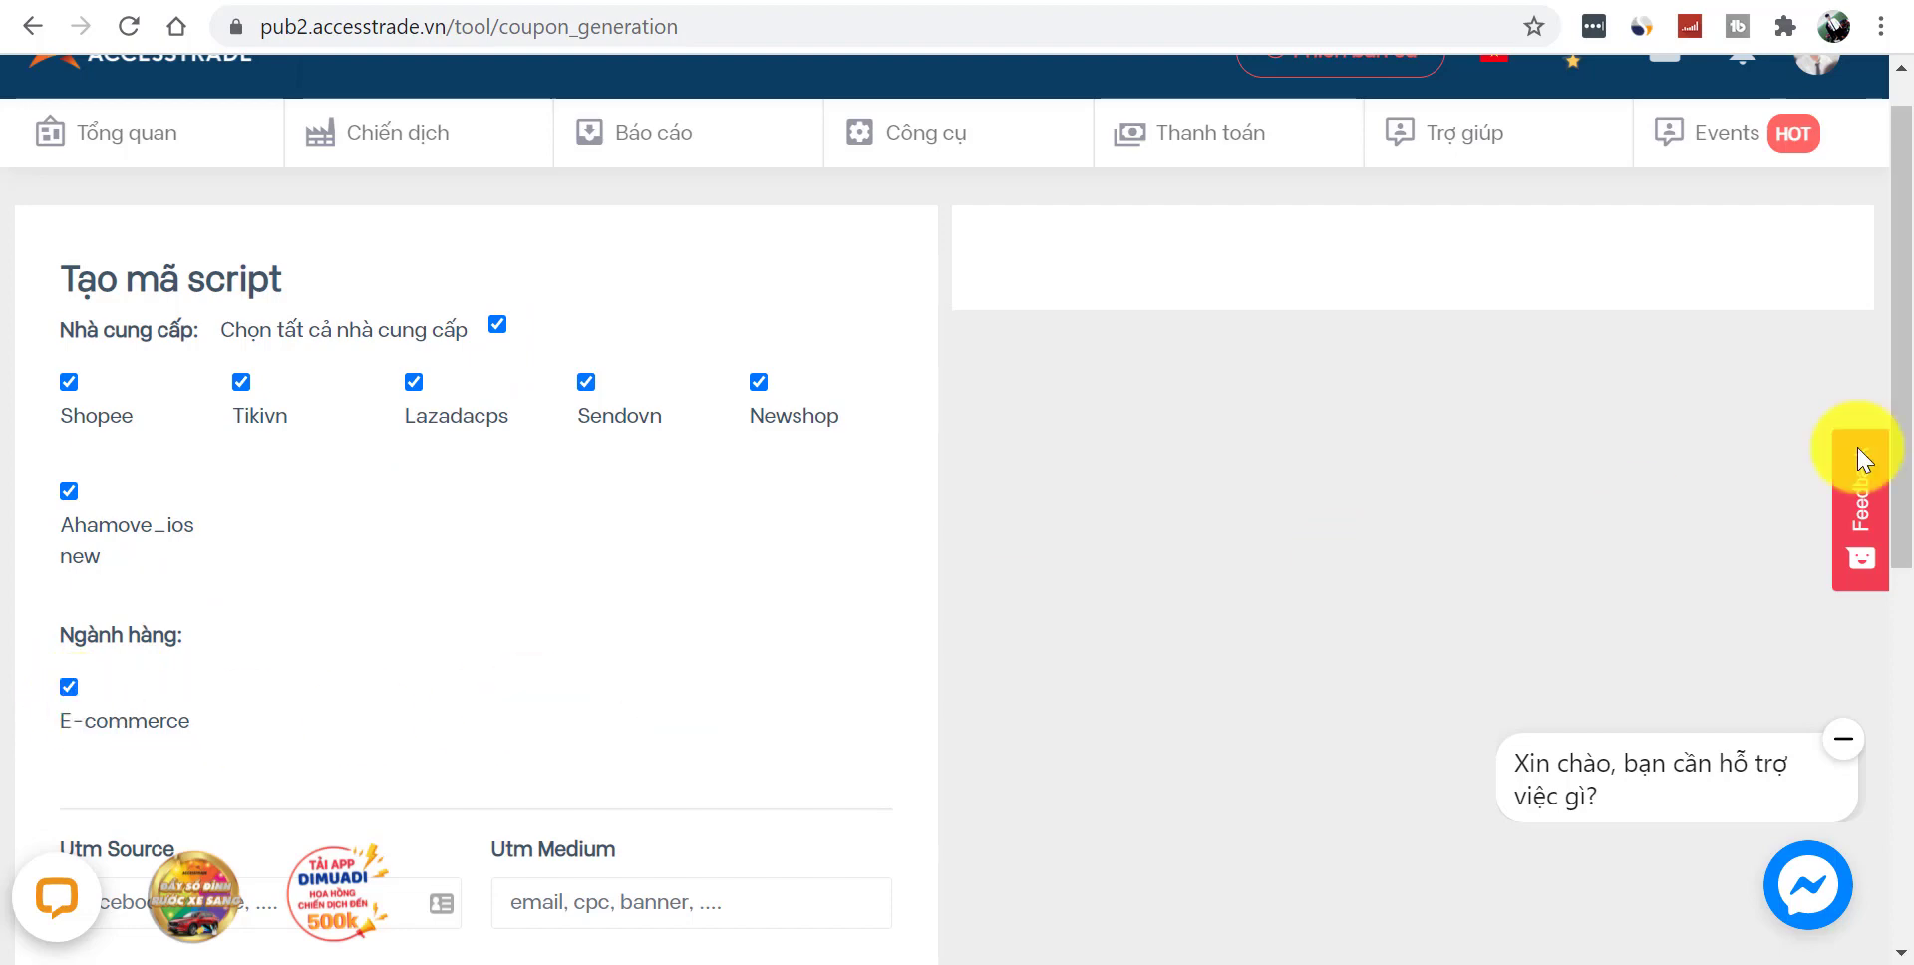
left_click_drag(1899, 299, 1894, 735)
left_click(176, 818)
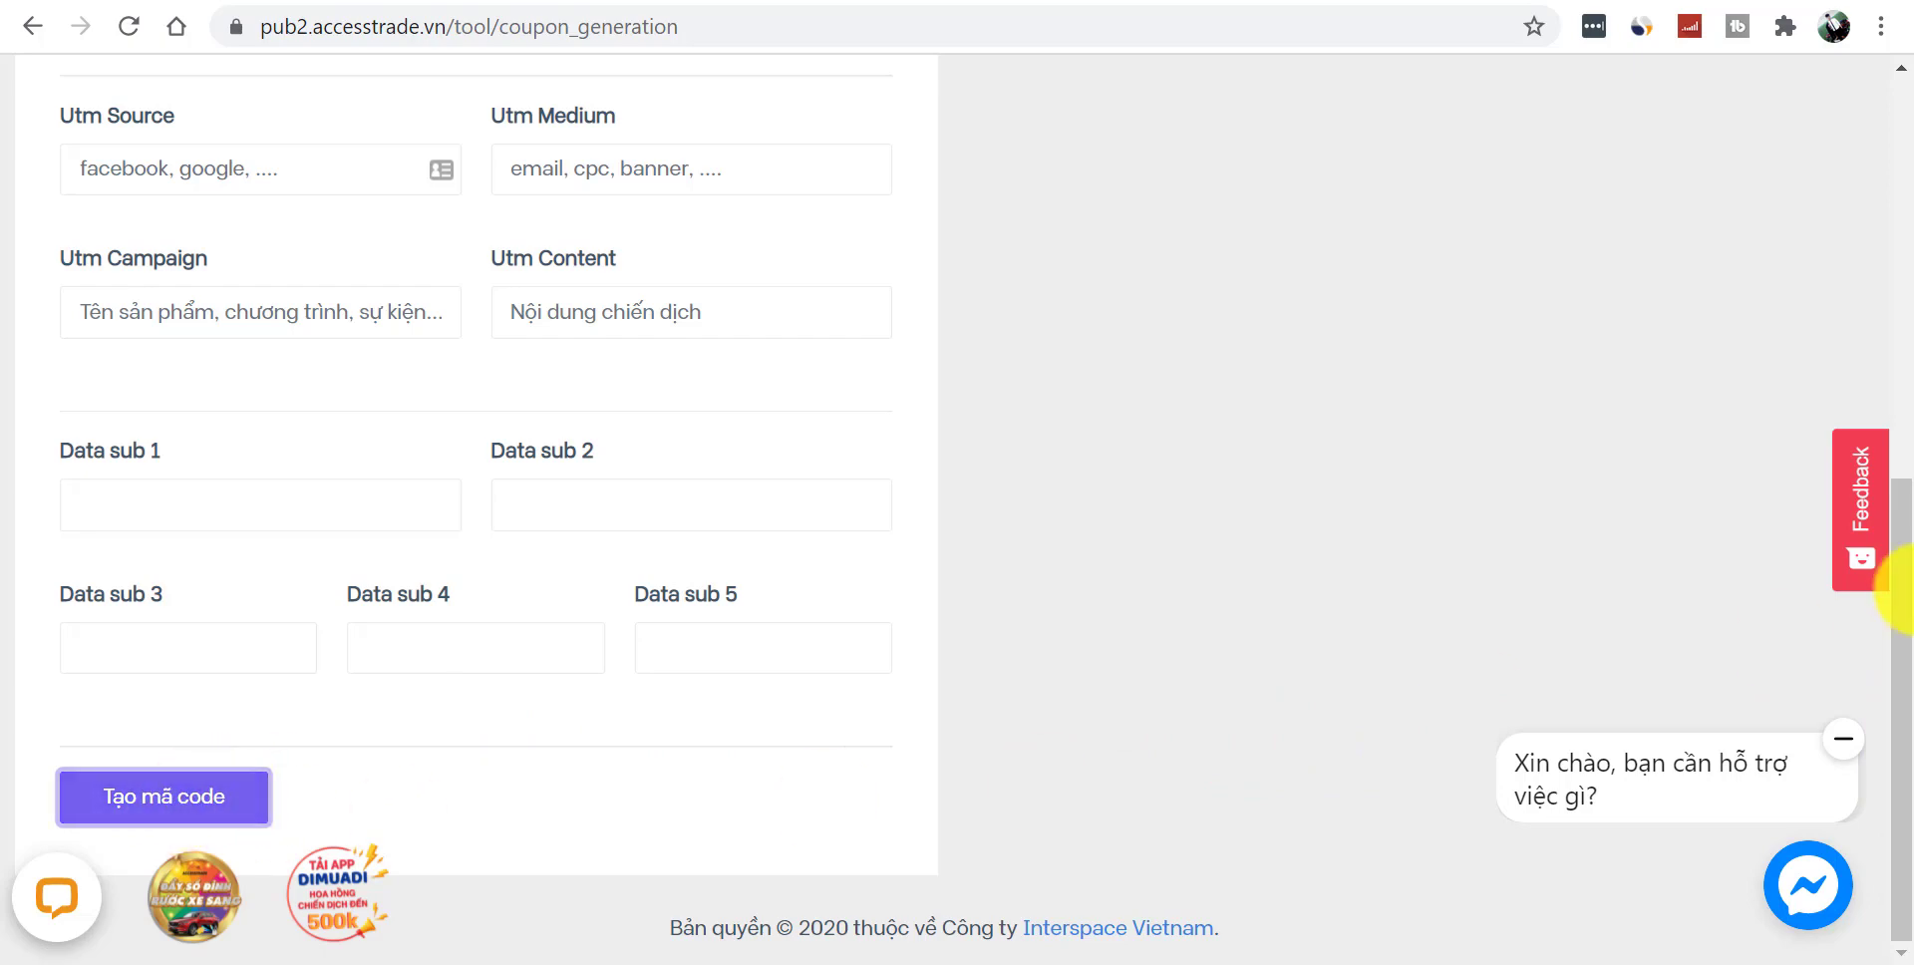
- Untick Ahamove_ios and regenerate code for Shopee, Tikivn, Lazadacps, Sendovn and Newshop
left_click_drag(1900, 558, 1893, 171)
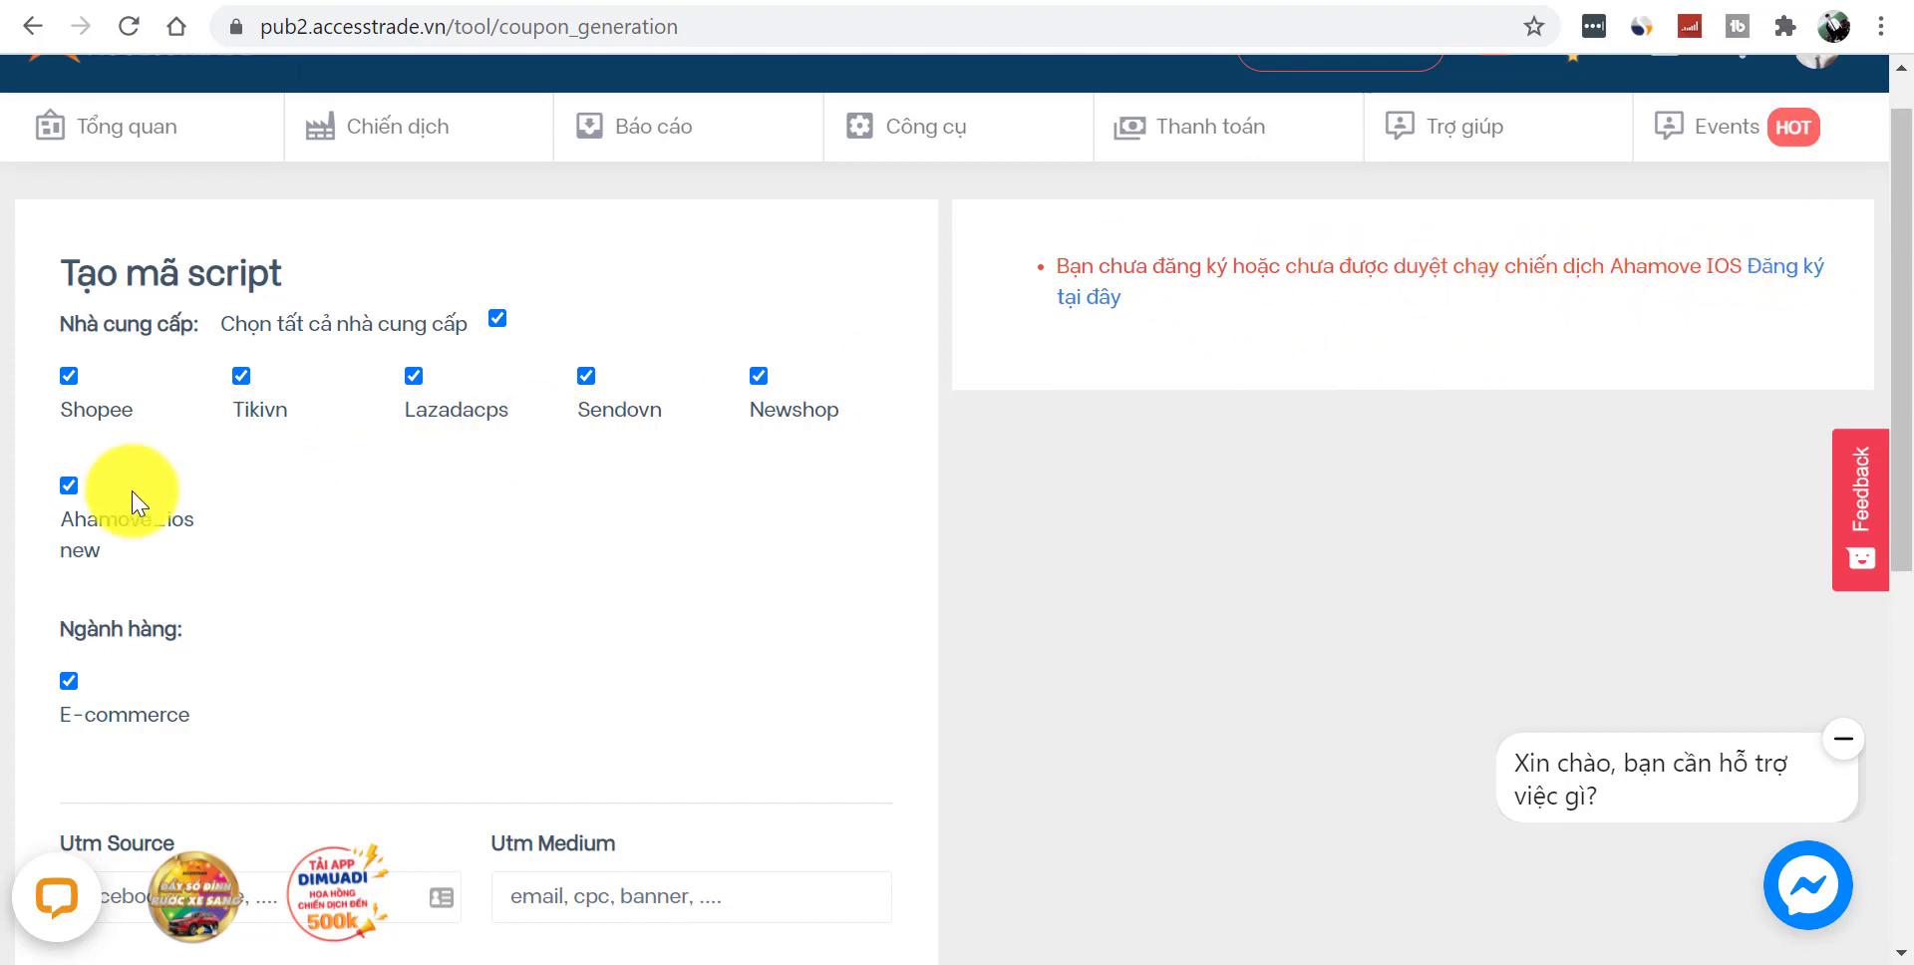
left_click(68, 485)
left_click_drag(1900, 256, 1909, 688)
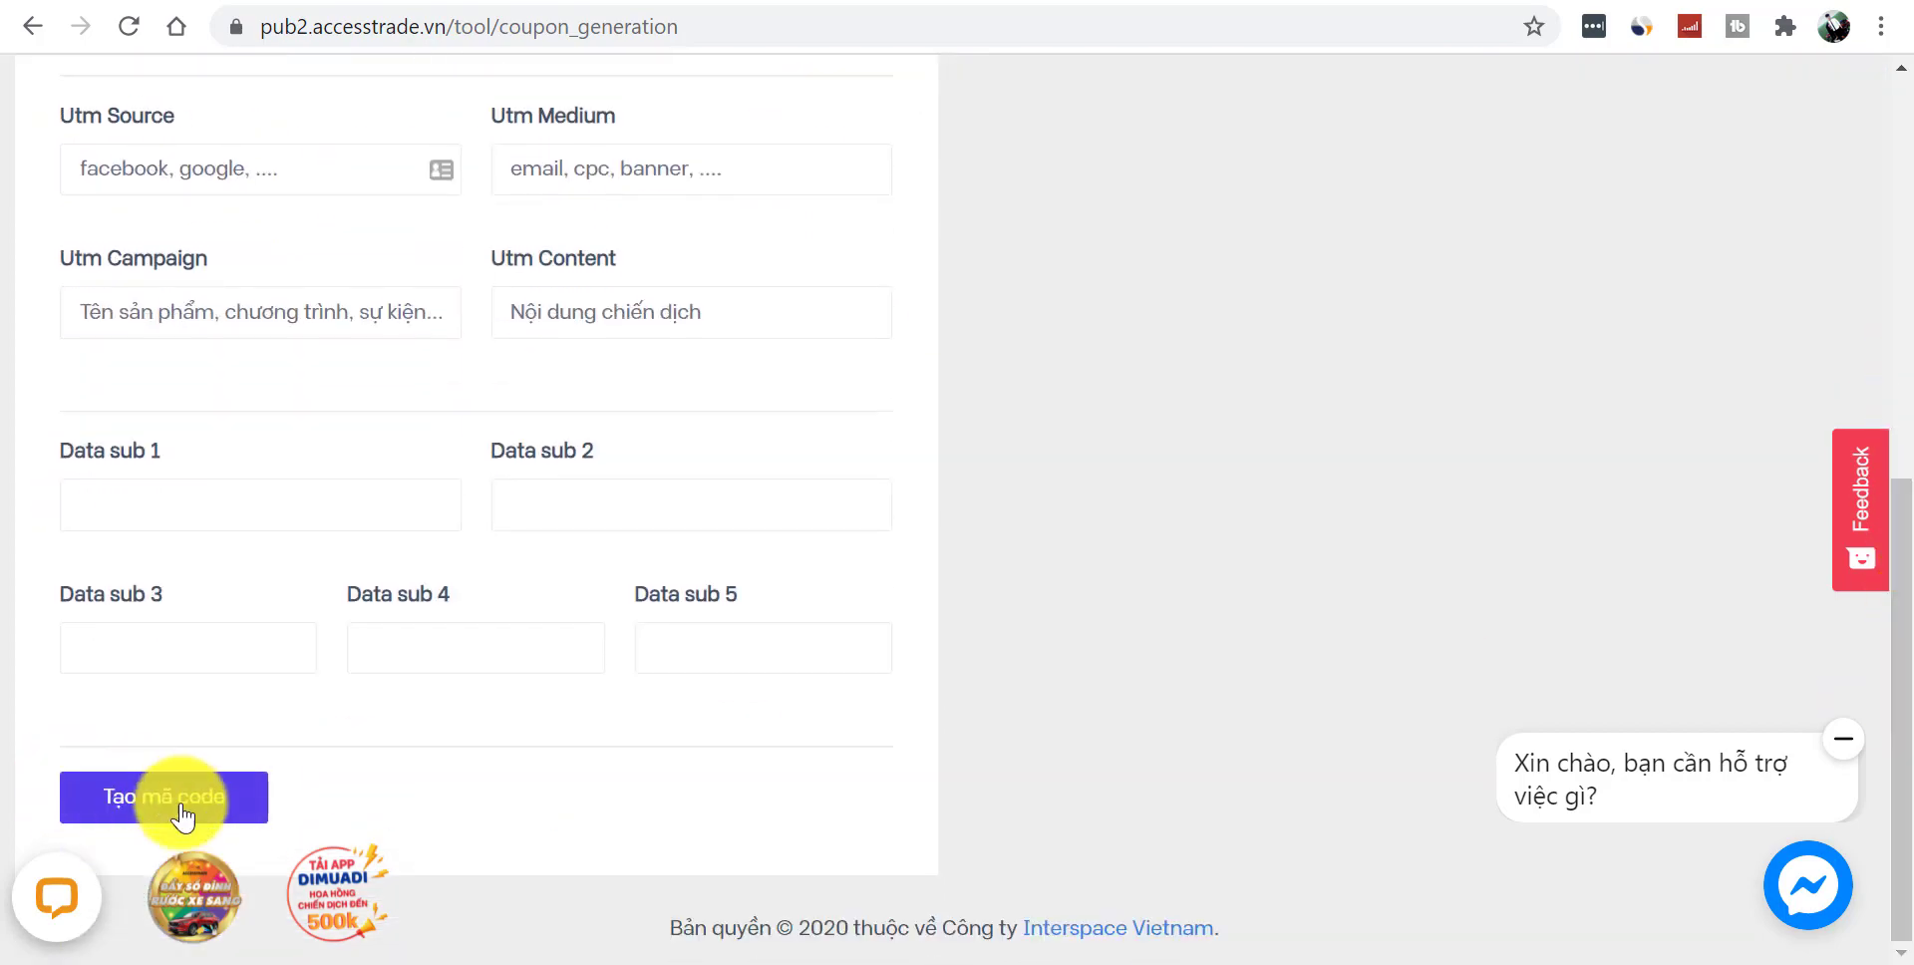
left_click(141, 798)
left_click_drag(1903, 309, 1902, 120)
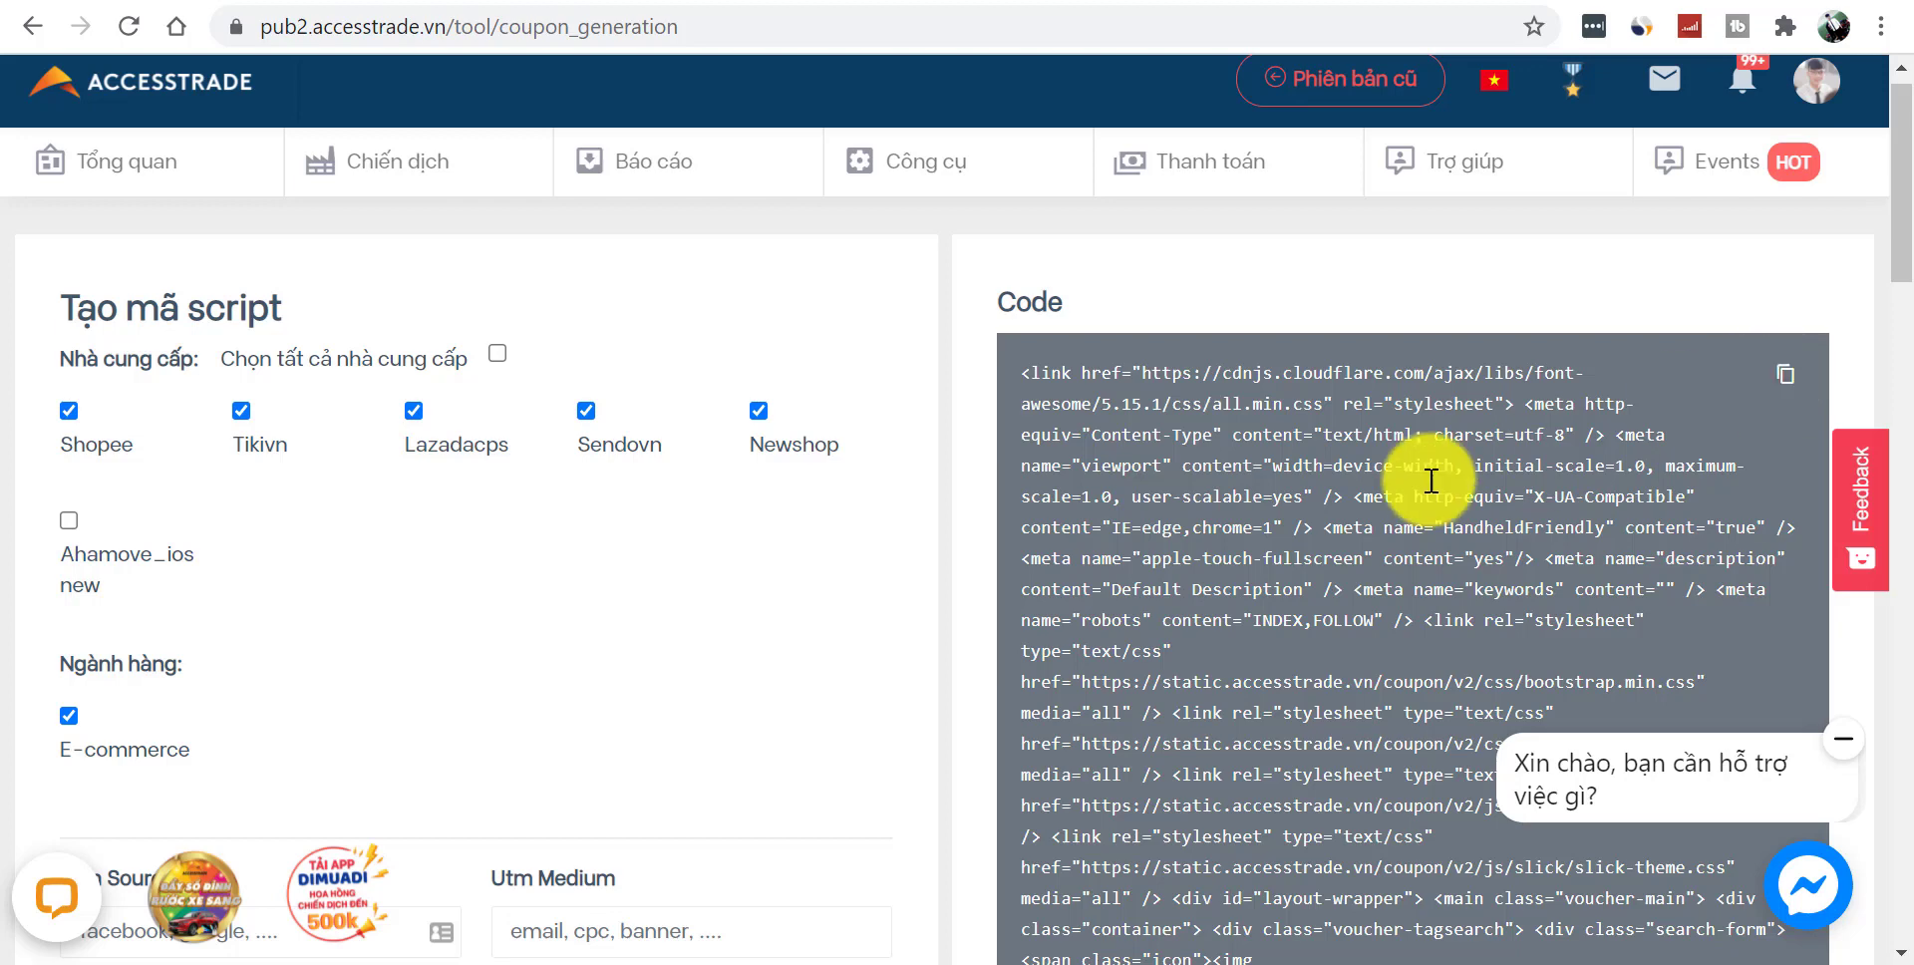
key("ctrl+Tab")
key("ctrl+Tab")
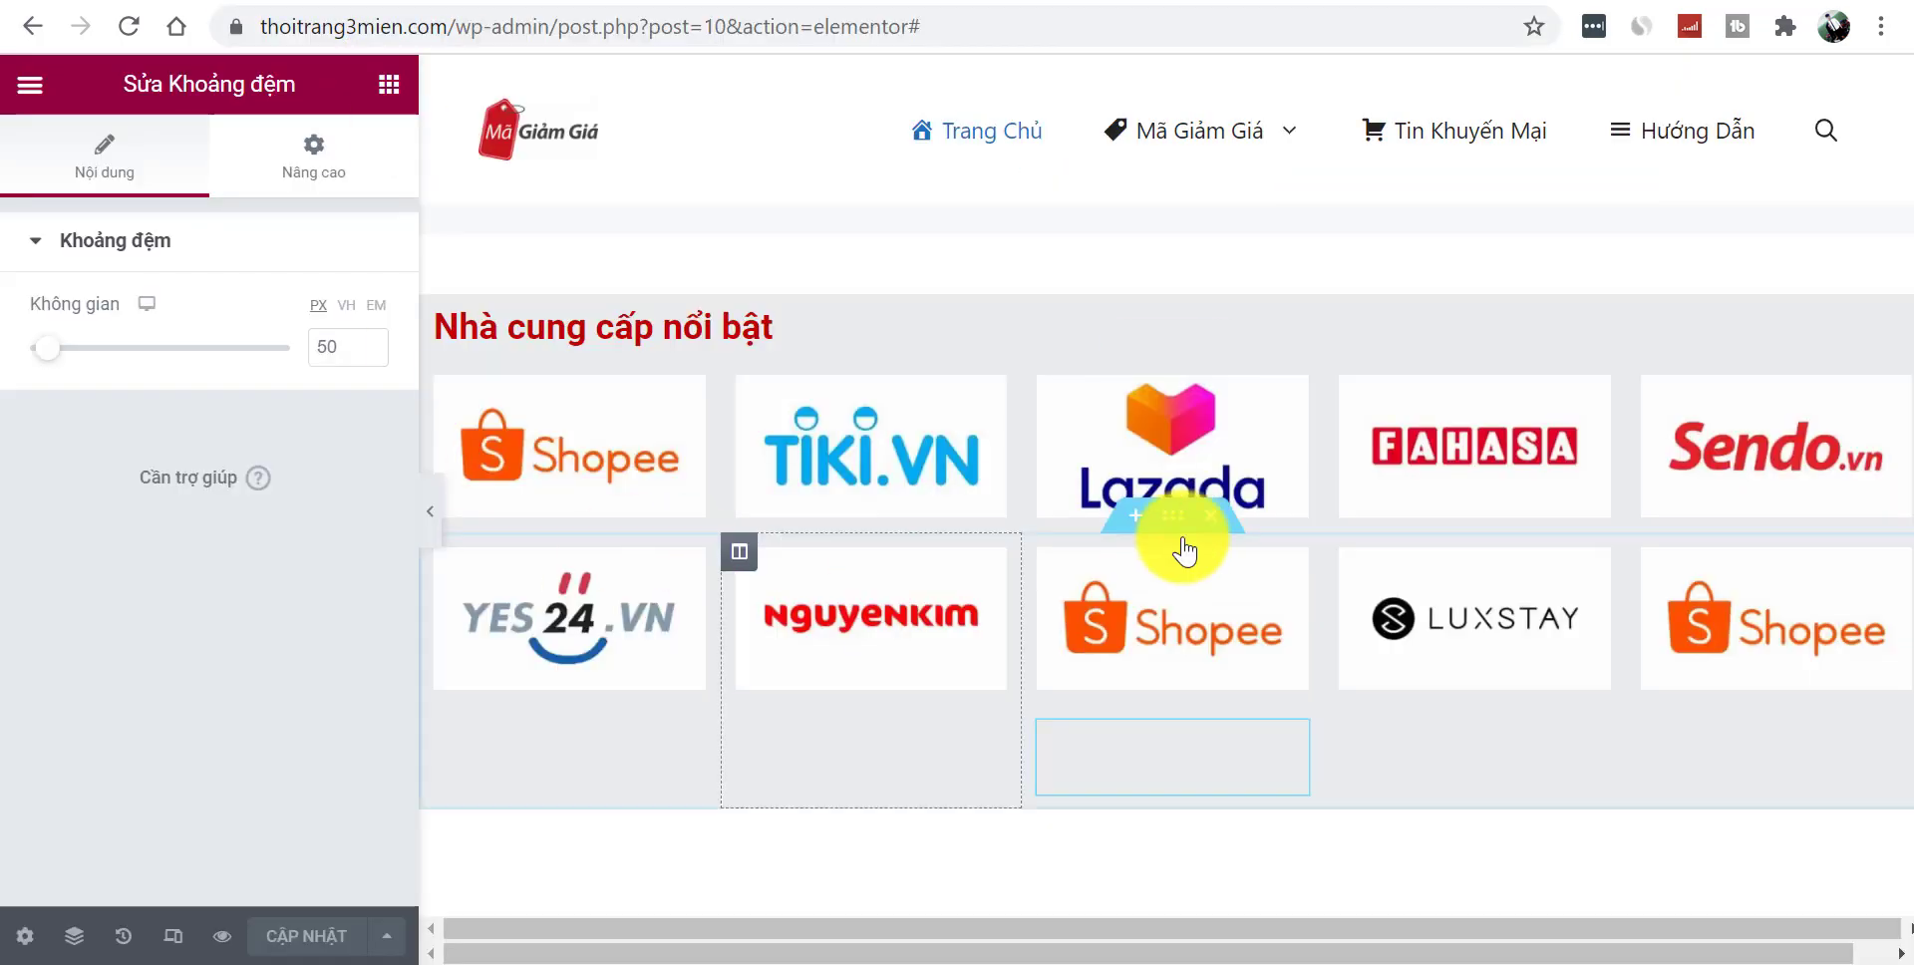
- Add a single-column section beneath the grey provider-logo band and select its empty column
left_click(389, 86)
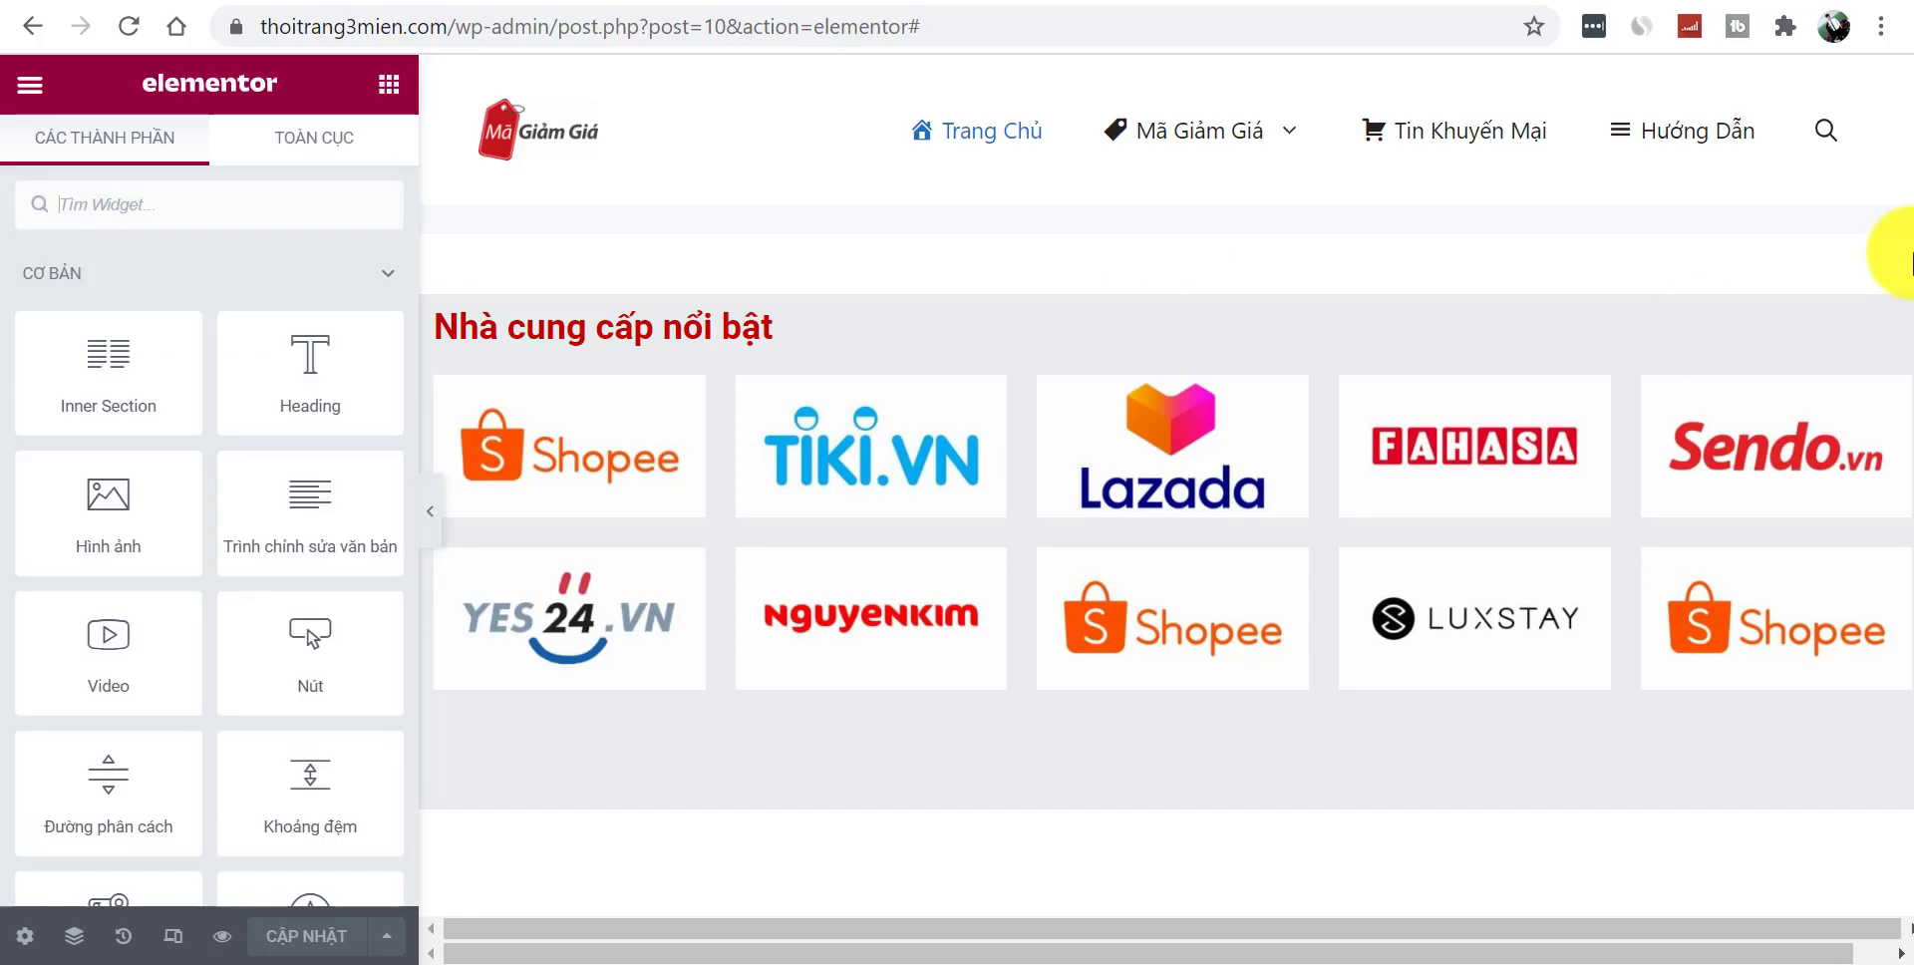
scroll(847, 797, "down", 2)
scroll(1007, 928, "down", 2)
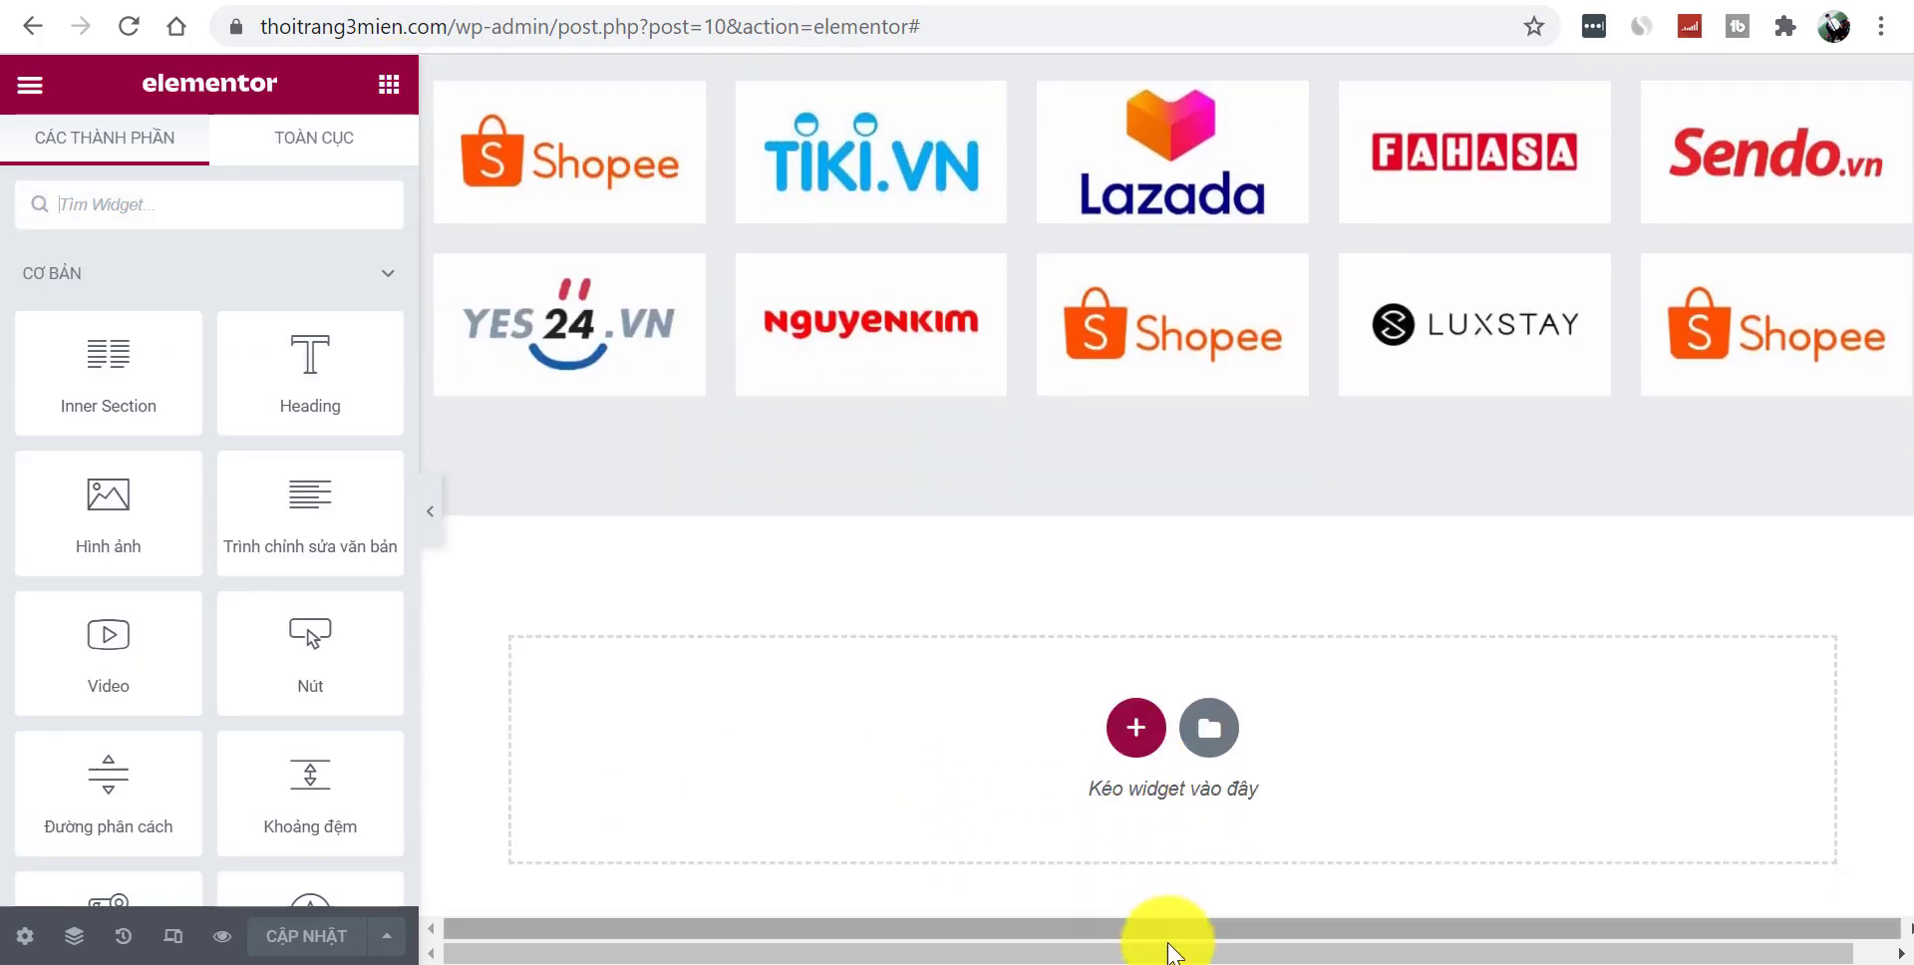
left_click(1137, 720)
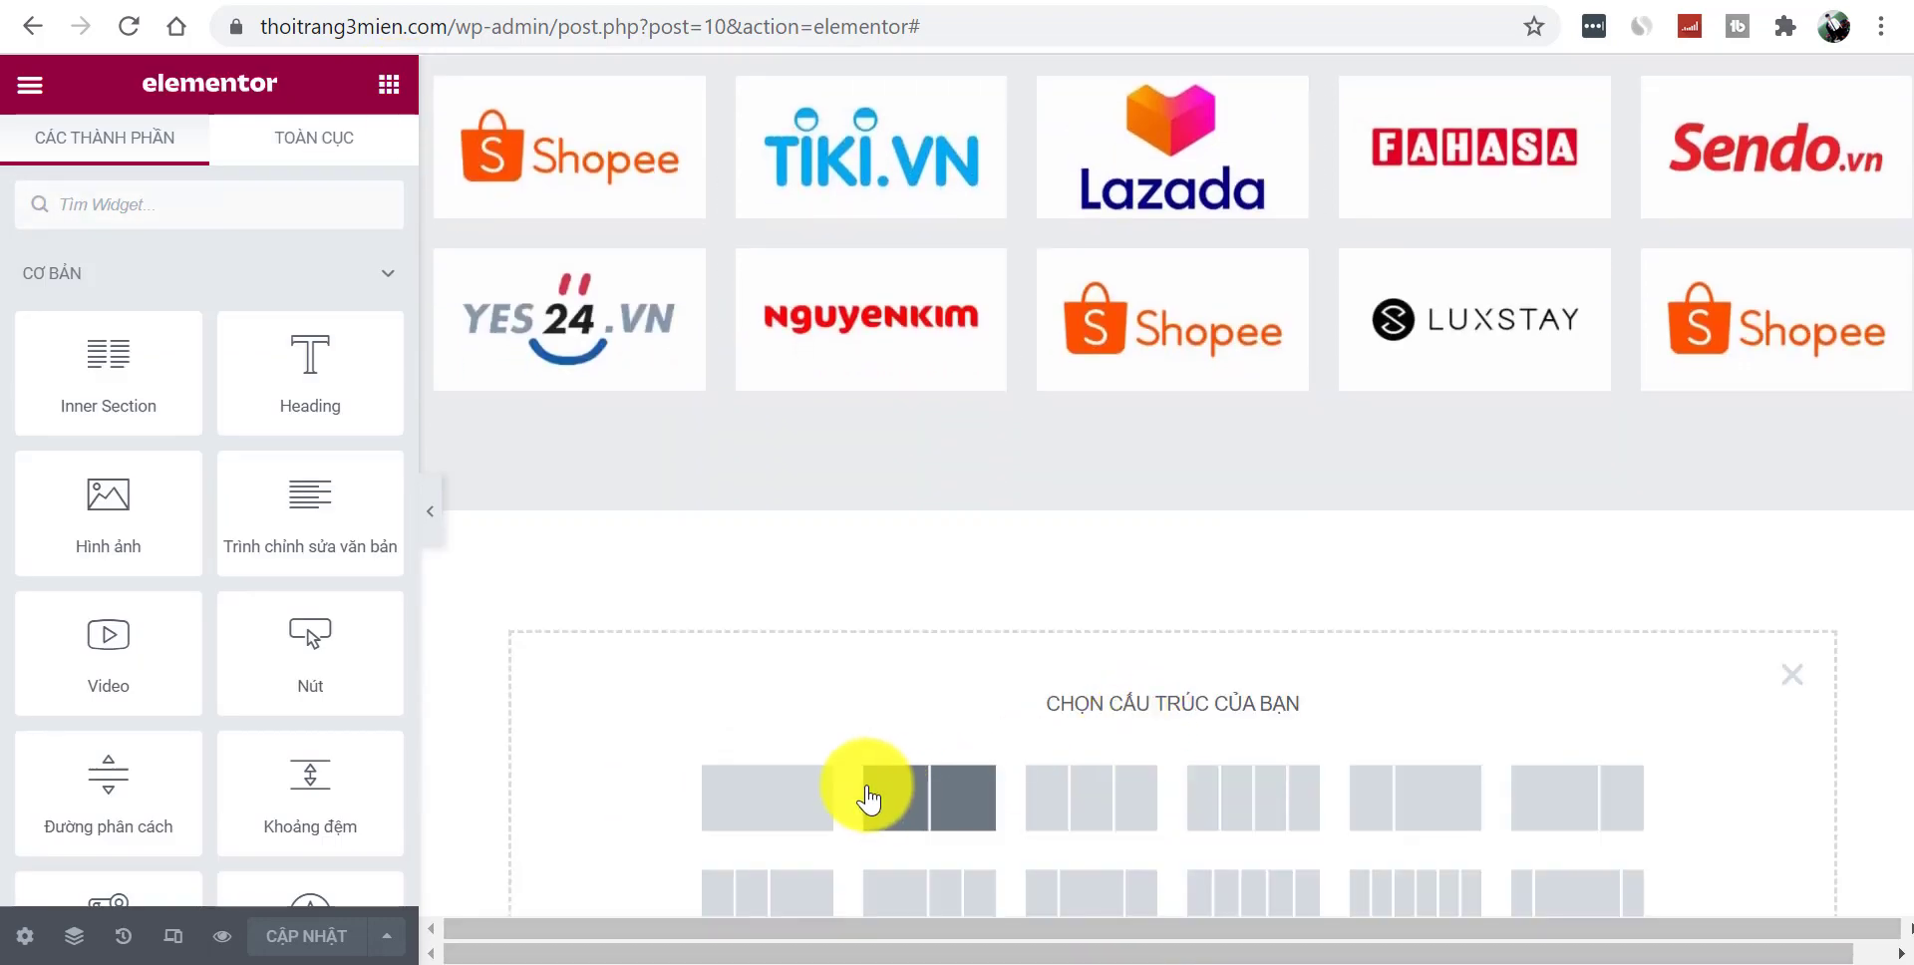
left_click(797, 798)
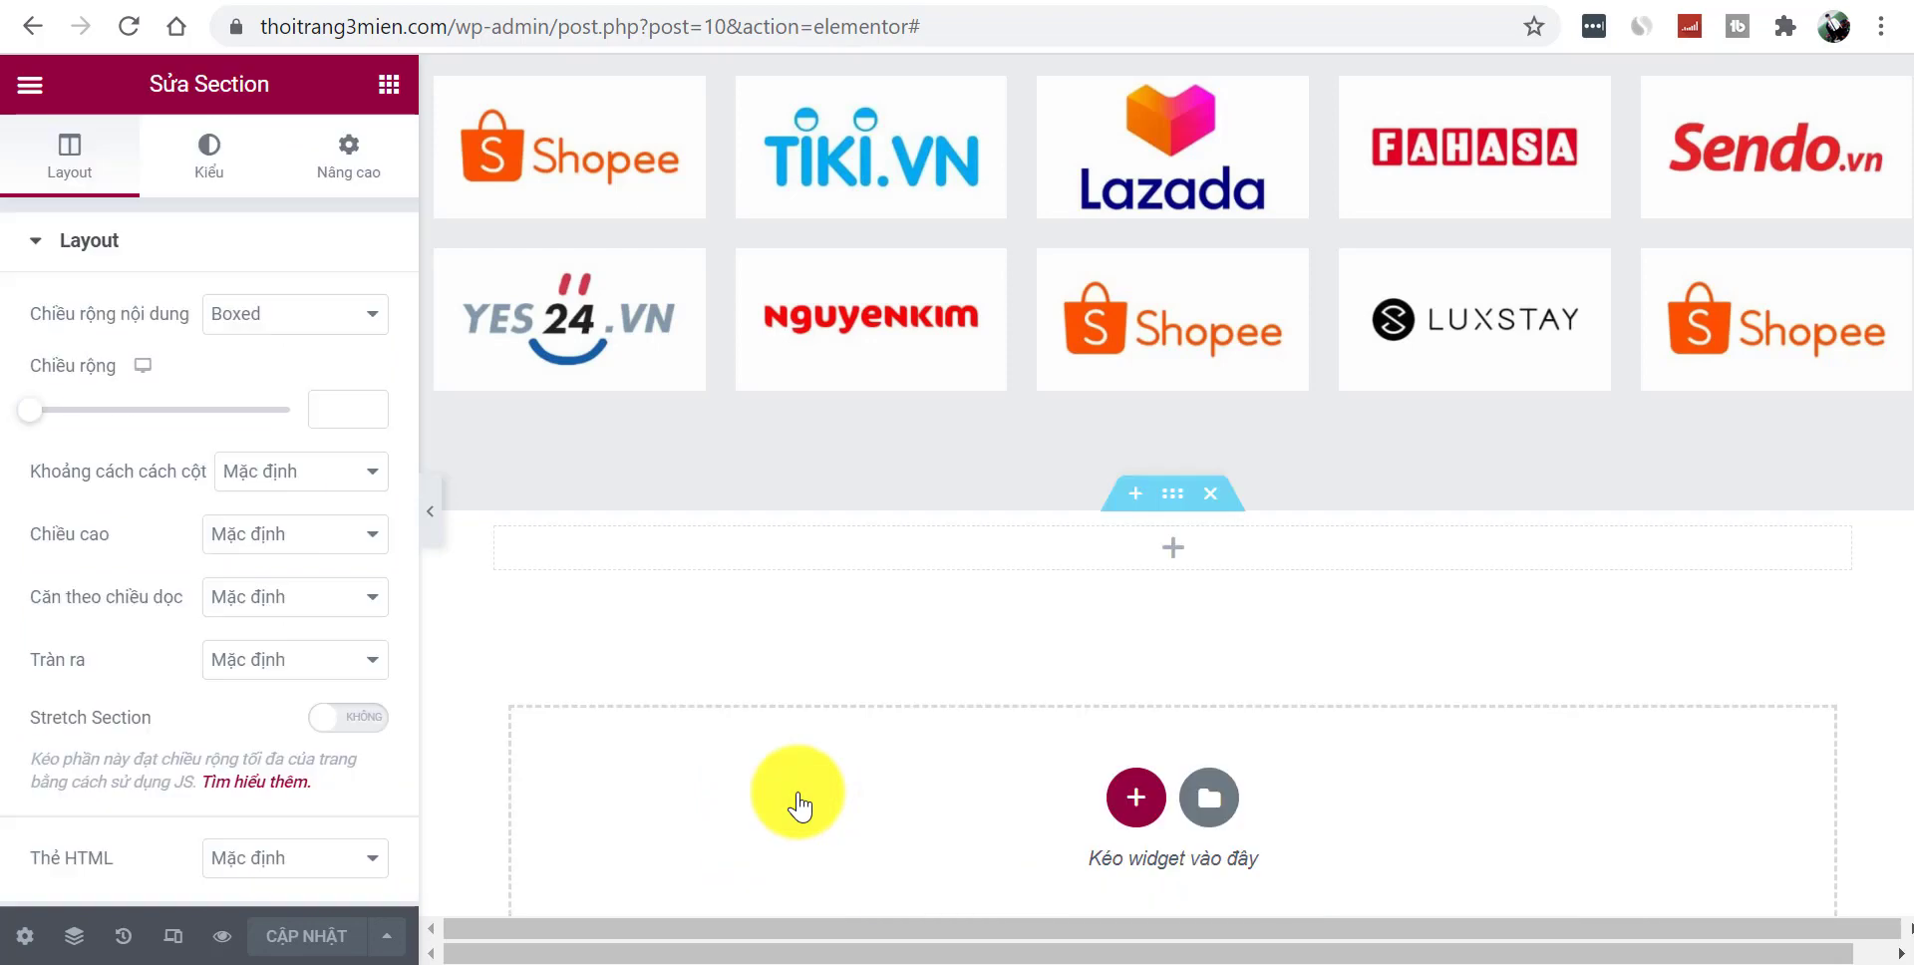
left_click(1172, 564)
- Drag an HTML widget into the new section and paste the Accesstrade coupon script into it
left_click(159, 214)
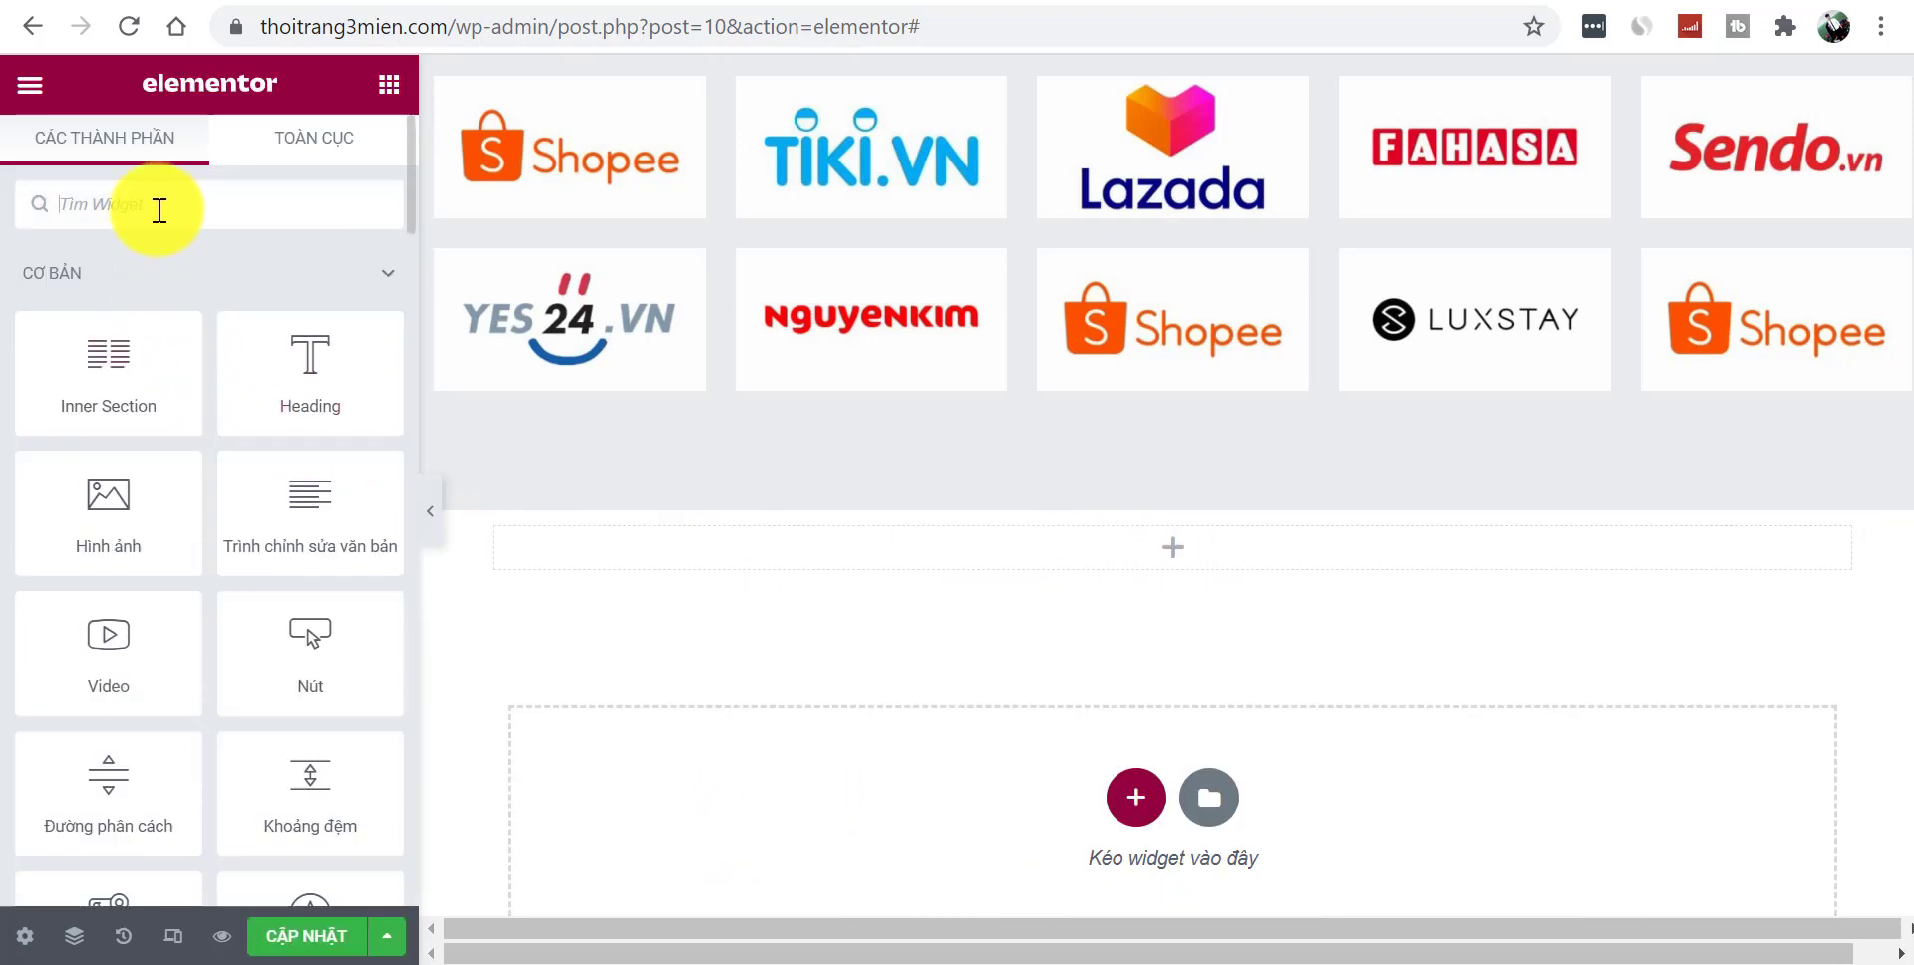
type("ht")
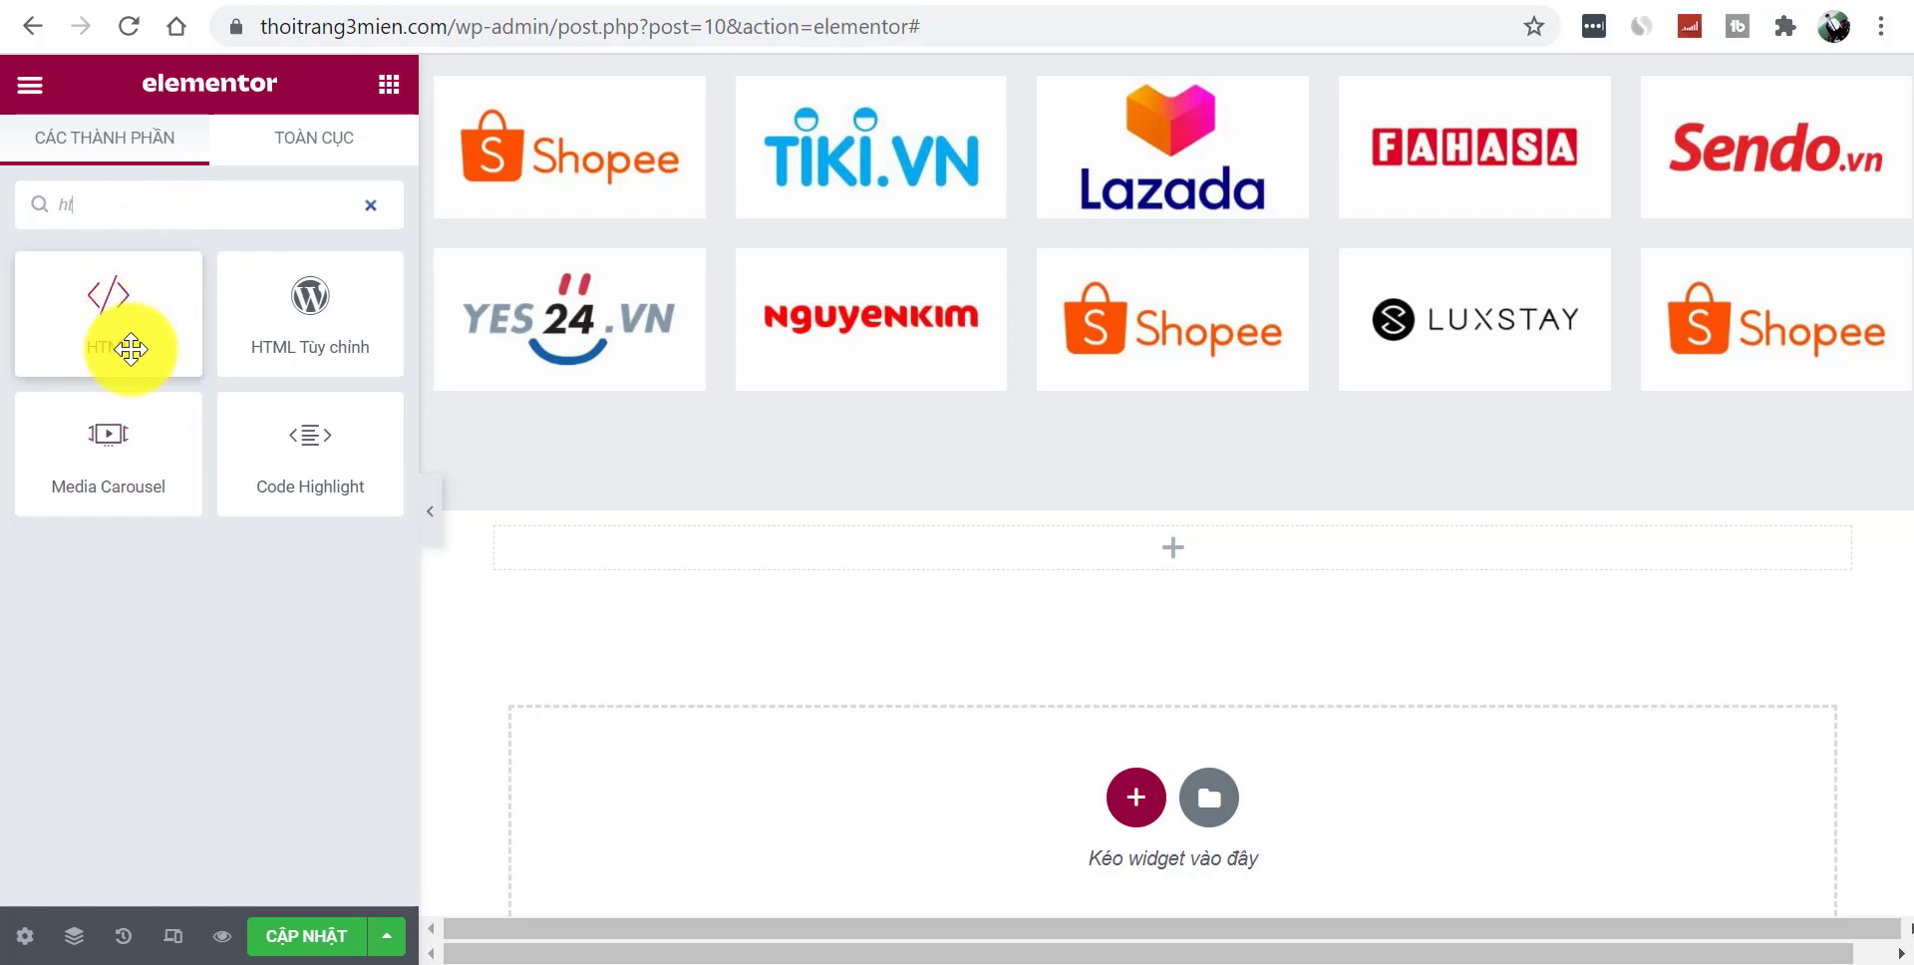
left_click_drag(116, 344, 1121, 550)
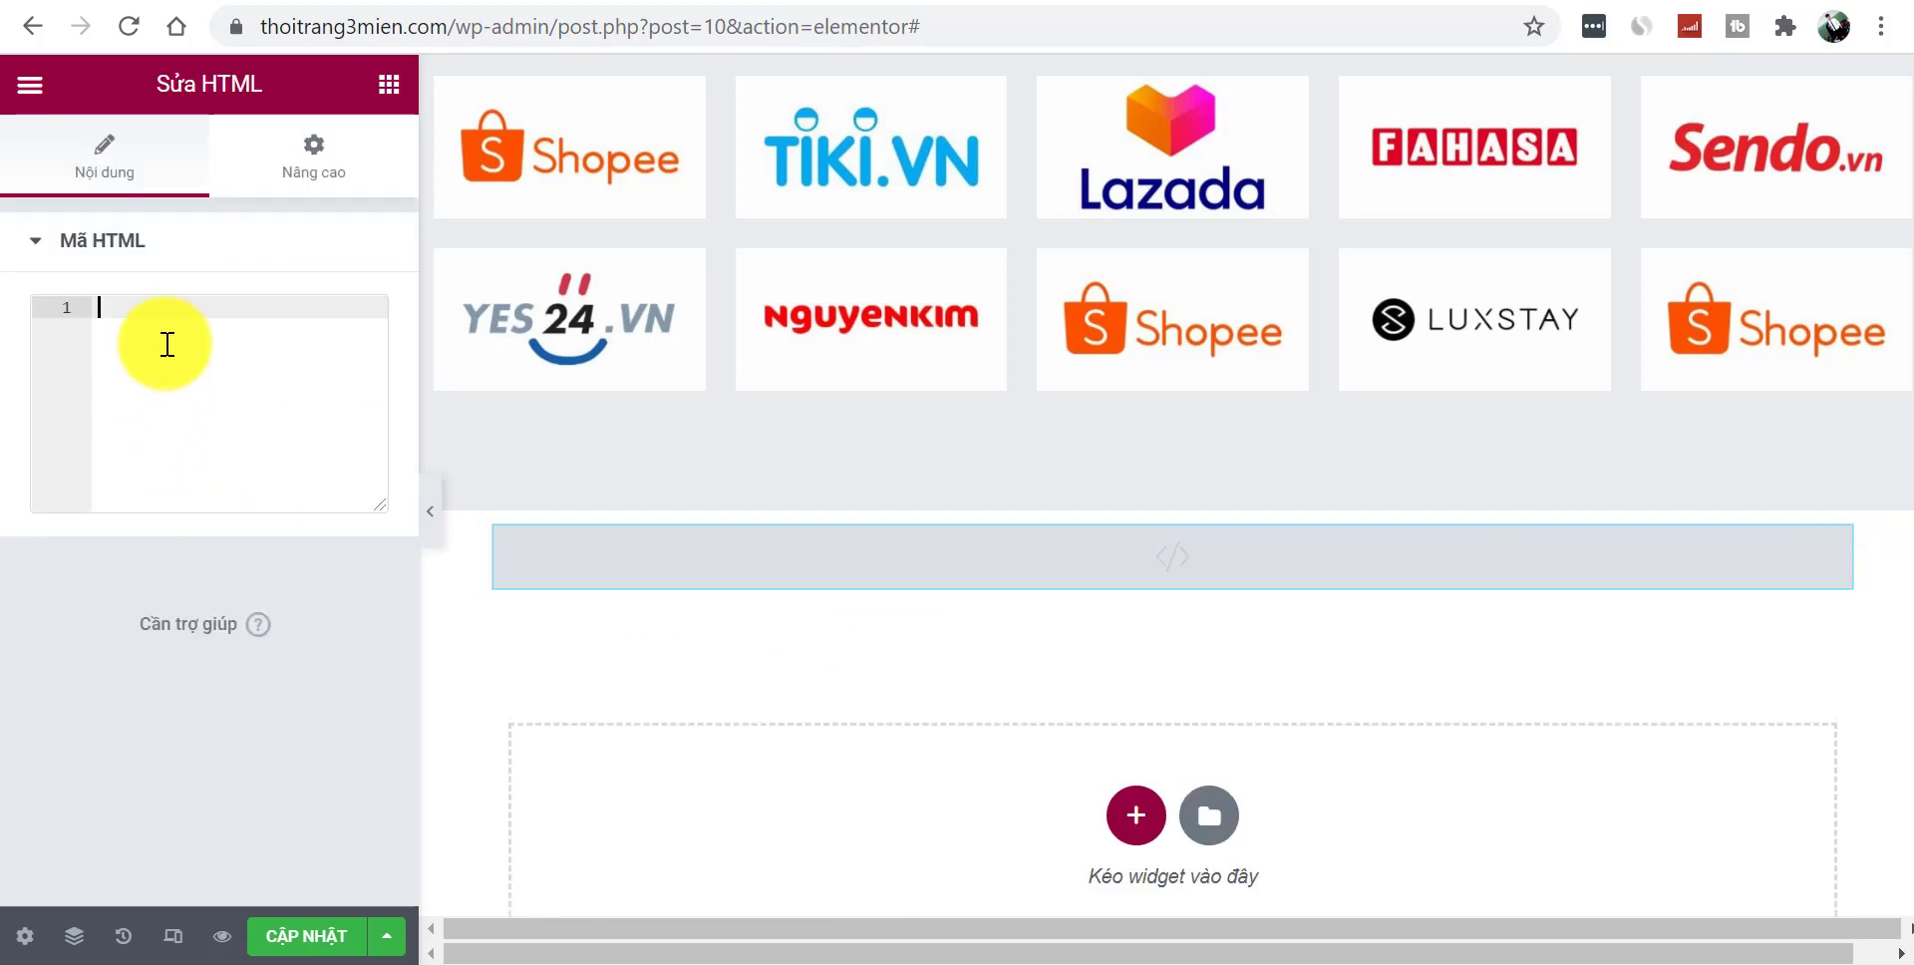
key("ctrl+v")
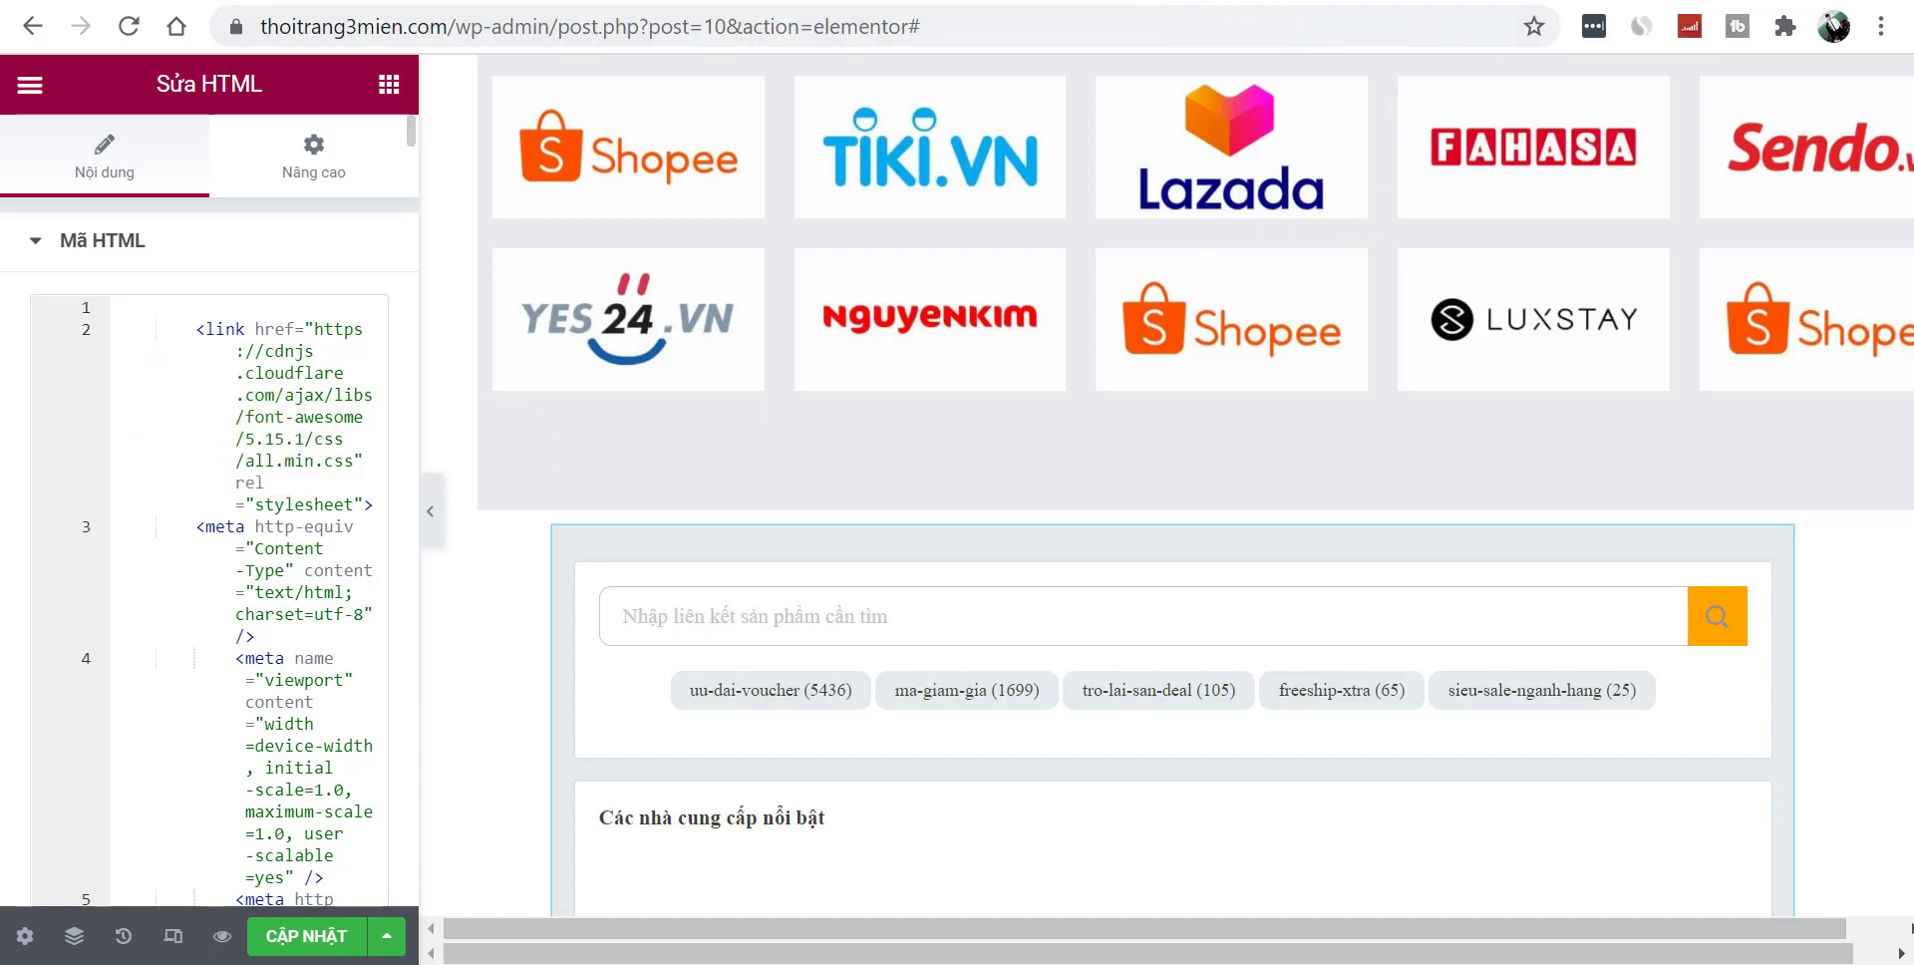
key("ctrl+Tab")
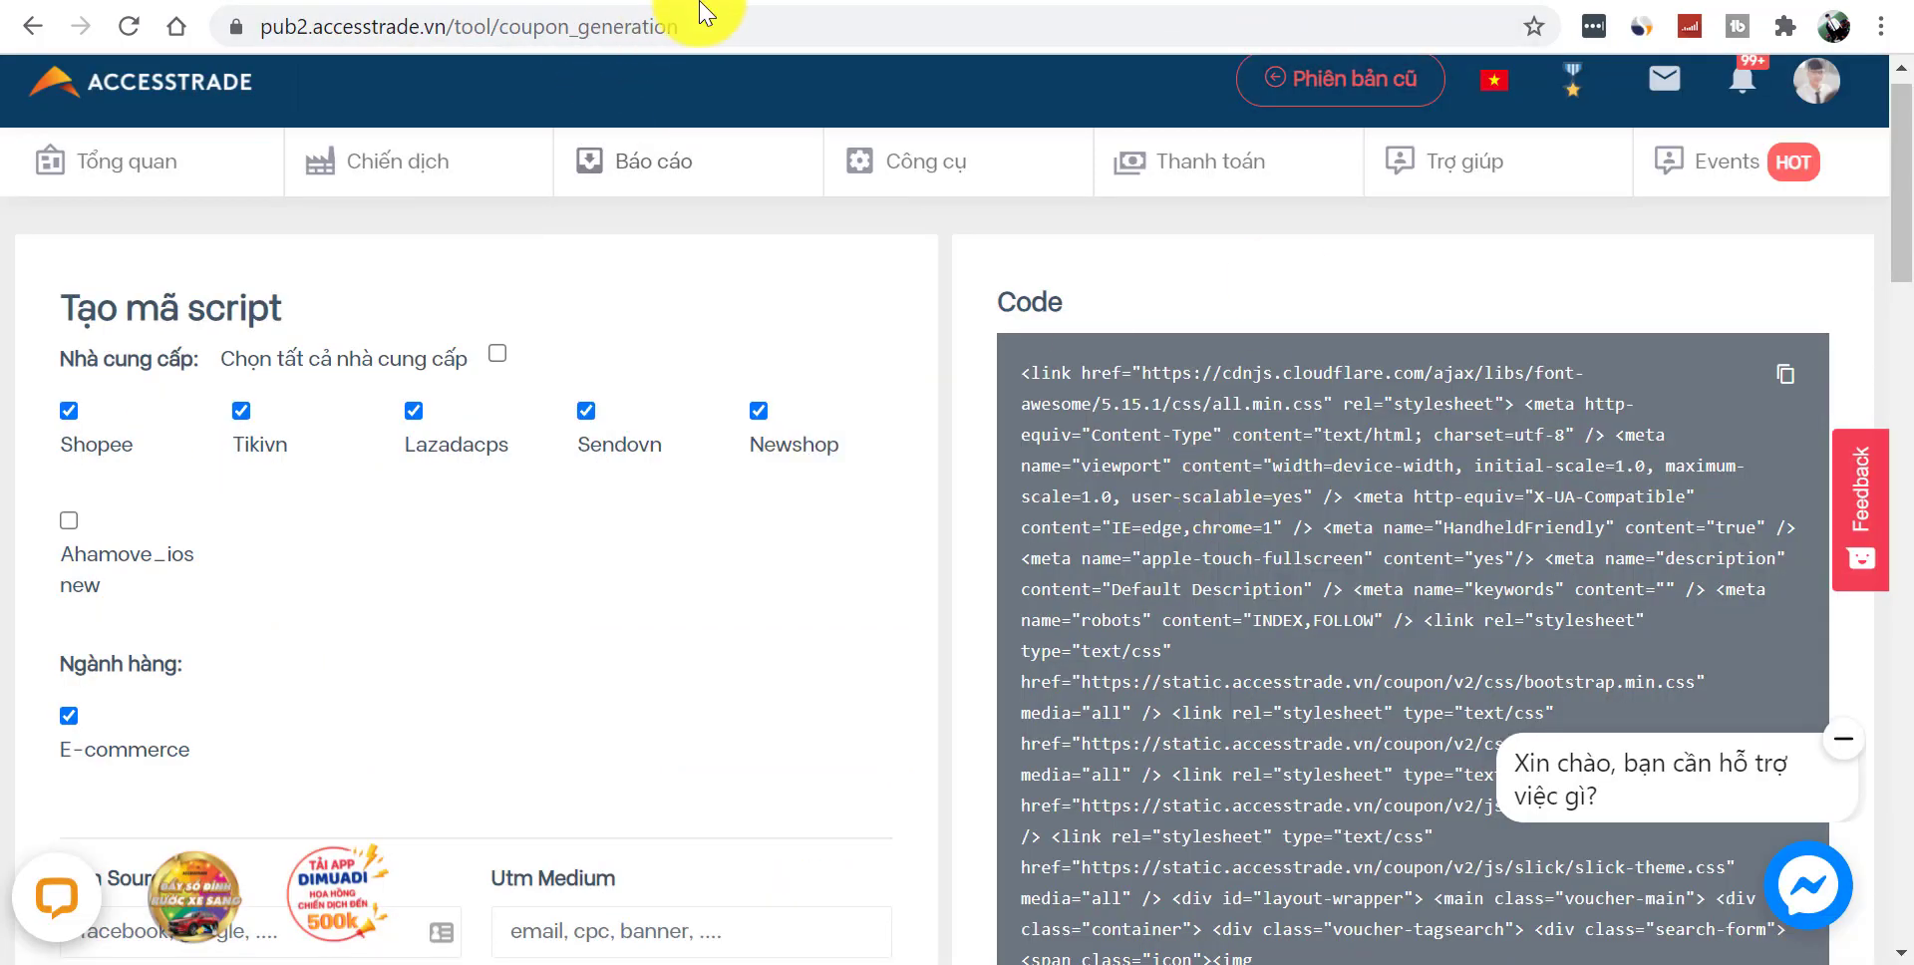
key("ctrl+Tab")
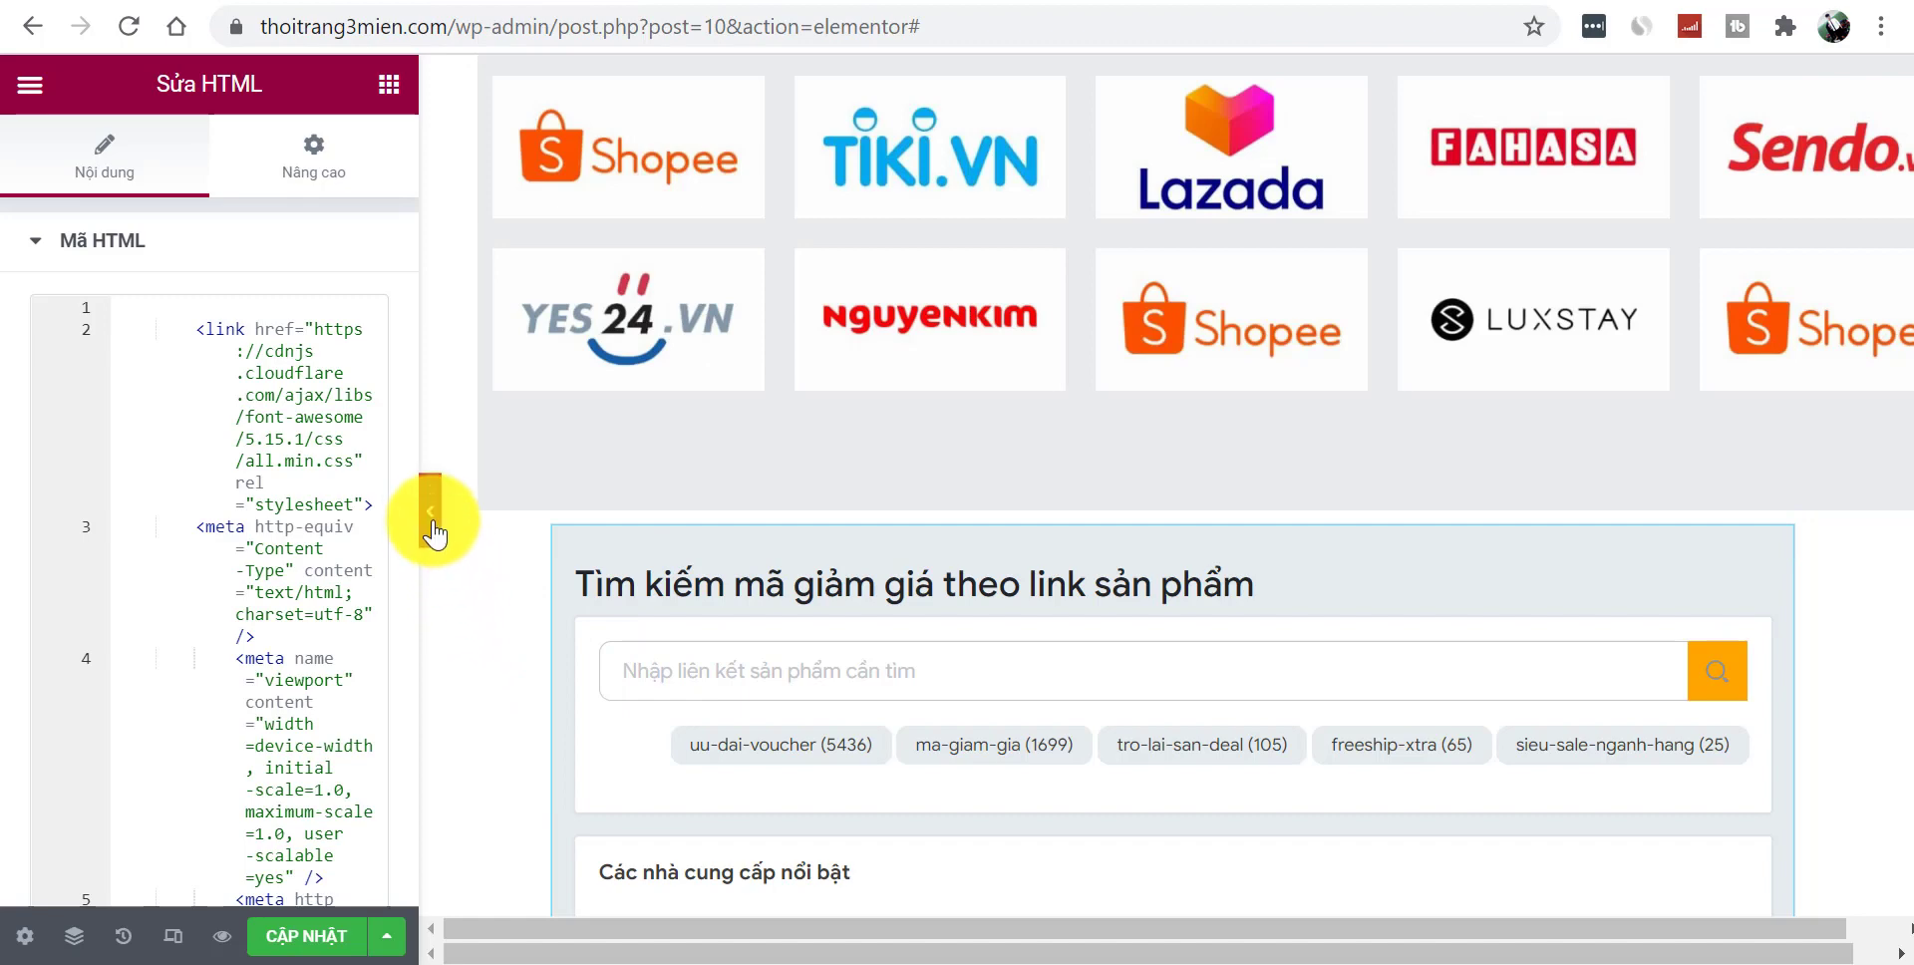
- Turn on Stretch Section so the coupon section spans the full page width
left_click(432, 523)
scroll(1882, 461, "down", 3)
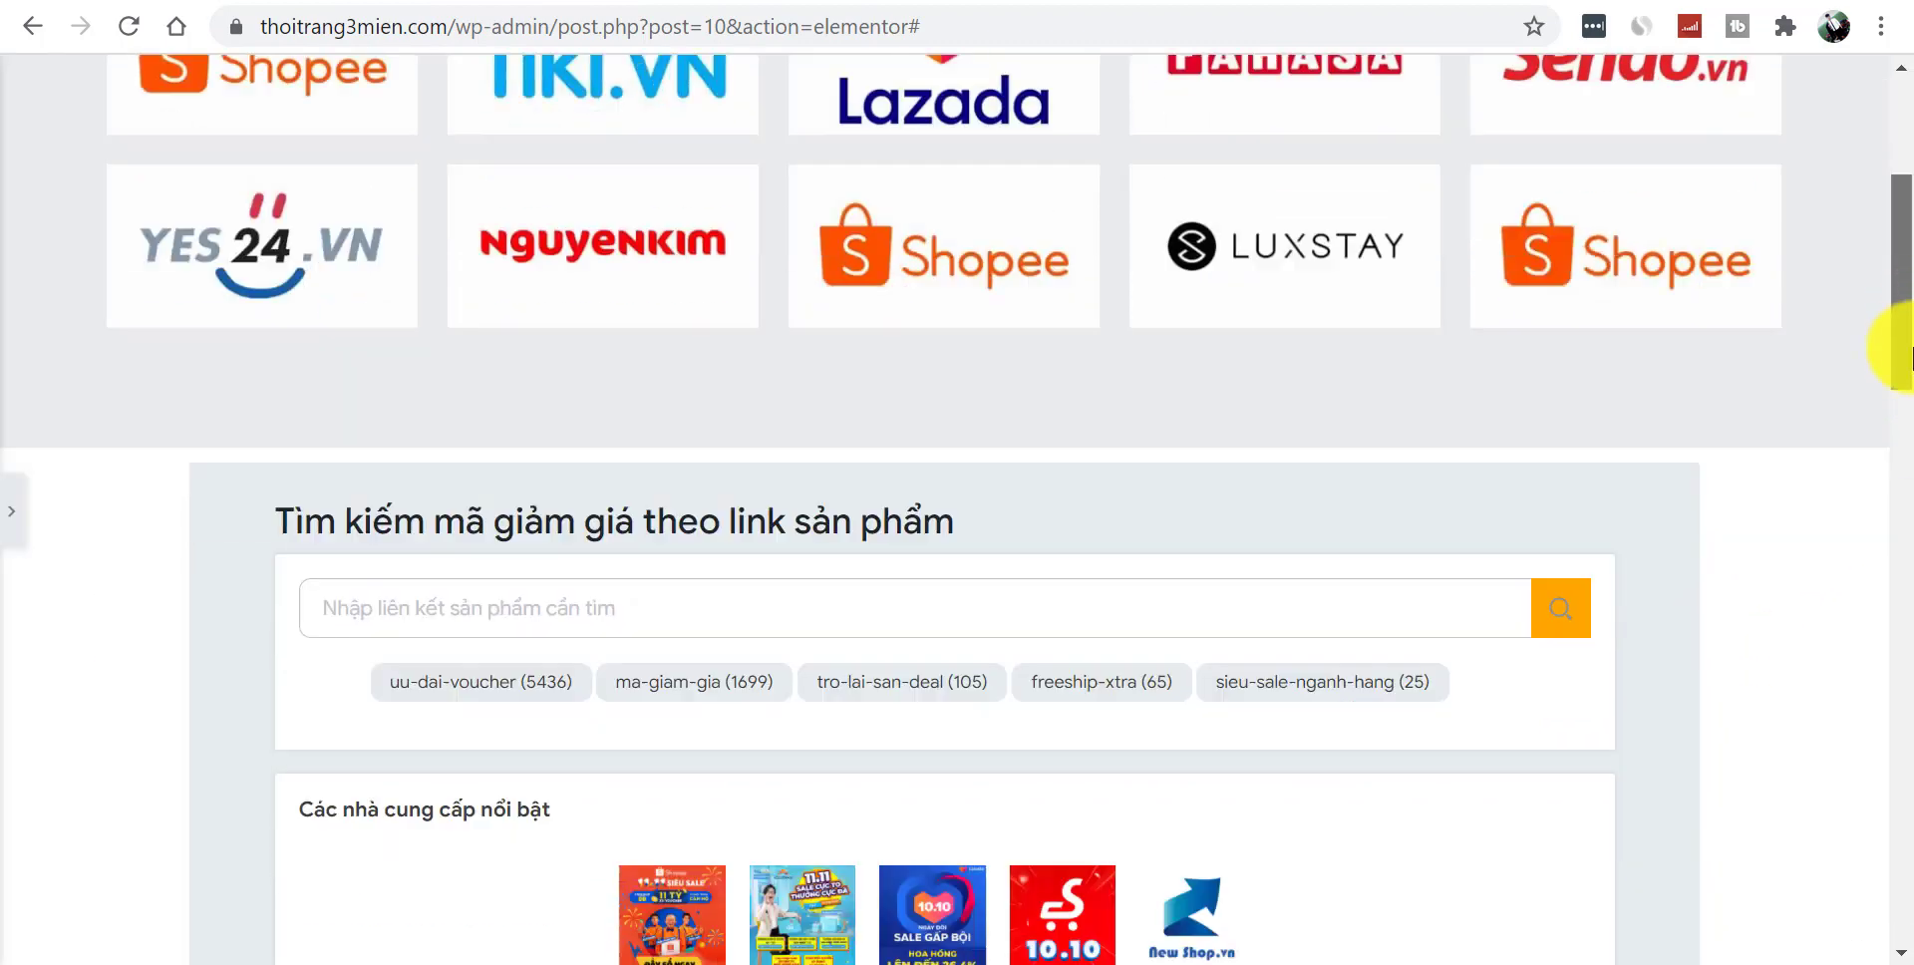
scroll(1913, 399, "up", 1)
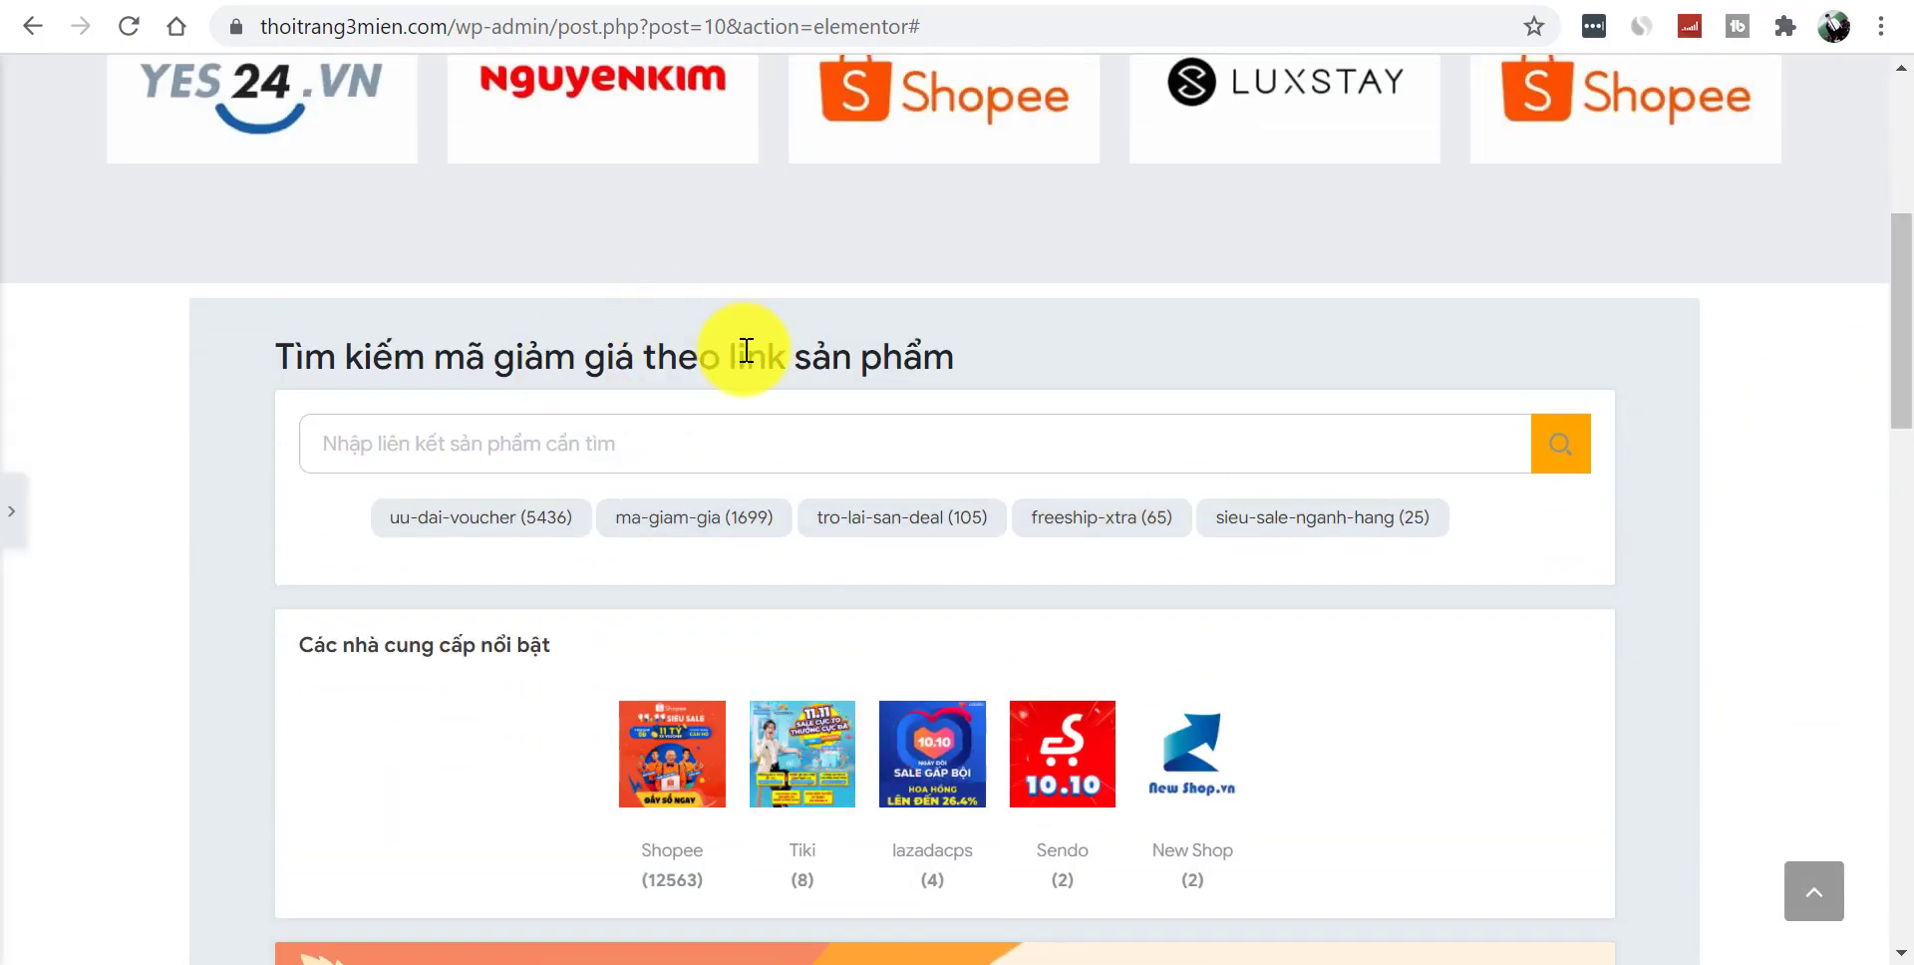
scroll(1893, 499, "down", 14)
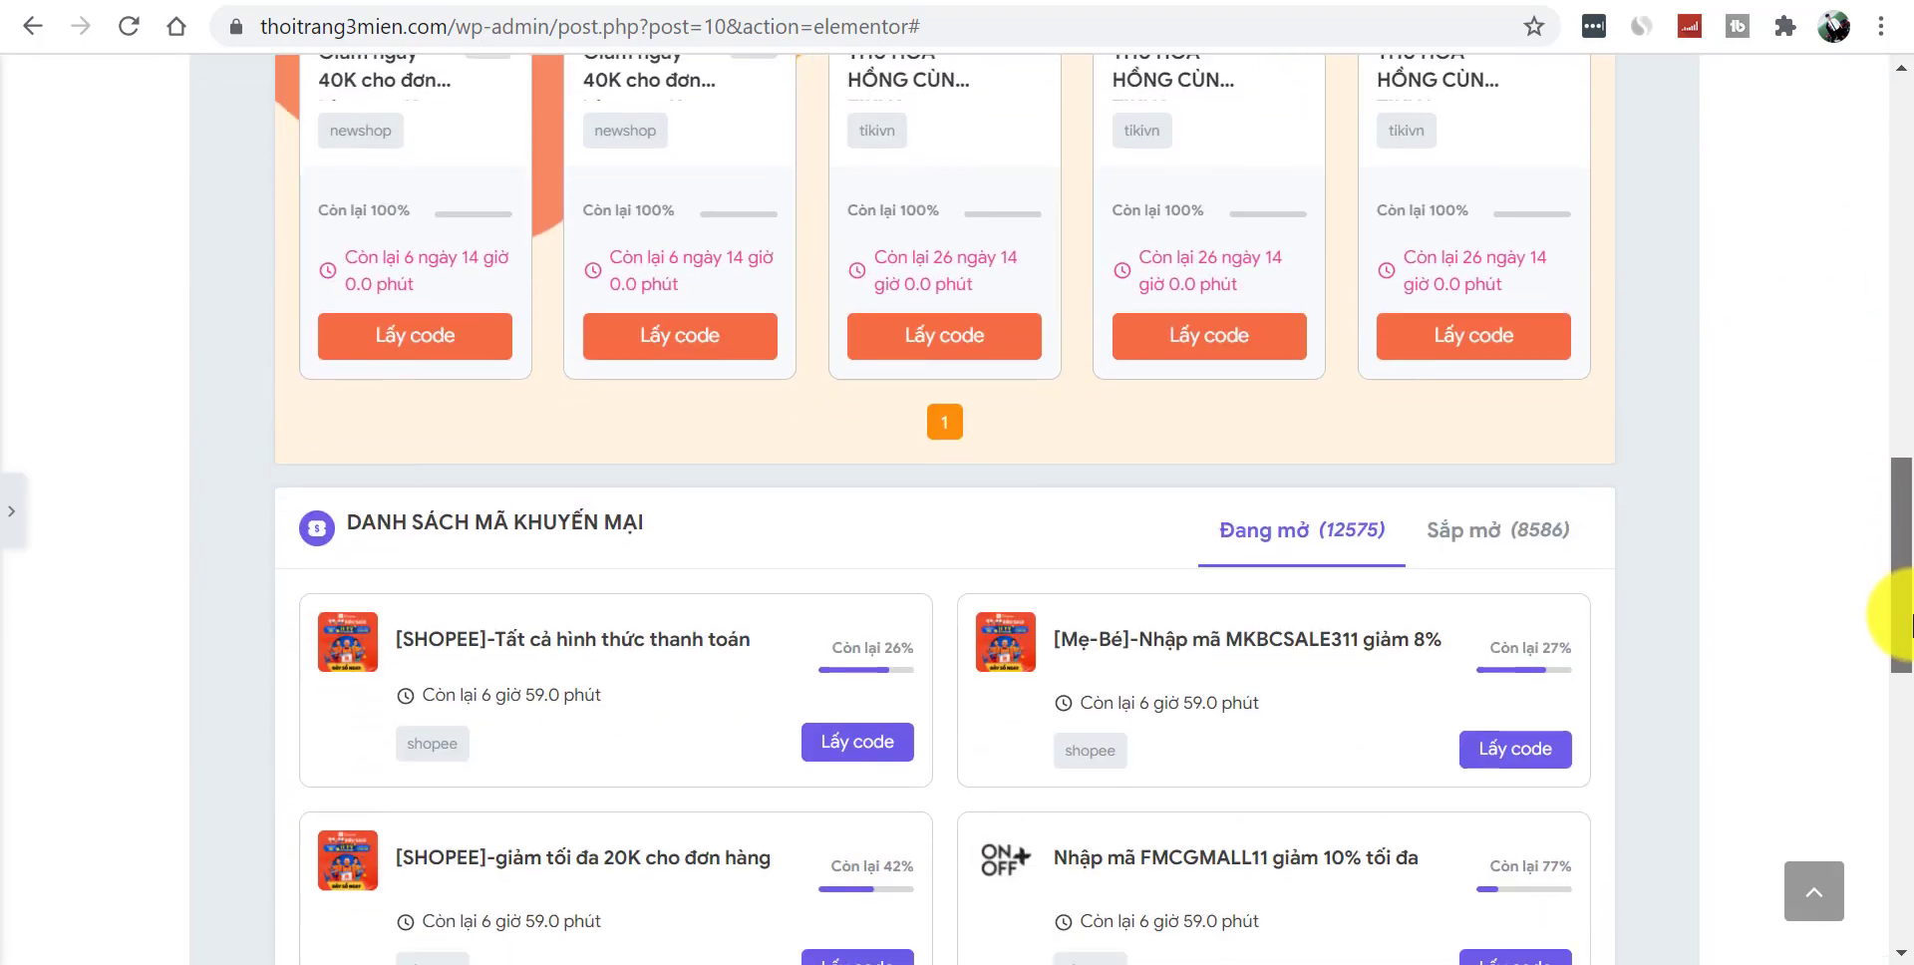
left_click_drag(1911, 718, 1910, 333)
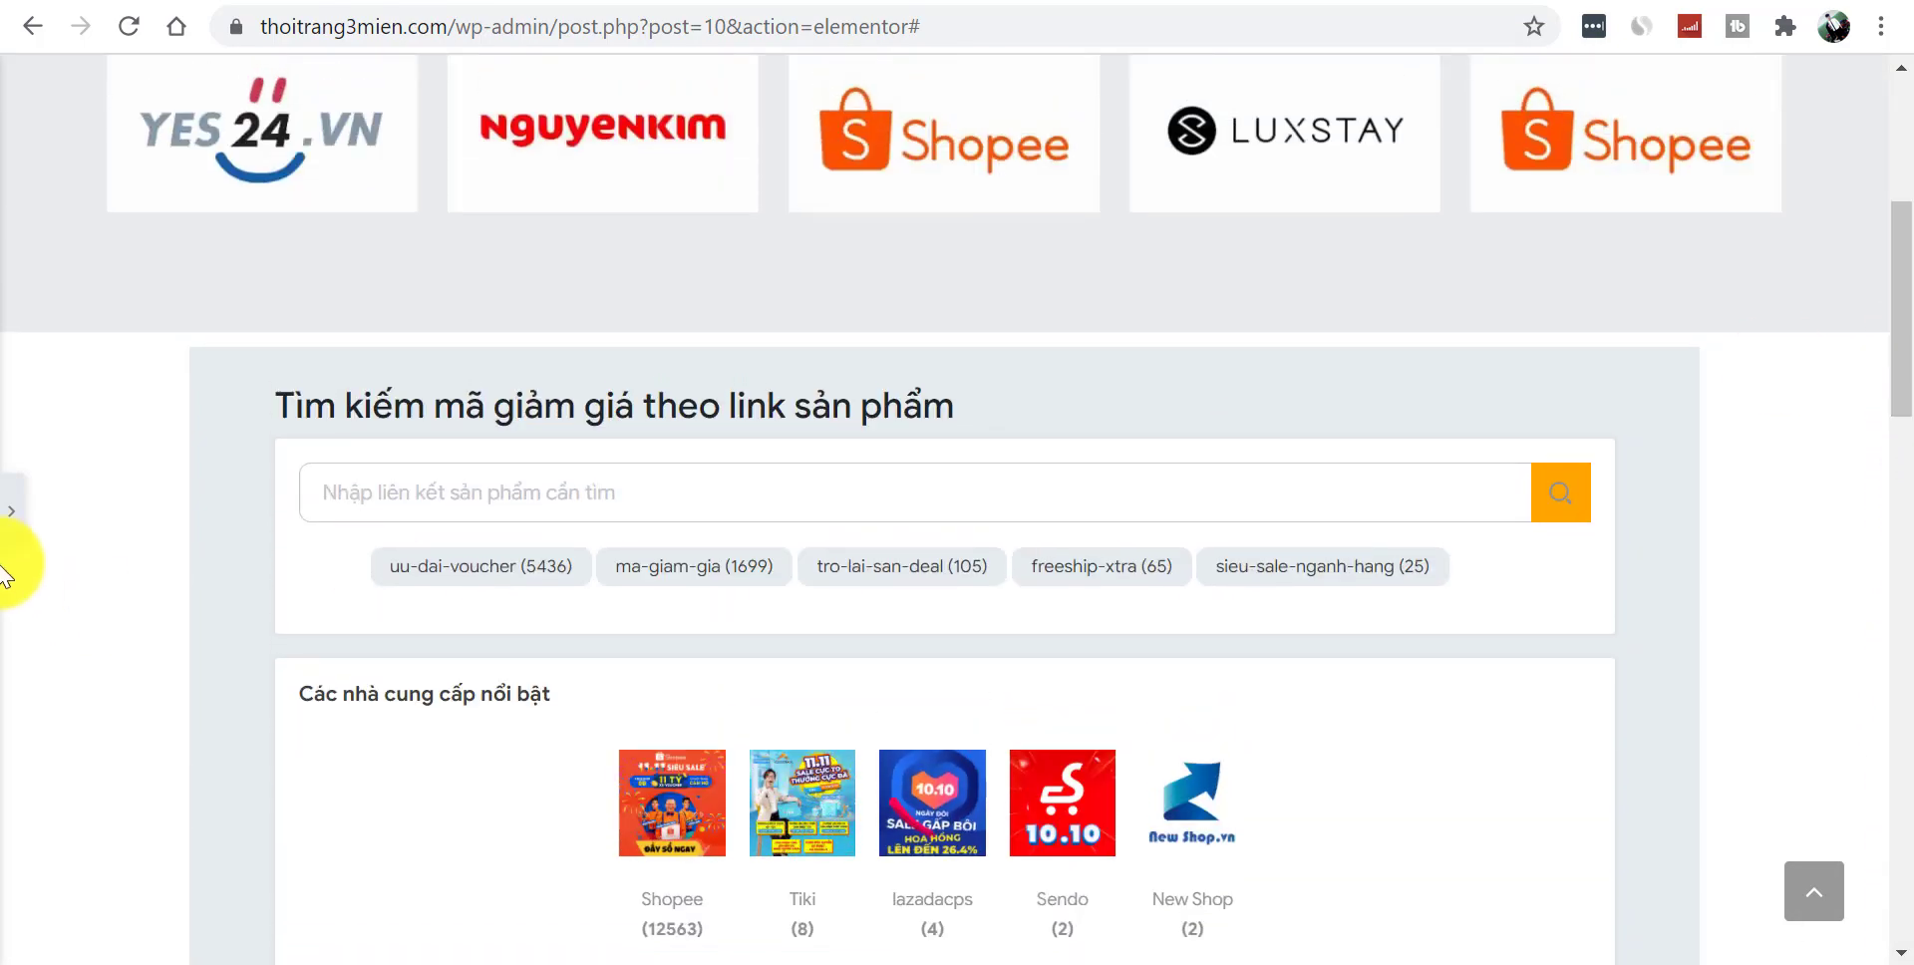
left_click(16, 518)
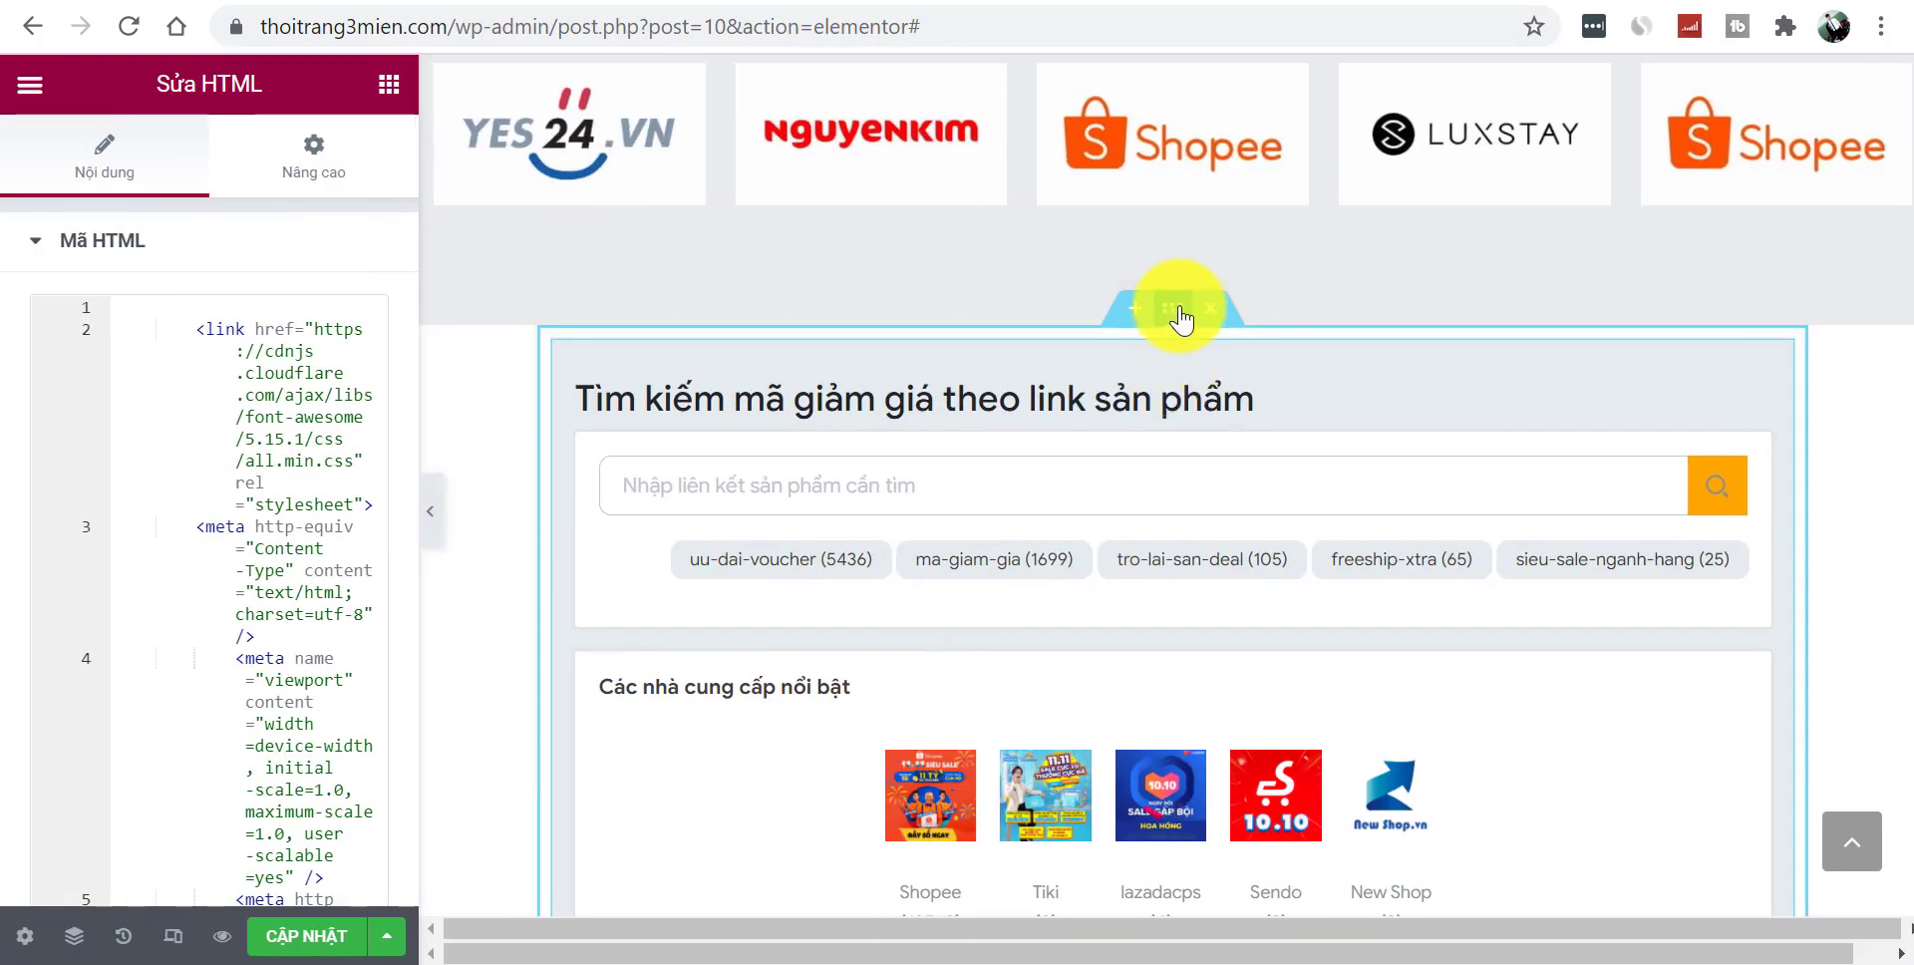
left_click(1173, 309)
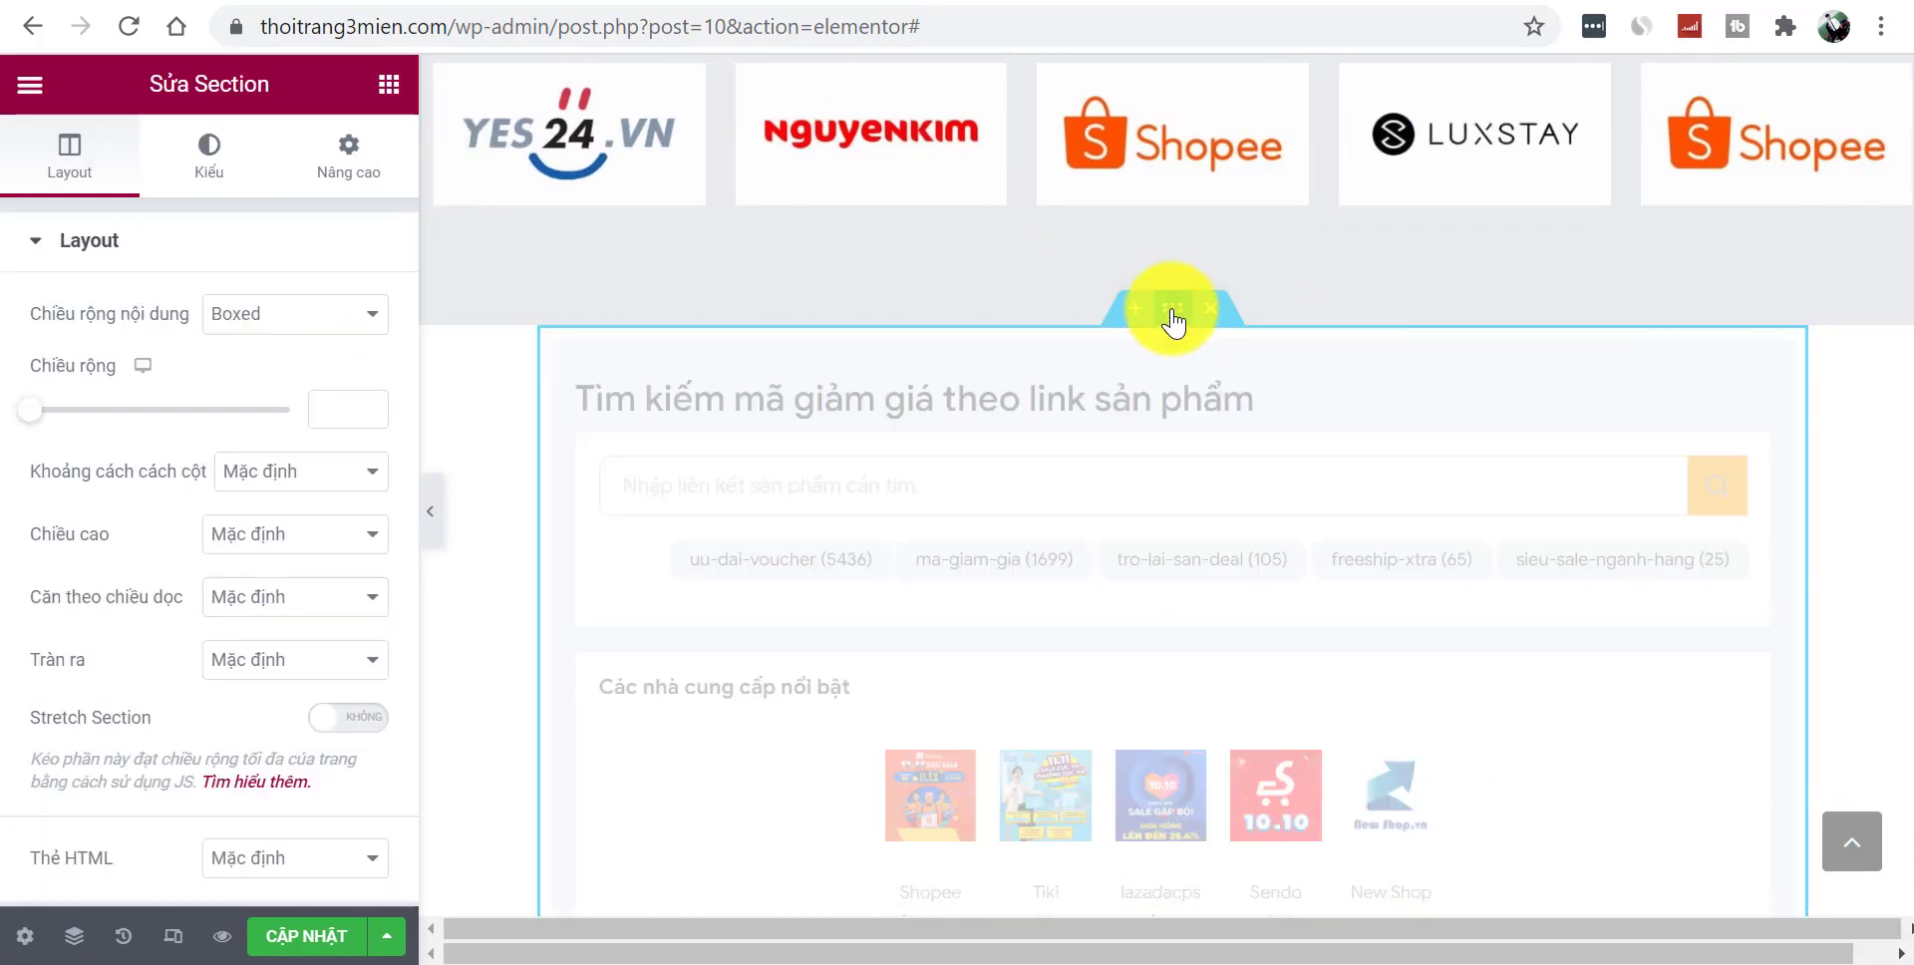
left_click(364, 718)
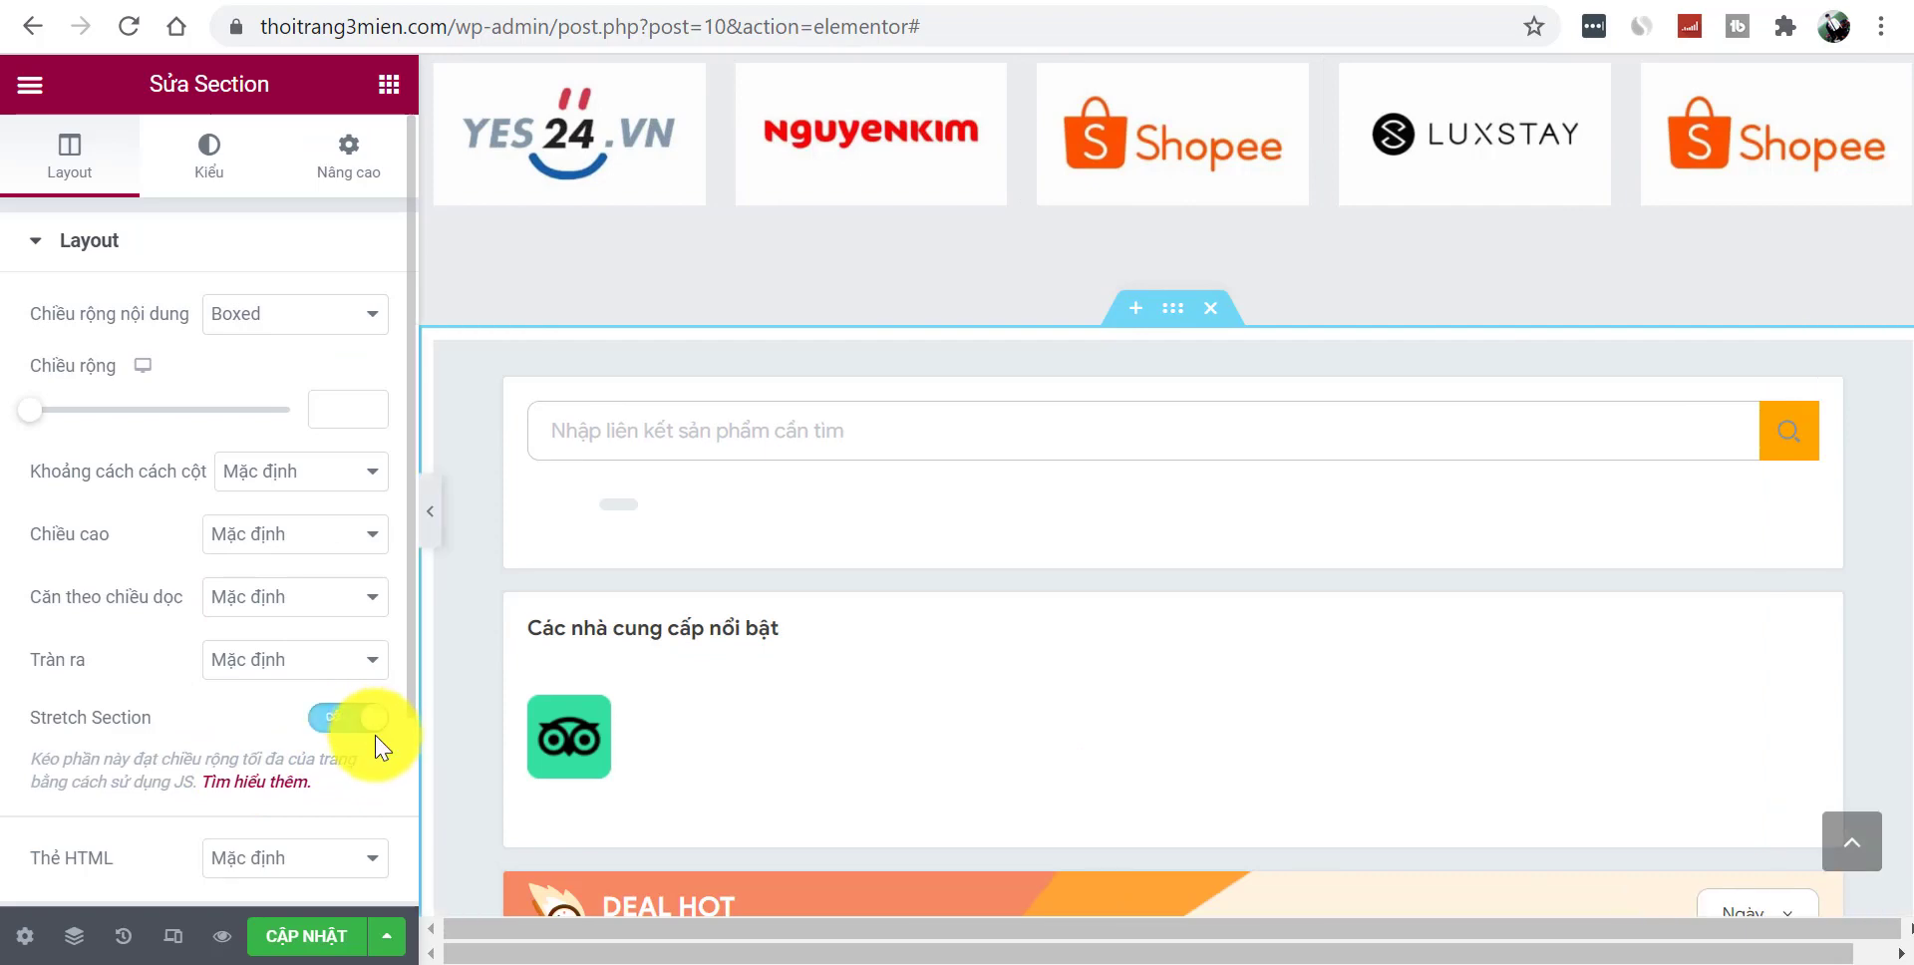
- Check the full-width layout, save the page with CẬP NHẬT and open its preview
left_click(430, 511)
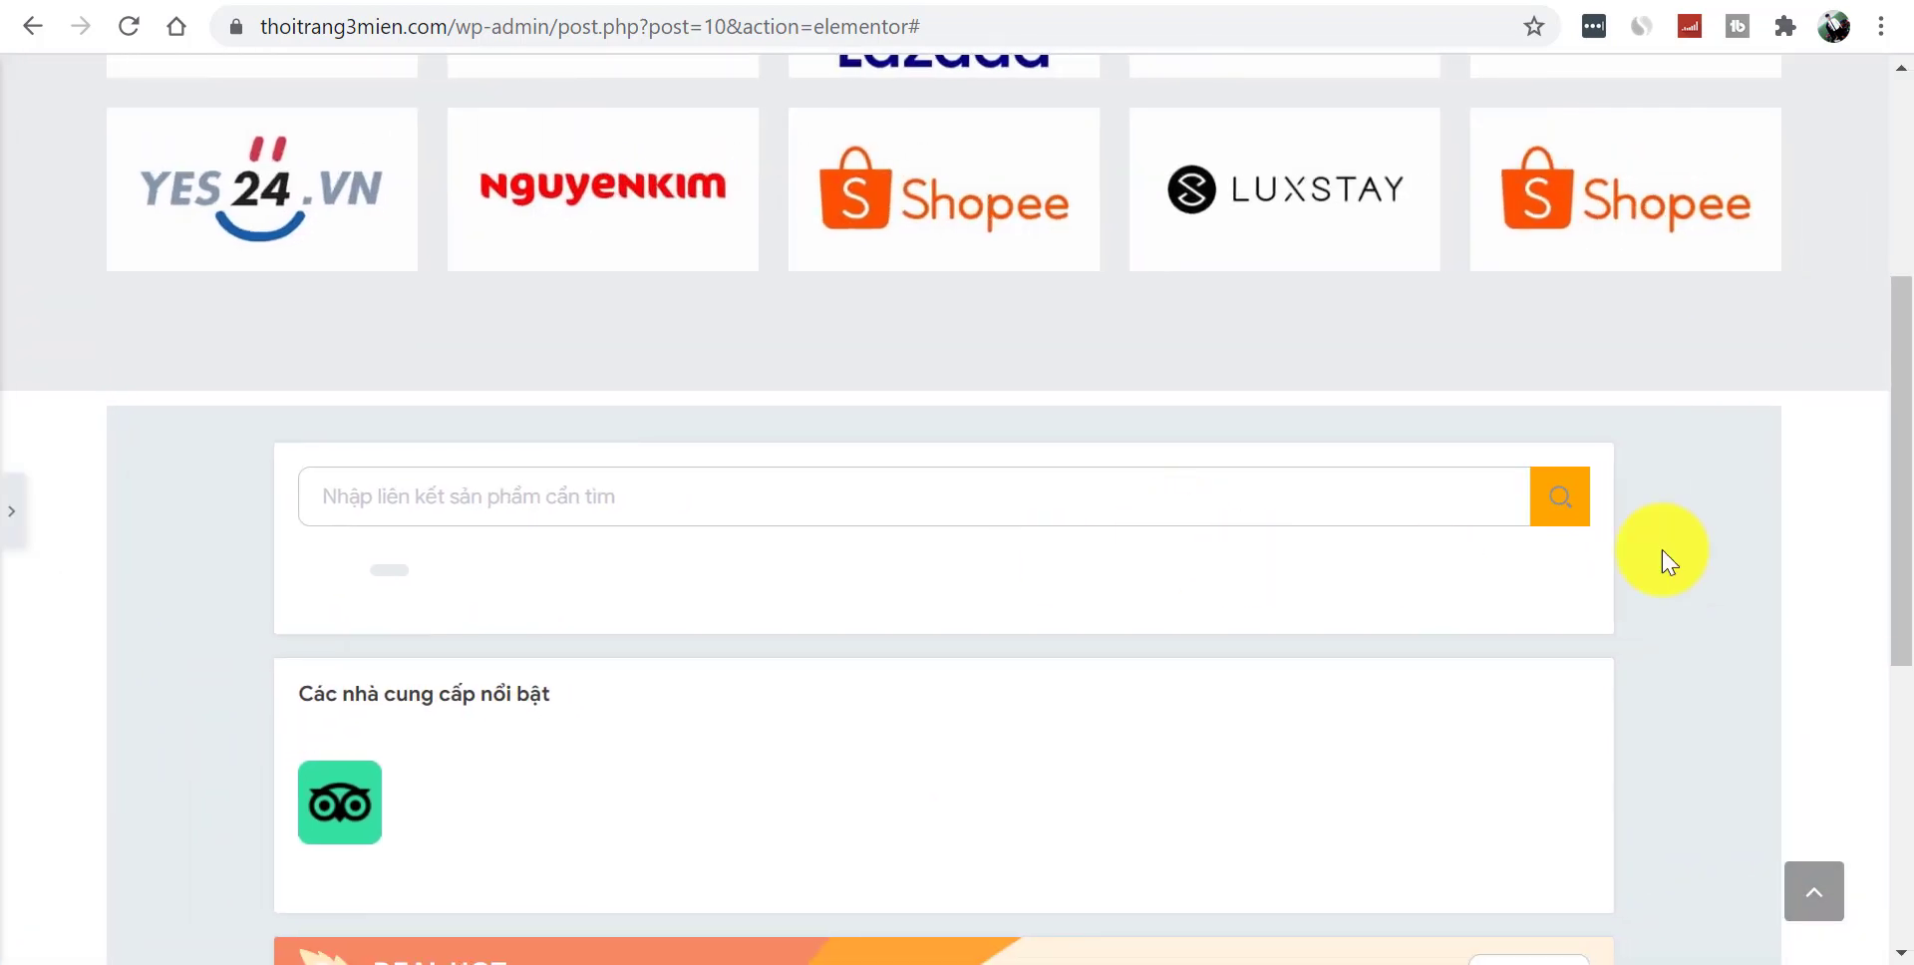
mouse_move(1901, 486)
left_mouse_down()
mouse_move(1887, 760)
mouse_move(1887, 598)
mouse_move(1905, 588)
mouse_move(1884, 516)
left_mouse_up()
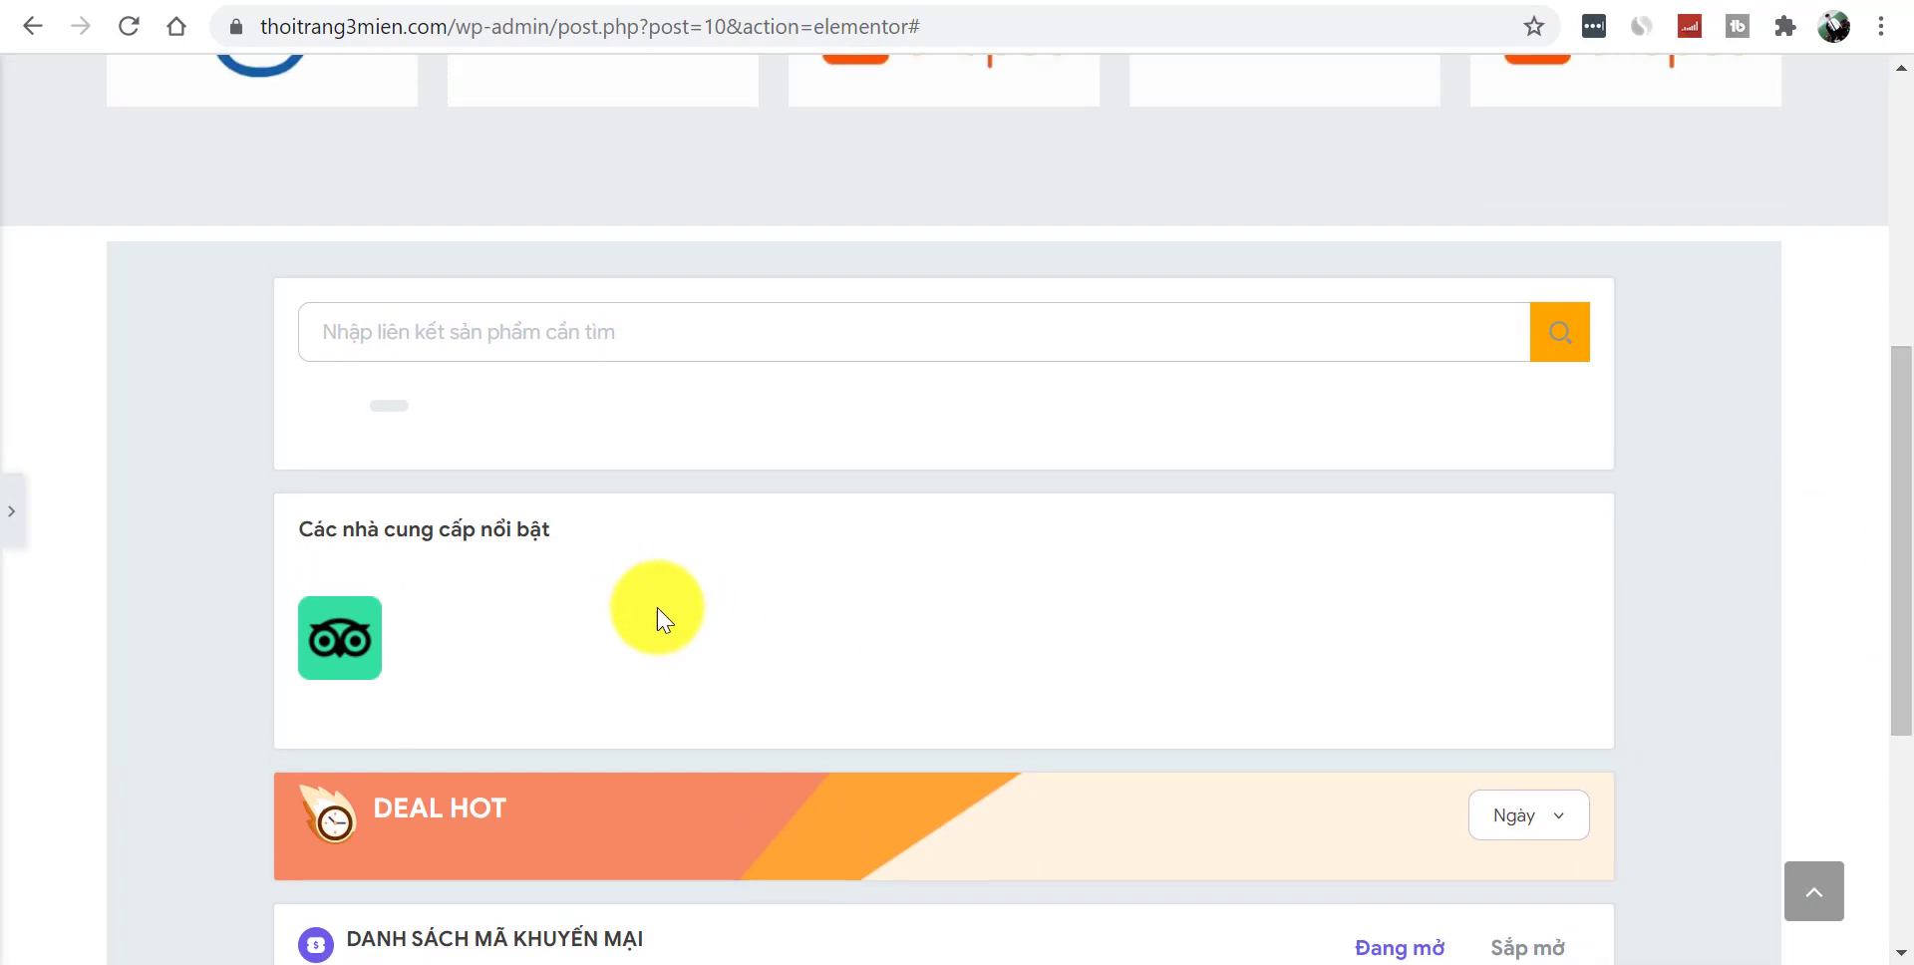
left_click_drag(1898, 628, 1909, 743)
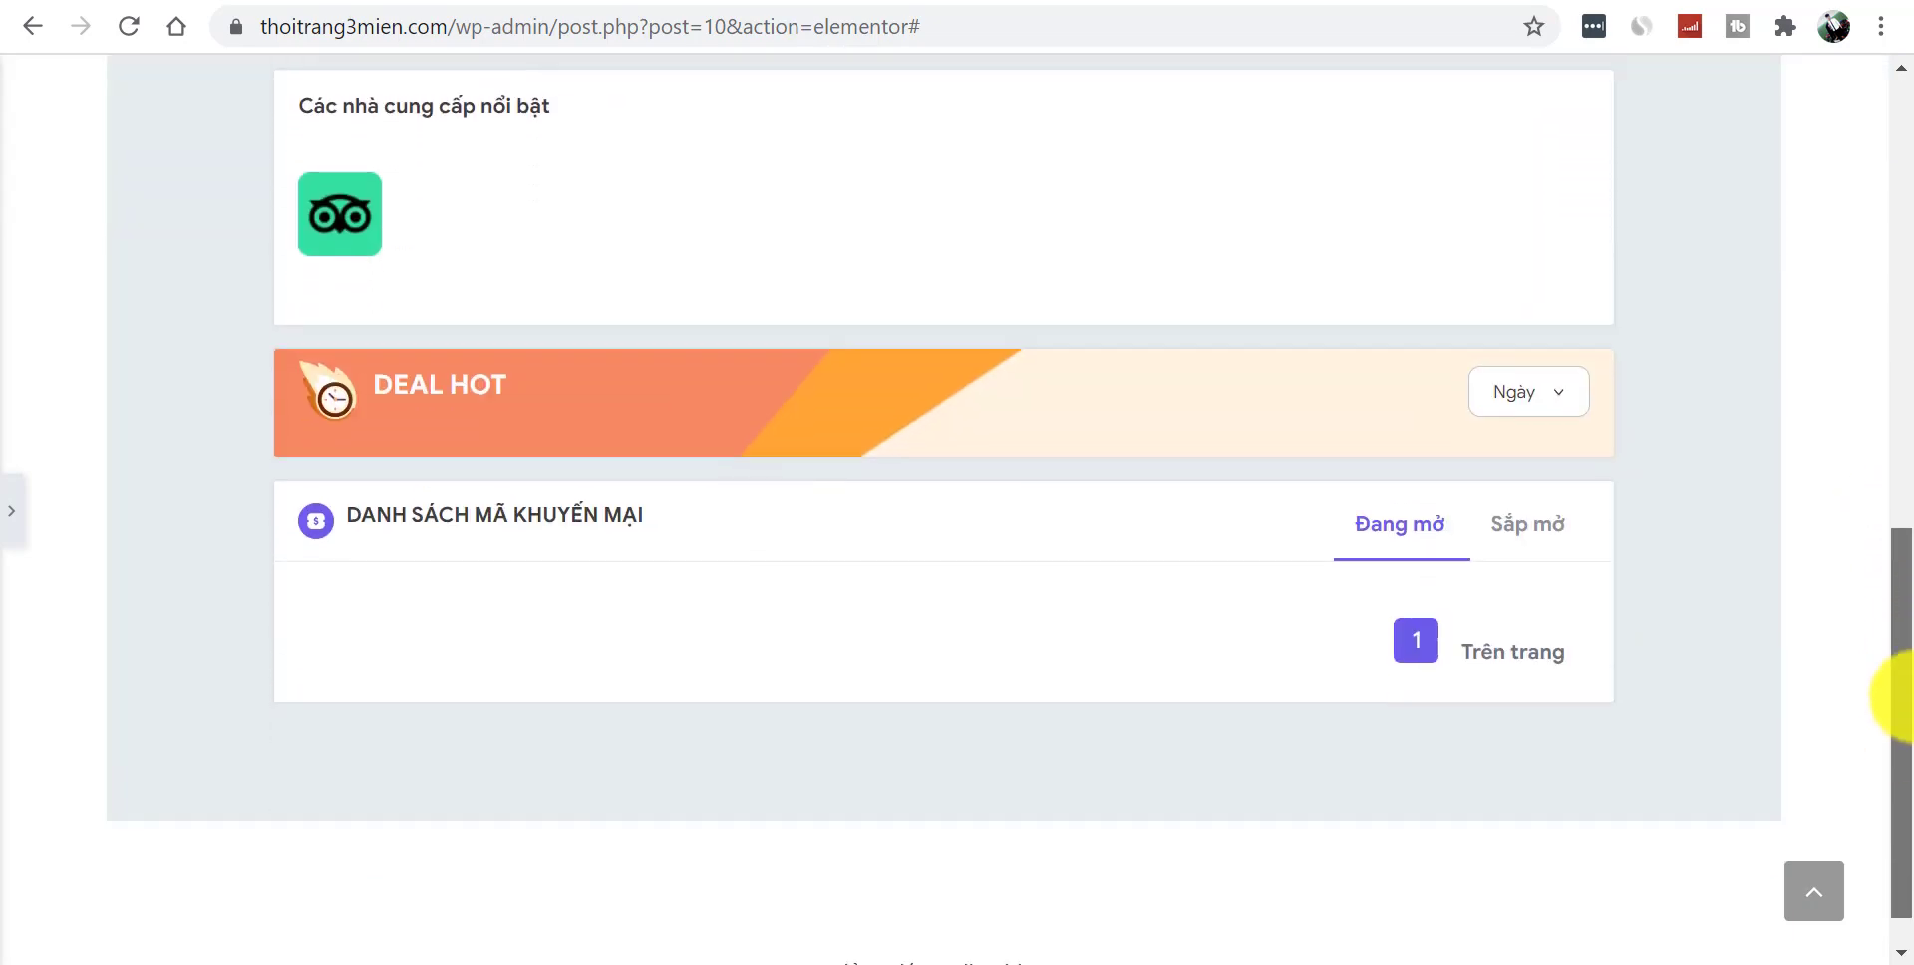
scroll(100, 674, "up", 3)
left_click(20, 518)
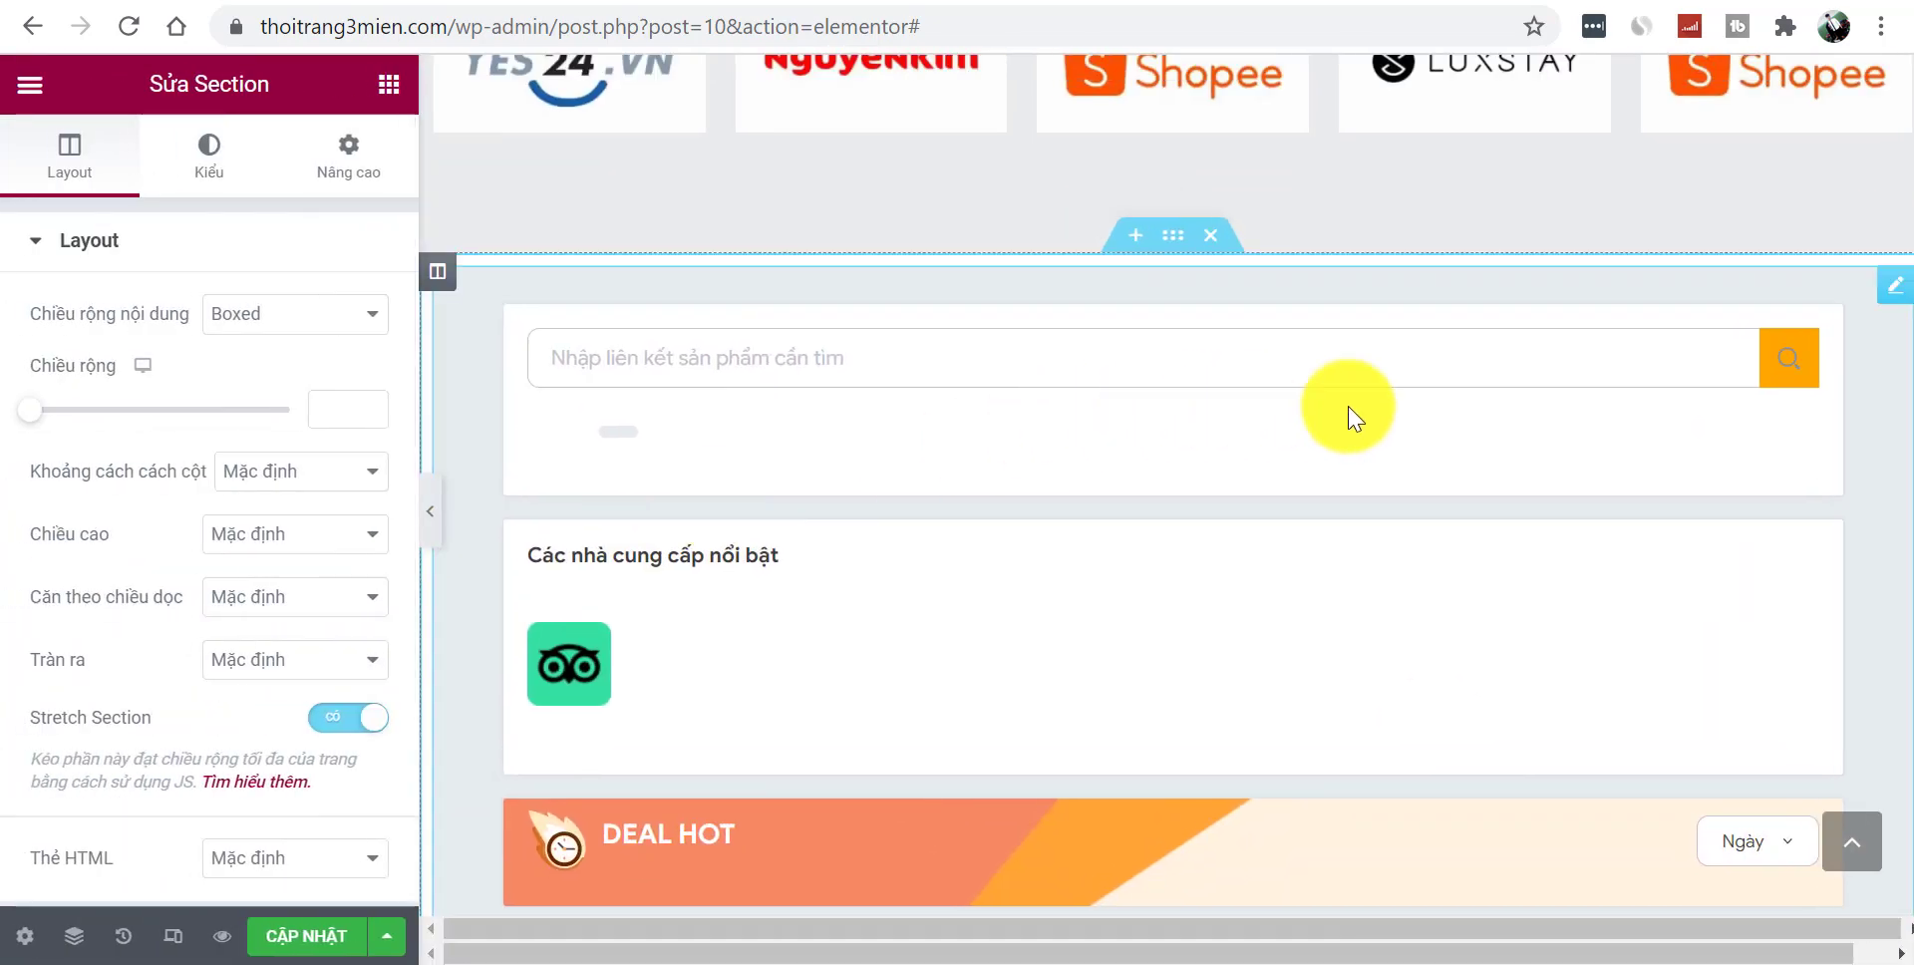
left_click(309, 935)
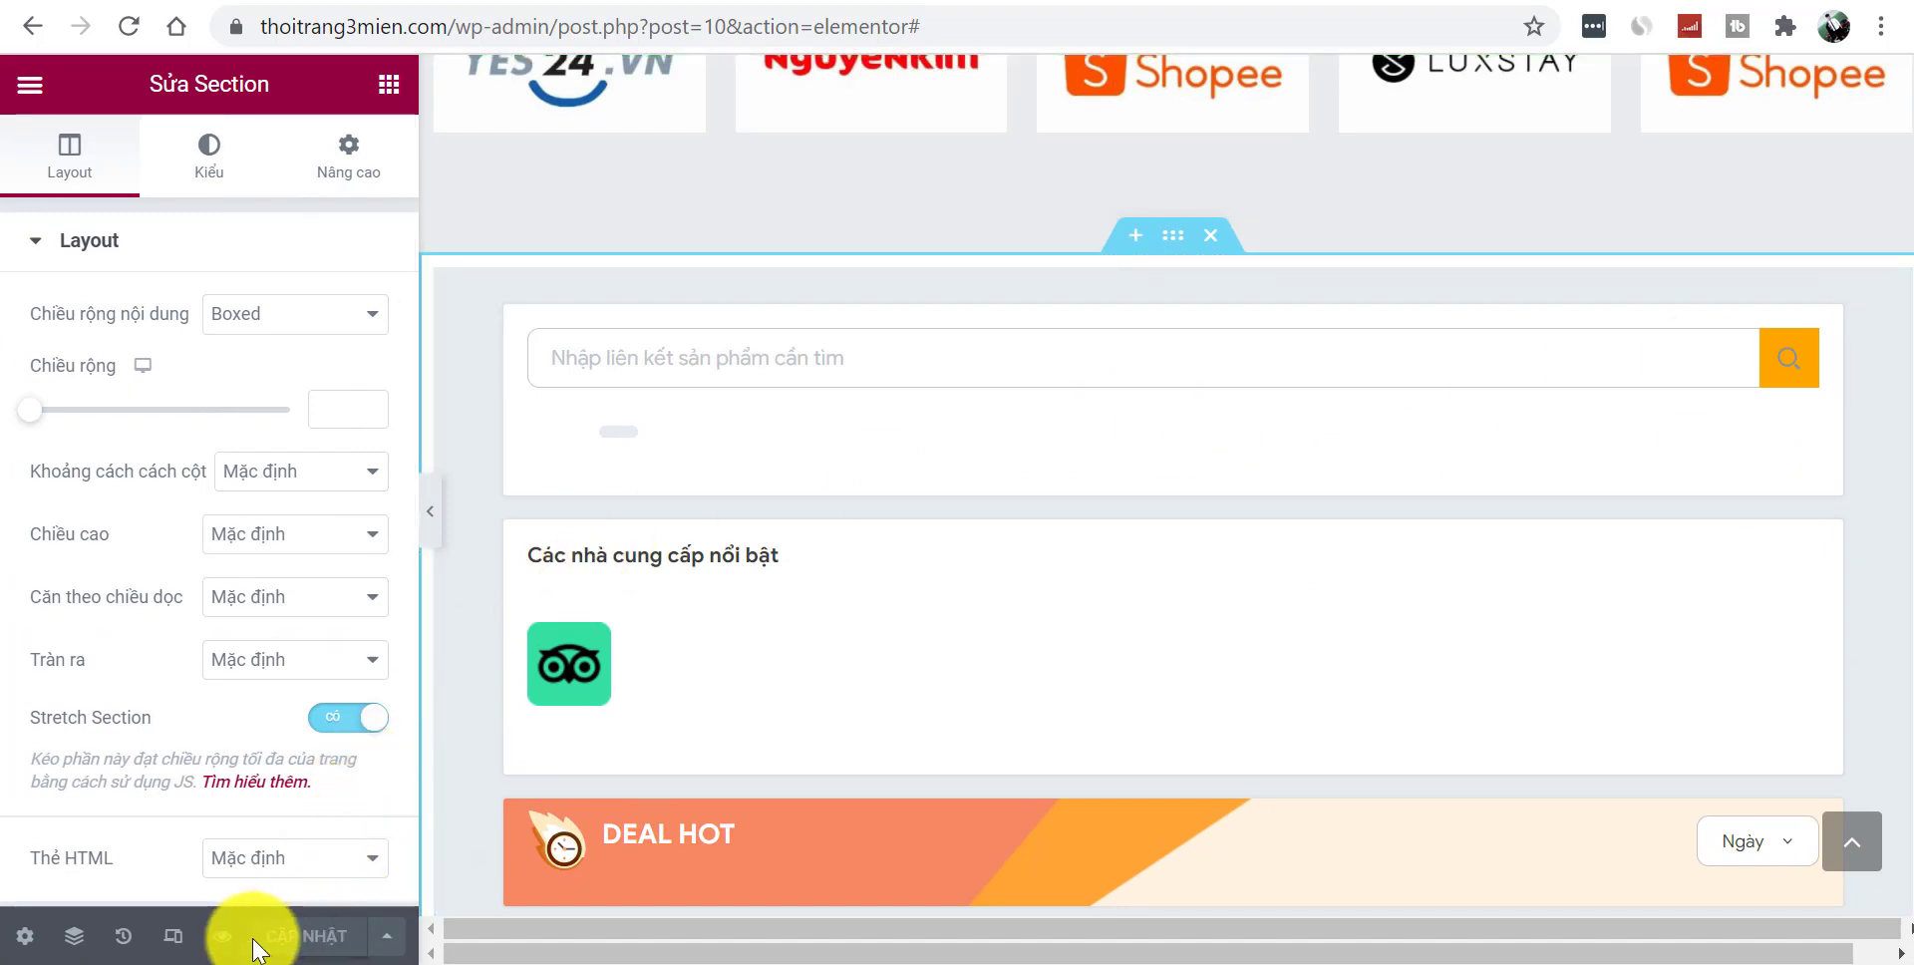
left_click(221, 935)
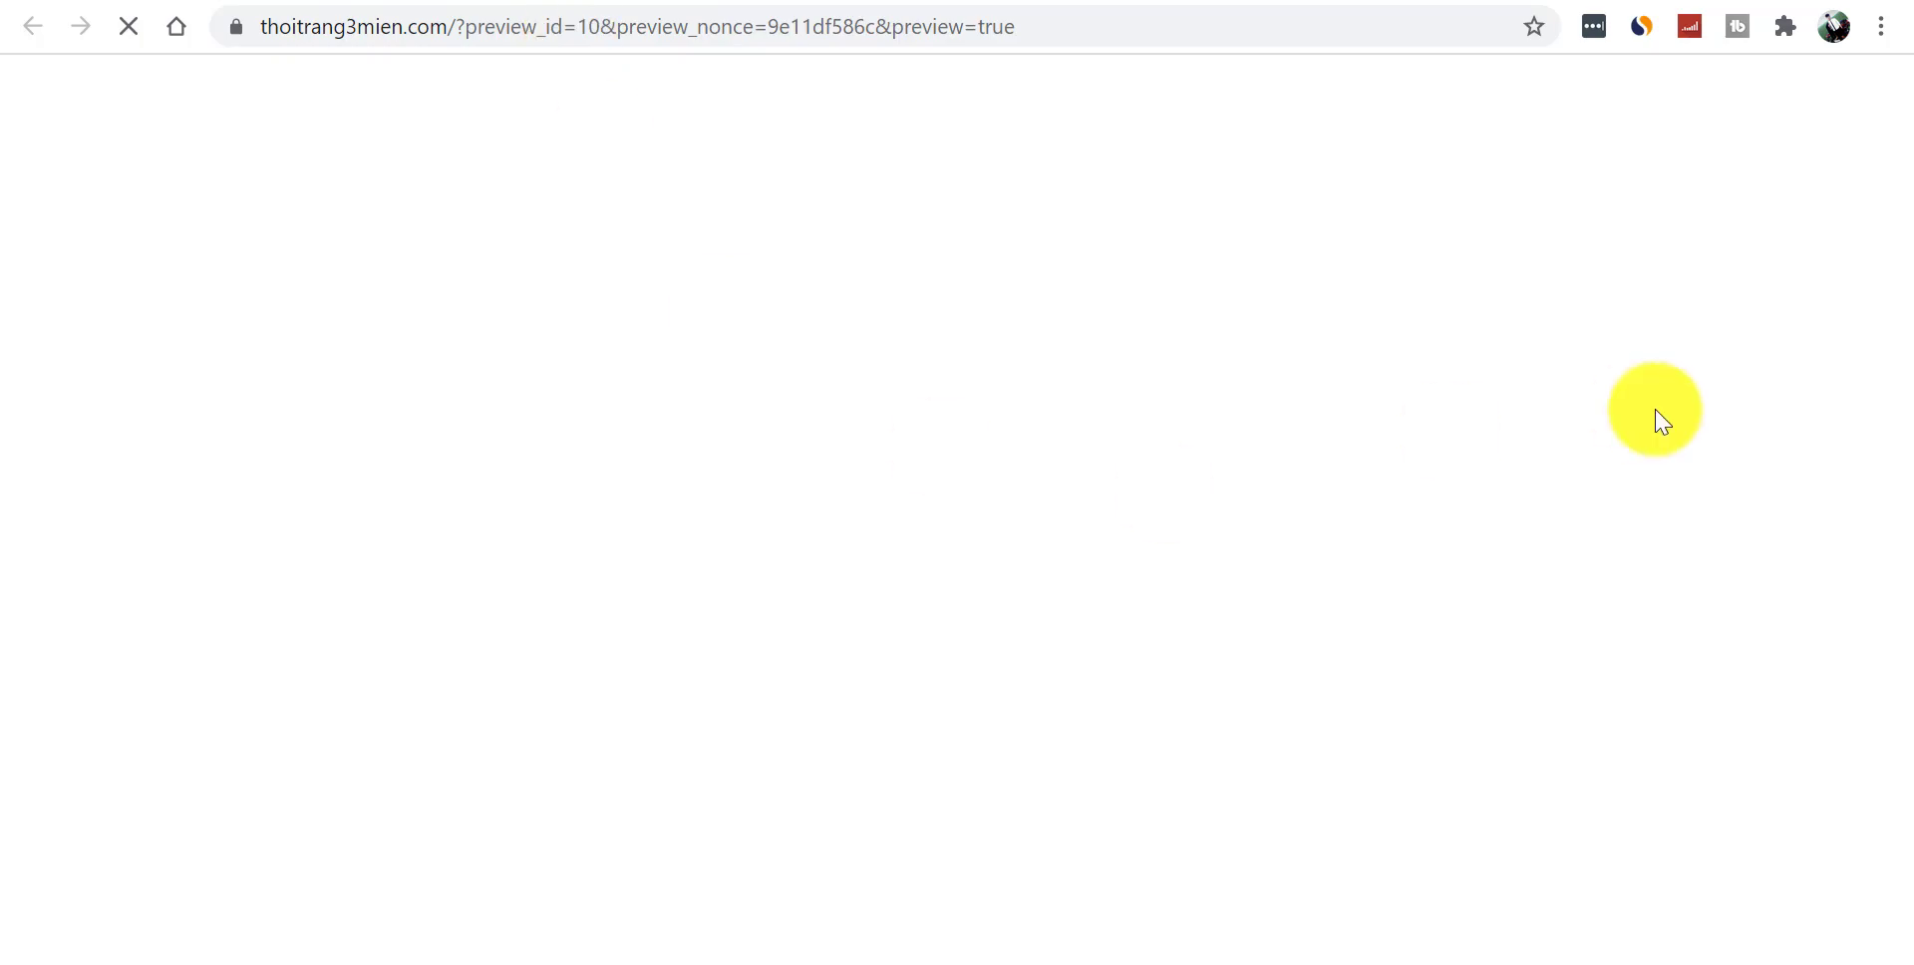
scroll(1889, 503, "down", 8)
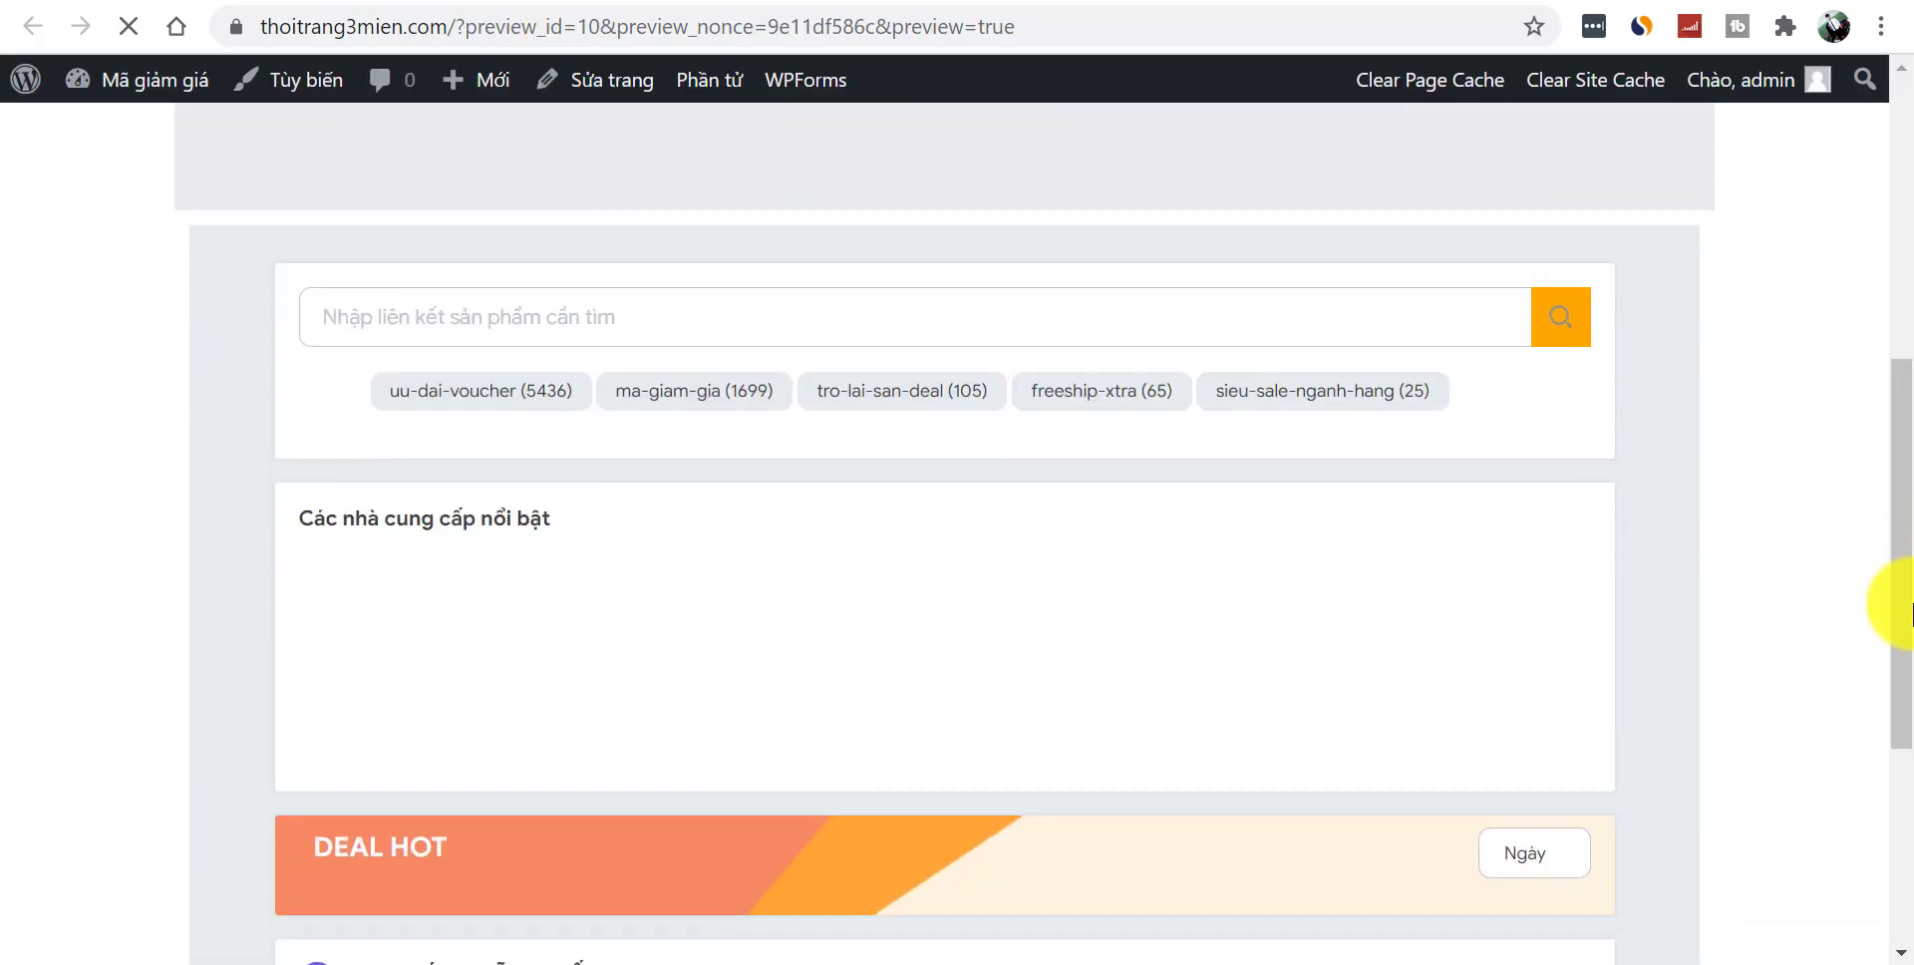
scroll(1902, 634, "down", 3)
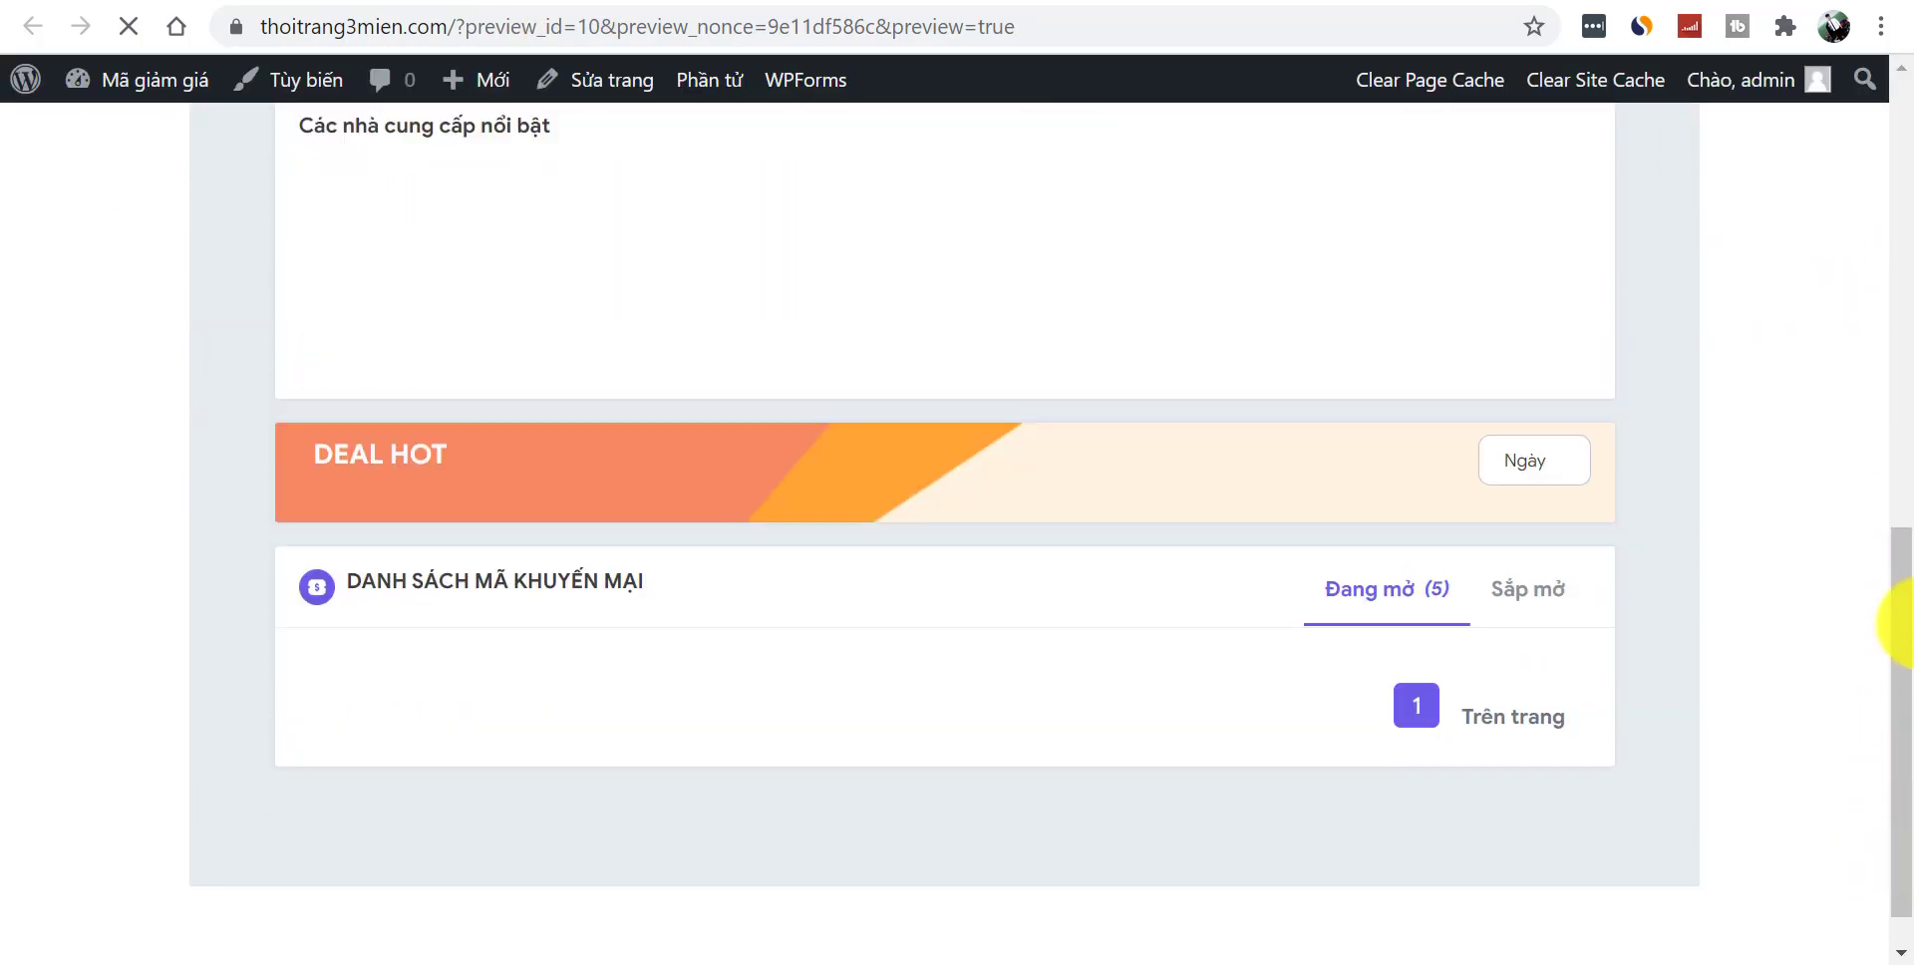
scroll(1867, 638, "down", 5)
scroll(1875, 698, "up", 6)
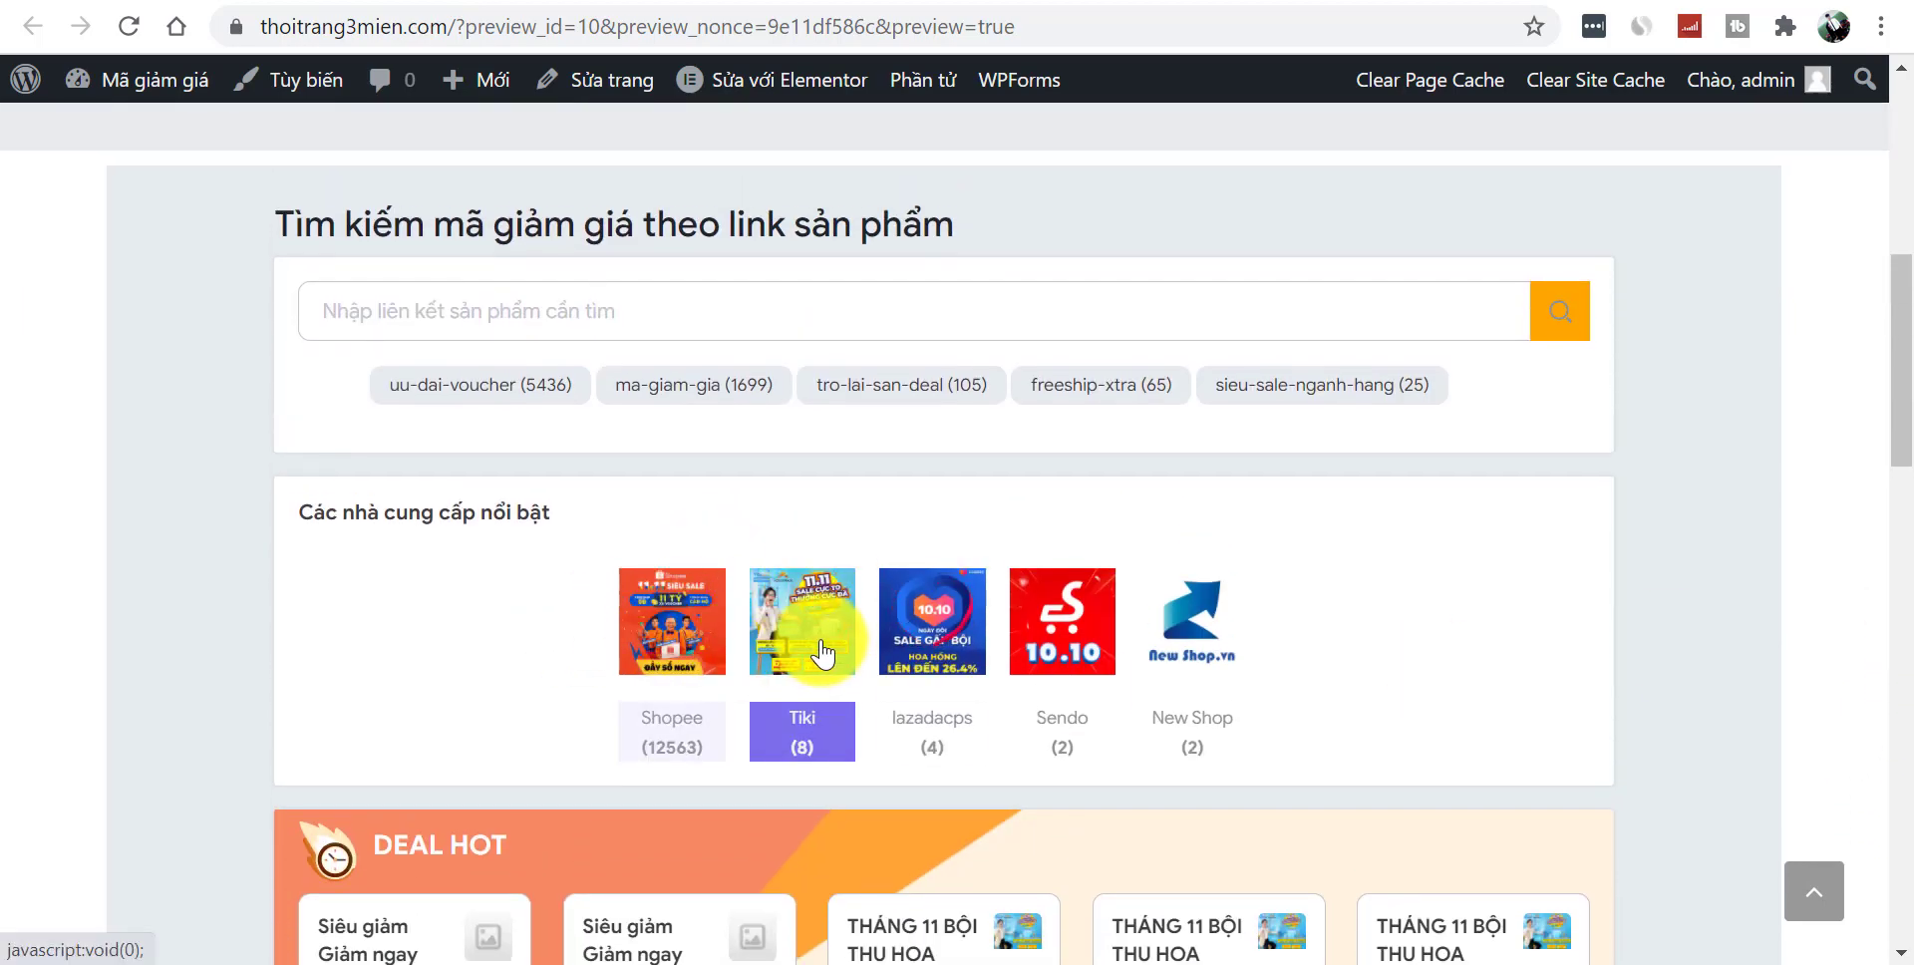
left_click_drag(1894, 393, 1897, 606)
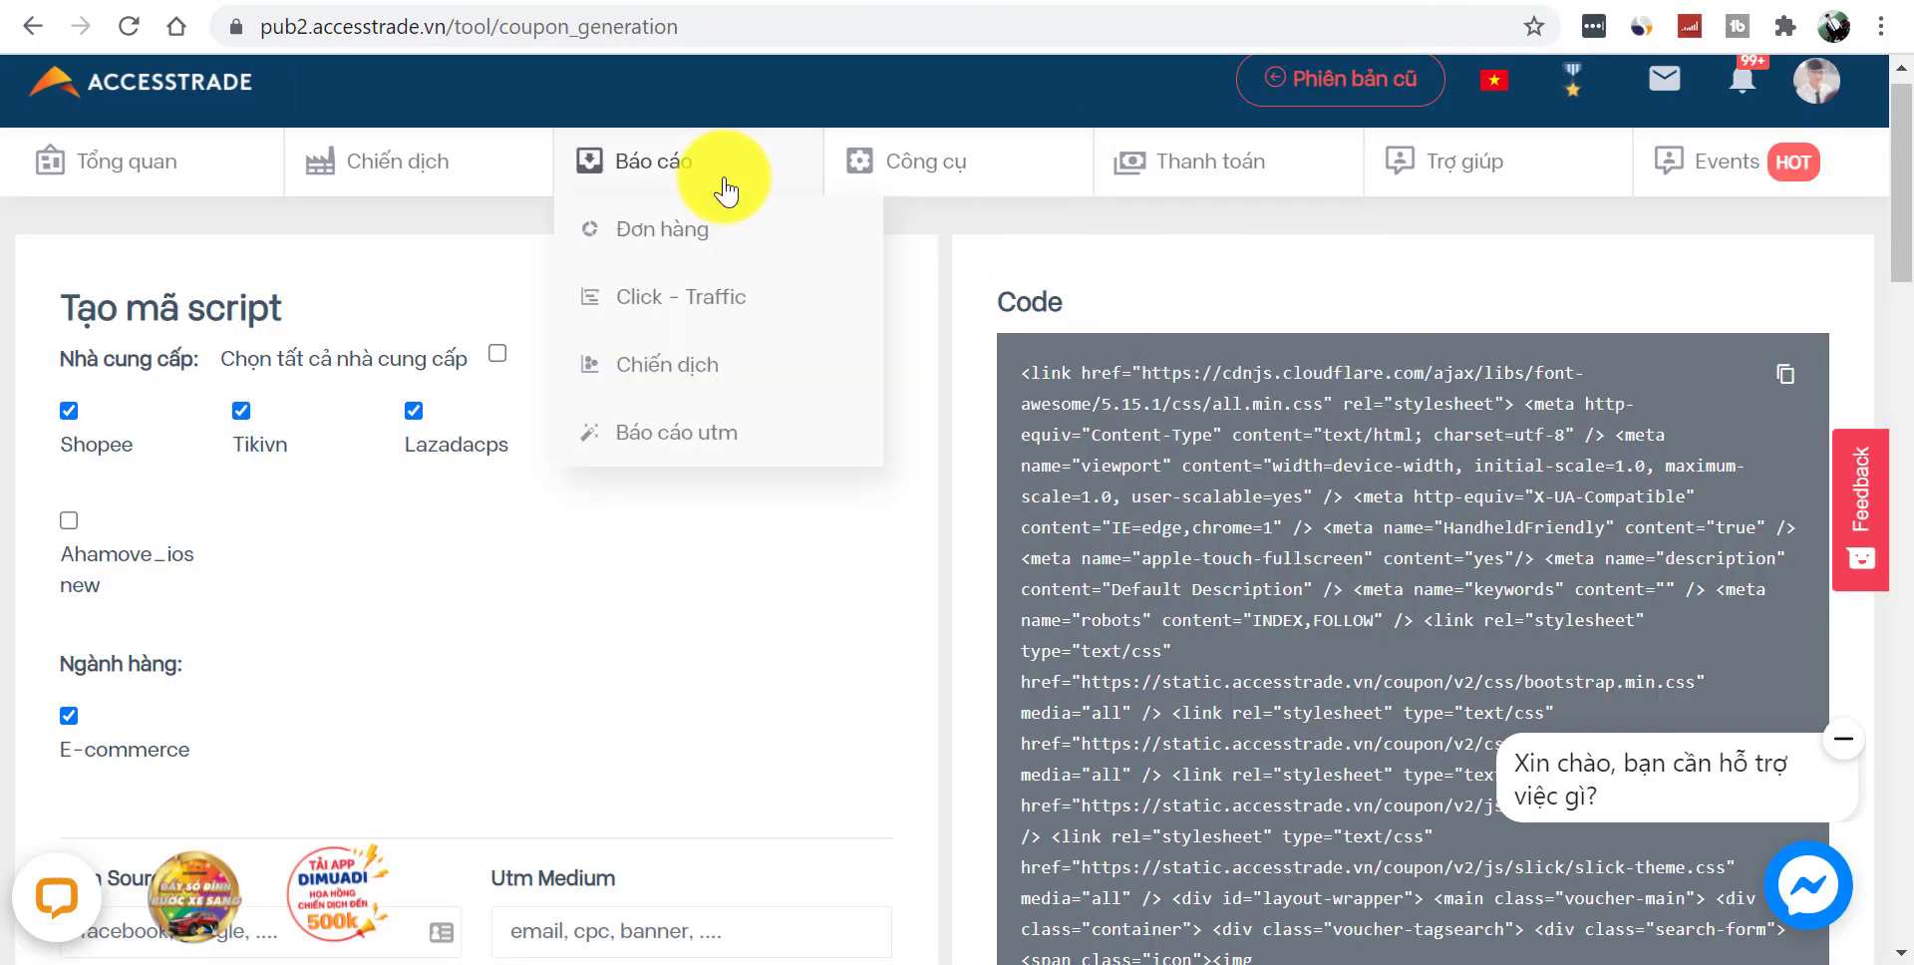
- Review the Tạo mã script page with generated code for Shopee, Tikivn and Lazadacps
mouse_move(912, 160)
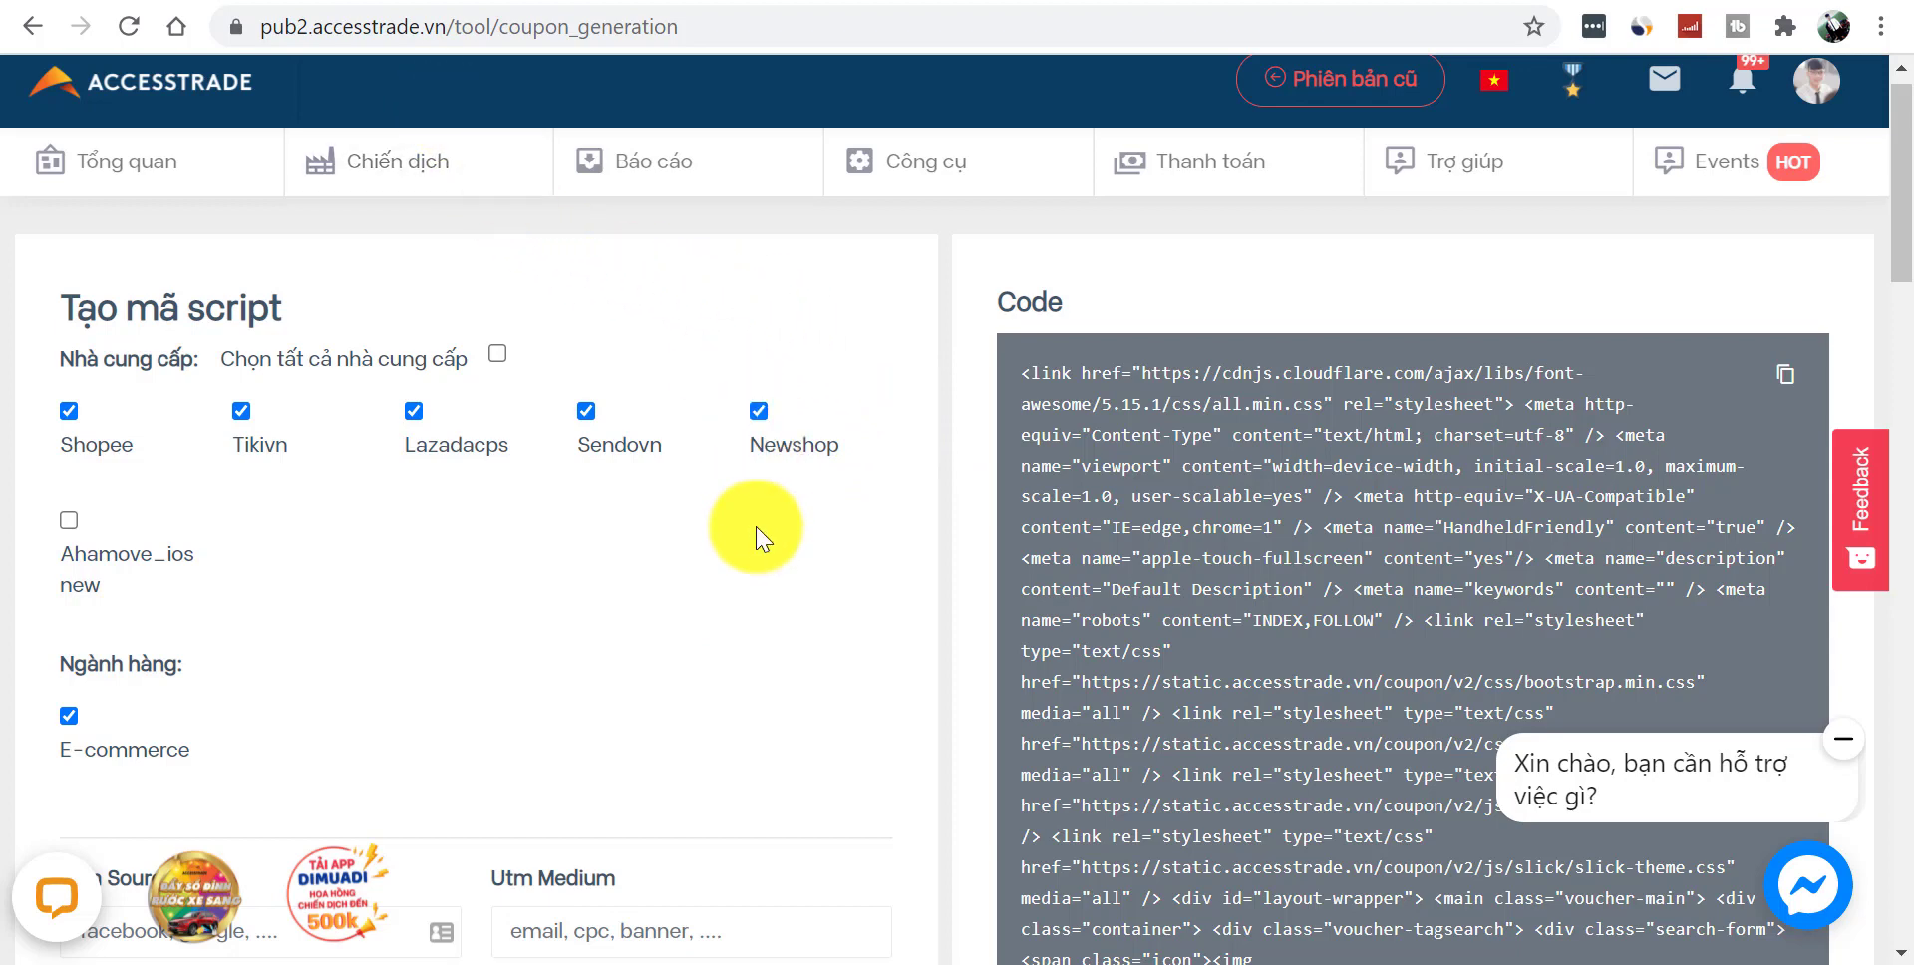
- Give the Mã Giảm Giá Shopee page the Elementor Full Width template and update it
key("ctrl+Tab")
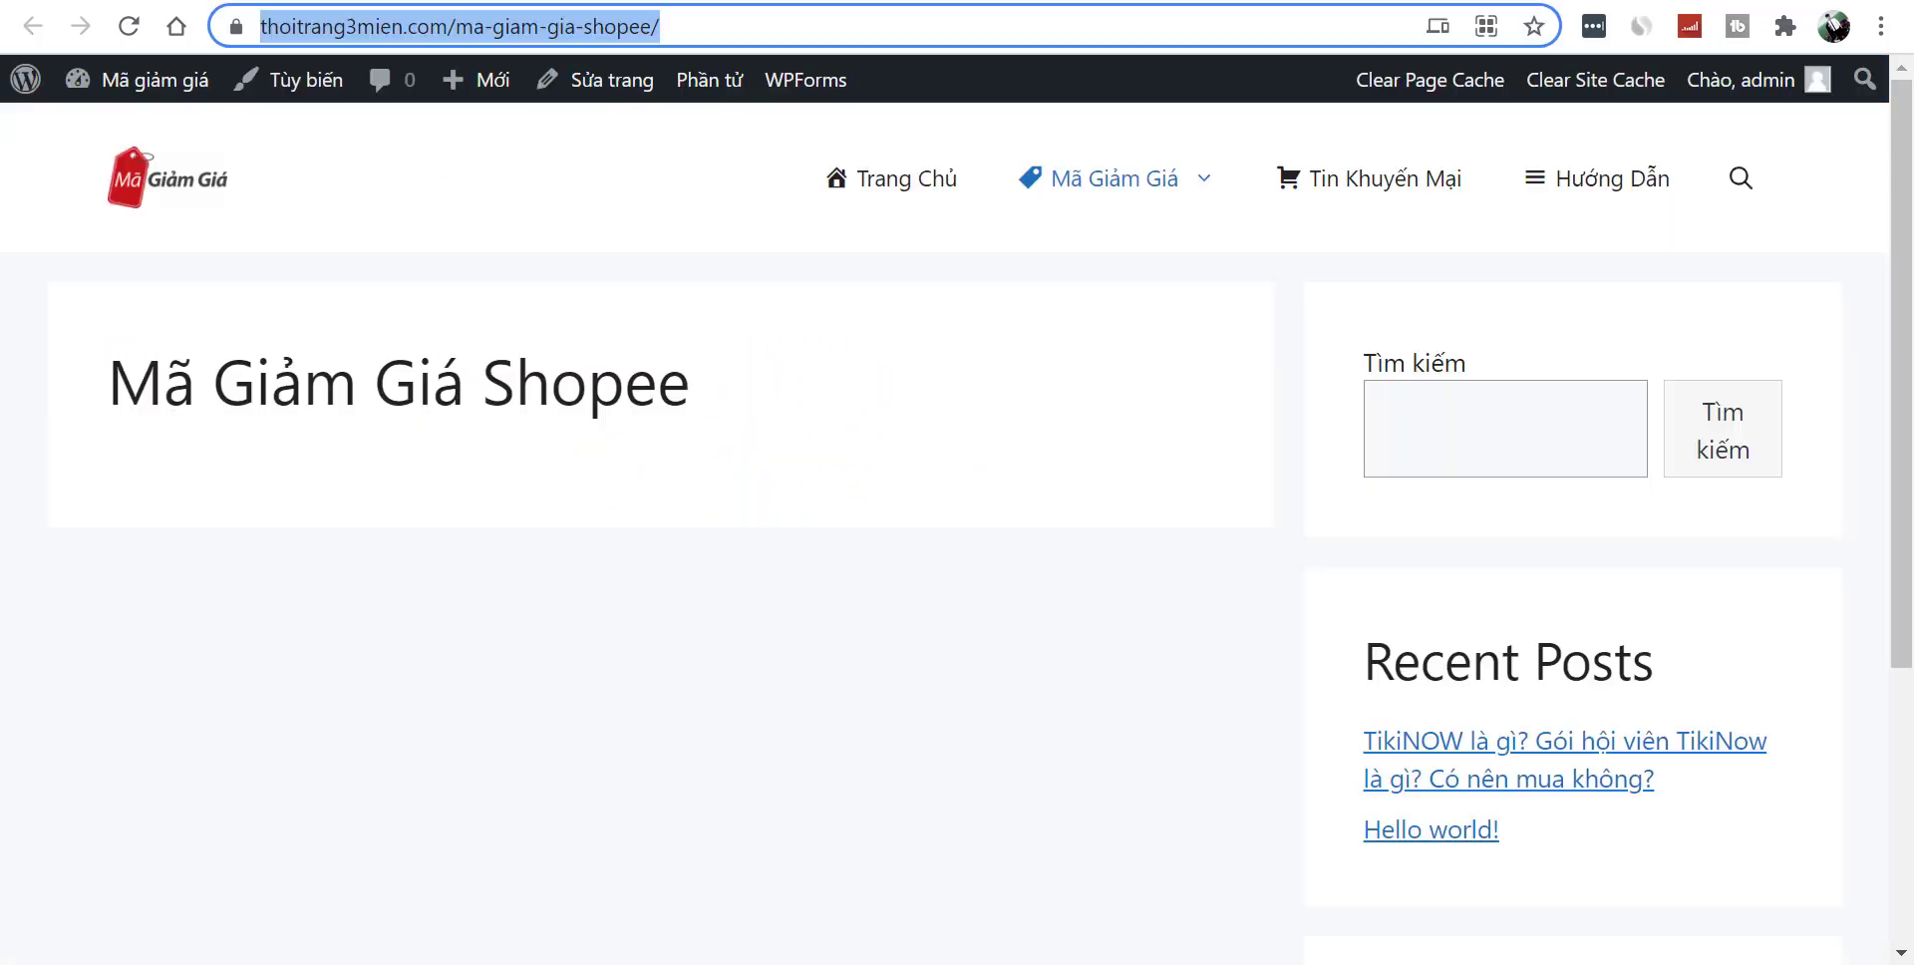
left_click_drag(107, 379, 769, 396)
left_click(703, 620)
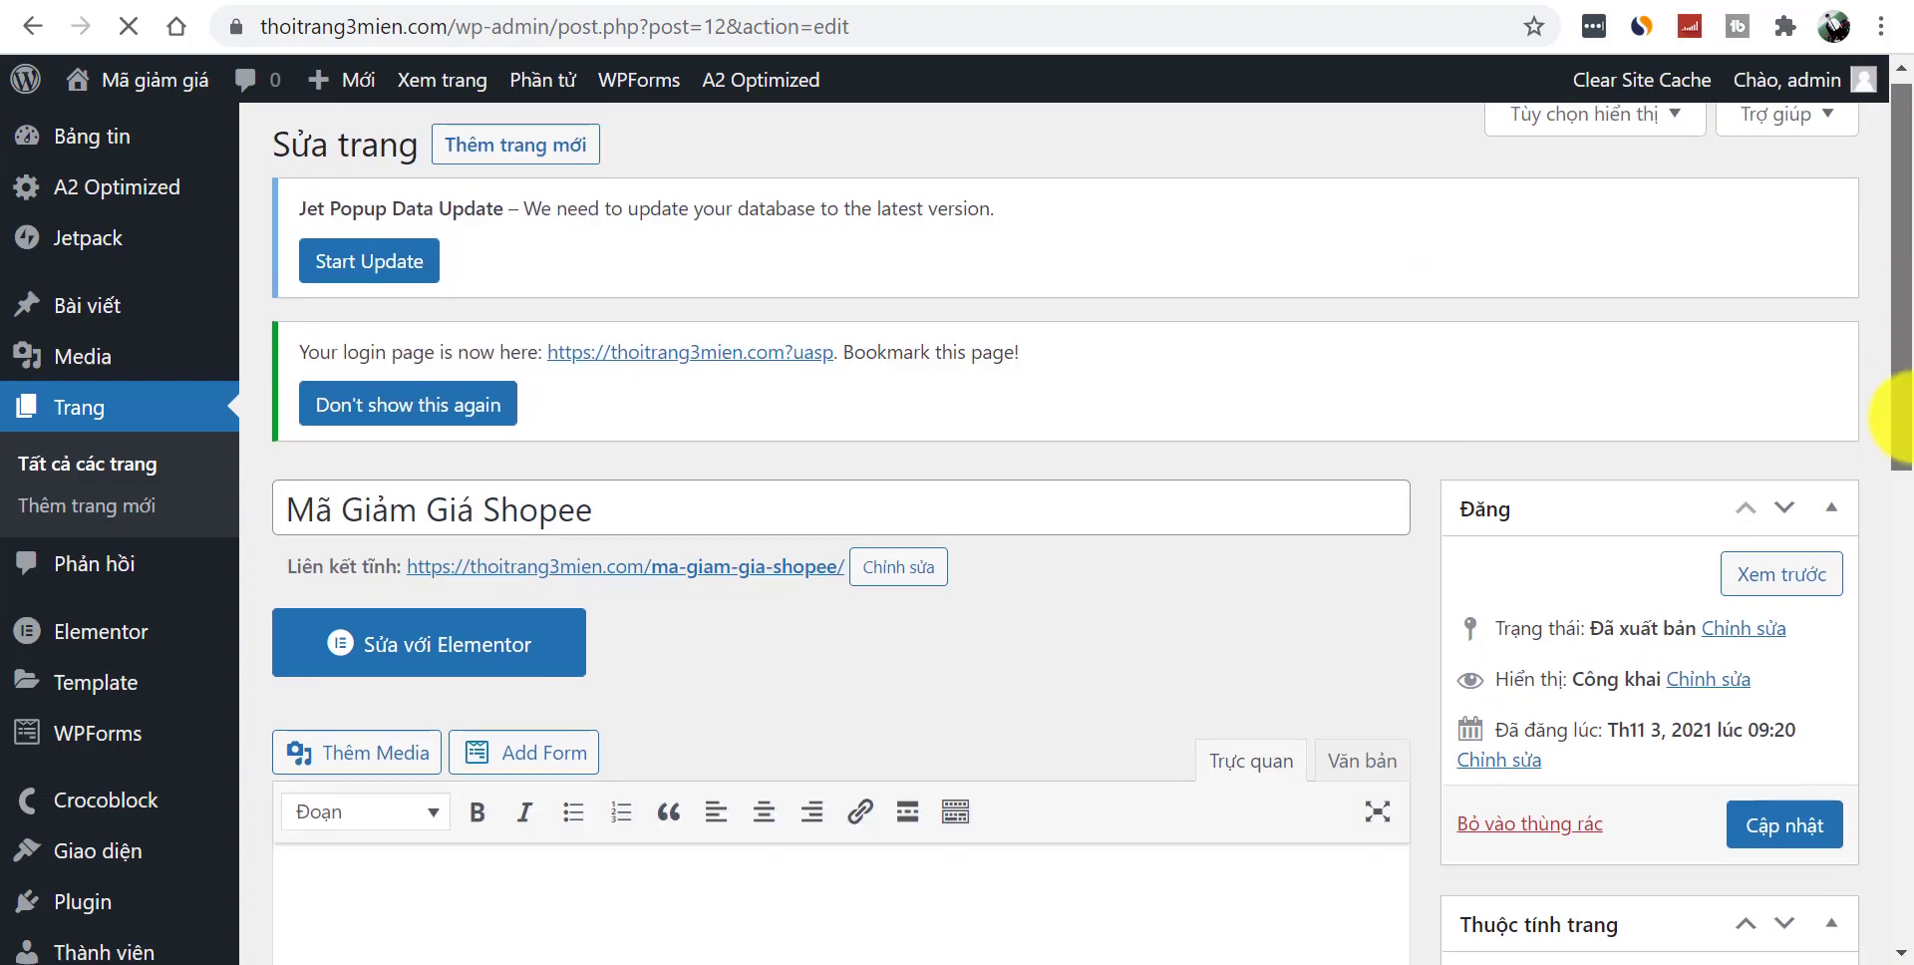
left_click_drag(1892, 406, 1892, 684)
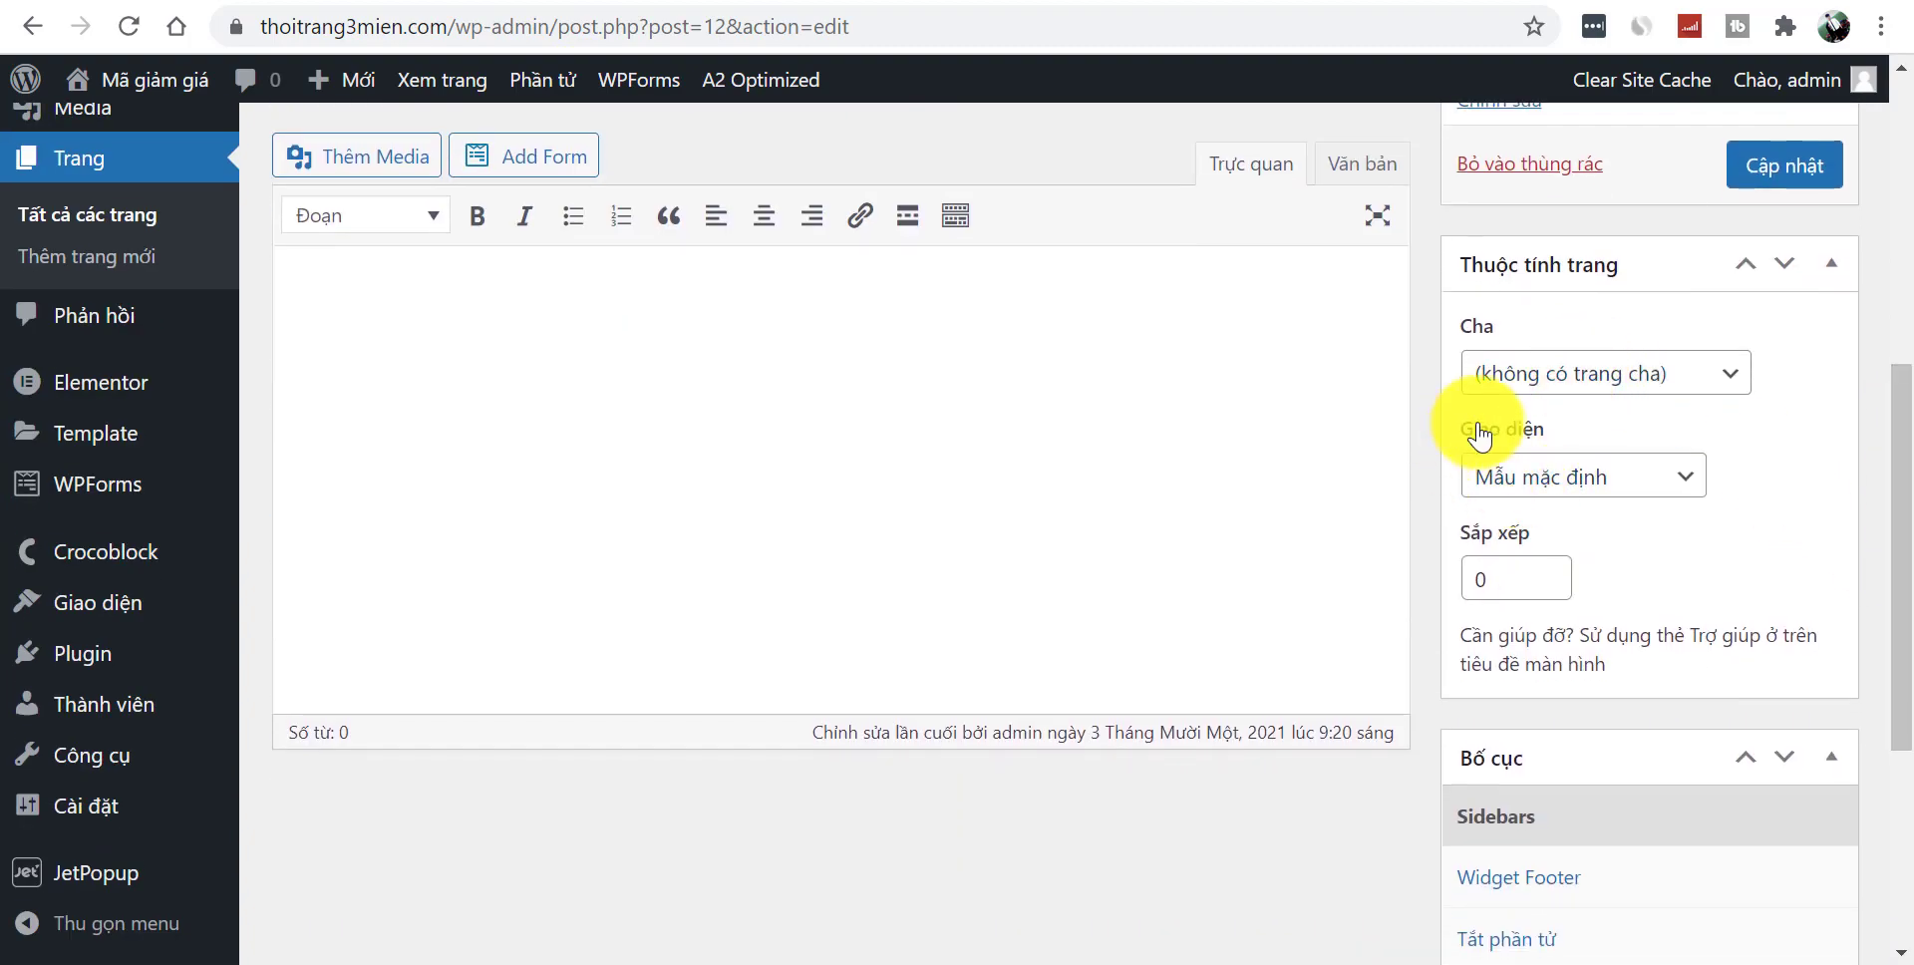
left_click(1557, 479)
left_click(1569, 572)
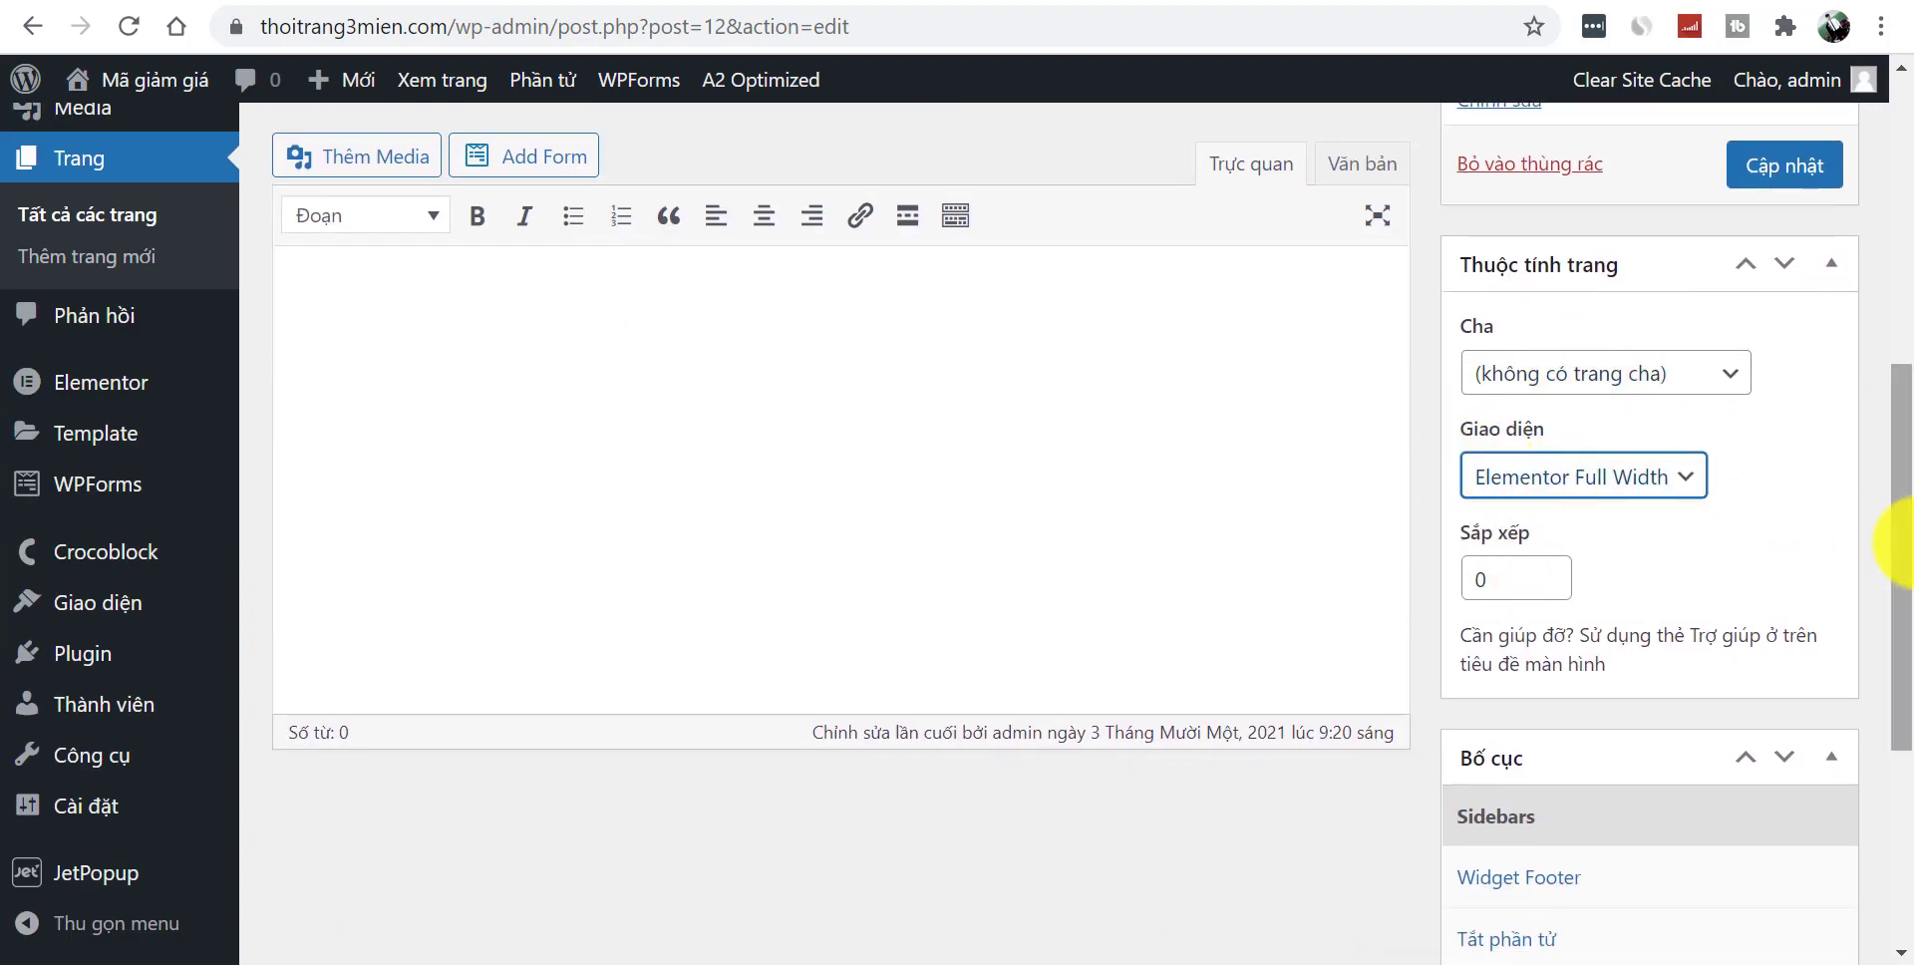
scroll(1894, 528, "down", 3)
scroll(1845, 429, "up", 6)
left_click(1790, 469)
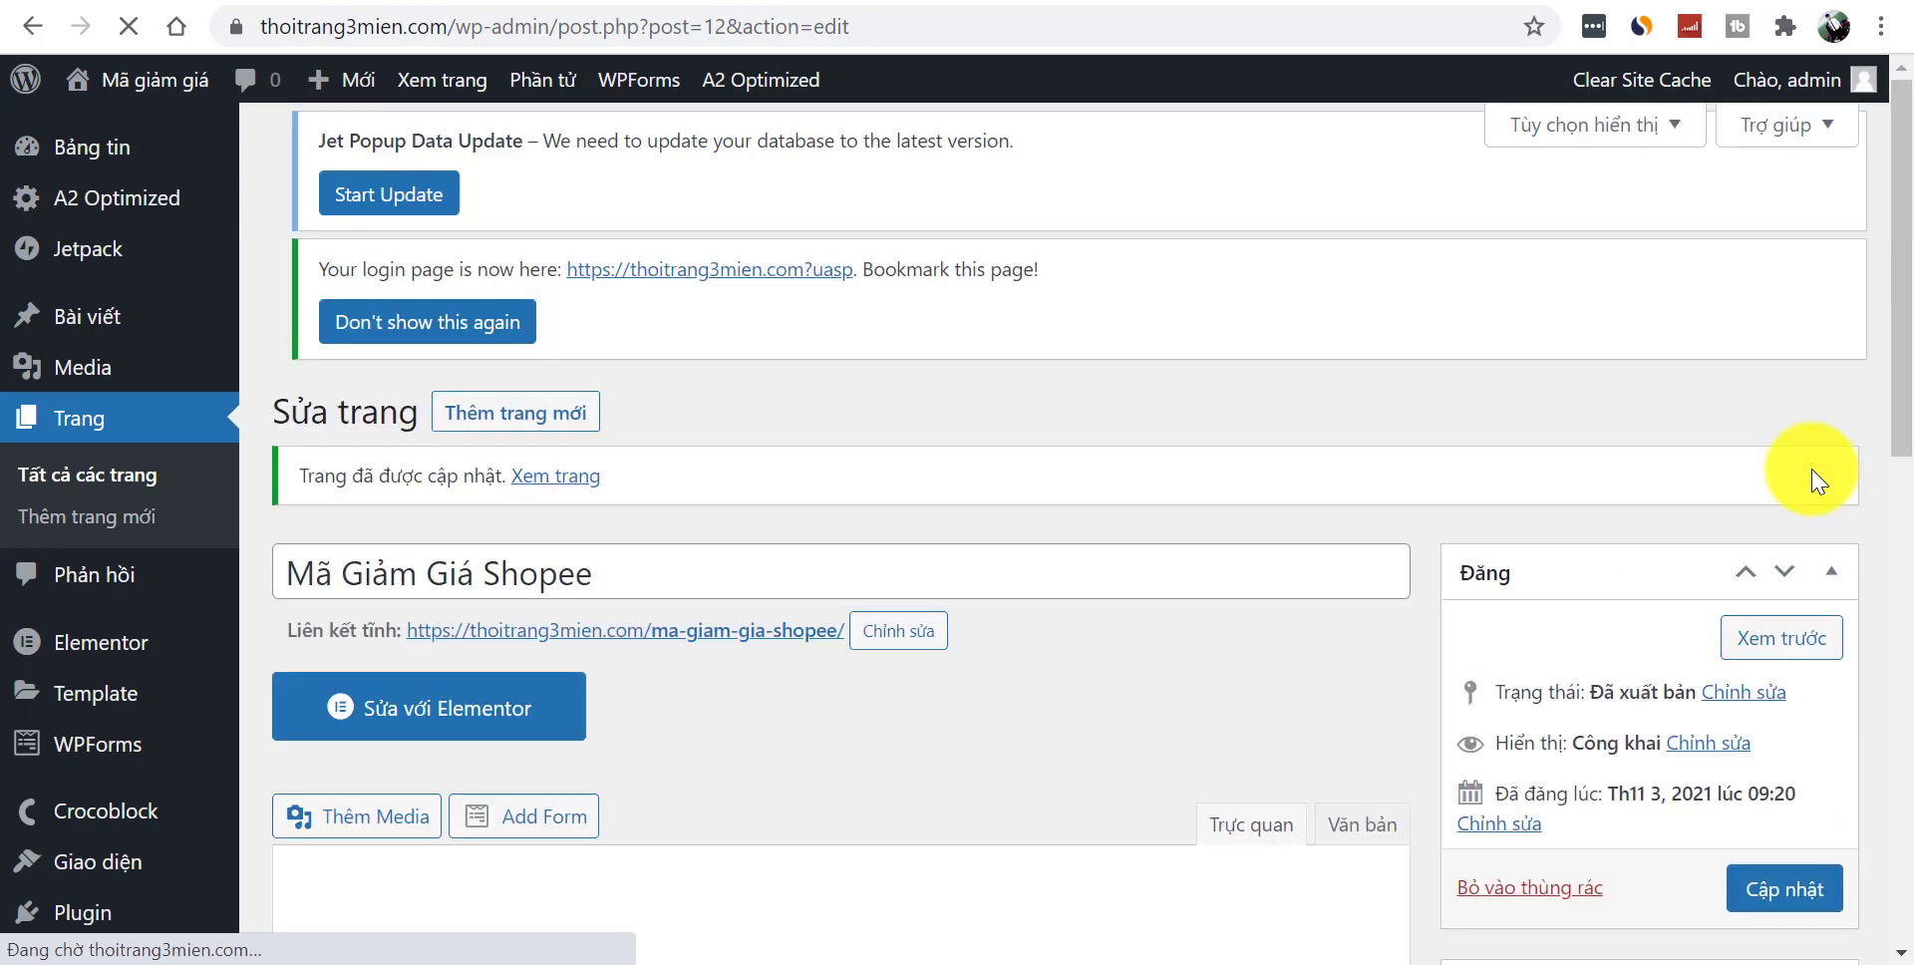
- Open the Mã Giảm Giá Shopee page in Elementor and check its empty canvas
scroll(1868, 479, "down", 4)
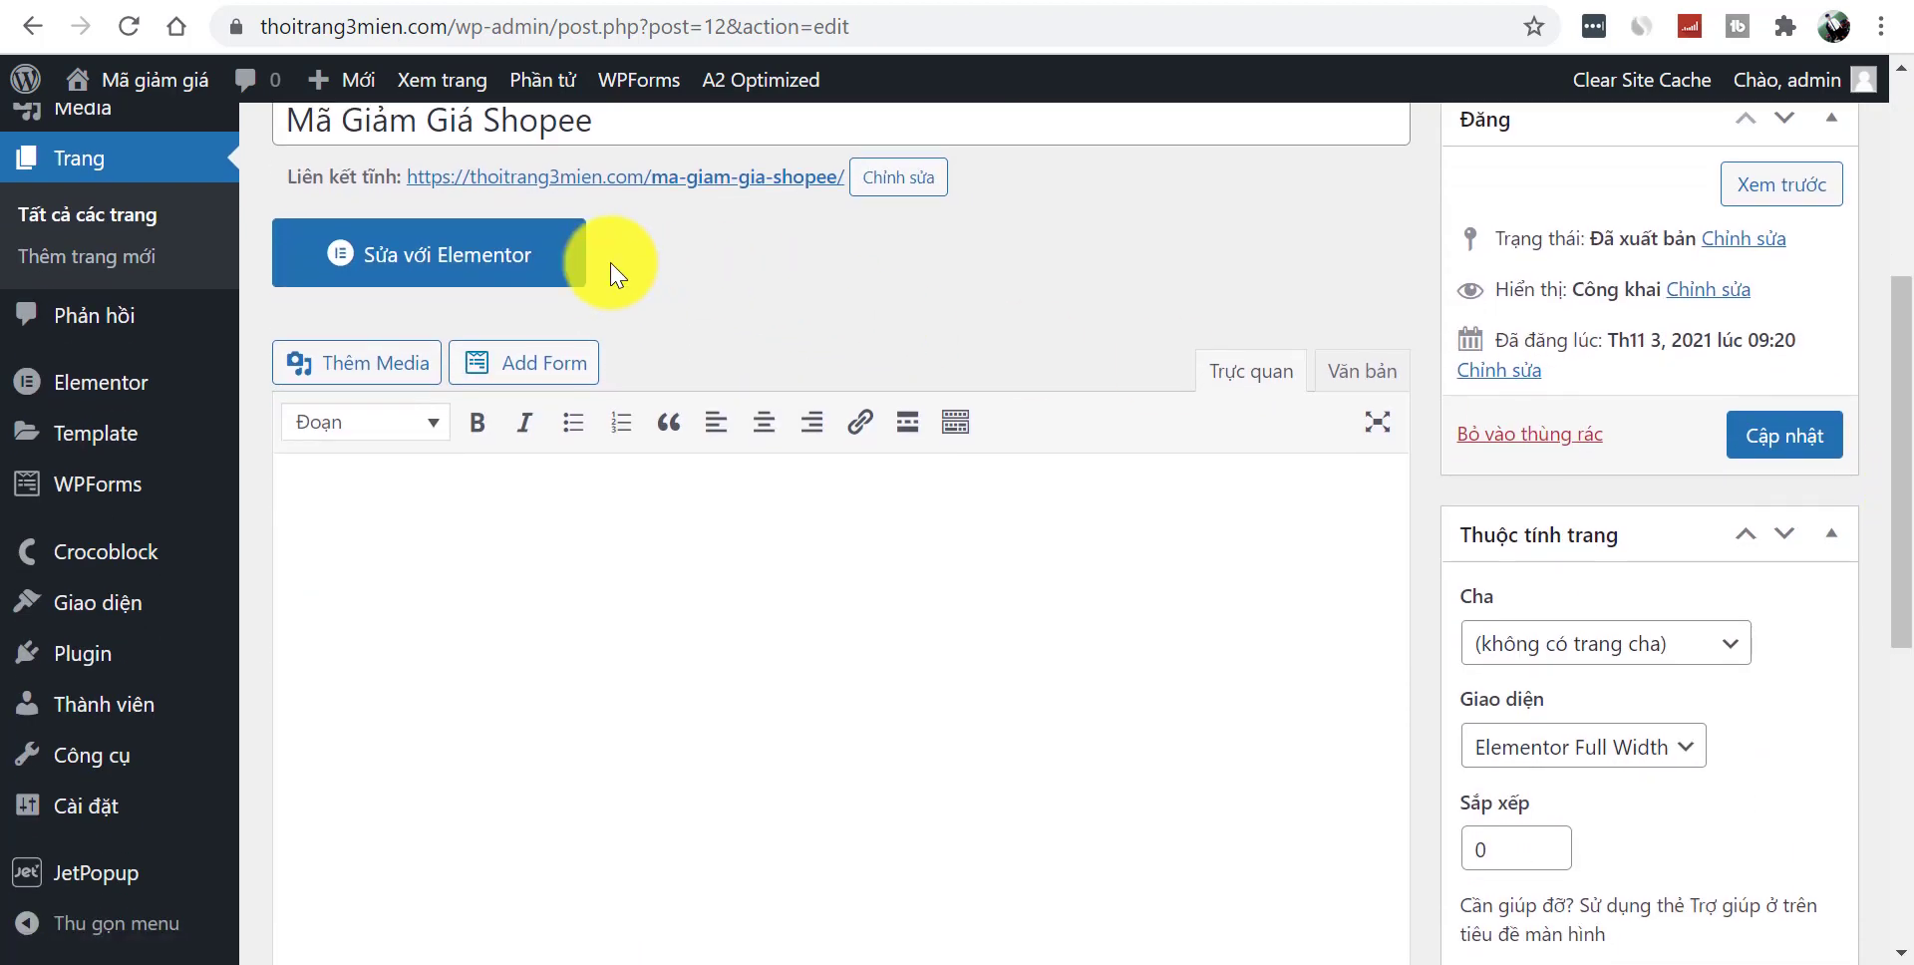
left_click(482, 261)
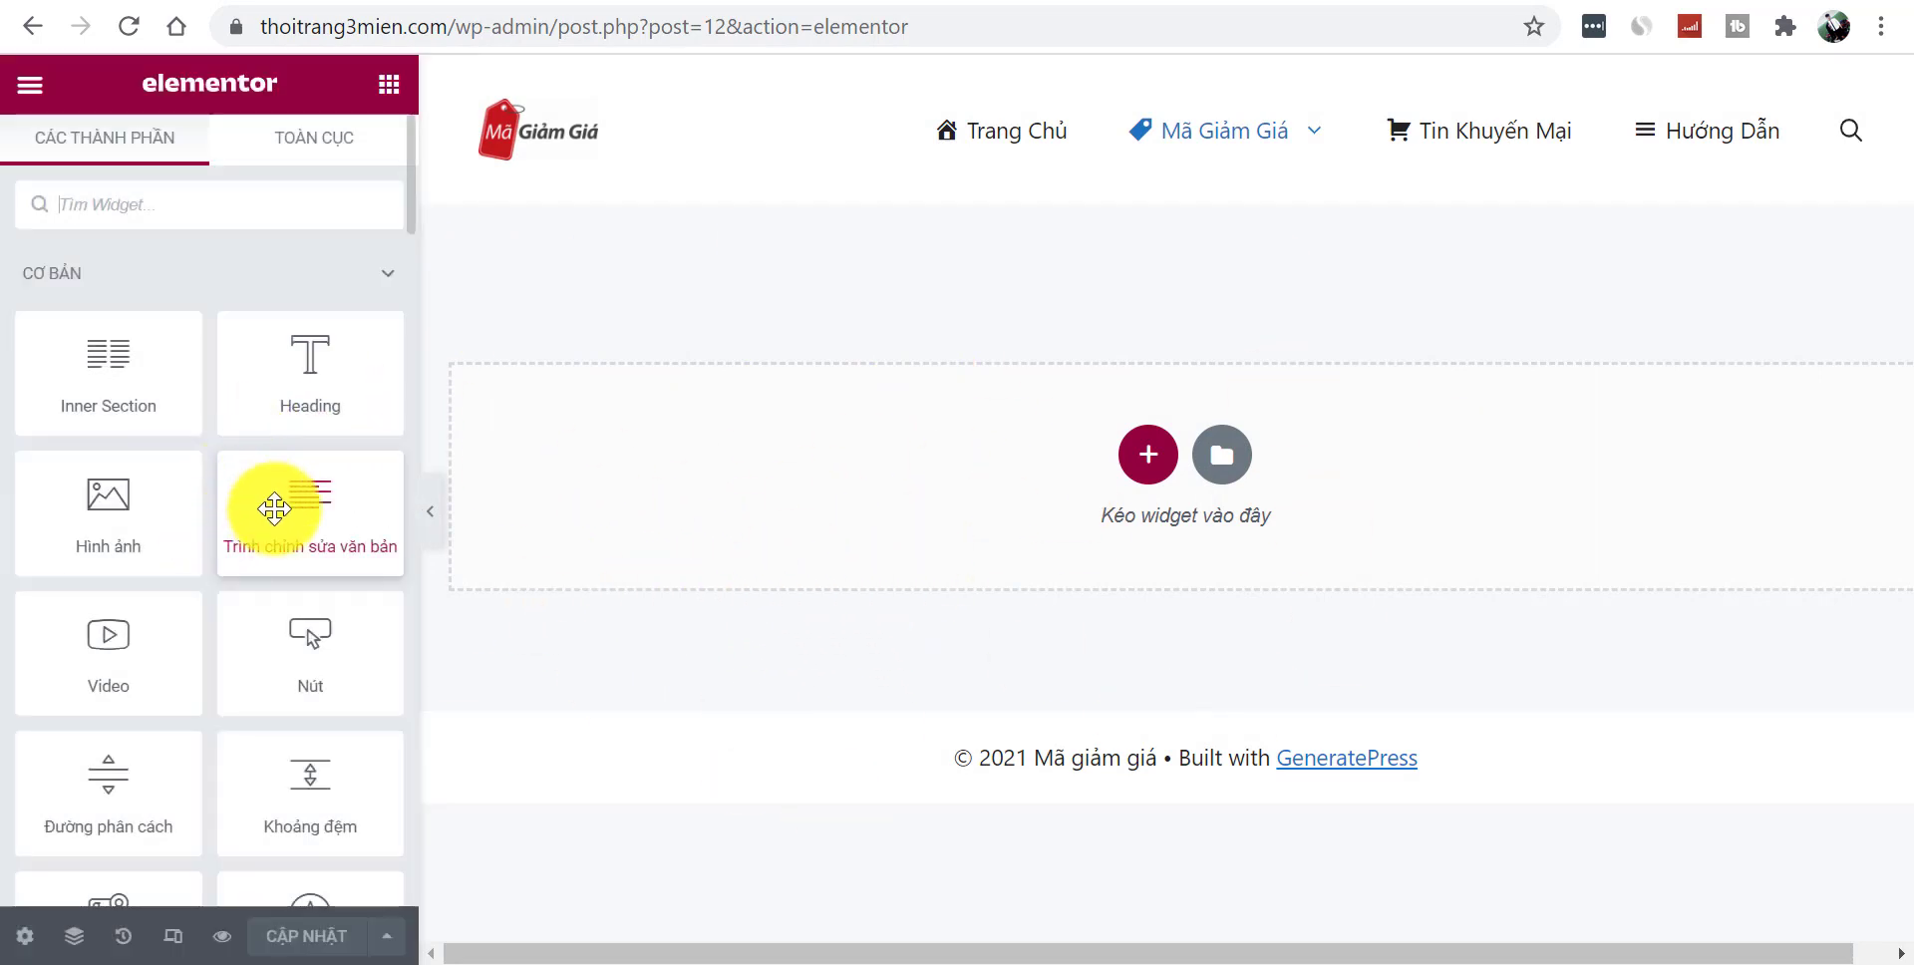
left_click(431, 511)
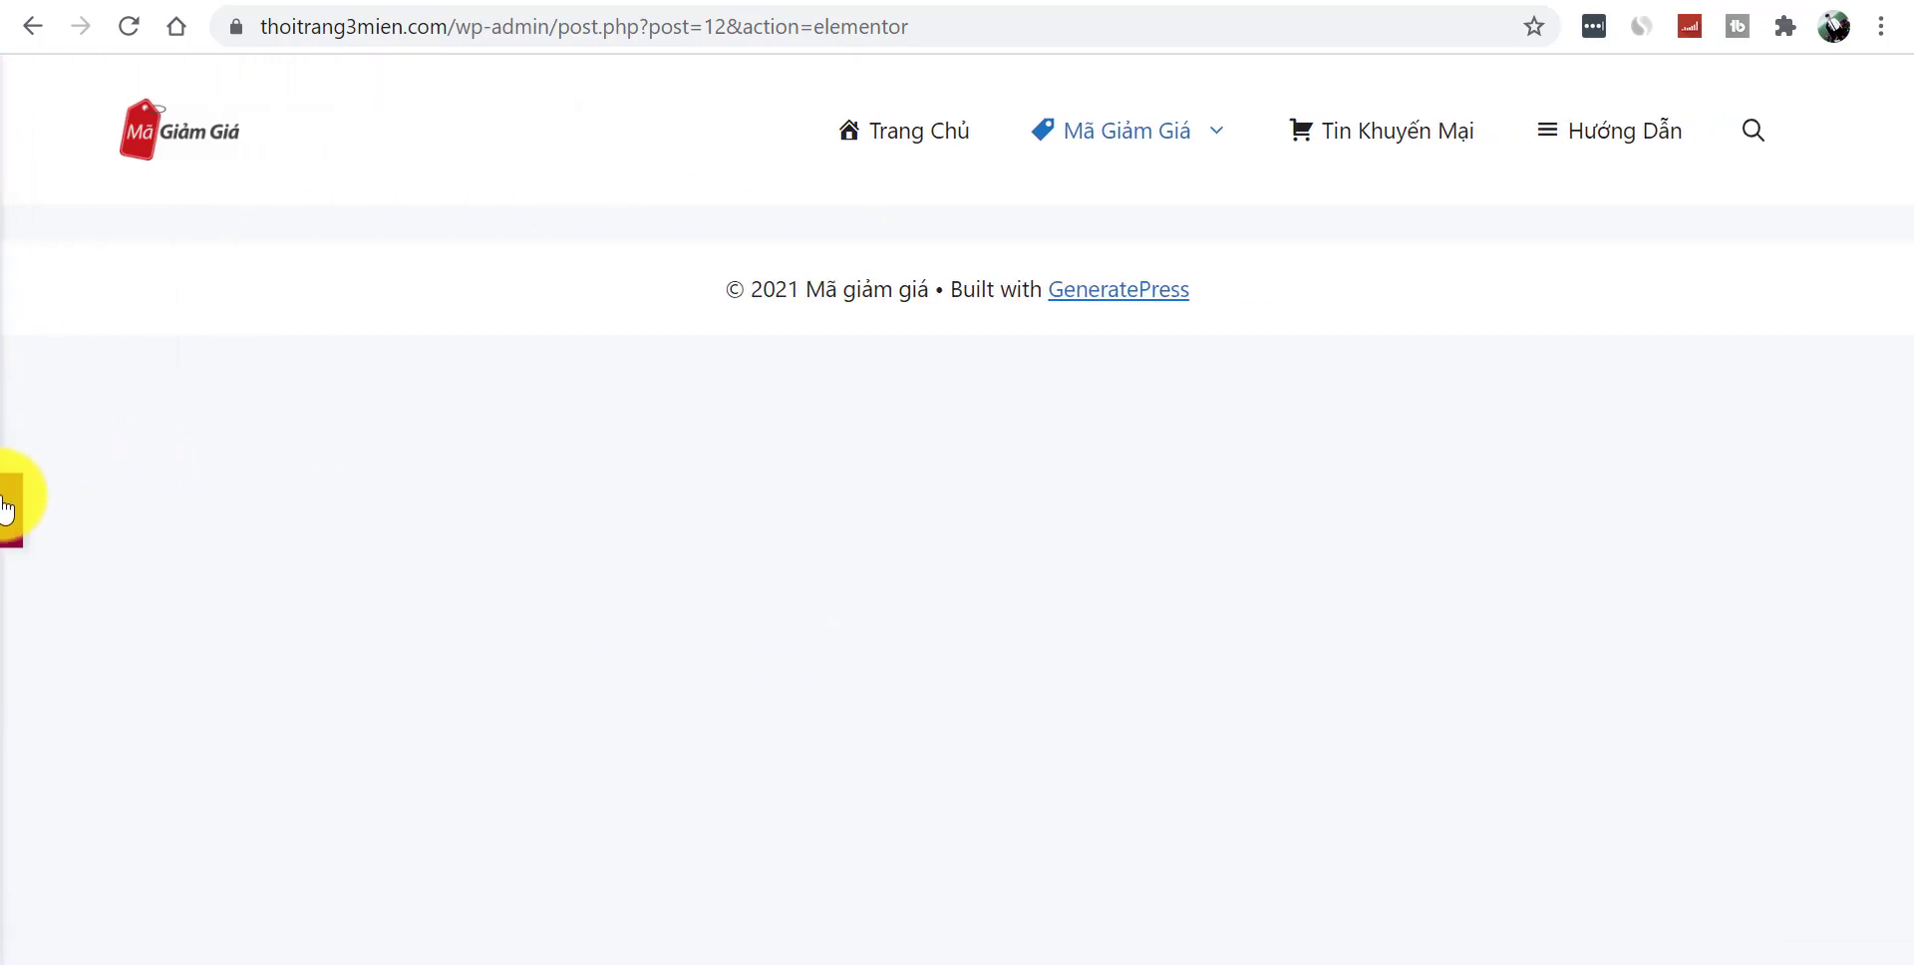
left_click(8, 506)
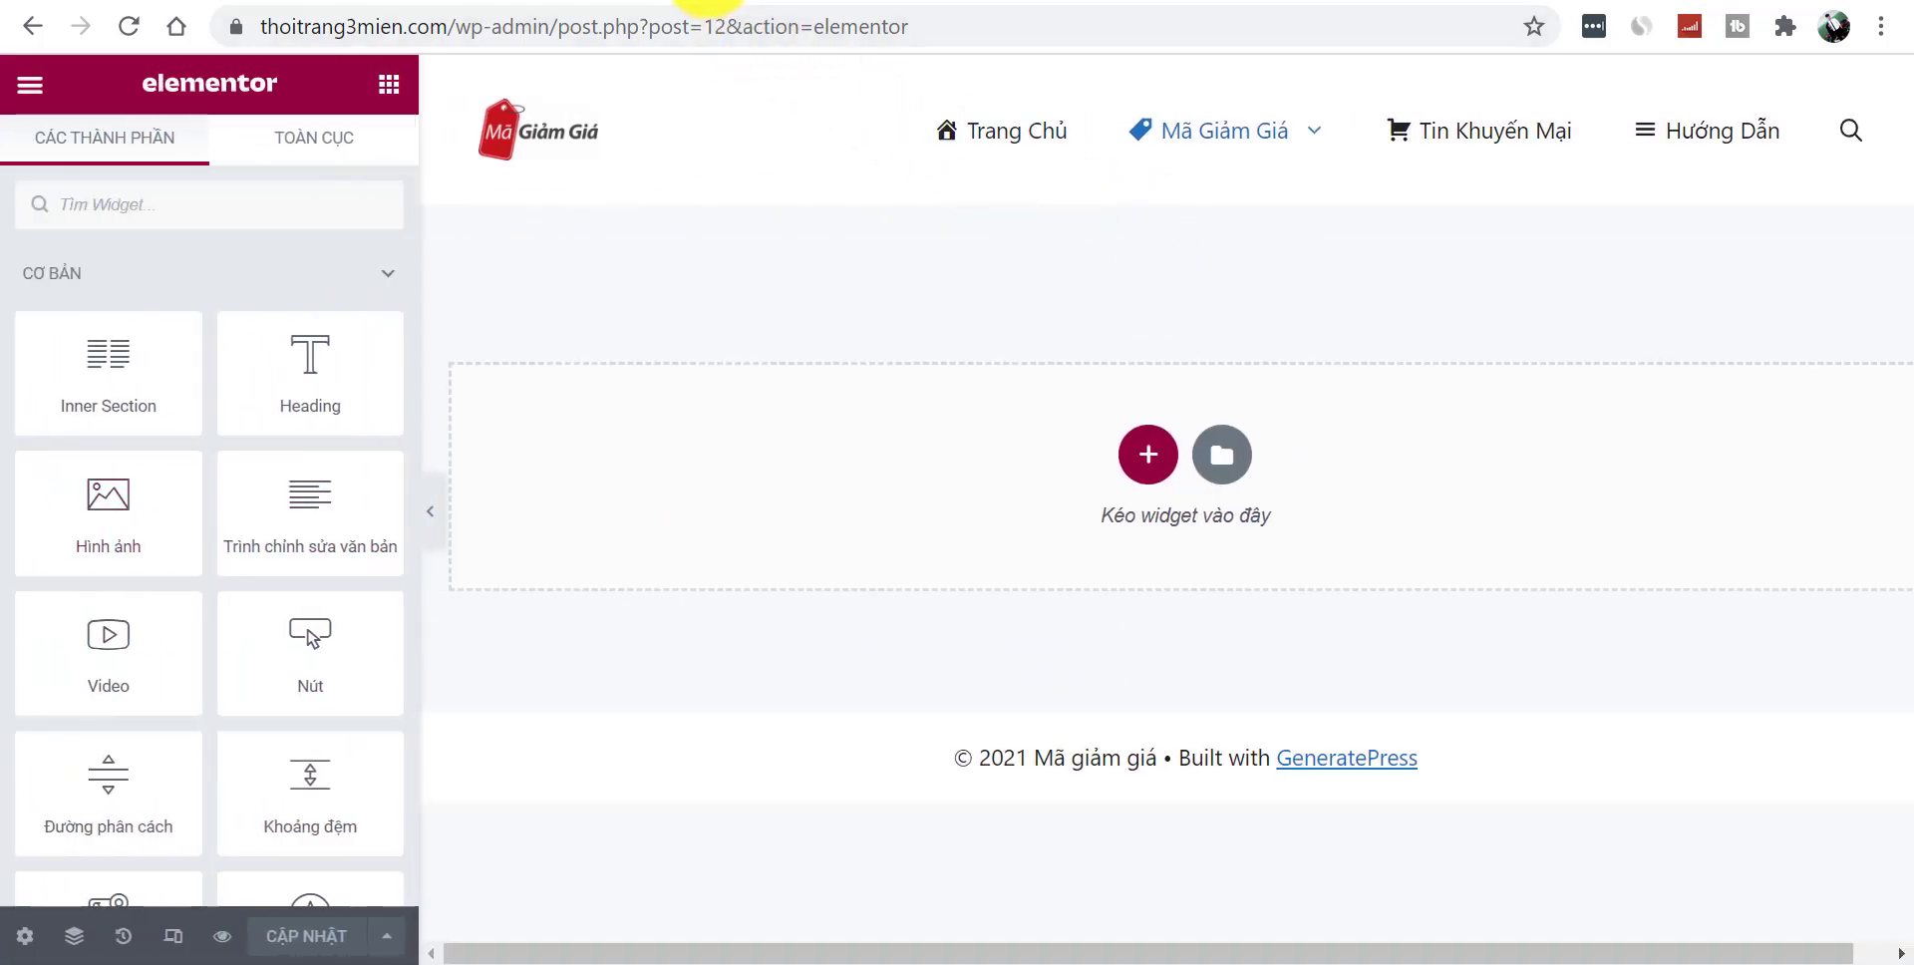
left_click(708, 4)
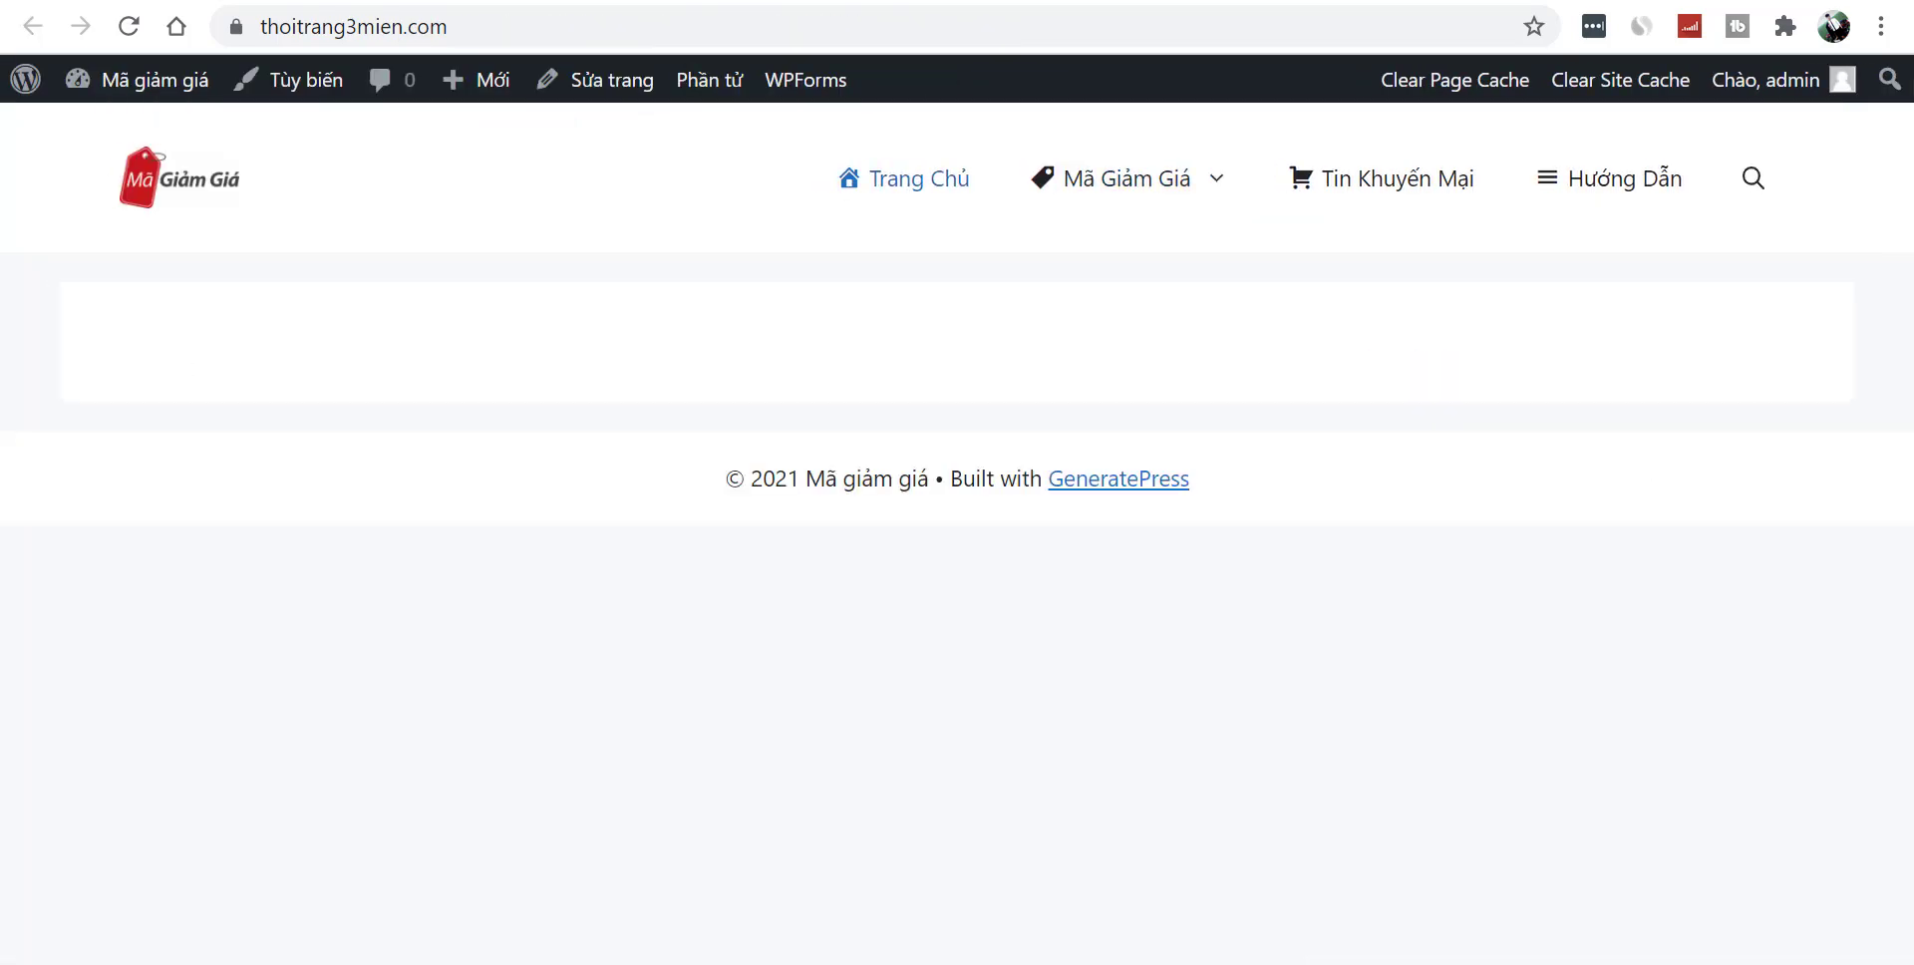
- Load magiamgia.com and open its Mã Giảm Giá Shopee page as a layout reference
left_click(792, 35)
type("ma")
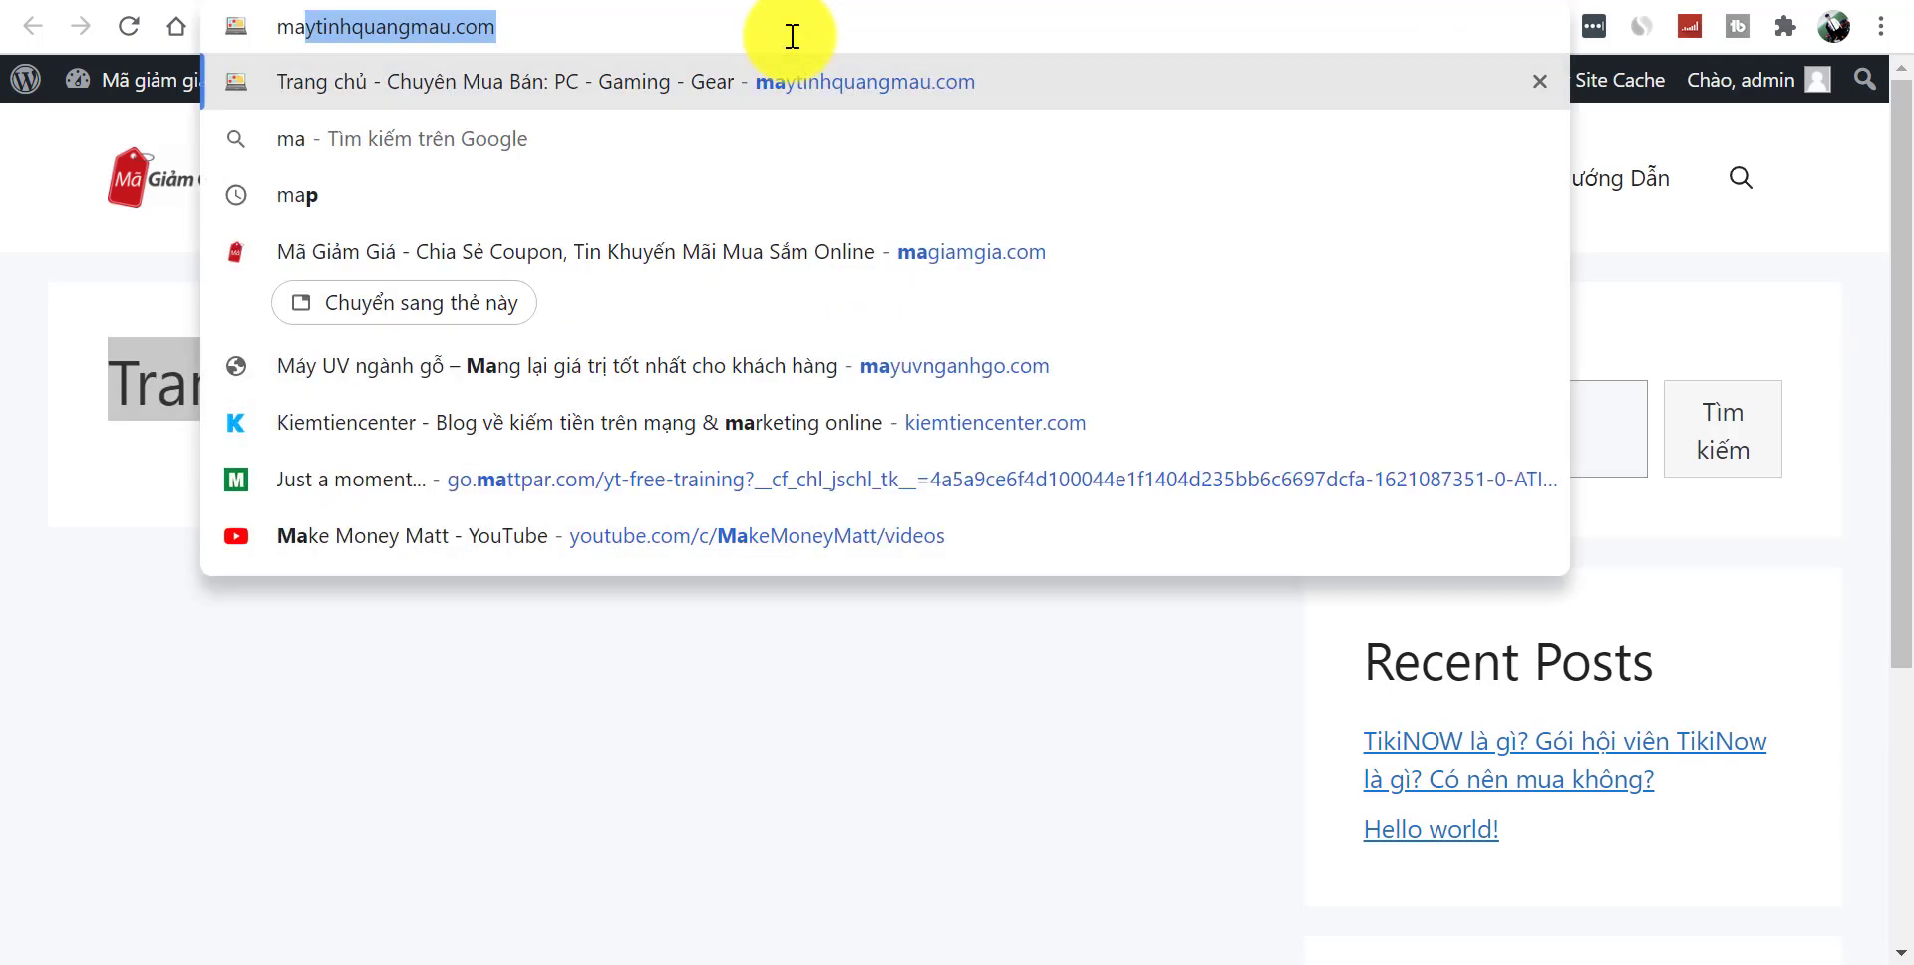
type("gia")
key("Return")
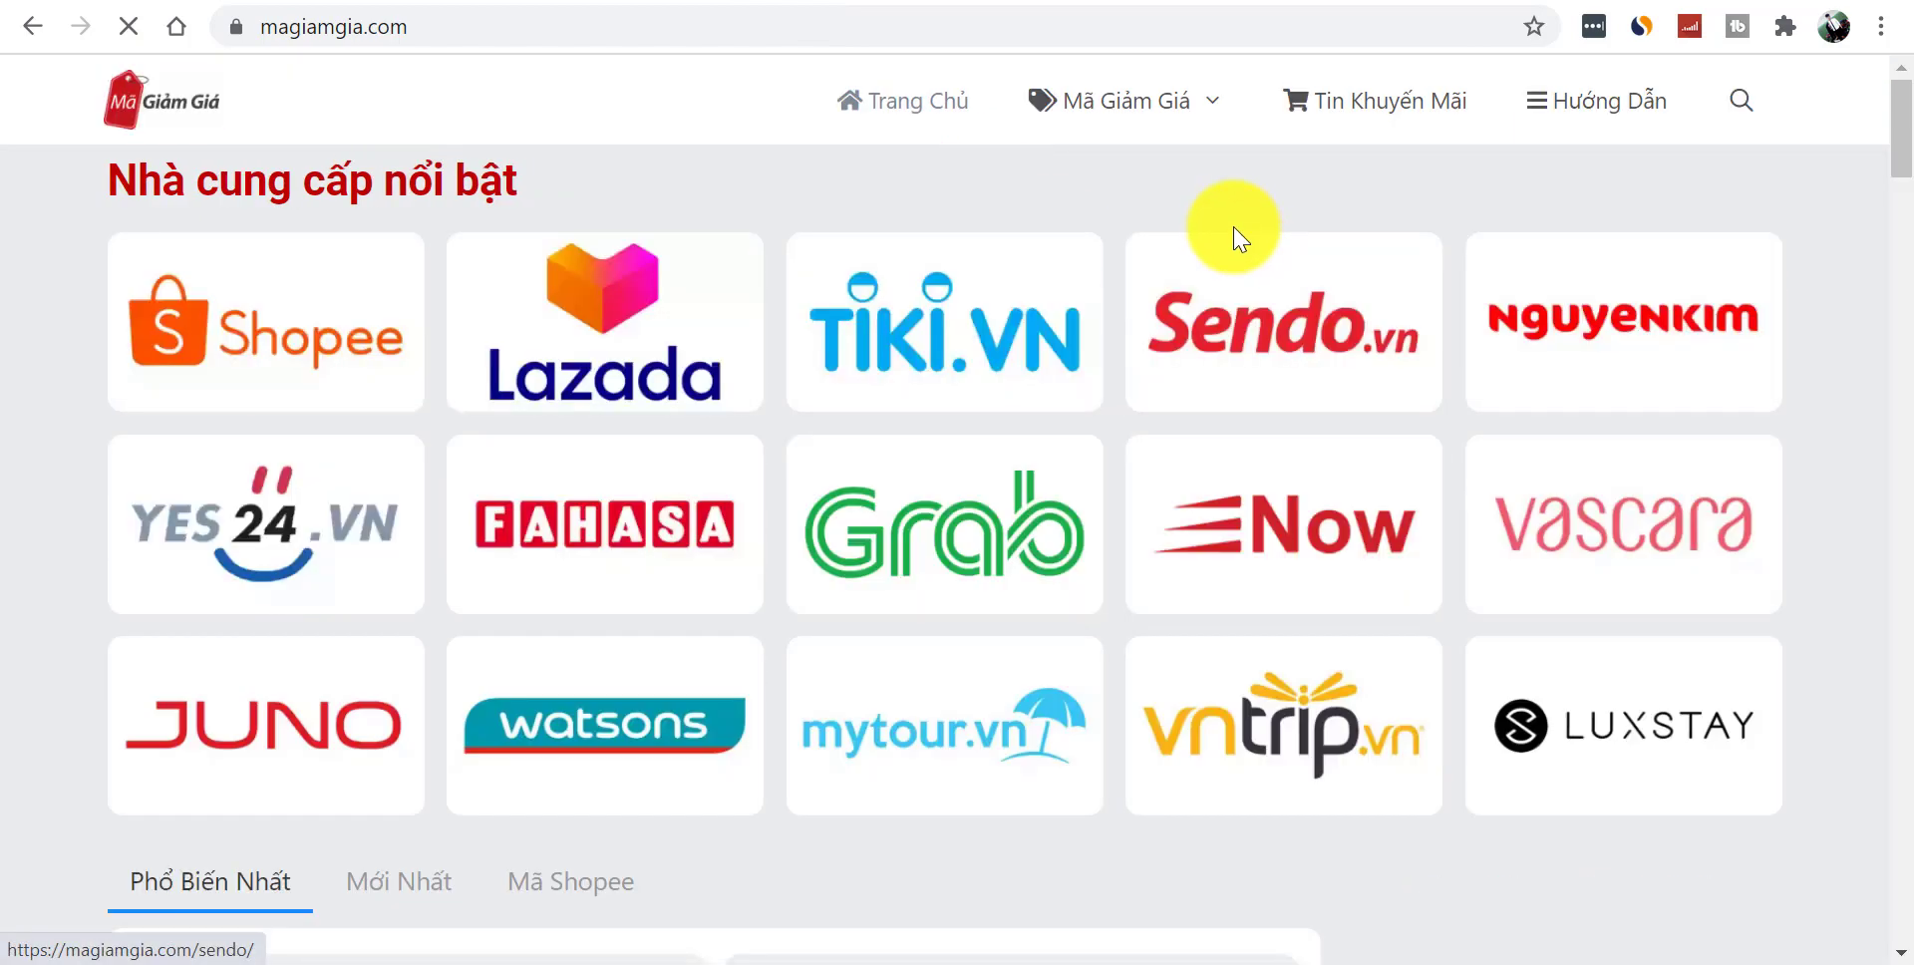
mouse_move(1103, 93)
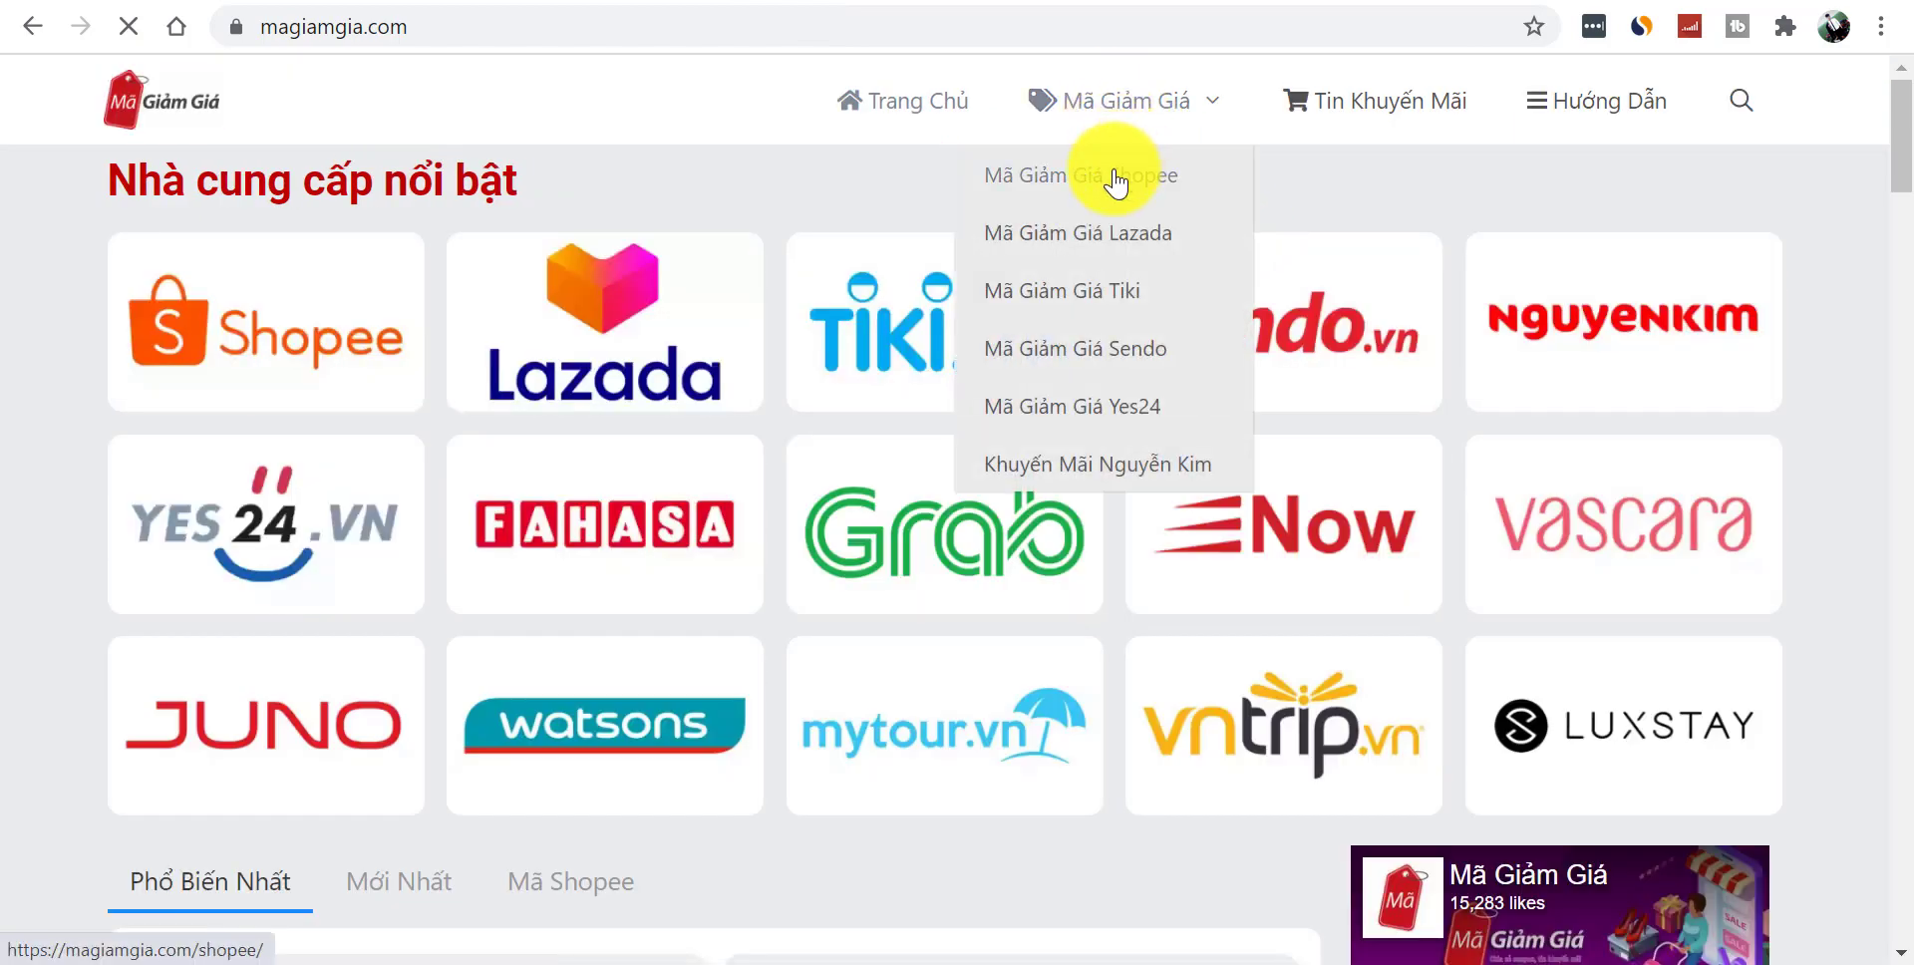
left_click(1116, 183)
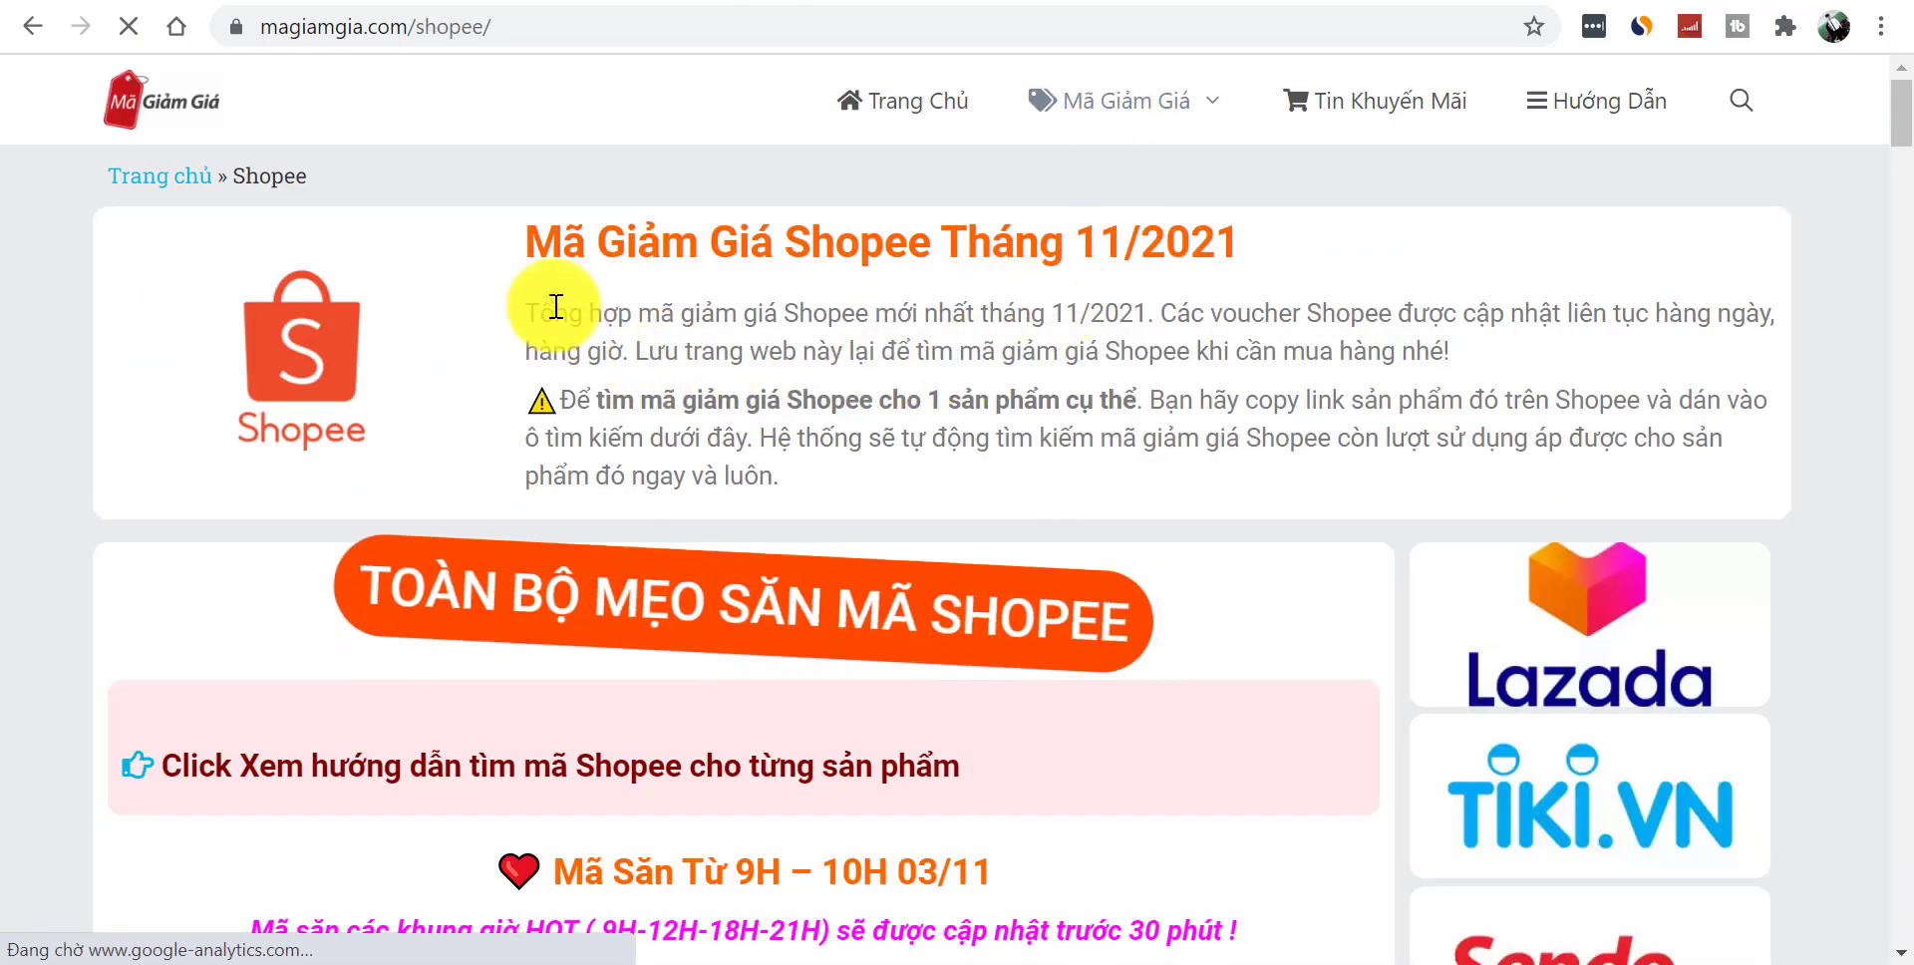
mouse_move(1899, 149)
left_mouse_down()
mouse_move(1906, 221)
mouse_move(1906, 118)
left_mouse_up()
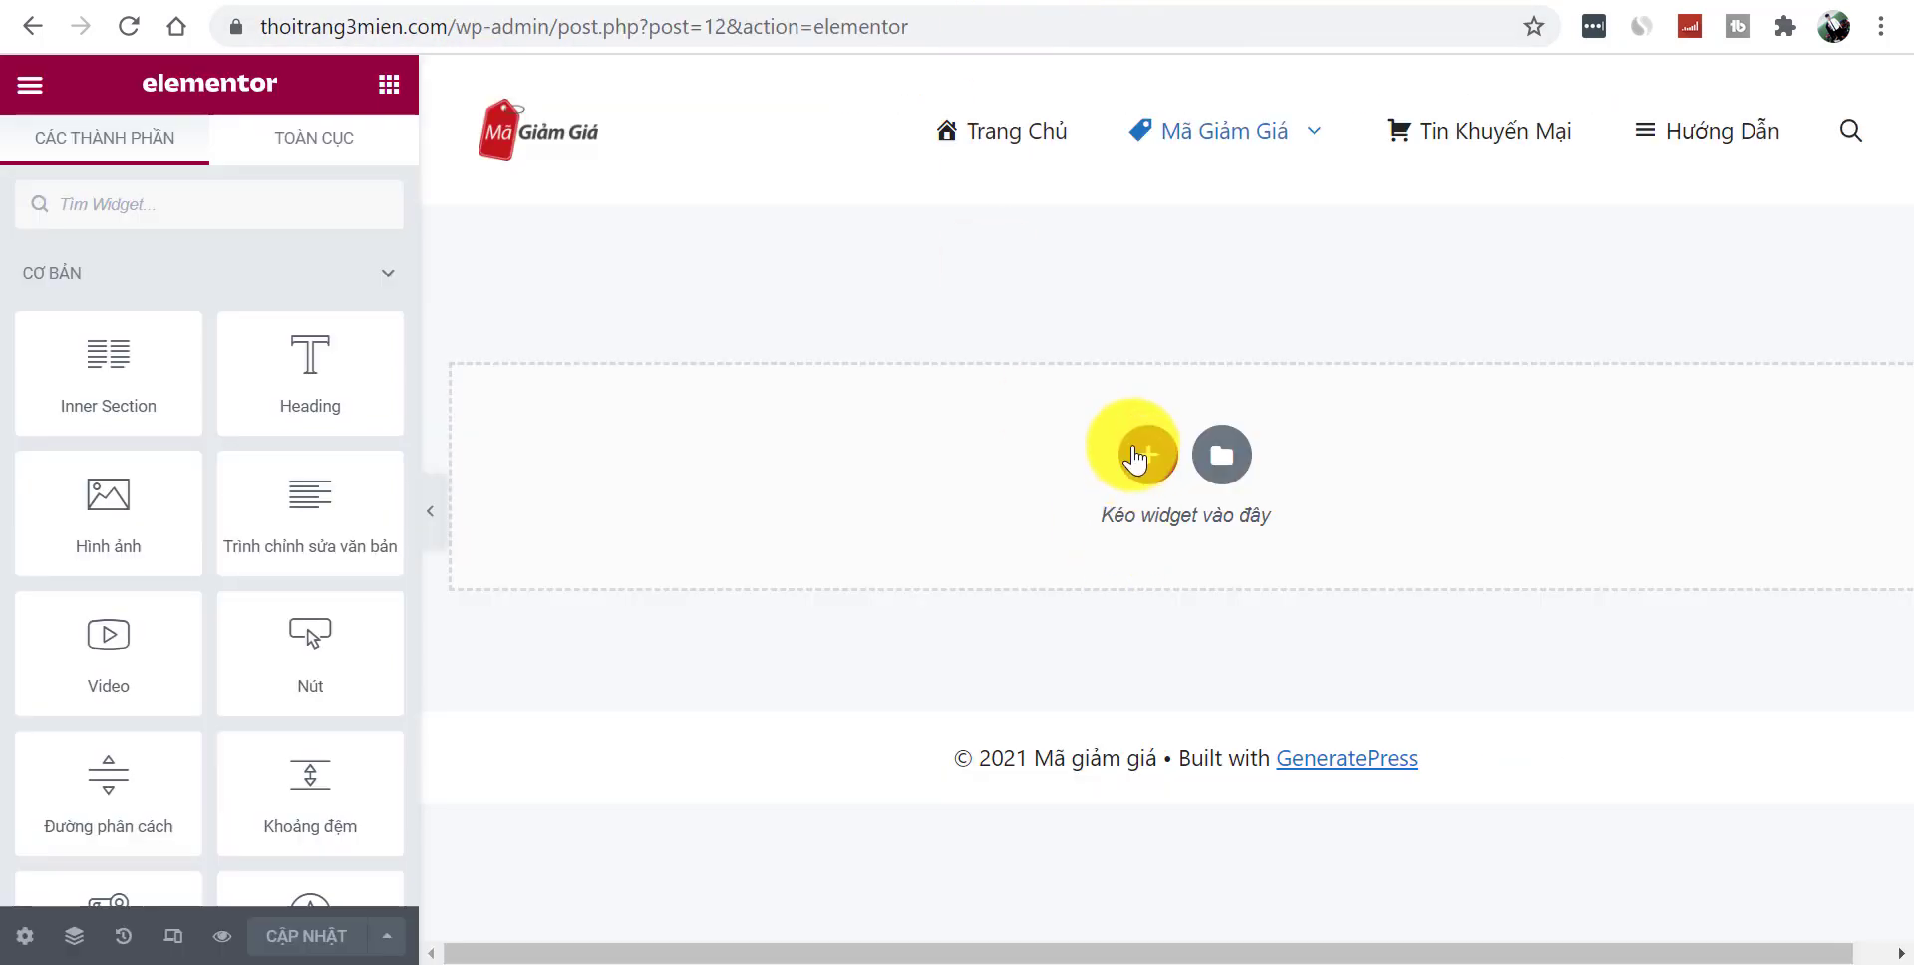
- Add a narrow-plus-wide two-column section and save the Shopee logo as ma-giam-gia-shopee
left_click(1142, 450)
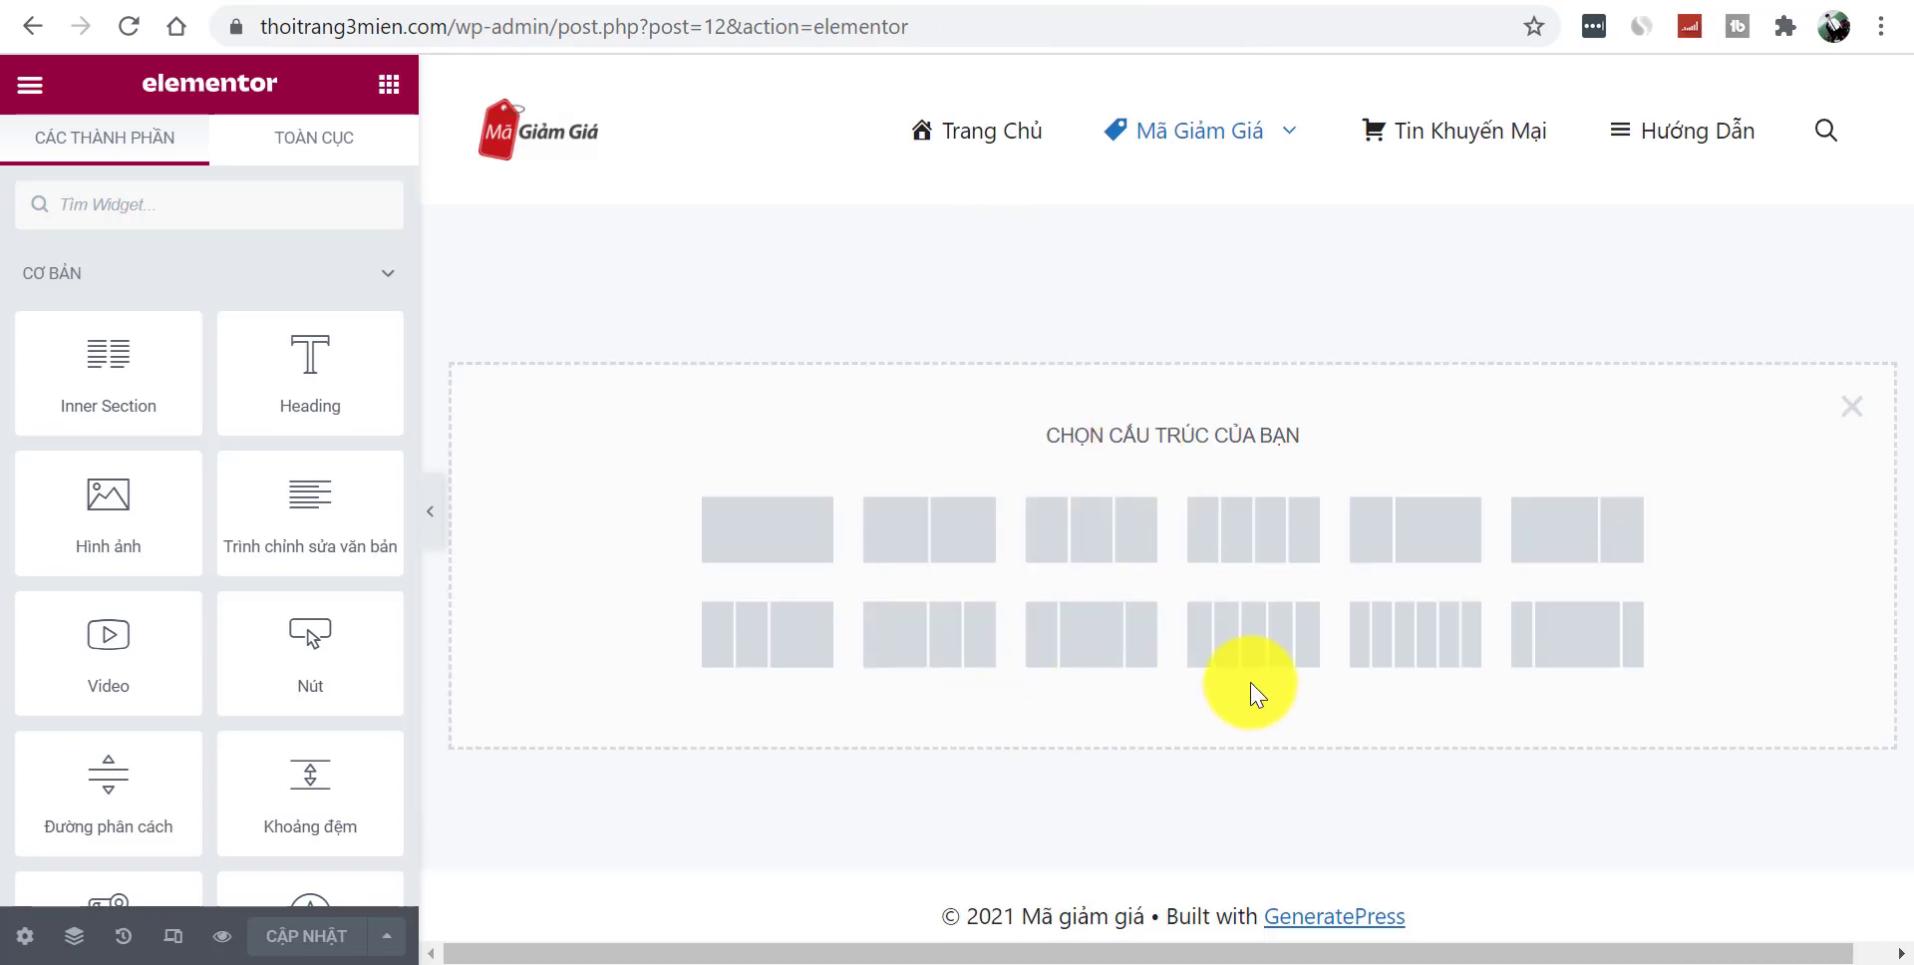
left_click(1409, 536)
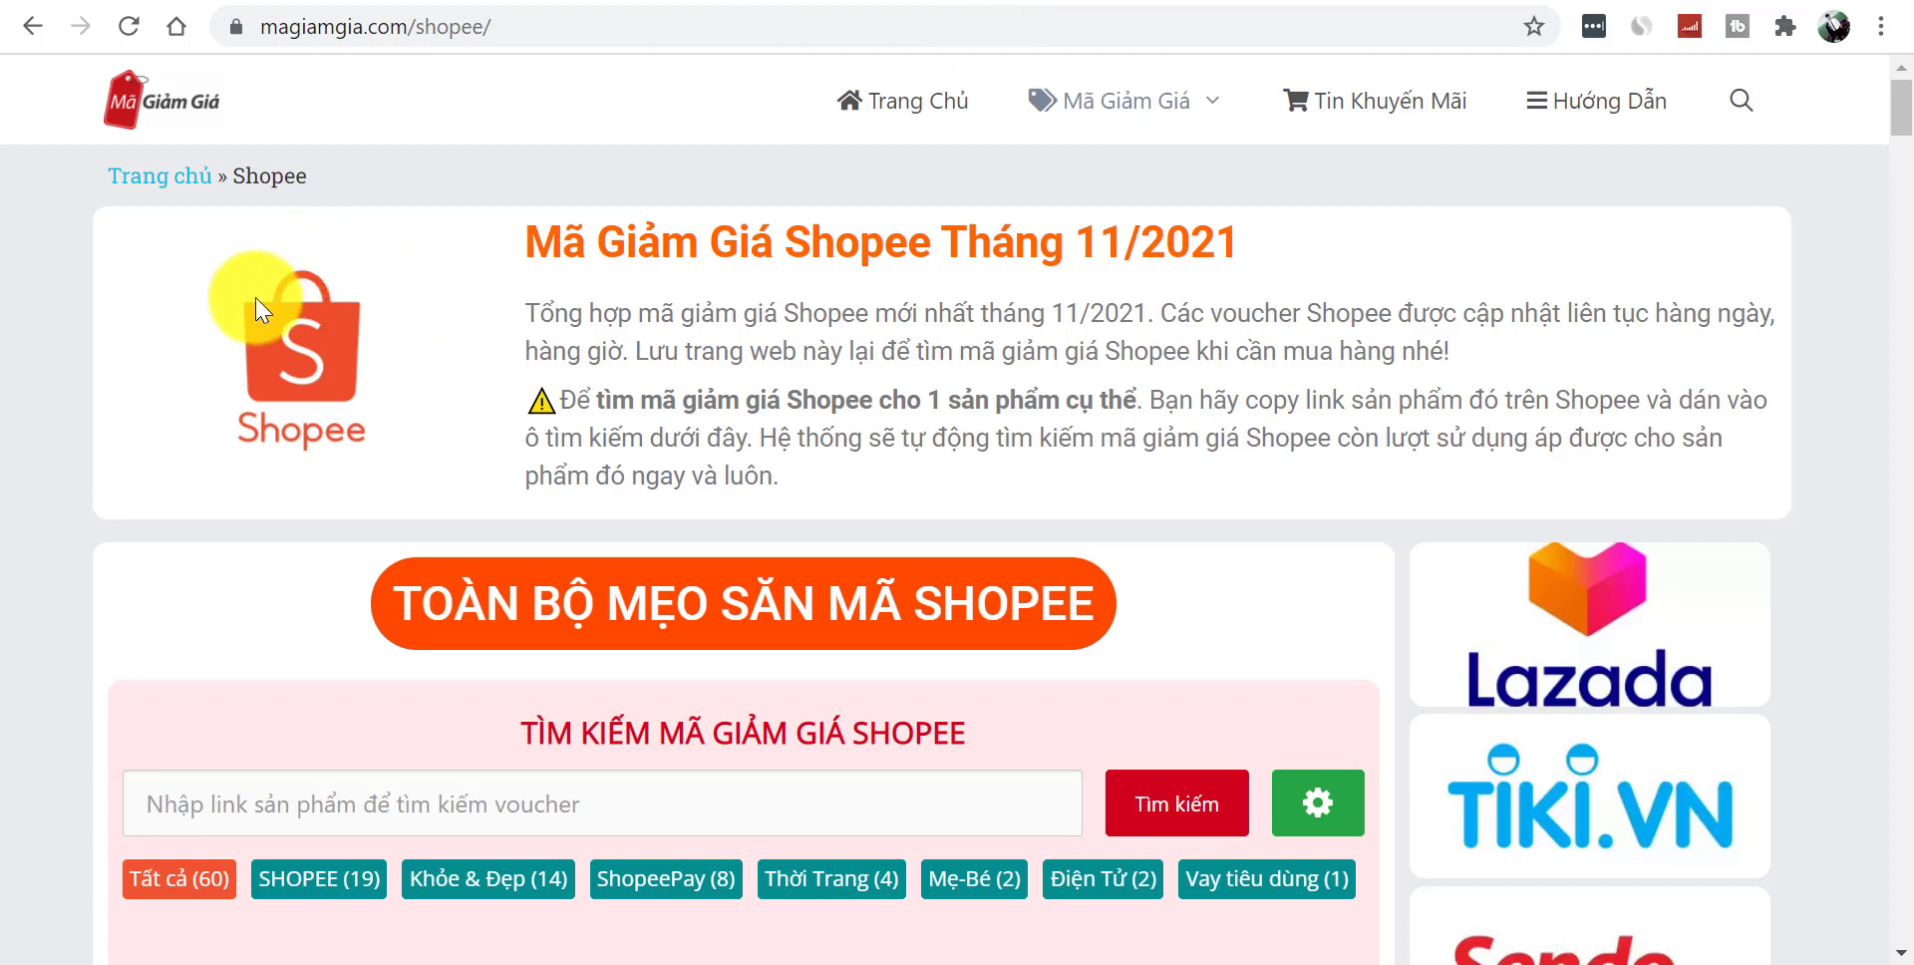
right_click(256, 297)
left_click(367, 357)
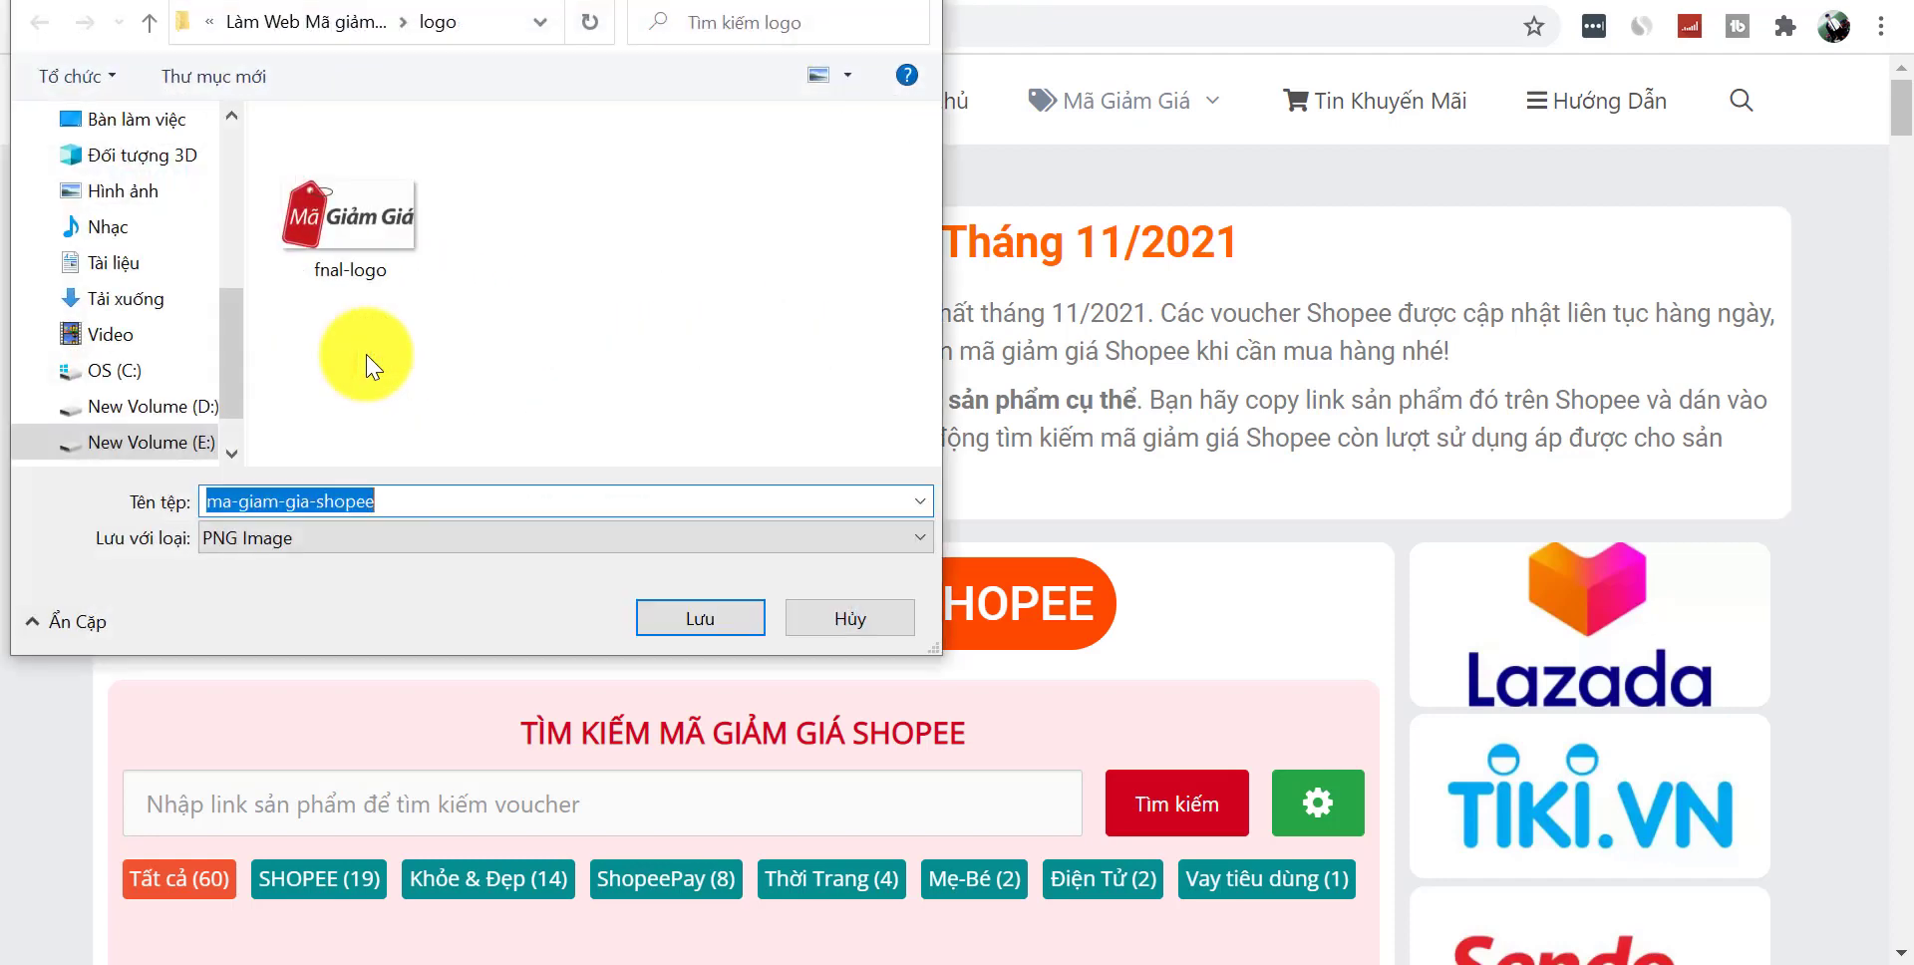
left_click(666, 633)
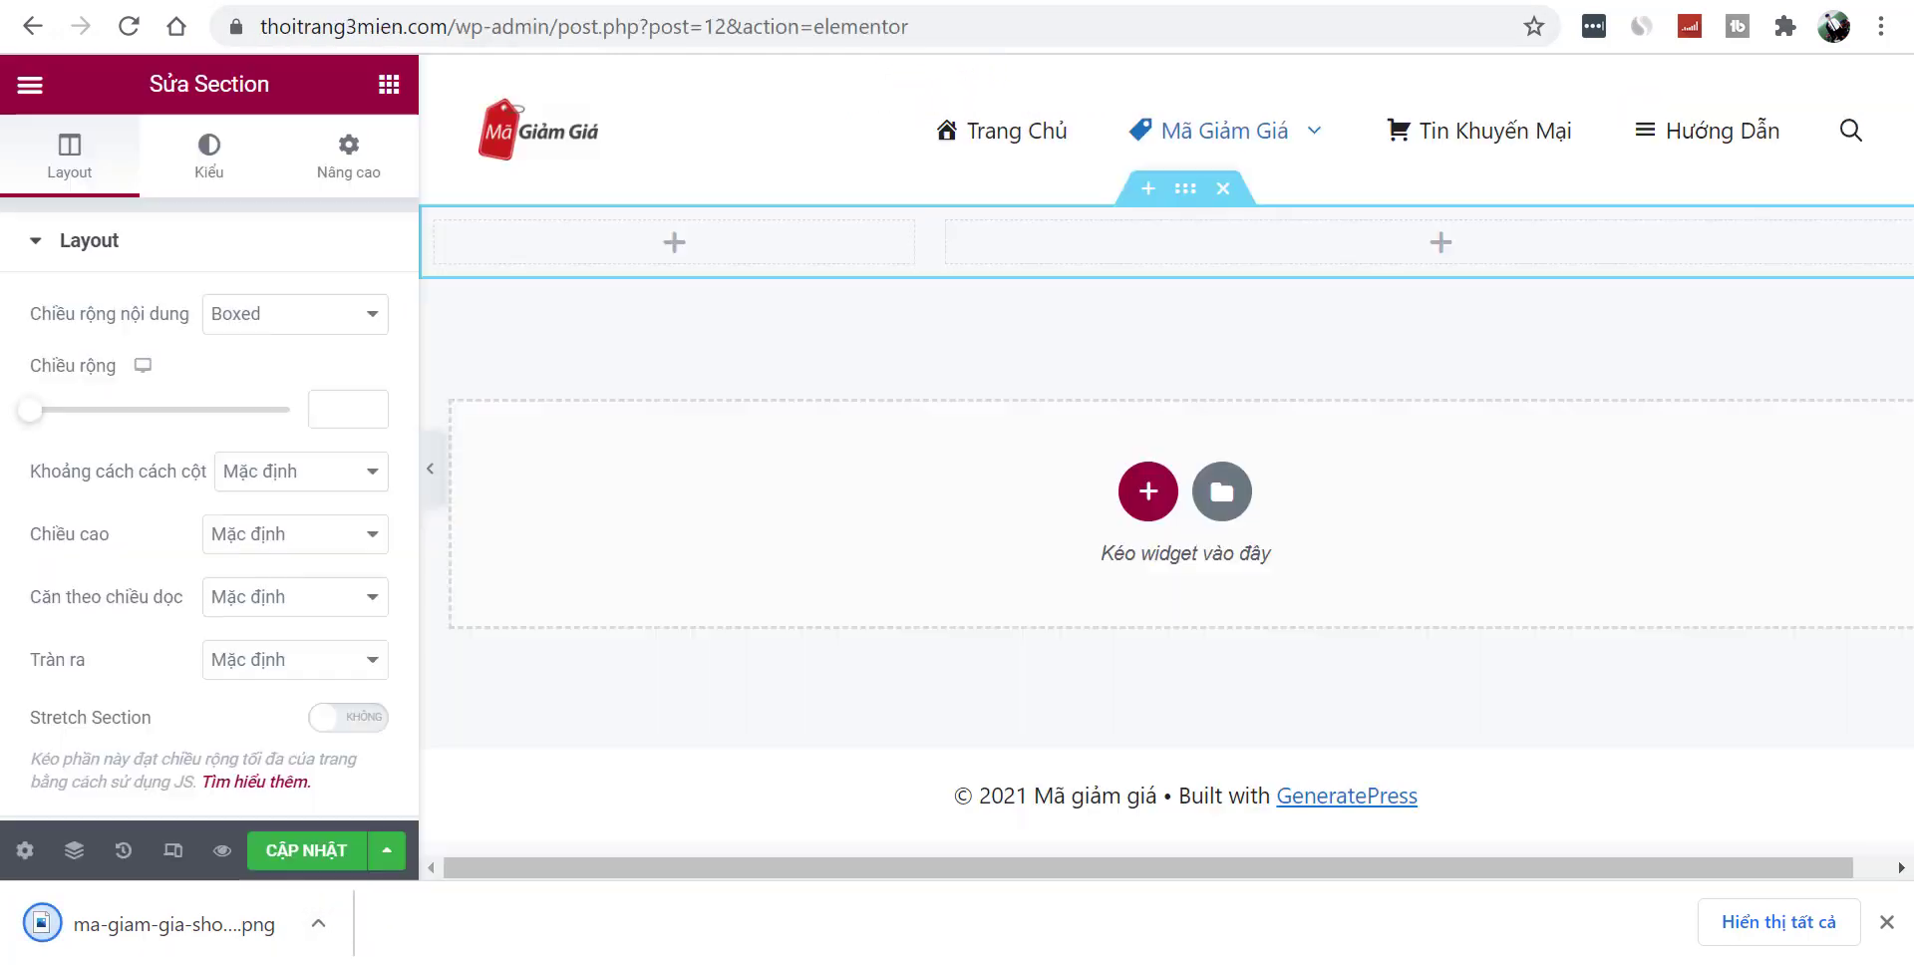
- Place an image widget in the left column showing the uploaded Shopee logo
left_click(672, 245)
left_click_drag(170, 497, 661, 235)
left_click(208, 391)
left_click_drag(197, 918, 956, 634)
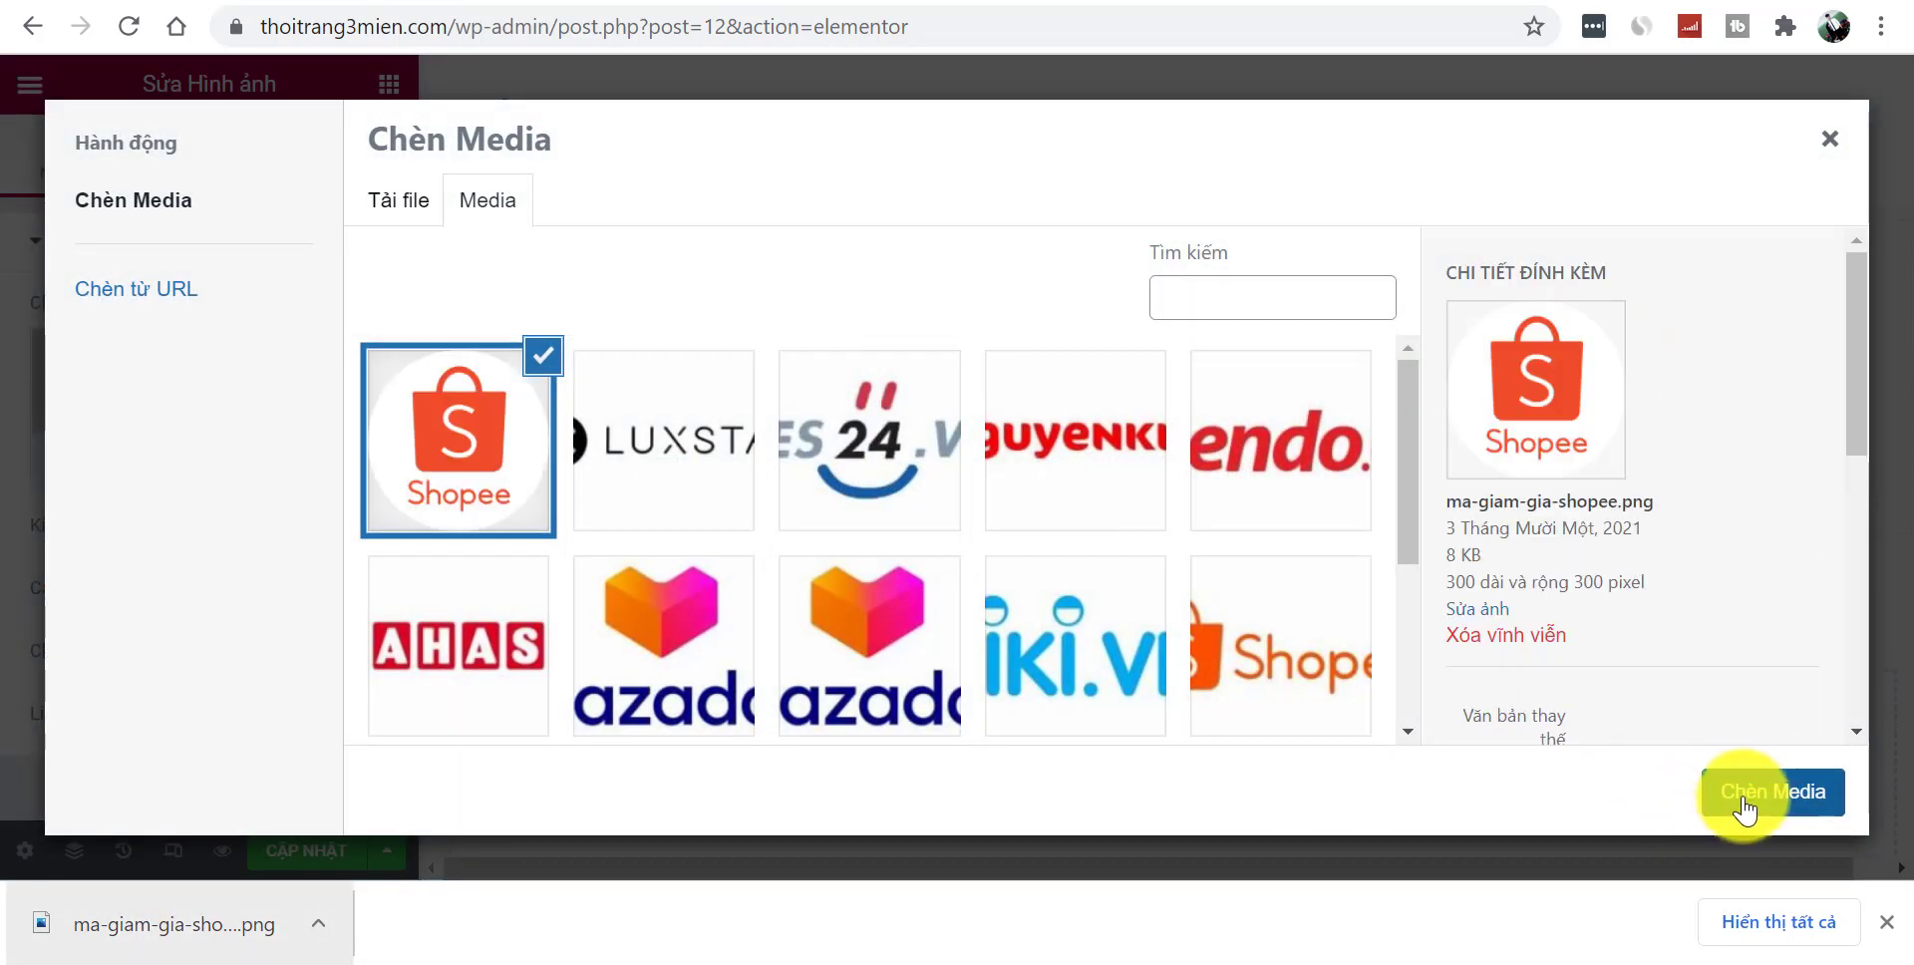
left_click(1743, 810)
- Narrow the logo column to about 20.7% so the empty column fills the row
left_click_drag(921, 464, 787, 454)
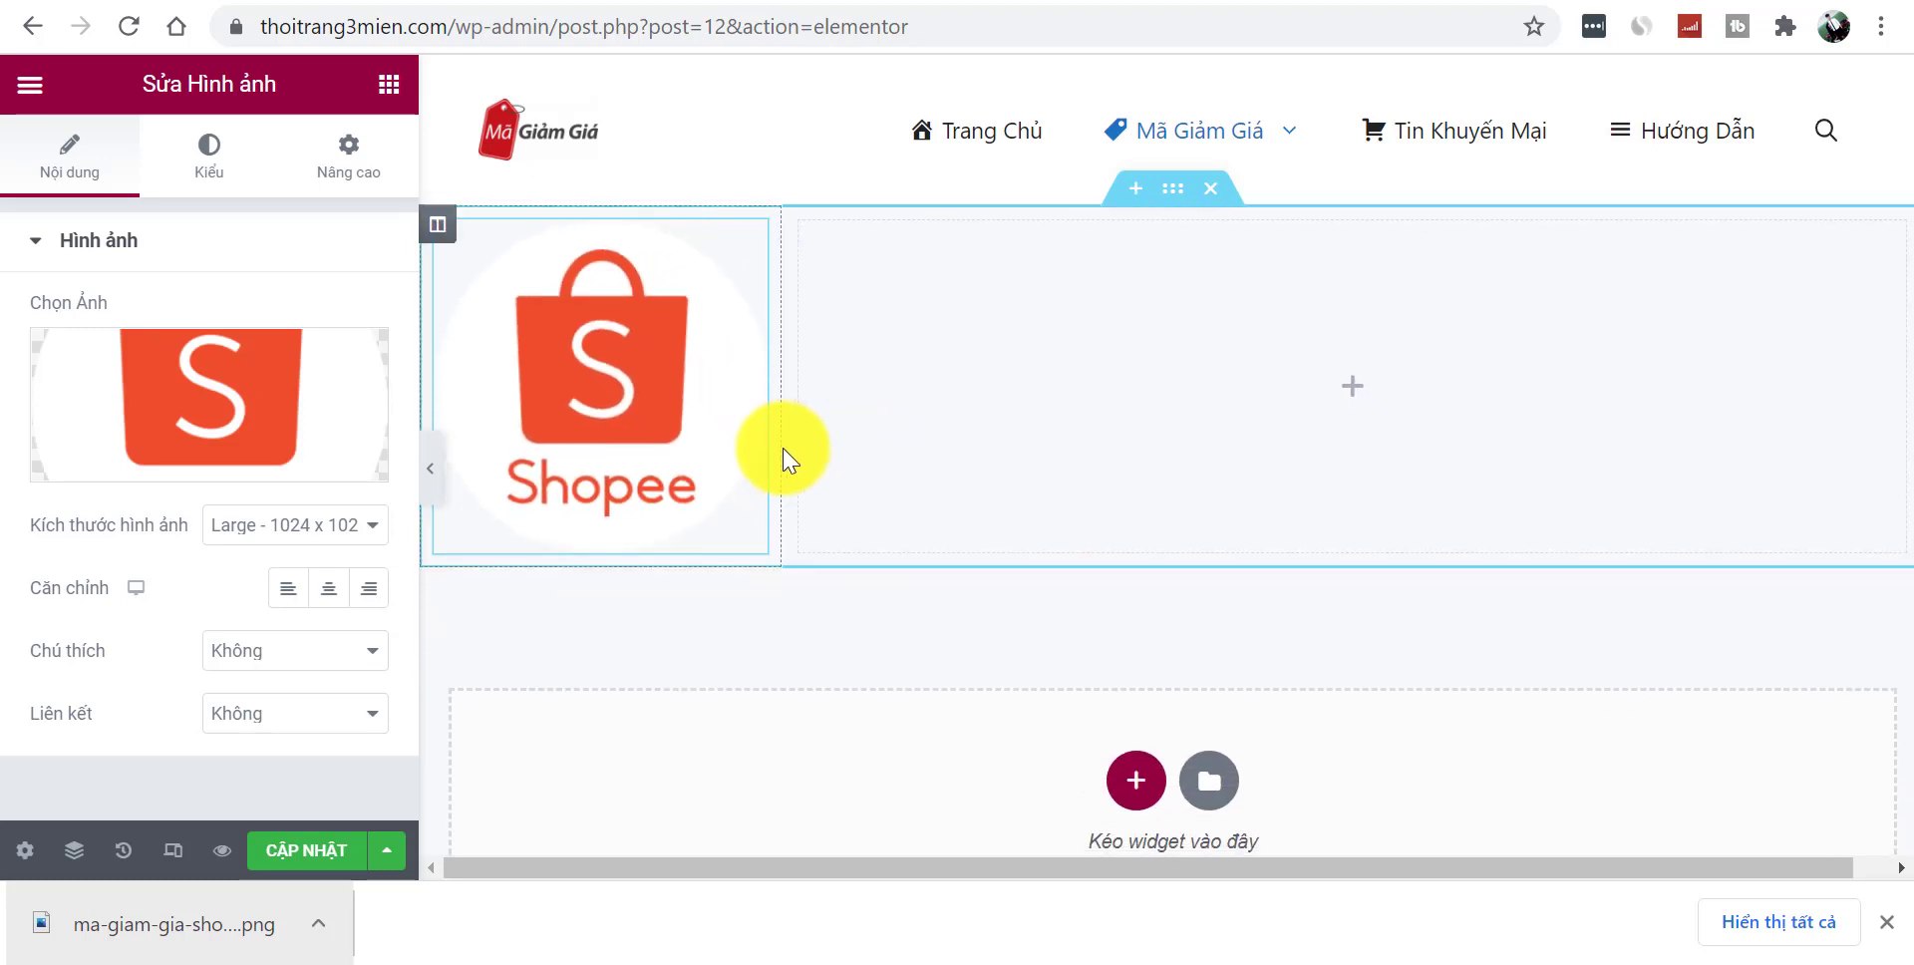
left_click(430, 468)
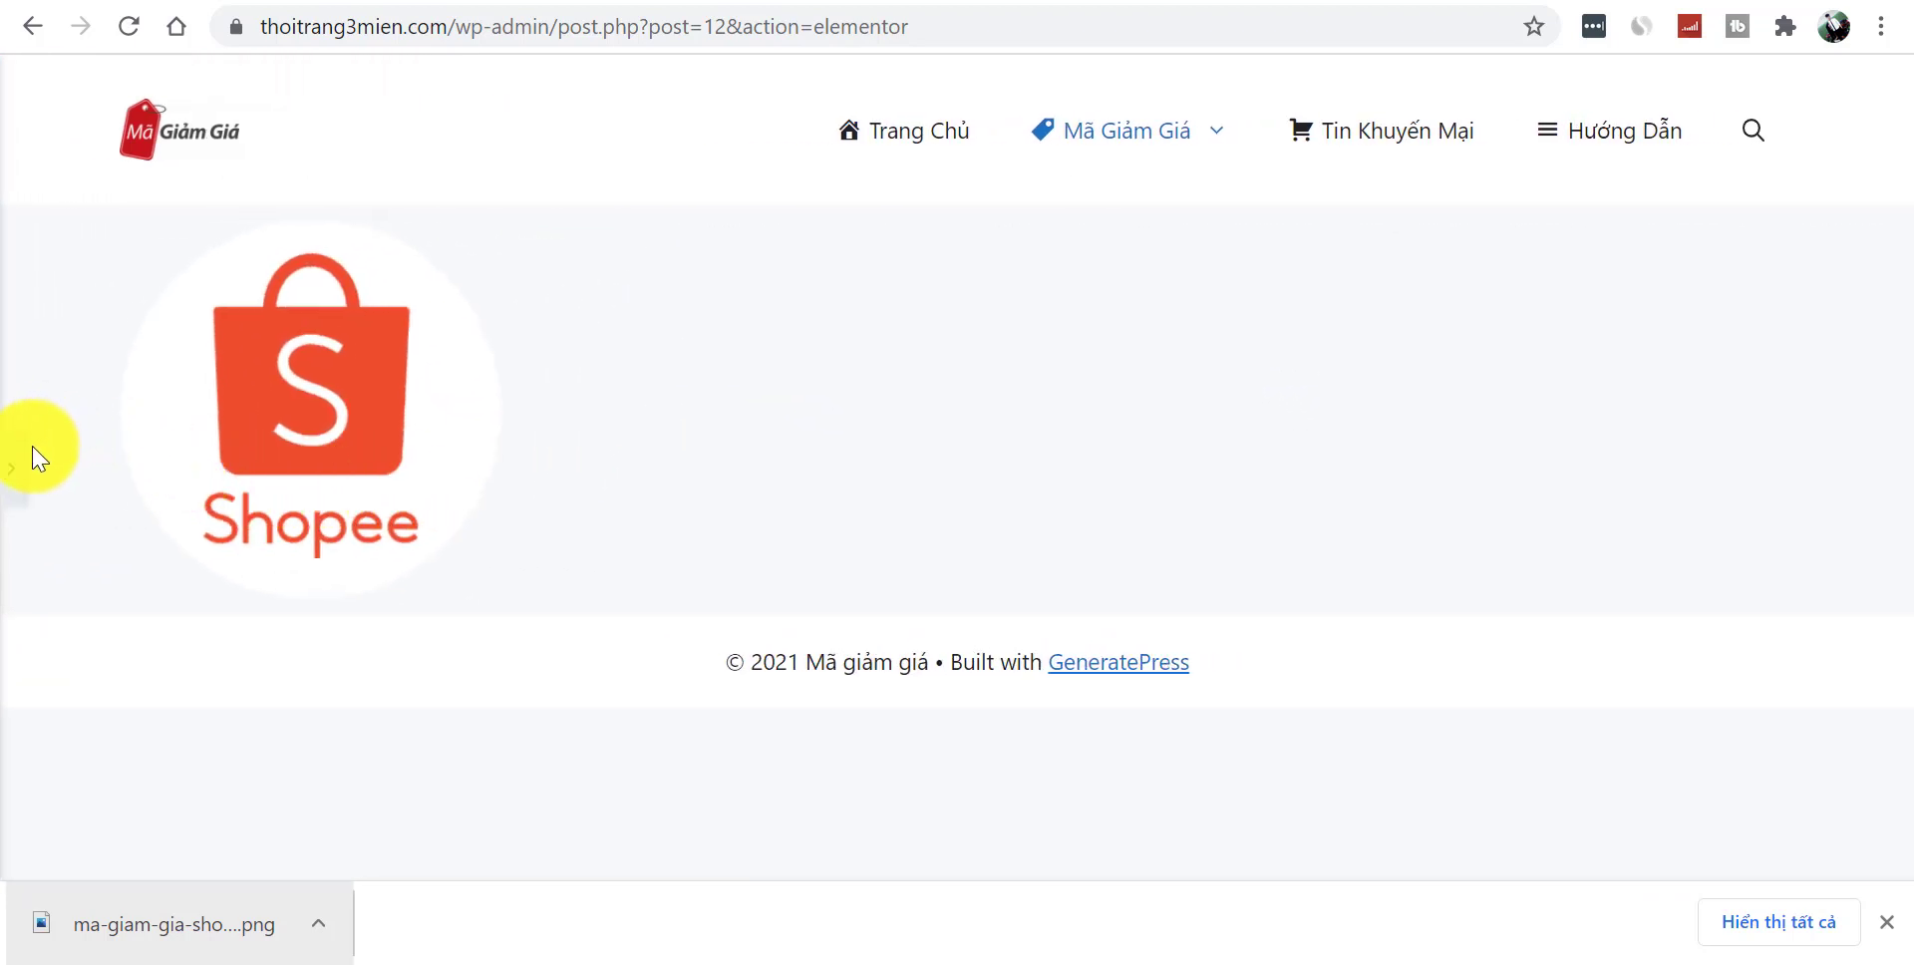
left_click(20, 474)
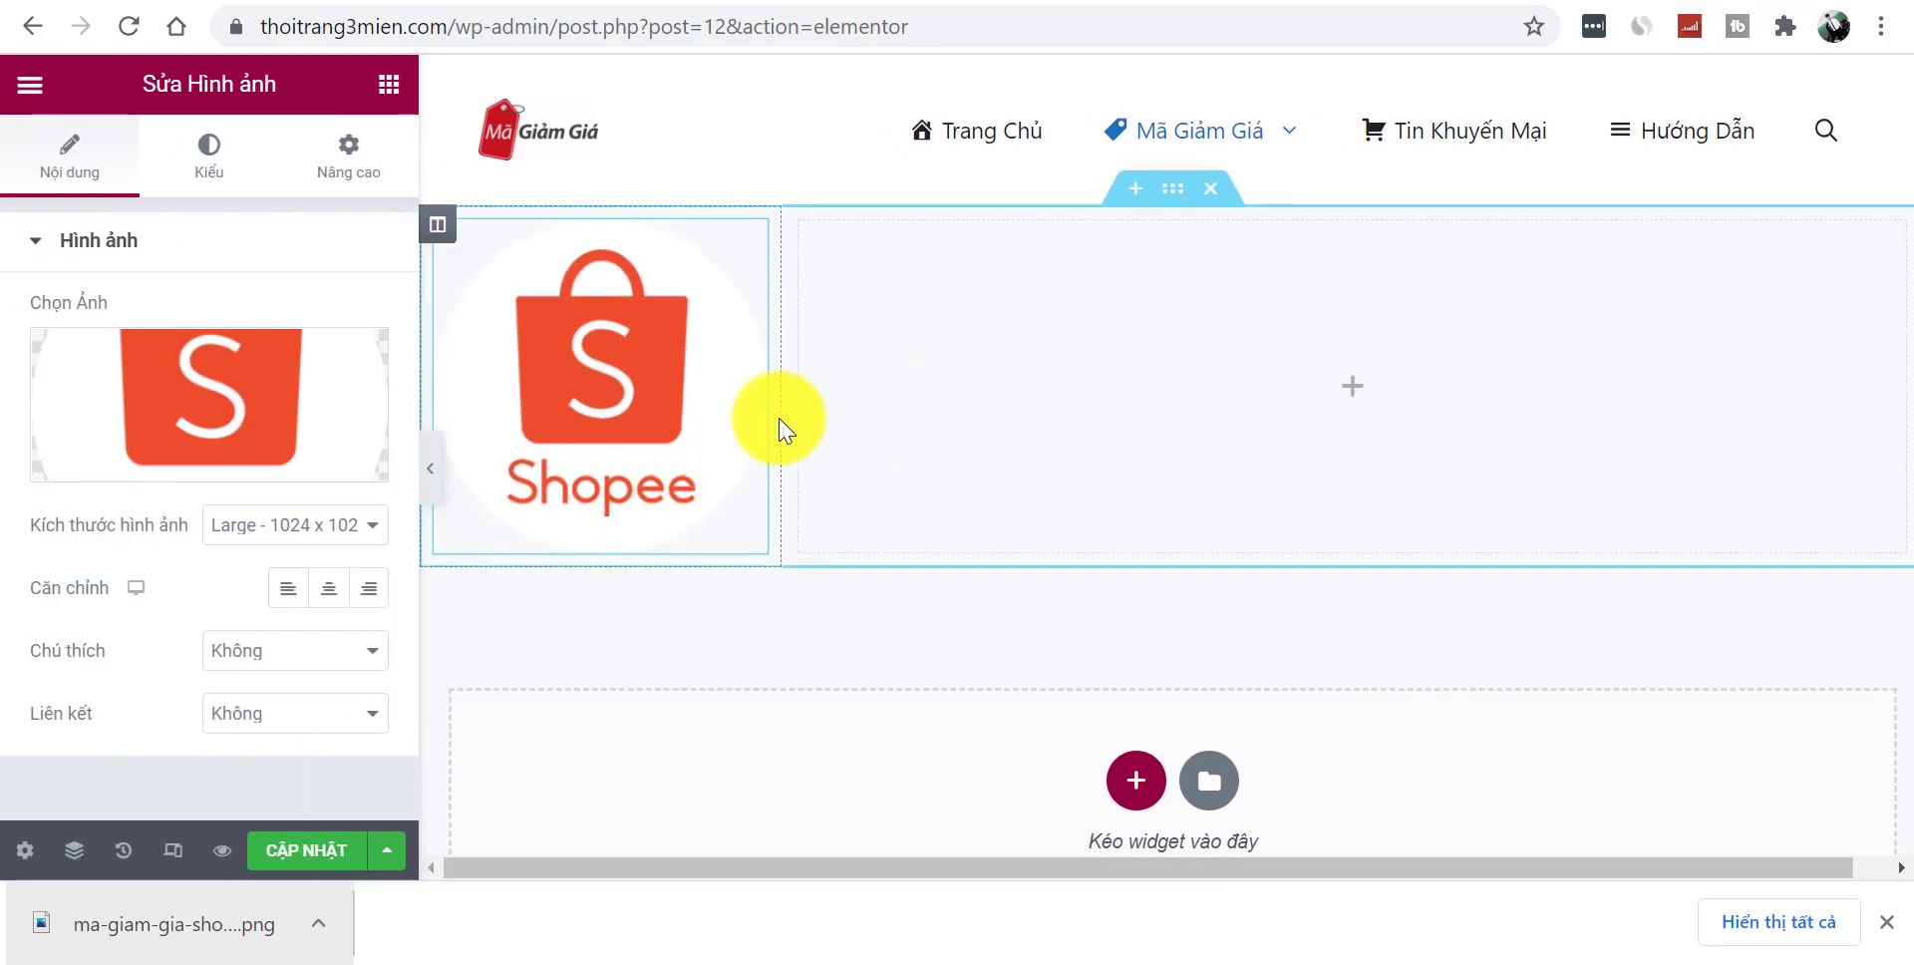
left_click_drag(779, 428, 730, 432)
left_click(381, 102)
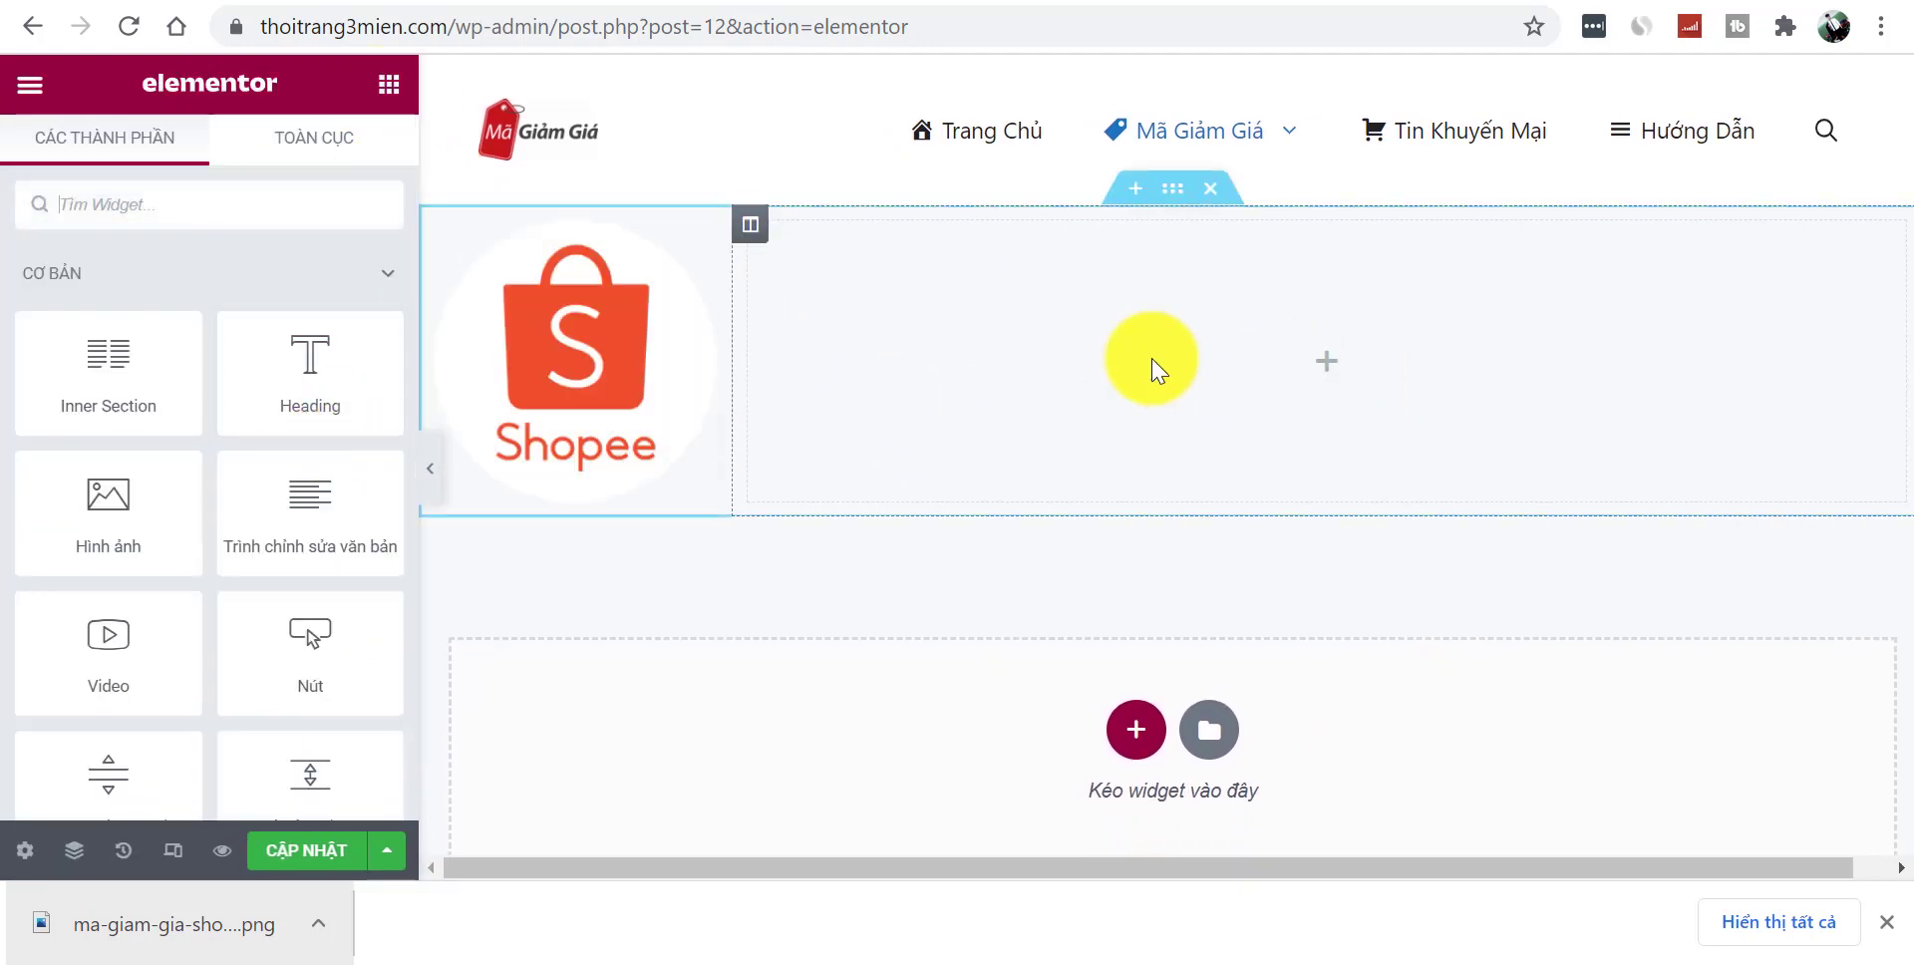
- Add a text block beside the logo with 'Mã Giảm Giá Shopee Tháng 11/2021' and two intro paragraphs
left_click_drag(292, 509, 1194, 357)
key("ctrl+Tab")
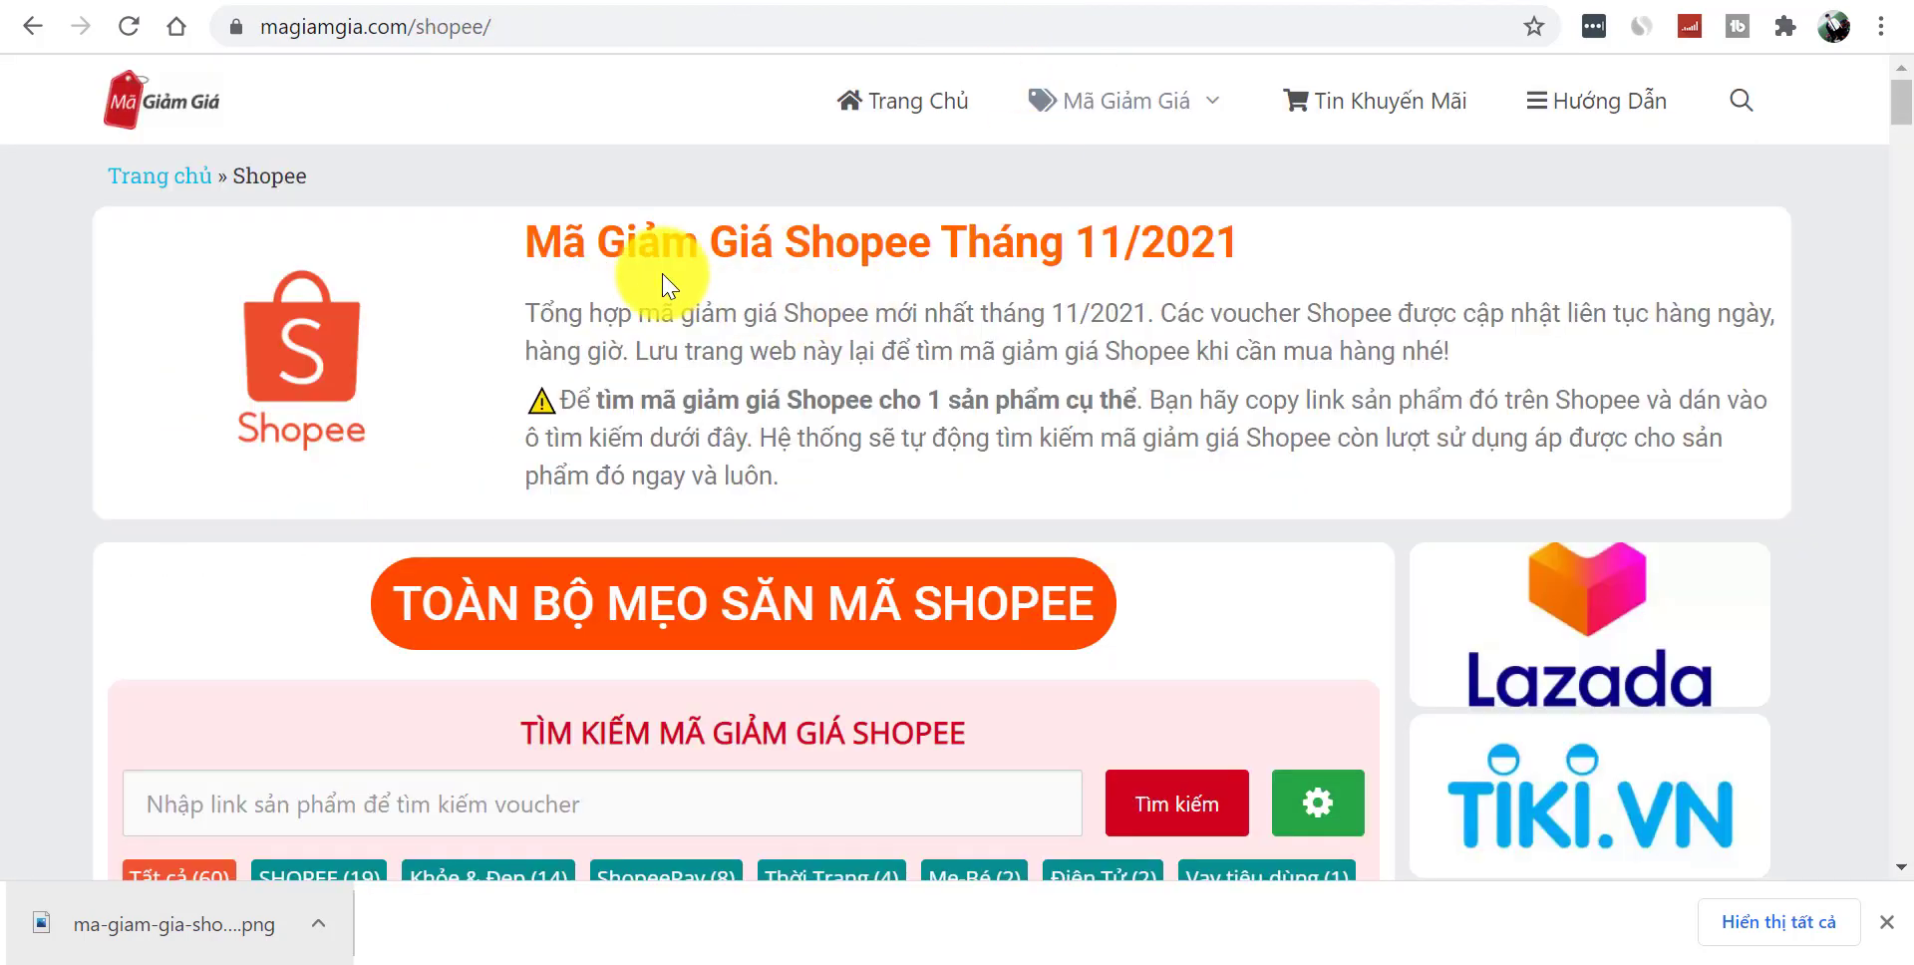
left_click_drag(520, 239, 924, 417)
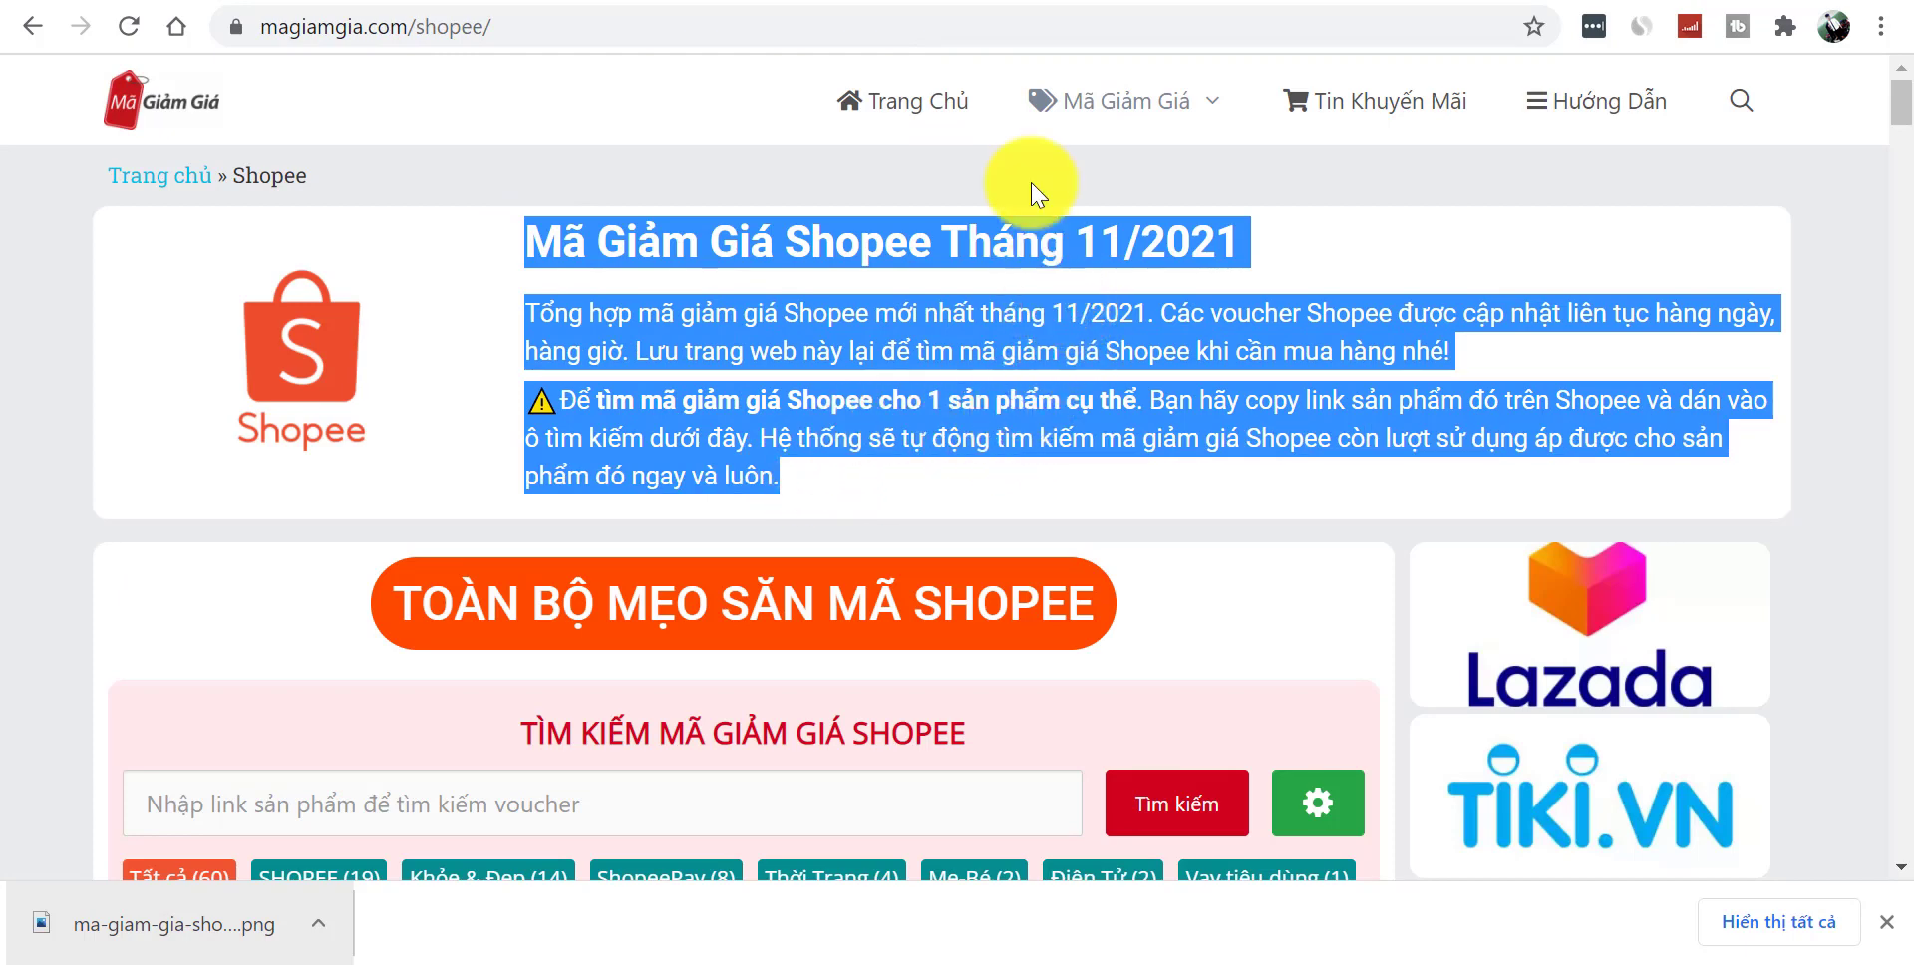
left_click(1000, 2)
left_click(256, 629)
key("ctrl+a")
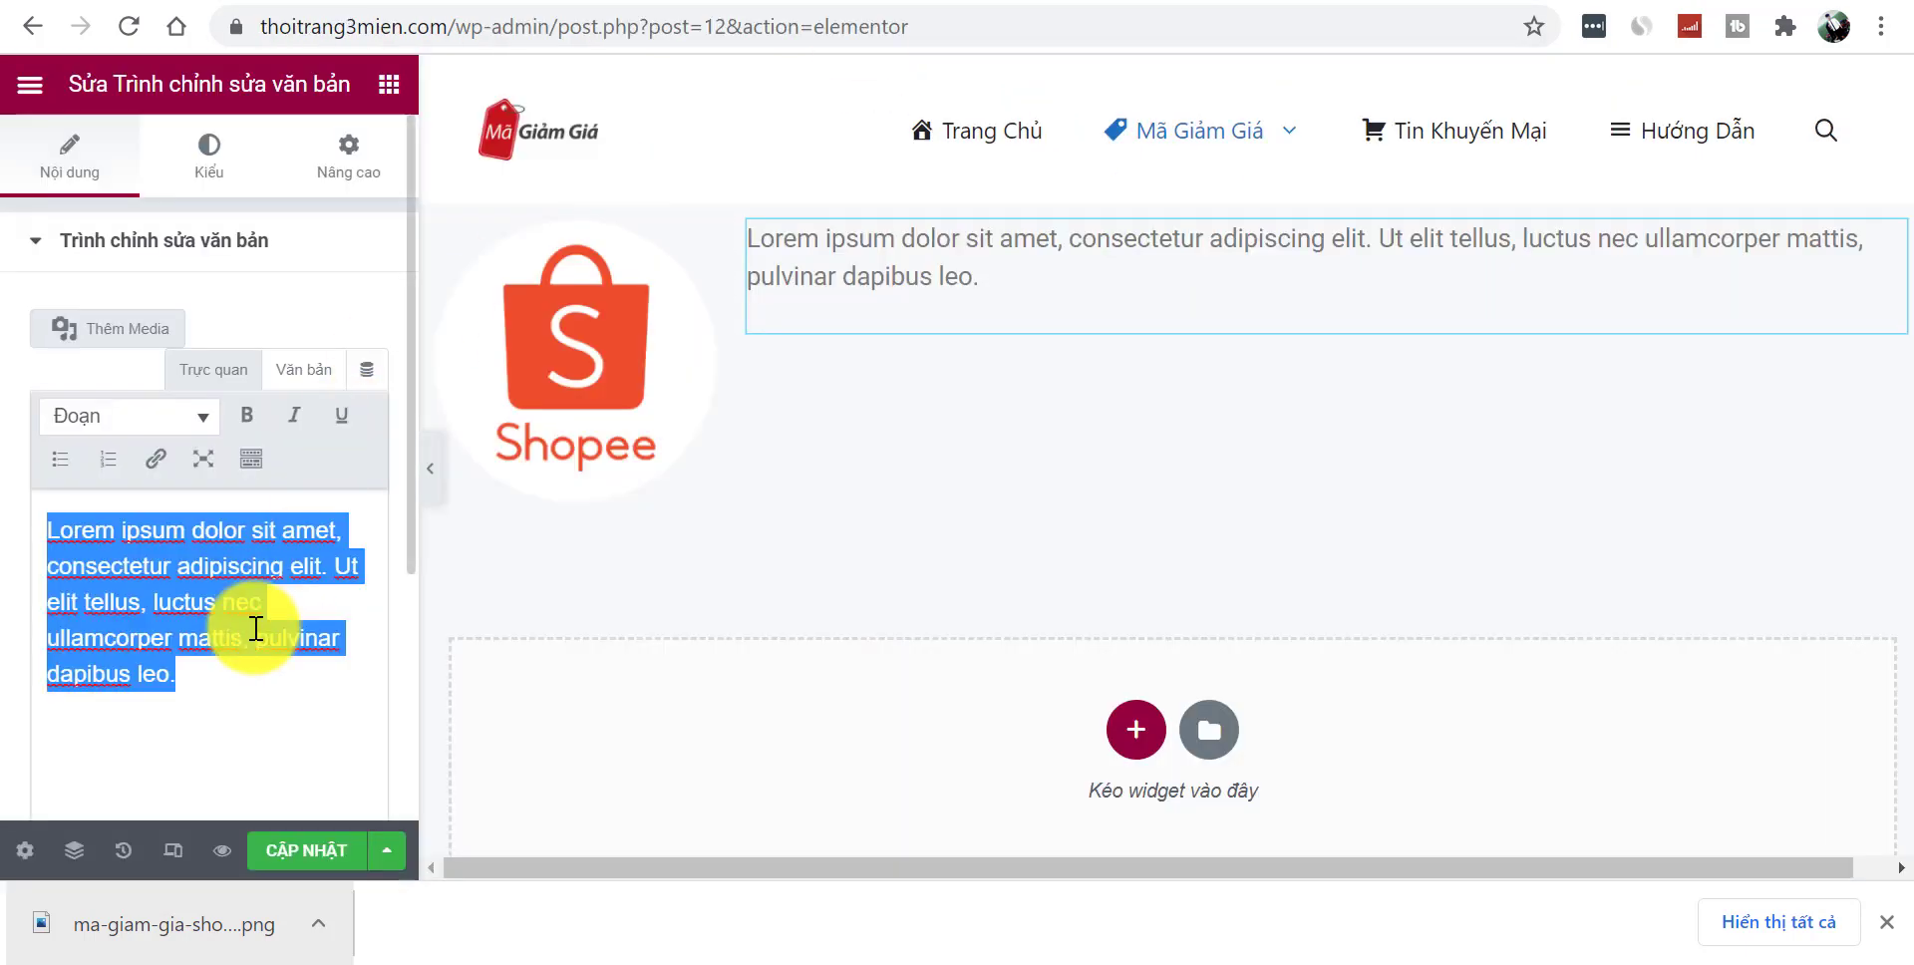
key("ctrl+v")
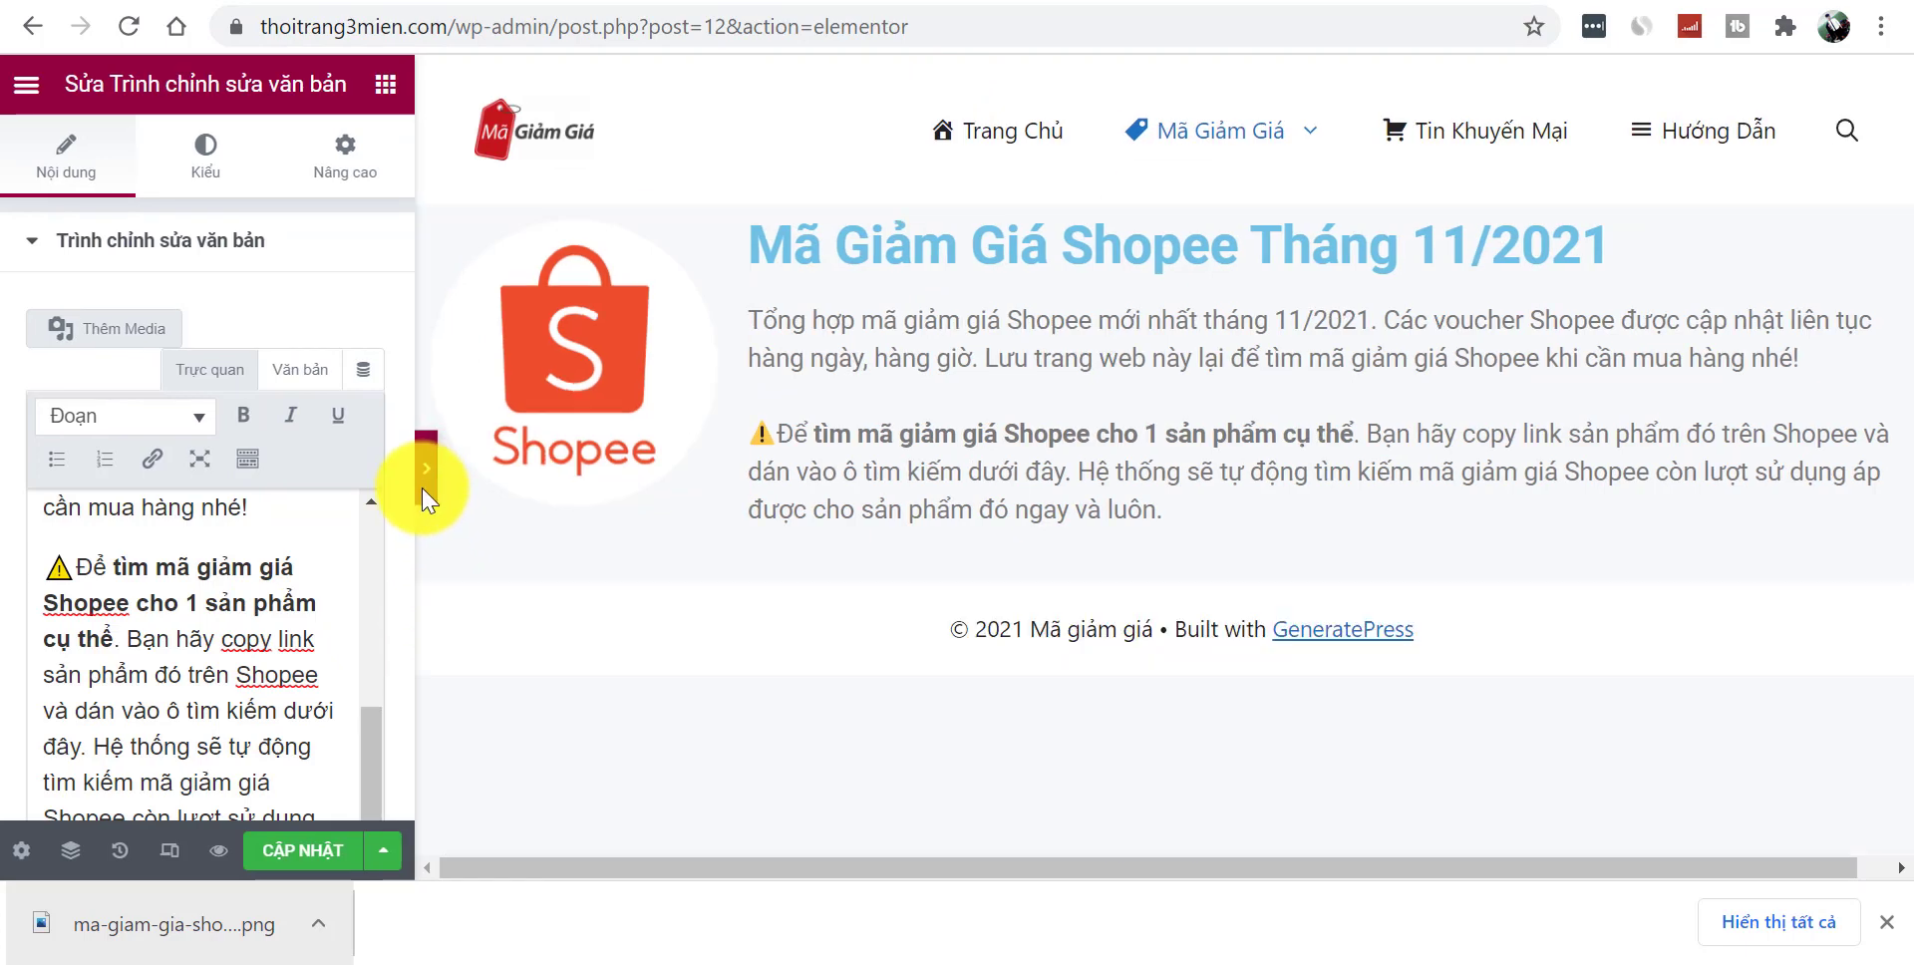
left_click(427, 477)
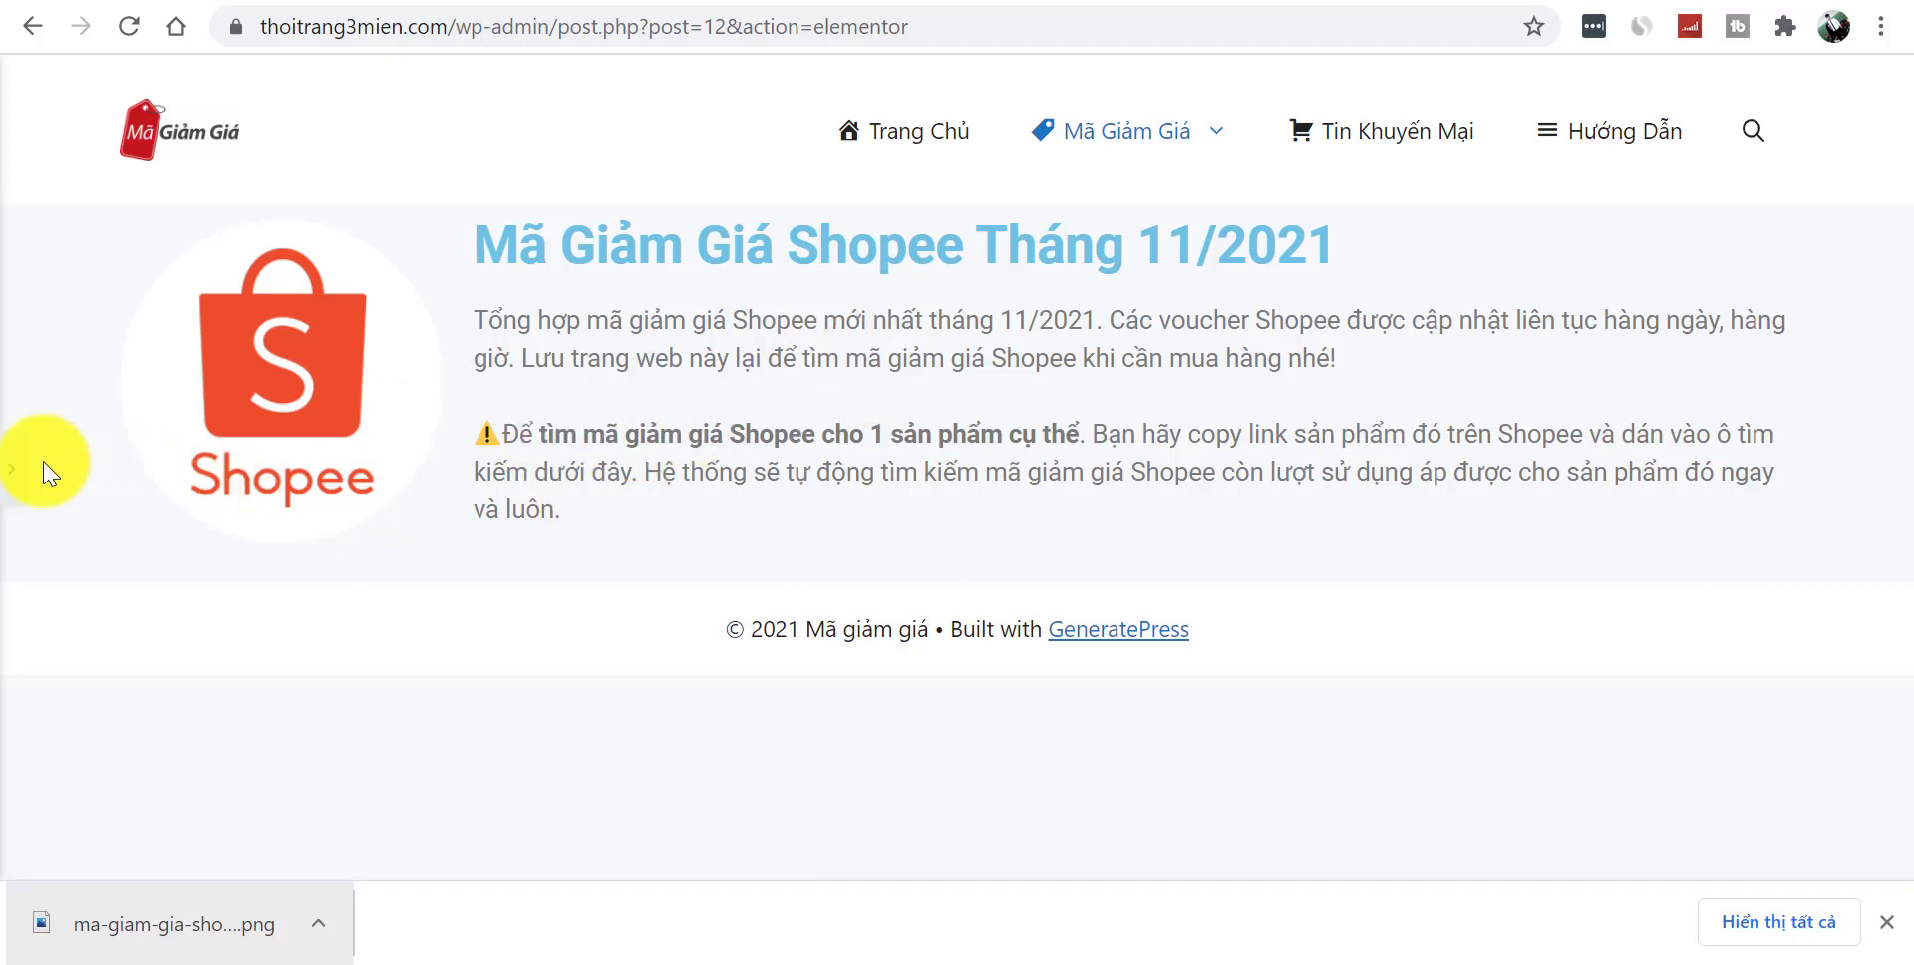
left_click(13, 482)
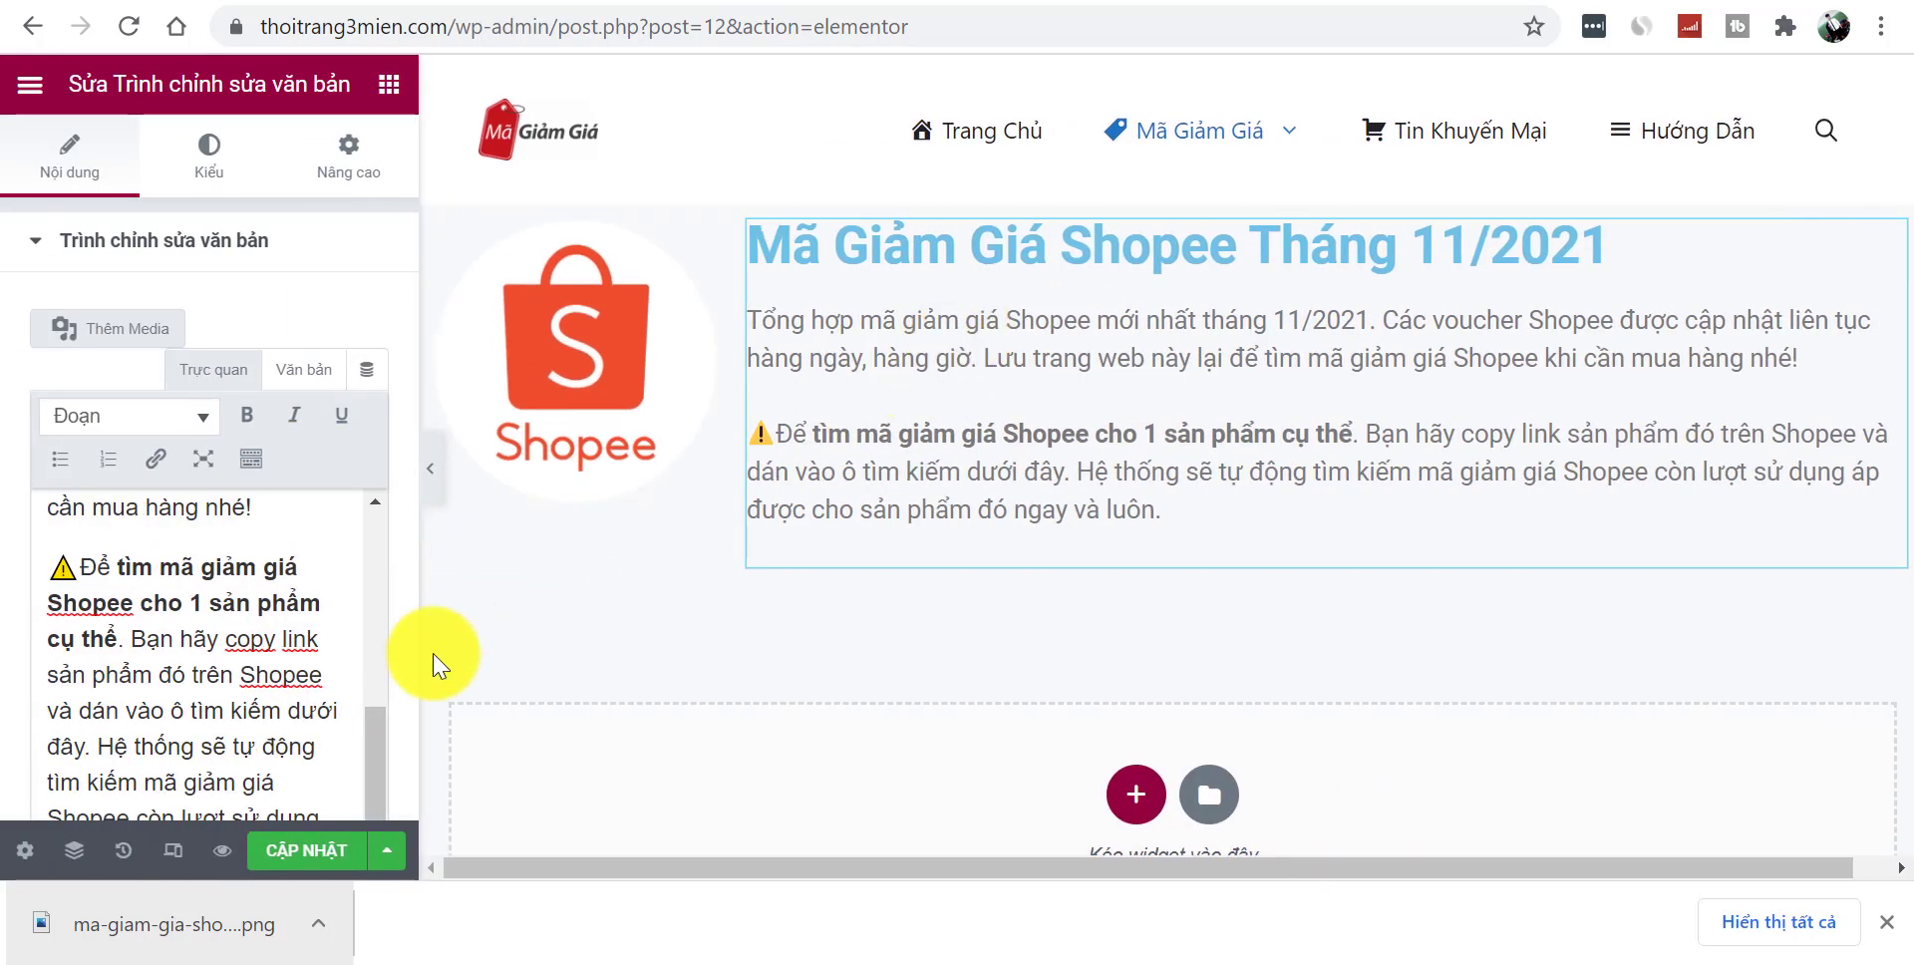
left_click_drag(375, 753, 385, 535)
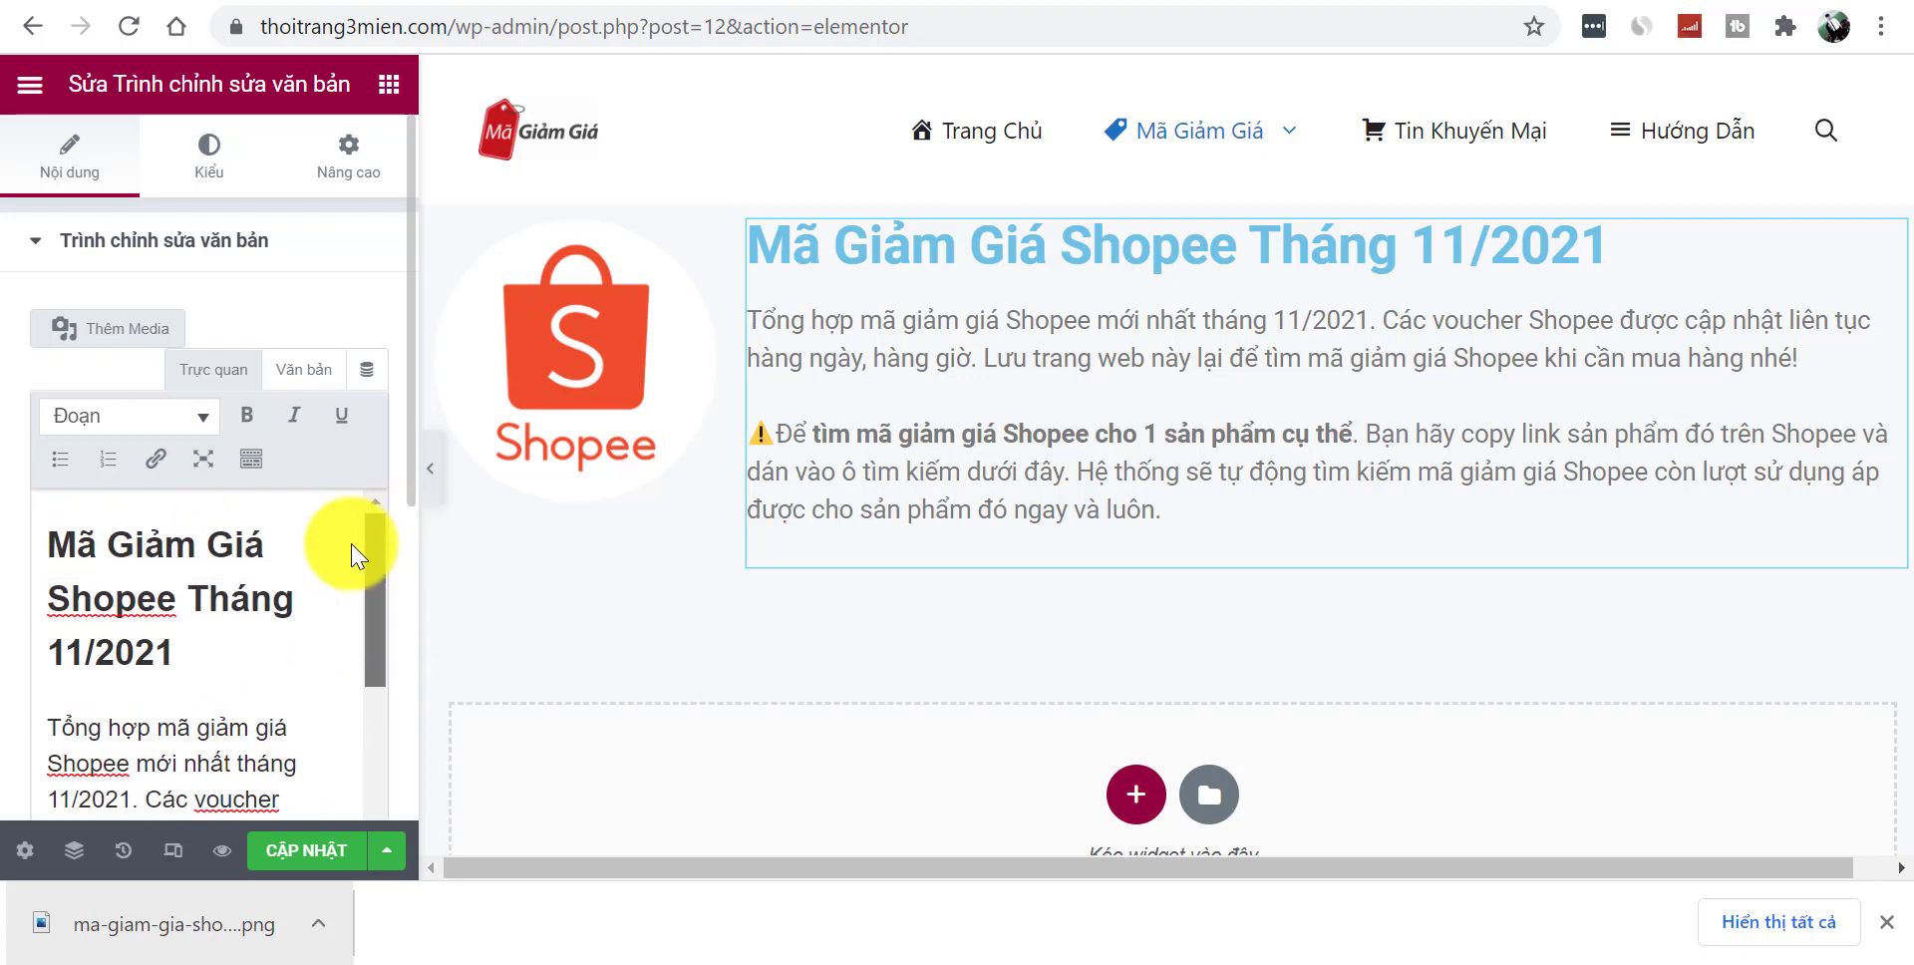
triple_click(193, 634)
- Add a Heading widget above the text containing the Shopee title line
left_click(397, 84)
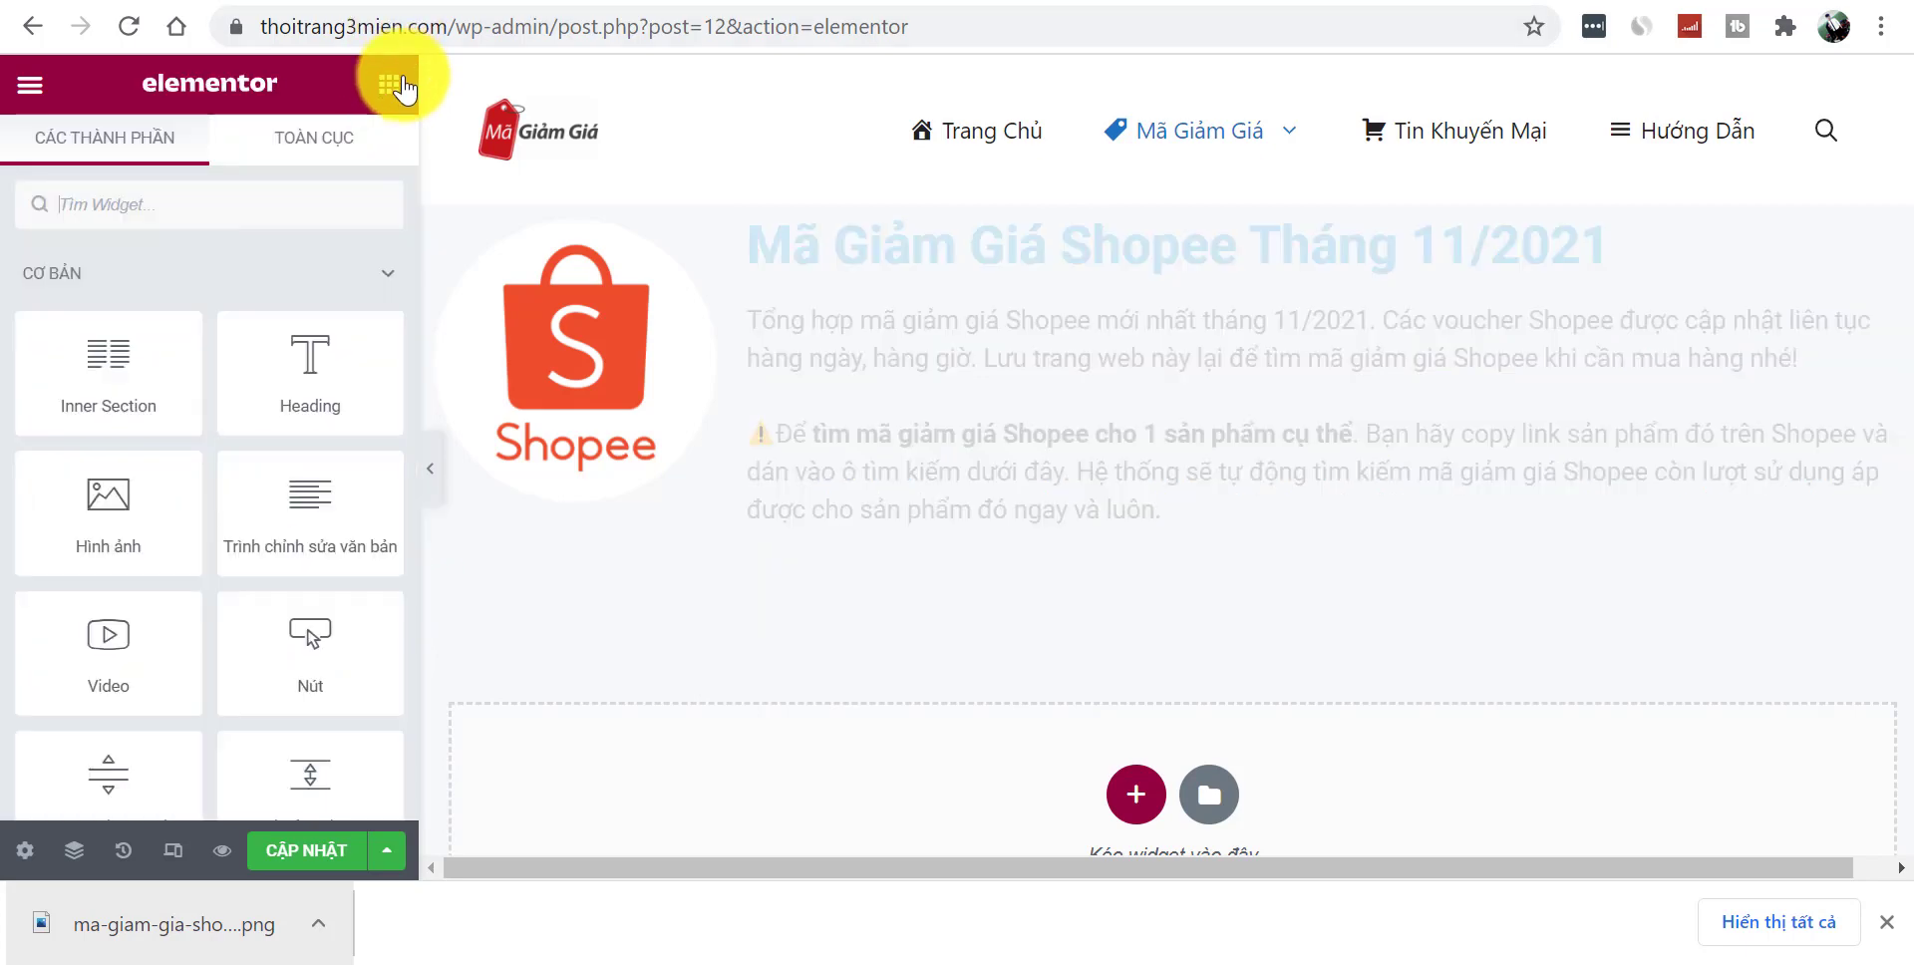
left_click_drag(308, 376, 911, 256)
left_click(262, 411)
double_click(236, 380)
type("Mã Giảm Giá Shopee Tháng 11/2021 Tổng hợp mã giảm giá Shopee mới nhất tháng 11/2021. Các voucher Shopee được cập nhật liên tục hàng ngày, hàng giờ. Lưu trang web này lại để tìm mã giảm giá Shopee khi cần mua hàng nhé! ⚠️Để tìm mã giảm giá Shopee cho 1 sản phẩm cụ thể. Bạn hãy copy link sản phẩm đó trên Shopee và dán vào ô tìm kiếm dưới đây. Hệ thống sẽ tự động tìm kiếm mã giảm giá Shopee còn lượt sử dụng áp được cho sản phẩm đó ngay và luôn.")
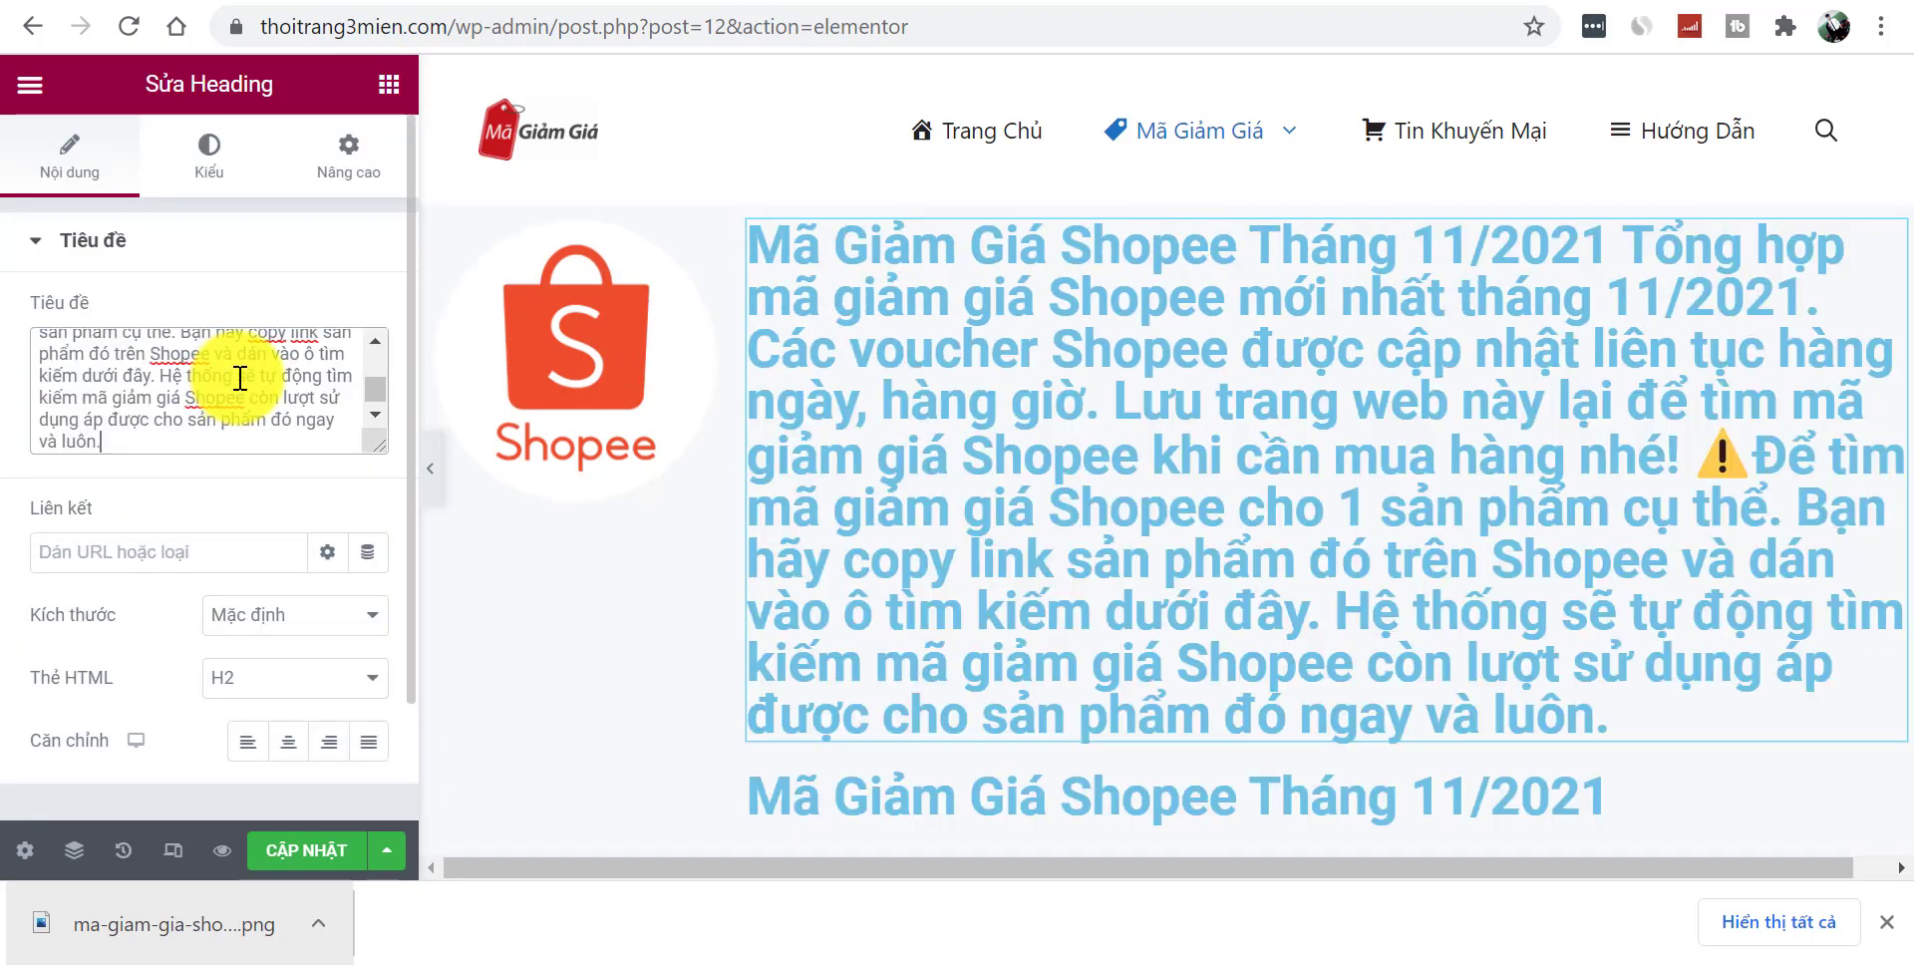
key("ctrl+z")
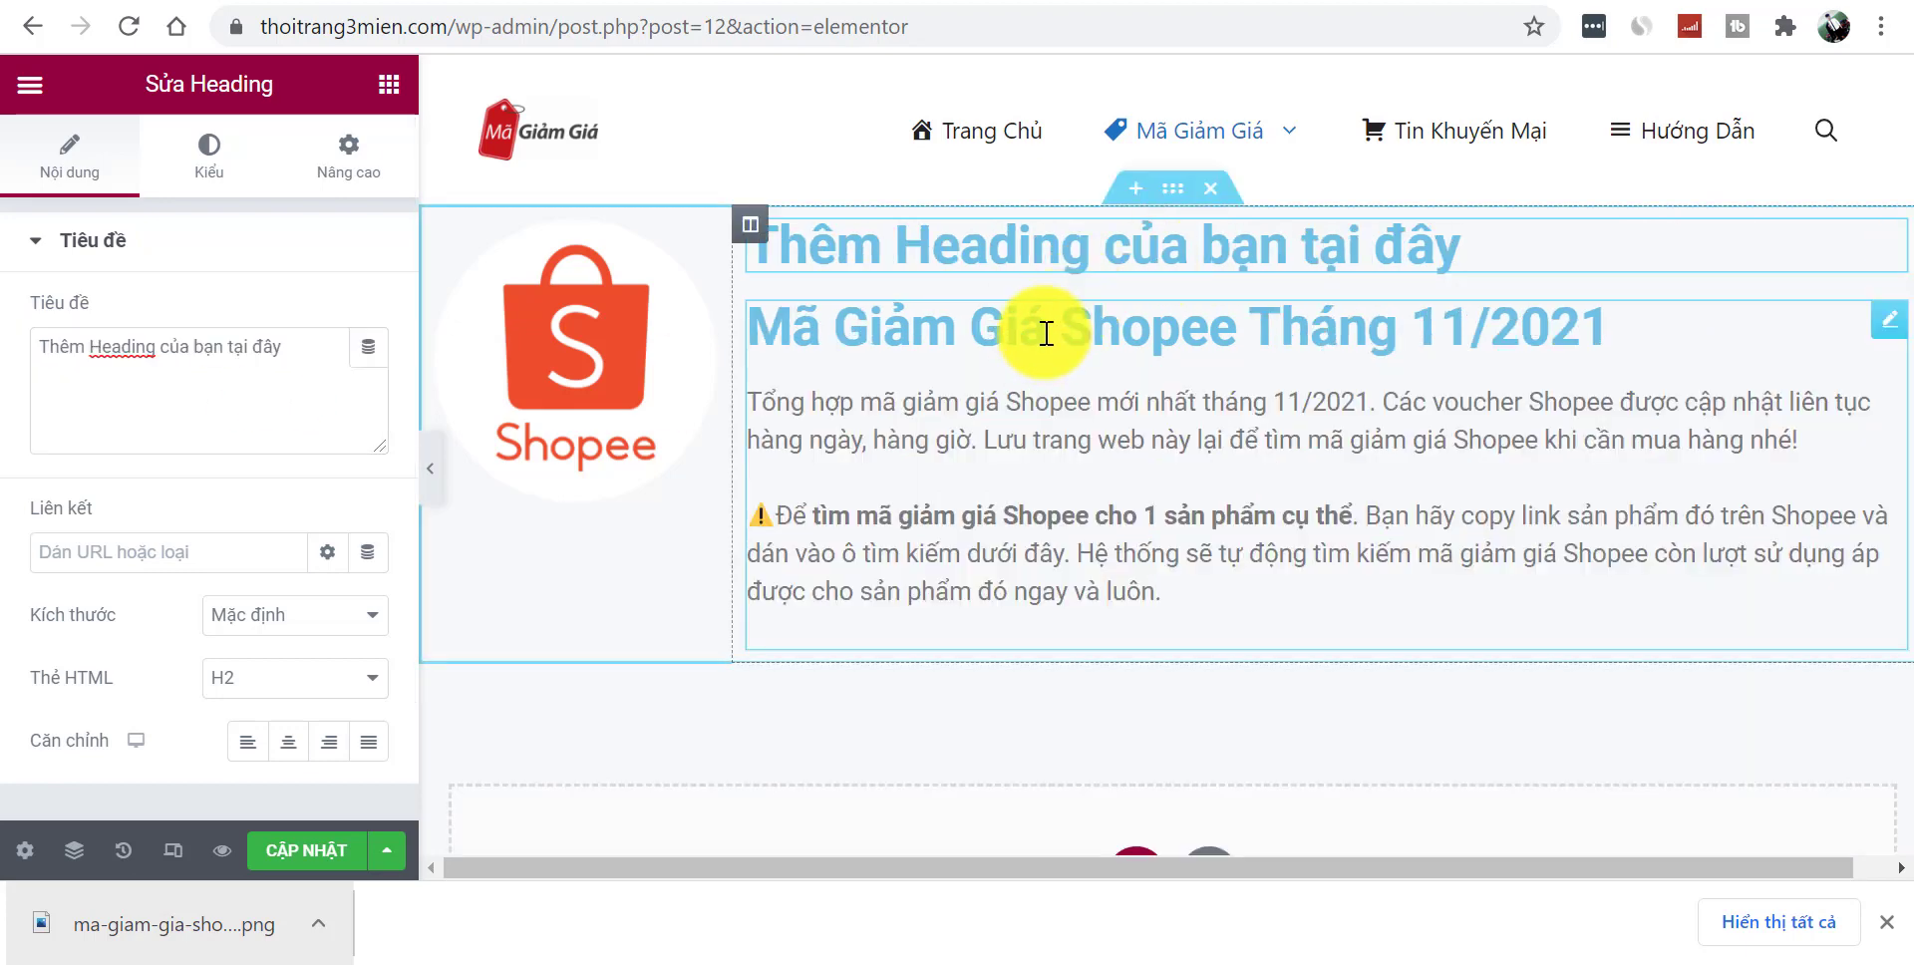
triple_click(1045, 333)
key("ctrl+c")
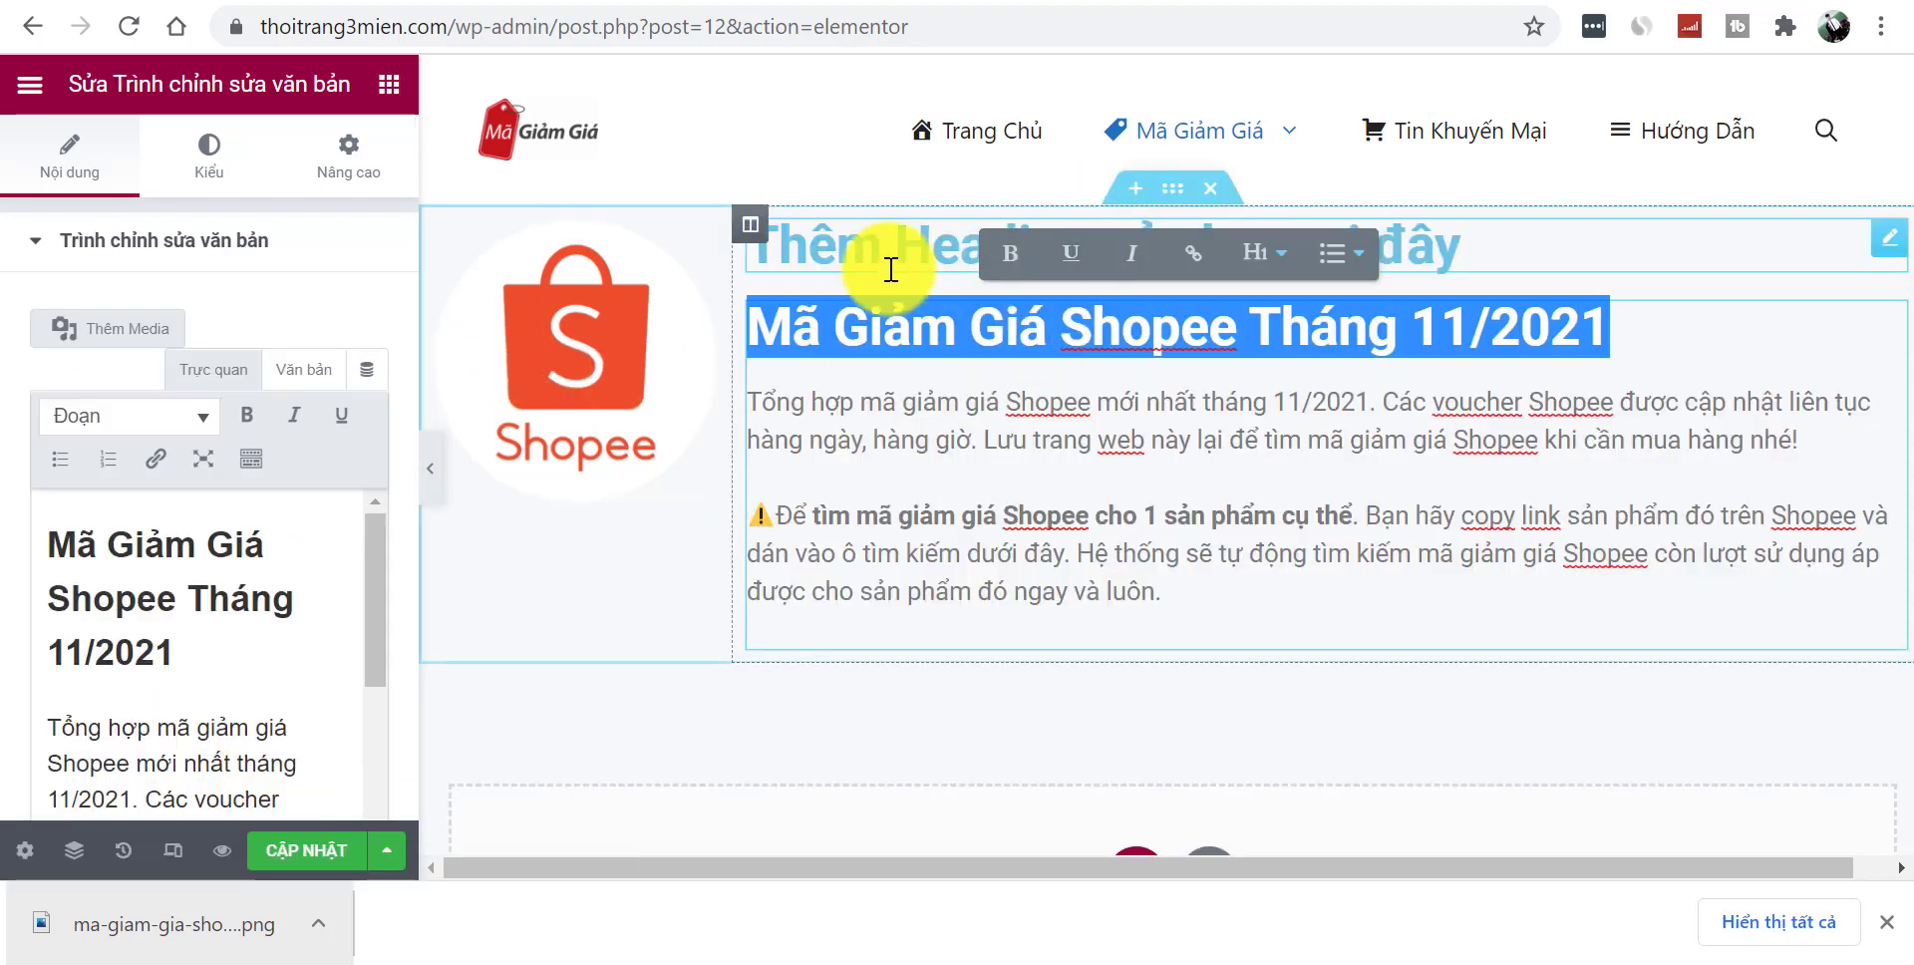
left_click(863, 271)
left_click(286, 363)
key("ctrl+a")
key("ctrl+v")
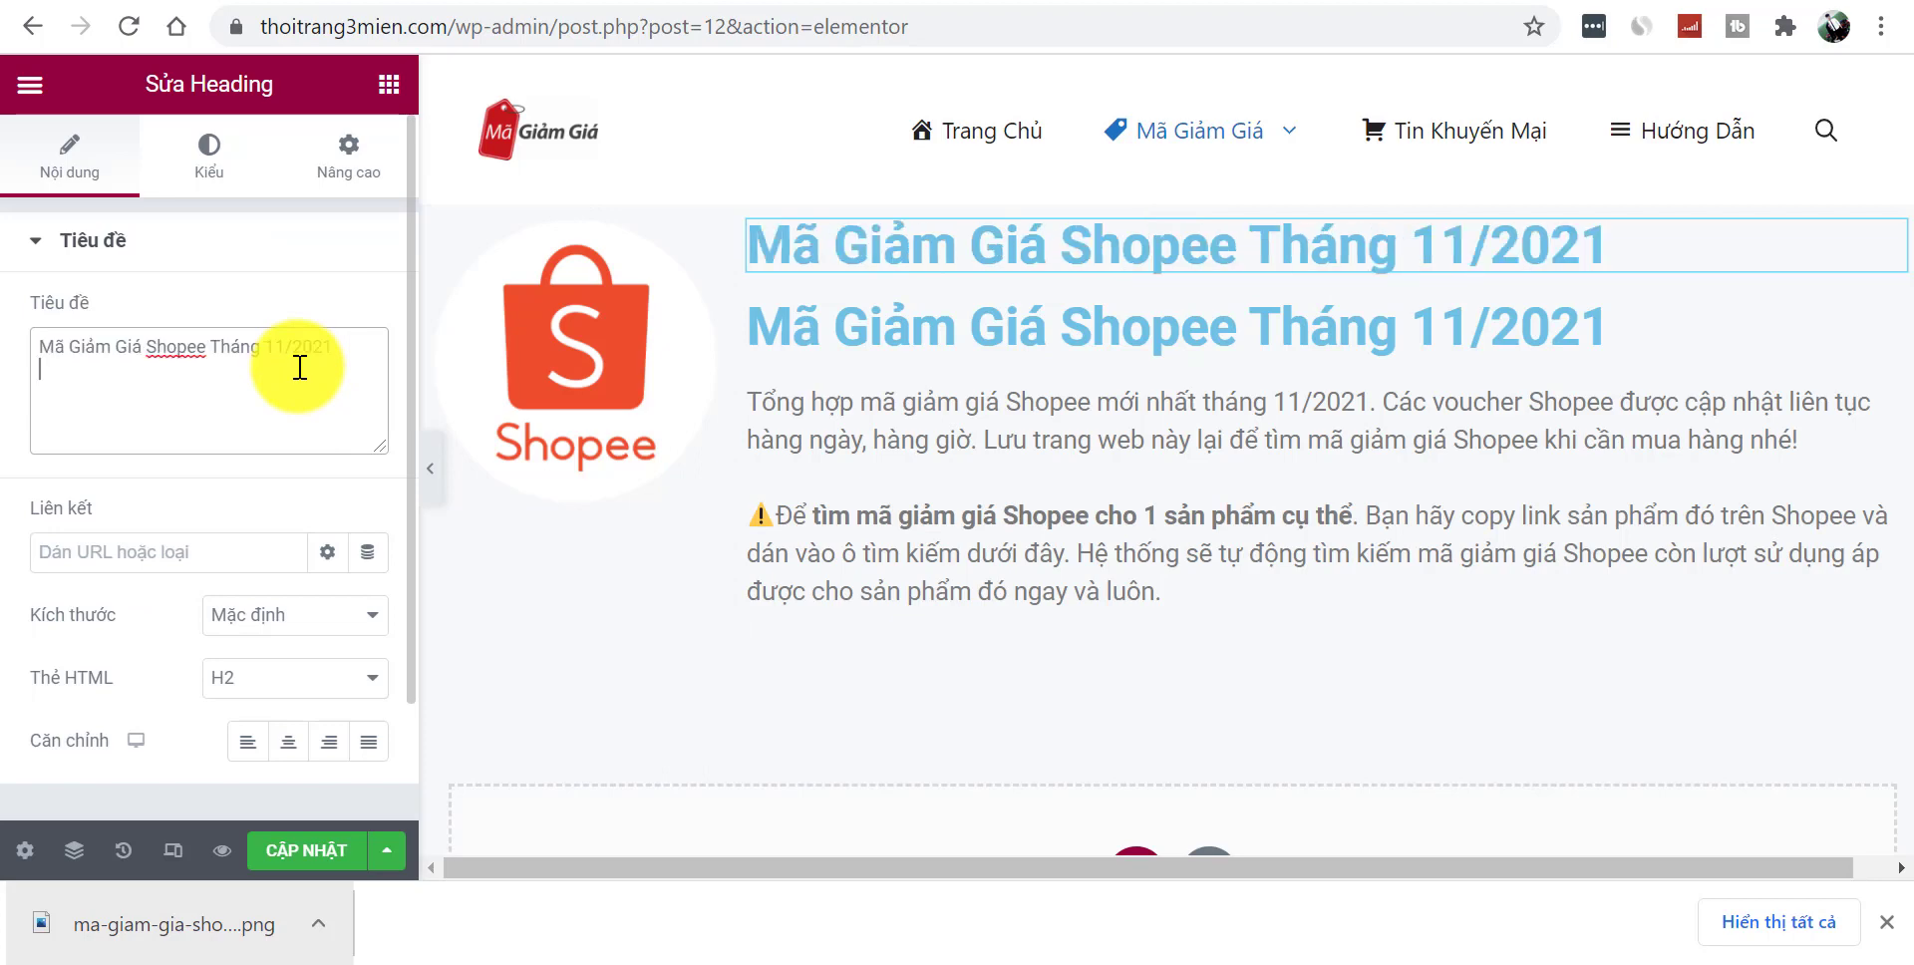
- Sample the Shopee red ED4C2C from the reference page with Just Color Picker
left_click(1122, 8)
left_click(439, 240)
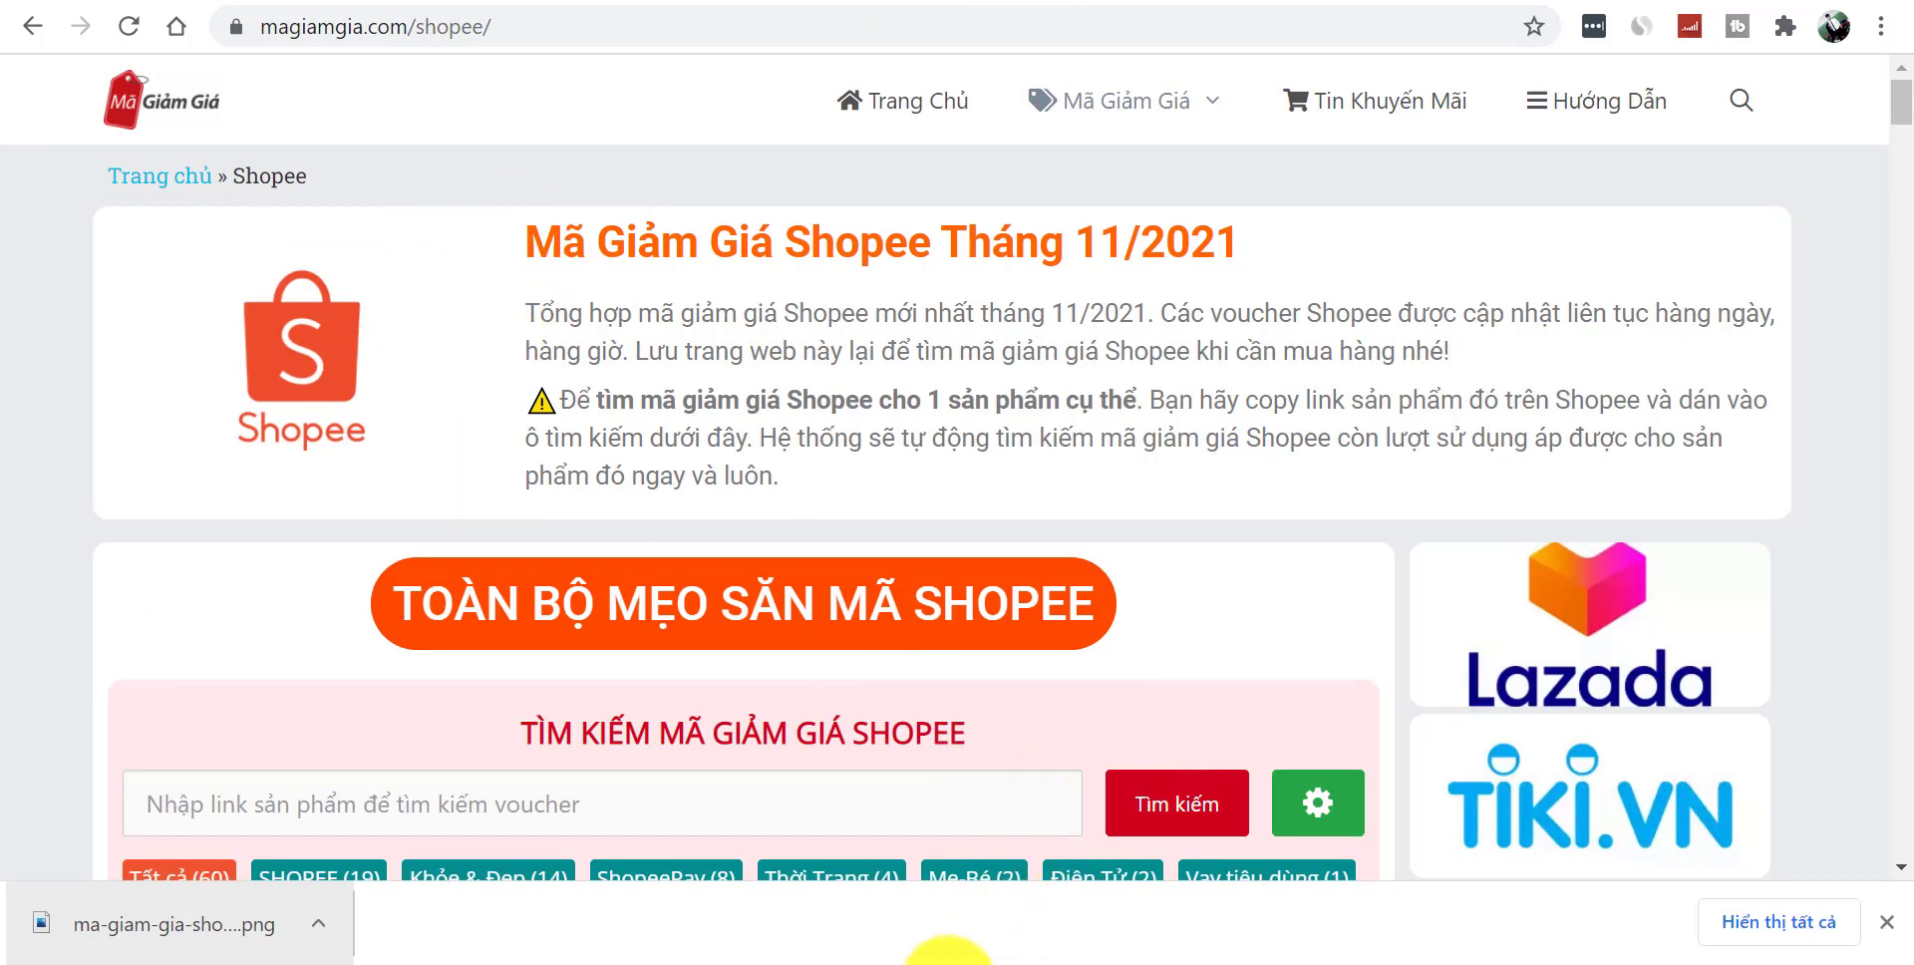
left_click(927, 952)
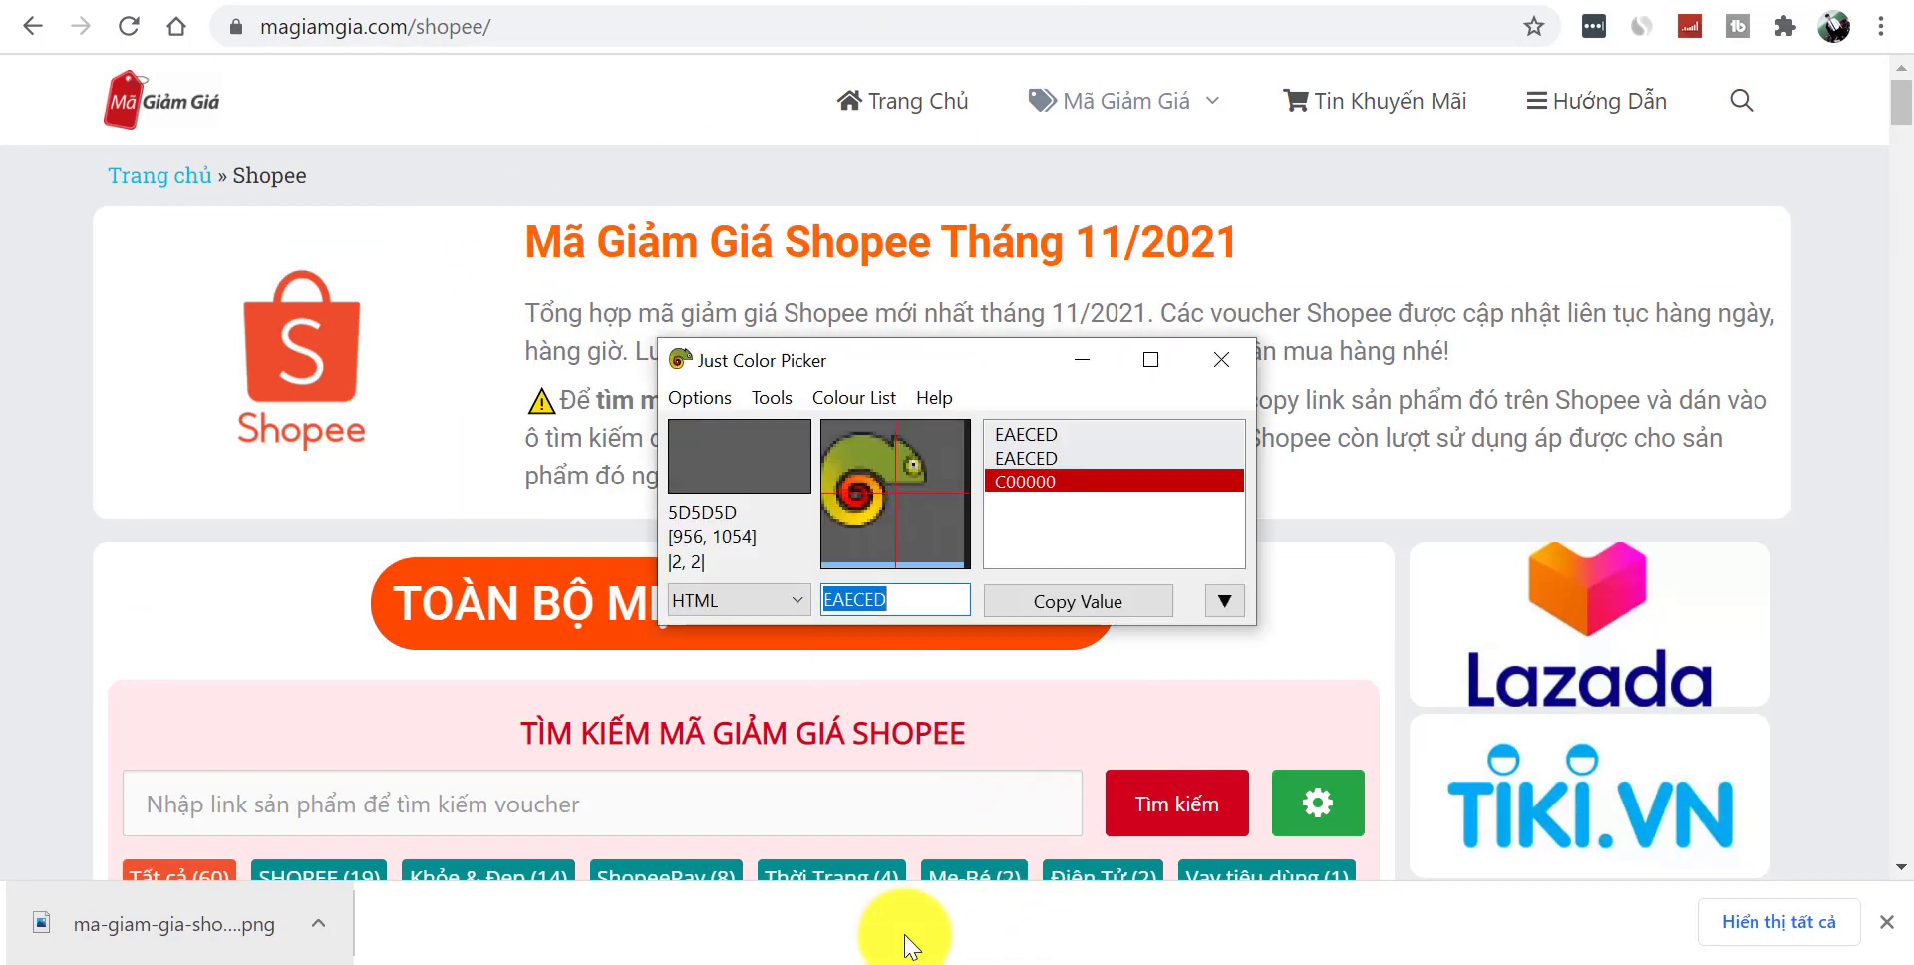
key("alt+x")
left_click(548, 265)
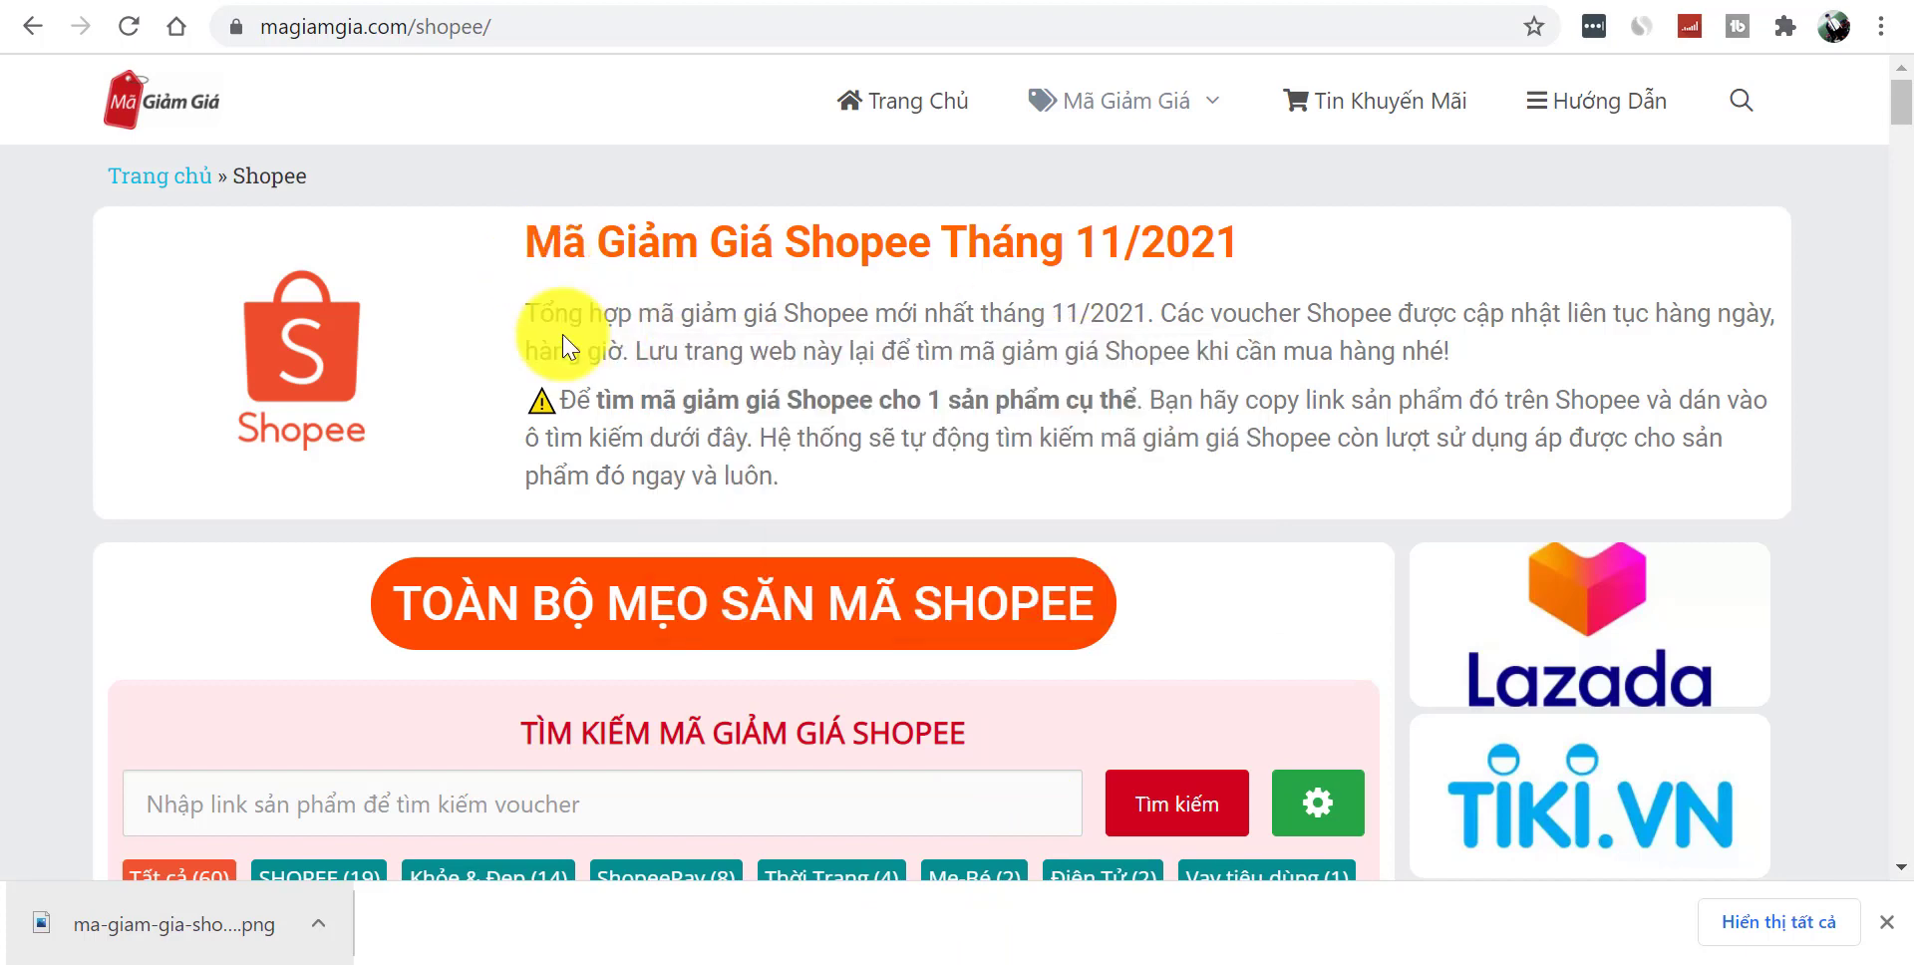
left_click(929, 959)
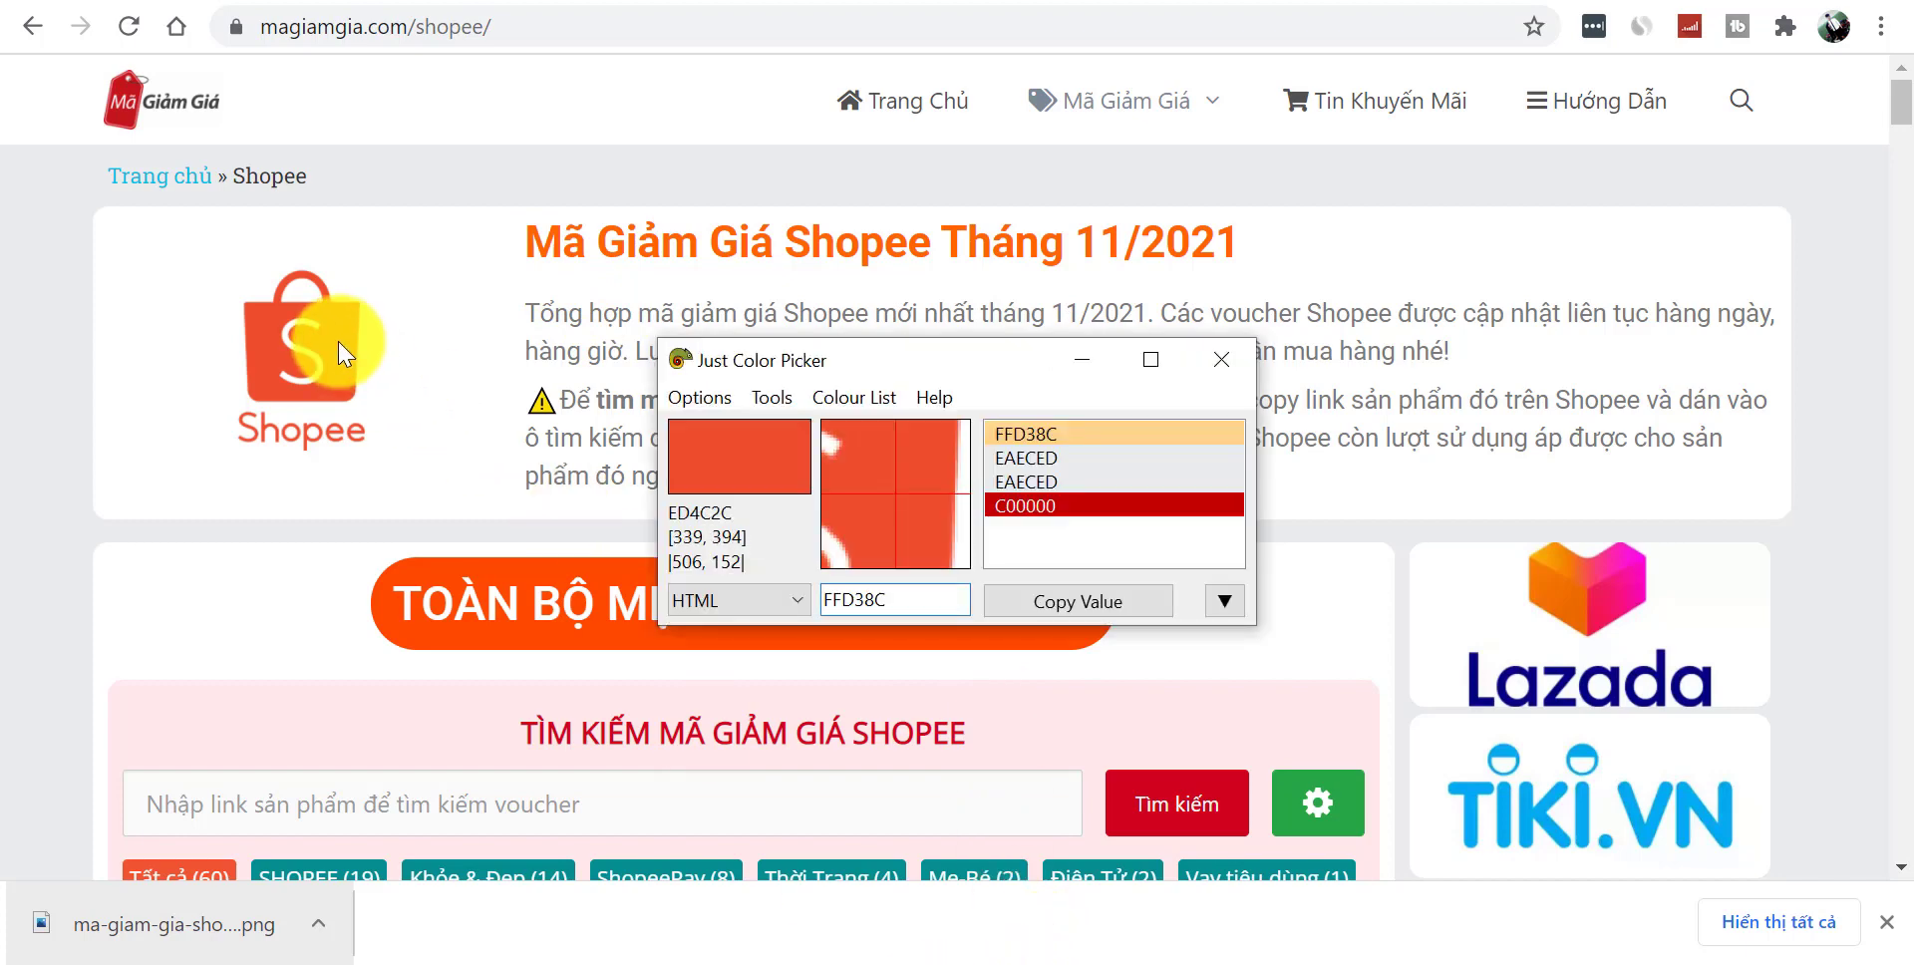
key("alt+x")
left_click(1098, 603)
key("alt+Tab")
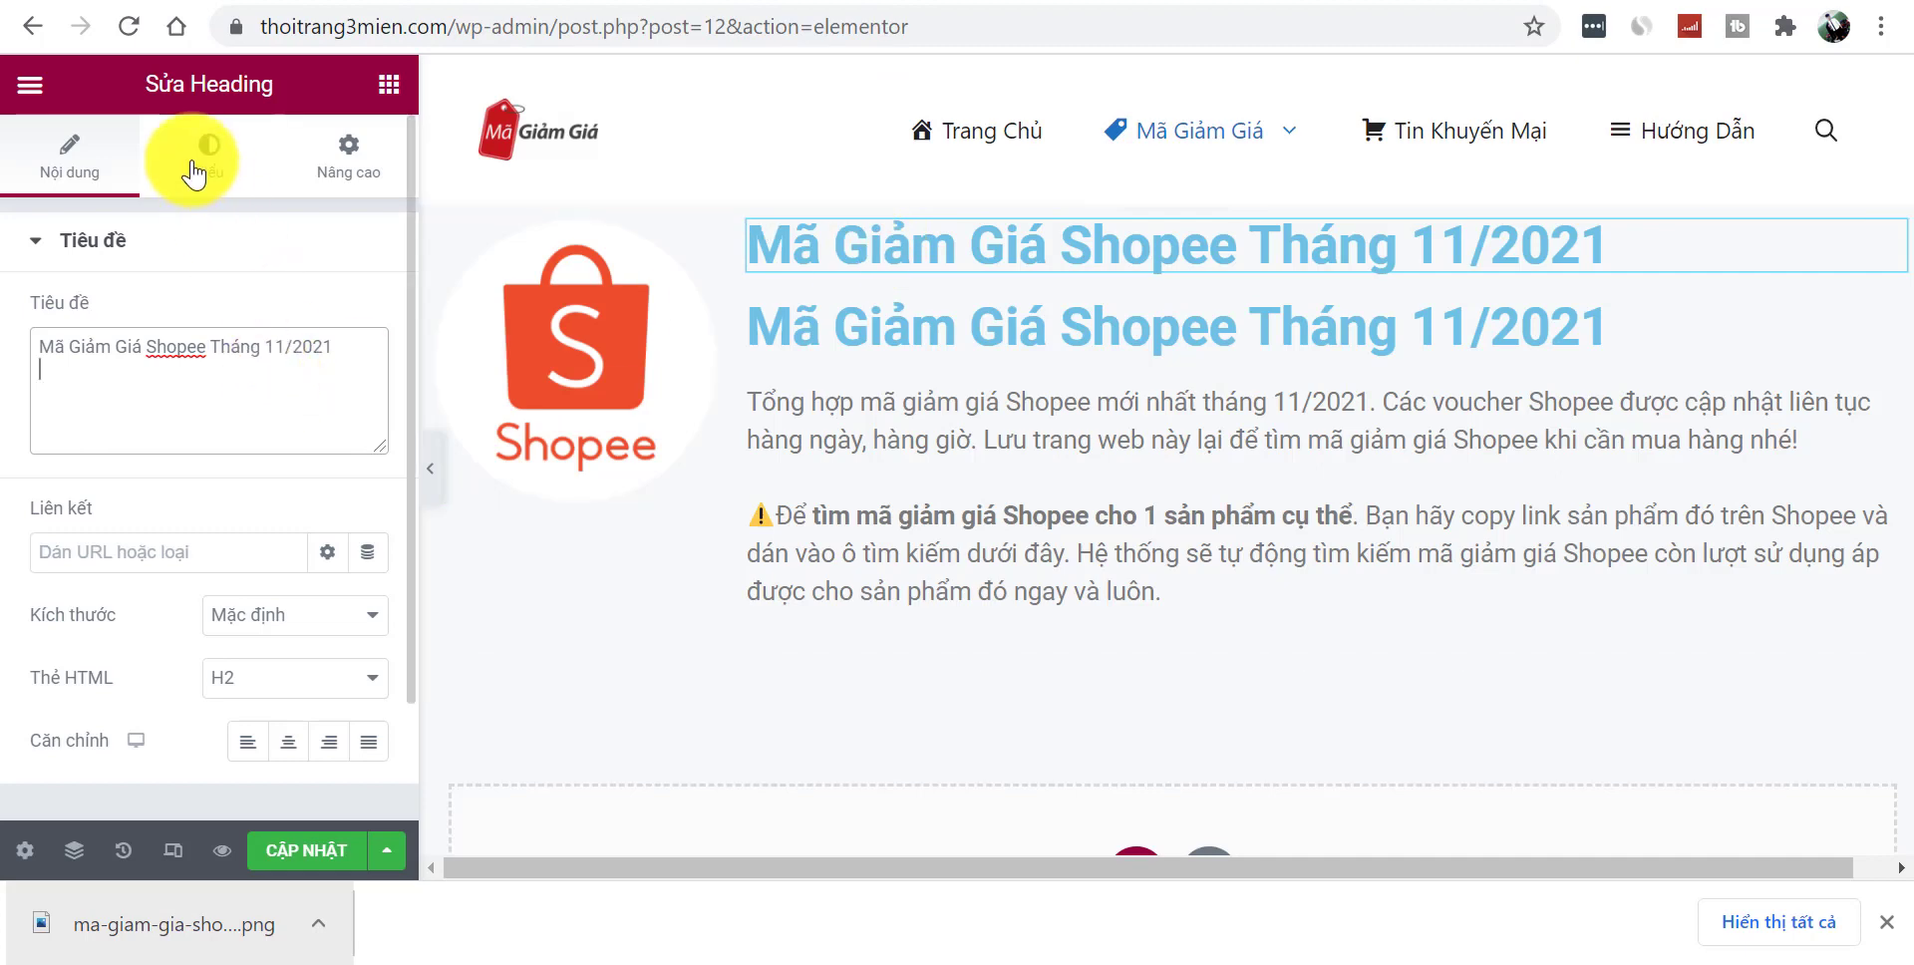
- Colour the heading #ED4C2C and adjust its font size
left_click(206, 197)
left_click(369, 314)
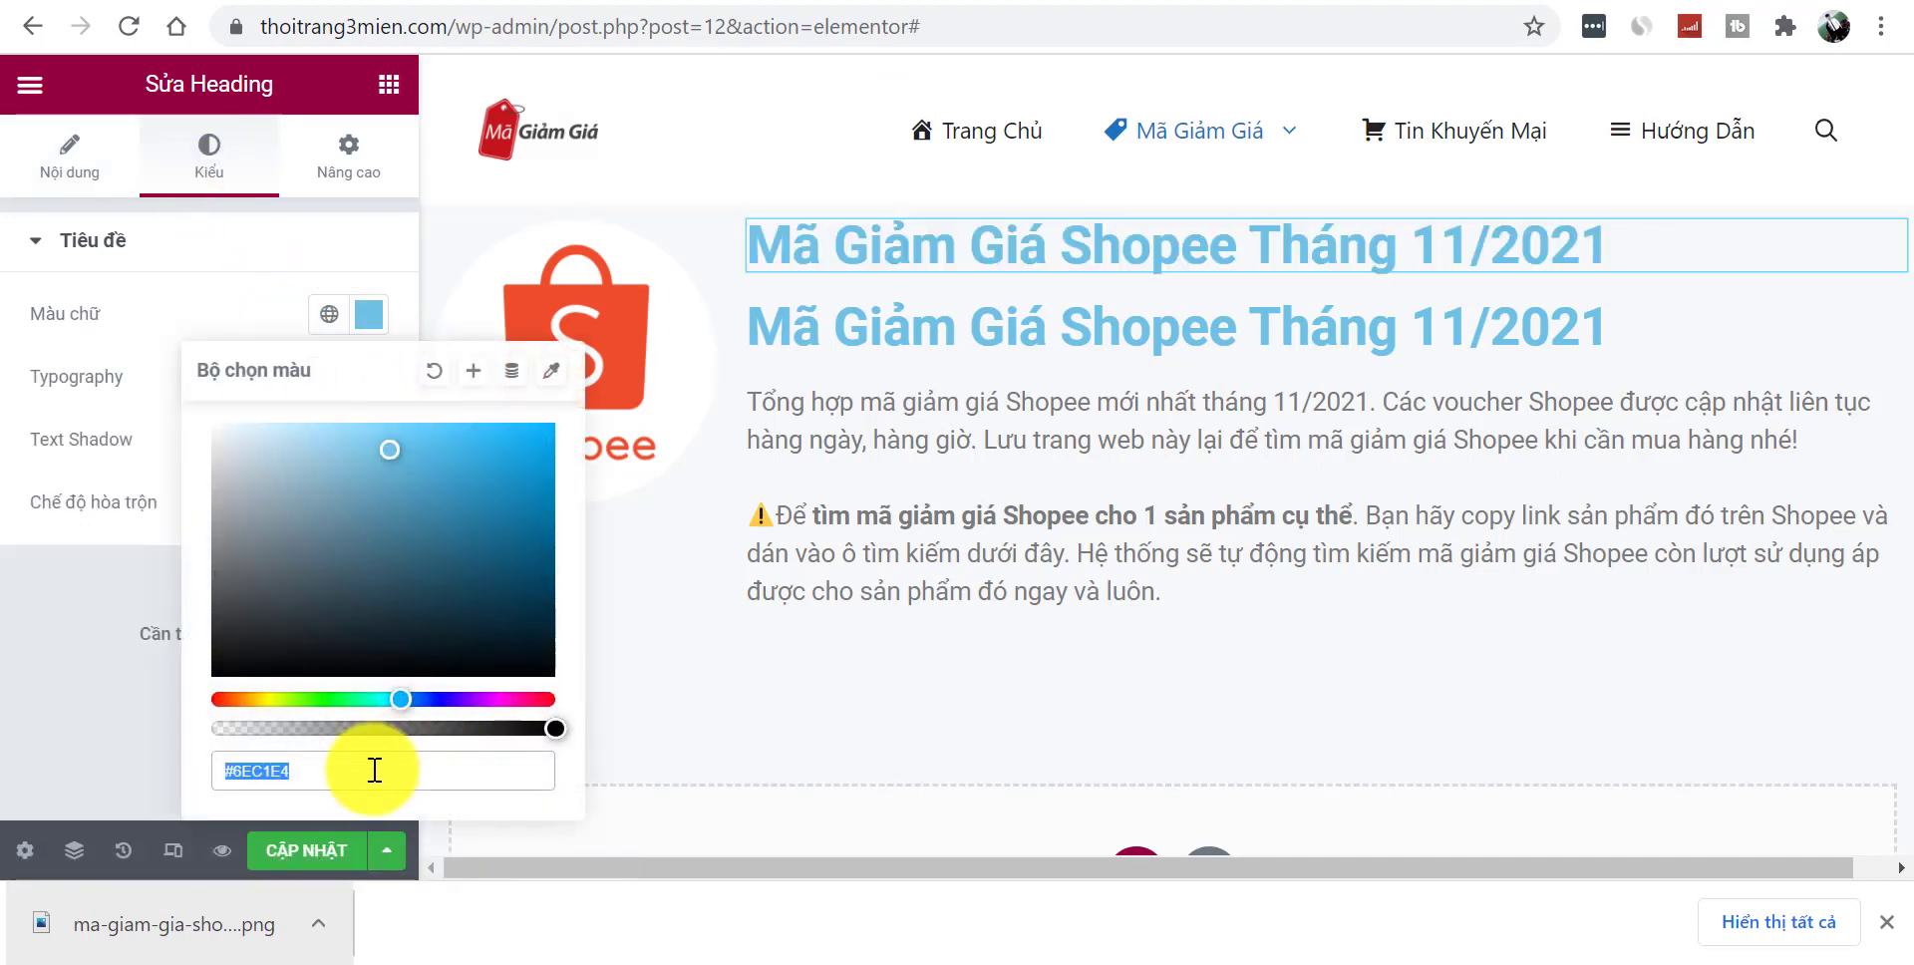
type("#ED4C2C")
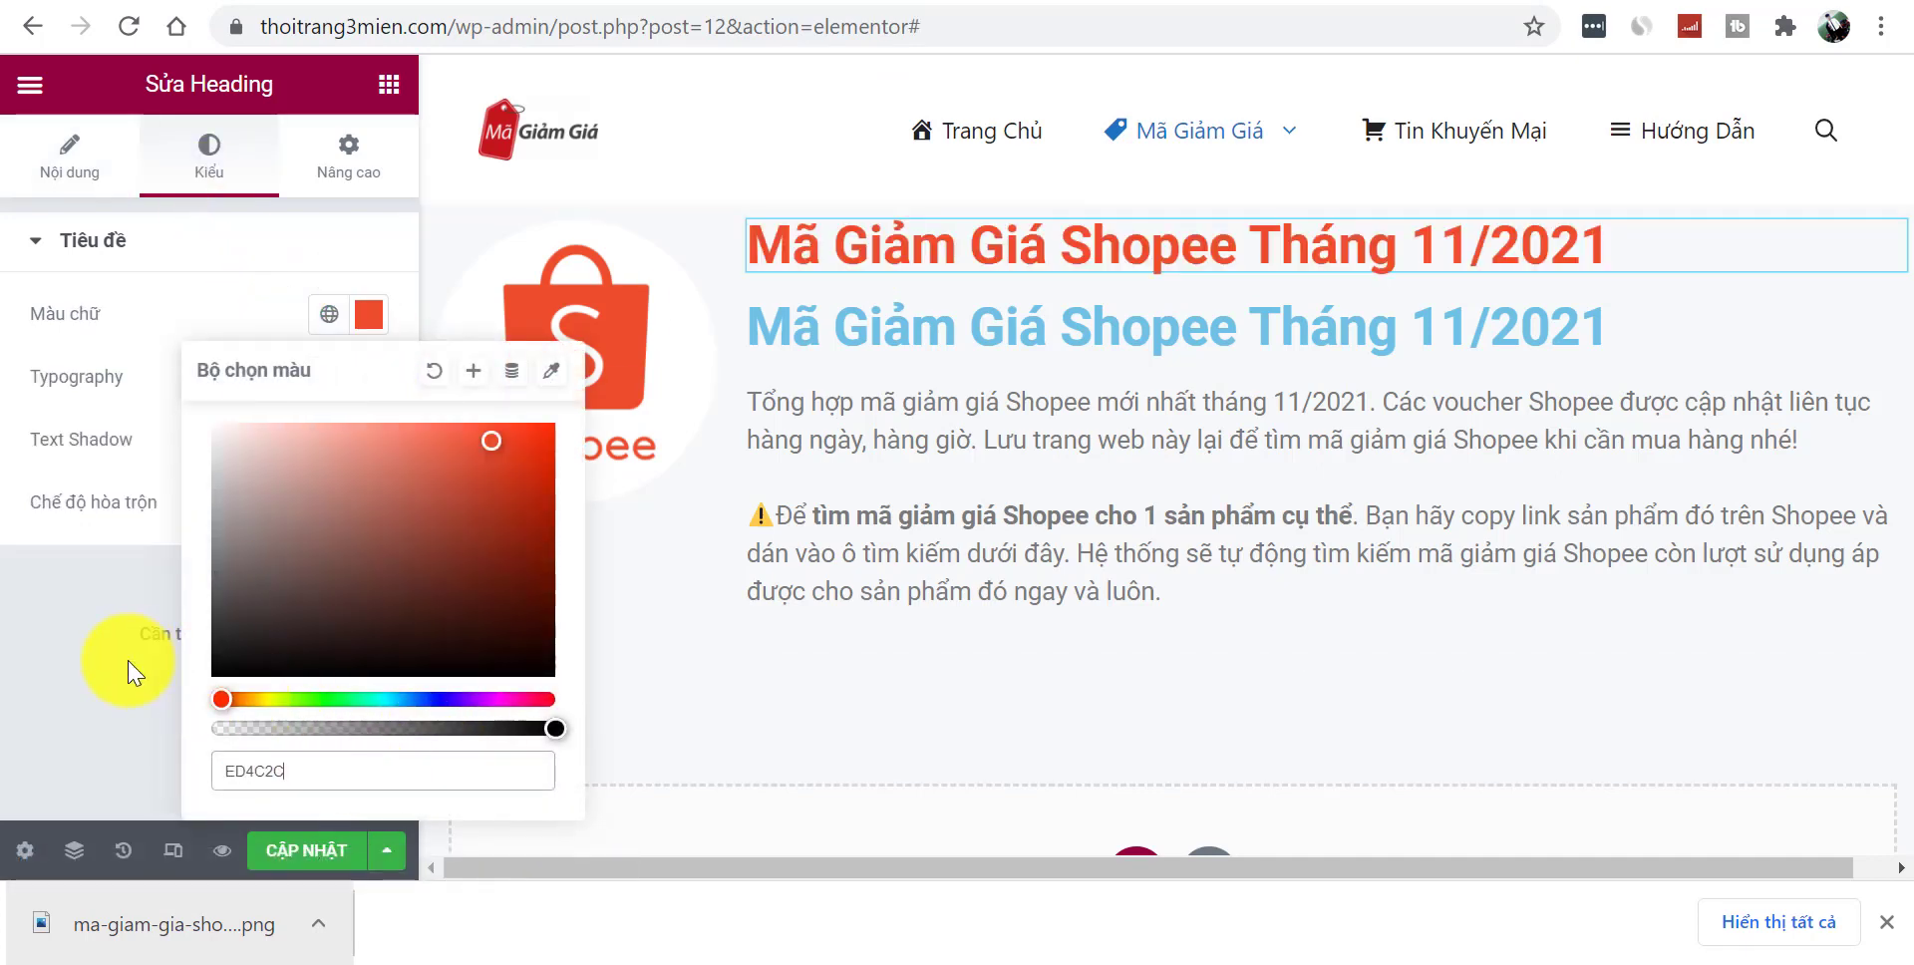
left_click(130, 663)
left_click(371, 378)
left_click_drag(72, 608, 86, 620)
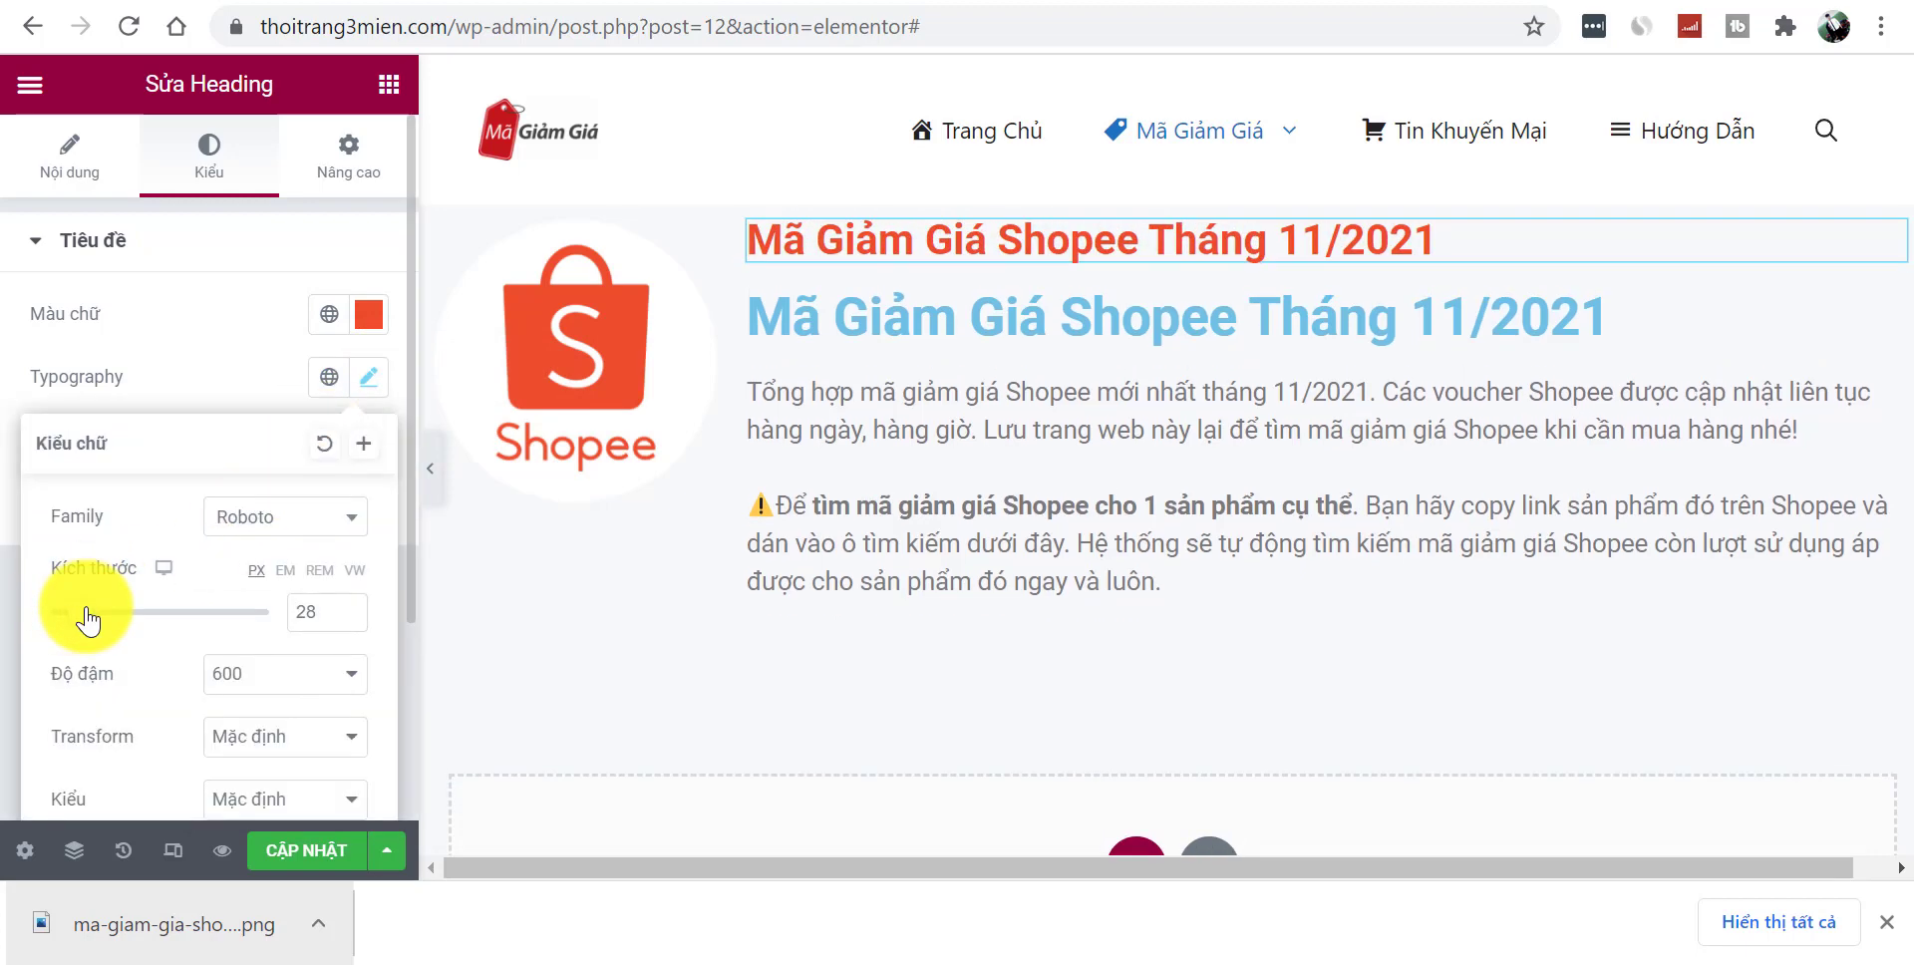
- Replace the old text block with a new Text Editor holding the two intro paragraphs
right_click(931, 333)
left_click(1064, 755)
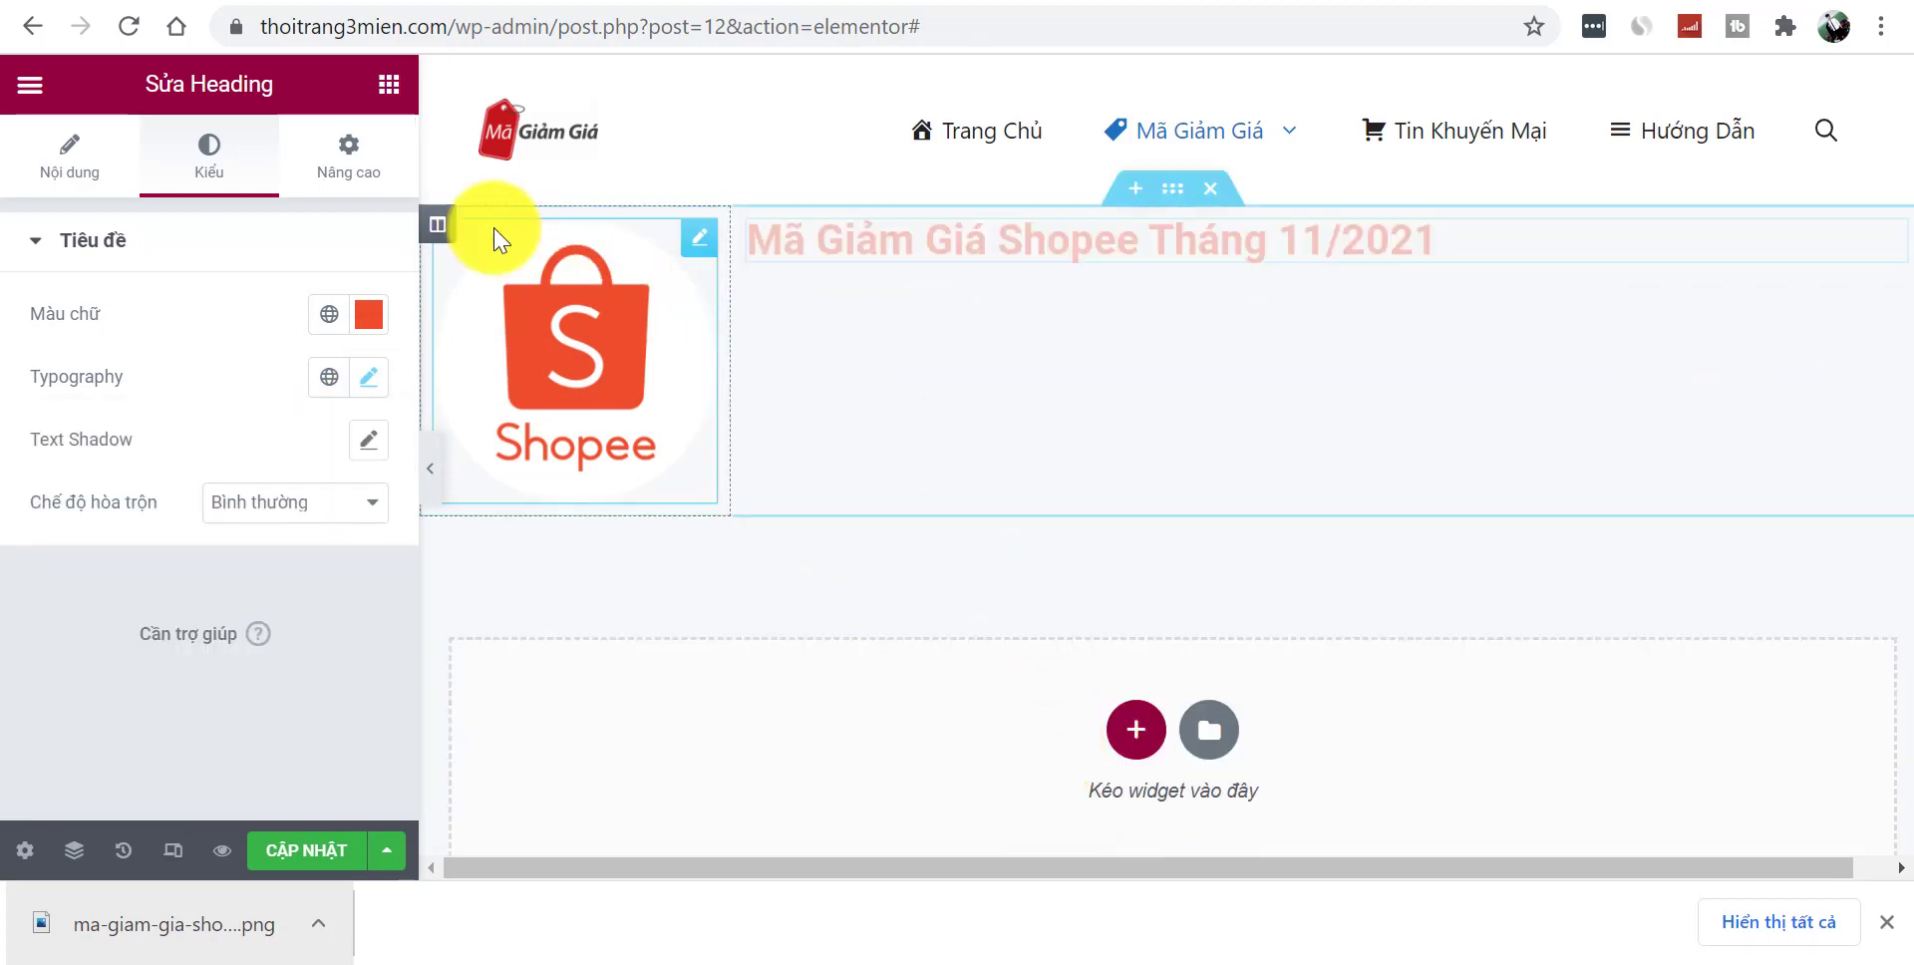
left_click(393, 88)
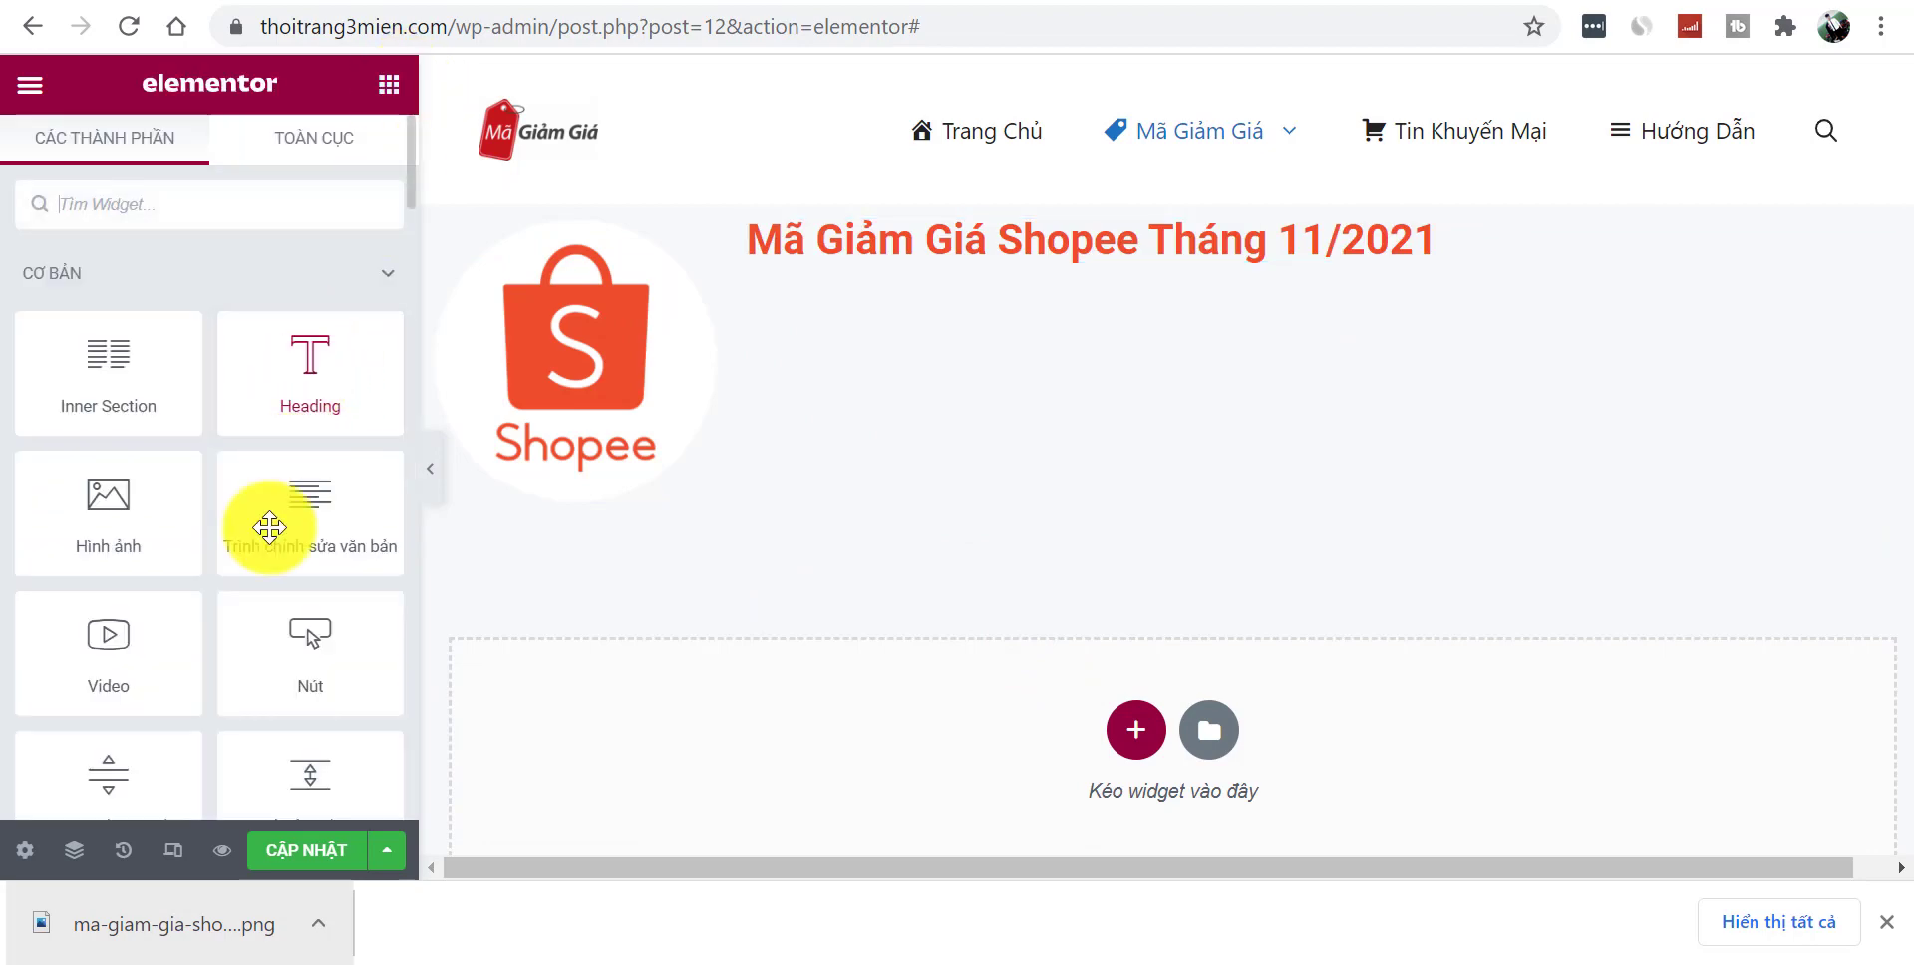
left_click_drag(399, 488, 1017, 267)
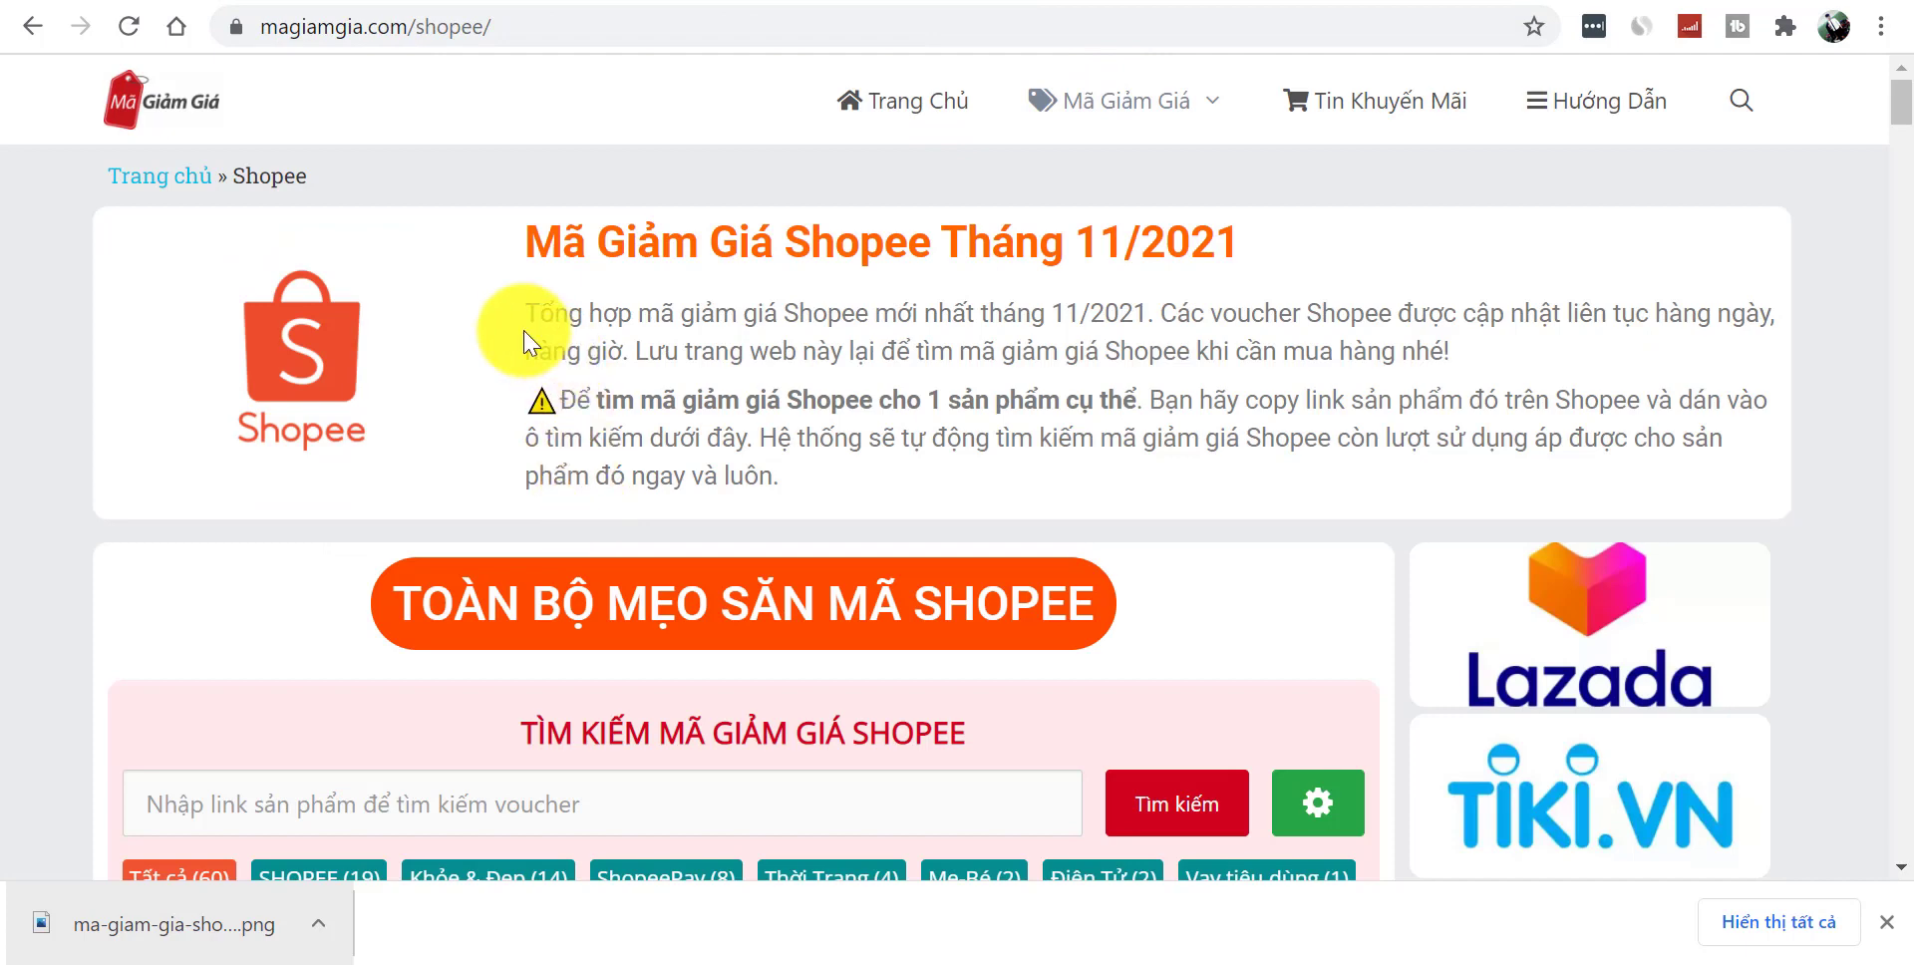
left_click_drag(536, 313, 850, 492)
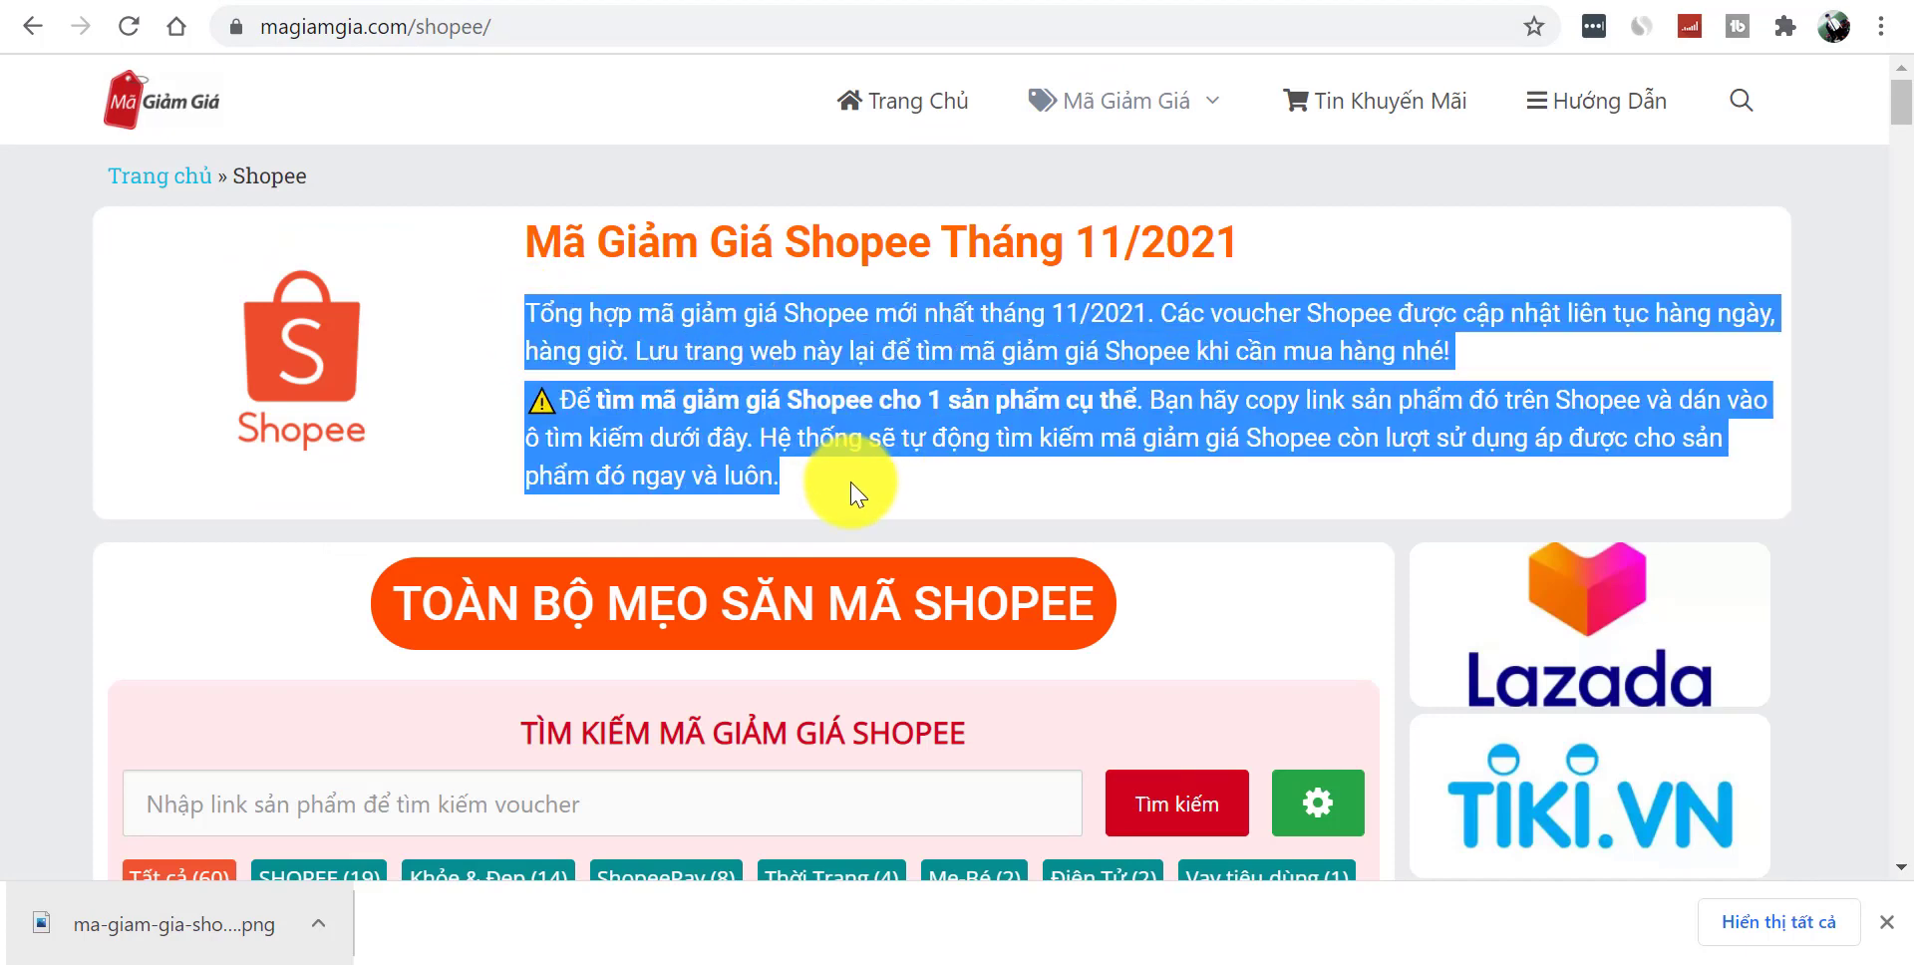
left_click(975, 8)
left_click_drag(267, 602, 223, 618)
key("ctrl+a")
key("ctrl+v")
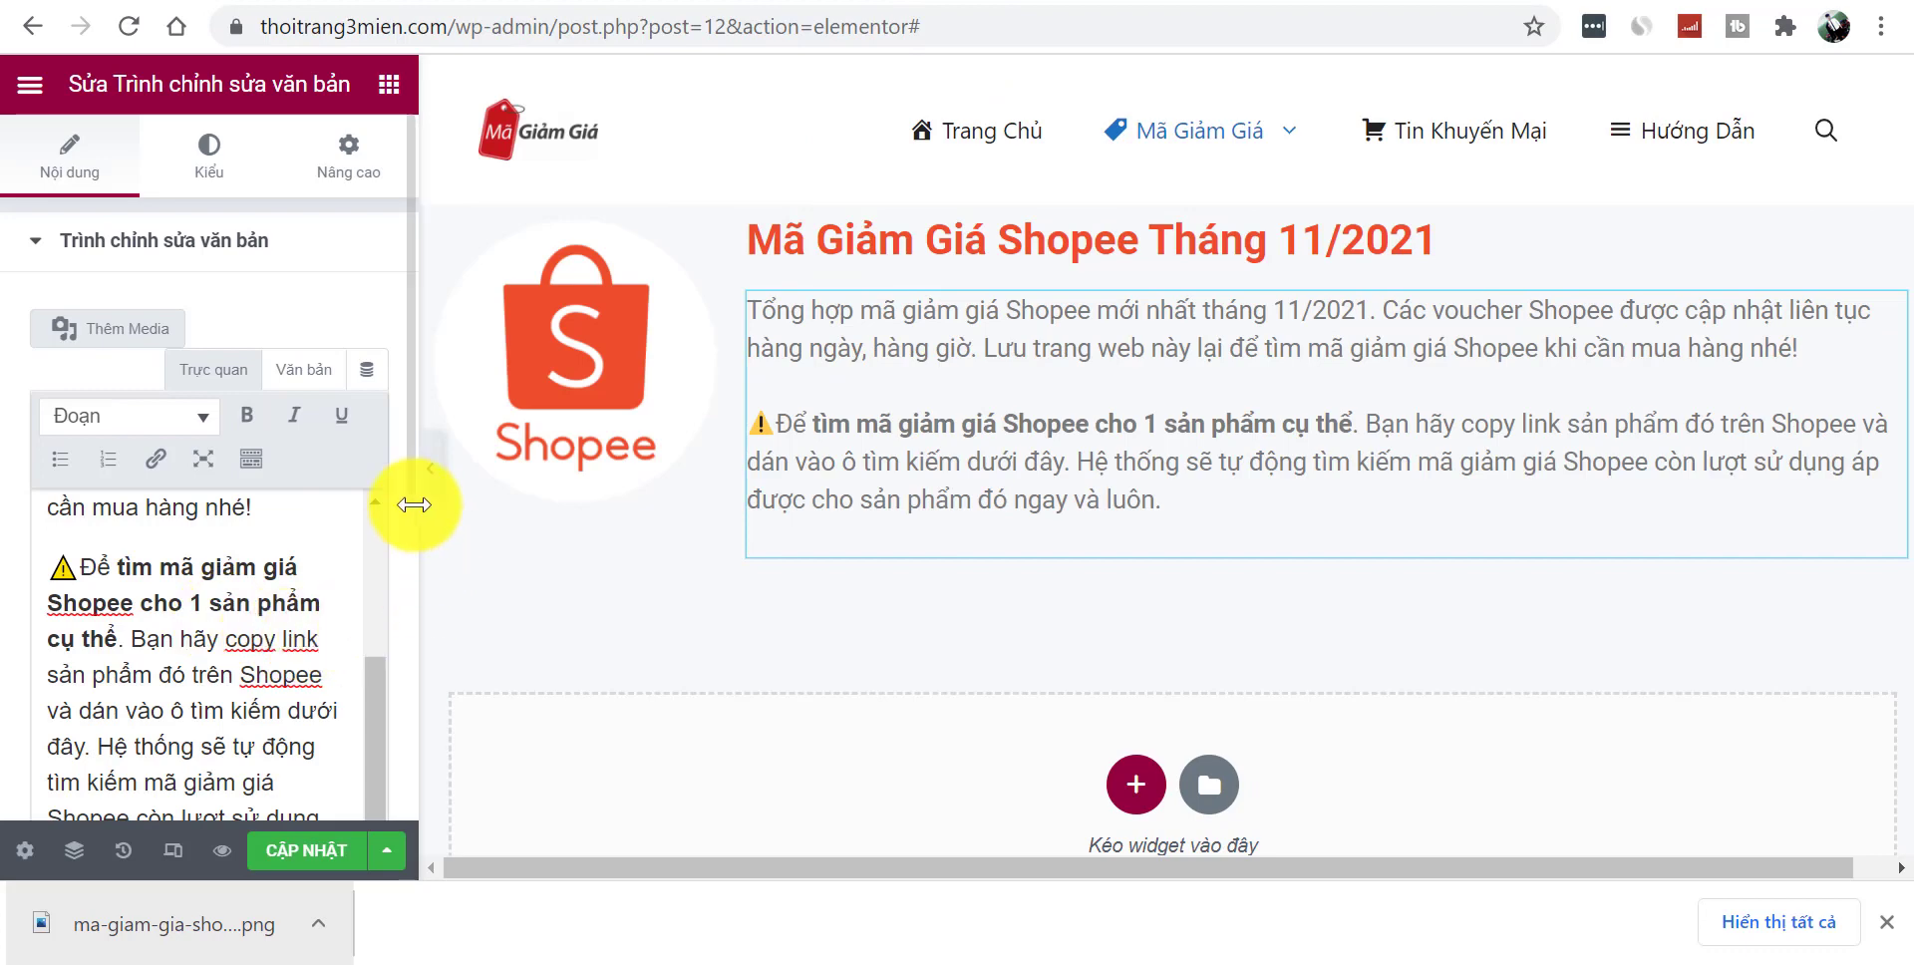
left_click(430, 471)
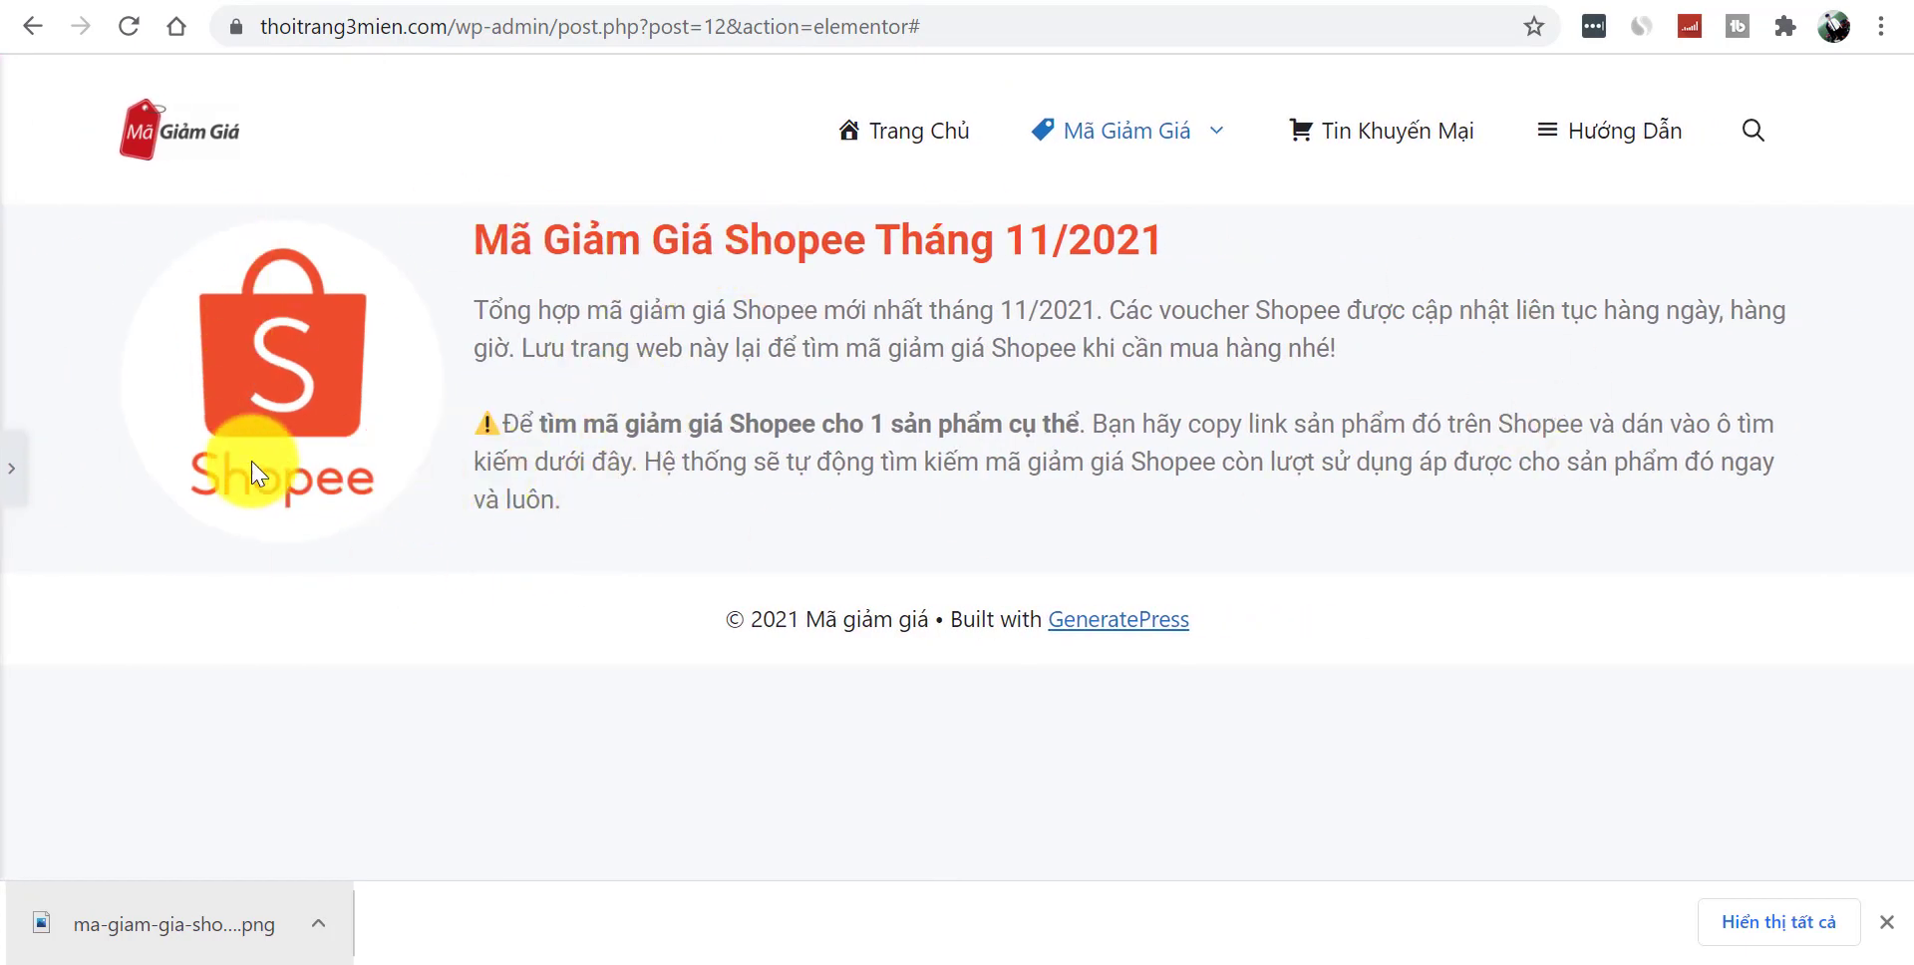
left_click(10, 469)
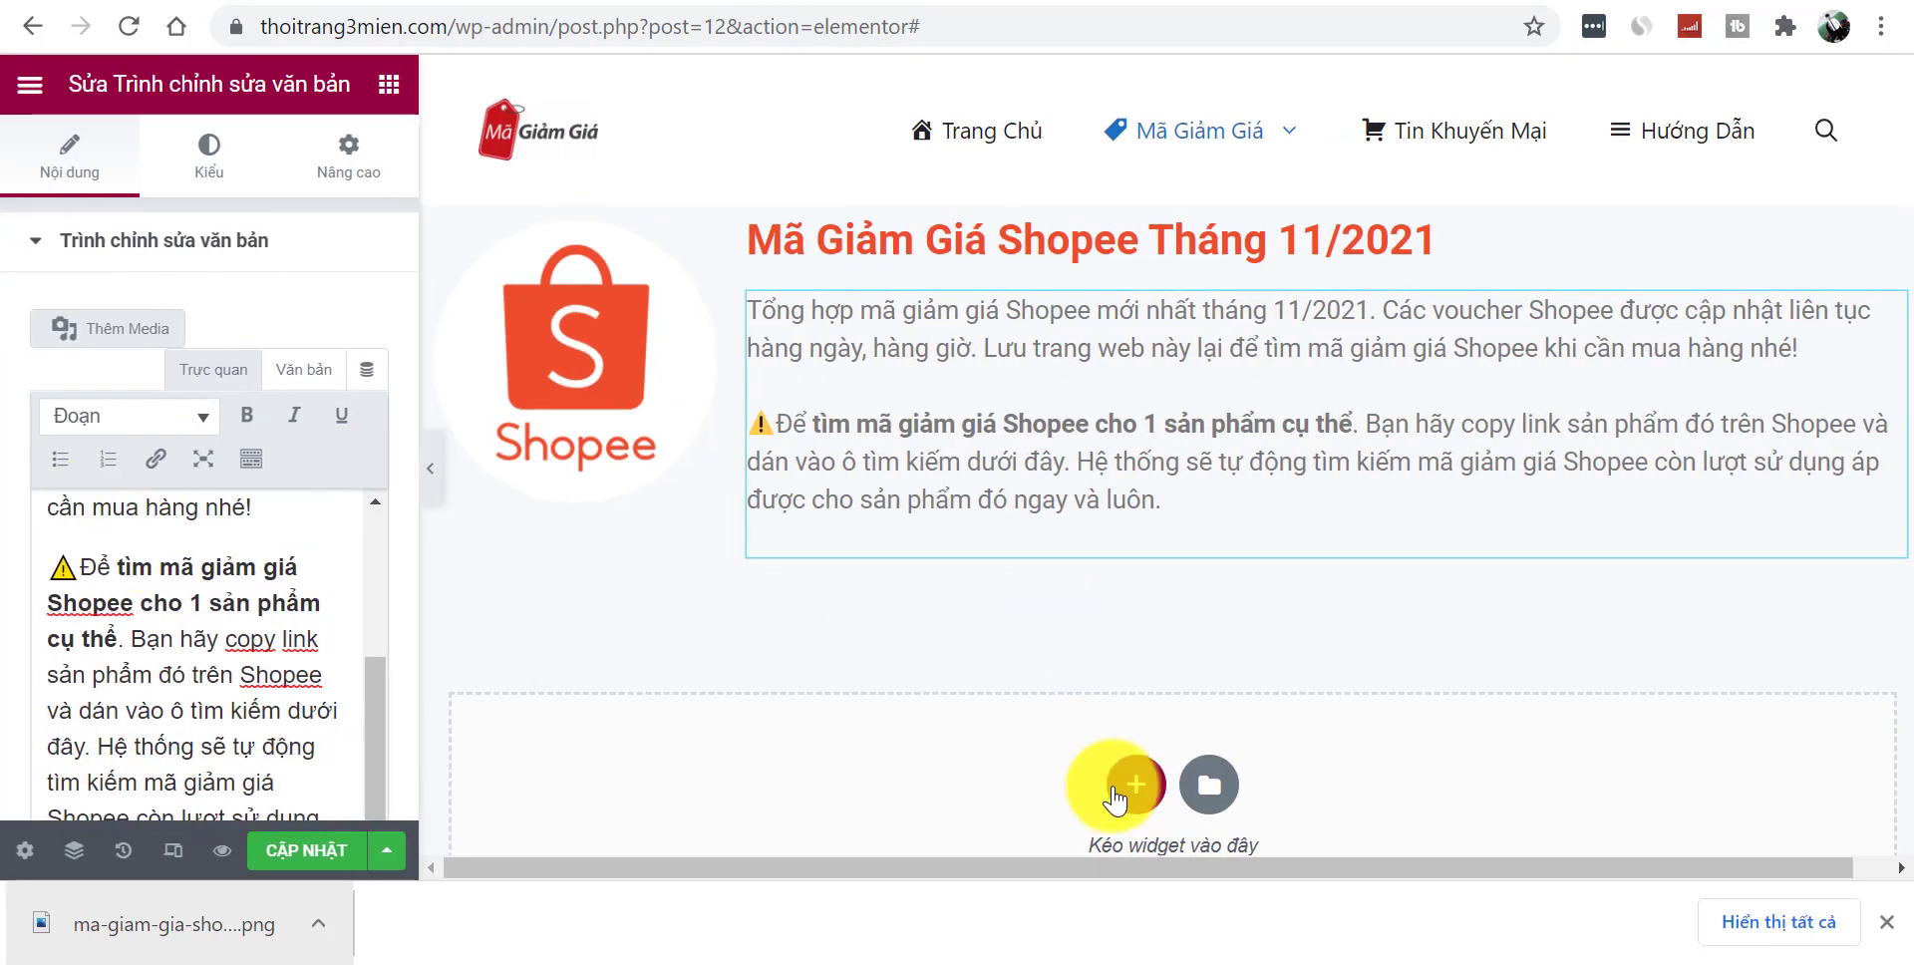
left_click(1107, 783)
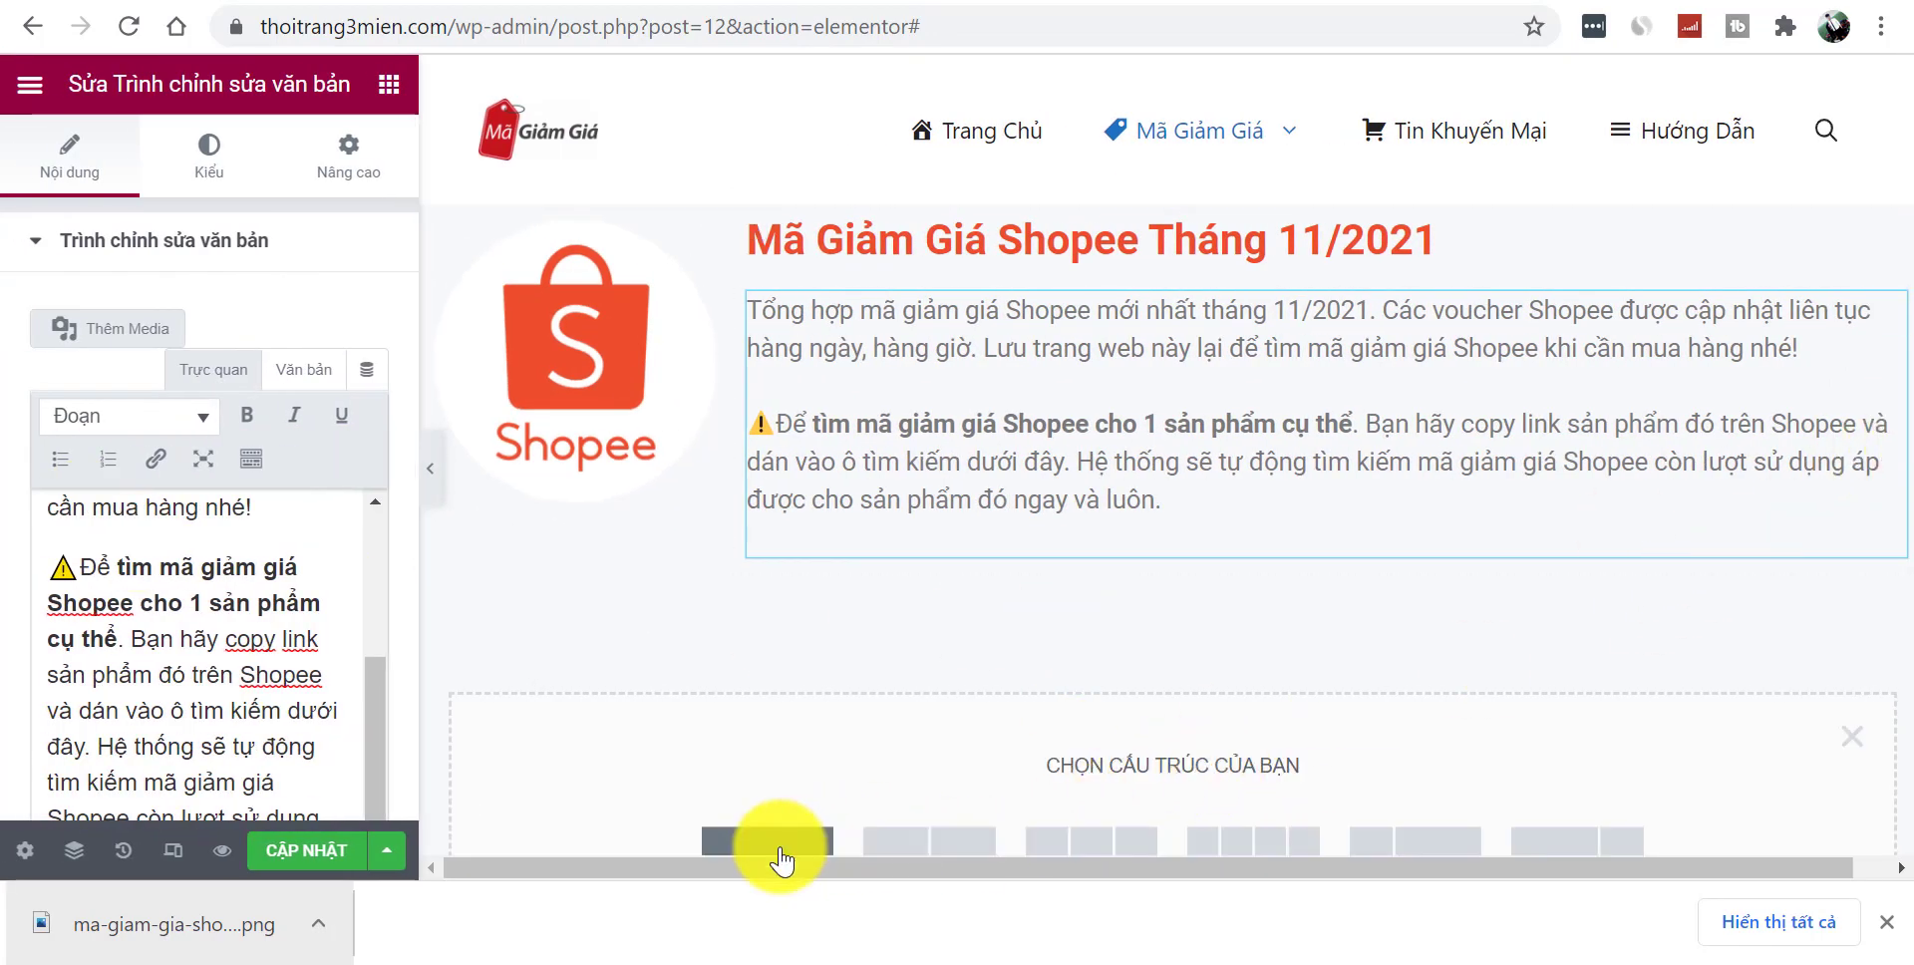
- Add a single-column section below the intro and place an HTML widget in it
left_click(778, 845)
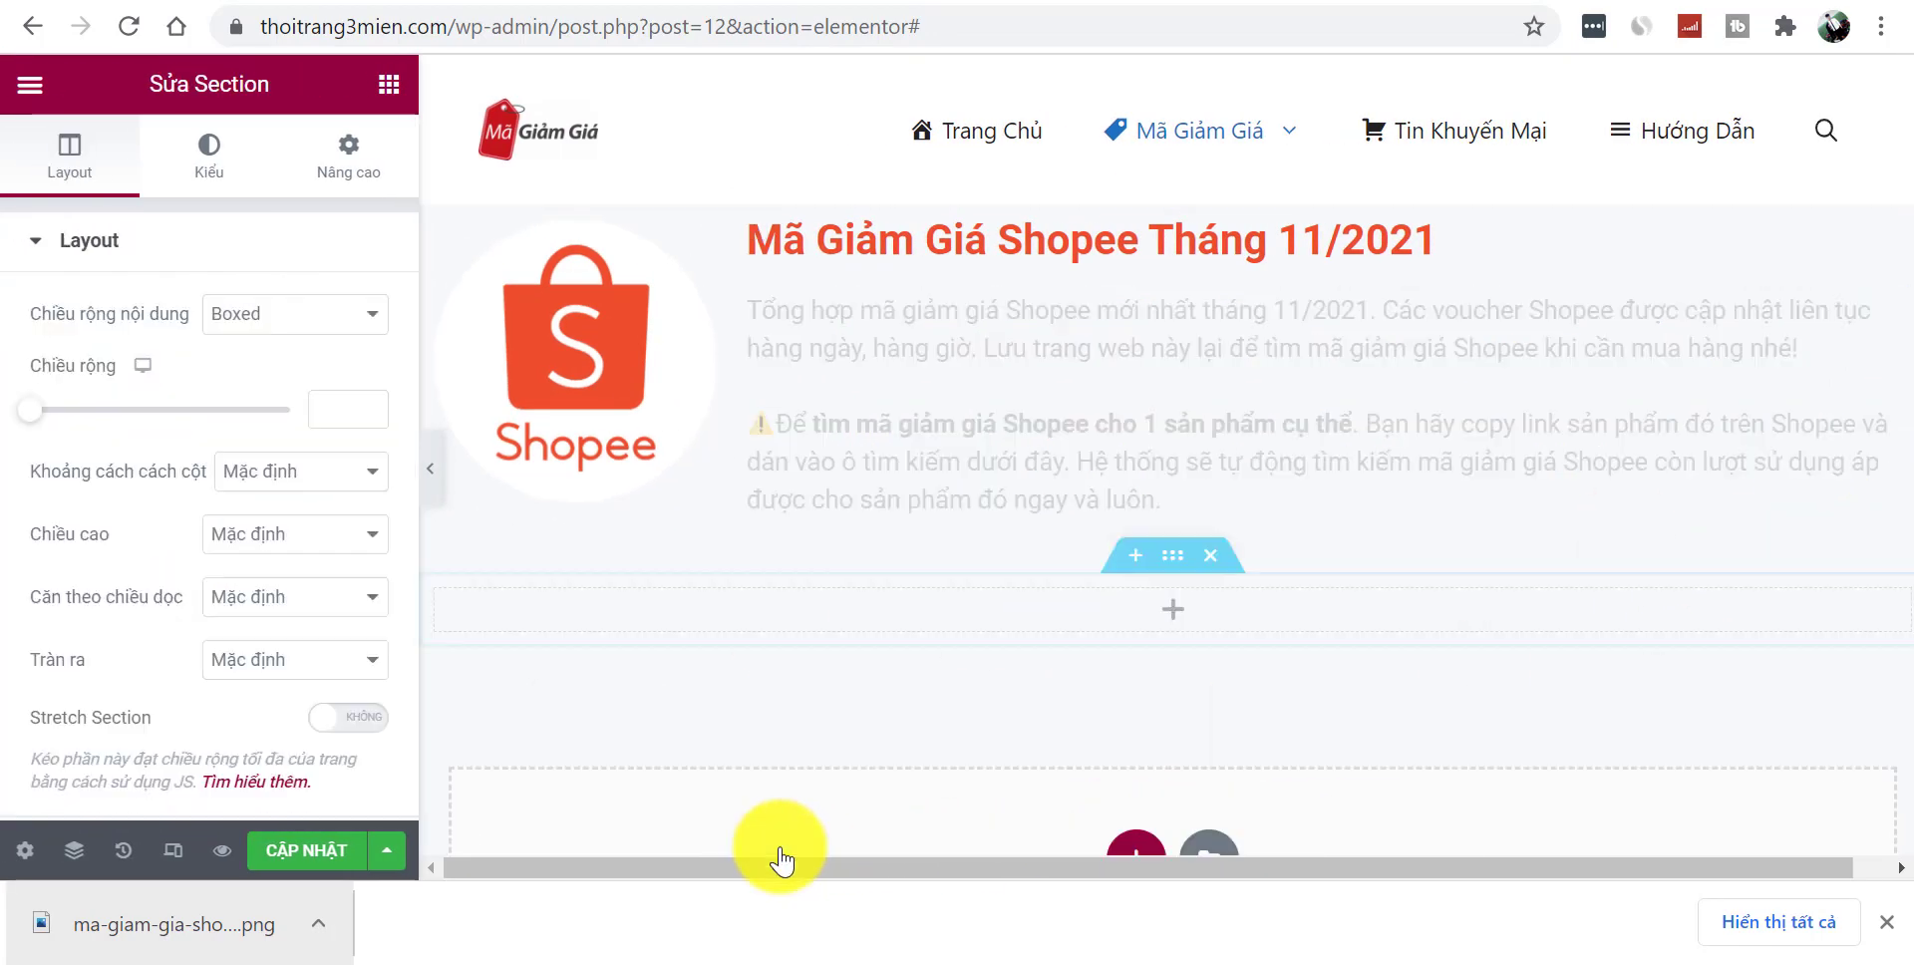
left_click(1173, 613)
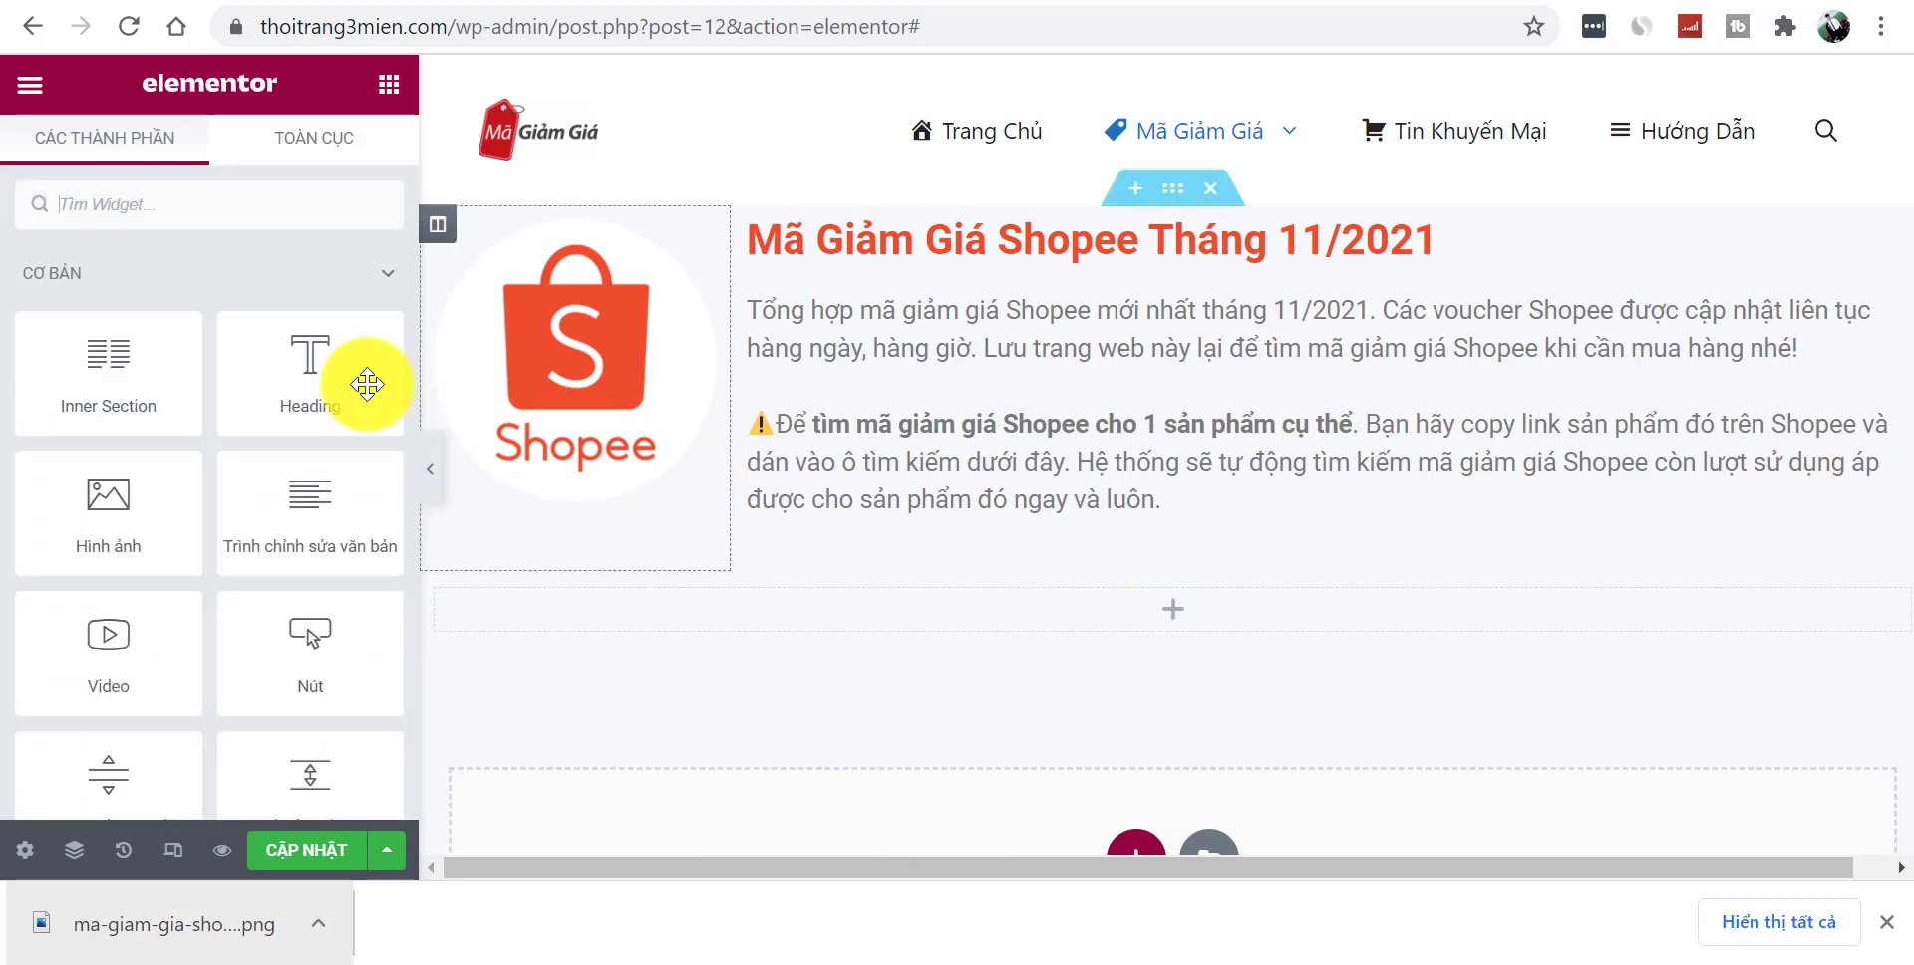
left_click(197, 211)
type("html")
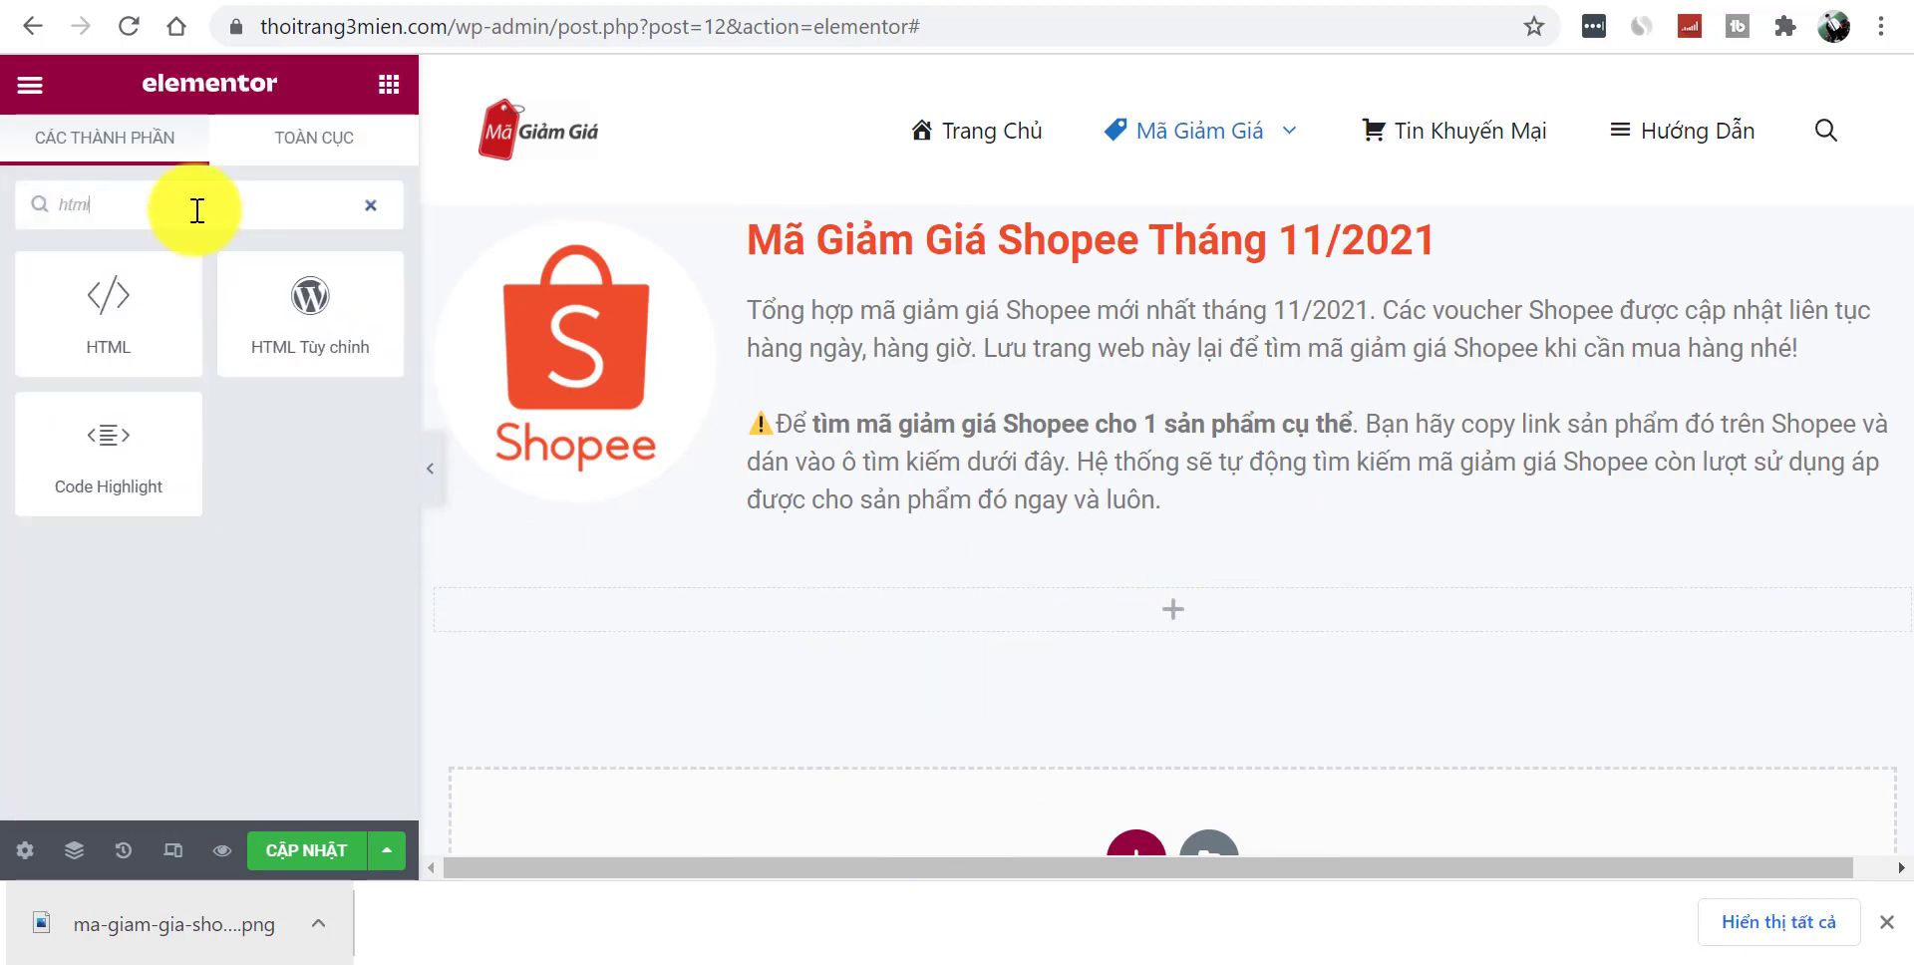
left_click_drag(94, 290, 1117, 598)
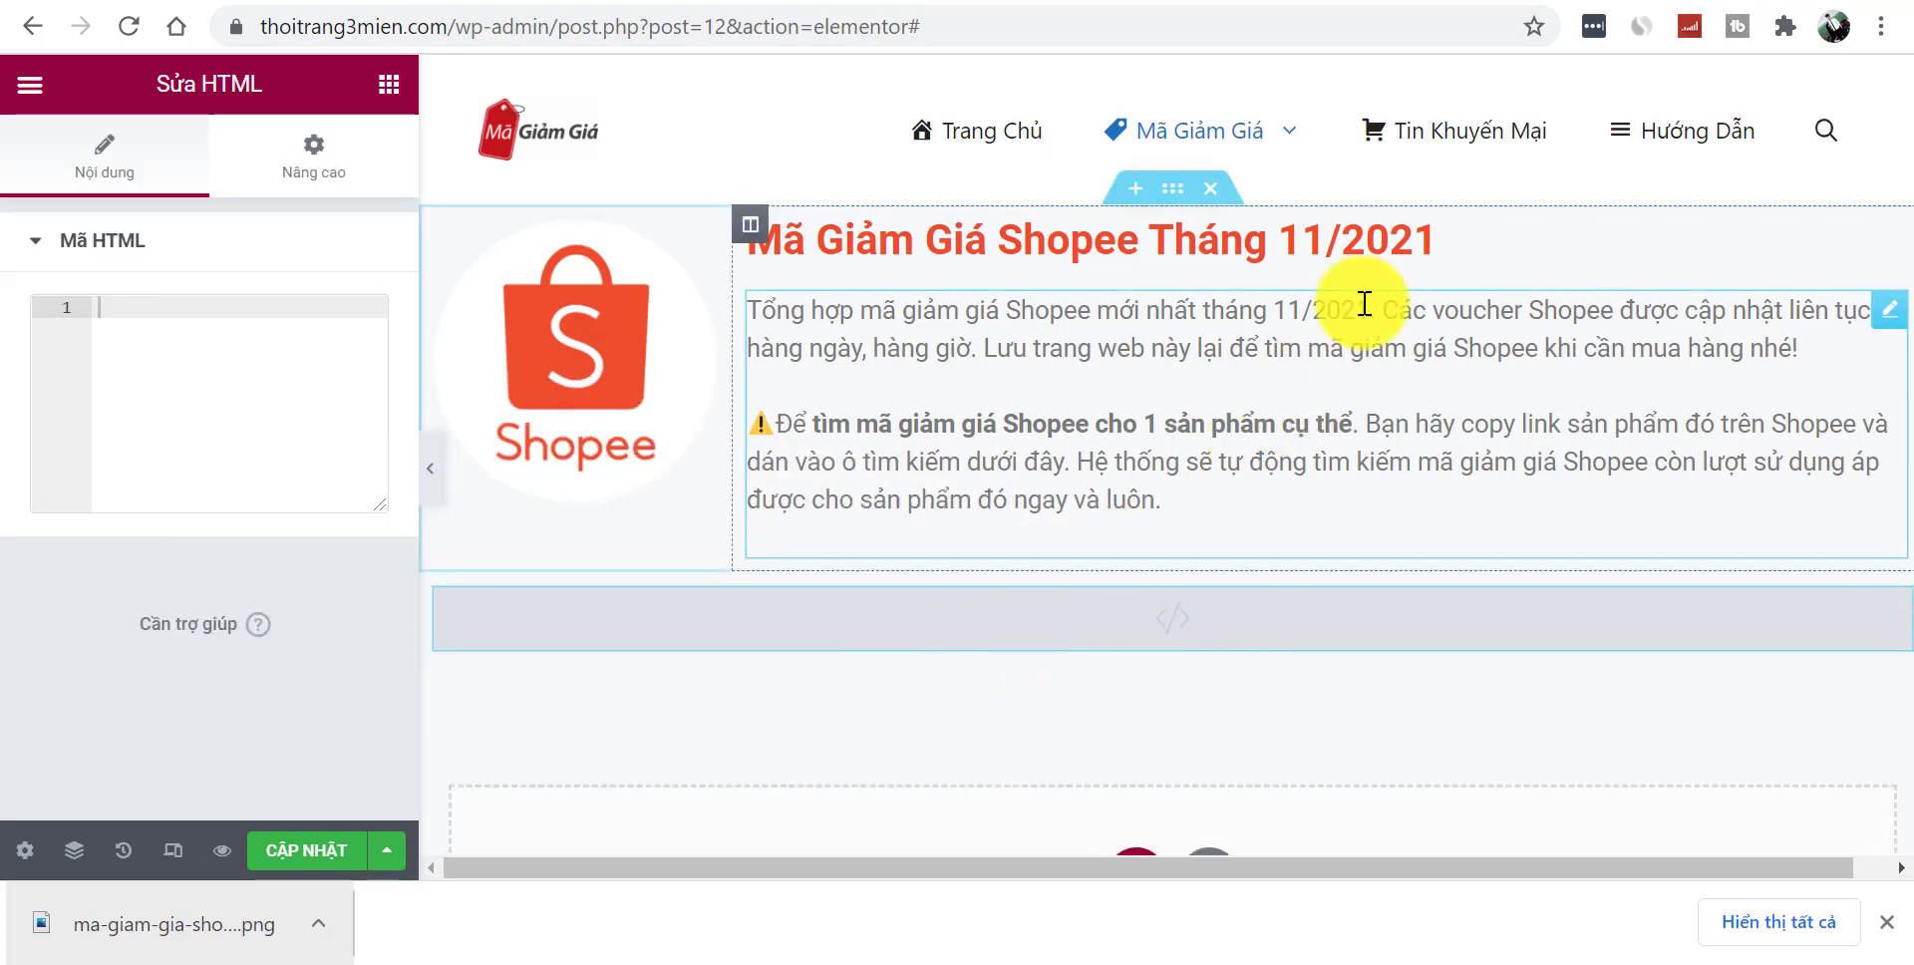
- In AccessTrade, untick Lazadacps, Sendovn and Newshop and generate the Shopee-only coupon script
left_click(1416, 2)
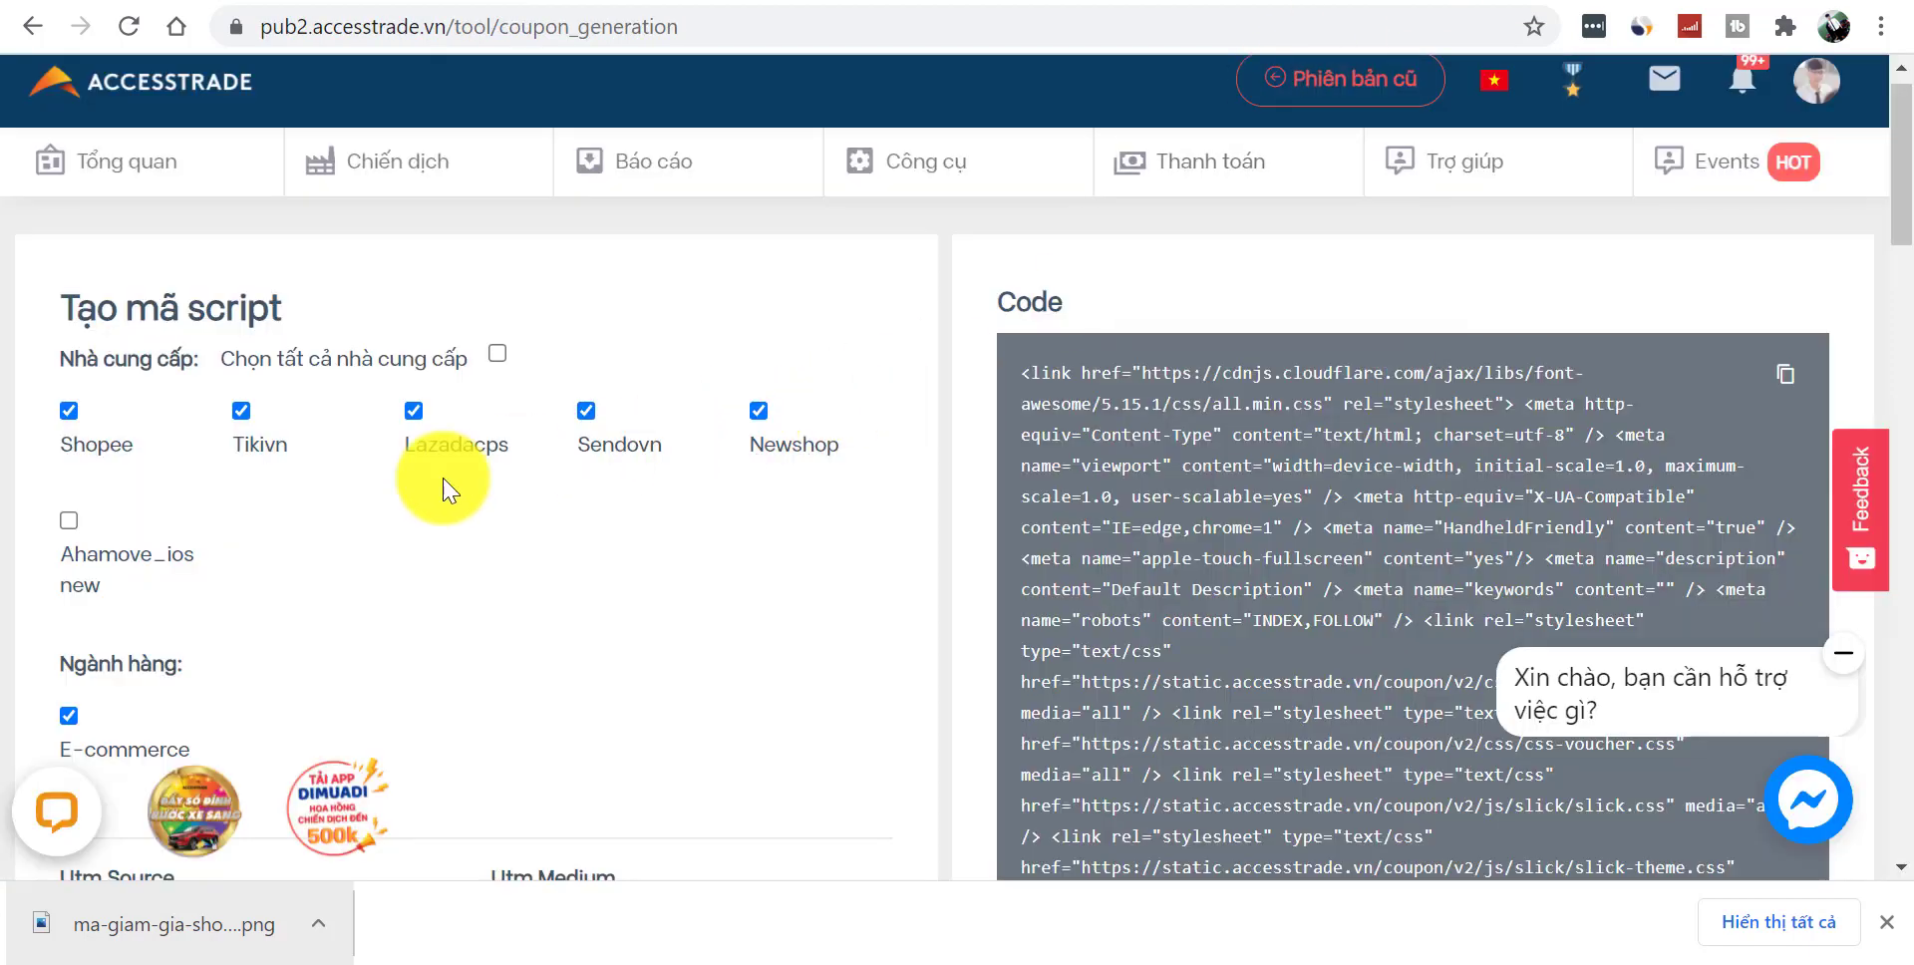
left_click(412, 411)
left_click(586, 410)
left_click(756, 429)
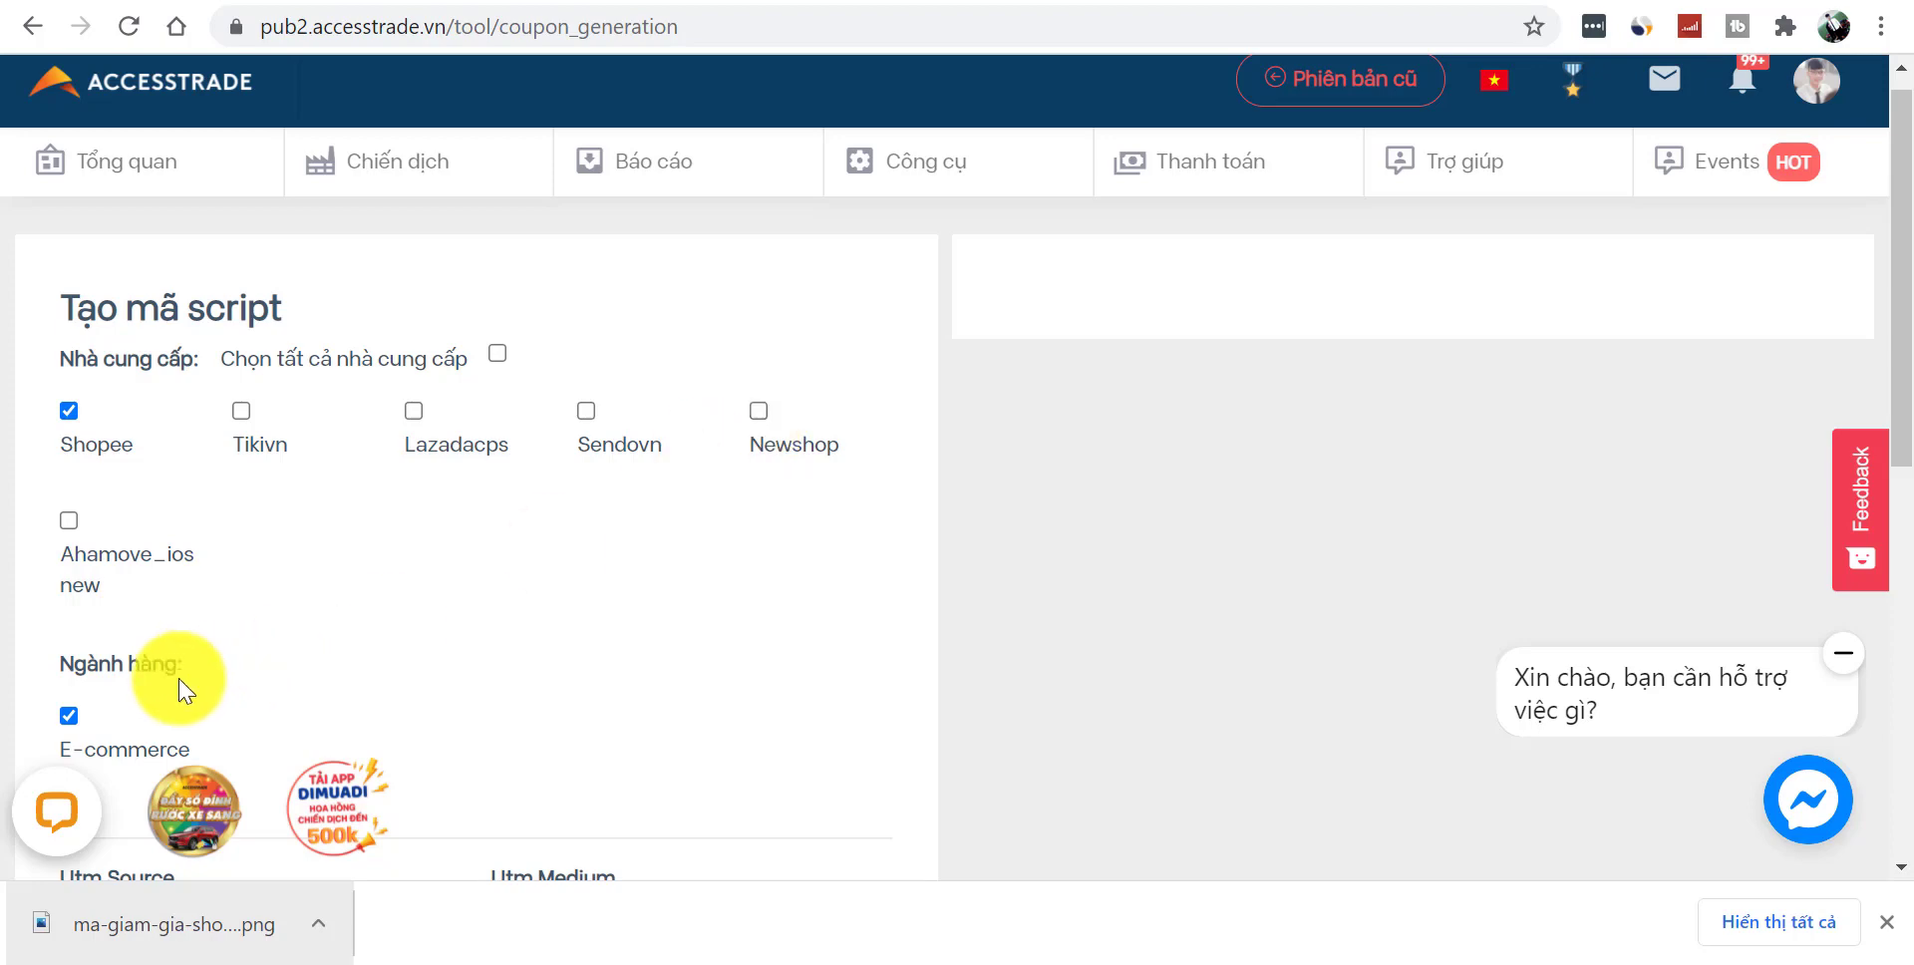
left_click_drag(1899, 299, 461, 798)
left_click(185, 720)
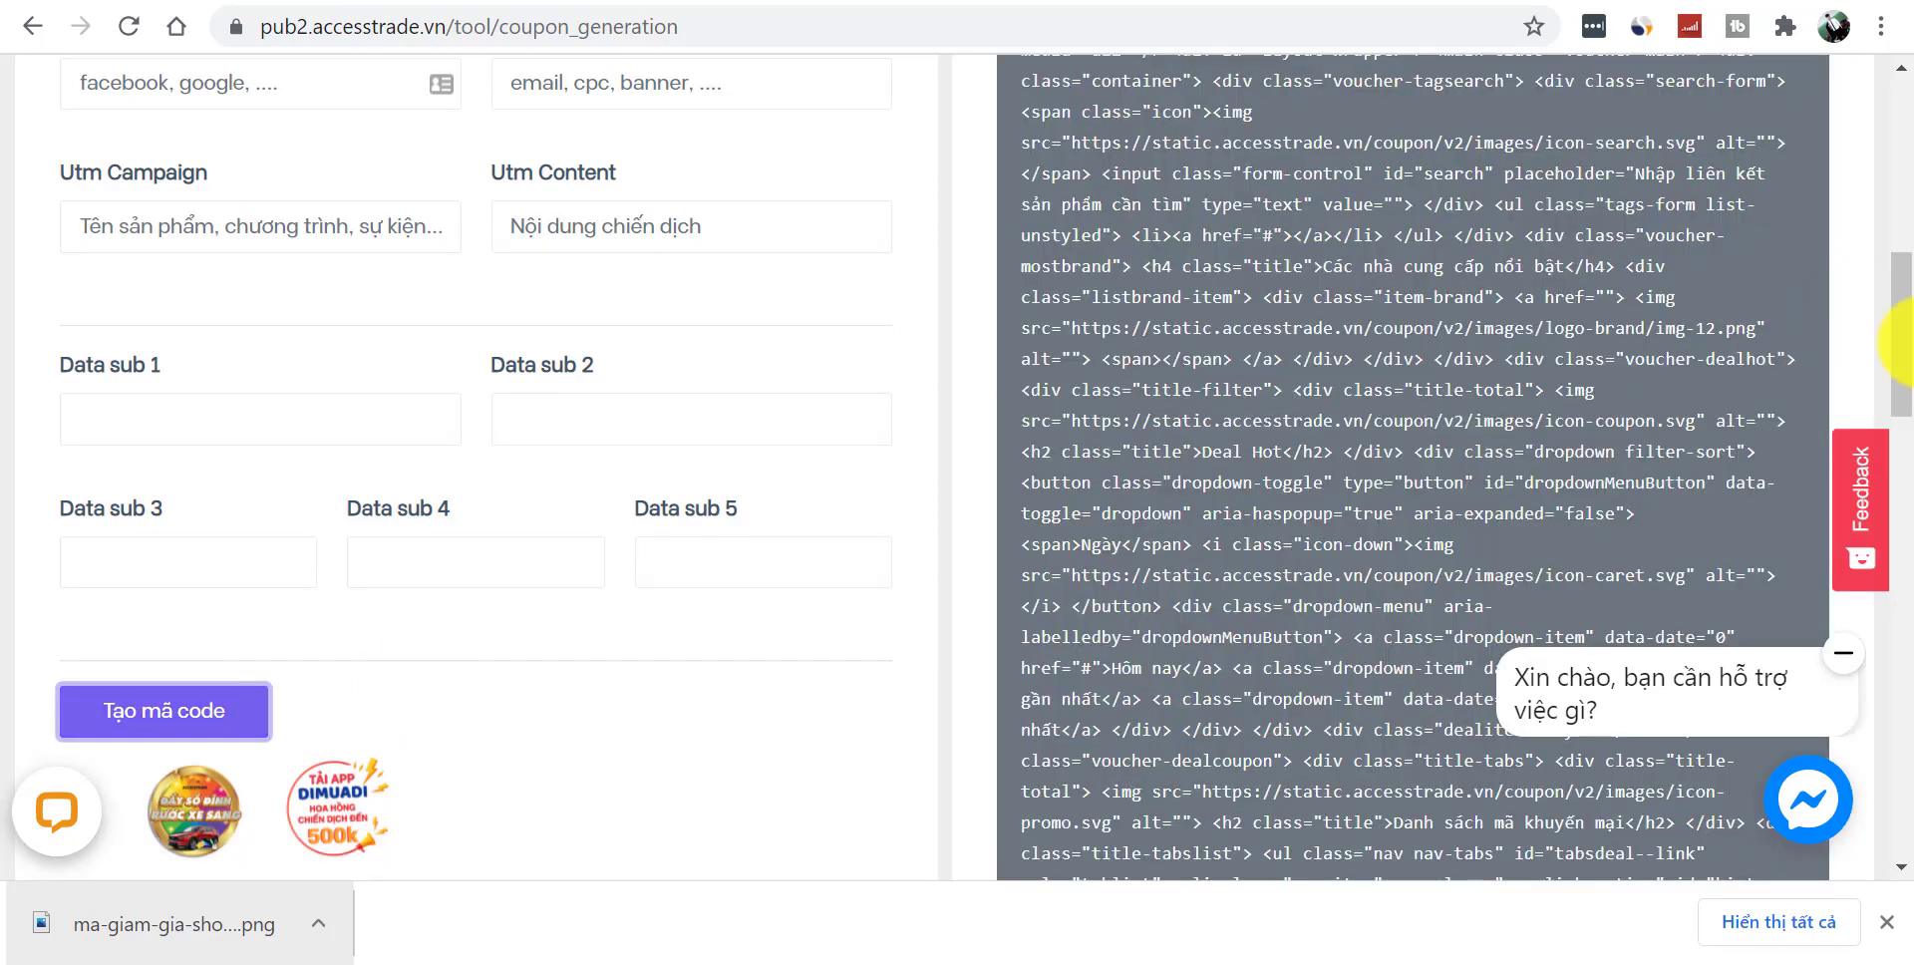
left_click_drag(1901, 469, 1909, 259)
scroll(1860, 274, "up", 2)
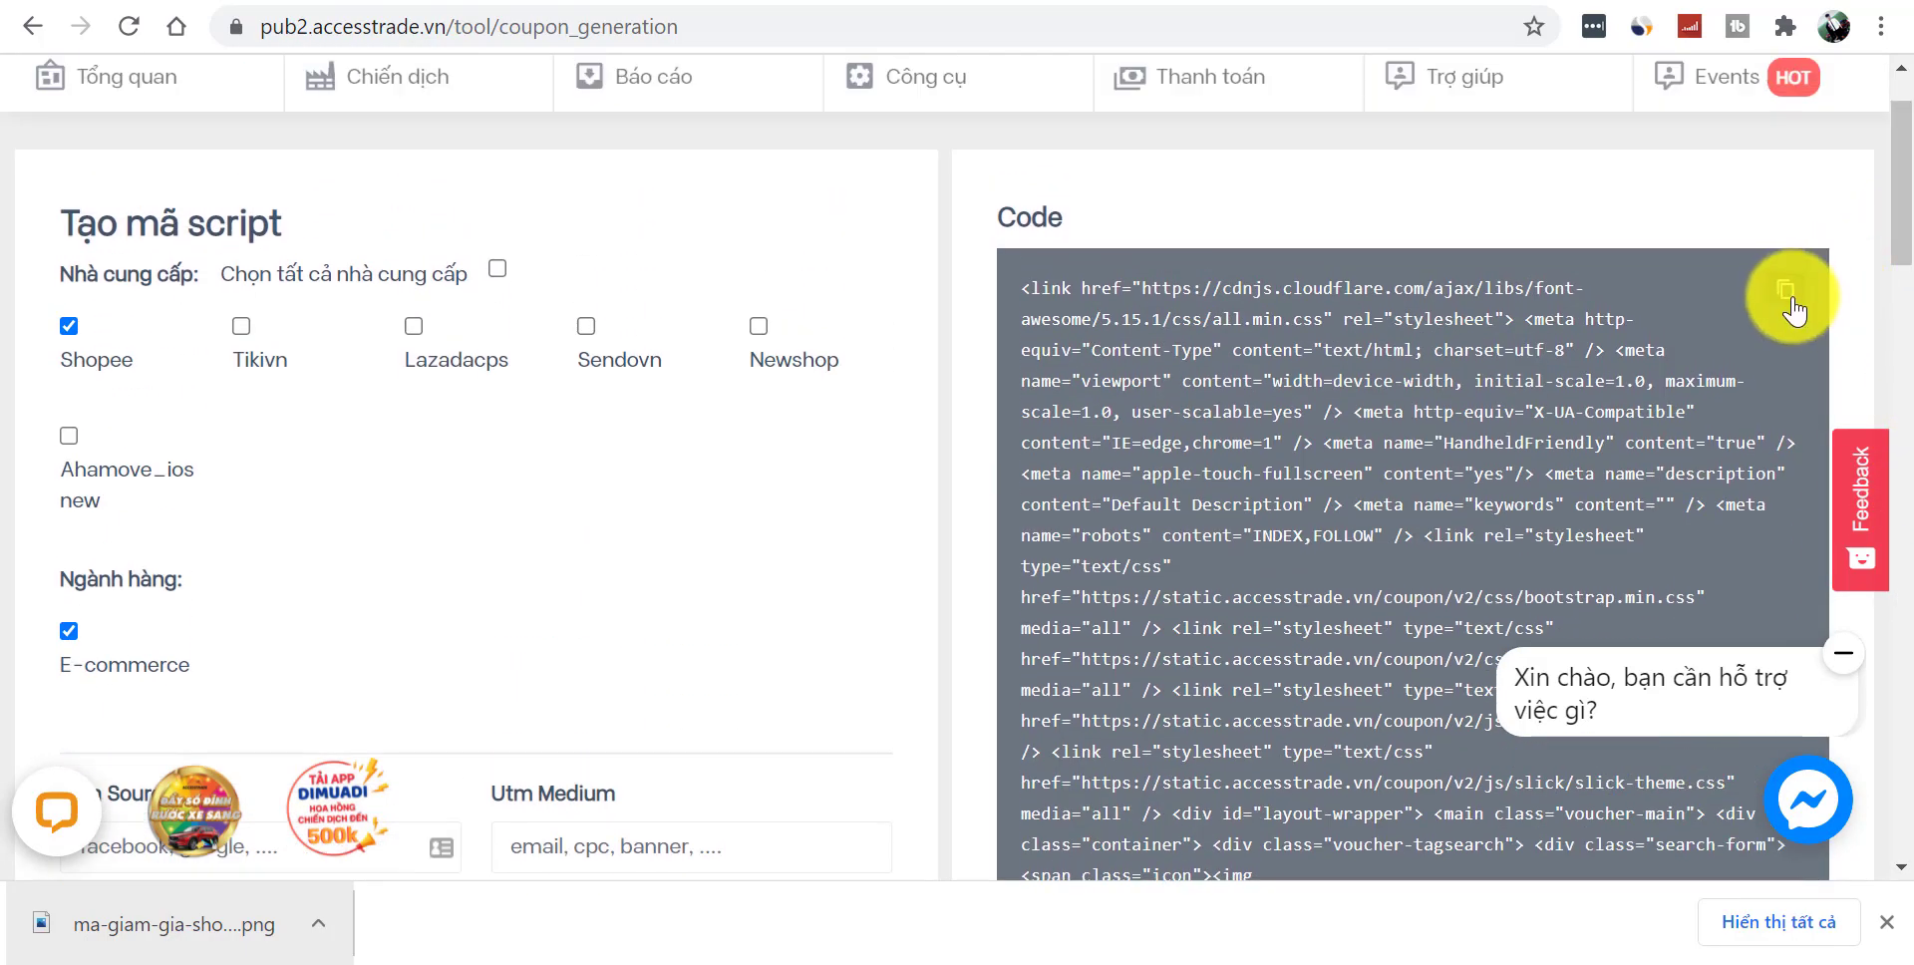
left_click(1092, 7)
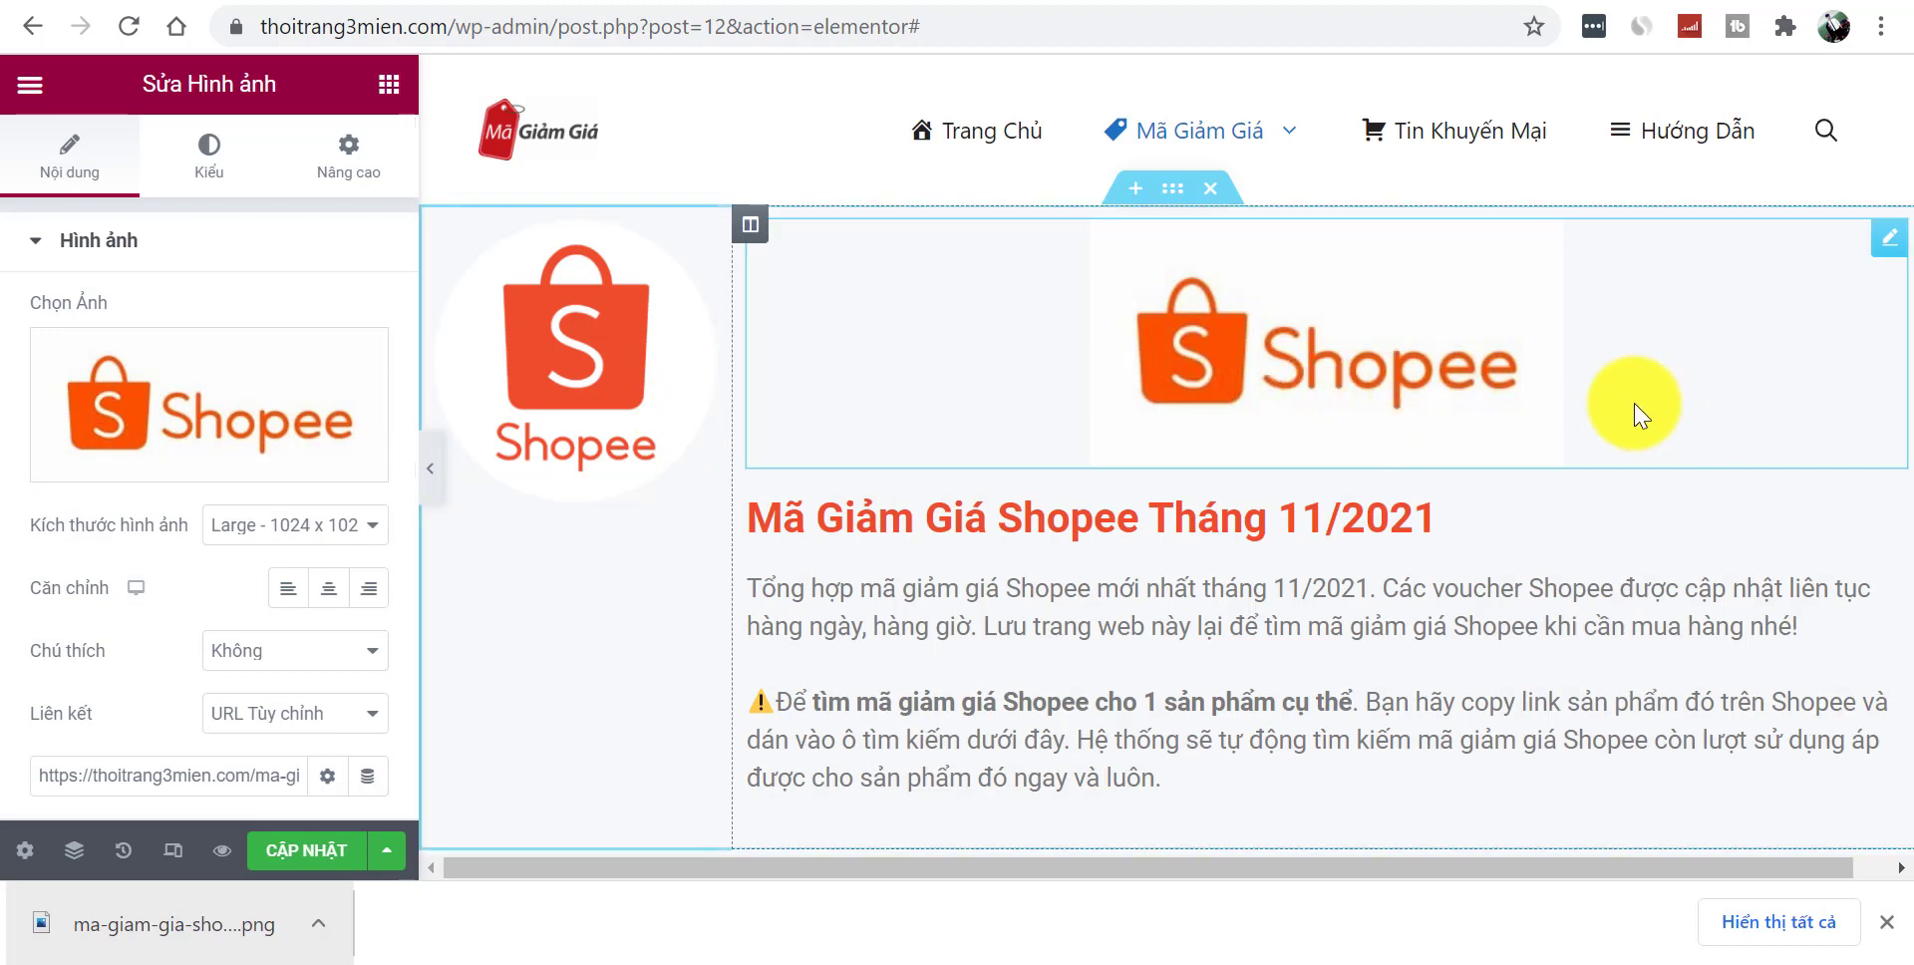
left_click_drag(1376, 428, 1177, 628)
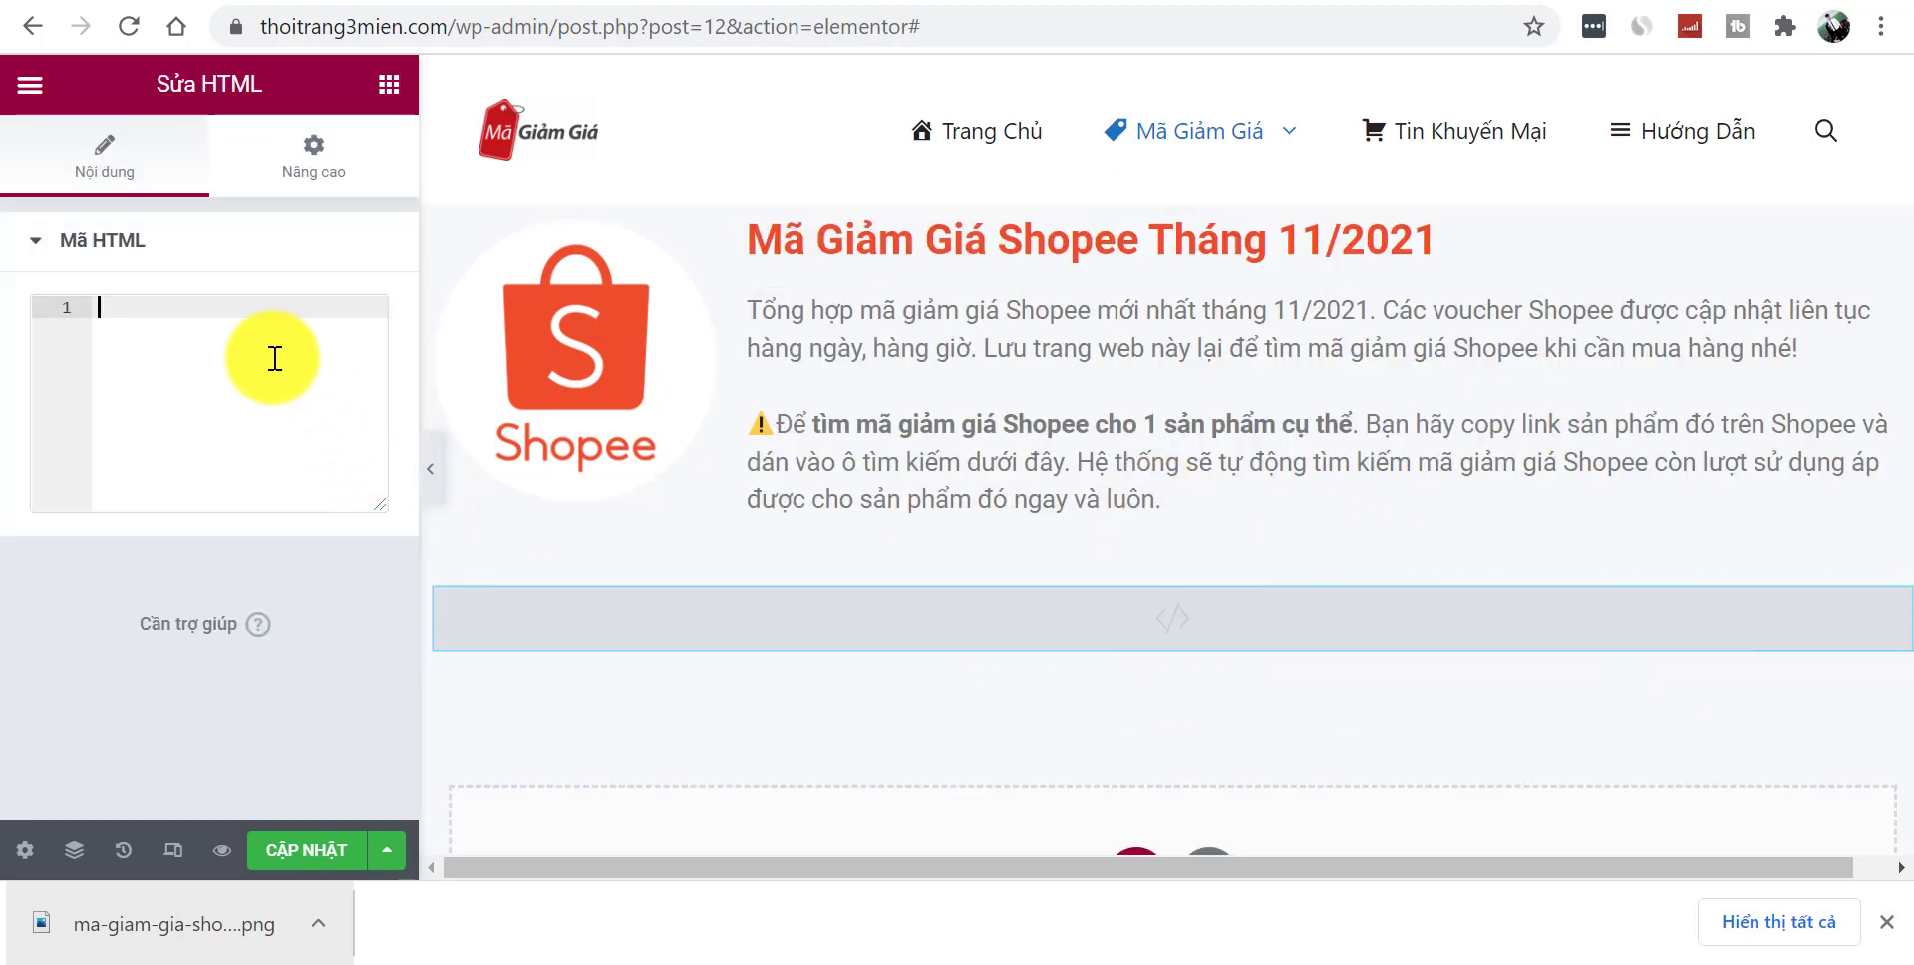
- Paste the Shopee coupon script into the HTML widget and preview the result
key("ctrl+v")
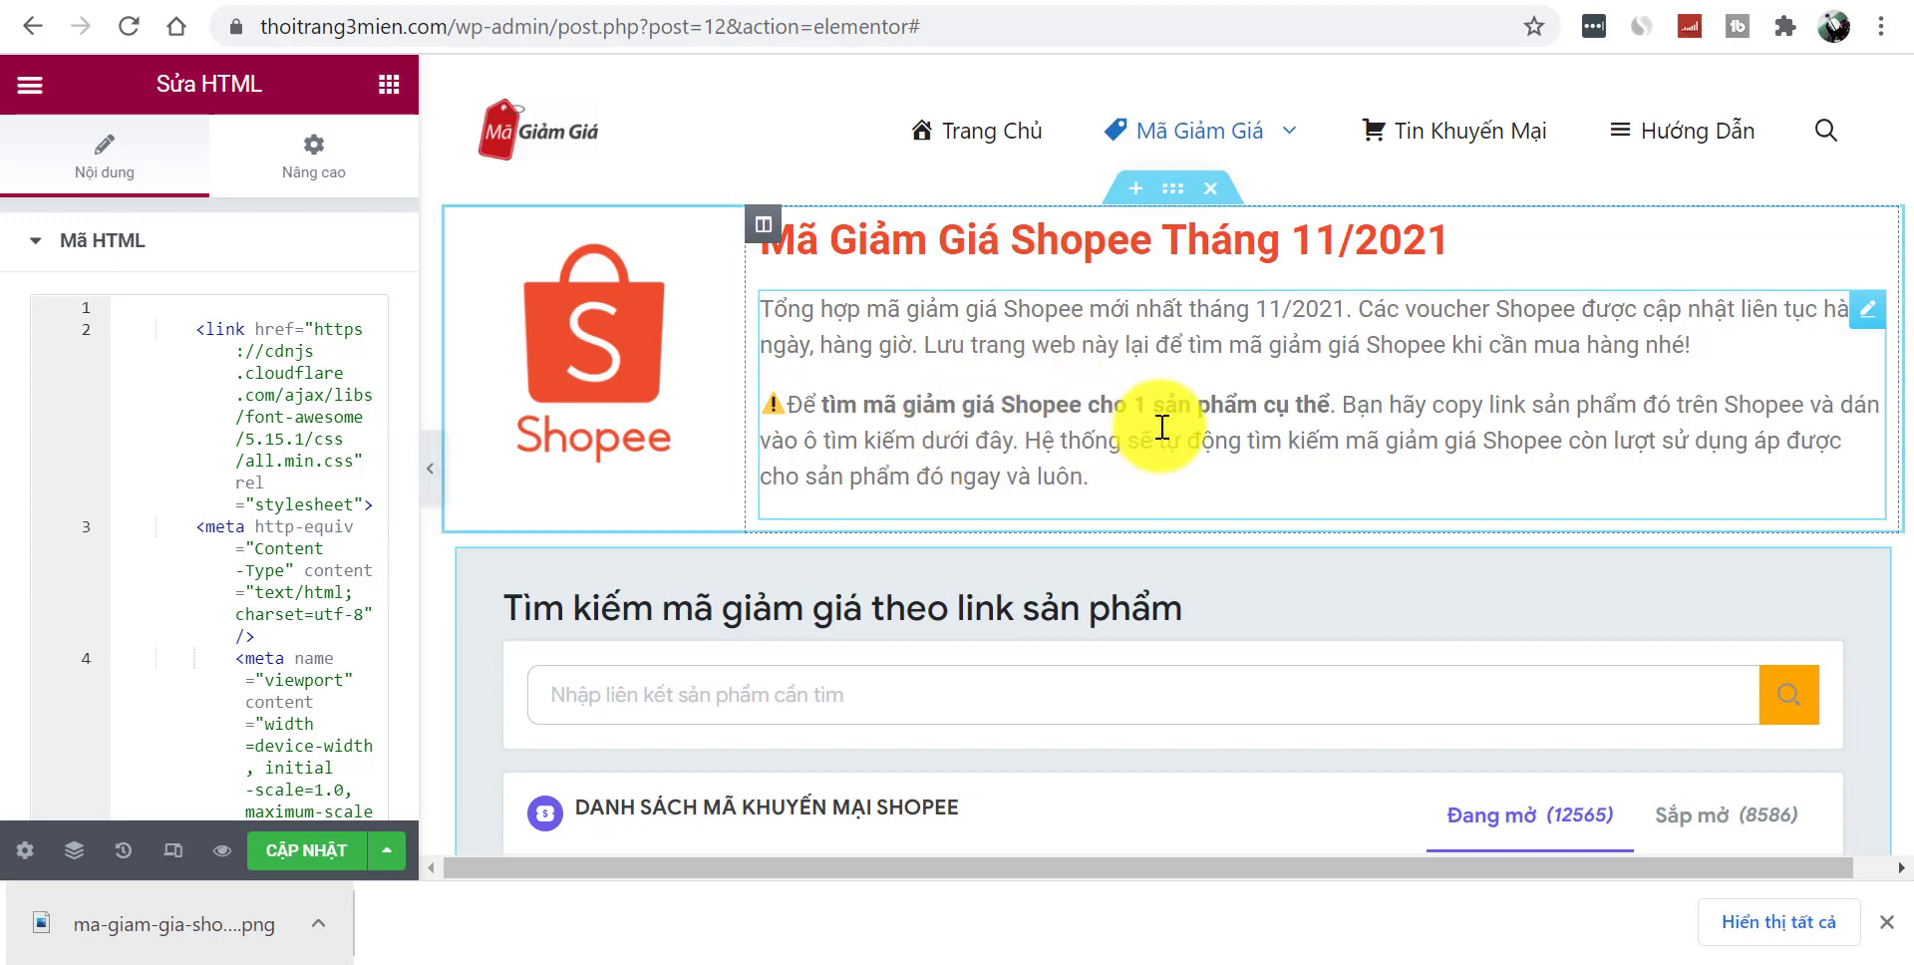
left_click(429, 466)
left_click_drag(1901, 170, 1910, 270)
left_click(14, 464)
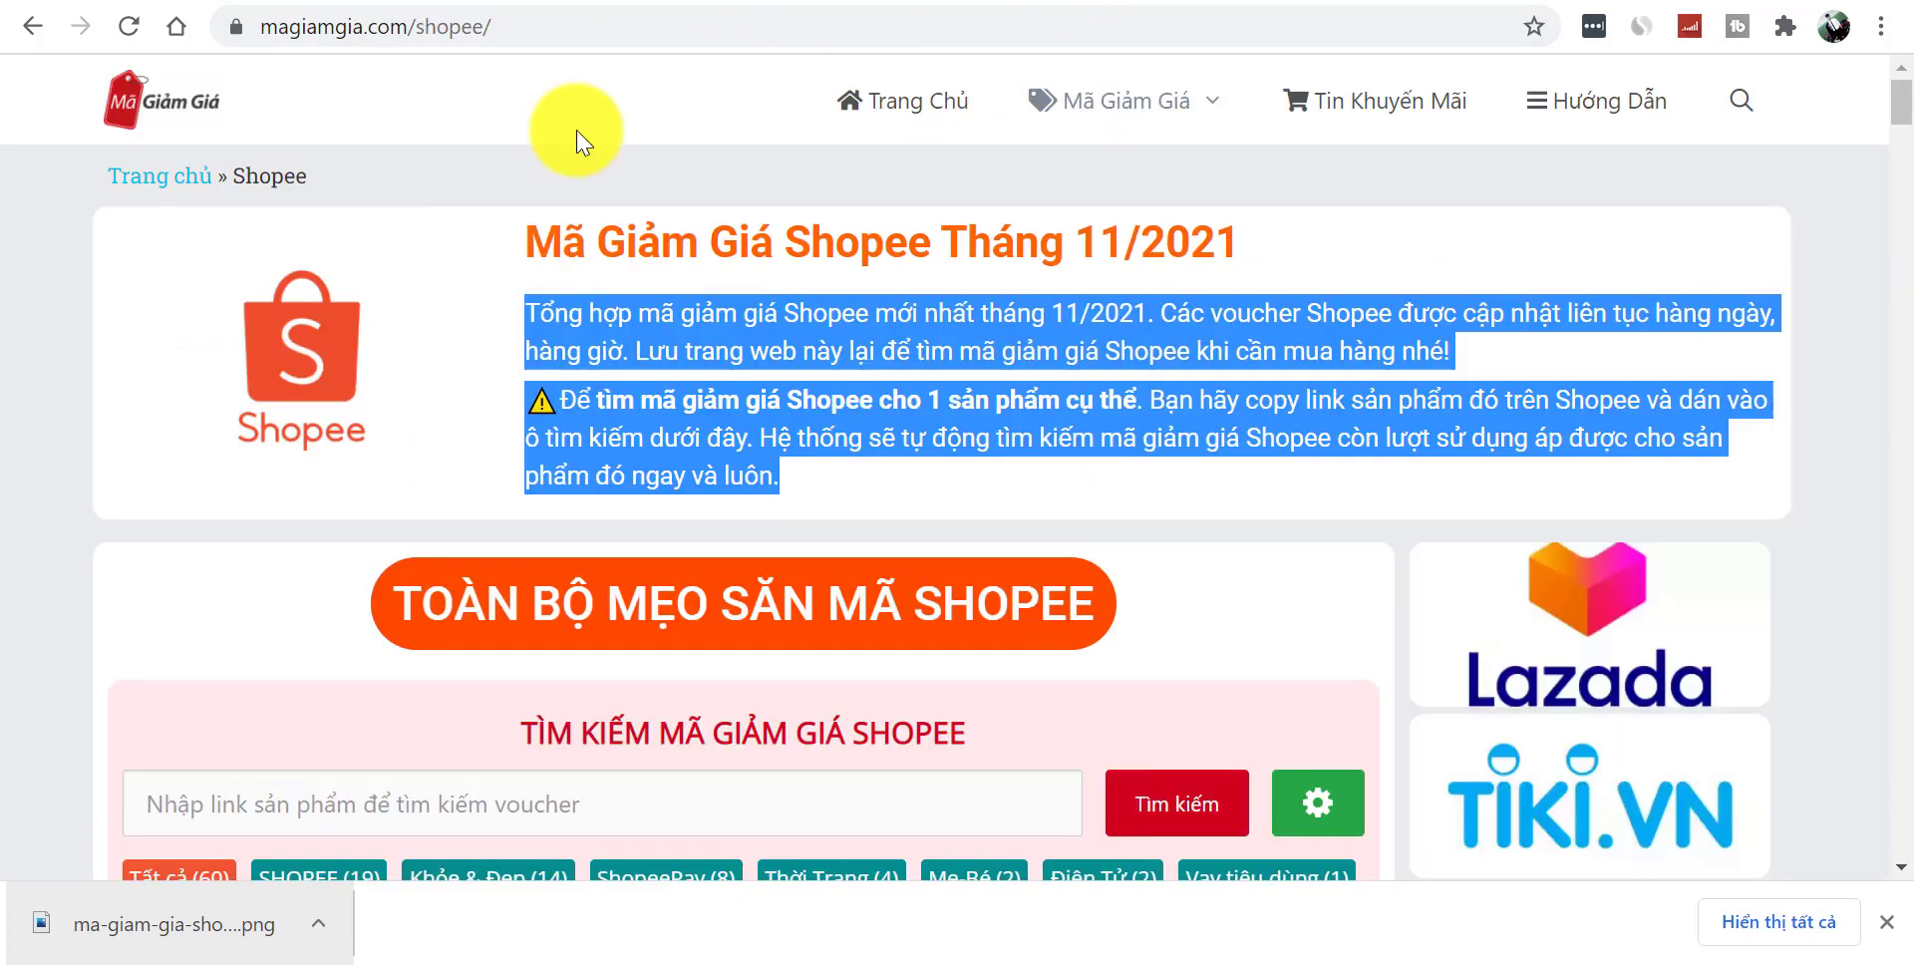
left_click(5, 349)
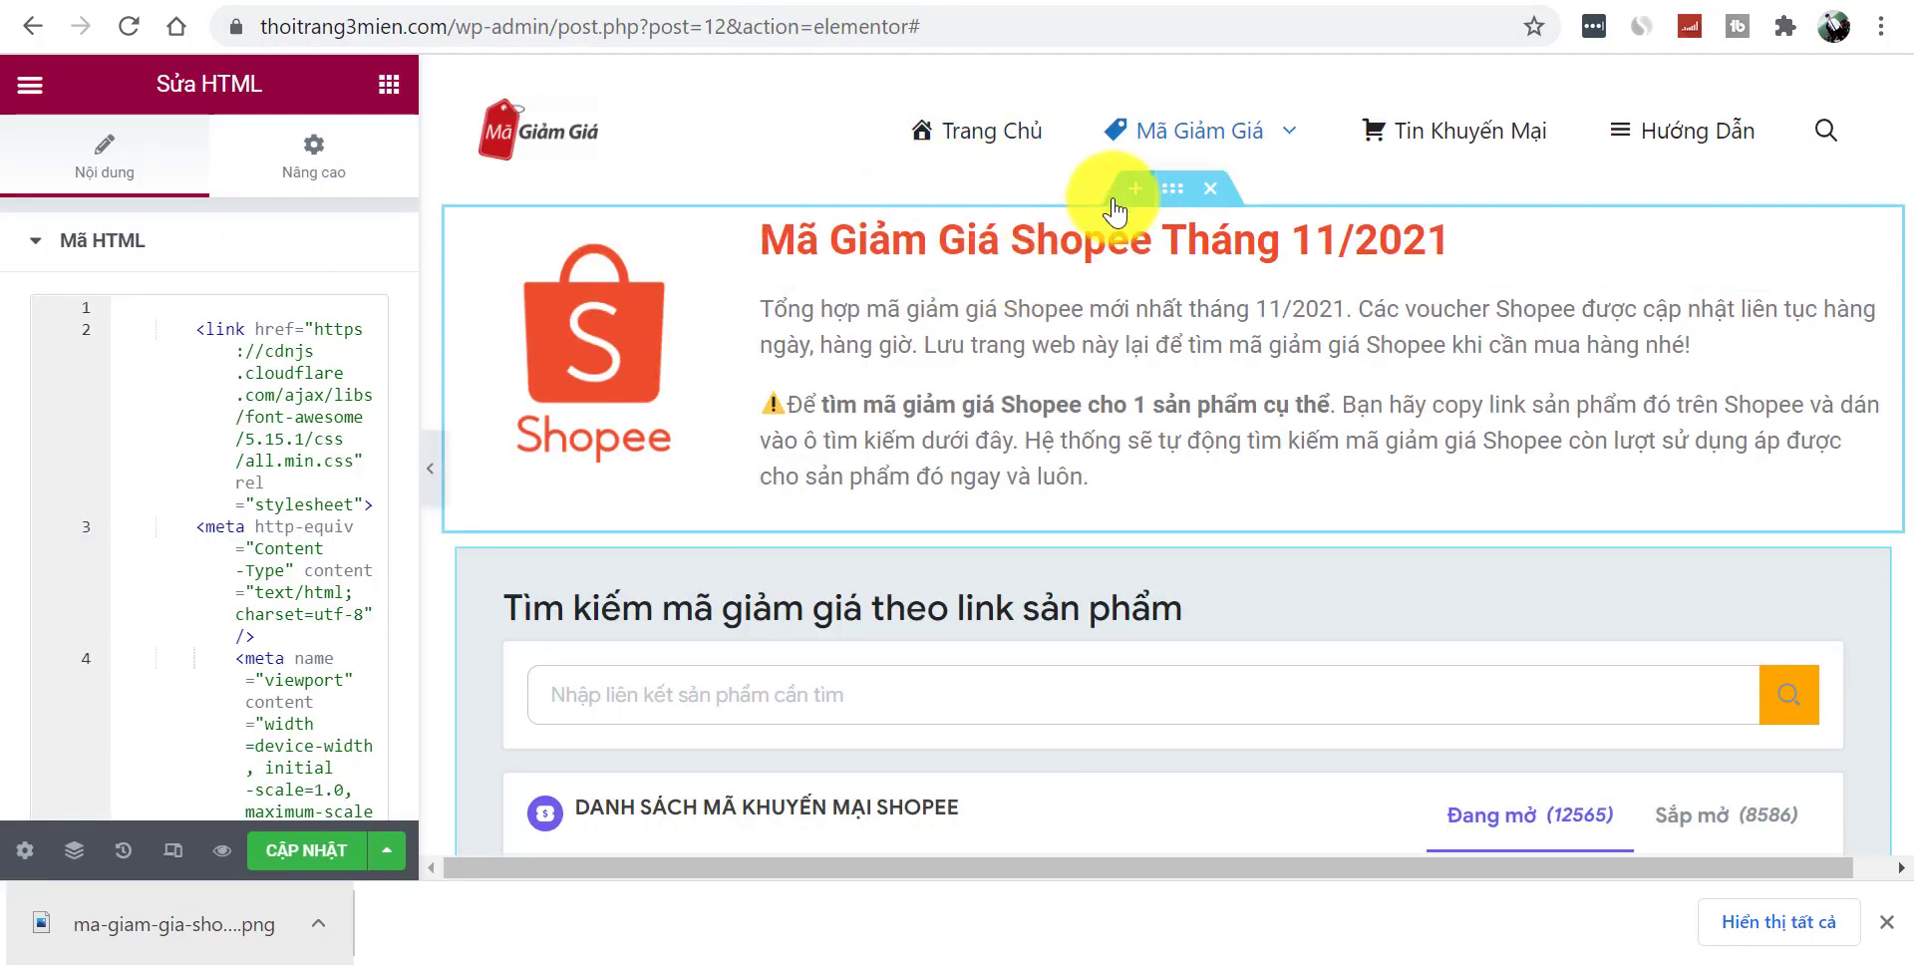
- Give the Shopee intro section a classic #EAECED grey background
left_click(1166, 191)
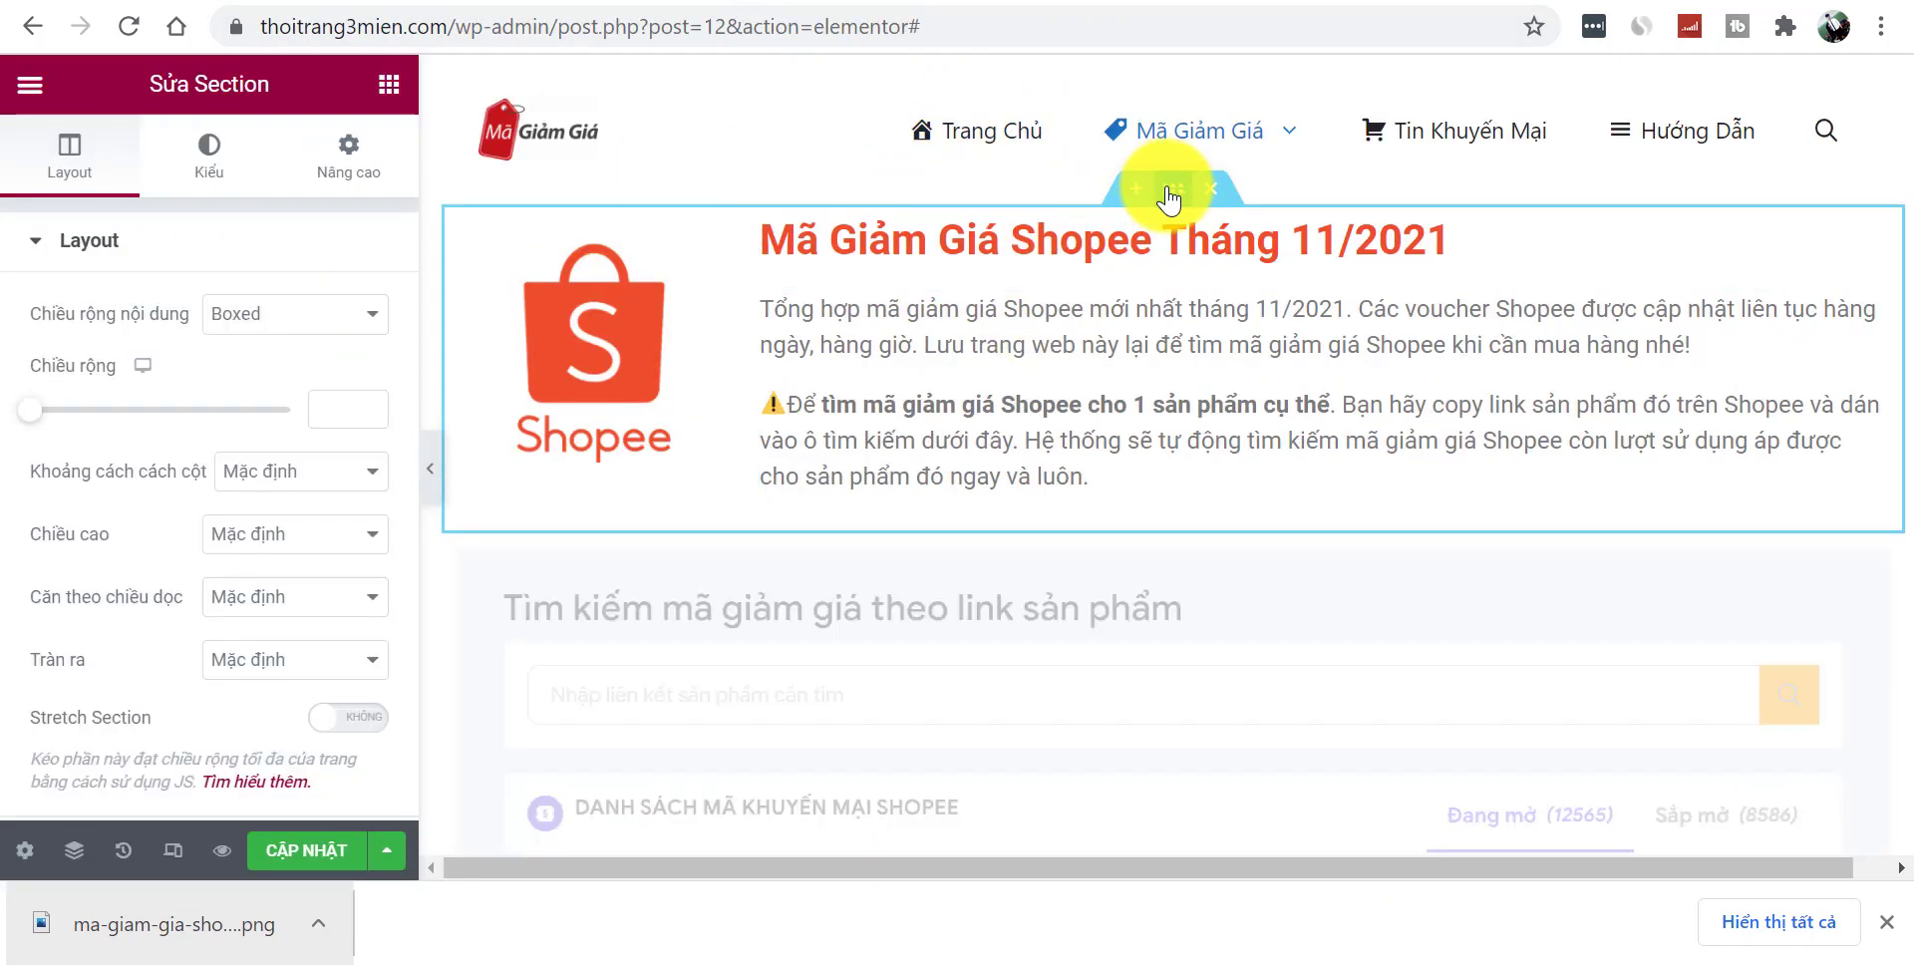
left_click(206, 152)
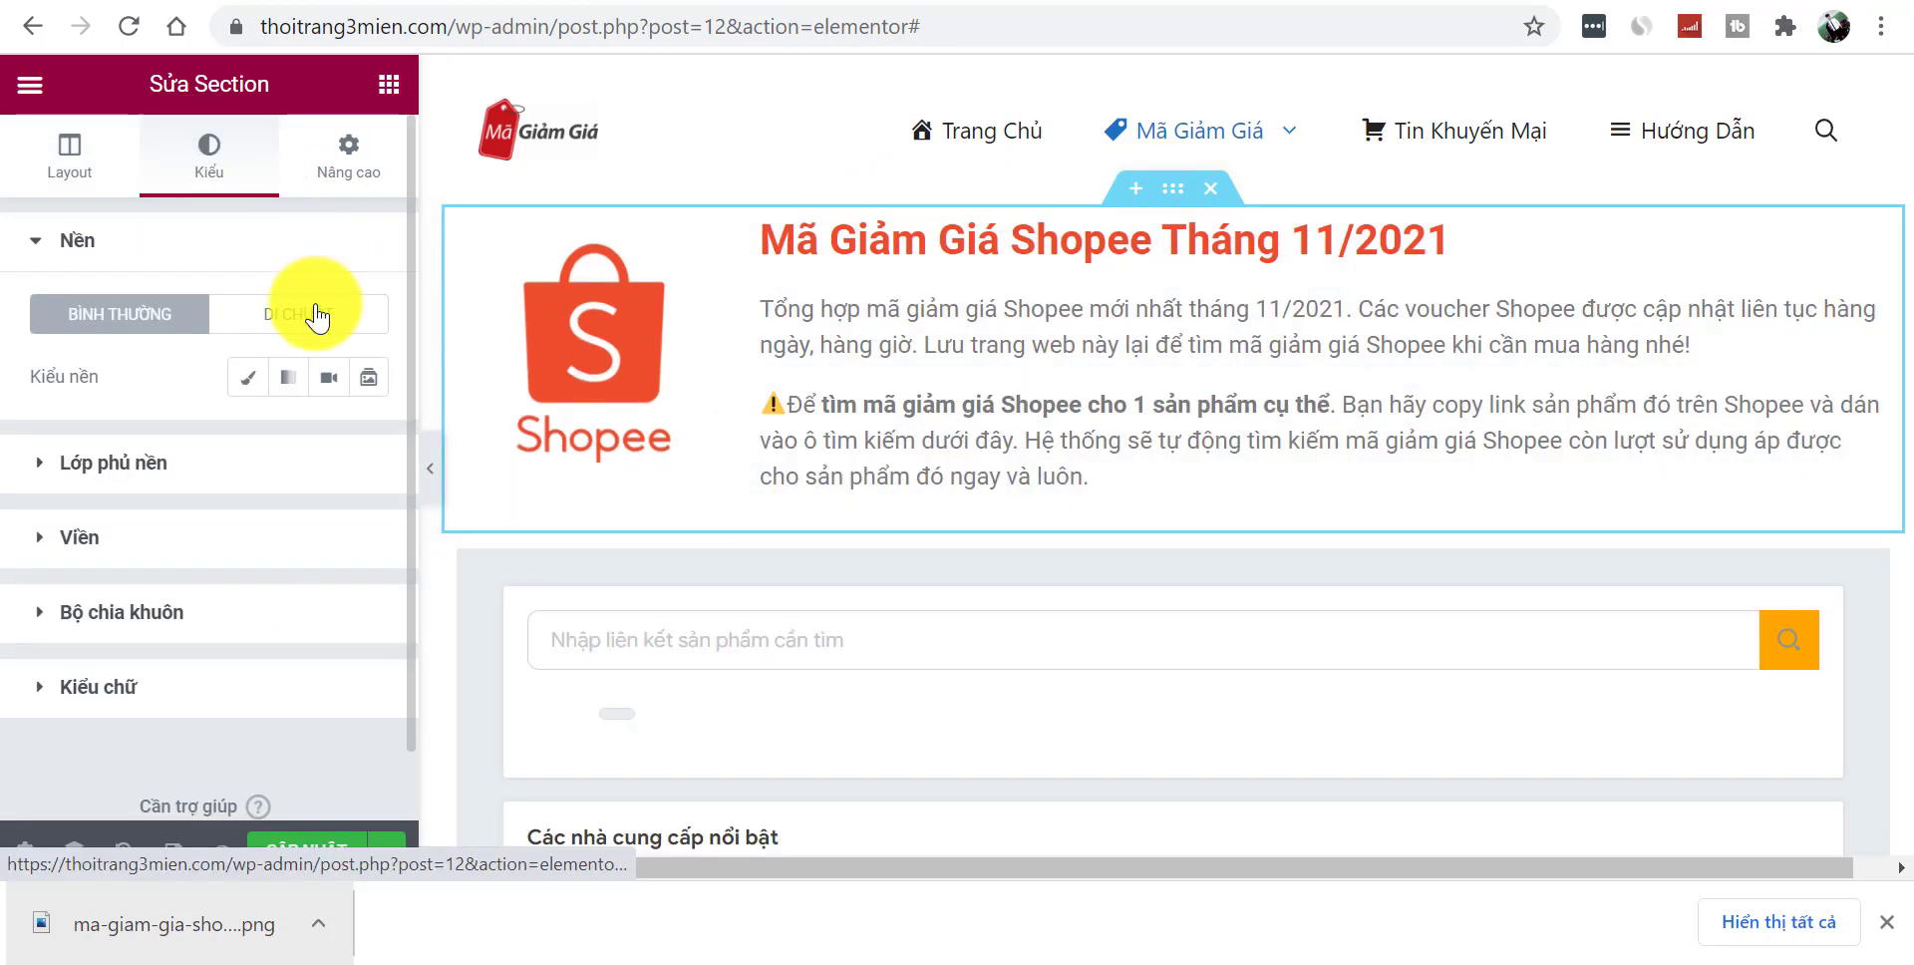
left_click(261, 381)
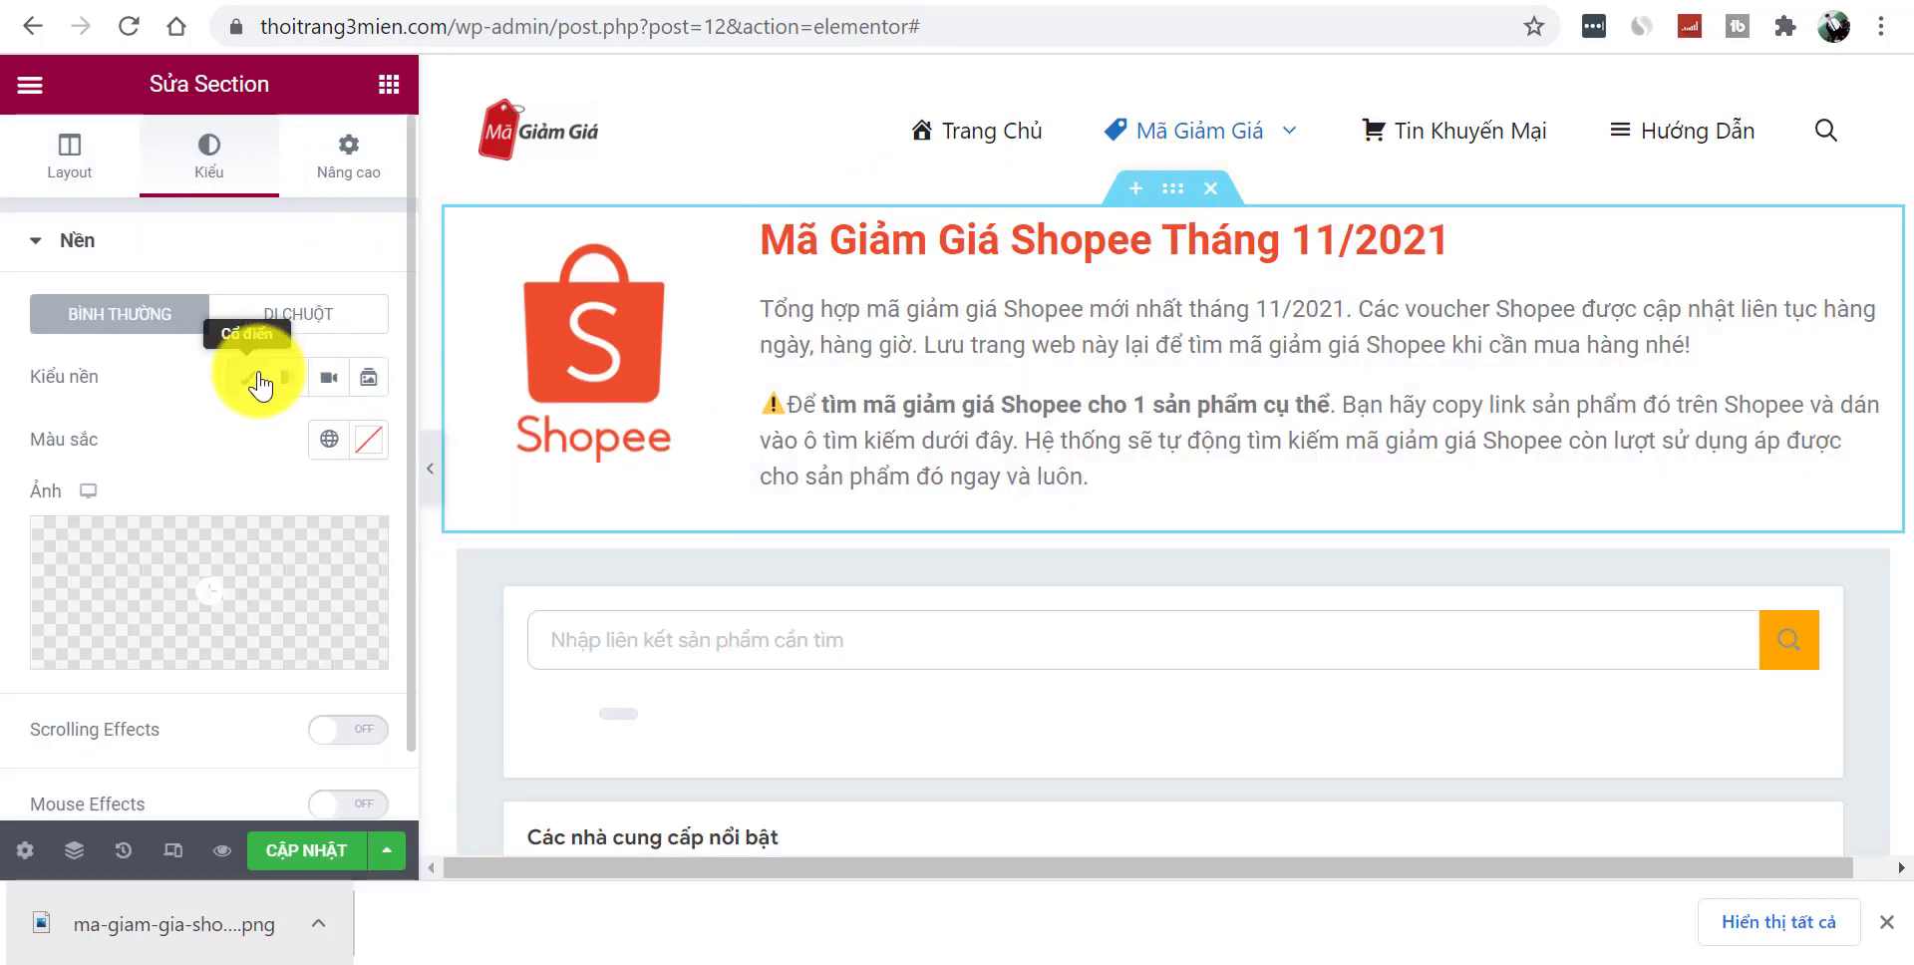
left_click(361, 461)
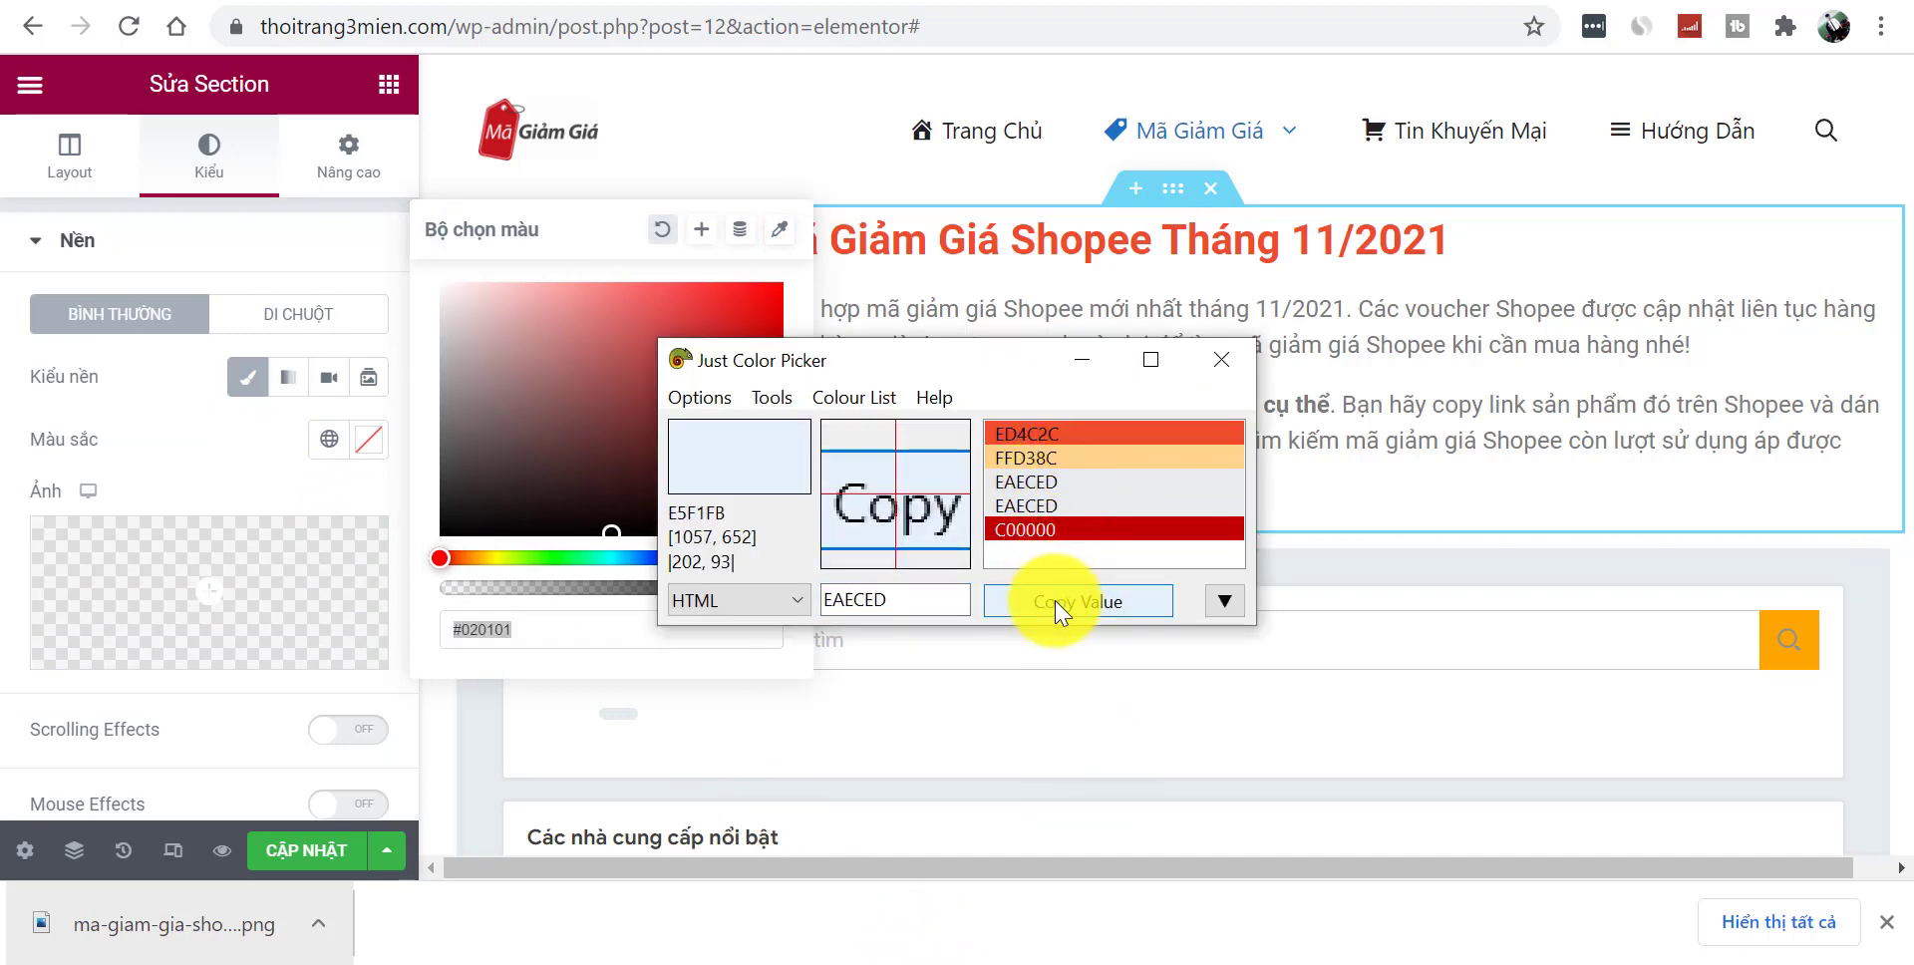
left_click(1055, 601)
left_click(611, 632)
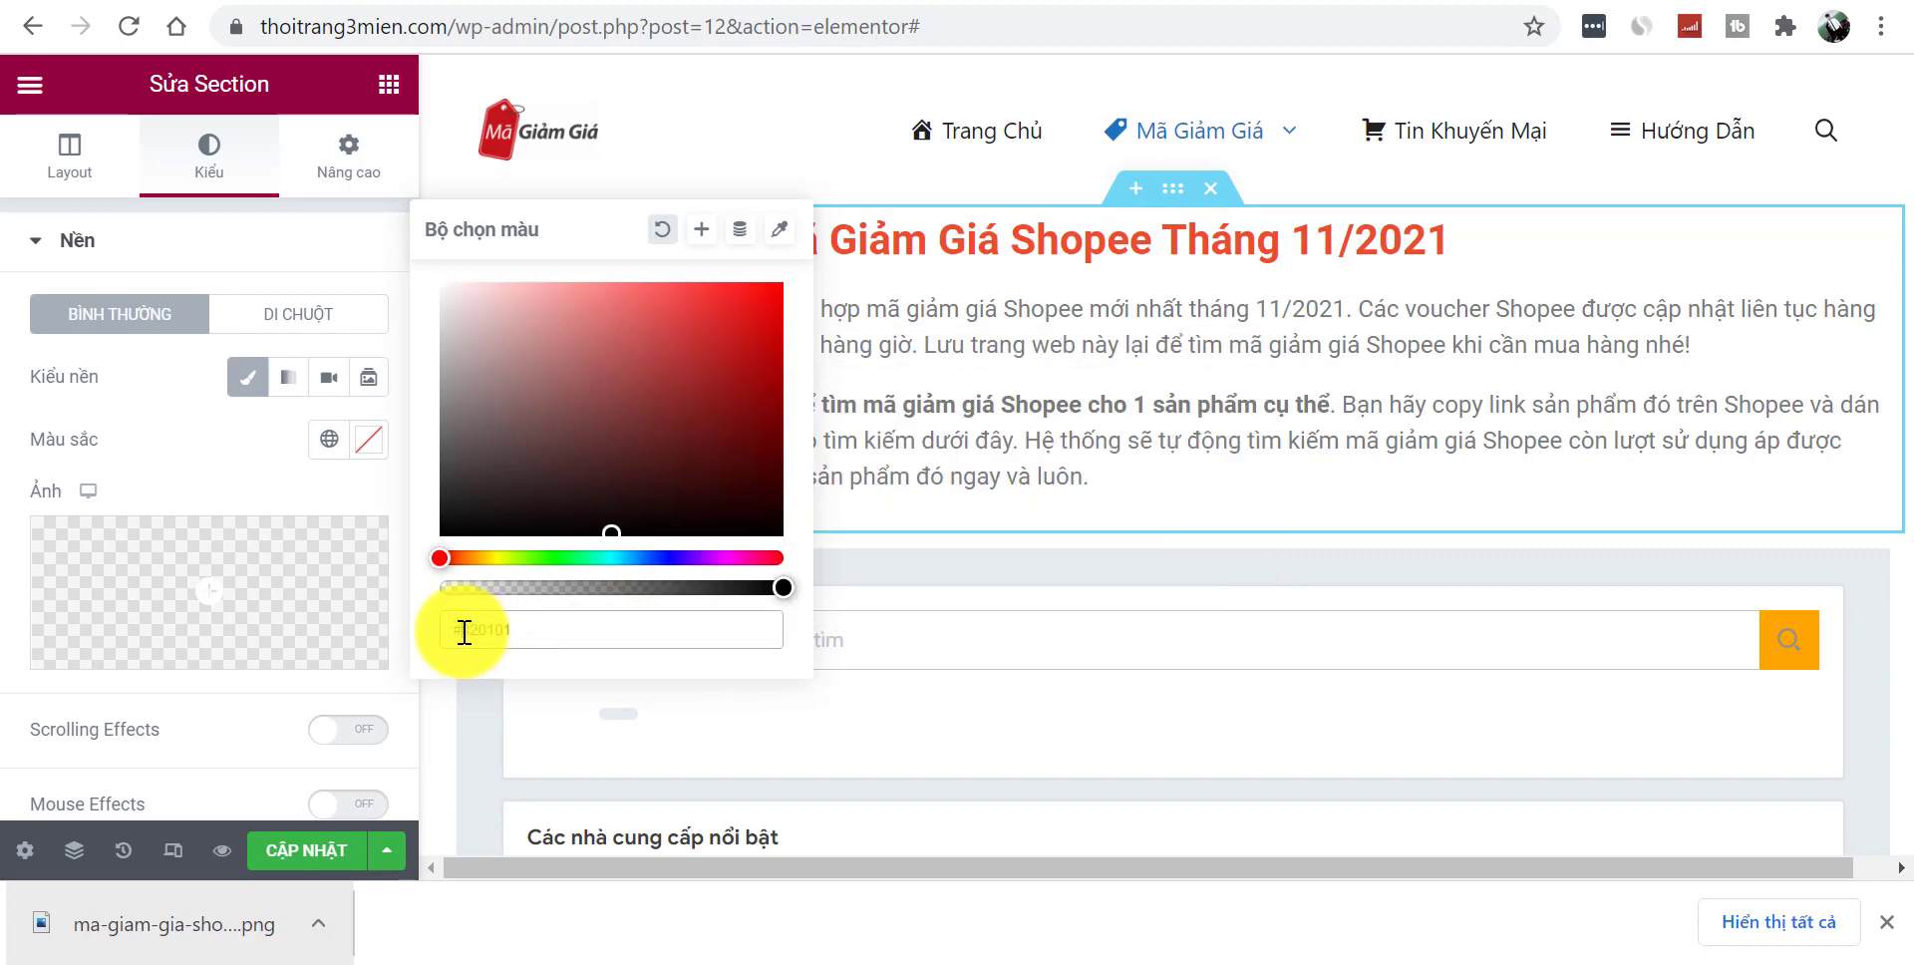
key("ctrl+v")
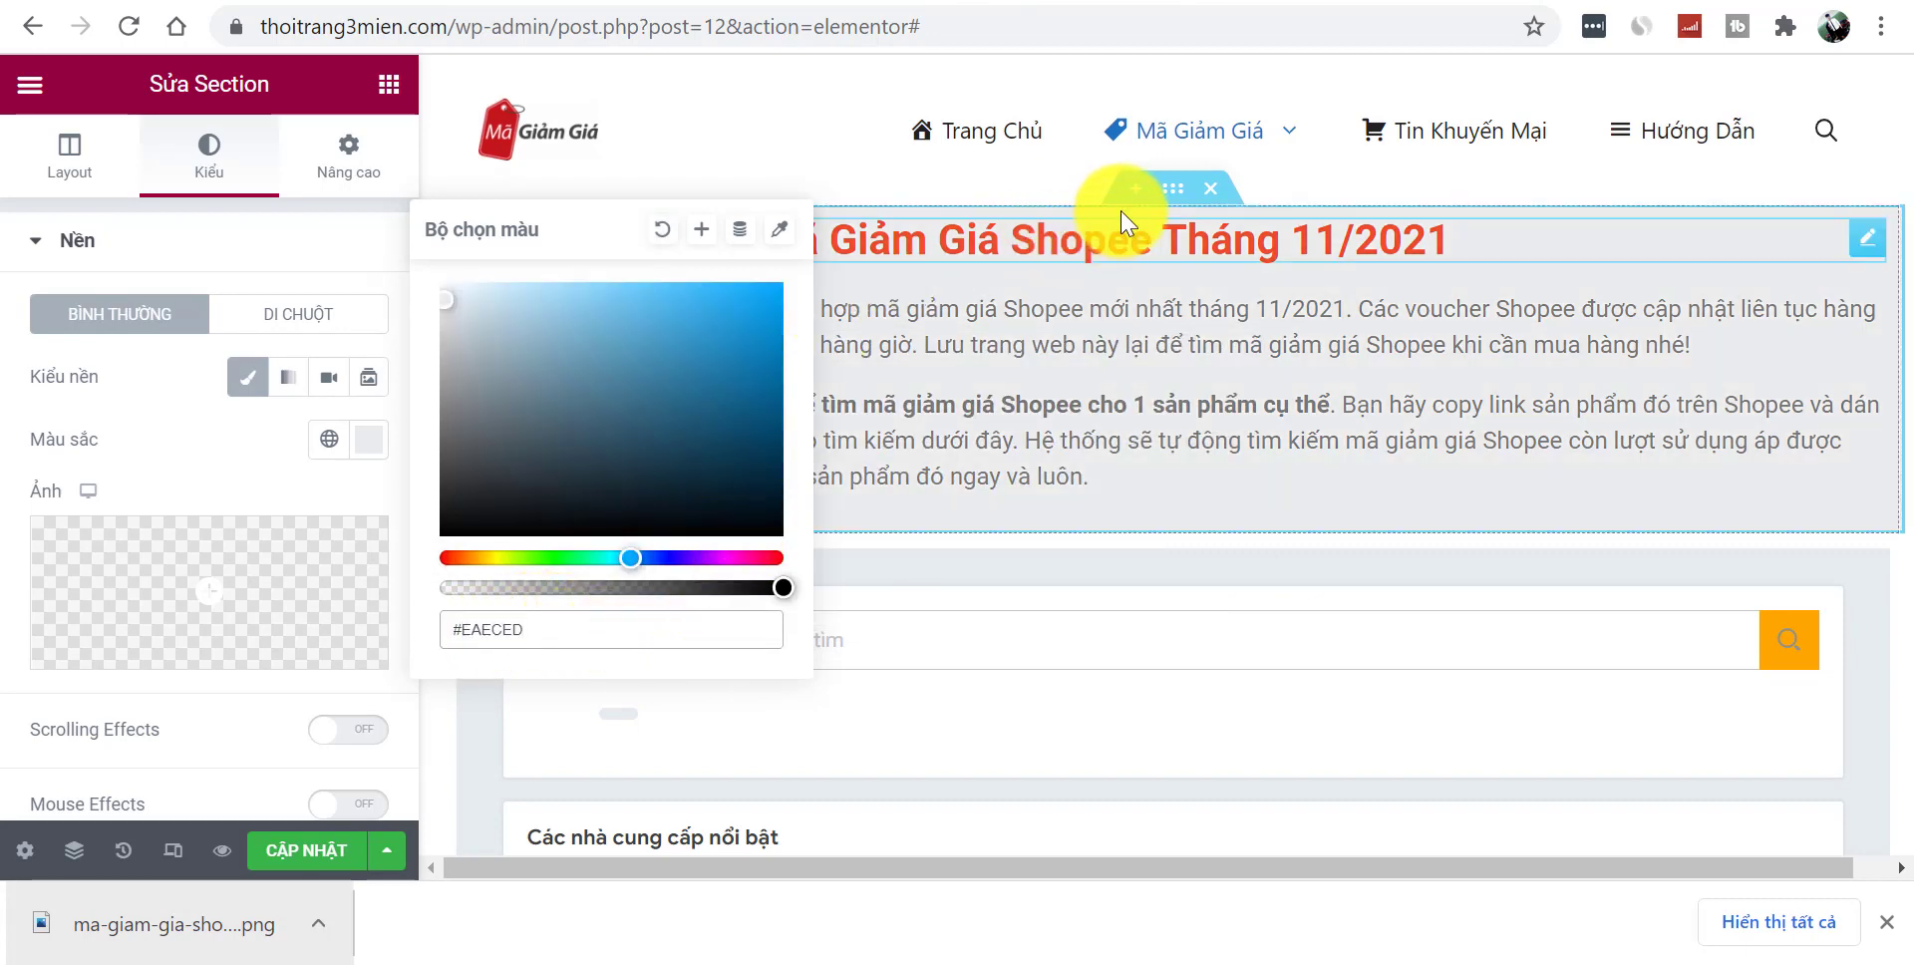
- Stretch the intro section across the full page width and check it
left_click(66, 157)
left_click(344, 717)
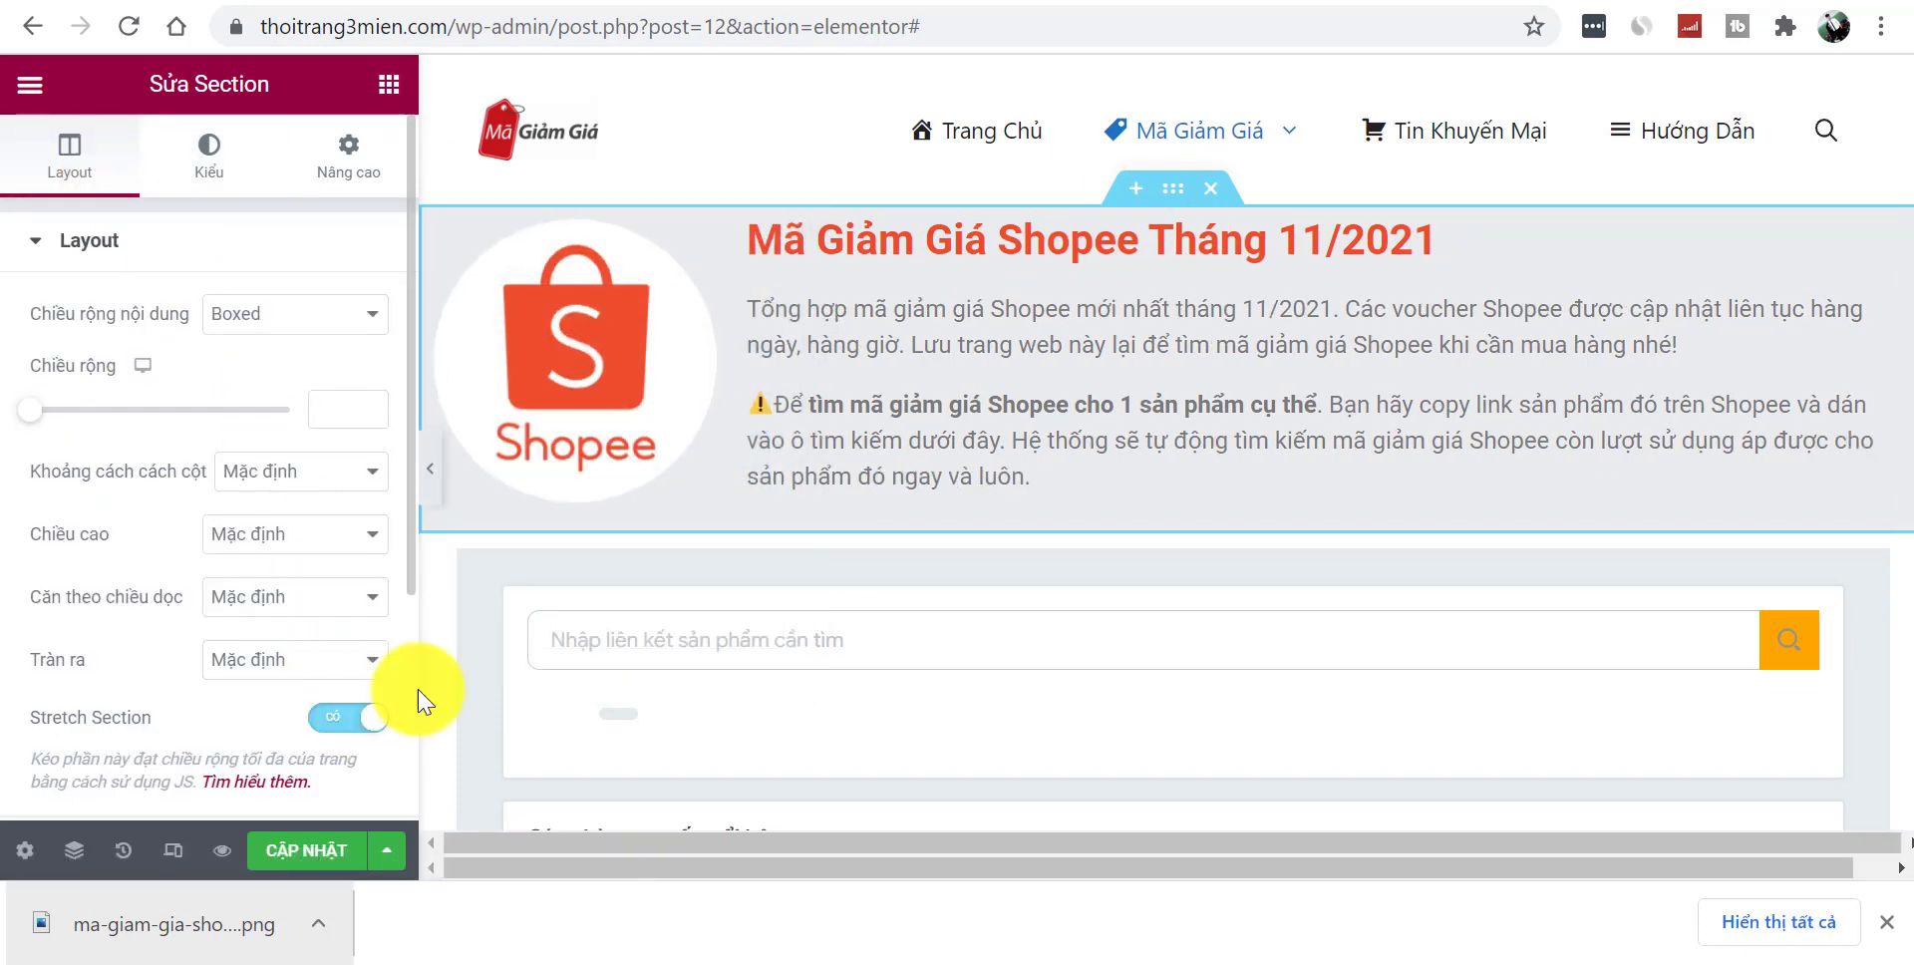
left_click(430, 469)
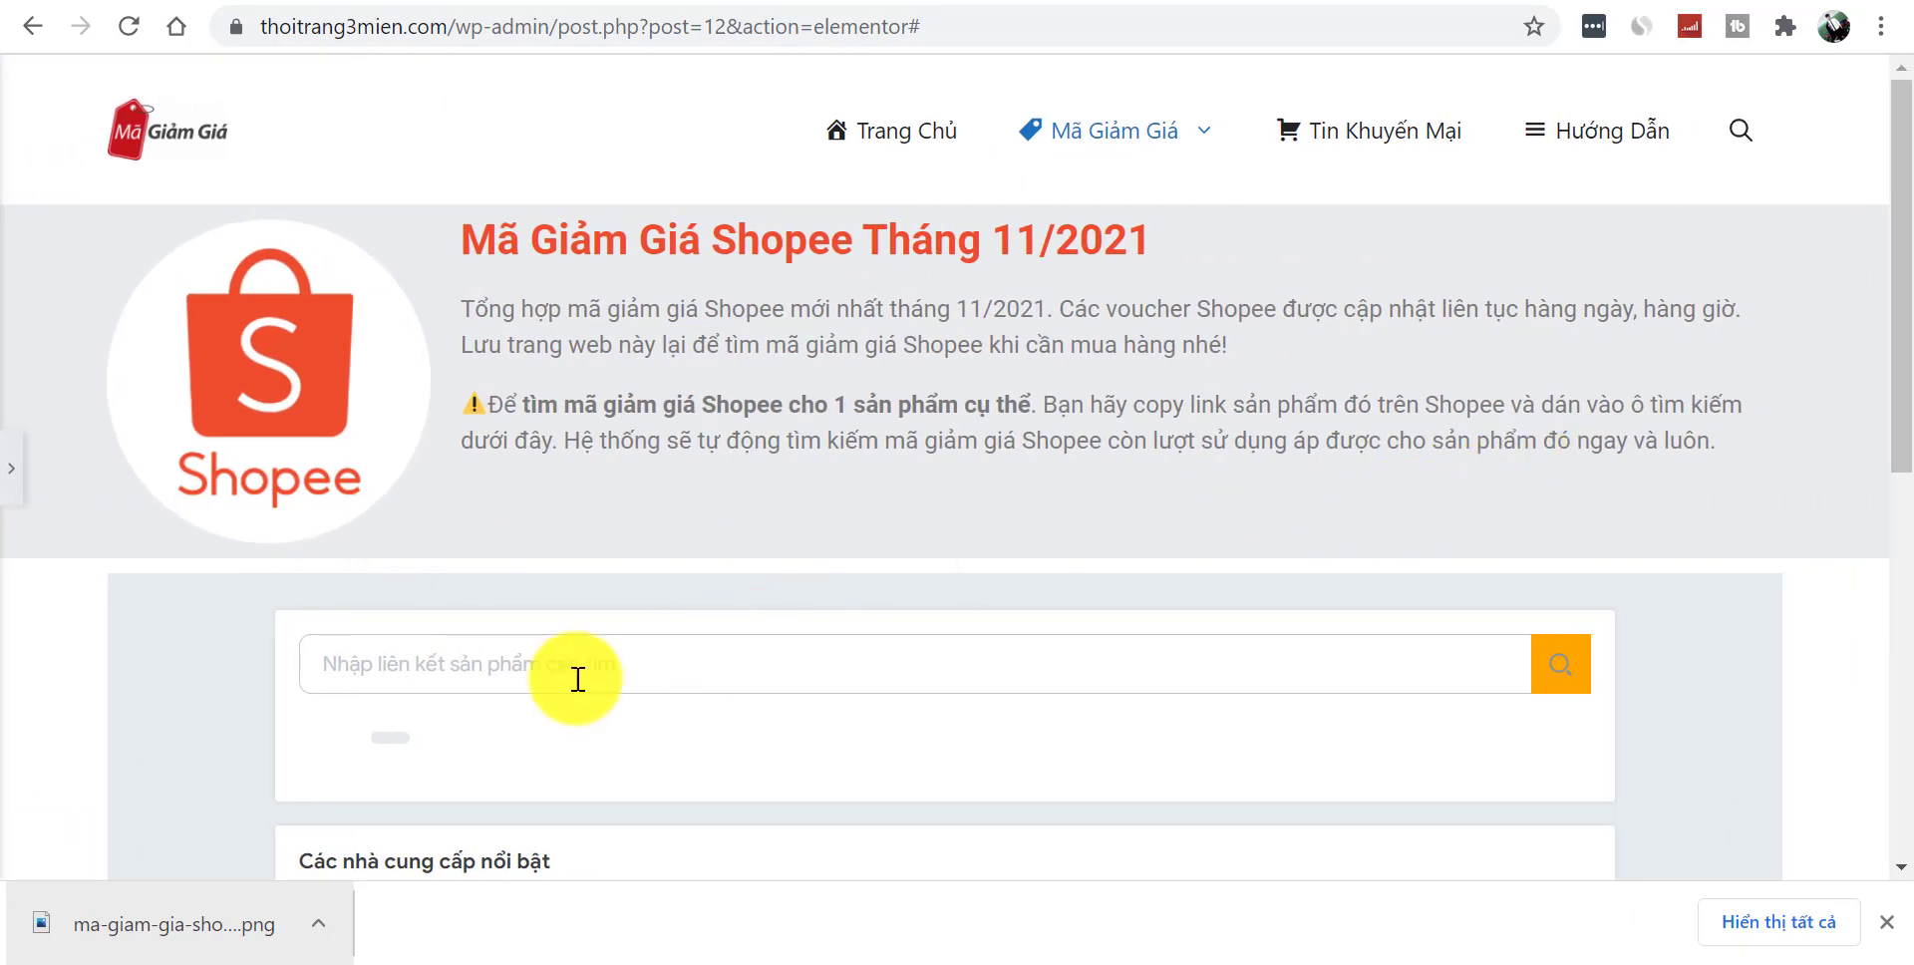
left_click(8, 479)
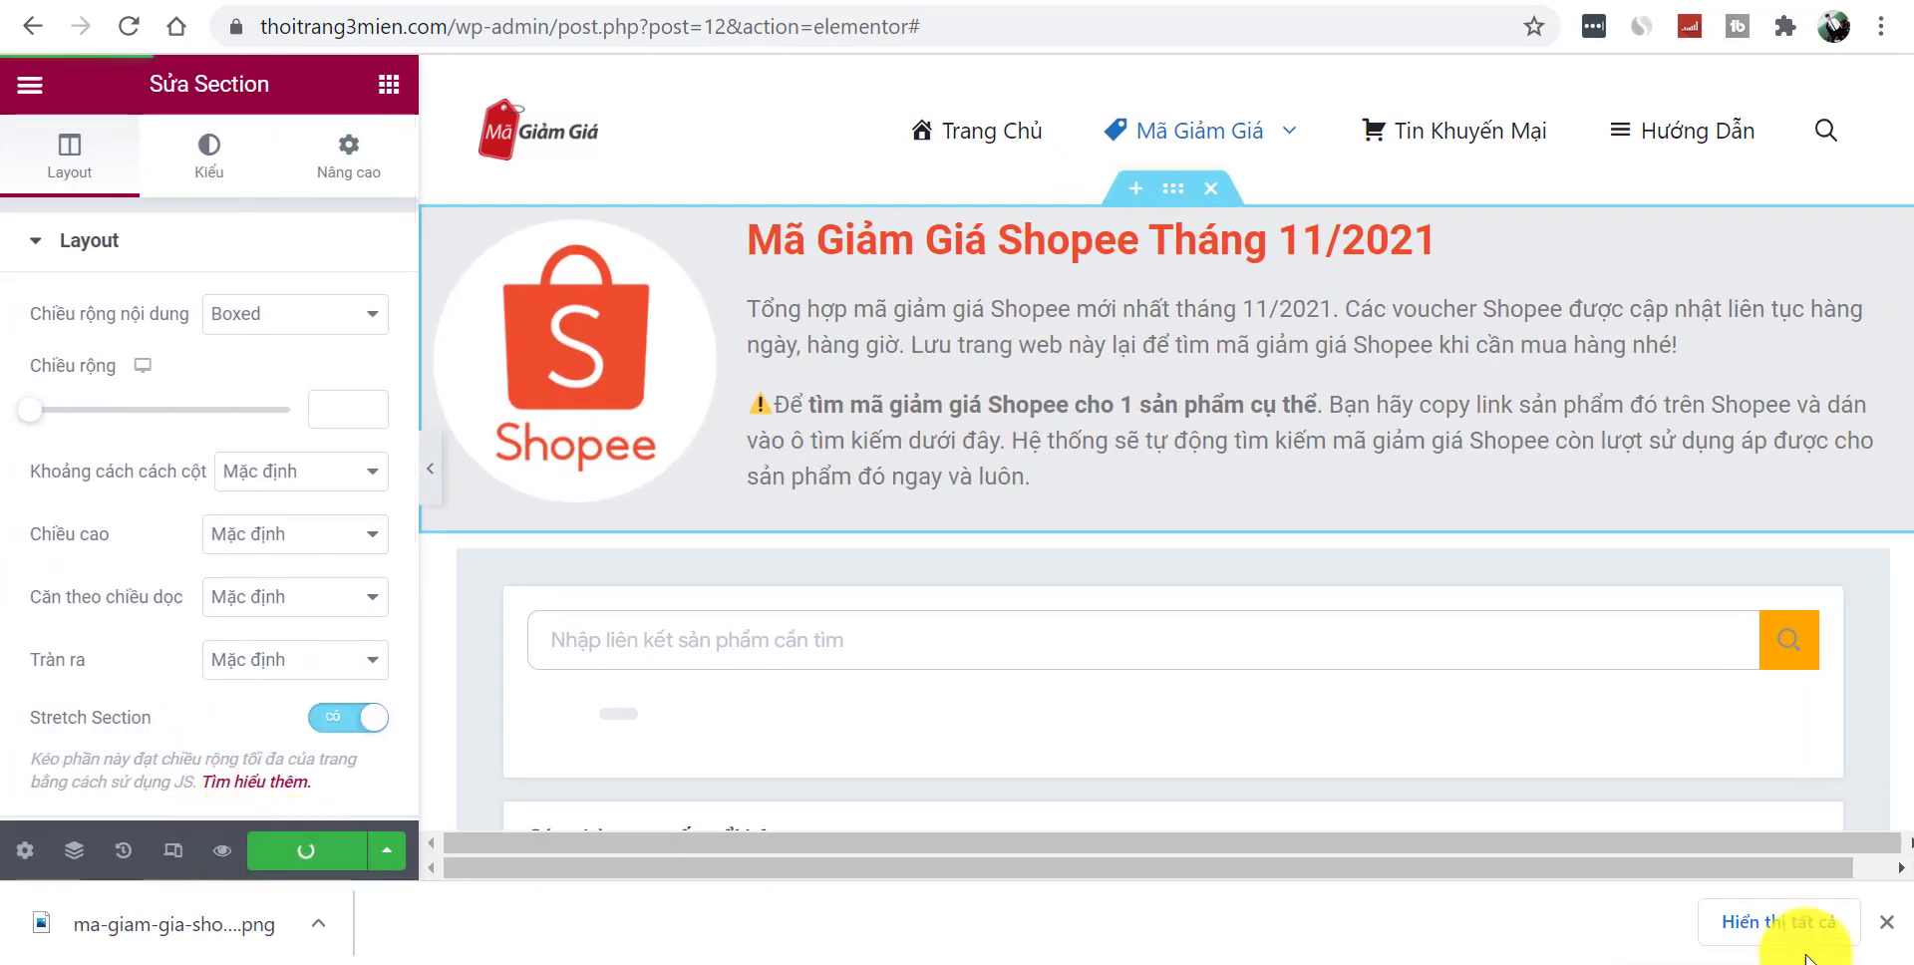
- Reveal and copy the first Shopee voucher code, check its Shopee redirect, then close the popup
left_click(1892, 927)
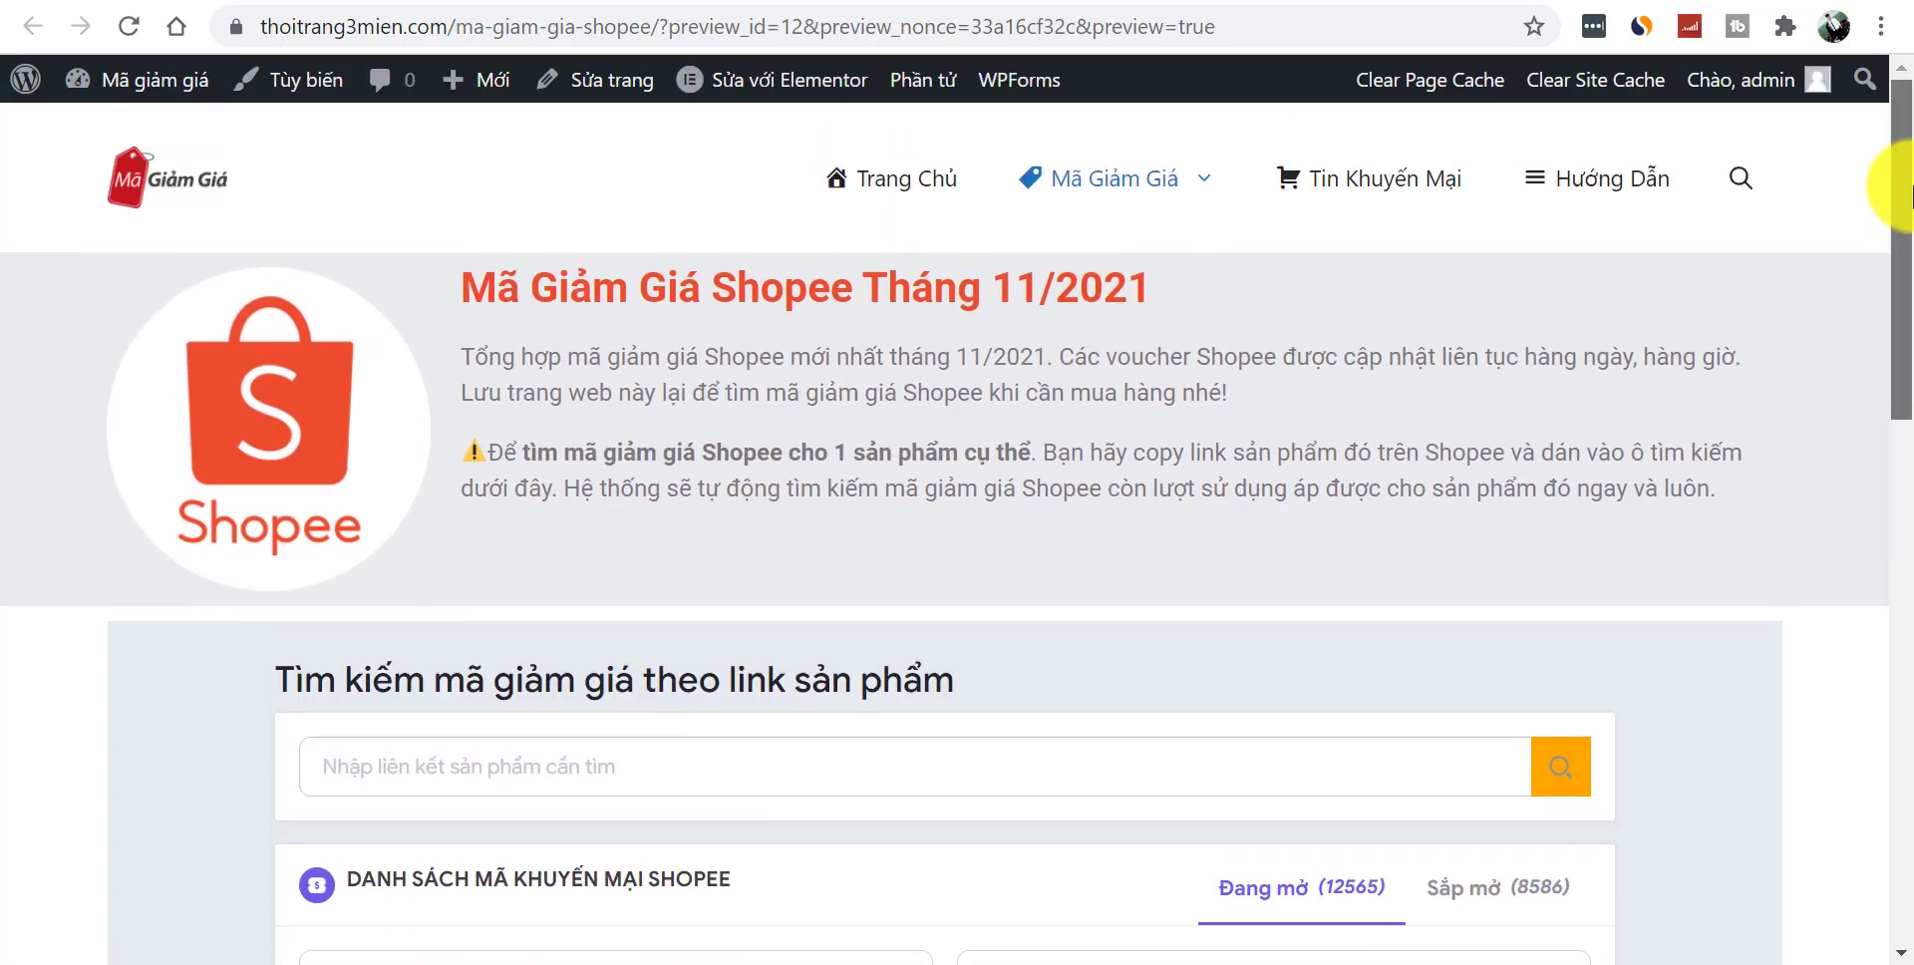
left_click_drag(1905, 189, 1904, 474)
left_click(875, 361)
left_click(1087, 399)
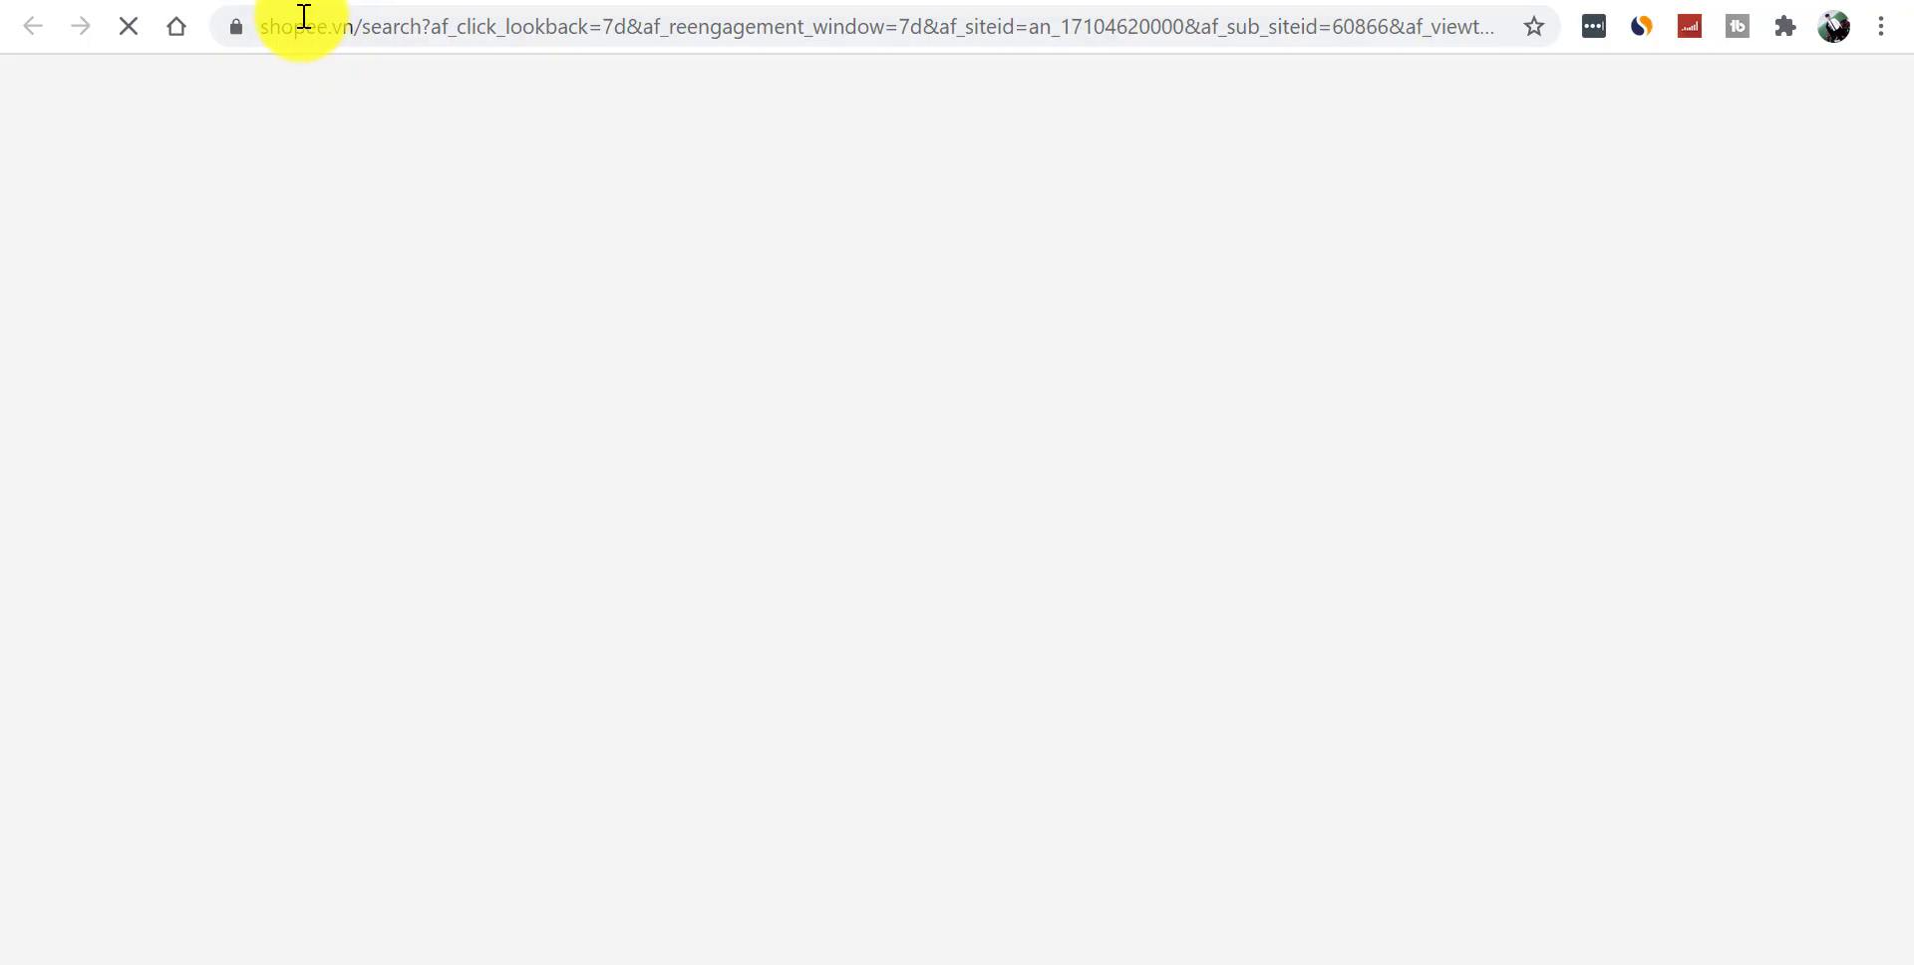
left_click(439, 21)
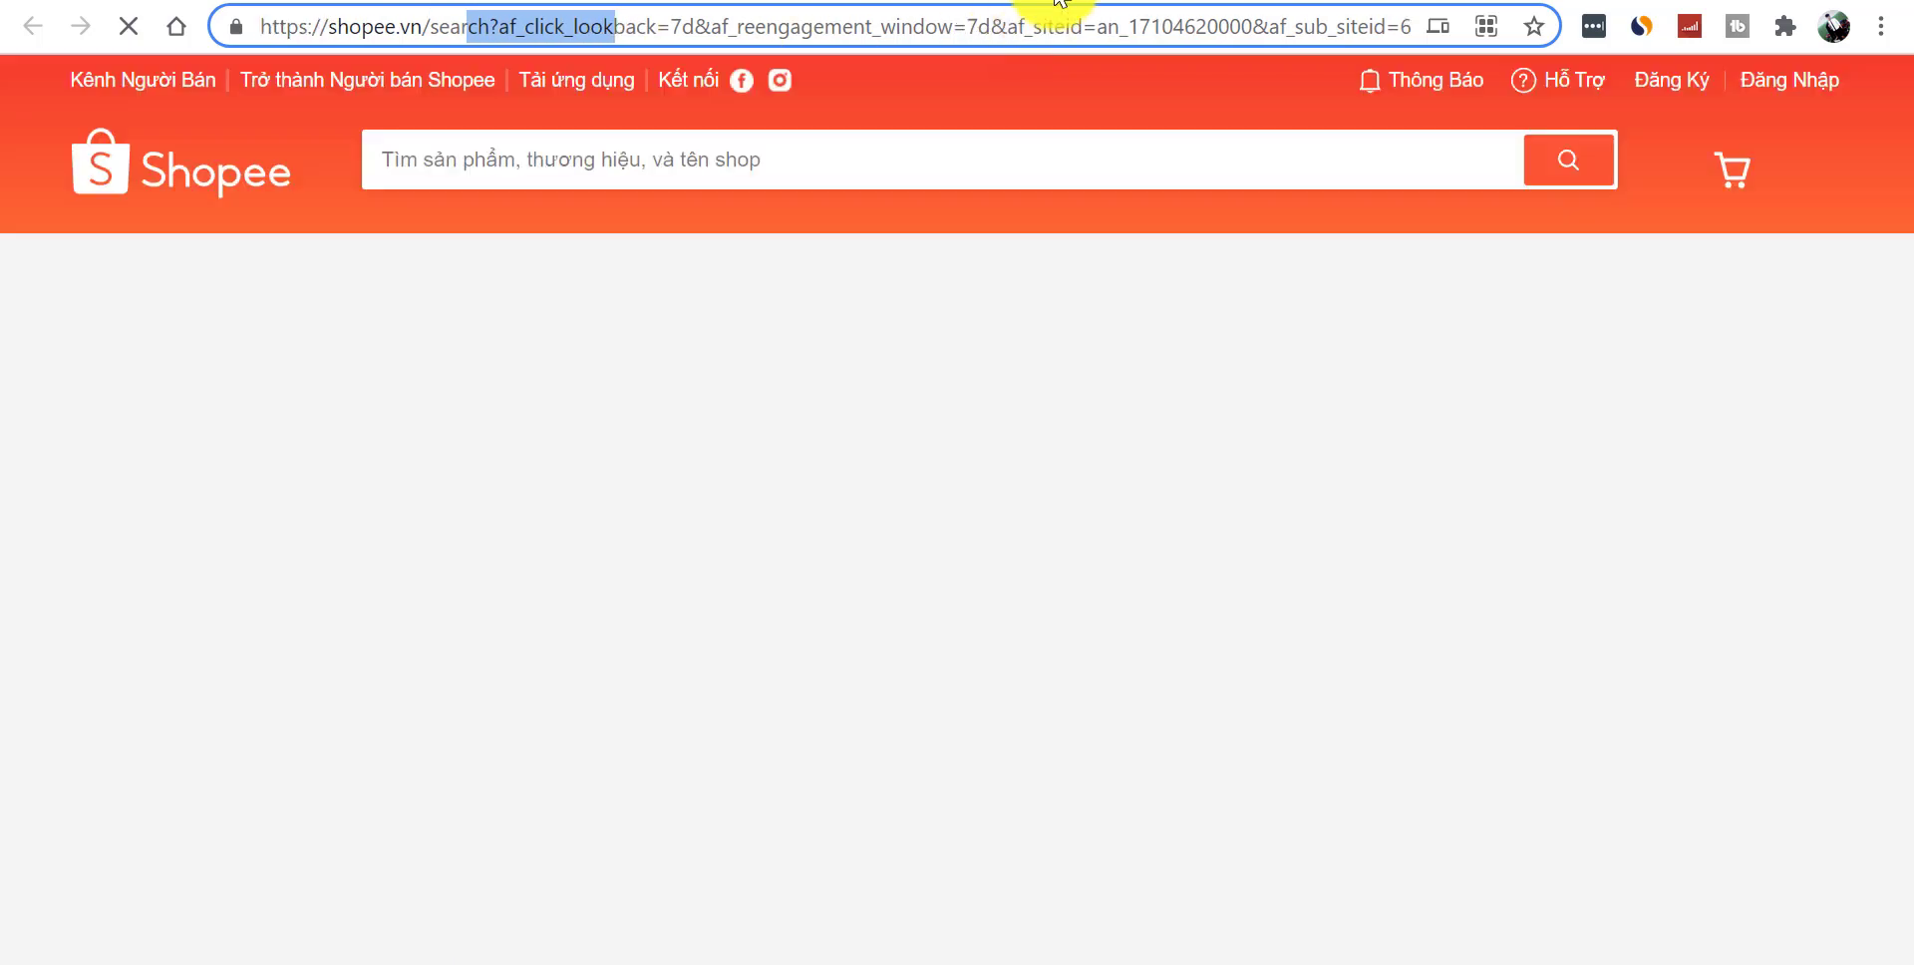
left_click(1090, 2)
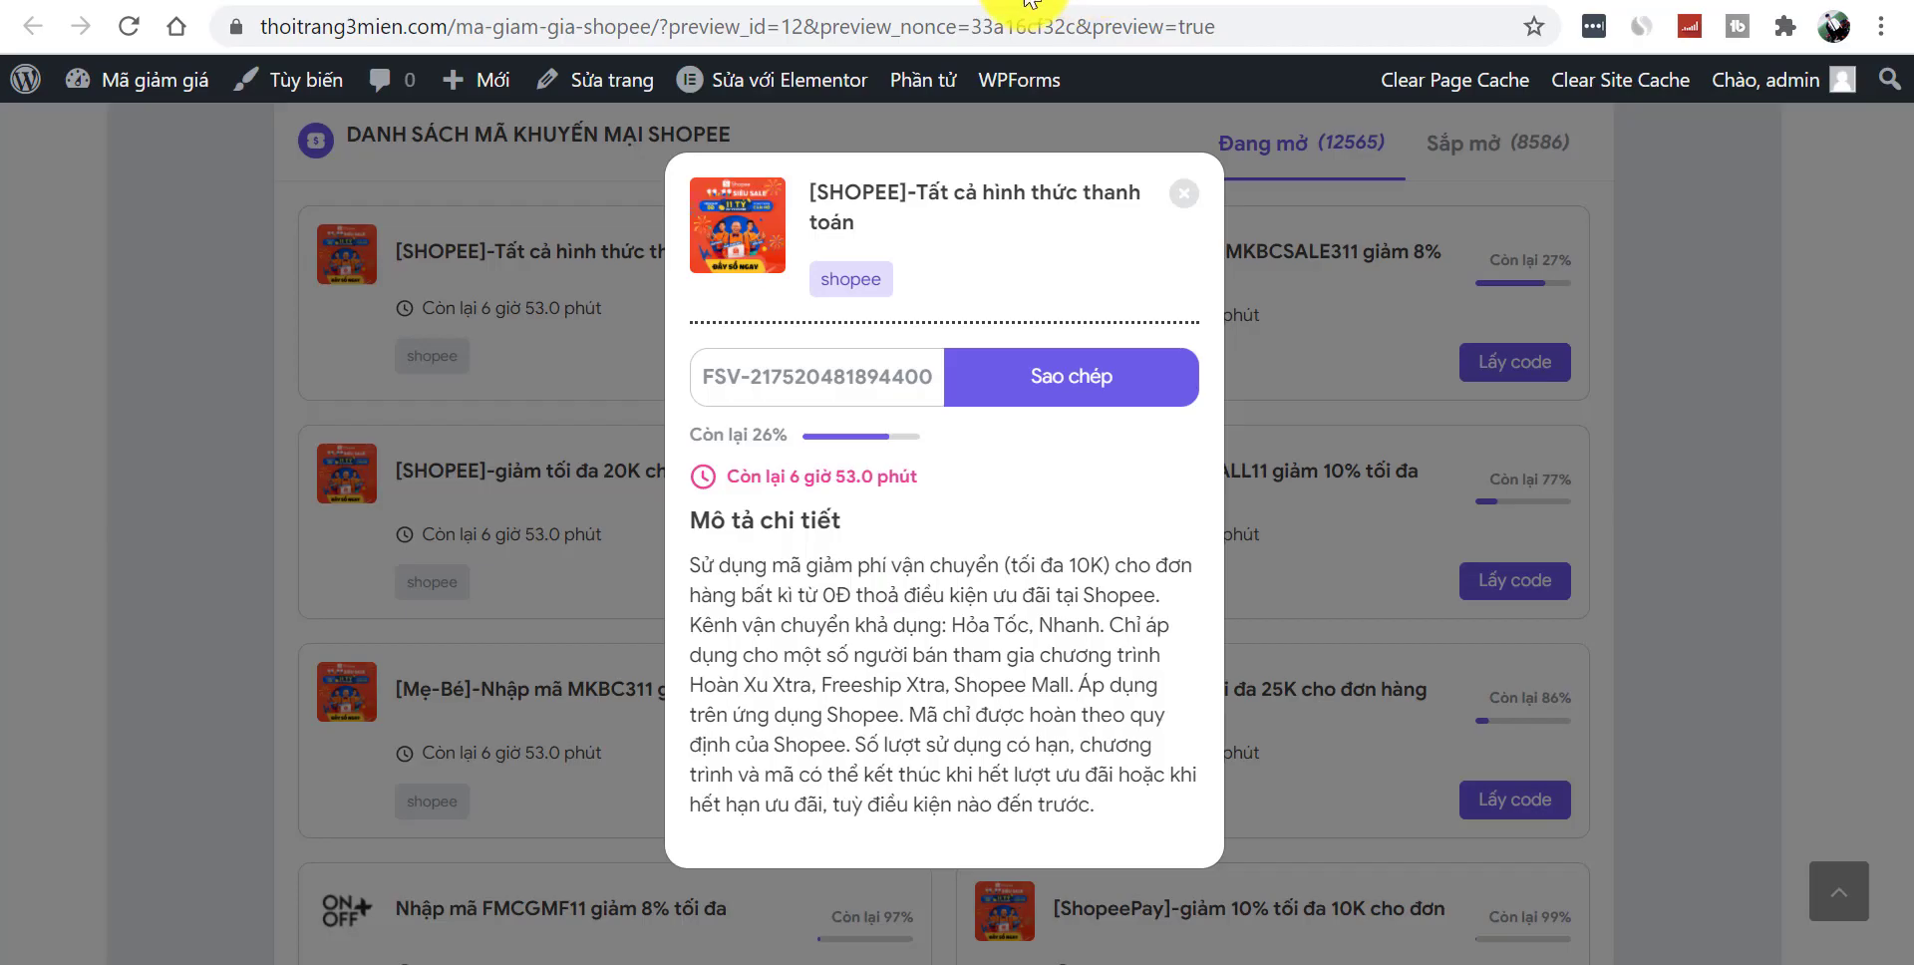
left_click(1182, 190)
left_click_drag(1902, 461, 1907, 154)
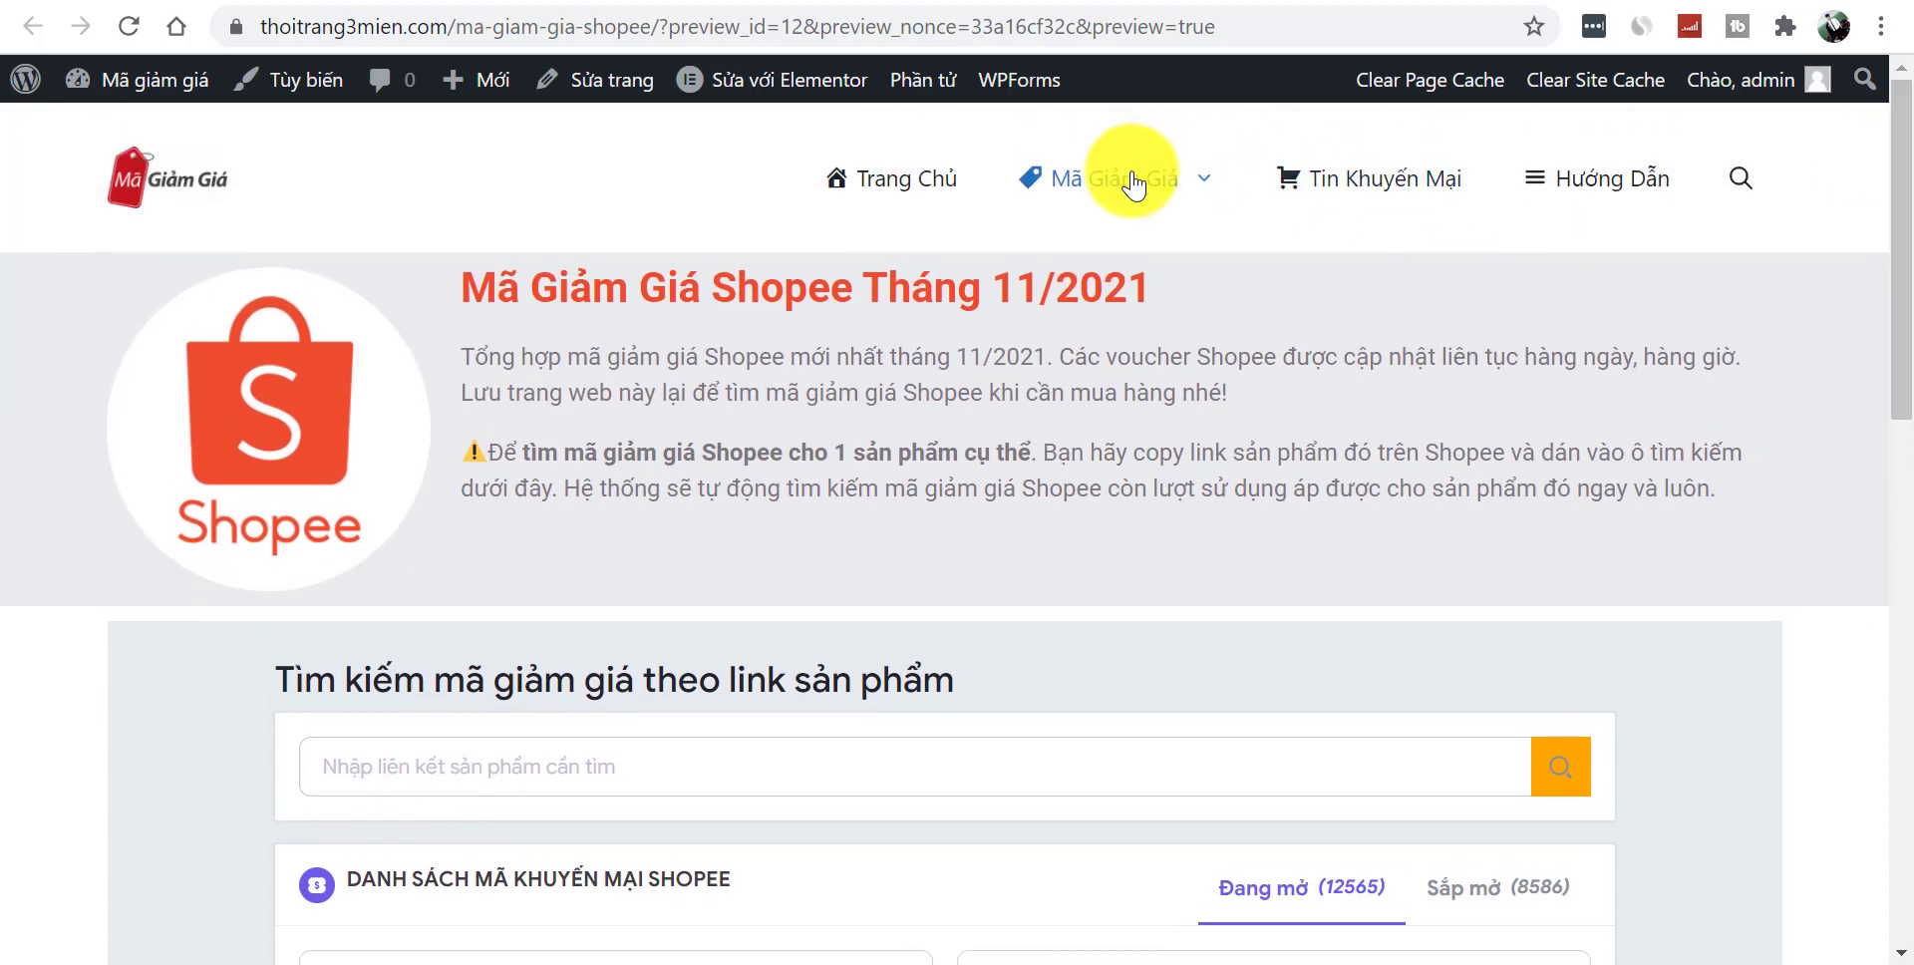
mouse_move(1131, 184)
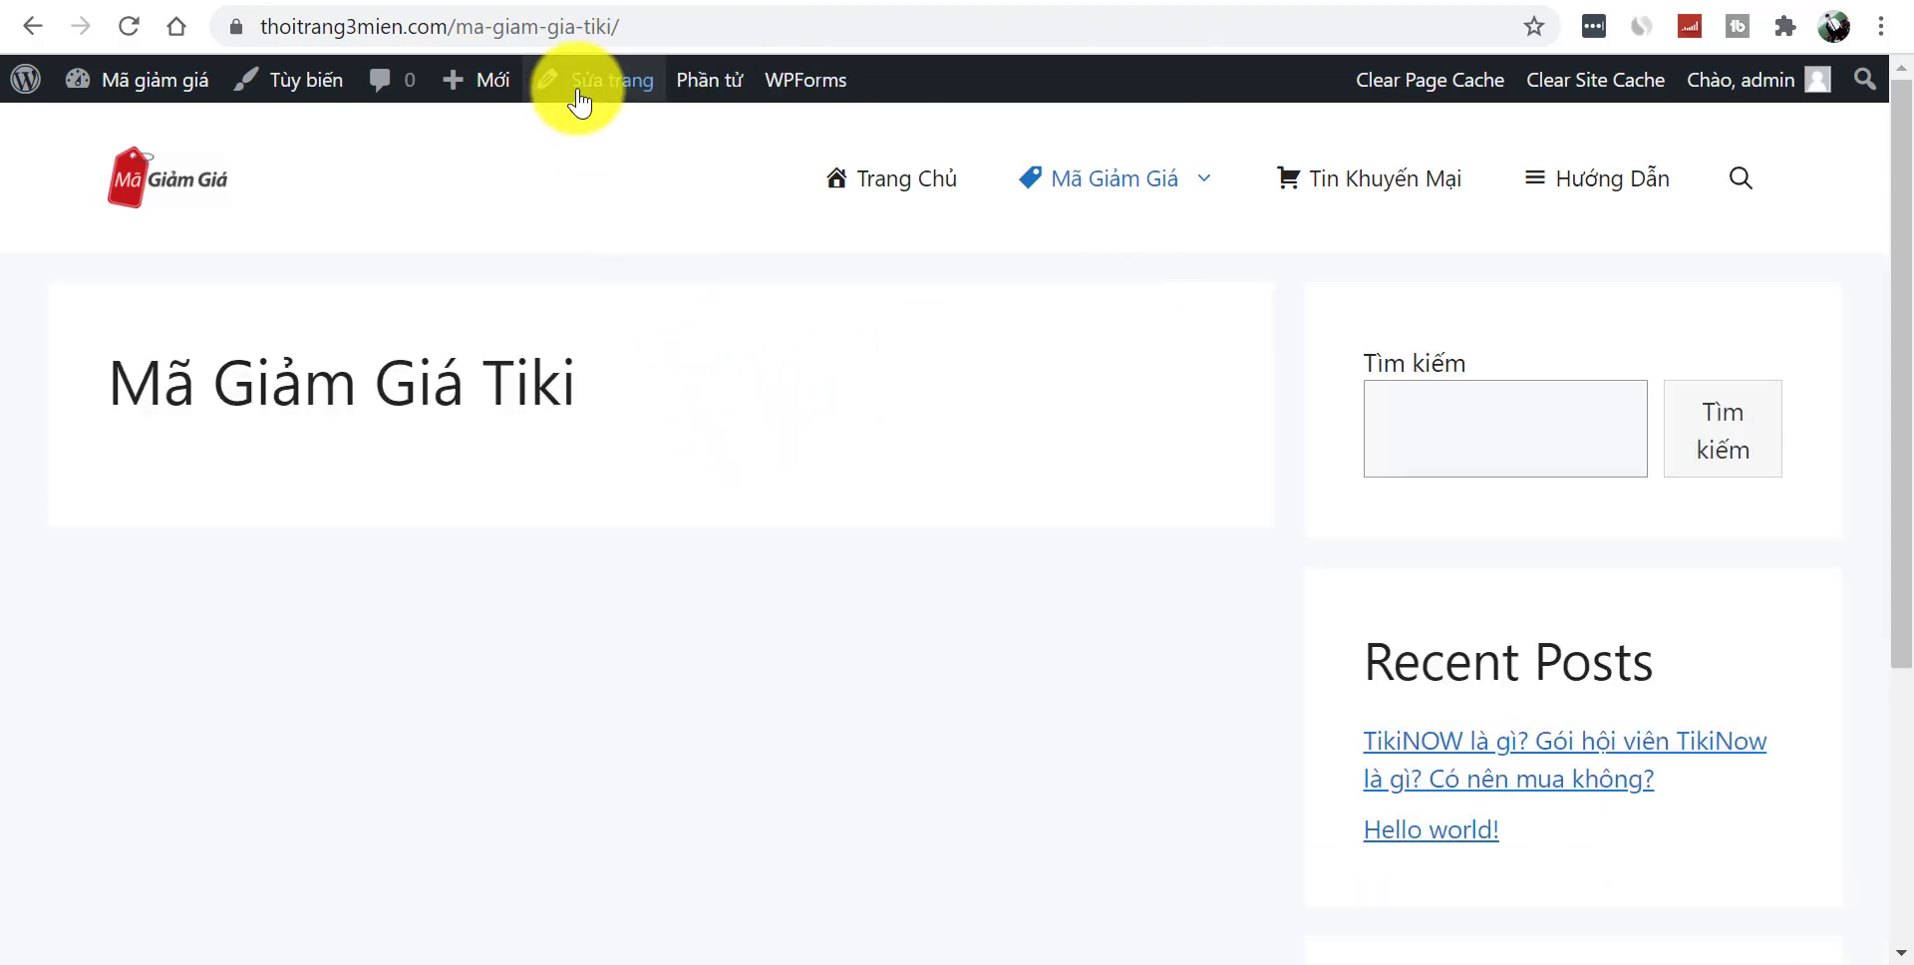
- Switch the coupon page to the Elementor Full Width template, update it, and open it in Elementor
left_click(577, 100)
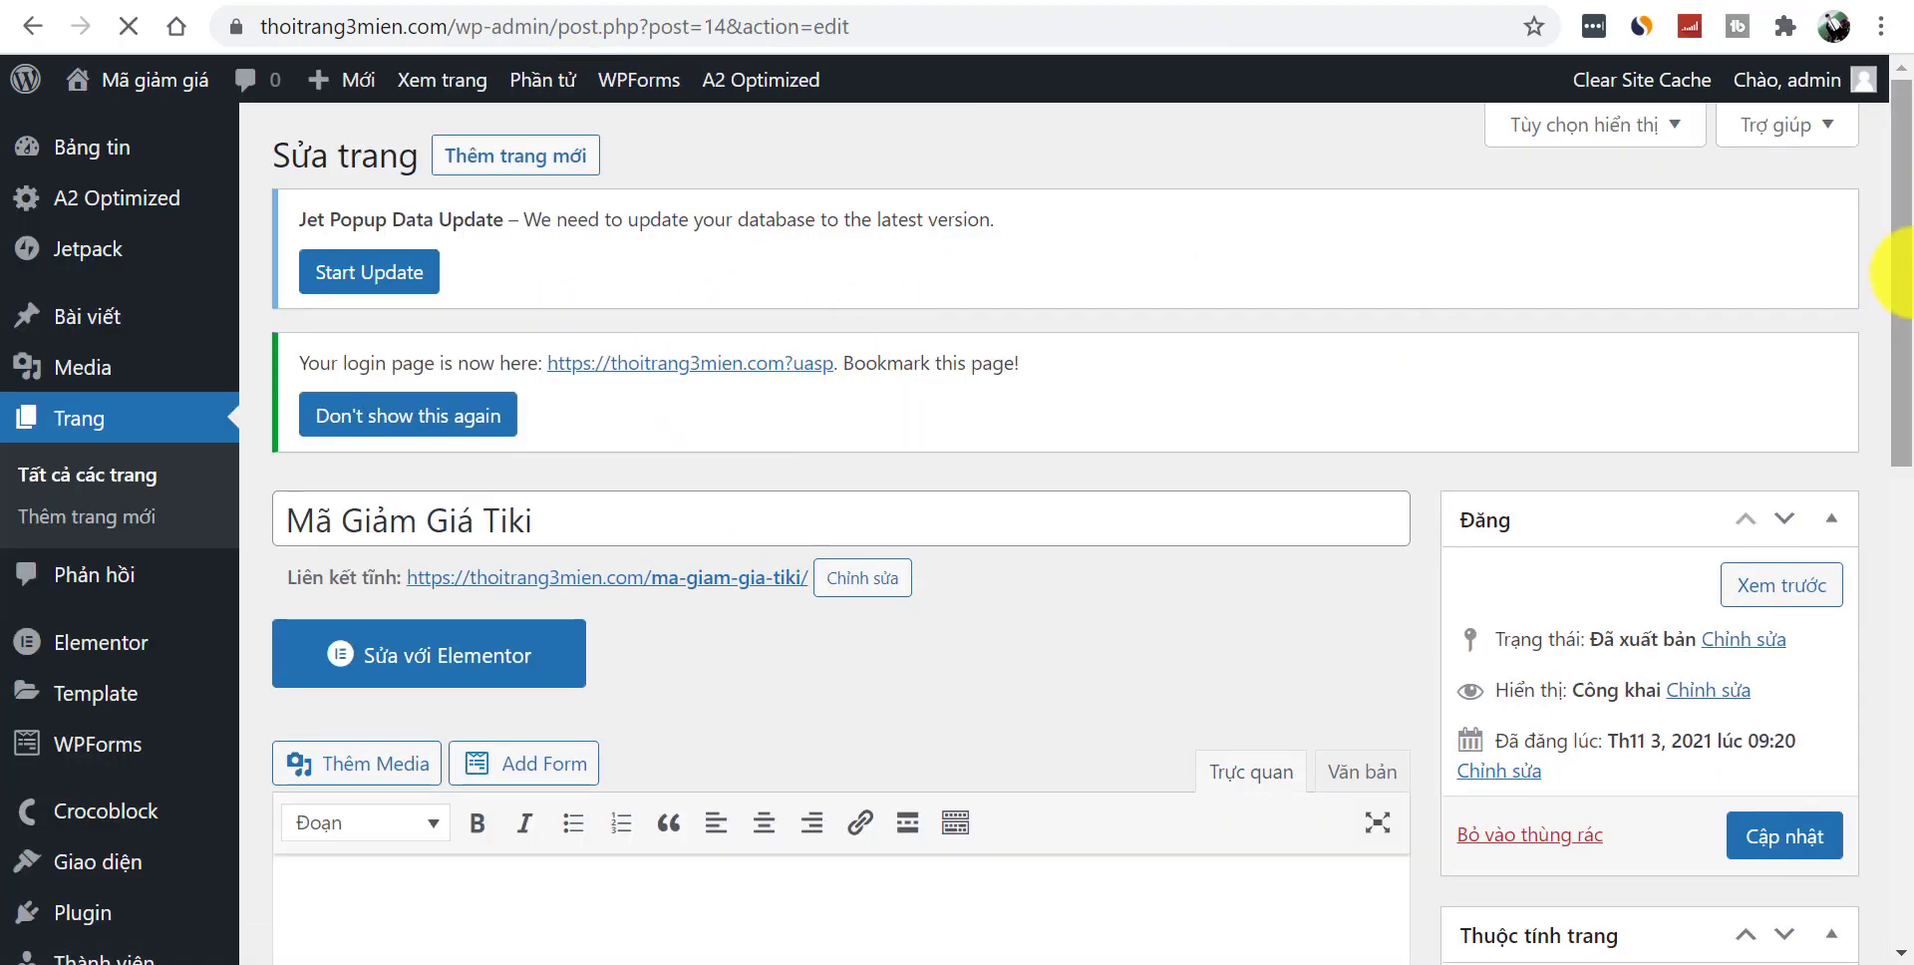
left_click_drag(1895, 342, 1895, 513)
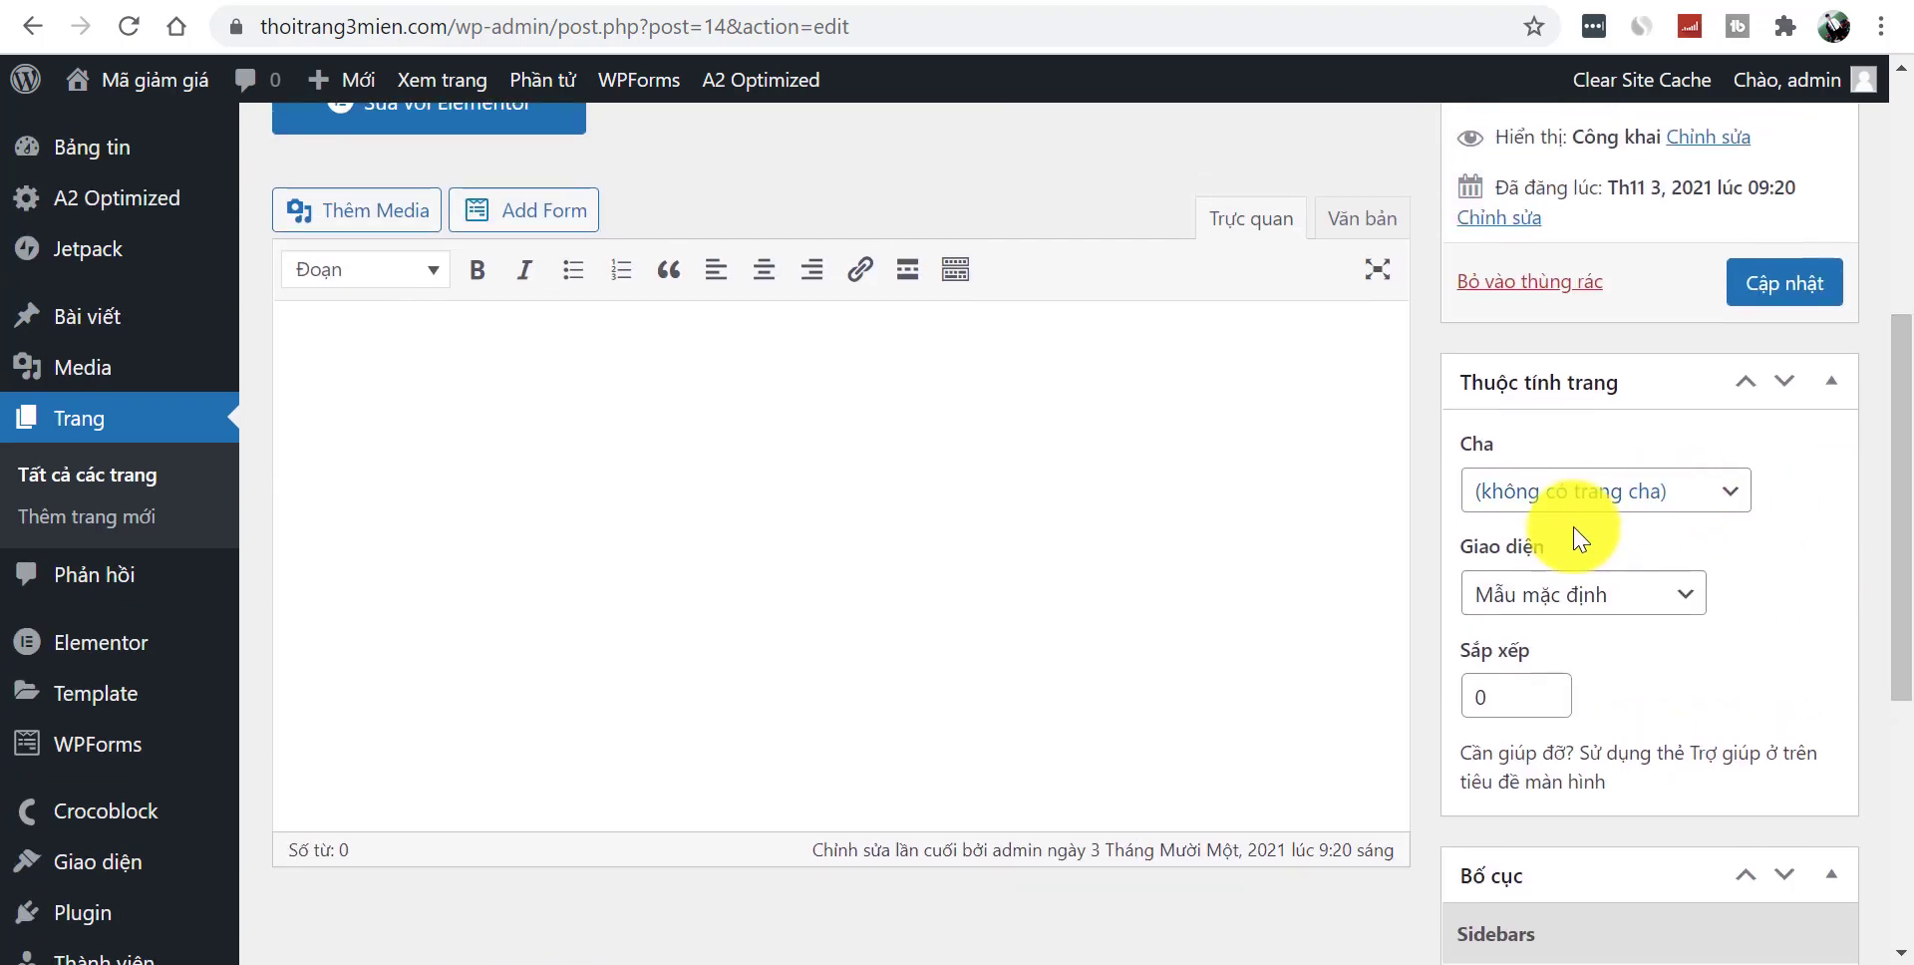
left_click(1555, 594)
left_click(1593, 684)
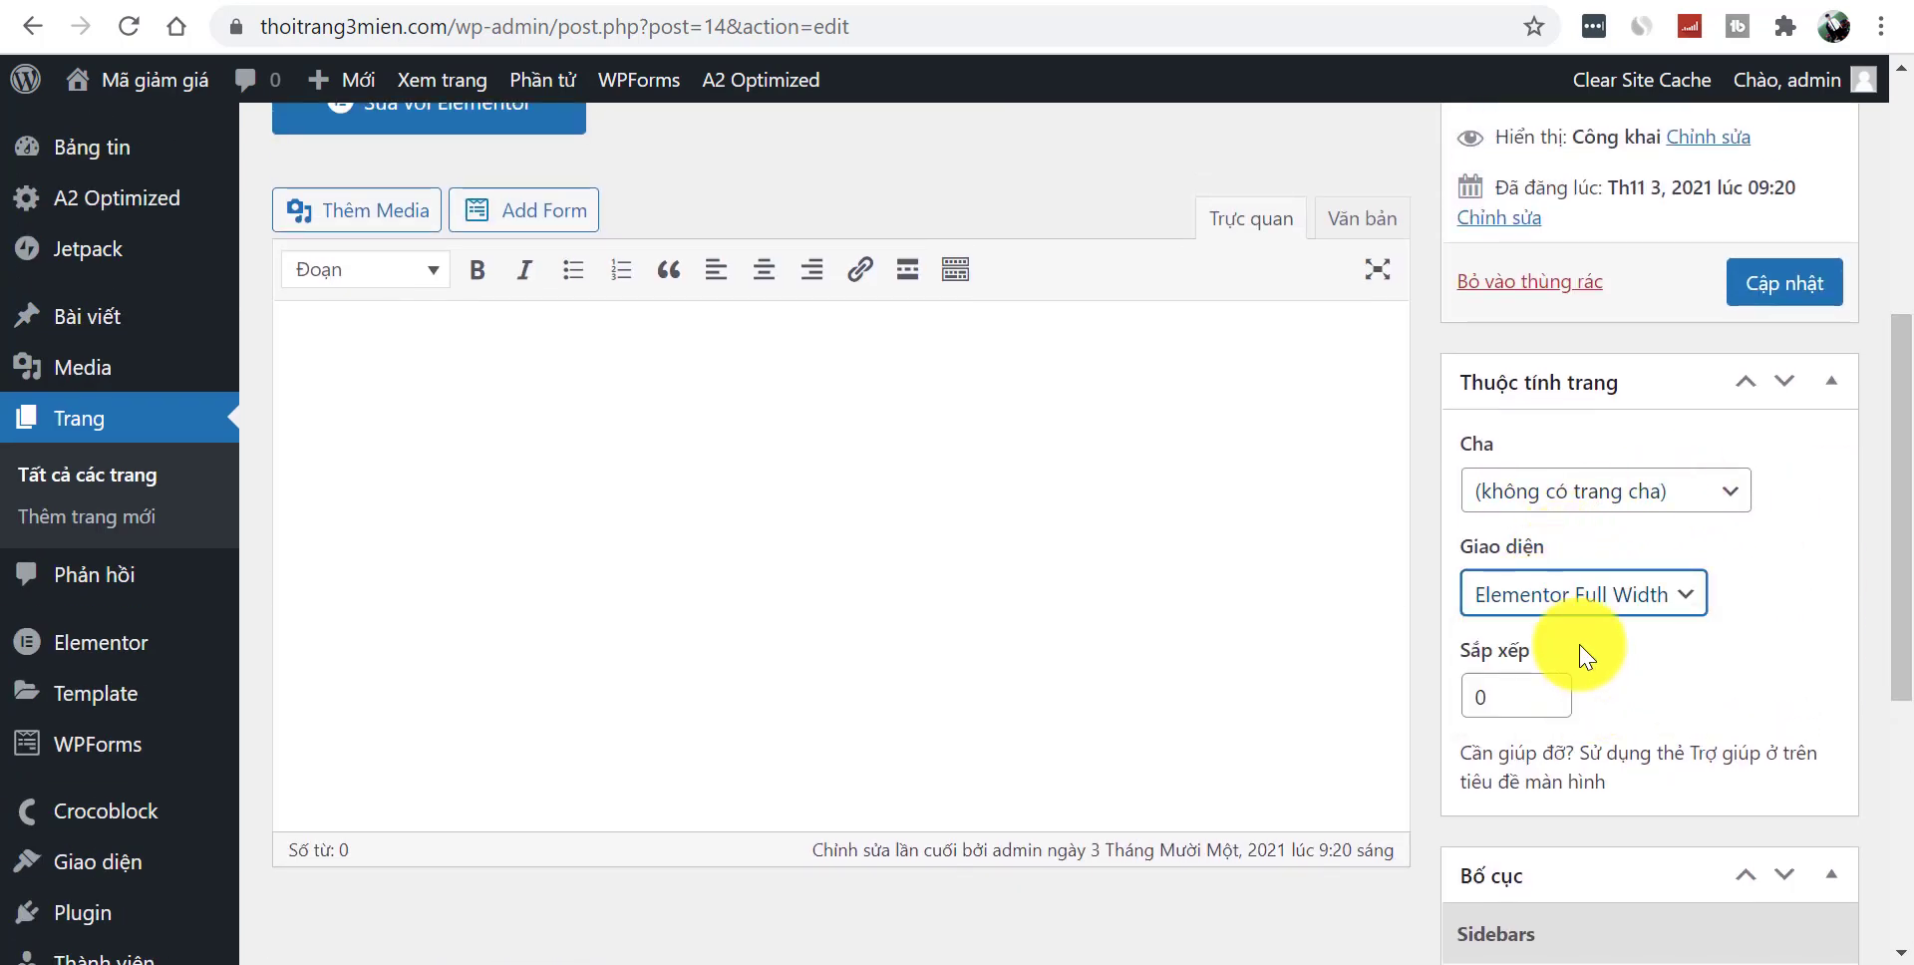
left_click_drag(1900, 526, 1899, 458)
left_click(1781, 444)
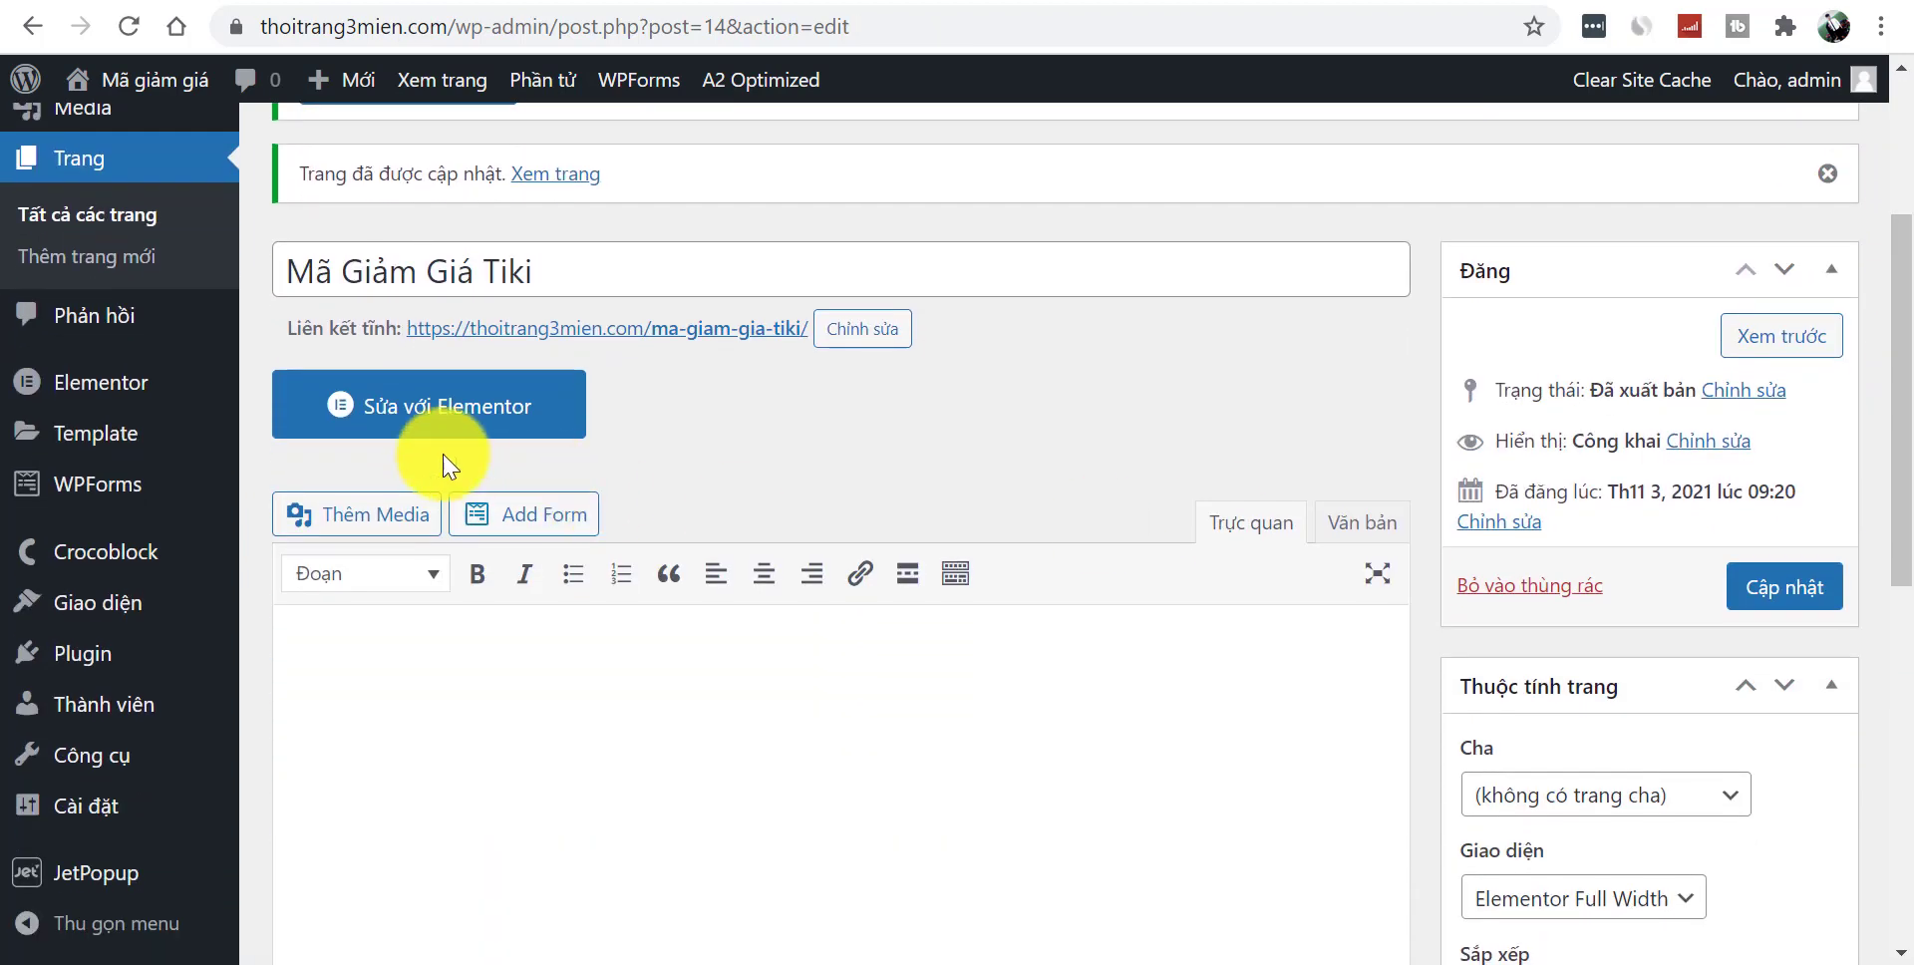
left_click(431, 417)
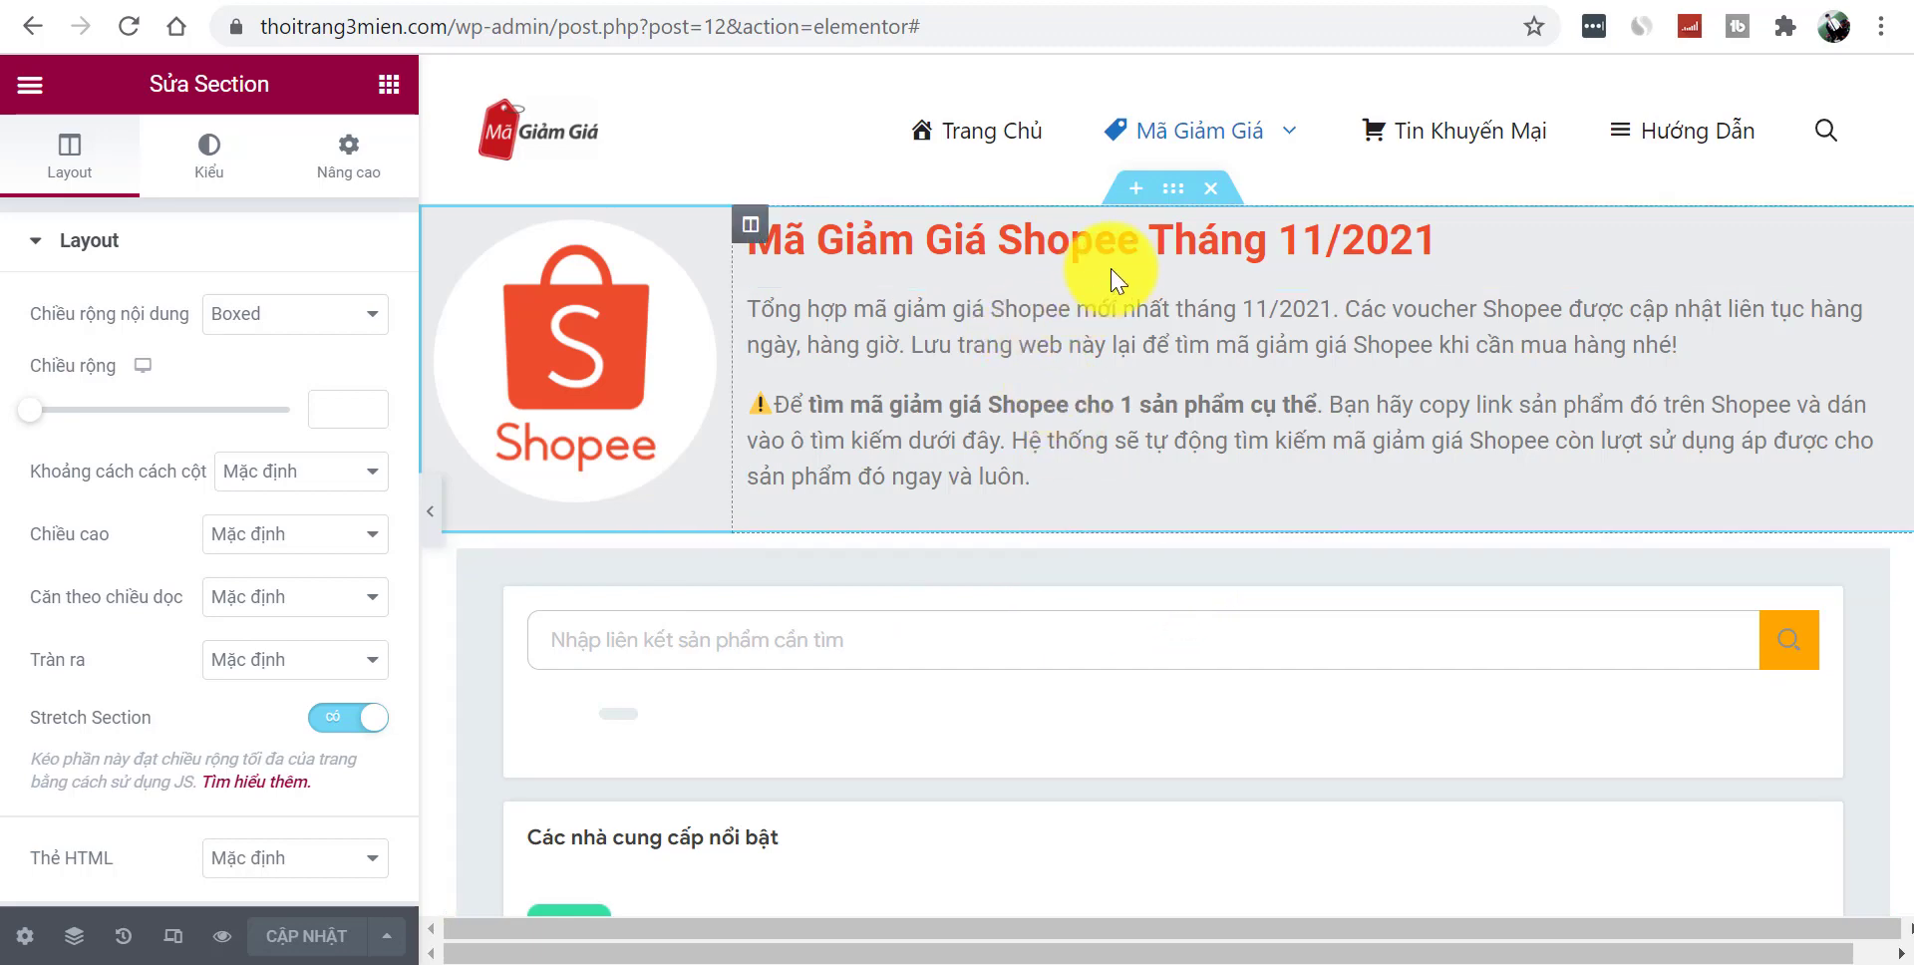
- Save the Shopee page design to the template library as 'ma-giamgia'
left_click(1135, 188)
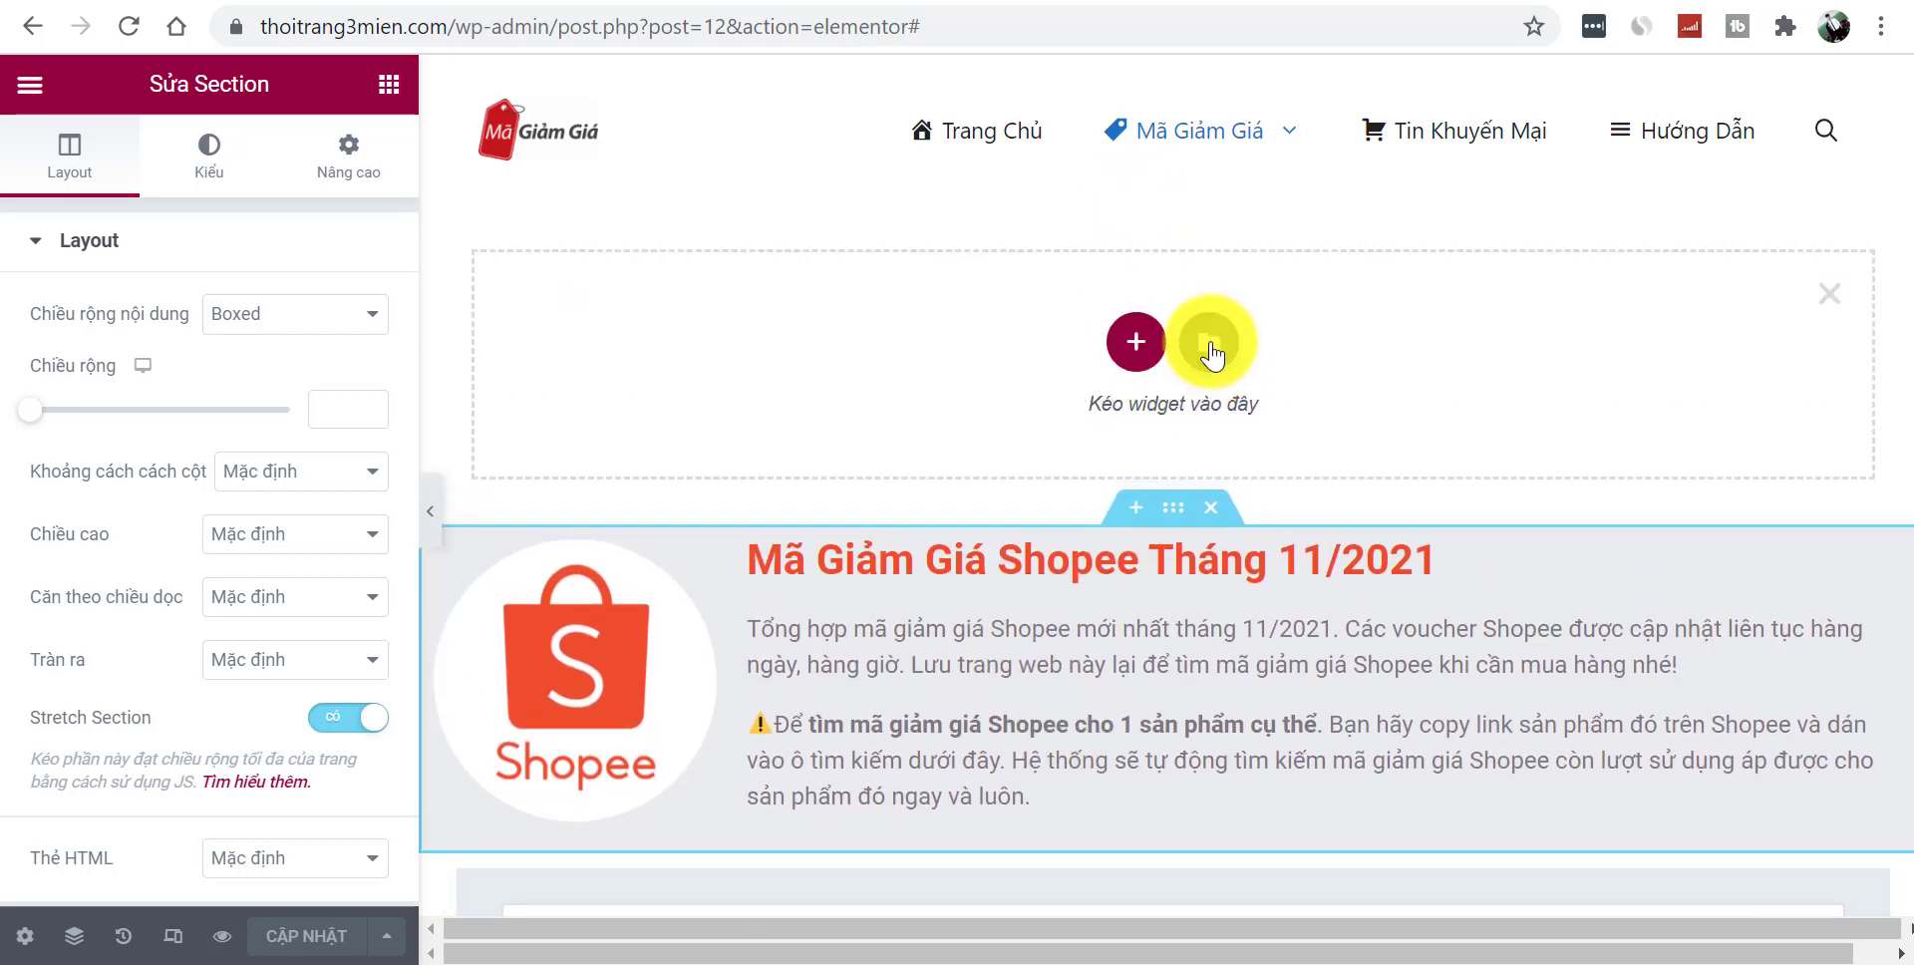
left_click(1210, 342)
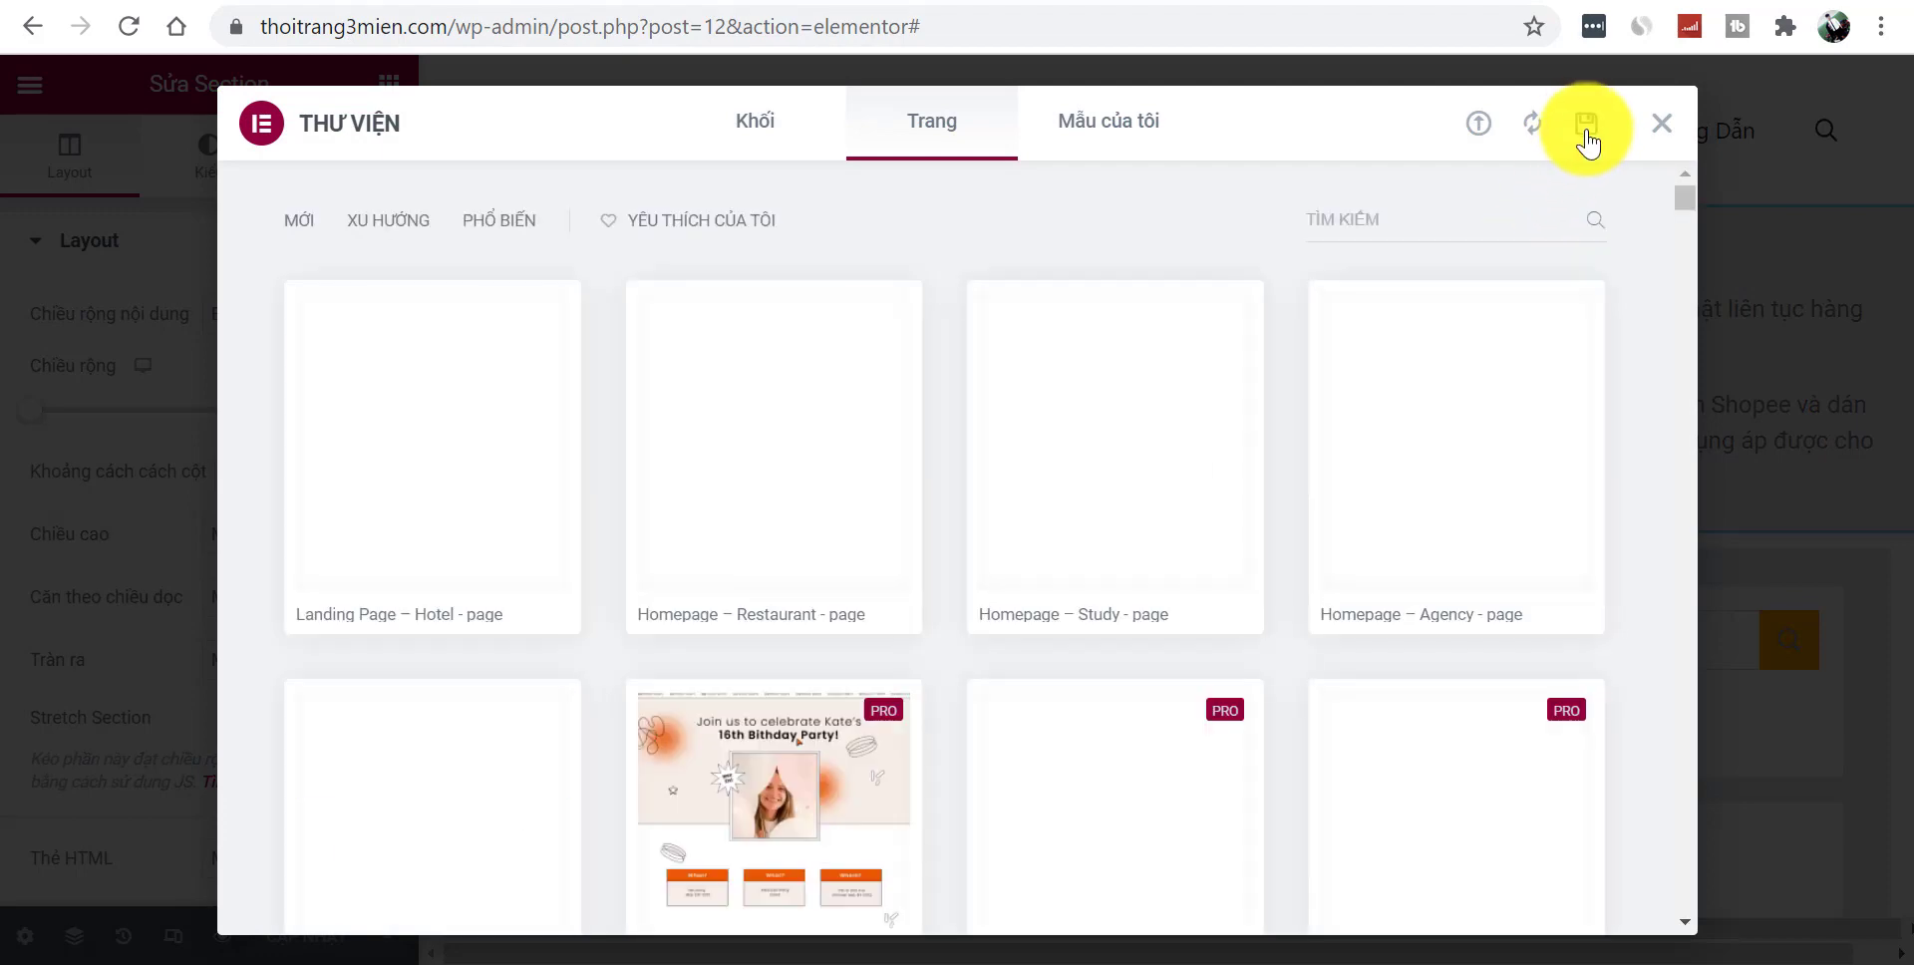
left_click(1585, 142)
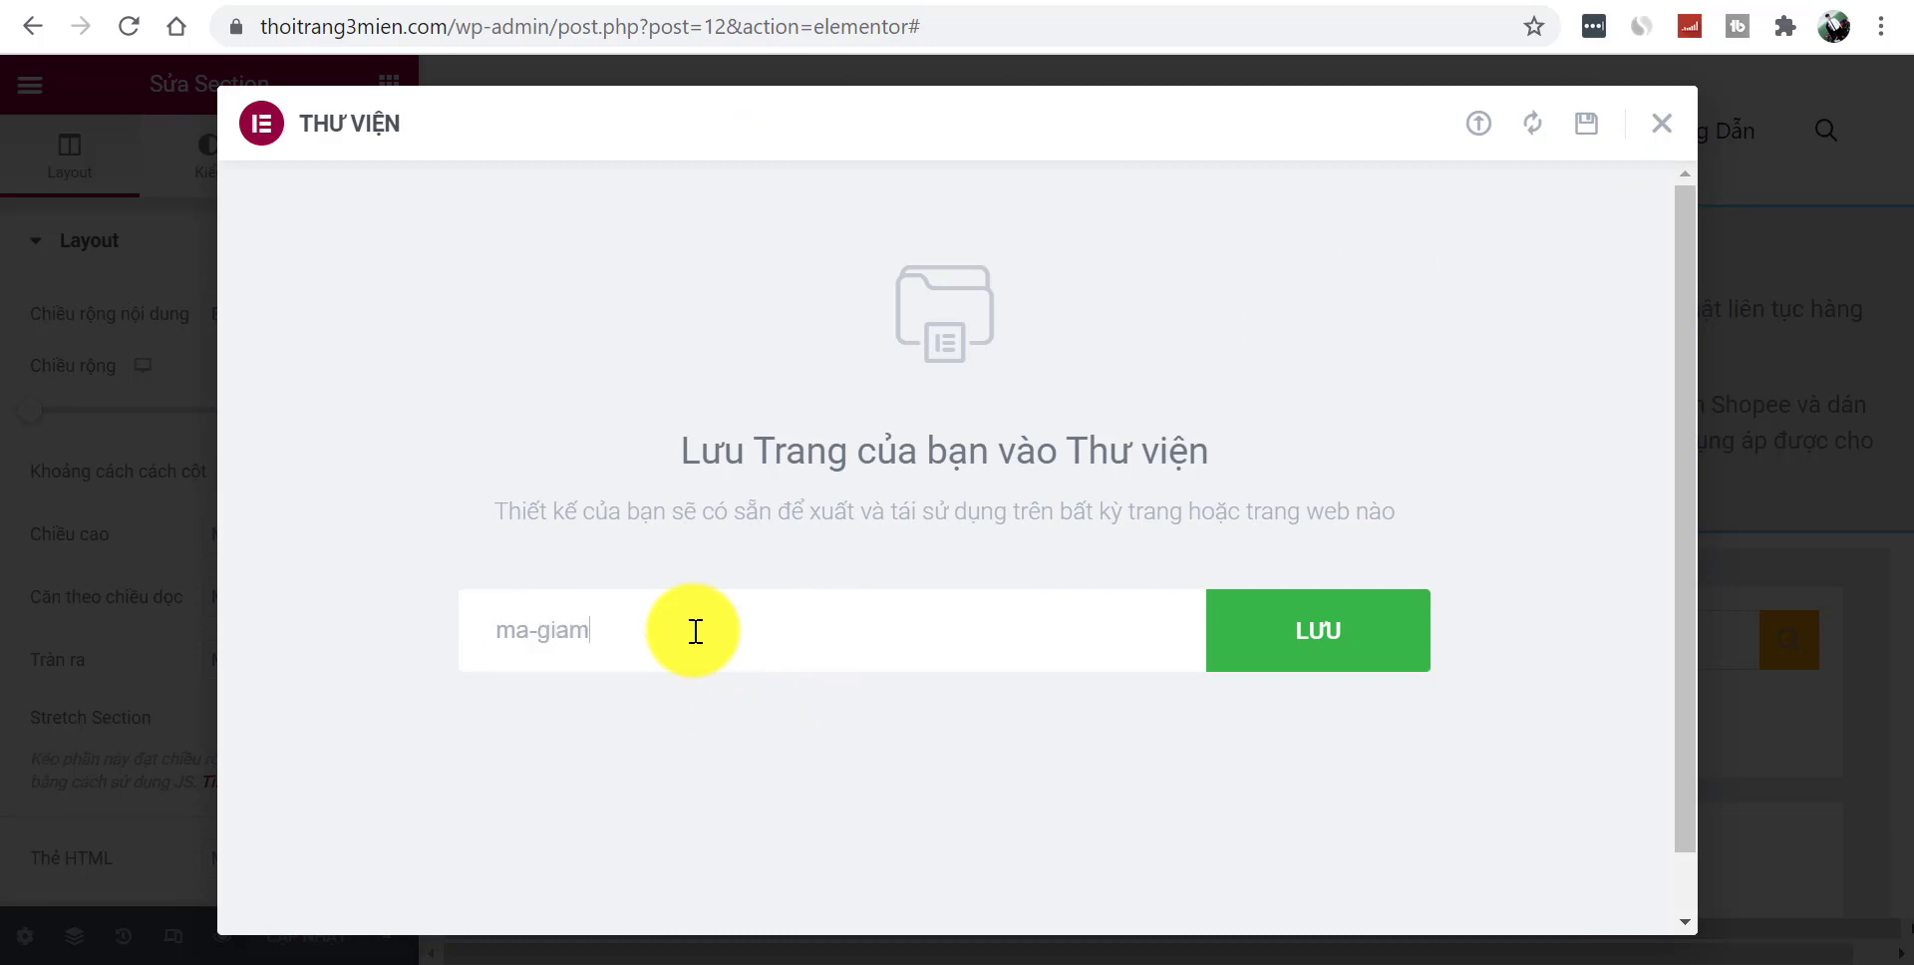
left_click(1309, 648)
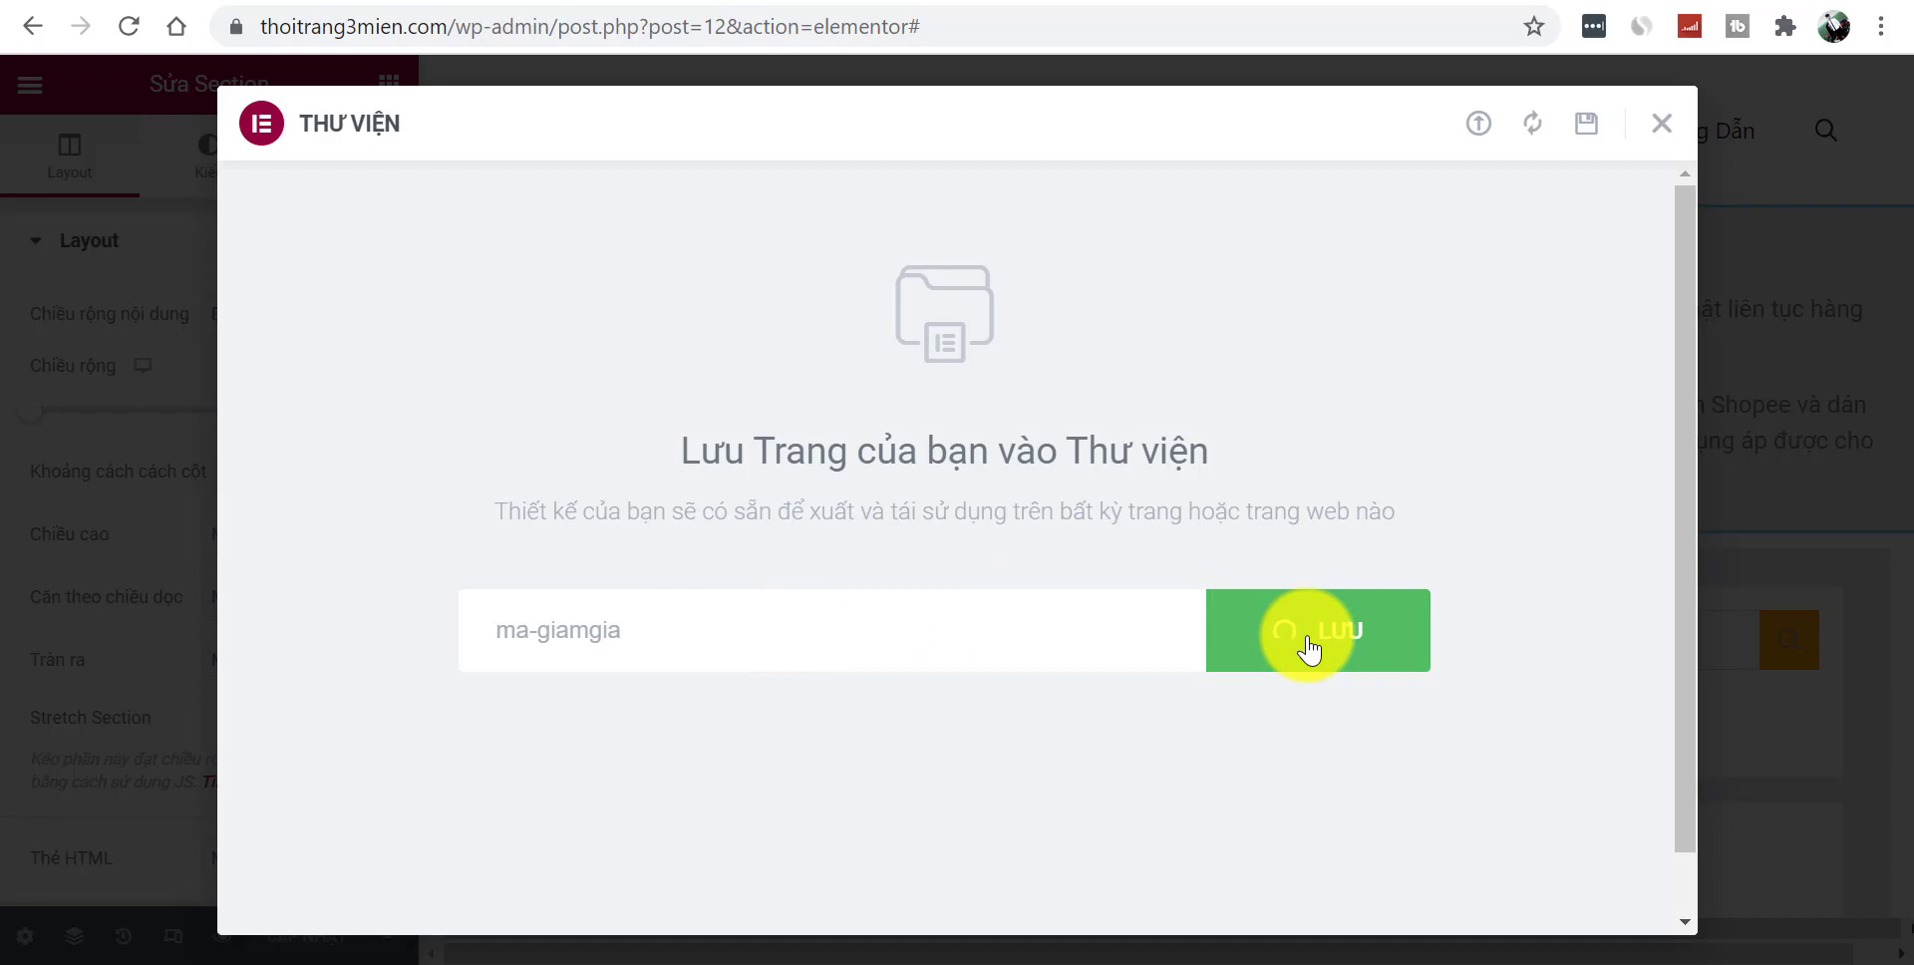
left_click(1660, 126)
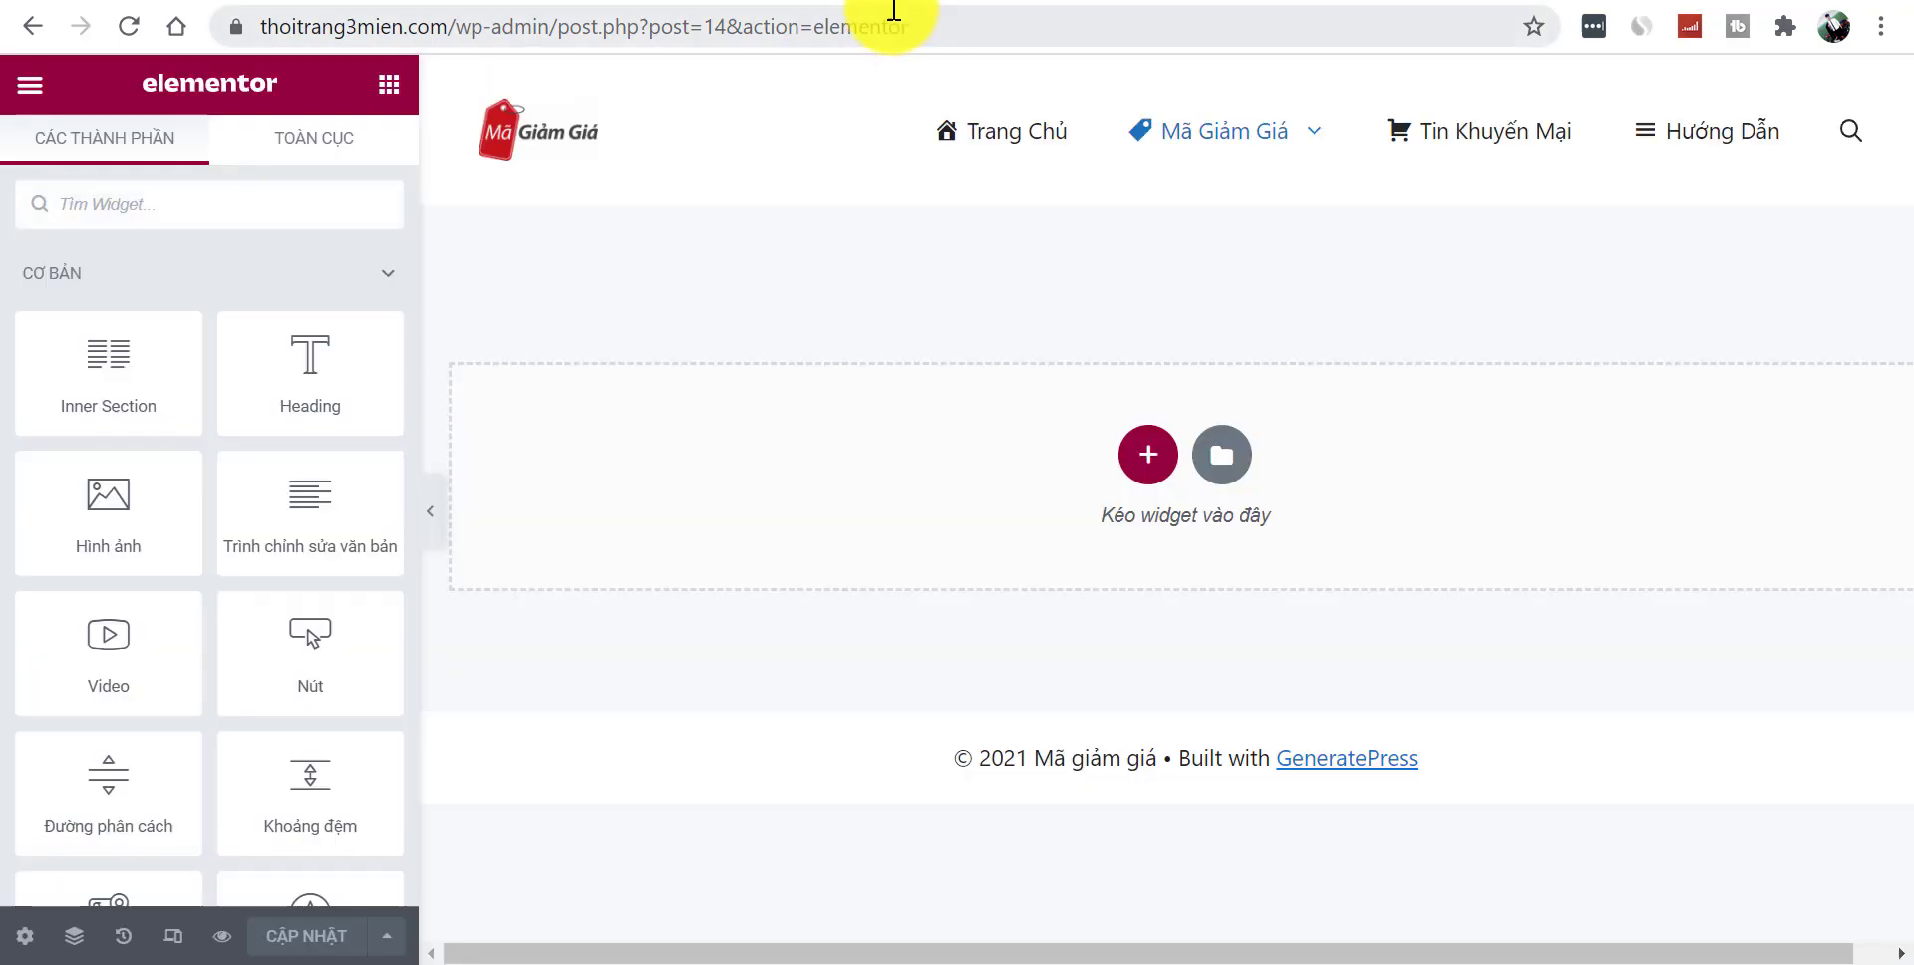
- Reload the blank page's editor and insert the 'ma-giamgia' template from My Templates, accepting its settings
left_click(897, 22)
key("Return")
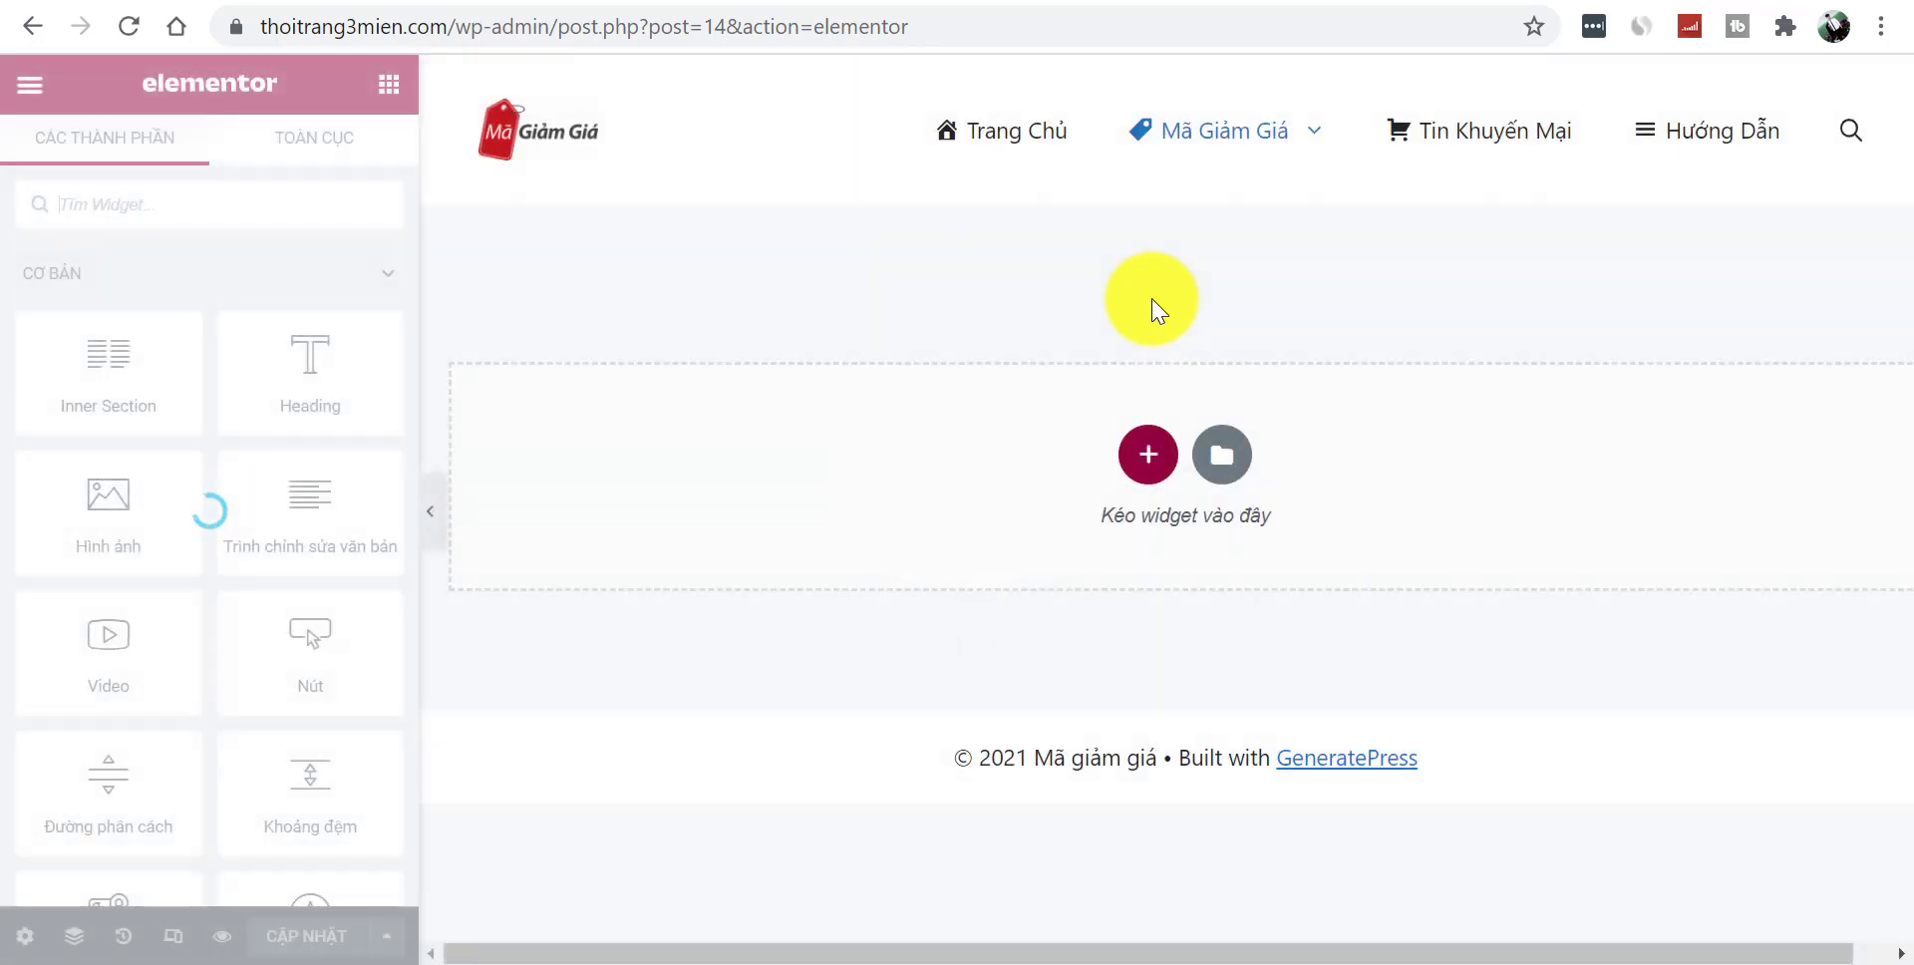
left_click(1218, 469)
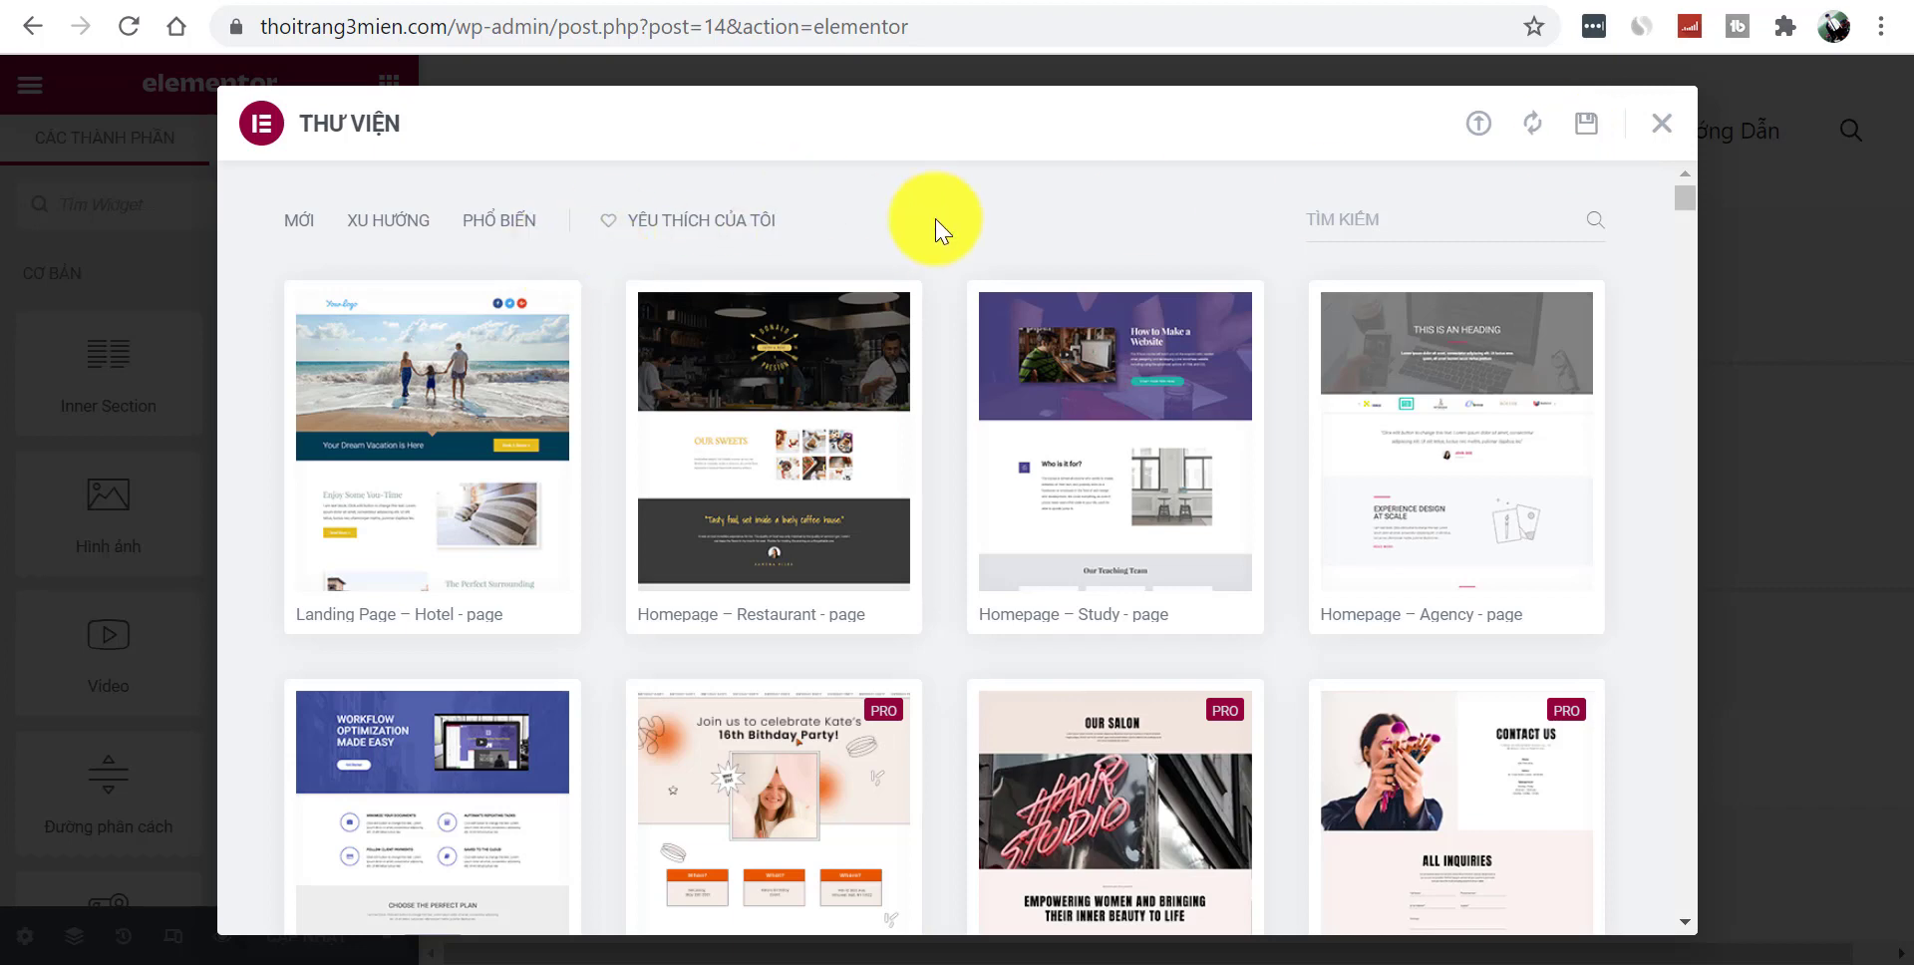
left_click(1479, 124)
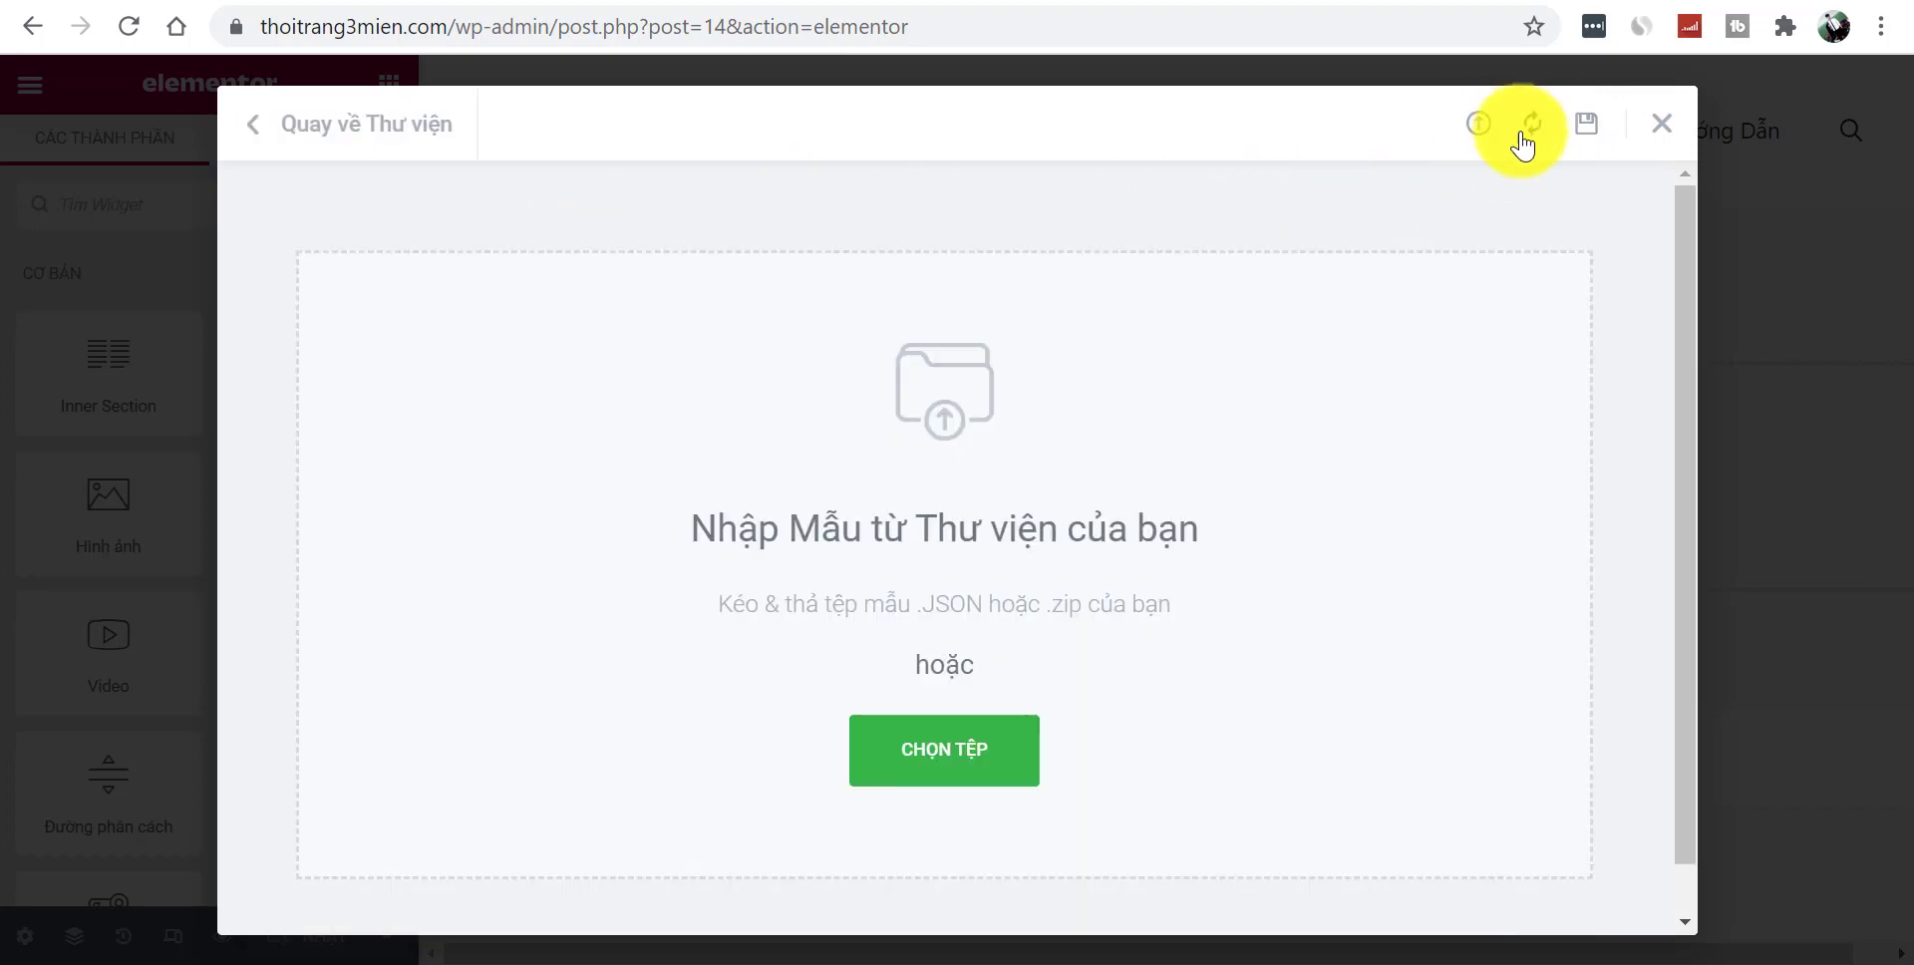
left_click(1586, 126)
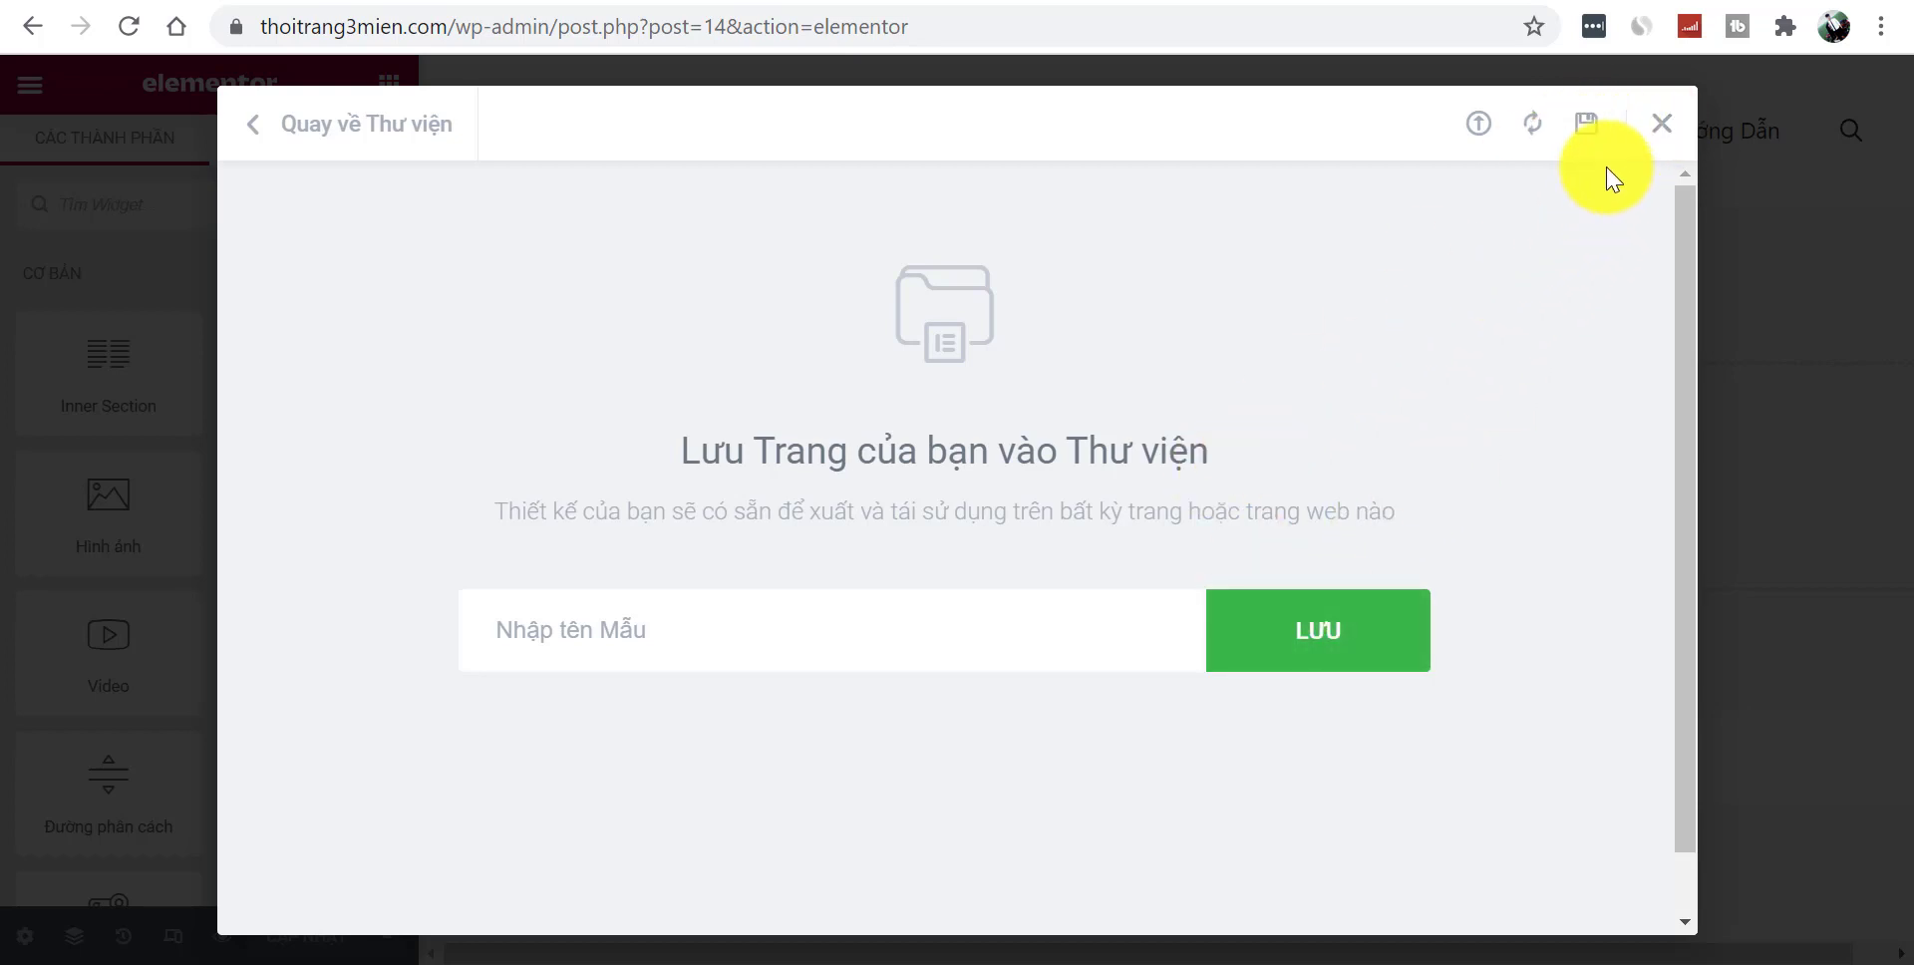
left_click(1486, 128)
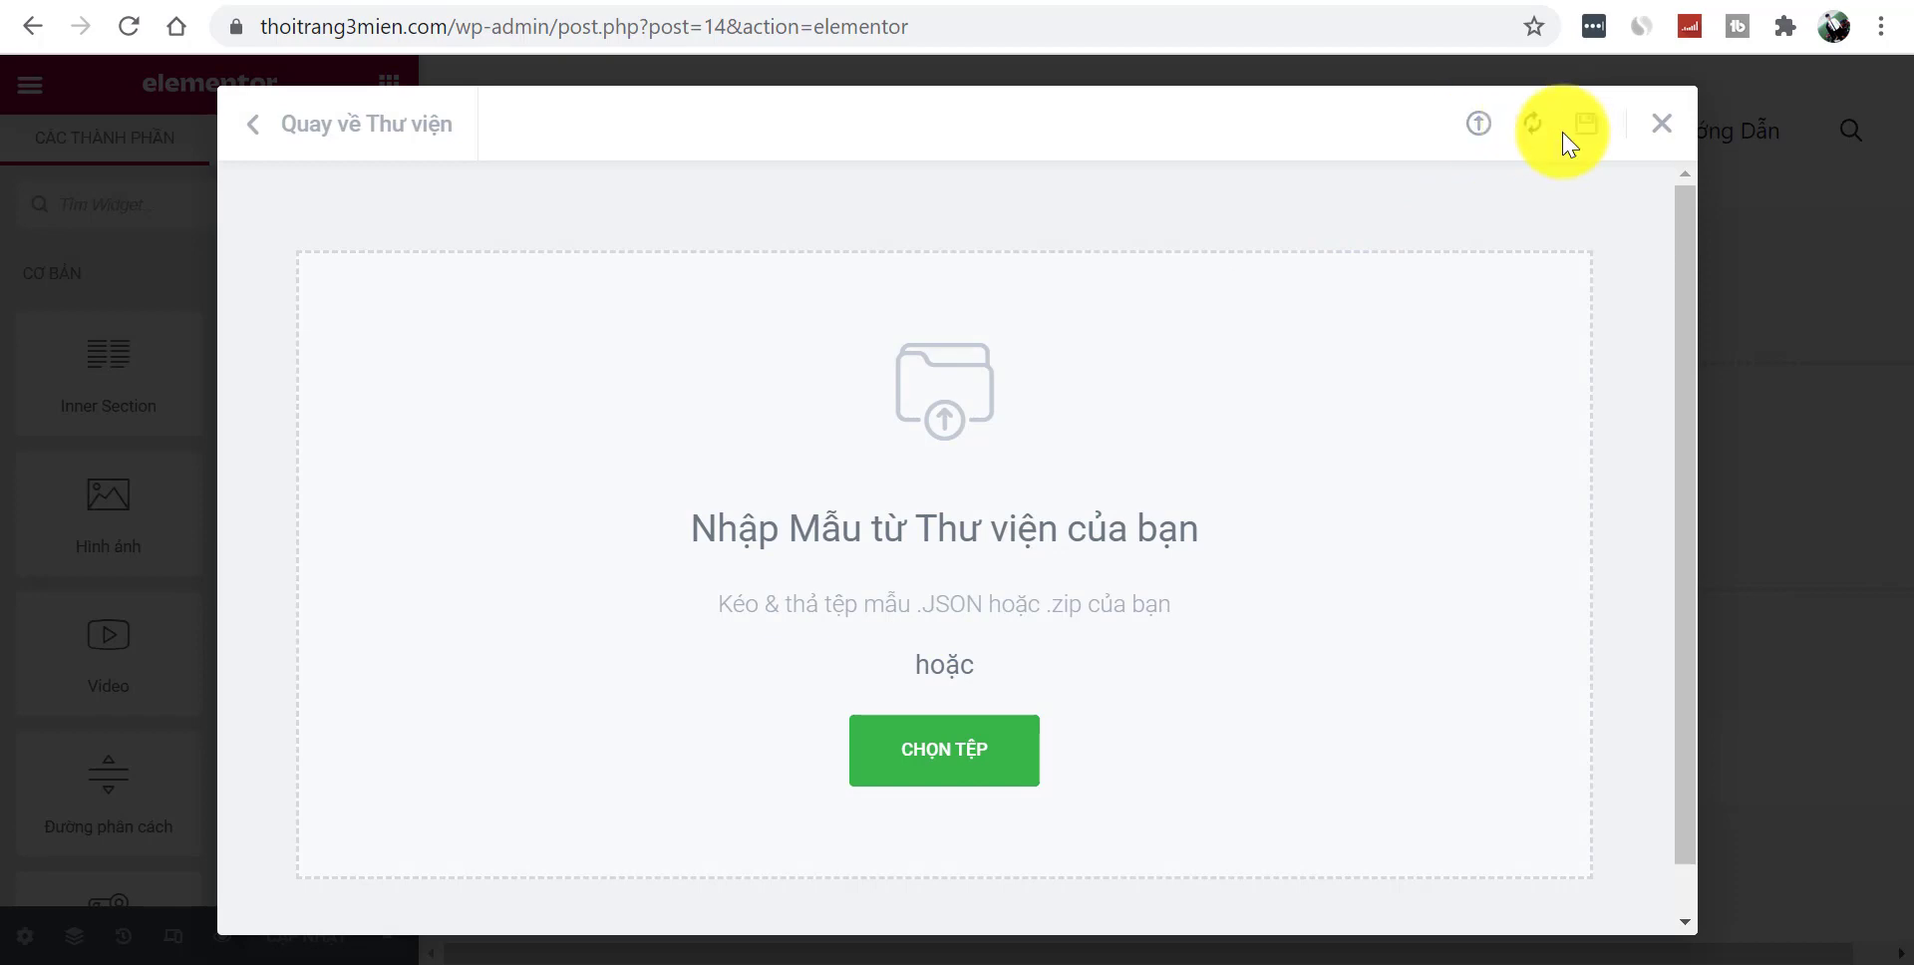
left_click(329, 141)
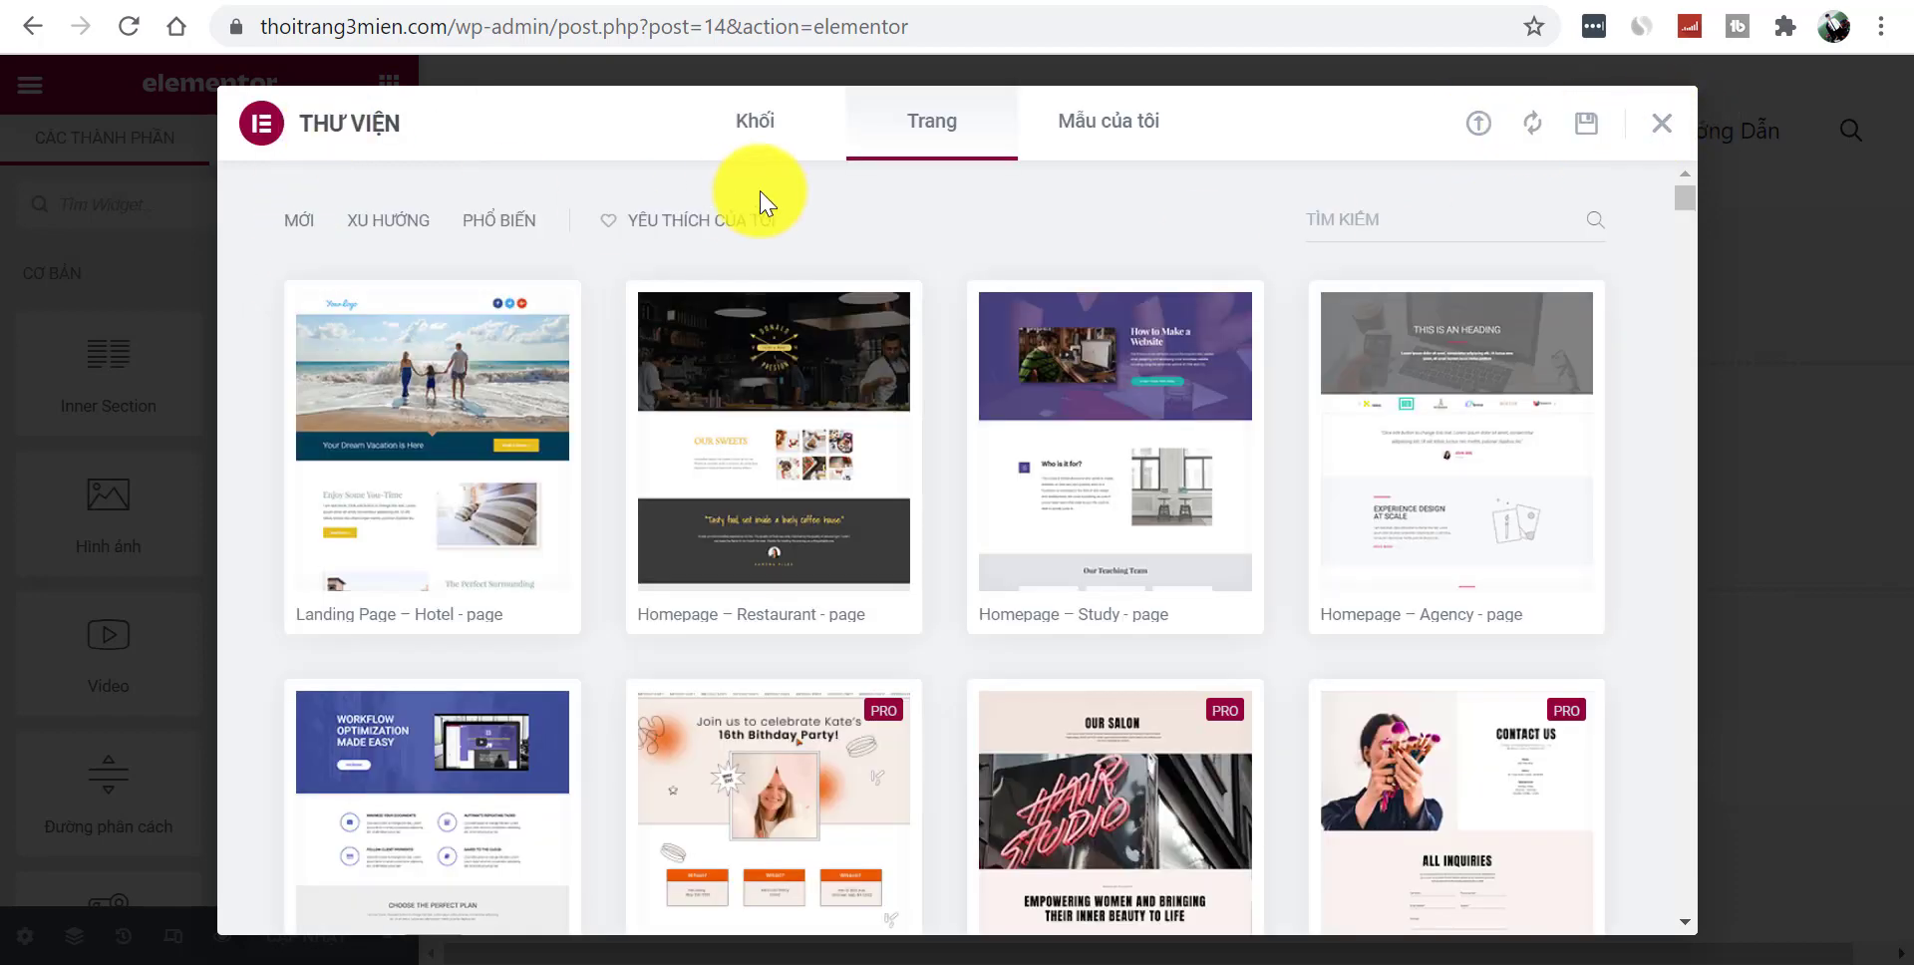
left_click(1108, 124)
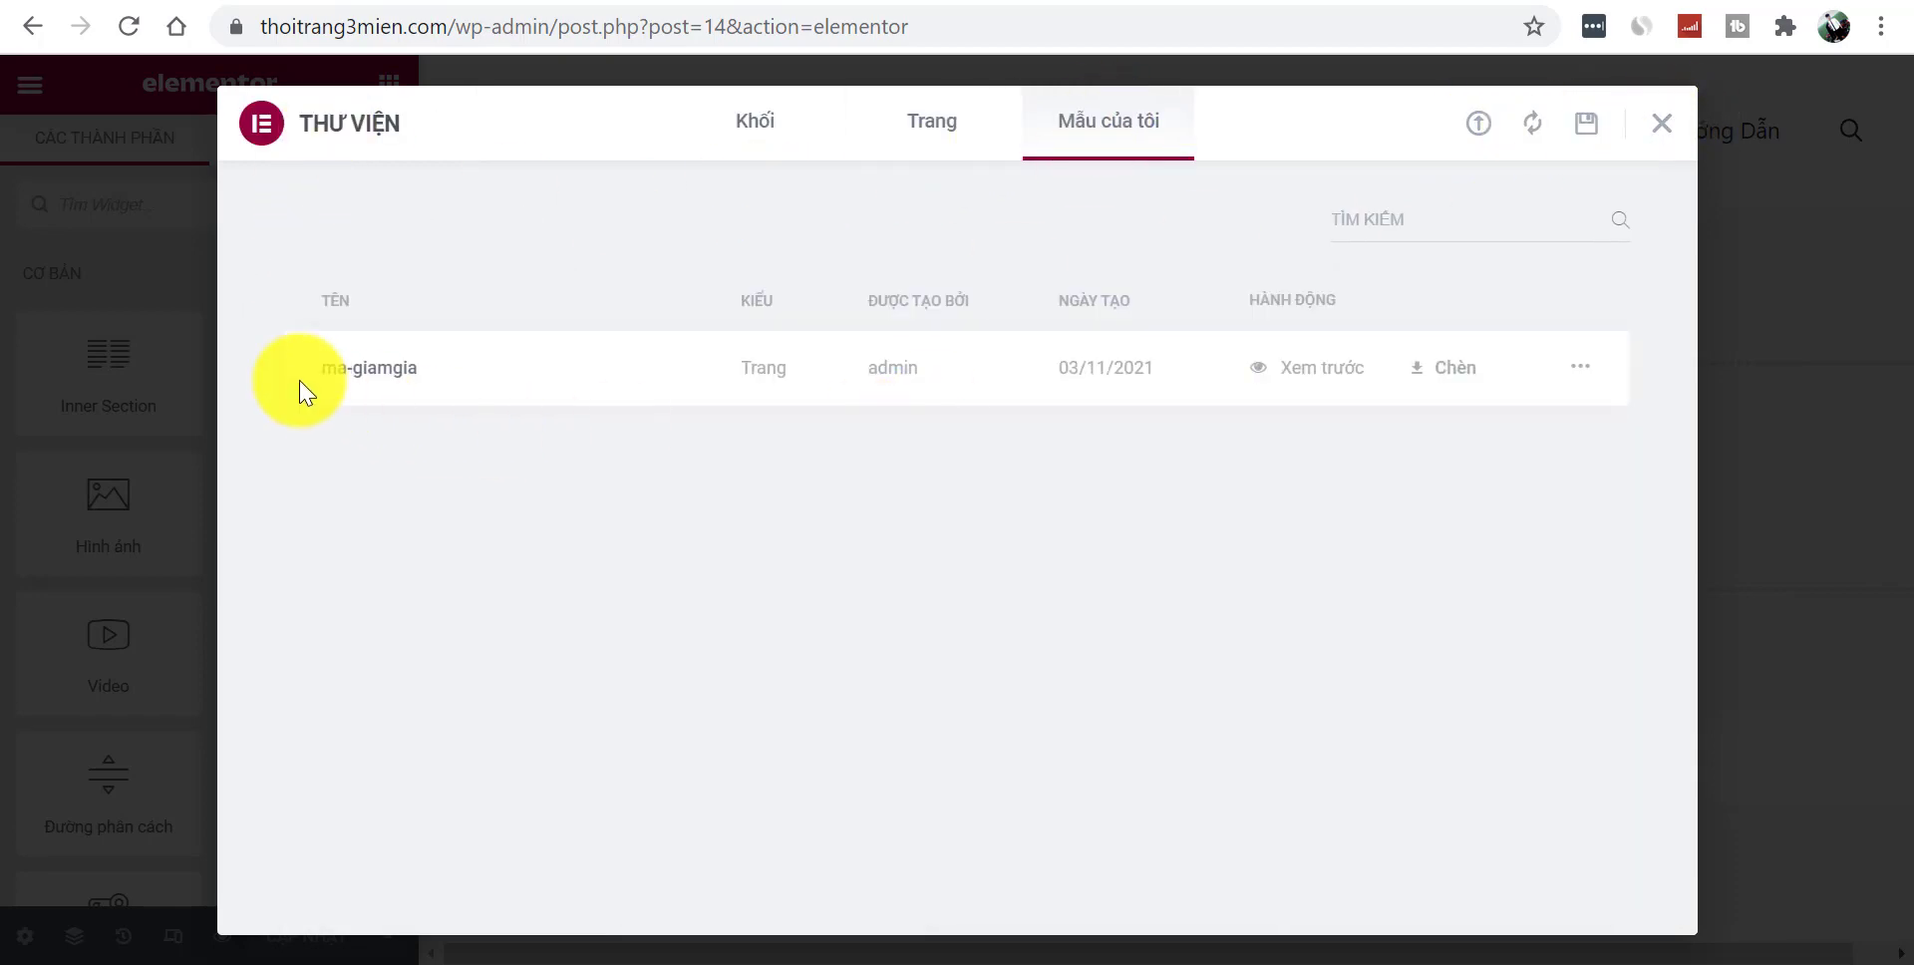
left_click(1426, 374)
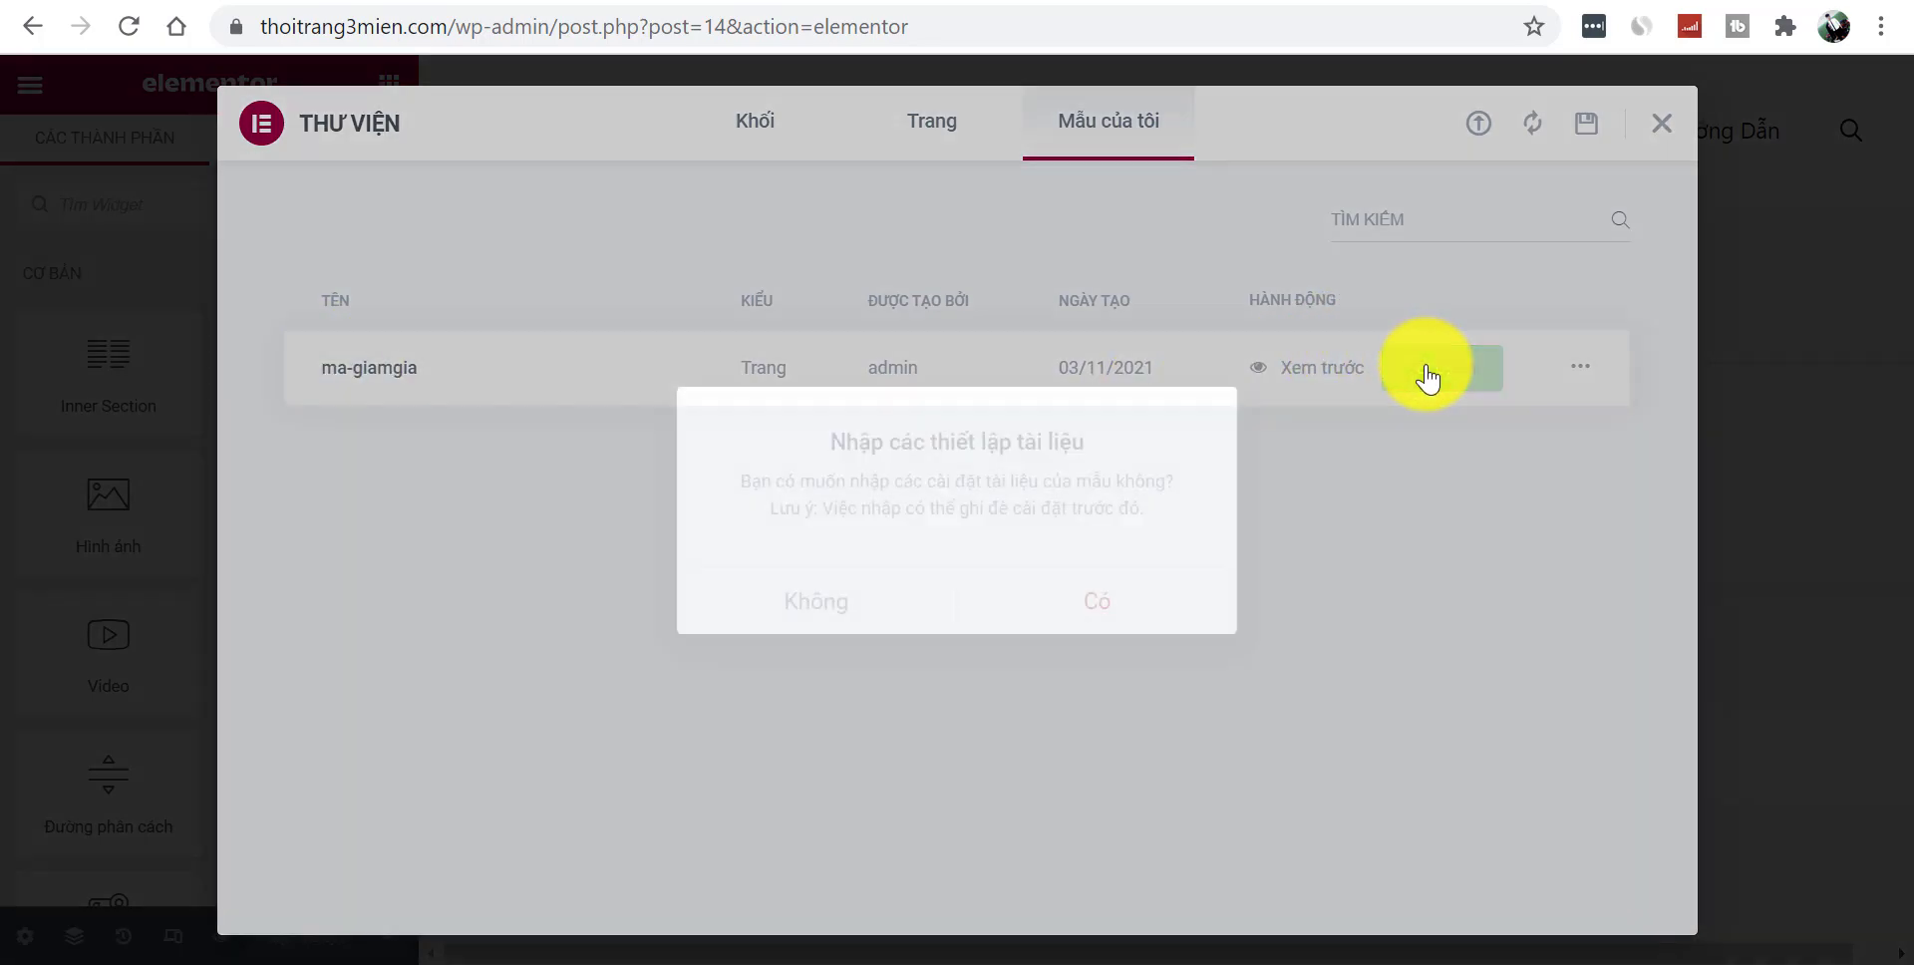
left_click(1107, 623)
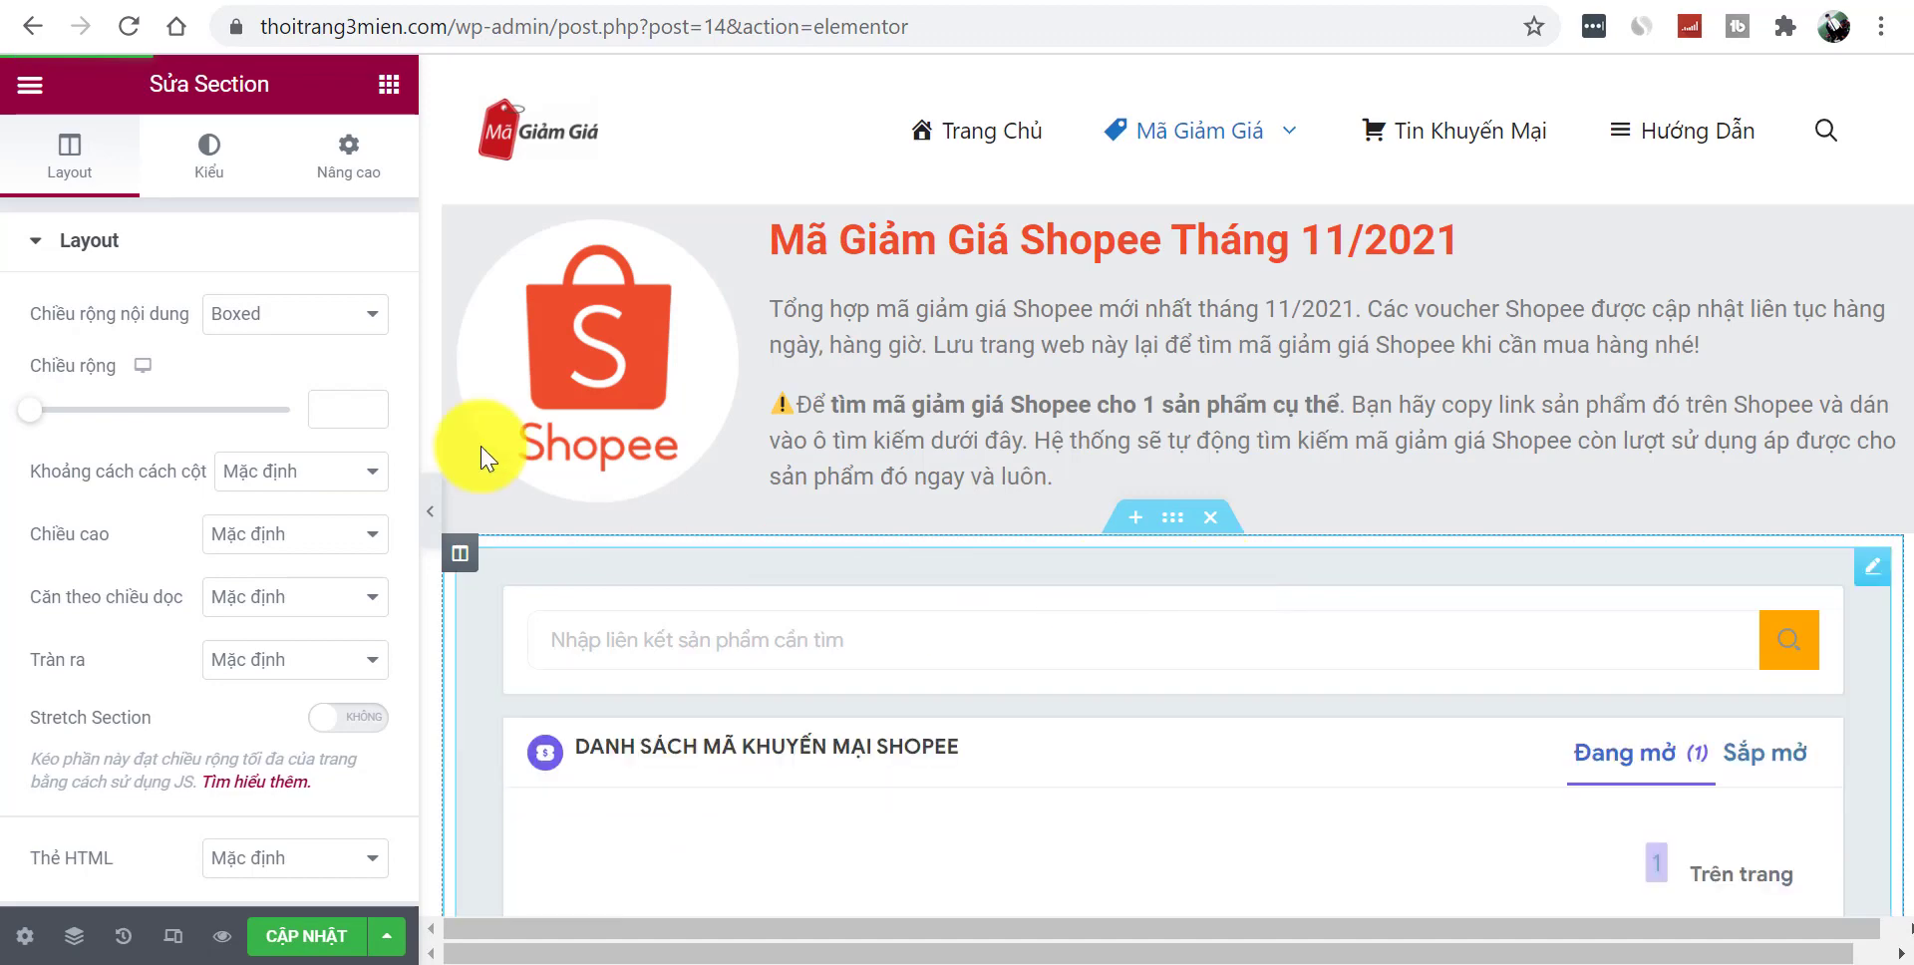
- Save the Tiki logo from magiamgia.com's Tiki page as Tiki.jpg, then select the Shopee logo in Elementor
left_click(436, 516)
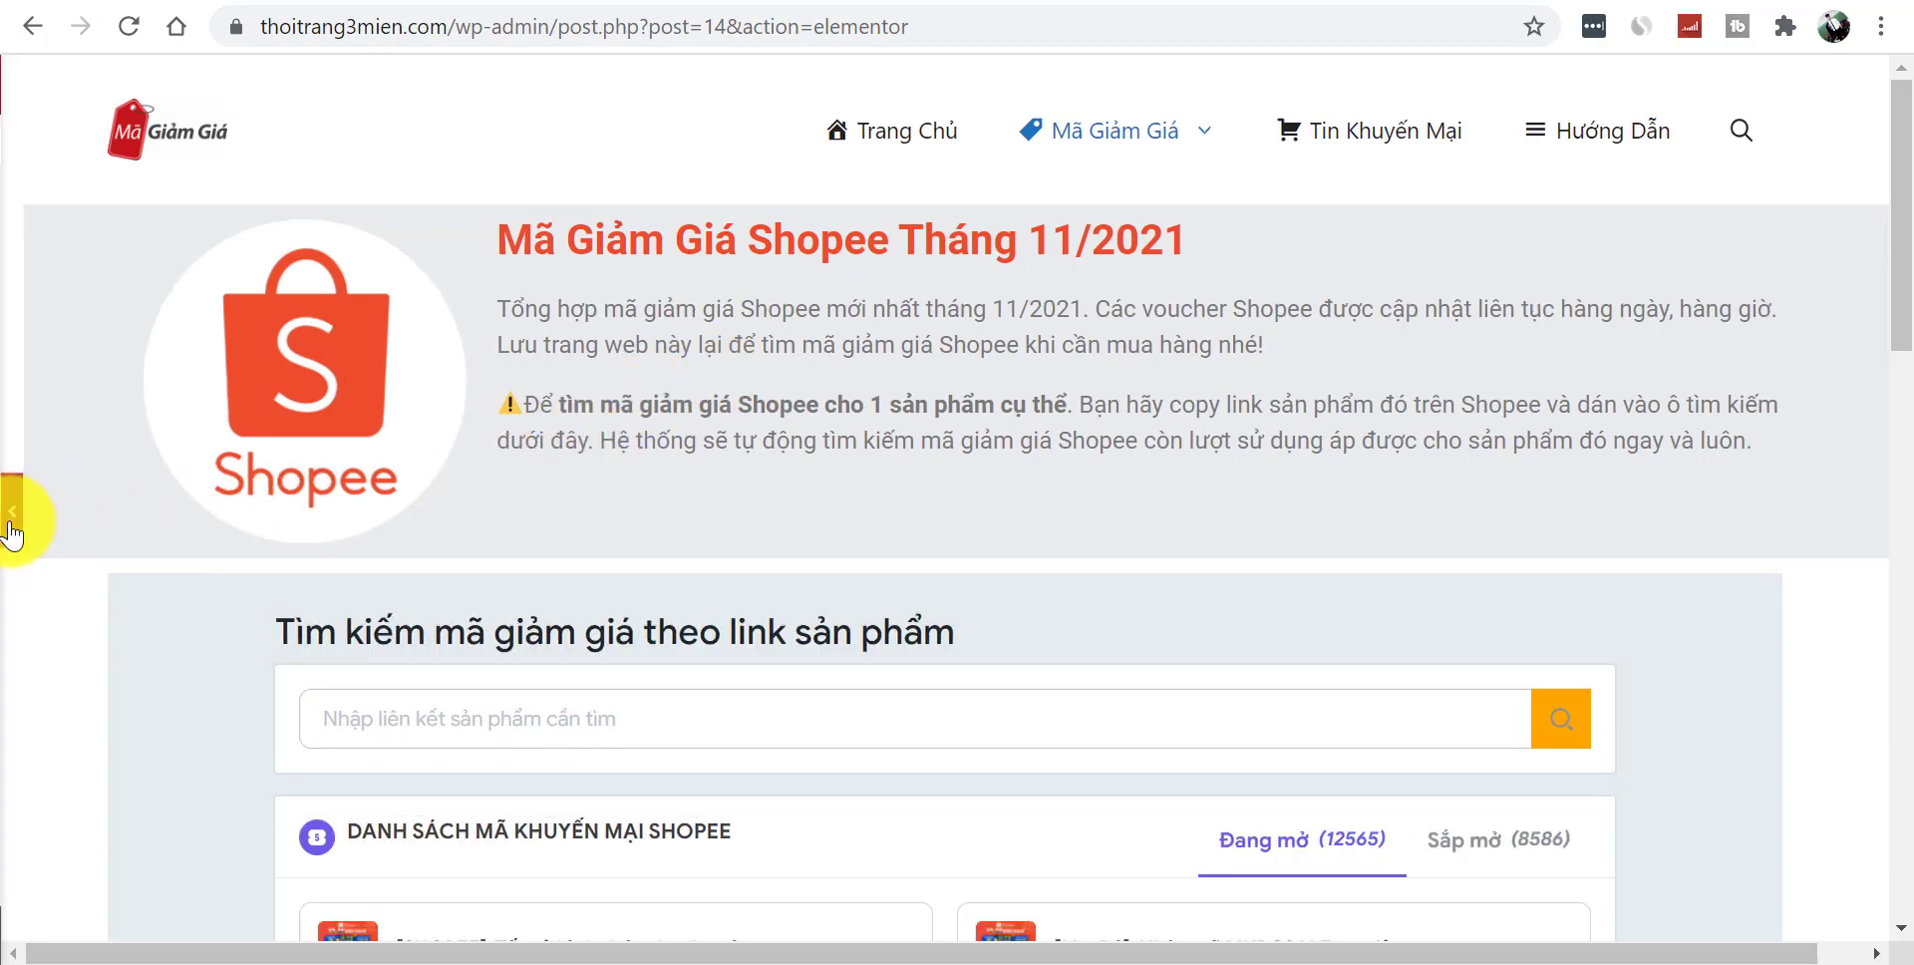
left_click(12, 513)
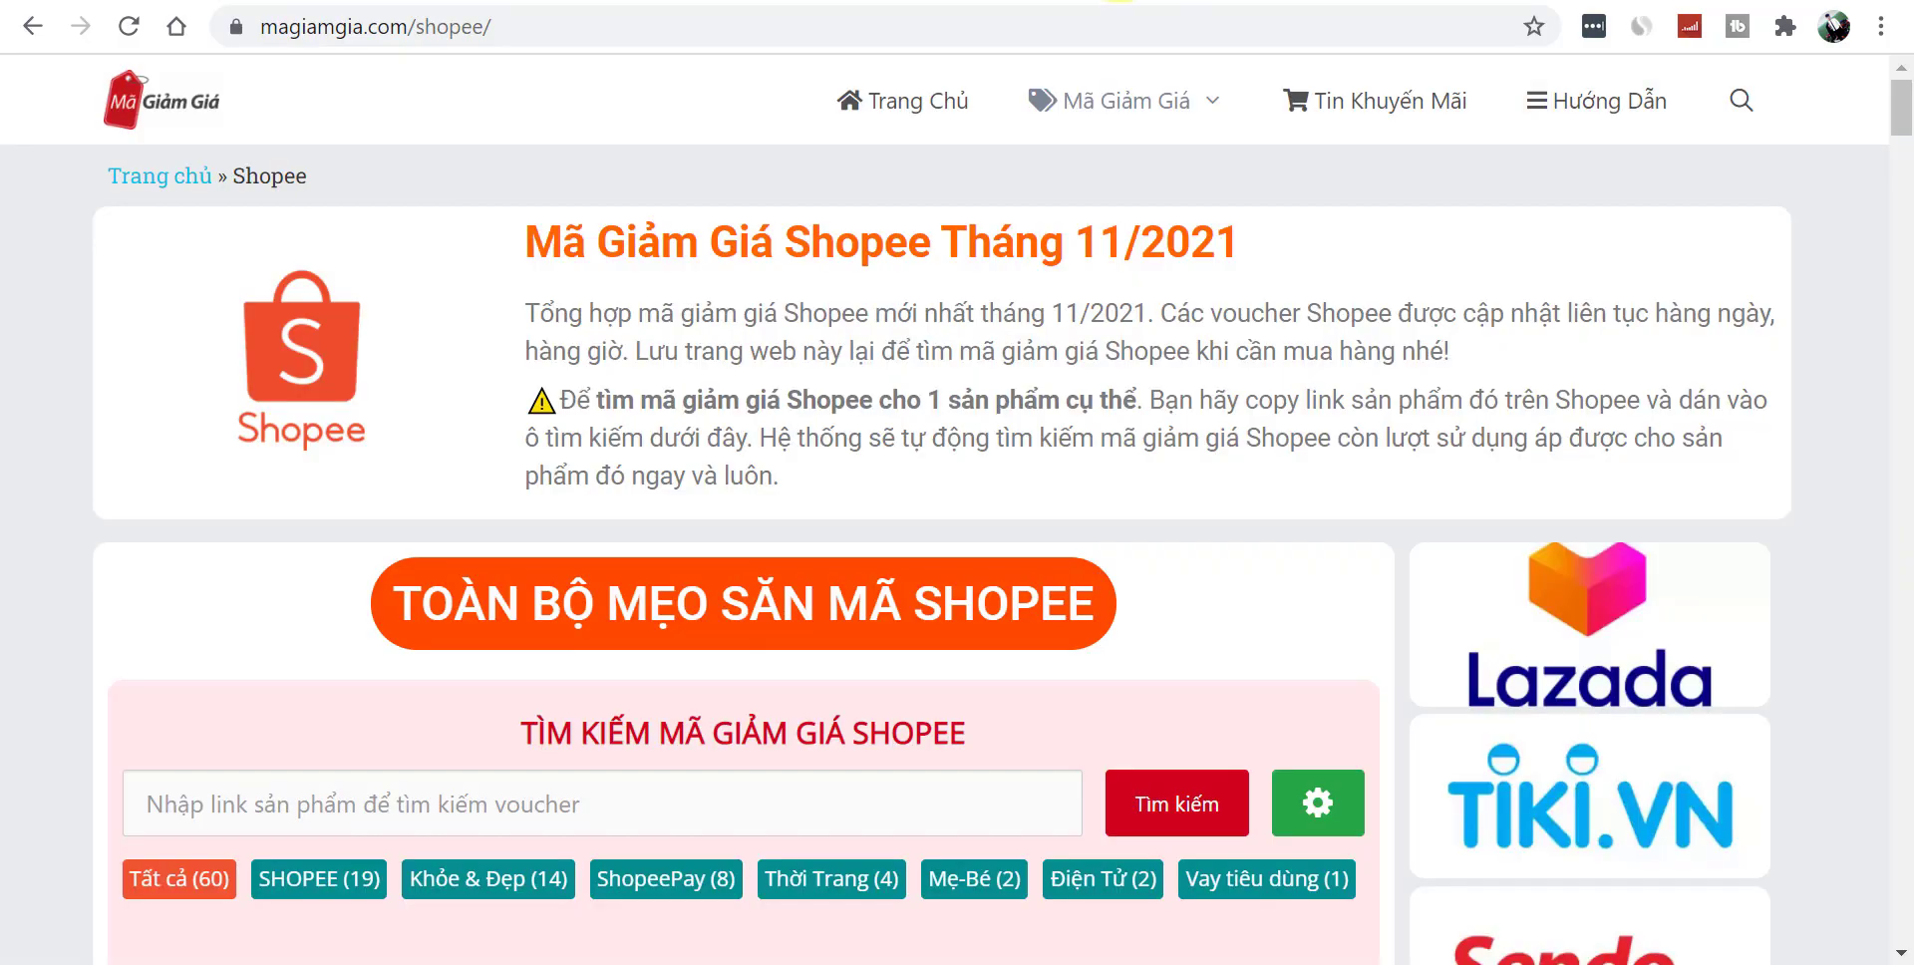
mouse_move(1107, 133)
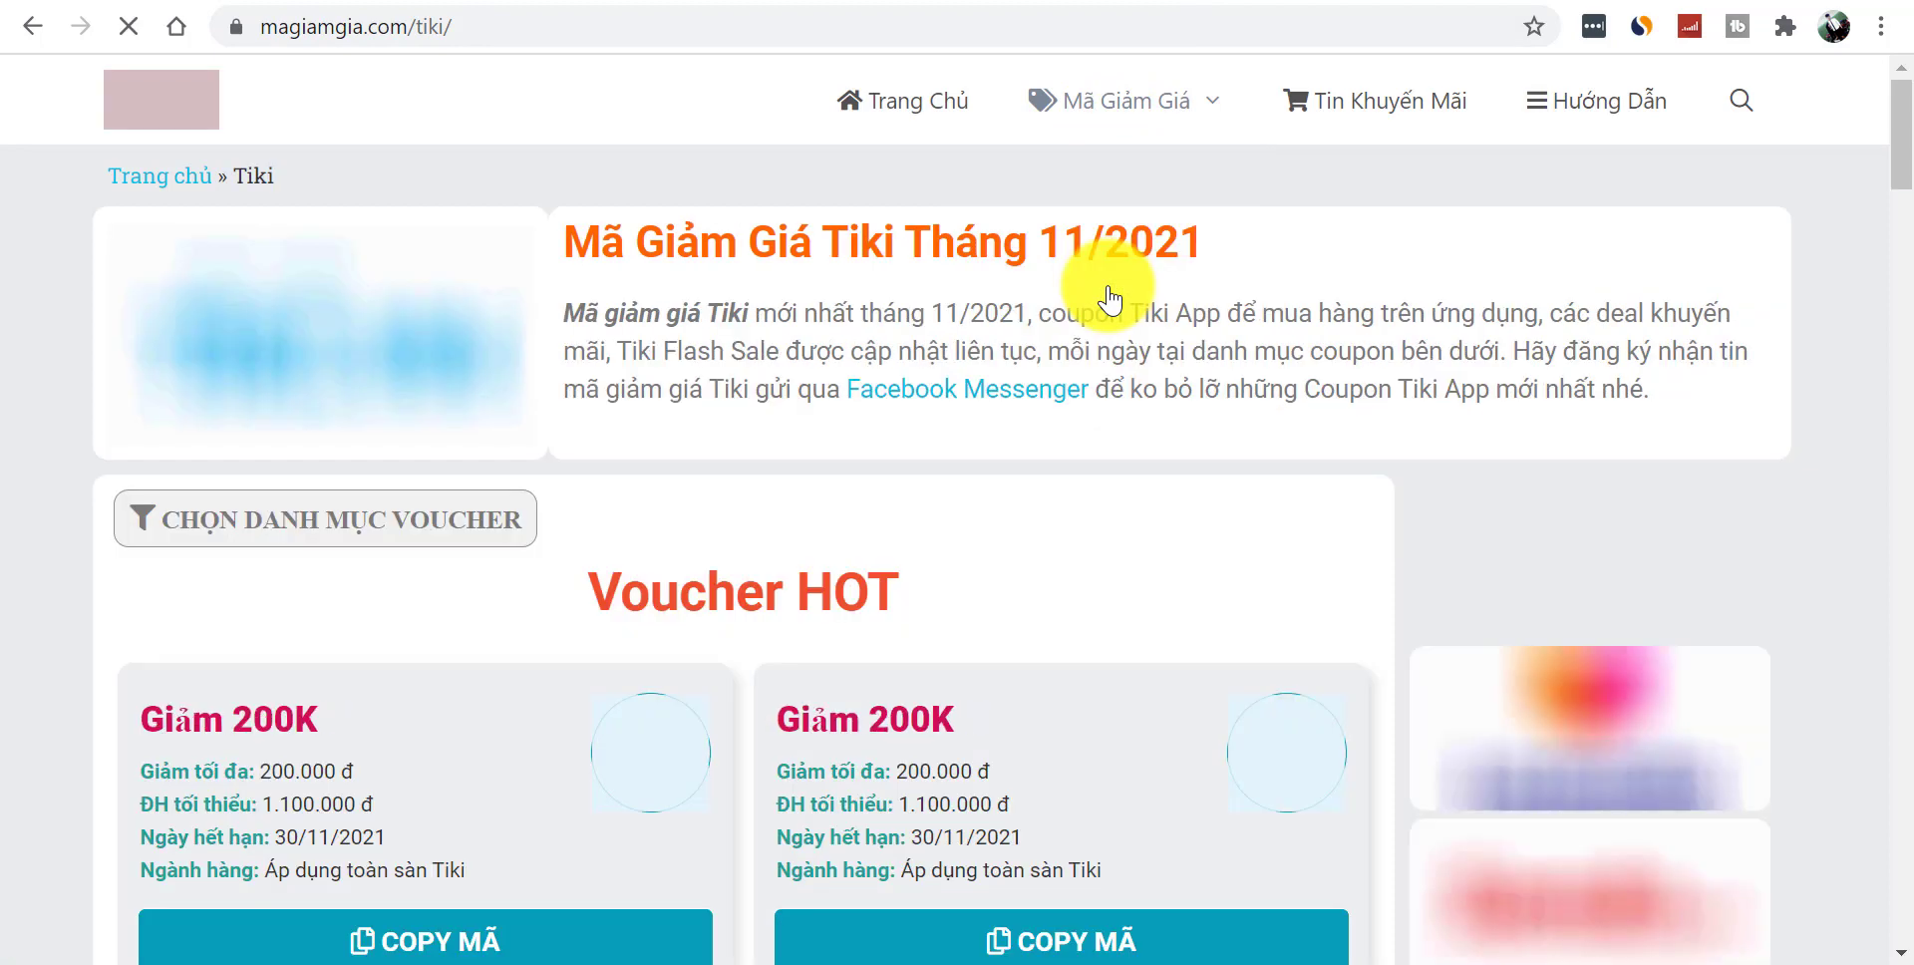
right_click(256, 305)
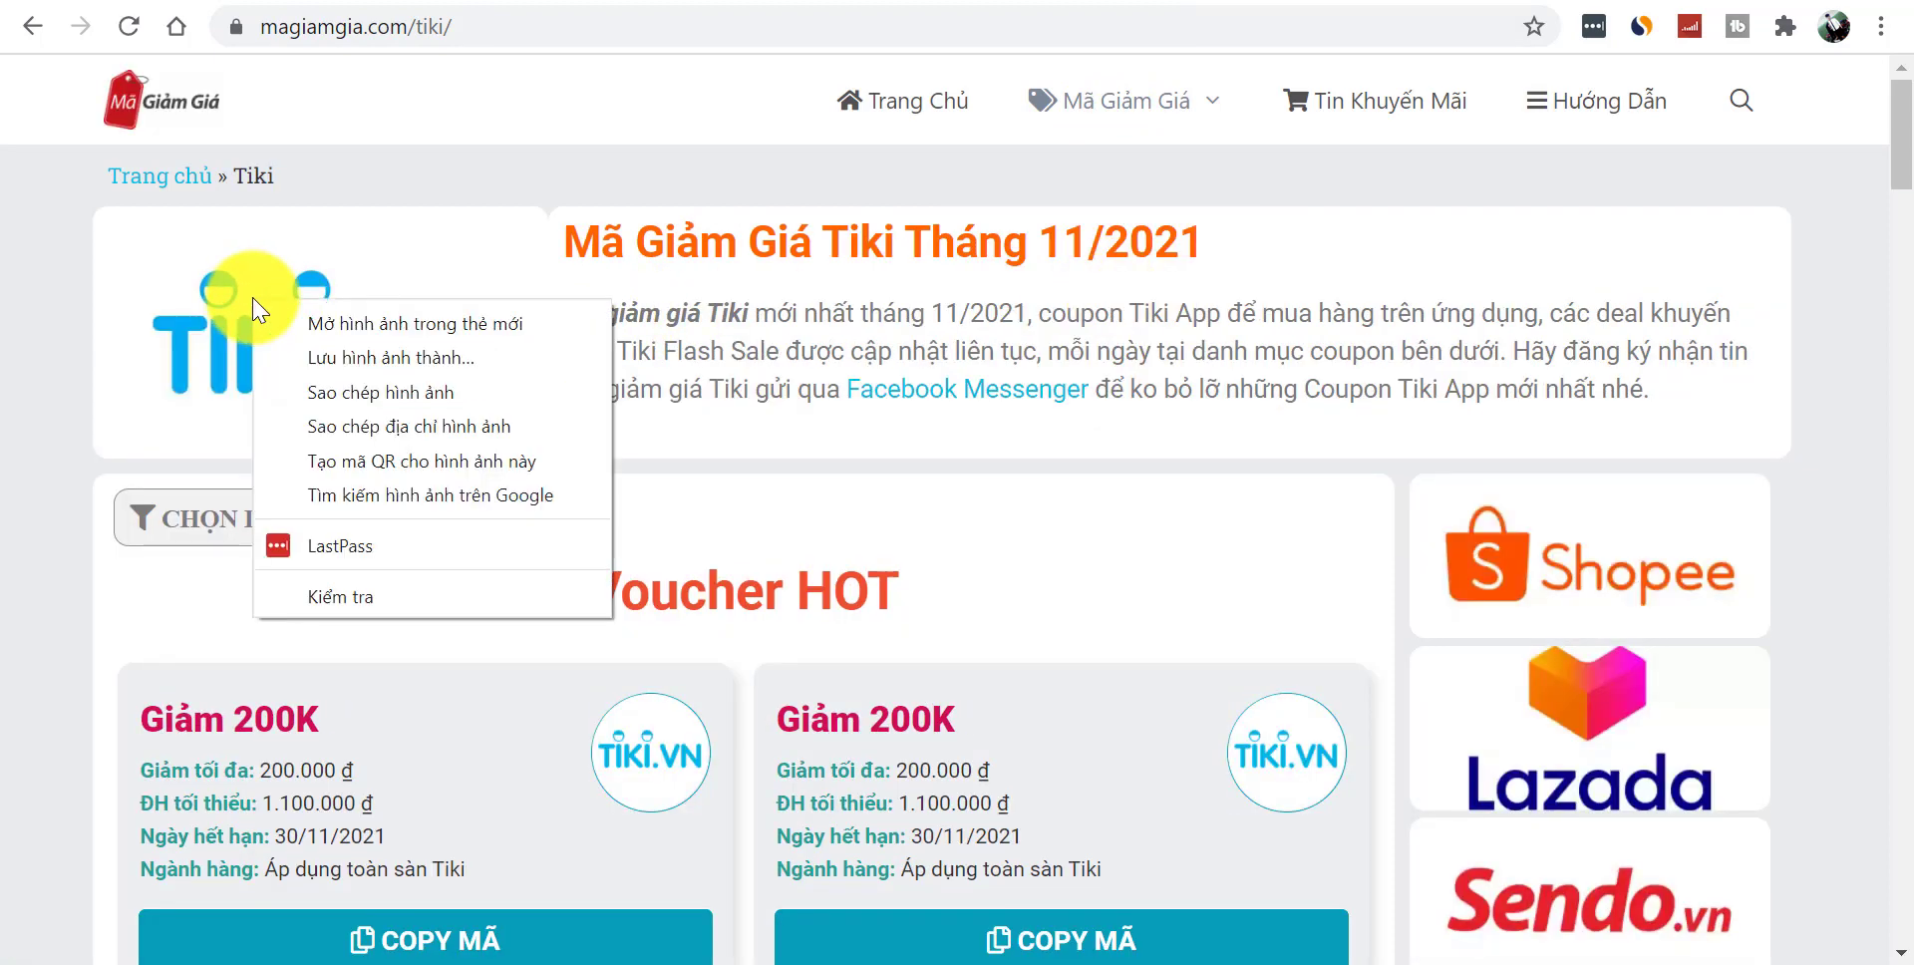
left_click(386, 358)
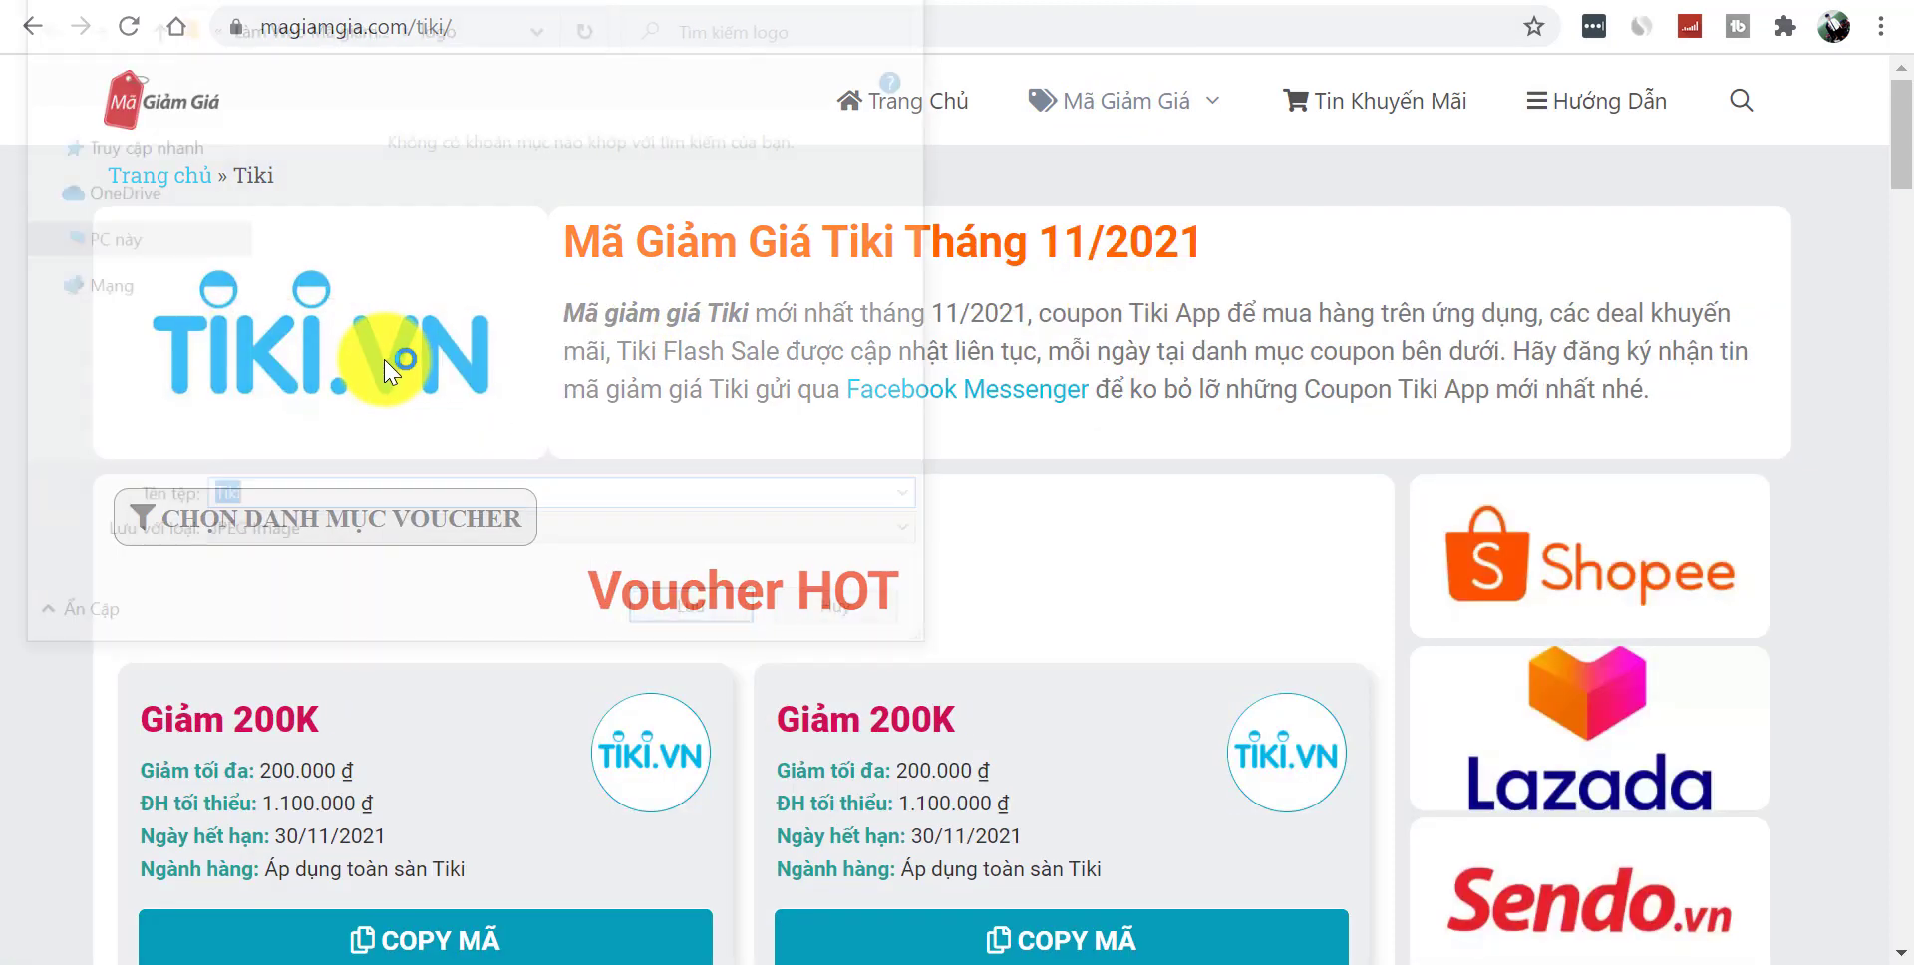
left_click(701, 618)
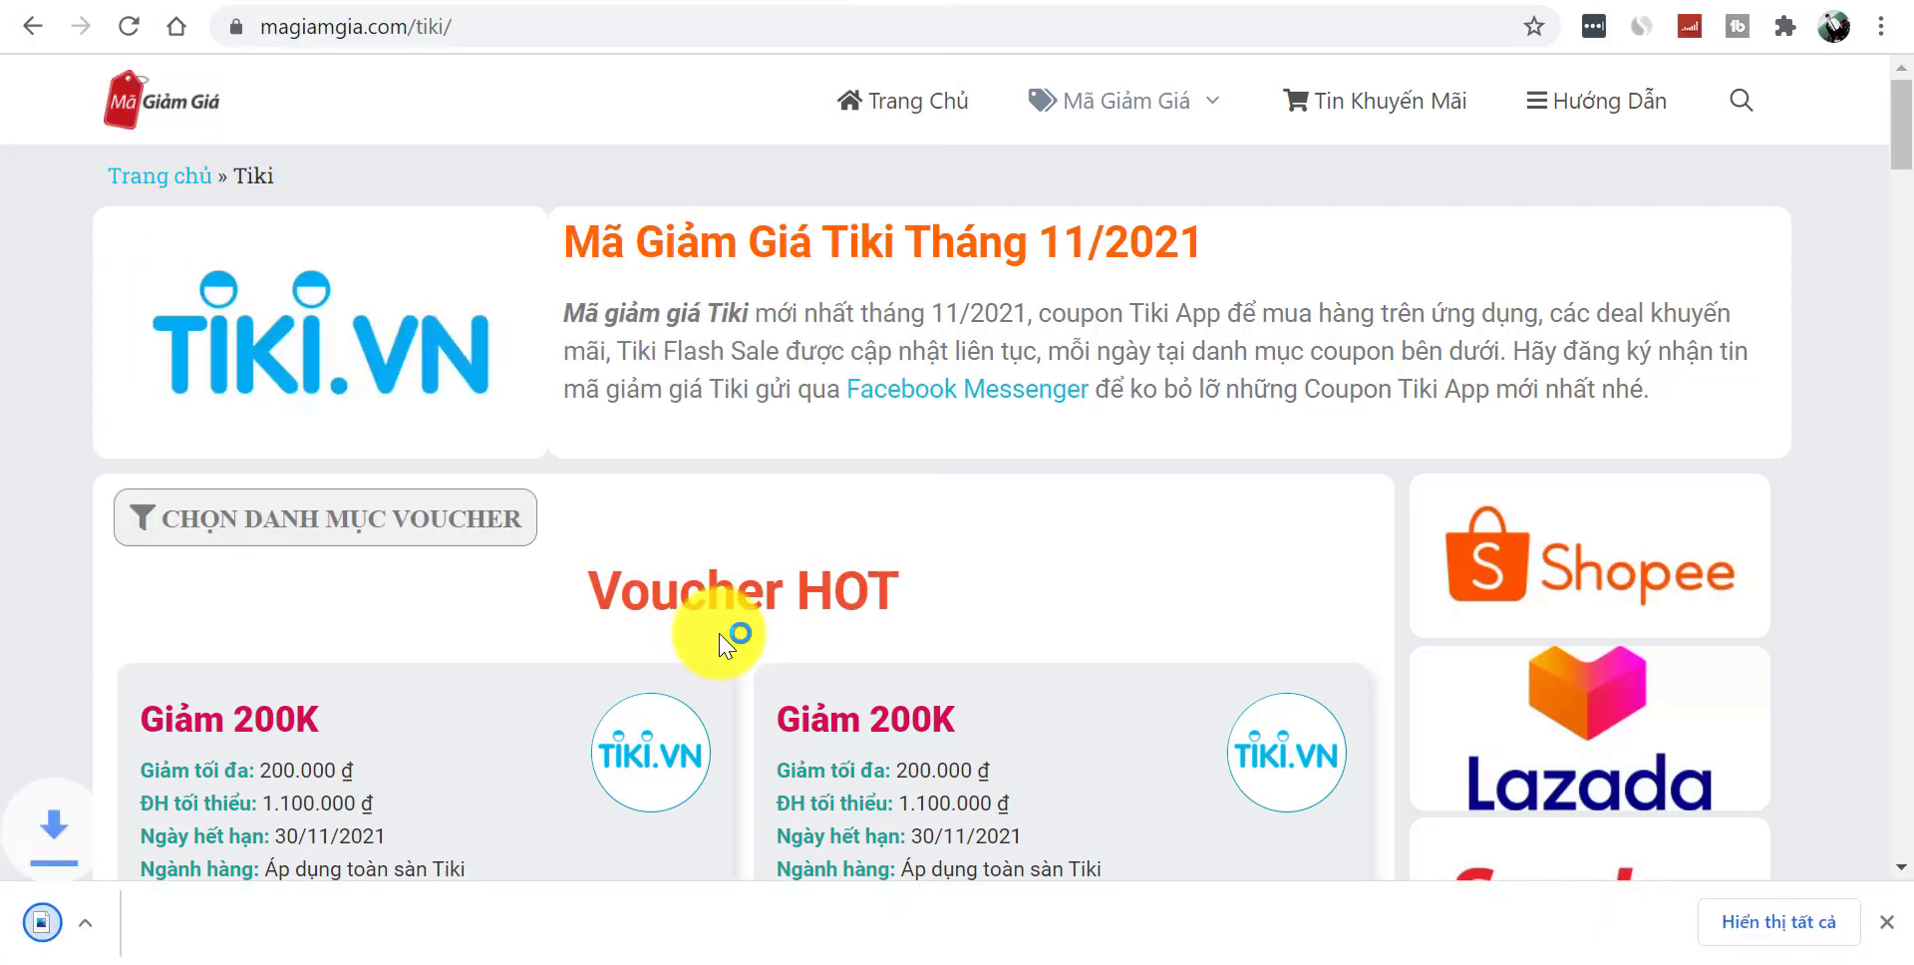
left_click(1029, 4)
left_click(605, 354)
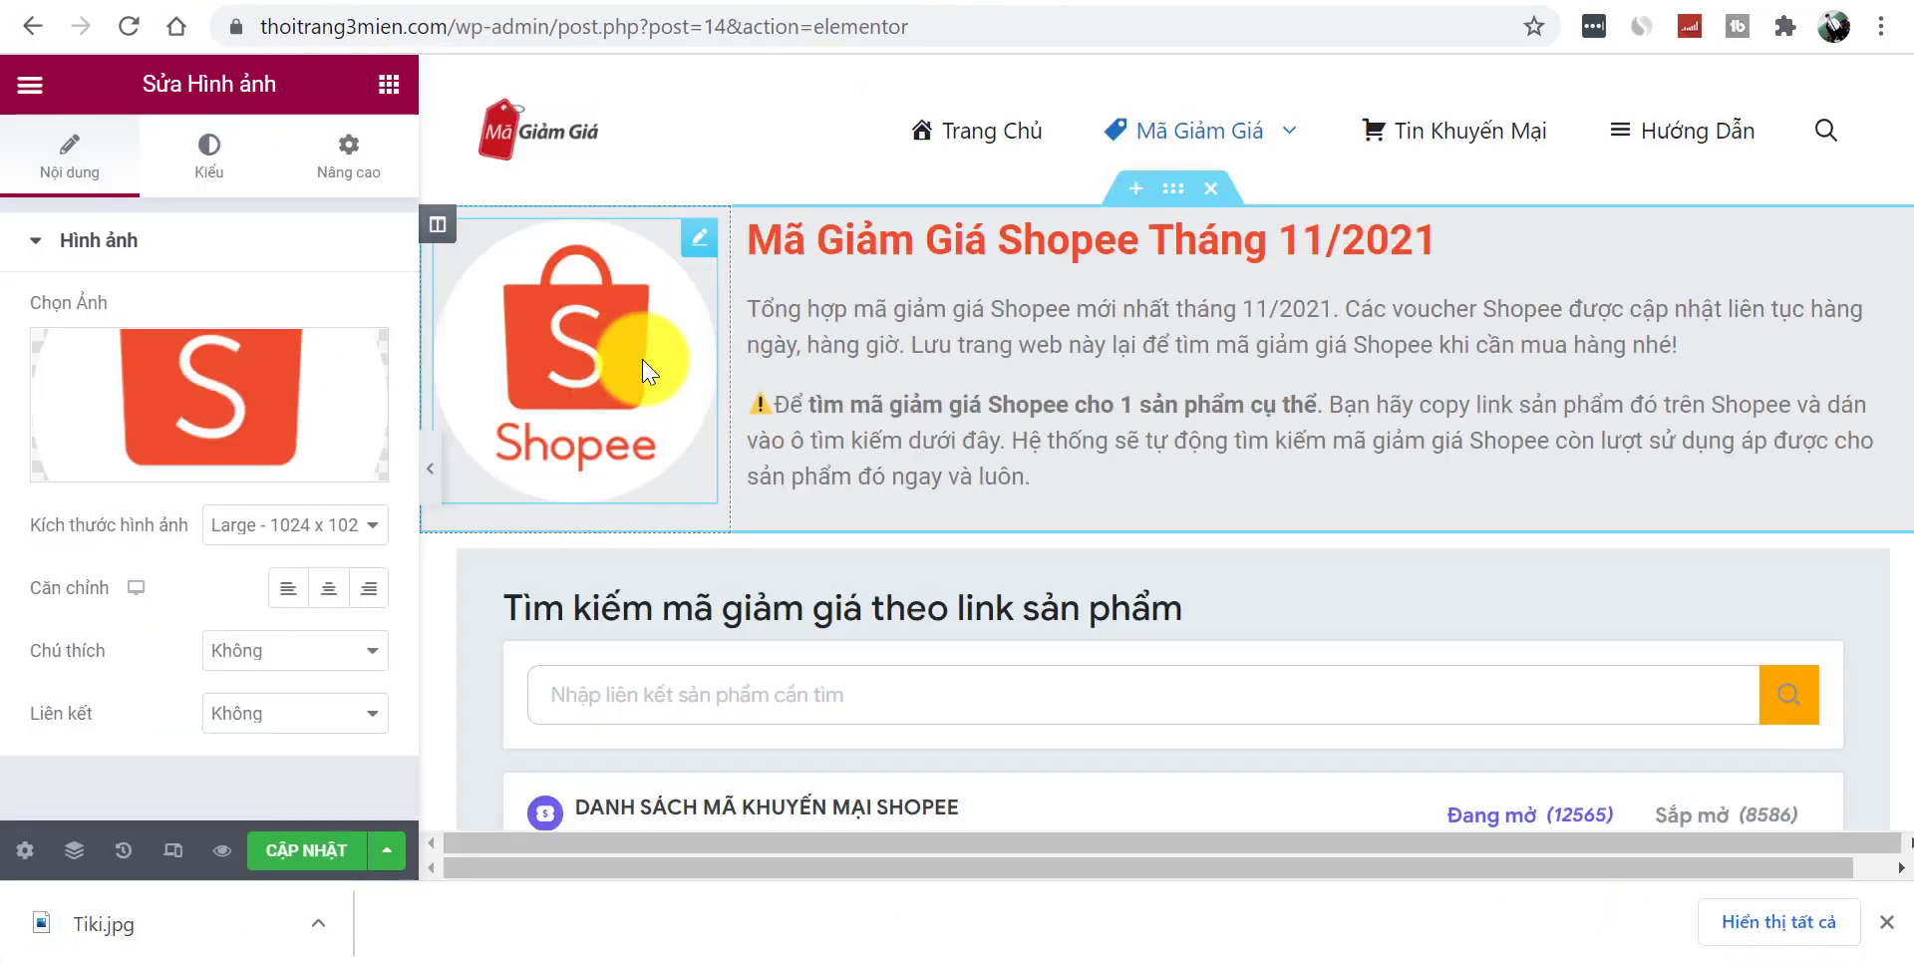
- Replace the Shopee logo with the uploaded Tiki.jpg image
left_click(237, 391)
left_click_drag(183, 932, 798, 567)
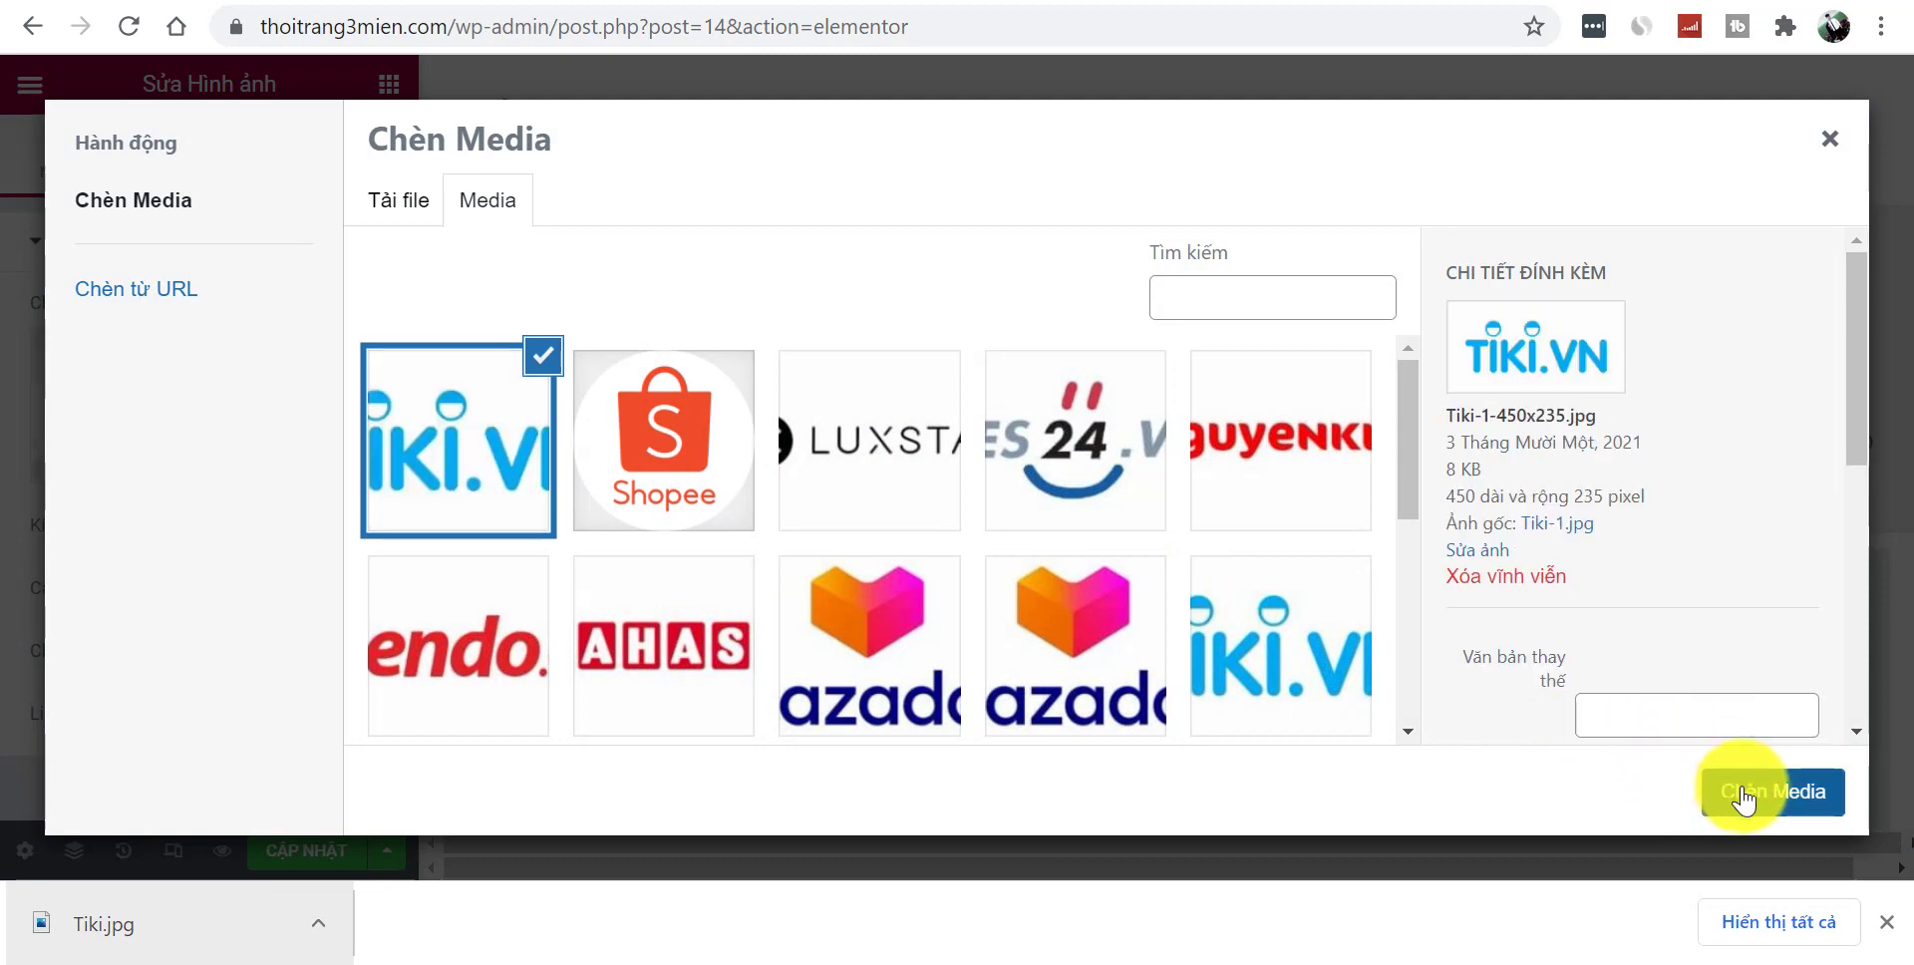
left_click(1735, 791)
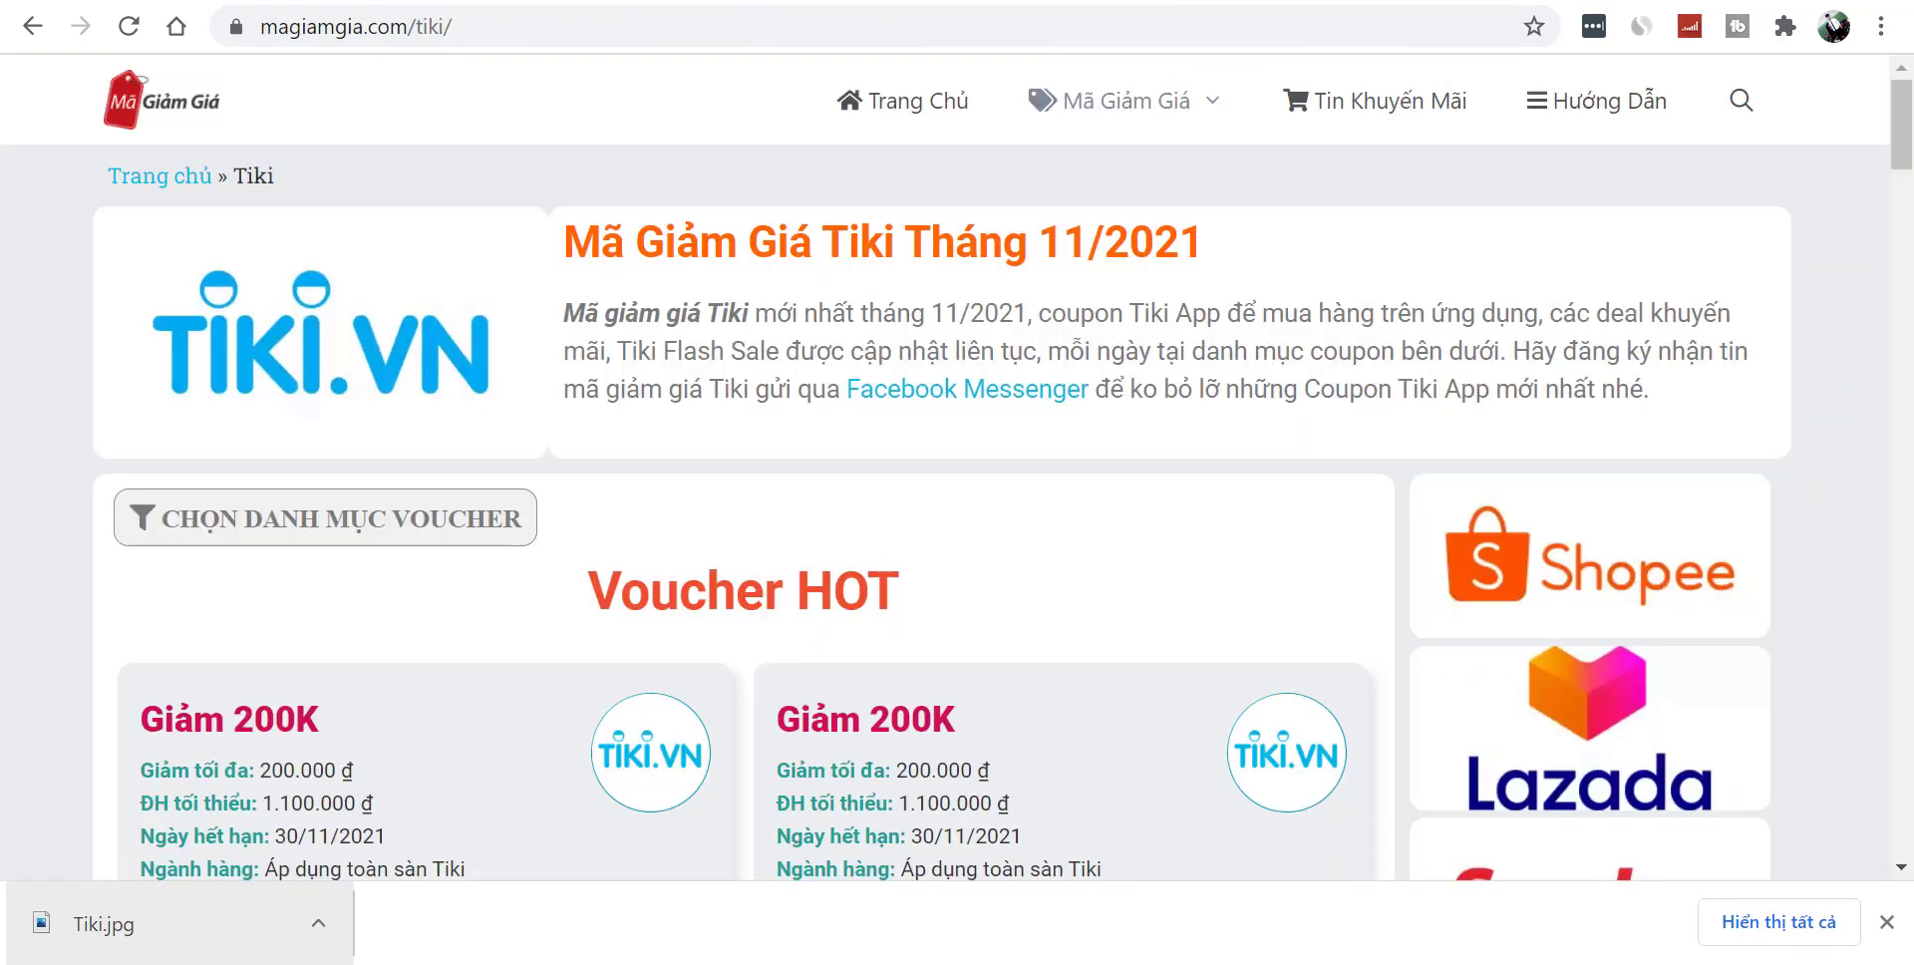
- On the reference site, open the Tiki discount page and select its page title
mouse_move(1057, 94)
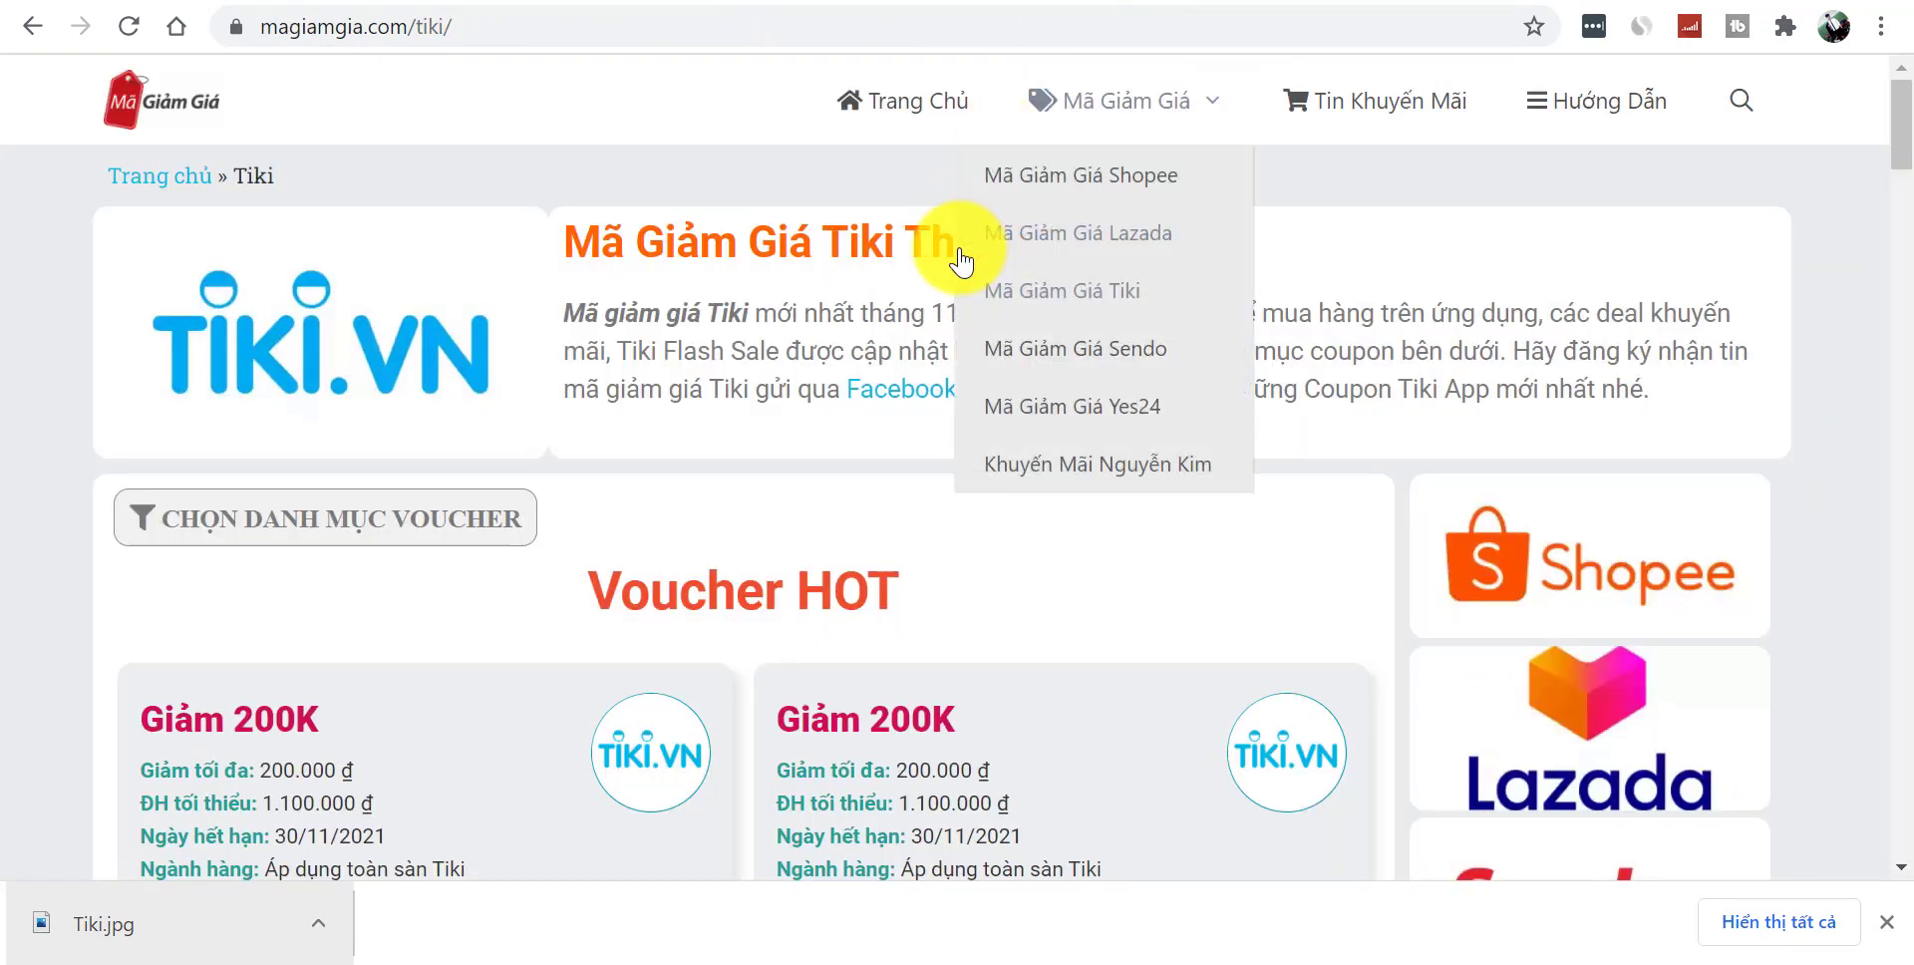
left_click(922, 227)
mouse_move(1140, 96)
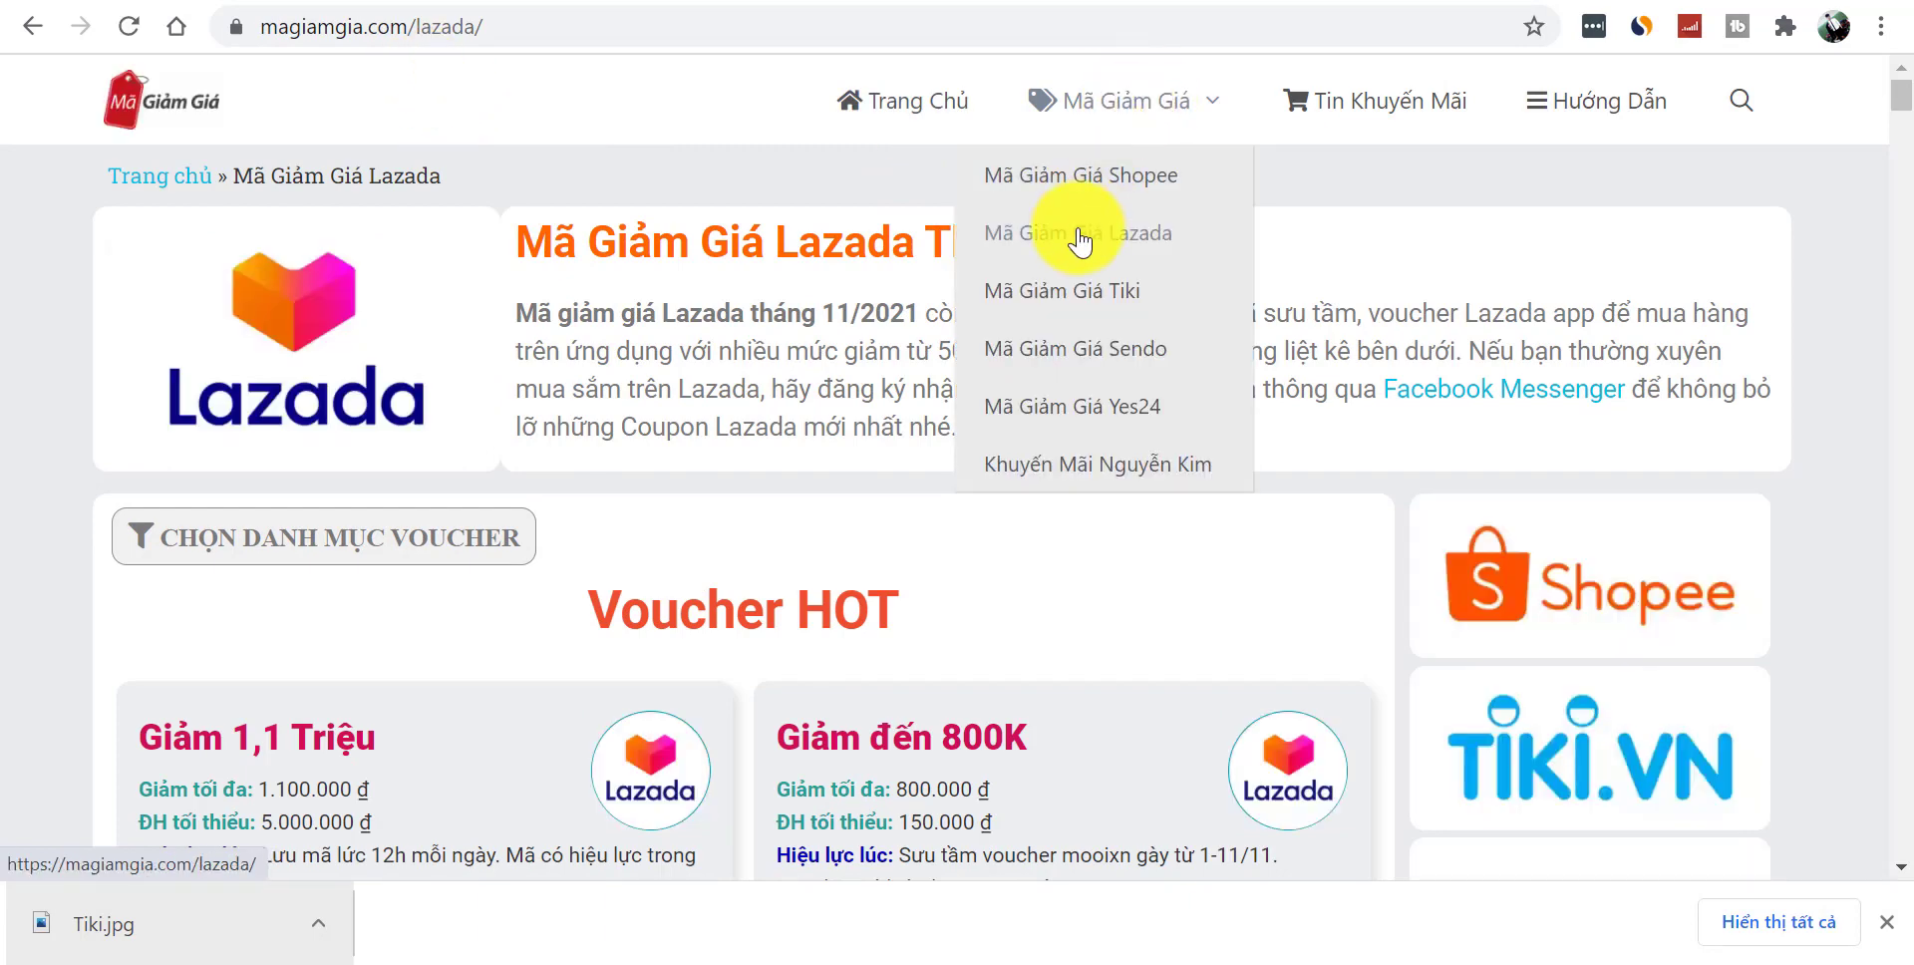
left_click(1102, 302)
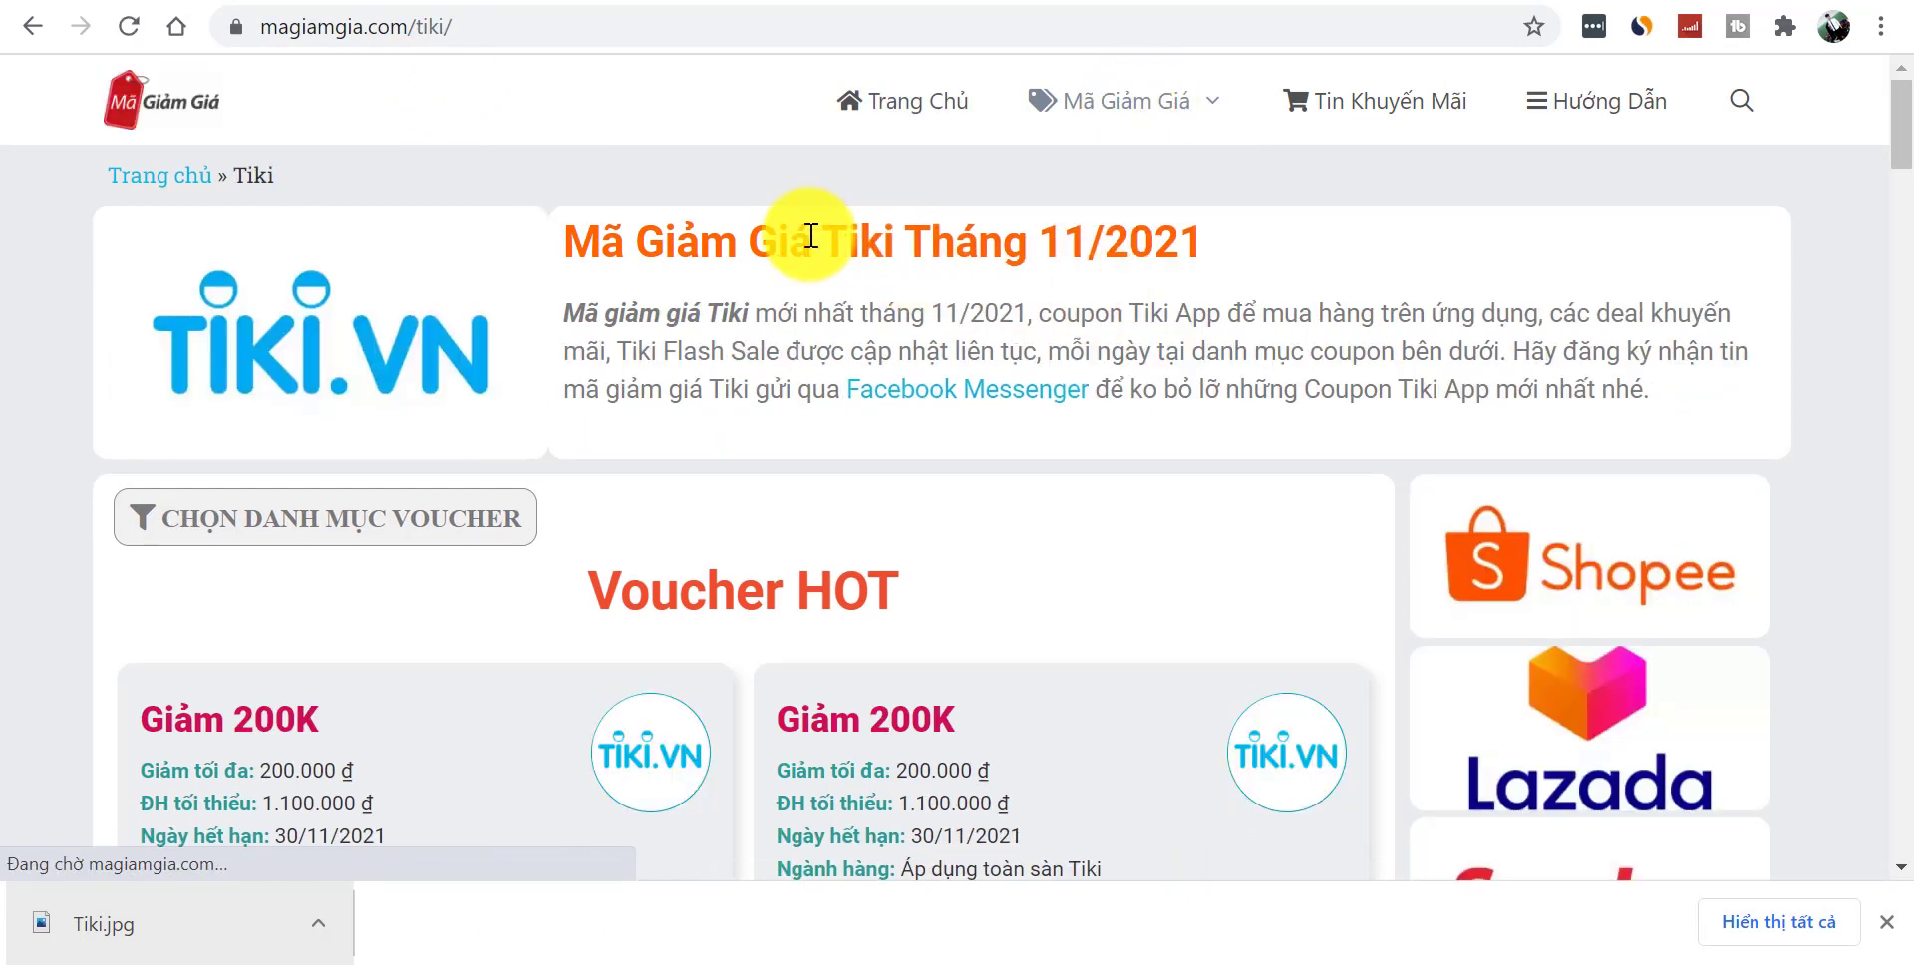
triple_click(902, 237)
key("ctrl+c")
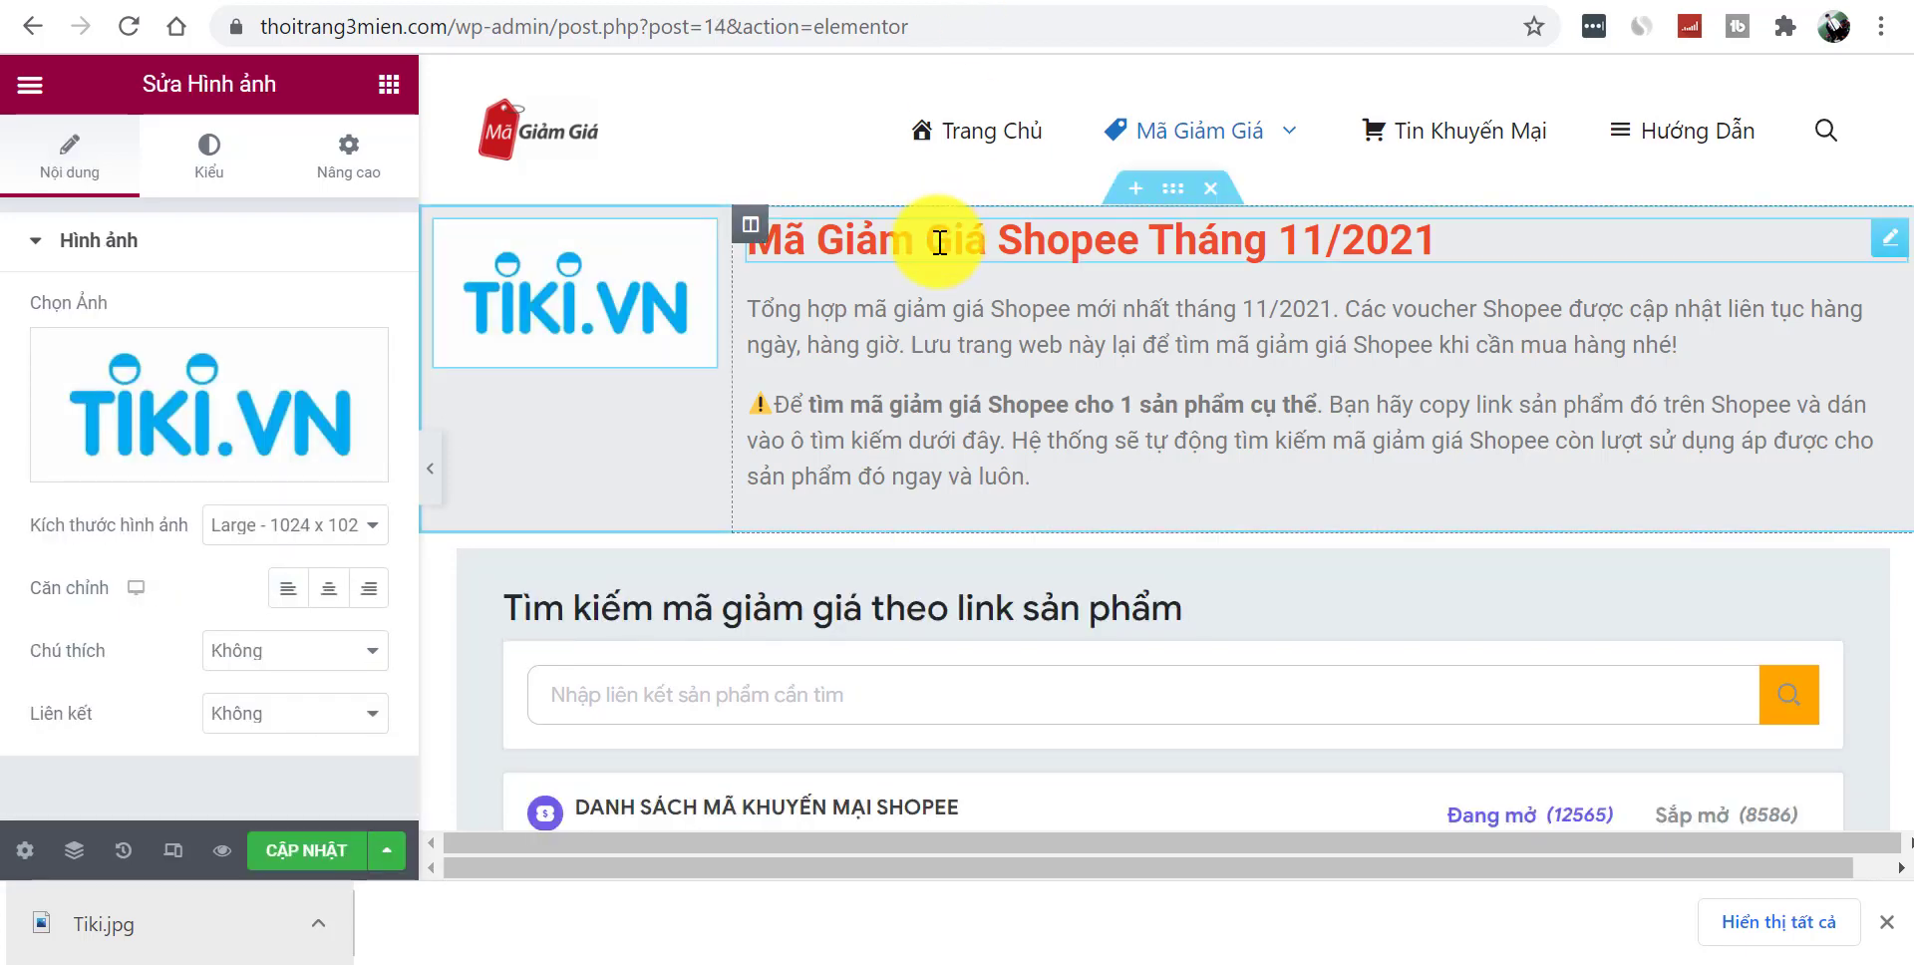
- Change the heading to 'Mã Giảm Giá Tiki Tháng 11/2021' and select the reference Tiki intro paragraph
left_click(940, 235)
key("ctrl+v")
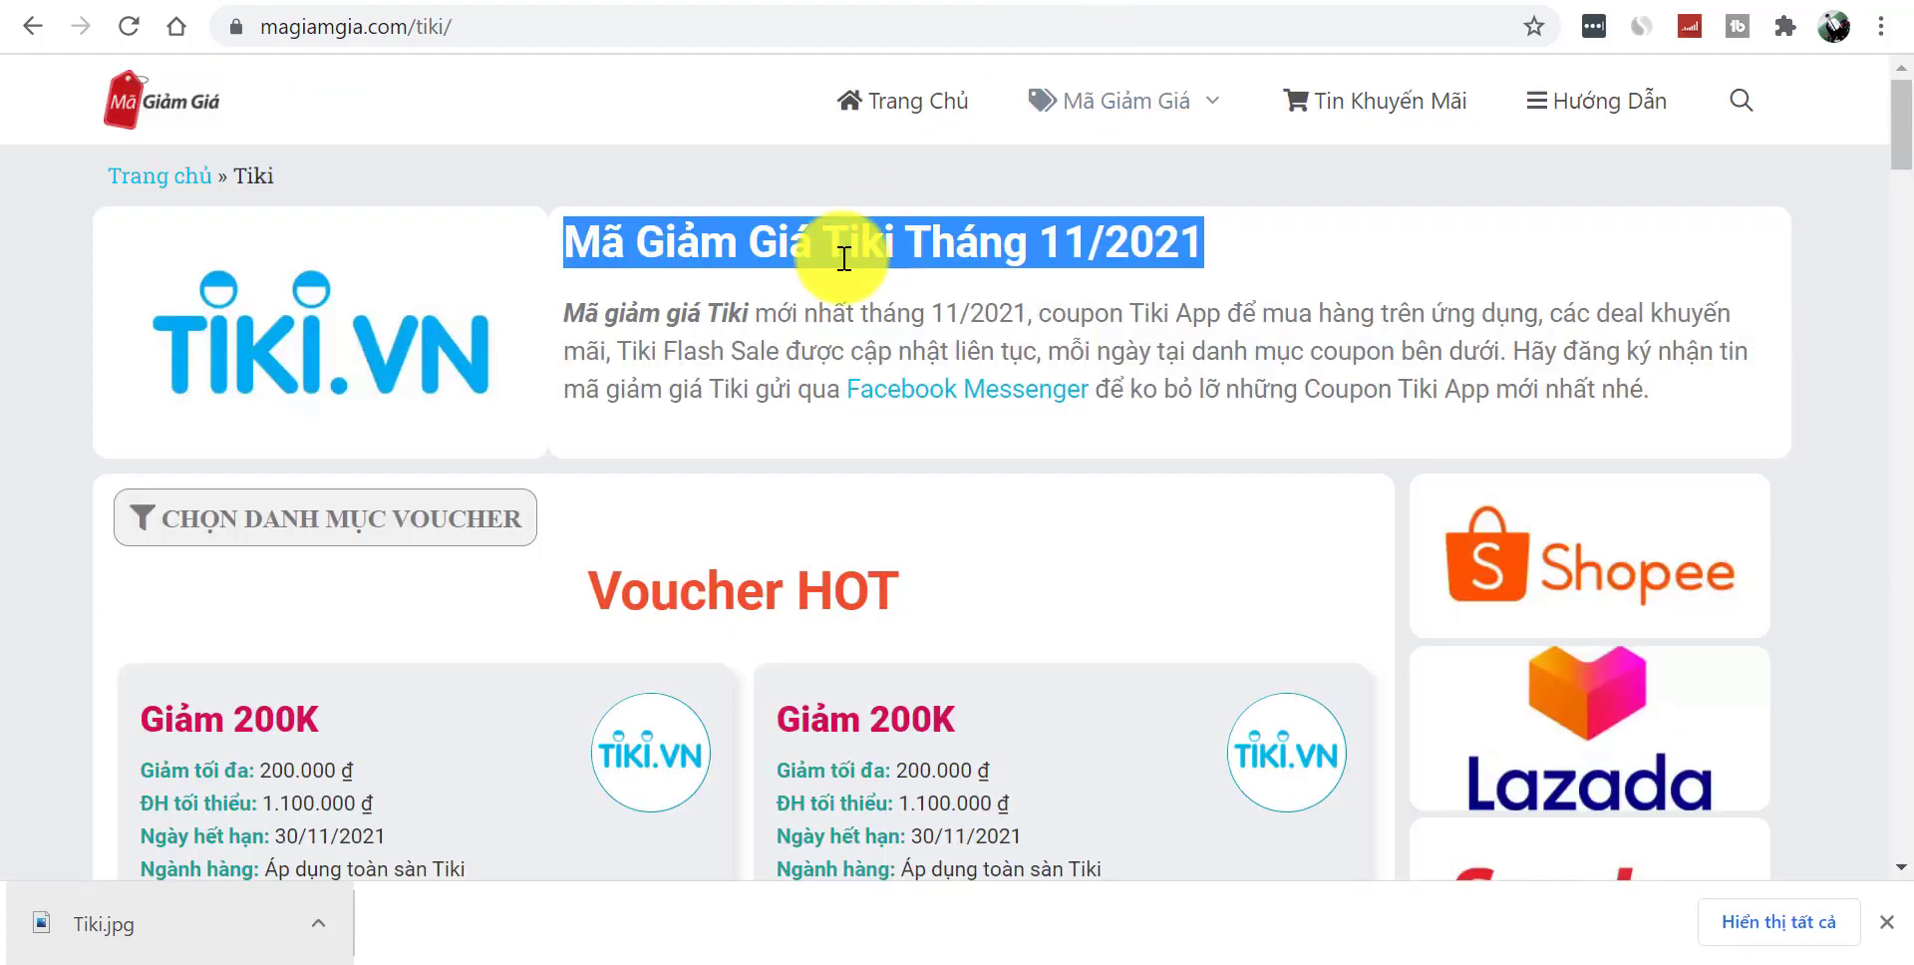
left_click(737, 326)
triple_click(737, 326)
key("ctrl+c")
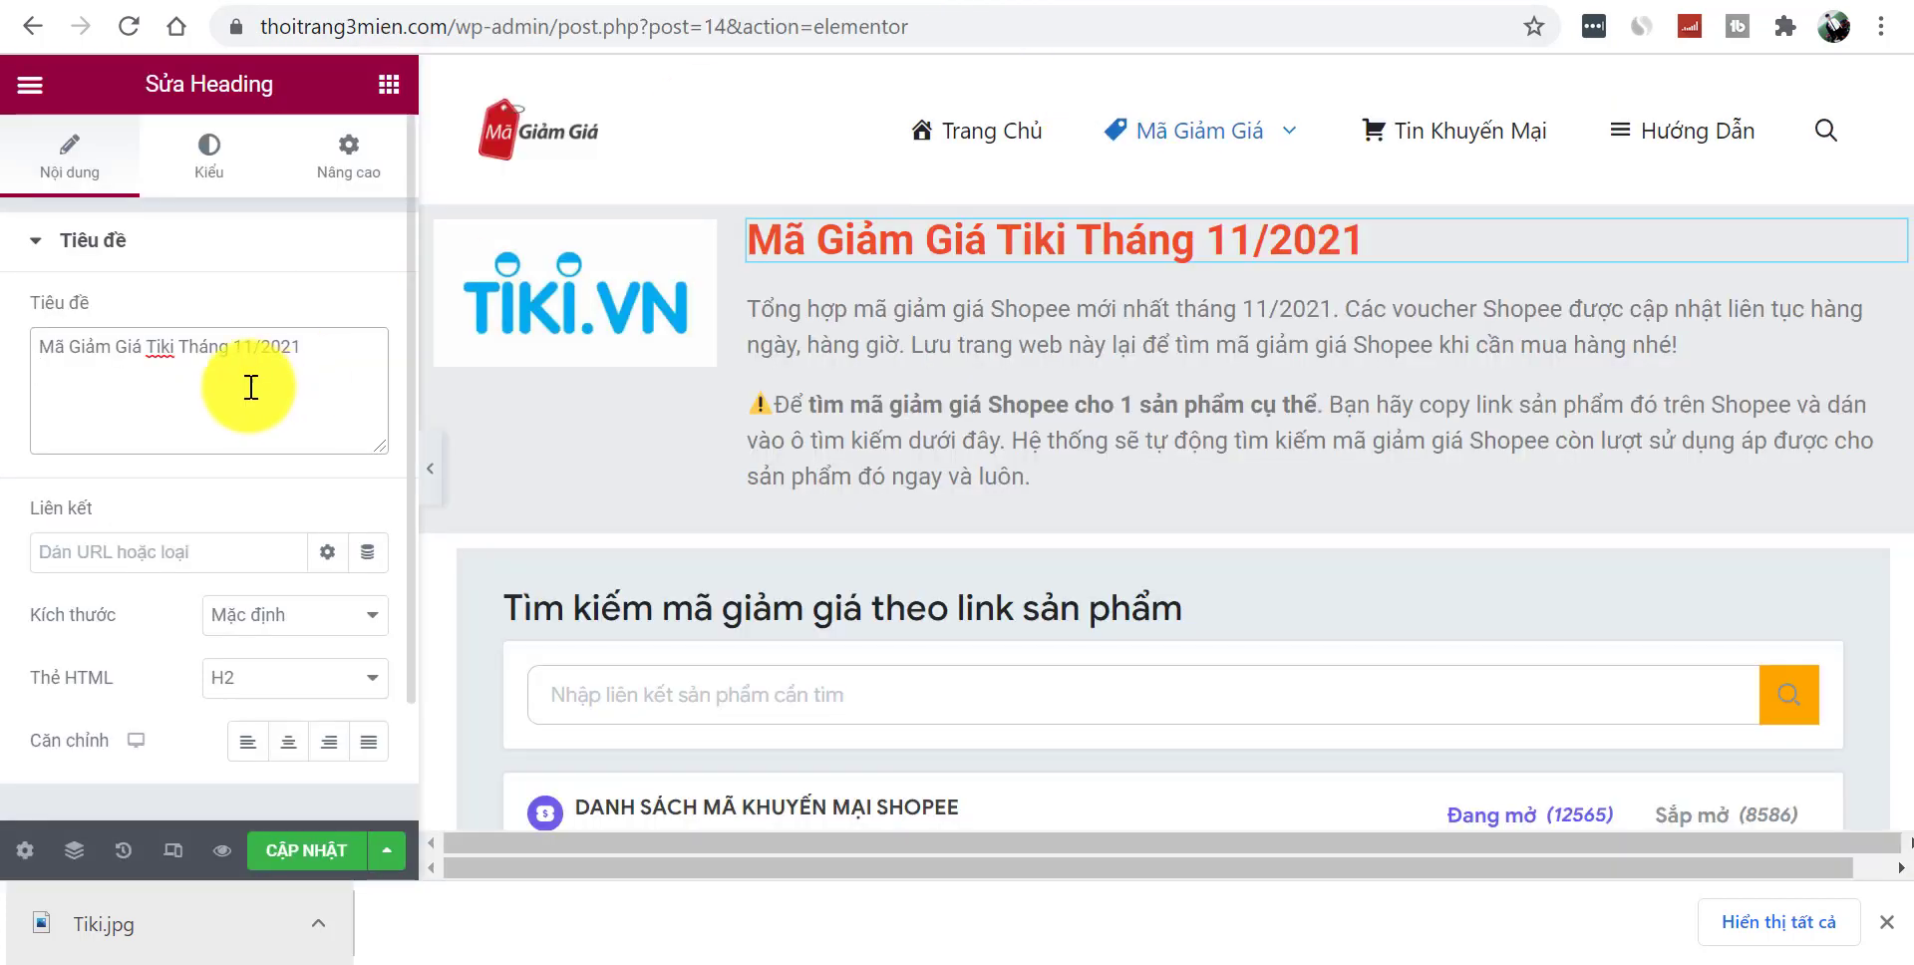
- Replace the Text Editor paragraph with the Tiki intro text
left_click(983, 406)
left_click(184, 558)
key("ctrl+a")
key("ctrl+v")
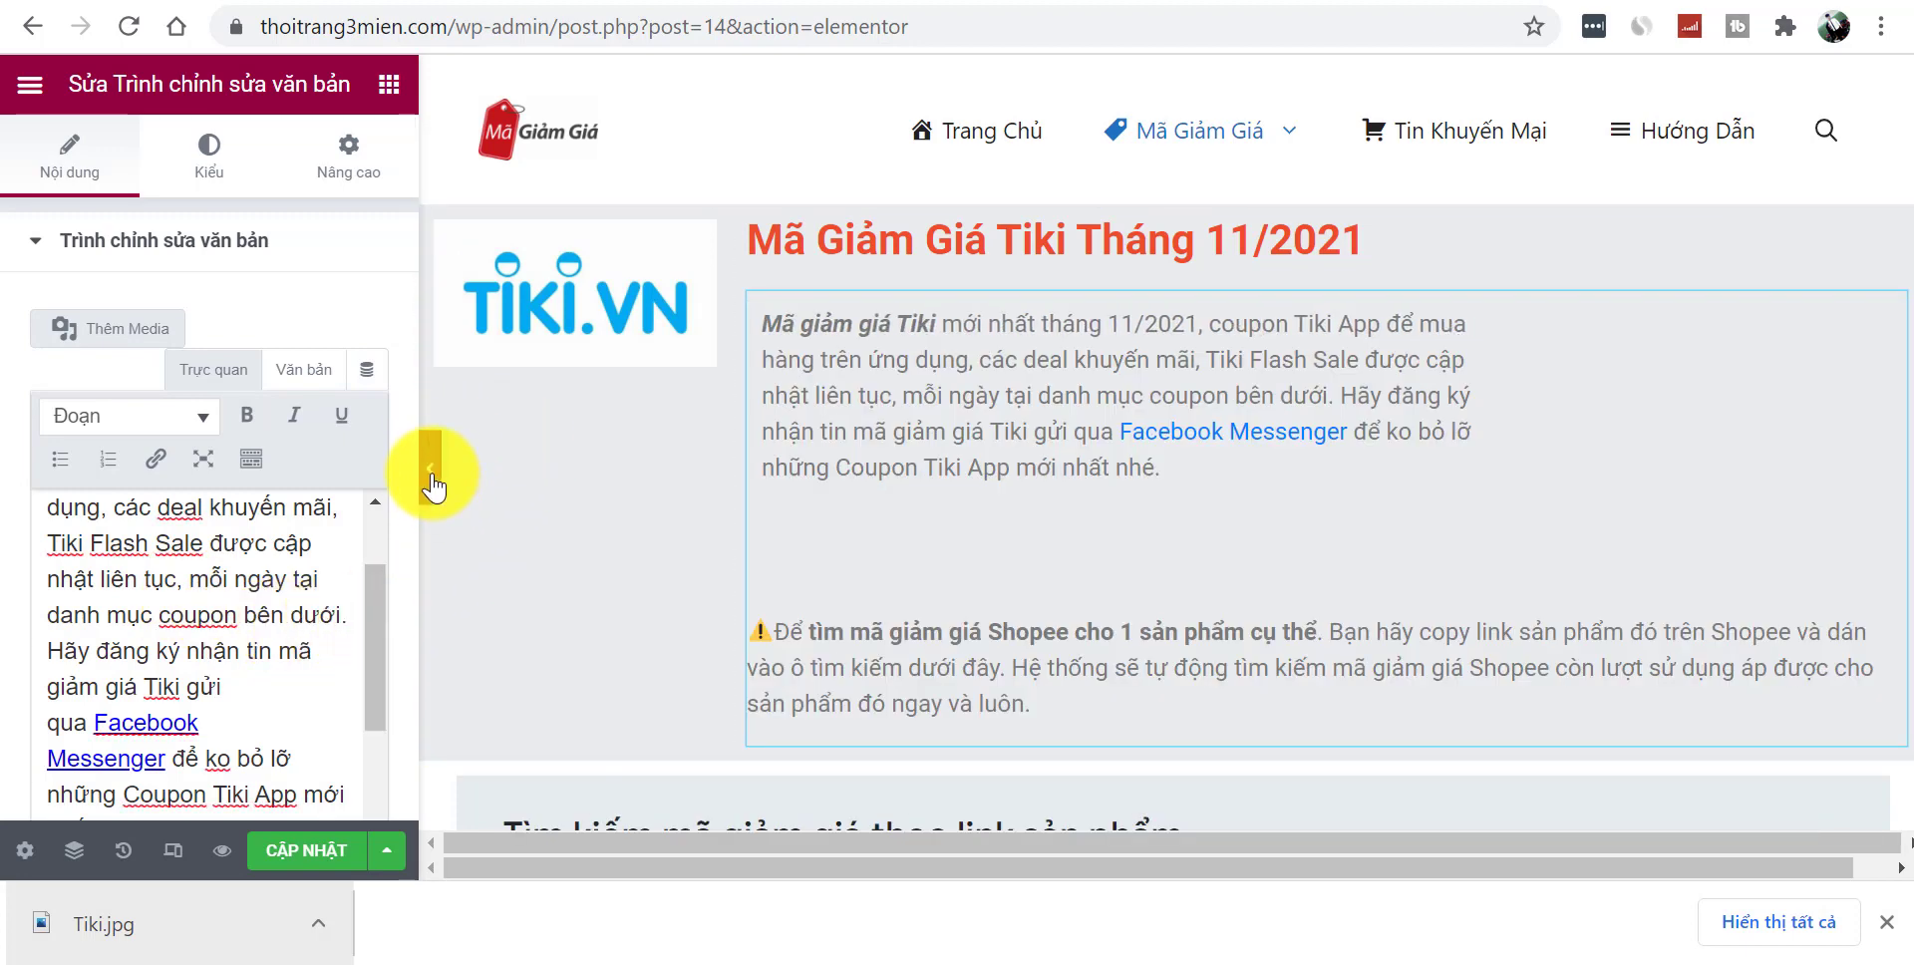
left_click(428, 469)
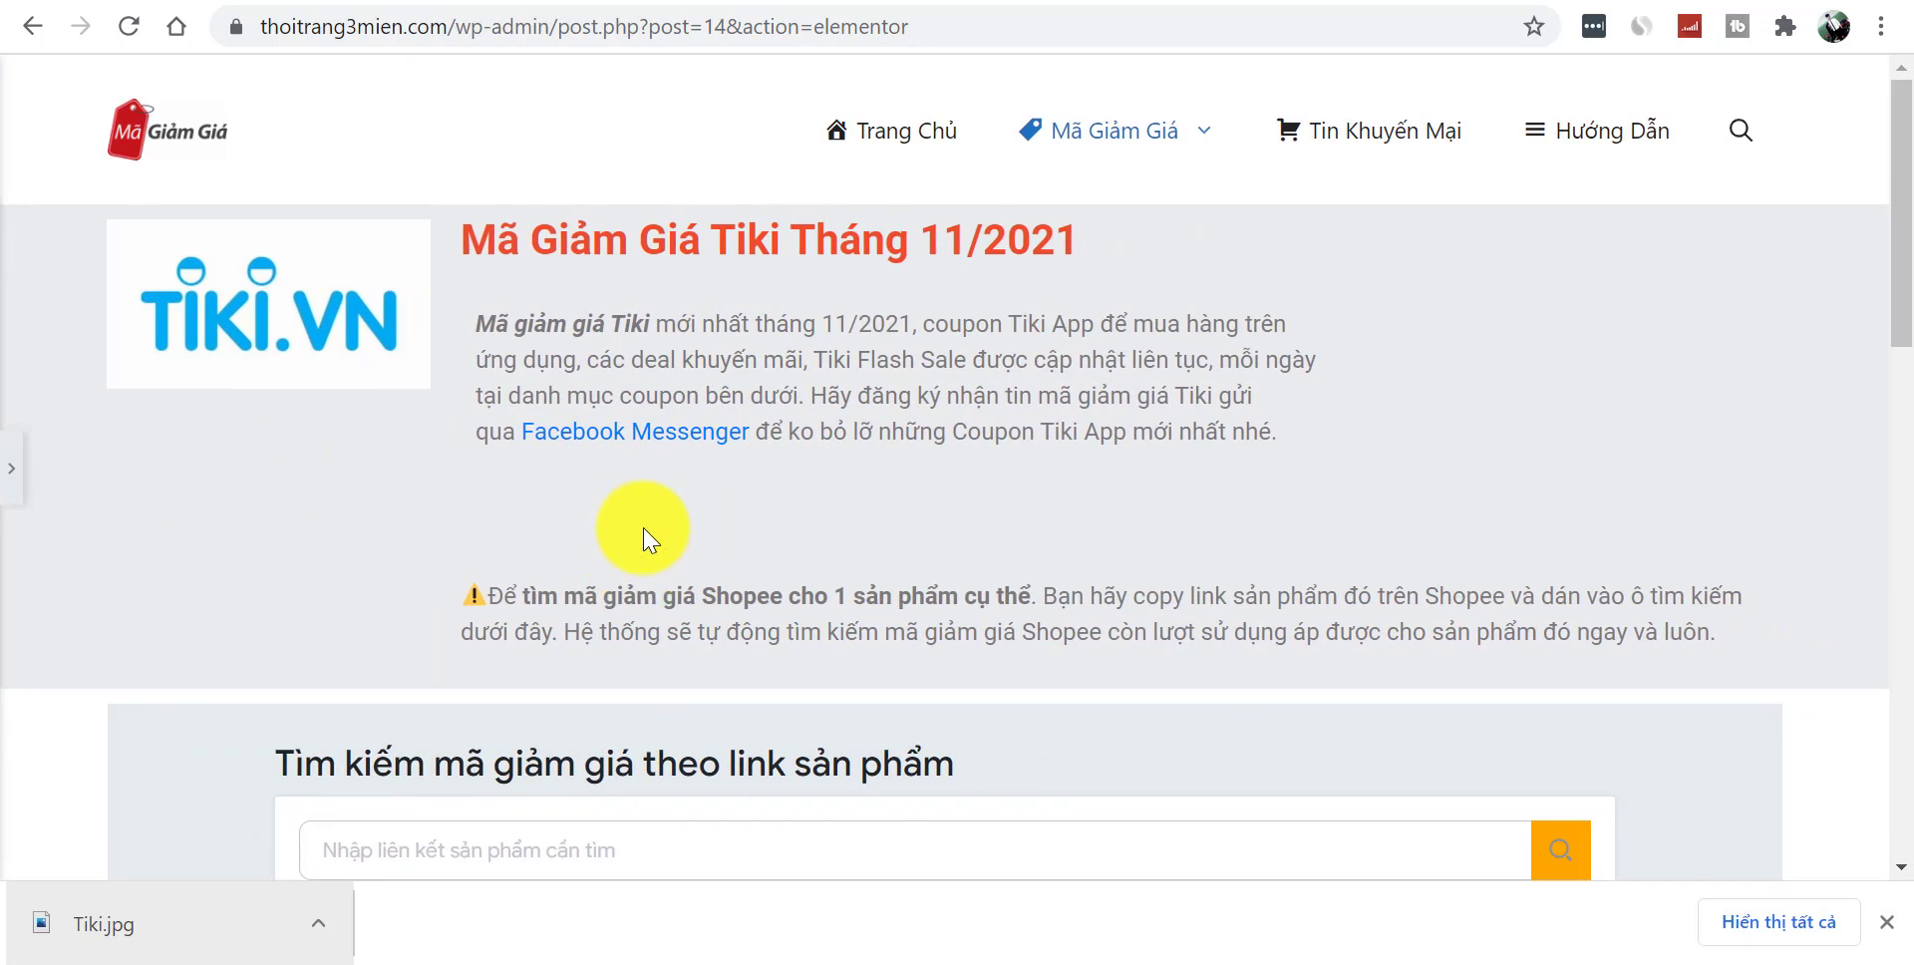
left_click(14, 469)
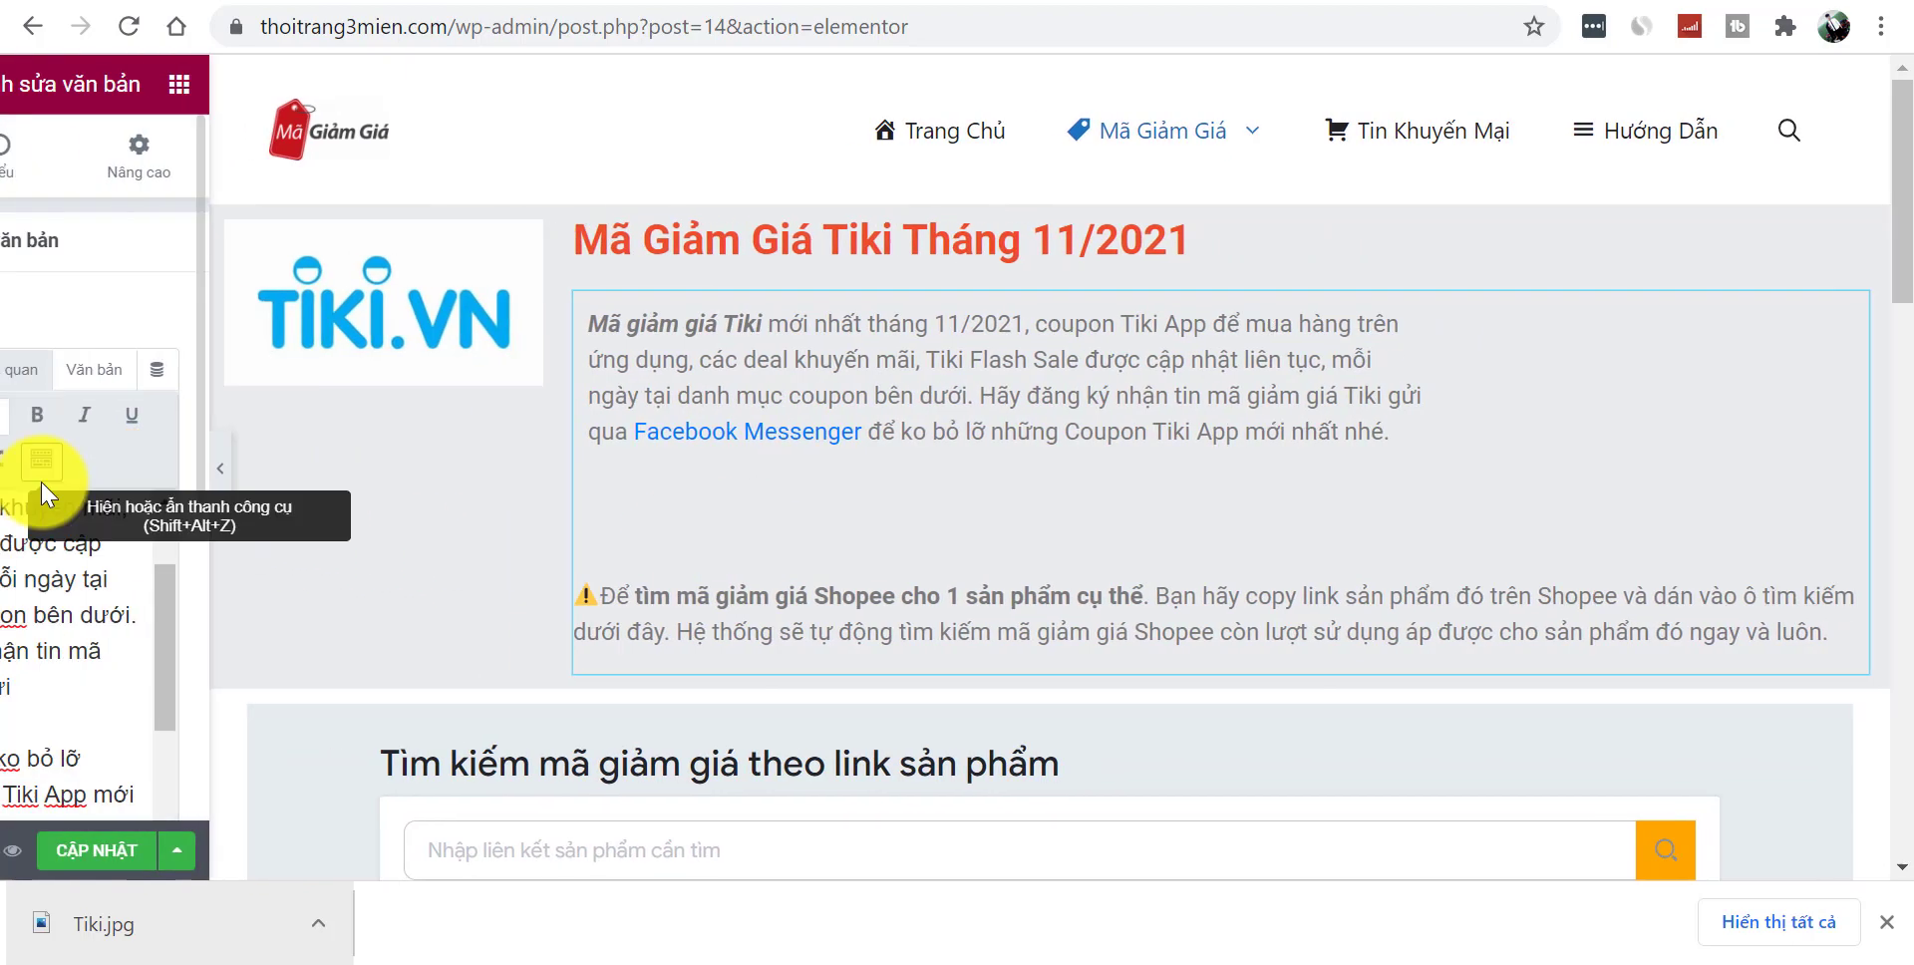
- Delete the Messenger sign-up sentence and the Shopee search paragraph from the intro
left_click_drag(375, 644, 382, 683)
left_click_drag(40, 596, 217, 791)
left_click_drag(264, 856, 319, 912)
key("BackSpace")
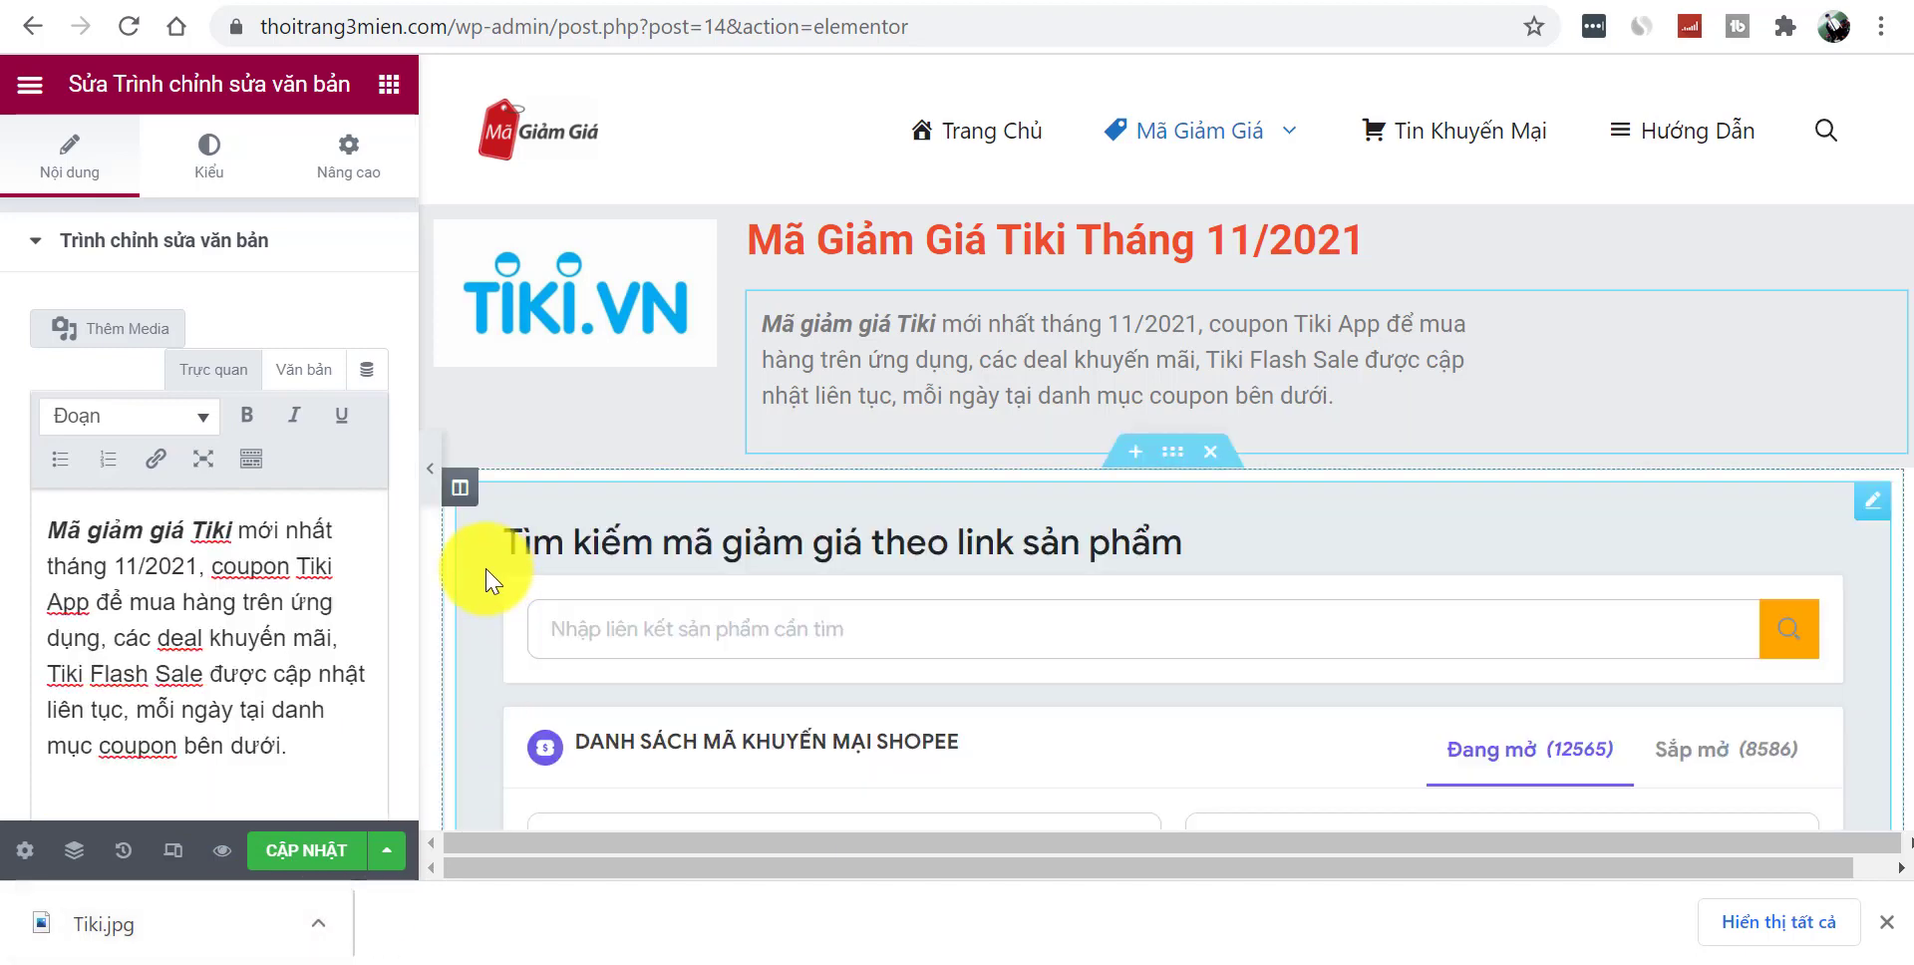
left_click(431, 483)
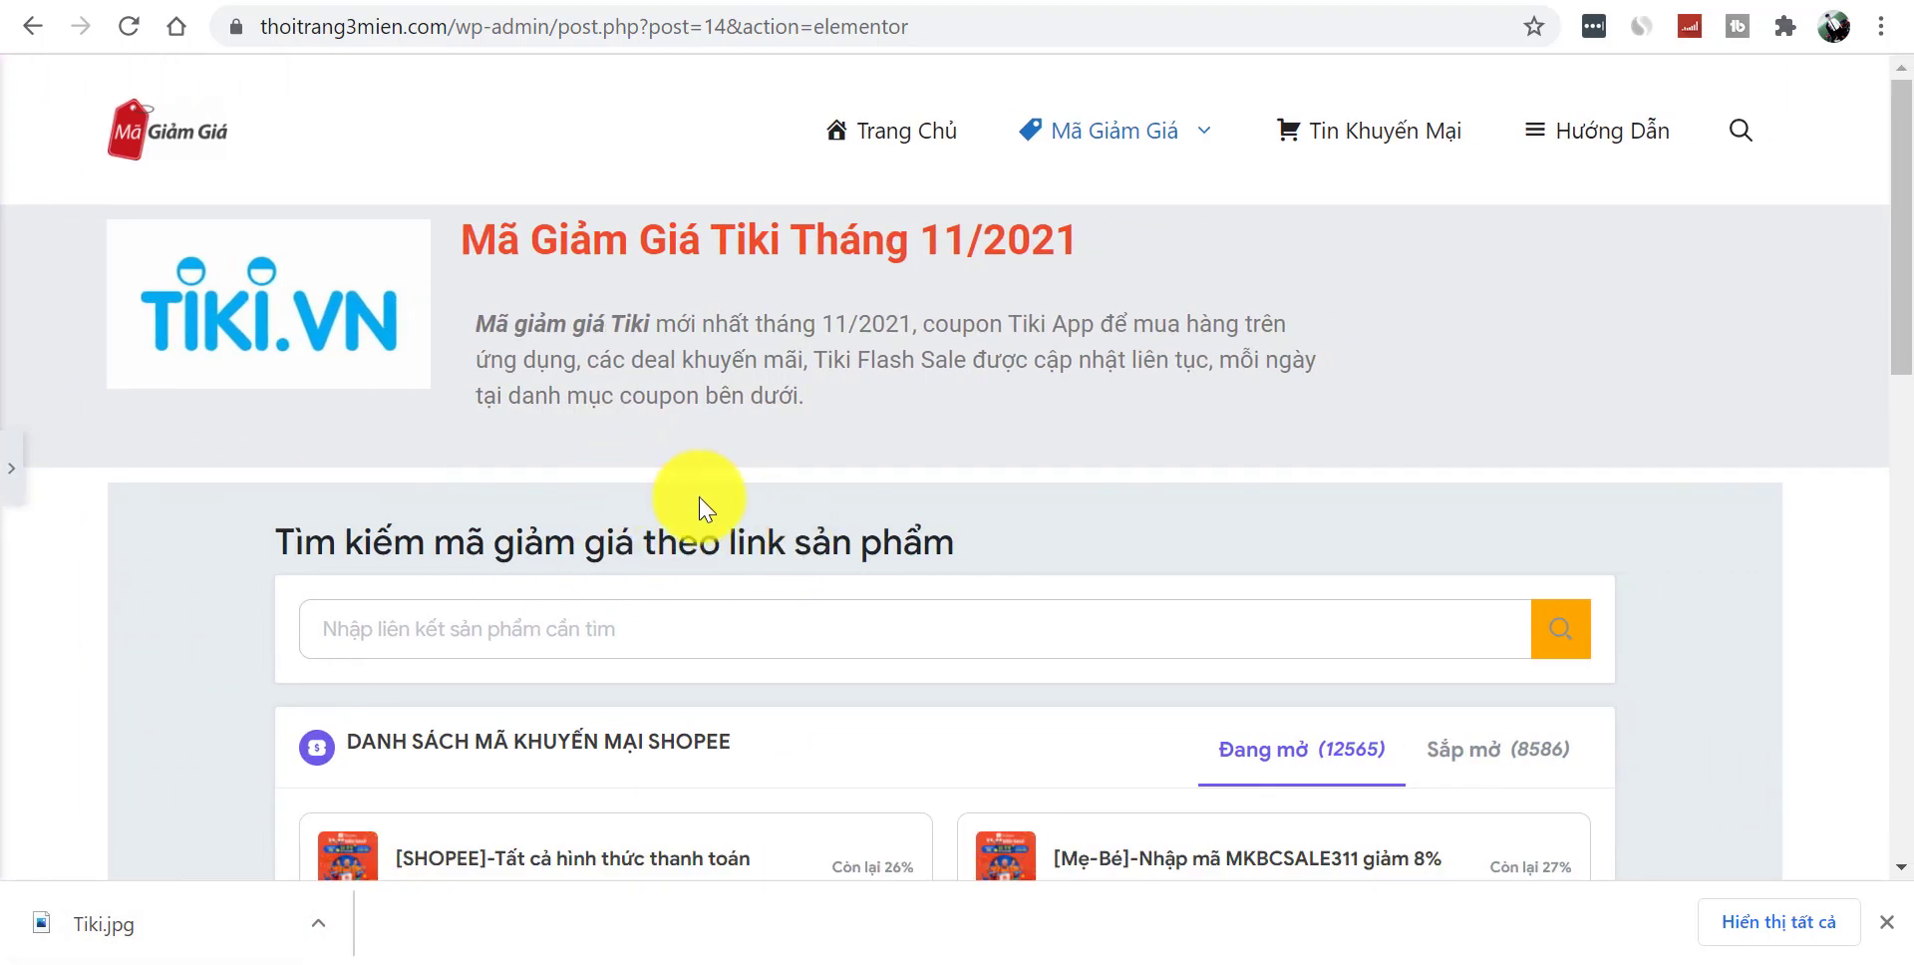
left_click(7, 477)
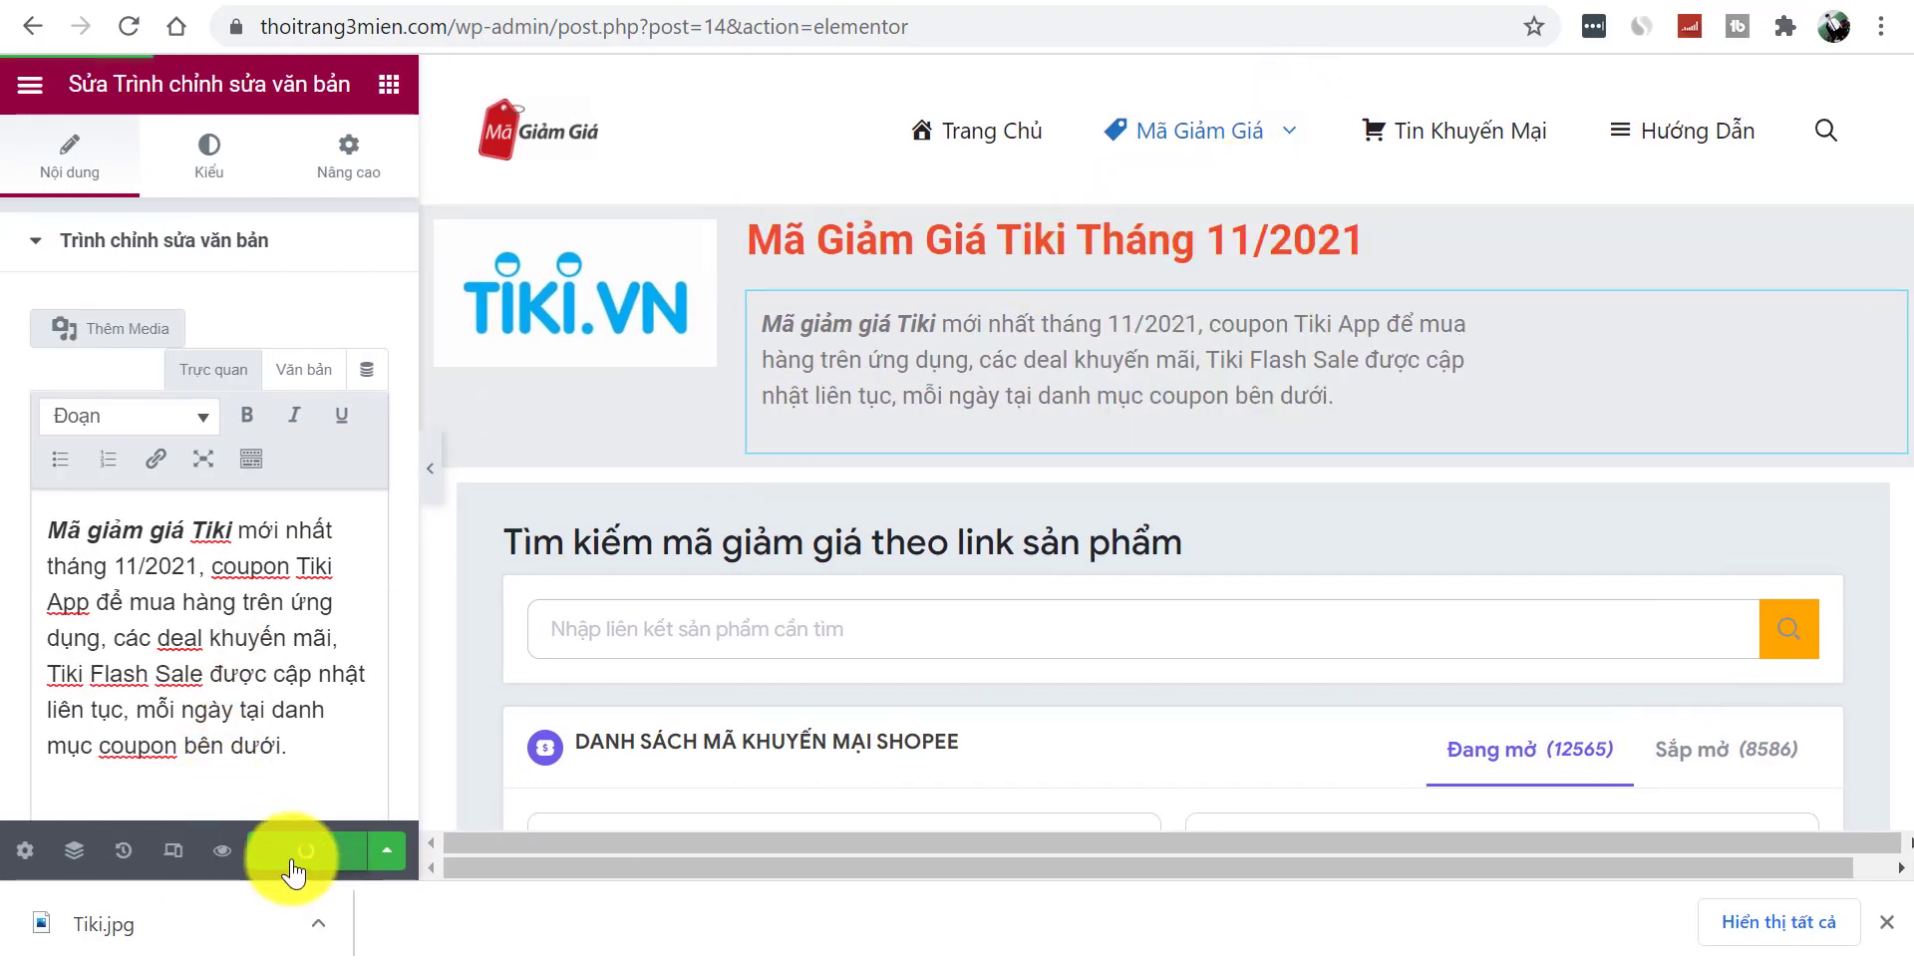
- Open the coupon search section's HTML code for editing
left_click(1888, 923)
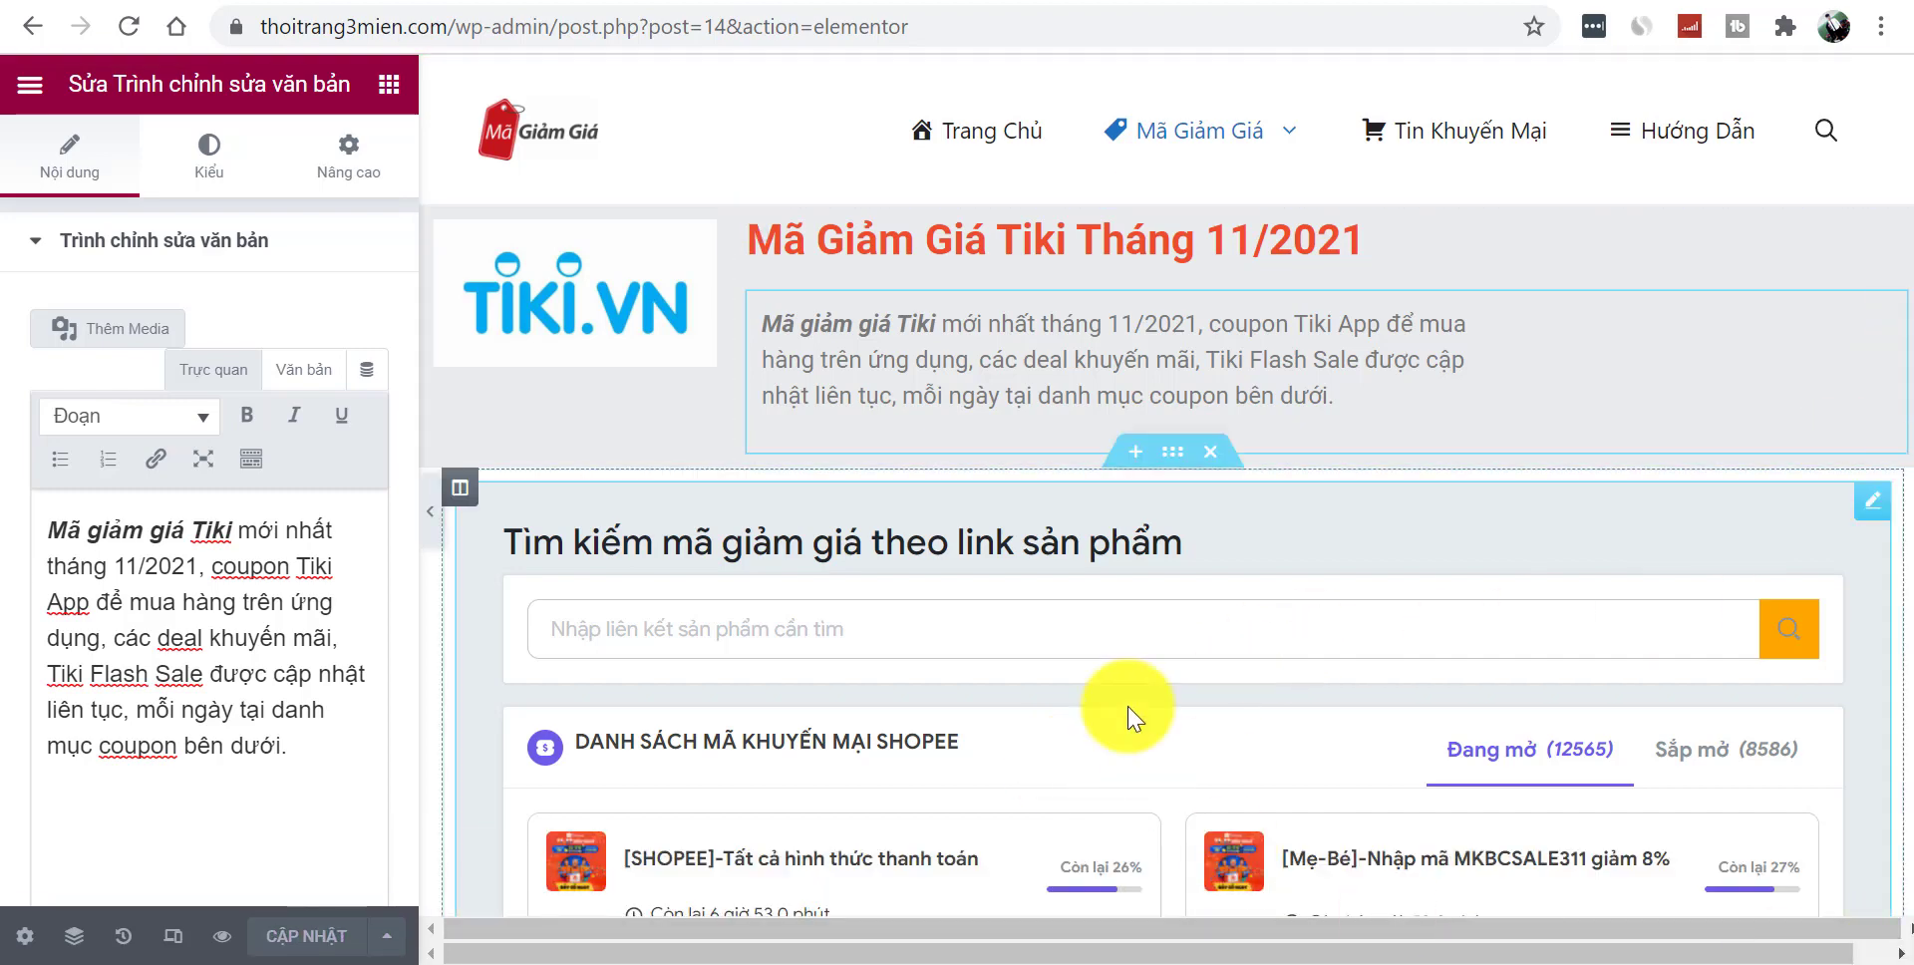
left_click(1871, 506)
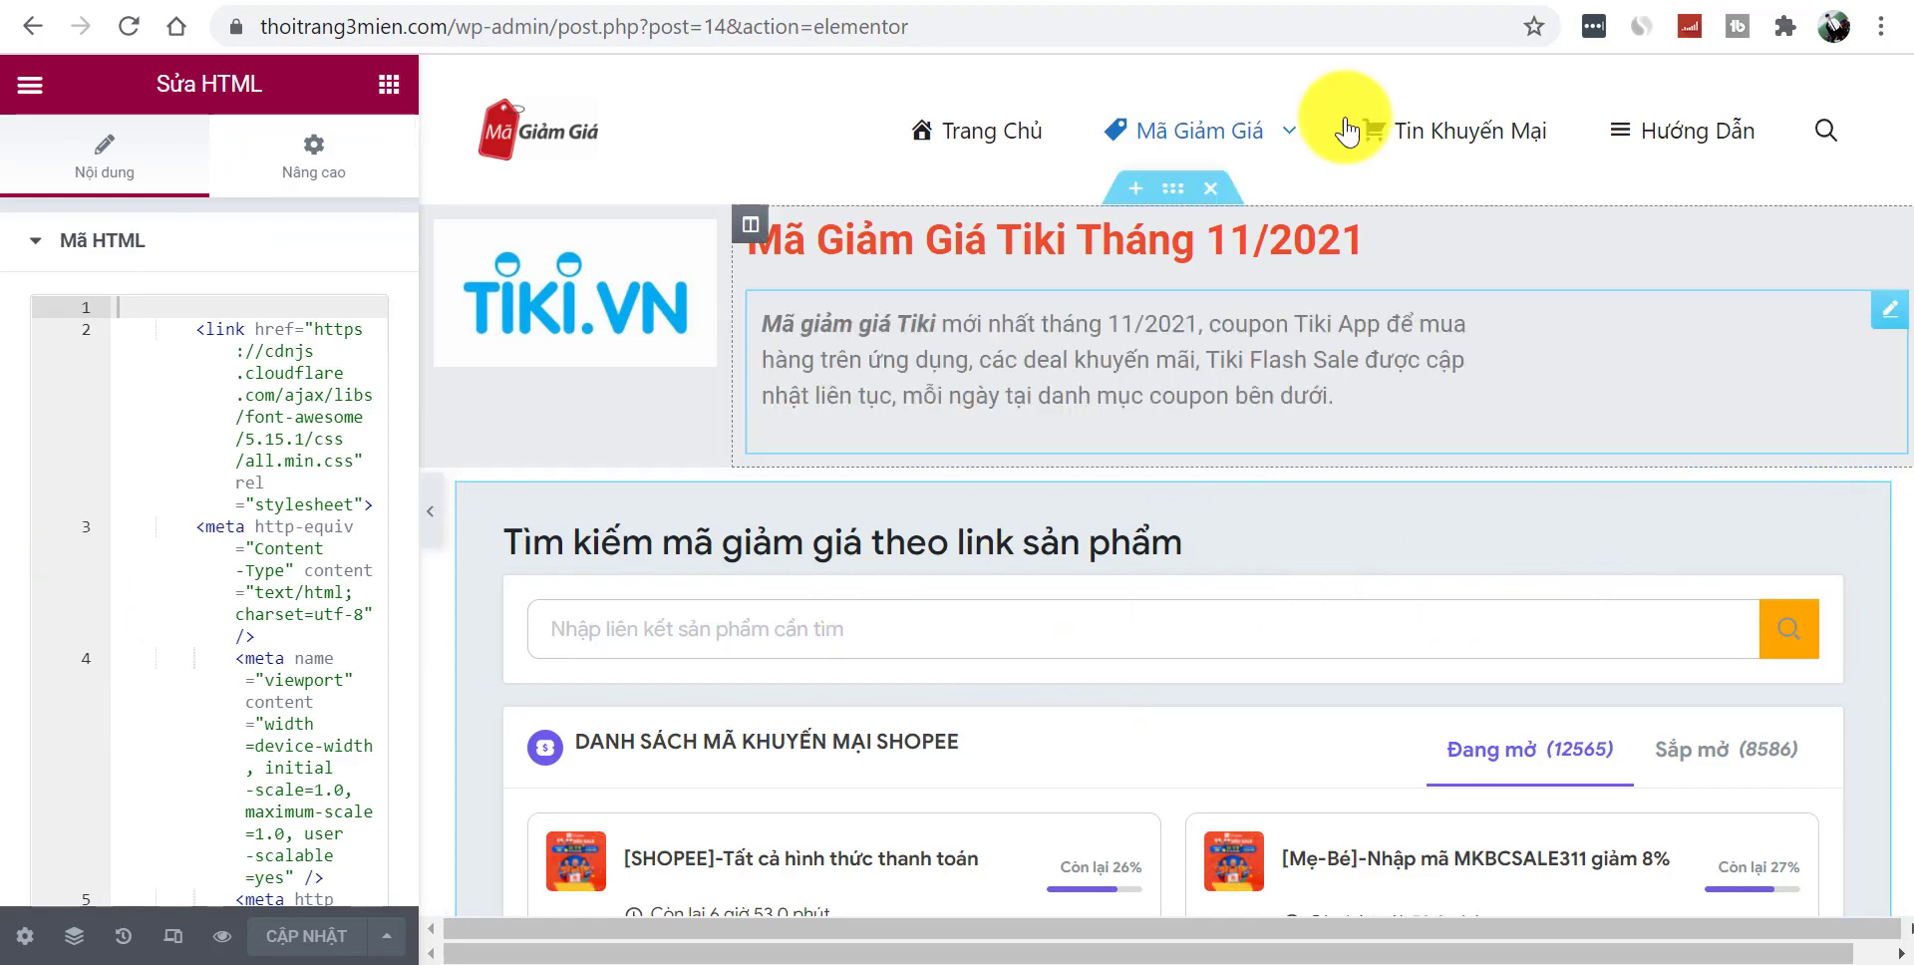
key("ctrl+Tab")
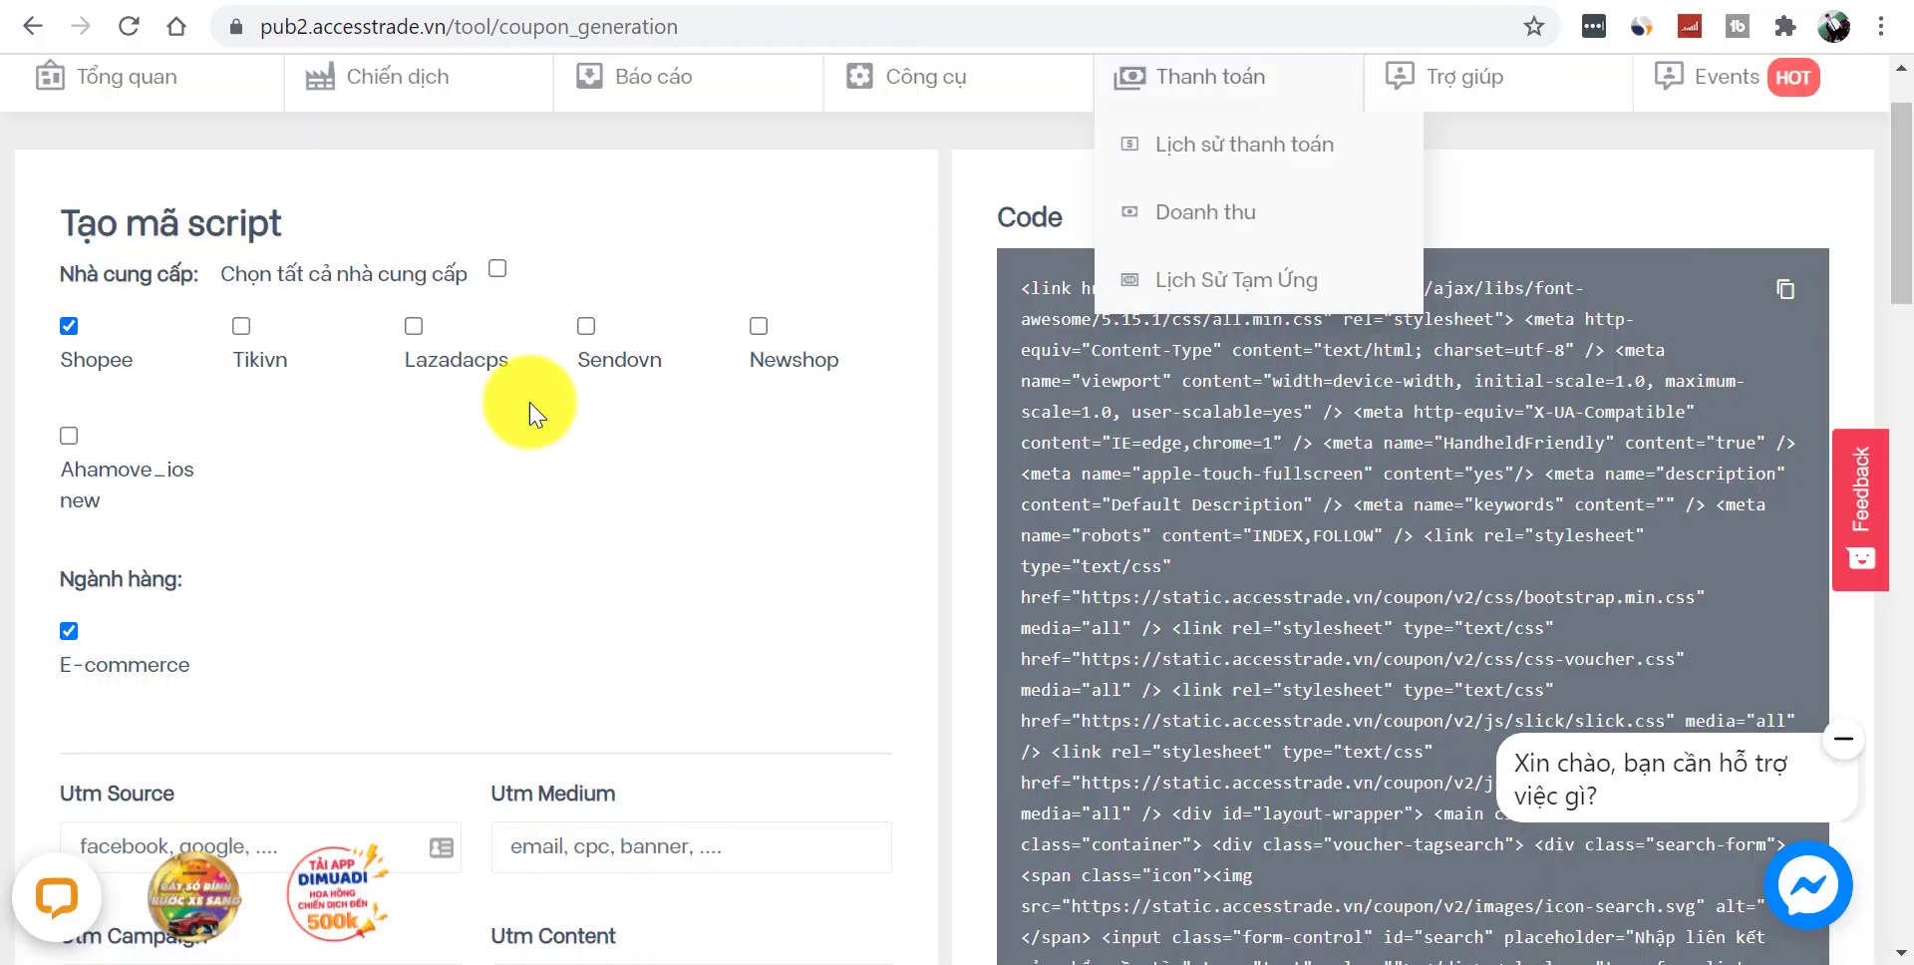
- Generate a Tikivn-only coupon script in Accesstrade instead of Shopee and copy the code
left_click(72, 344)
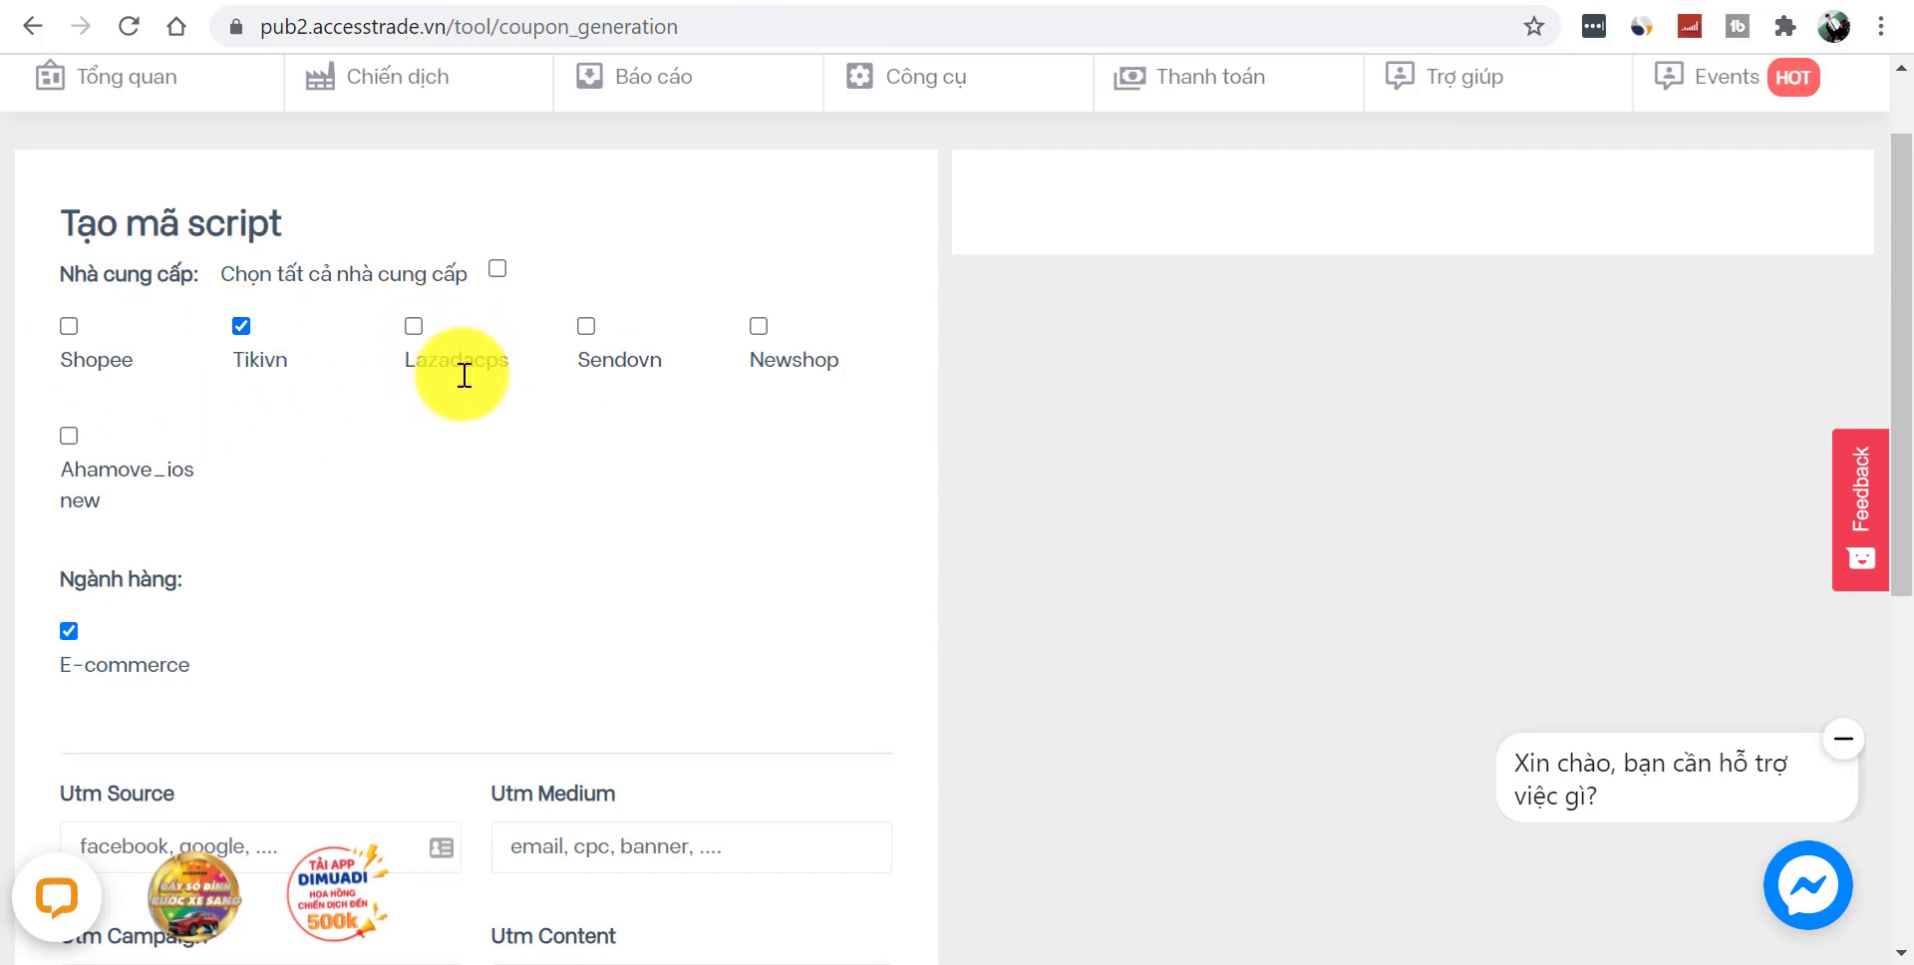
left_click_drag(1894, 286, 1899, 658)
left_click(160, 797)
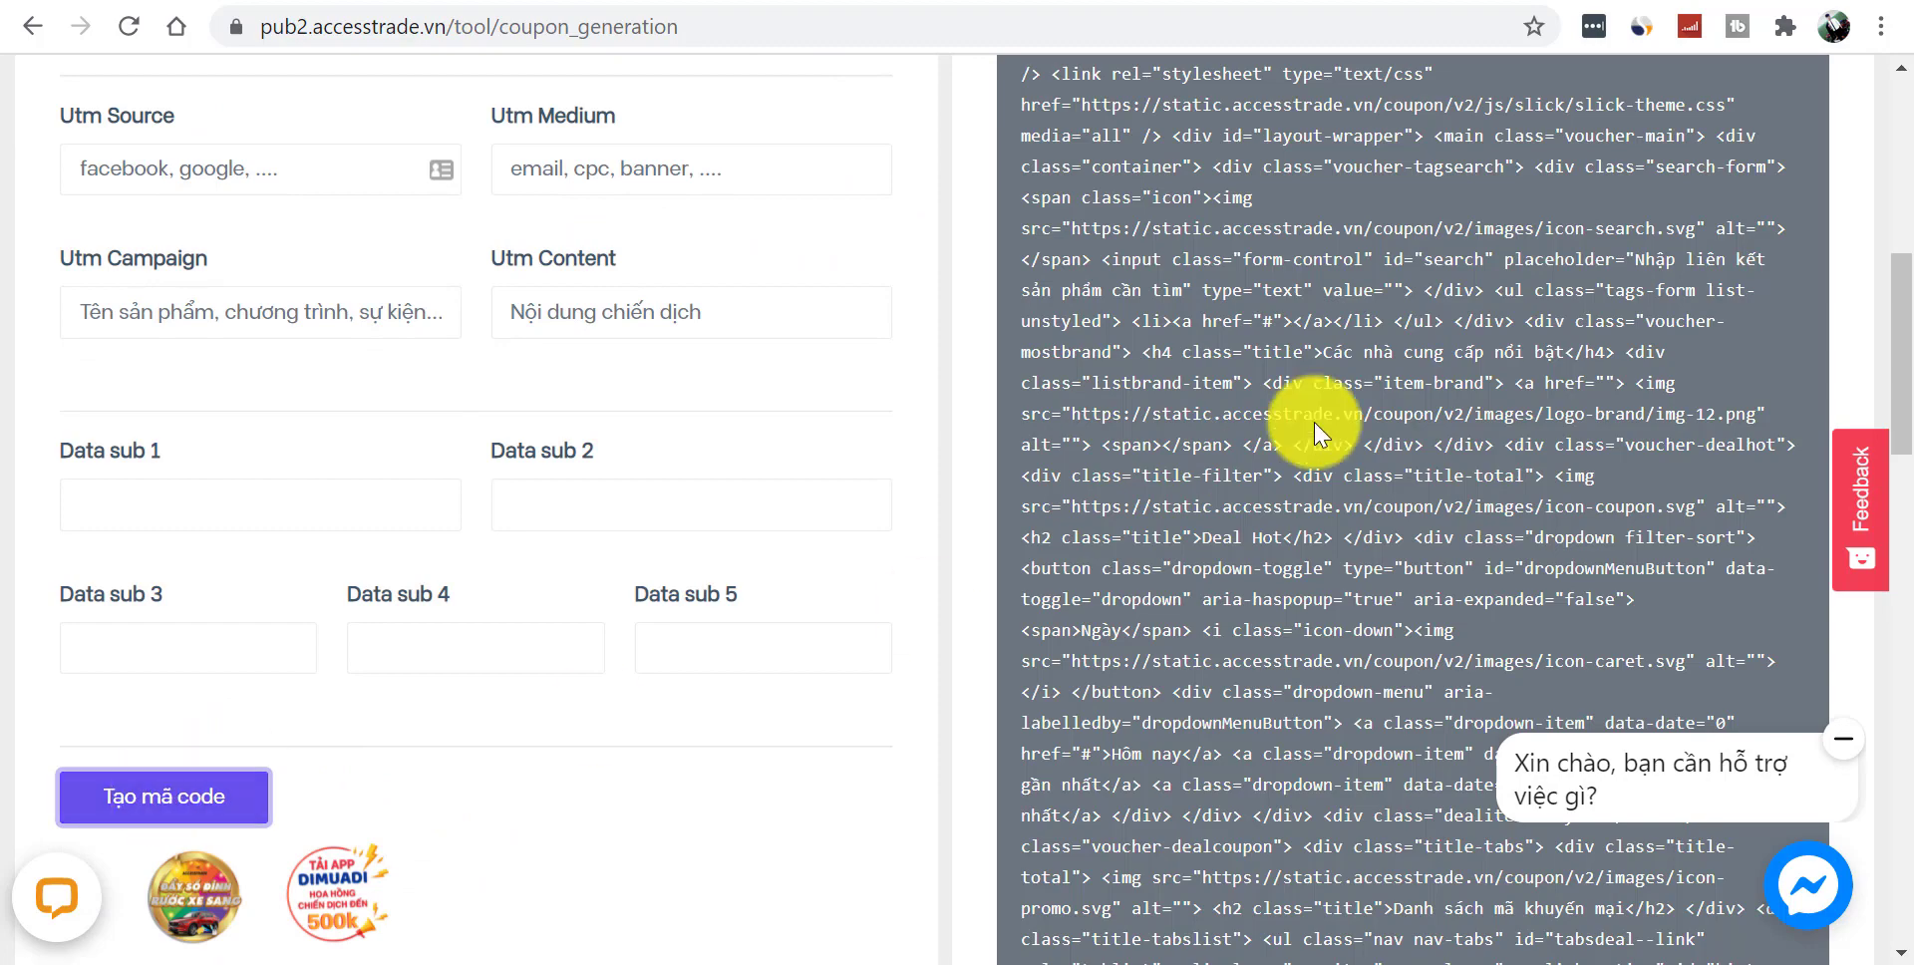
left_click_drag(1900, 399, 1900, 245)
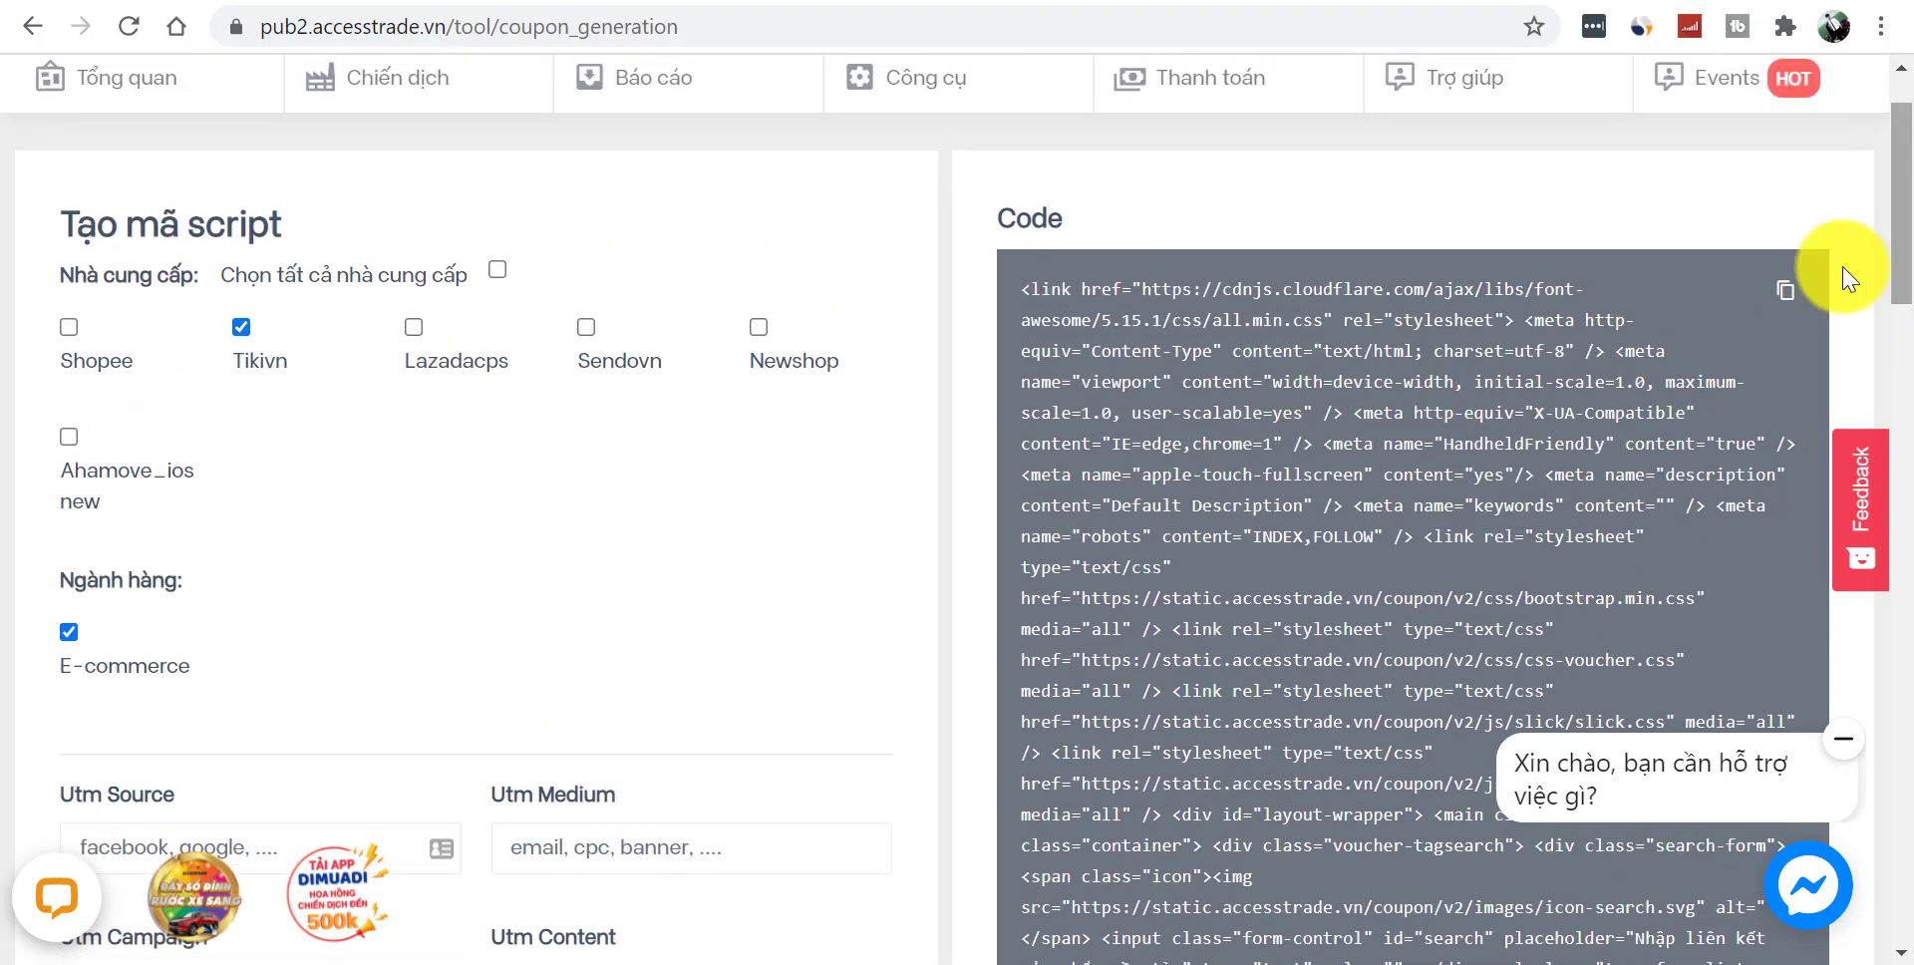
left_click(1786, 293)
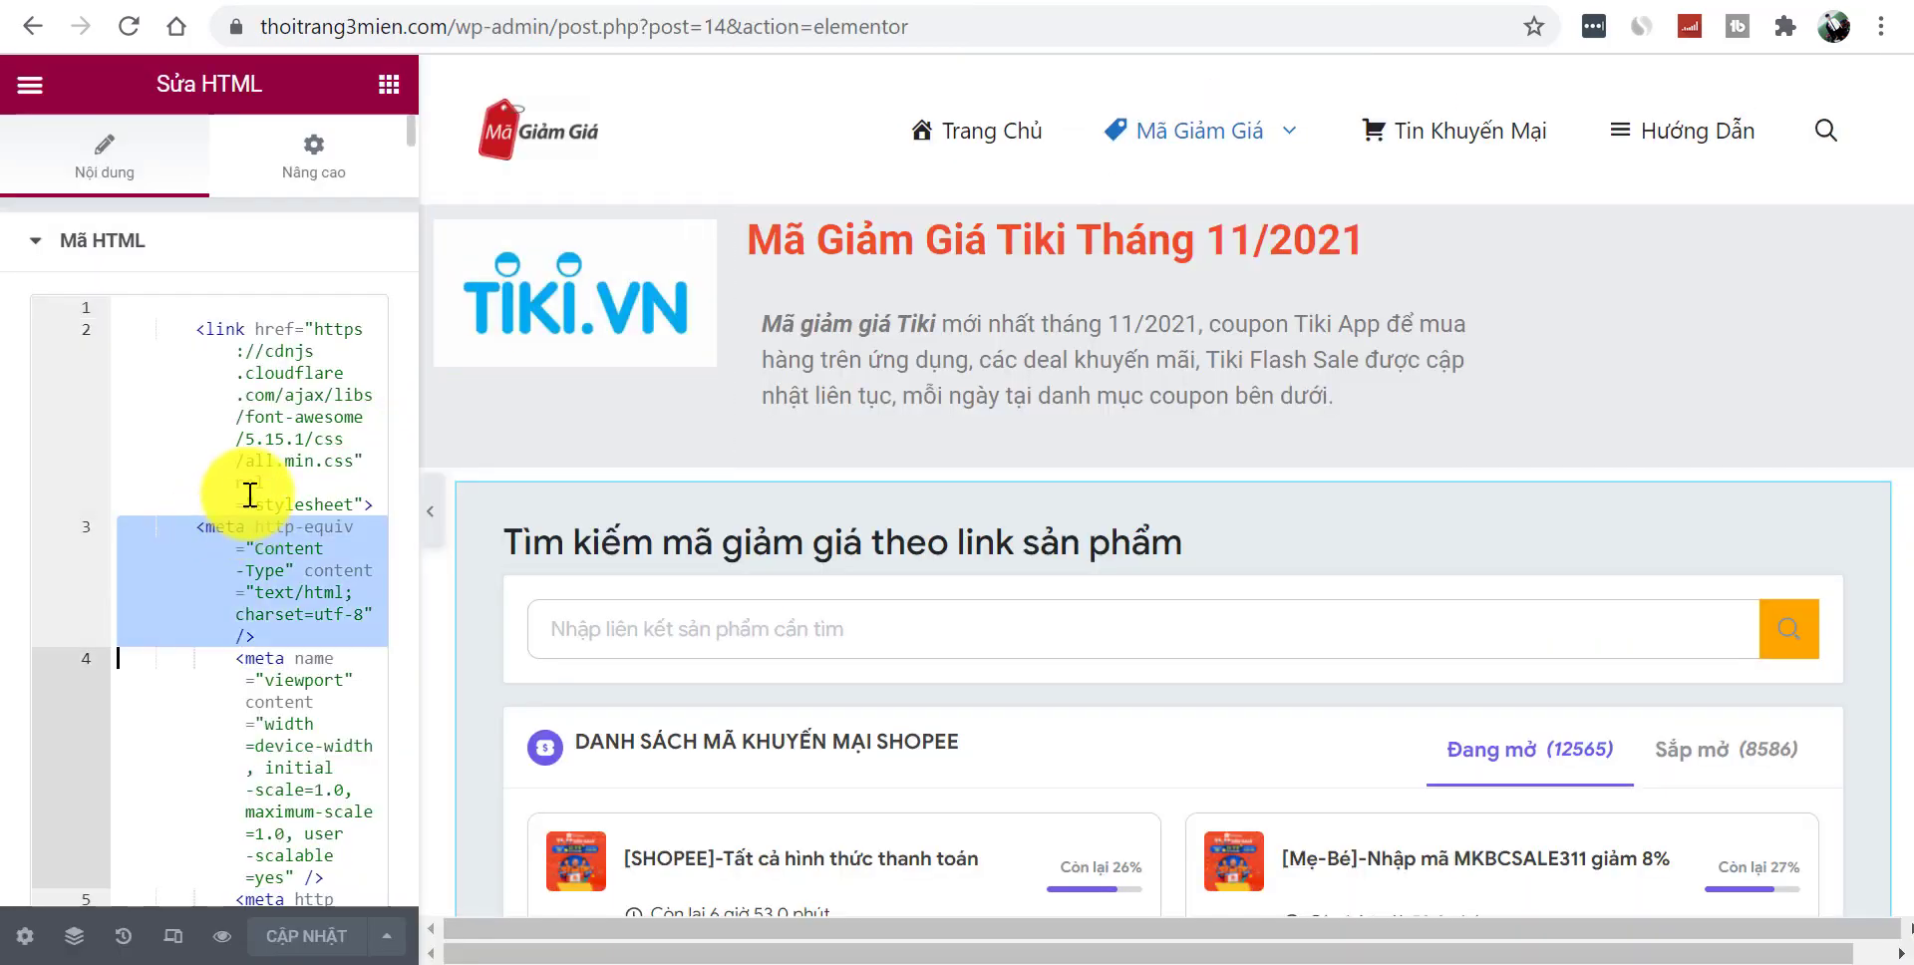
- Paste the Tiki coupon script over the HTML widget's code and preview the changes
key("ctrl+a")
key("ctrl+v")
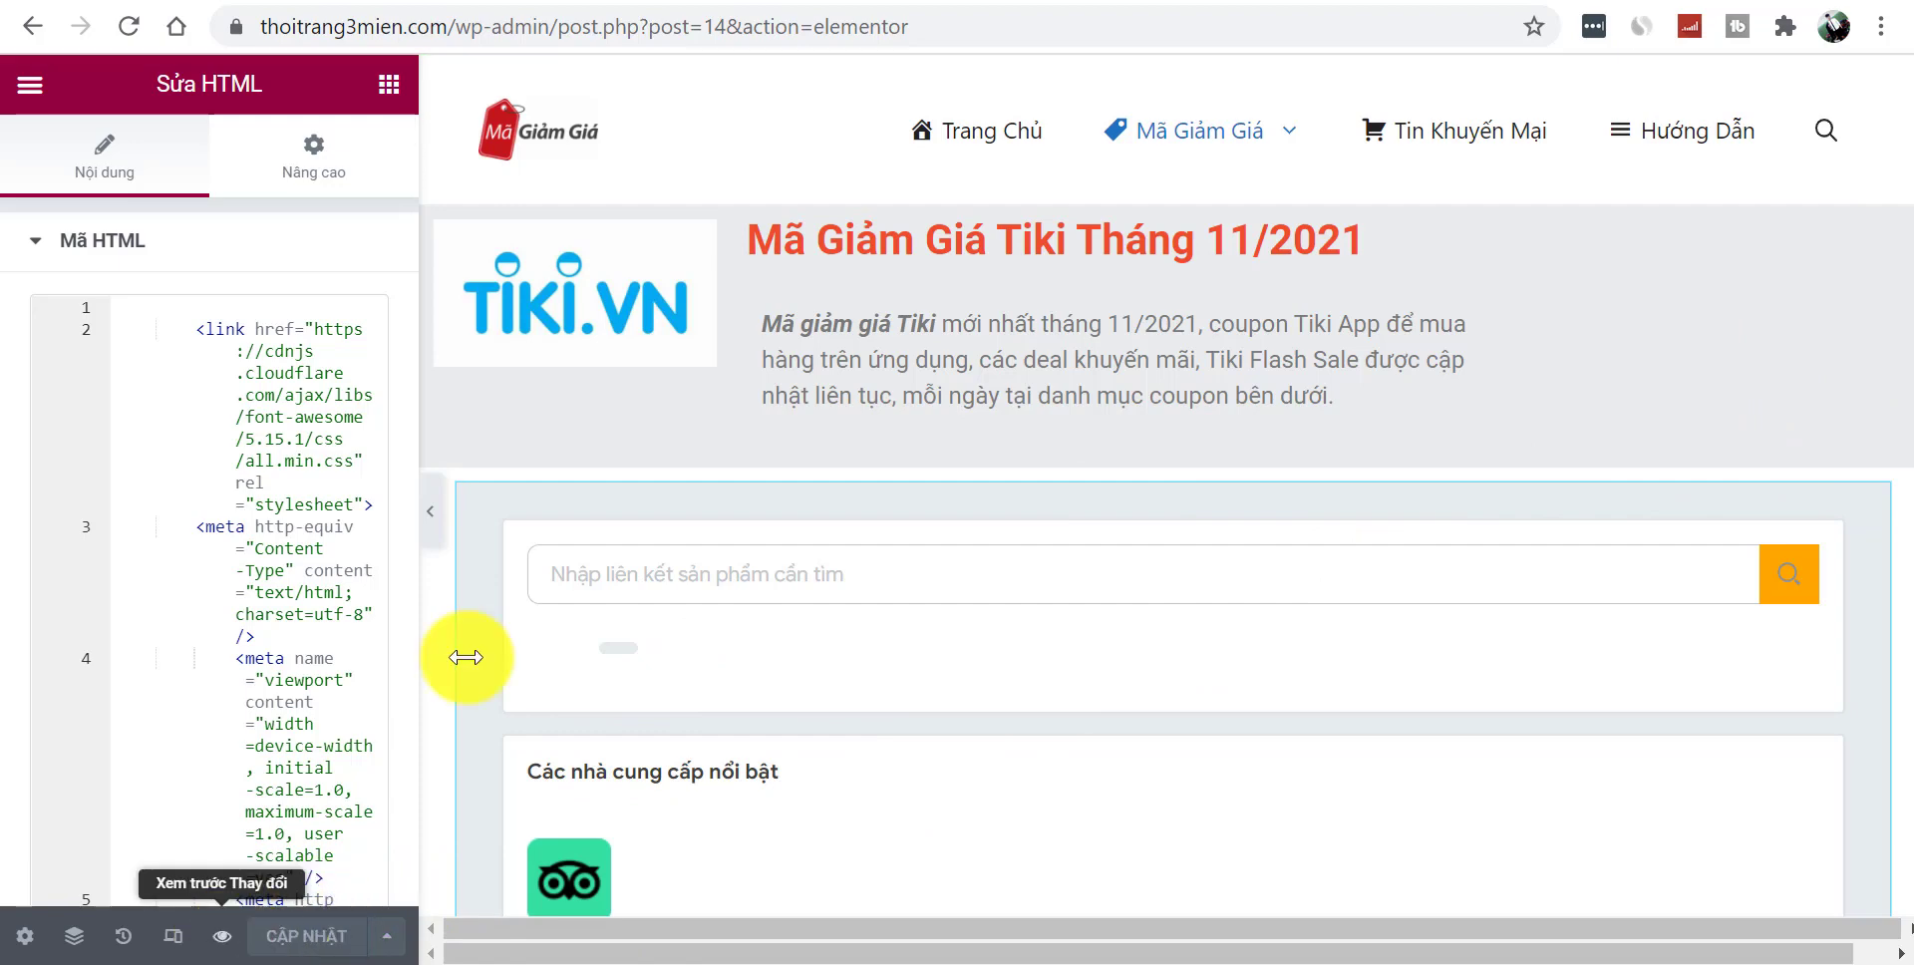
key("ctrl+shift+p")
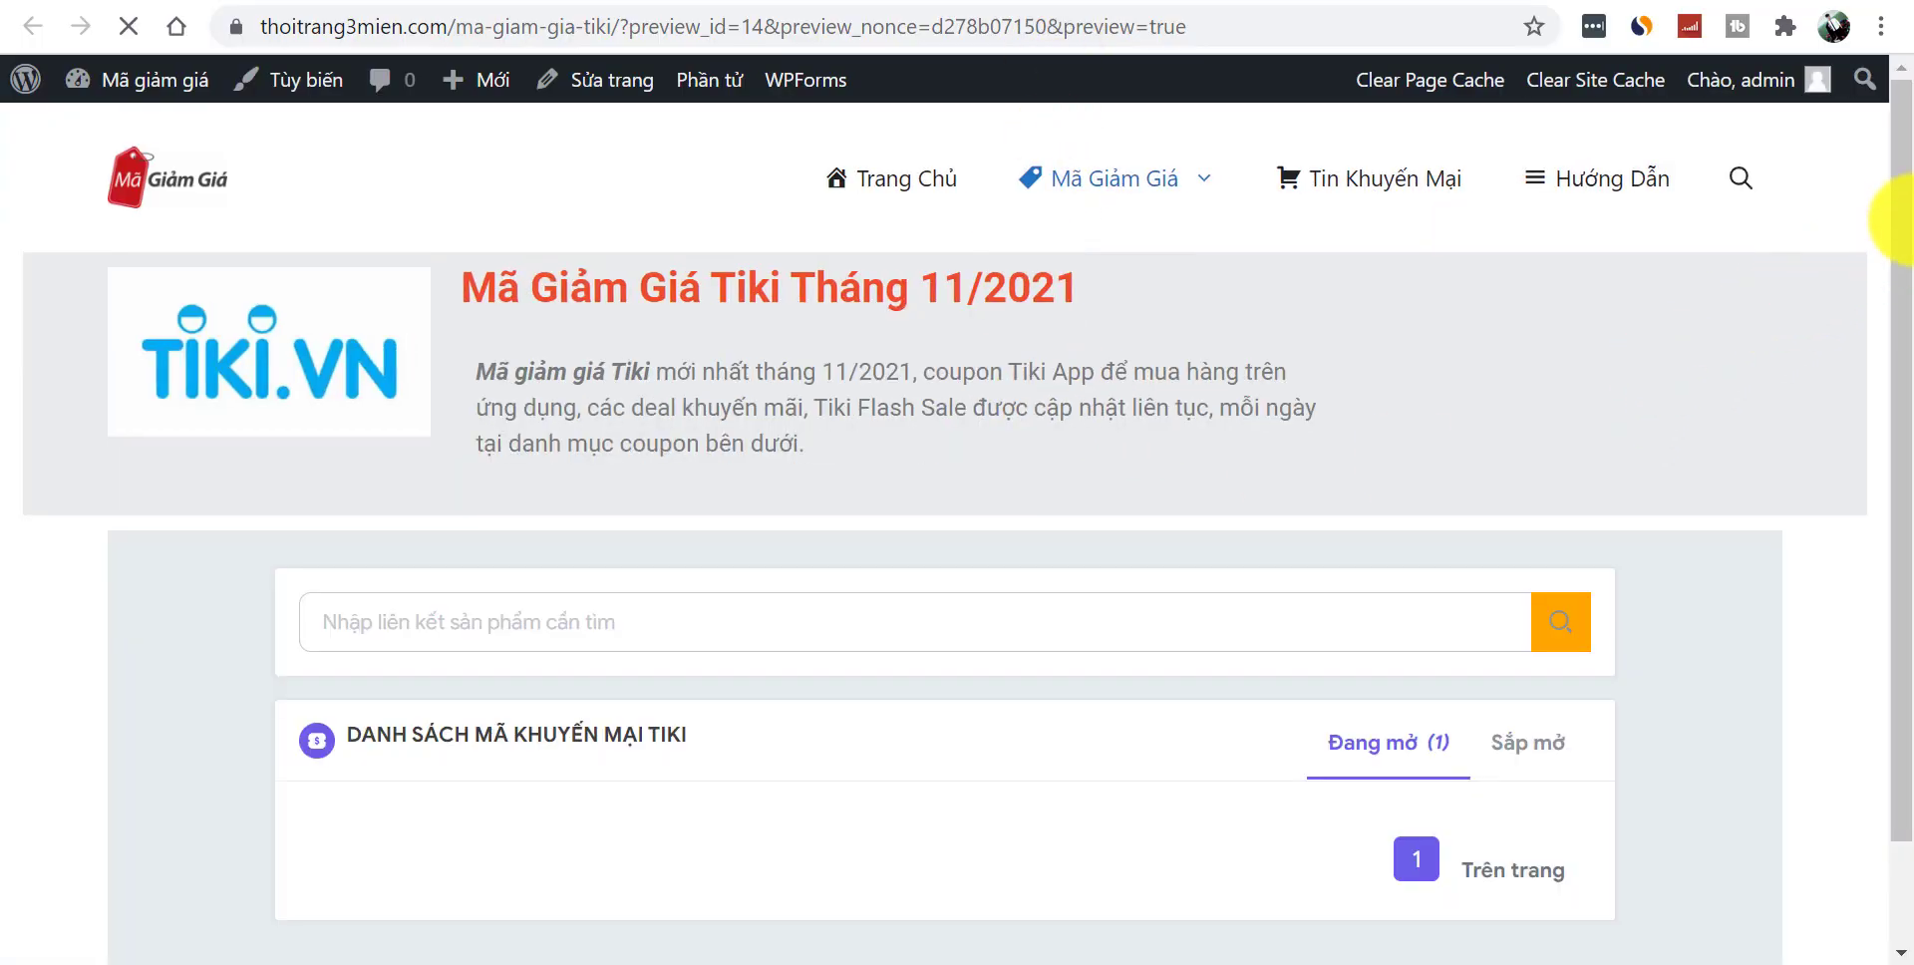
- Scroll the preview to check the Tiki vouchers listed, then go to the homepage
left_click_drag(1902, 220, 1897, 319)
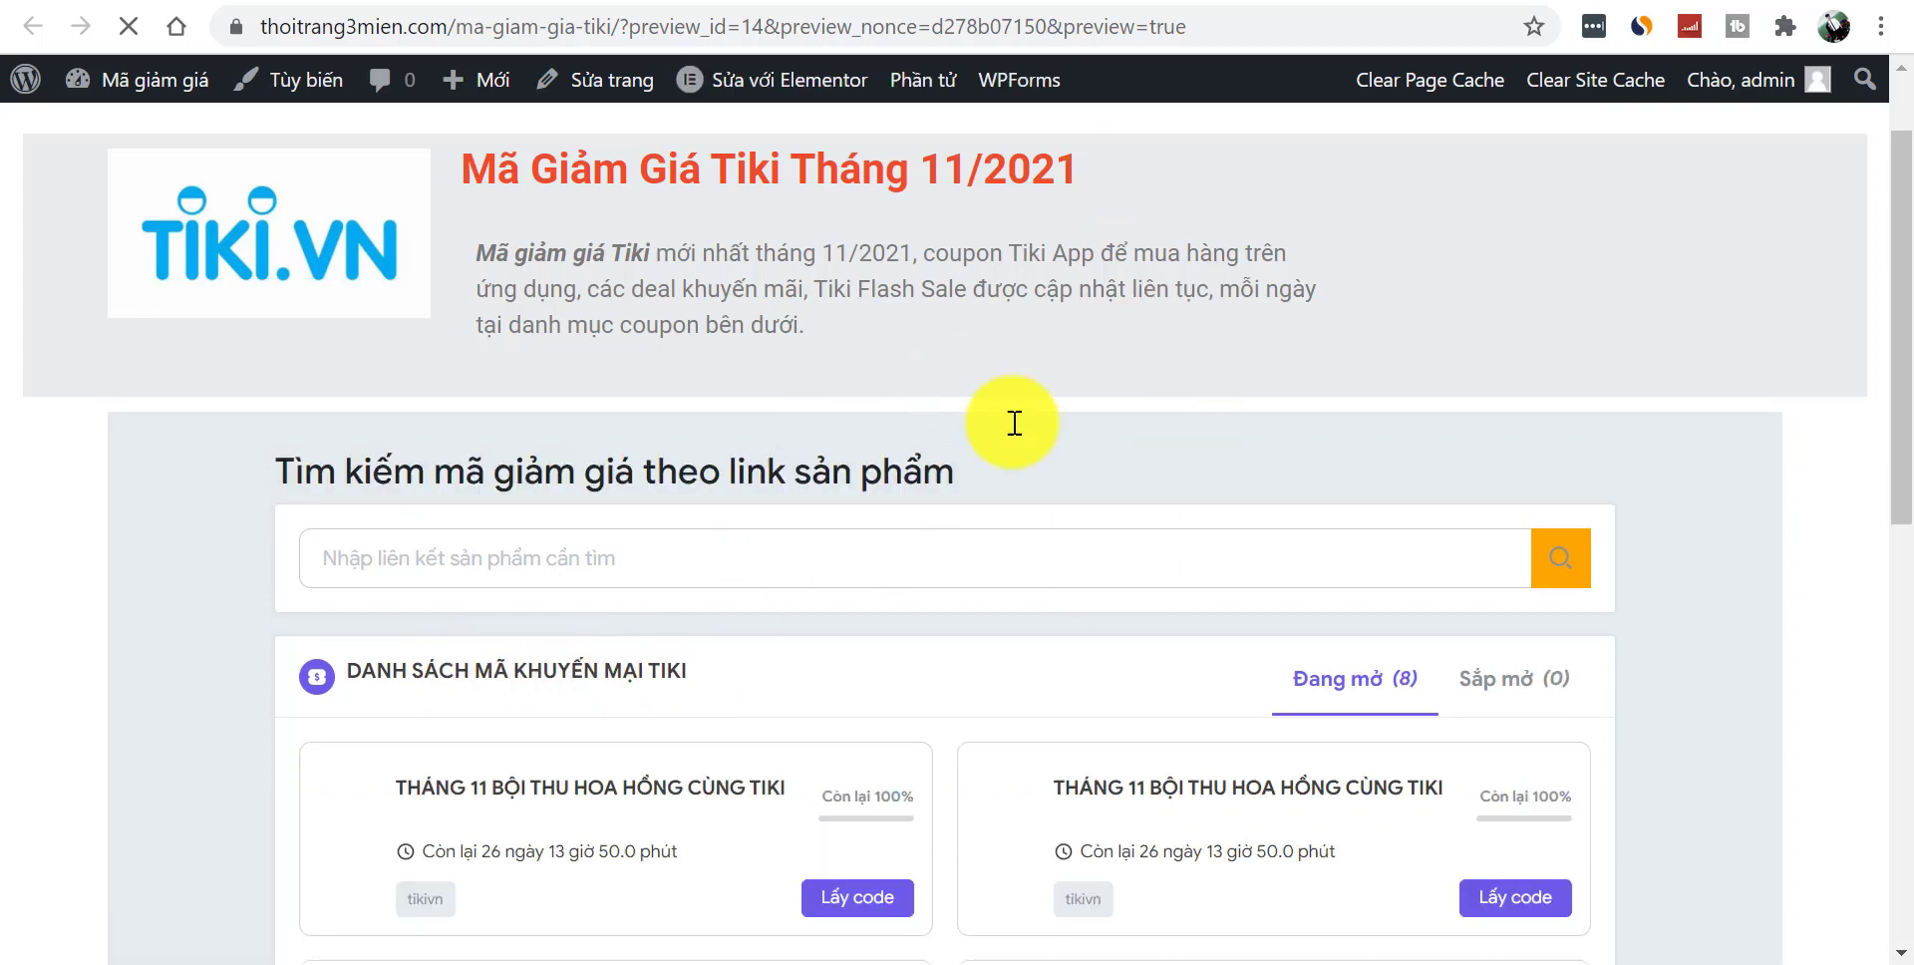
left_click_drag(1900, 329, 1909, 179)
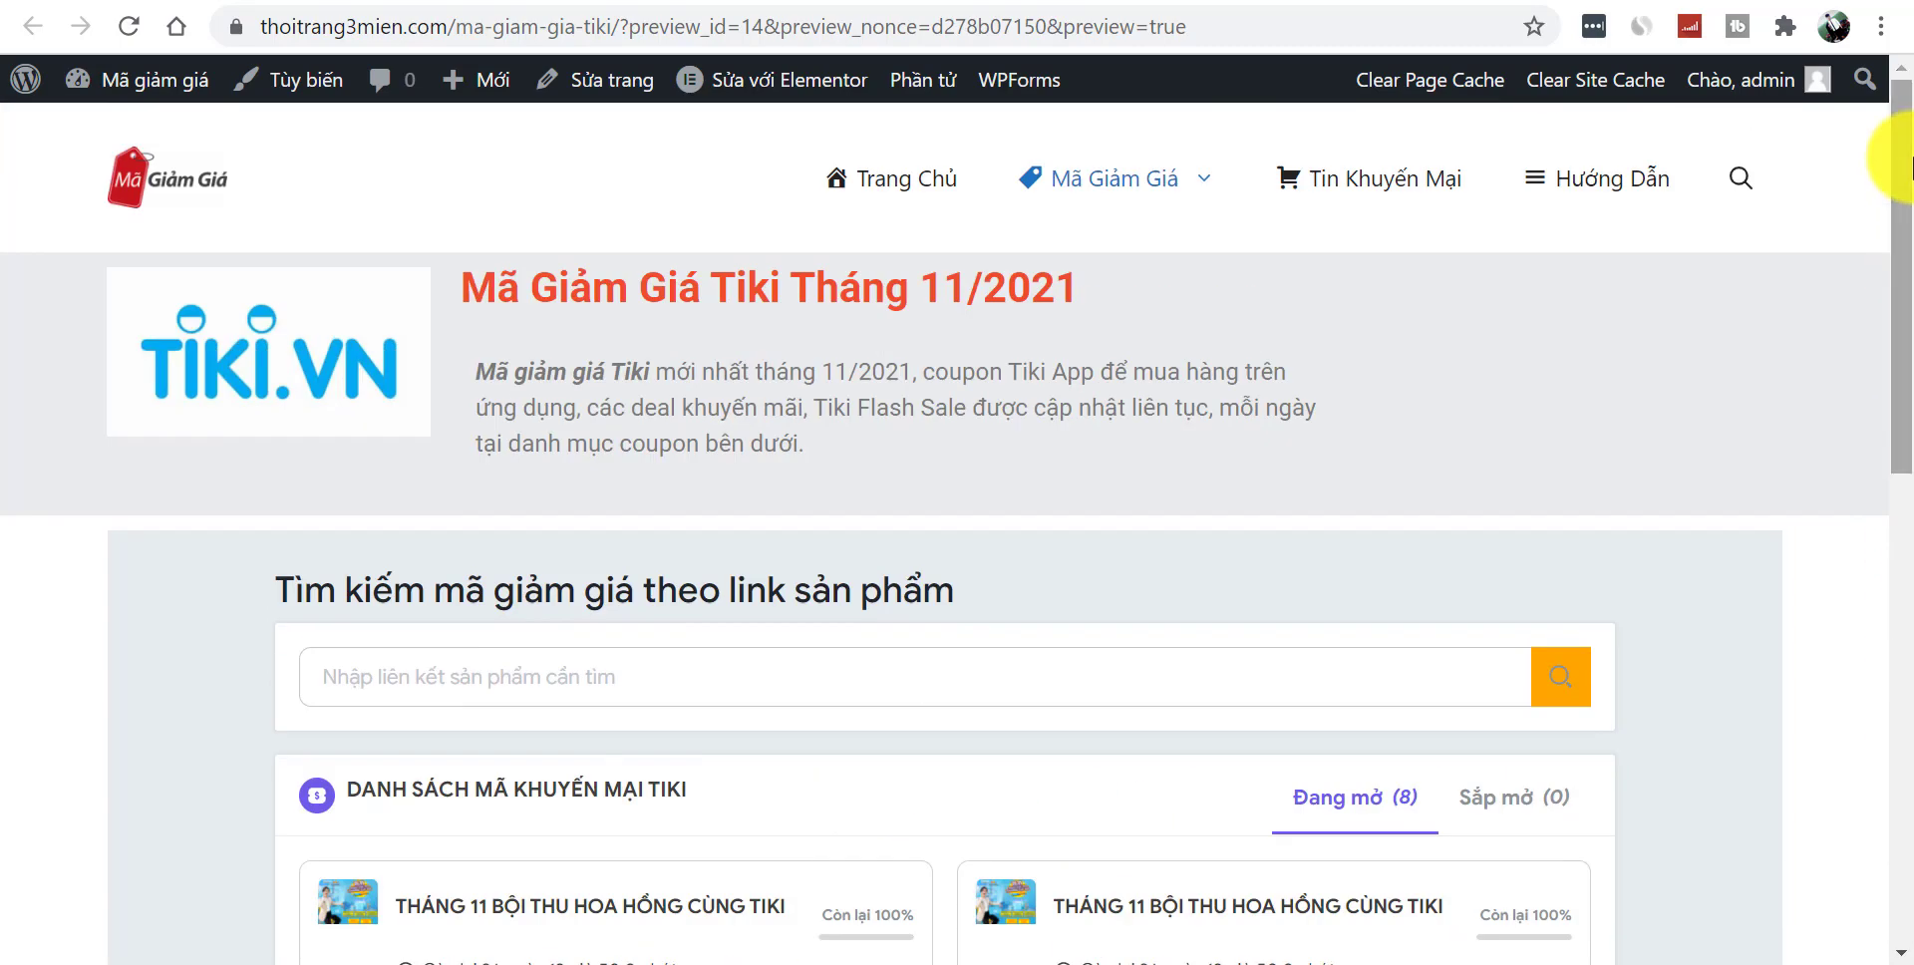
left_click(139, 184)
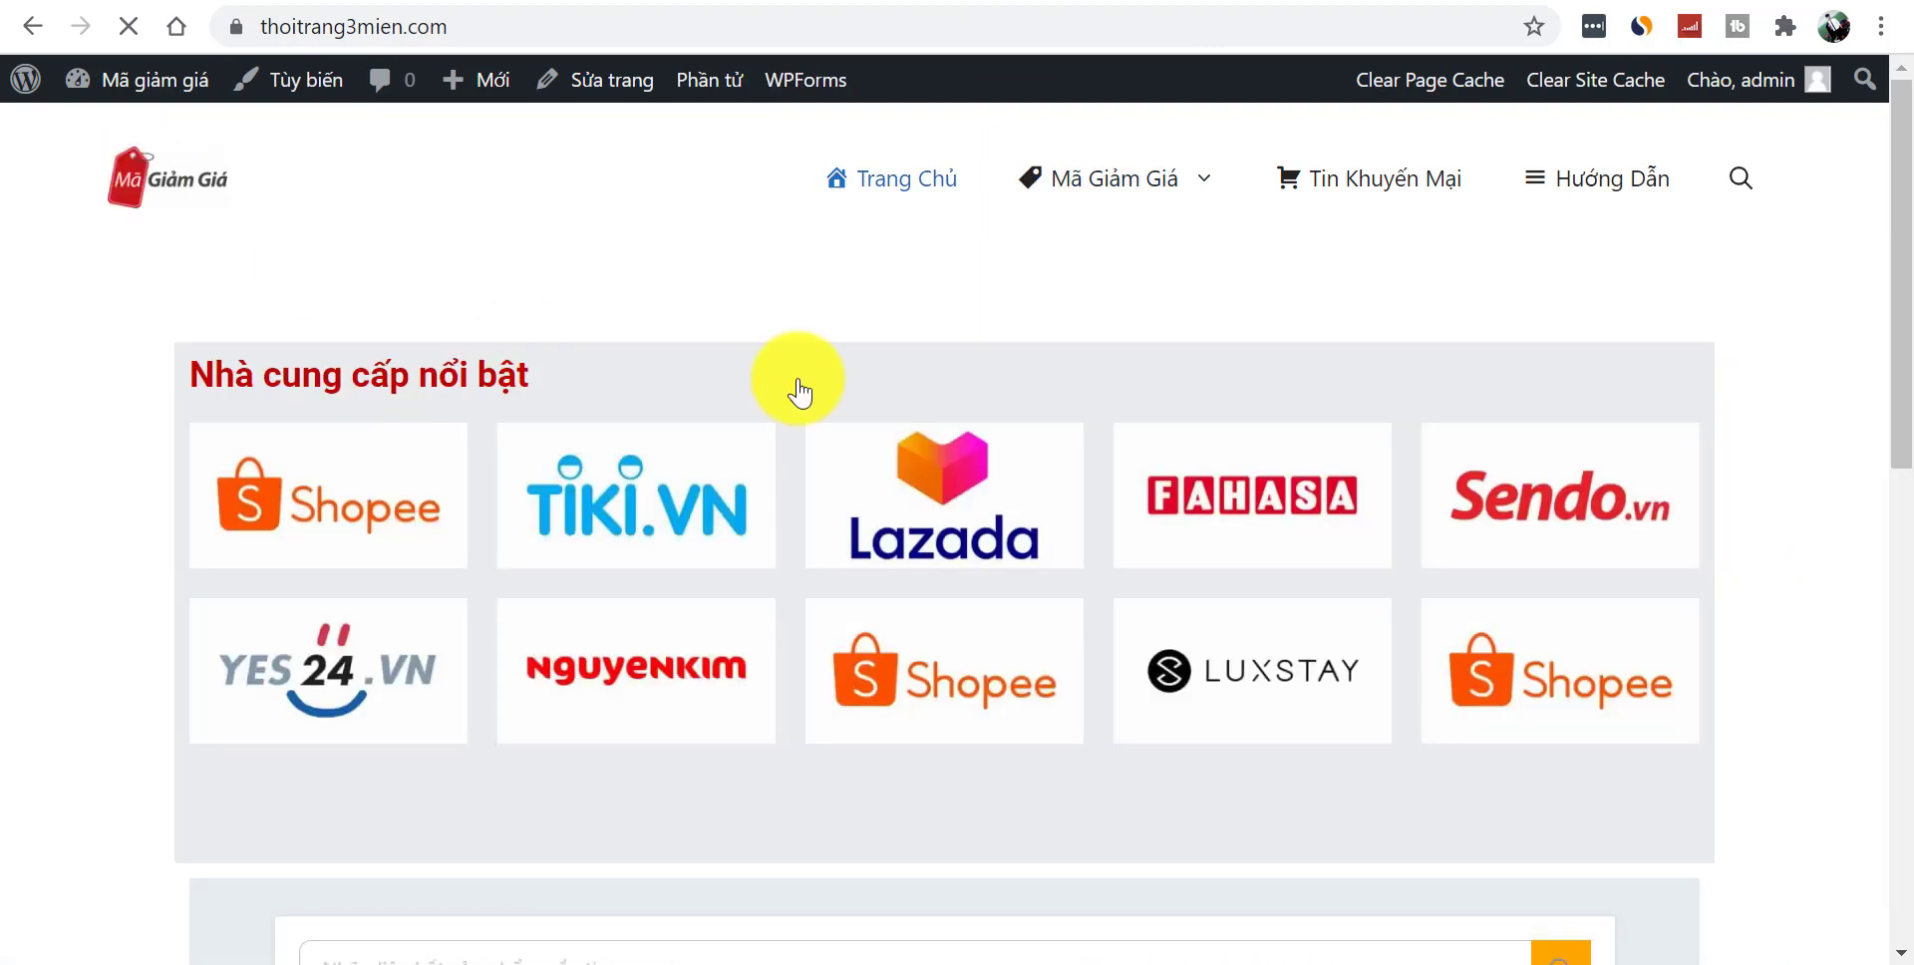
- Scroll the homepage coupon list and compare it against the reference coupon site
left_click_drag(1907, 221, 1911, 317)
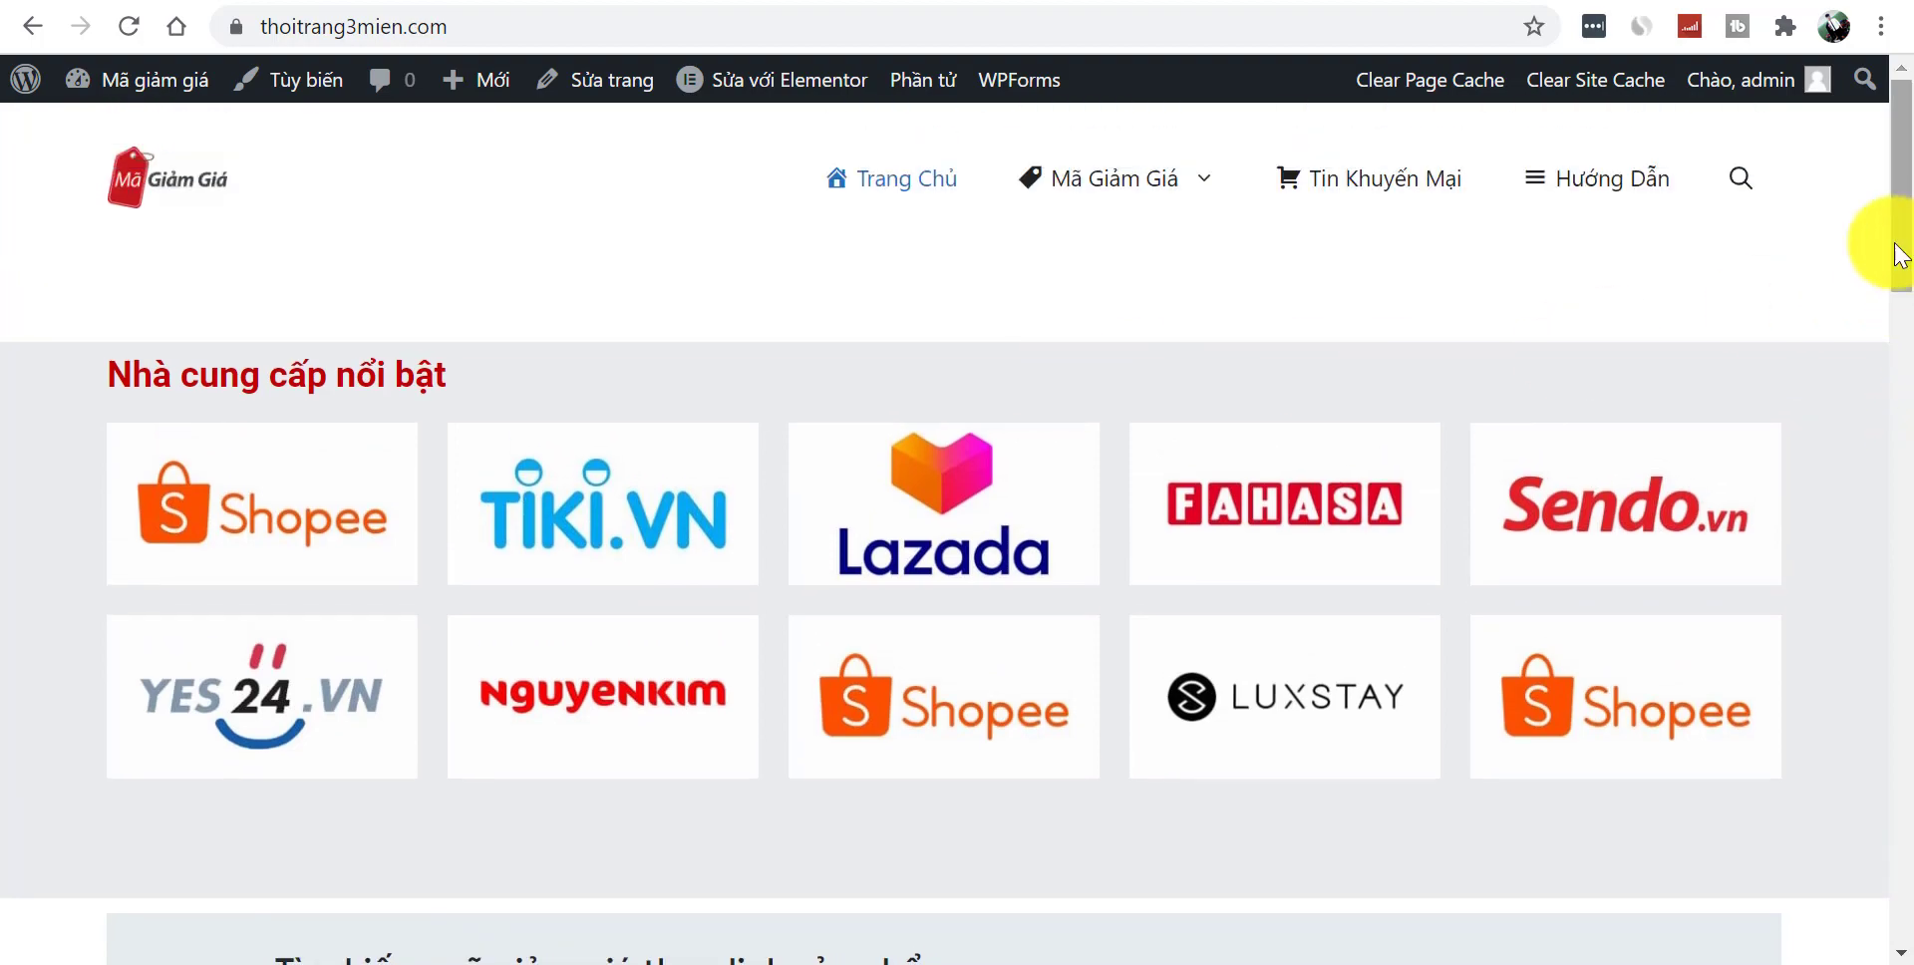
left_click_drag(1892, 200, 1845, 735)
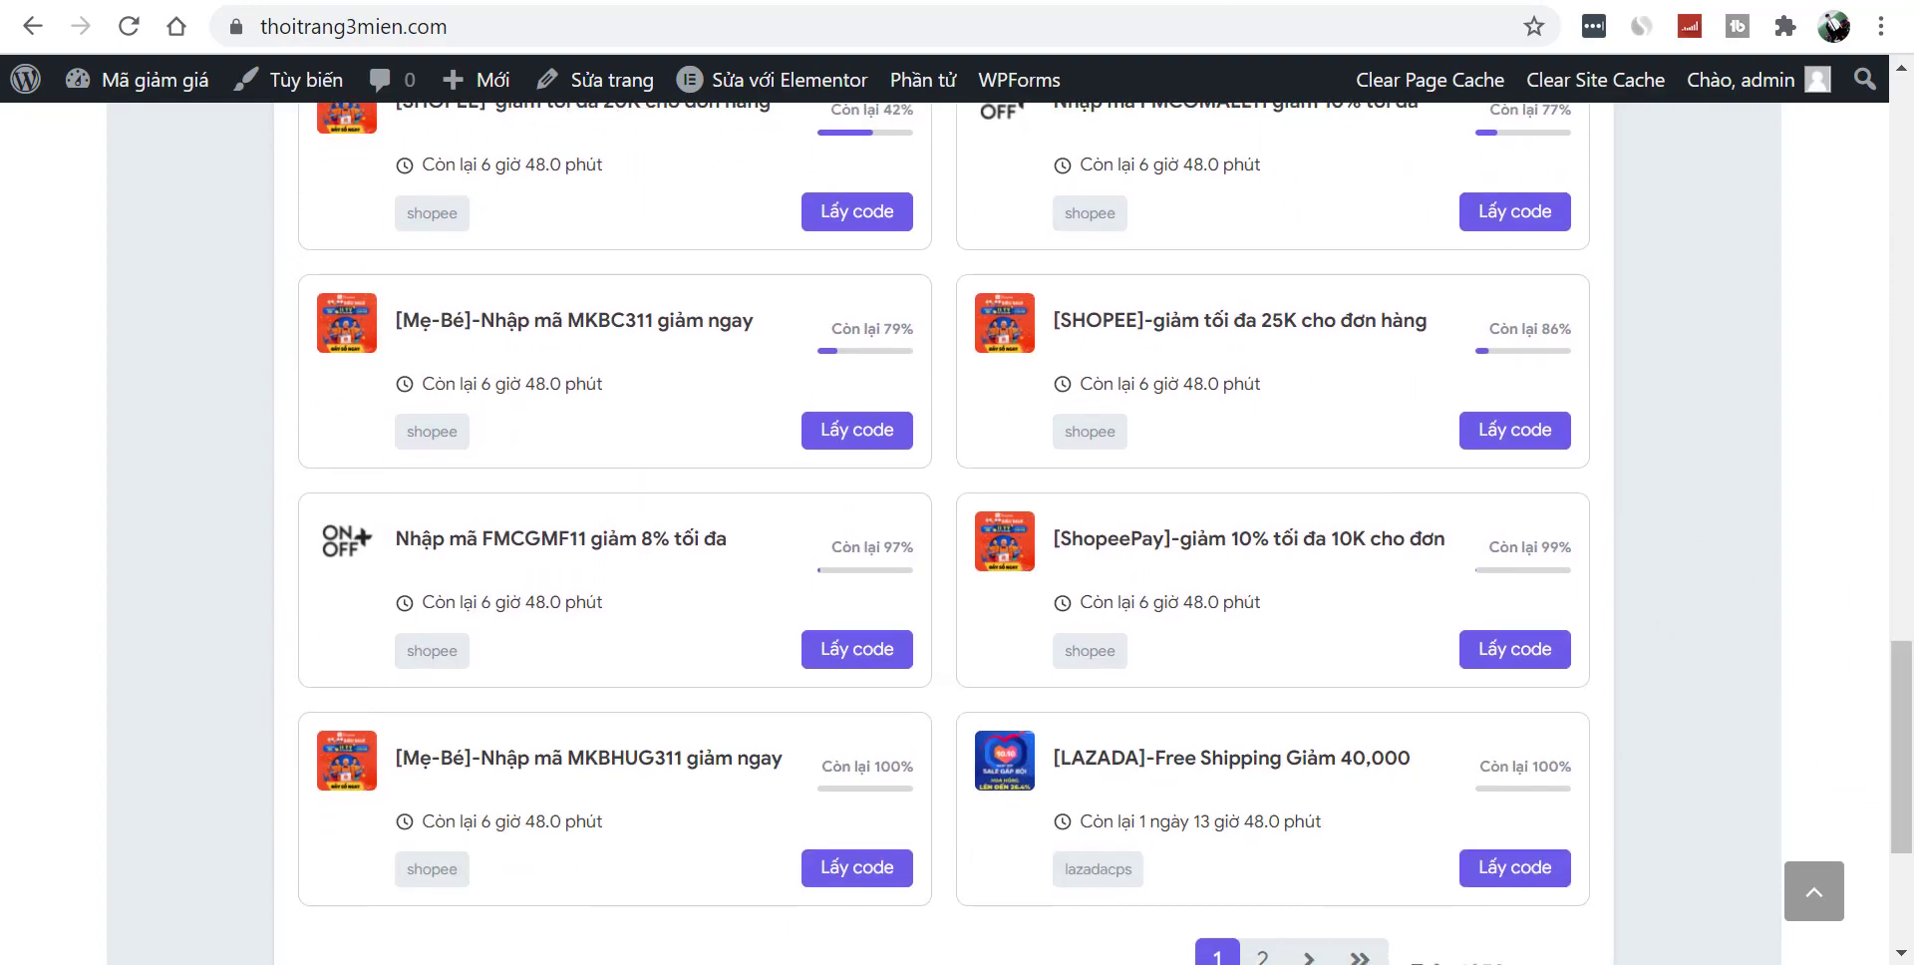
left_click(1237, 2)
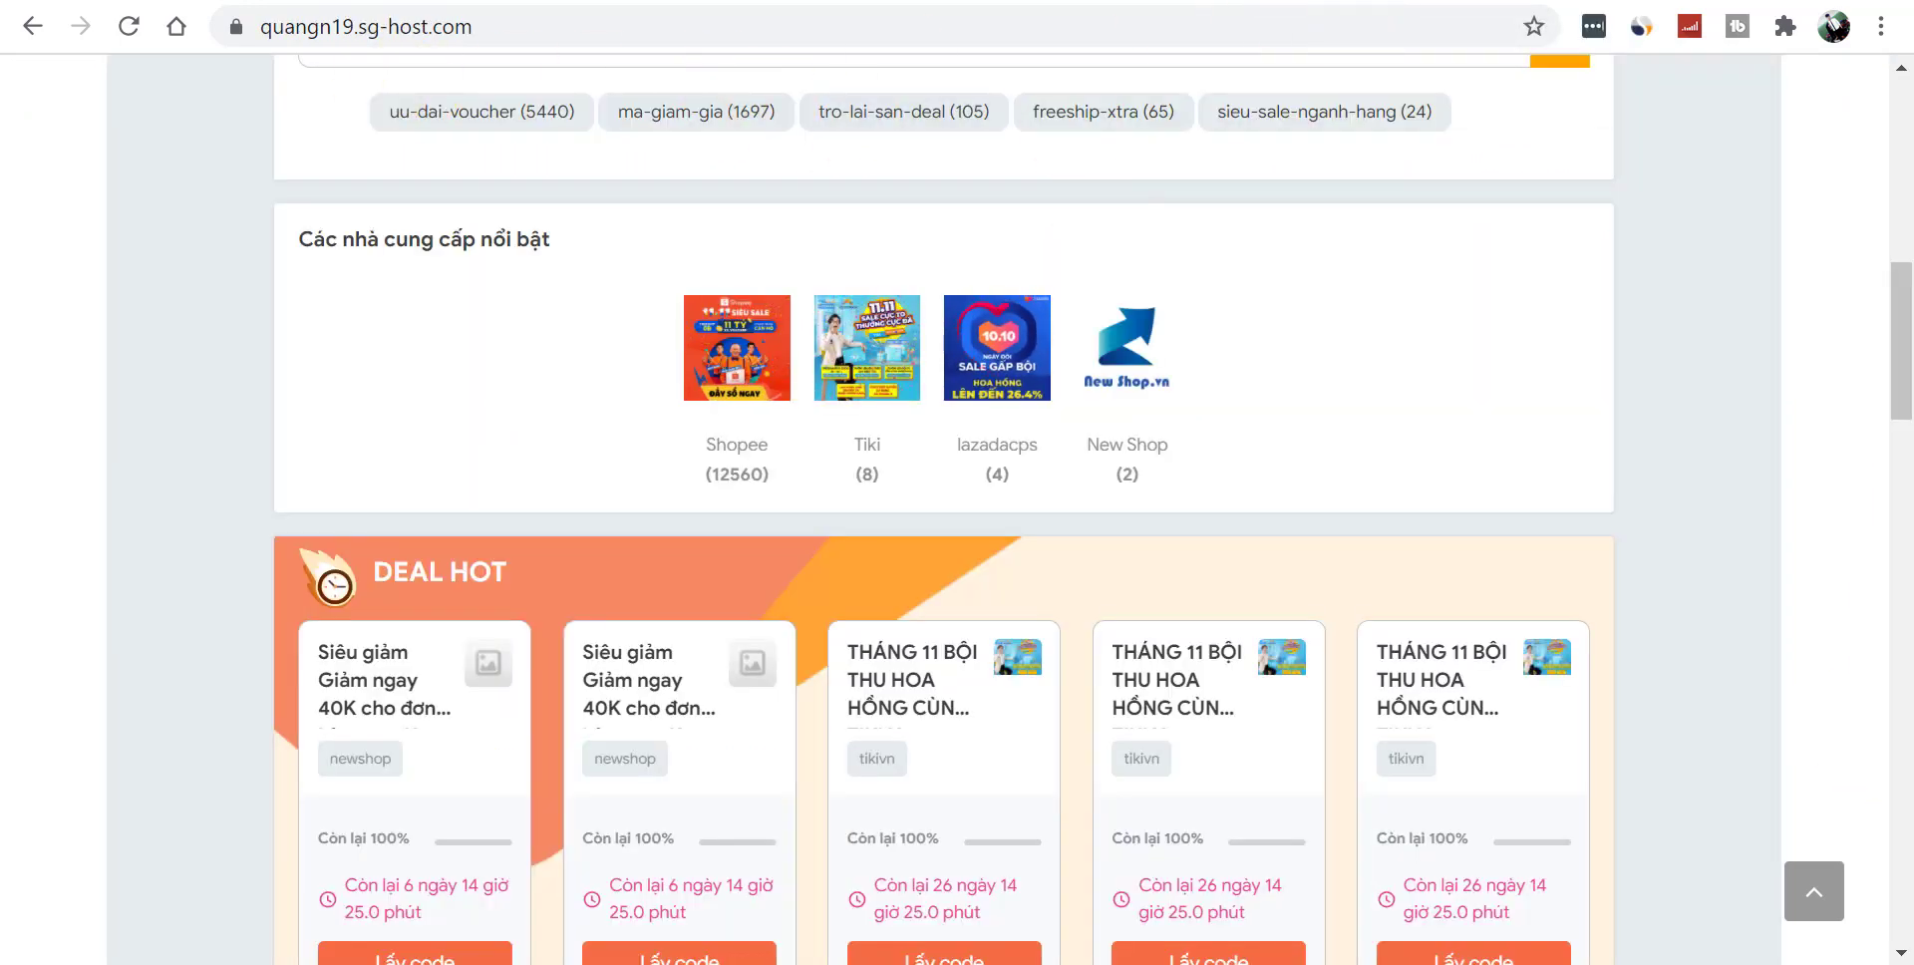
left_click_drag(1888, 290, 1884, 718)
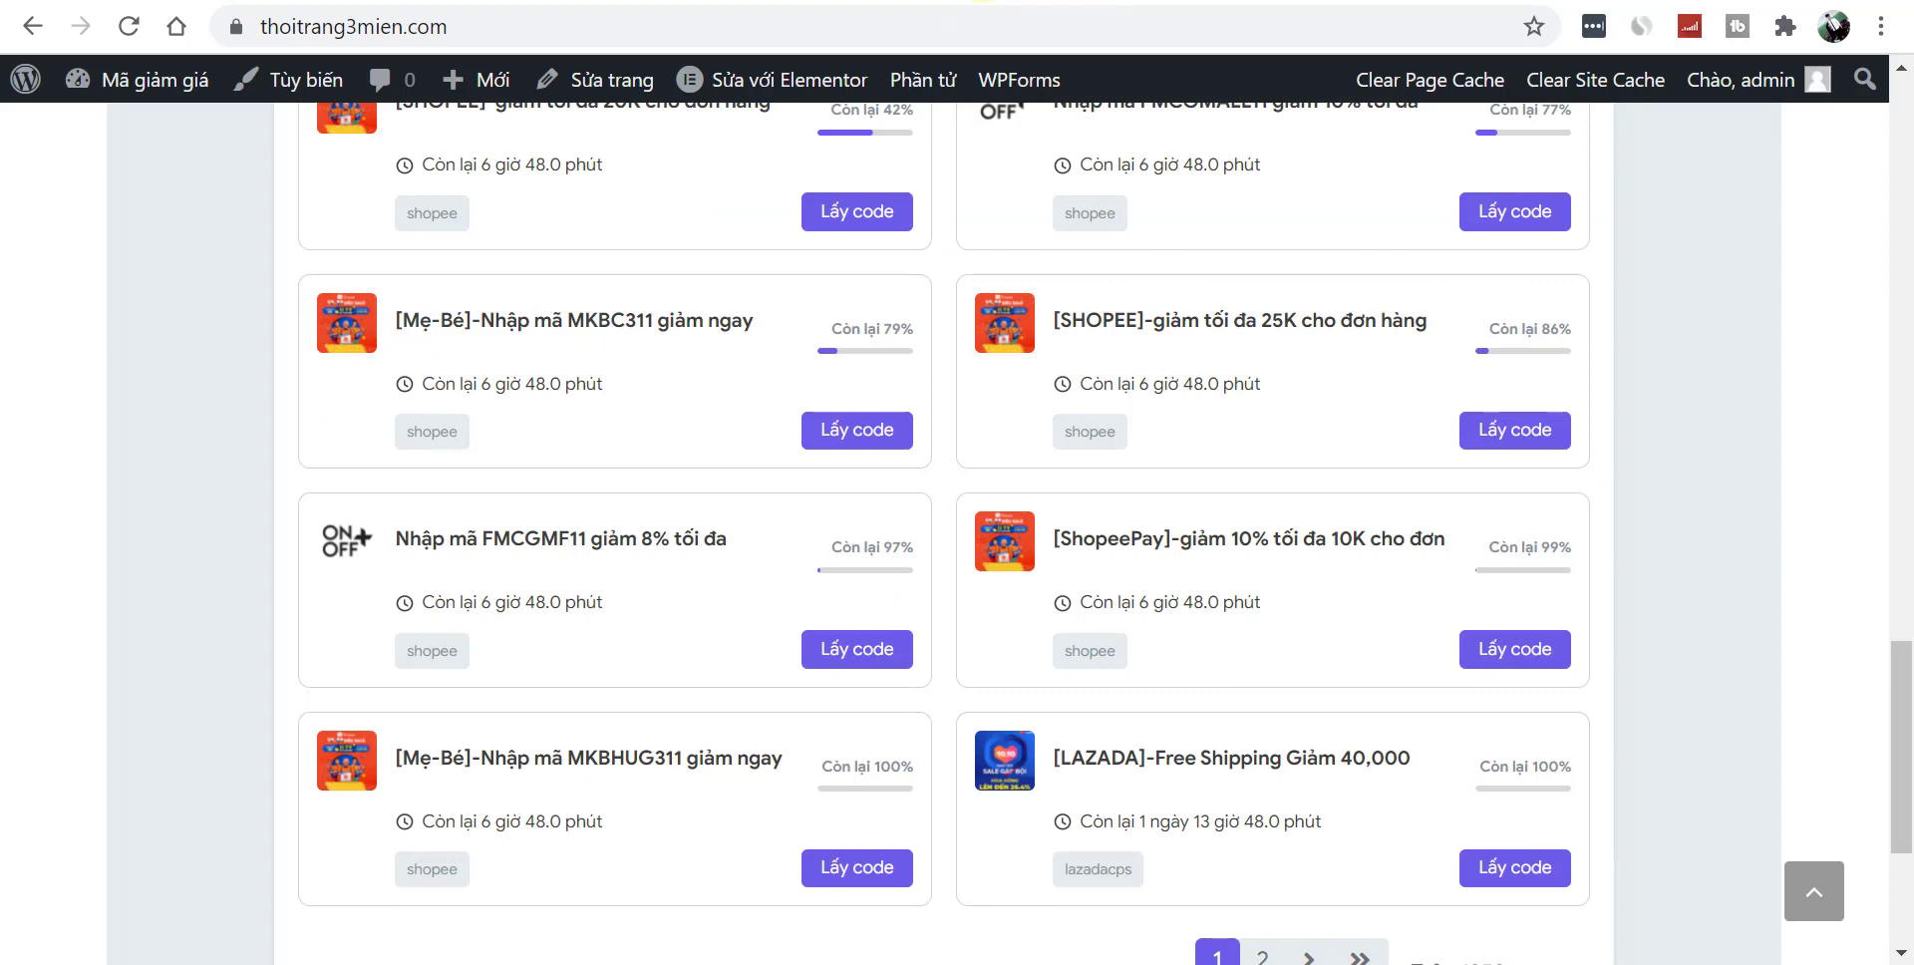
mouse_move(764, 90)
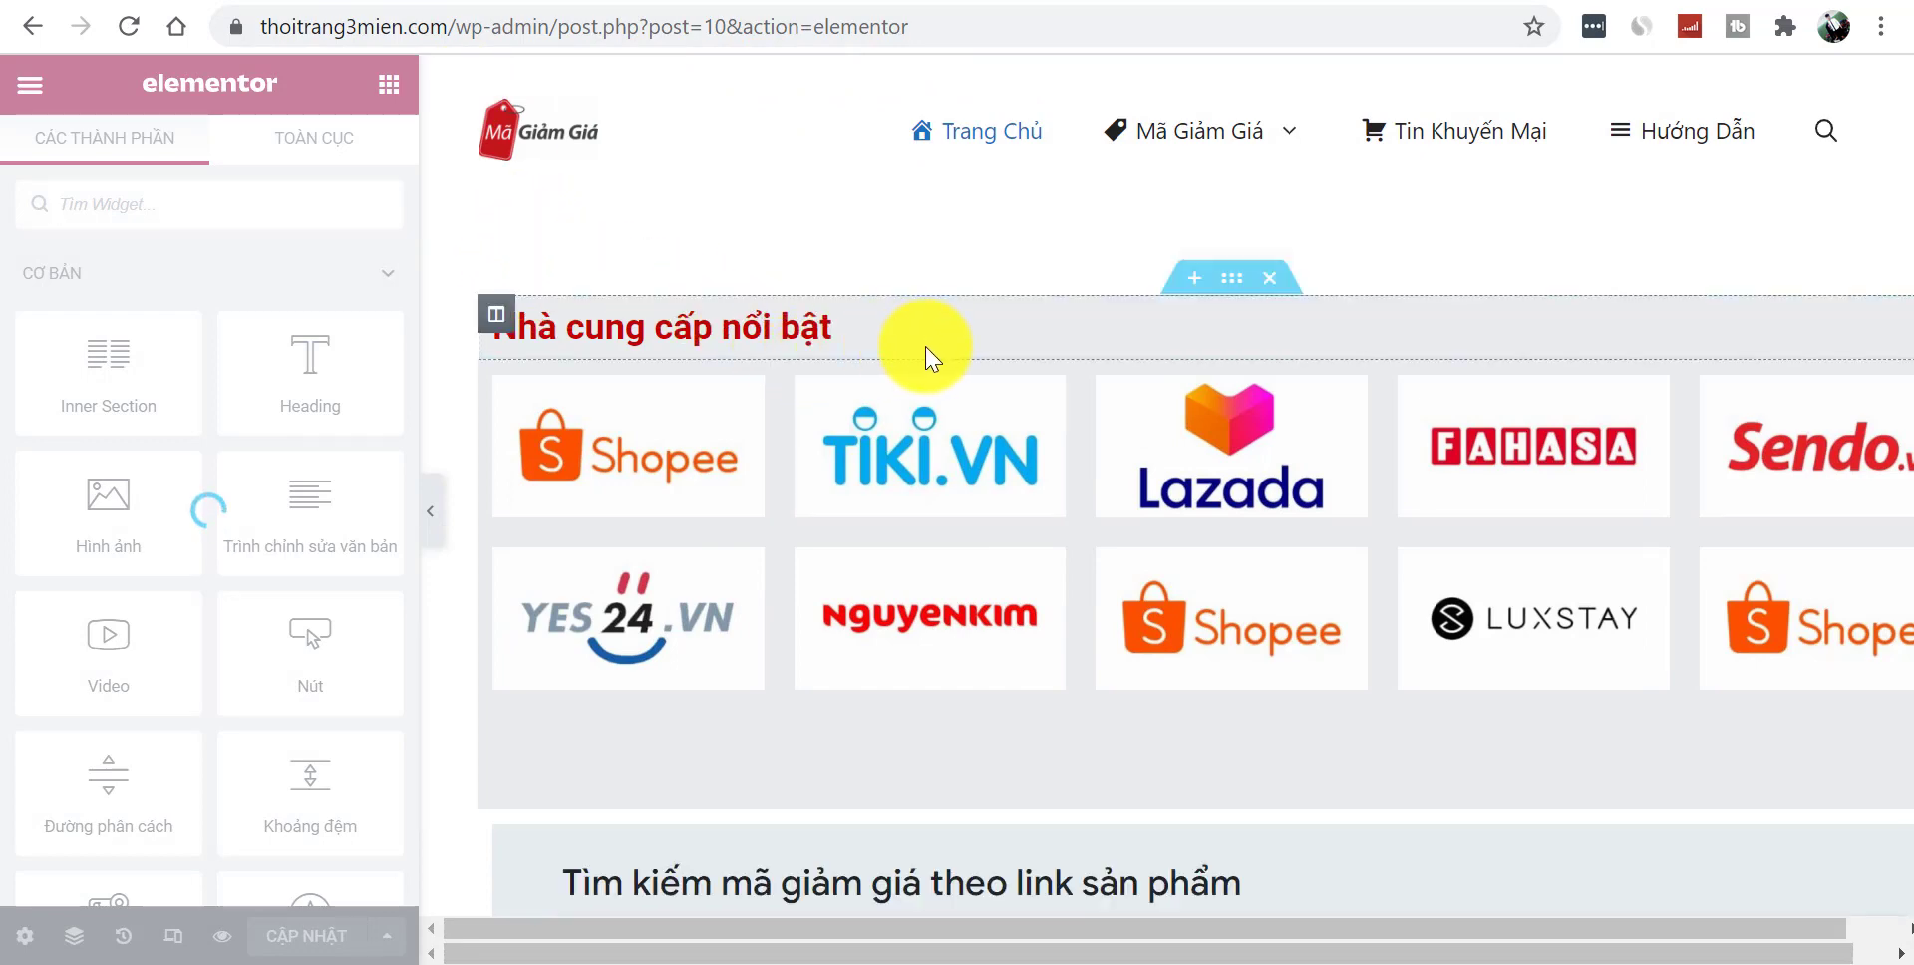
- Scroll past the promo-code list and pagination and add a new section in the empty drop area
scroll(1210, 897, "down", 1)
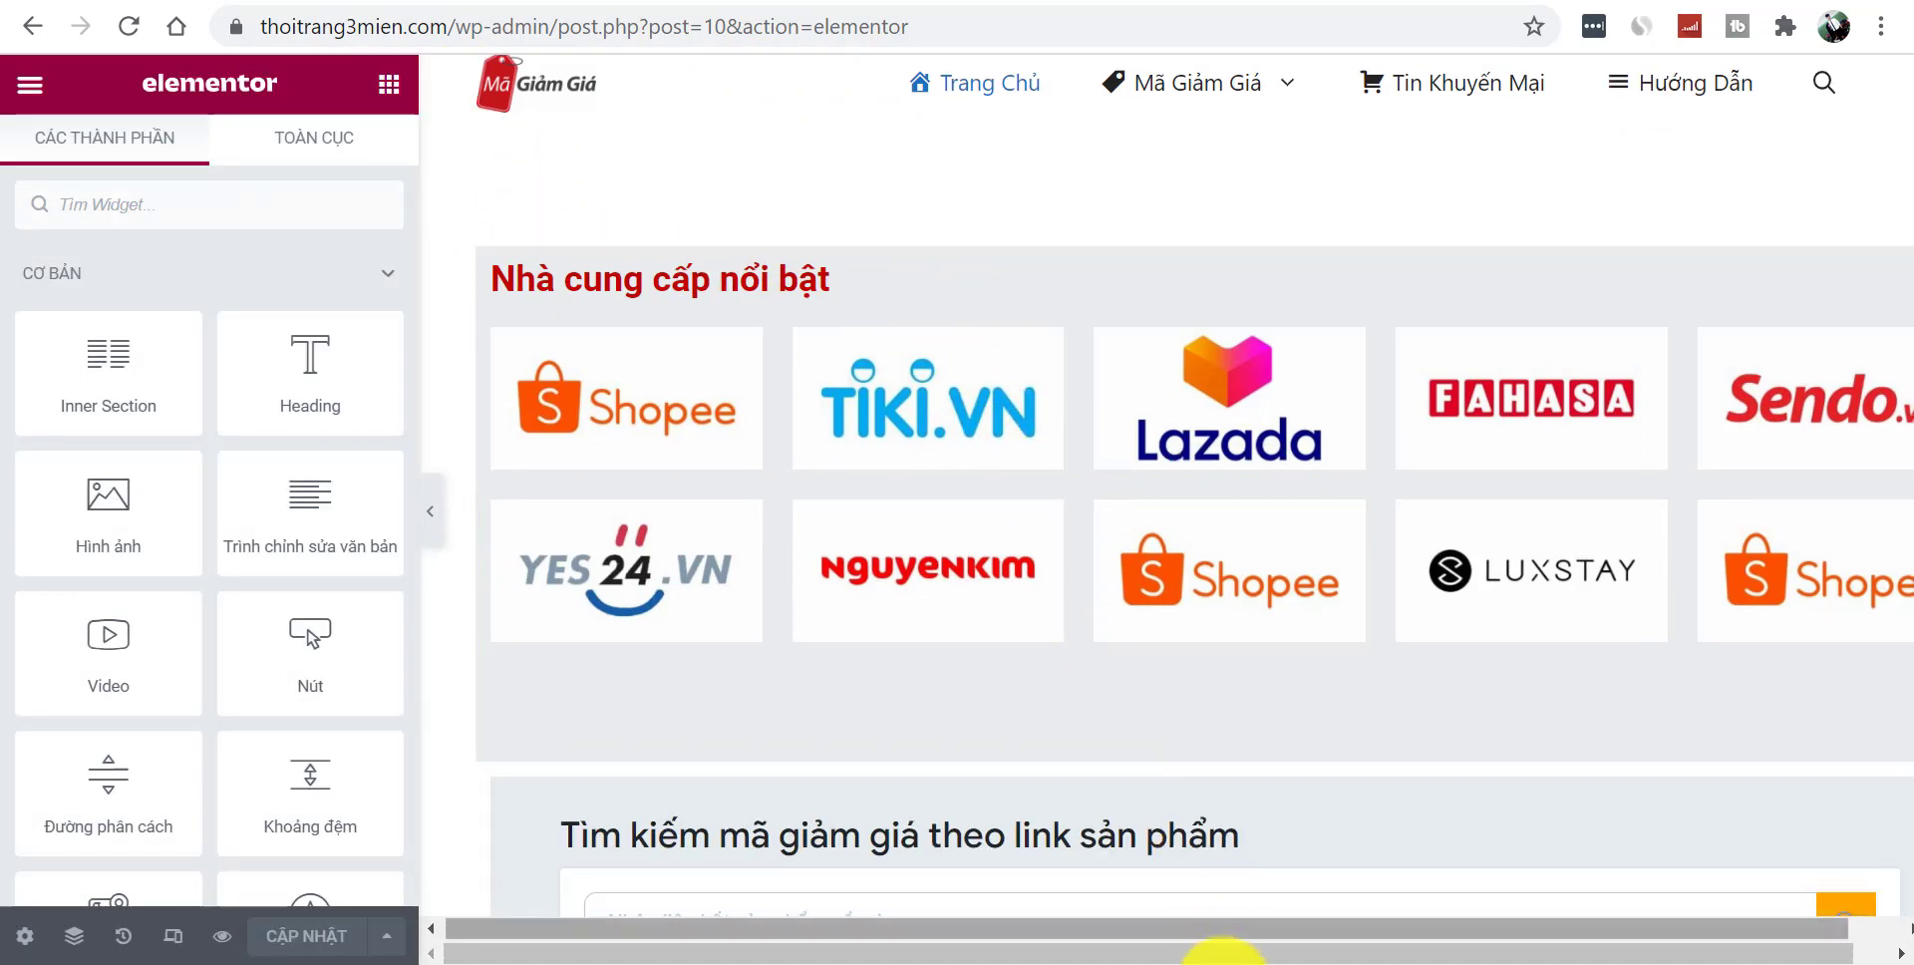
scroll(1269, 897, "up", 1)
scroll(1269, 897, "down", 2)
scroll(1194, 509, "down", 3)
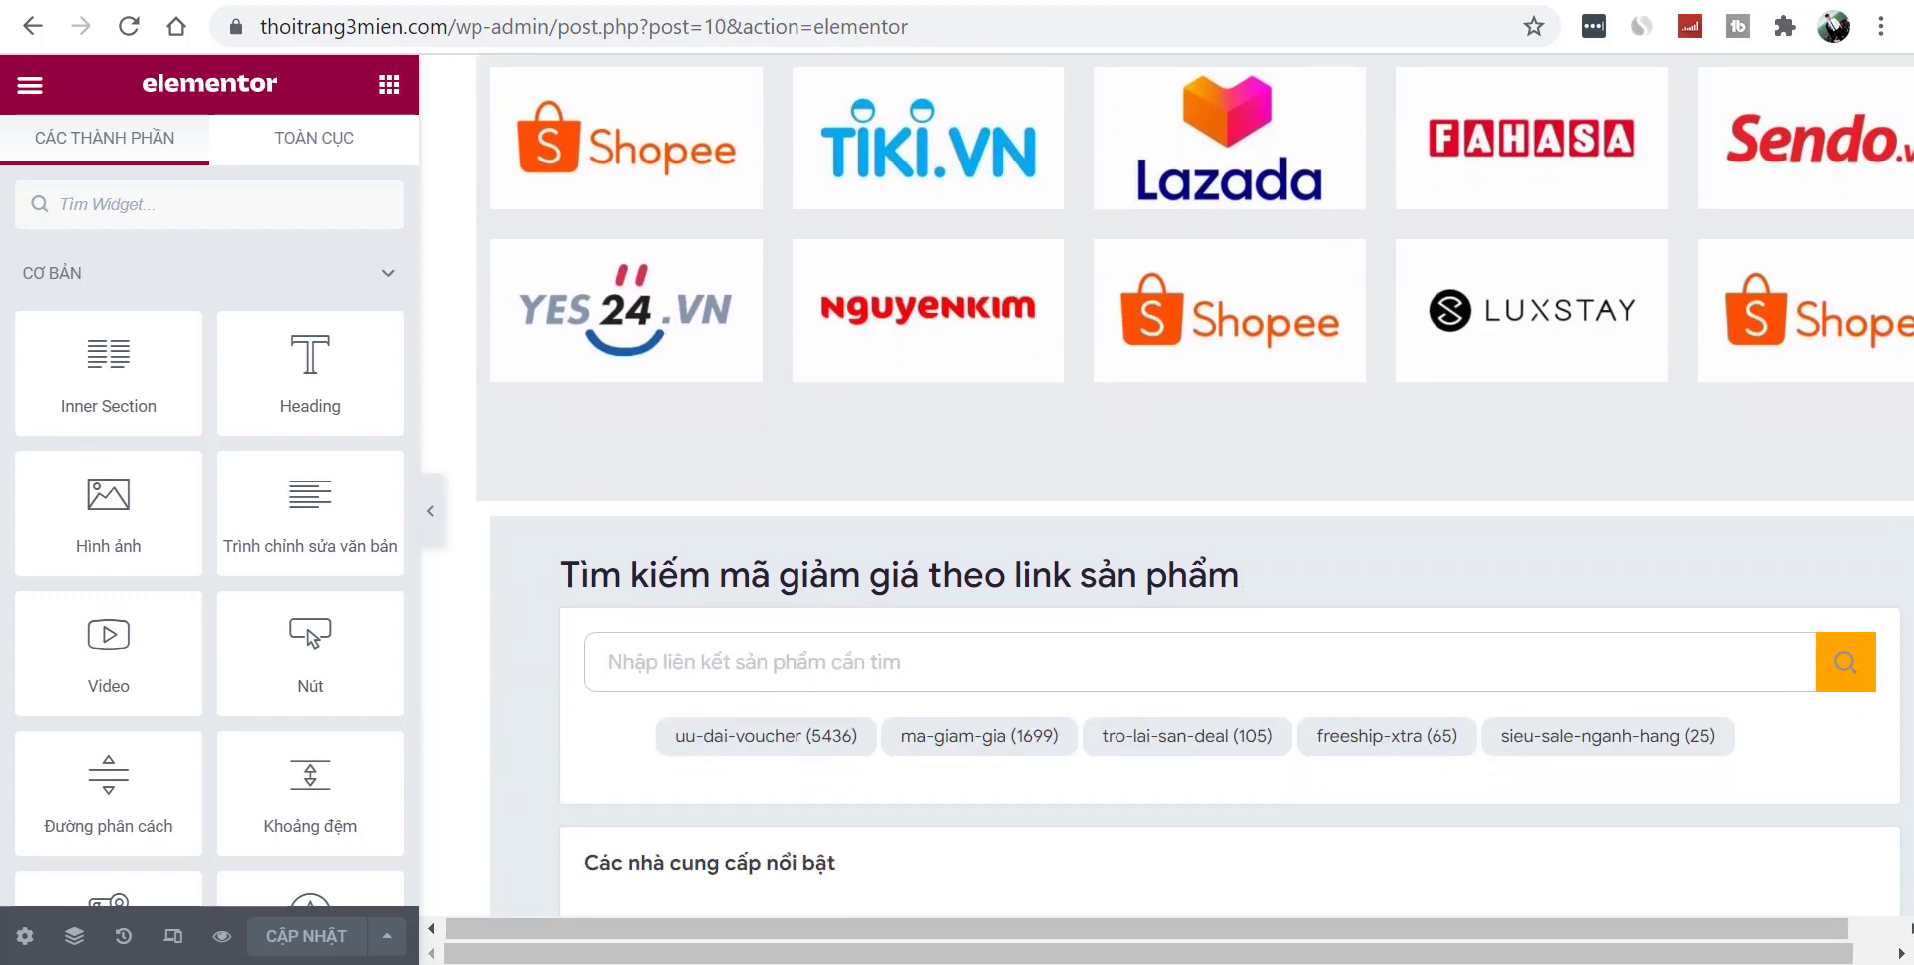
scroll(1498, 887, "down", 7)
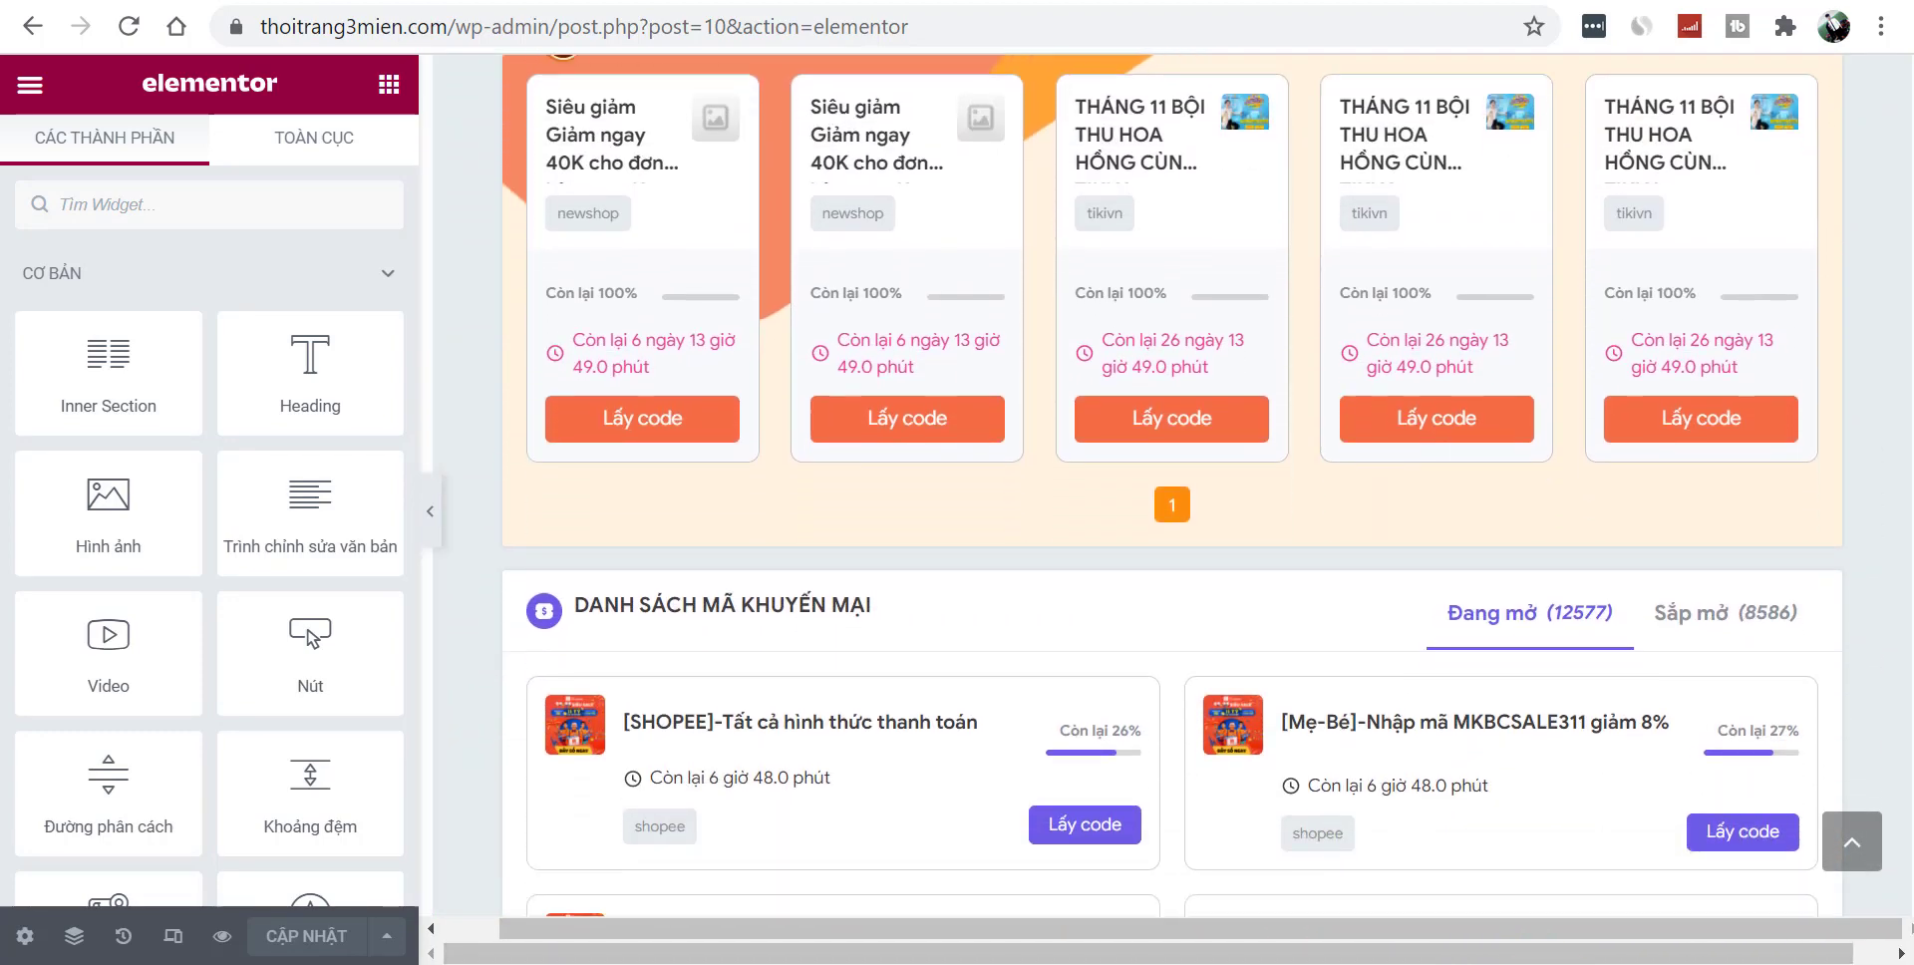
left_click(1778, 842)
scroll(851, 923, "down", 3)
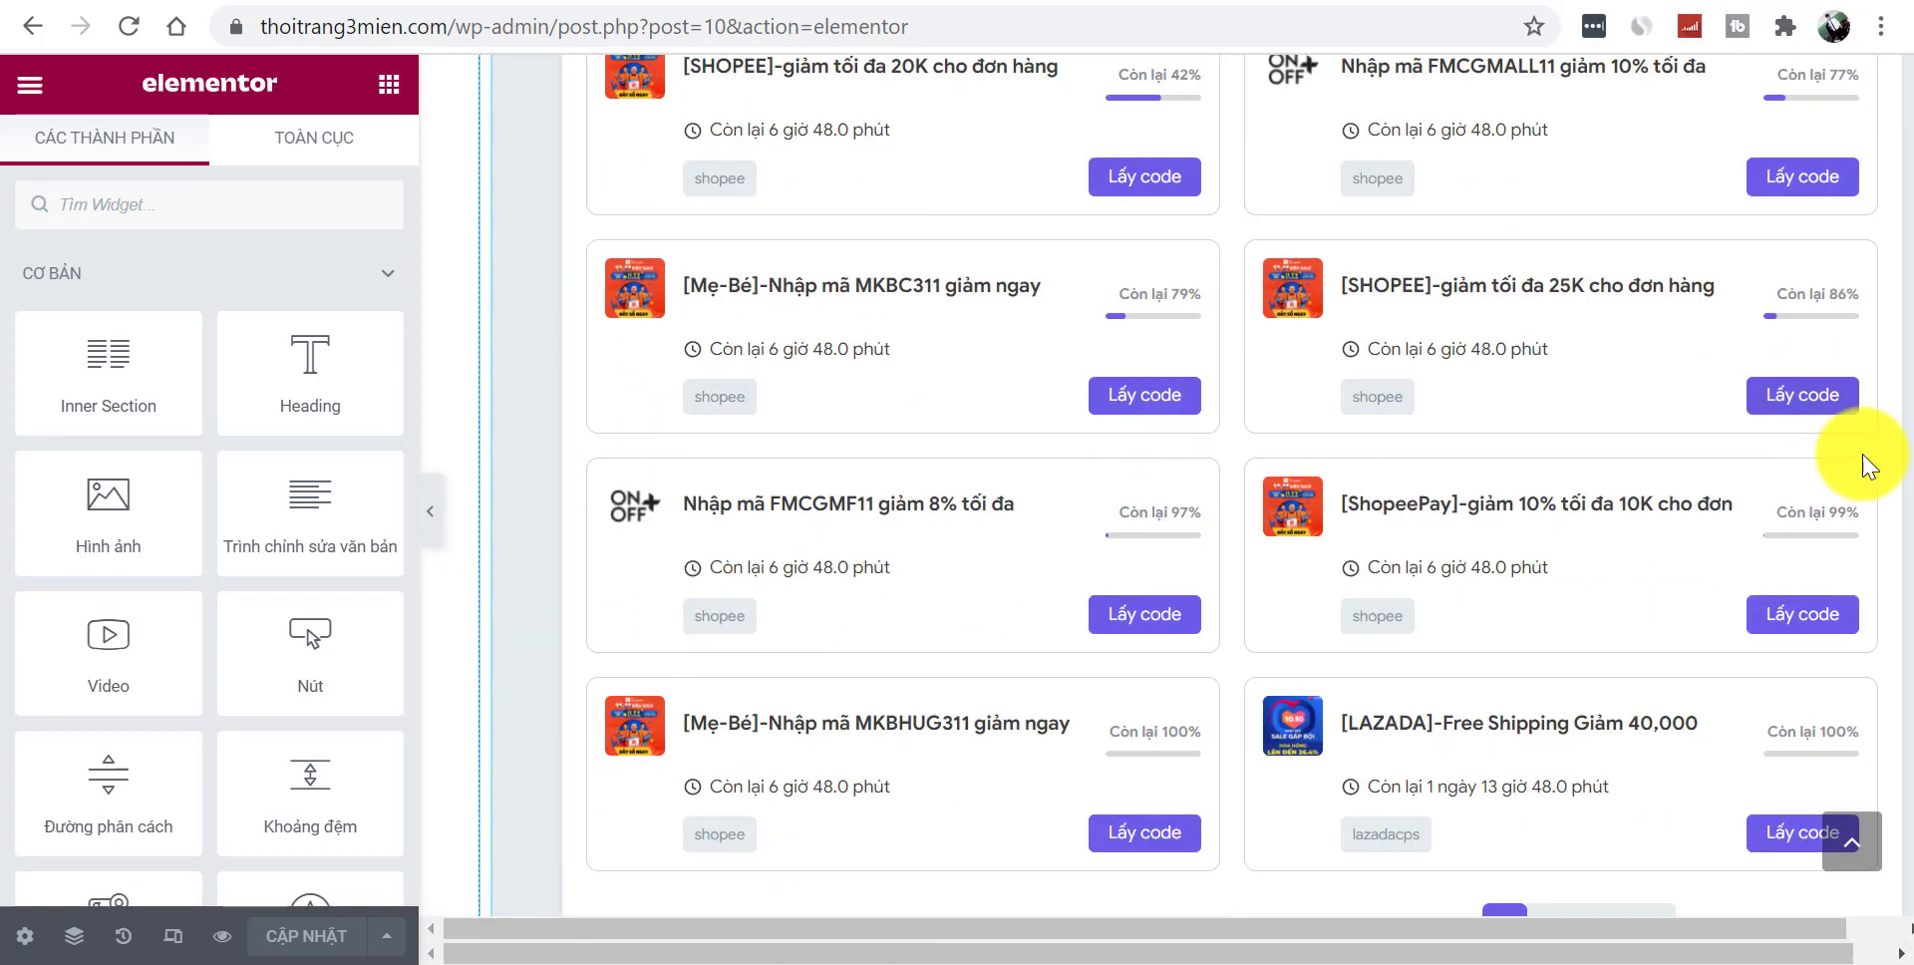
scroll(1785, 539, "down", 2)
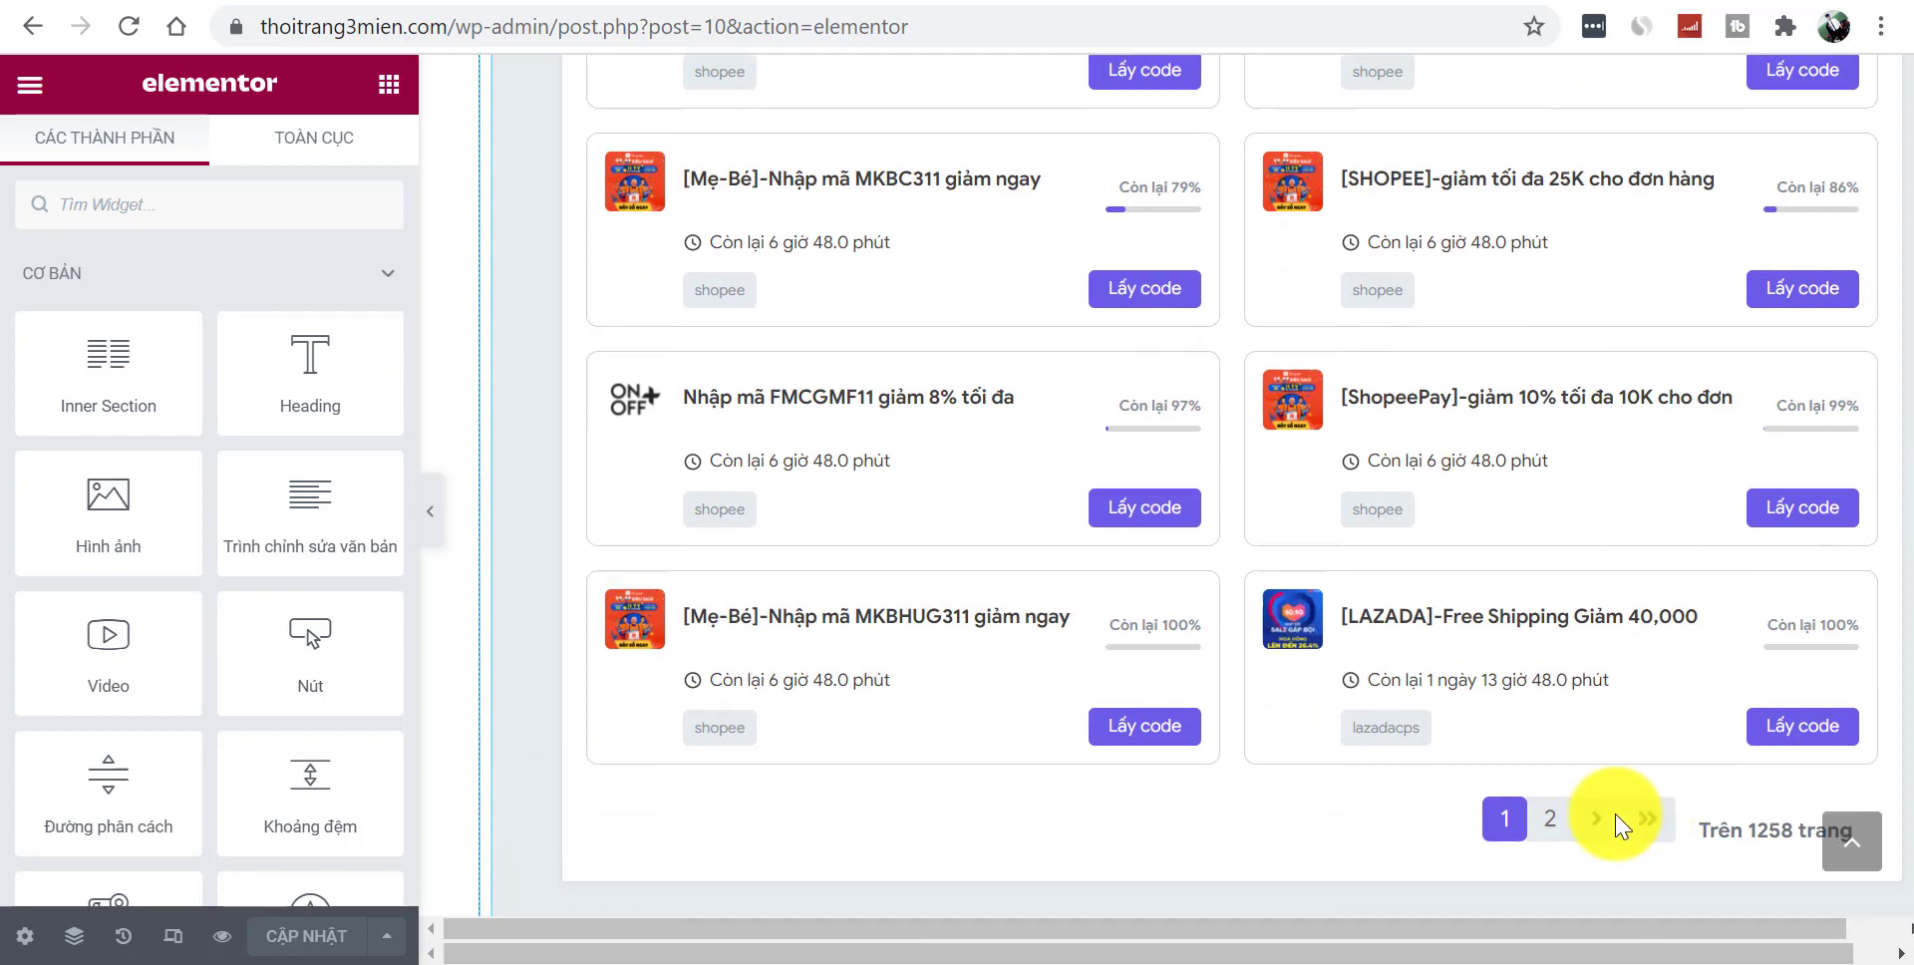
scroll(1236, 849, "down", 2)
scroll(1236, 850, "down", 6)
scroll(1360, 710, "right", 1)
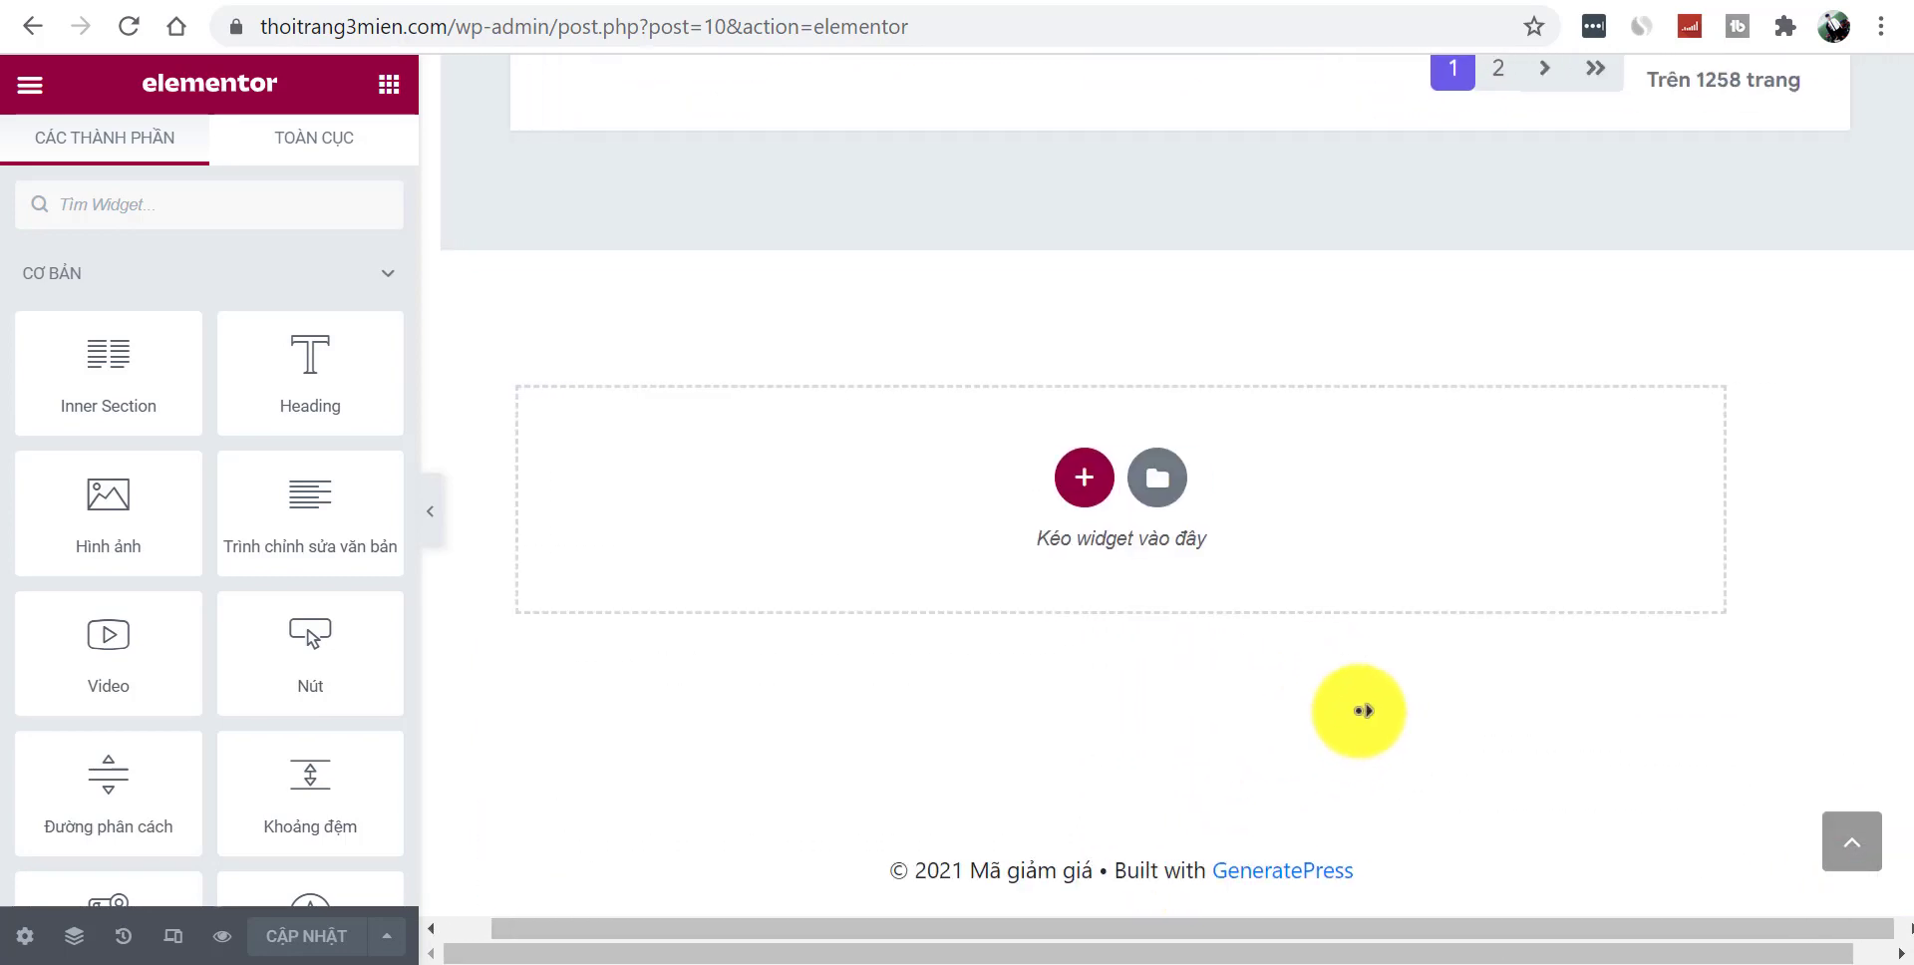
left_click(1076, 478)
- Add a single-column section with a centred 'Hướng Dẫn' heading
left_click(724, 540)
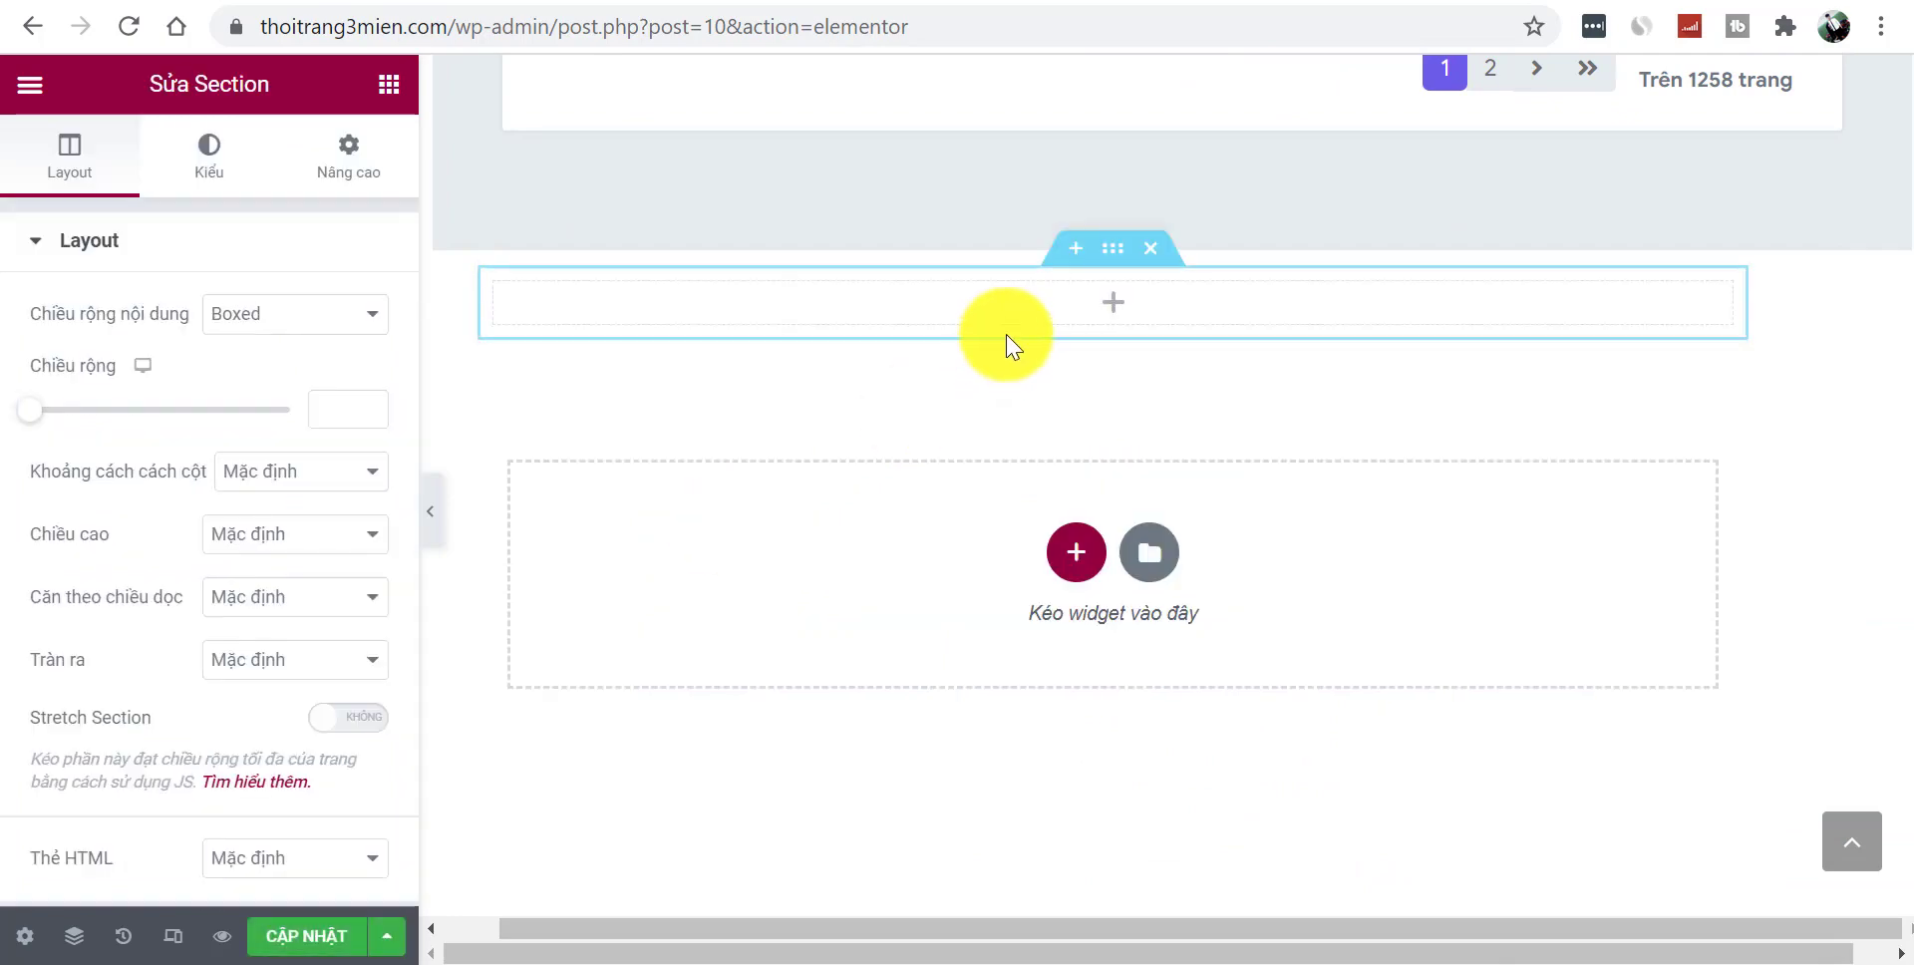
left_click(1097, 304)
left_click_drag(320, 396, 924, 325)
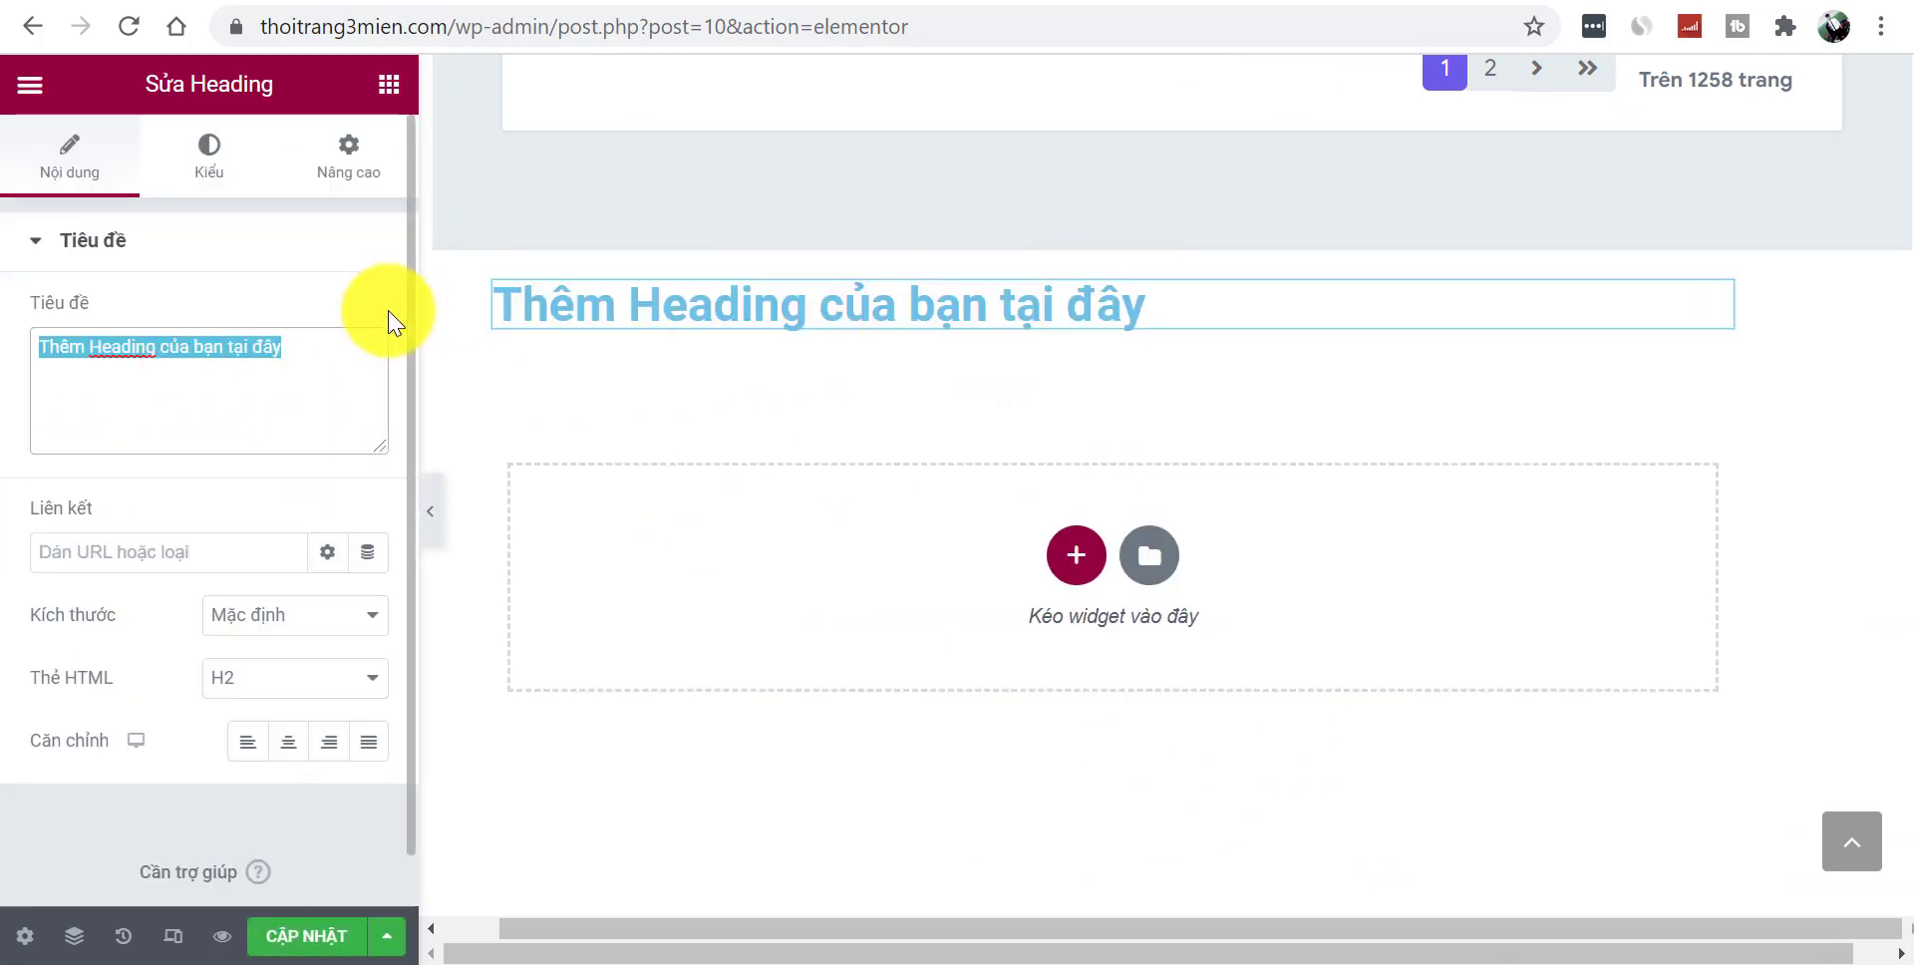
type("Huo")
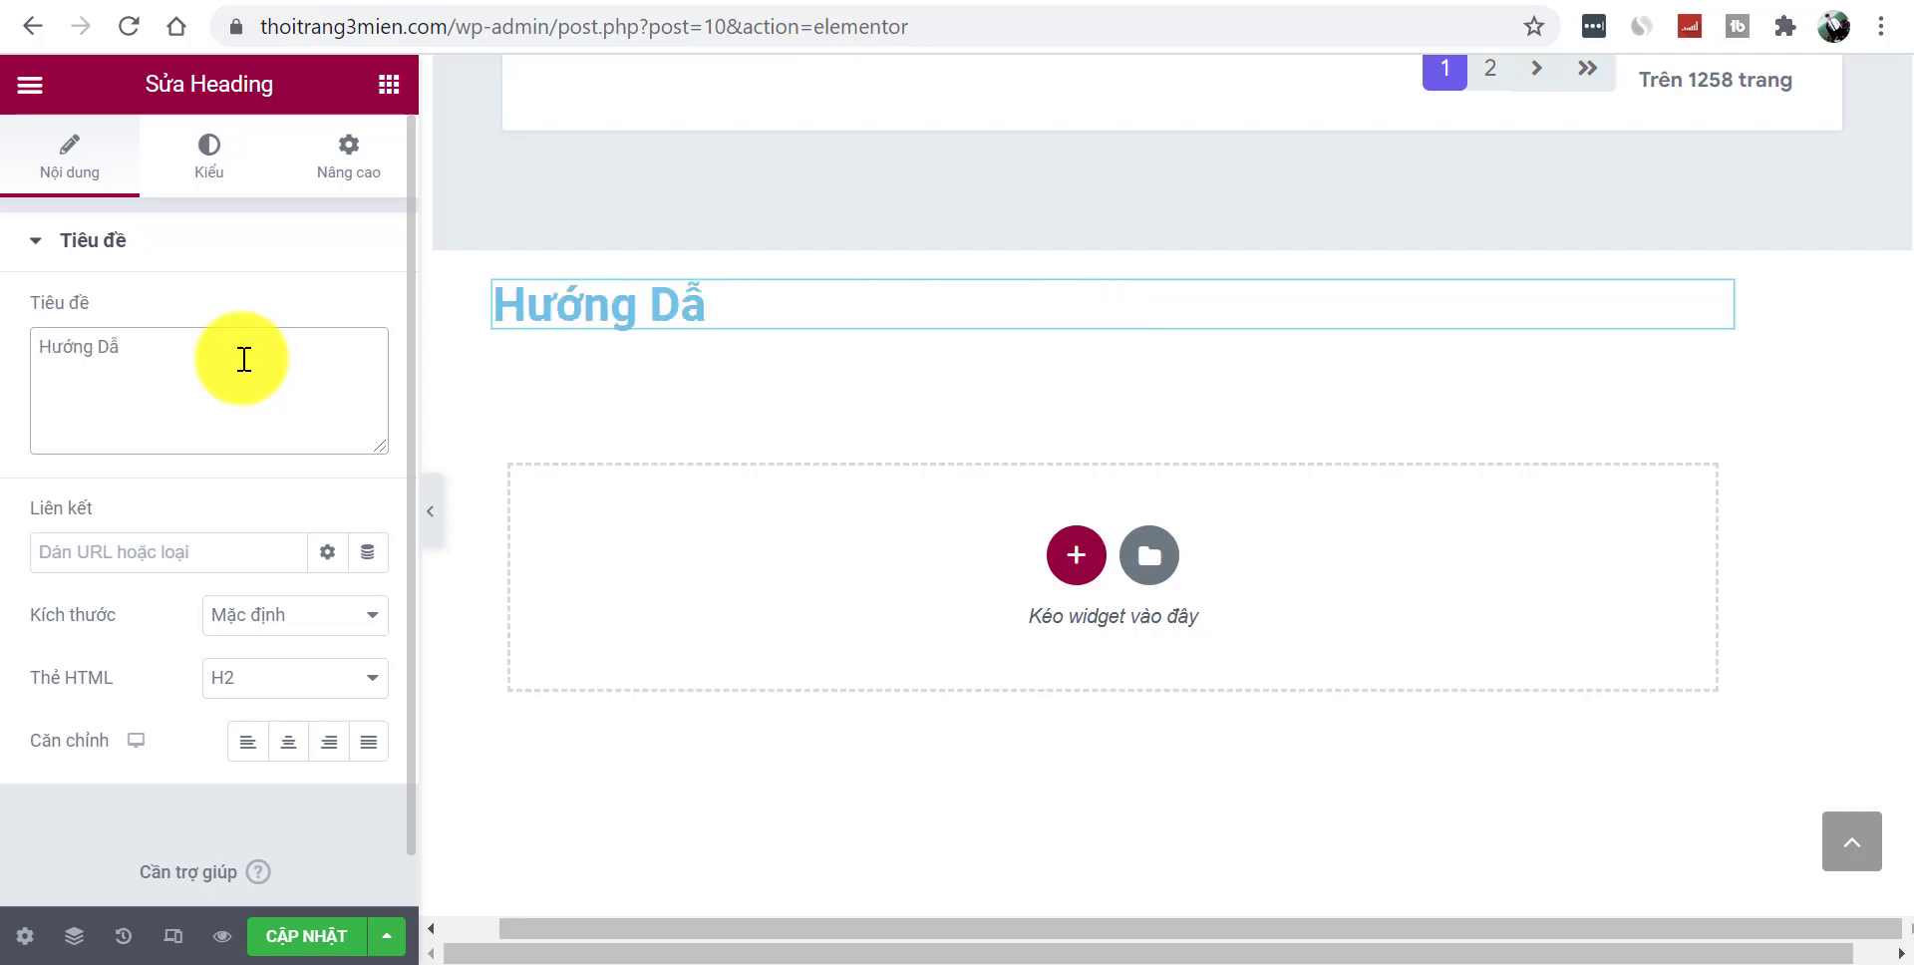
left_click(297, 750)
- Set the heading's text colour to C00000, copied from Just Color Picker
left_click(222, 159)
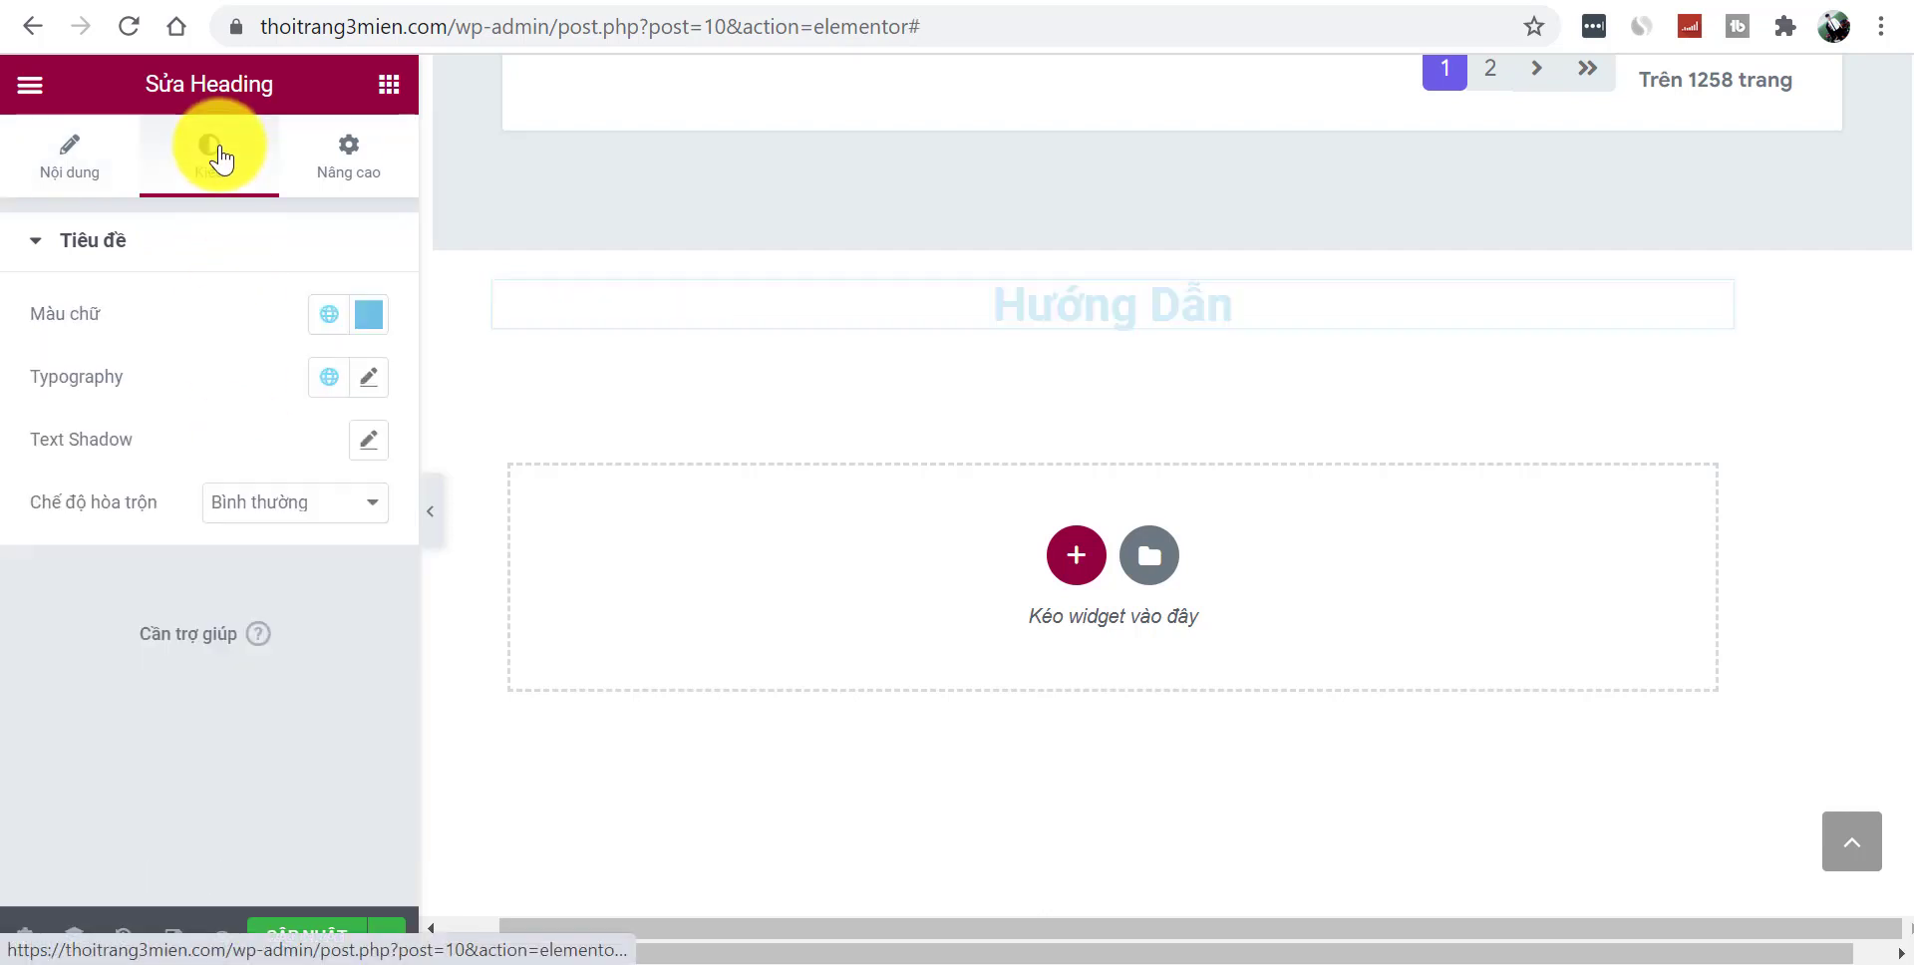
left_click(369, 315)
left_click(1004, 948)
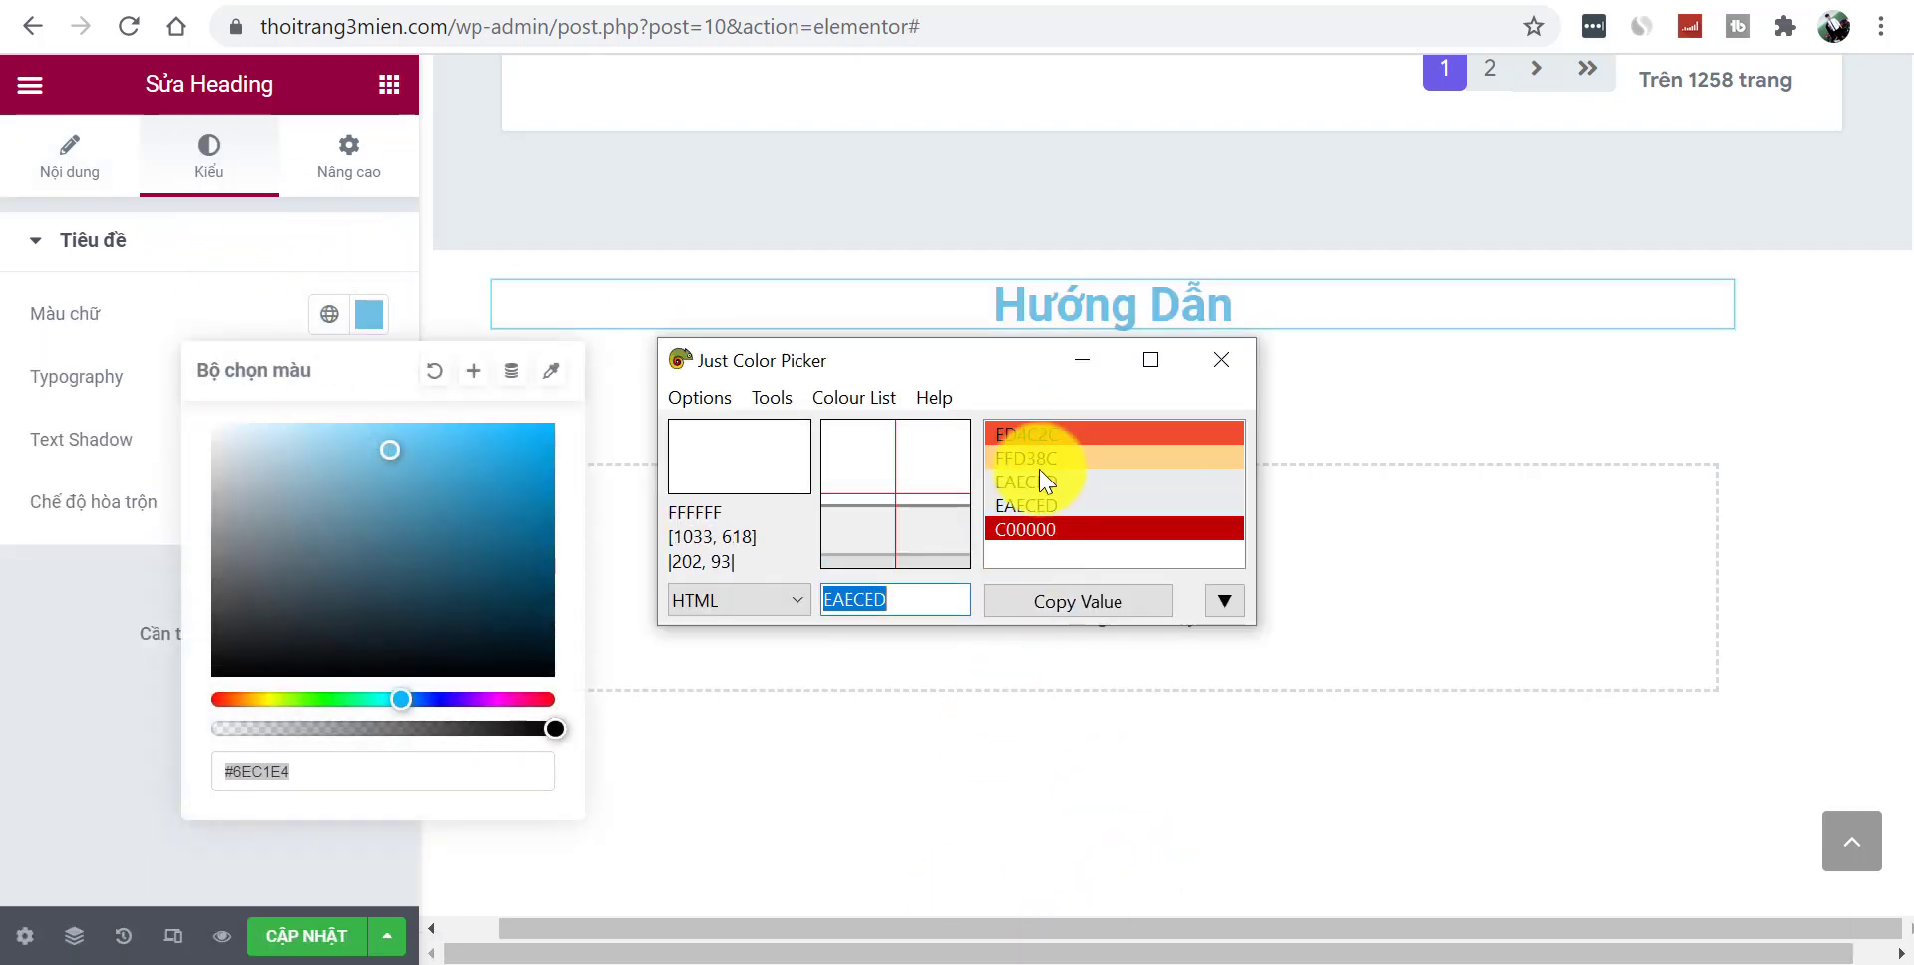
left_click(1047, 529)
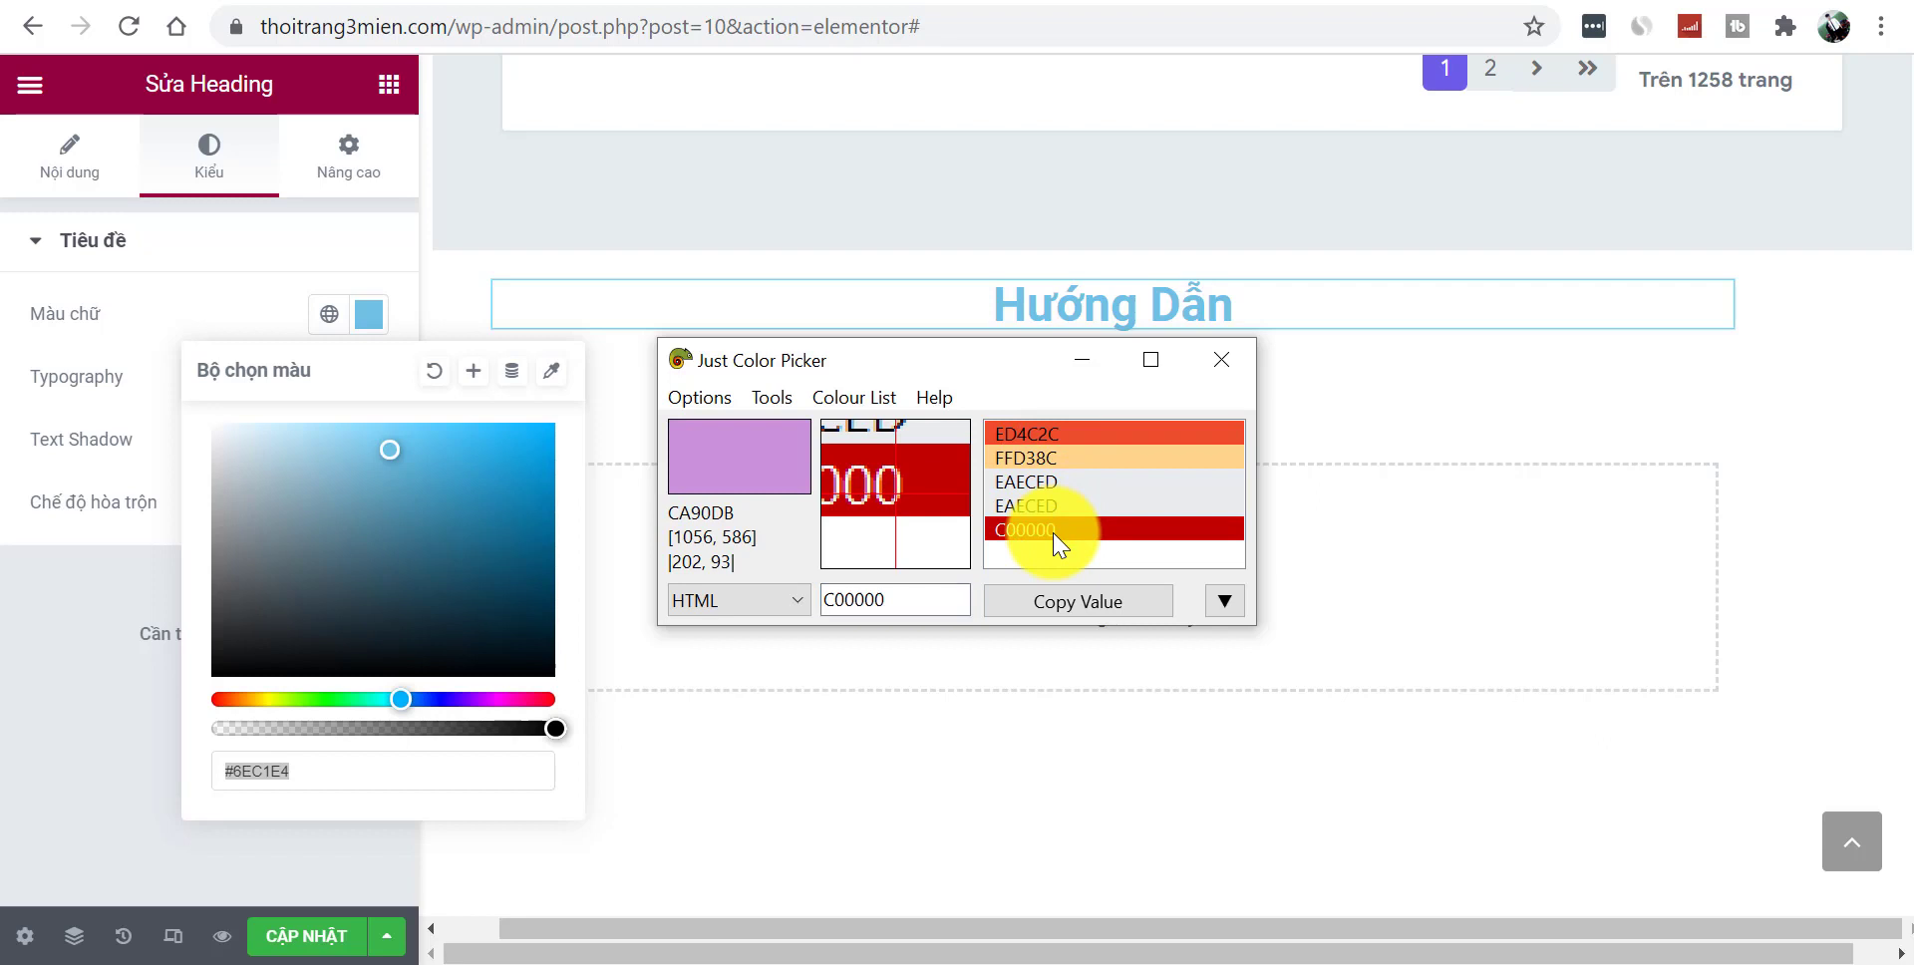
left_click(1065, 603)
double_click(379, 771)
key("ctrl+v")
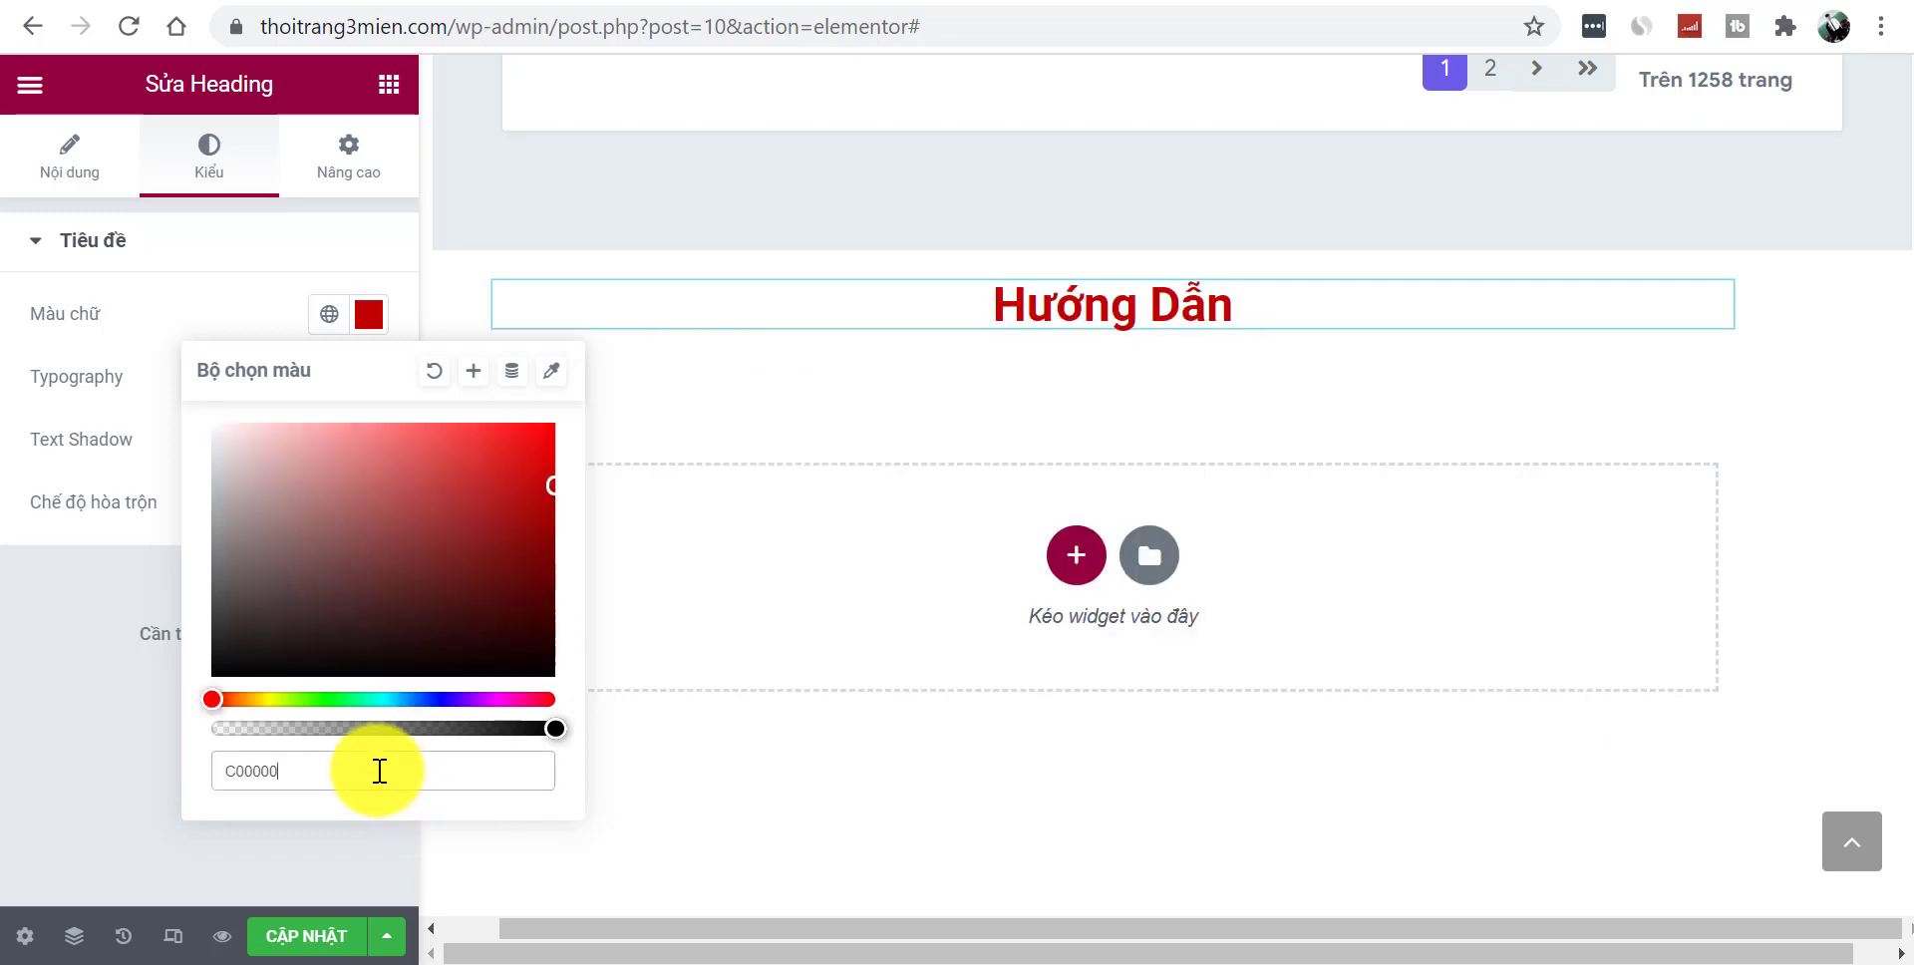
left_click(8, 753)
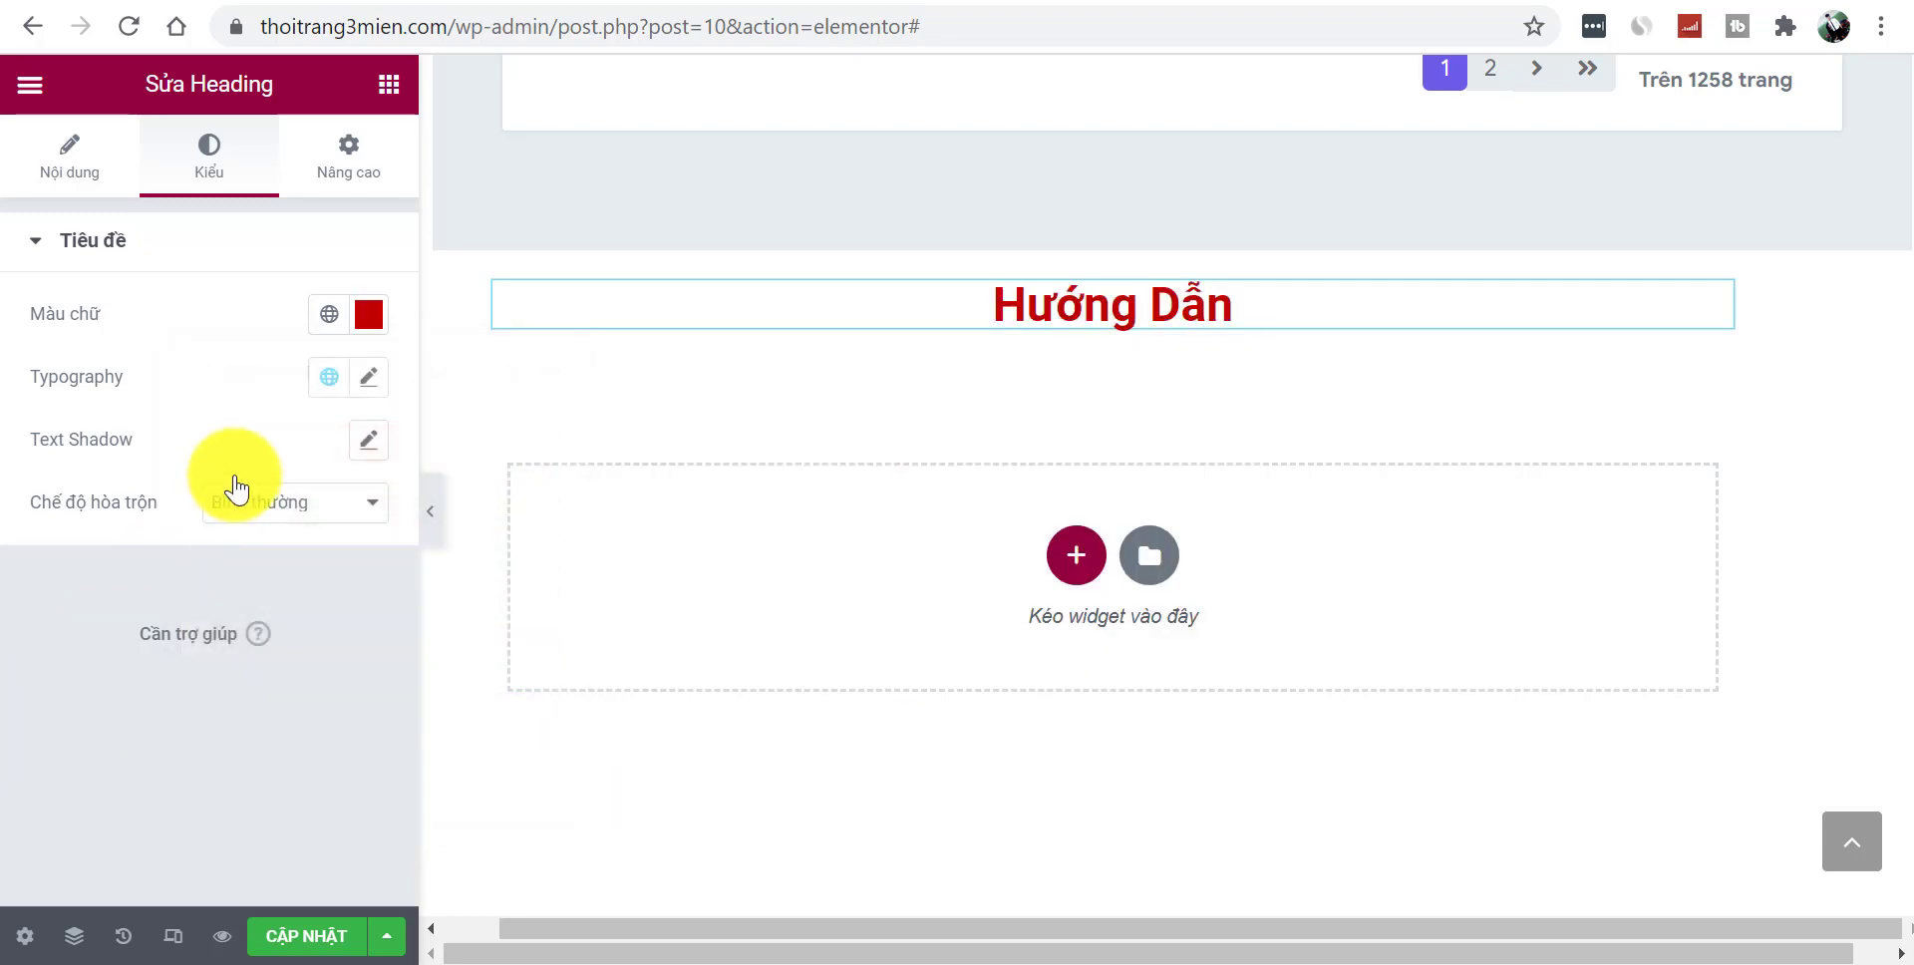
- Set the heading's typography size to 30 px and return to the widget list
left_click(368, 377)
left_click_drag(57, 625, 82, 626)
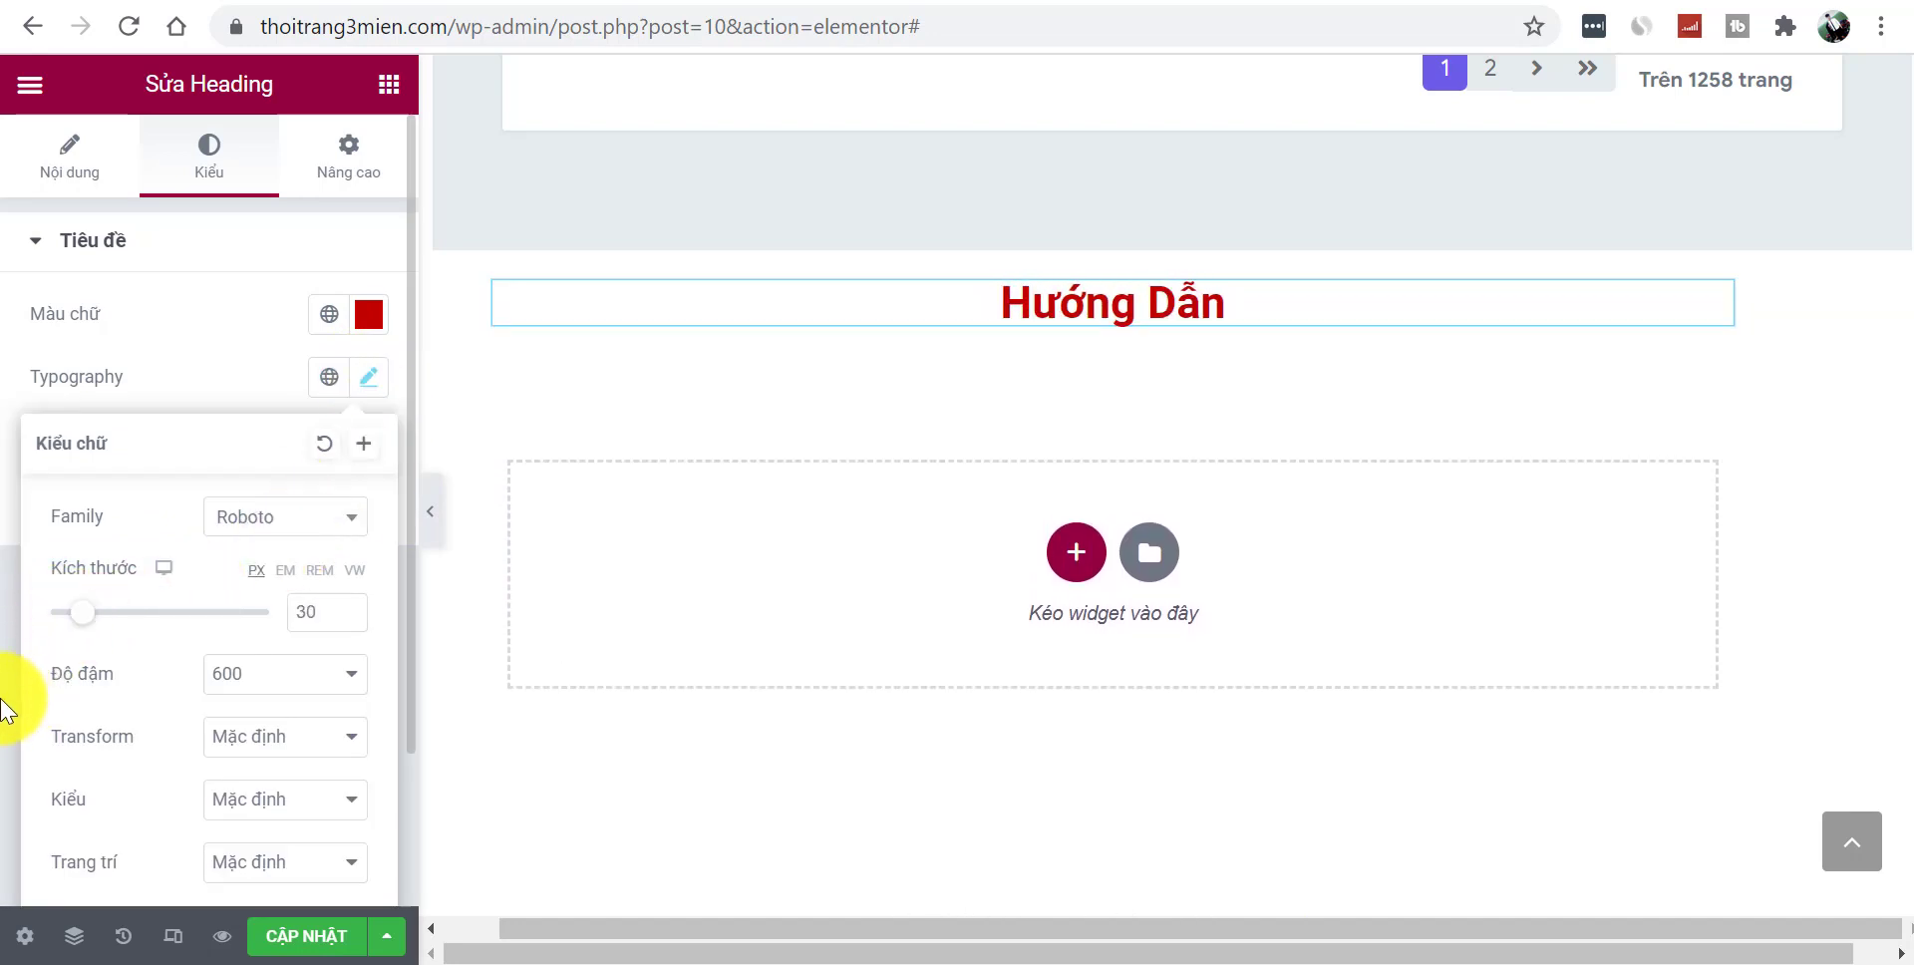
left_click(5, 710)
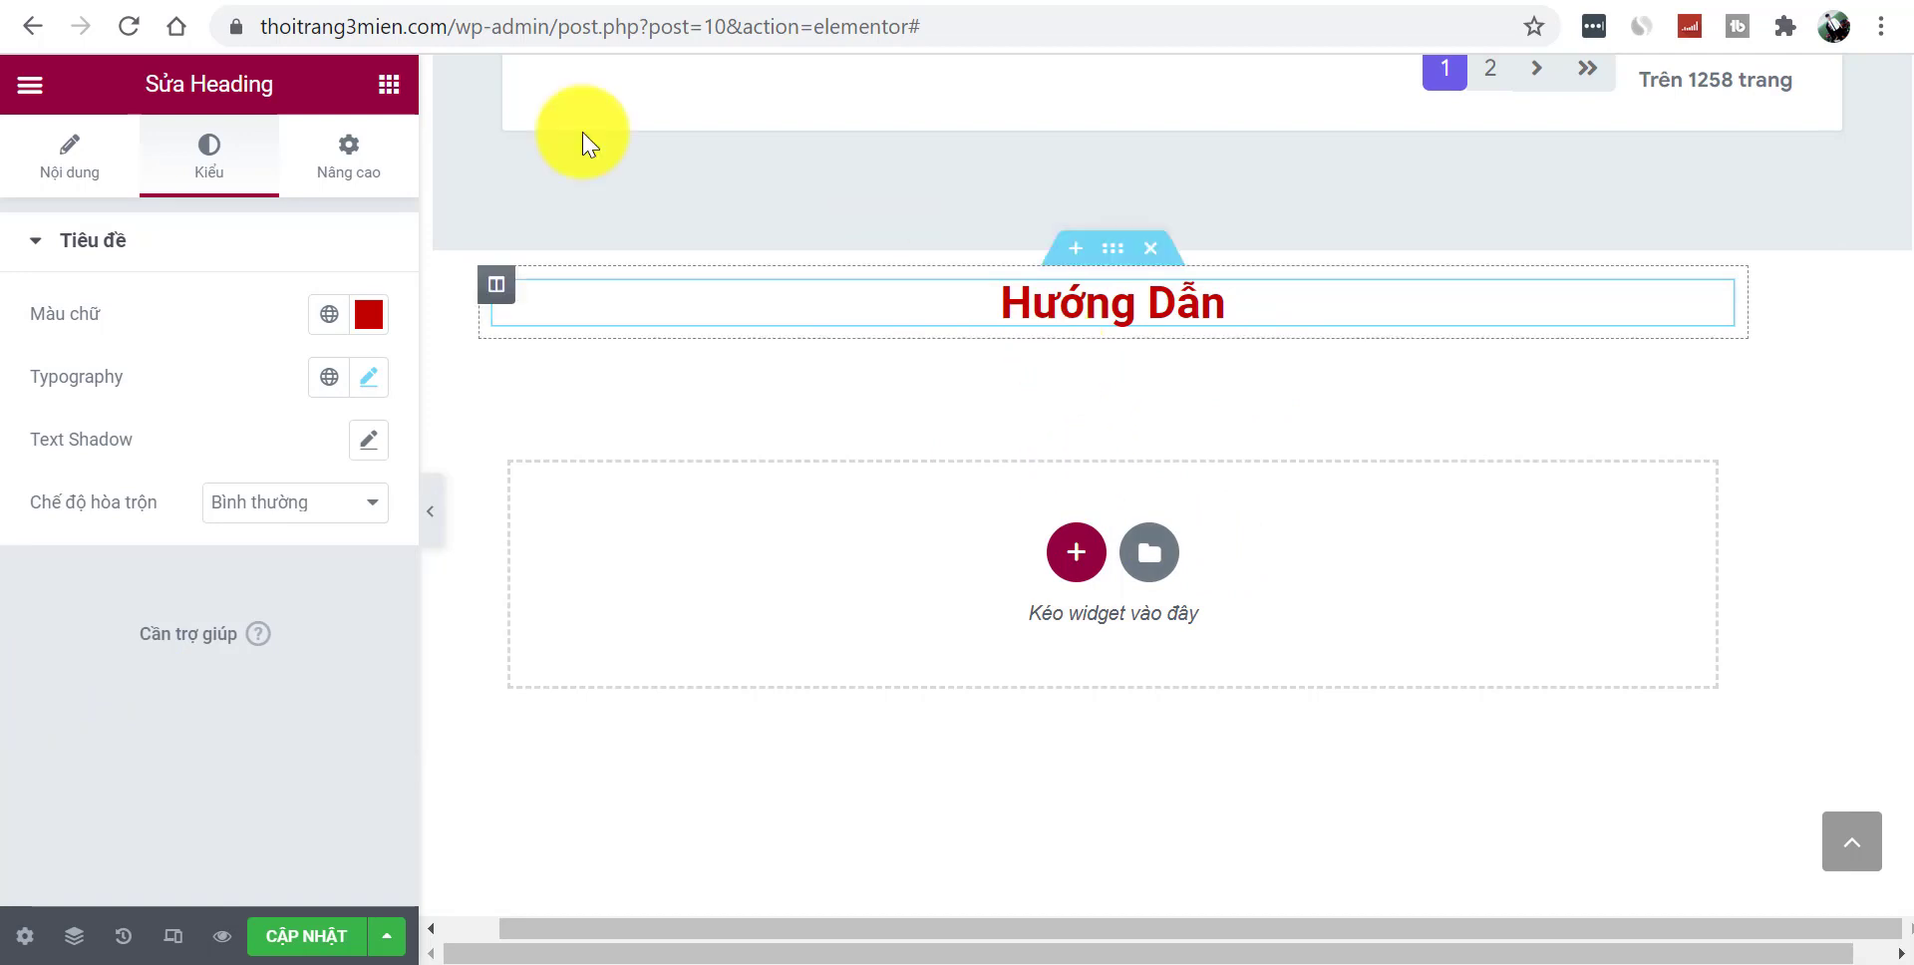
left_click(386, 84)
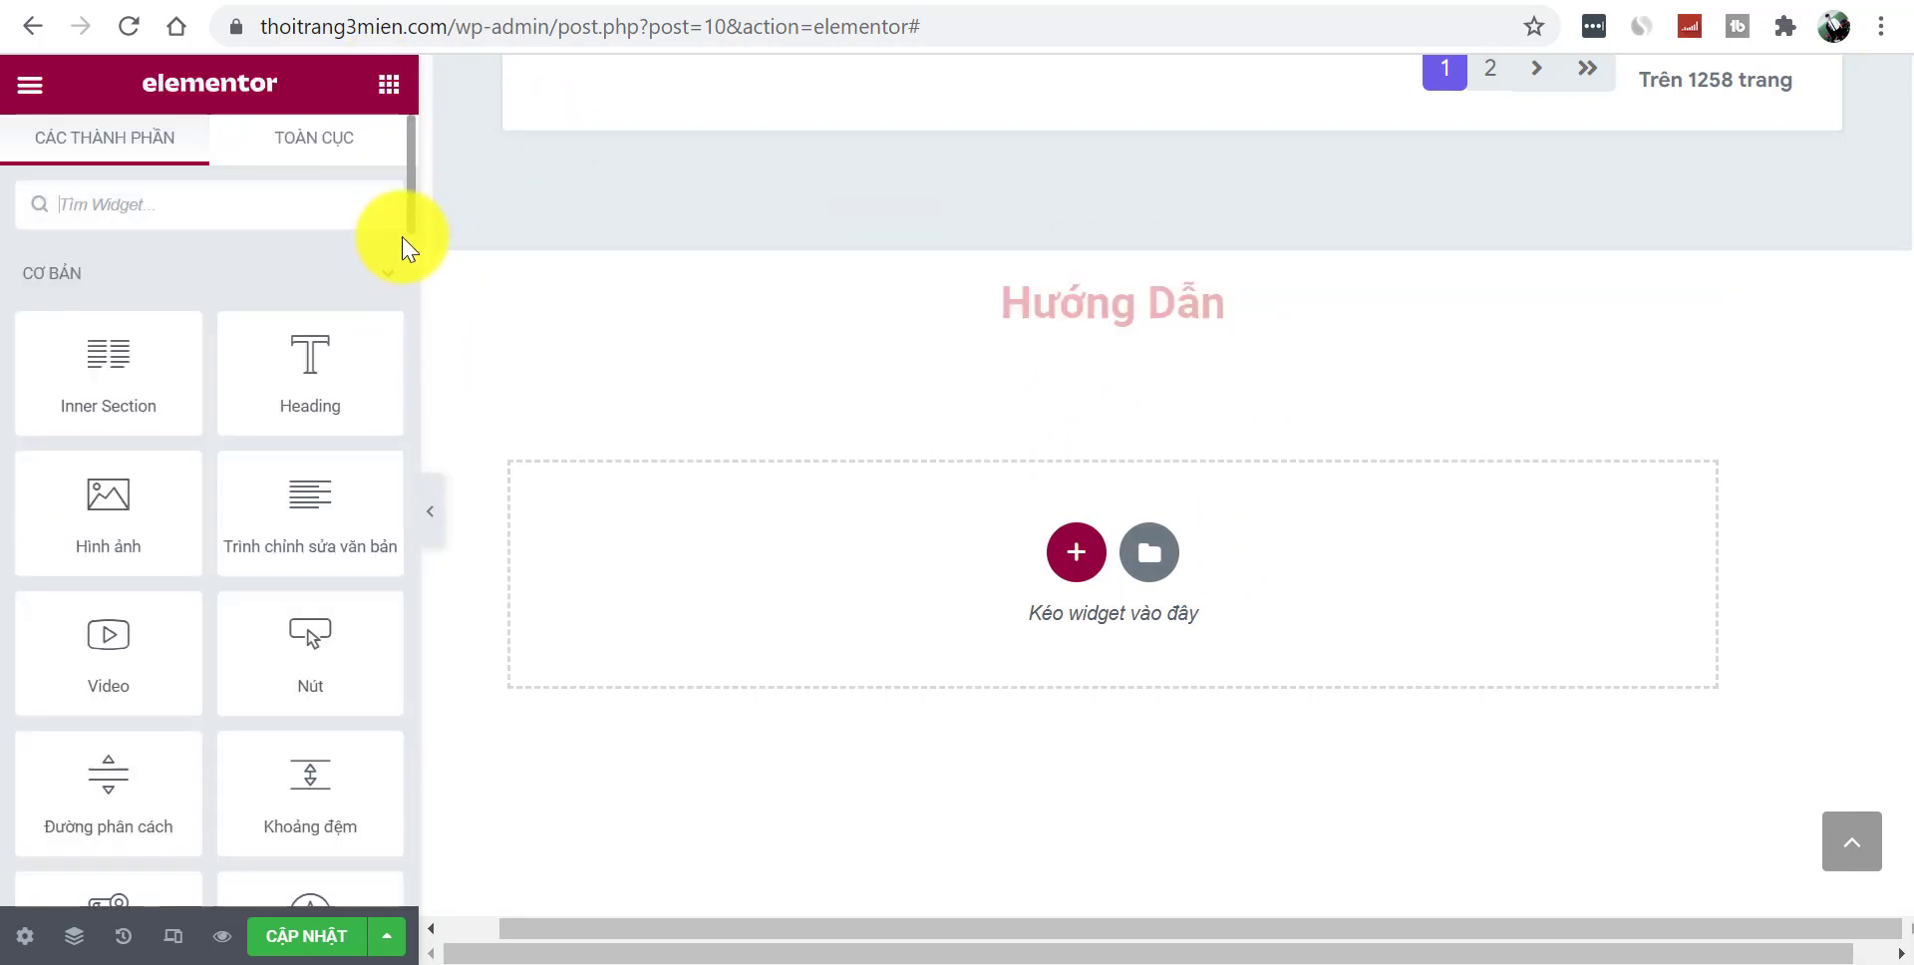
- Place a Posts widget below the heading and switch its skin to Cards
scroll(407, 224, "down", 10)
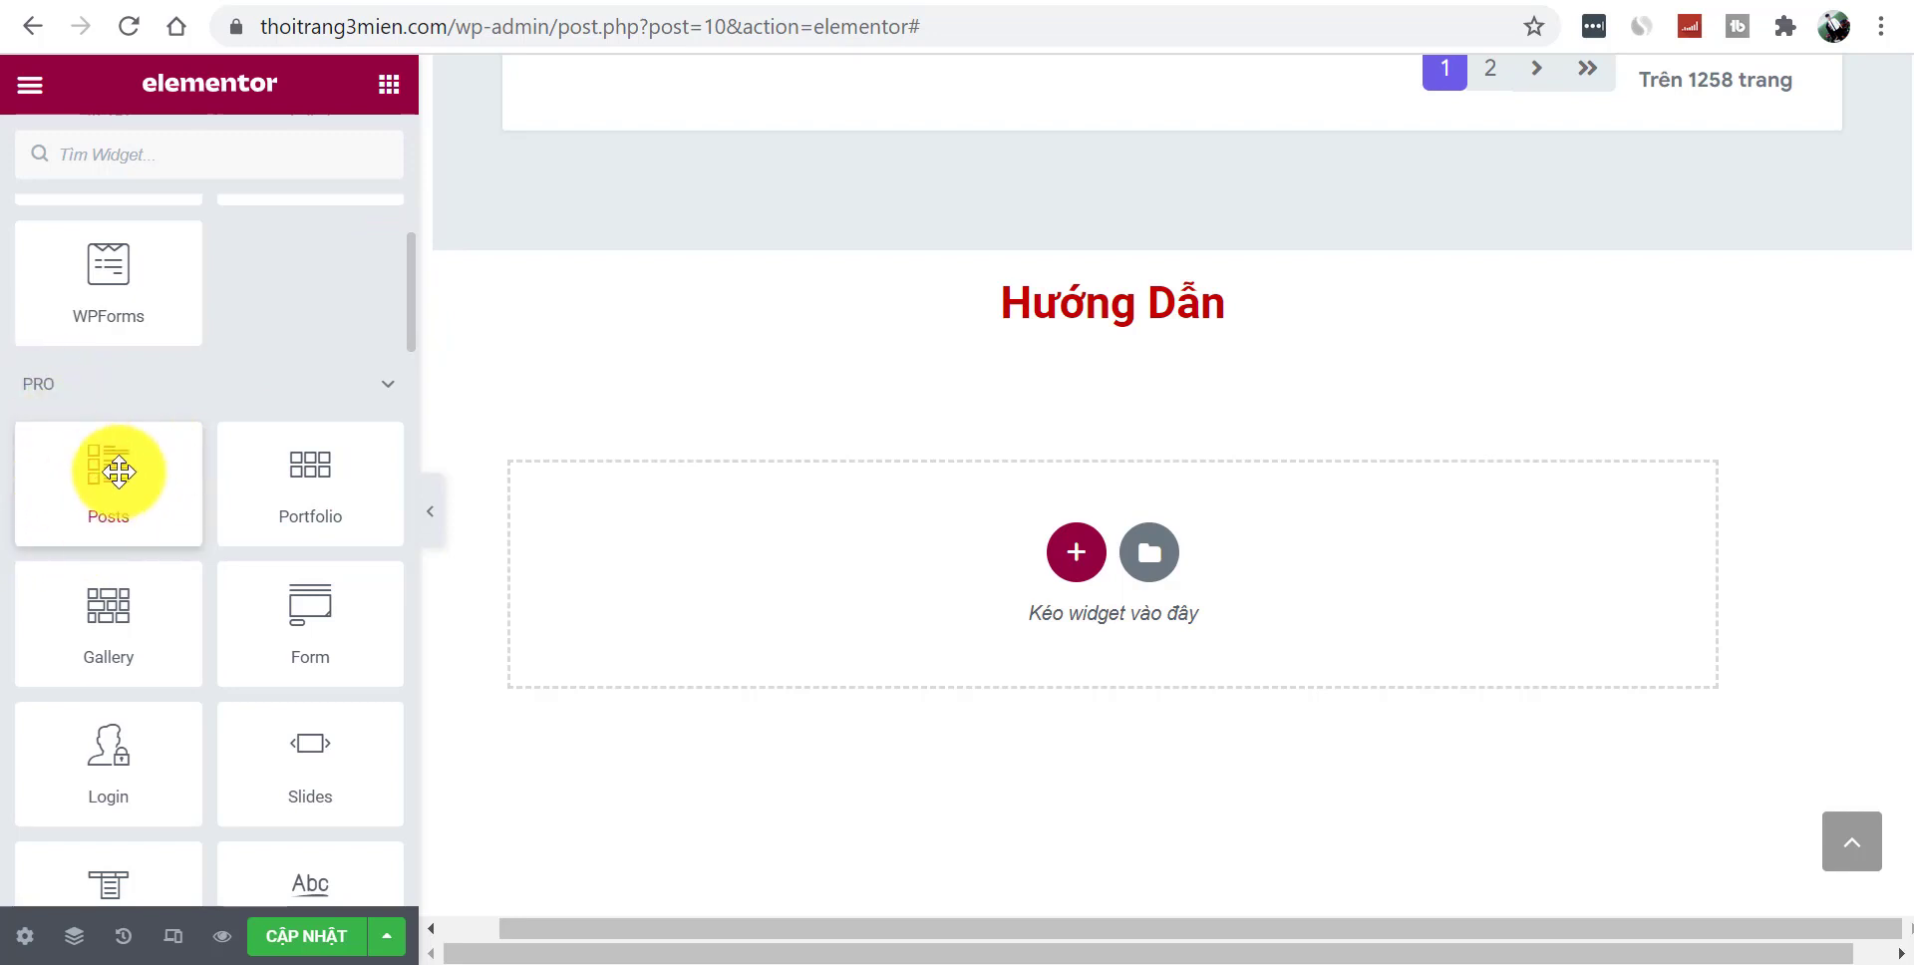
left_click_drag(128, 530, 1153, 314)
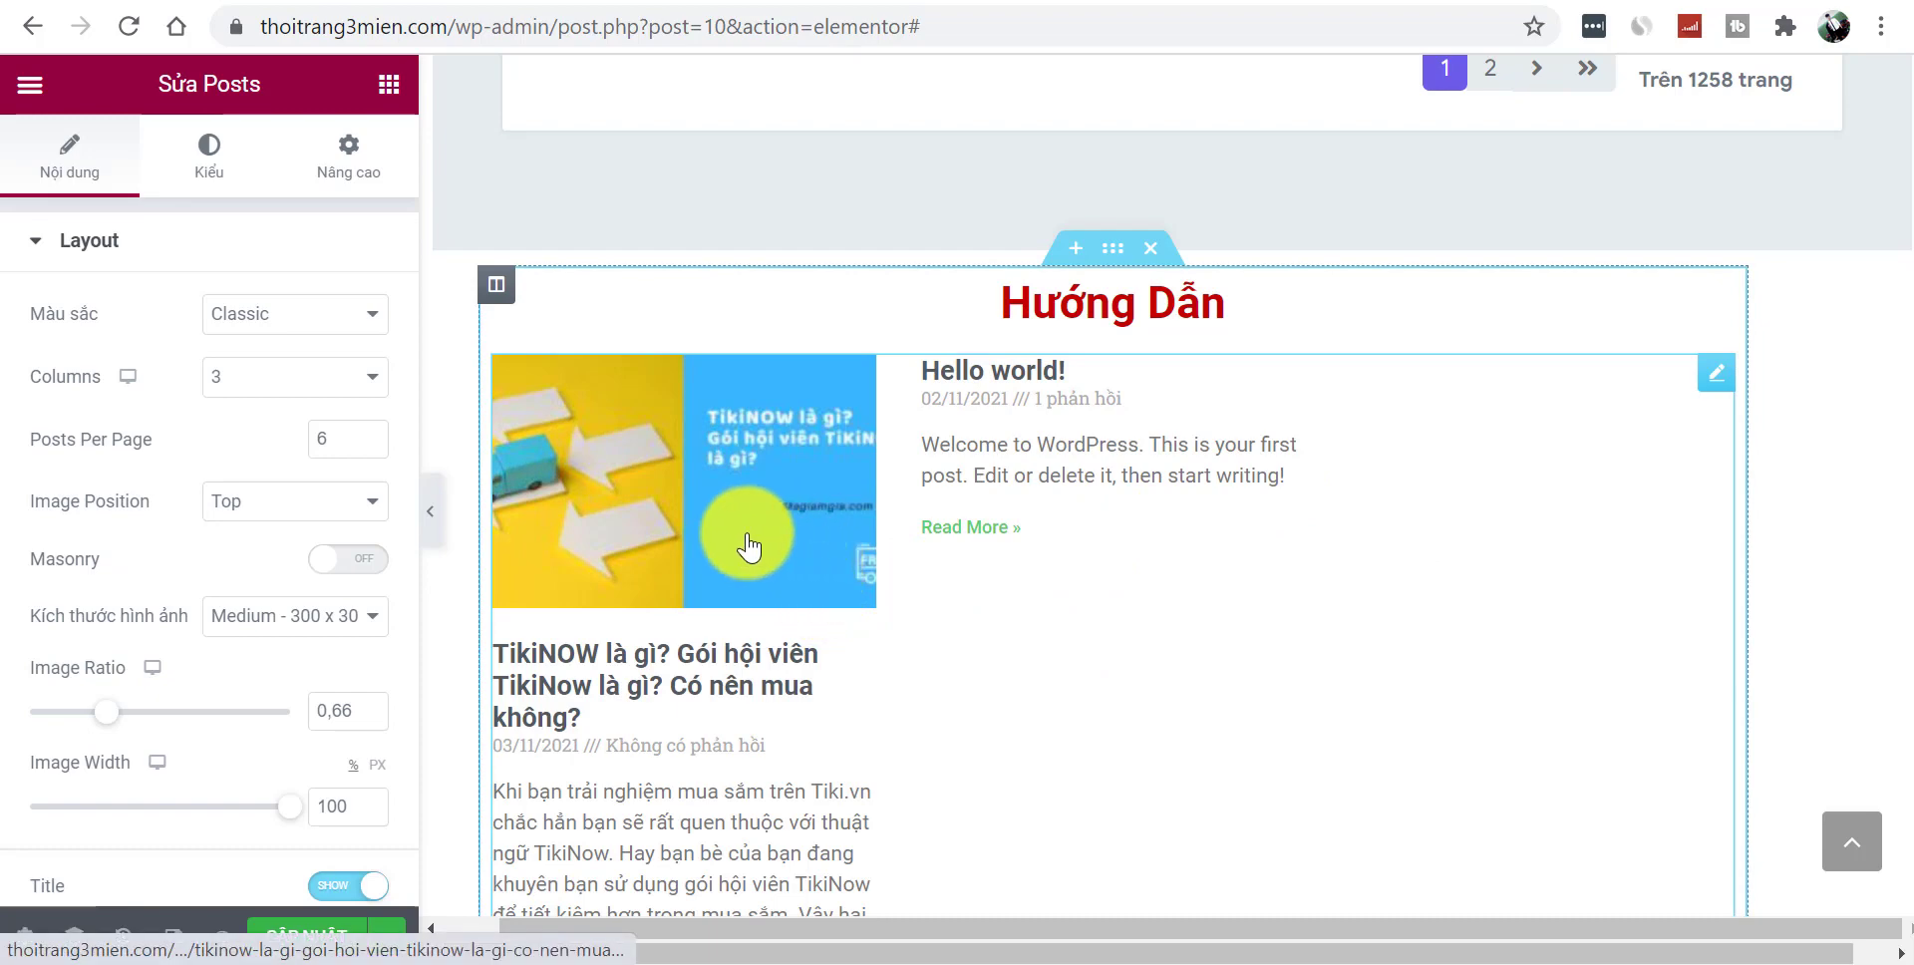
left_click(252, 317)
left_click(265, 367)
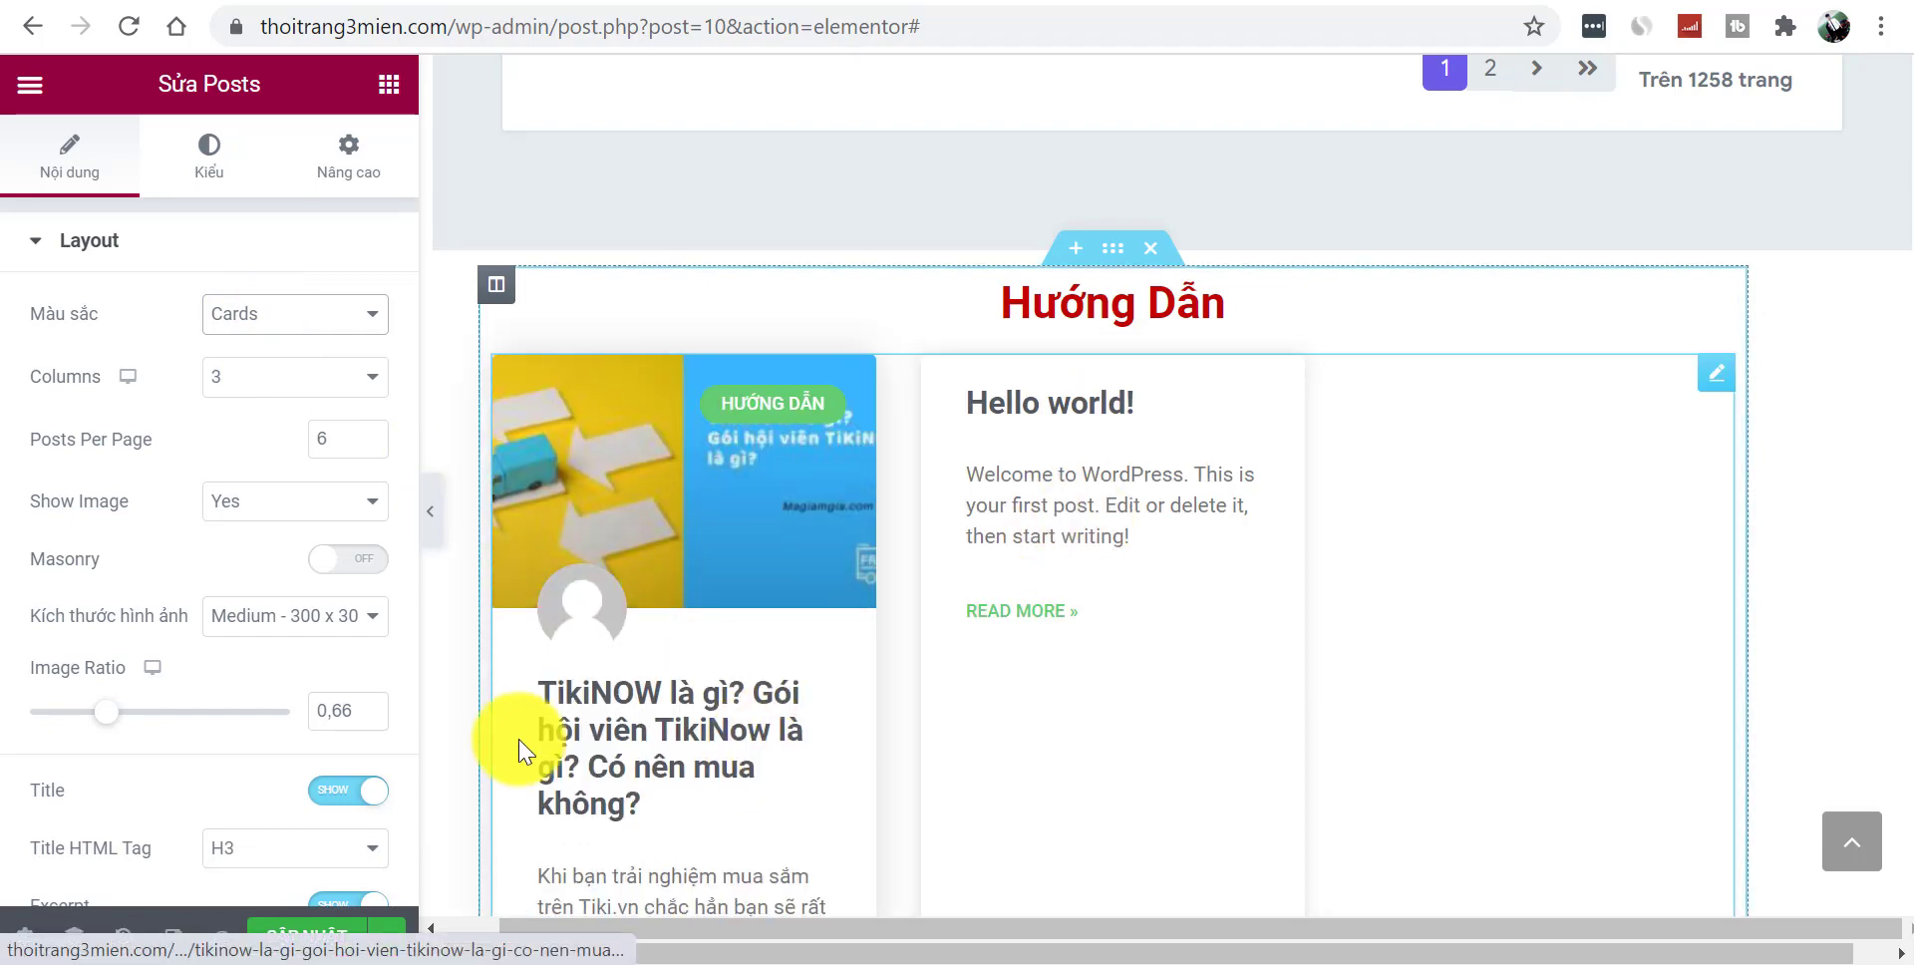
- Compare the preview with the reference Hướng Dẫn card layout in another browser tab
left_click(429, 529)
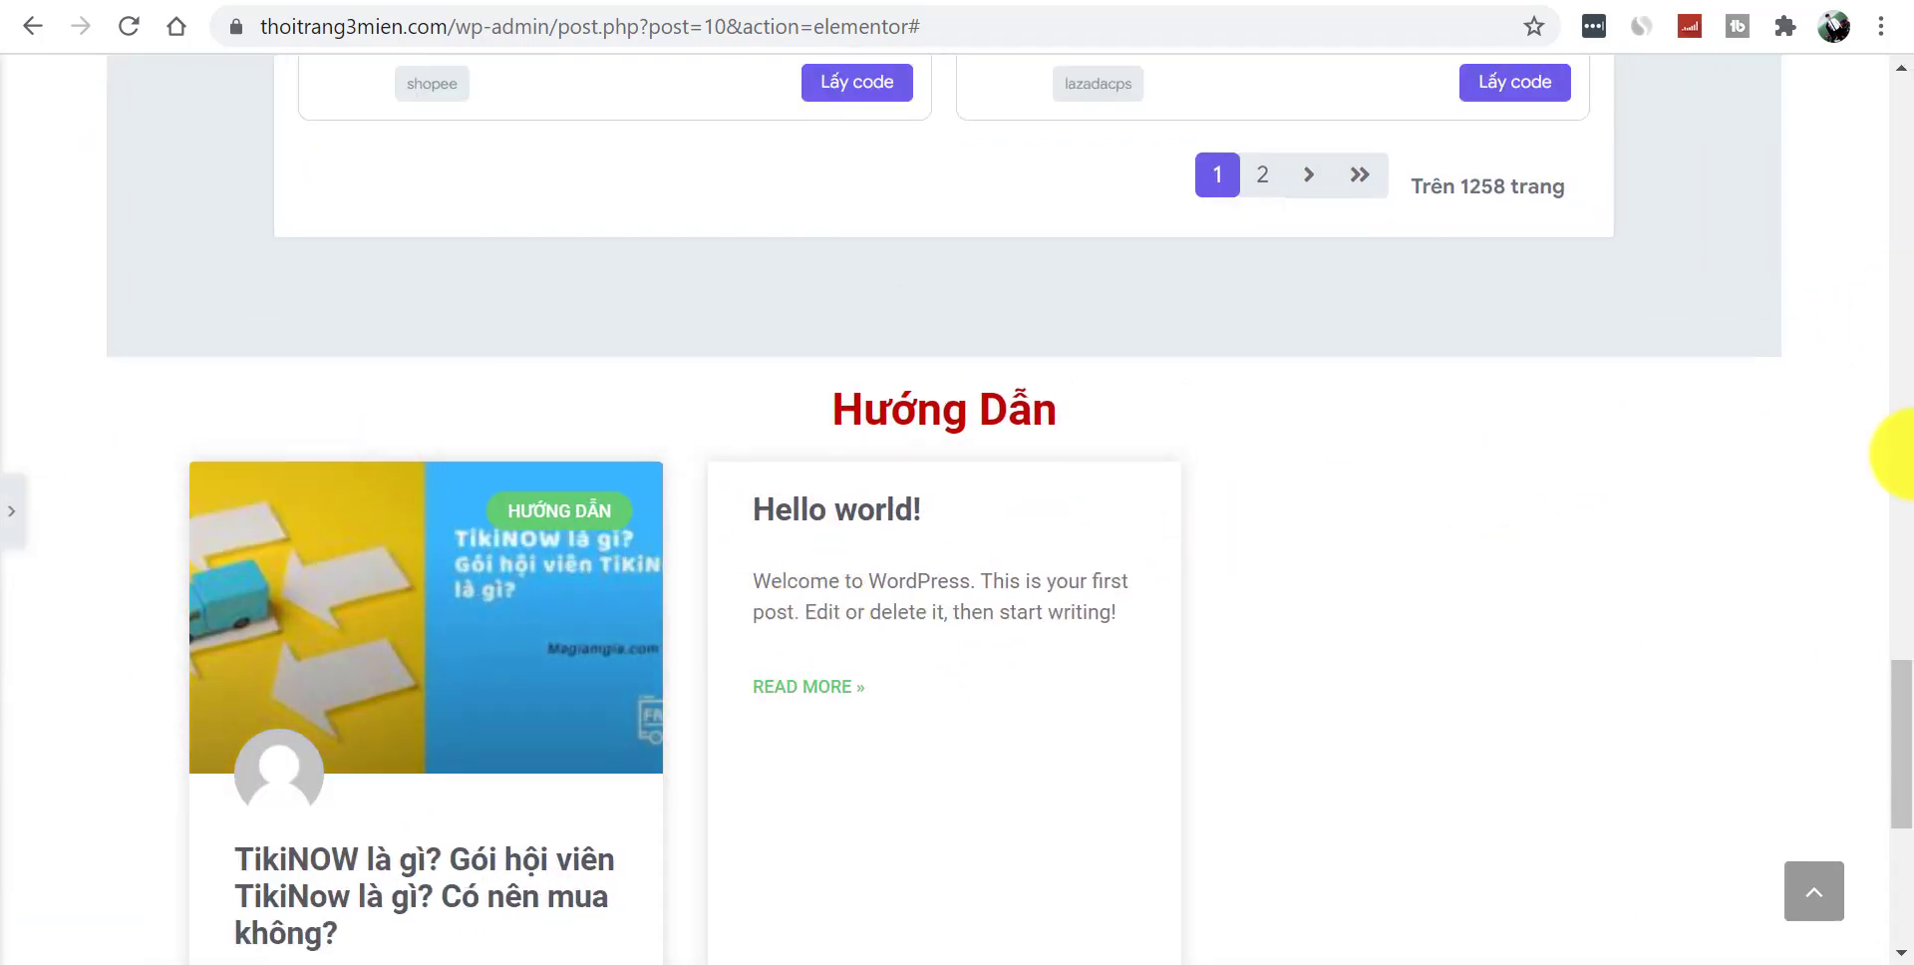
mouse_move(1910, 706)
left_mouse_down()
mouse_move(1910, 811)
mouse_move(1910, 731)
left_mouse_up()
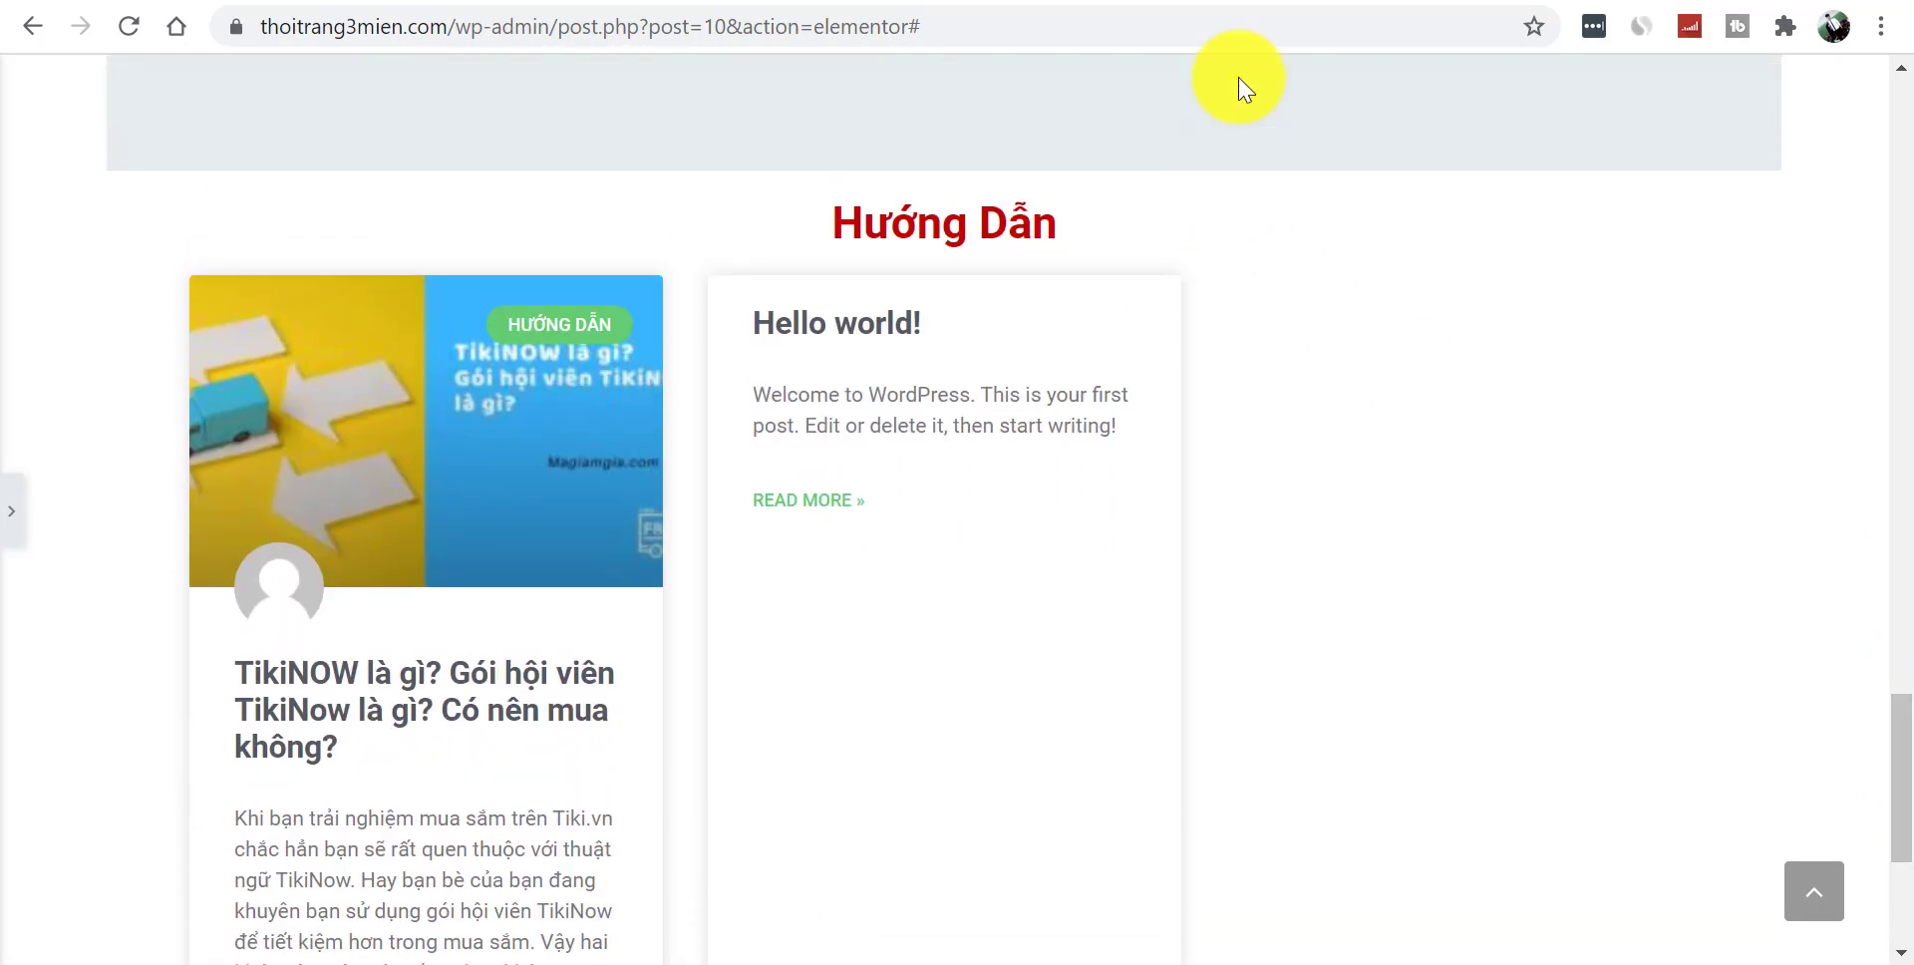
left_click(1230, 1)
left_click(1334, 2)
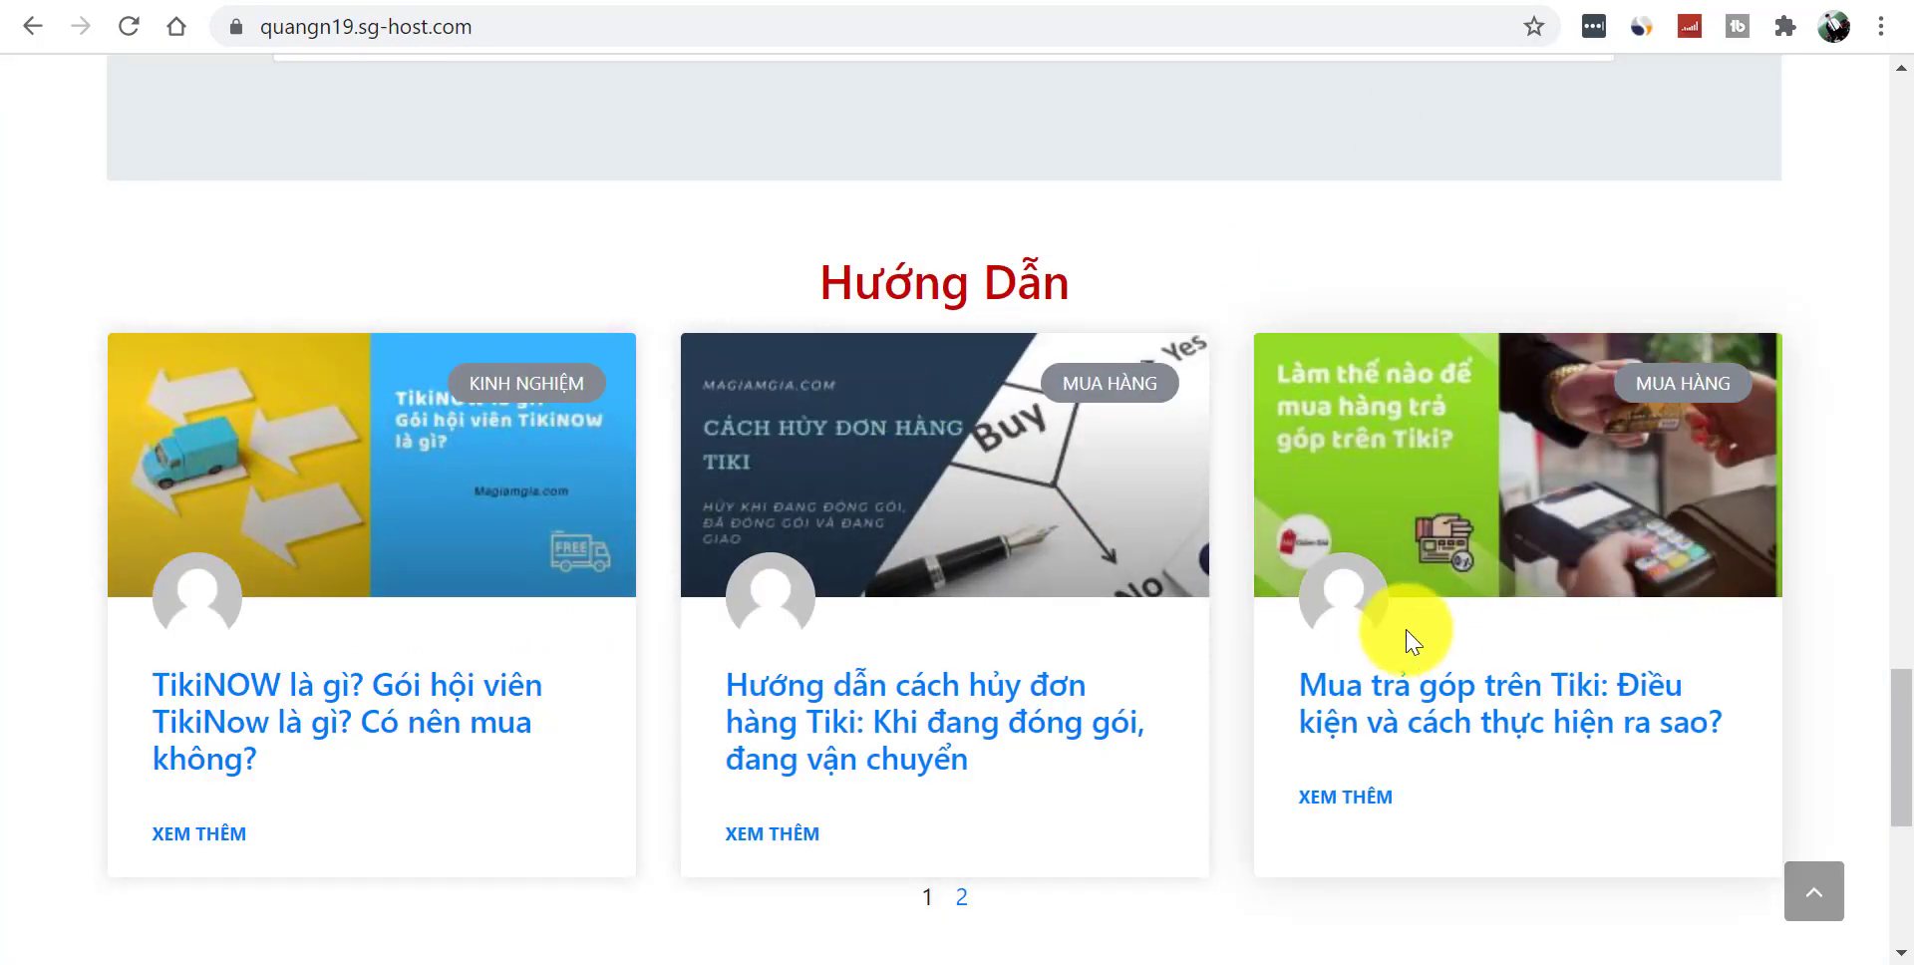
left_click(1230, 1)
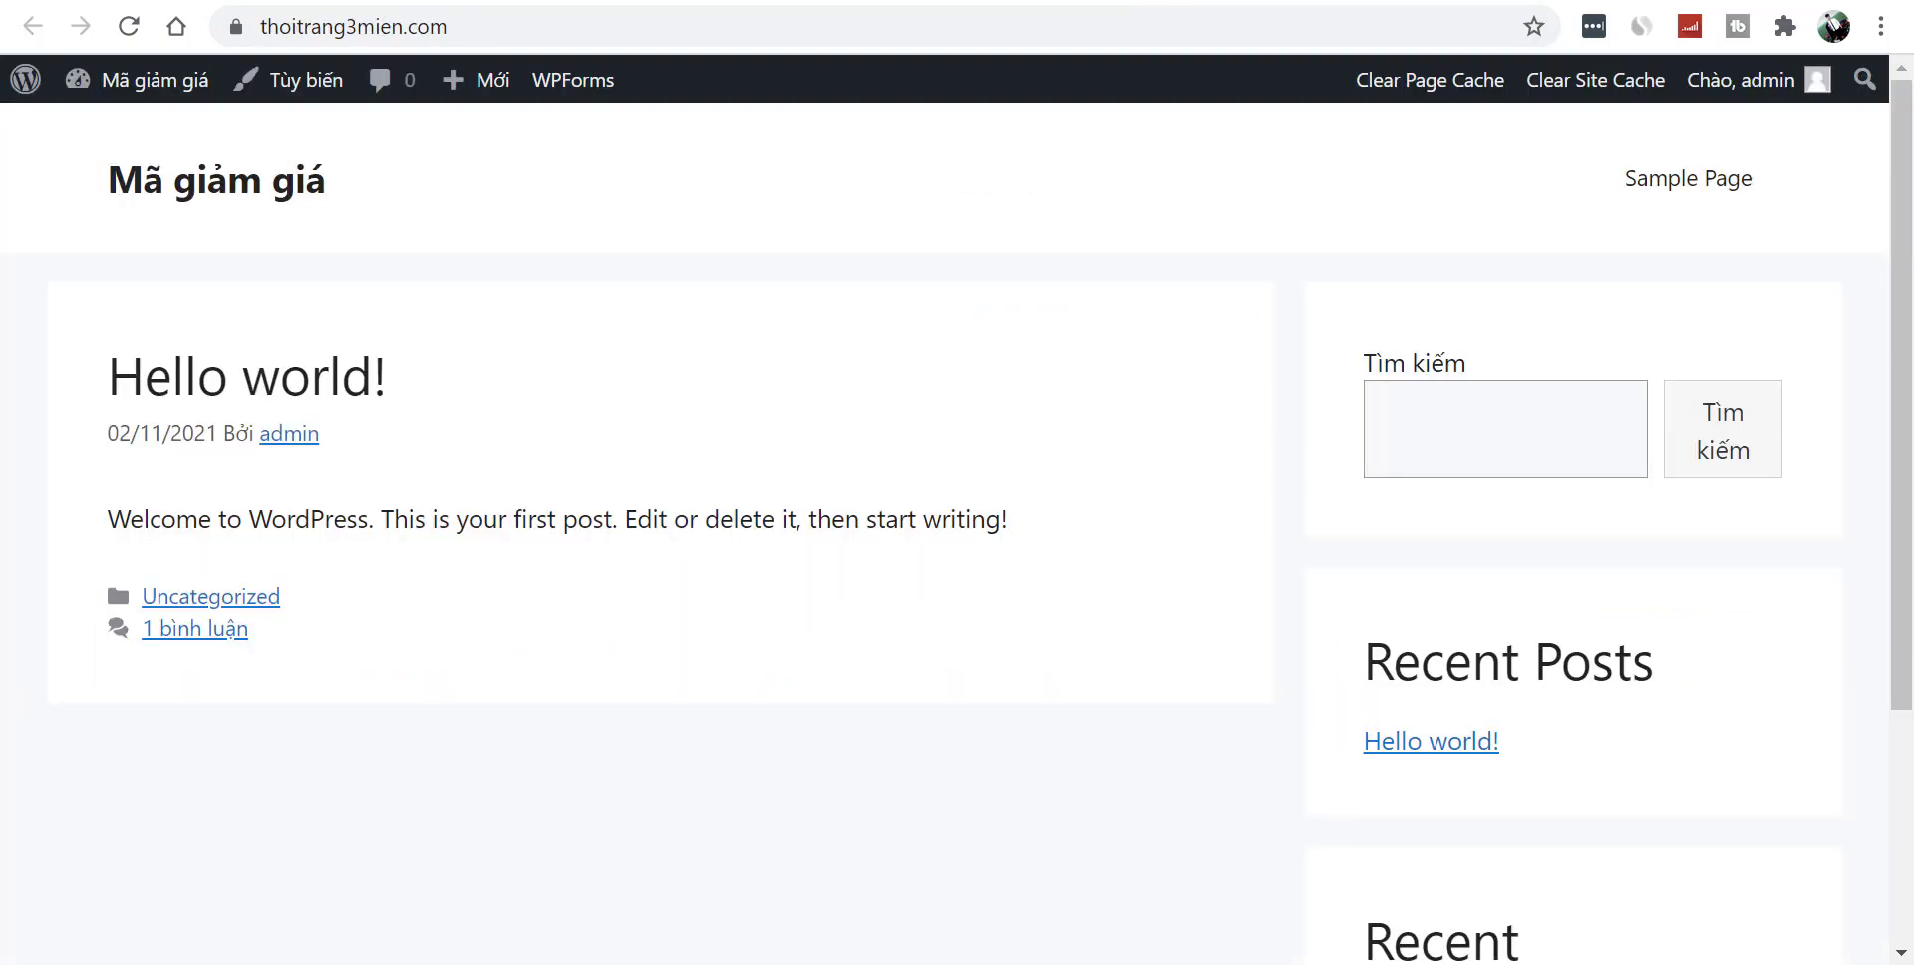
key("ctrl+Tab")
key("ctrl+Tab")
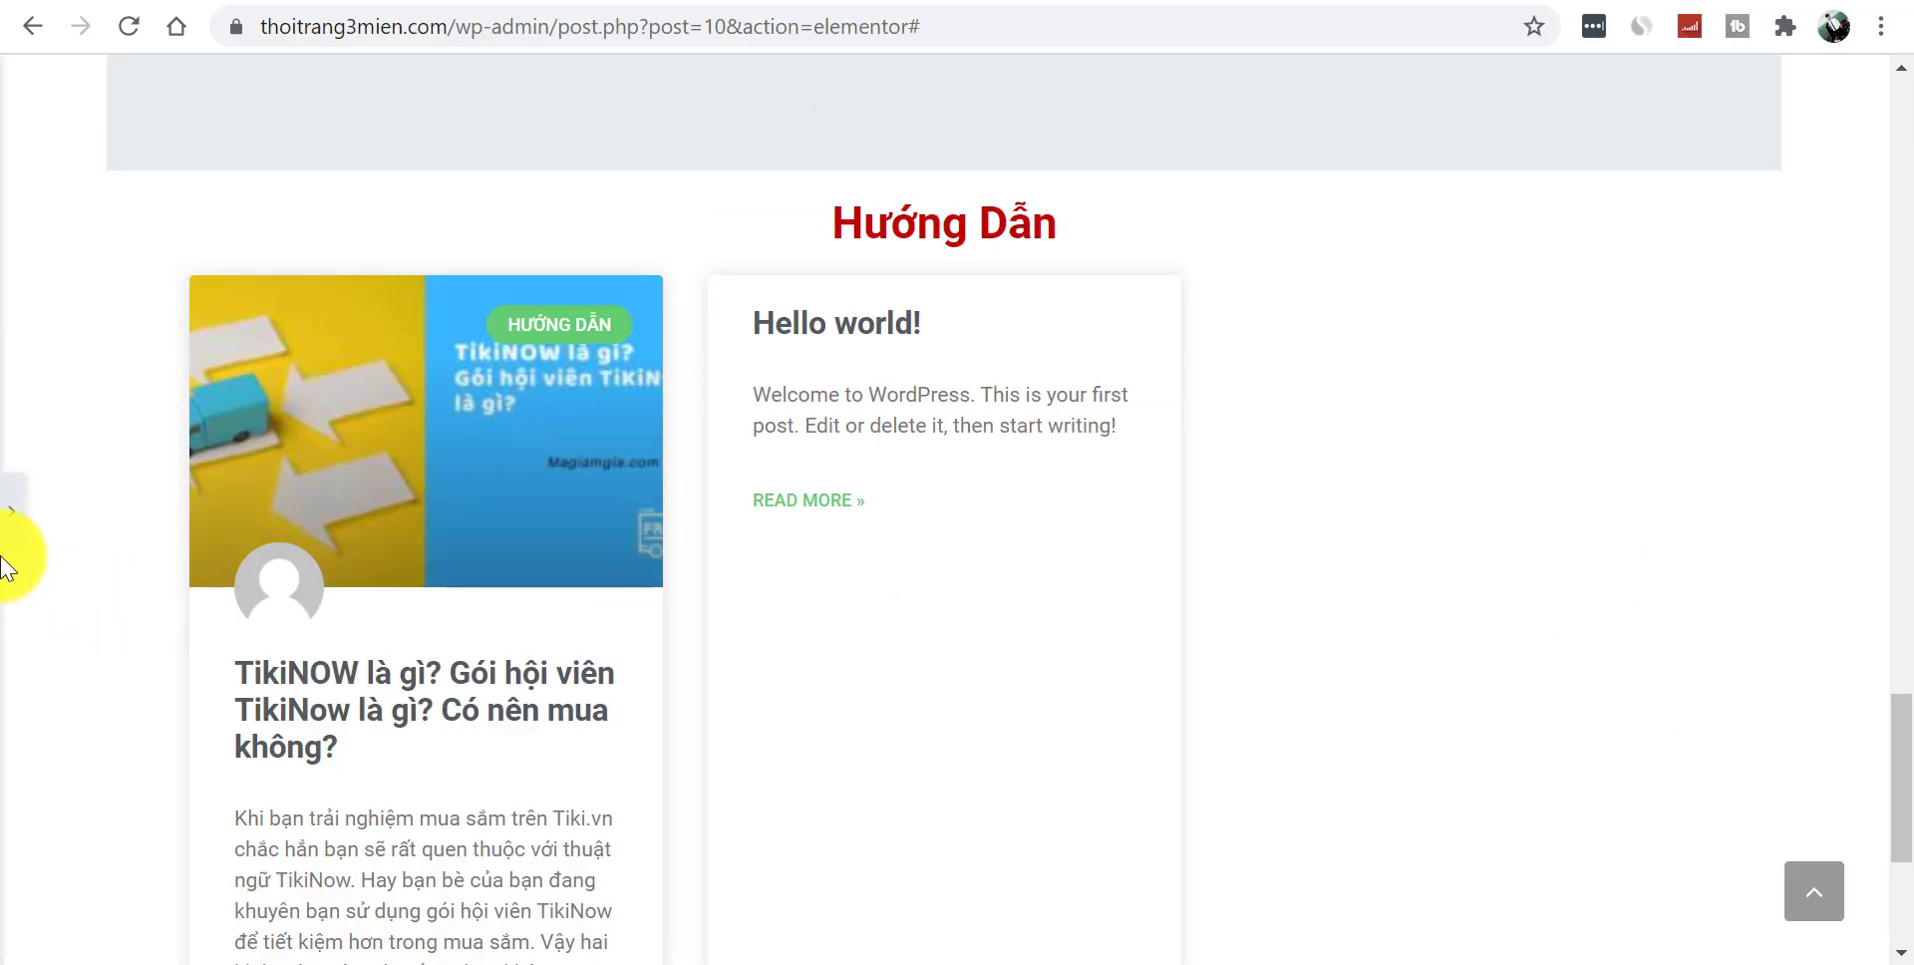
- Turn on masonry layout for the post cards
left_click(11, 539)
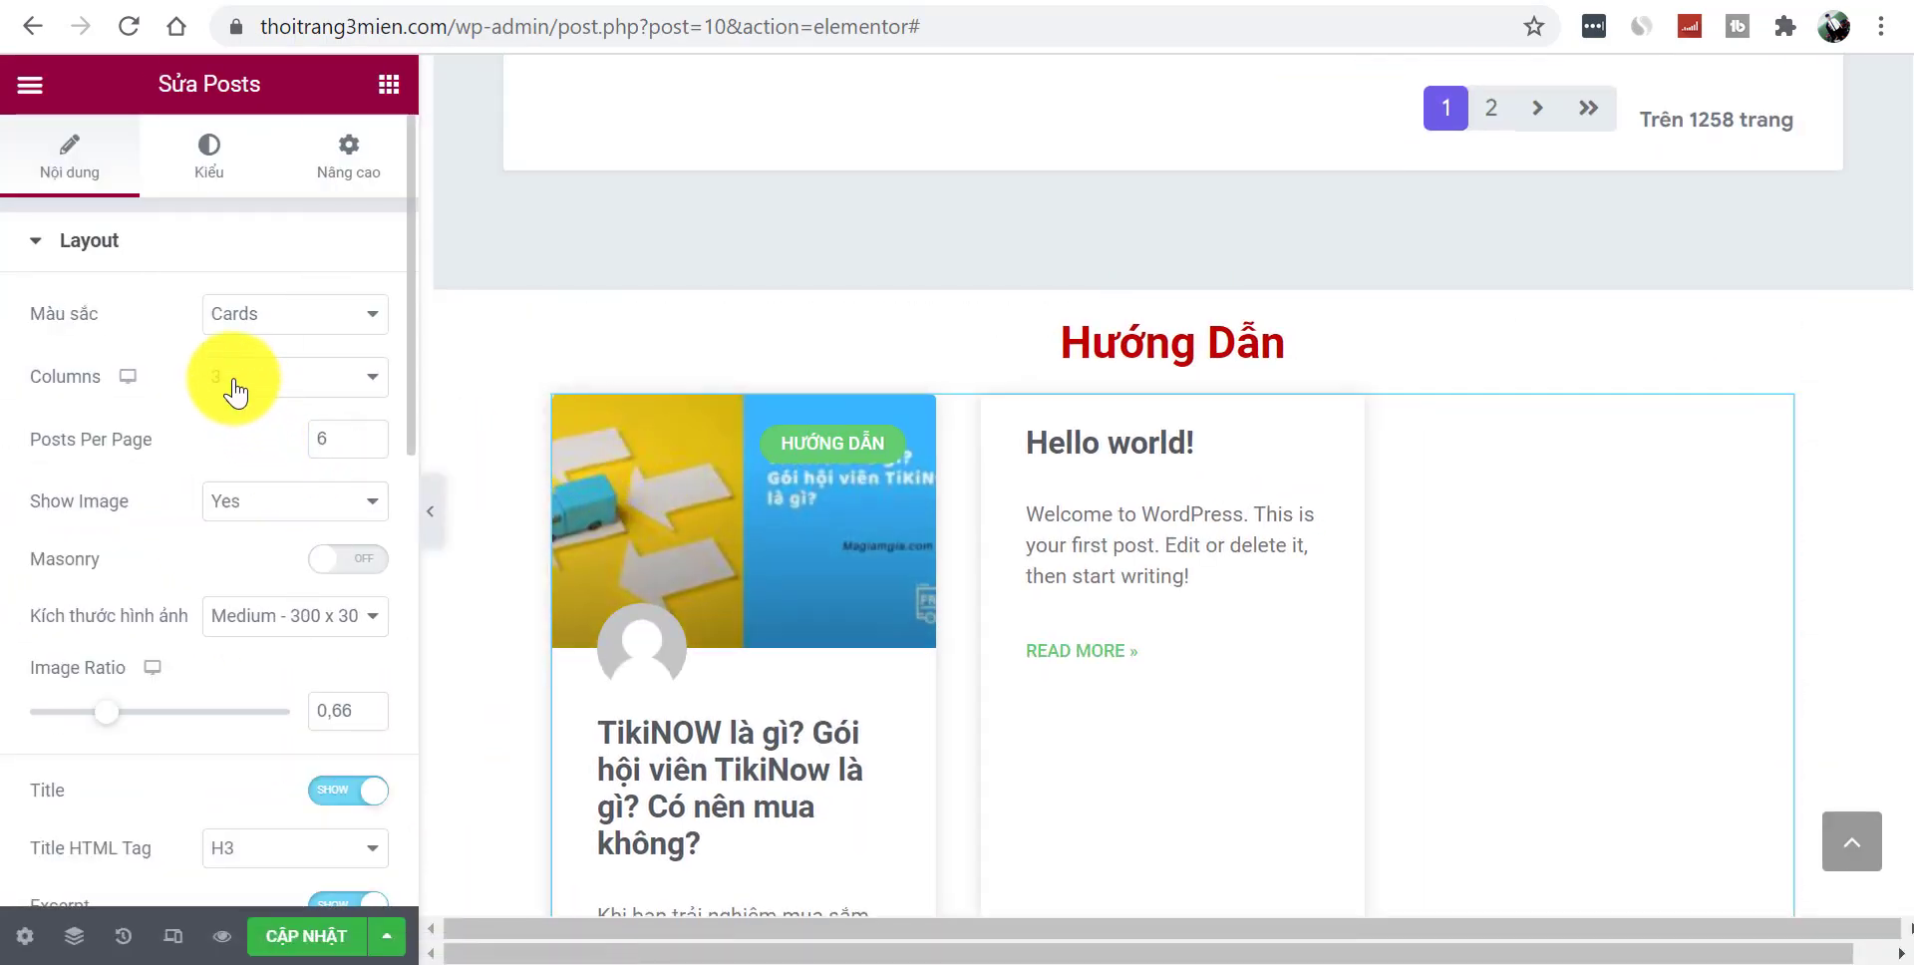
left_click(241, 514)
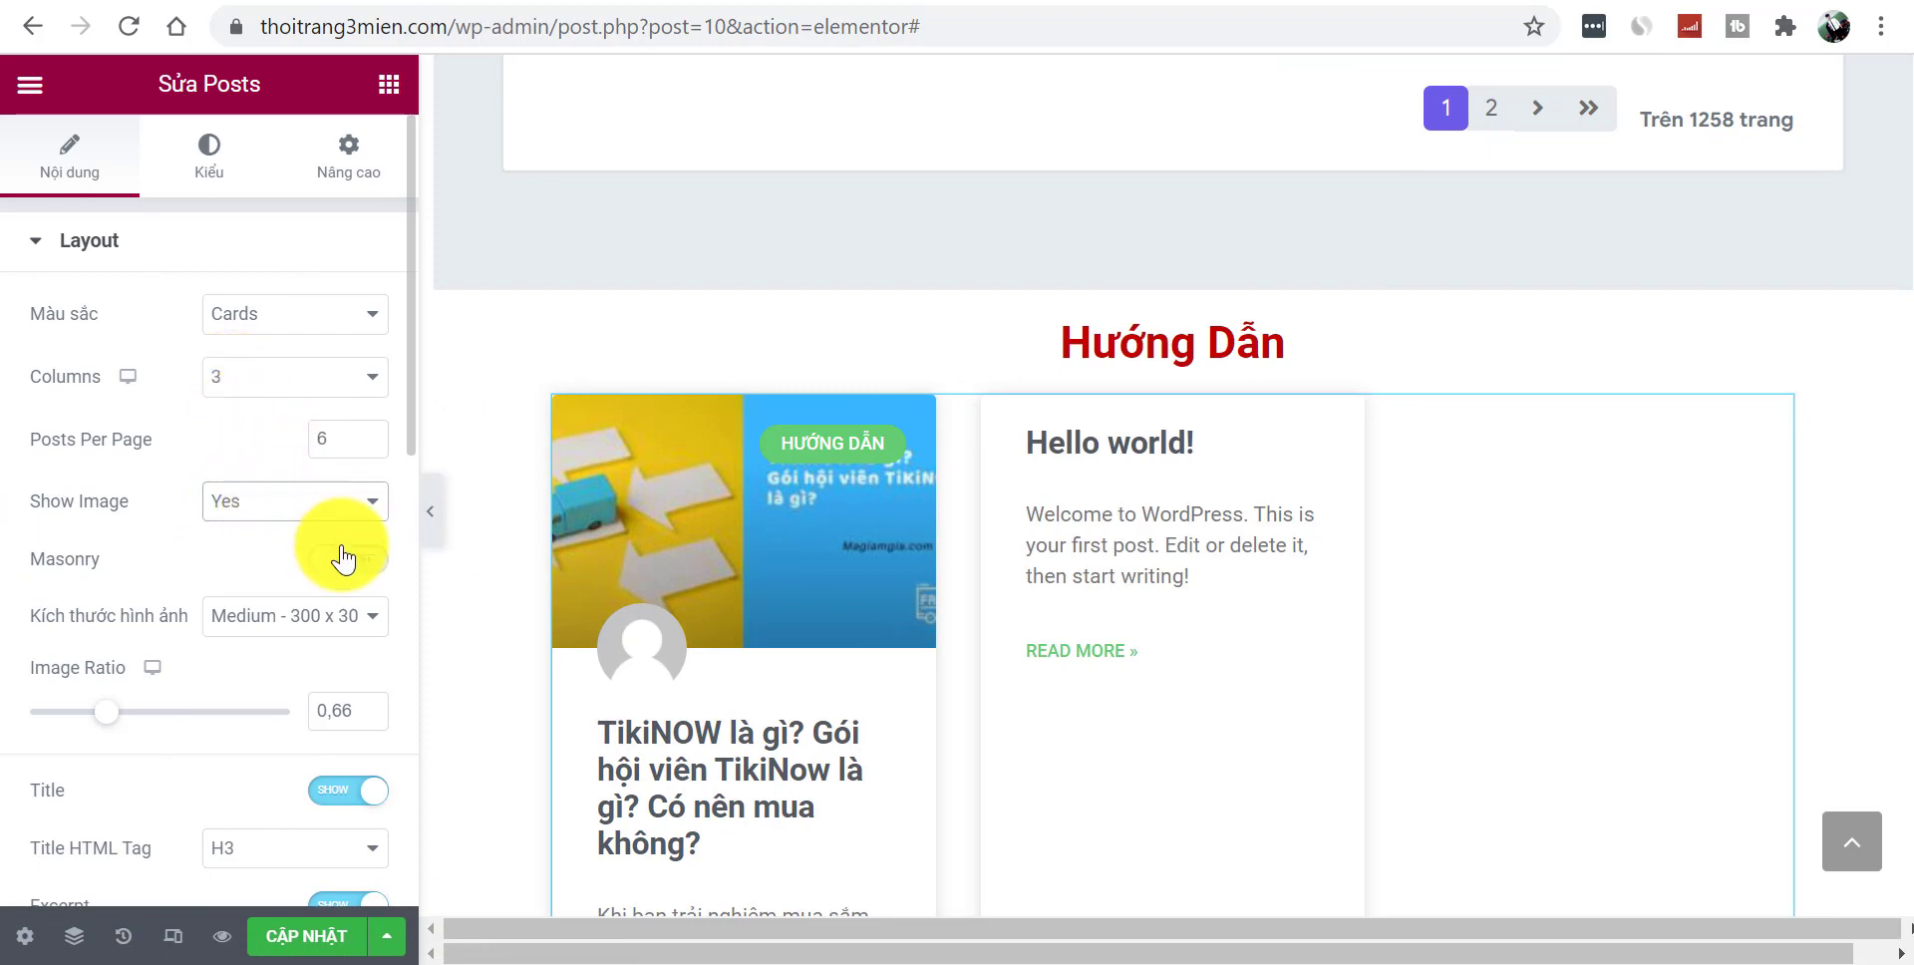
left_click(359, 560)
left_click(314, 563)
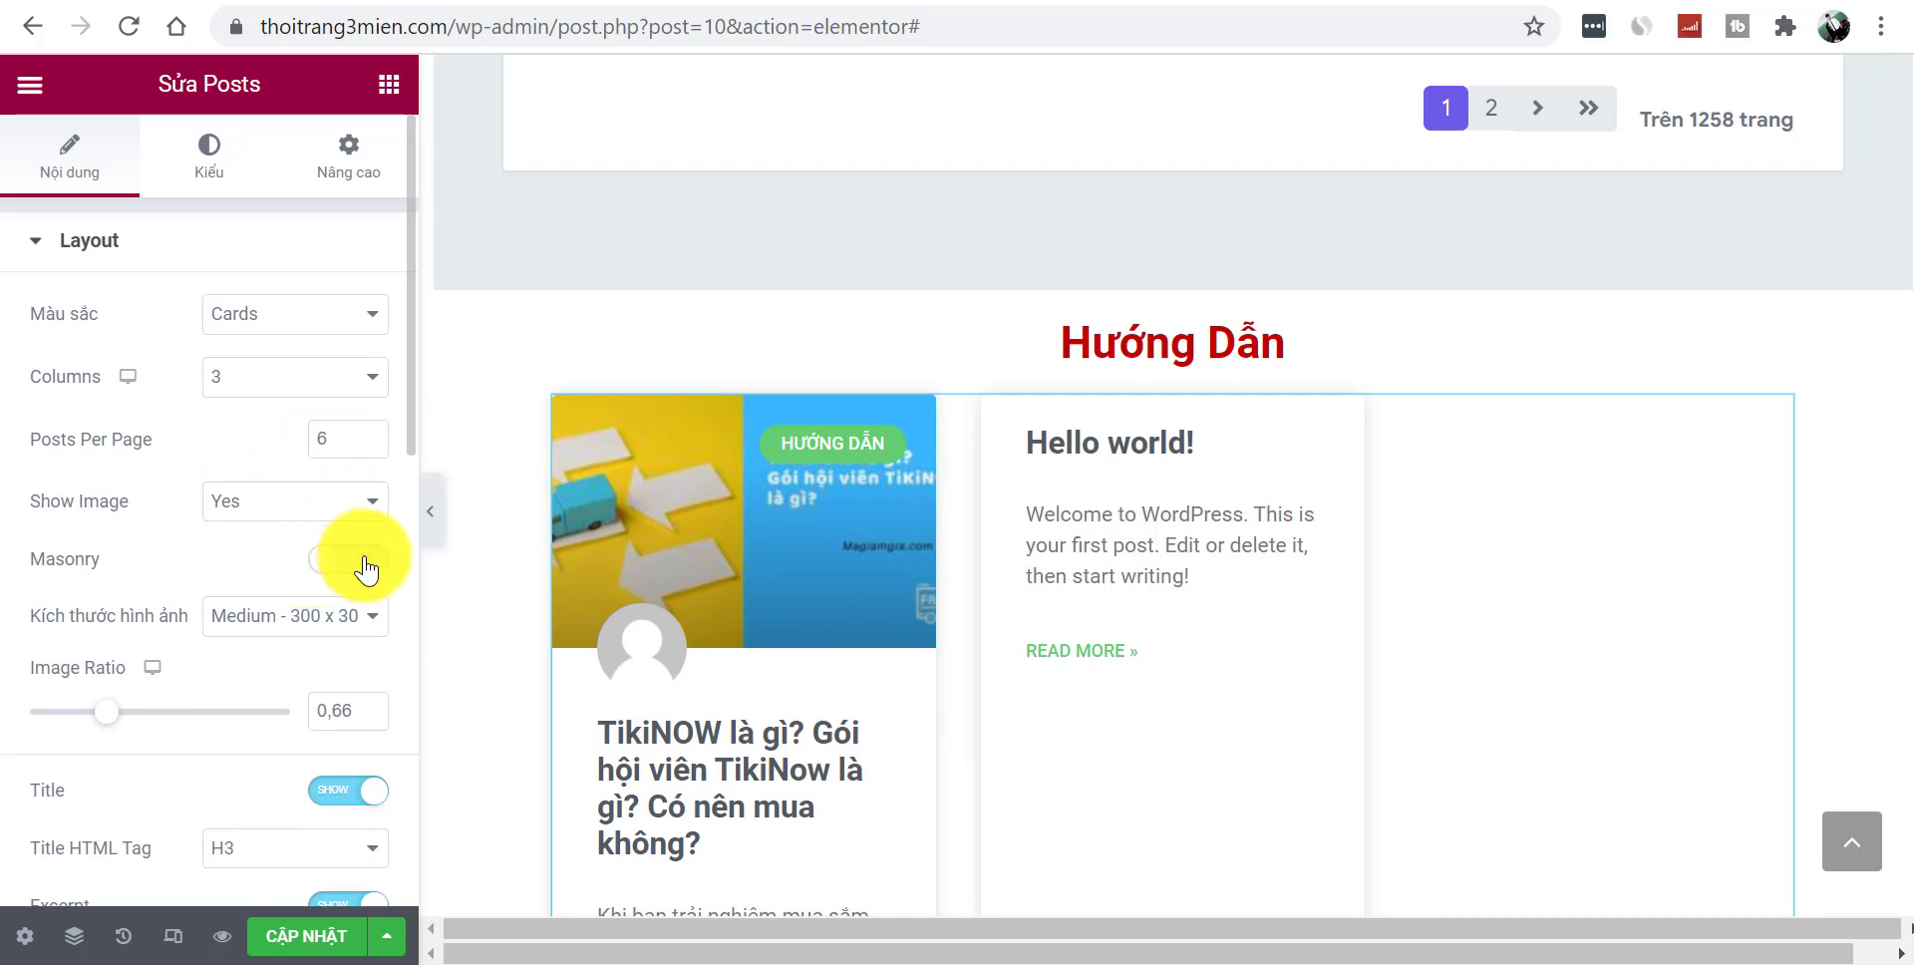
left_click(366, 566)
left_click(317, 570)
left_click(380, 573)
- Hide author avatars and change the read-more text to 'Đọc Thêm'
scroll(406, 410, "down", 8)
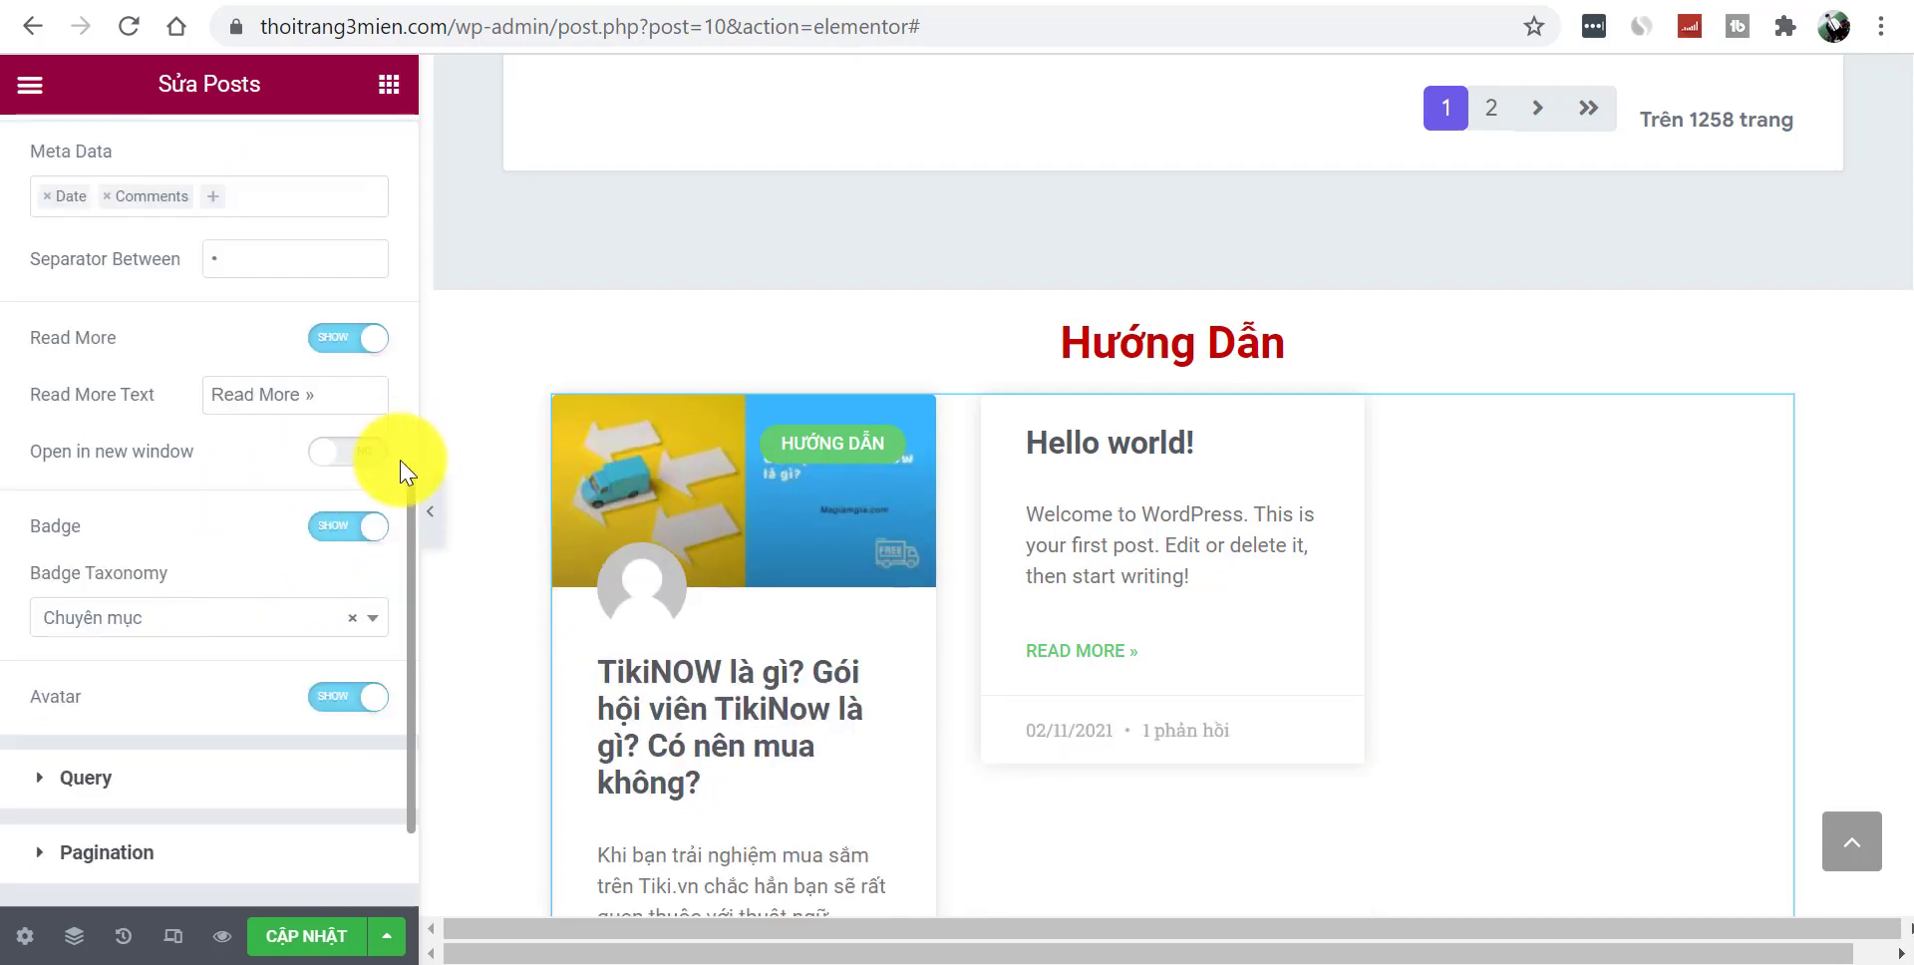
left_click(331, 700)
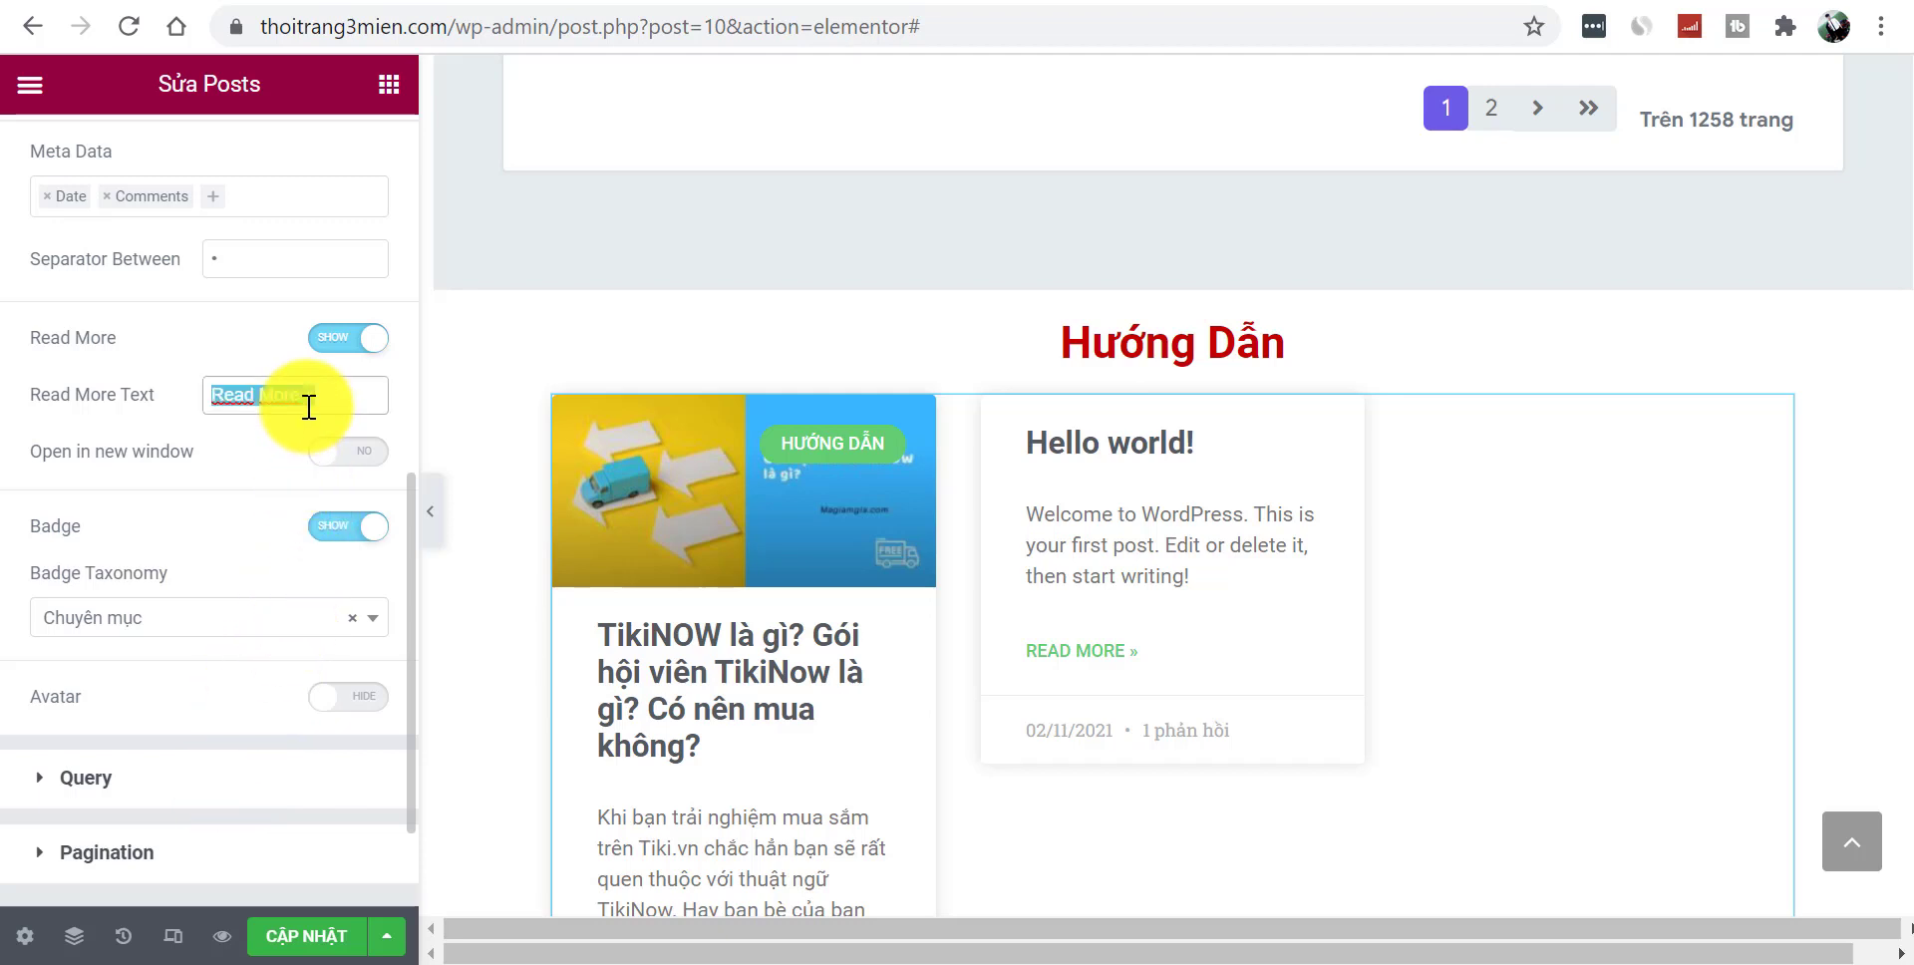
type("Doc The")
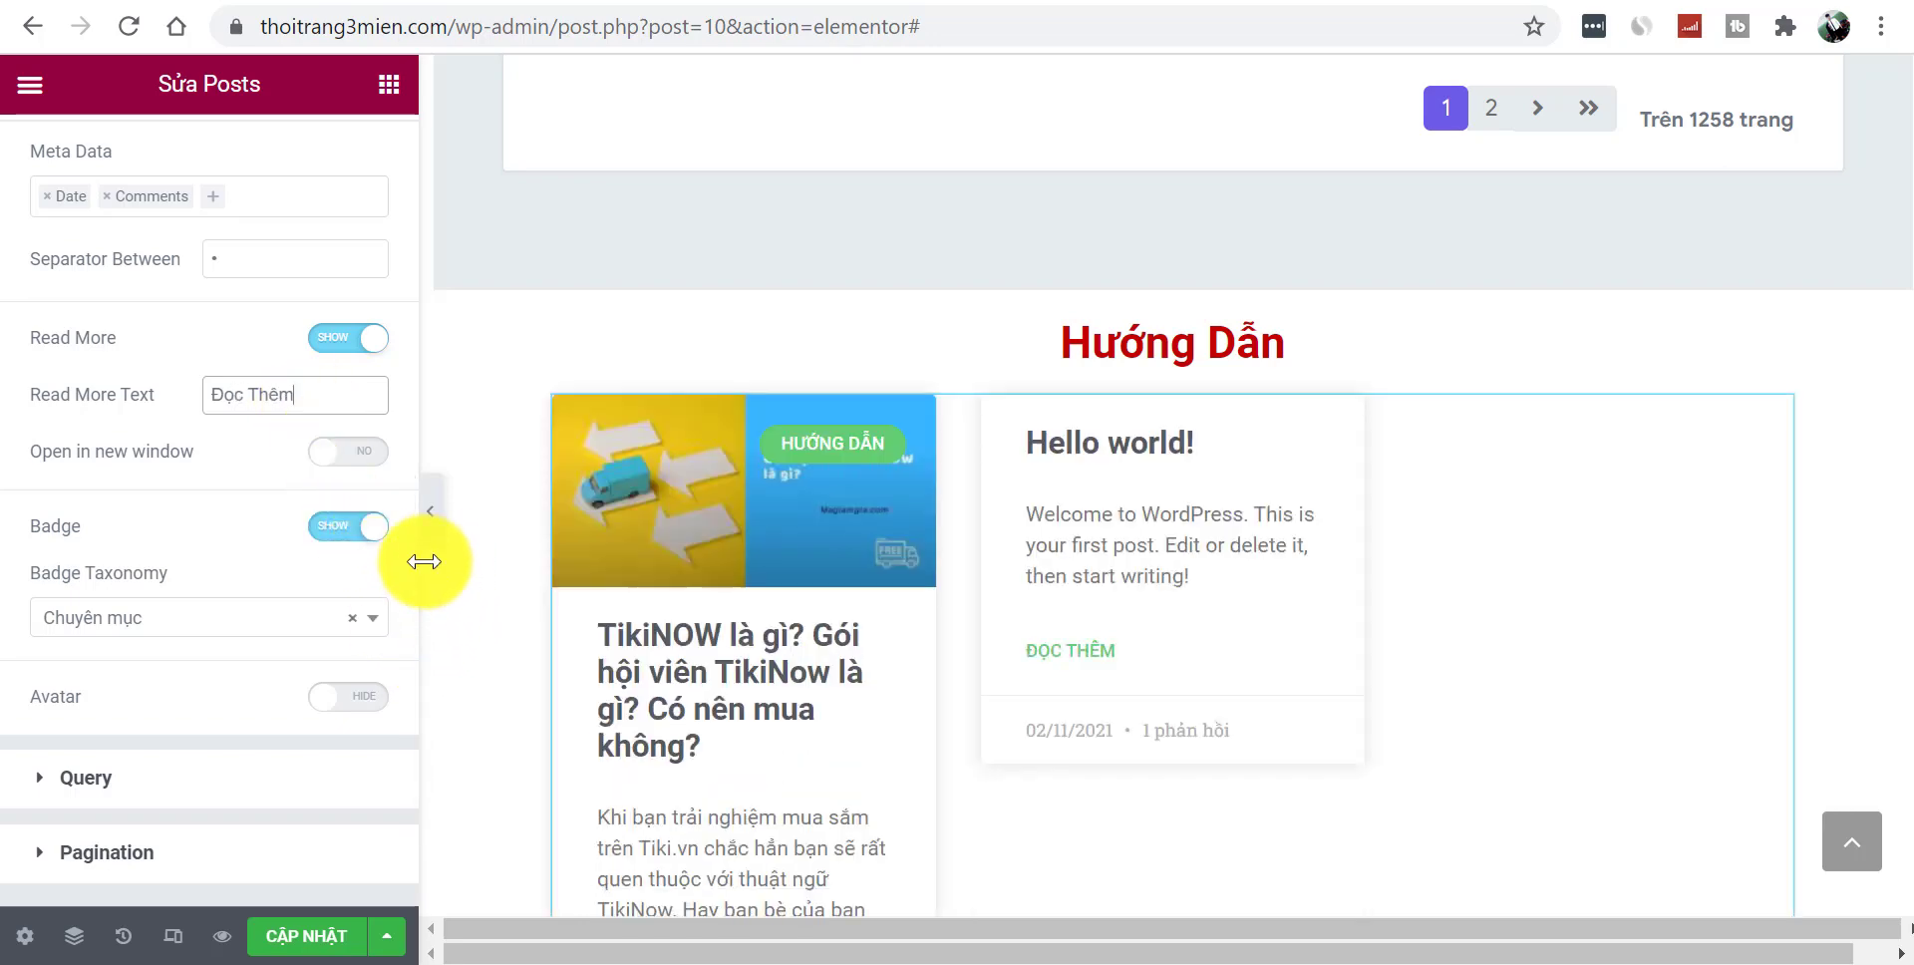
left_click_drag(413, 633, 408, 739)
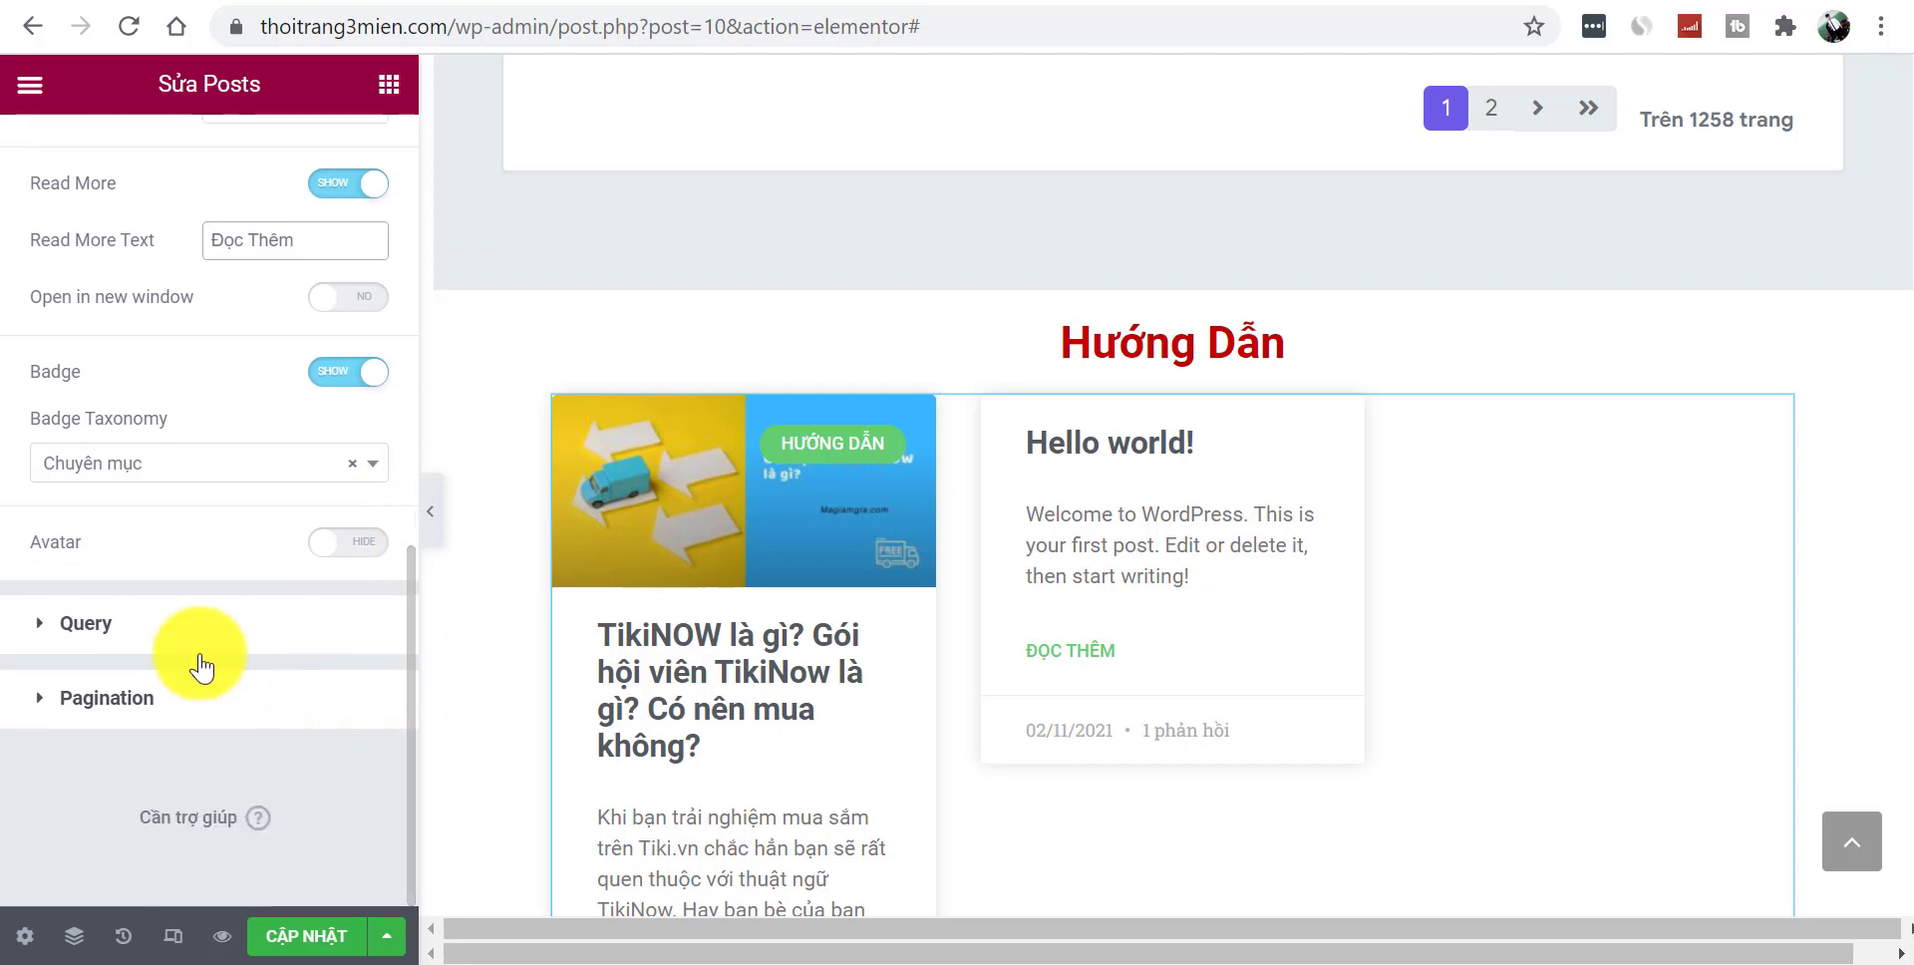
left_click(135, 471)
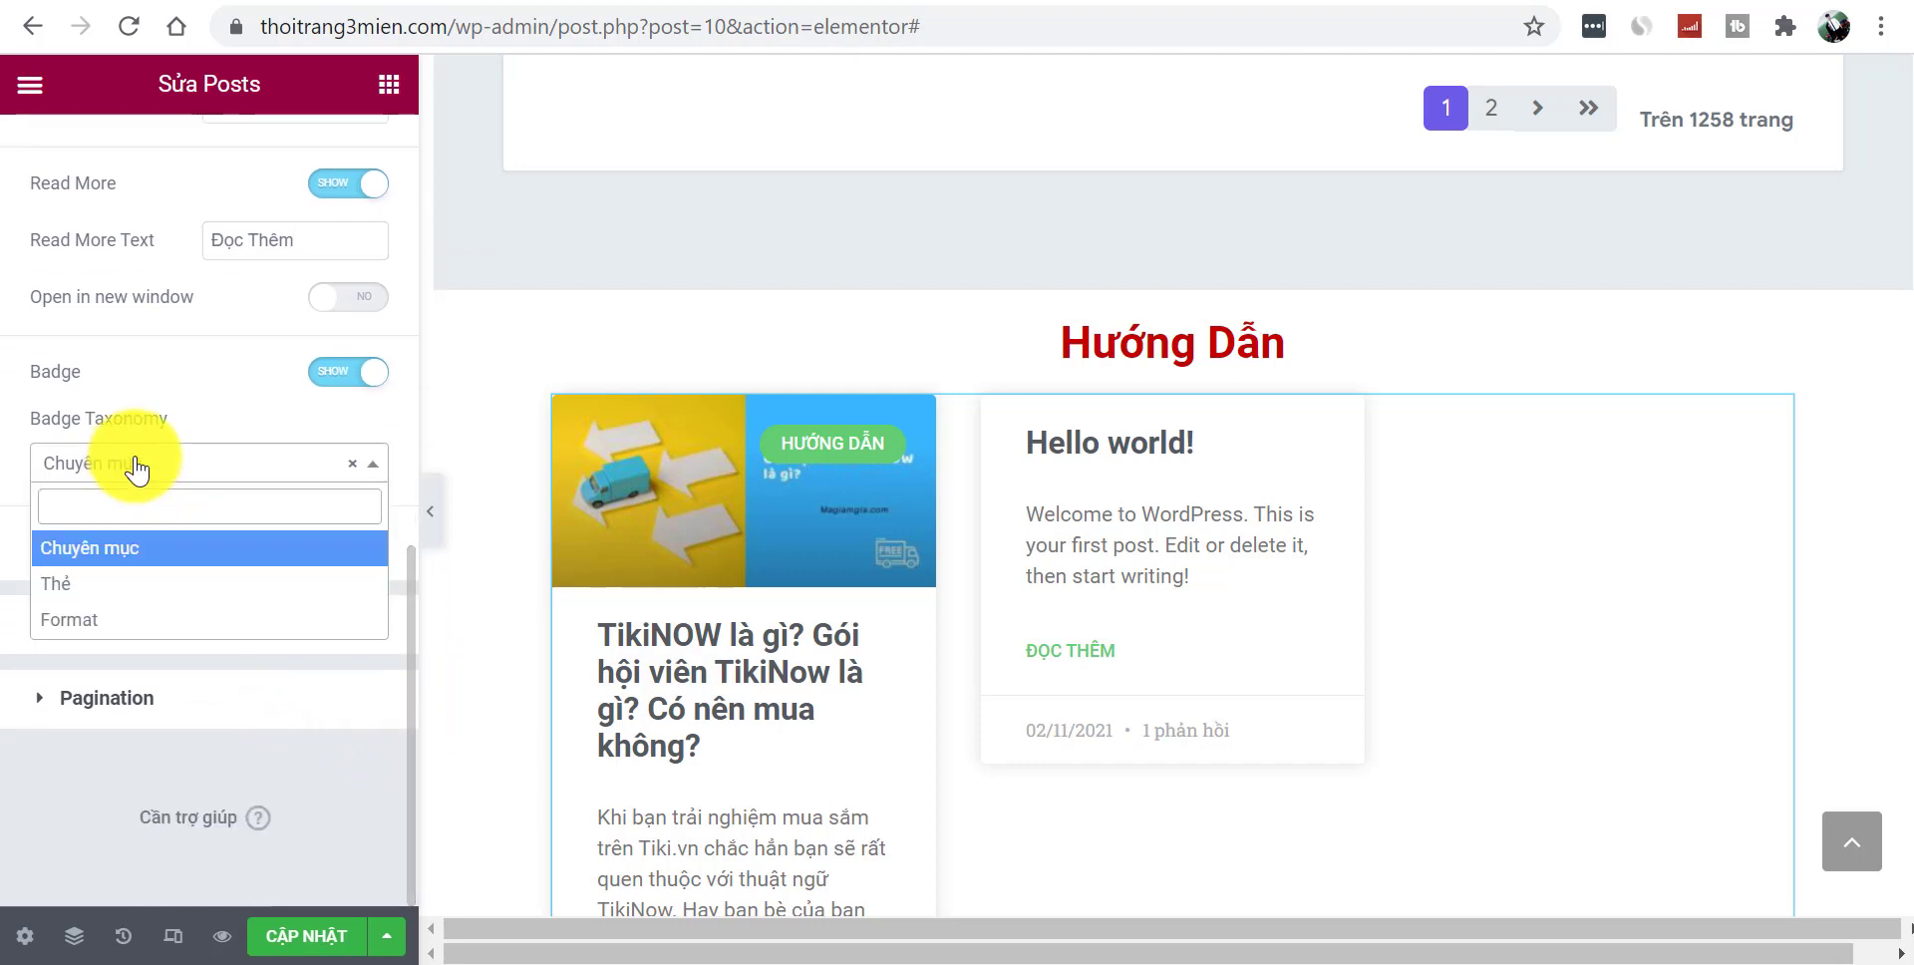
left_click(138, 471)
left_click(150, 646)
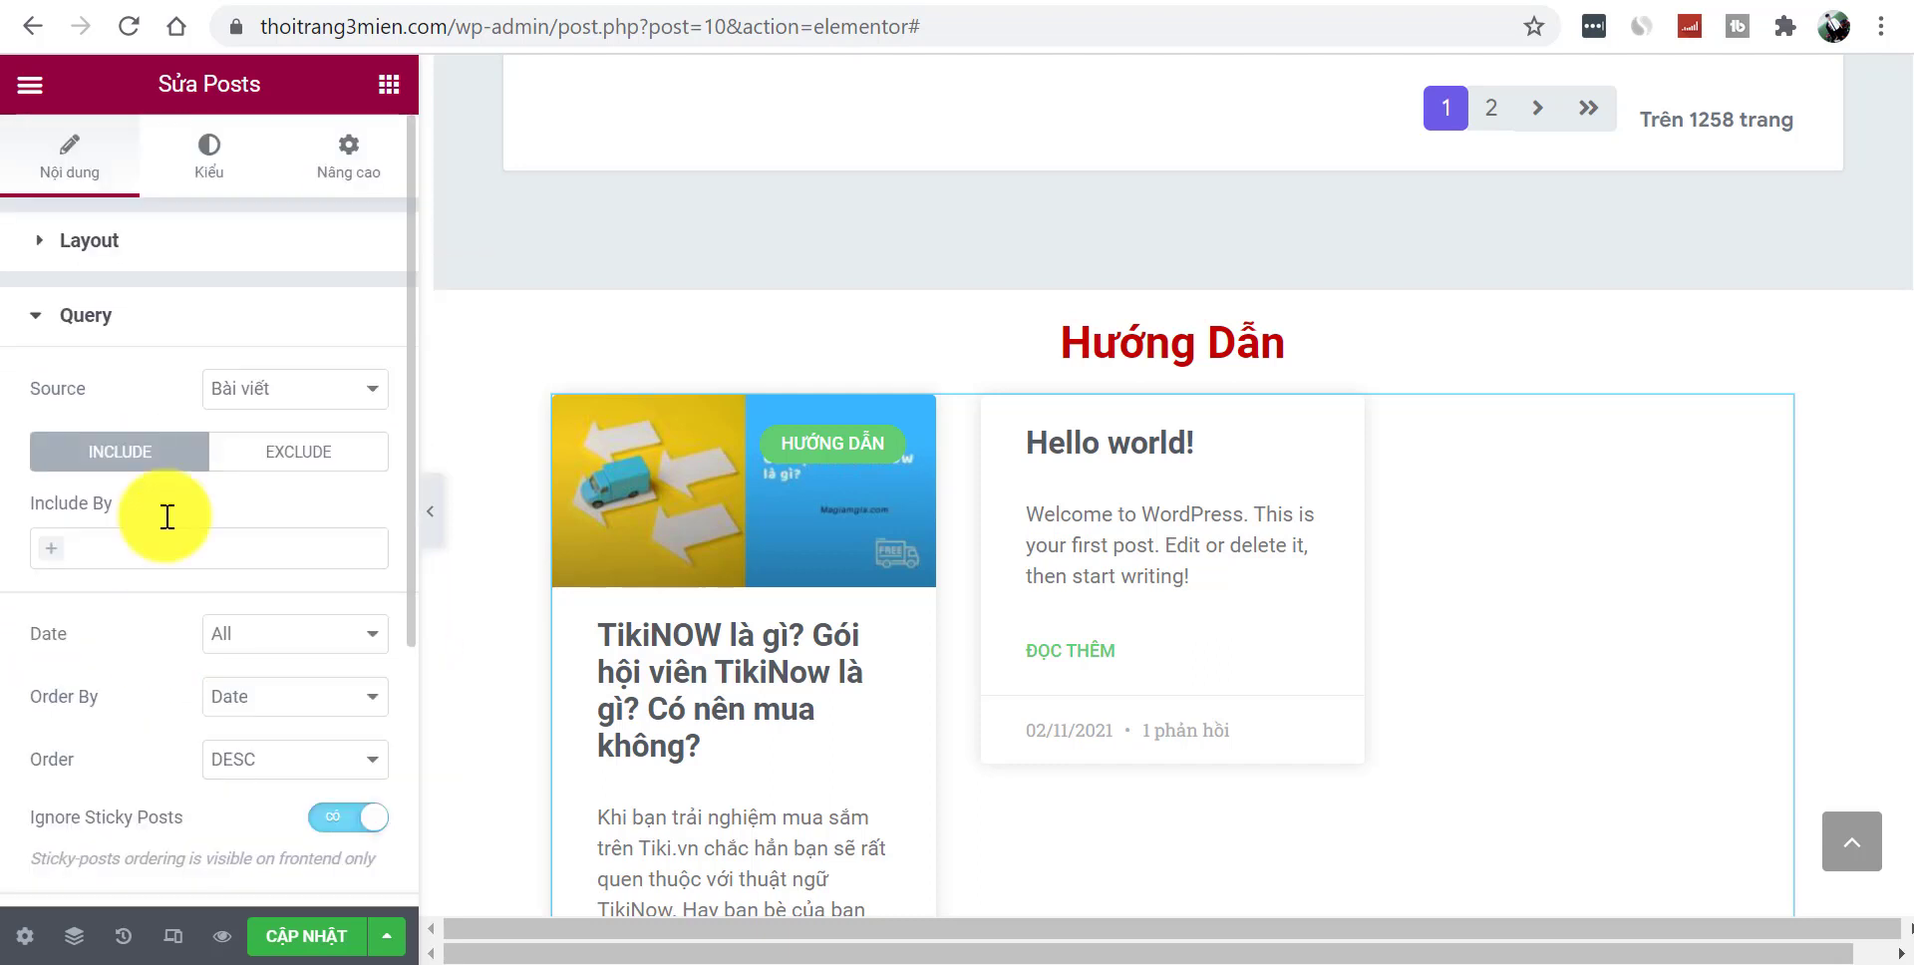
left_click(283, 407)
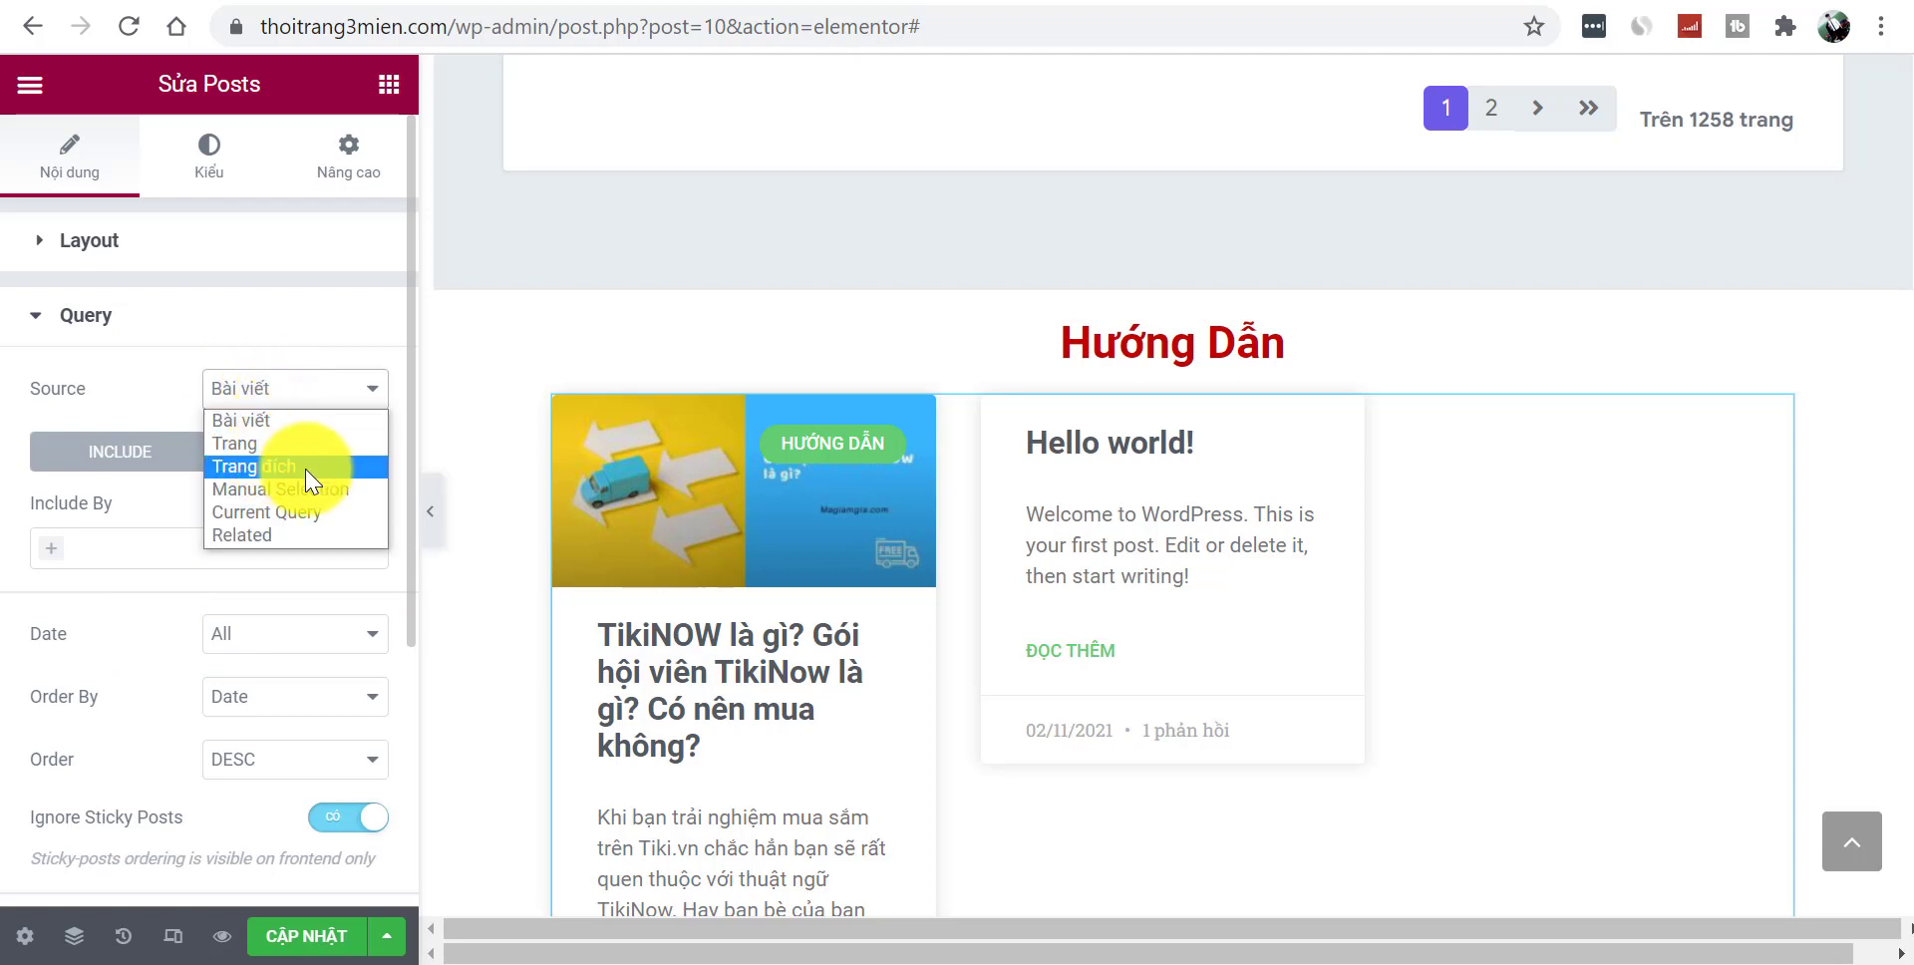
left_click(237, 342)
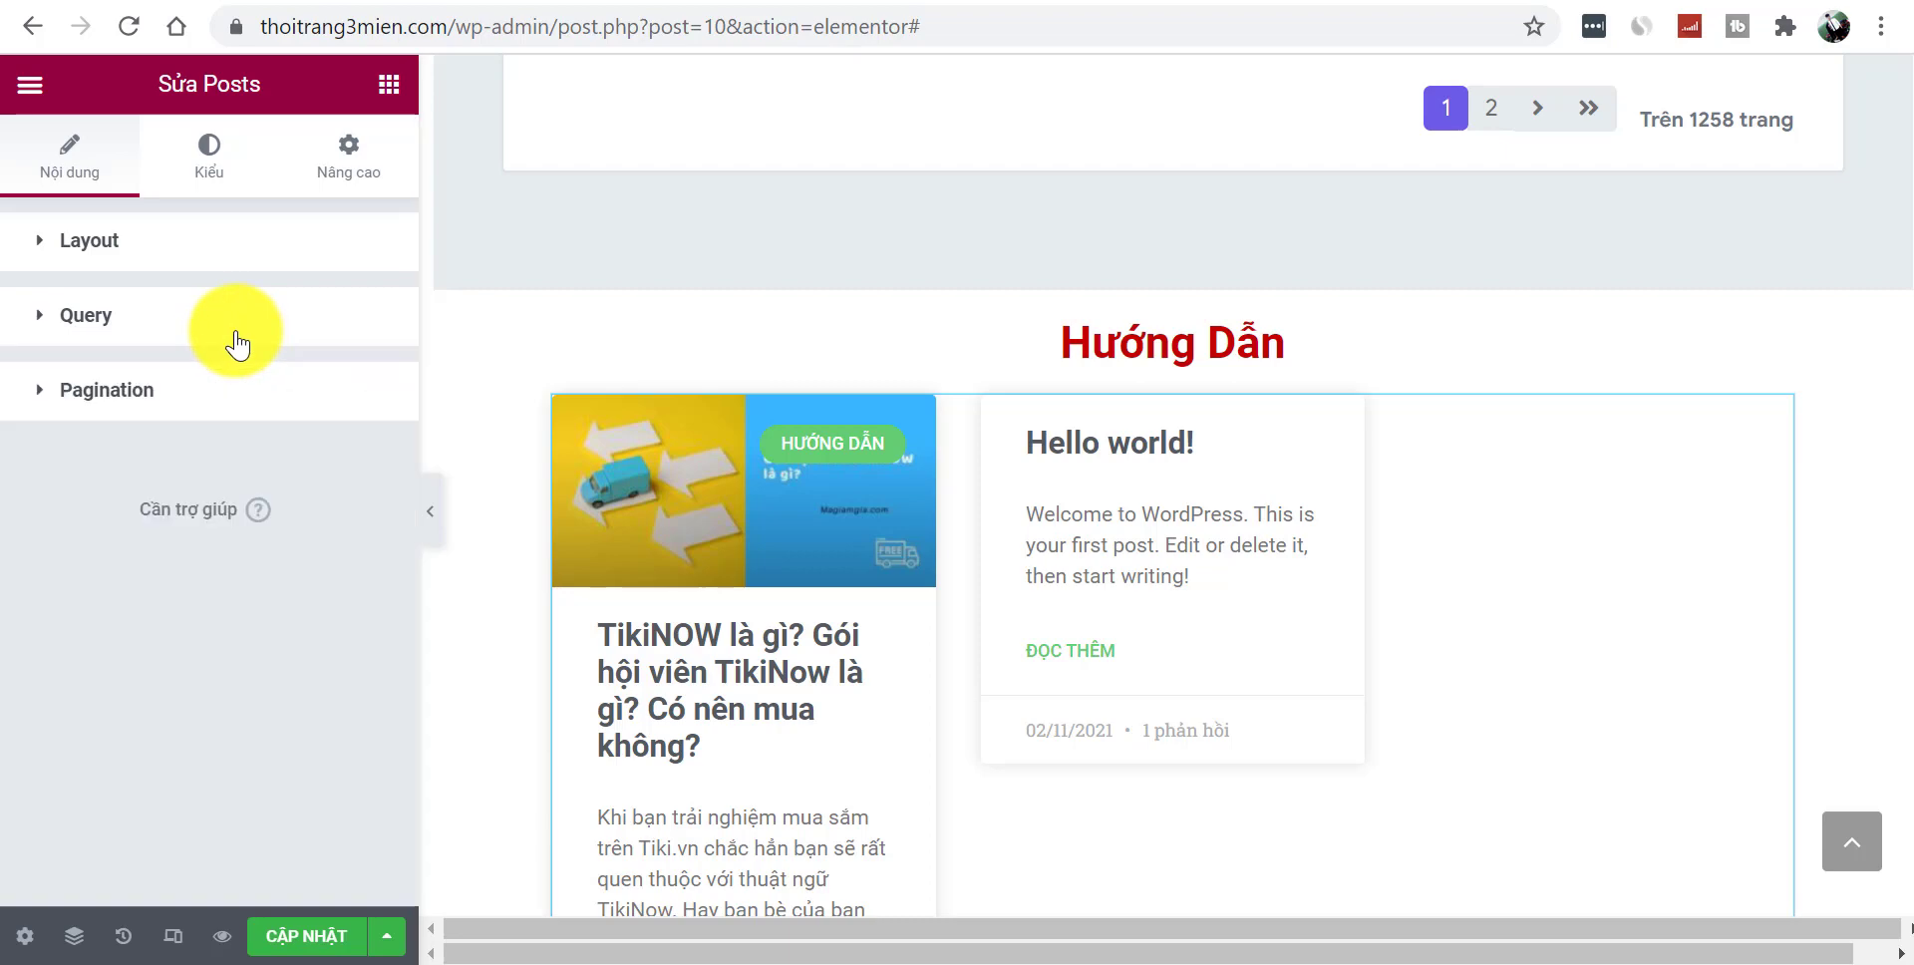
left_click(215, 398)
left_click(271, 474)
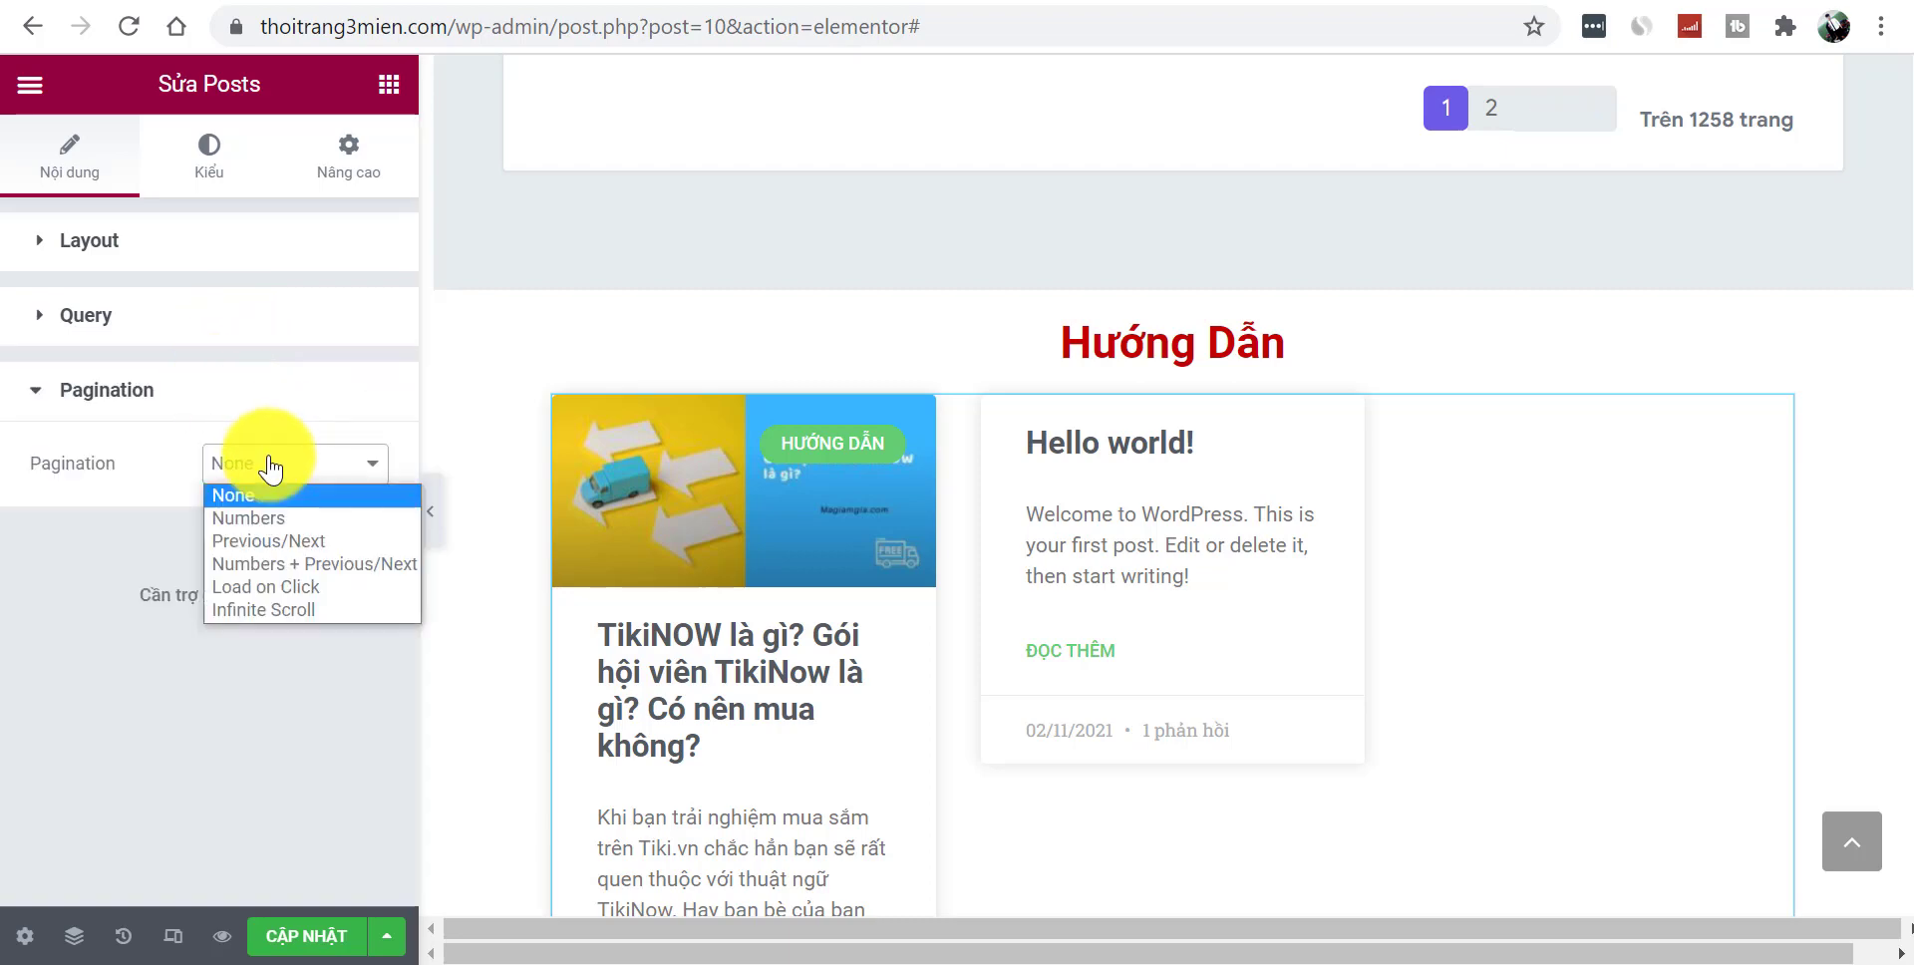
left_click(239, 414)
left_click(204, 329)
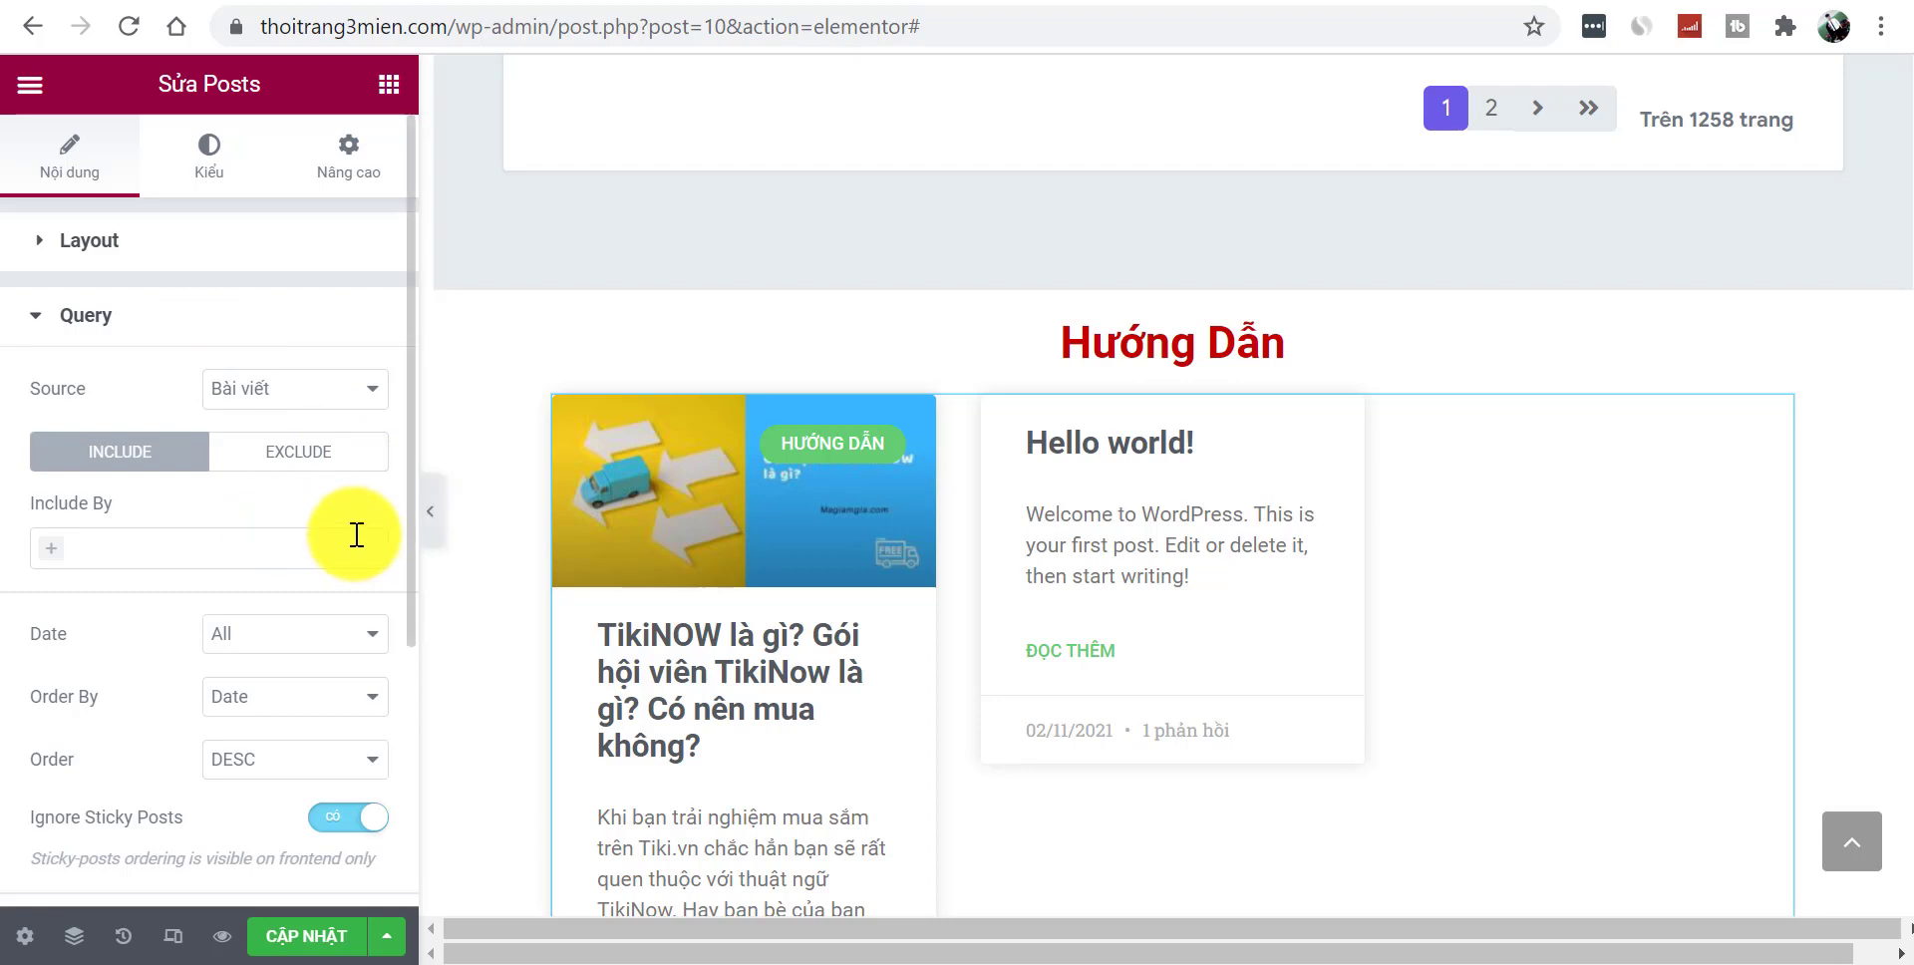
left_click(104, 554)
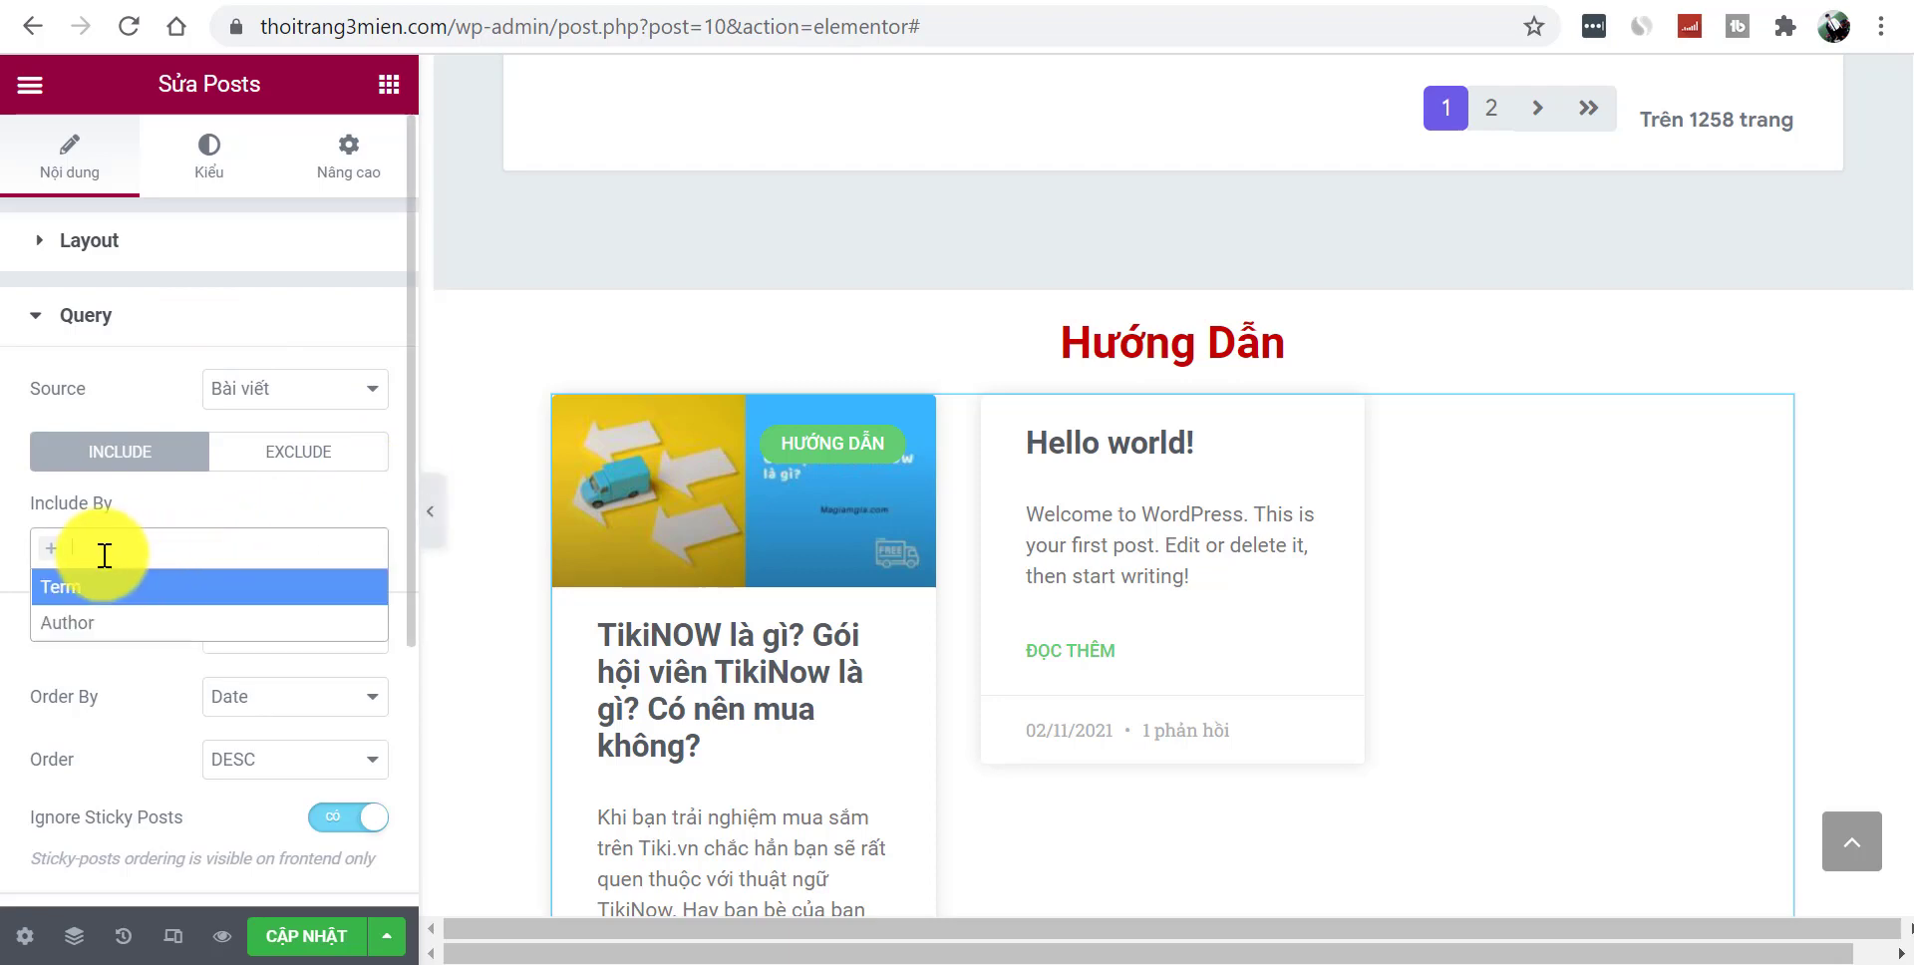
left_click(47, 562)
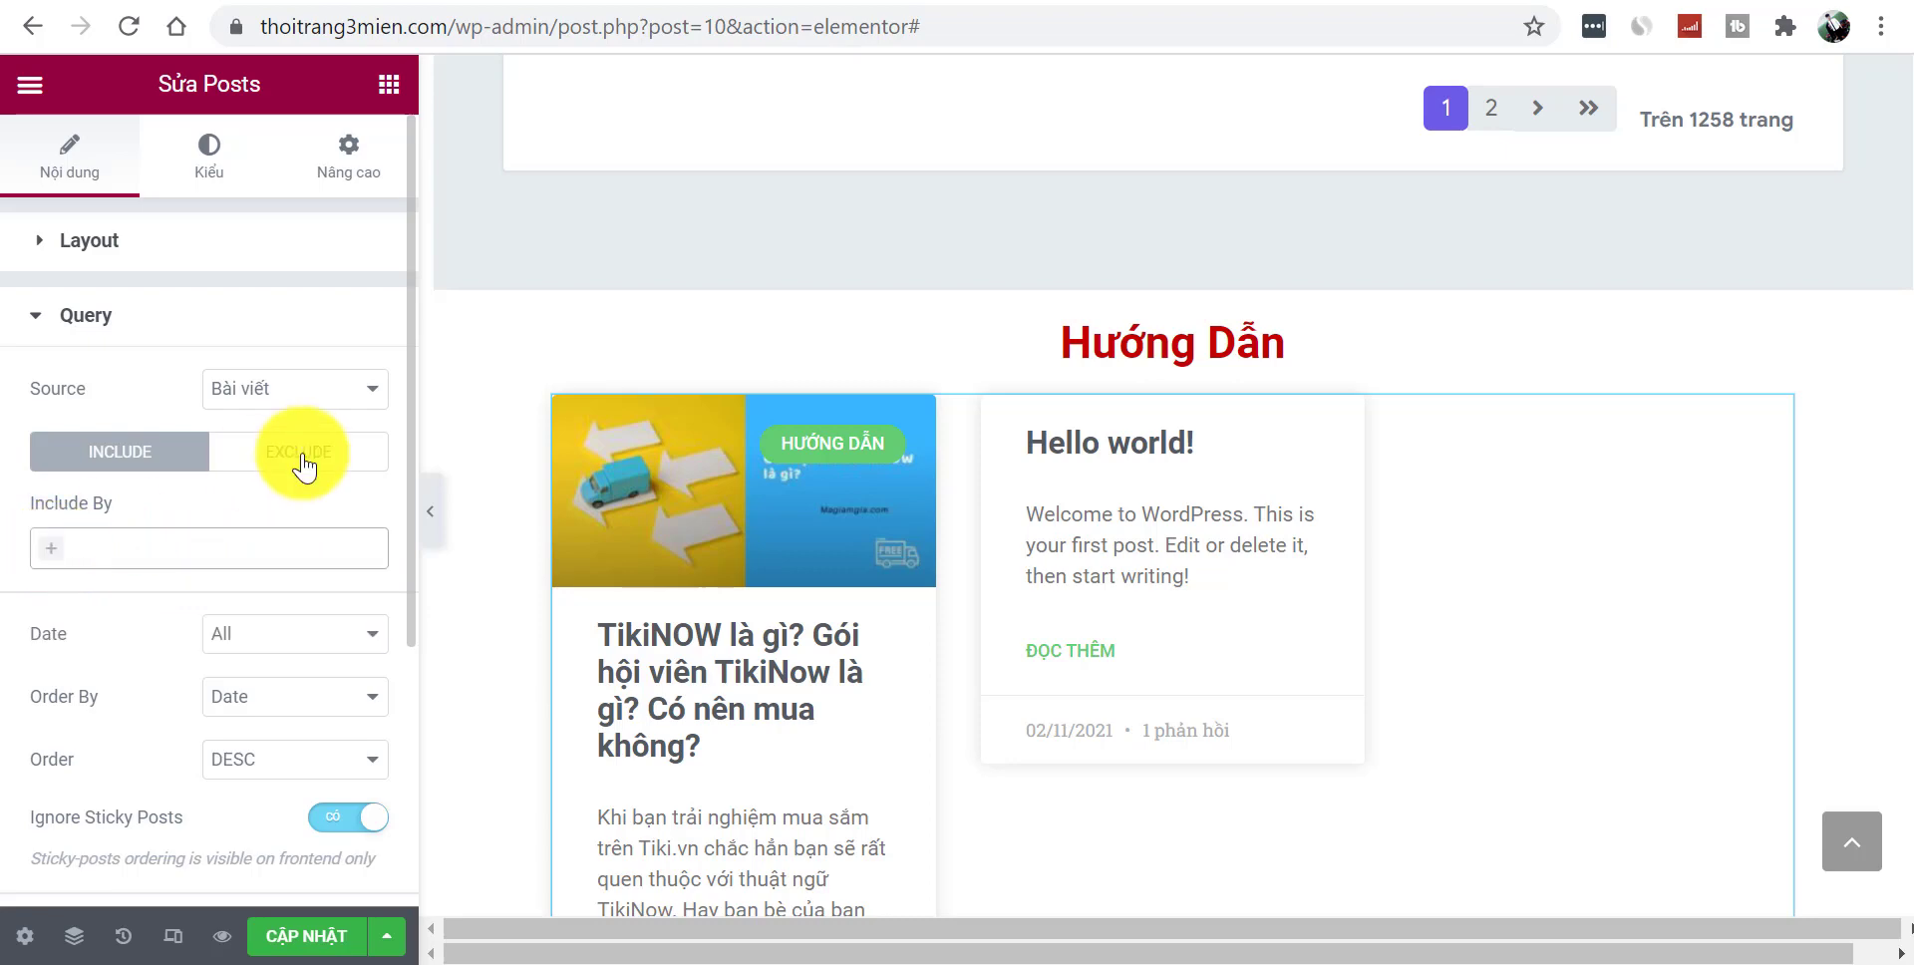
left_click(302, 457)
left_click(52, 560)
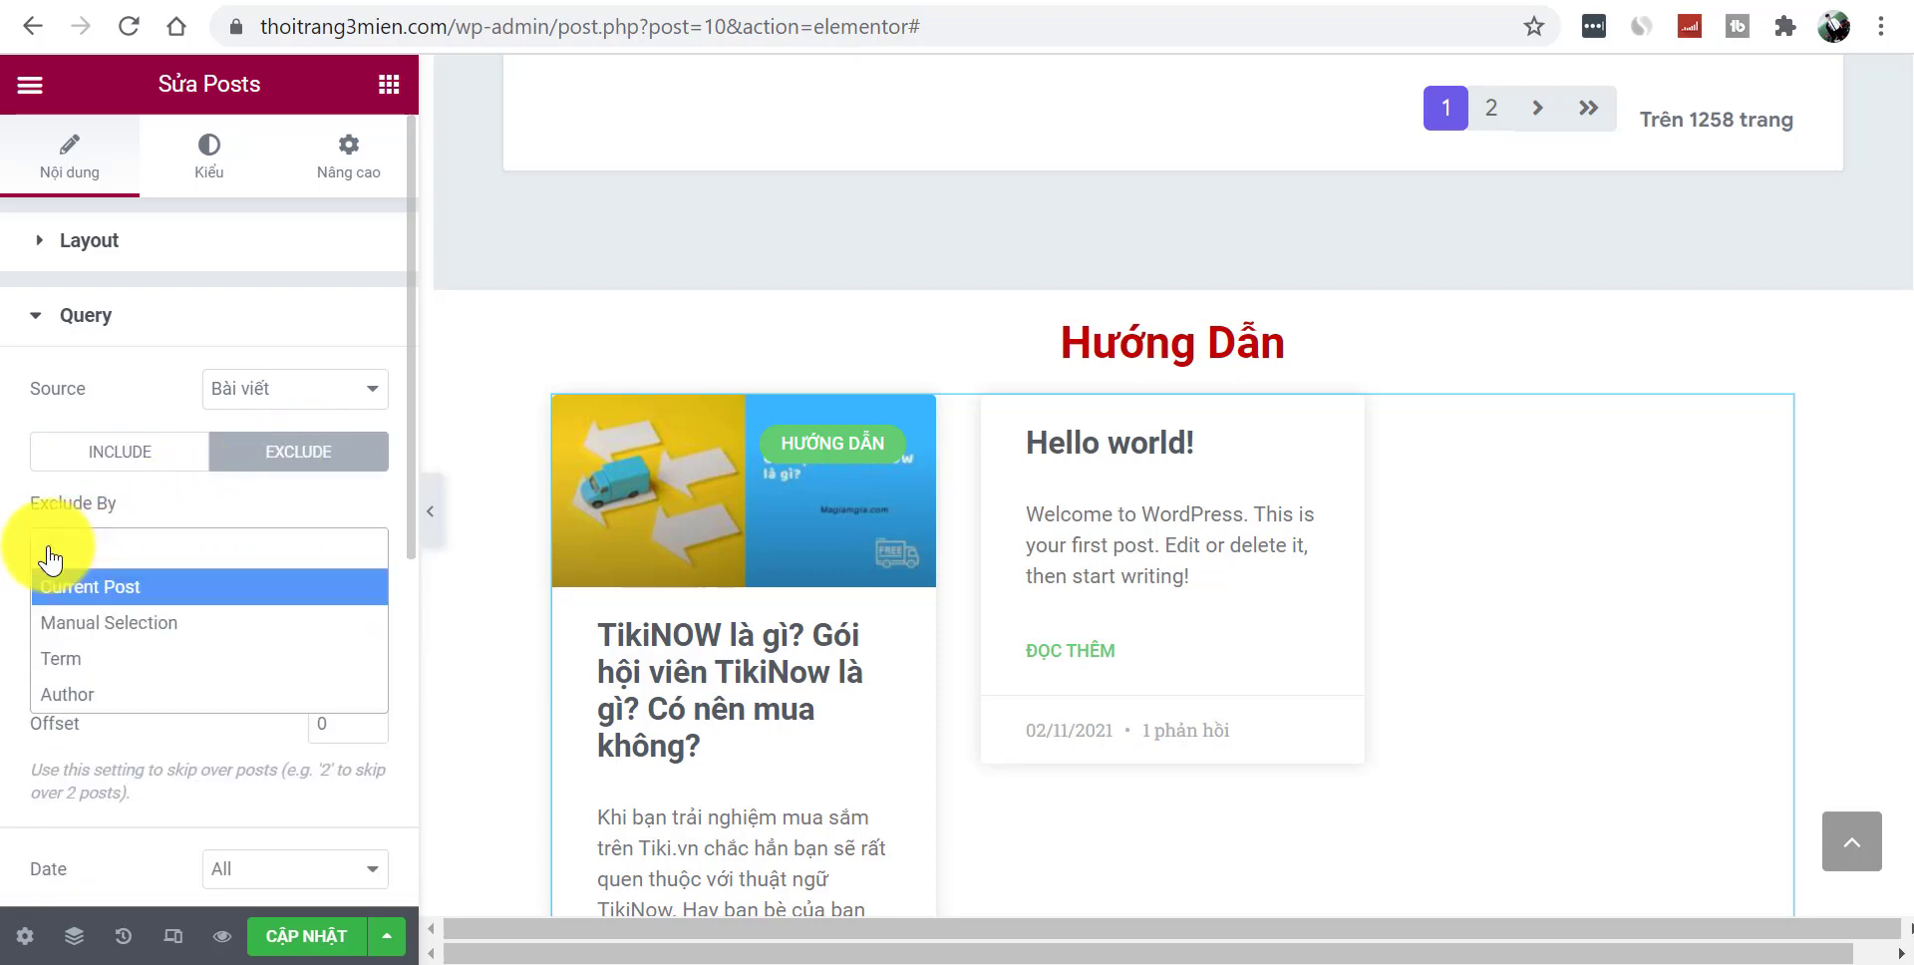
left_click(52, 560)
left_click(89, 459)
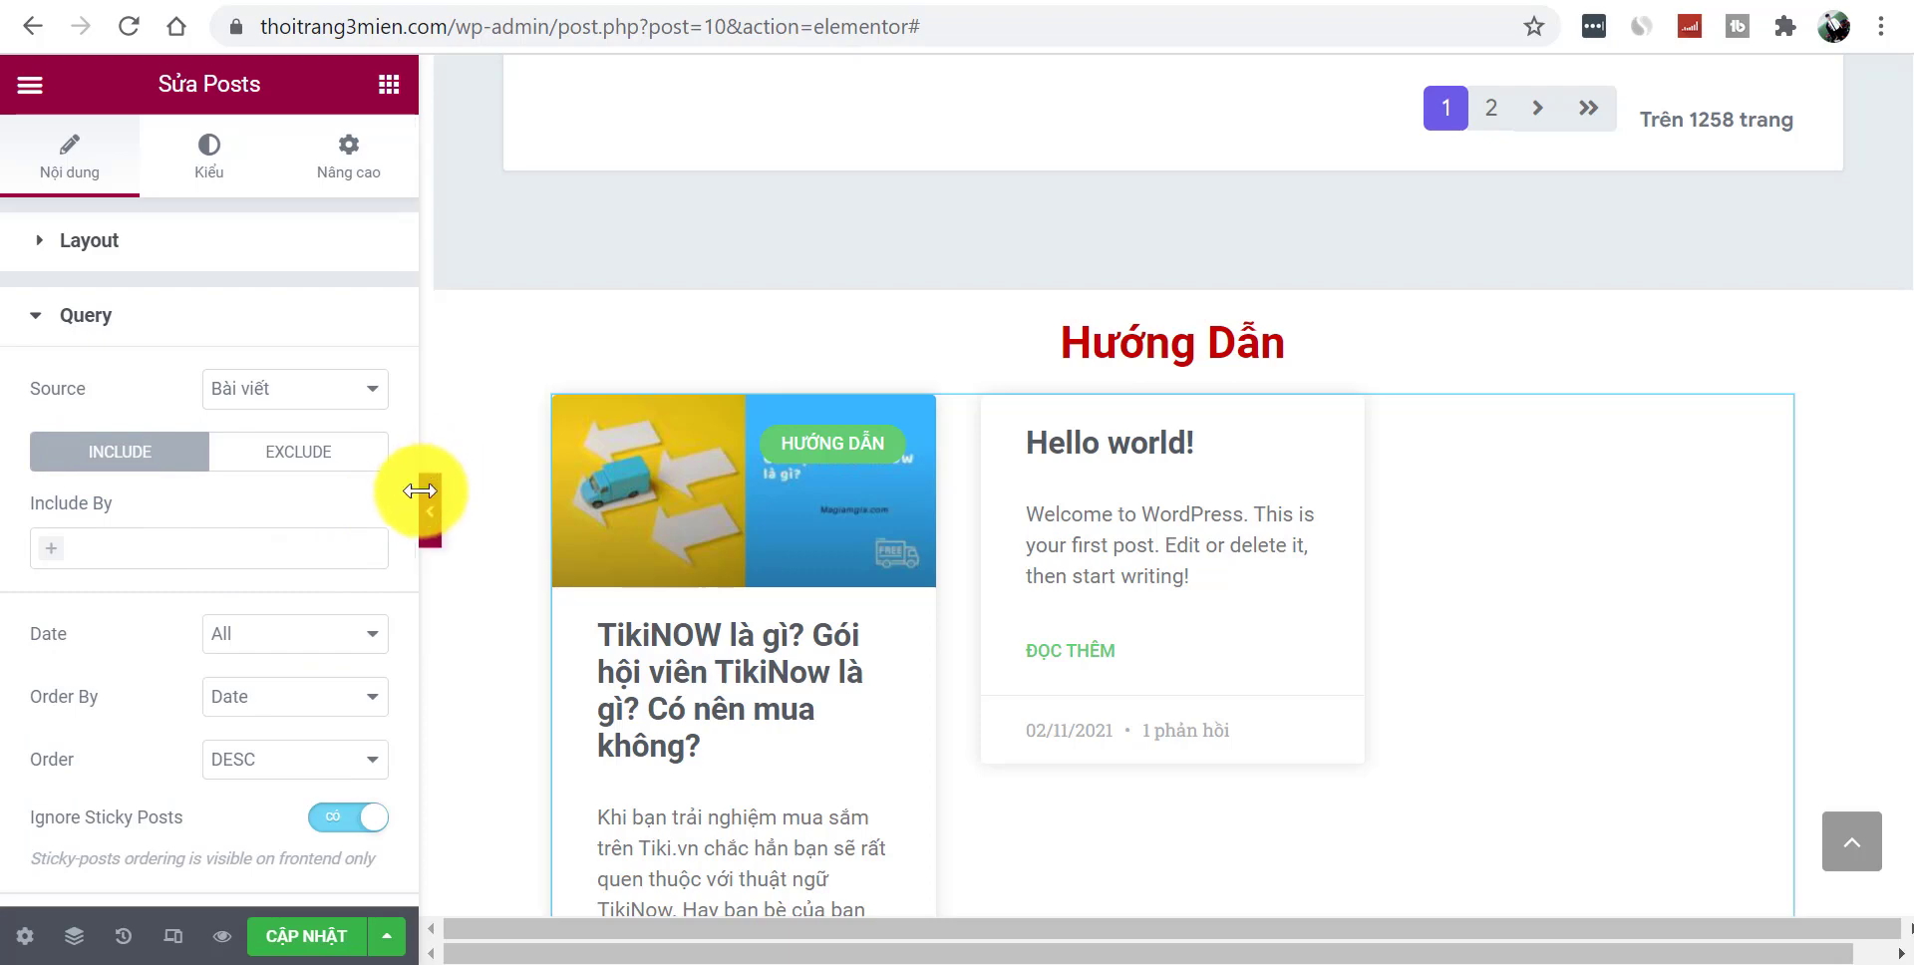
left_click_drag(409, 515, 411, 779)
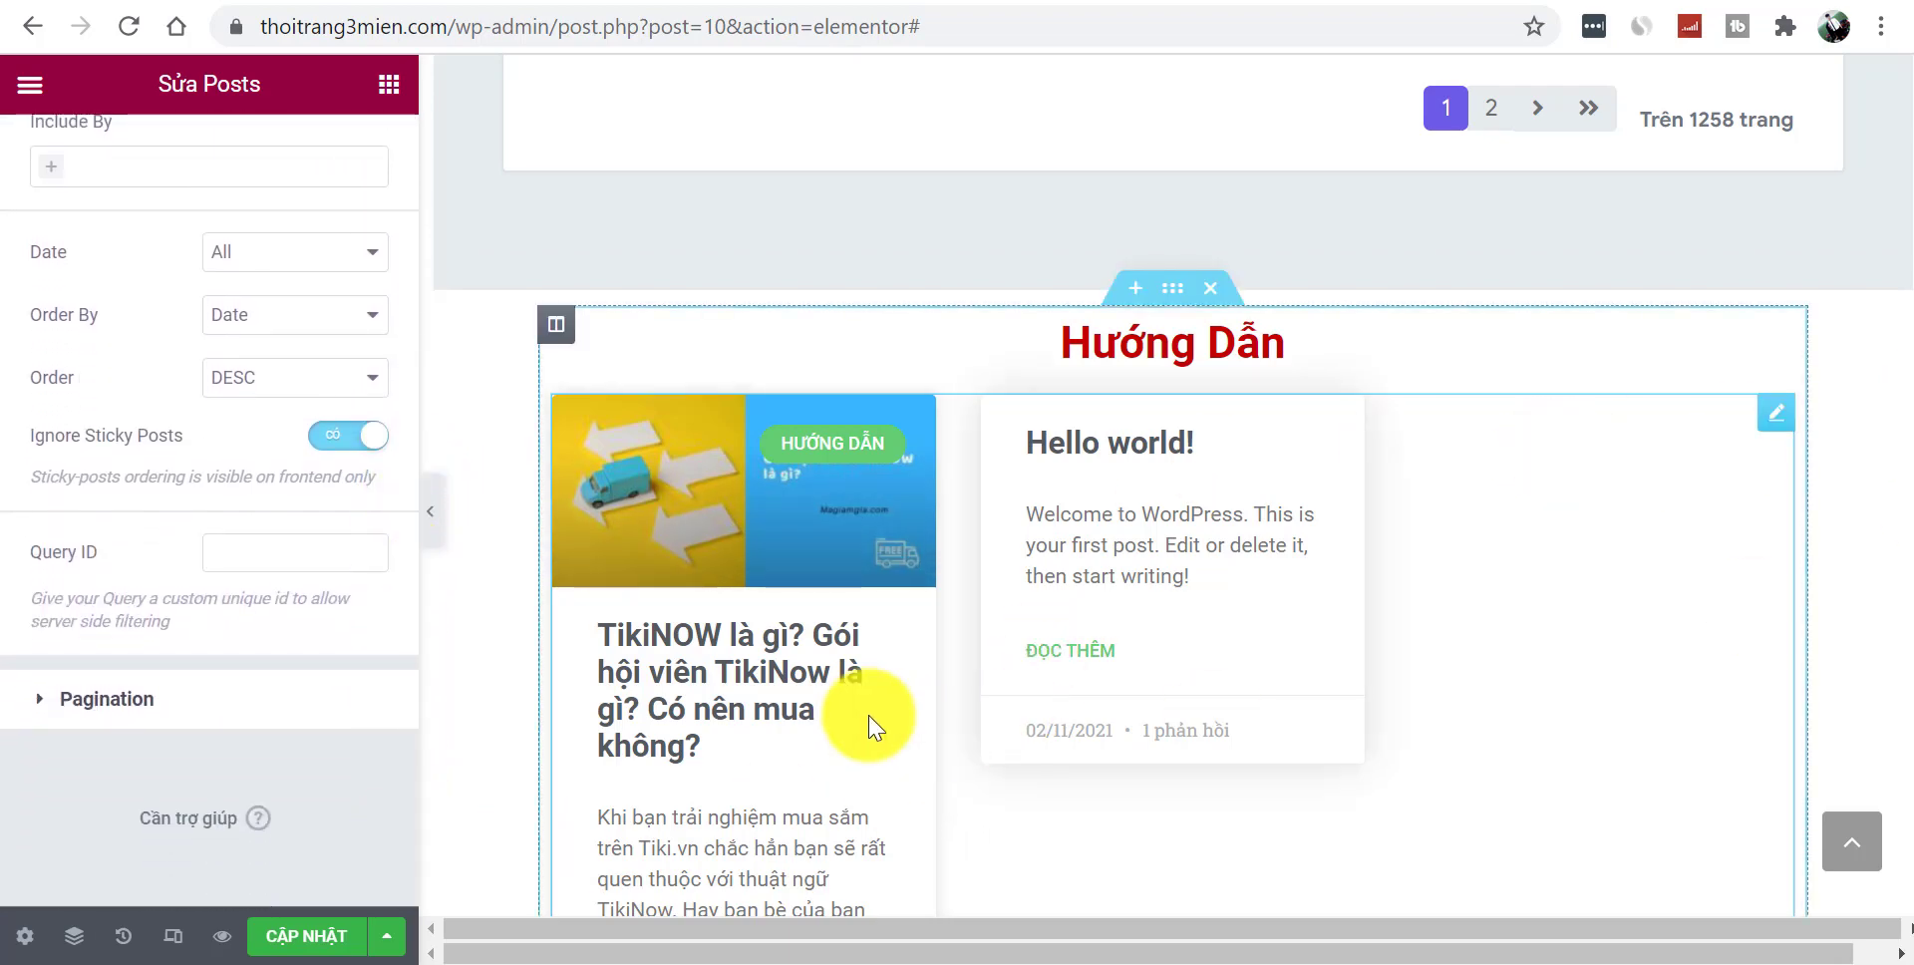
left_click(152, 703)
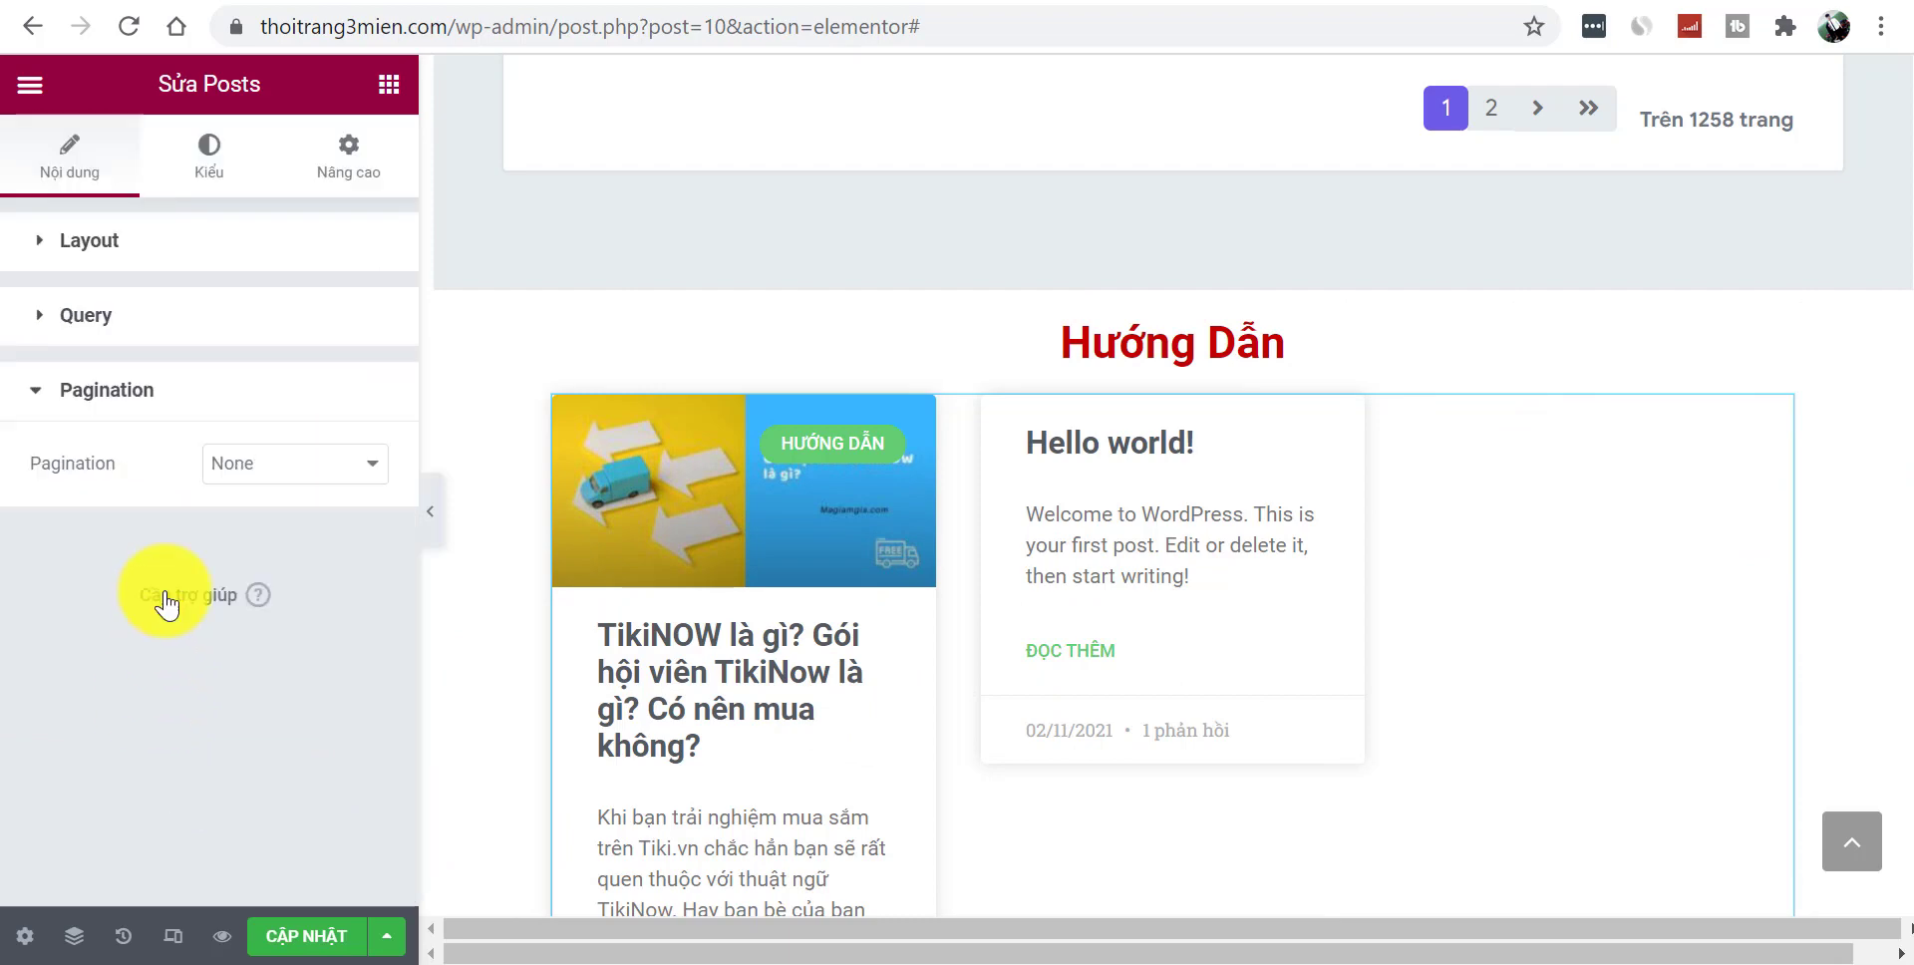
- Set the Posts grid's Pagination style to Numbers
left_click(235, 478)
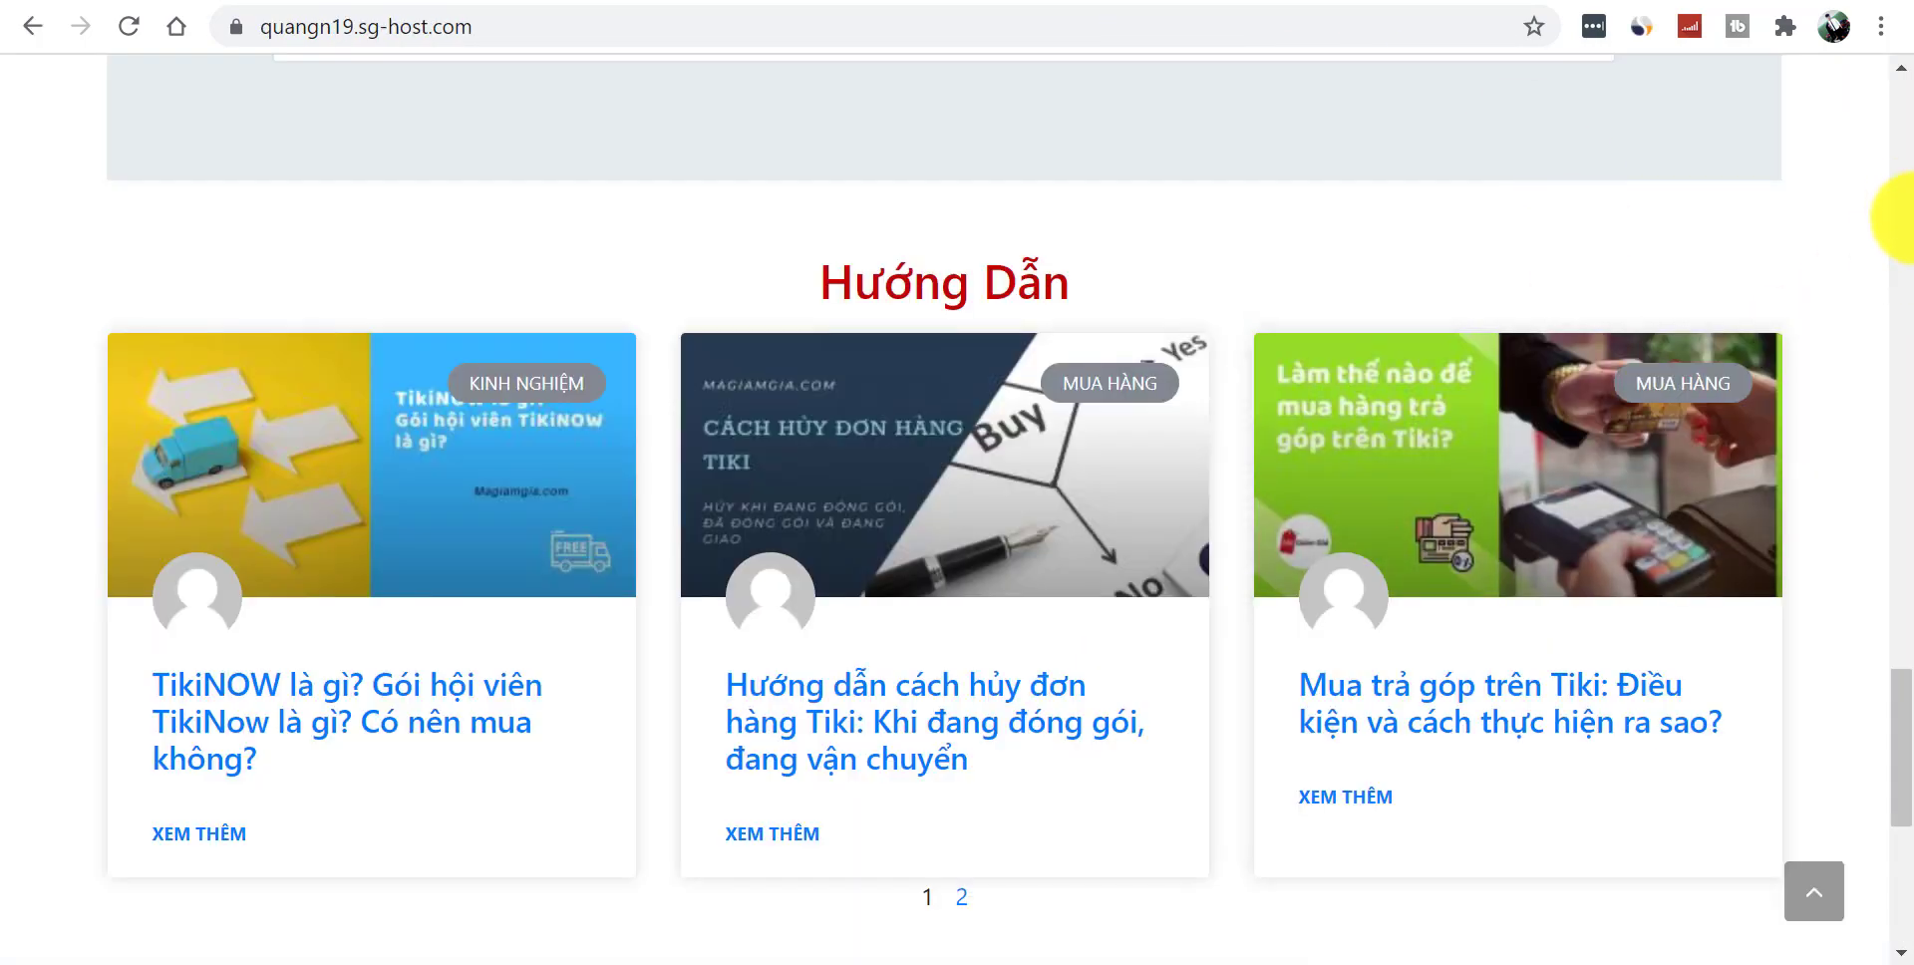
scroll(1419, 726, "down", 5)
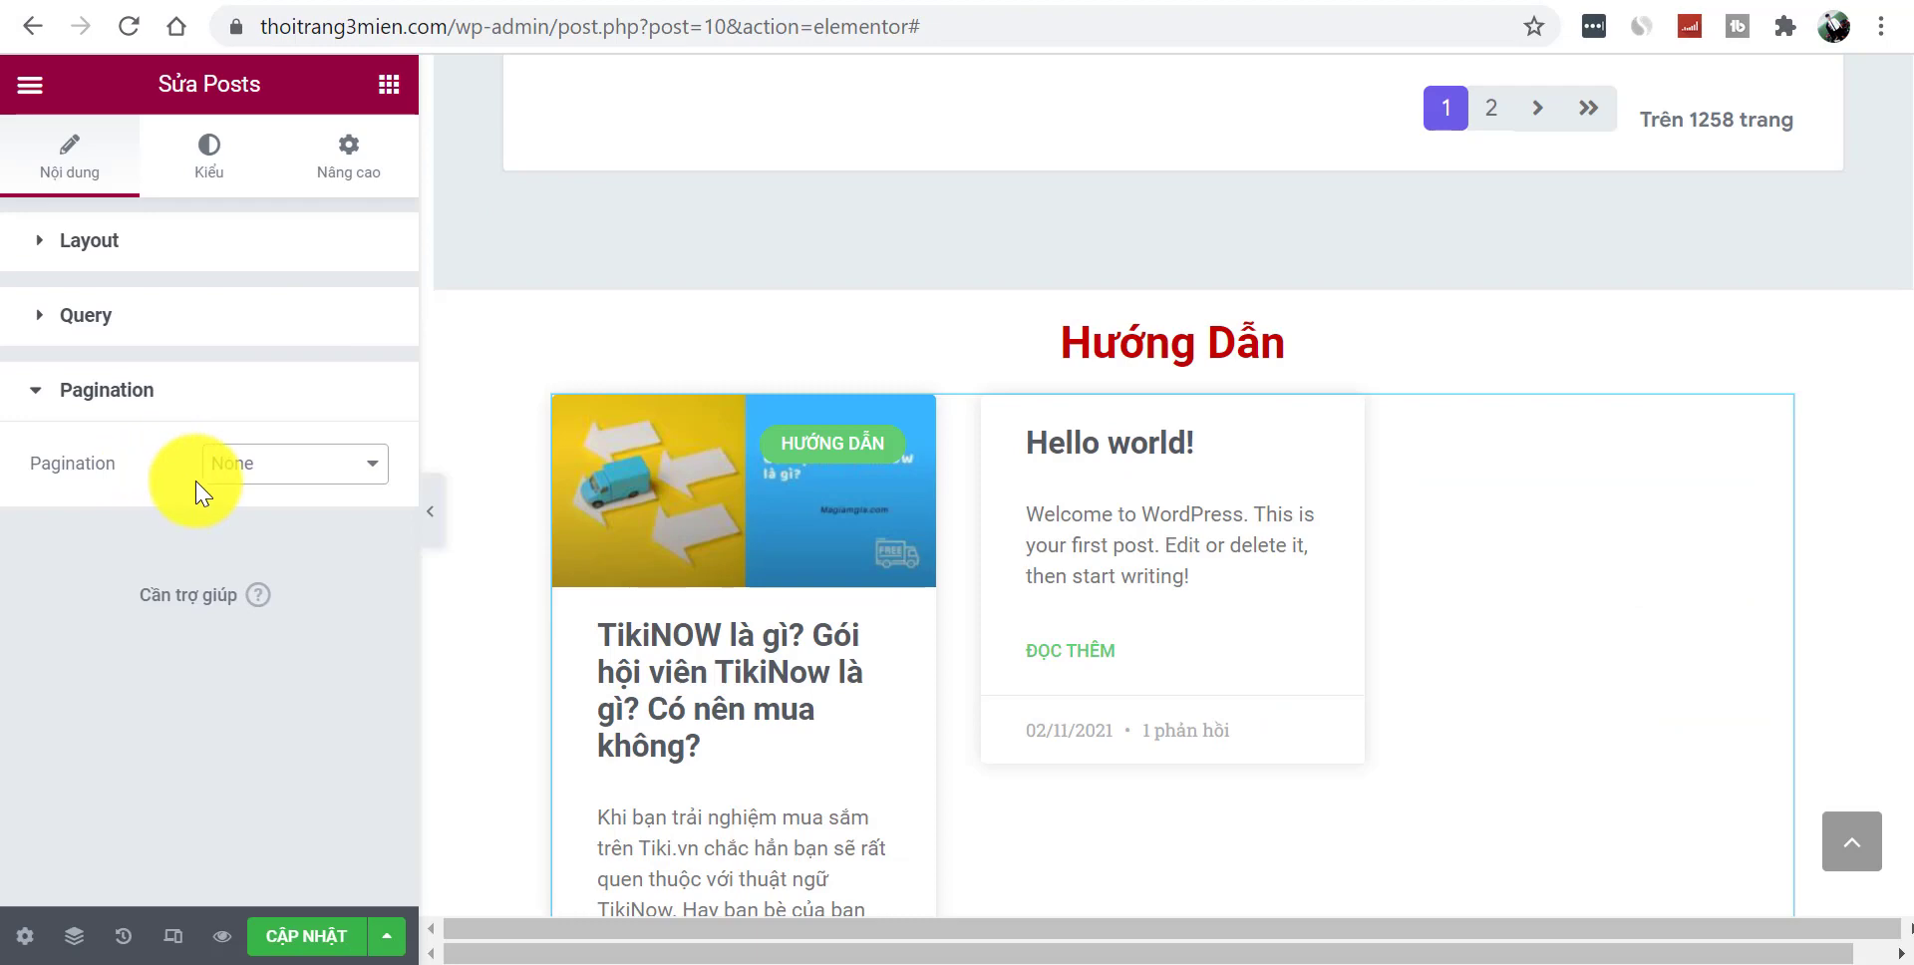
left_click(232, 465)
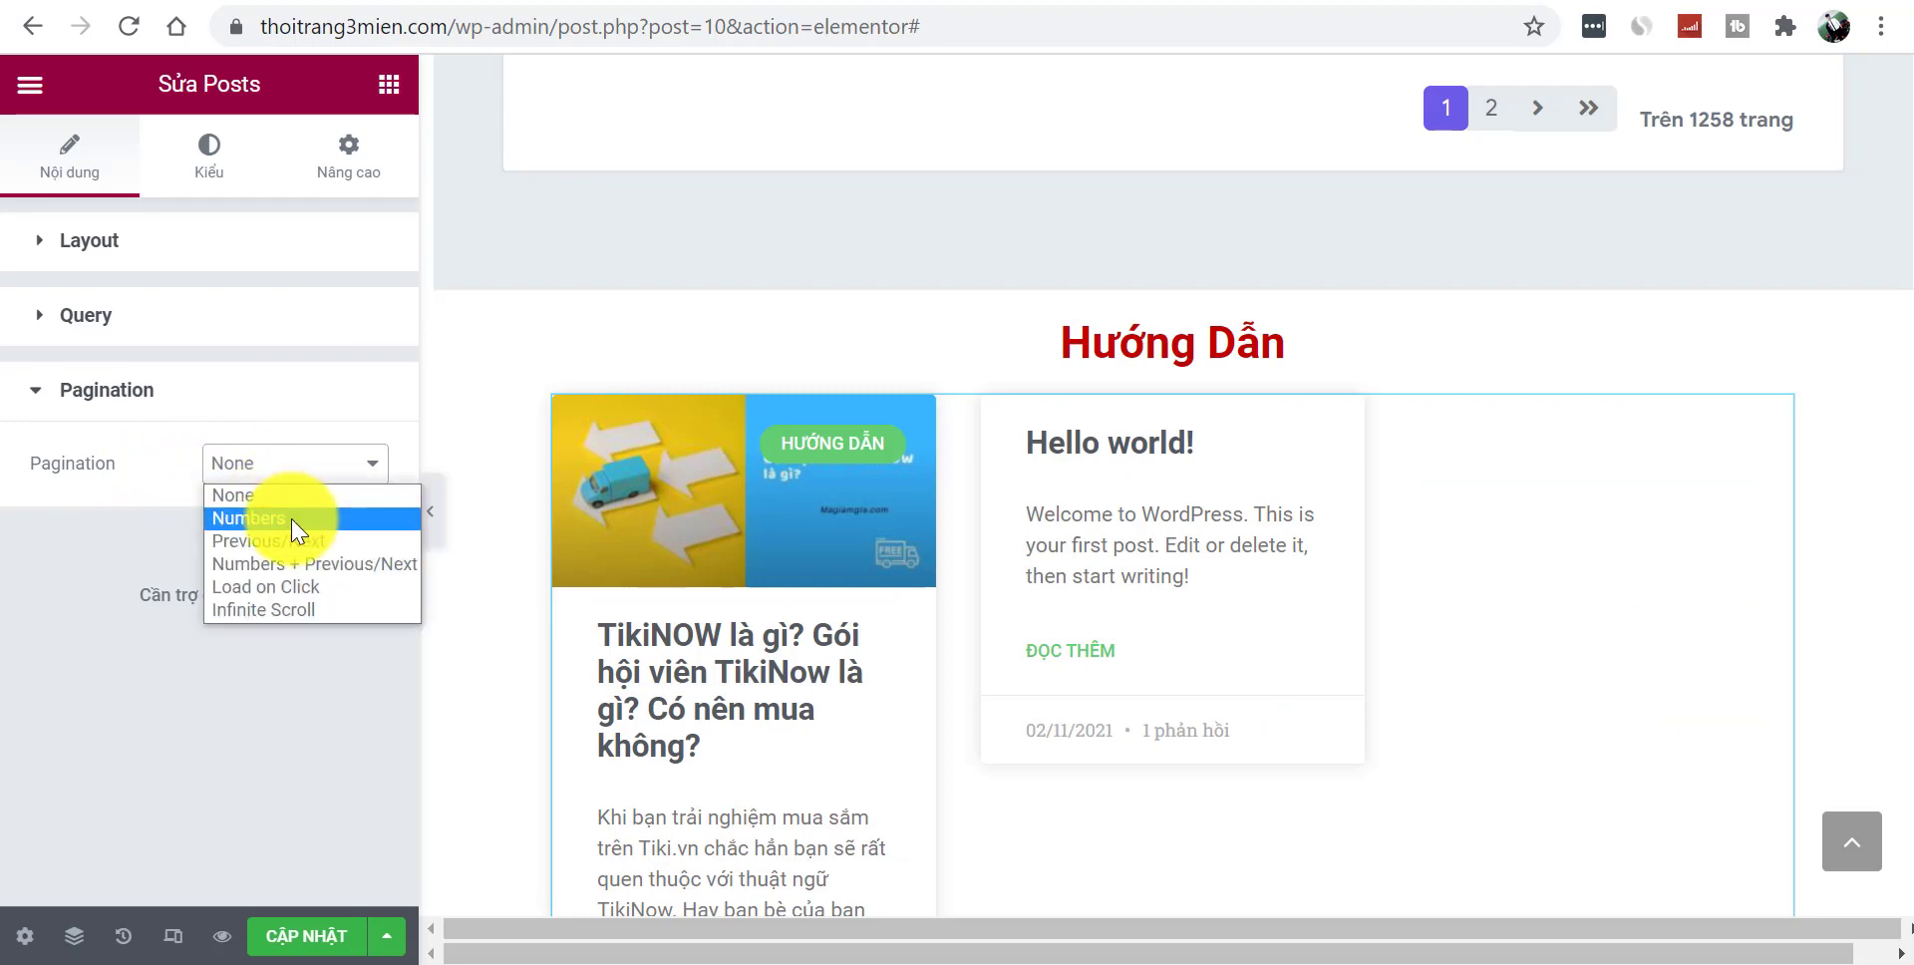
left_click(292, 518)
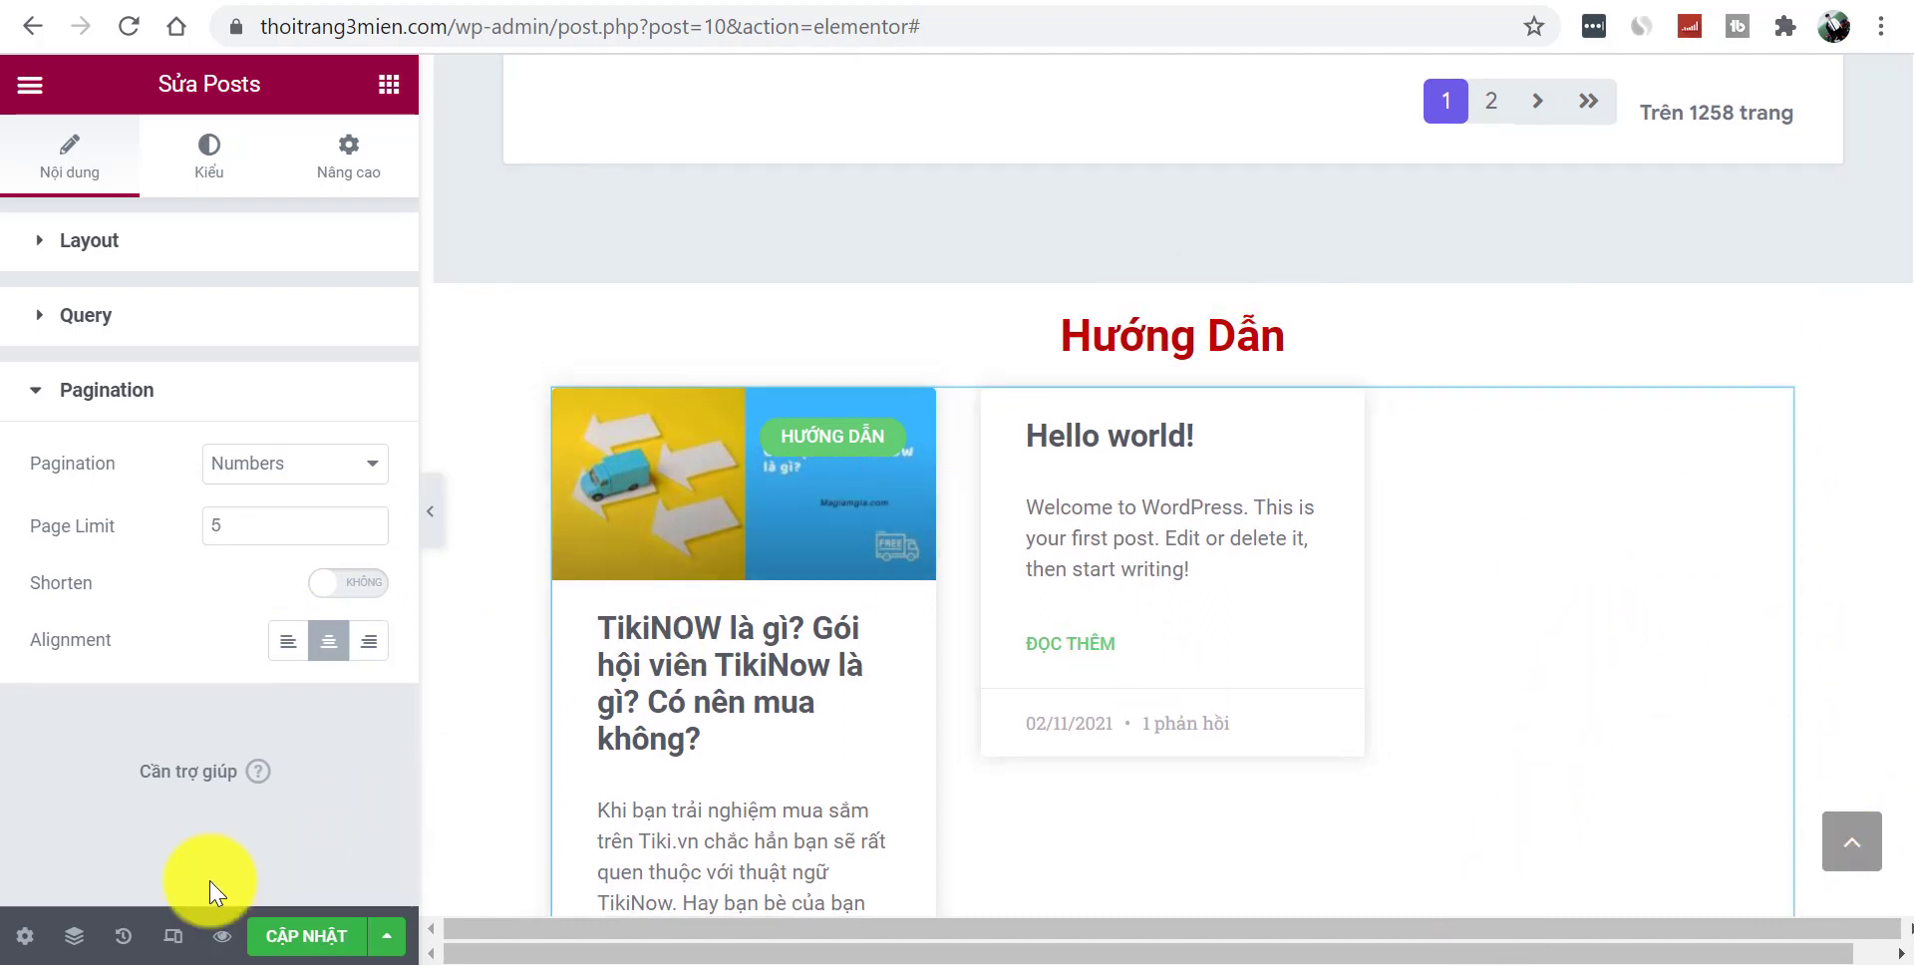
left_click(130, 244)
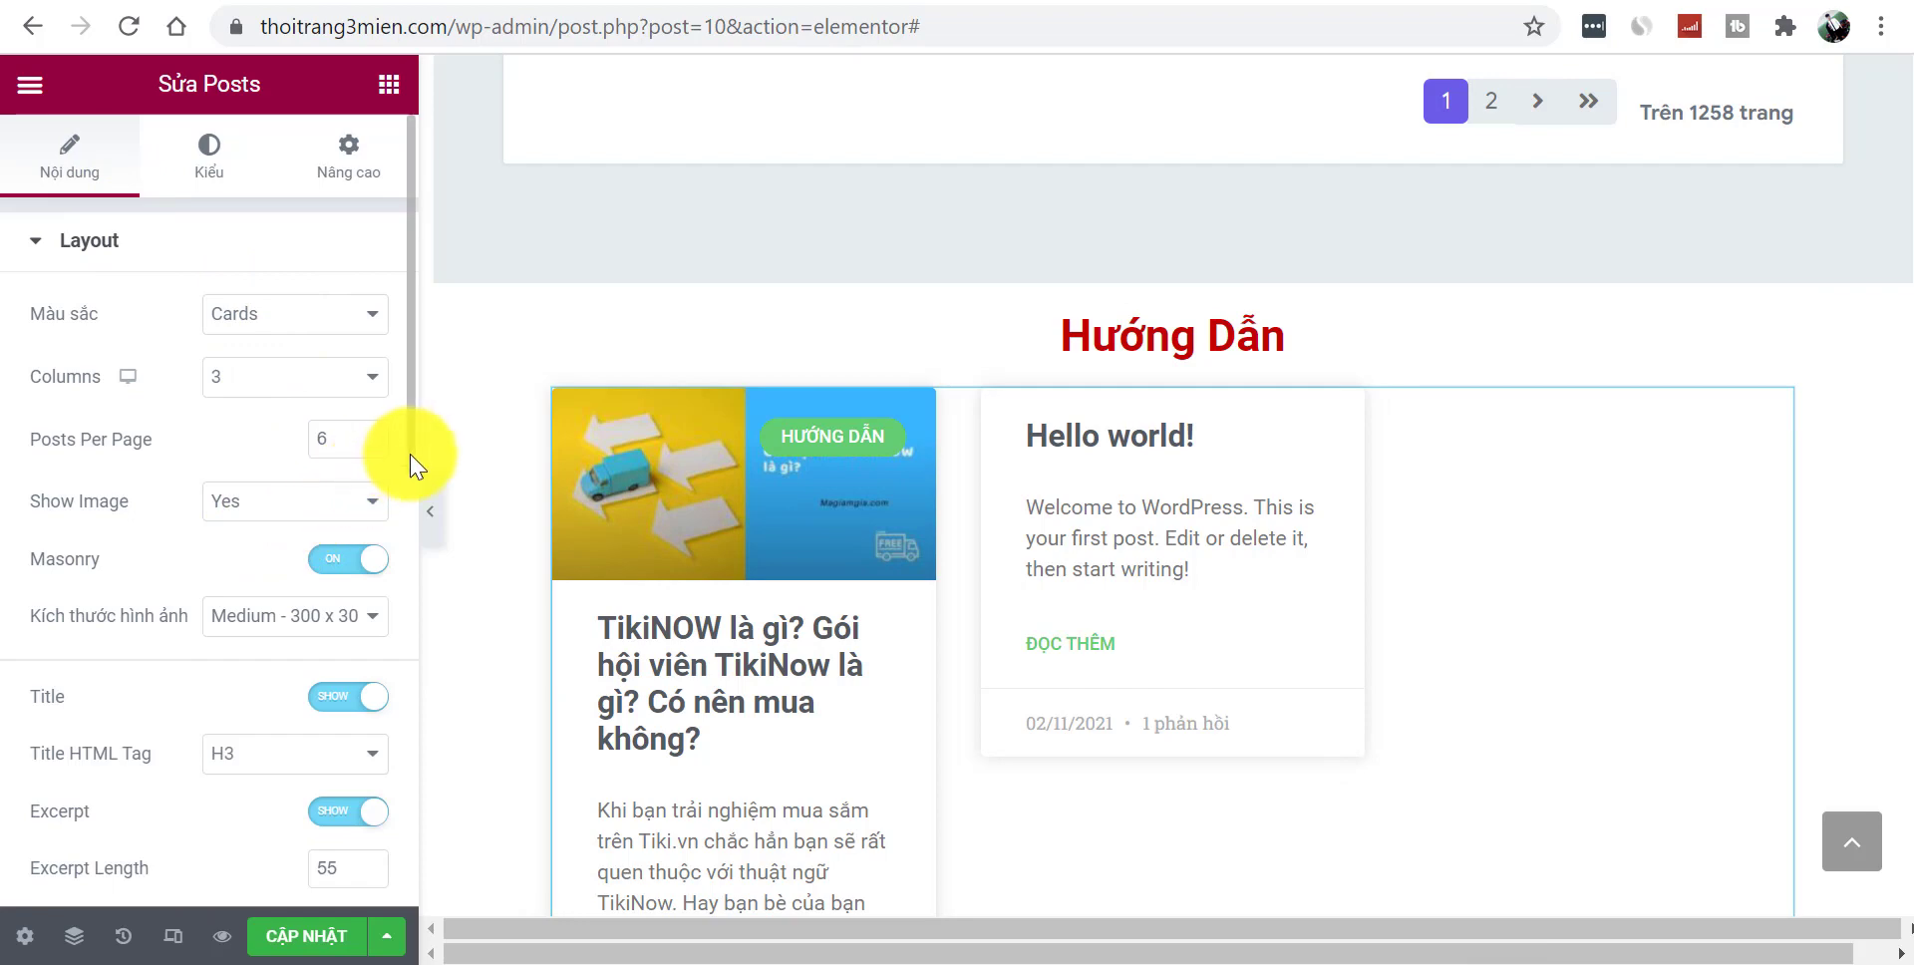
- Switch the Excerpt toggle to hide on the Hướng Dẫn cards, then preview the homepage
scroll(409, 469, "down", 10)
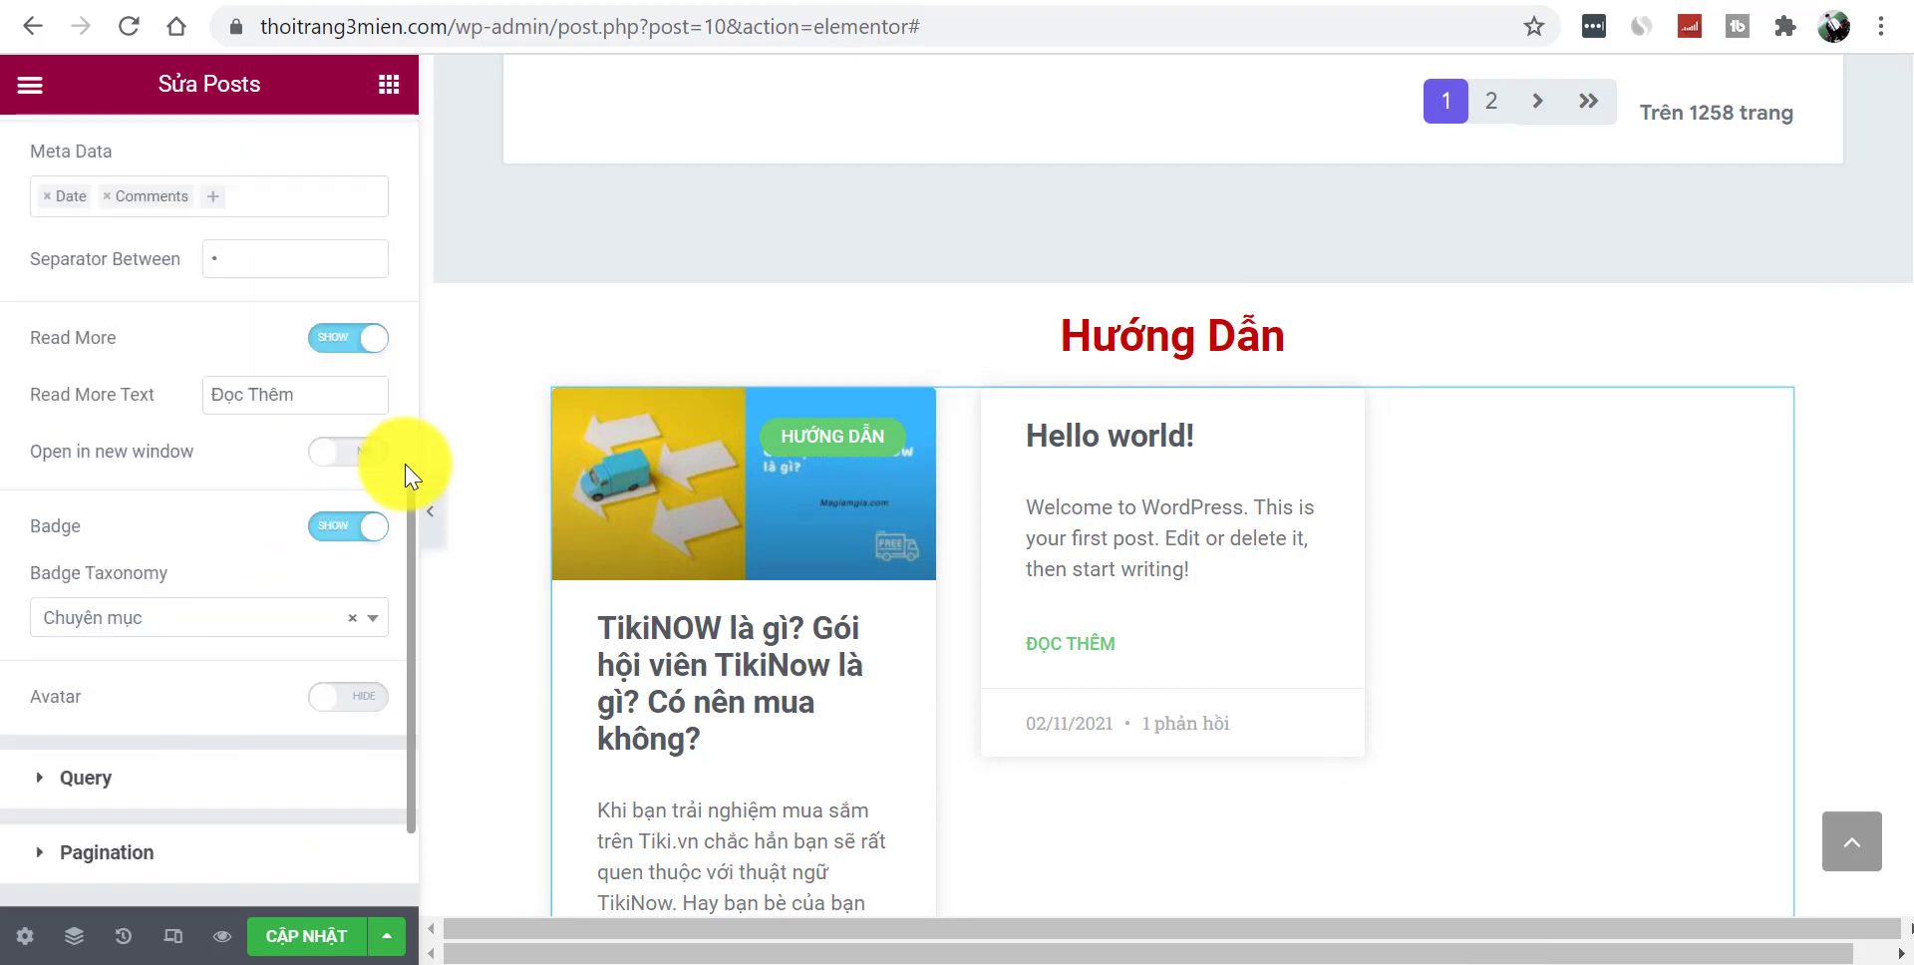
scroll(408, 382, "up", 10)
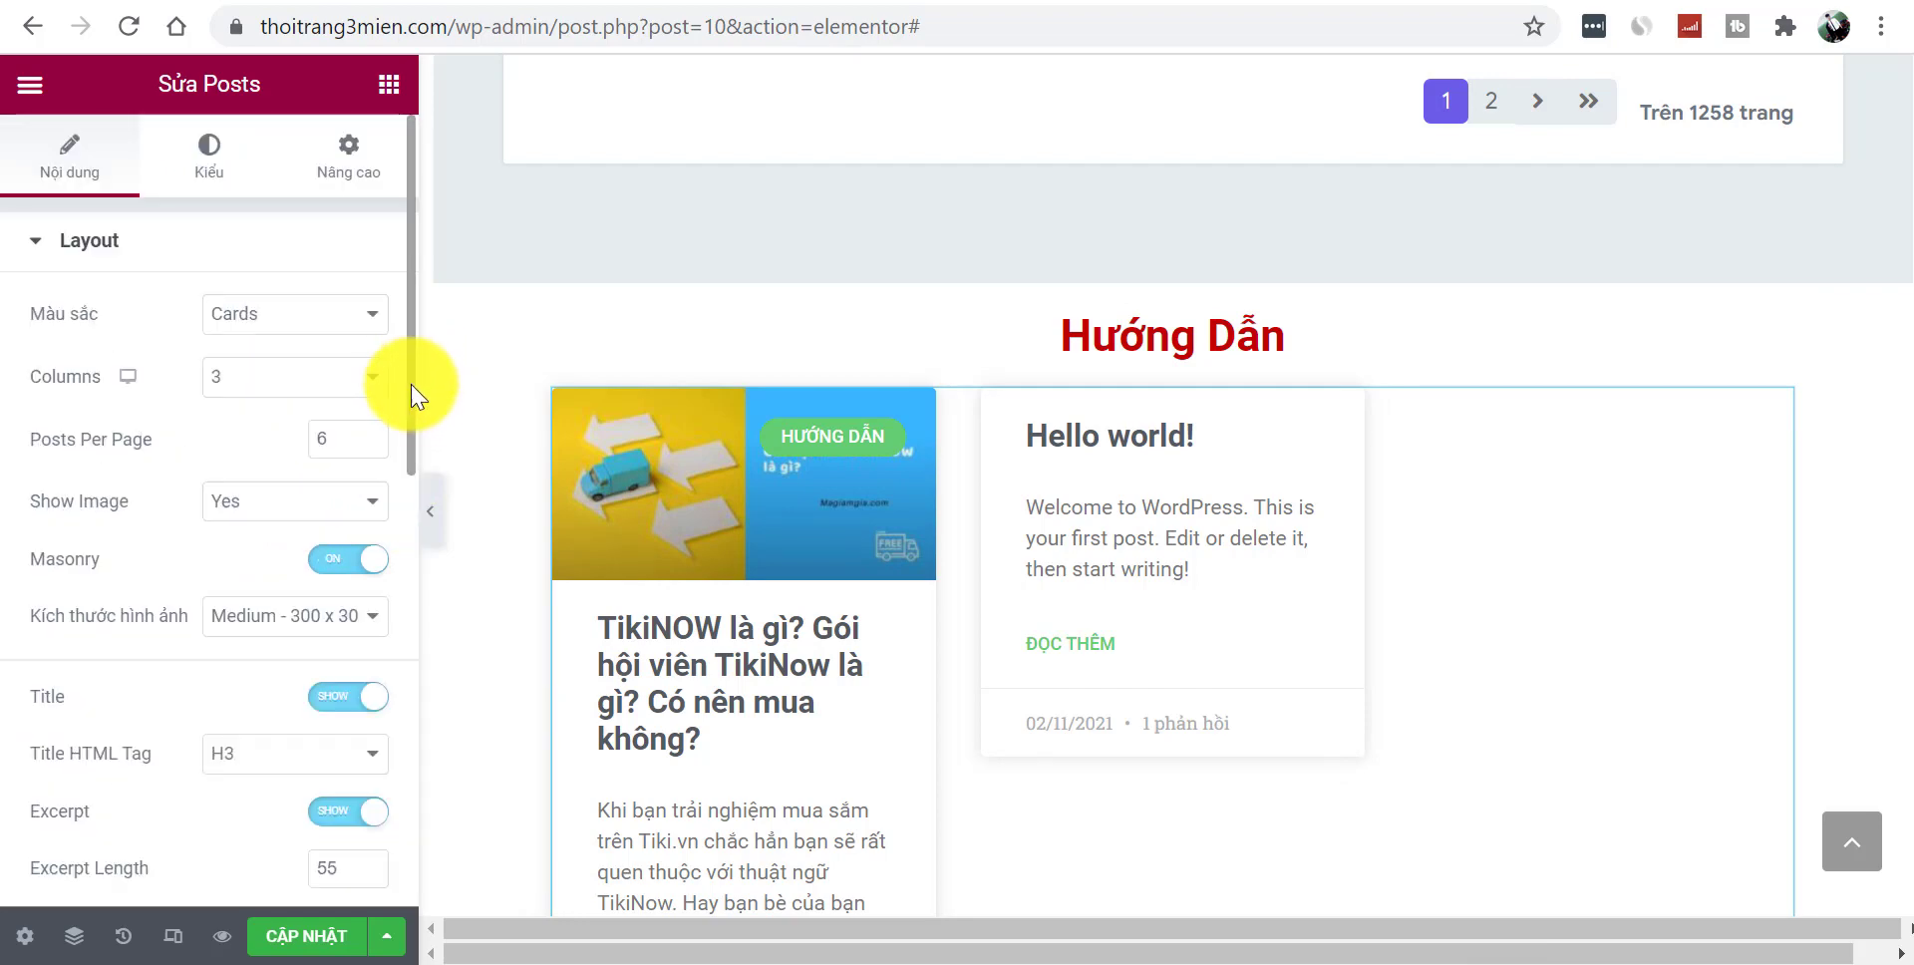
left_click_drag(409, 449, 376, 541)
left_click(334, 488)
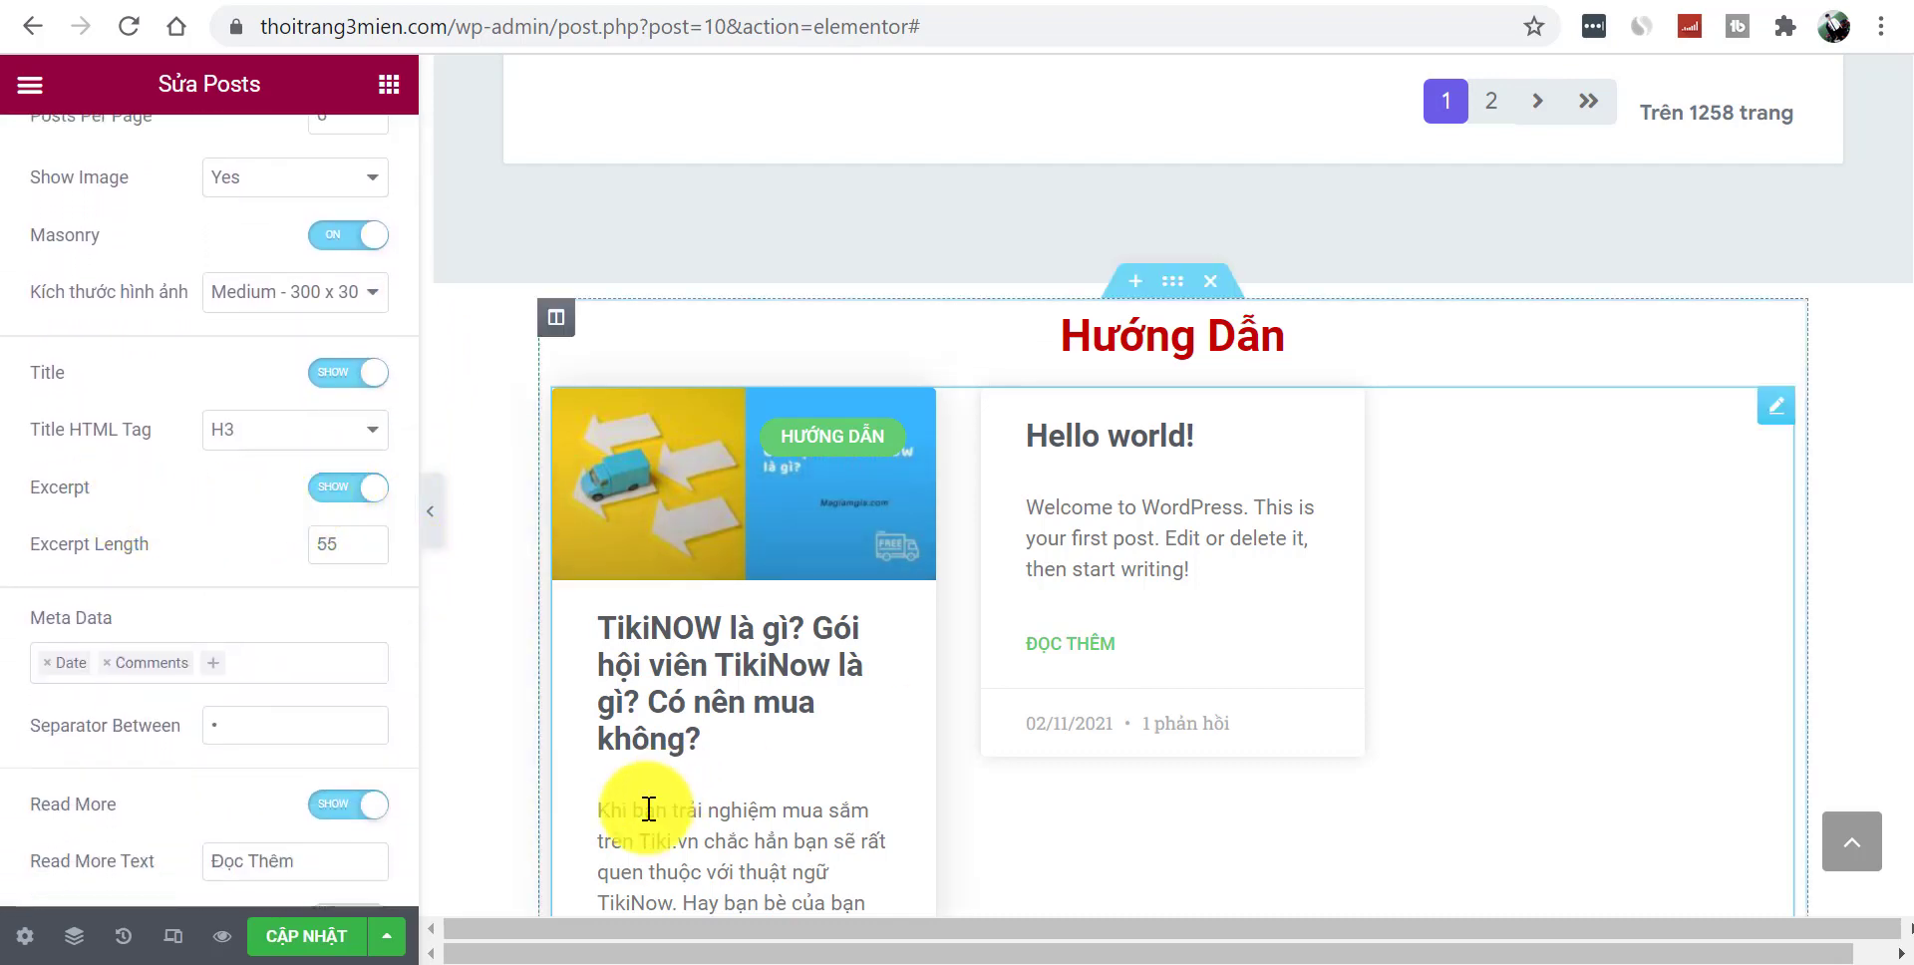
left_click(334, 488)
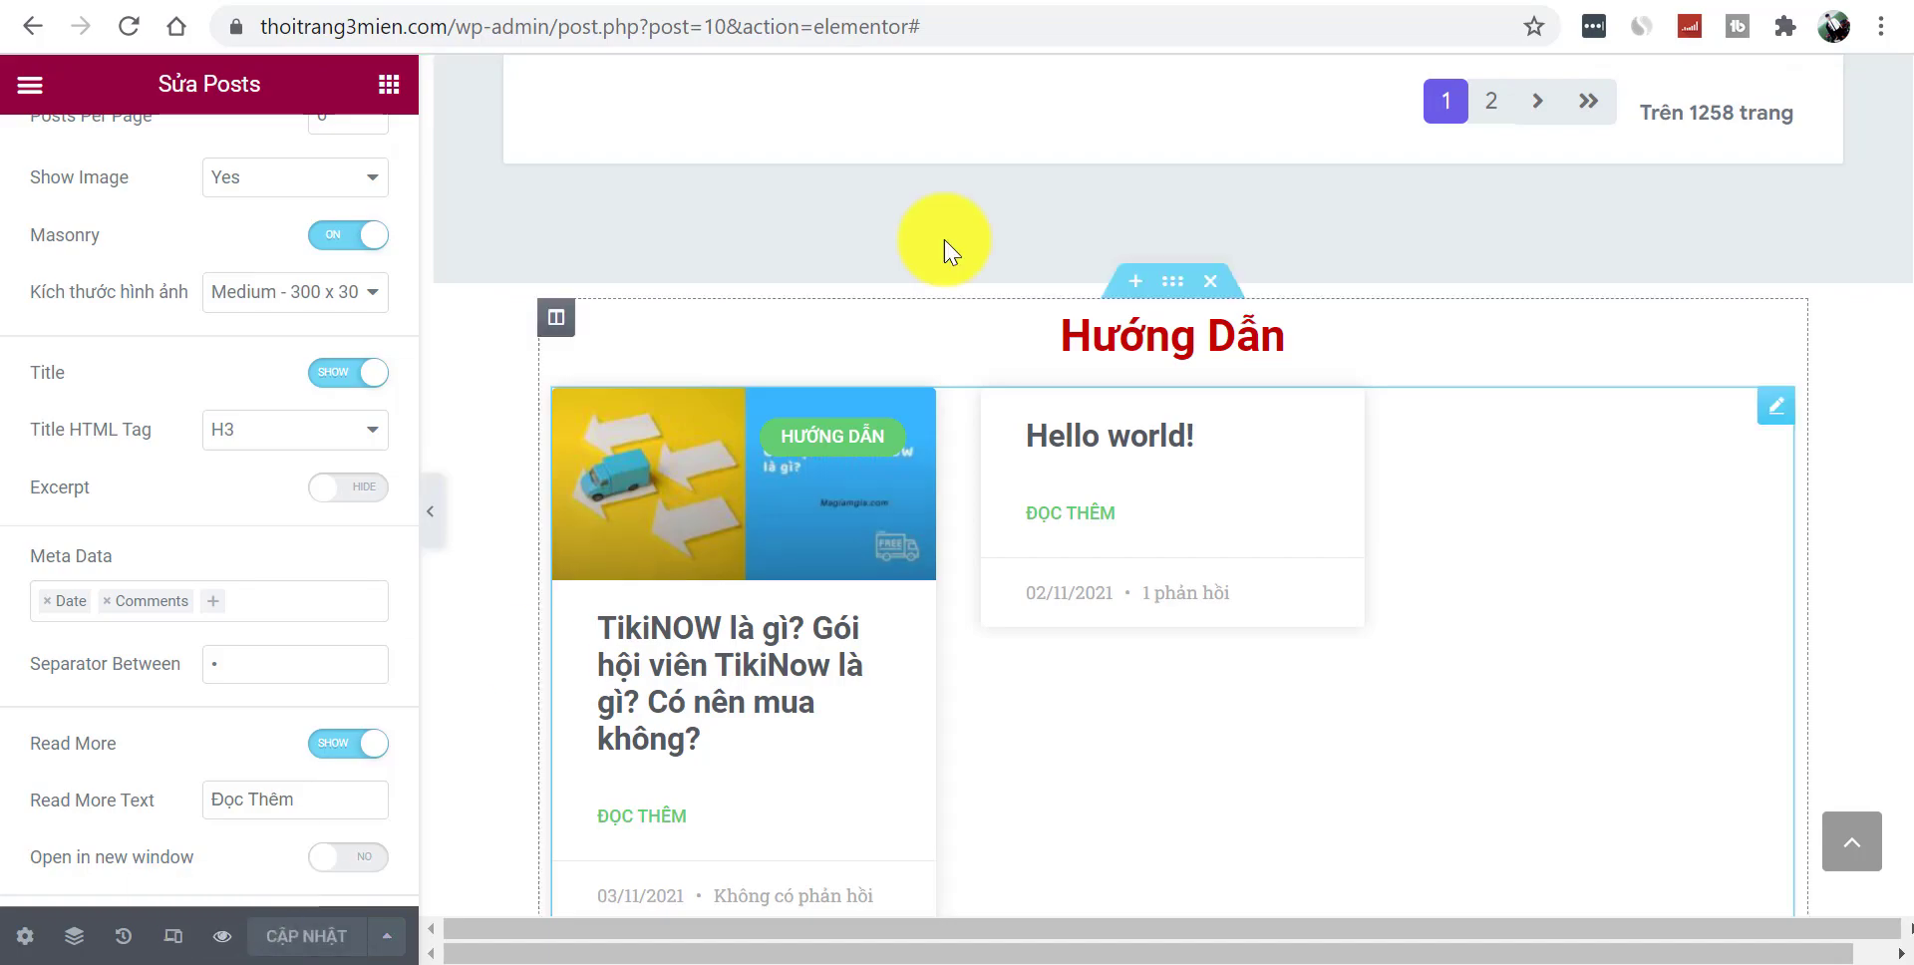
left_click(221, 935)
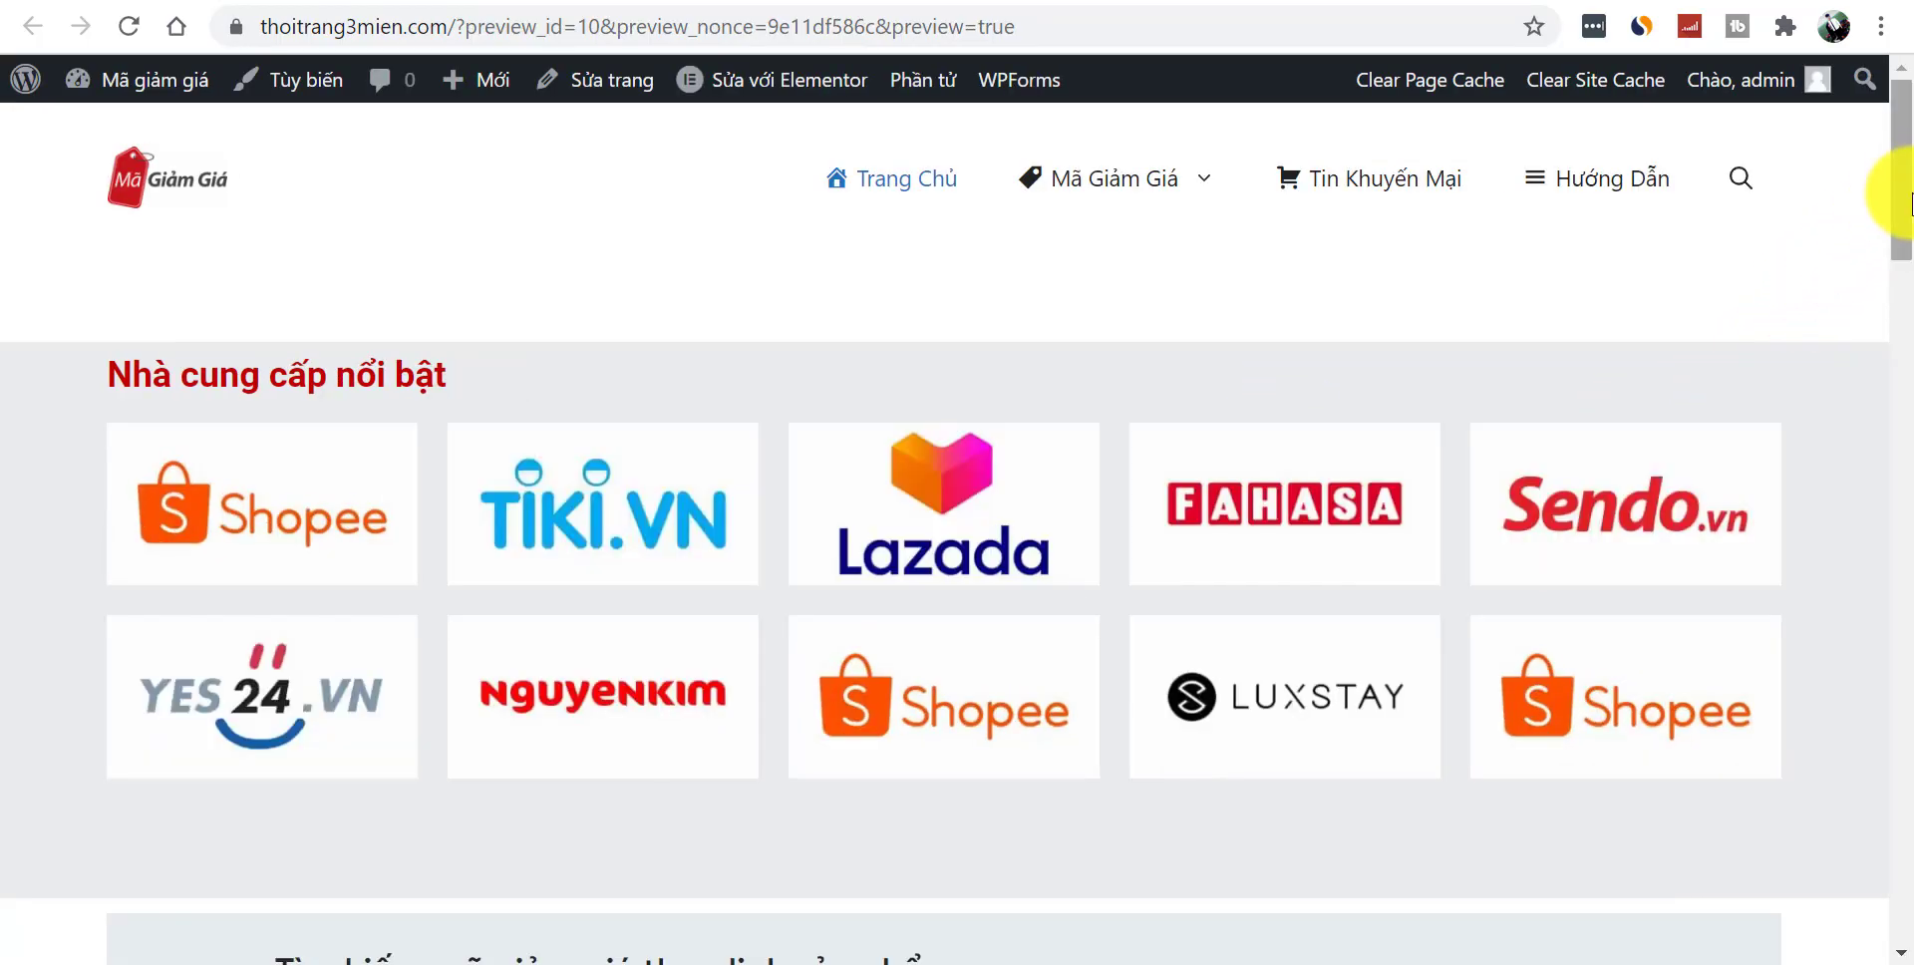
- Check the live homepage's three-card grid with page numbers, then open the Shopee coupon page
left_click_drag(1906, 186, 1894, 870)
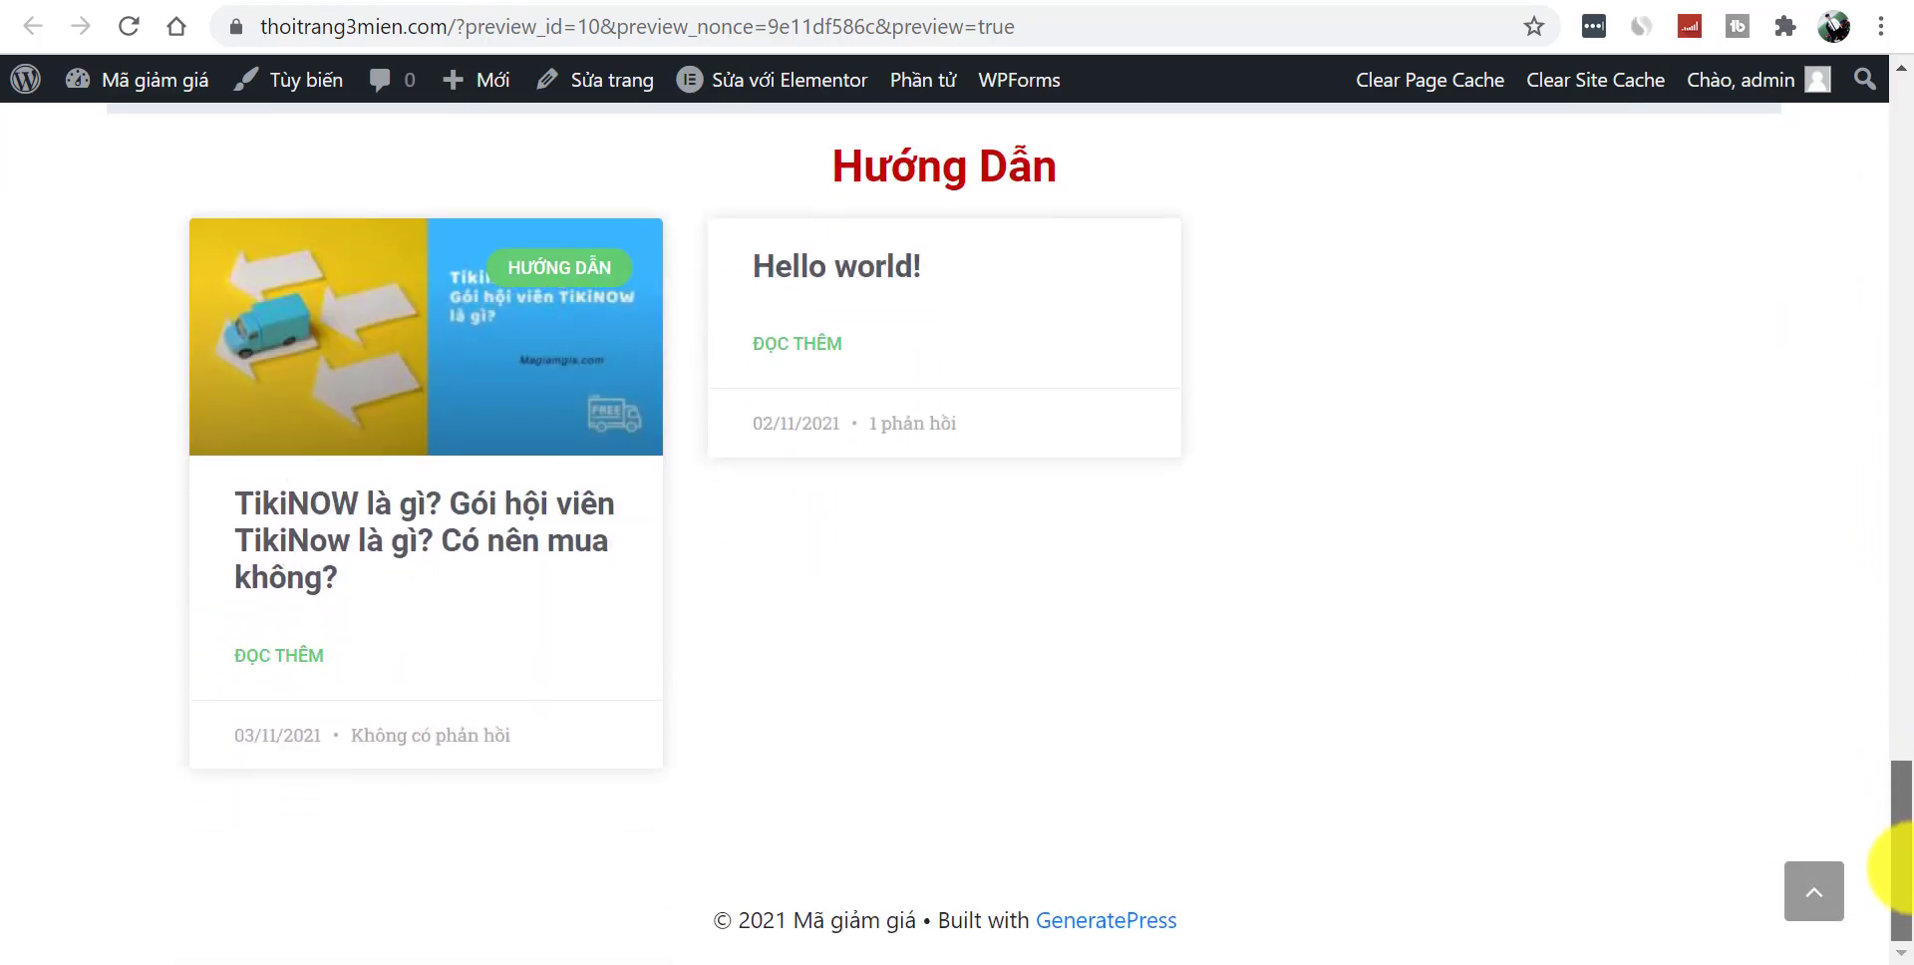
left_click_drag(1901, 853, 1900, 106)
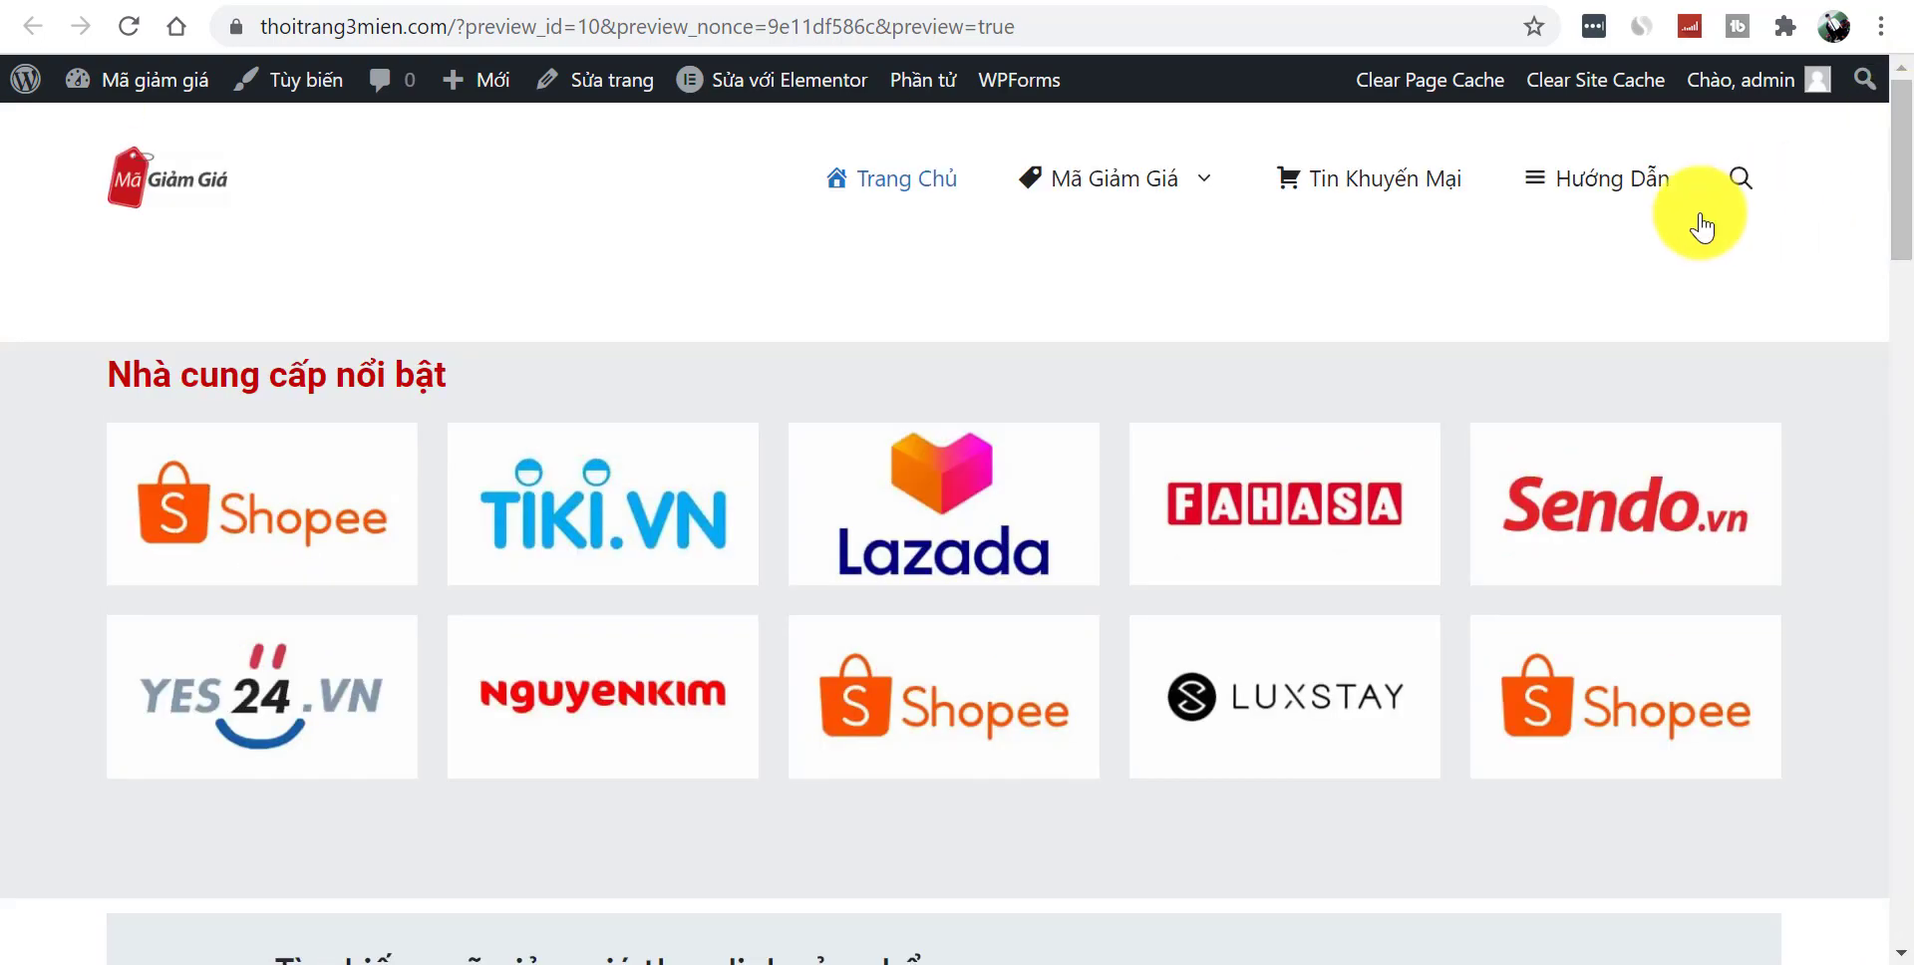
mouse_move(1110, 205)
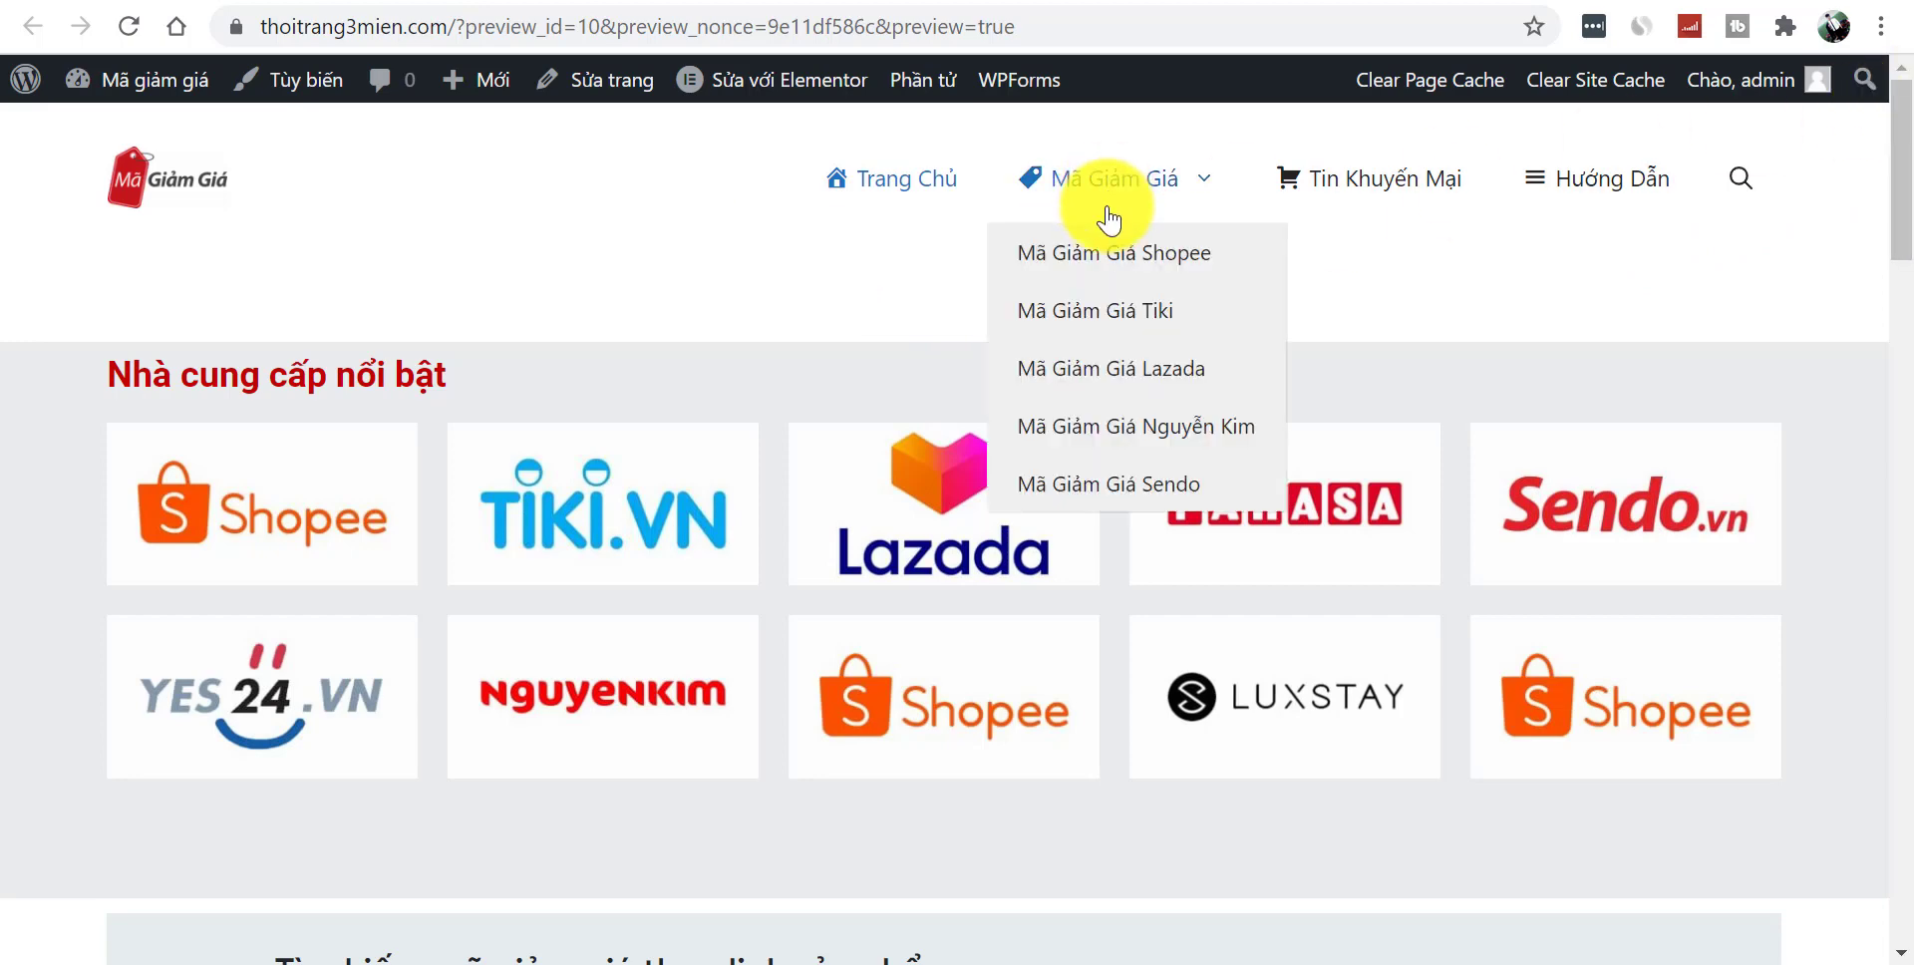
left_click(1128, 256)
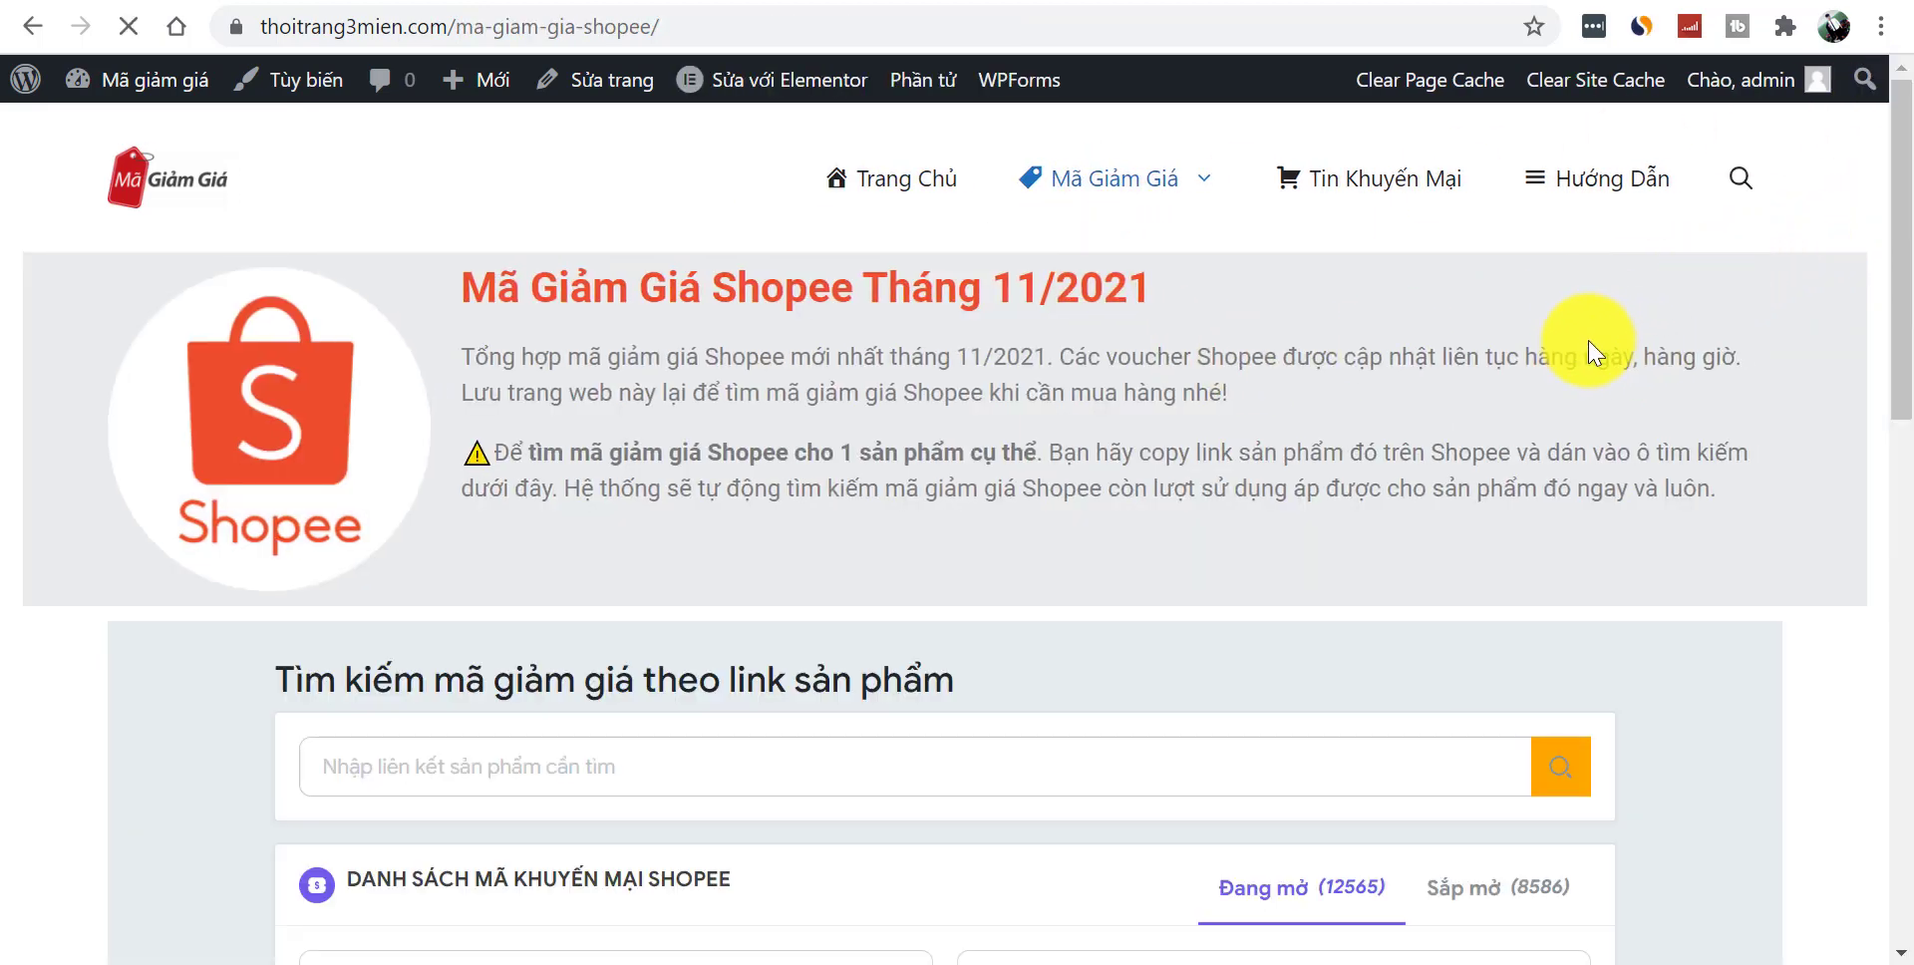
- Browse the Shopee coupon page from top to bottom
left_click_drag(1891, 317, 1905, 897)
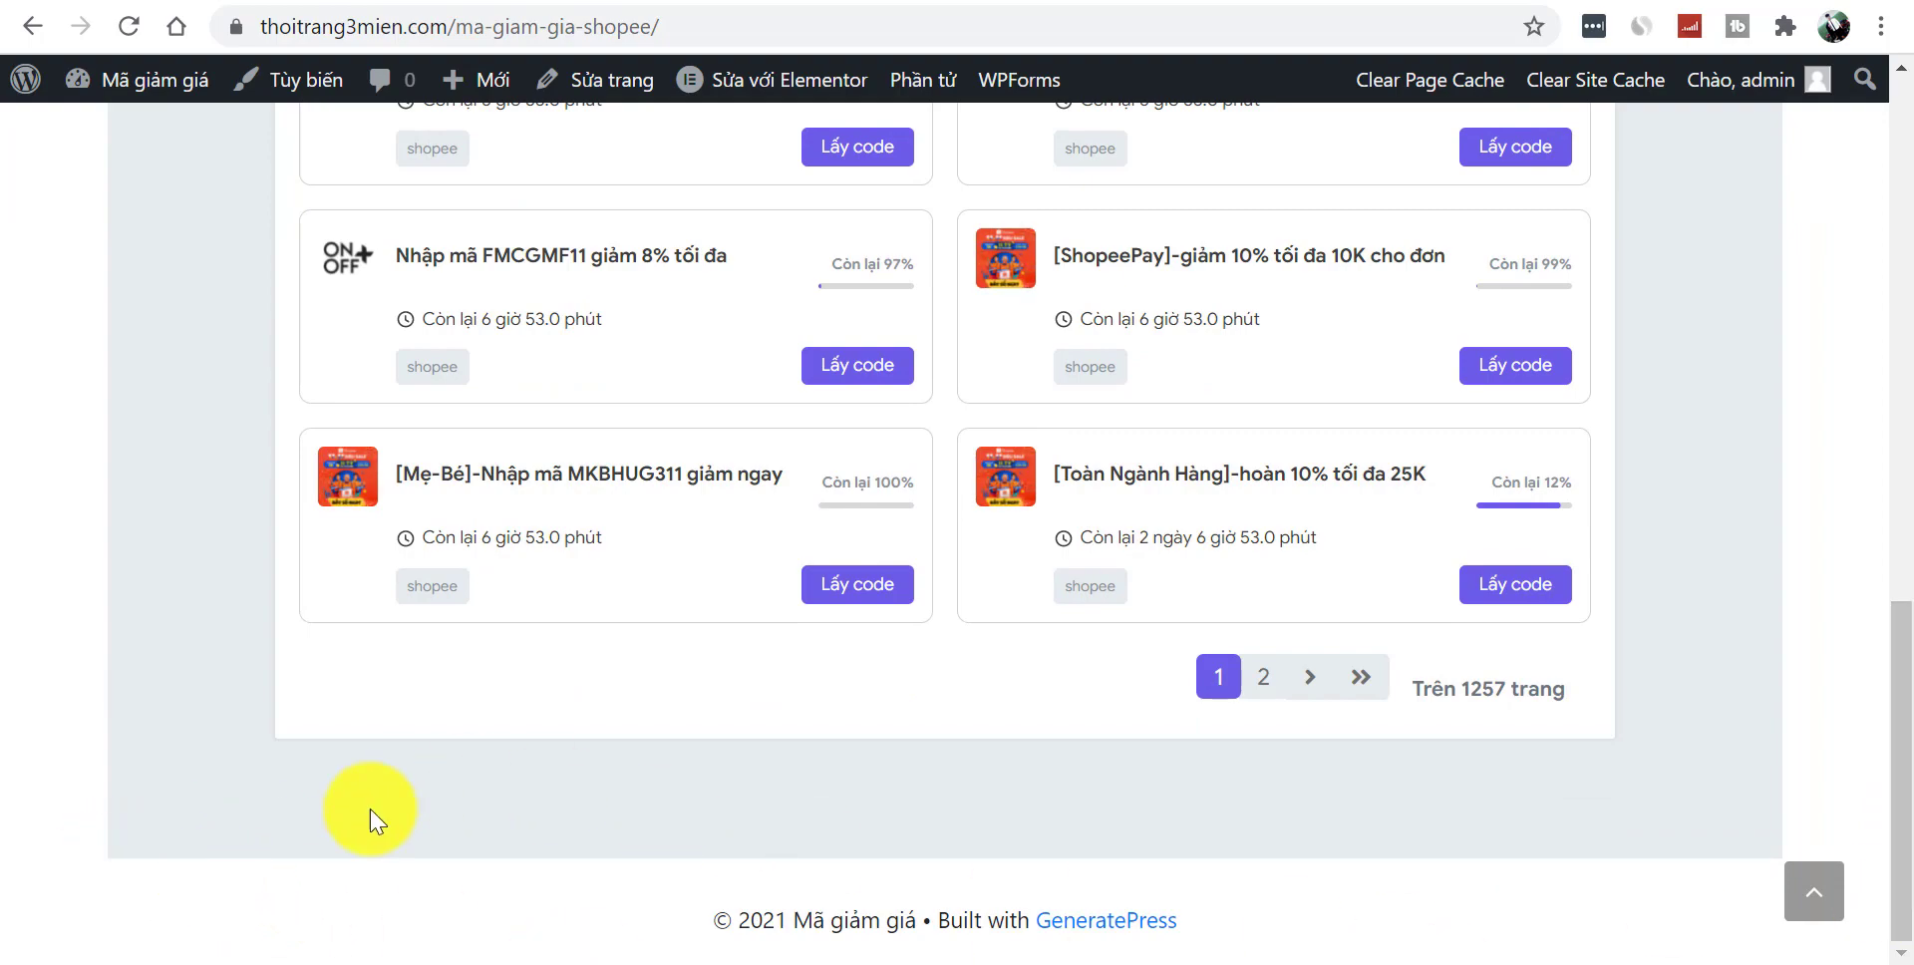
left_click_drag(1897, 798, 1884, 170)
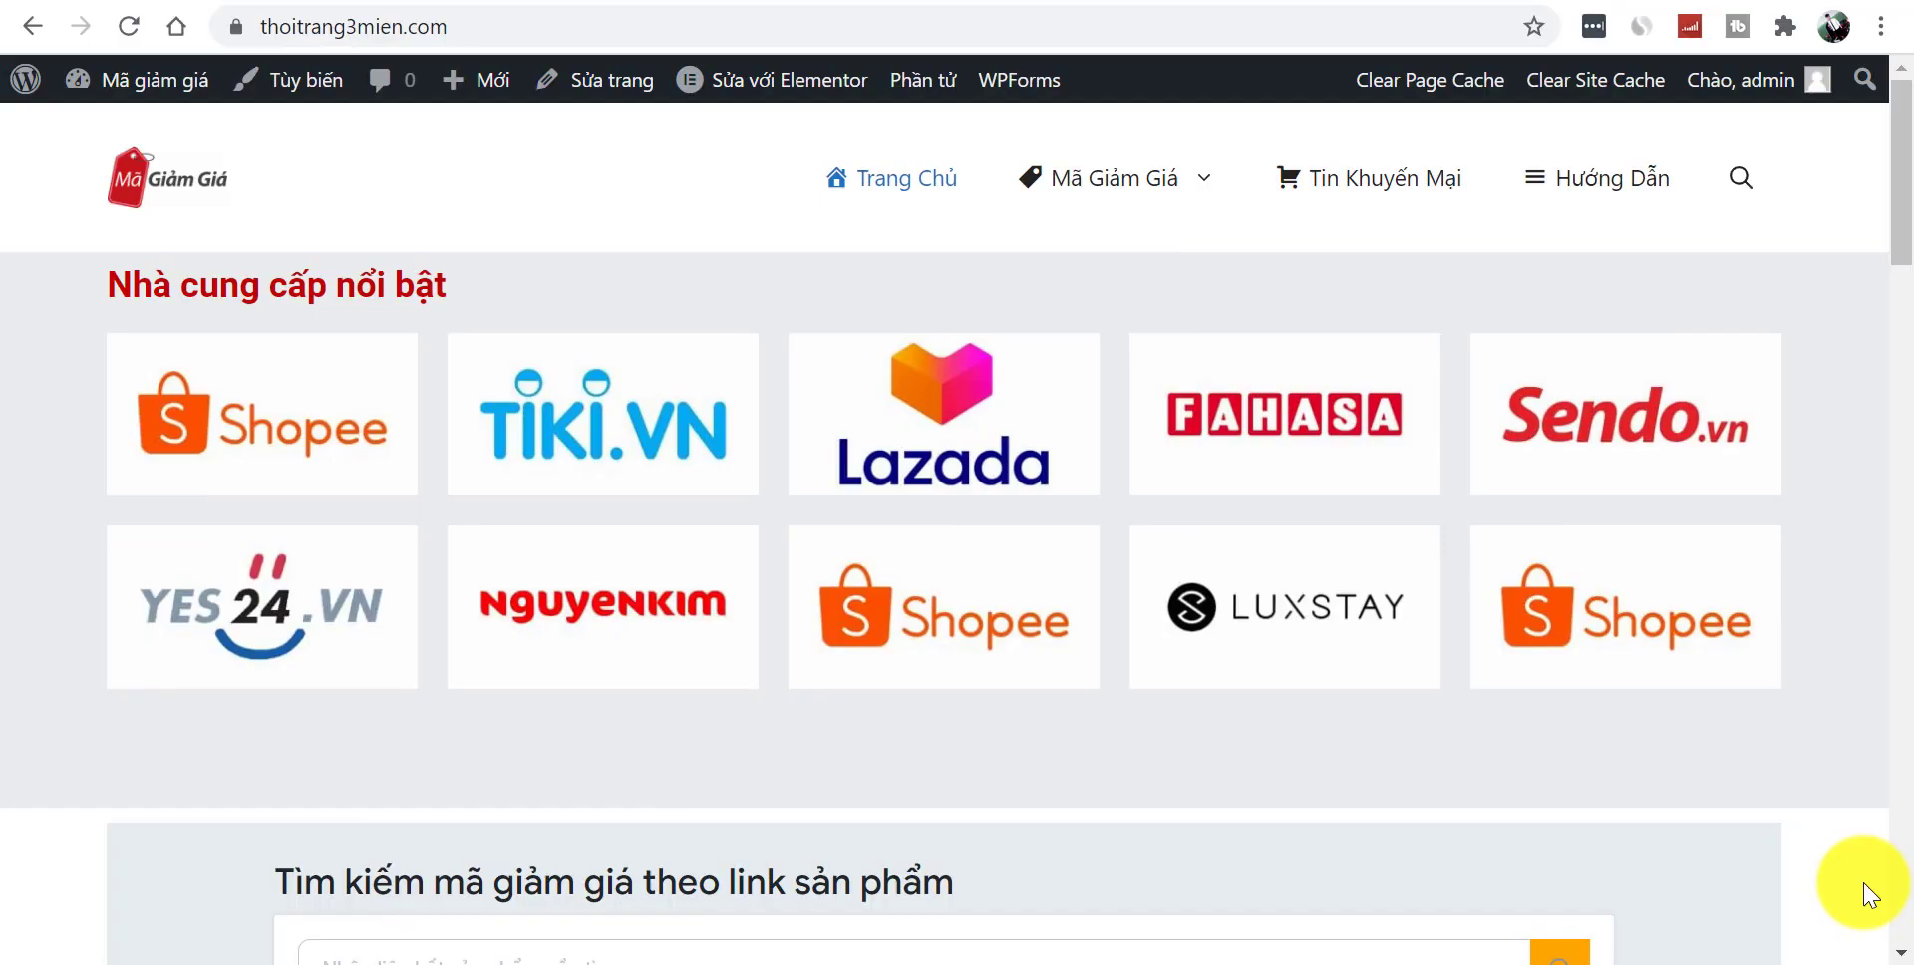
left_click_drag(1900, 224, 1894, 952)
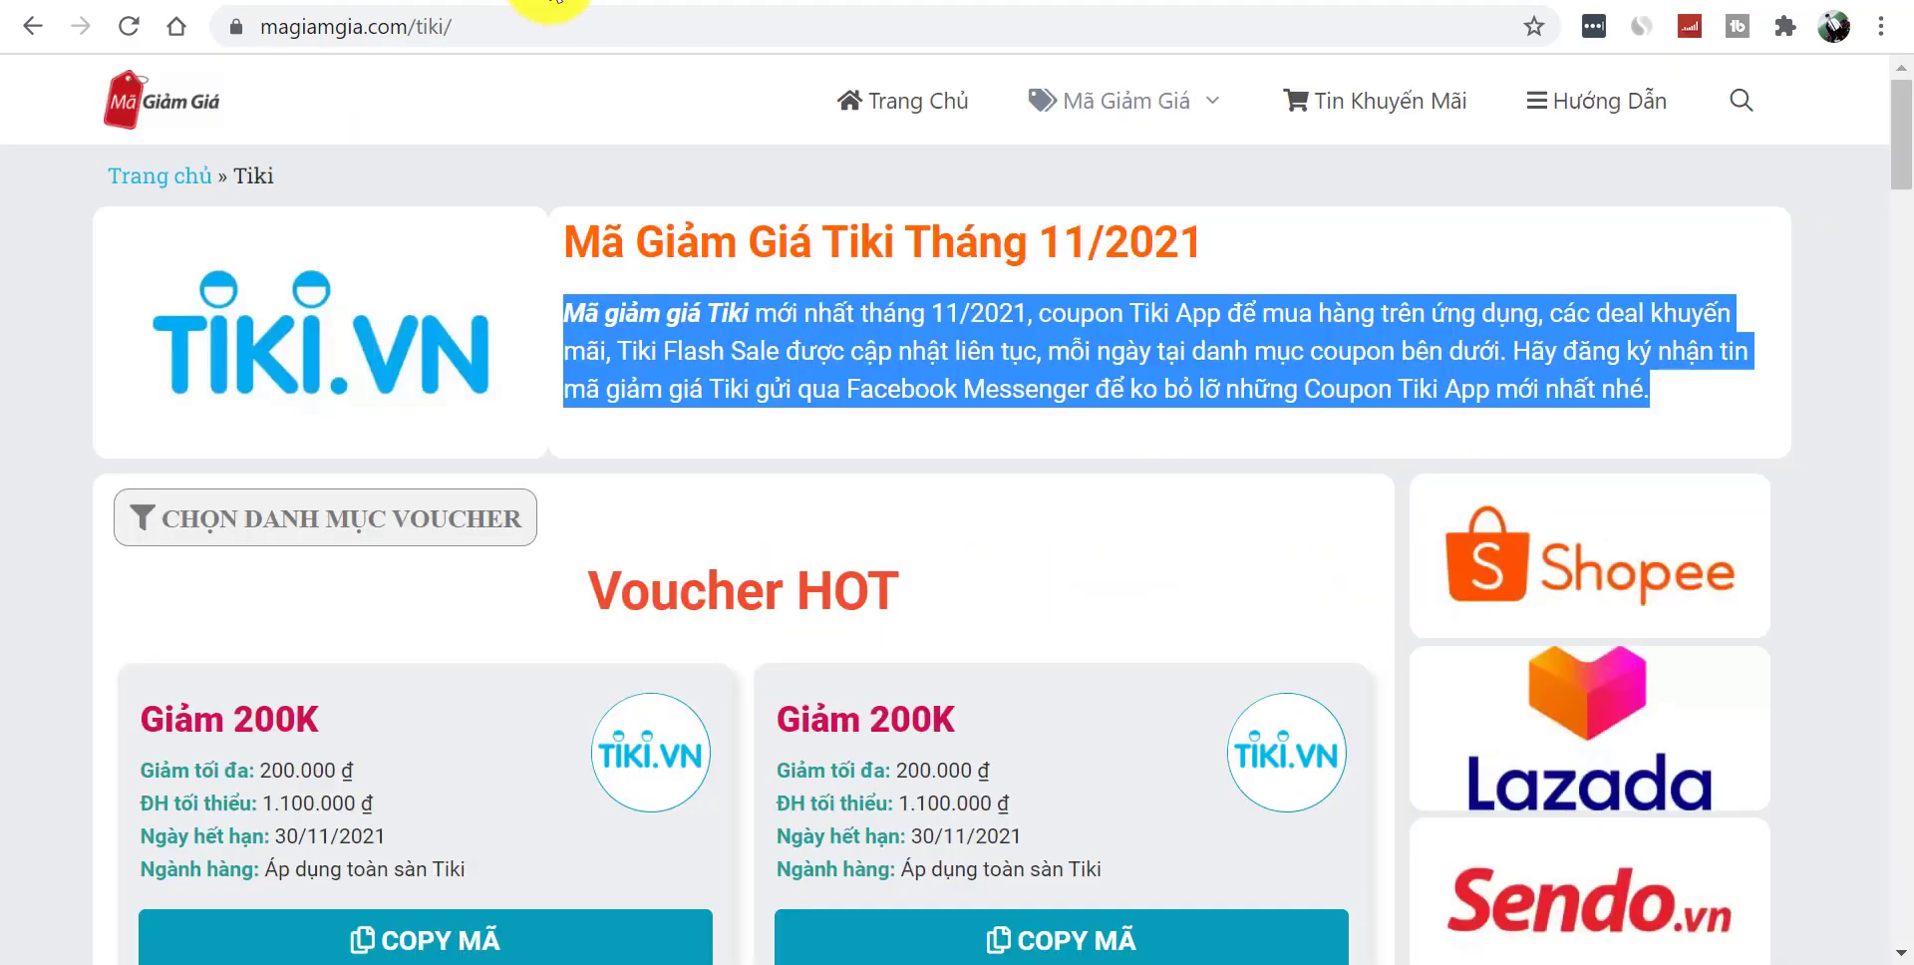
scroll(1899, 170, "down", 4)
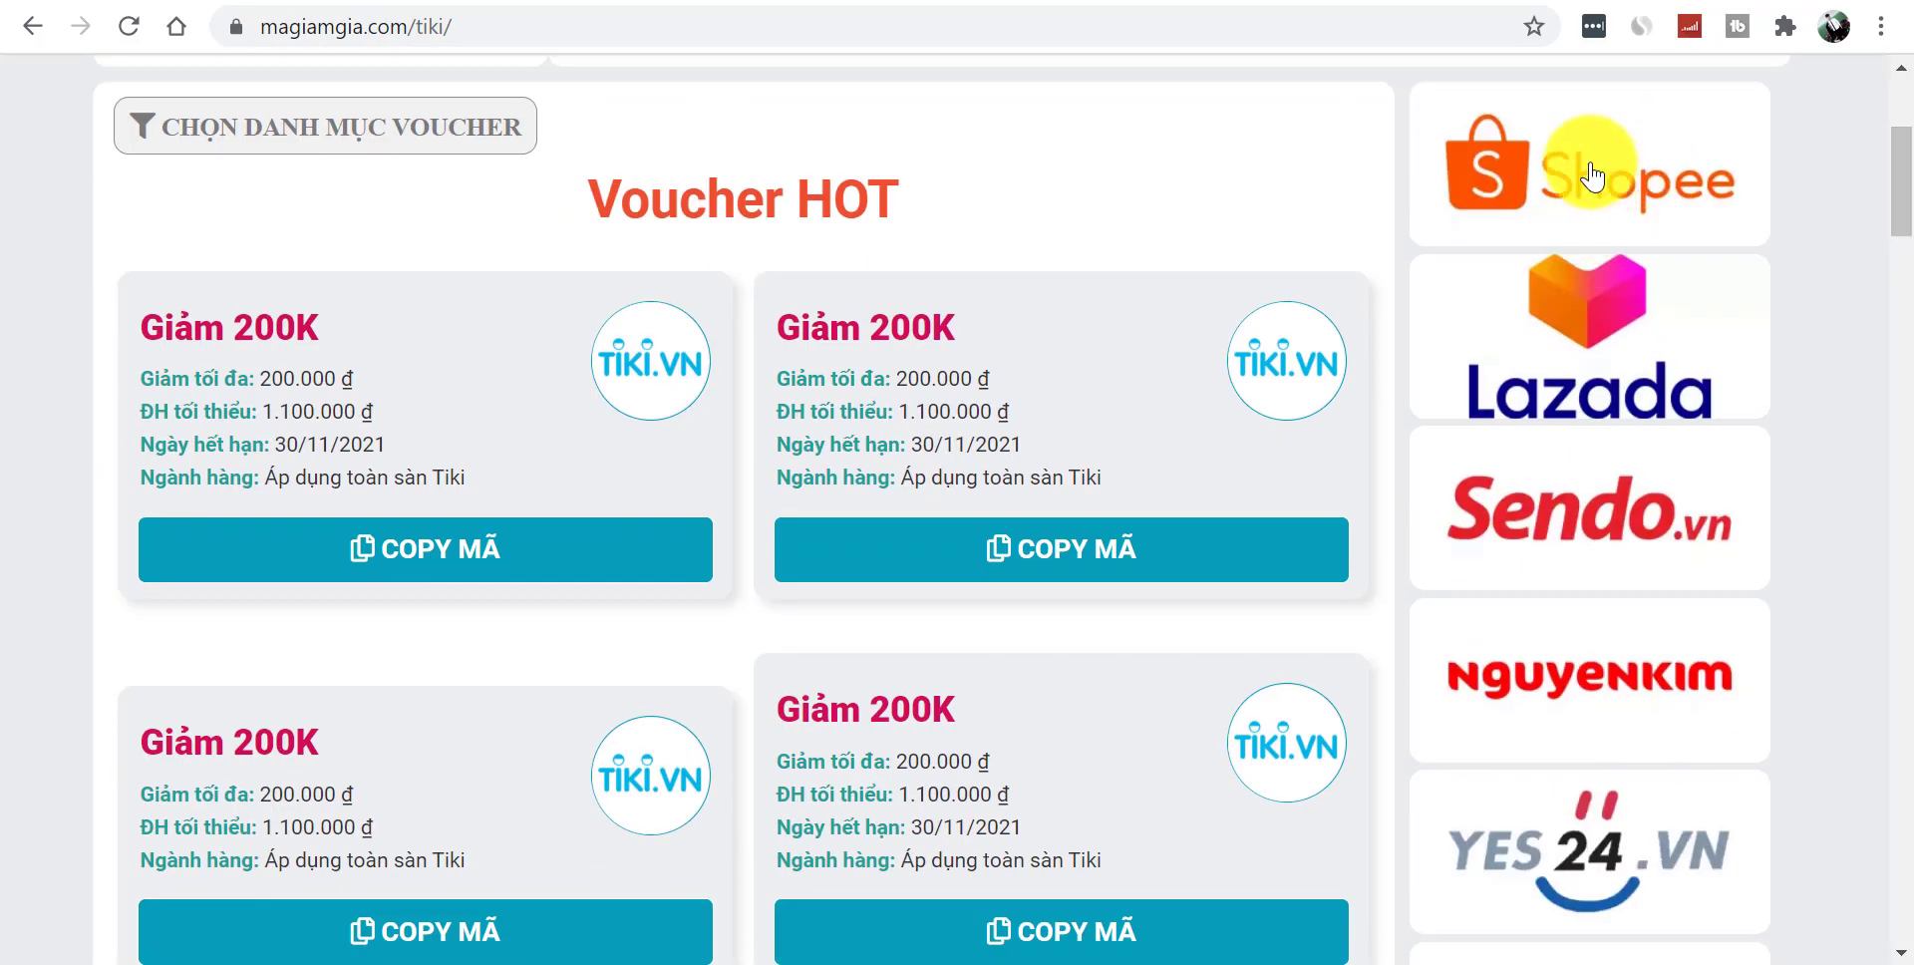
mouse_move(1904, 160)
left_mouse_down()
mouse_move(1908, 424)
mouse_move(1906, 141)
left_mouse_up()
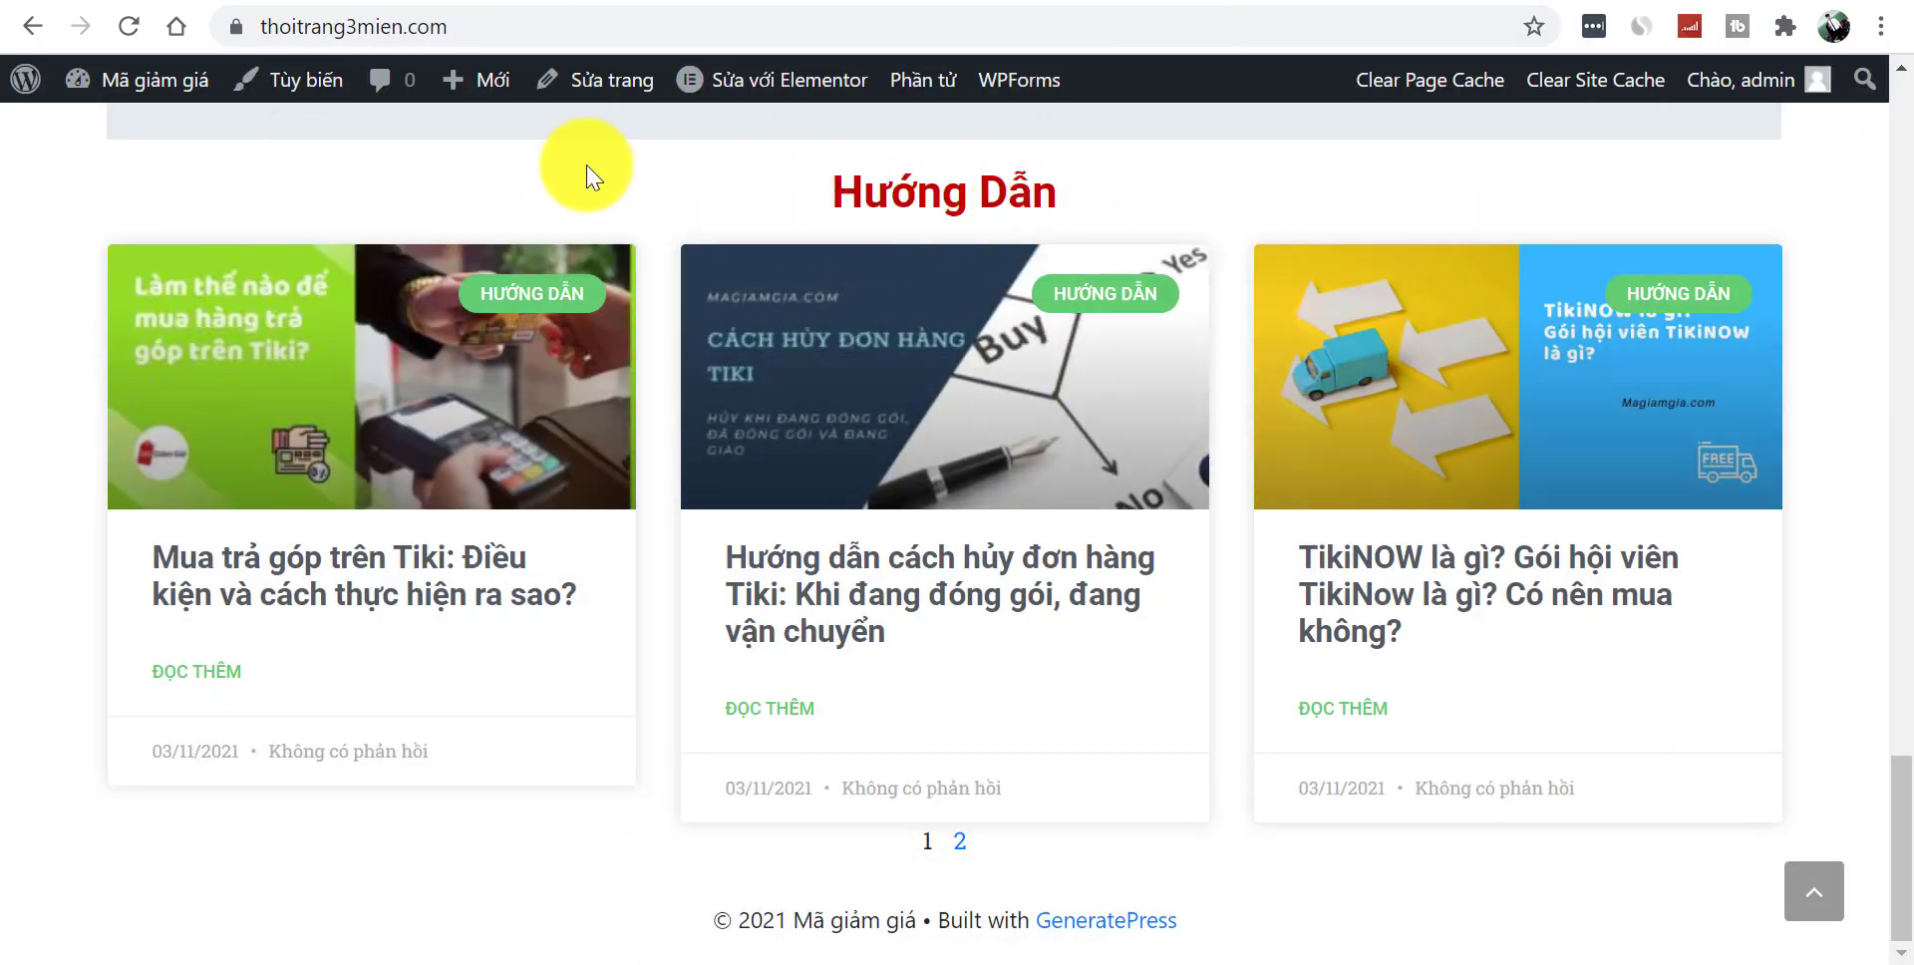
mouse_move(129, 109)
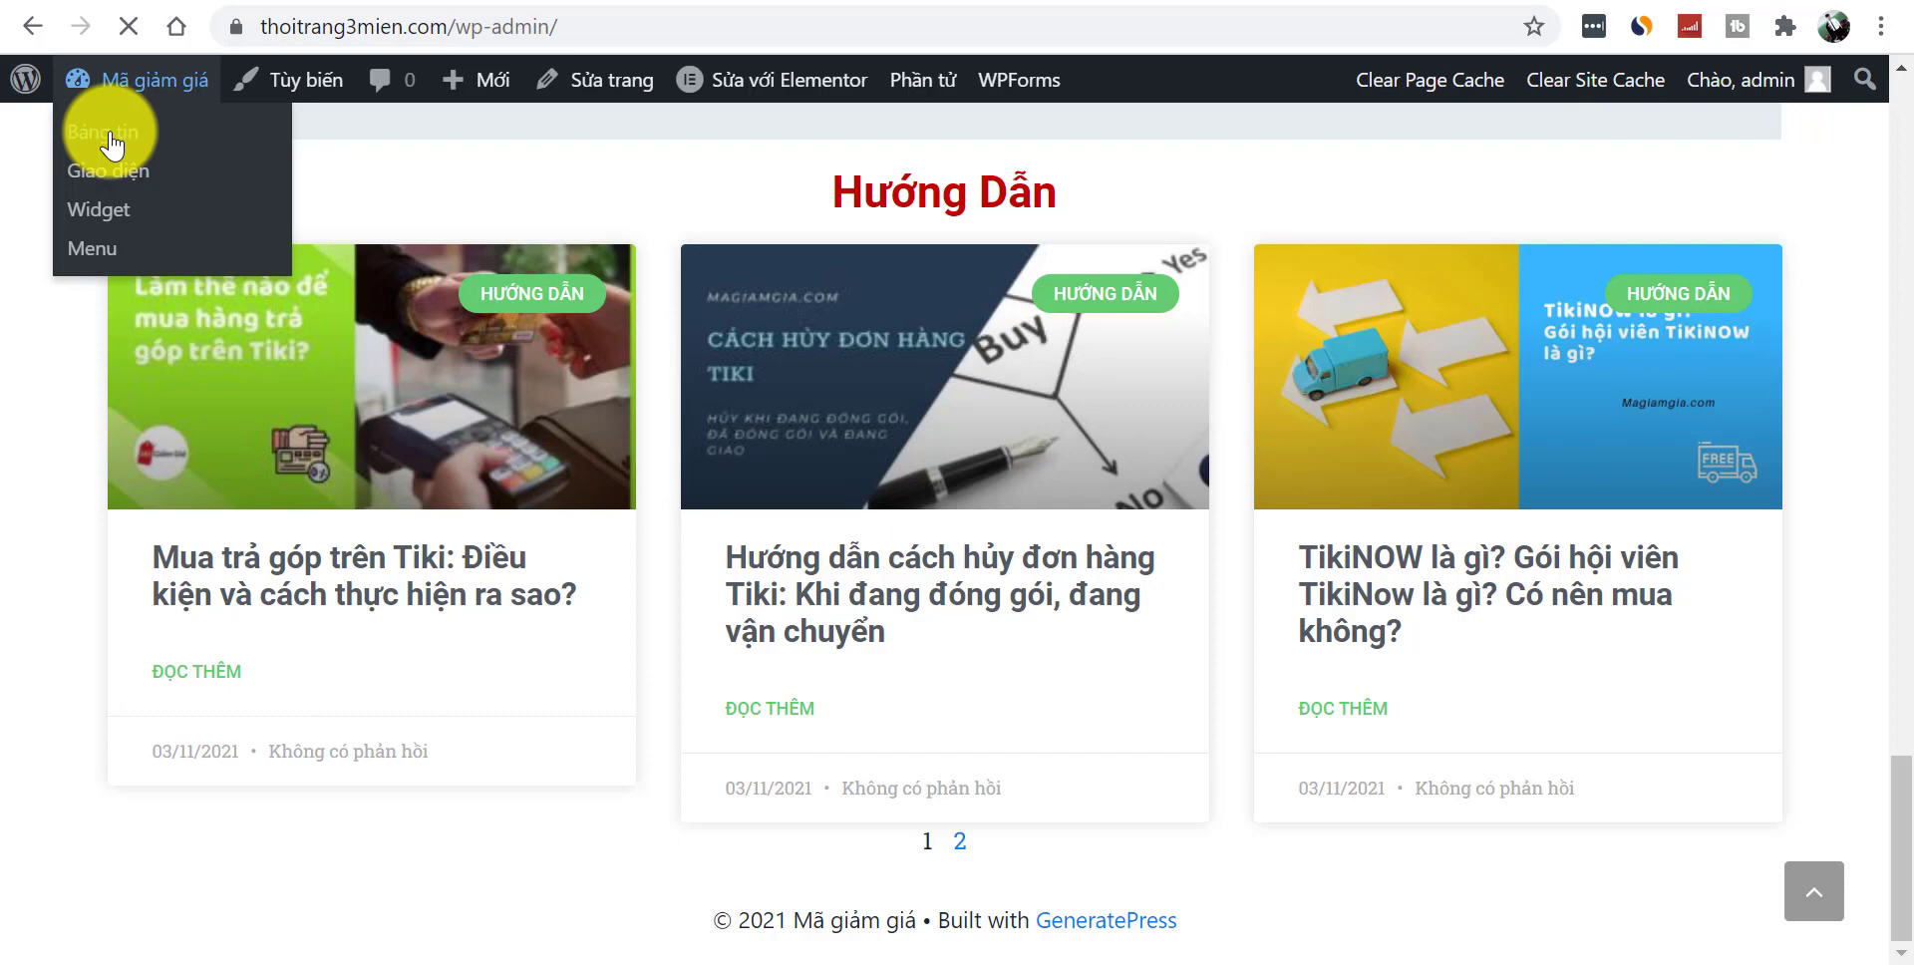
- Open Giao diện > Widget and dismiss the block widgets welcome message
scroll(1889, 180, "down", 5)
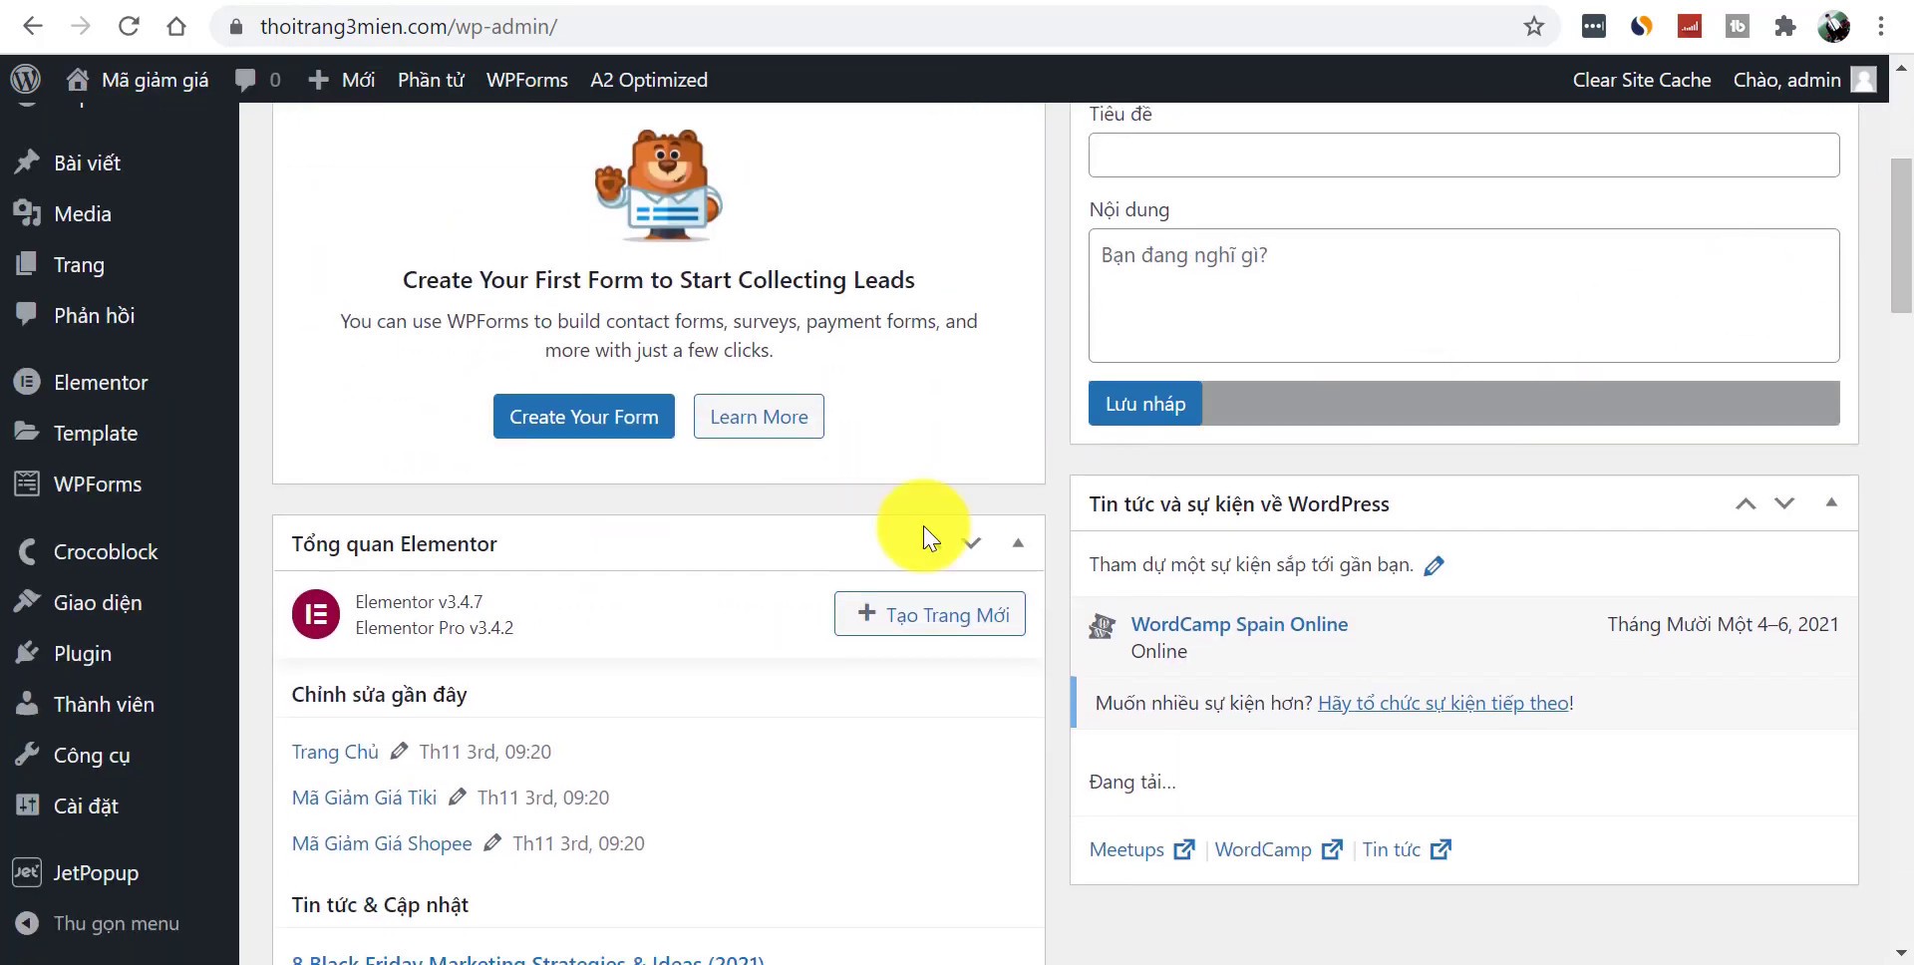
mouse_move(112, 601)
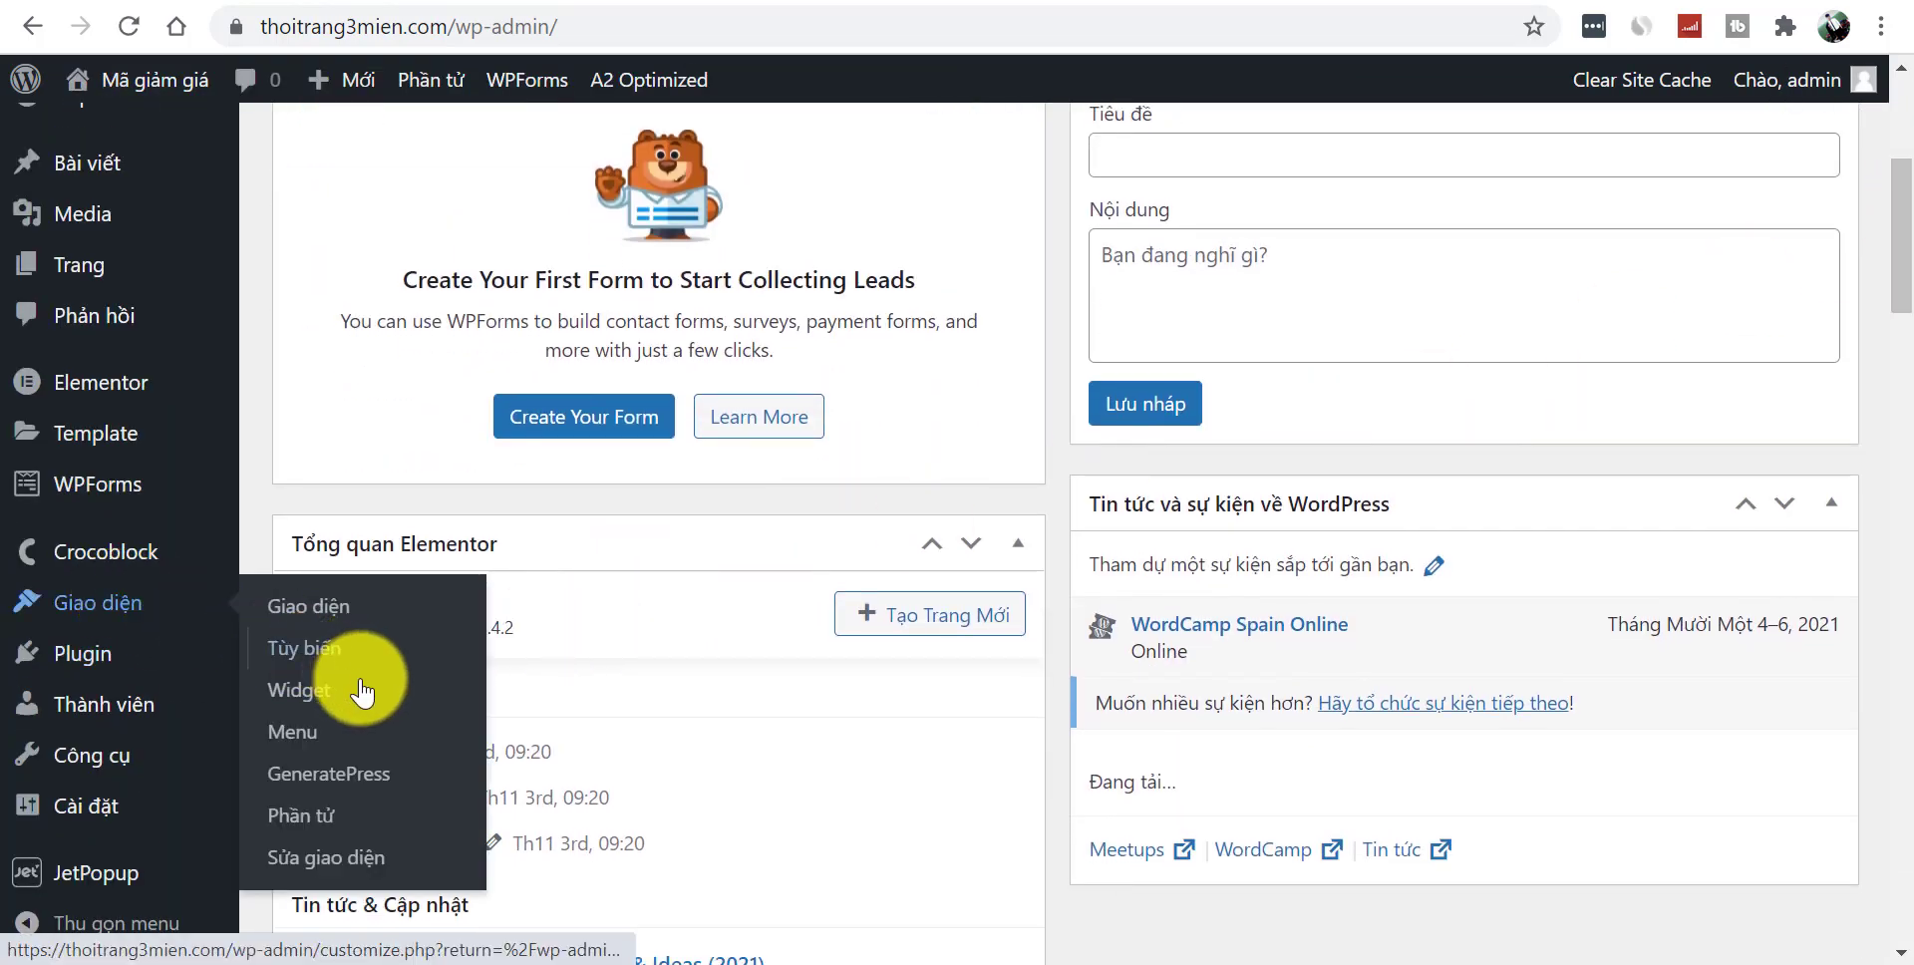
left_click(317, 695)
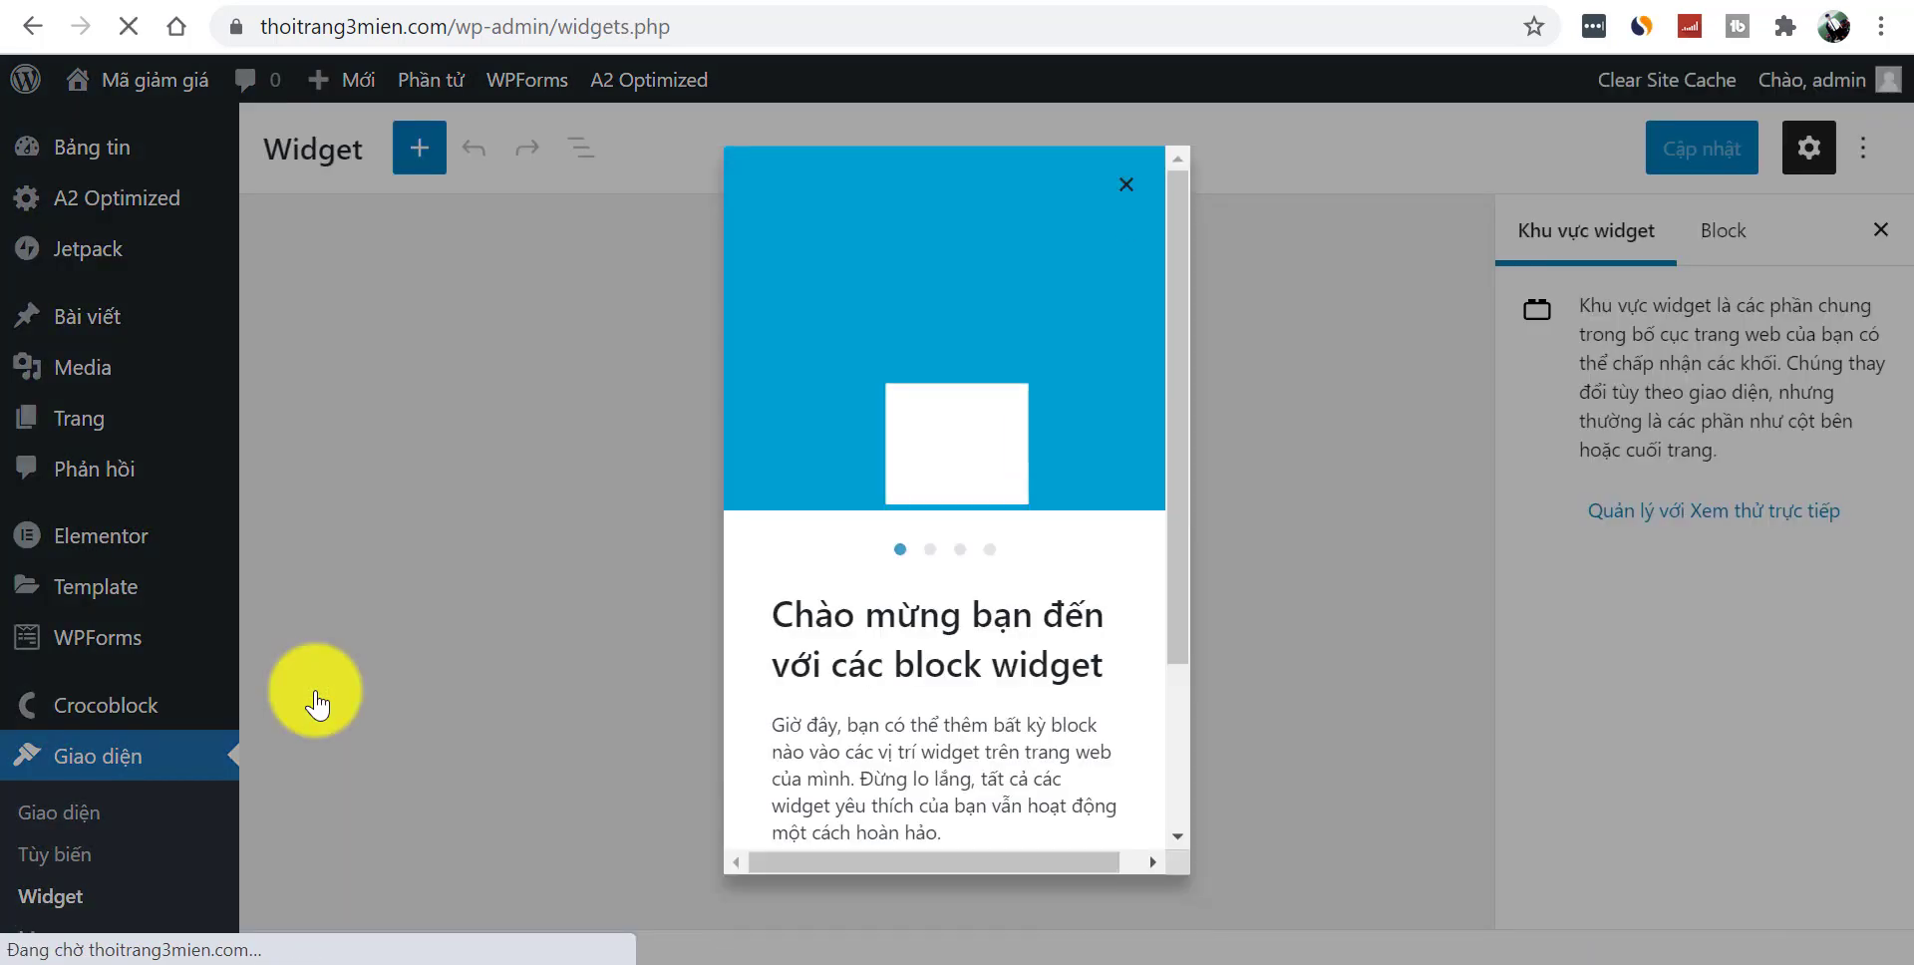
left_click(1125, 188)
- Look through the widget areas, then return to the post-edit tab
scroll(1900, 547, "down", 2)
scroll(1894, 546, "down", 2)
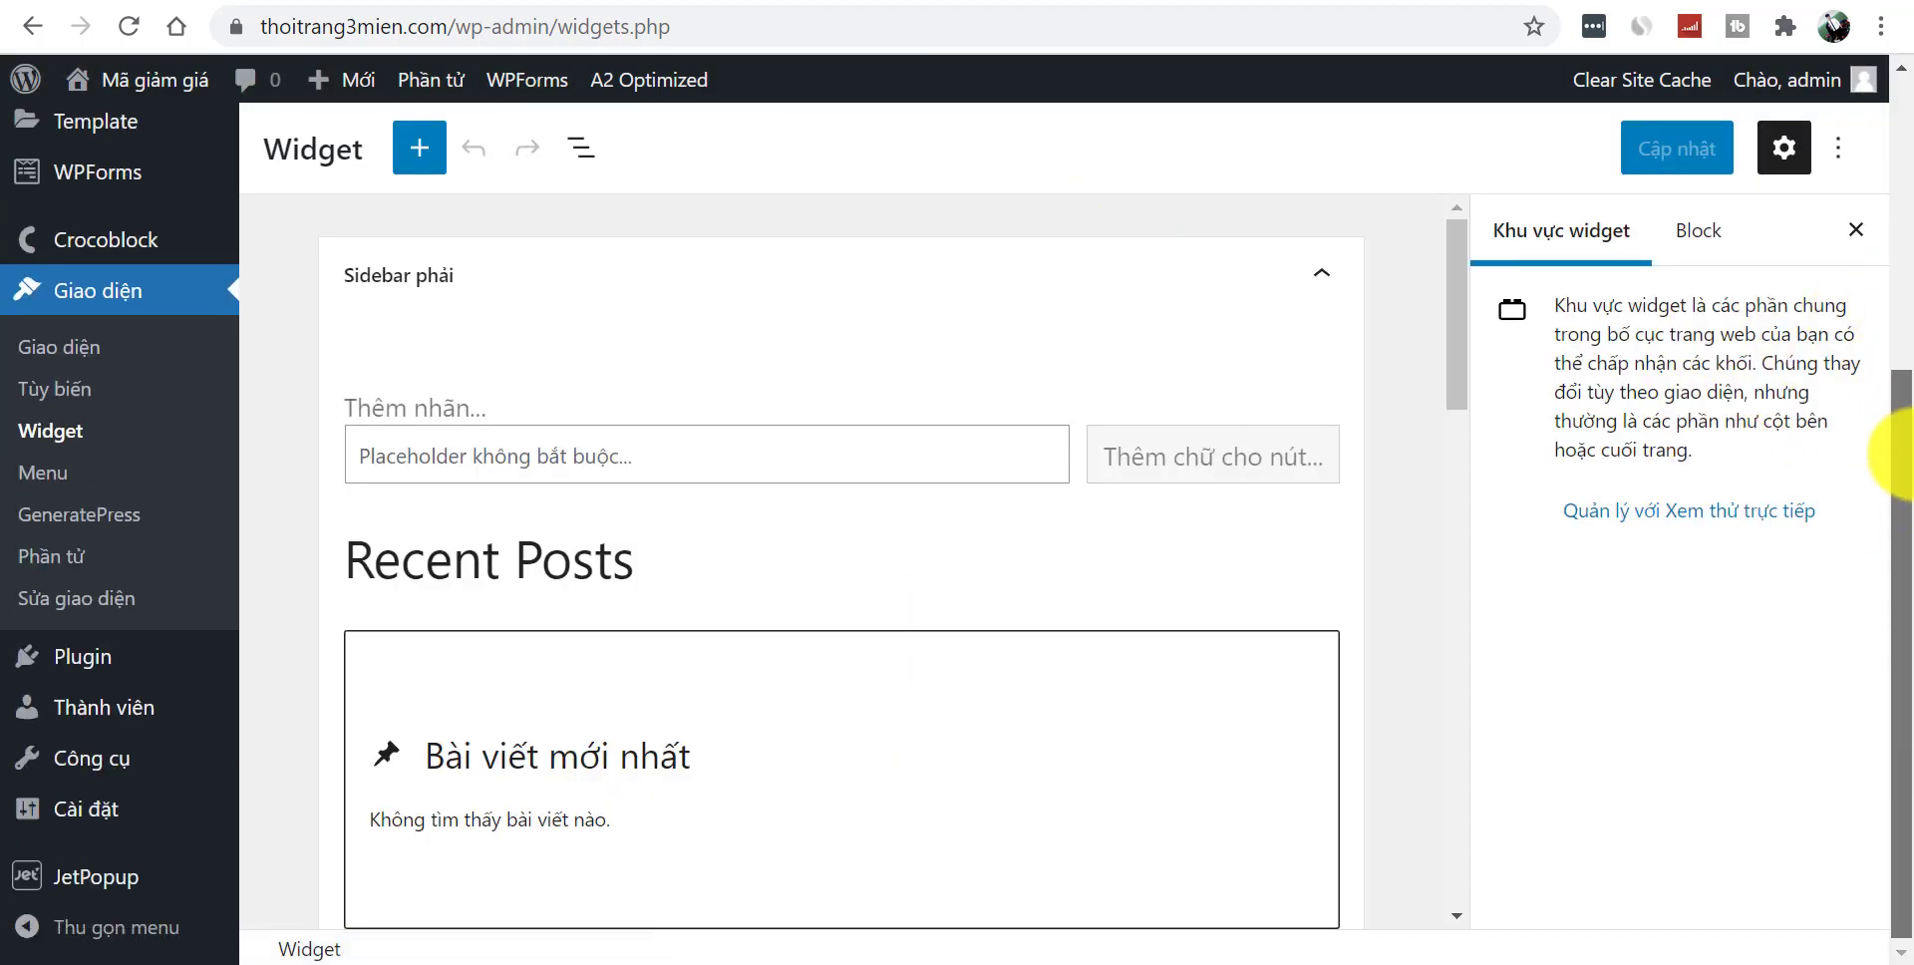
scroll(1894, 150, "up", 4)
left_click_drag(1460, 339, 1491, 490)
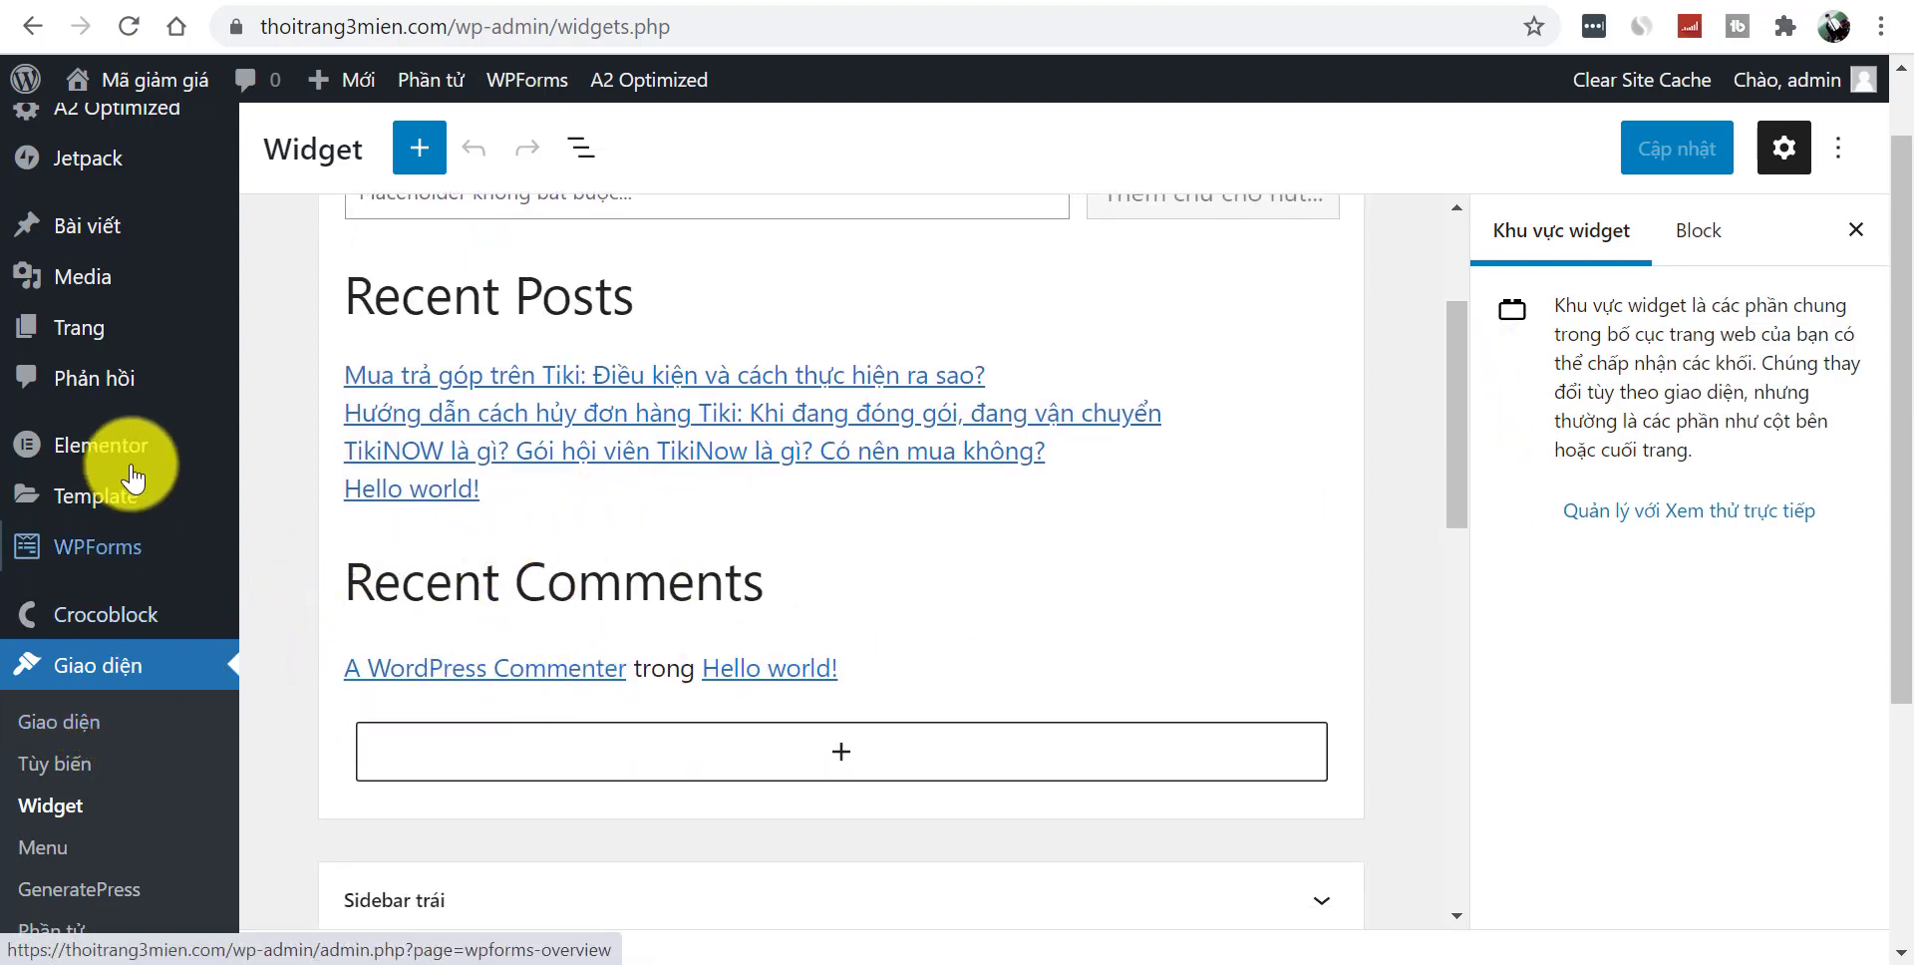
scroll(1356, 399, "down", 6)
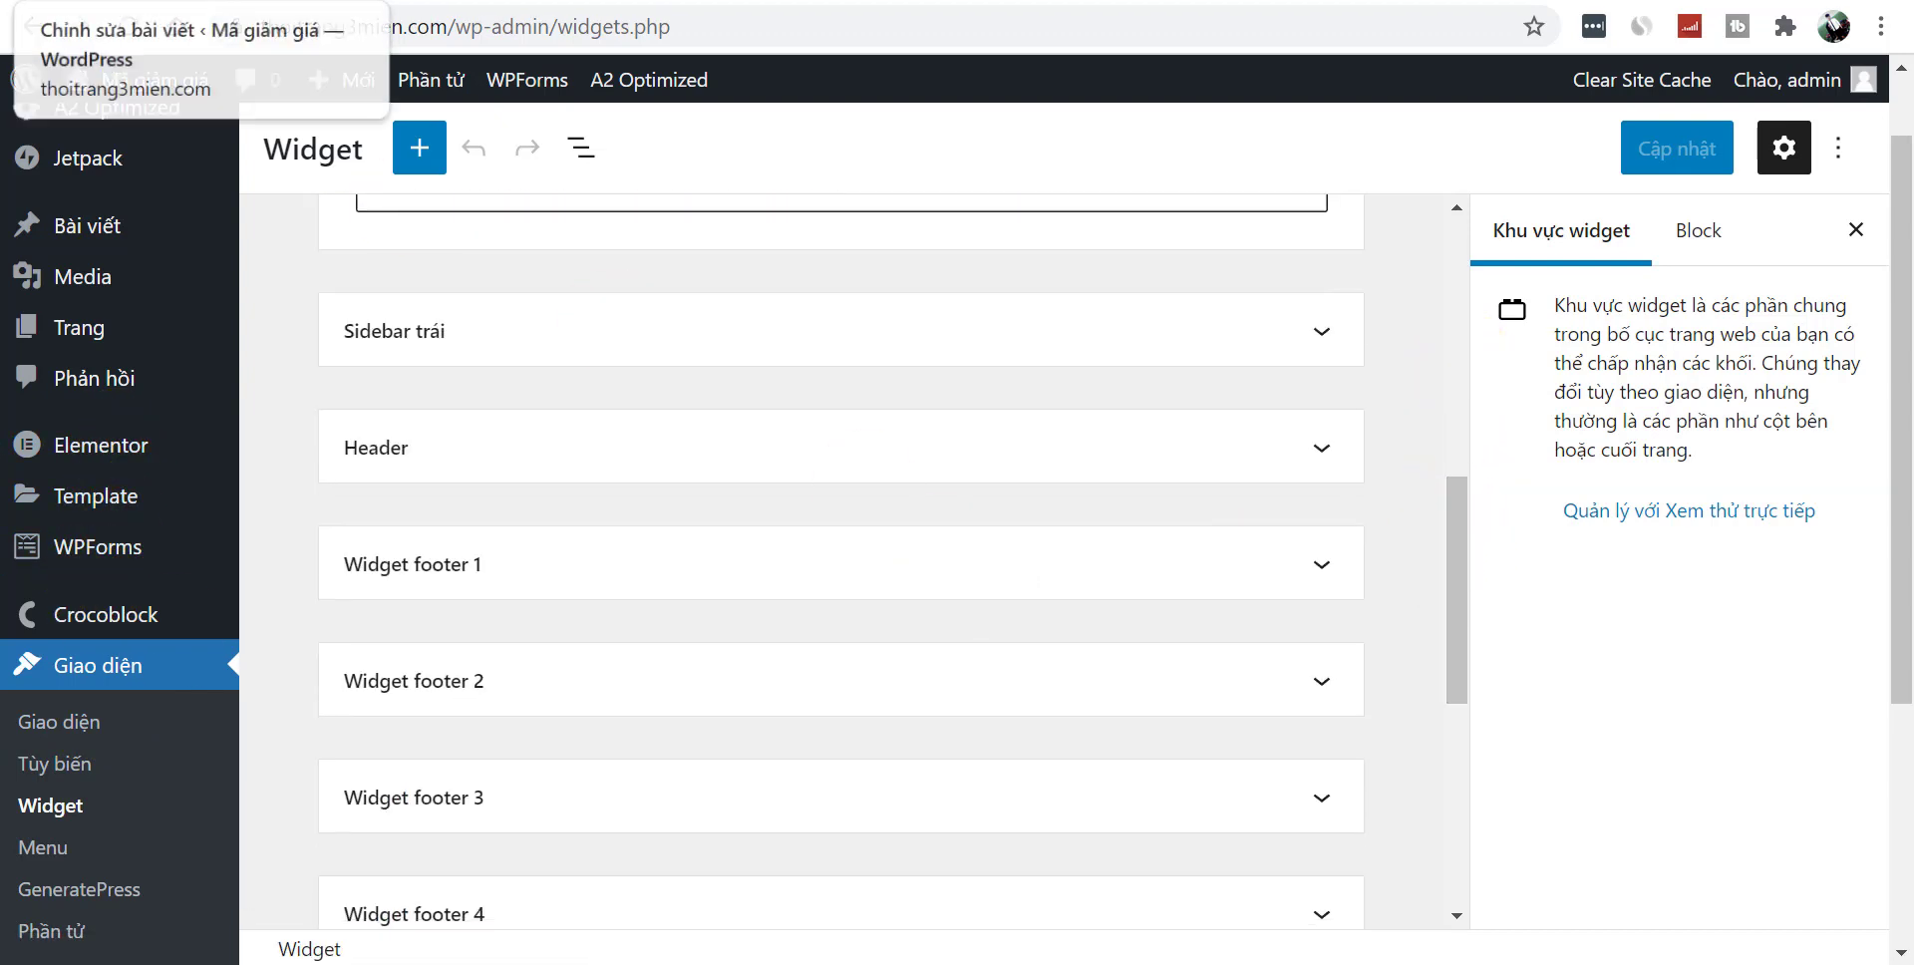
left_click(100, 0)
left_click_drag(1901, 427, 1907, 526)
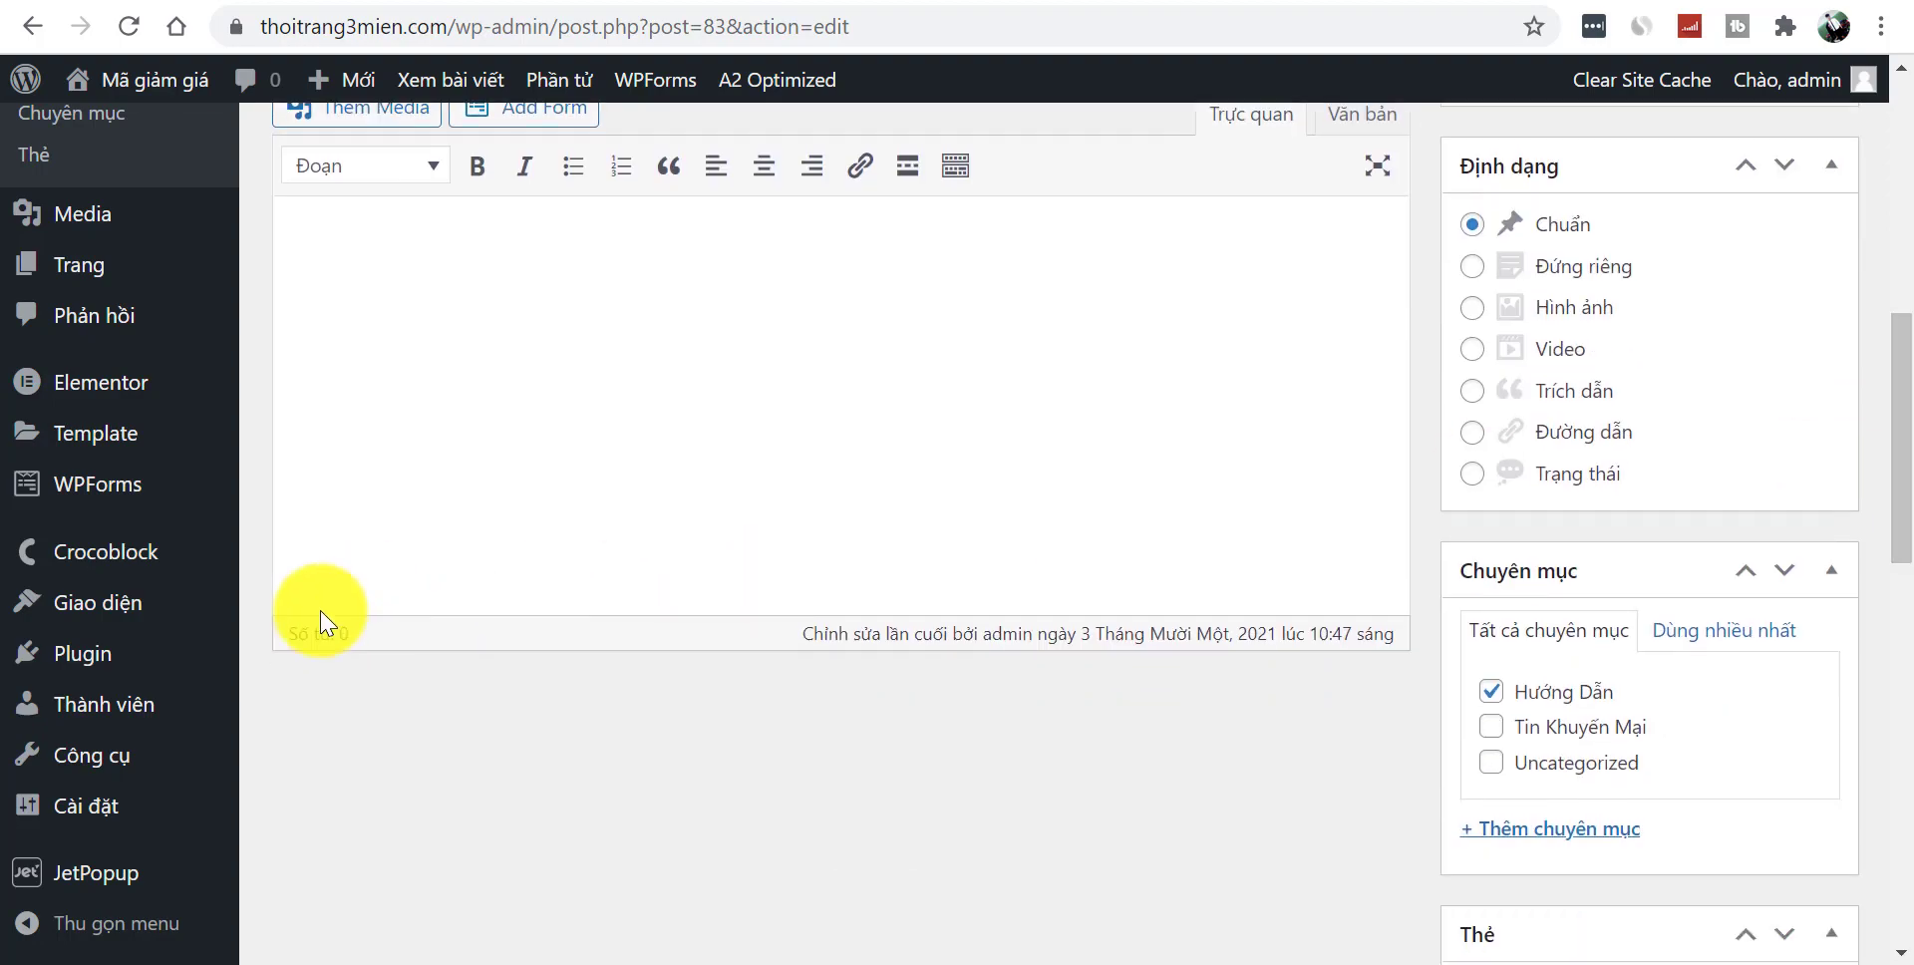
- Search Plugin > Cài mới for 'Classic' and install Classic Widgets
mouse_move(162, 648)
left_click(321, 681)
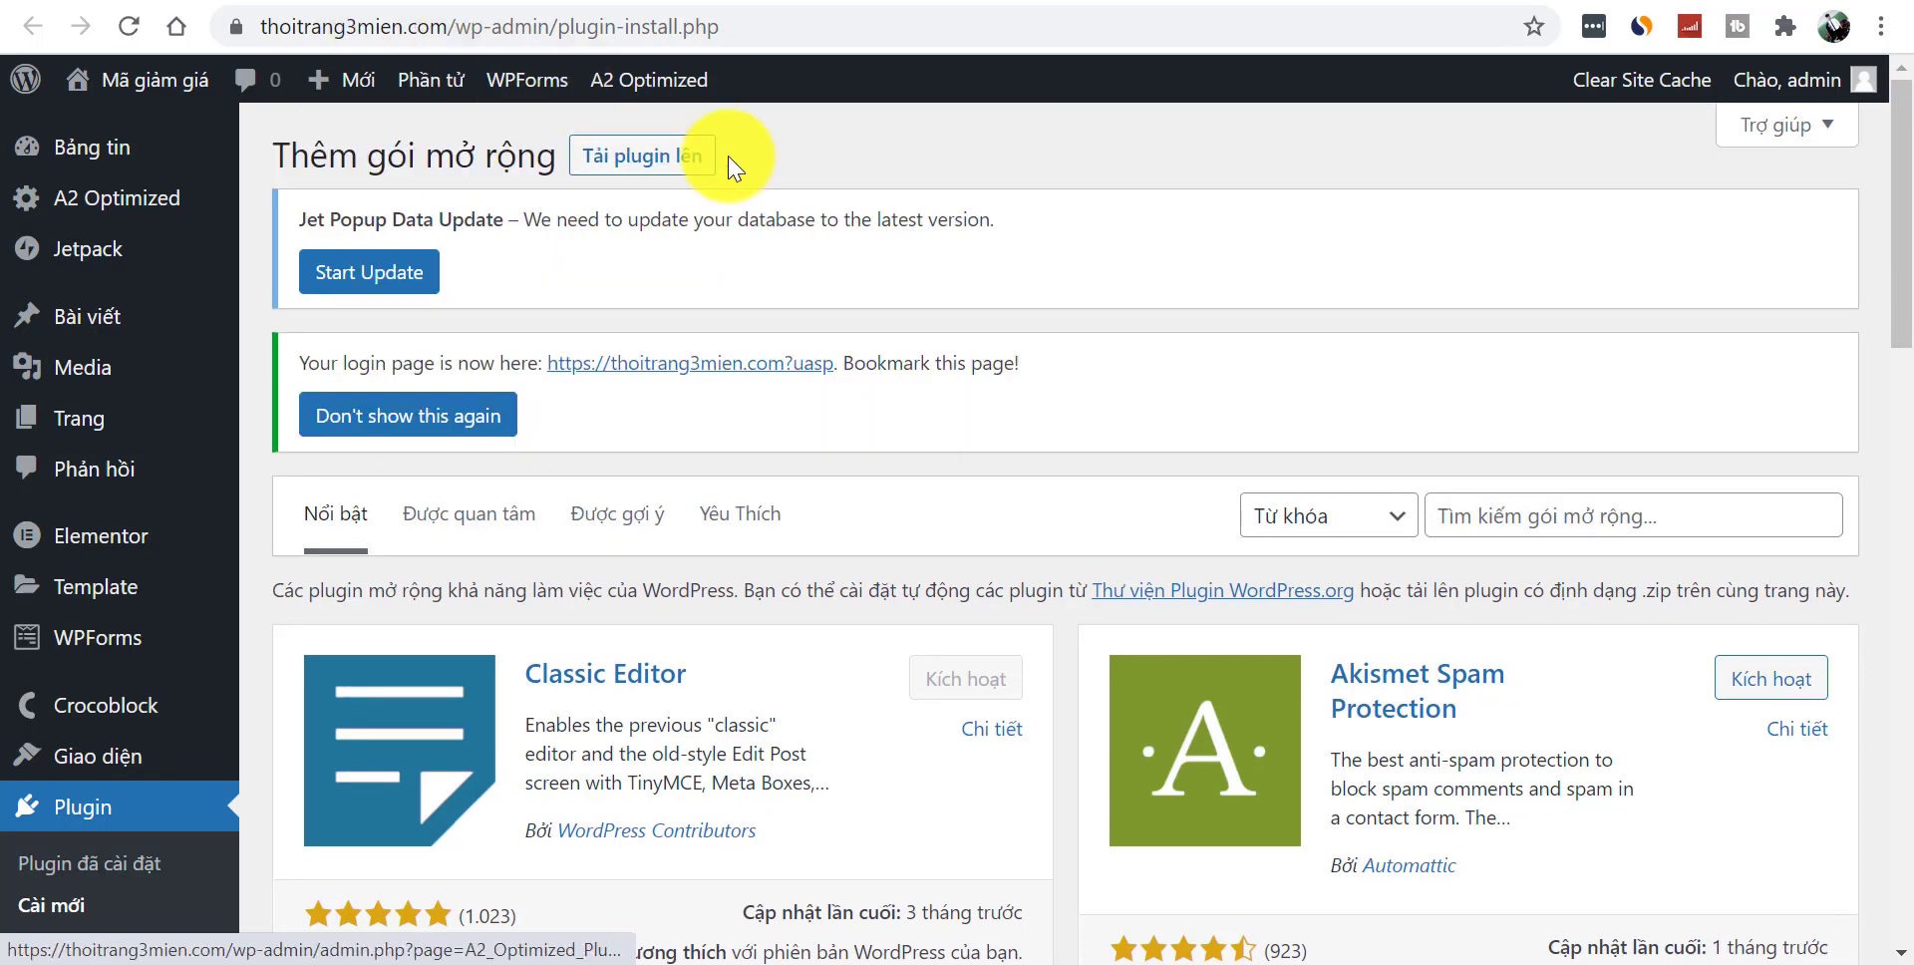
left_click_drag(1911, 284, 1900, 356)
left_click_drag(527, 397, 604, 411)
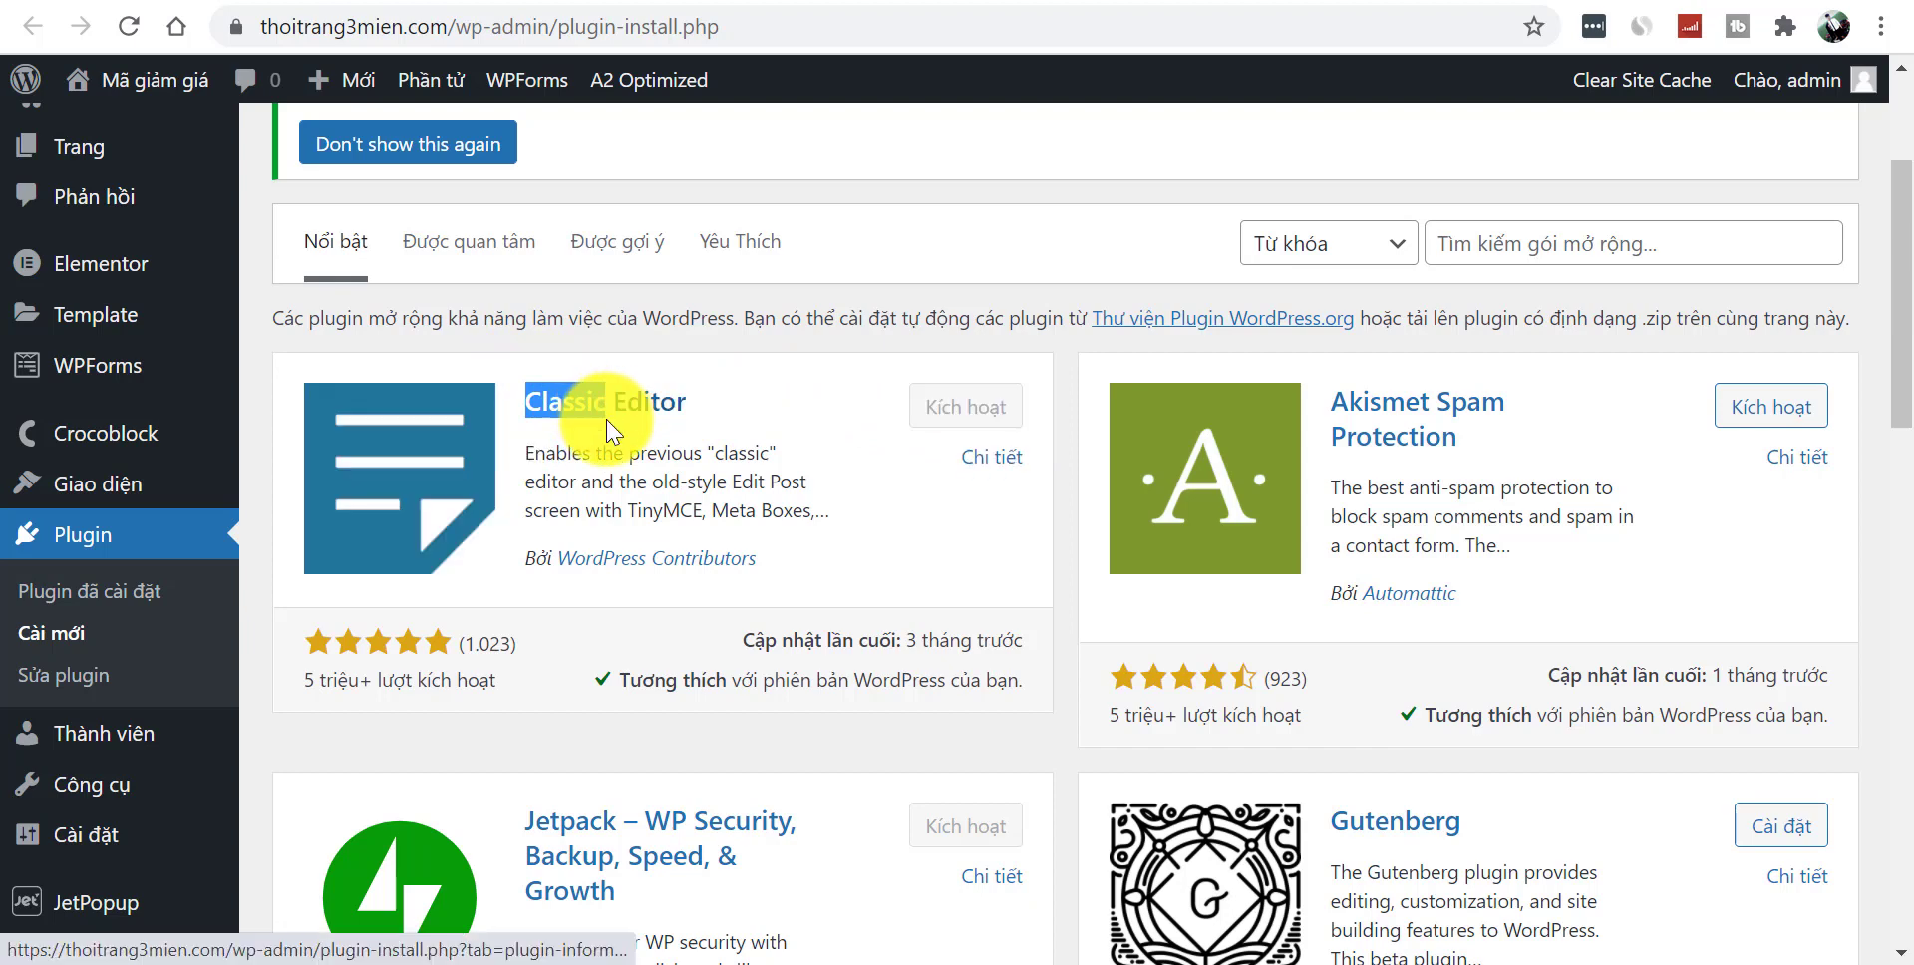
left_click(1473, 242)
type("Classic")
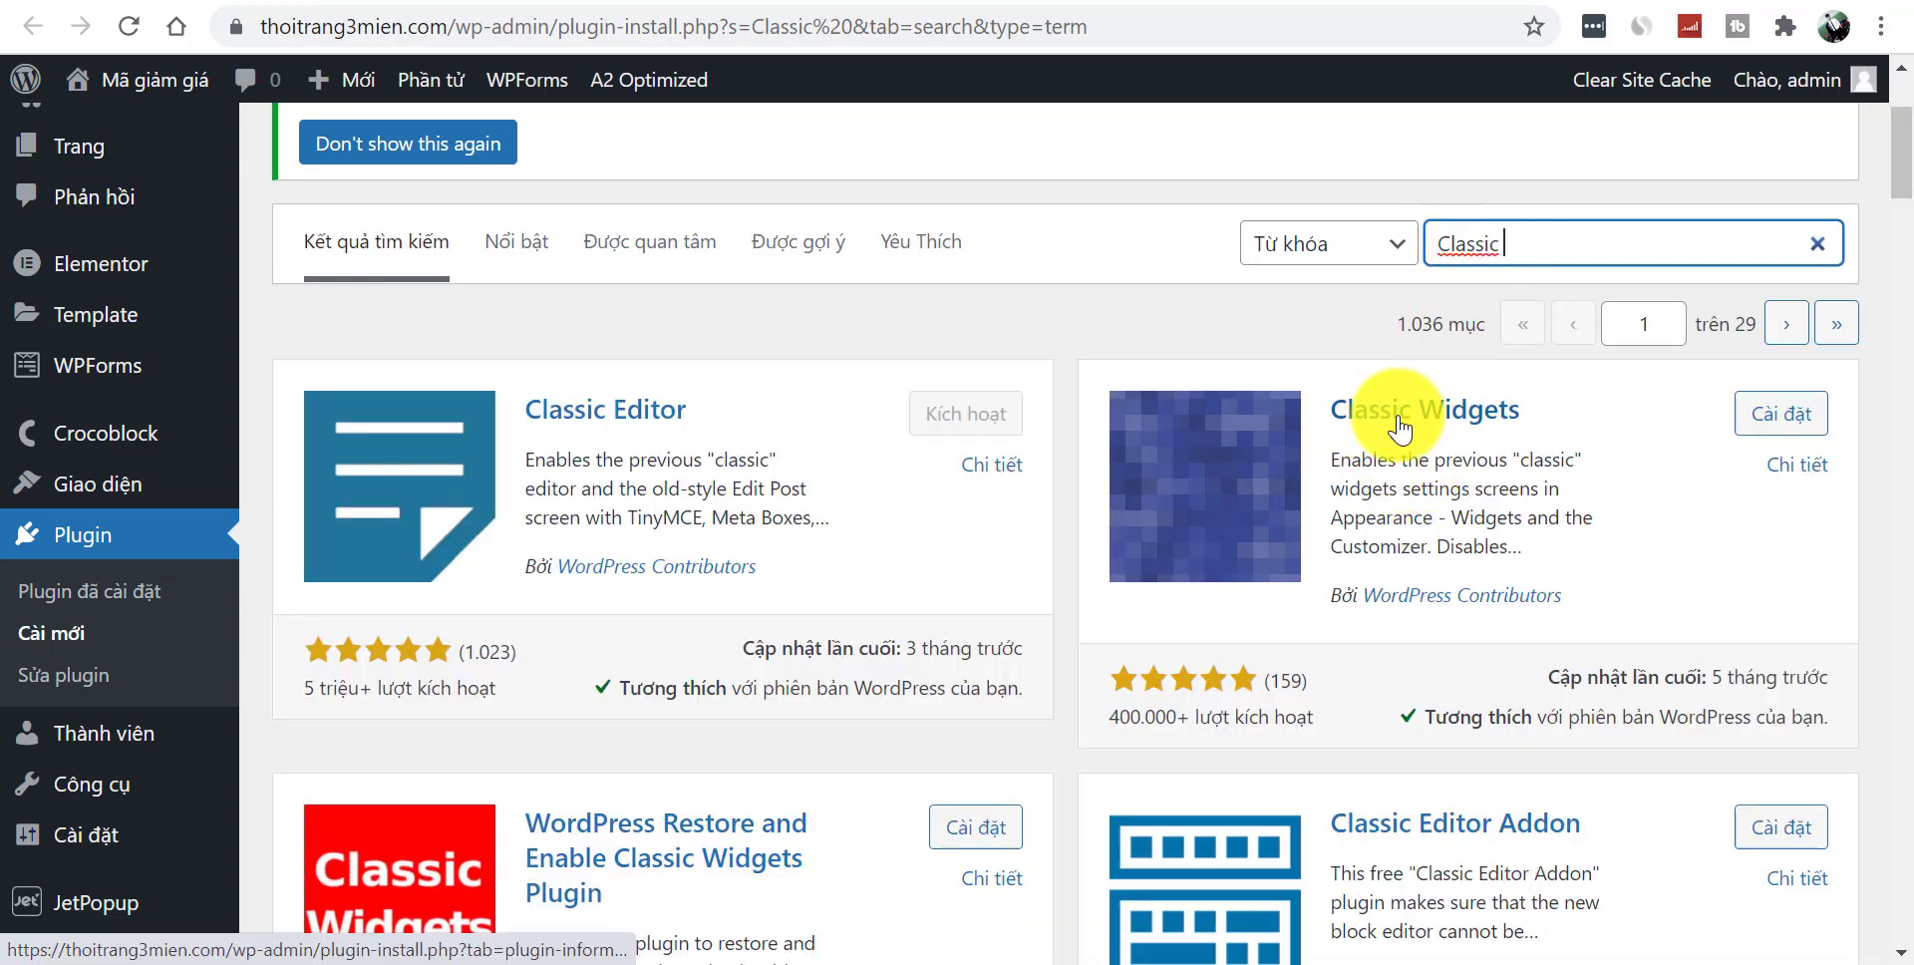
left_click(1770, 414)
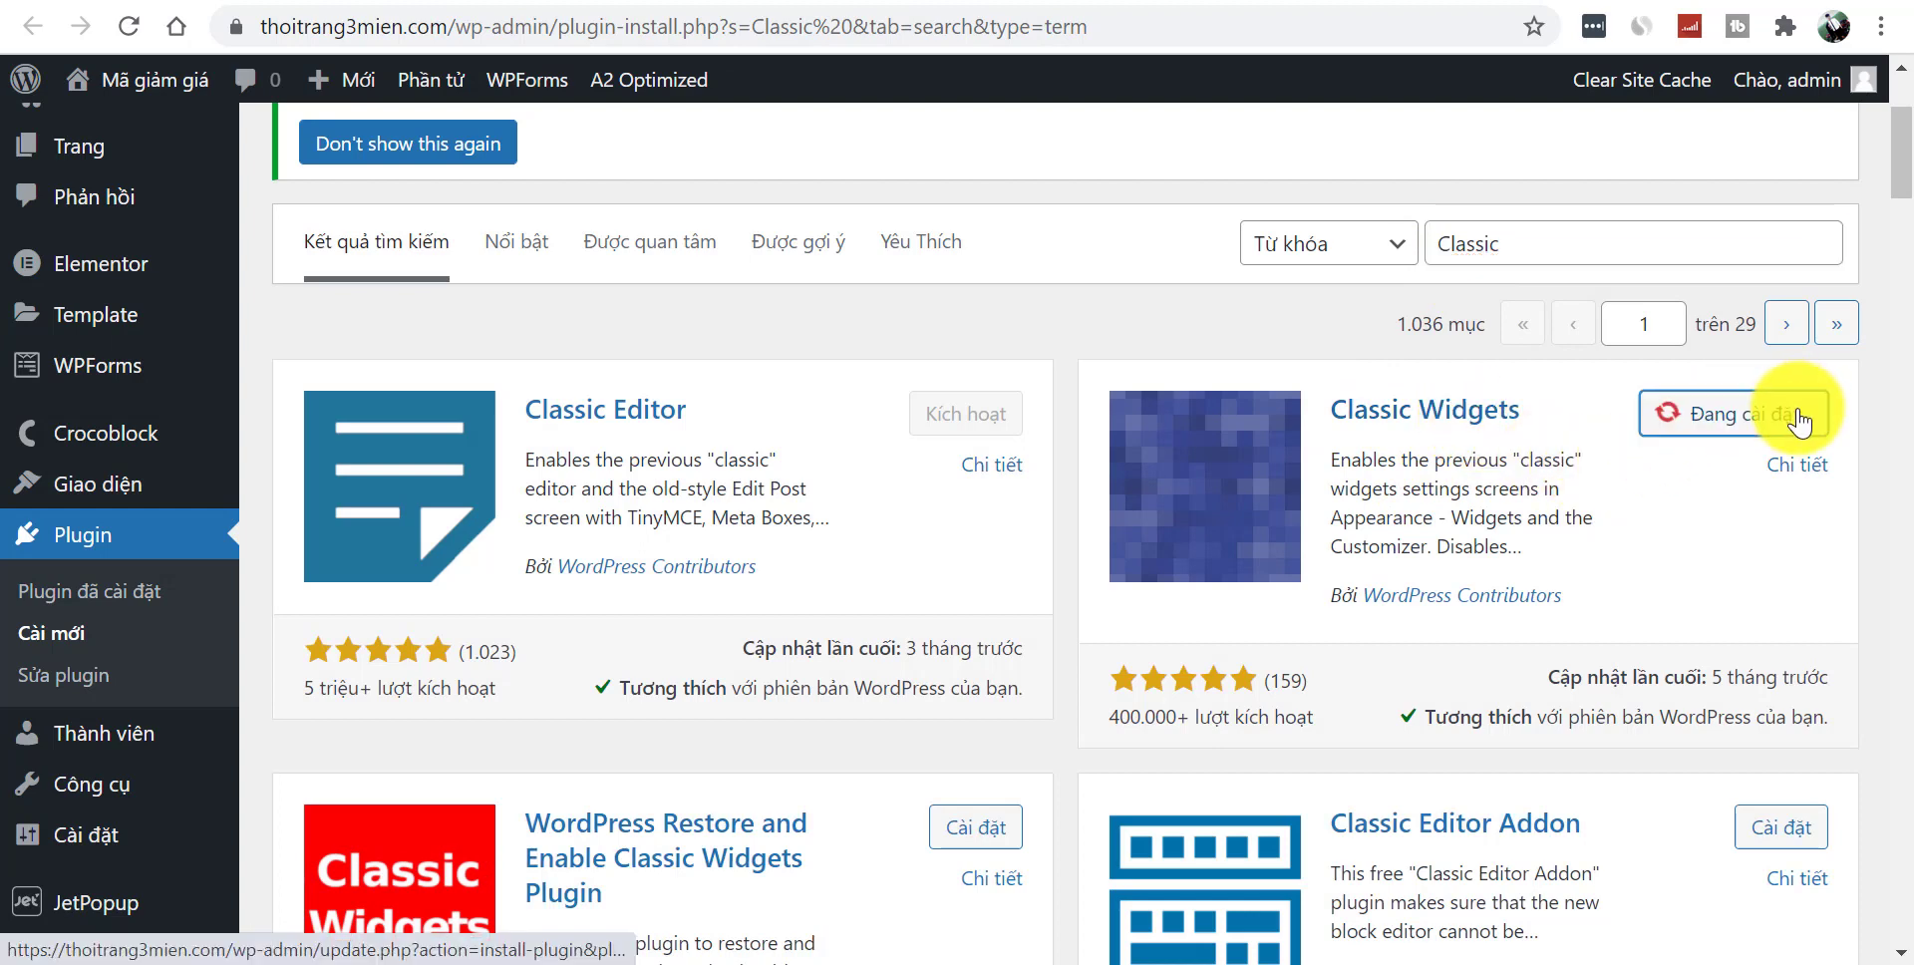
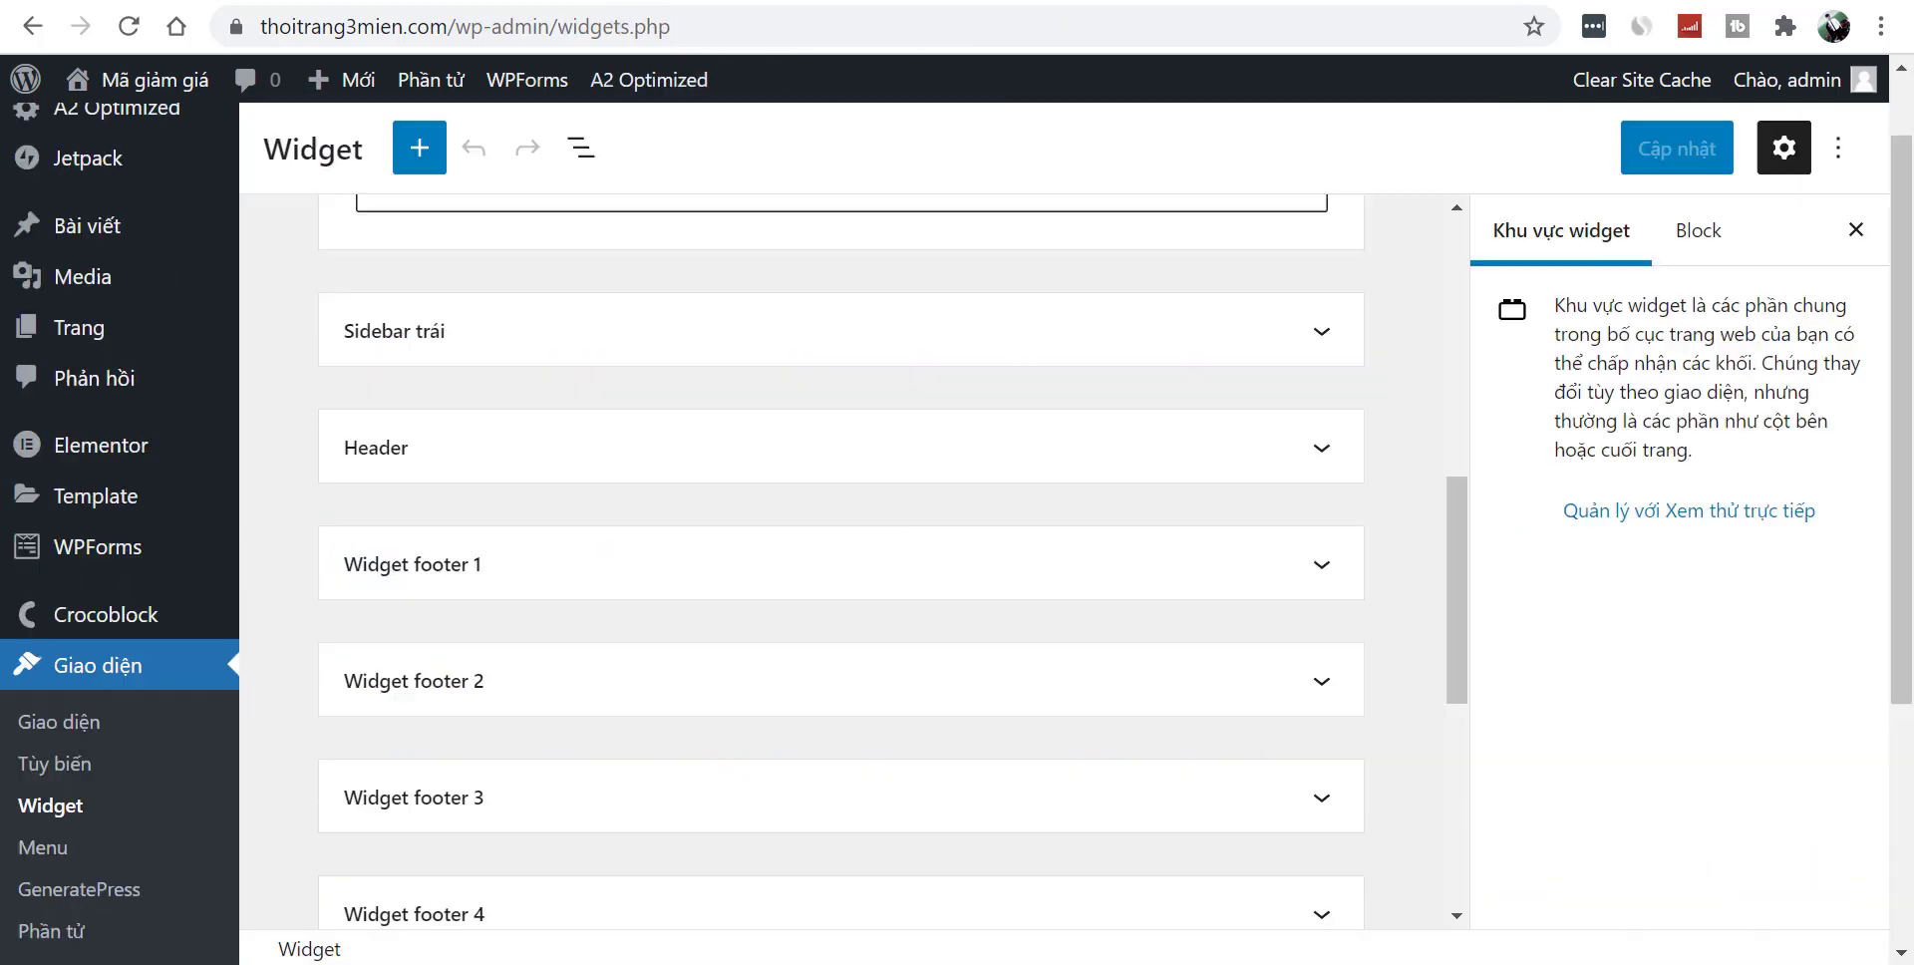
- Reload the Widgets admin page and scroll through its sidebar and footer widget areas
left_click(504, 22)
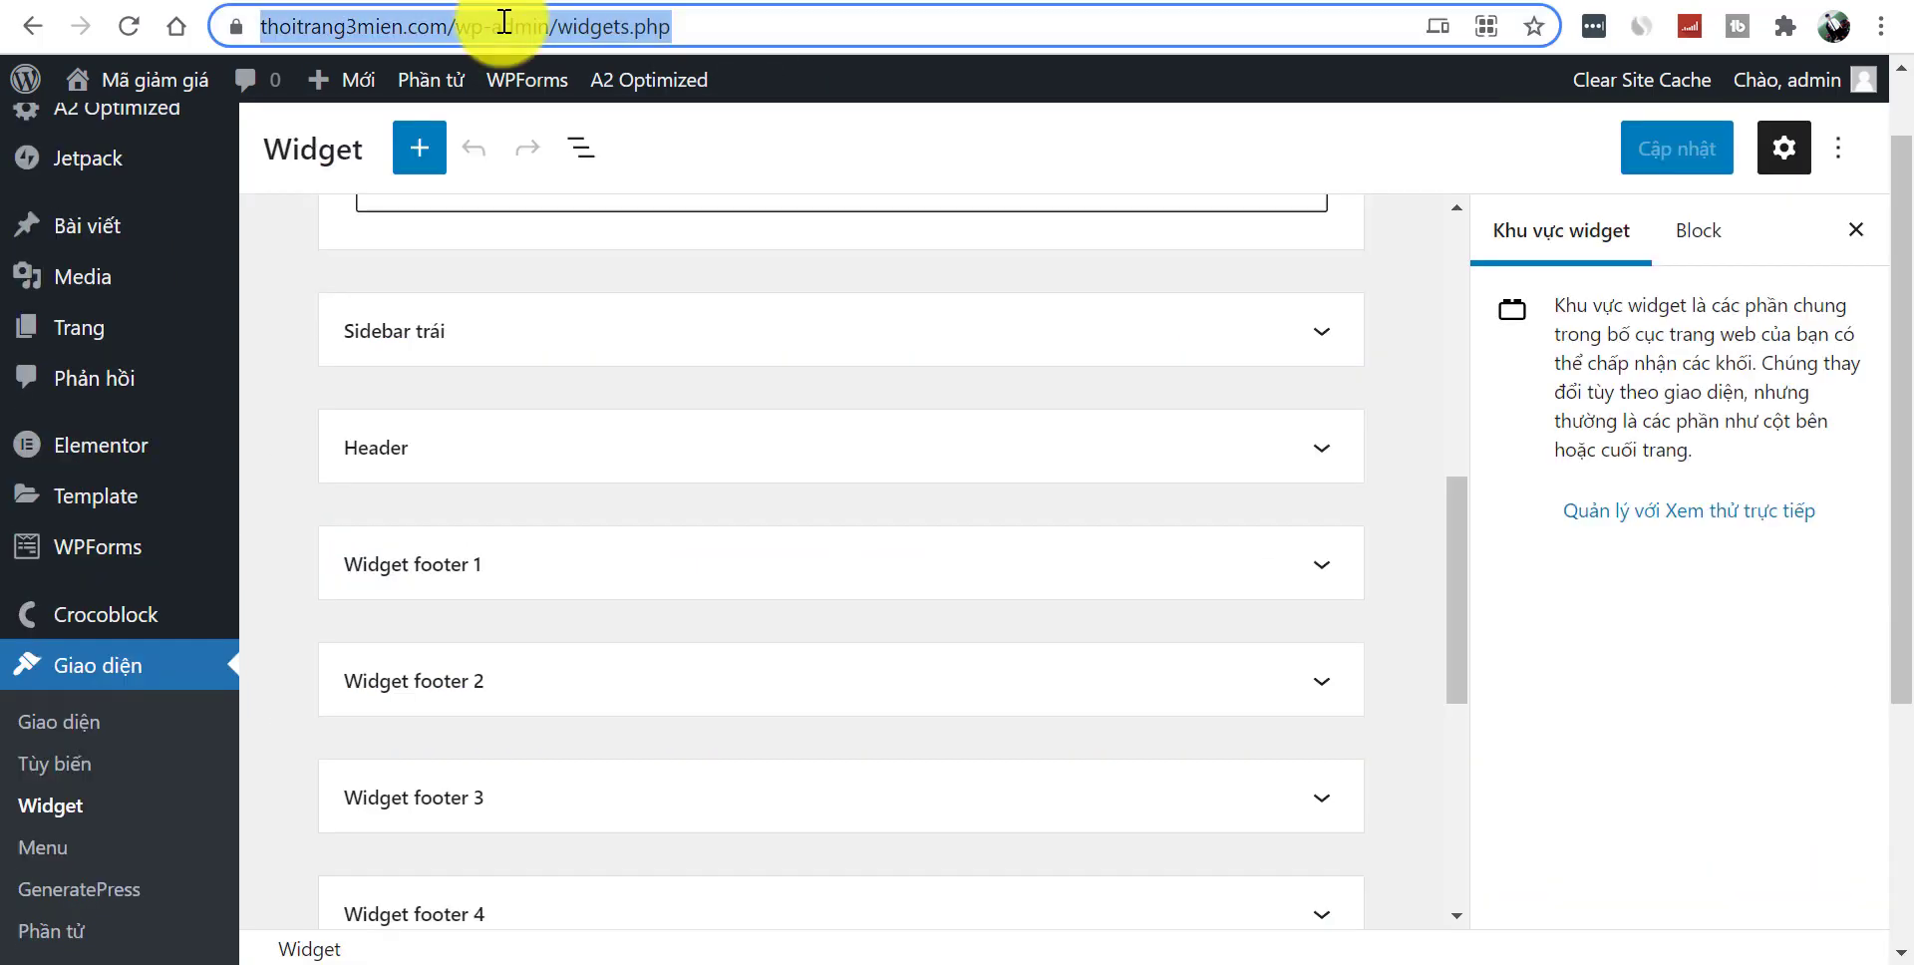
key("Return")
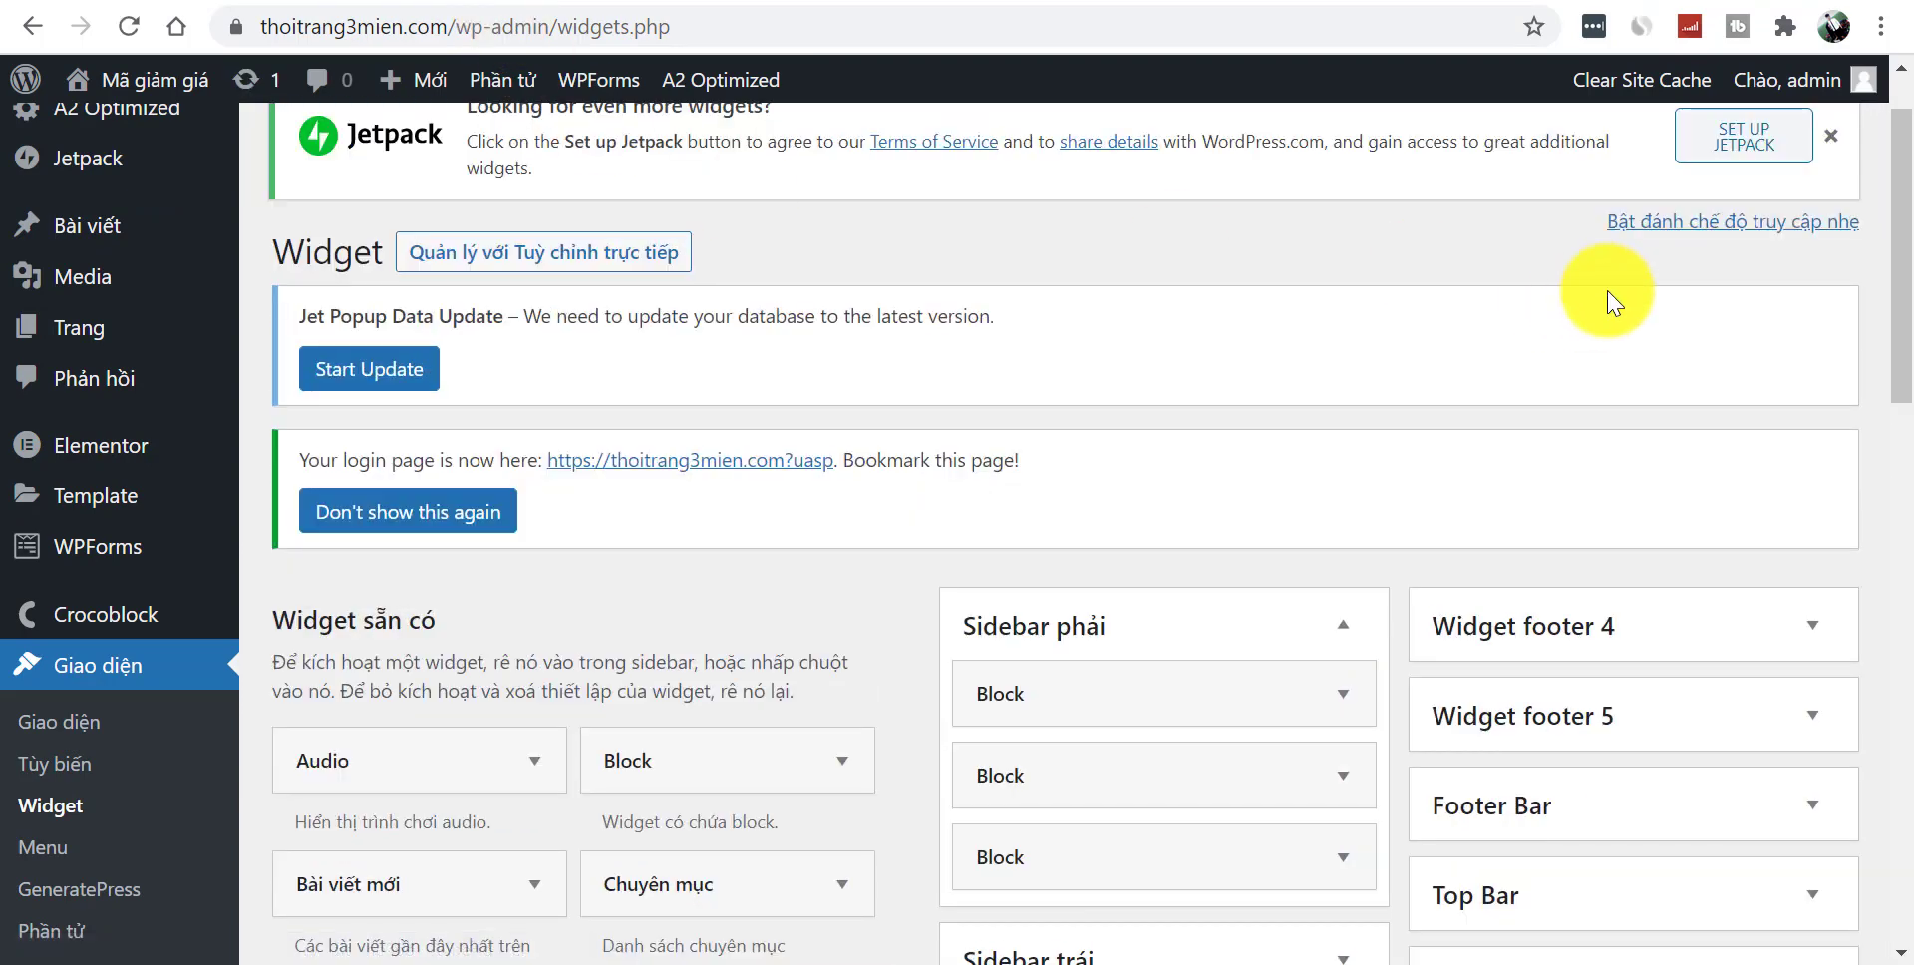
left_click_drag(1897, 226, 1906, 289)
scroll(1904, 249, "down", 3)
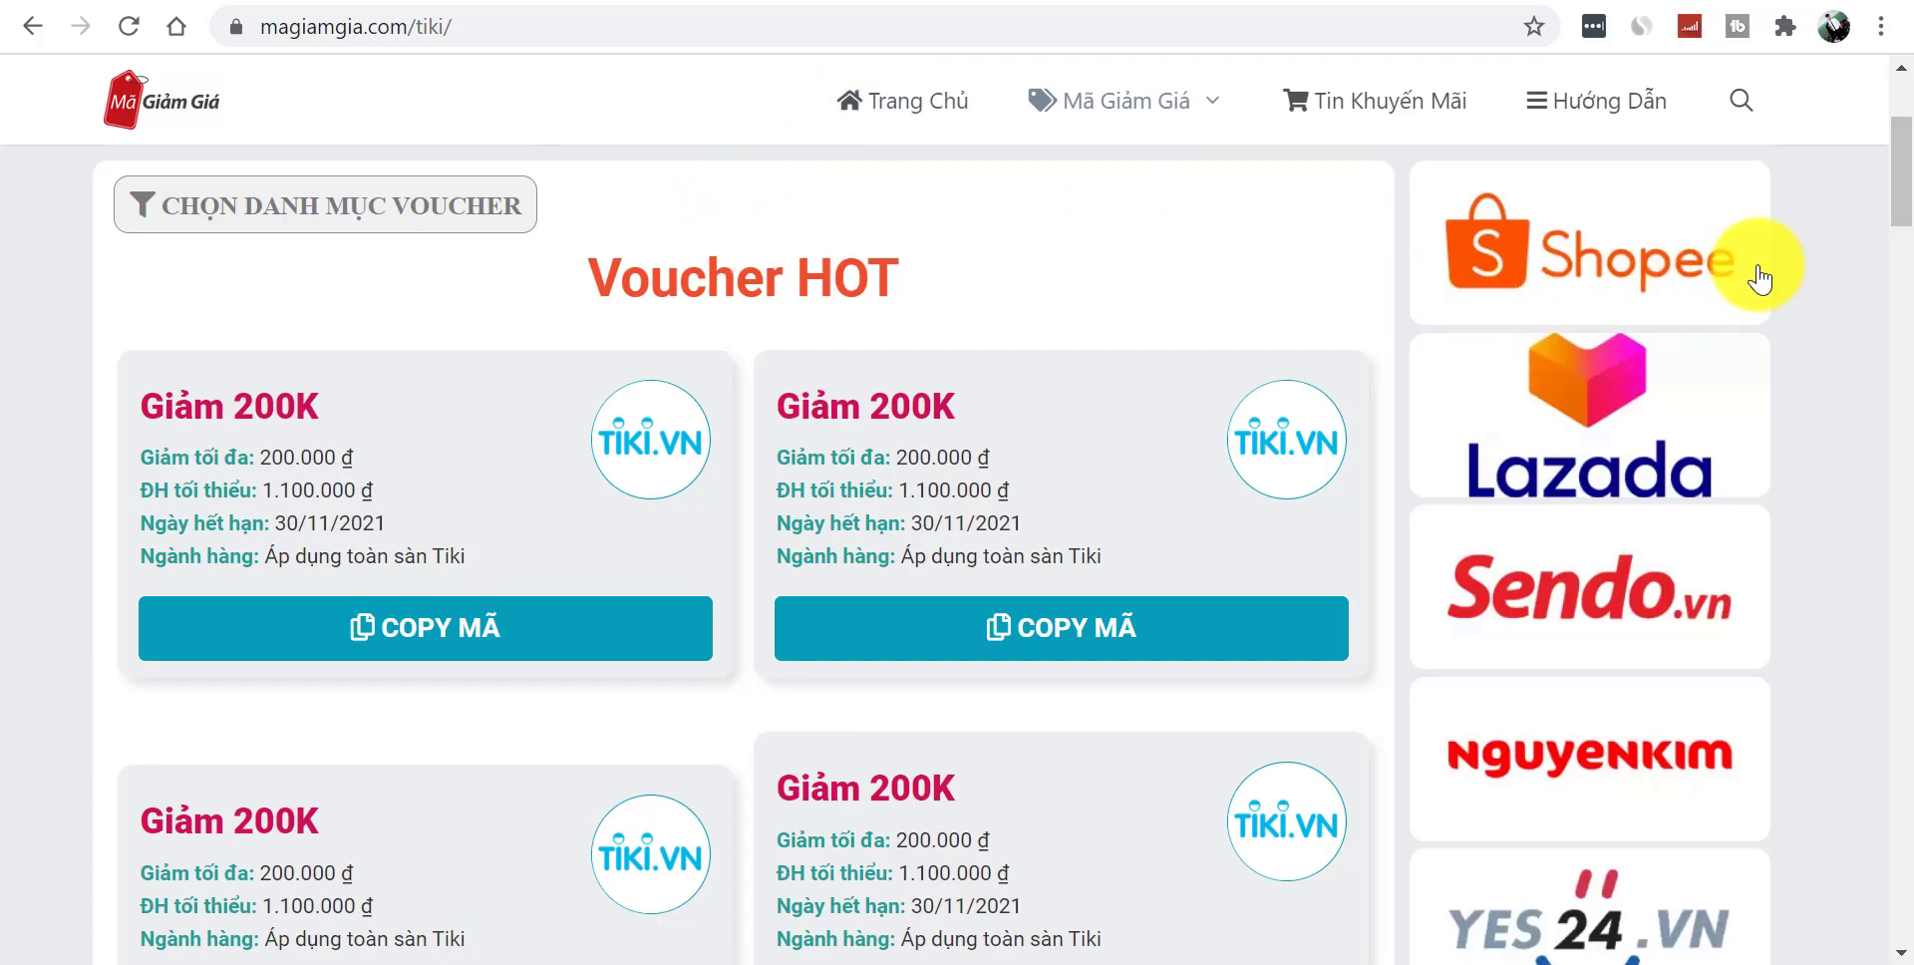
scroll(1900, 190, "up", 1)
scroll(1906, 165, "up", 3)
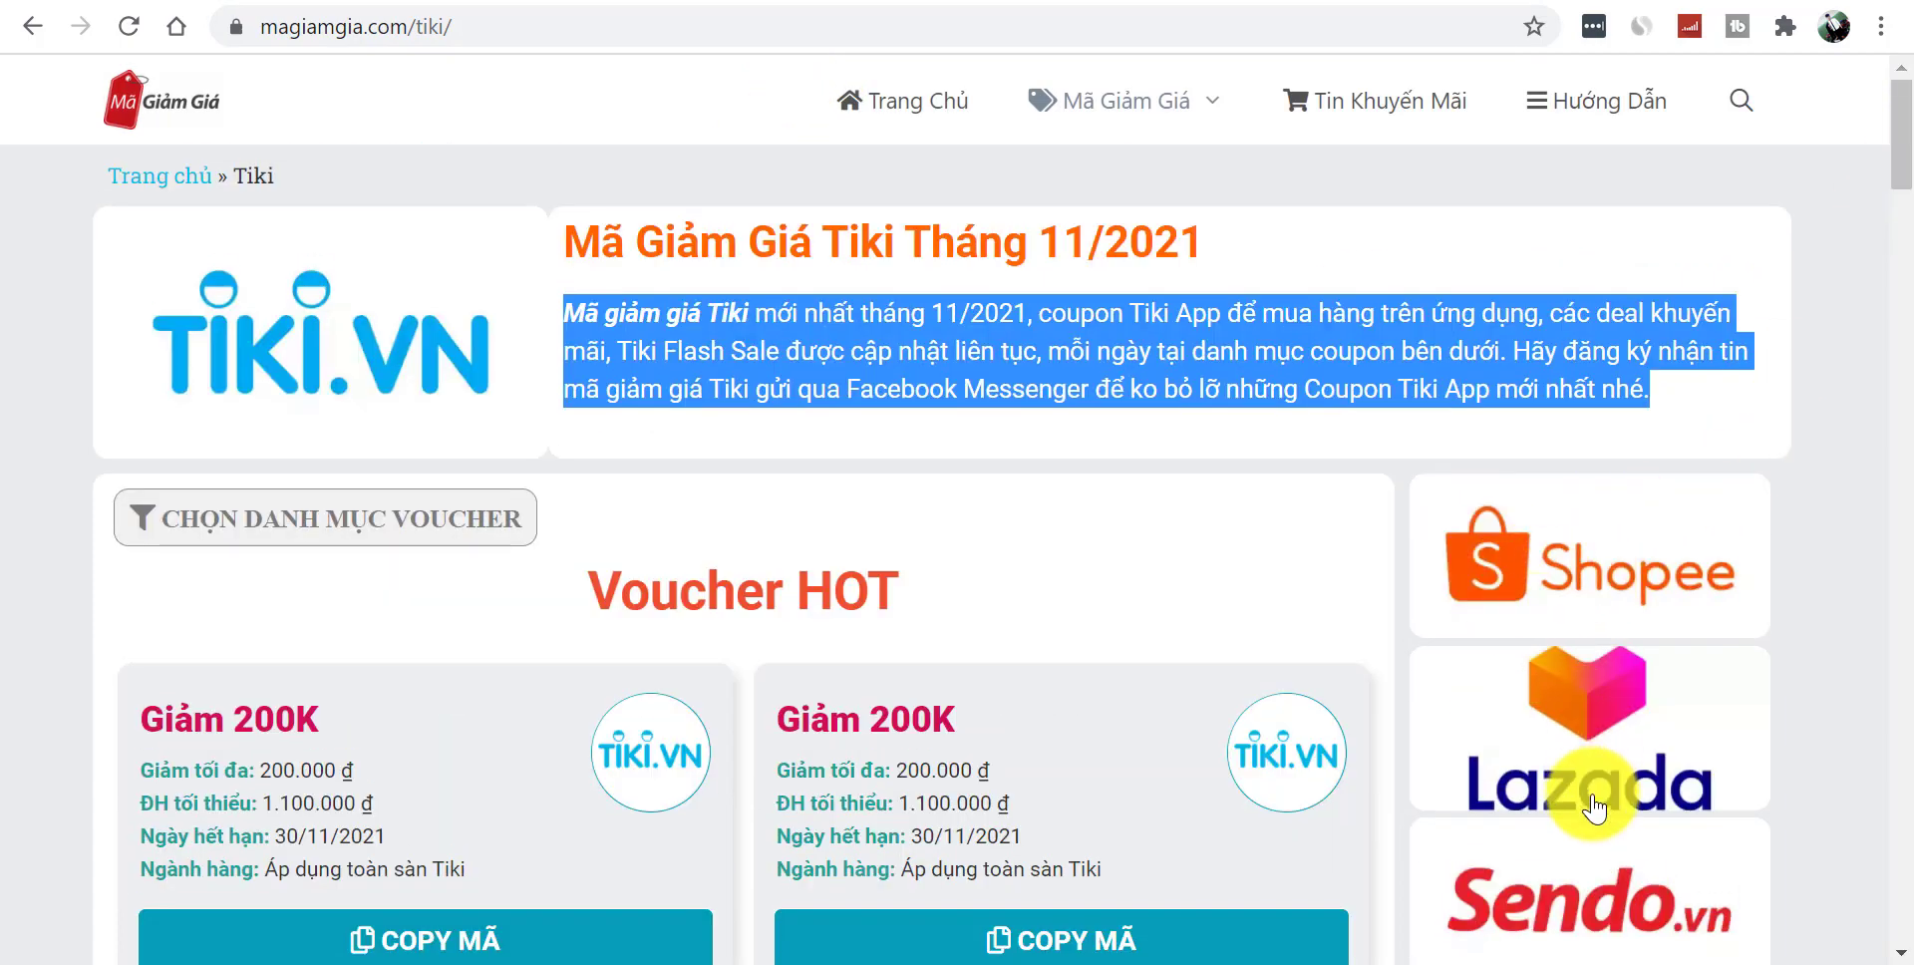
left_click_drag(1900, 189, 1900, 139)
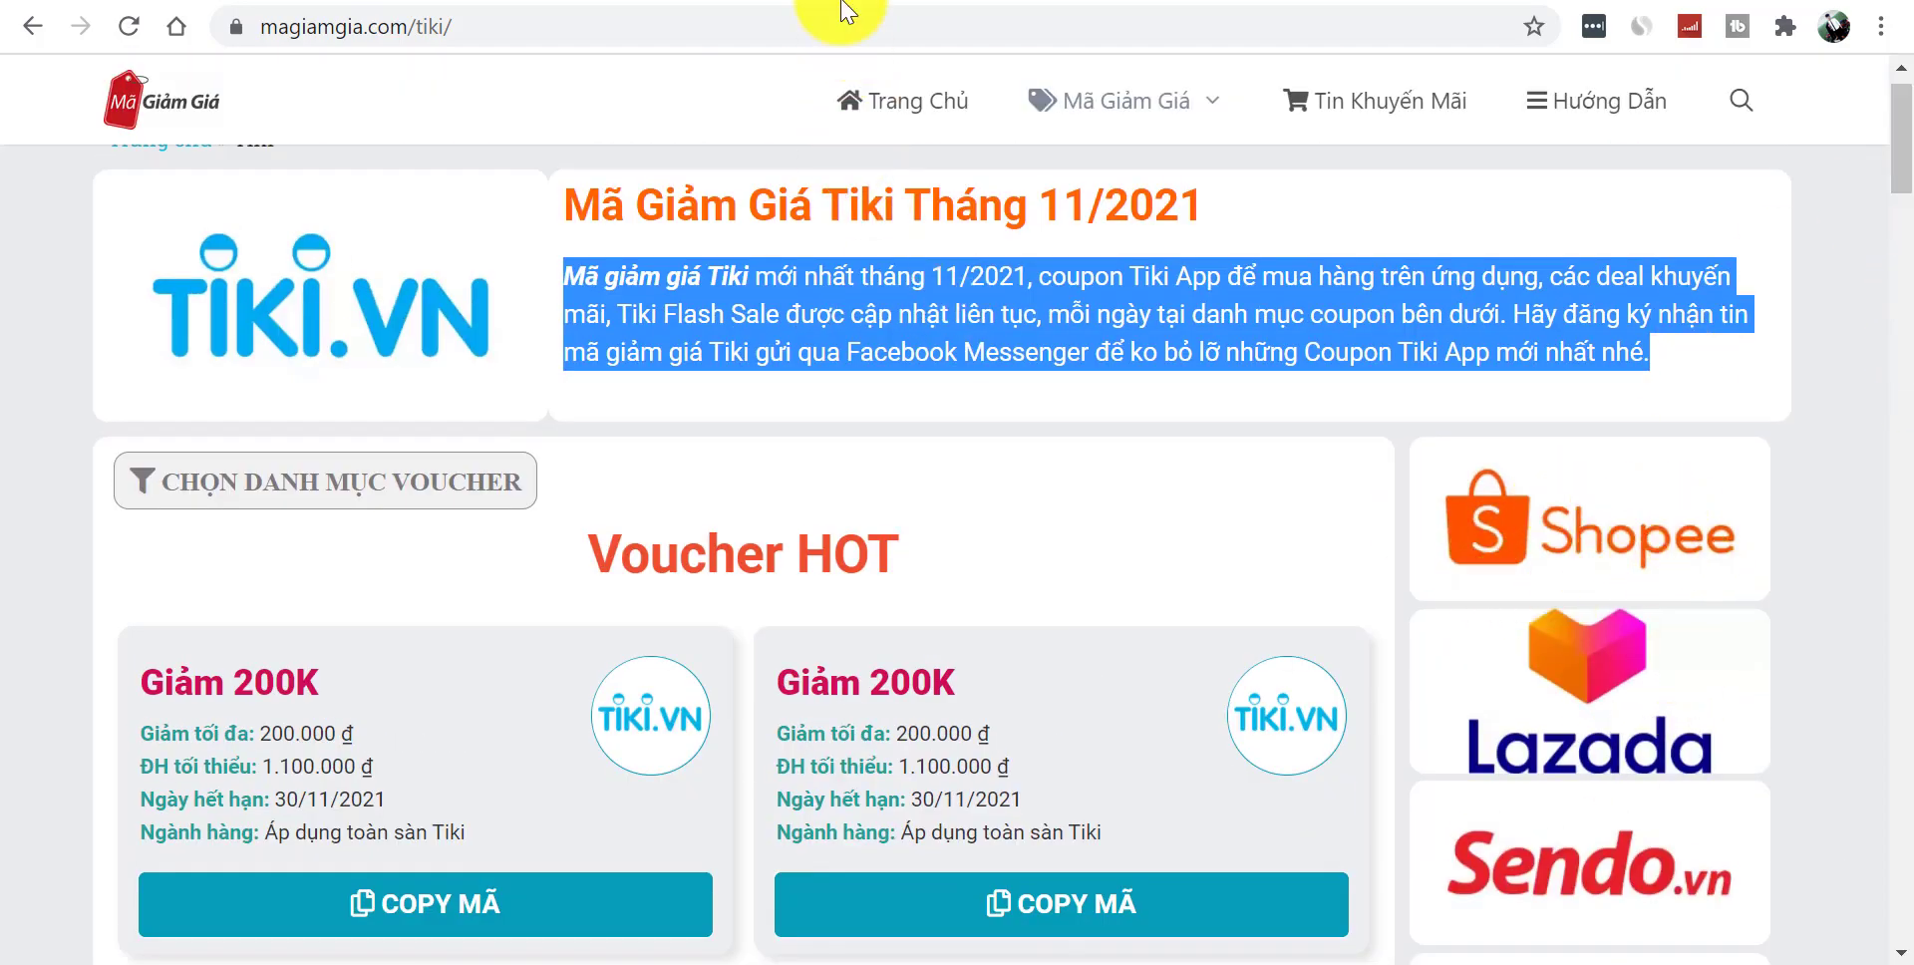
- On thoitrang3mien.com, open the TikiNOW post and scroll down to view its sidebar
left_click(778, 3)
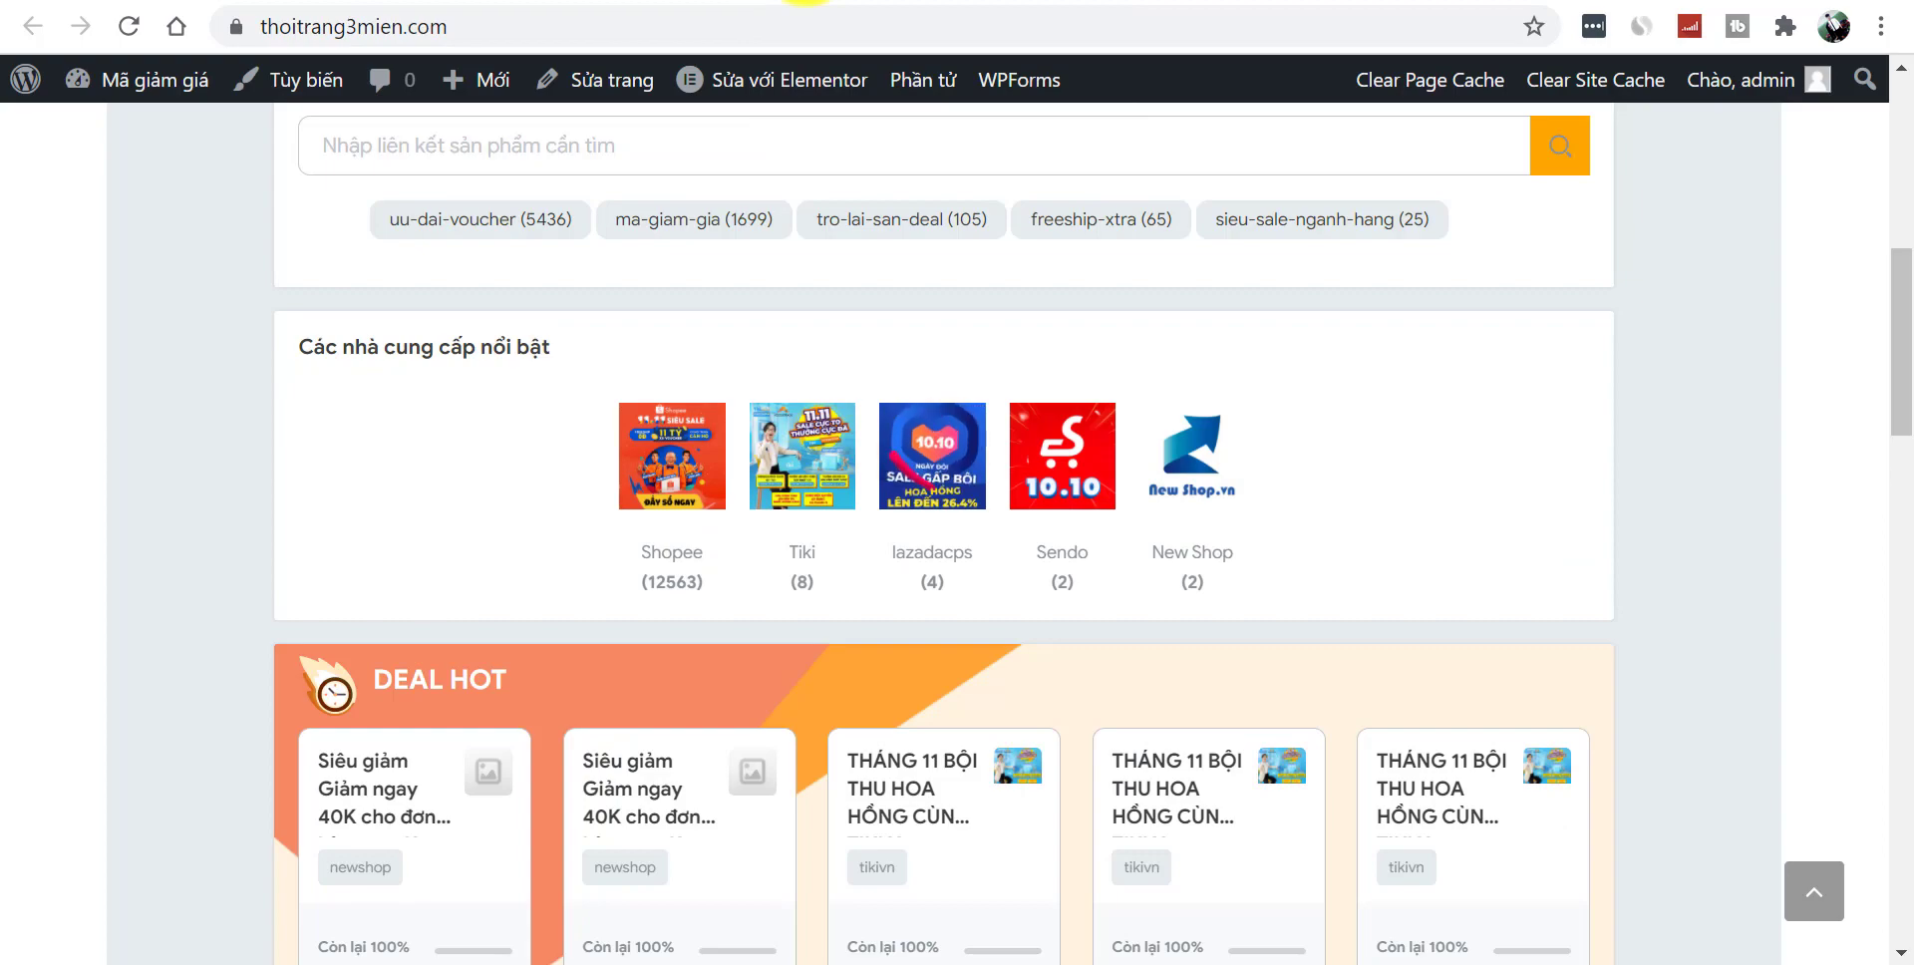
left_click_drag(1900, 299, 1906, 144)
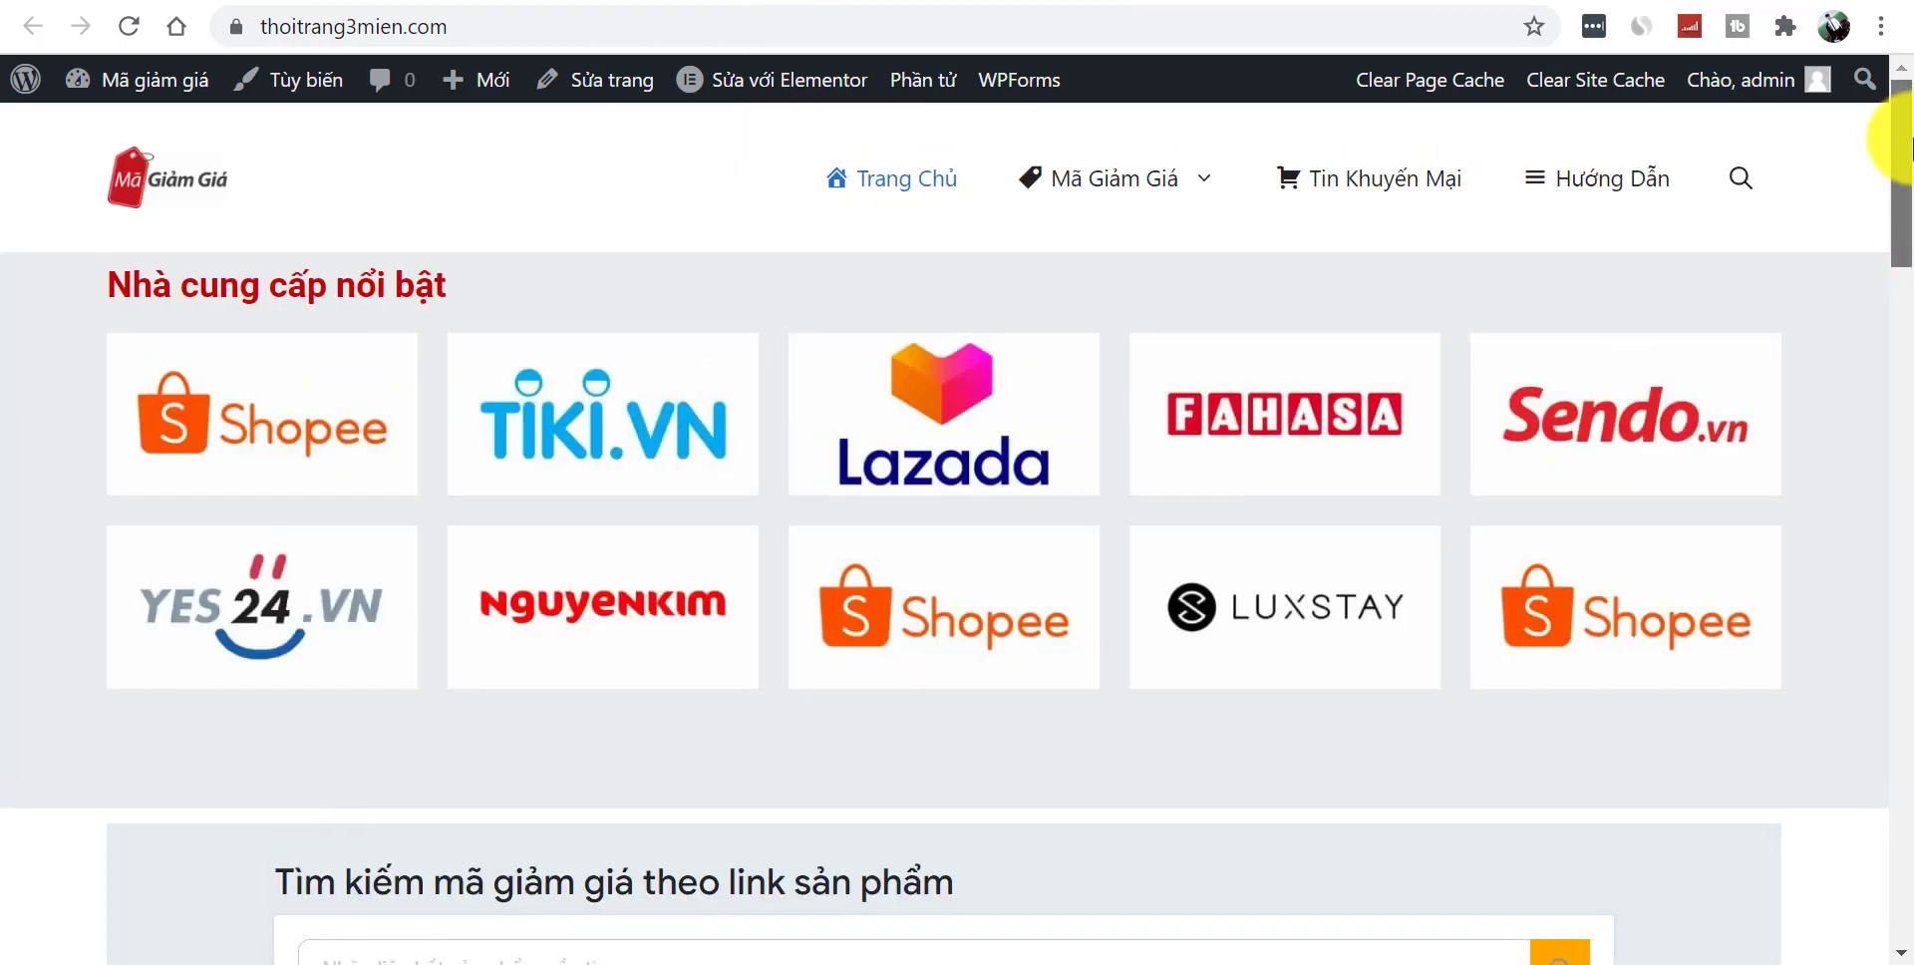
left_click_drag(1896, 206, 1912, 902)
left_click(992, 632)
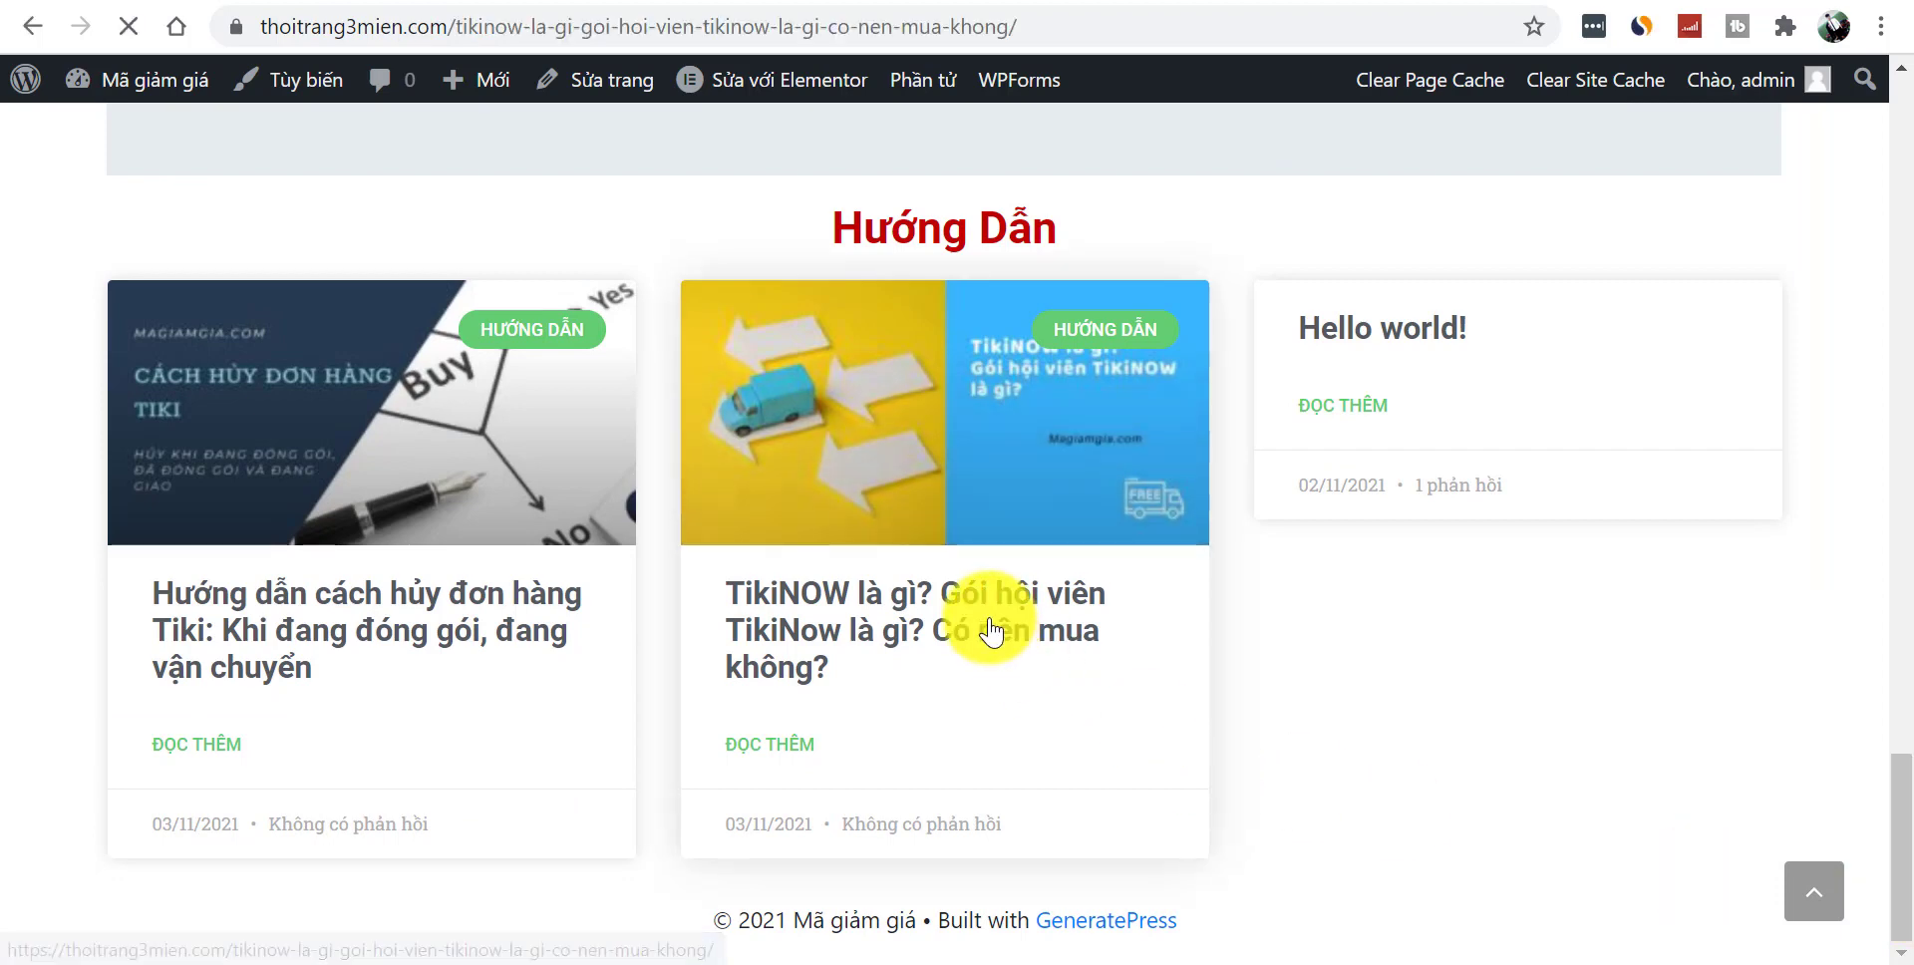
scroll(1904, 130, "down", 3)
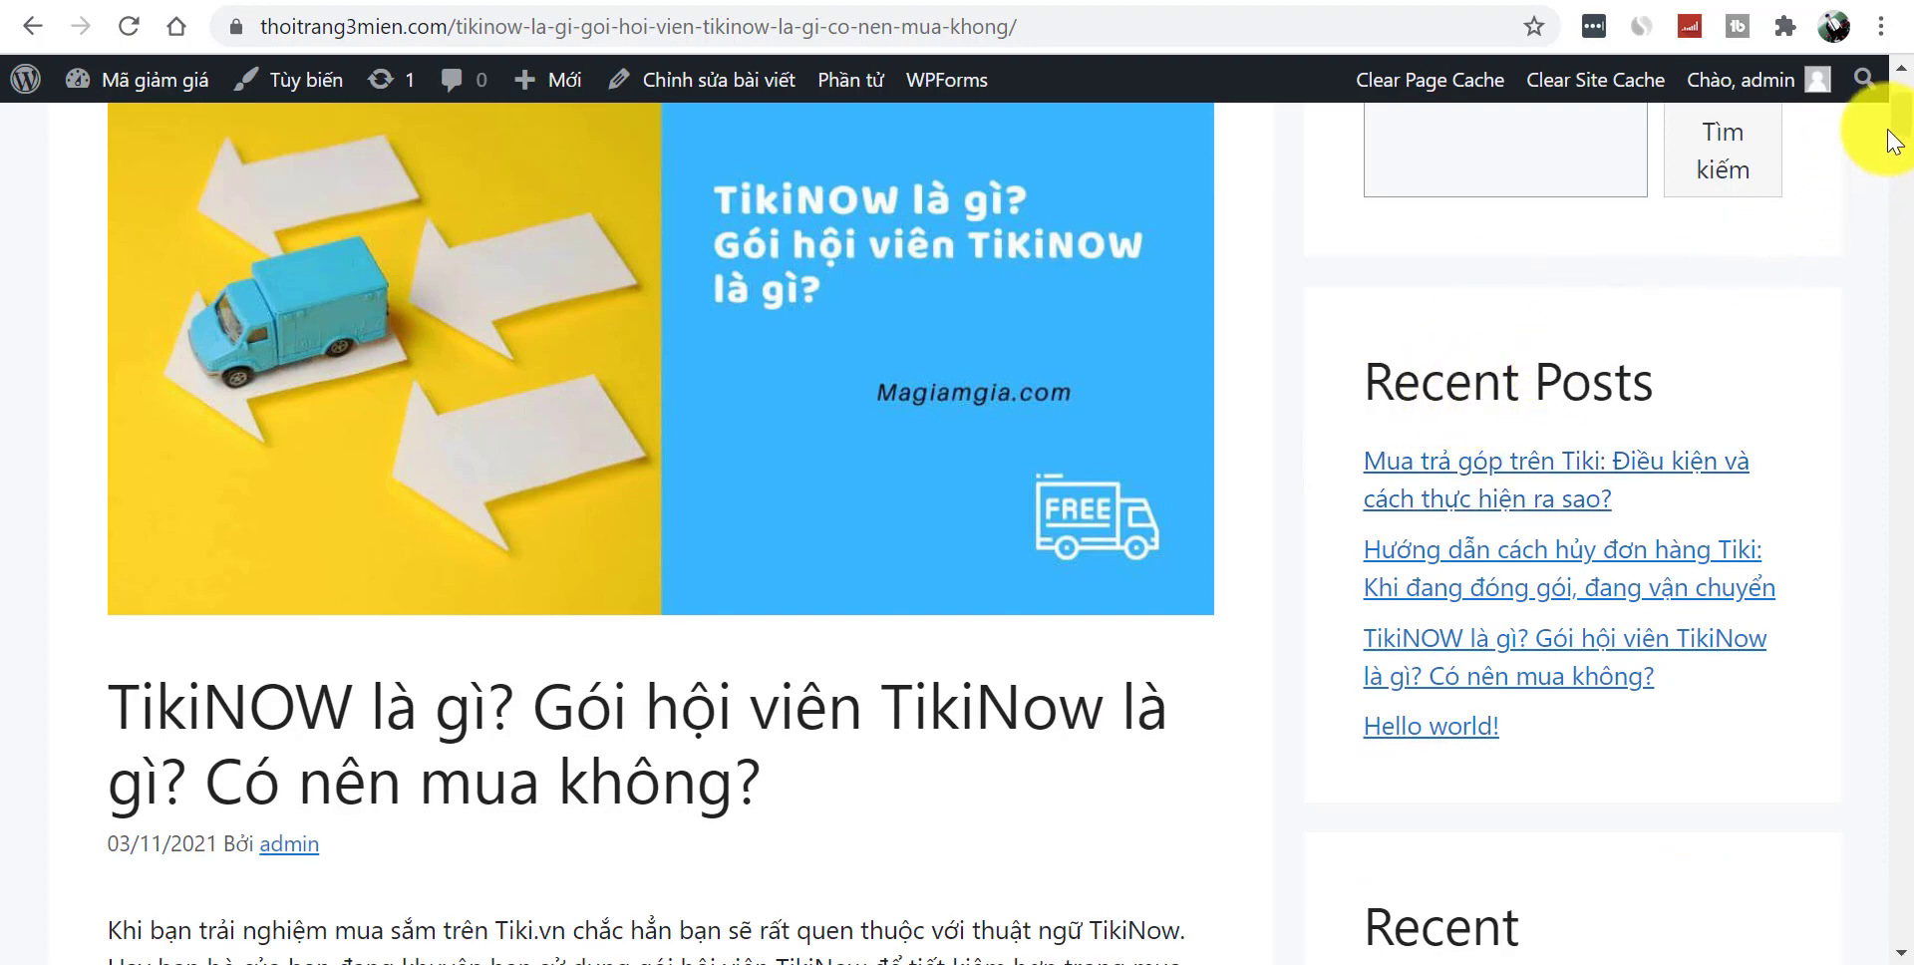
scroll(1892, 150, "down", 7)
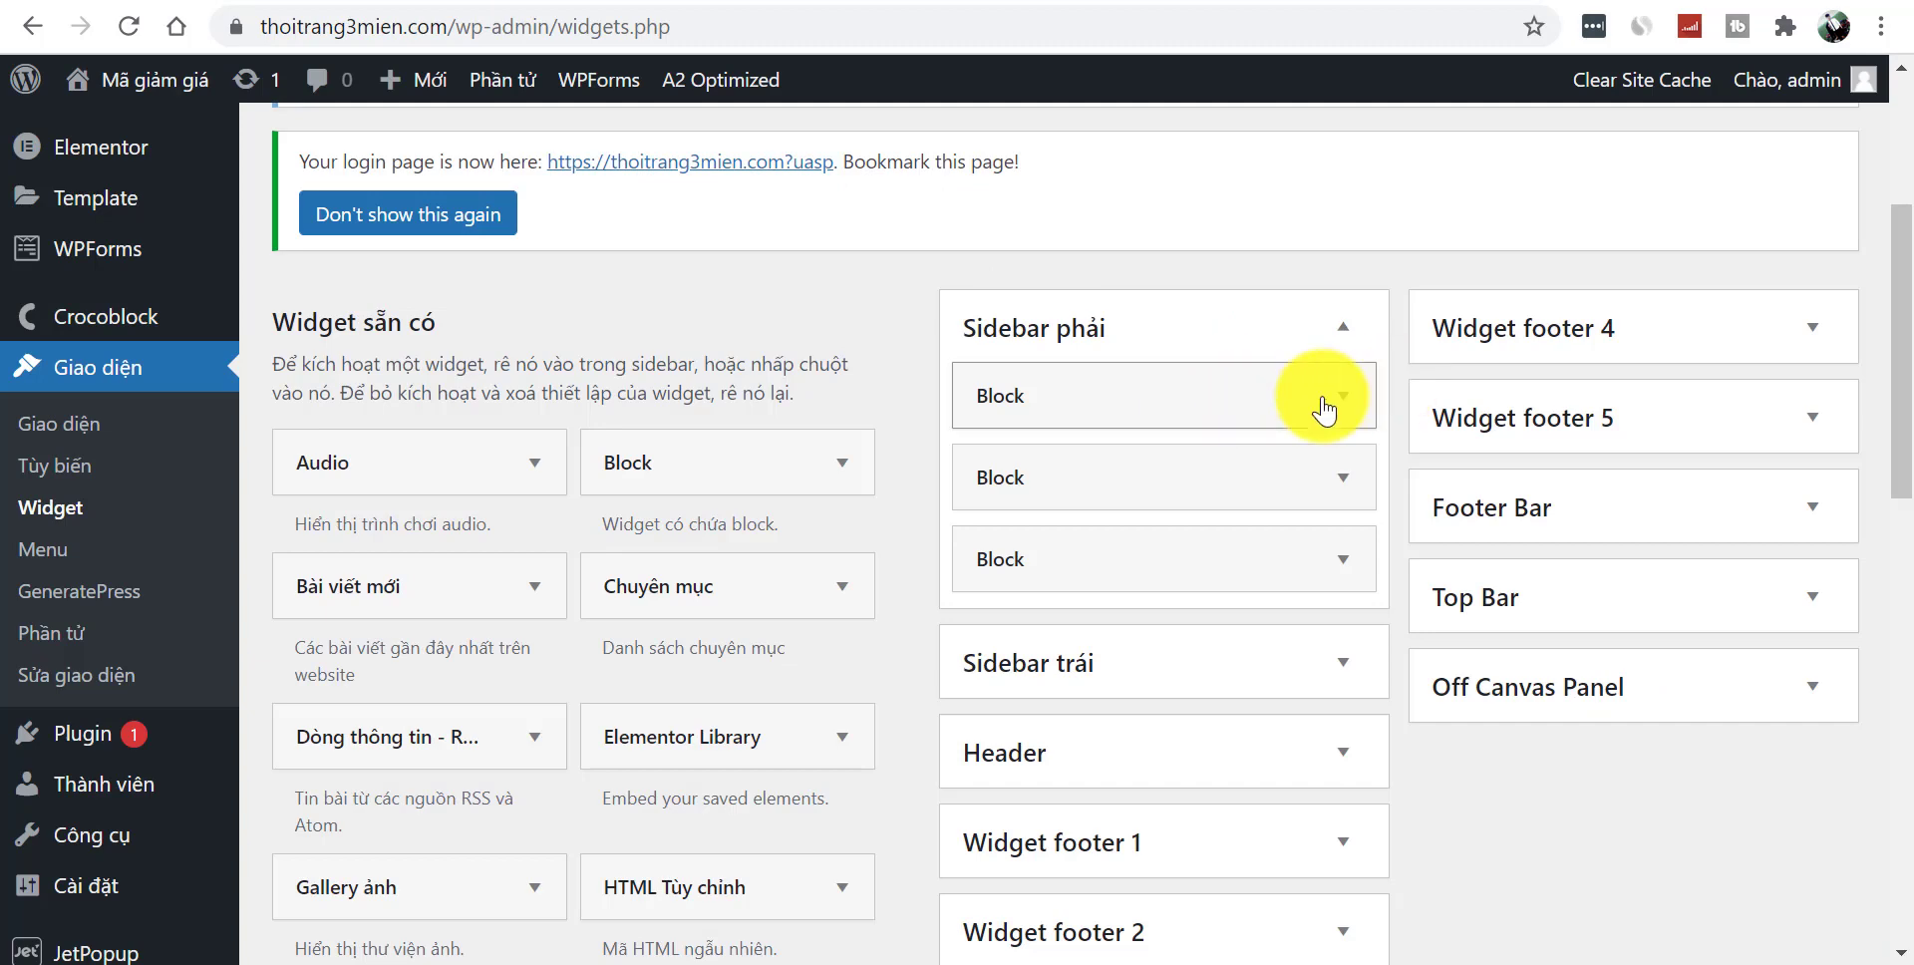
- Delete the search and Recent Comments Block widgets from Sidebar phải
left_click(1343, 396)
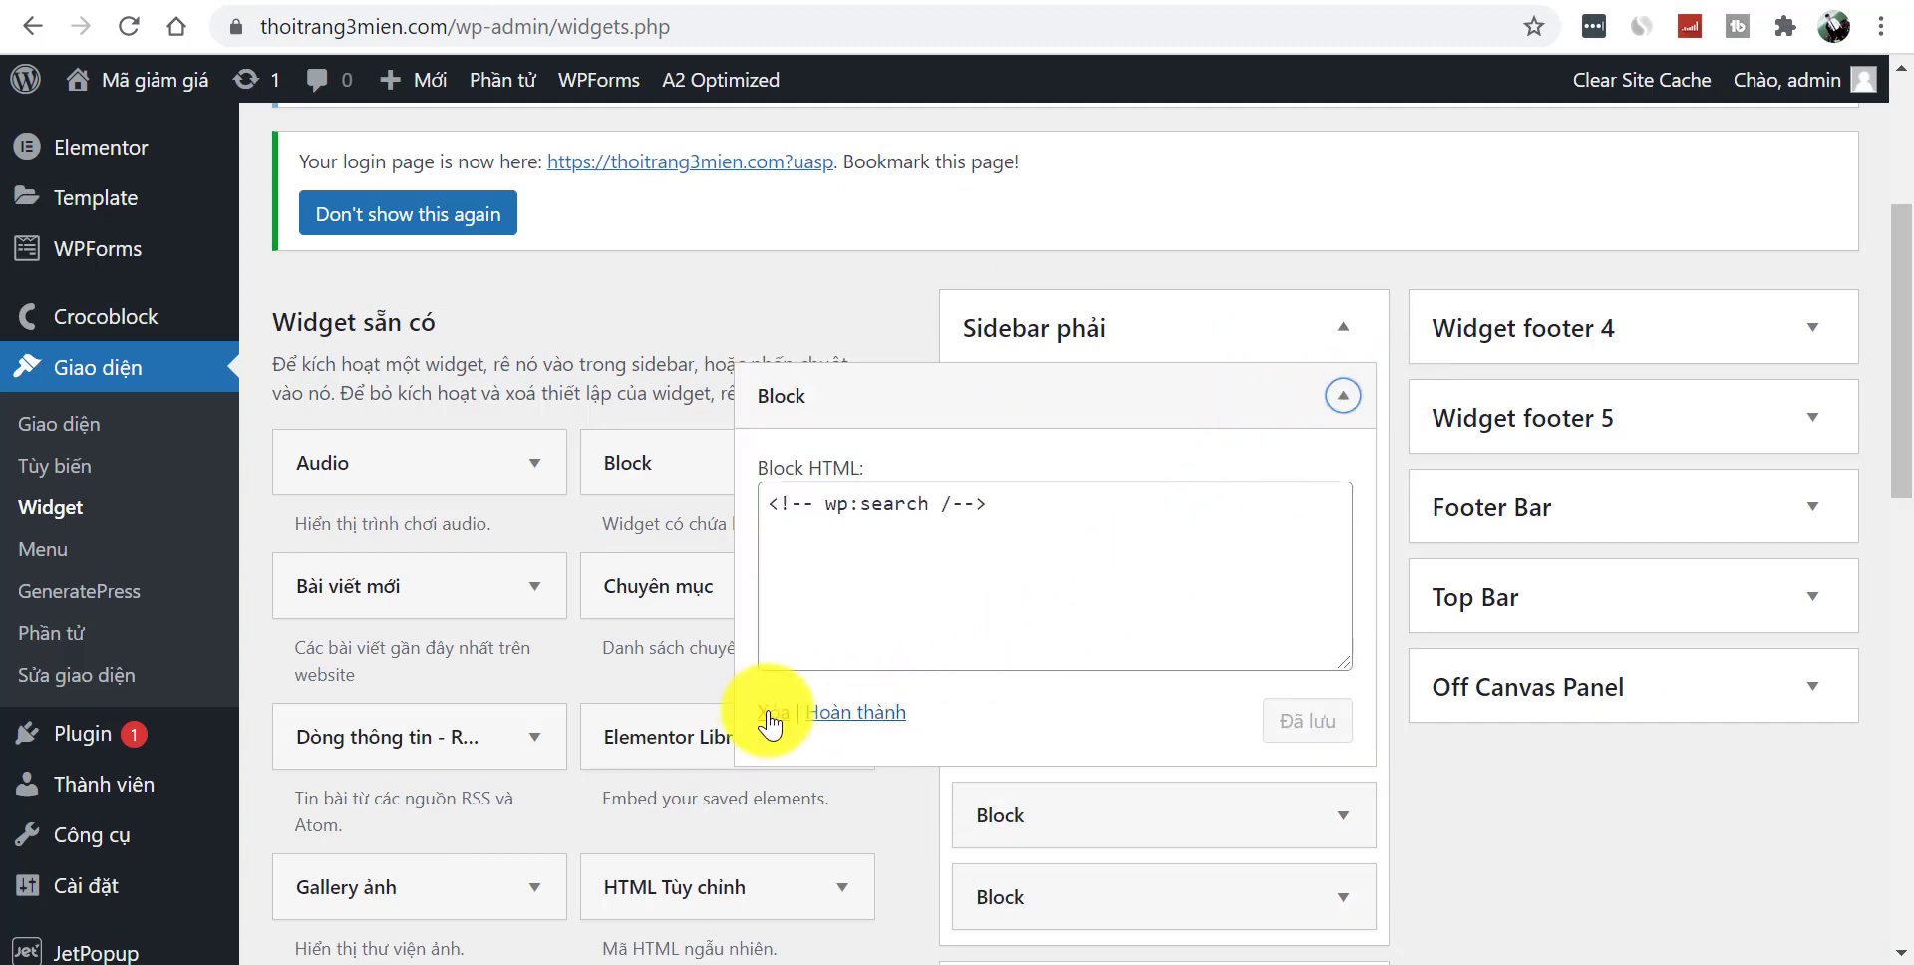
left_click(1344, 395)
left_click(1354, 400)
left_click(772, 712)
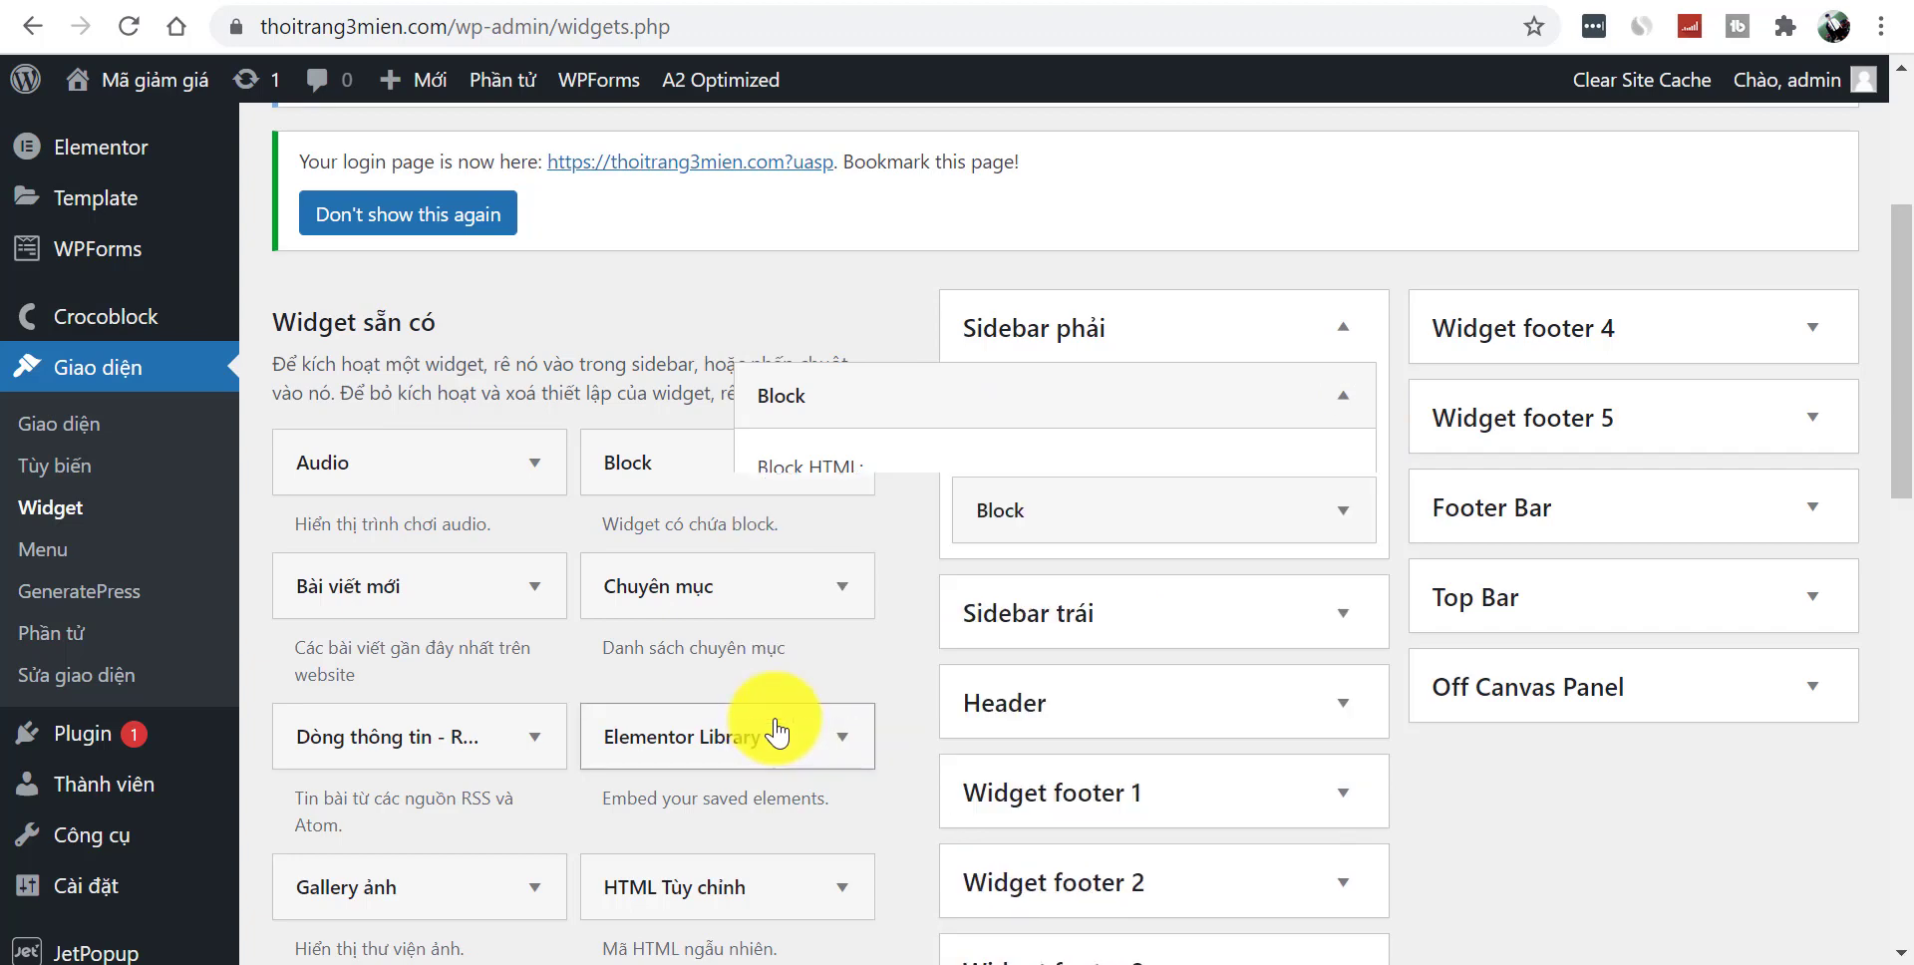
left_click(1343, 398)
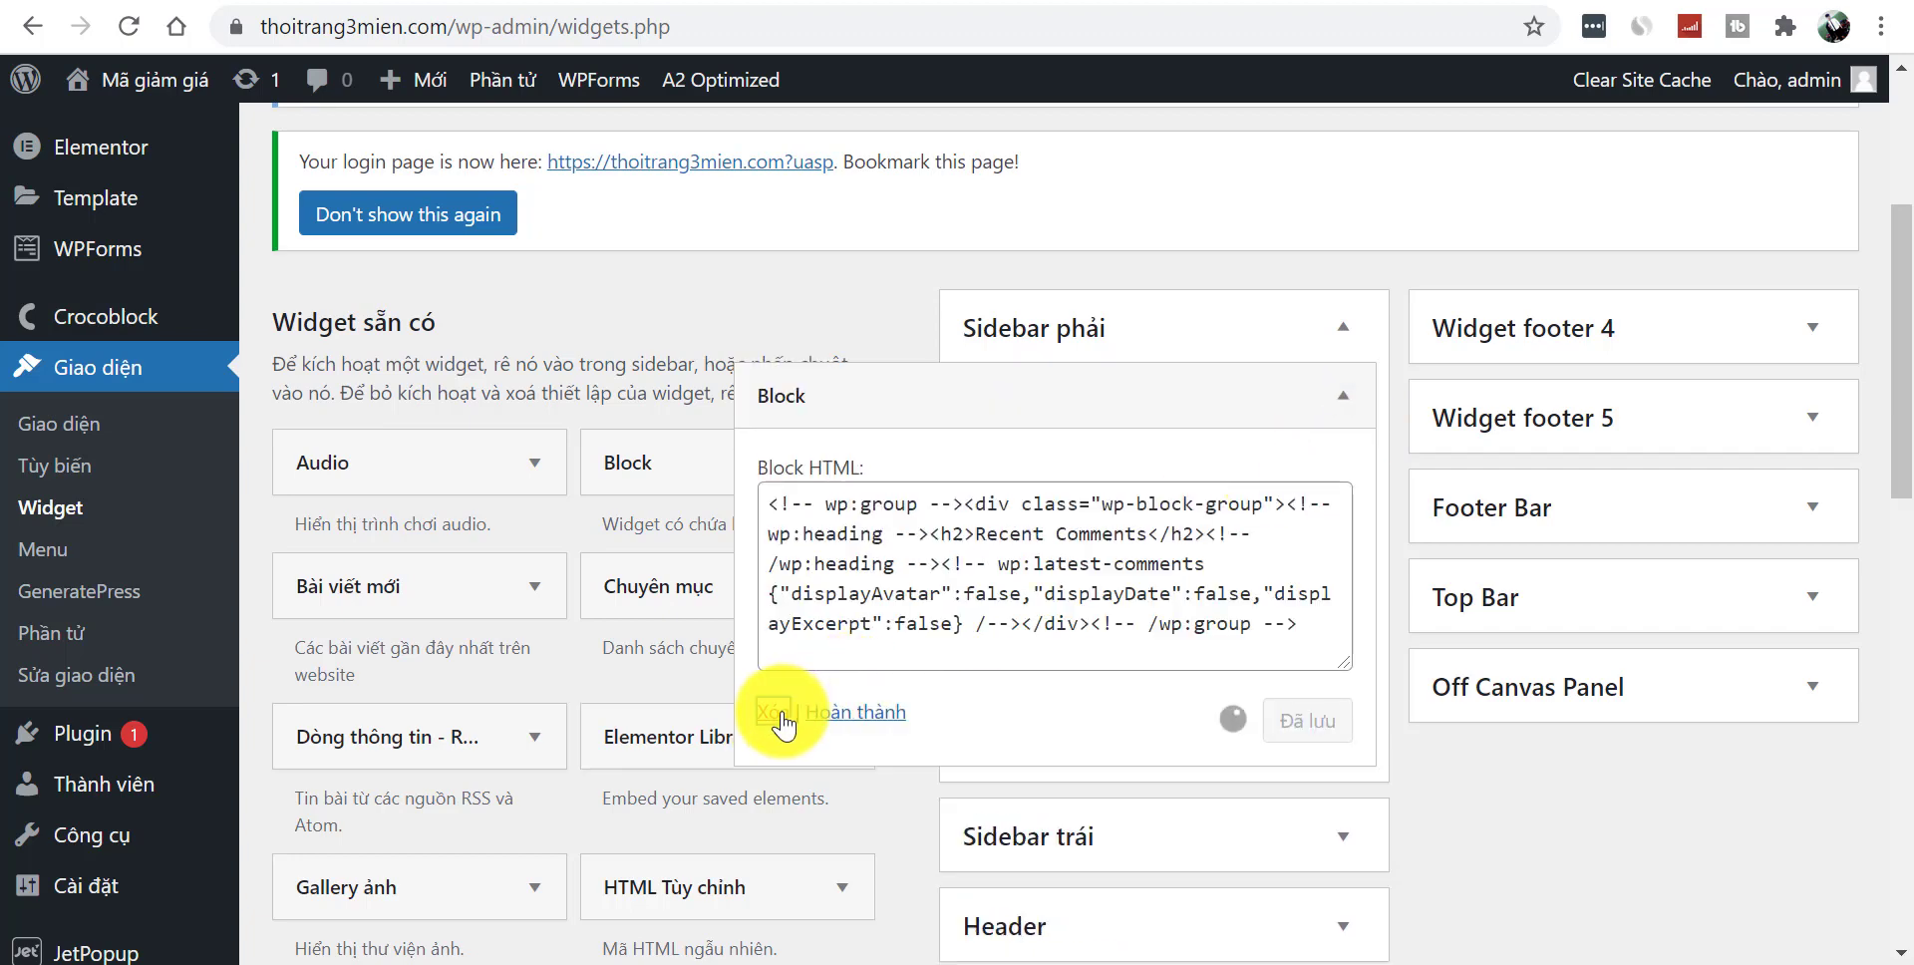
left_click(780, 712)
- Add an empty Ảnh image widget to Sidebar phải
left_click_drag(1893, 325, 1885, 650)
left_click(798, 780)
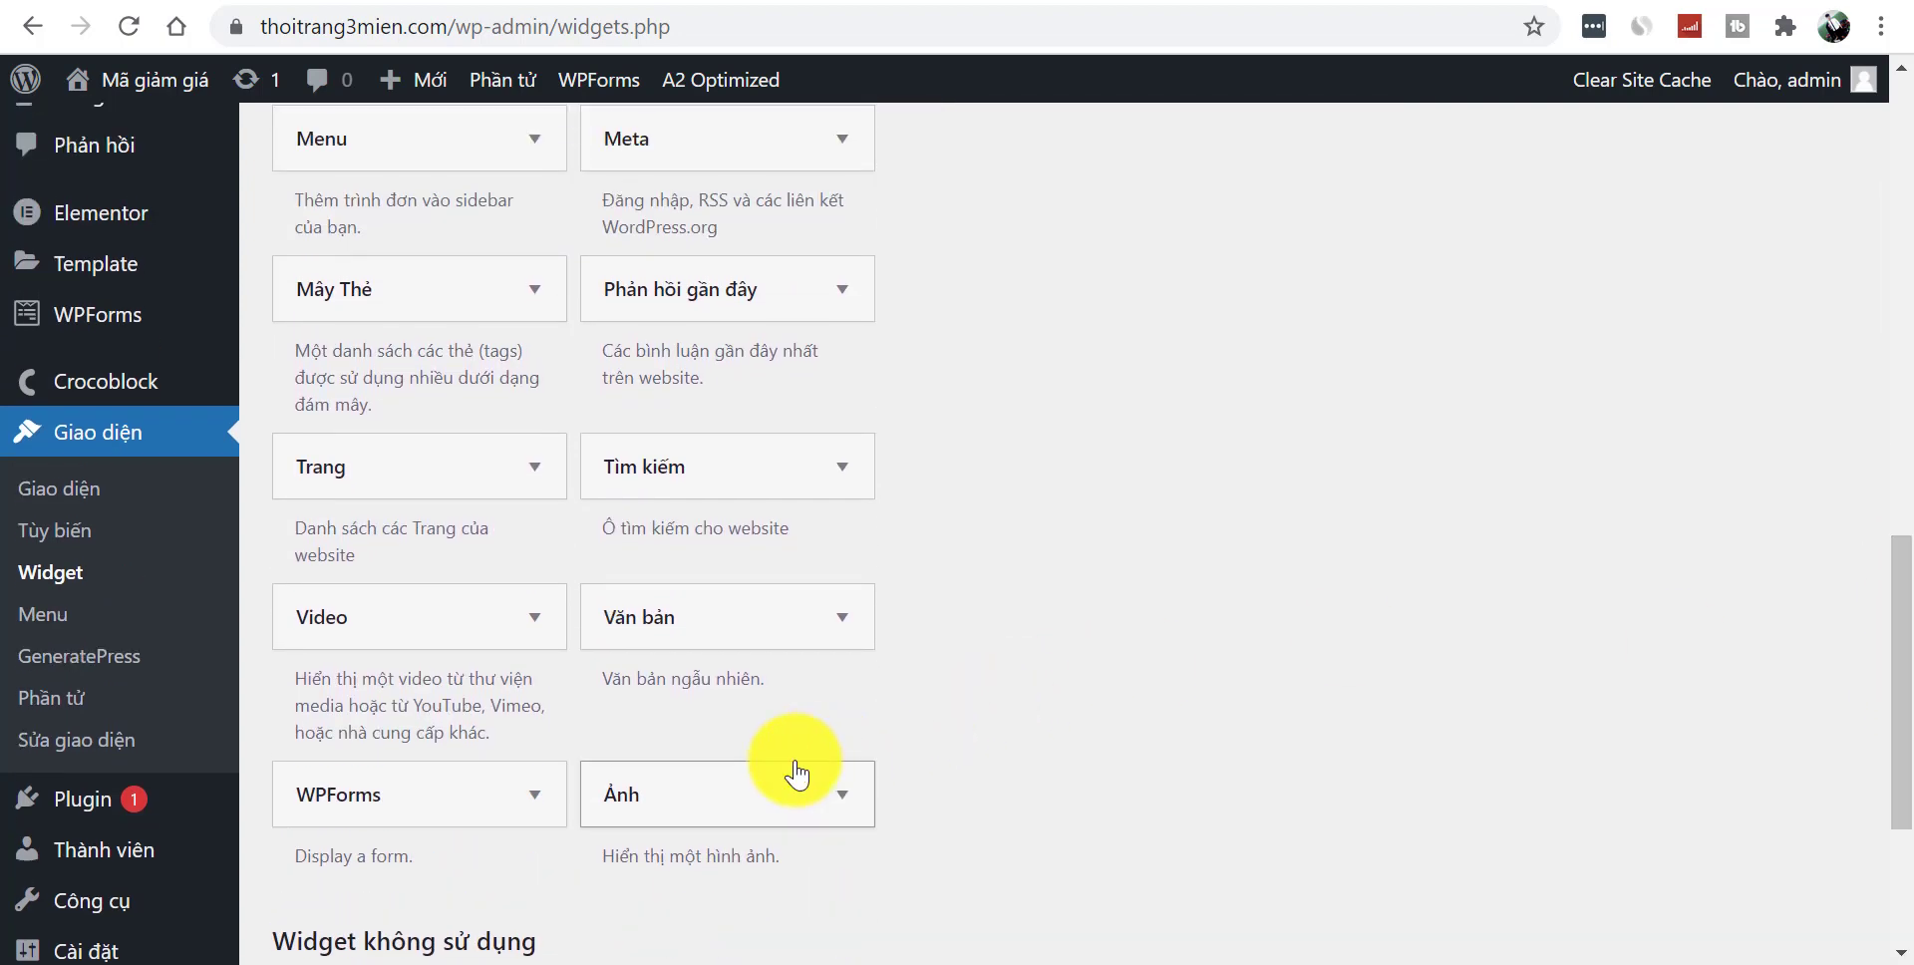
left_click_drag(1885, 525, 1884, 281)
left_click(764, 754)
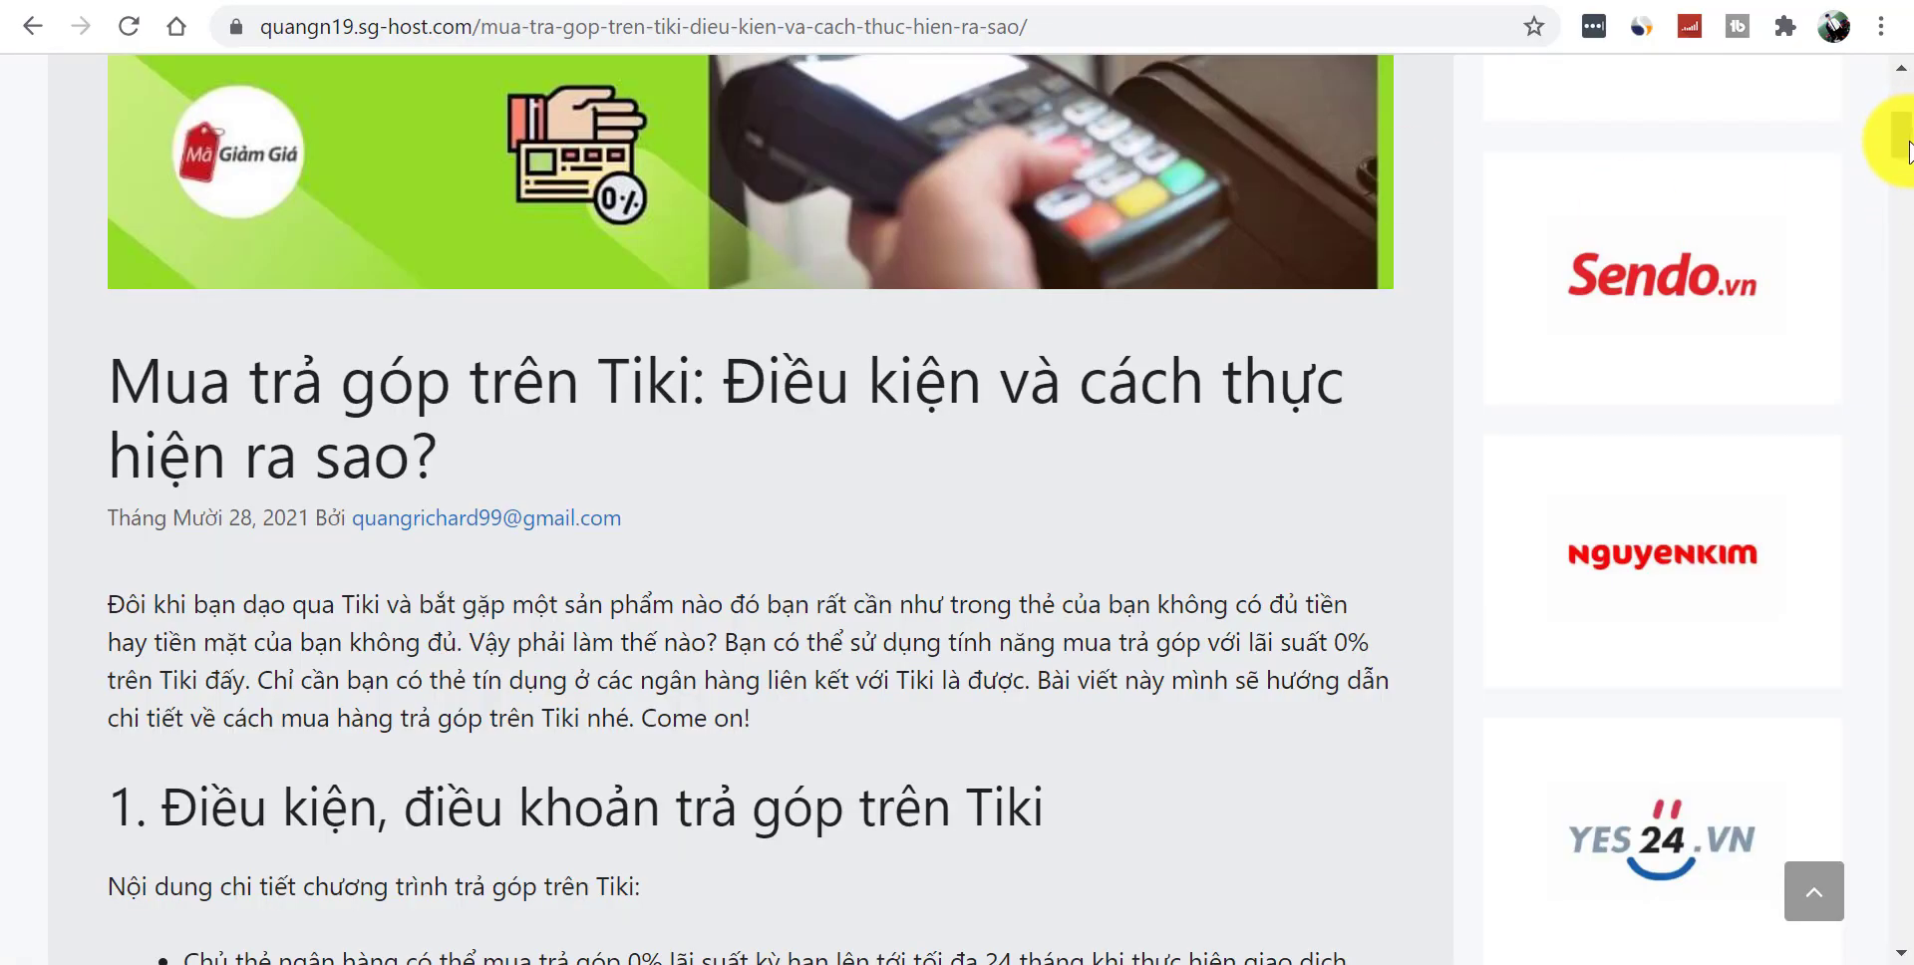
left_click_drag(1907, 149, 1893, 70)
- Save the reference site's Shopee sidebar logo as Shopee-1 and return to the widgets tab
right_click(1636, 300)
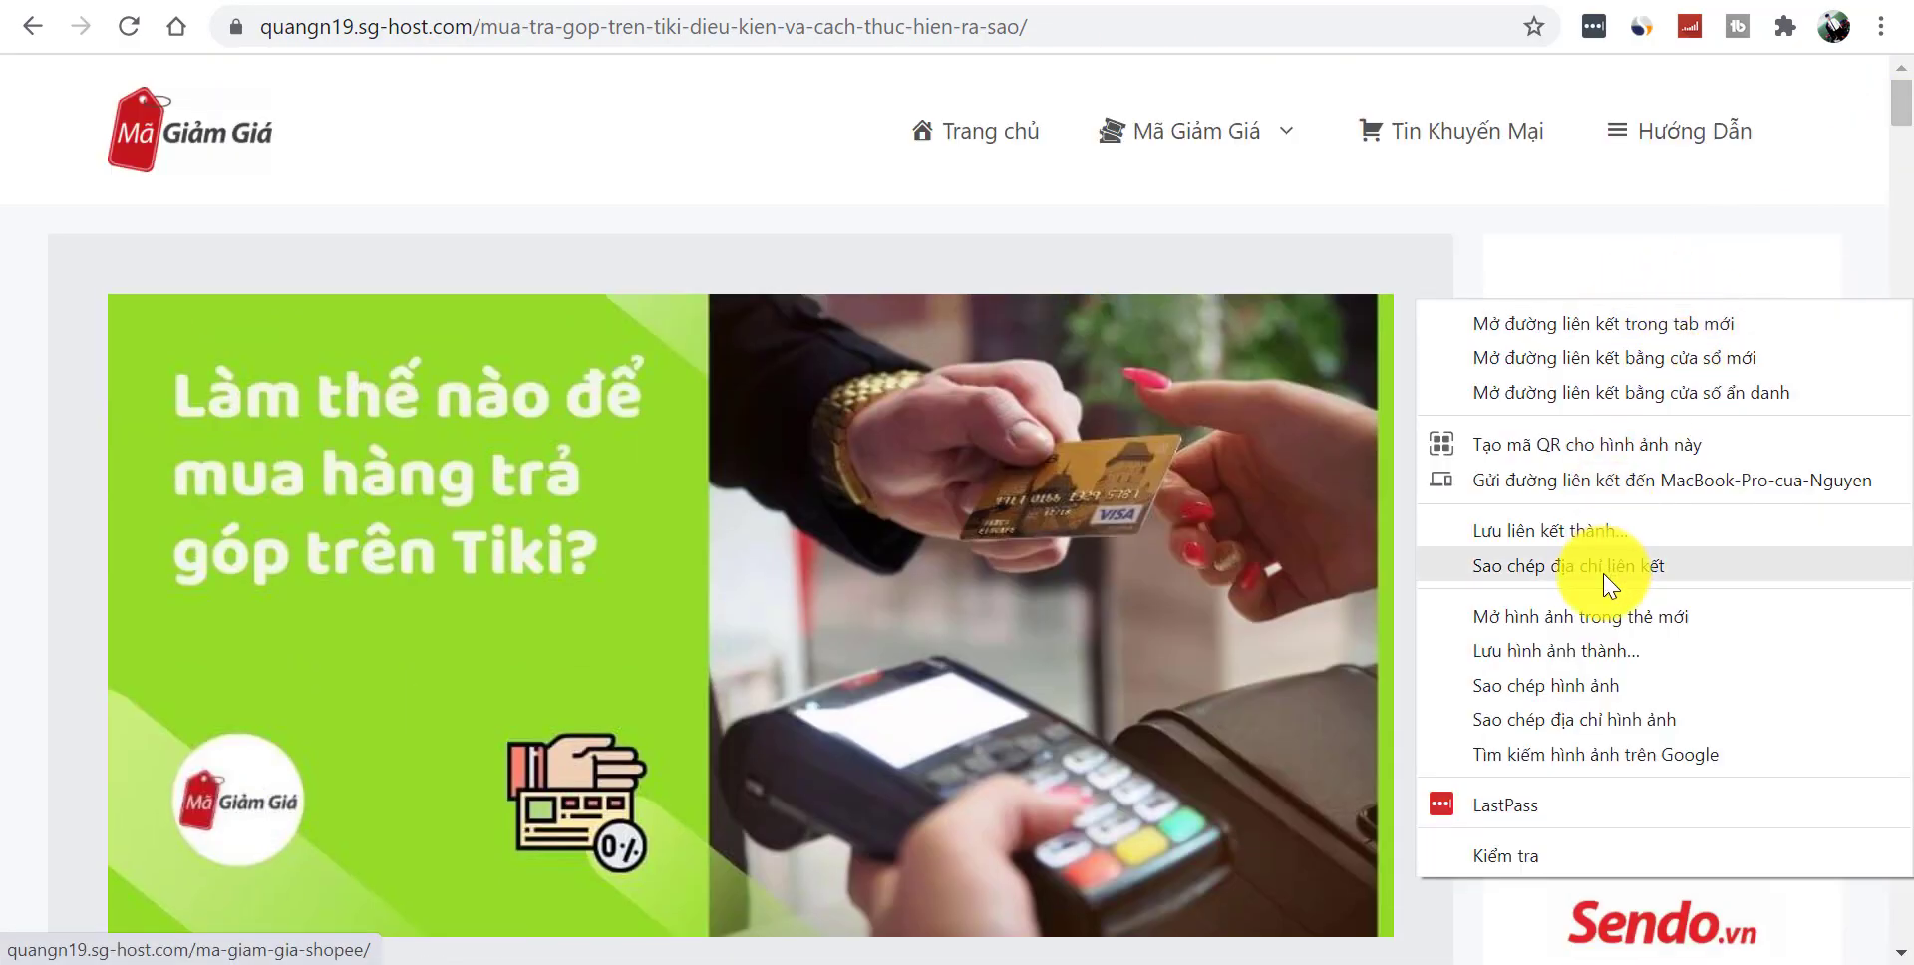
left_click(1580, 658)
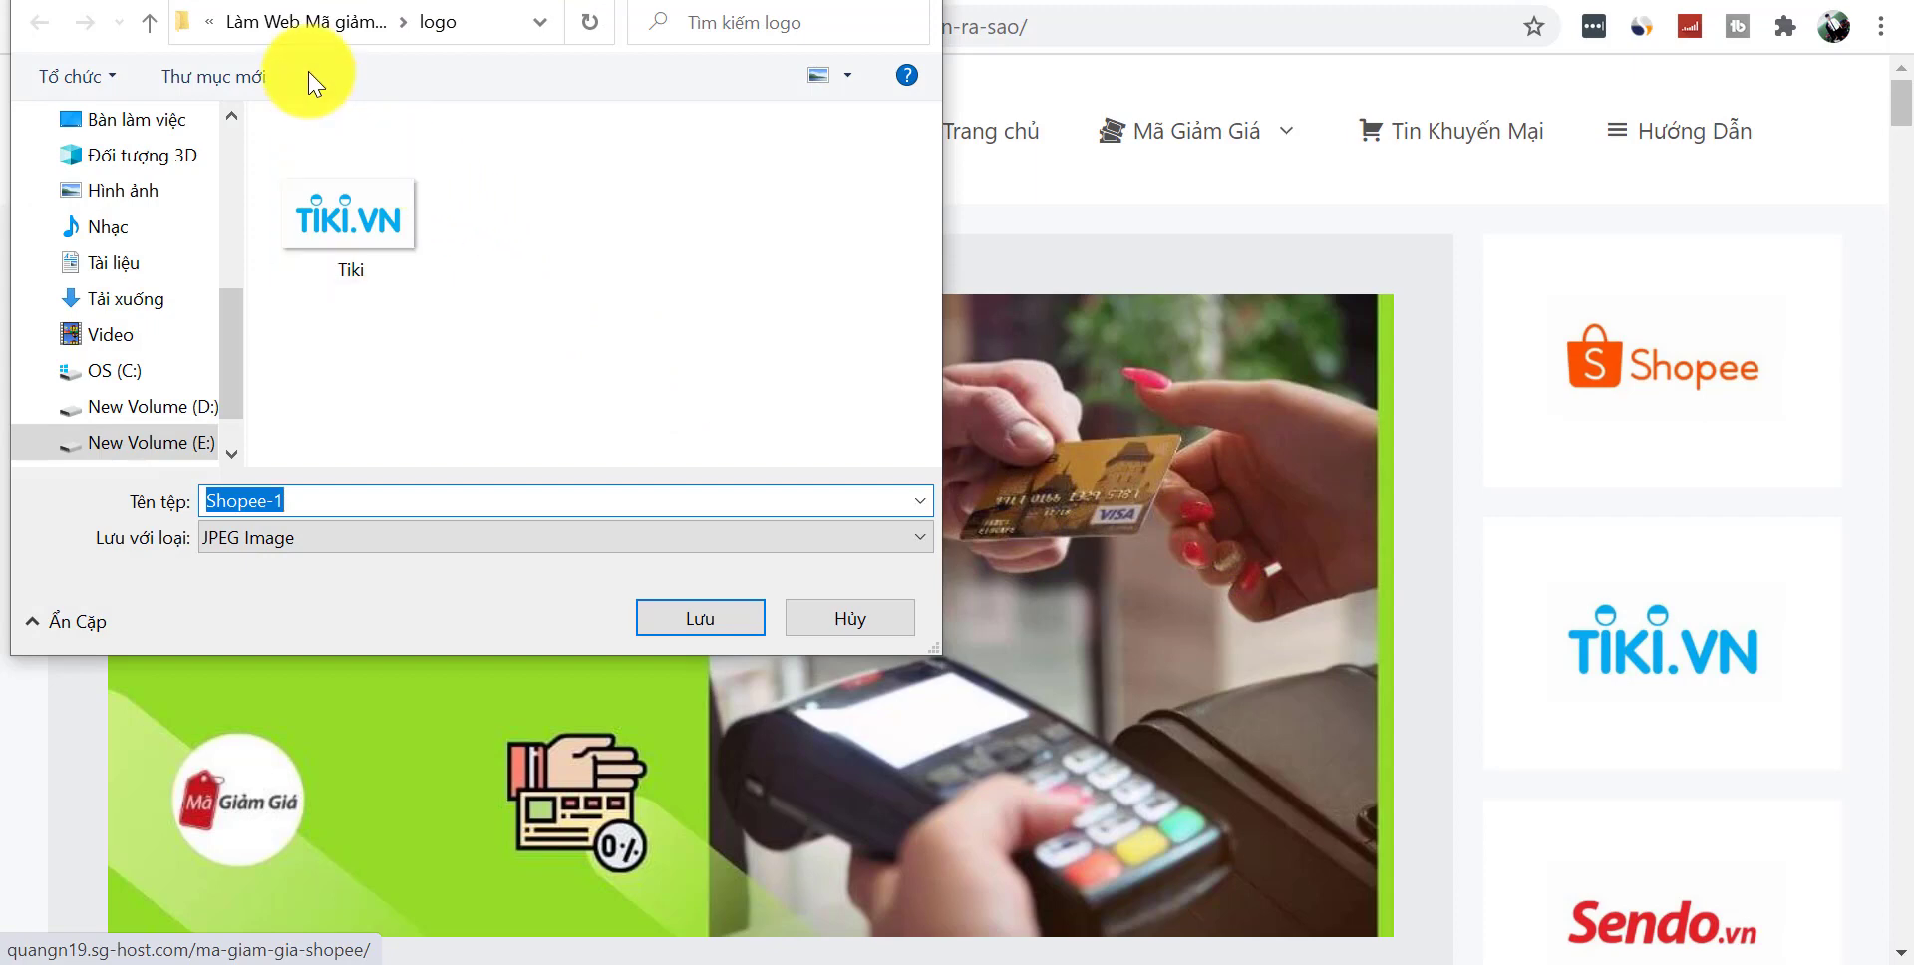
left_click(698, 630)
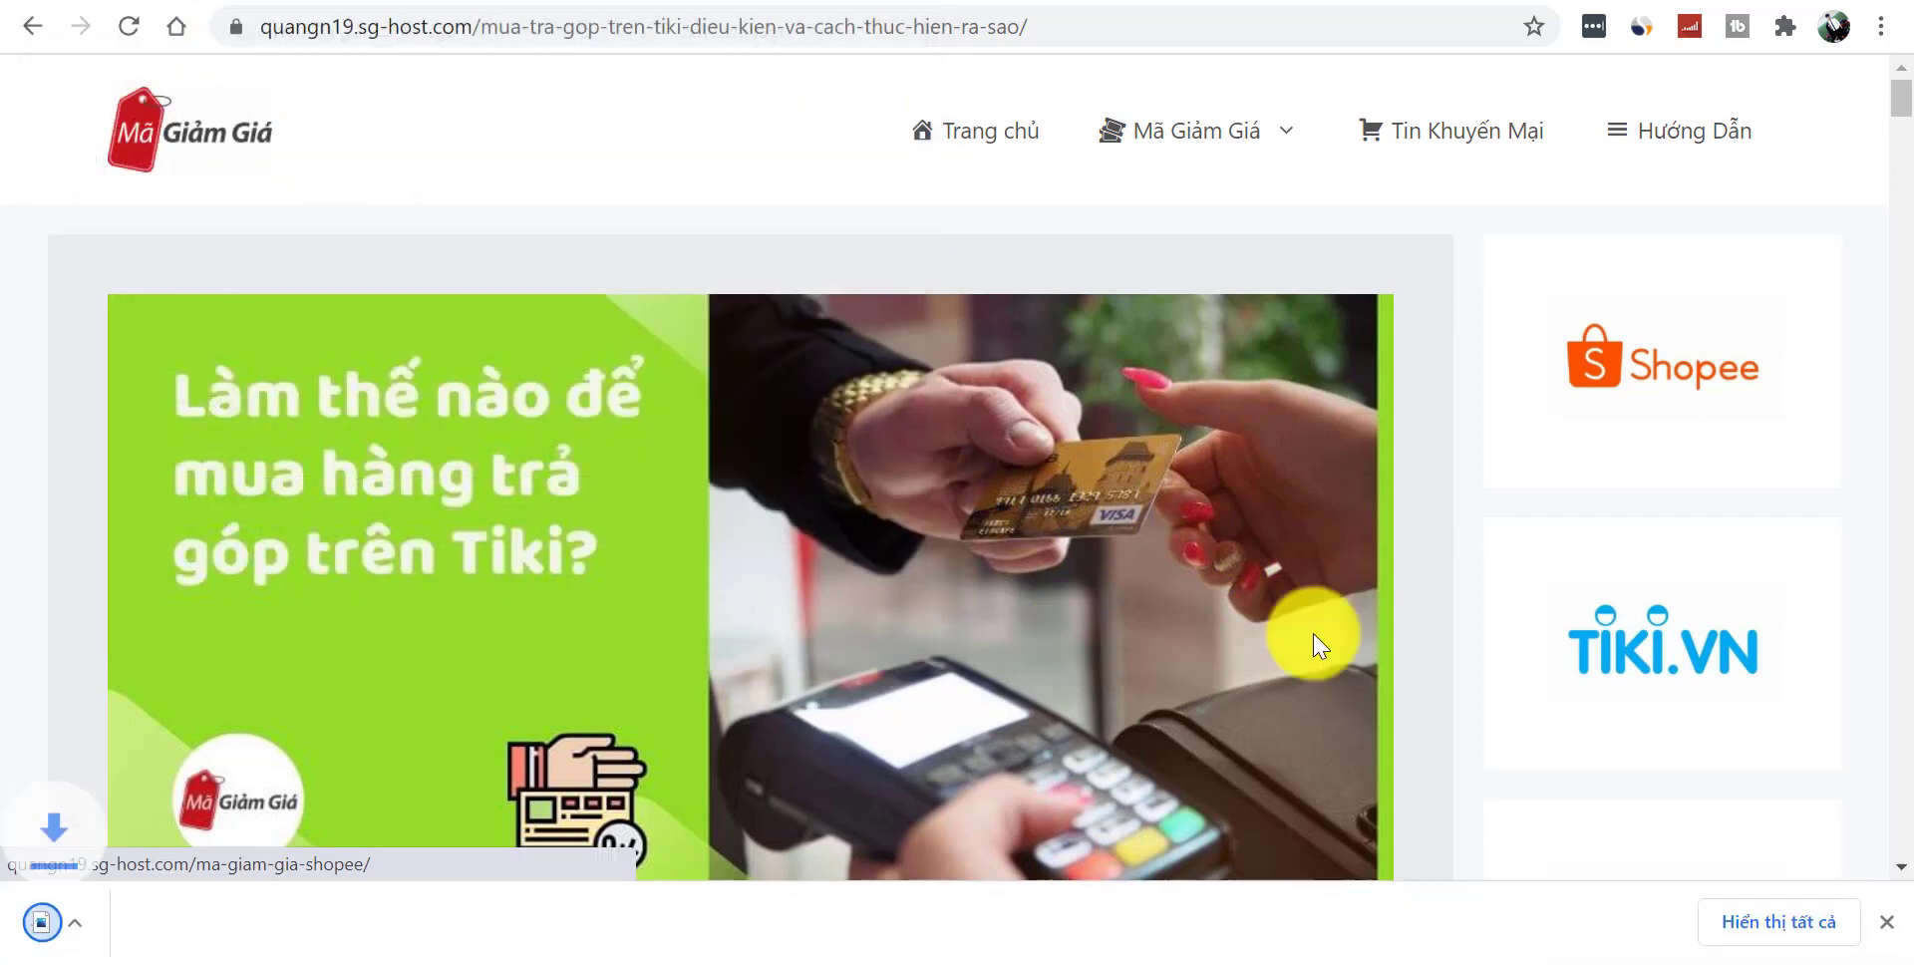
right_click(1621, 567)
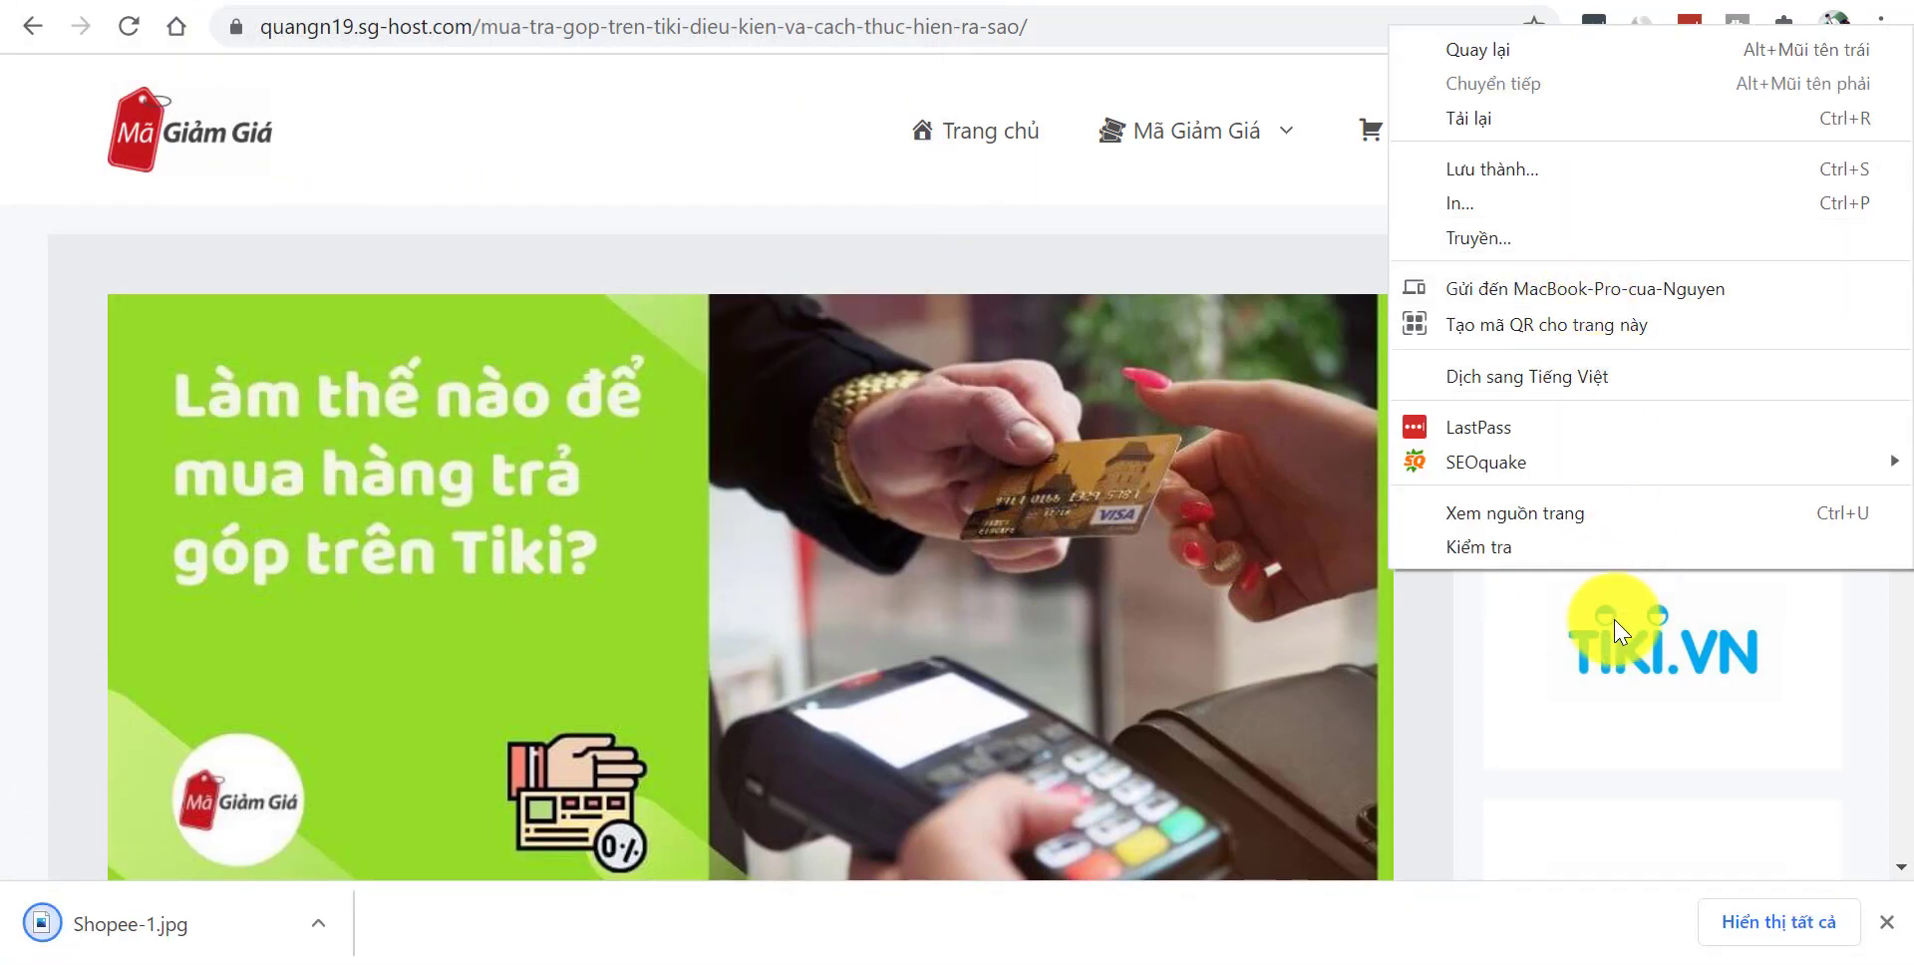
key("Escape")
left_click(35, 32)
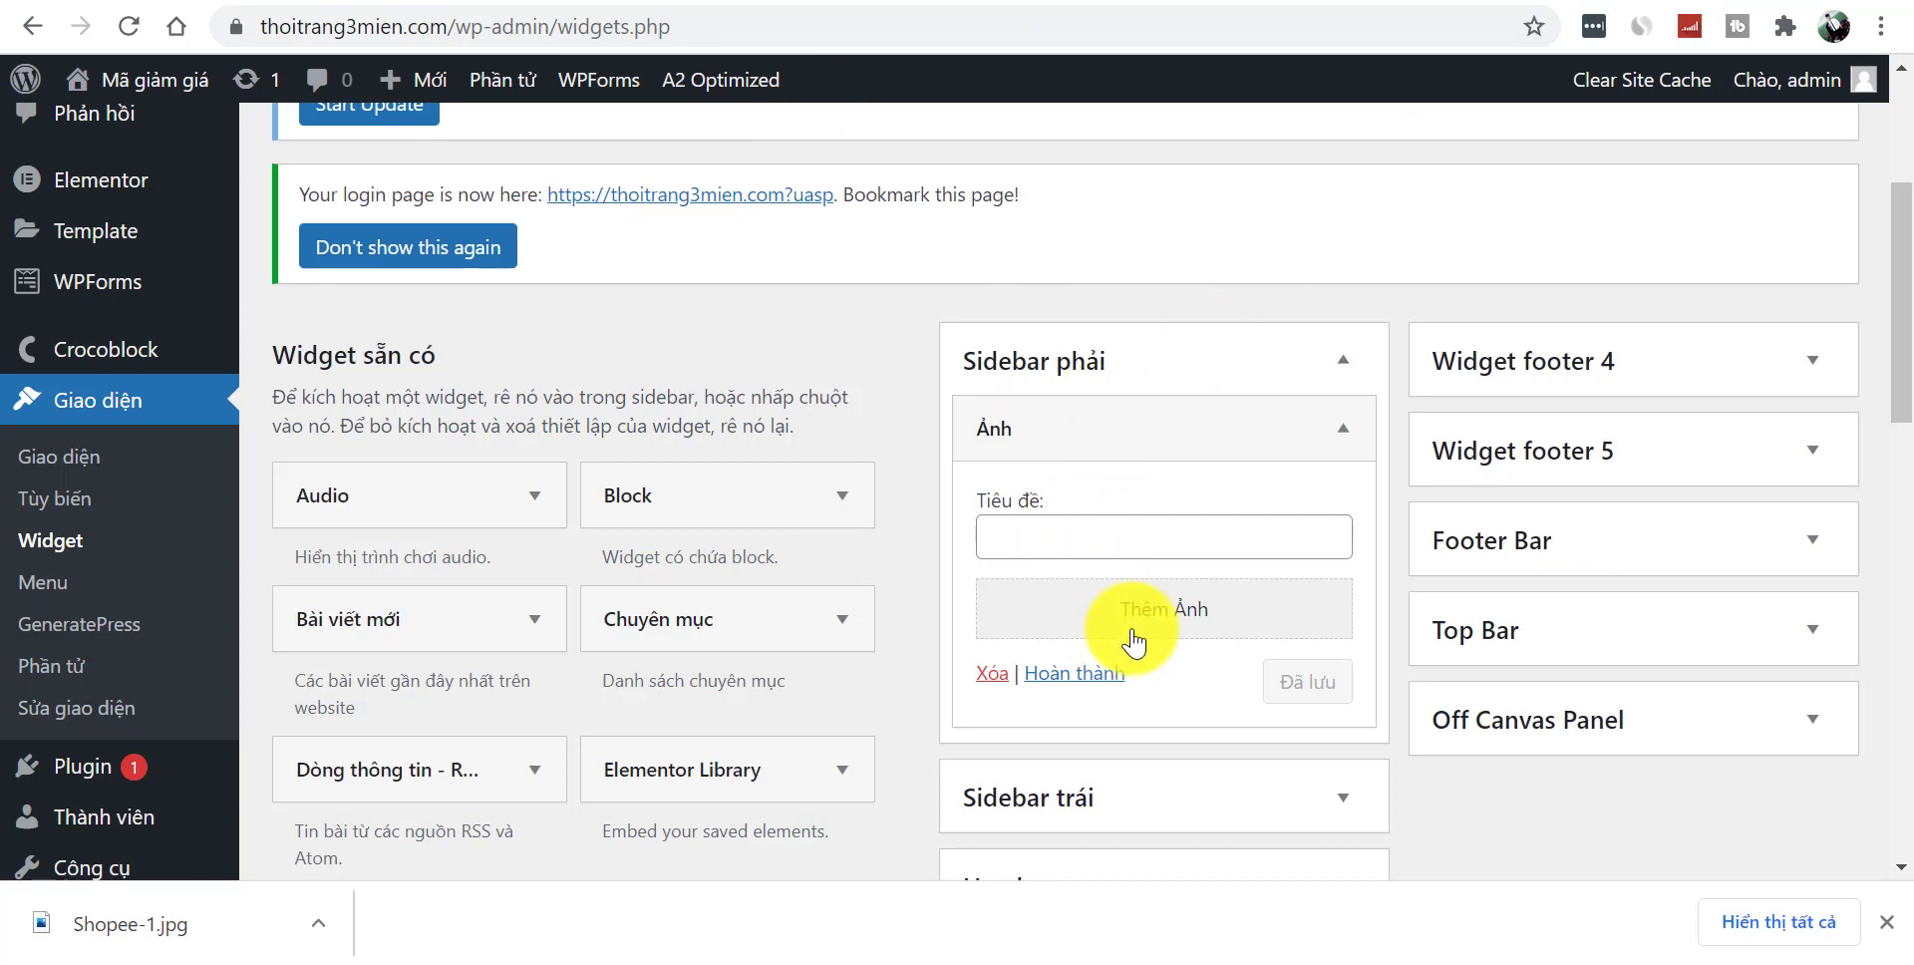
- Upload Shopee-1.jpg and insert it into the Sidebar phải image widget
left_click(1134, 643)
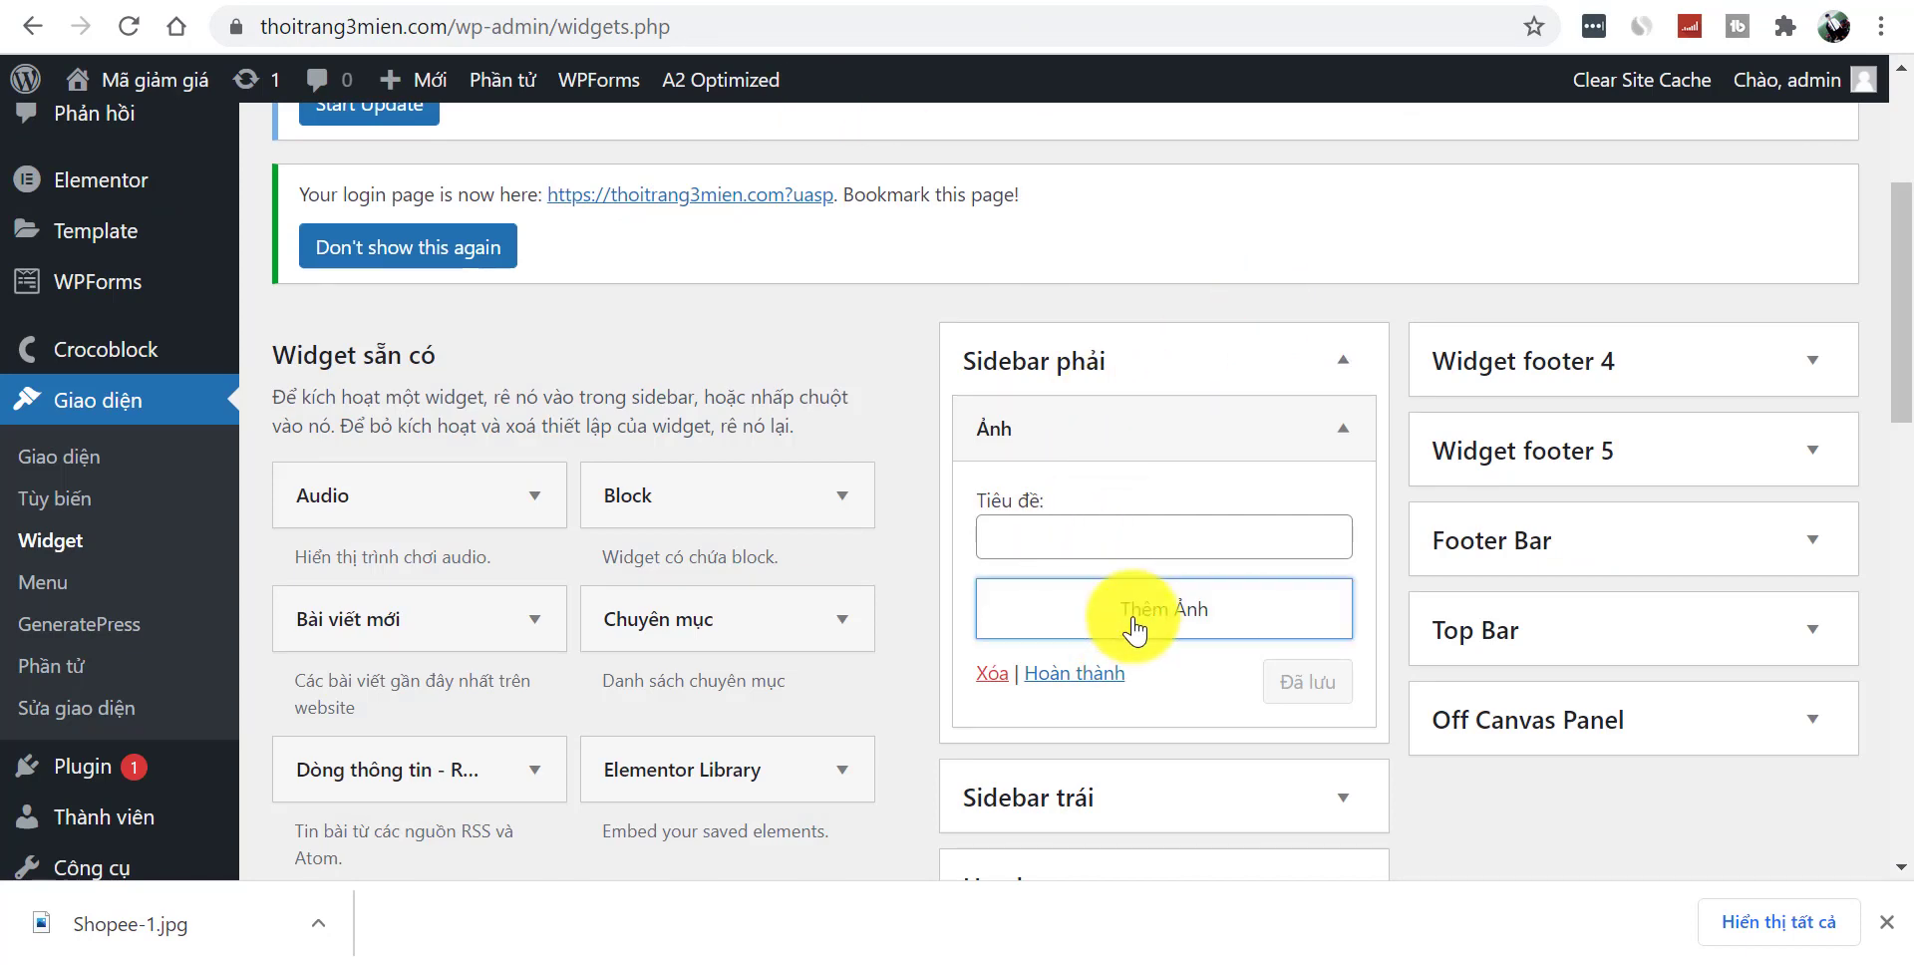
left_click_drag(200, 922, 653, 556)
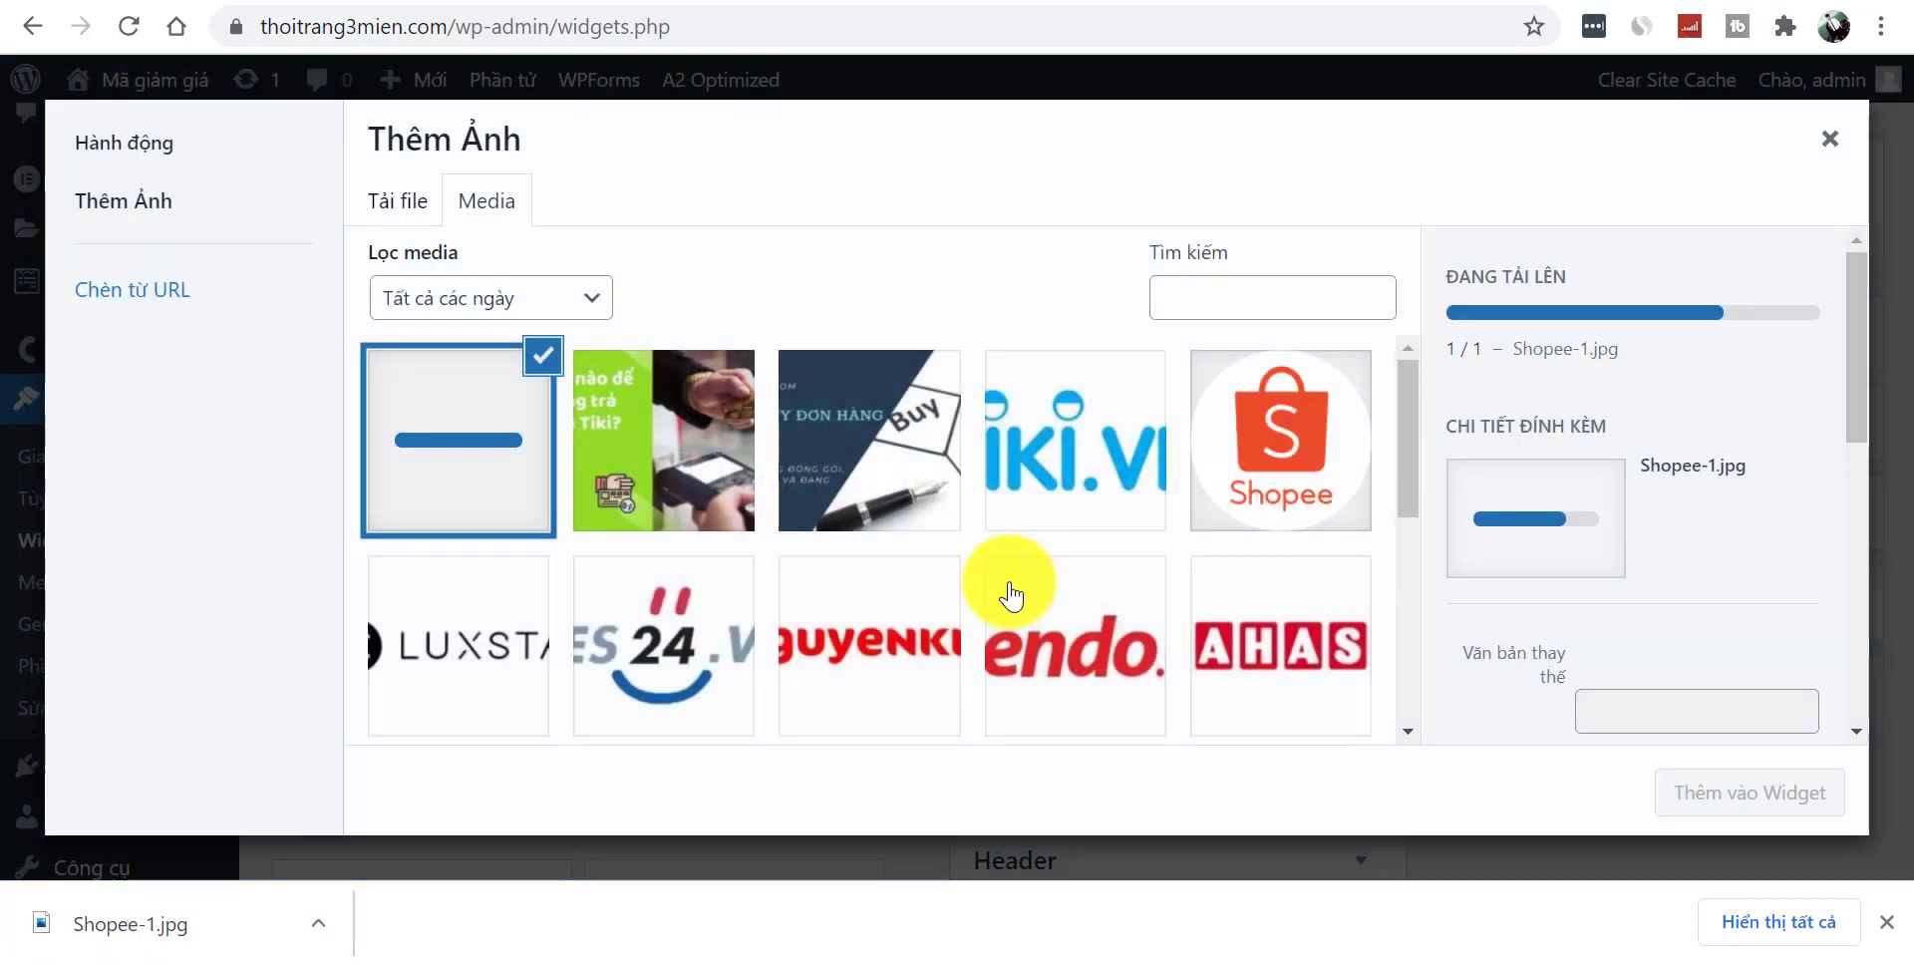
left_click(1728, 791)
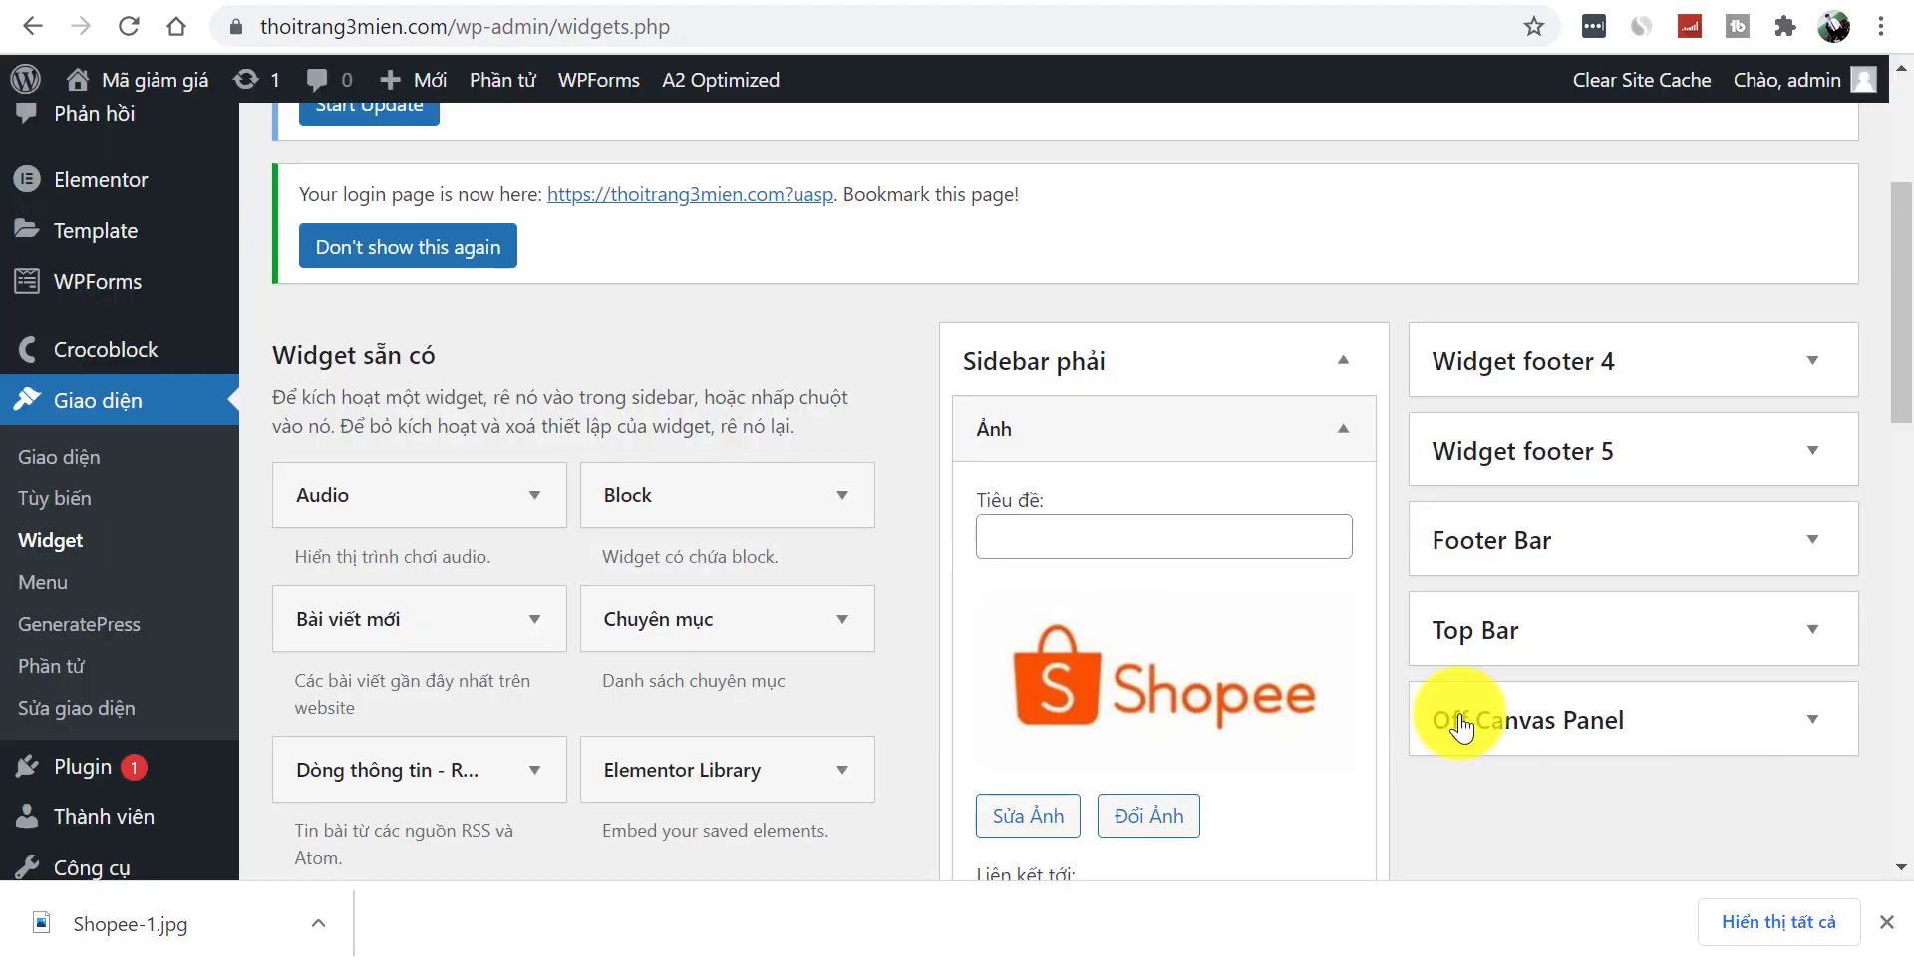
left_click_drag(1880, 406, 1911, 520)
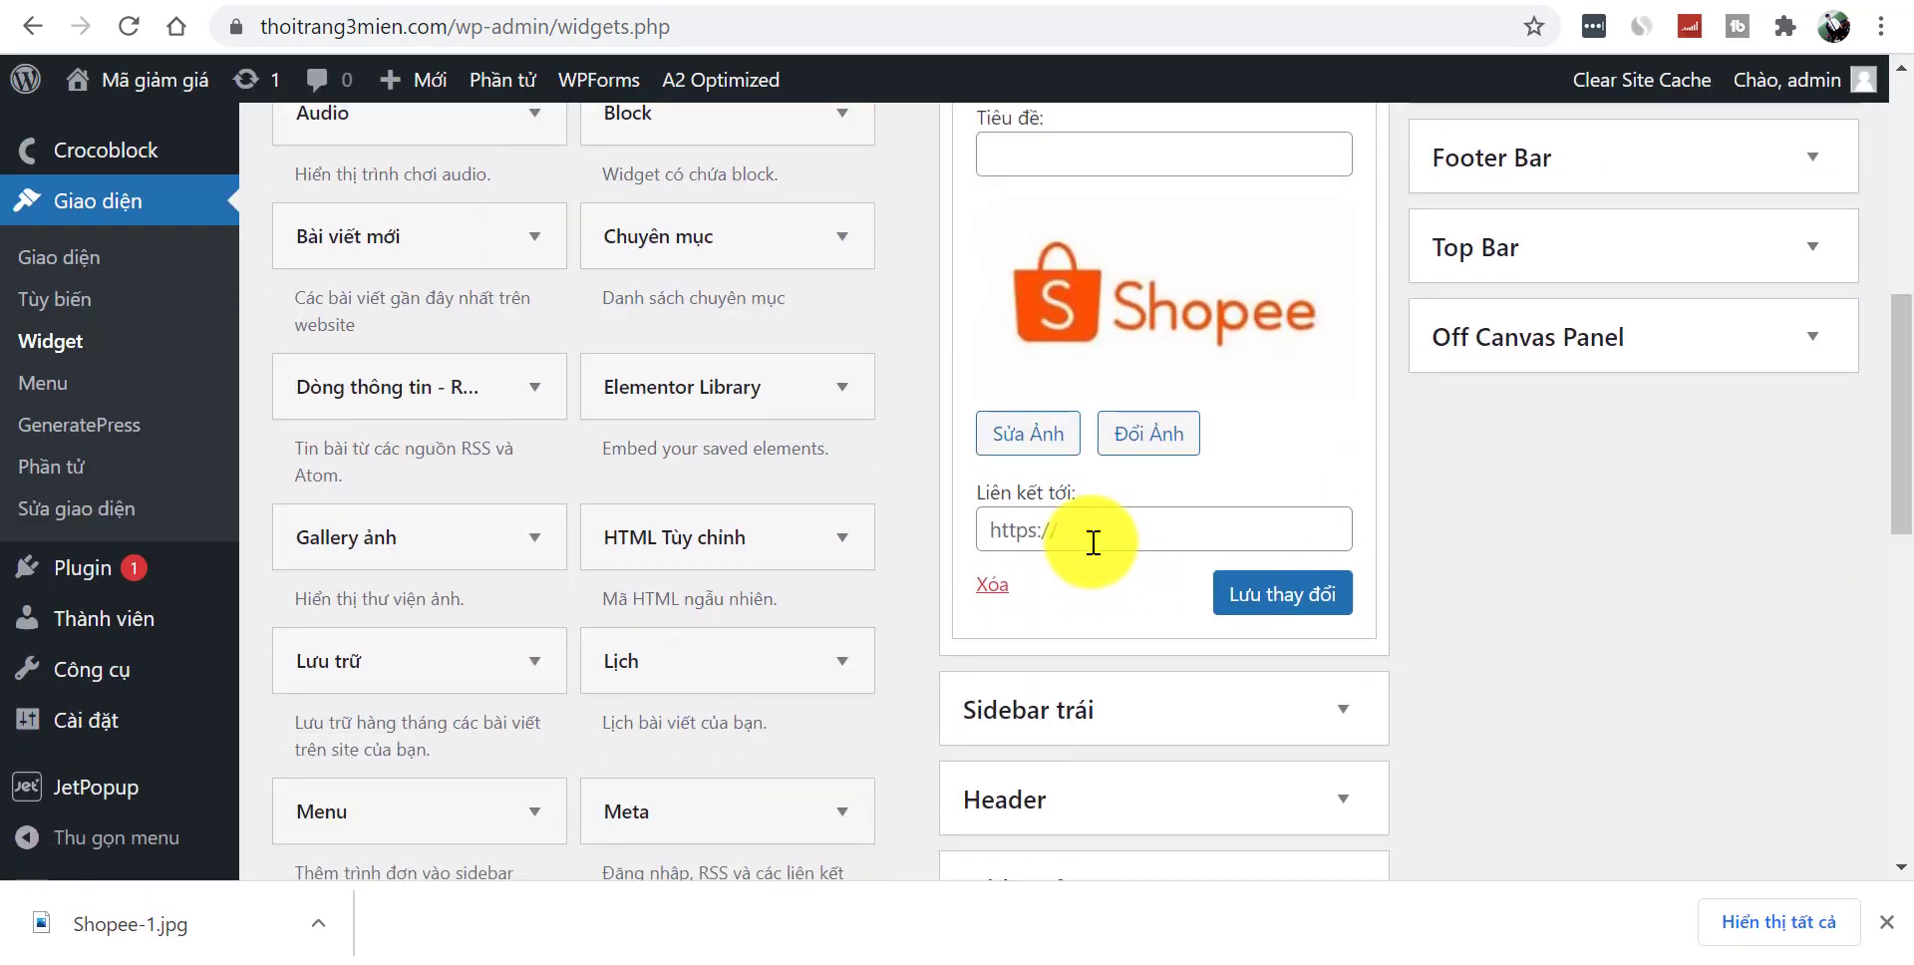
- Link the image to the /ma-giam-gia-shopee/ coupon page URL and save the widget
mouse_move(154, 80)
left_click(137, 134)
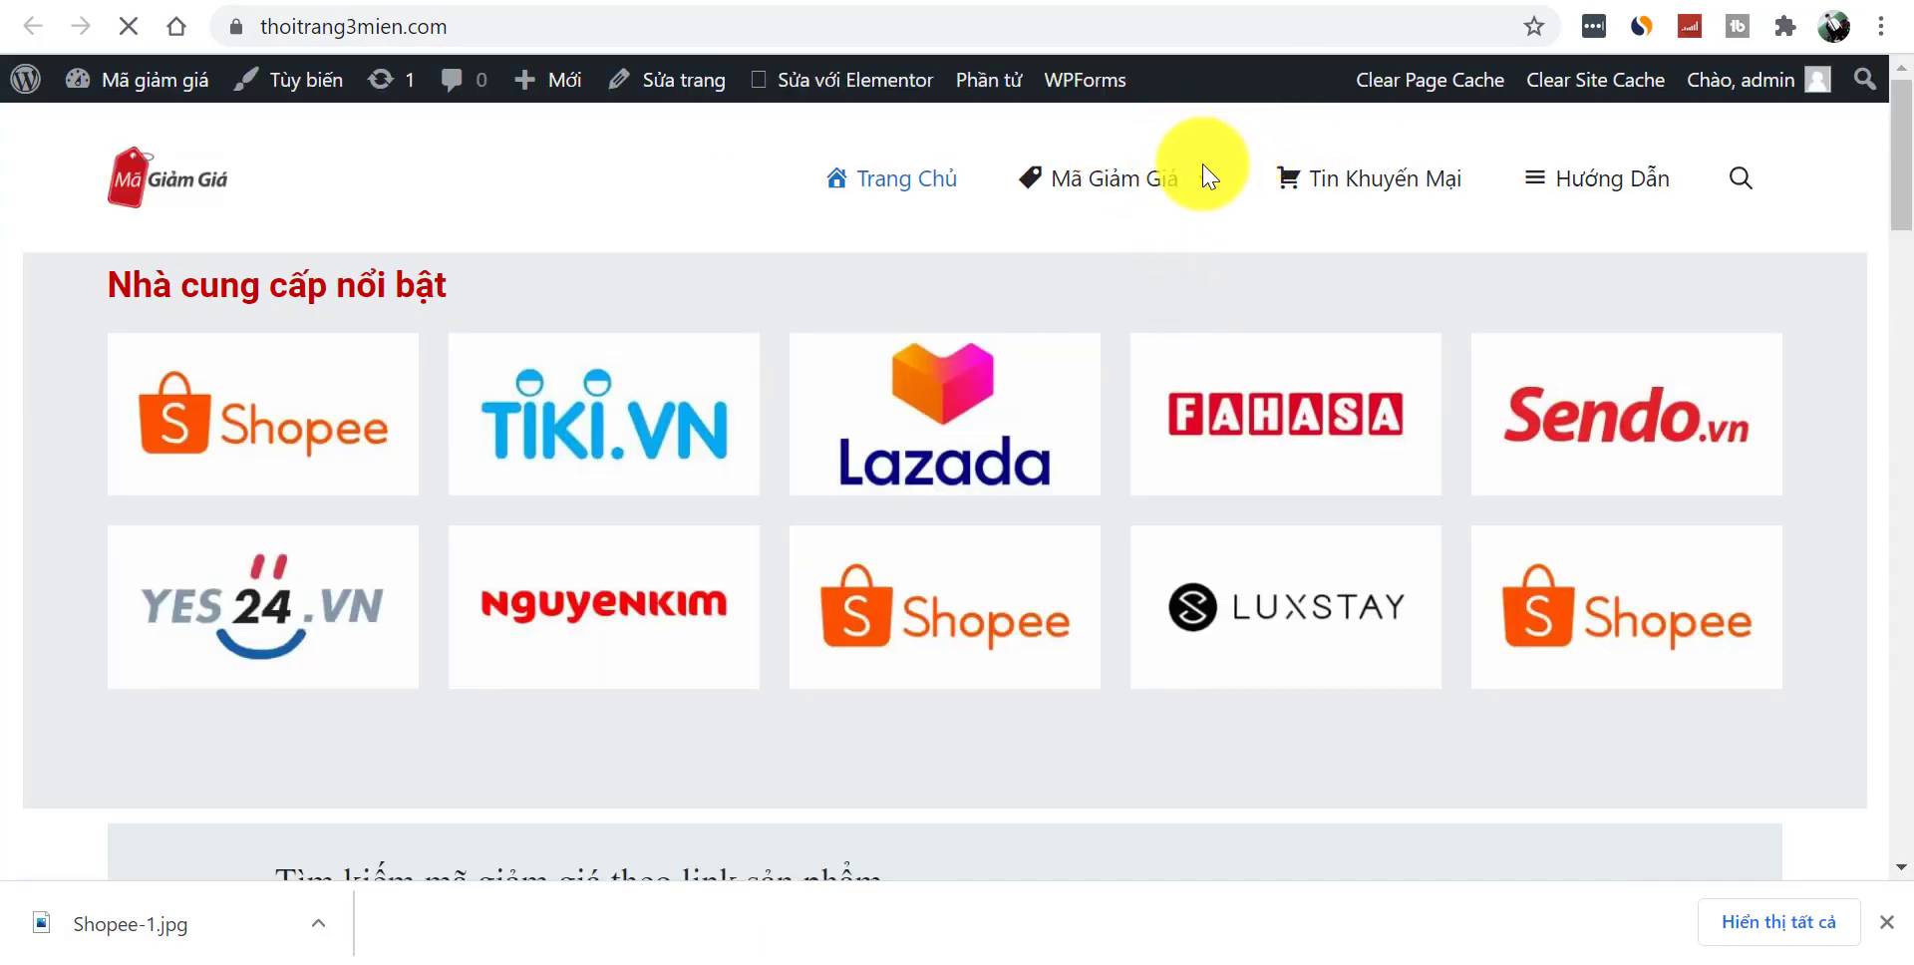
mouse_move(1136, 179)
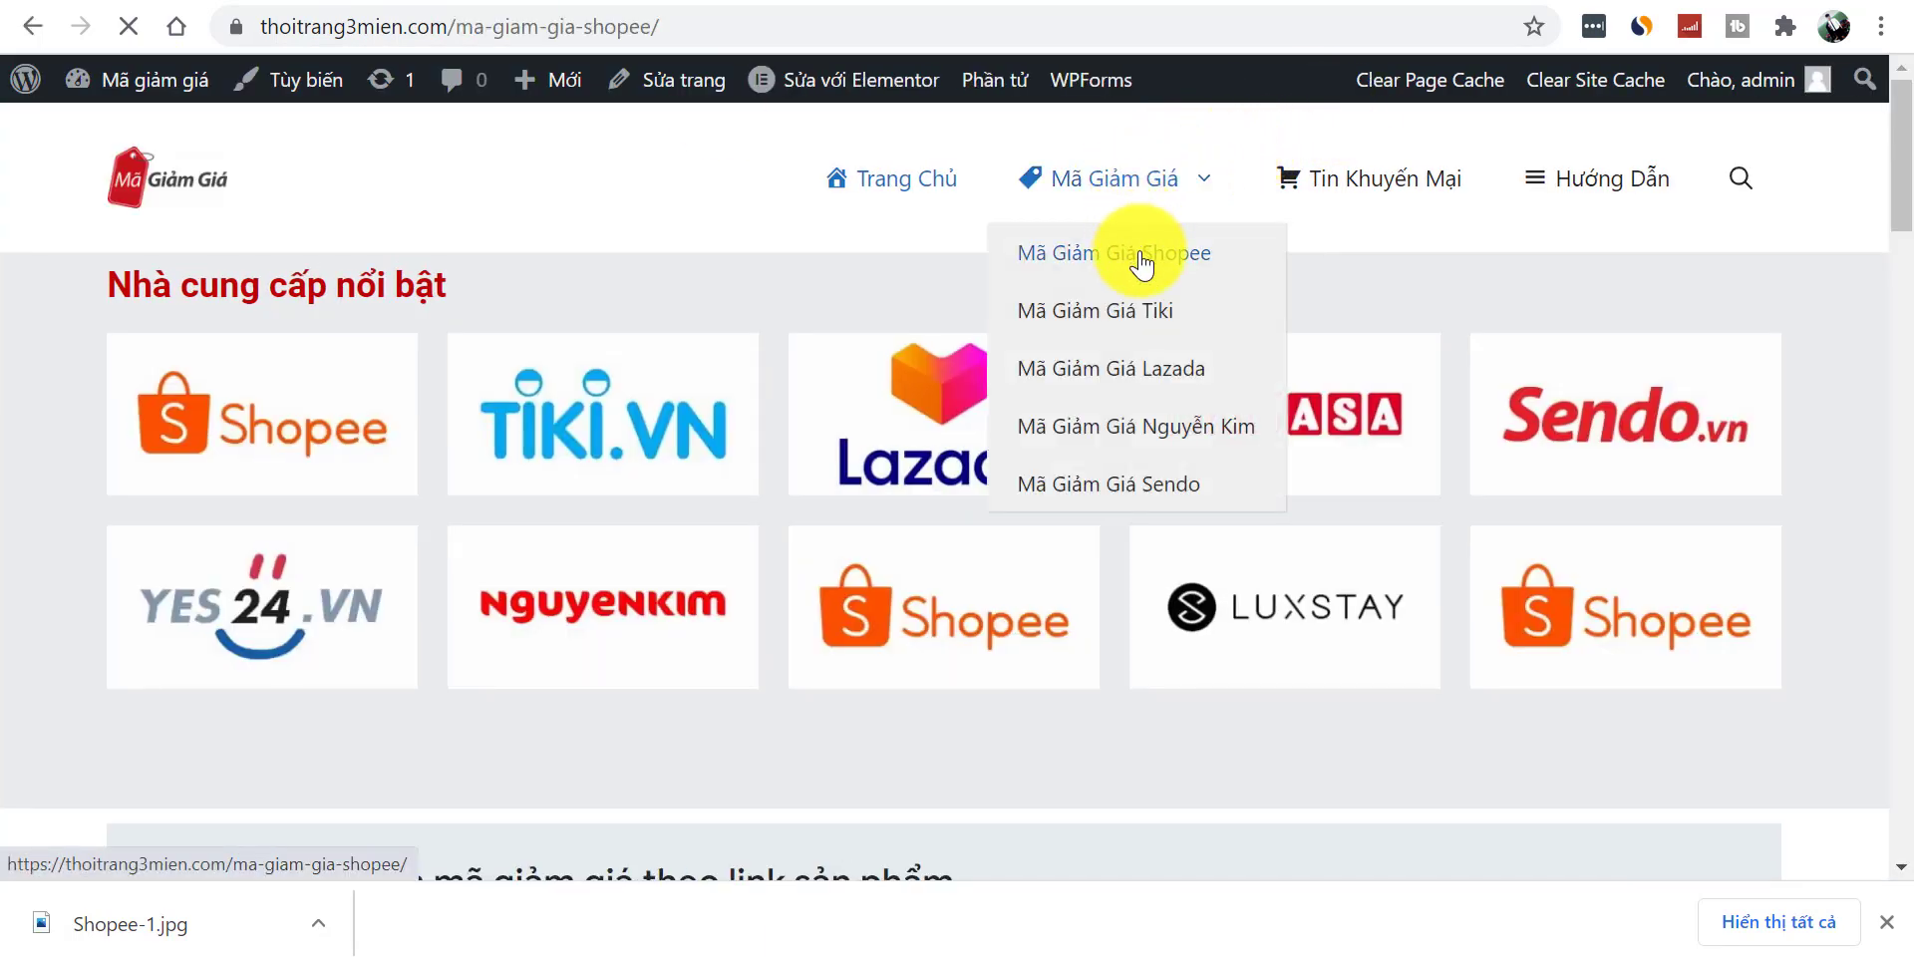
left_click(623, 38)
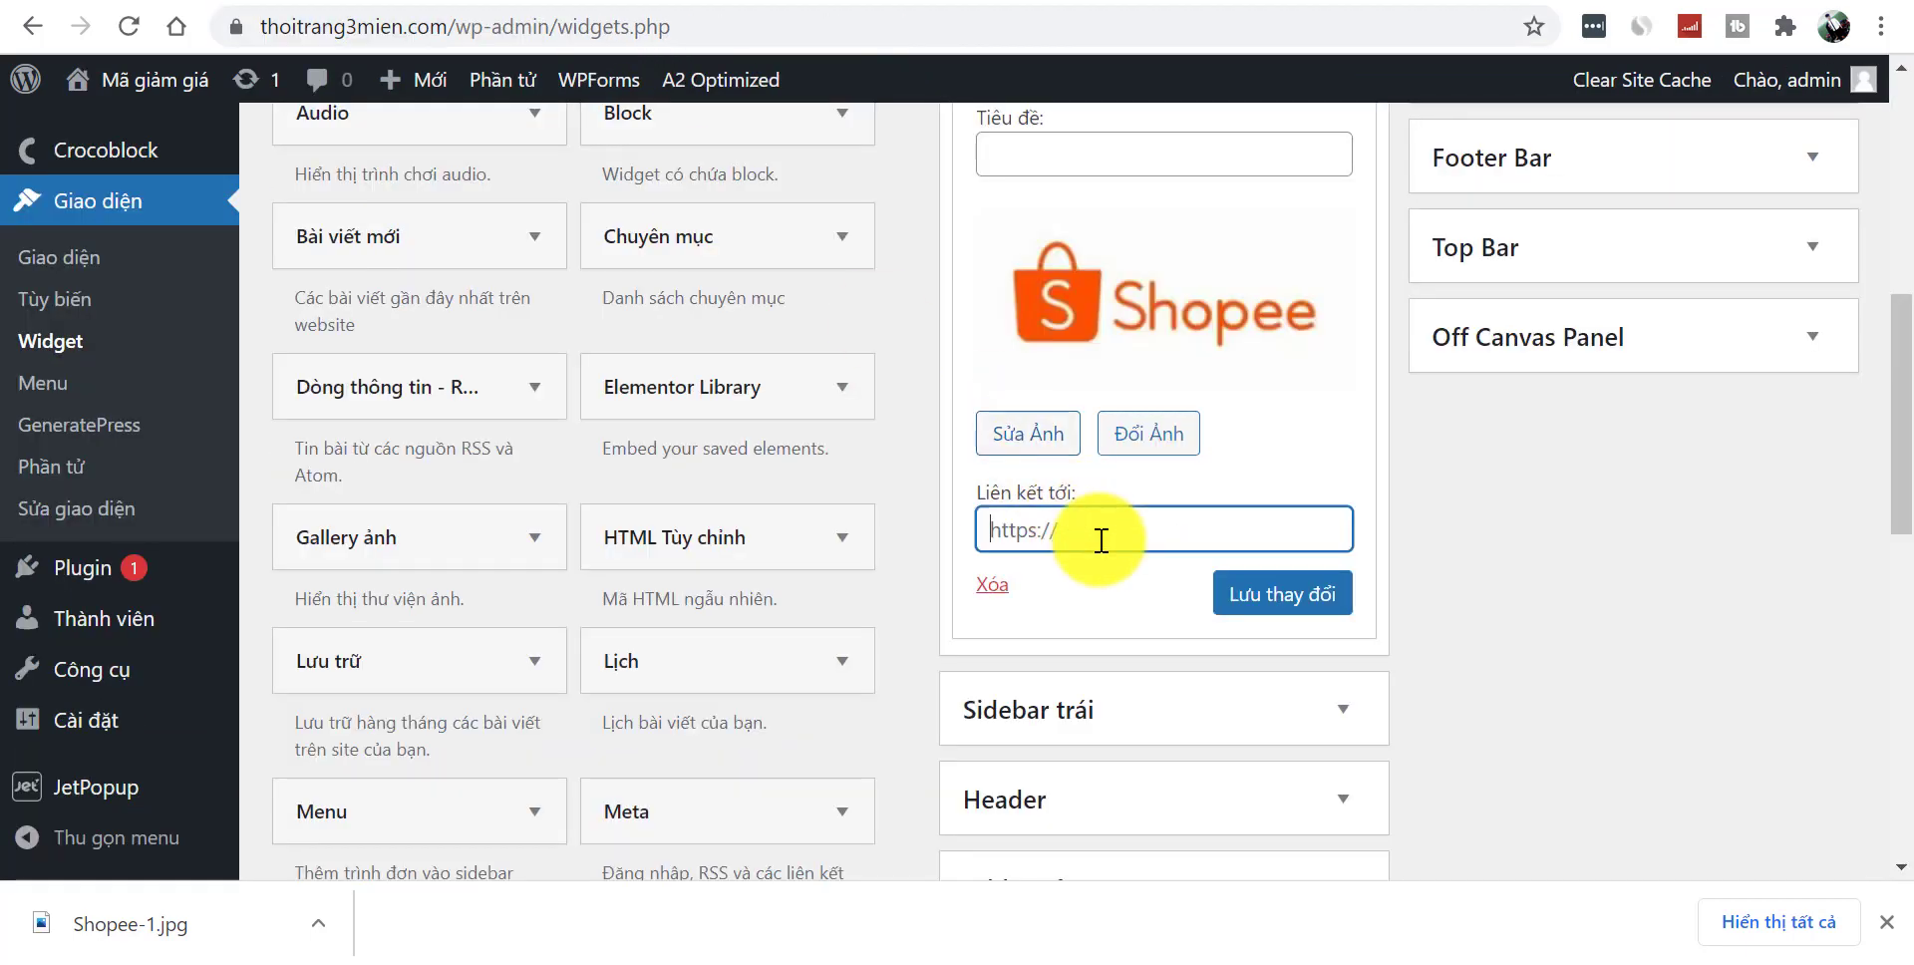
type("https://thoitrang3mien.com/ma-giam-gia-shopee/")
left_click(1283, 596)
scroll(1881, 415, "up", 1)
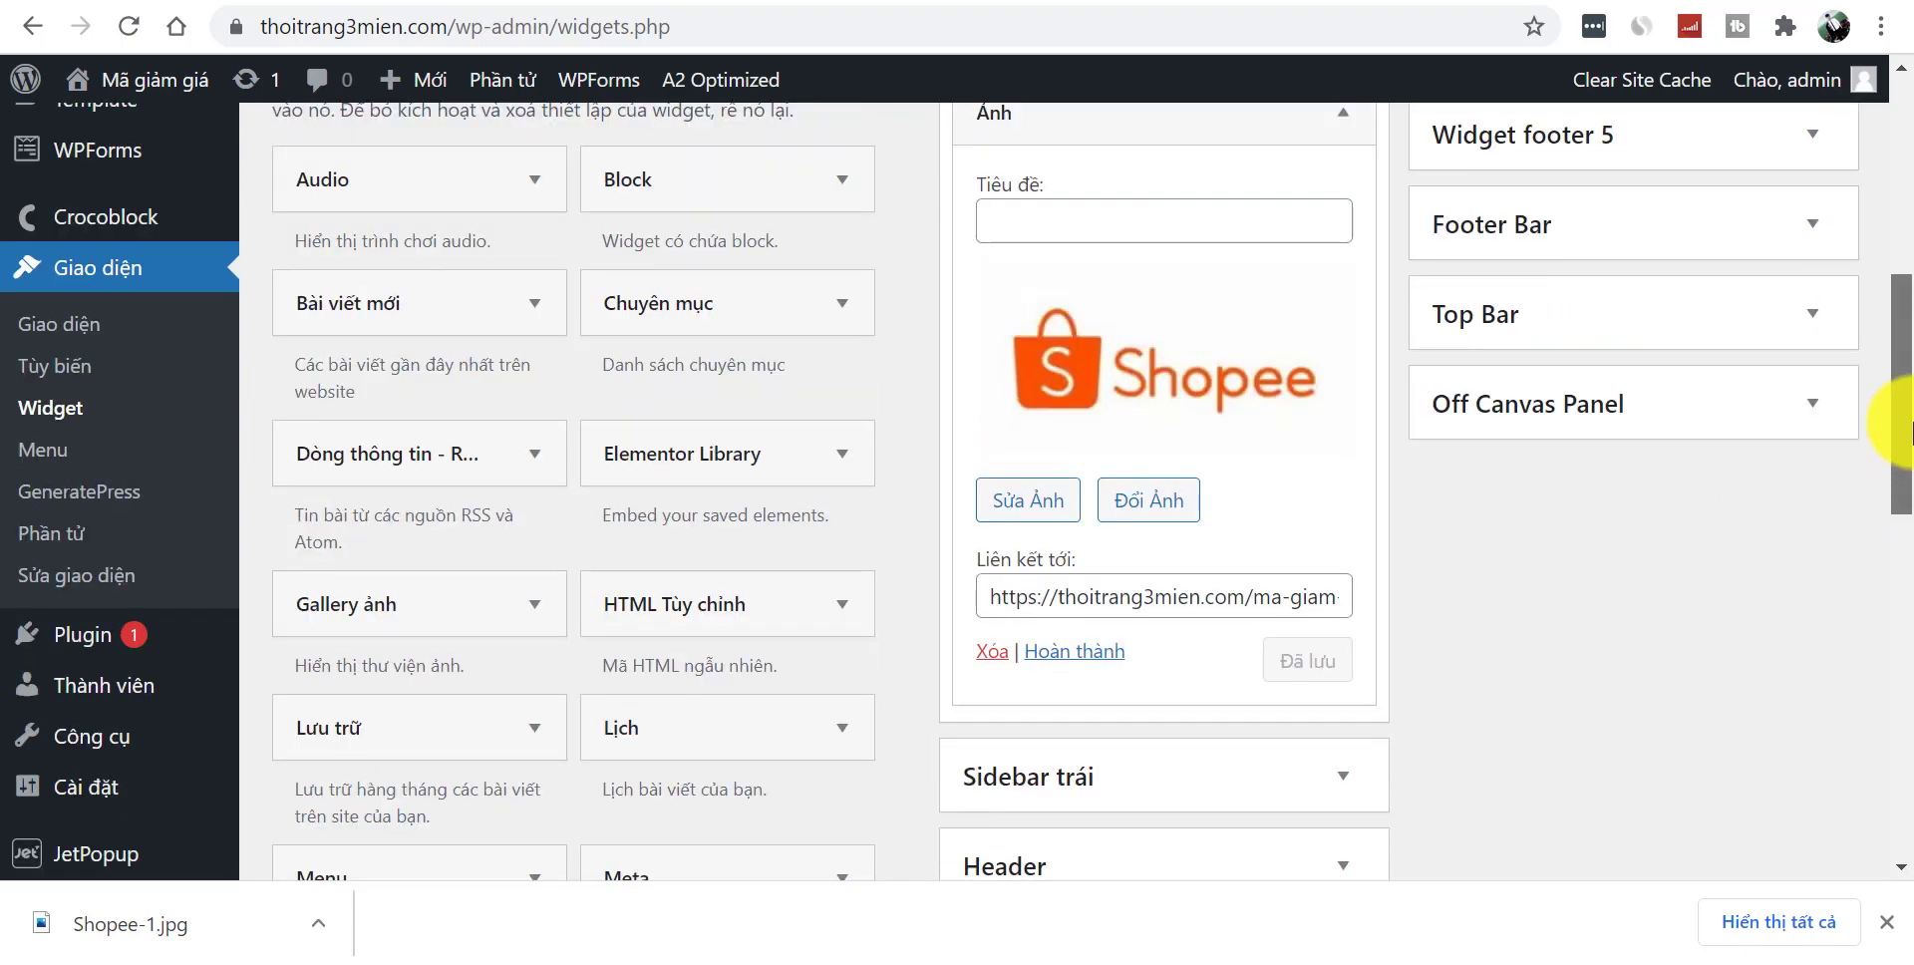
left_click(1052, 736)
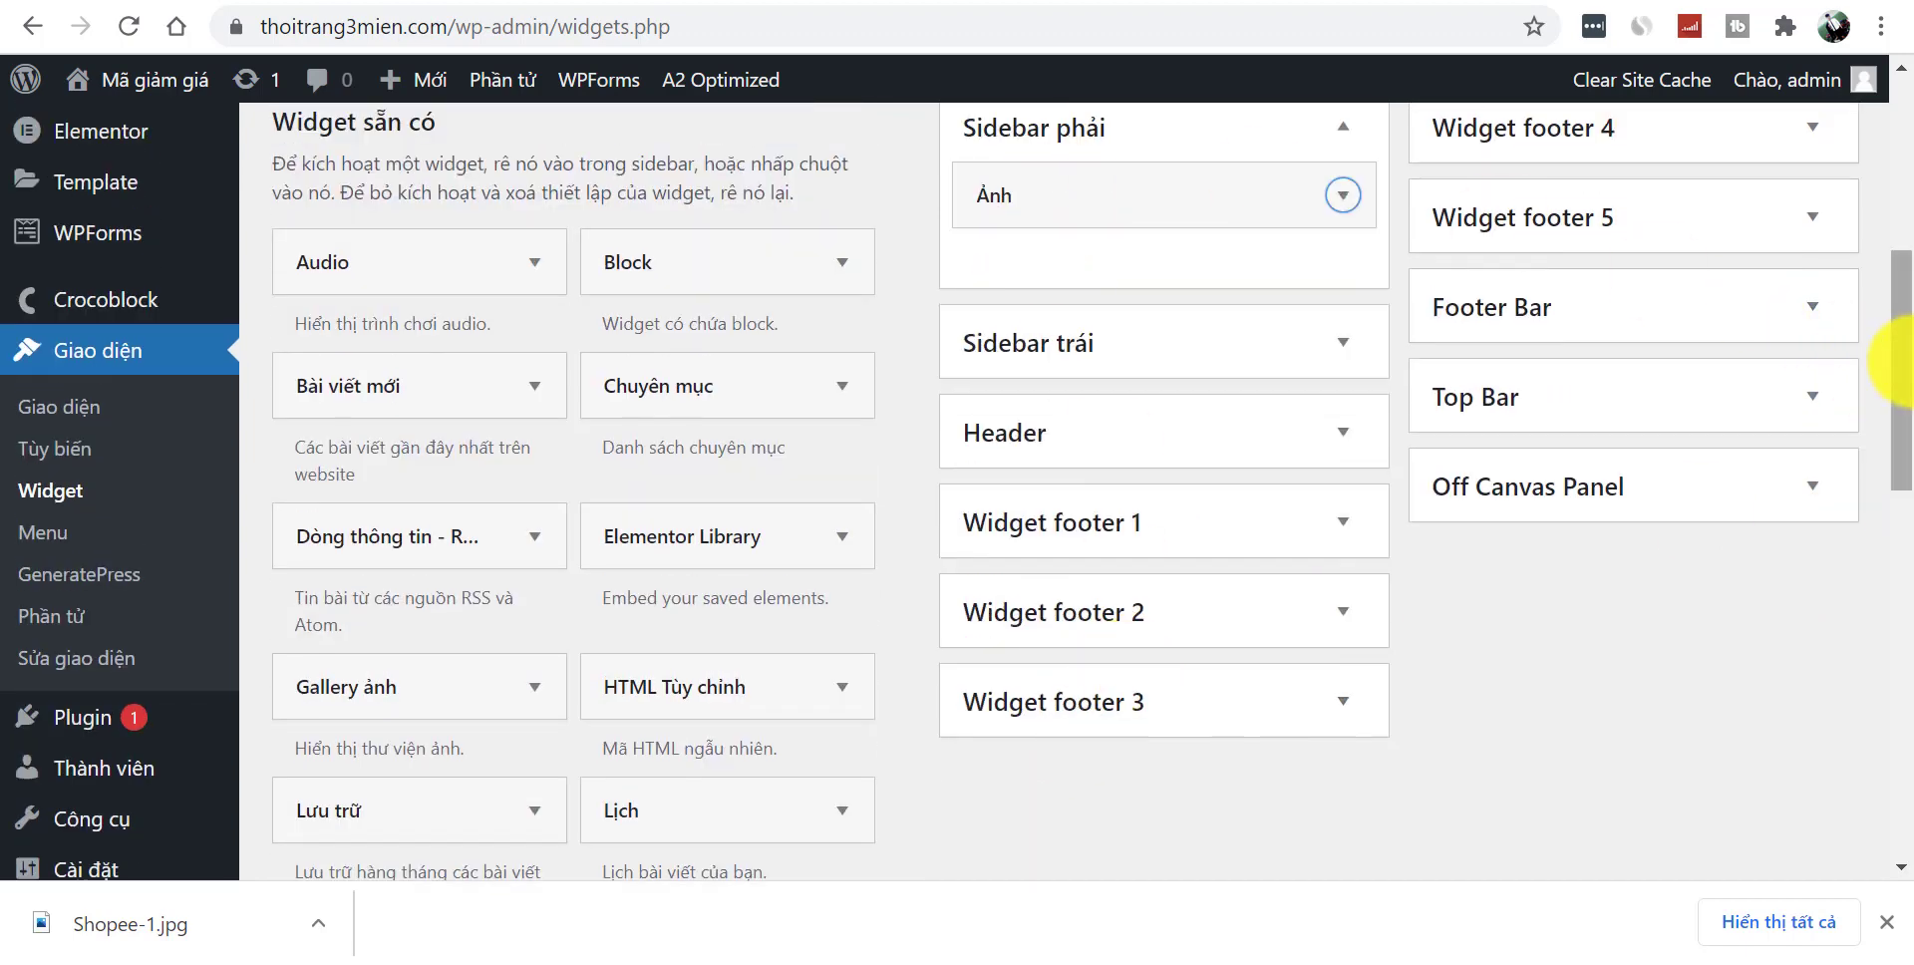
scroll(1884, 359, "up", 1)
scroll(1900, 358, "down", 2)
scroll(1899, 359, "up", 1)
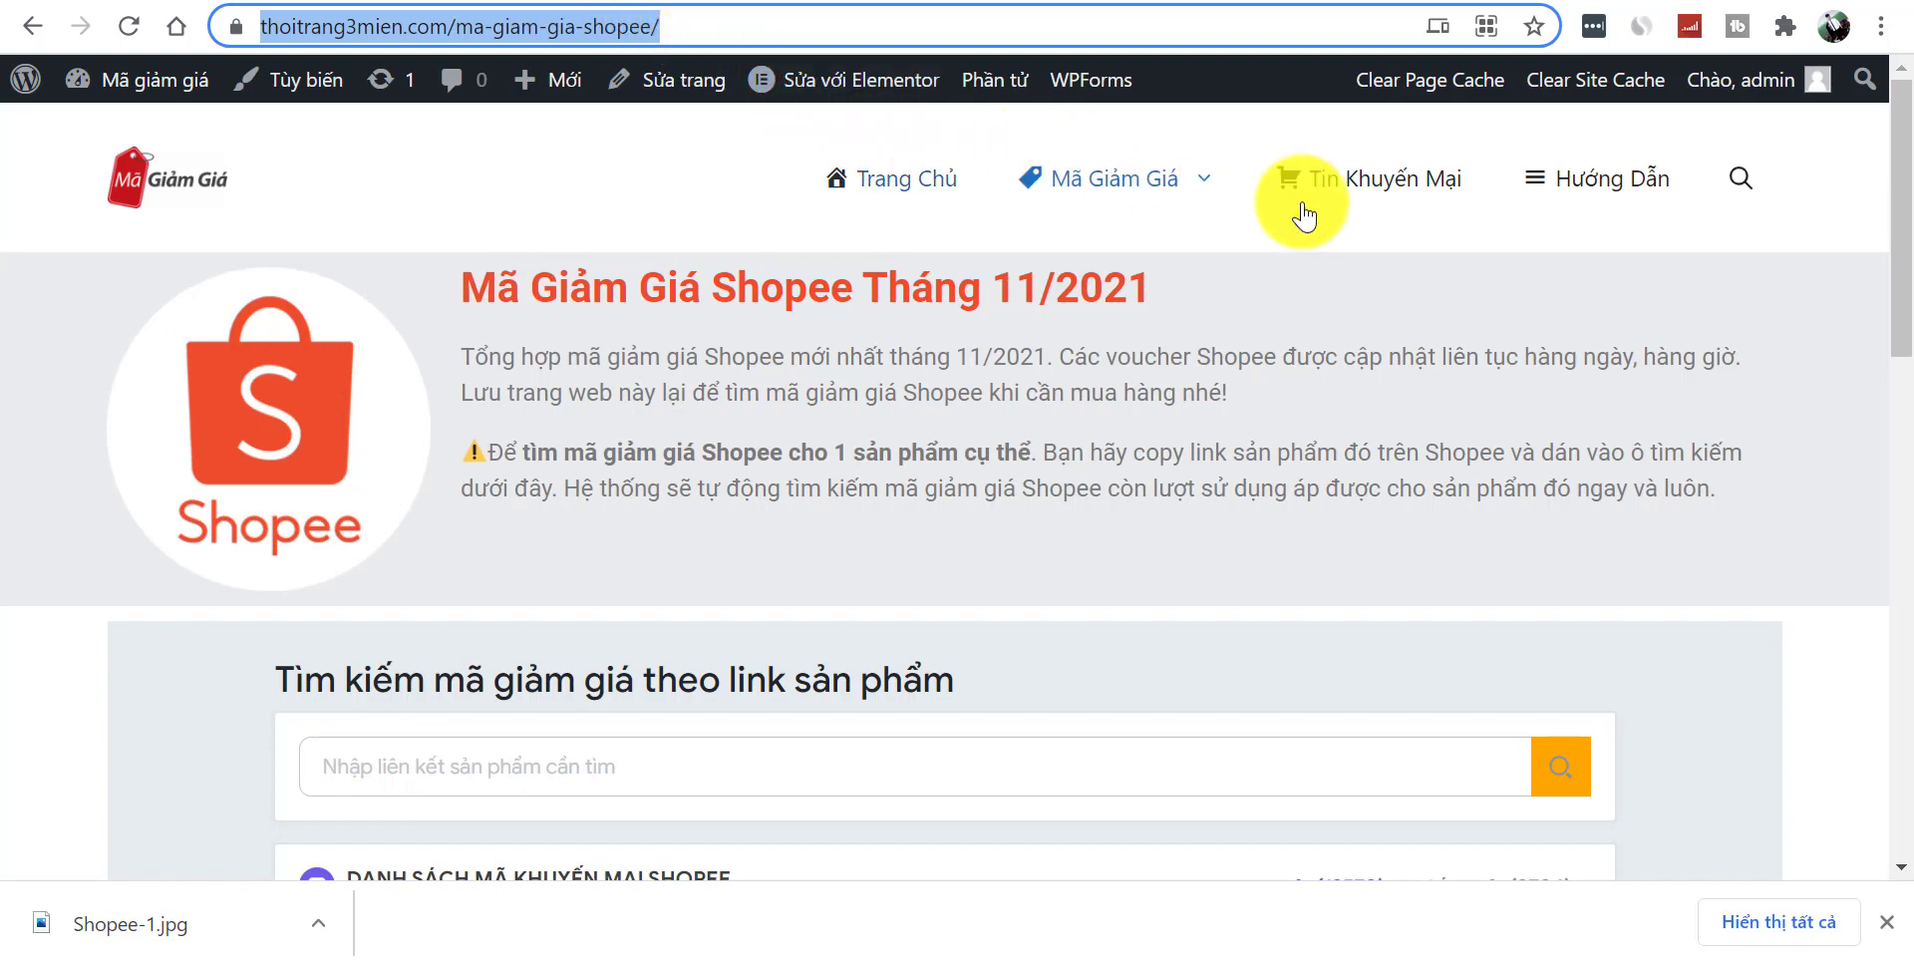
left_click_drag(1899, 247, 1906, 471)
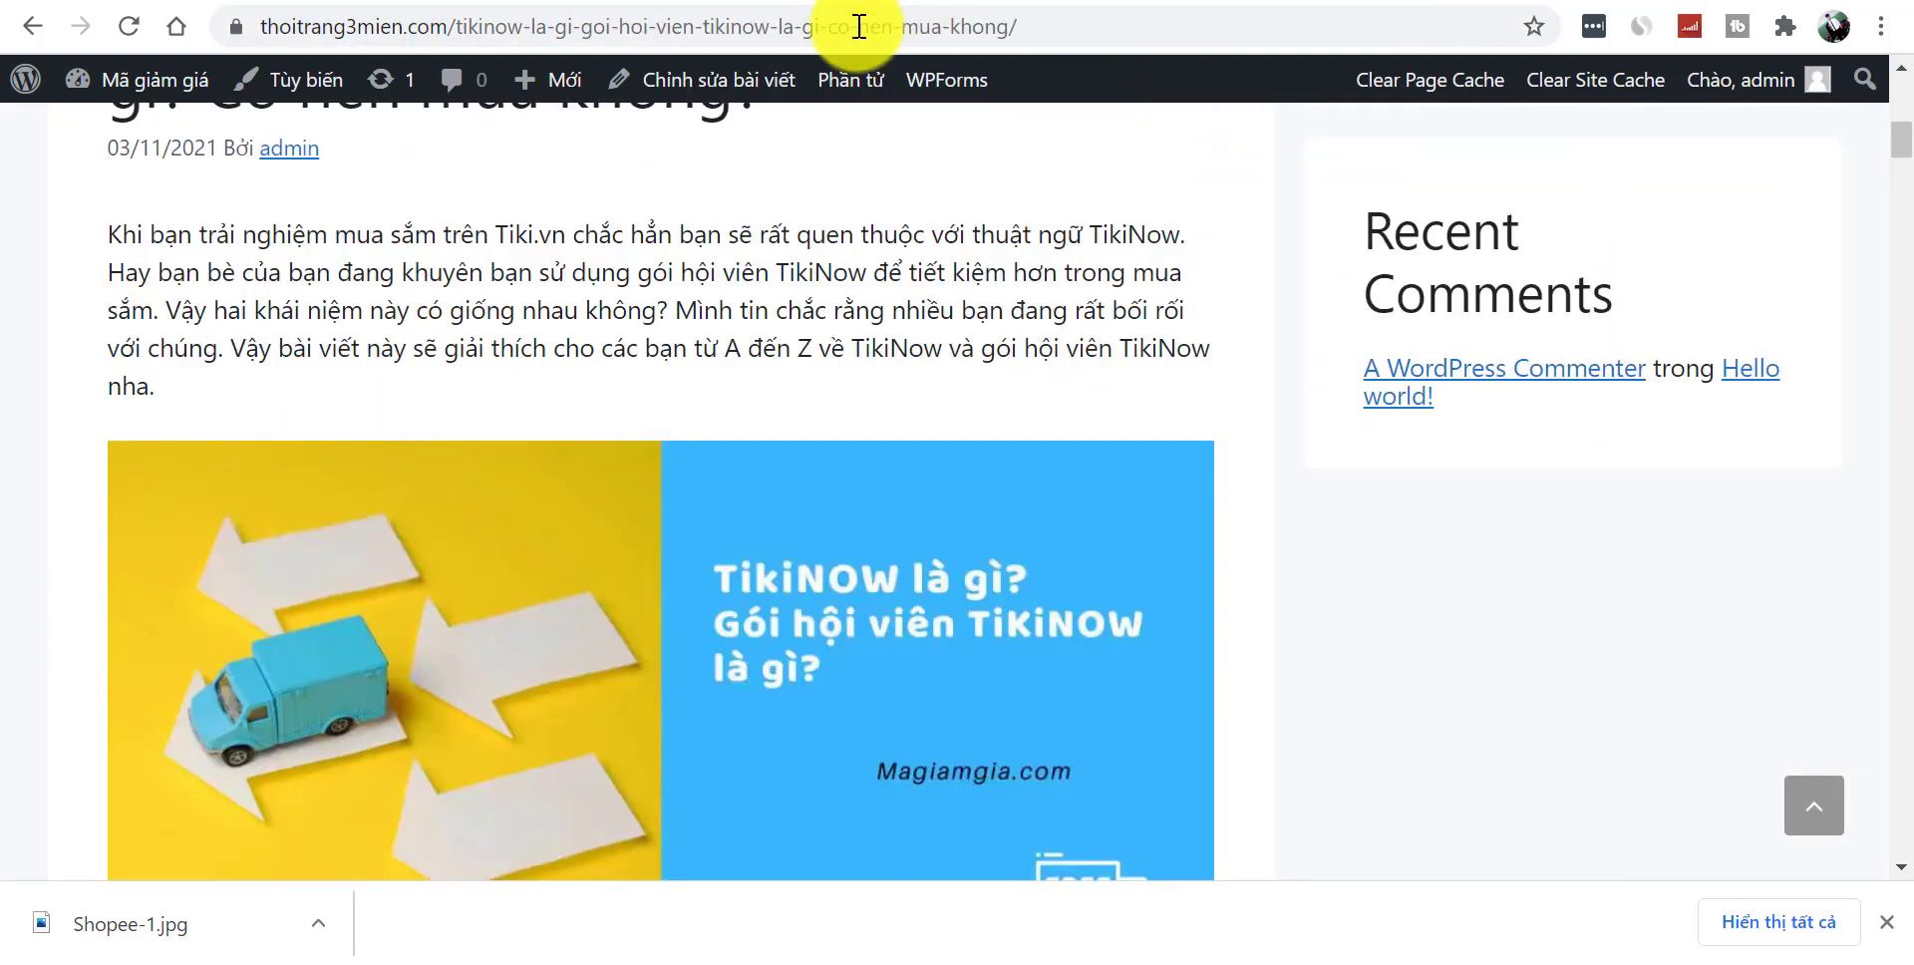
left_click(855, 26)
key("Return")
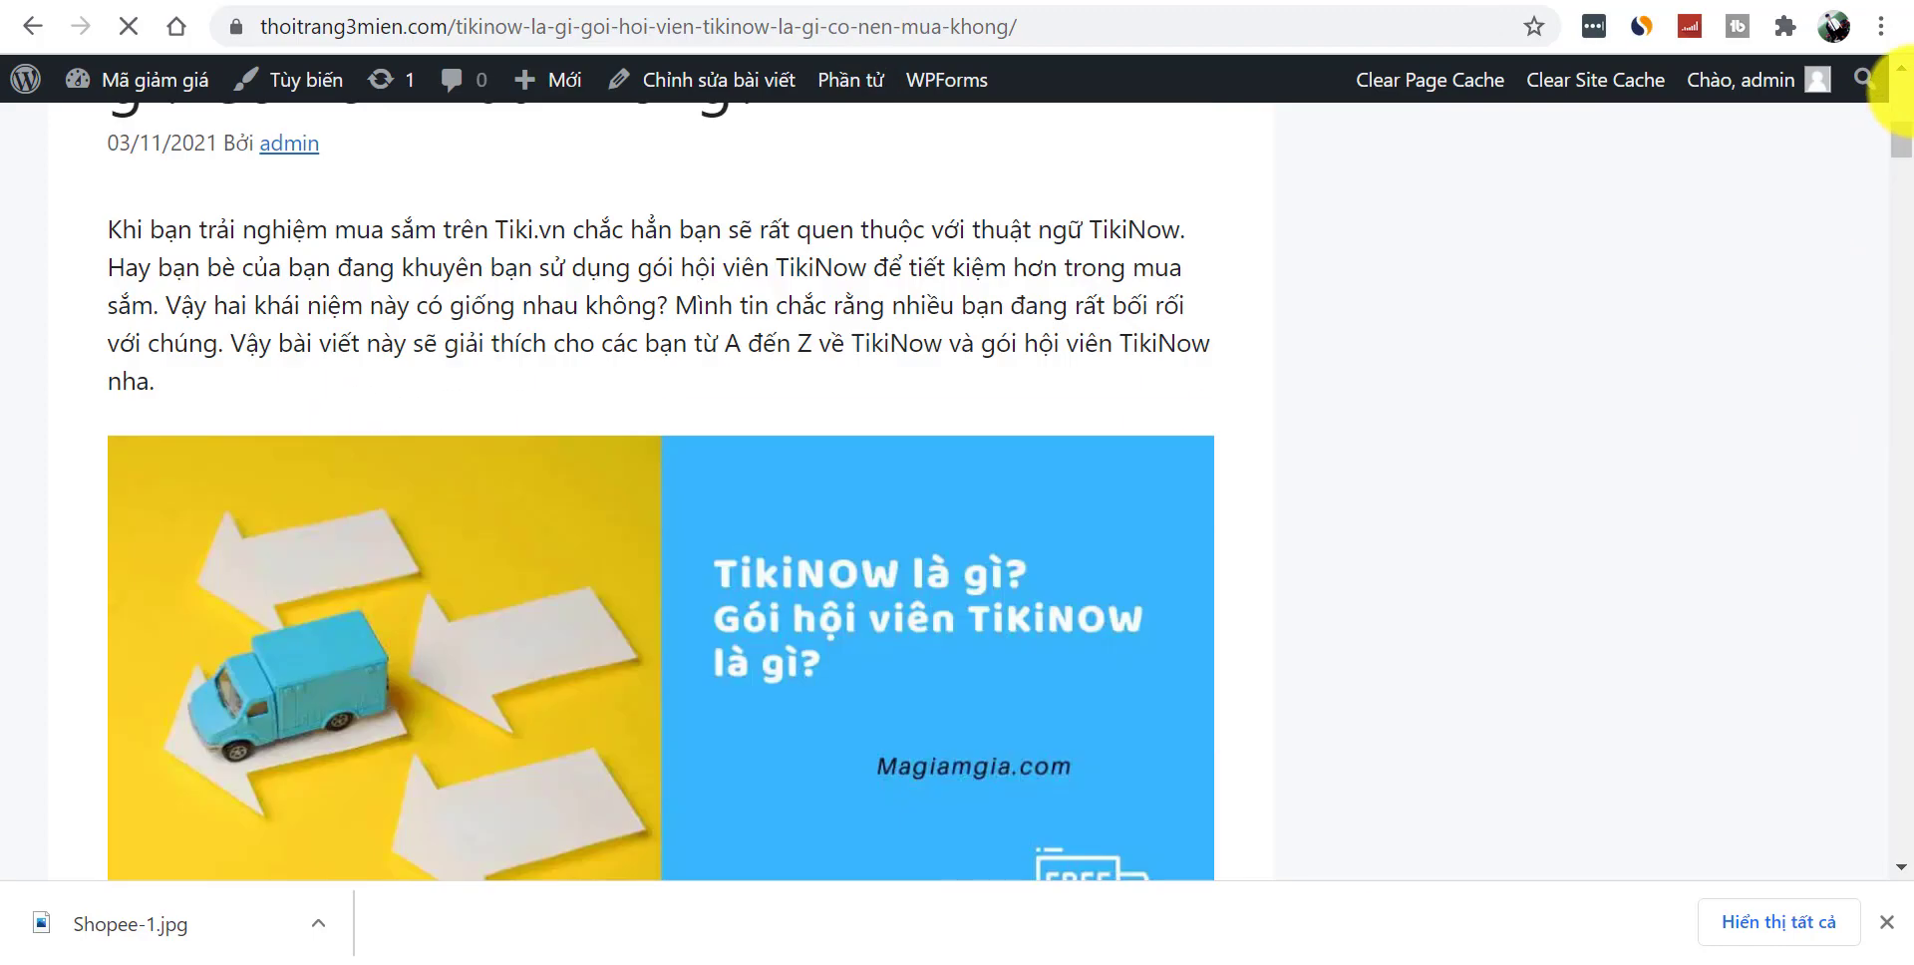
left_click_drag(1905, 135, 1898, 93)
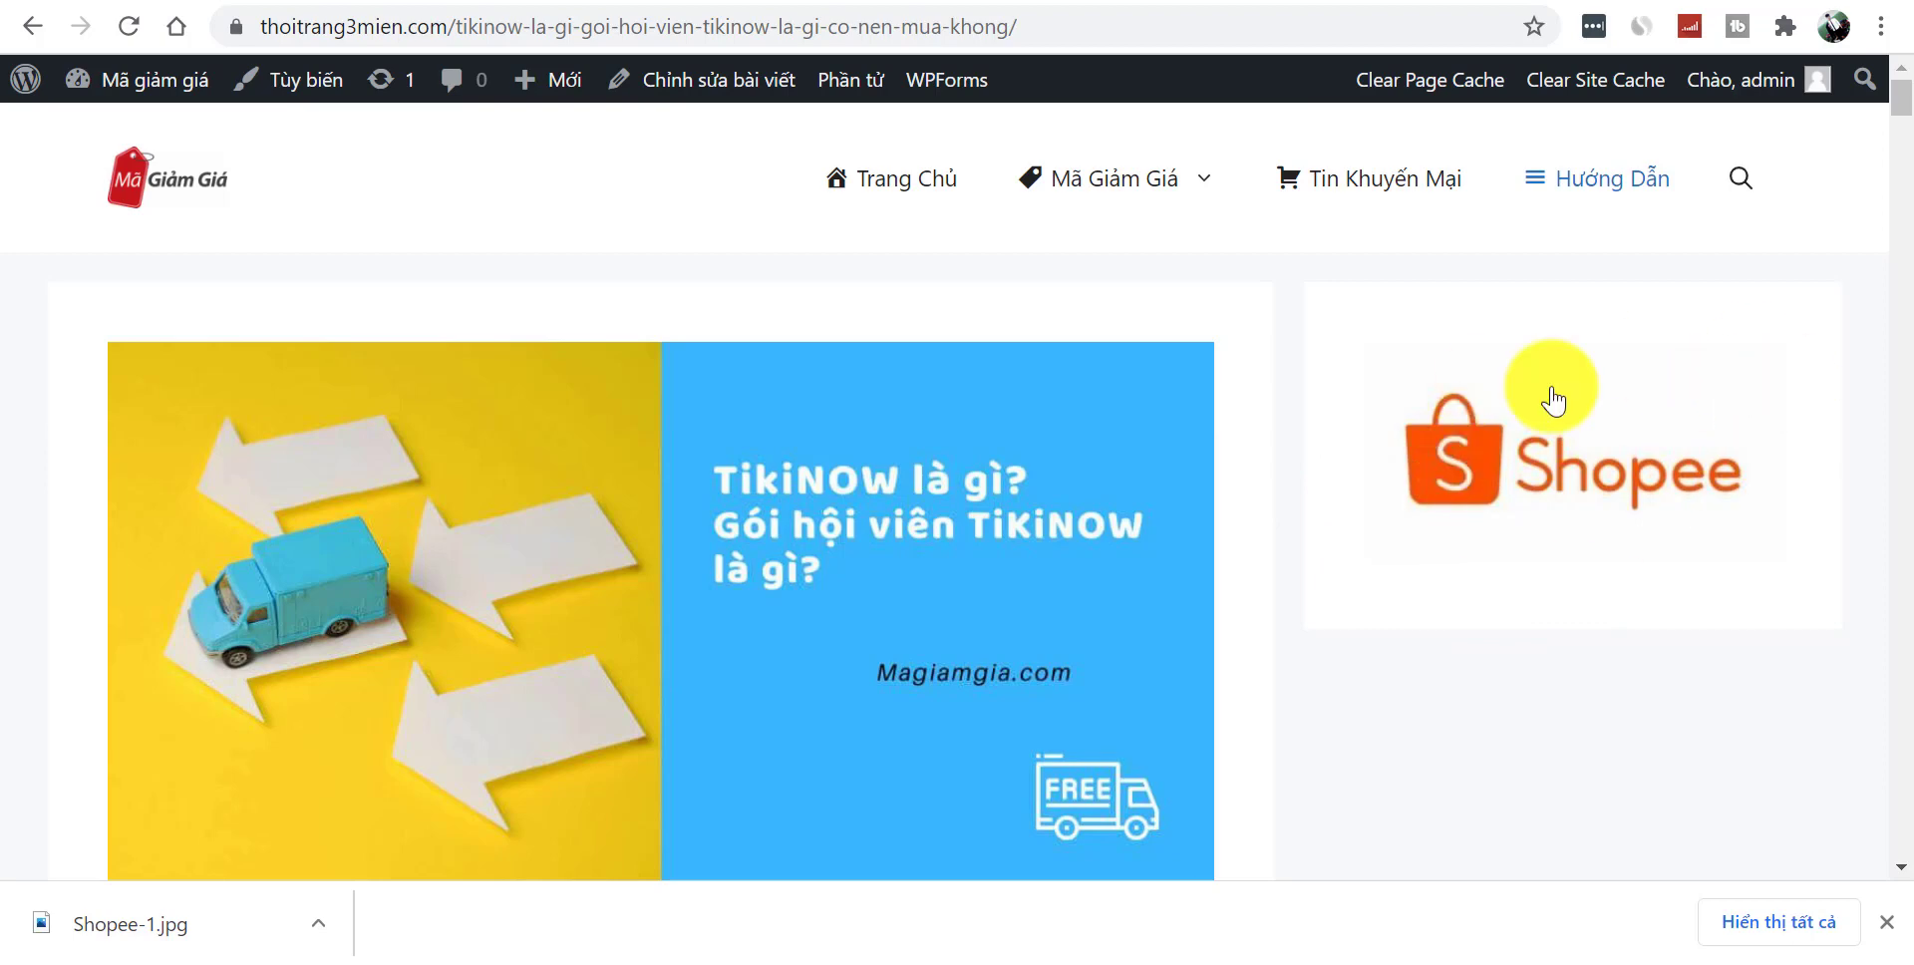
scroll(1526, 308, "down", 3)
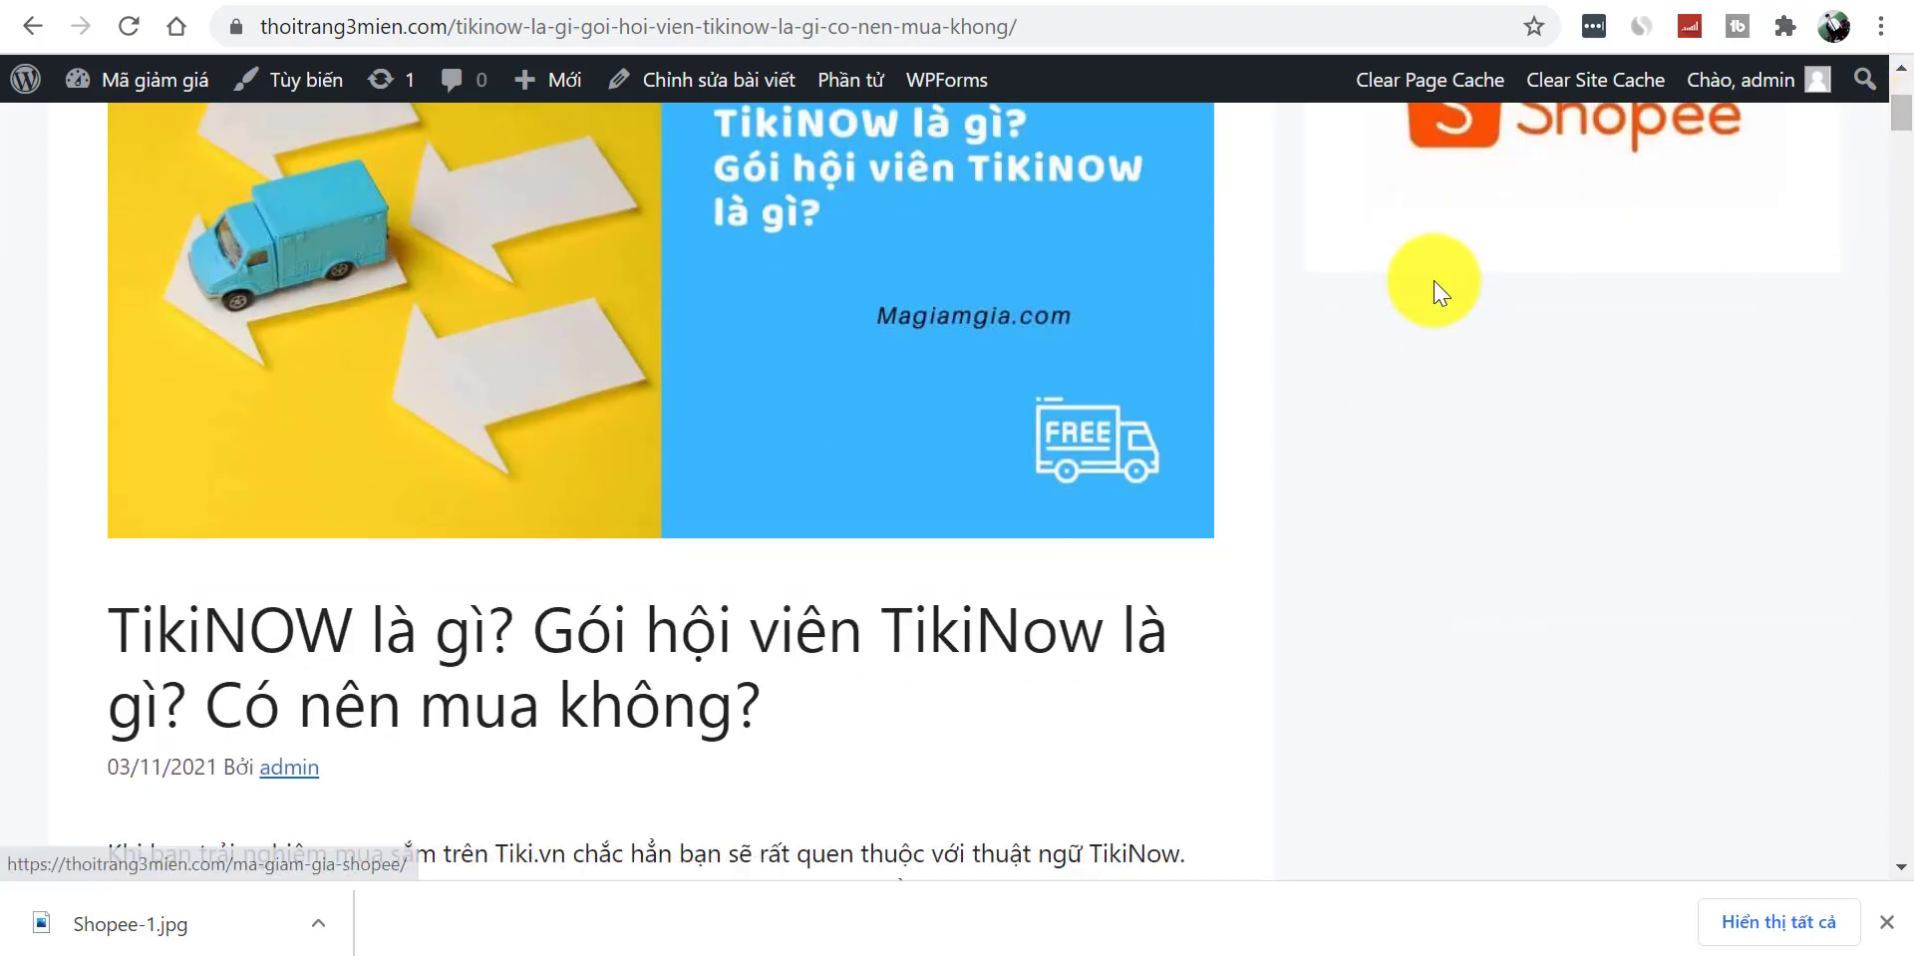
left_click_drag(1904, 129, 1883, 86)
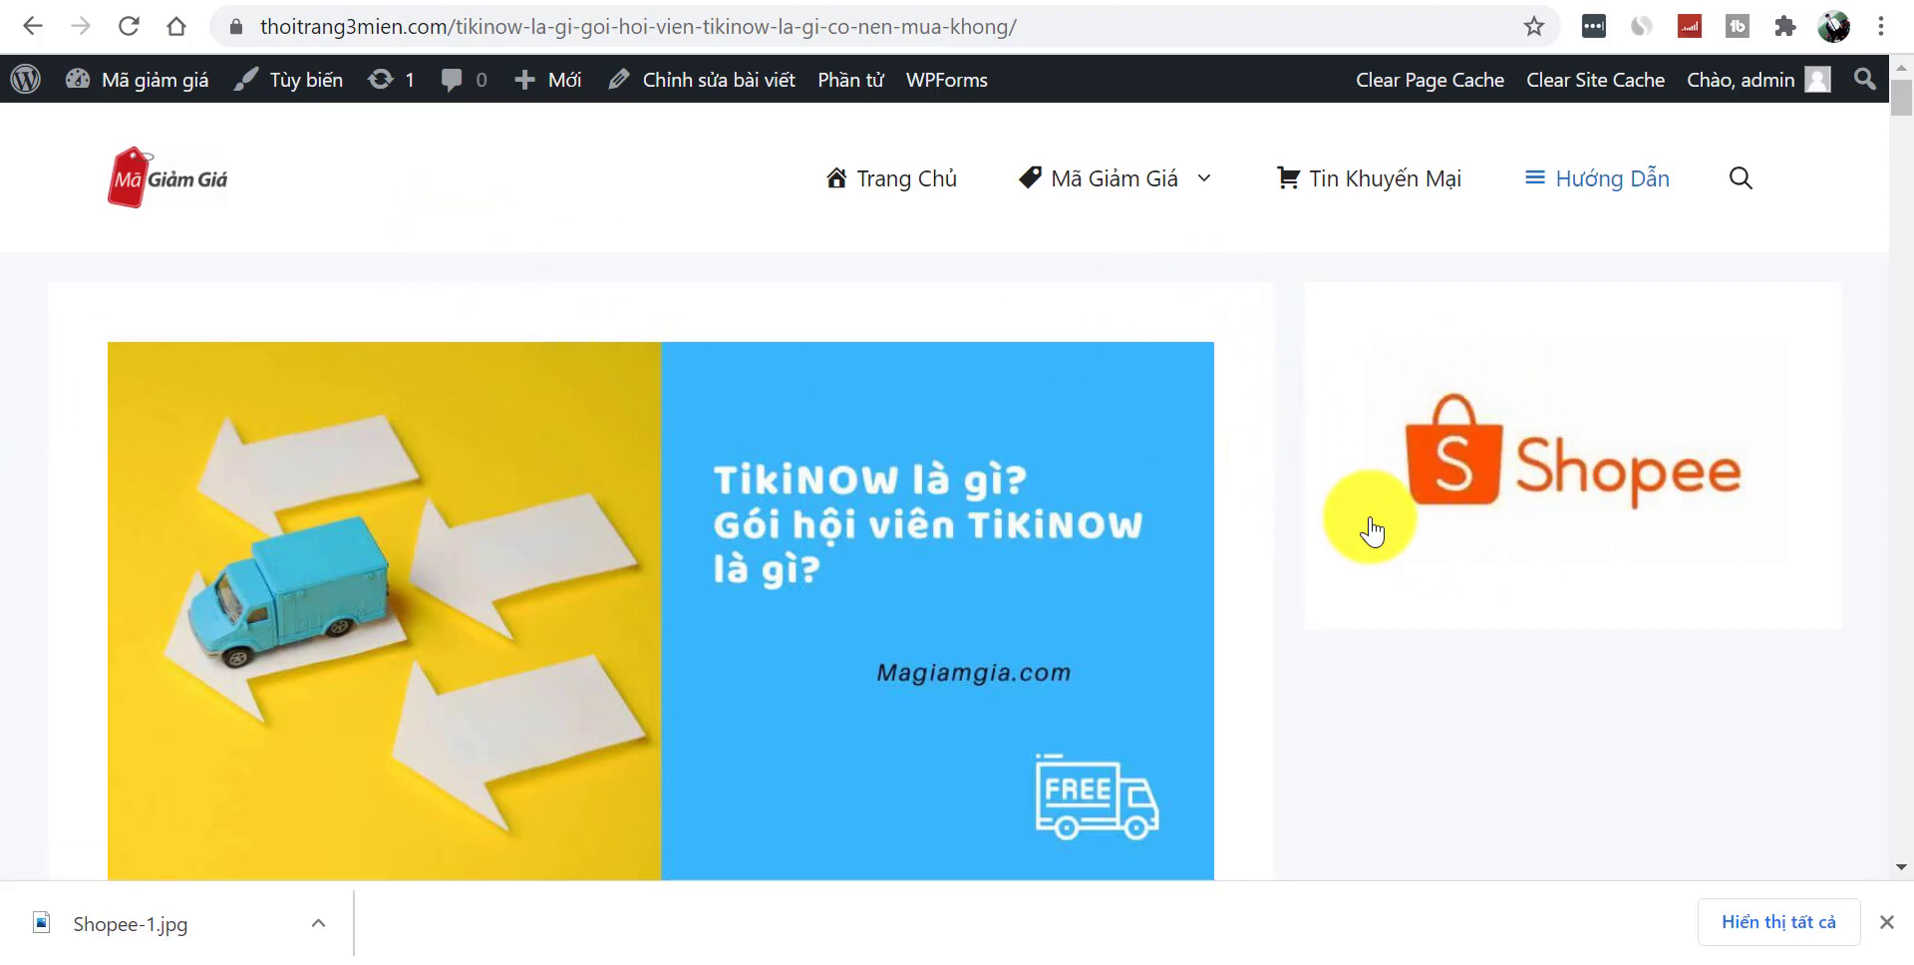
- Open the customizer for the TikiNOW post and inspect the Shopee image widget
left_click(282, 94)
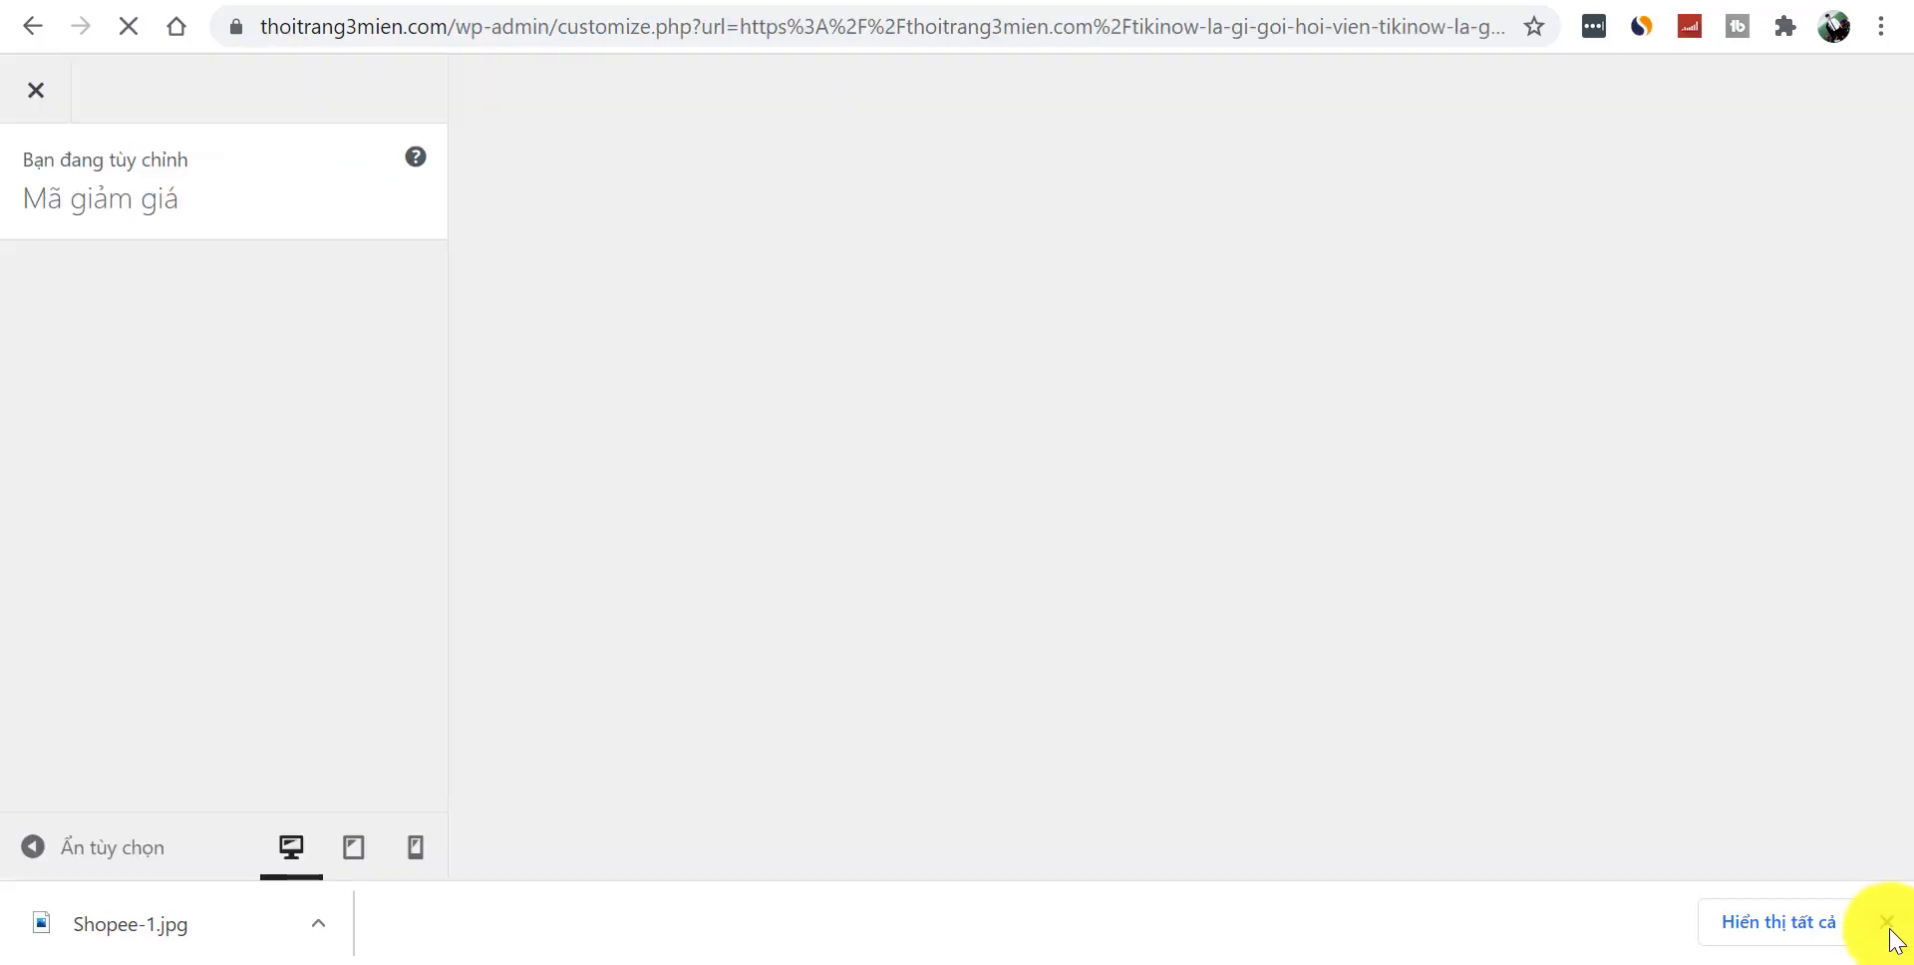
left_click(1889, 927)
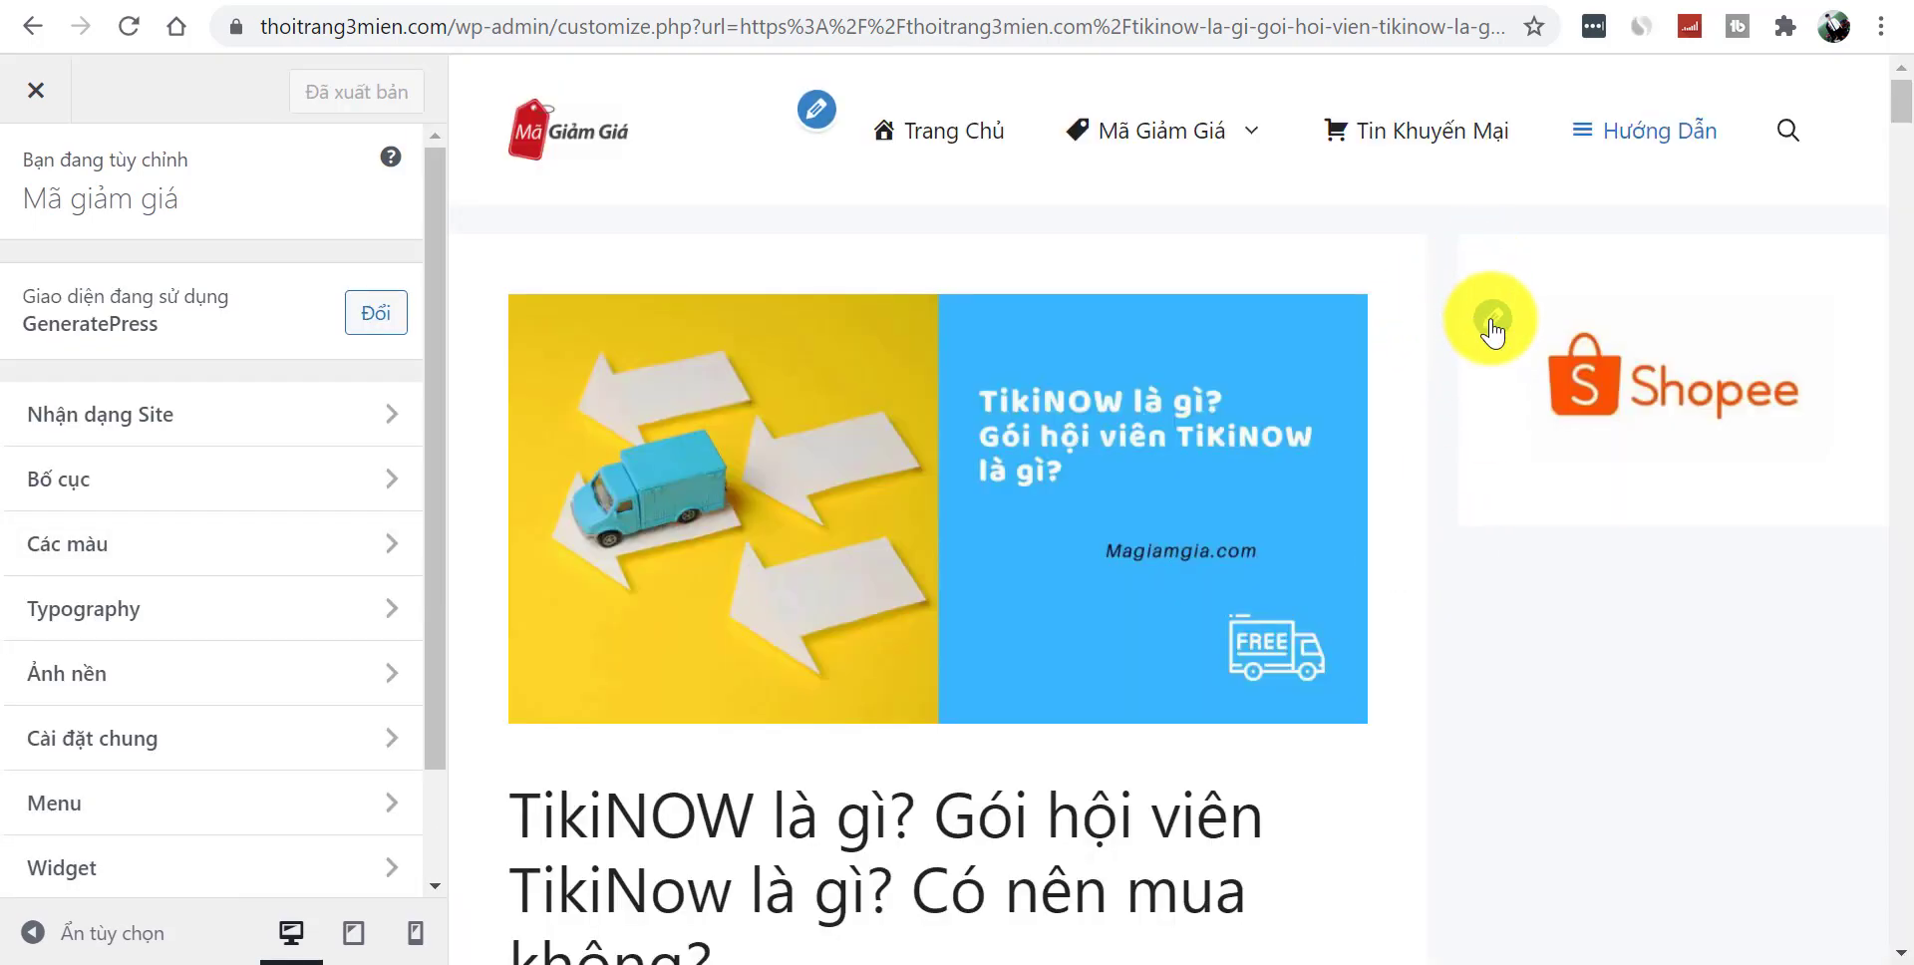
left_click(1492, 321)
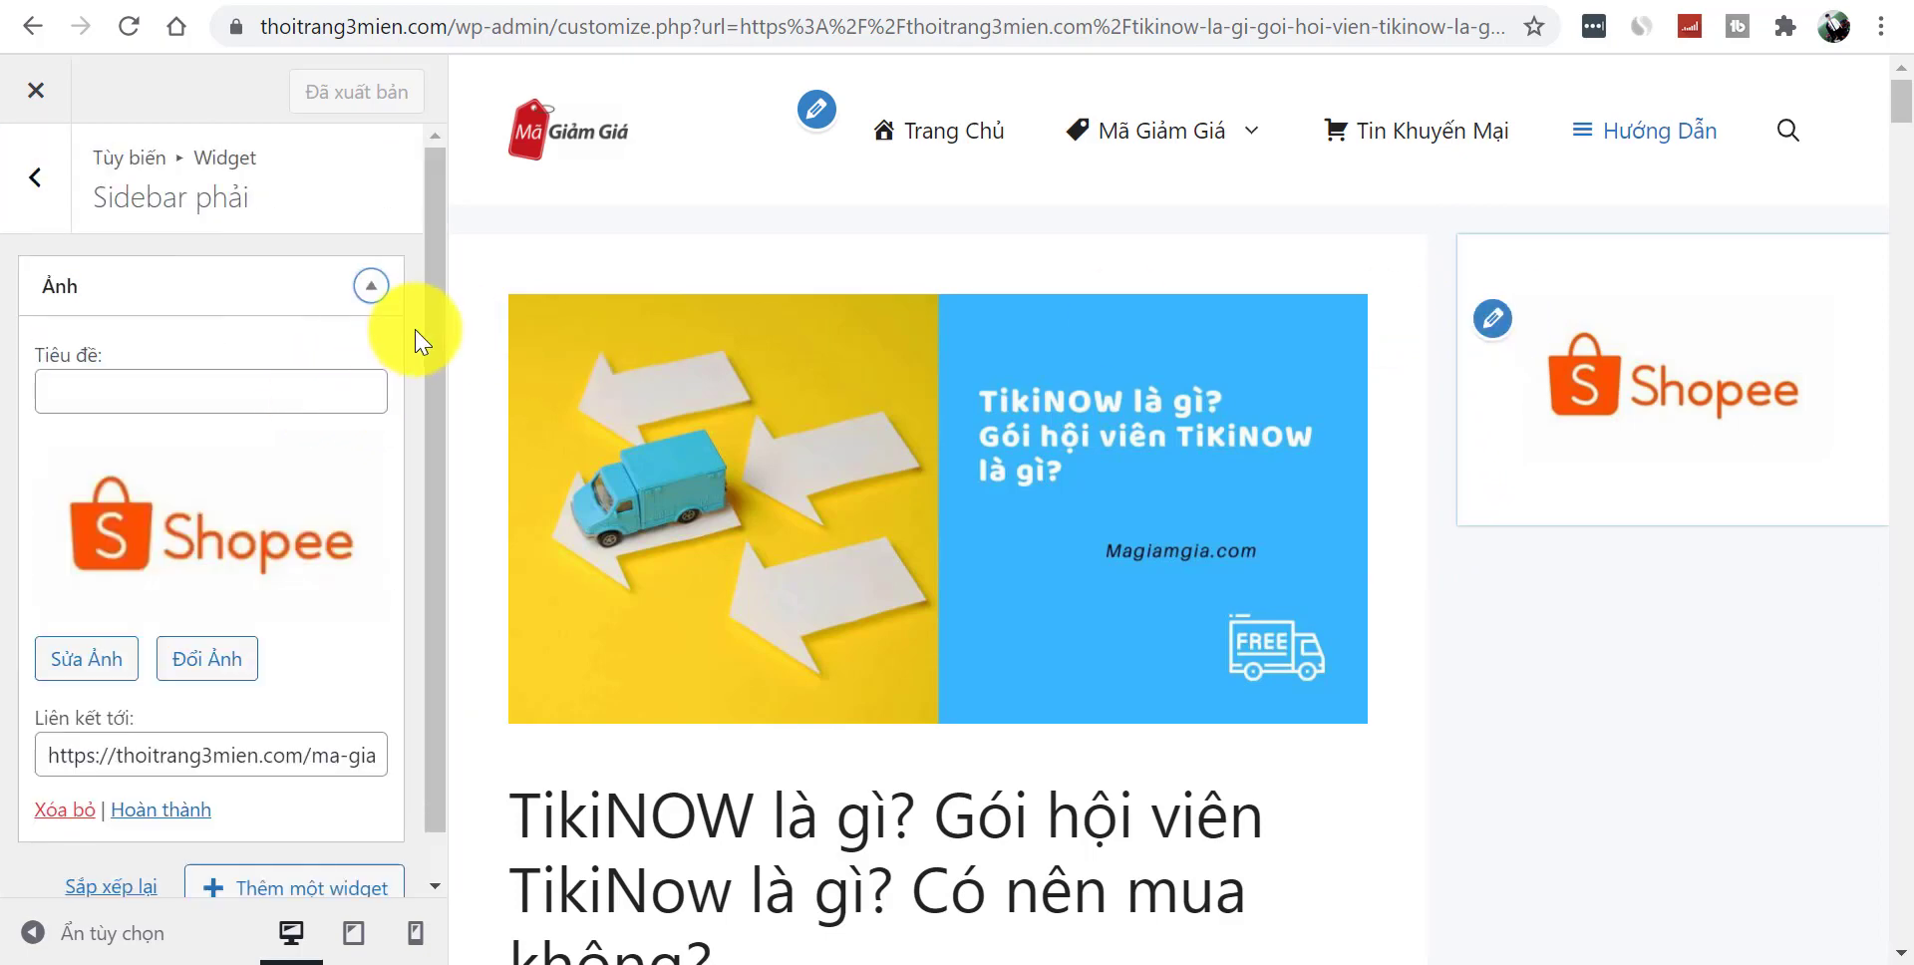
scroll(428, 548, "down", 1)
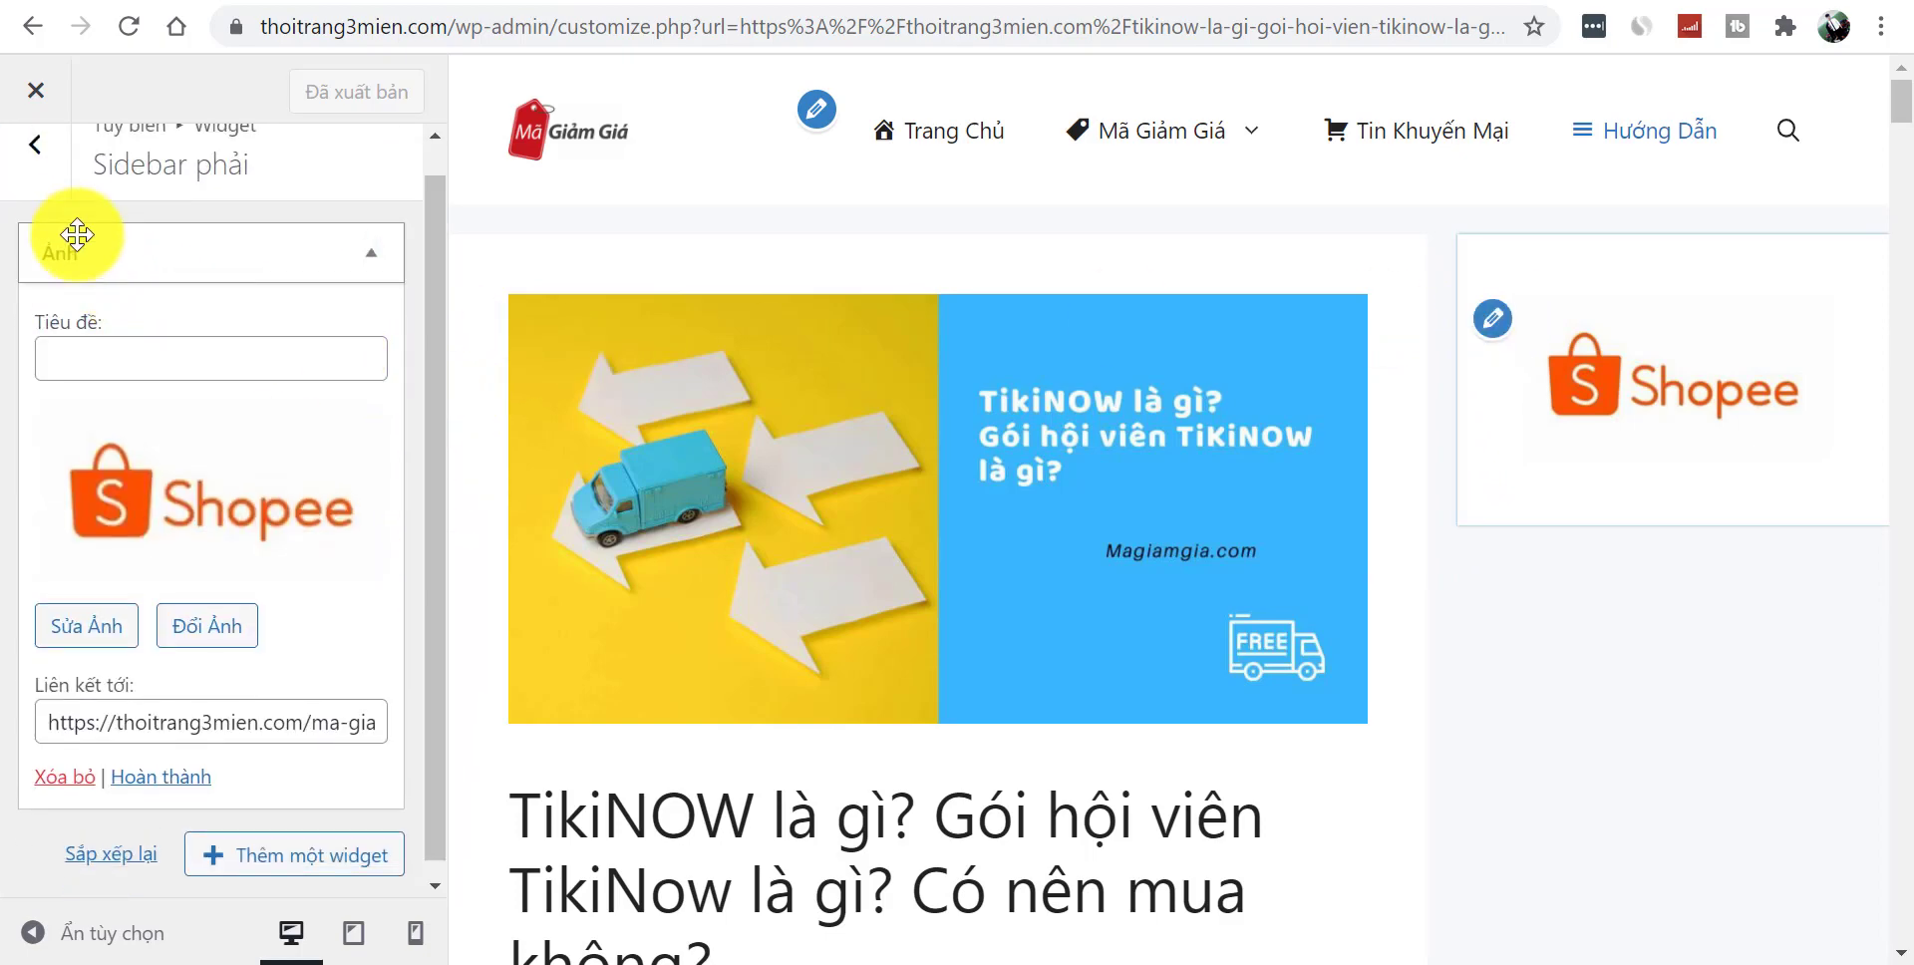
left_click(37, 179)
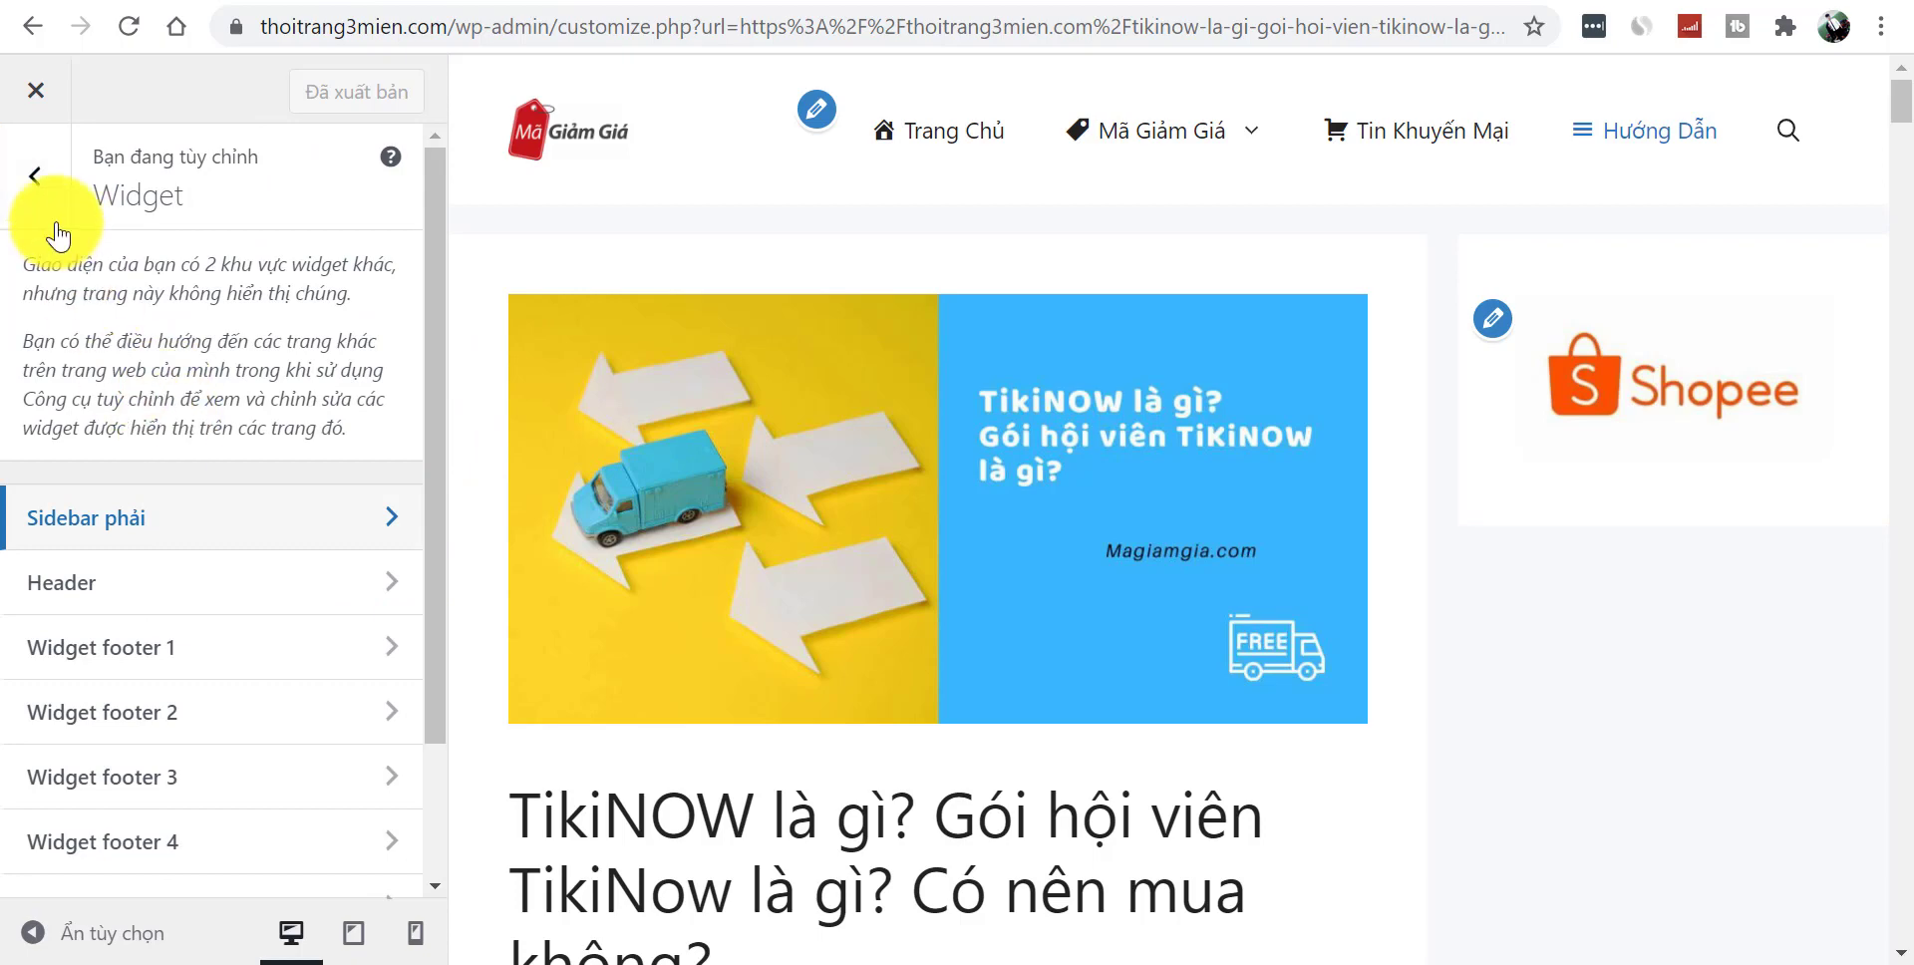
left_click(51, 219)
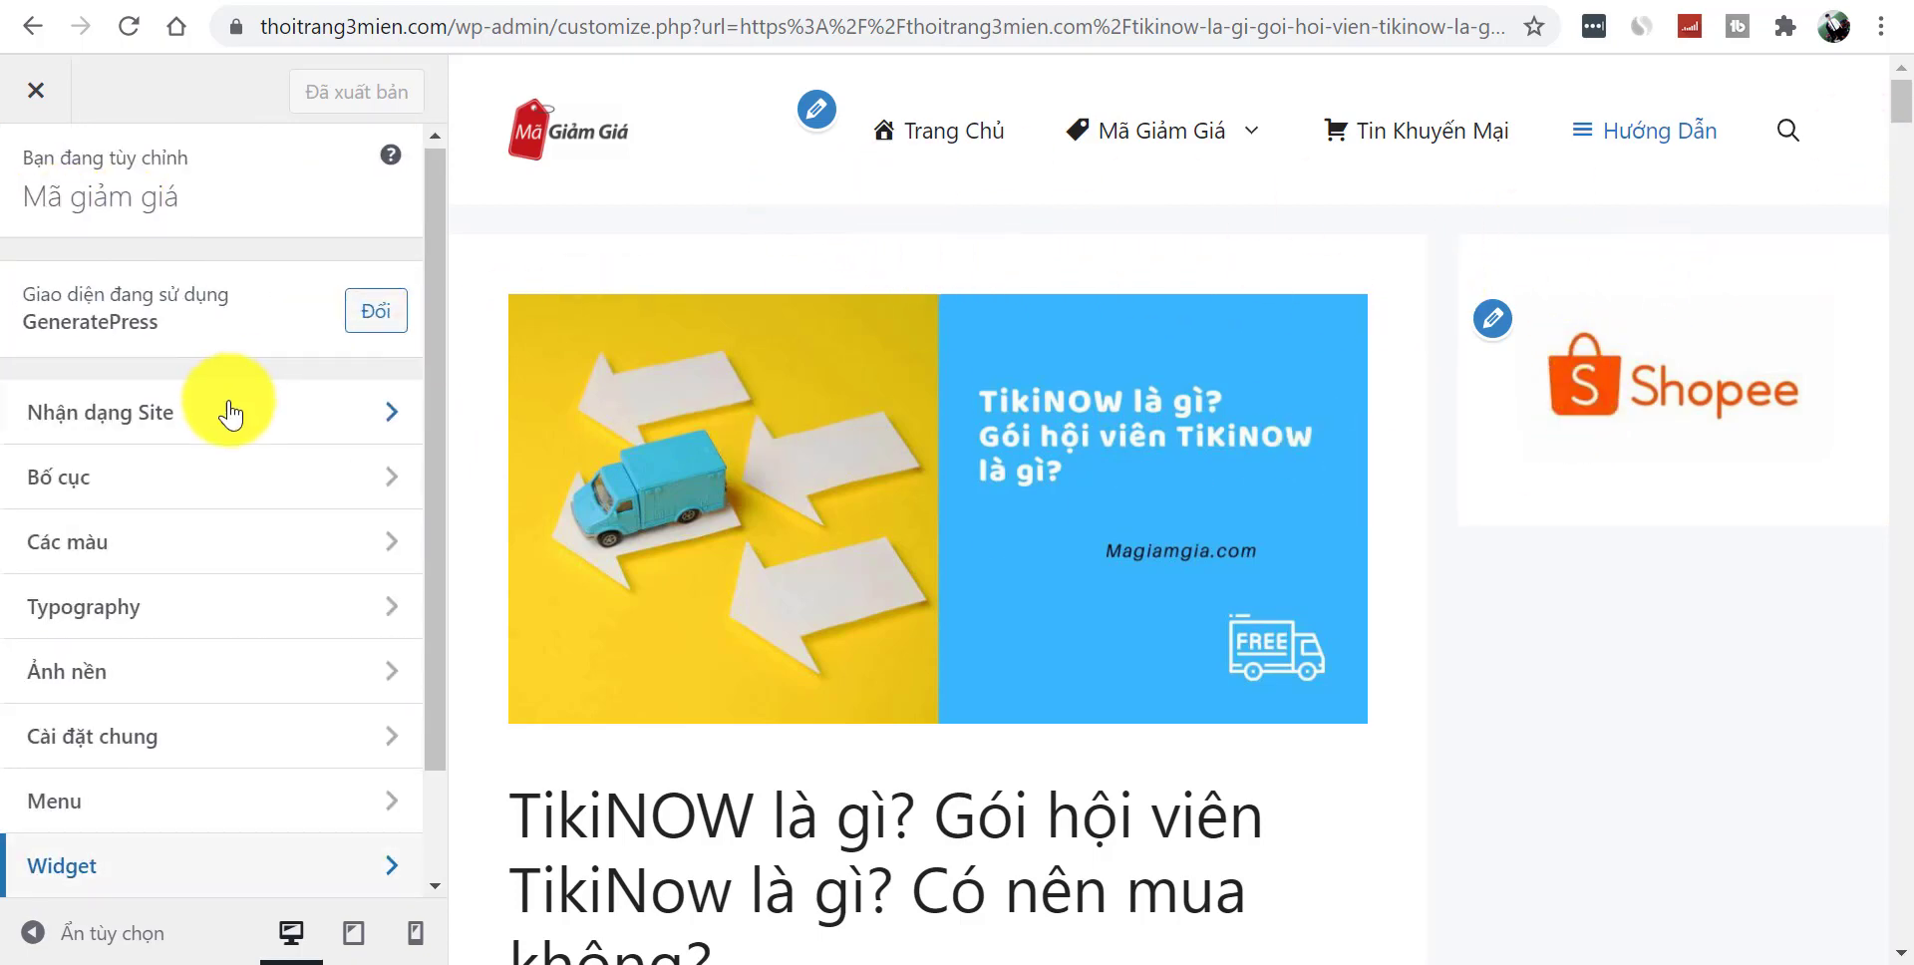
- Under Bố cục > Sidebars, set Chiều rộng Sidebar phải from 30% to 25%
left_click(199, 495)
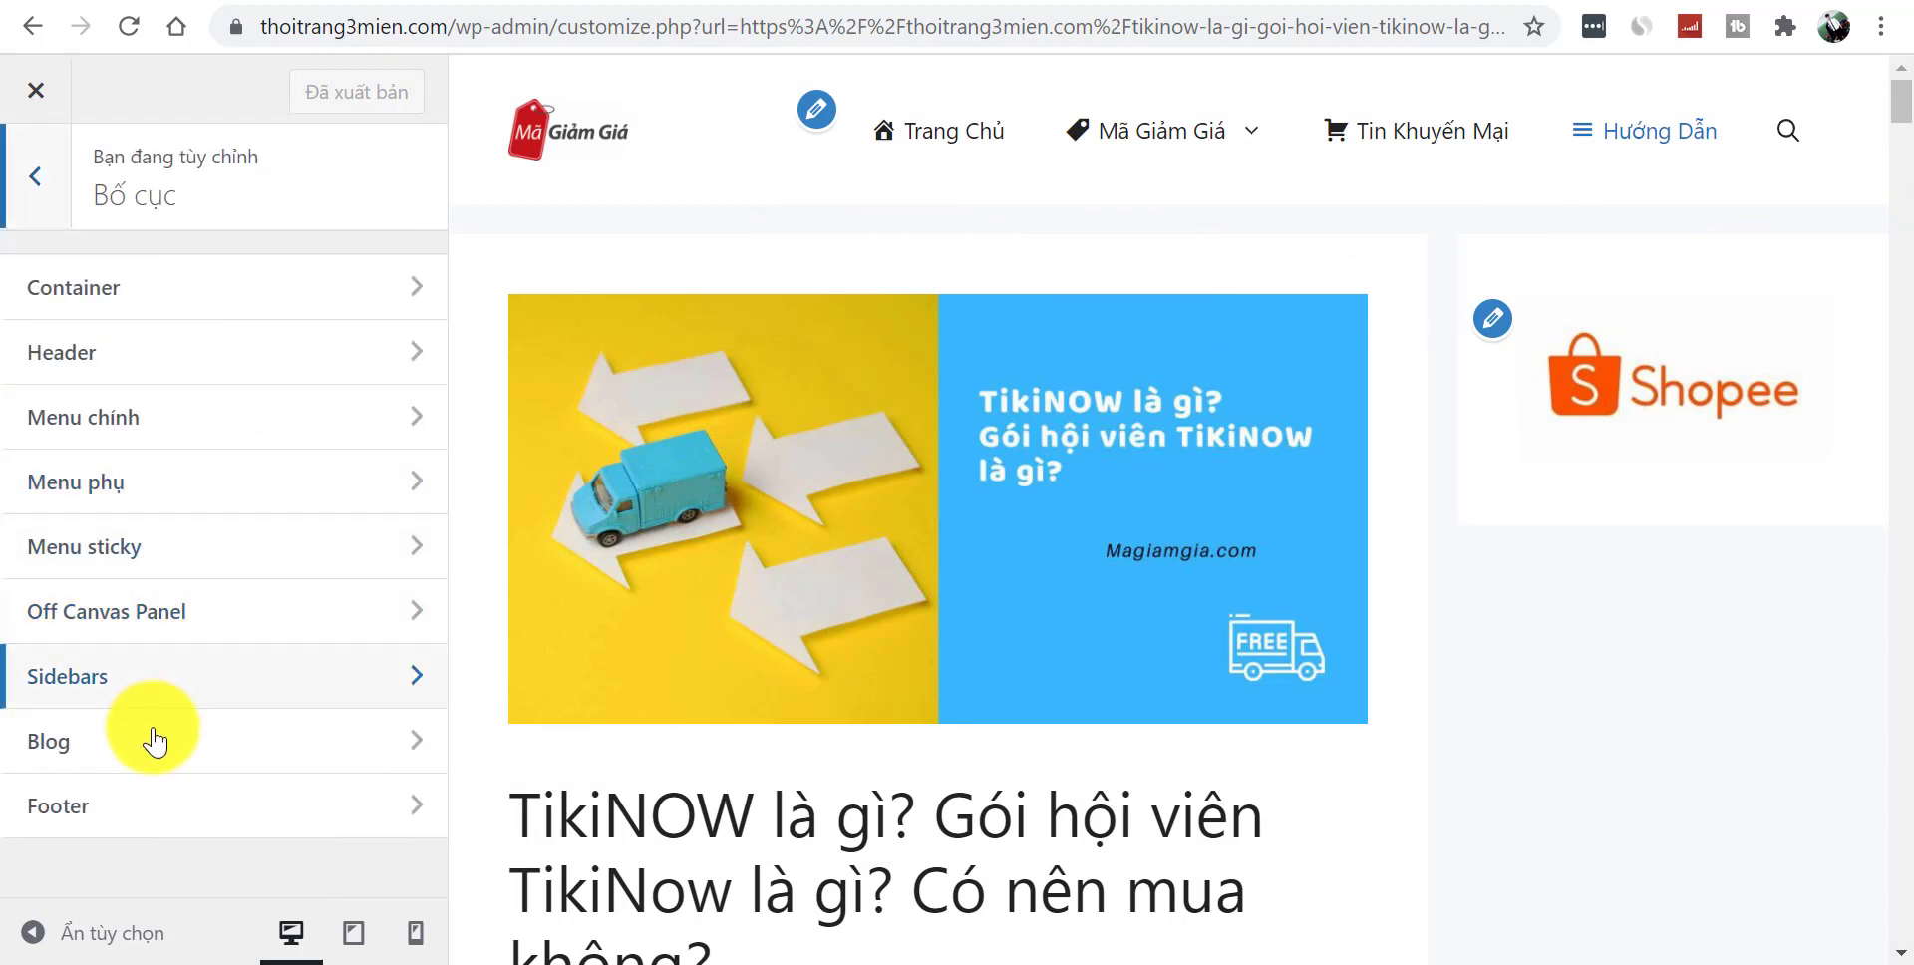
left_click(124, 681)
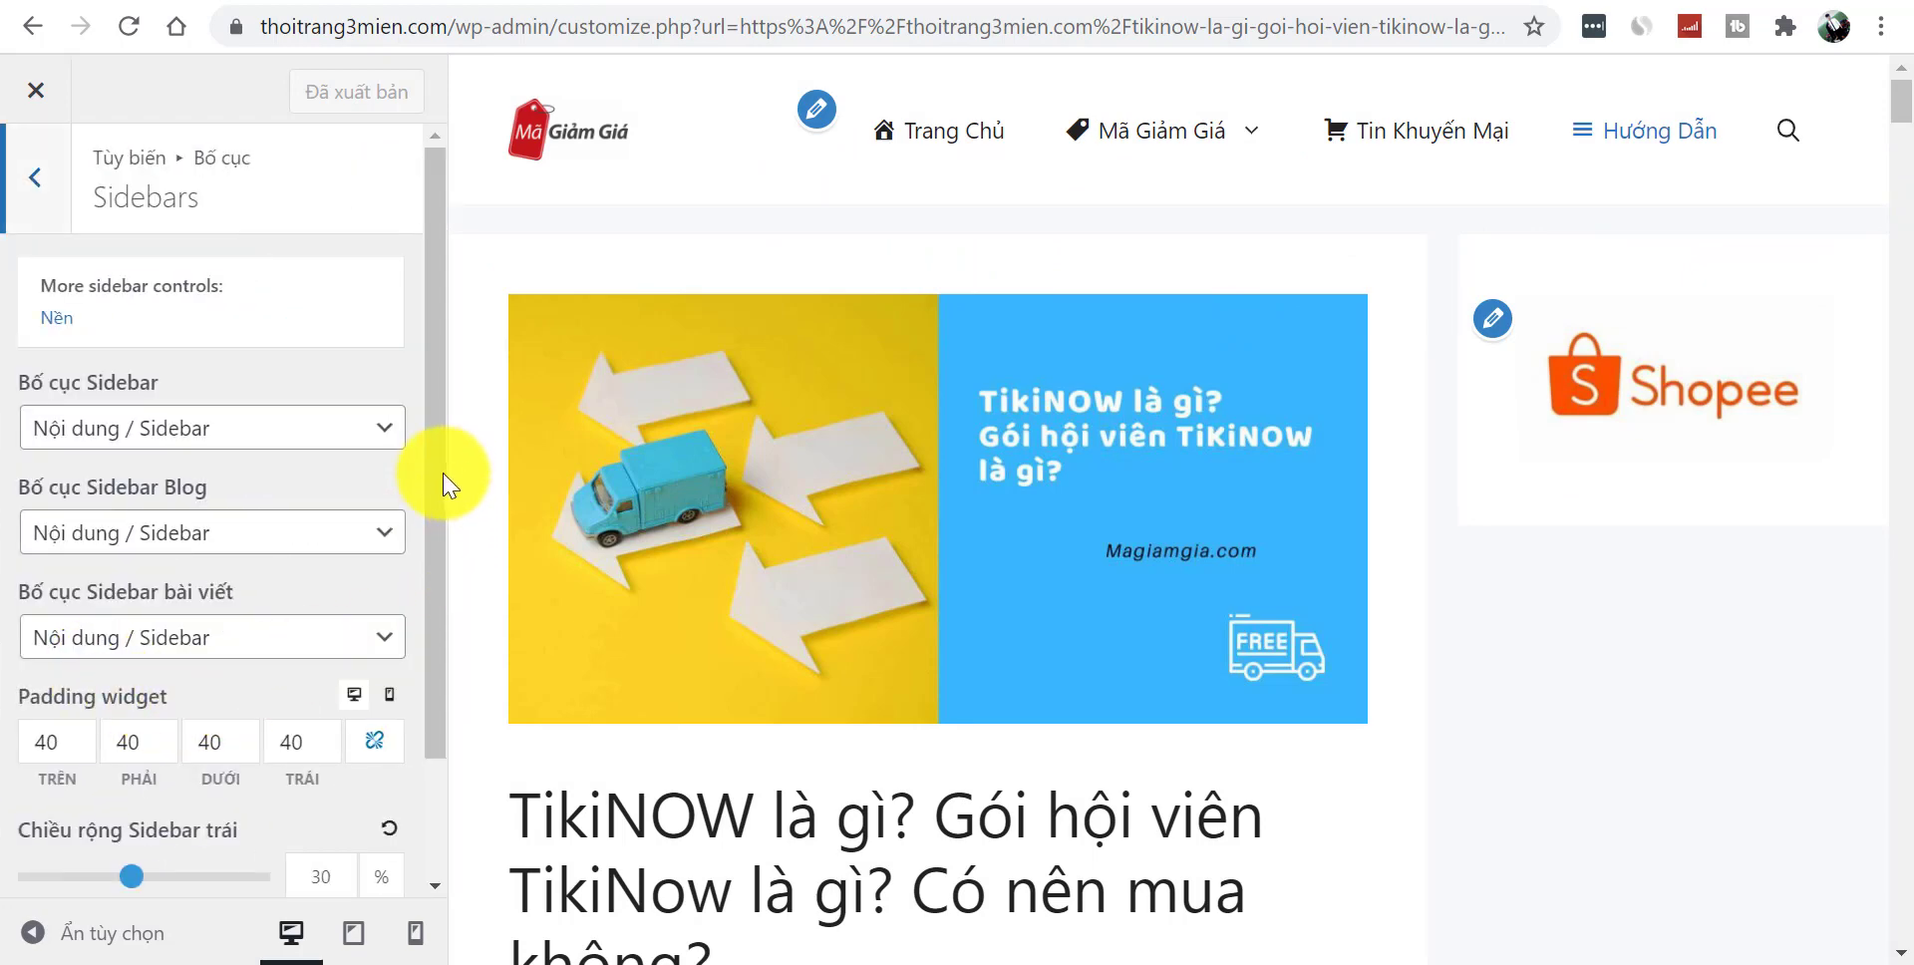
left_click_drag(444, 511, 431, 632)
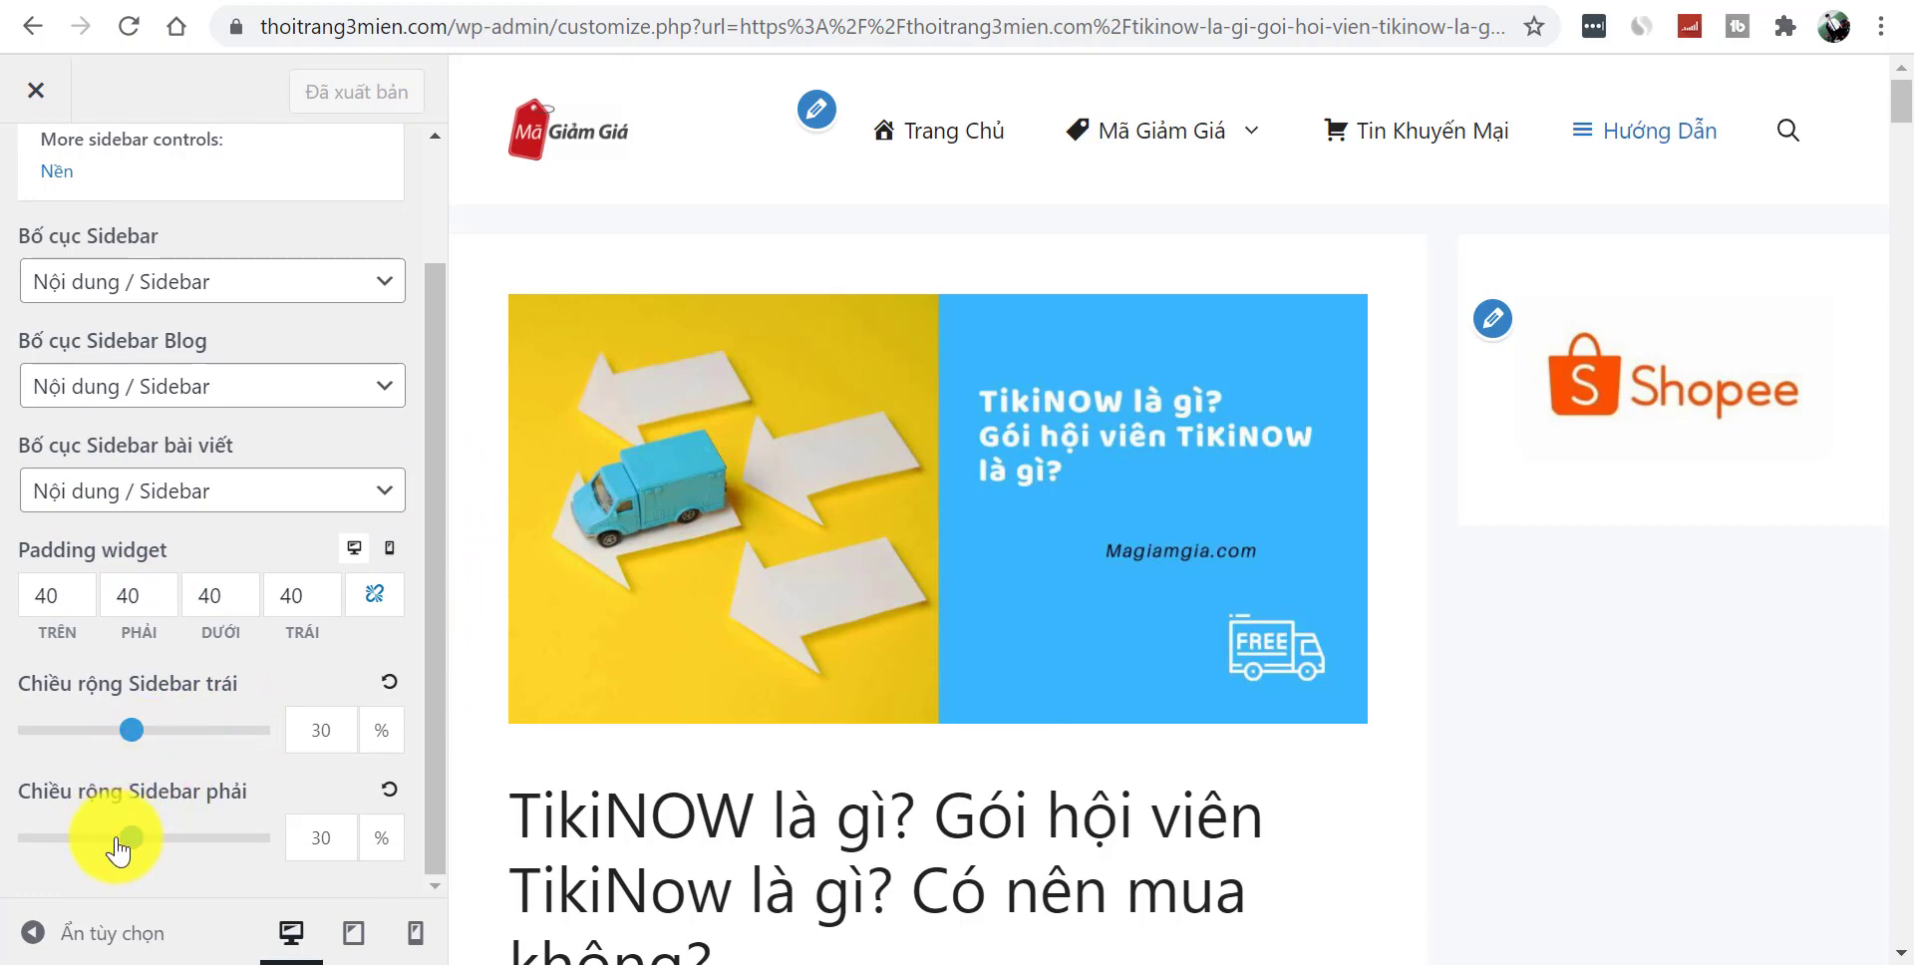
left_click_drag(131, 837, 99, 840)
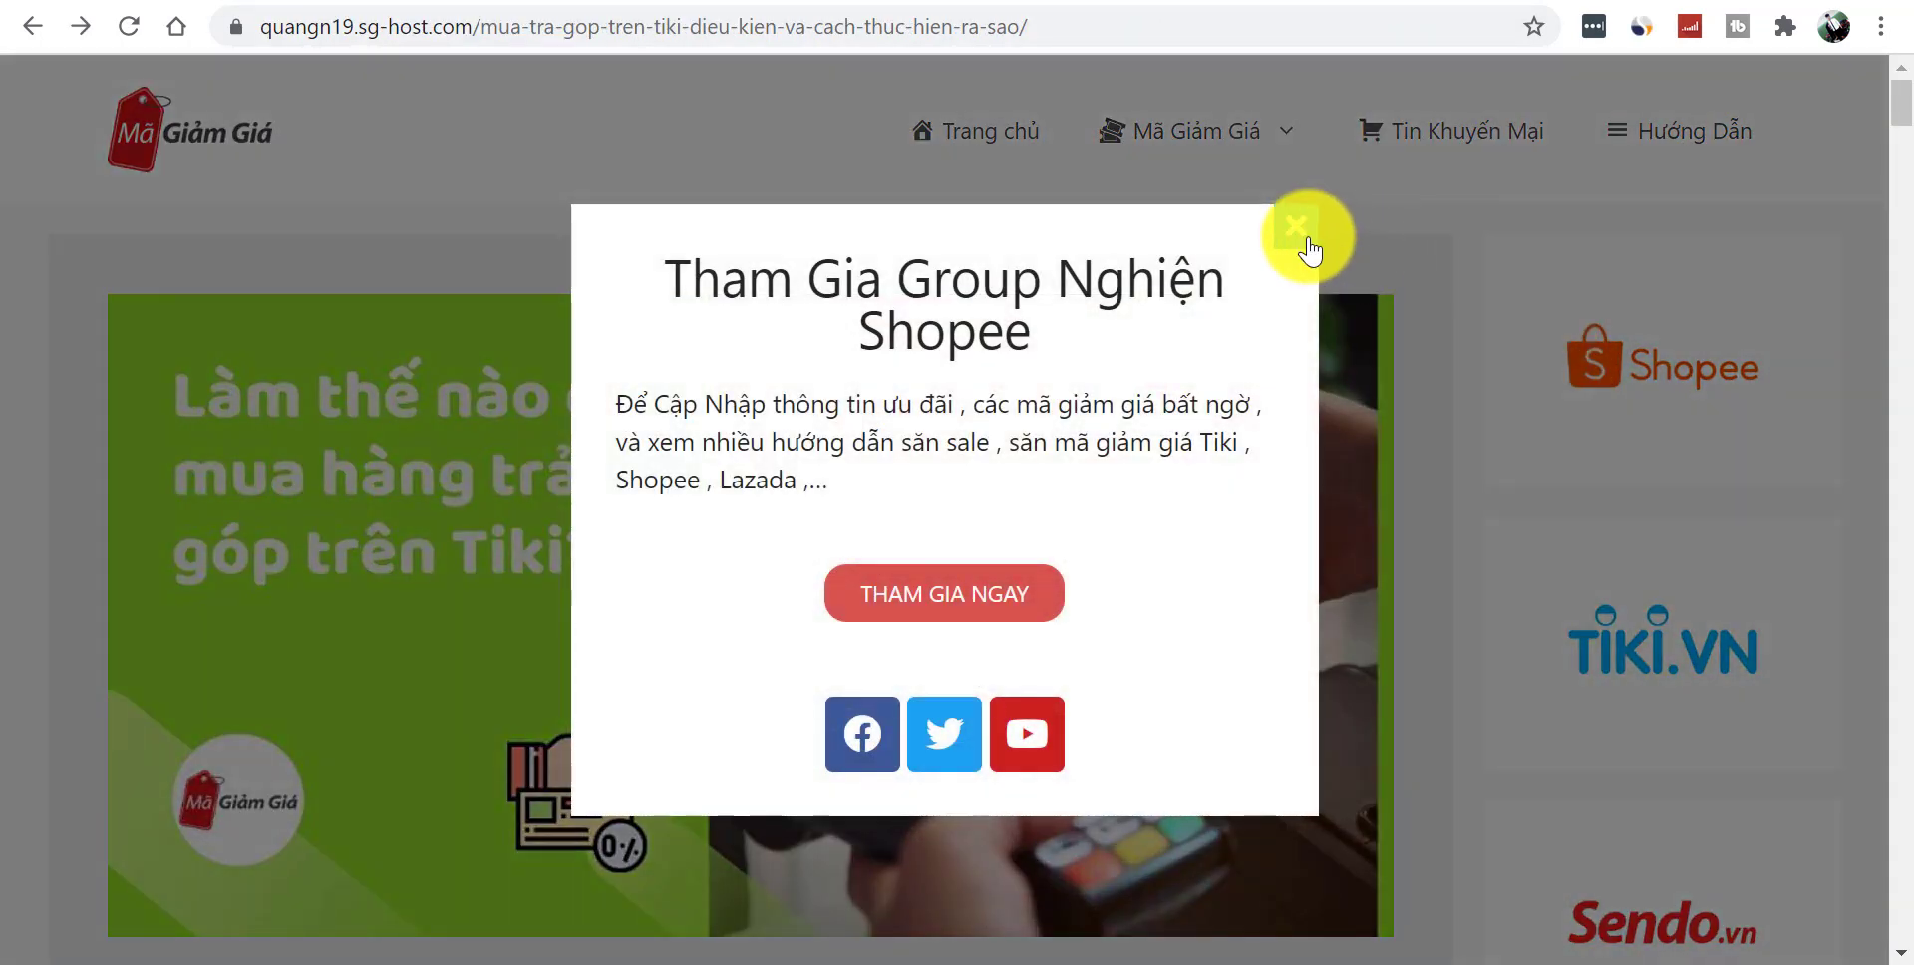
left_click(1296, 227)
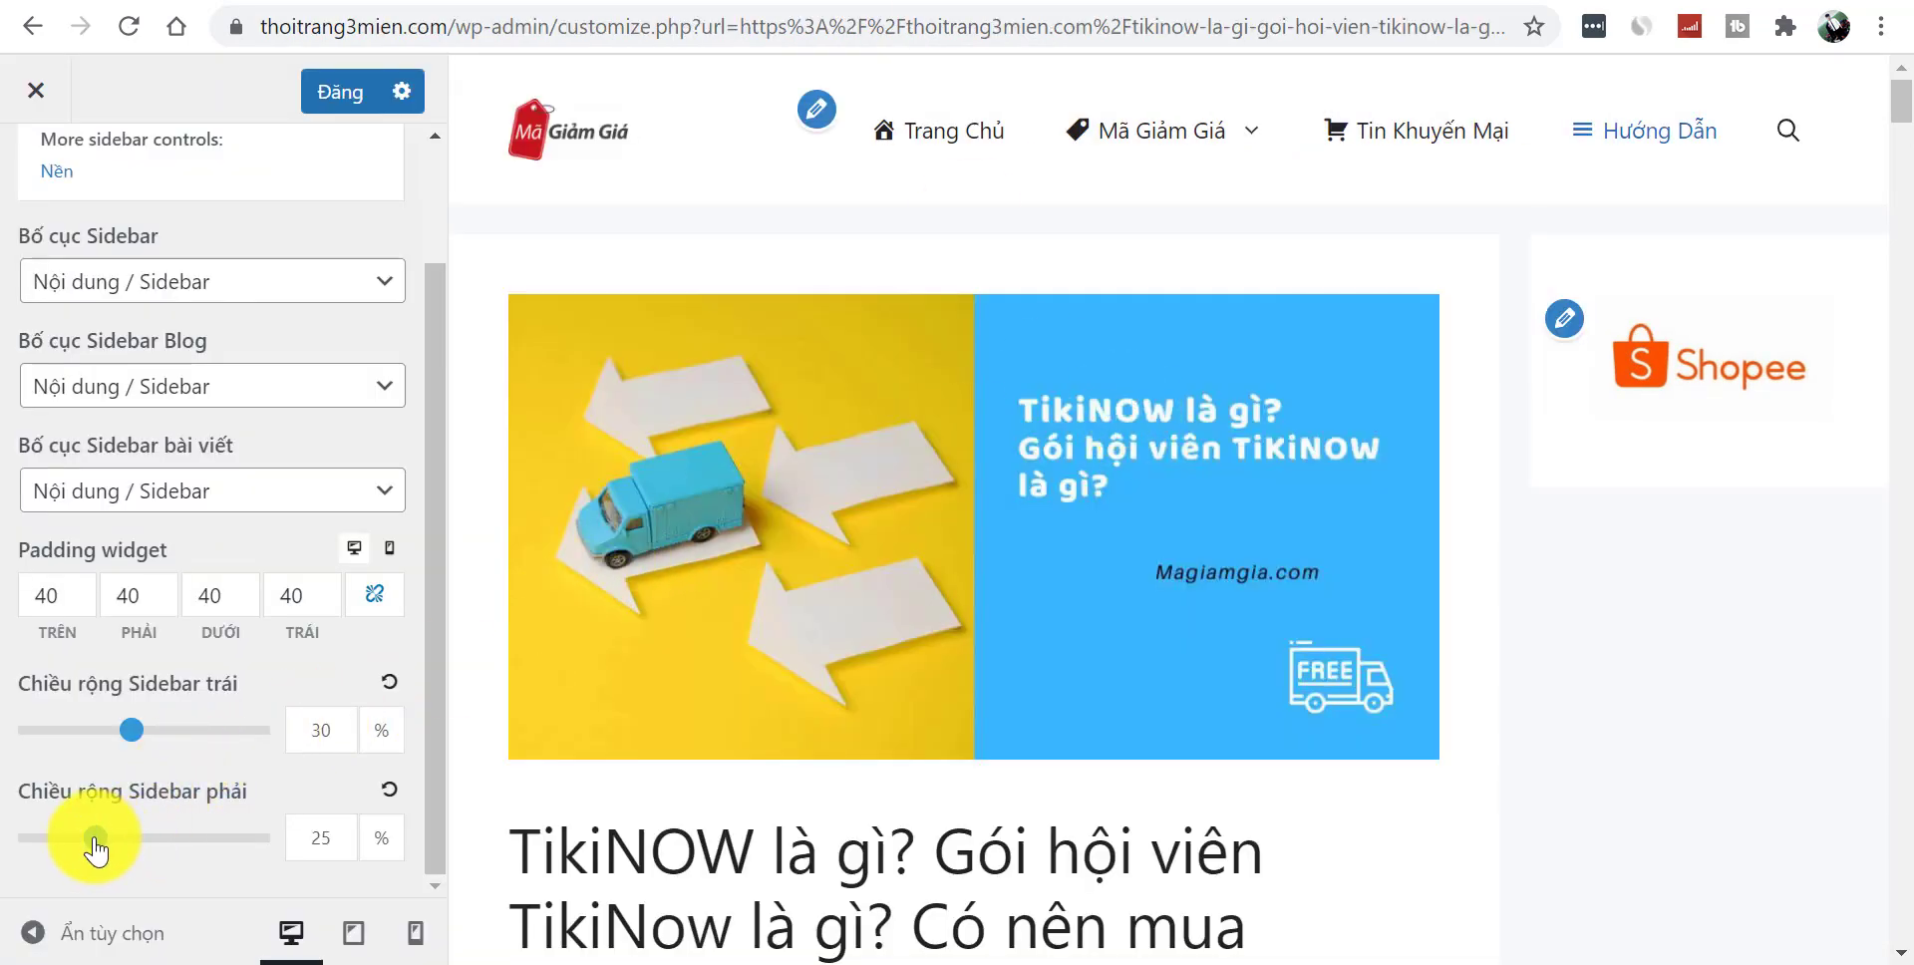
left_click_drag(76, 849, 96, 846)
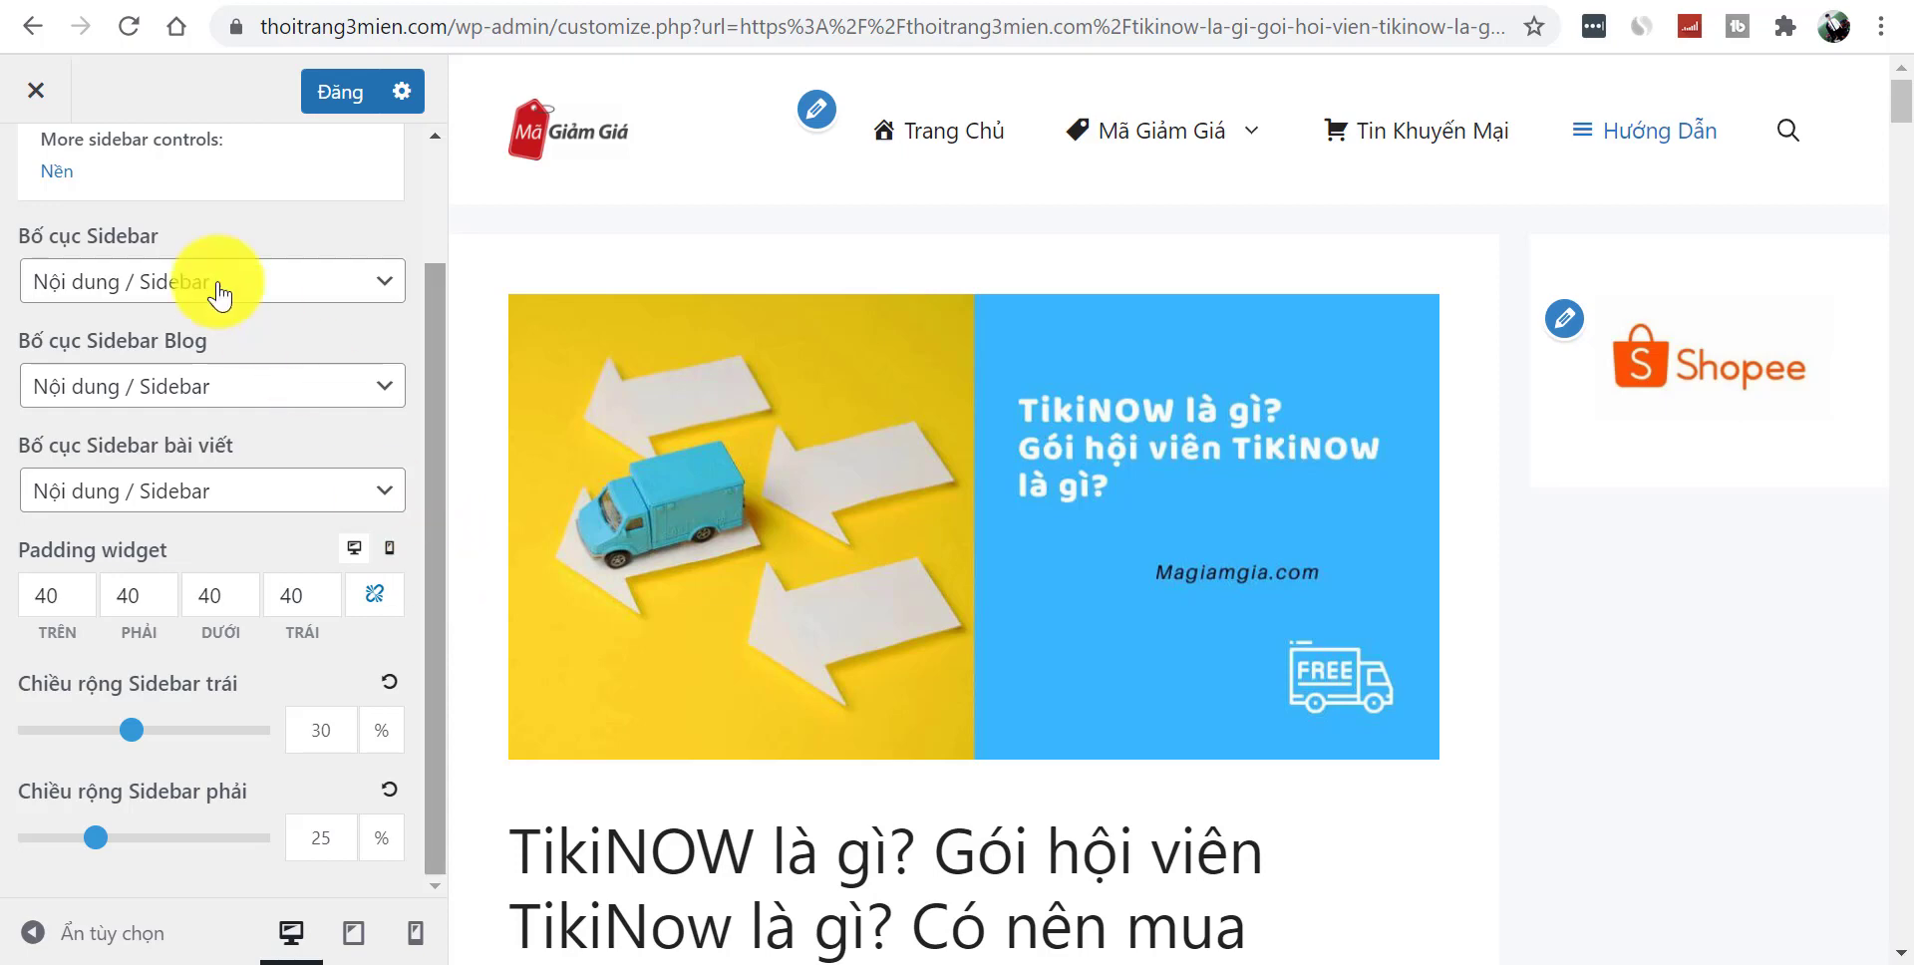
- Leave the sidebar layout settings, check the live post, and follow its Shopee banner link
scroll(429, 210, "up", 3)
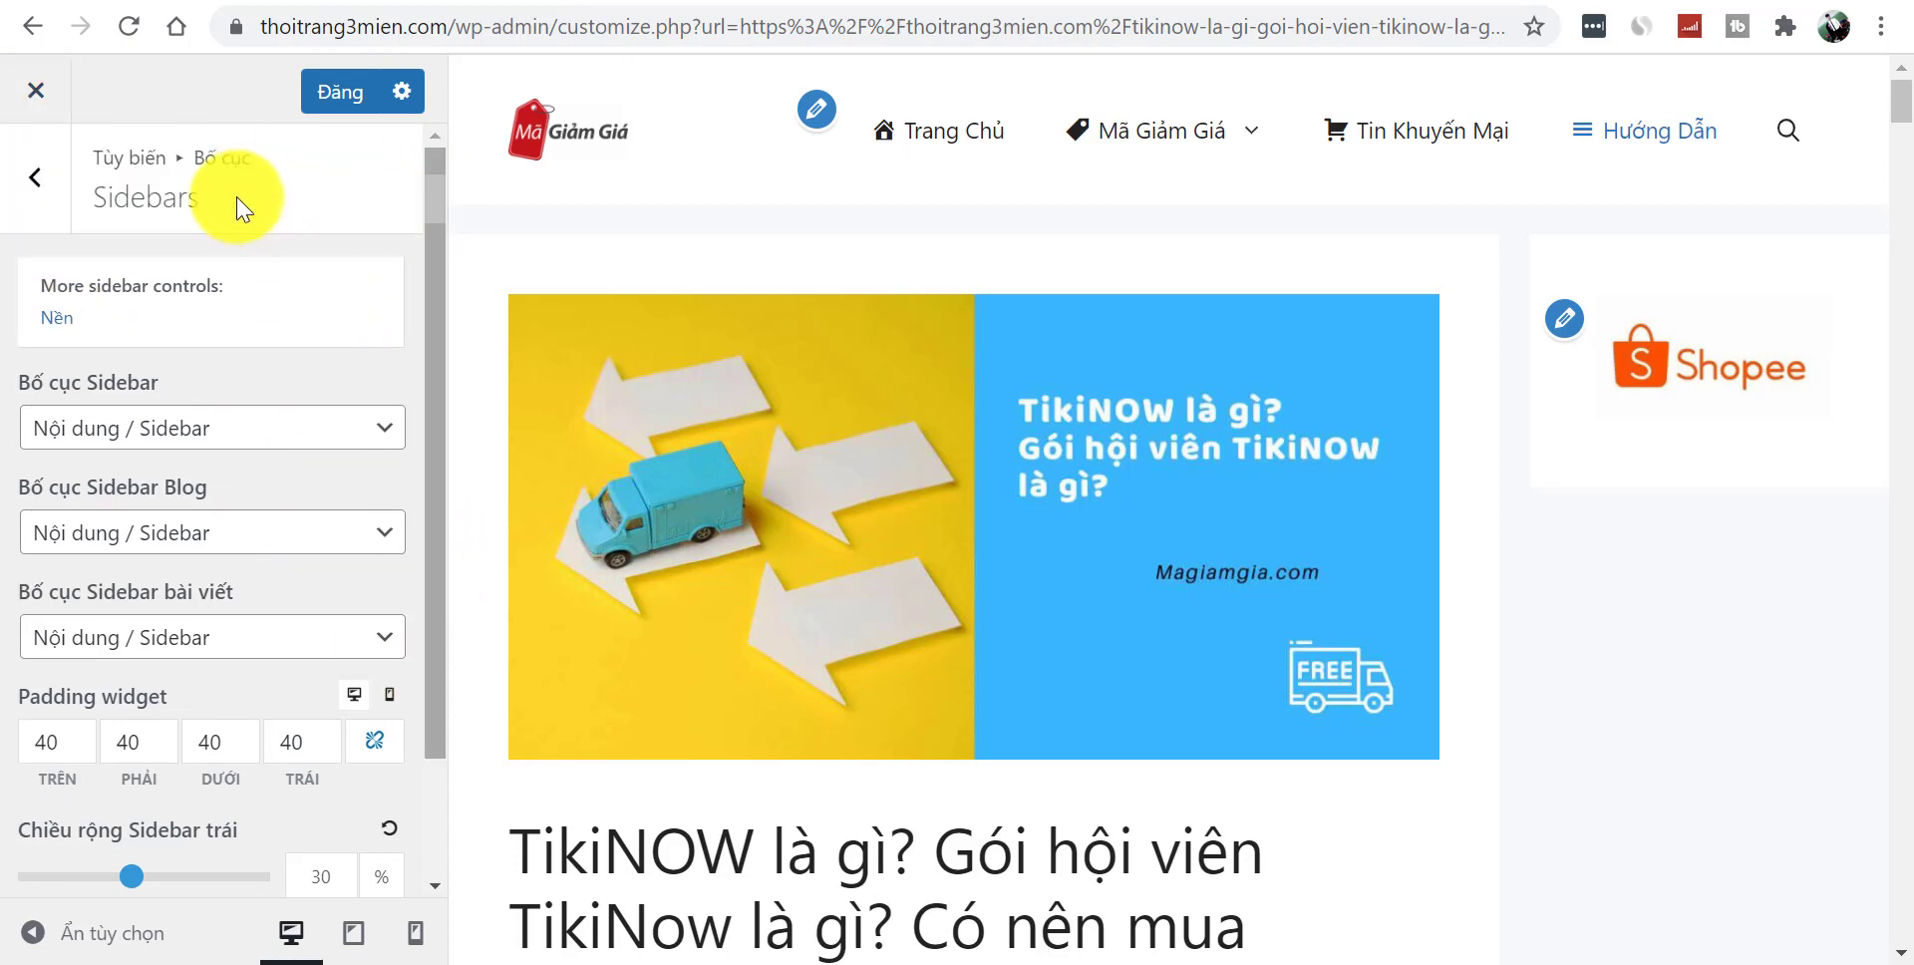
left_click(40, 177)
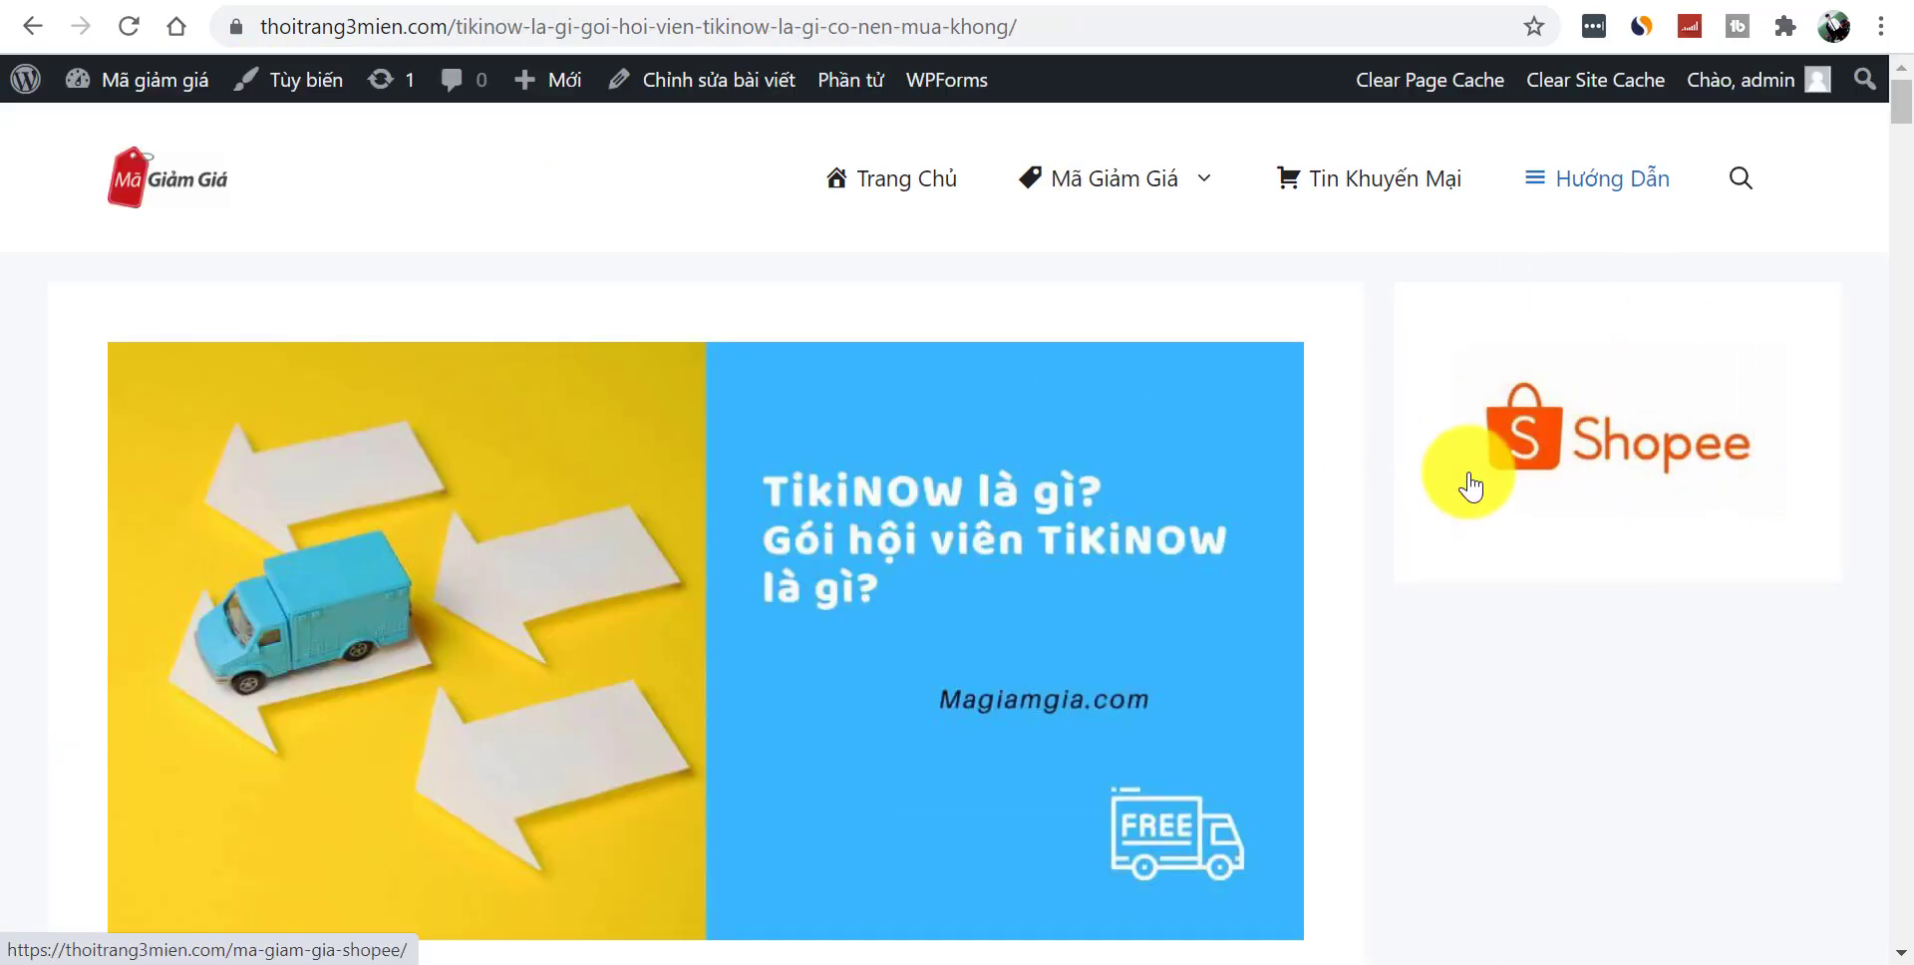
left_click_drag(1899, 115, 1909, 178)
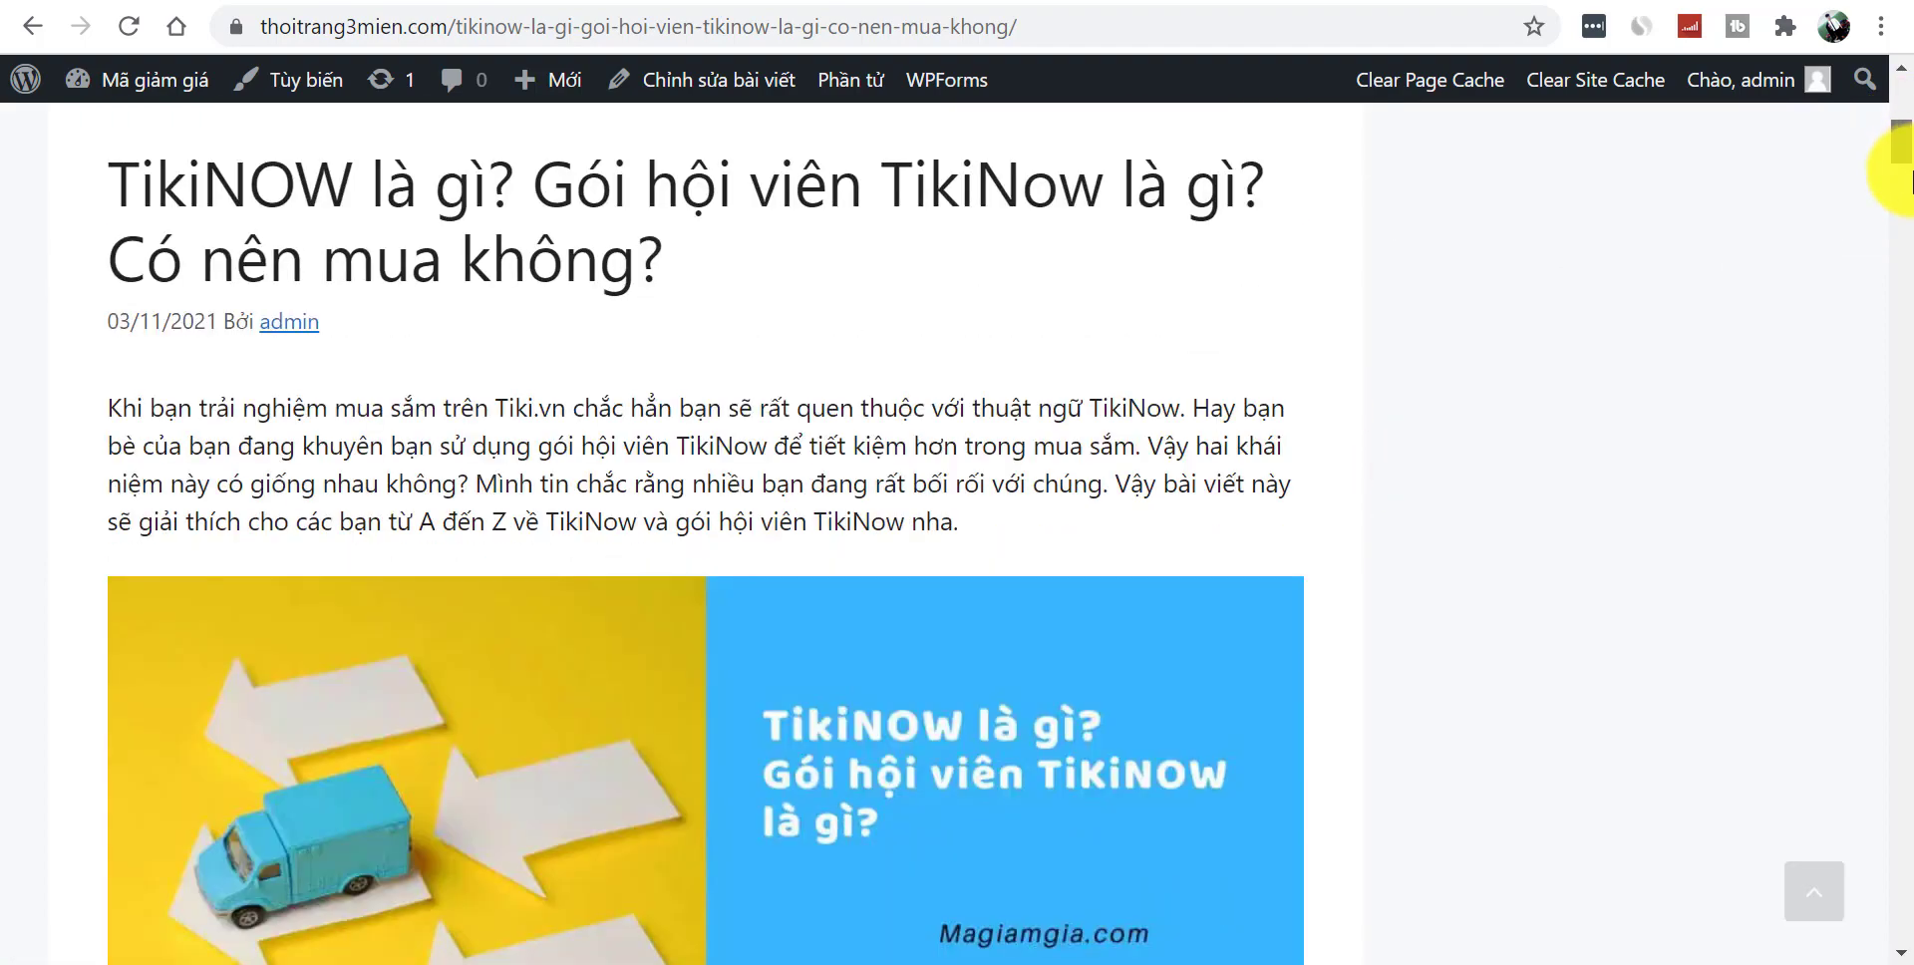
scroll(1899, 174, "down", 9)
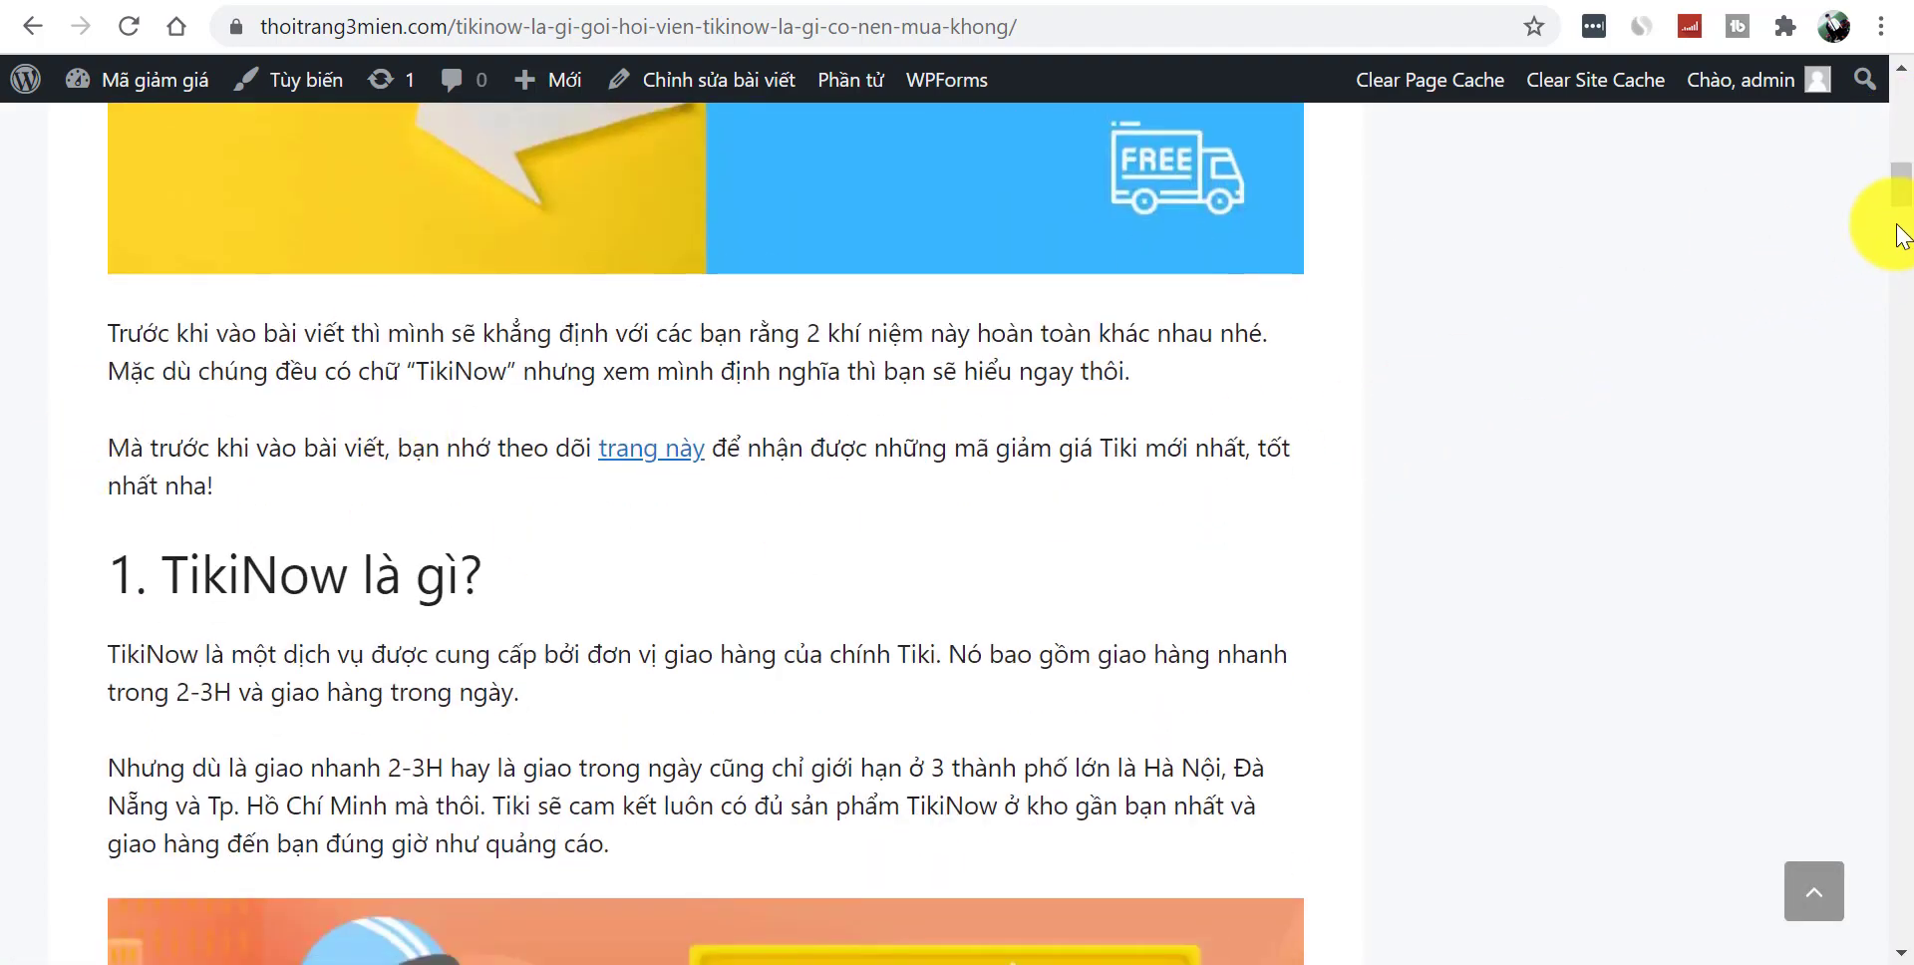
scroll(1885, 128, "up", 10)
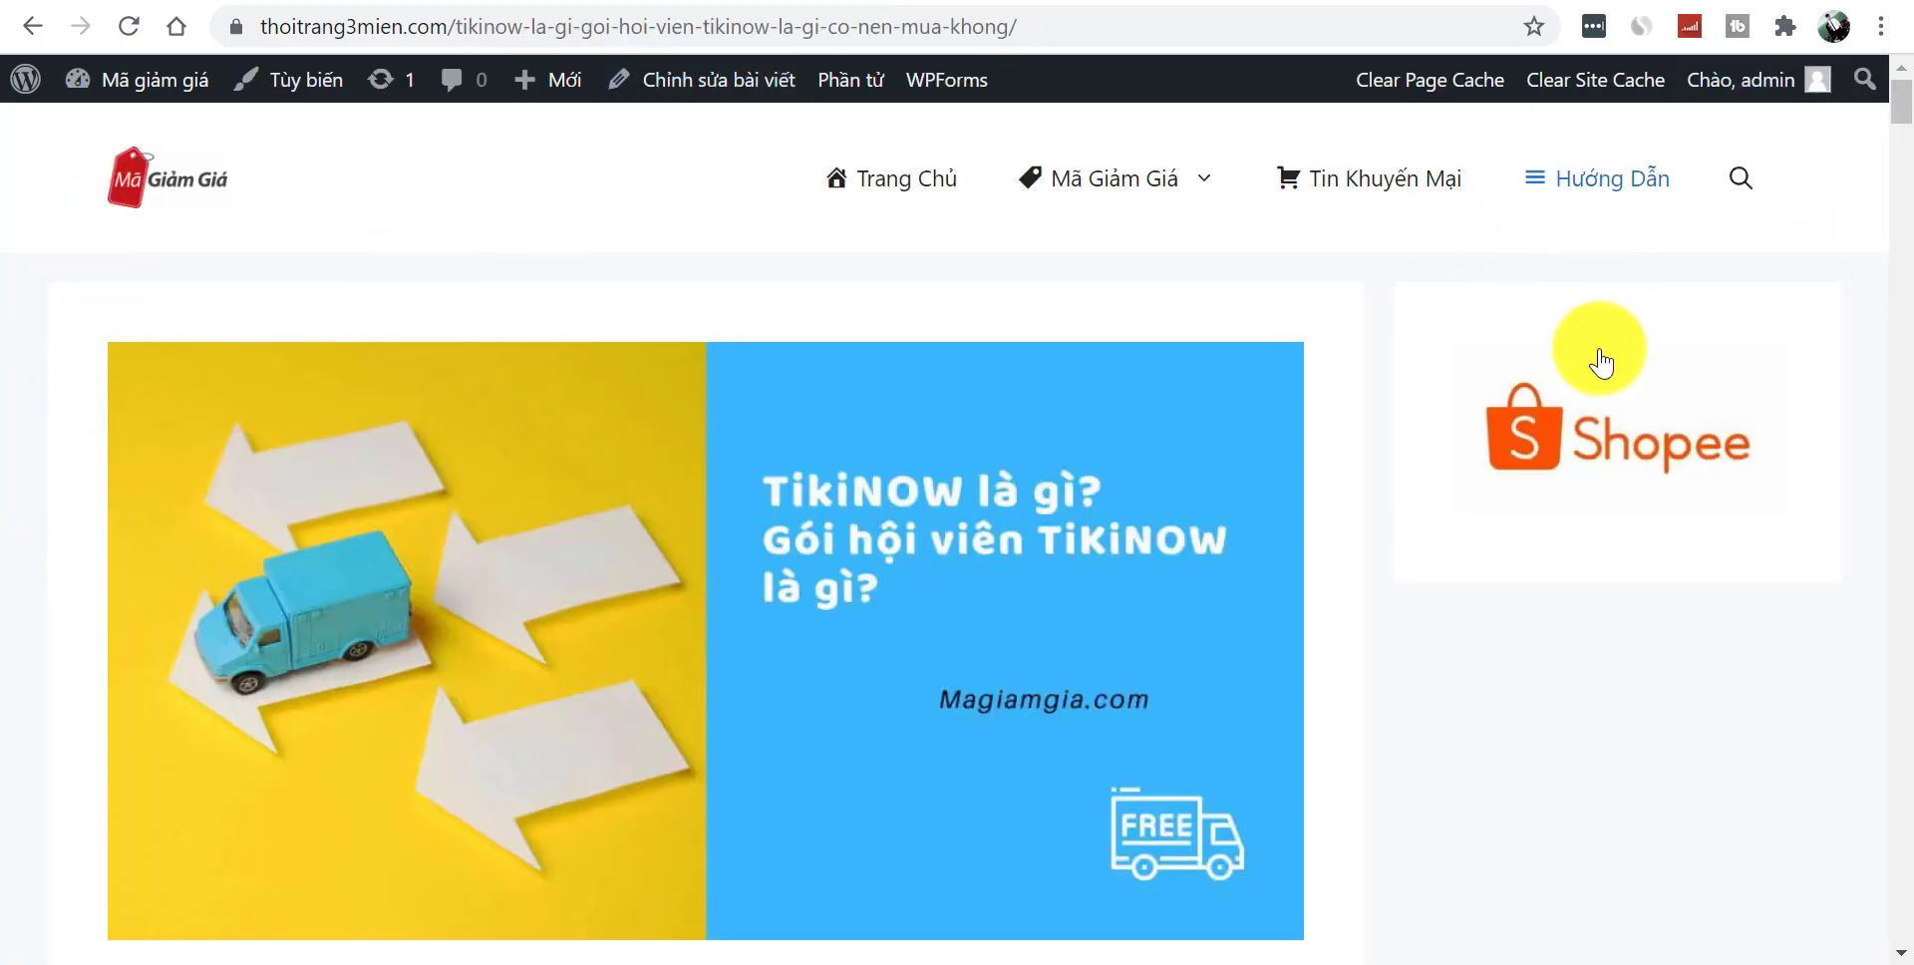
left_click(1605, 419)
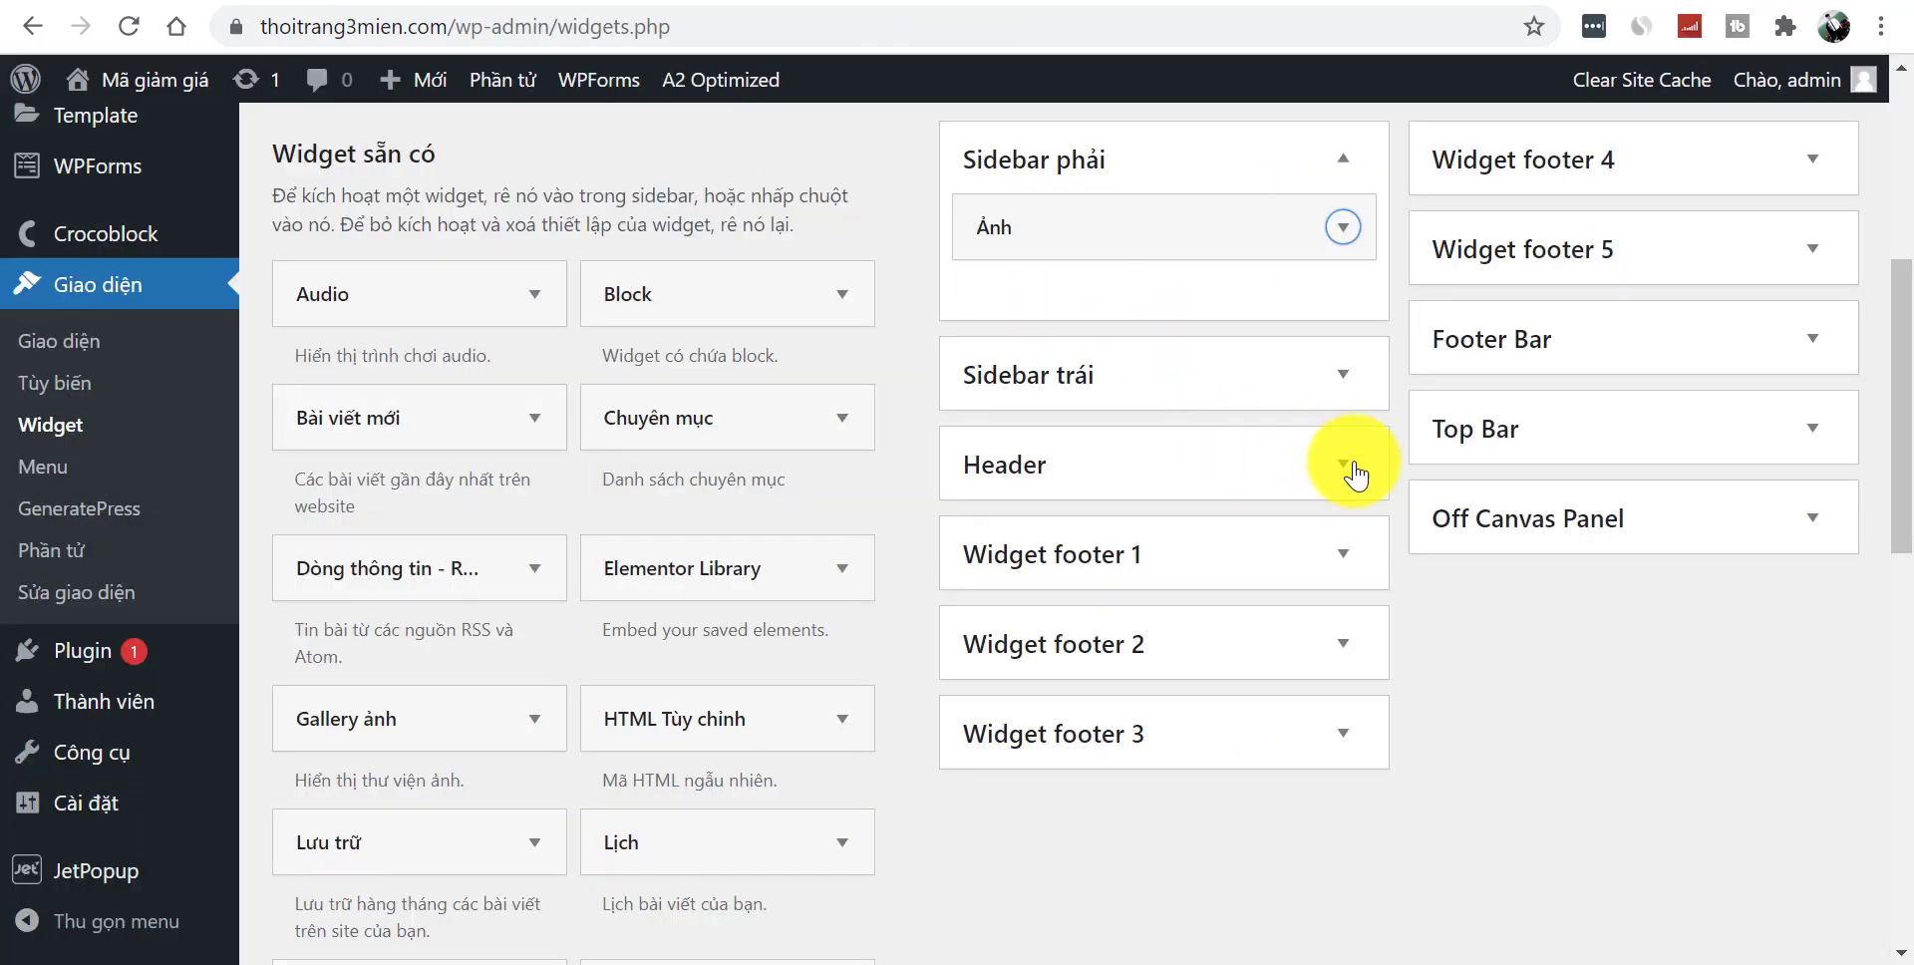
left_click(1344, 465)
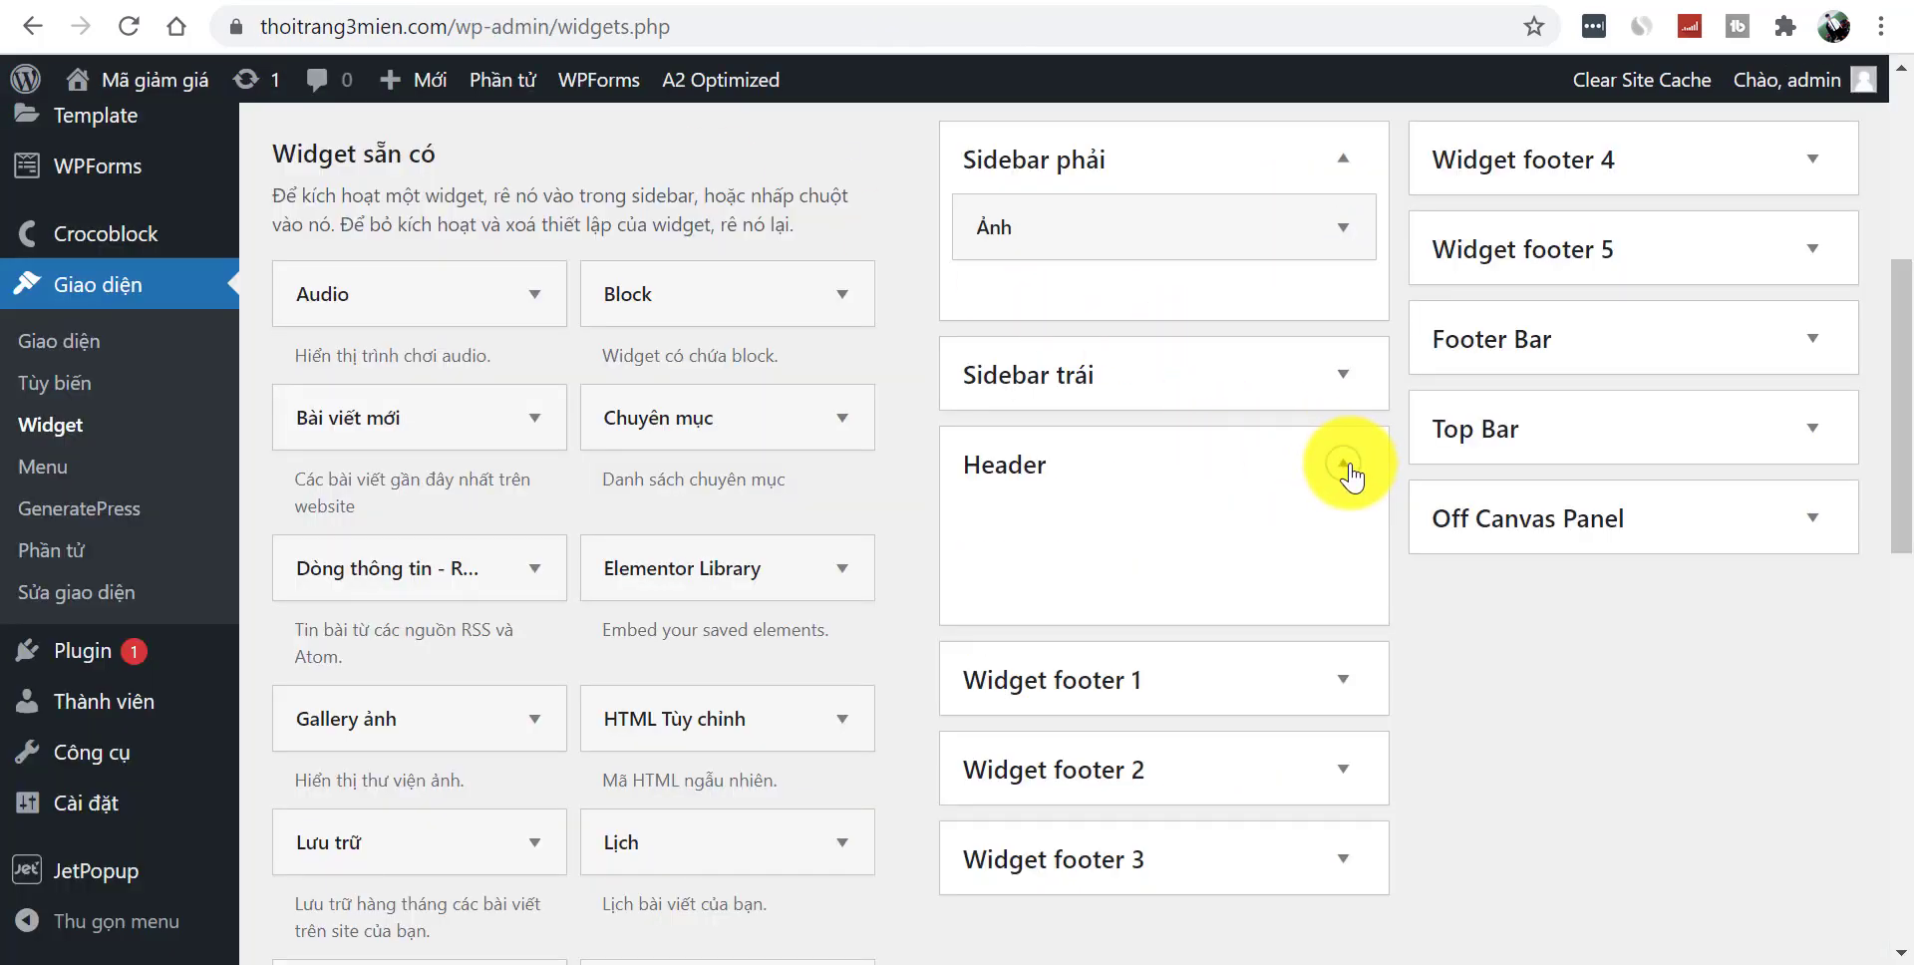
left_click(1346, 465)
scroll(1878, 454, "down", 1)
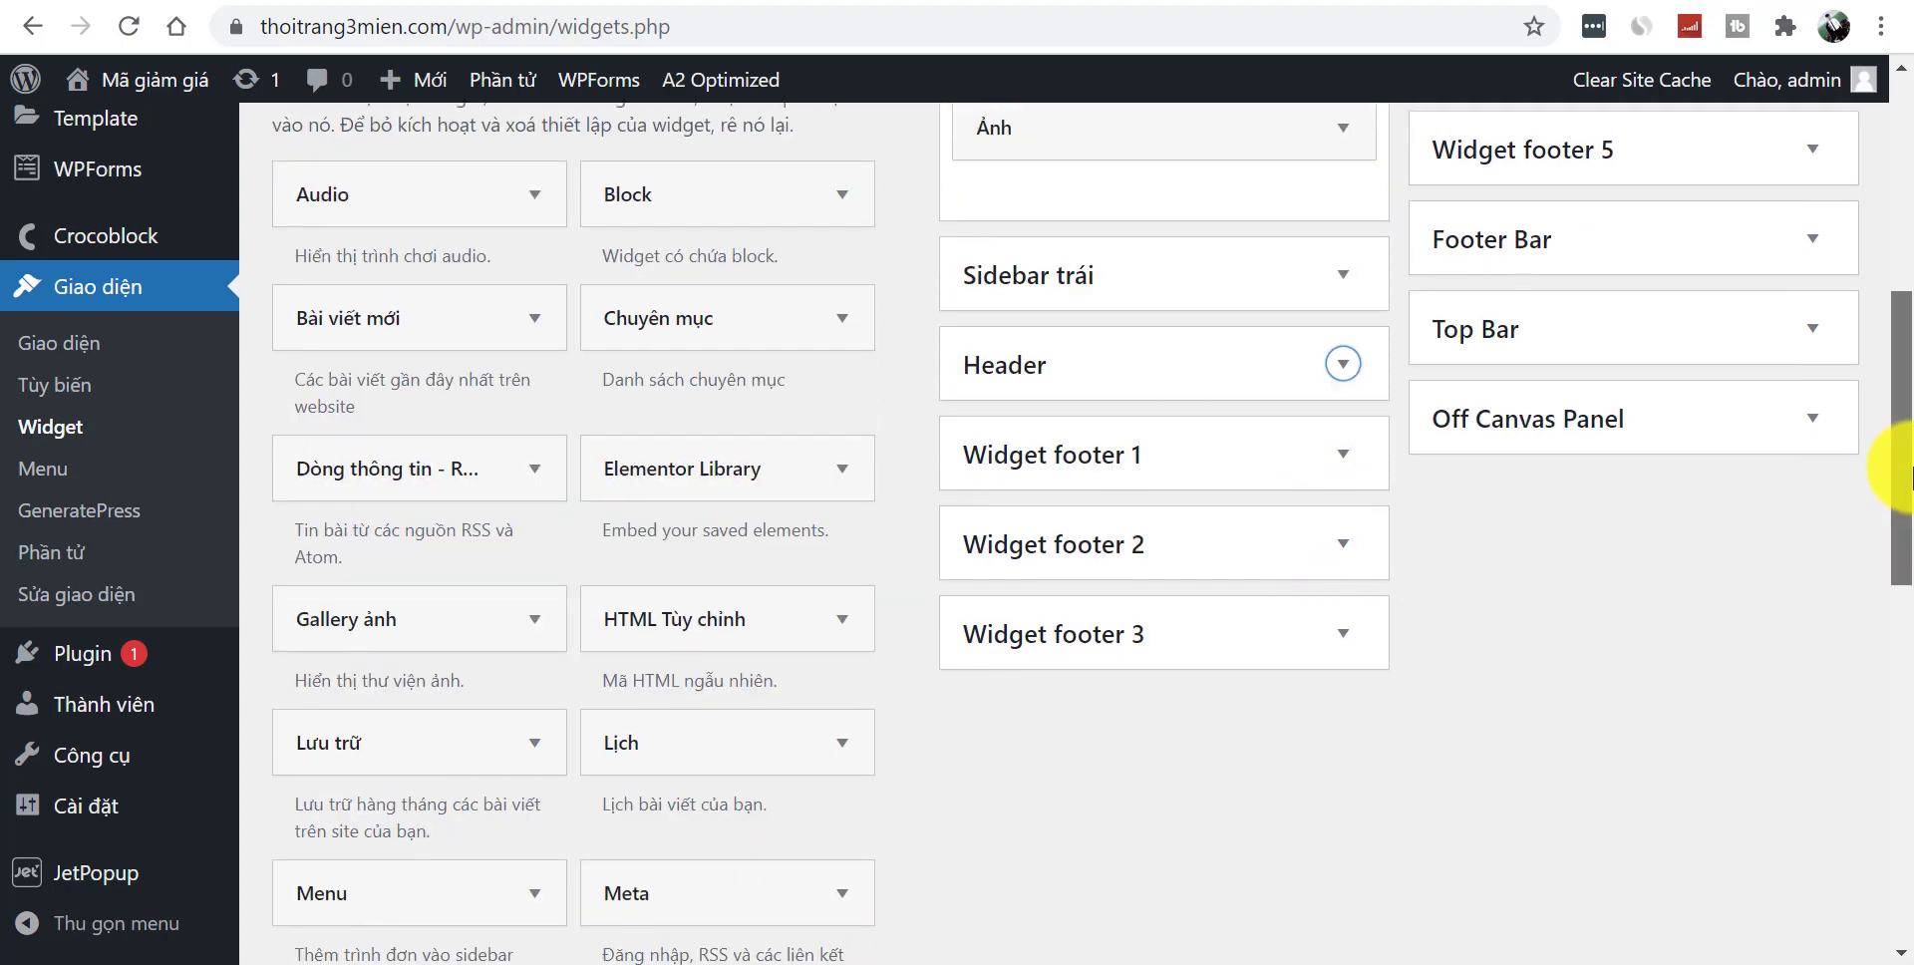
scroll(1880, 429, "up", 1)
left_click(1357, 579)
left_click(1350, 569)
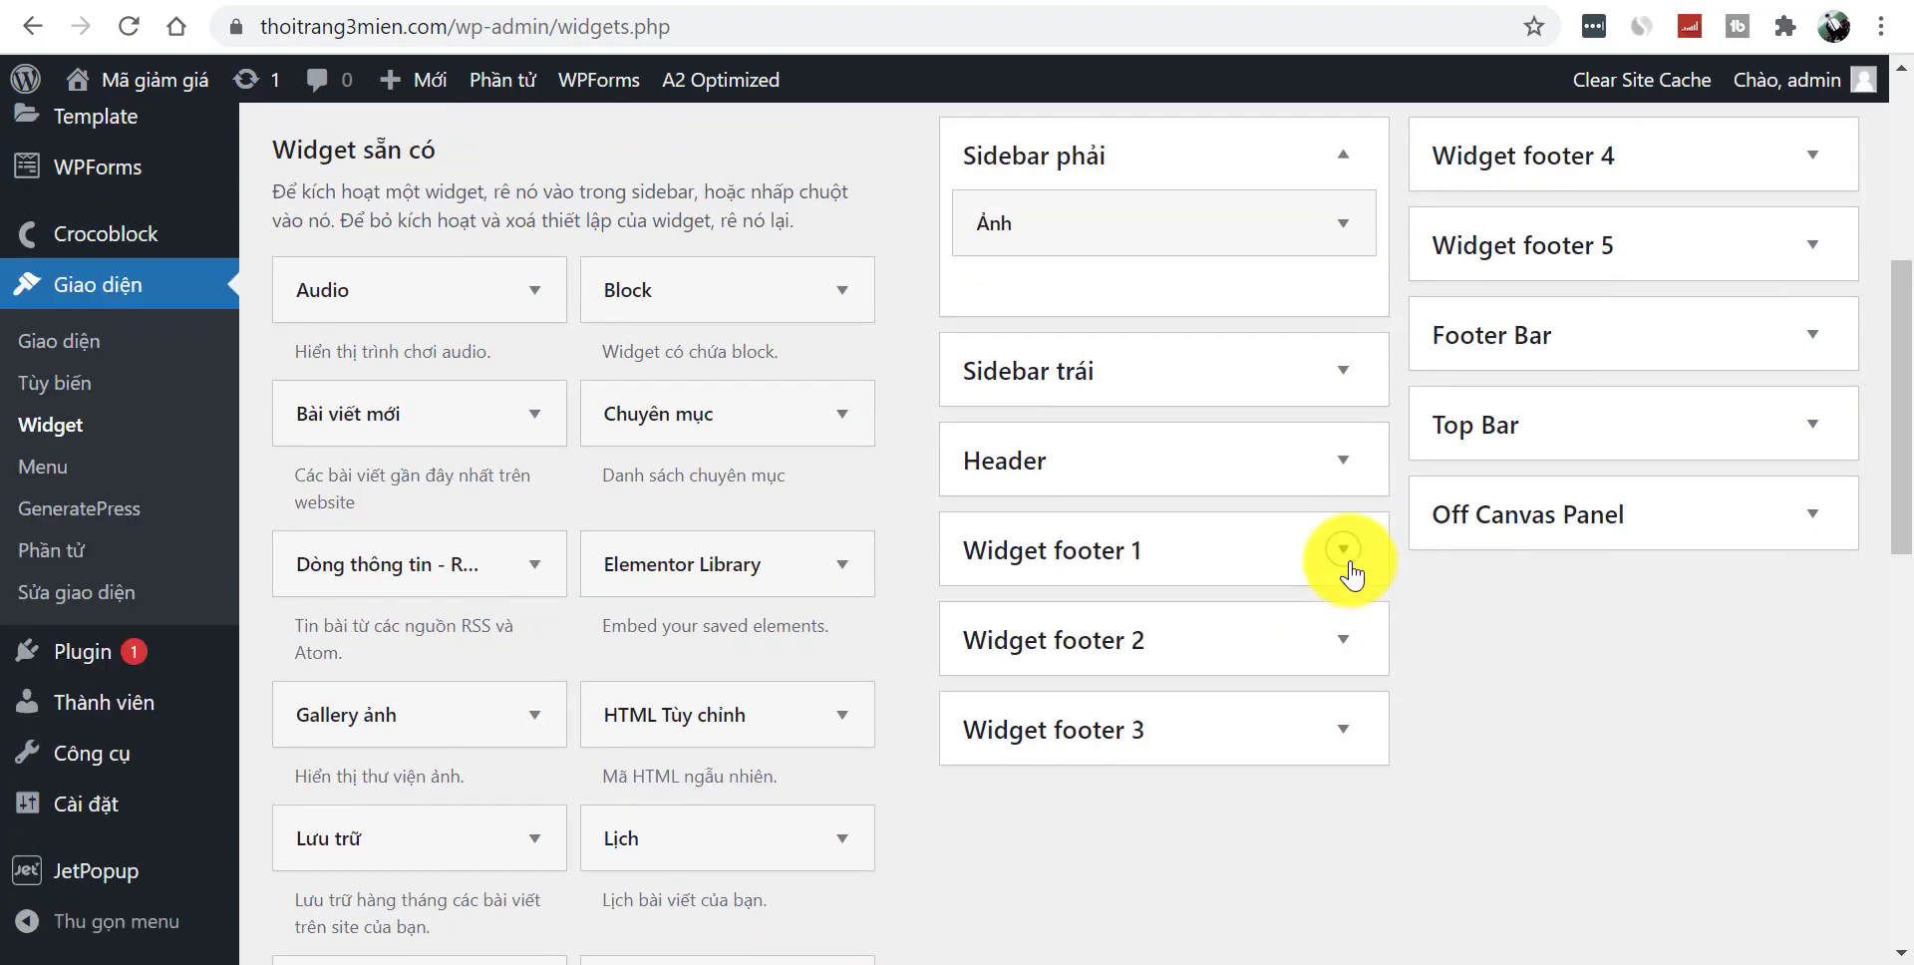
left_click(907, 0)
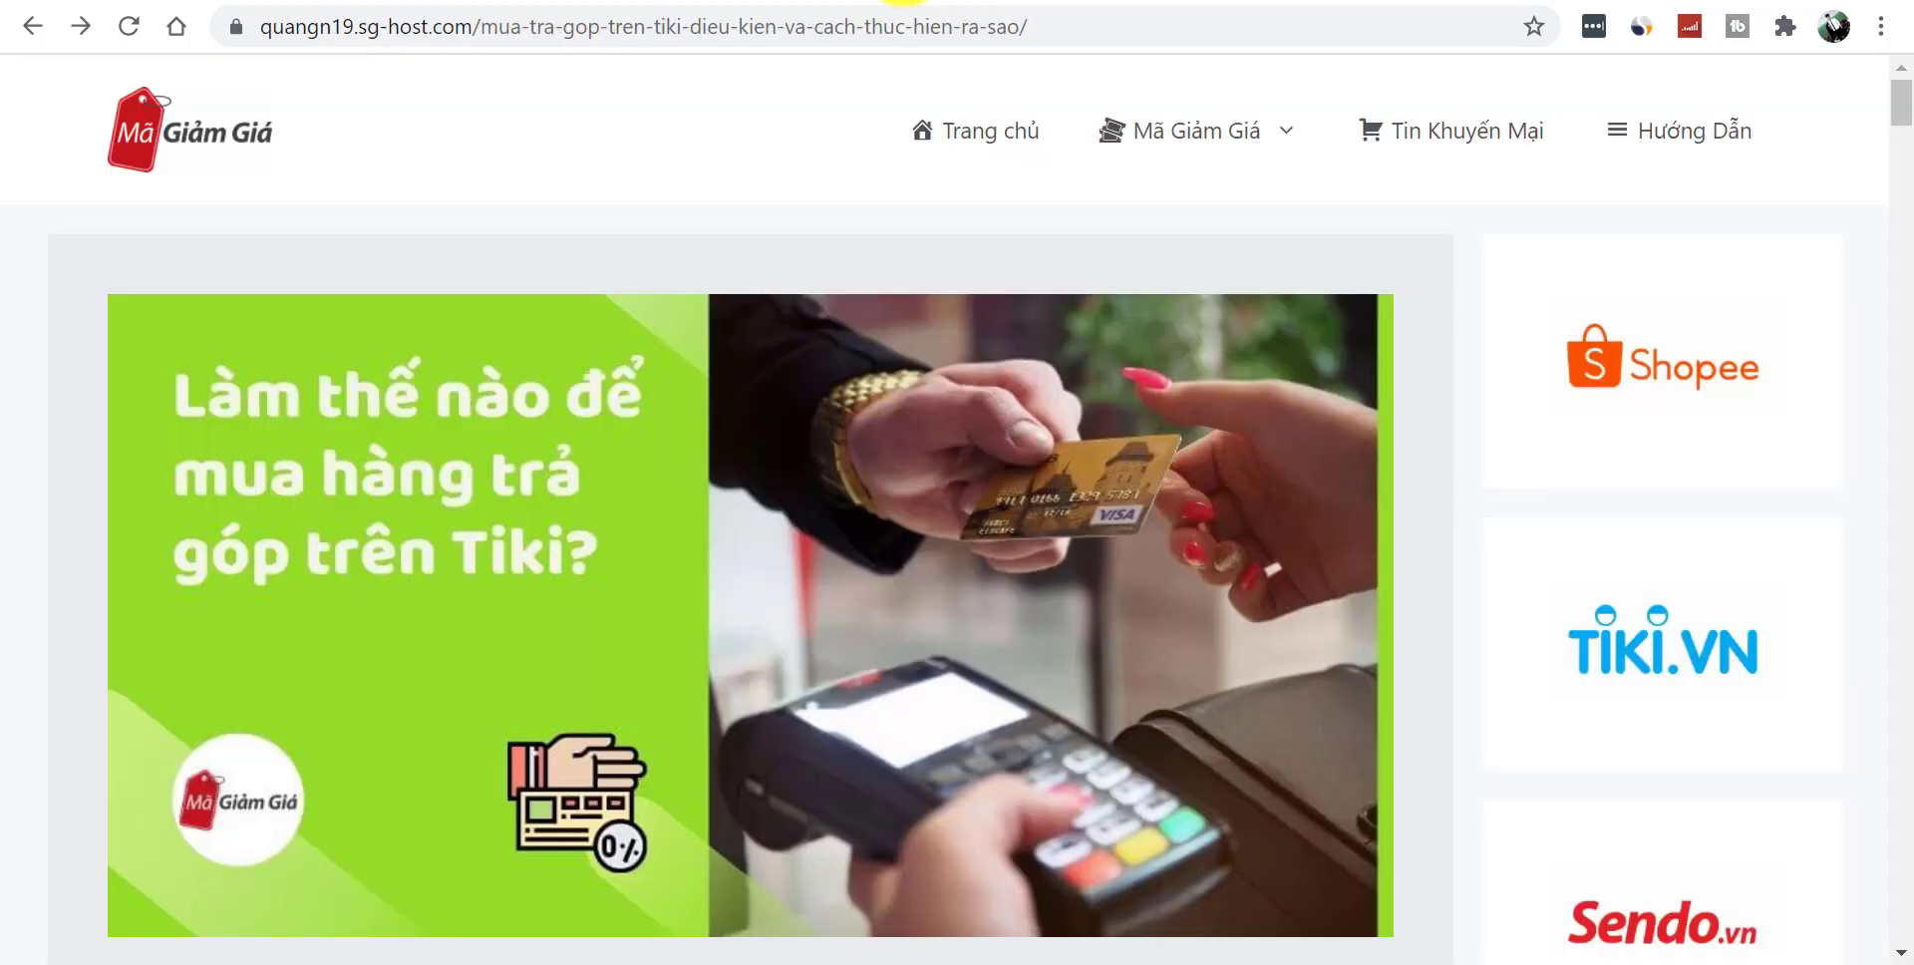
left_click_drag(1906, 97, 1229, 861)
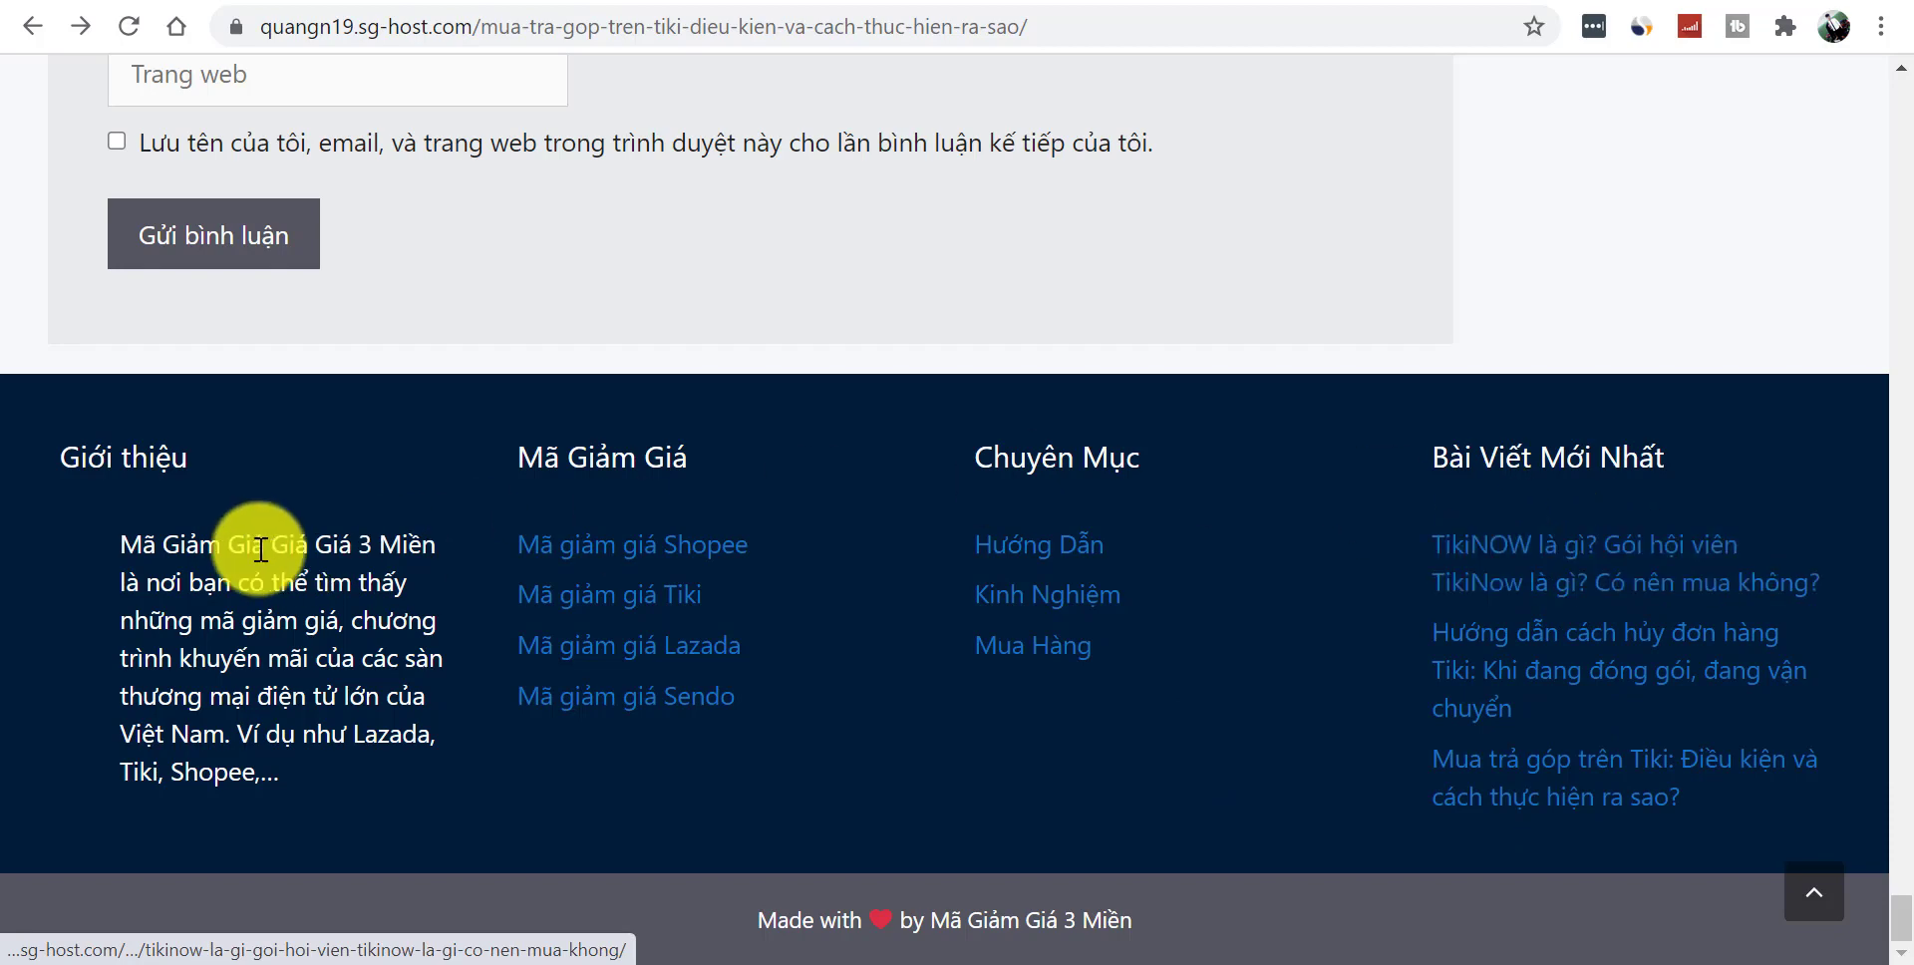
left_click_drag(121, 545, 314, 786)
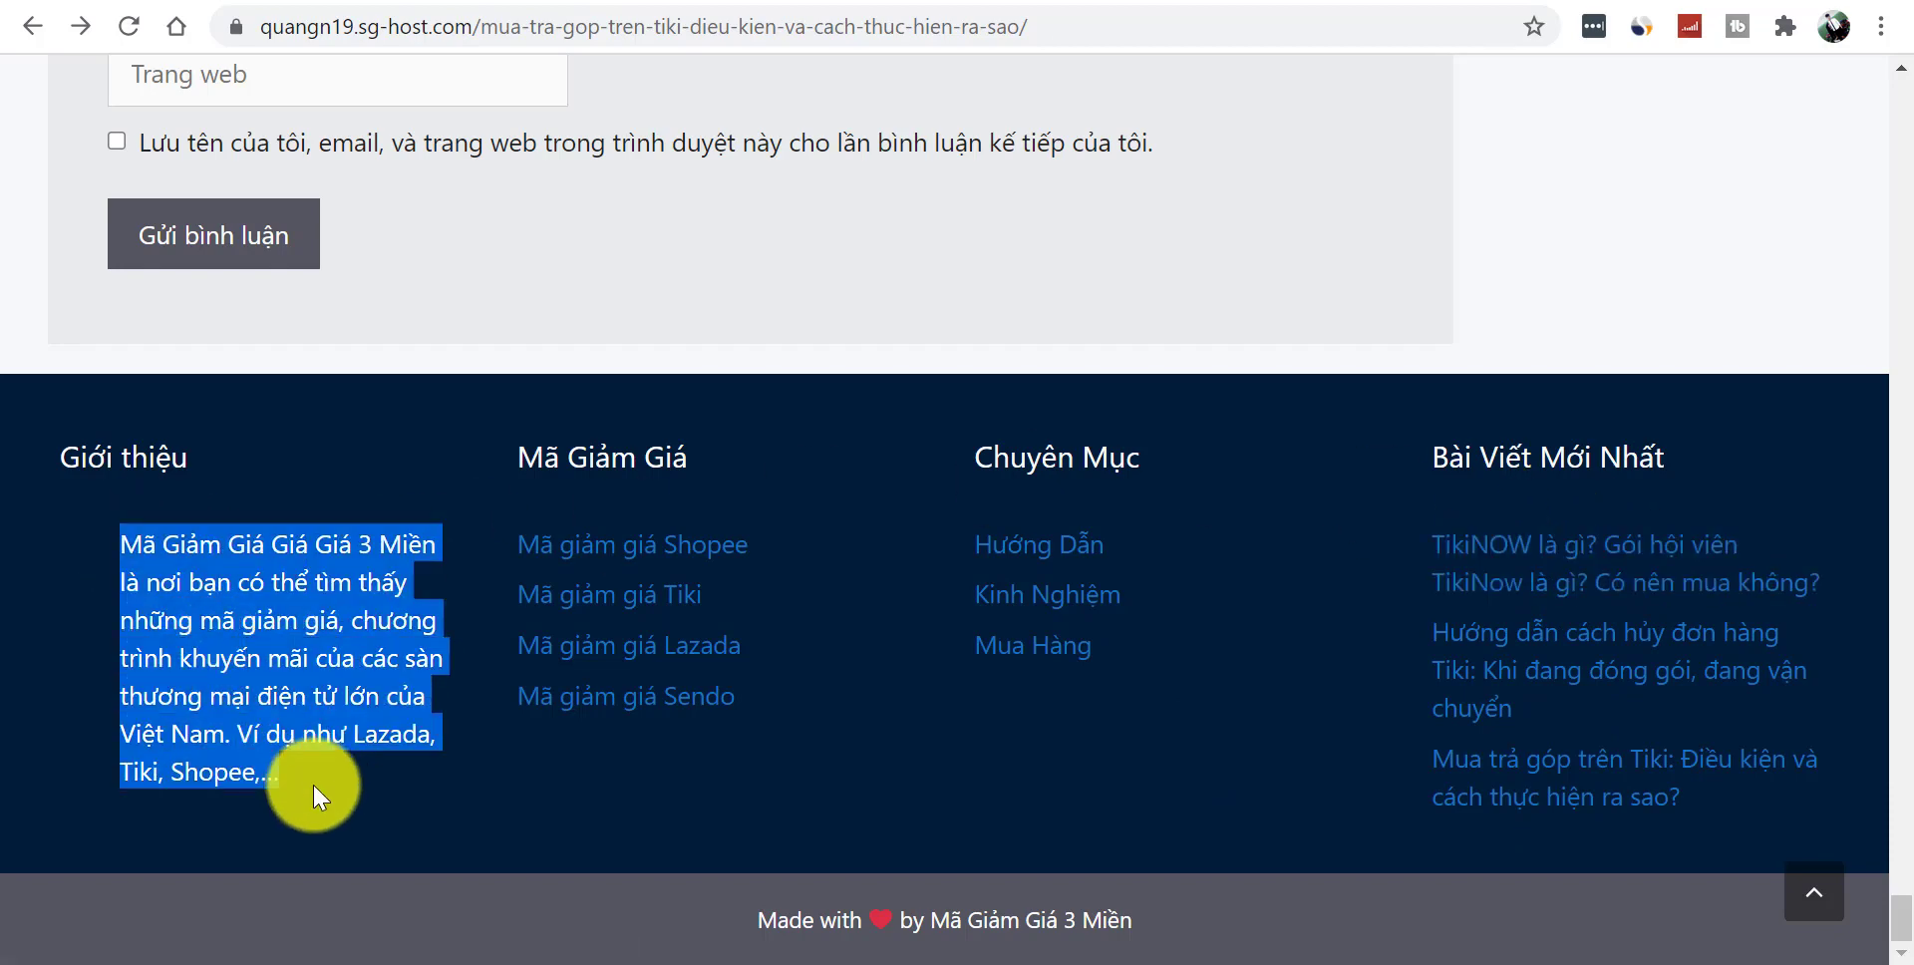
left_click(504, 798)
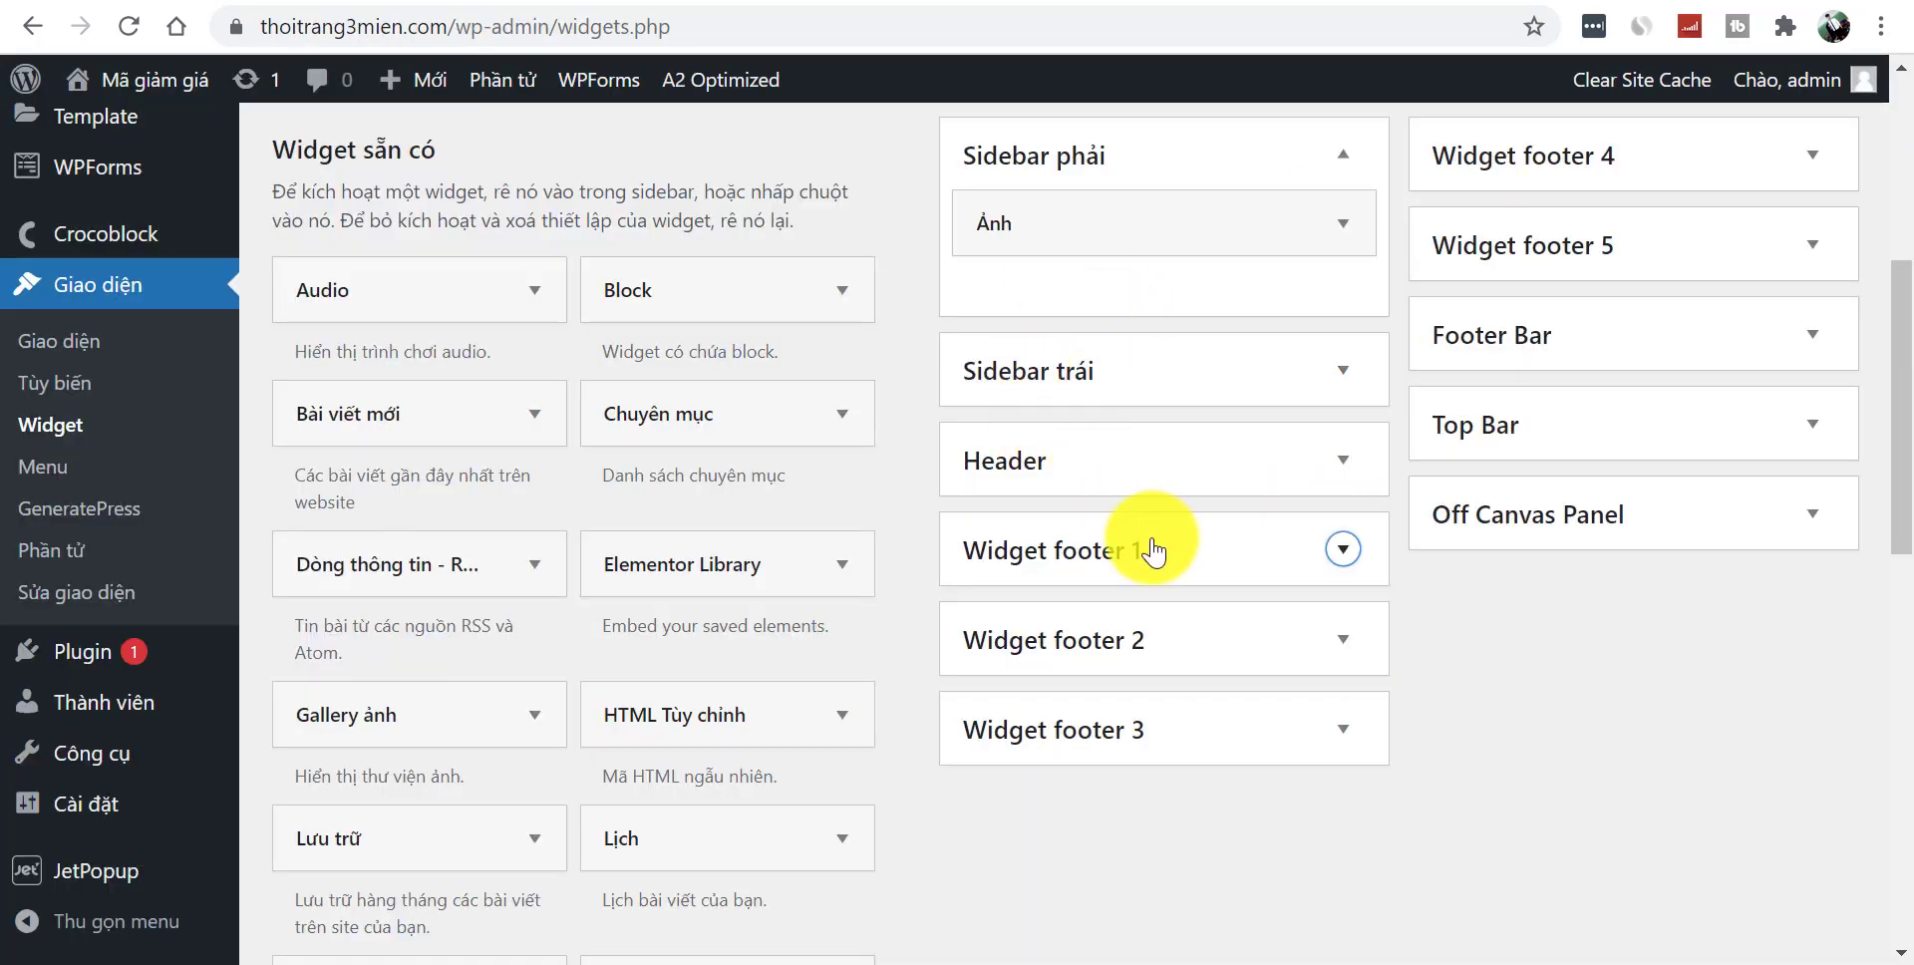
- Add a Văn bản widget titled GIỚI THIỆU with the pasted intro paragraph to Widget footer 1
left_click_drag(1903, 354, 1884, 662)
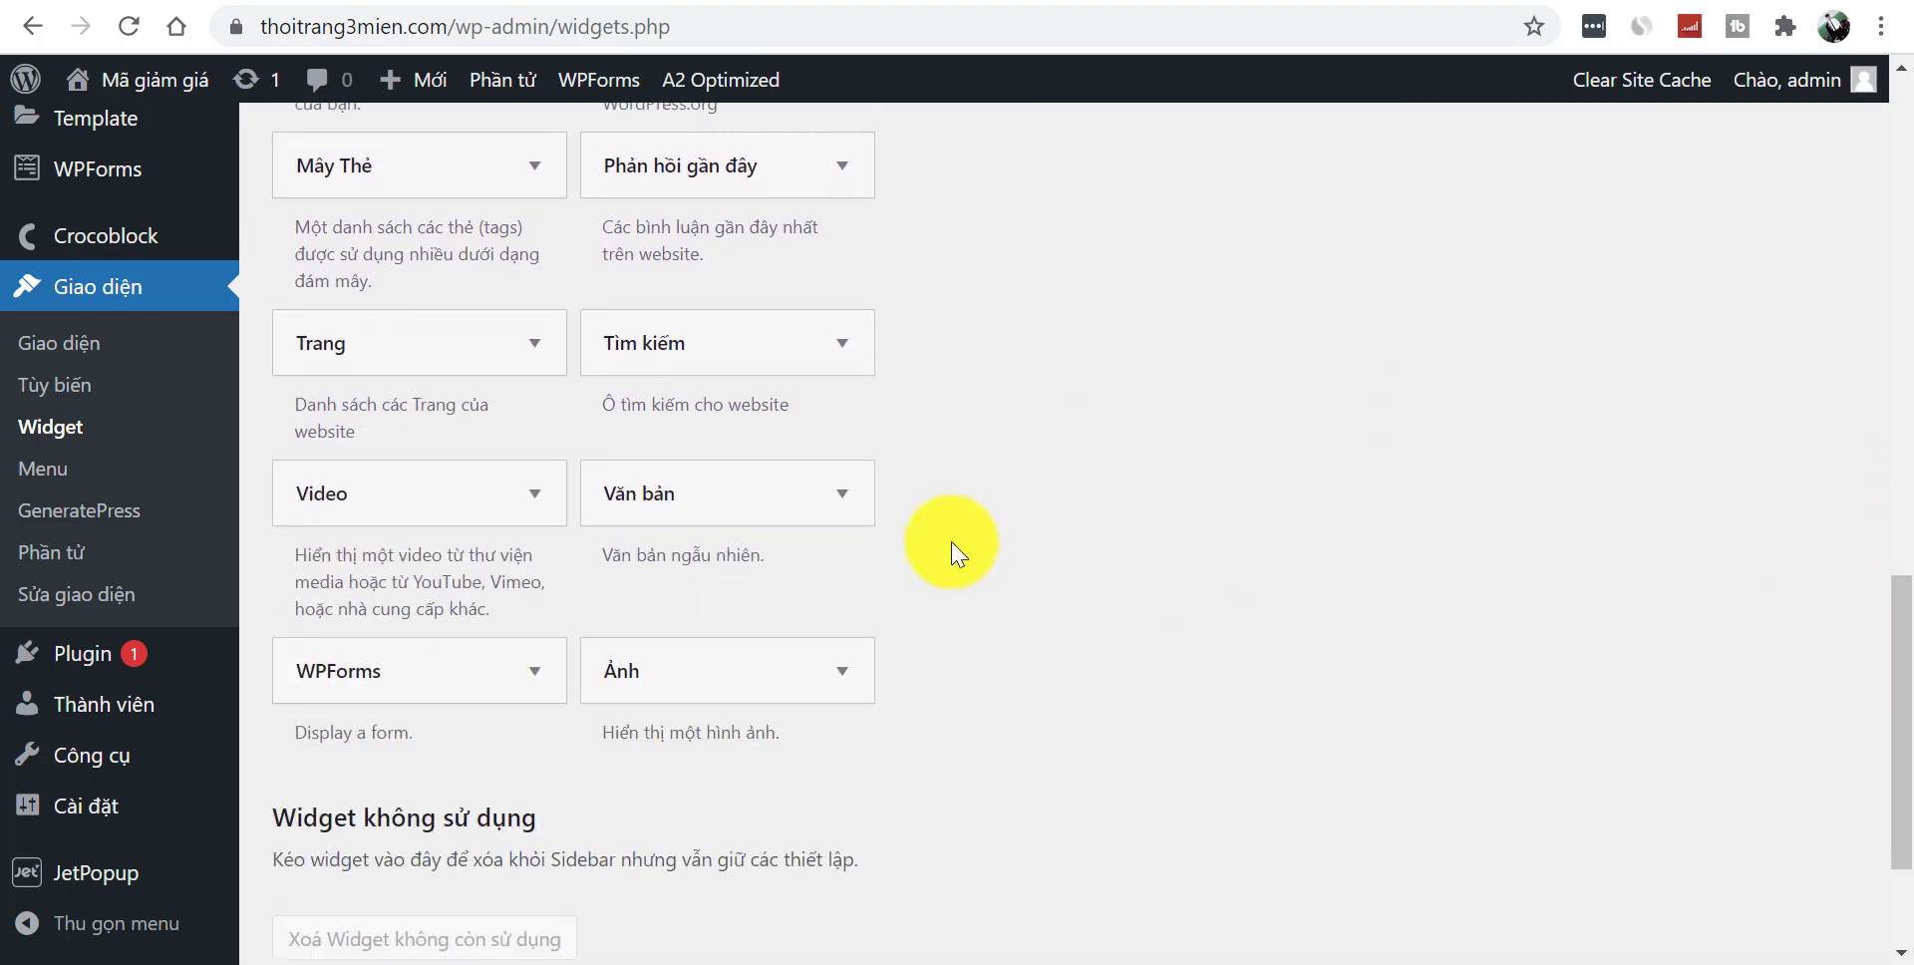
left_click(841, 494)
left_click(738, 788)
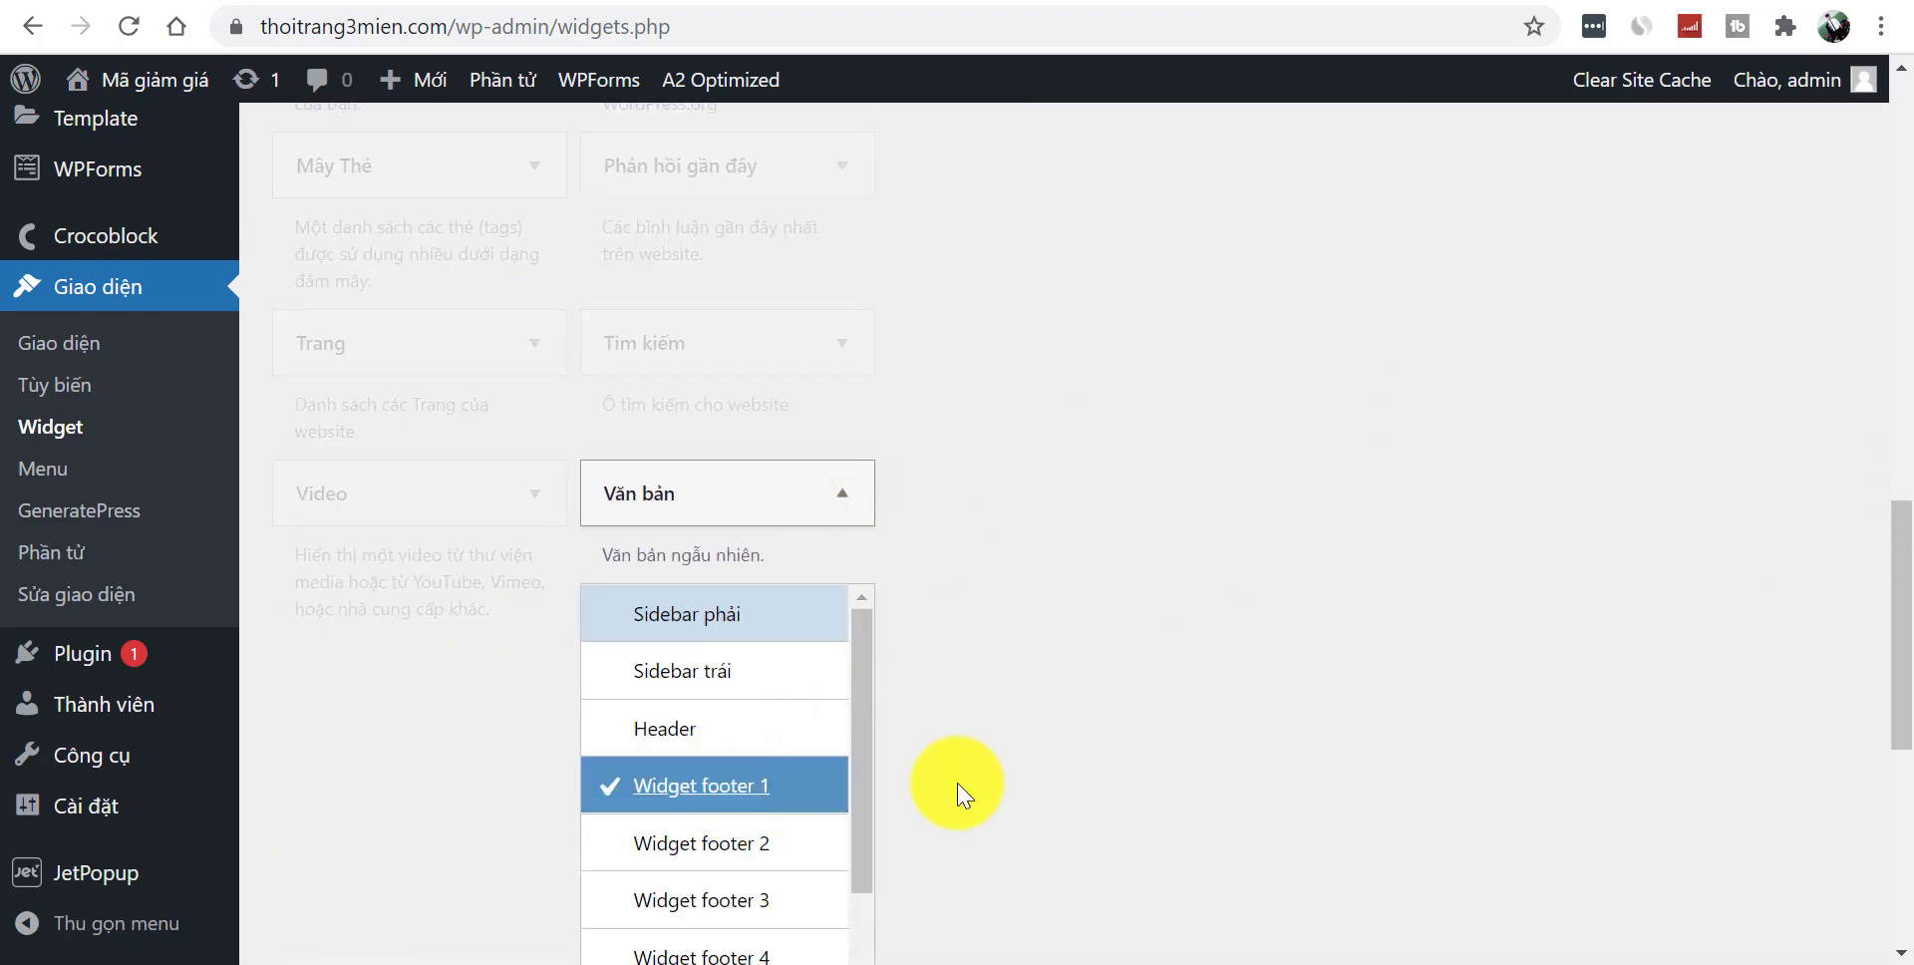
left_click_drag(1885, 649, 1886, 760)
left_click(770, 632)
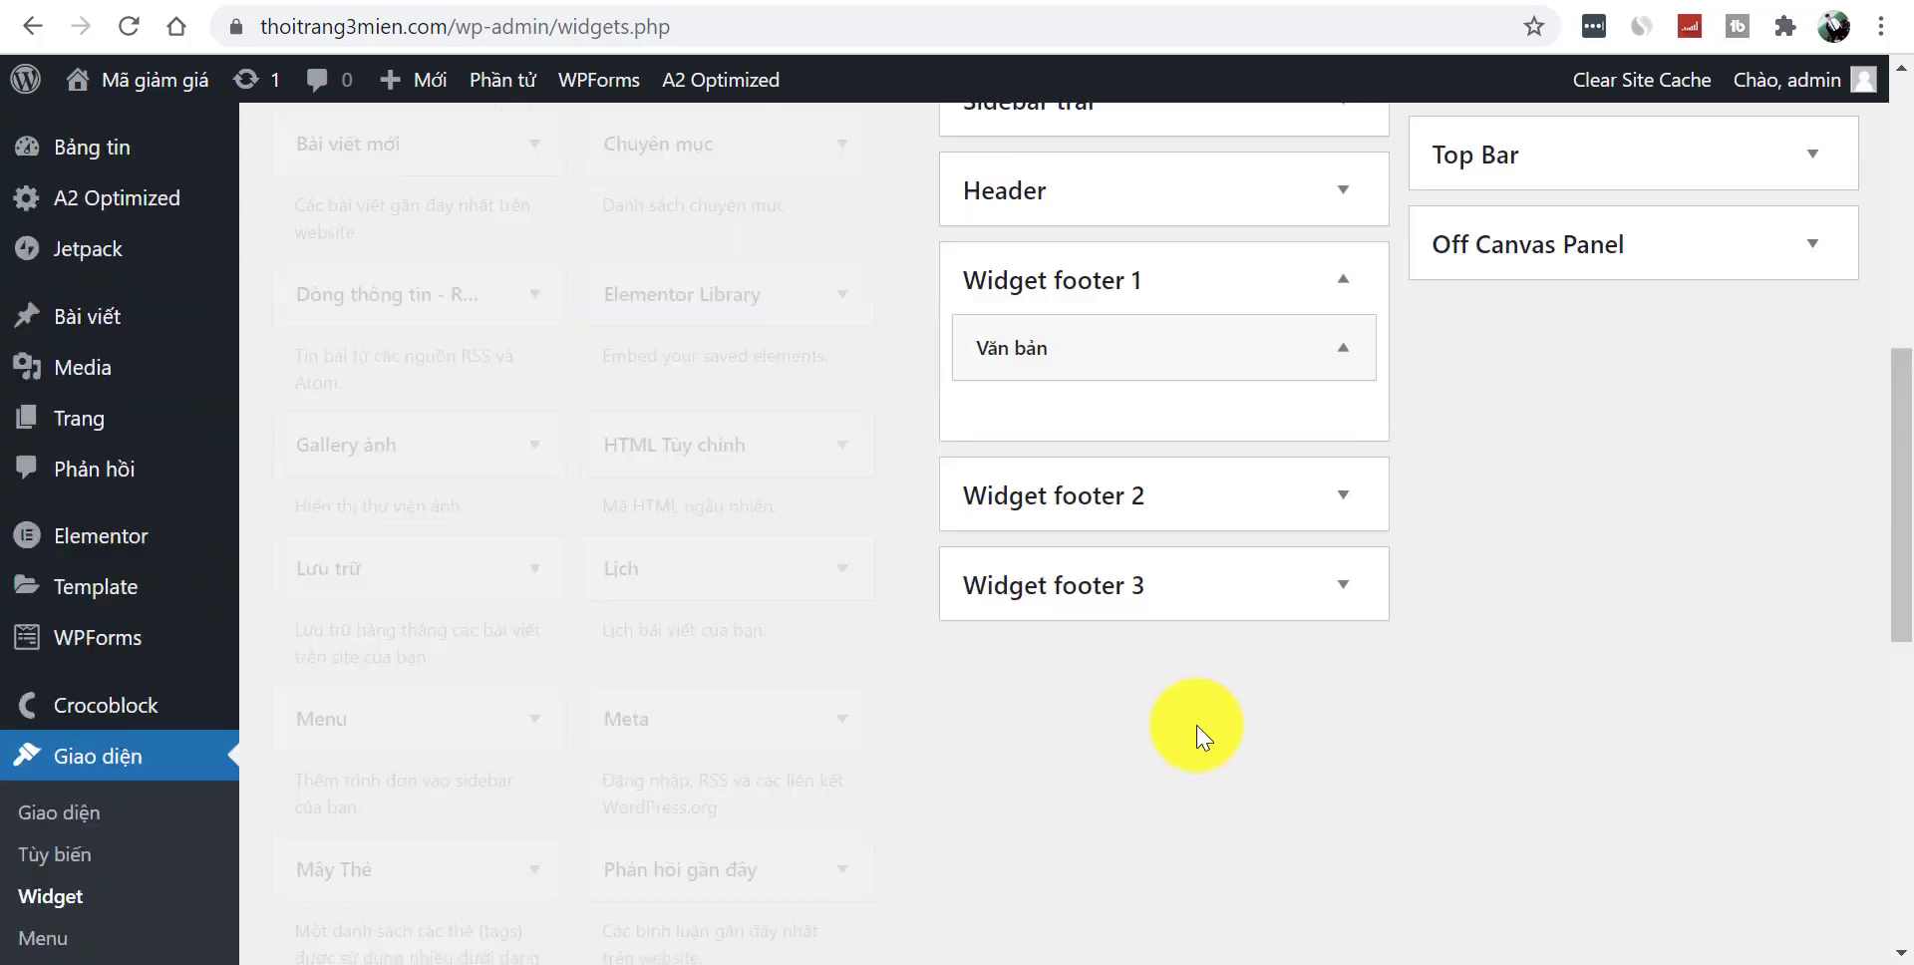
left_click_drag(1894, 591, 1888, 450)
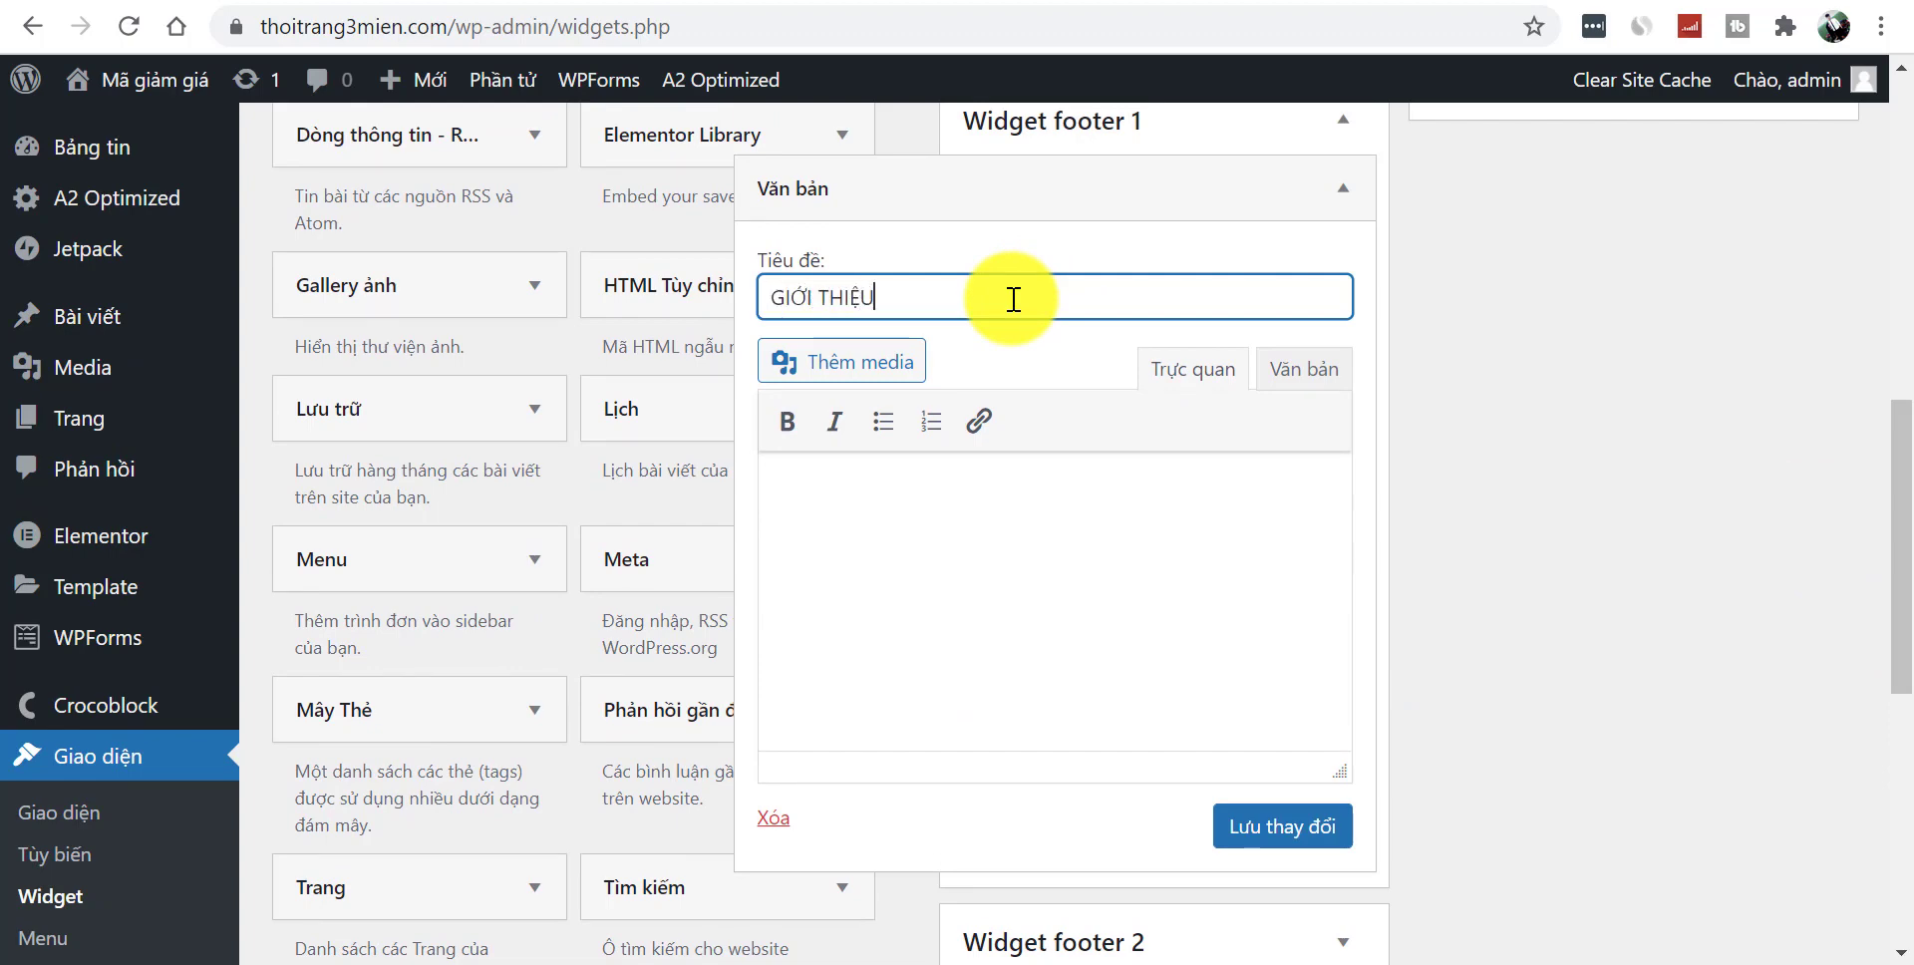
type("Mã Giảm Giá Giá Giá 3 Miê`n là nơi bạn có thể tìm thâ´y những mã giảm giá, chương trình khuyê´n mãi của các sàn thương mại điện tử lớn của Việt Nam. Ví dụ như Lazada, Tiki, Shopee,...")
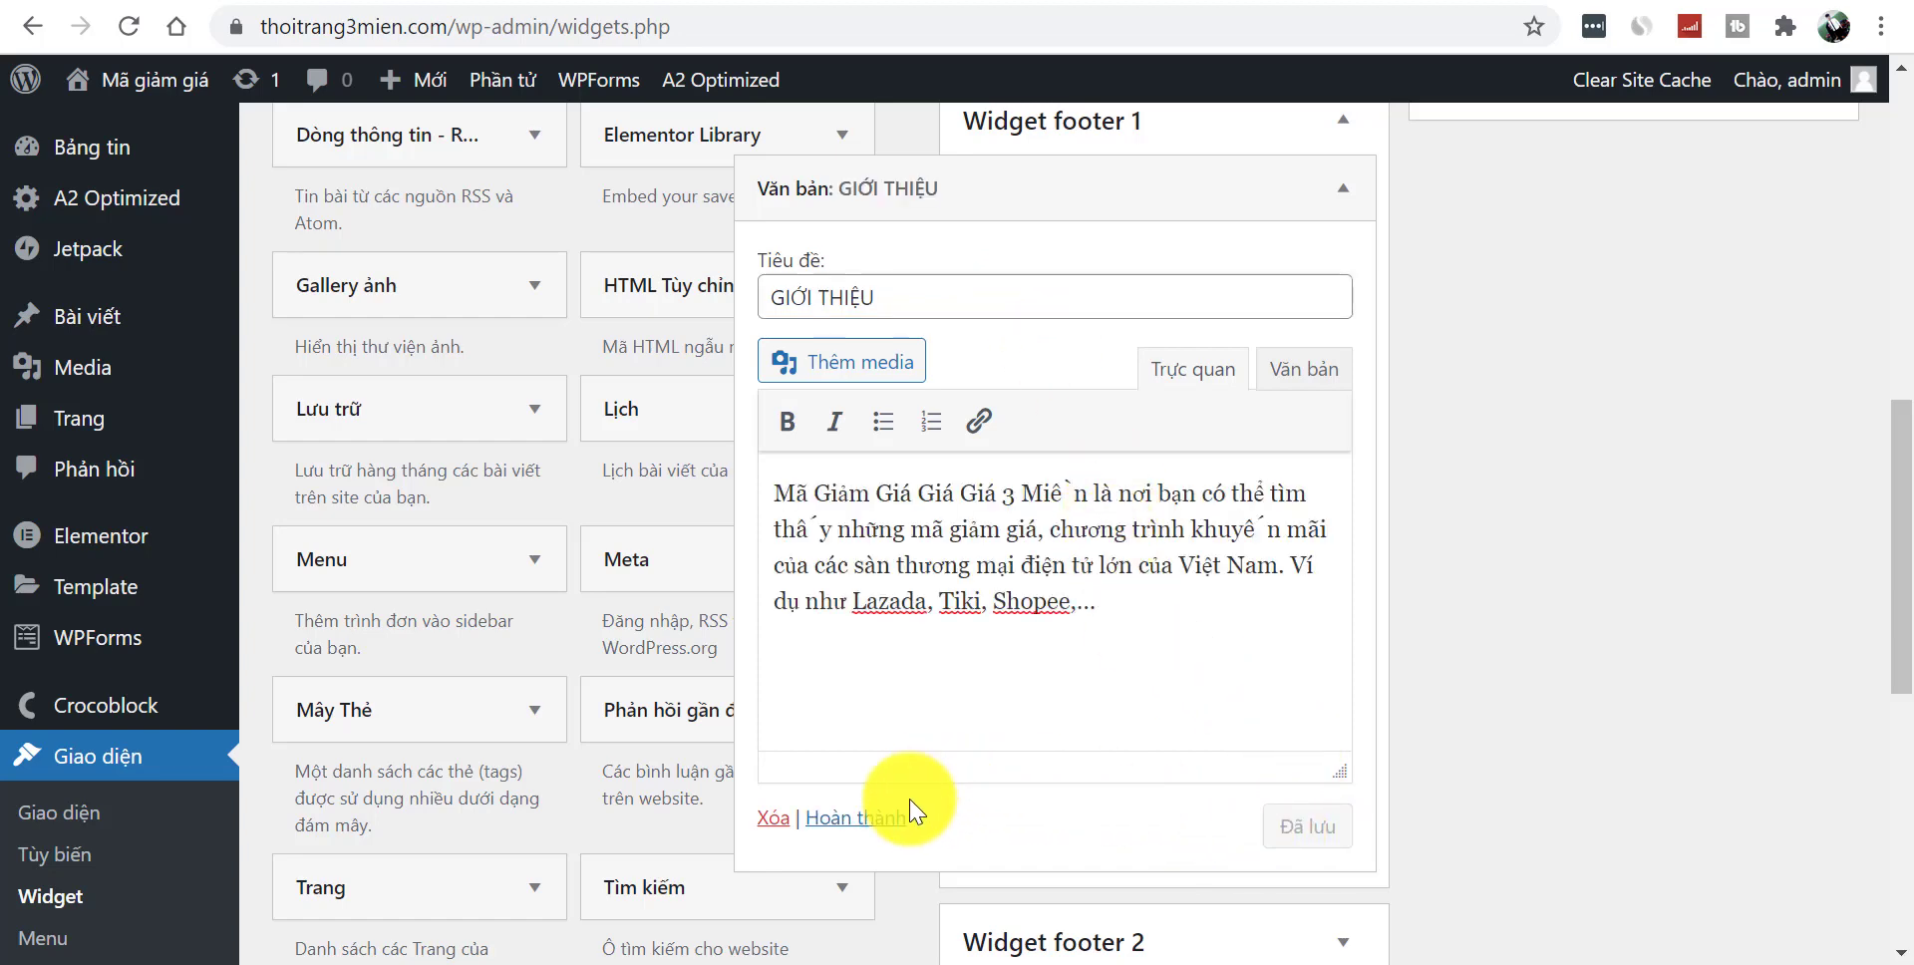
left_click(876, 825)
- Load the live site's home page and scroll down to the footer
key("ctrl+Tab")
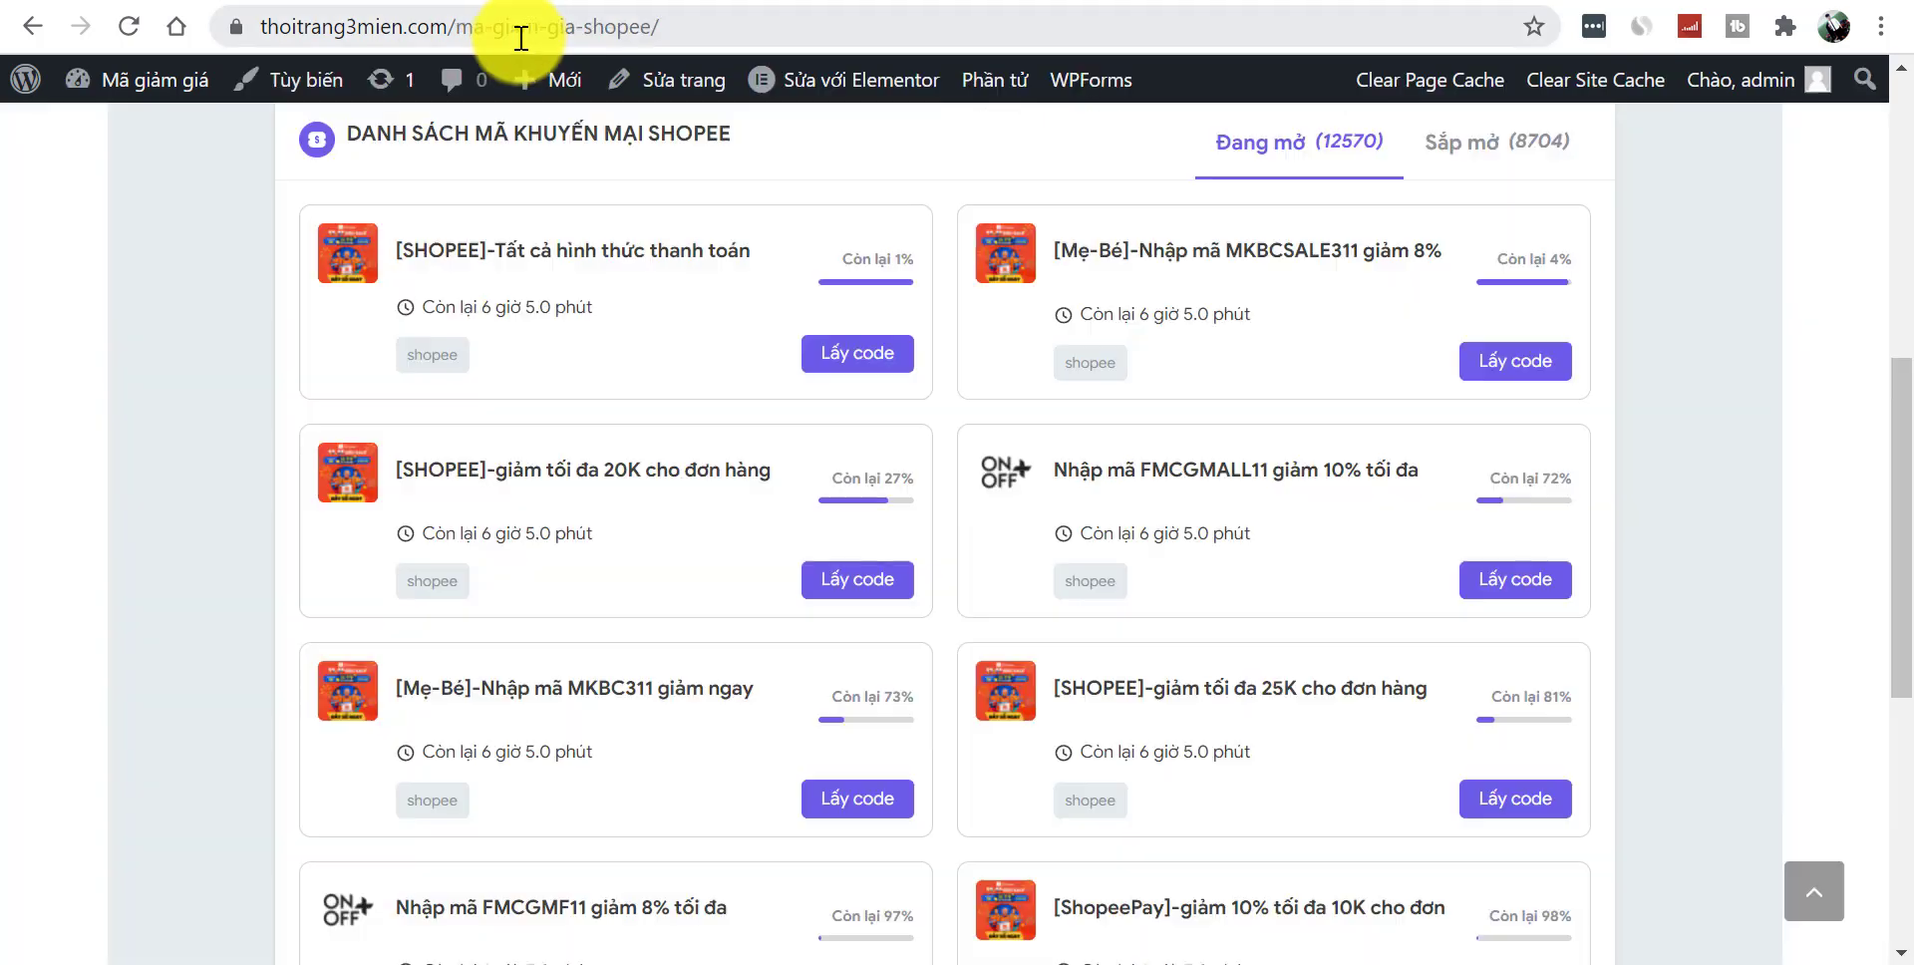
left_click_drag(464, 29, 768, 50)
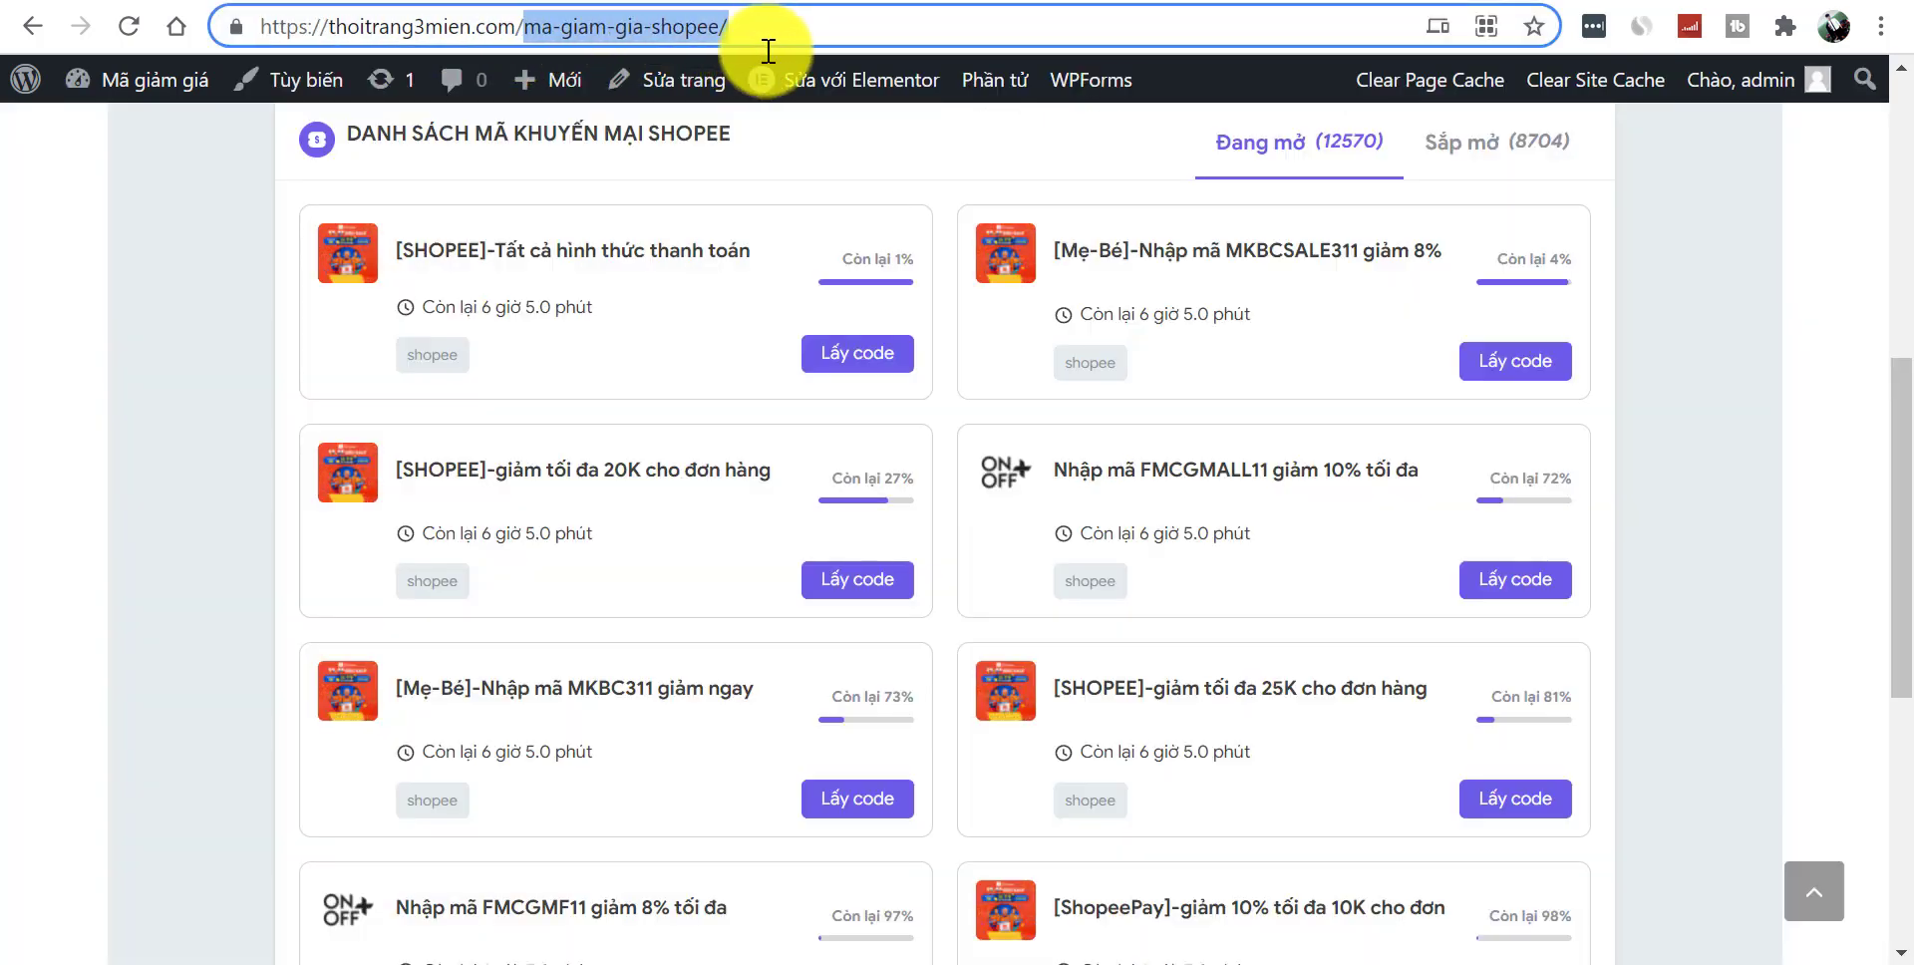
key("BackSpace")
key("Return")
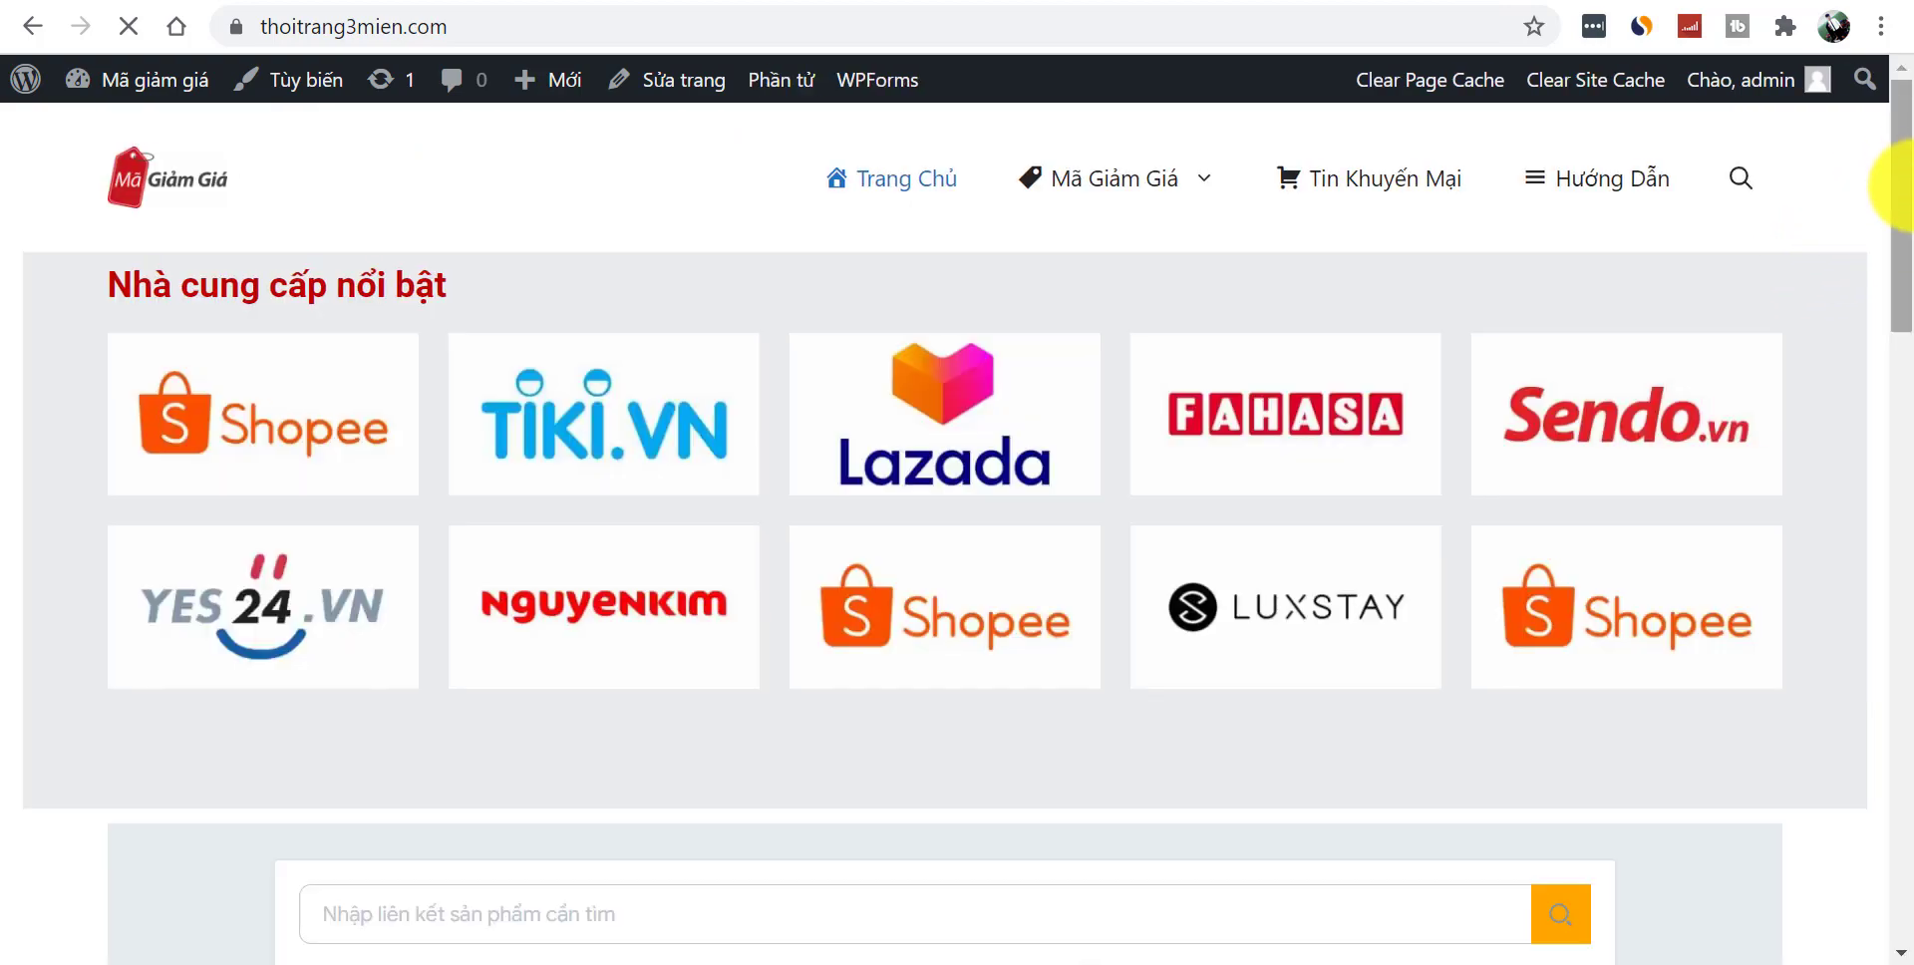
left_click(1909, 629)
left_click_drag(1909, 628, 1906, 803)
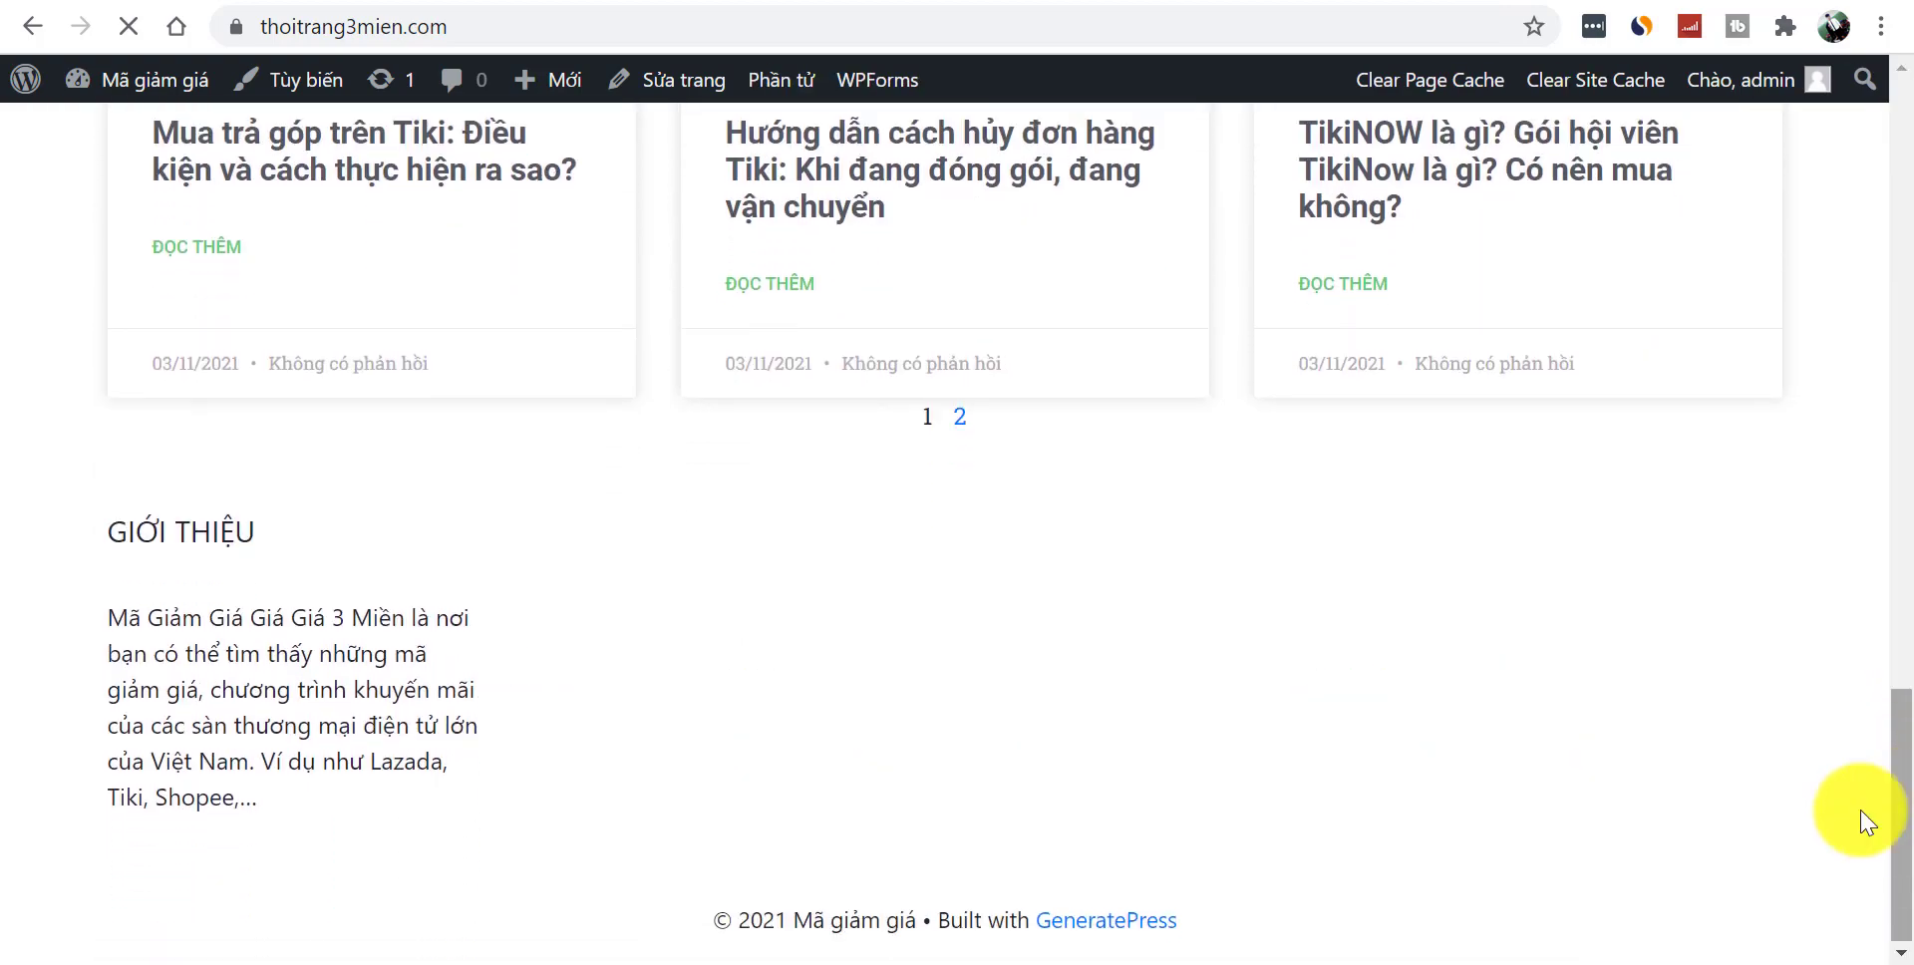
left_click_drag(1898, 470, 1703, 867)
- Check the GIỚI THIỆU heading and paragraph in the live footer
left_click_drag(105, 531, 500, 833)
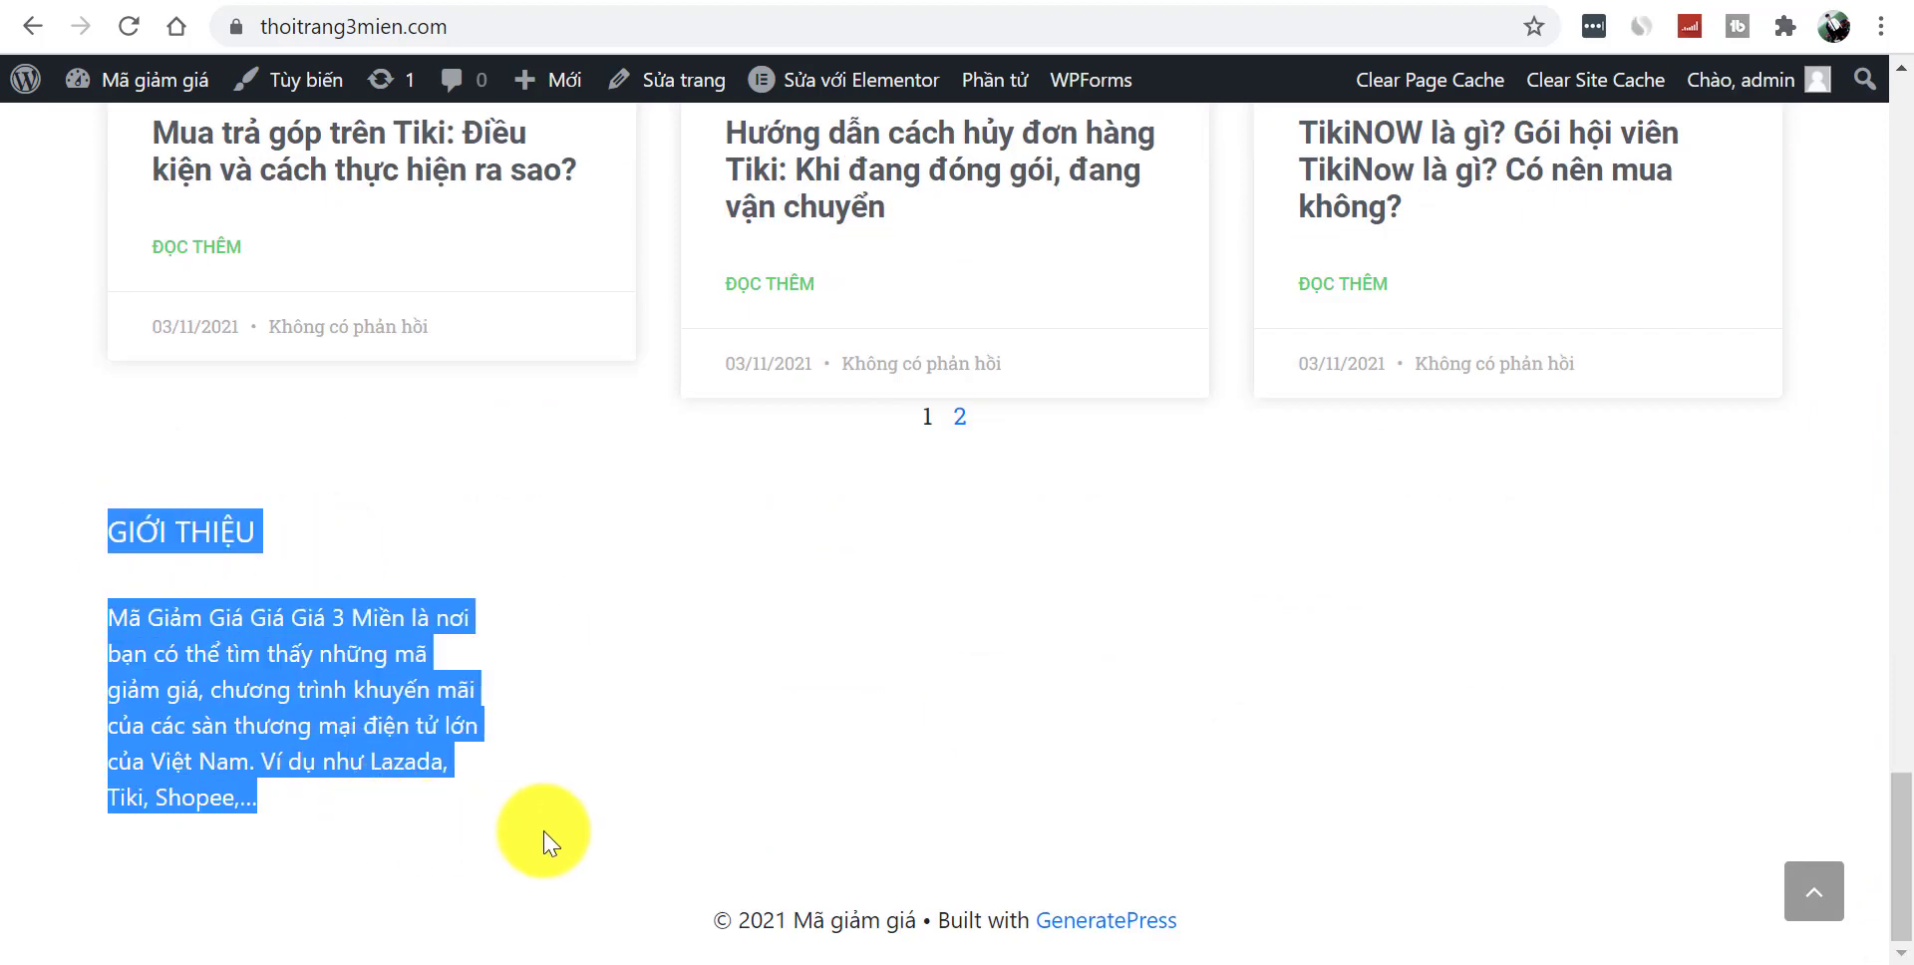
left_click(304, 718)
left_click_drag(107, 523, 427, 825)
left_click(624, 819)
left_click_drag(161, 569, 768, 782)
left_click(635, 609)
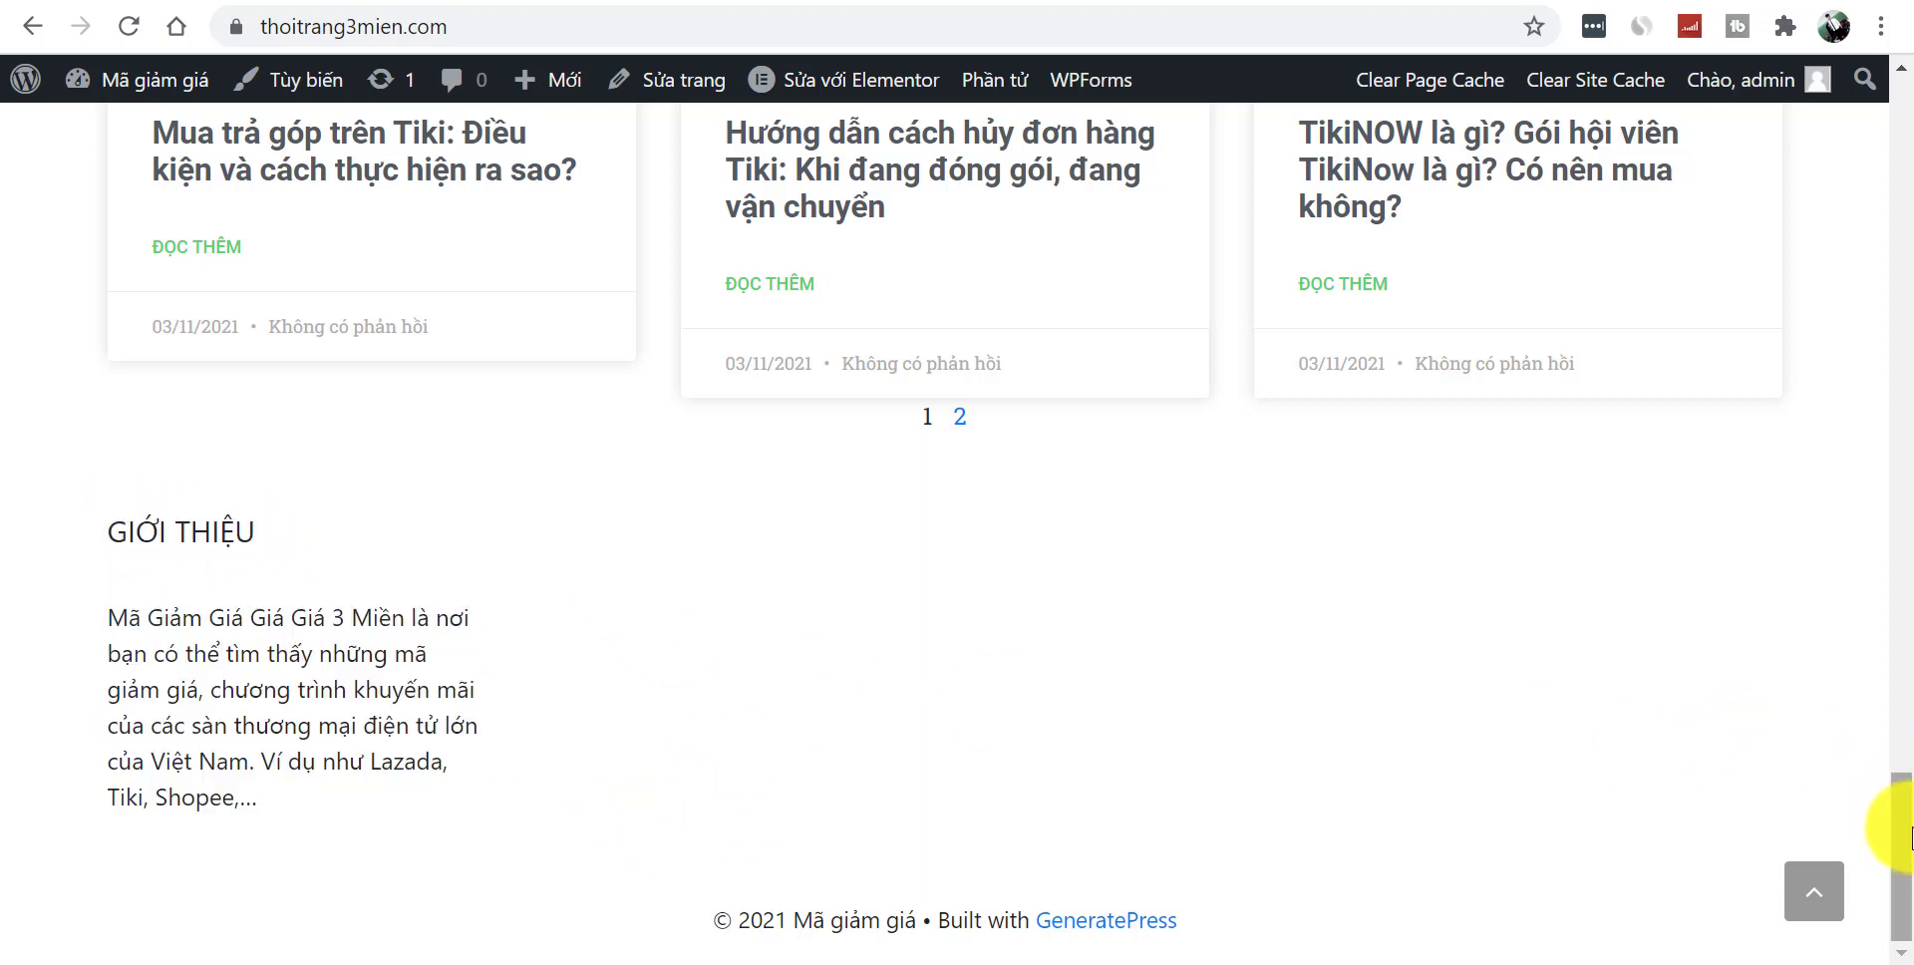
left_click_drag(1910, 855, 1909, 853)
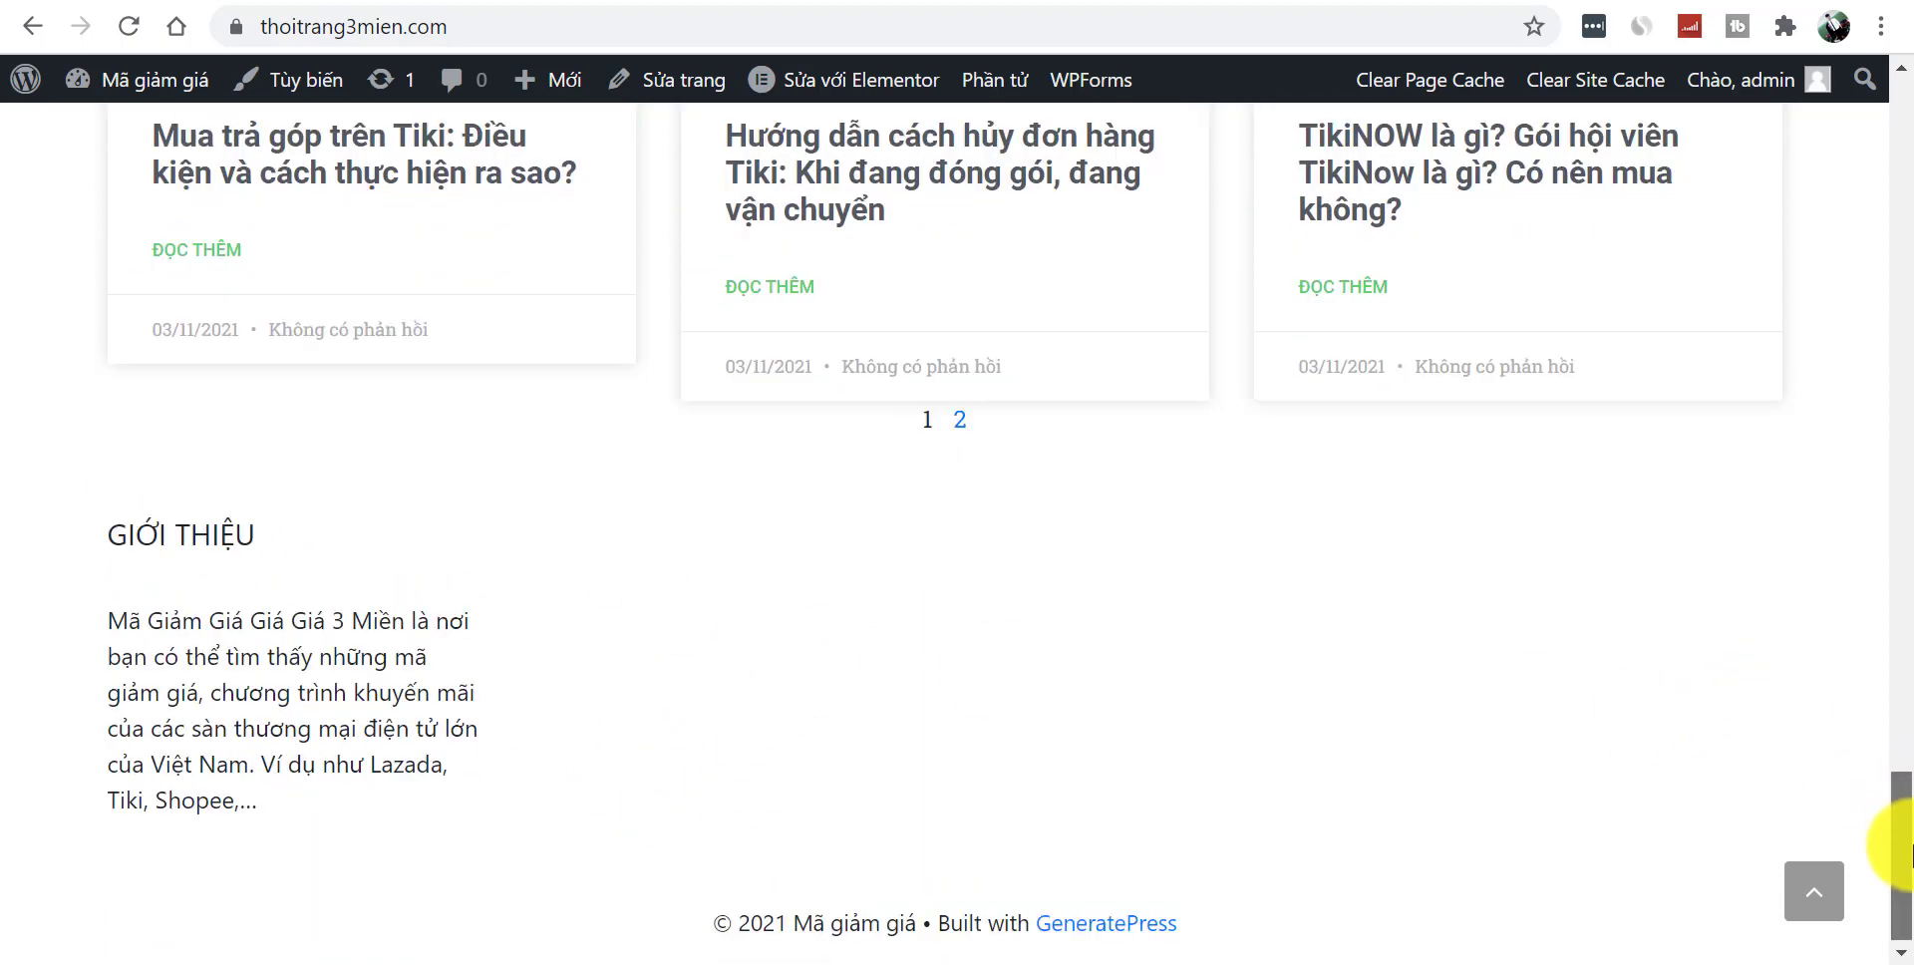
scroll(1900, 845, "up", 1)
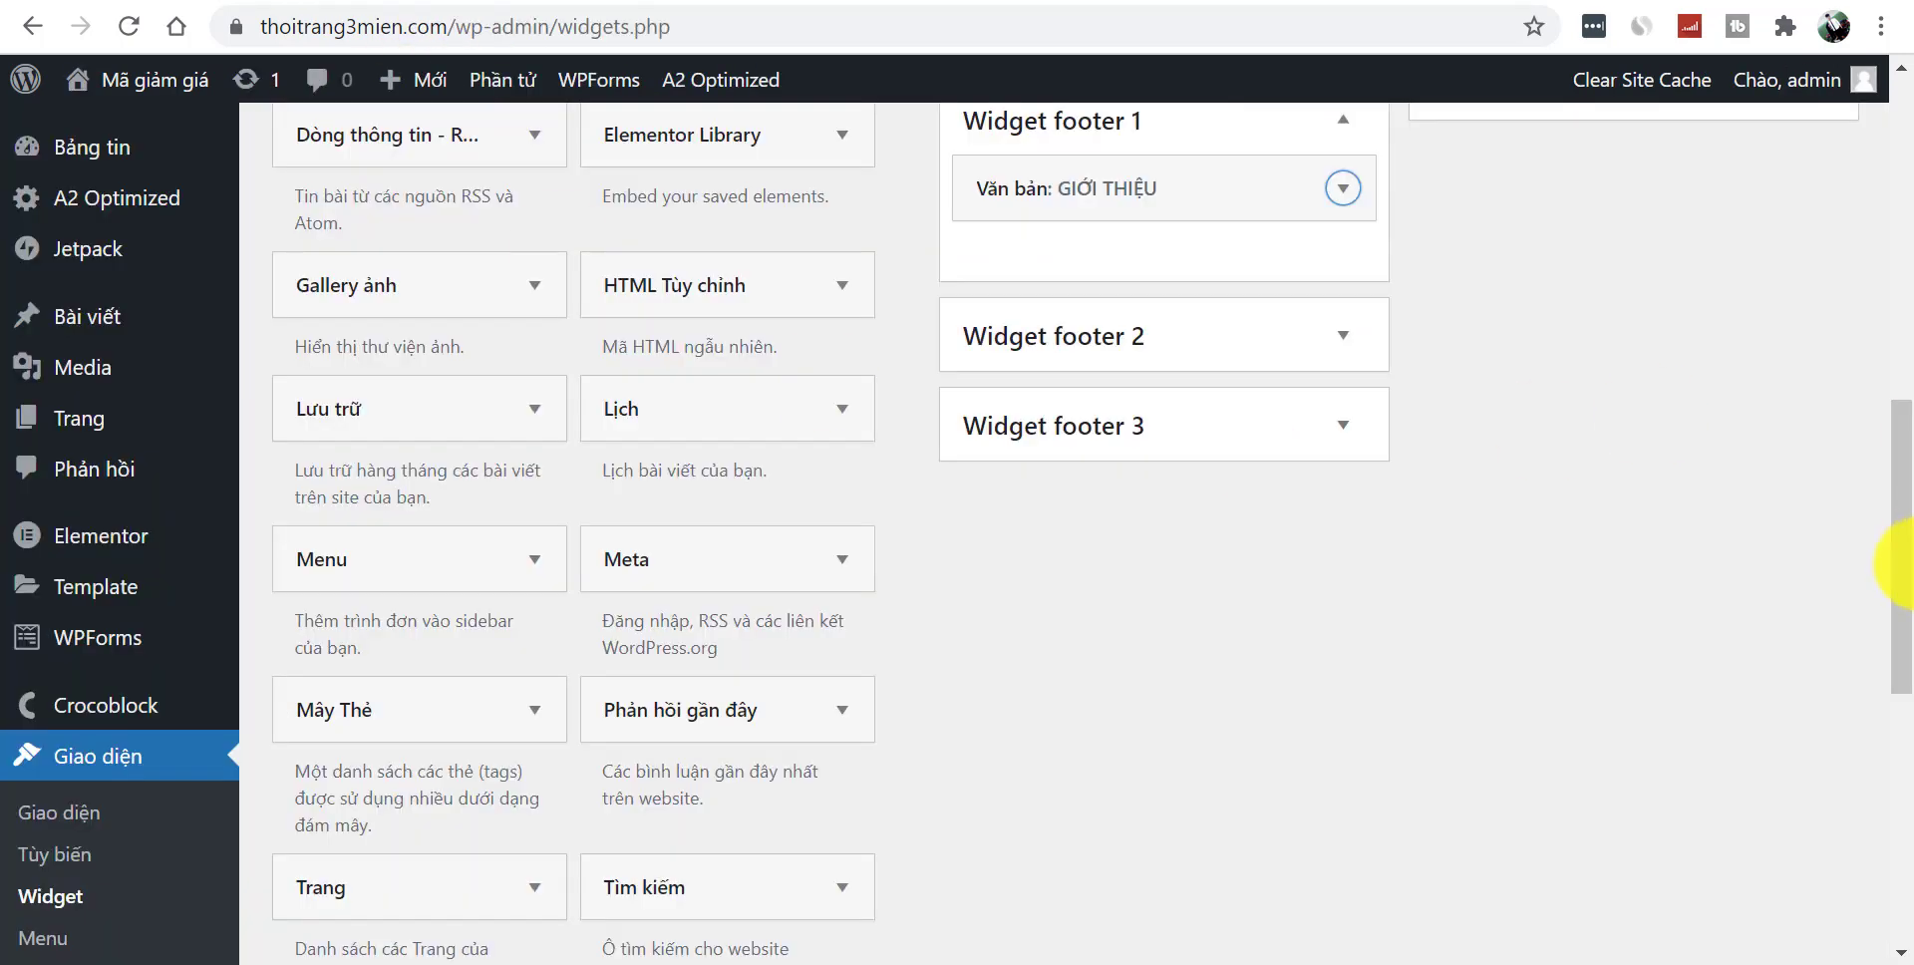
- Add a Chuyên mục widget titled CHUYÊN MỤC to Widget footer 2 and save it
left_click_drag(1904, 490, 1654, 457)
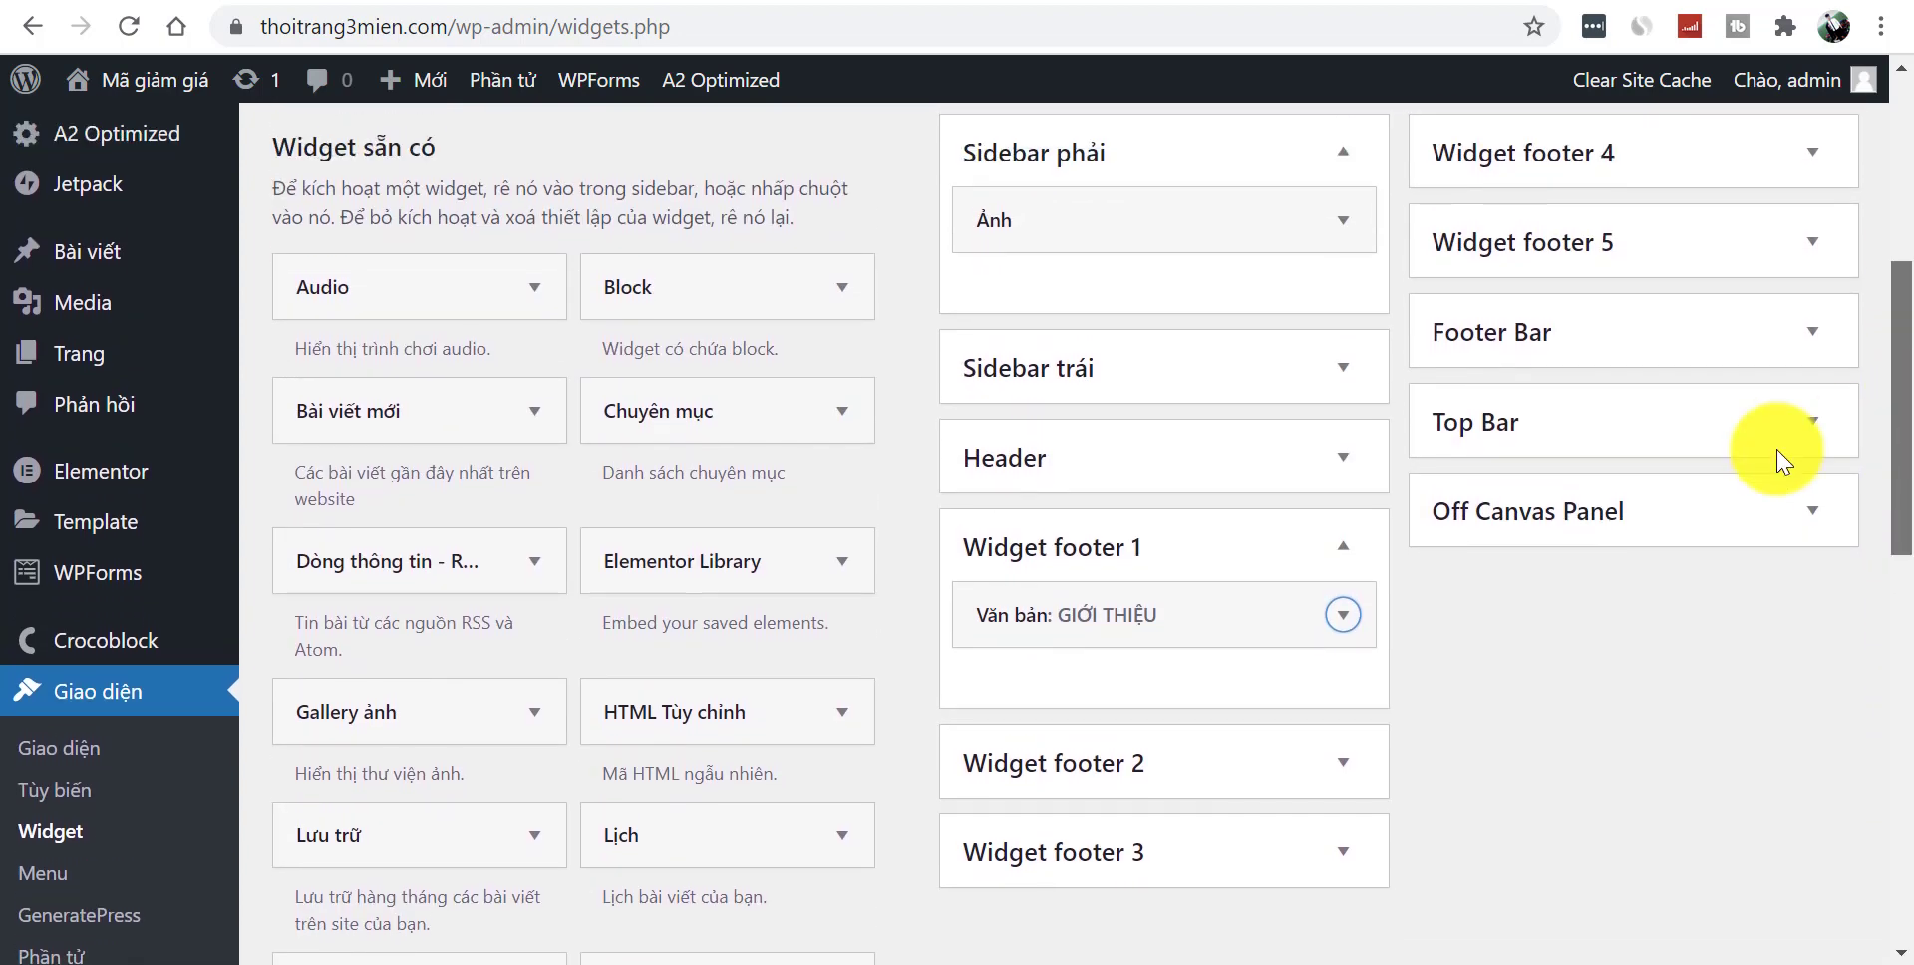
left_click(828, 429)
left_click(743, 761)
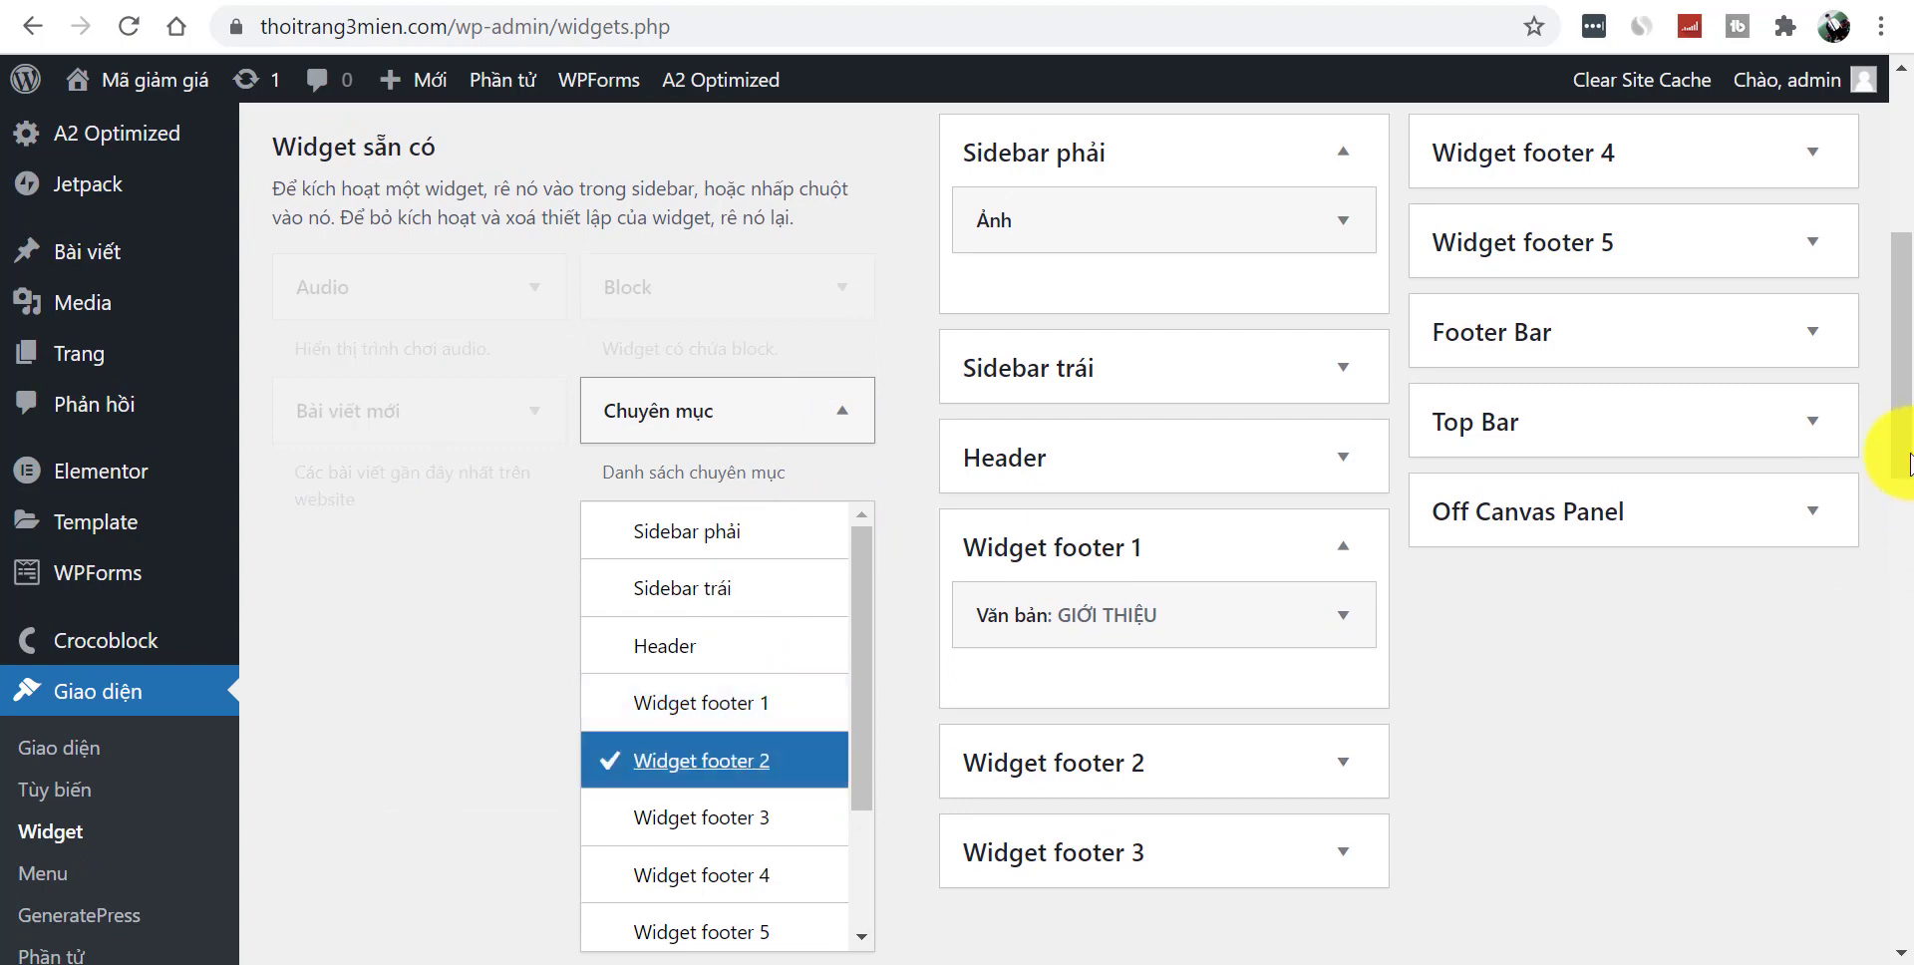
scroll(1893, 470, "down", 6)
left_click(766, 408)
scroll(1906, 558, "up", 7)
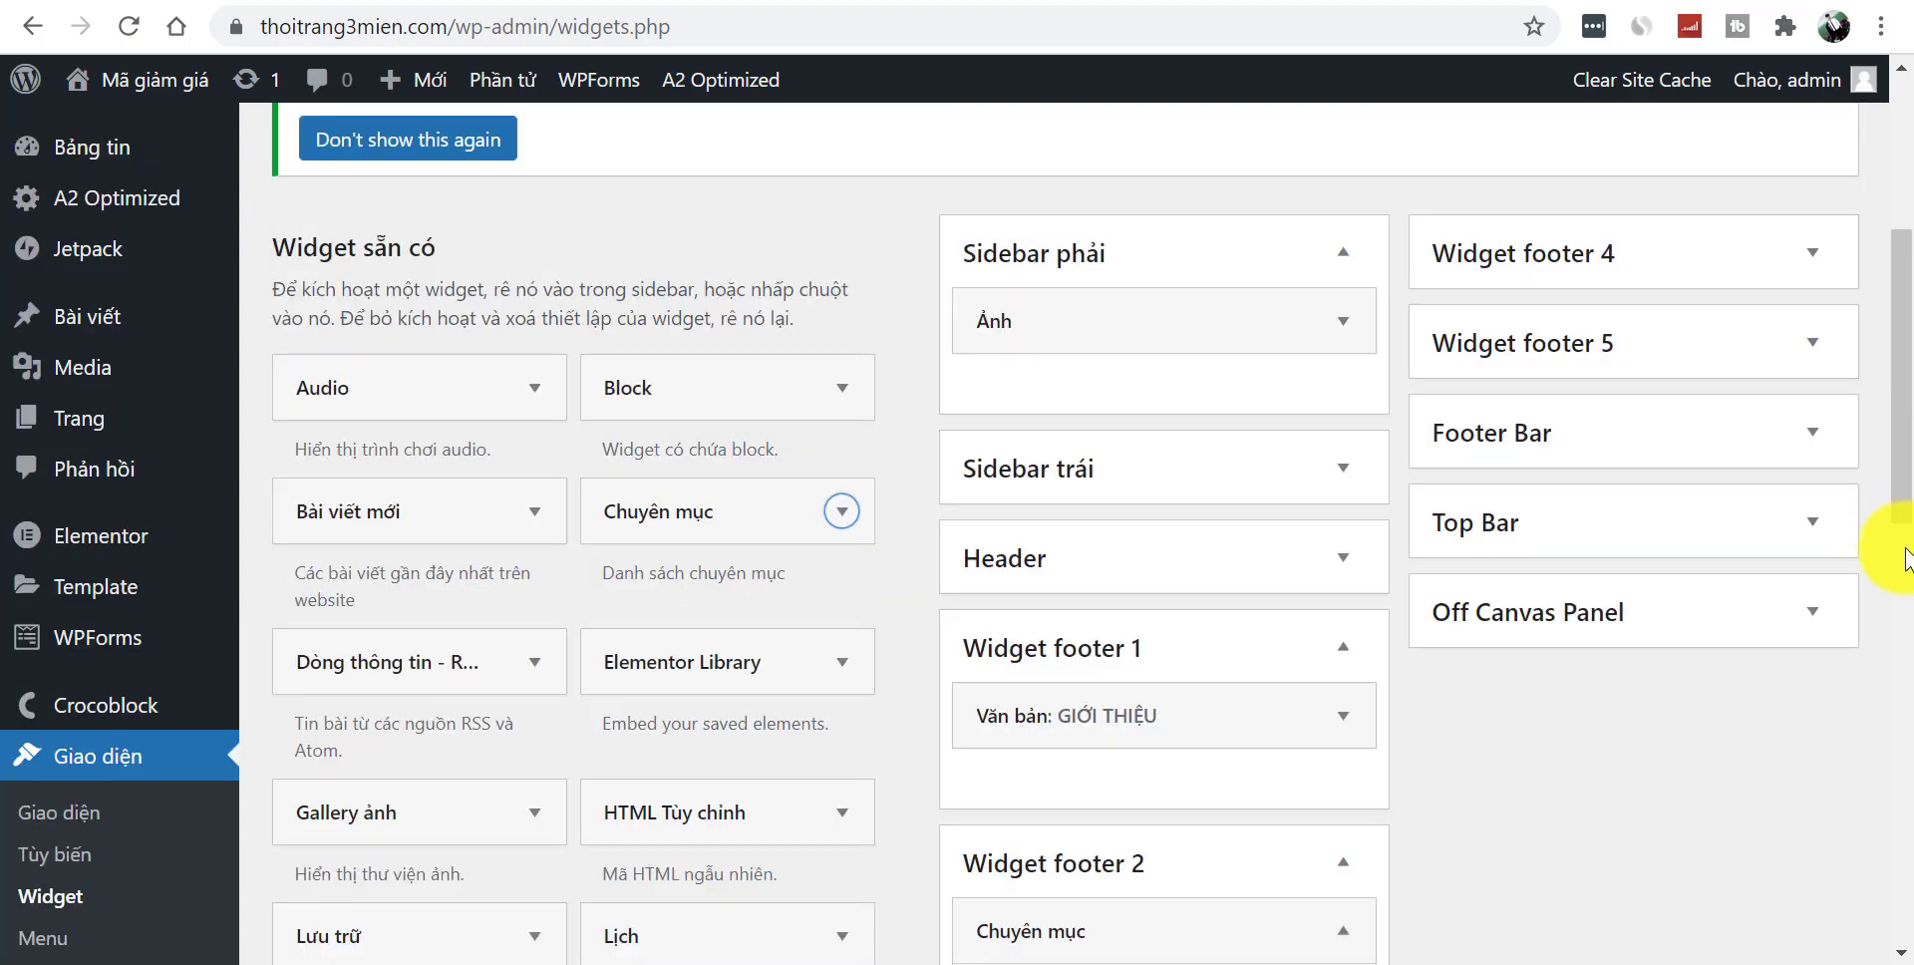
scroll(1906, 478, "down", 3)
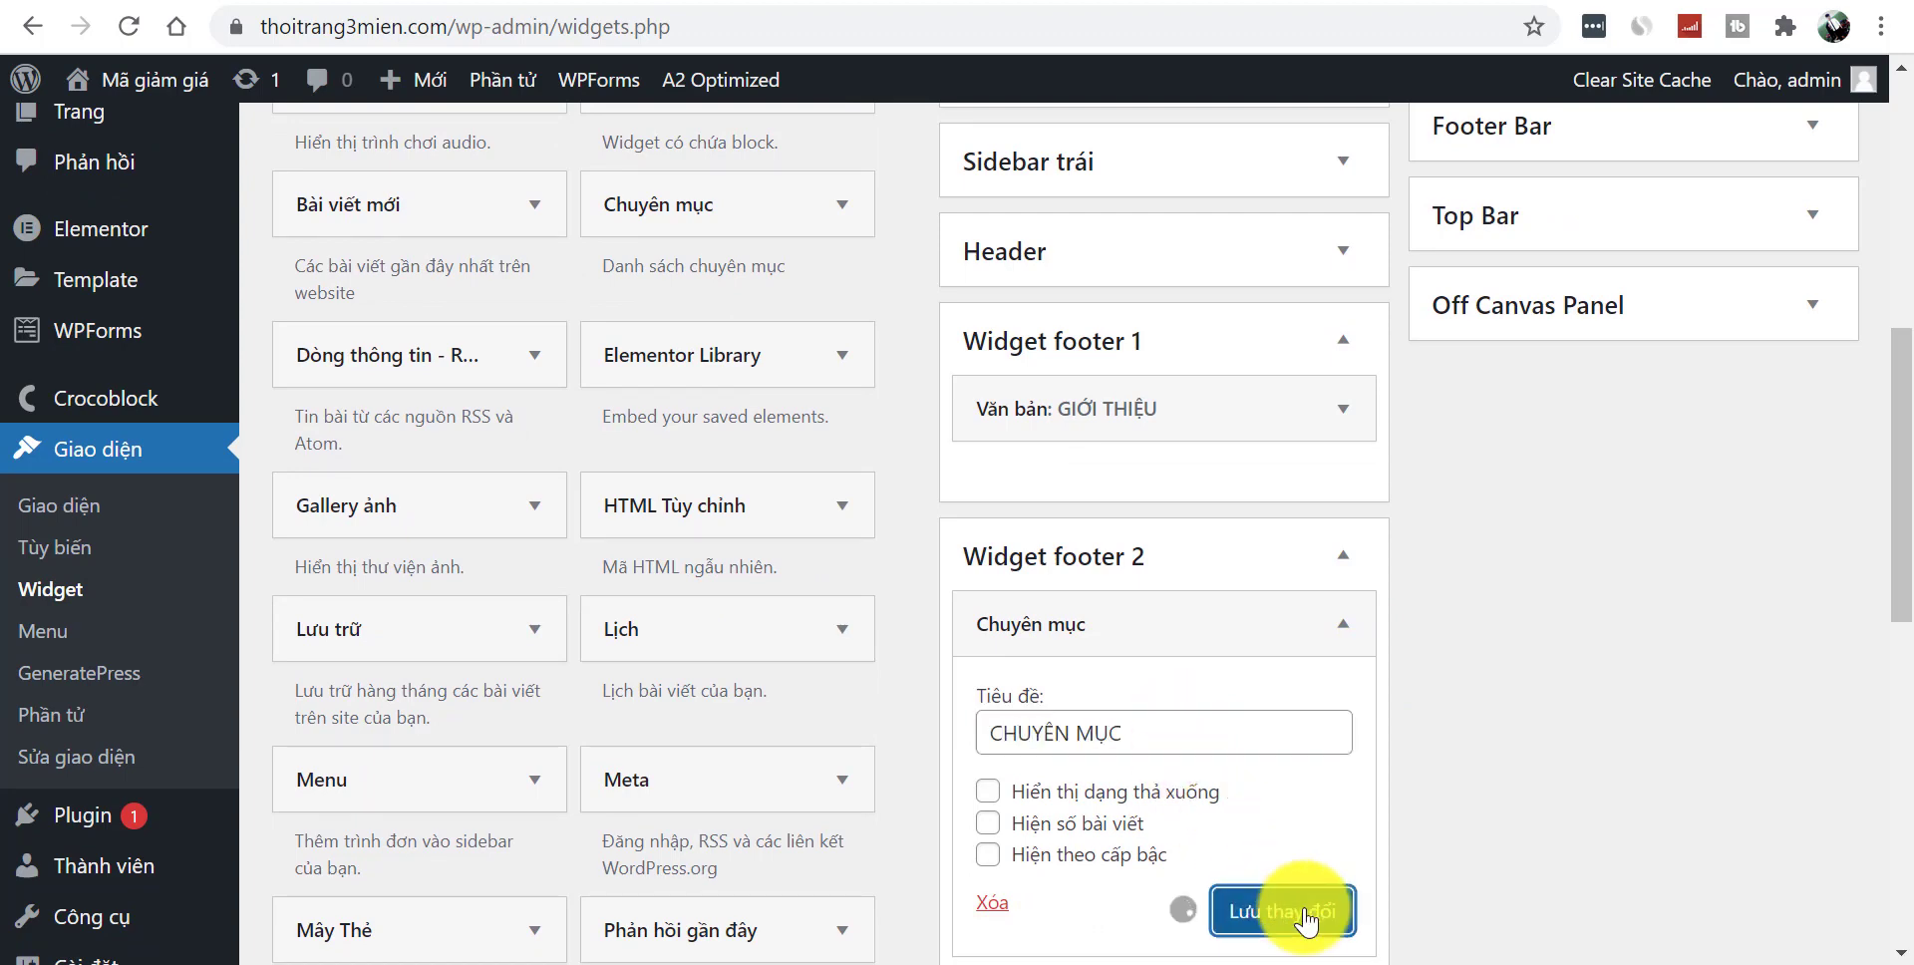
scroll(1881, 551, "down", 1)
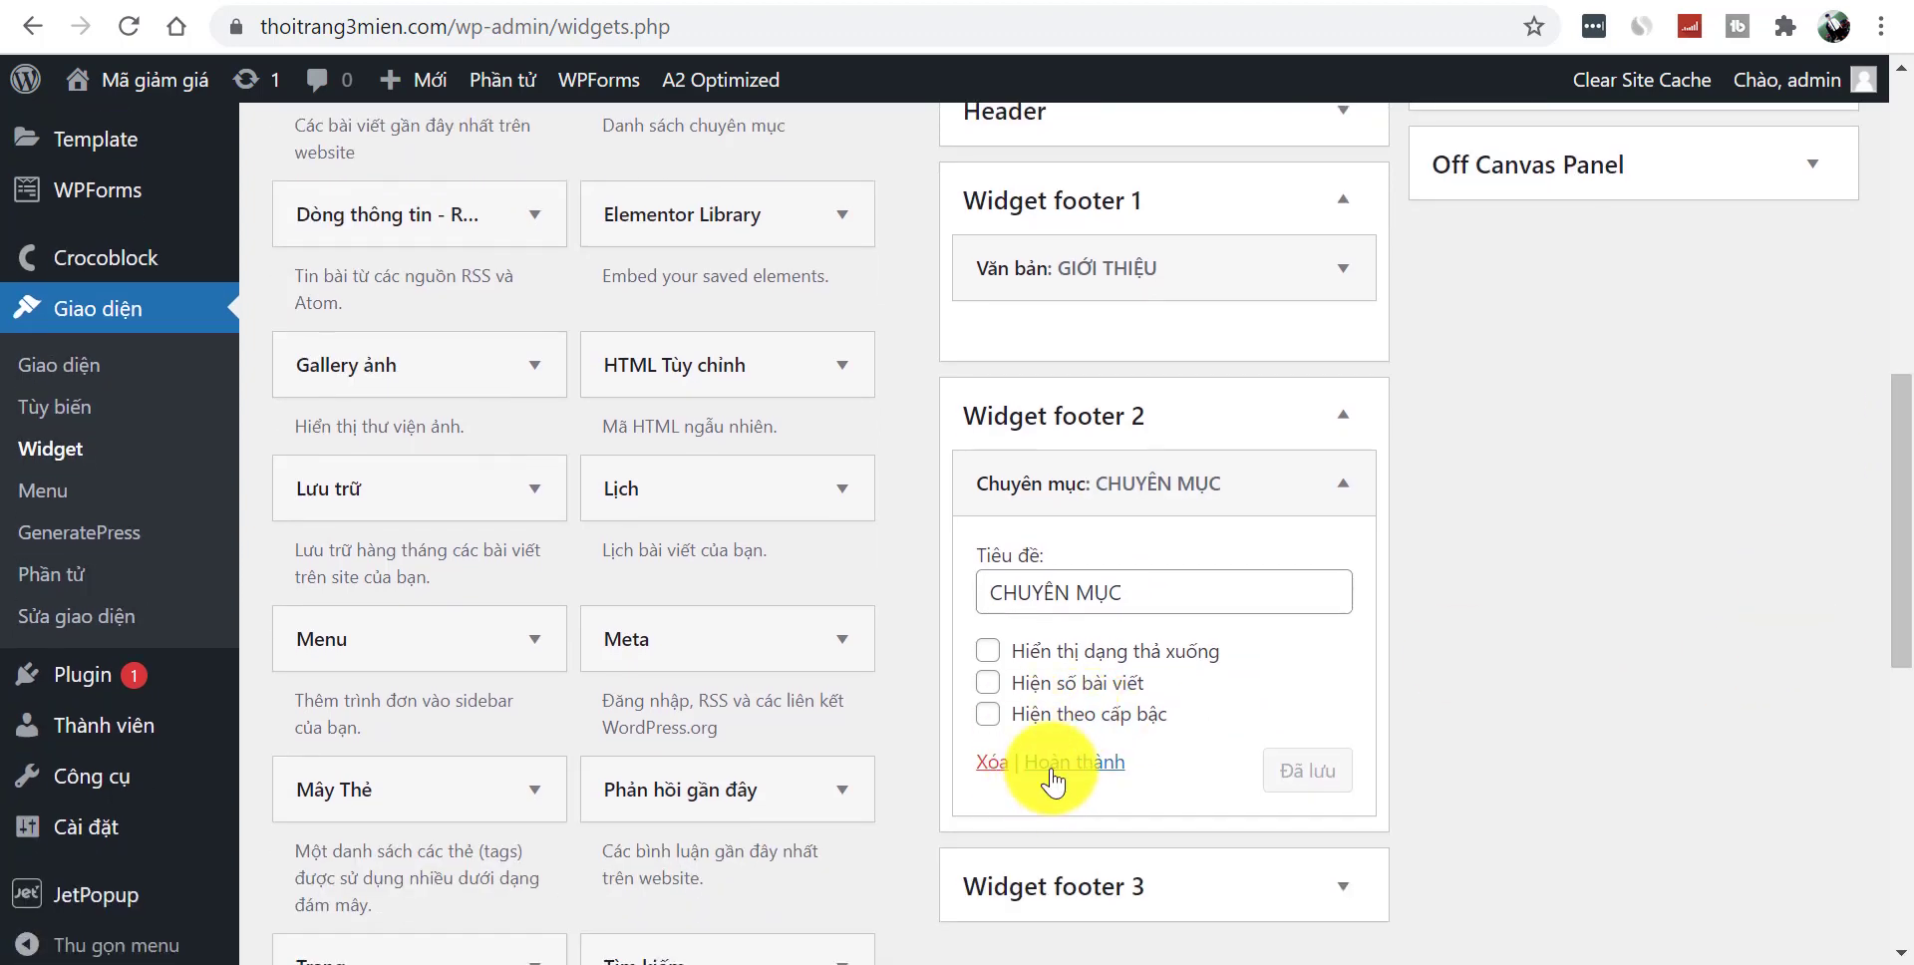
left_click(1053, 778)
scroll(1884, 461, "up", 2)
- Add a Bài viết mới widget titled BÀI VIẾT MỚI NHẤT, showing 5 posts, to Widget footer 3
left_click_drag(1905, 479, 1903, 429)
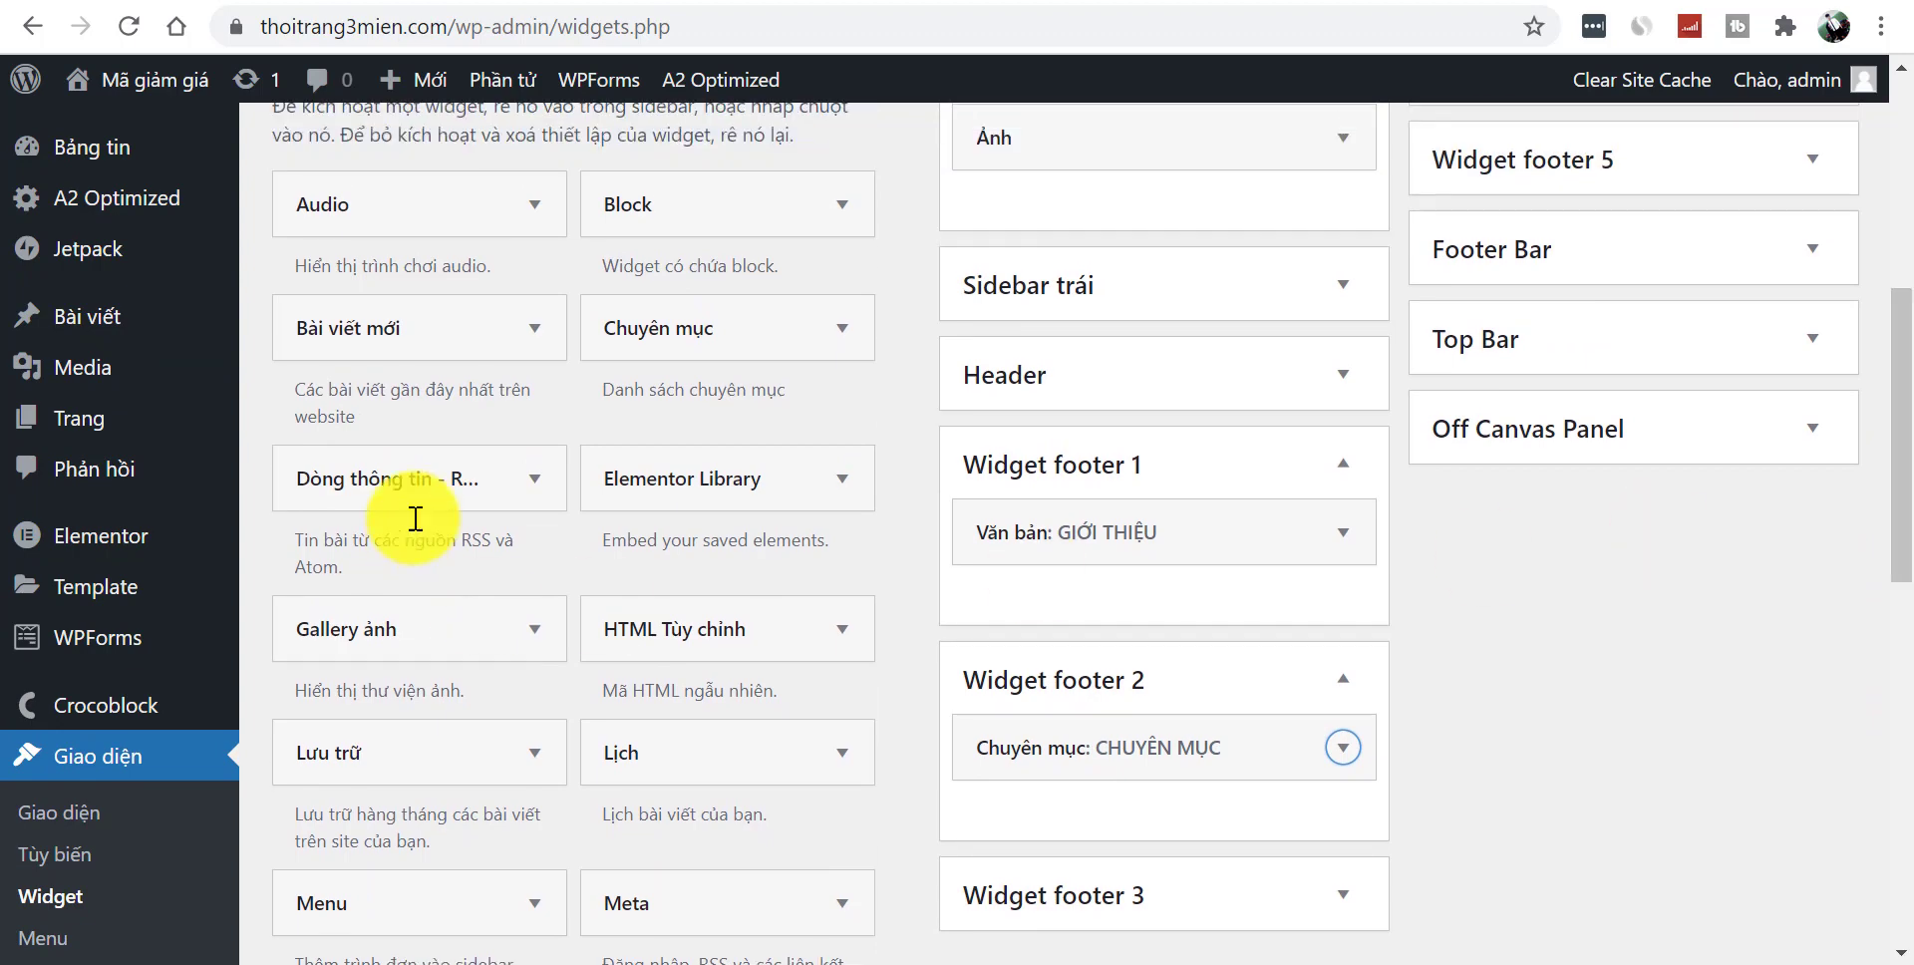
left_click(471, 340)
left_click(454, 762)
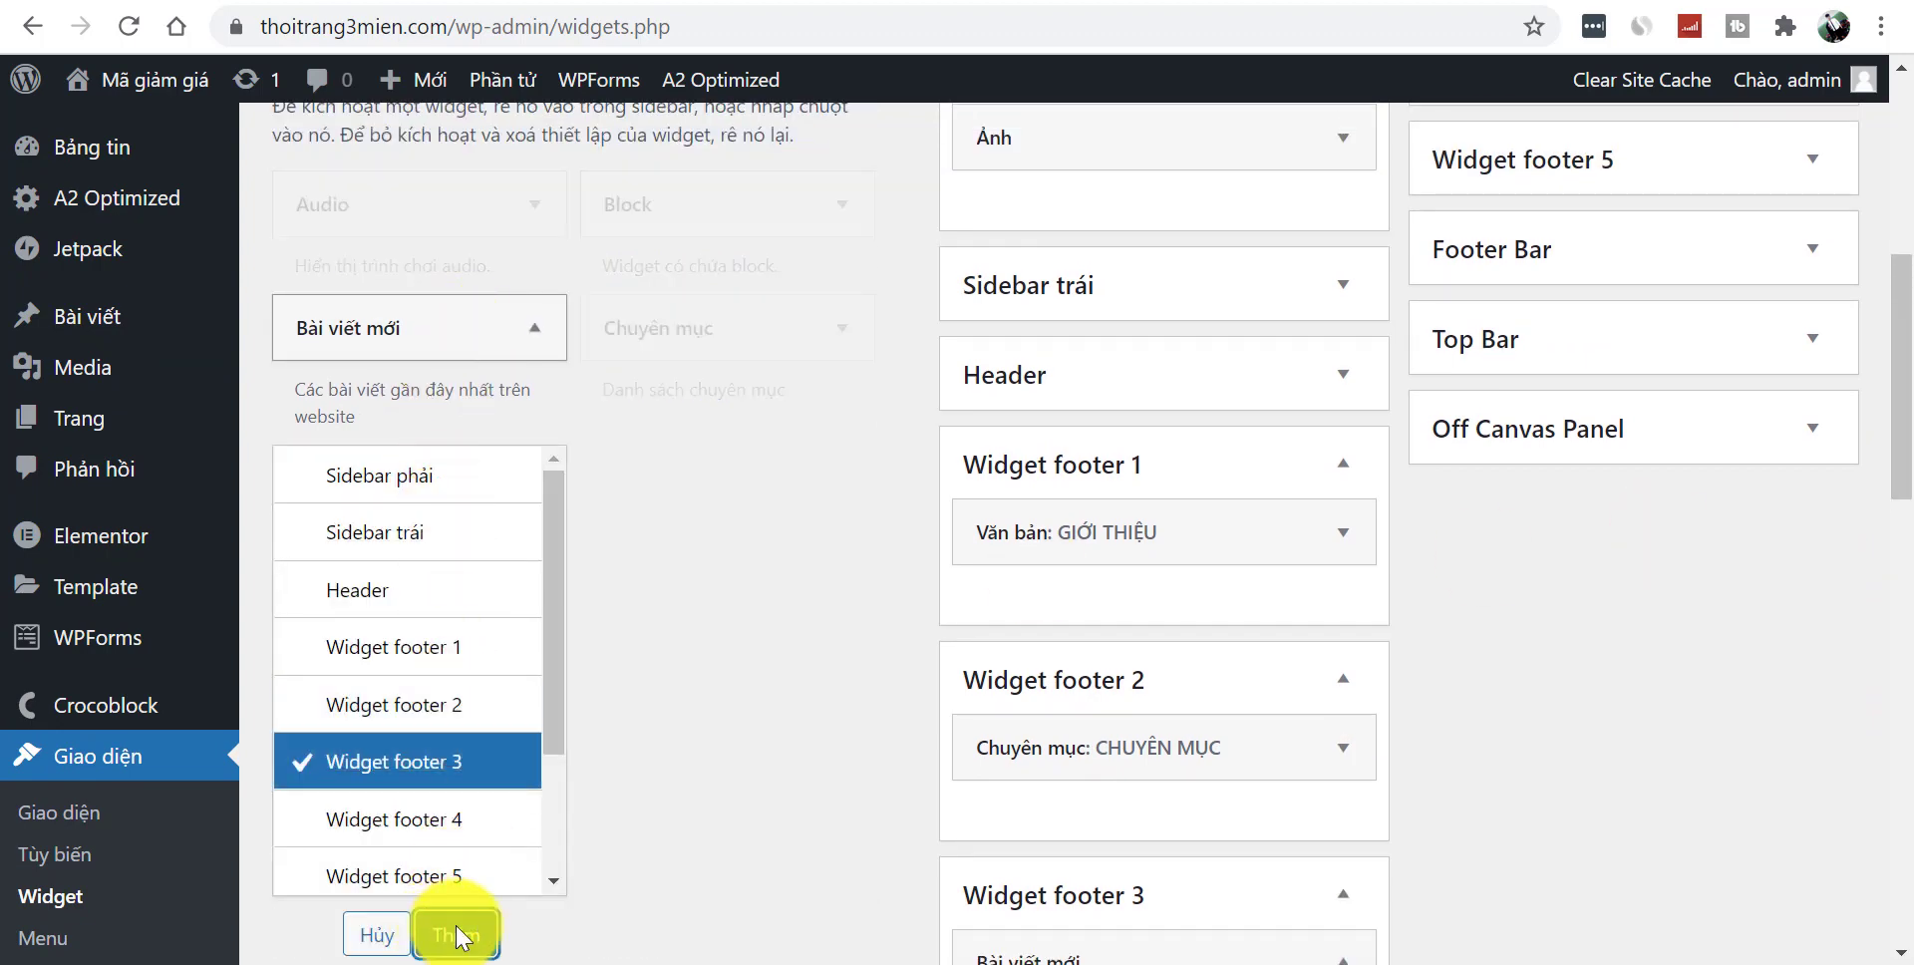
left_click(451, 936)
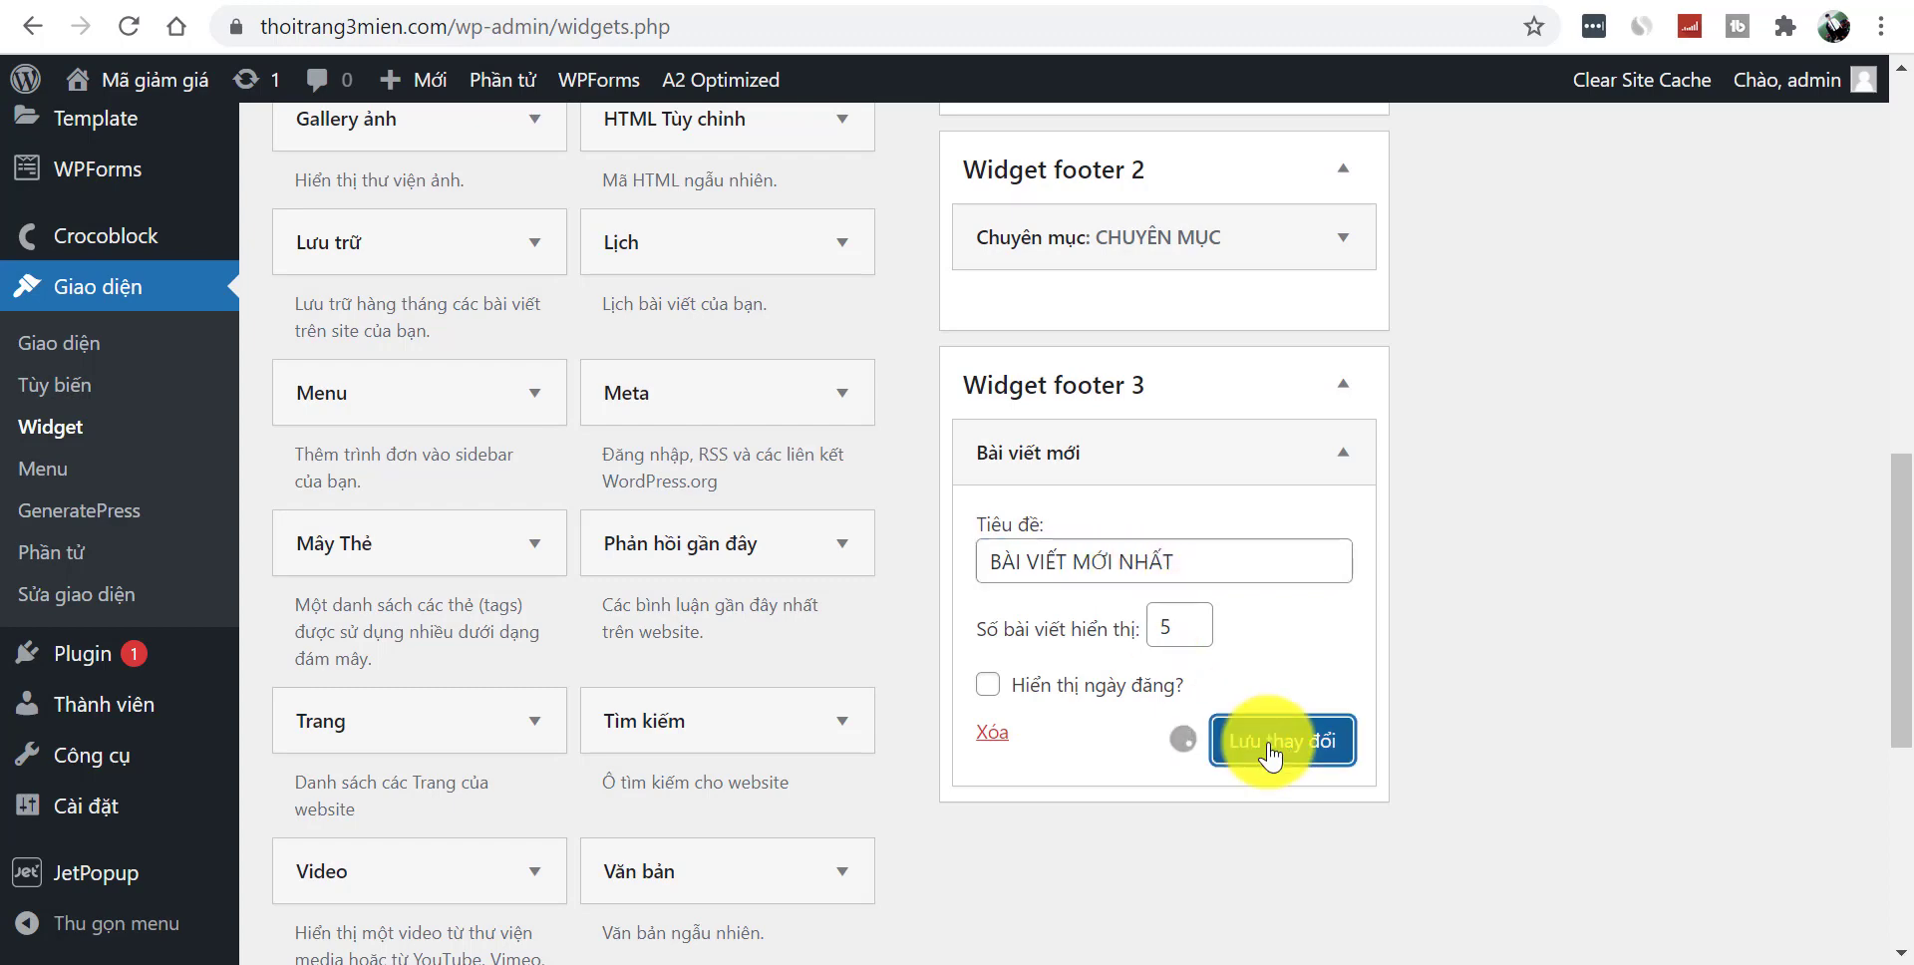
scroll(1889, 429, "up", 3)
scroll(1903, 314, "up", 5)
scroll(1885, 250, "down", 3)
left_click_drag(1907, 383, 1894, 470)
- Add a Menu widget titled MÃ GIẢ GIÁ to Widget footer 4 and save it
left_click(502, 599)
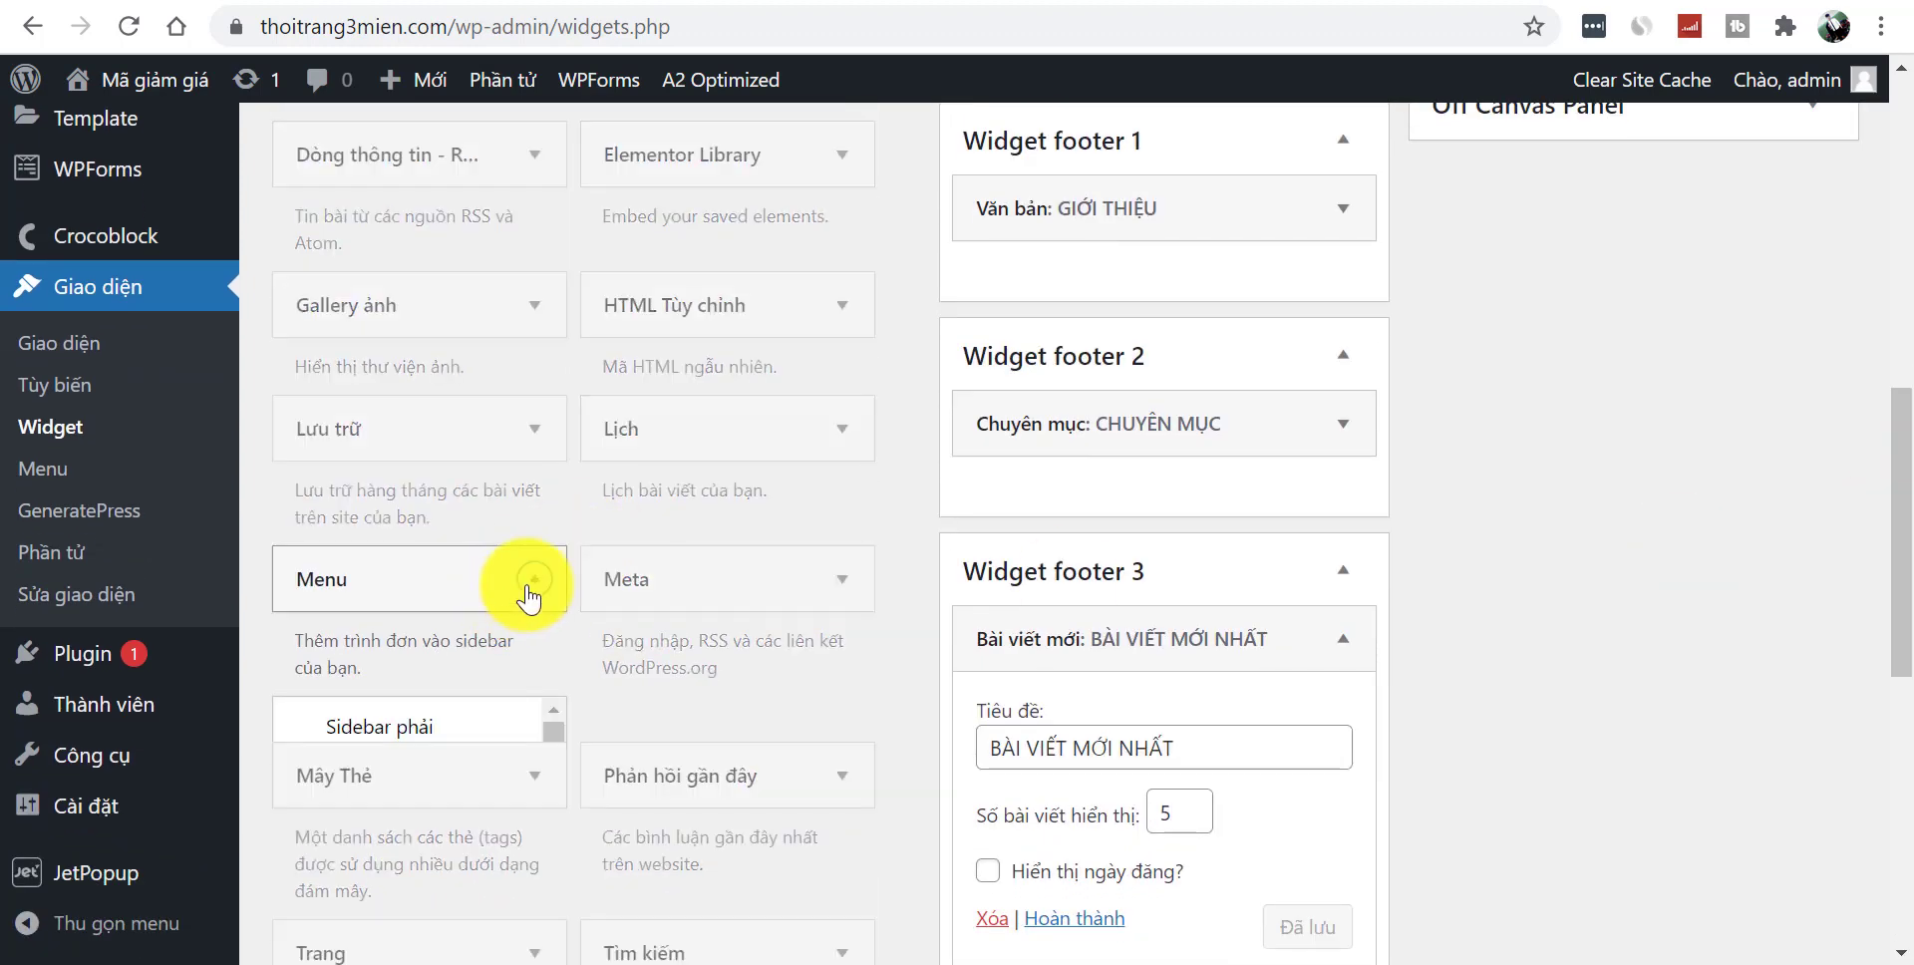
scroll(1899, 598, "down", 3)
scroll(1899, 628, "down", 2)
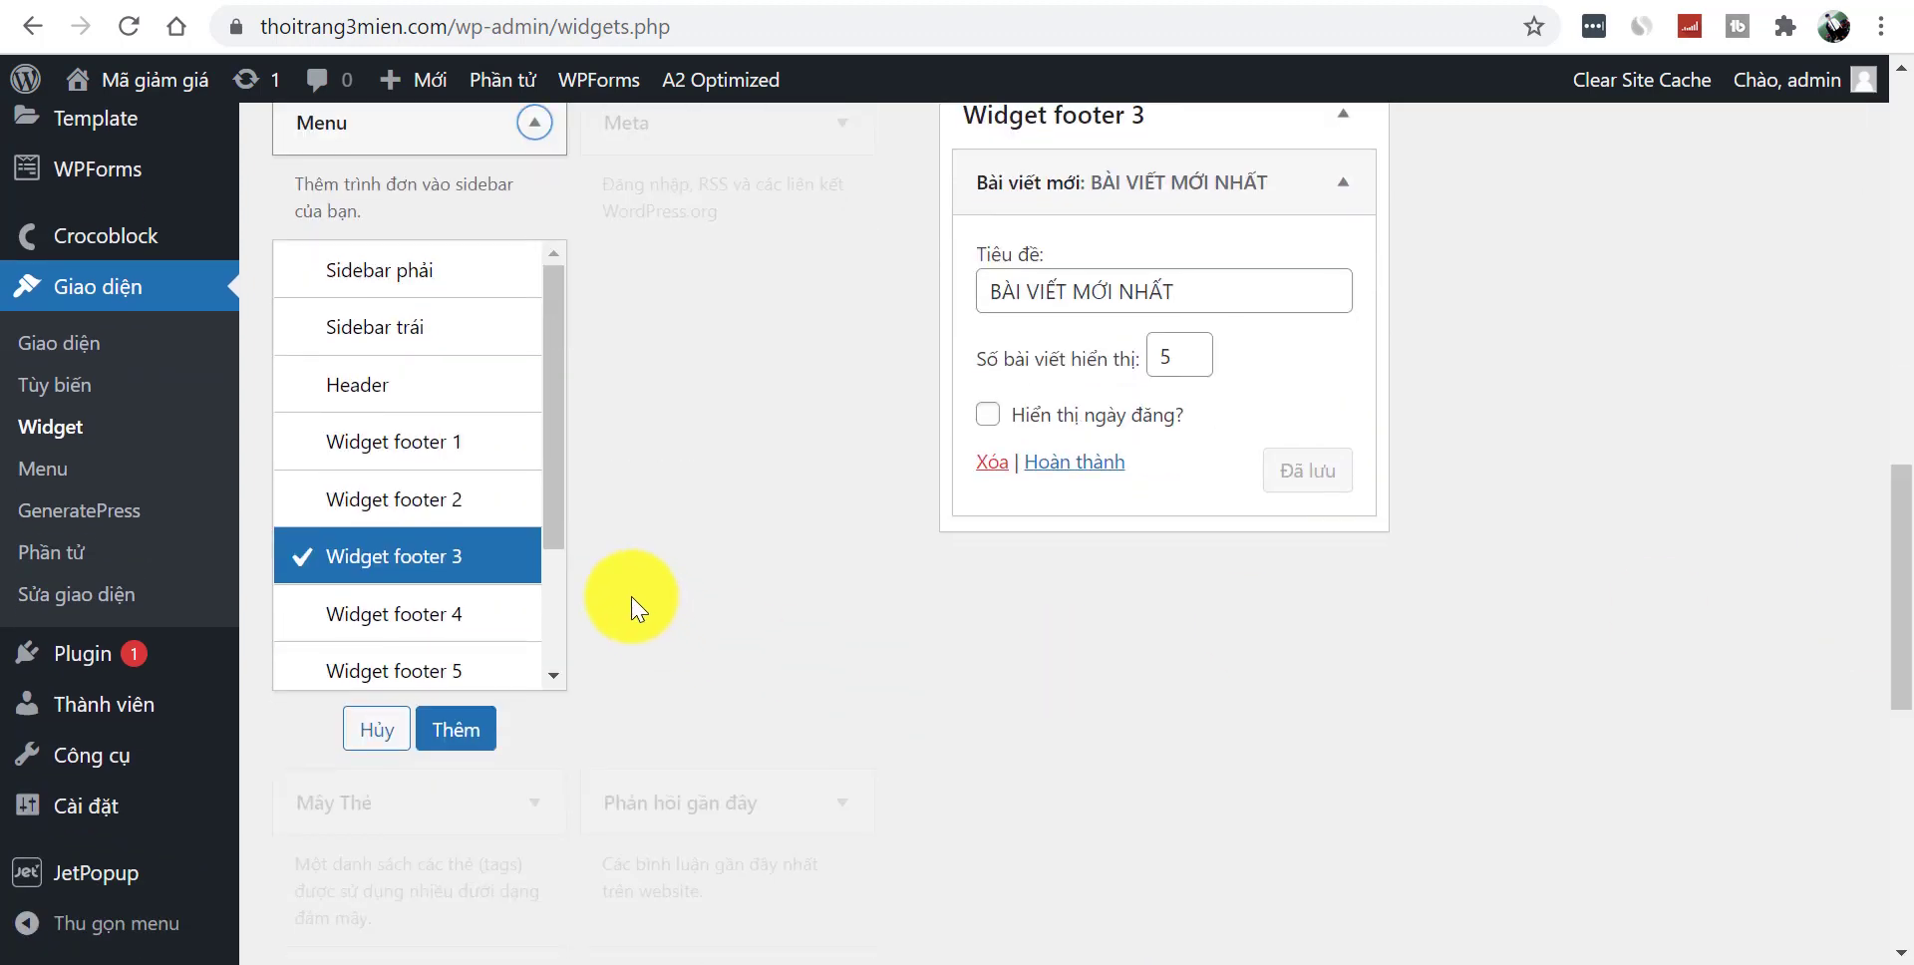
left_click(473, 617)
left_click(453, 726)
left_click_drag(1898, 577, 1893, 341)
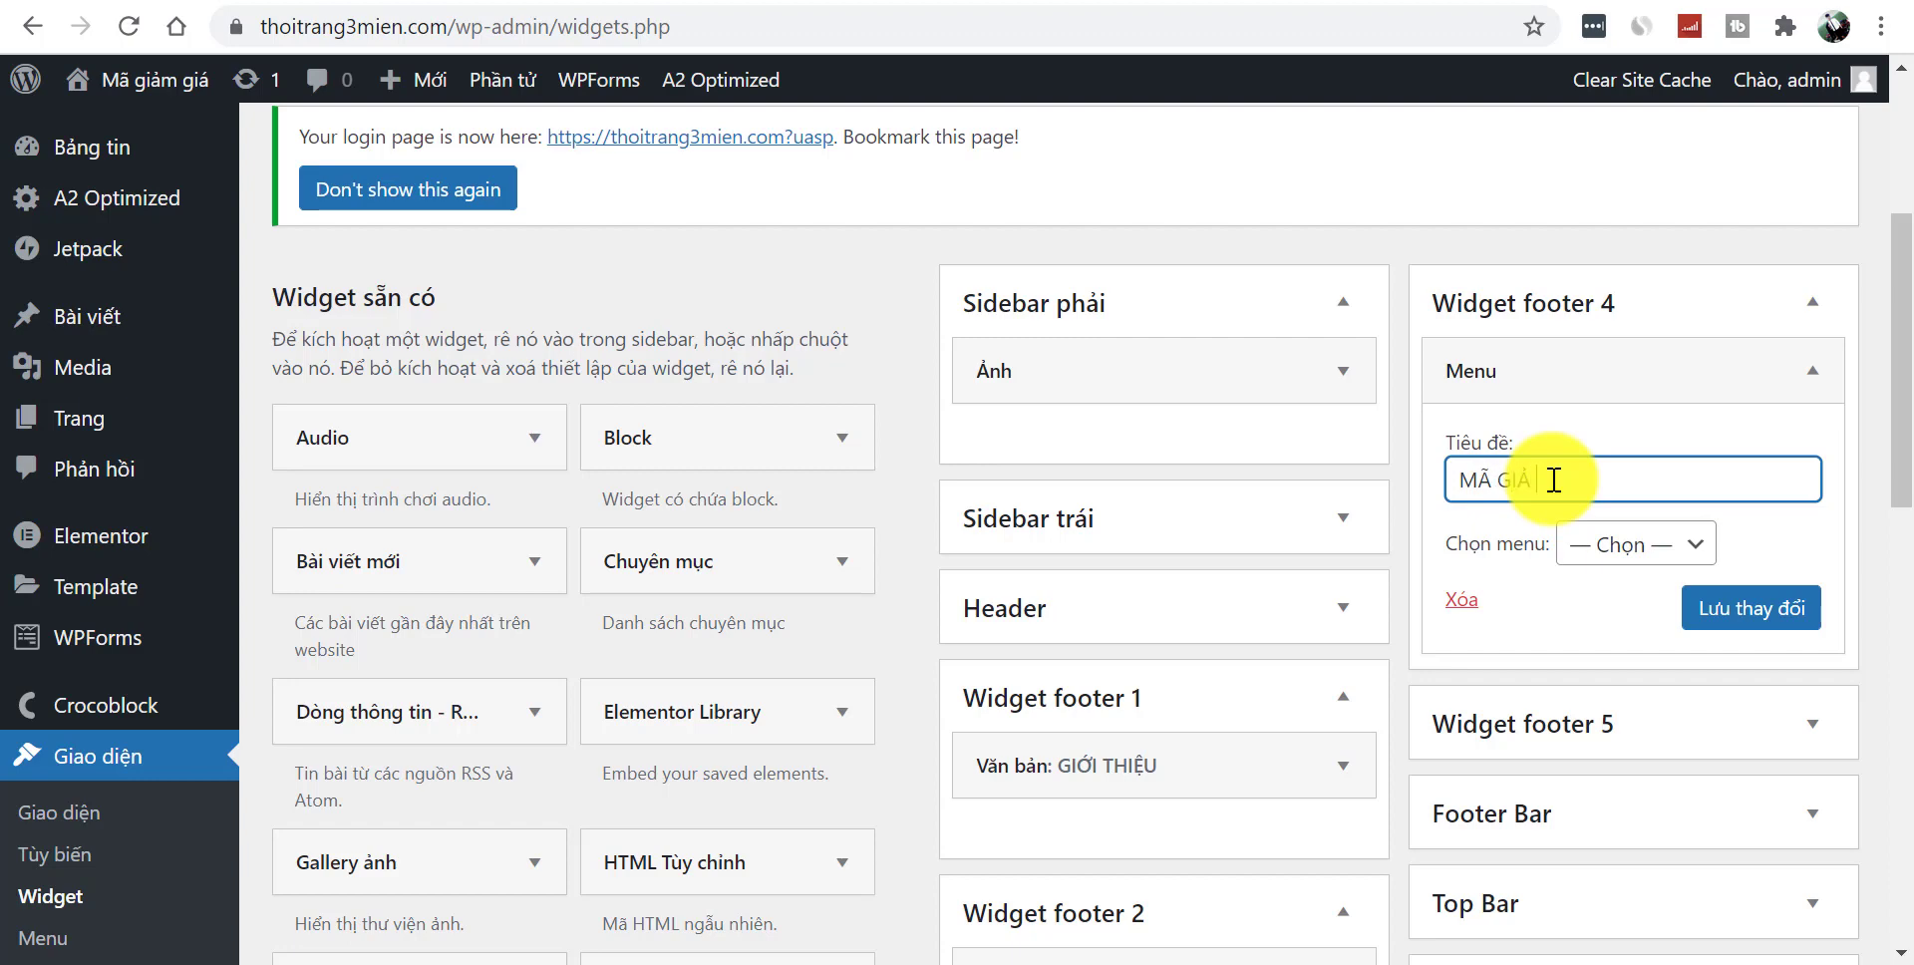
type("Á")
left_click(1761, 611)
left_click(1536, 601)
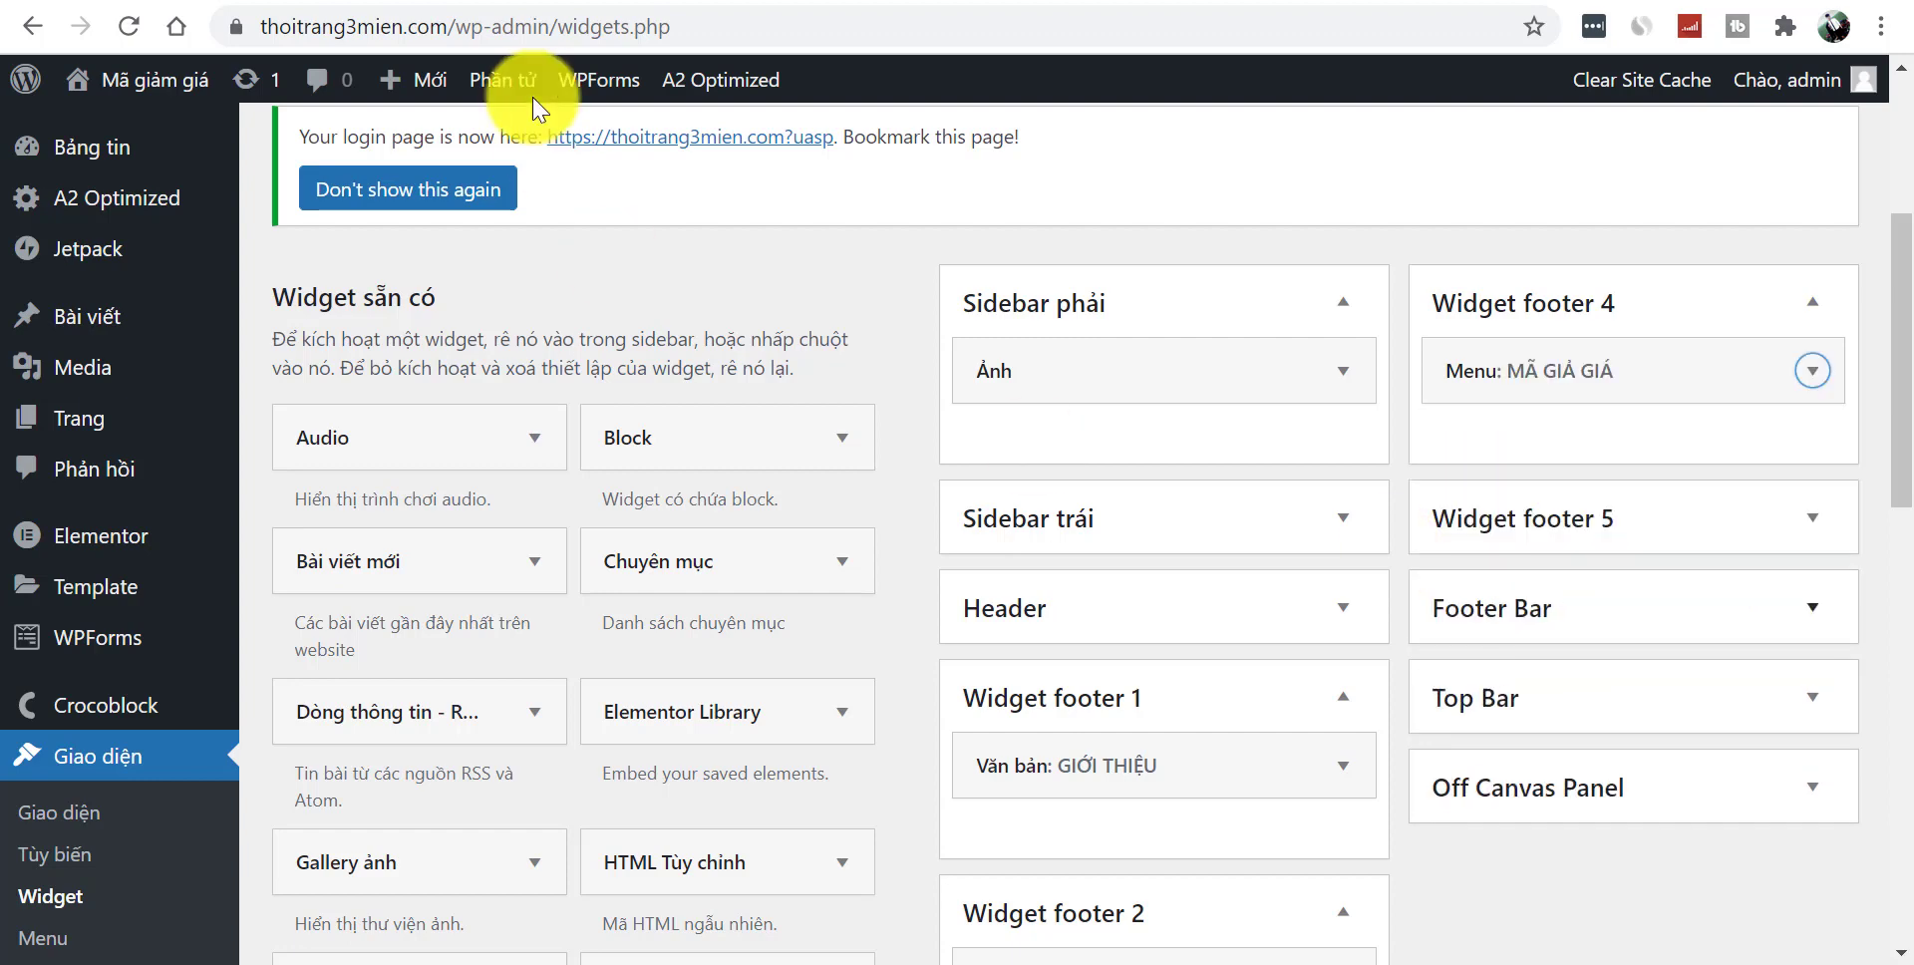
- View the live home page and check the new CHUYÊN MỤC and BÀI VIẾT MỚI NHẤT footer columns
mouse_move(103, 91)
left_click(107, 130)
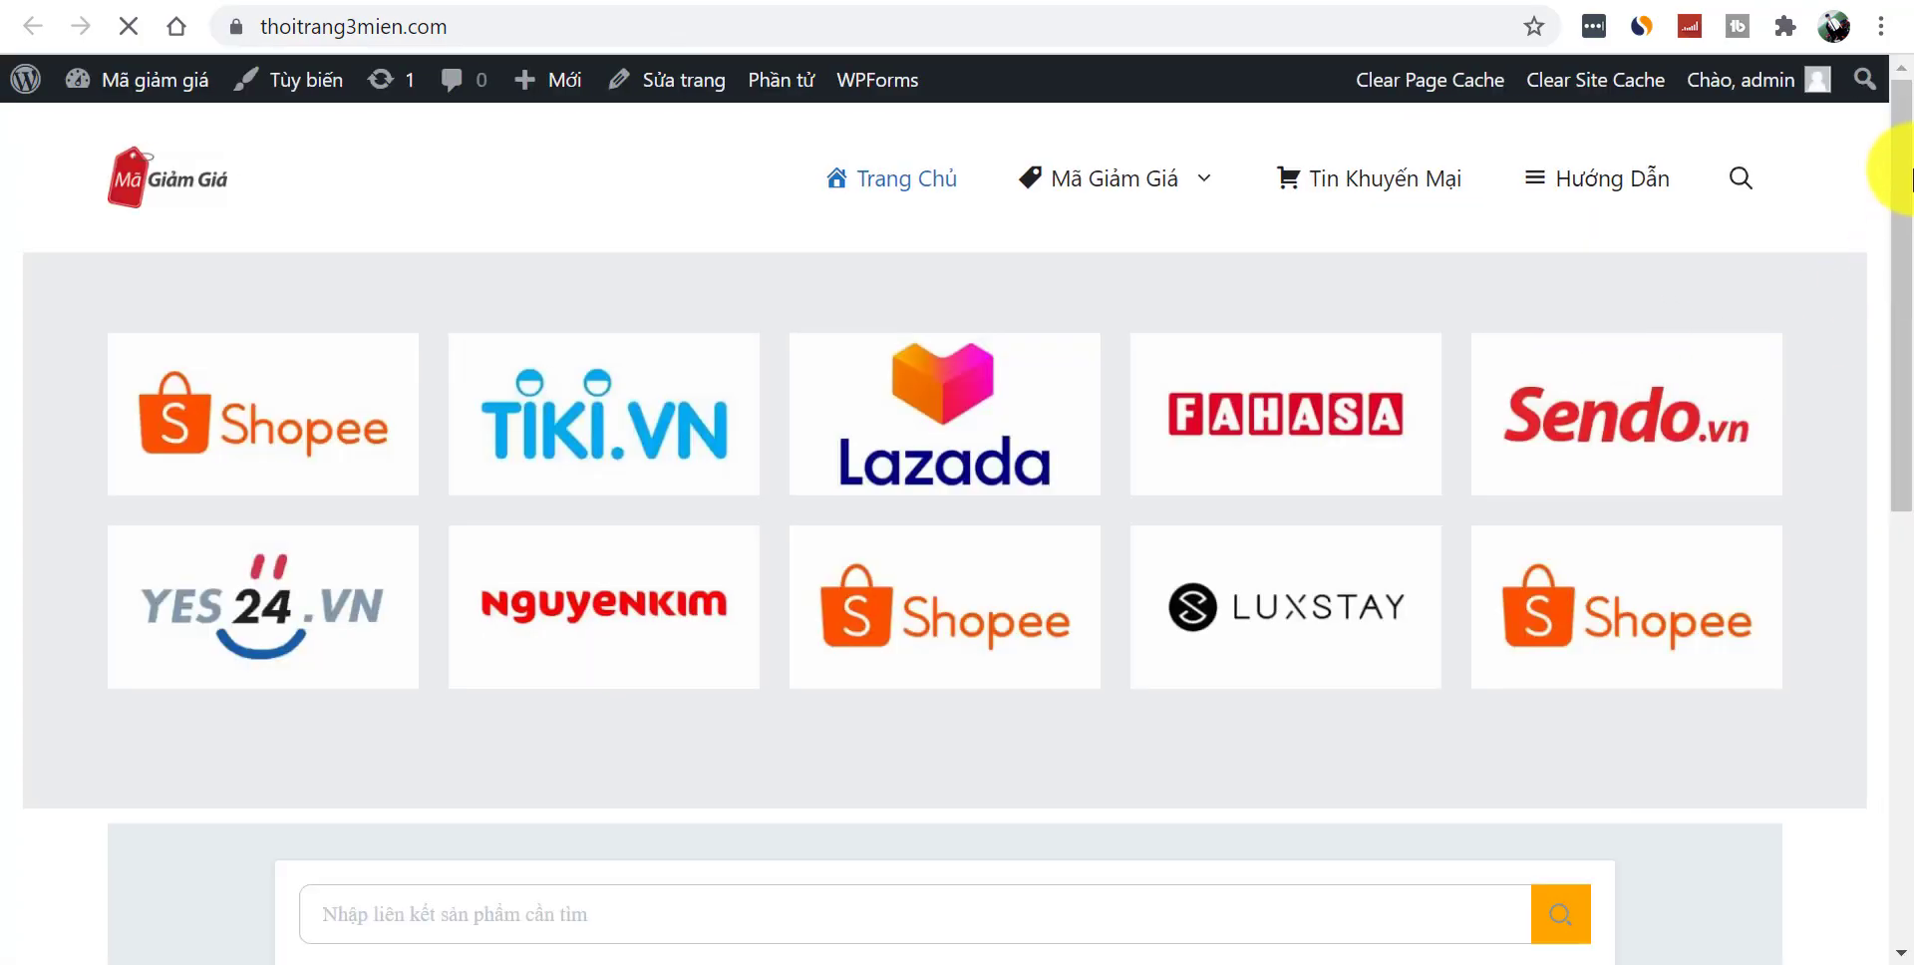
left_click_drag(1895, 162, 1909, 911)
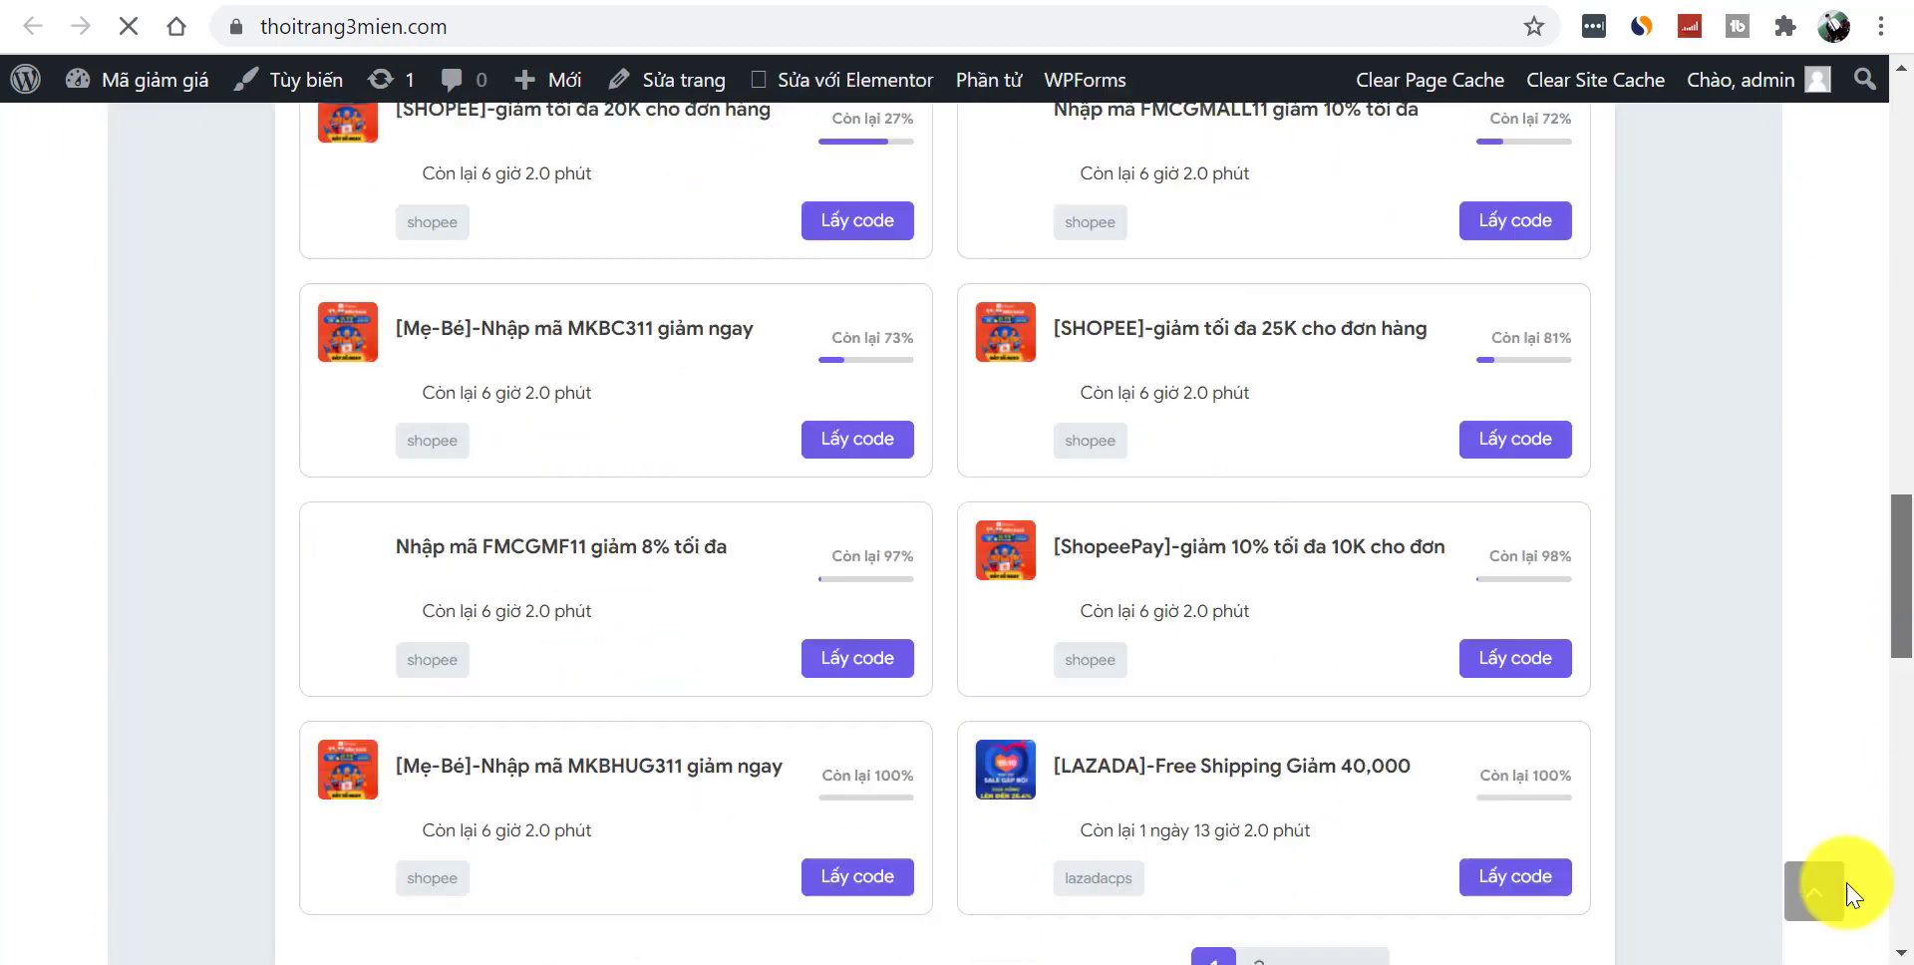
left_click_drag(1905, 603, 1816, 833)
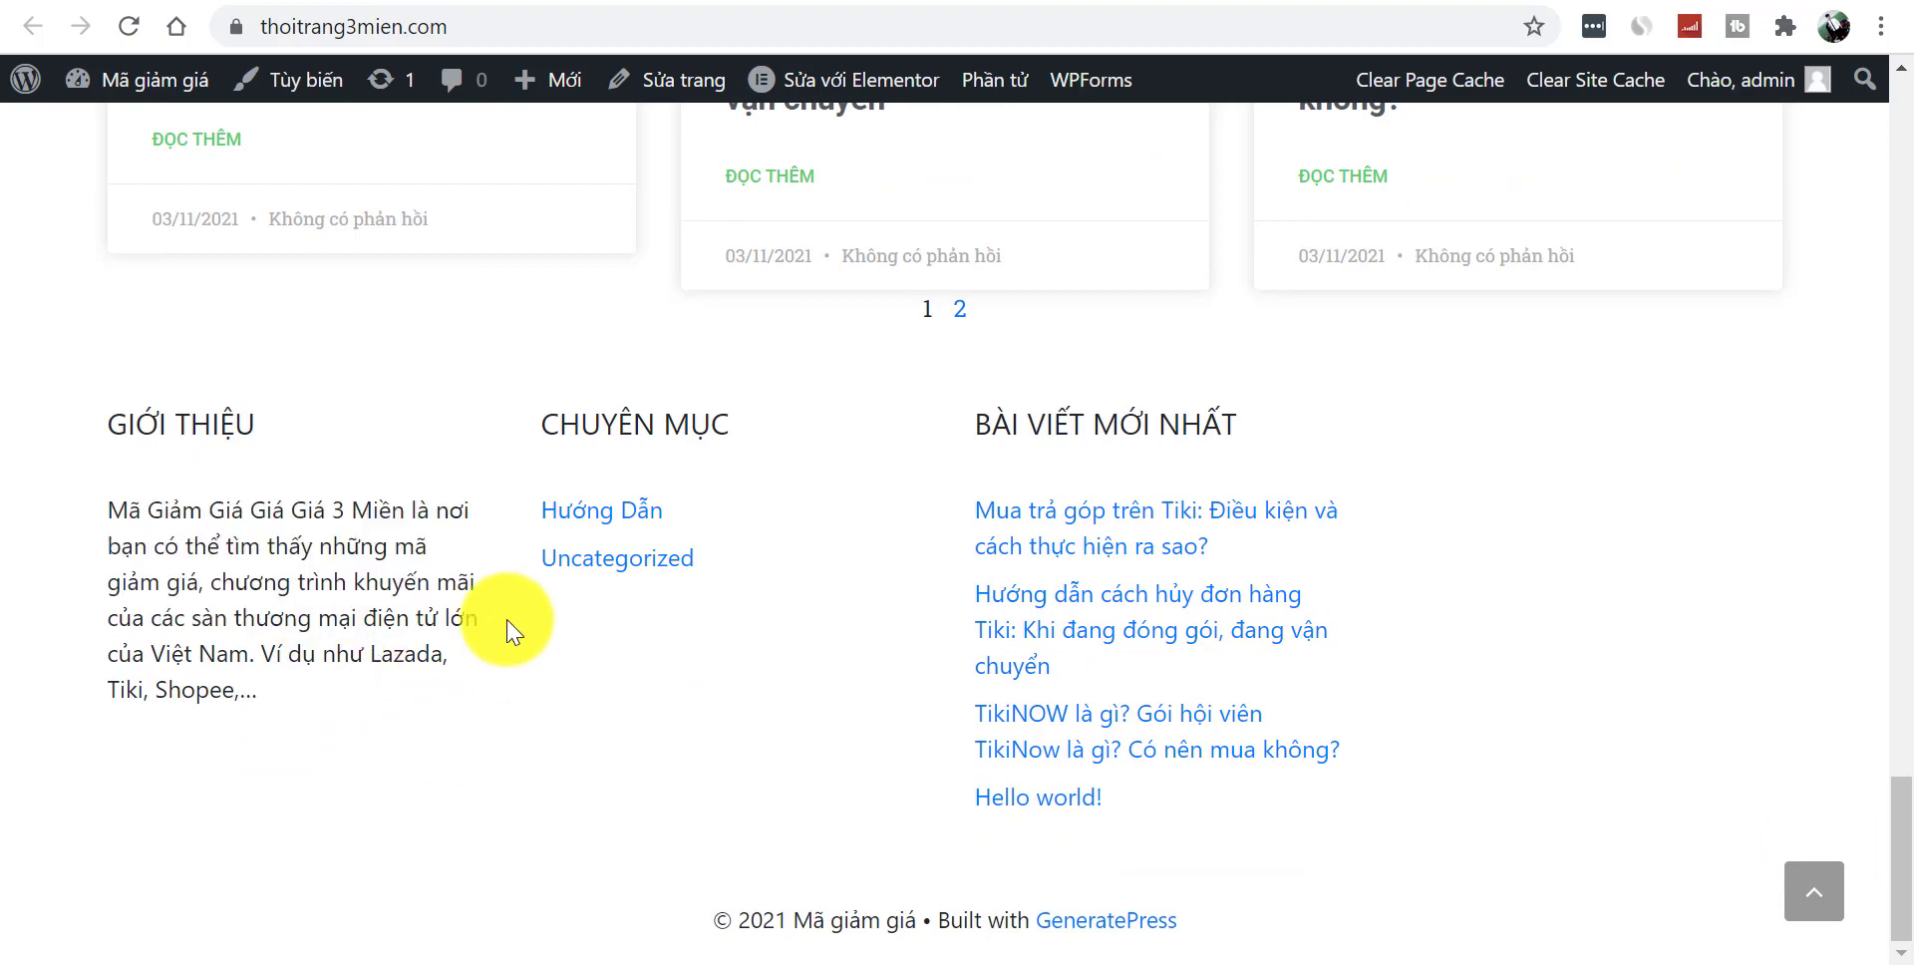
left_click_drag(979, 423, 1503, 730)
left_click(1503, 726)
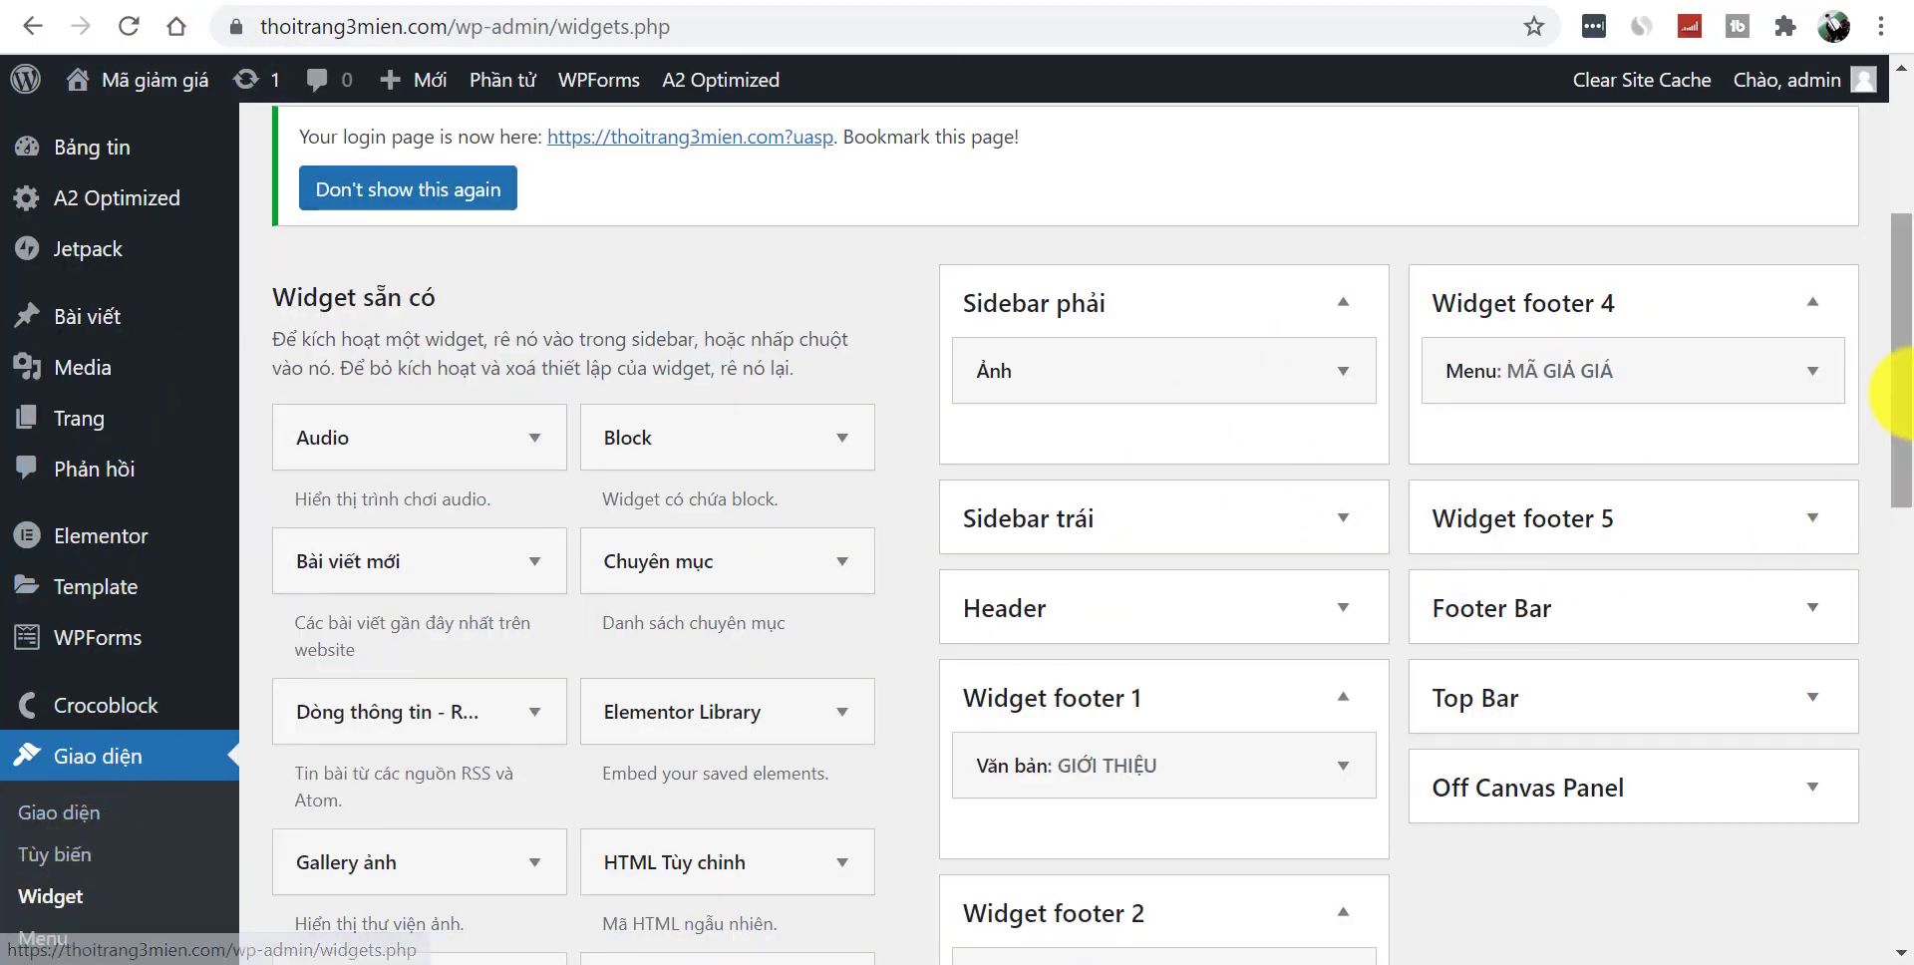
- Create a new menu named 'Mã Giảm Giá' in Appearance > Menus
scroll(1906, 406, "down", 3)
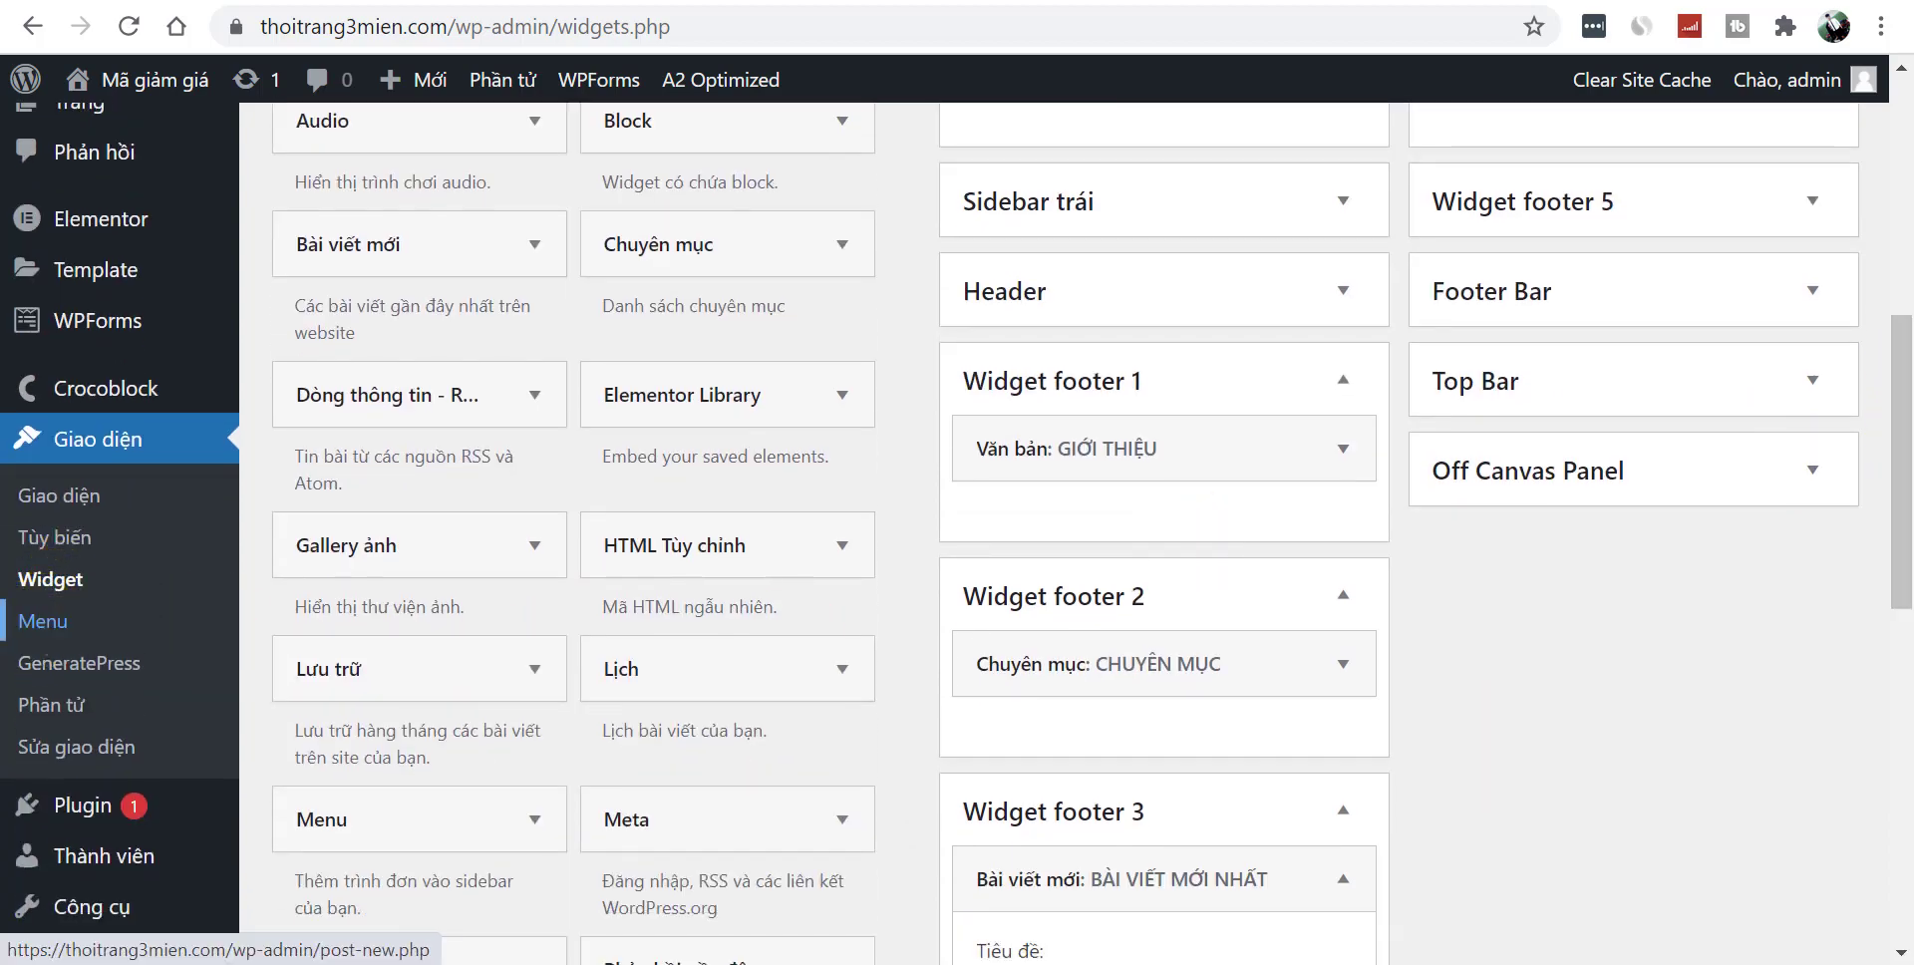
left_click(43, 622)
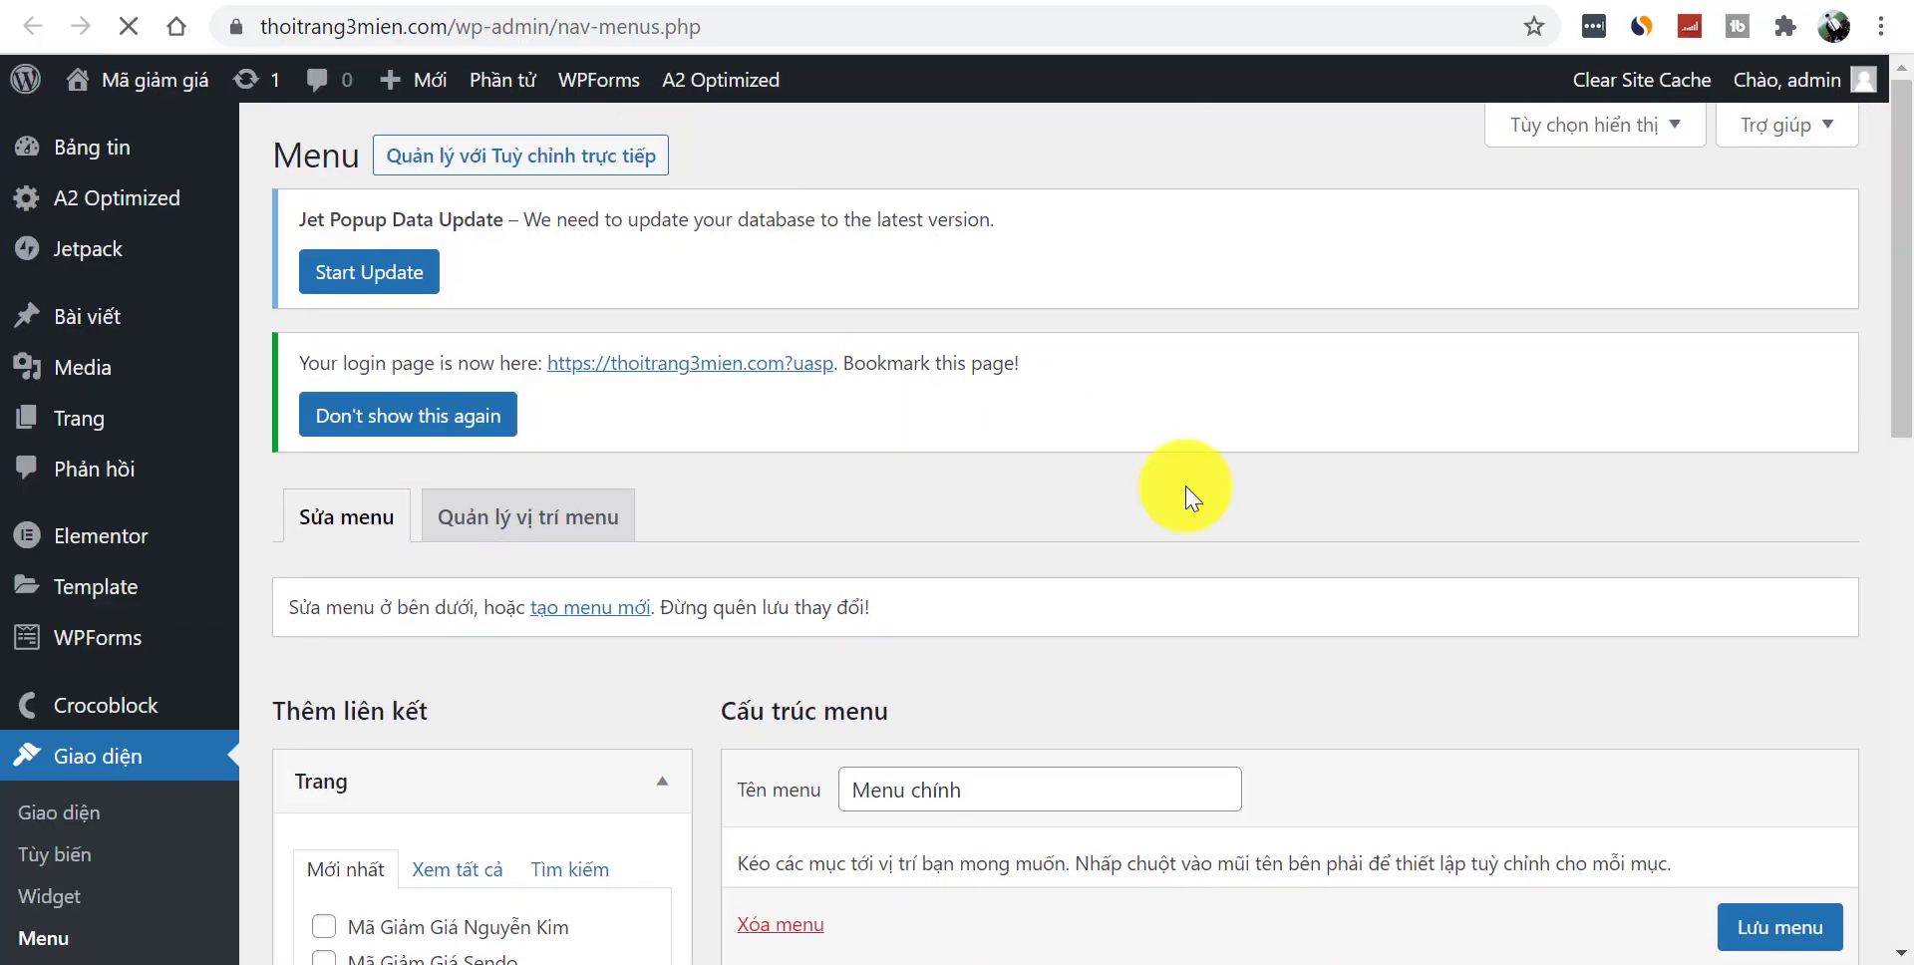
left_click(591, 607)
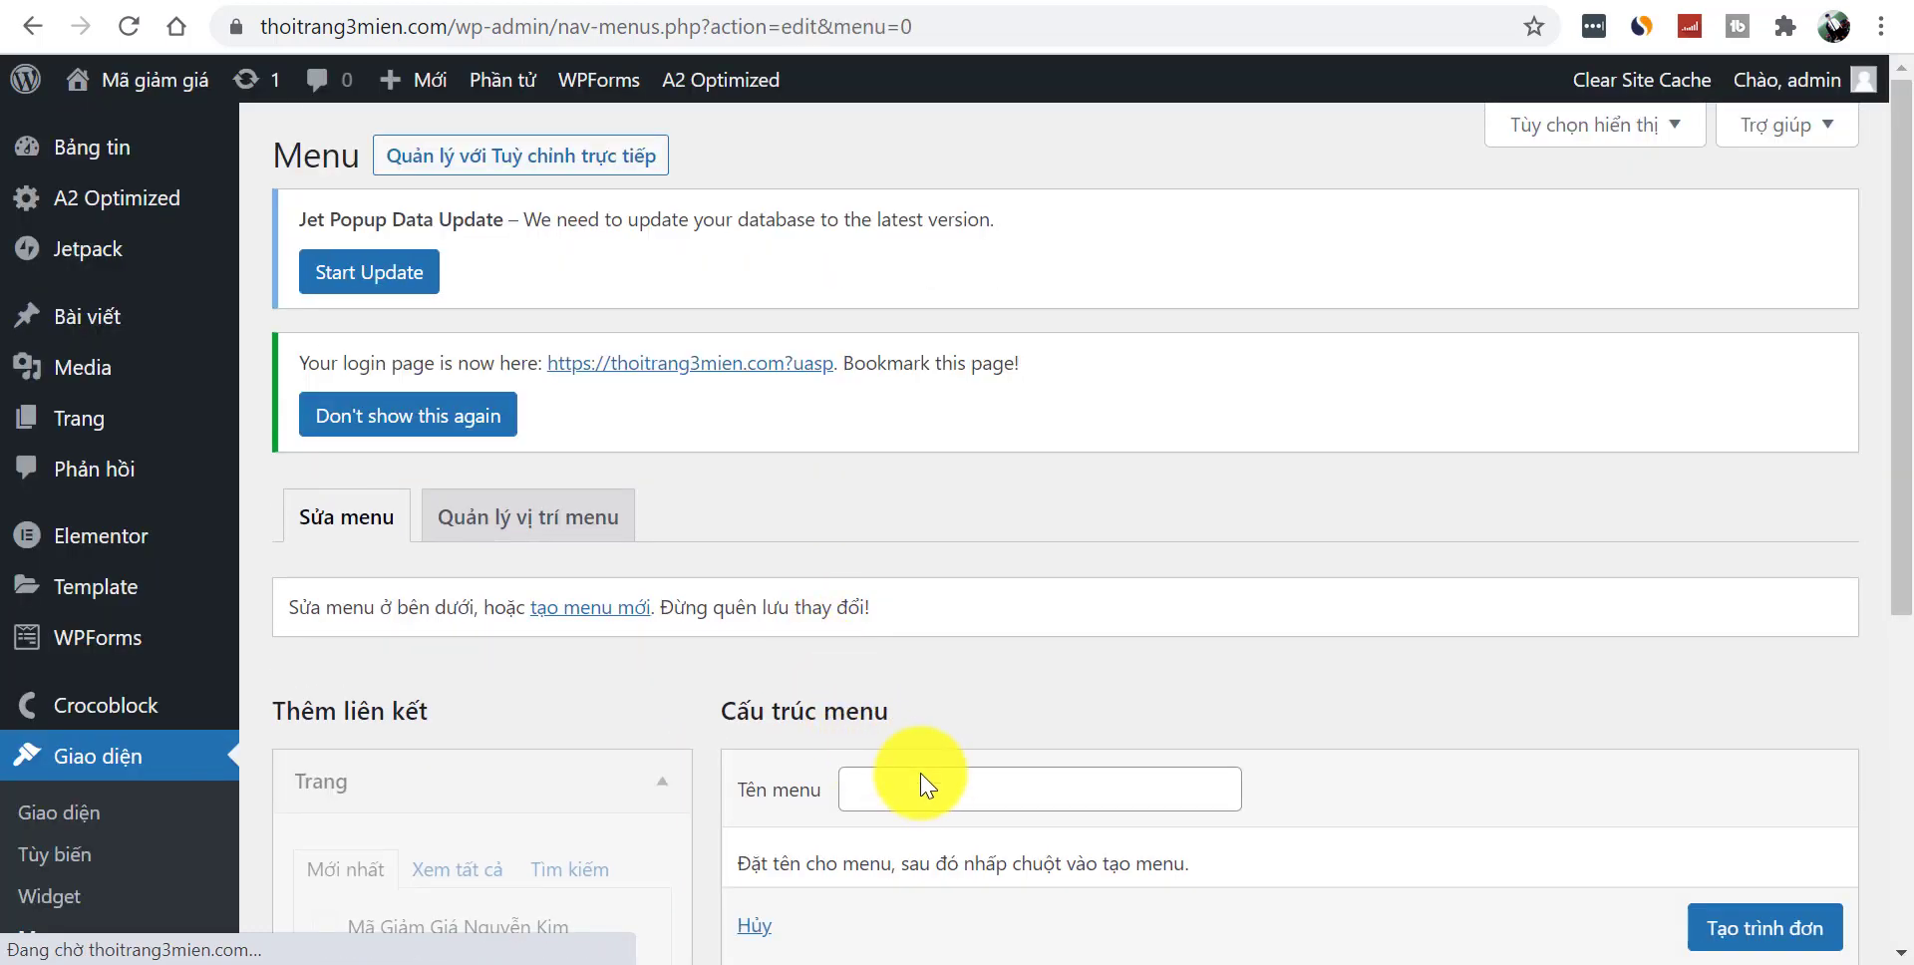
left_click(933, 781)
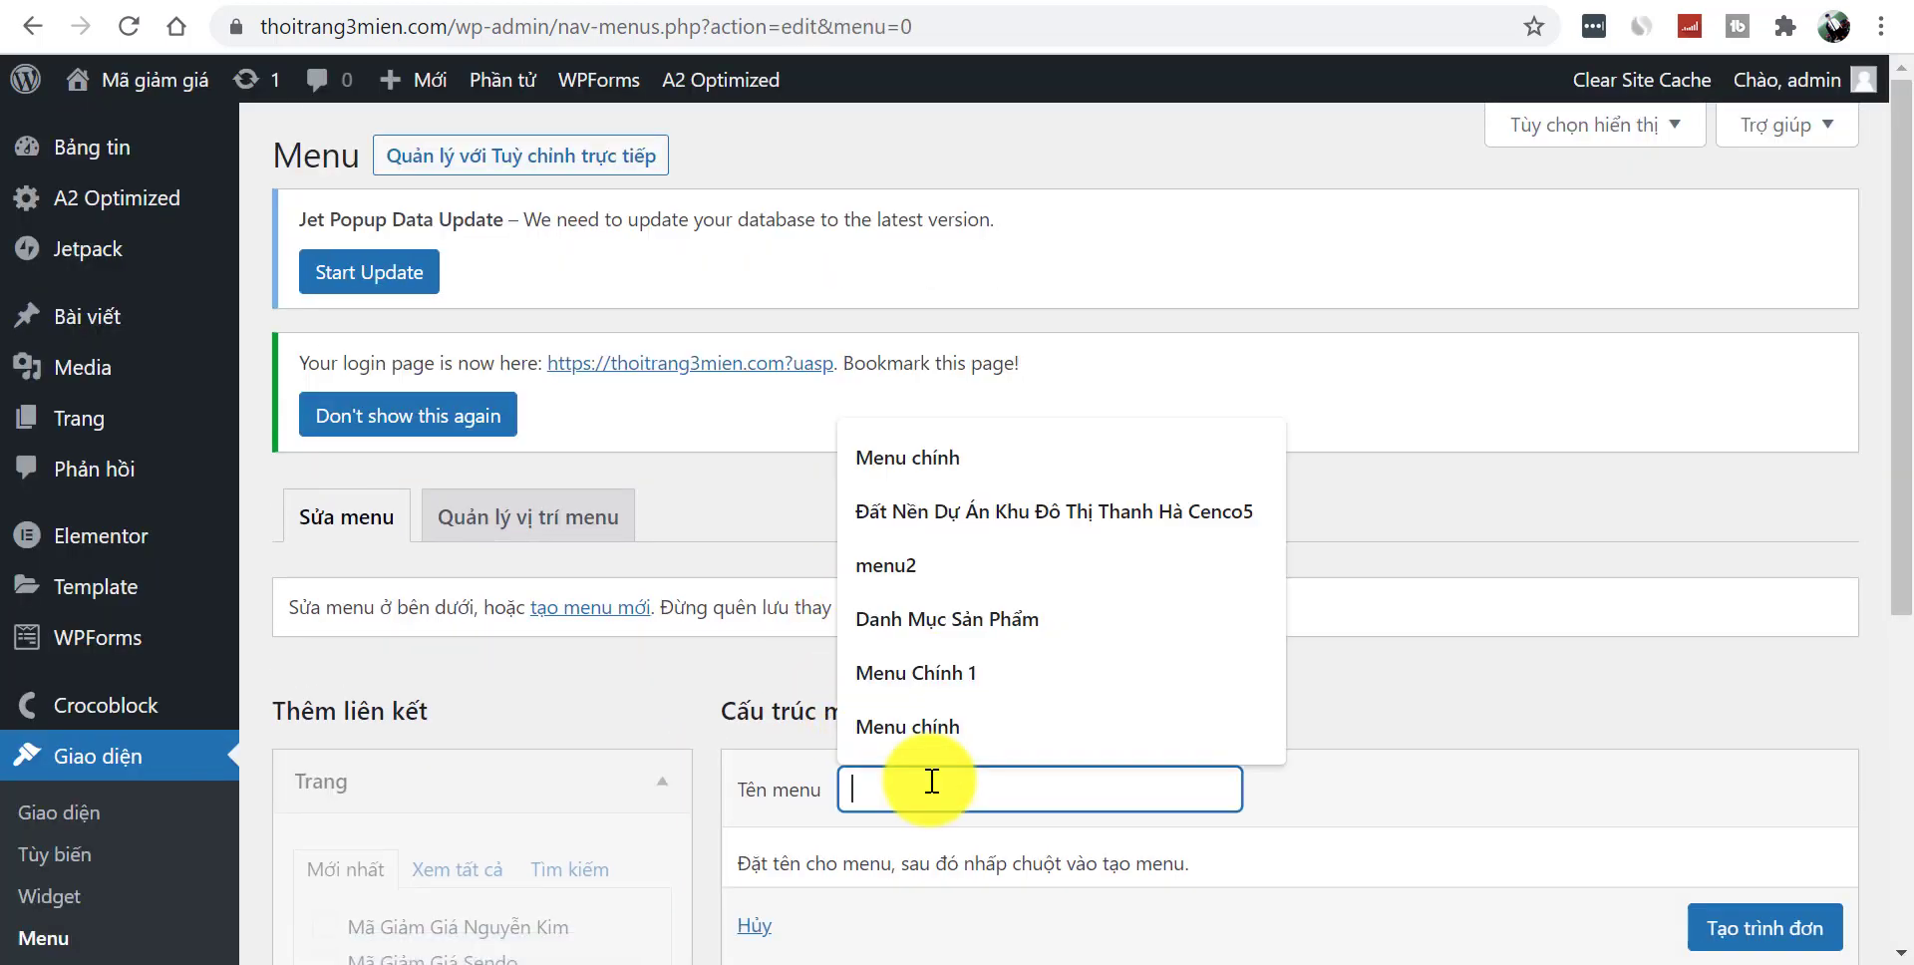
type("mÃ")
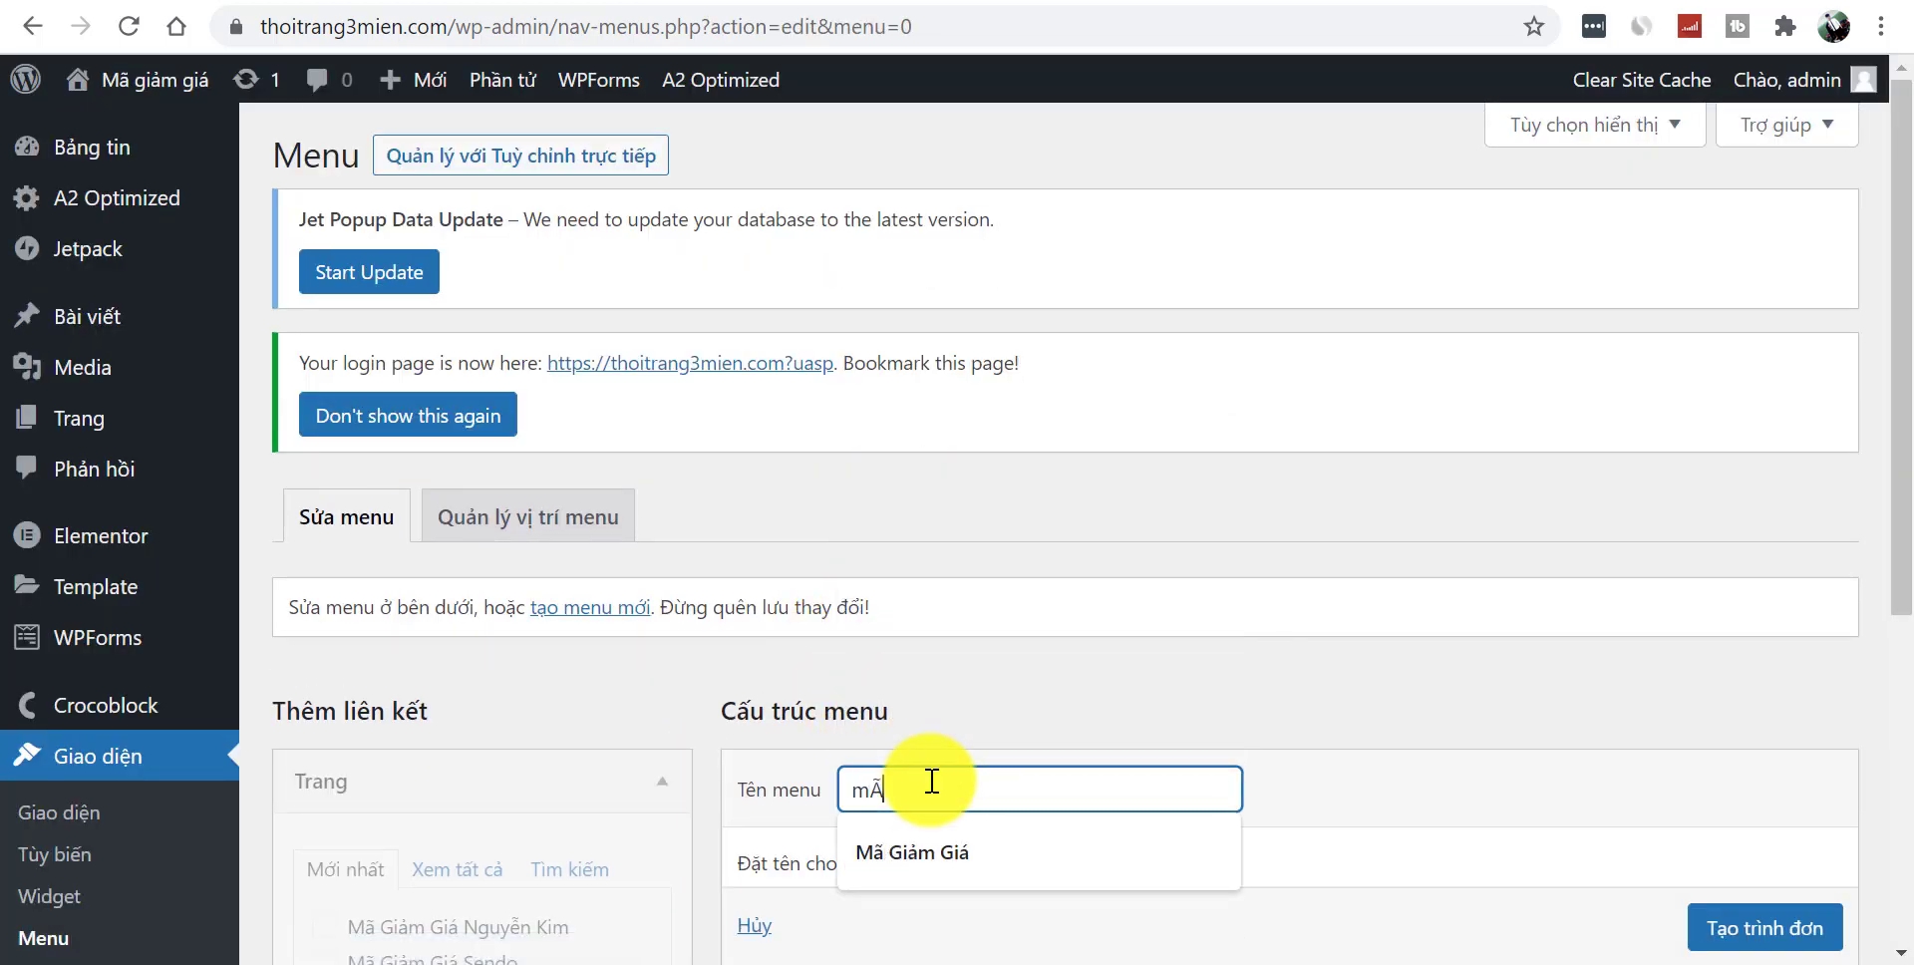
left_click(1000, 843)
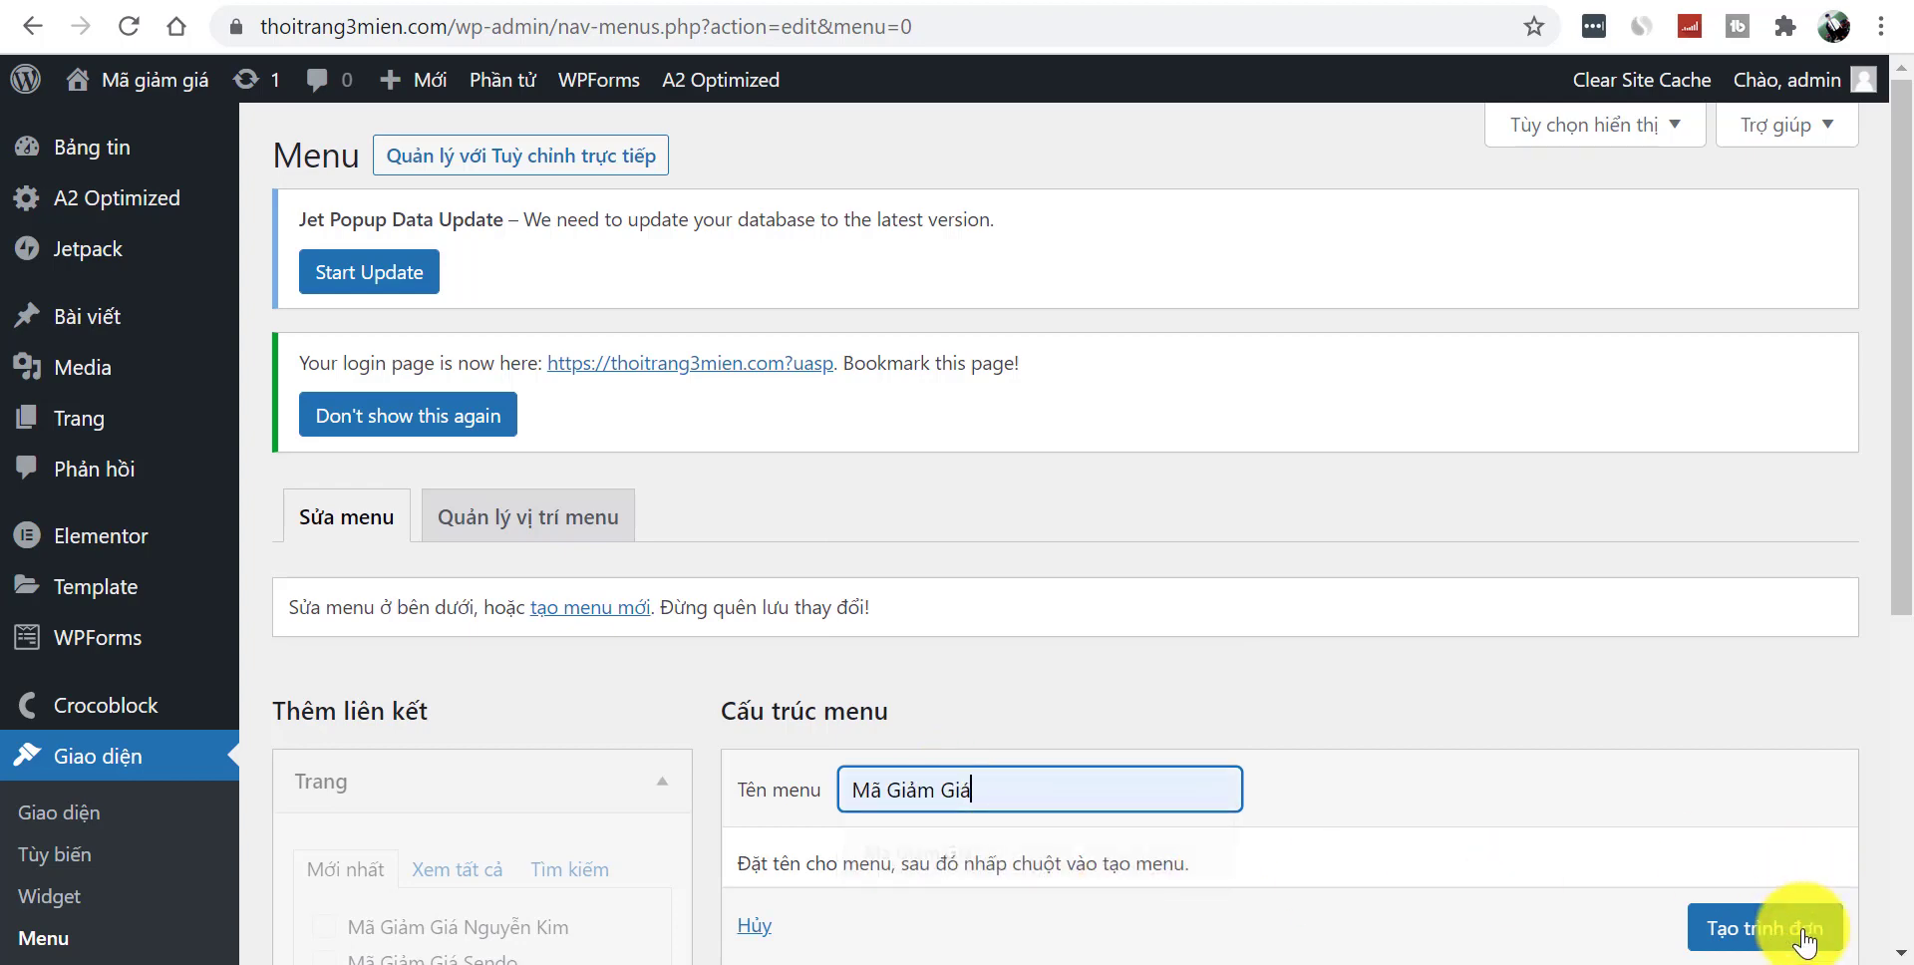
left_click(1800, 925)
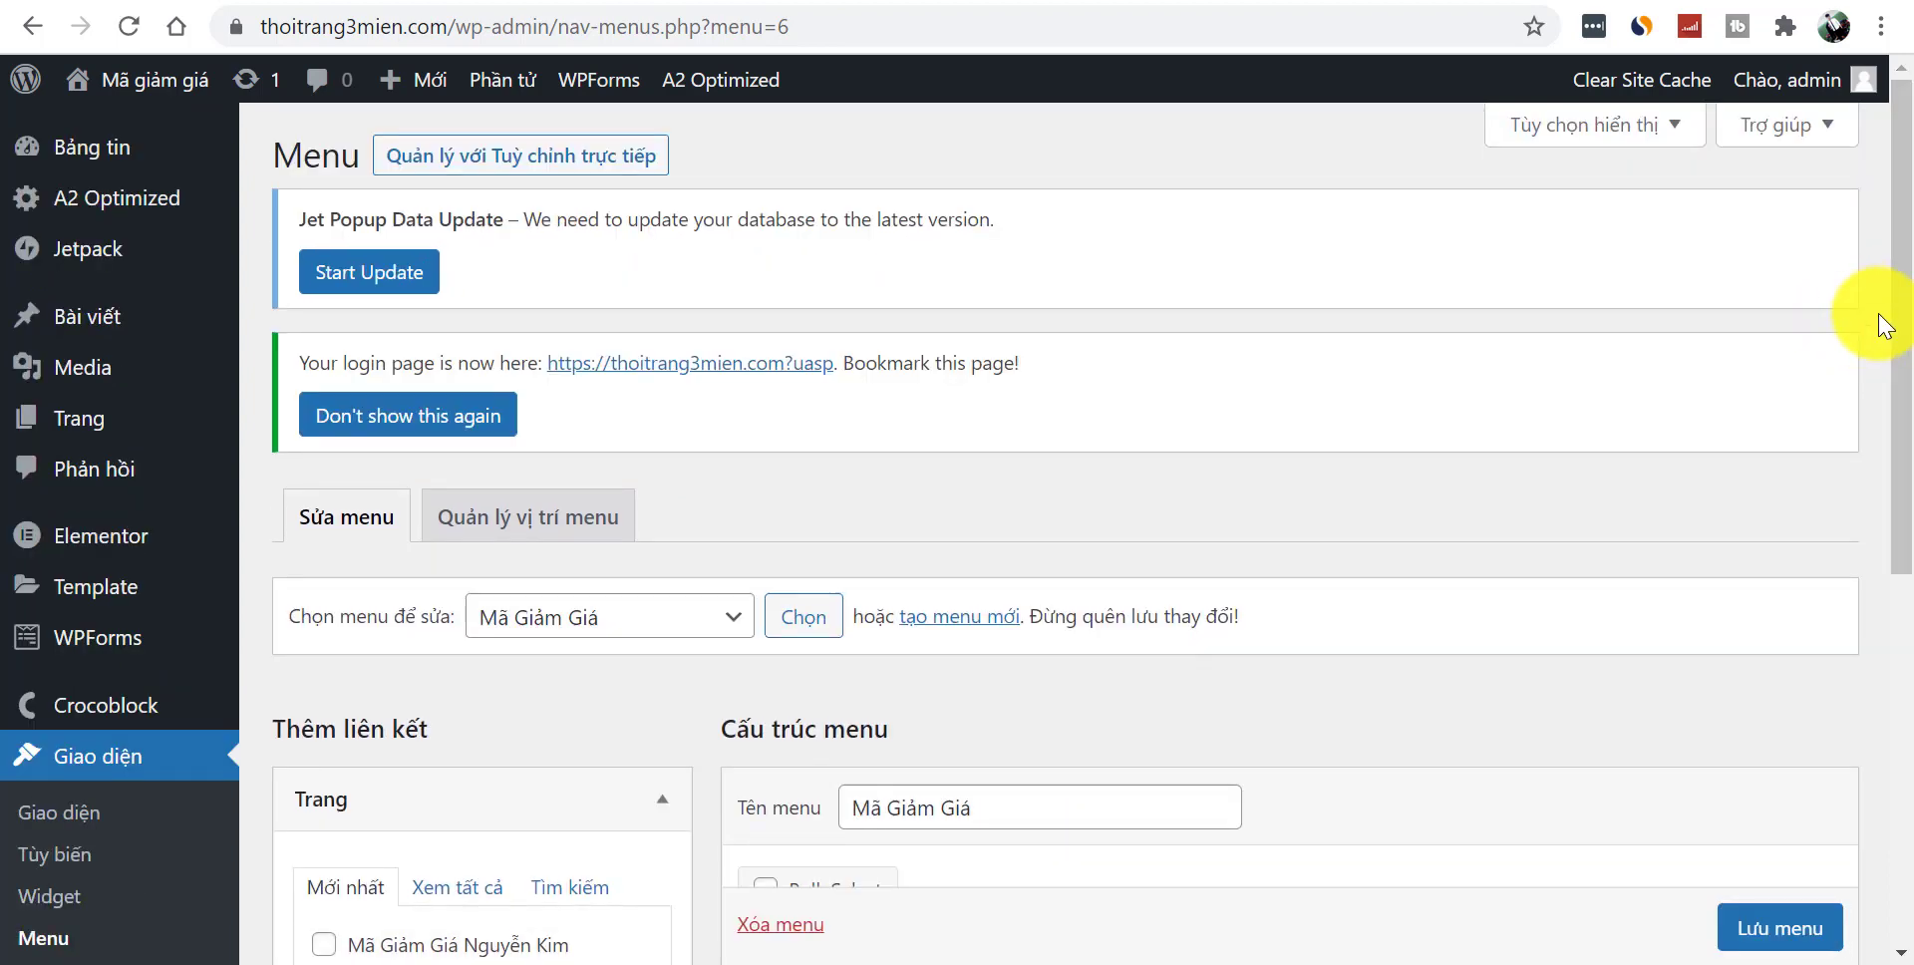
- Add the Mã Giảm Giá Sendo, Shopee and Tiki pages to the menu and save it
left_click_drag(1902, 320, 1909, 512)
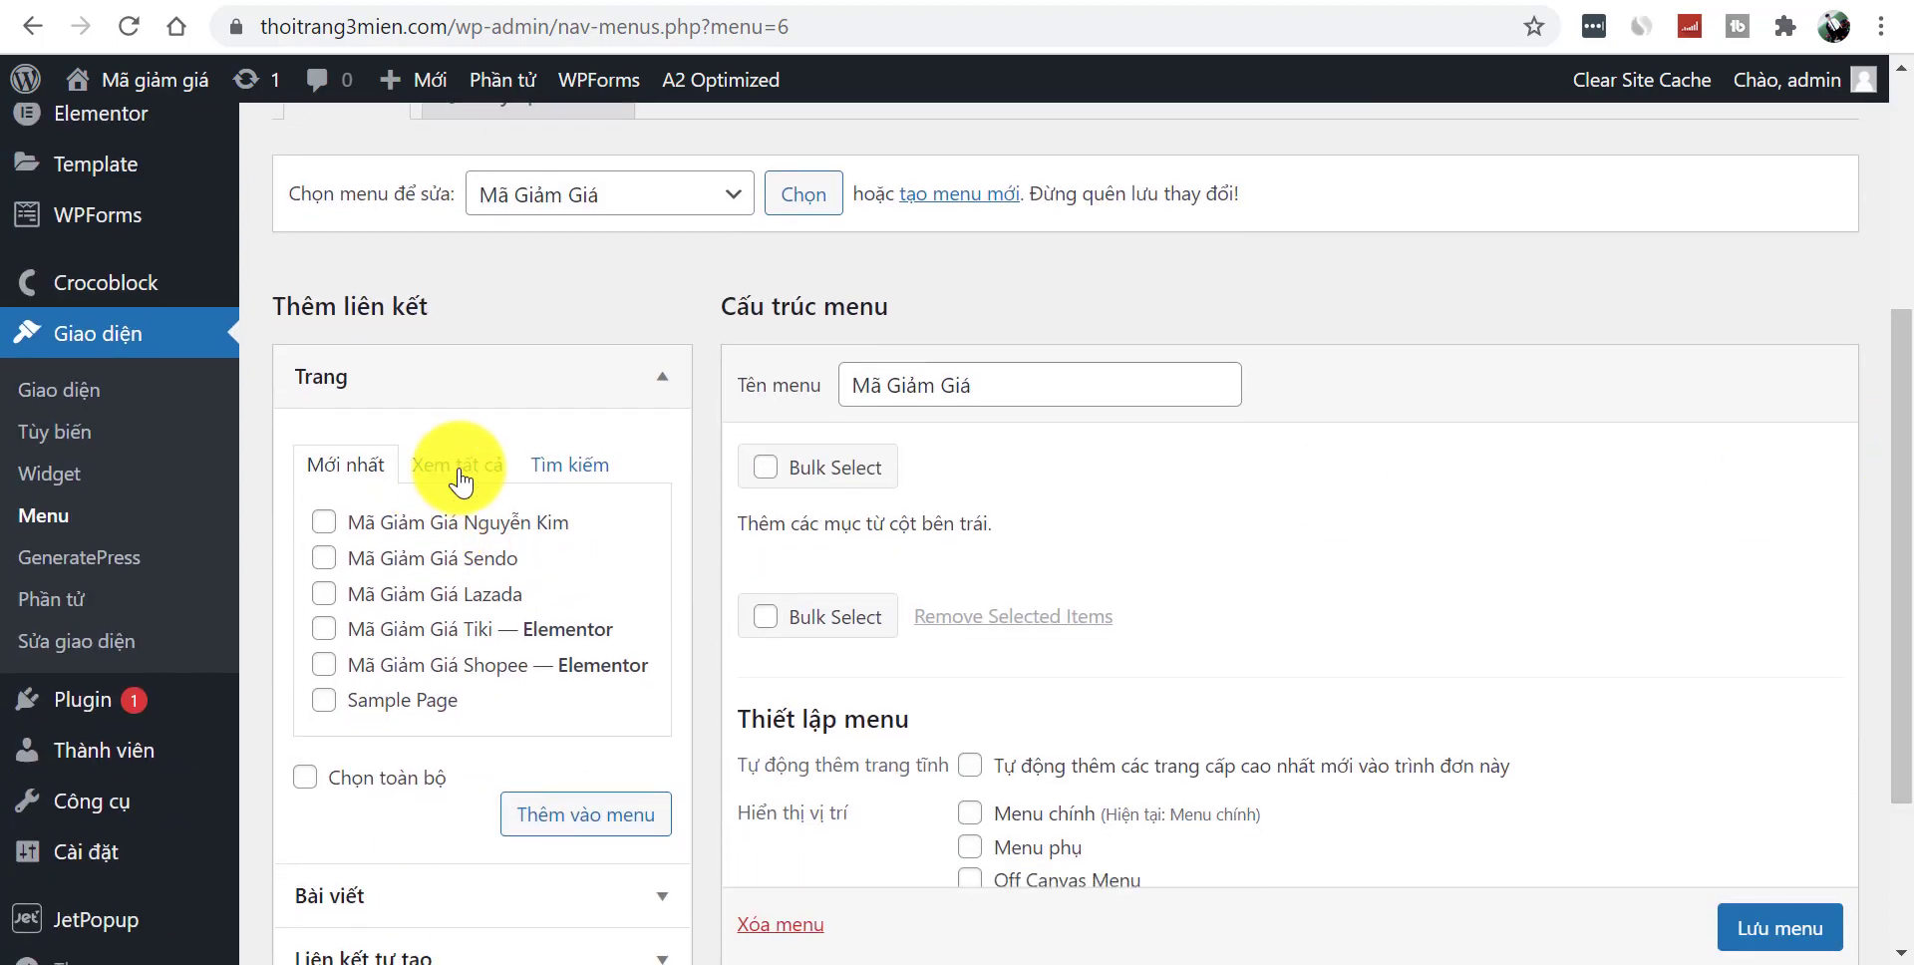
left_click(457, 472)
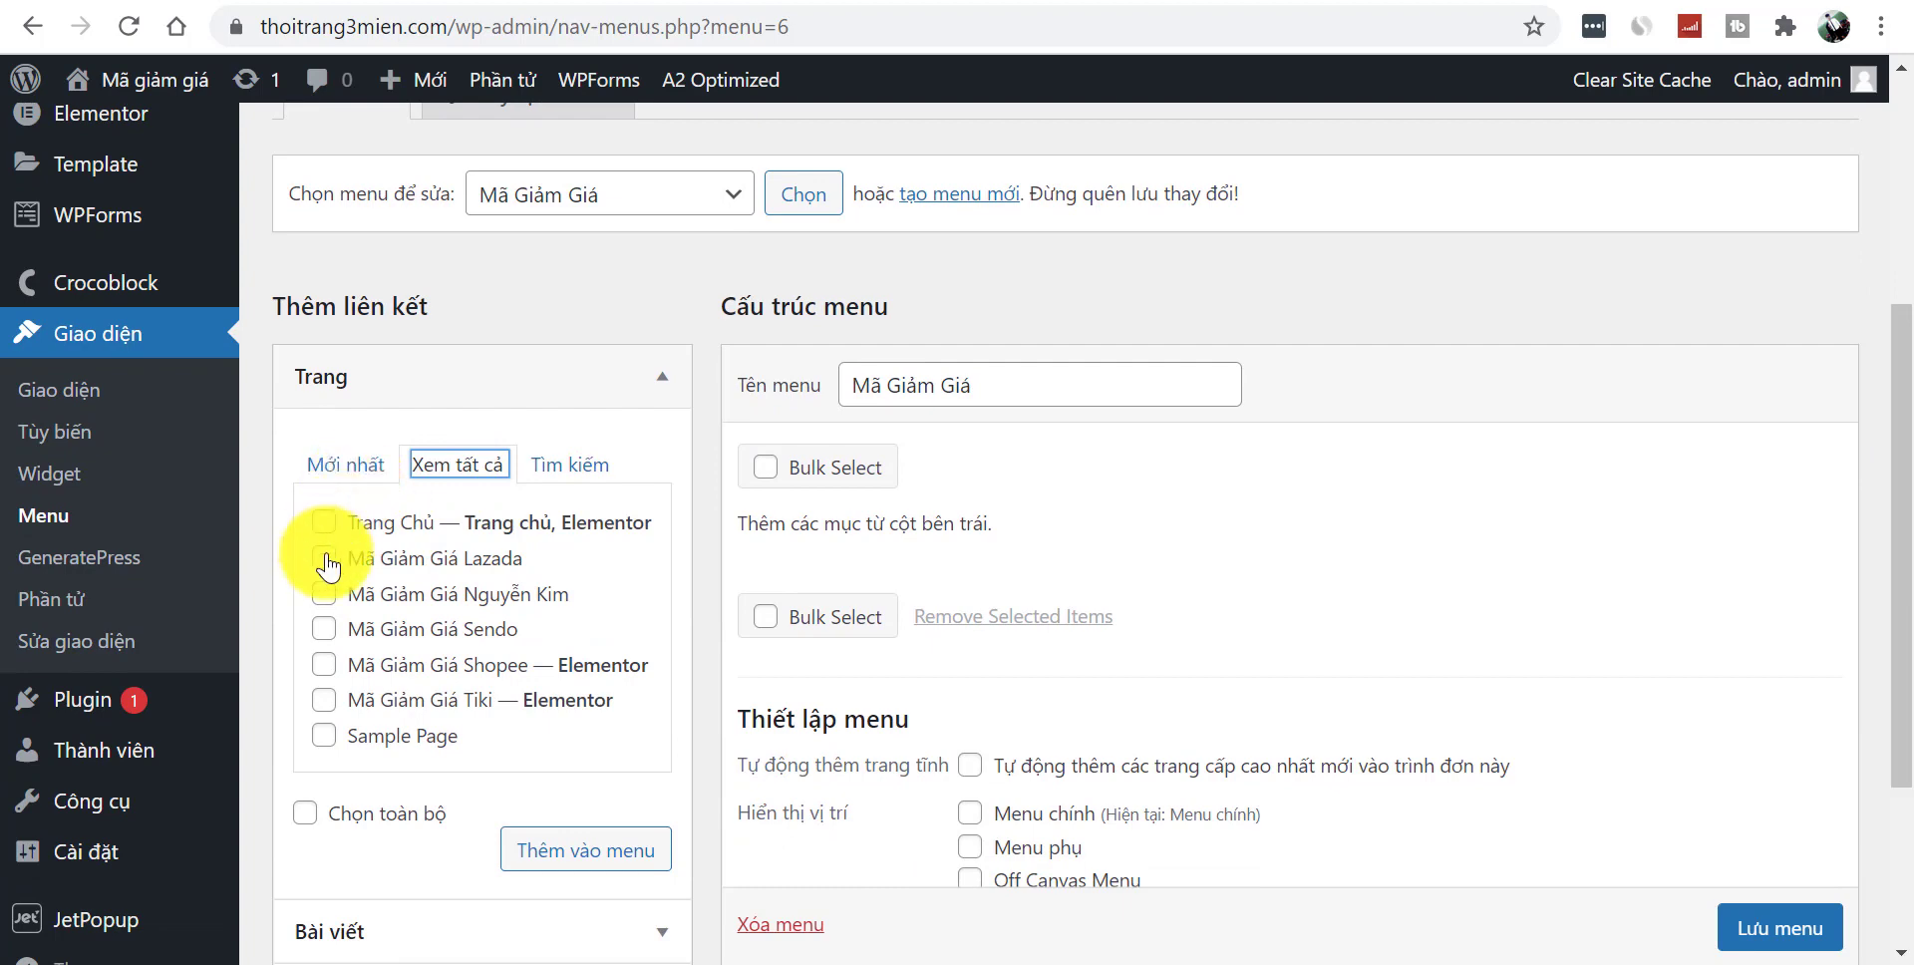
left_click(328, 668)
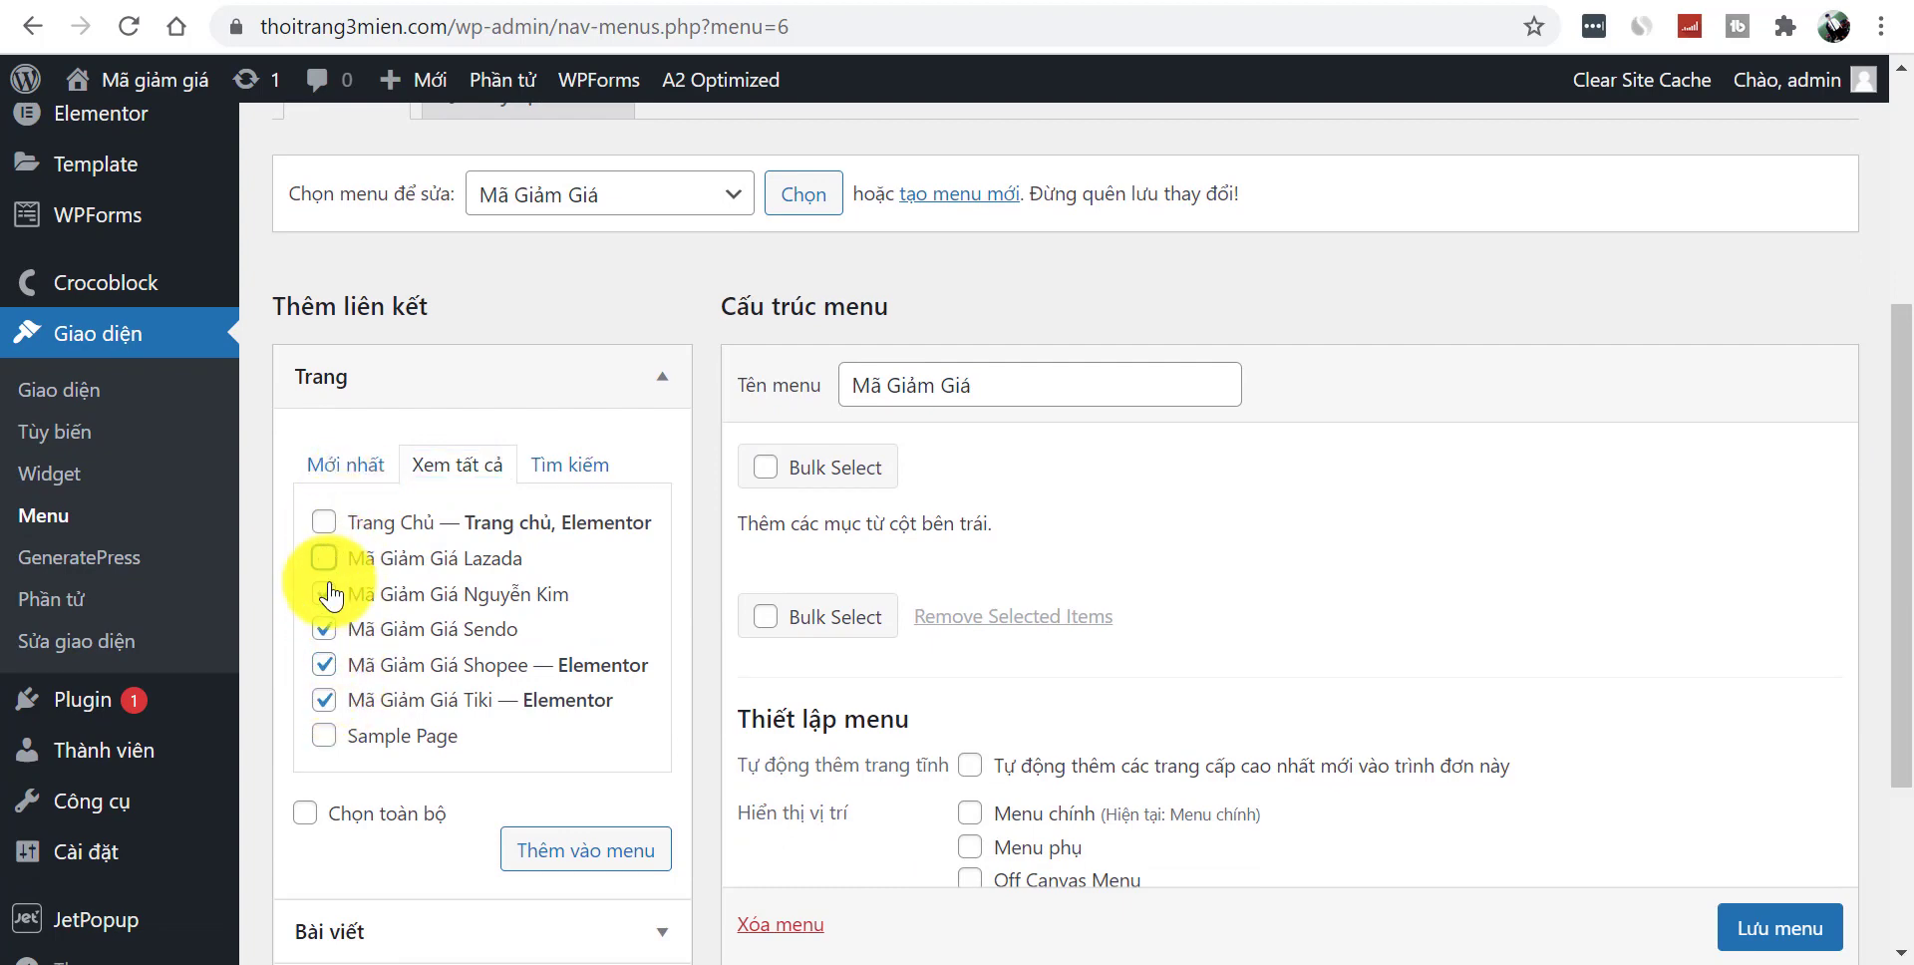
left_click(325, 594)
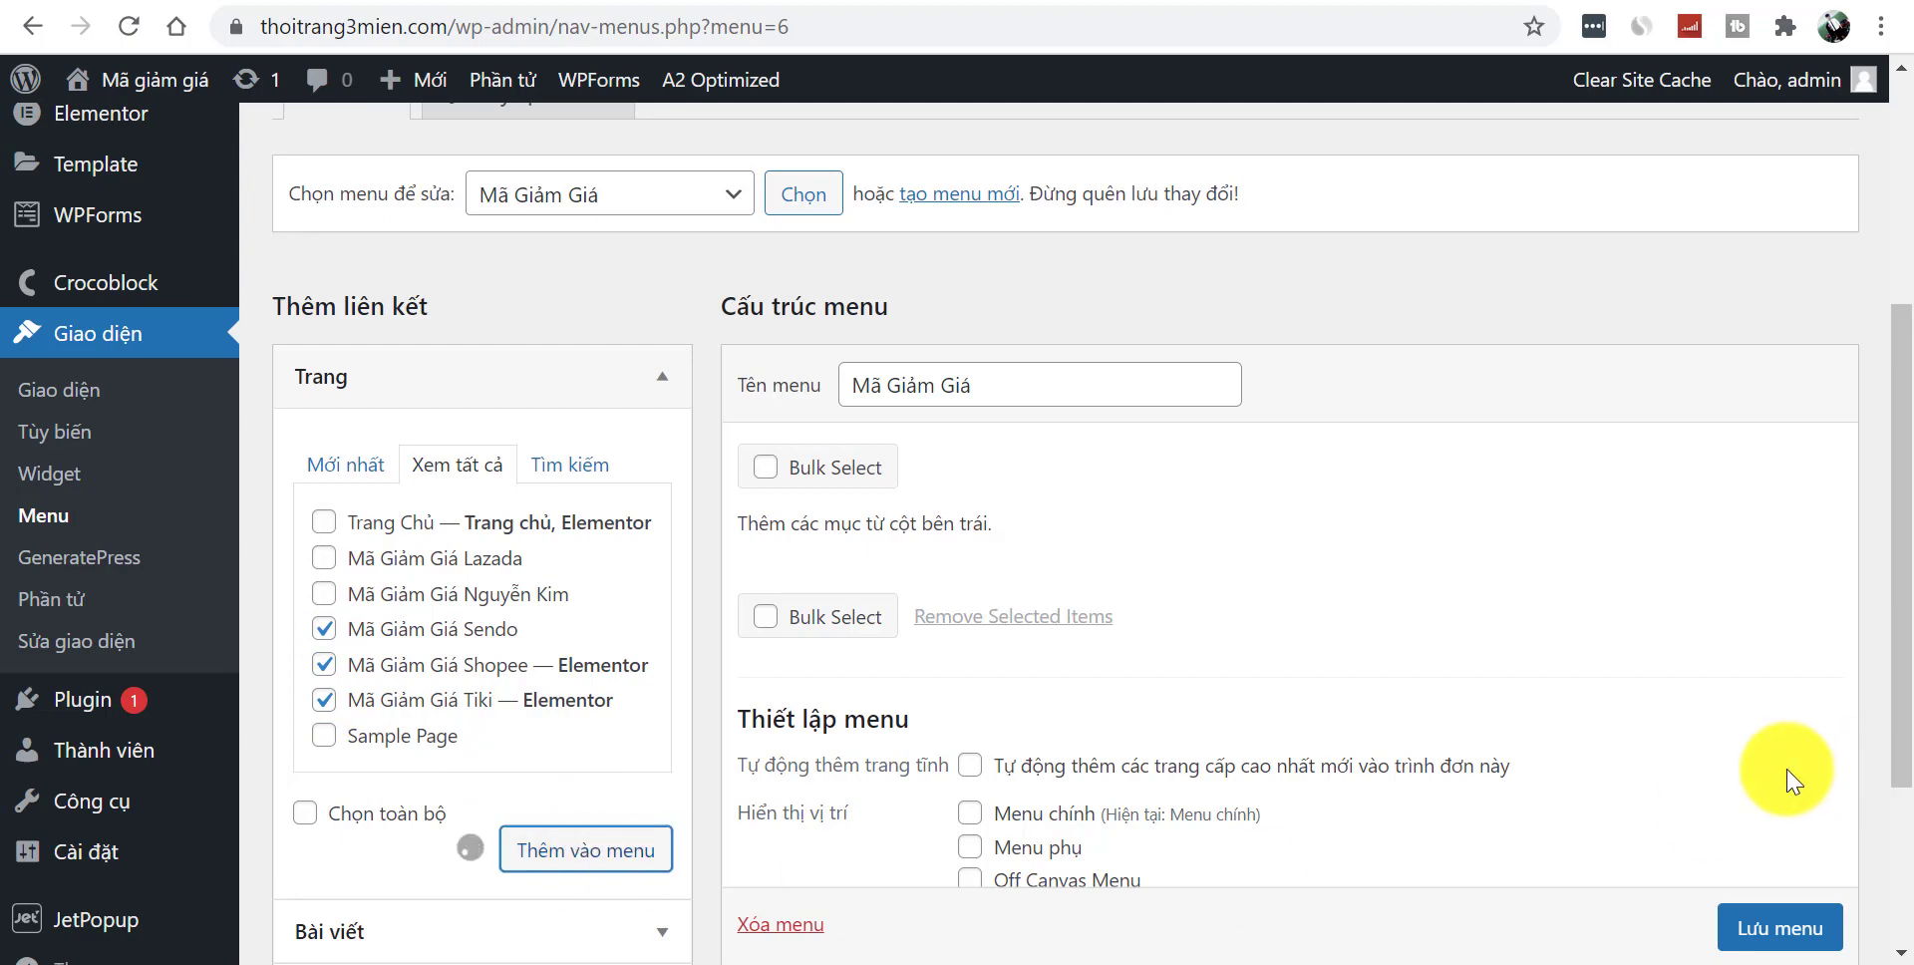
scroll(1795, 797, "down", 1)
scroll(1781, 890, "down", 1)
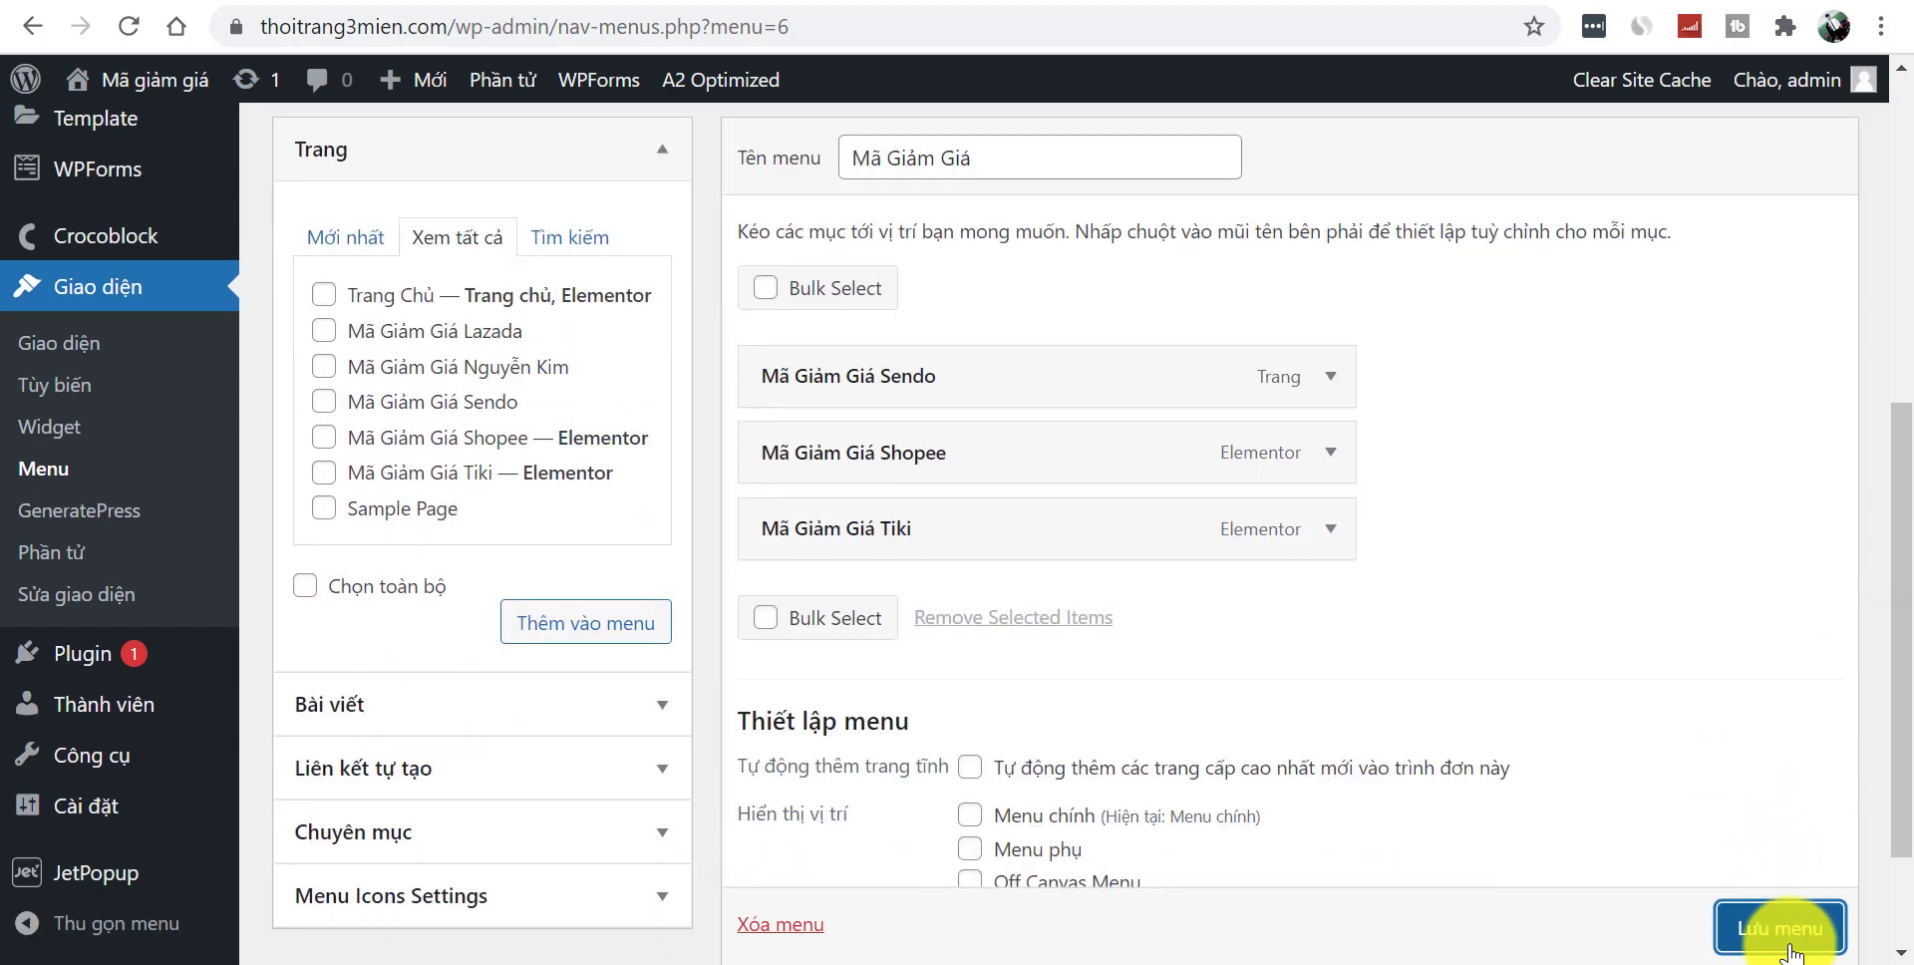
left_click(1788, 925)
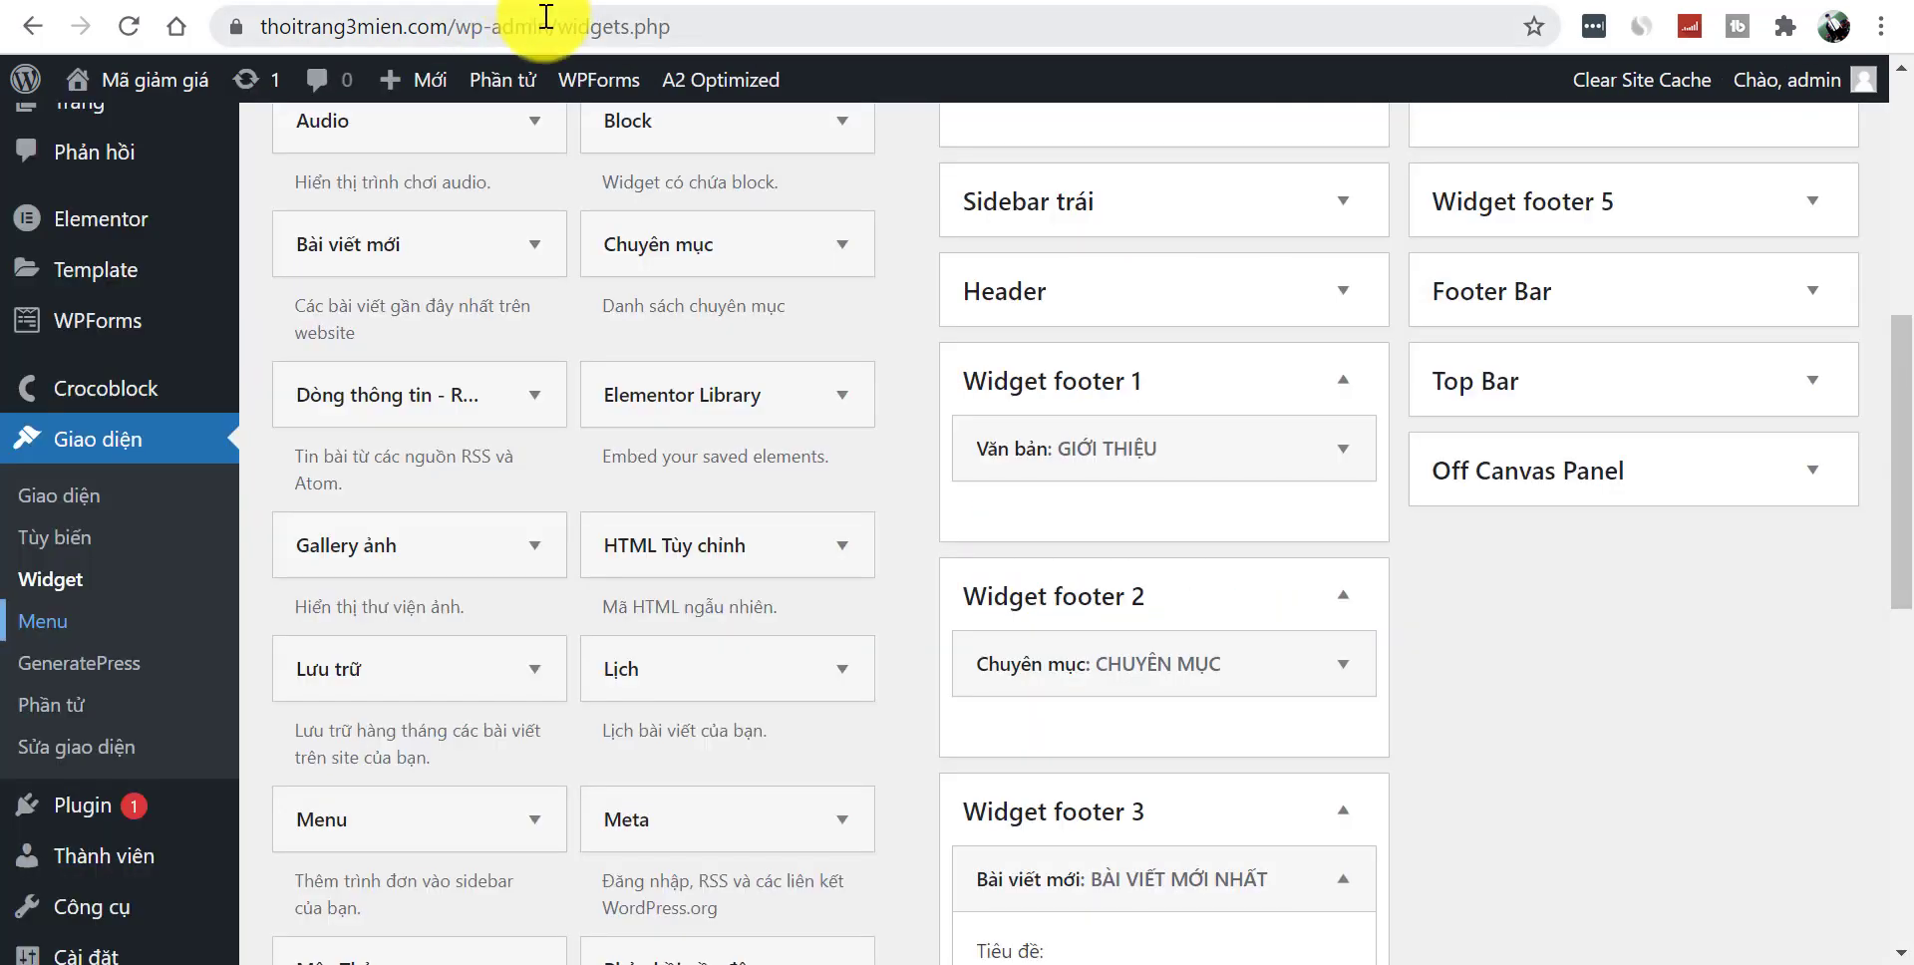
- Reload the Widgets admin page
left_click(545, 20)
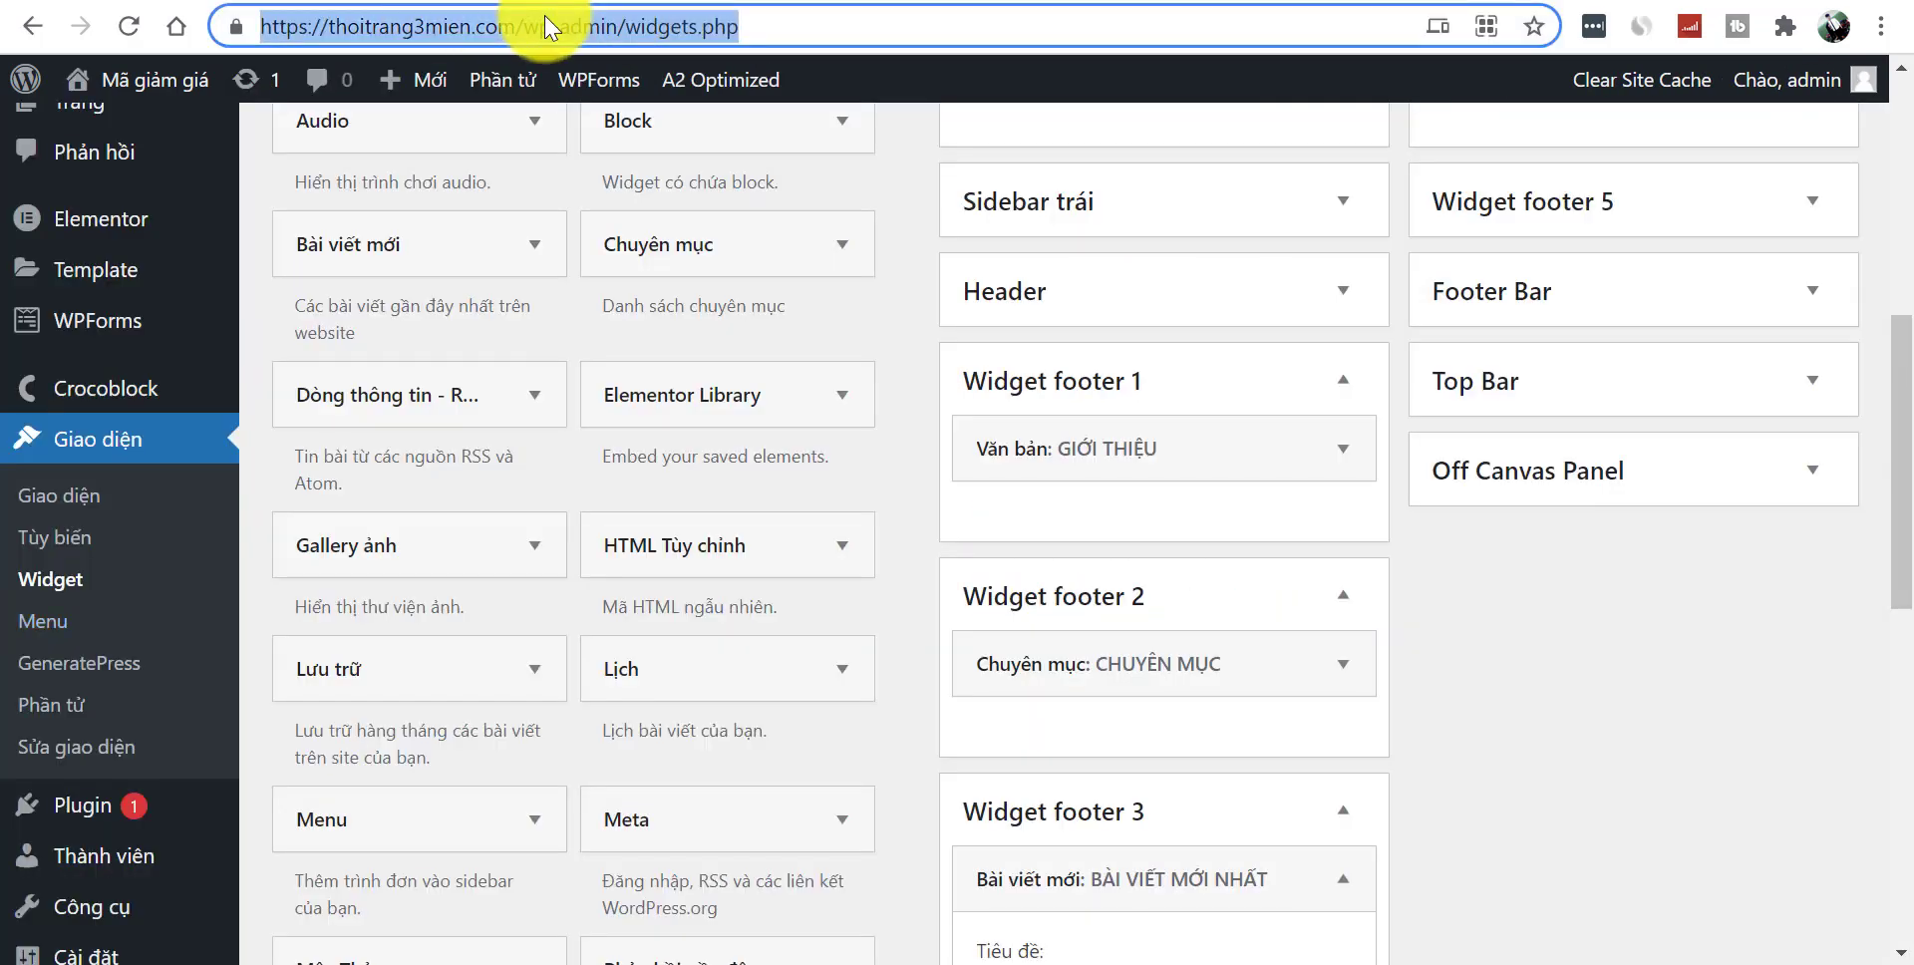
key("Return")
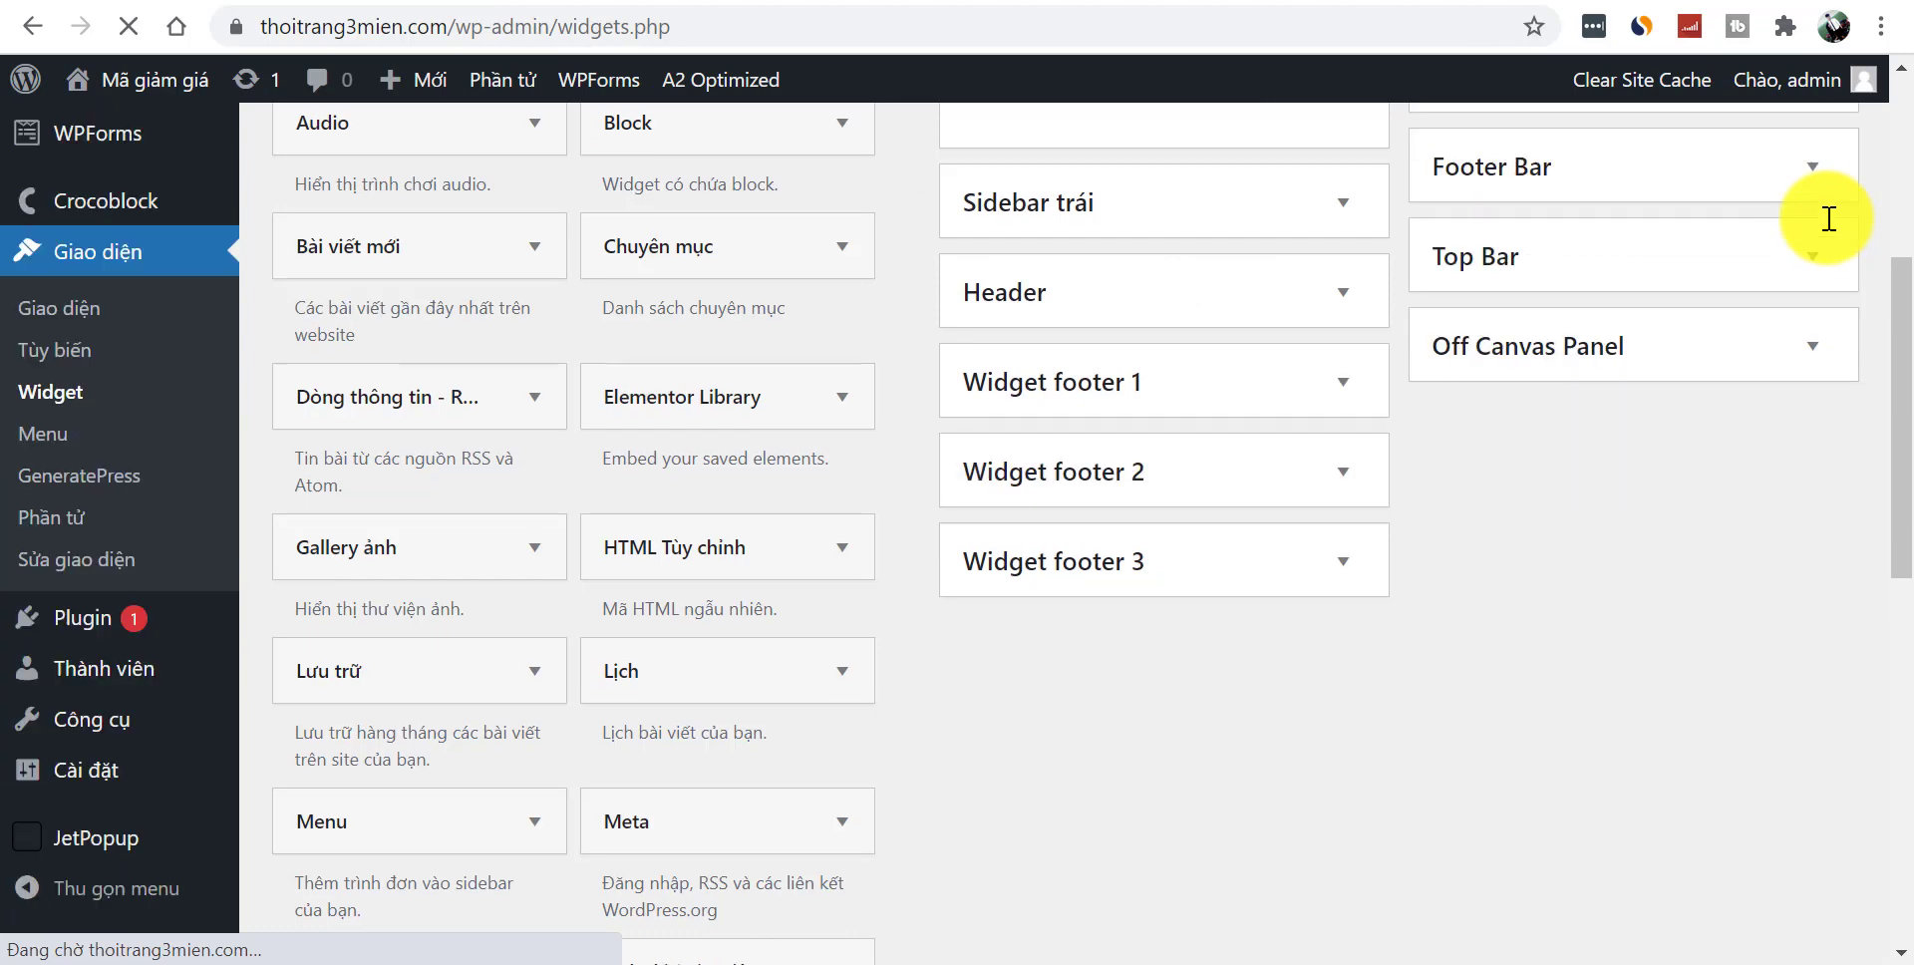
scroll(1889, 414, "up", 4)
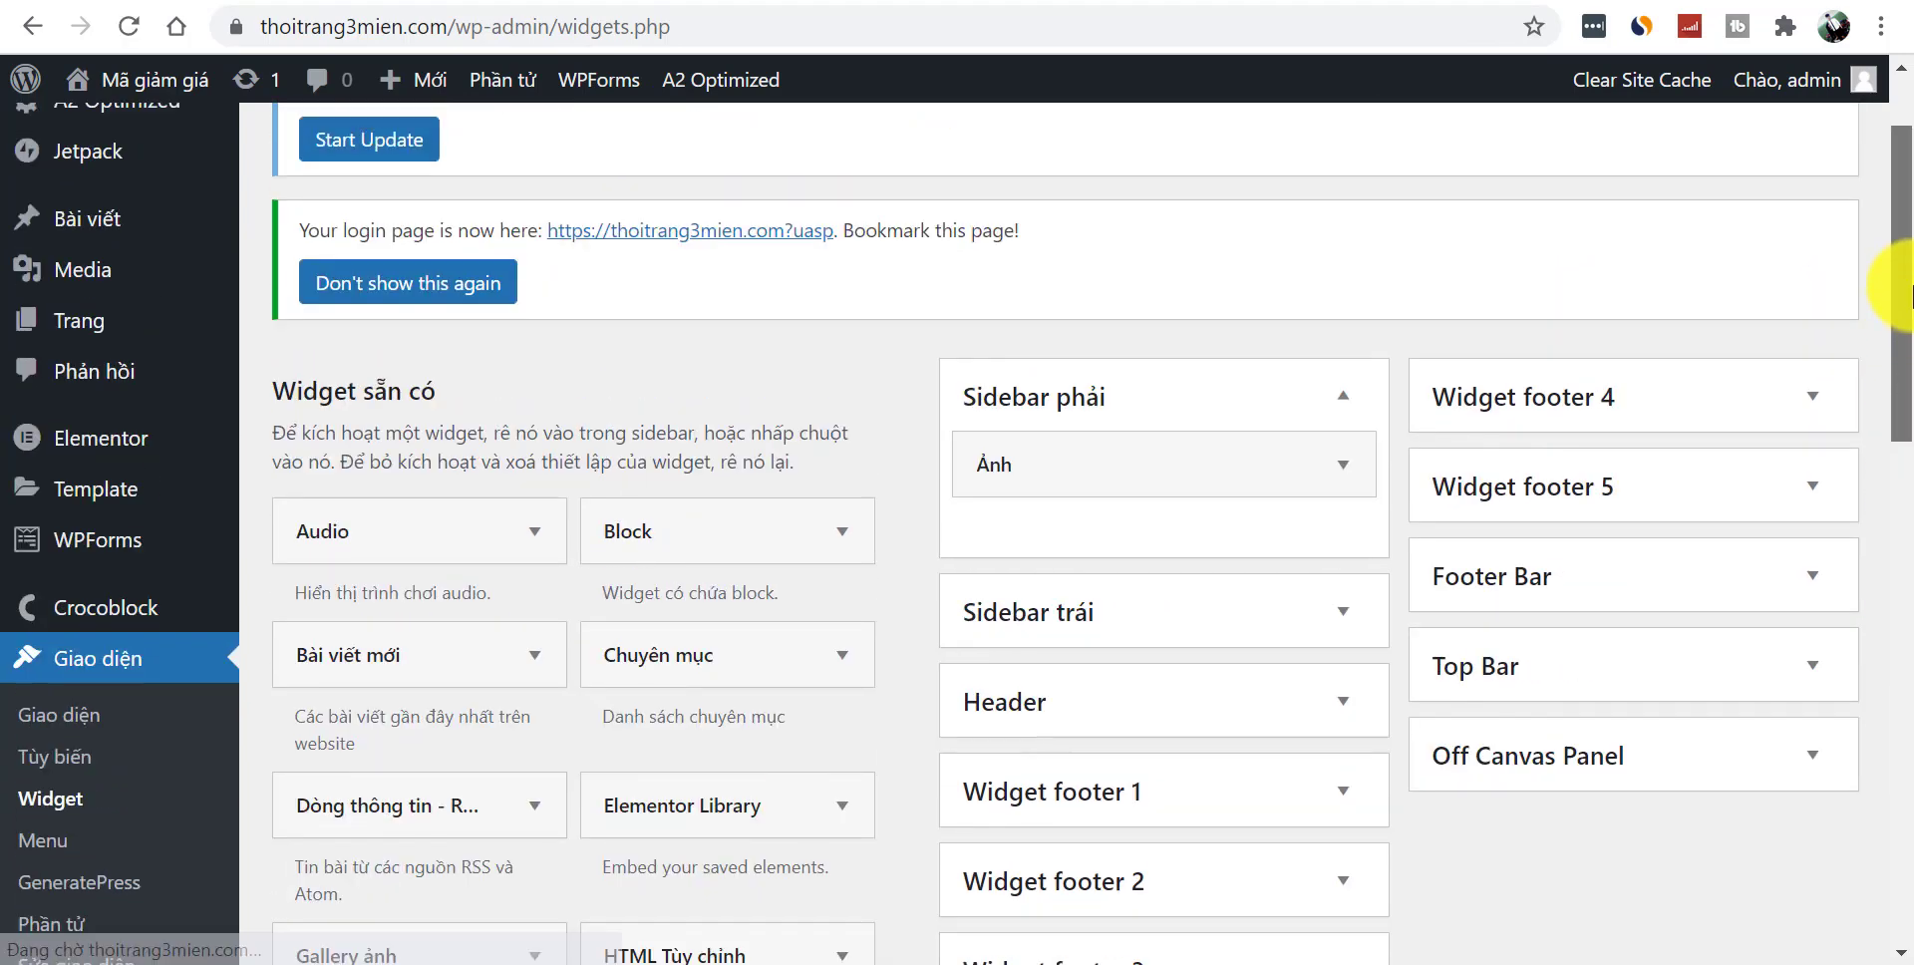
scroll(1909, 296, "down", 1)
- Point Widget footer 4's MÃ GIẢ GIÁ menu widget at the Mã Giảm Giá menu, save, and view the site
left_click(1813, 279)
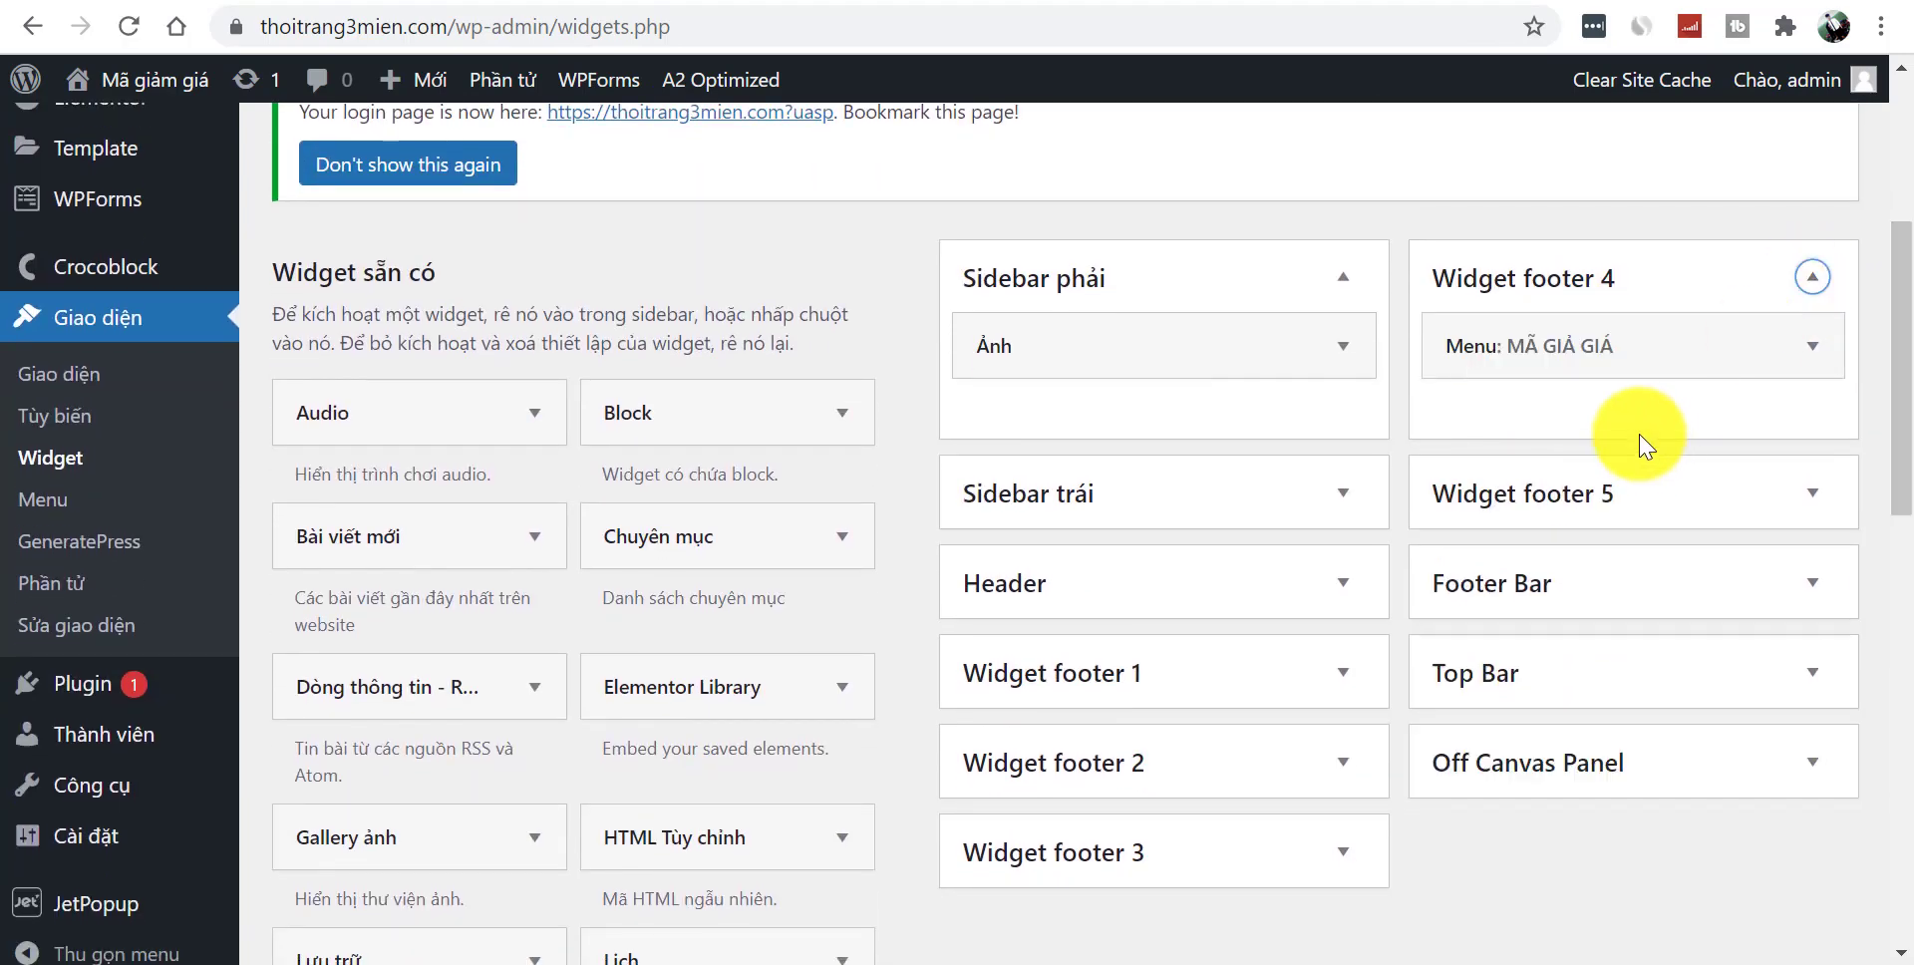
left_click(1815, 346)
left_click(1655, 521)
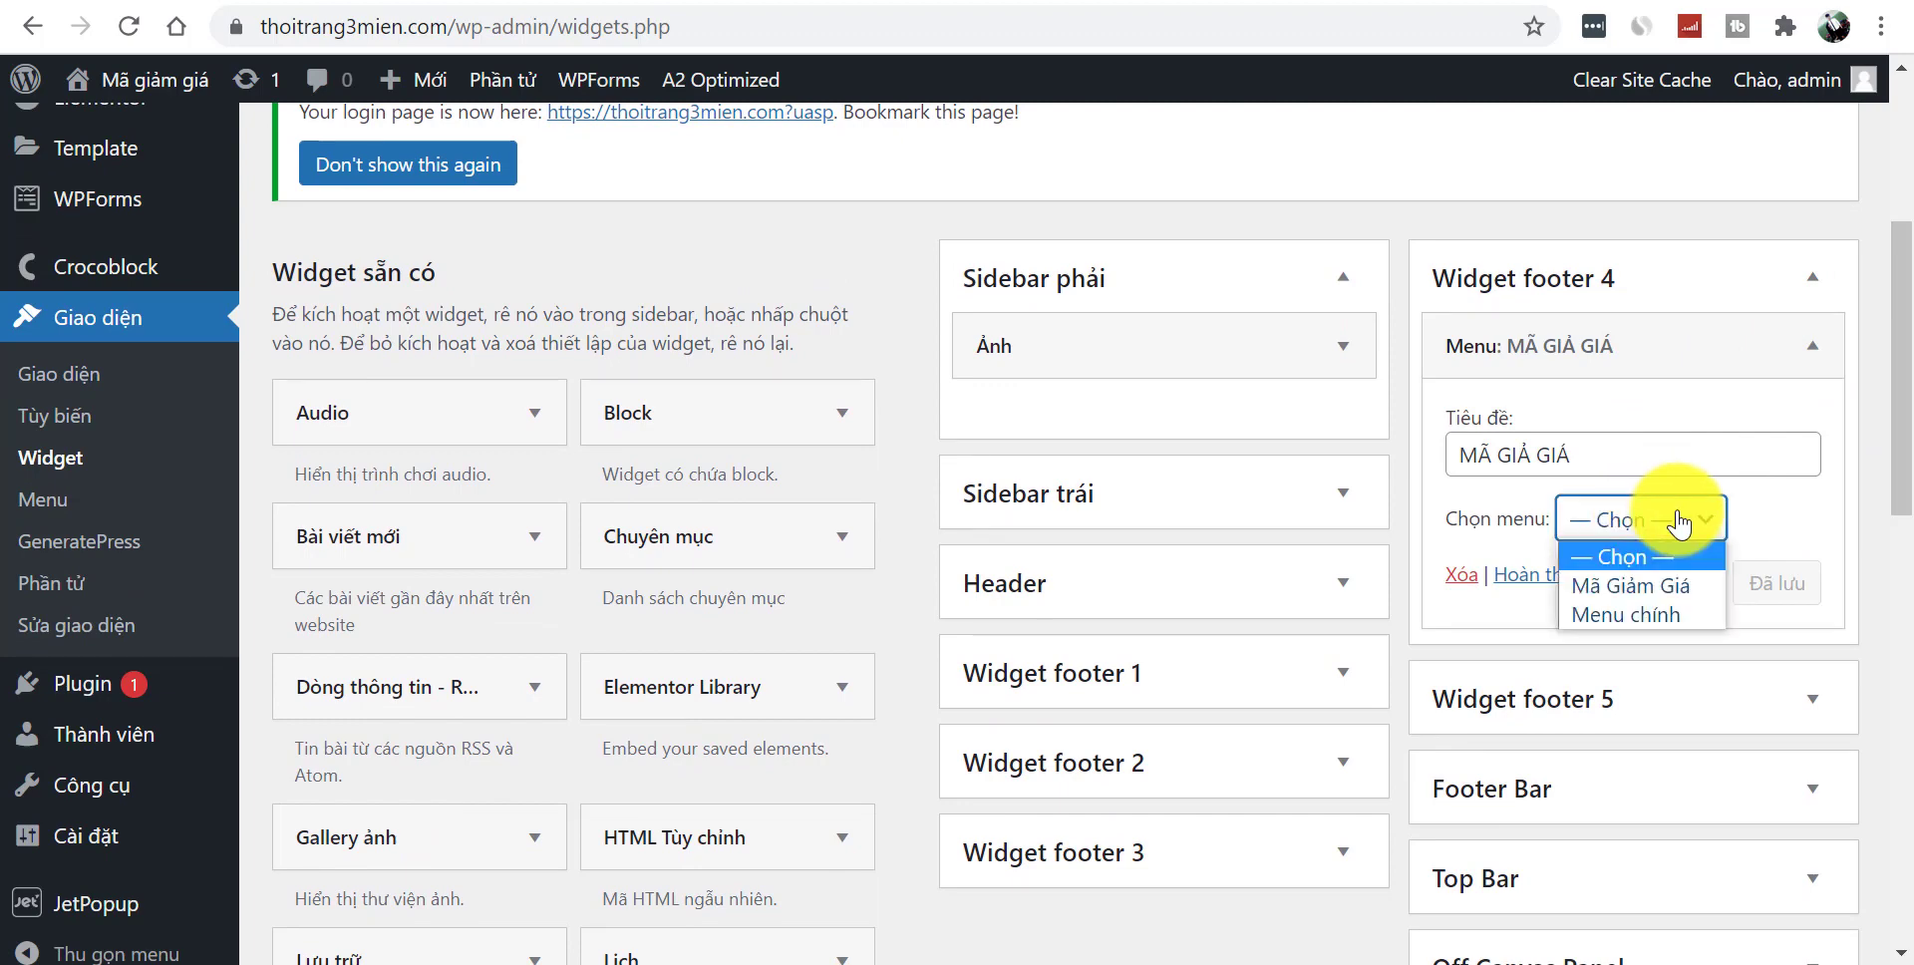
left_click(1657, 588)
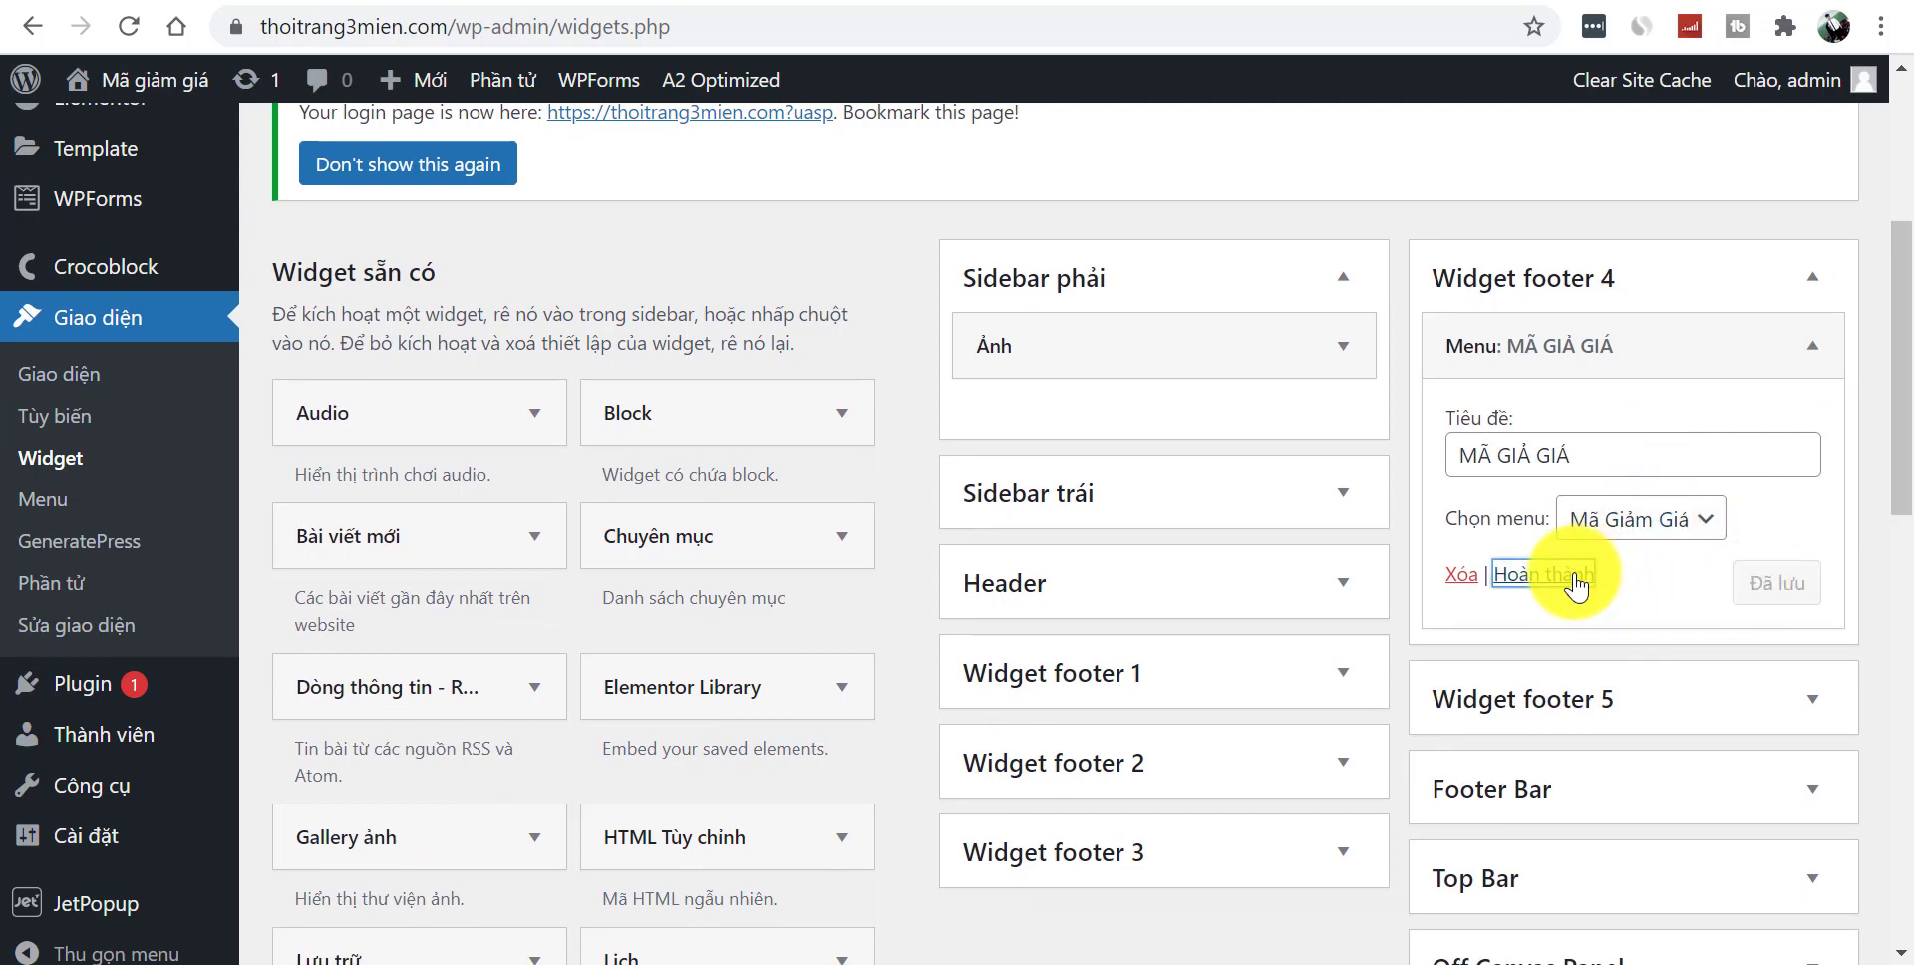
left_click(1574, 578)
scroll(1909, 282, "up", 2)
scroll(1909, 282, "up", 1)
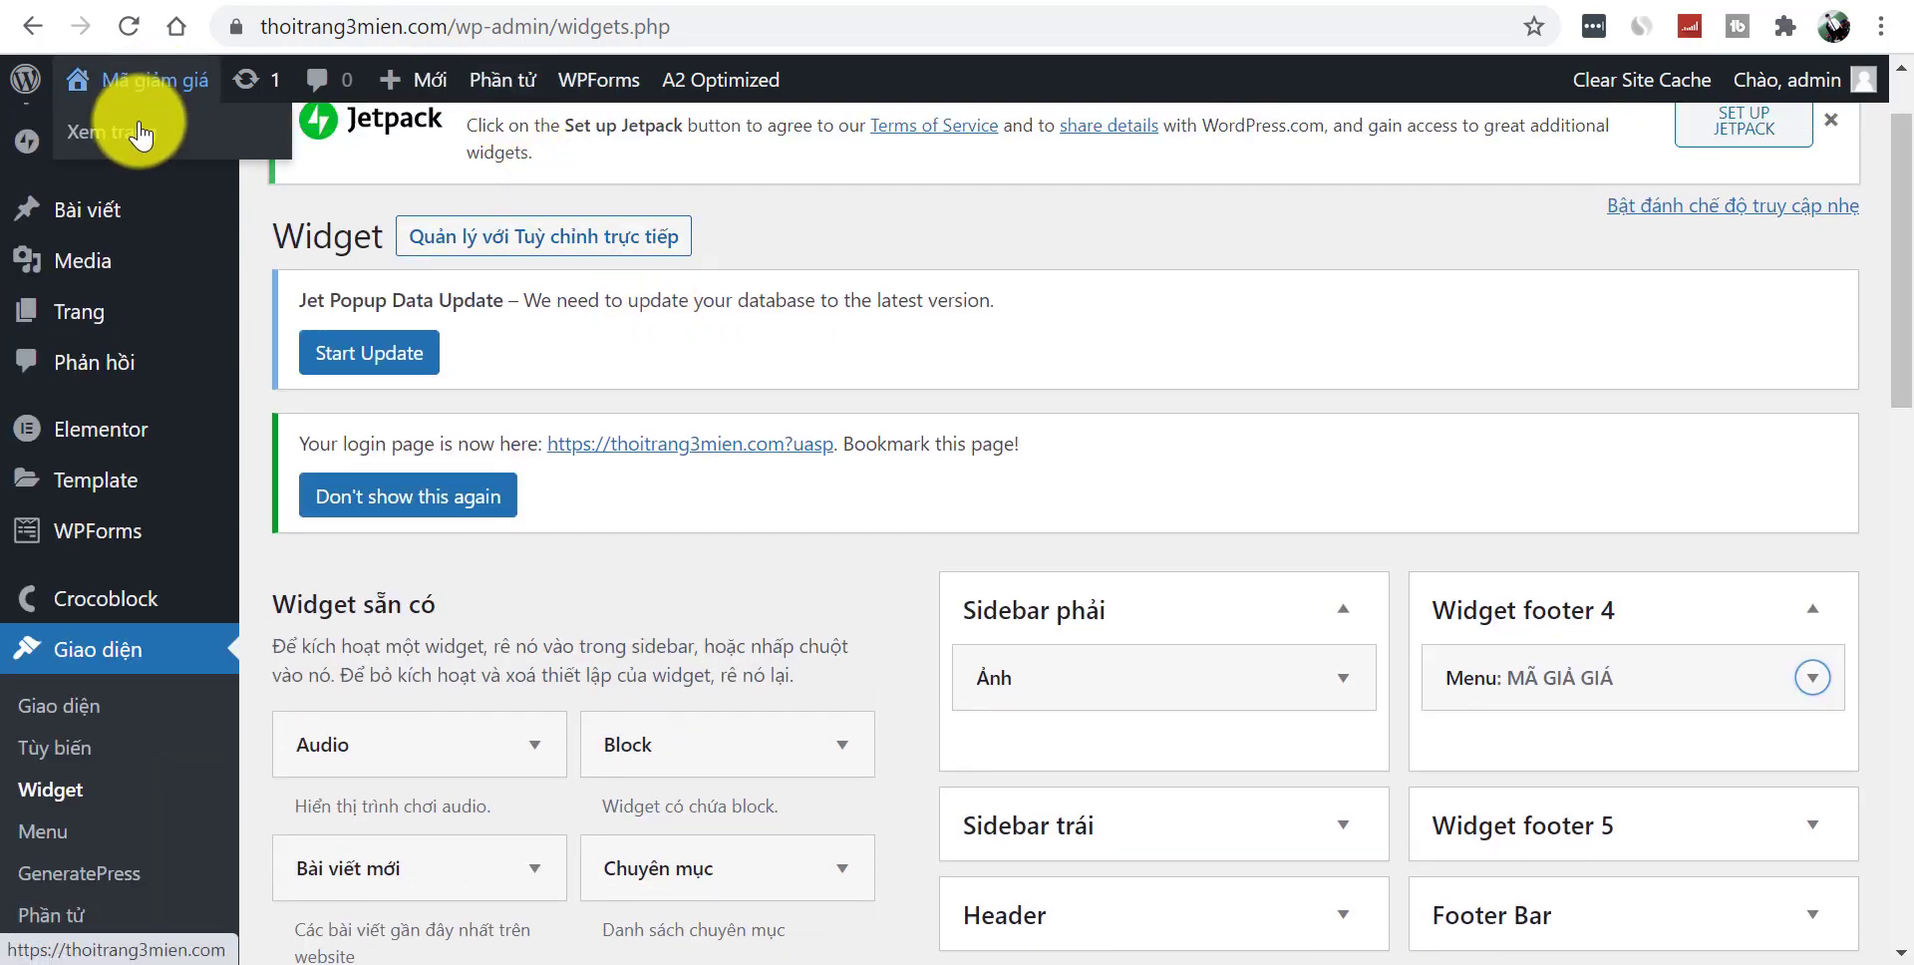
left_click(112, 133)
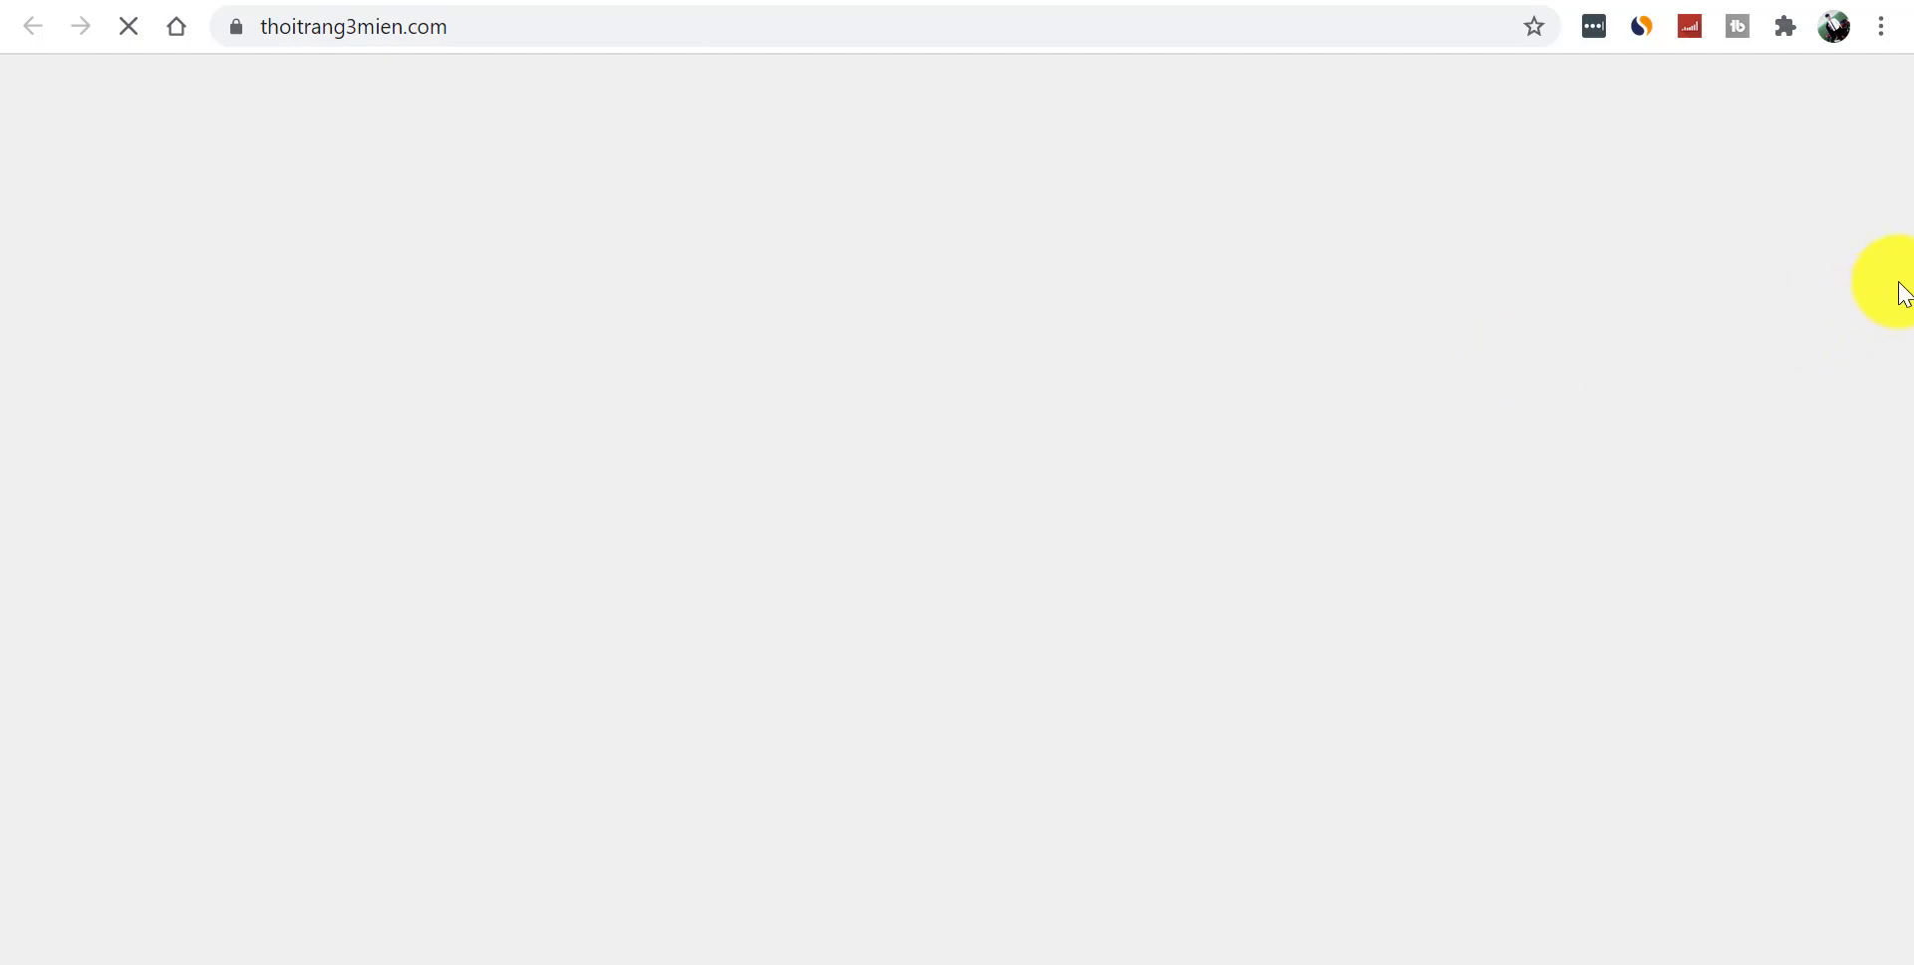
- Confirm the live footer shows the Sendo, Shopee and Tiki links, then open the Customizer
left_click_drag(1898, 236, 1895, 868)
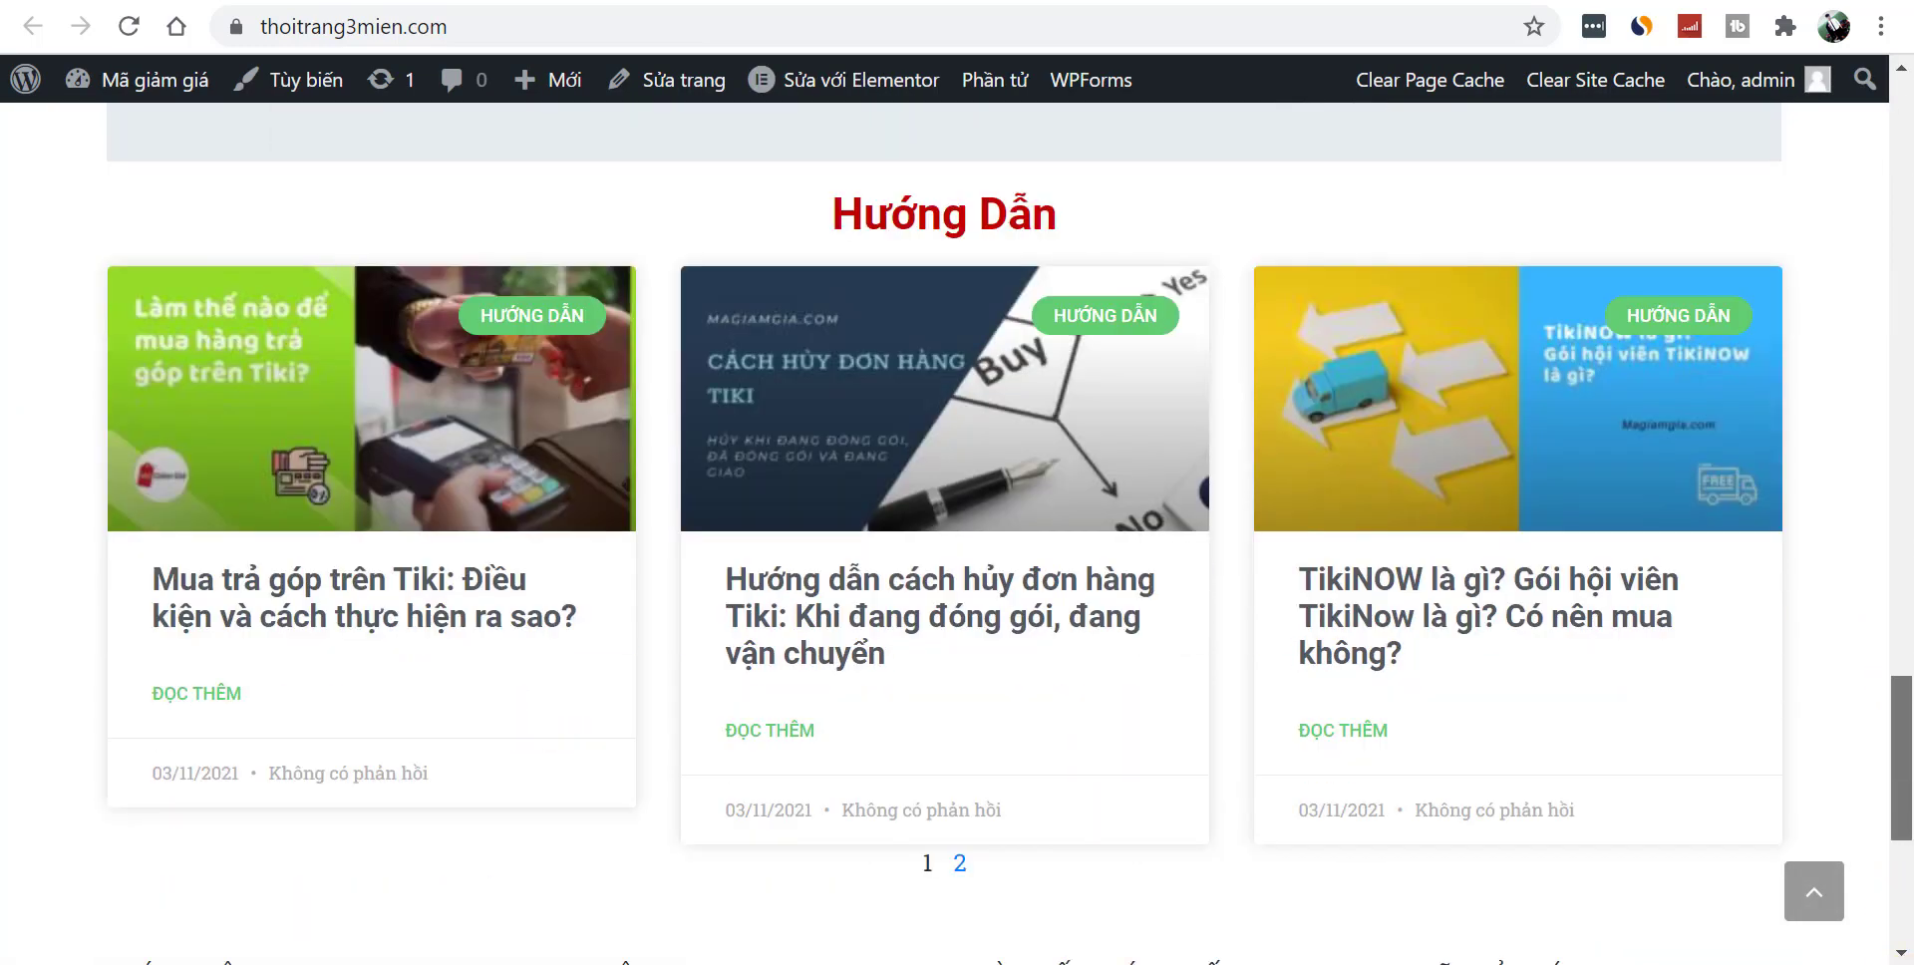
left_click_drag(1905, 710, 1880, 898)
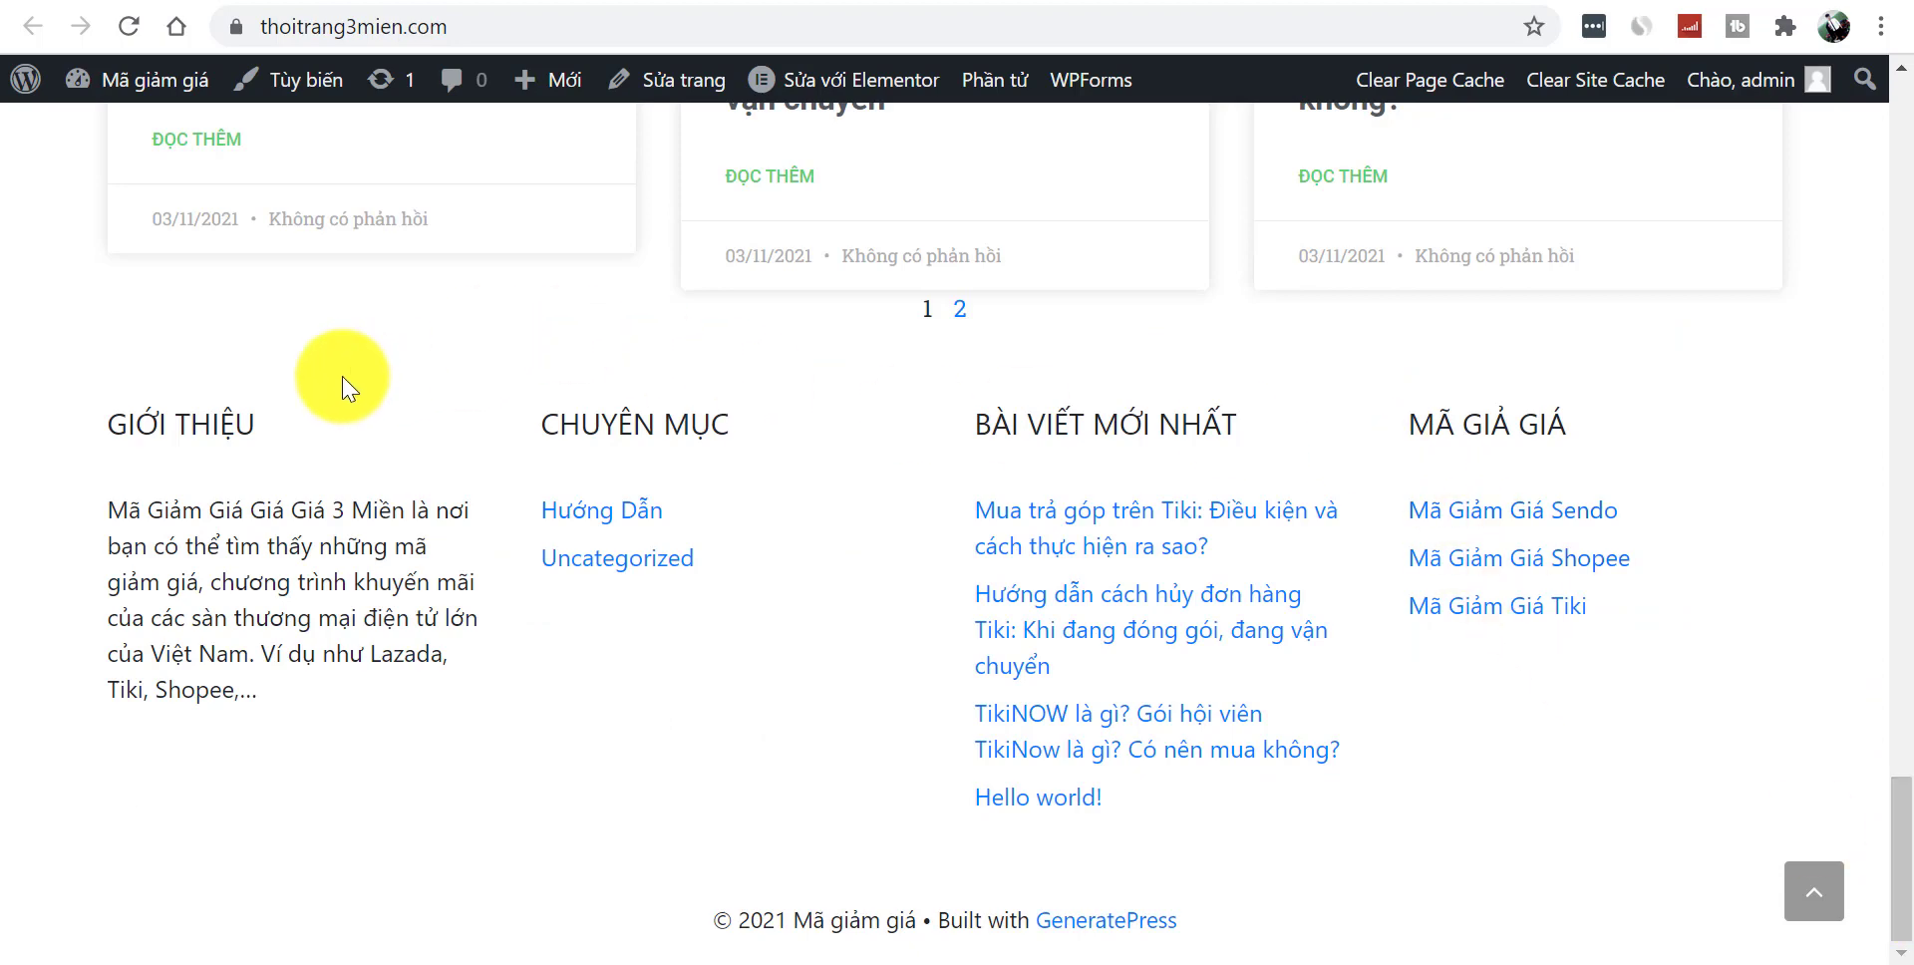
left_click_drag(137, 424, 458, 759)
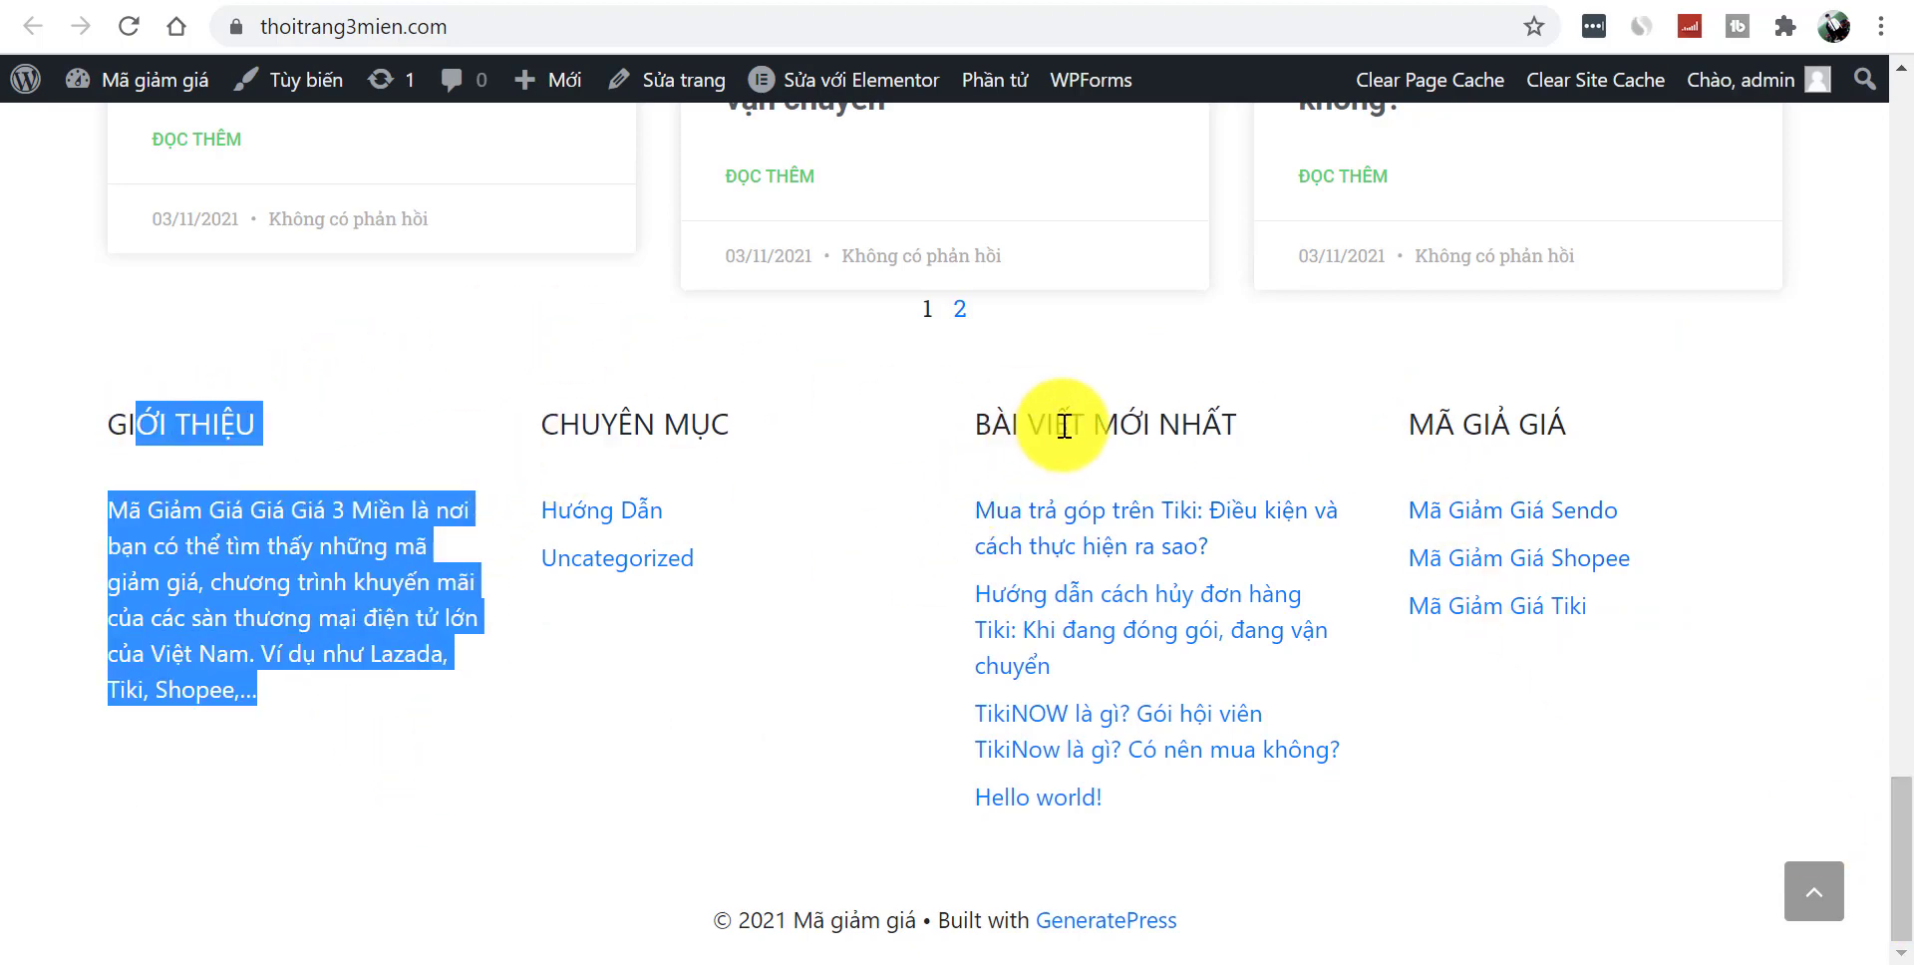
left_click(1731, 668)
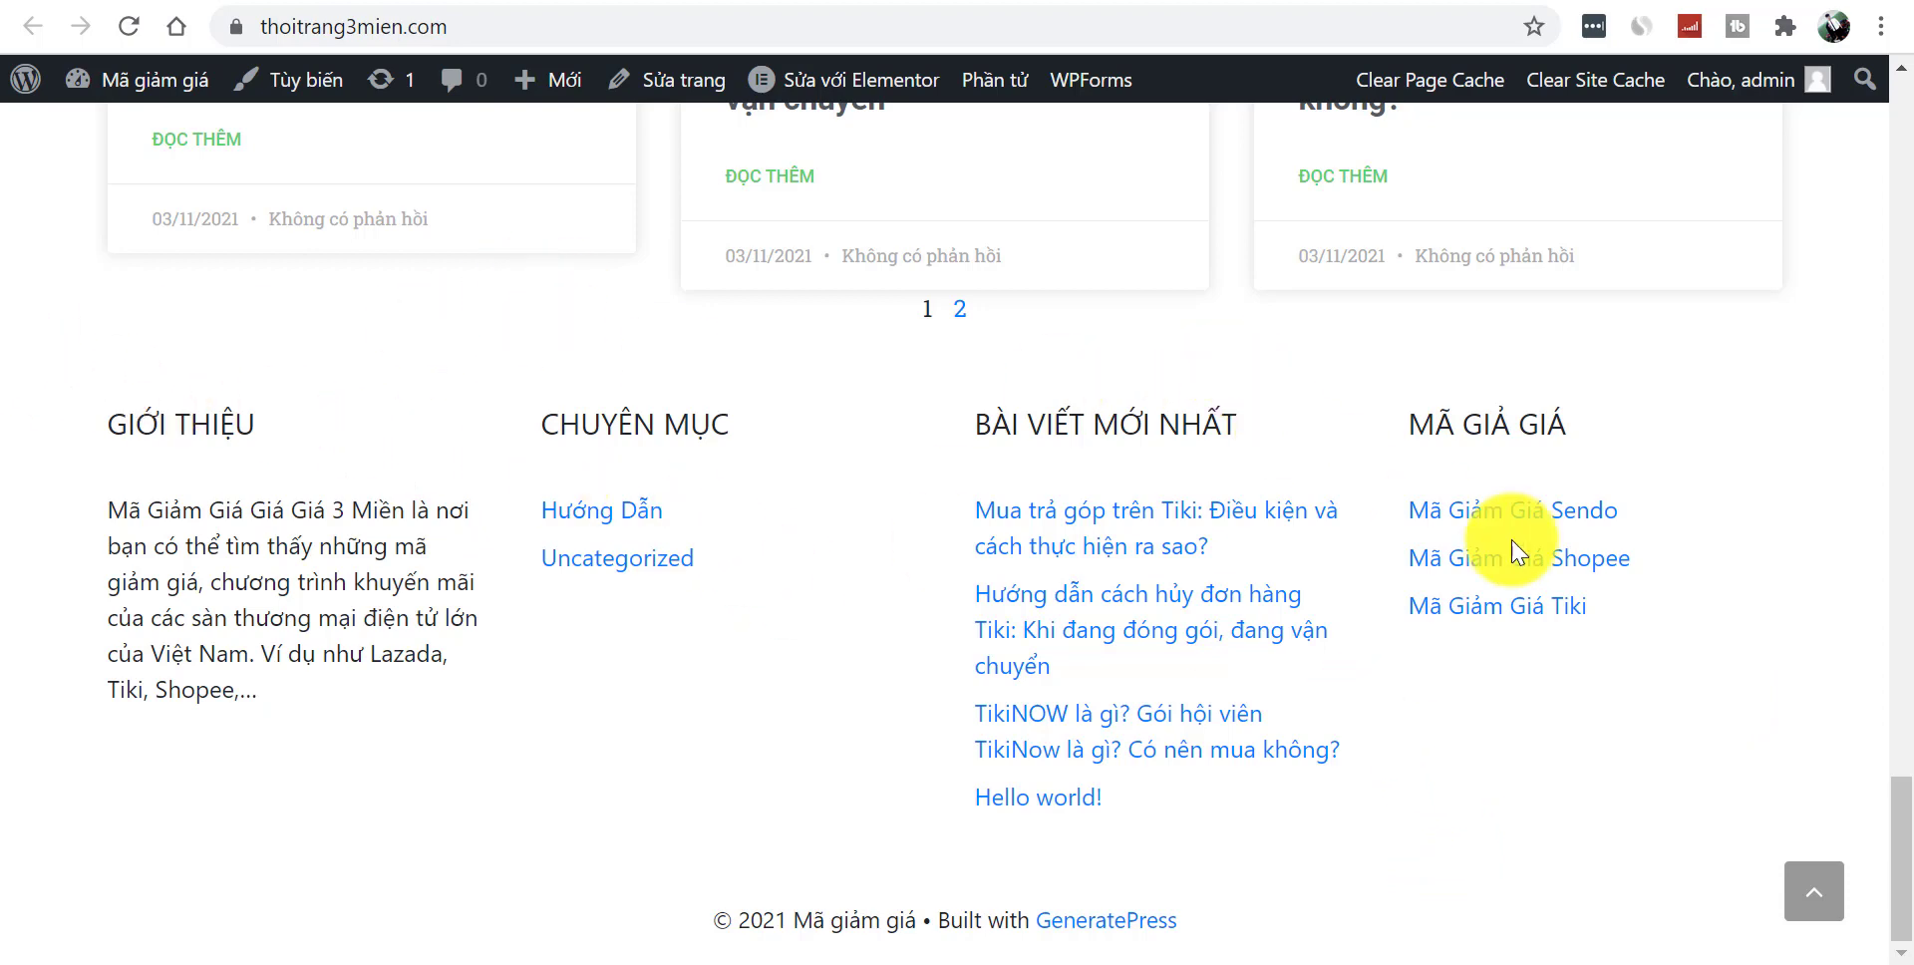
left_click_drag(932, 915, 1389, 896)
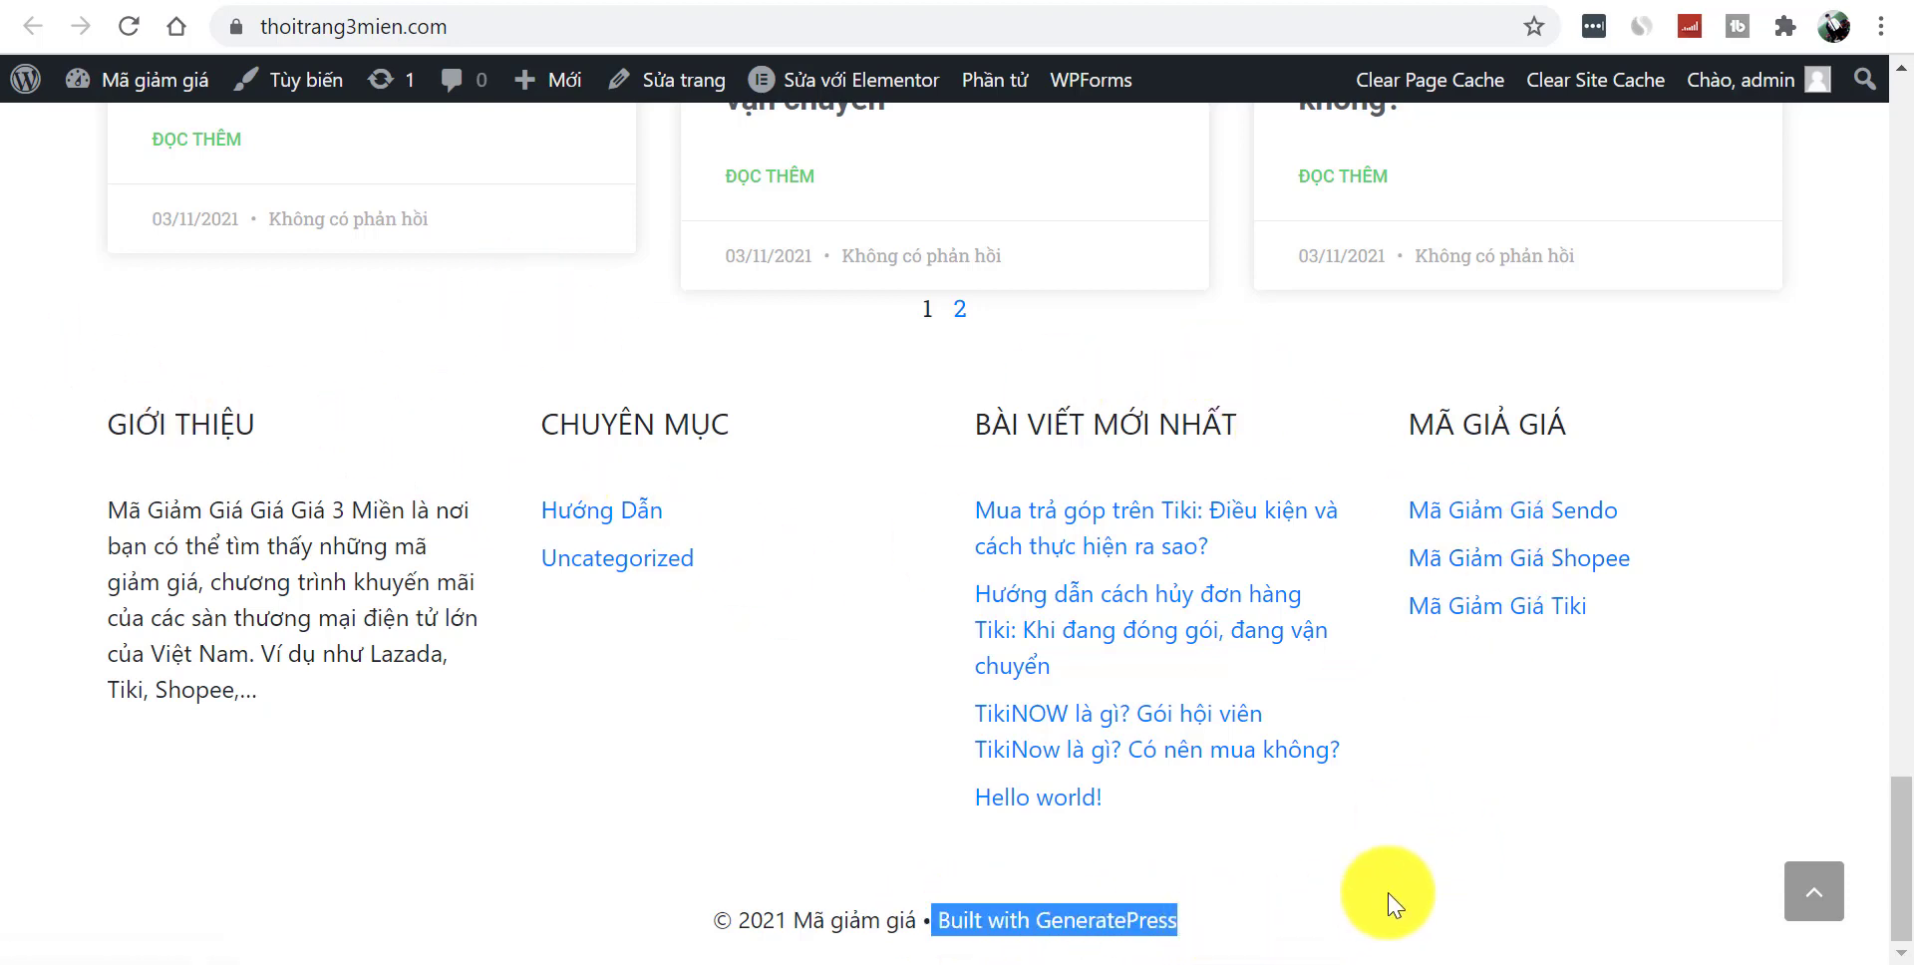
left_click(1389, 896)
left_click(299, 99)
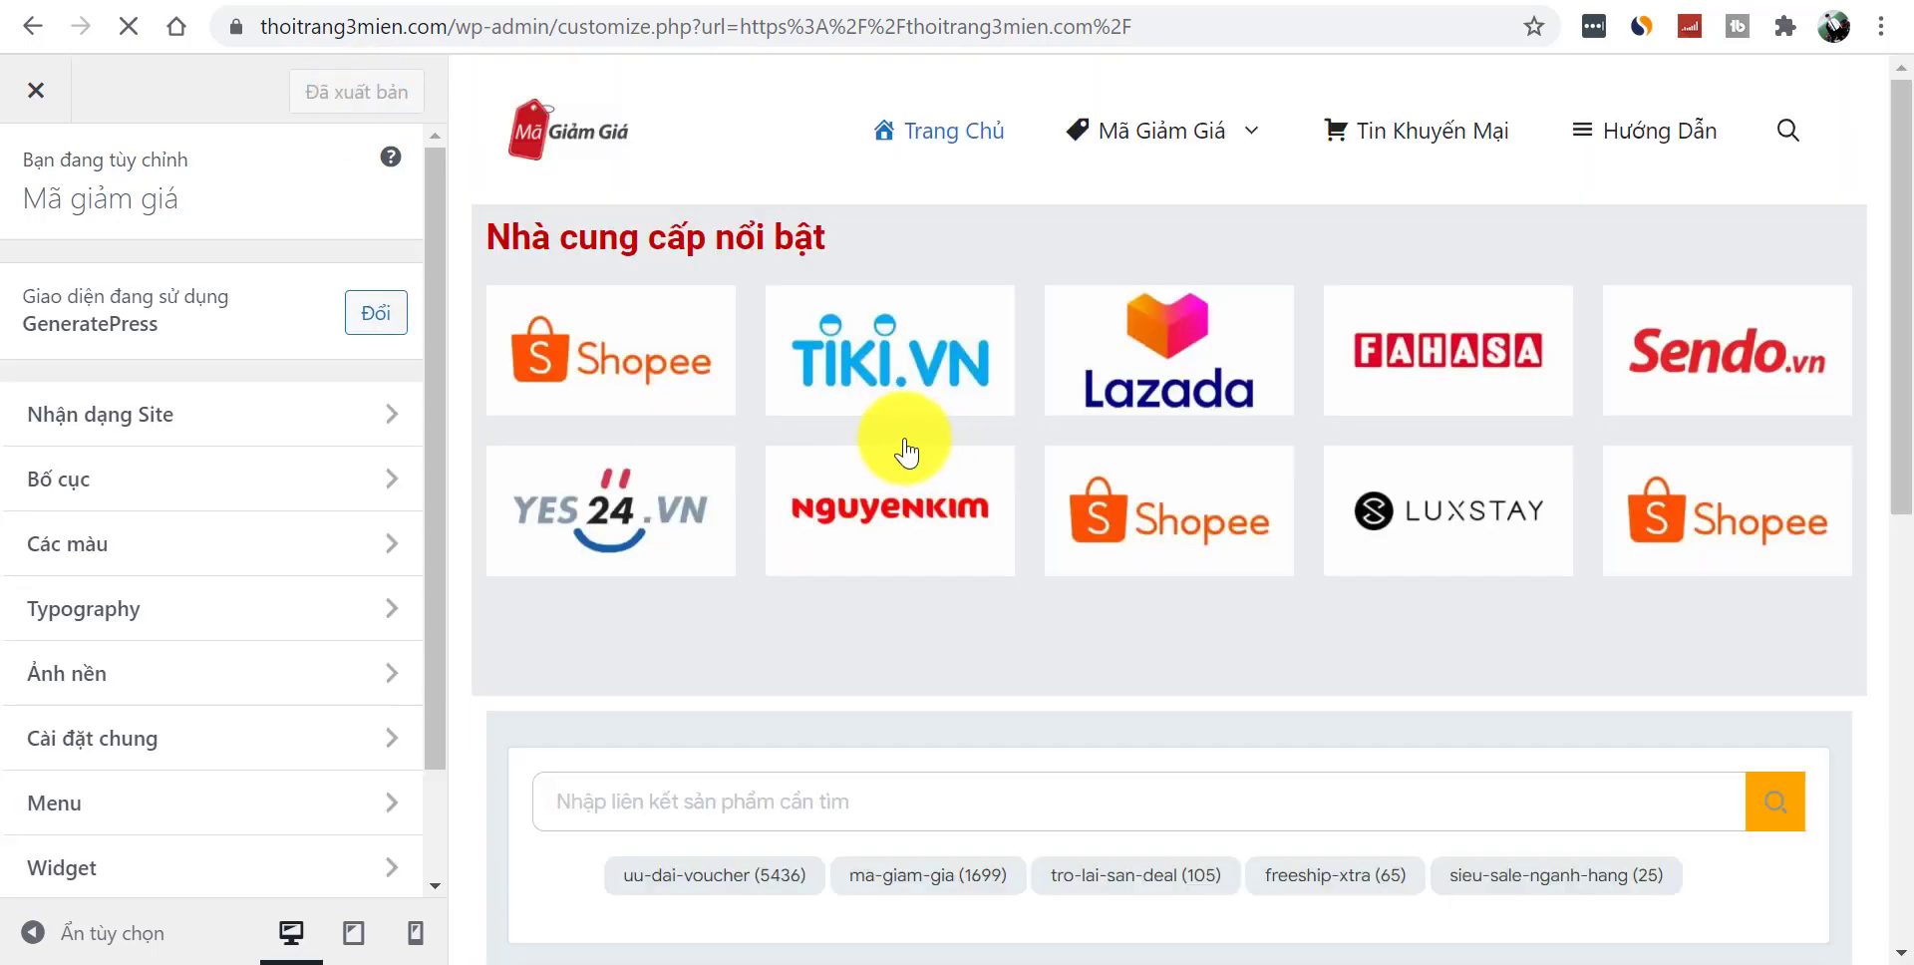
- Replace the footer copyright with 'Made with ♥ by Mã Giảm Giá' copied from magiamgia.com
left_click_drag(1895, 214, 1828, 907)
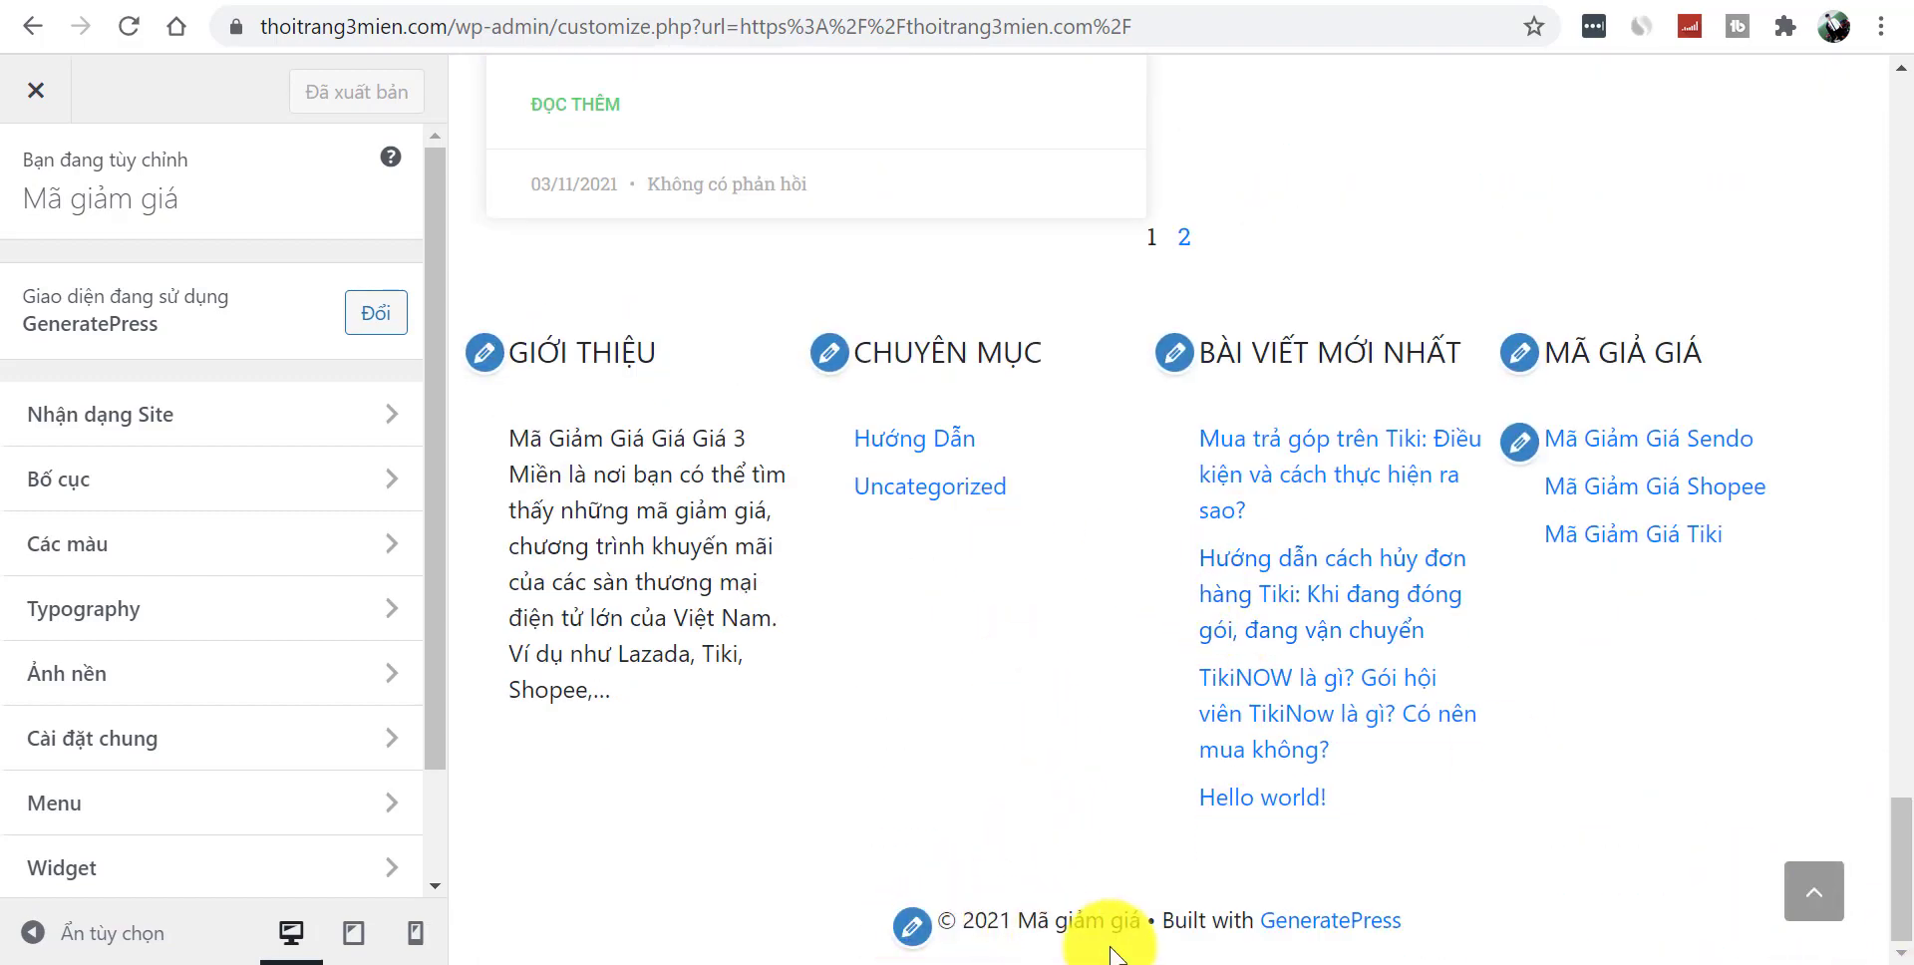
left_click(910, 930)
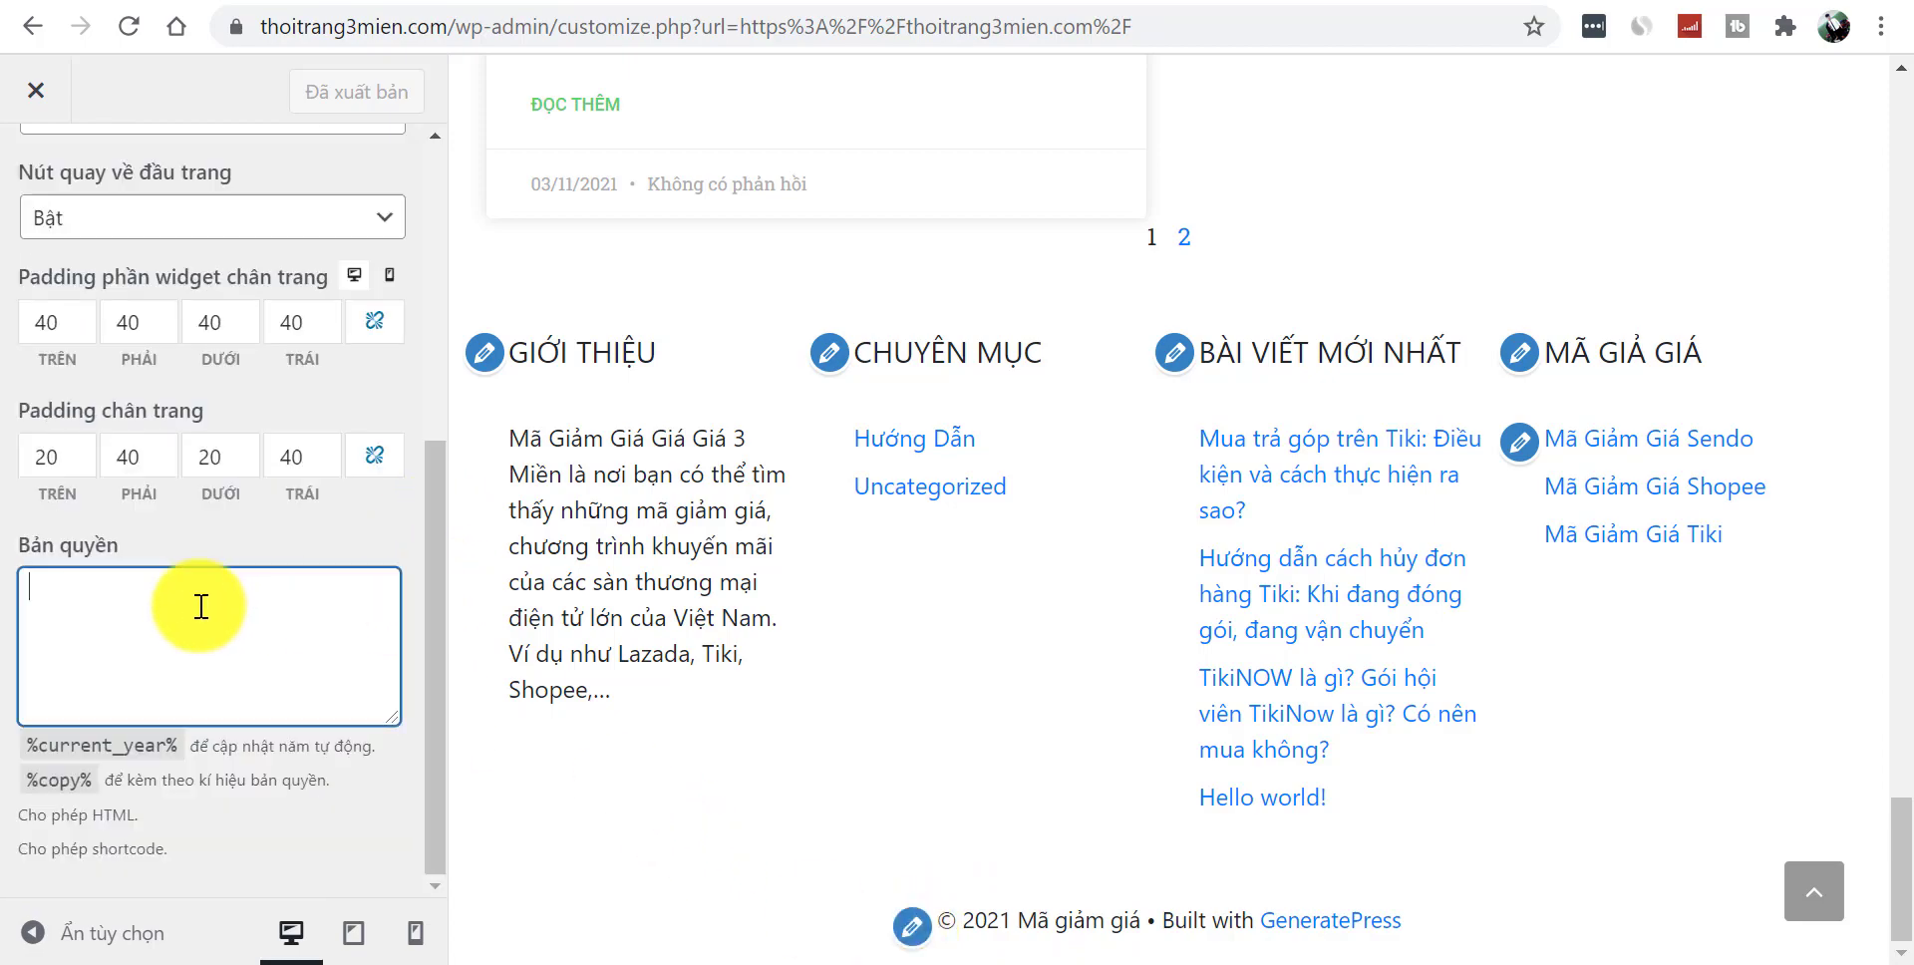
key("ctrl+Tab")
key("ctrl+Tab")
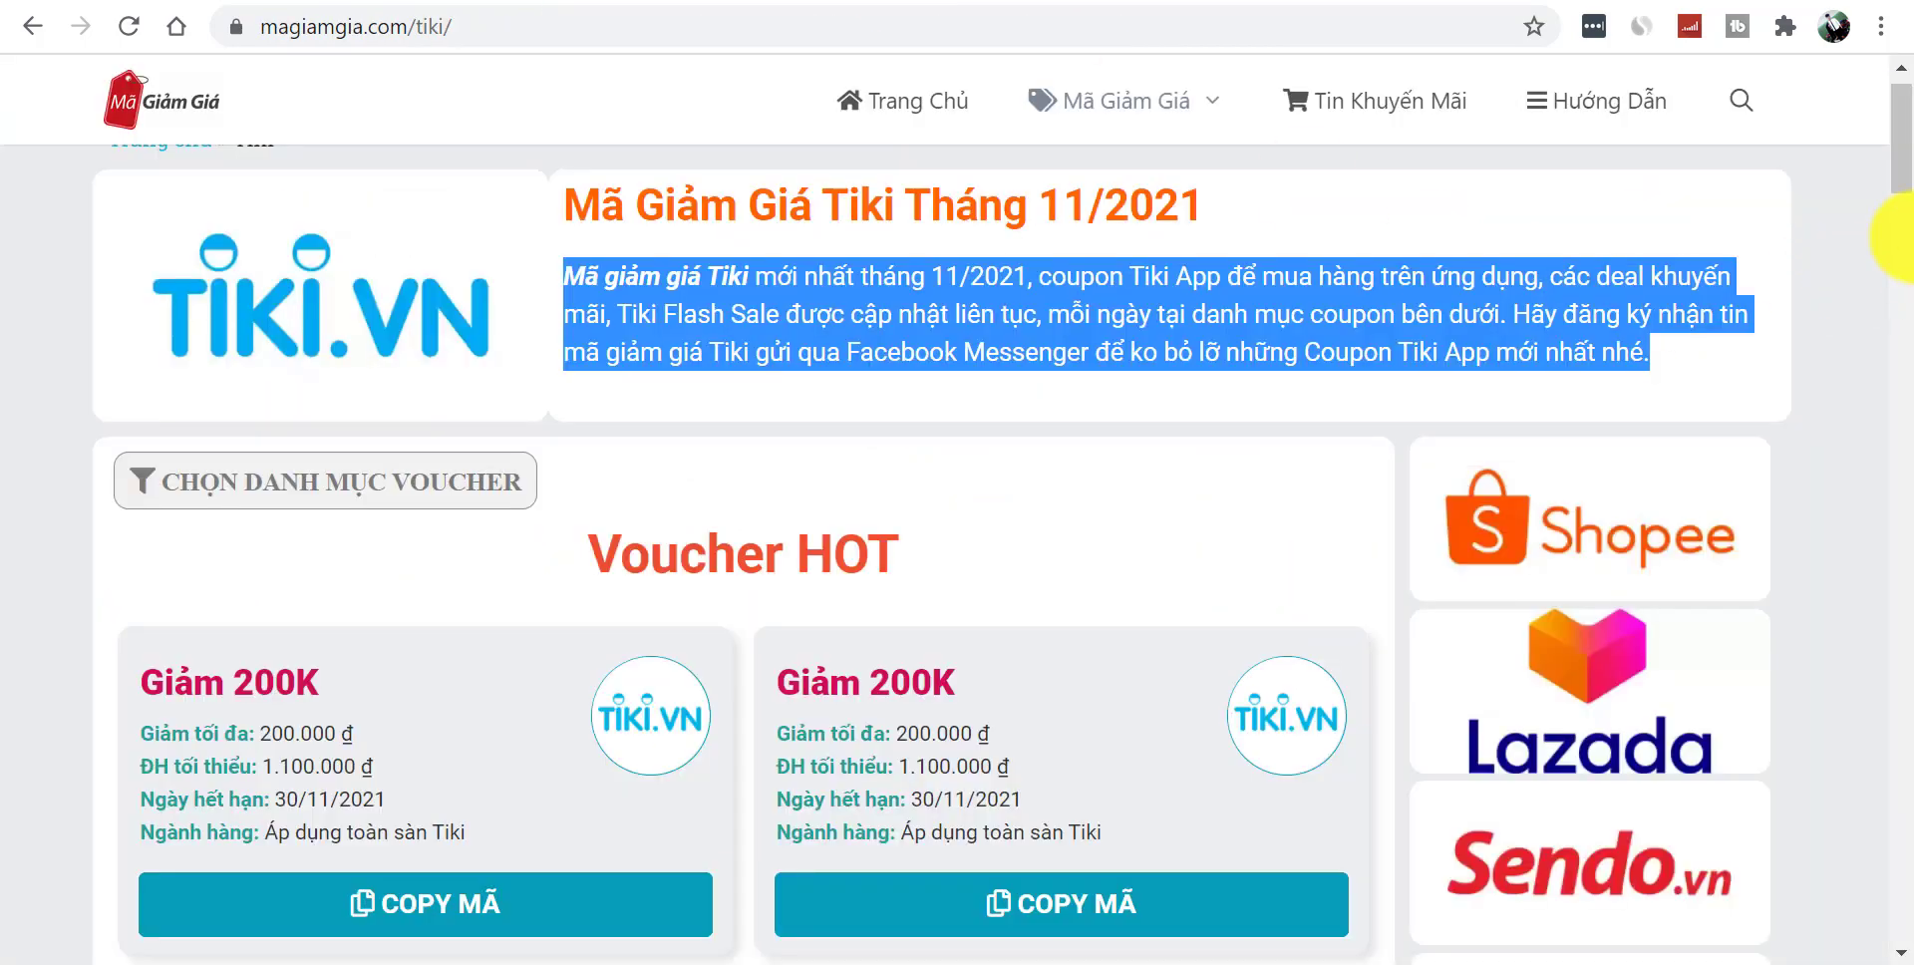
left_click_drag(1910, 165, 1900, 955)
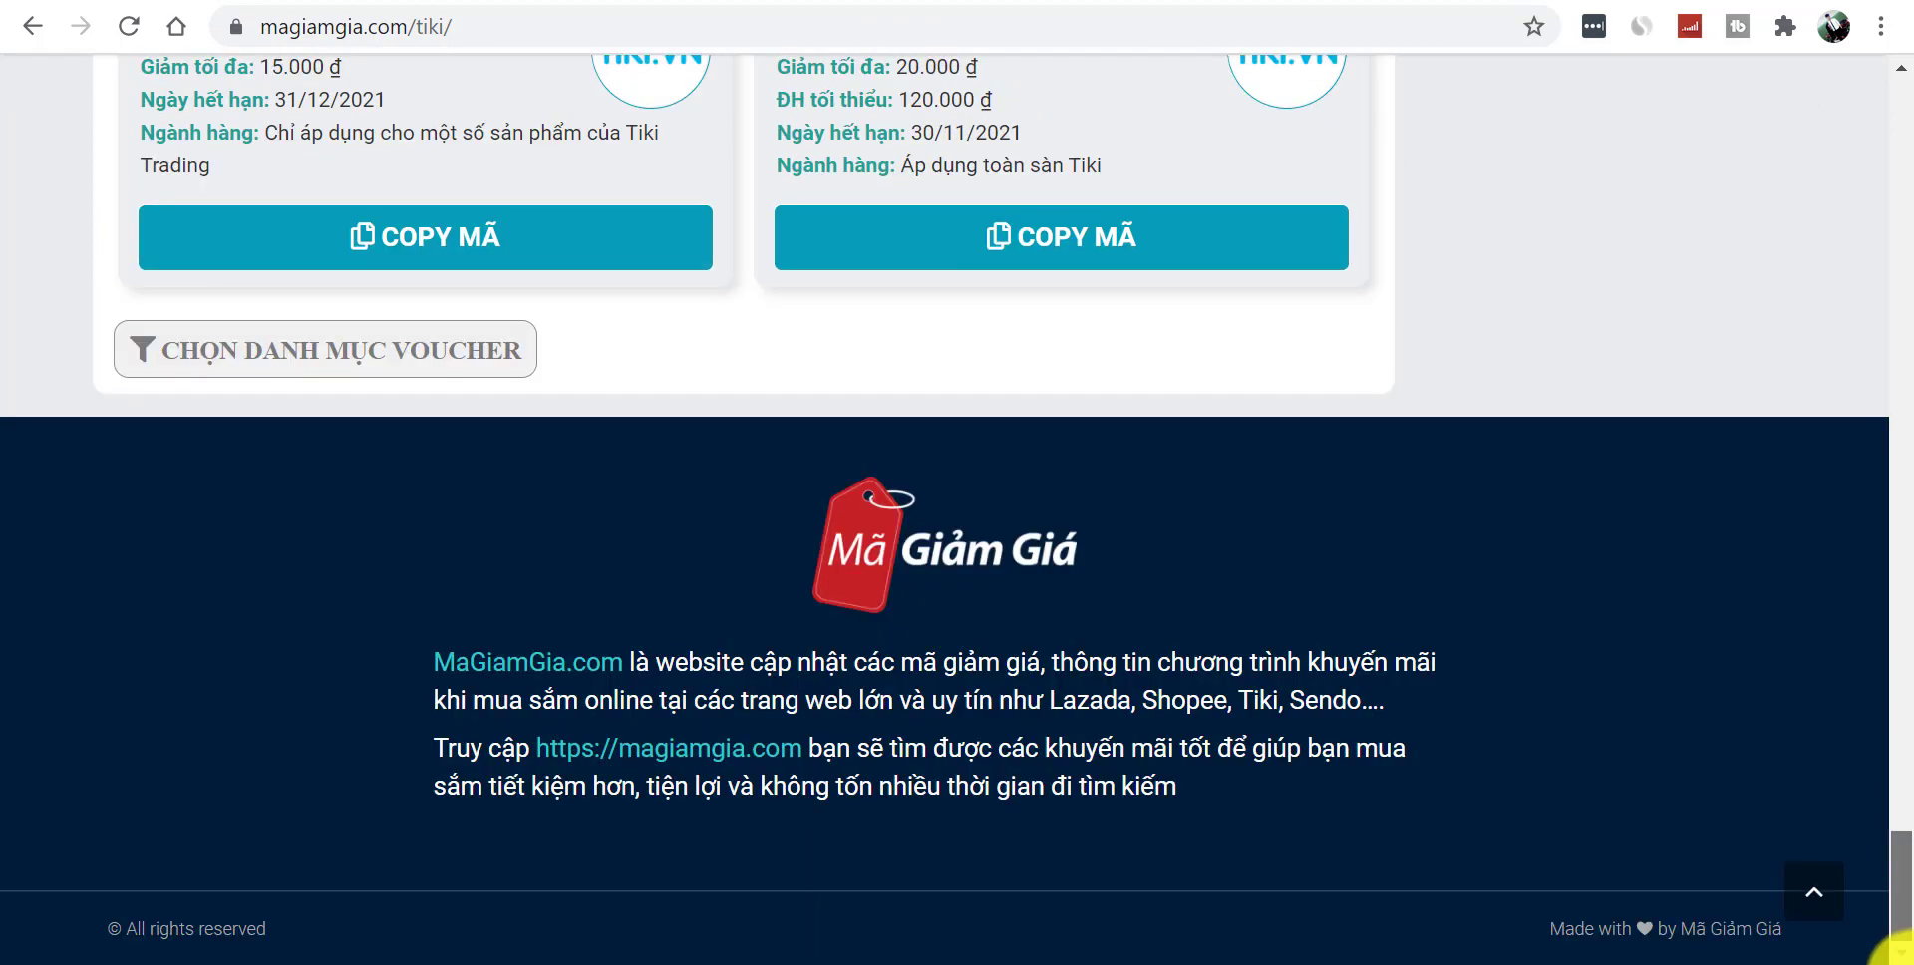
left_click_drag(1693, 928, 1785, 939)
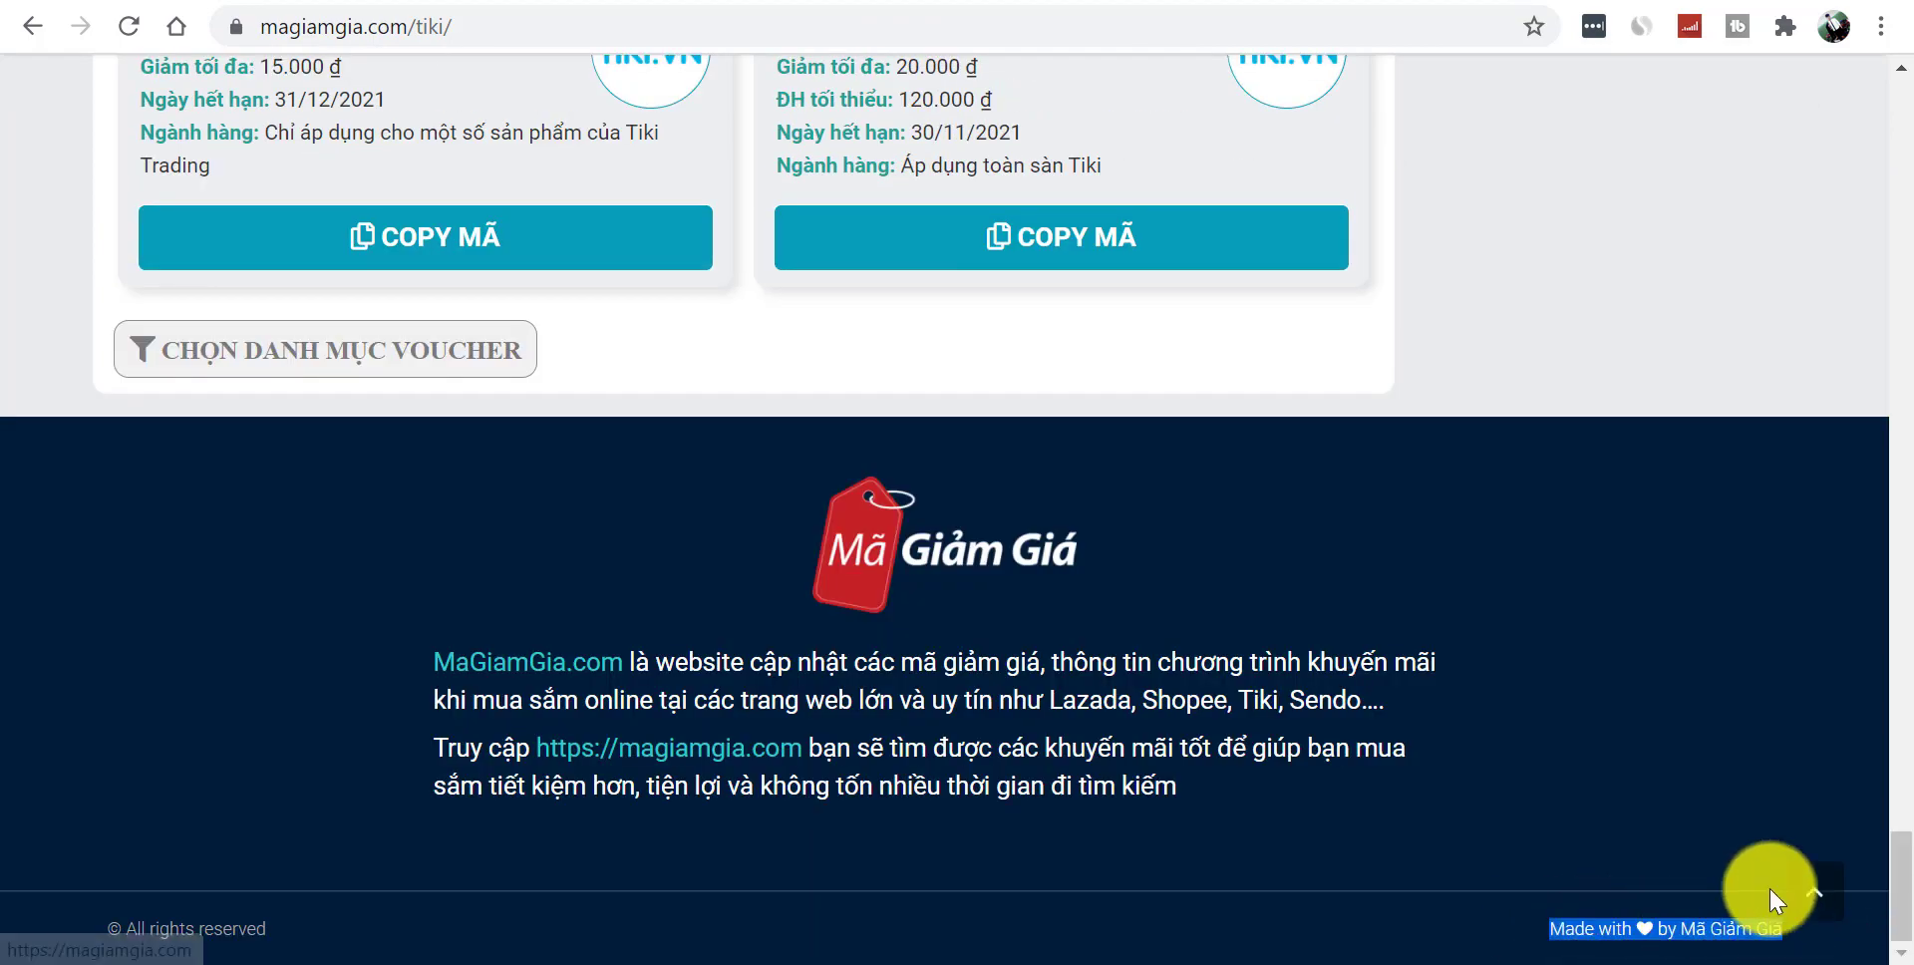
key("ctrl+shift+Tab")
key("ctrl+shift+Tab")
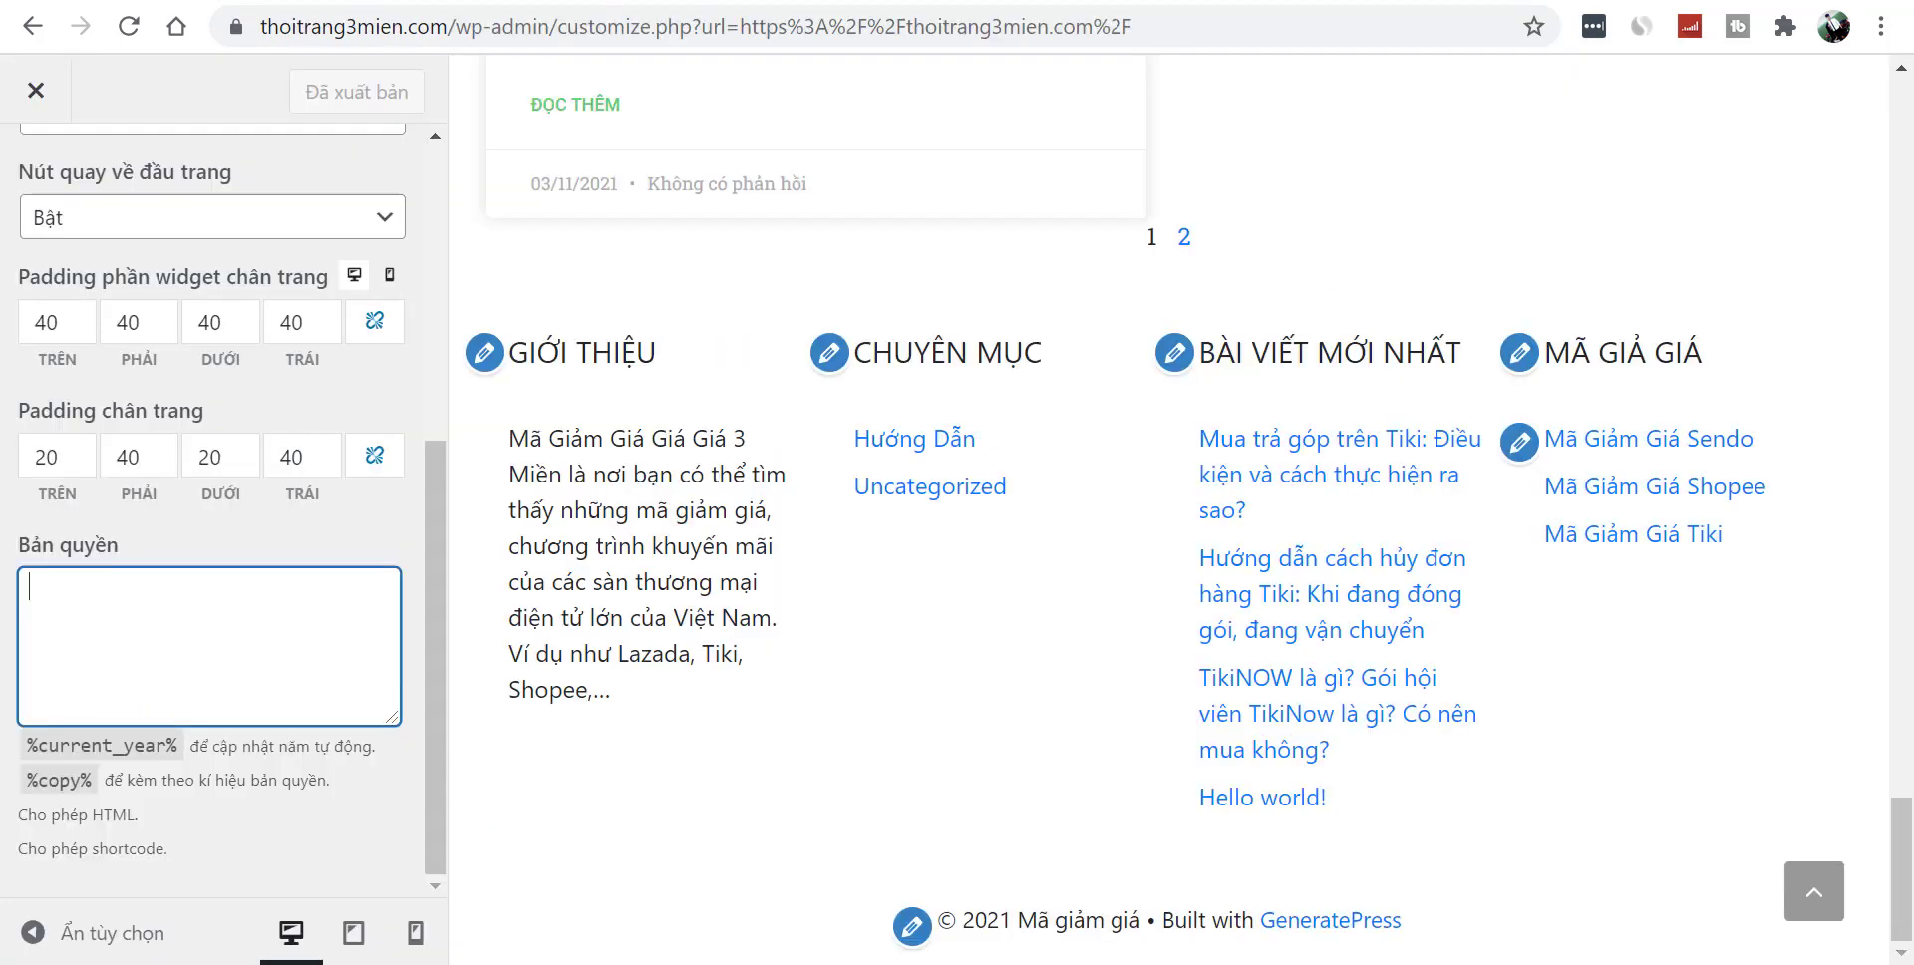
type("Made with ♥ by Mã Giảm Giá")
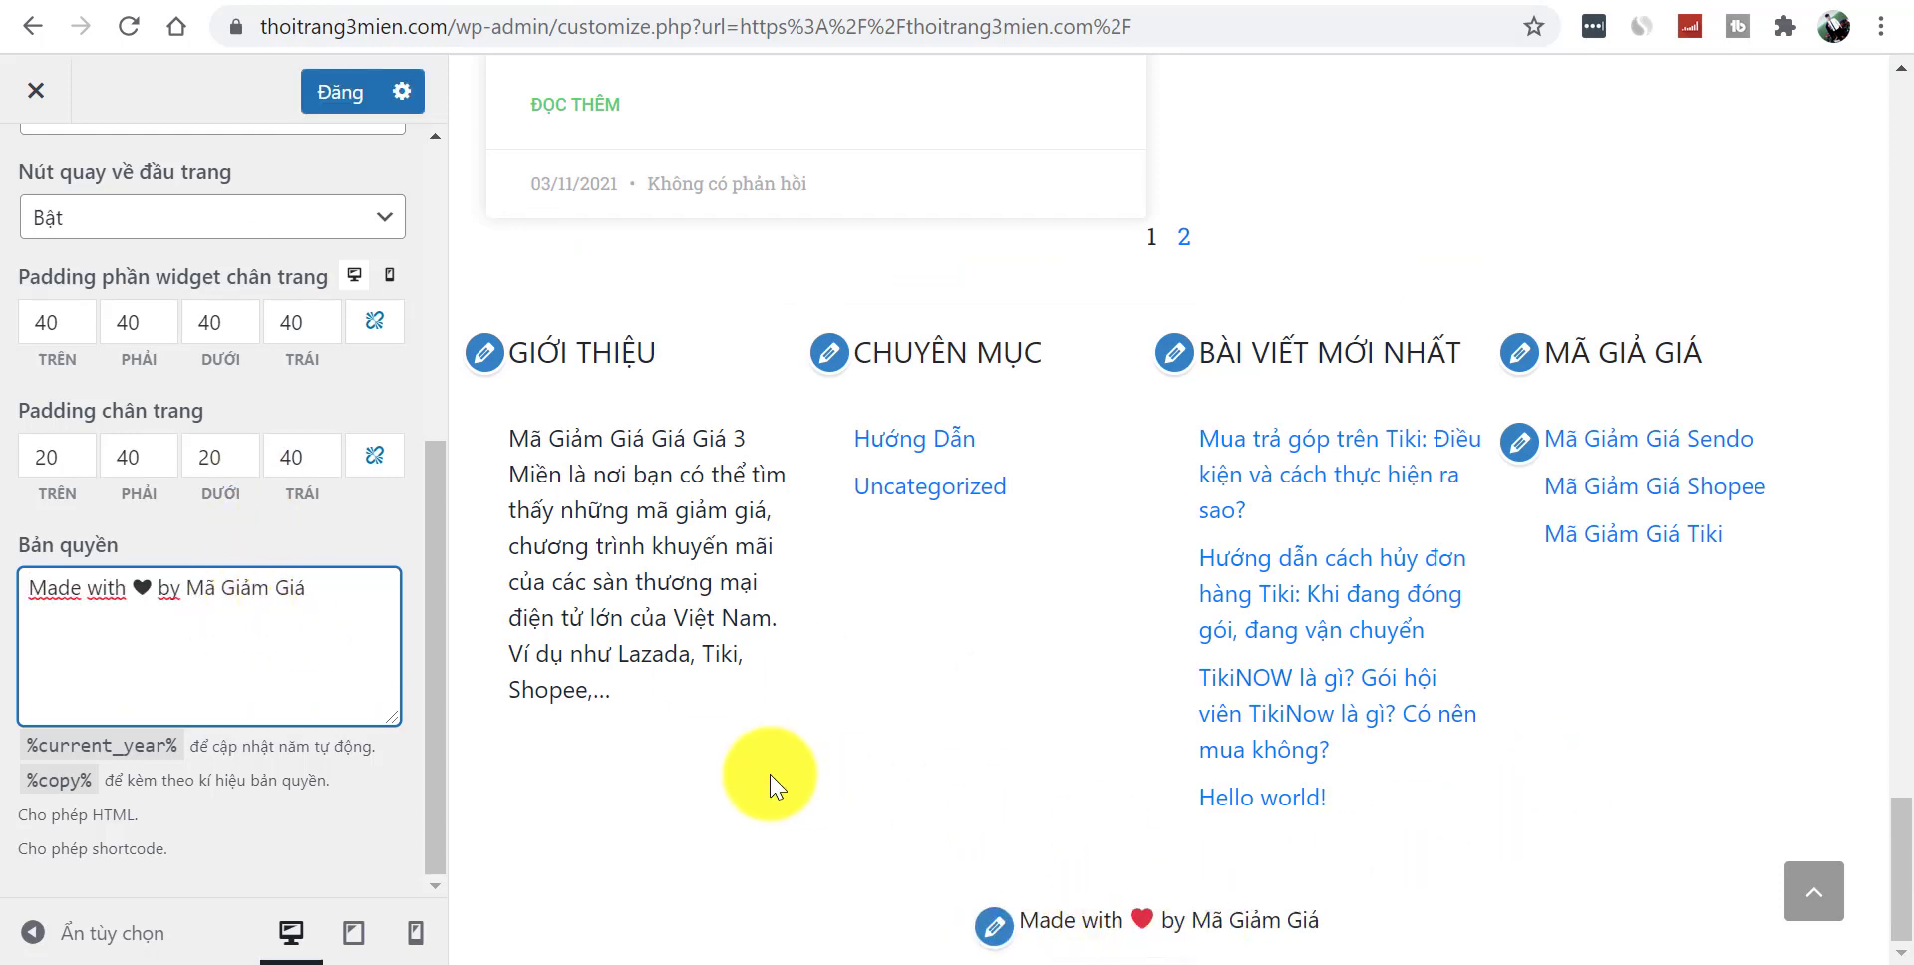
left_click_drag(438, 564, 479, 205)
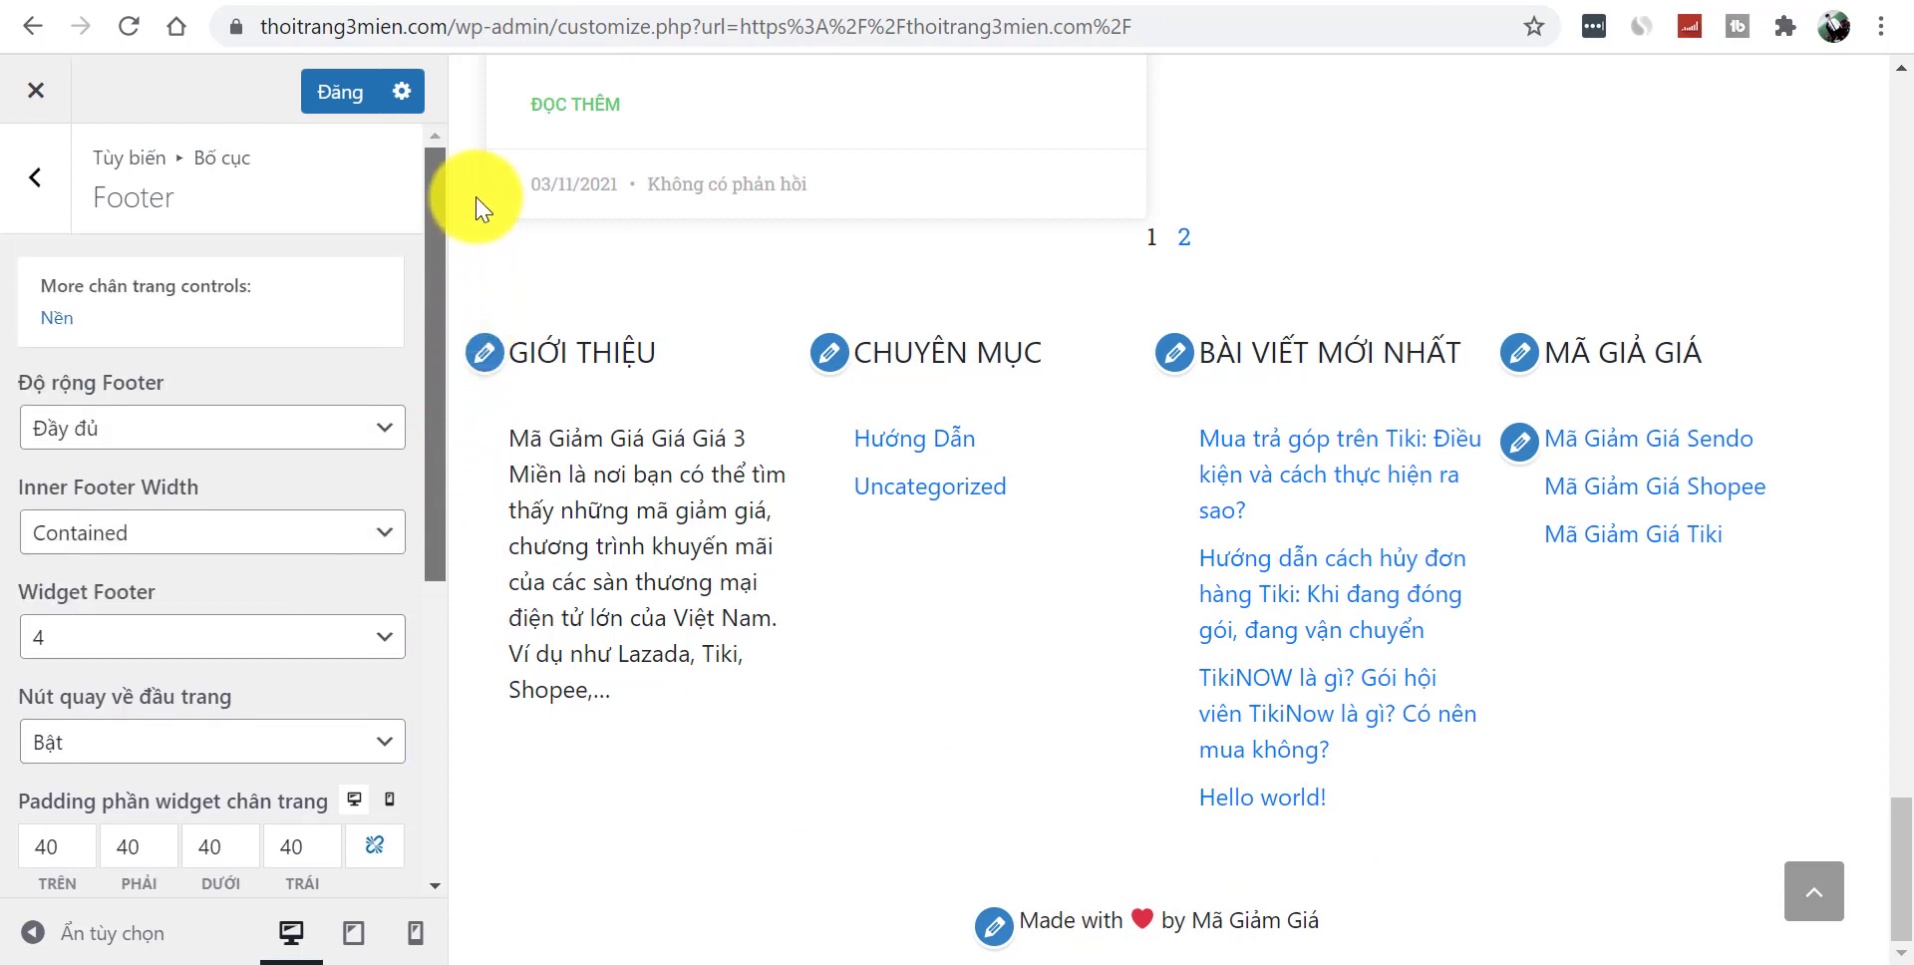
- Look through the footer background and layout settings, then back out to the top-level sections
left_click(58, 321)
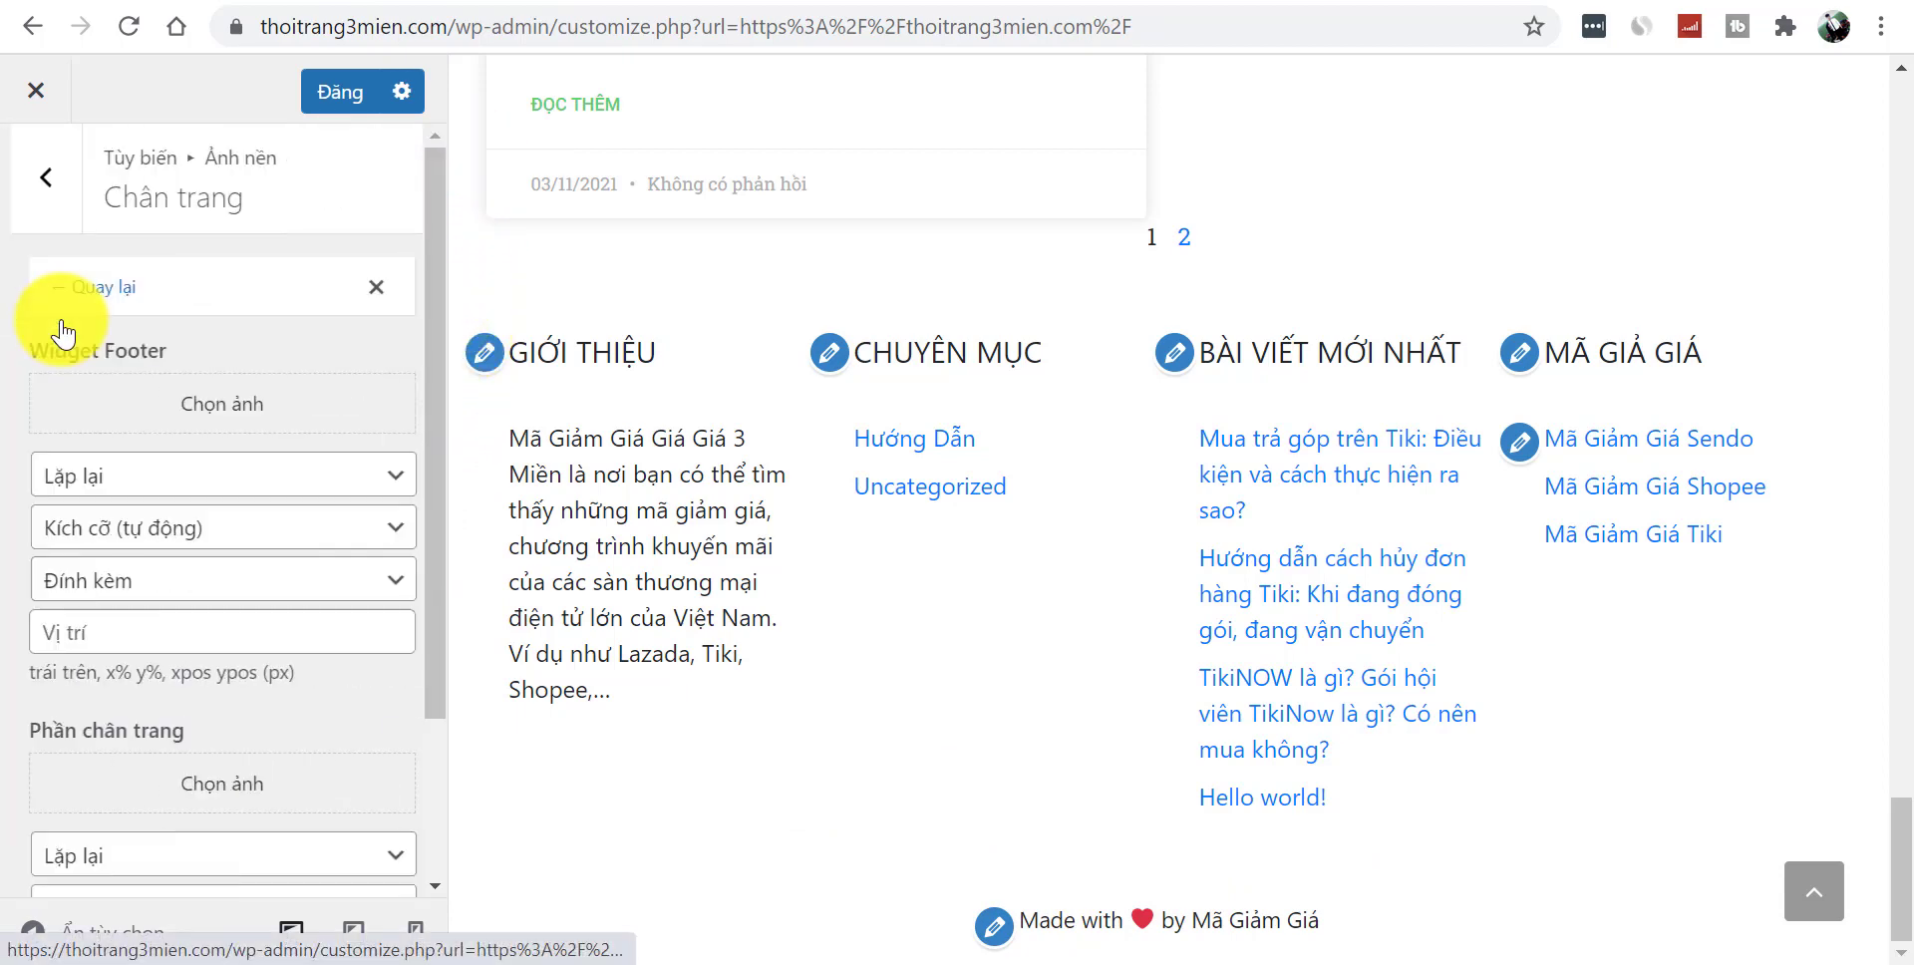
left_click_drag(429, 448, 433, 692)
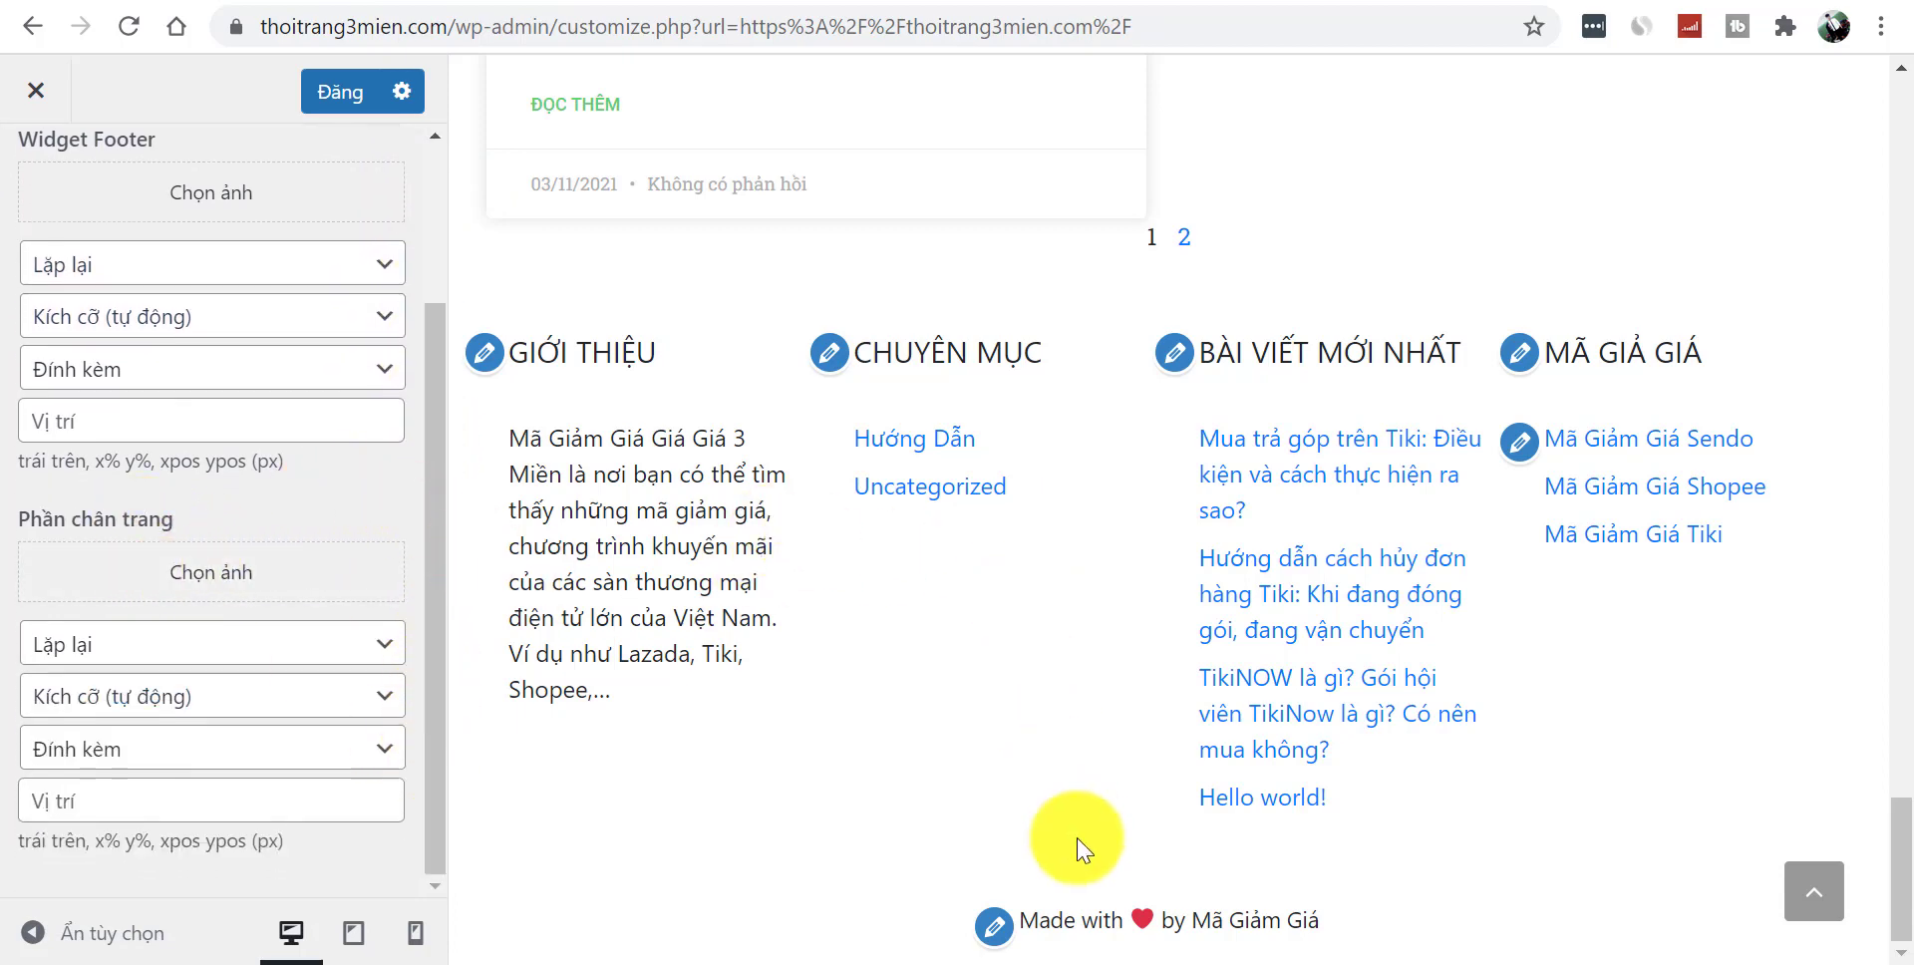
left_click_drag(439, 662, 448, 439)
left_click(88, 284)
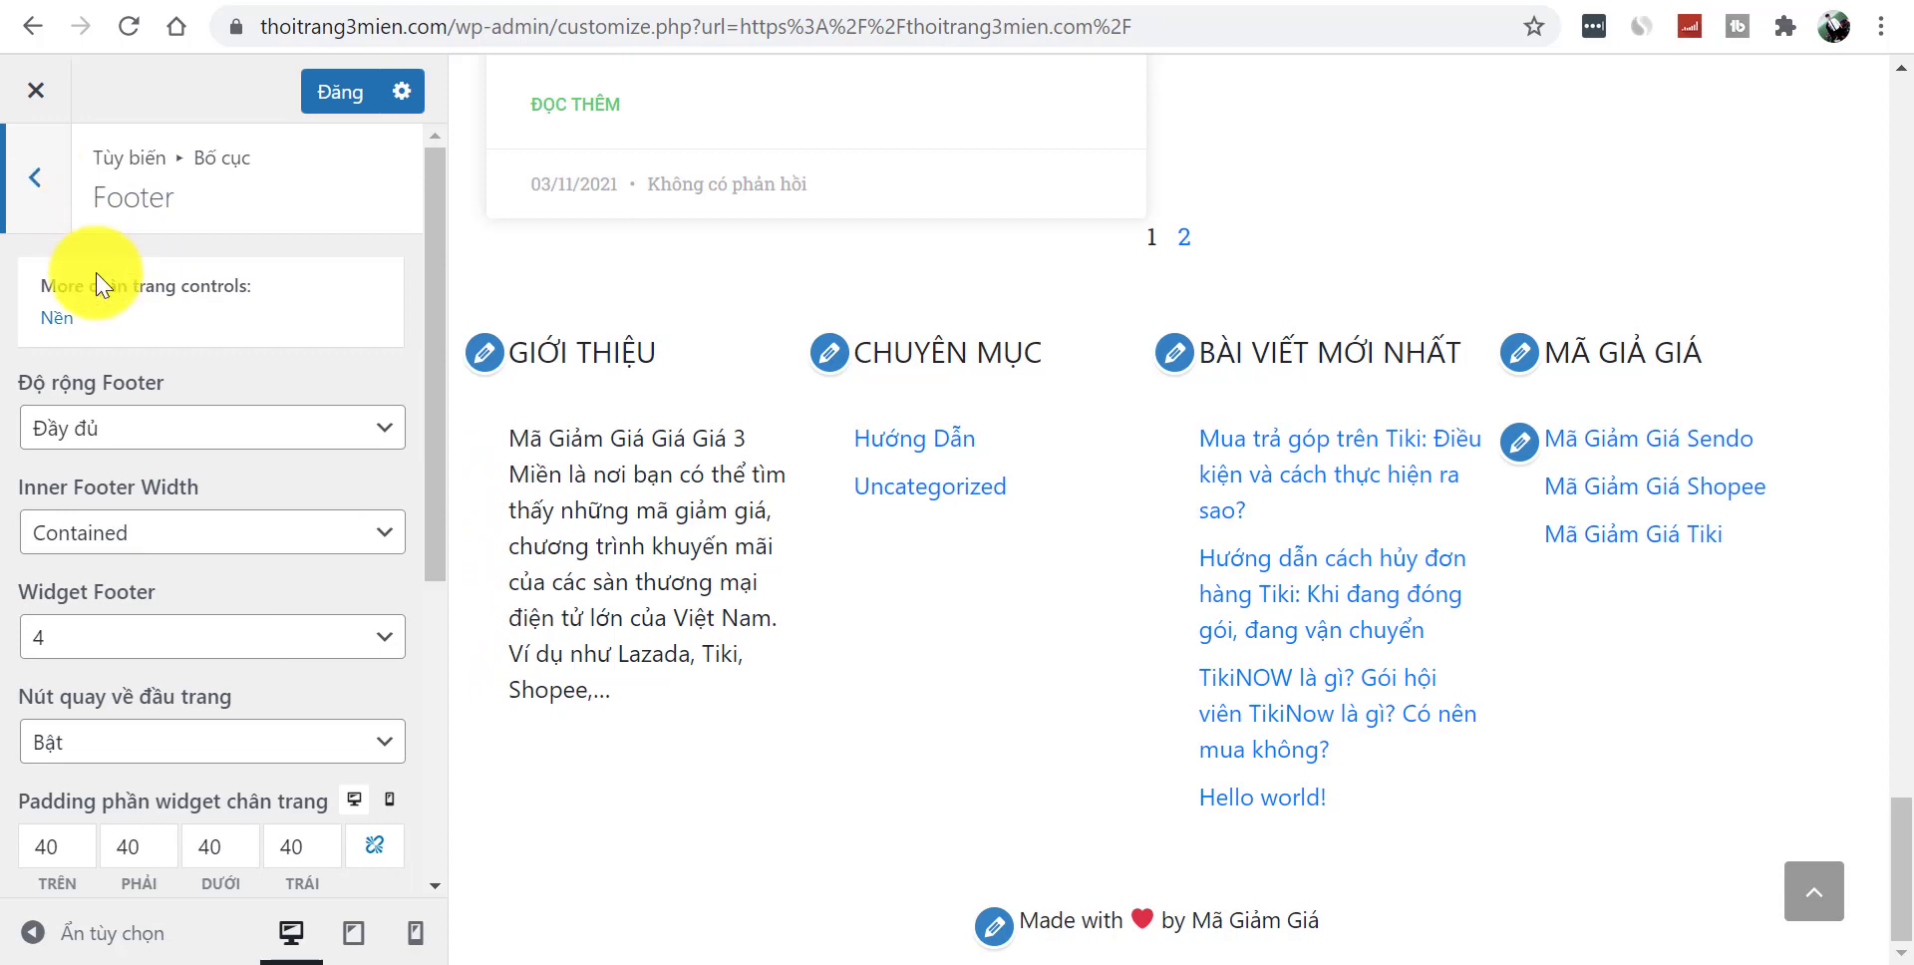
left_click_drag(427, 553, 282, 329)
left_click(43, 189)
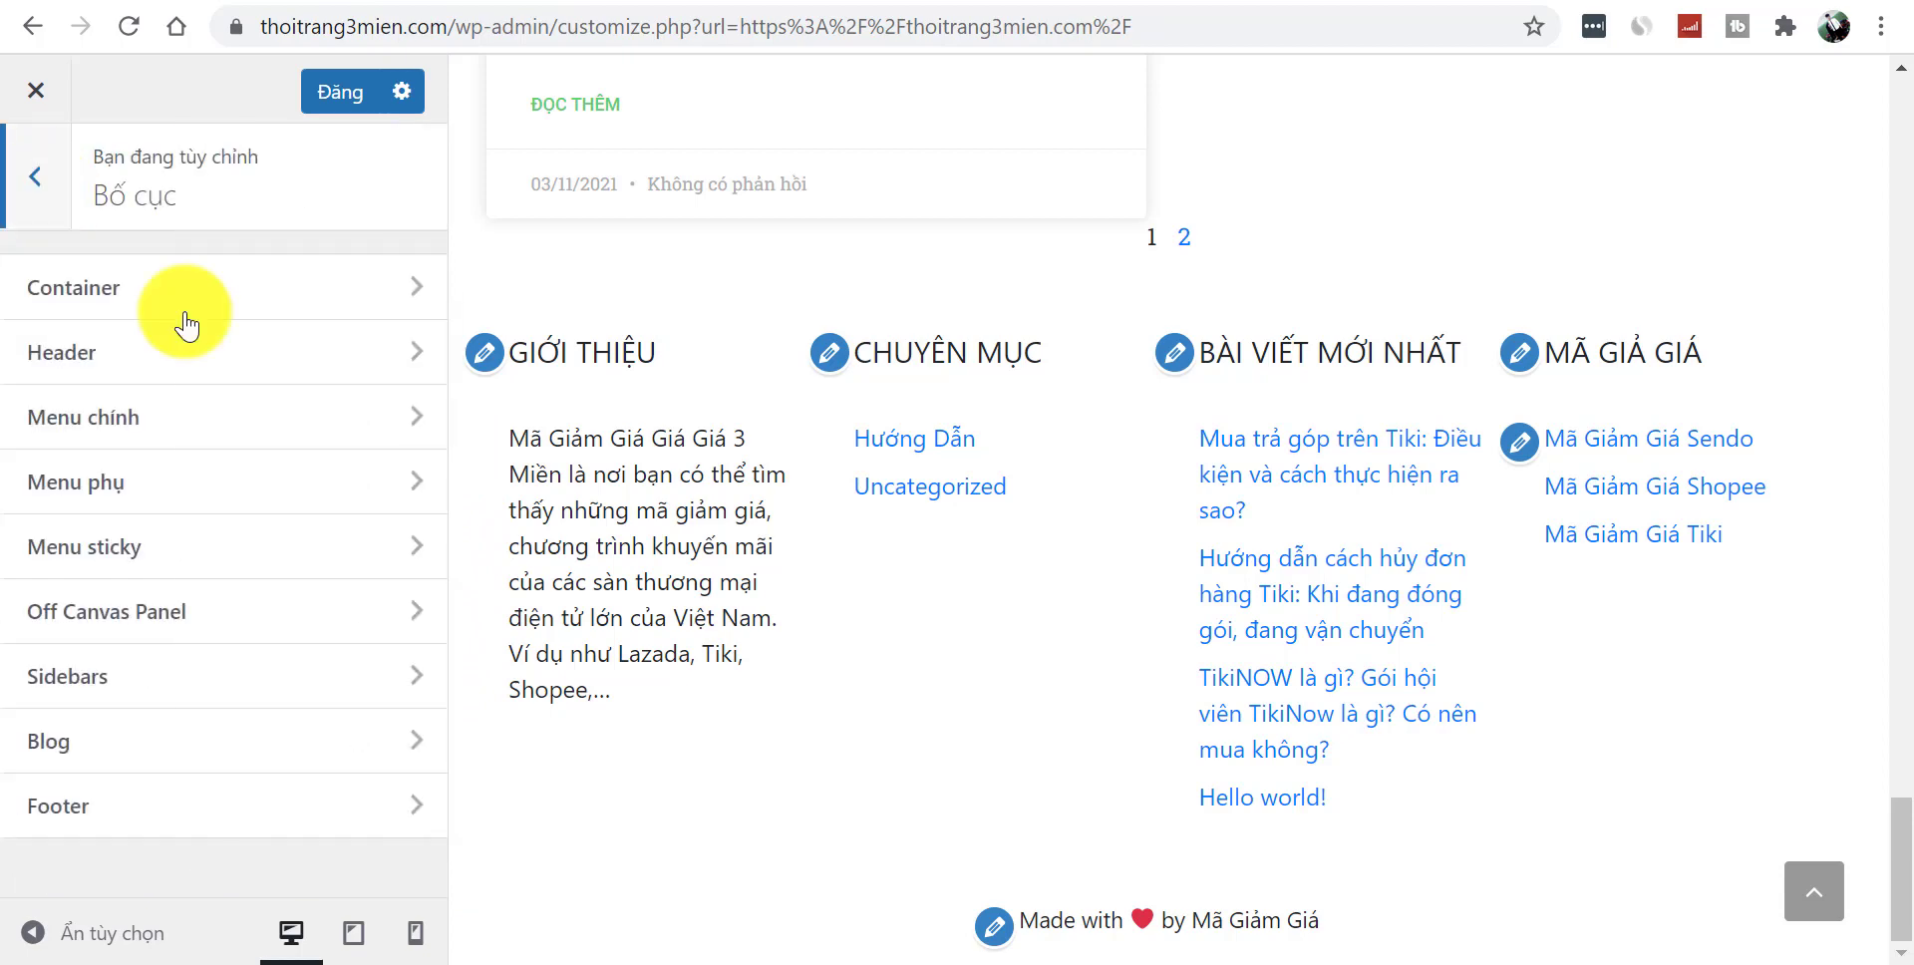
left_click(40, 191)
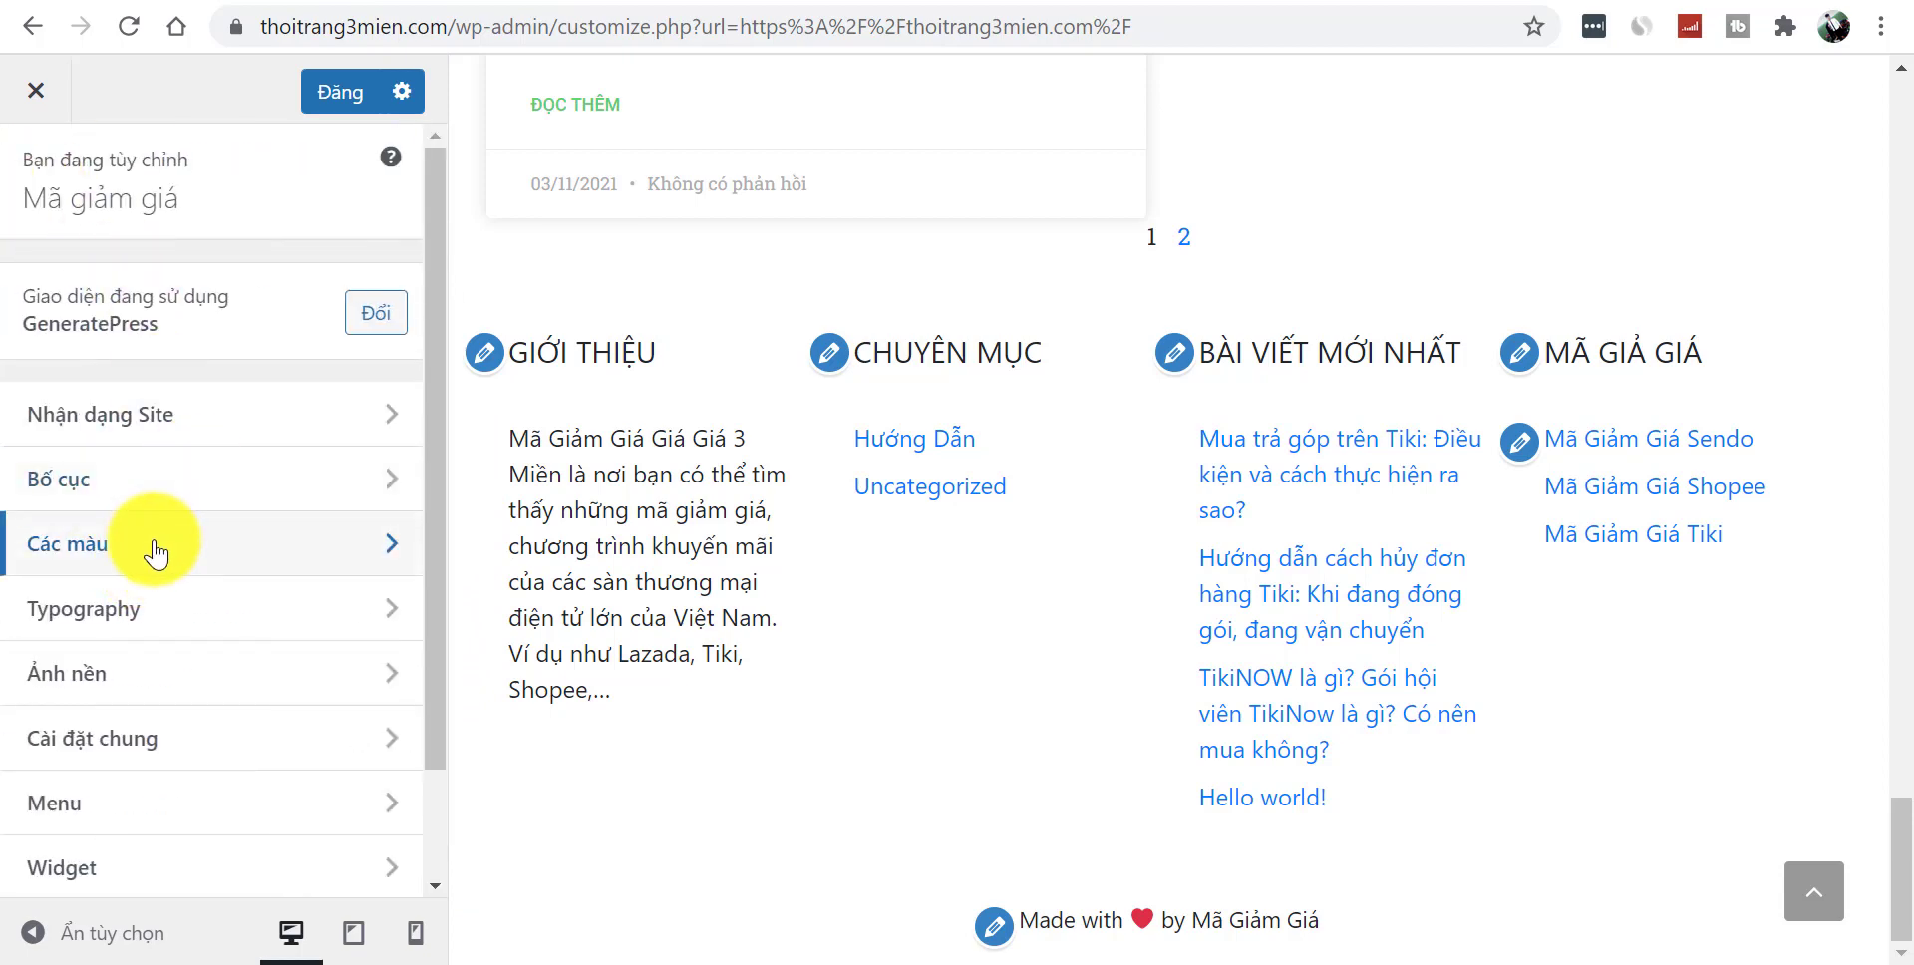
- Expand the Footer Bar options in the theme's colour settings
left_click(153, 554)
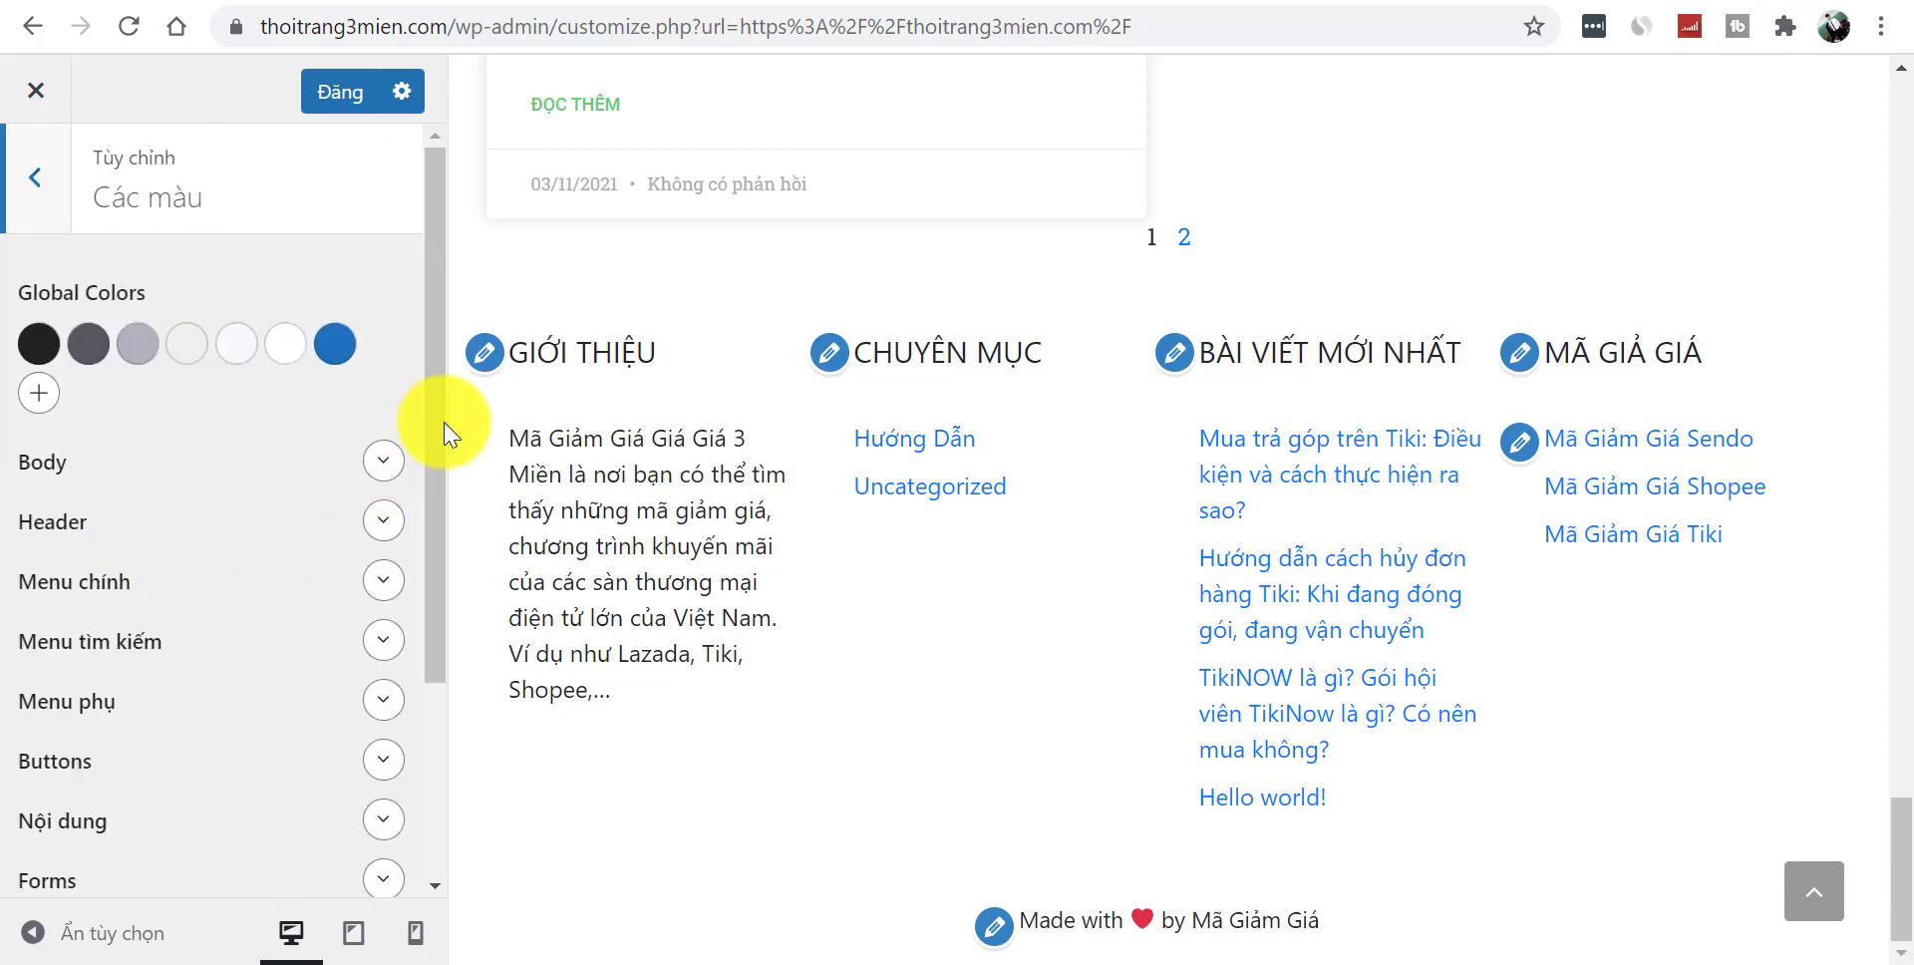
left_click_drag(446, 464, 440, 686)
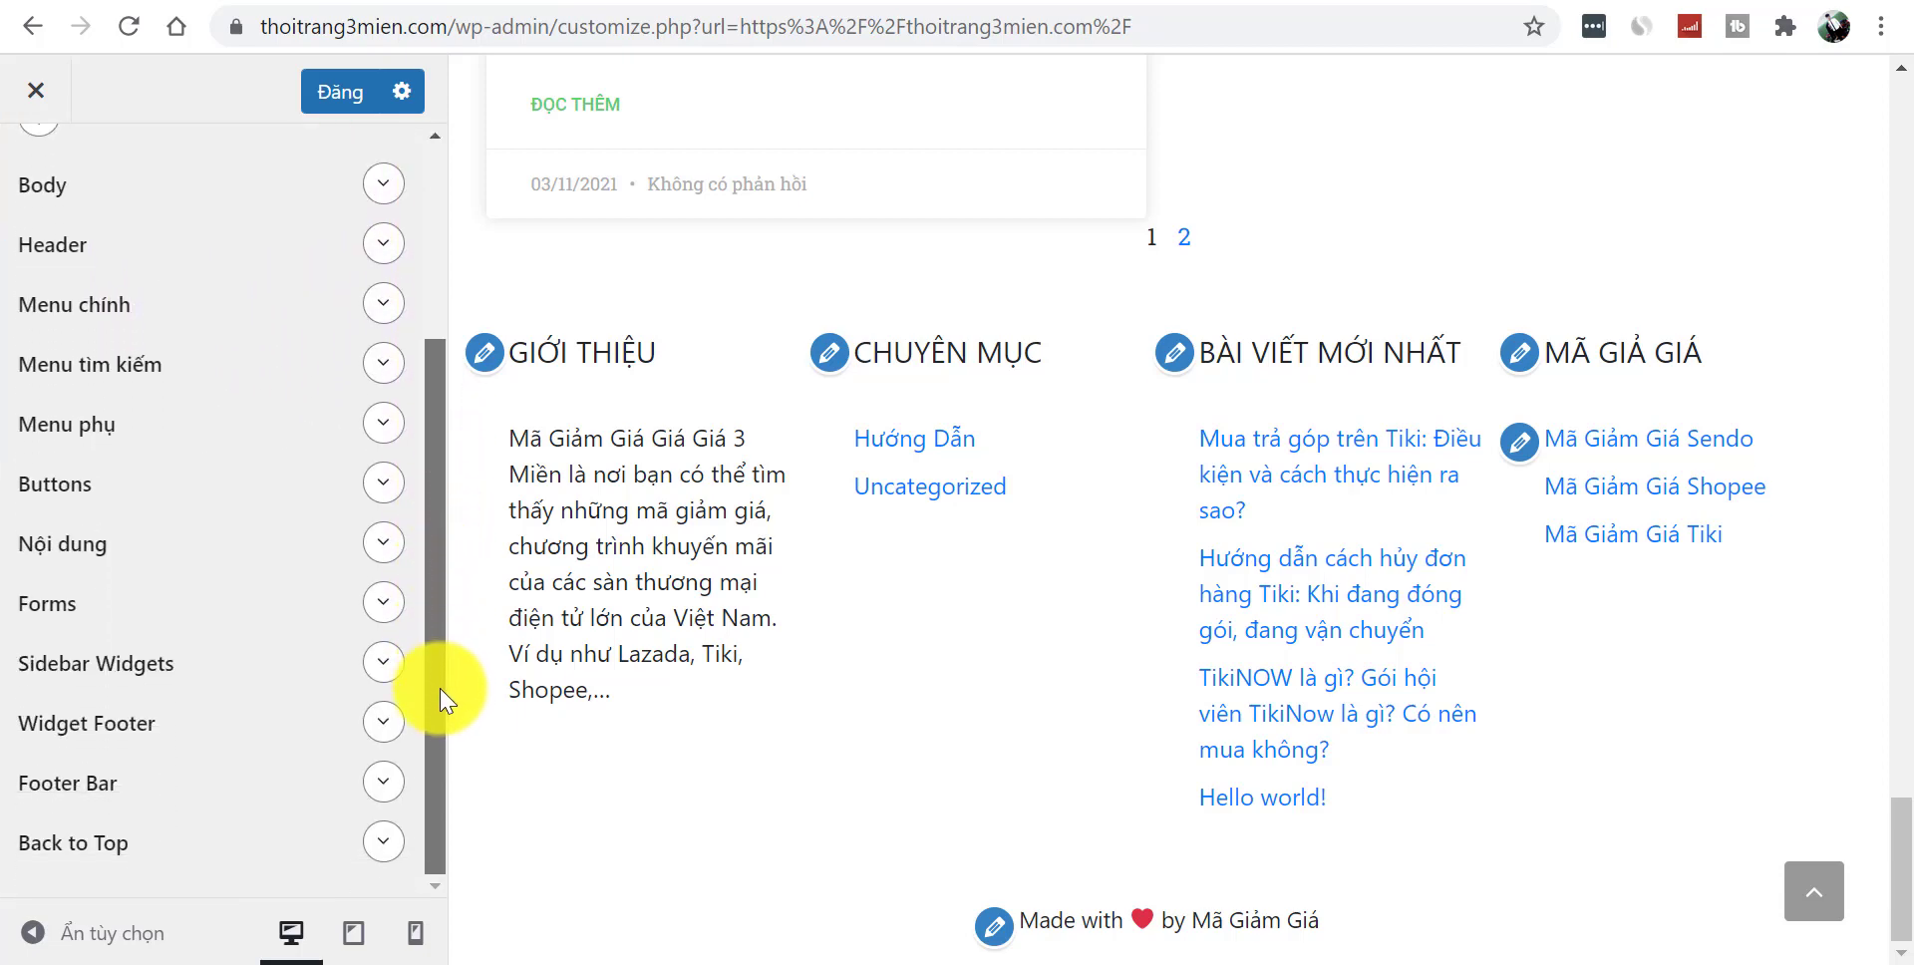
left_click(88, 795)
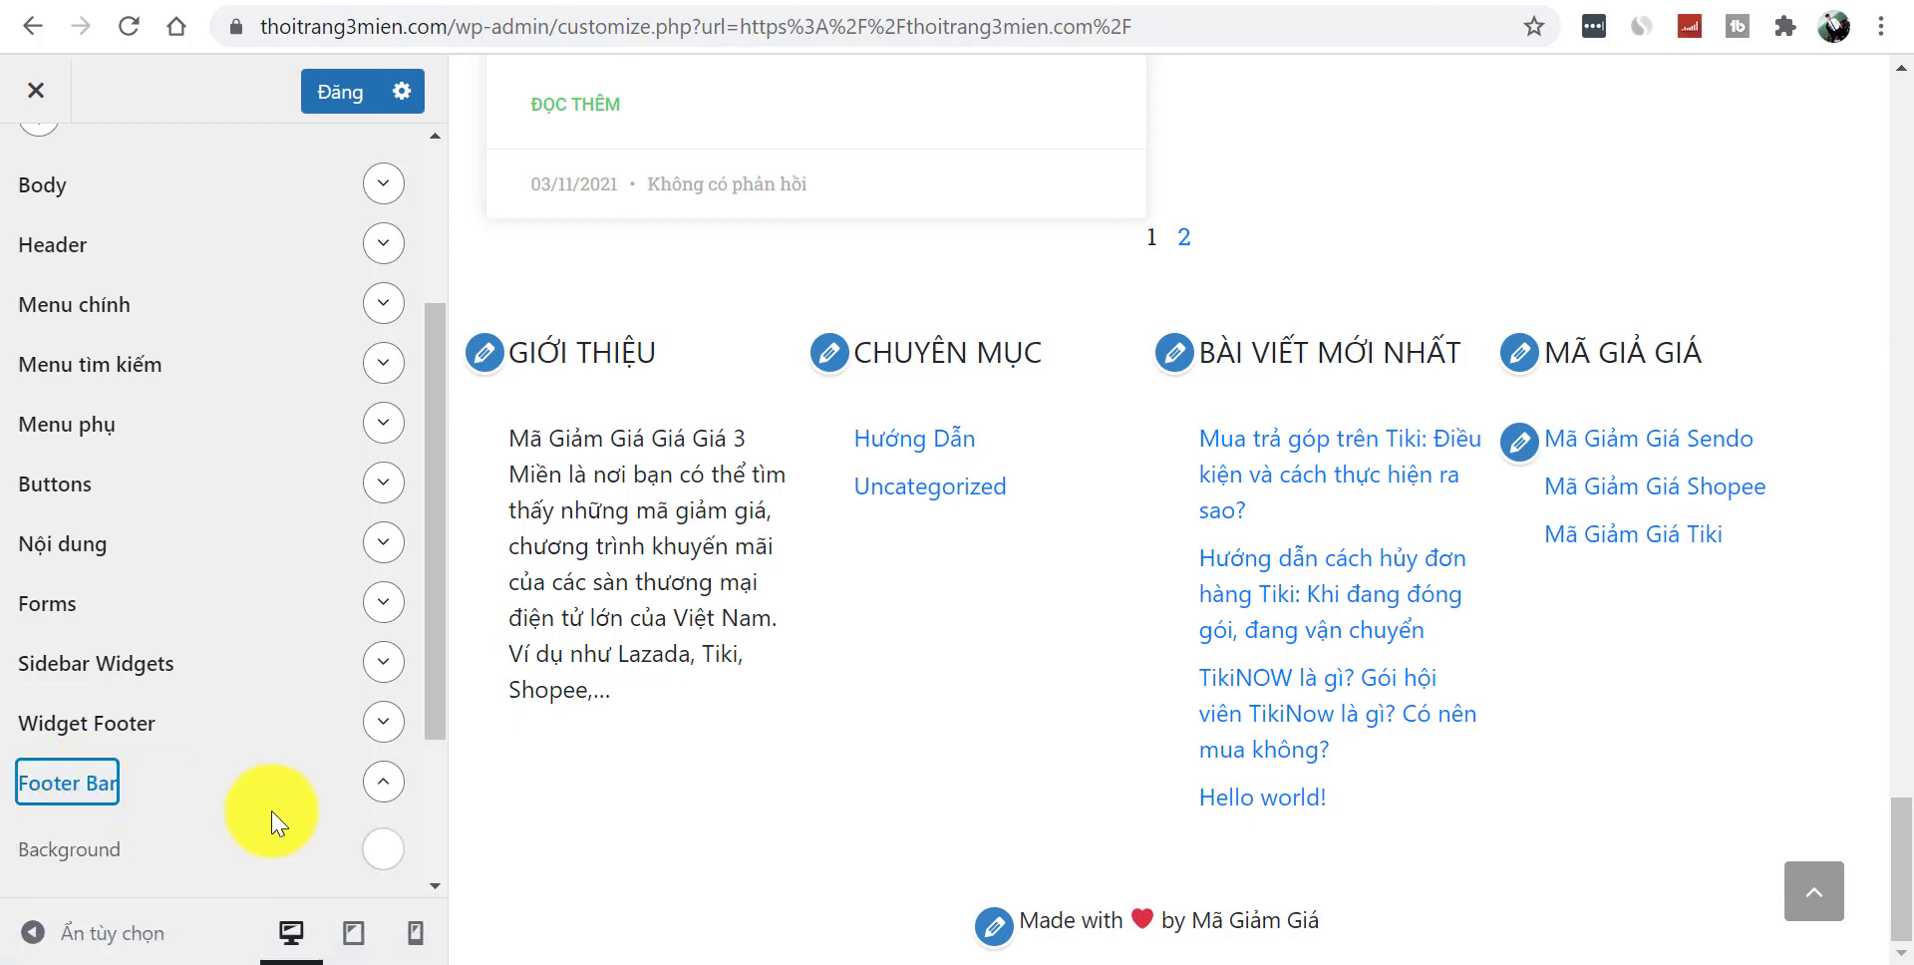
left_click(377, 788)
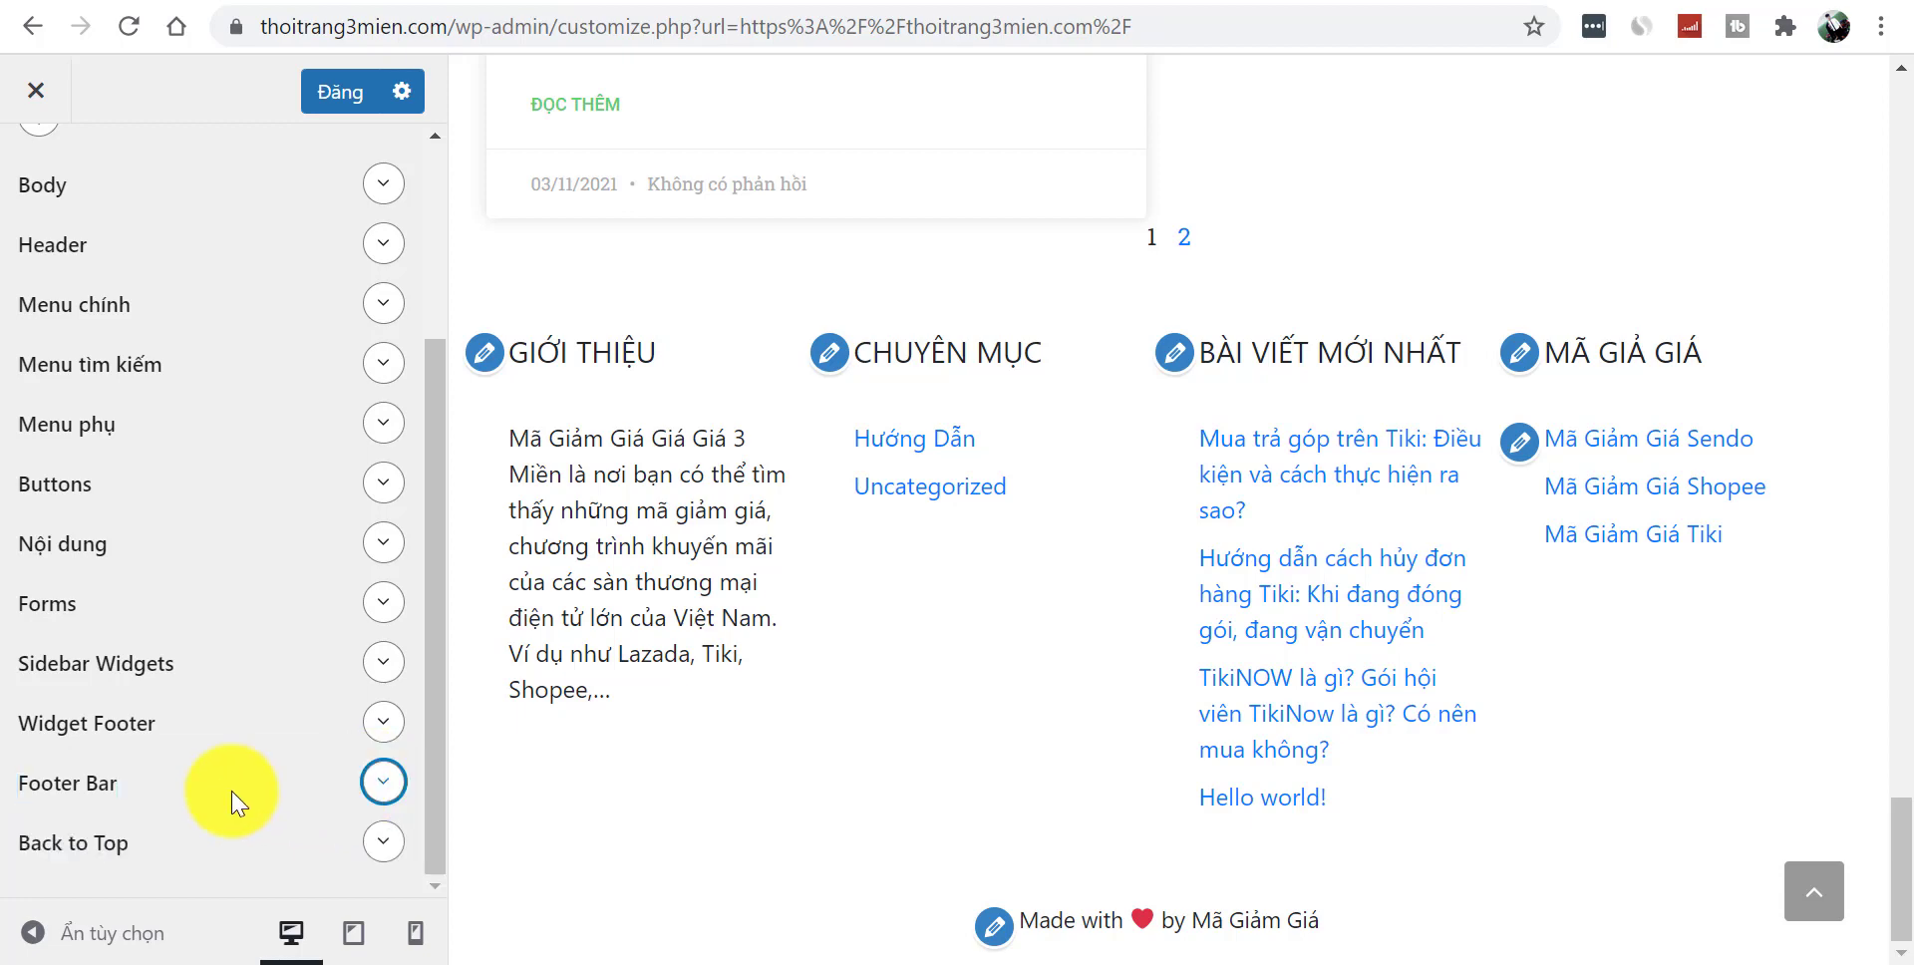
left_click(112, 784)
left_click_drag(436, 624, 433, 786)
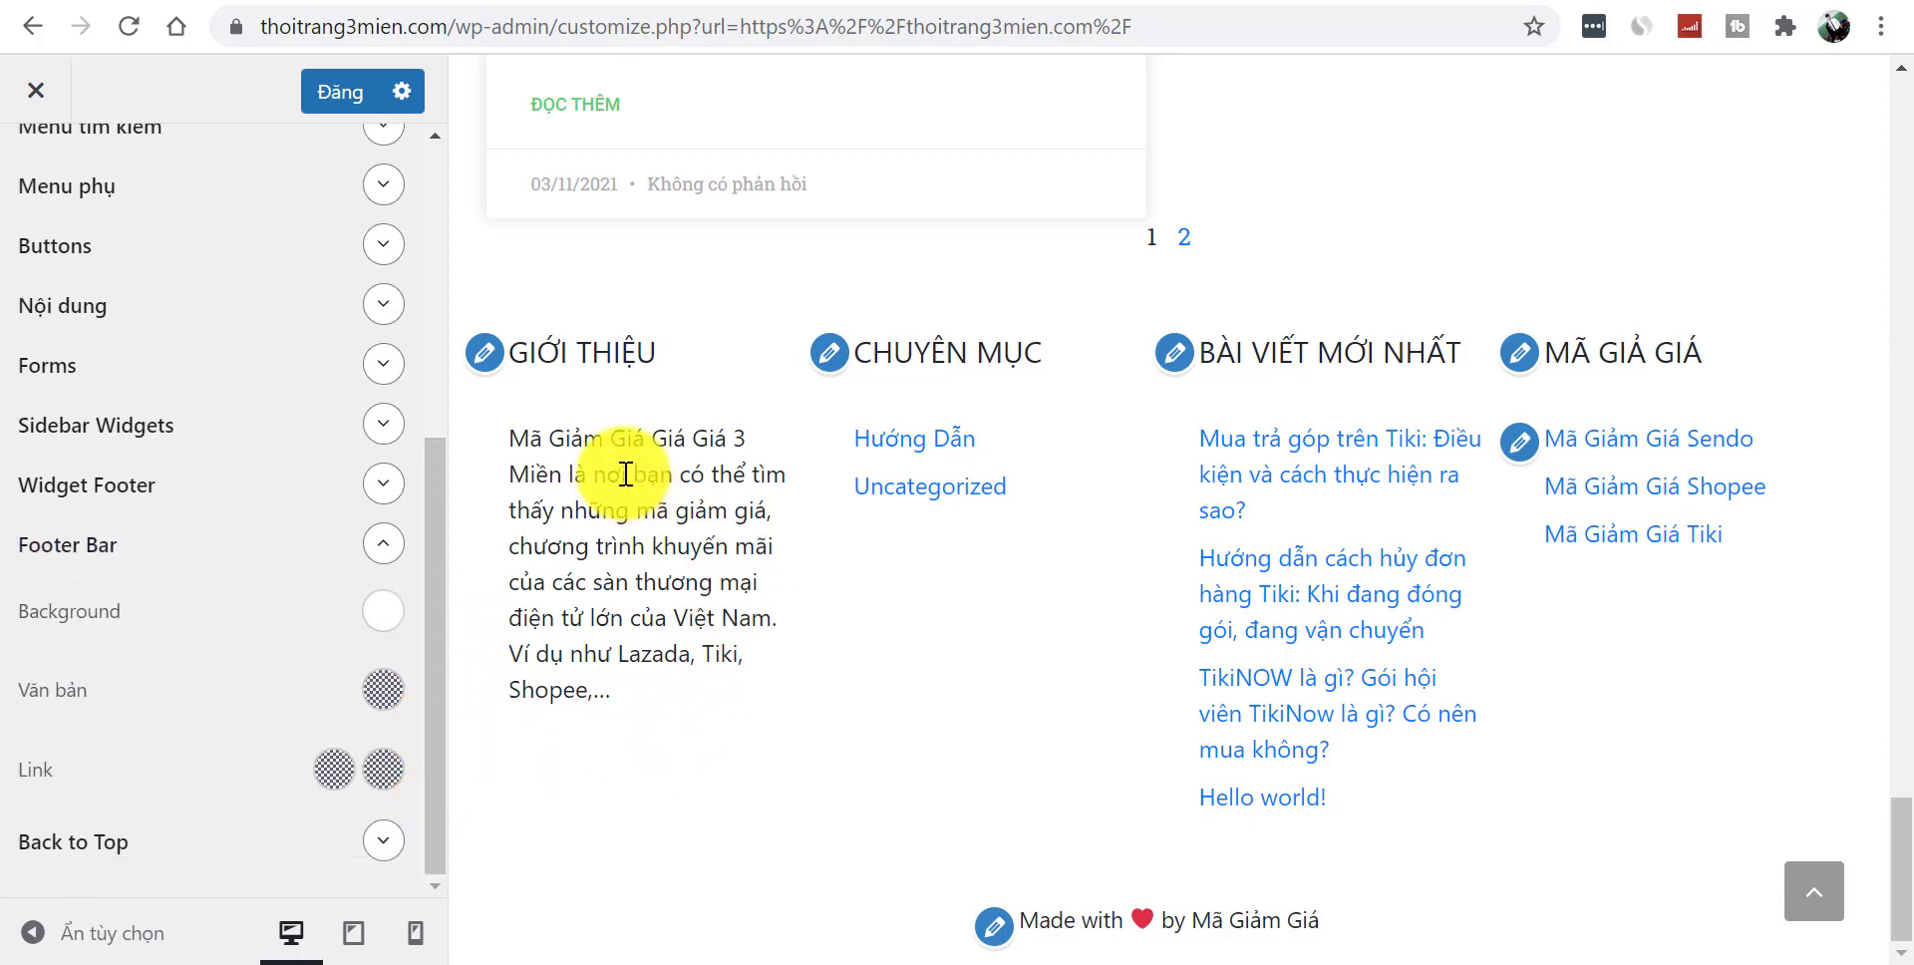
- Set the Footer Bar background to navy #001C38 sampled from the reference site
left_click(386, 614)
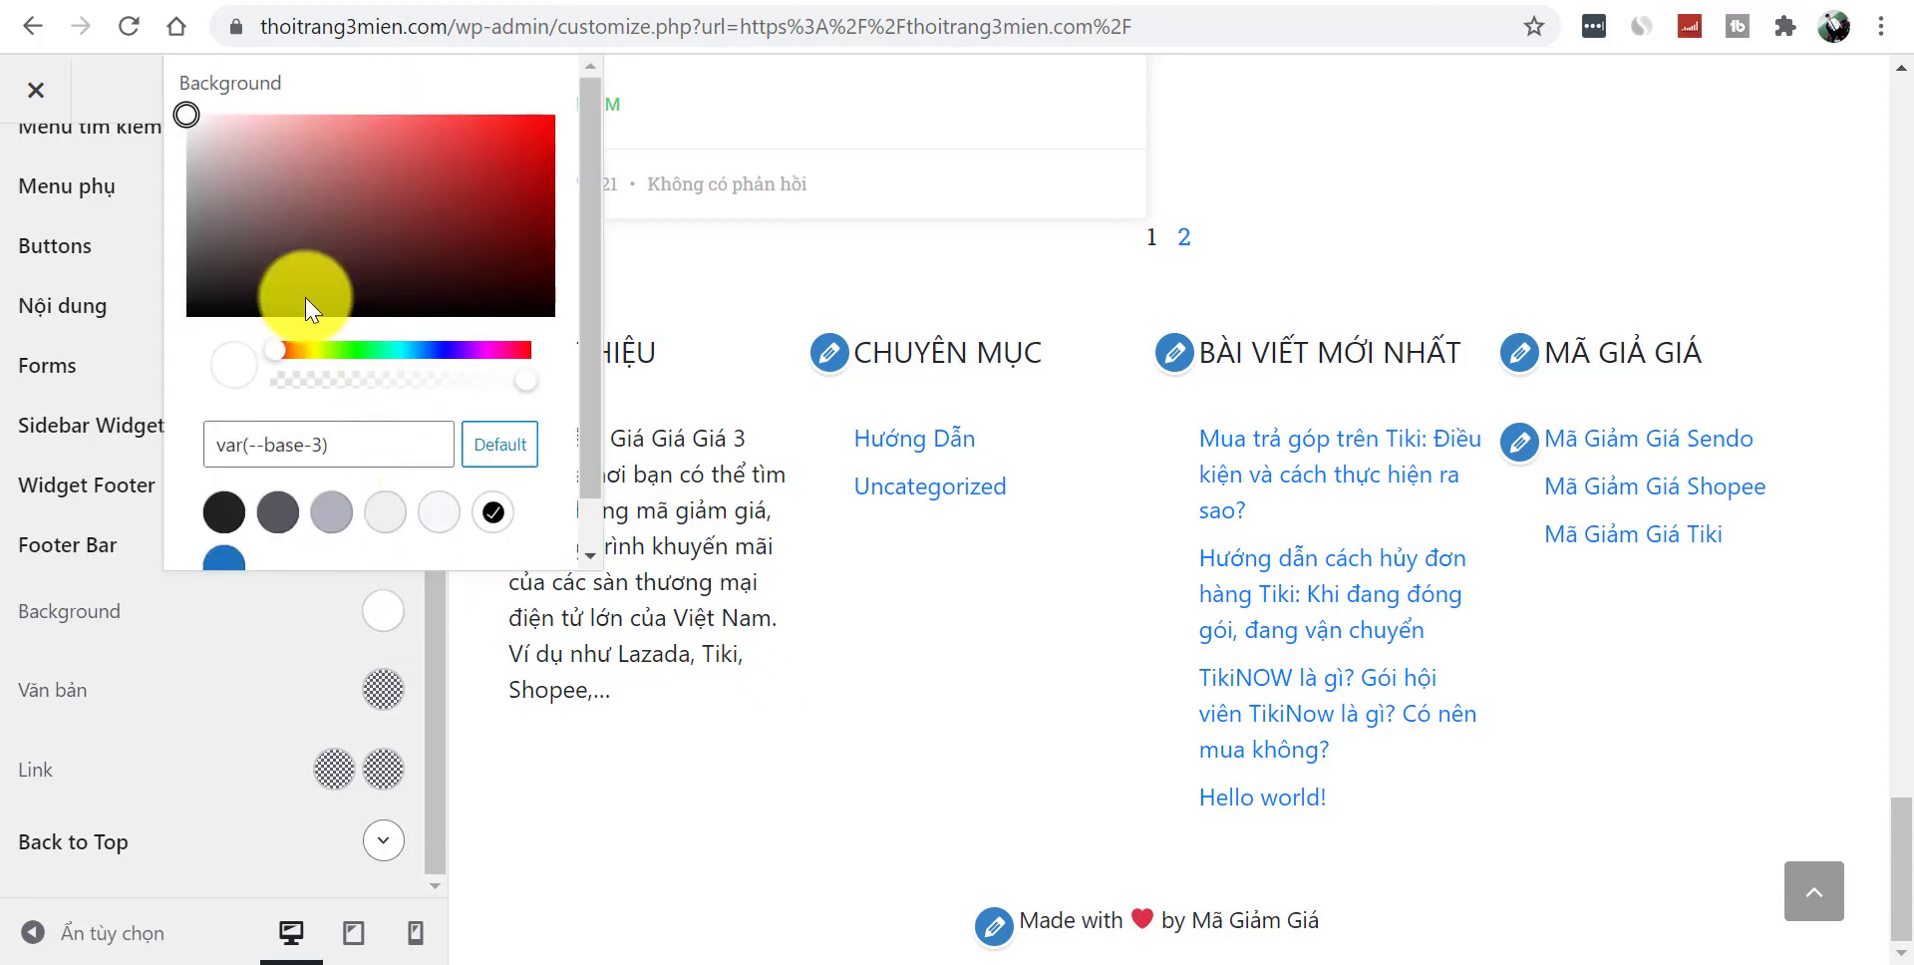
mouse_move(228, 185)
left_mouse_down()
mouse_move(271, 297)
mouse_move(212, 176)
left_mouse_up()
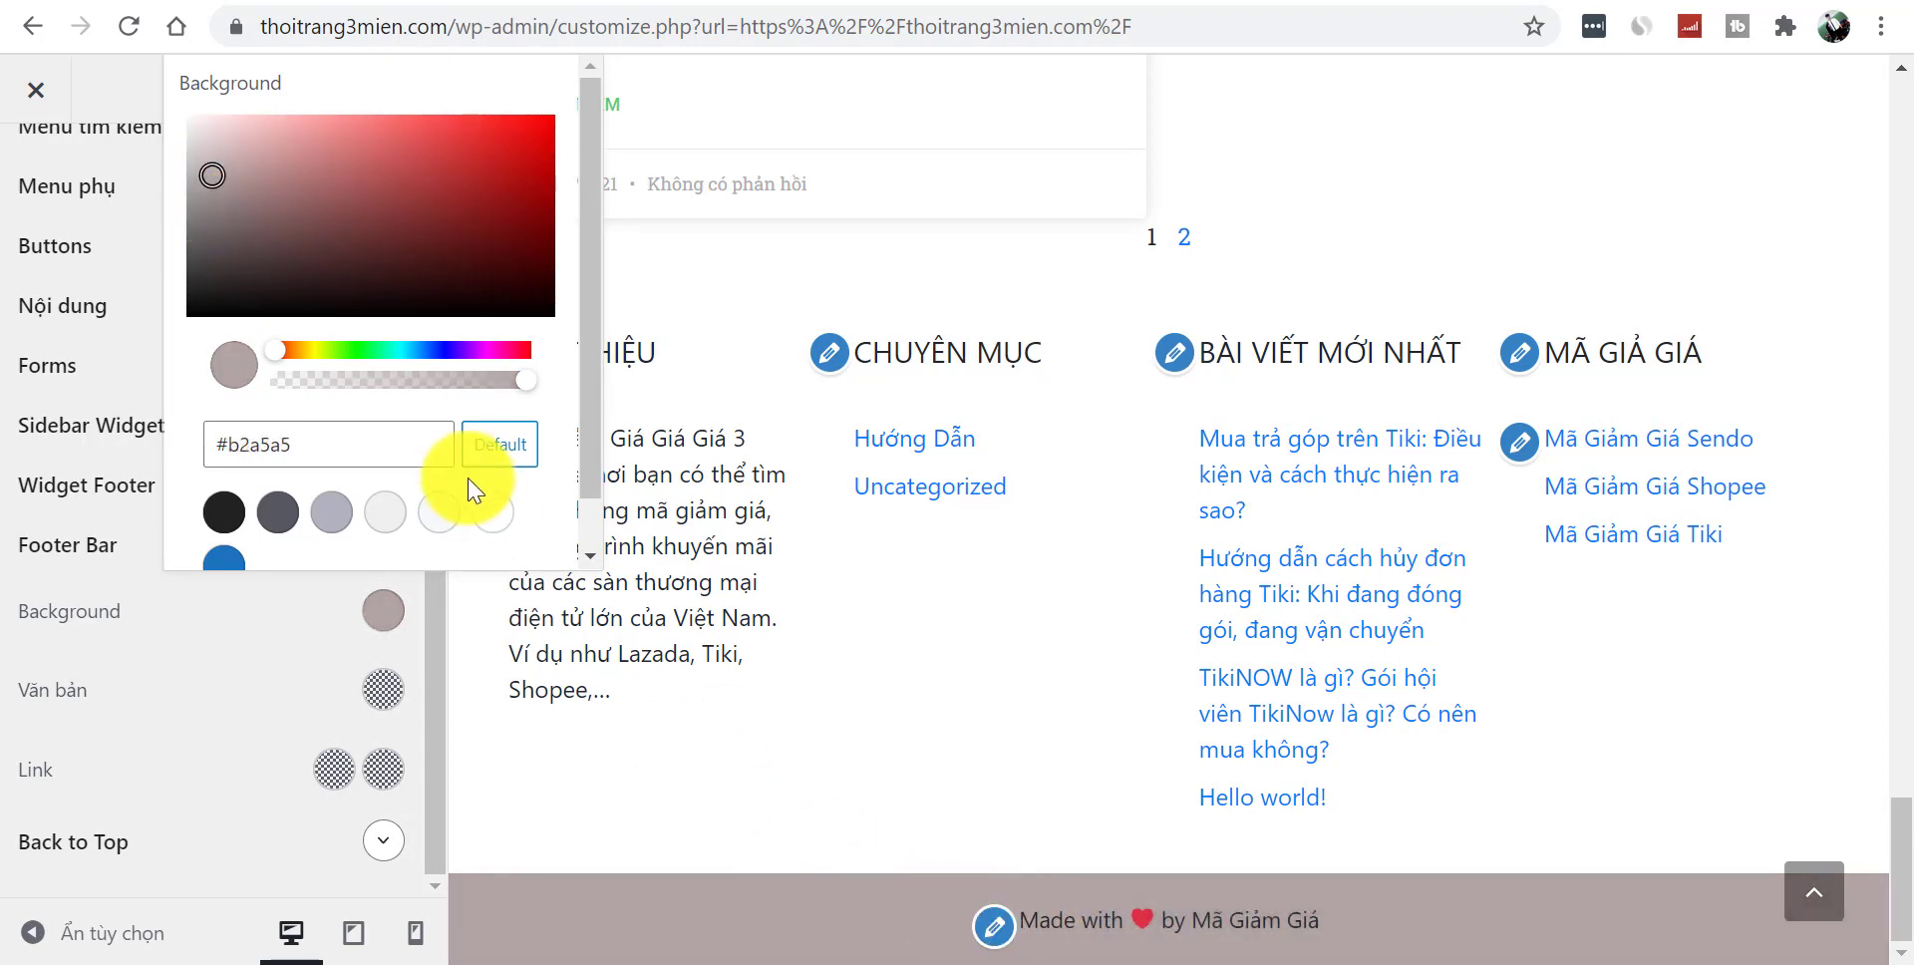
left_click(214, 157)
mouse_move(213, 157)
left_mouse_down()
mouse_move(200, 192)
mouse_move(208, 163)
left_mouse_up()
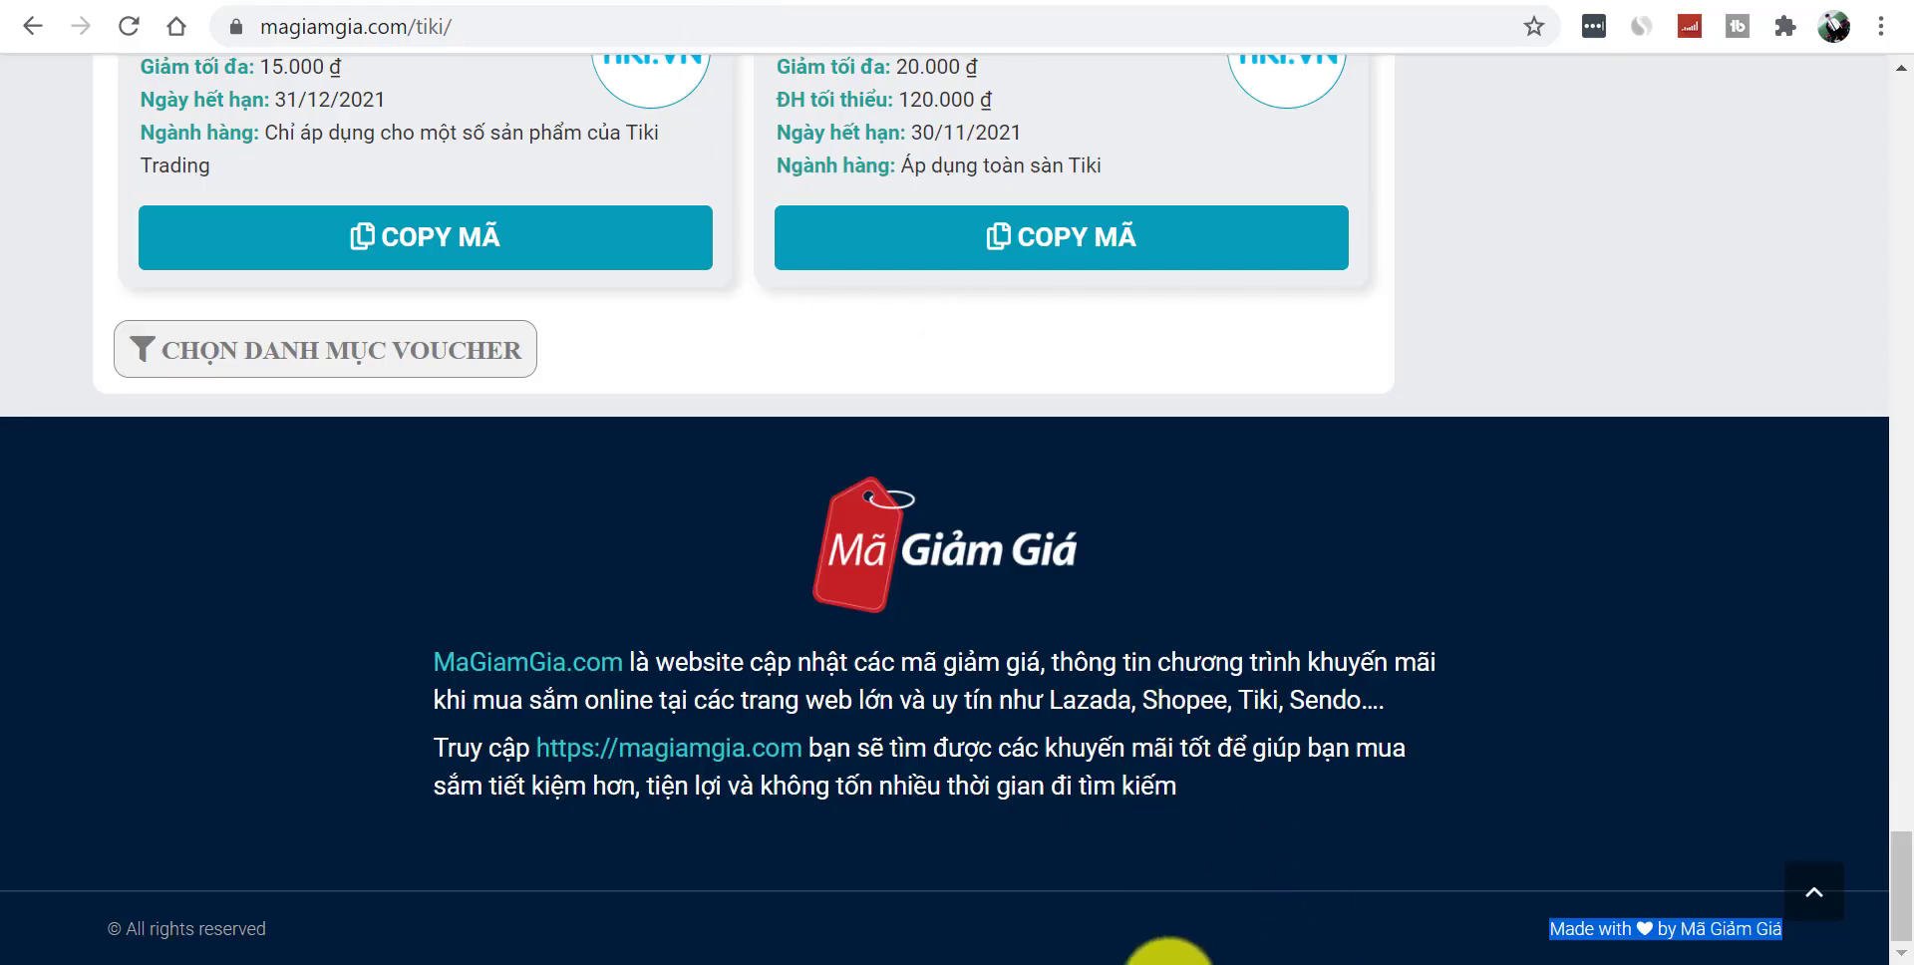
left_click(957, 959)
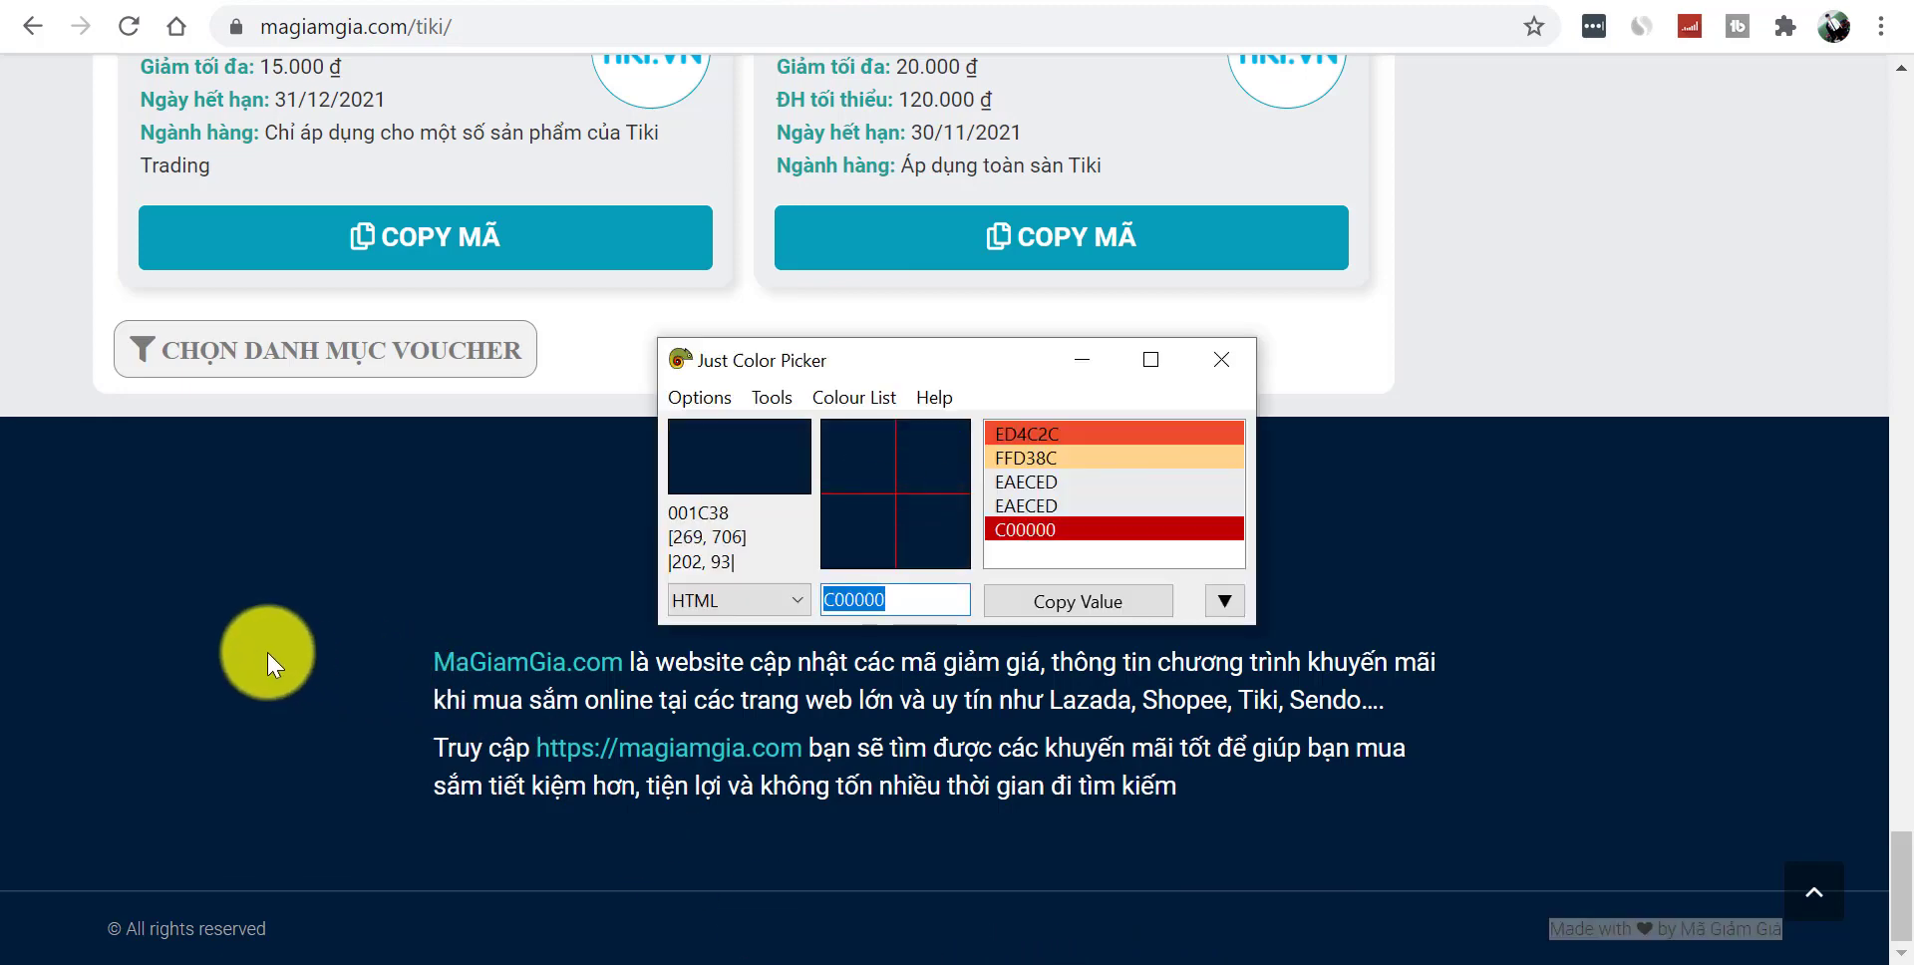
left_click(1078, 601)
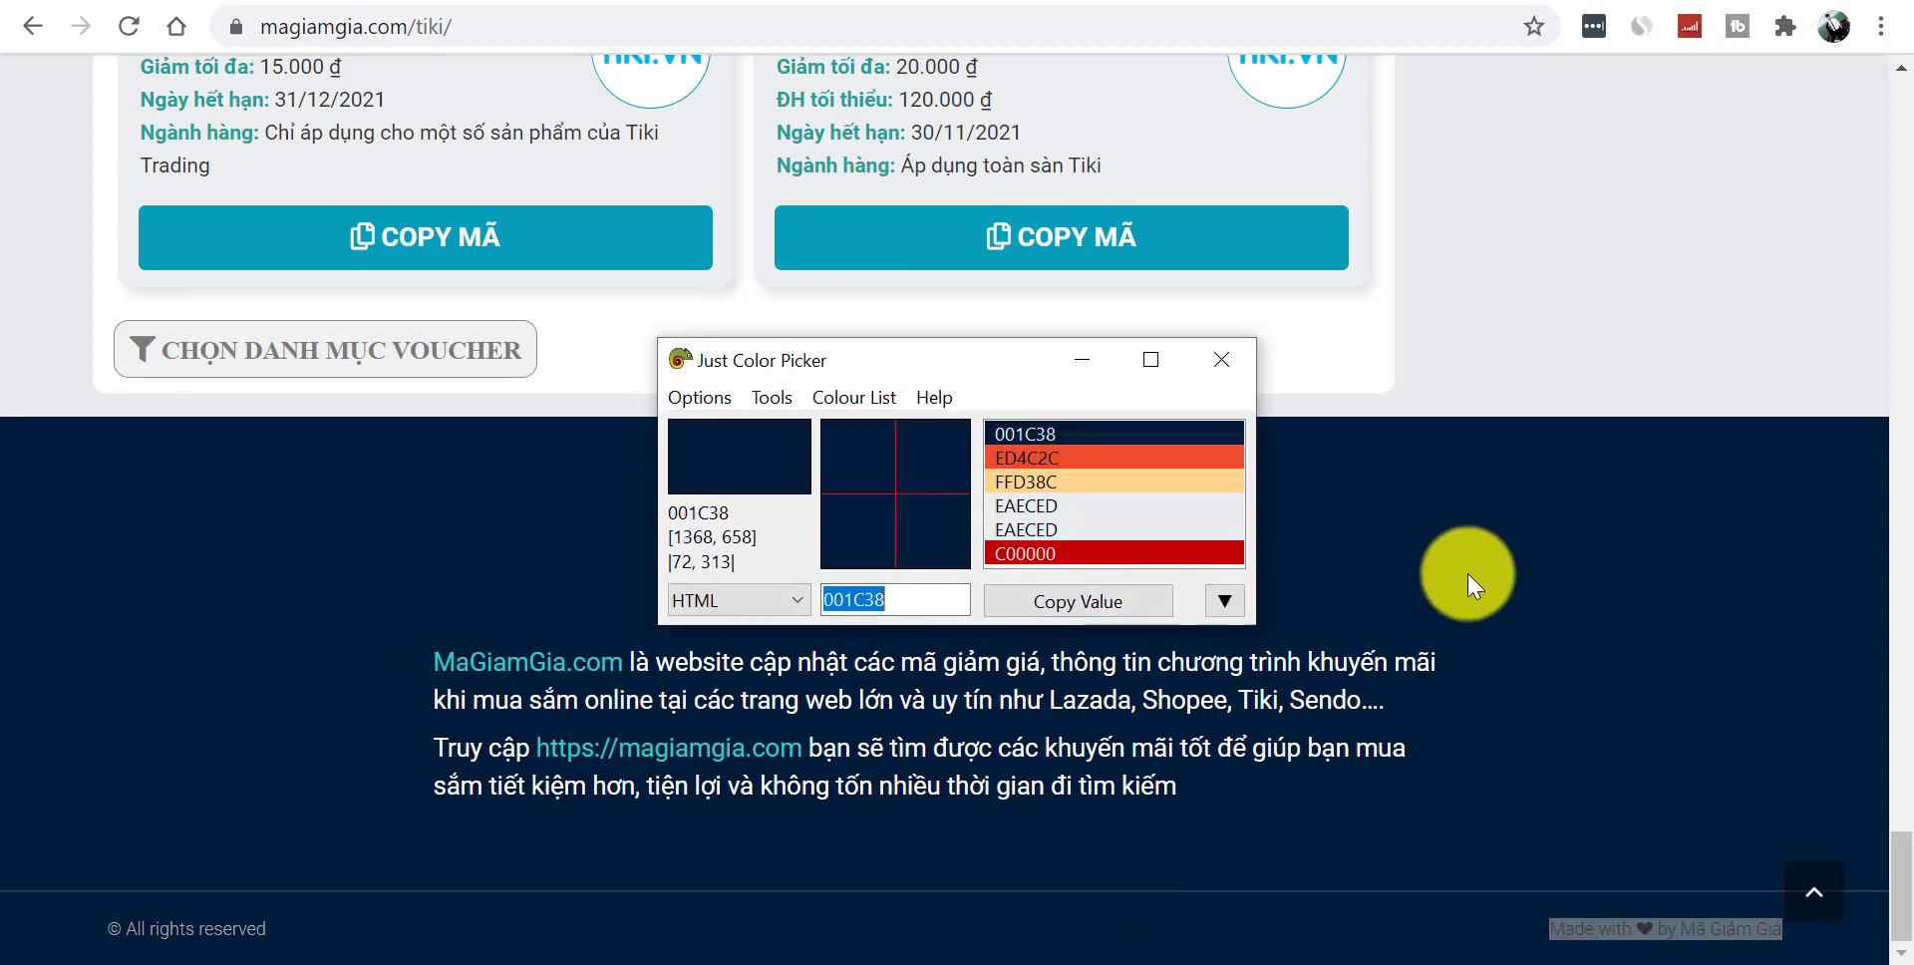
left_click(1469, 574)
left_click(598, 2)
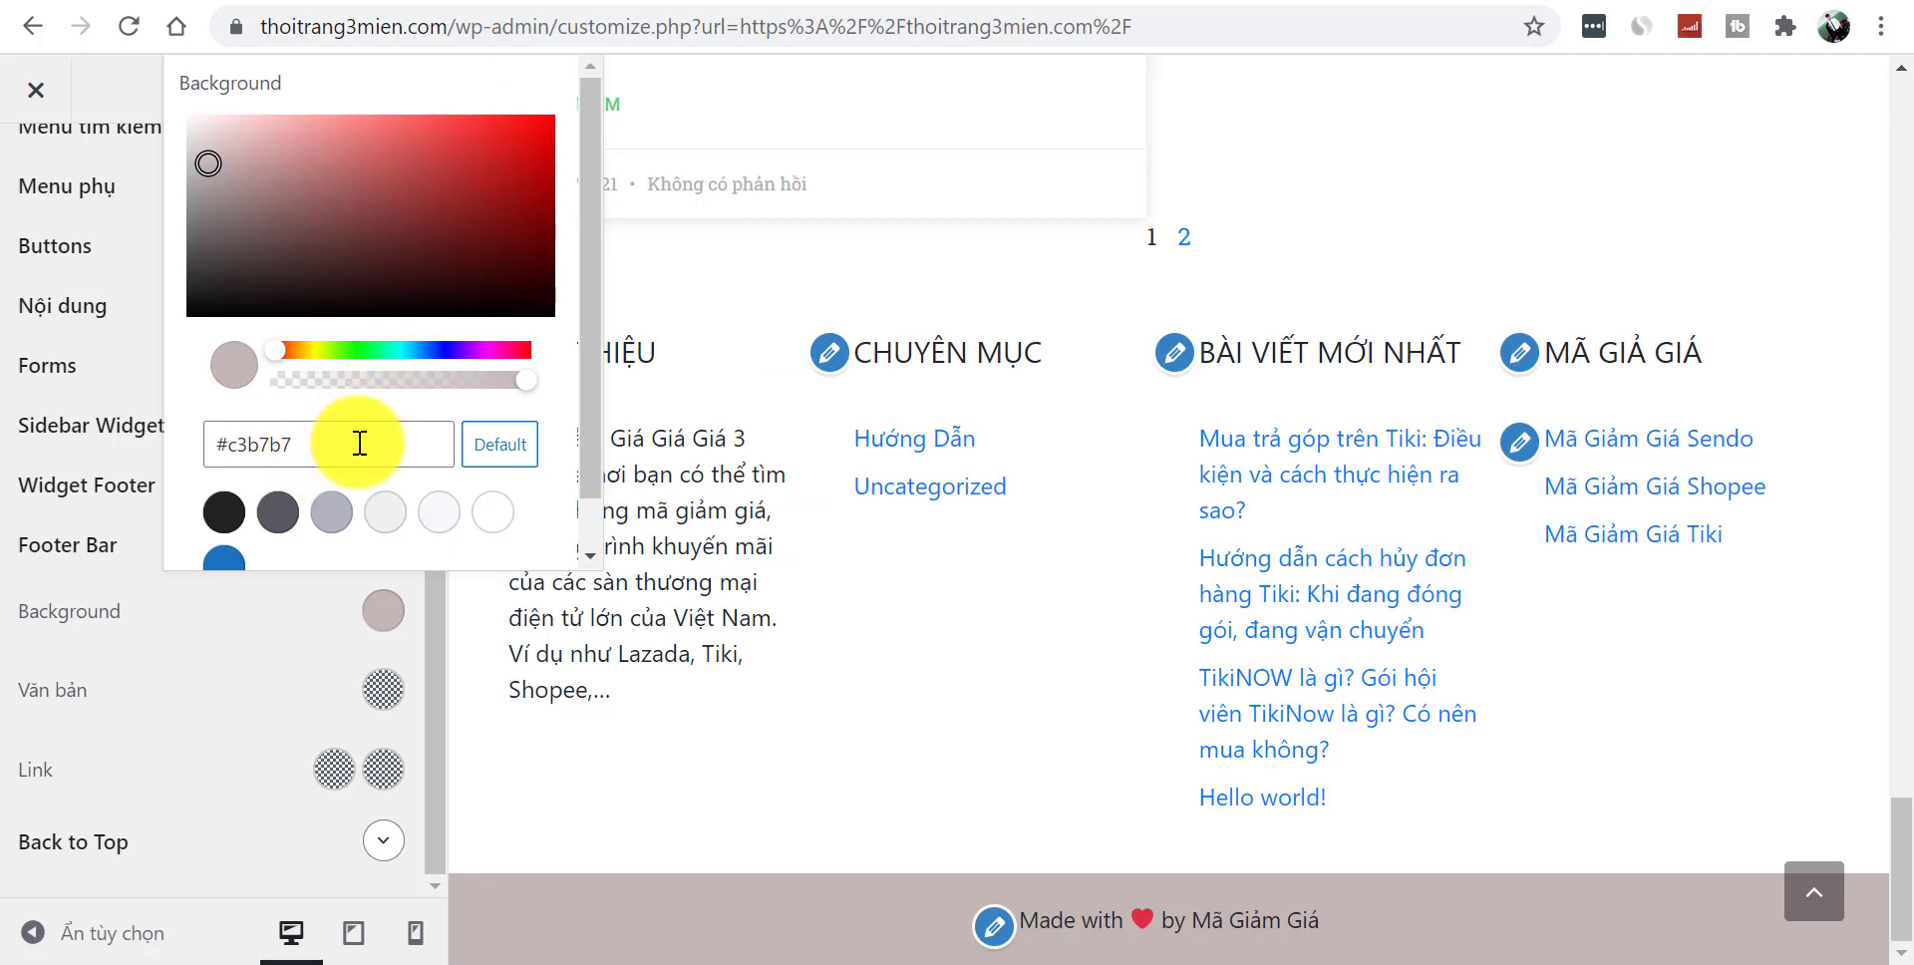
double_click(277, 438)
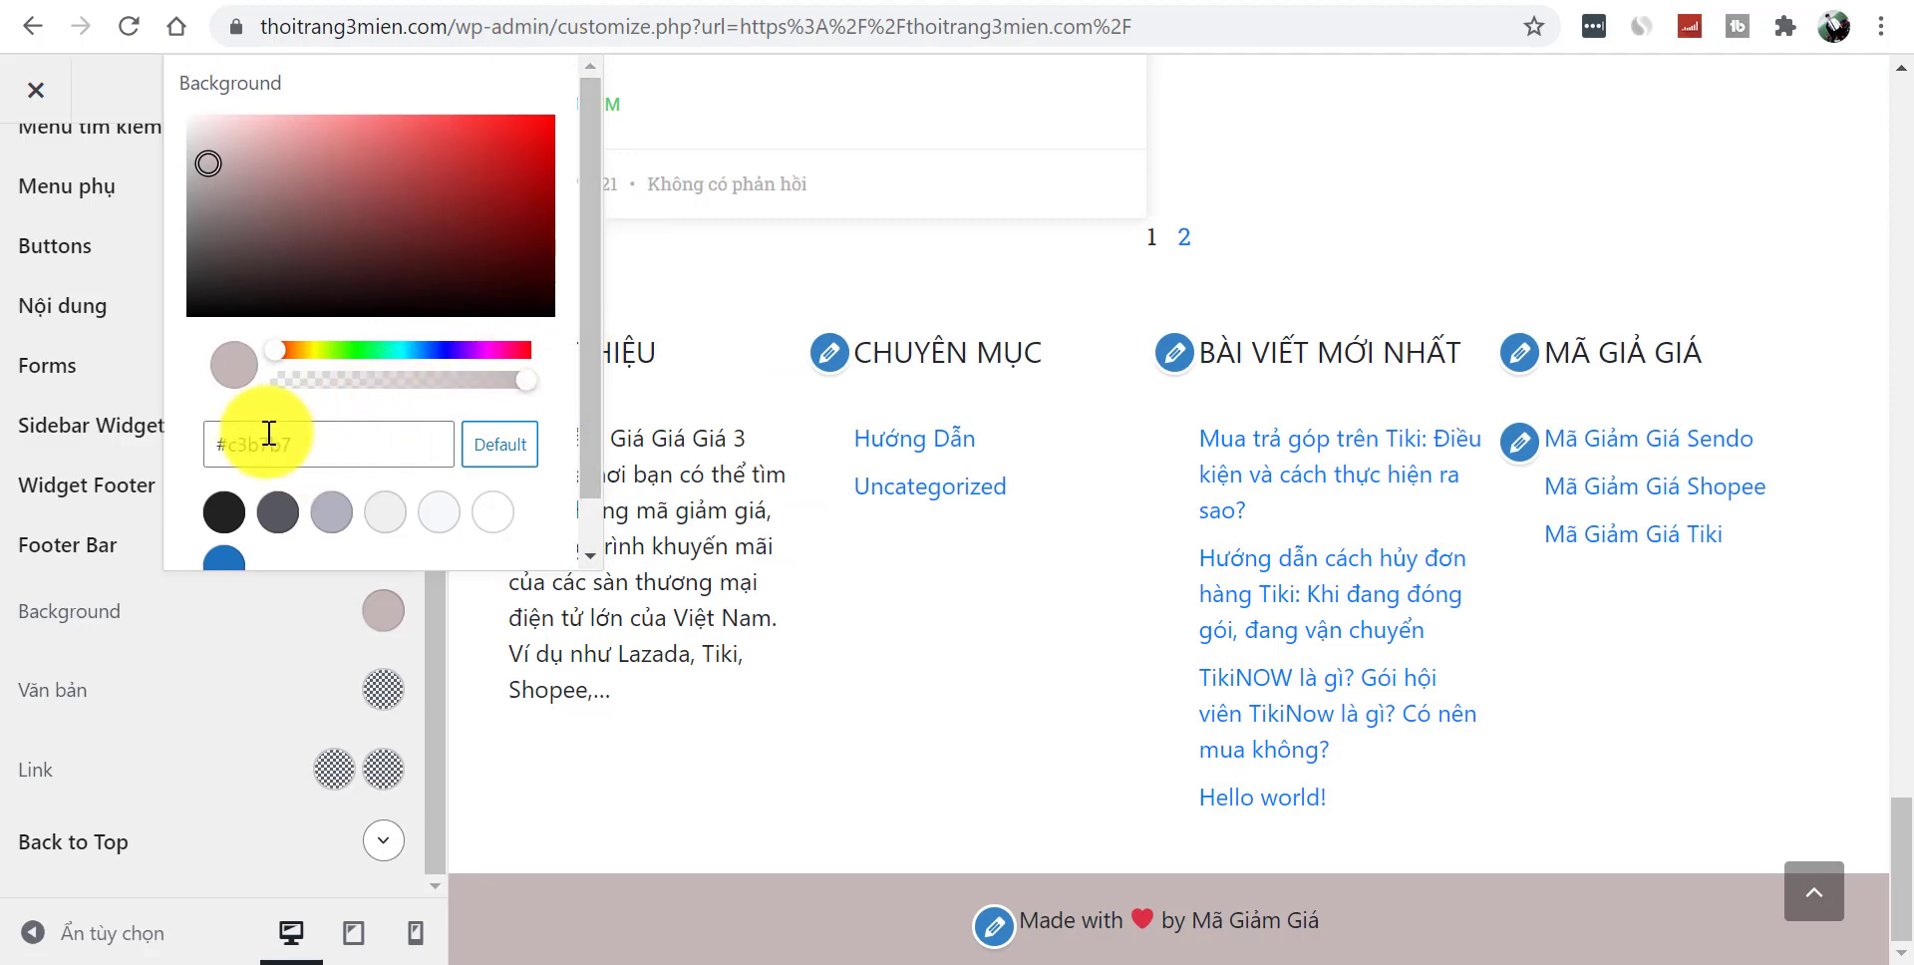
left_click_drag(229, 443, 237, 444)
type("001C38")
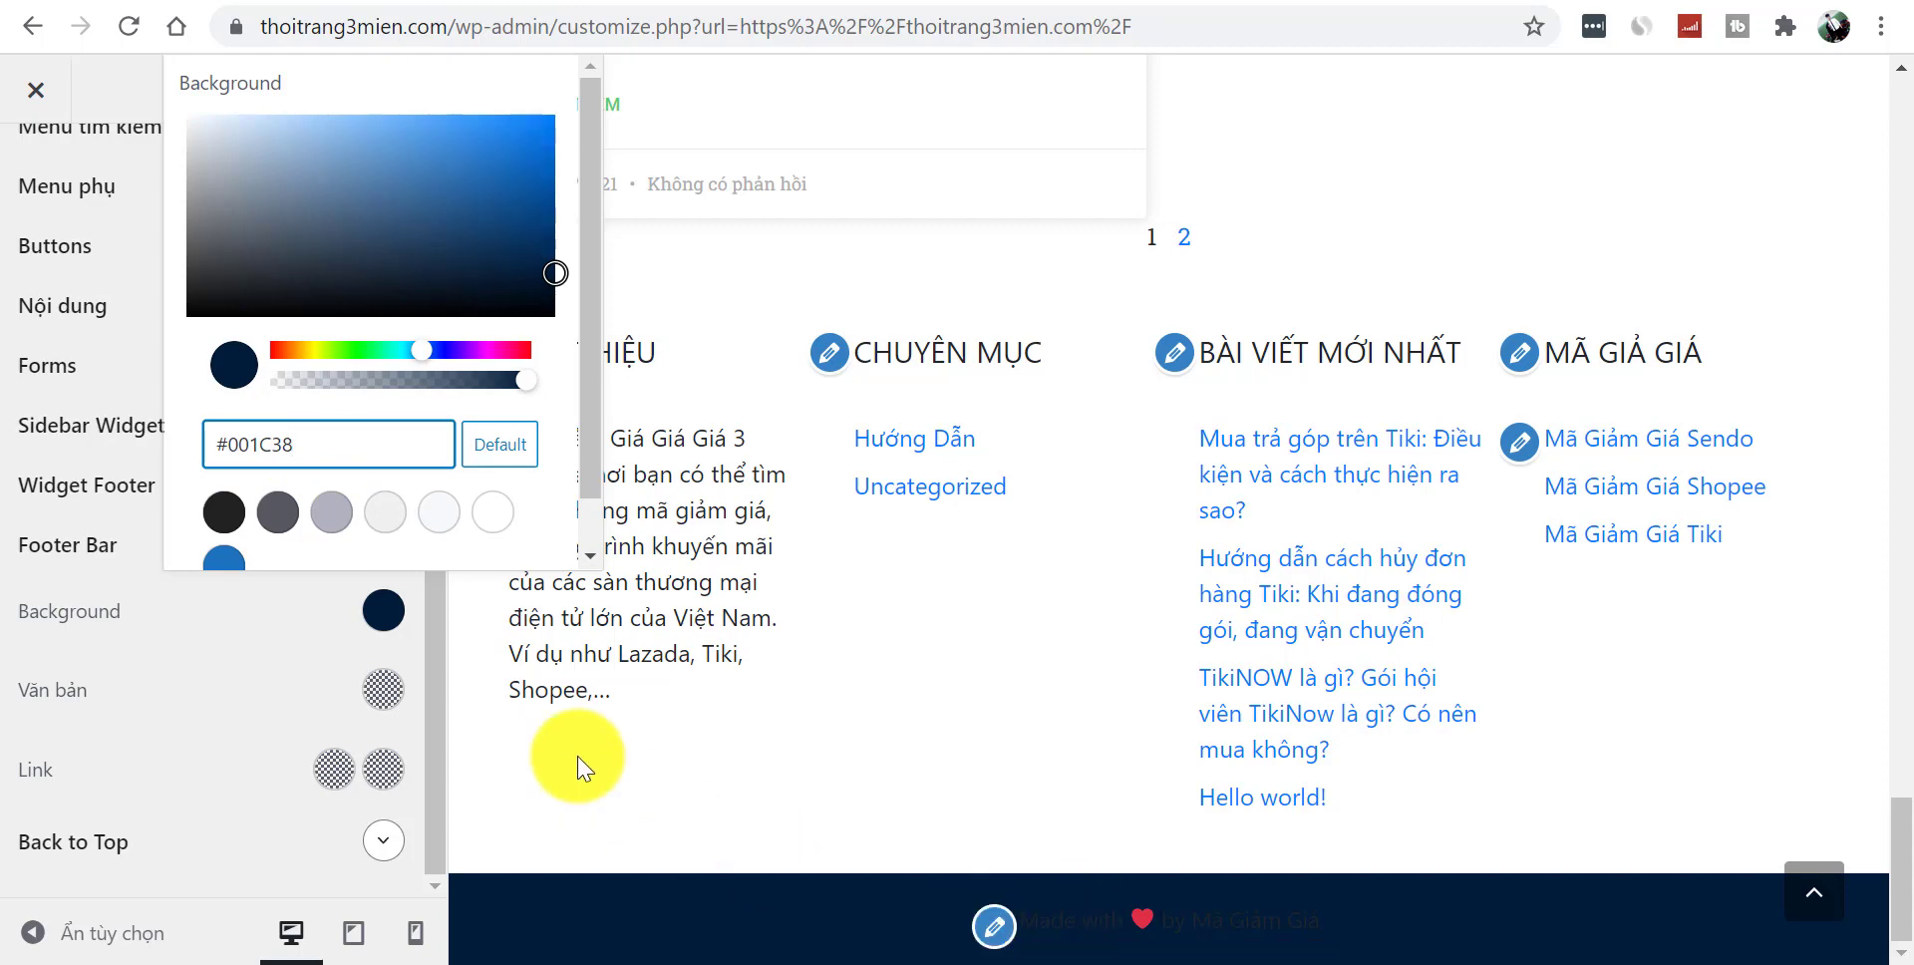
left_click(247, 691)
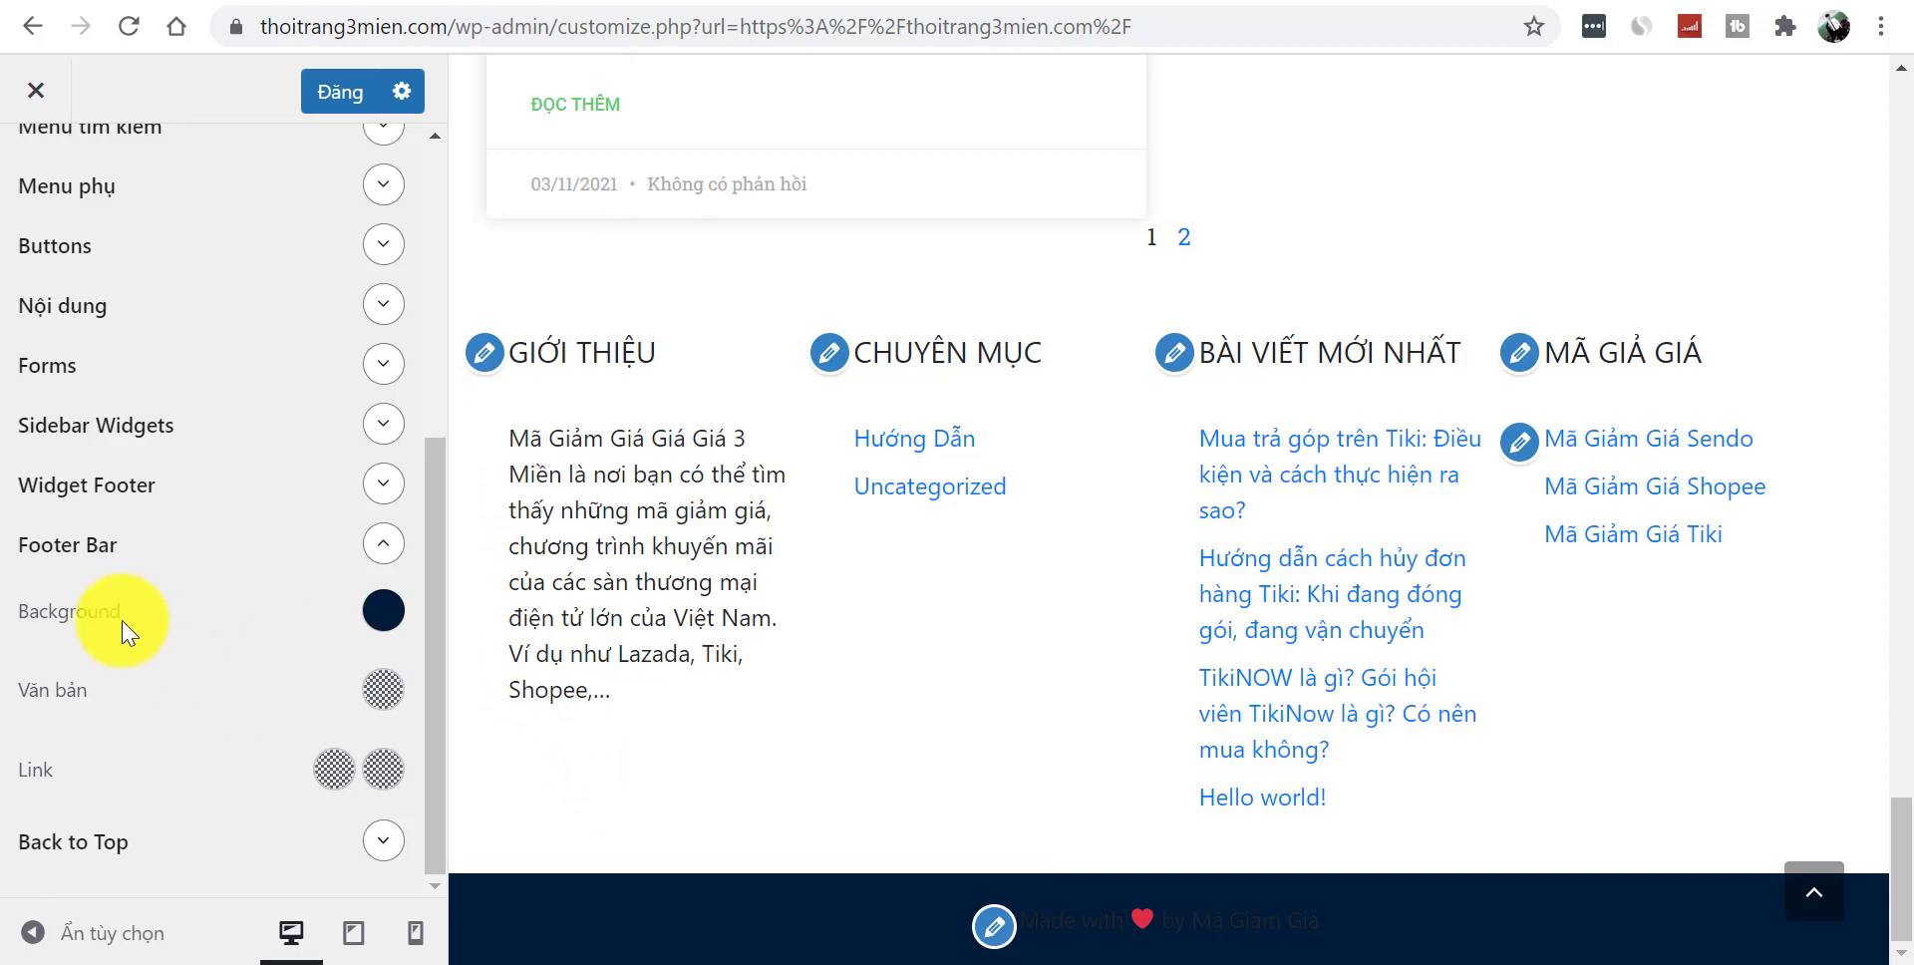
- Set the Footer Bar text colour to white #ffffff
left_click(382, 695)
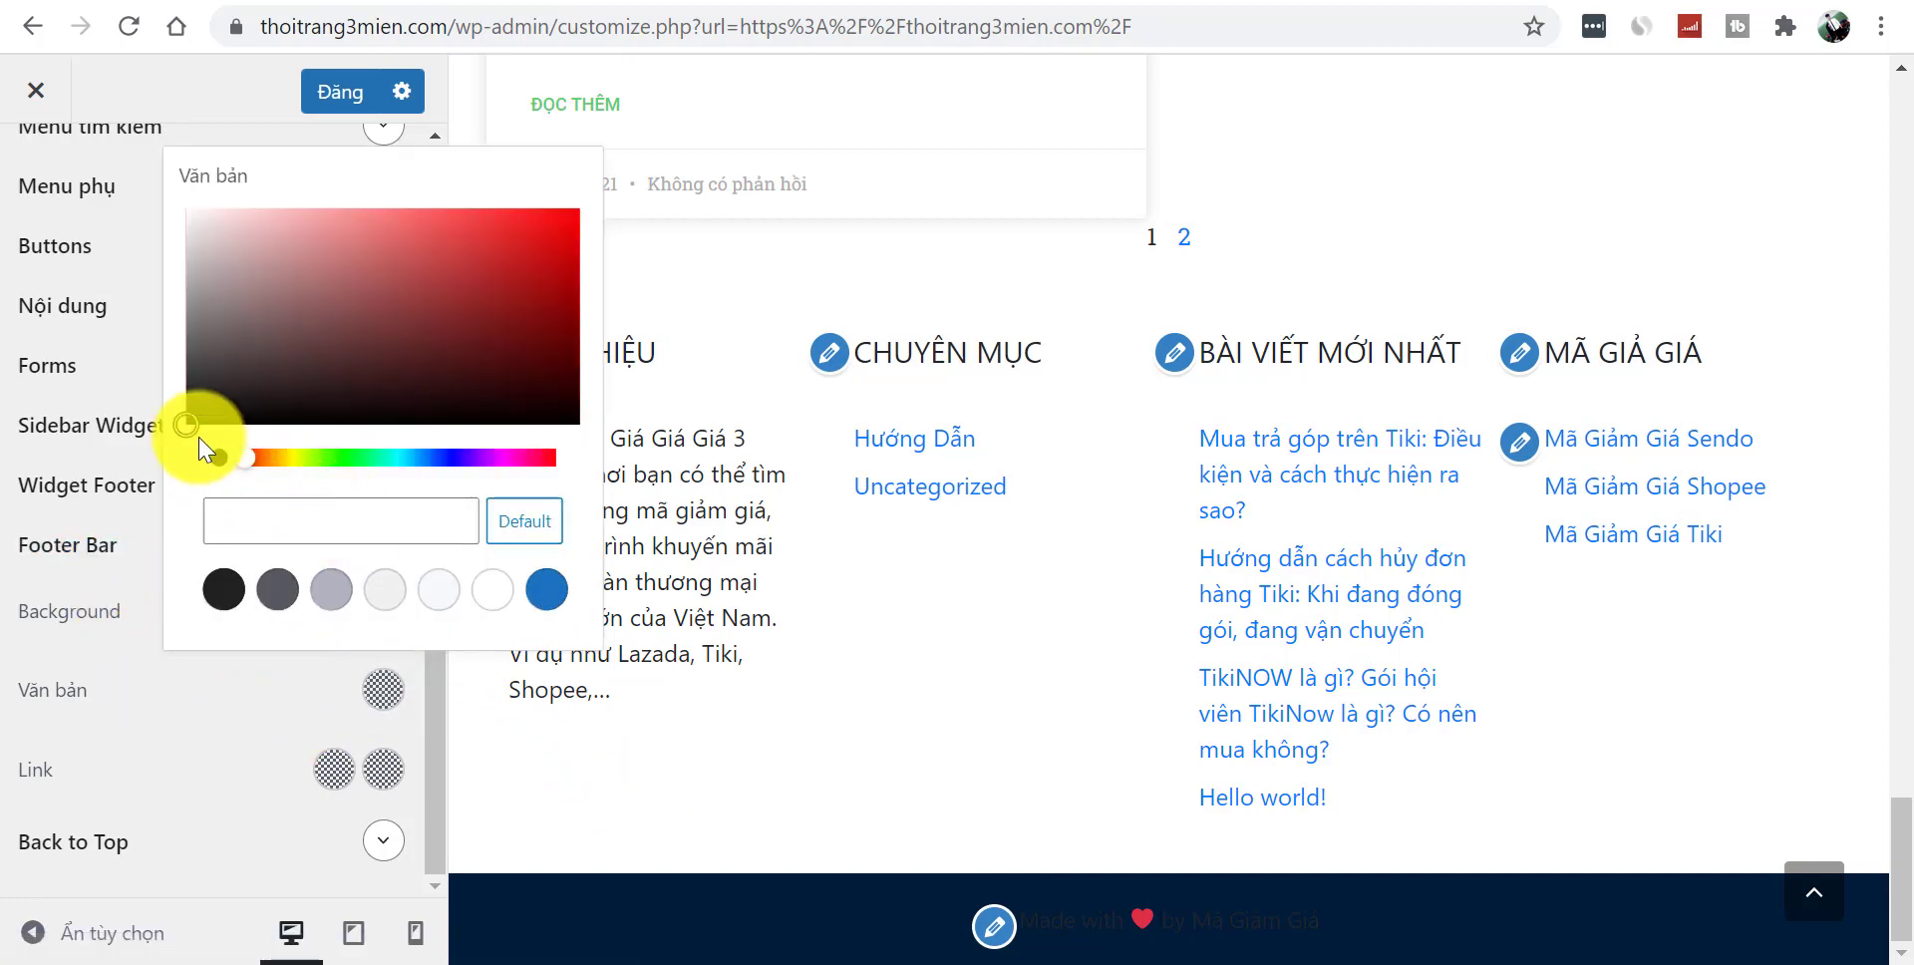
left_click_drag(207, 355, 170, 201)
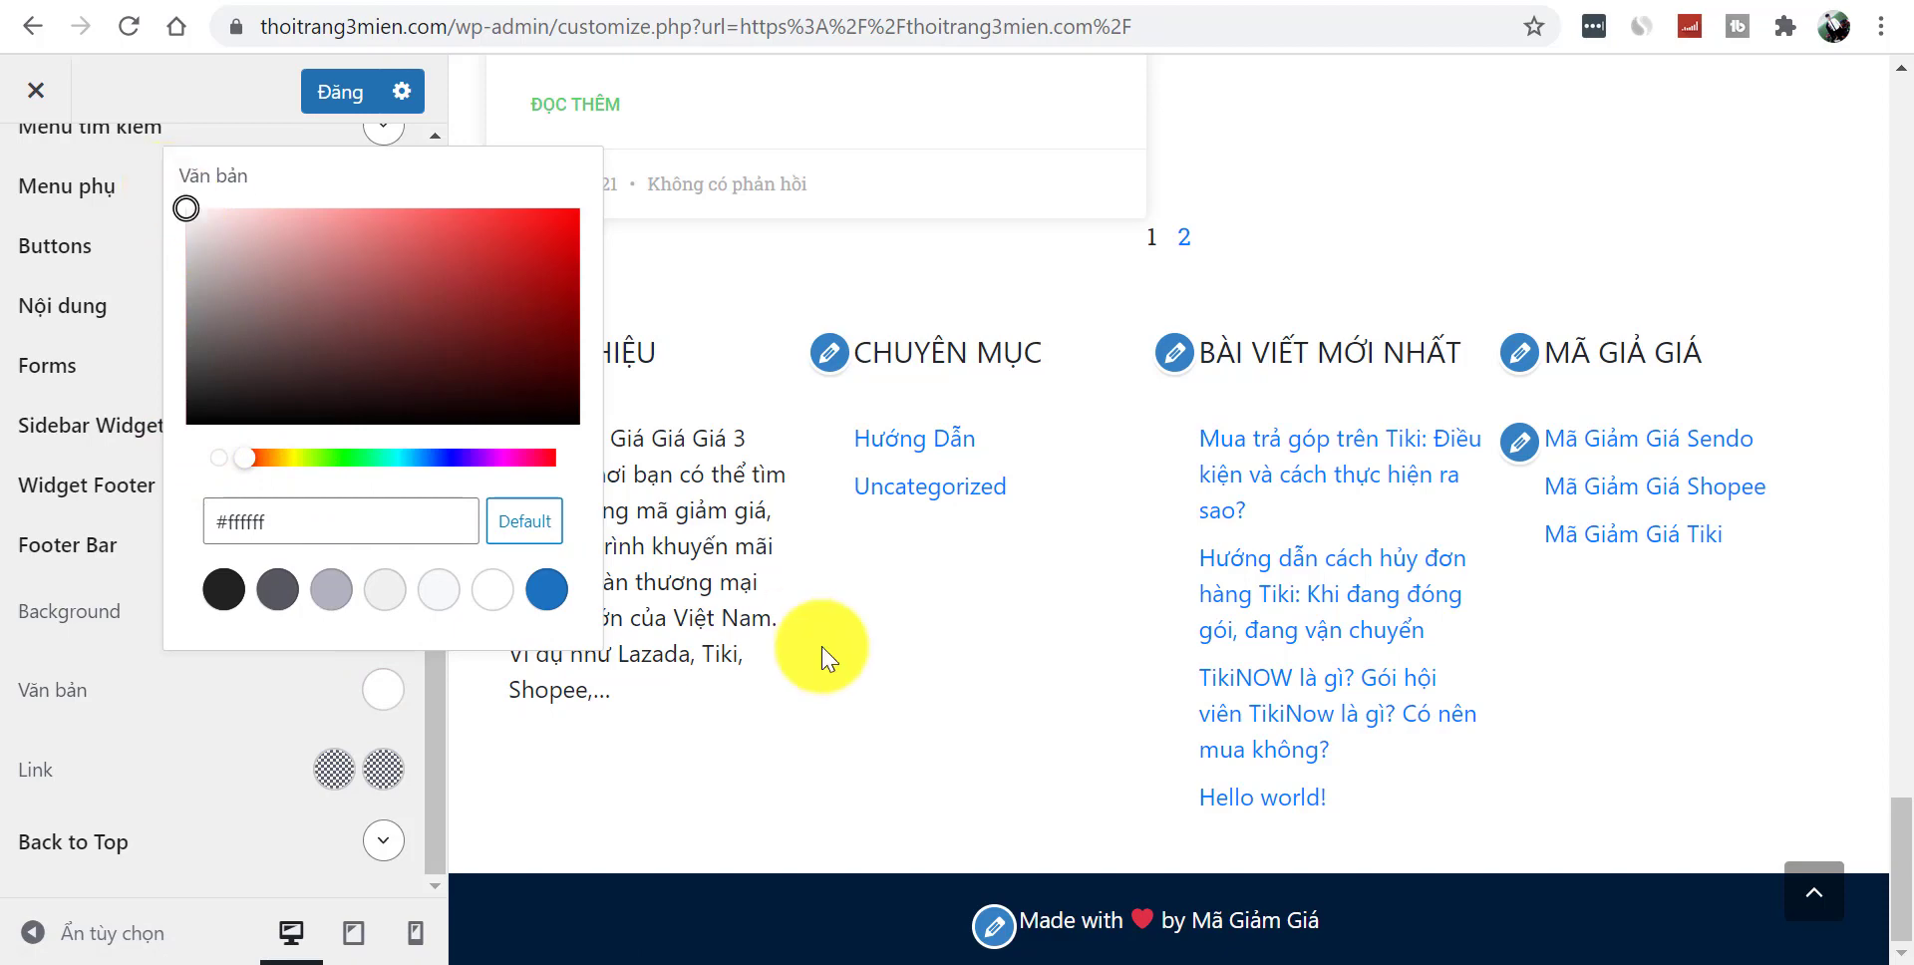
left_click(214, 735)
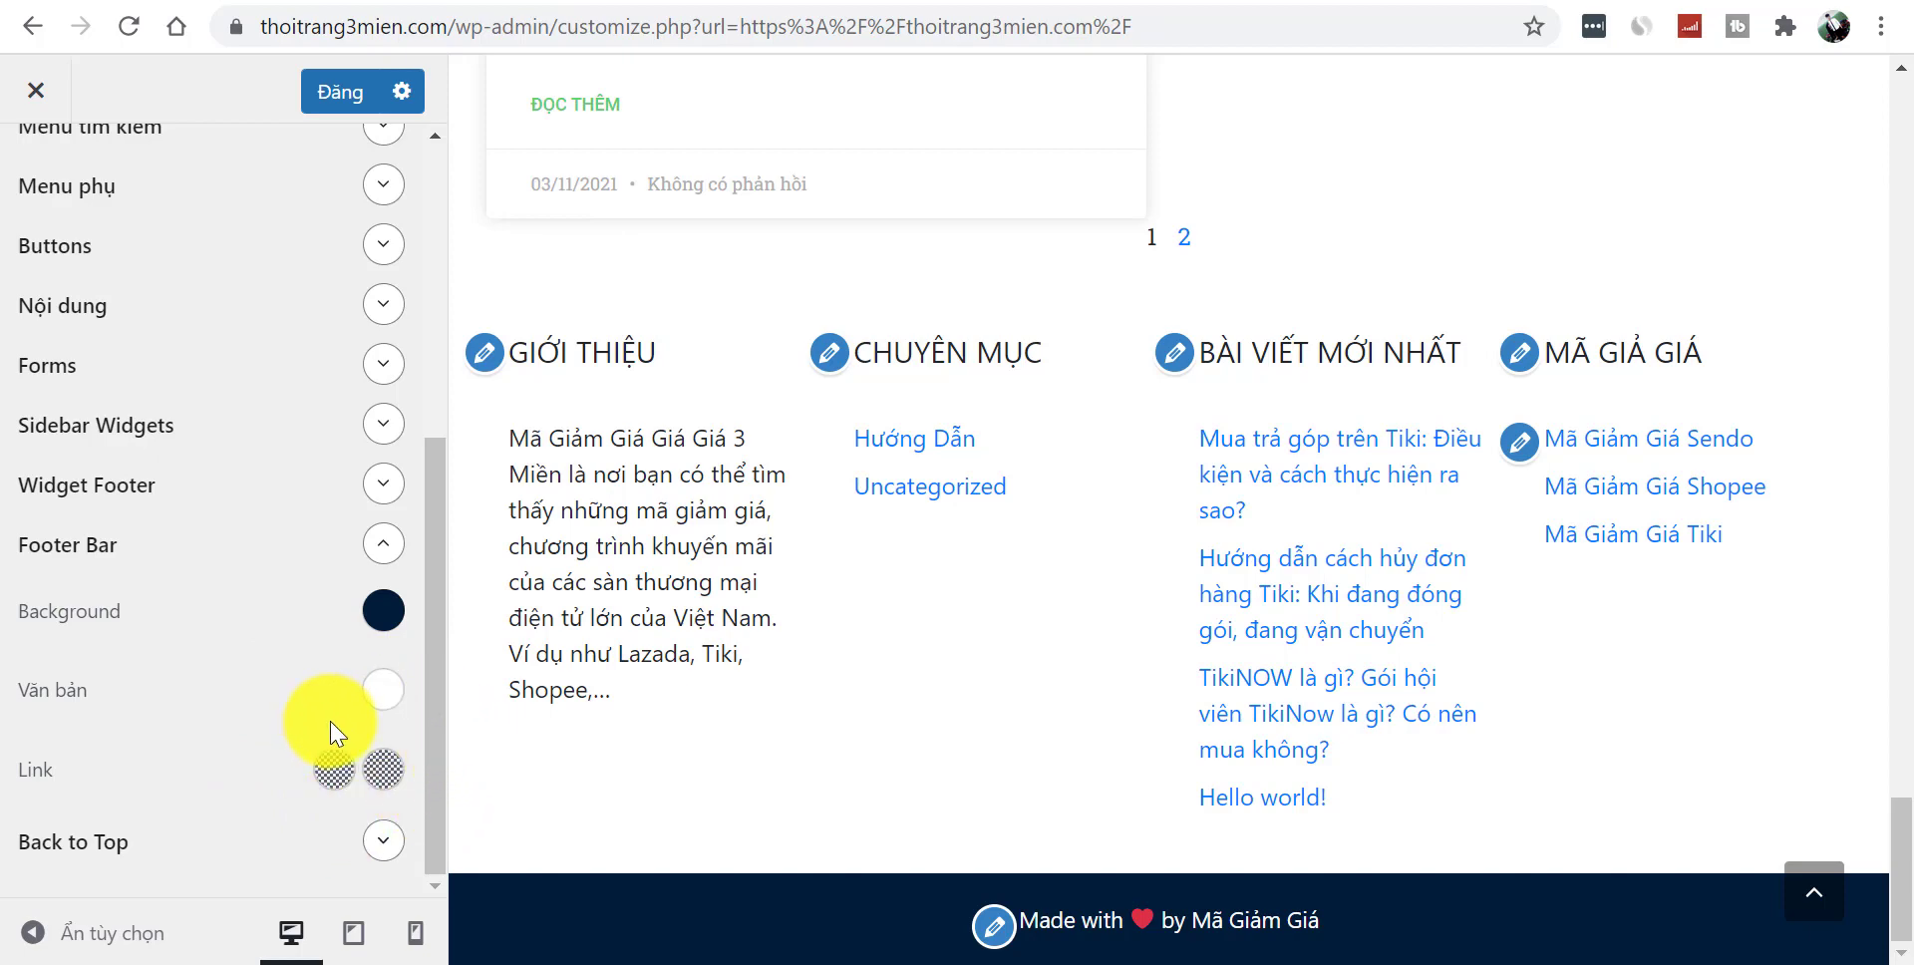
left_click(378, 545)
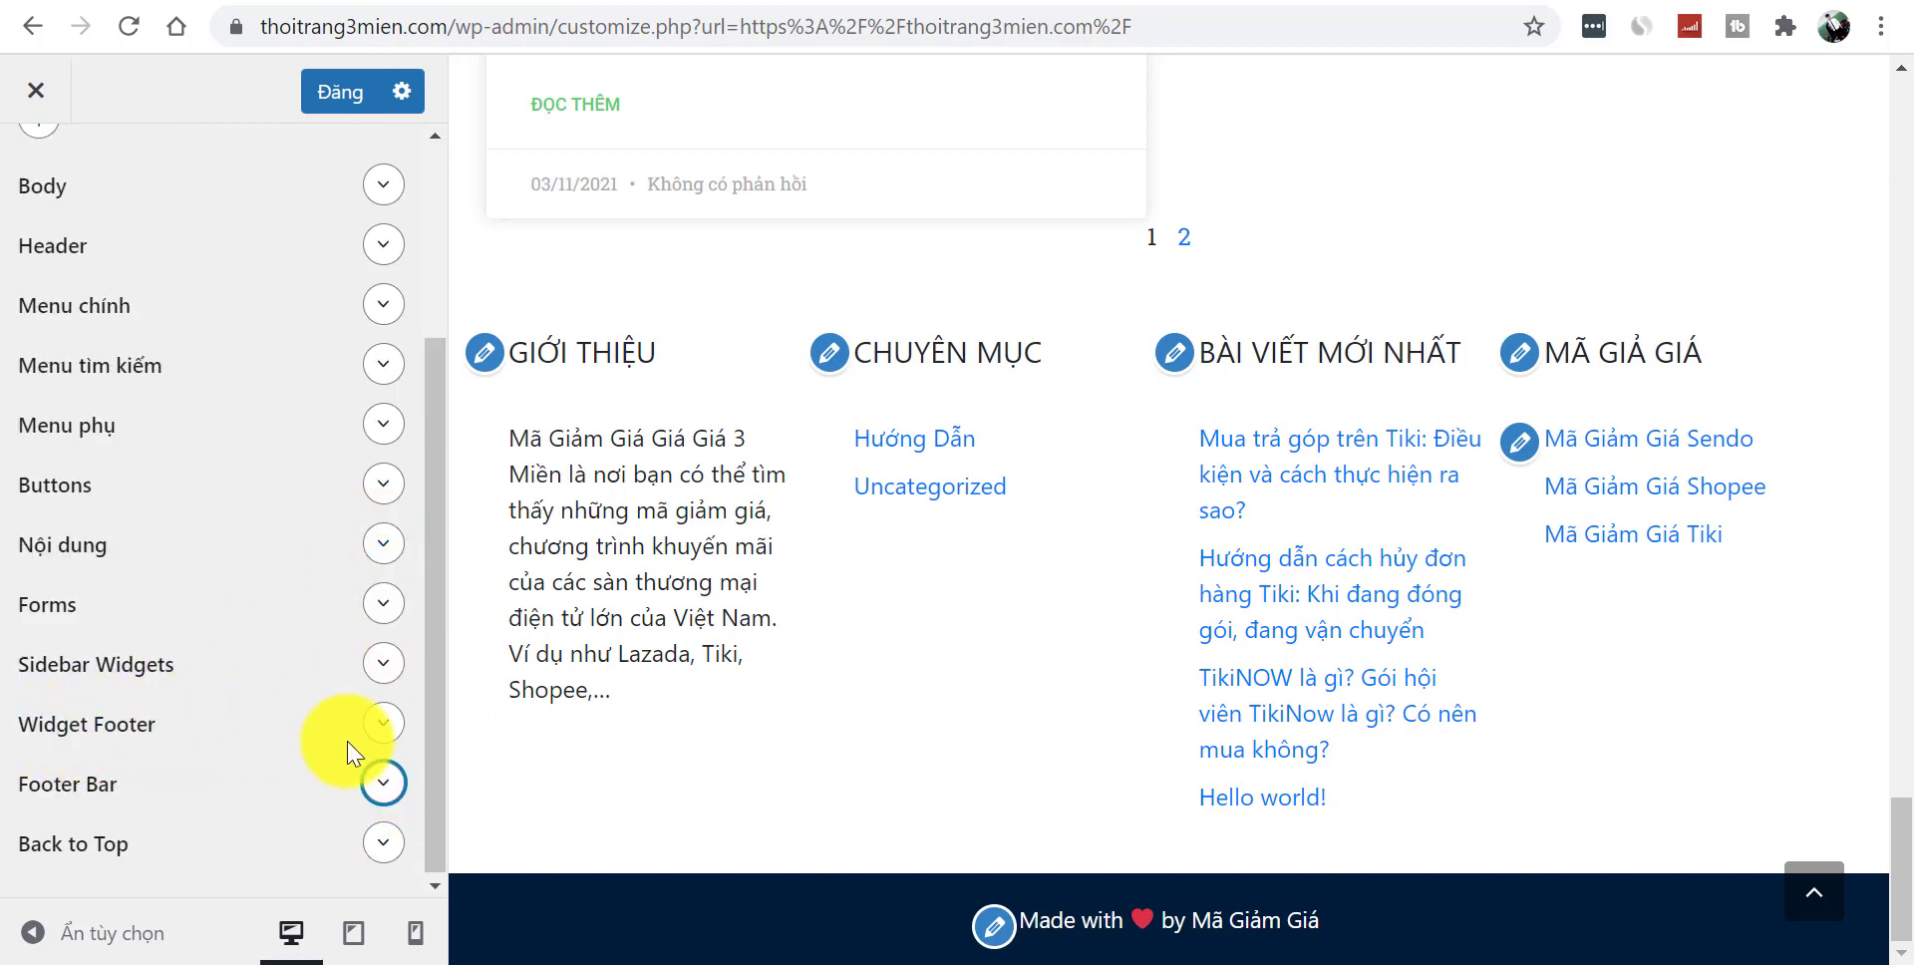
- Set the Widget Footer background to navy #001C38
left_click(383, 724)
scroll(424, 698, "down", 3)
left_click(389, 529)
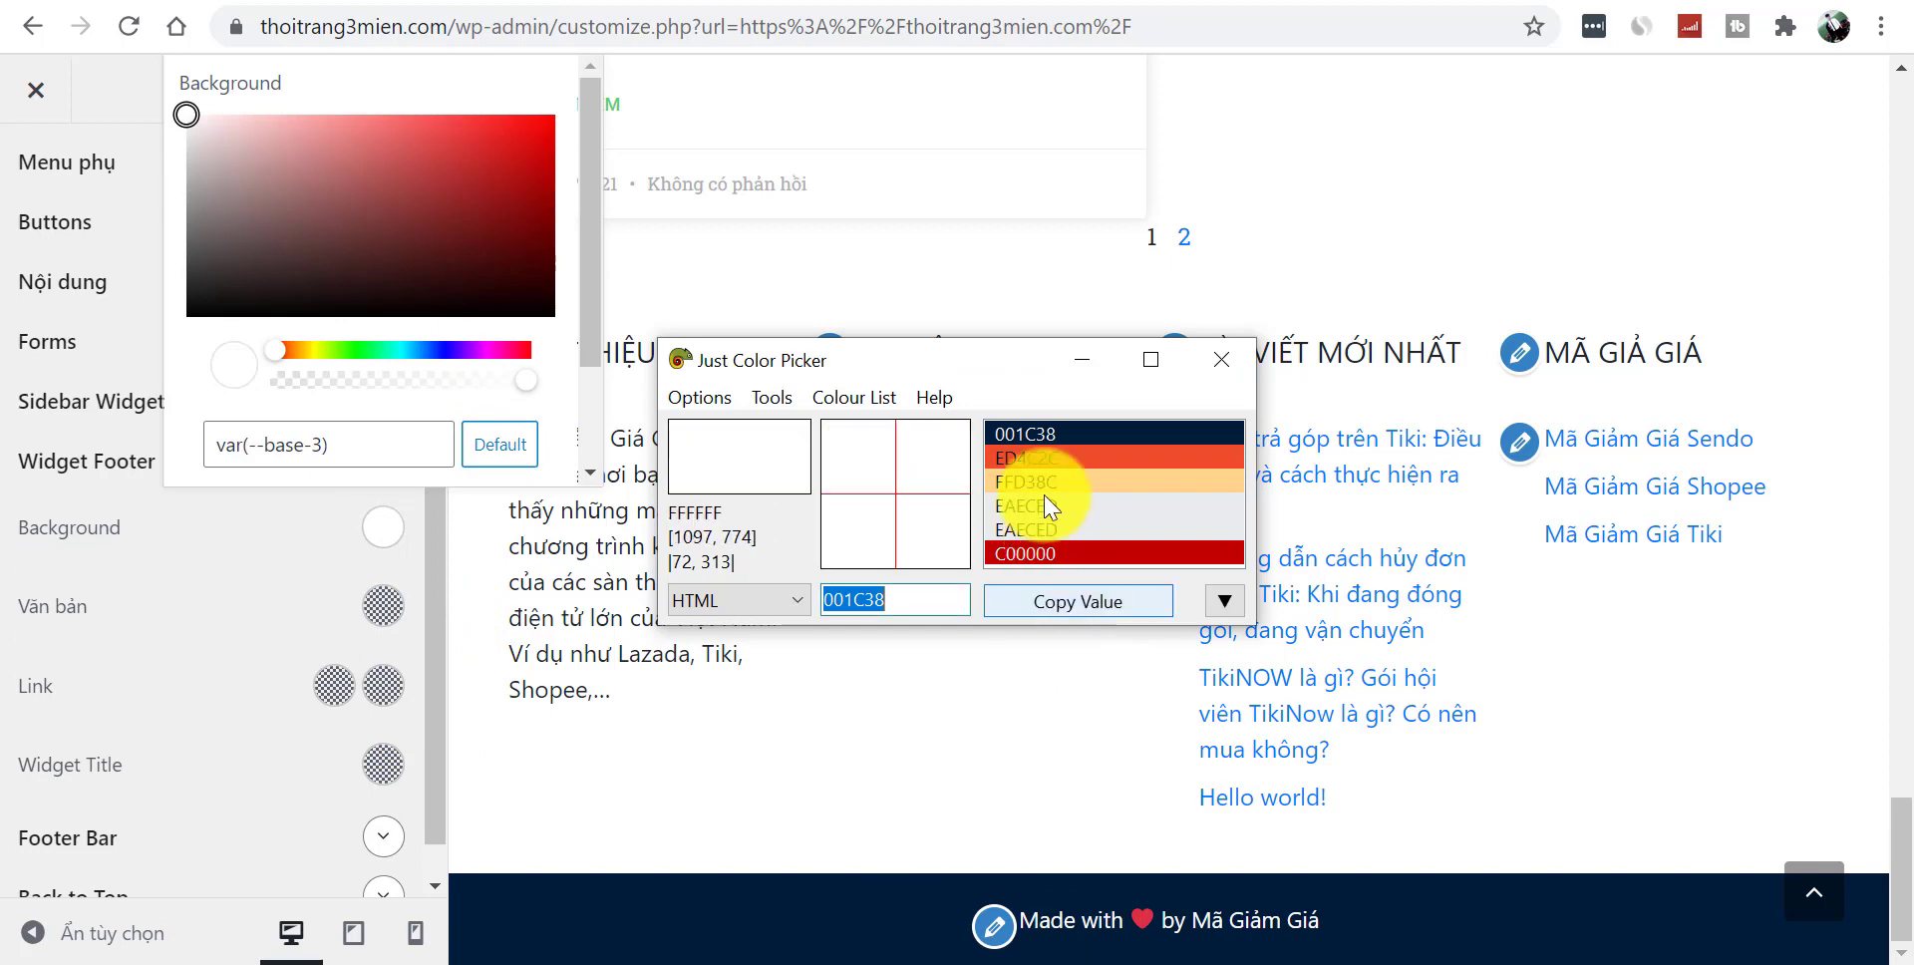
left_click(1028, 618)
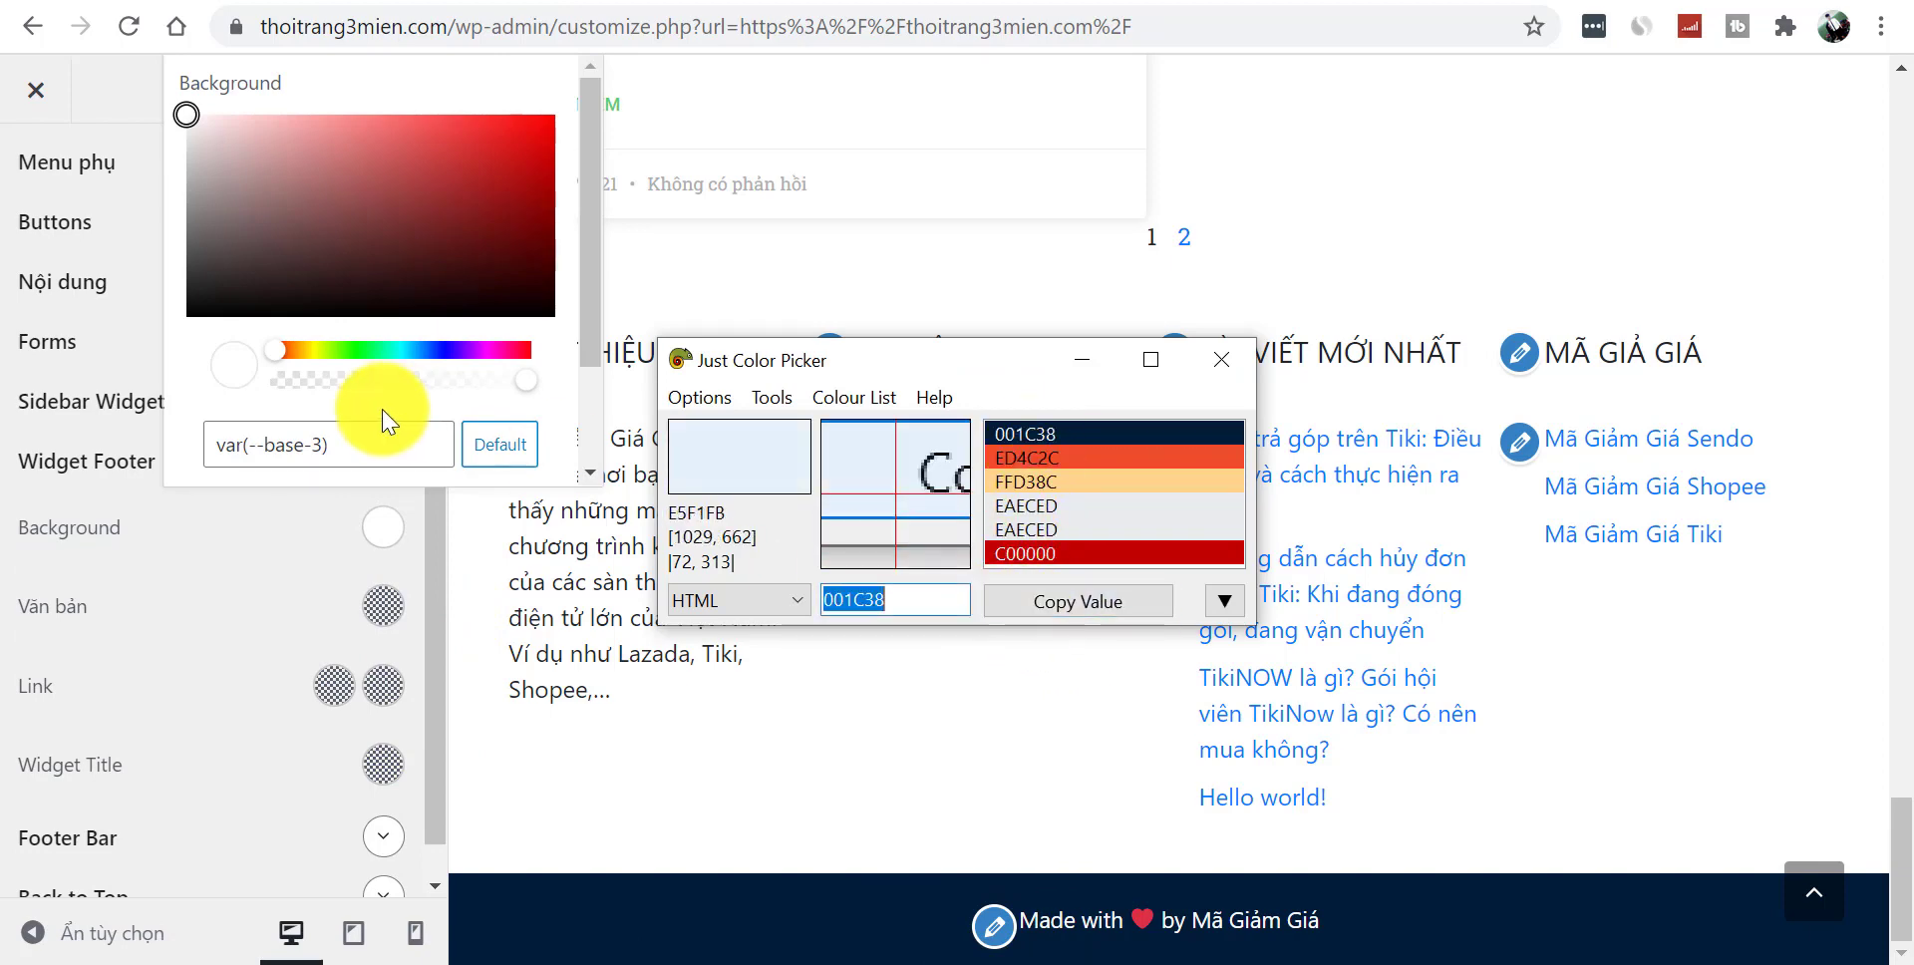
left_click(354, 442)
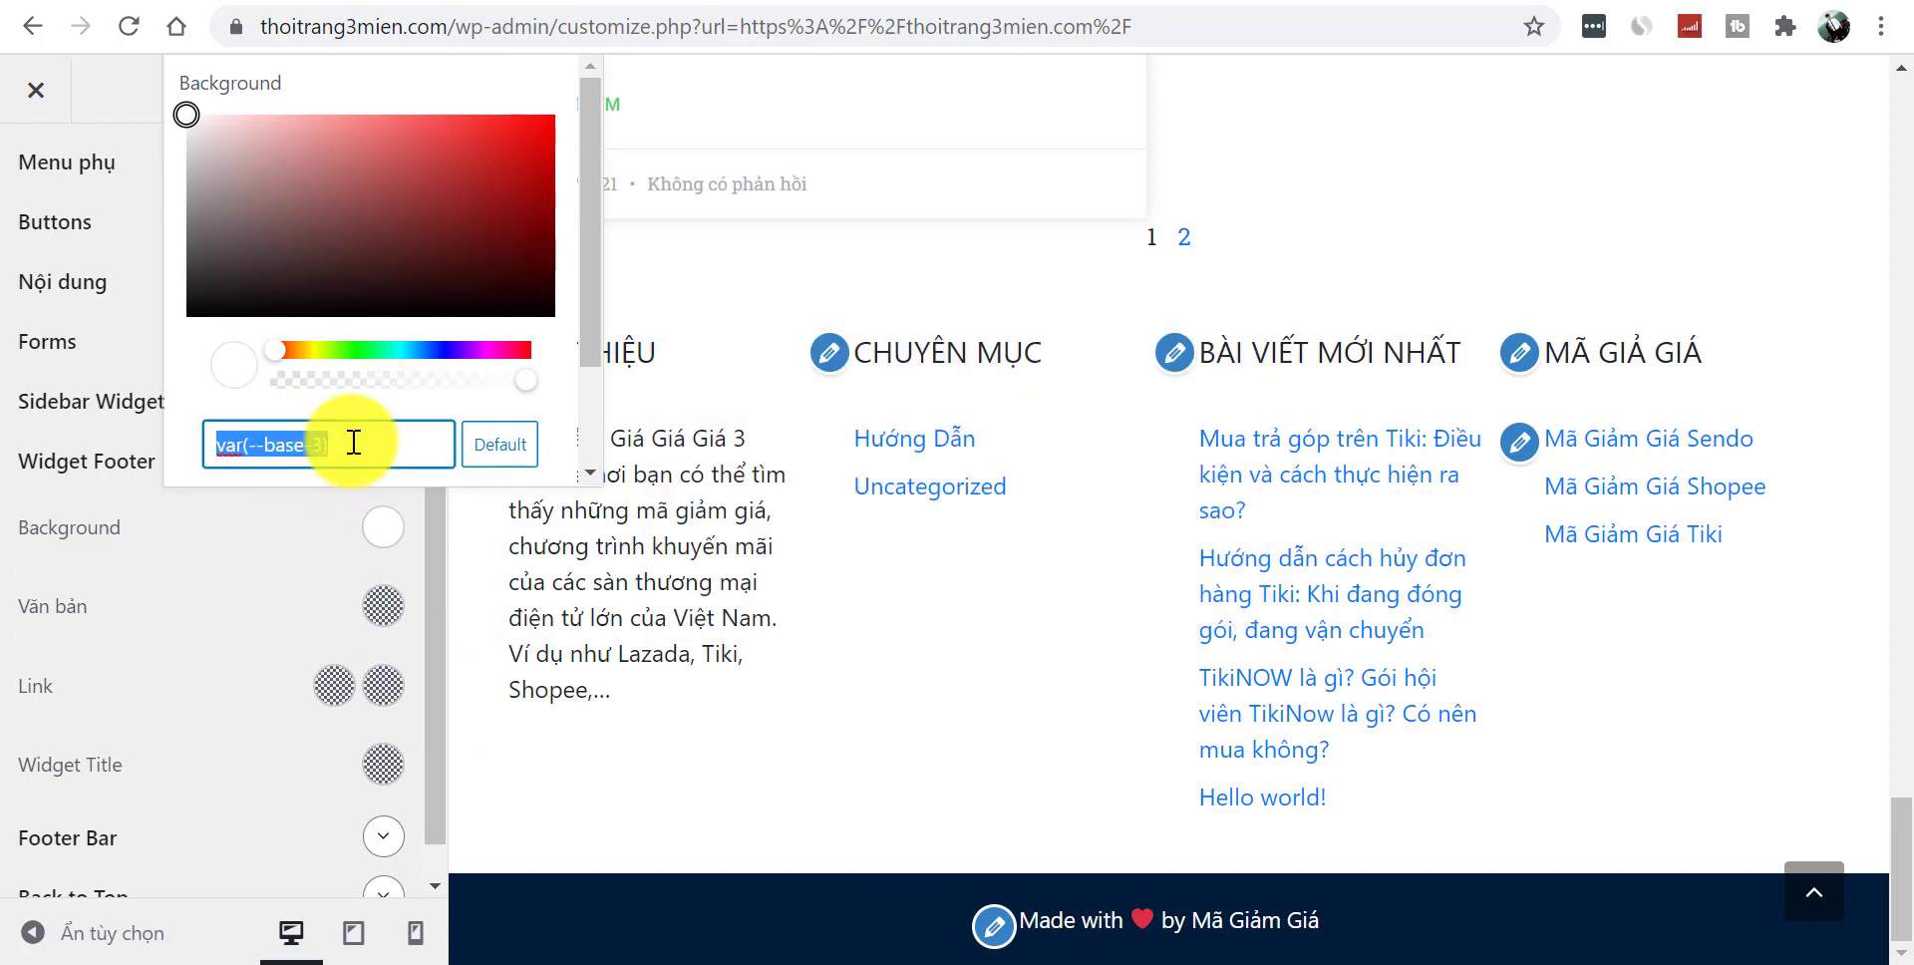
type("#001C38")
left_click(1032, 692)
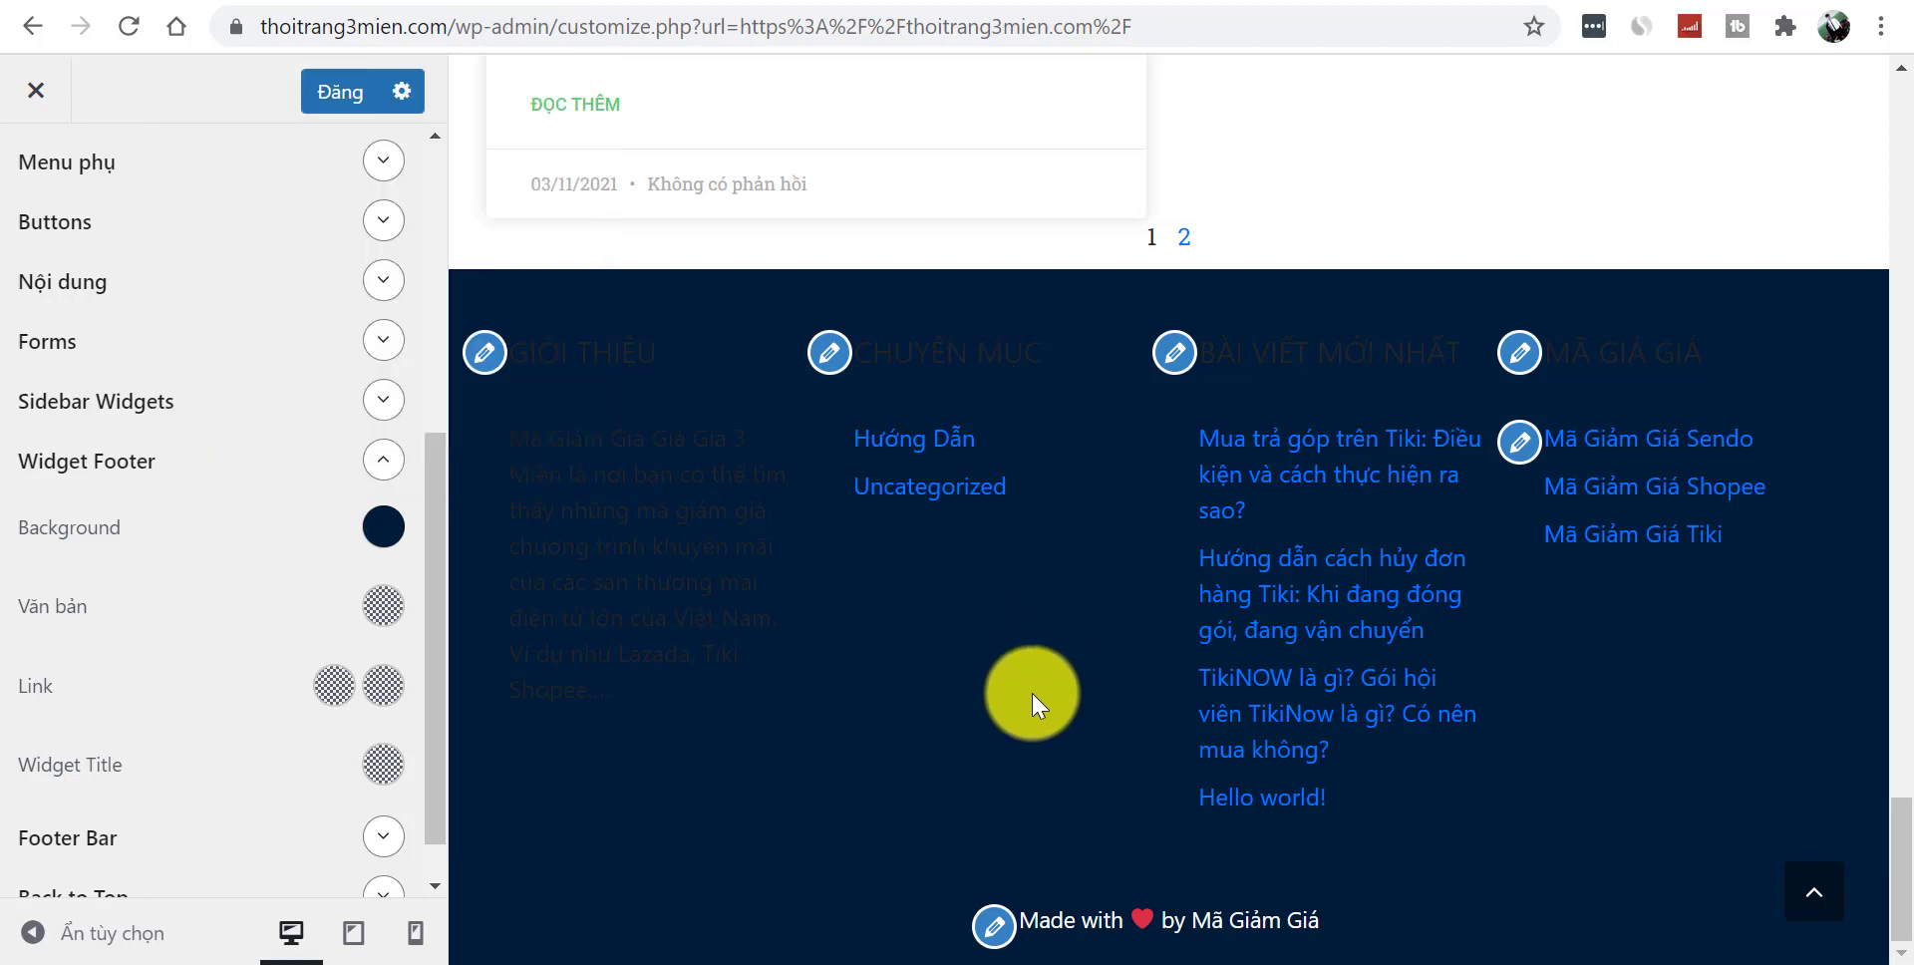
- Make the Widget Footer text and link colours white
left_click(383, 605)
left_click_drag(199, 344, 185, 123)
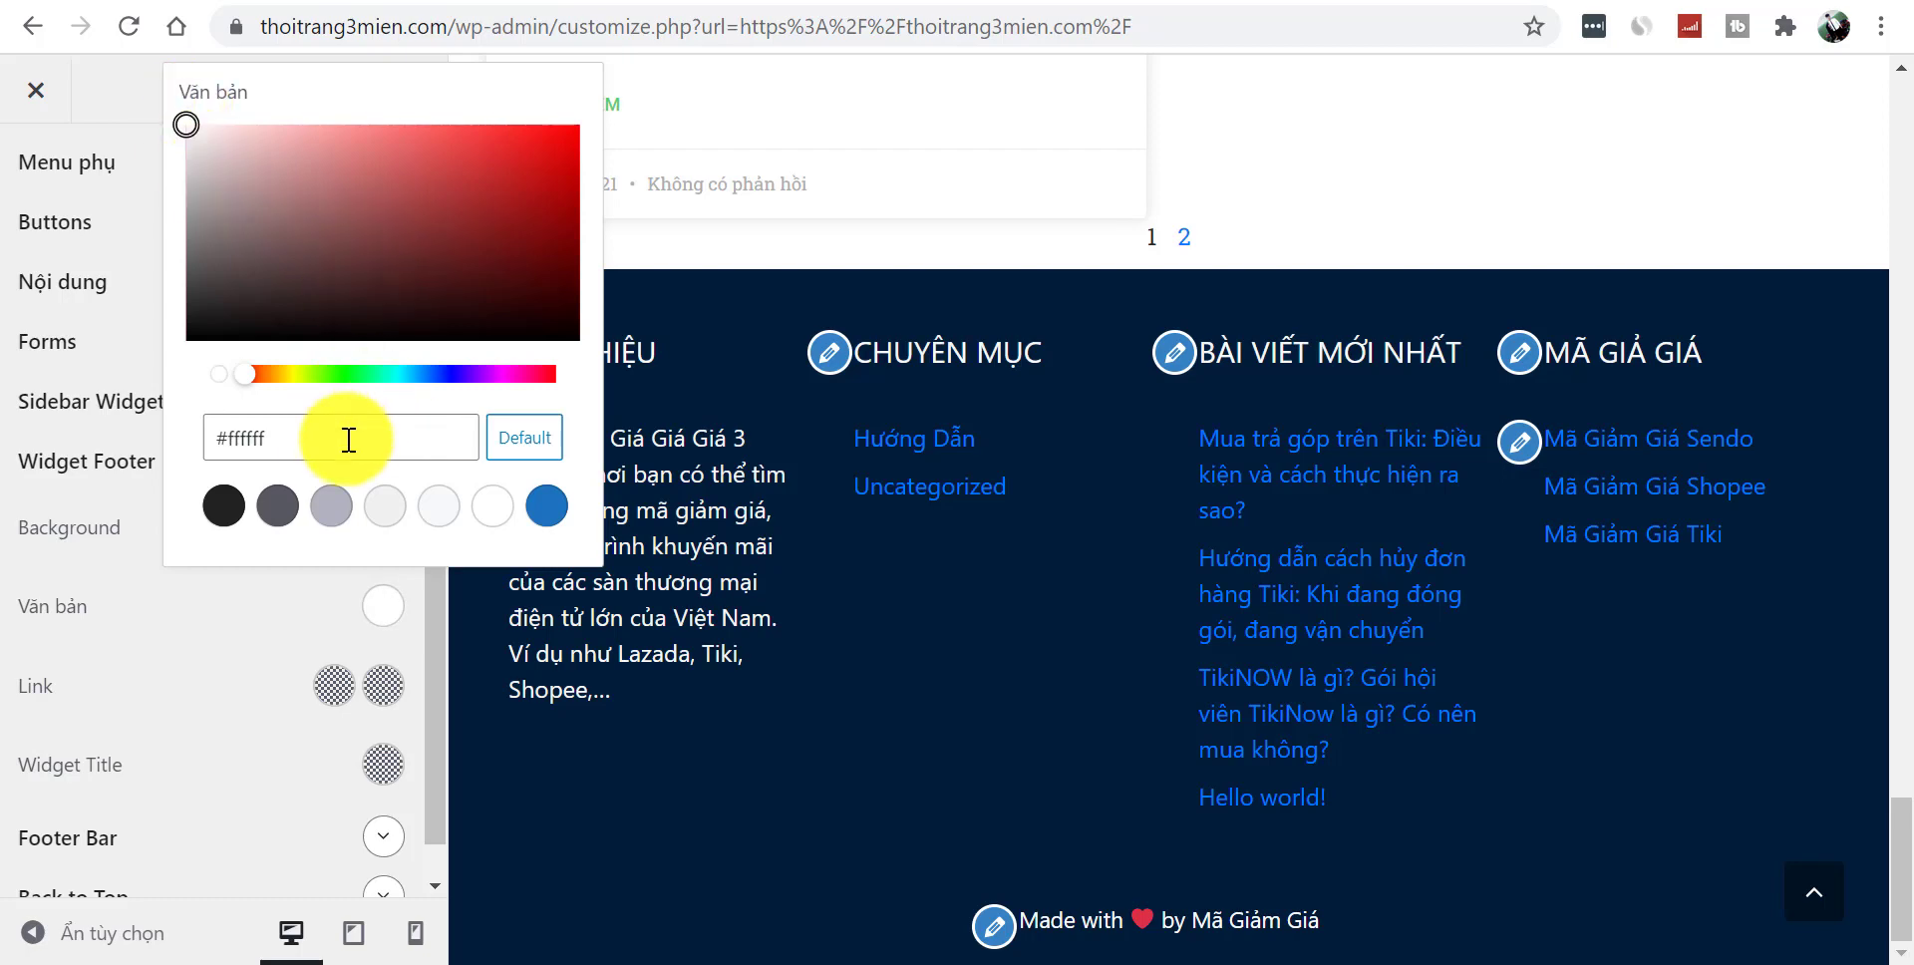
left_click(237, 638)
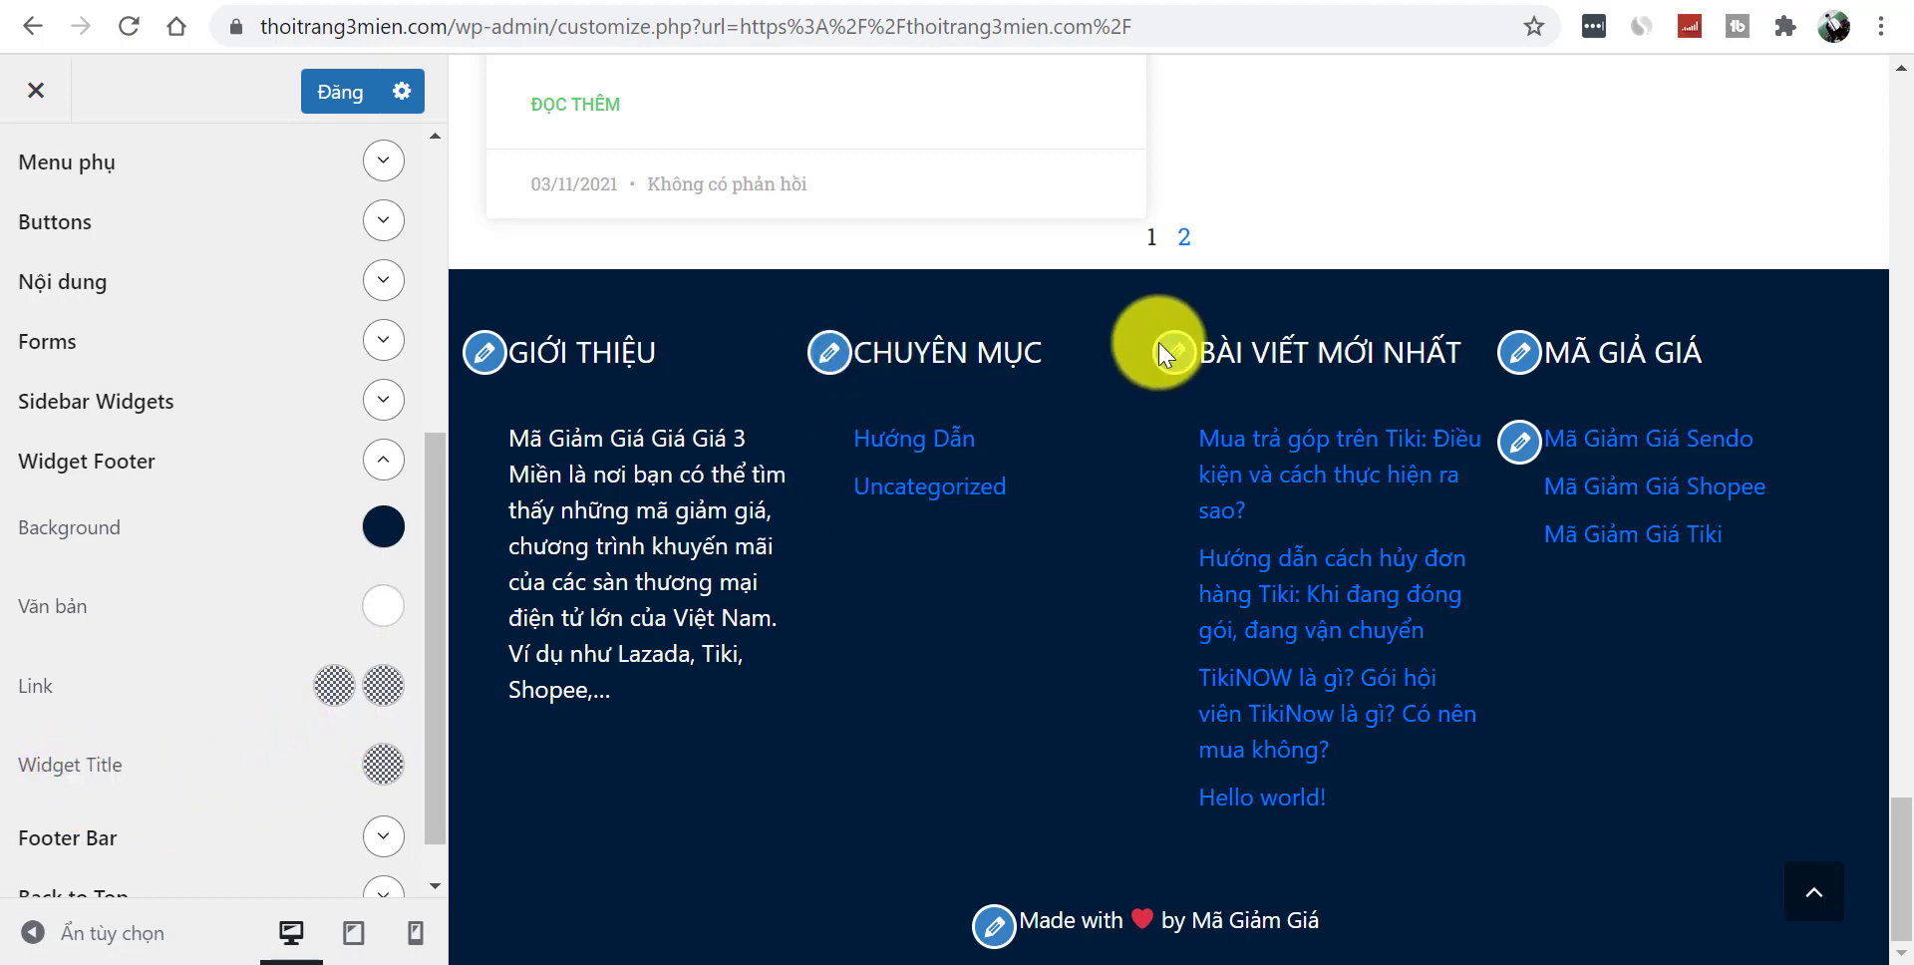
left_click(332, 698)
left_click(252, 321)
left_click_drag(284, 342, 119, 195)
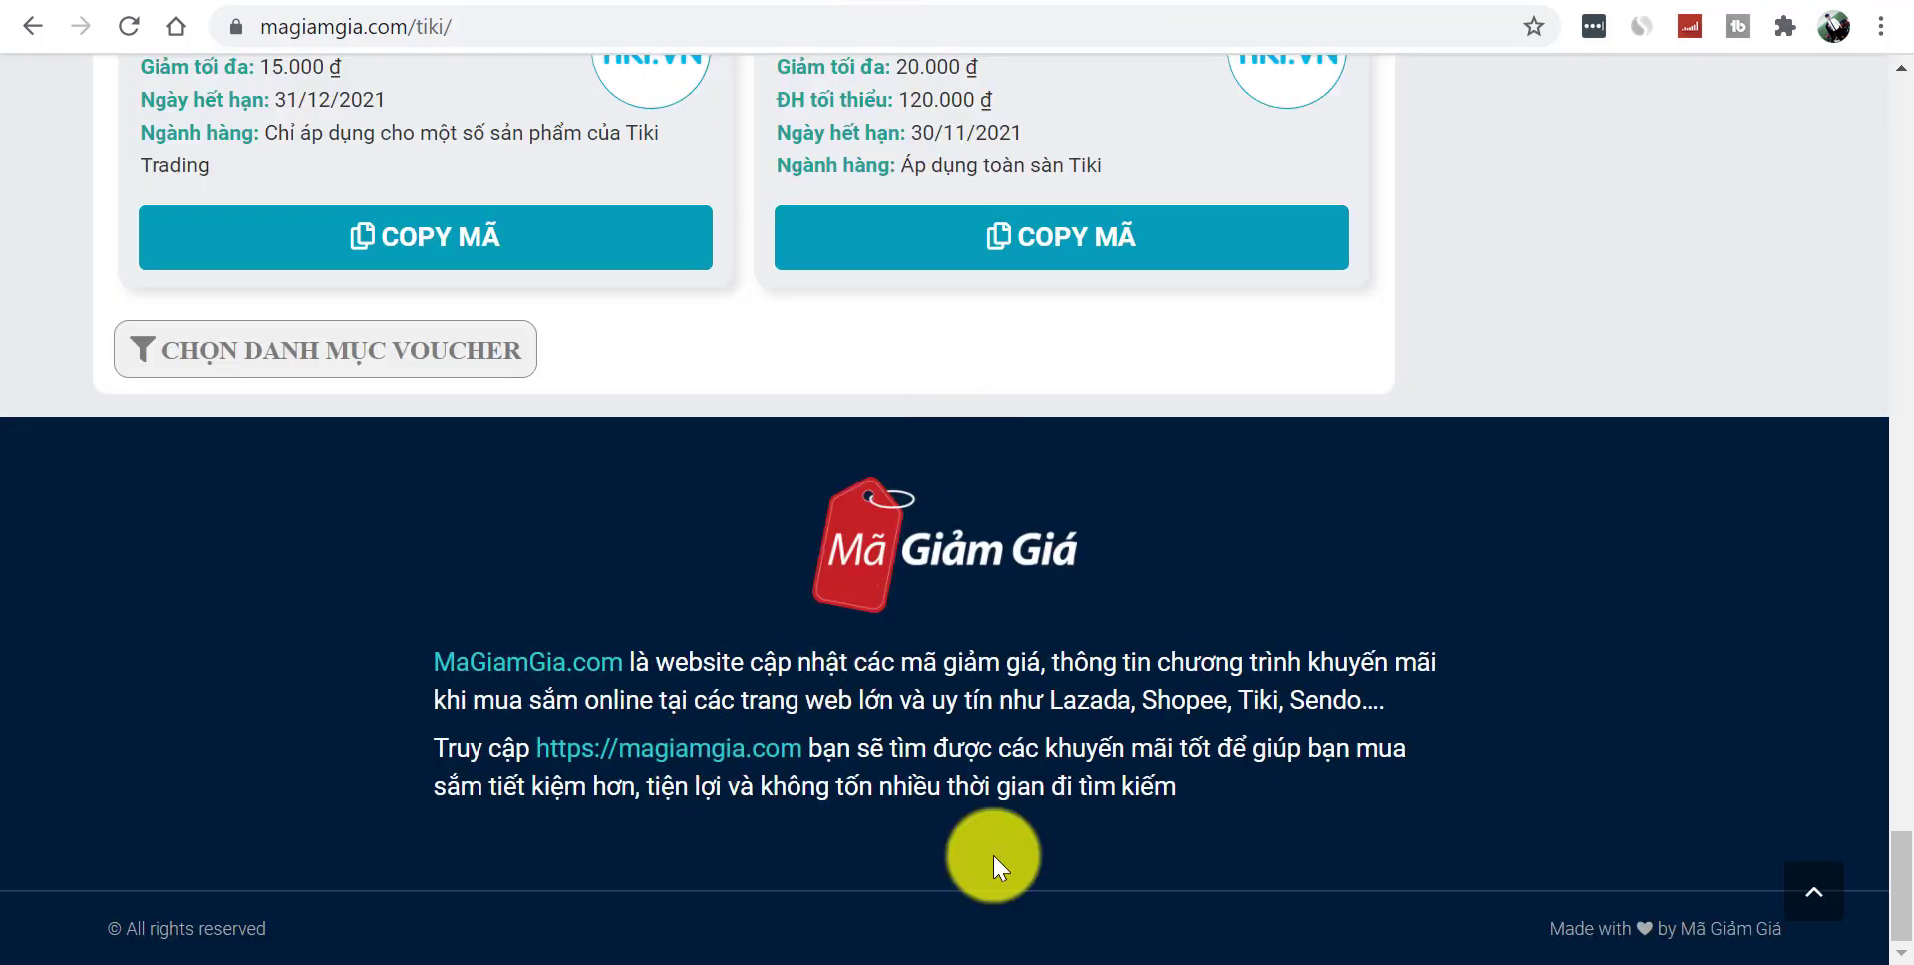
- Set the Widget Footer link colour to teal 1F977F sampled from the reference site
left_click(943, 963)
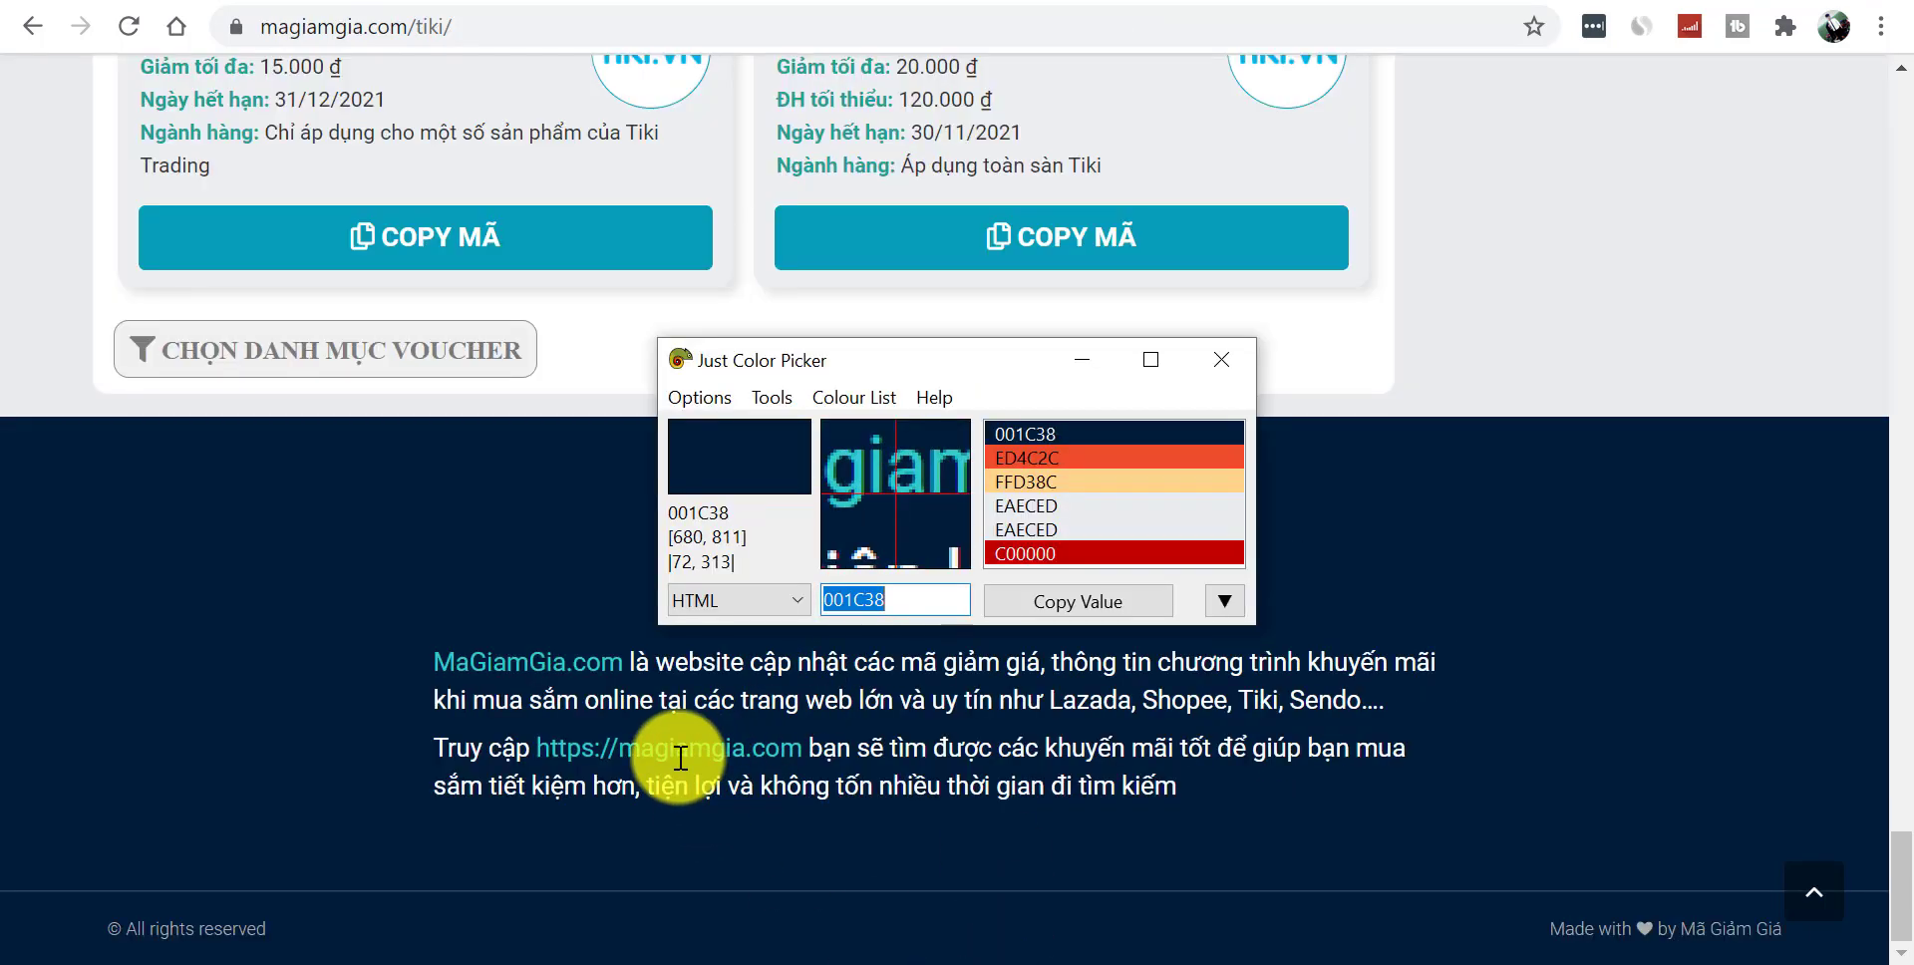
key("alt+F4")
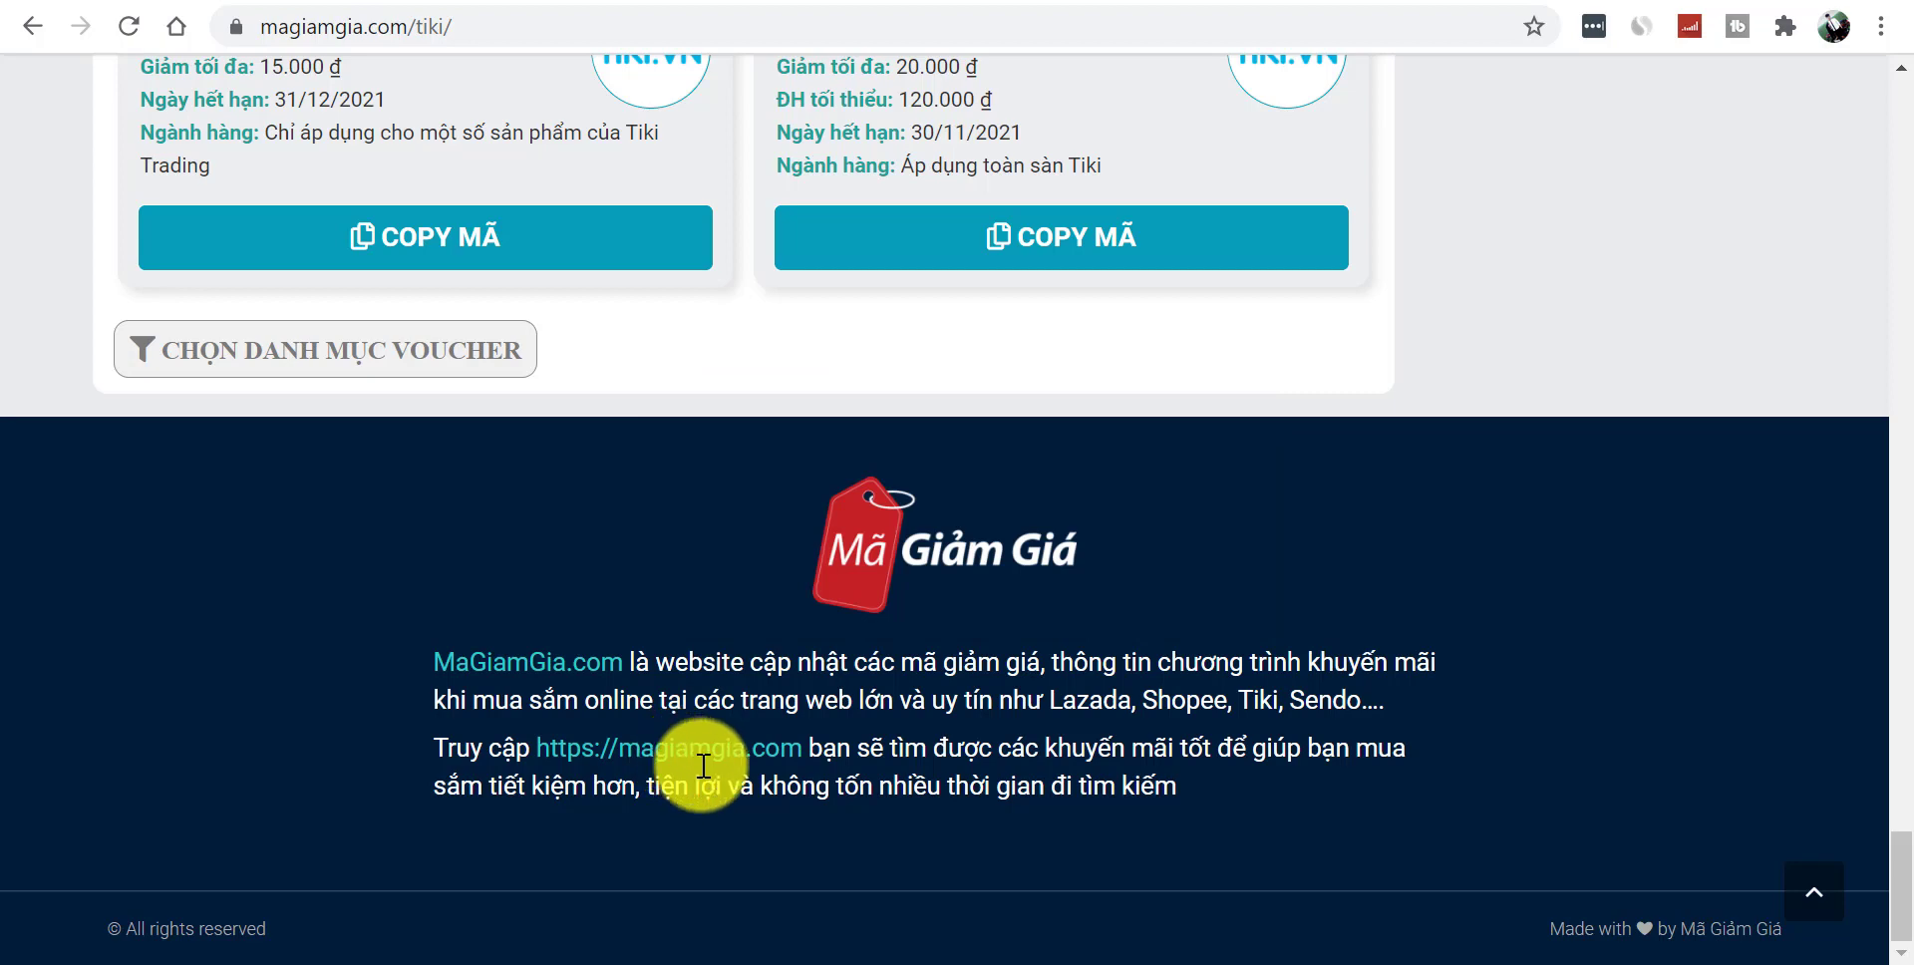
left_click(954, 963)
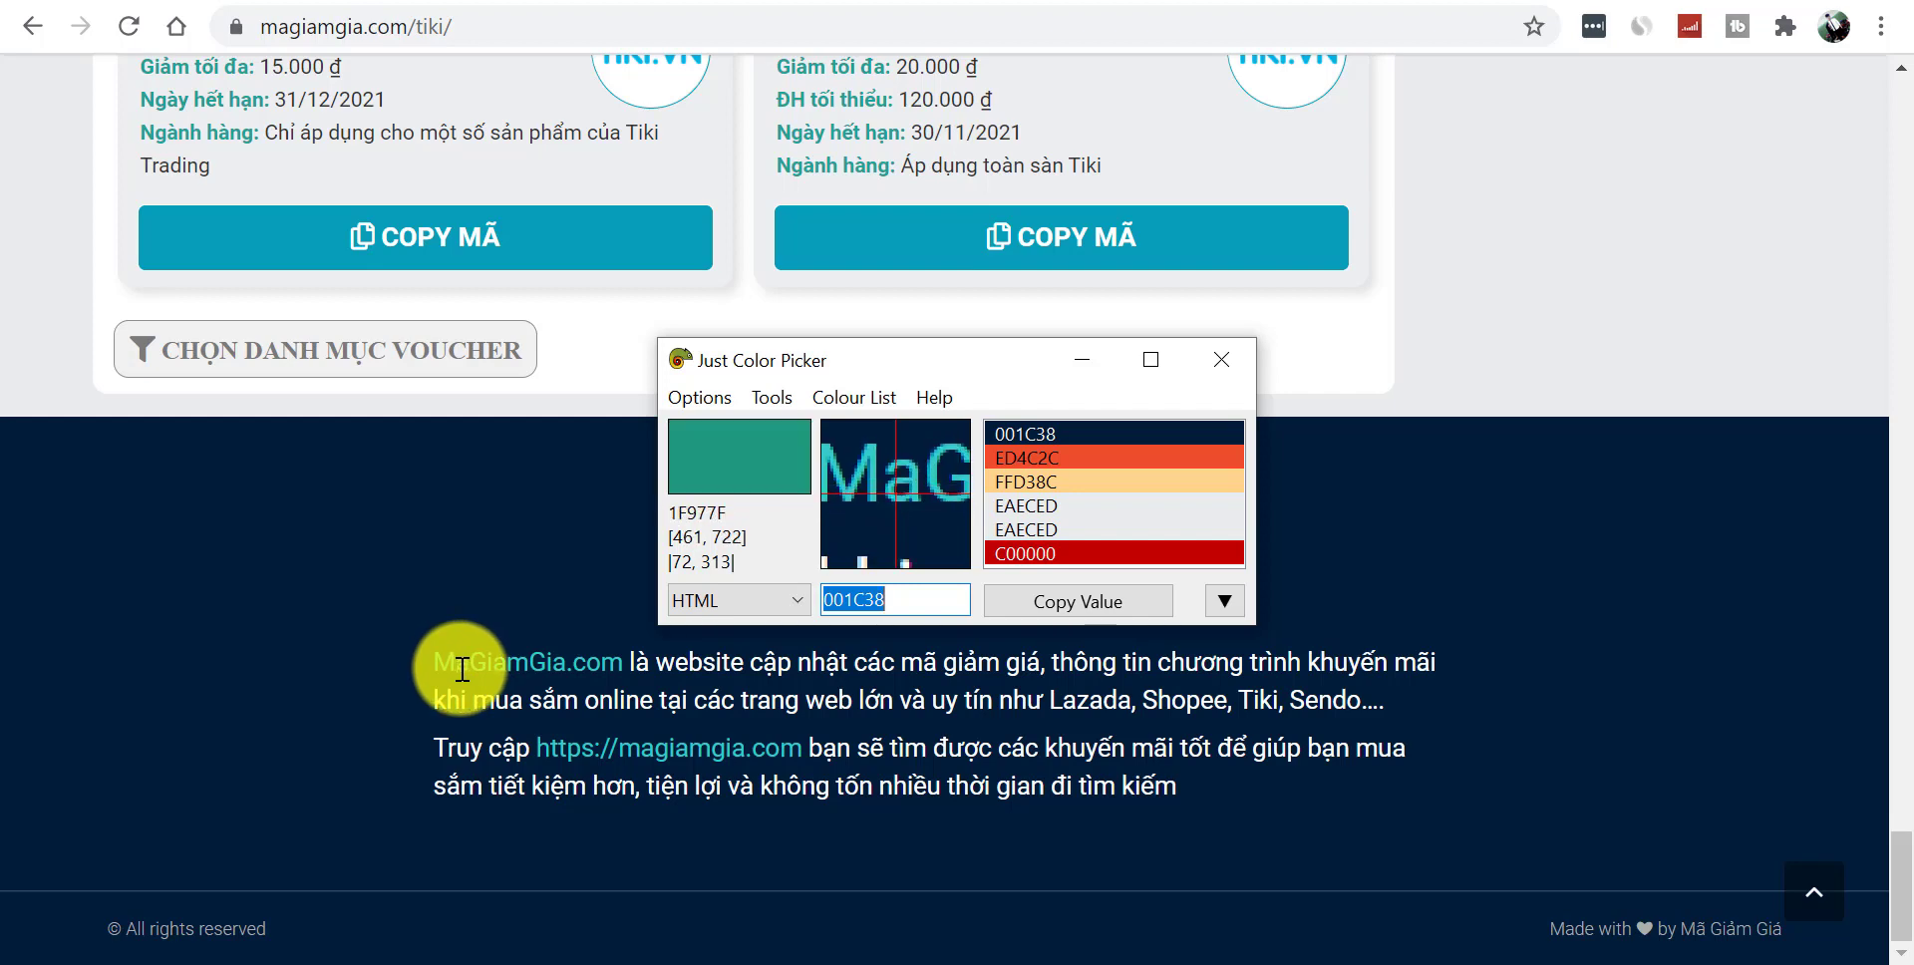
key("alt+x")
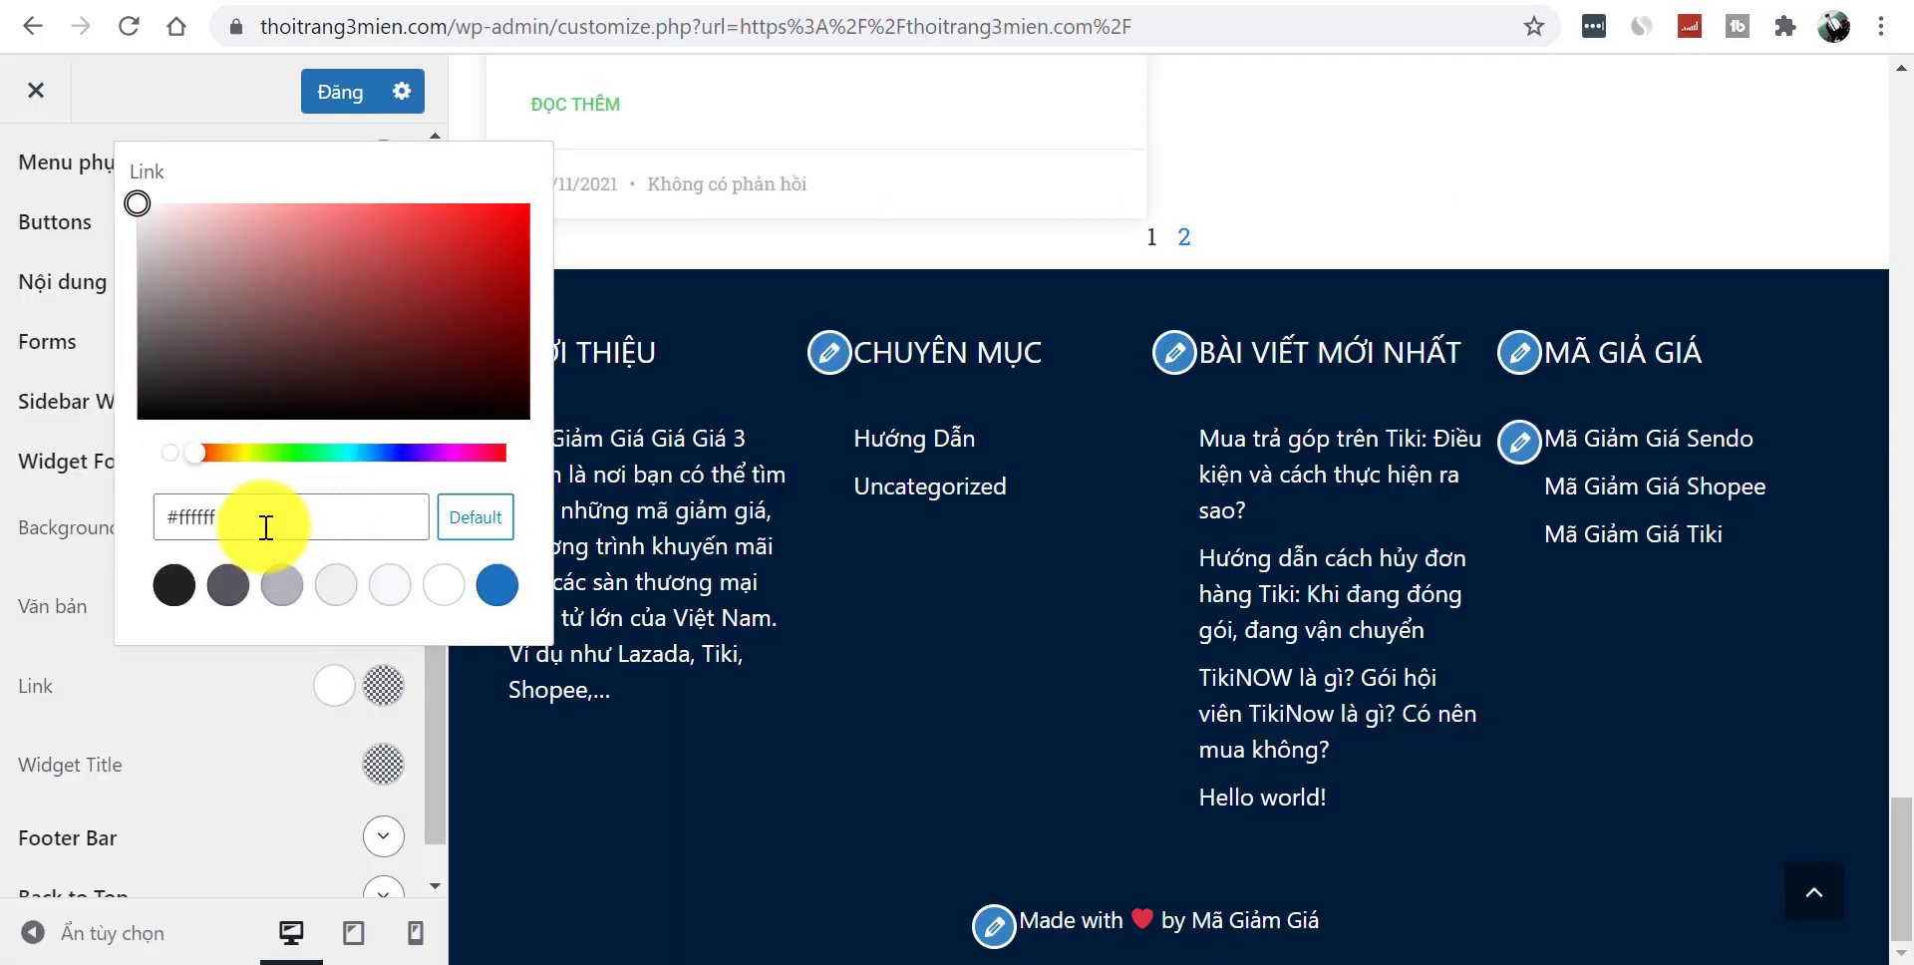
type("1F977F")
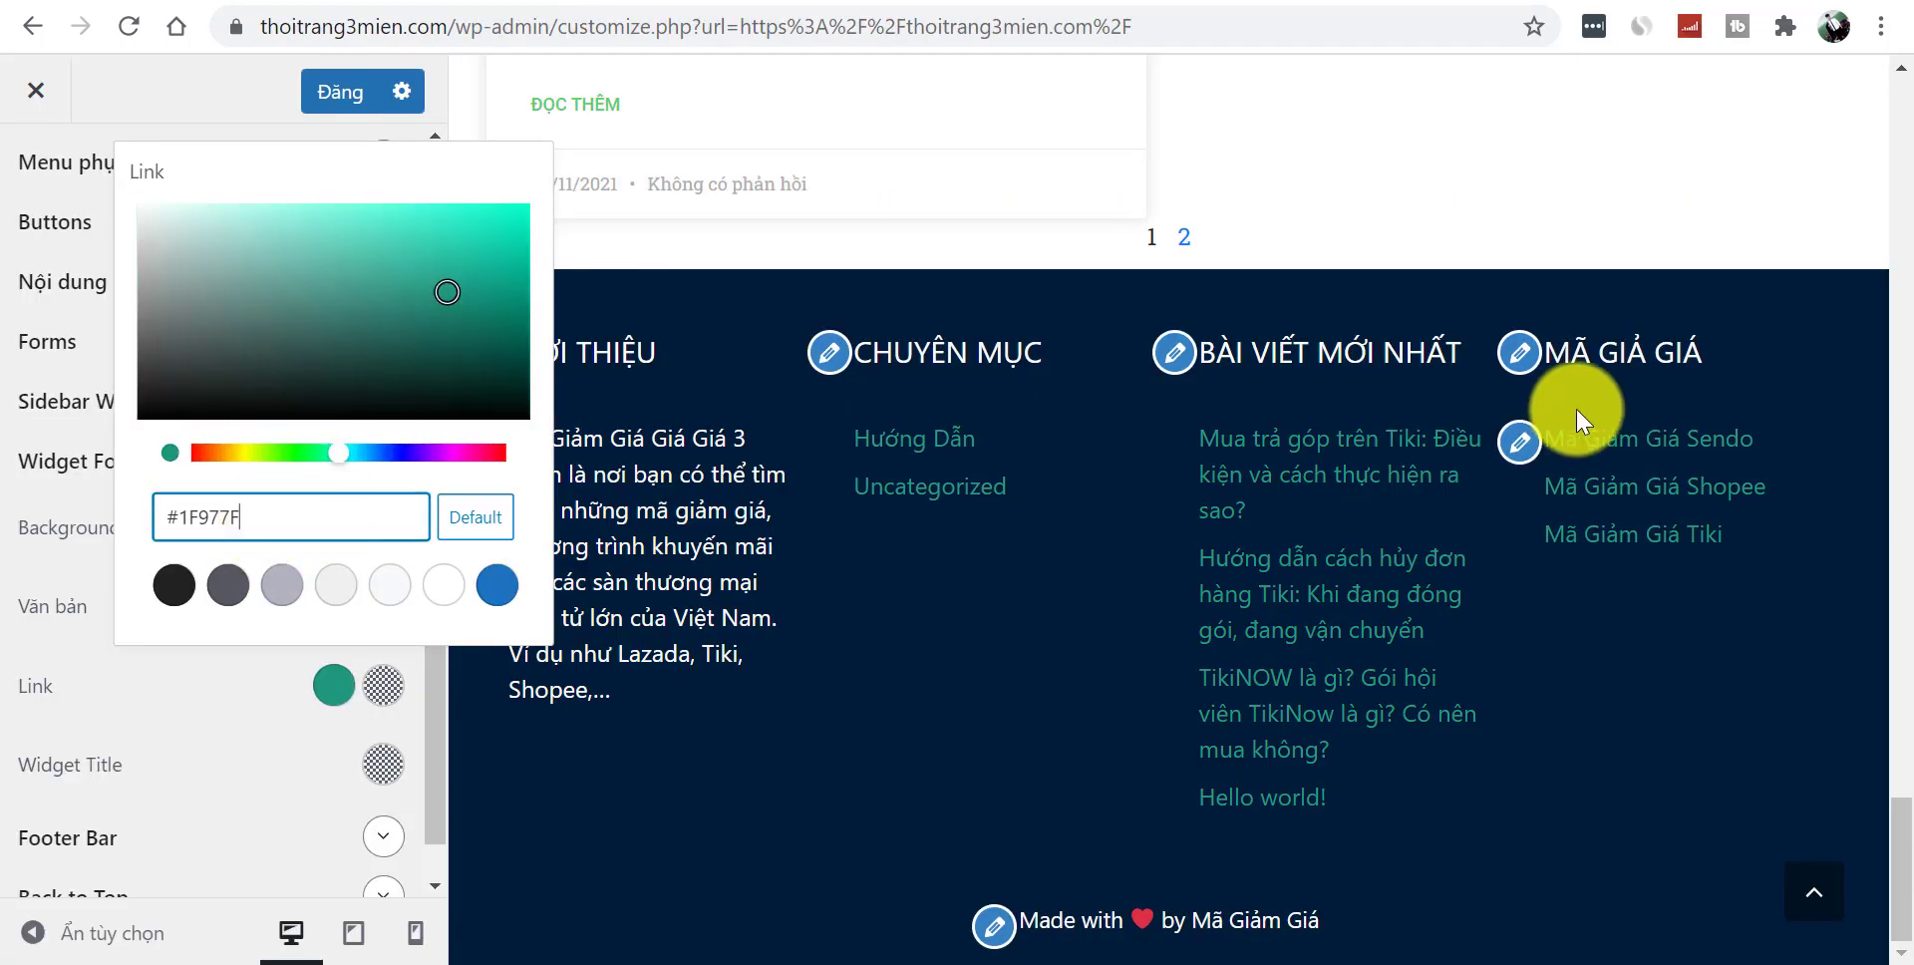
left_click_drag(222, 725, 361, 746)
- Set the Widget Footer link hover colour to near-white #fffbfb
left_click(385, 688)
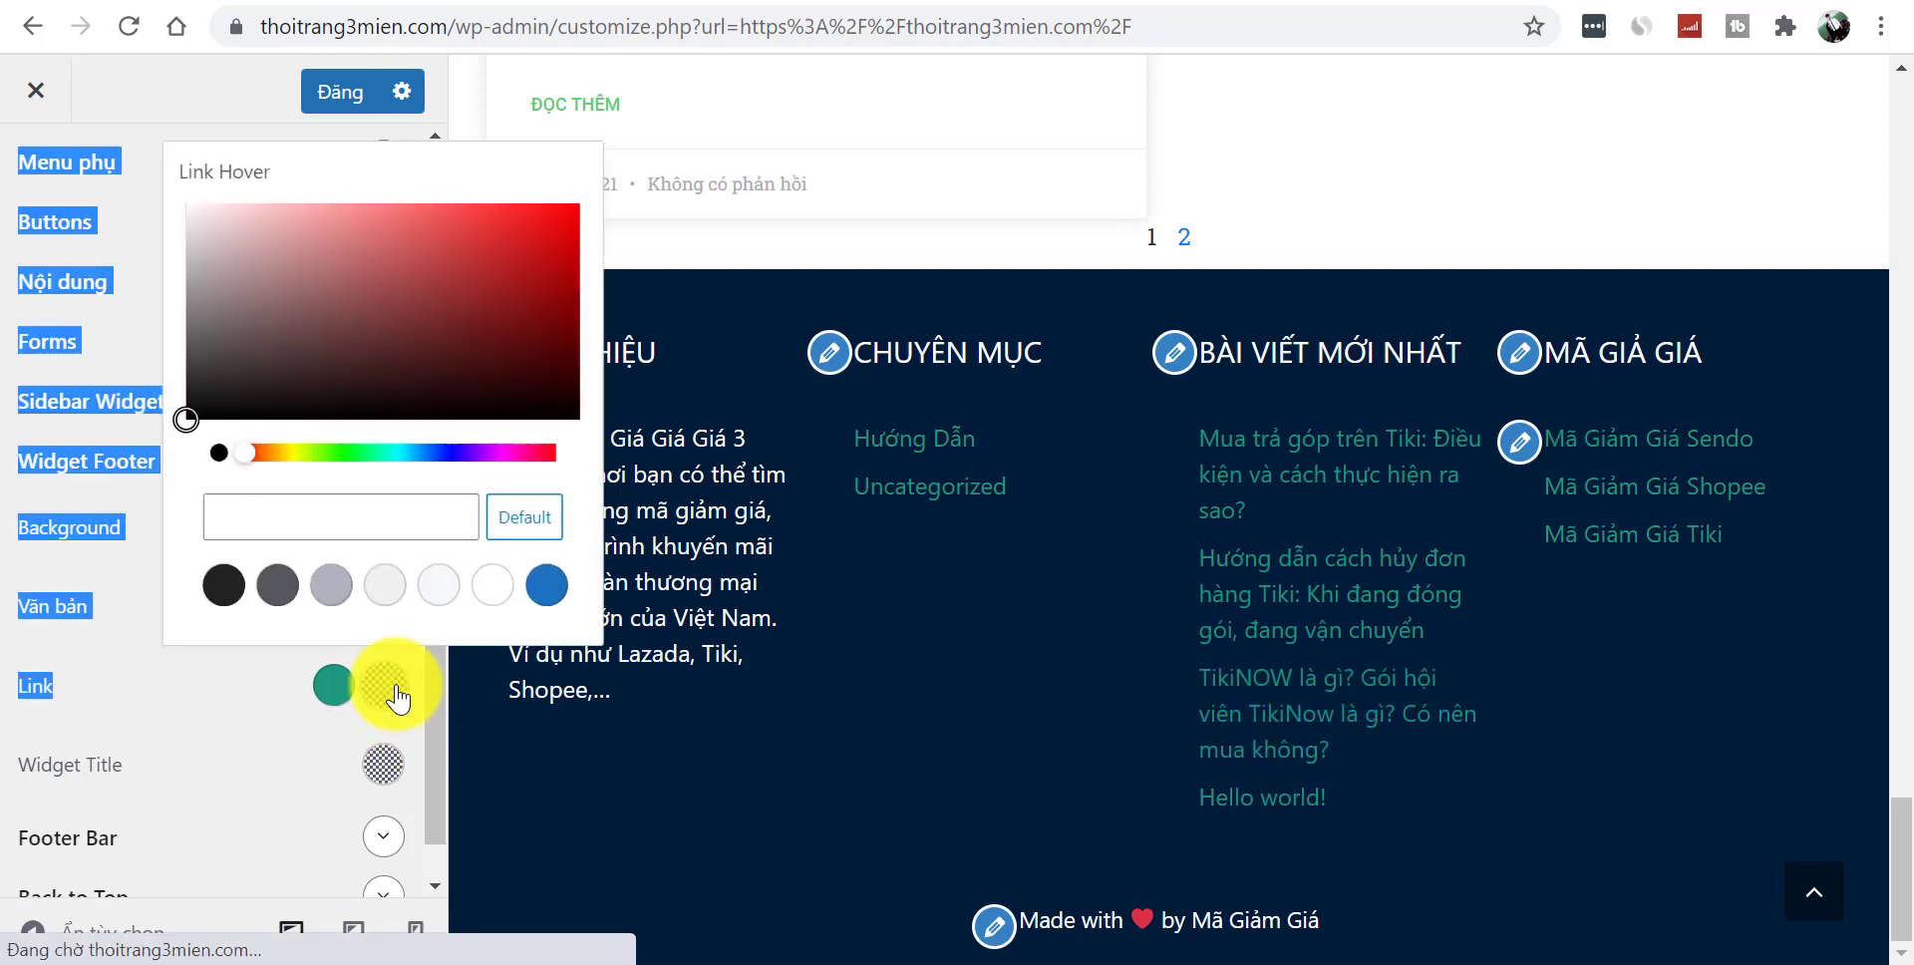
left_click(199, 682)
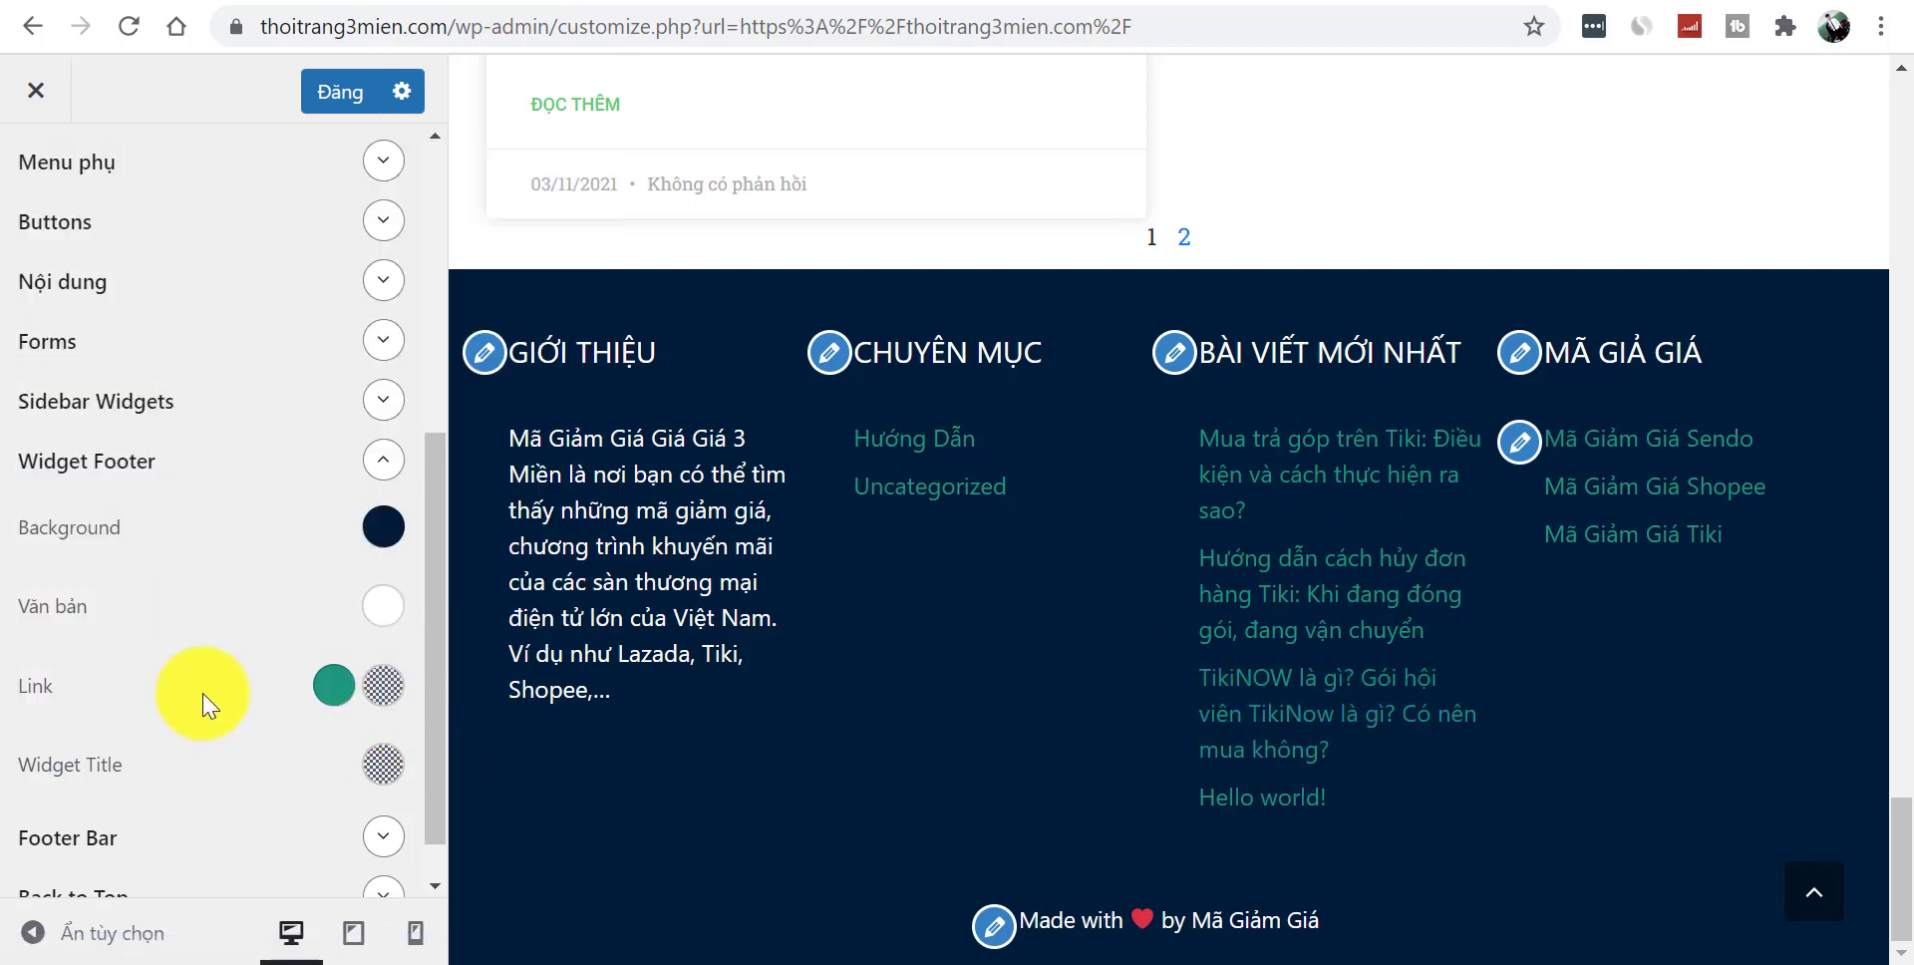
left_click(385, 688)
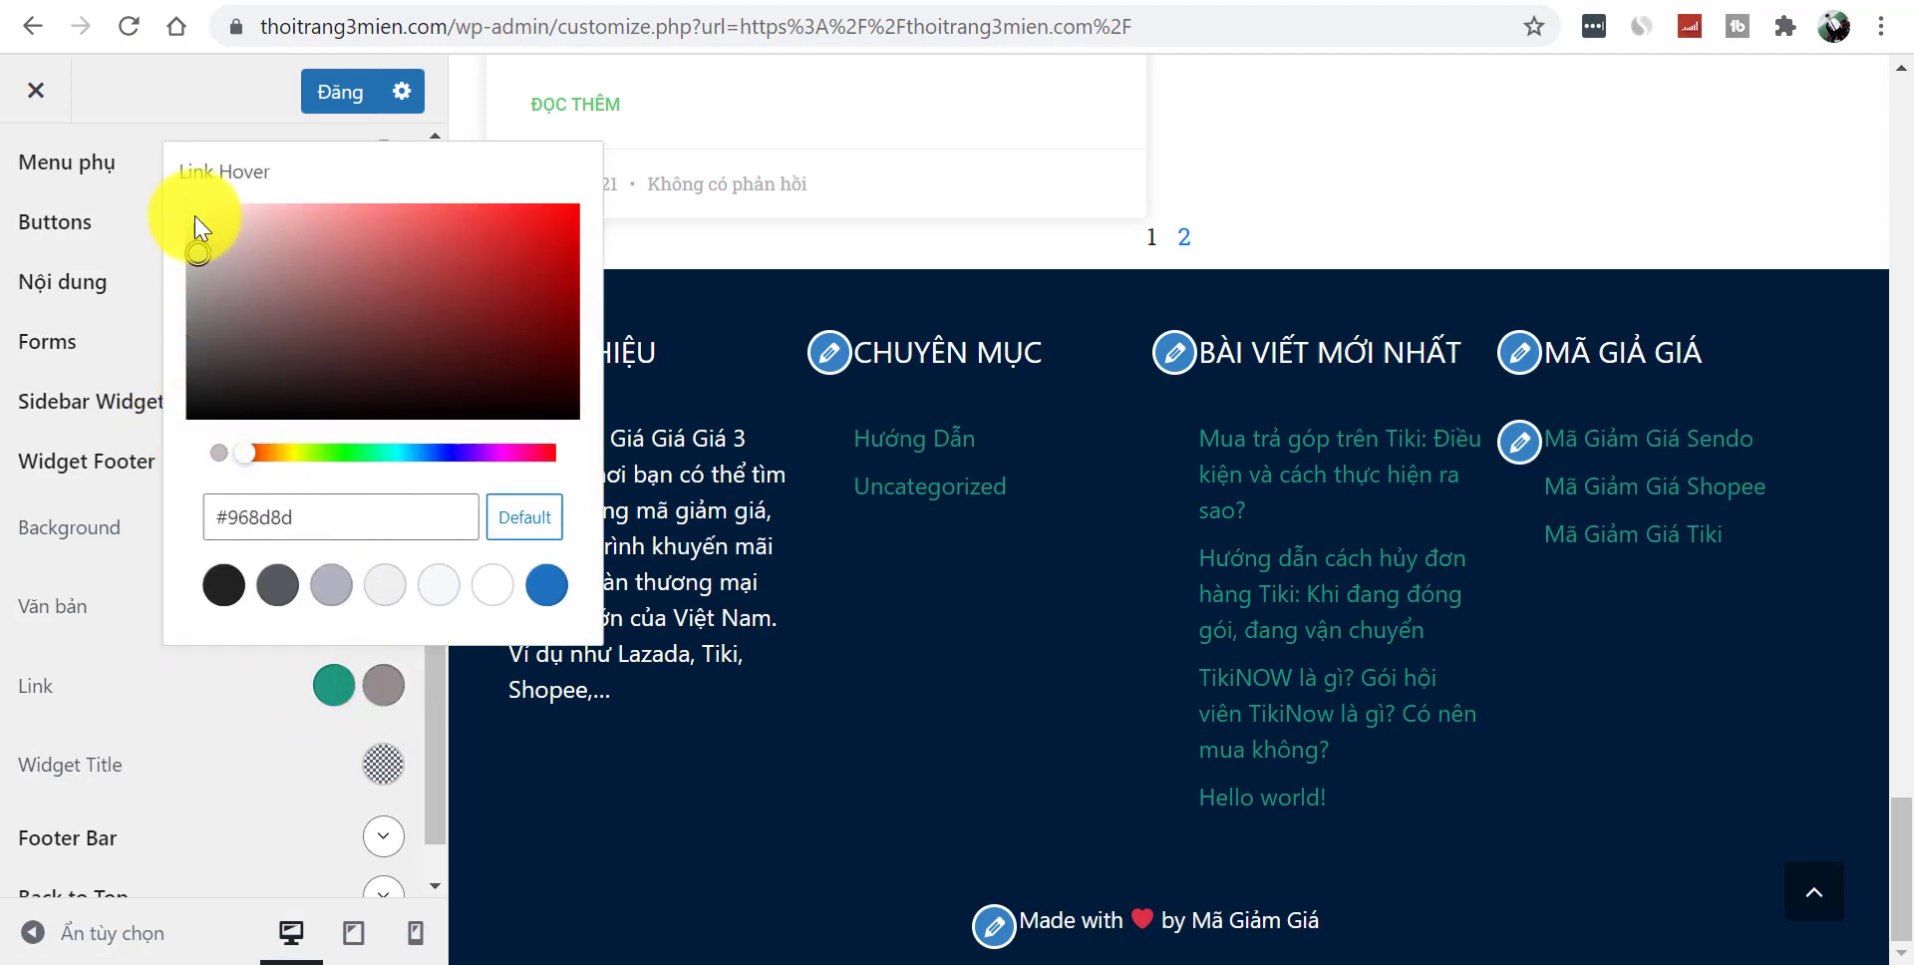
left_click_drag(195, 206, 194, 204)
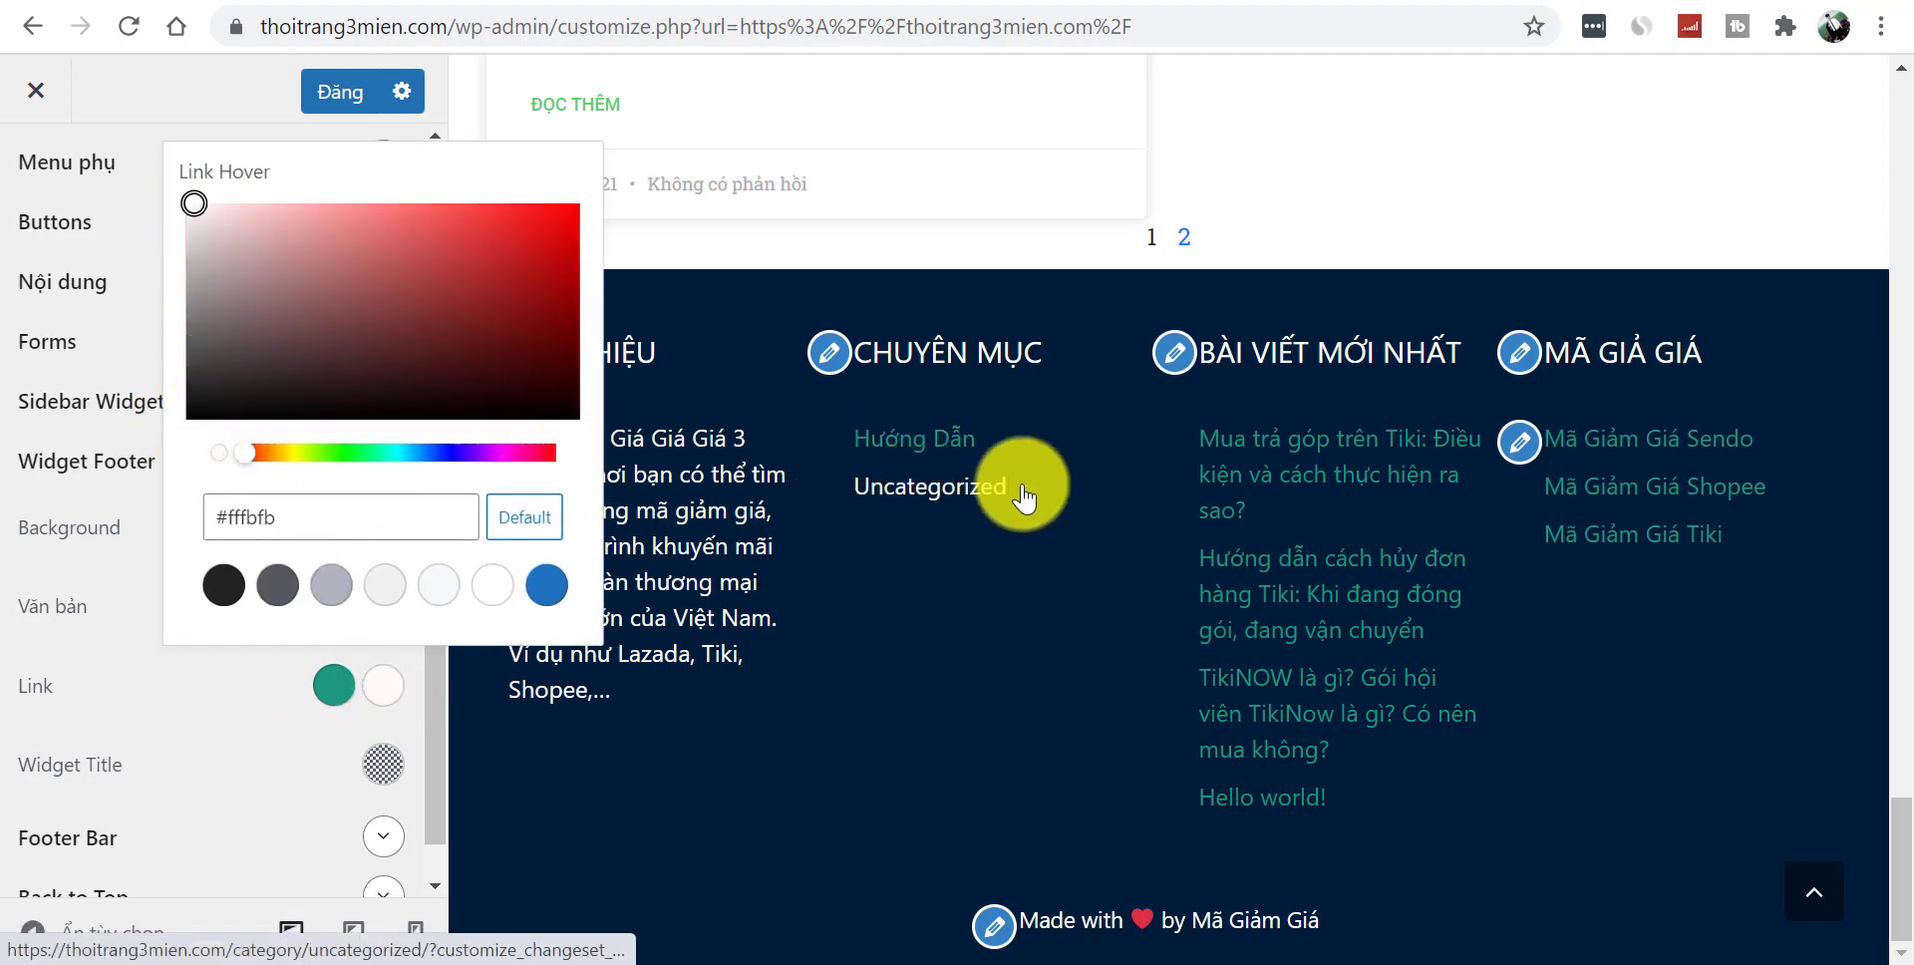
left_click(258, 786)
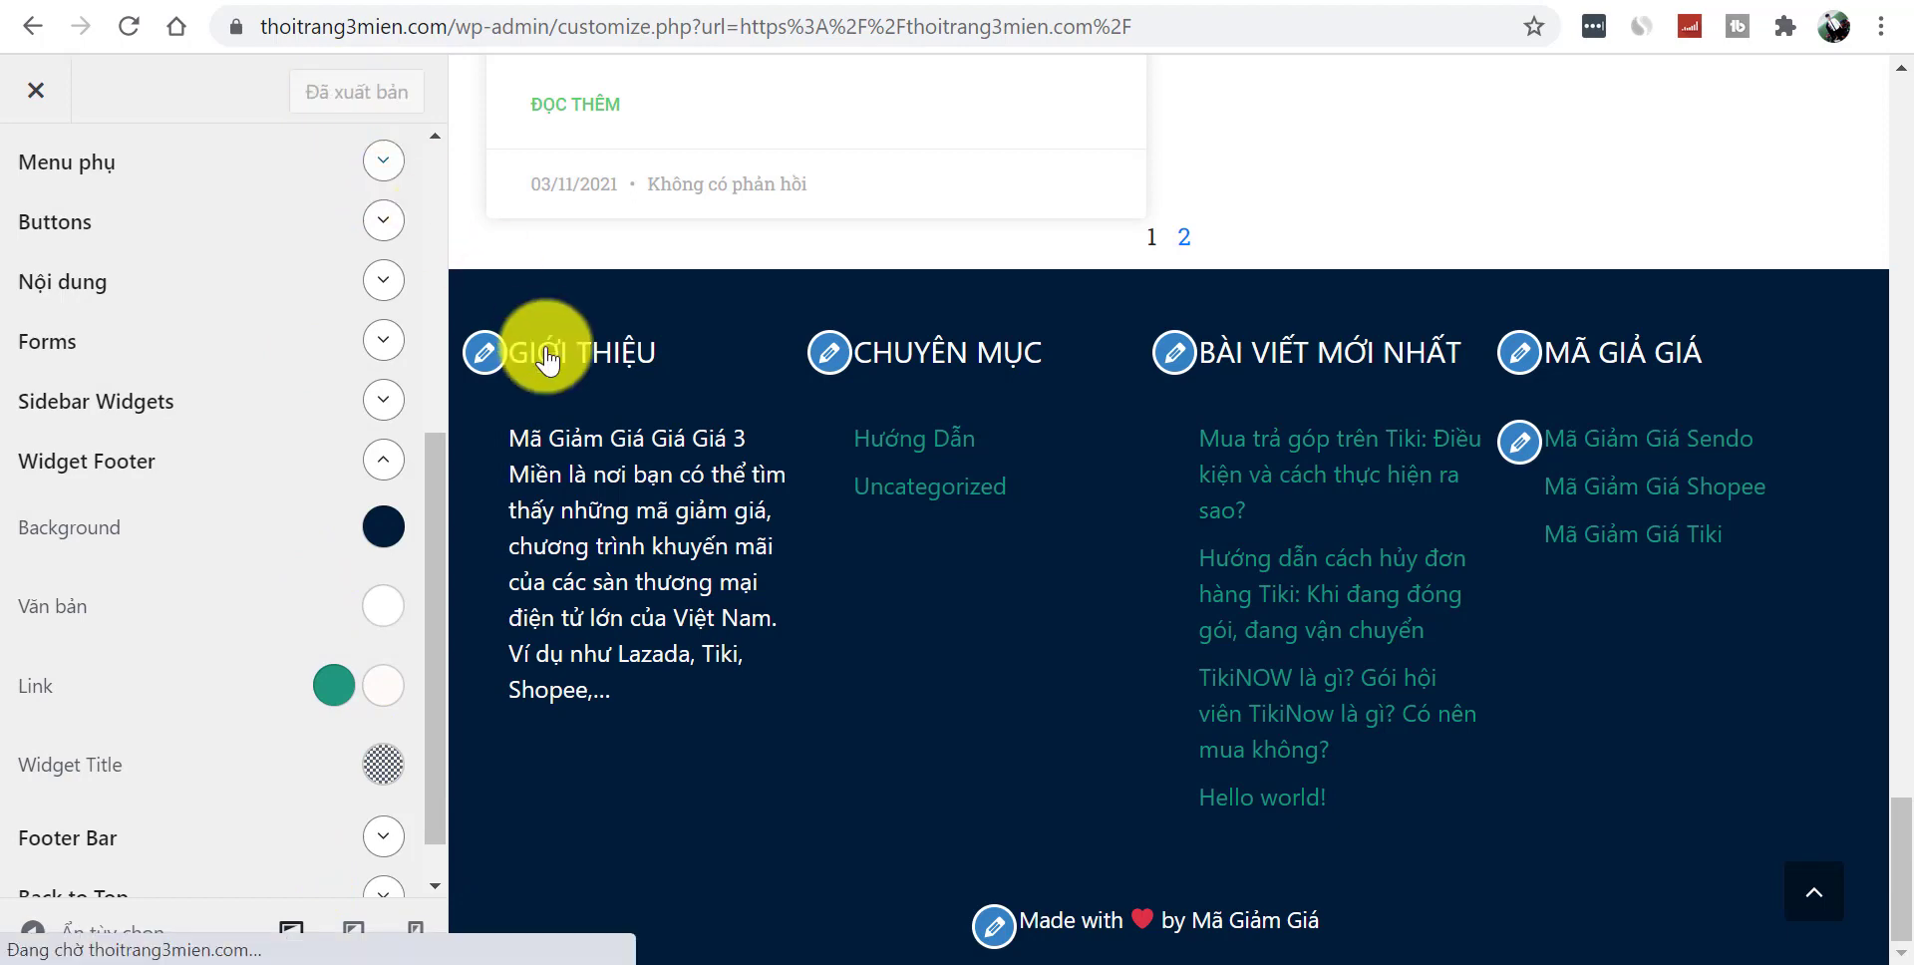
- Exit the Customizer and open the TikiNOW post from the live homepage
left_click(36, 117)
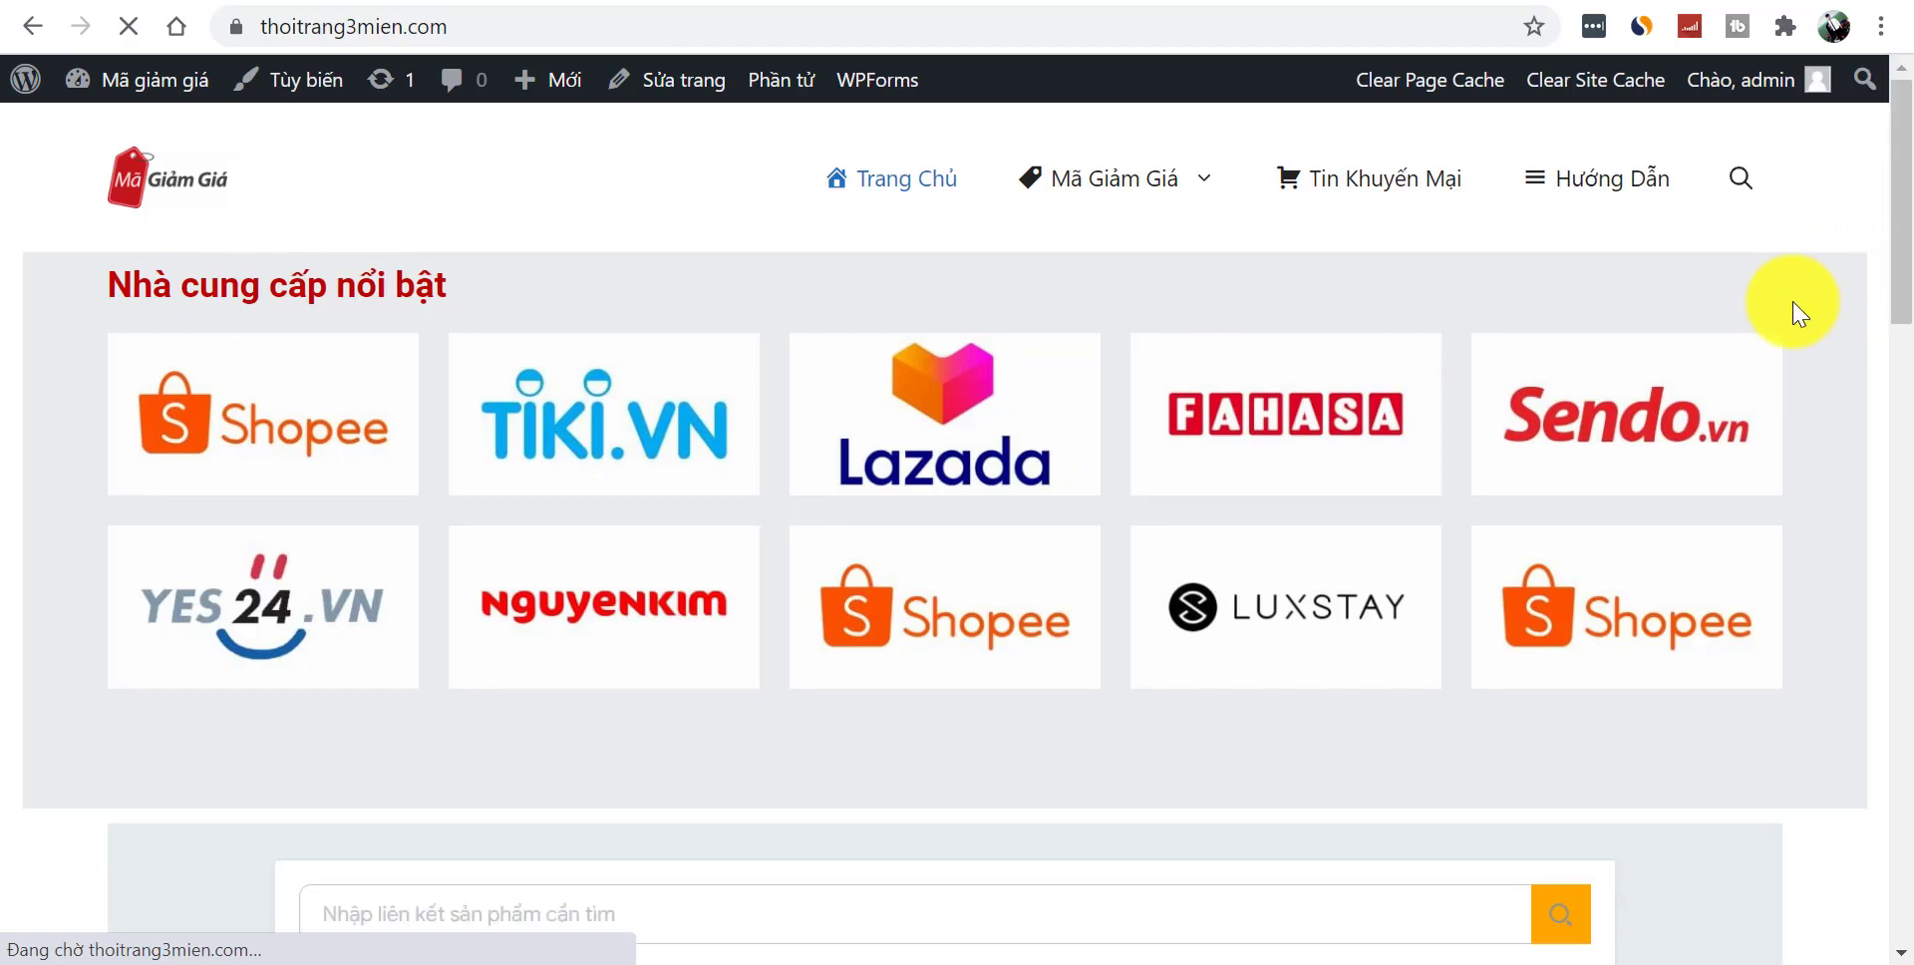
left_click_drag(1899, 222, 1895, 909)
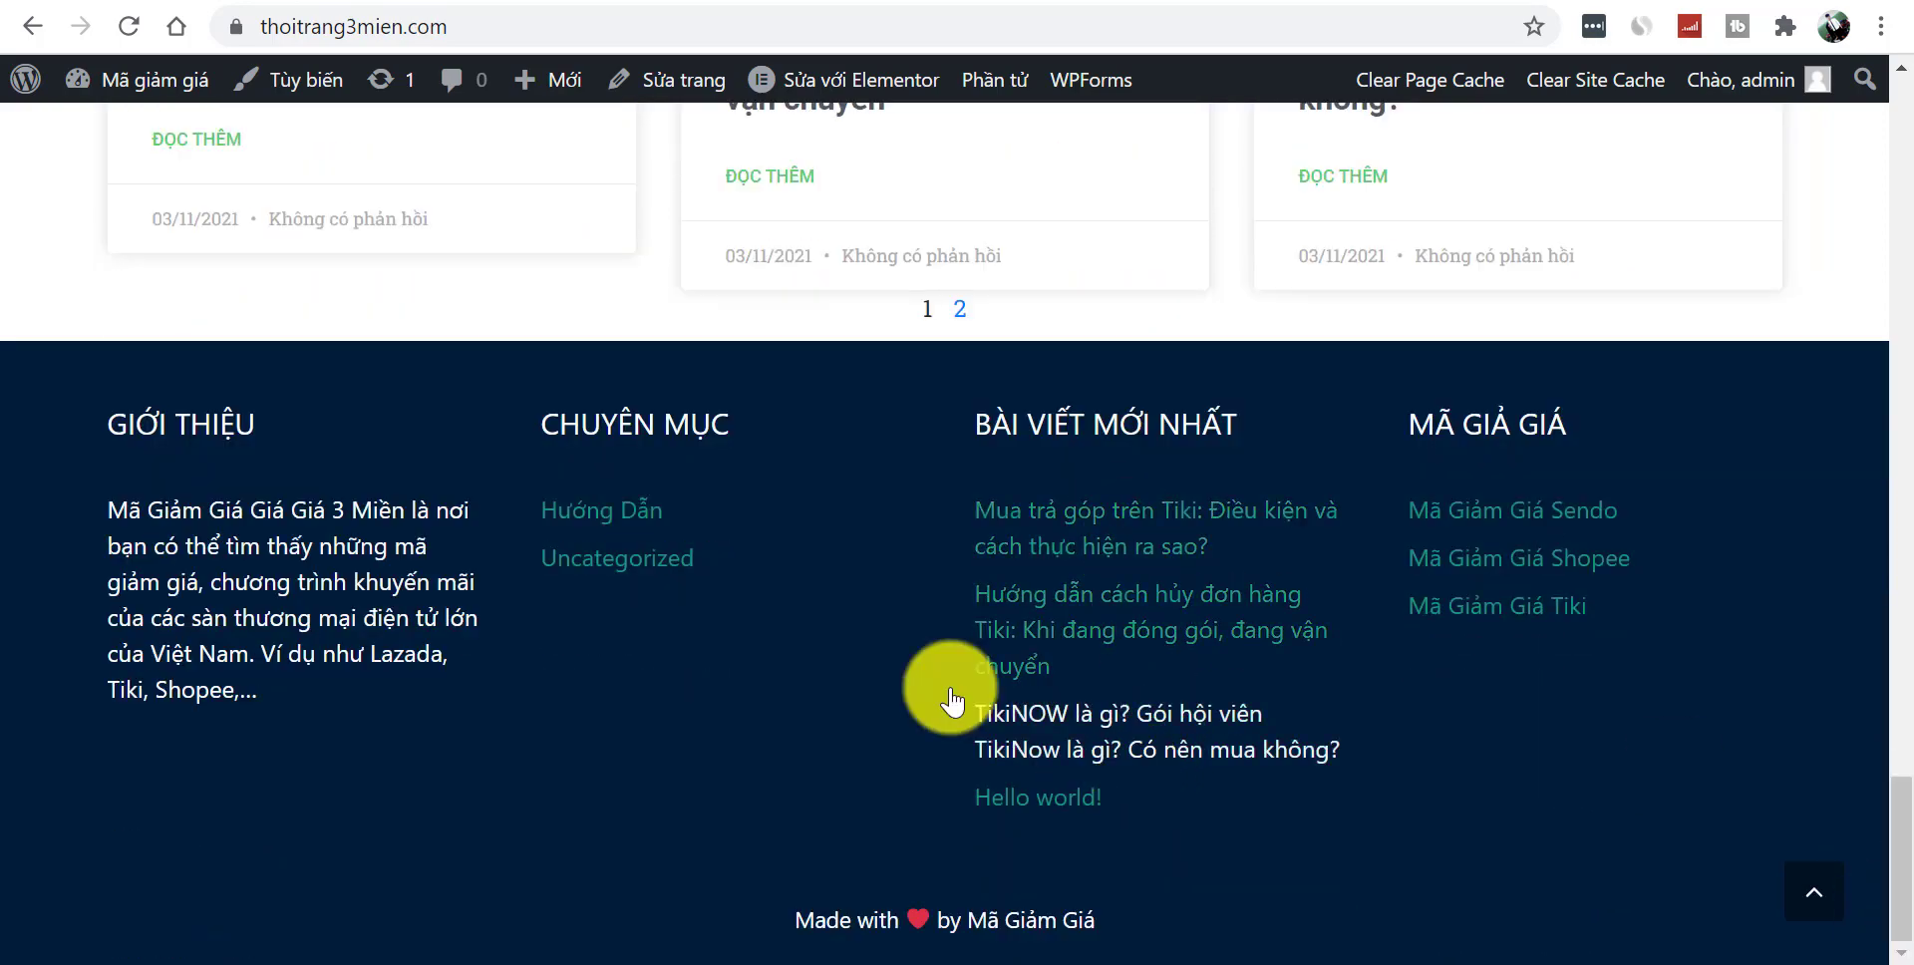
left_click_drag(1896, 867, 1907, 782)
left_click(1905, 678)
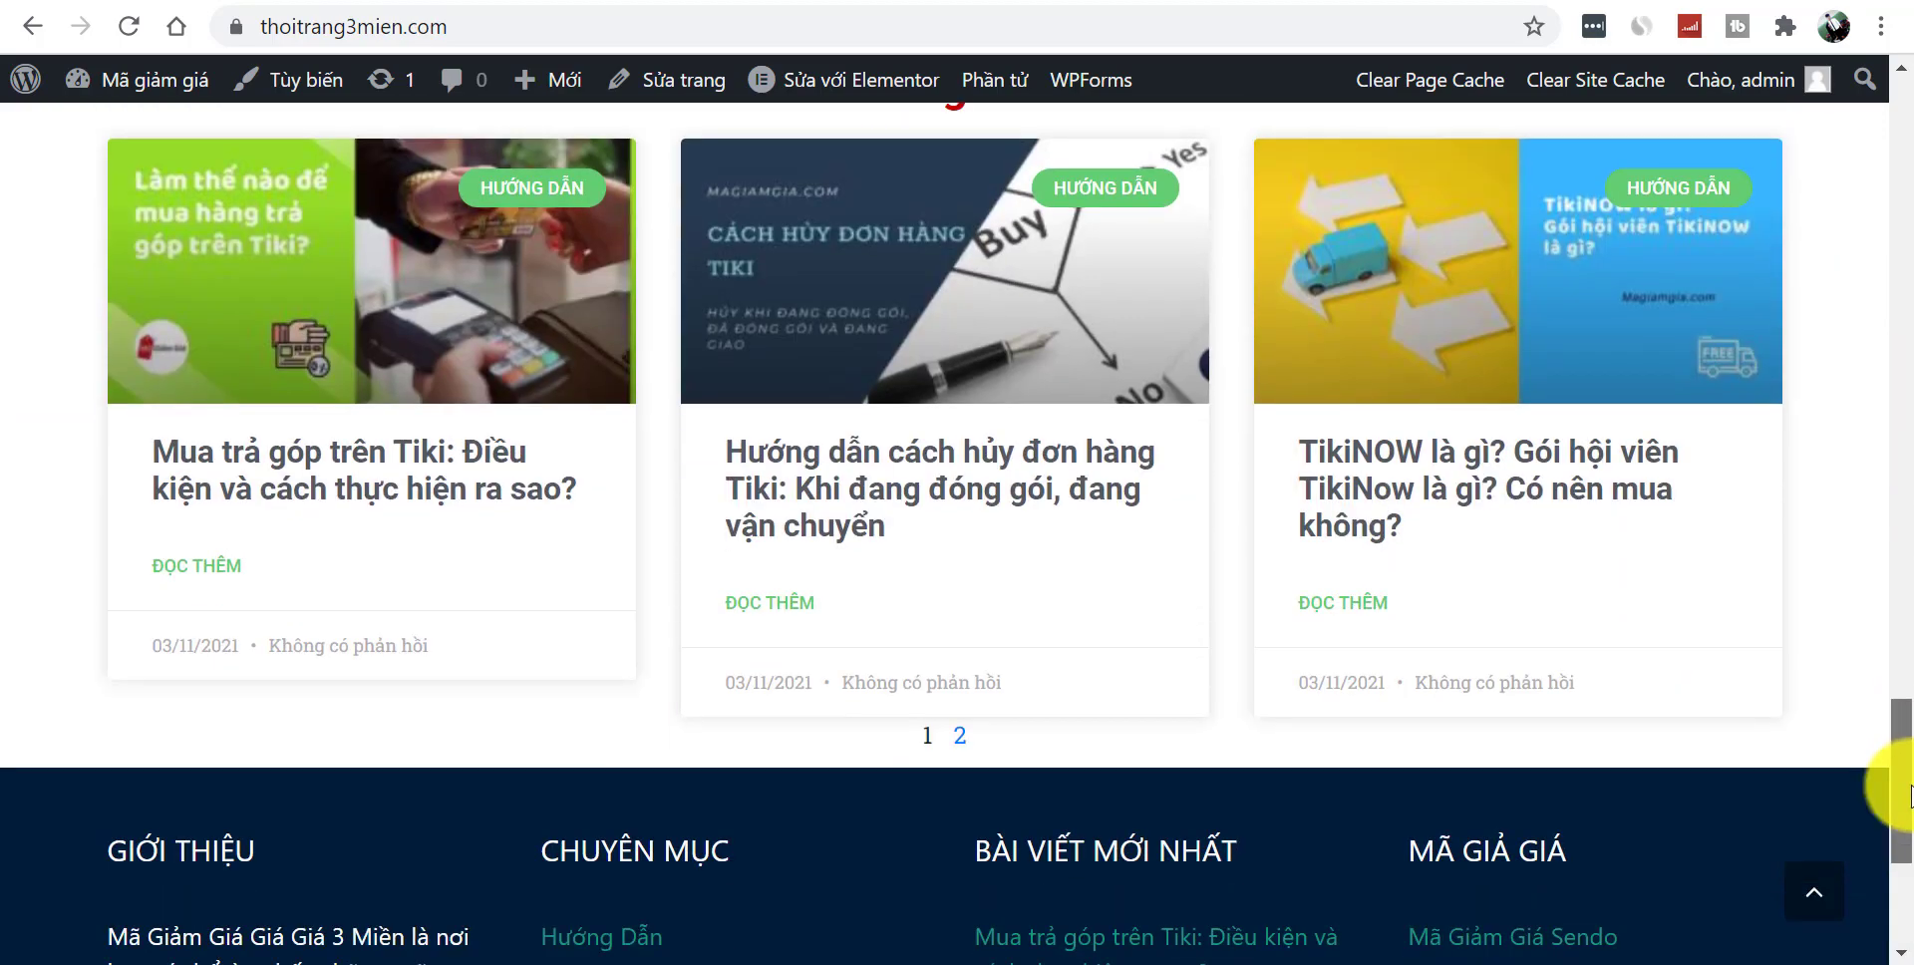
left_click(1430, 513)
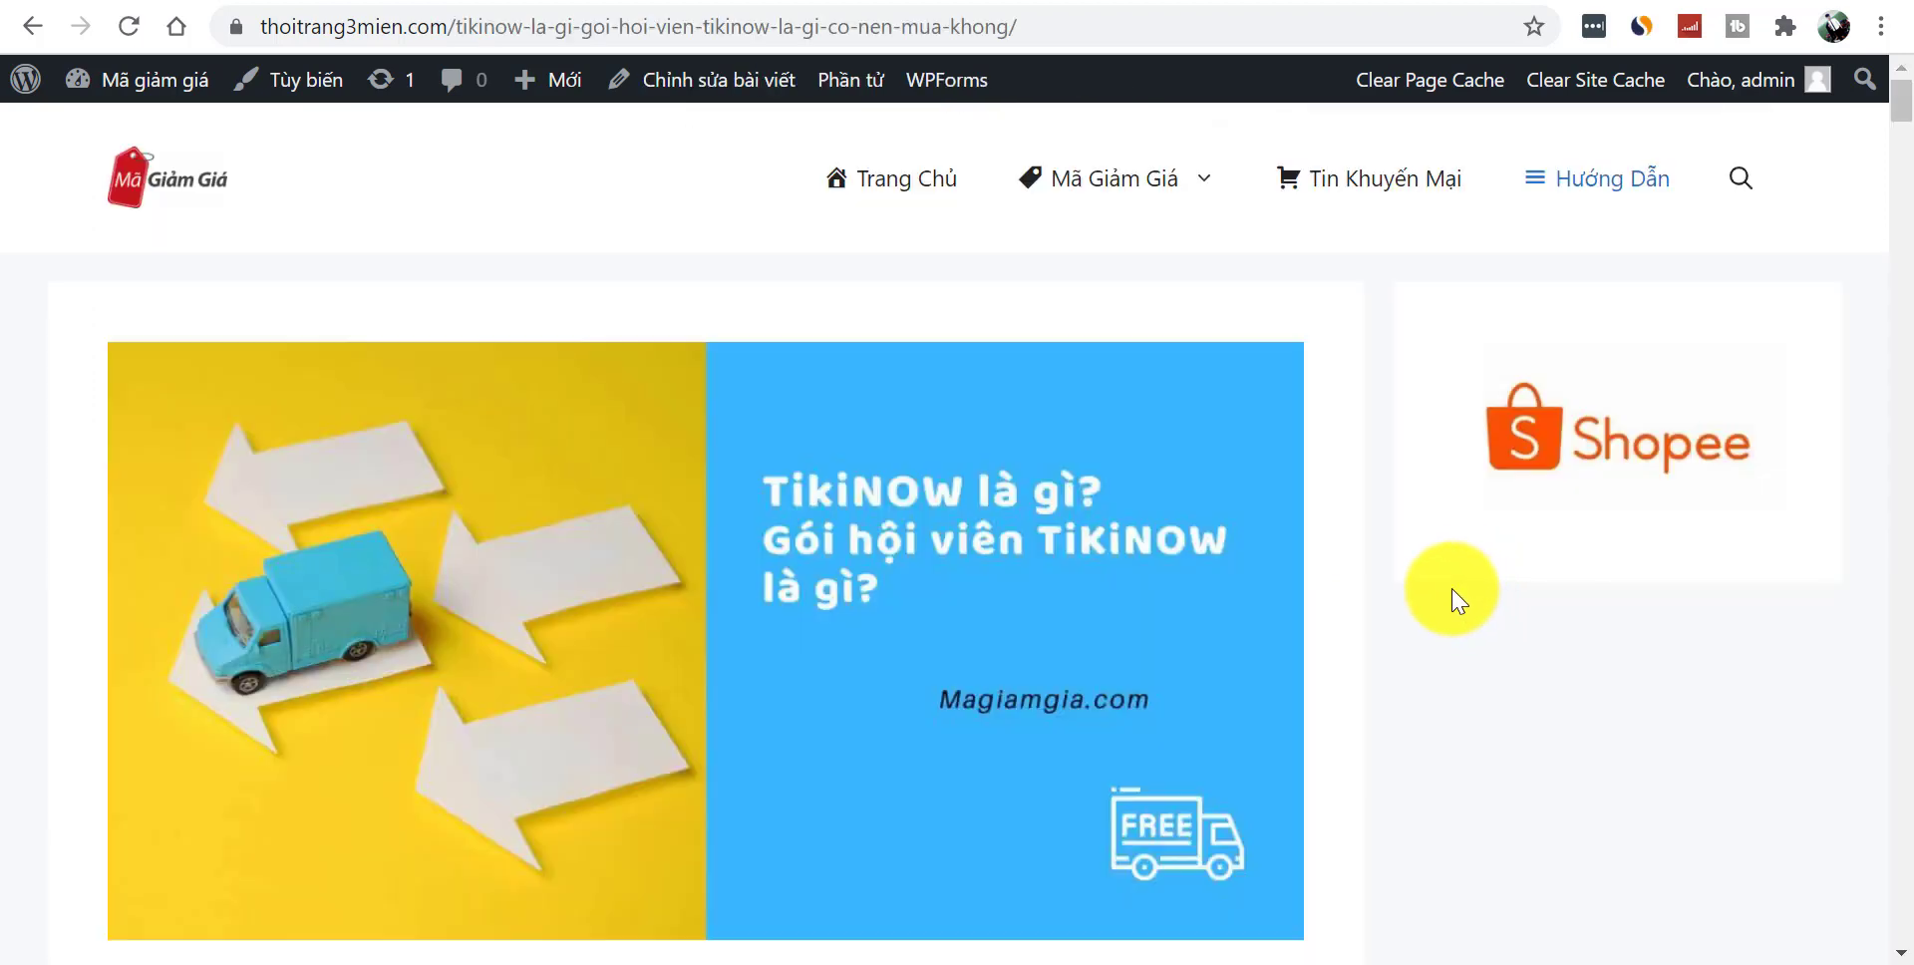
- Follow the Shopee sidebar banner to the coupon page
scroll(1890, 117, "down", 3)
left_click_drag(1897, 149, 1895, 79)
left_click(1652, 438)
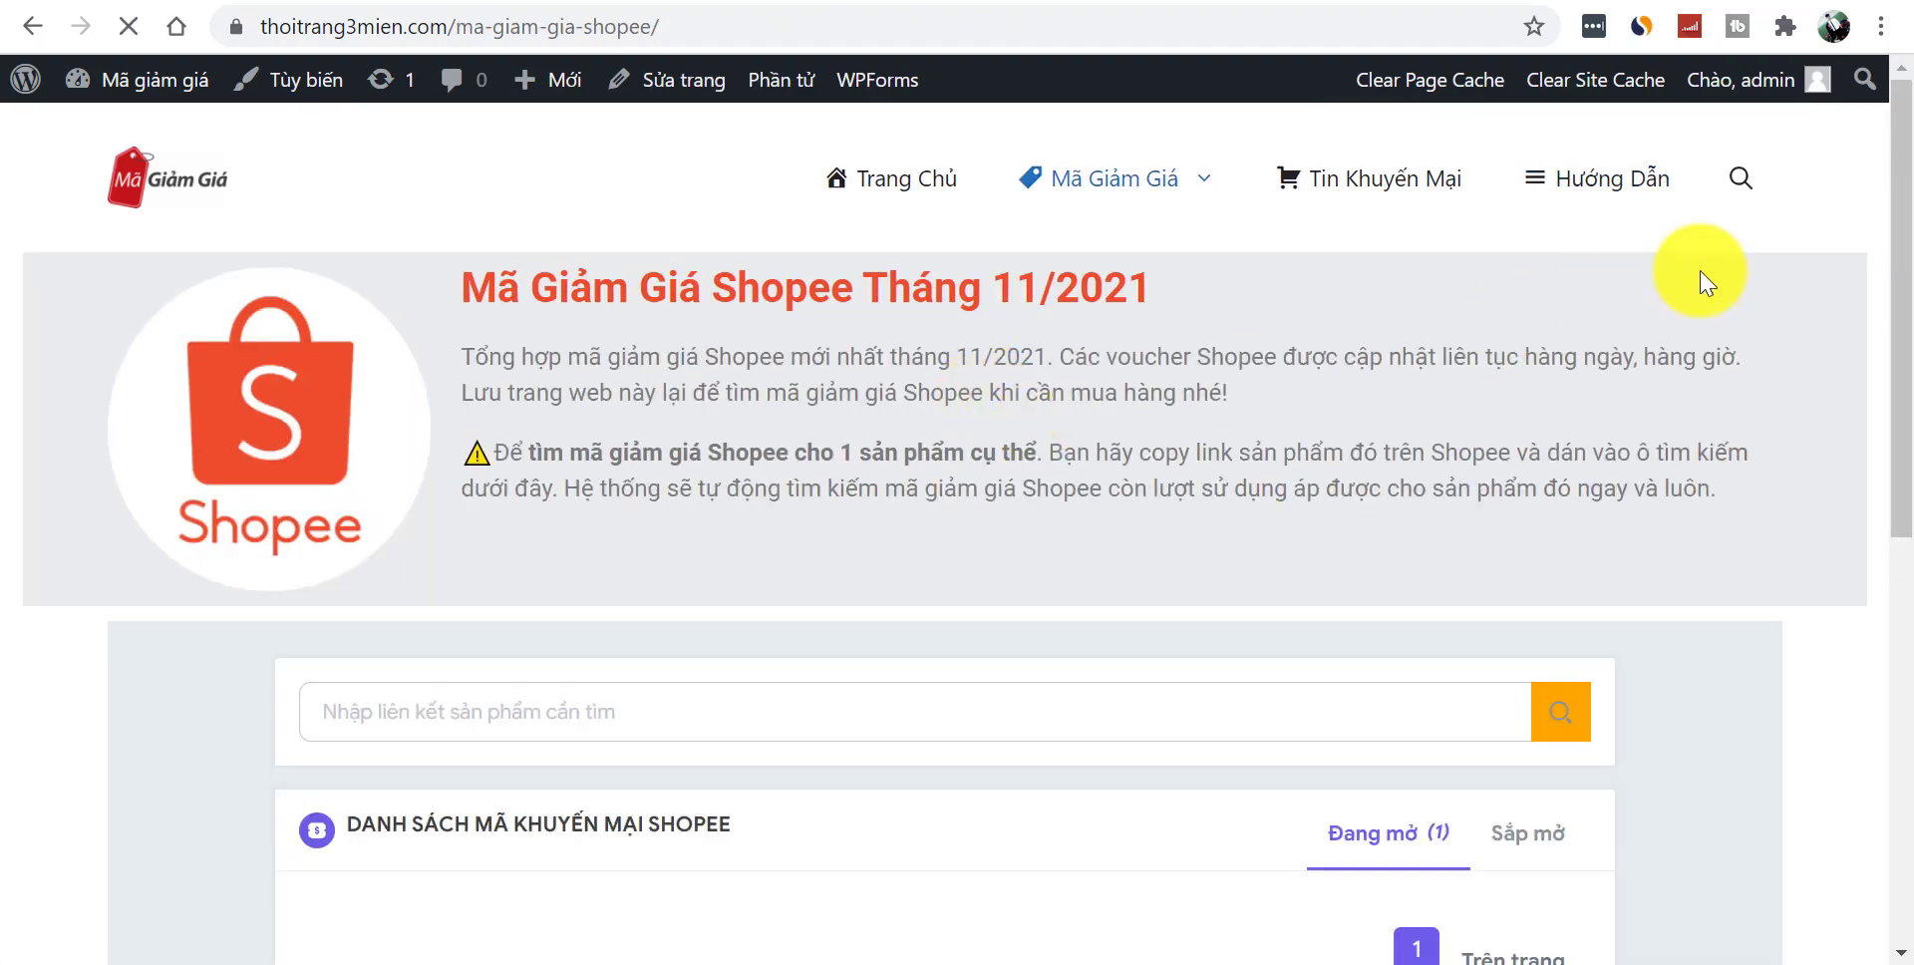
left_click_drag(1893, 170, 1817, 209)
scroll(1895, 197, "up", 1)
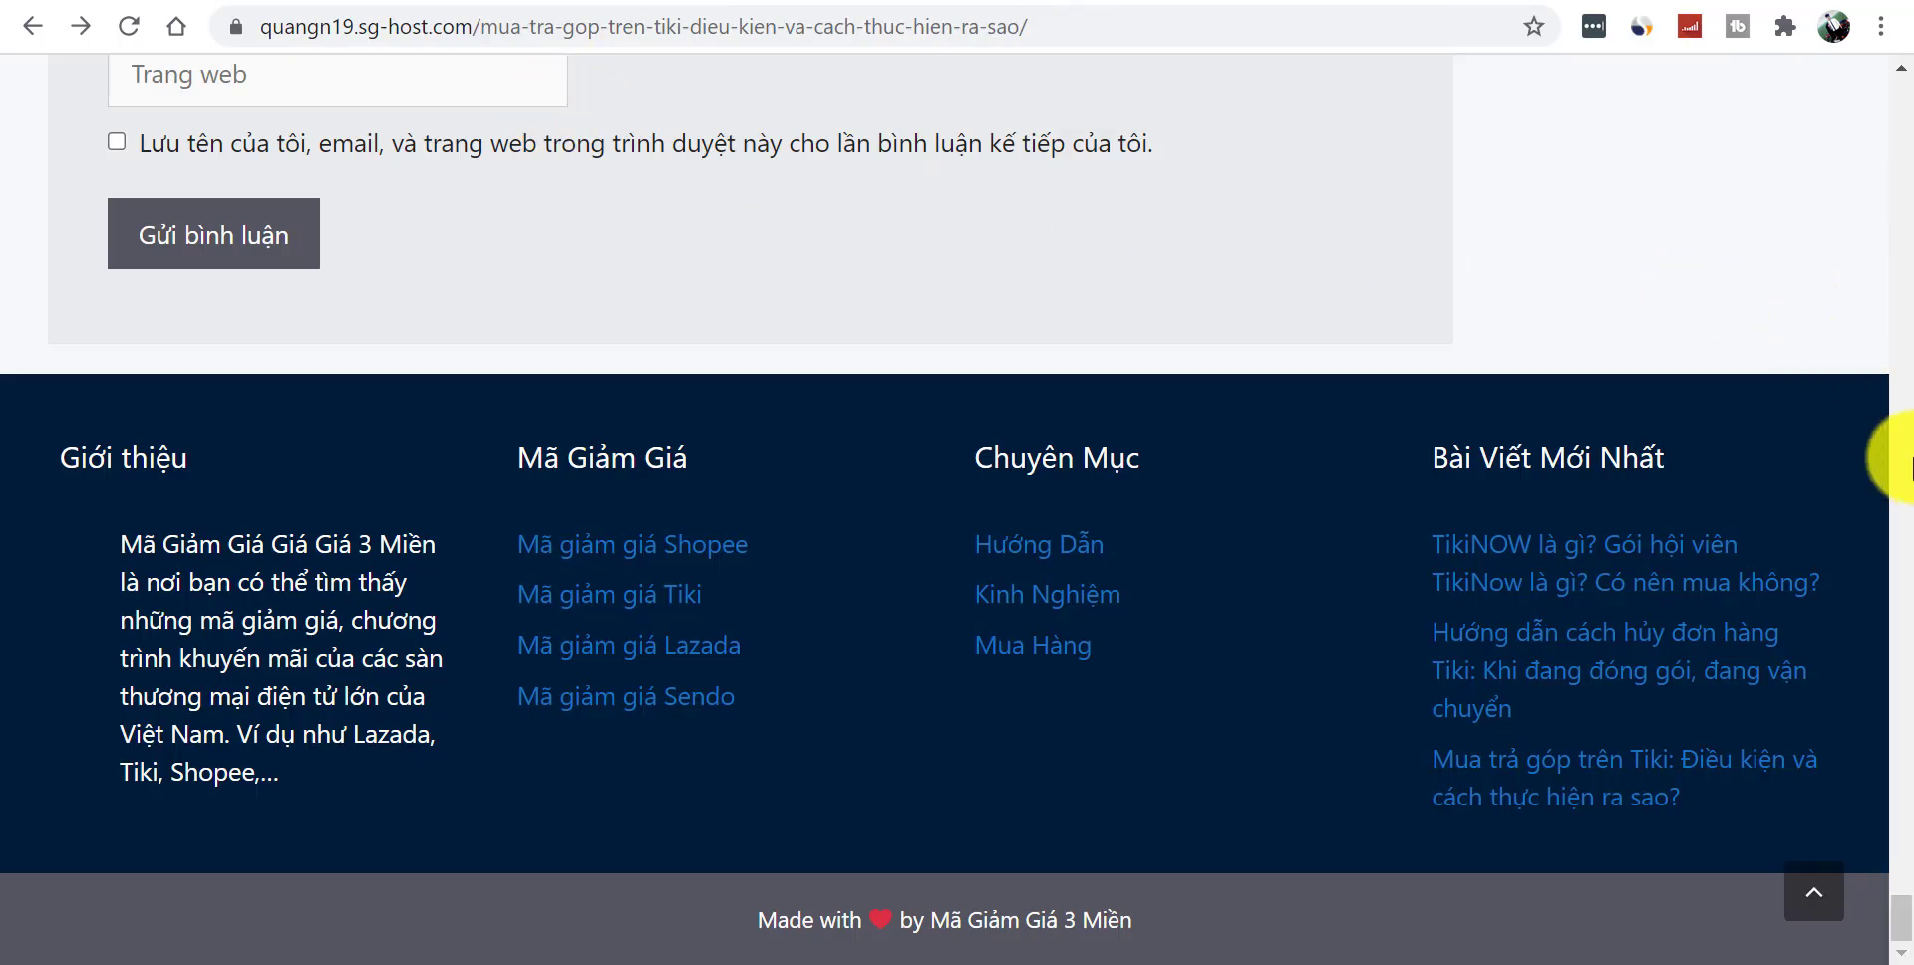
- Go to the reference site's Mã giảm giá Tiki page and inspect the Tham Gia Group Nghiện Shopee popup
scroll(1894, 449, "up", 20)
scroll(1892, 399, "up", 20)
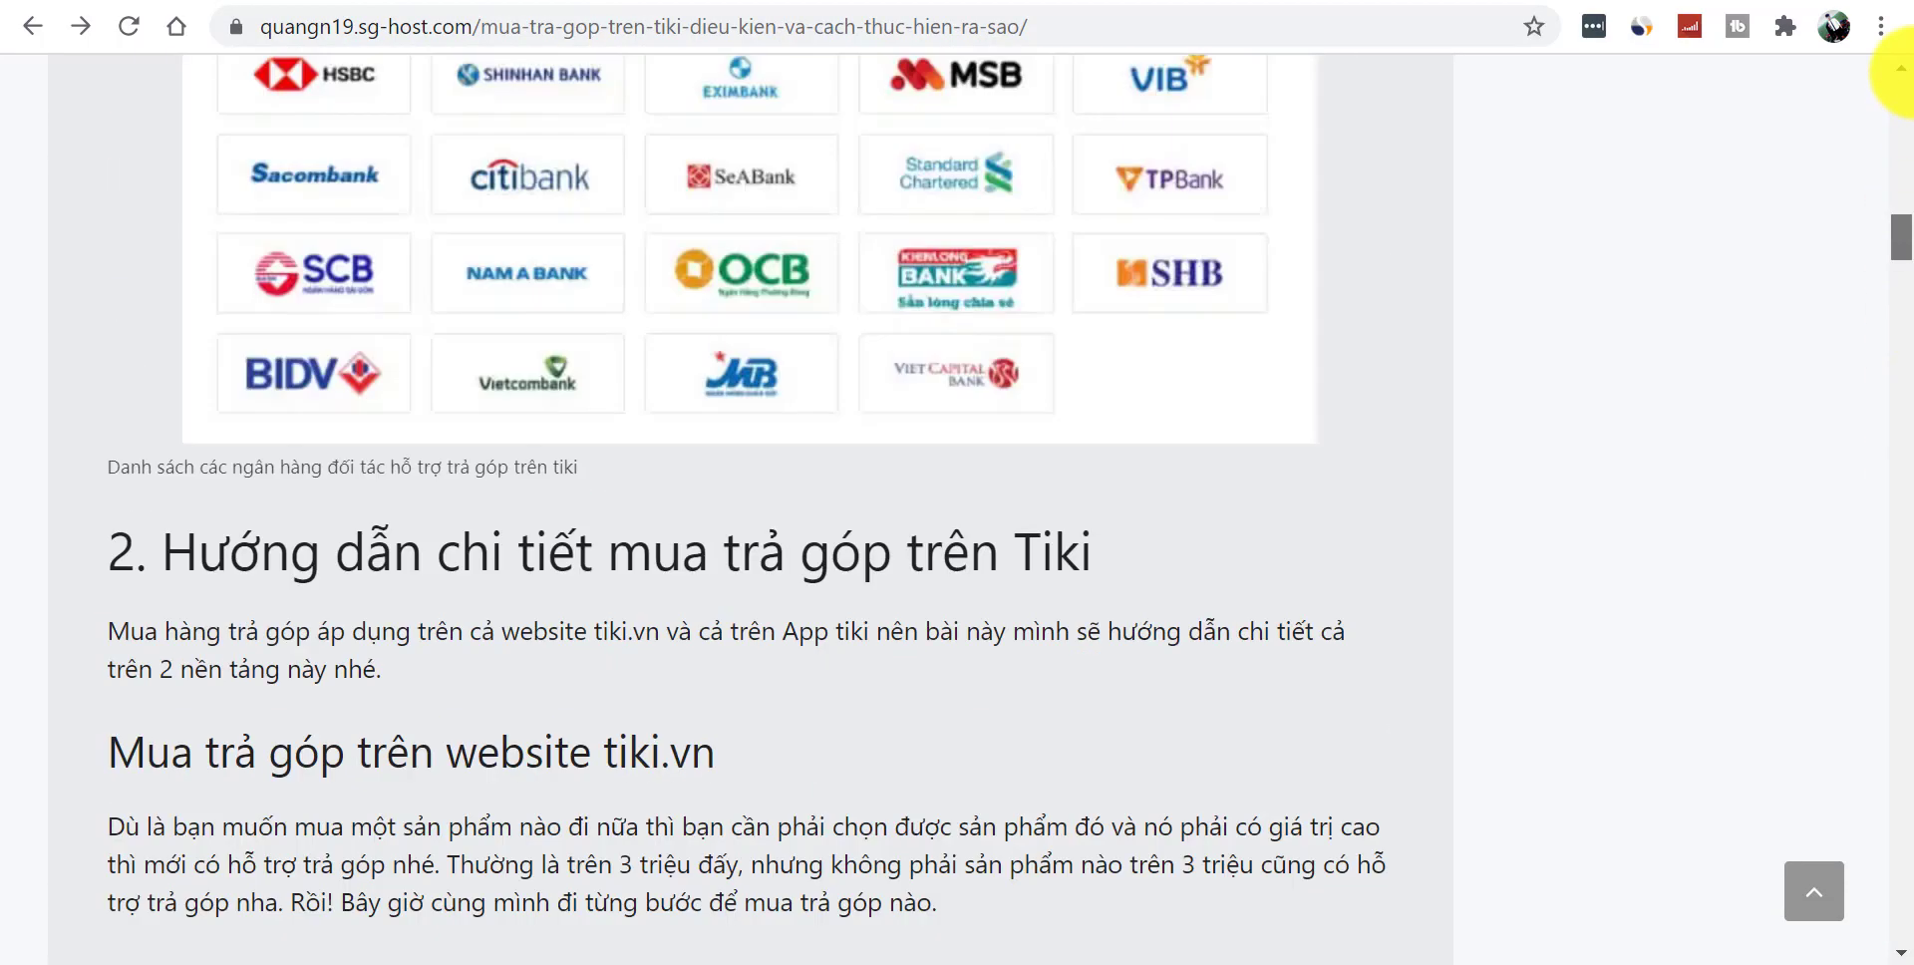
mouse_move(1176, 149)
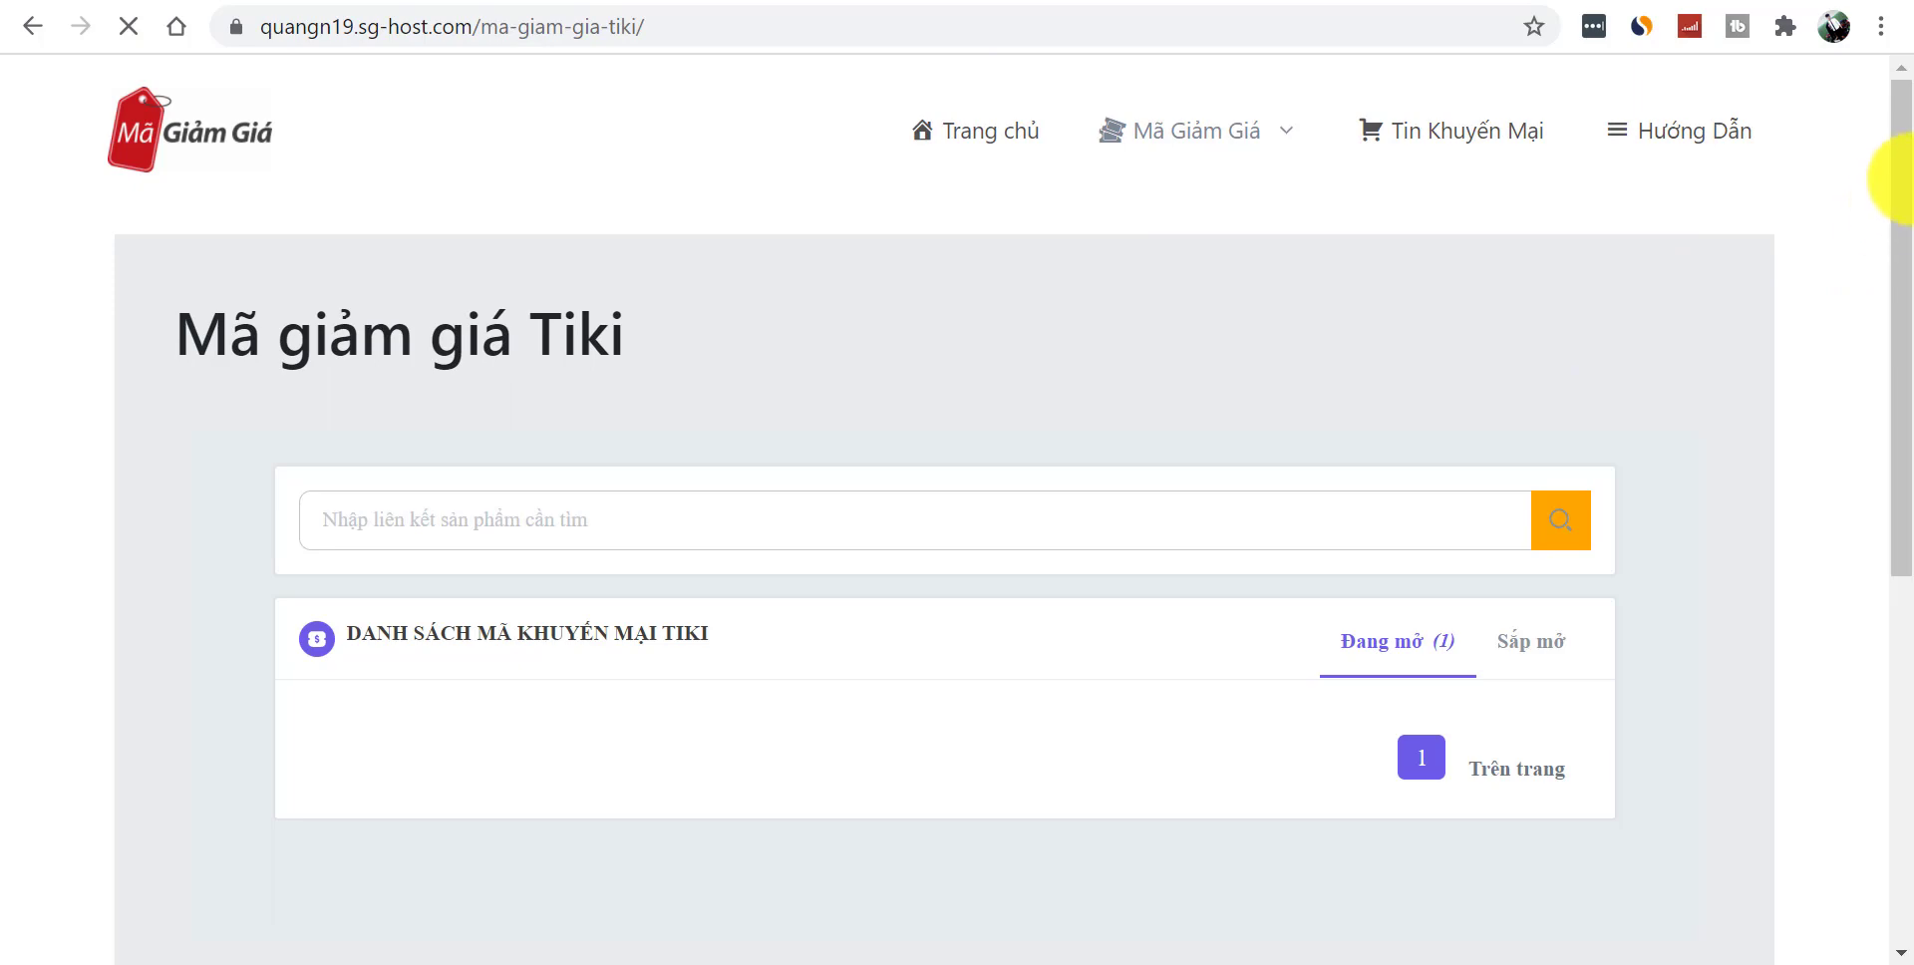
scroll(1909, 240, "down", 4)
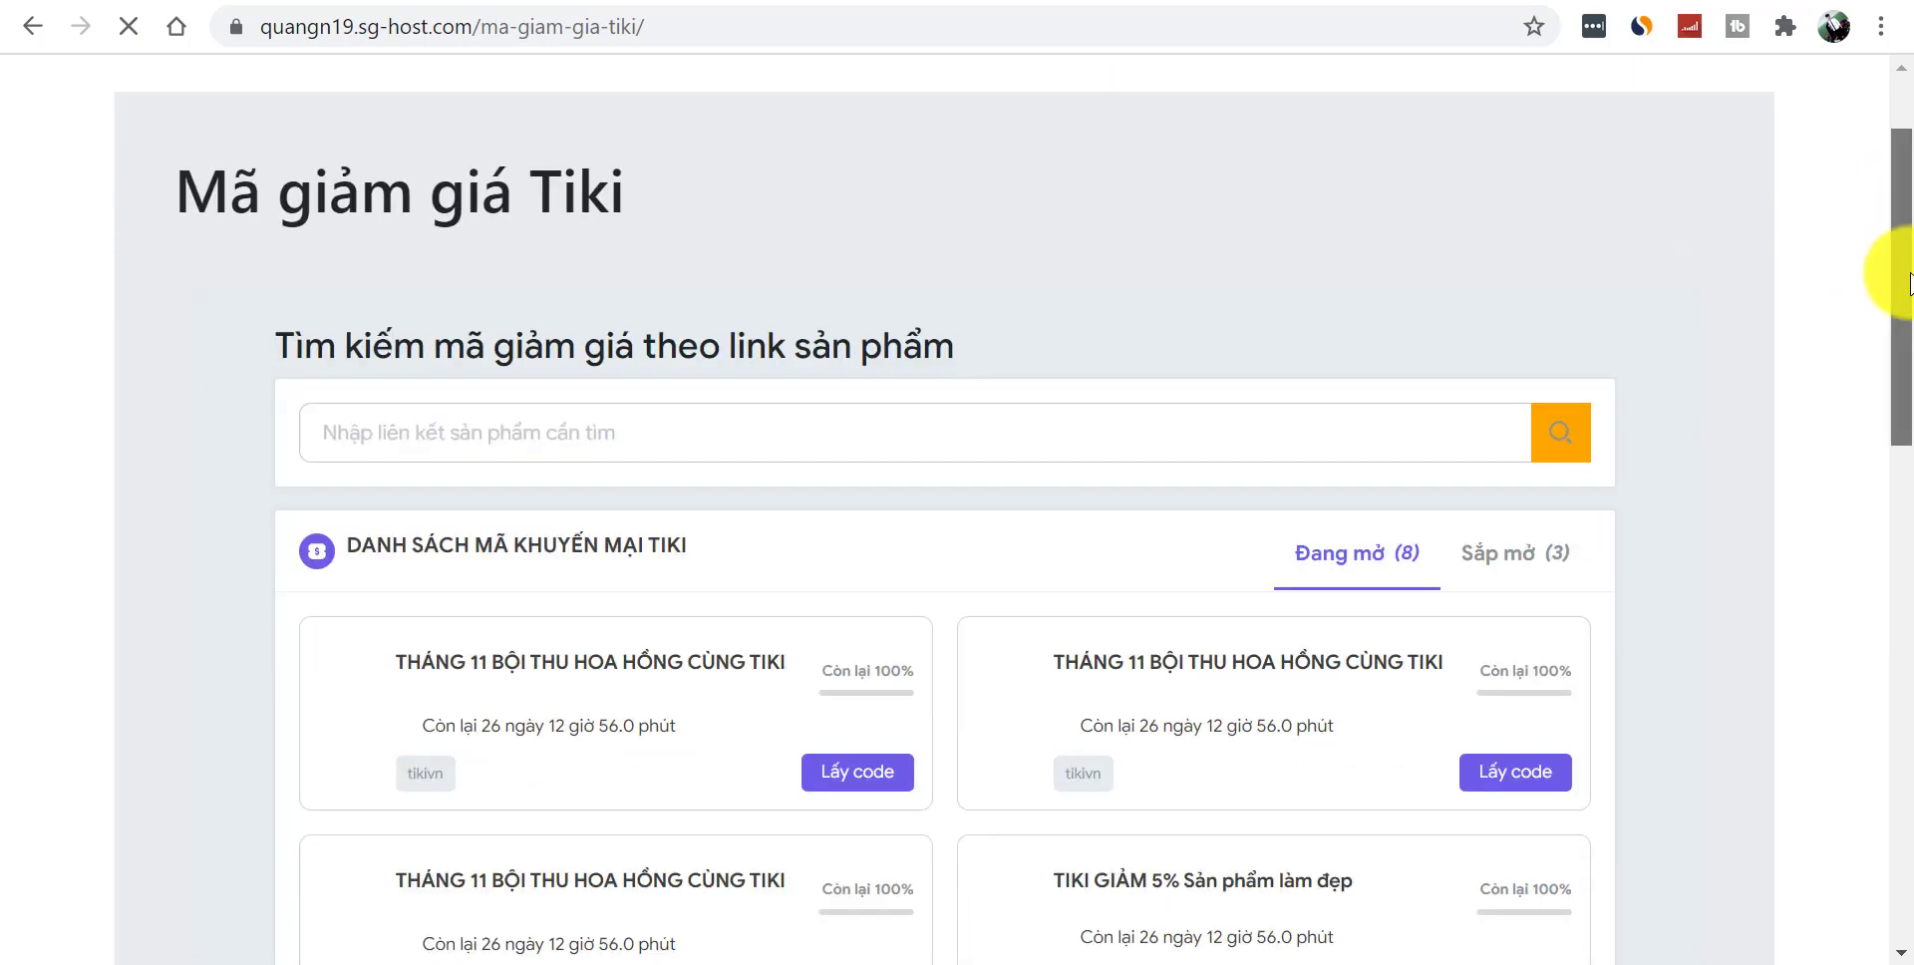
scroll(1909, 199, "up", 5)
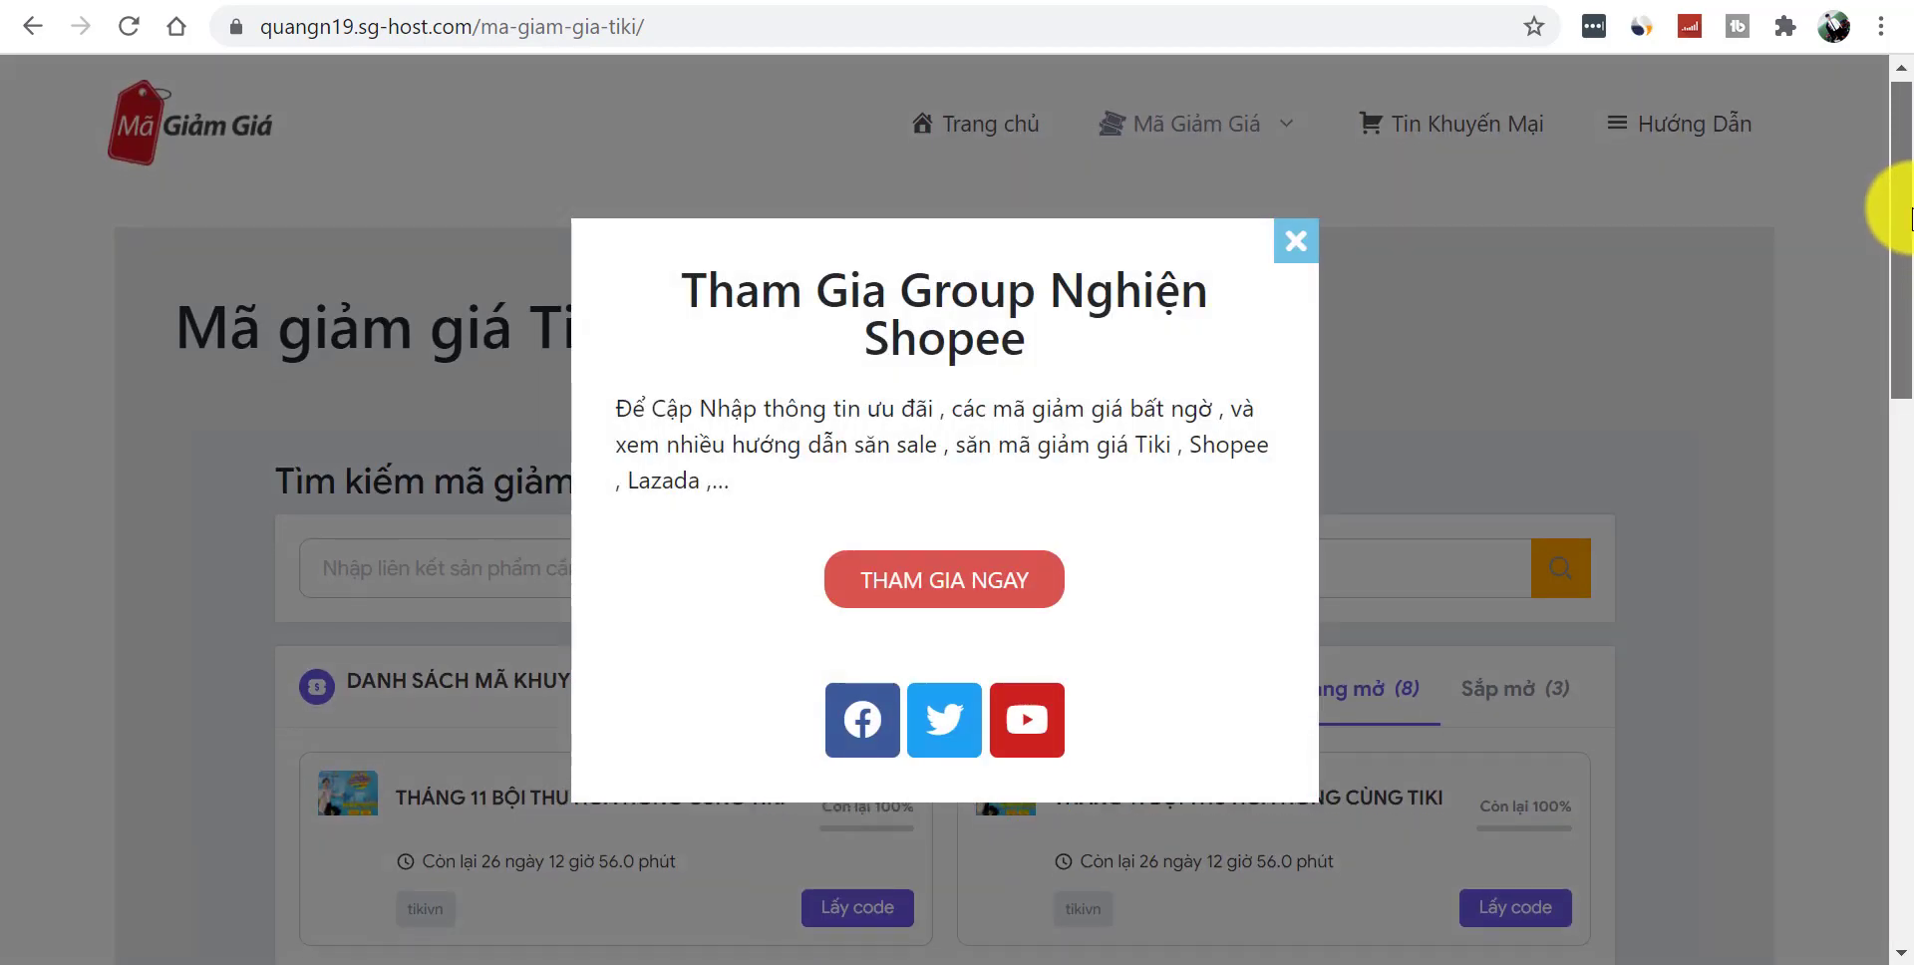
left_click_drag(708, 294, 1057, 434)
left_click(1057, 433)
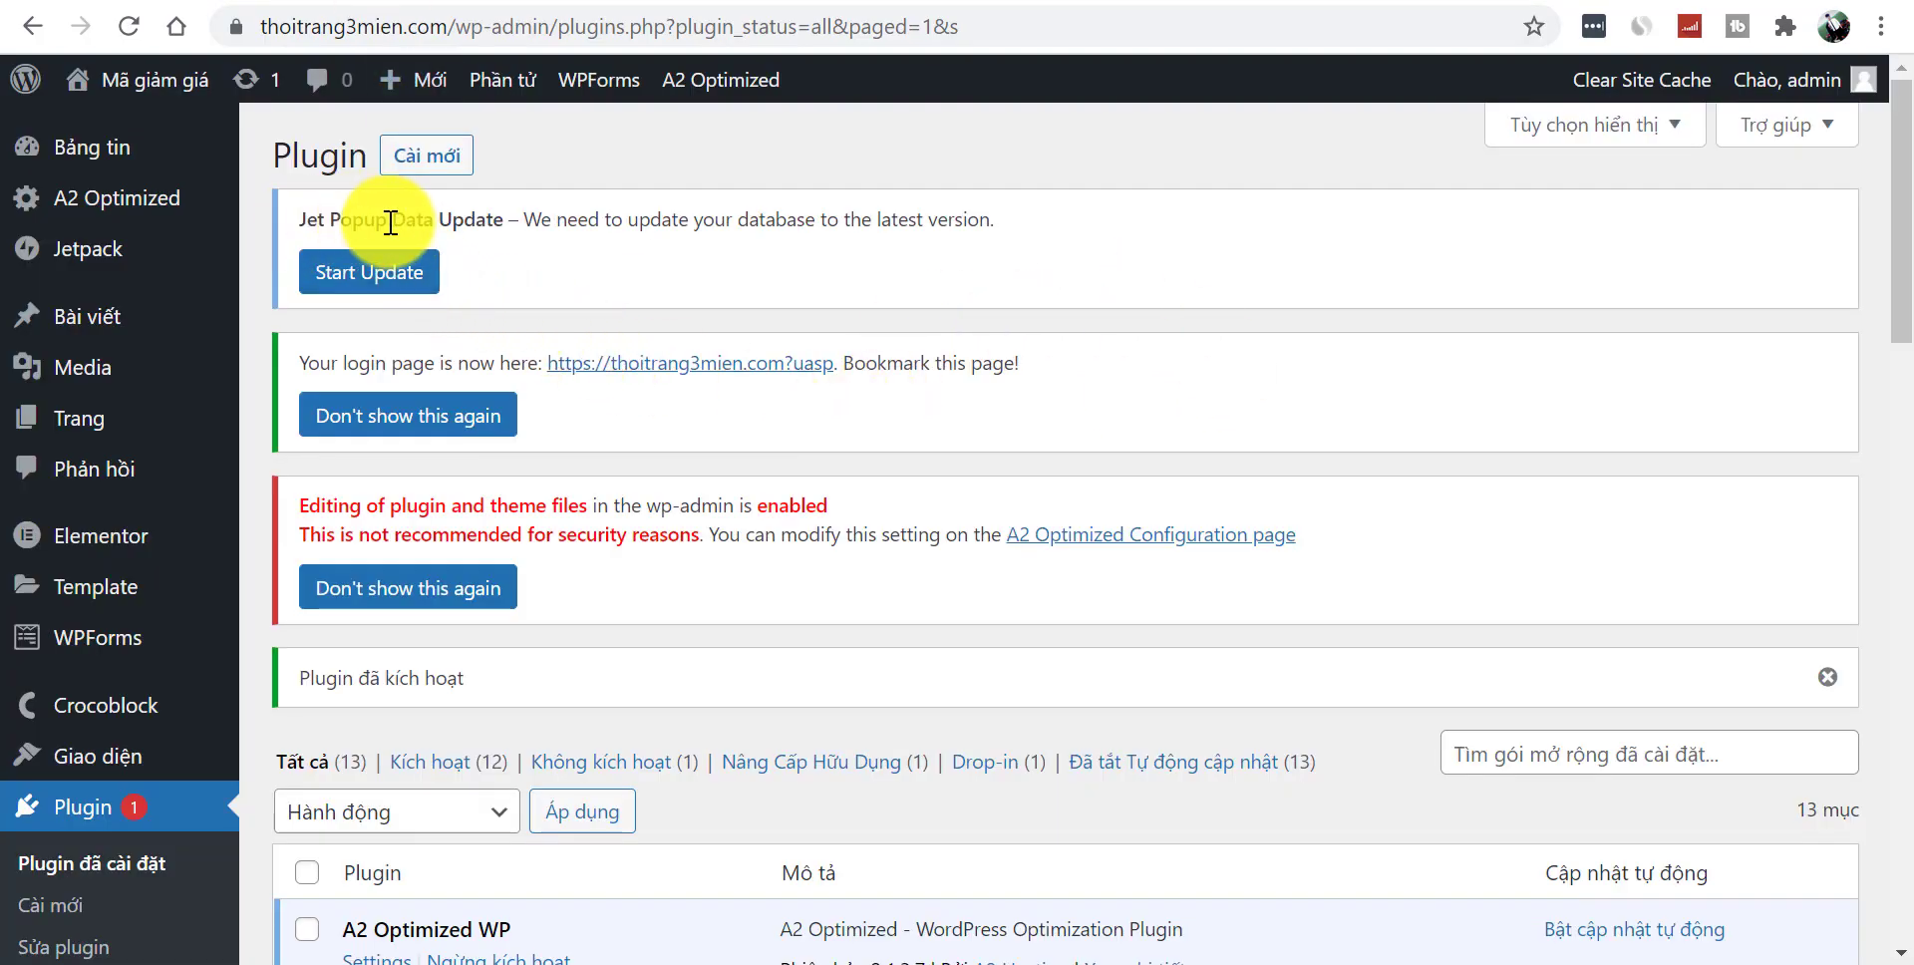
- Run the Jet Popup database update, dismiss its notice, and go to JetPopup's Preset Library
left_click(417, 286)
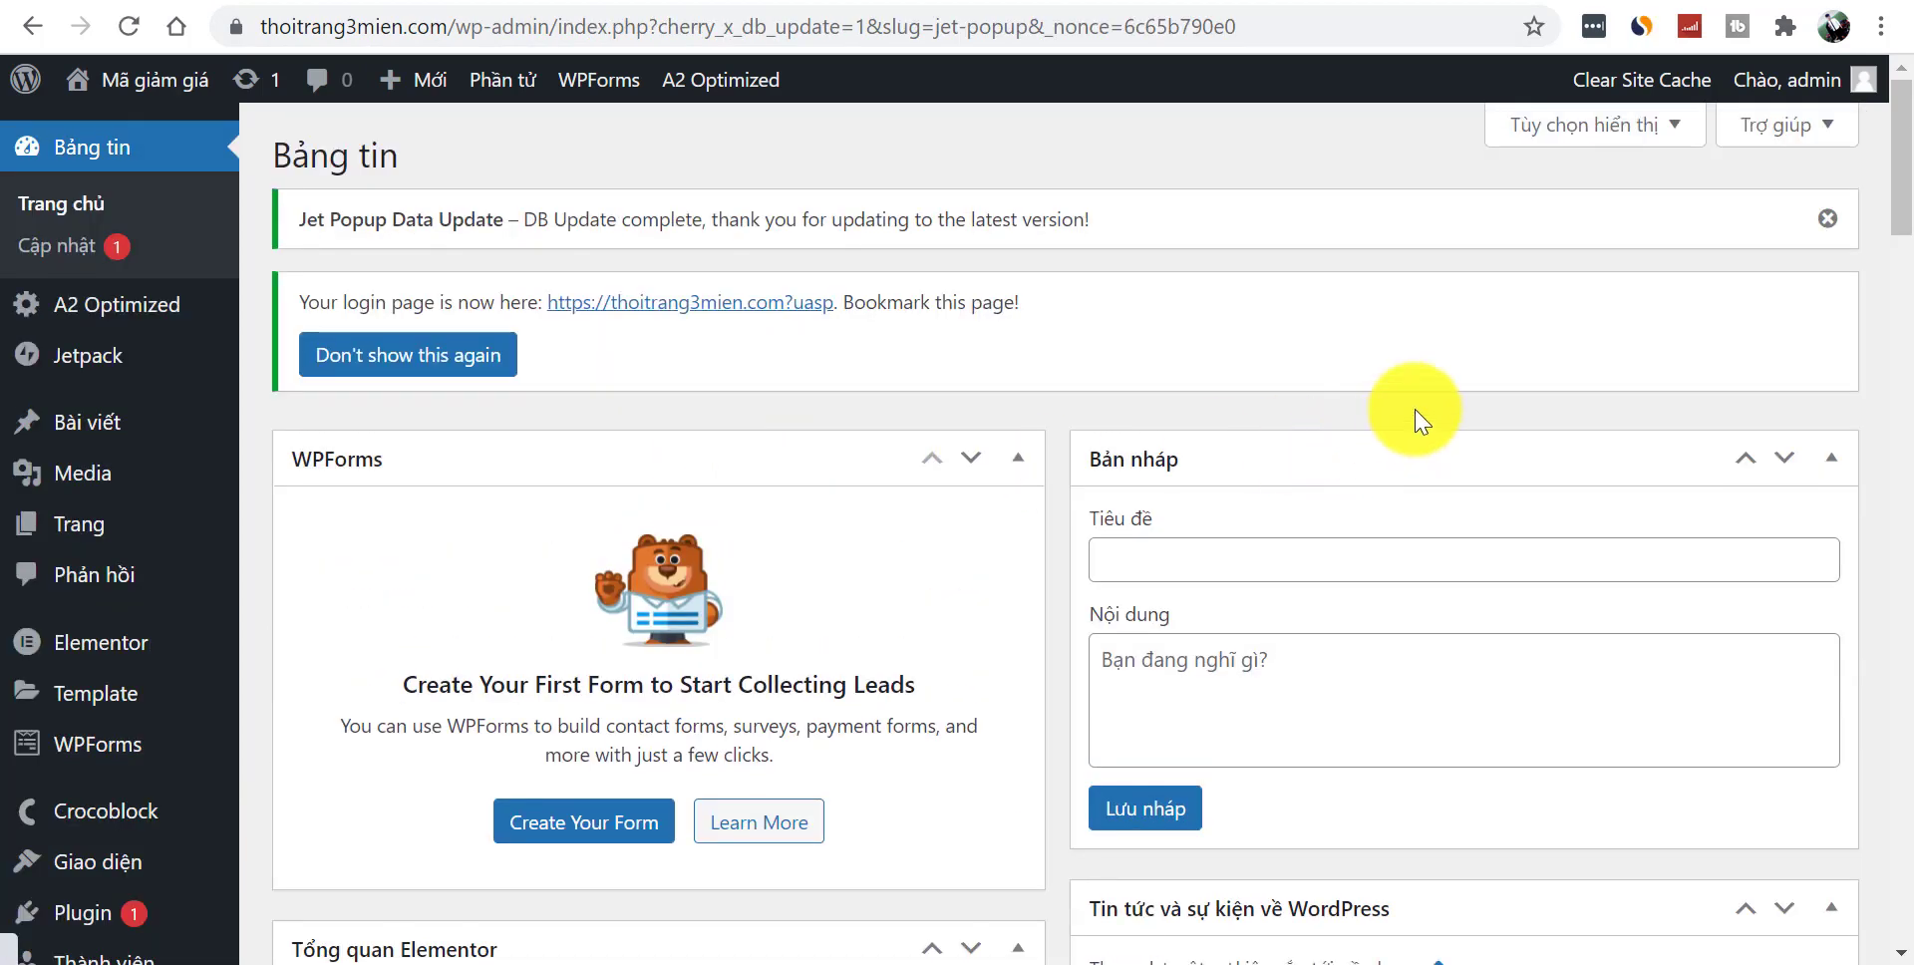
left_click(1828, 218)
left_click_drag(1900, 204, 1910, 488)
mouse_move(102, 885)
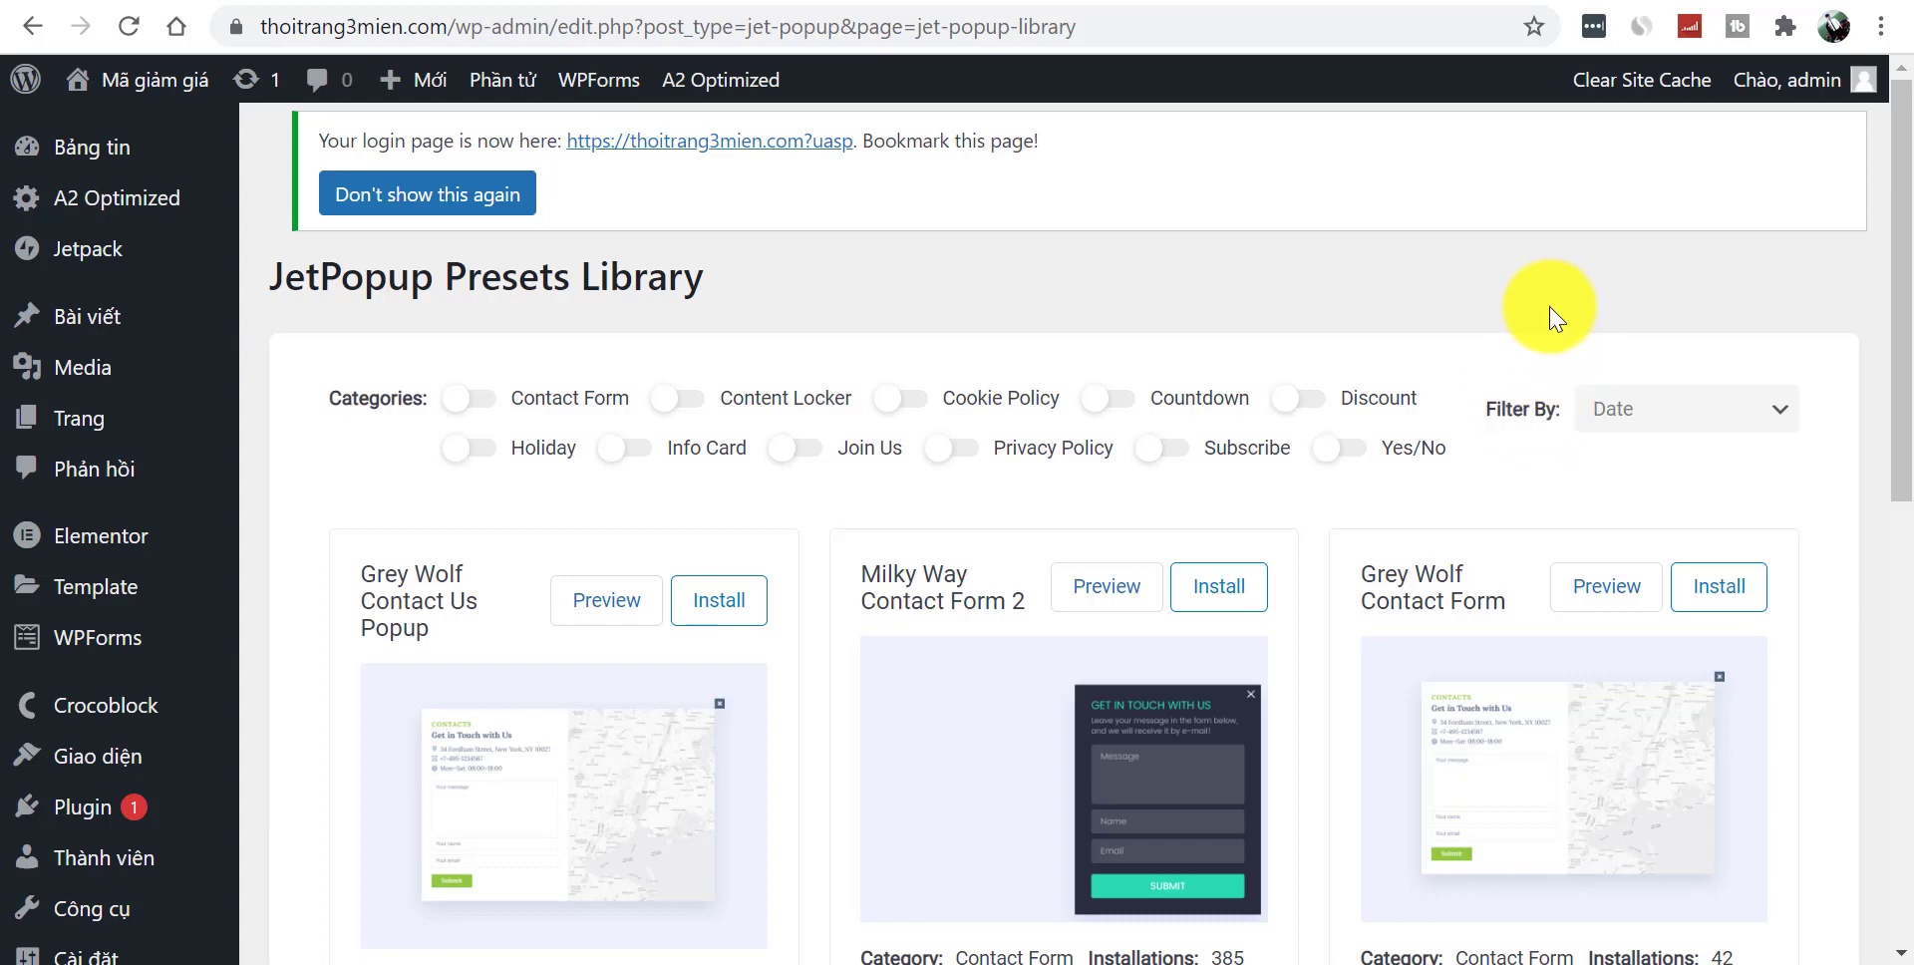
- Browse the Contact Form, Content Locker, Cookie Policy, Countdown and Discount preset categories one at a time
left_click_drag(1900, 213, 1900, 250)
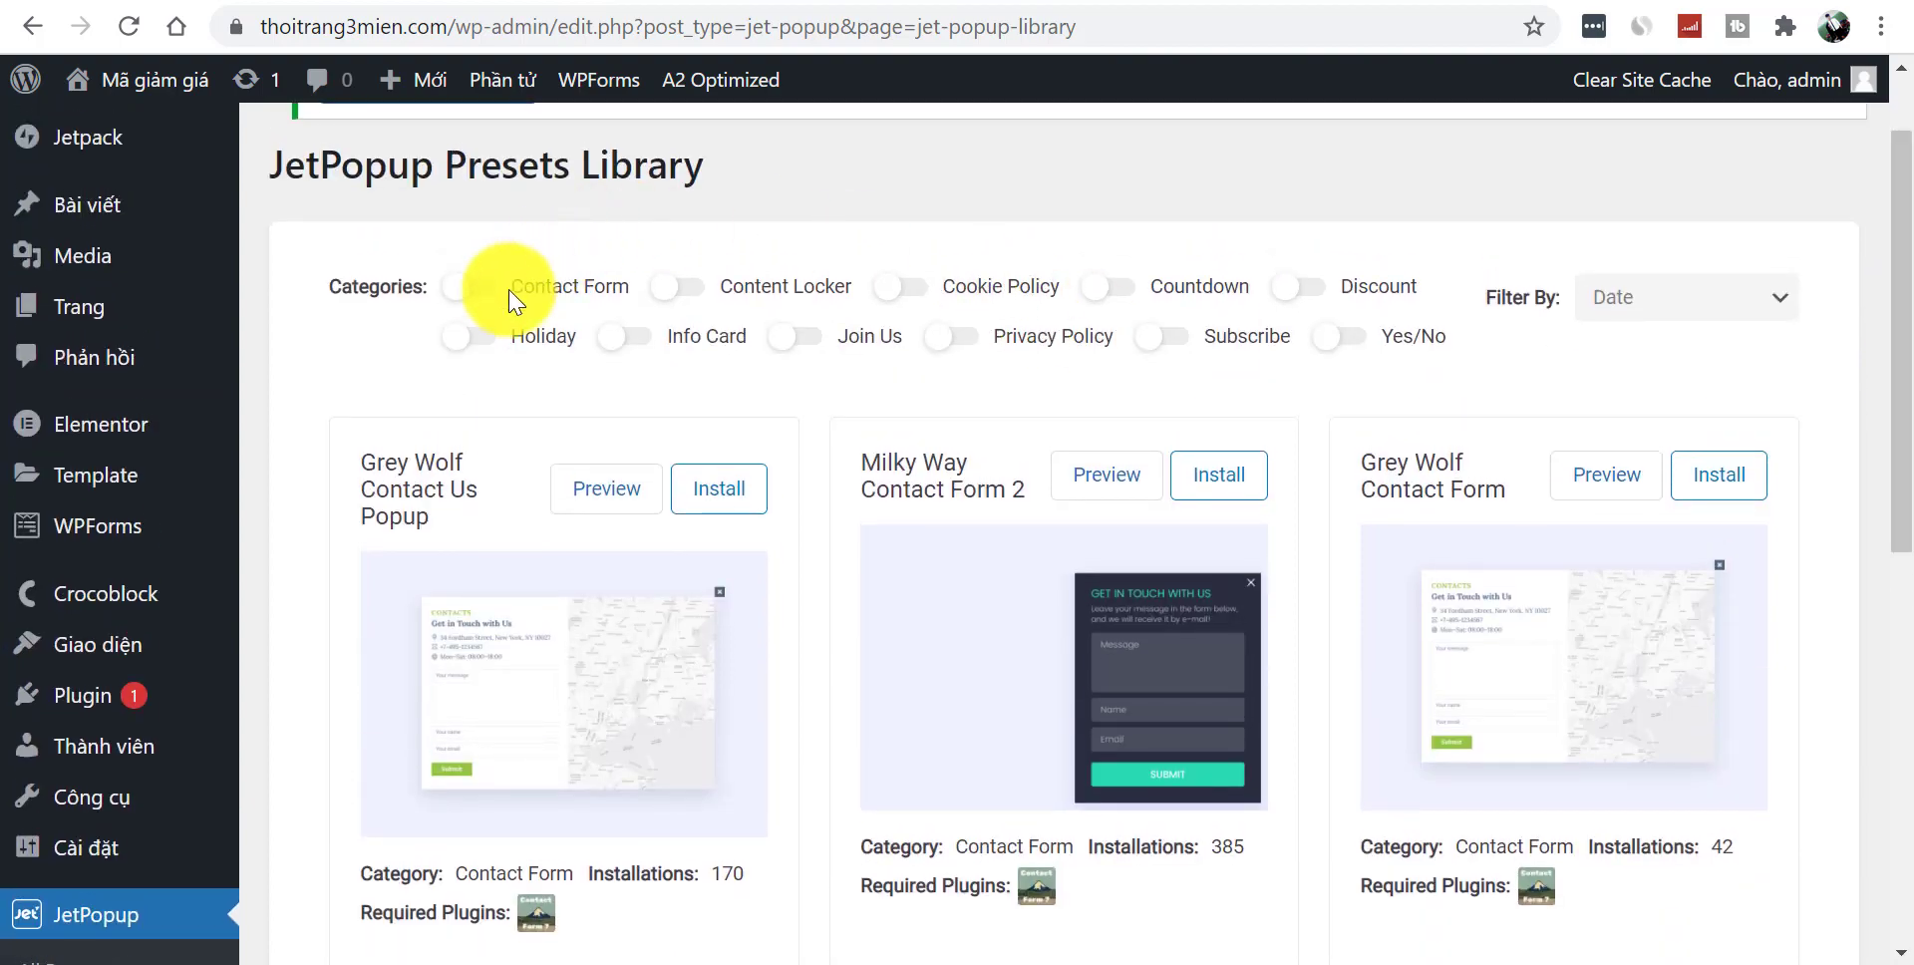
left_click(494, 301)
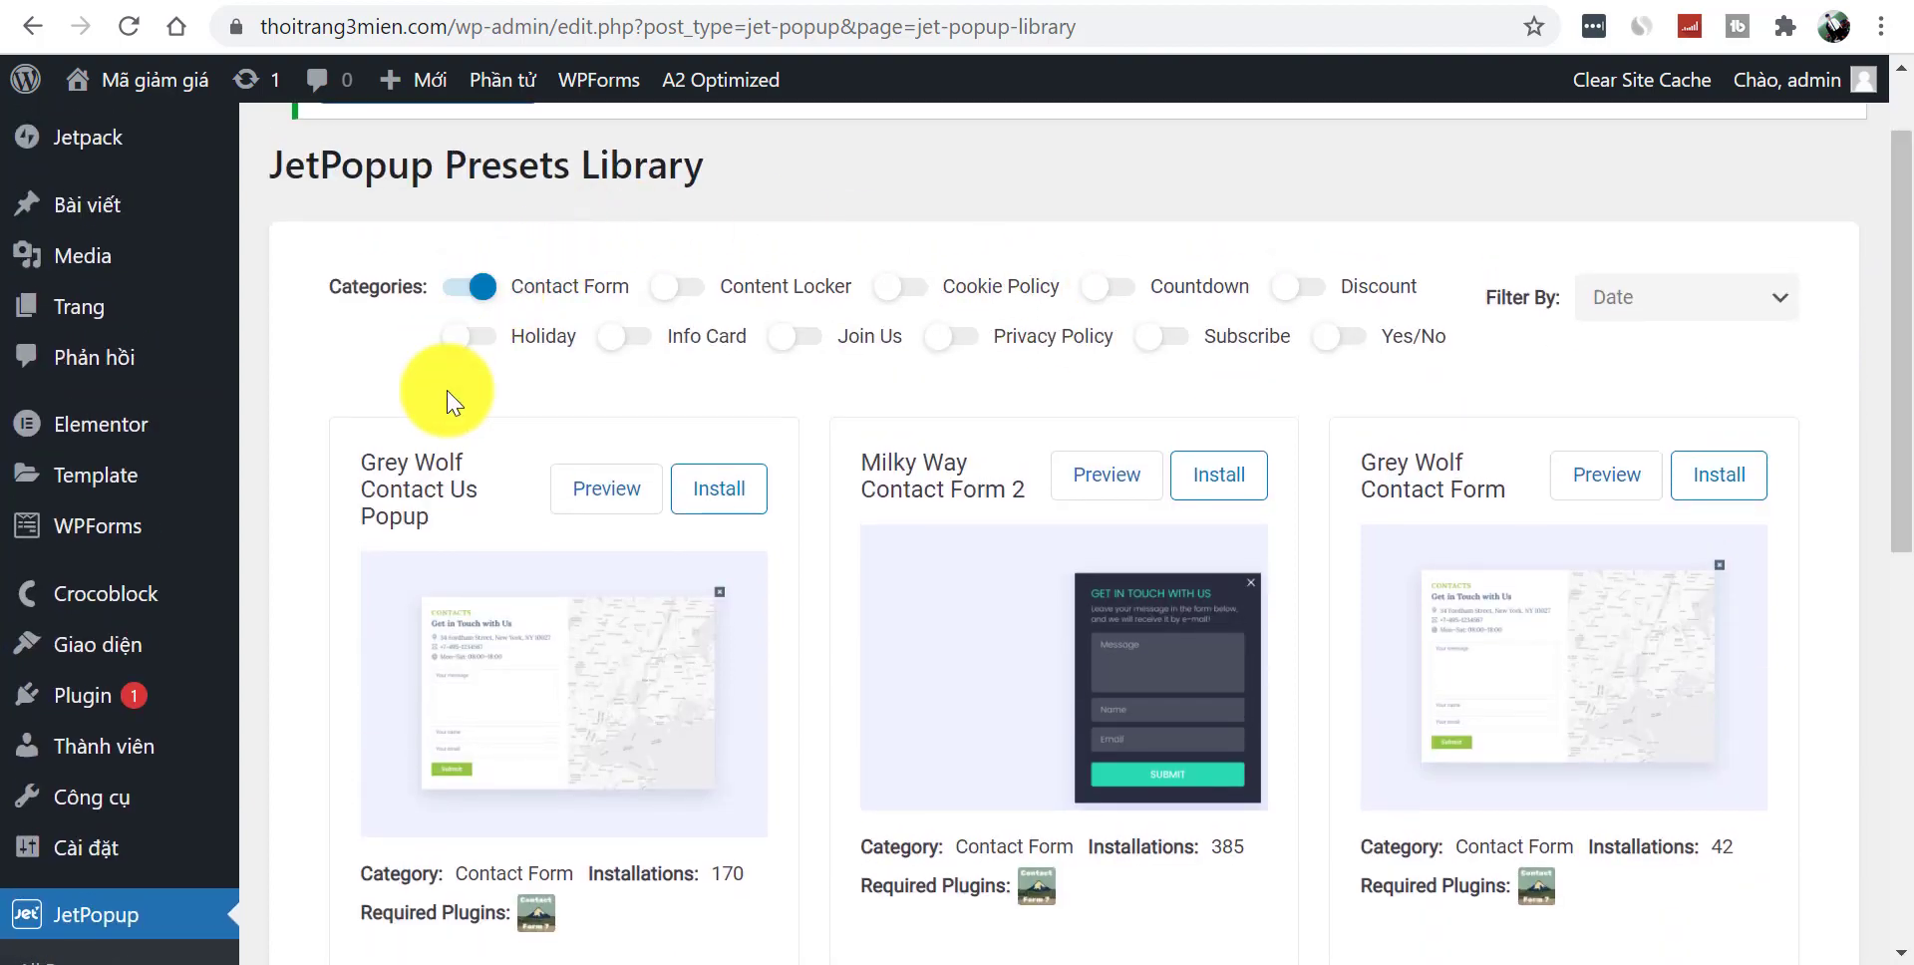
left_click_drag(1895, 389, 1896, 334)
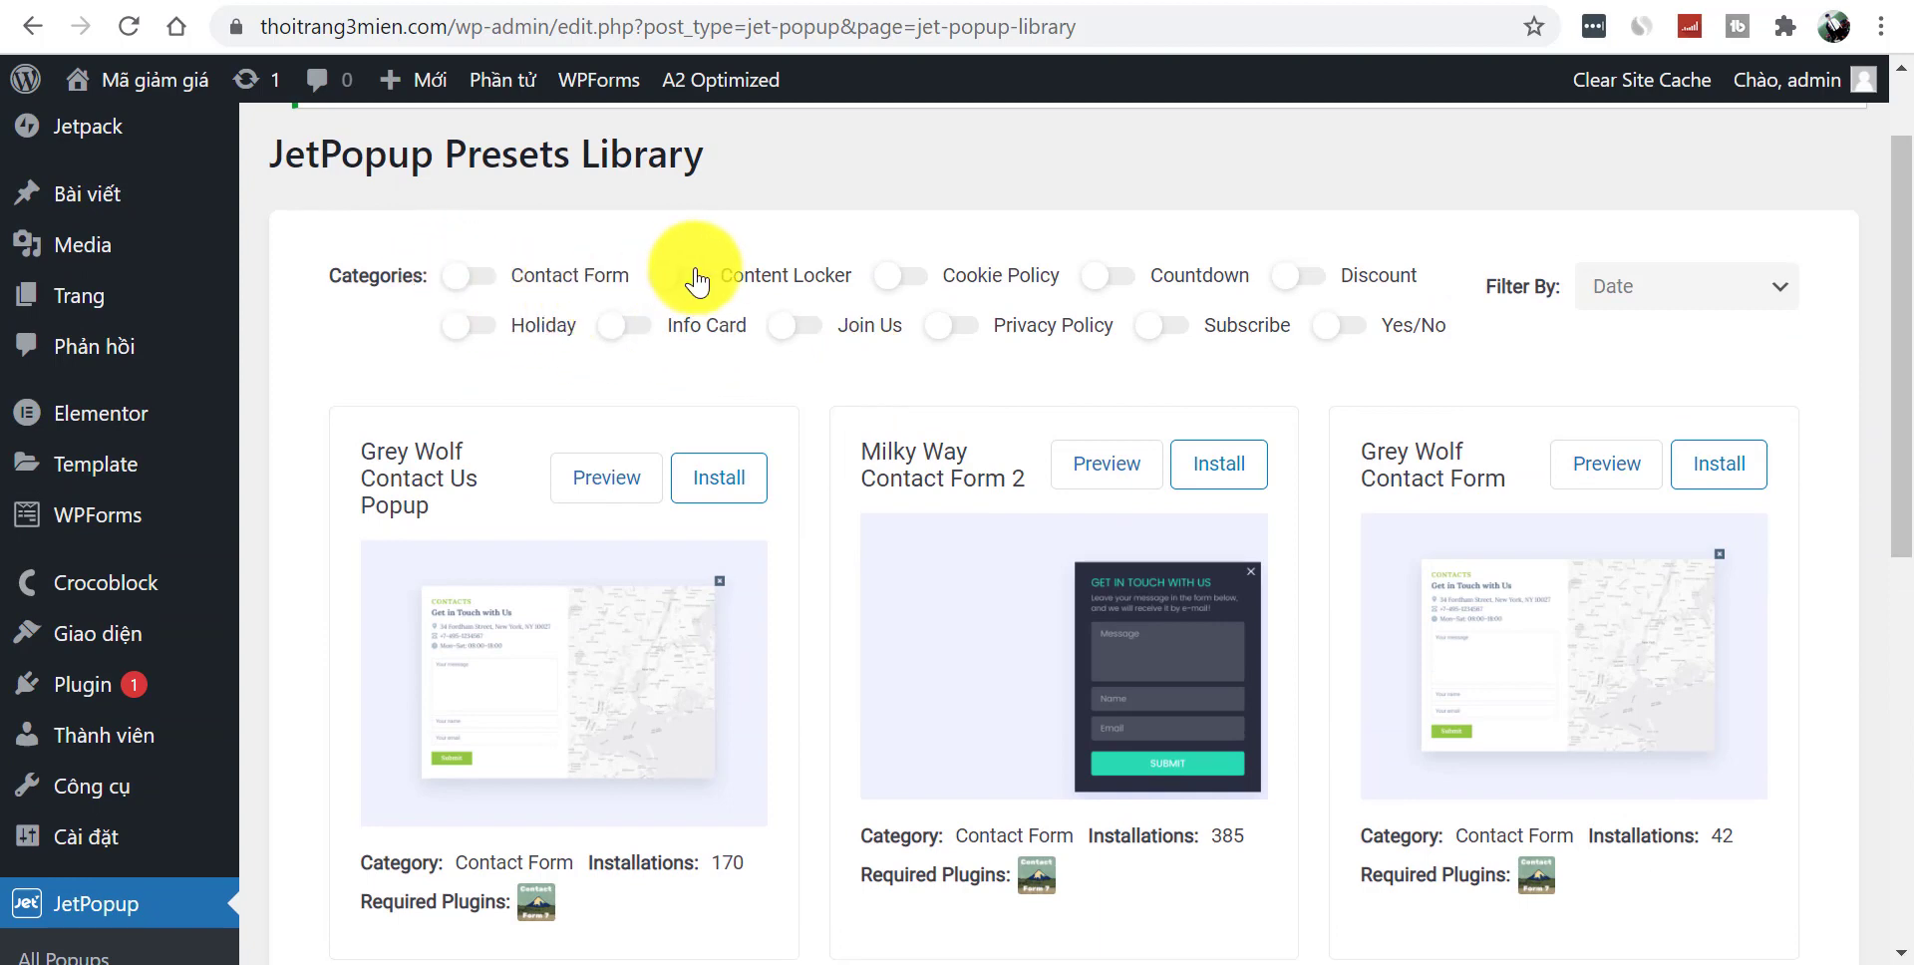
left_click(682, 277)
left_click_drag(1899, 489, 1901, 367)
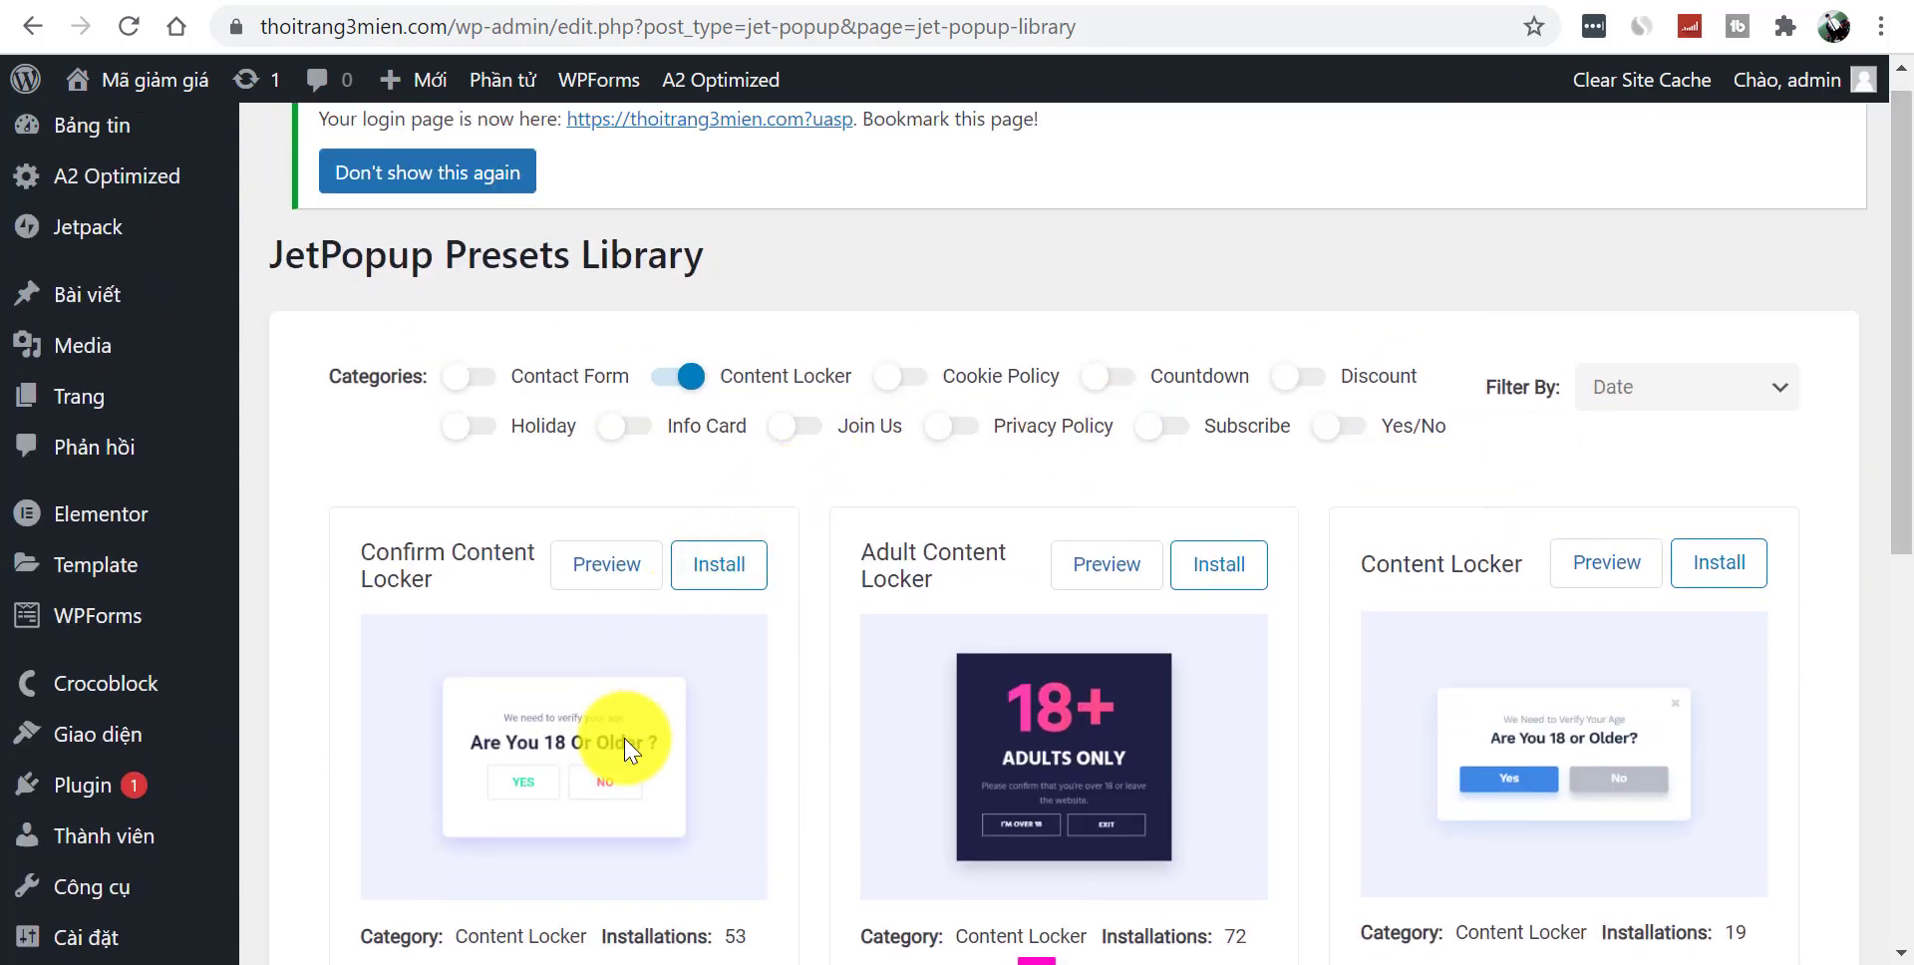
left_click(670, 377)
left_click(904, 381)
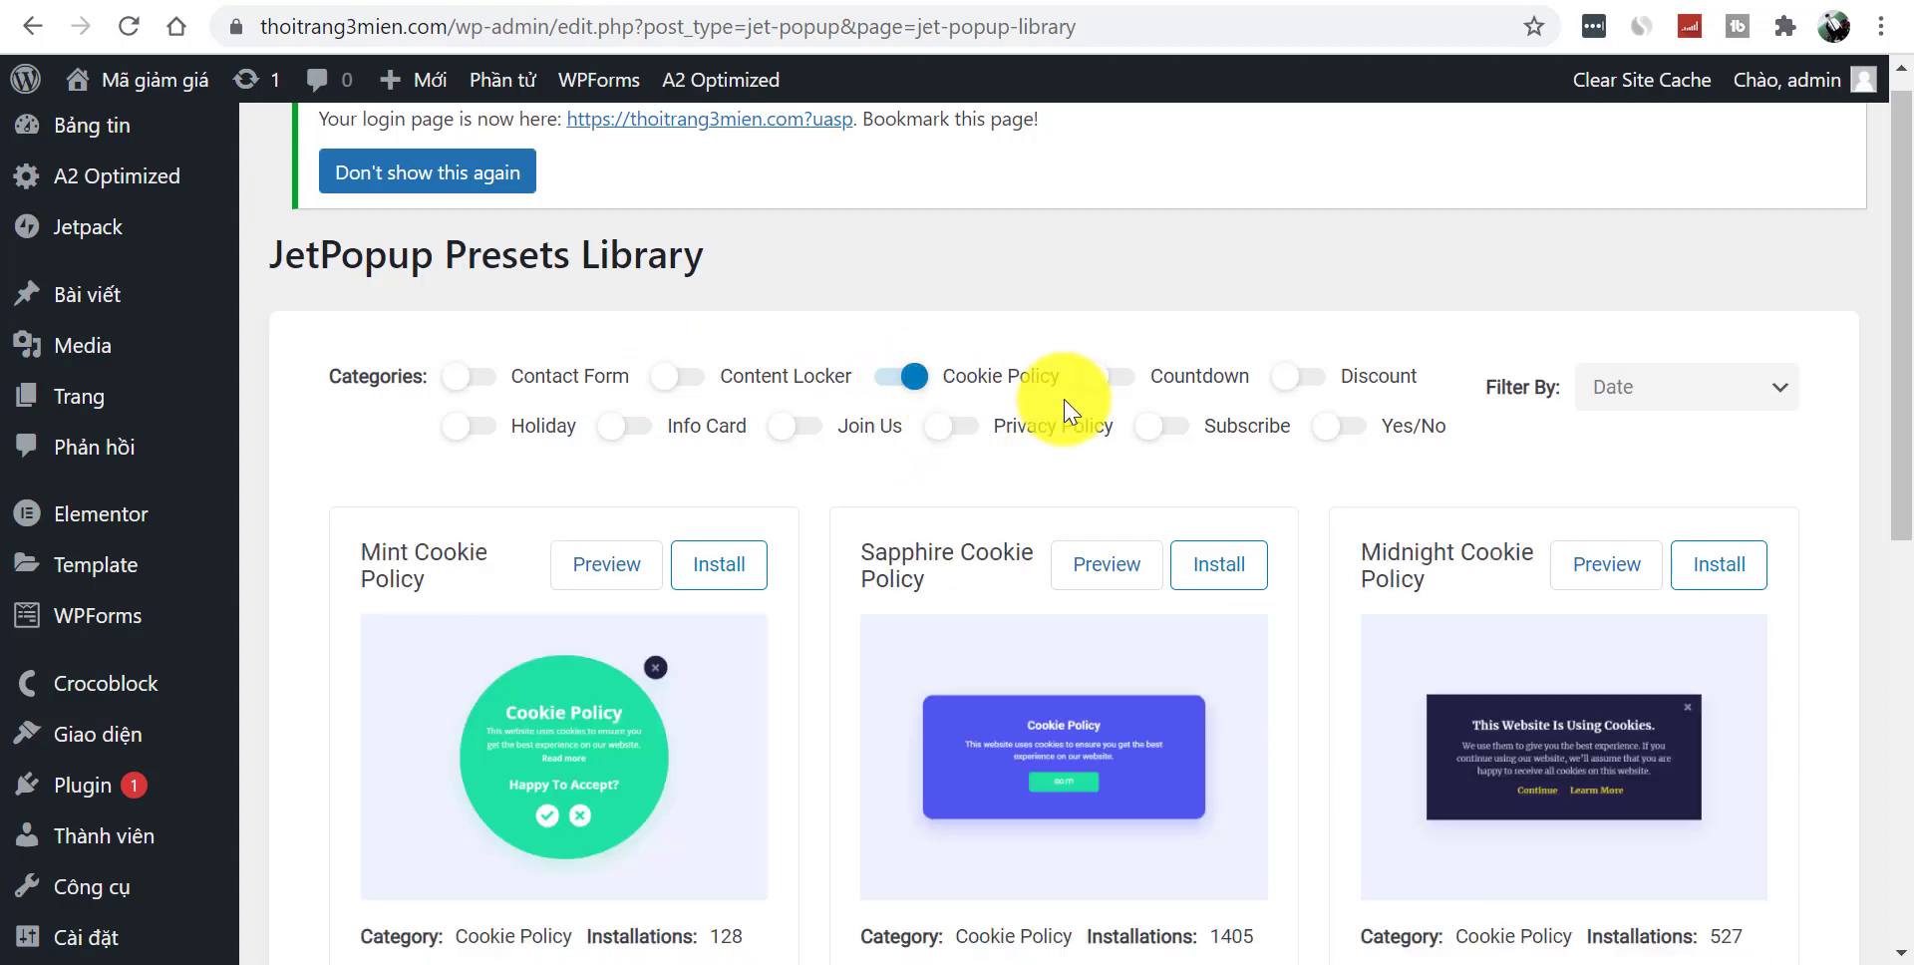
left_click(900, 385)
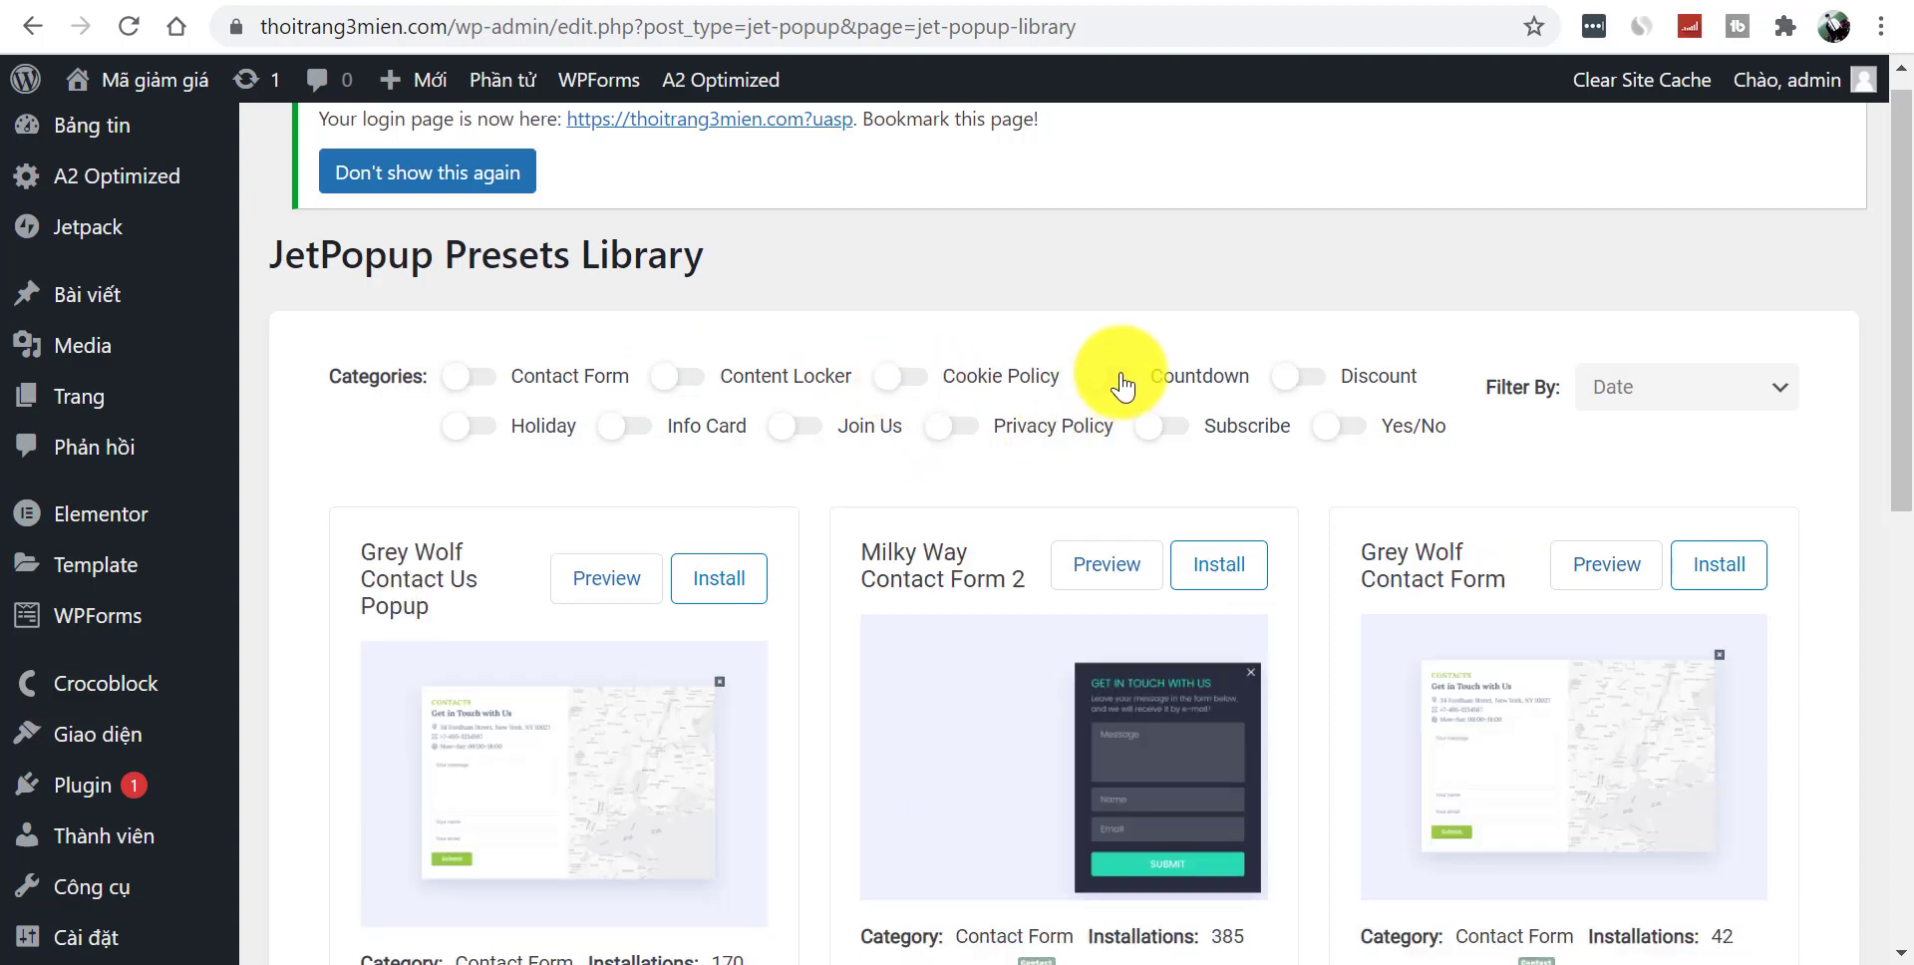
left_click(1123, 384)
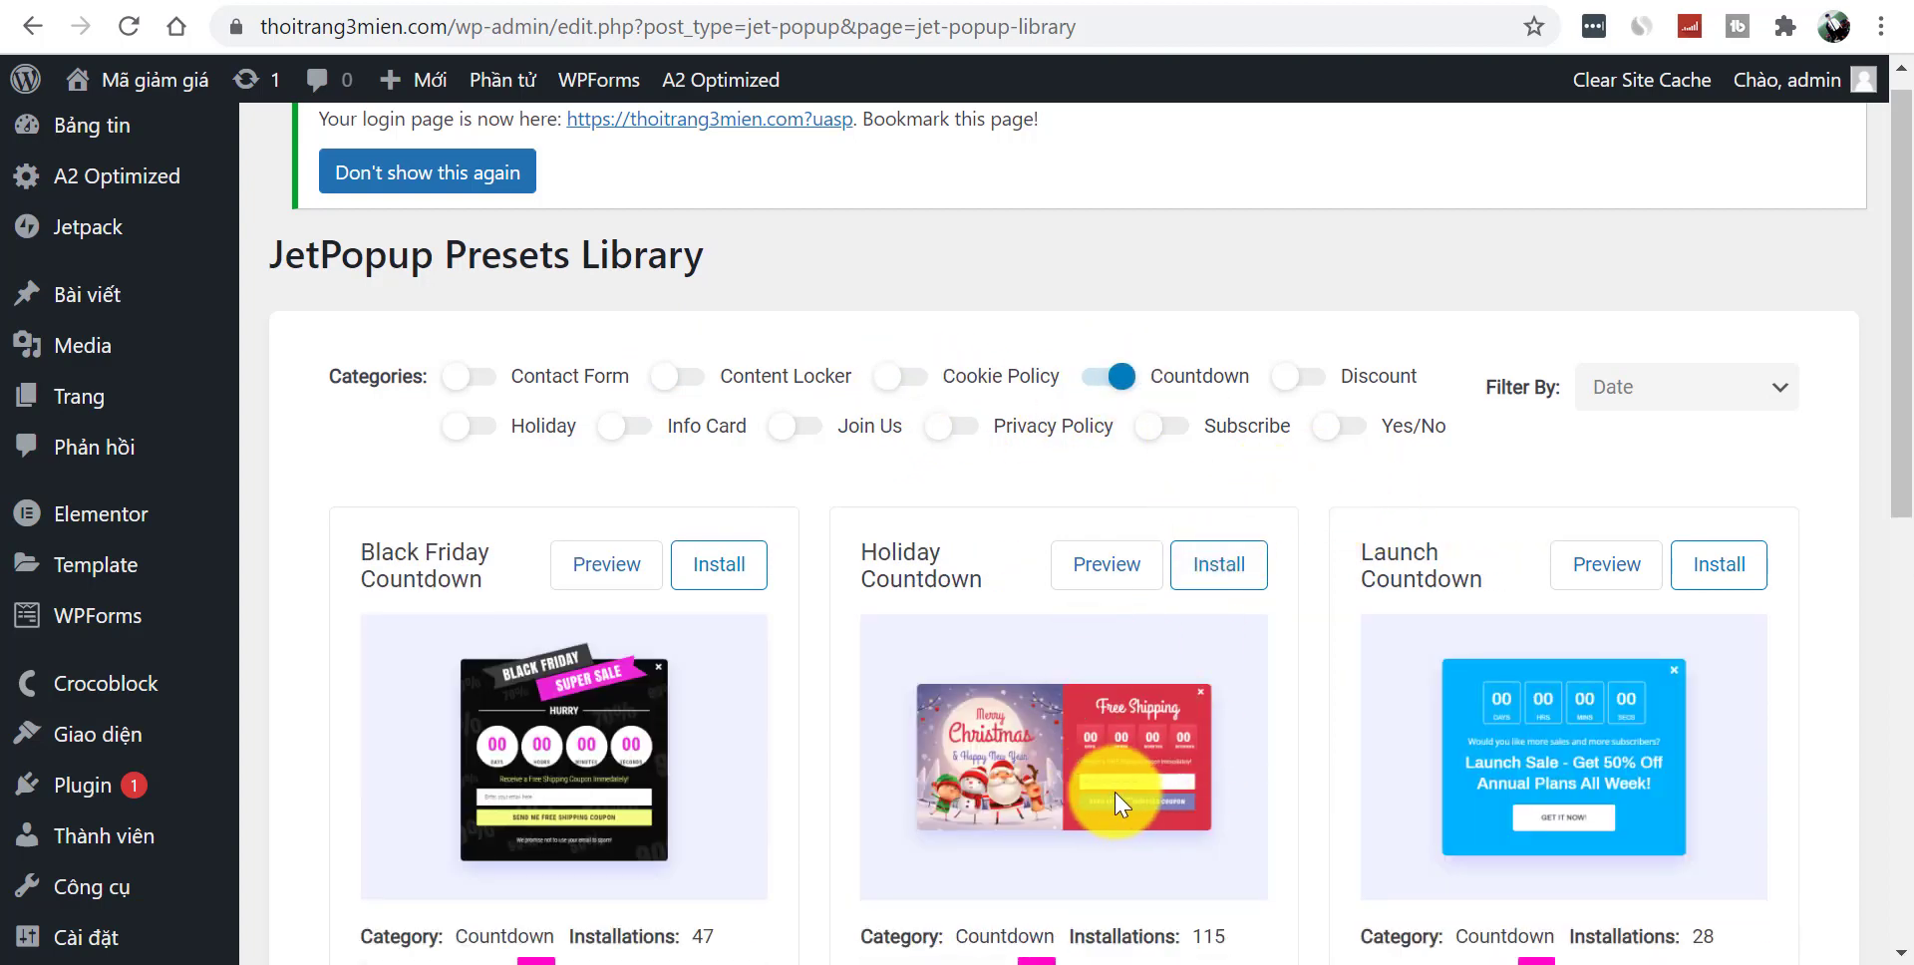
left_click(1102, 378)
left_click(1313, 376)
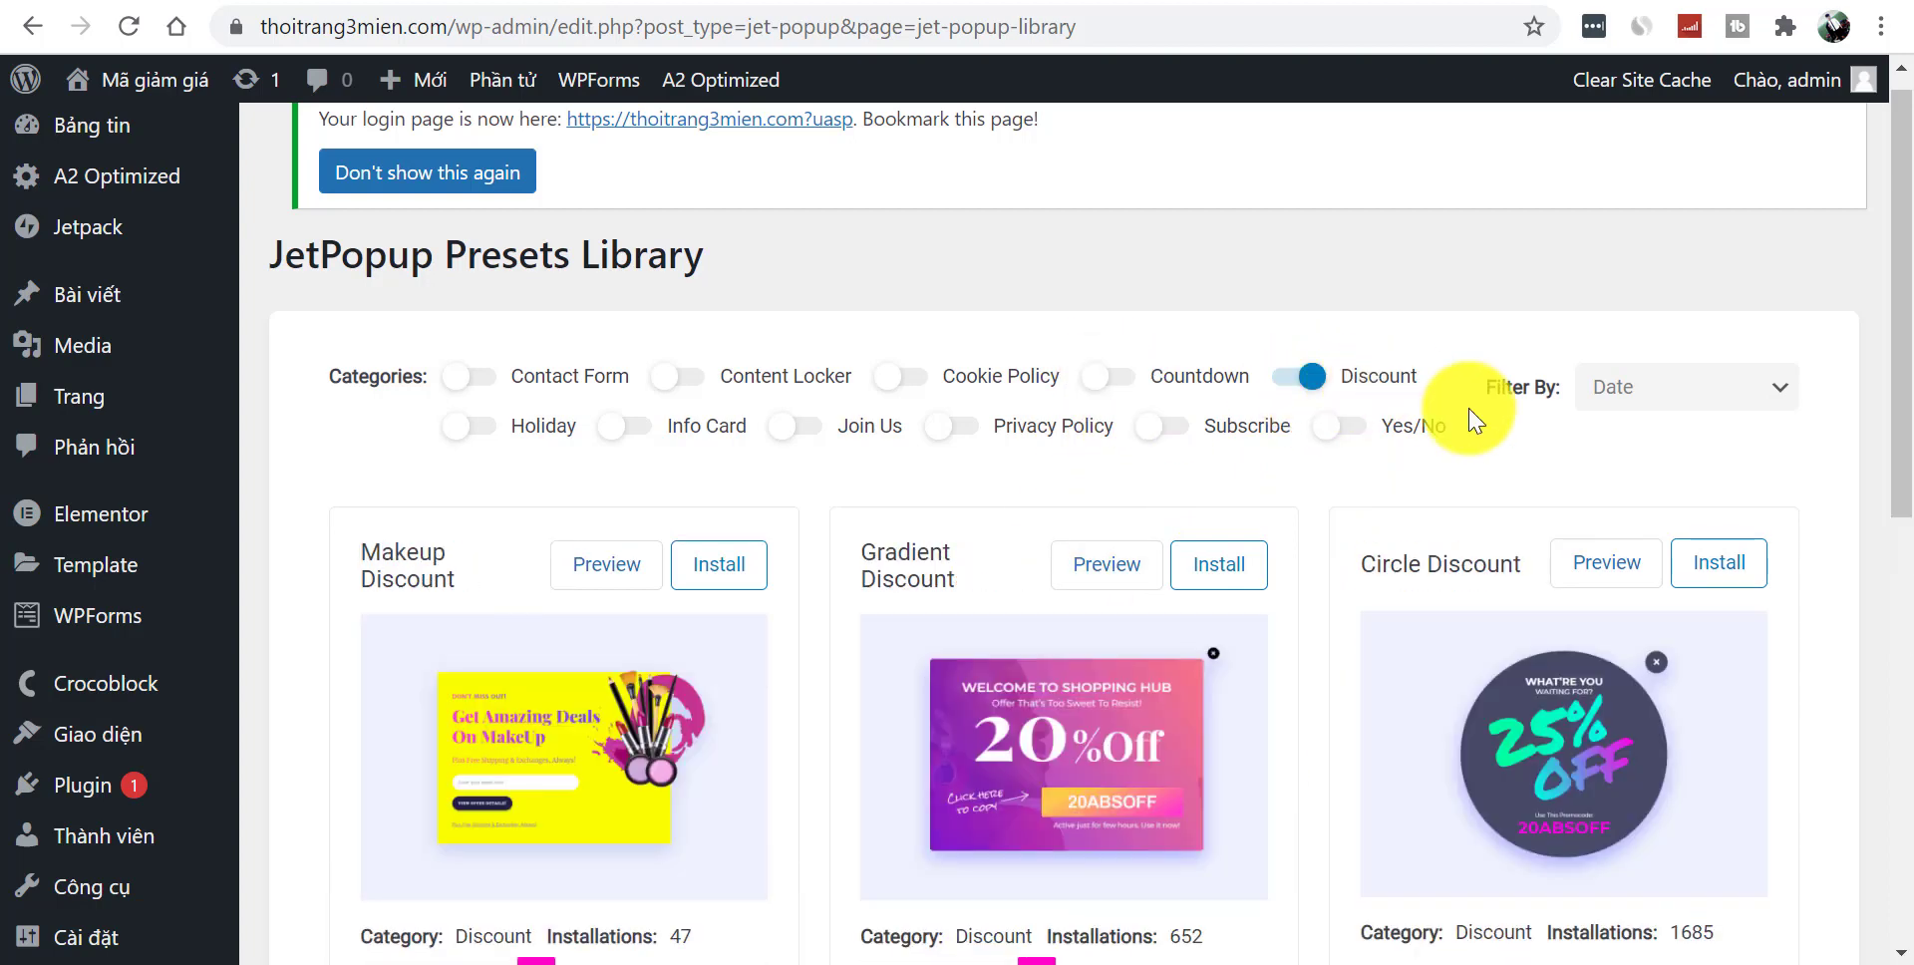
scroll(1899, 434, "down", 3)
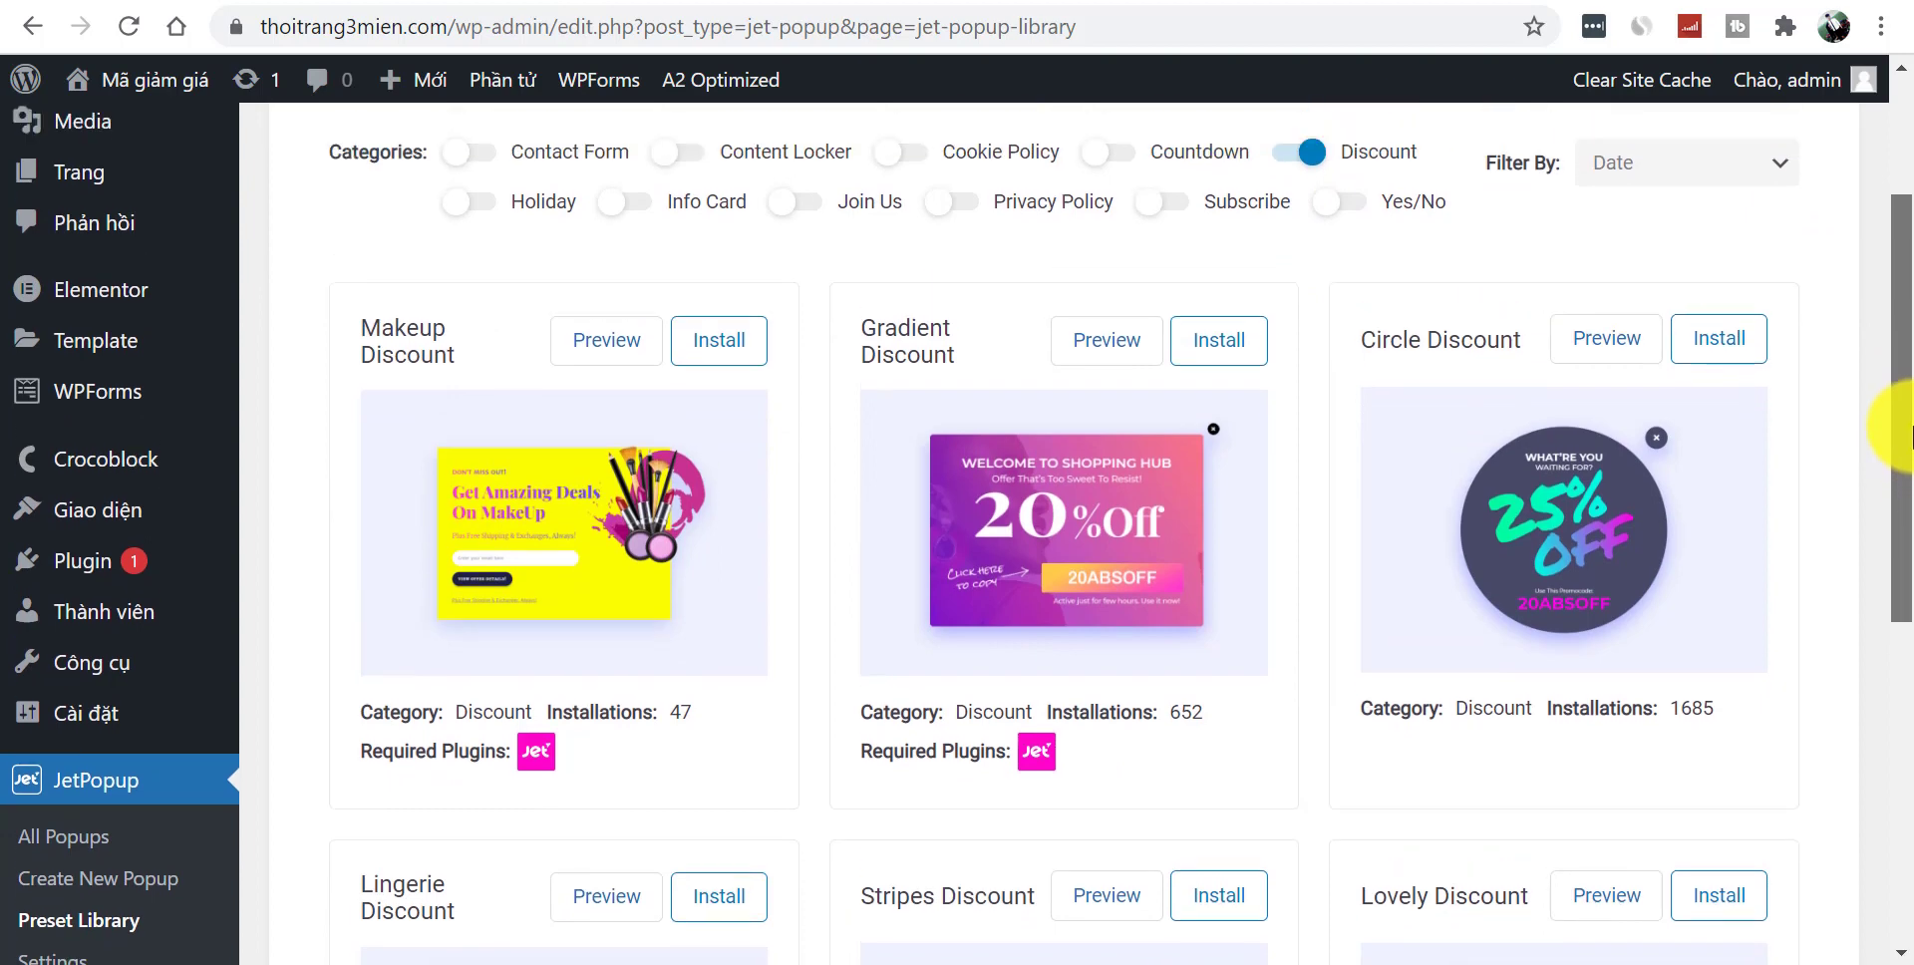
scroll(1899, 429, "up", 3)
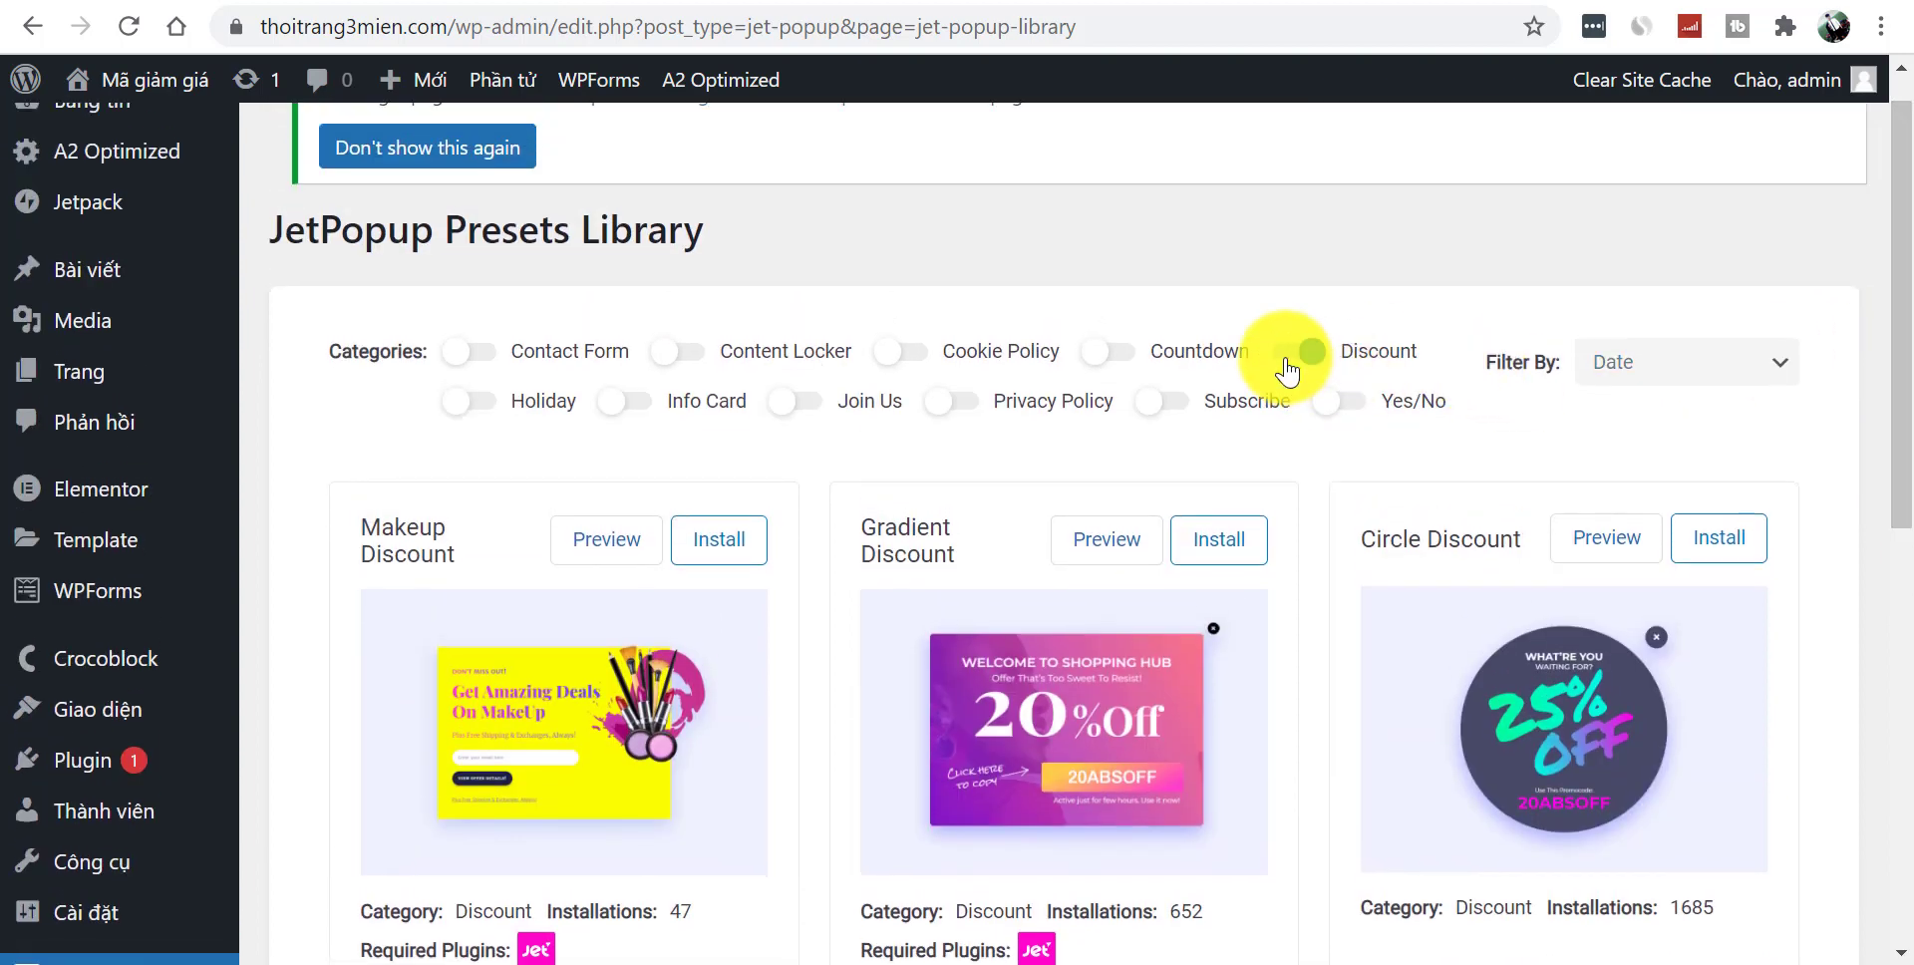
left_click(1286, 364)
- Browse the Holiday, Info Card, Join Us, Privacy Policy and Subscribe preset categories
left_click(469, 400)
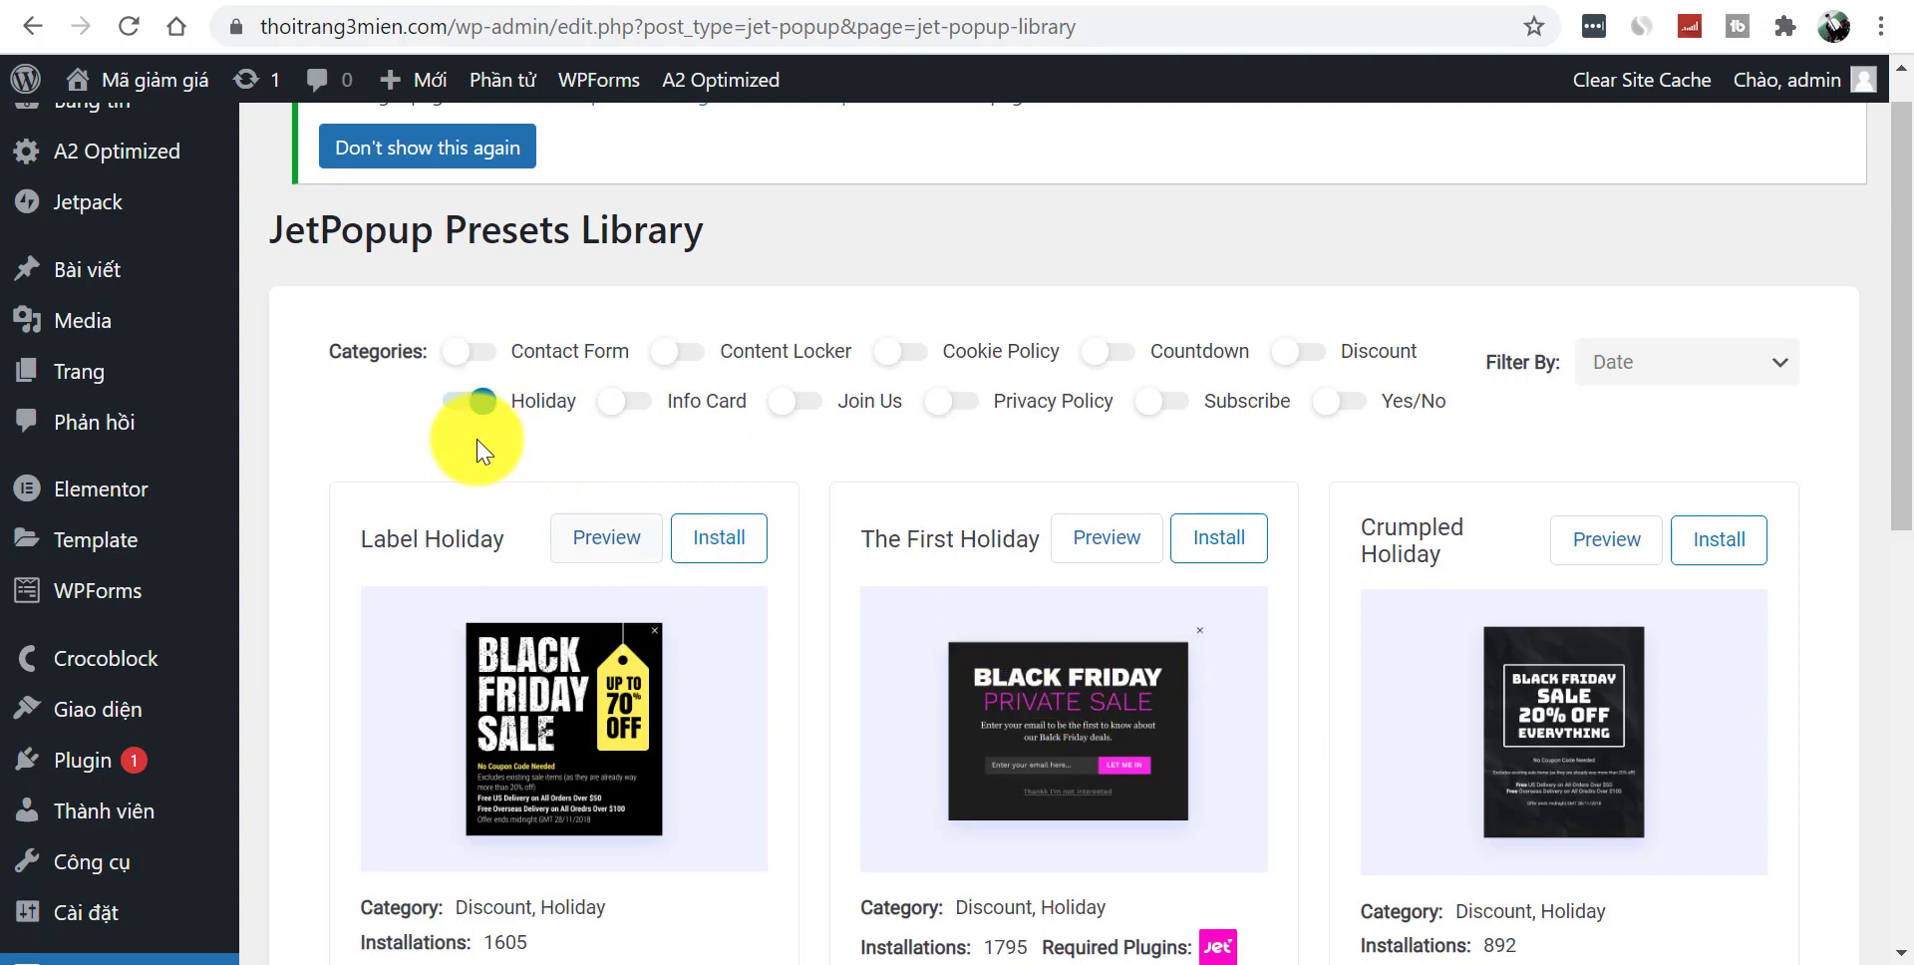
left_click(468, 404)
left_click(628, 403)
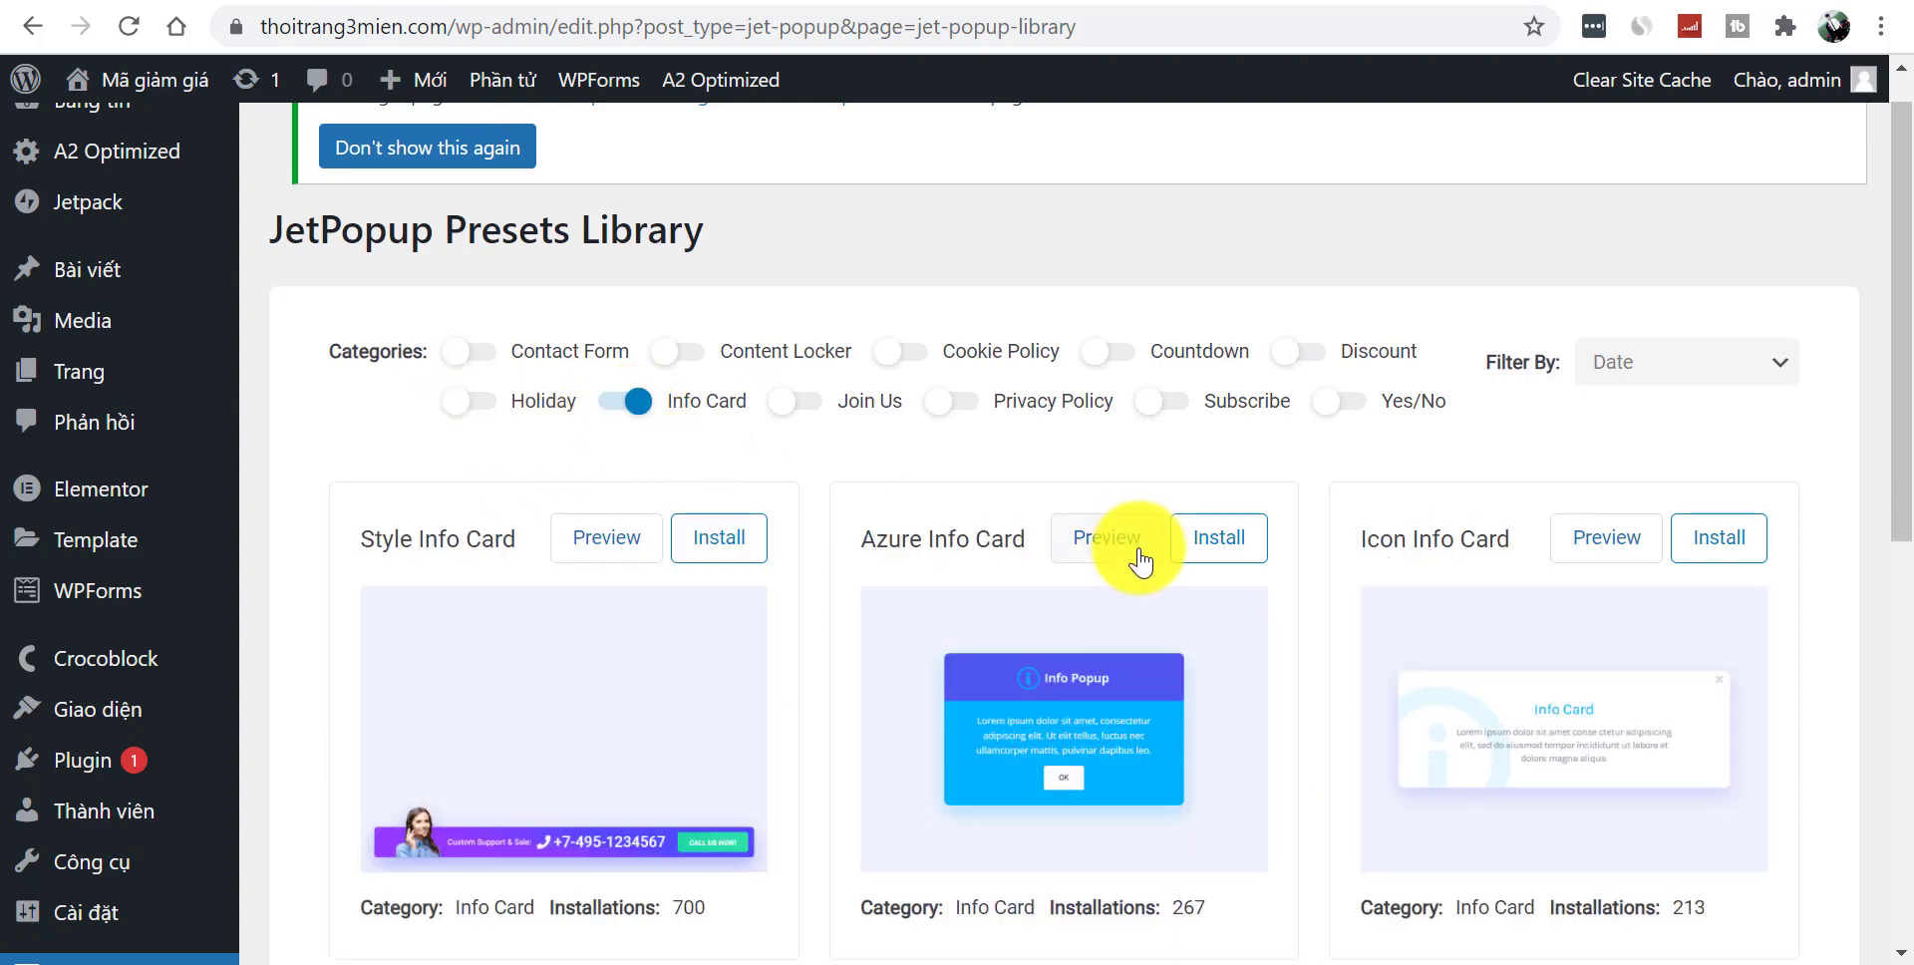
left_click_drag(1892, 491, 1888, 404)
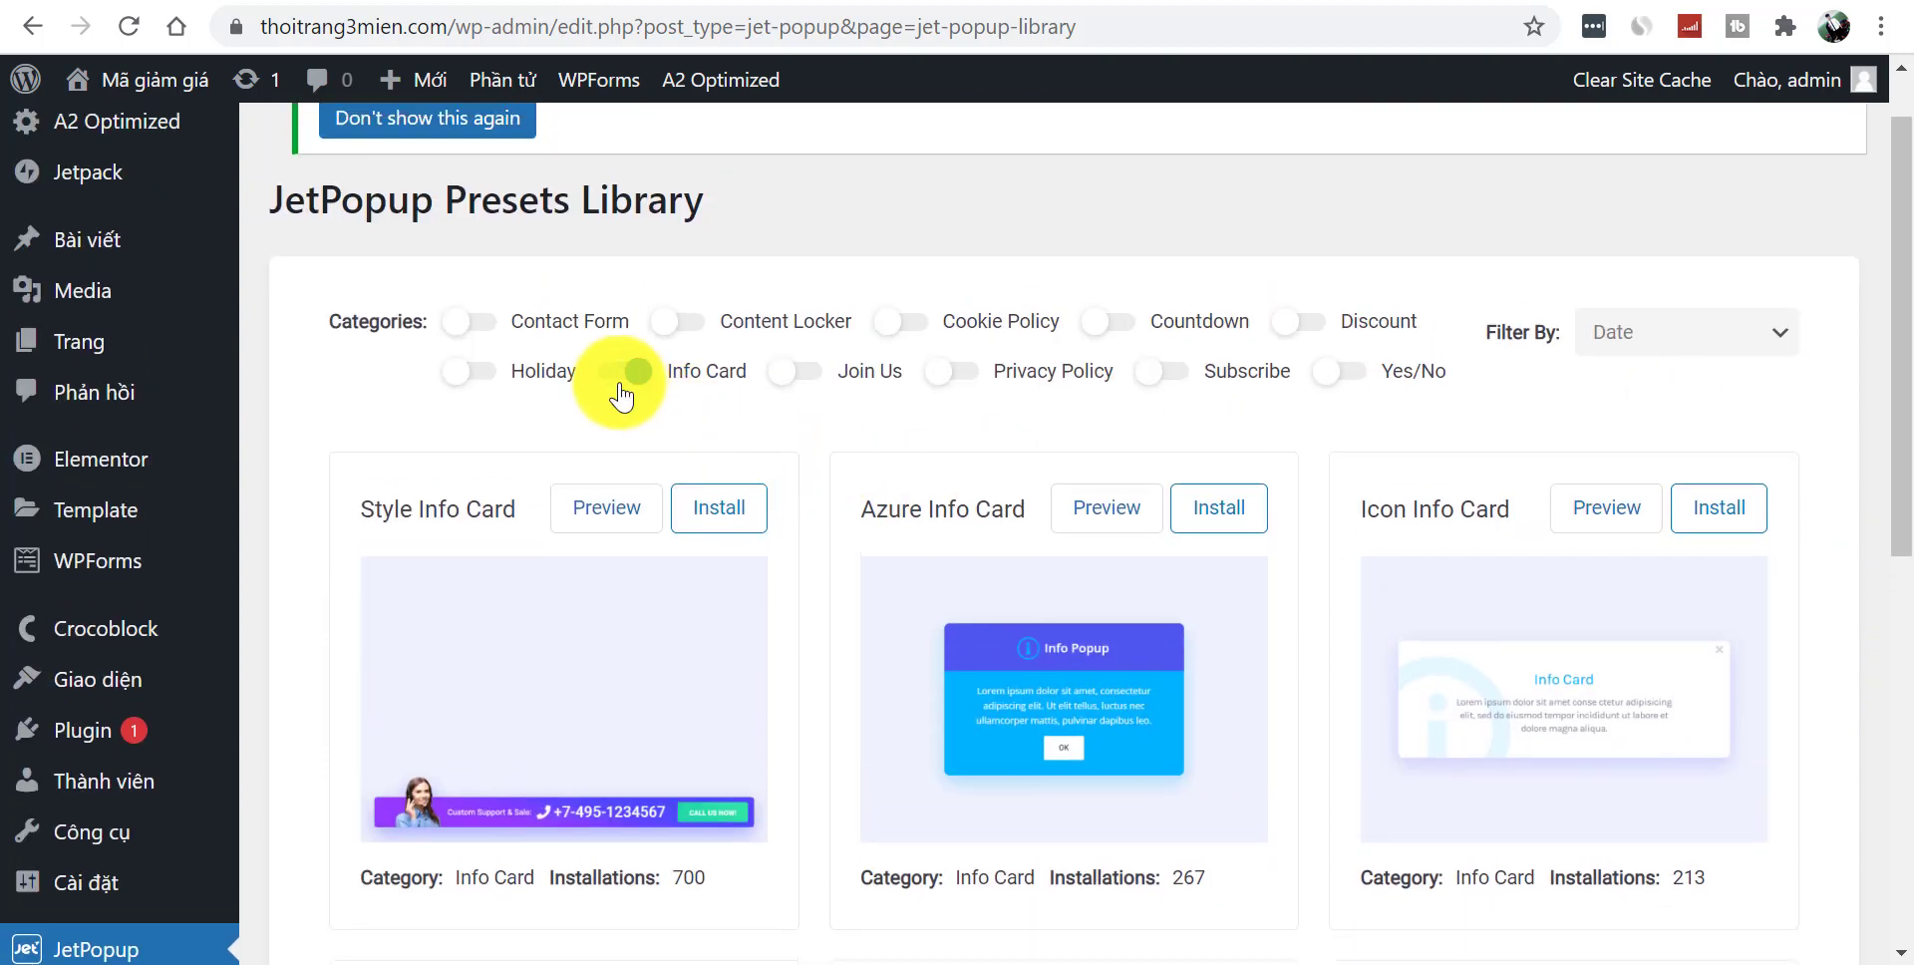
left_click(634, 374)
left_click(803, 374)
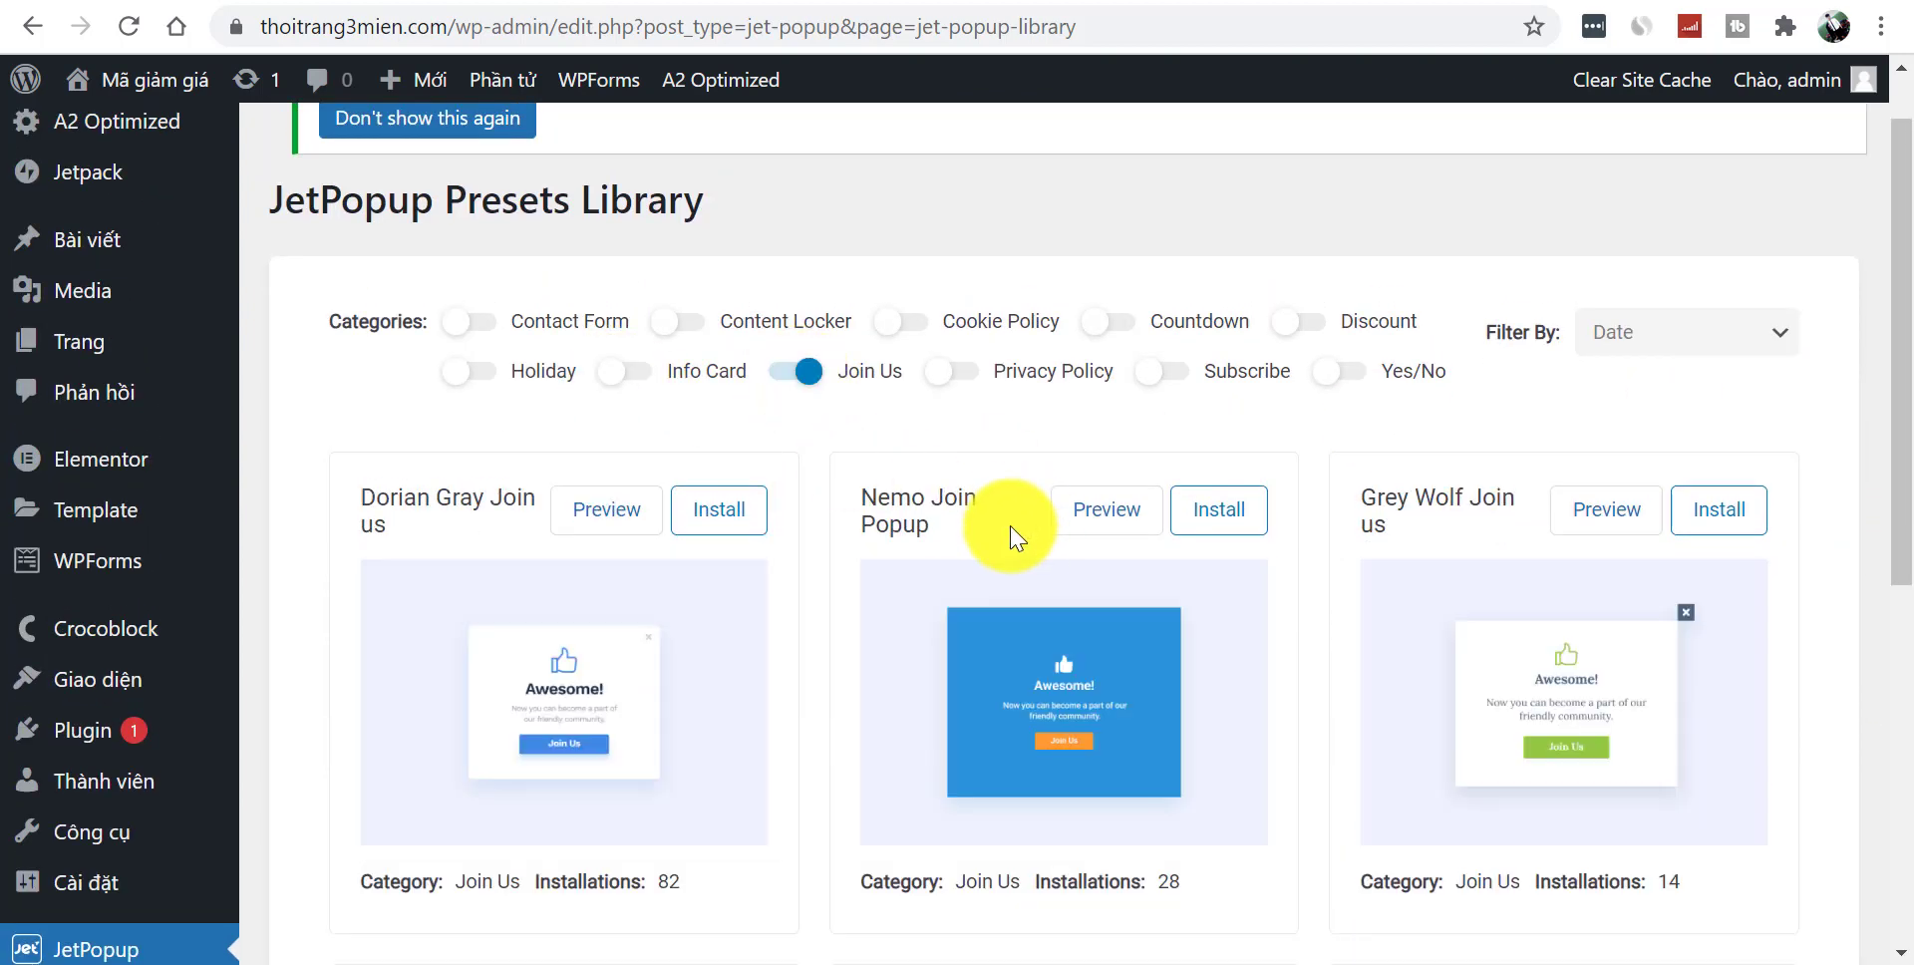
left_click(787, 374)
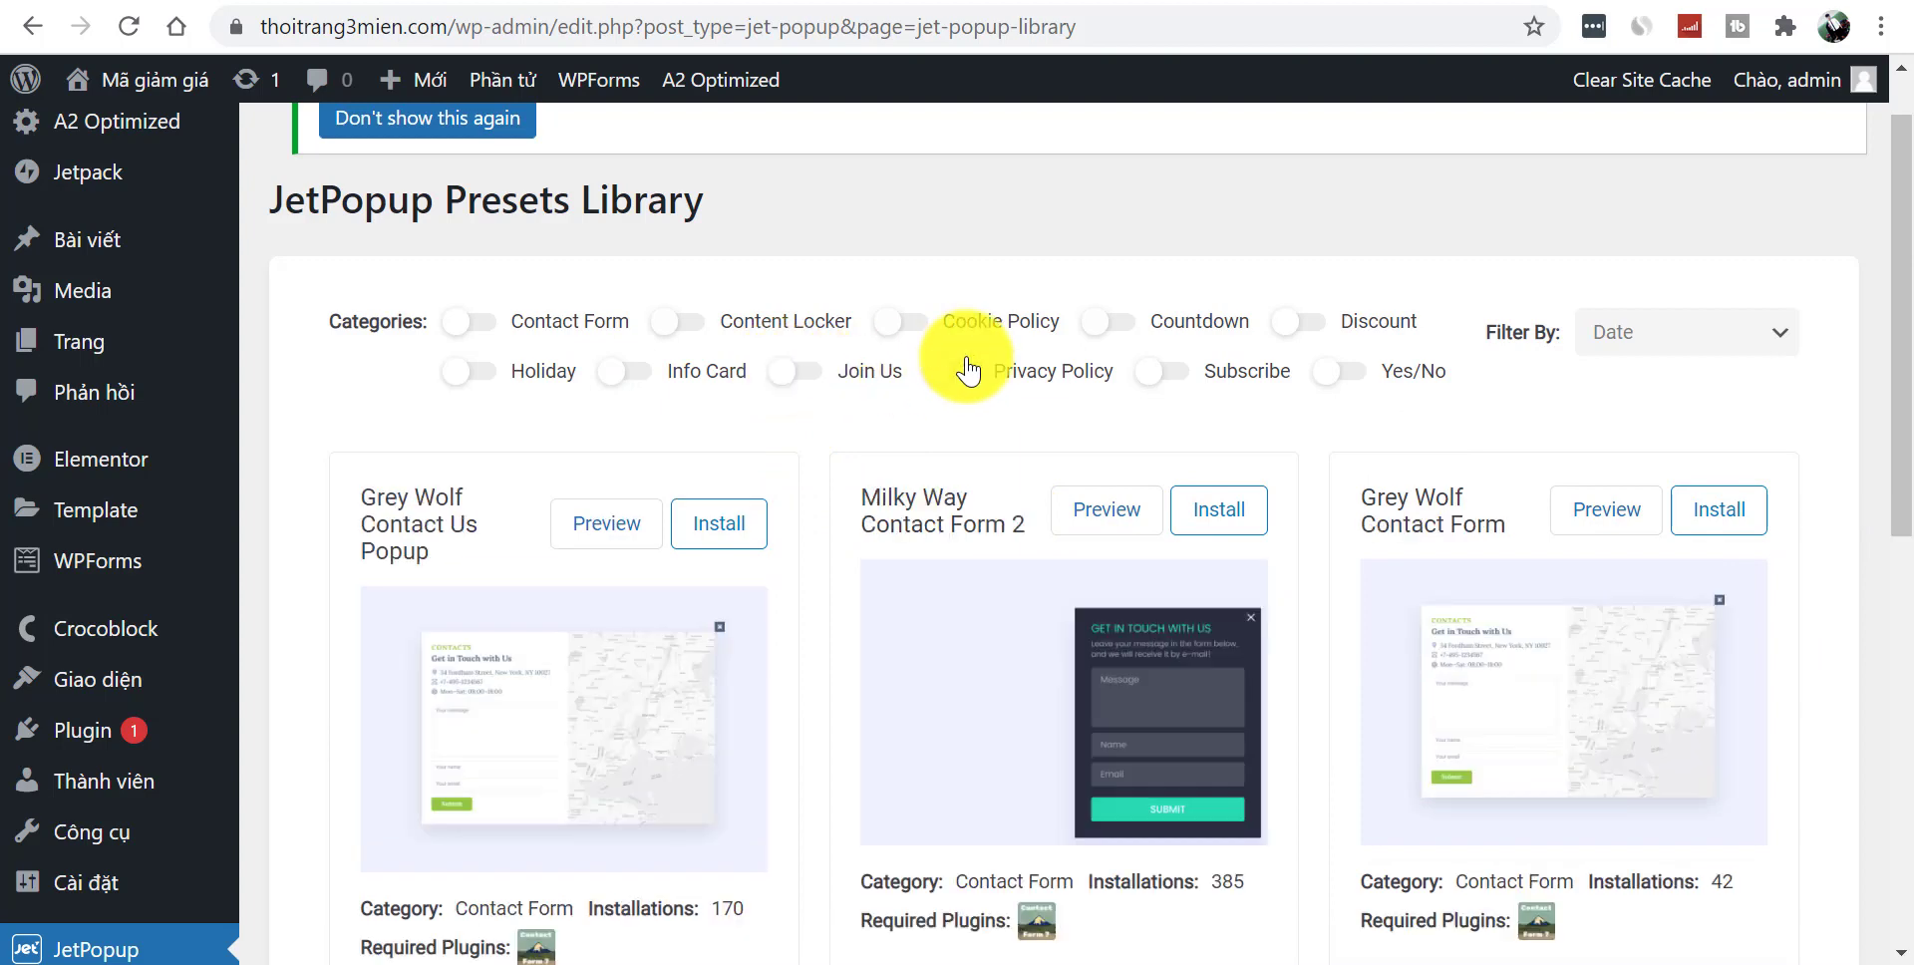
left_click(959, 375)
left_click(952, 377)
left_click(1163, 375)
- Try installing the Snack Subscribe preset, dismiss the licence-not-activated notice, and clear the Subscribe filter
left_click_drag(1894, 449, 1910, 552)
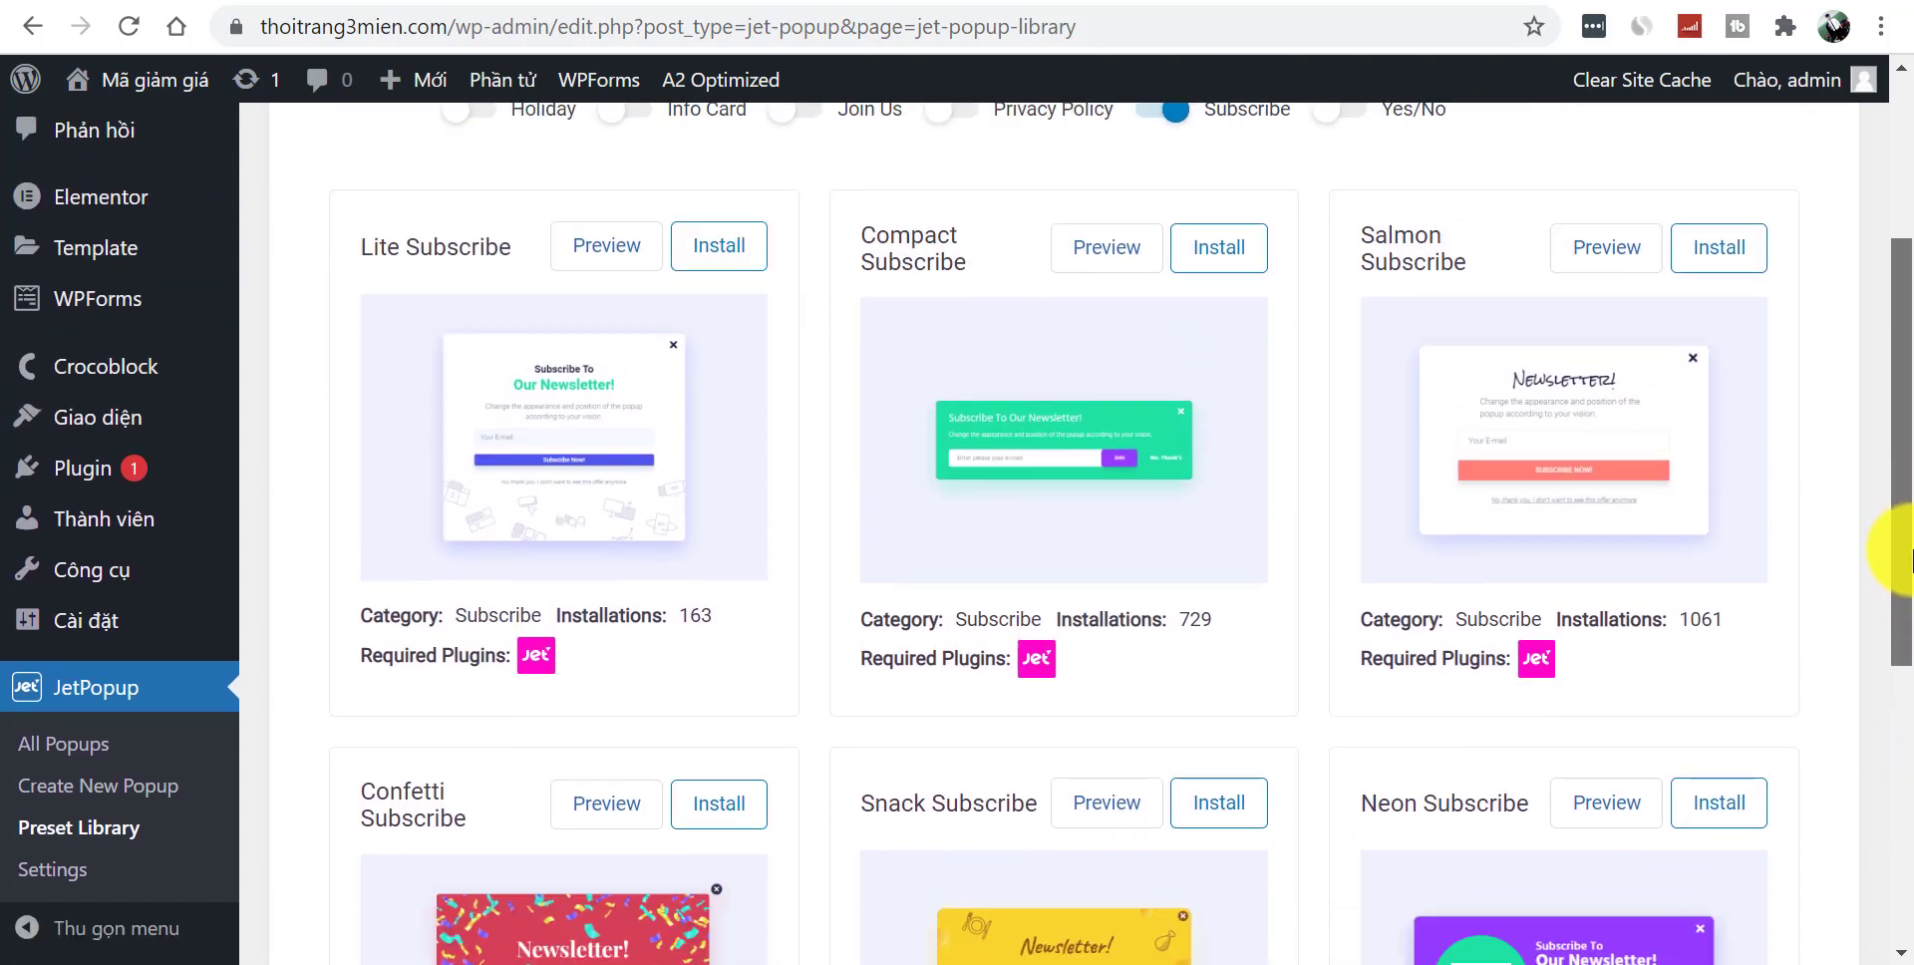
left_click(1234, 807)
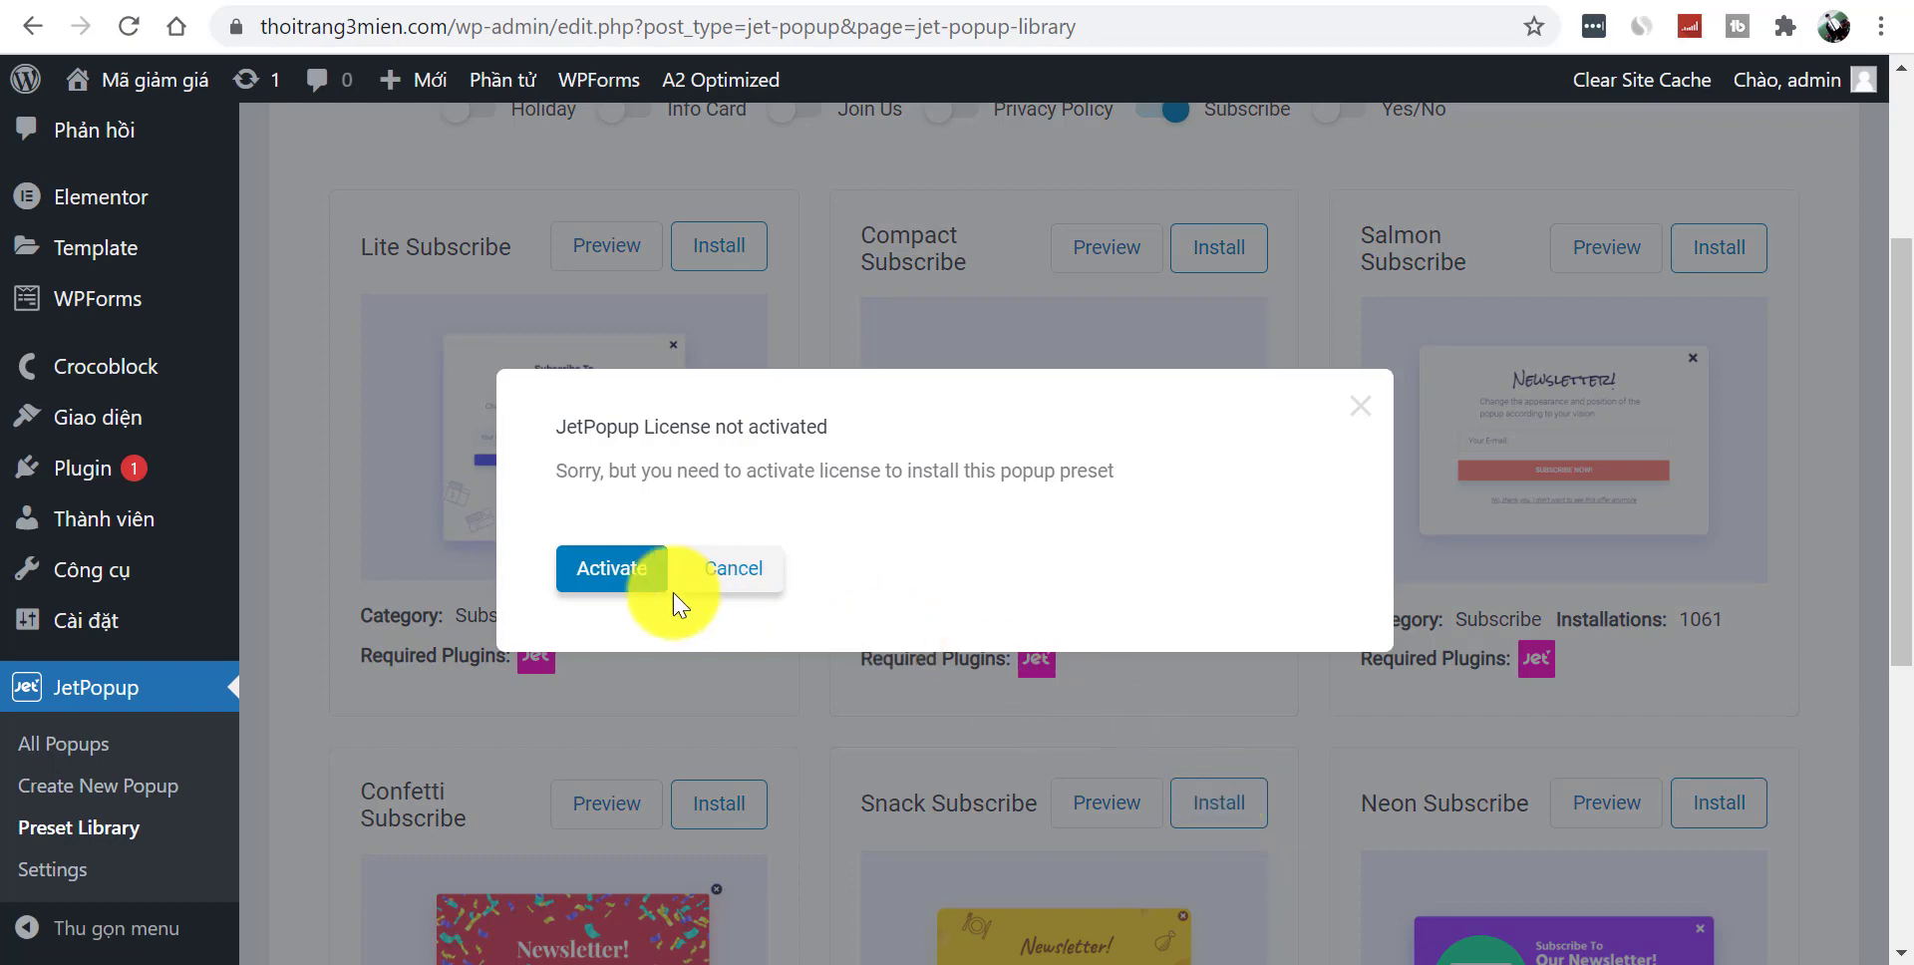
left_click(1358, 422)
left_click_drag(1907, 479, 1907, 349)
left_click(1159, 369)
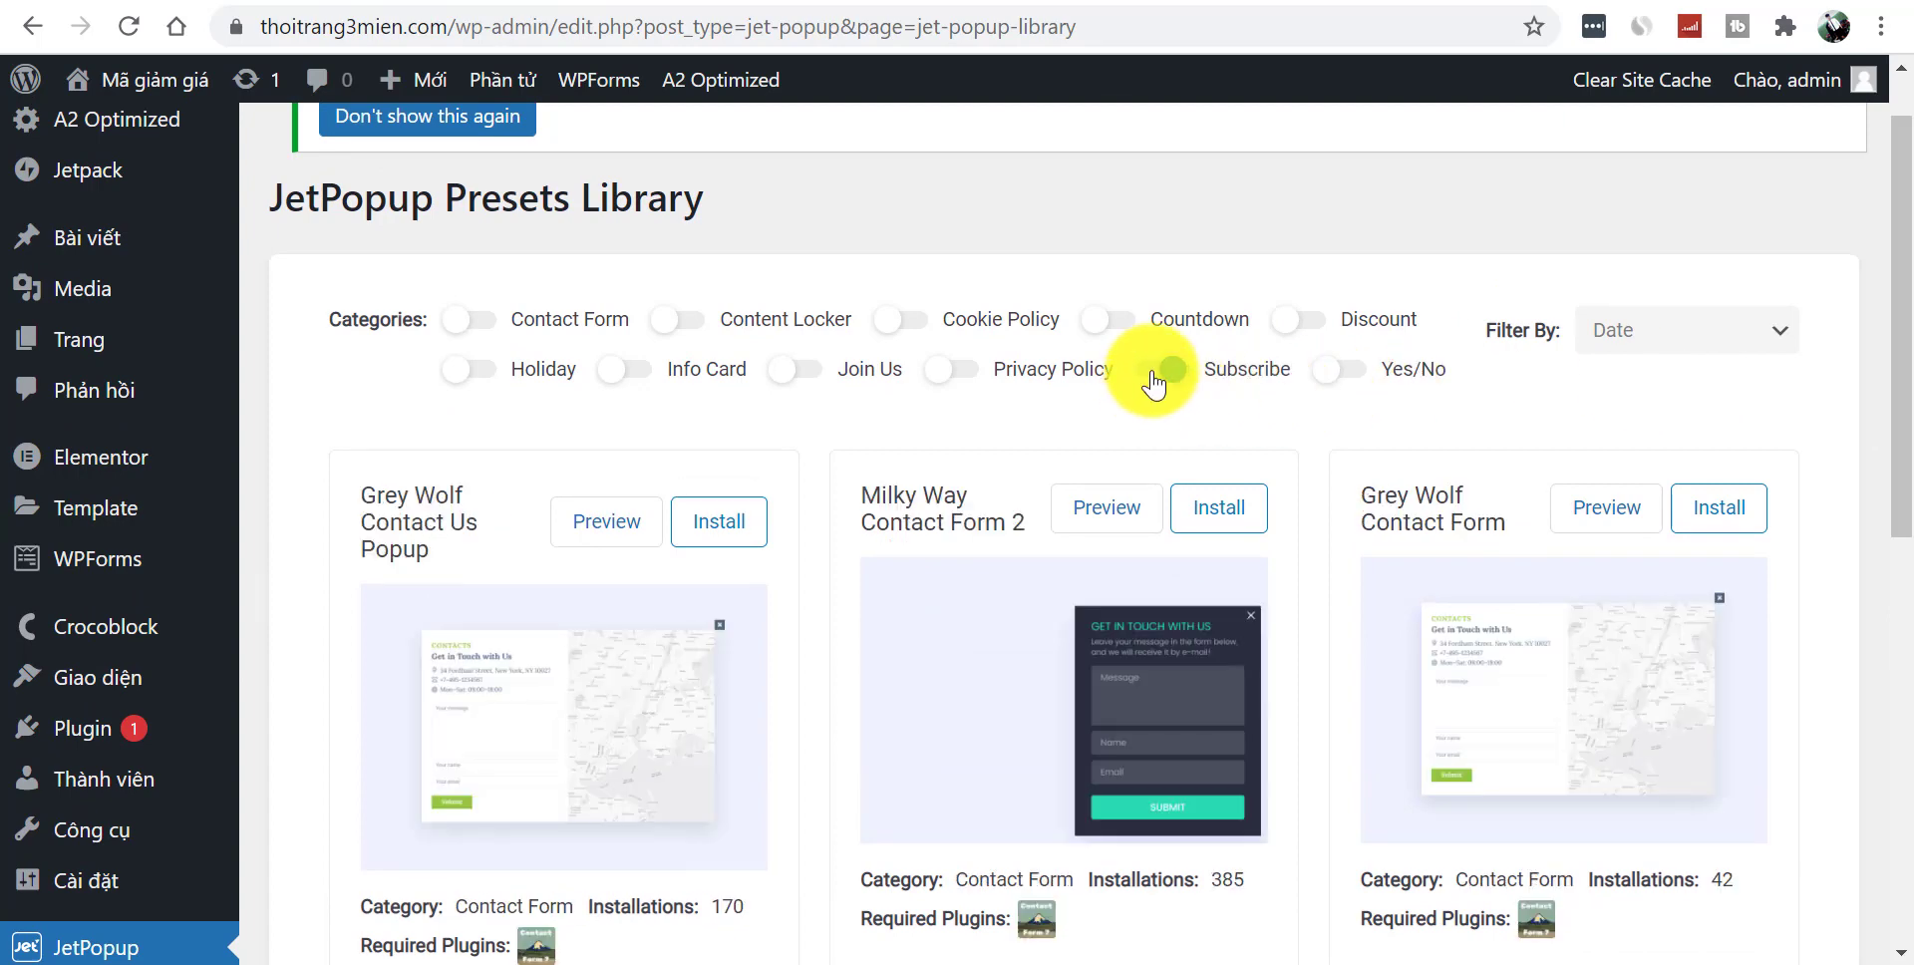
- Preview the Yes/No presets, then turn that filter off to show every preset
left_click(1356, 374)
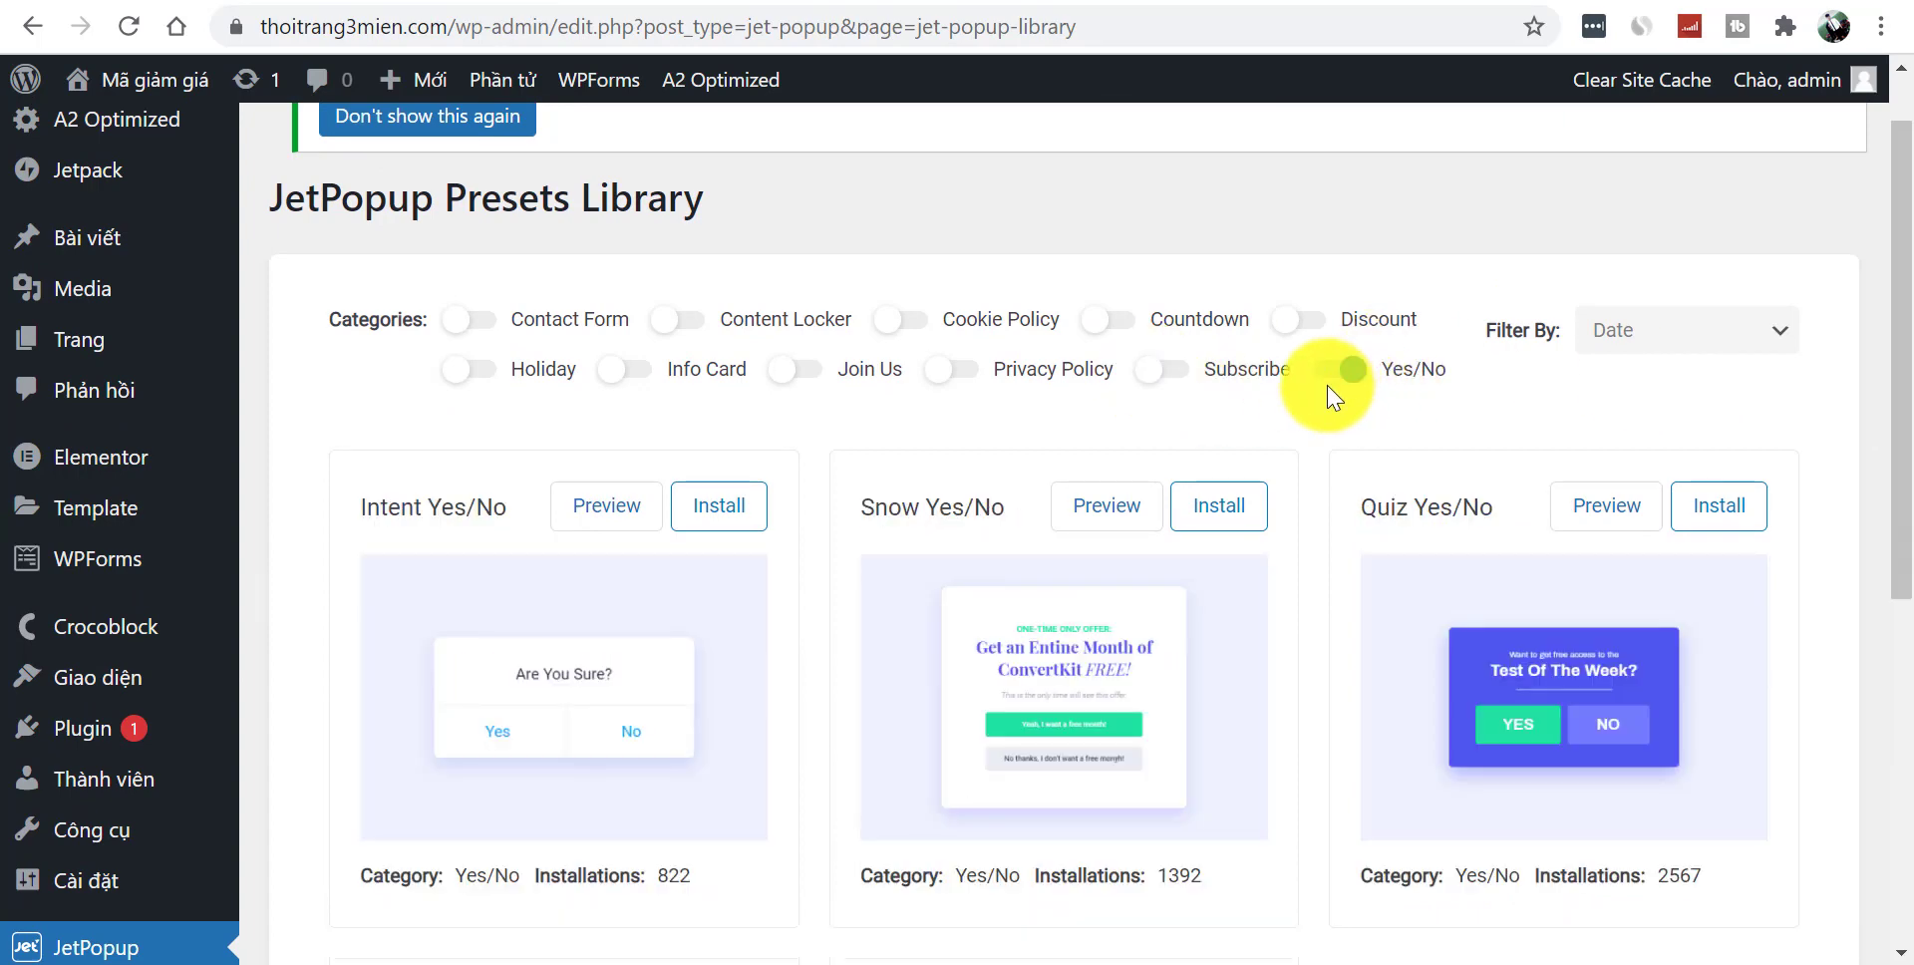
scroll(1884, 698, "down", 4)
scroll(1389, 382, "up", 3)
left_click(1319, 261)
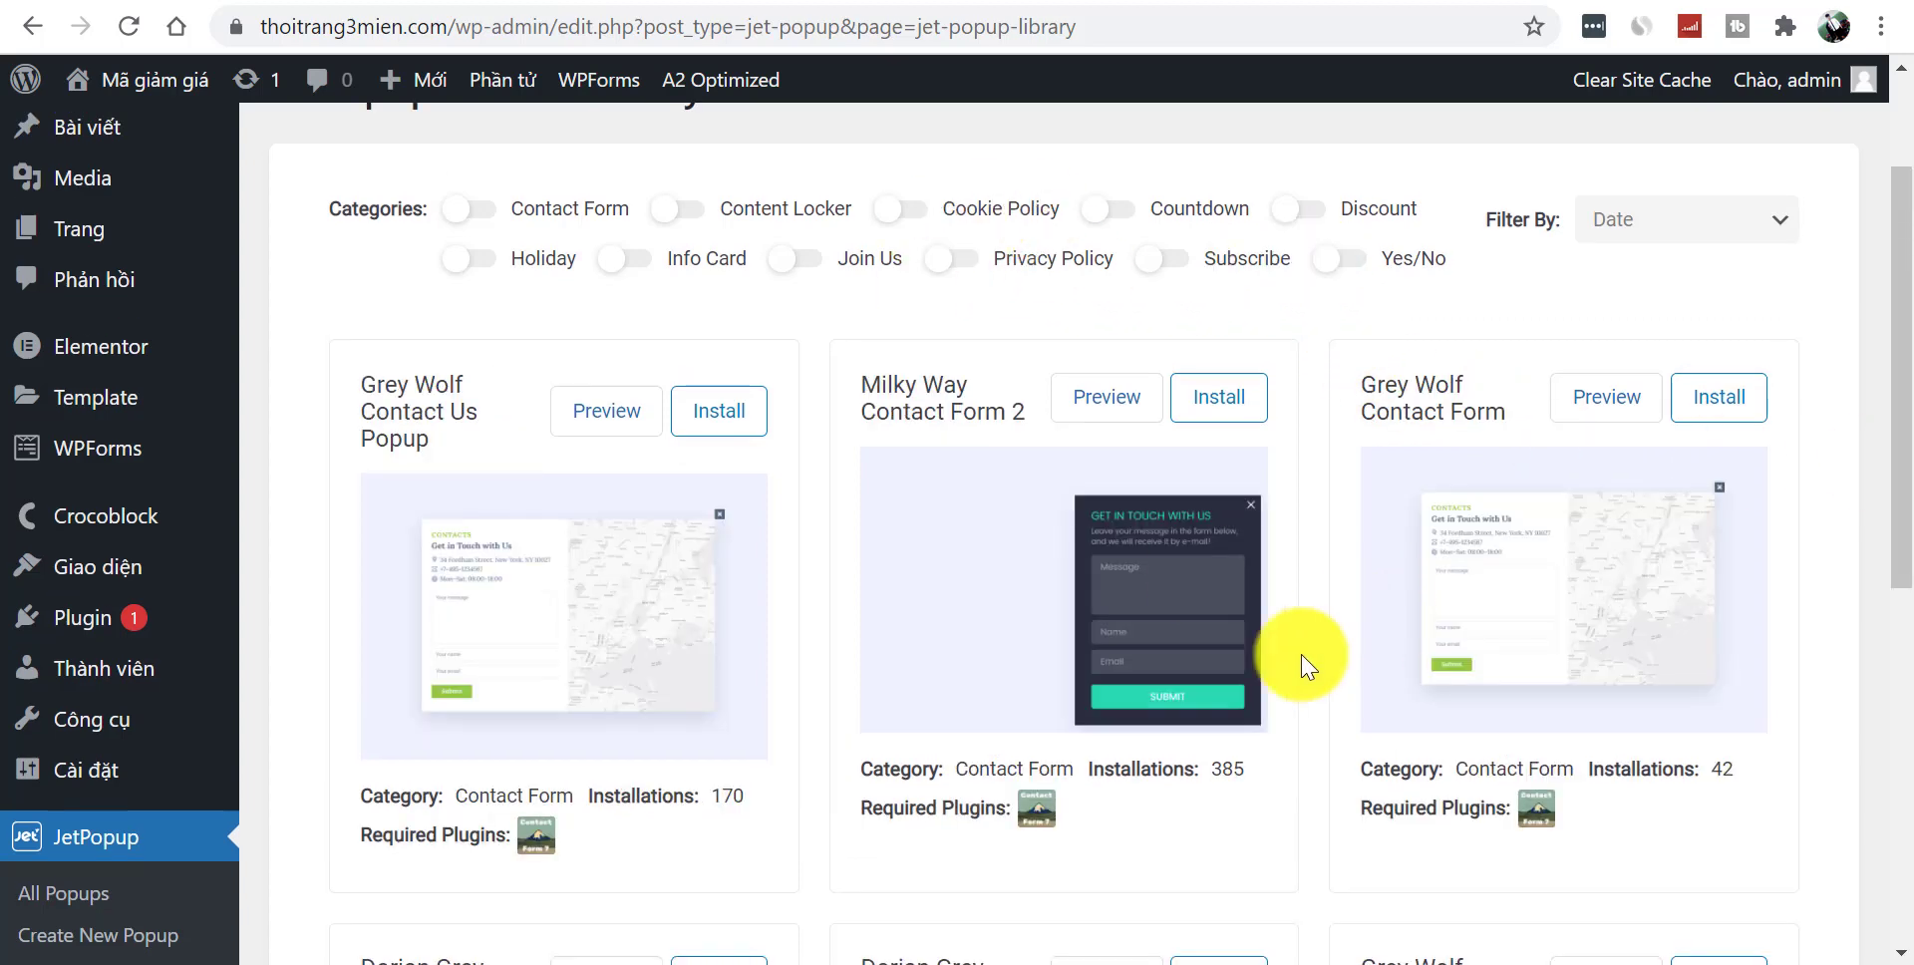
left_click_drag(1892, 376, 1899, 464)
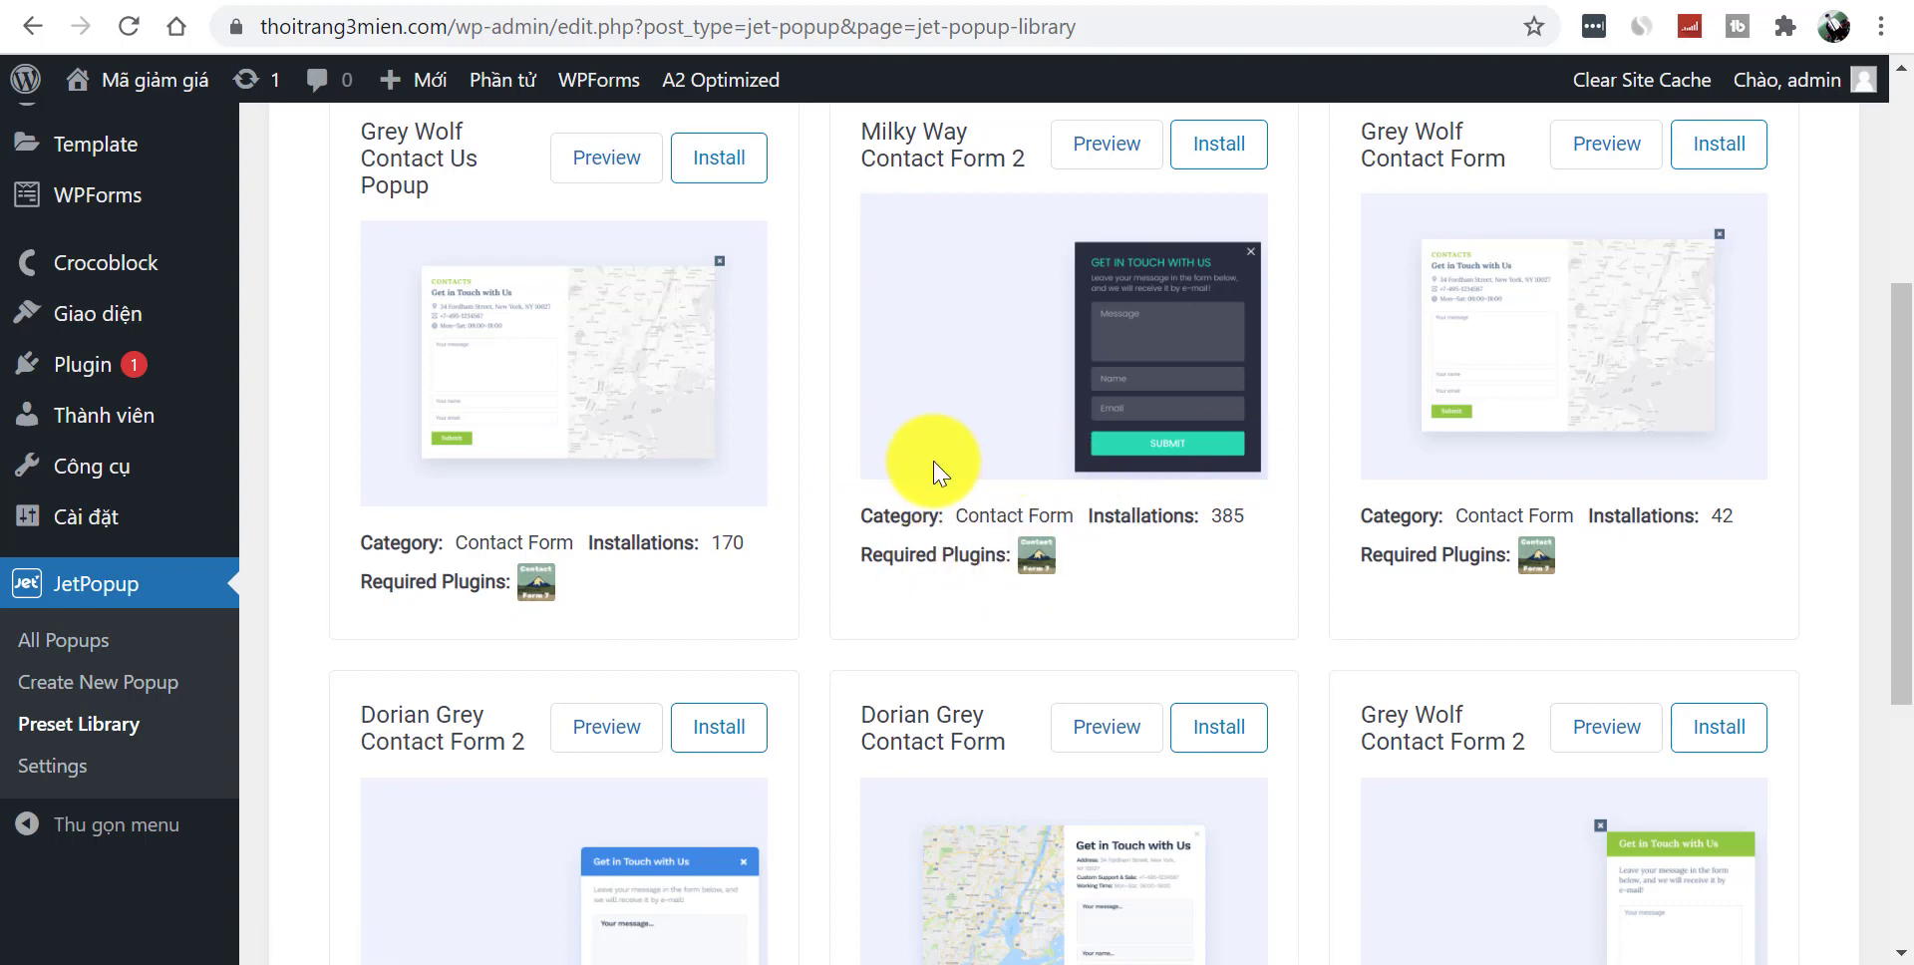
left_click_drag(1902, 470, 1907, 593)
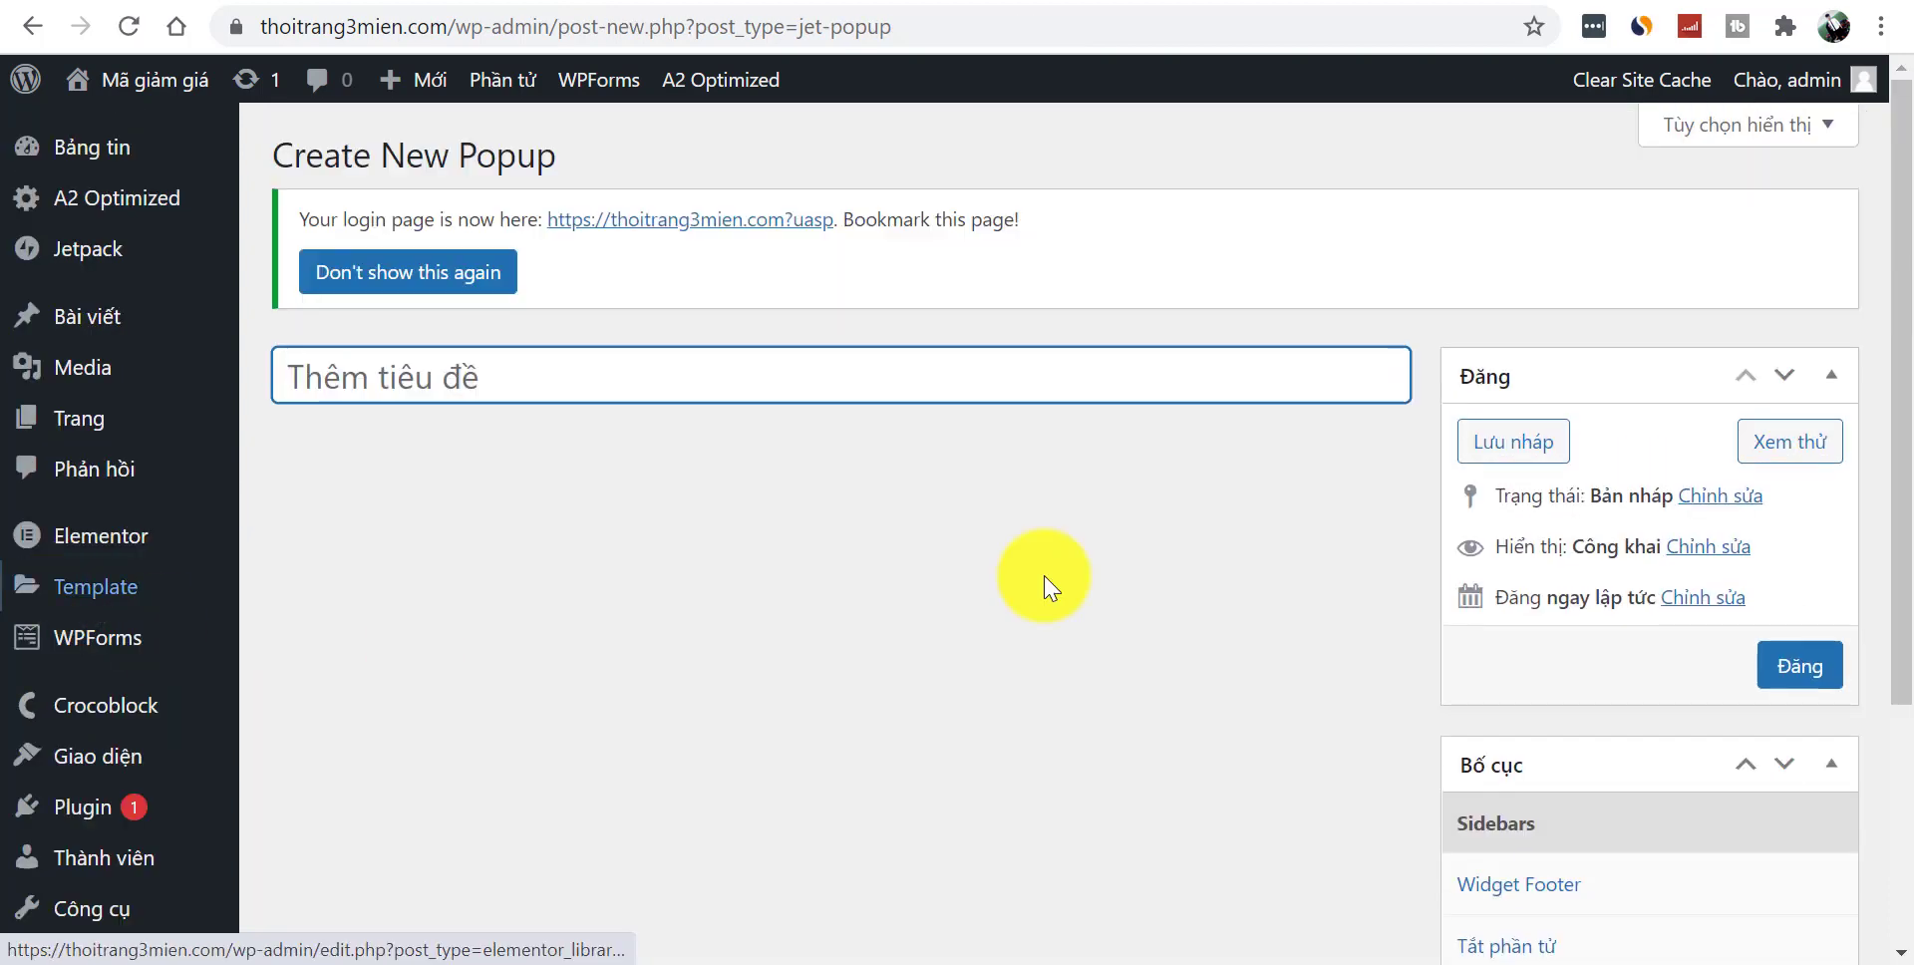
- Publish the 'Tham gia Group' popup, open it in Elementor, and copy the reference popup's heading
left_click_drag(1892, 257, 1906, 519)
scroll(1453, 269, "up", 2)
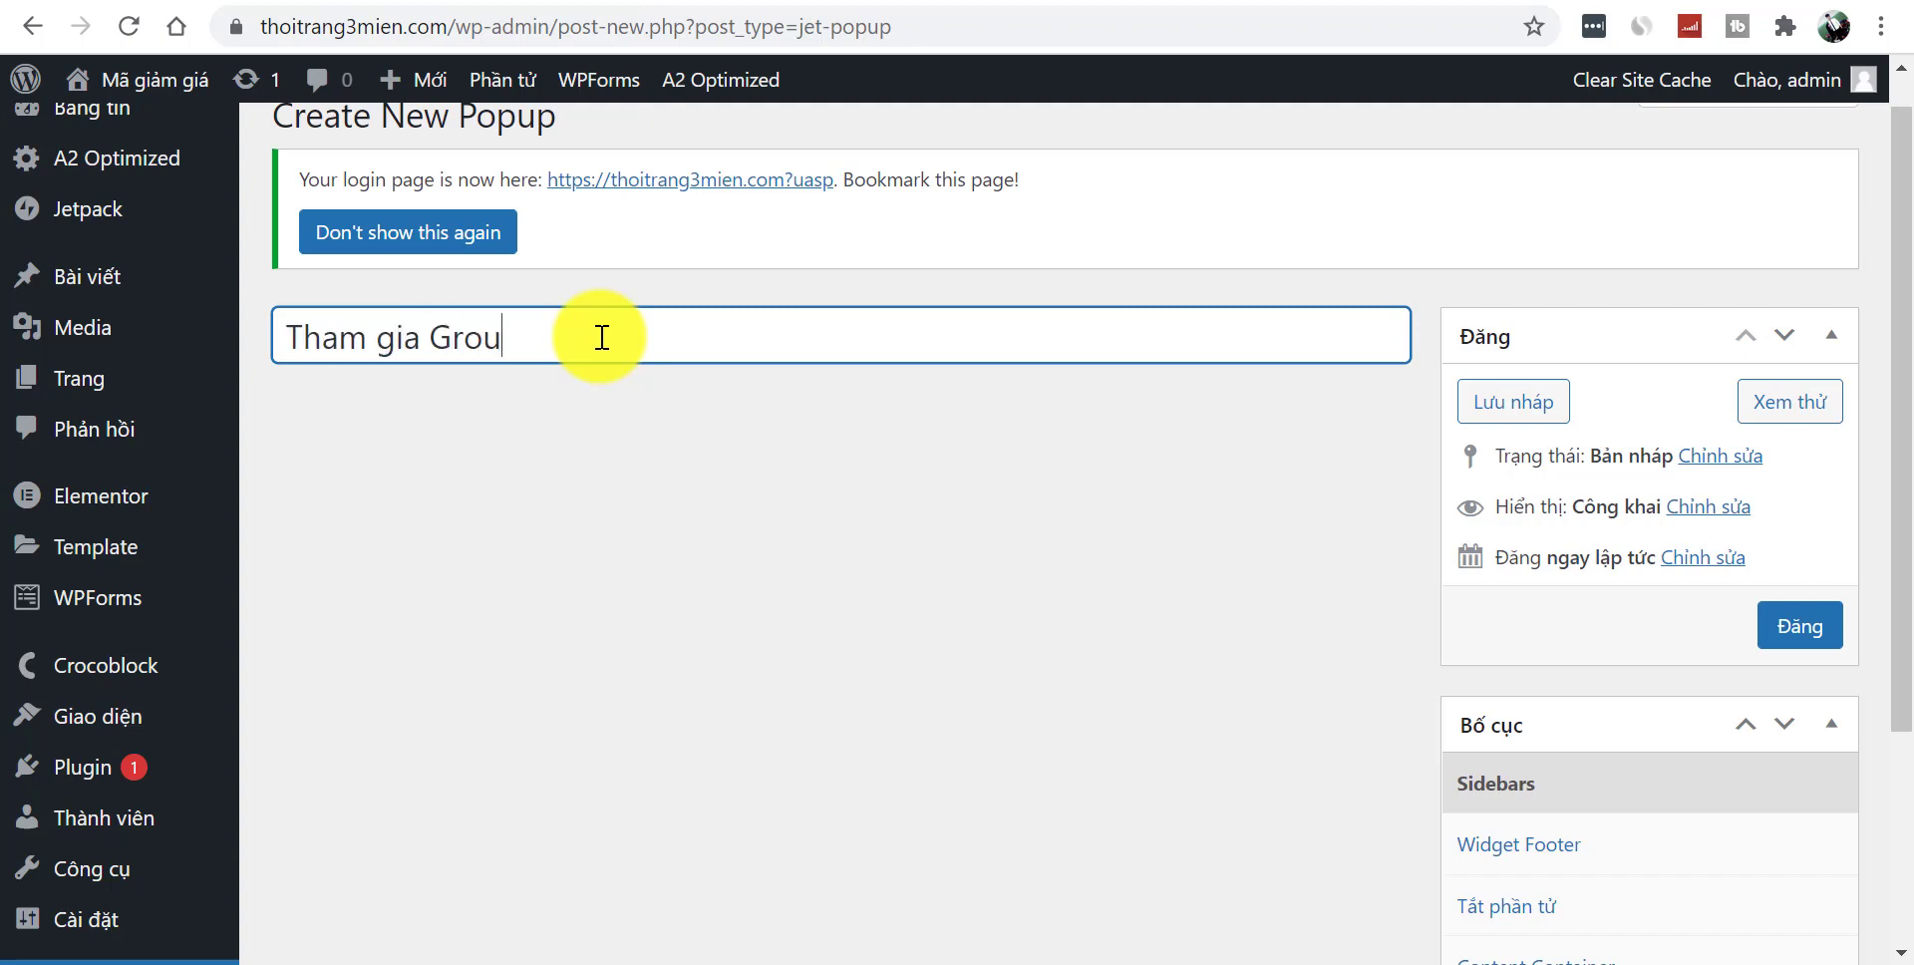
left_click(1775, 627)
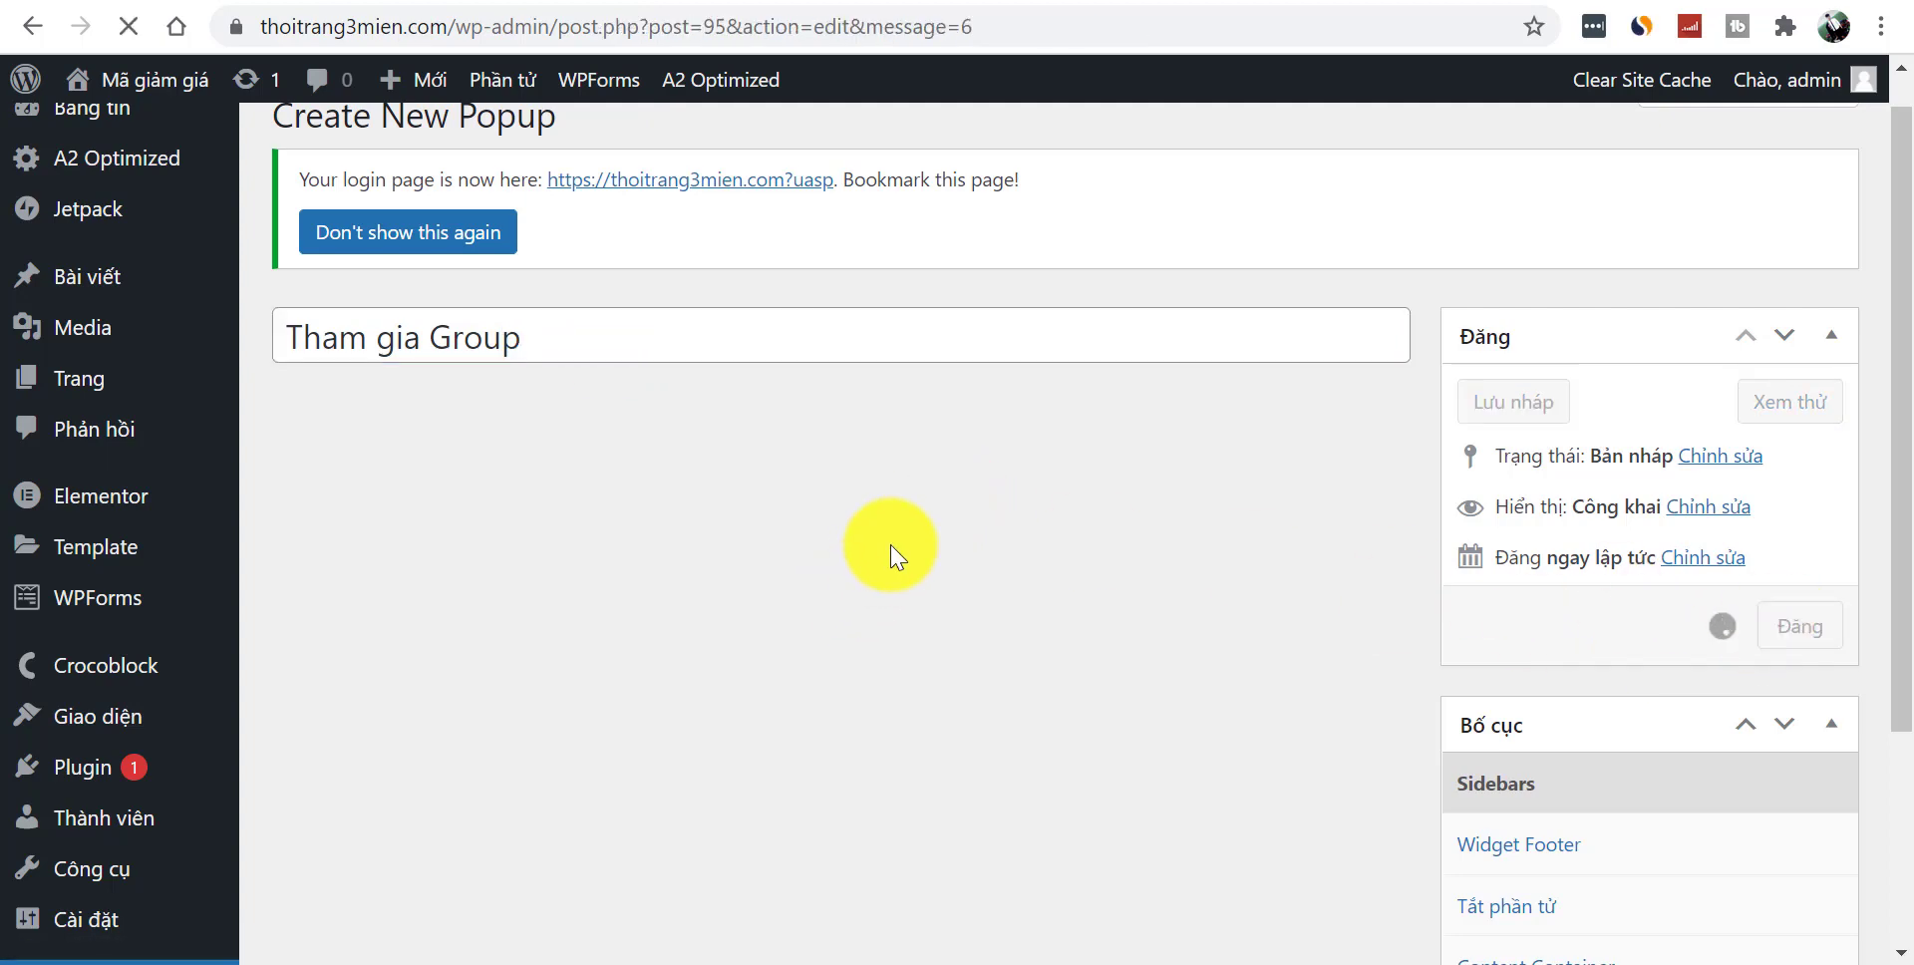
left_click_drag(1895, 320, 1884, 250)
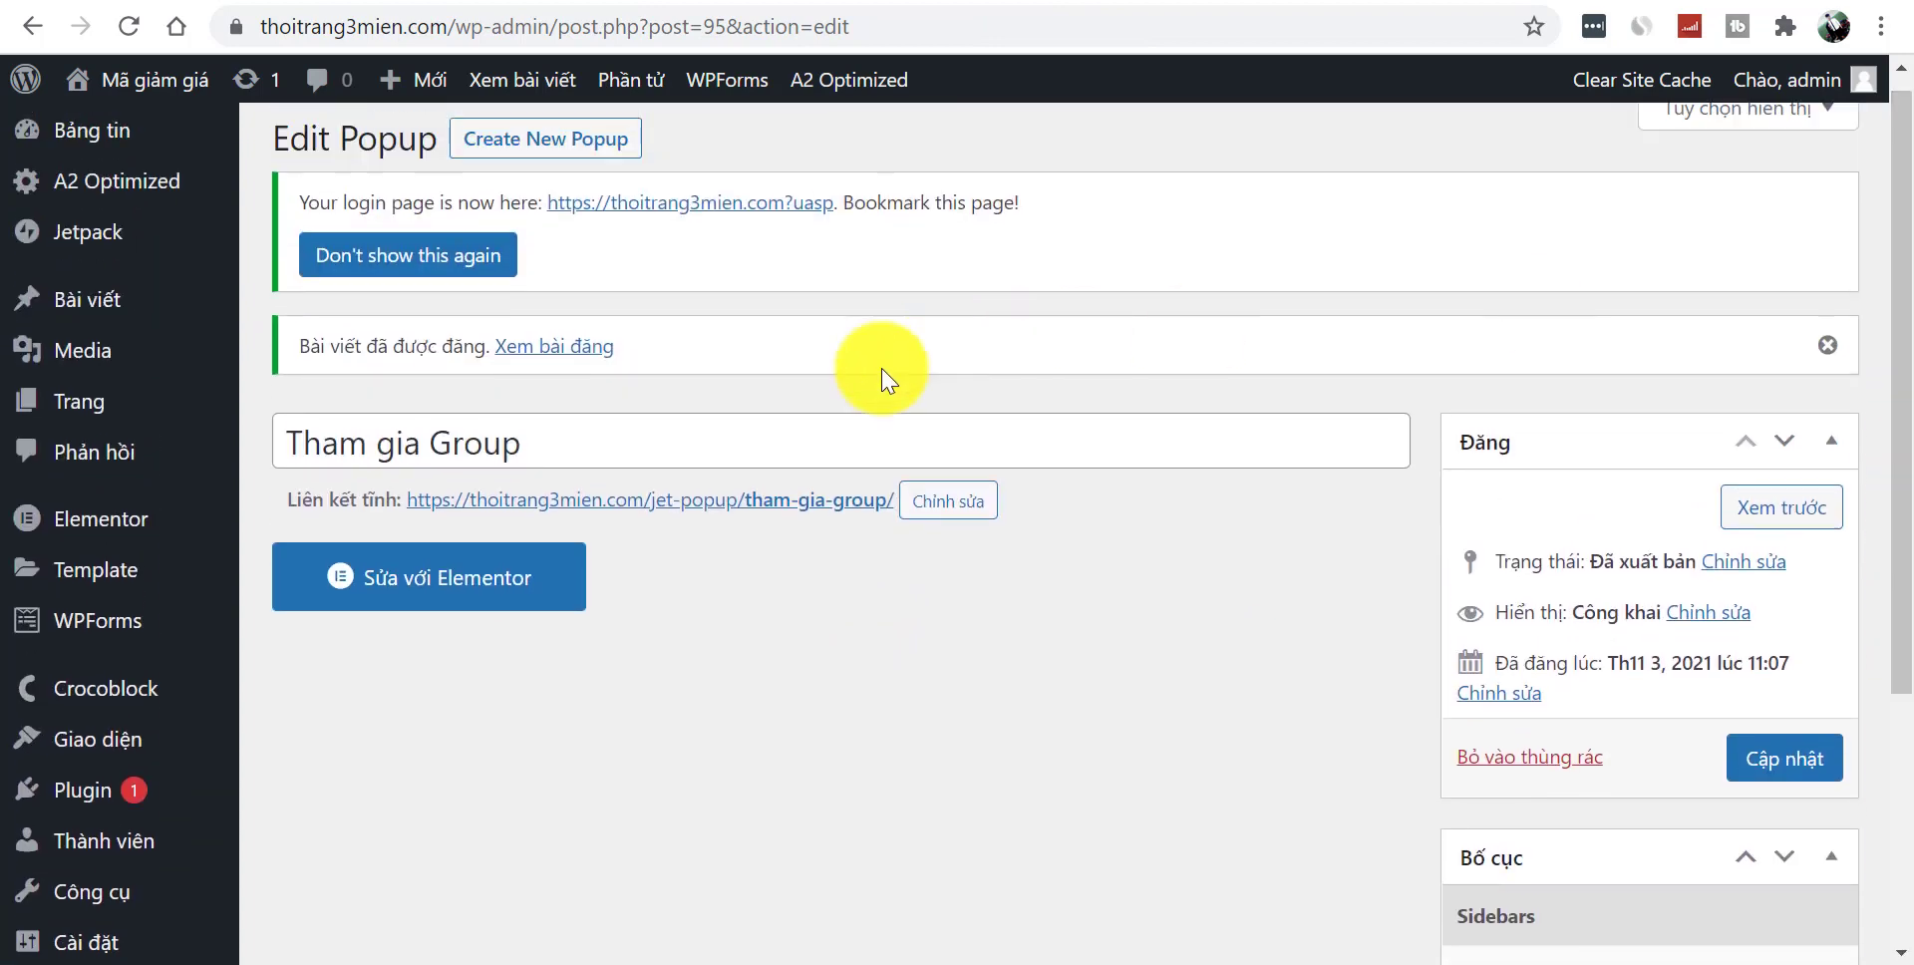
left_click(470, 584)
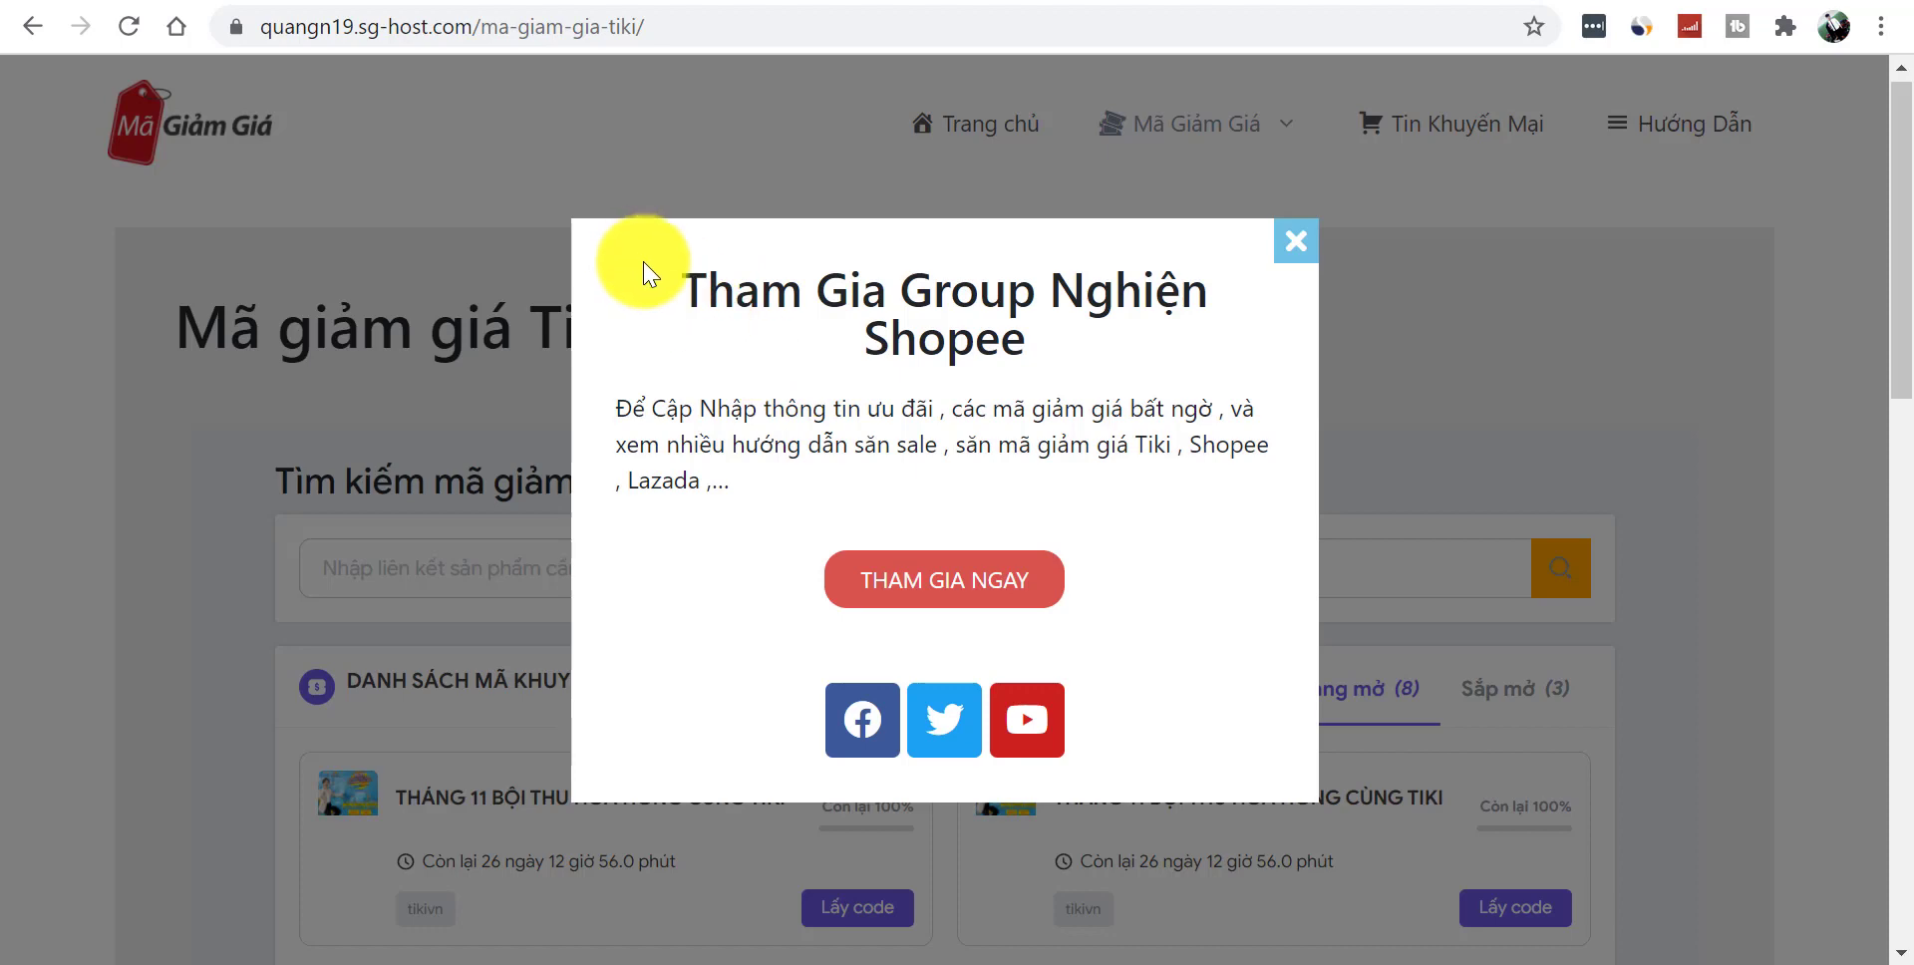
left_click_drag(641, 269, 1027, 351)
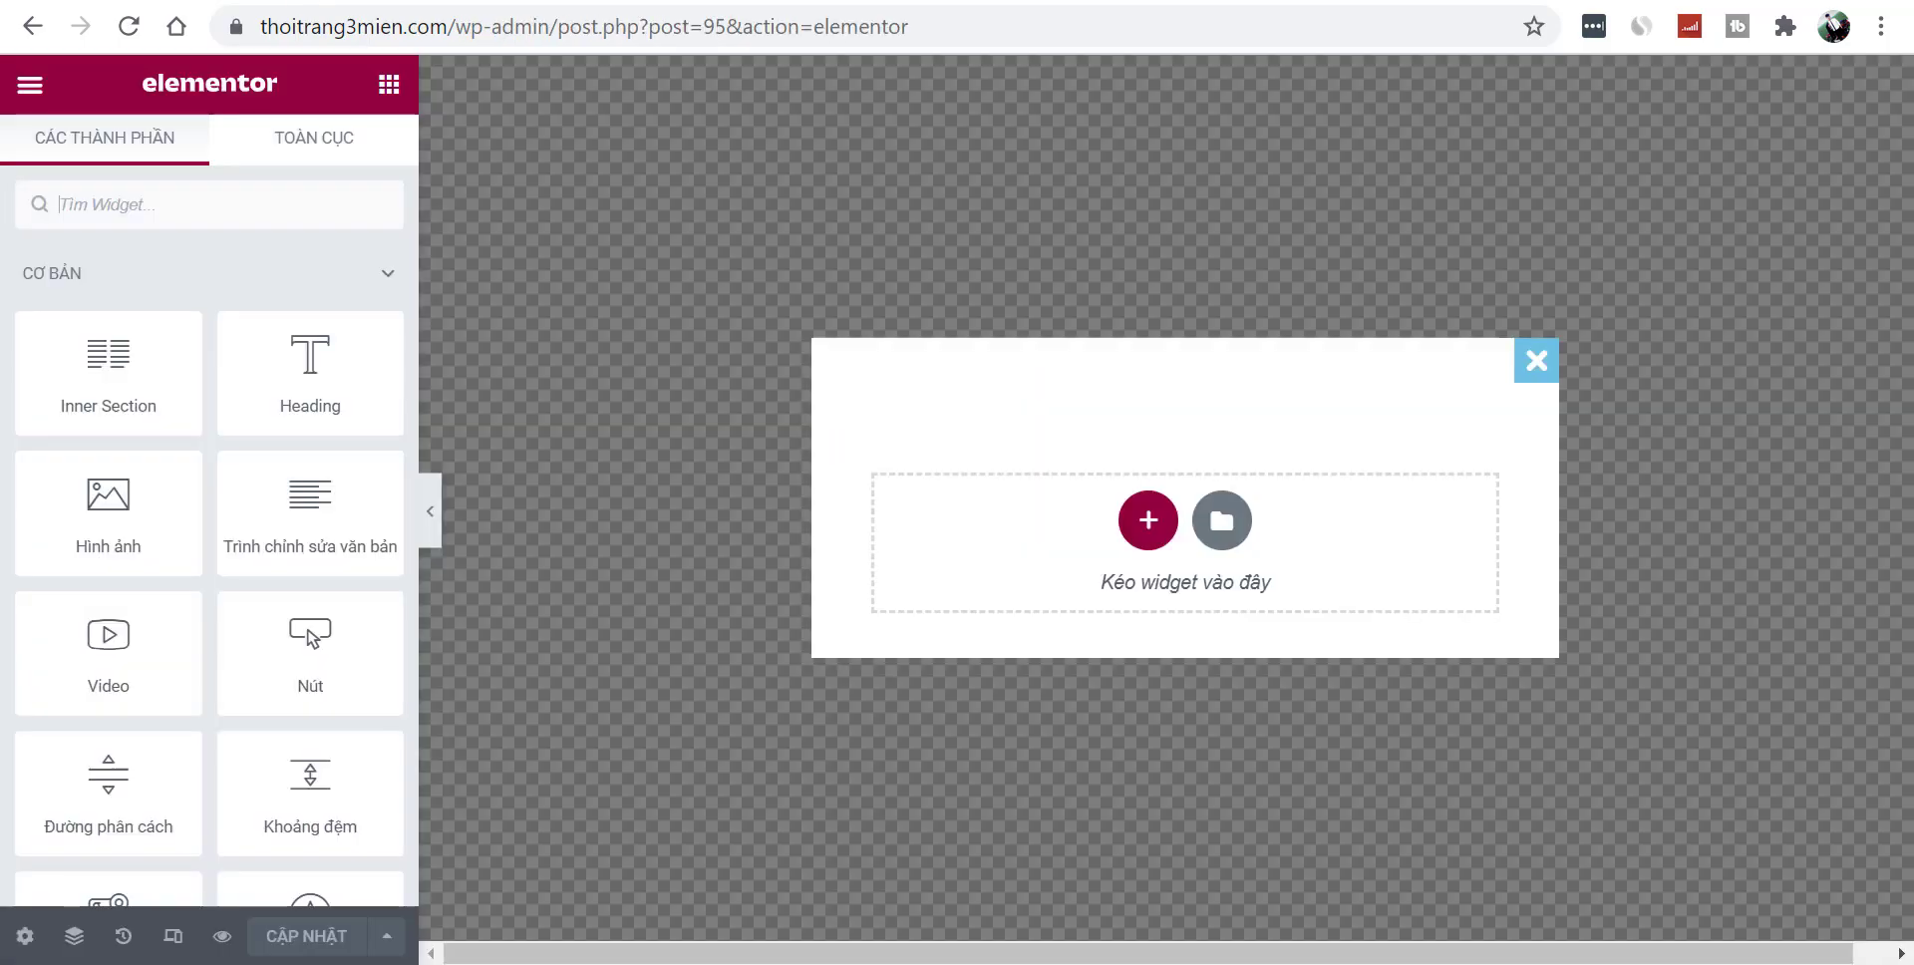
- Add a one-column section with a centred heading reading 'Tham Gia Group Nghiện Shopee'
left_click_drag(292, 319, 598, 418)
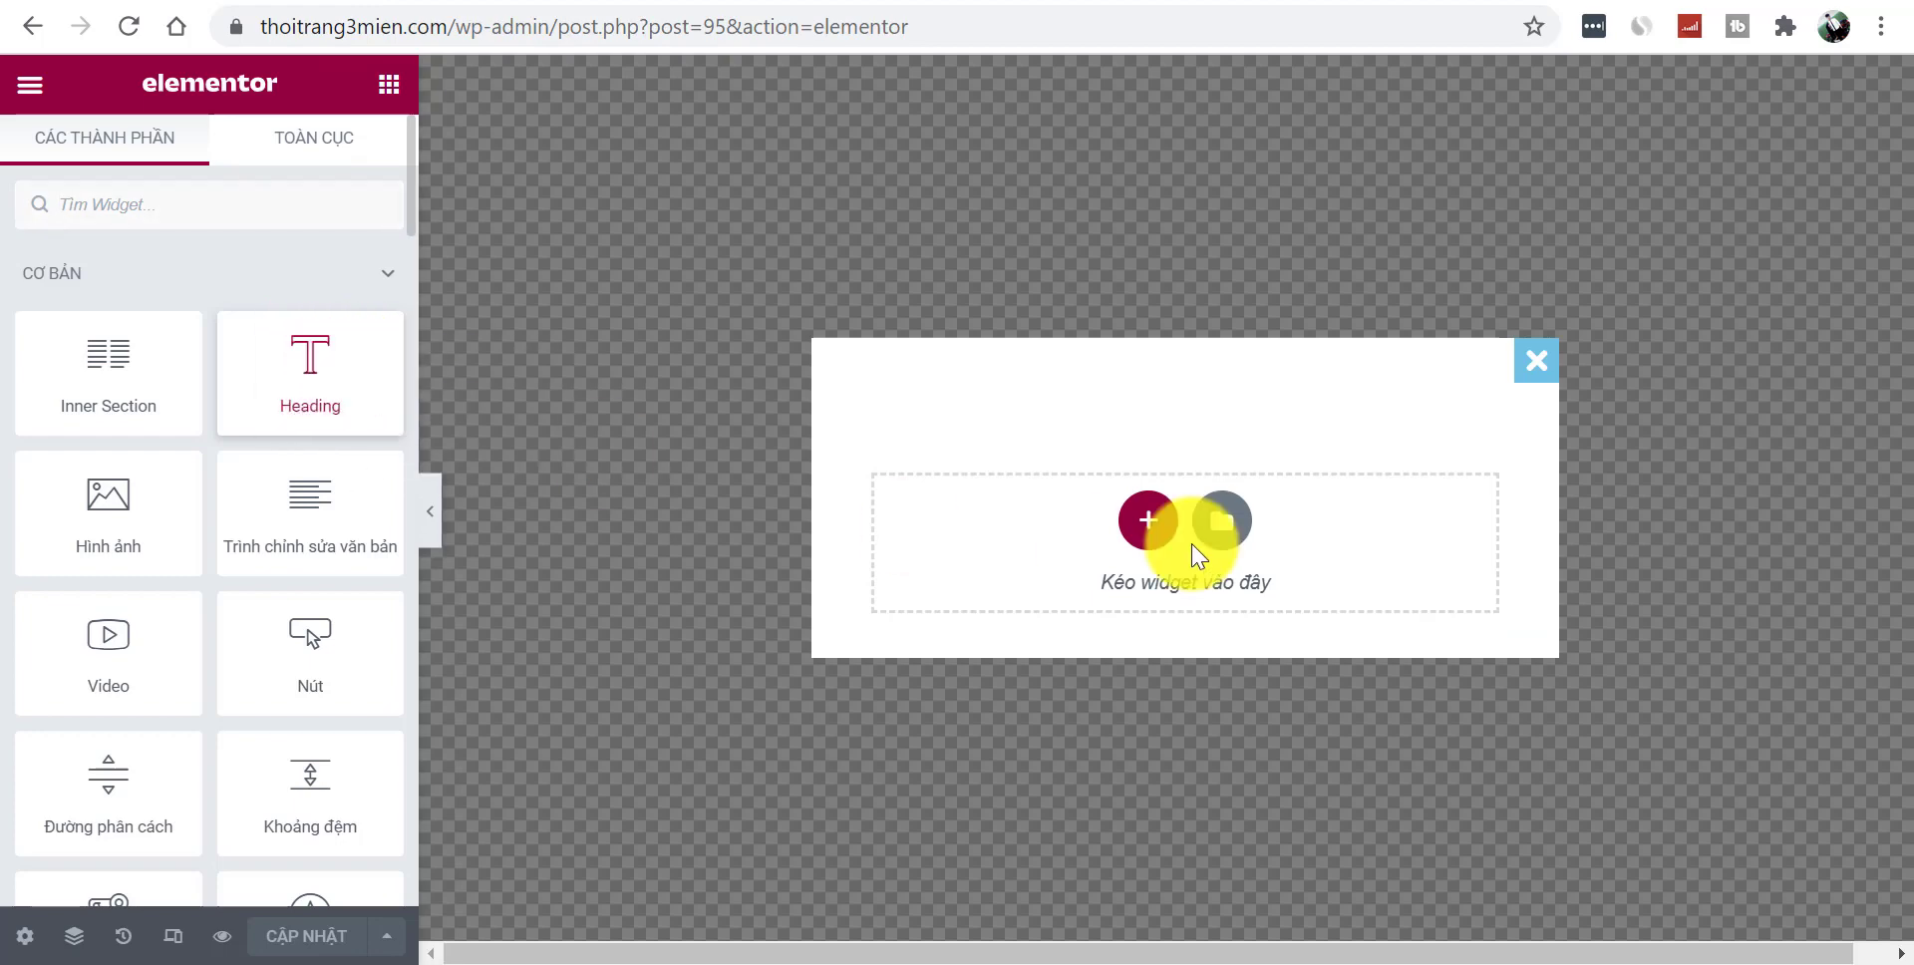
left_click(1147, 520)
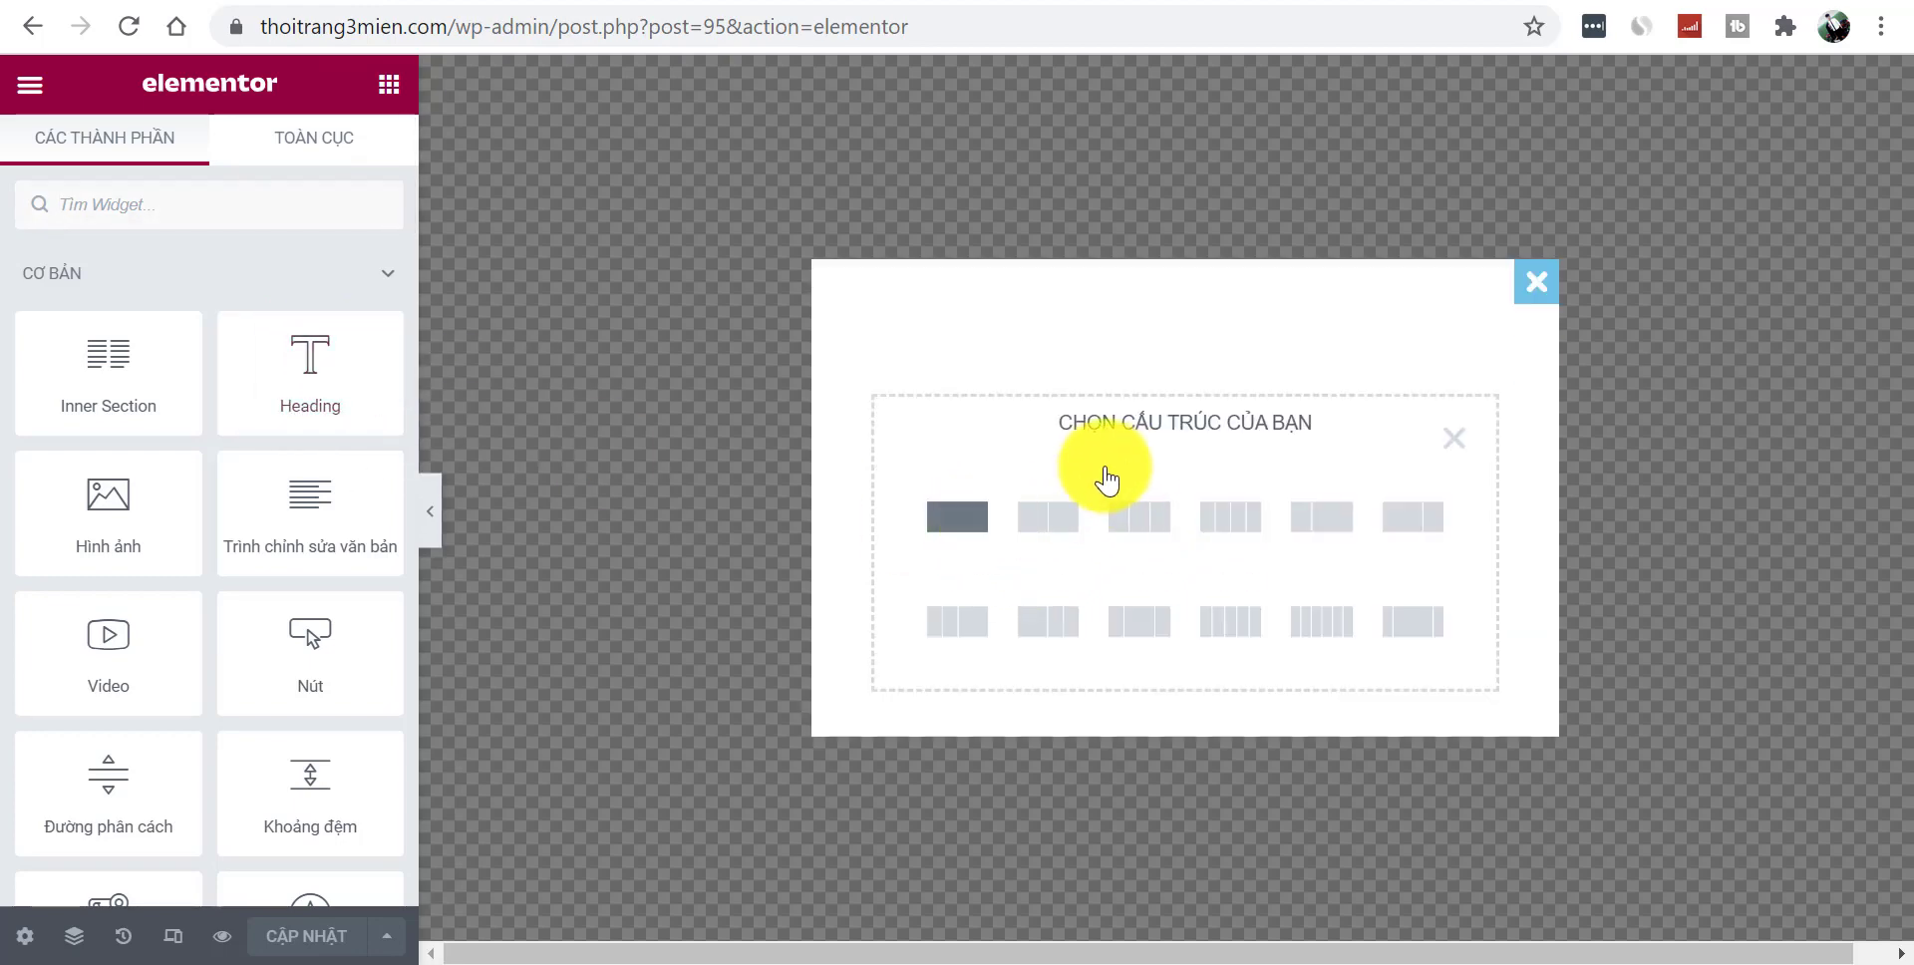
left_click(969, 520)
left_click(974, 389)
left_click_drag(313, 342, 1183, 382)
type("Tham Gia Group Nghiện Shopee")
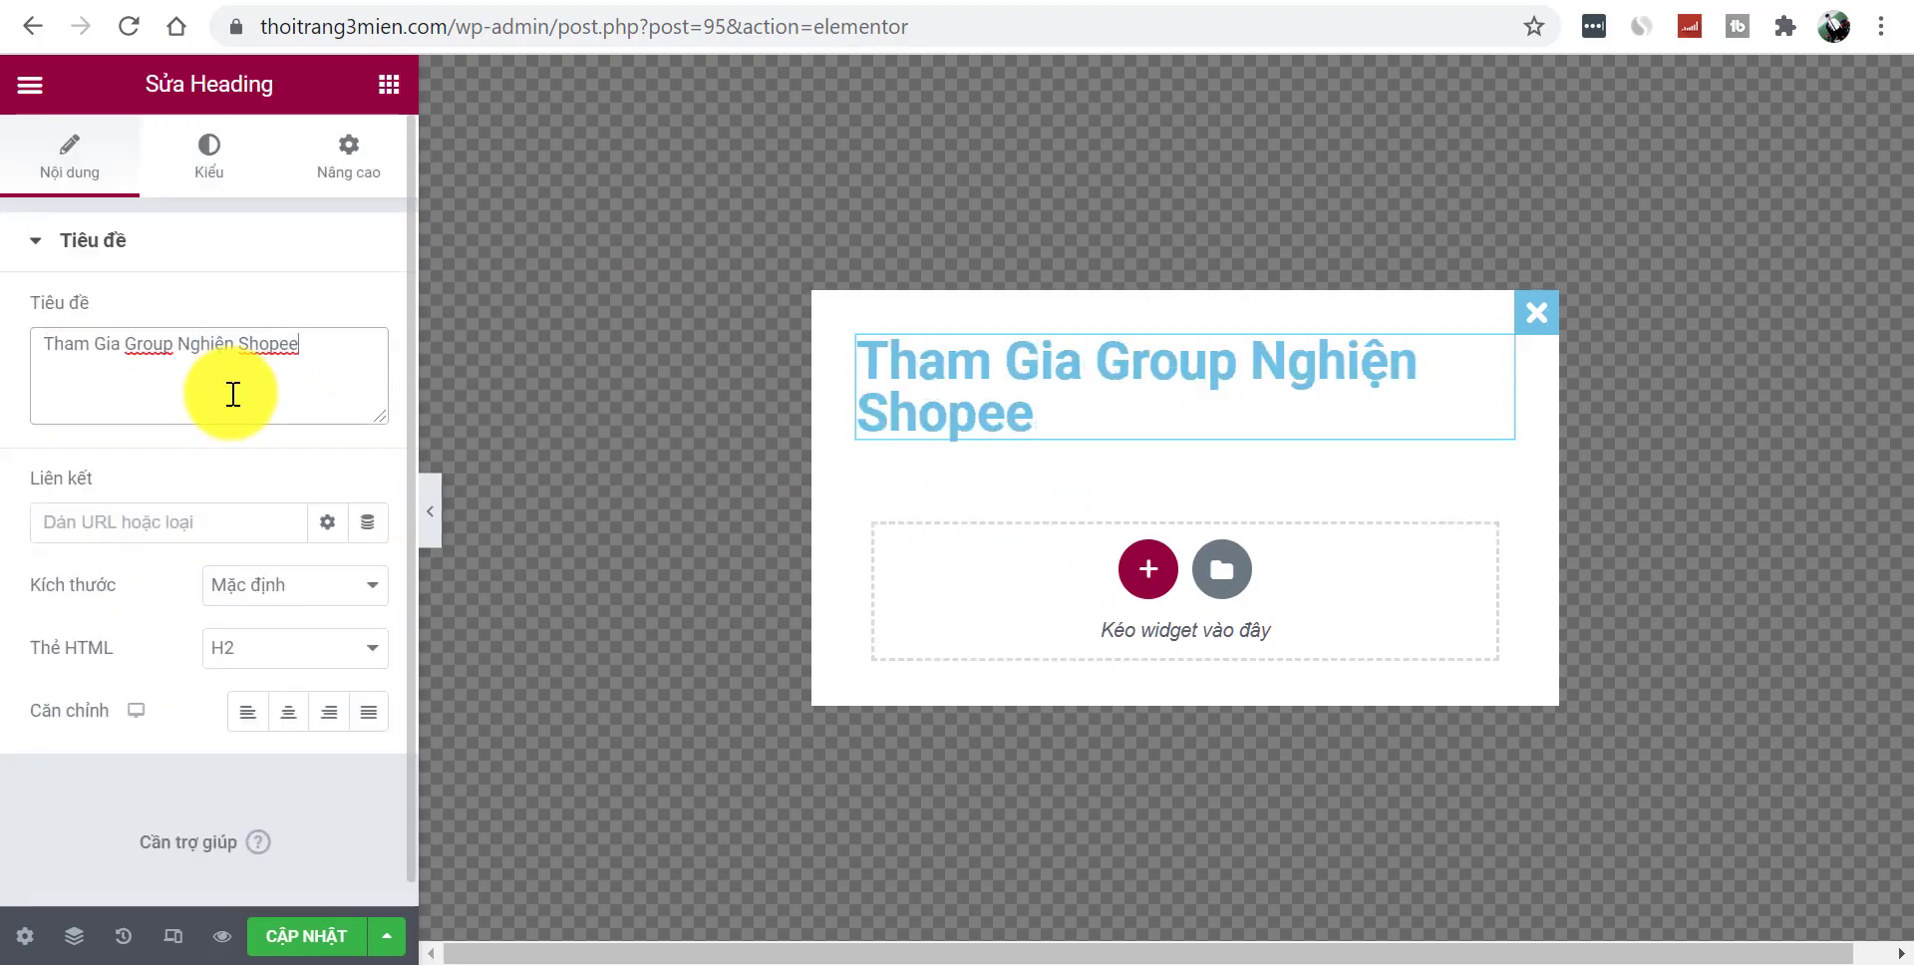
left_click(291, 714)
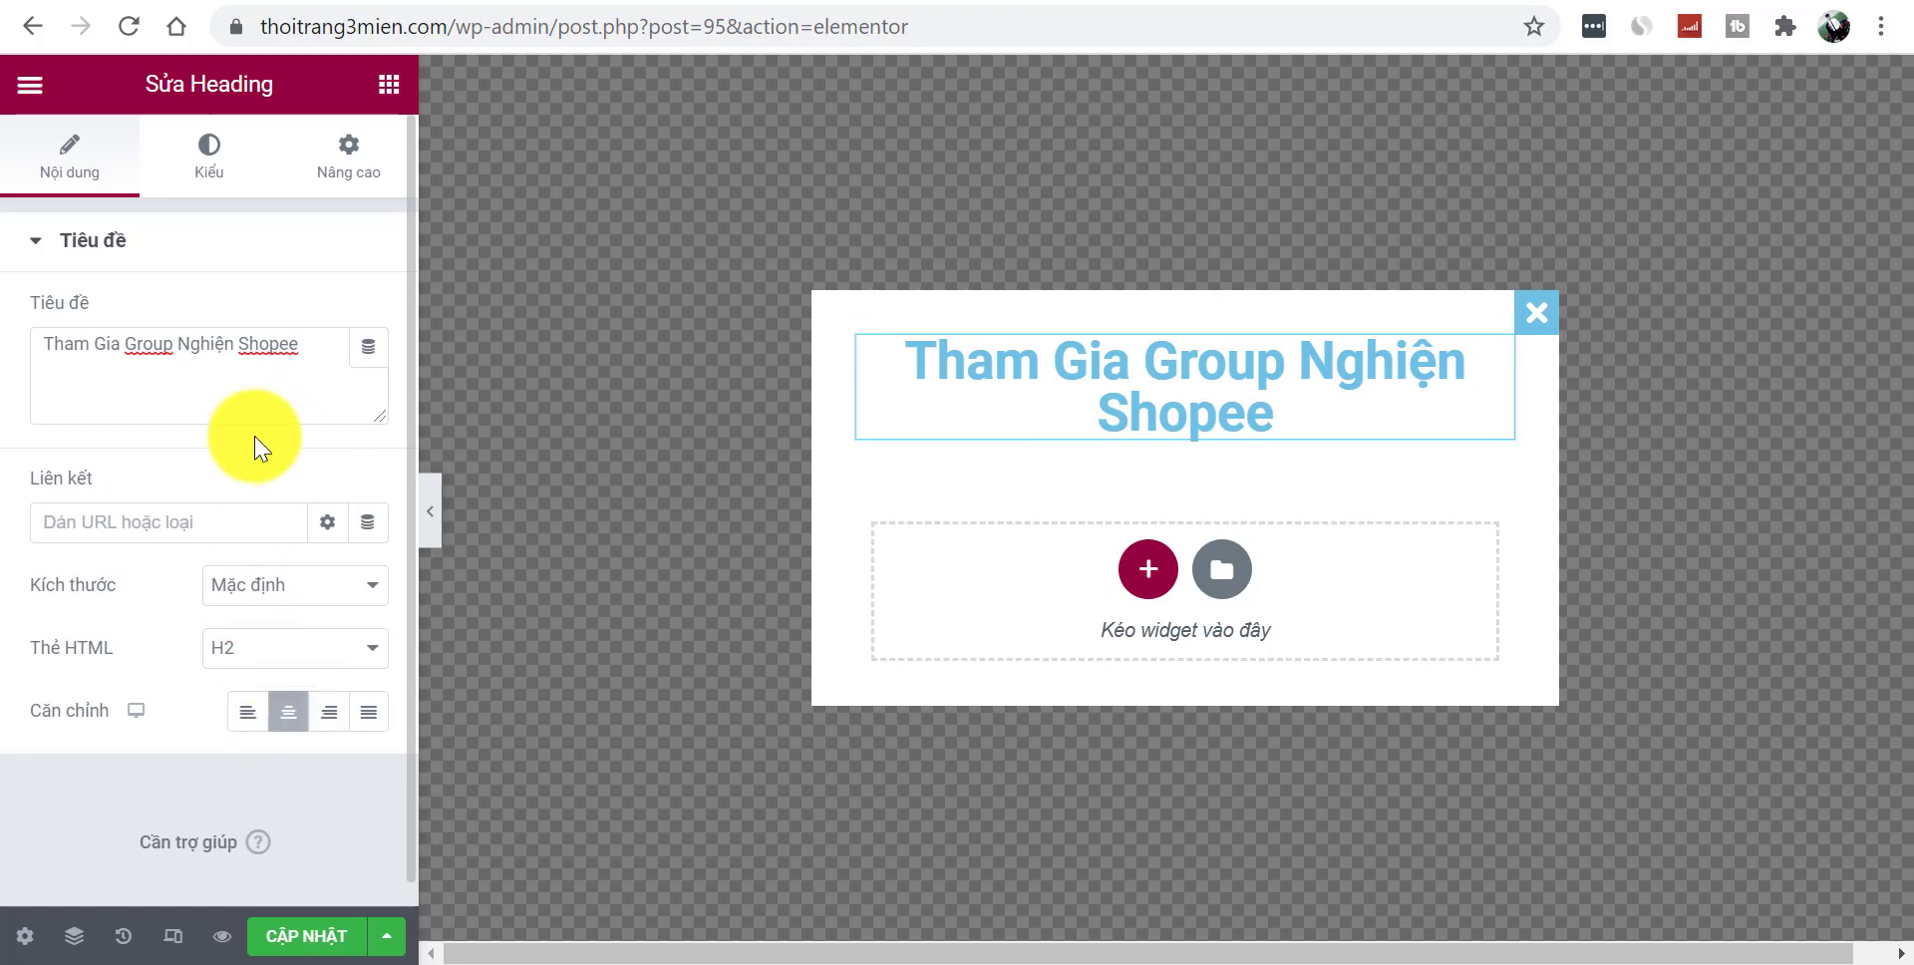
- Make the heading text black (#000000) and reduce its typography font size
left_click(207, 164)
left_click(367, 321)
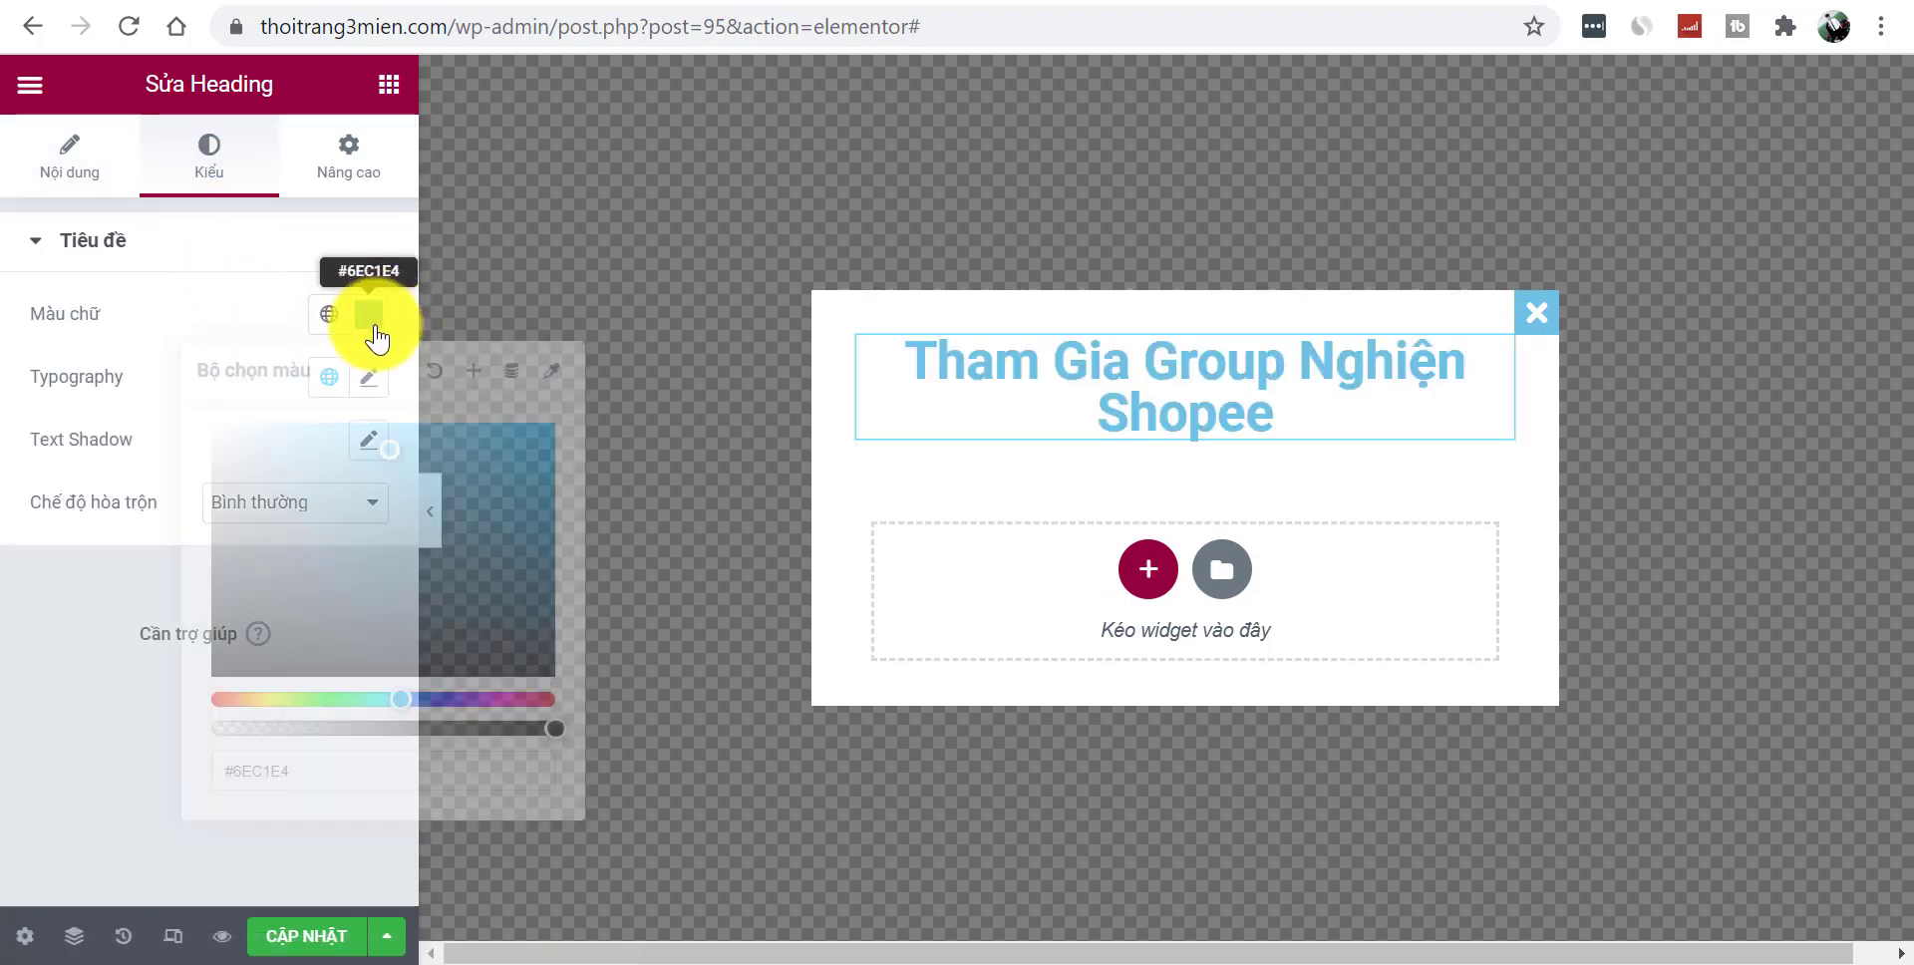
left_click_drag(398, 453, 211, 698)
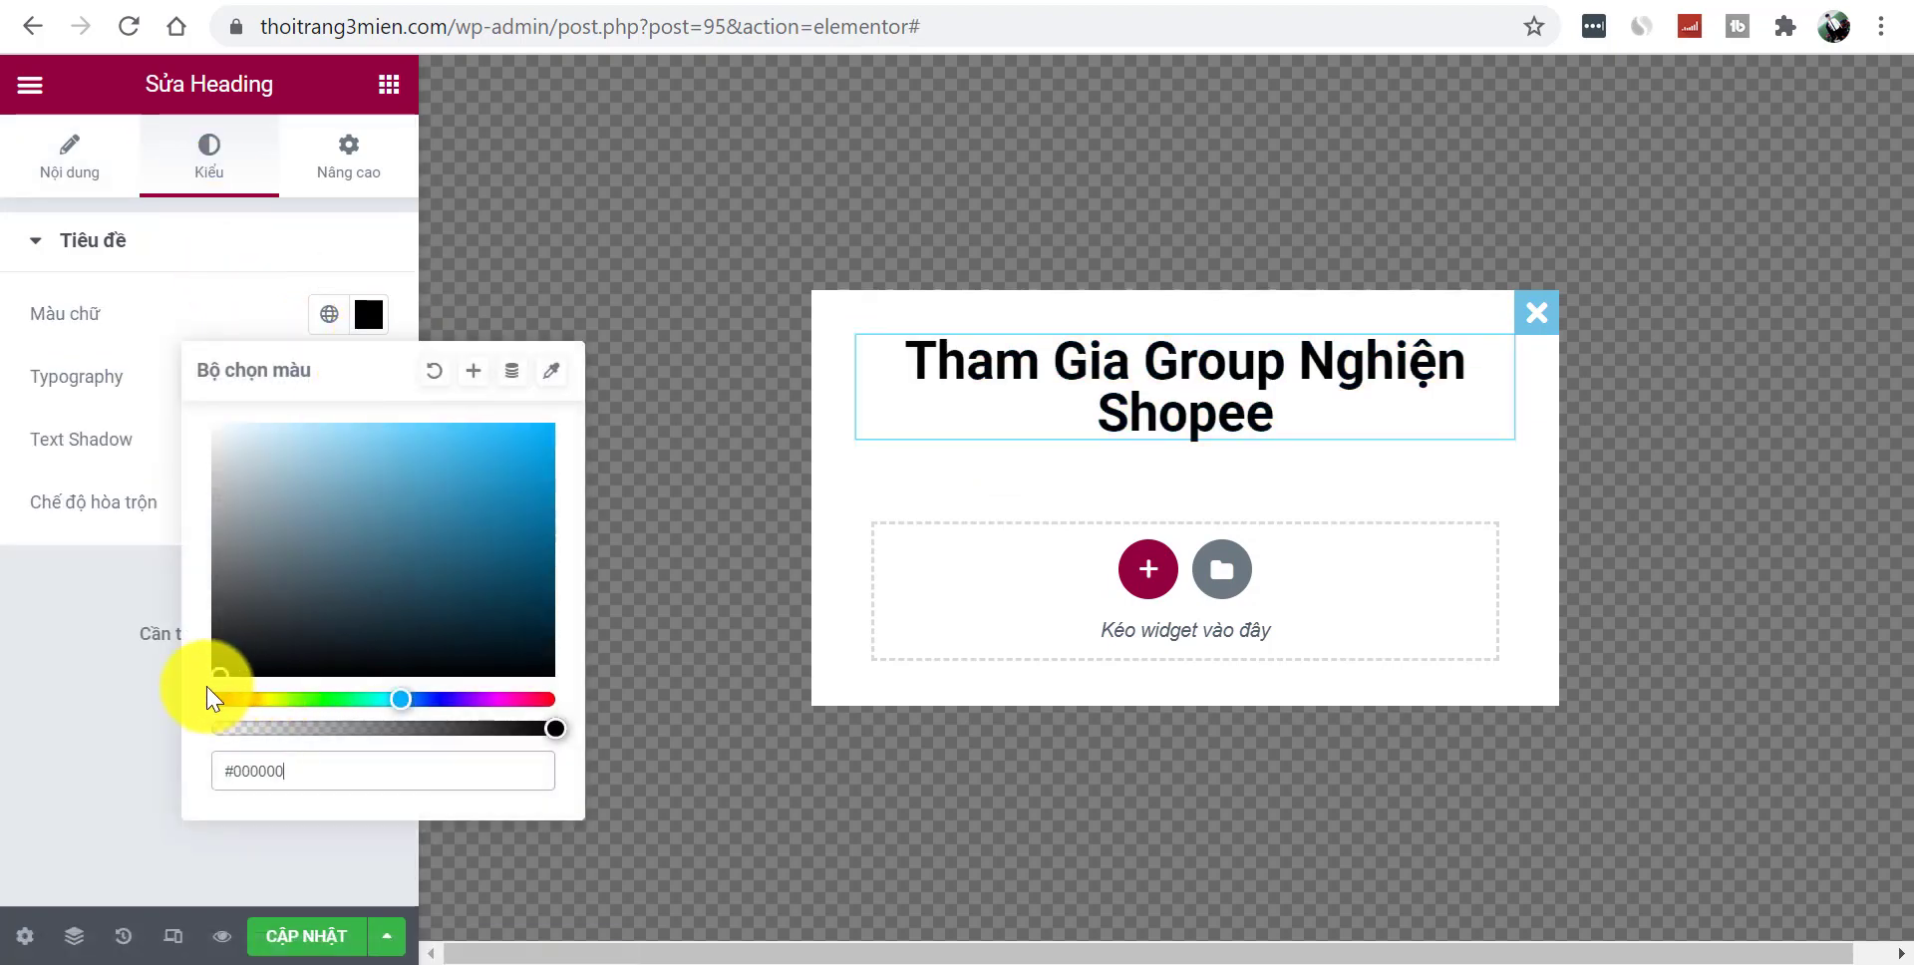
left_click(52, 726)
left_click(367, 377)
left_click_drag(75, 631, 68, 628)
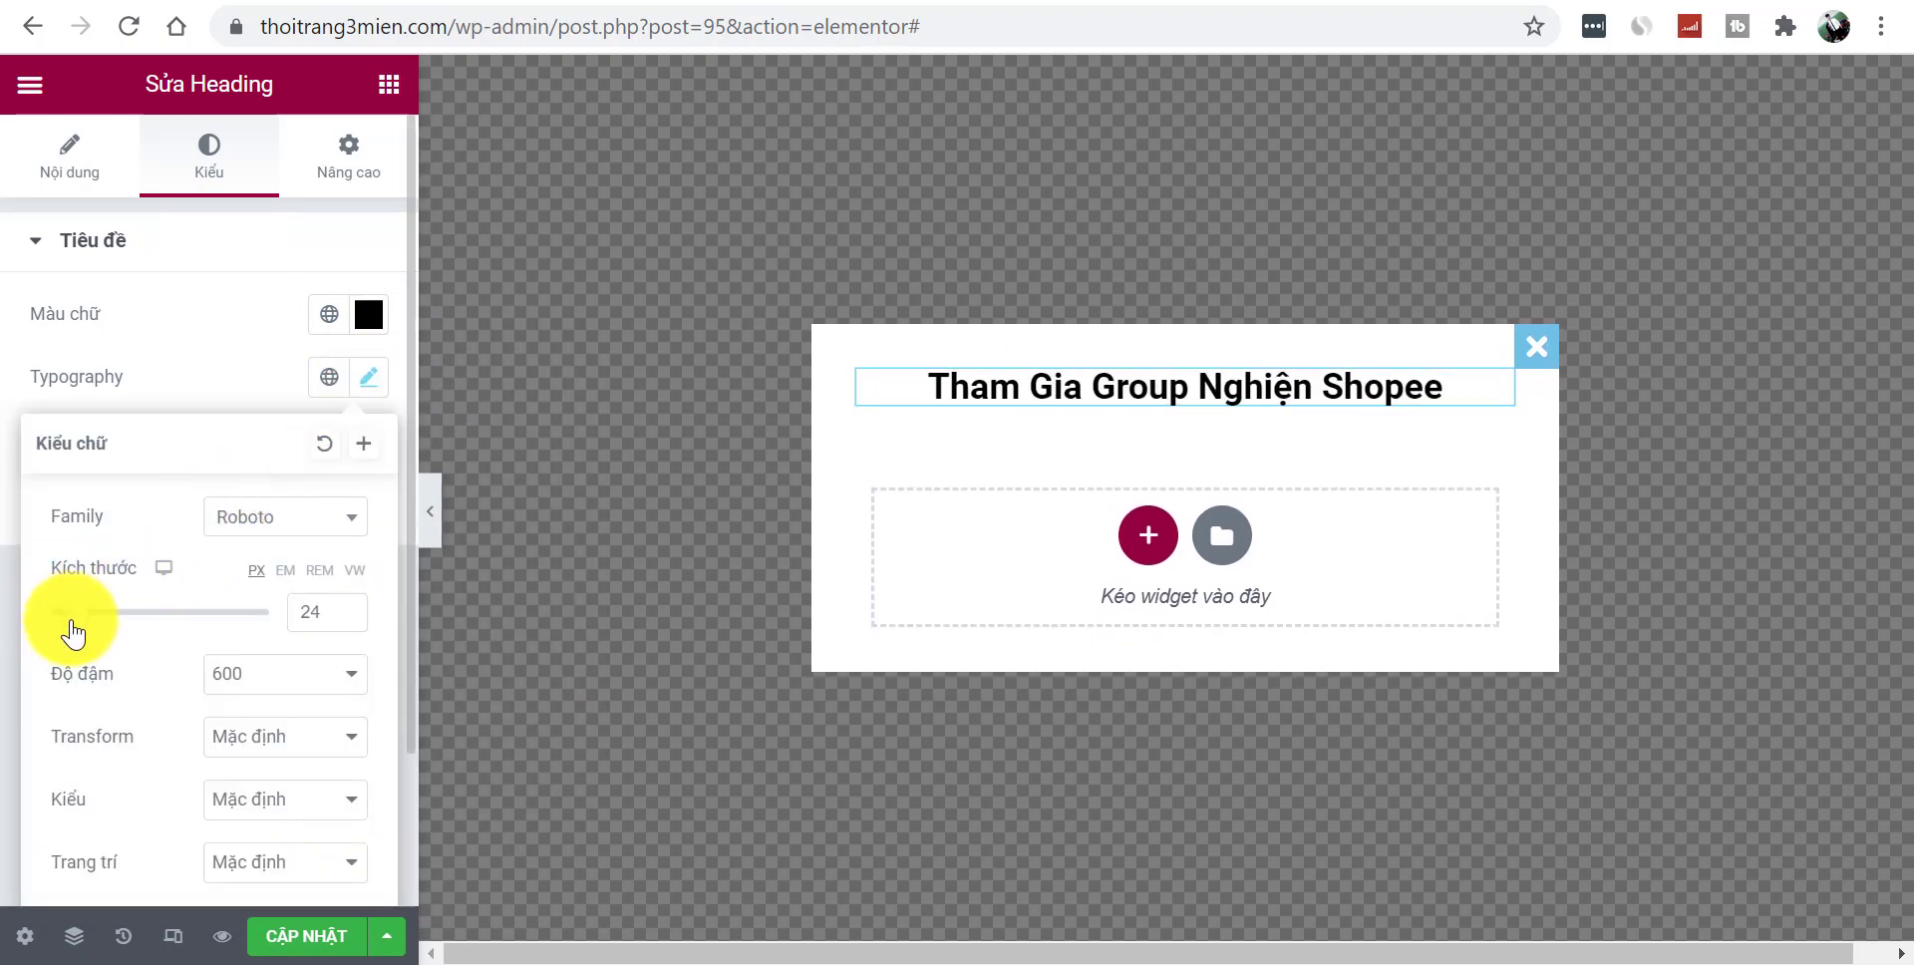
left_click(10, 595)
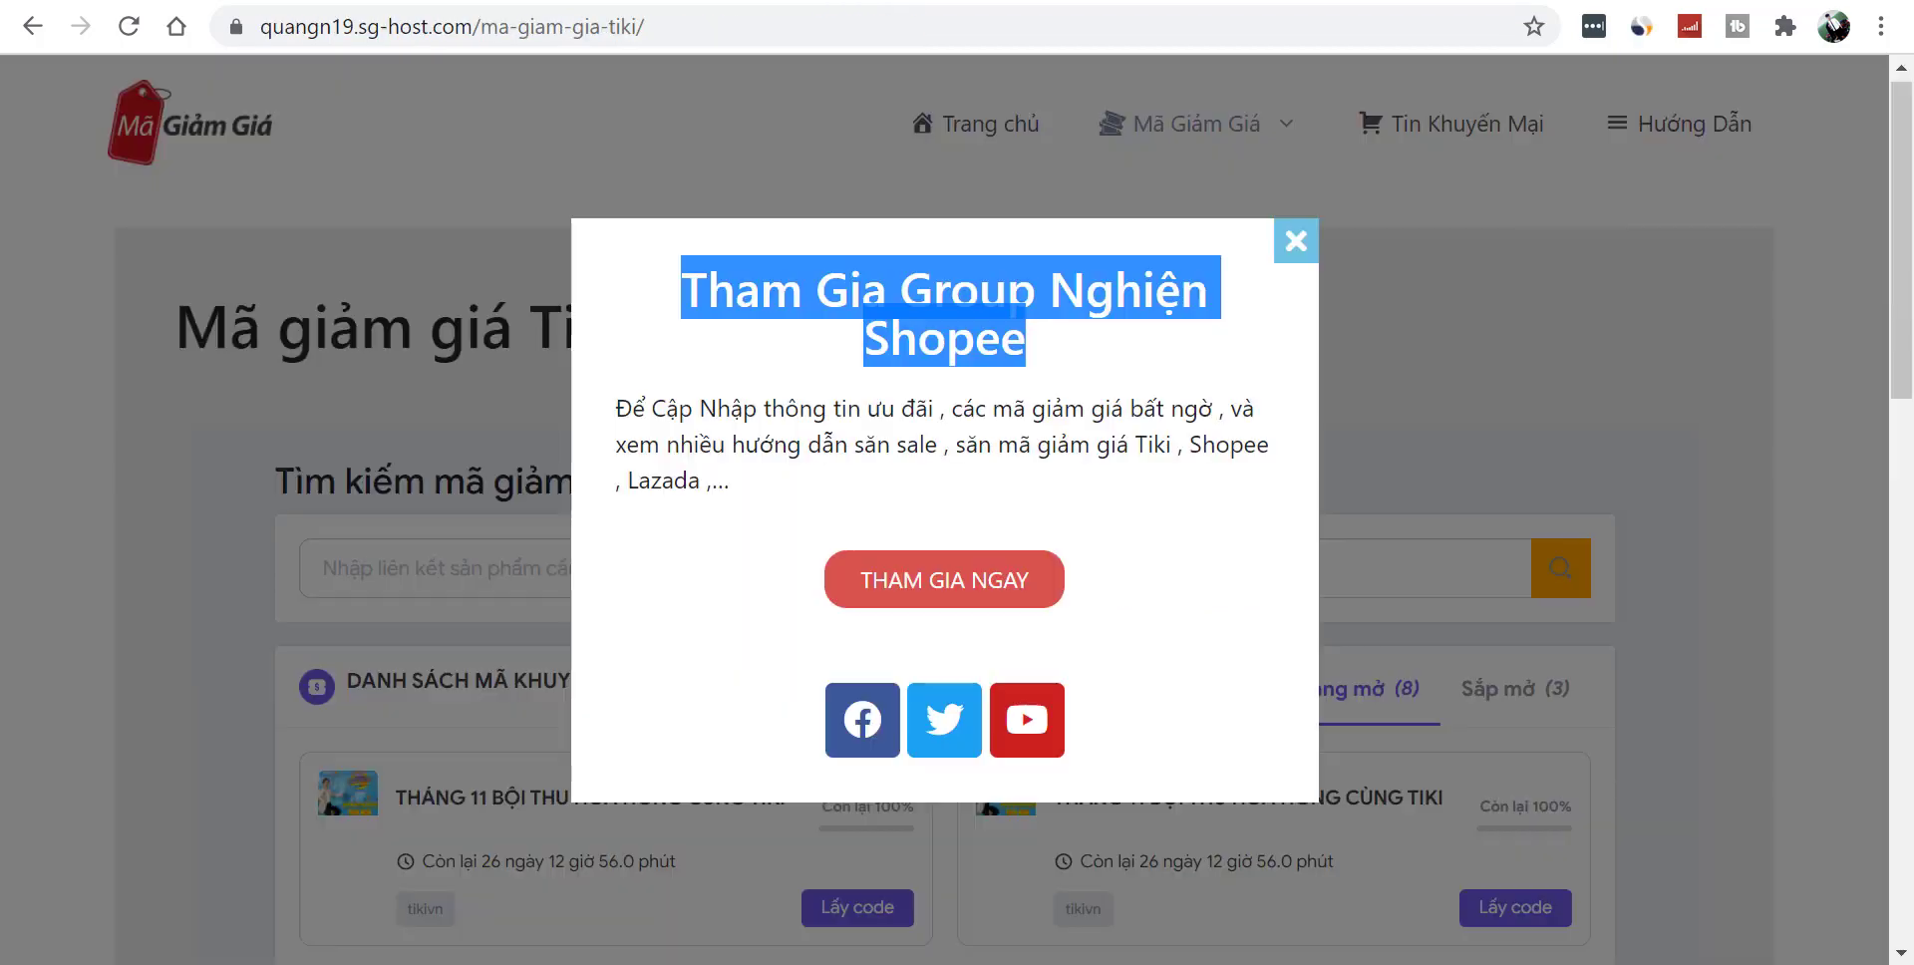
- Copy the reference popup's body paragraph and add a Text Editor block below the heading
left_click_drag(619, 405, 745, 500)
key("ctrl+c")
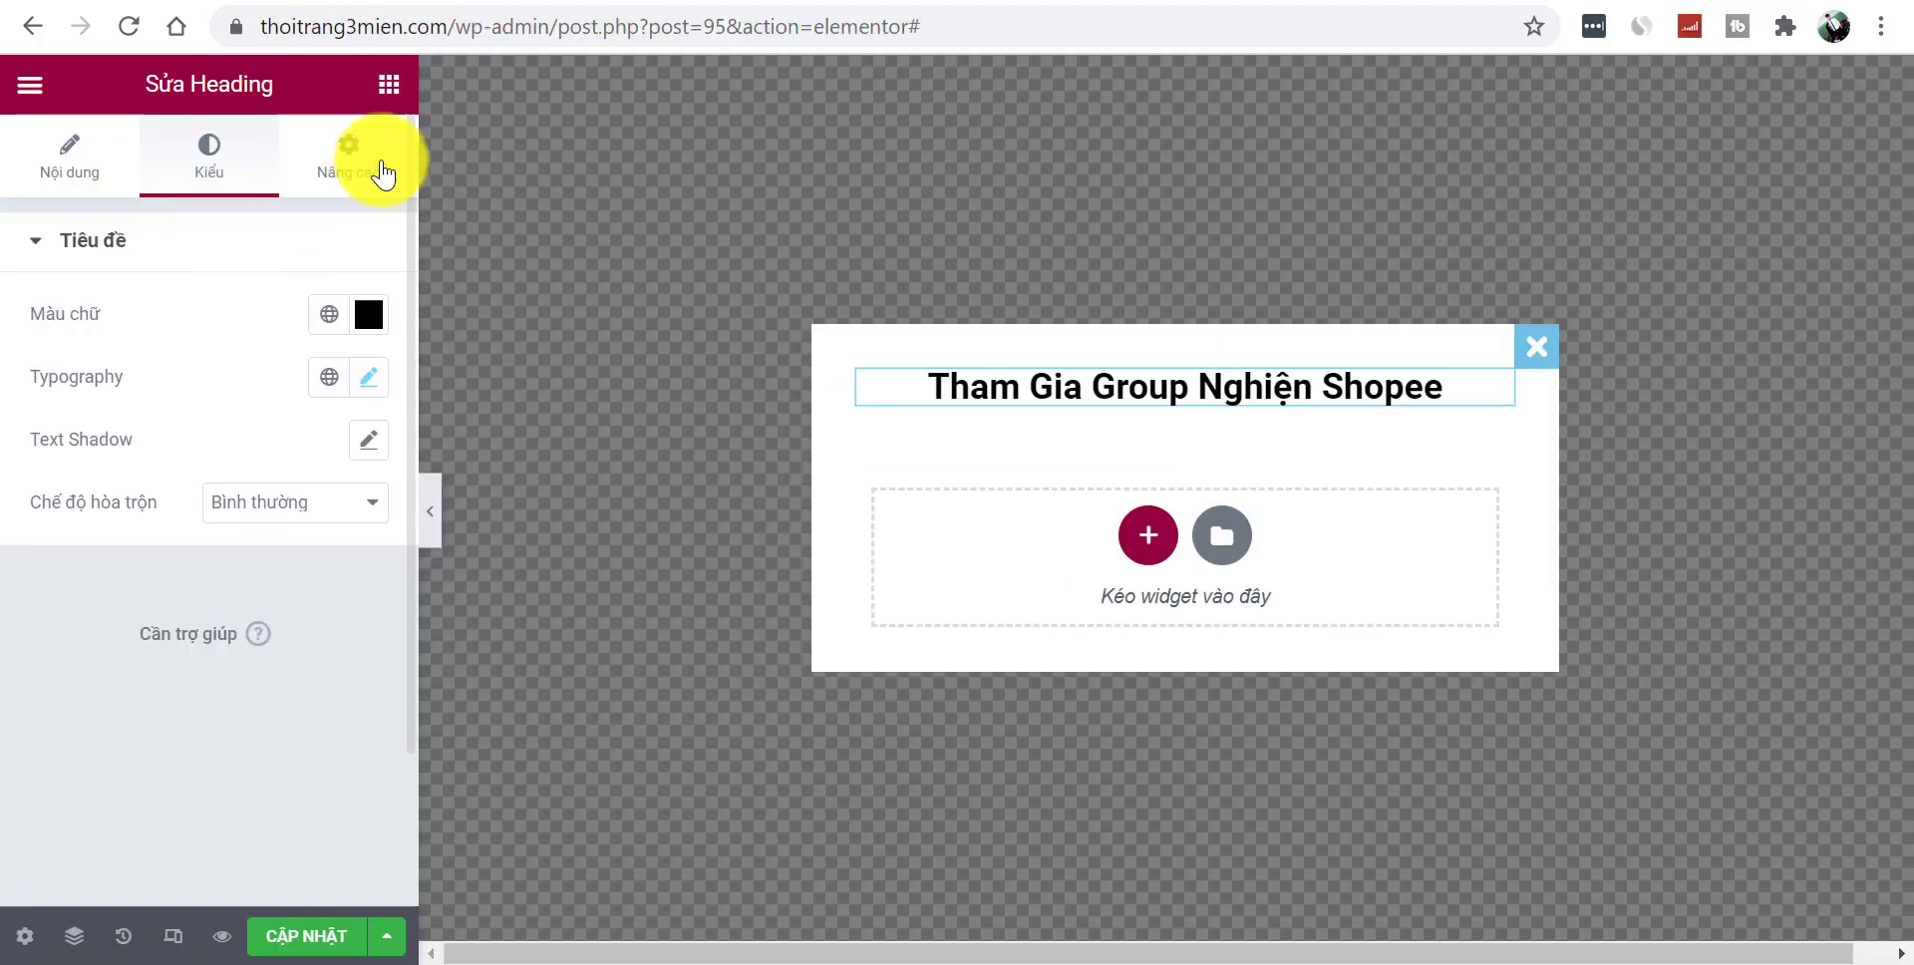
left_click(389, 83)
left_click_drag(320, 398, 806, 506)
- Replace the text block's placeholder with the pasted promo paragraph
key("ctrl+a")
key("ctrl+v")
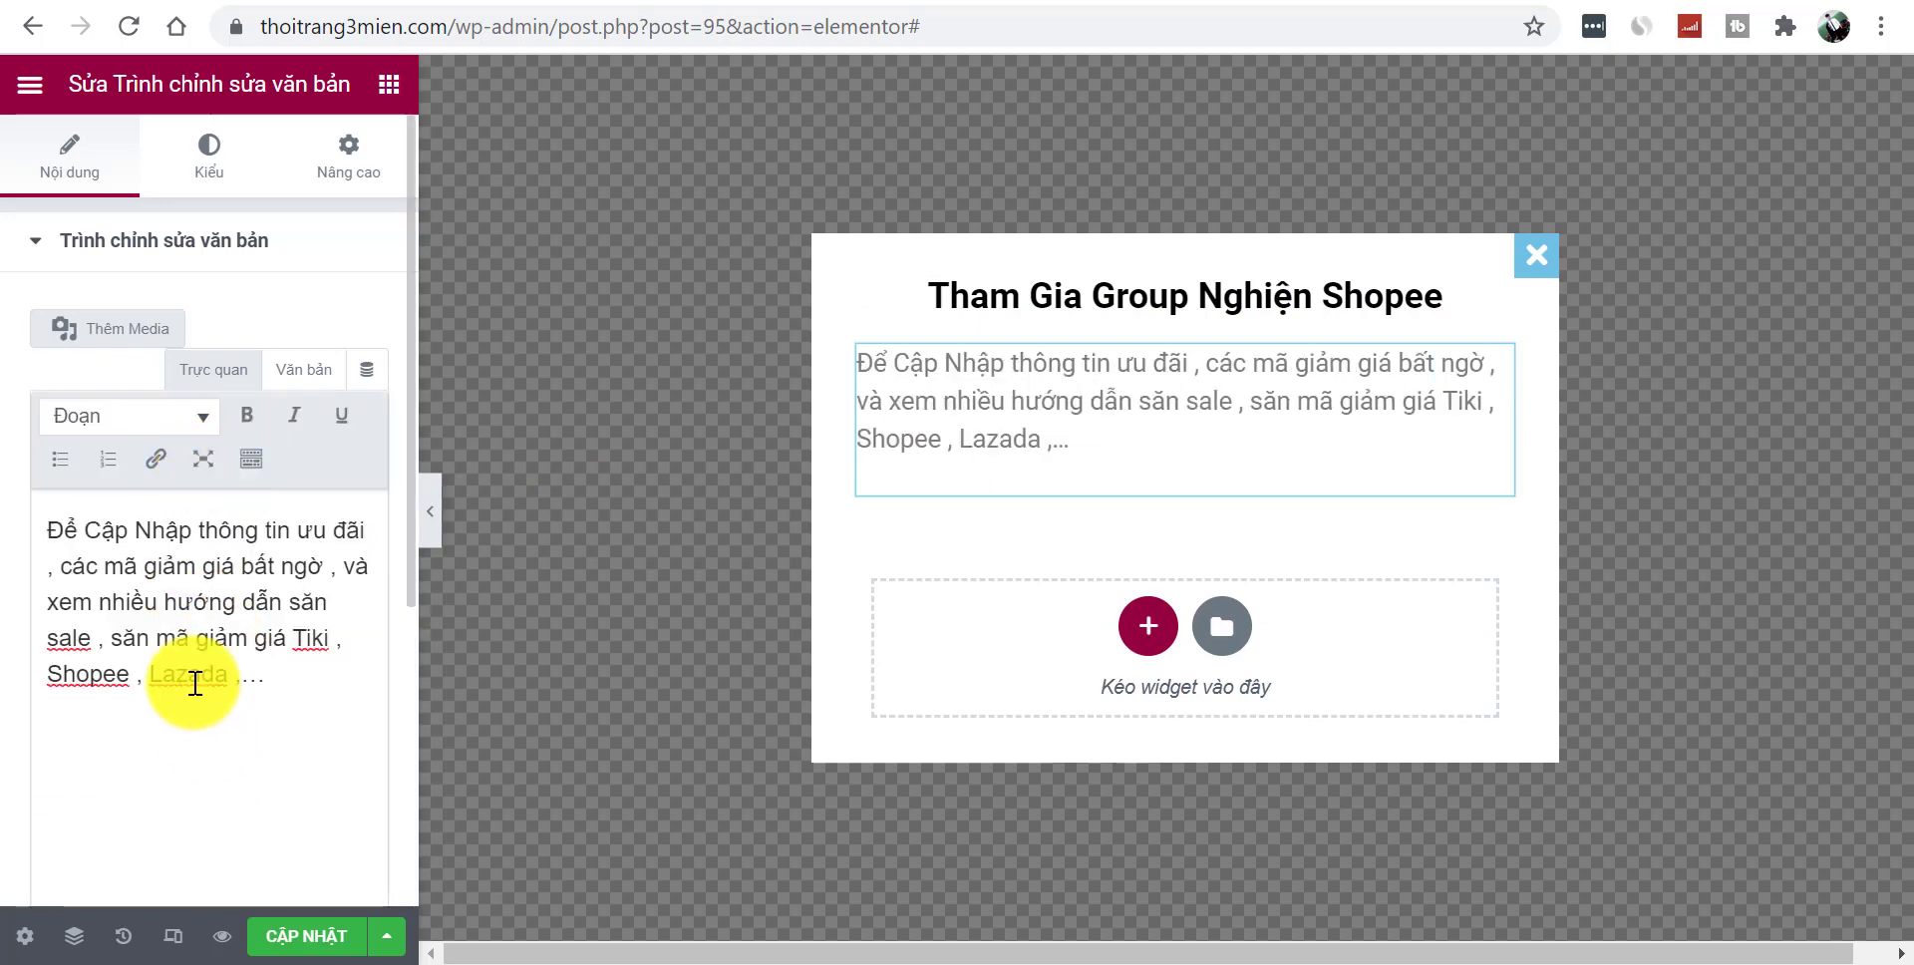
scroll(409, 437, "down", 4)
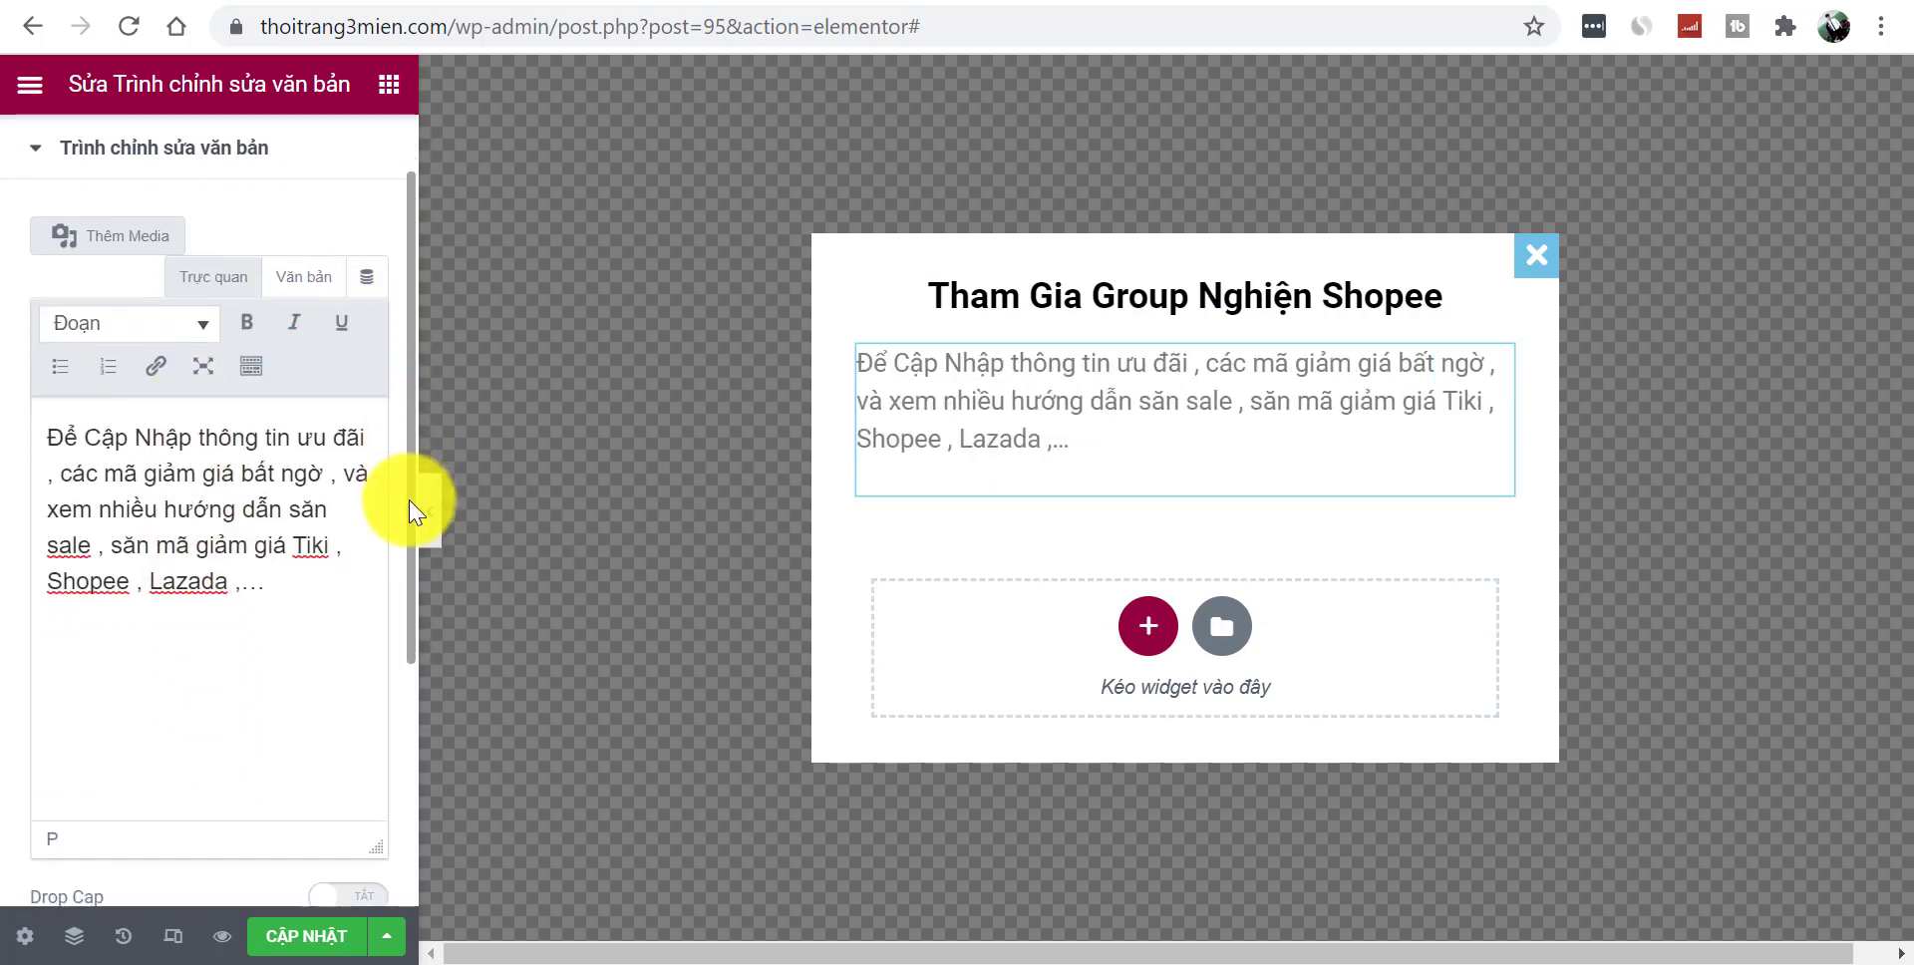
left_click_drag(413, 685, 445, 397)
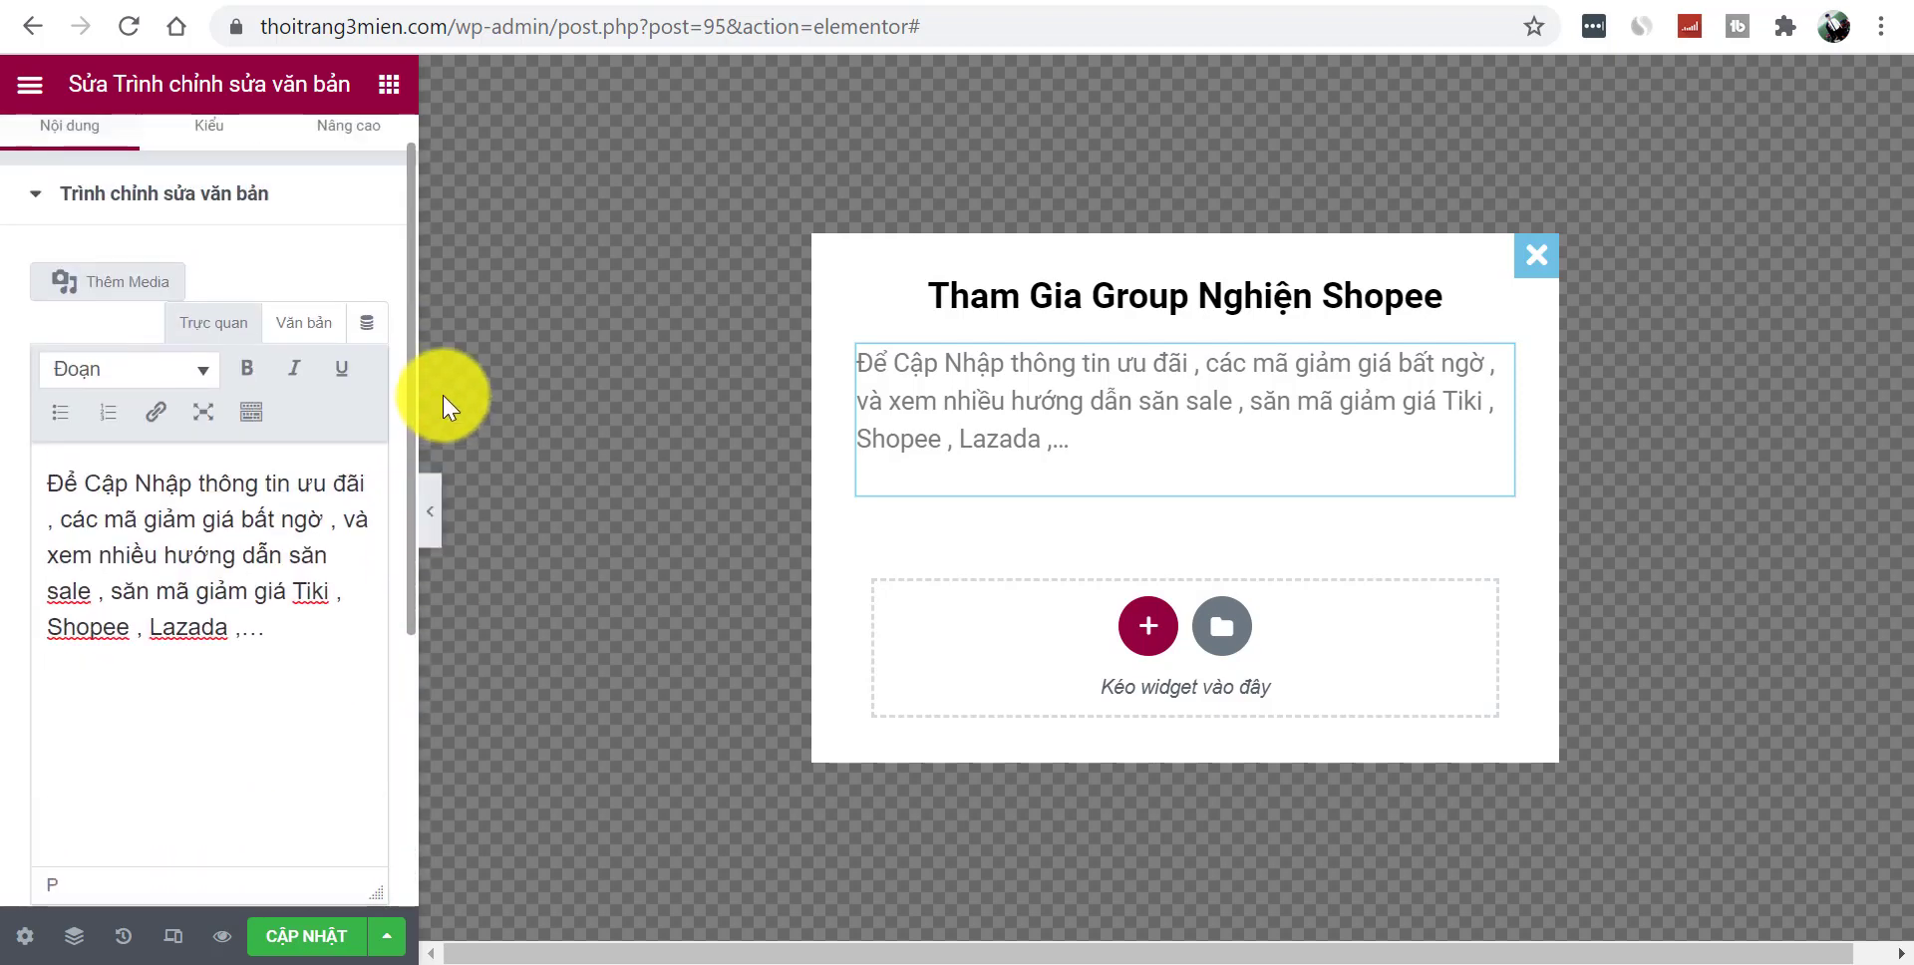
- Centre the paragraph, colour it #211D1D, and add a button beneath it
left_click(202, 179)
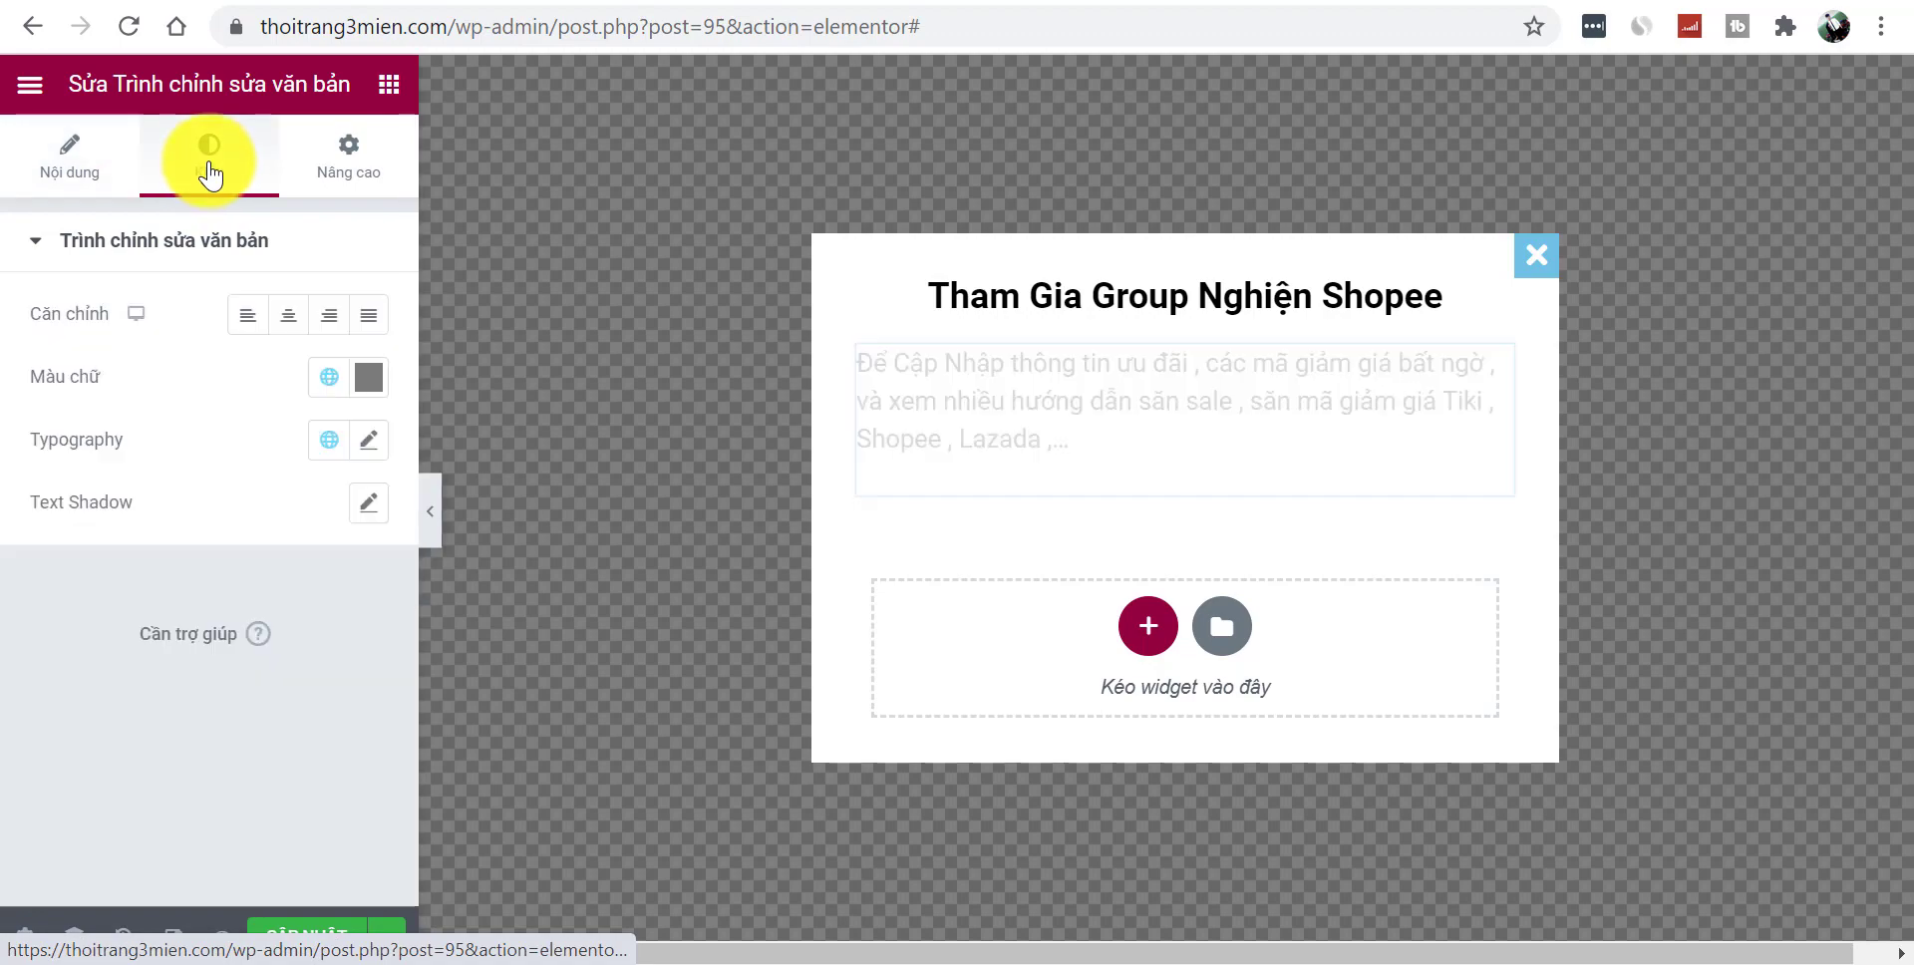
left_click(289, 315)
left_click(368, 379)
left_click_drag(222, 619, 254, 705)
left_click(40, 697)
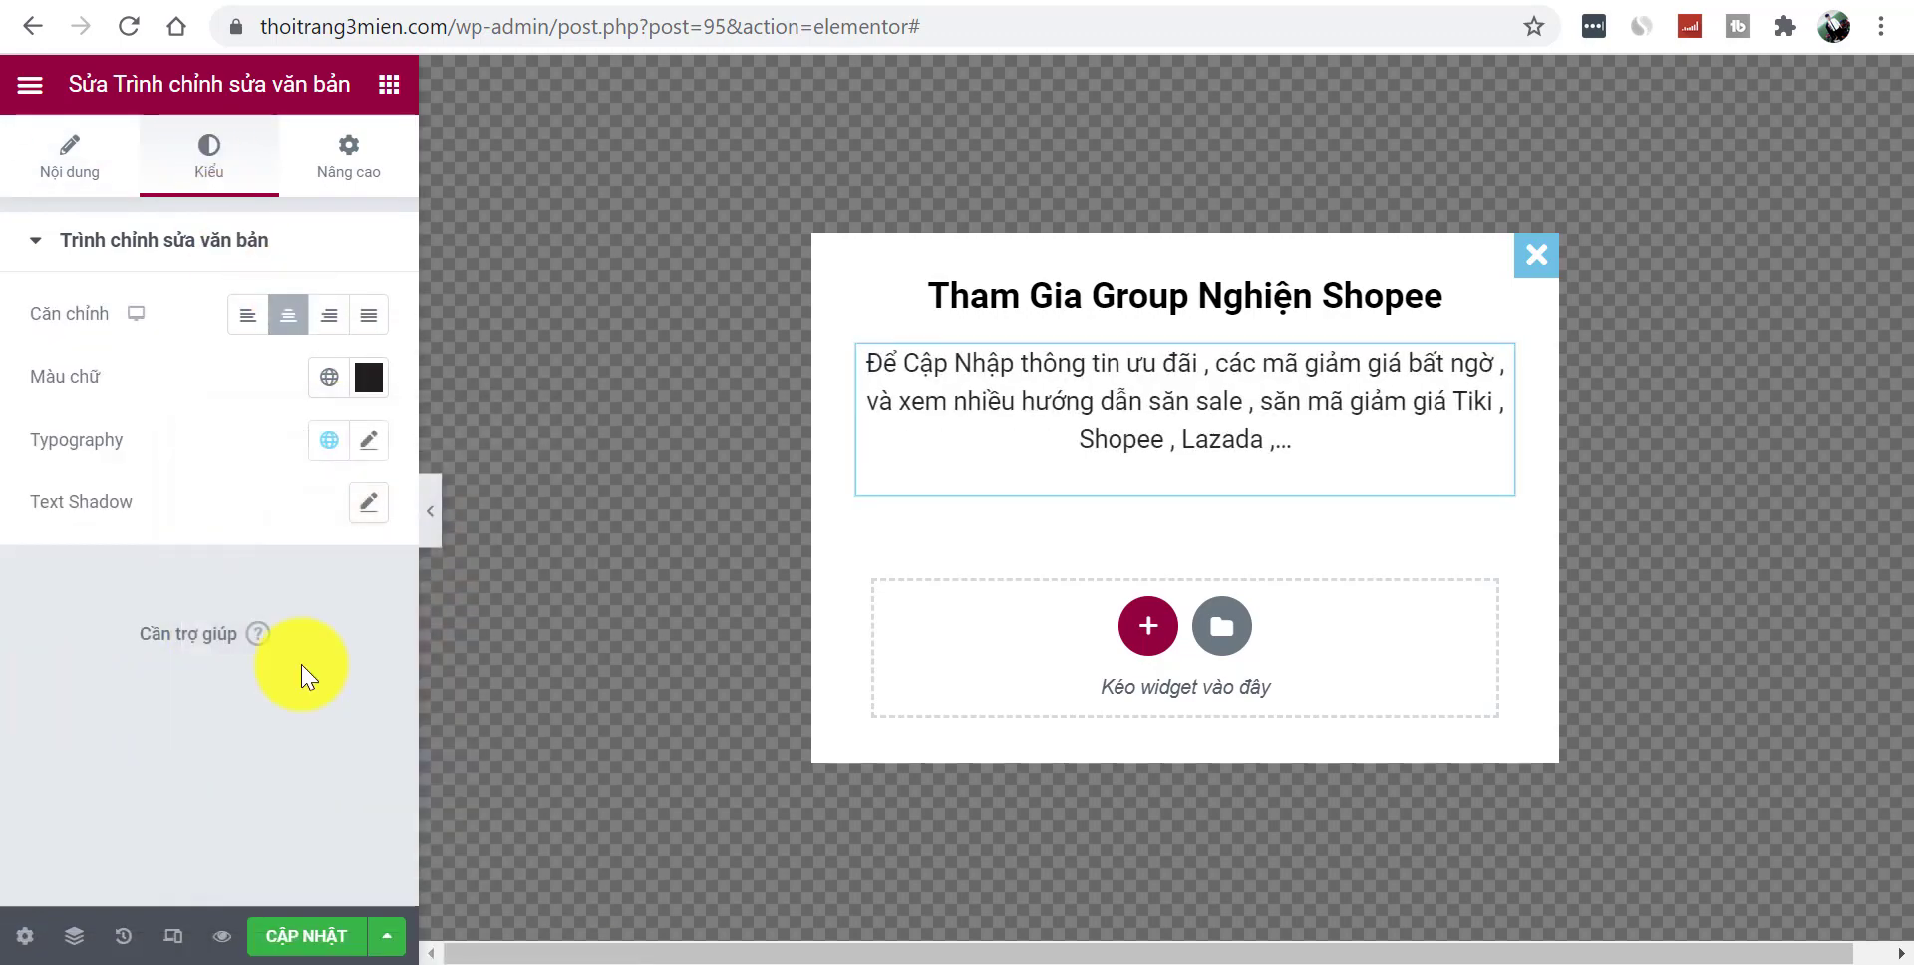
left_click(389, 84)
left_click_drag(308, 632, 1293, 507)
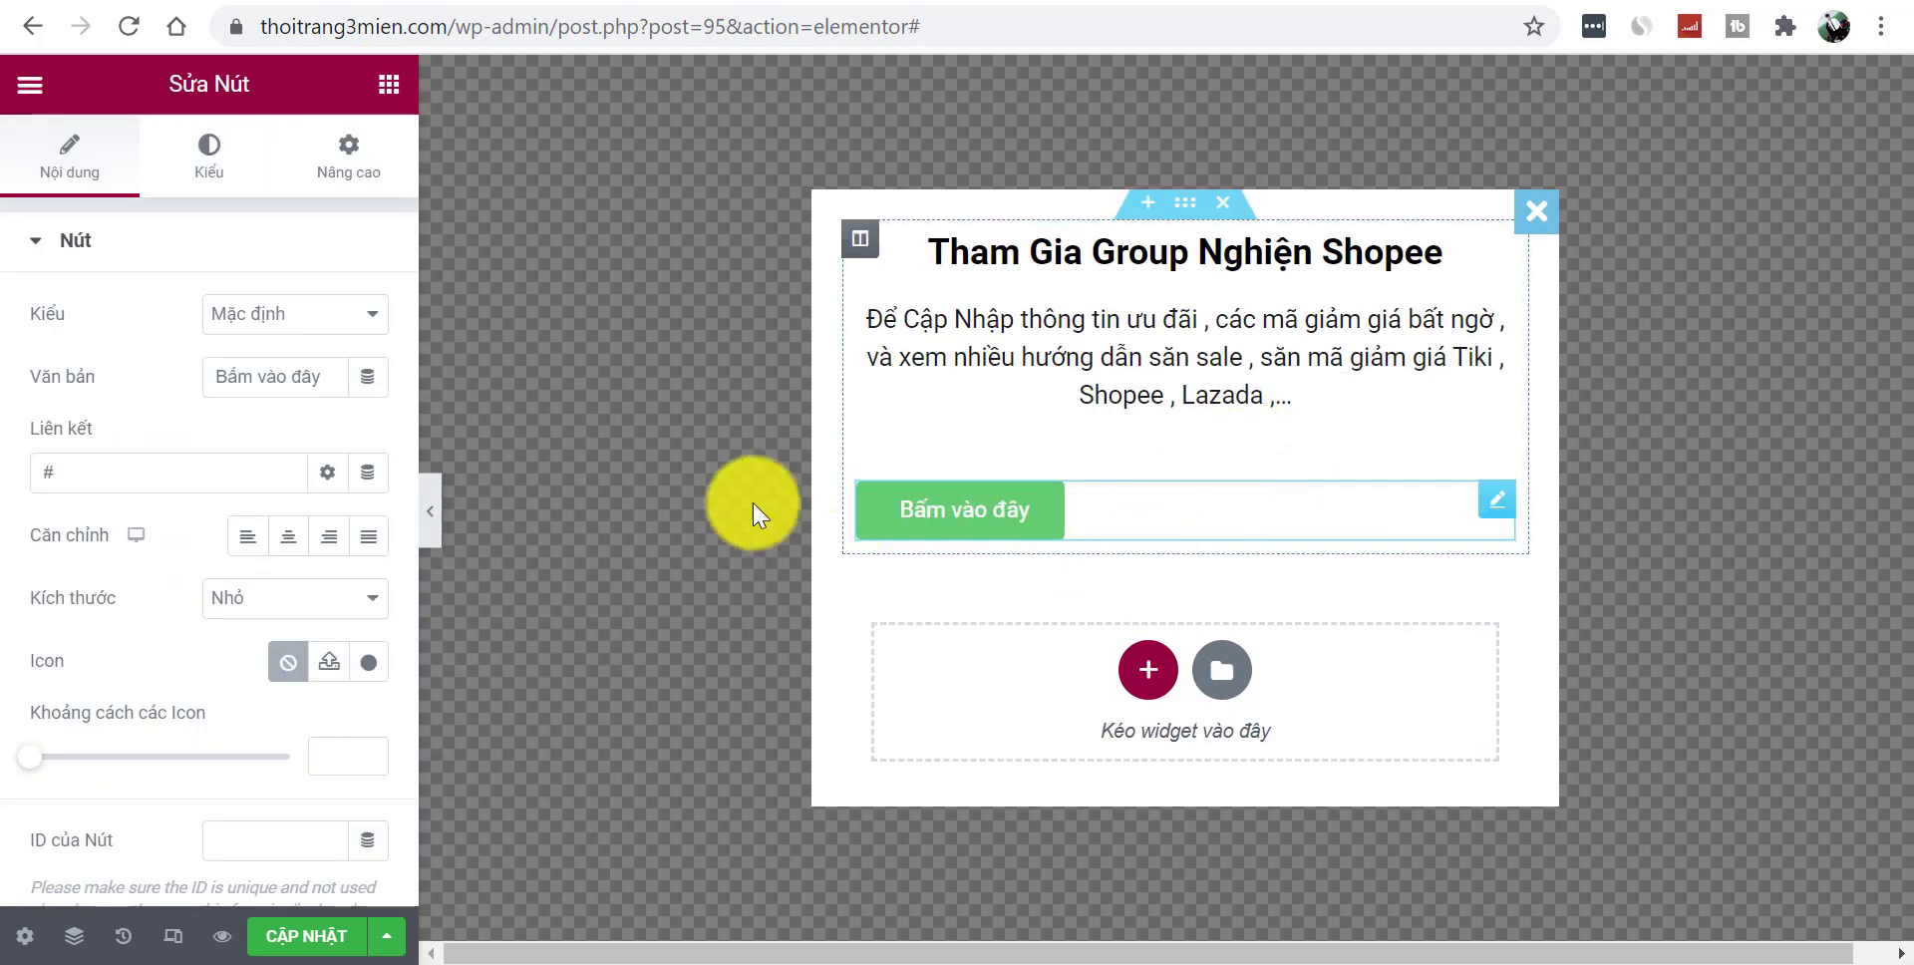
- Make the button centred, Success style, with a bell icon and the text 'THAM GIA NGAY'
left_click(288, 536)
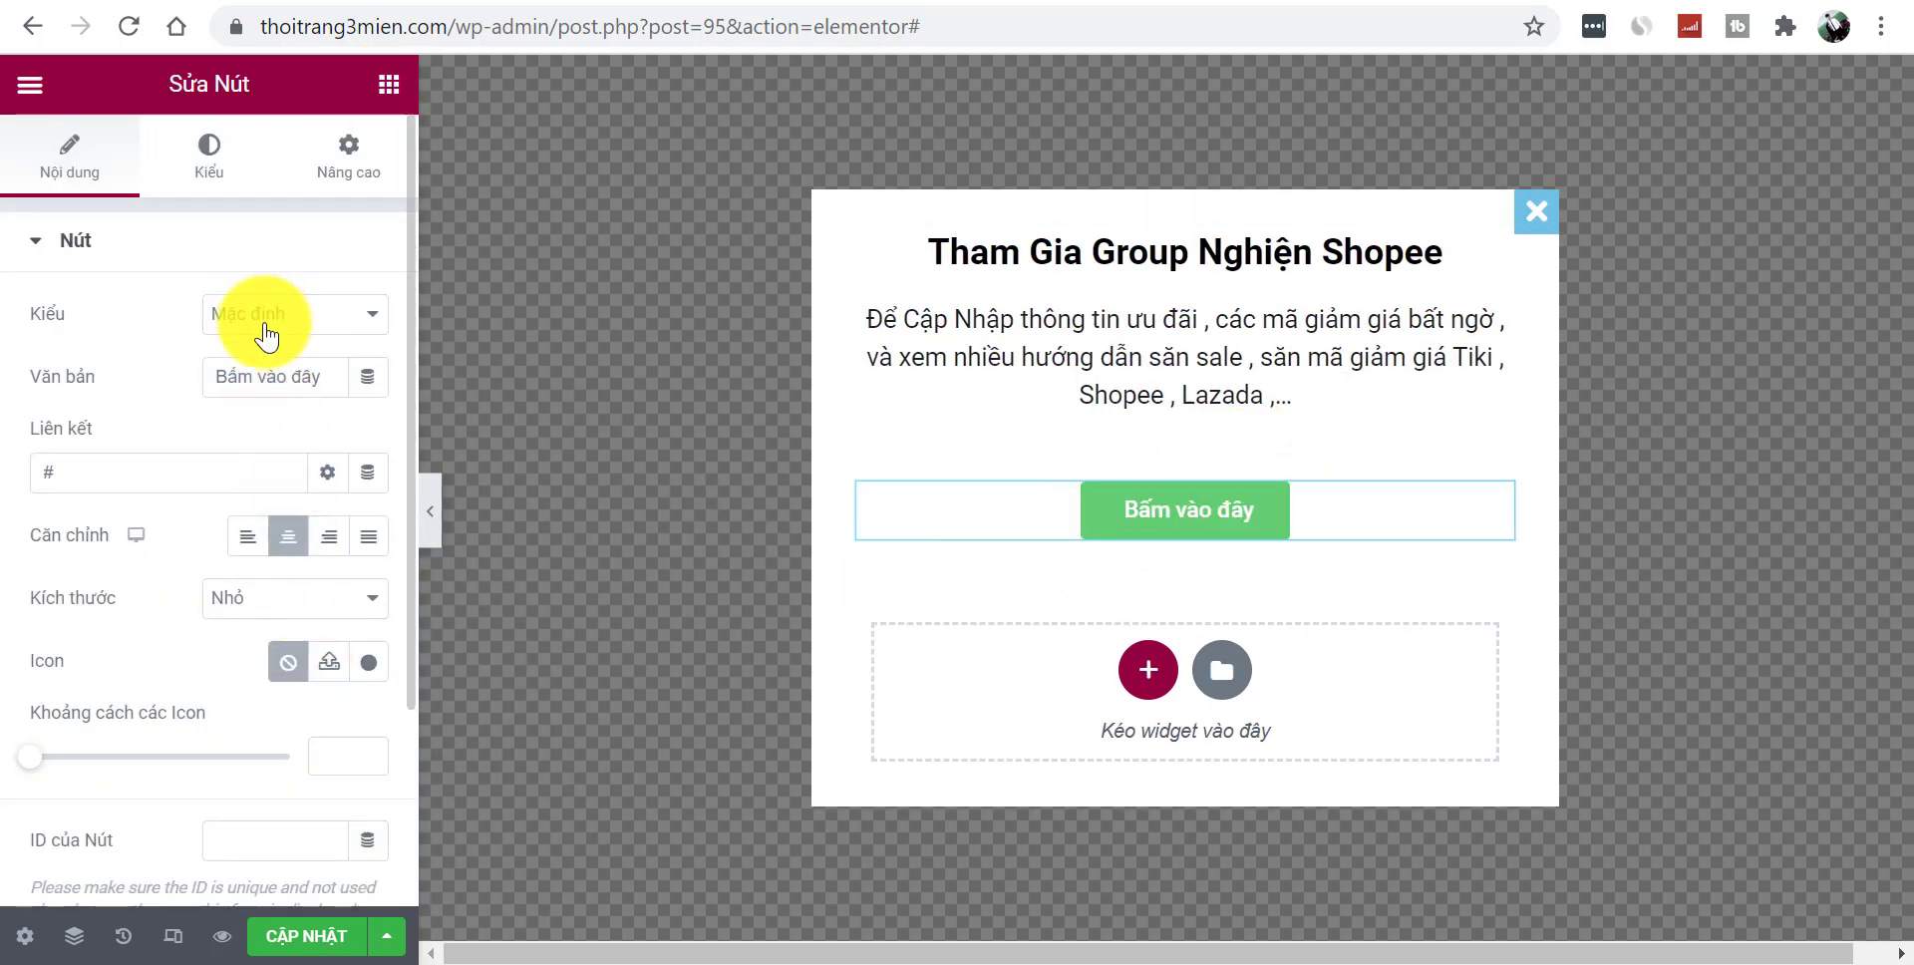
left_click(264, 329)
left_click(275, 393)
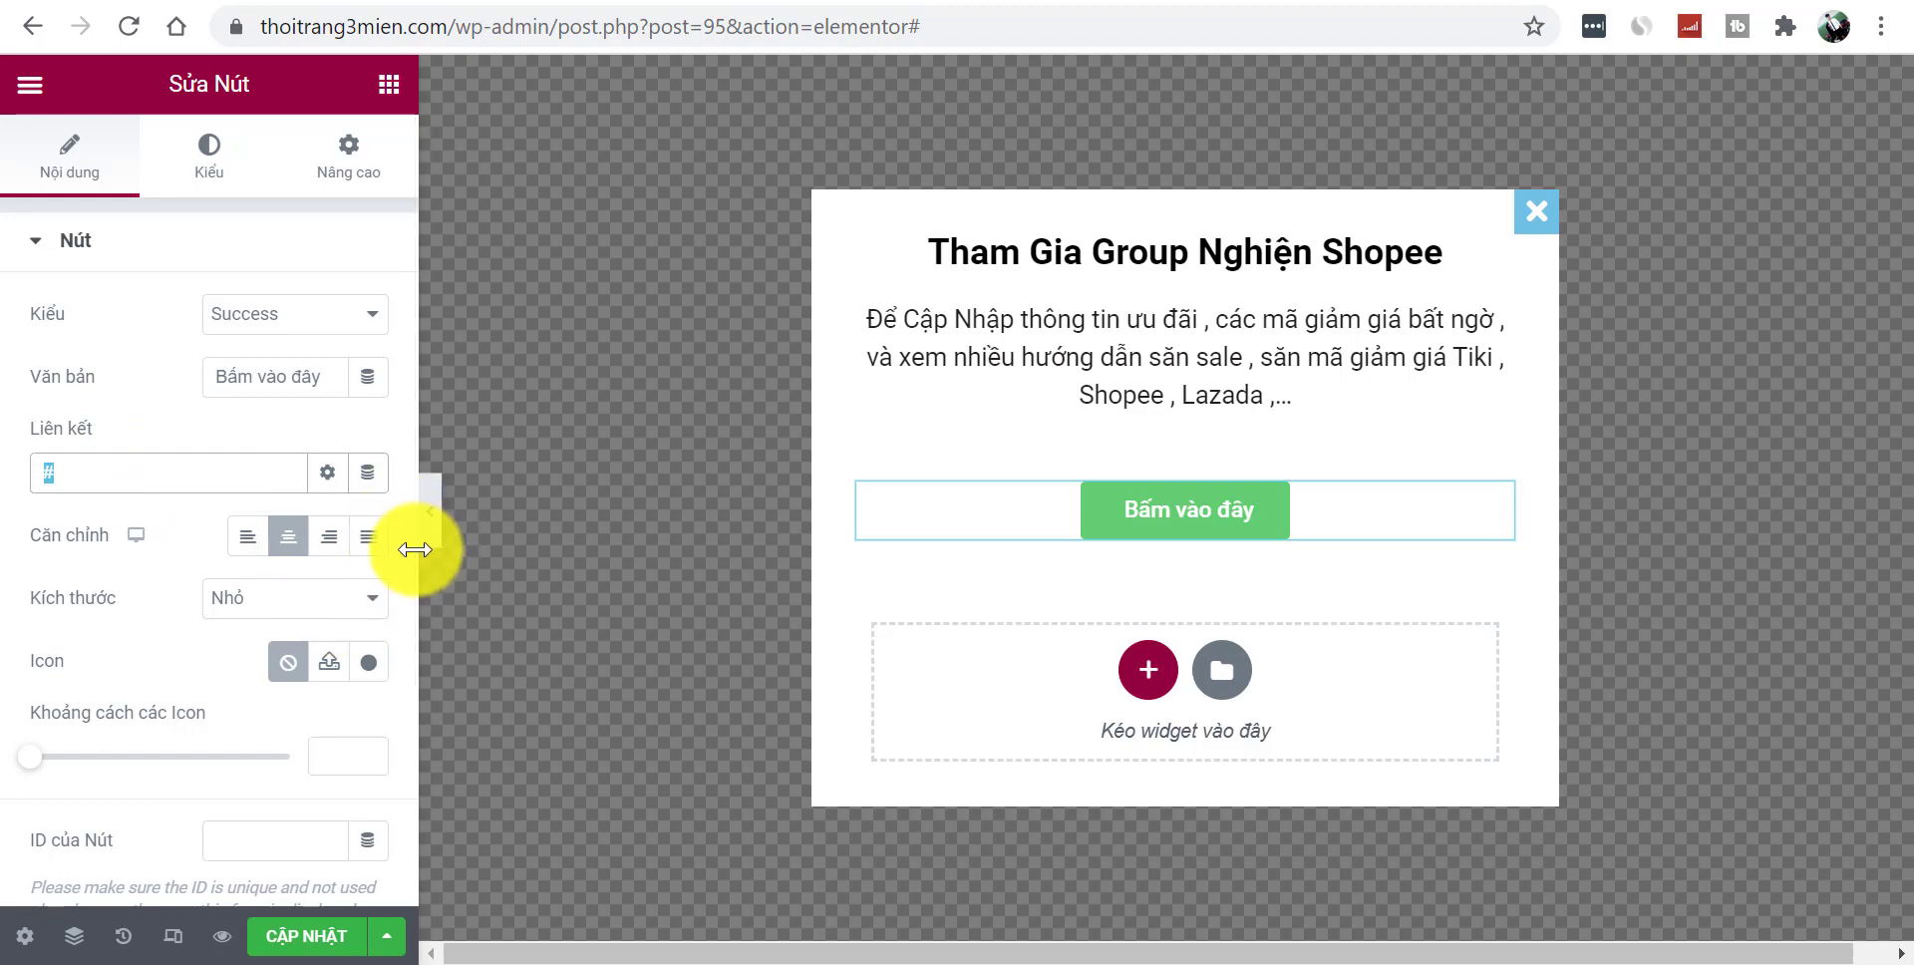
left_click(337, 662)
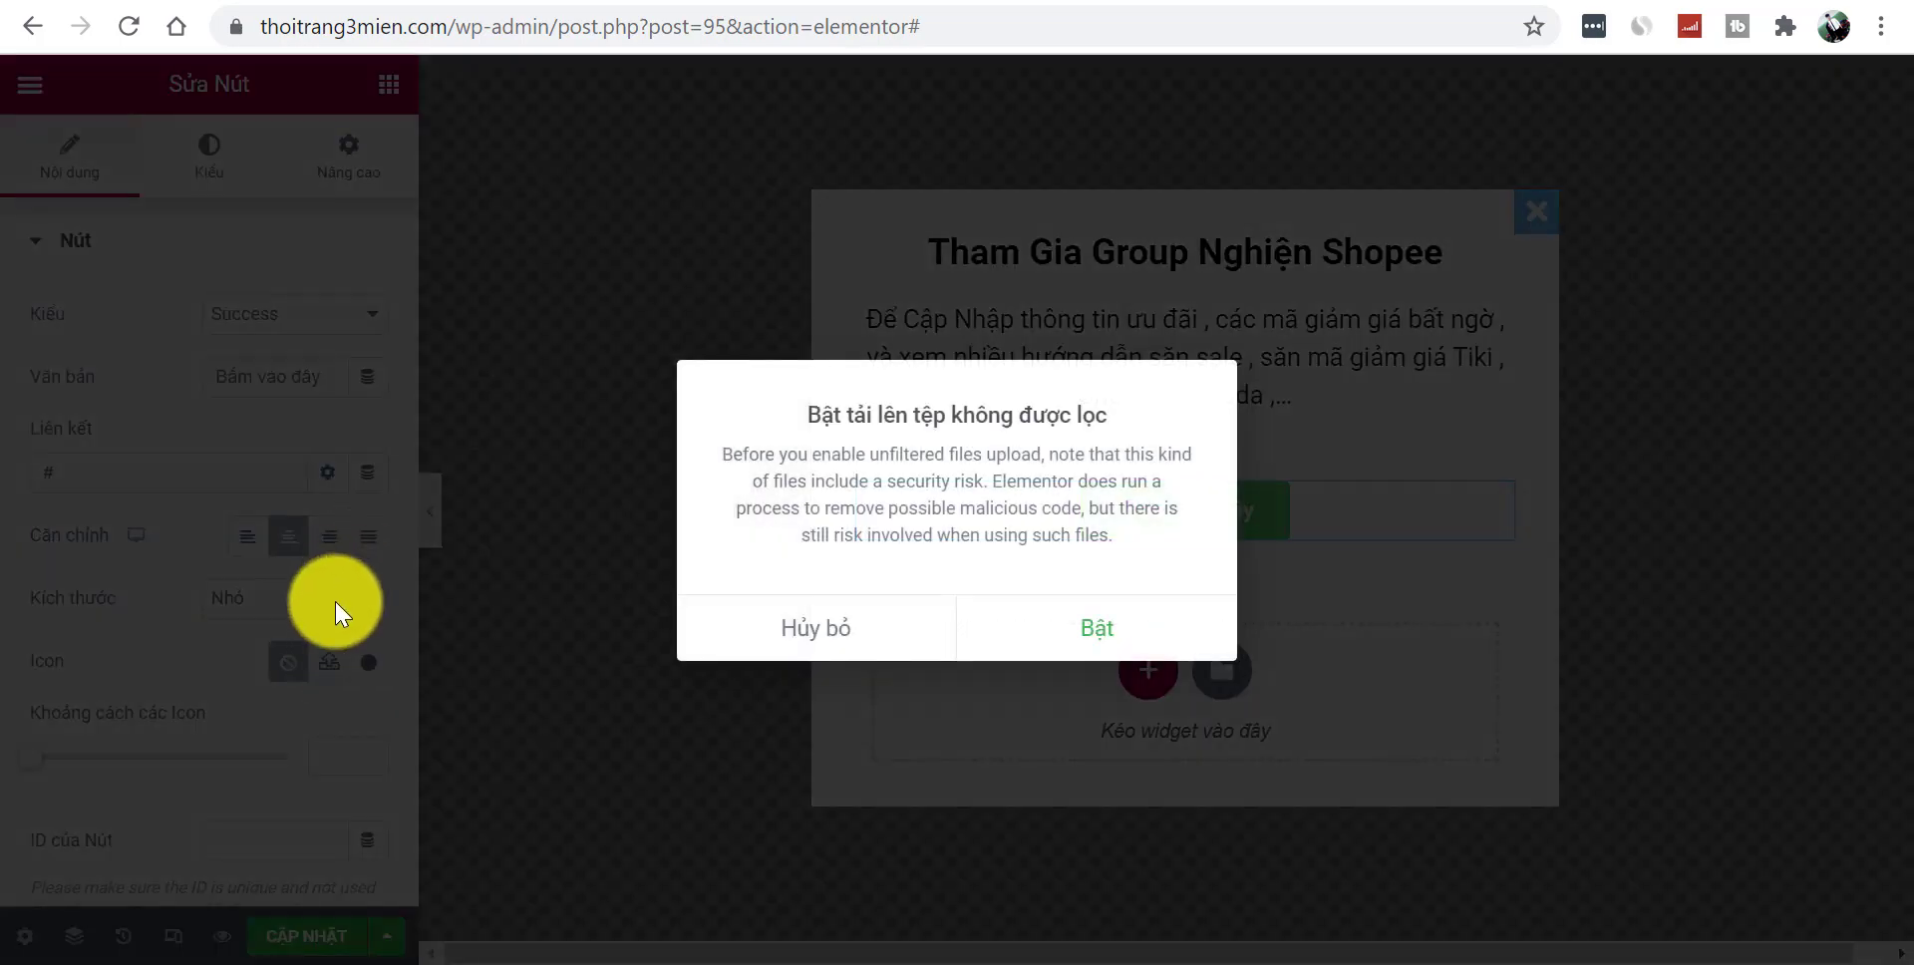
left_click(376, 632)
left_click(369, 662)
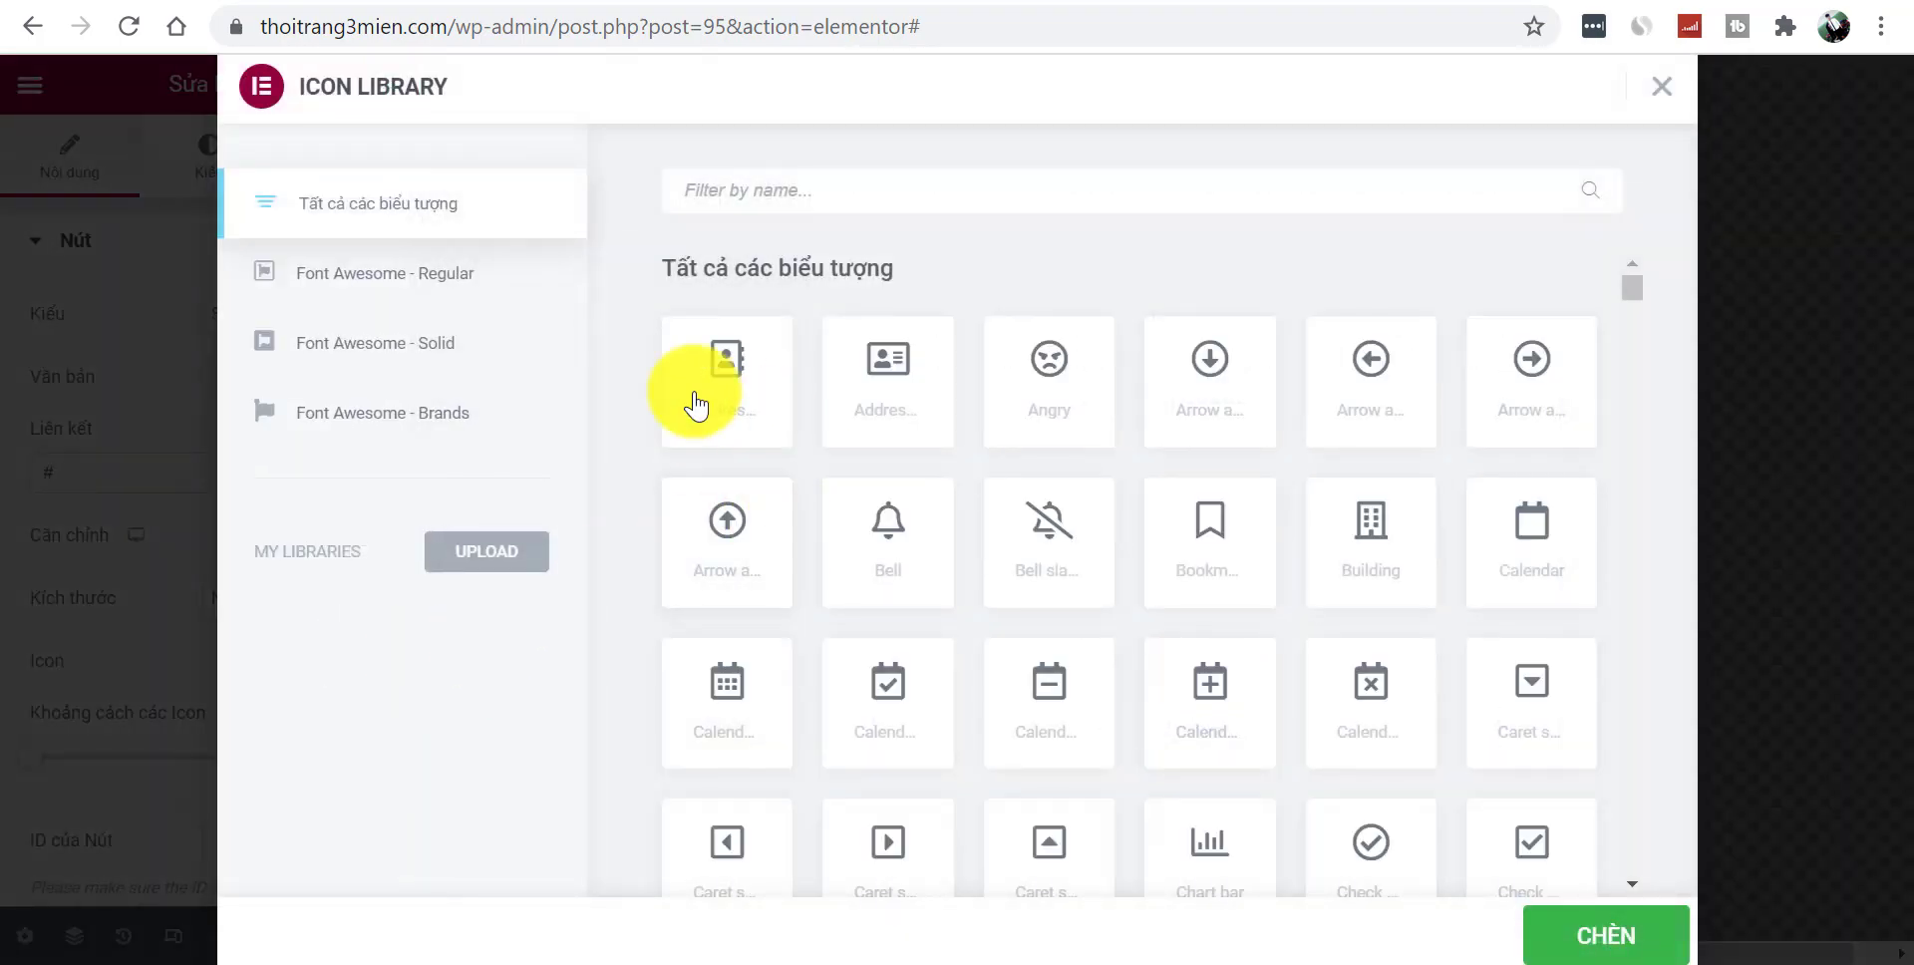
left_click(901, 545)
left_click(1585, 933)
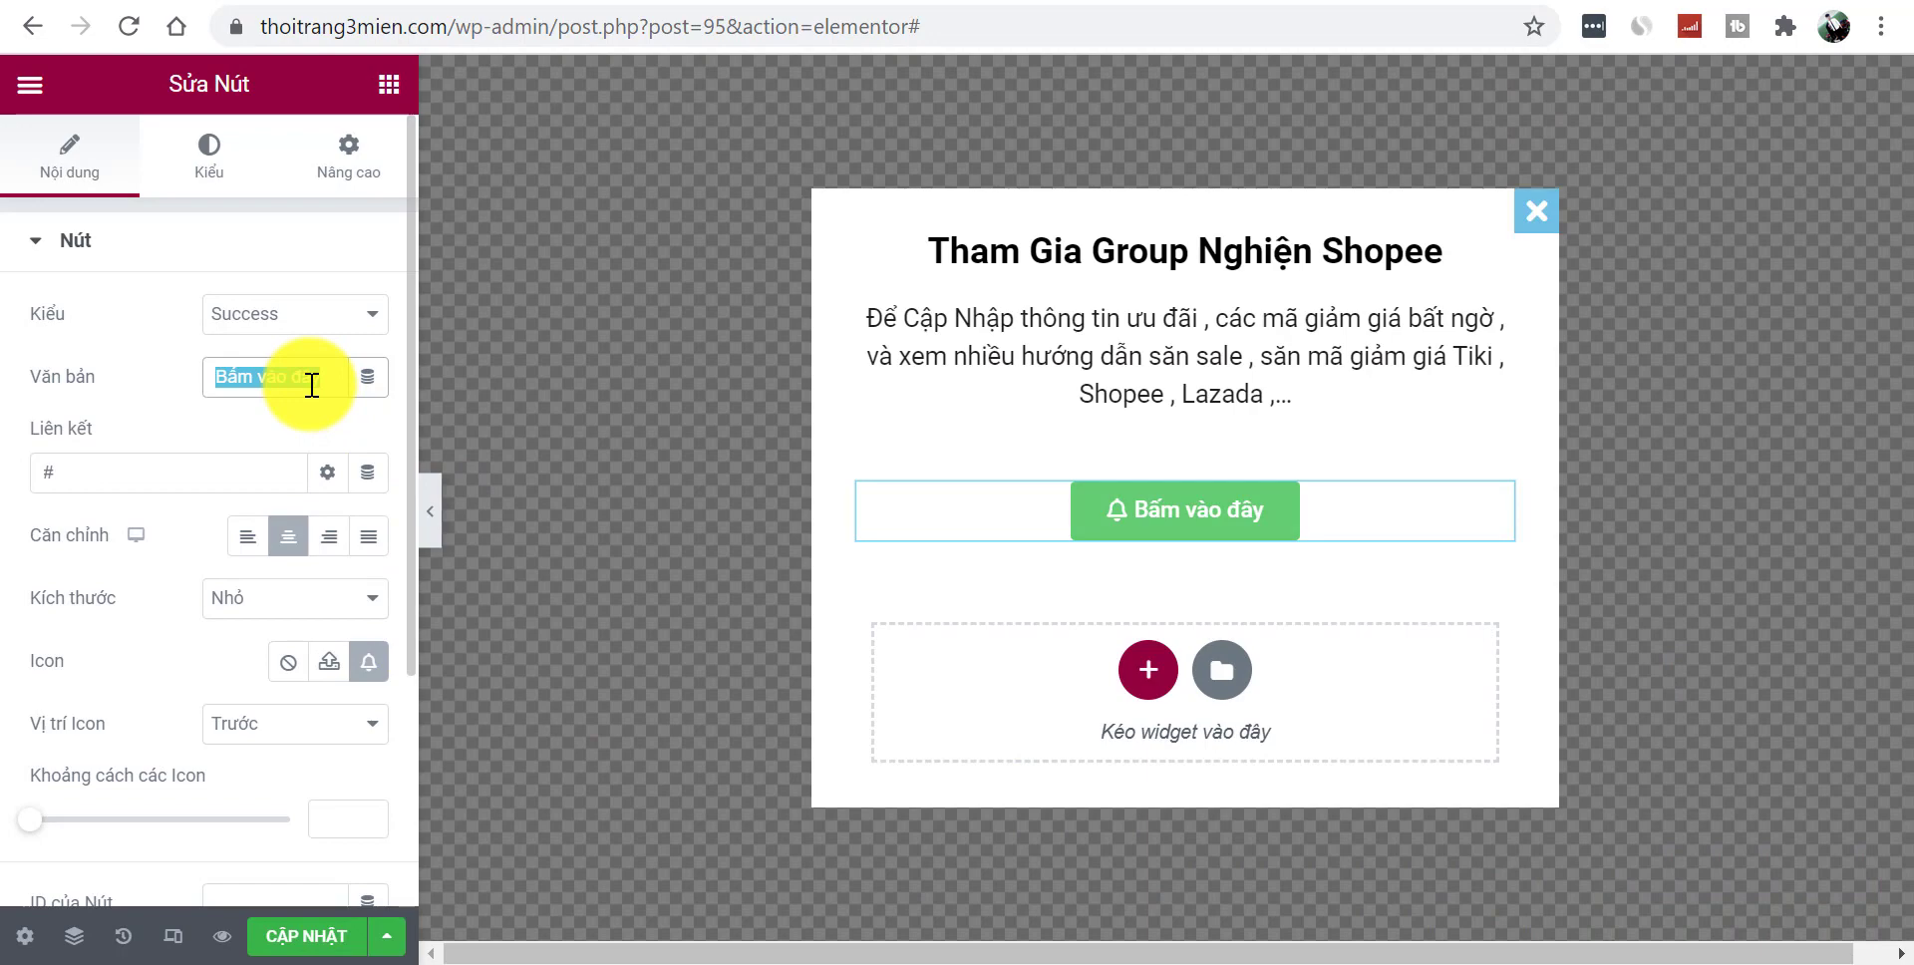
type("THAM G")
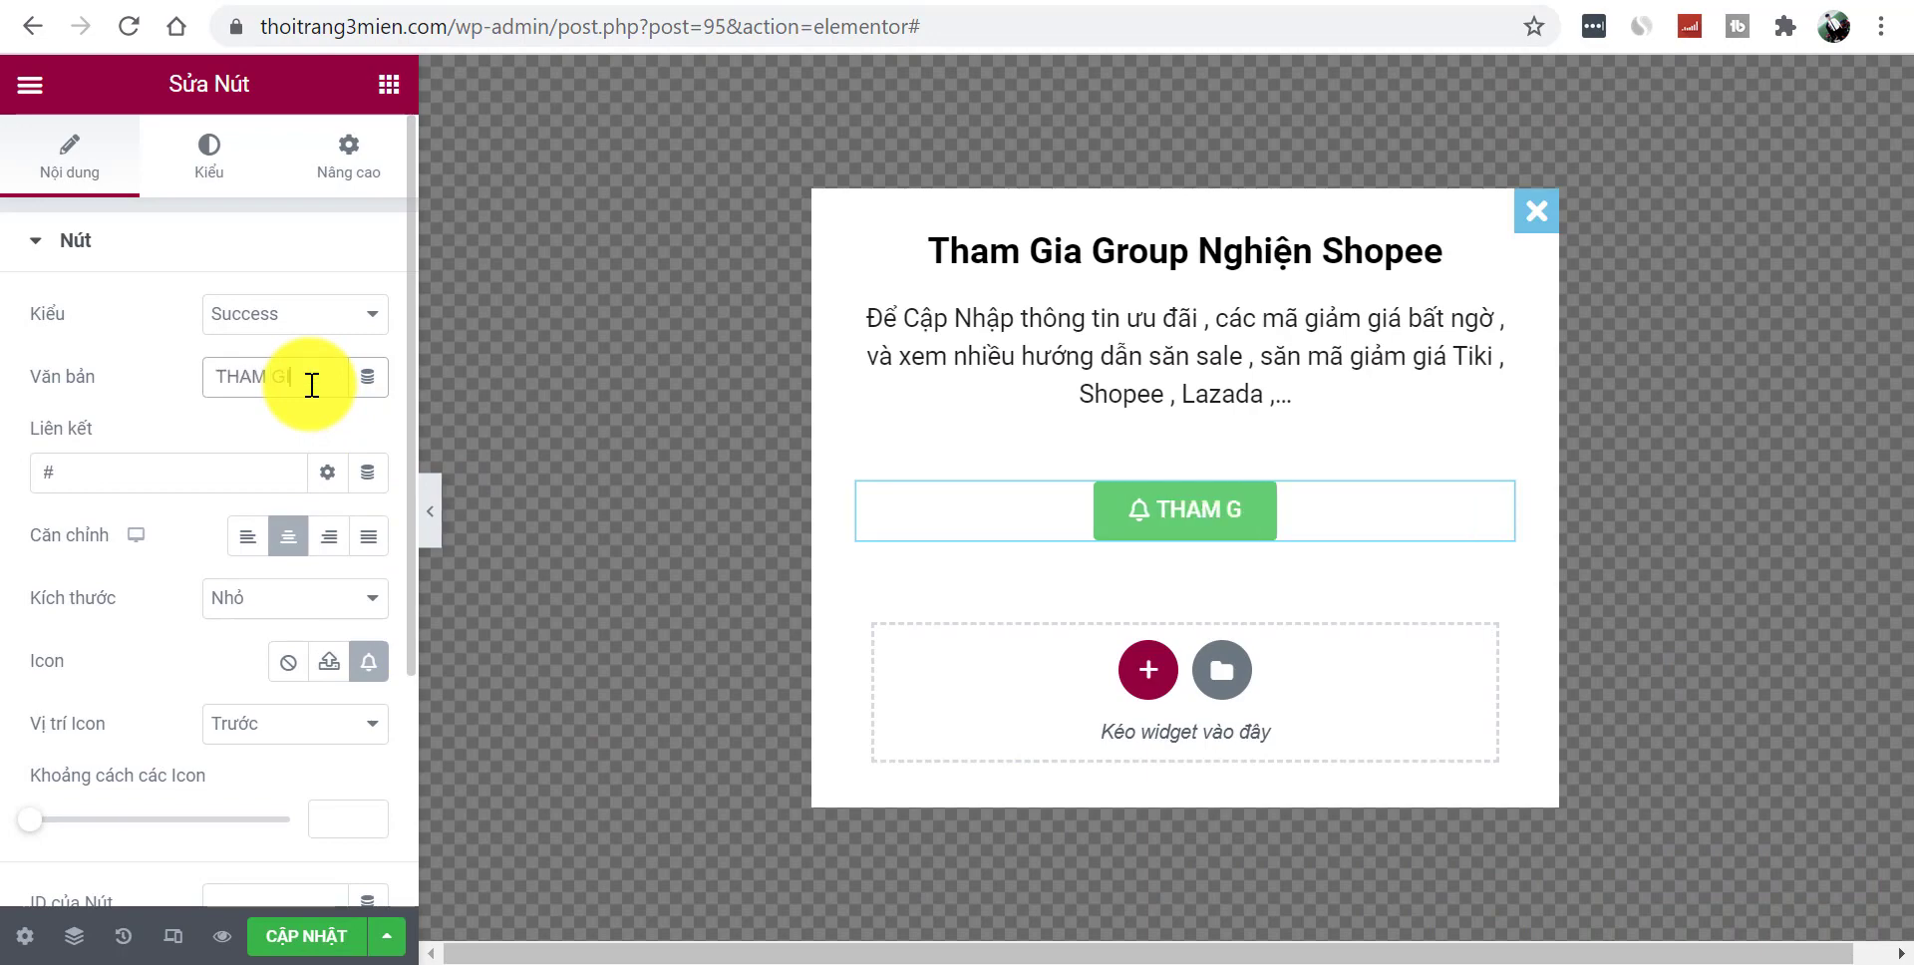
type("IA NGAY")
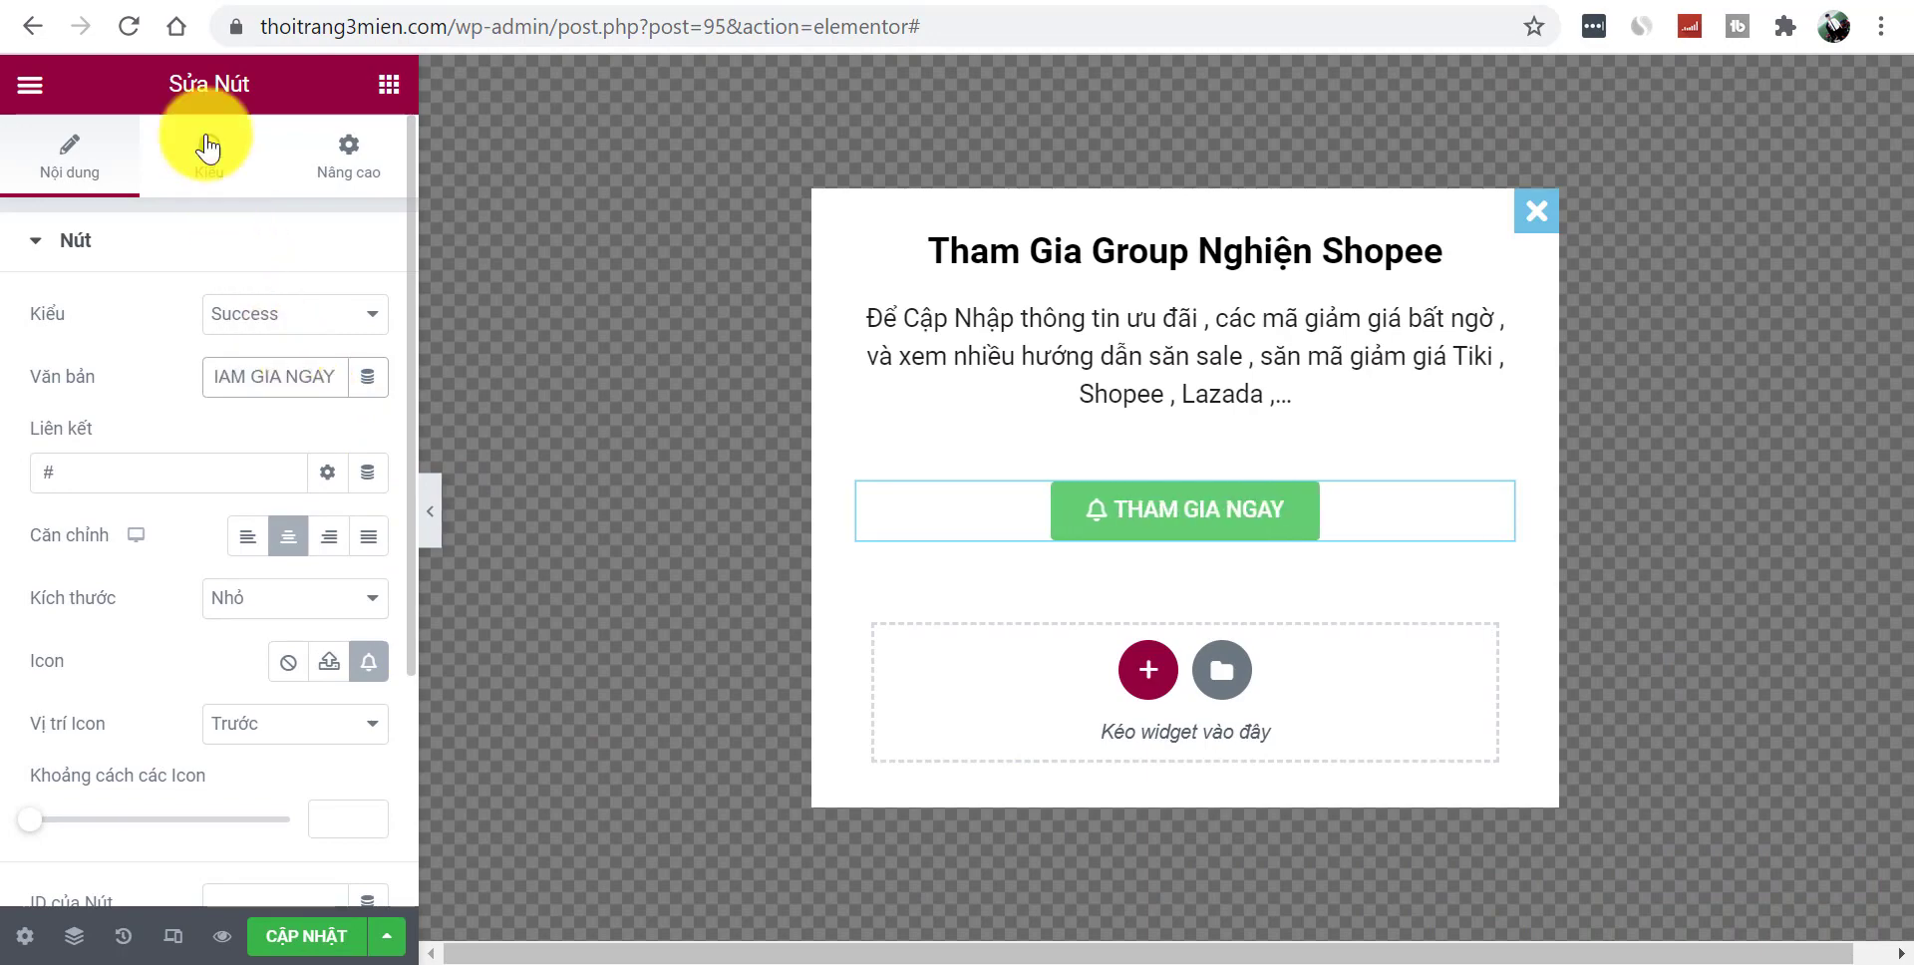
- Give the button an orange #FF5B15 background and a Shrink hover animation
left_click(213, 150)
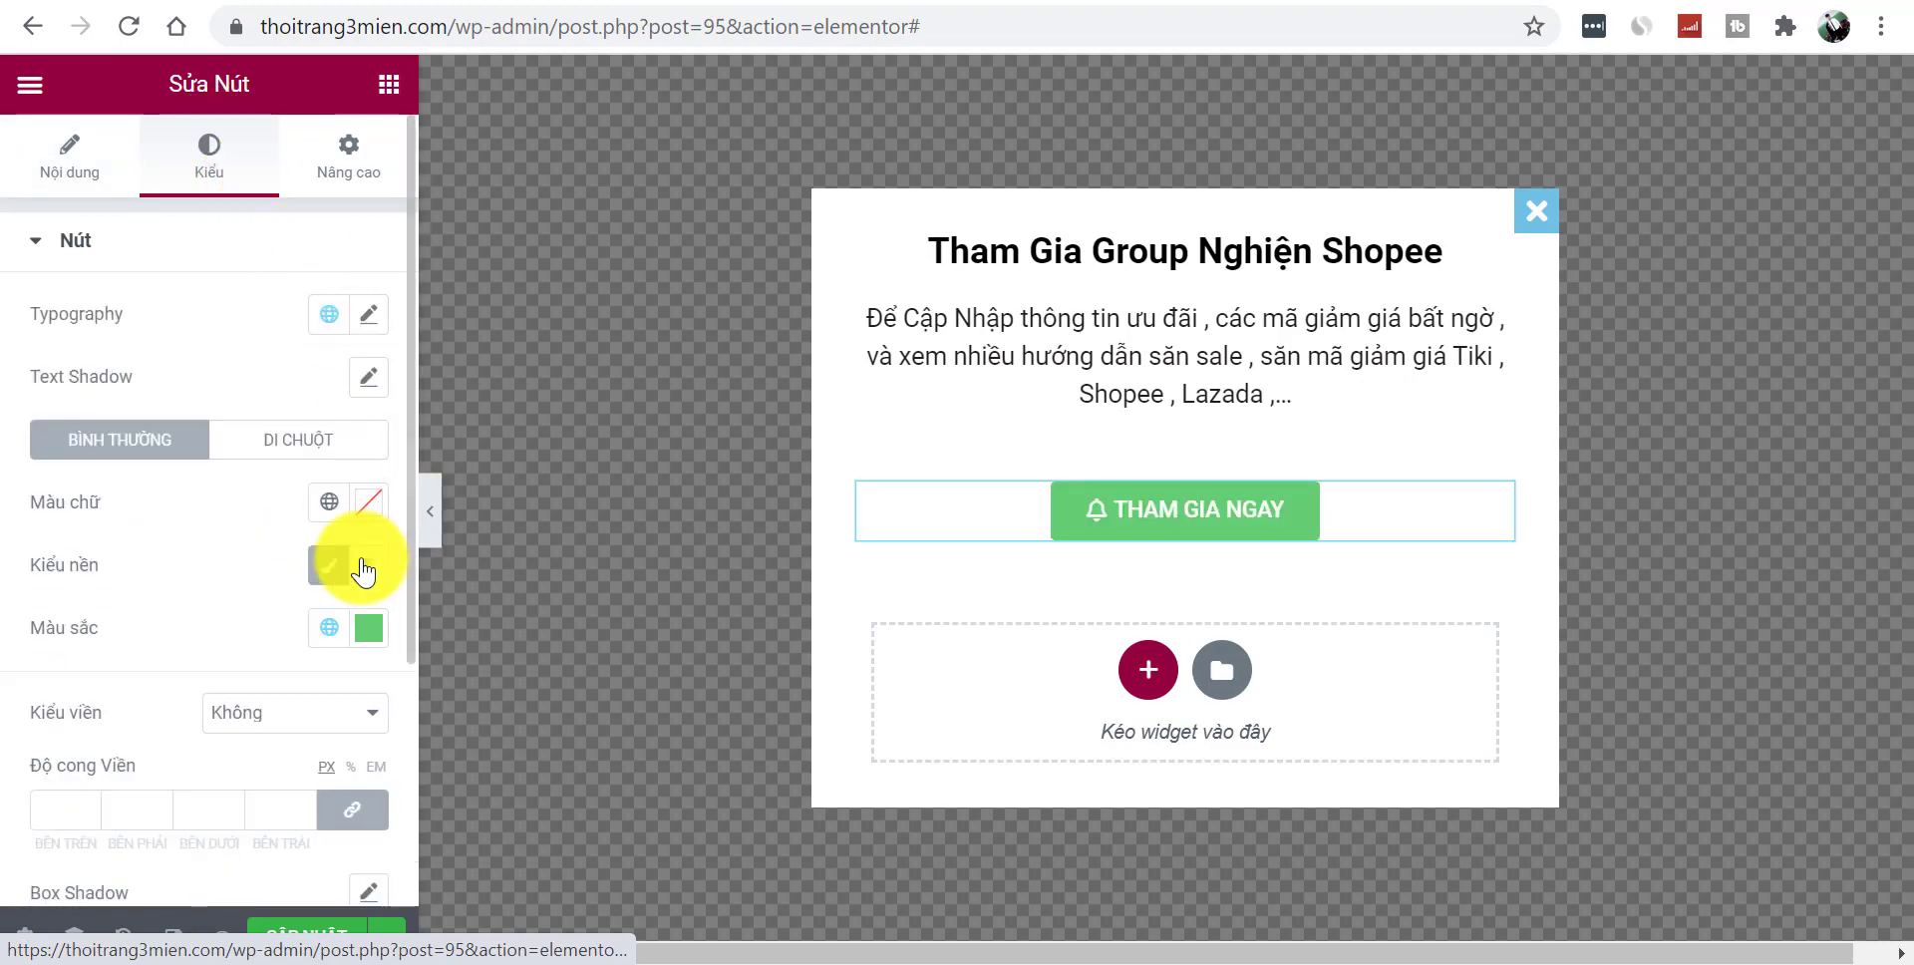
left_click(369, 628)
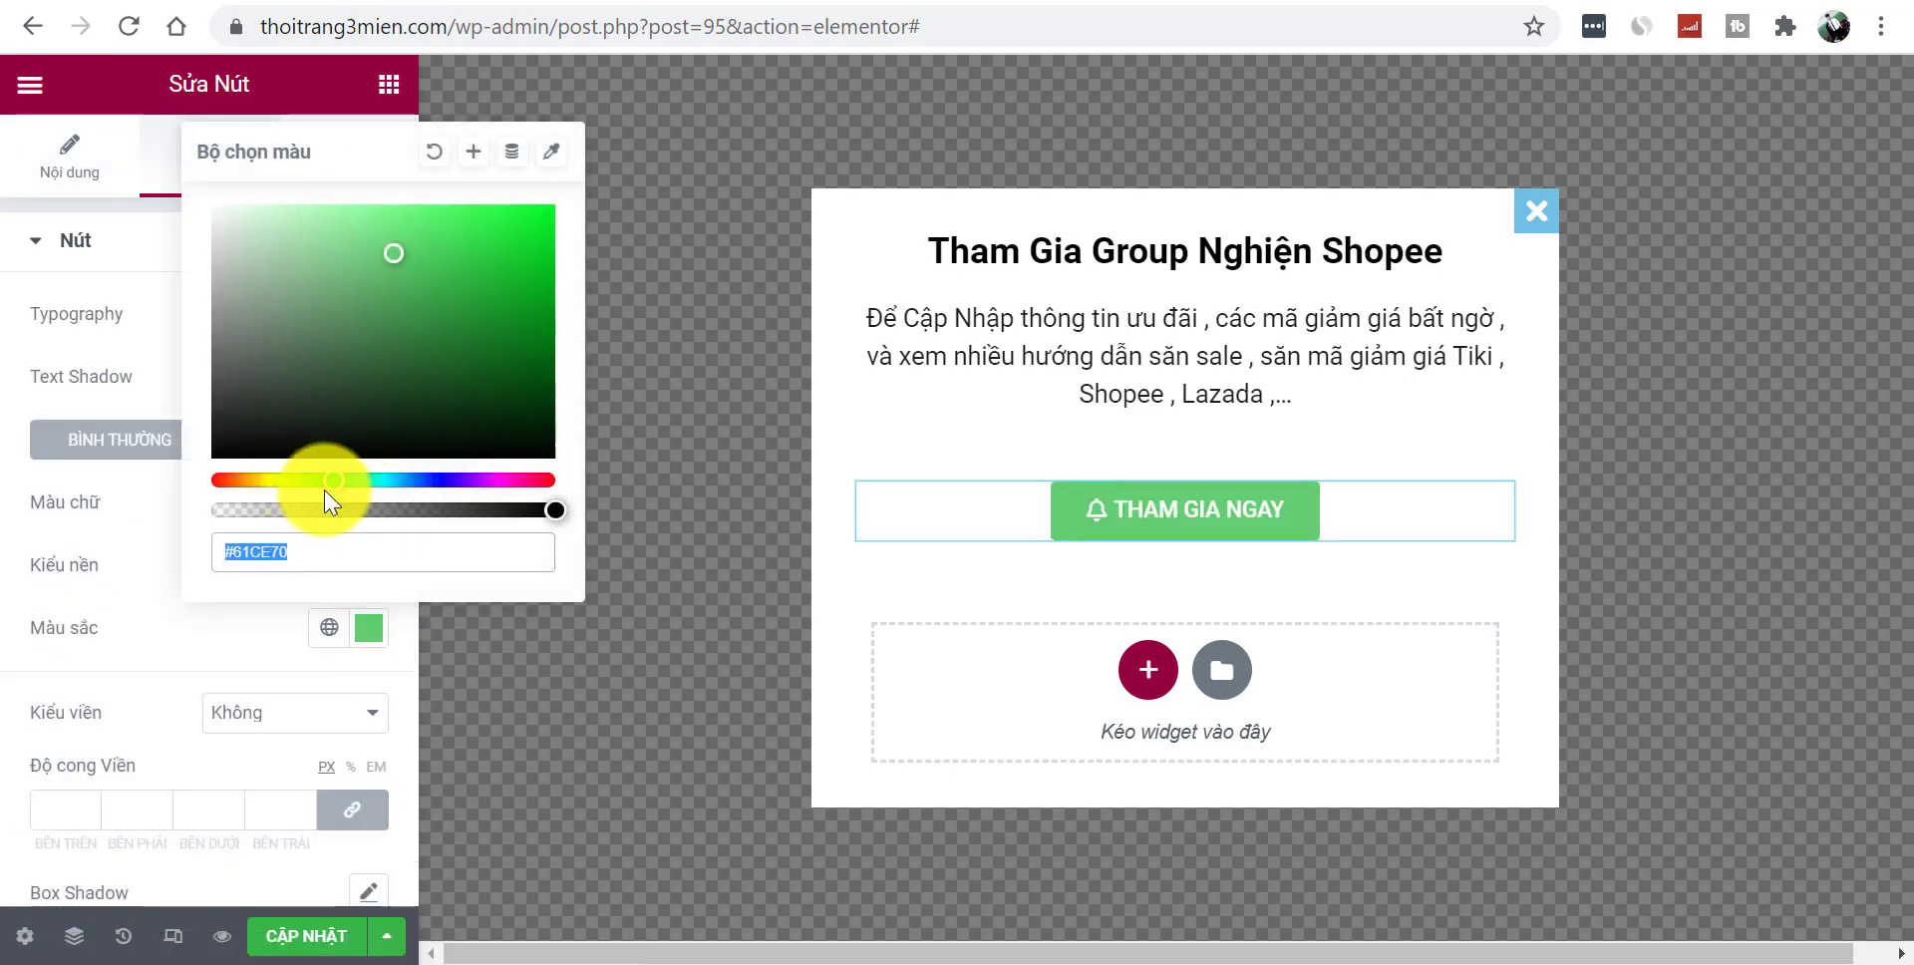
left_click(230, 490)
left_click_drag(380, 264, 528, 196)
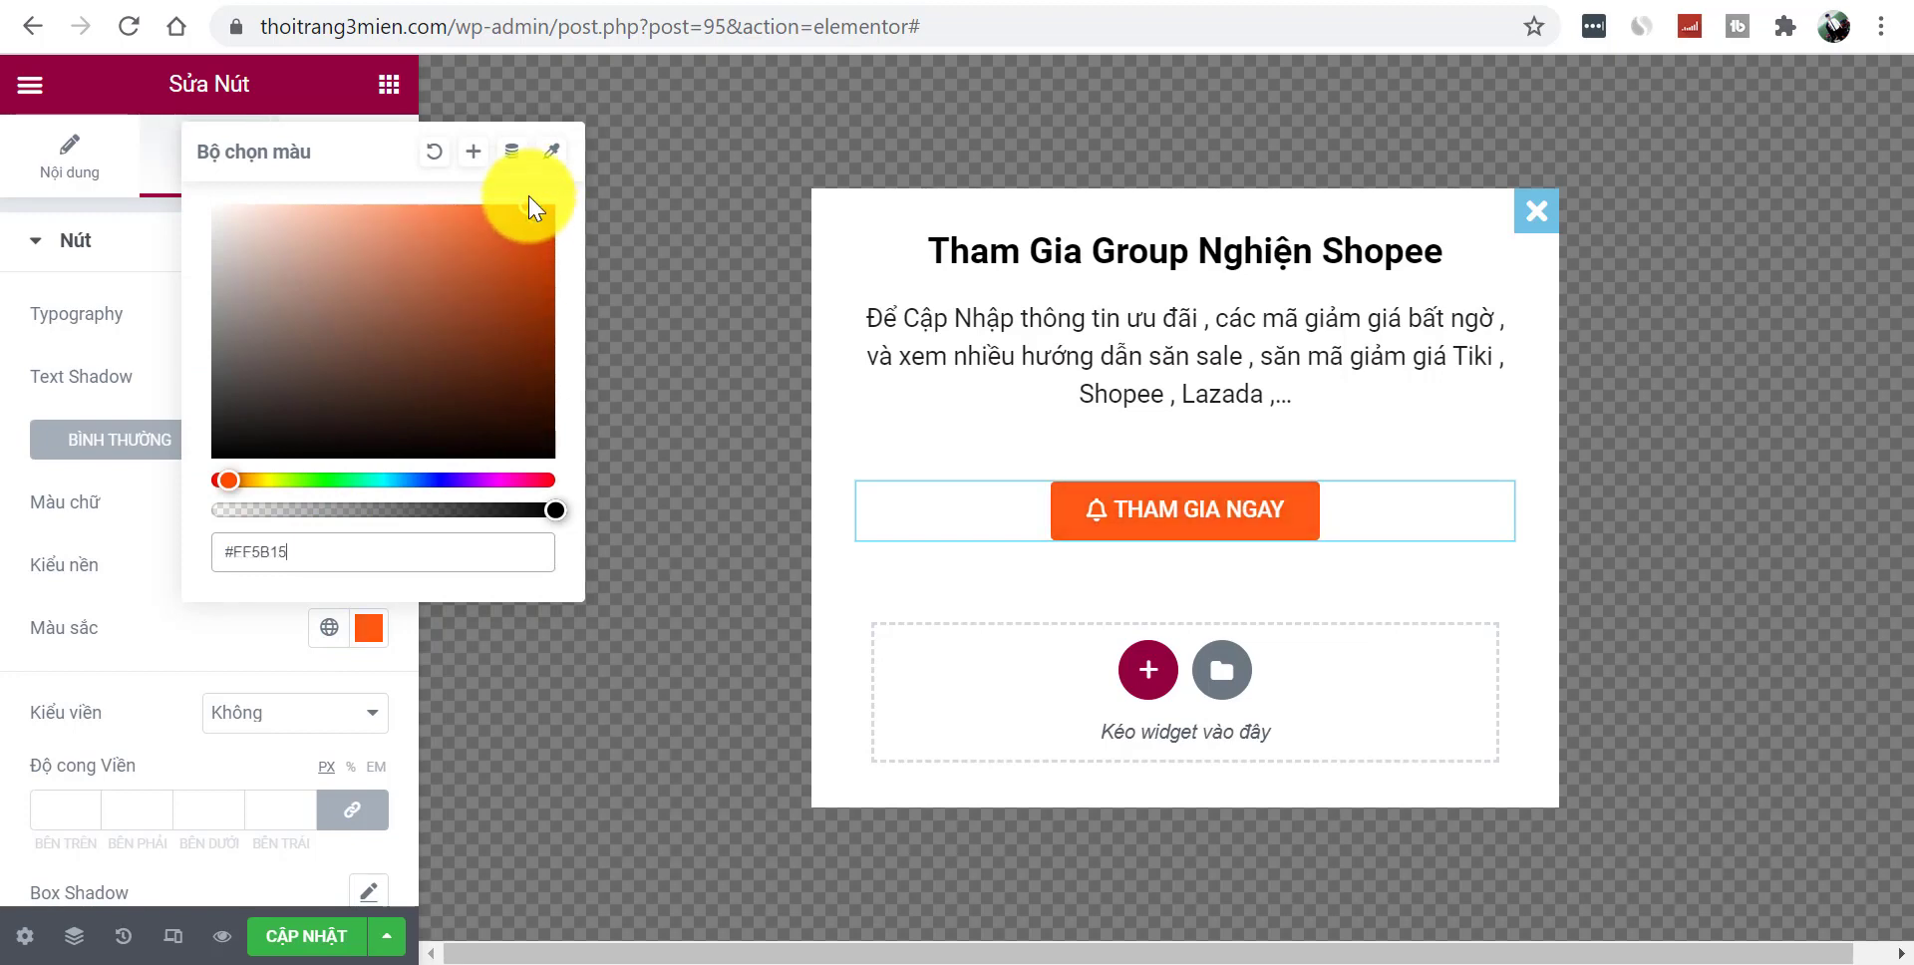
left_click(137, 528)
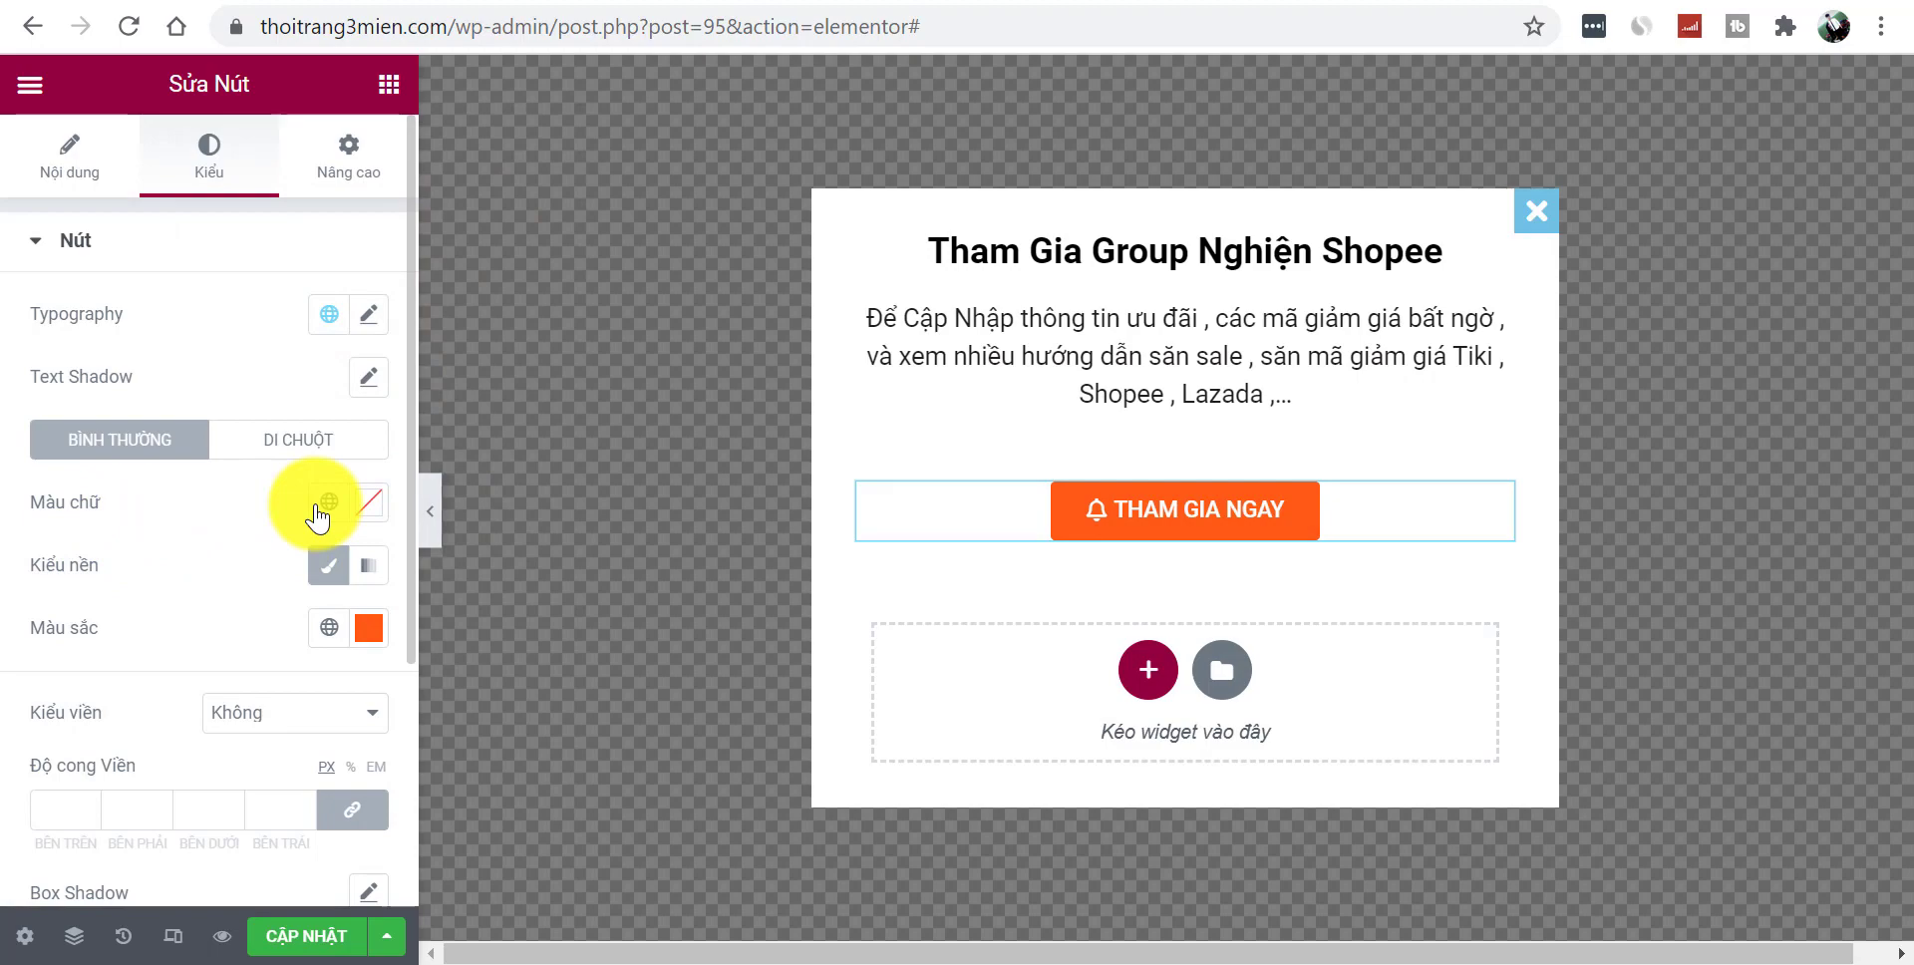
left_click(286, 444)
left_click(123, 726)
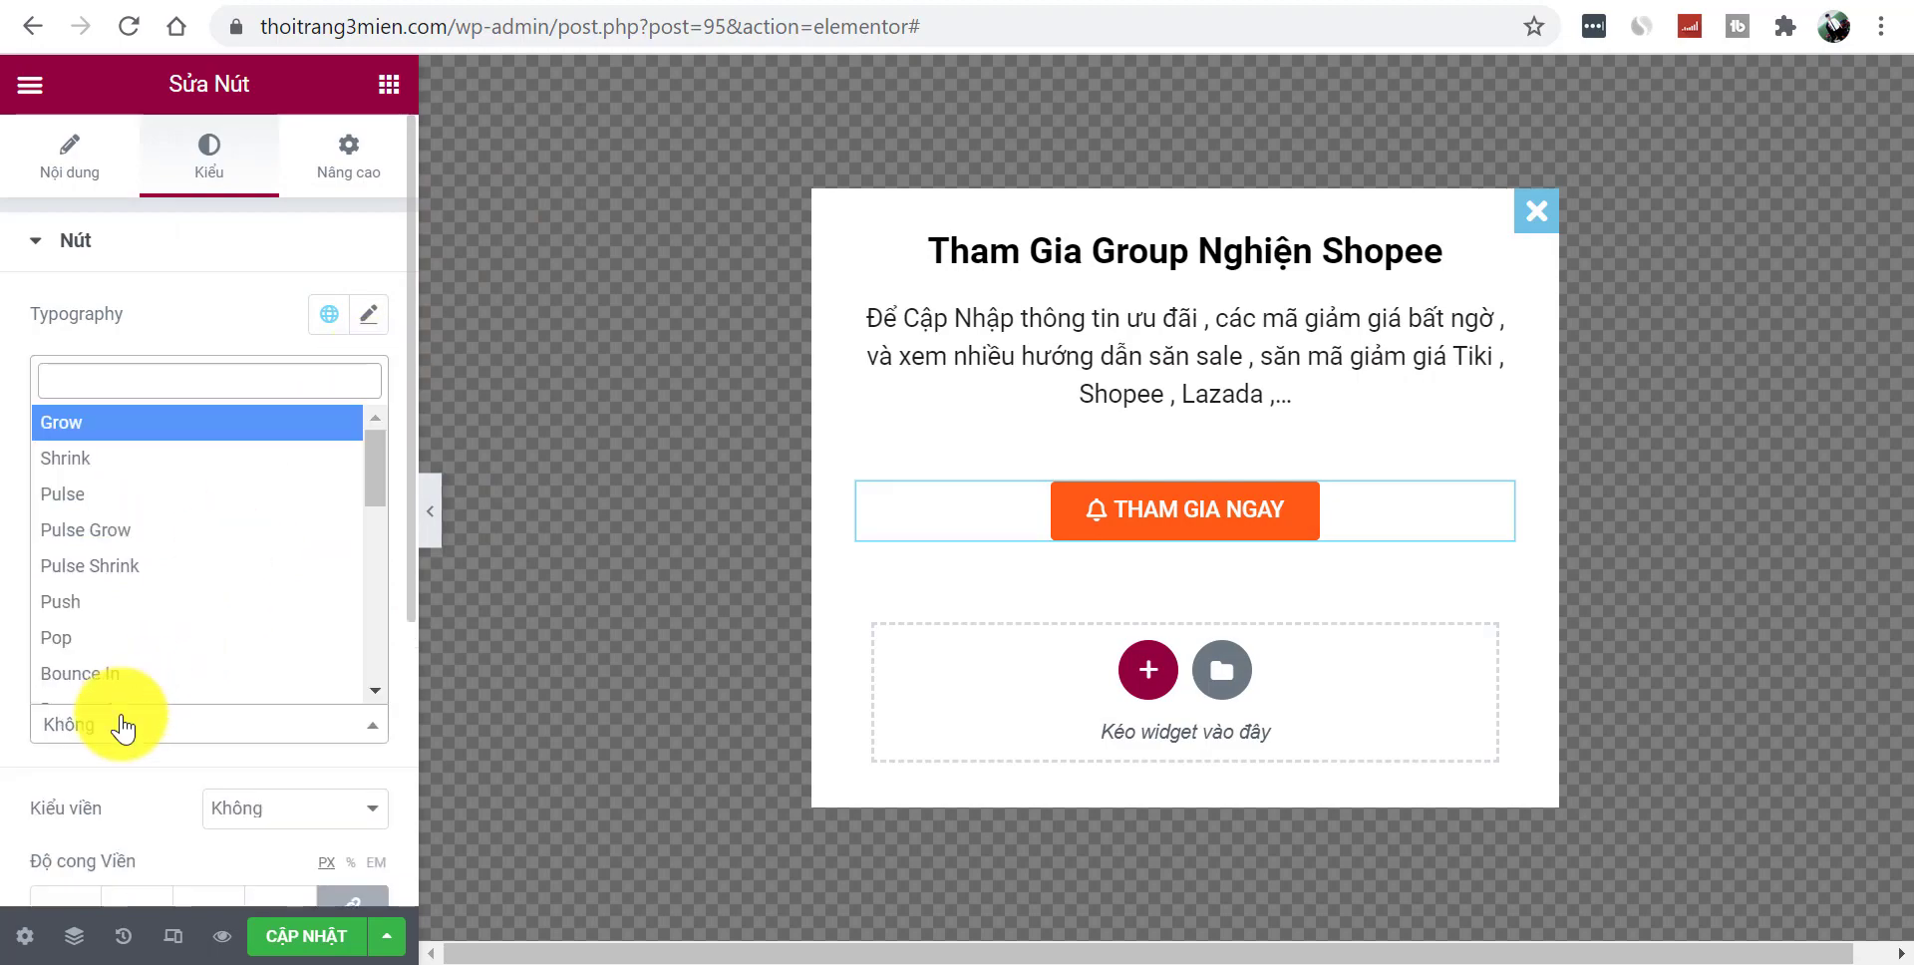
left_click(118, 457)
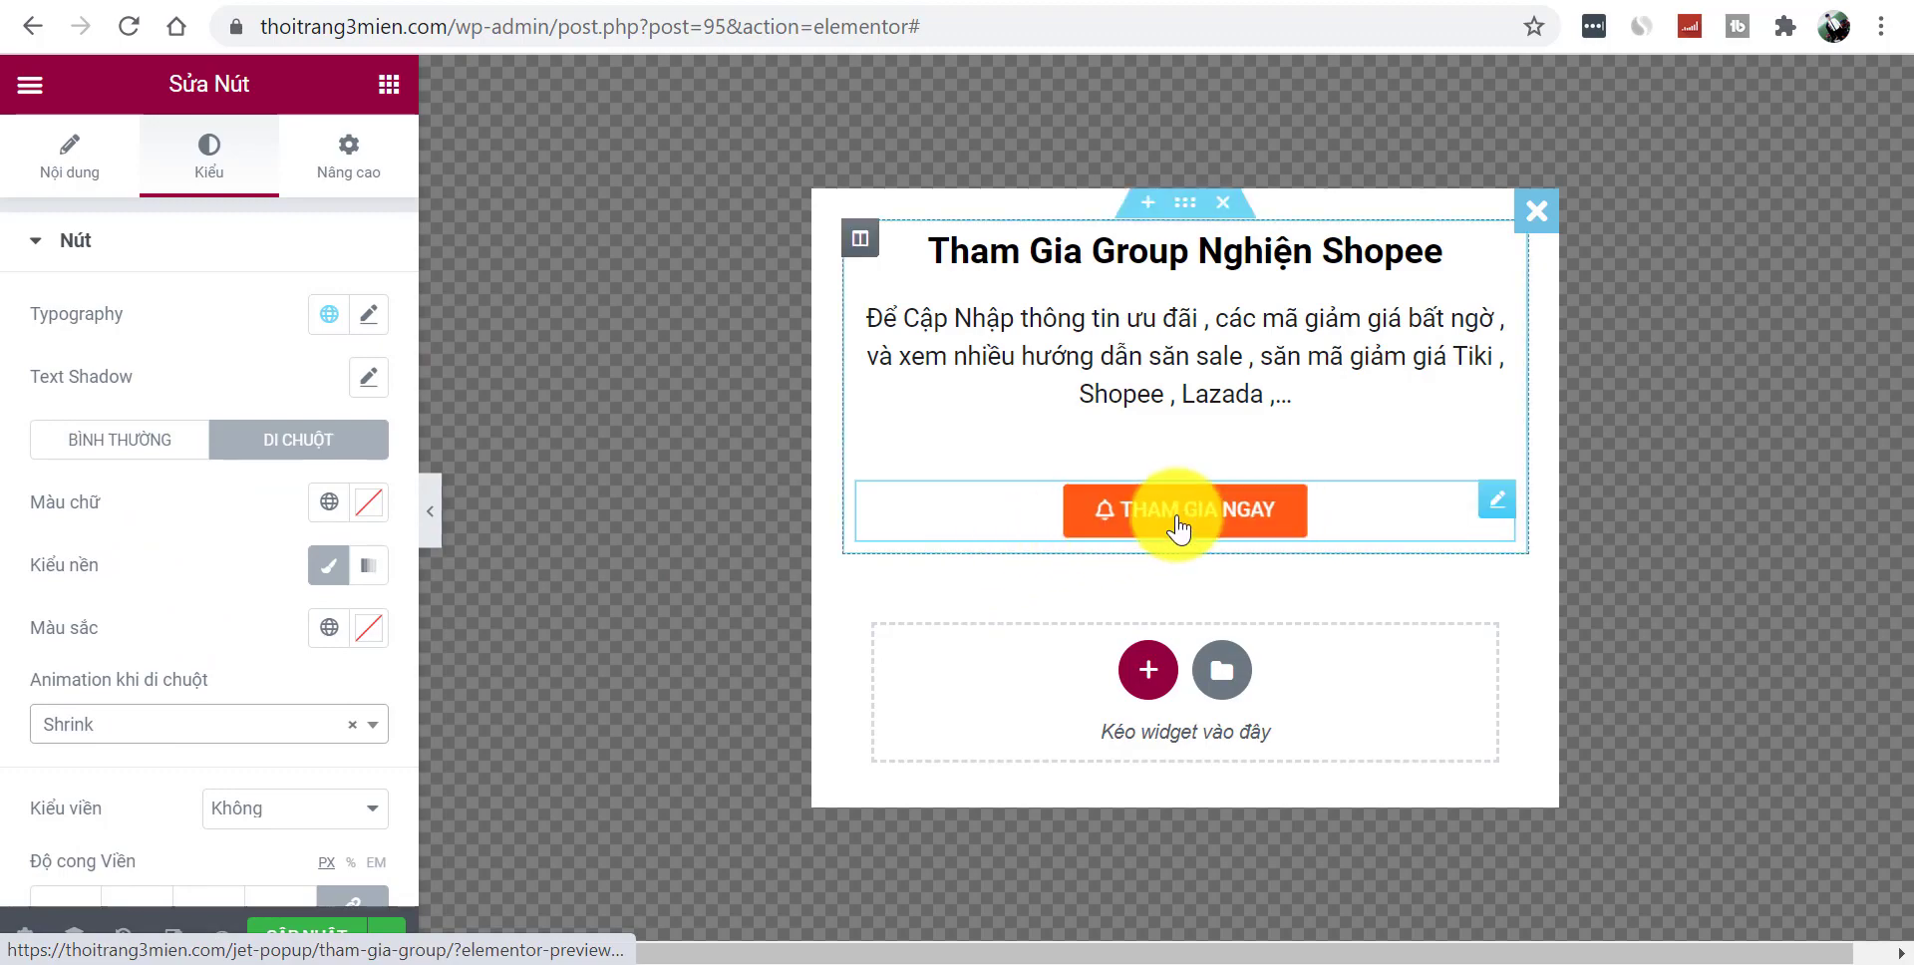
left_click(389, 84)
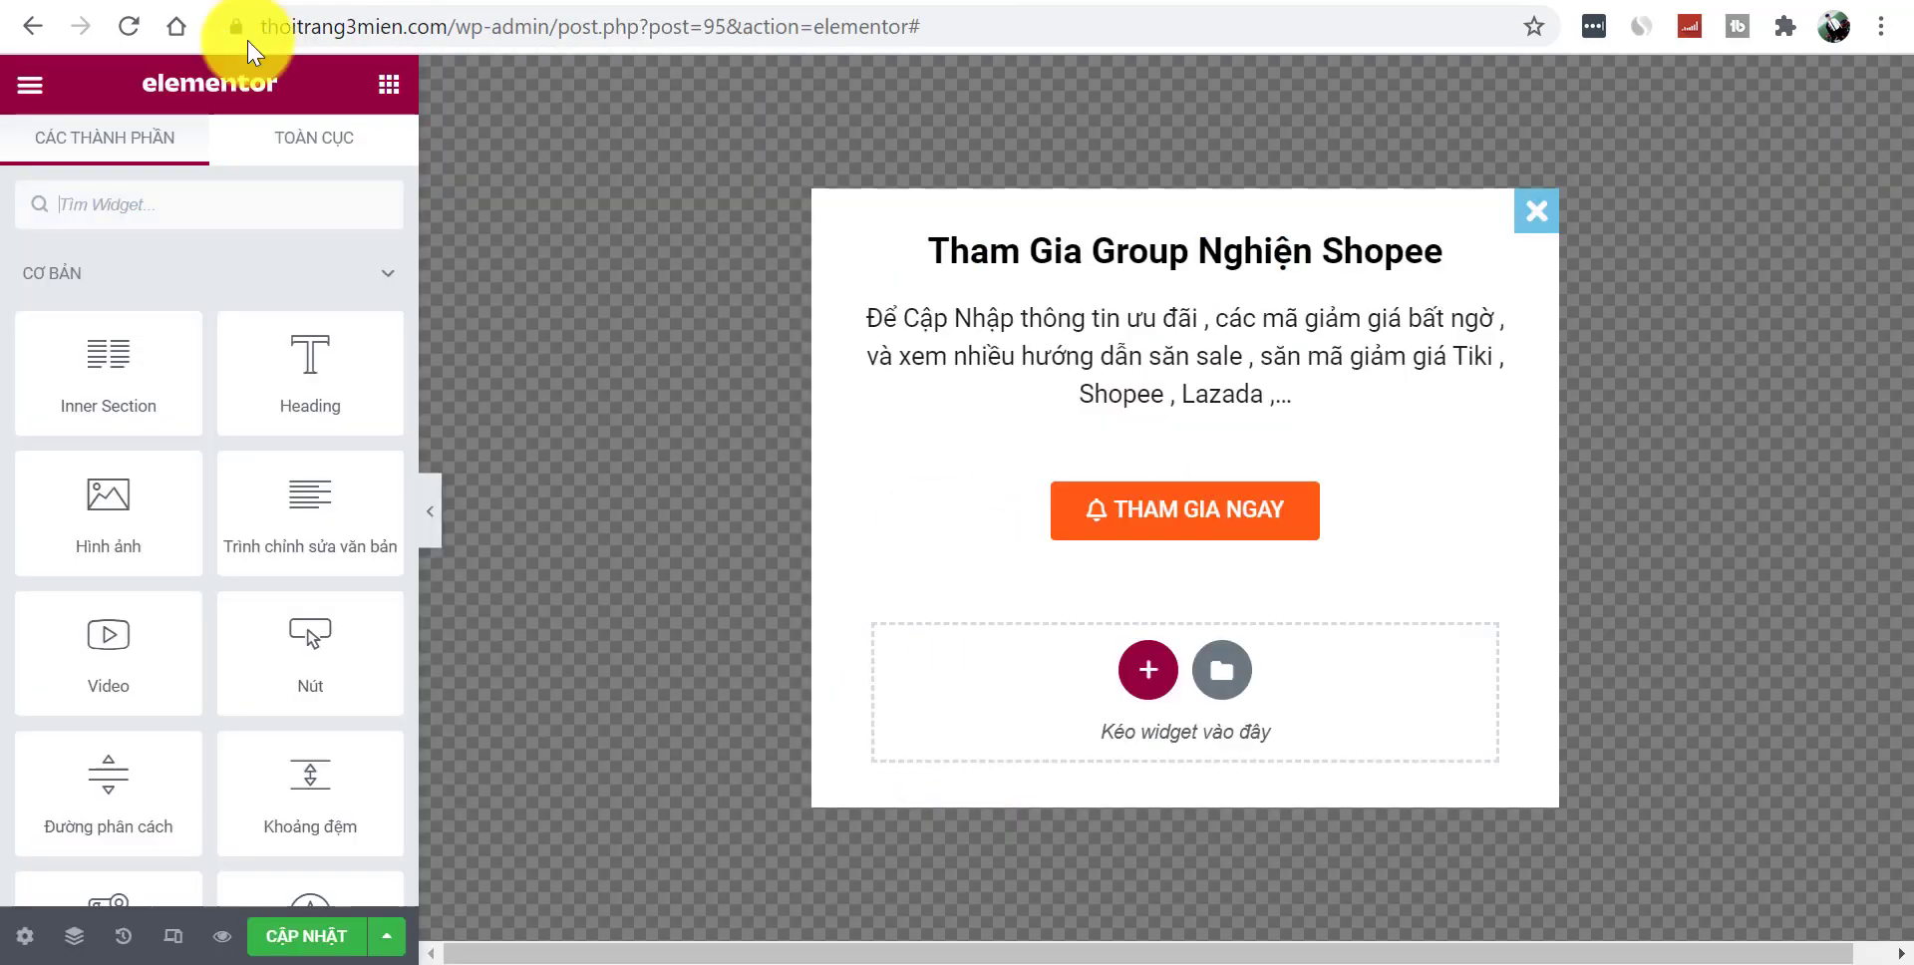
- Search widgets for 'soci', place Social Icons under the button, and preview the popup
type("FA")
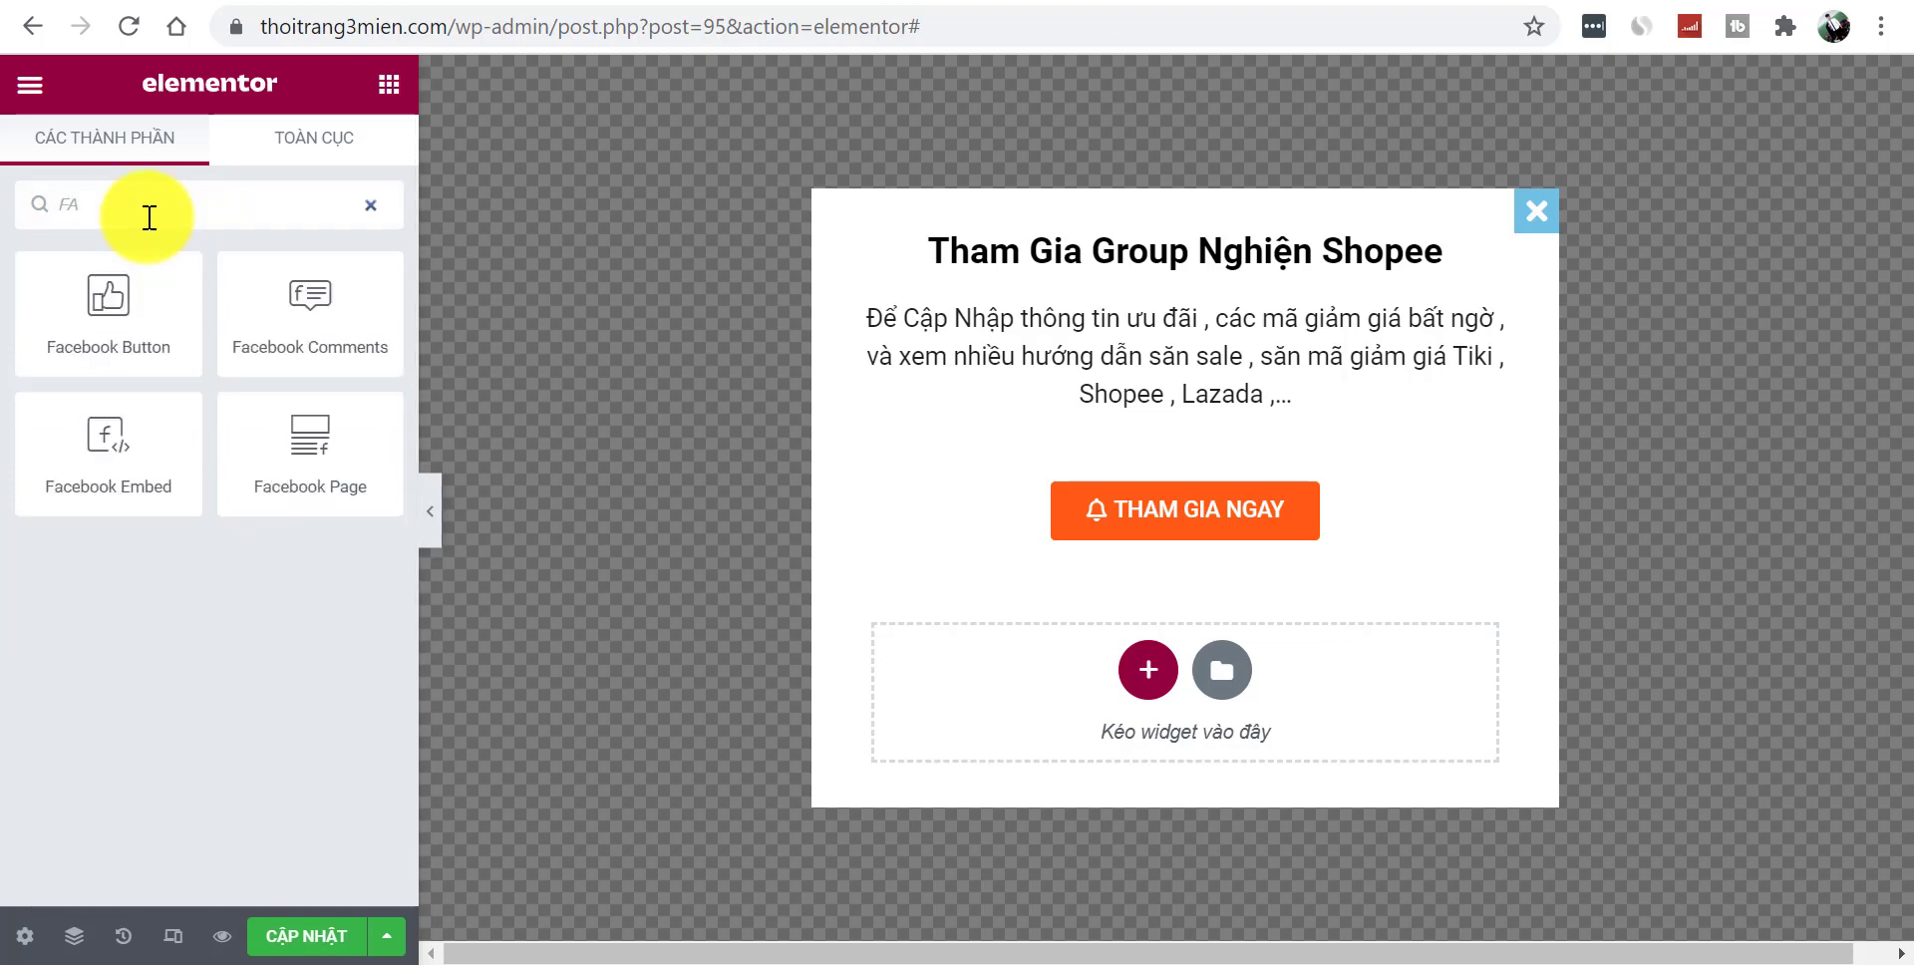
key("BackSpace")
key("BackSpace")
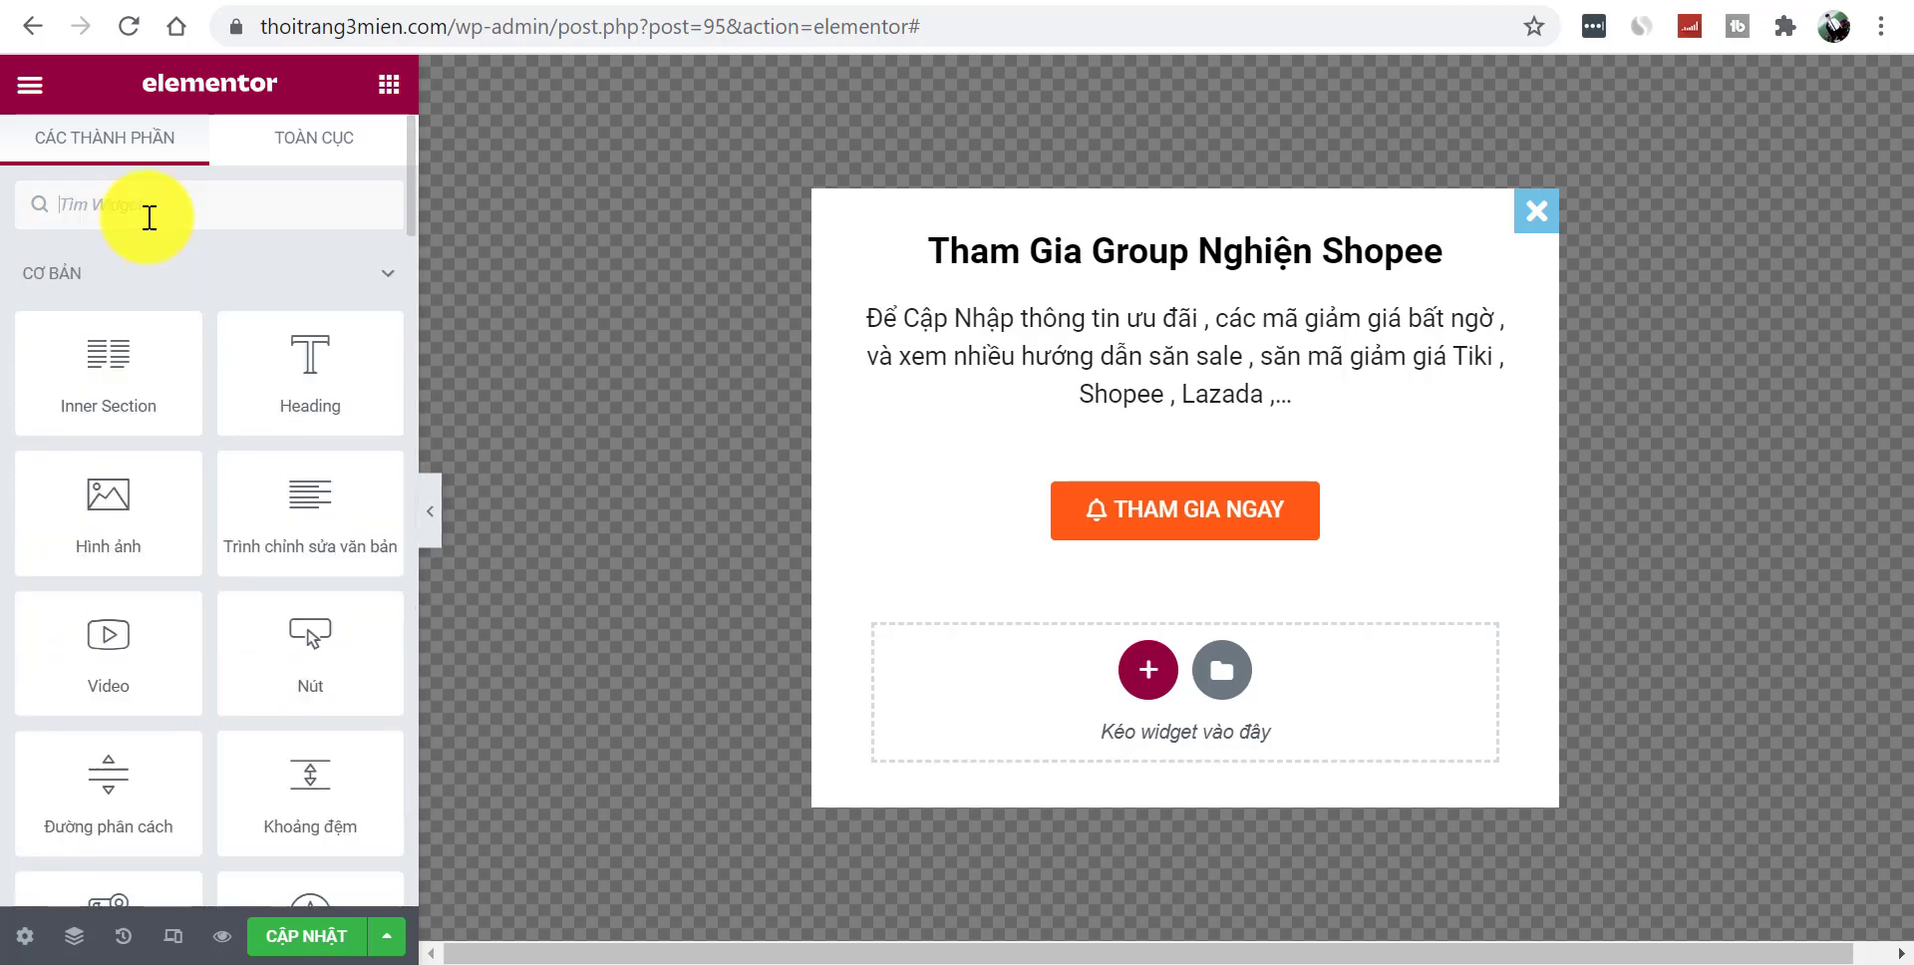
type("SC")
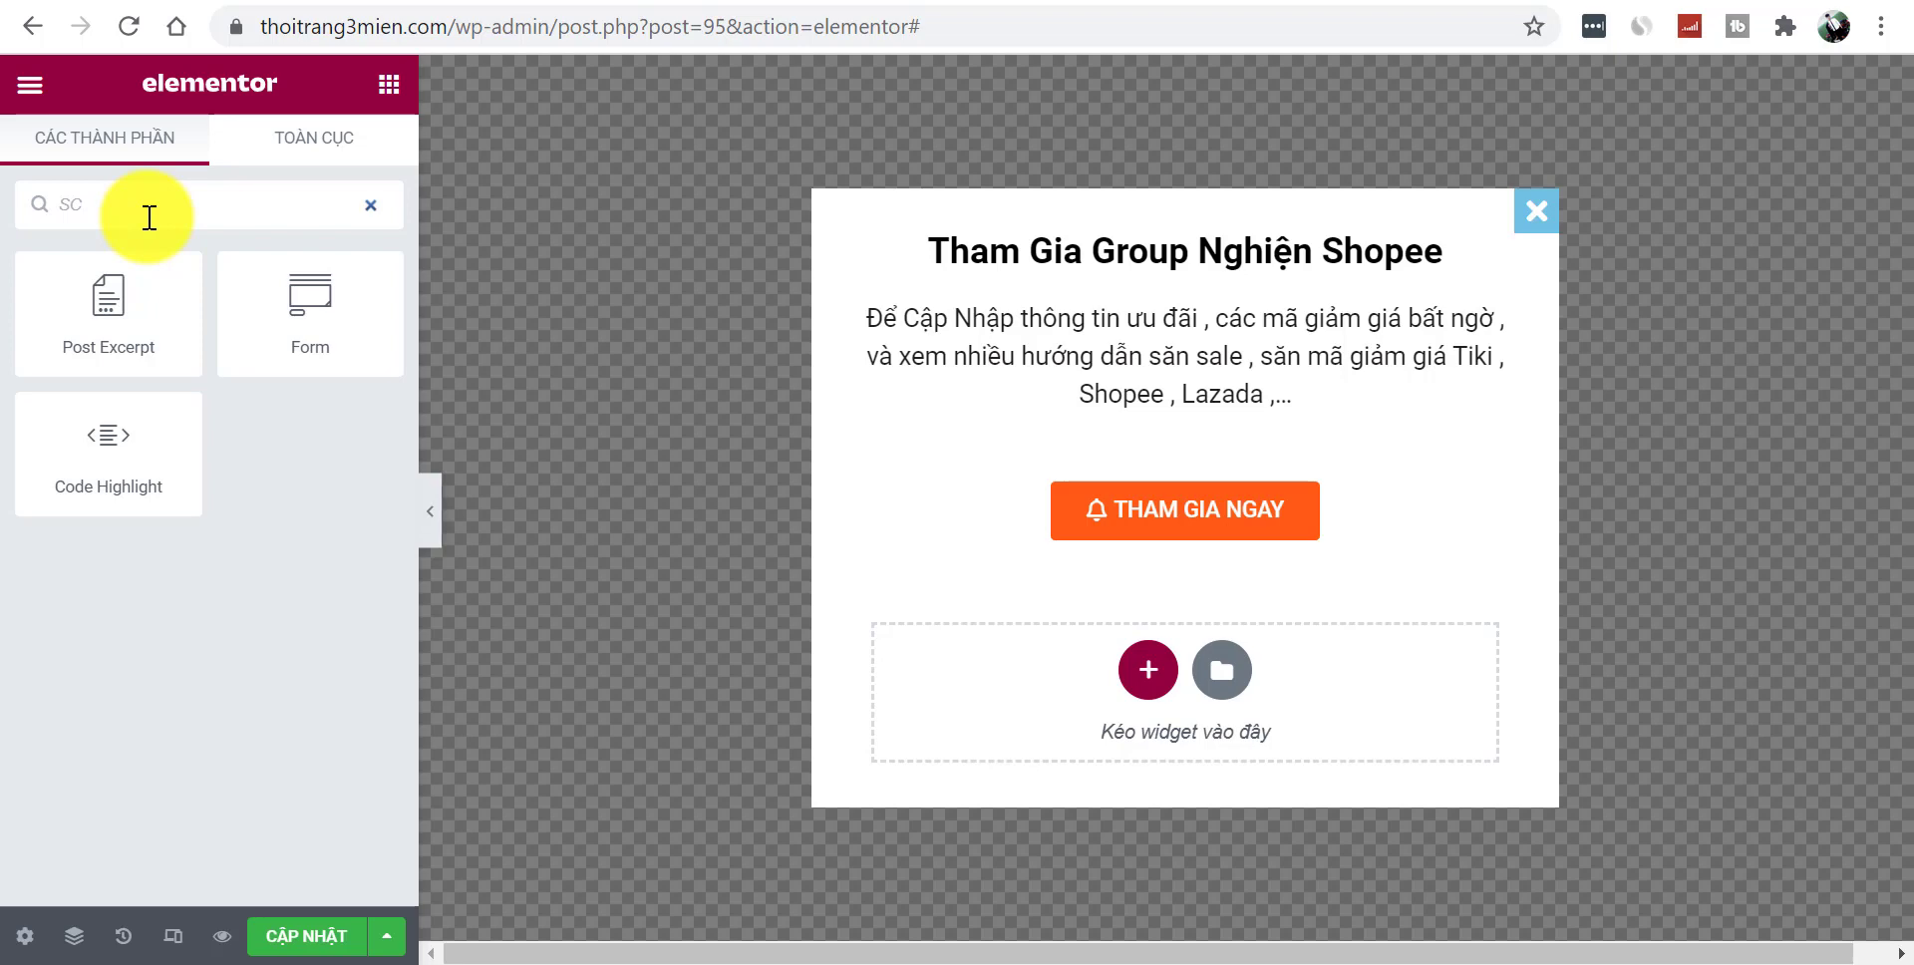
key("BackSpace")
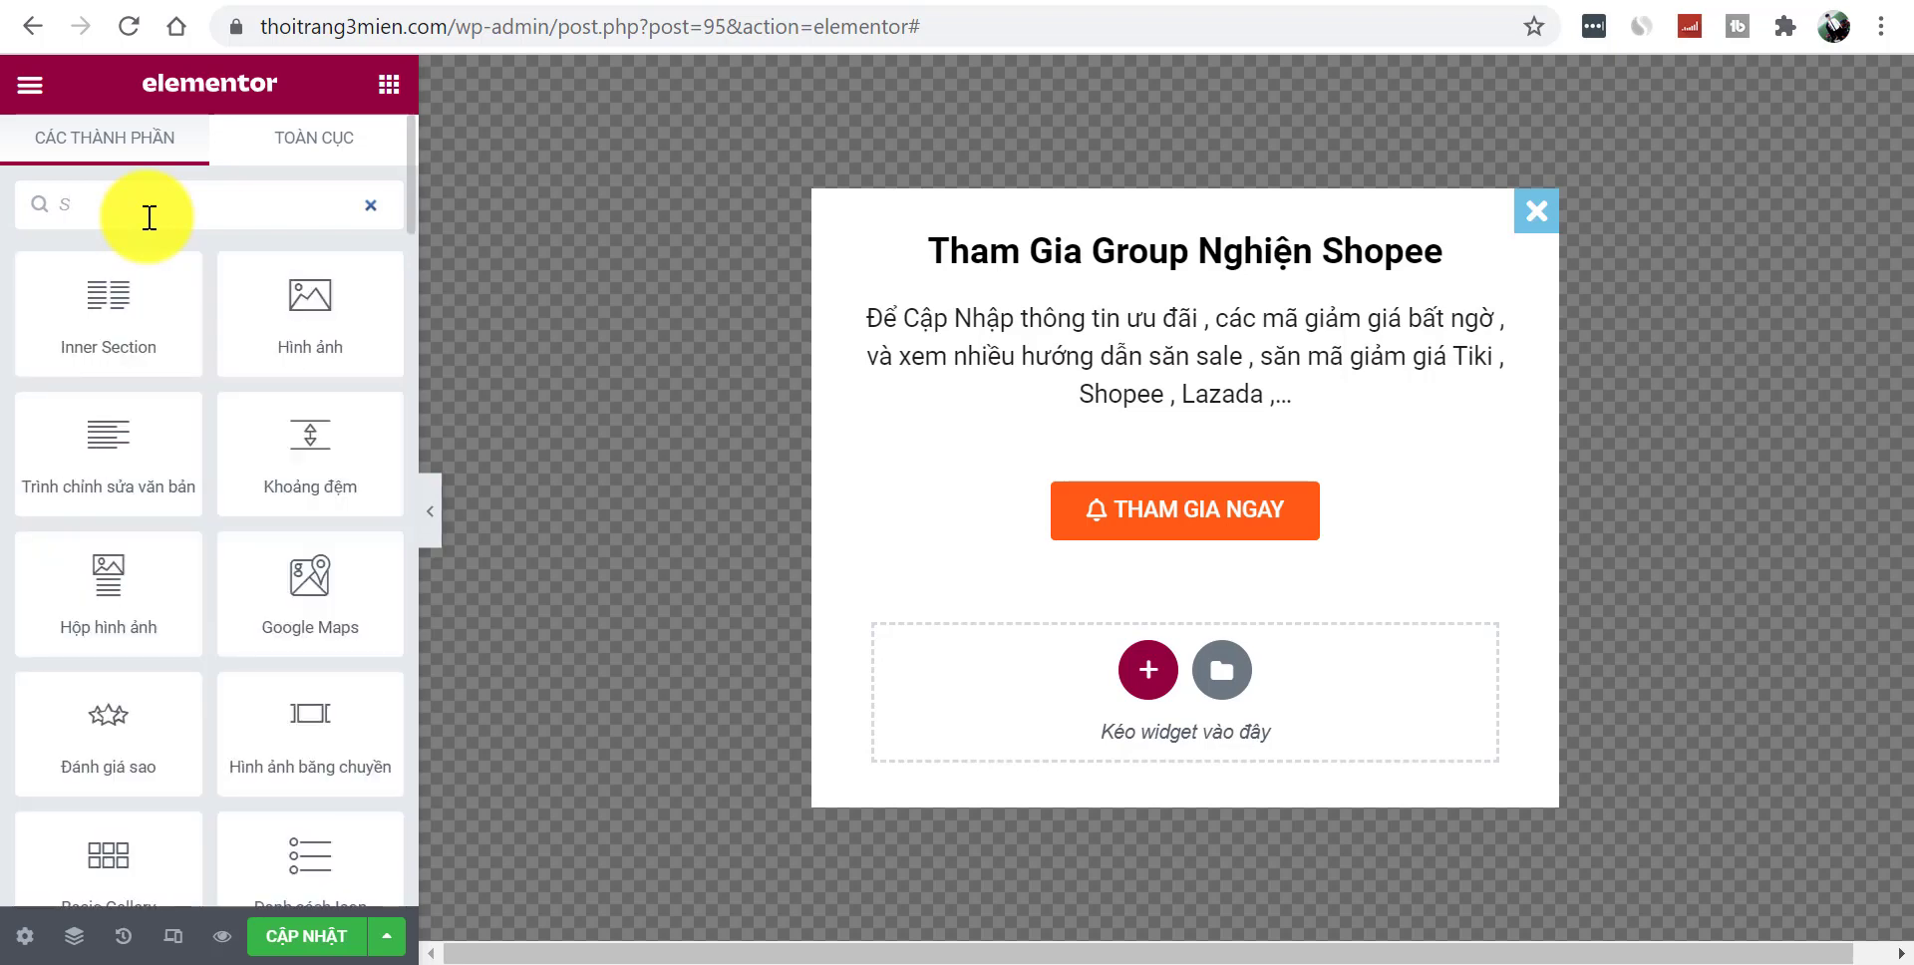
type("OCI")
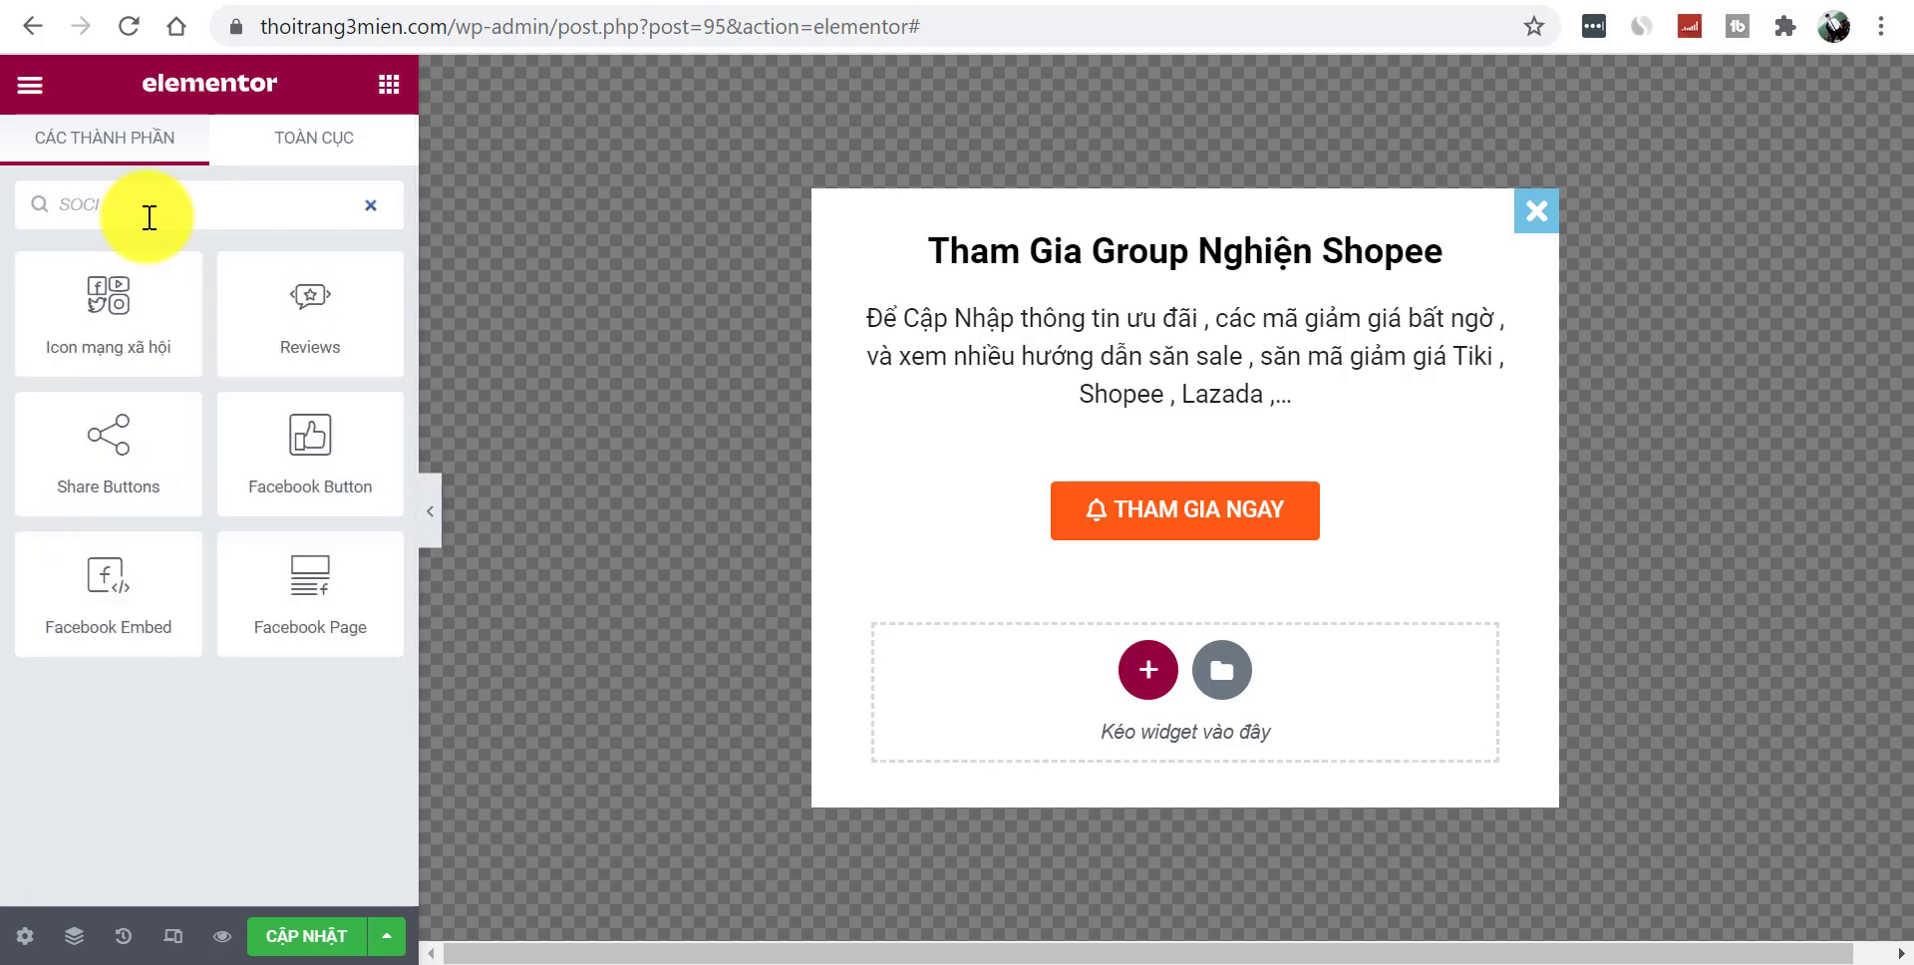
left_click_drag(124, 290, 1215, 534)
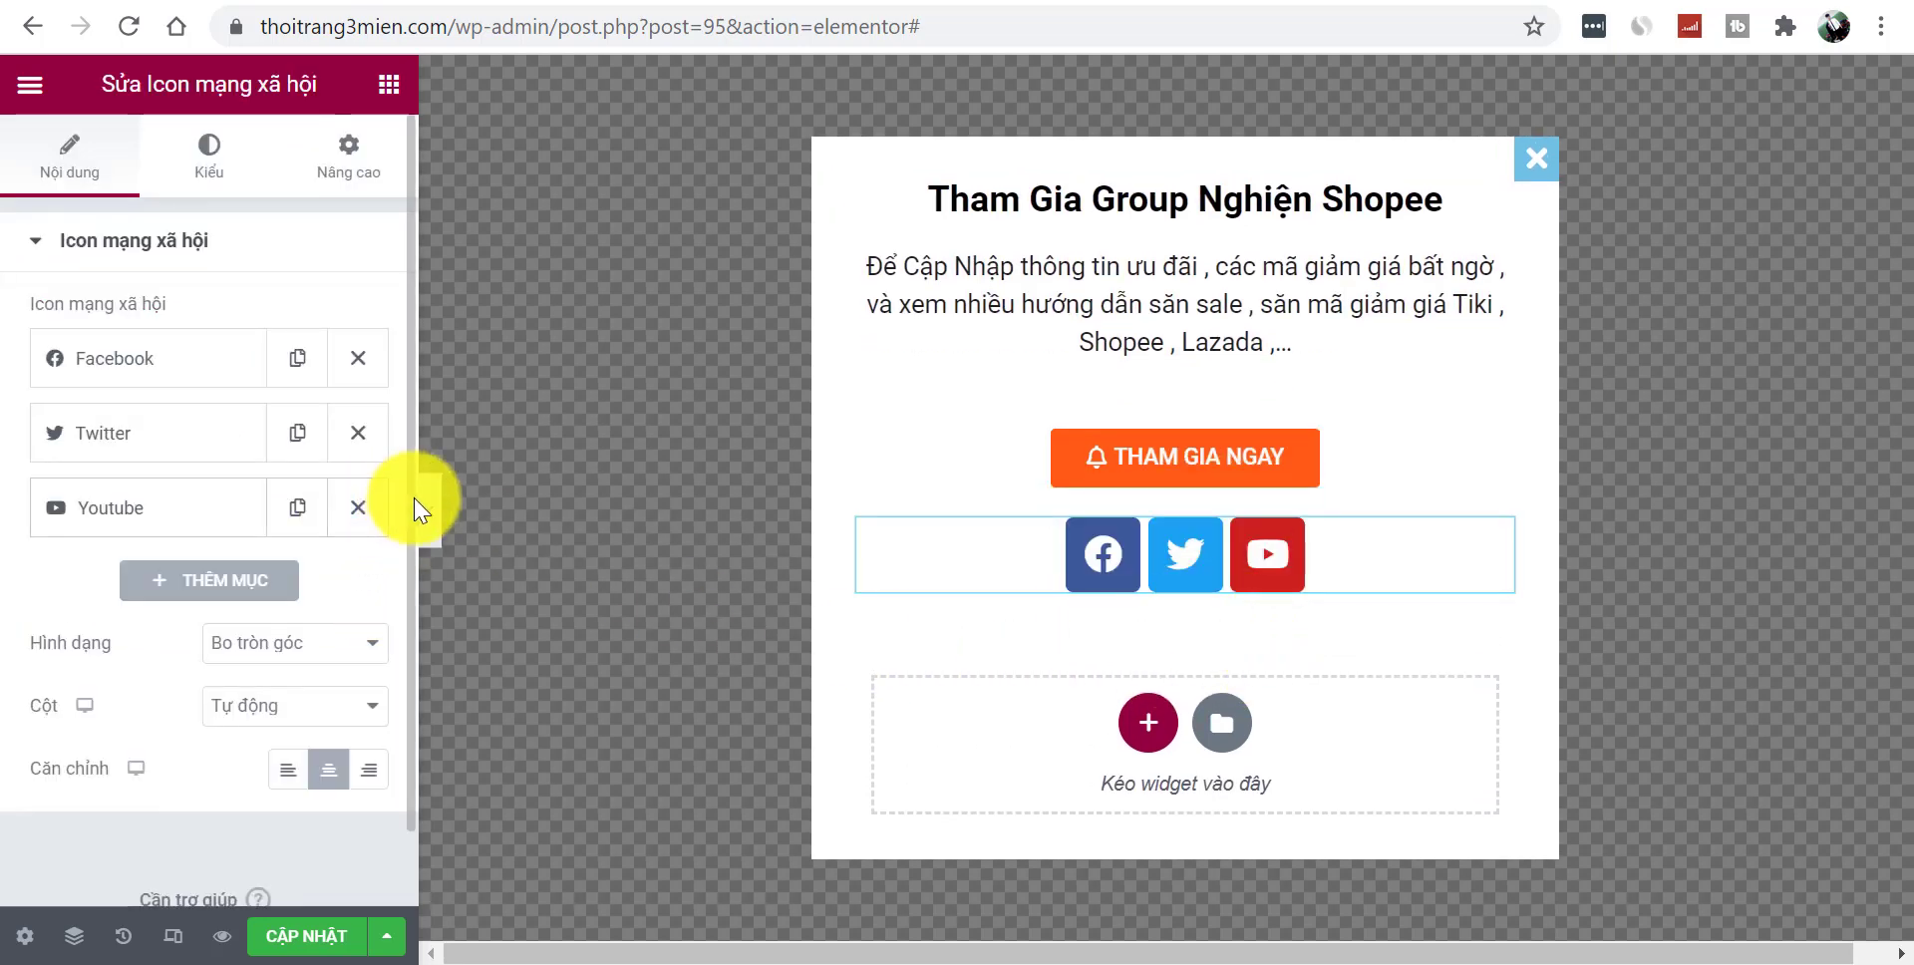
left_click(436, 520)
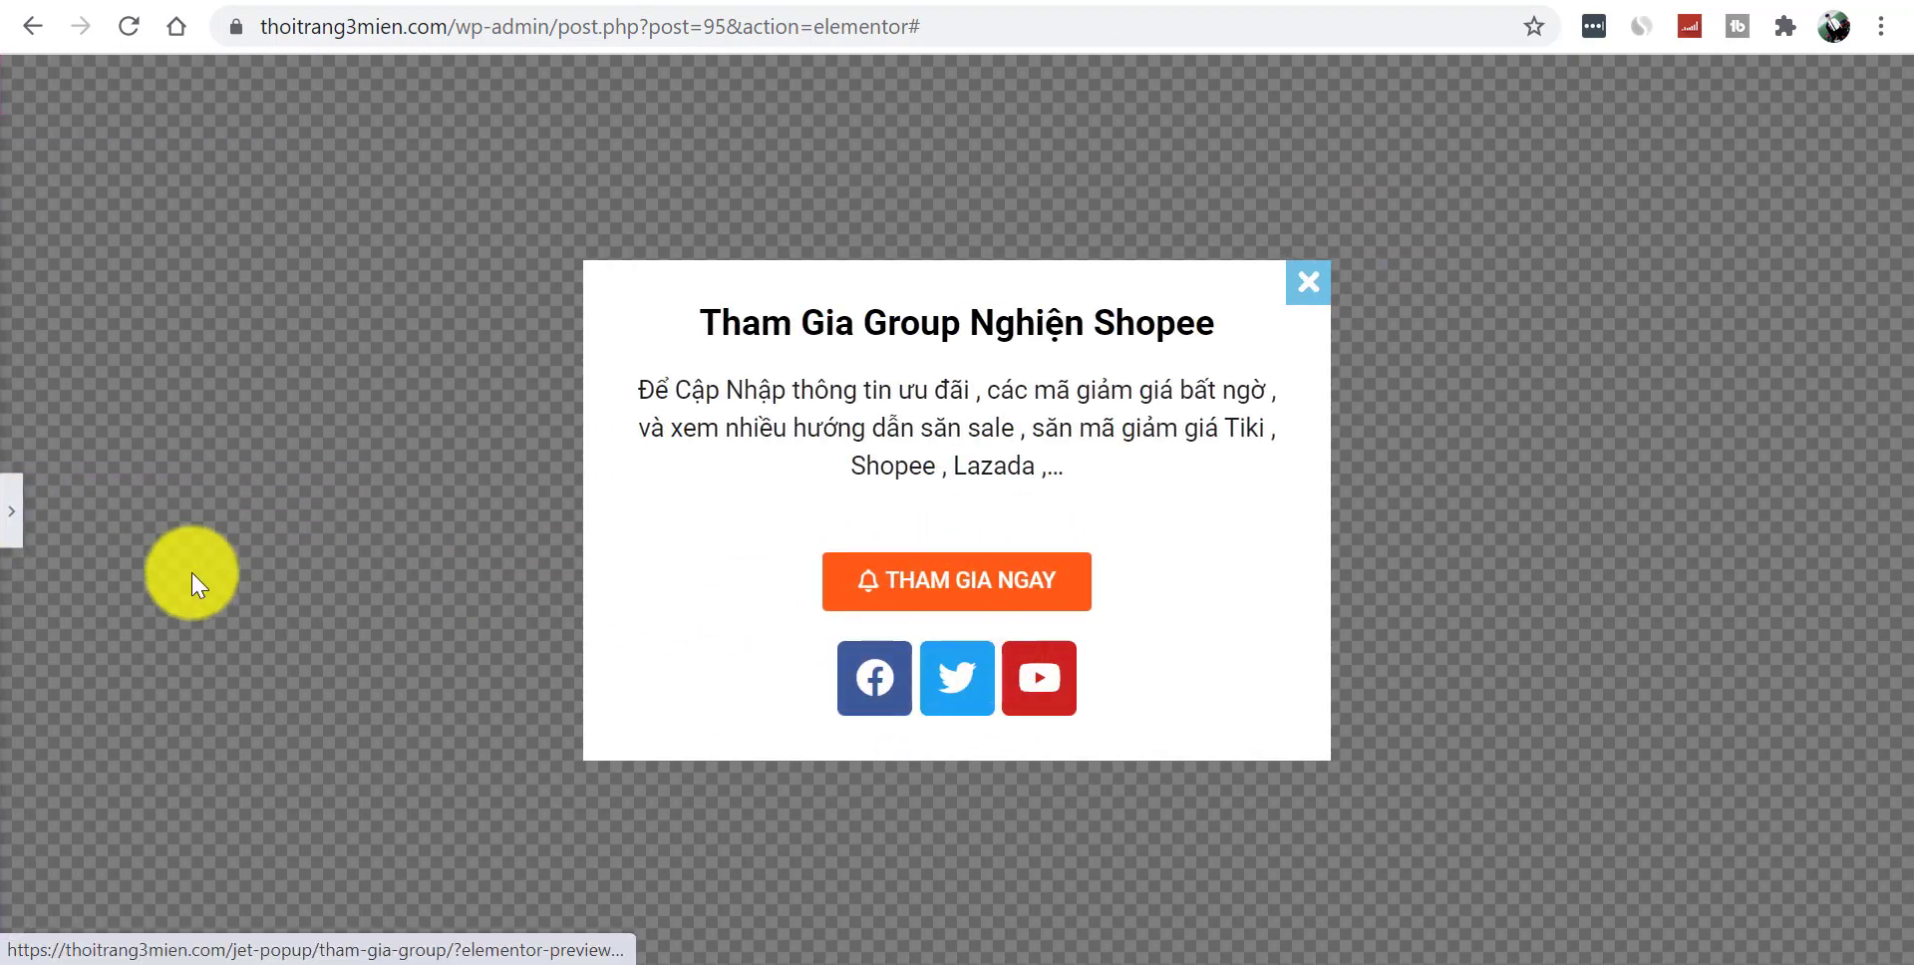
left_click(24, 533)
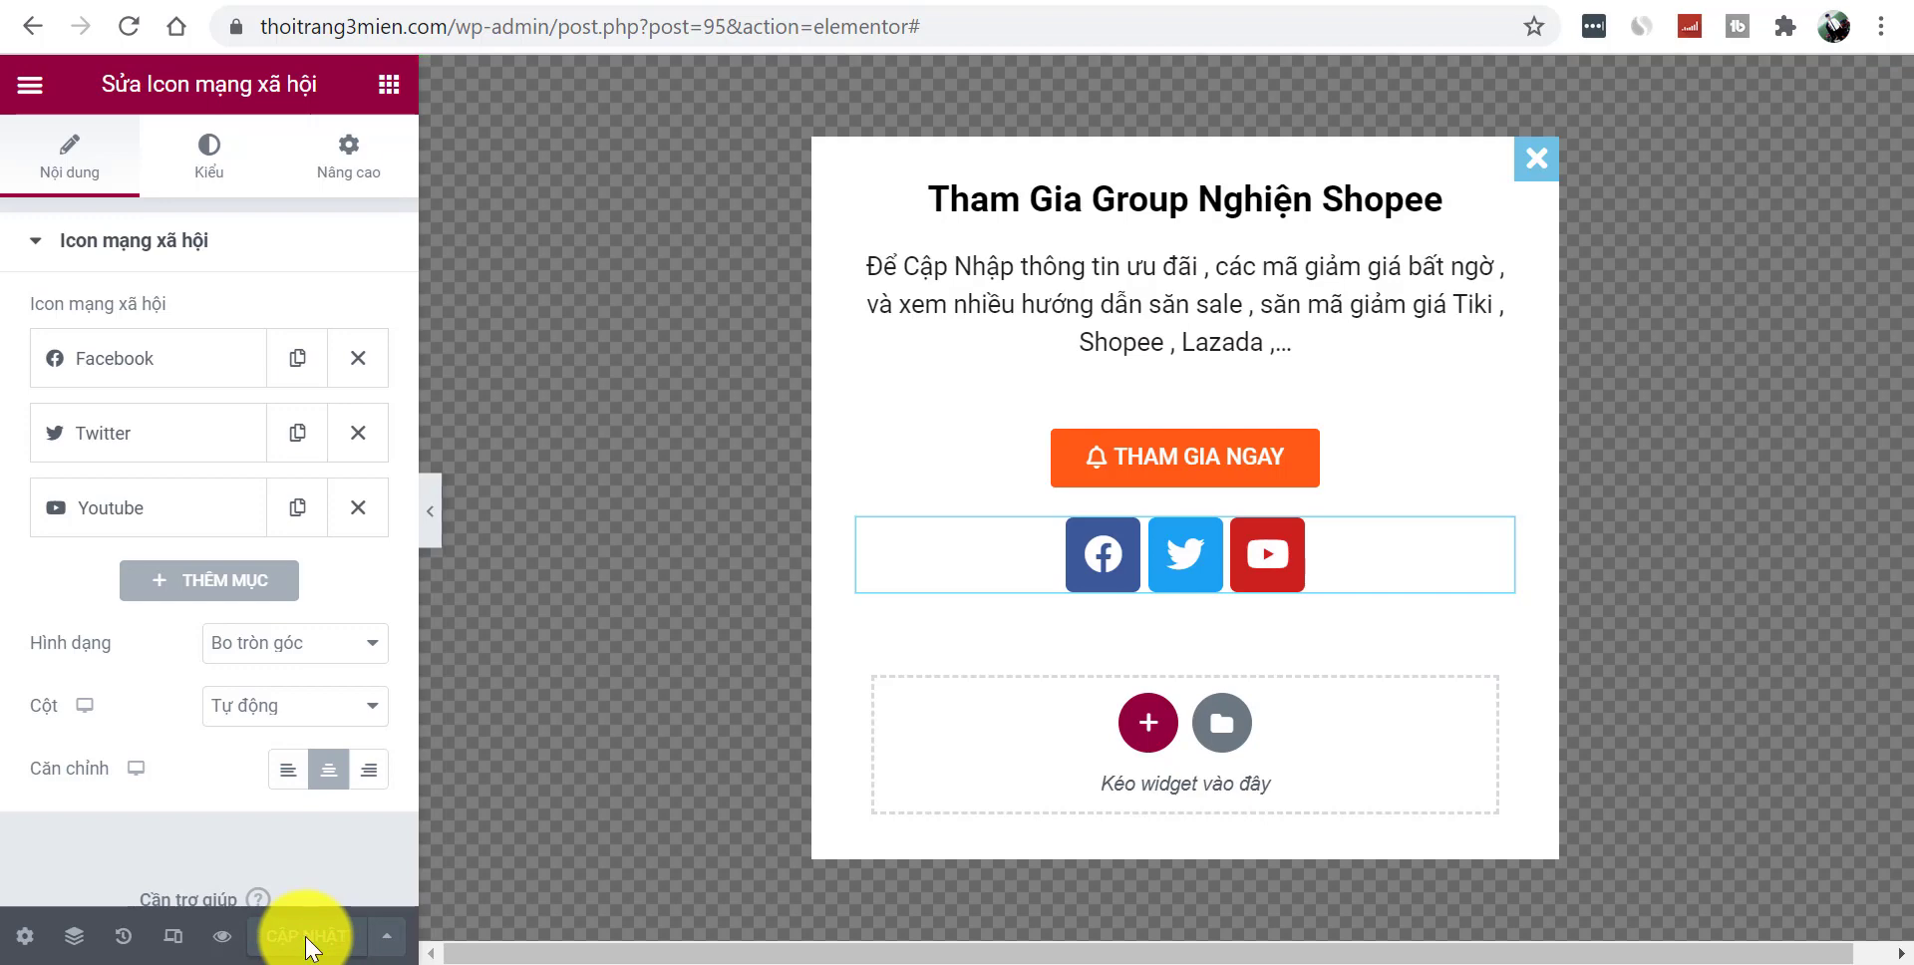
- In JetPopup settings, try the ZoomIn, ZoomOut, Rotate and MoveUp entrance animations
left_click(25, 937)
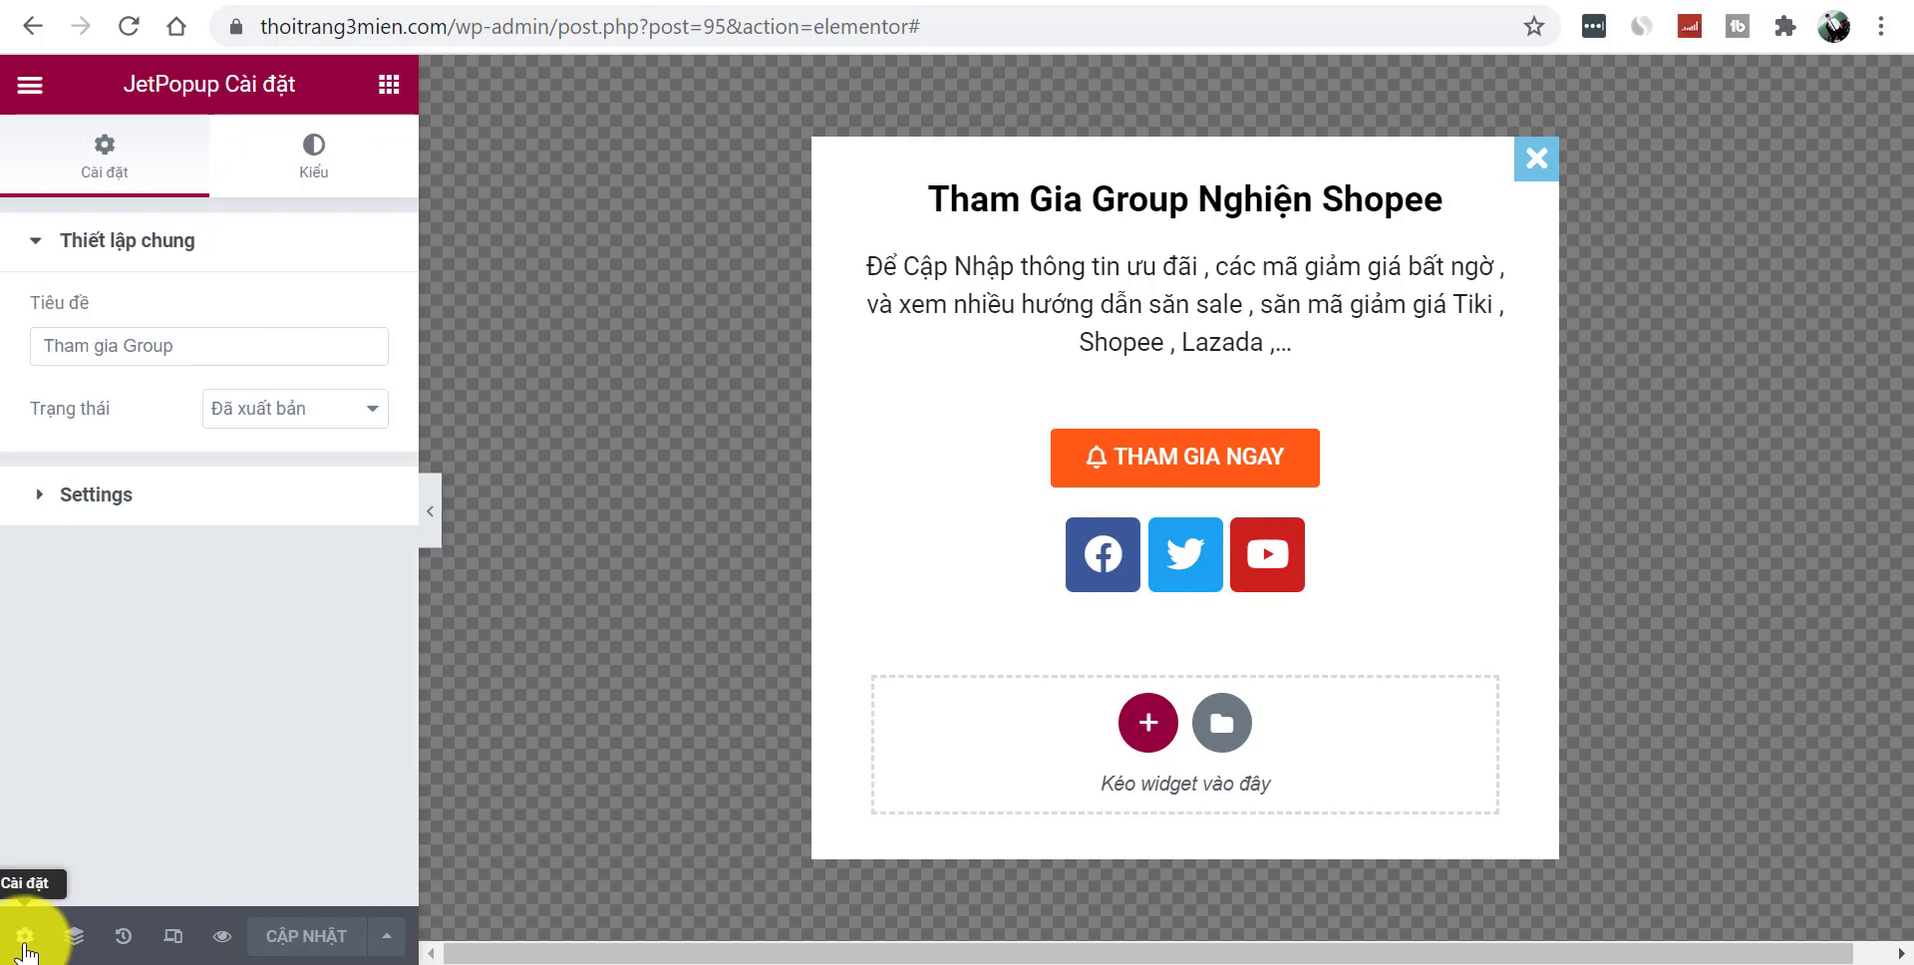
left_click(97, 499)
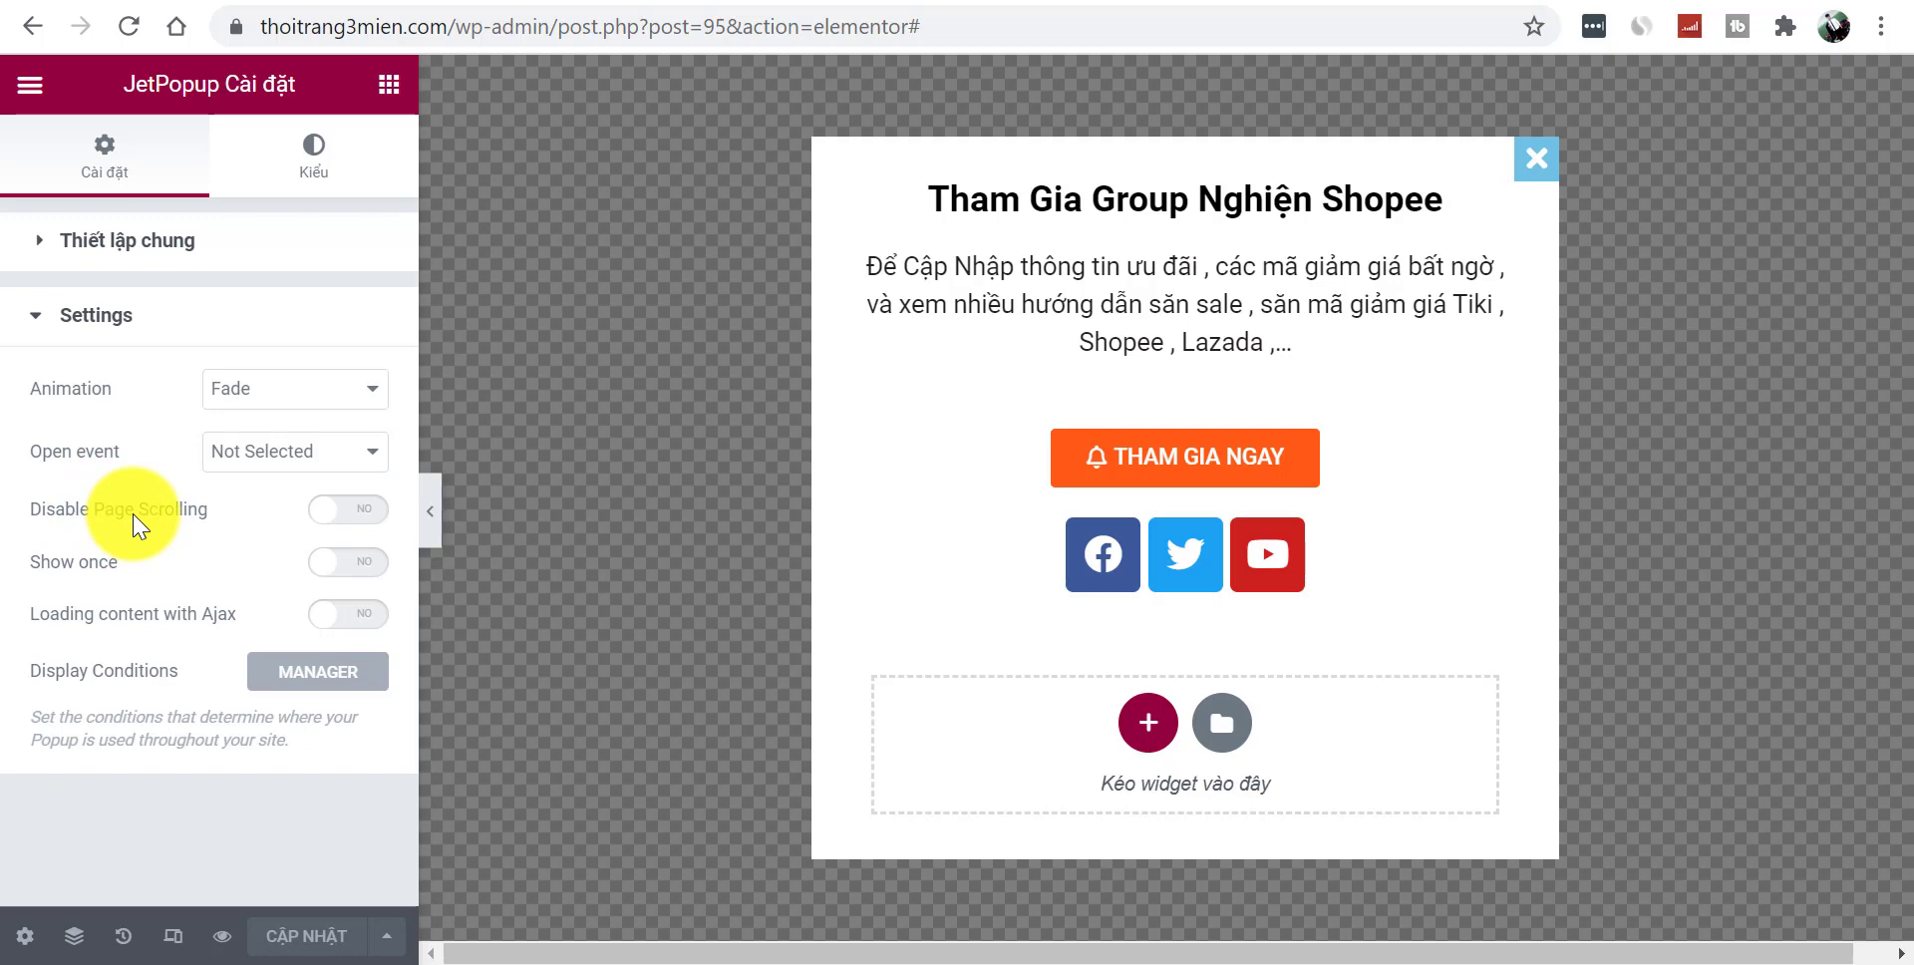
left_click(251, 404)
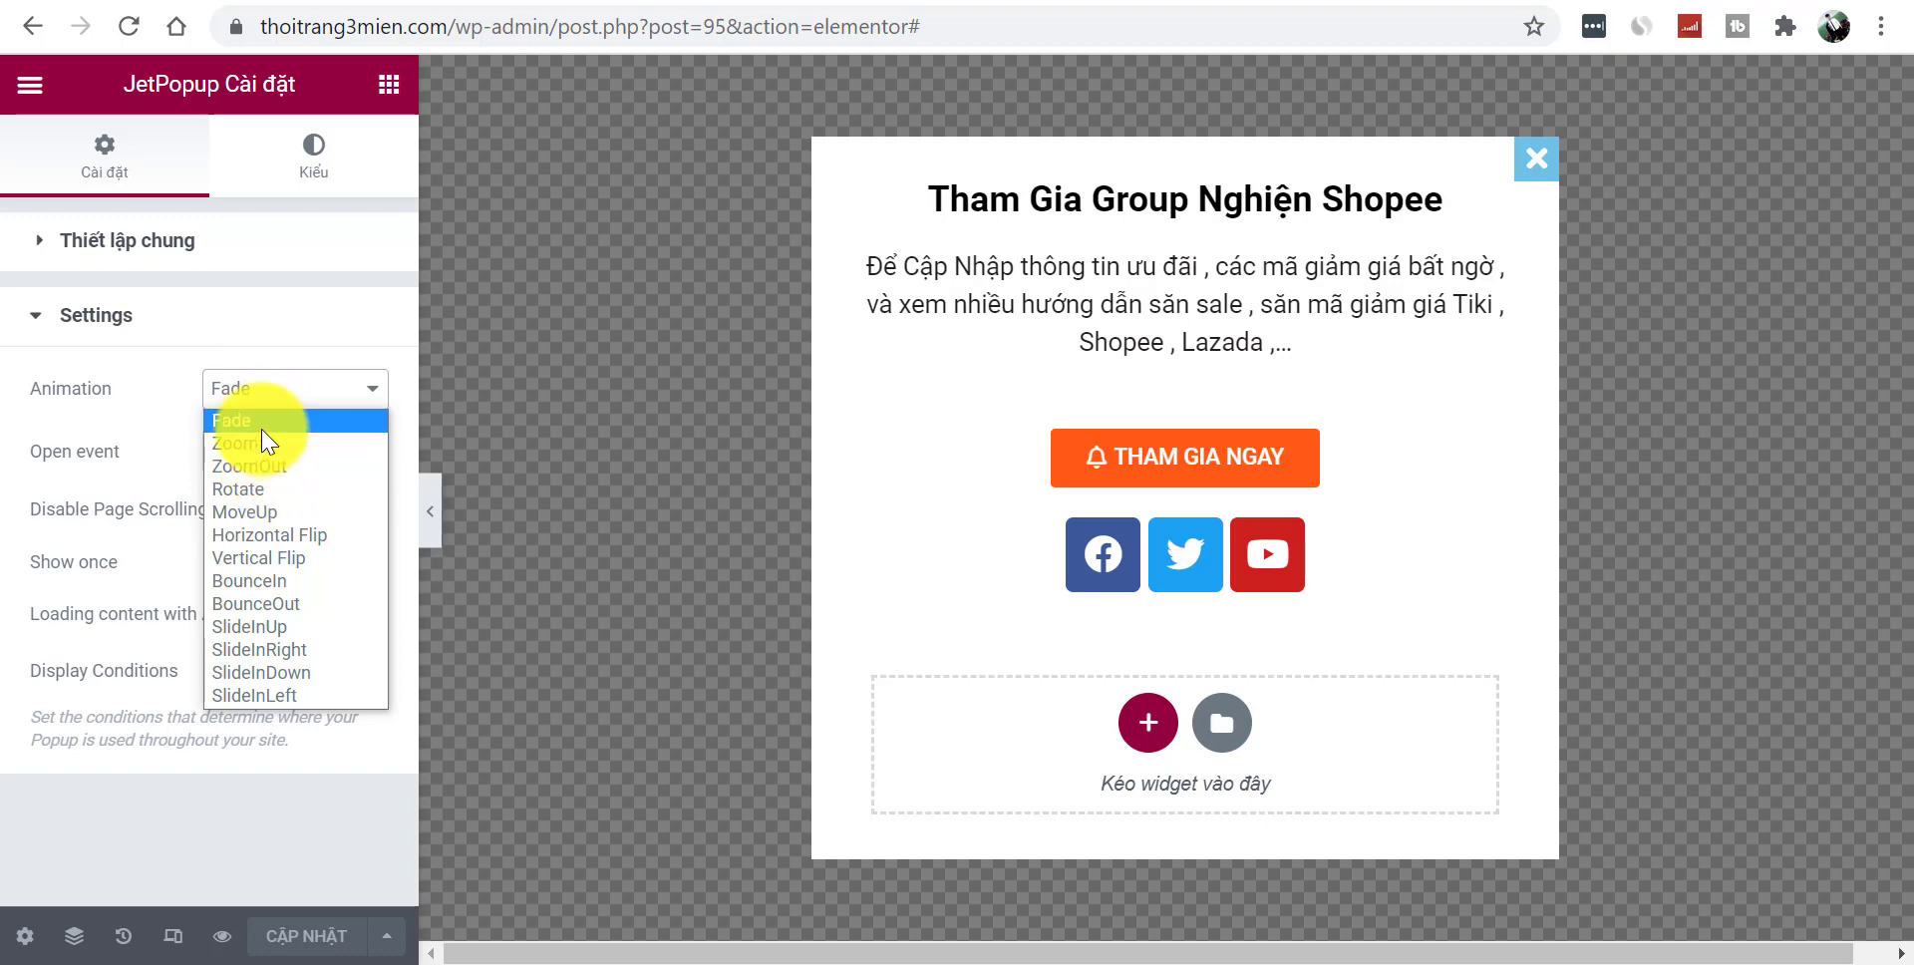
left_click(266, 444)
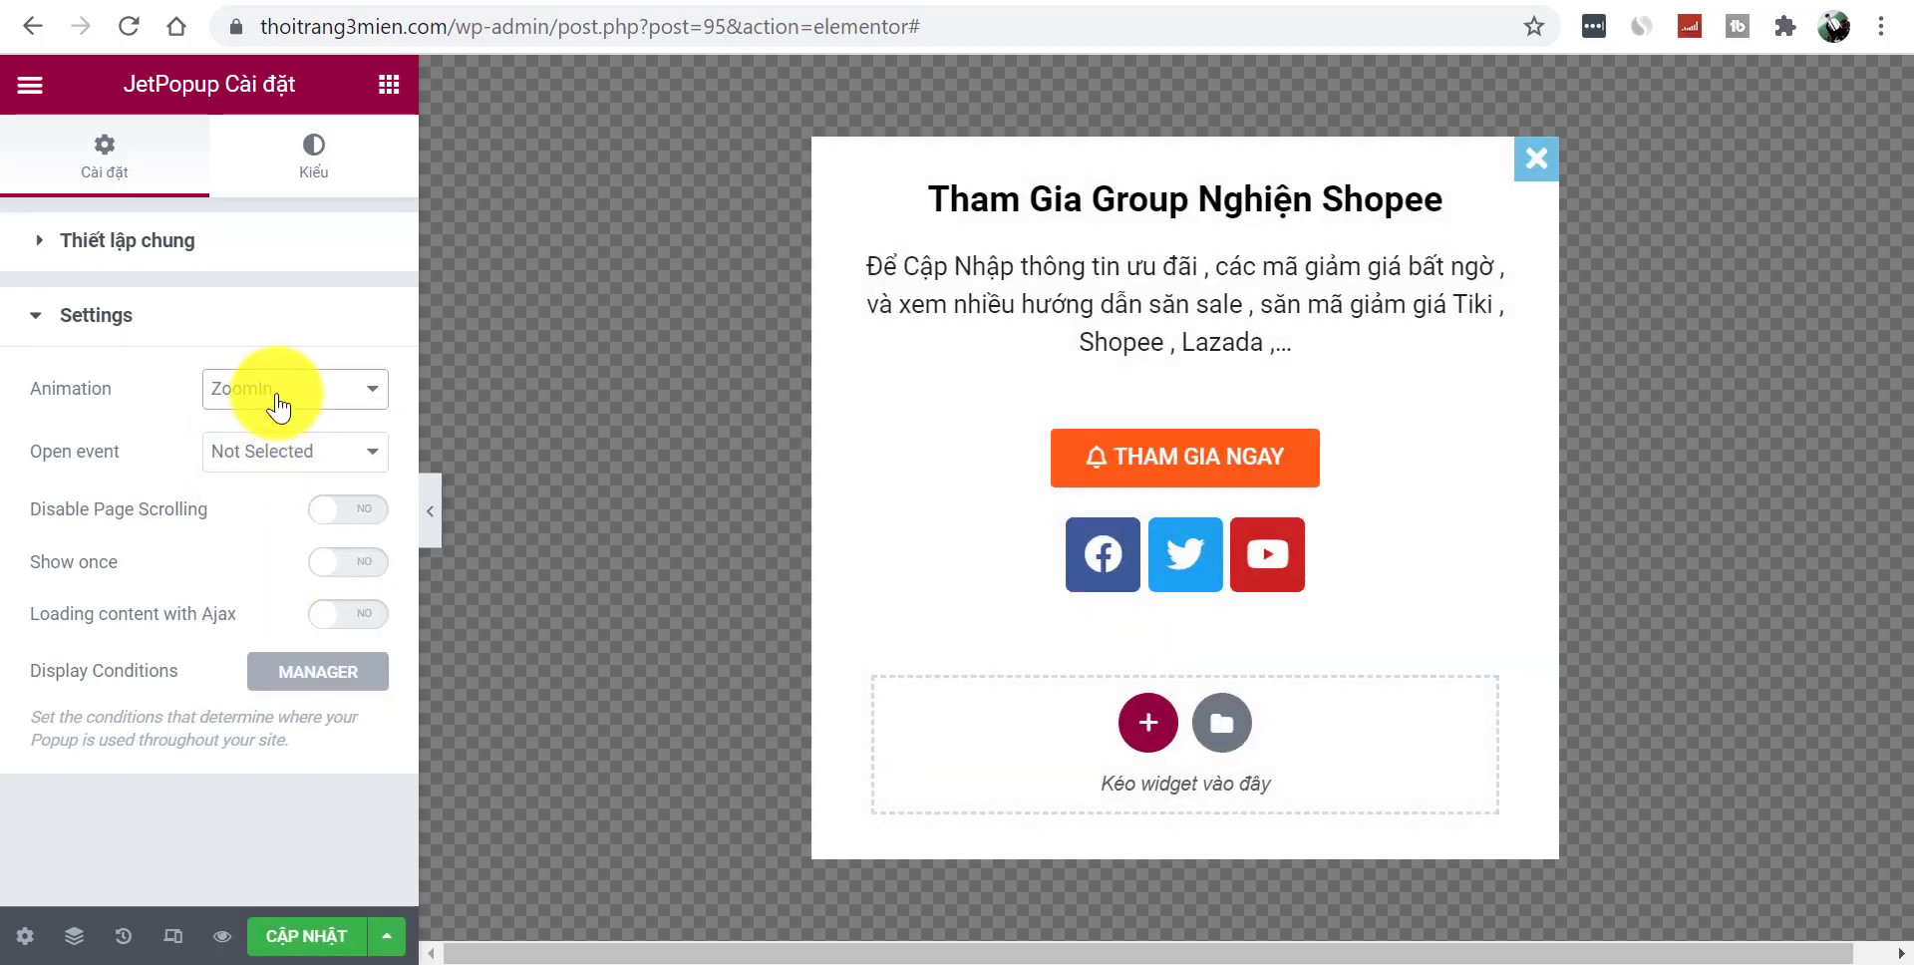
left_click(279, 407)
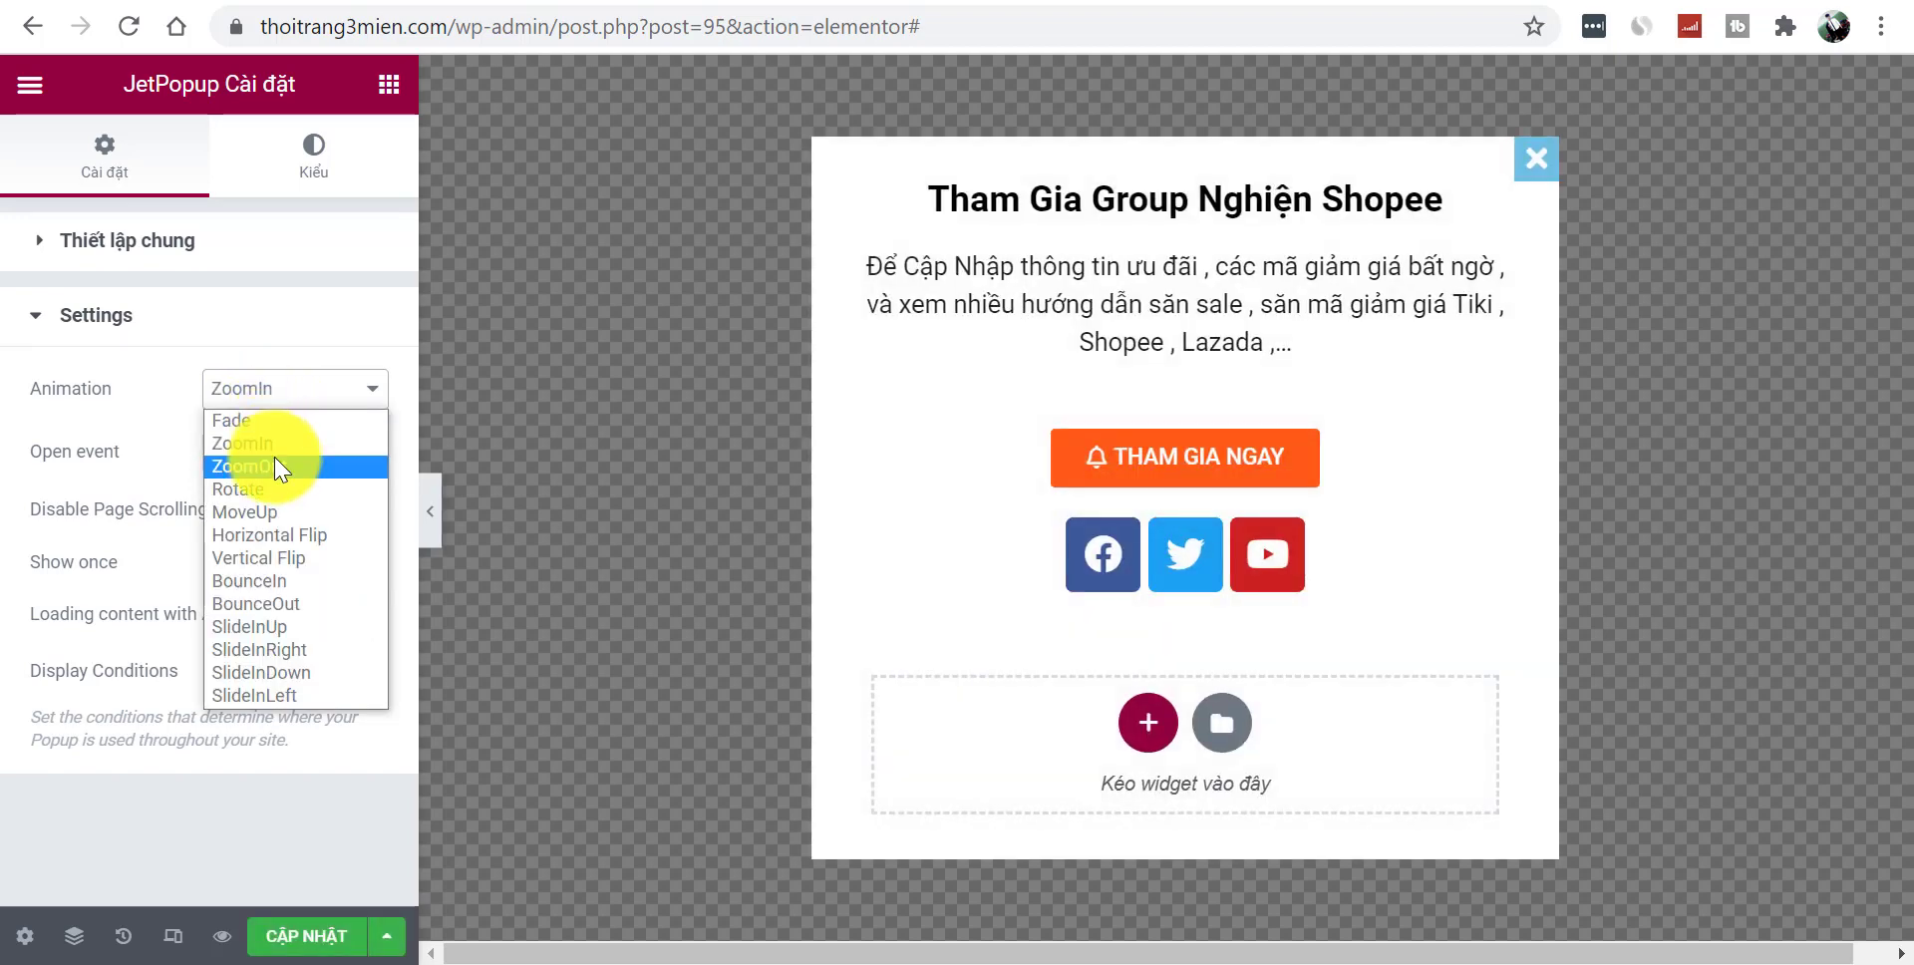
left_click(273, 457)
left_click(280, 485)
left_click(300, 404)
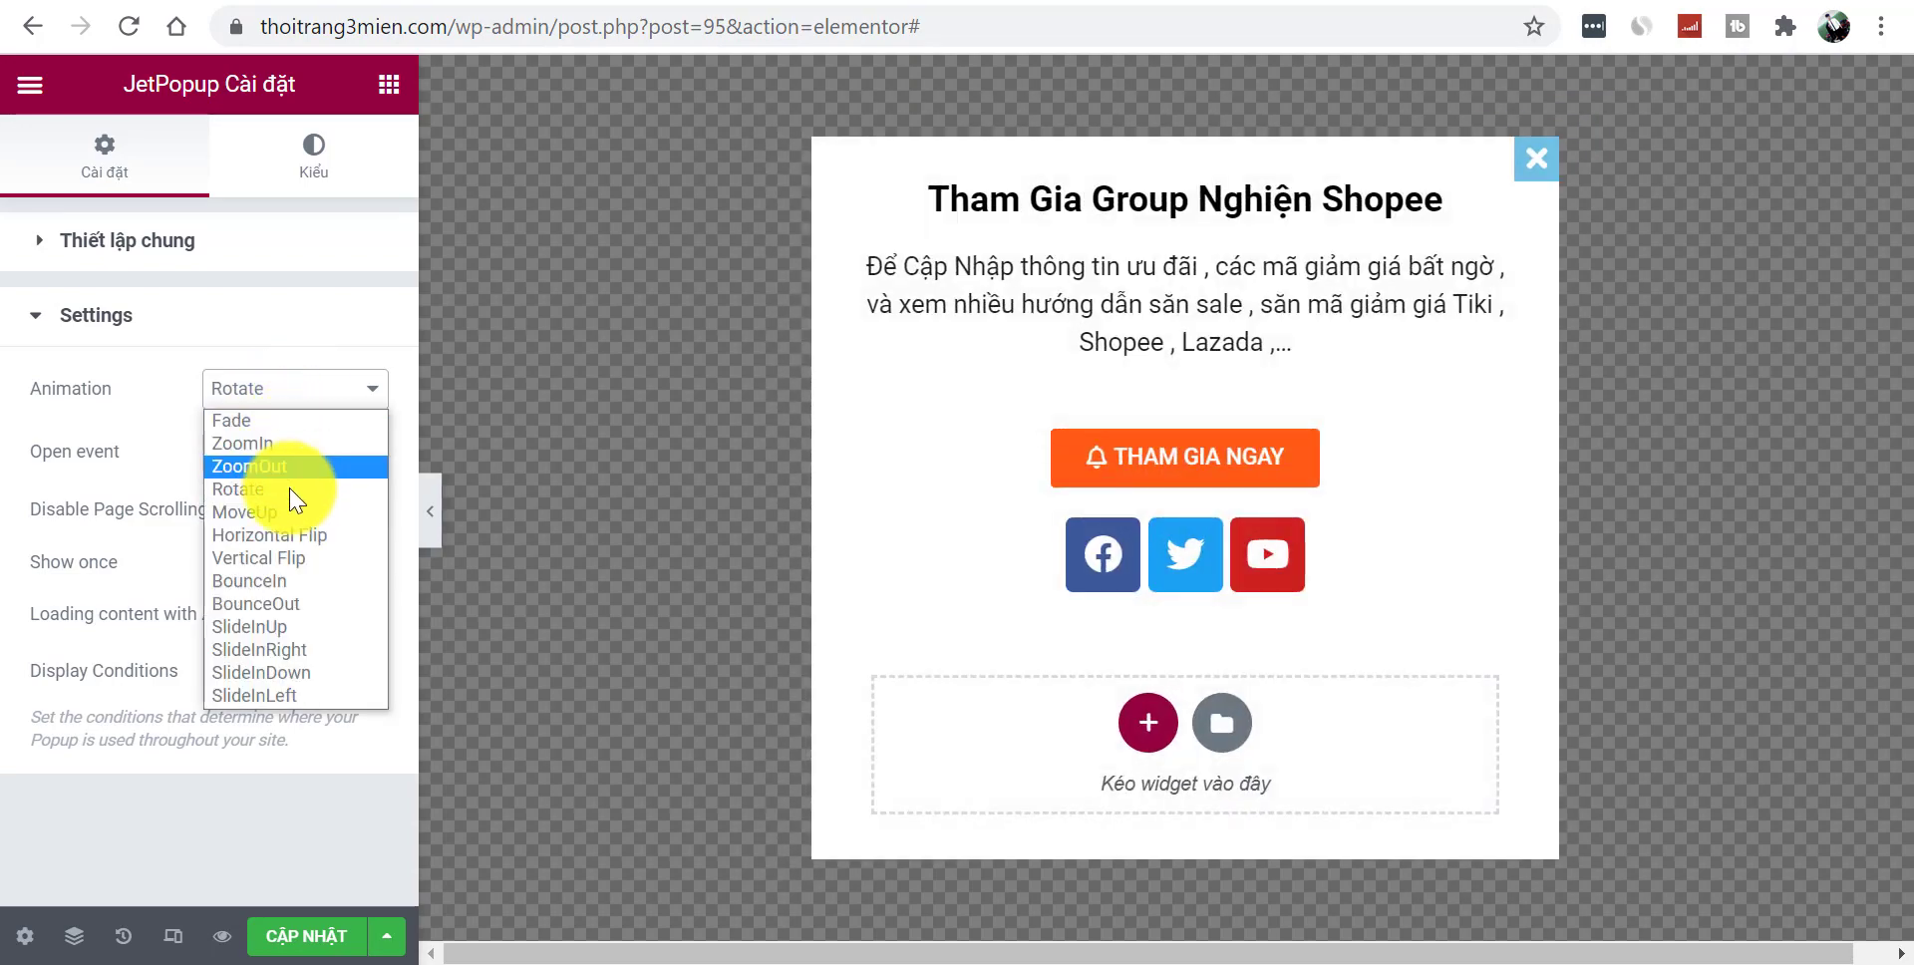
left_click(296, 508)
- Try Horizontal Flip, Vertical Flip and BounceIn, then settle on the BounceOut animation
left_click(302, 407)
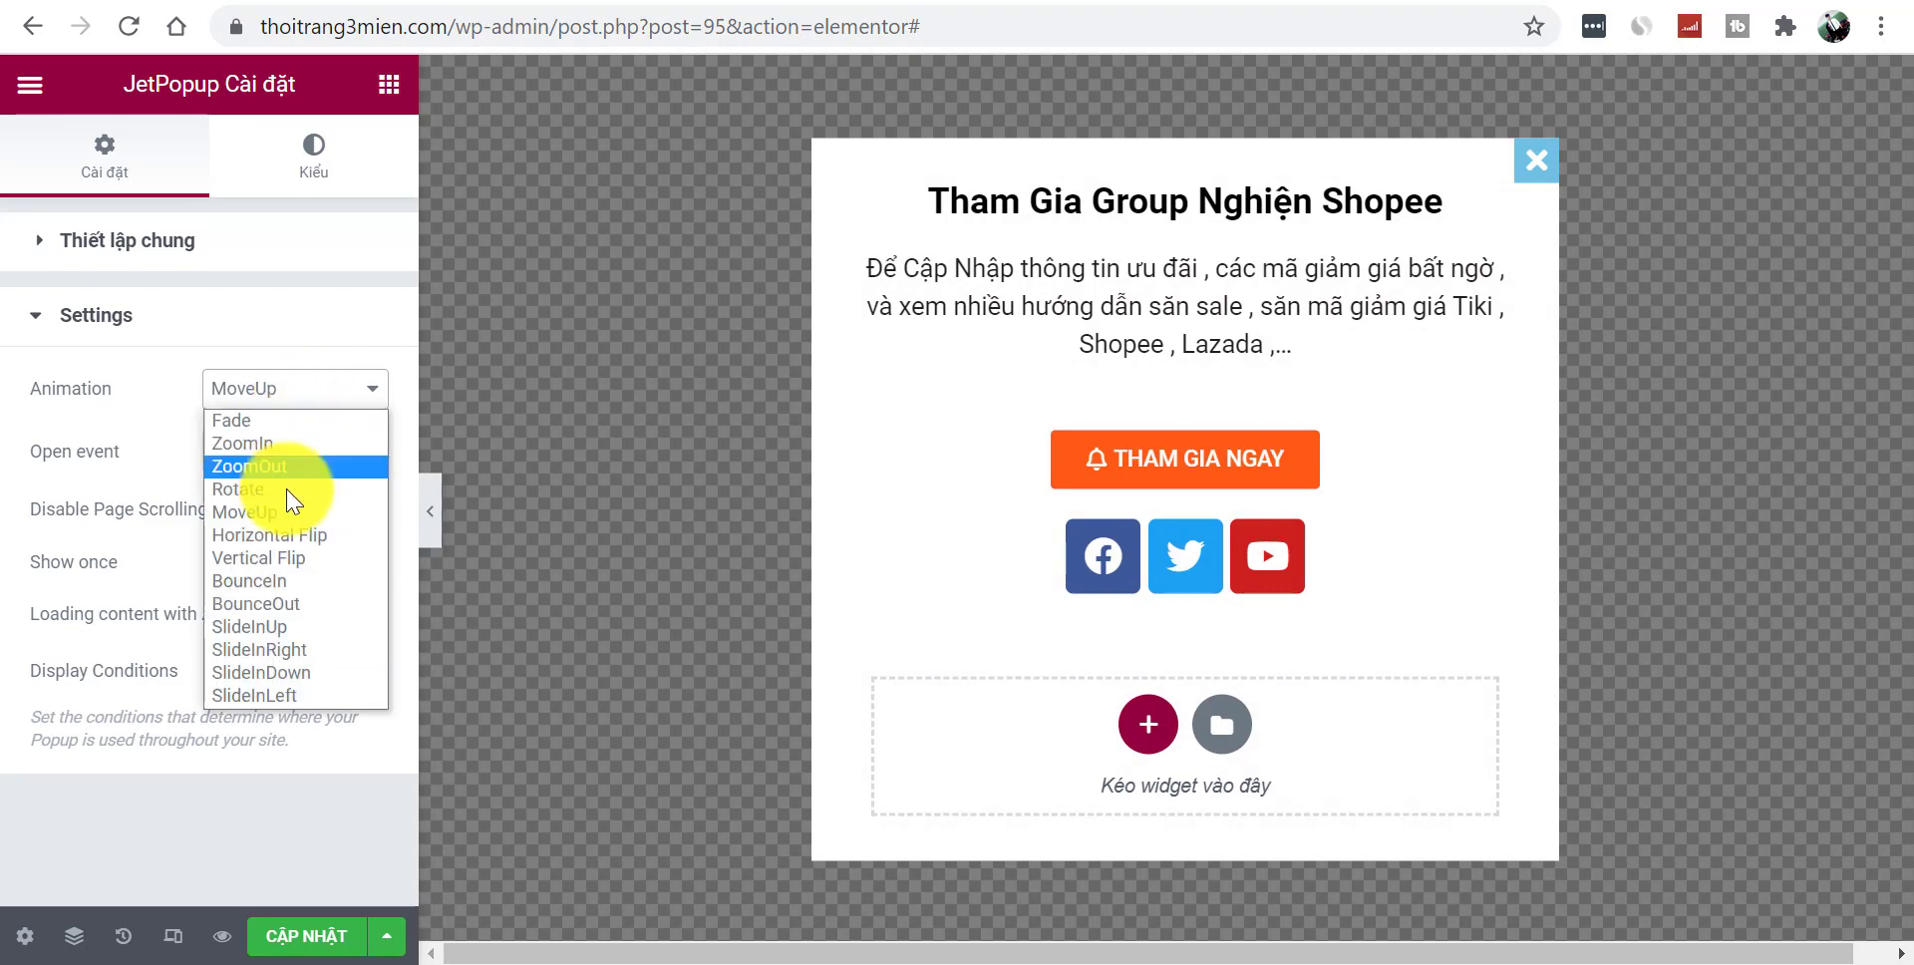
left_click(291, 530)
left_click(294, 399)
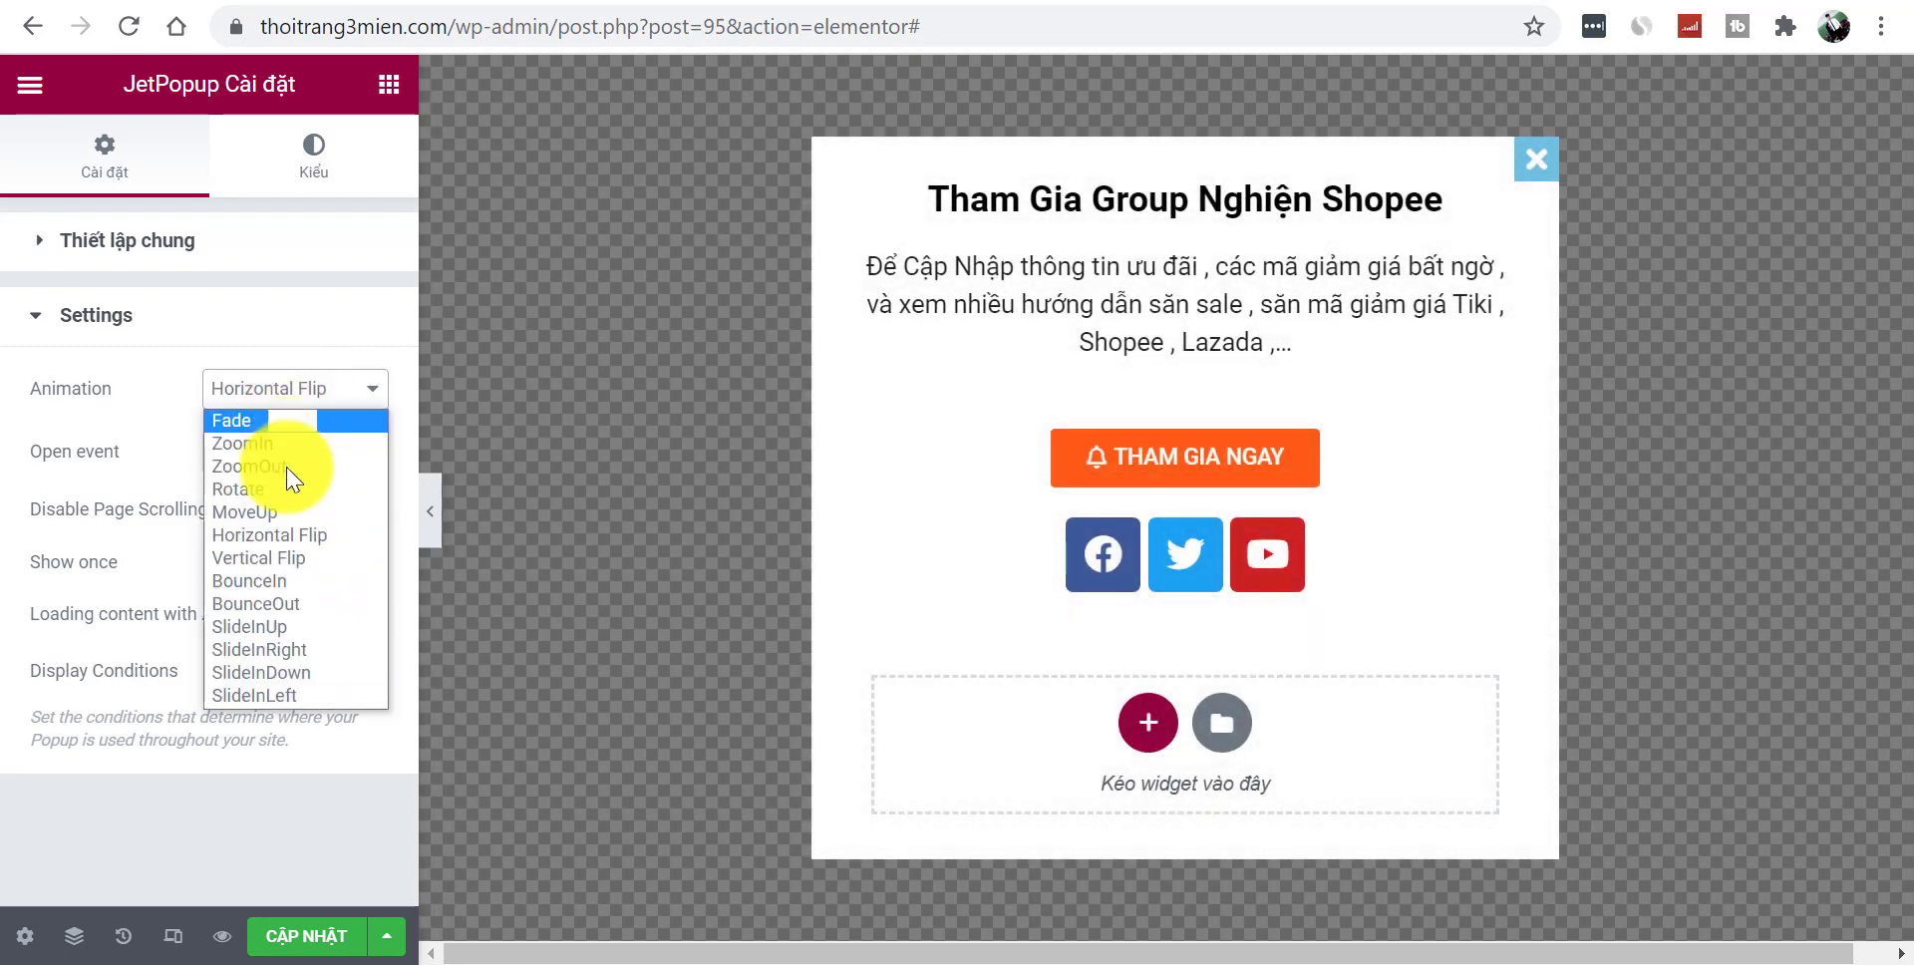
left_click(379, 551)
left_click(277, 396)
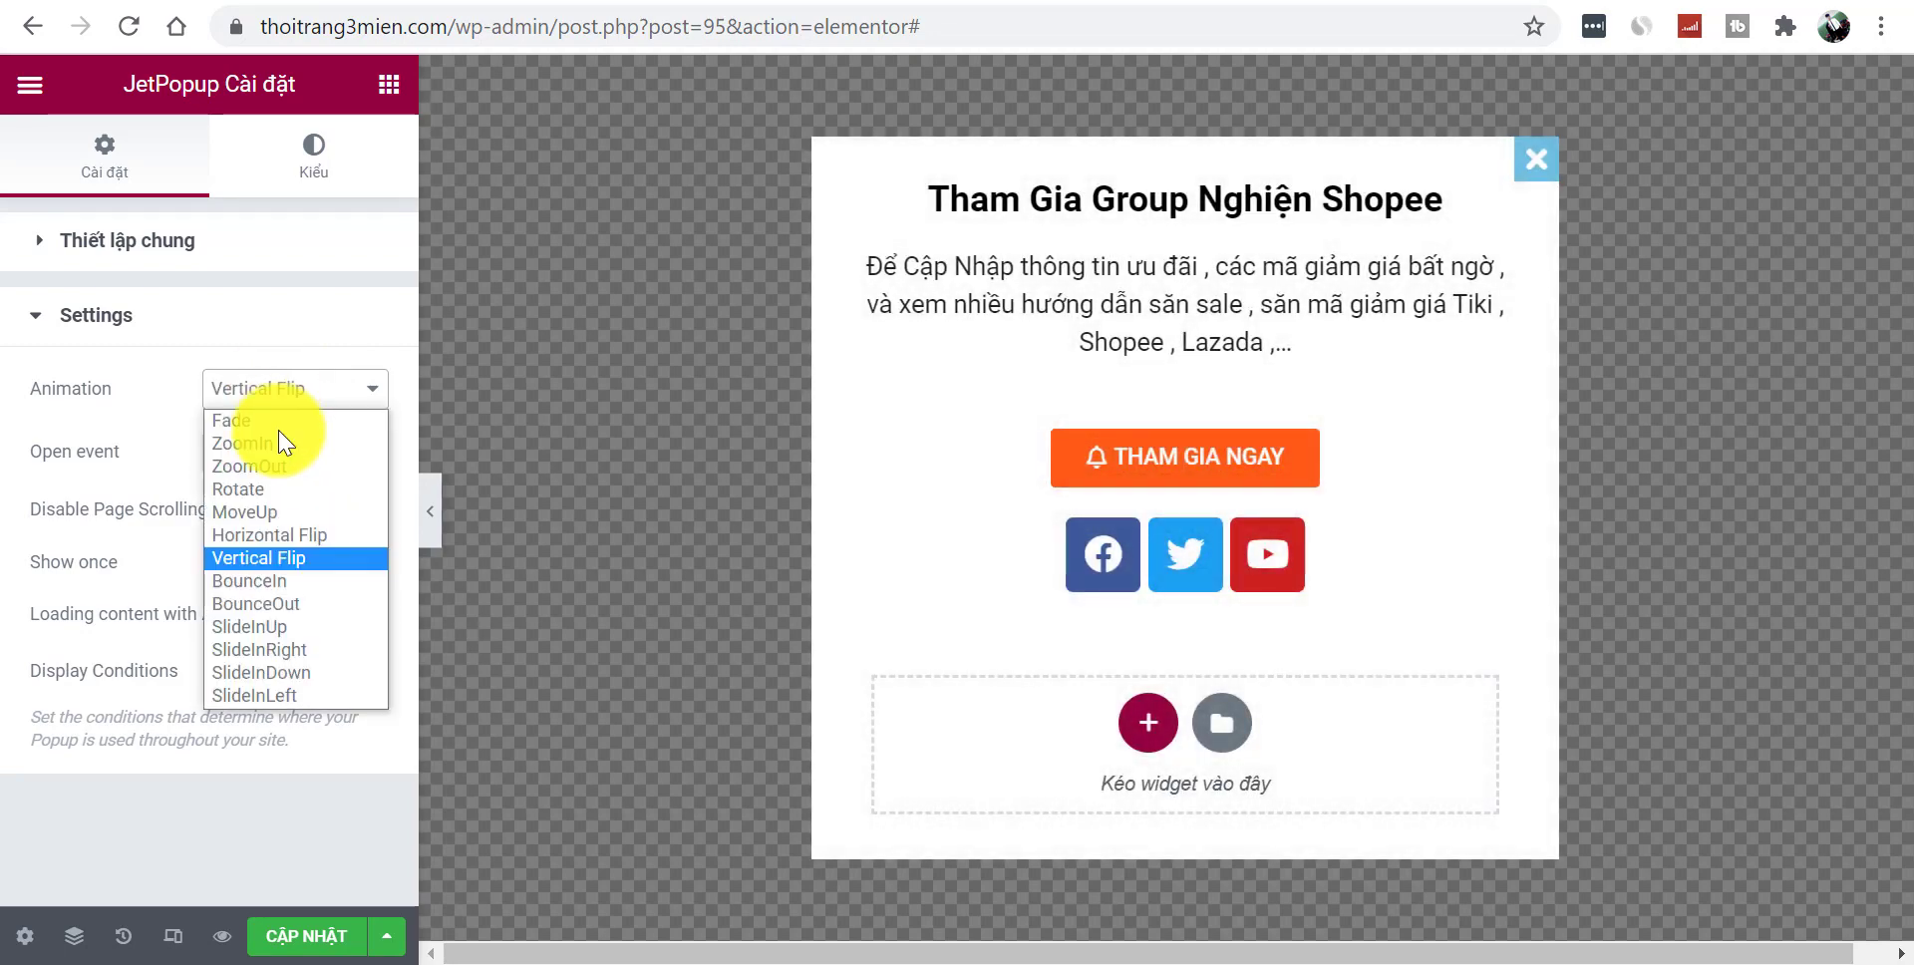
left_click(297, 590)
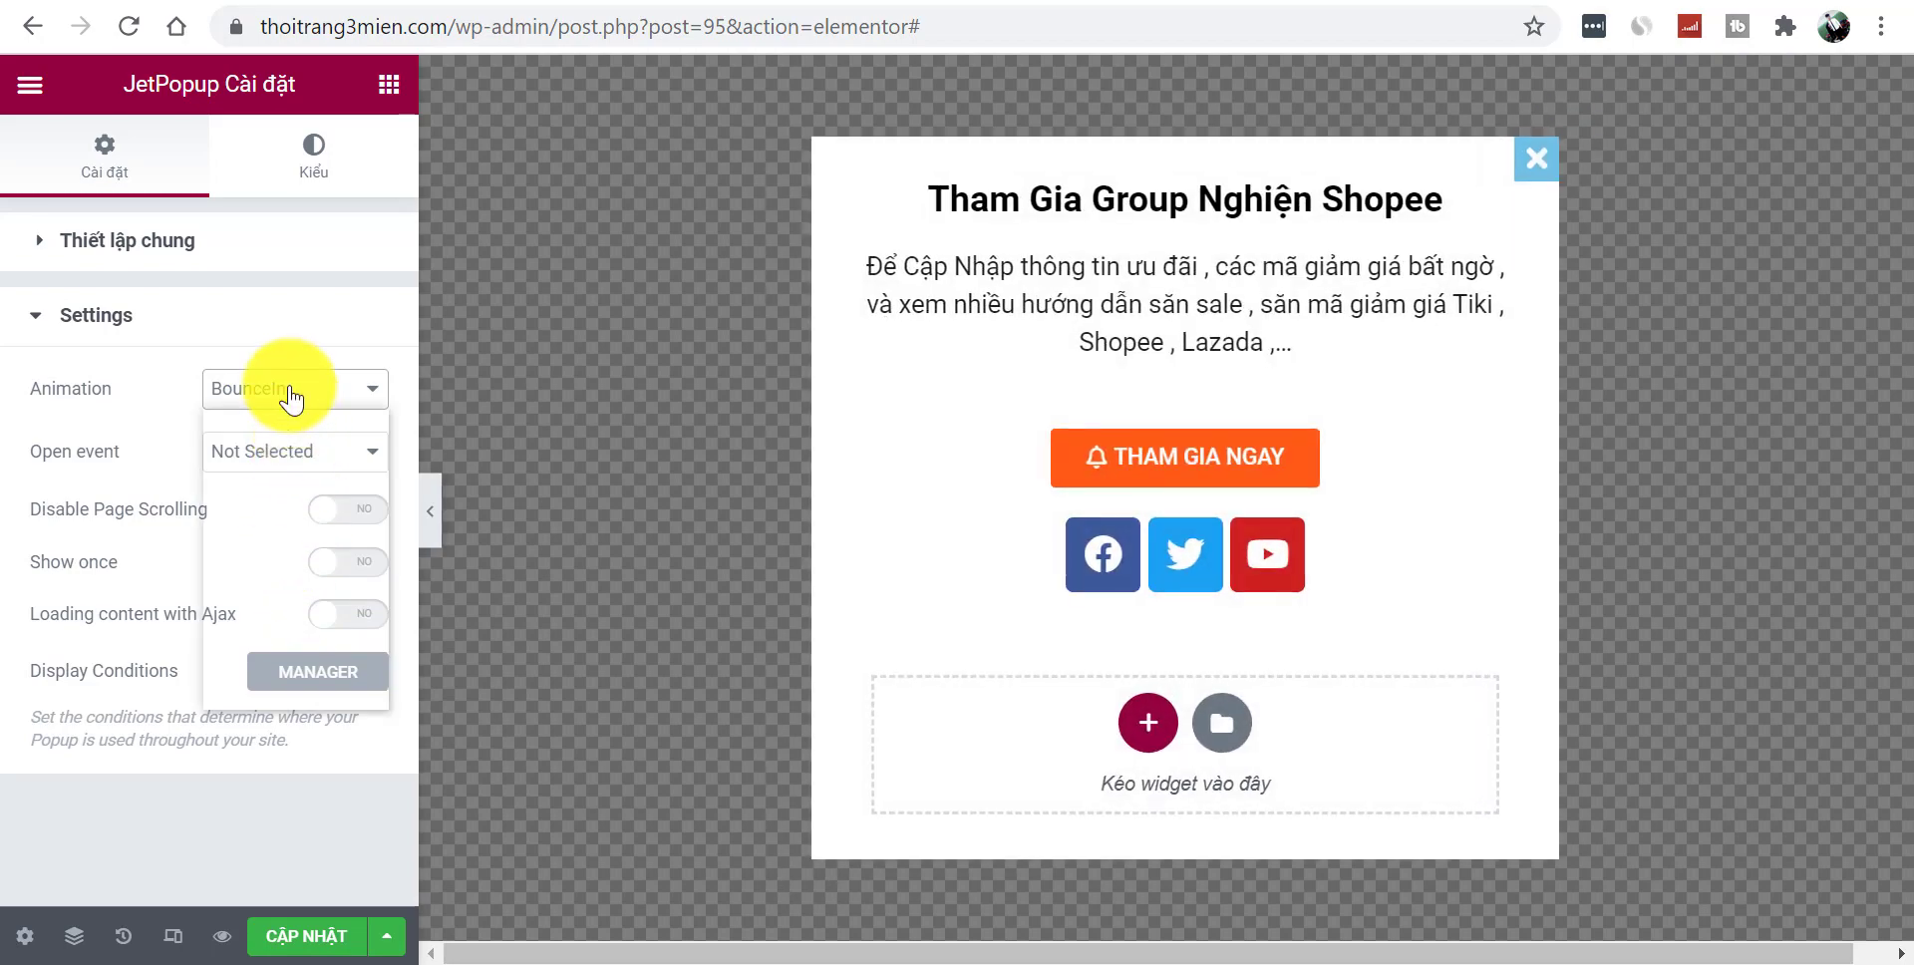
left_click(278, 393)
left_click(299, 605)
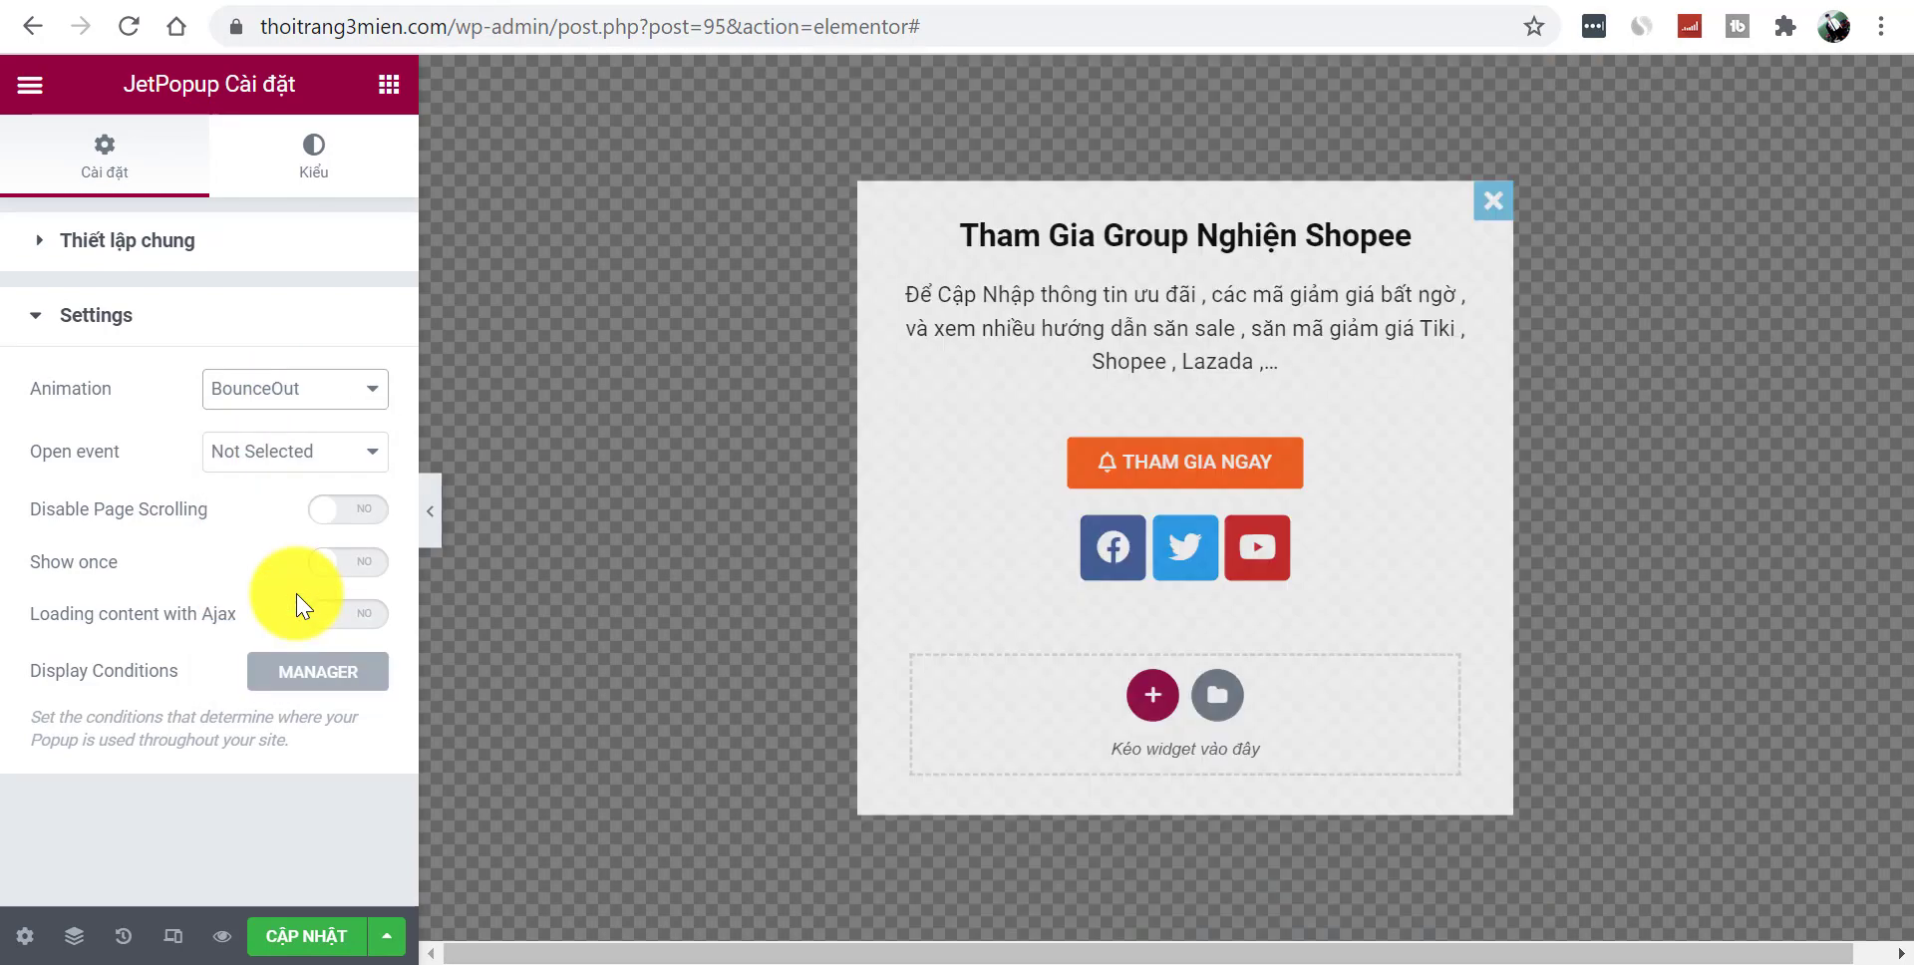
left_click(249, 464)
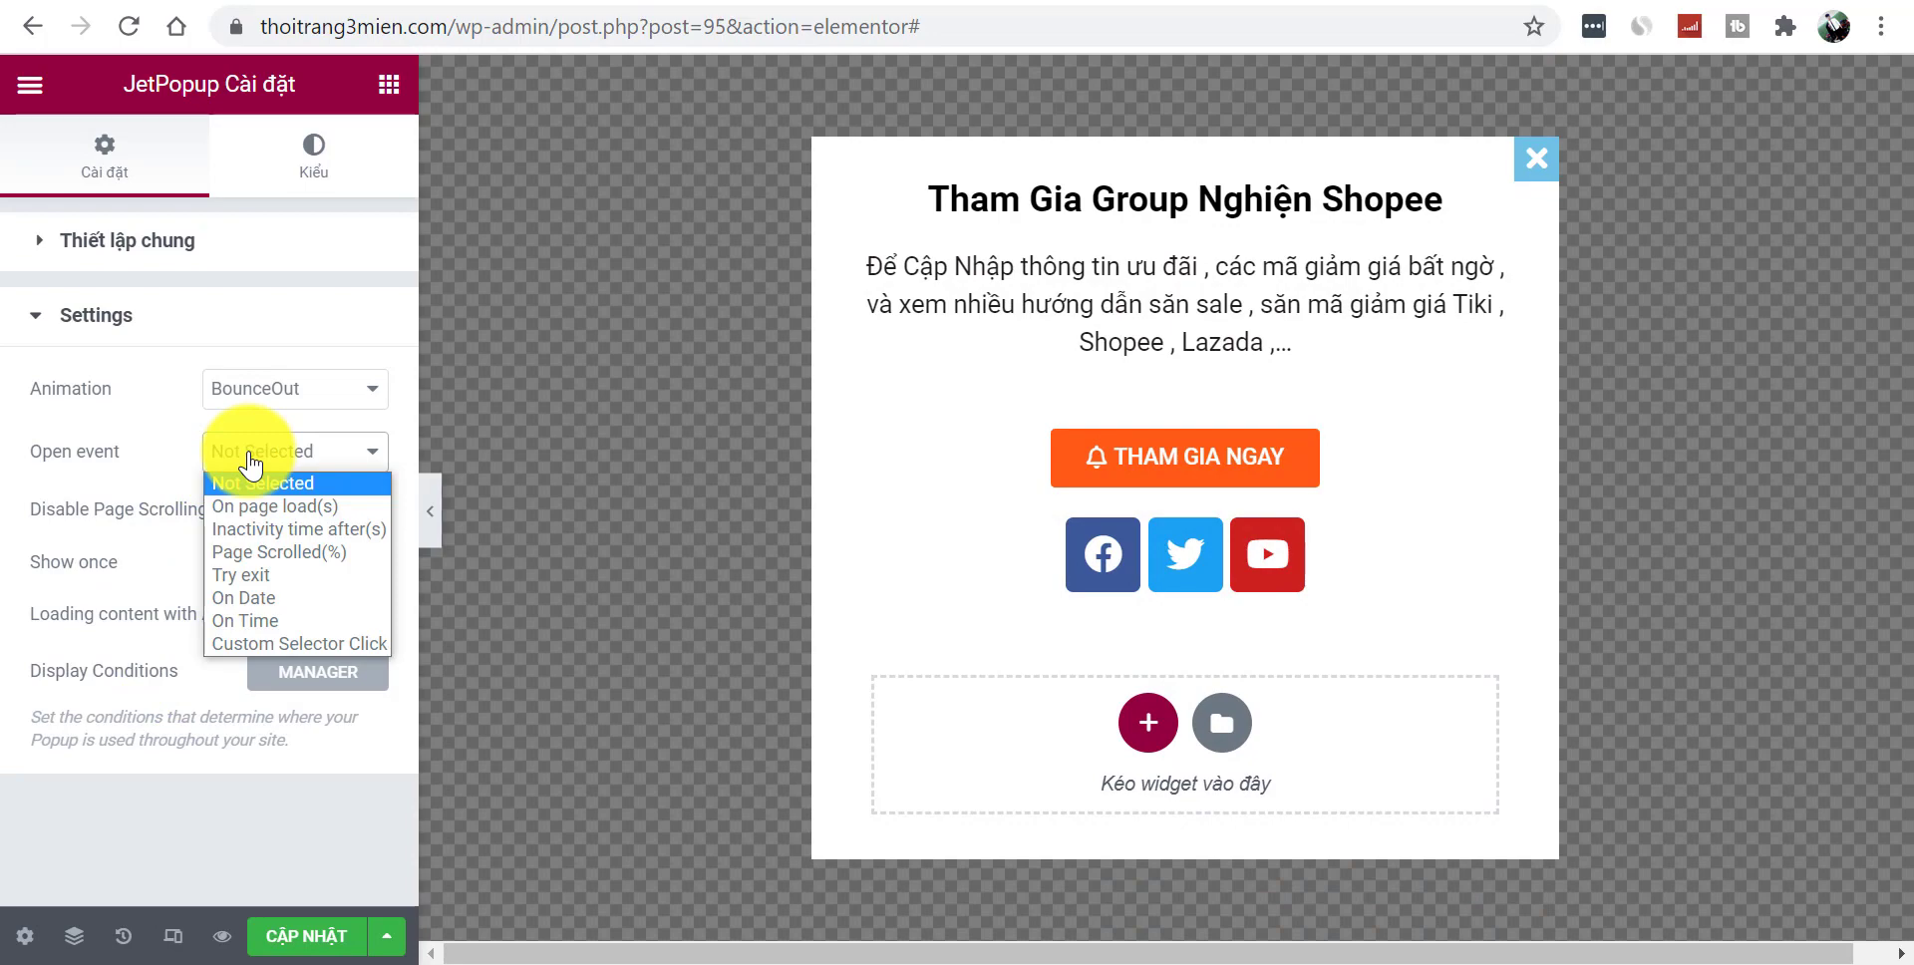
- Translate the Elementor editor page into Vietnamese
left_click(249, 464)
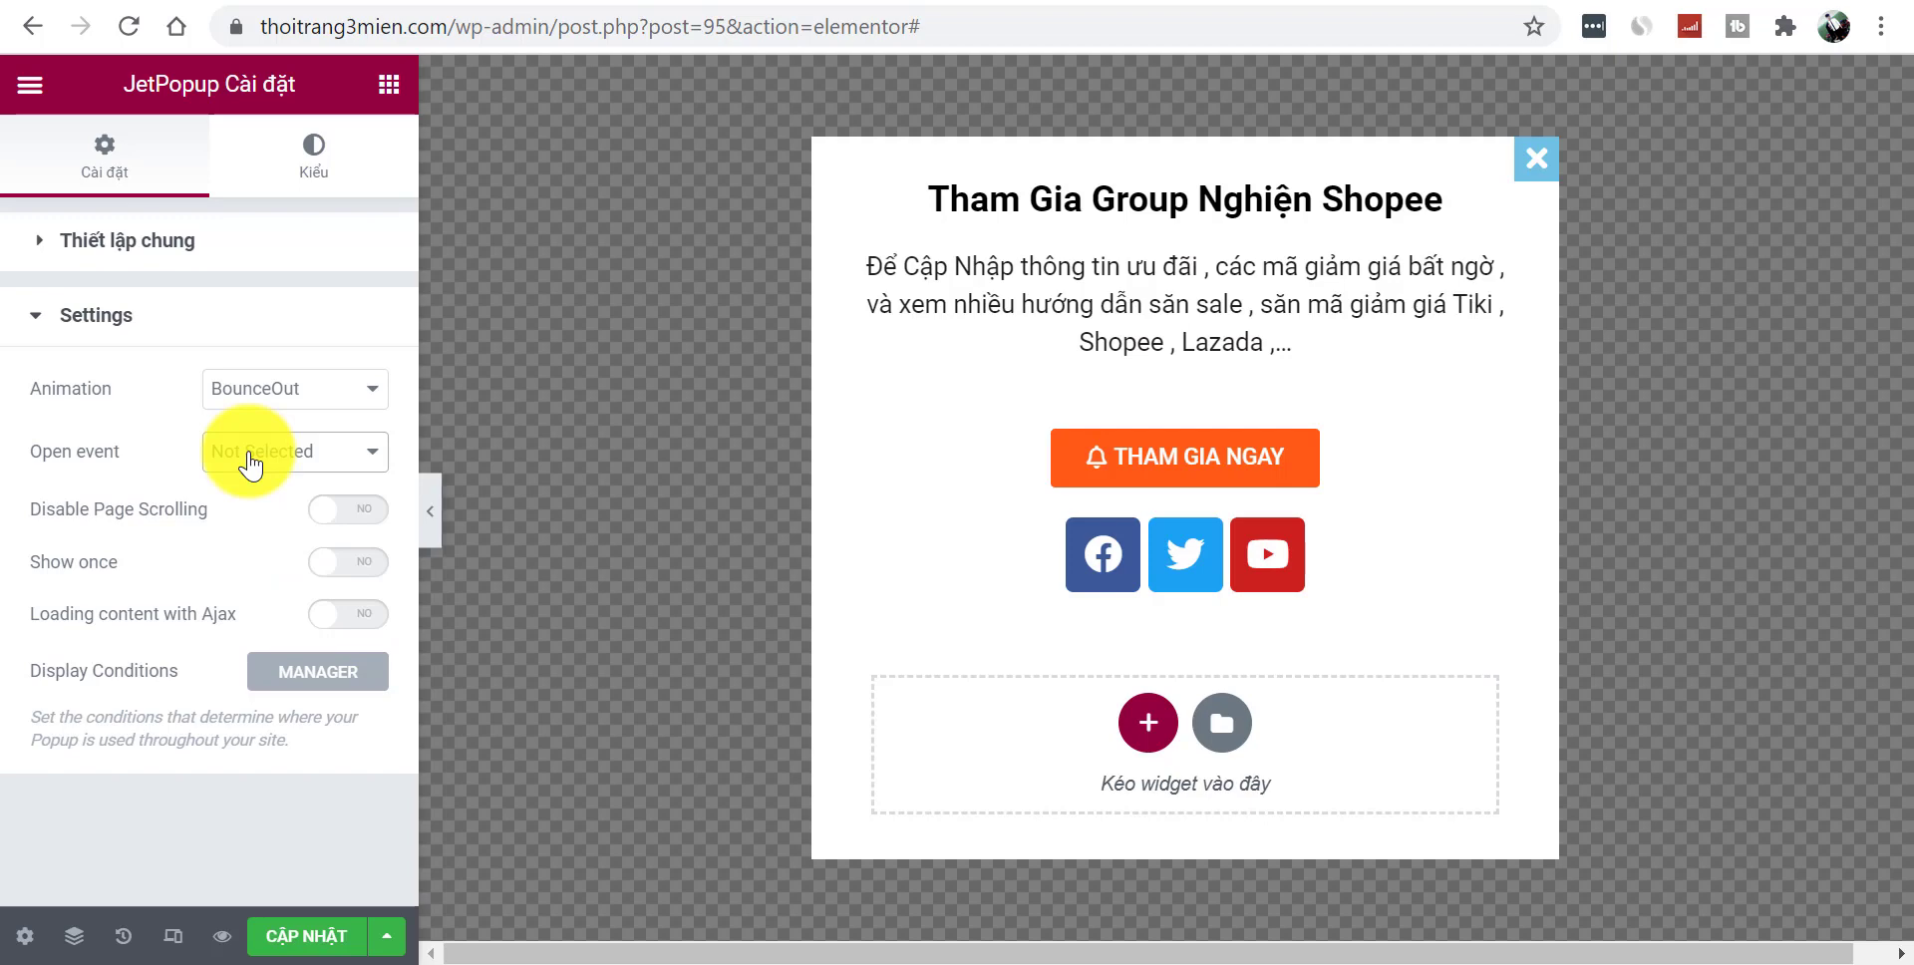
right_click(255, 292)
left_click(413, 640)
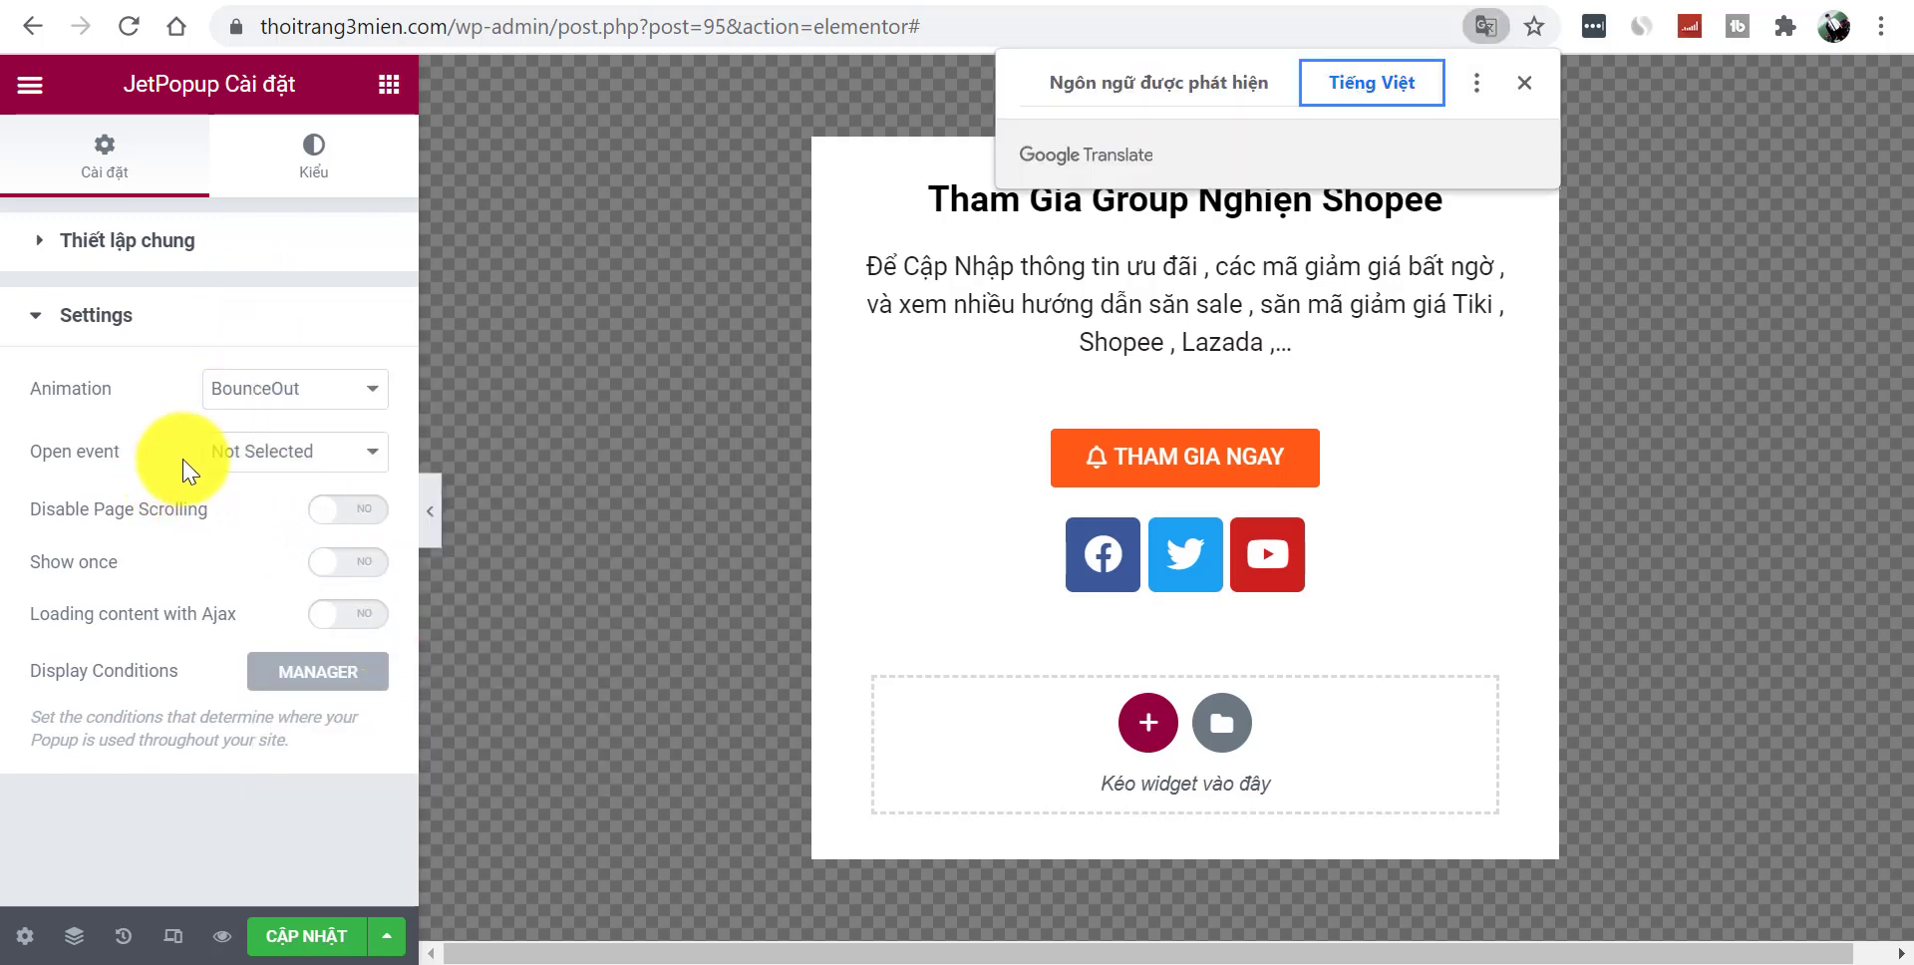
- Try the scroll-percentage, exit-intent and custom-selector open events, ending on Khi tải trang (page load)
left_click(255, 454)
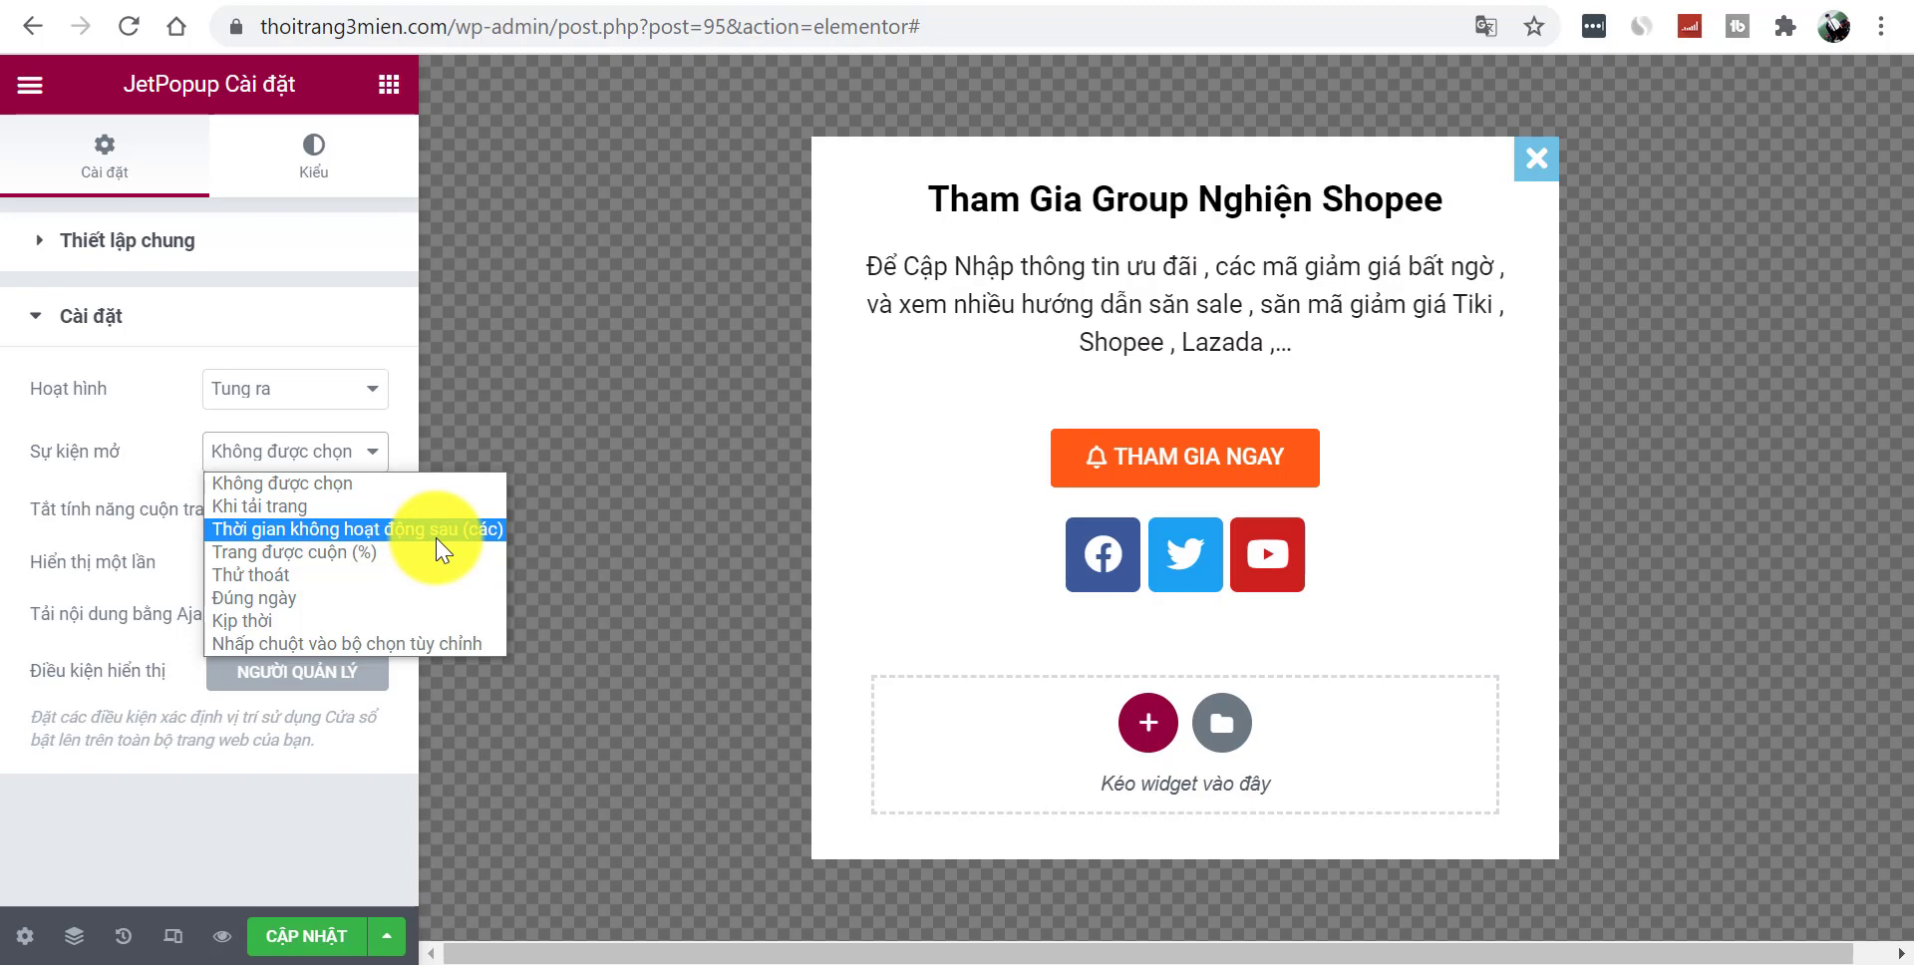
left_click(356, 566)
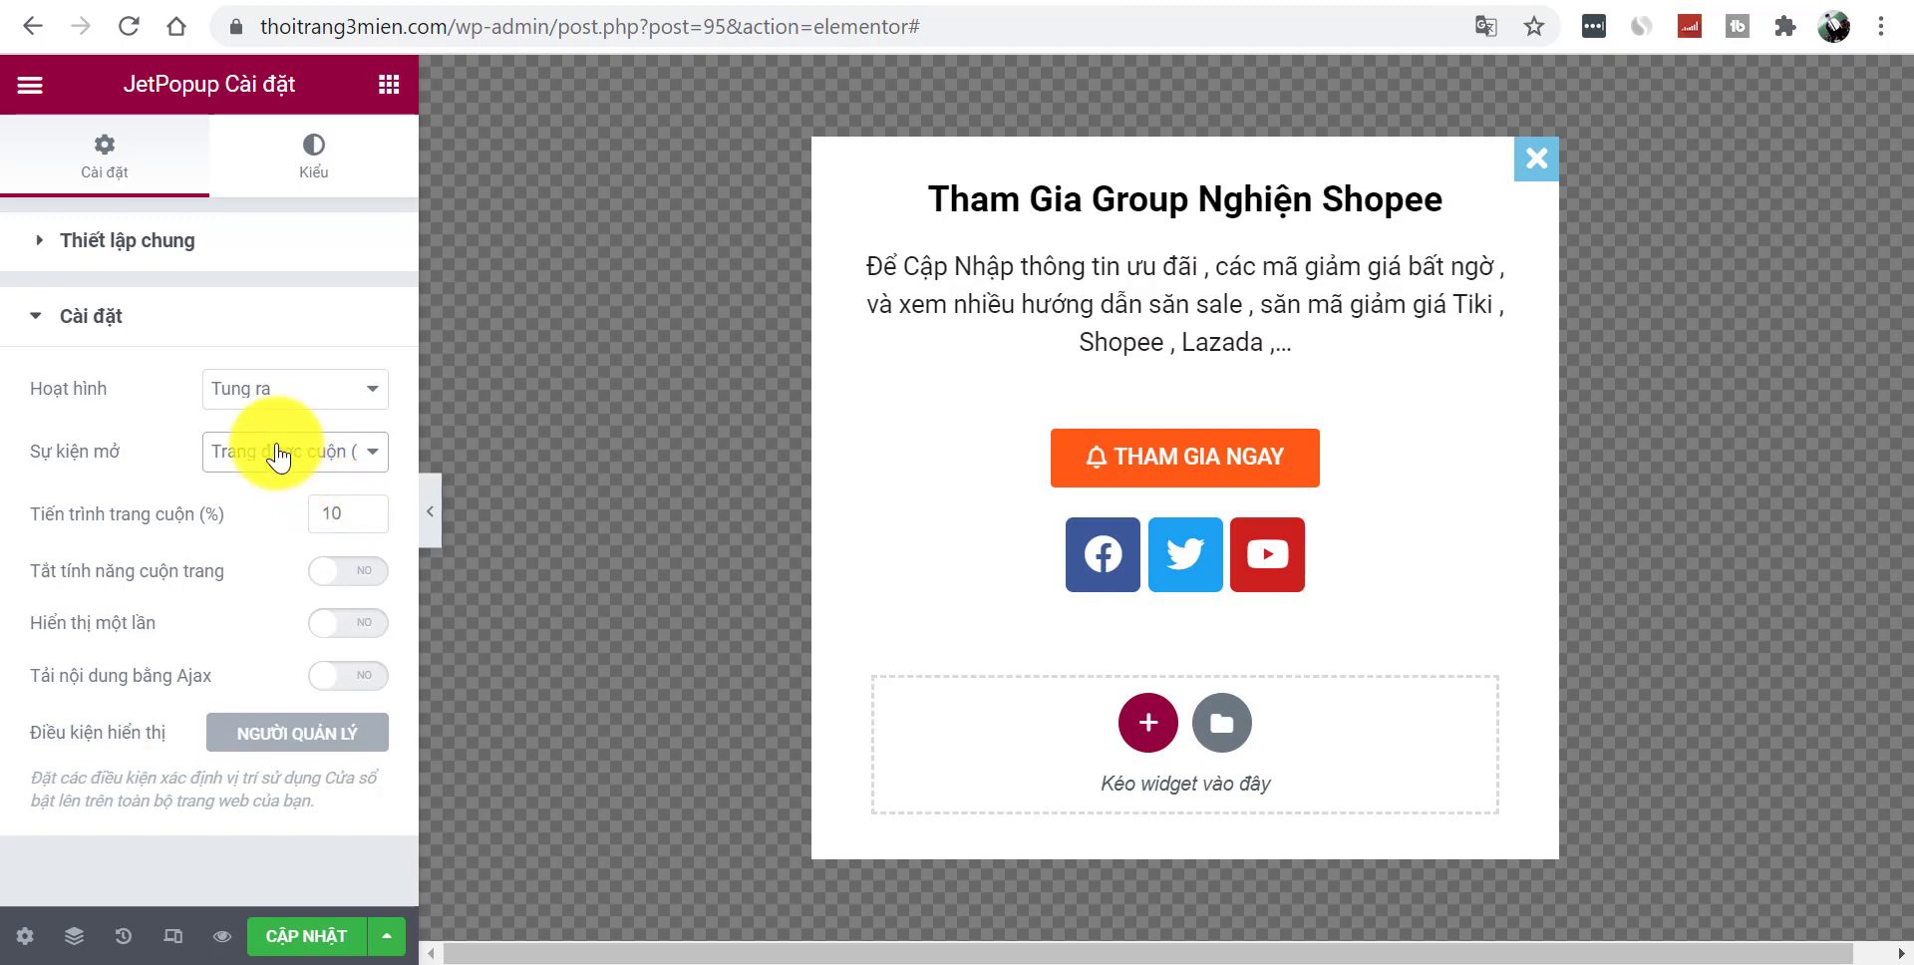
left_click(278, 449)
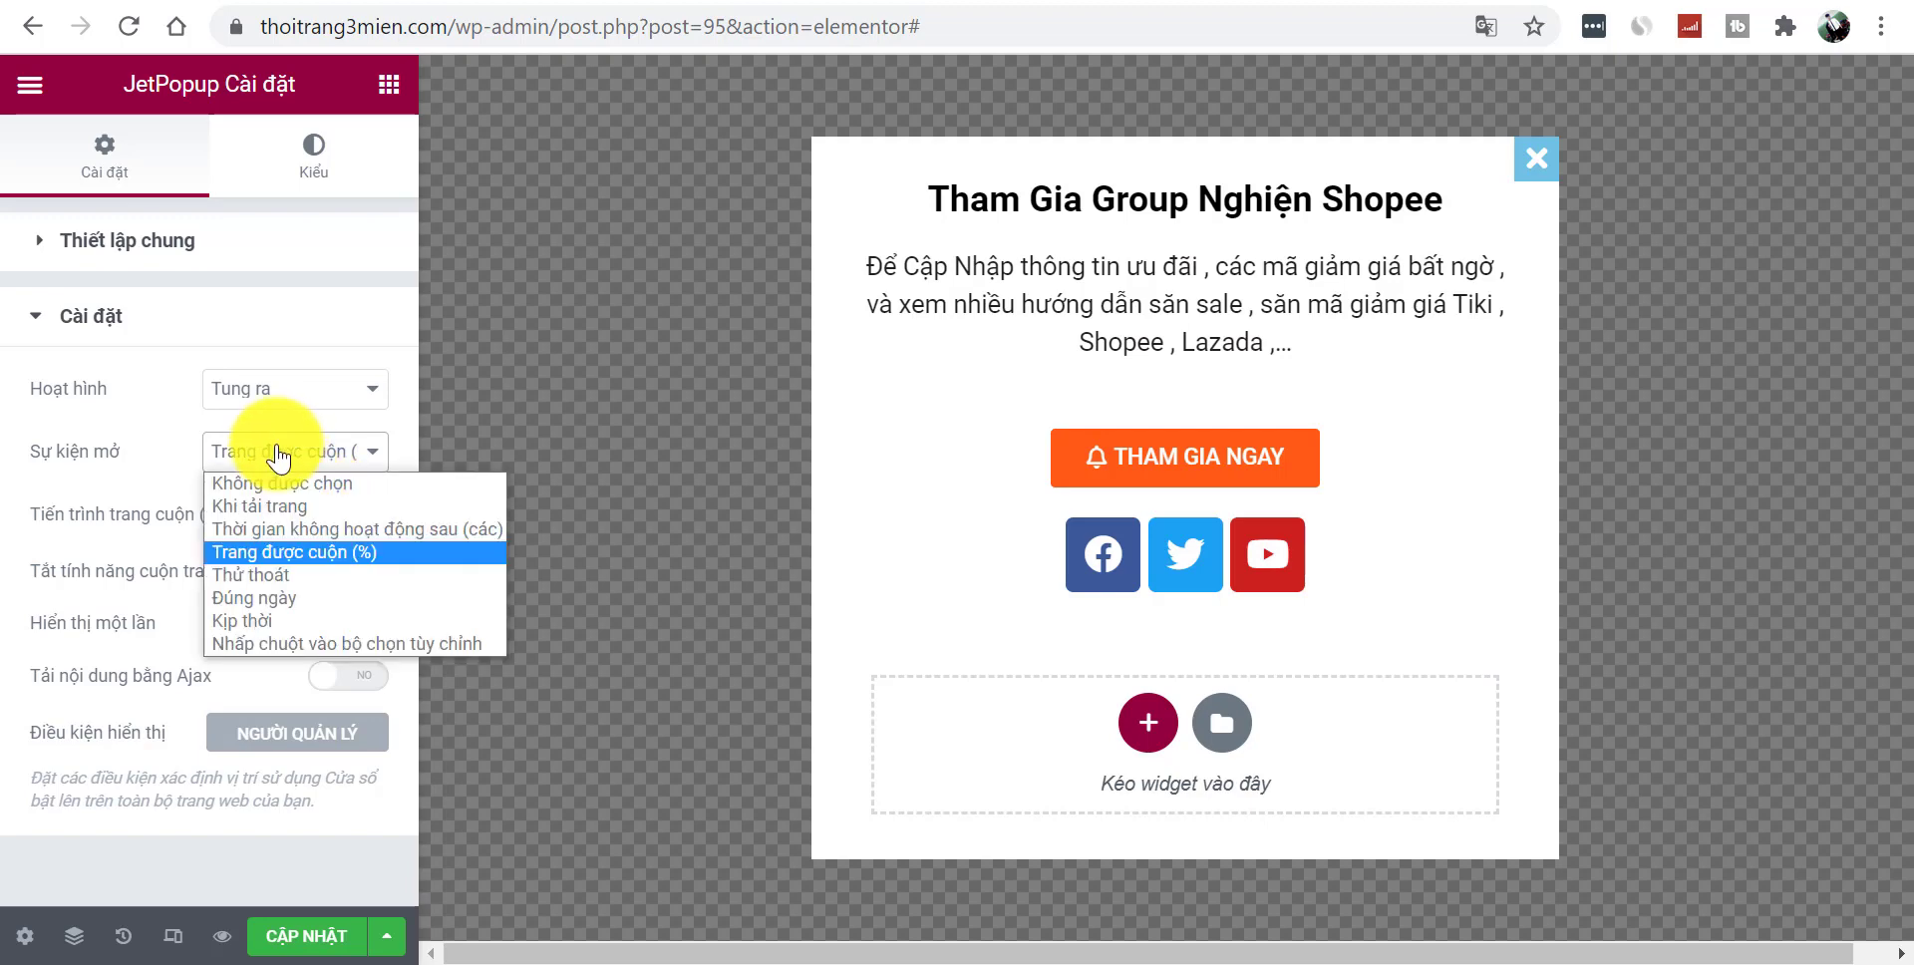
left_click(303, 578)
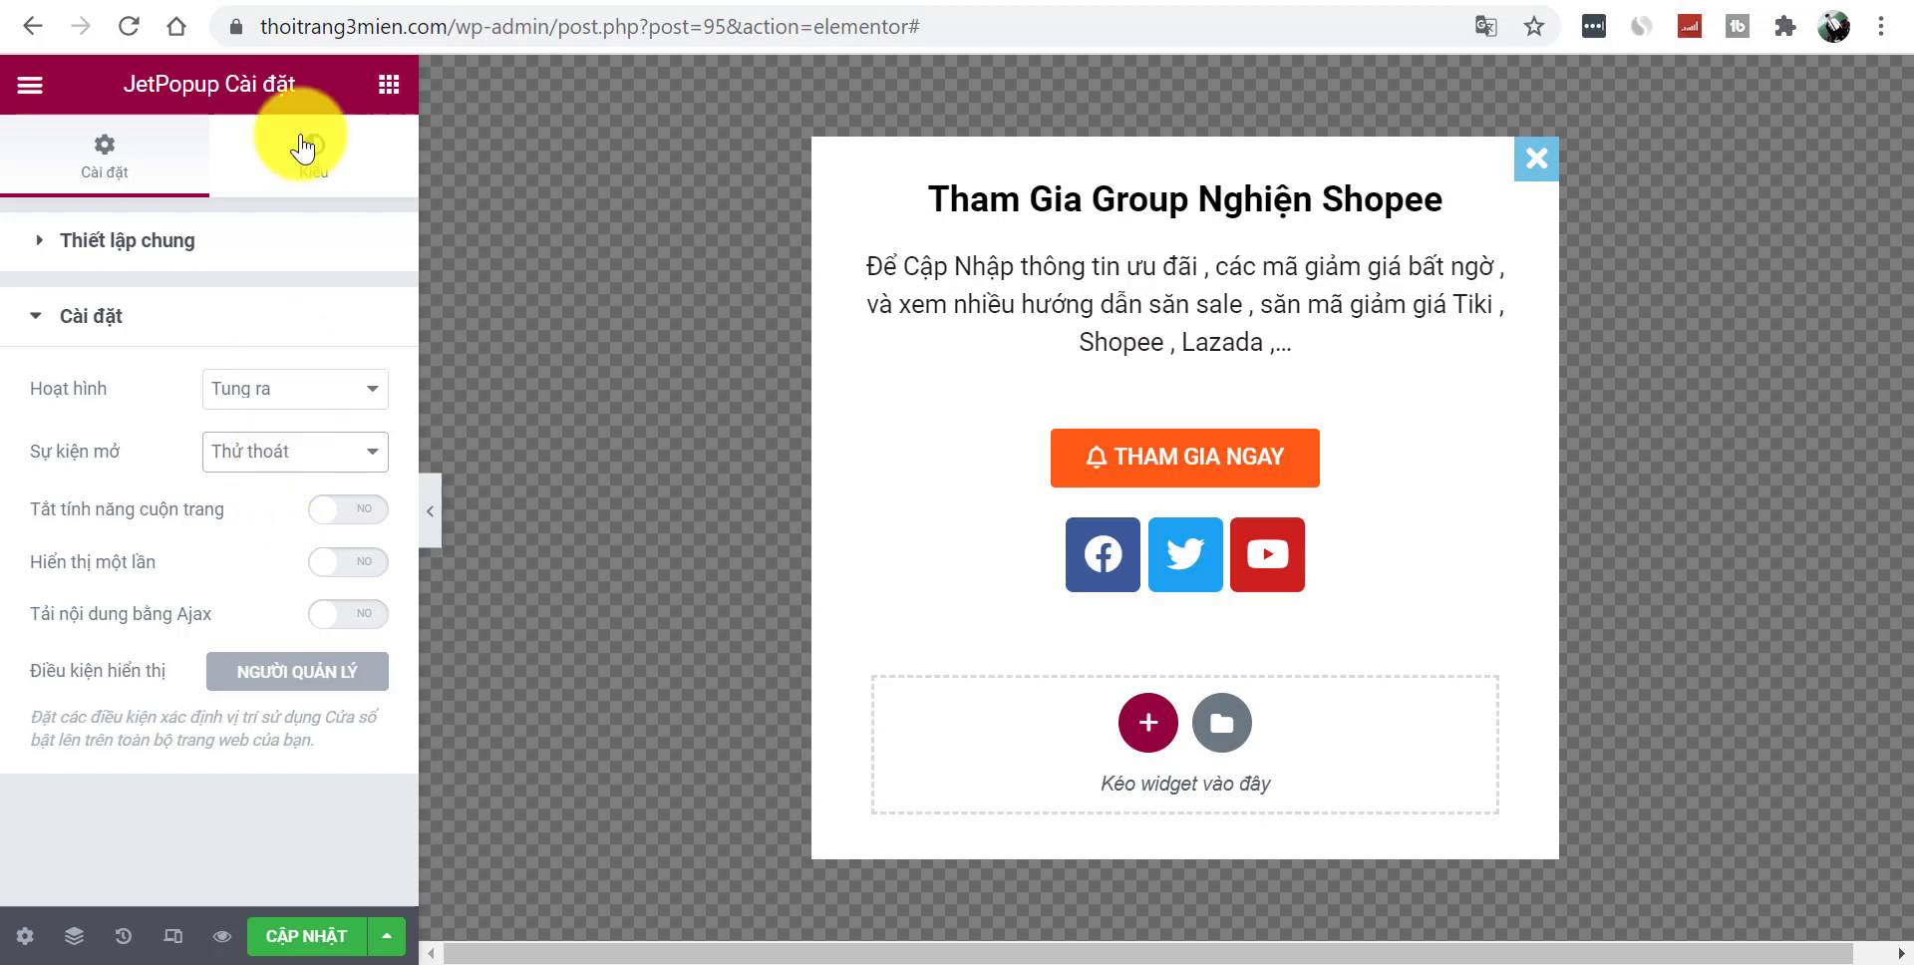
left_click(282, 461)
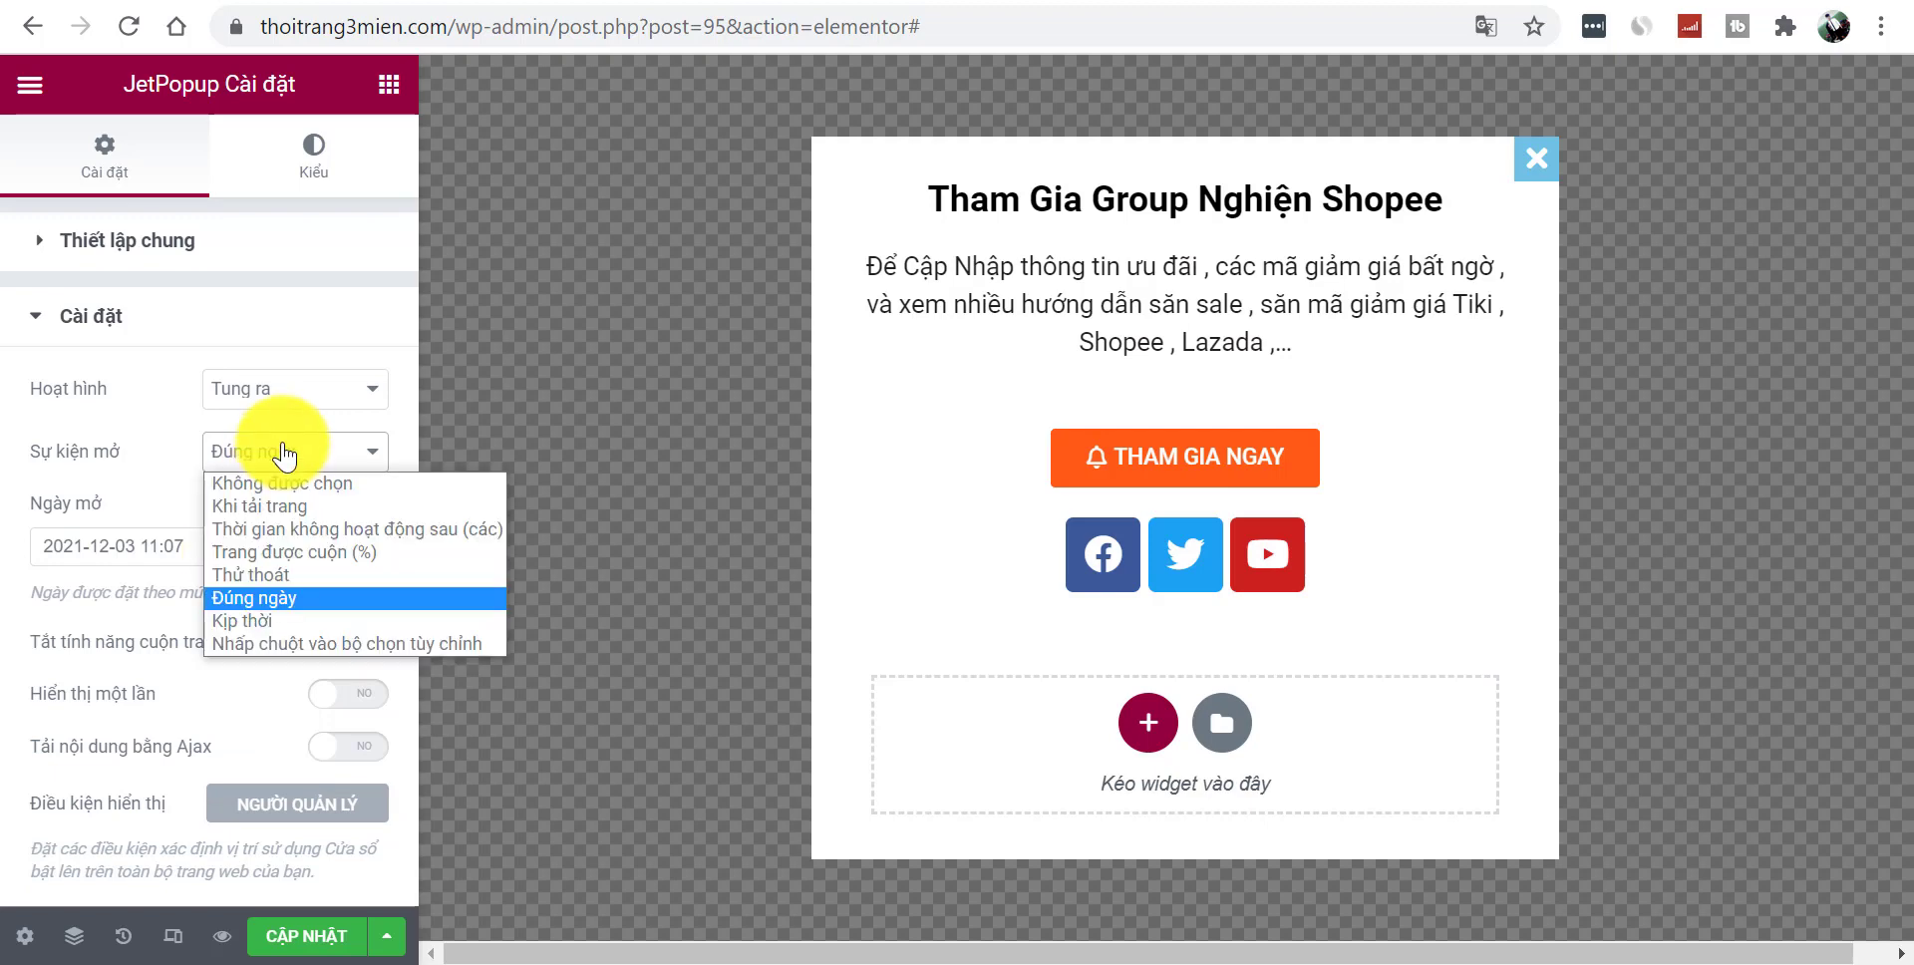
left_click(269, 621)
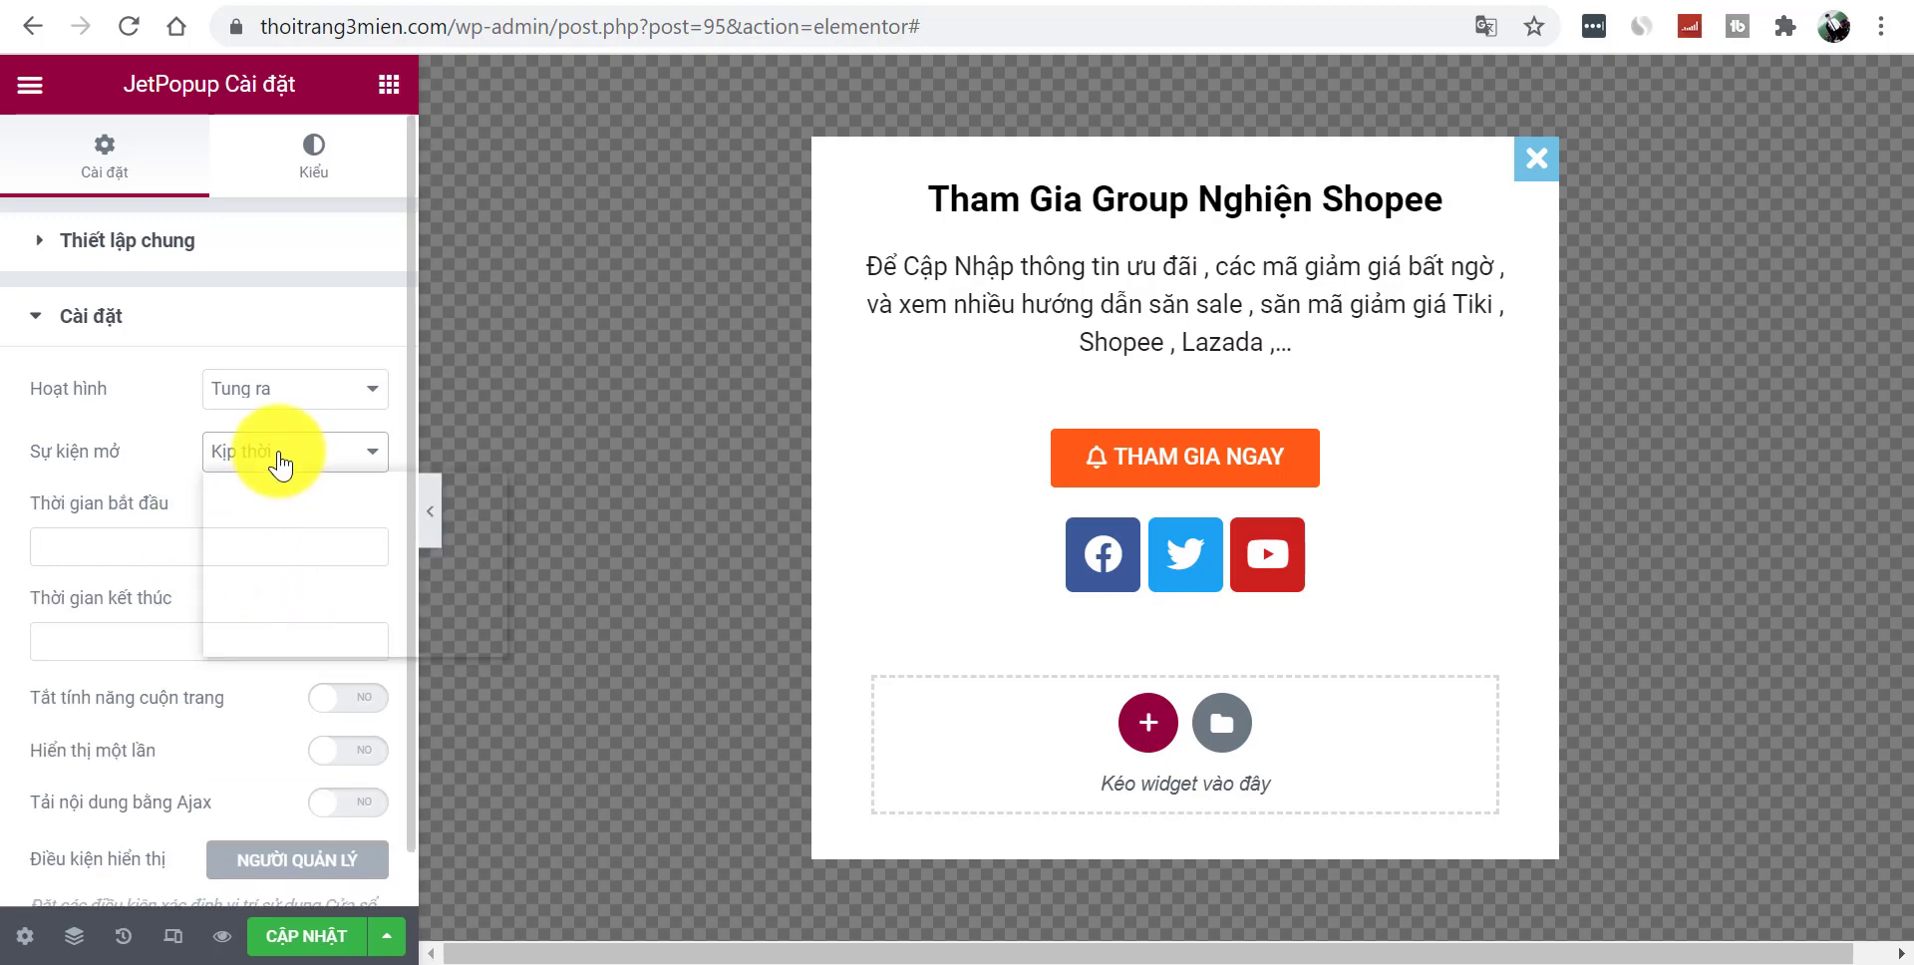
left_click(324, 648)
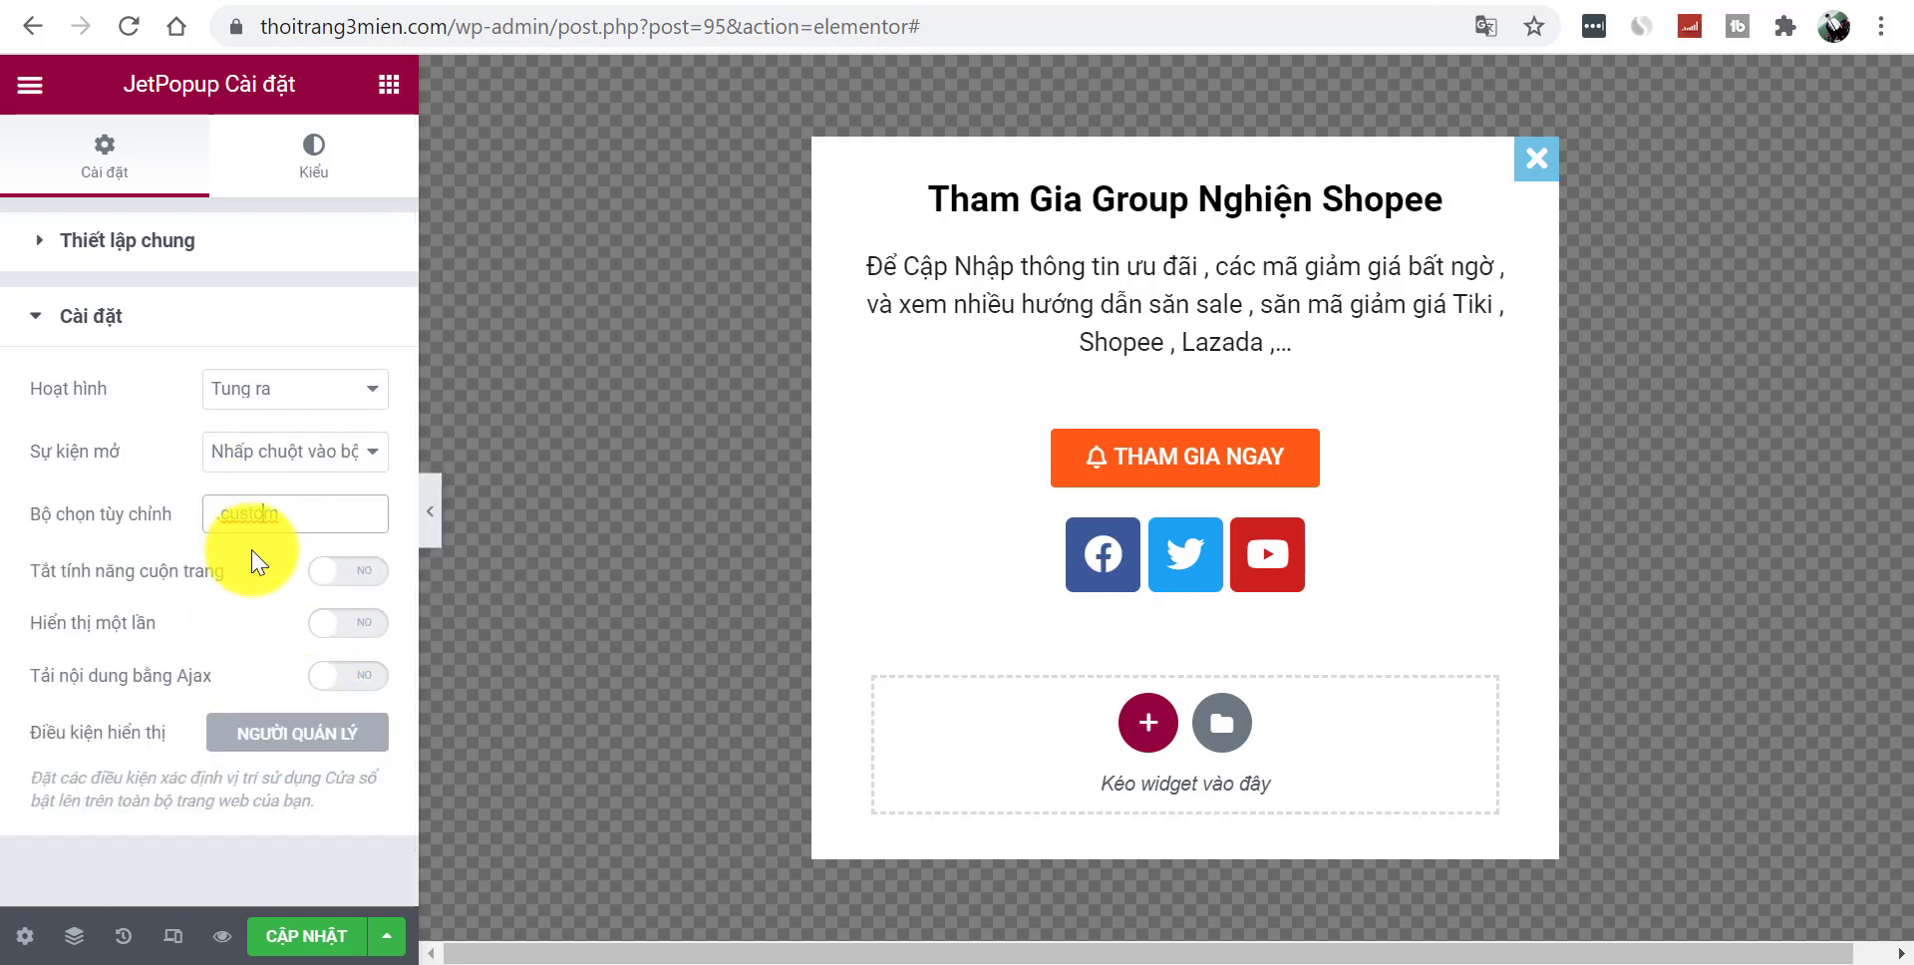
left_click(257, 455)
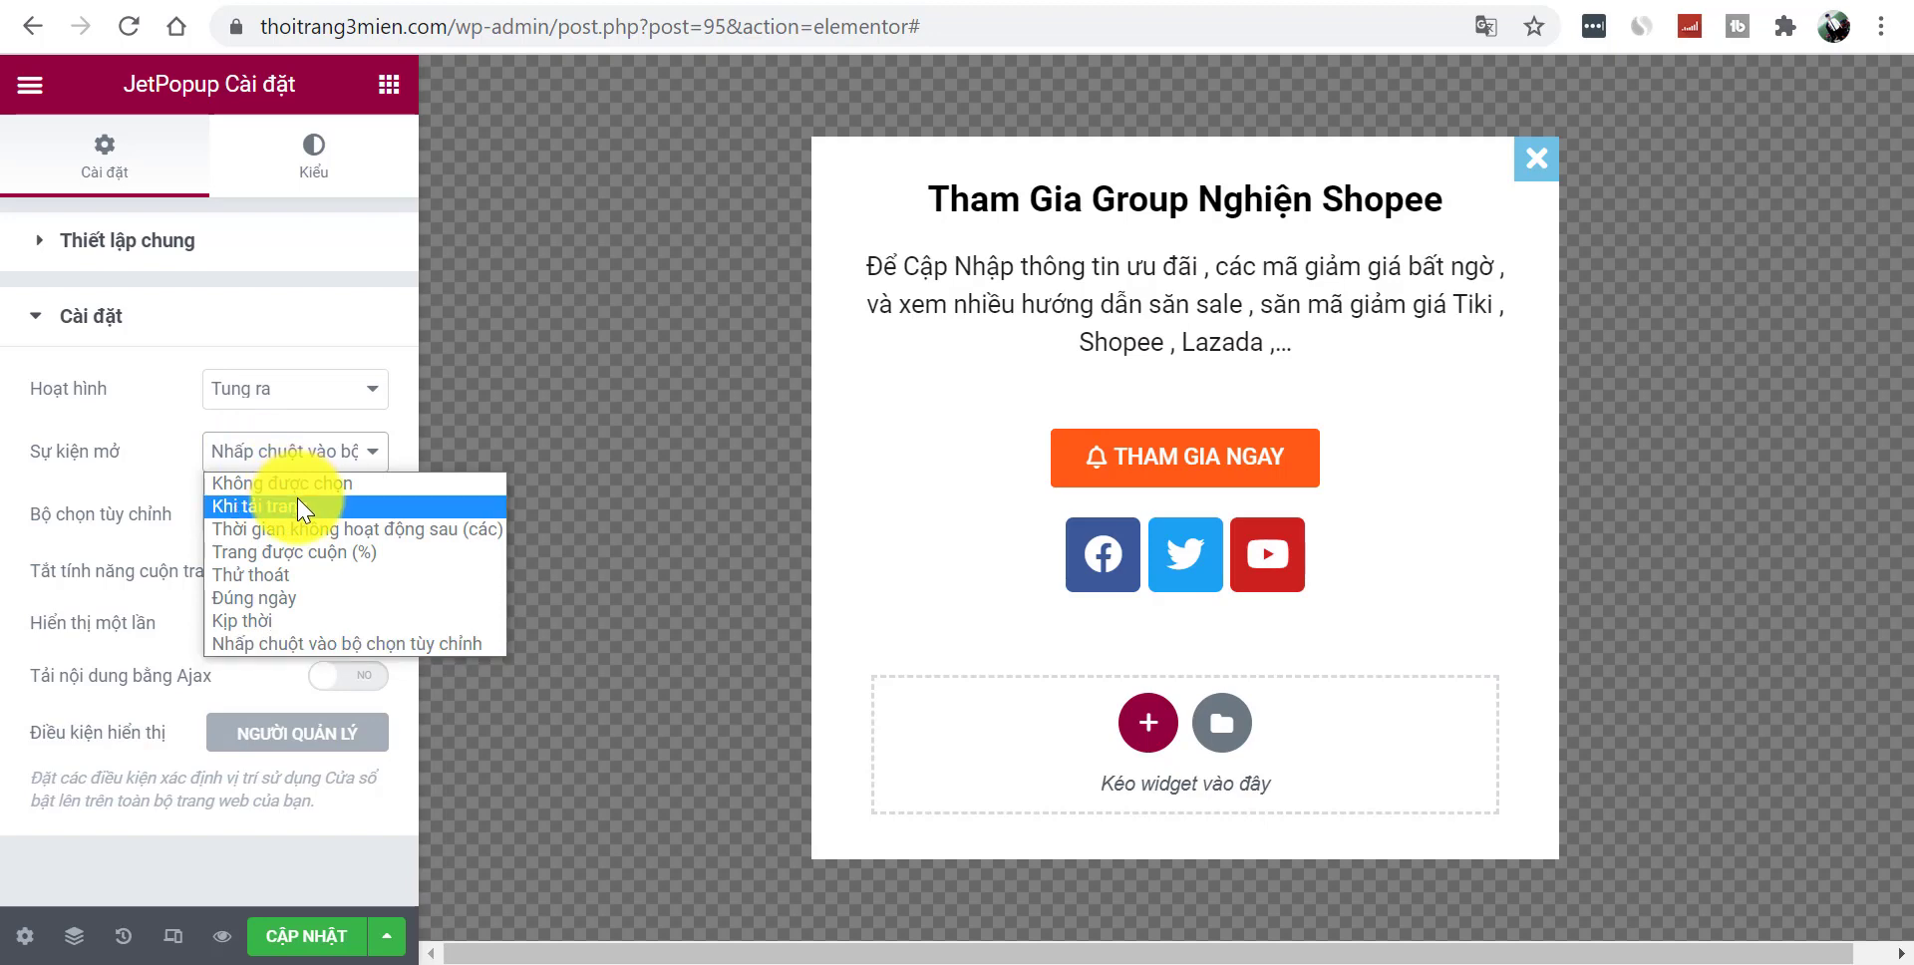
left_click(299, 509)
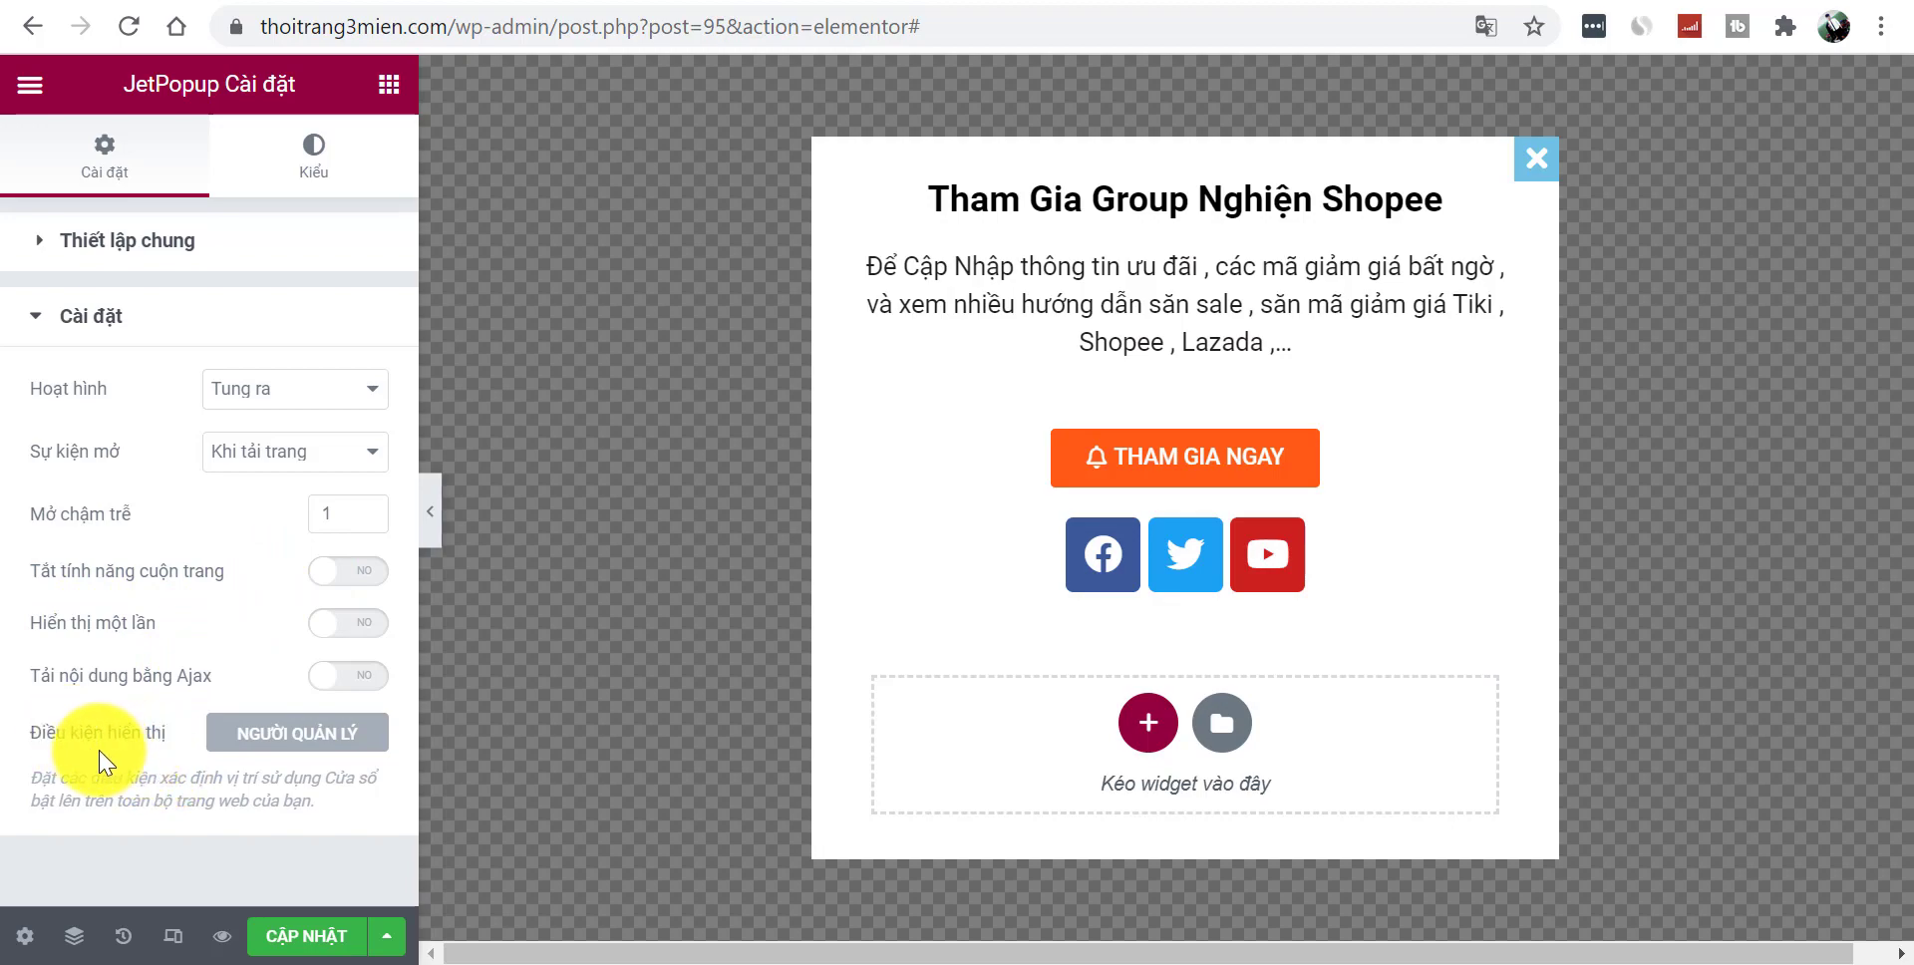
- Add a new Include display condition, translating the conditions dialog into Vietnamese
left_click(281, 736)
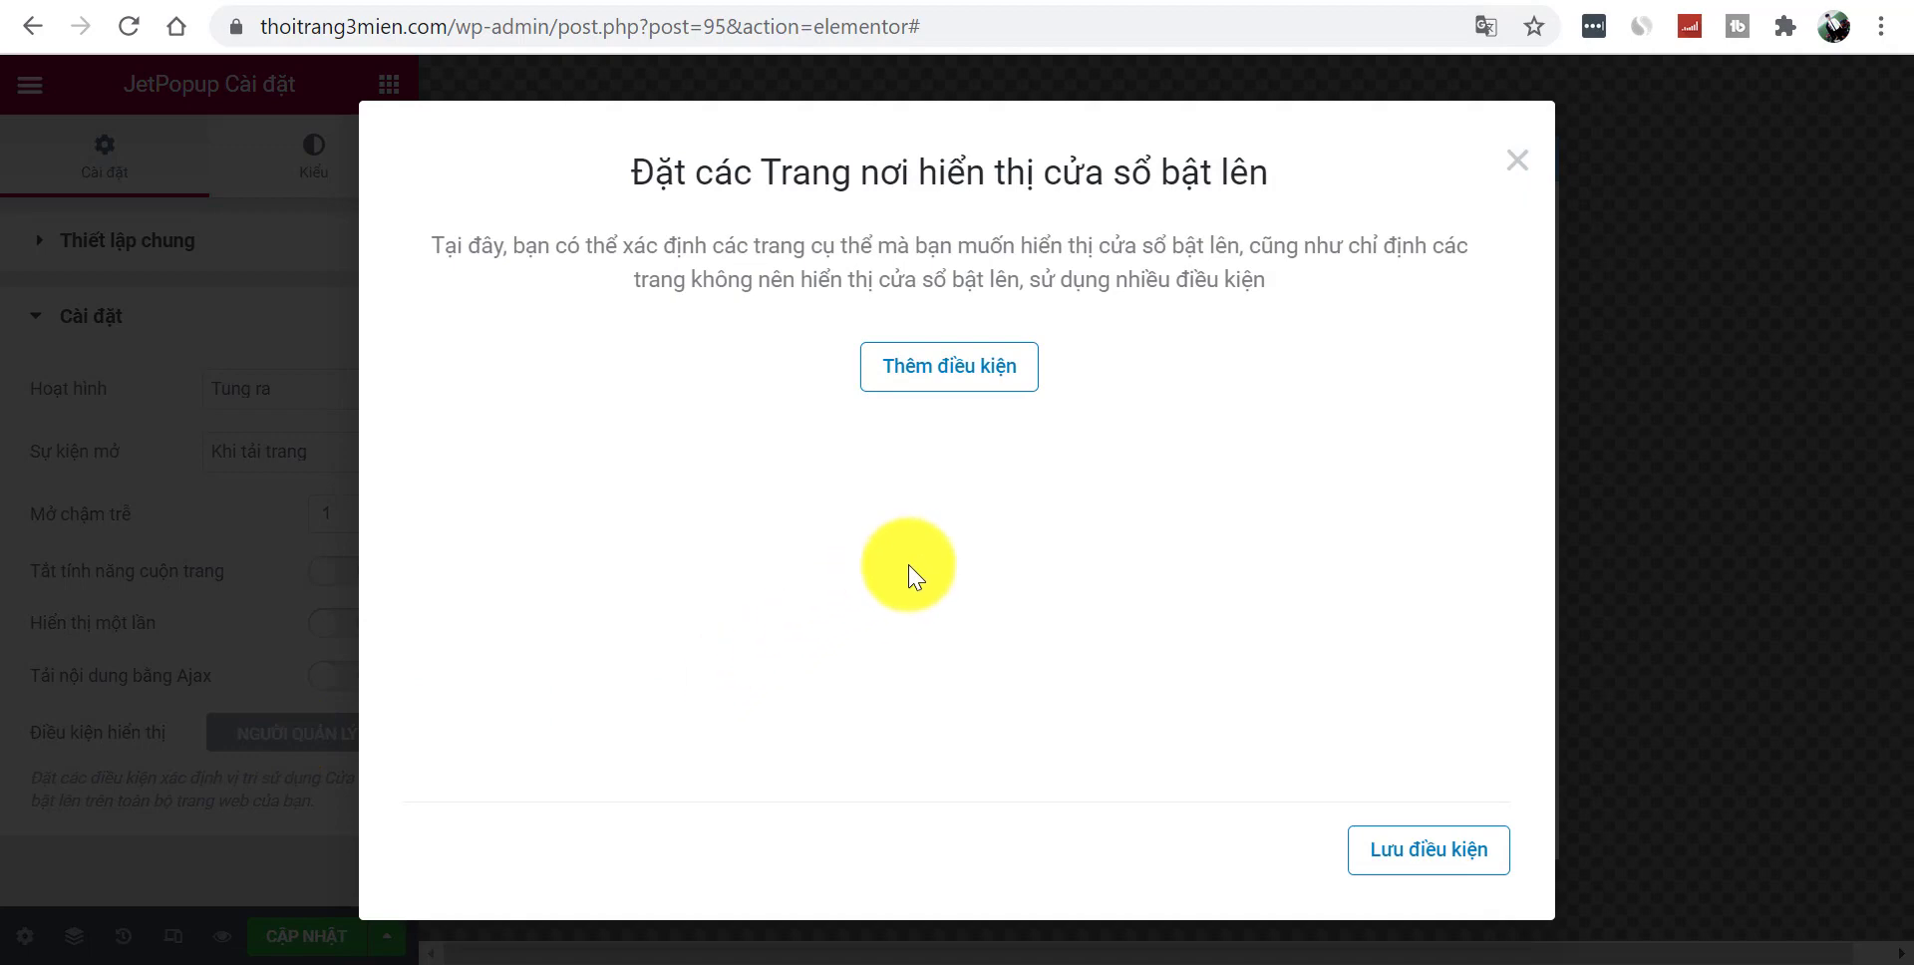
left_click(962, 380)
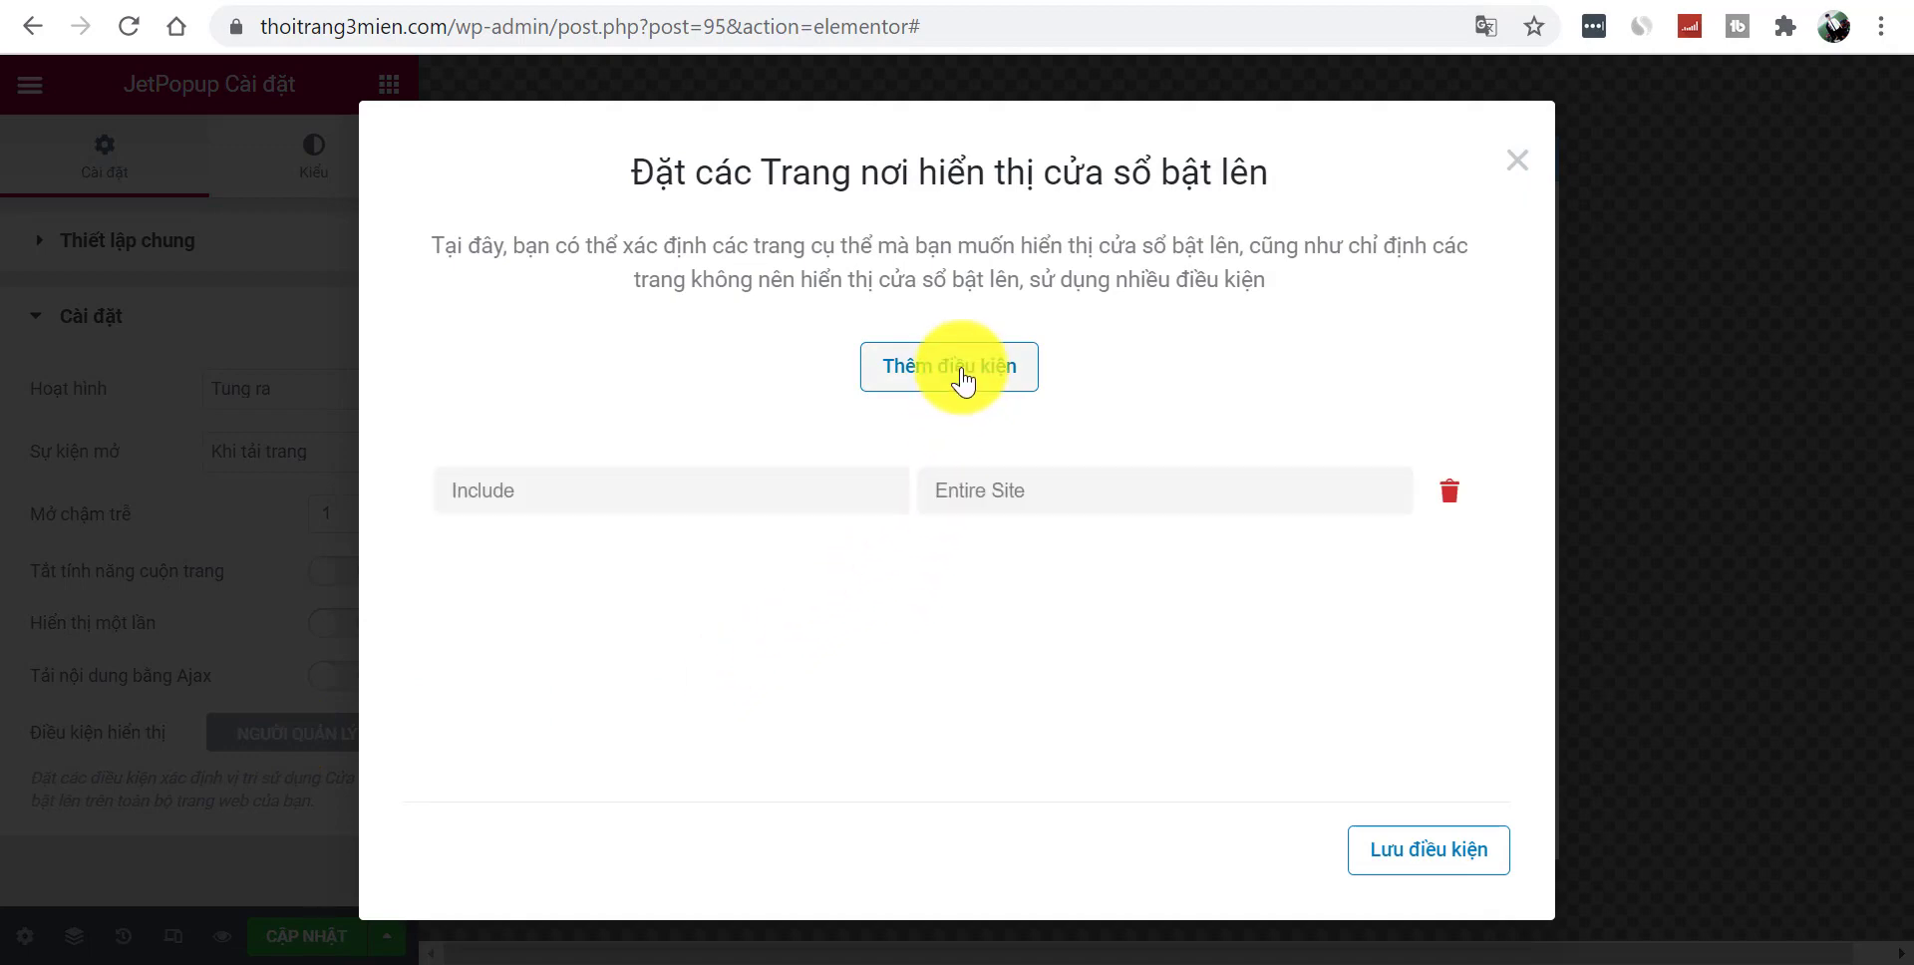
left_click(705, 492)
left_click(869, 638)
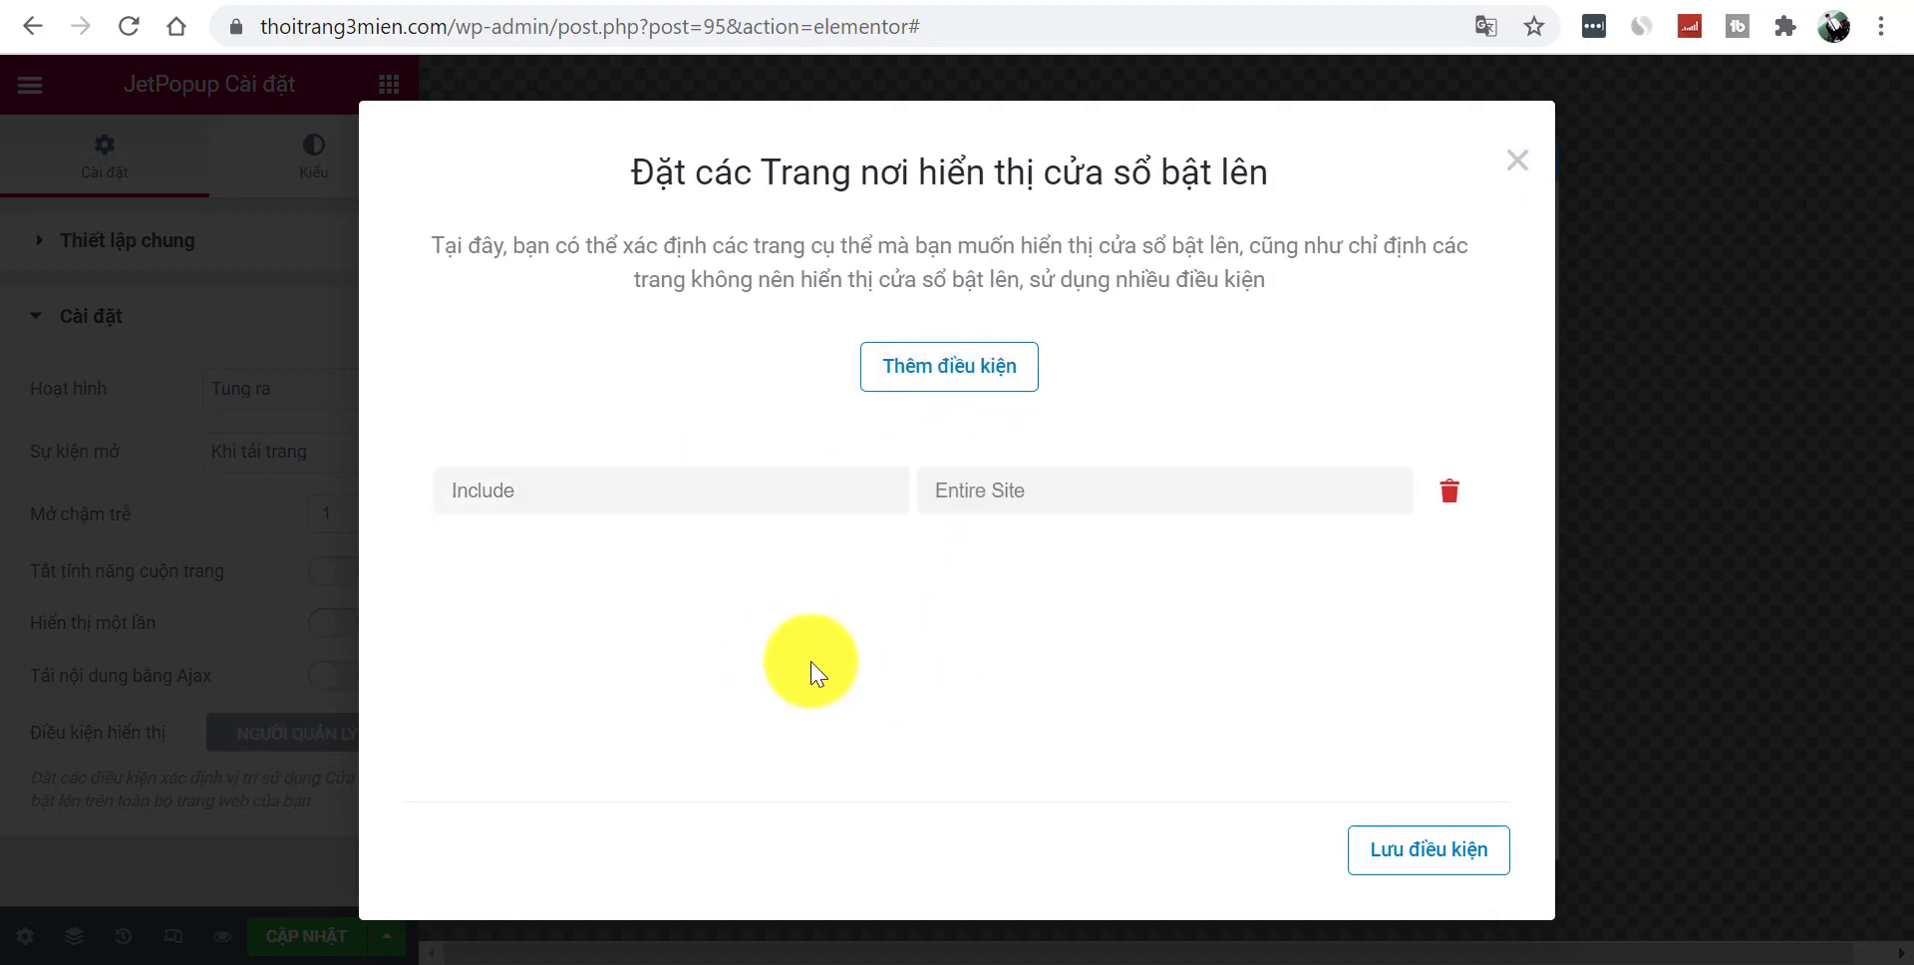
right_click(770, 621)
left_click(940, 426)
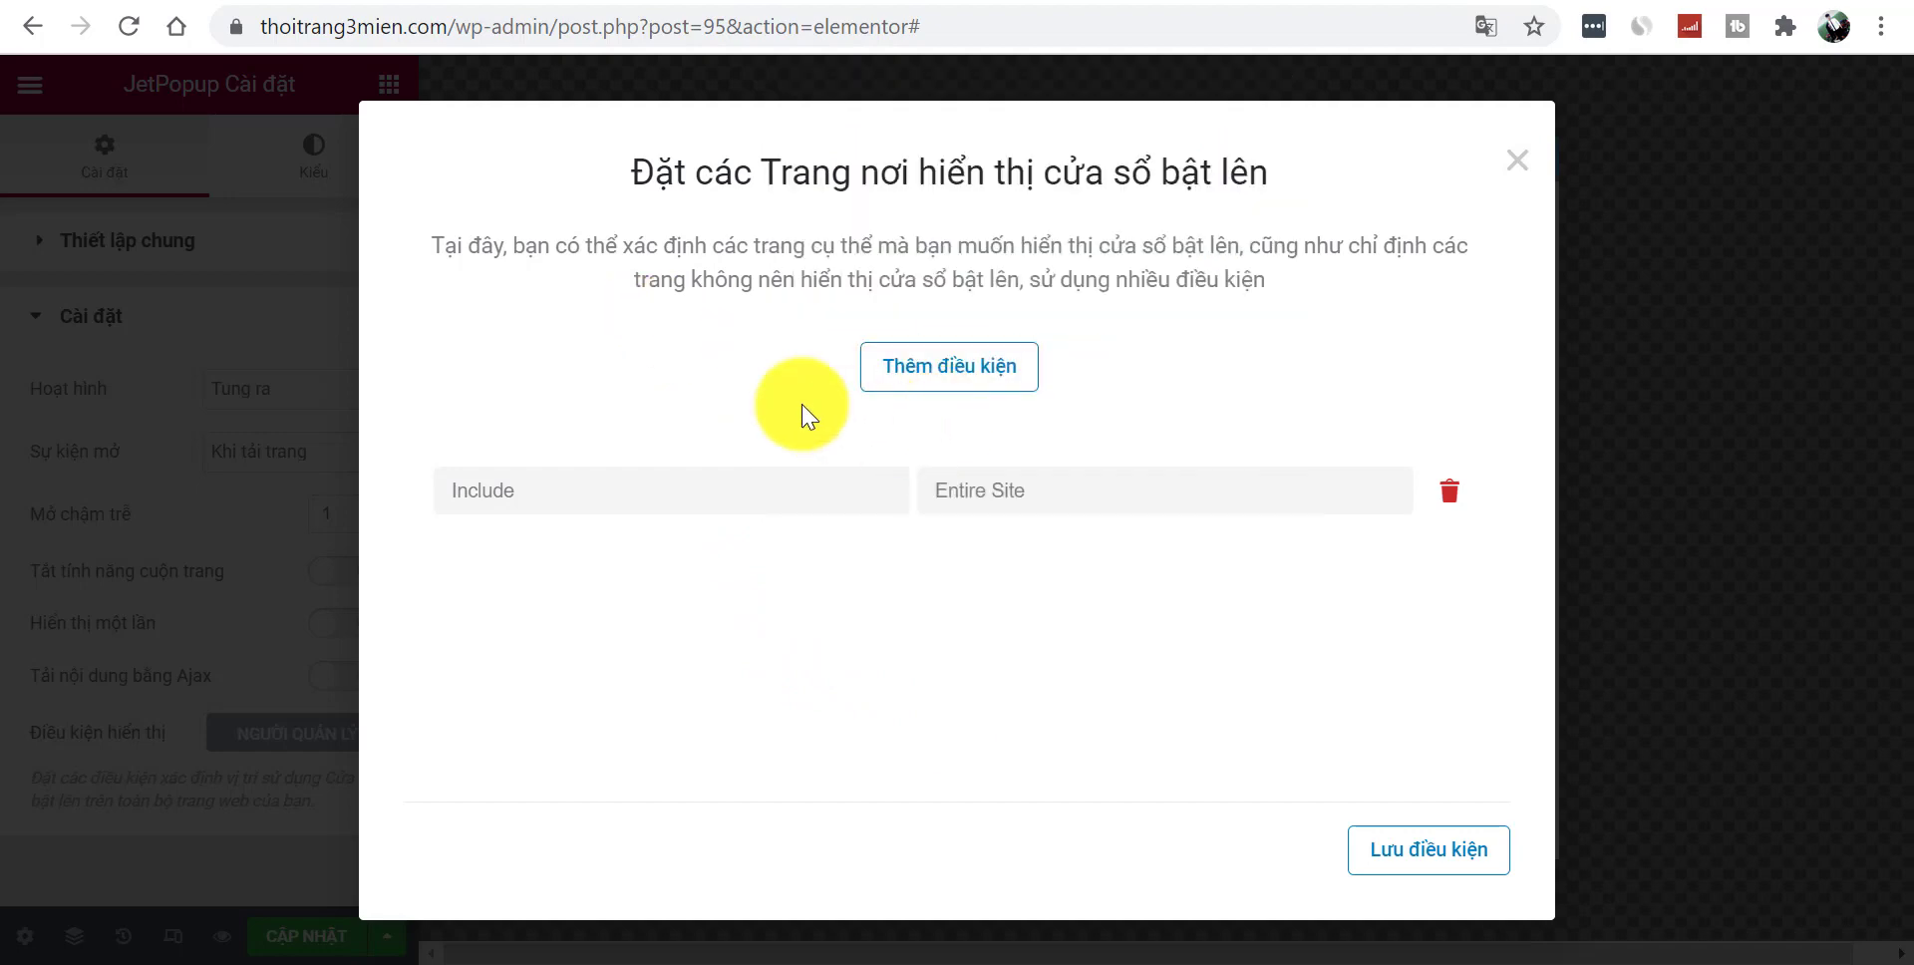
left_click(720, 498)
- Keep Entire Site as the display location, save the condition and close the dialog
left_click(713, 398)
left_click(1051, 493)
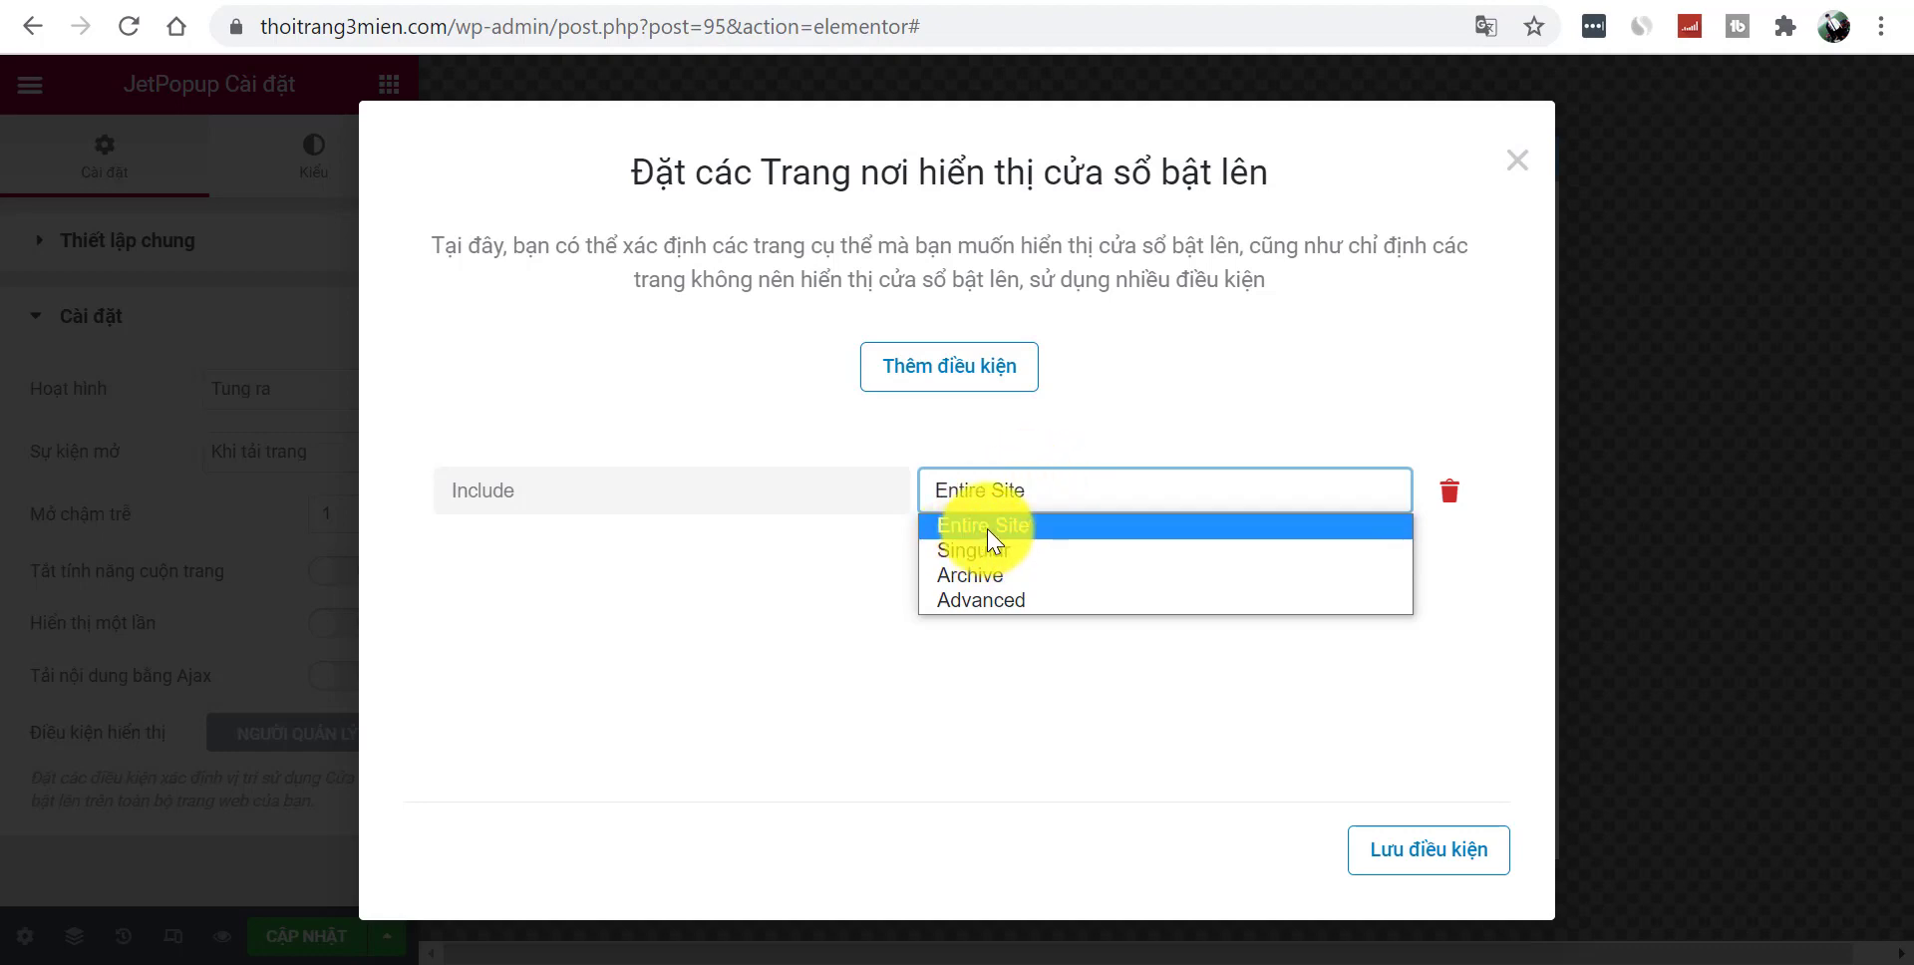
left_click(711, 593)
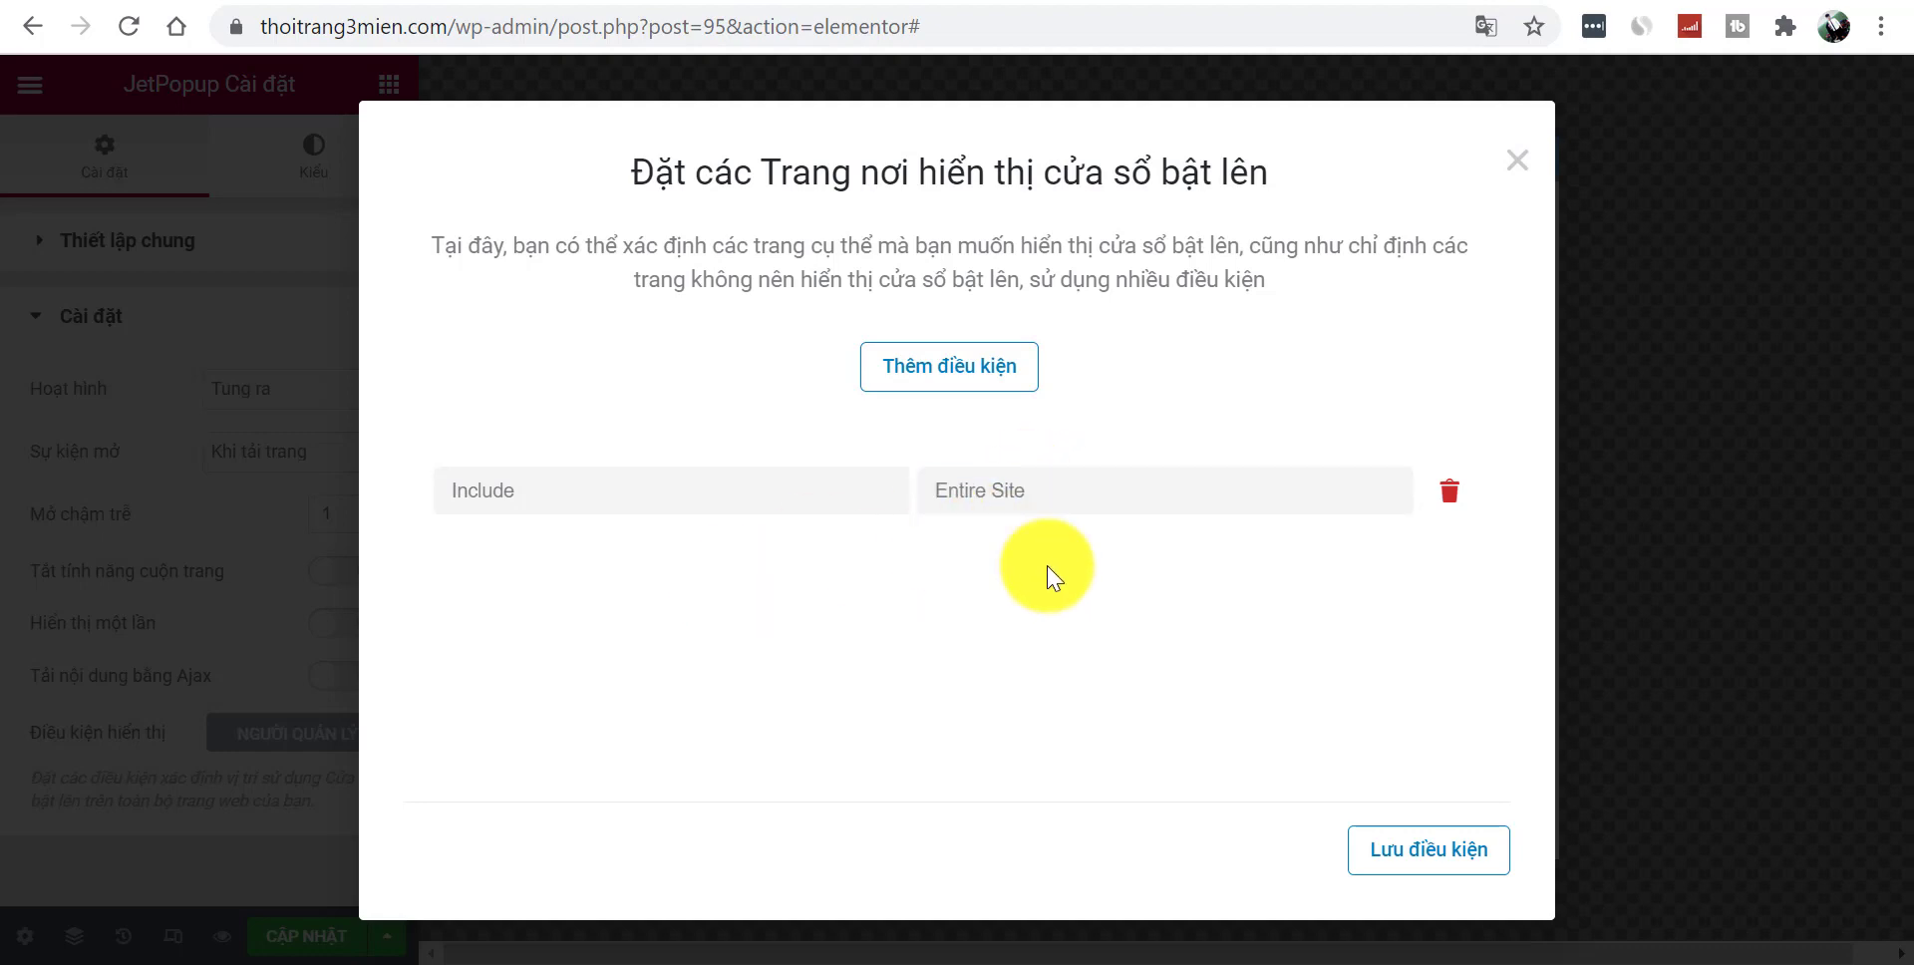
left_click(1452, 871)
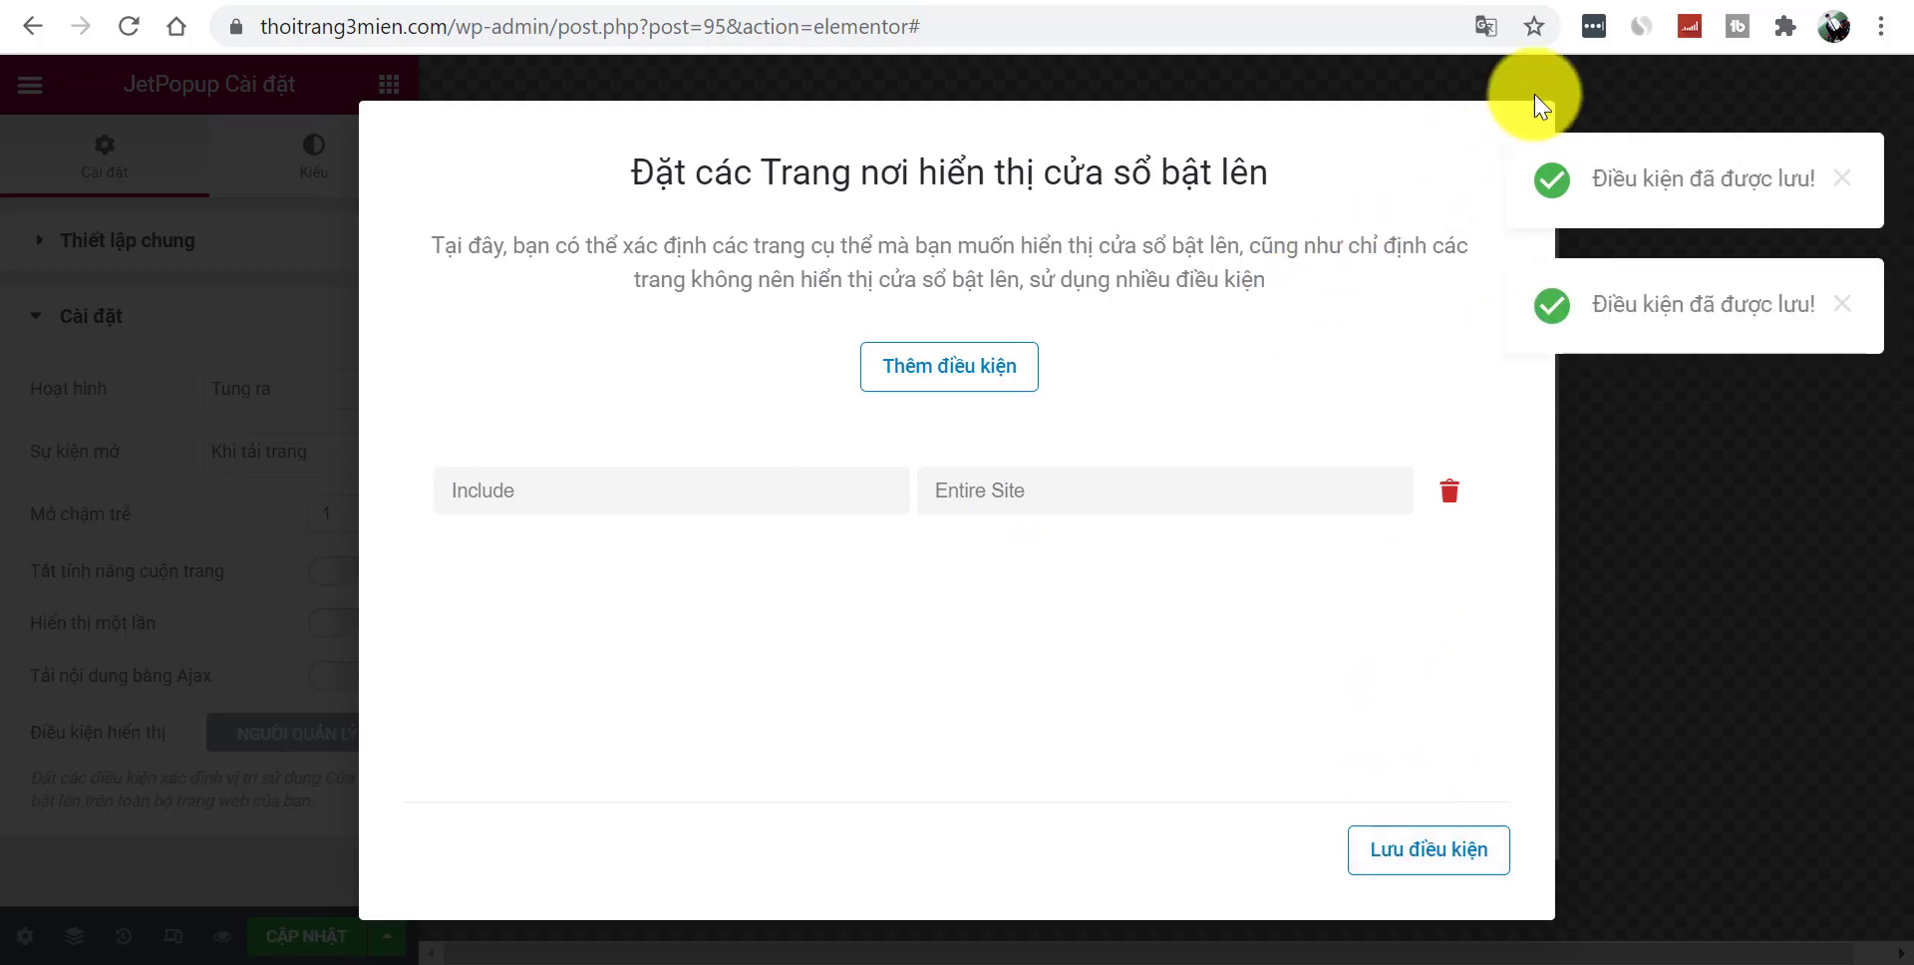
left_click(1623, 92)
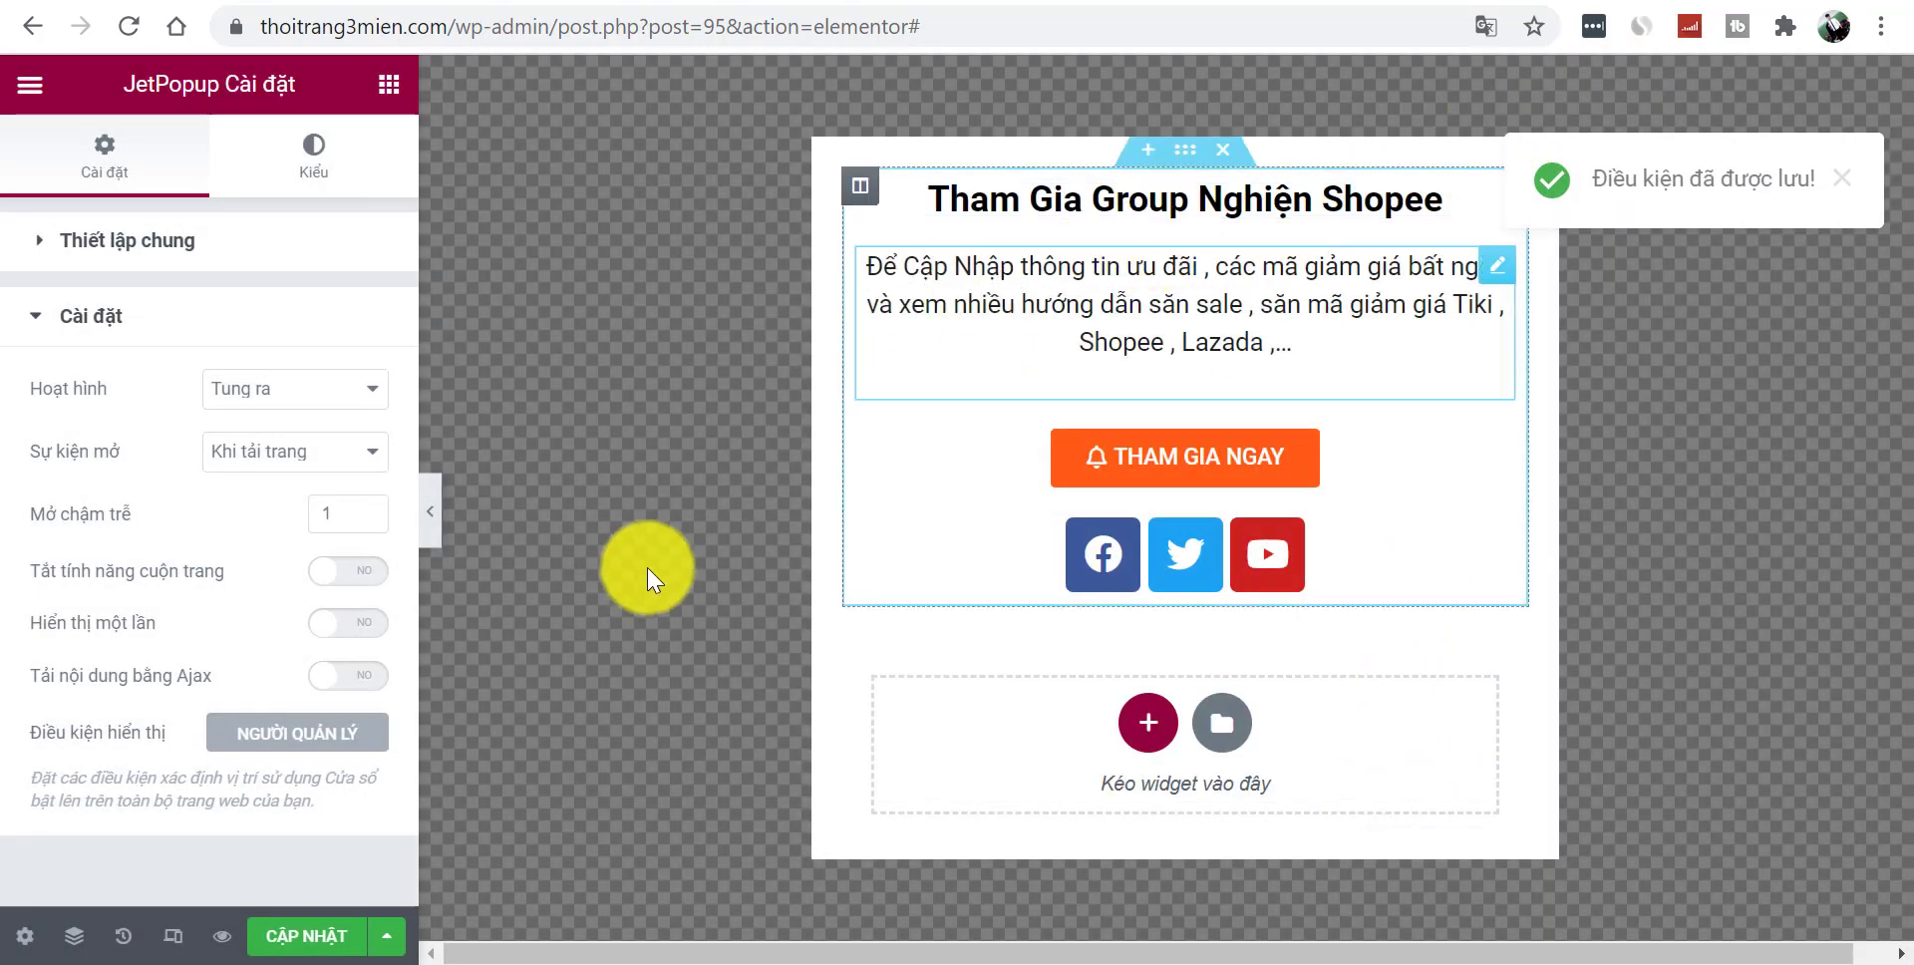
- Load the live site thoitrang3mien.com in a Chrome incognito window
left_click_drag(449, 26, 248, 44)
key("ctrl+c")
key("ctrl+shift+n")
key("ctrl+v")
key("Return")
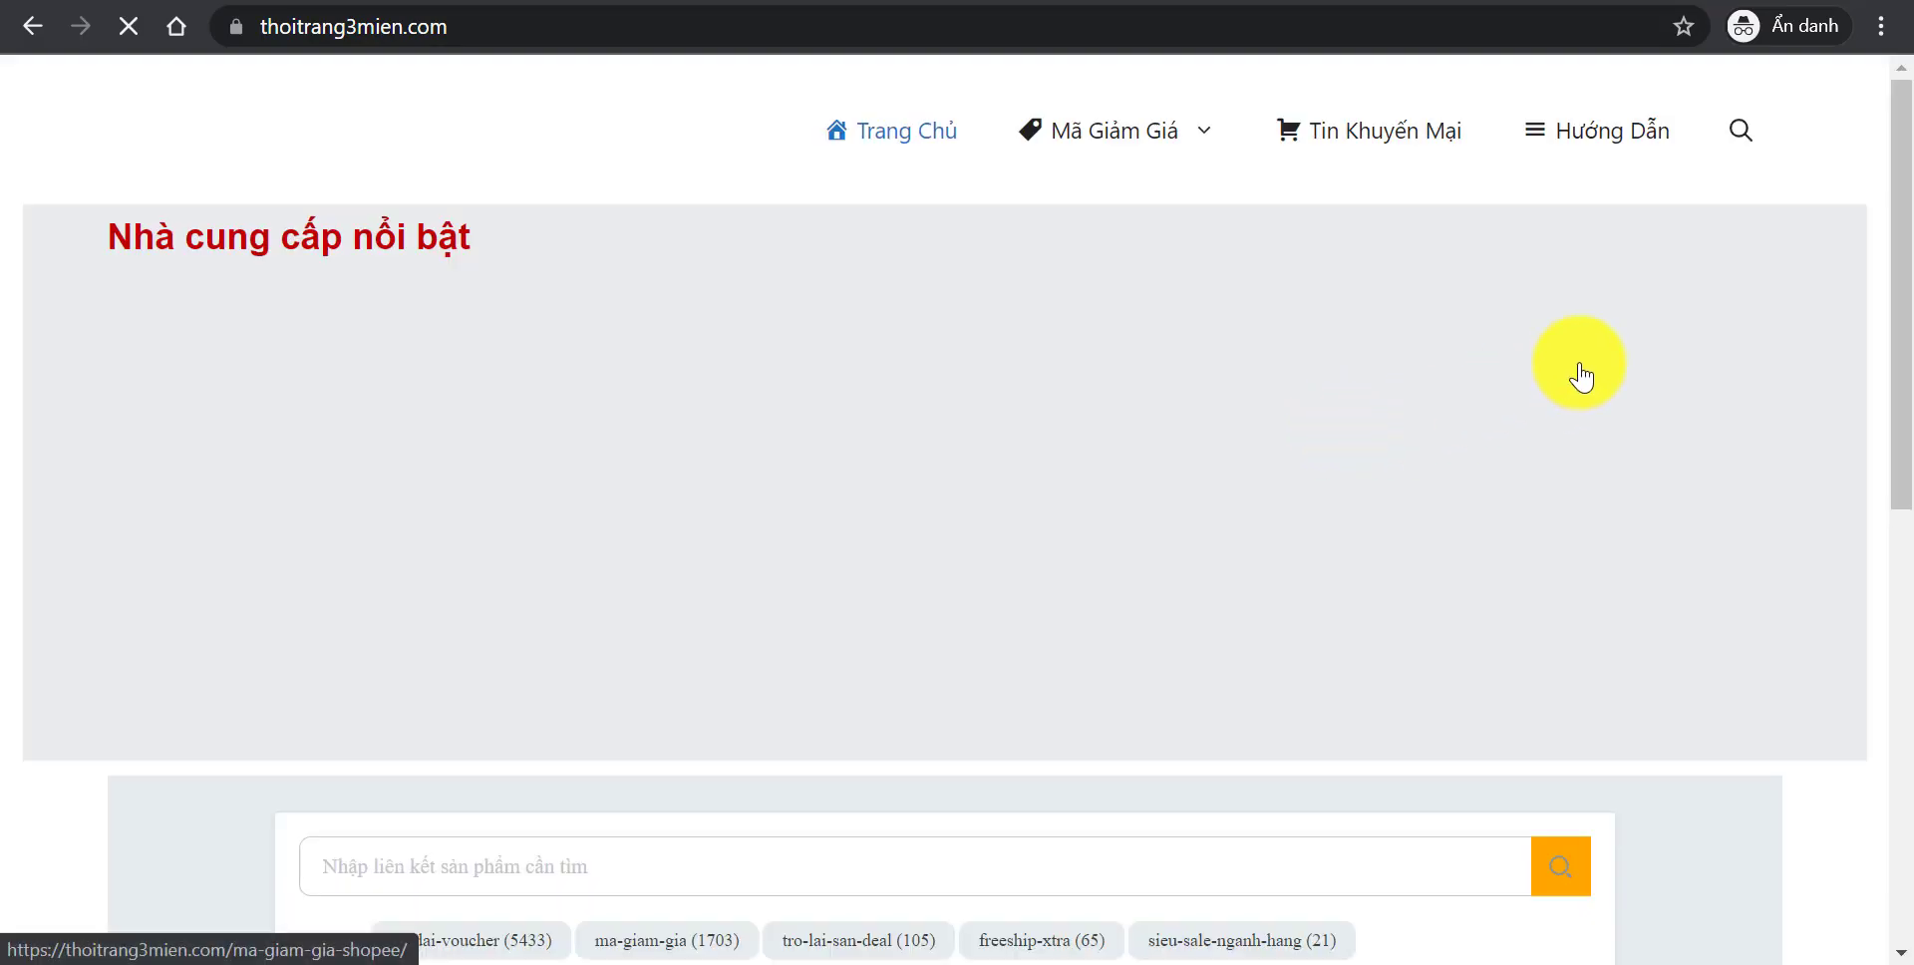
- Open the TikiNOW article and close the Tham Gia Group popup that appears
left_click_drag(1893, 192, 1906, 897)
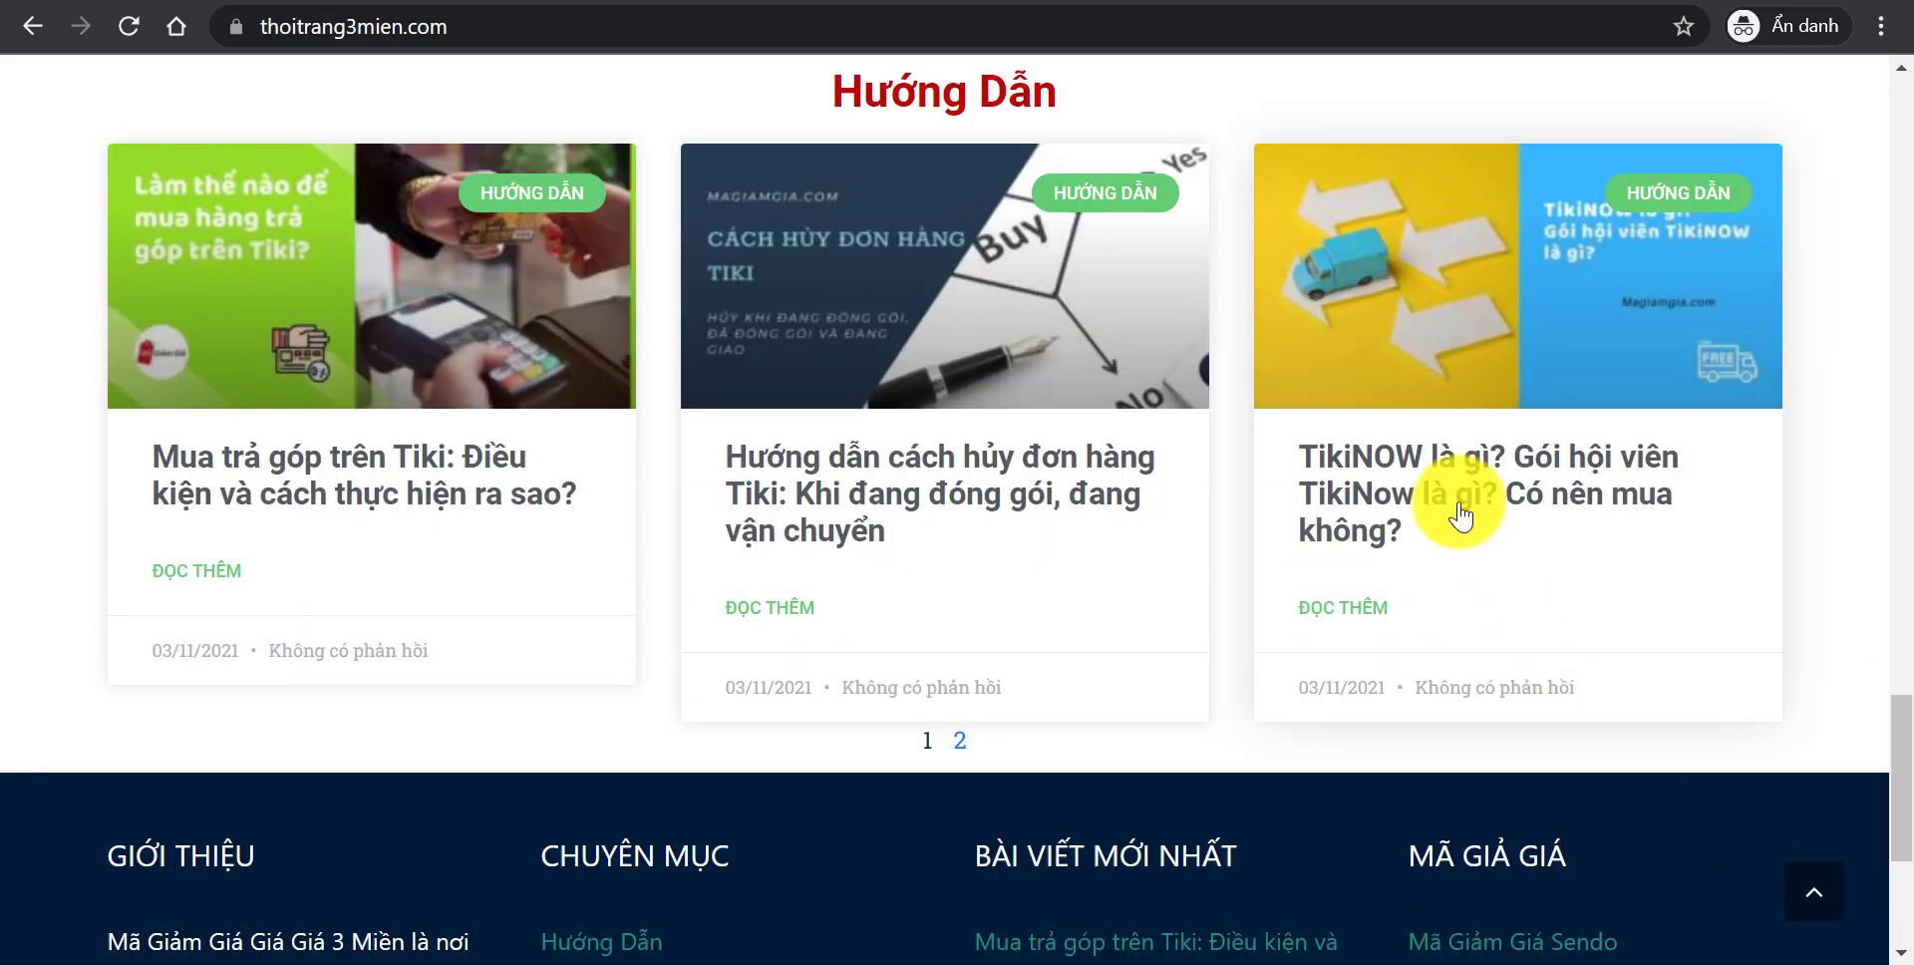
left_click(1462, 516)
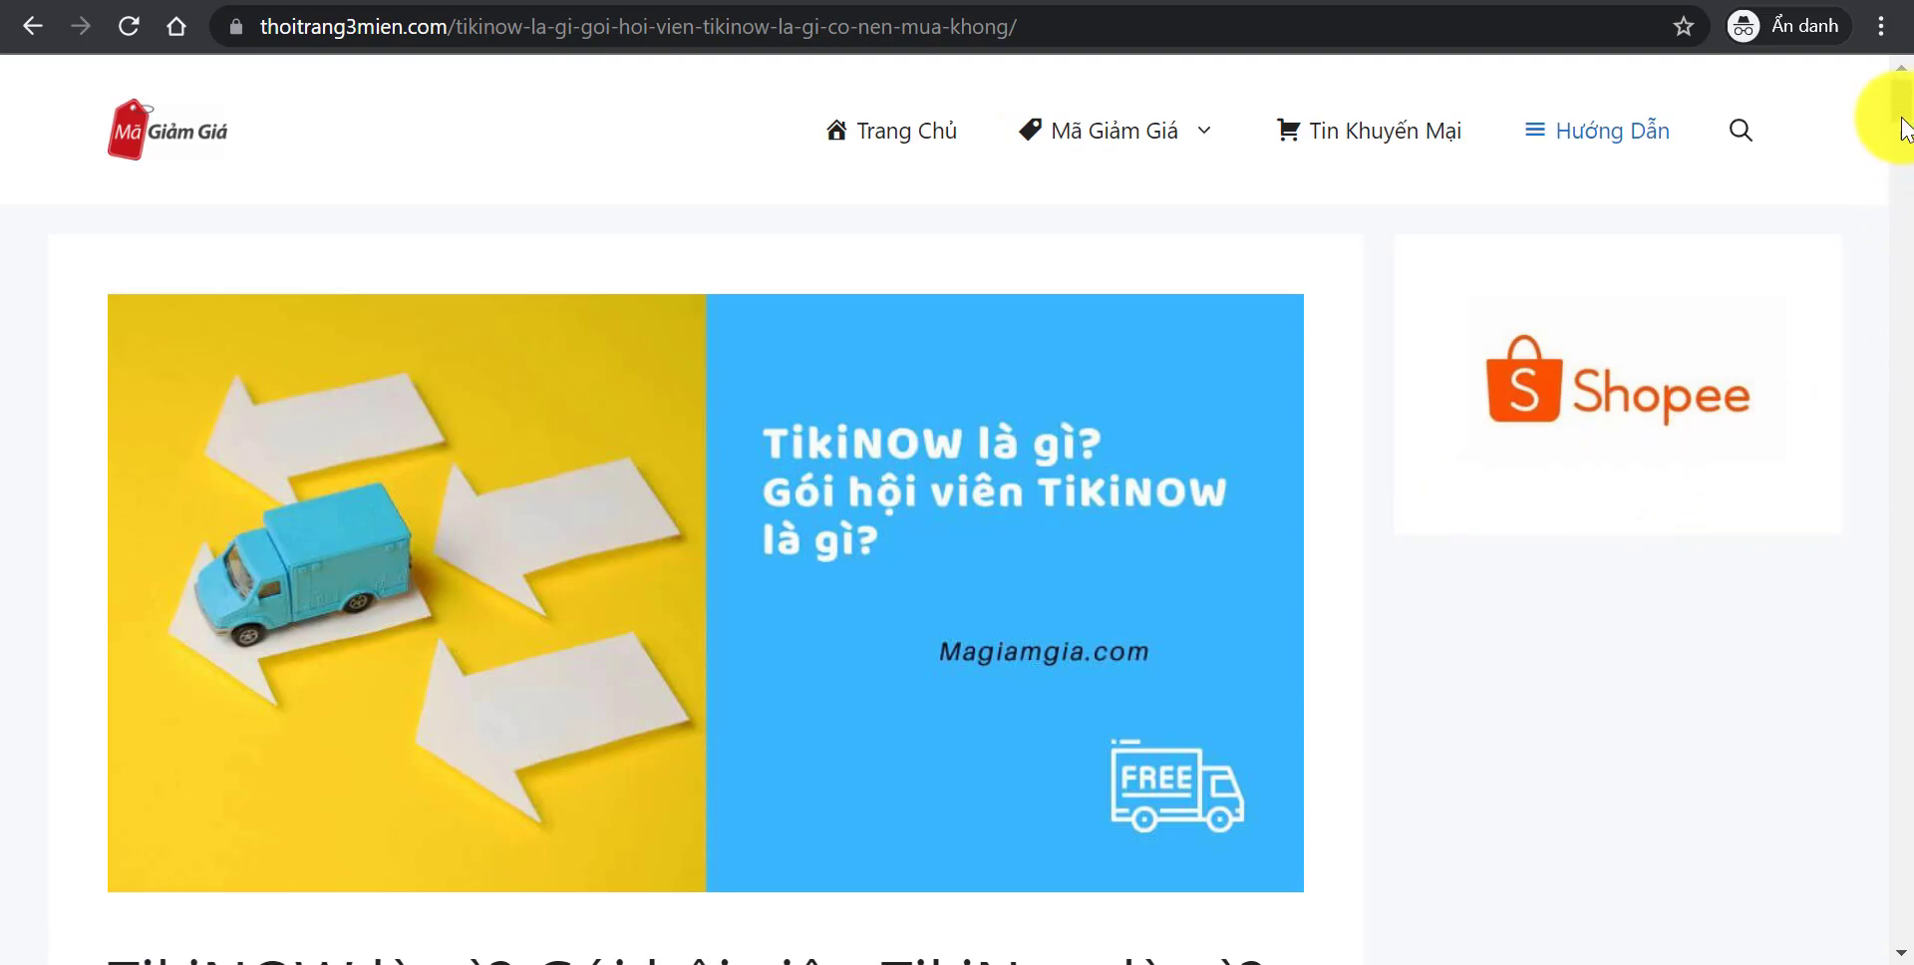
mouse_move(1899, 111)
left_mouse_down()
mouse_move(1895, 363)
mouse_move(1911, 99)
left_mouse_up()
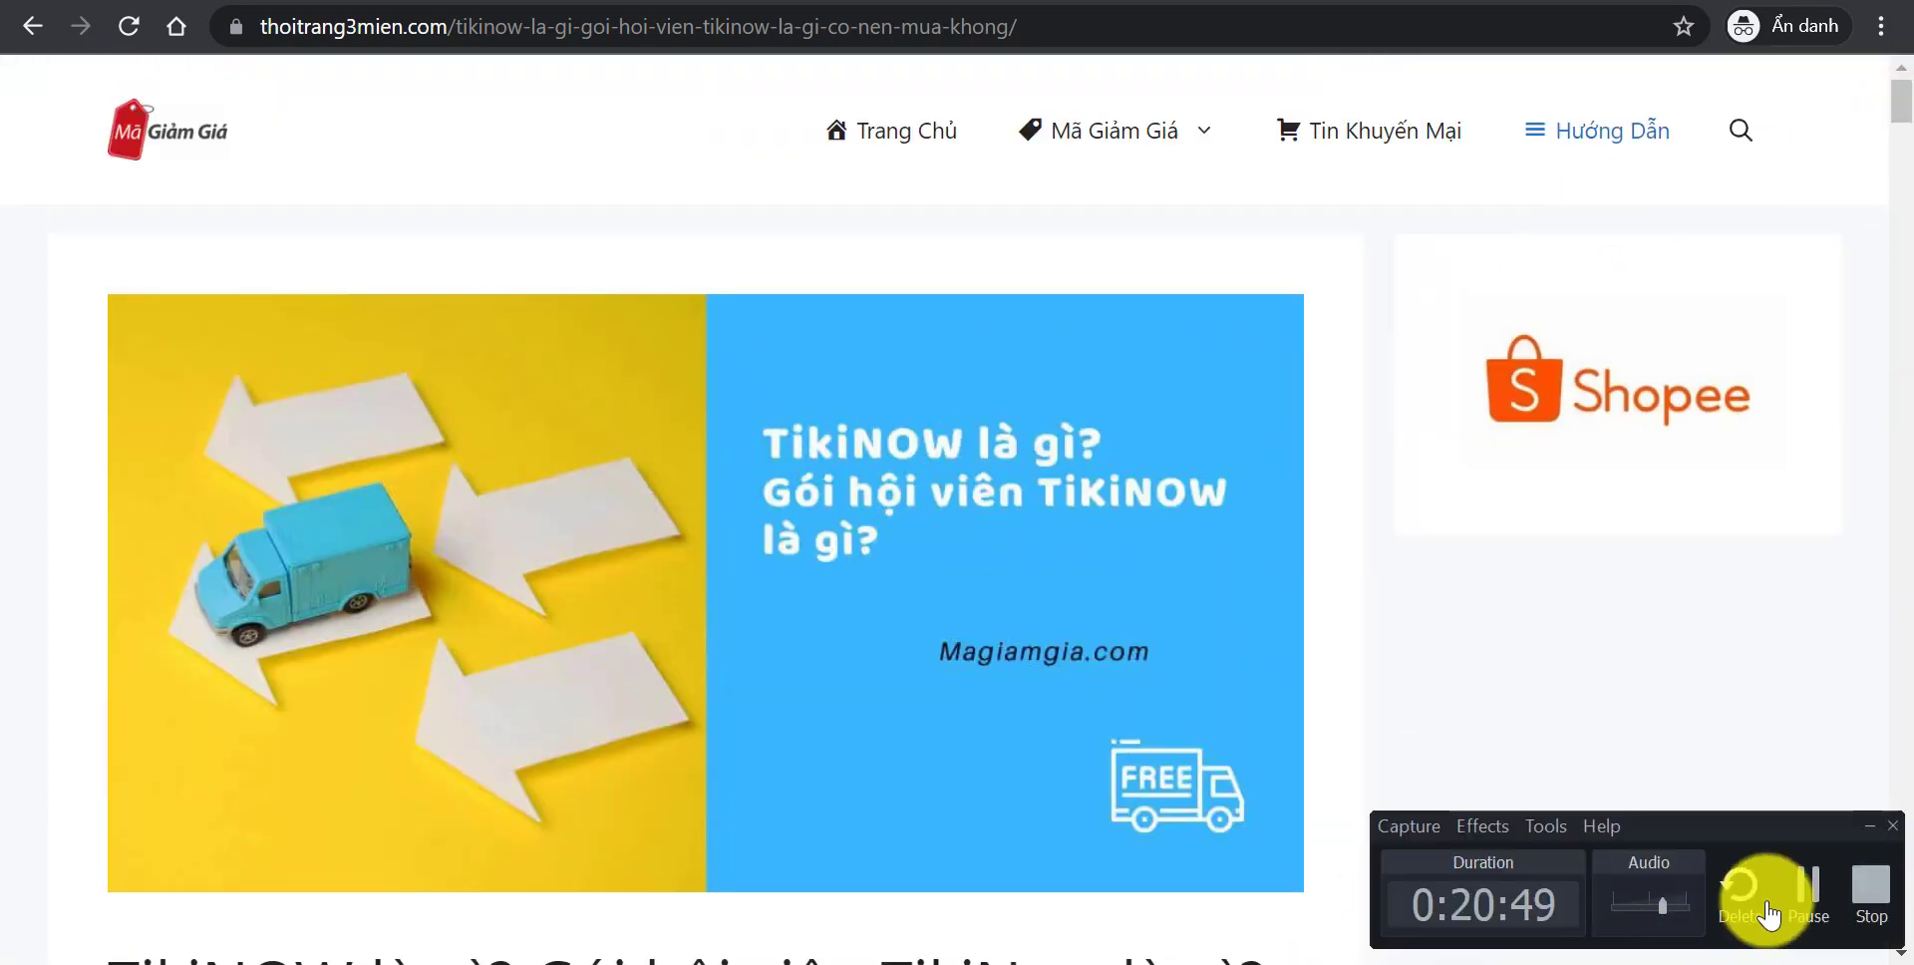
left_click(1807, 902)
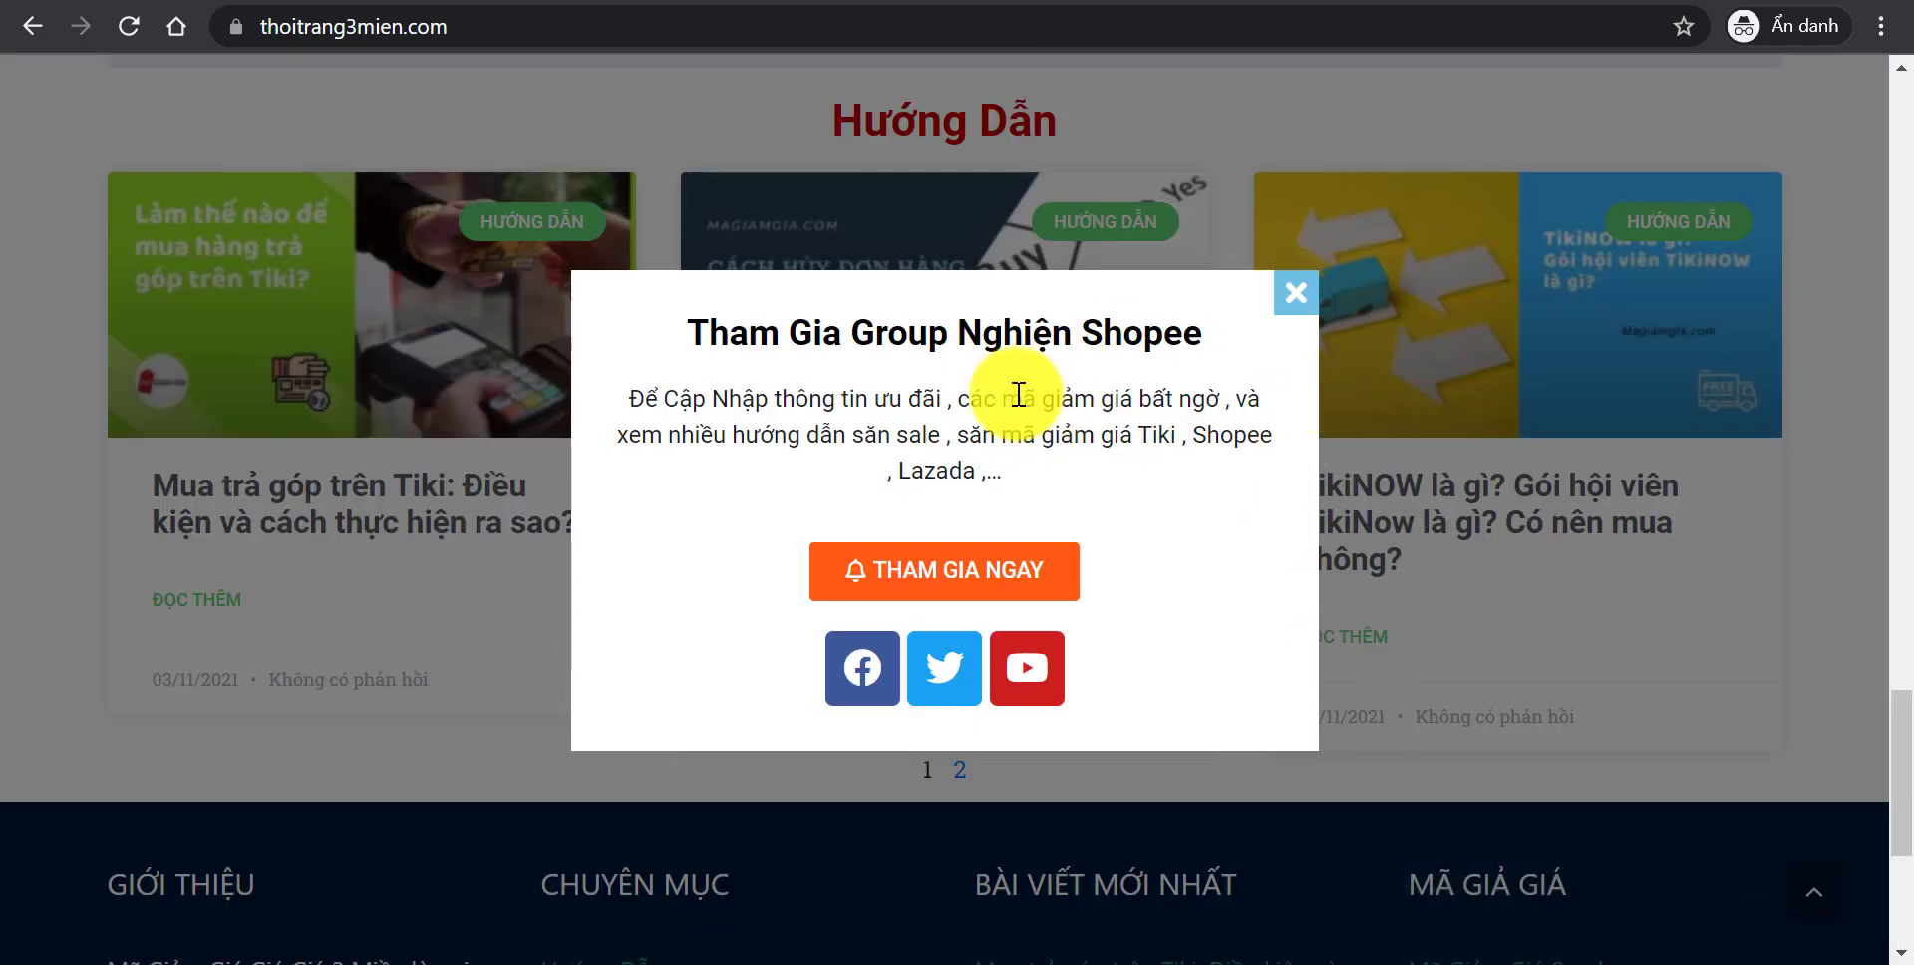
left_click(1294, 292)
- Reopen the TikiNOW article, then return to the homepage, closing the popup on each page
left_click_drag(1901, 772, 1901, 747)
left_click(1424, 688)
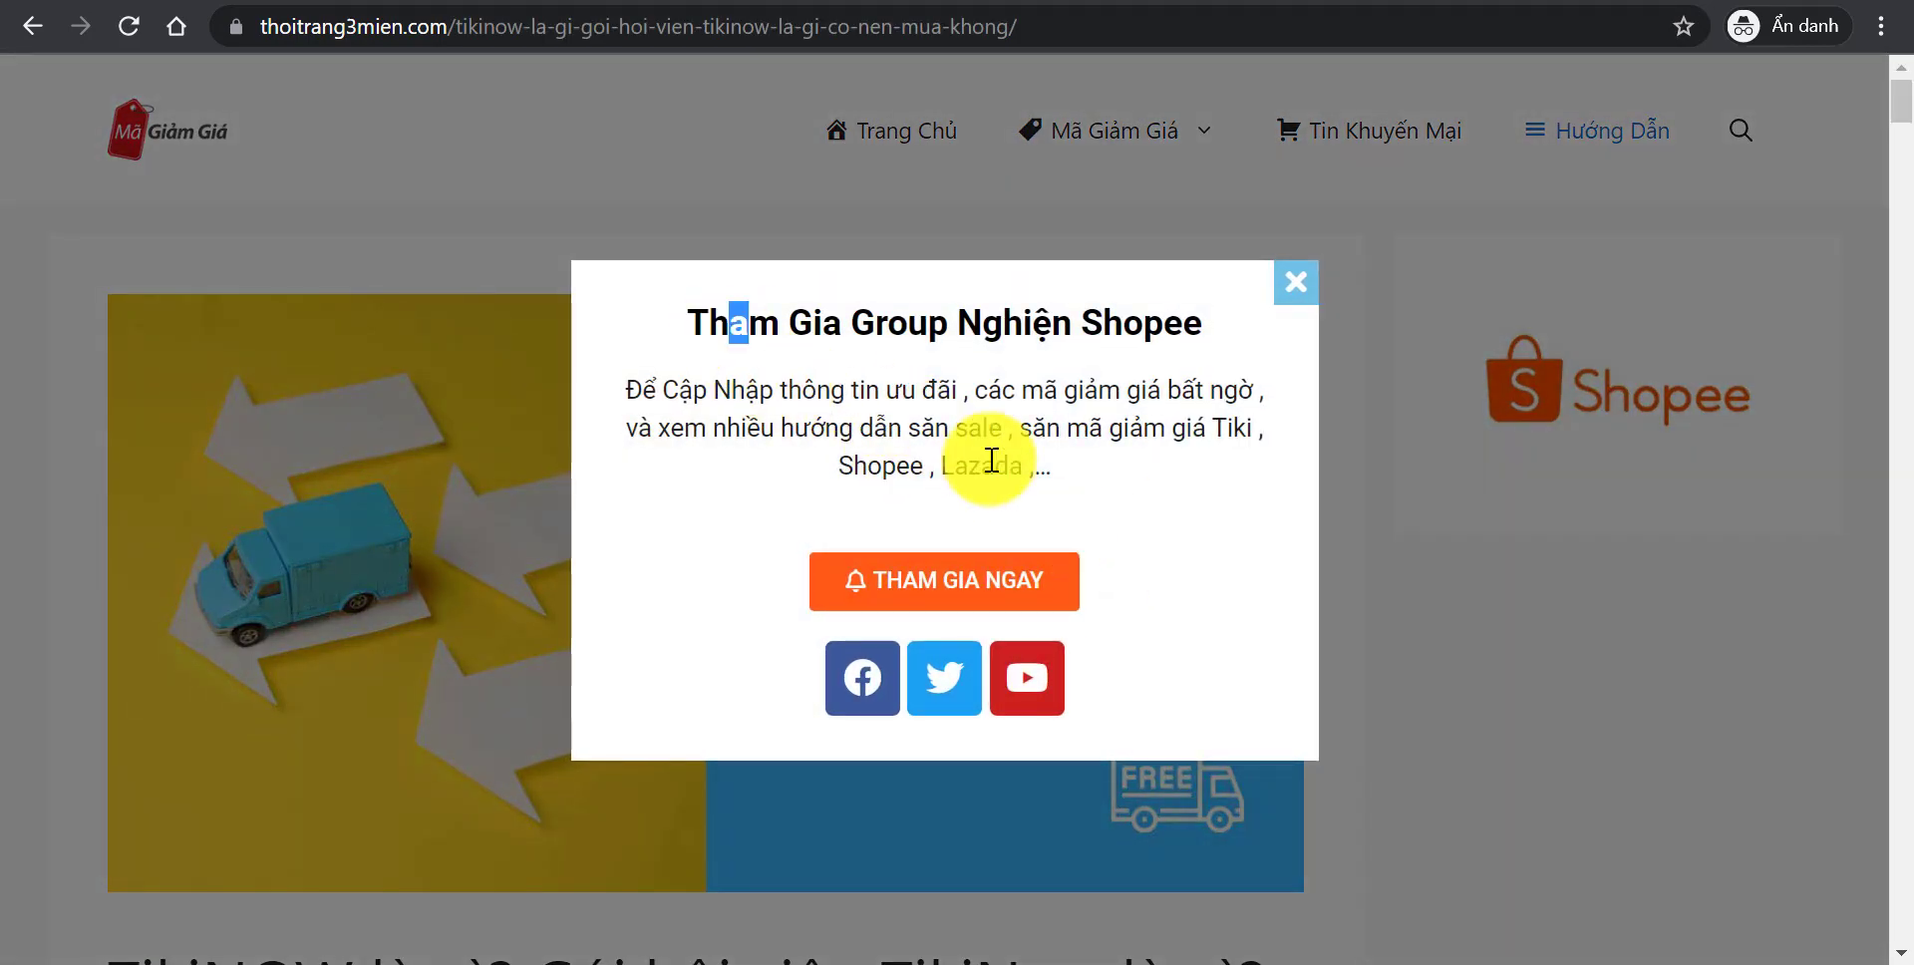
left_click(1296, 289)
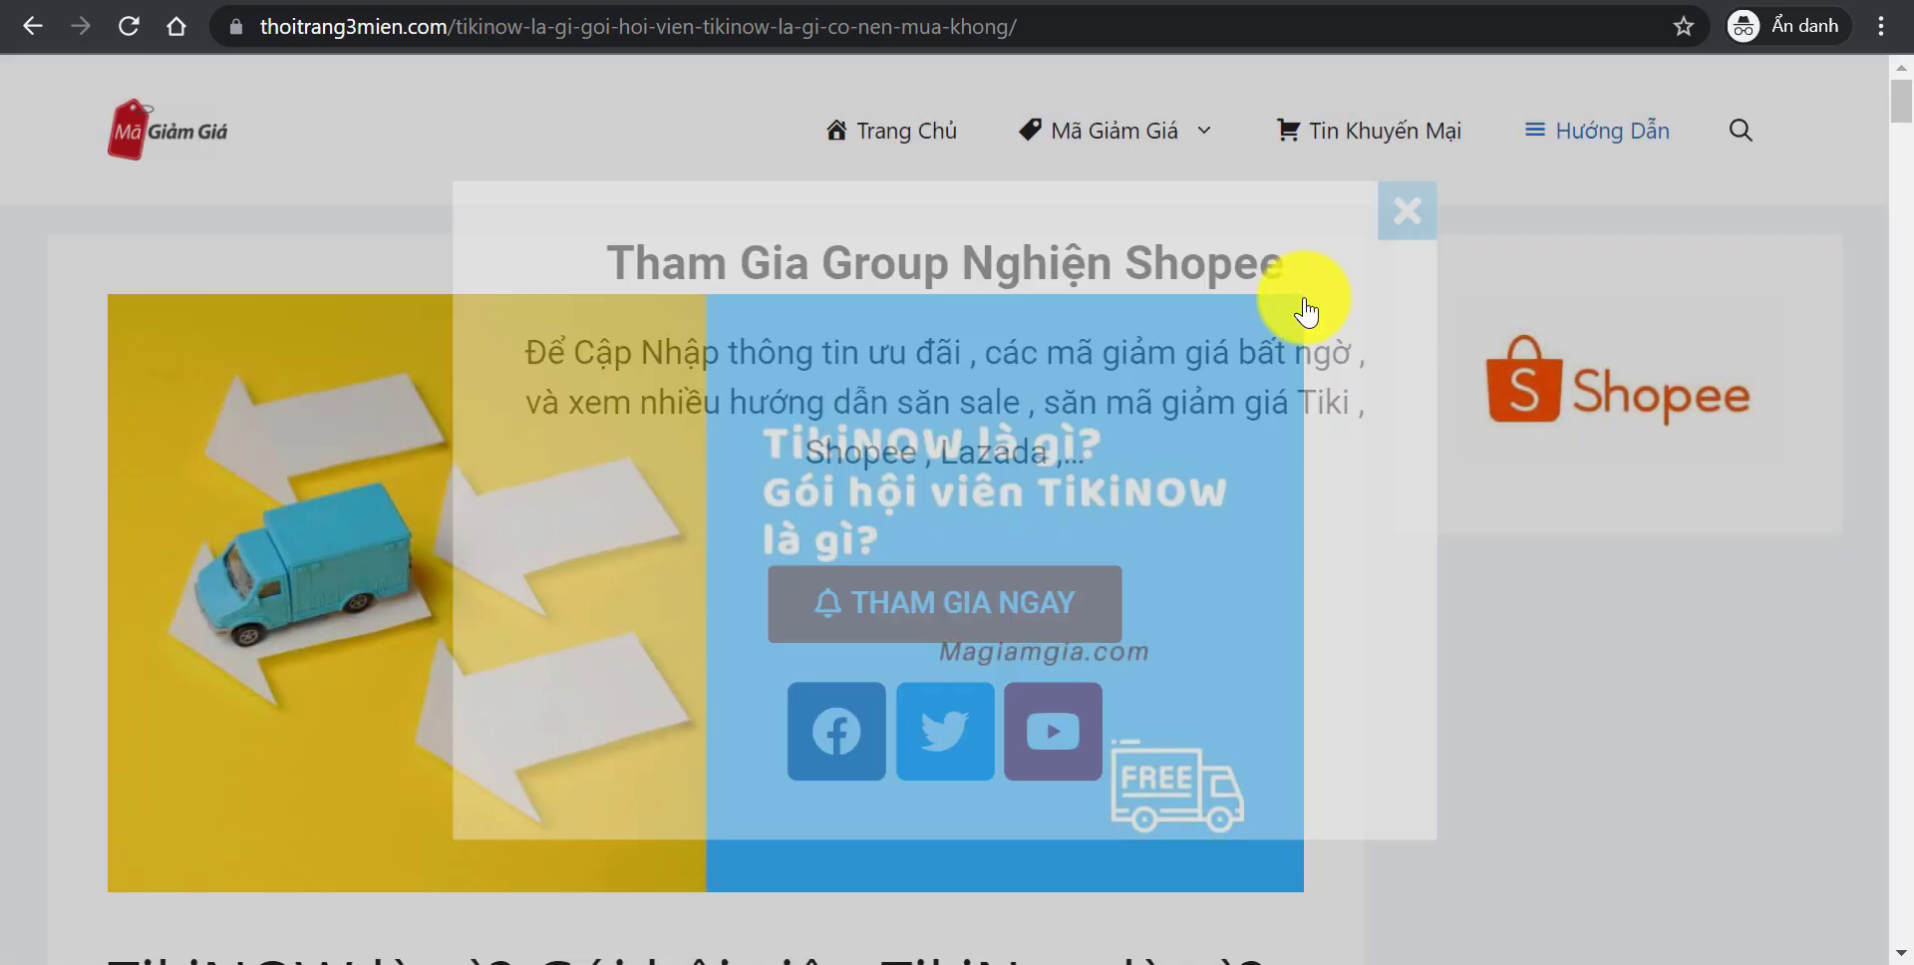
scroll(1906, 130, "down", 20)
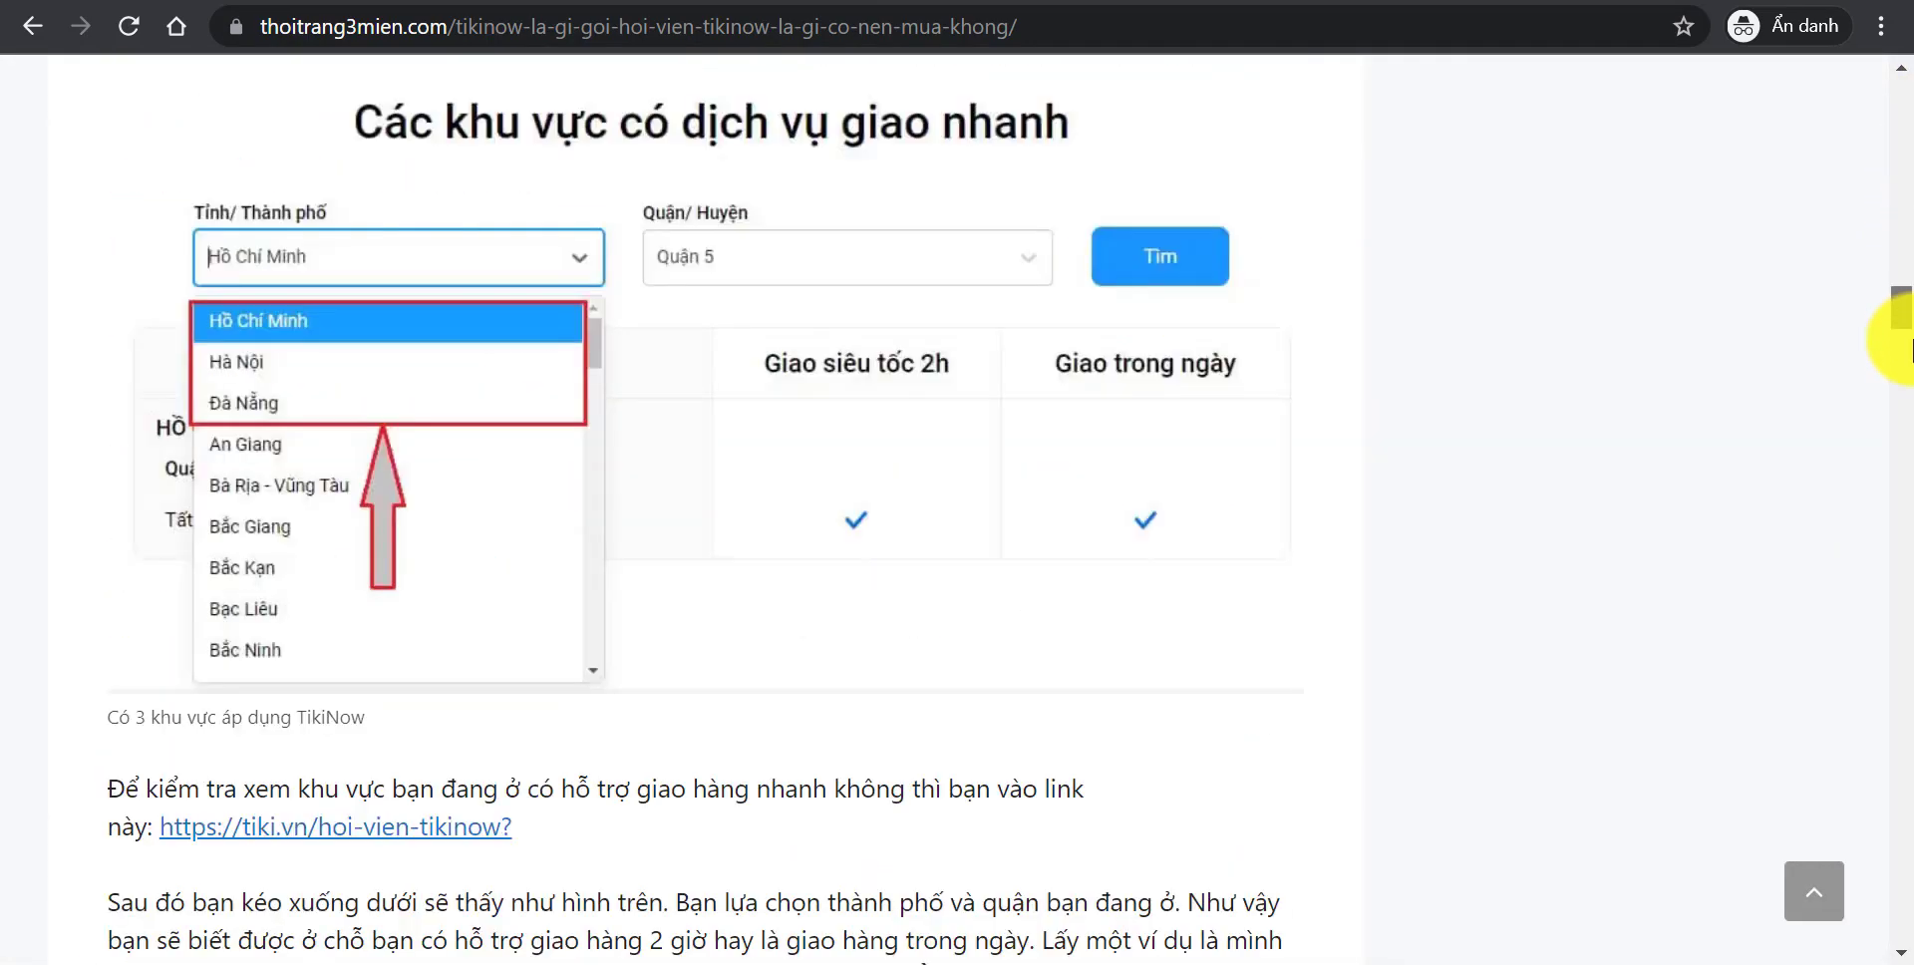
left_click_drag(1902, 459, 1900, 58)
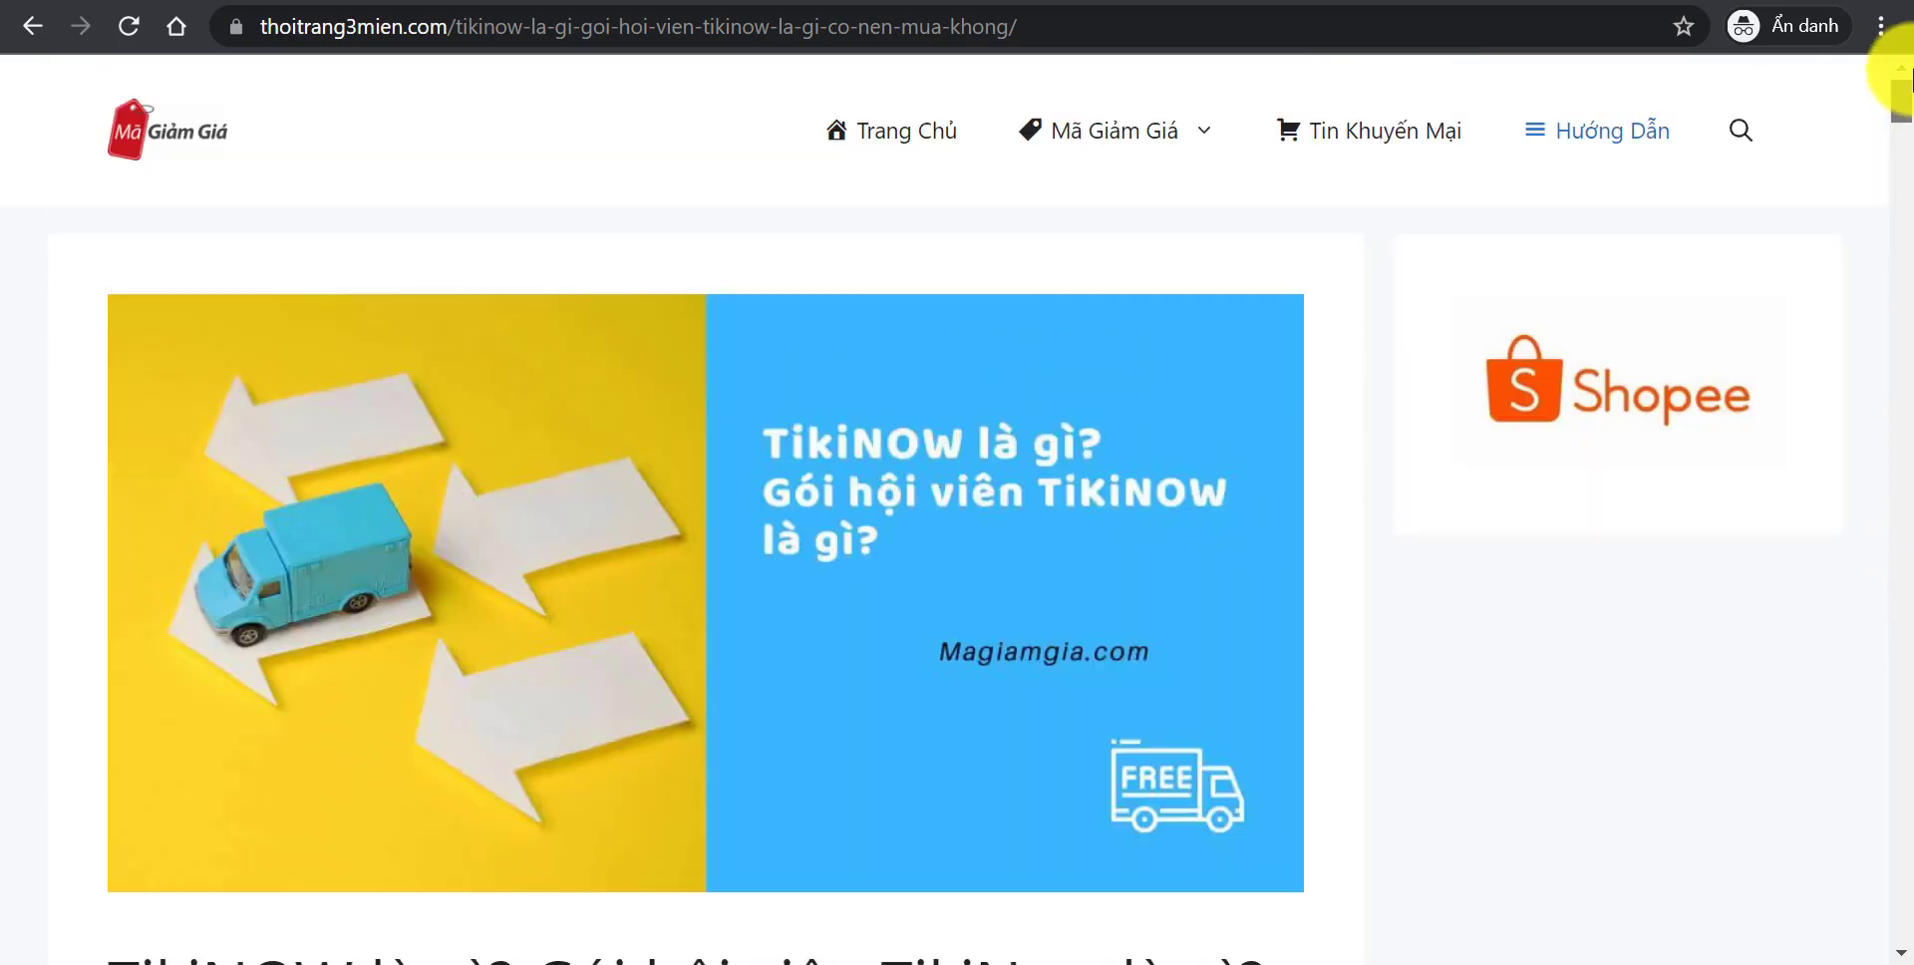
left_click(169, 133)
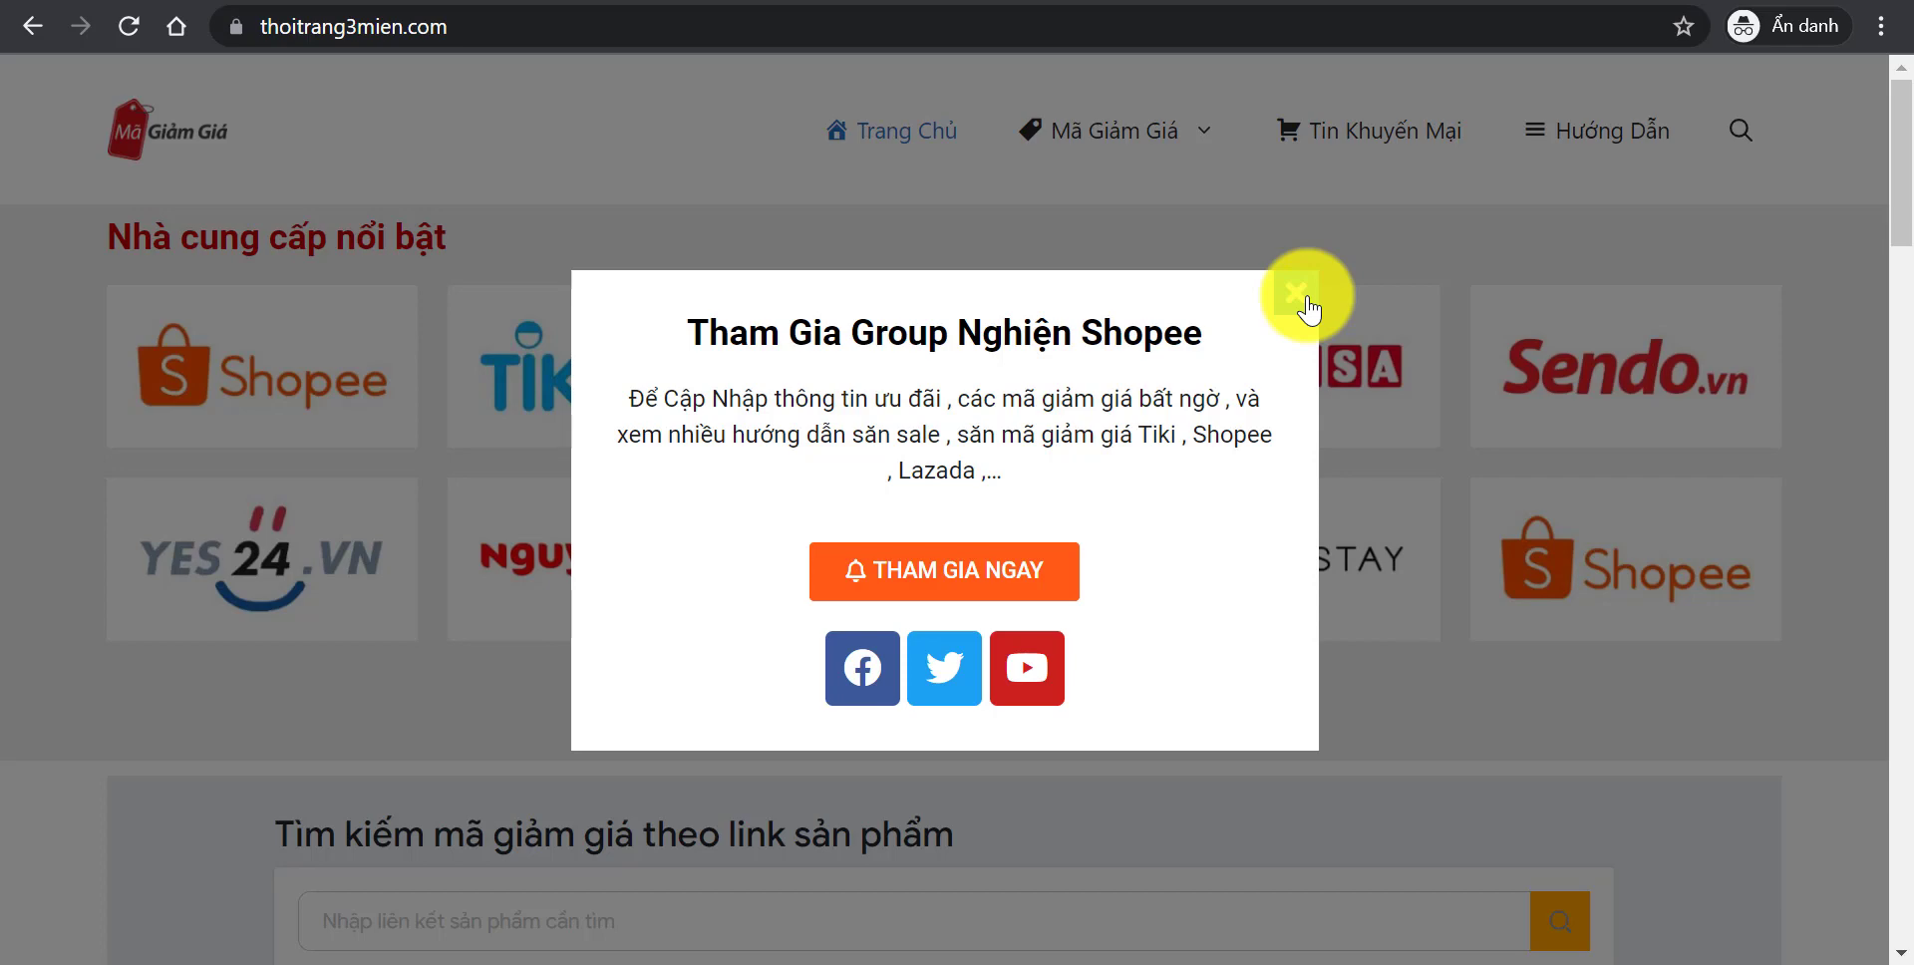
left_click(1309, 311)
mouse_move(1898, 170)
left_mouse_down()
mouse_move(1900, 888)
mouse_move(1904, 158)
left_mouse_up()
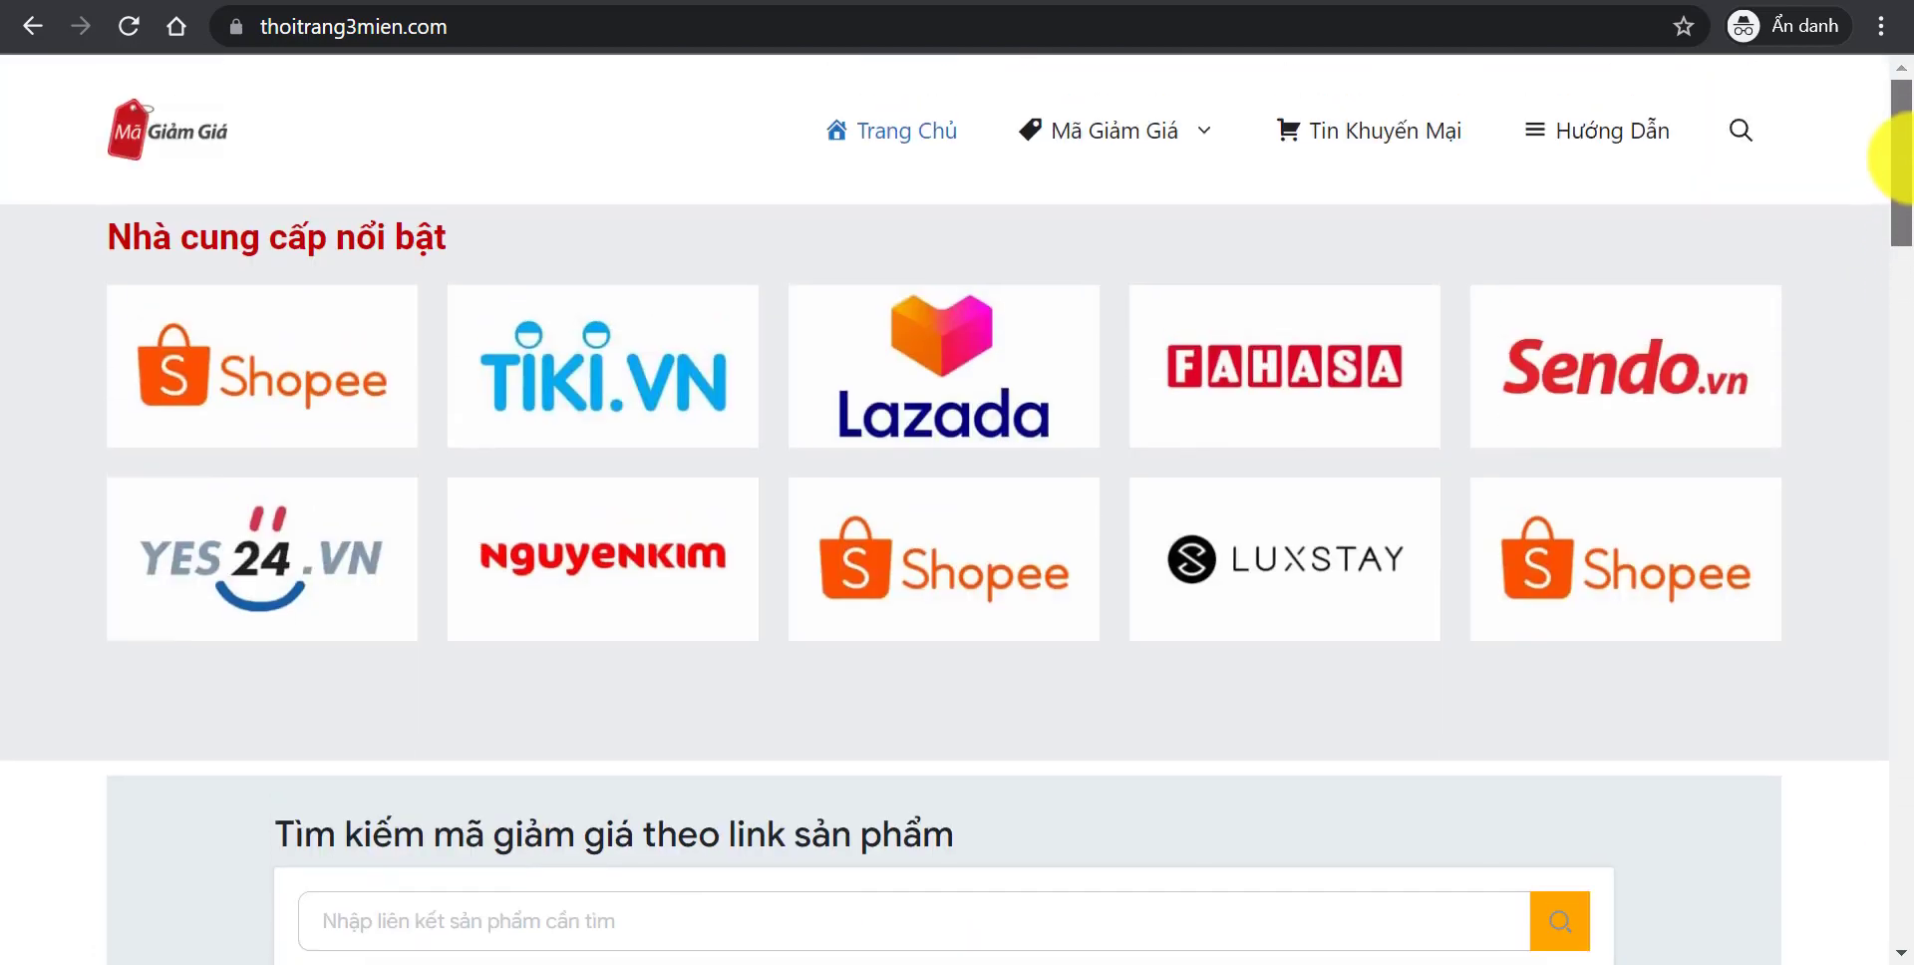